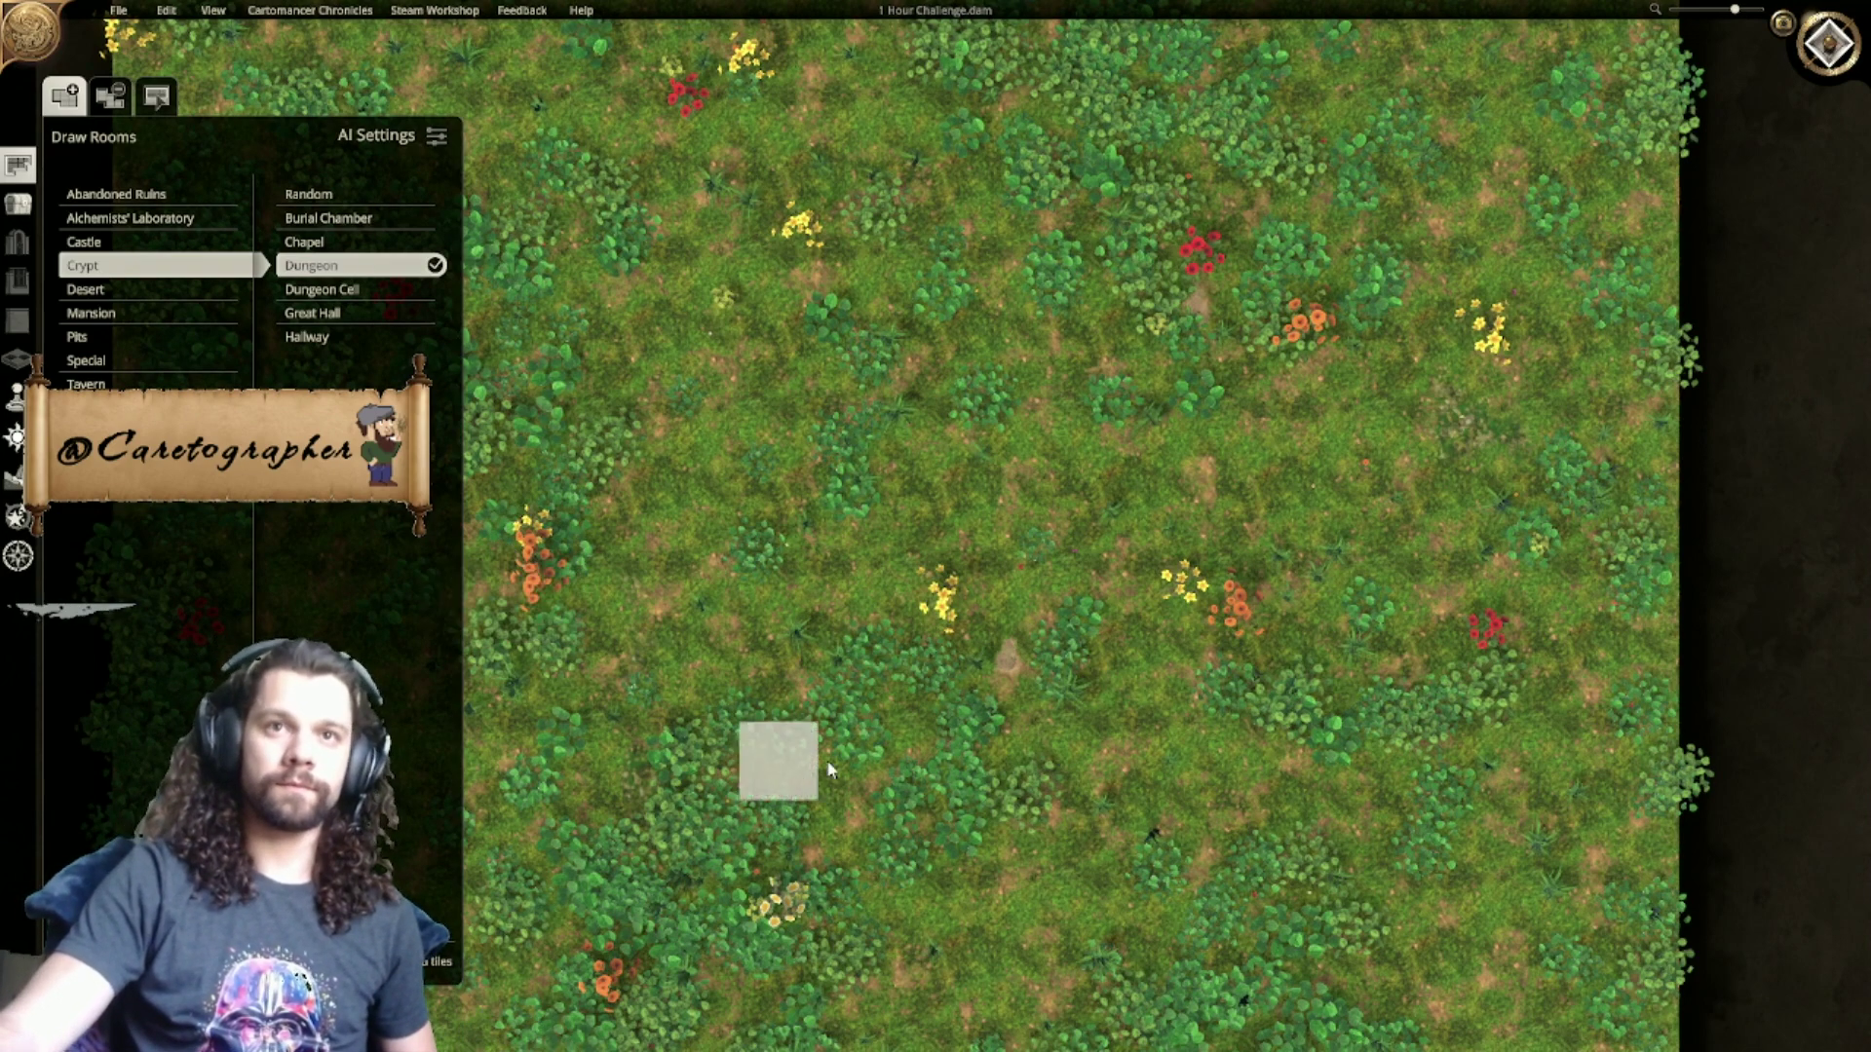
Step: Raise cave areas along the left and right edges of the map with the largest brush, leaving a grassy valley between them
scroll(804, 780, down, 3)
scroll(862, 649, up, 2)
scroll(931, 673, down, 1)
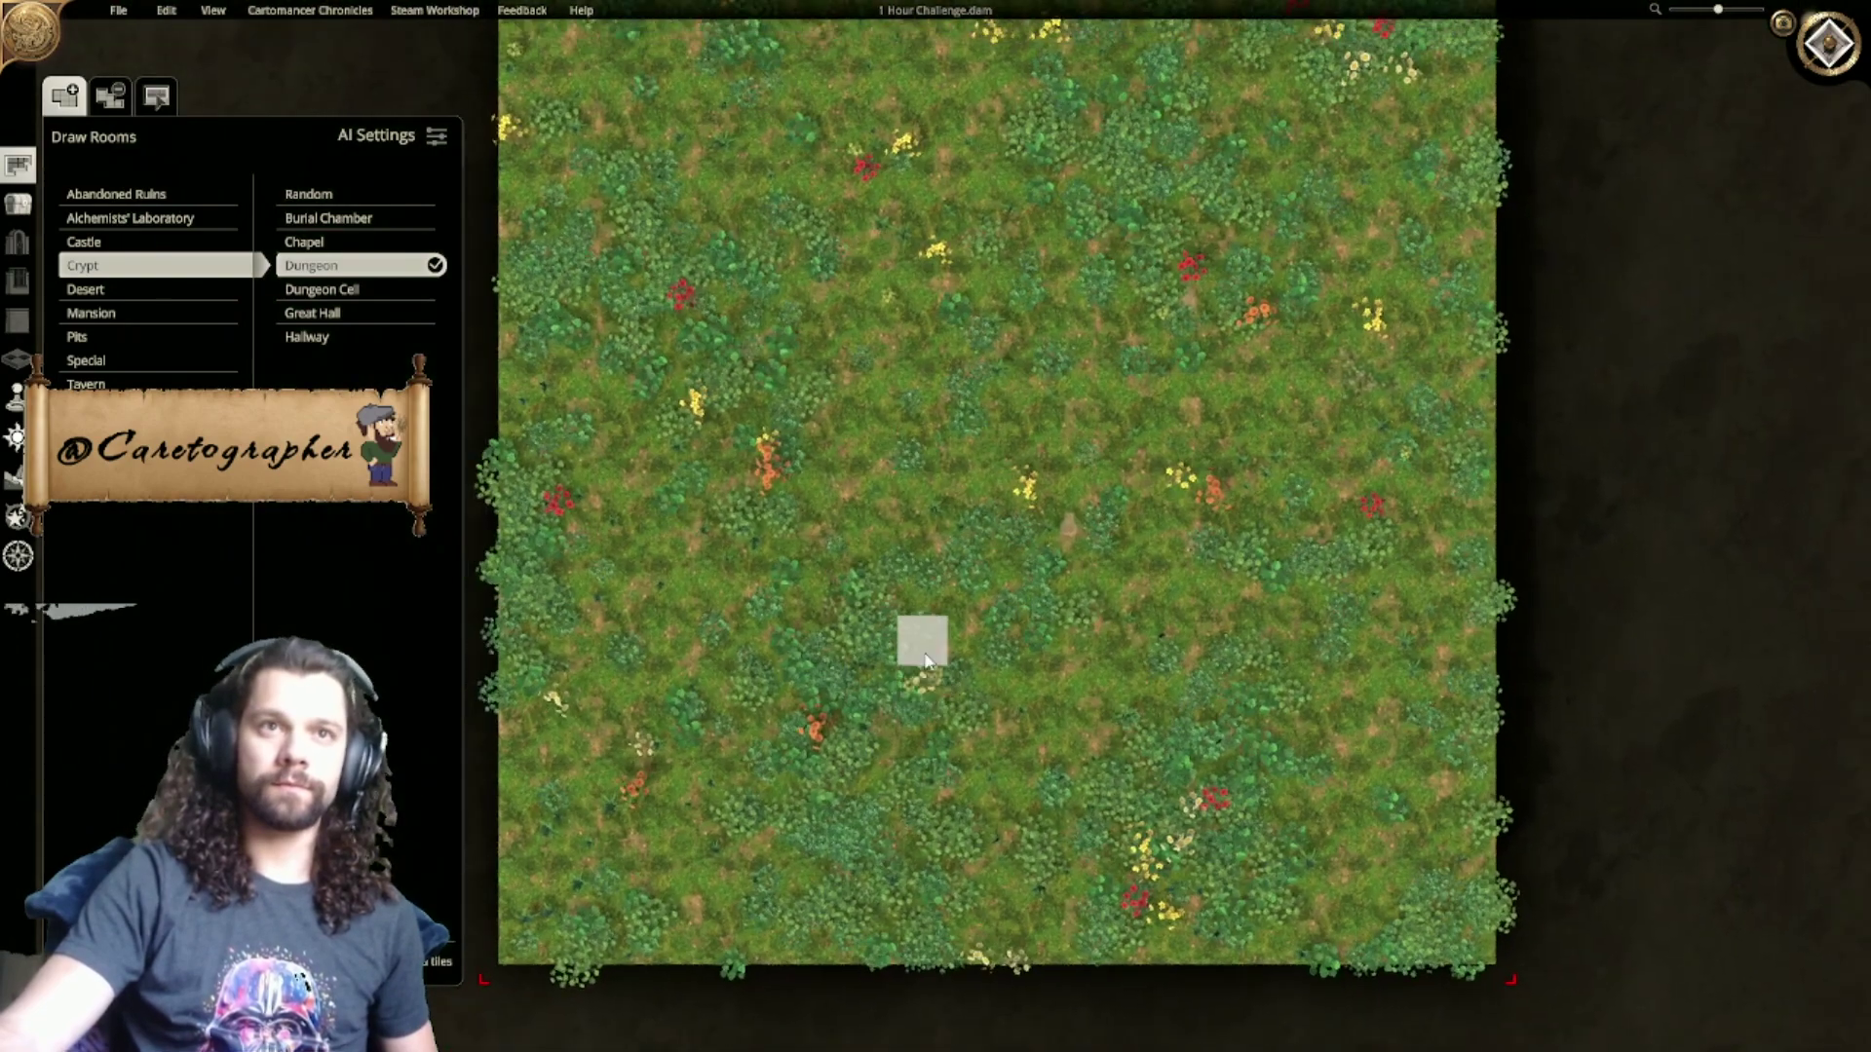
scroll(931, 673, up, 1)
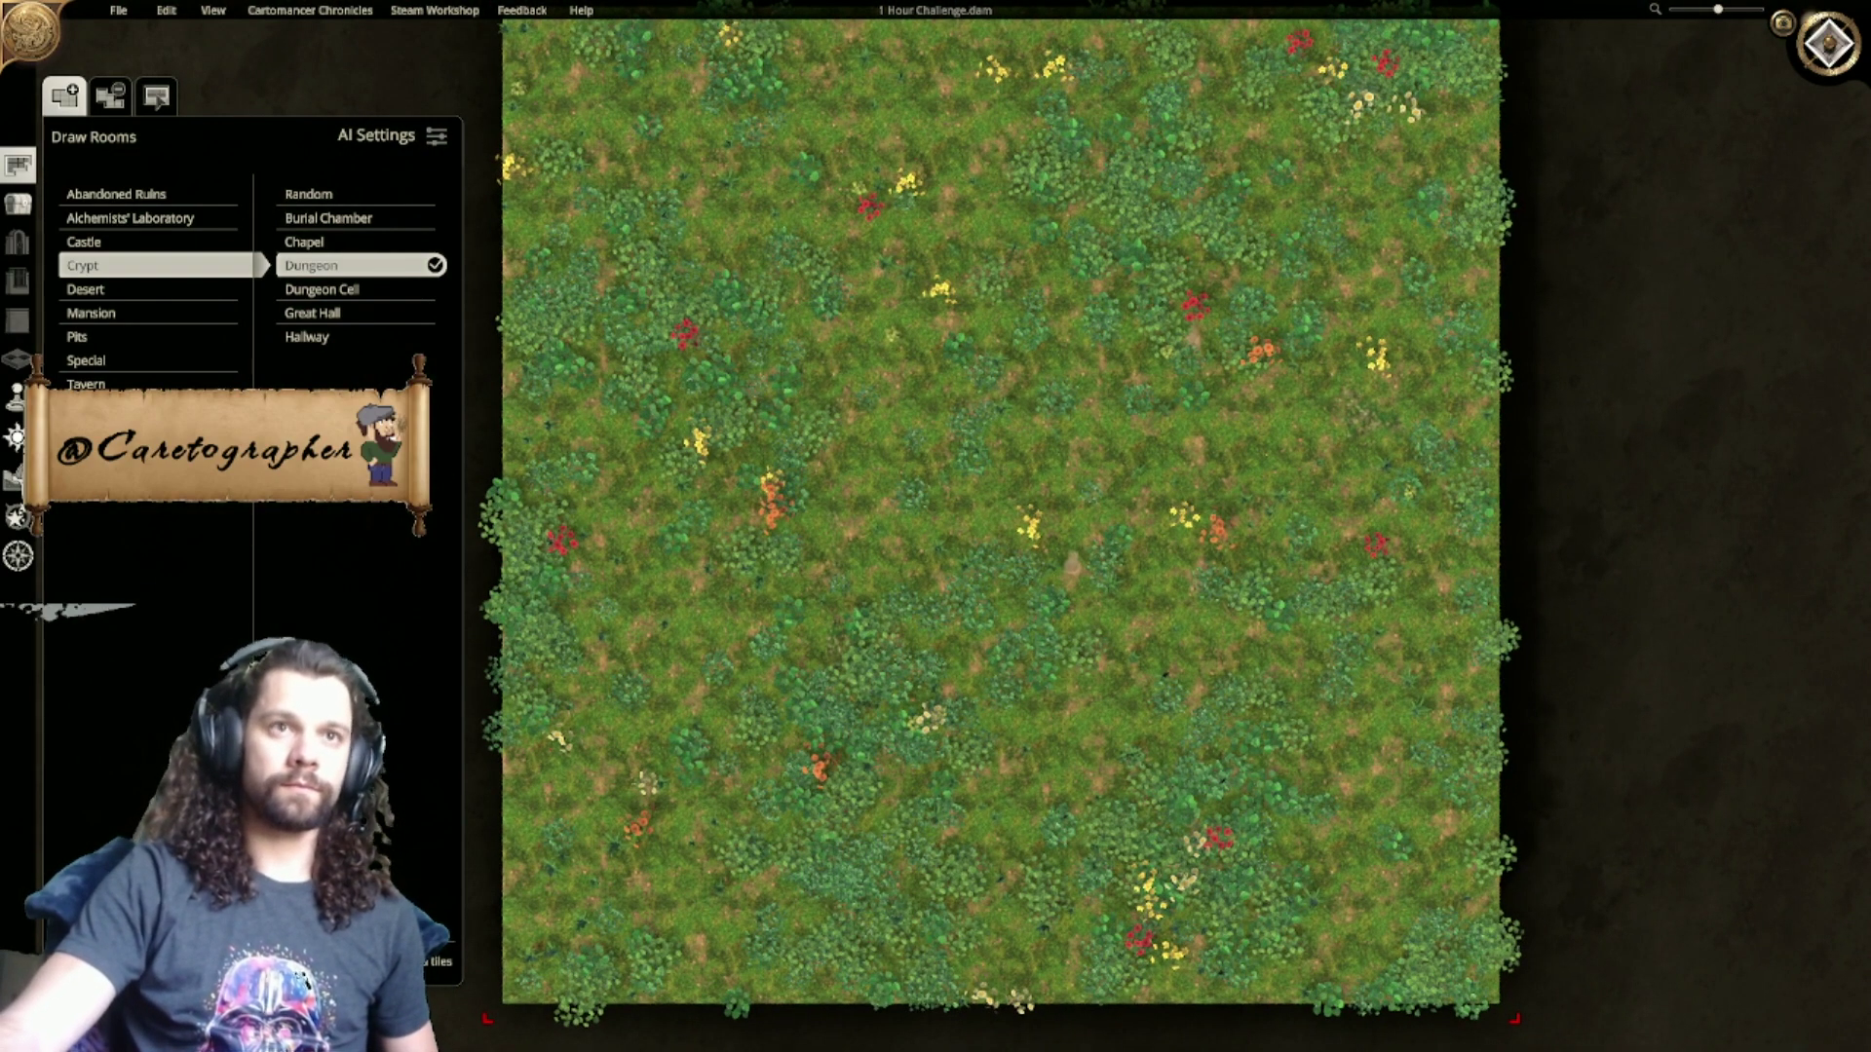
click(13, 477)
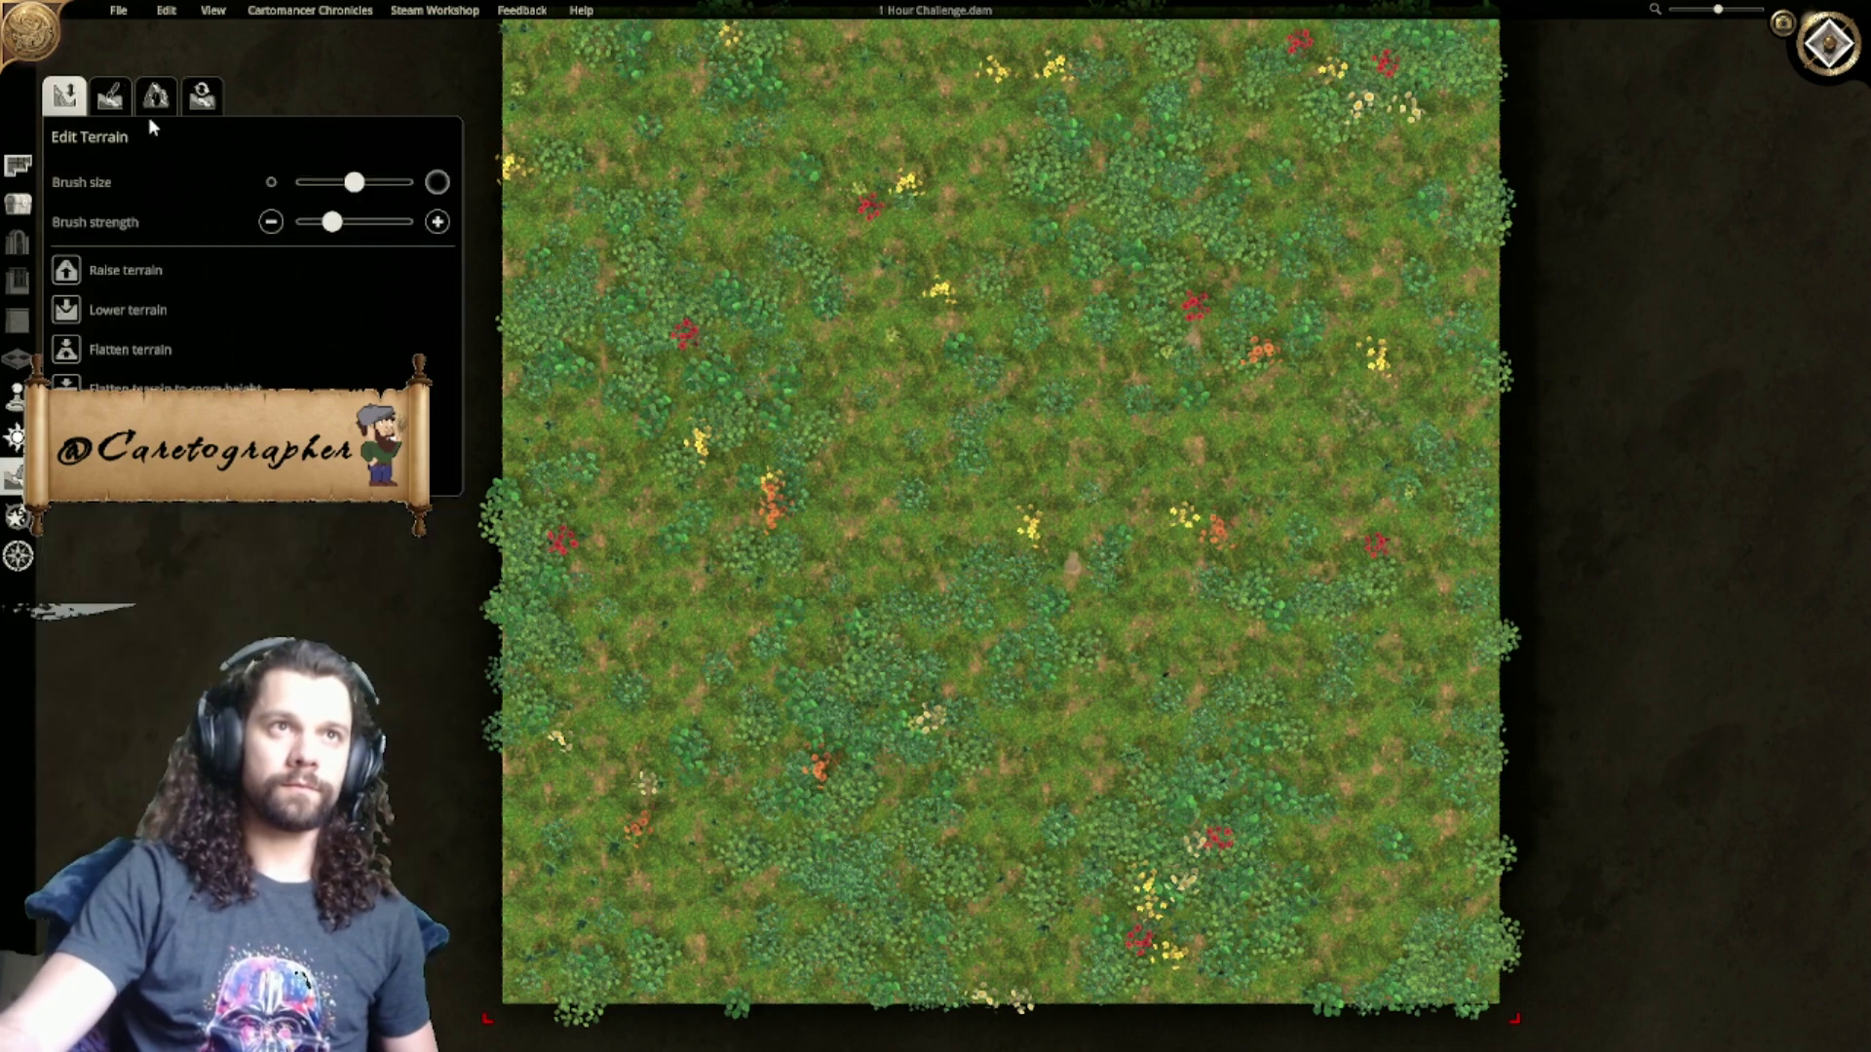
click(157, 98)
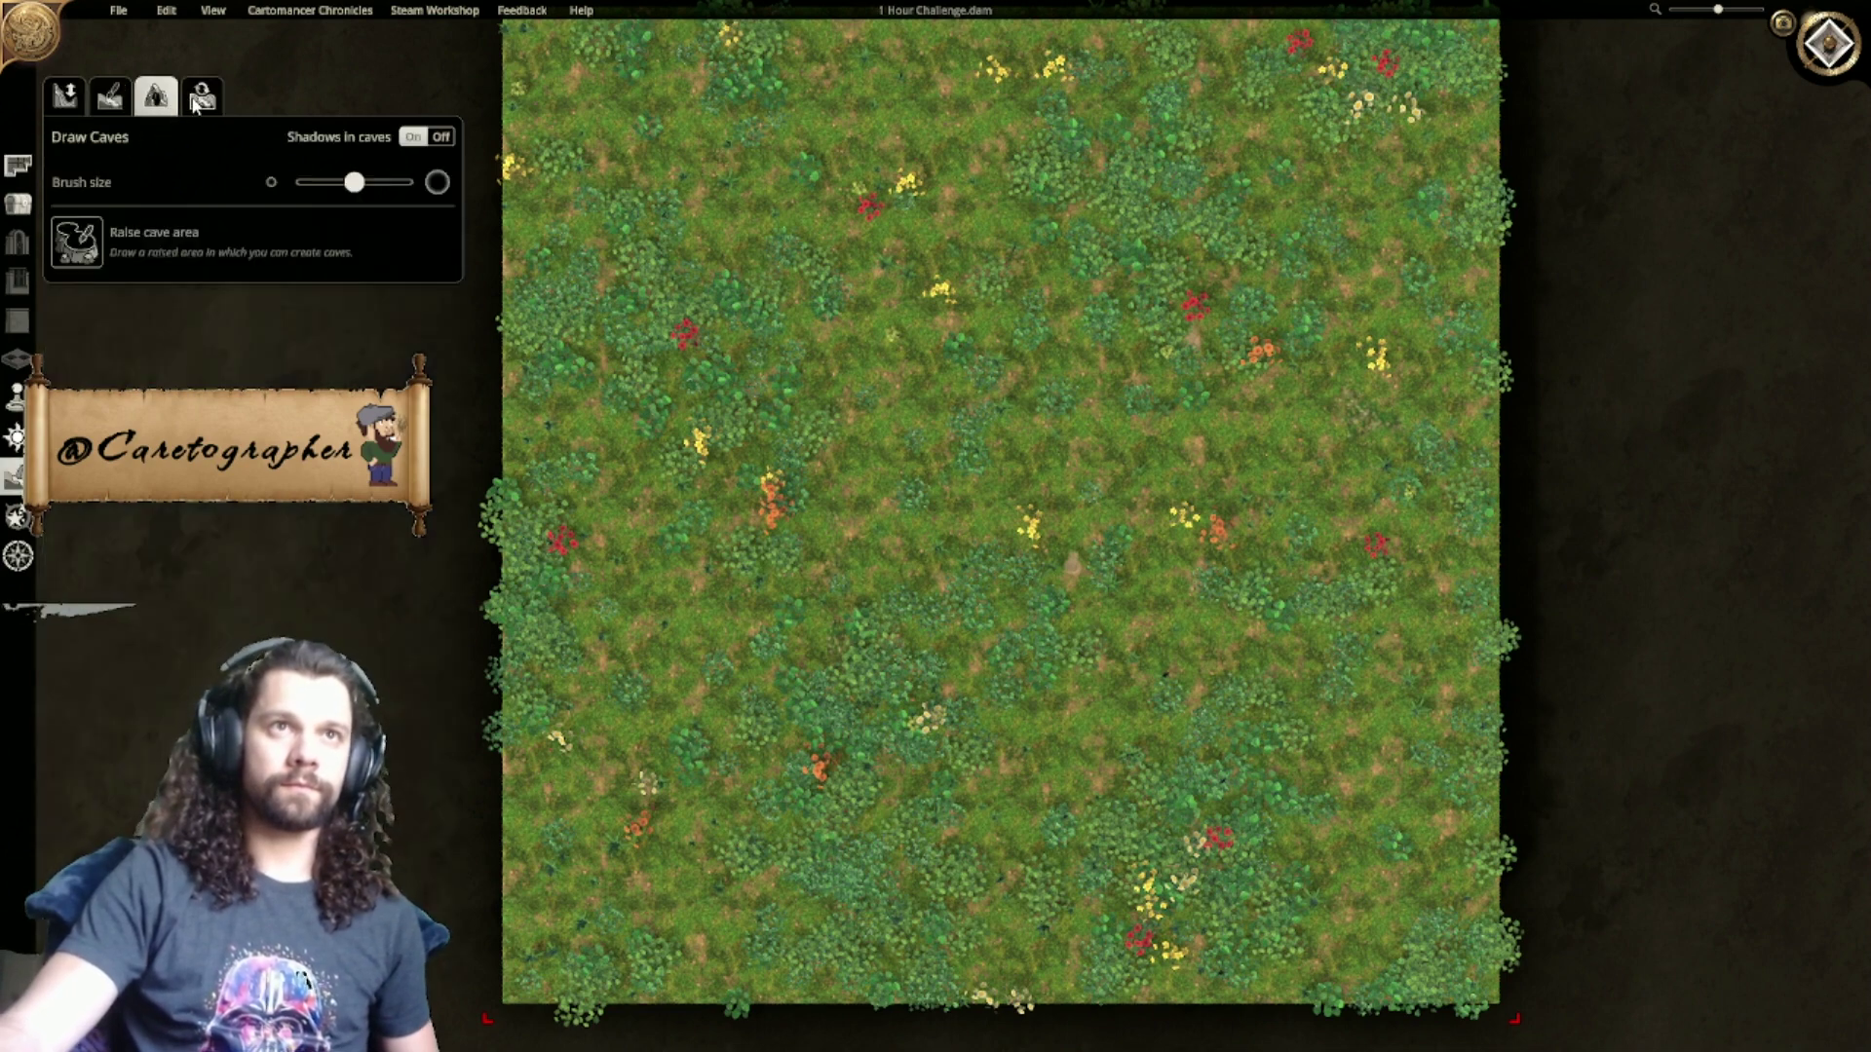
click(113, 100)
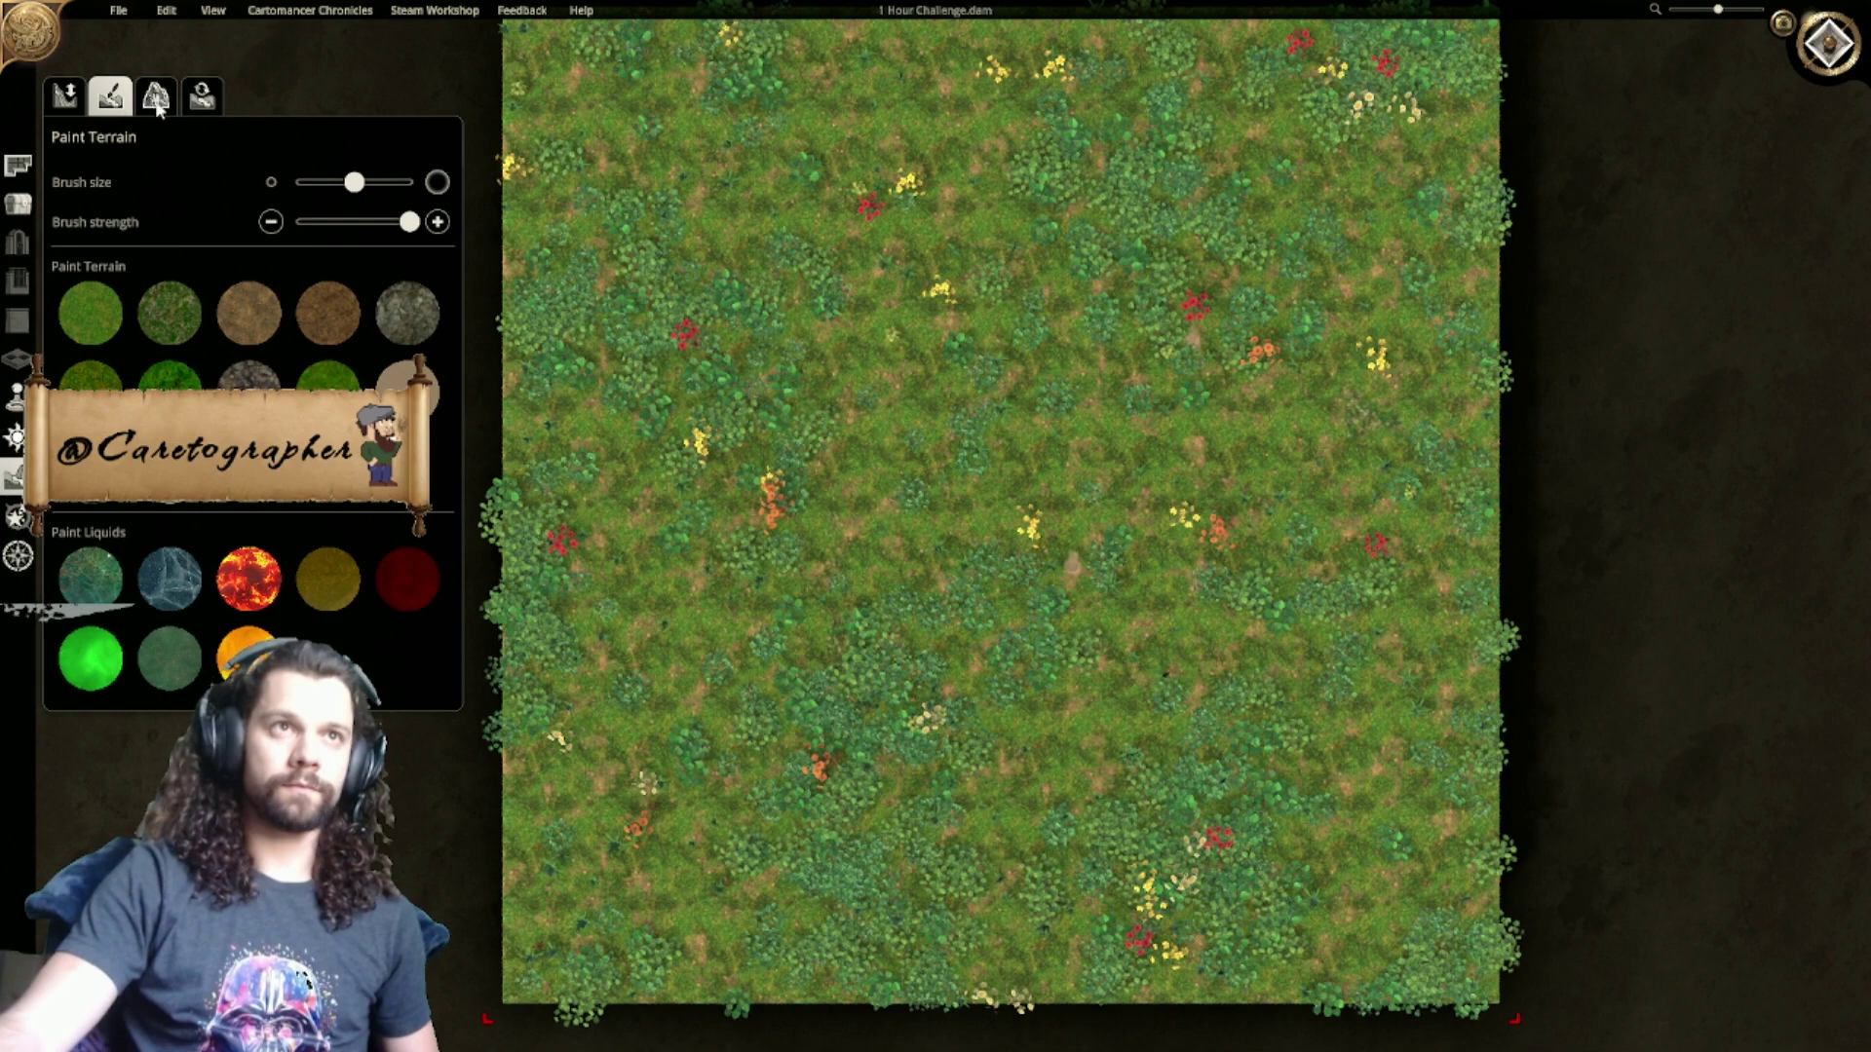
click(160, 103)
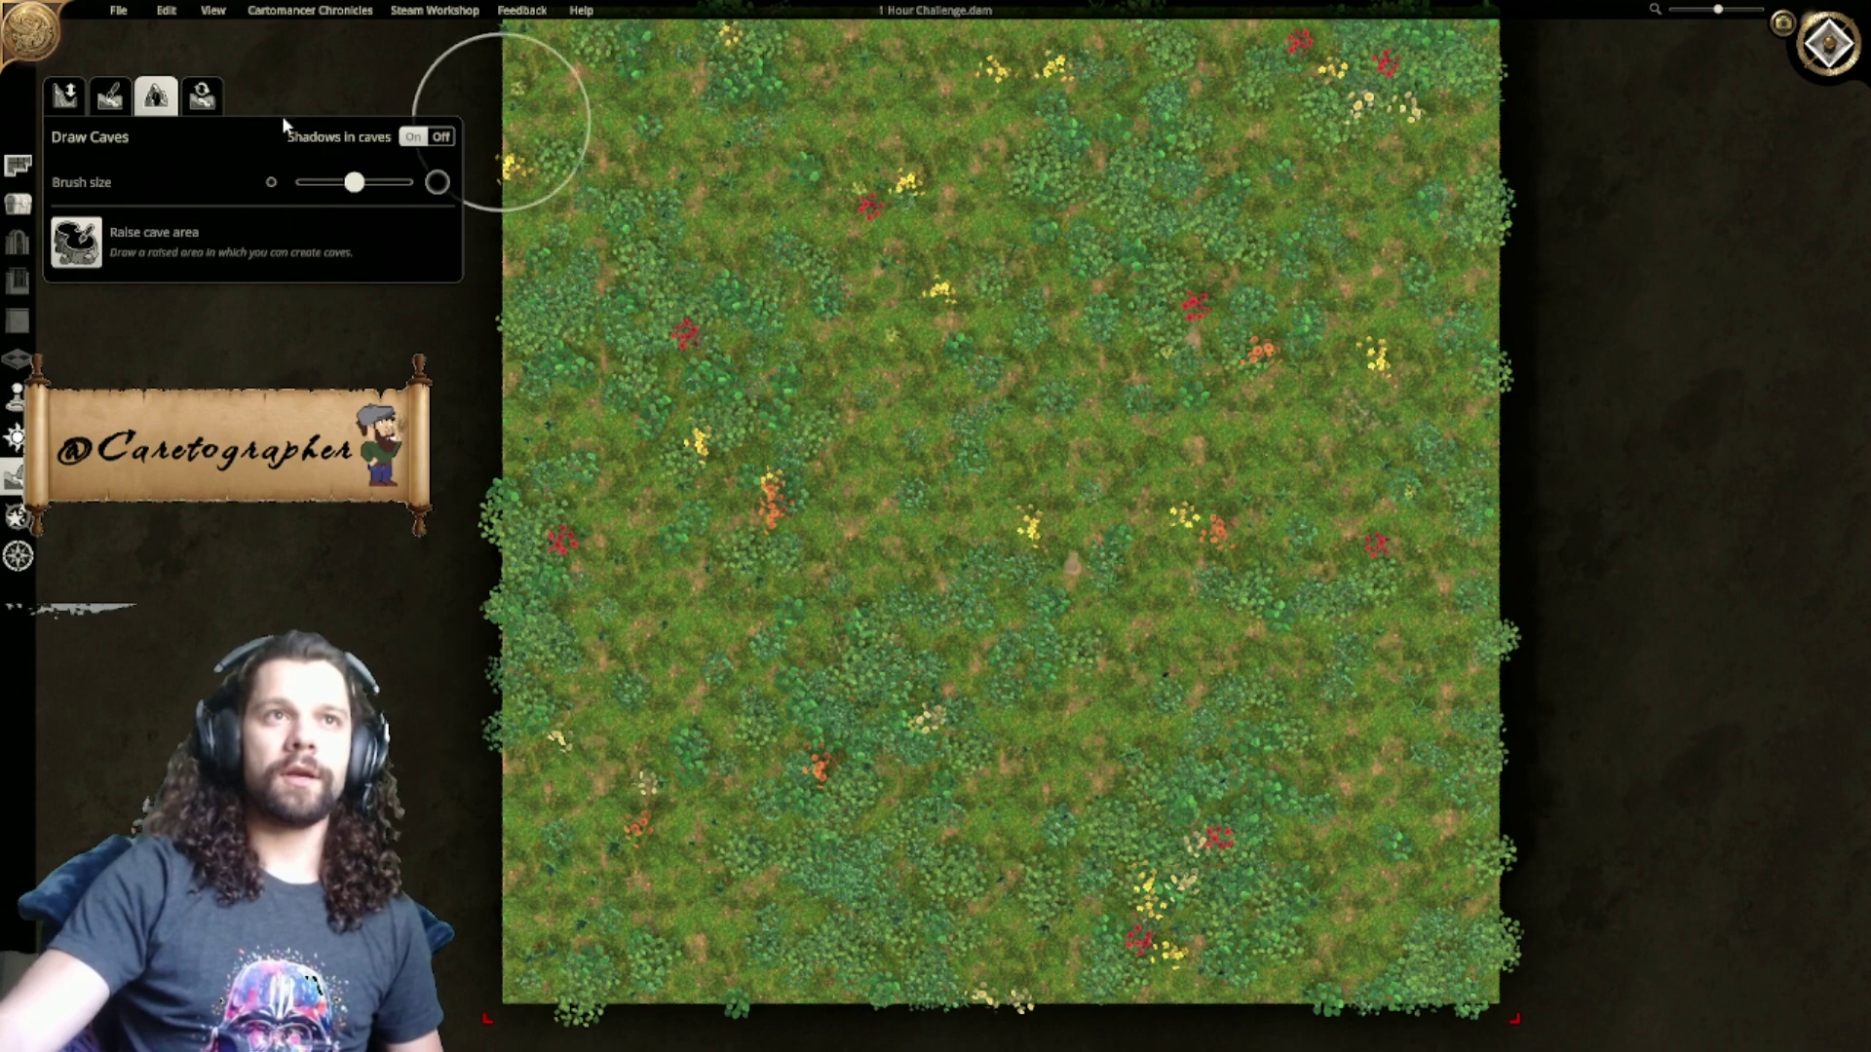
drag(354, 183, 413, 185)
mouse_move(544, 1006)
mouse_down()
mouse_move(525, 517)
mouse_move(549, 57)
mouse_up()
scroll(679, 517, down, 2)
mouse_move(692, 179)
mouse_down()
mouse_move(638, 303)
mouse_move(585, 780)
mouse_move(703, 217)
mouse_up()
mouse_move(1468, 234)
mouse_down()
mouse_move(1424, 799)
mouse_move(1353, 354)
mouse_move(1322, 368)
mouse_move(1337, 845)
mouse_move(1248, 762)
mouse_move(1294, 119)
mouse_move(1316, 557)
mouse_up()
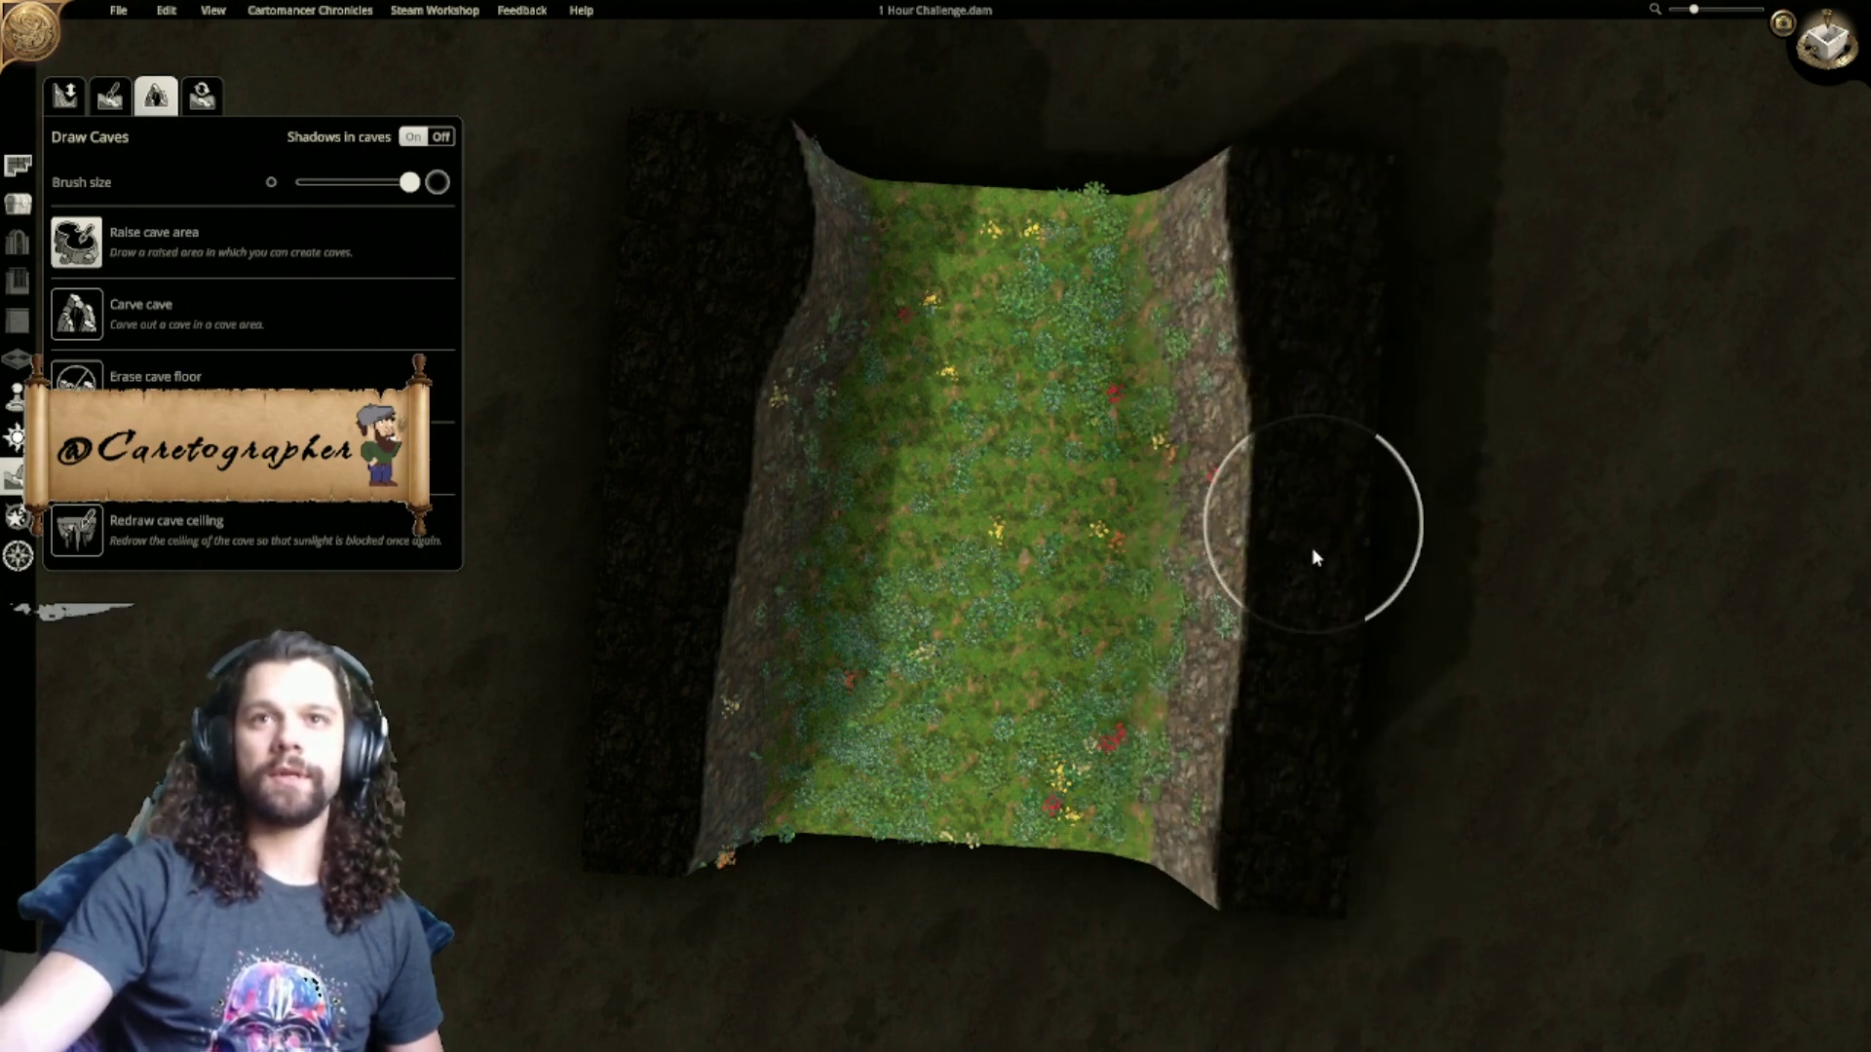
Step: Flood the valley floor between the two cliffs with the murky yellow-brown liquid, using the largest paint brush
click(66, 96)
click(113, 103)
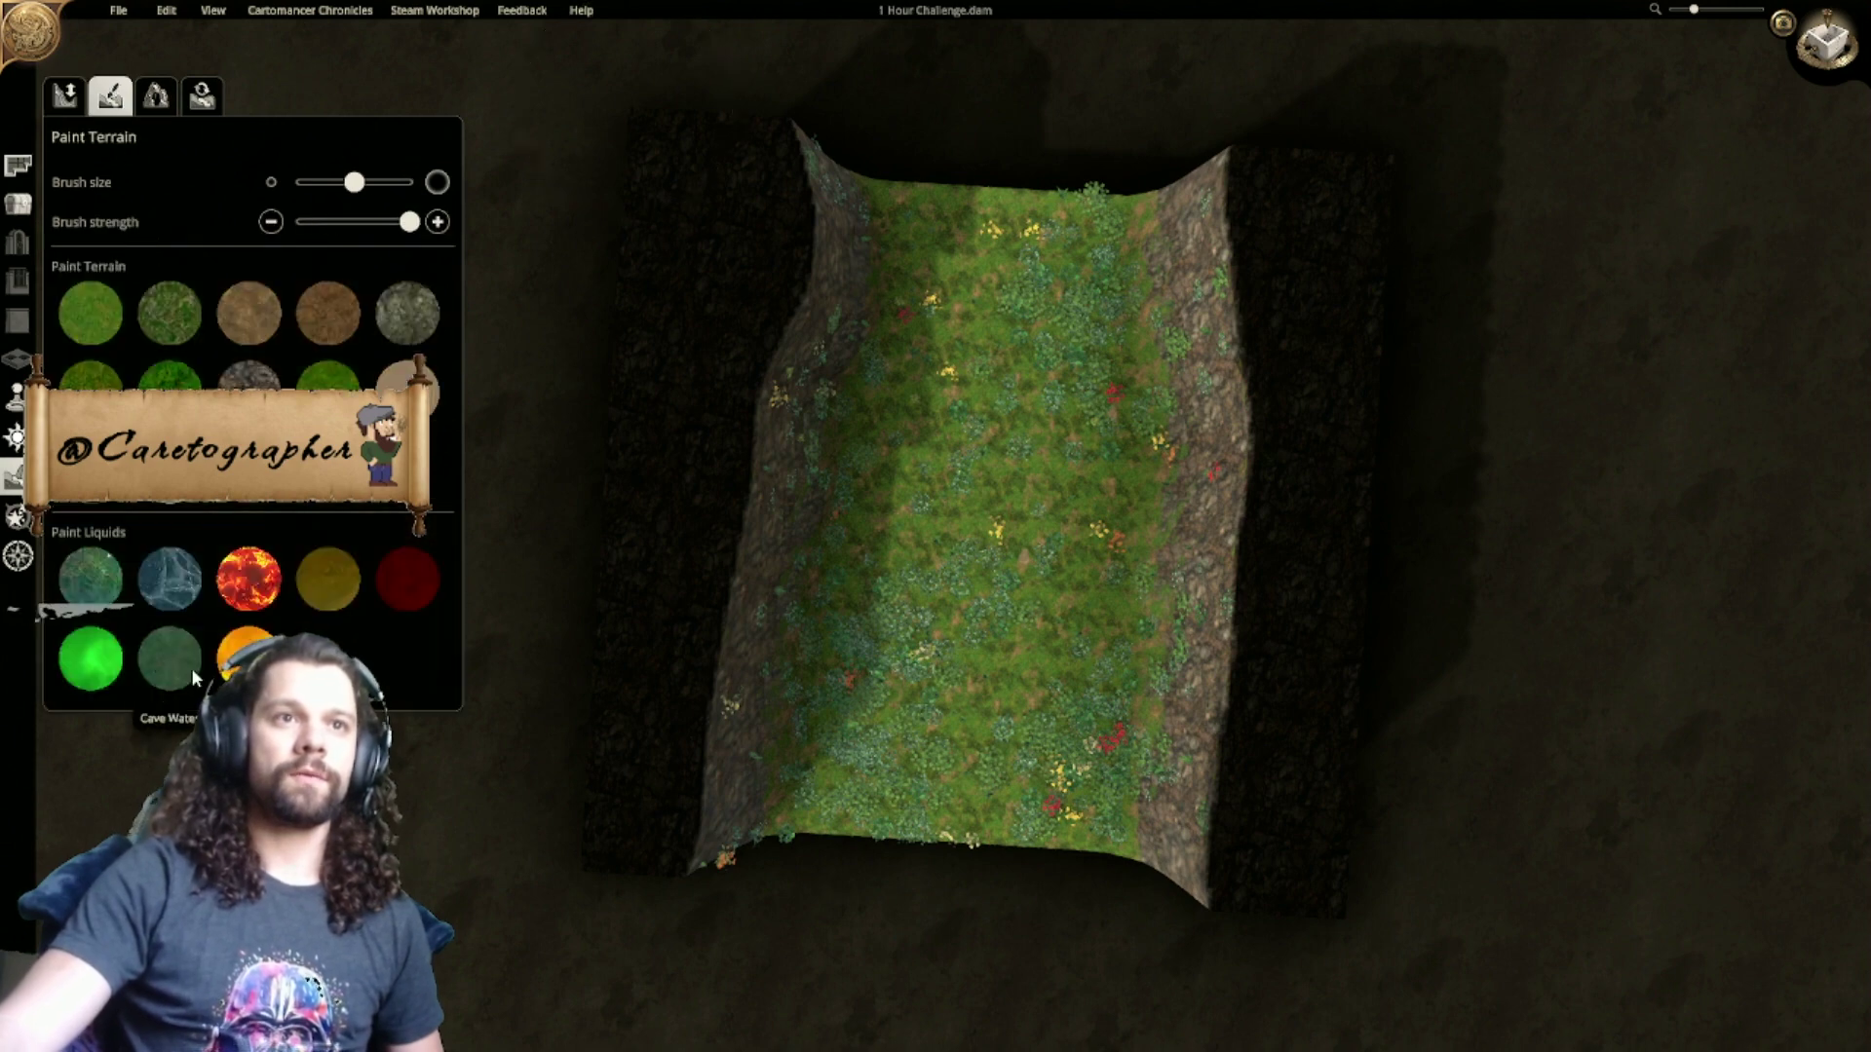
drag(885, 799, 901, 687)
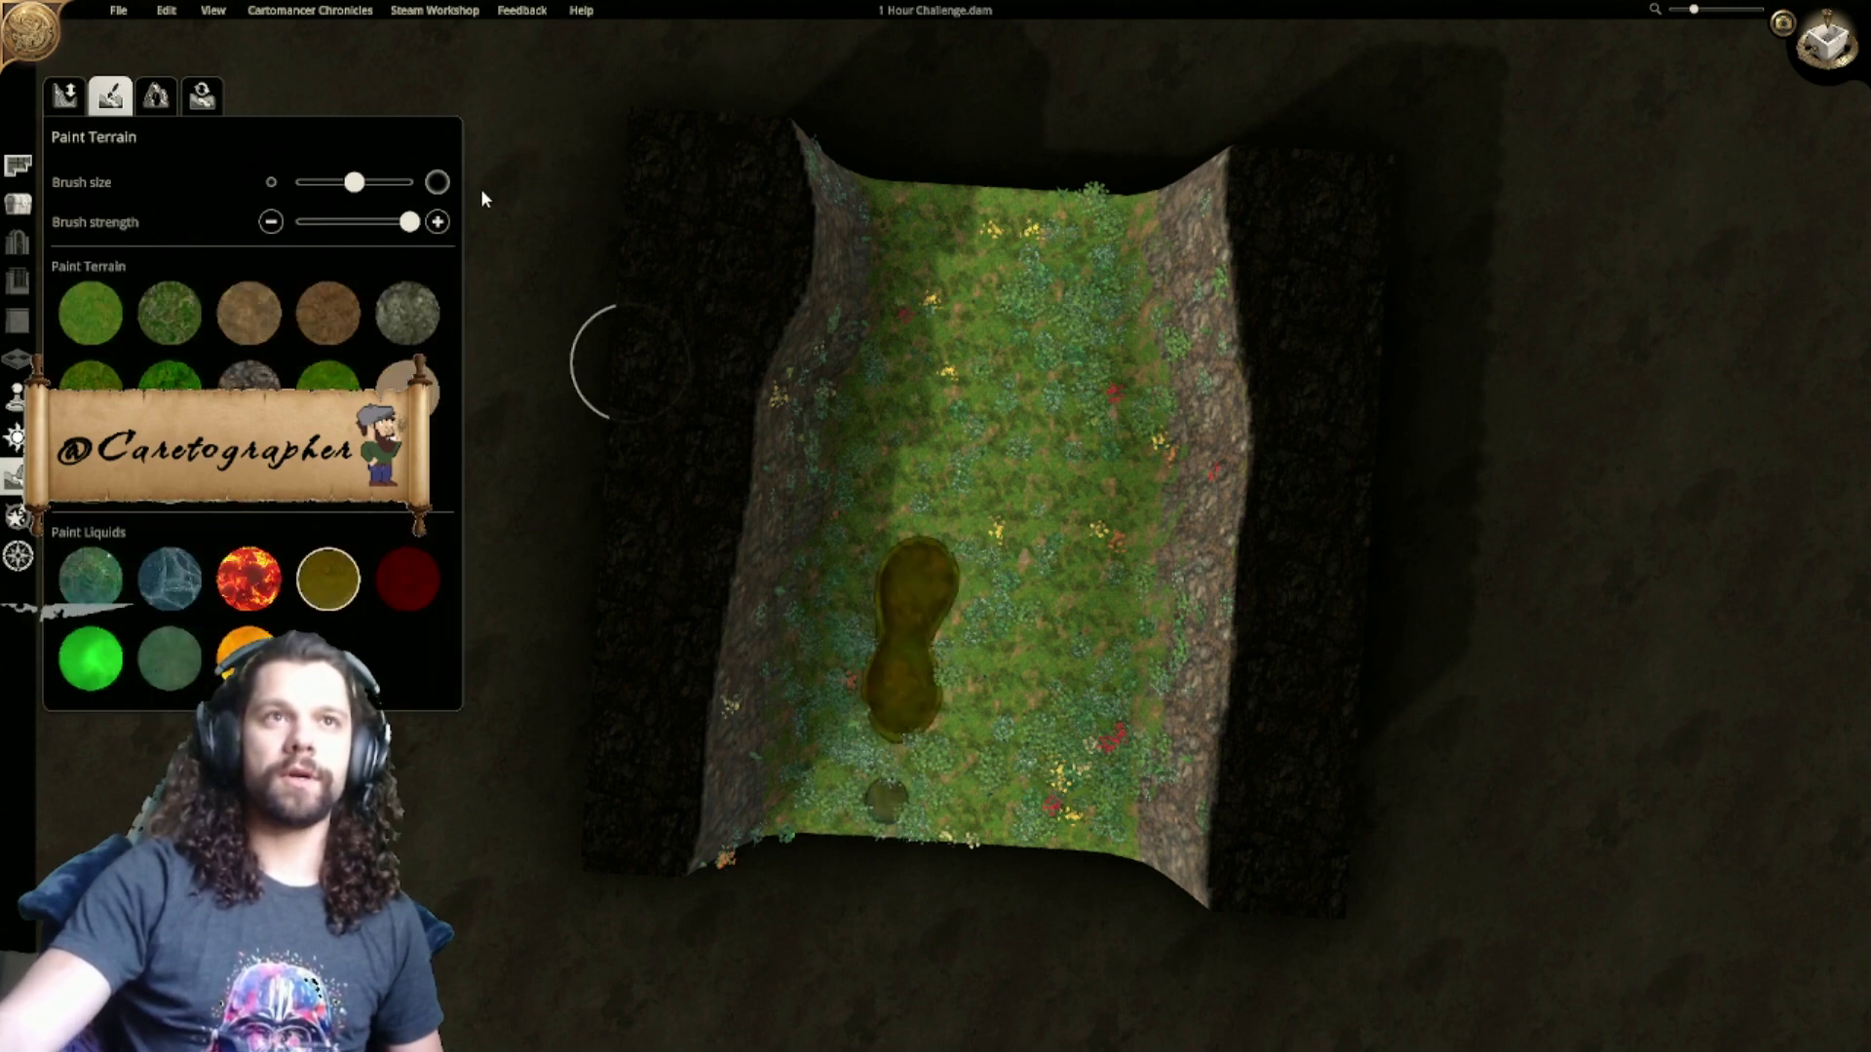
drag(354, 182, 410, 183)
mouse_move(863, 653)
mouse_down()
mouse_move(933, 608)
mouse_move(869, 808)
mouse_move(978, 390)
mouse_move(968, 238)
mouse_move(1014, 476)
mouse_move(995, 812)
mouse_move(1033, 745)
mouse_move(1045, 356)
mouse_move(1039, 265)
mouse_move(998, 852)
mouse_move(1027, 185)
mouse_up()
scroll(1092, 371, up, 5)
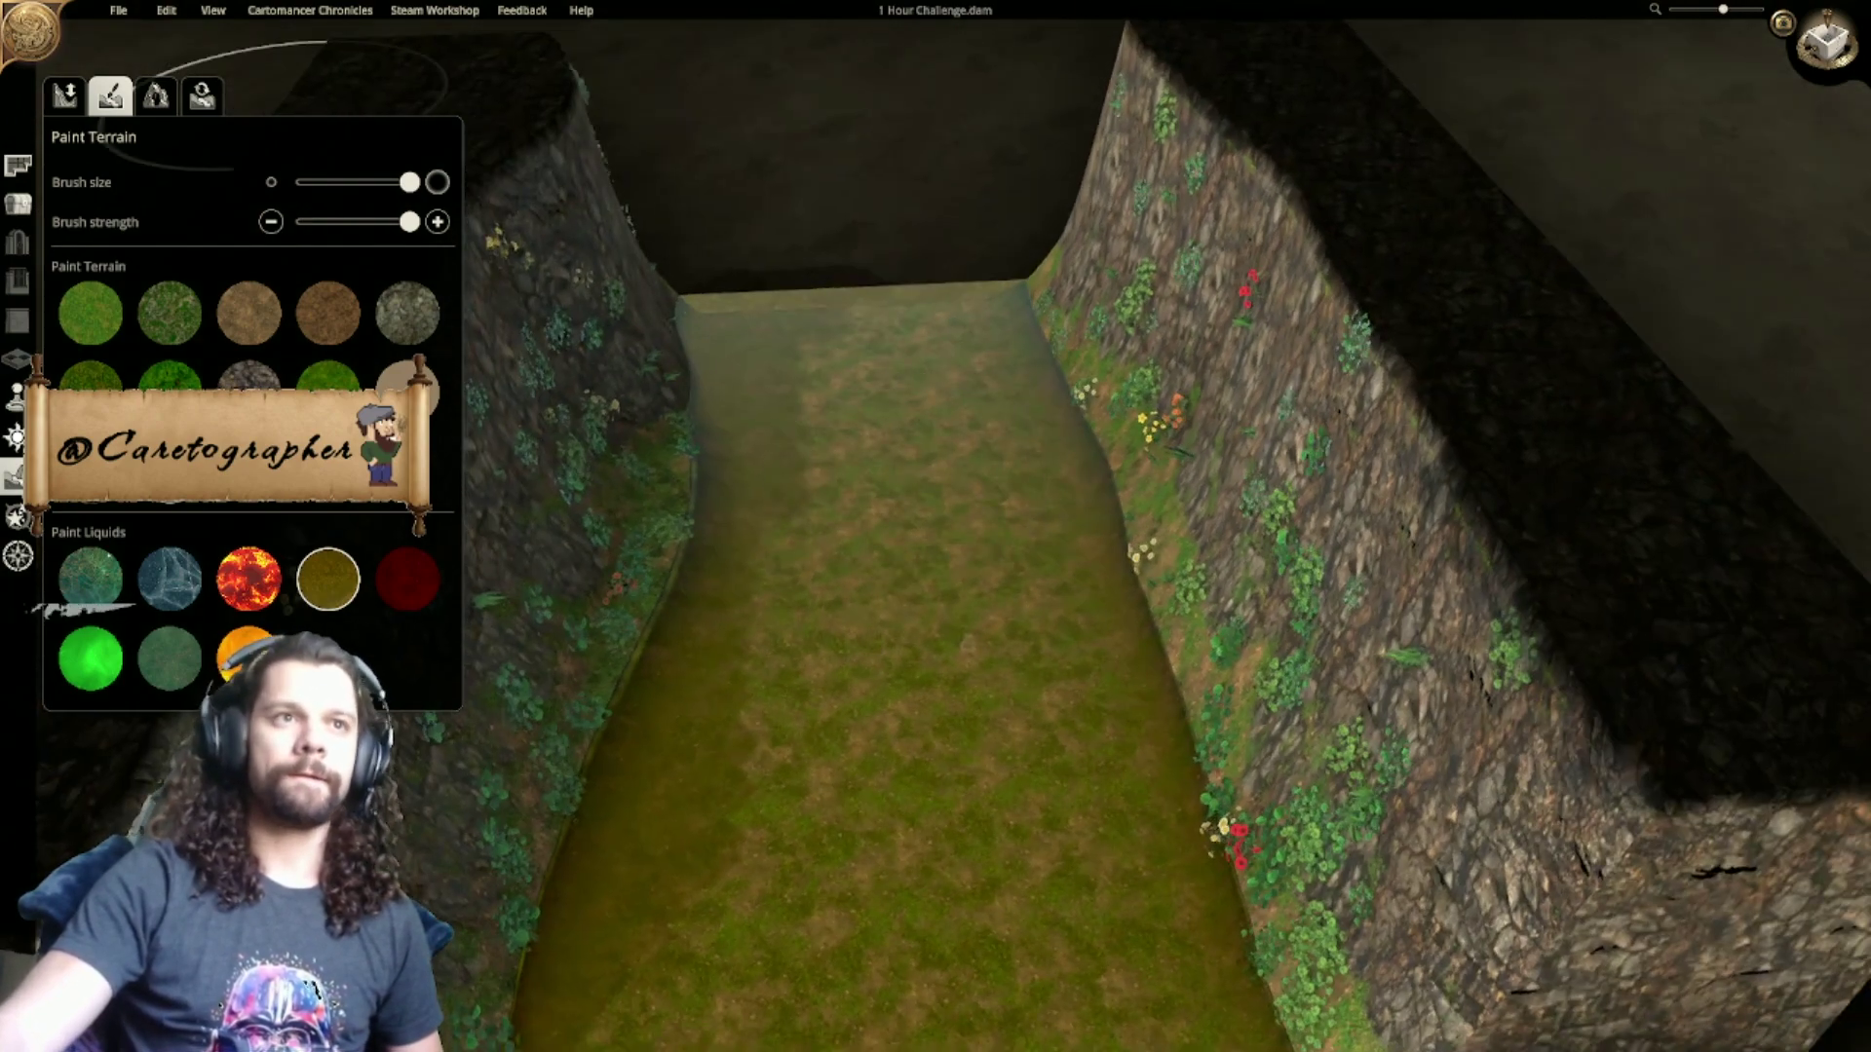
Step: Flatten a strip of riverbed along the foot of the right cliff to a lower level over the valley's full length
click(82, 98)
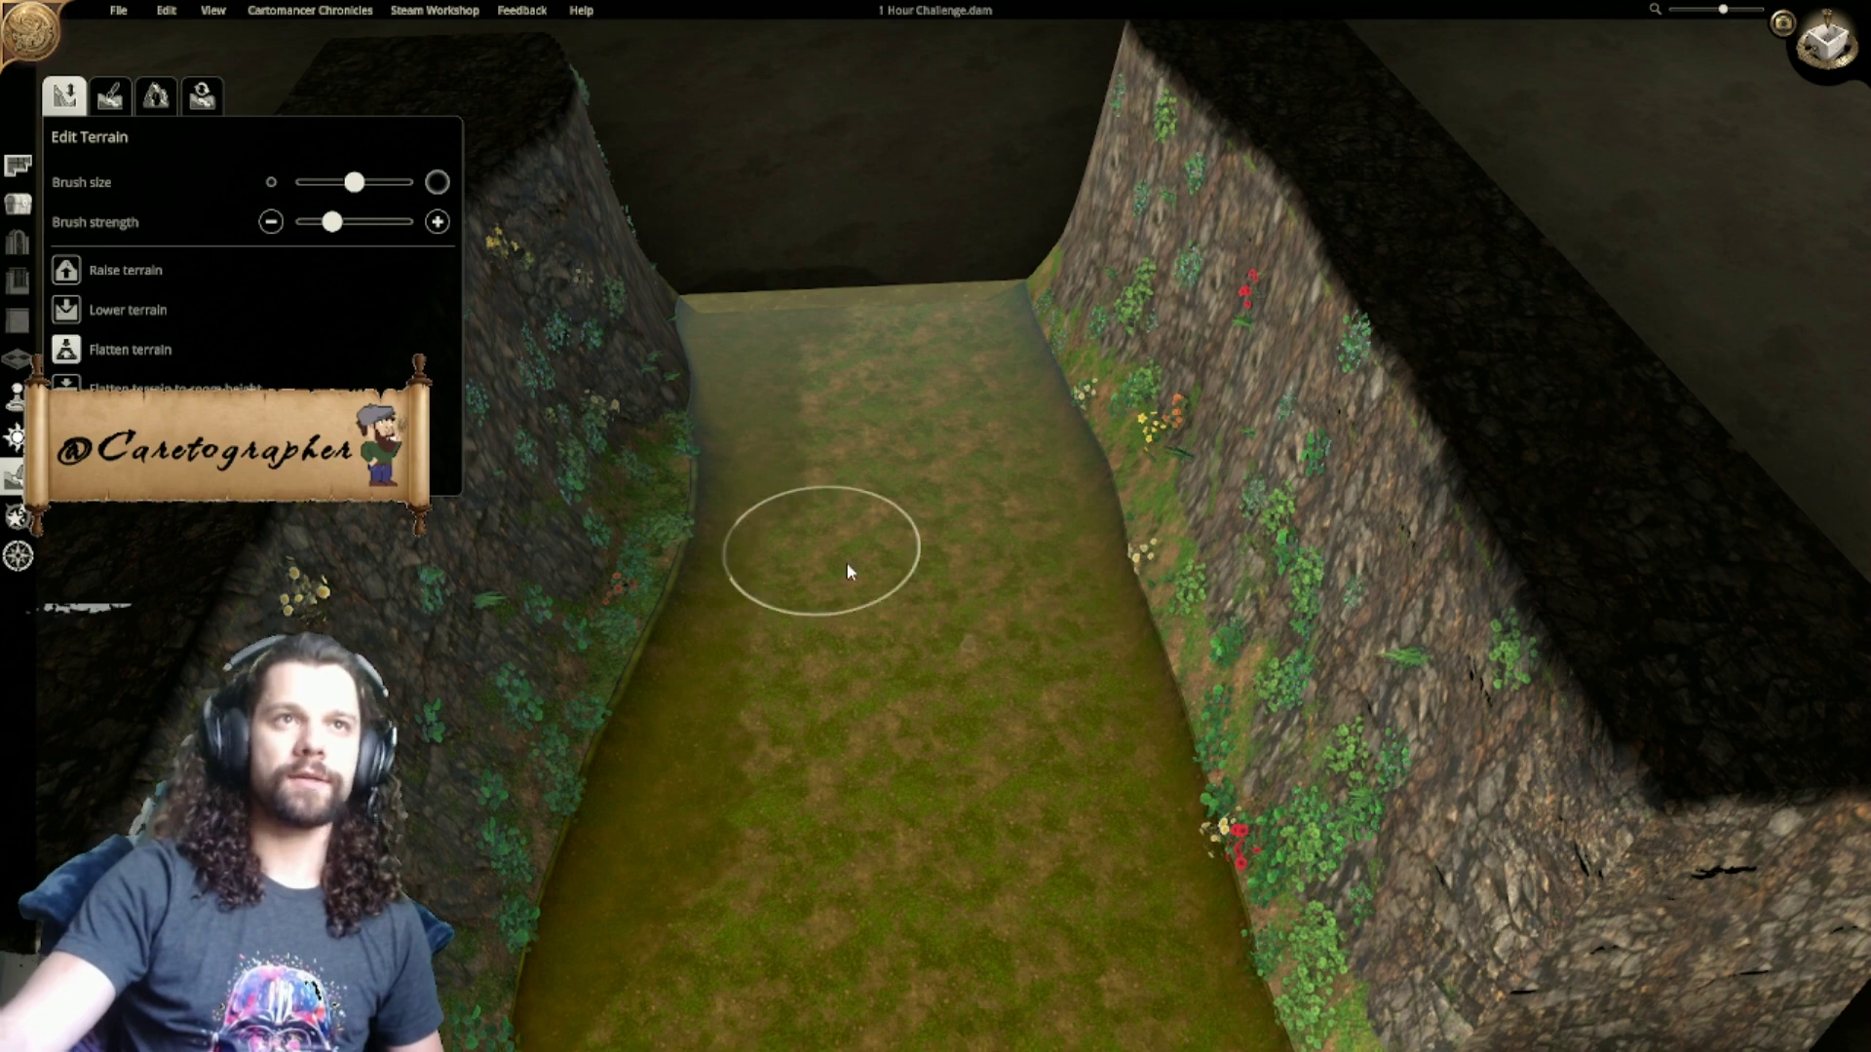
right_drag(1121, 826, 1017, 714)
click(1167, 894)
click(1173, 897)
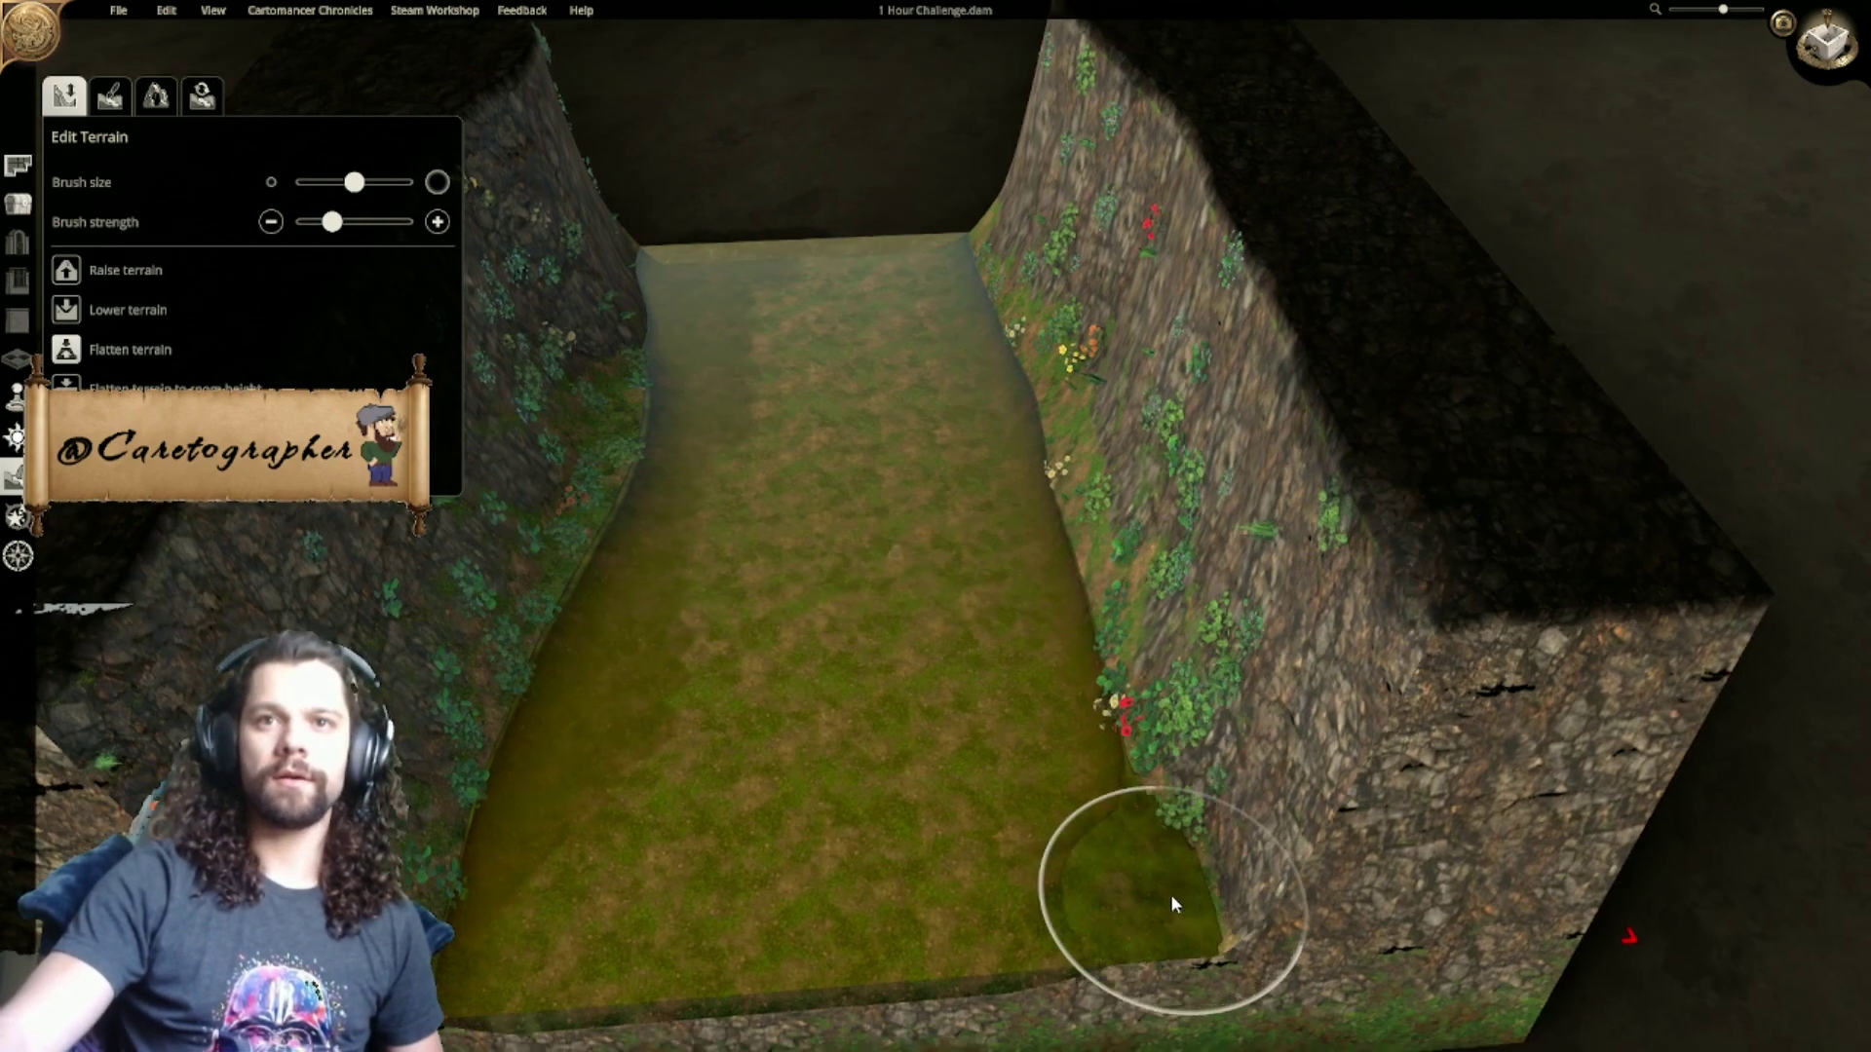
mouse_move(1140, 888)
mouse_down()
mouse_move(1096, 846)
mouse_move(990, 556)
mouse_move(1011, 639)
mouse_move(940, 367)
mouse_up()
scroll(1012, 639, up, 2)
scroll(1011, 639, down, 2)
scroll(1029, 883, down, 2)
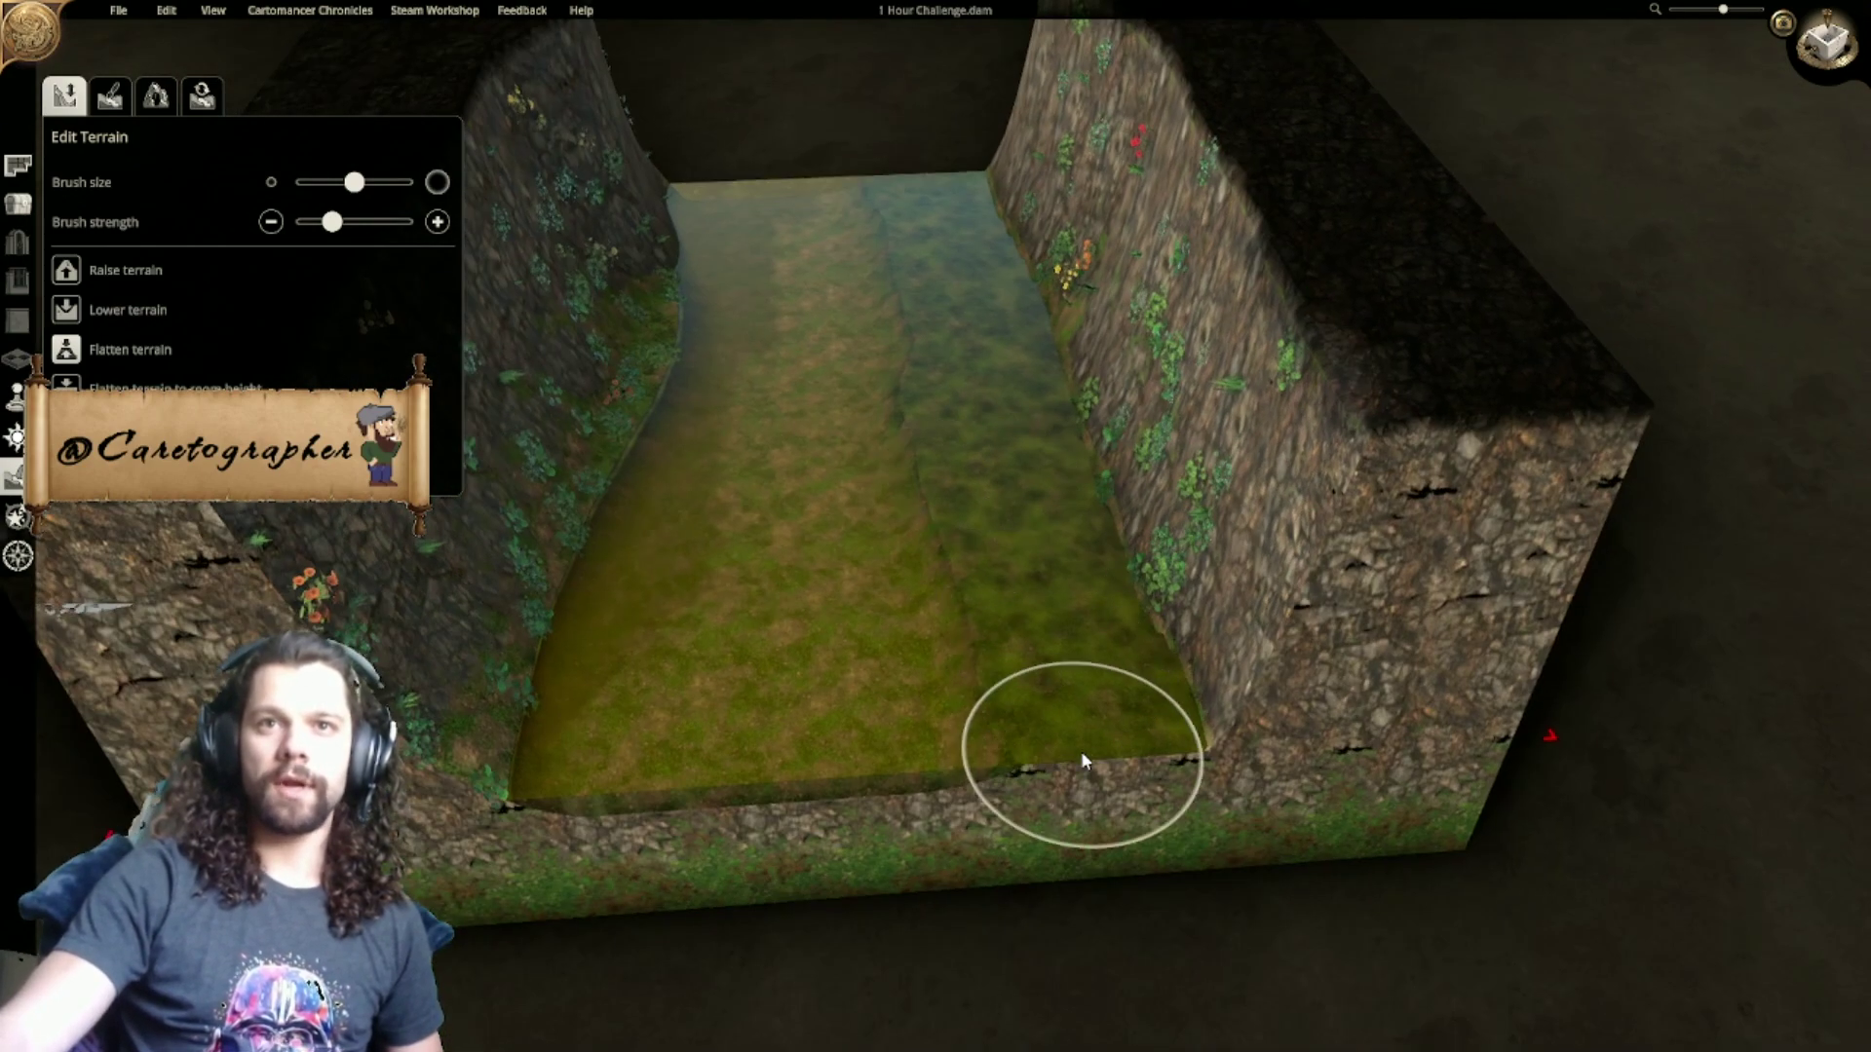
Step: Flatten a grassy bank above the water beside the right cliff and trim its edge, using a small brush at full strength
mouse_move(1213, 709)
mouse_down()
mouse_move(1228, 715)
mouse_move(1190, 710)
mouse_move(1167, 651)
mouse_move(1120, 614)
mouse_move(1042, 575)
mouse_move(1039, 448)
mouse_move(1153, 740)
mouse_move(1048, 400)
mouse_move(1073, 374)
mouse_move(1014, 200)
mouse_move(1021, 160)
mouse_move(1229, 823)
mouse_up()
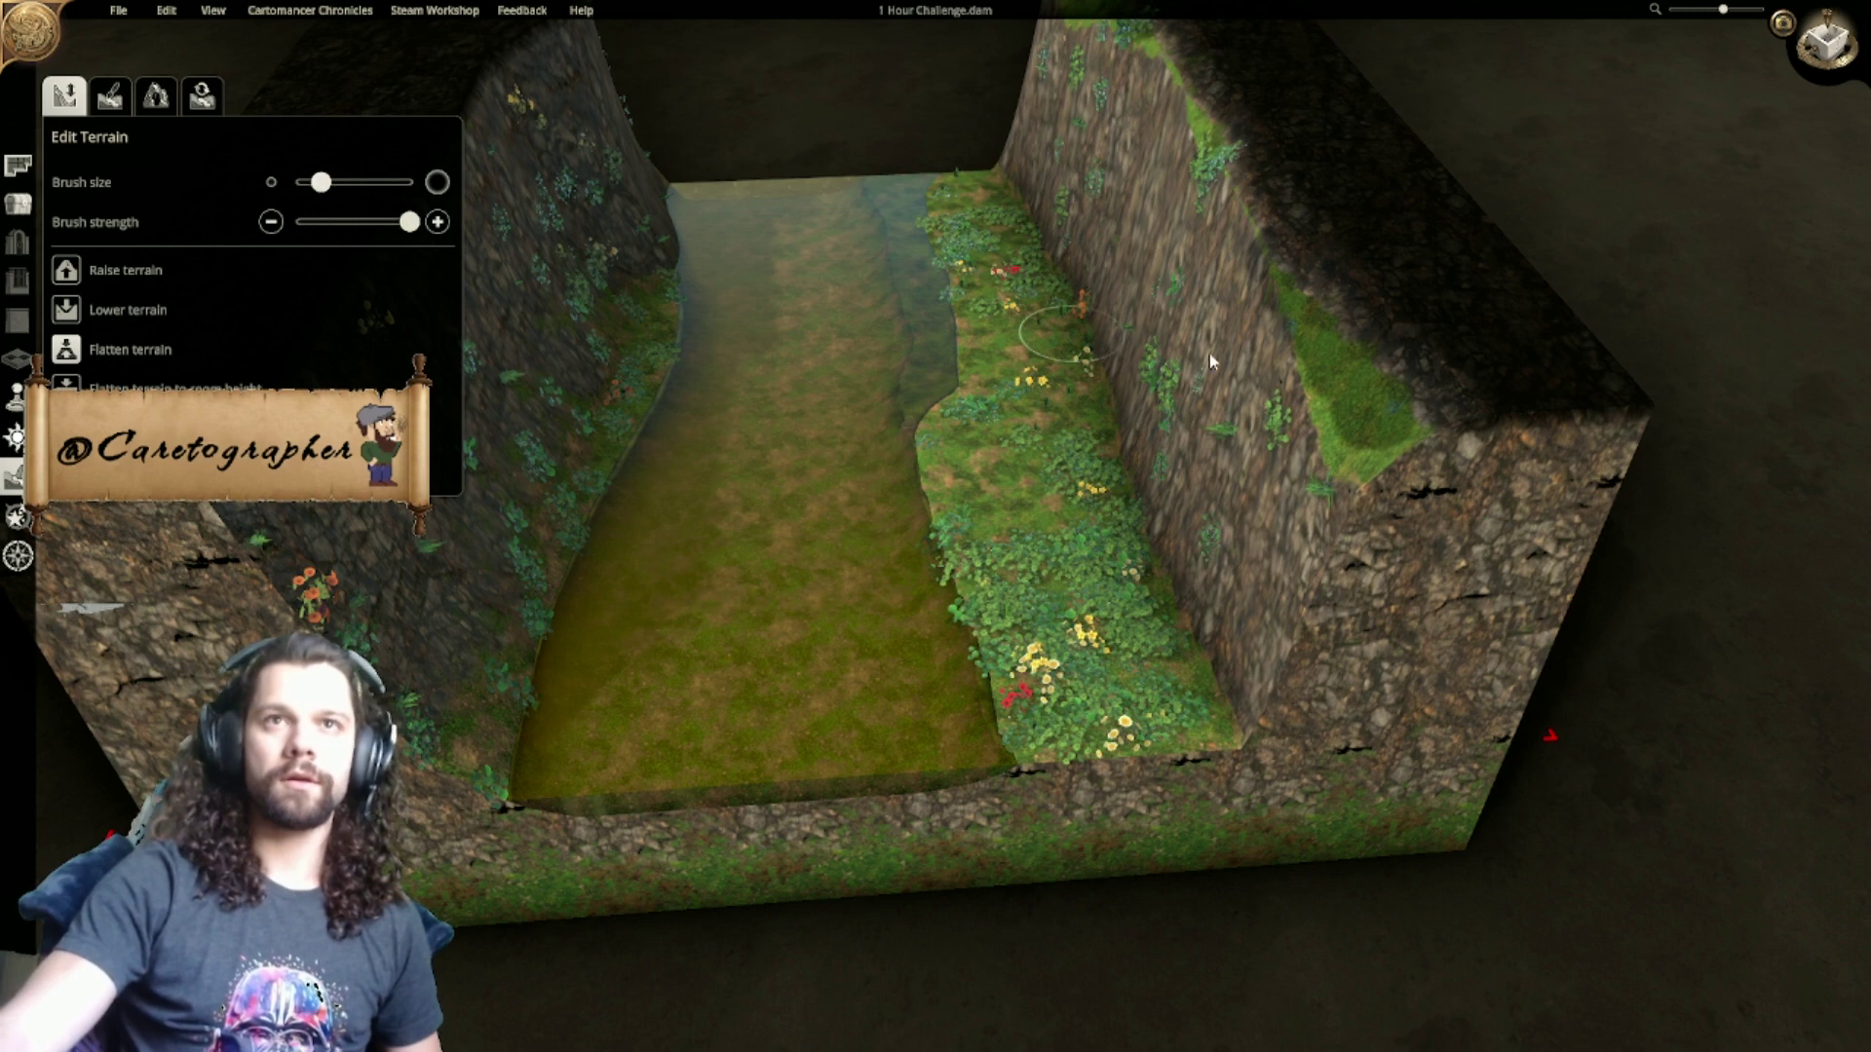
drag(904, 232, 920, 322)
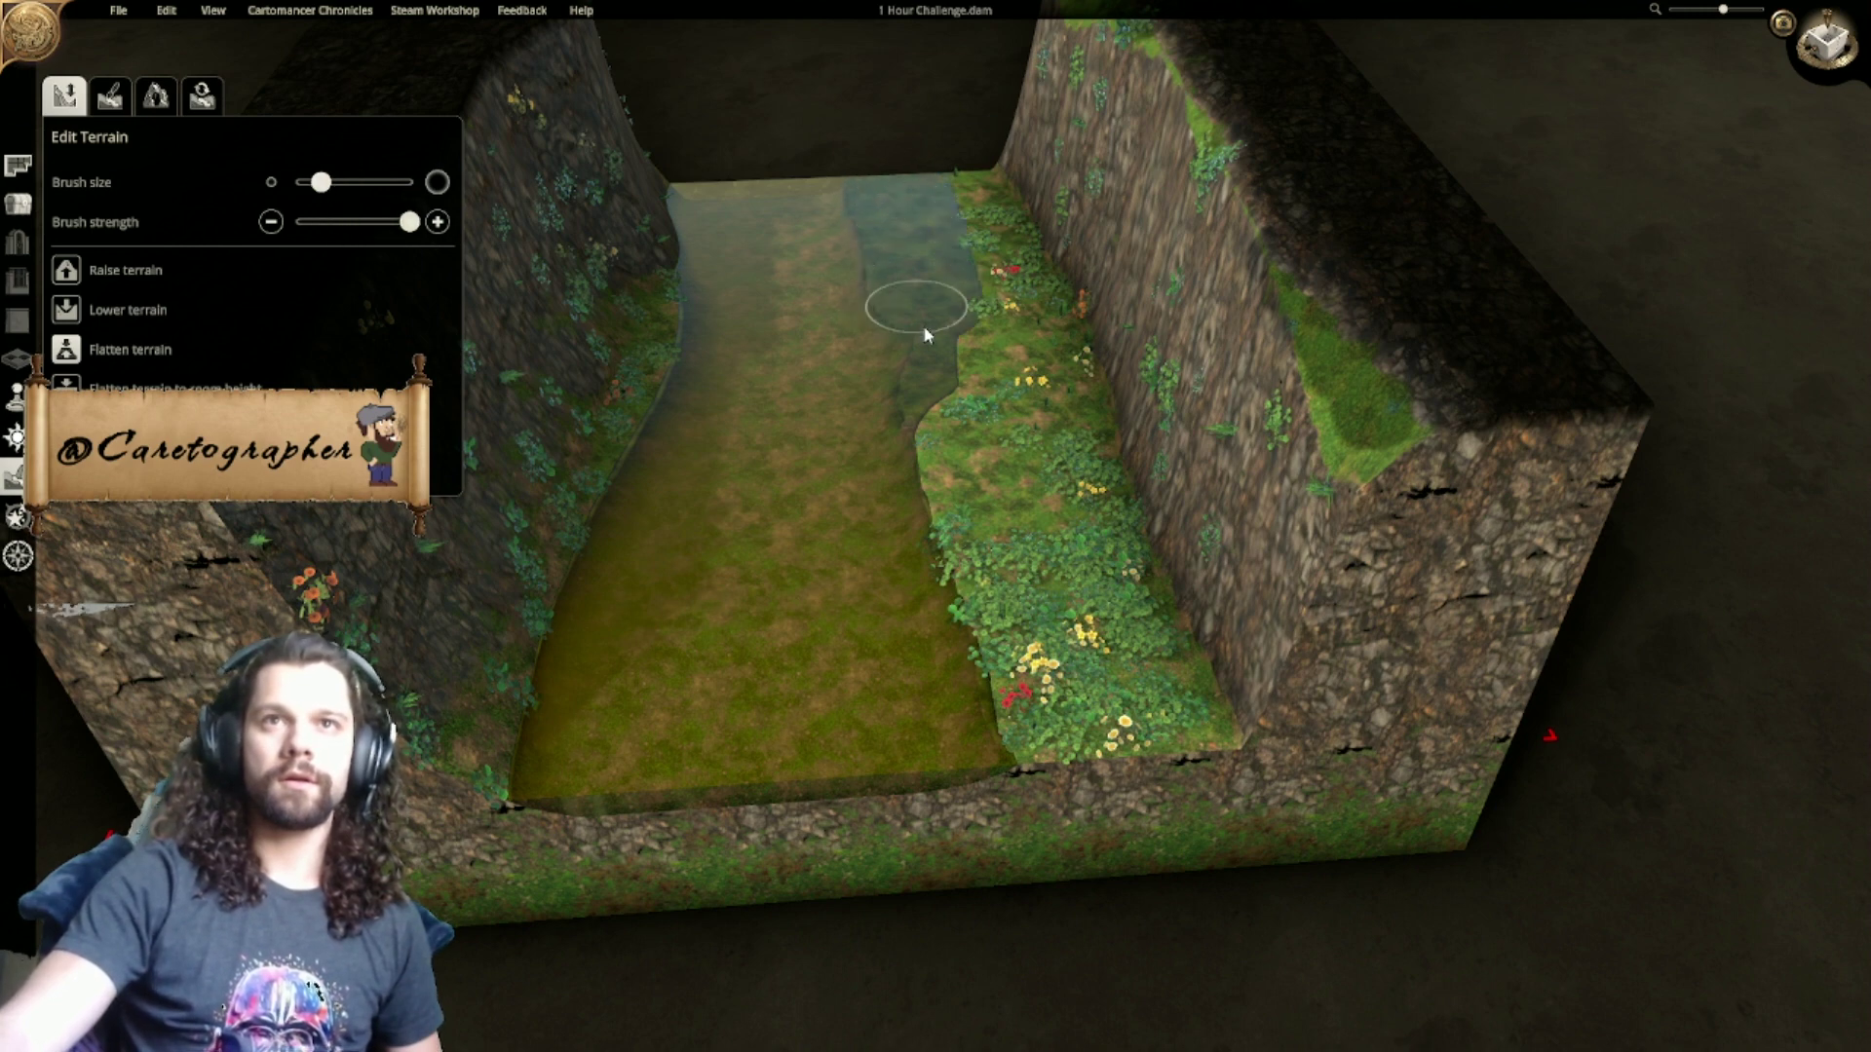
drag(965, 582, 1004, 760)
right_drag(921, 431, 994, 546)
mouse_move(1087, 548)
middle_down()
mouse_move(914, 686)
mouse_move(960, 675)
middle_up()
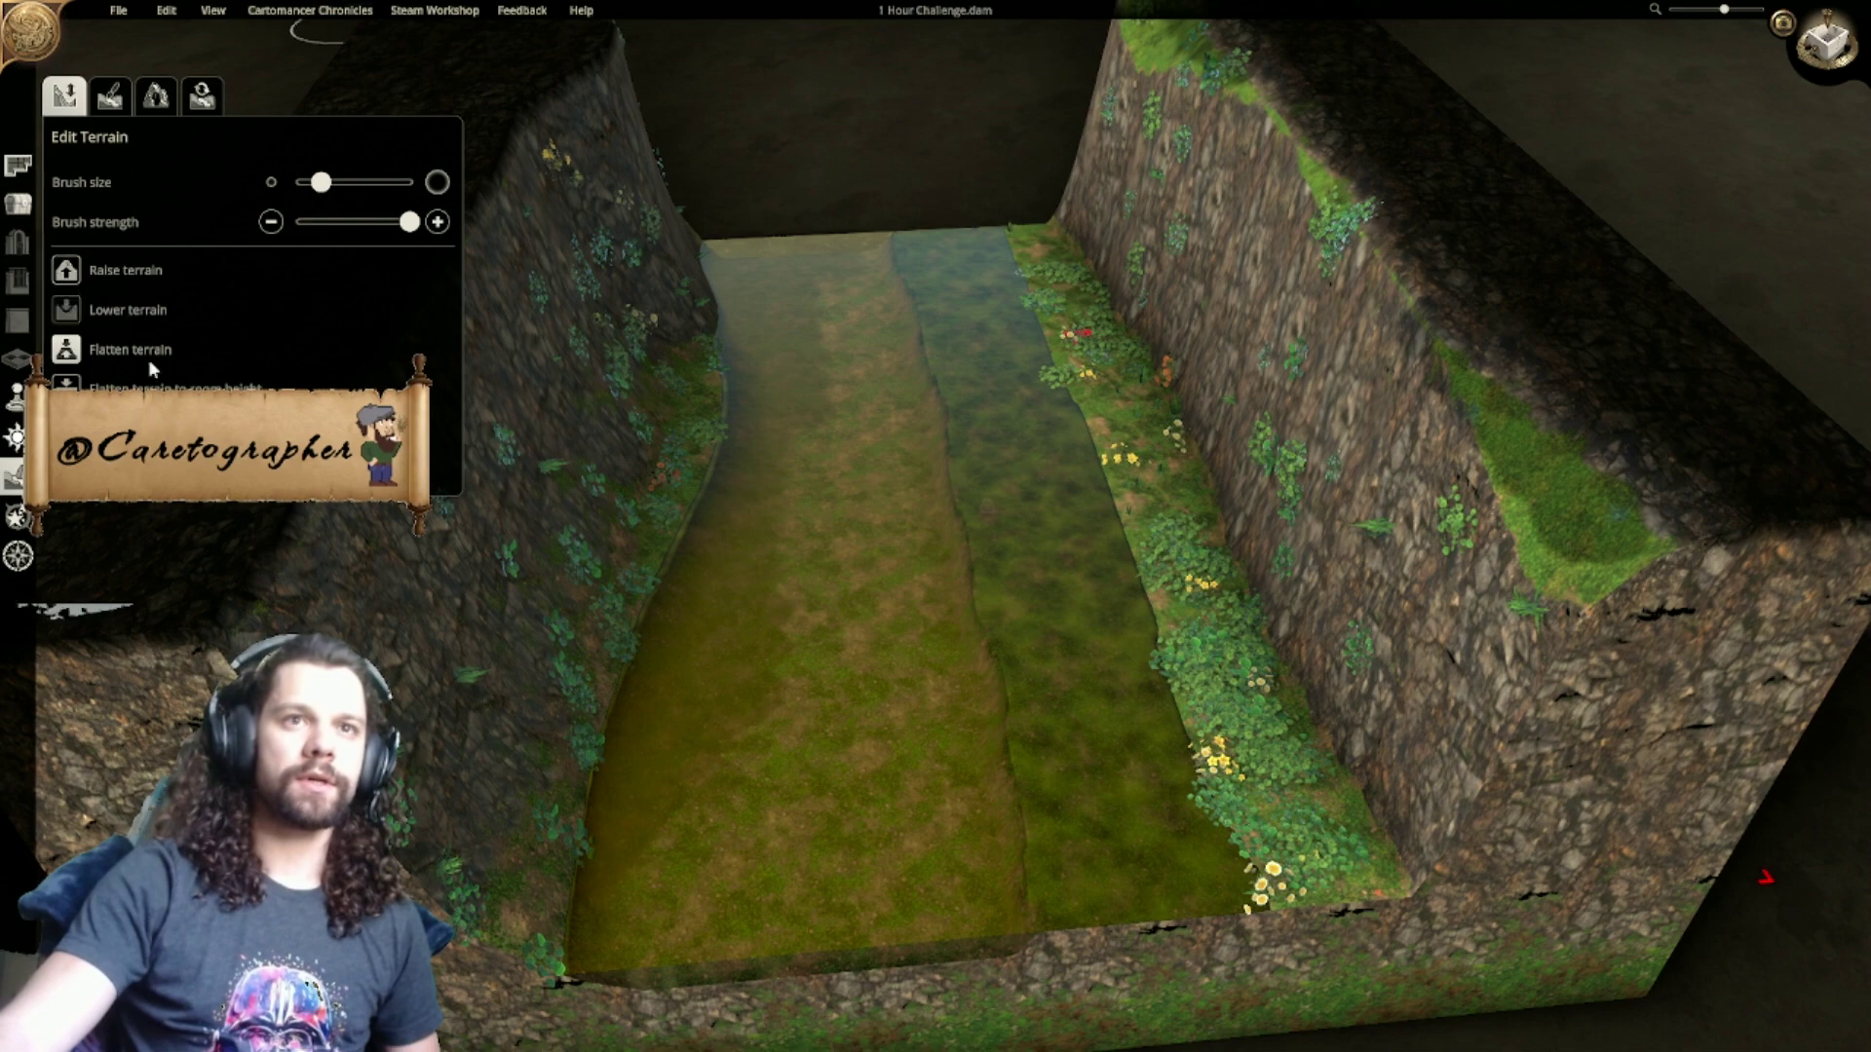
Step: Lower the terrain on the left side of the riverbed into a deep channel, using the largest brush at full strength
right_drag(727, 941, 770, 758)
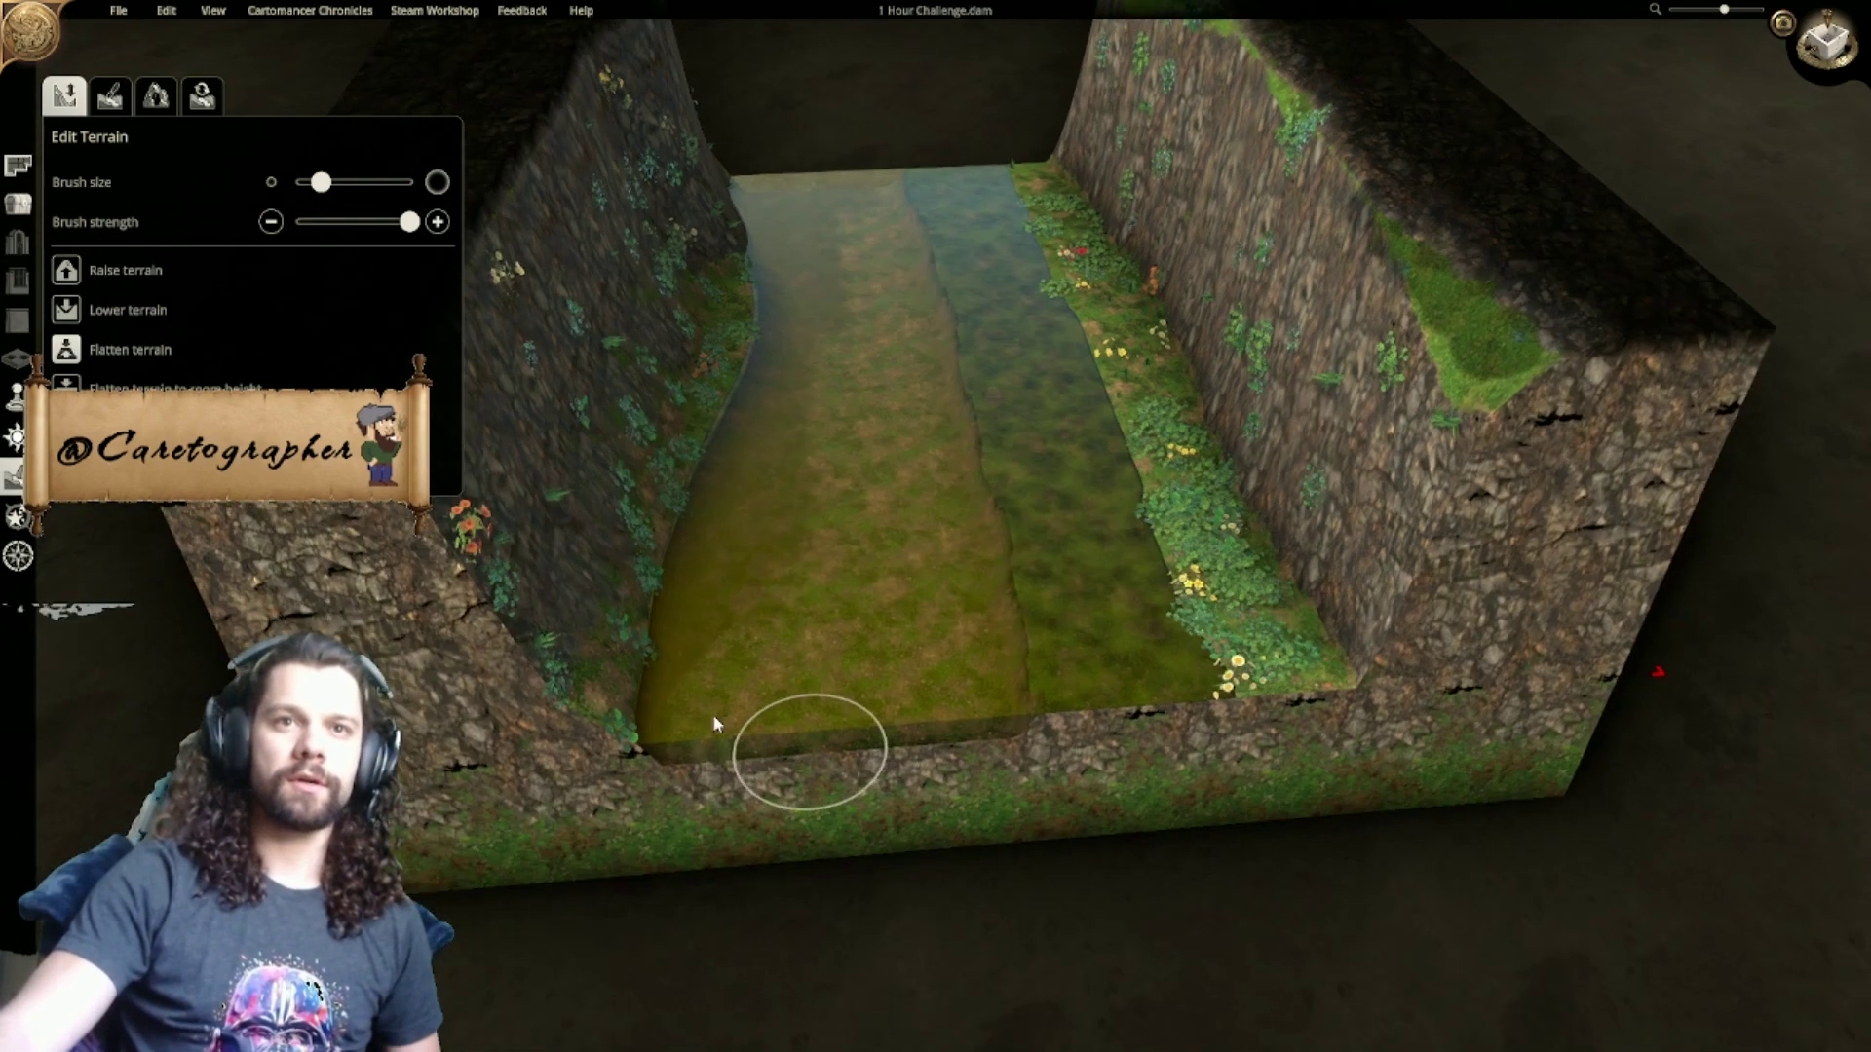
drag(347, 185, 419, 182)
mouse_move(773, 765)
right_down()
mouse_move(910, 581)
mouse_move(889, 770)
right_up()
right_drag(887, 536, 924, 693)
right_drag(912, 787, 891, 688)
middle_drag(891, 688, 777, 655)
scroll(777, 655, up, 1)
right_drag(776, 655, 846, 717)
right_drag(916, 557, 861, 700)
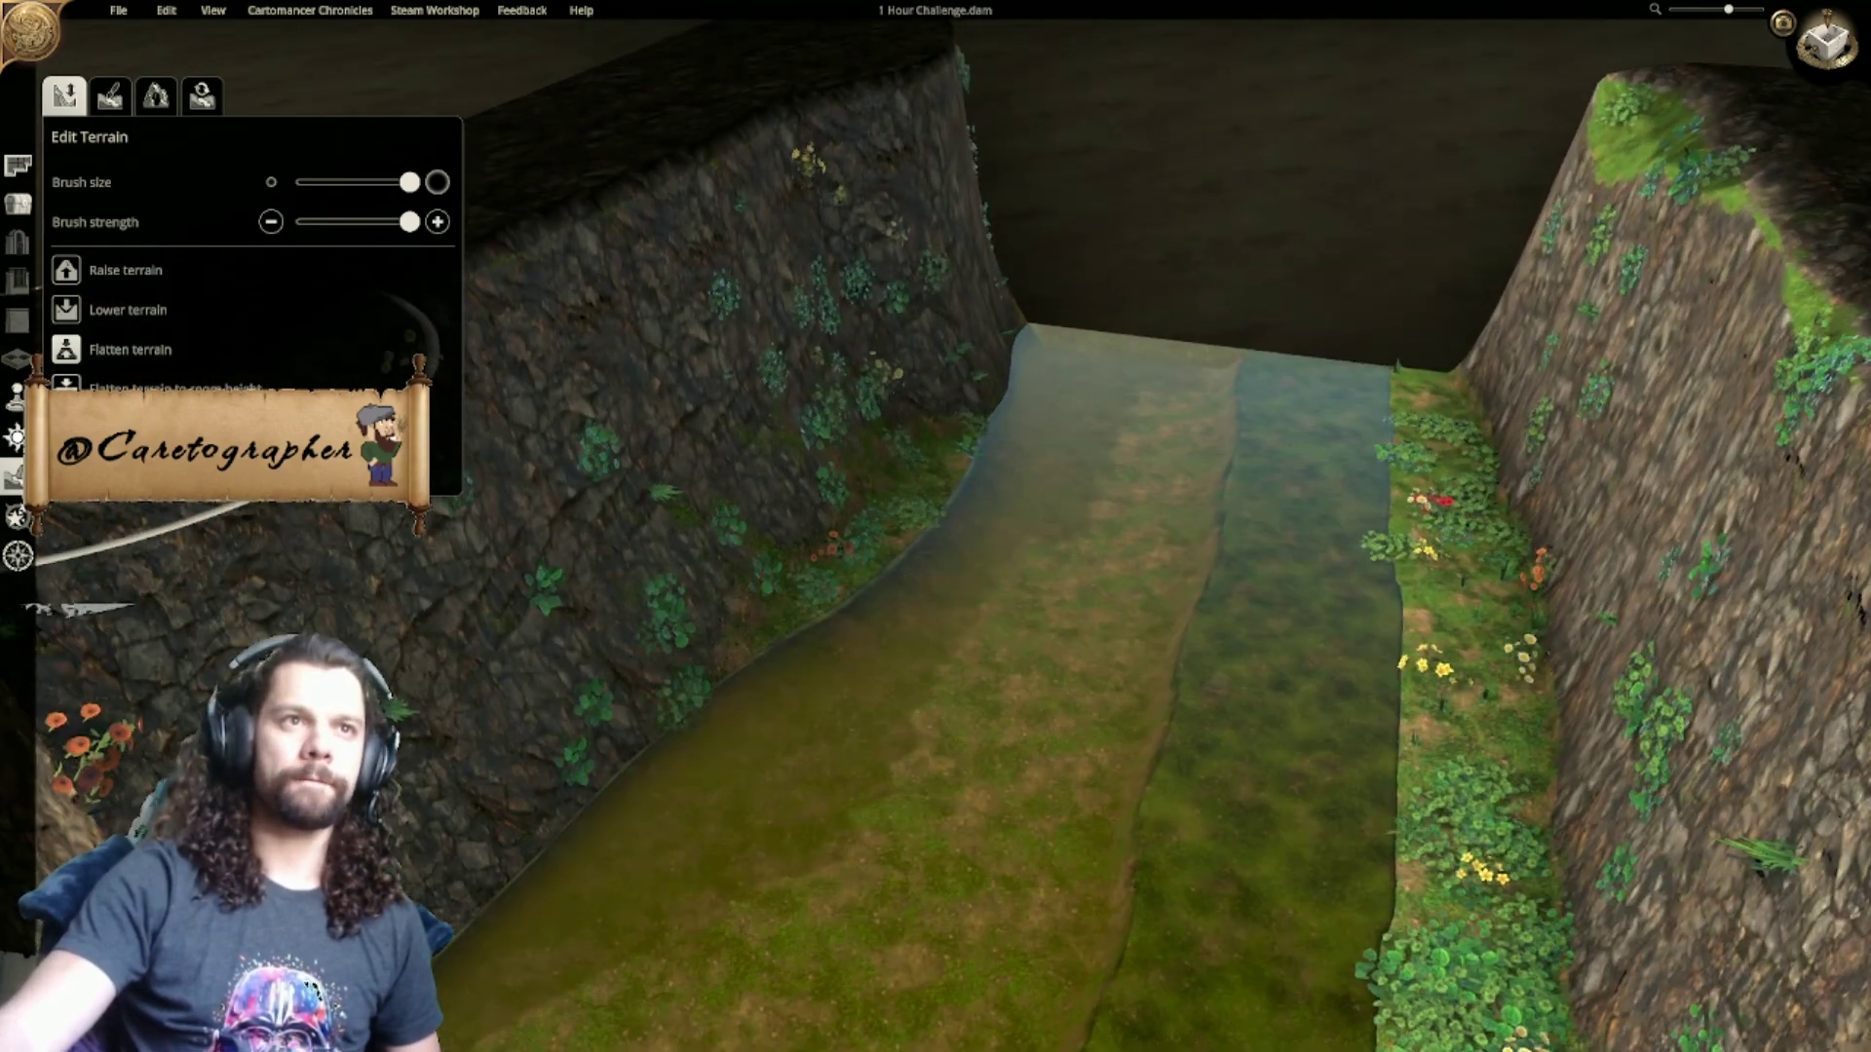
click(70, 311)
right_drag(683, 935, 712, 709)
mouse_move(713, 717)
mouse_down()
mouse_move(734, 848)
mouse_move(689, 897)
mouse_move(659, 877)
mouse_move(927, 524)
mouse_move(1050, 267)
mouse_up()
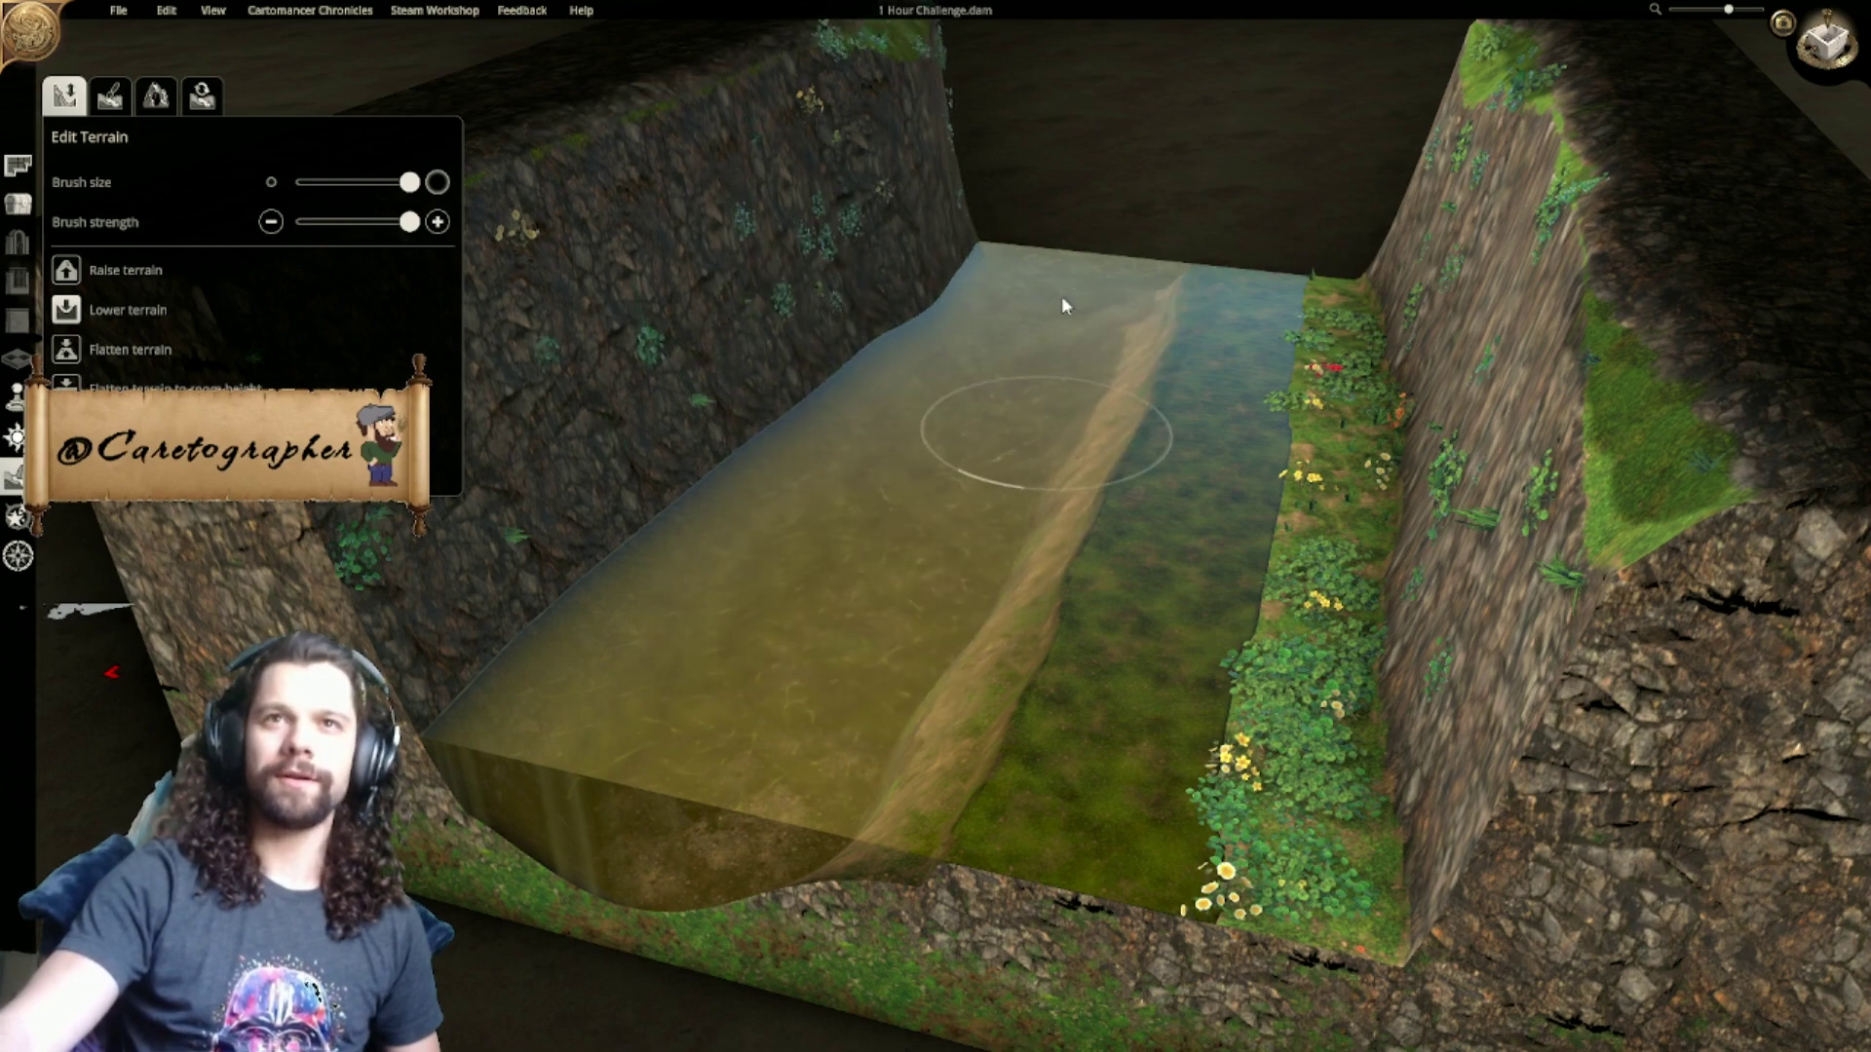
Step: Switch to the top-down view, extend the map past both ends of the valley and carry the river channel through the added strips
scroll(1068, 271, up, 5)
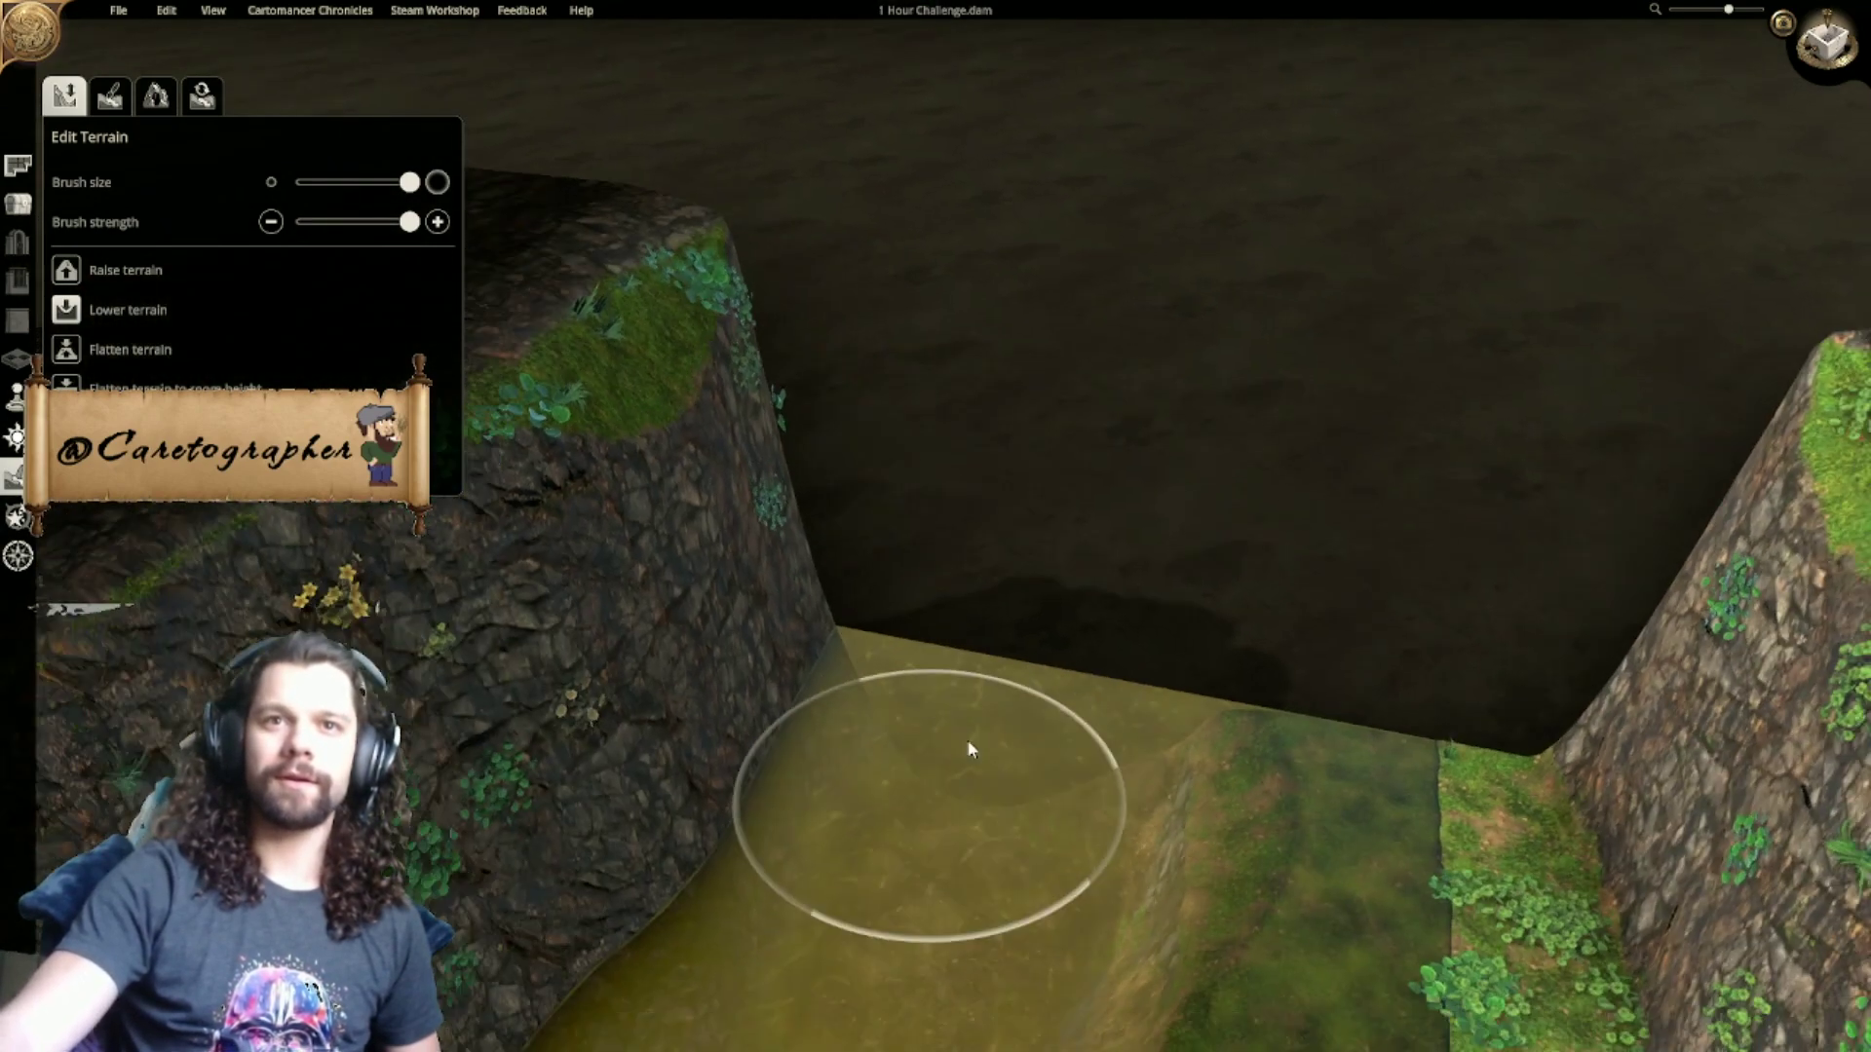
scroll(969, 749, down, 4)
scroll(957, 596, up, 3)
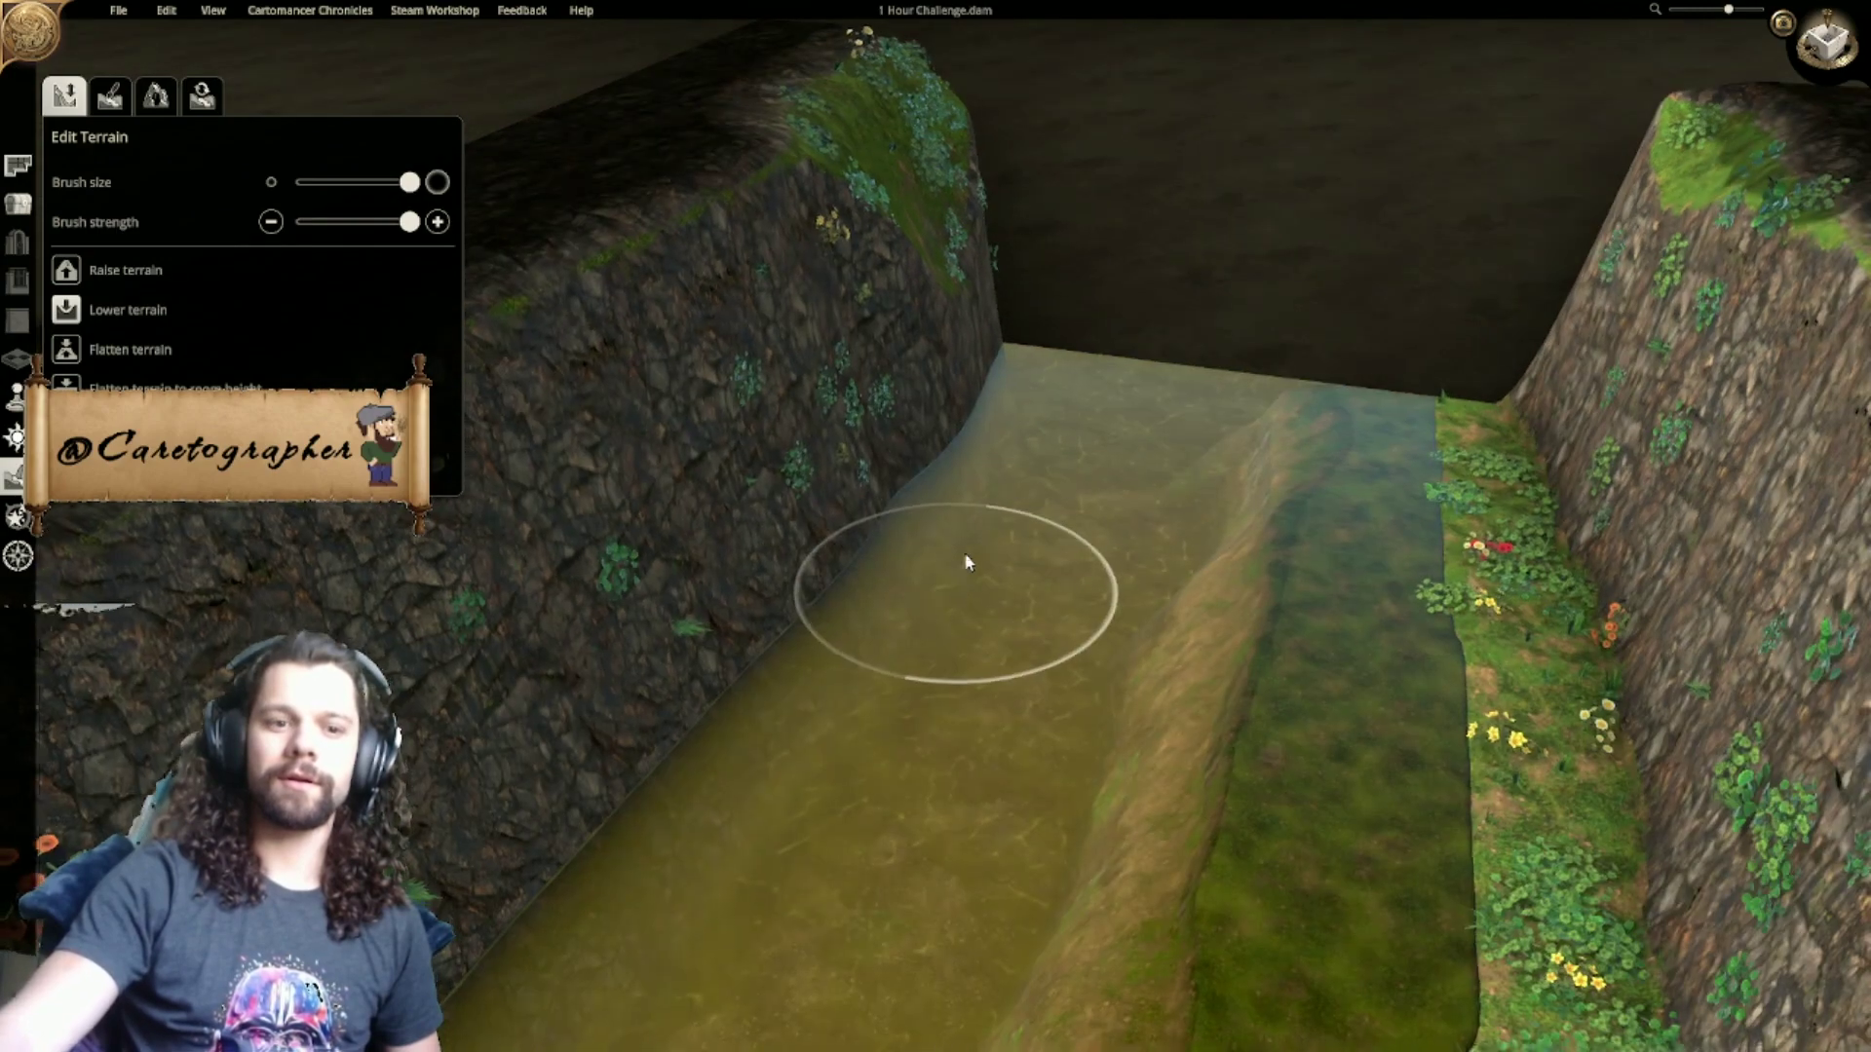
scroll(958, 597, down, 5)
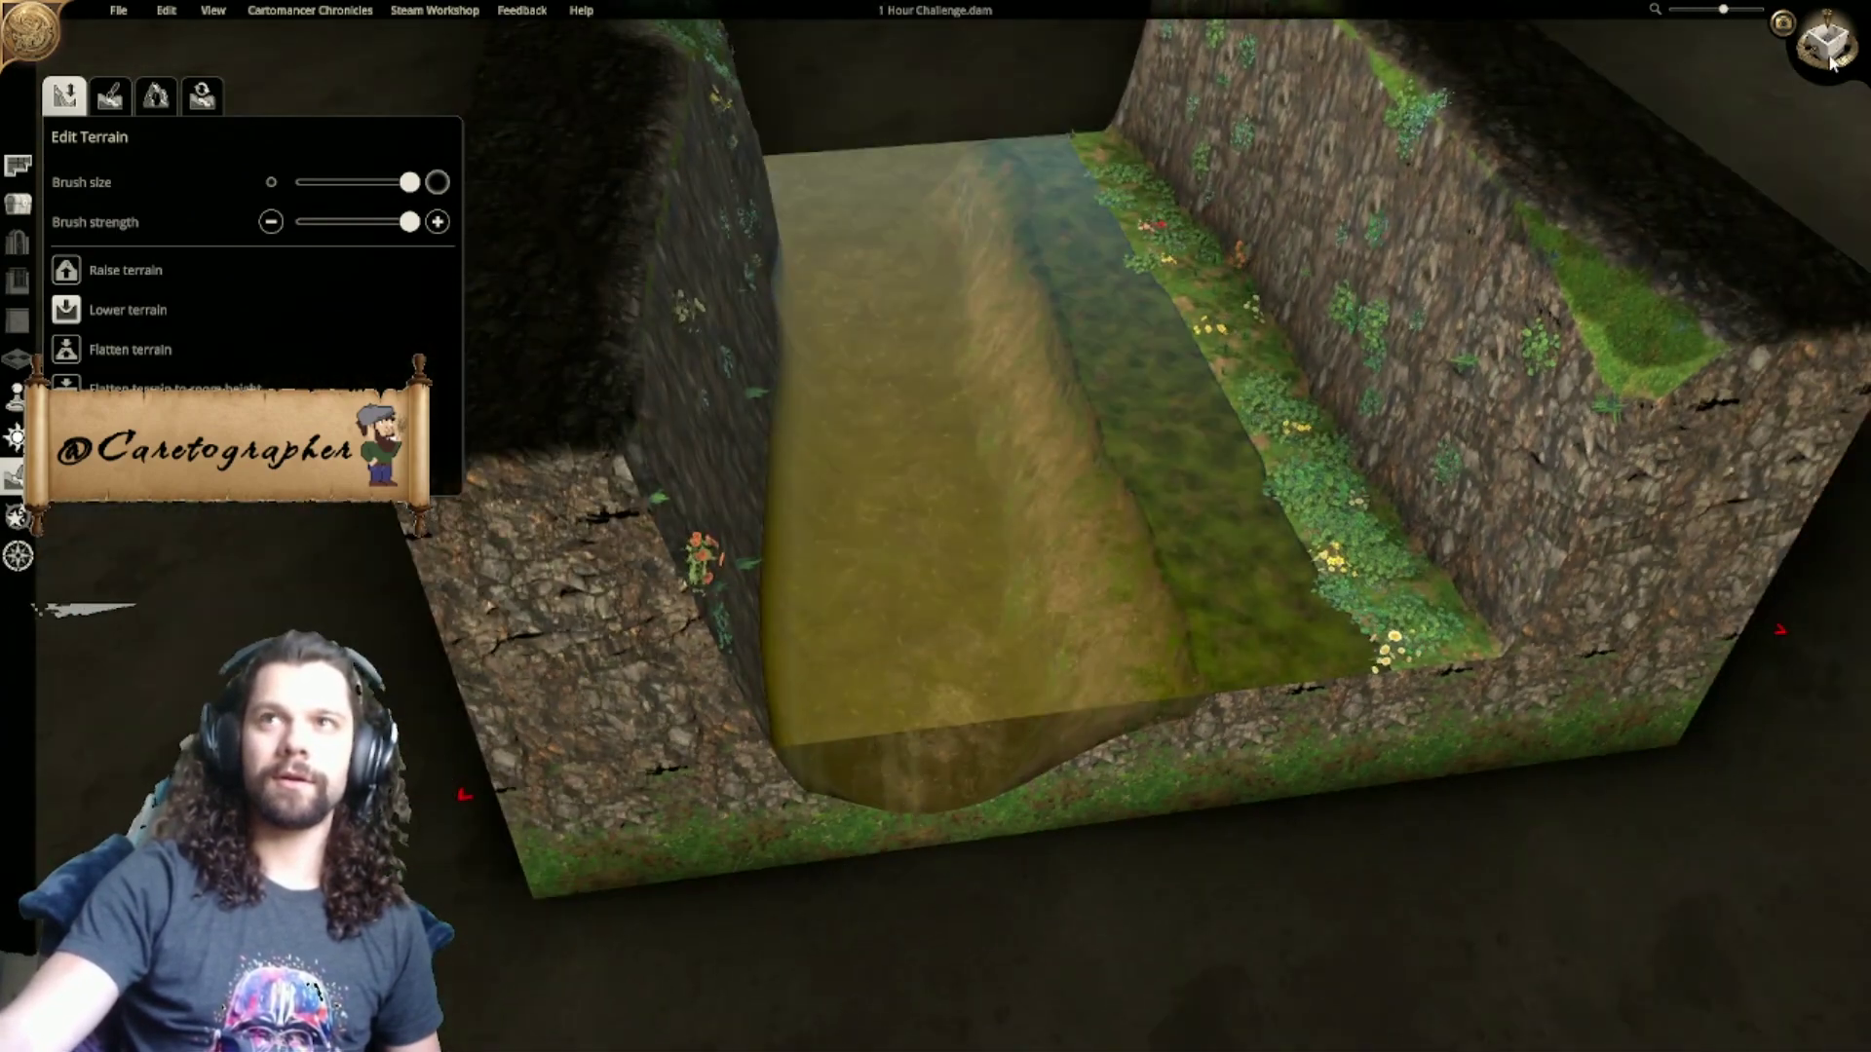
click(1826, 47)
drag(634, 726, 645, 872)
key(w)
drag(620, 542, 634, 430)
scroll(969, 556, up, 5)
key(s)
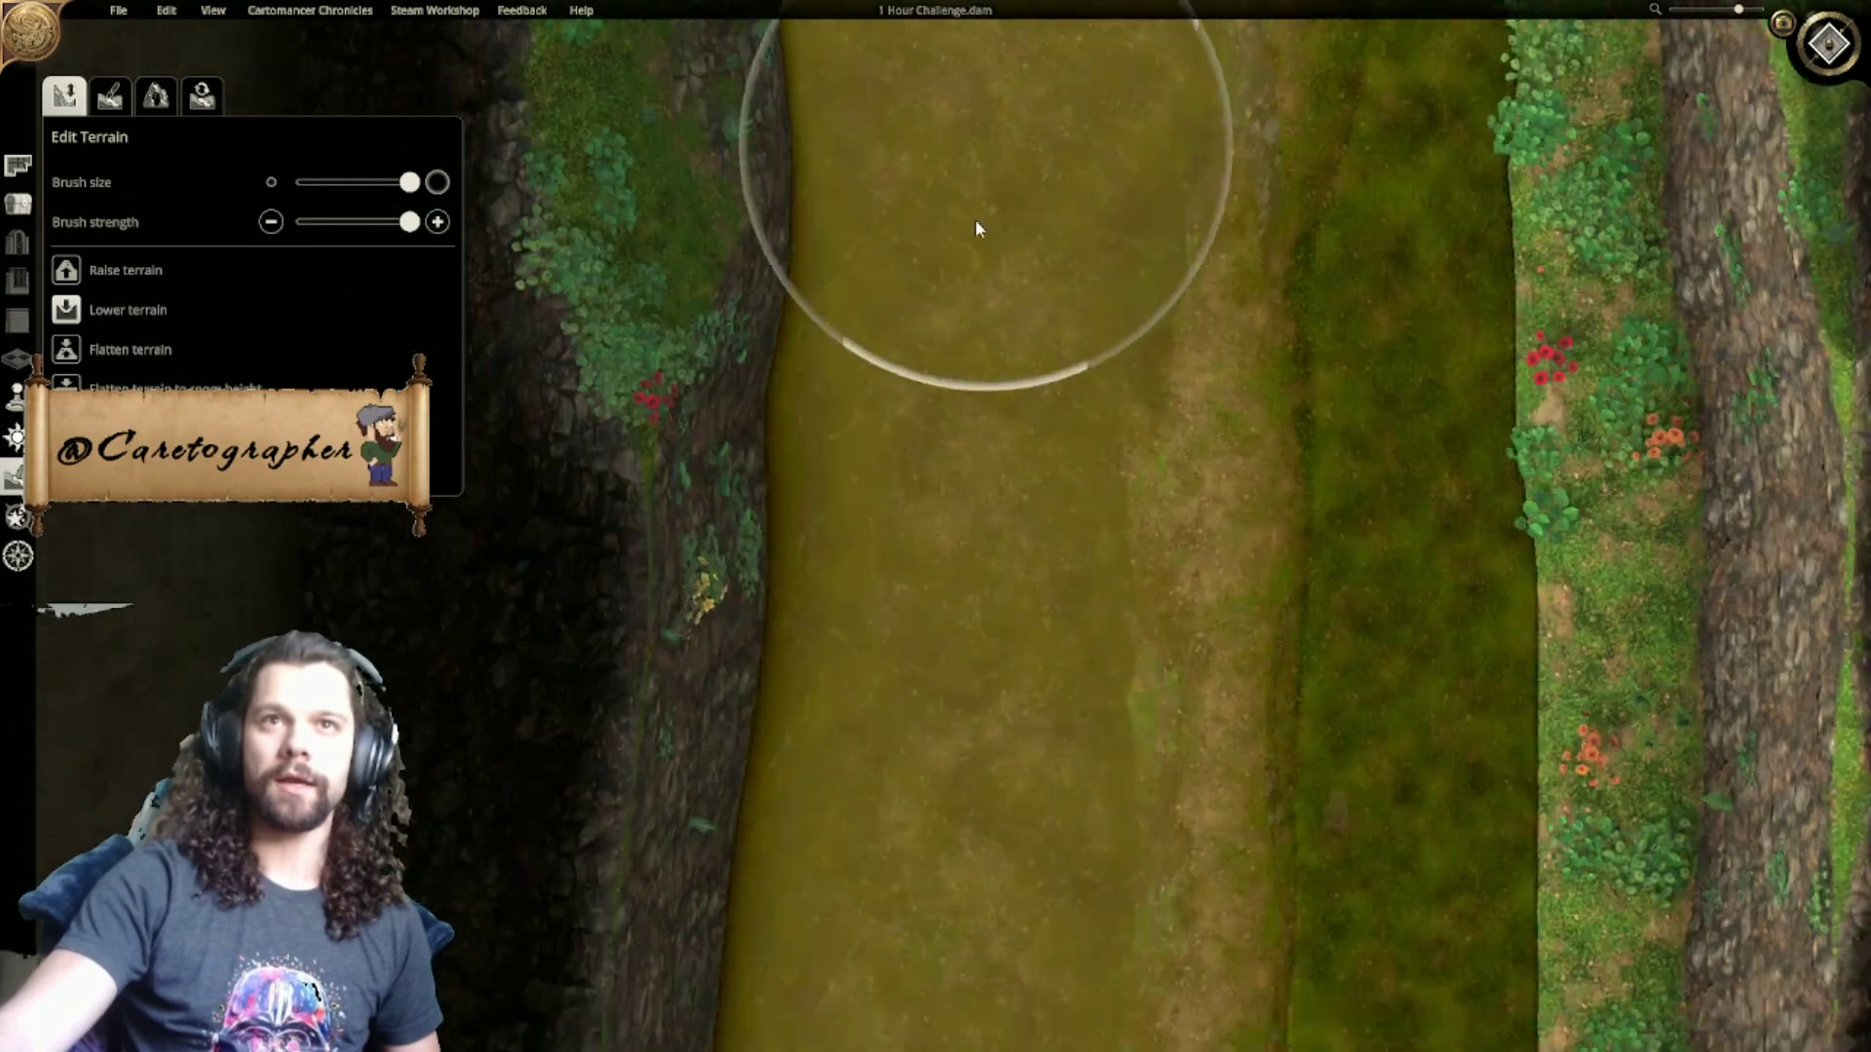
scroll(984, 164, down, 3)
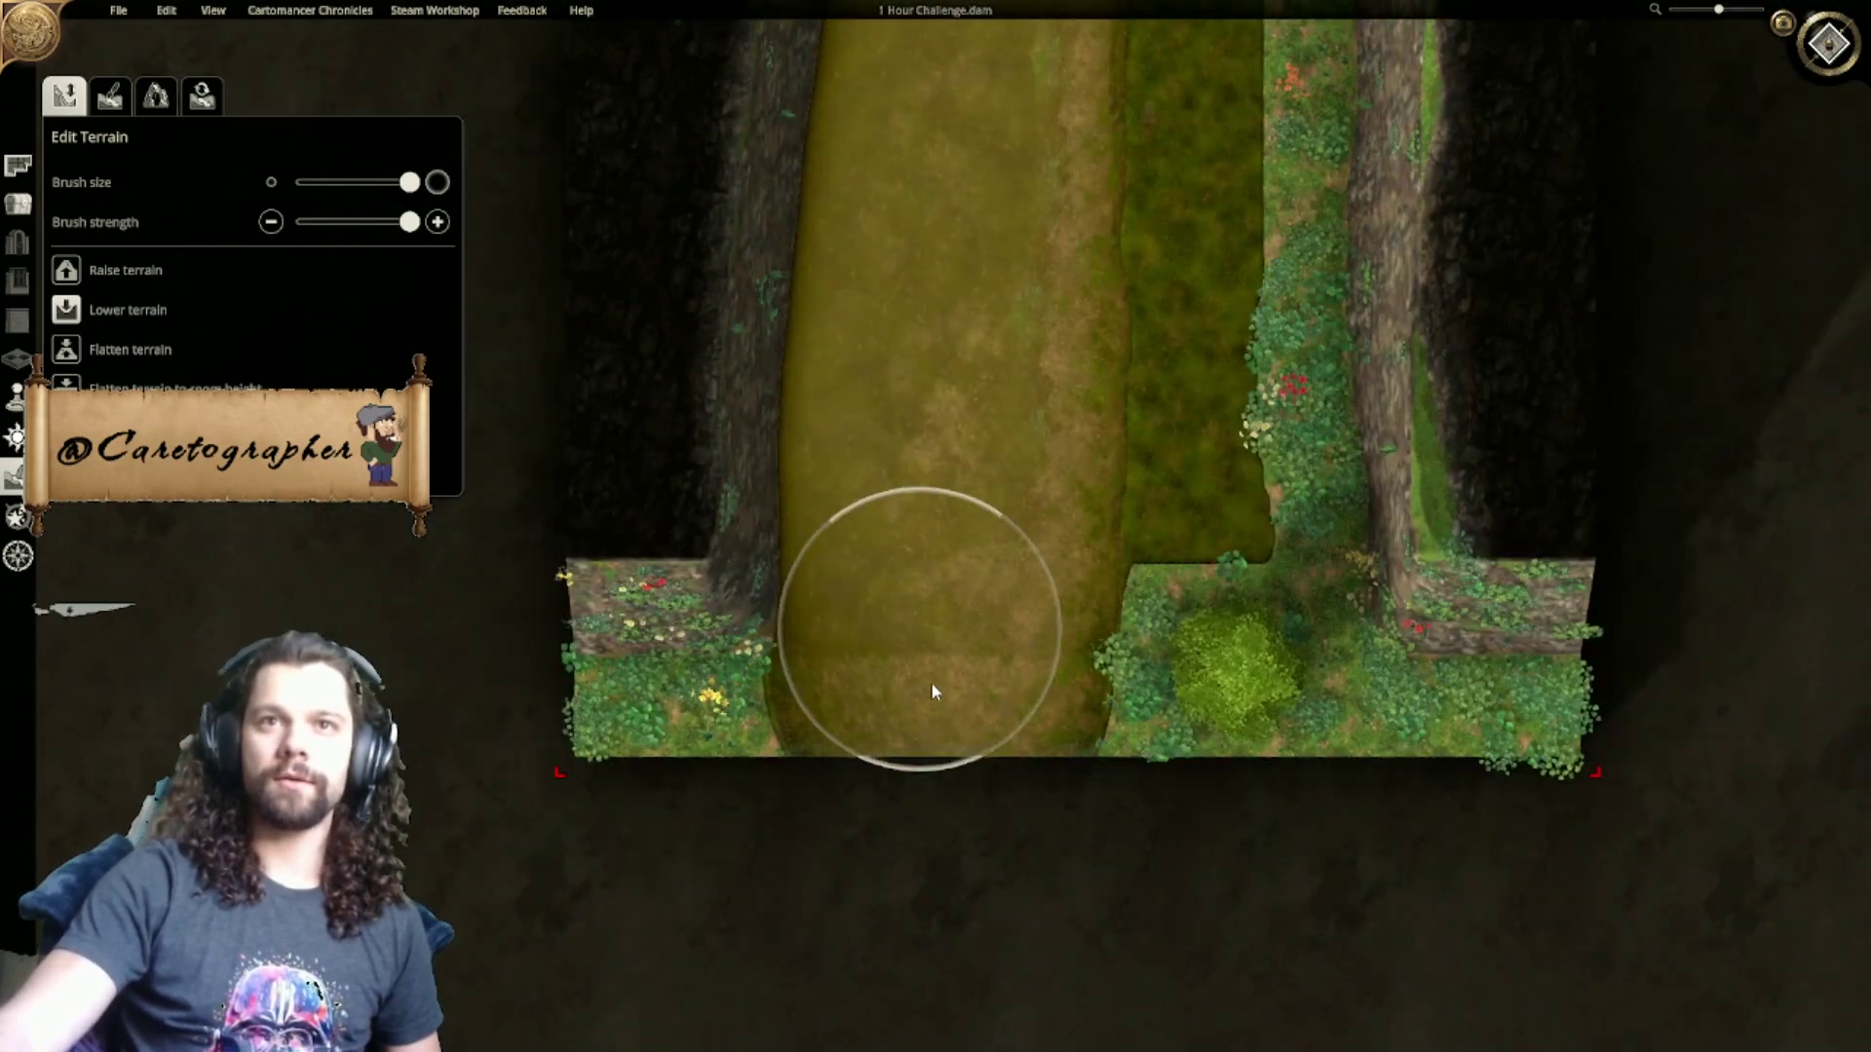
key(w)
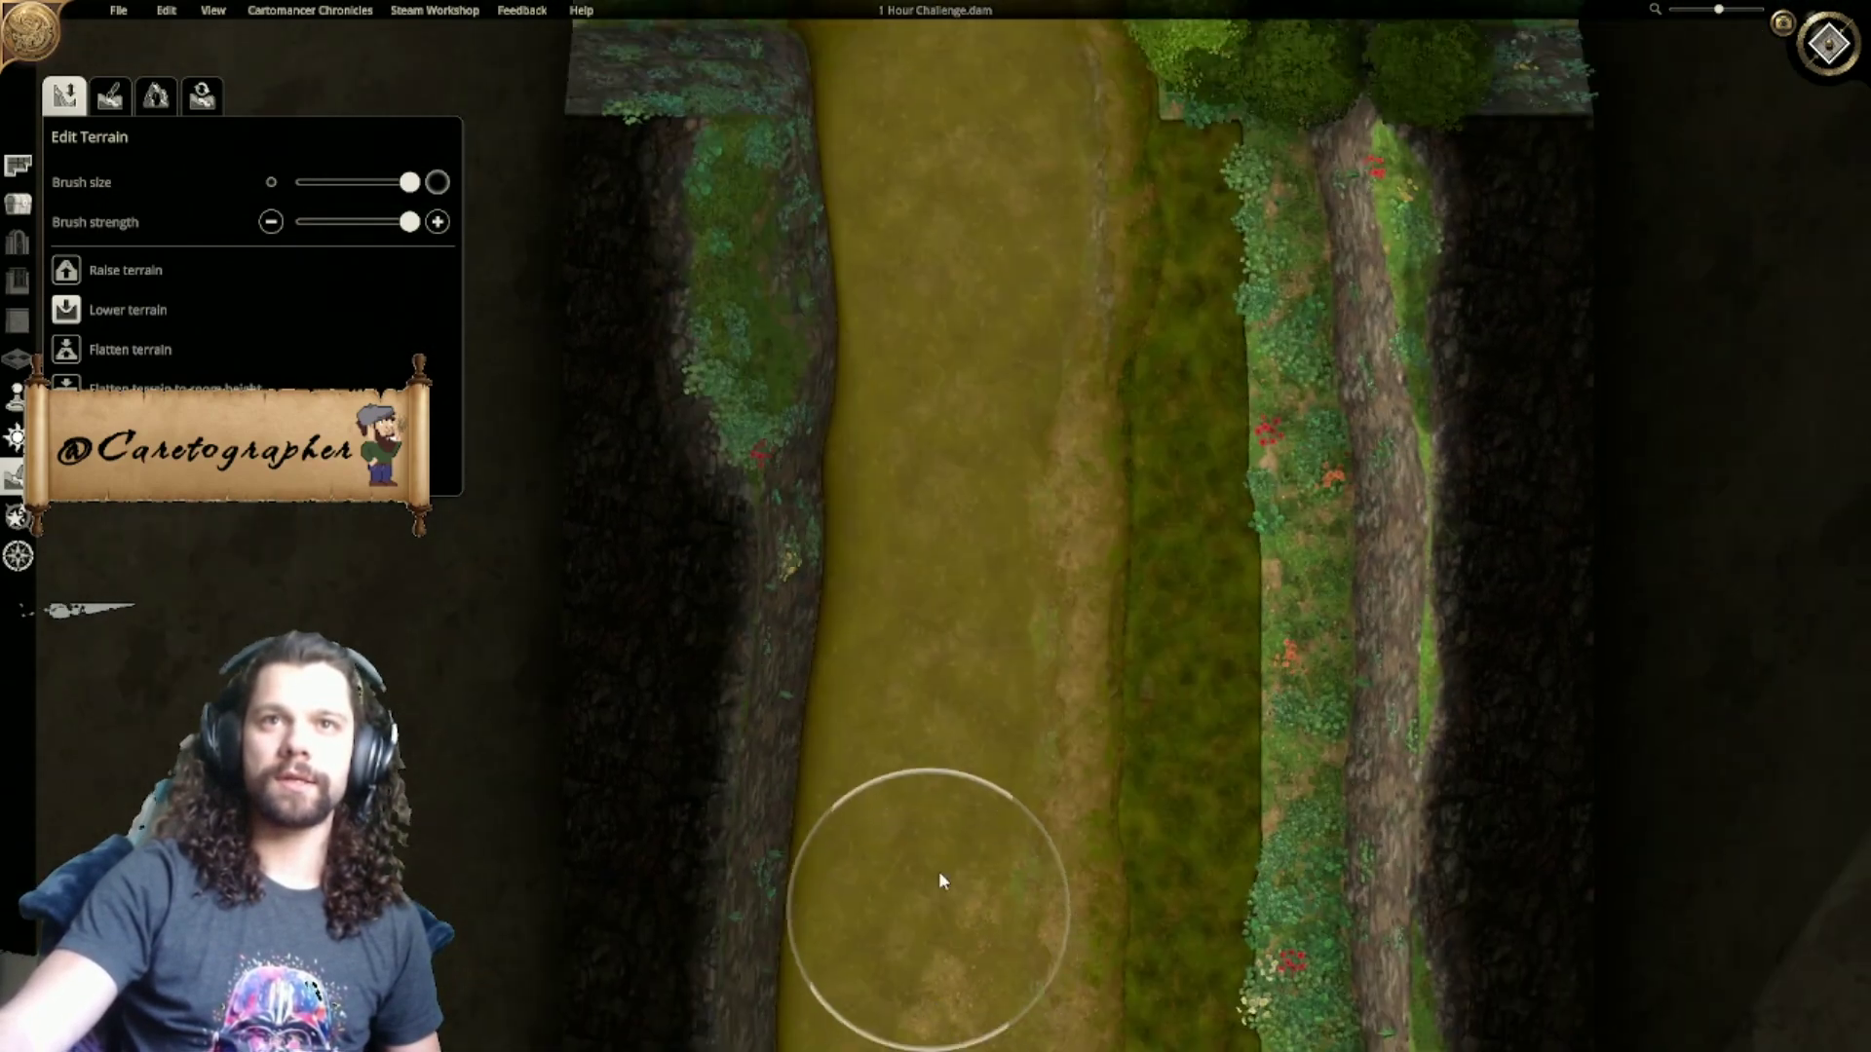
key(w)
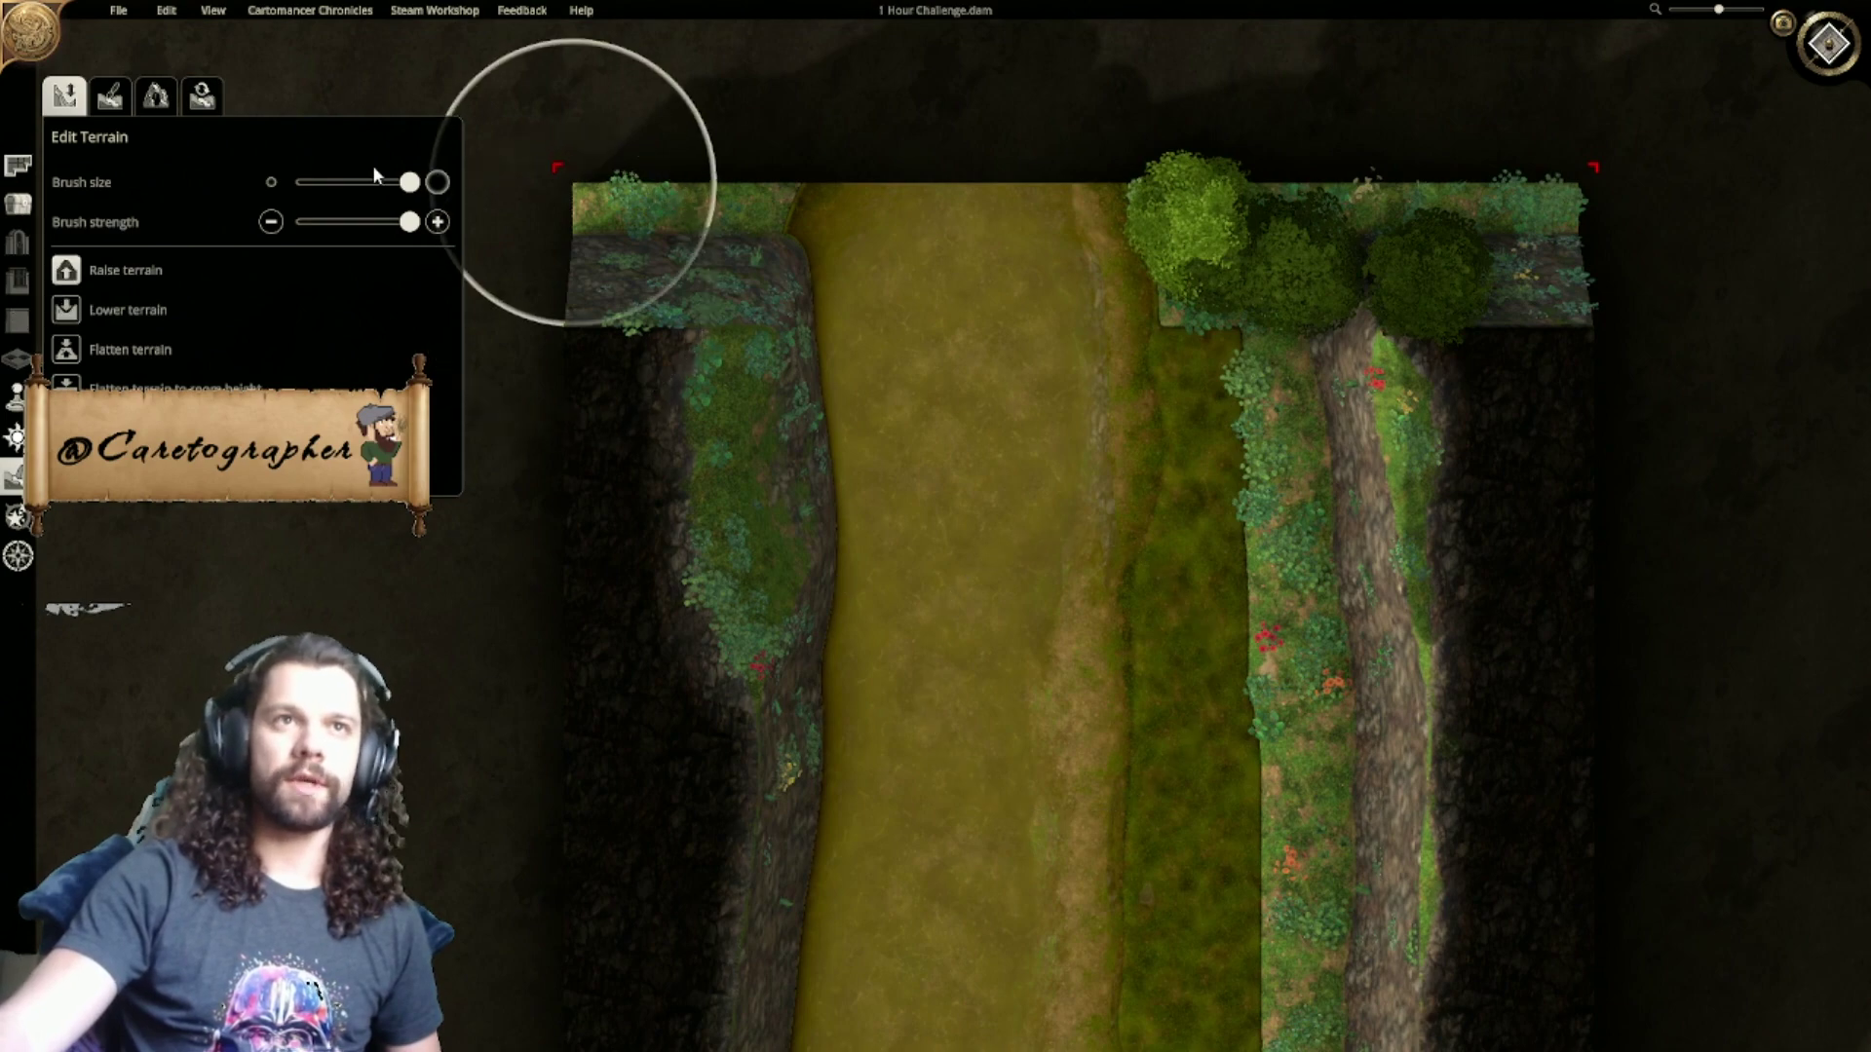
Step: Raise the terrain between the deep channel and the shallow strip near the map's top end, using a medium brush
drag(387, 172, 342, 182)
mouse_move(1032, 597)
mouse_down()
mouse_move(1053, 527)
mouse_move(1044, 313)
mouse_up()
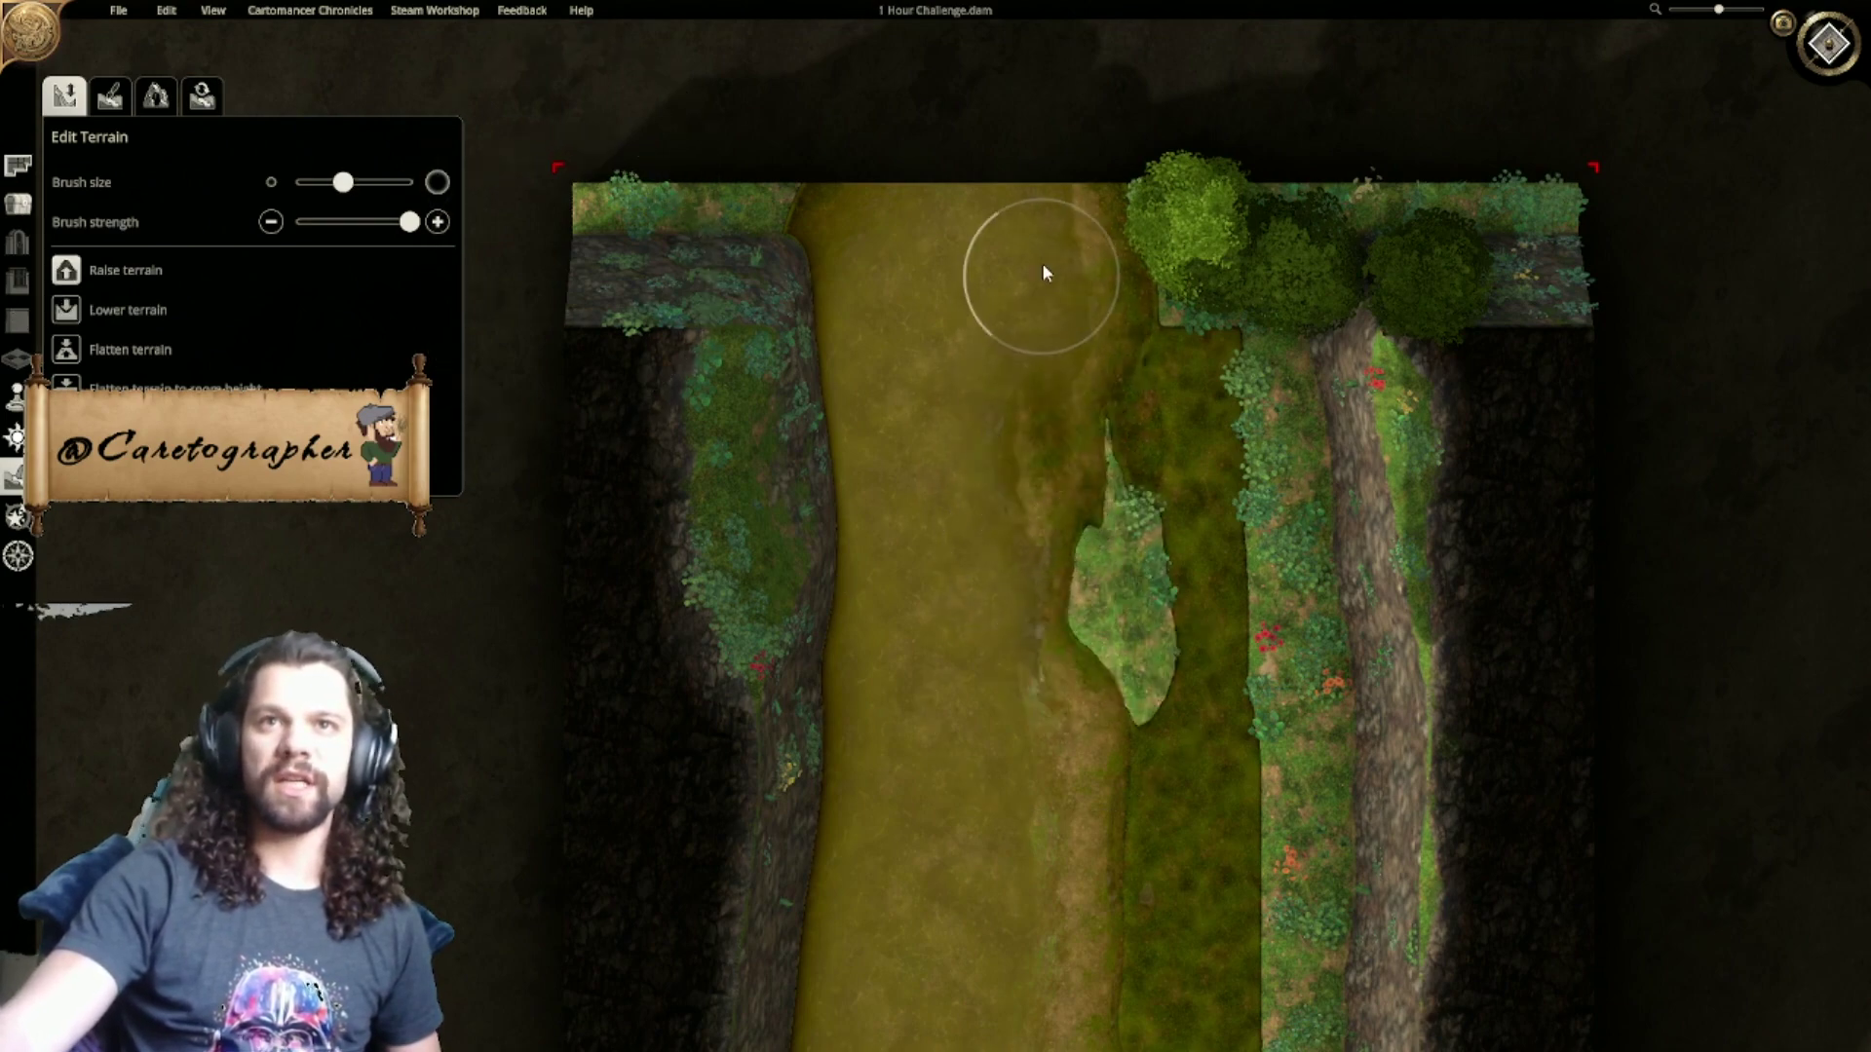
key(s)
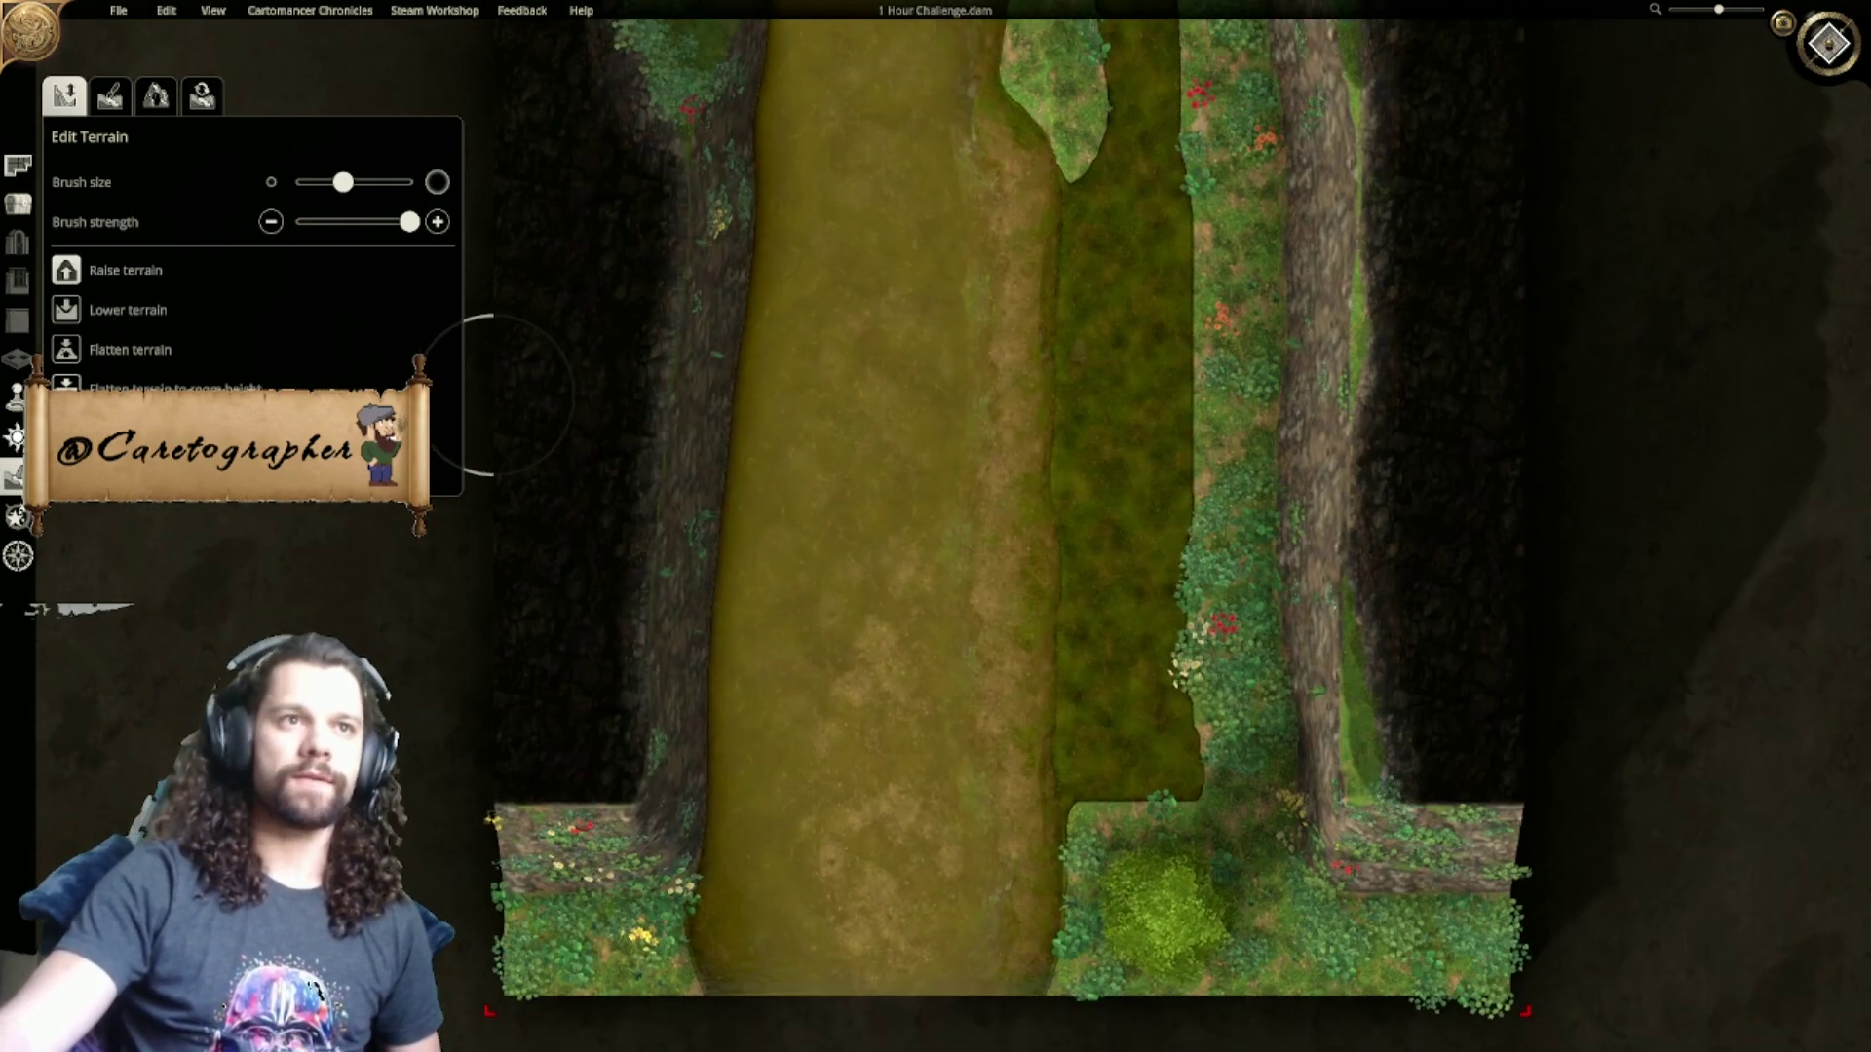
Step: Soften the slope between the deep channel and the shallow strip along the river, using the largest brush at low strength
key(s)
drag(343, 184, 410, 182)
mouse_move(990, 636)
mouse_down()
mouse_move(994, 577)
mouse_move(1031, 530)
mouse_move(1040, 335)
mouse_up()
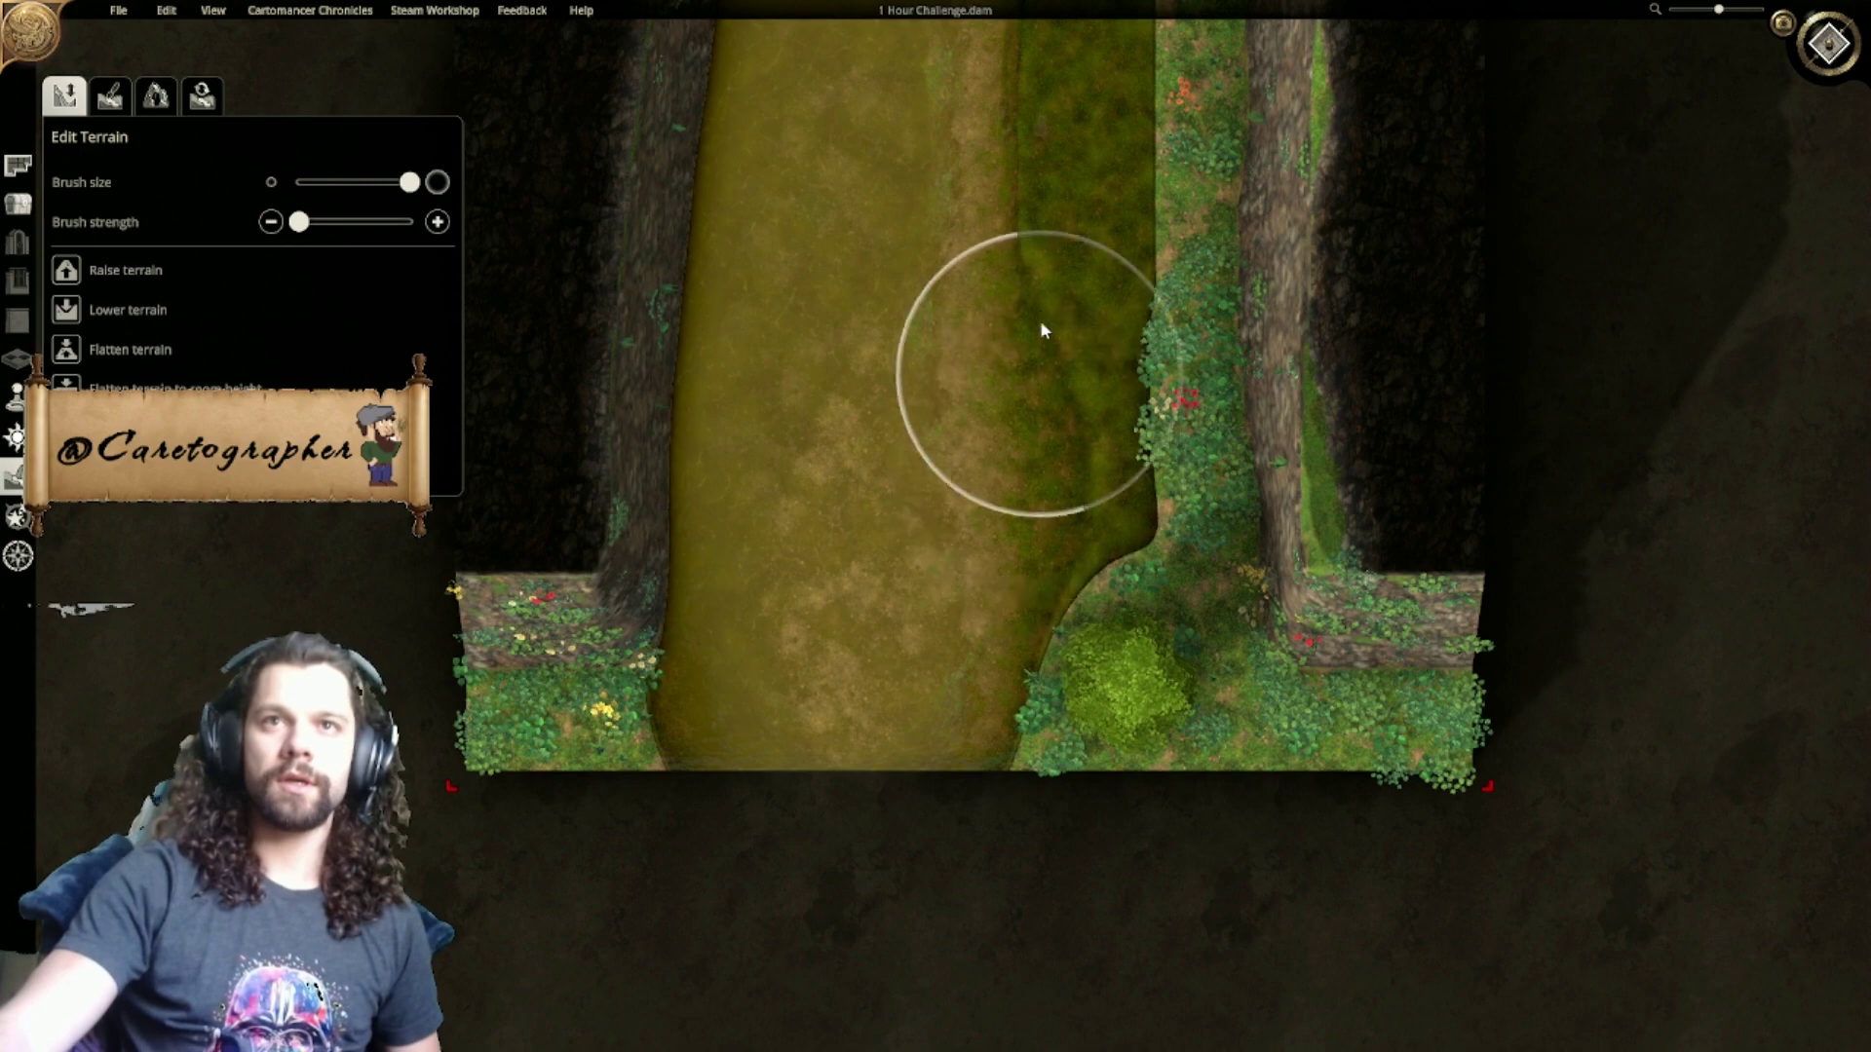
key(w)
drag(1080, 397, 1064, 339)
right_drag(1065, 339, 1082, 617)
drag(1058, 391, 1069, 370)
right_drag(1090, 501, 1045, 688)
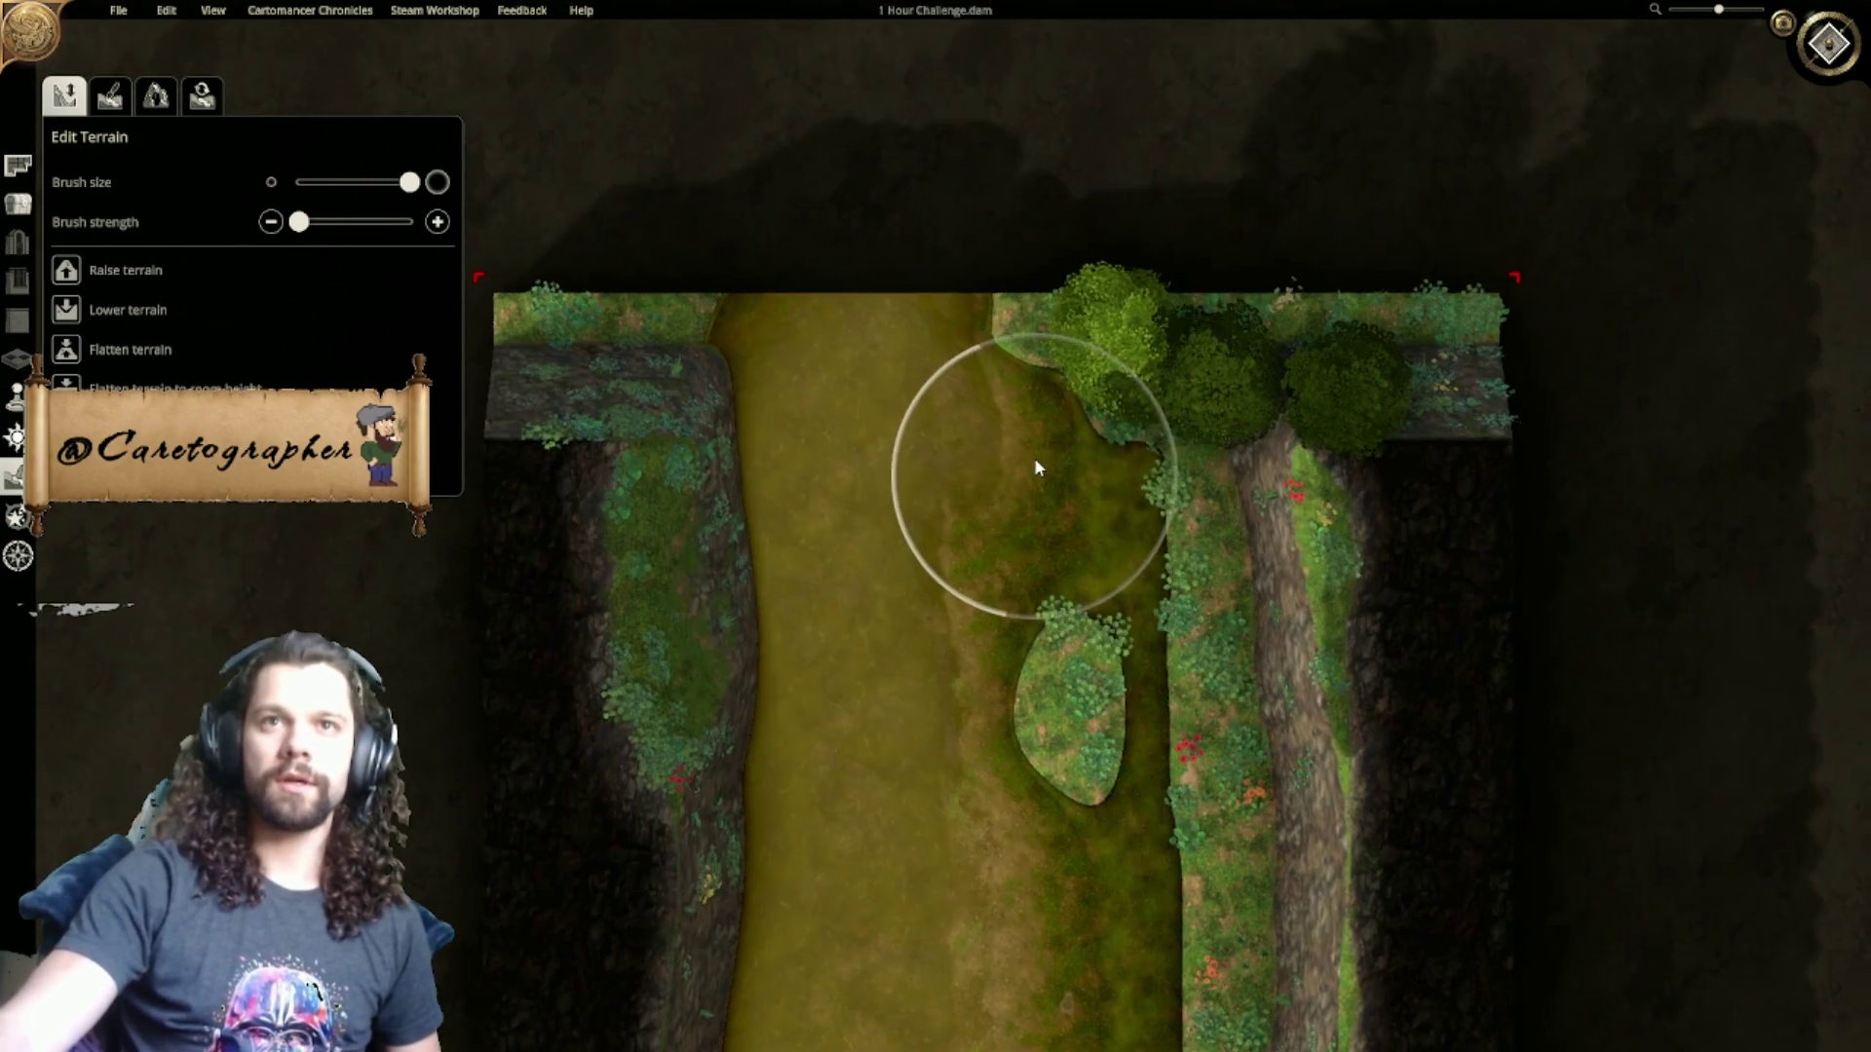
mouse_move(984, 477)
mouse_down()
mouse_move(990, 413)
mouse_move(968, 468)
mouse_move(1069, 371)
mouse_move(1098, 414)
mouse_move(1145, 430)
mouse_move(1090, 472)
mouse_move(1078, 452)
mouse_move(1077, 636)
mouse_move(1060, 609)
mouse_up()
Step: Reshape the right riverbank at the map's bottom and top ends so the shoreline continues smoothly to both map edges
right_drag(1055, 633, 1037, 213)
right_drag(1065, 581, 1031, 196)
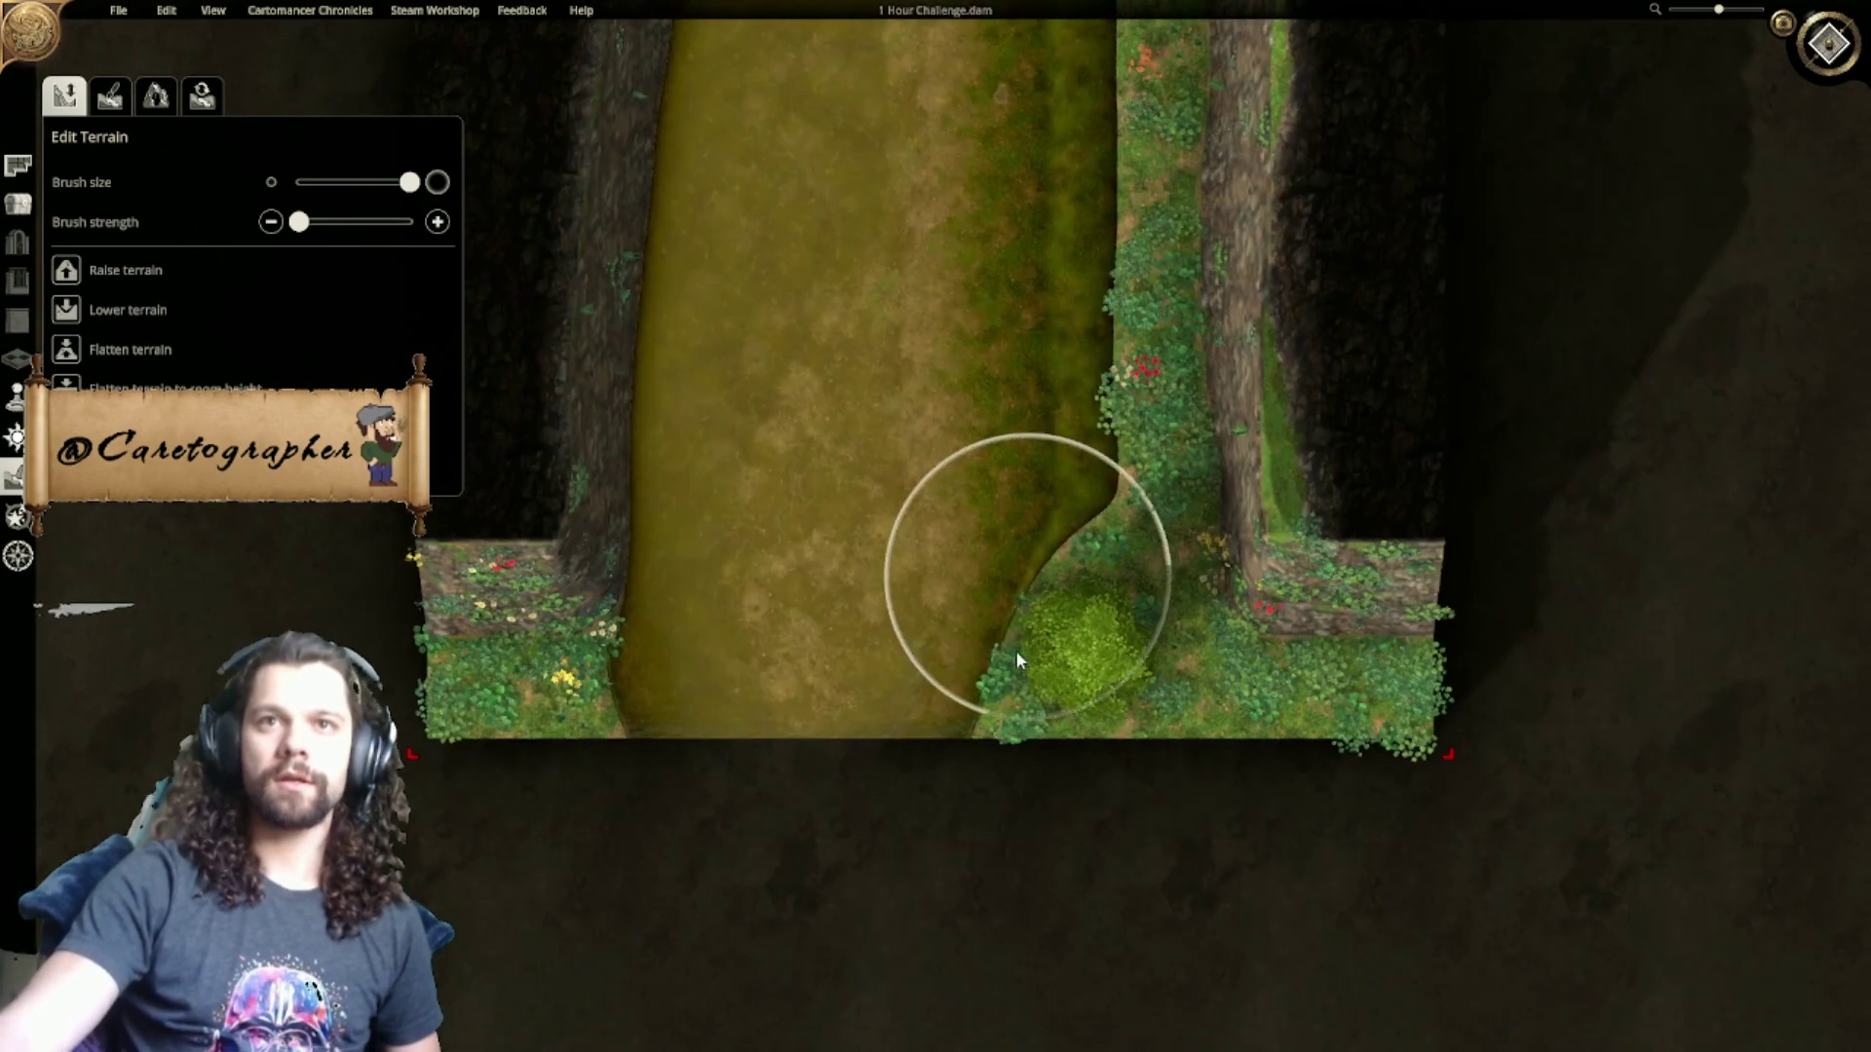
mouse_move(1048, 603)
mouse_down()
mouse_move(1030, 709)
mouse_move(1060, 617)
mouse_move(1074, 643)
mouse_move(1097, 604)
mouse_move(1113, 730)
mouse_move(1156, 685)
mouse_move(1146, 716)
mouse_up()
middle_drag(1082, 293, 1161, 772)
middle_drag(1144, 575, 1099, 760)
middle_drag(1054, 325, 1020, 358)
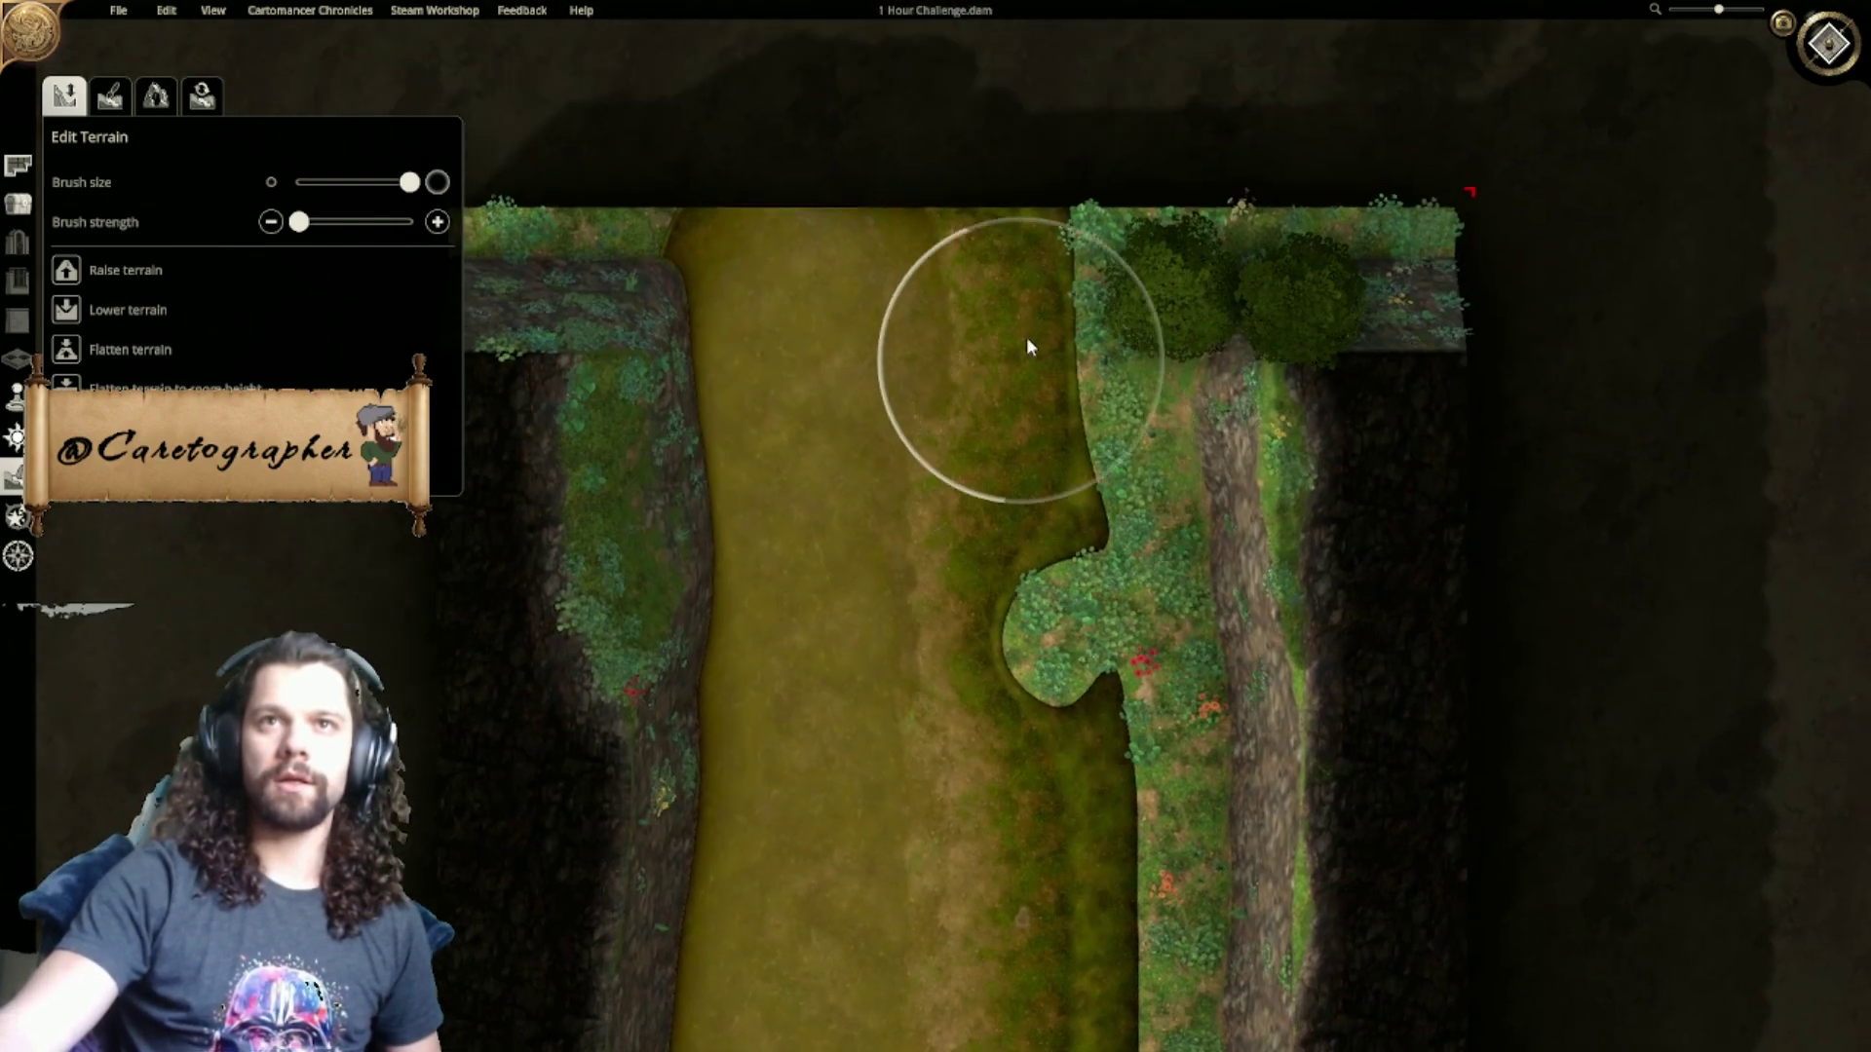
middle_drag(1070, 552, 1091, 746)
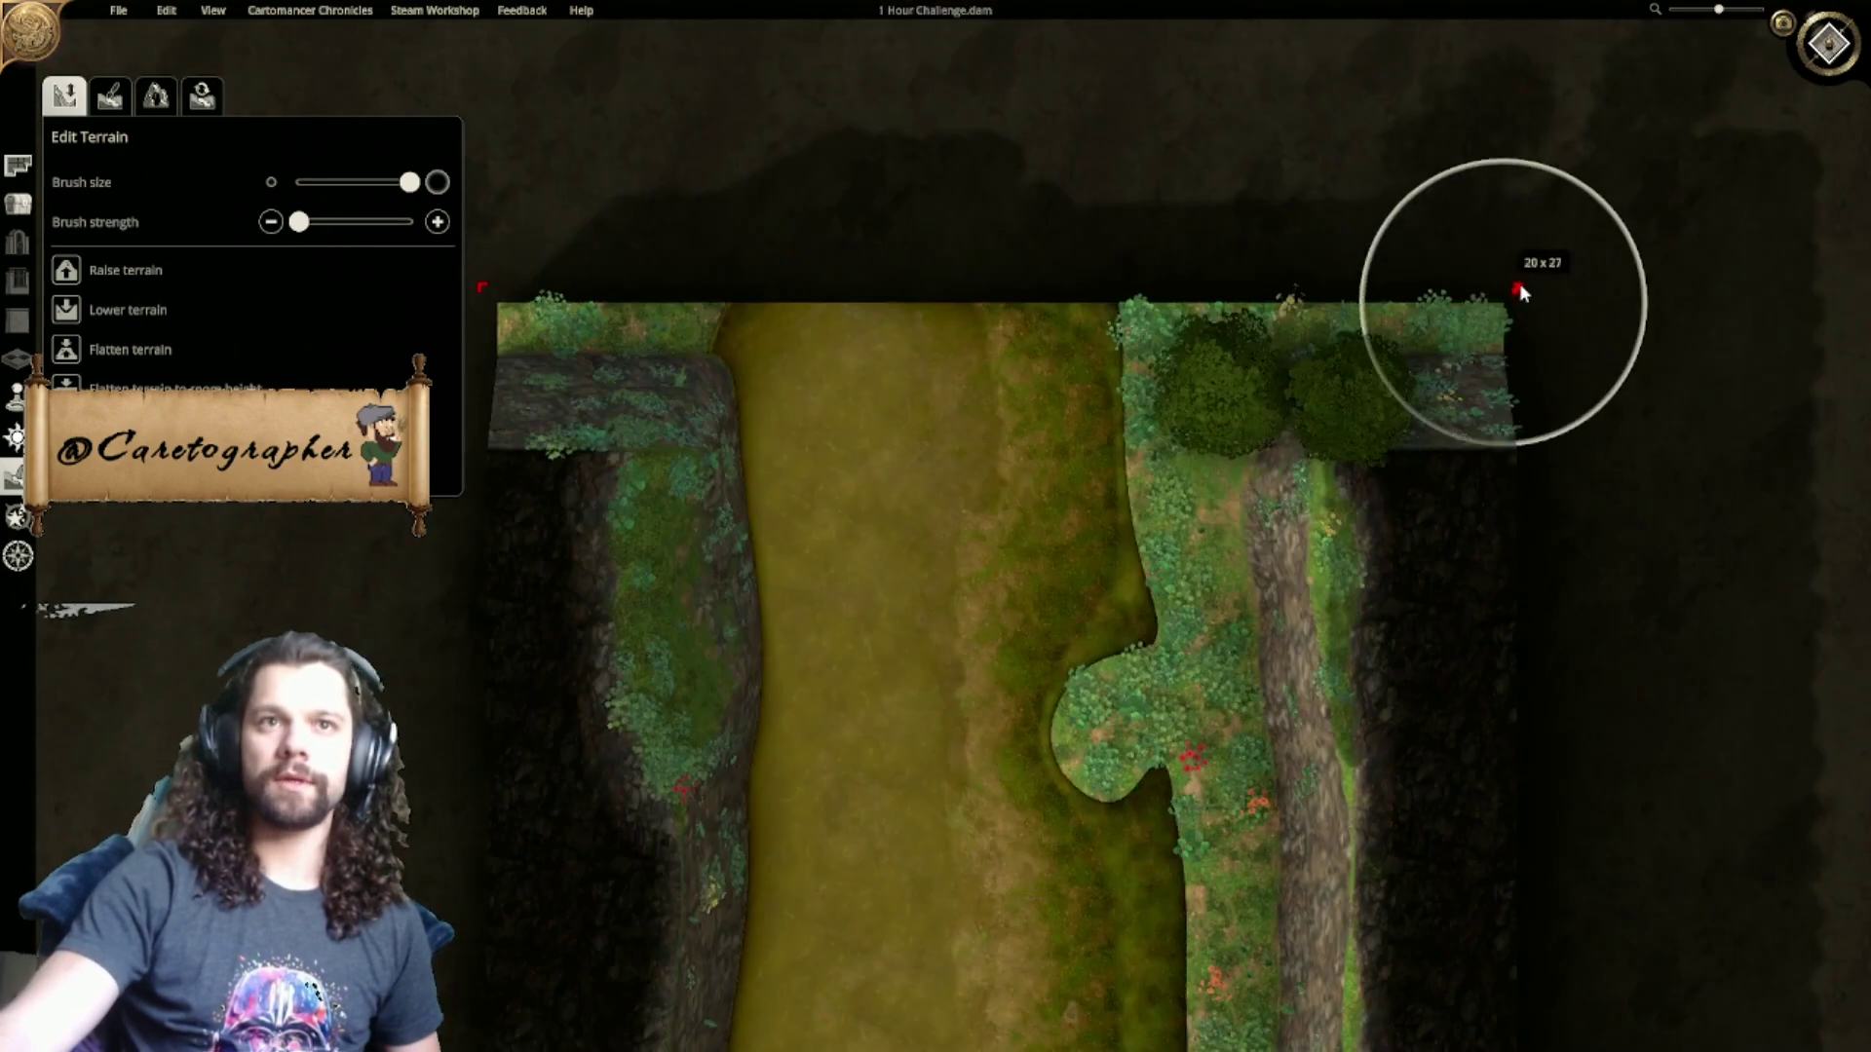
Step: Raise more cave area along the left cliff, covering its grassy hollow and extending the rock toward the map's bottom edge
middle_drag(979, 513, 1139, 291)
click(110, 105)
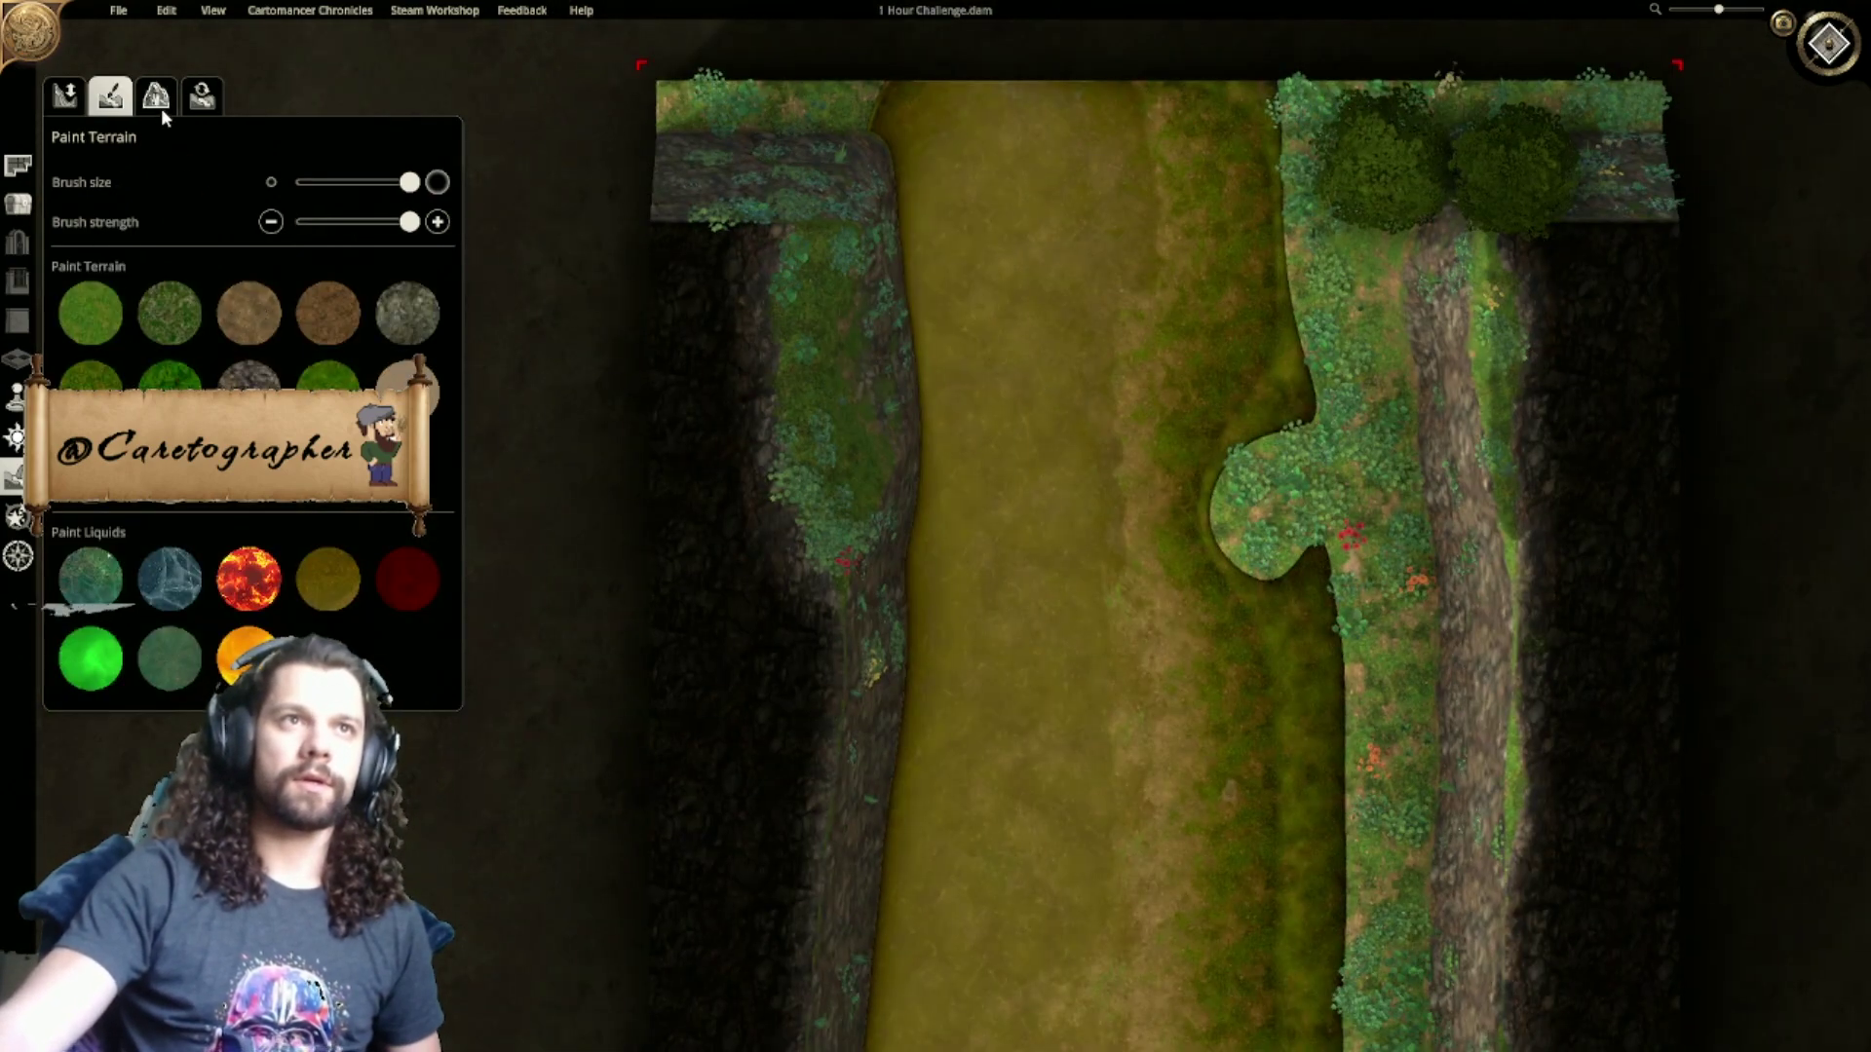
click(160, 101)
click(78, 244)
mouse_move(715, 507)
mouse_down()
mouse_move(770, 424)
mouse_move(780, 248)
mouse_up()
middle_drag(781, 268, 811, 526)
middle_drag(783, 726, 844, 156)
drag(827, 375, 821, 691)
mouse_move(820, 688)
middle_down()
mouse_move(802, 519)
mouse_move(765, 898)
mouse_move(919, 402)
mouse_move(882, 441)
middle_up()
mouse_move(882, 441)
mouse_down()
mouse_move(734, 564)
mouse_move(727, 546)
mouse_up()
mouse_move(727, 547)
middle_down()
mouse_move(787, 541)
mouse_move(911, 609)
middle_up()
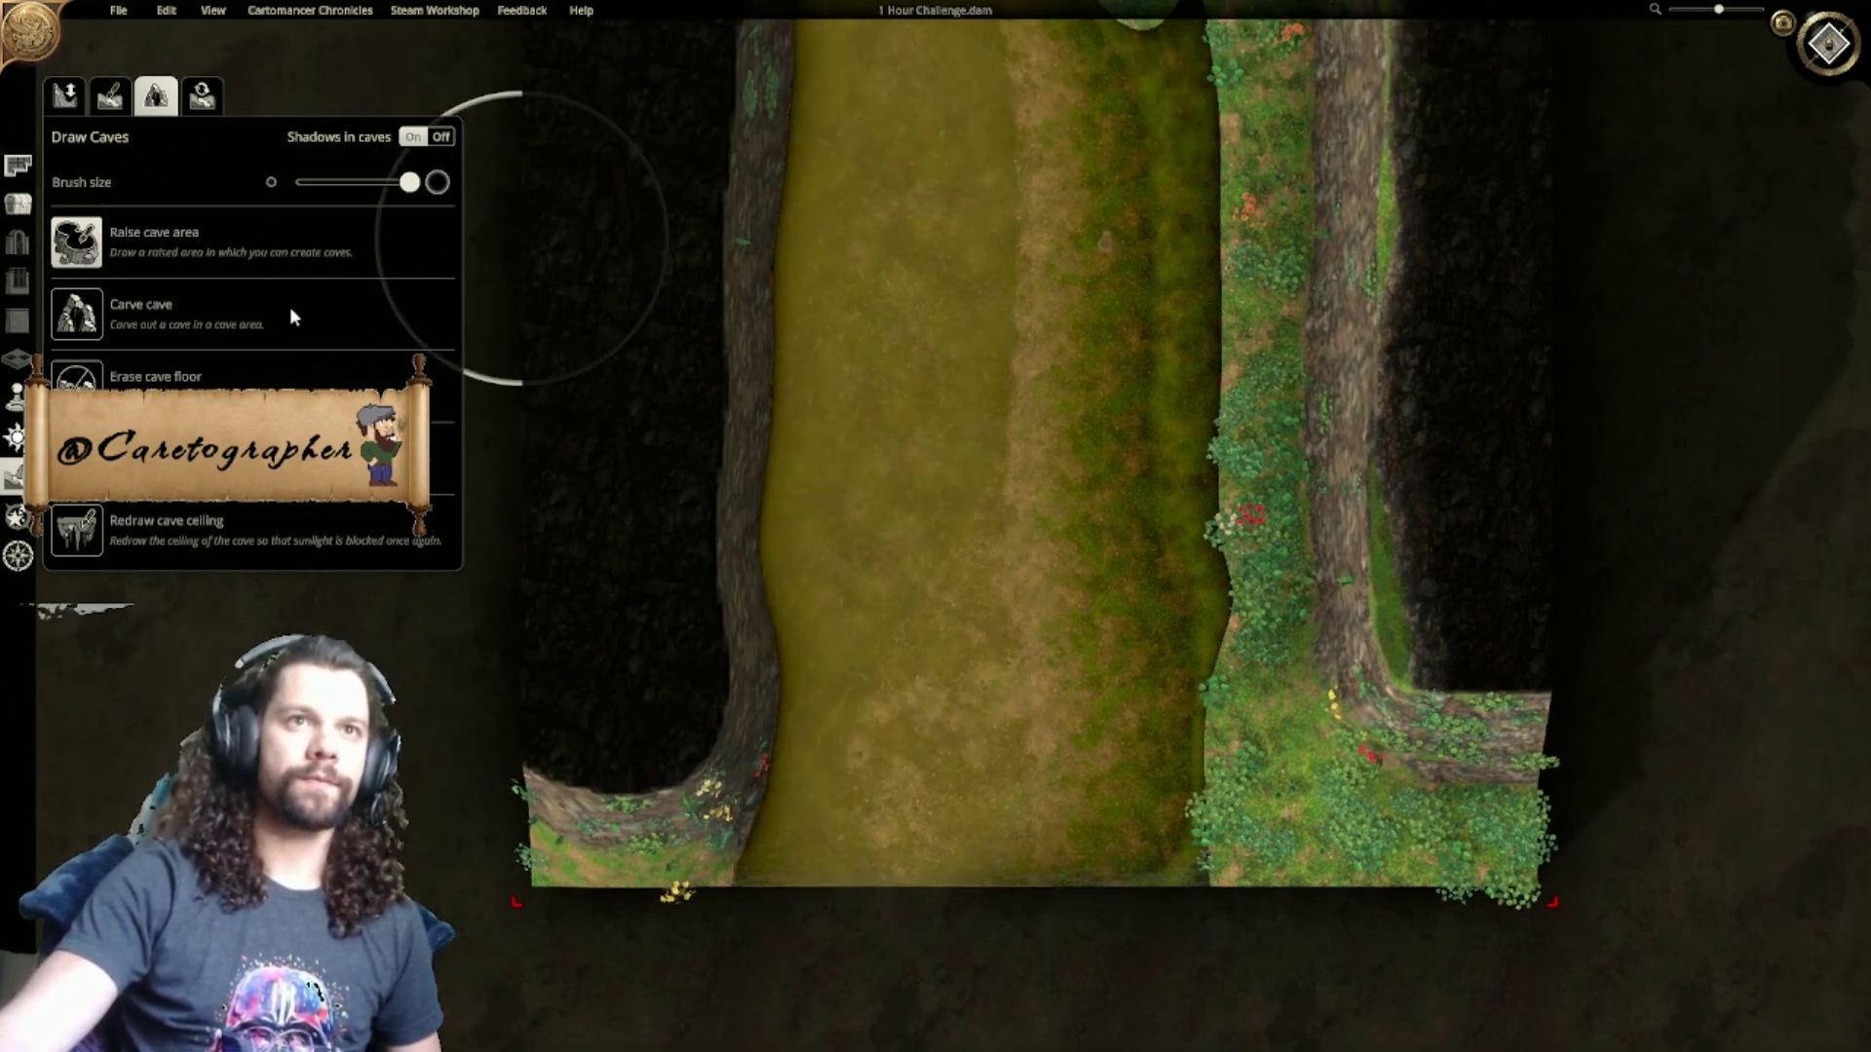
Step: Raise more cave area along the left cliff from the map's bottom end up to its top end, using the largest brush
middle_drag(626, 569, 756, 686)
drag(743, 759, 740, 294)
middle_drag(740, 294, 738, 518)
drag(739, 518, 739, 337)
middle_drag(739, 334, 720, 539)
drag(719, 538, 738, 151)
Step: Undo the trial terrain change at the left cliff's top end, set a small full-strength flatten brush and show the grid
click(64, 95)
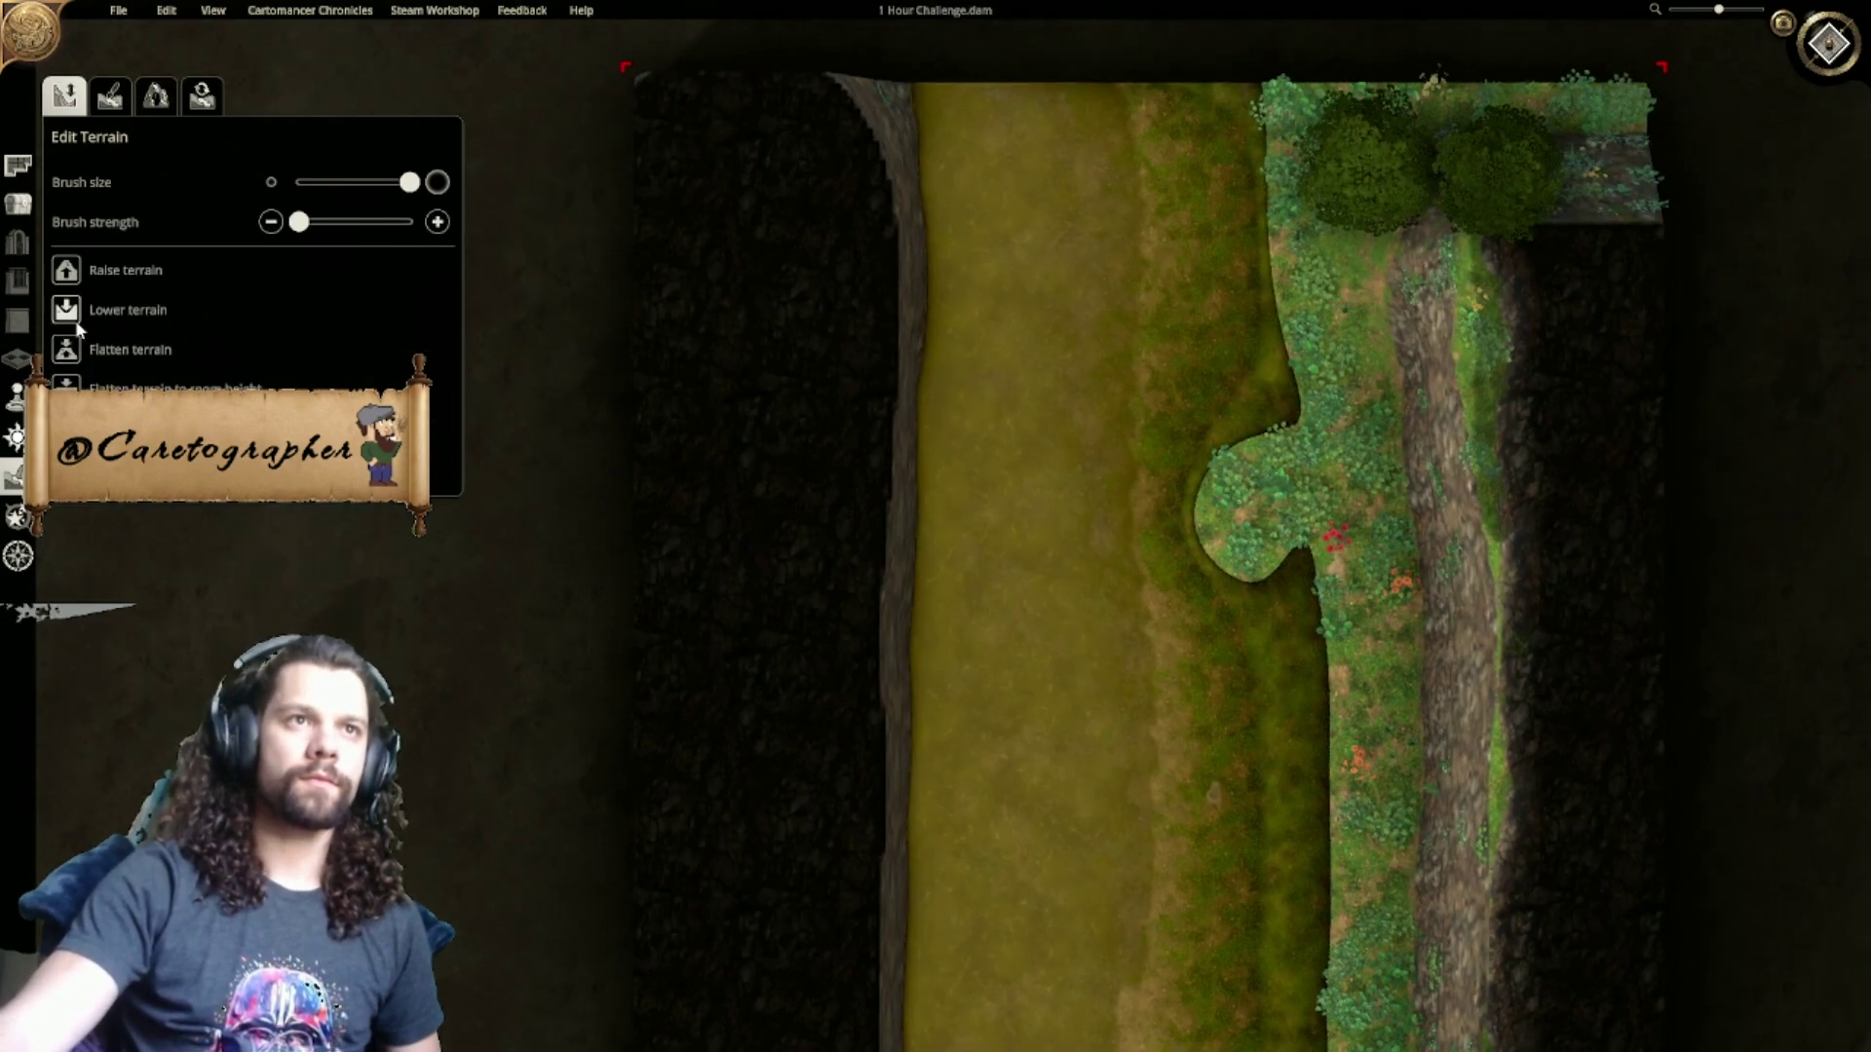
drag(409, 182, 309, 182)
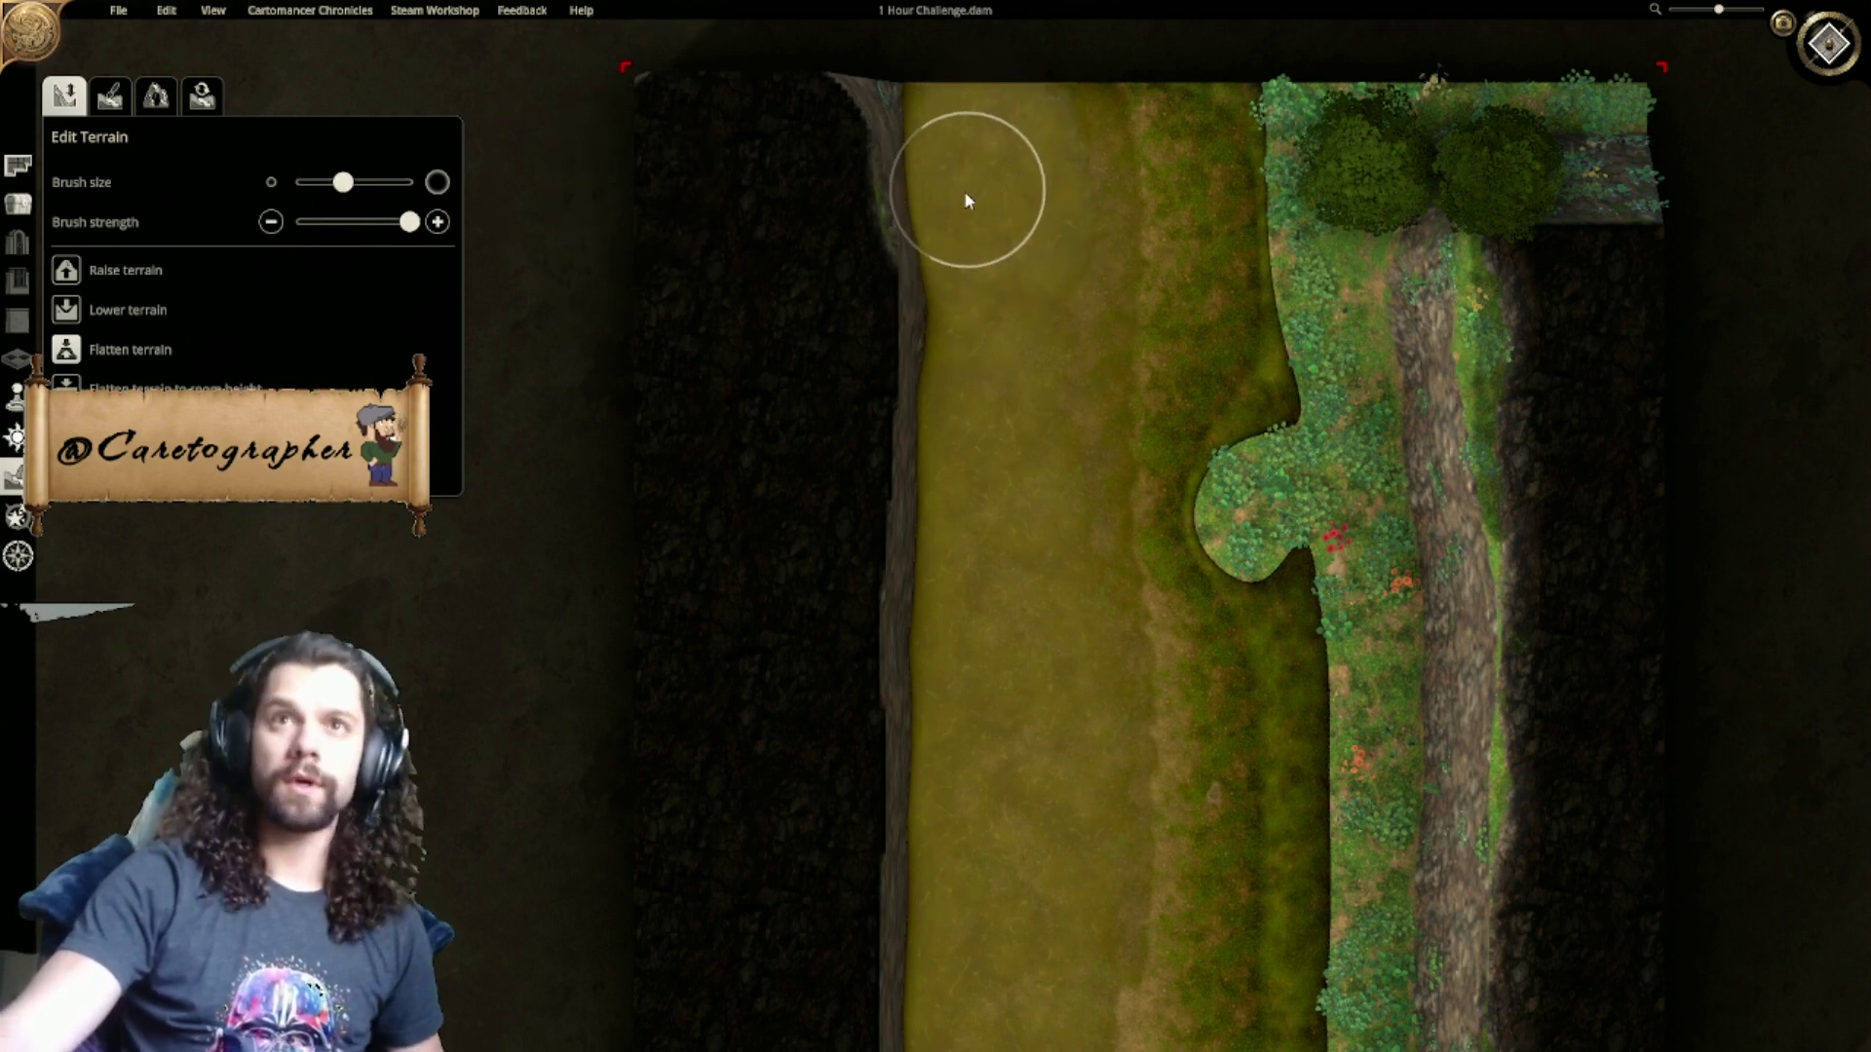
key(ctrl+z)
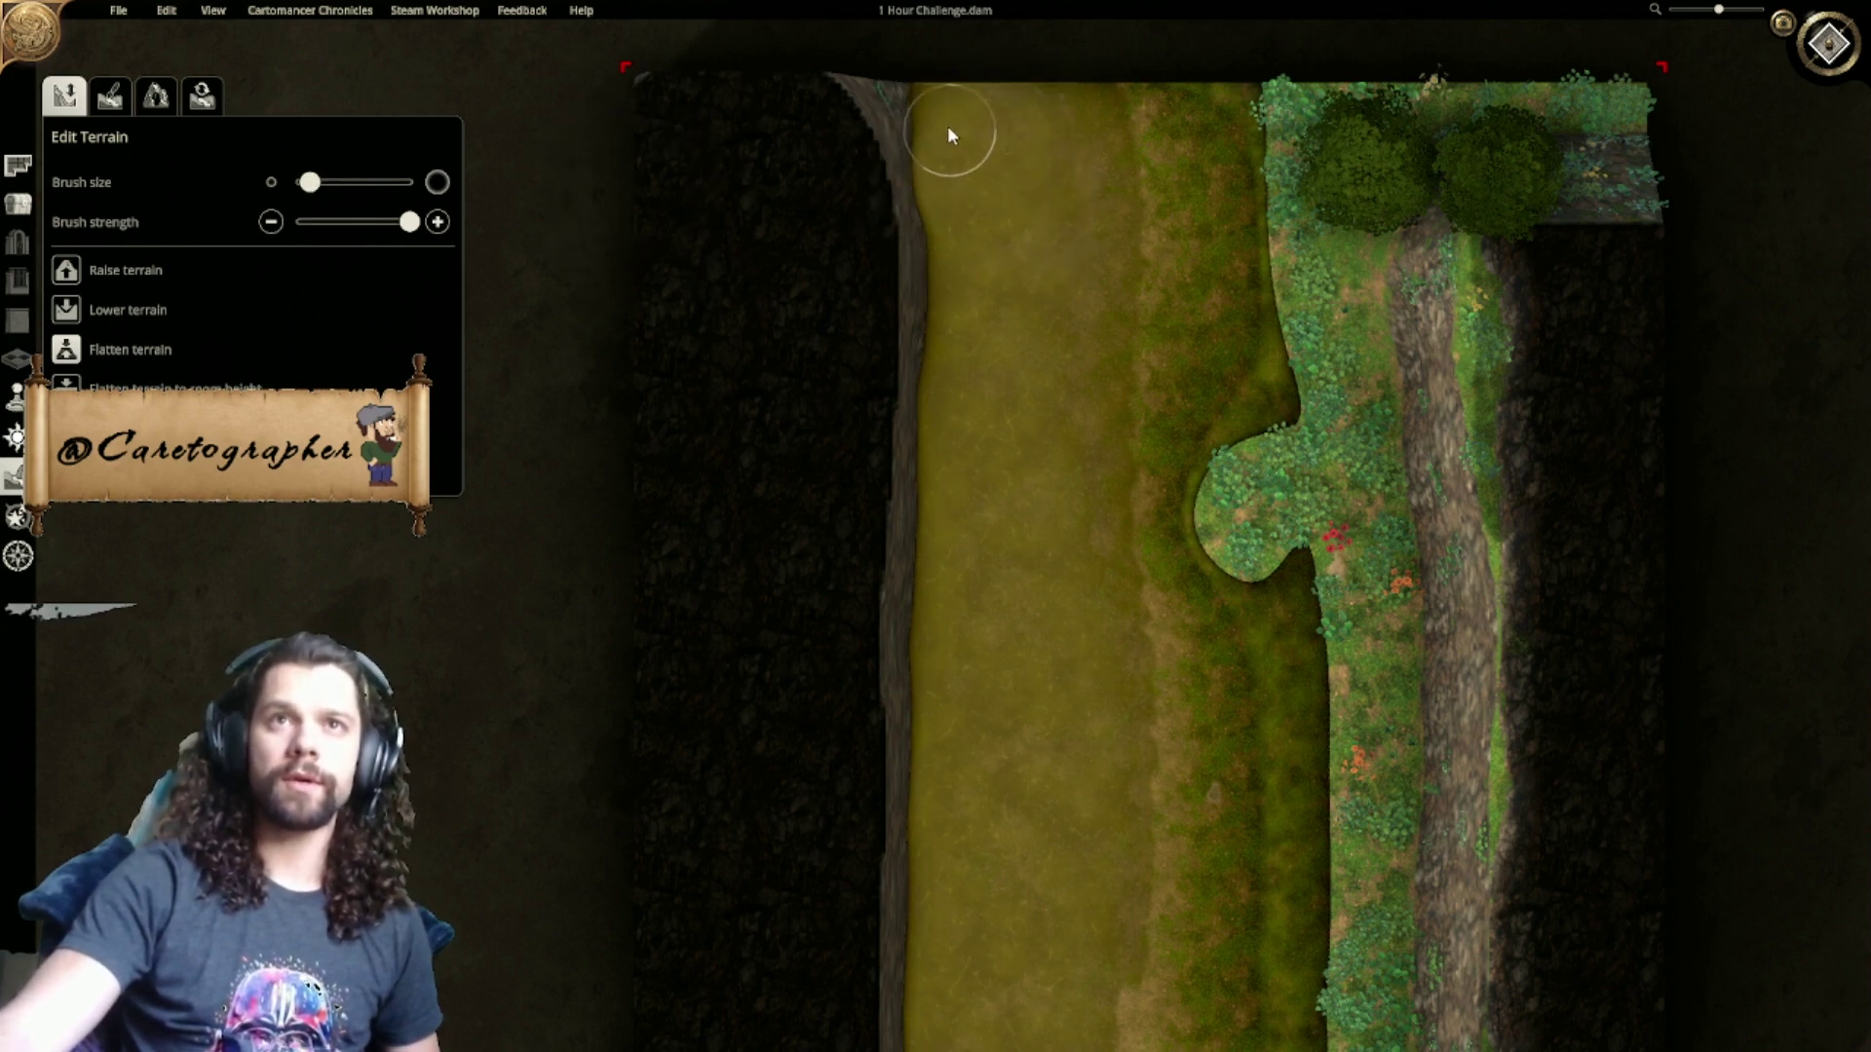
key(g)
right_drag(930, 154, 906, 300)
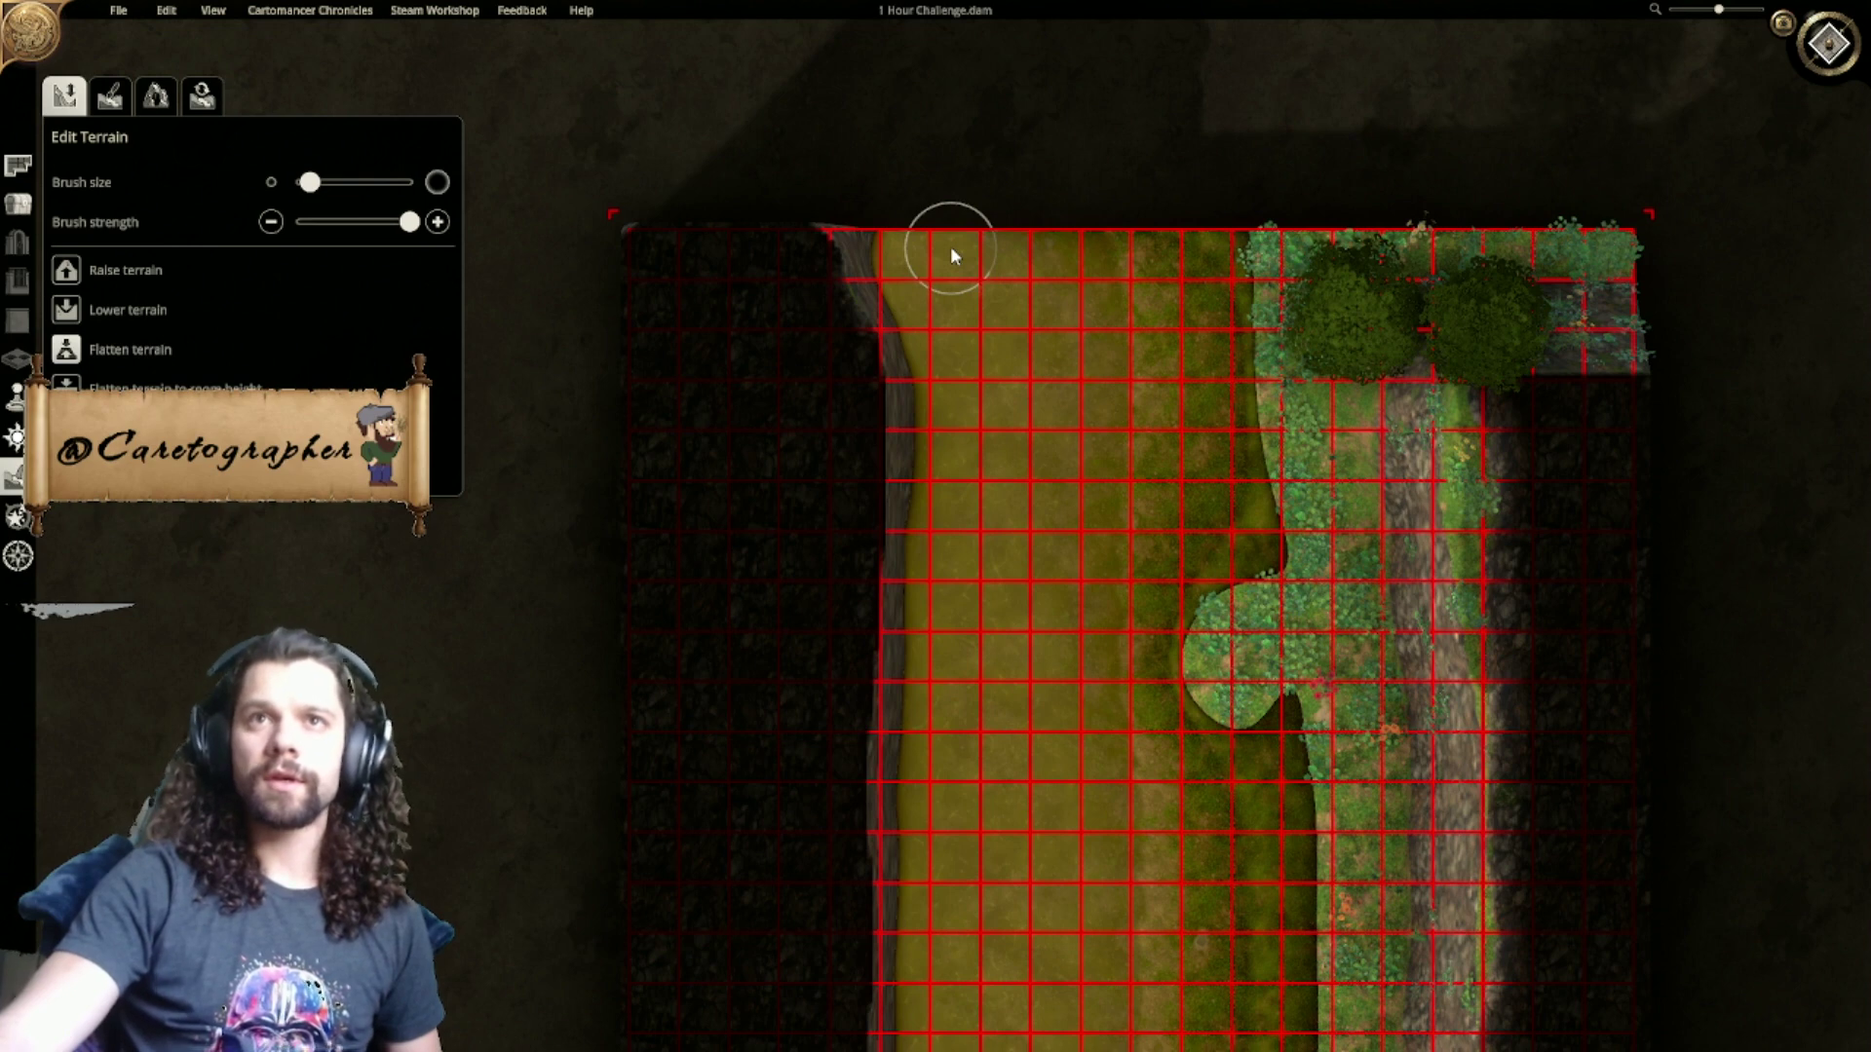
right_drag(1010, 248, 884, 305)
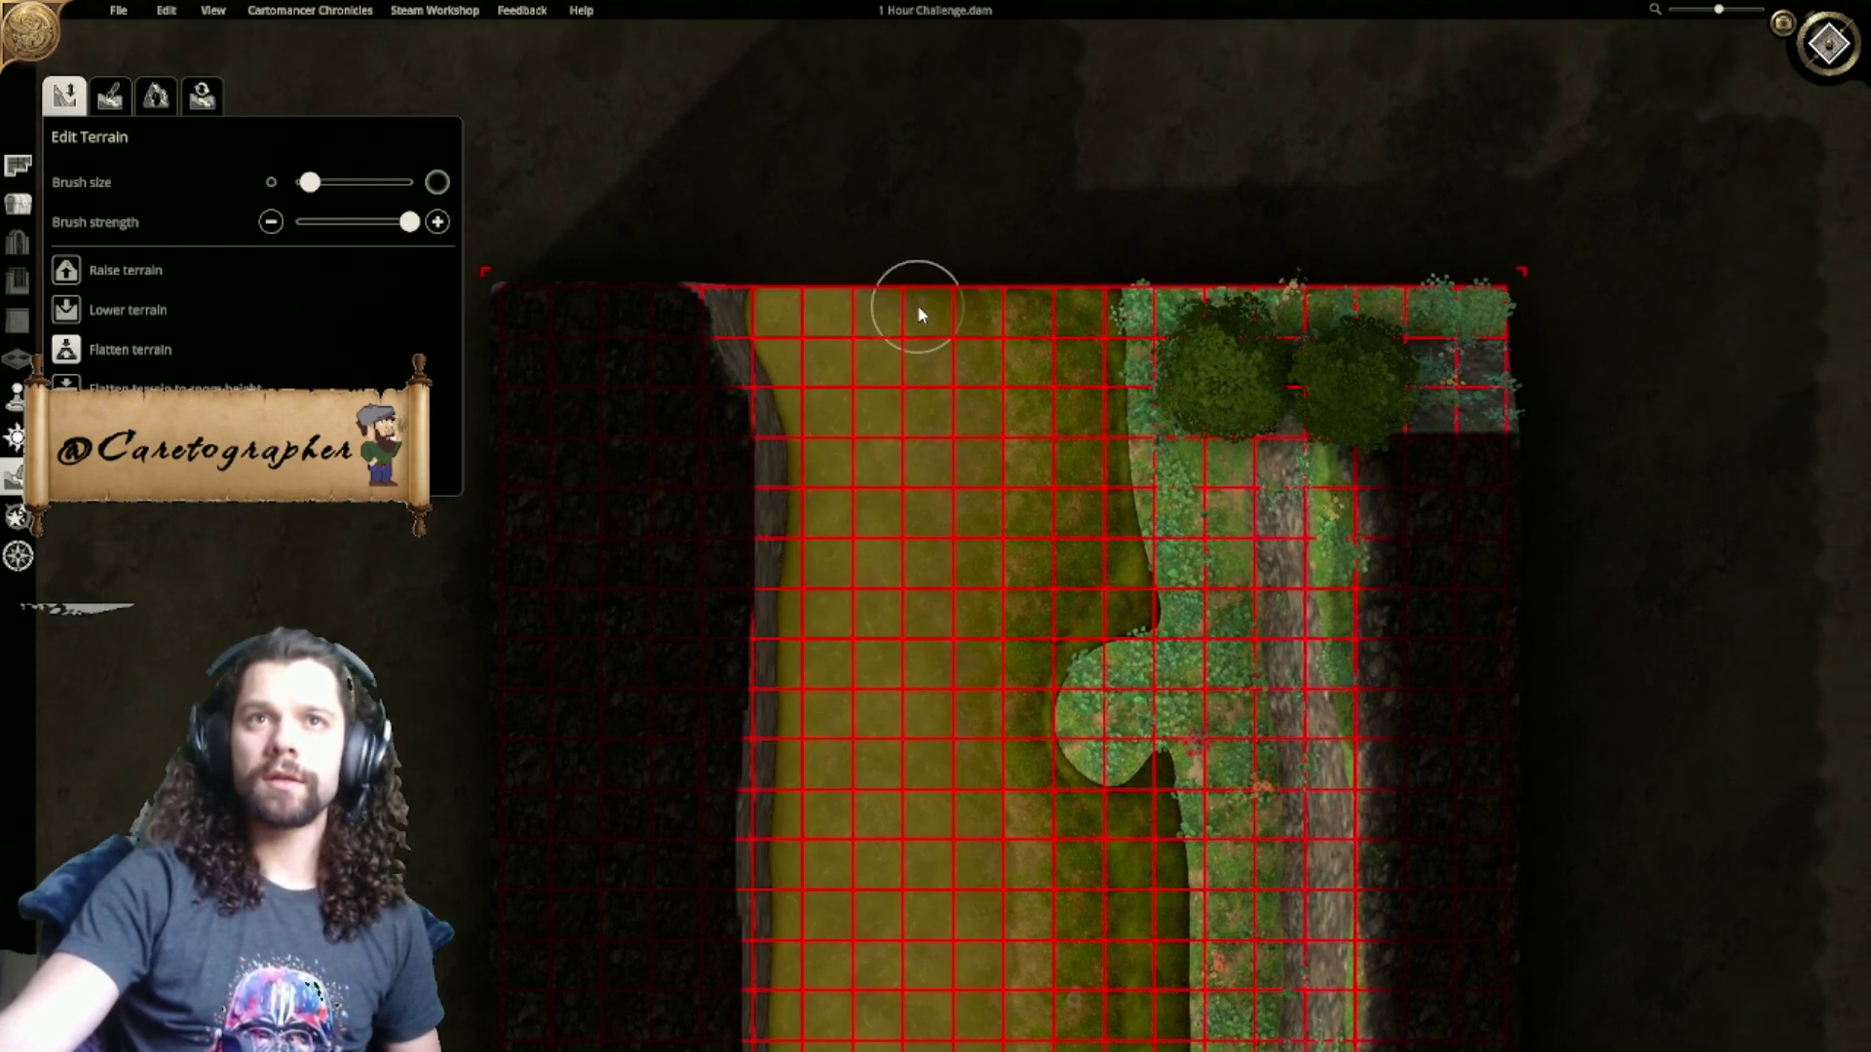
Step: Search the object library for "pipe" with collisions turned off
click(30, 202)
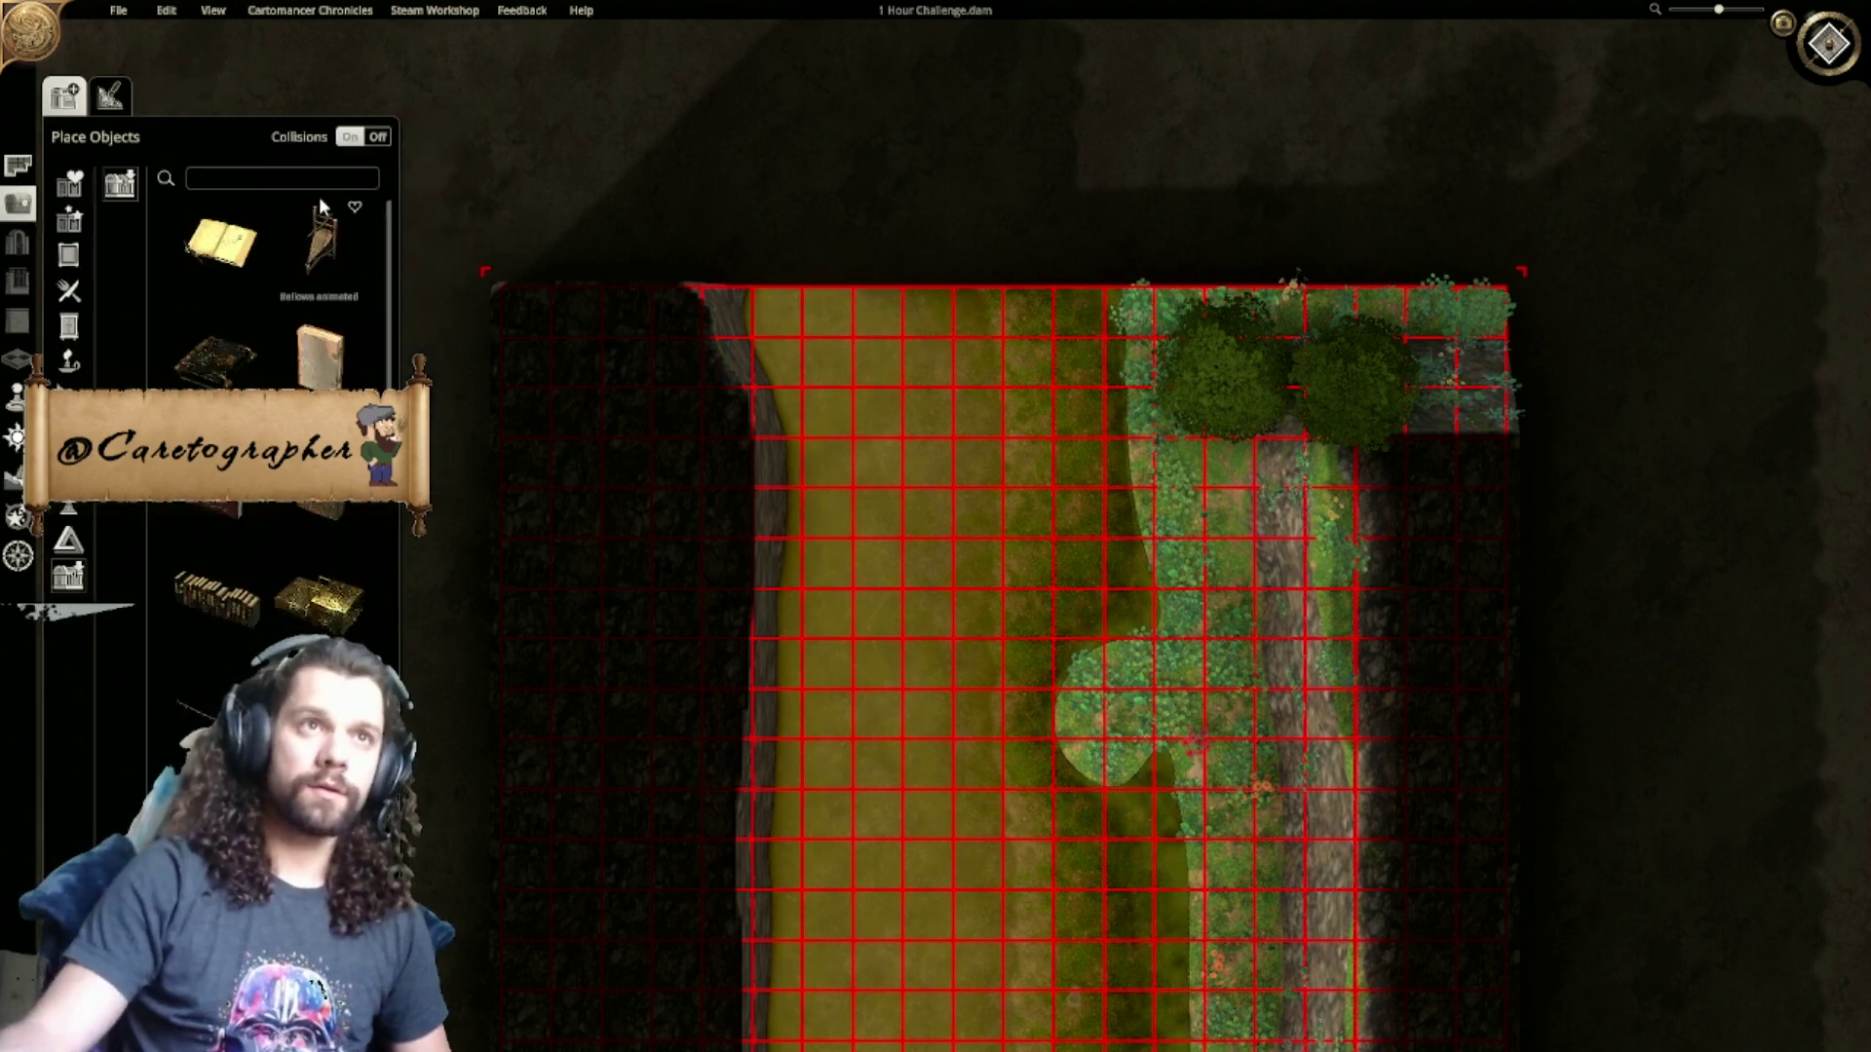
click(246, 183)
text(pipe)
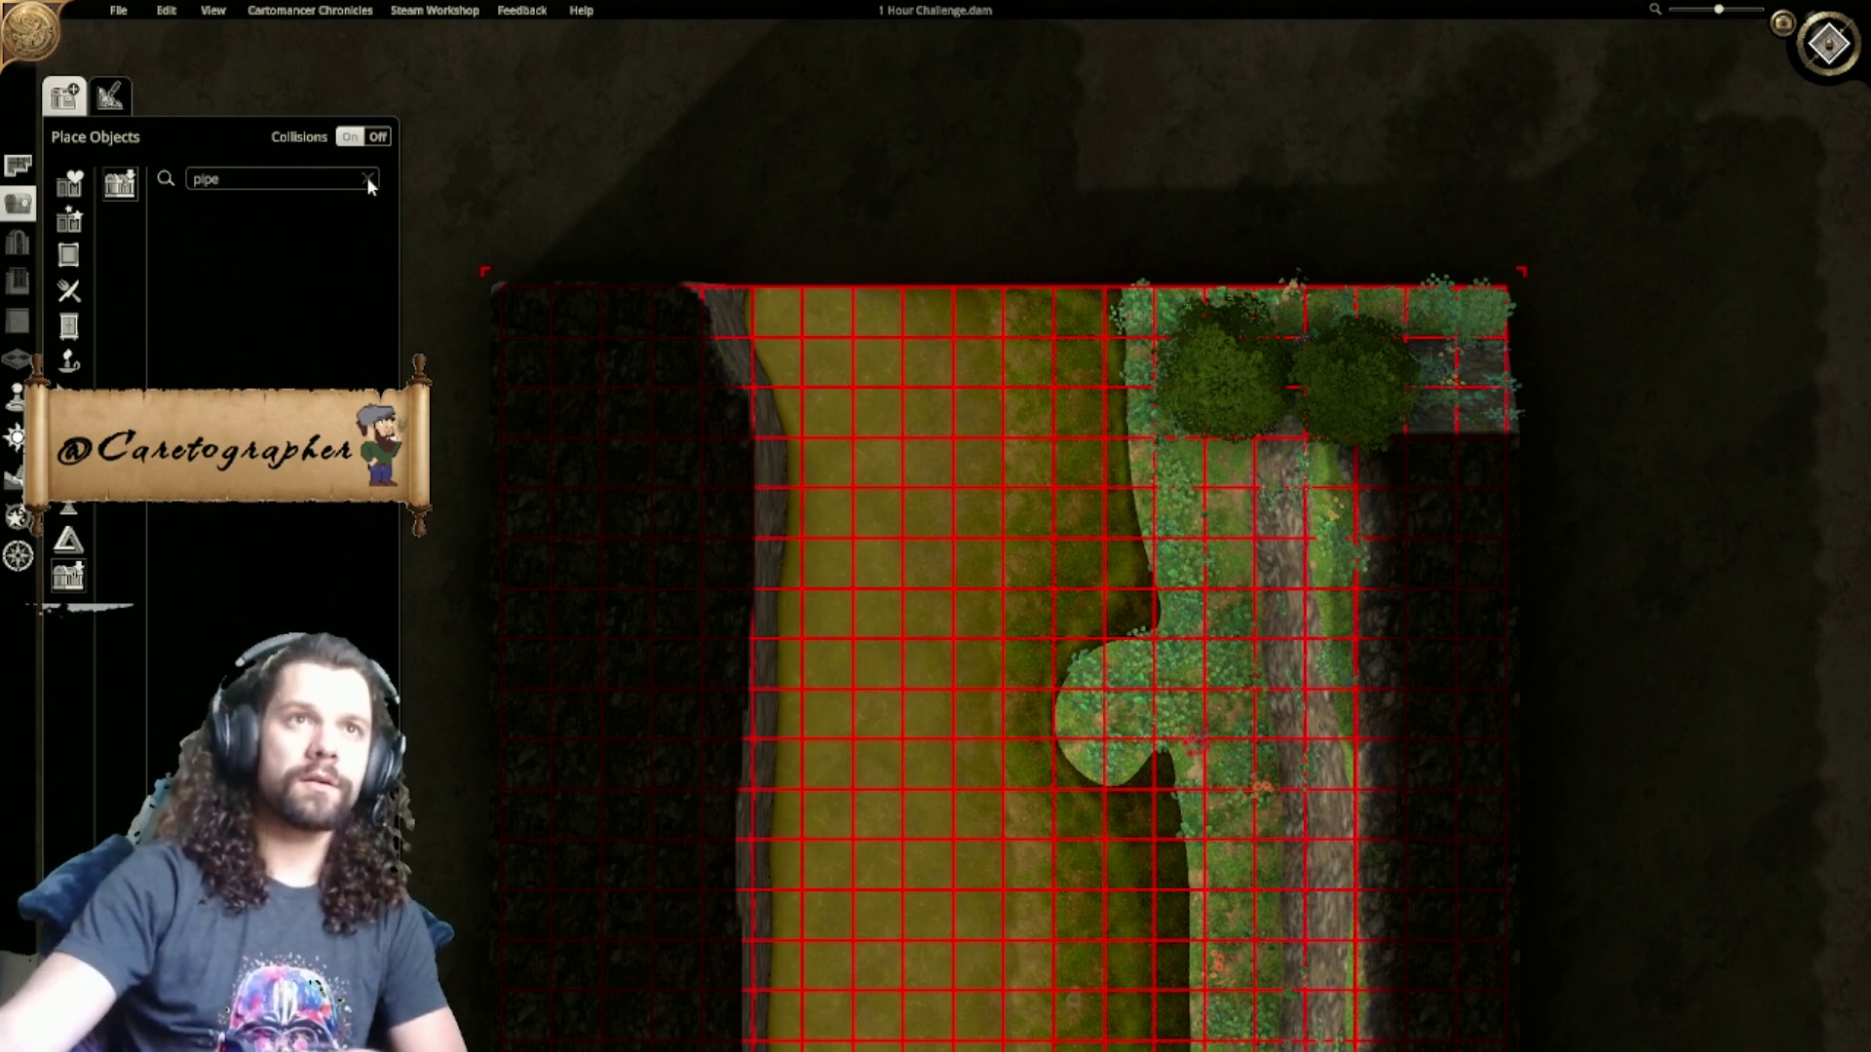
click(369, 182)
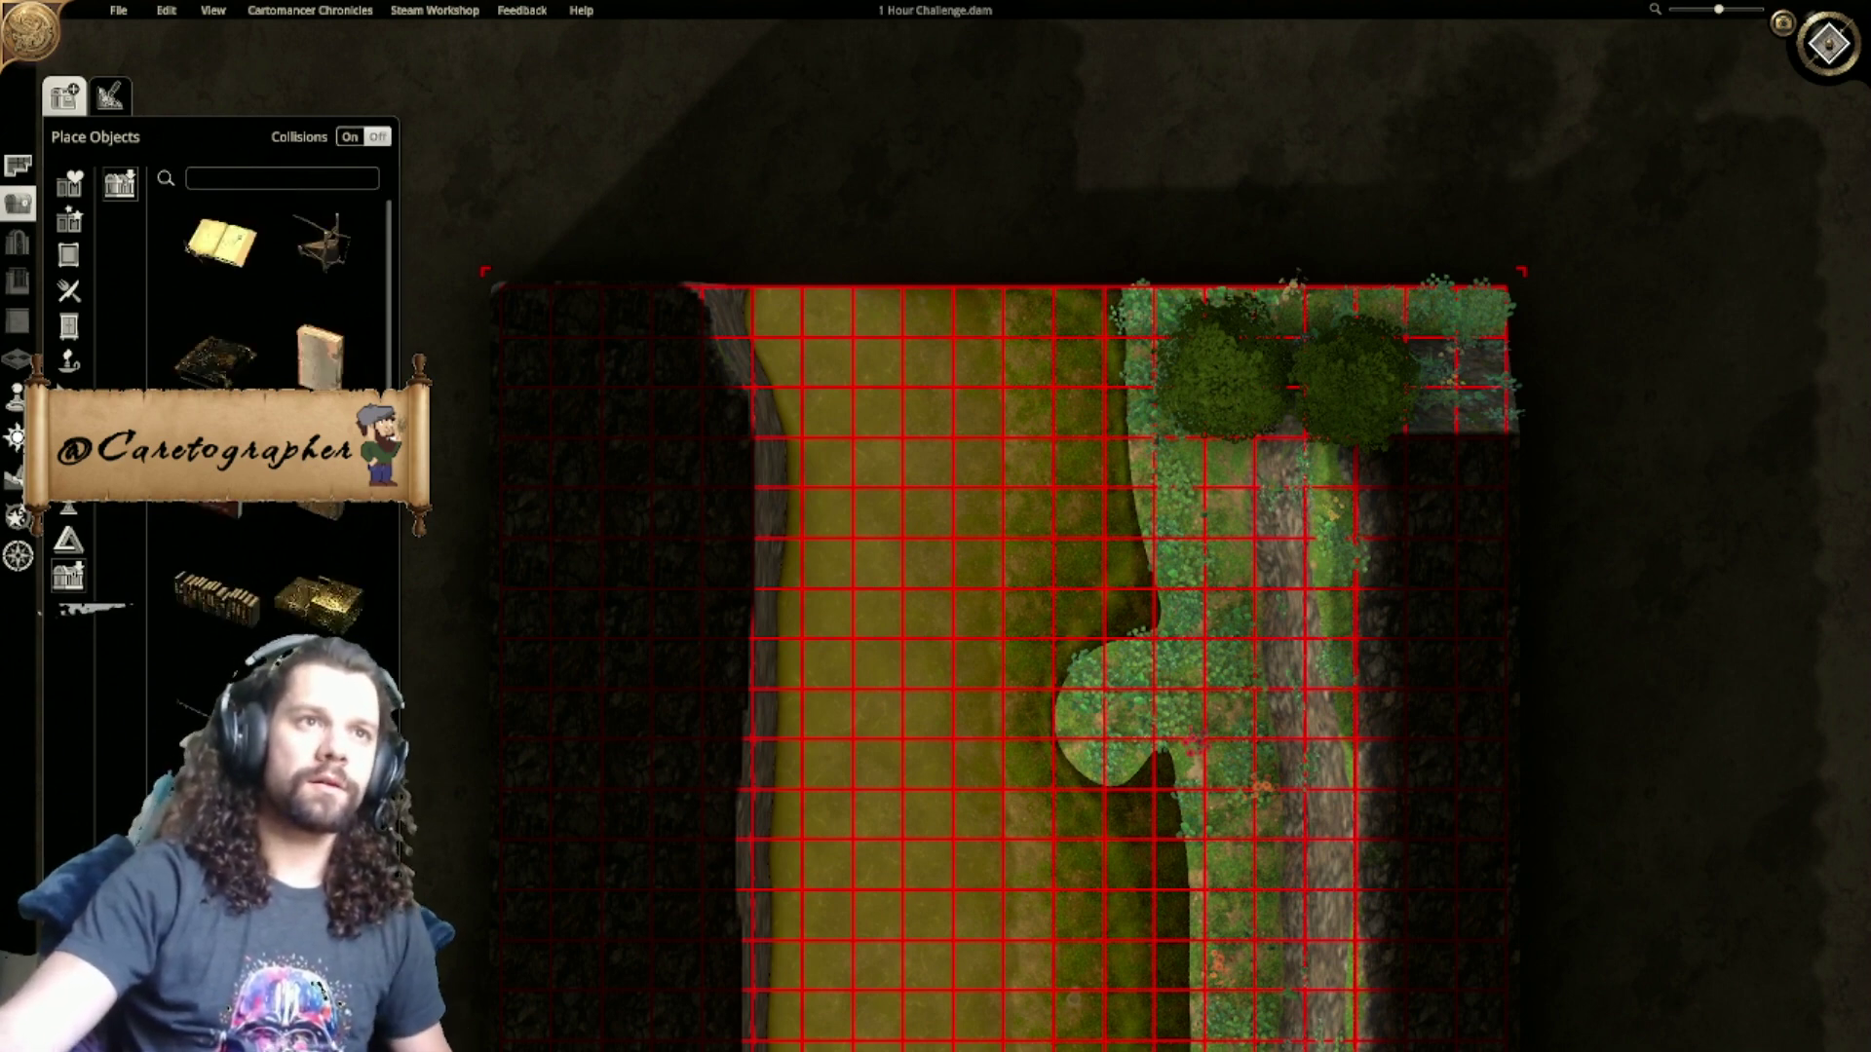
click(231, 181)
text(pipe)
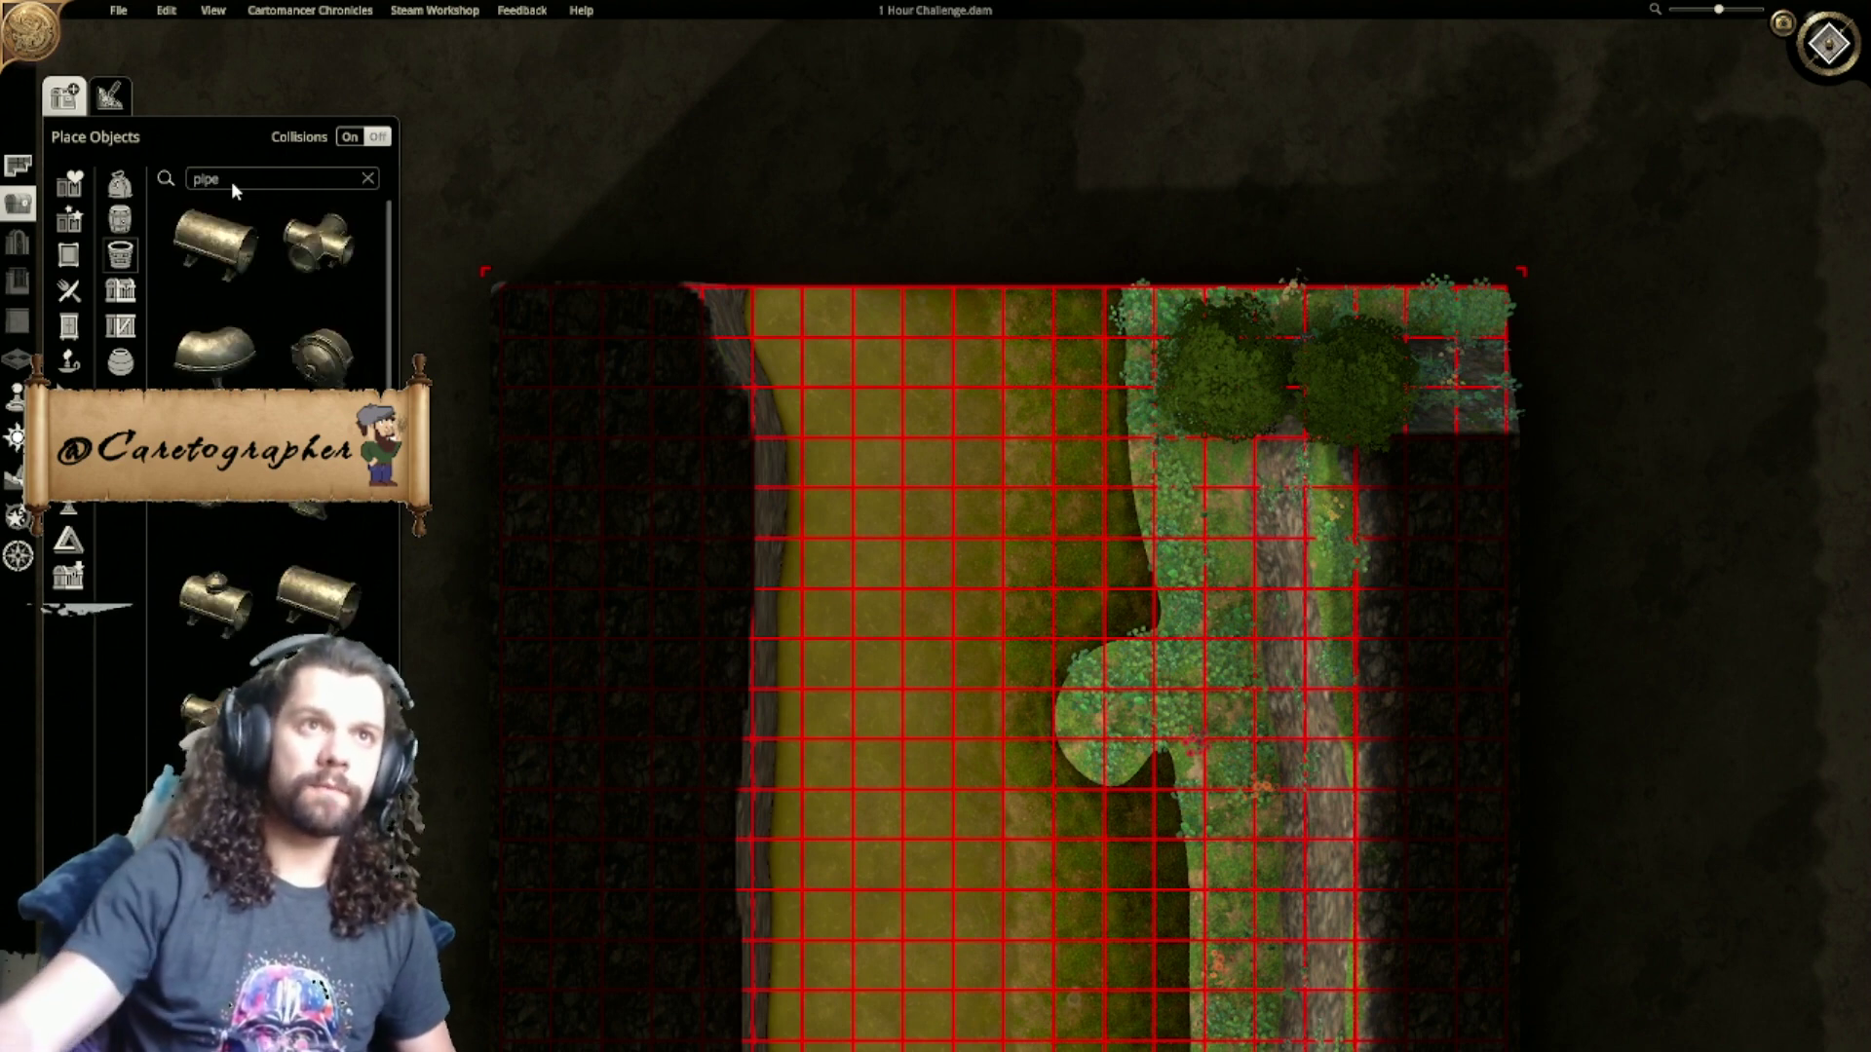
Step: Place the large straight pipe in the river near the map's top end and enlarge it to about three grid squares wide
click(210, 248)
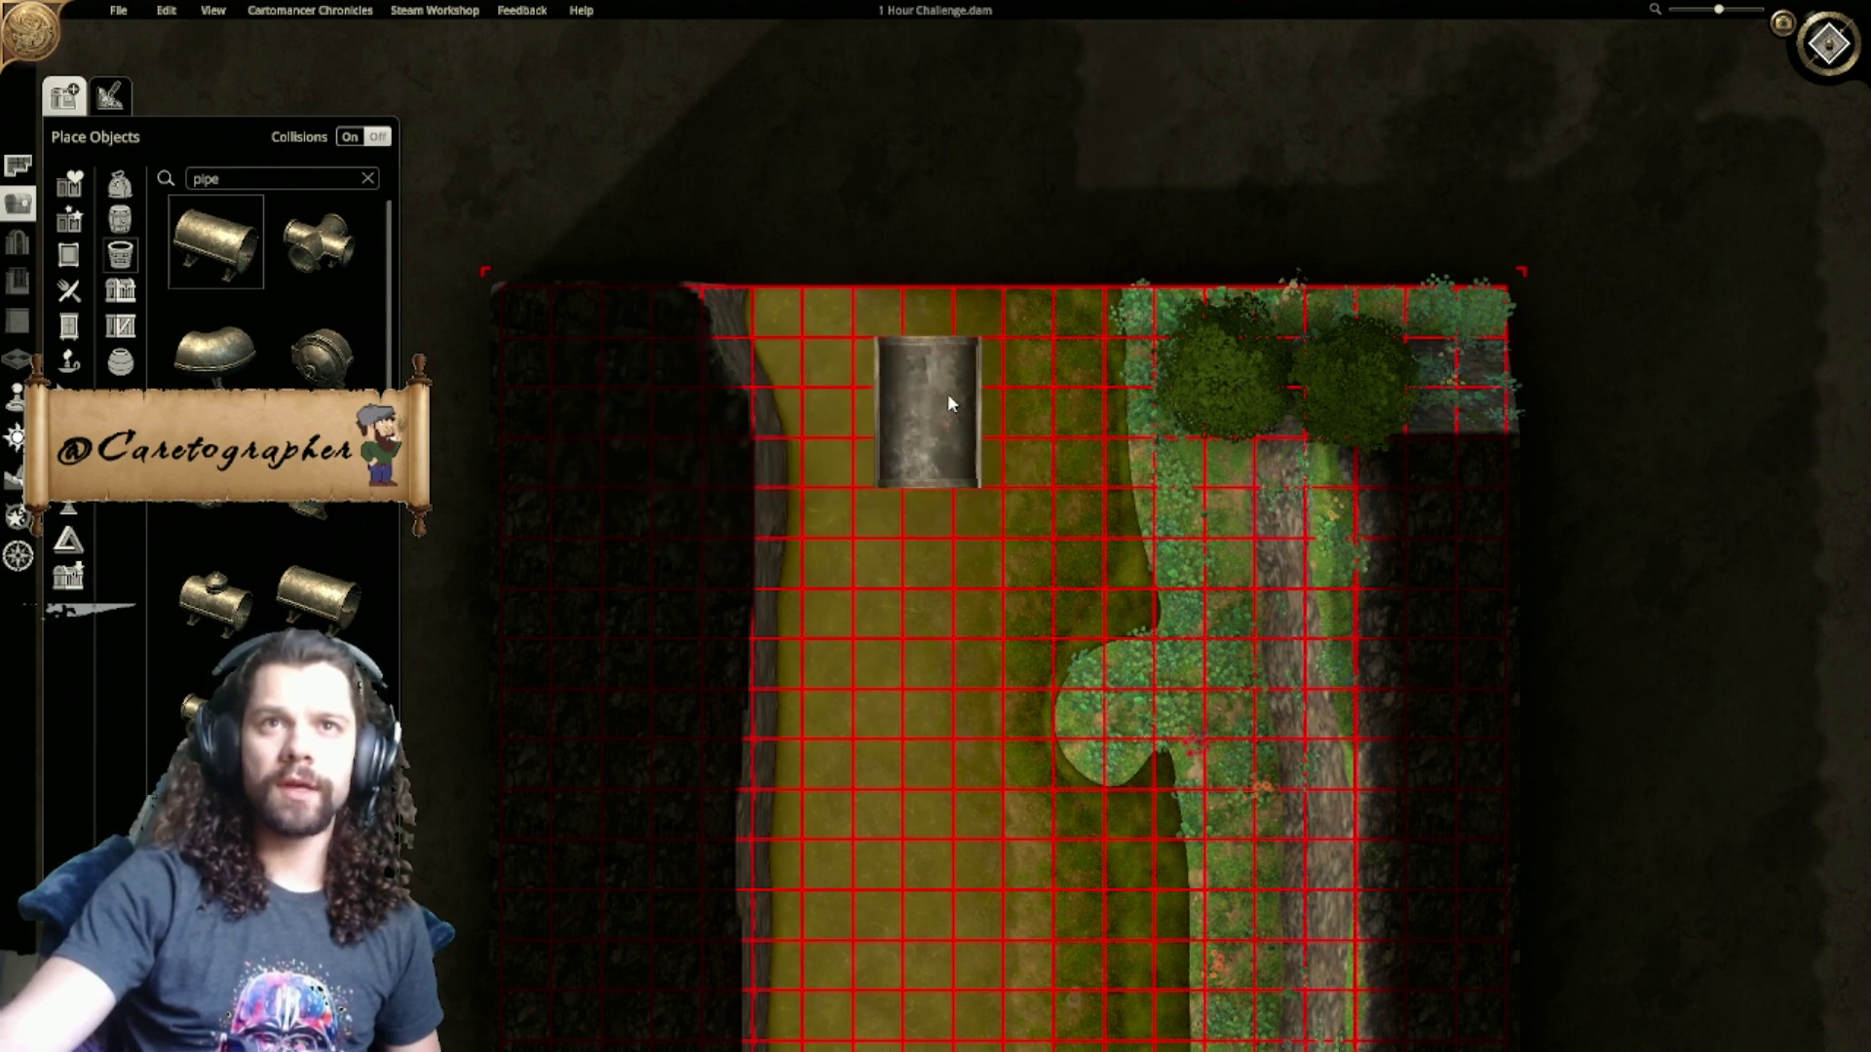
click(965, 370)
drag(1035, 444, 1061, 504)
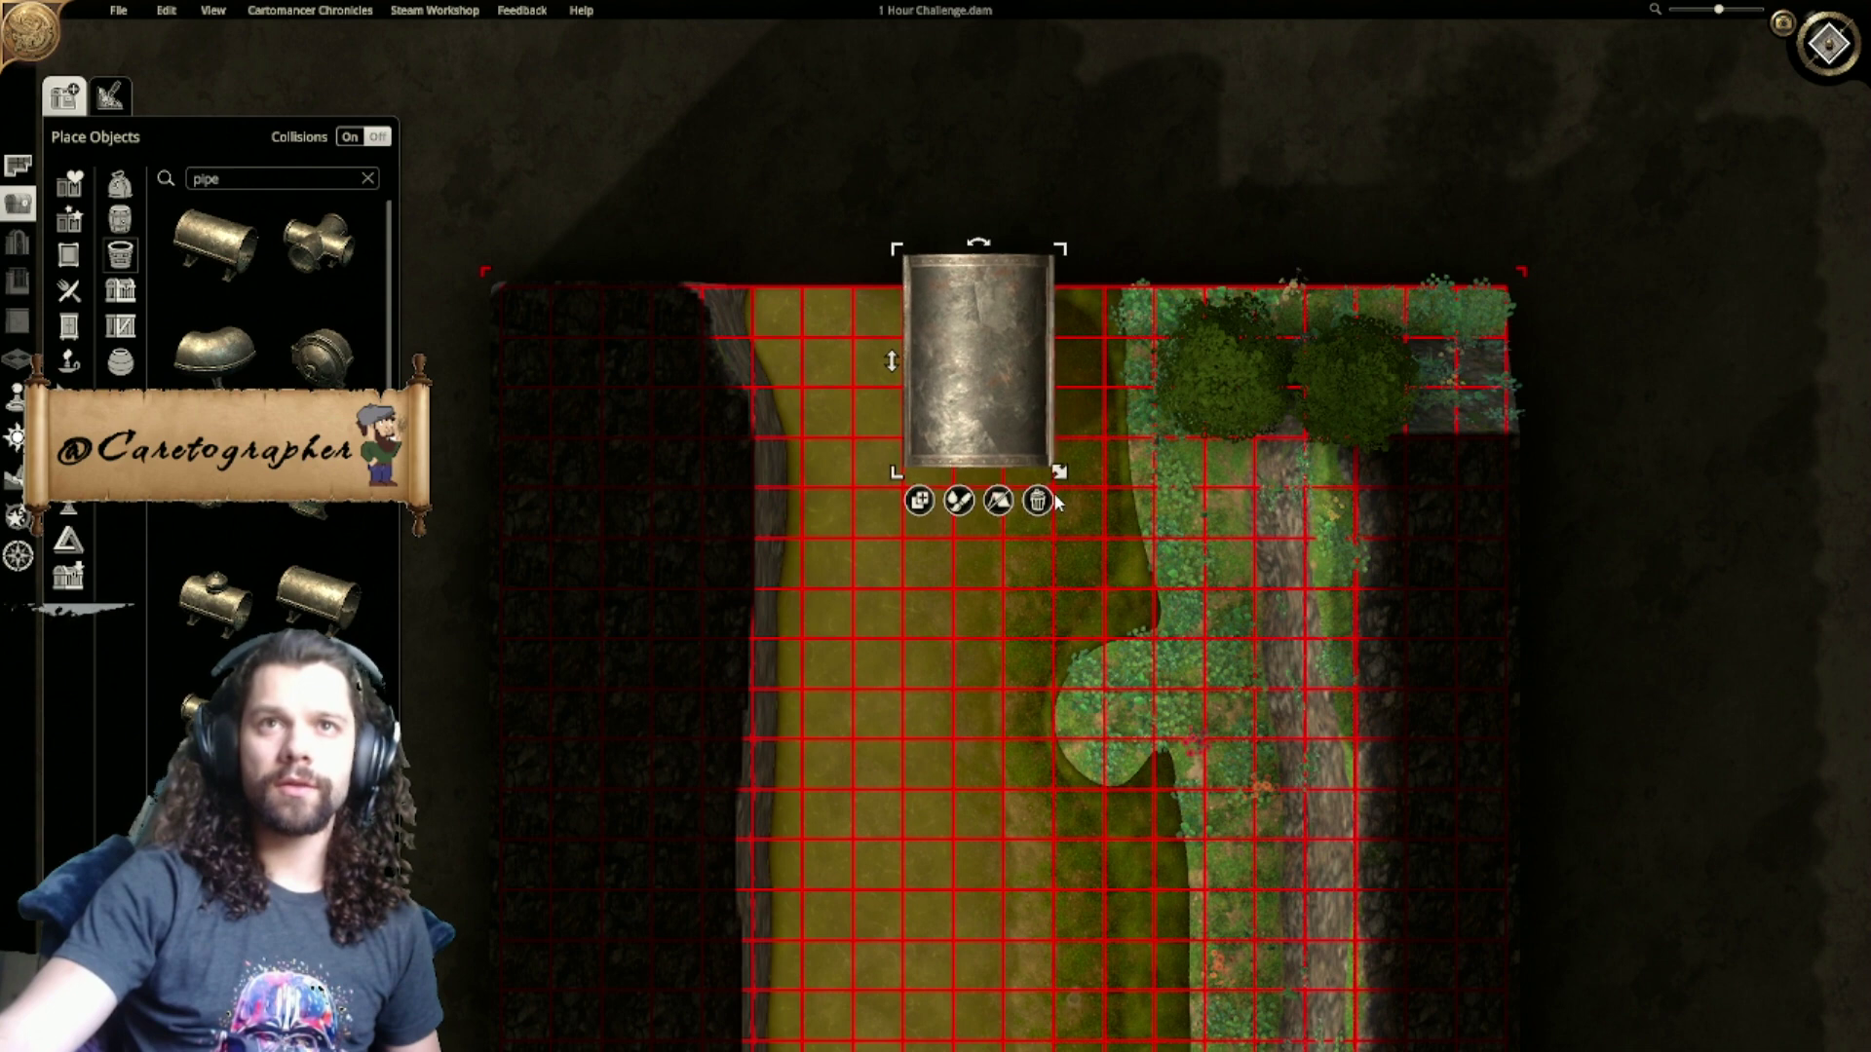
Step: Adjust the pipe's height and line up its end with the map's top edge
click(998, 502)
drag(890, 364, 884, 435)
drag(996, 366, 994, 404)
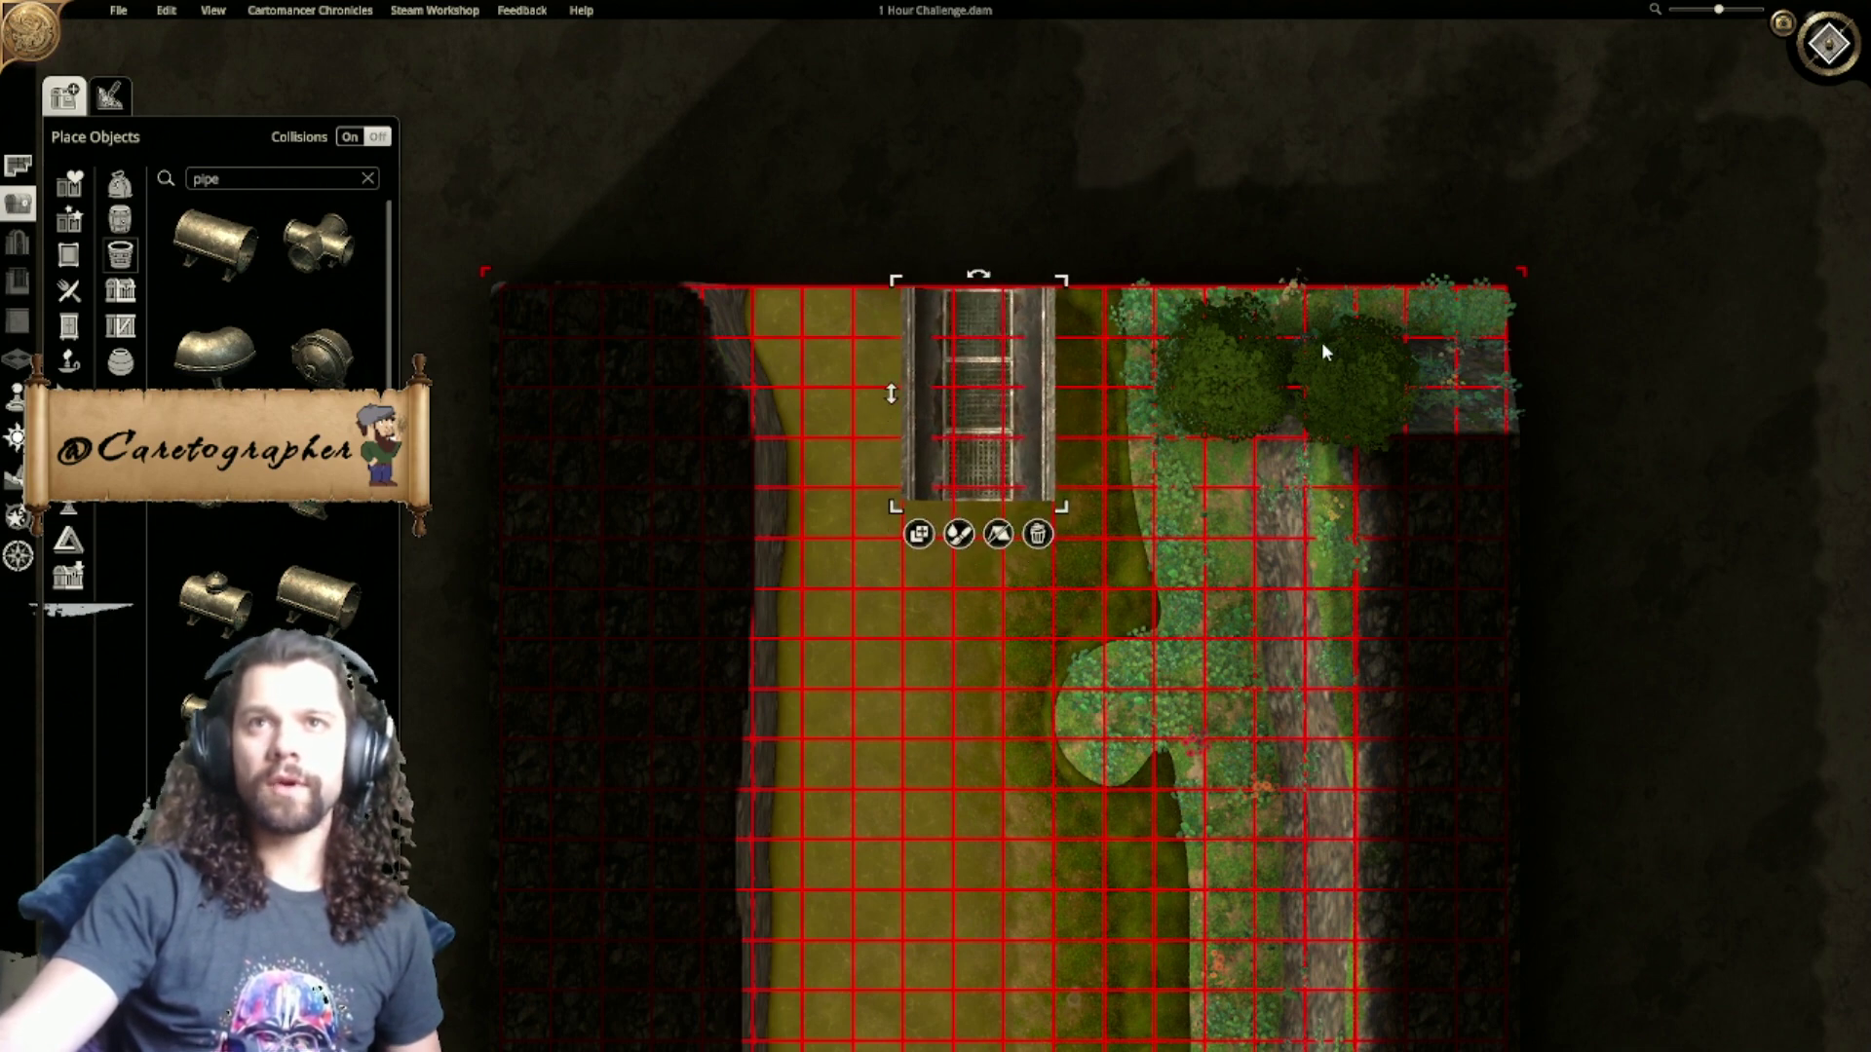
right_drag(1067, 413, 967, 435)
click(1077, 280)
scroll(980, 437, up, 3)
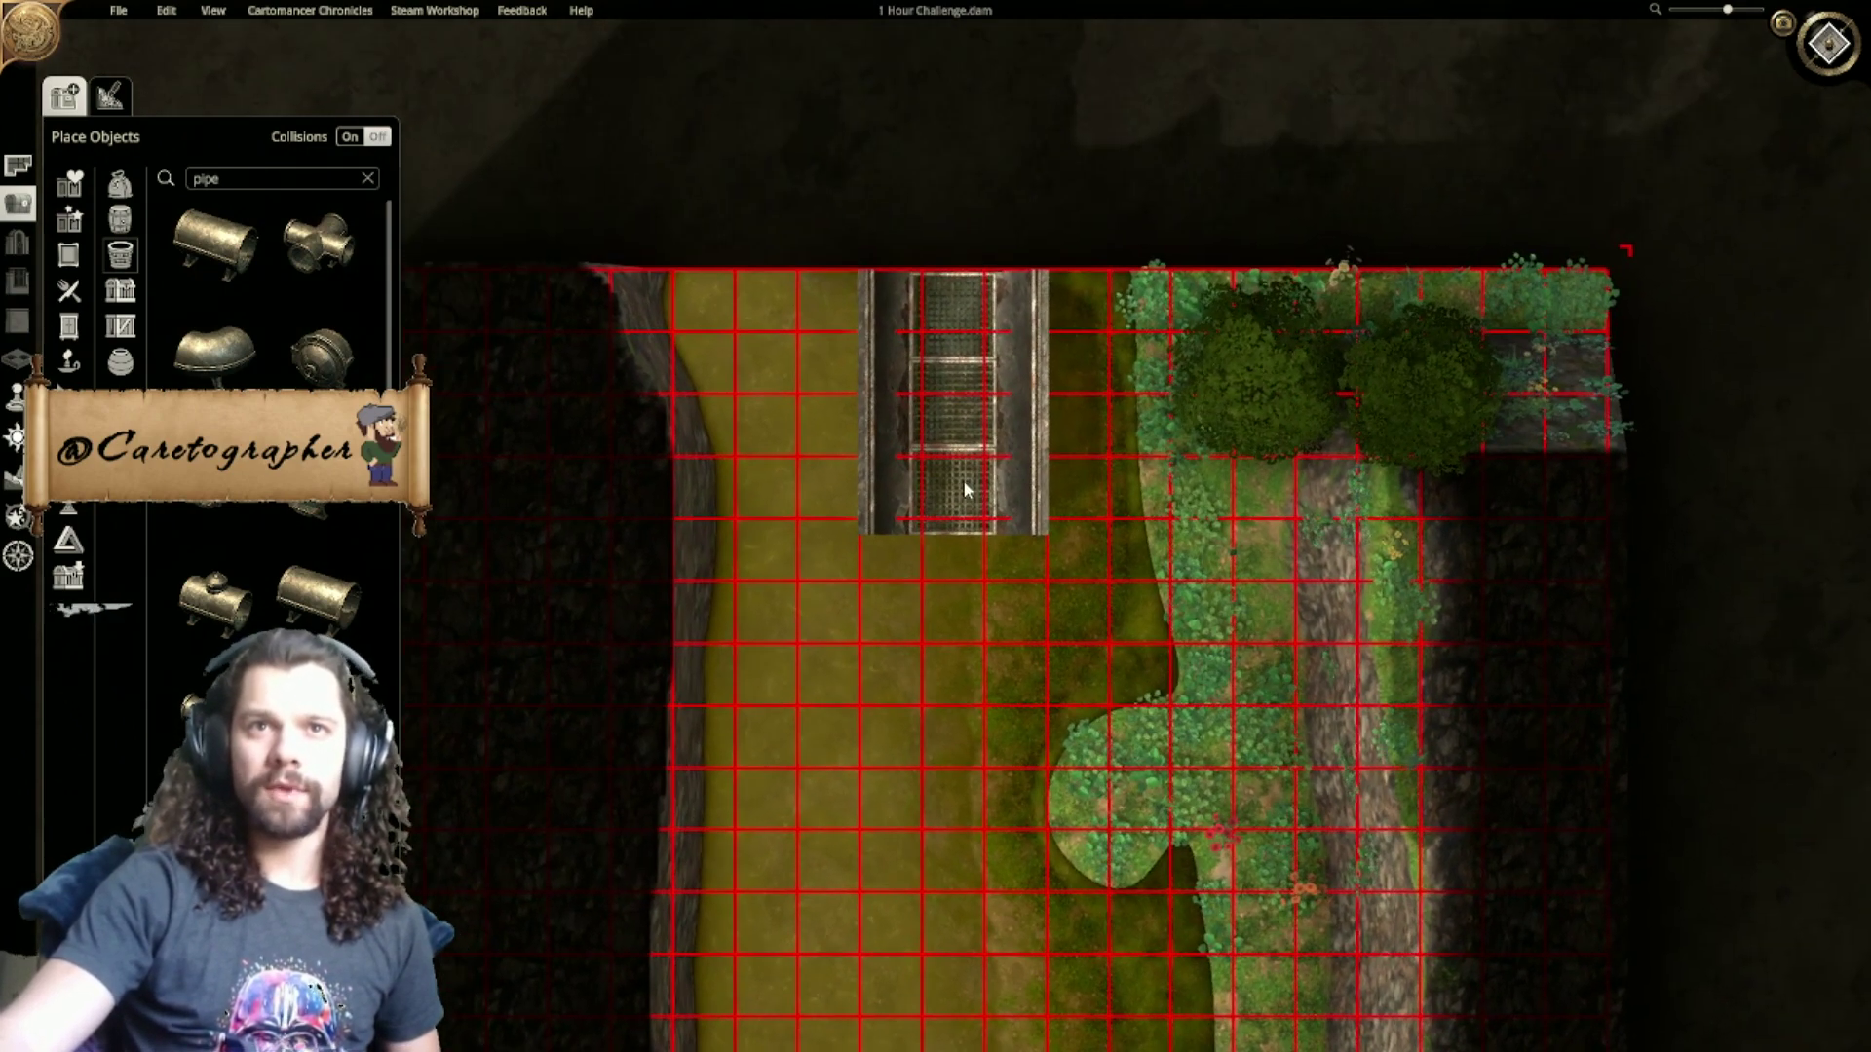
click(964, 489)
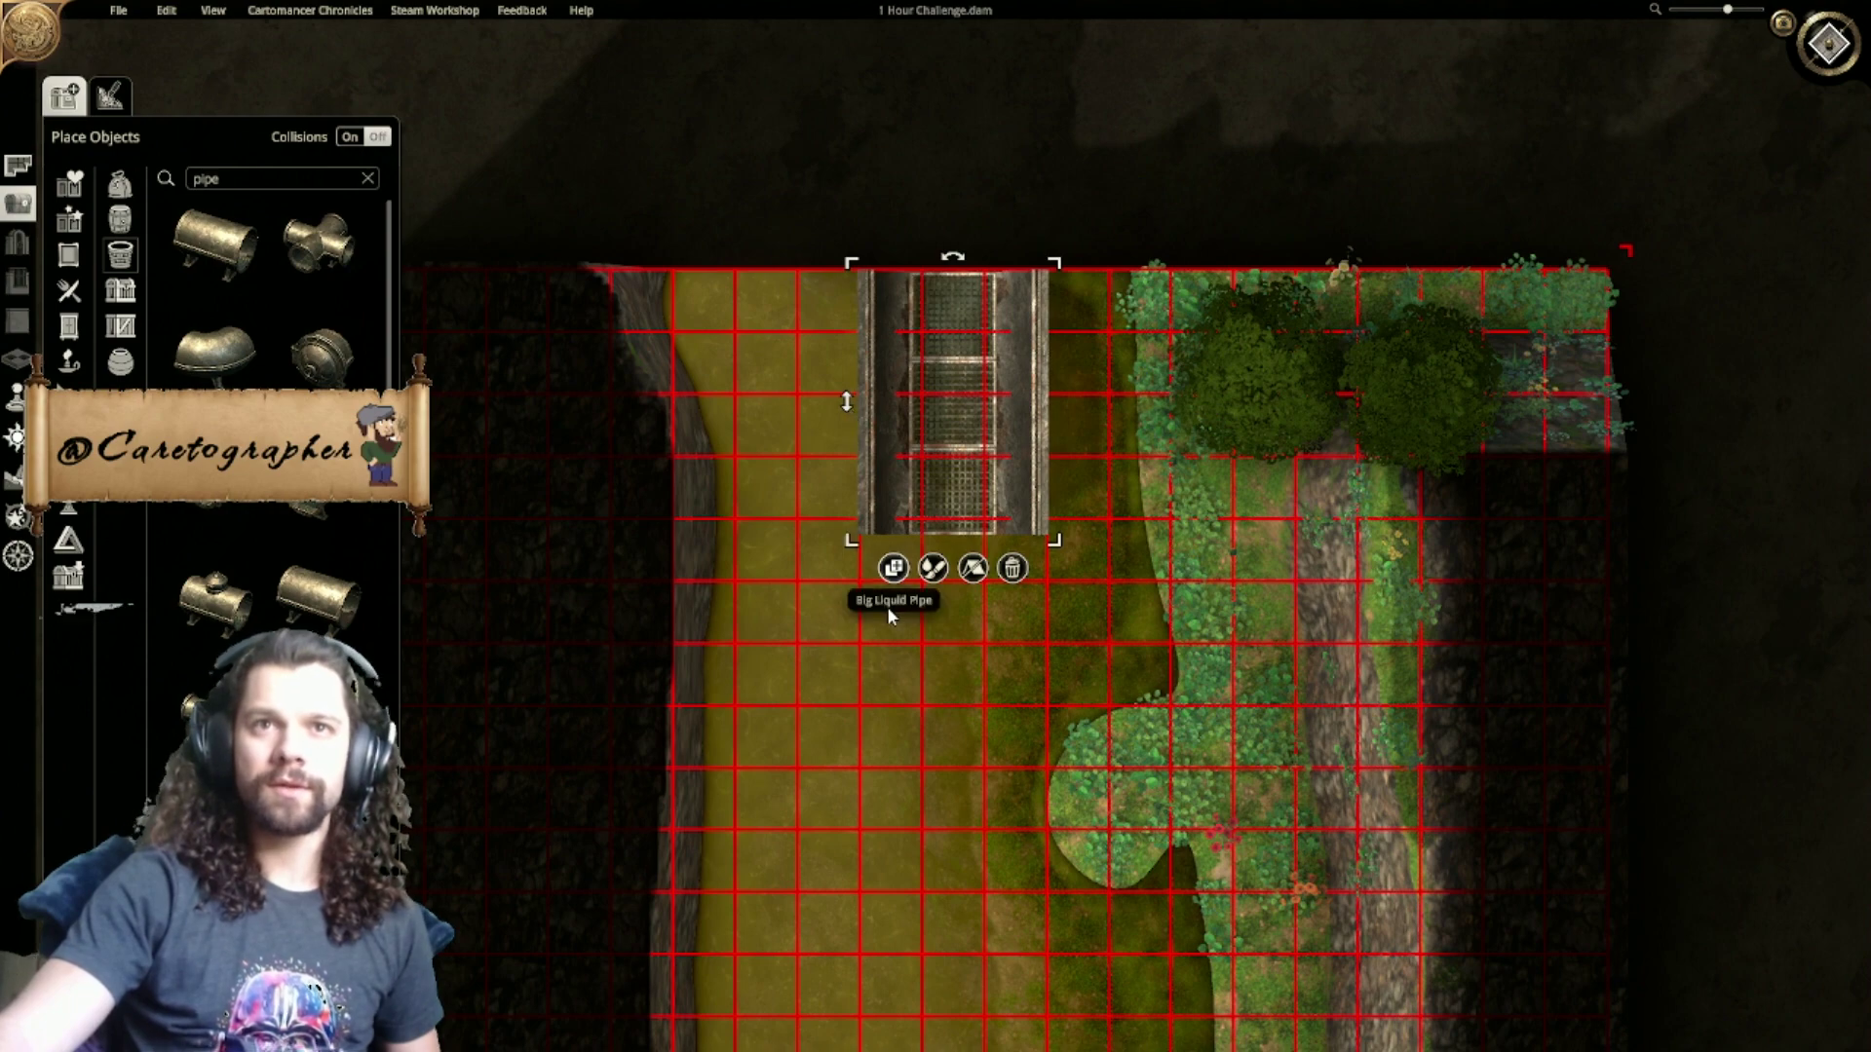
right_drag(786, 575, 943, 508)
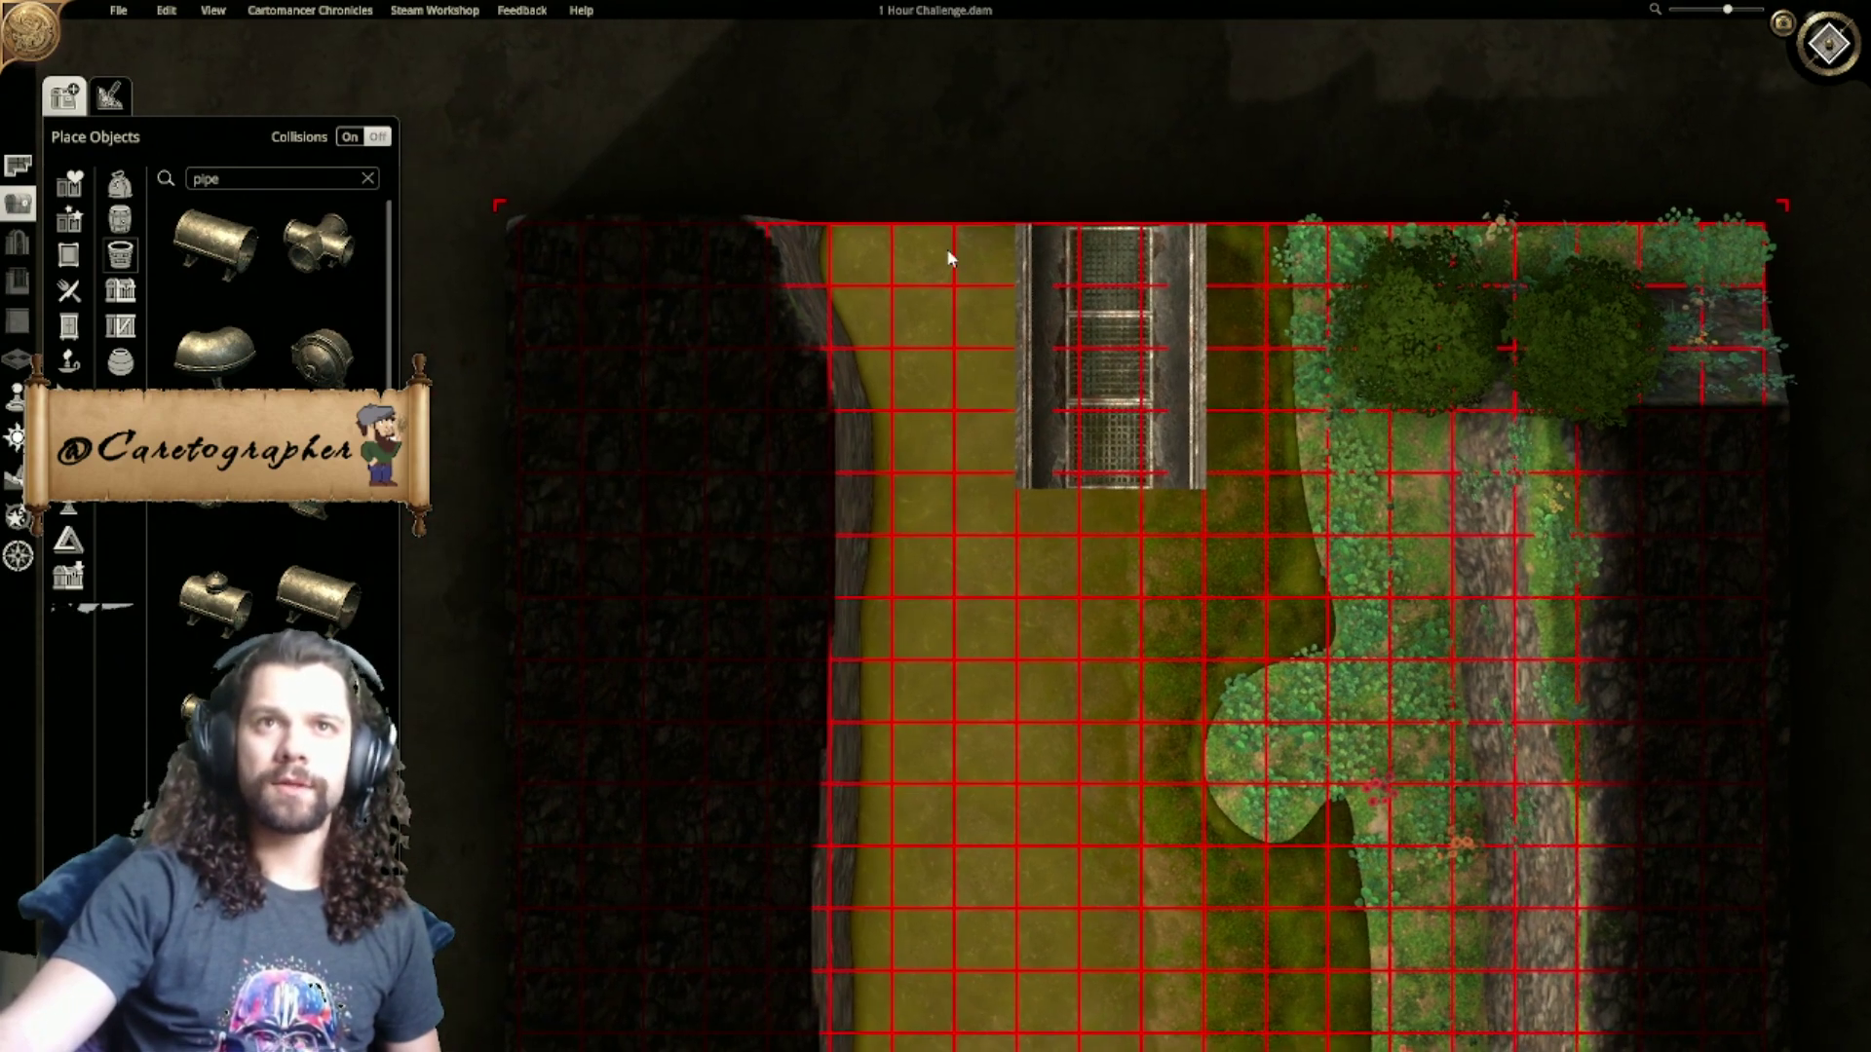
right_drag(873, 450, 892, 474)
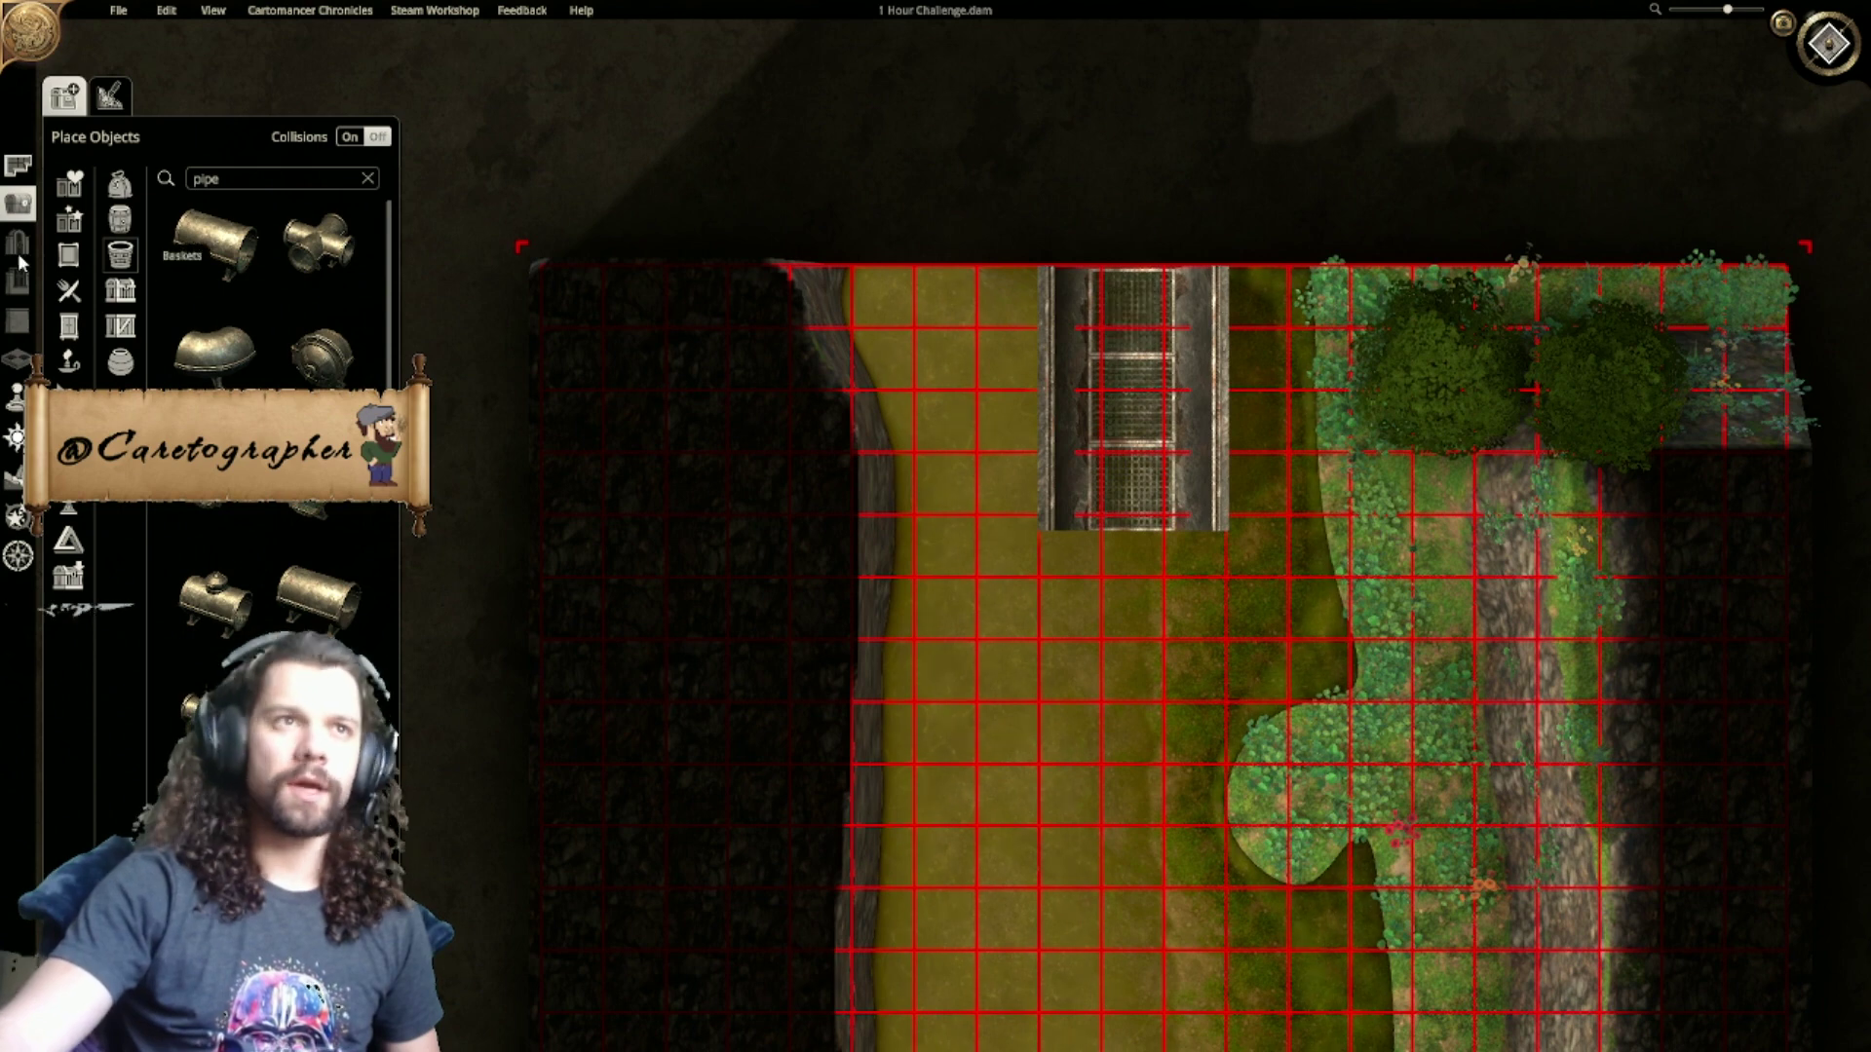
Step: Flatten the riverside edge of the left cliff at the map's top end to widen the river beside the pipe
click(109, 94)
click(14, 479)
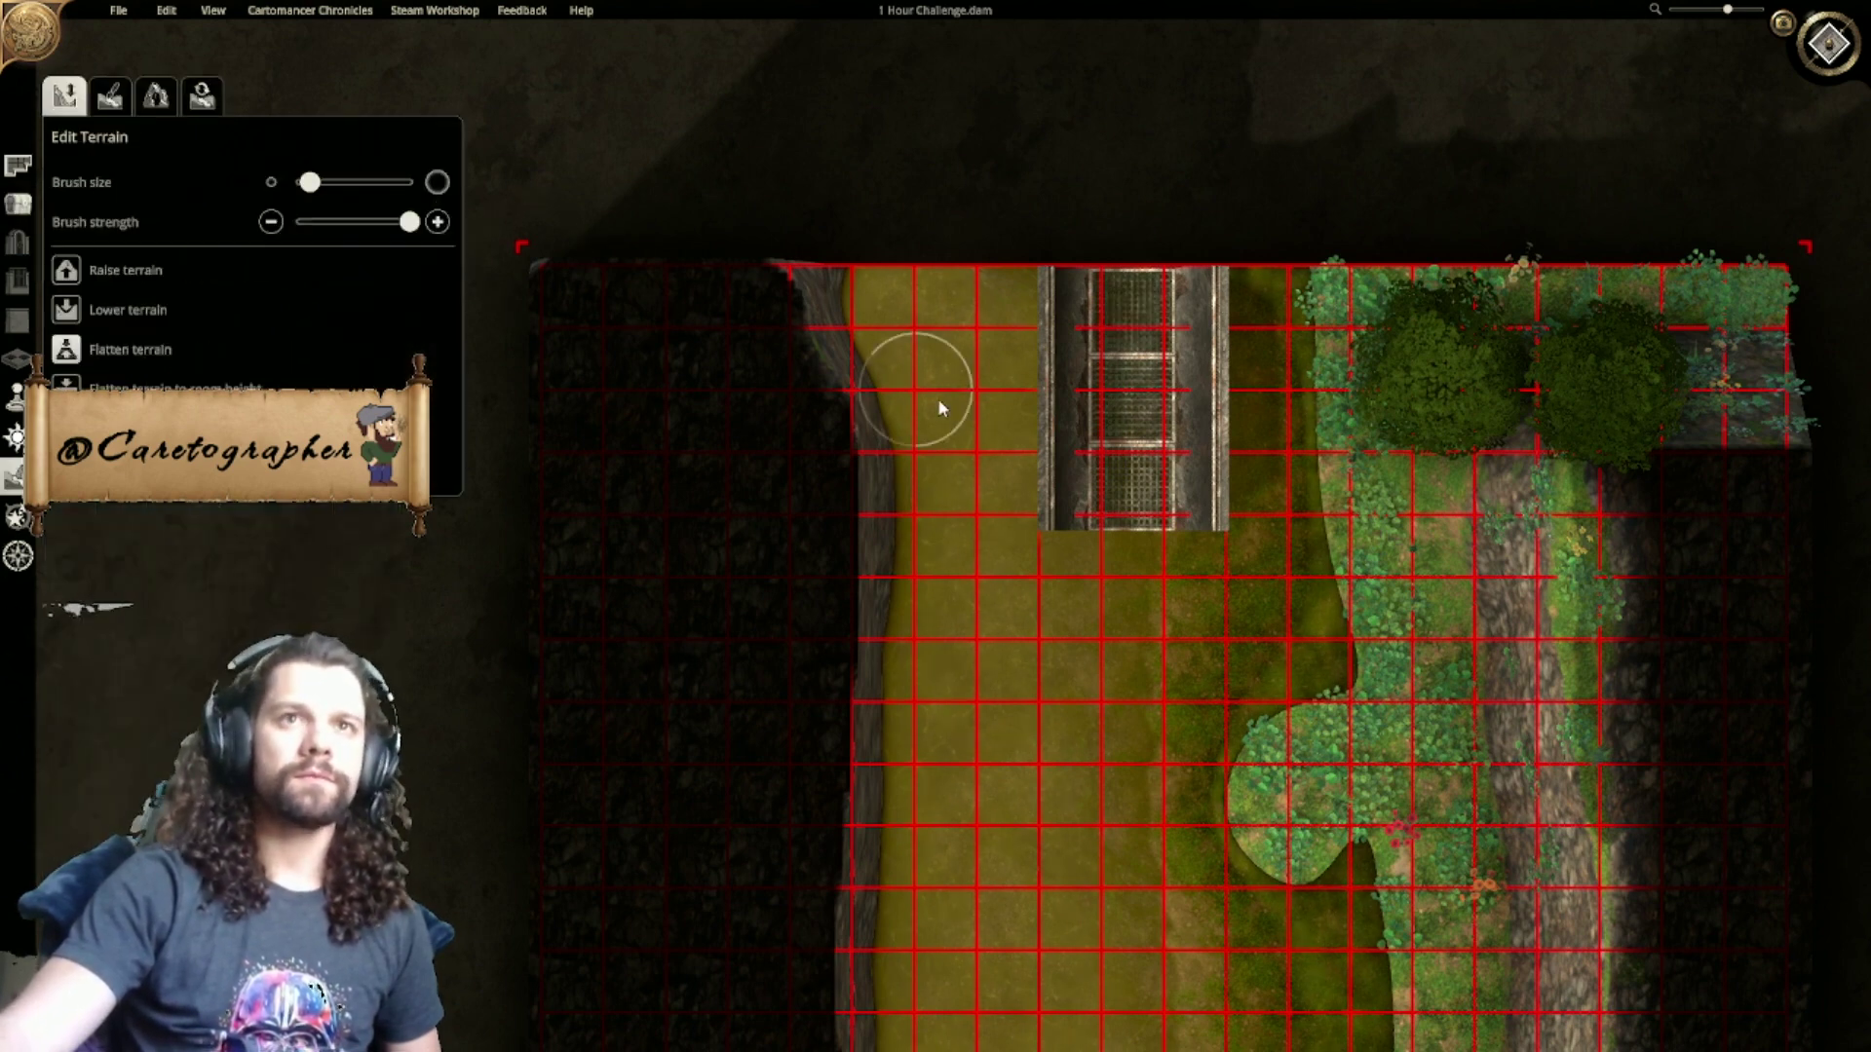
mouse_move(887, 307)
mouse_down()
mouse_move(863, 297)
mouse_move(877, 632)
mouse_move(856, 566)
mouse_move(868, 306)
mouse_up()
right_drag(882, 483, 853, 146)
scroll(840, 314, down, 3)
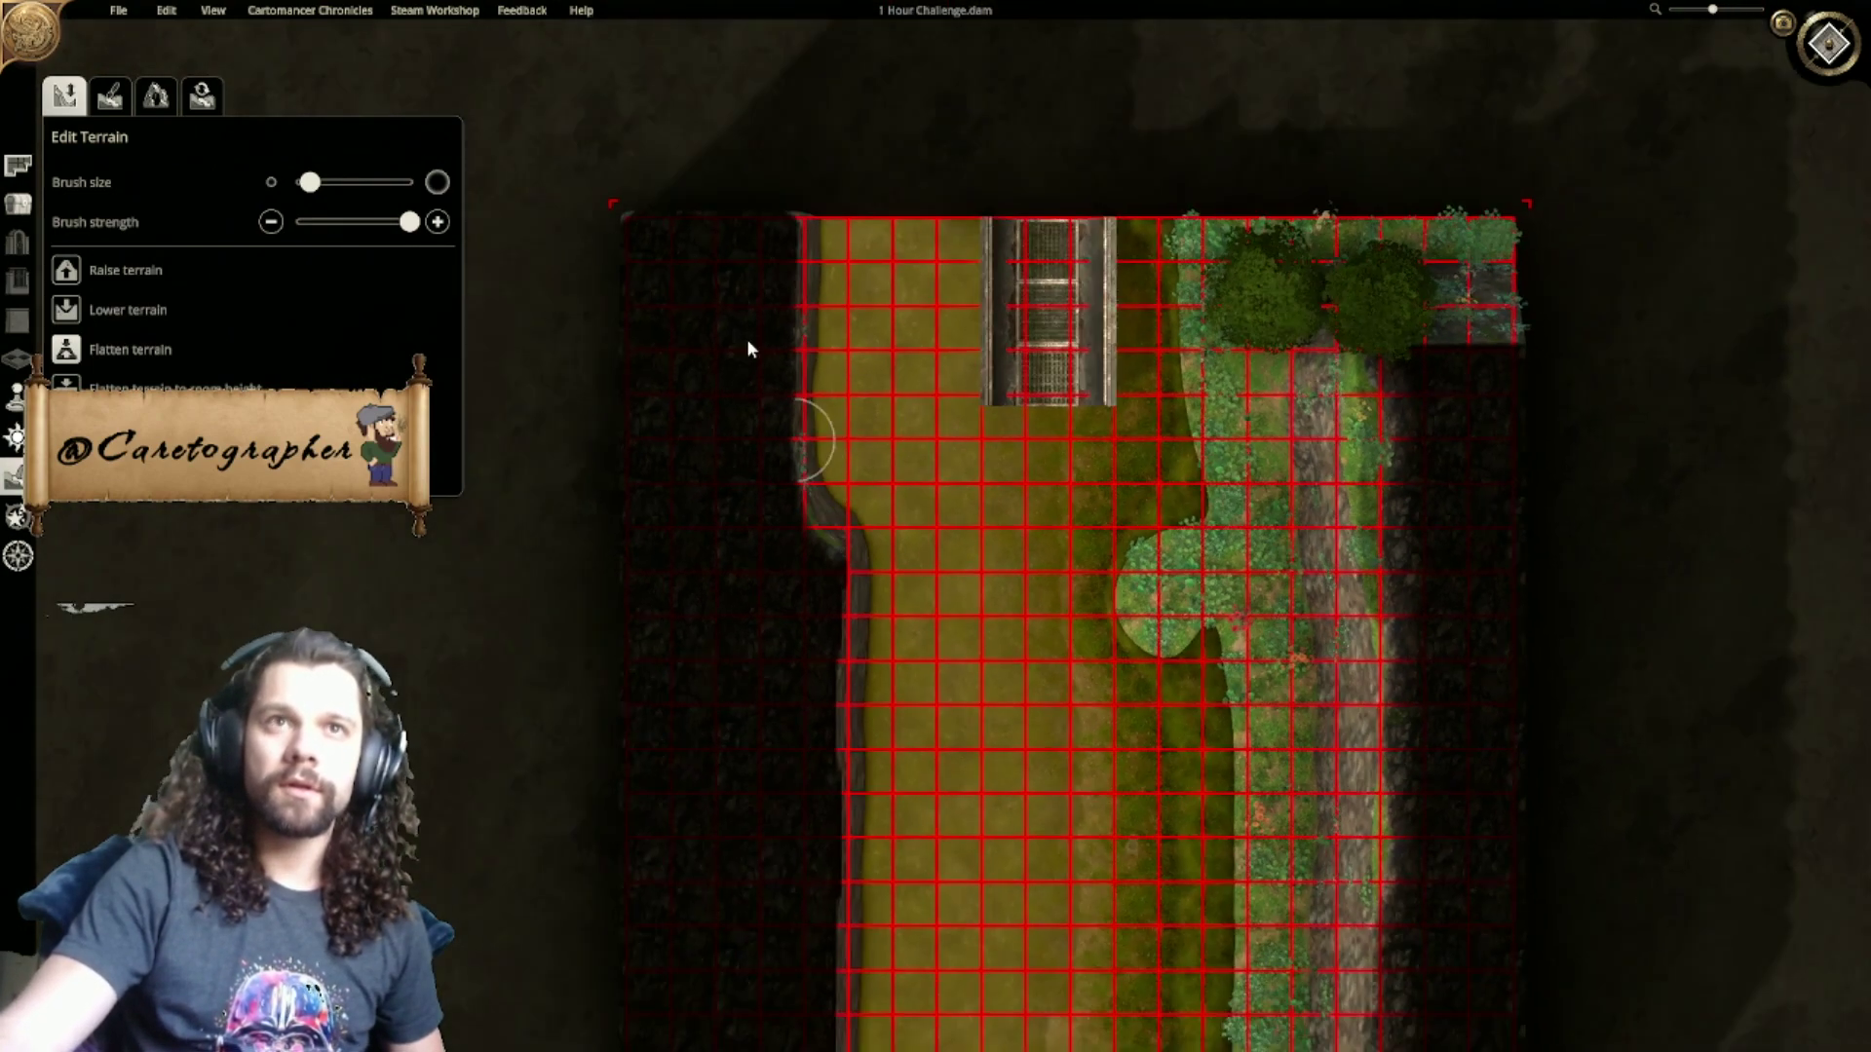
Step: Continue flattening the left cliff's river edge past the small grassy peninsula and touch up its top end
right_drag(897, 406, 885, 259)
drag(834, 324, 832, 390)
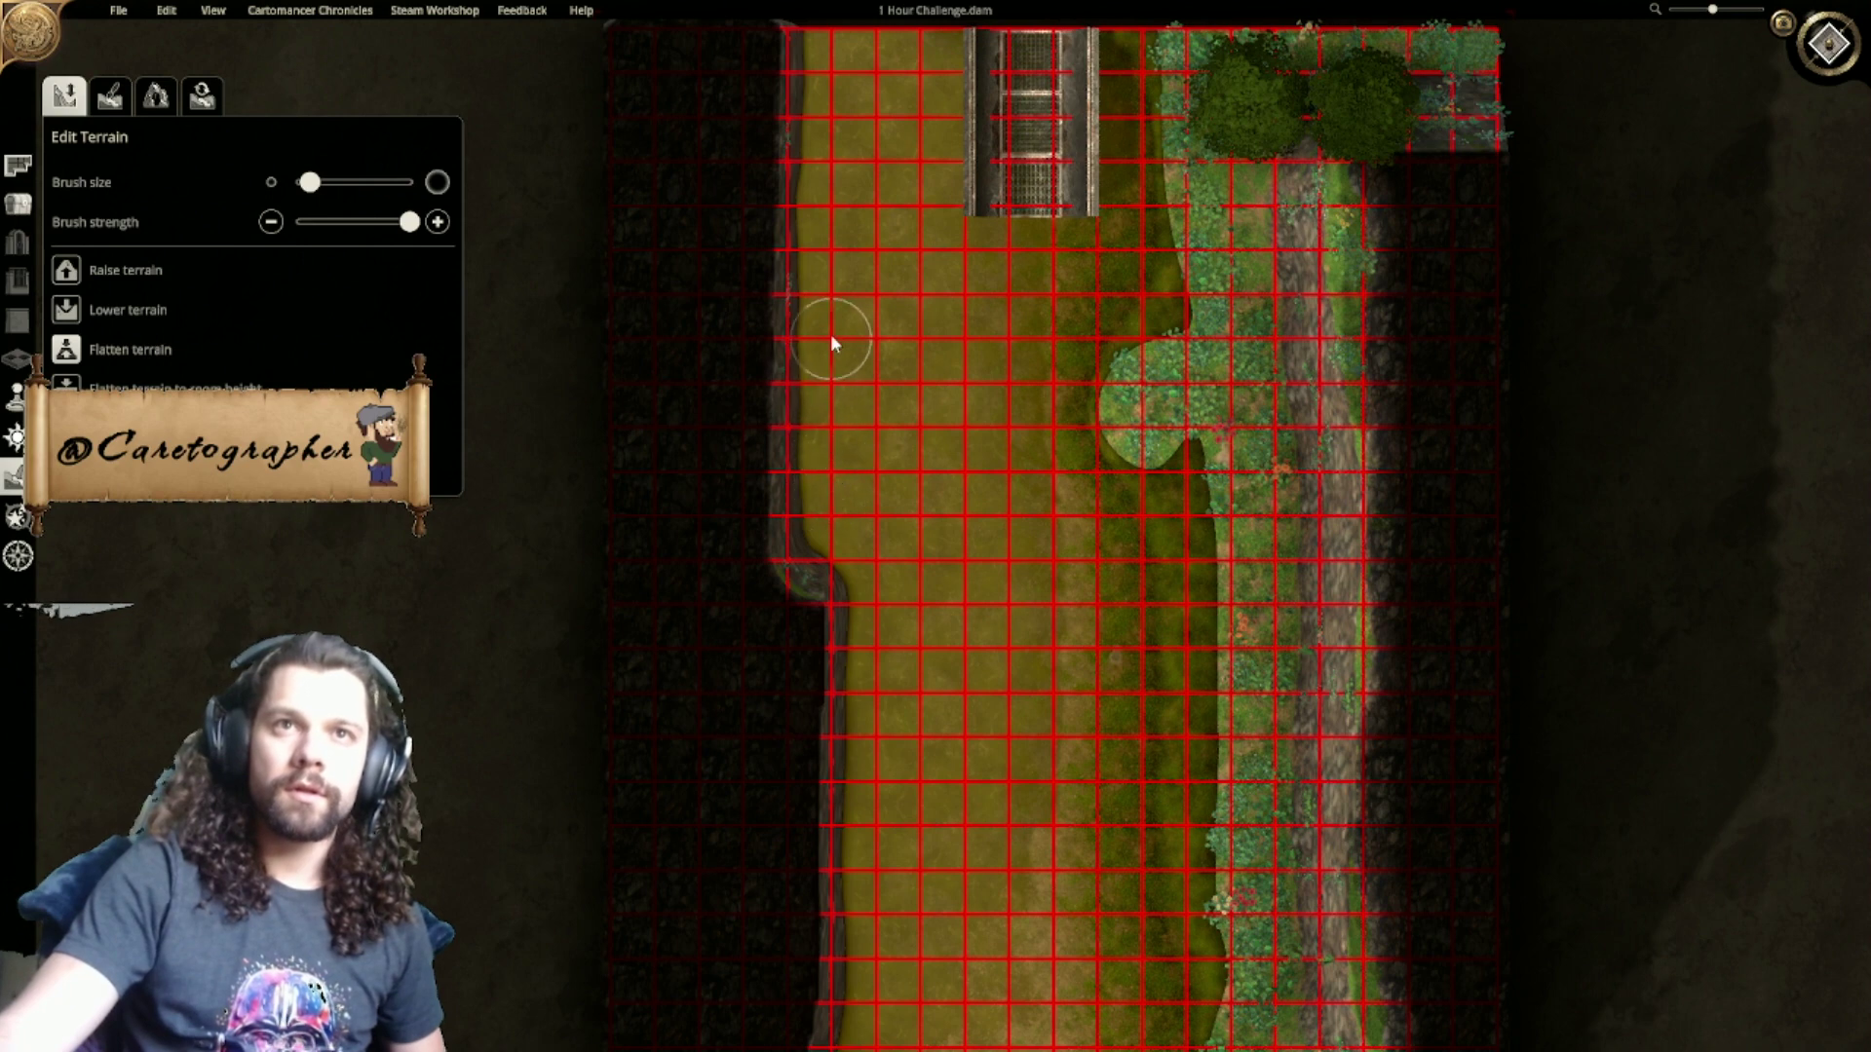
right_drag(837, 190, 834, 304)
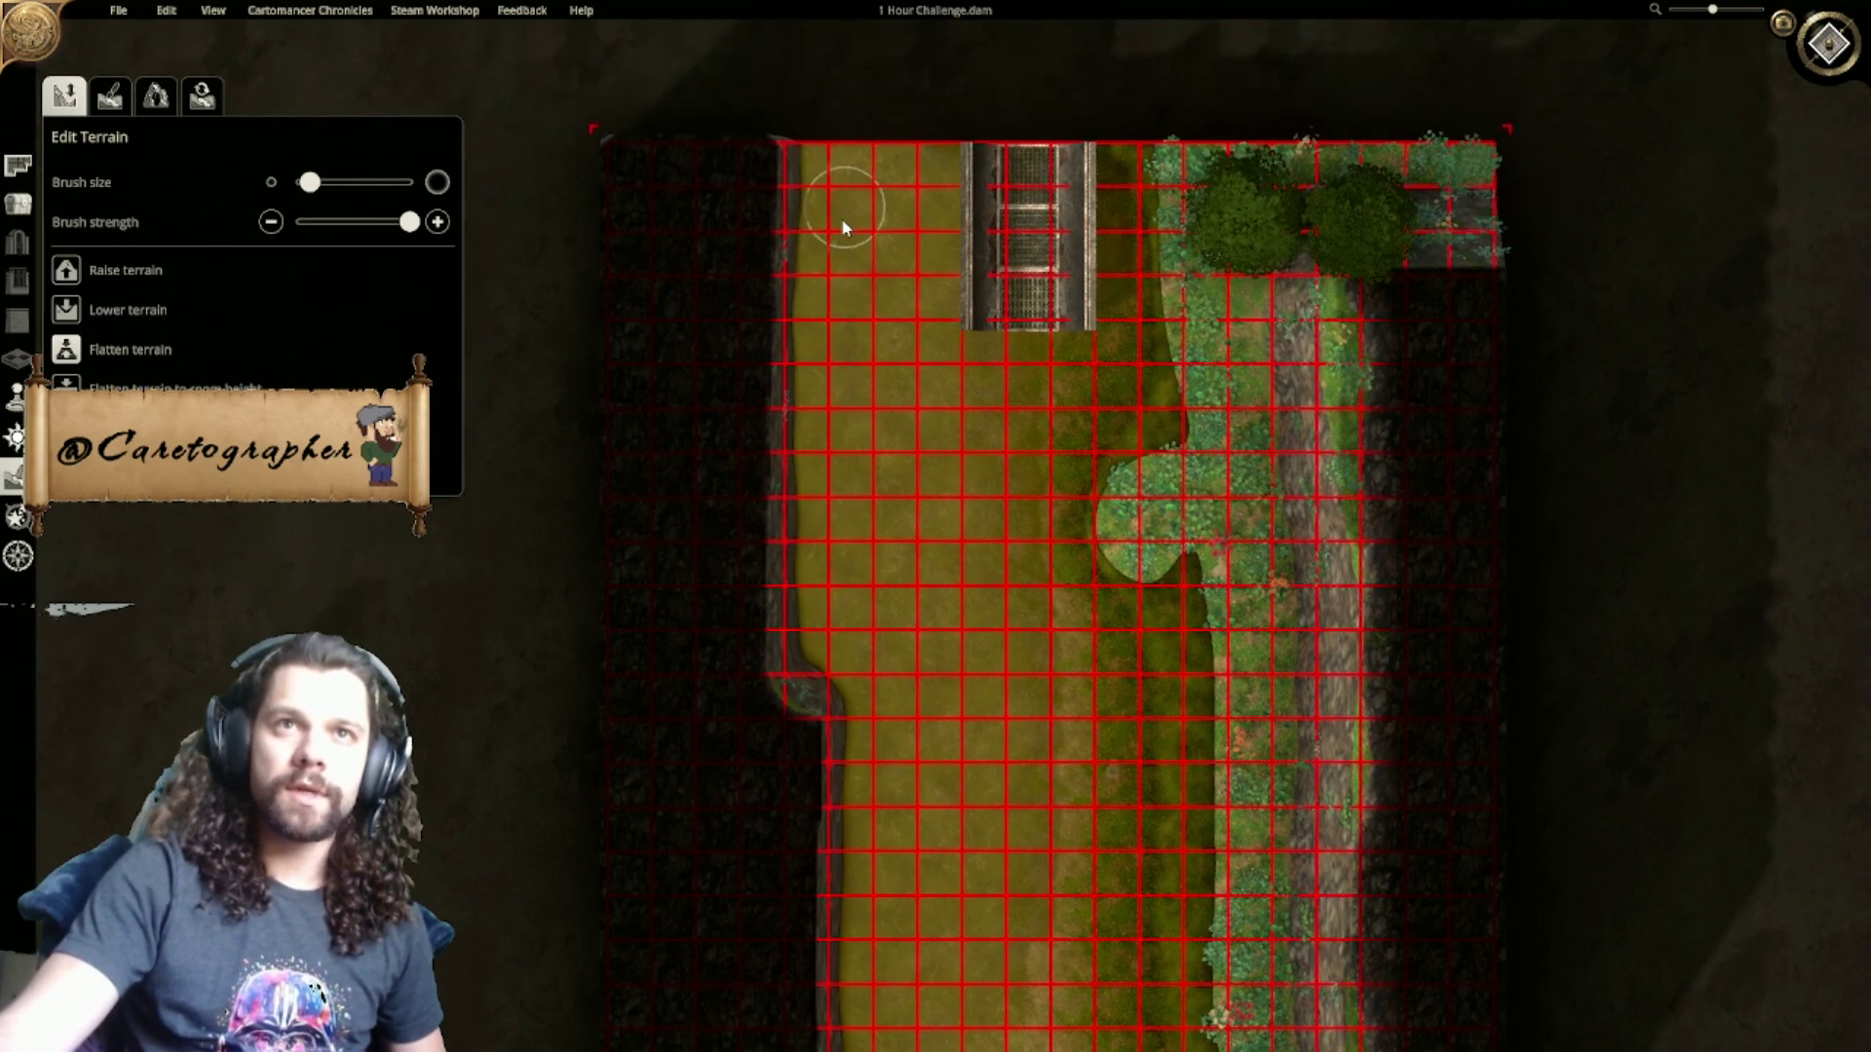
mouse_move(845, 187)
mouse_down()
mouse_move(832, 265)
mouse_move(817, 207)
mouse_move(826, 295)
mouse_move(830, 219)
mouse_up()
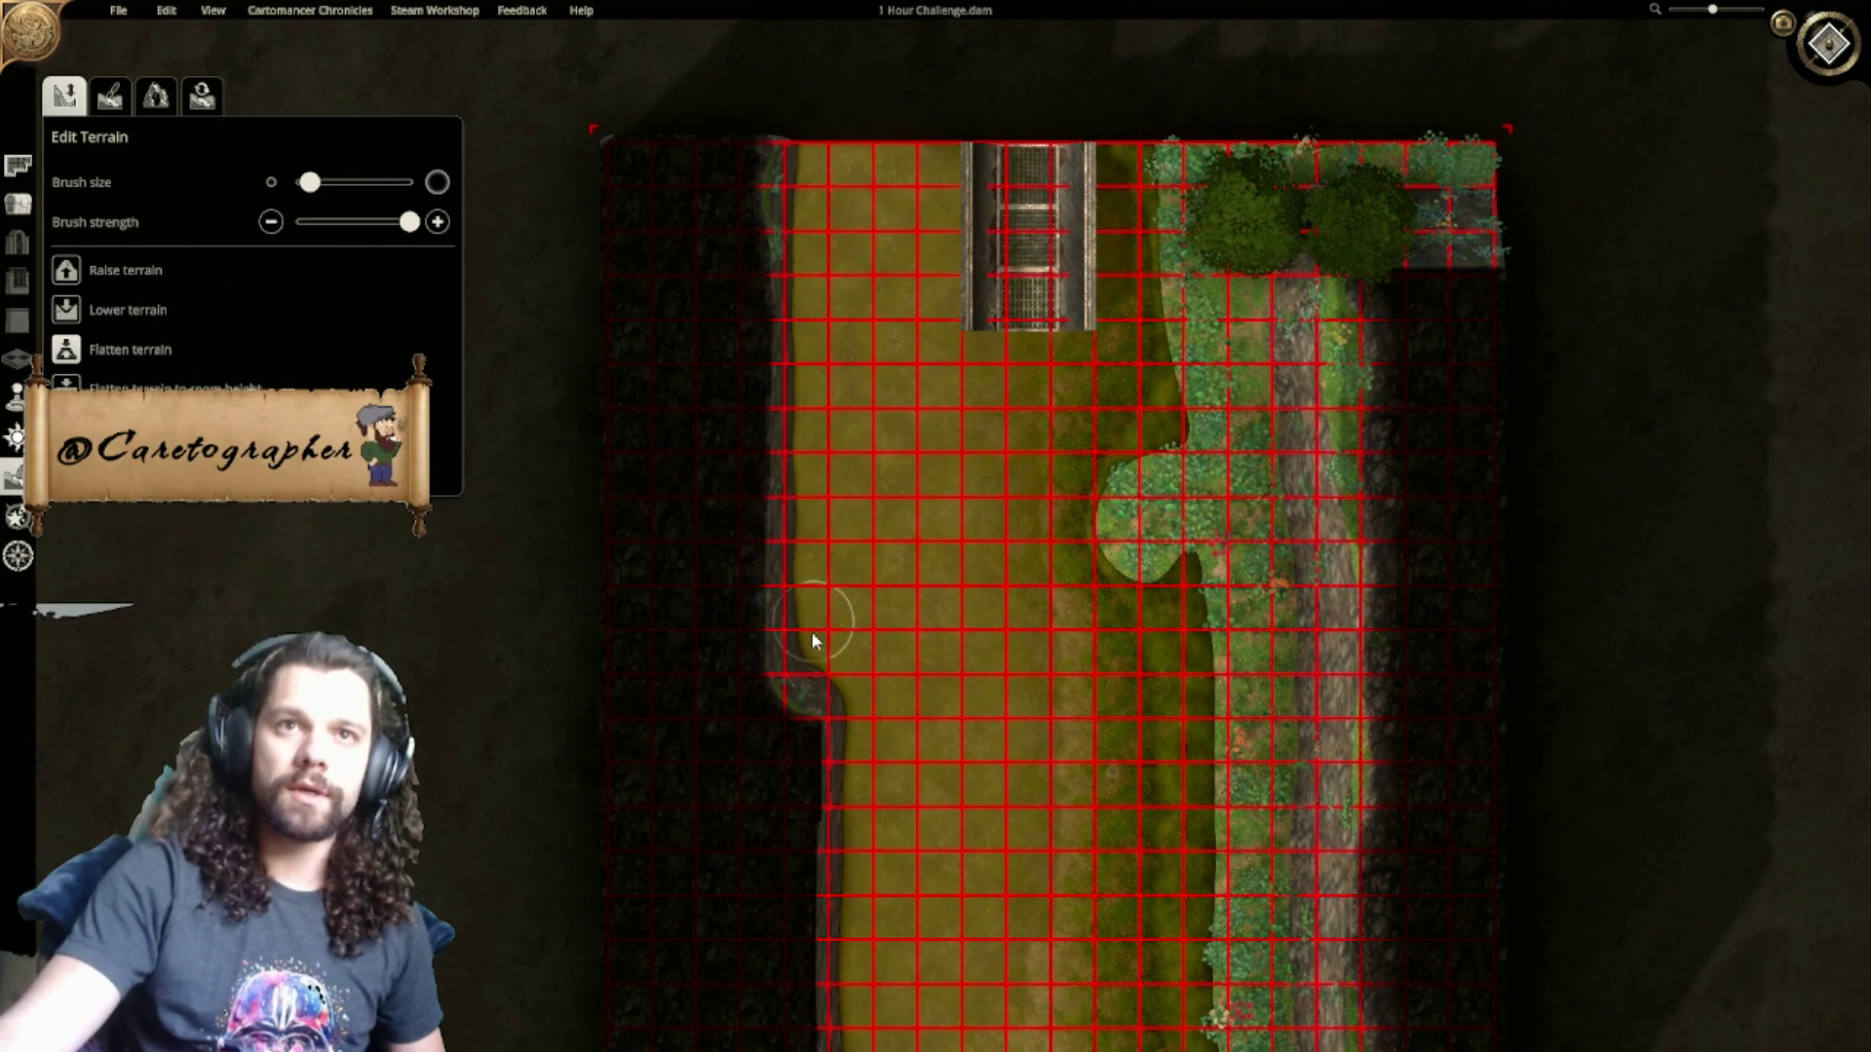
Step: Flatten the rest of the left cliff's river edge down to the map's bottom edge, following a straight grid line
right_drag(810, 684, 815, 250)
drag(832, 261, 825, 314)
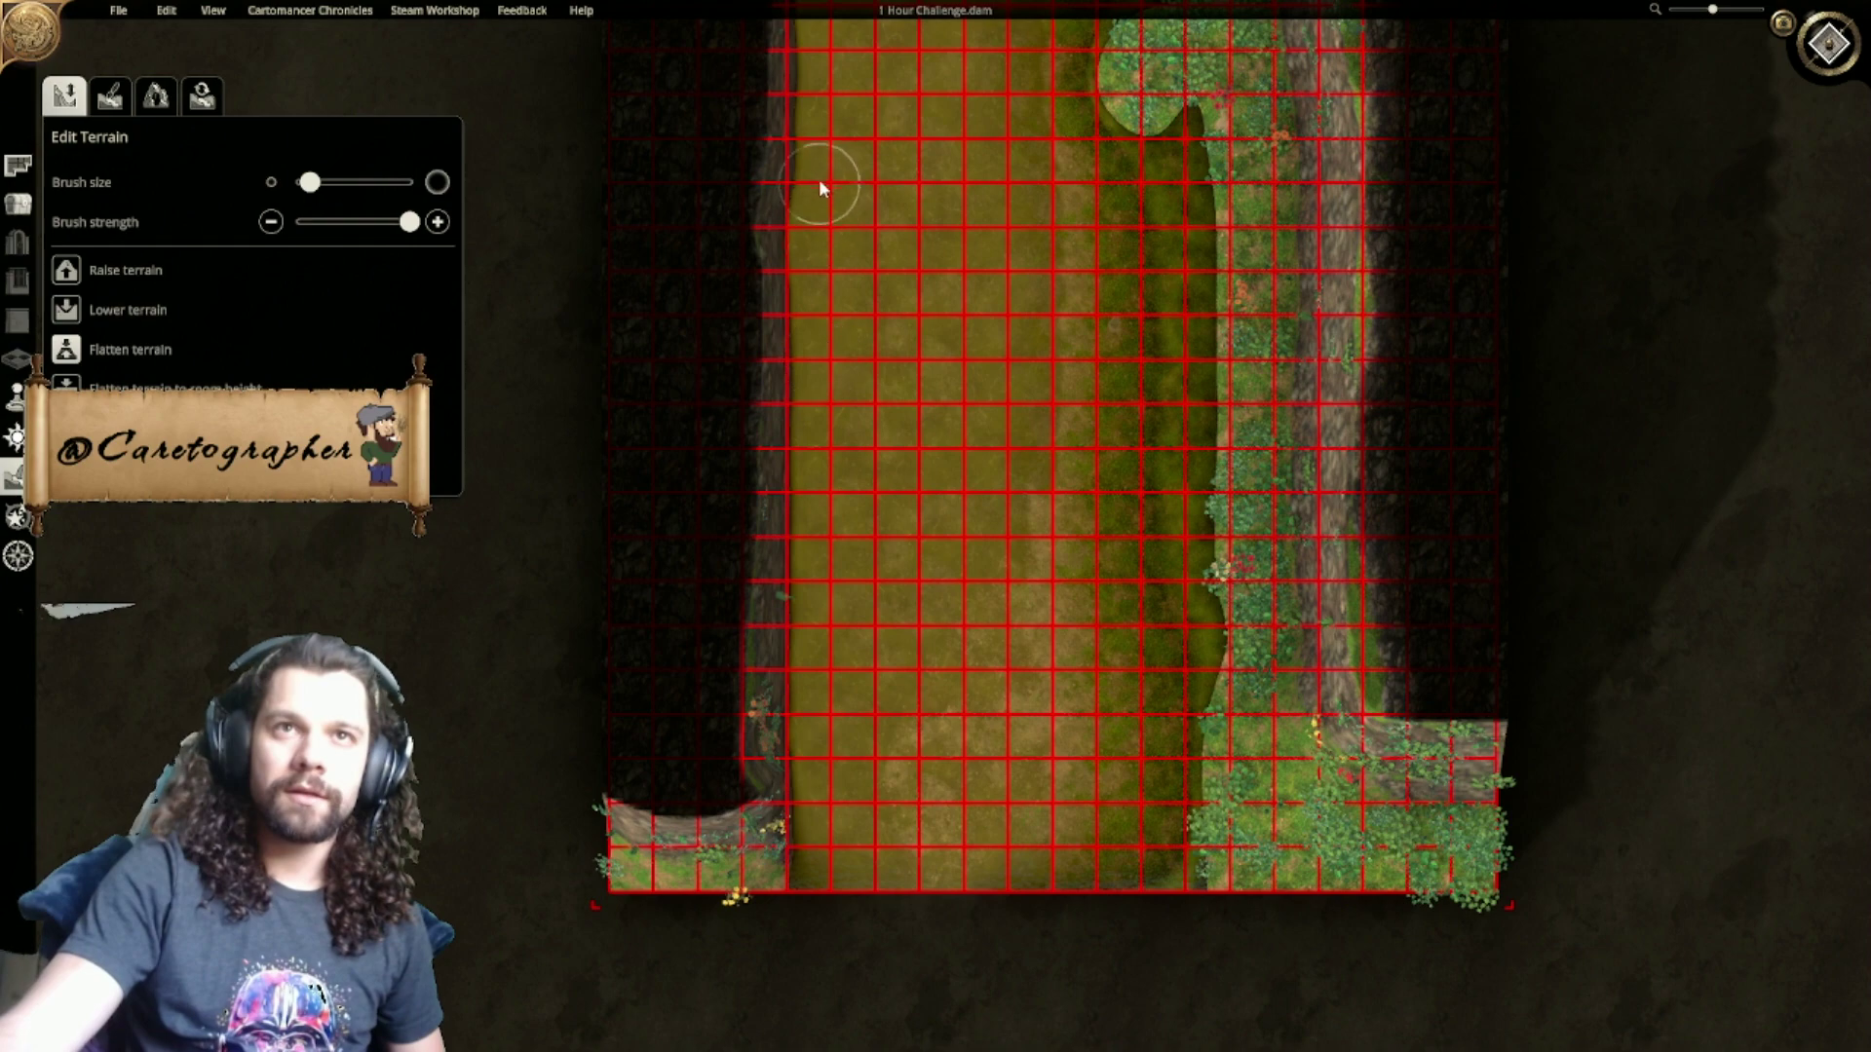
key(w)
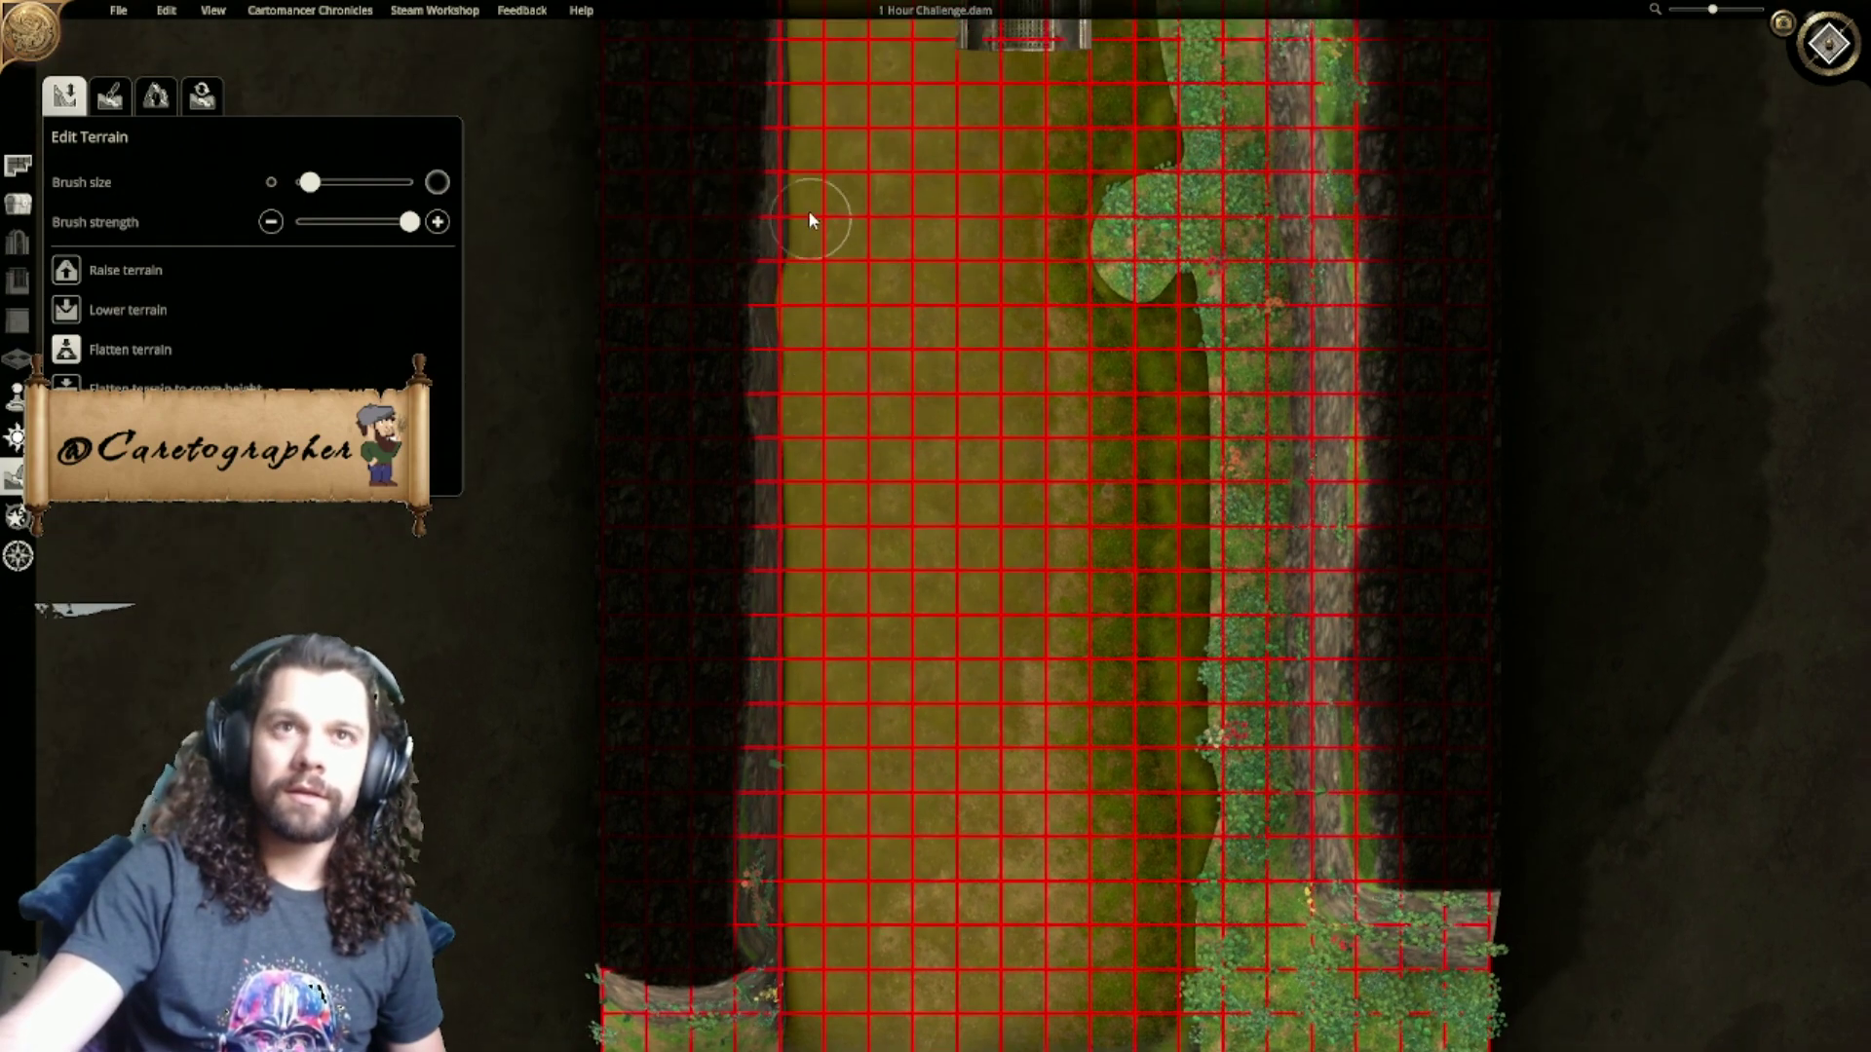
key(w)
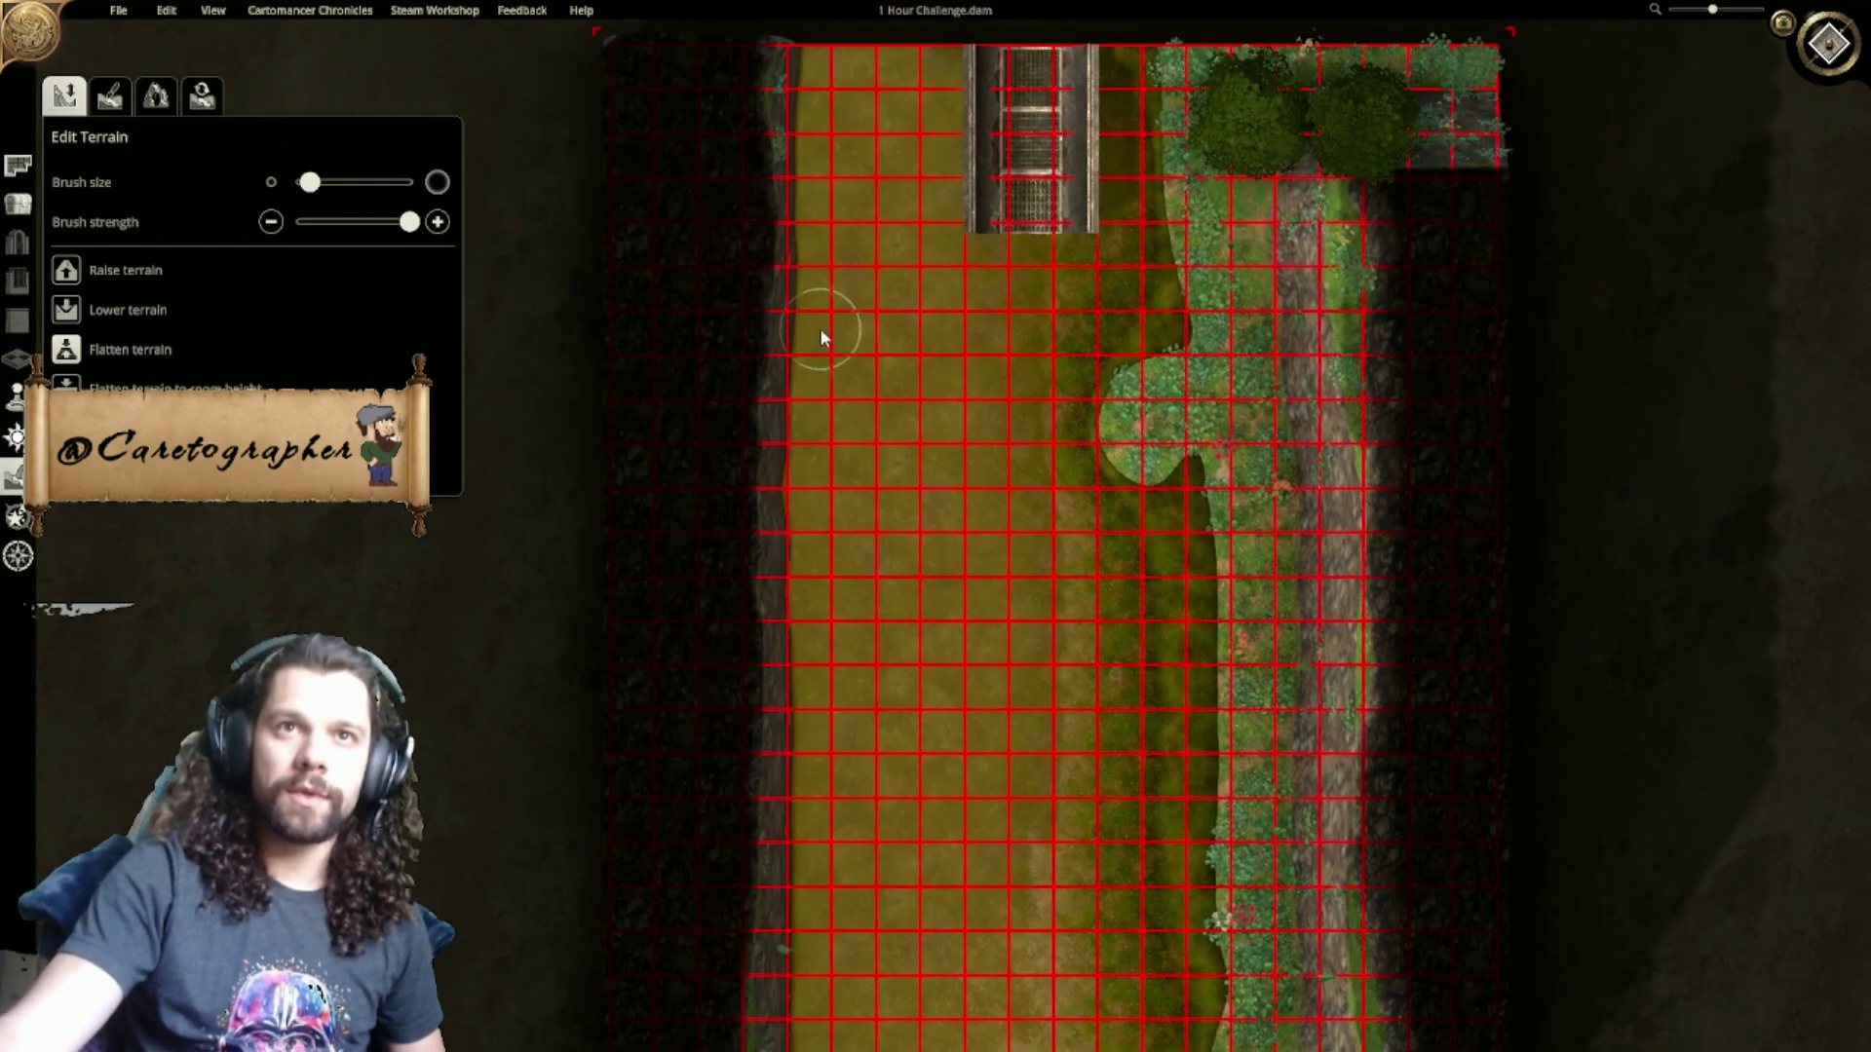
key(w)
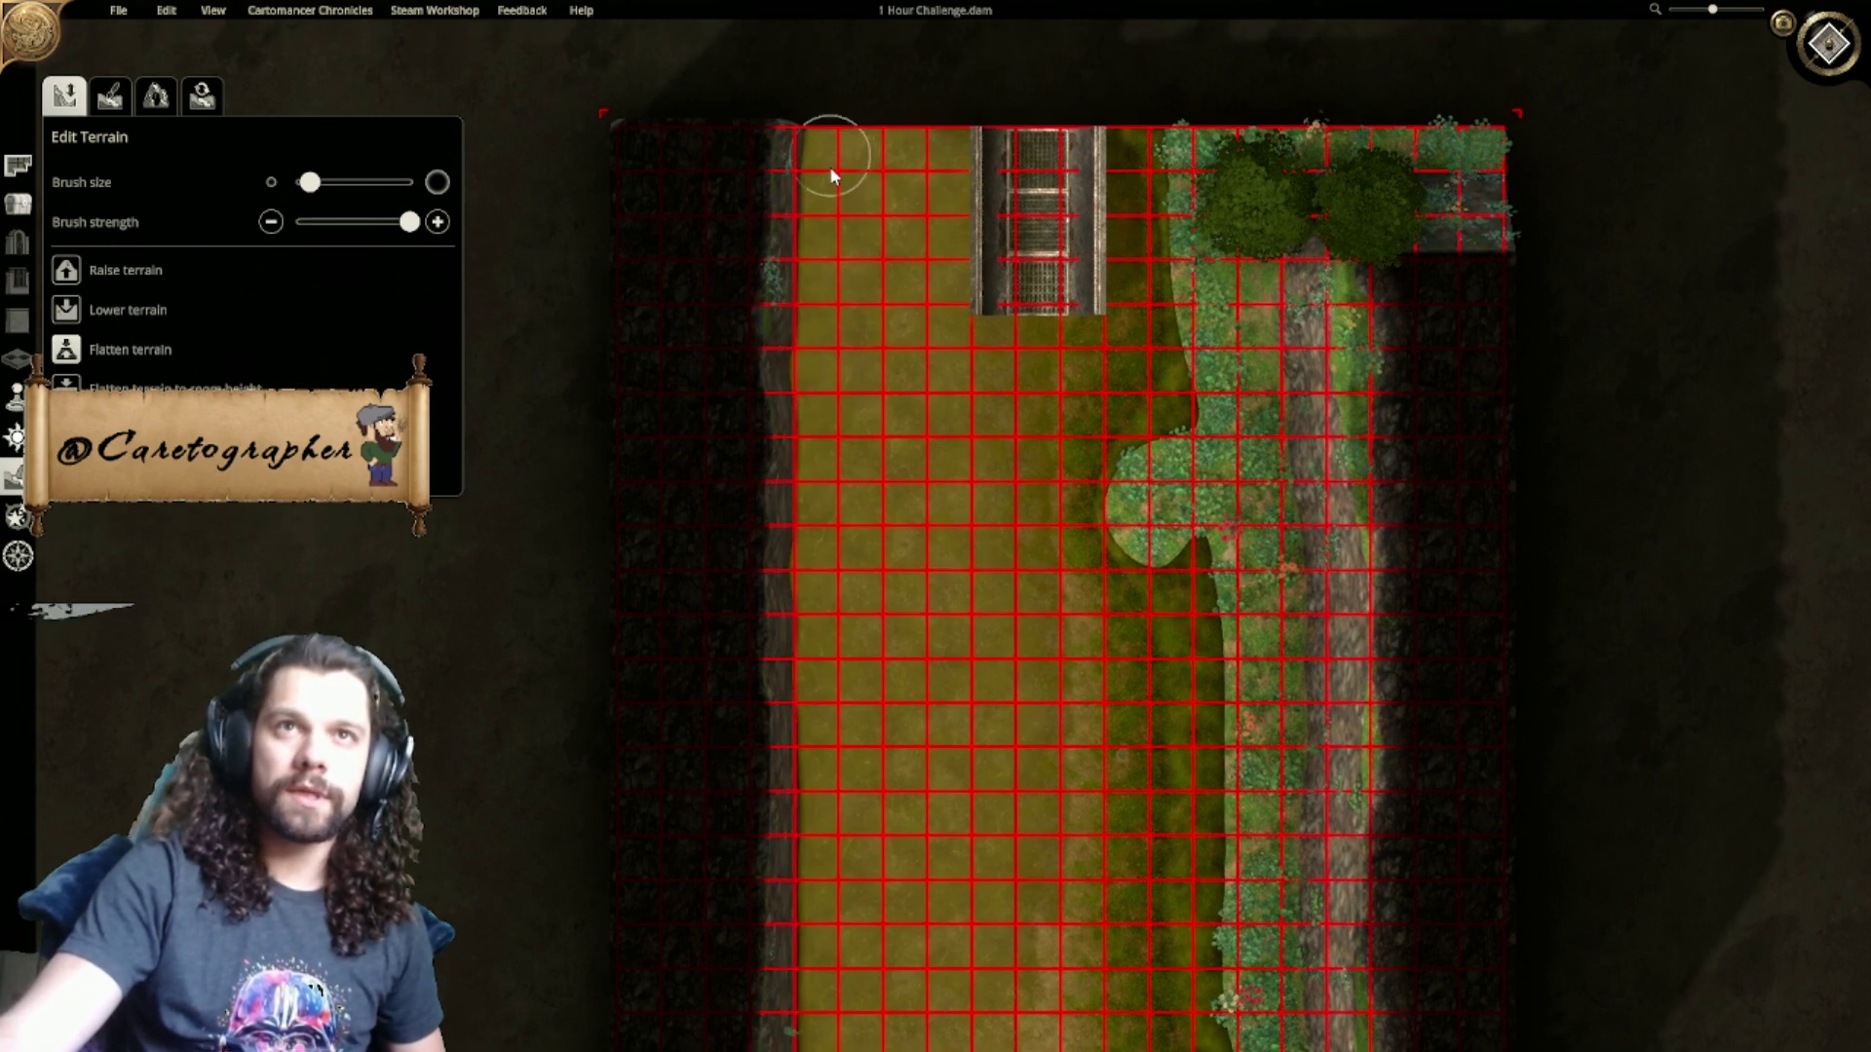
key(s)
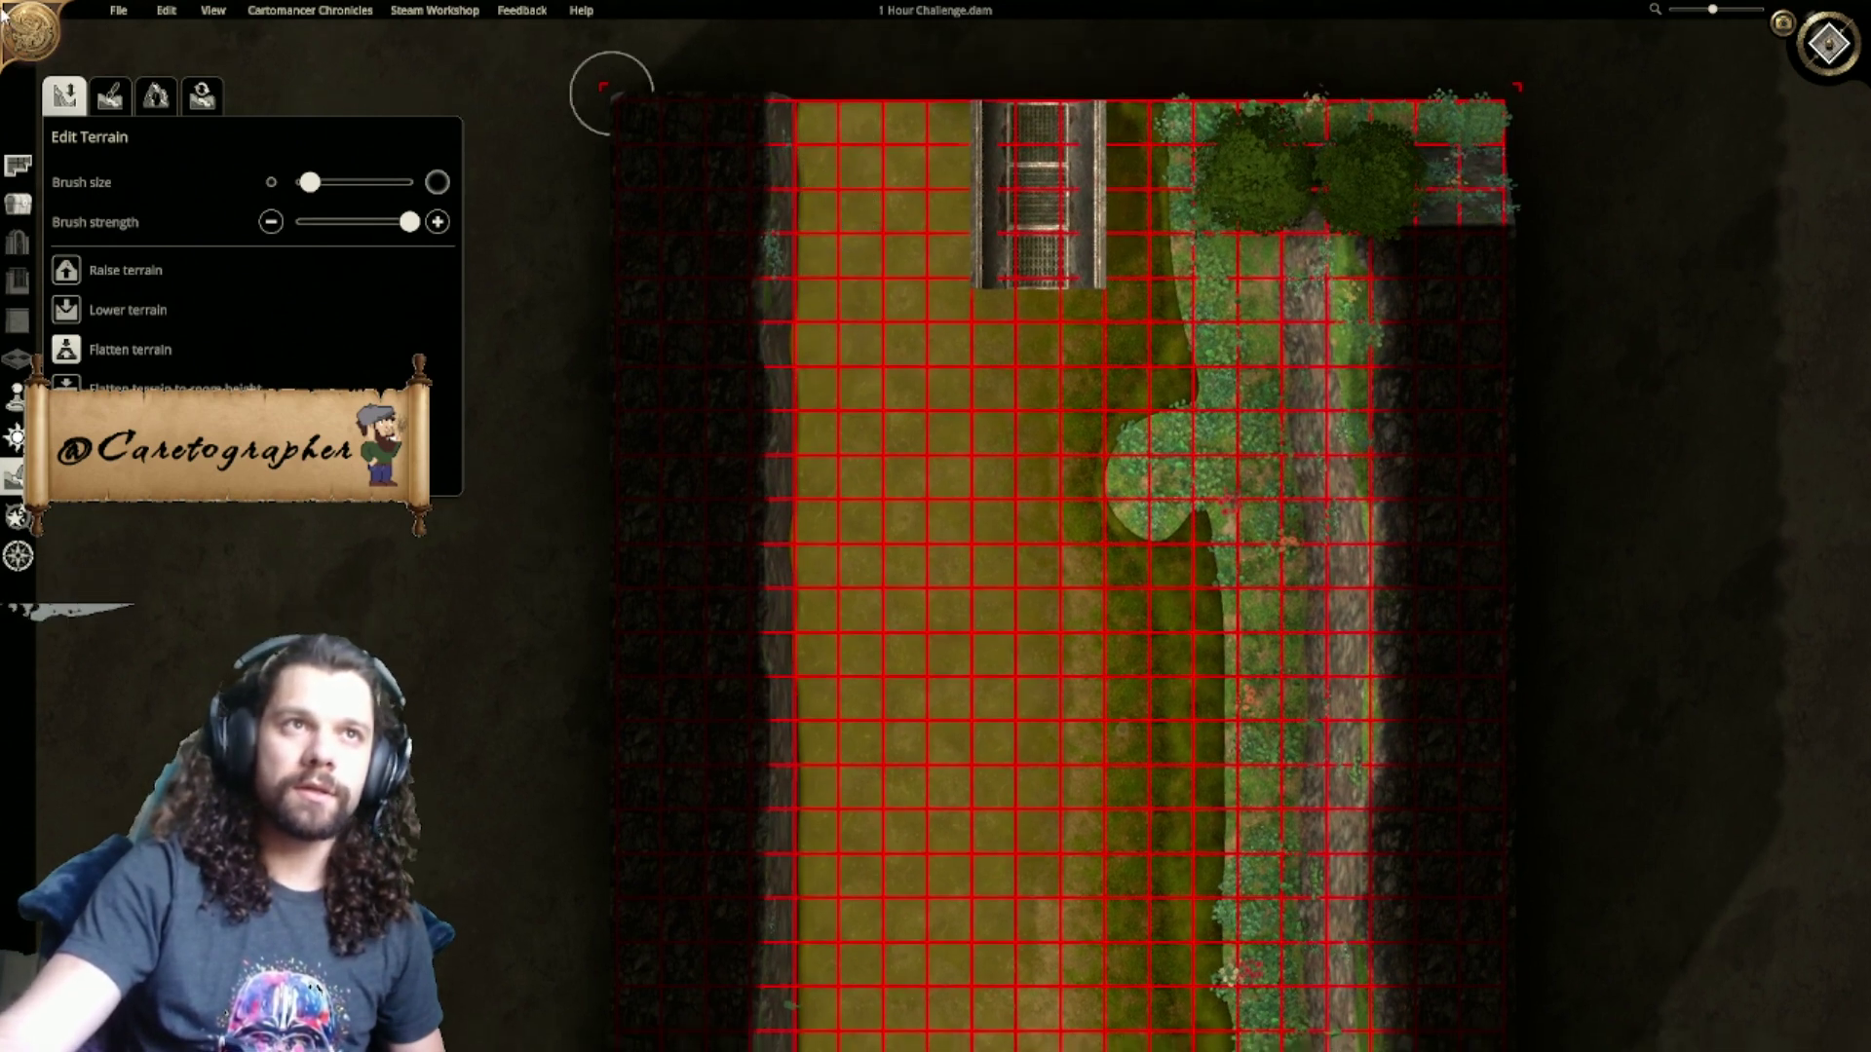
Step: Raise cave area along the left cliff from the map's top end to near its bottom corner, using a medium brush
click(155, 96)
drag(410, 182, 342, 182)
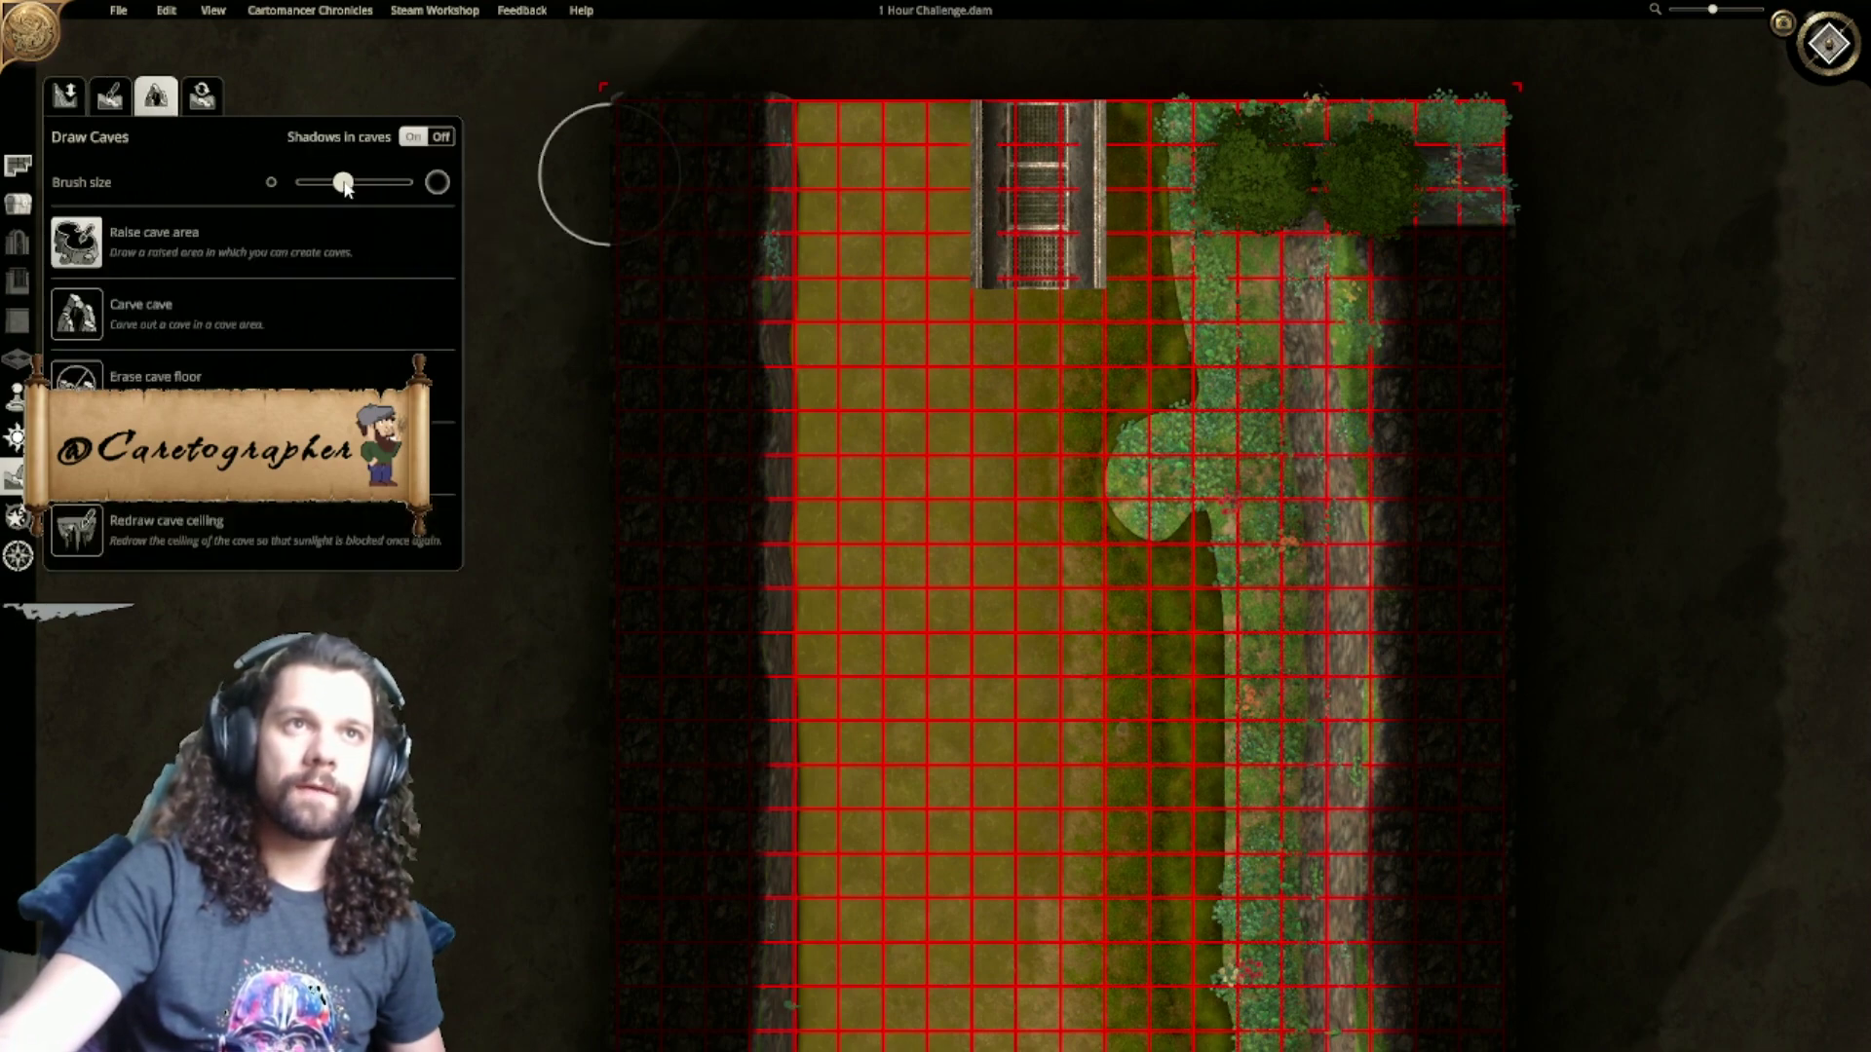
key(w)
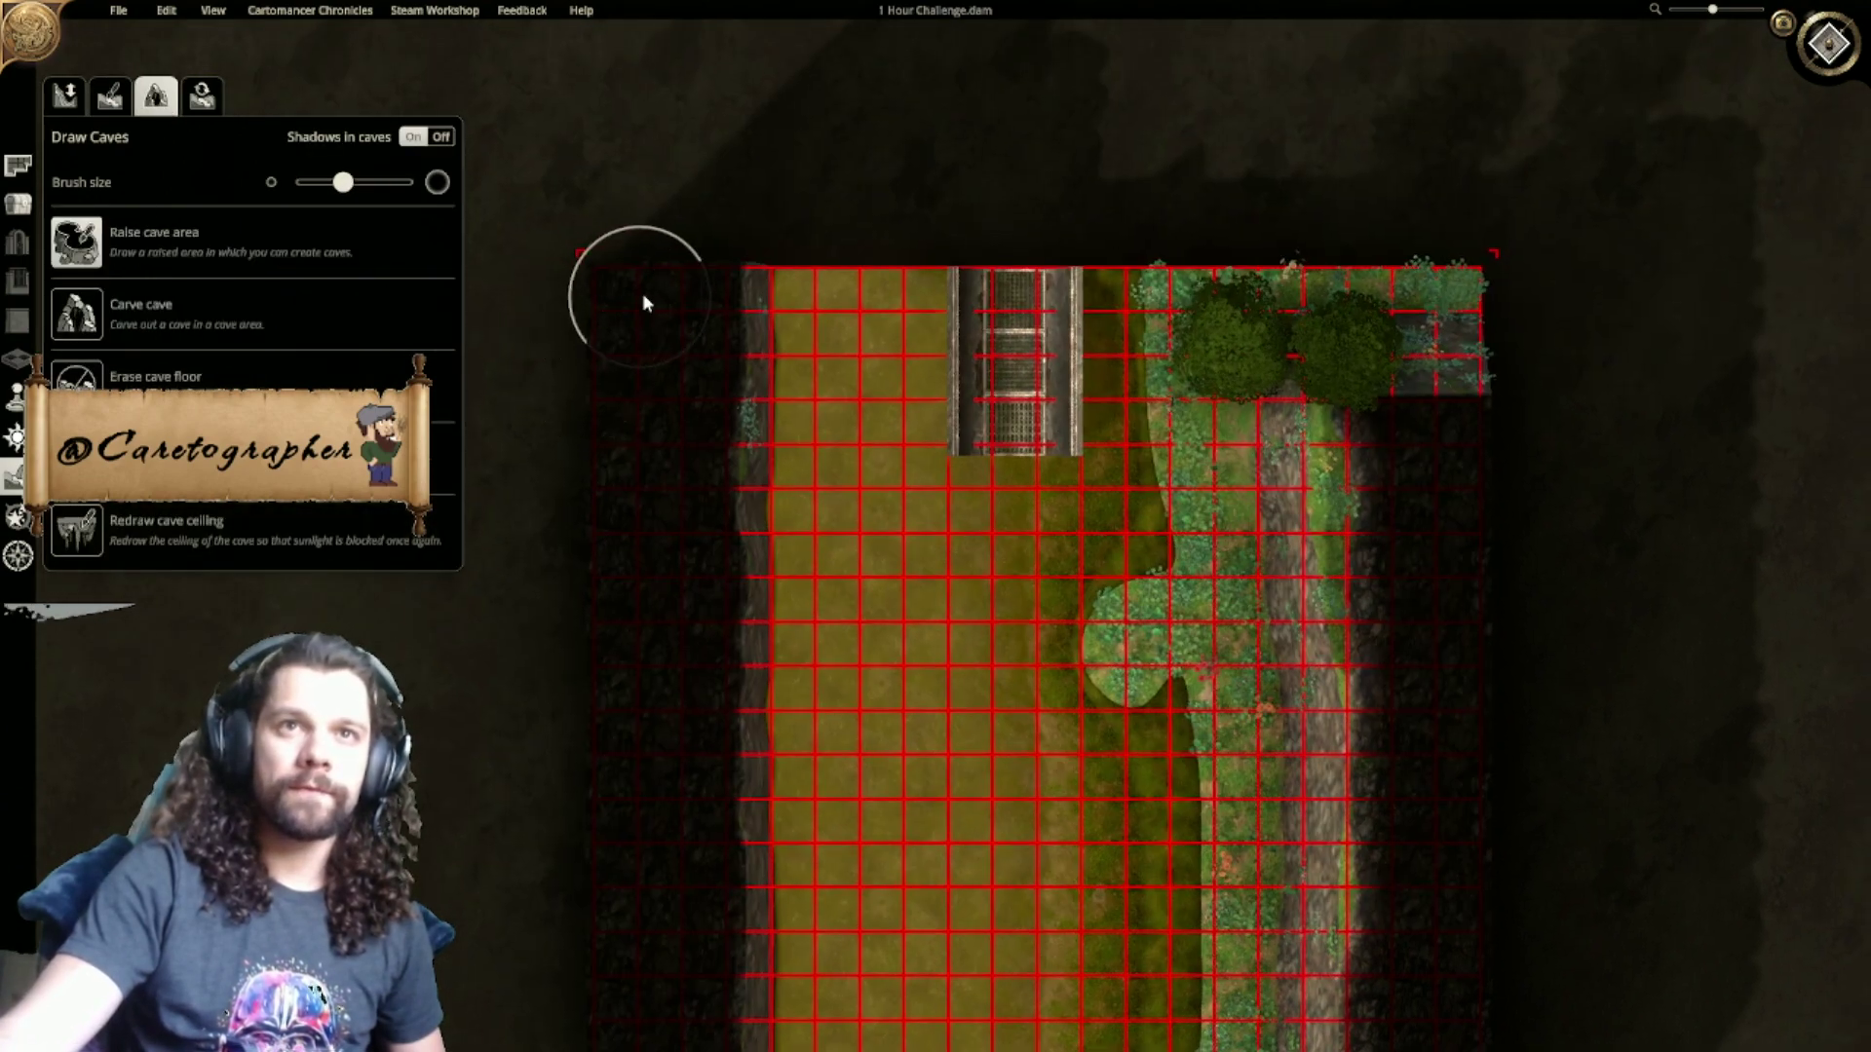
drag(653, 354, 654, 639)
right_drag(654, 638, 653, 468)
mouse_move(653, 467)
mouse_down()
mouse_move(648, 524)
mouse_move(656, 491)
mouse_up()
right_drag(645, 547, 655, 441)
mouse_move(653, 437)
mouse_down()
mouse_move(676, 467)
mouse_move(669, 572)
mouse_up()
right_drag(669, 572, 658, 403)
drag(659, 395, 653, 502)
right_drag(633, 475, 630, 408)
right_drag(661, 528, 655, 442)
mouse_move(652, 365)
mouse_down()
mouse_move(629, 692)
mouse_move(647, 709)
mouse_move(651, 613)
mouse_move(656, 718)
mouse_up()
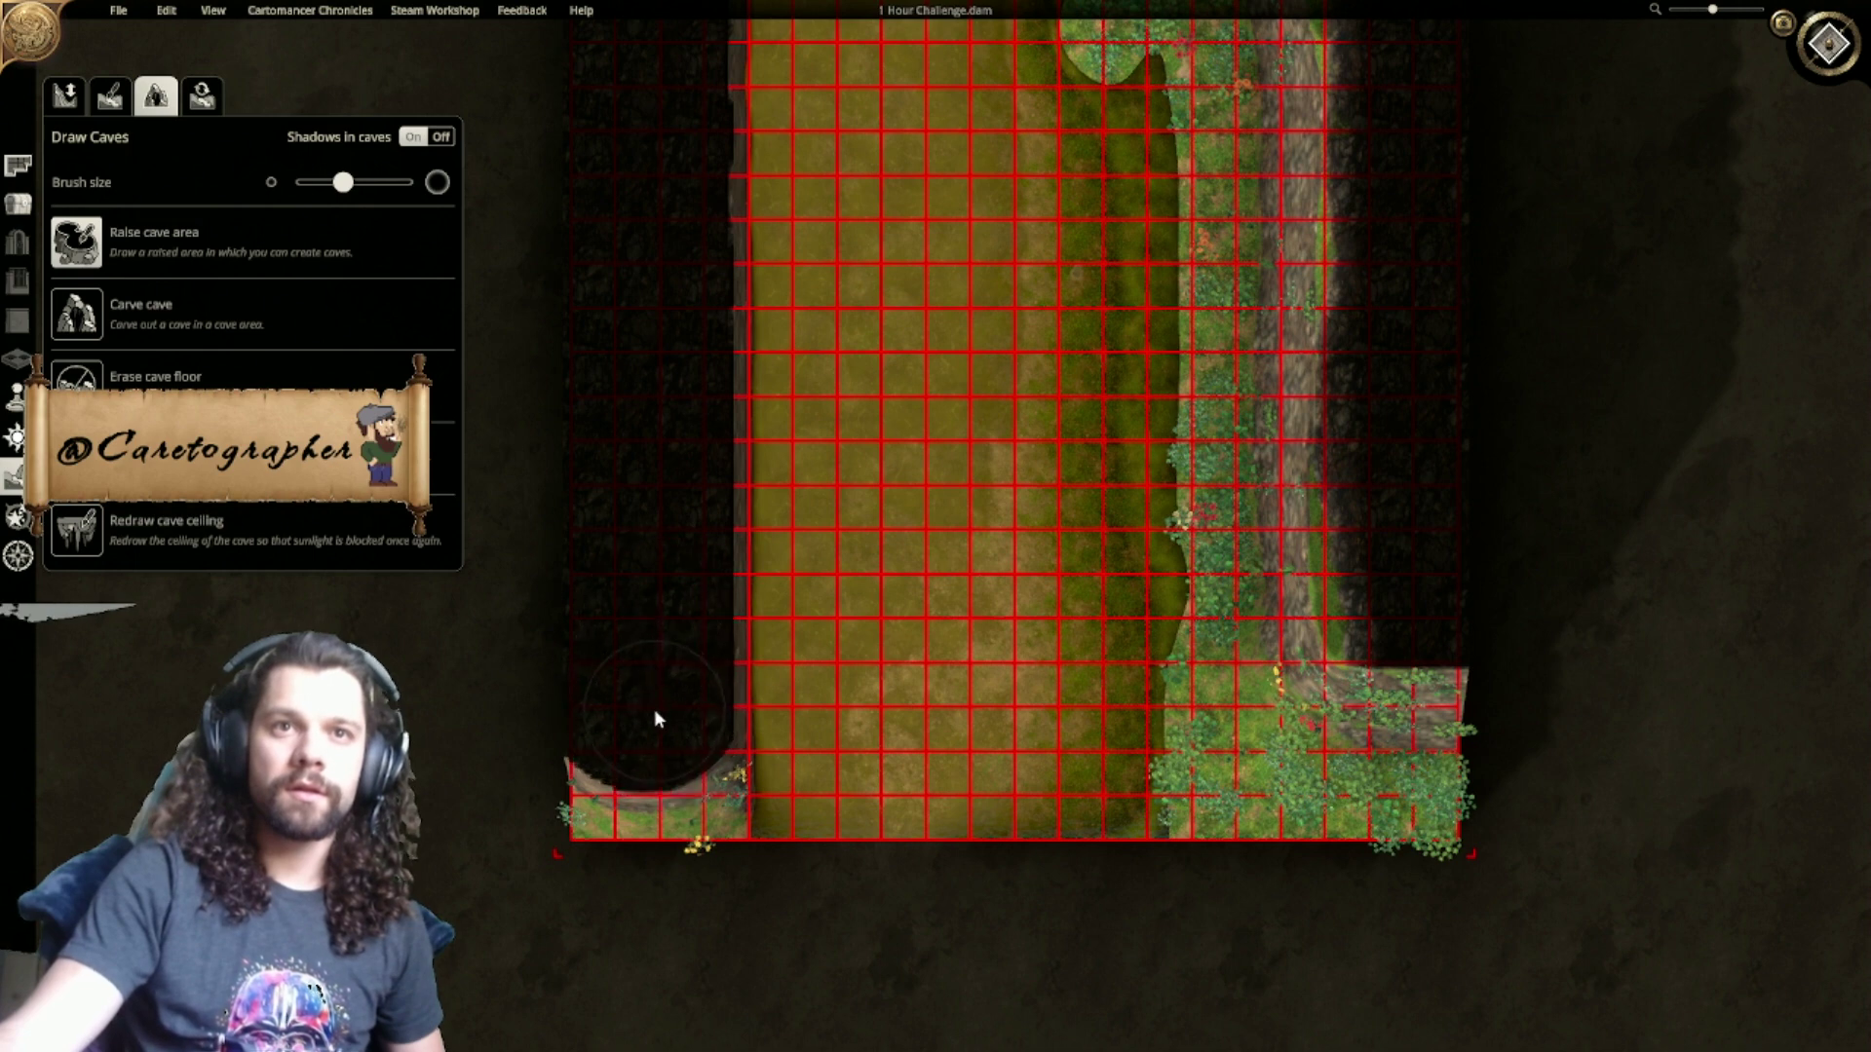
Step: Trim the map's bottom and top ends to cut off the grassy corners, moving the pipe down clear of the top cut
drag(1471, 855, 1459, 653)
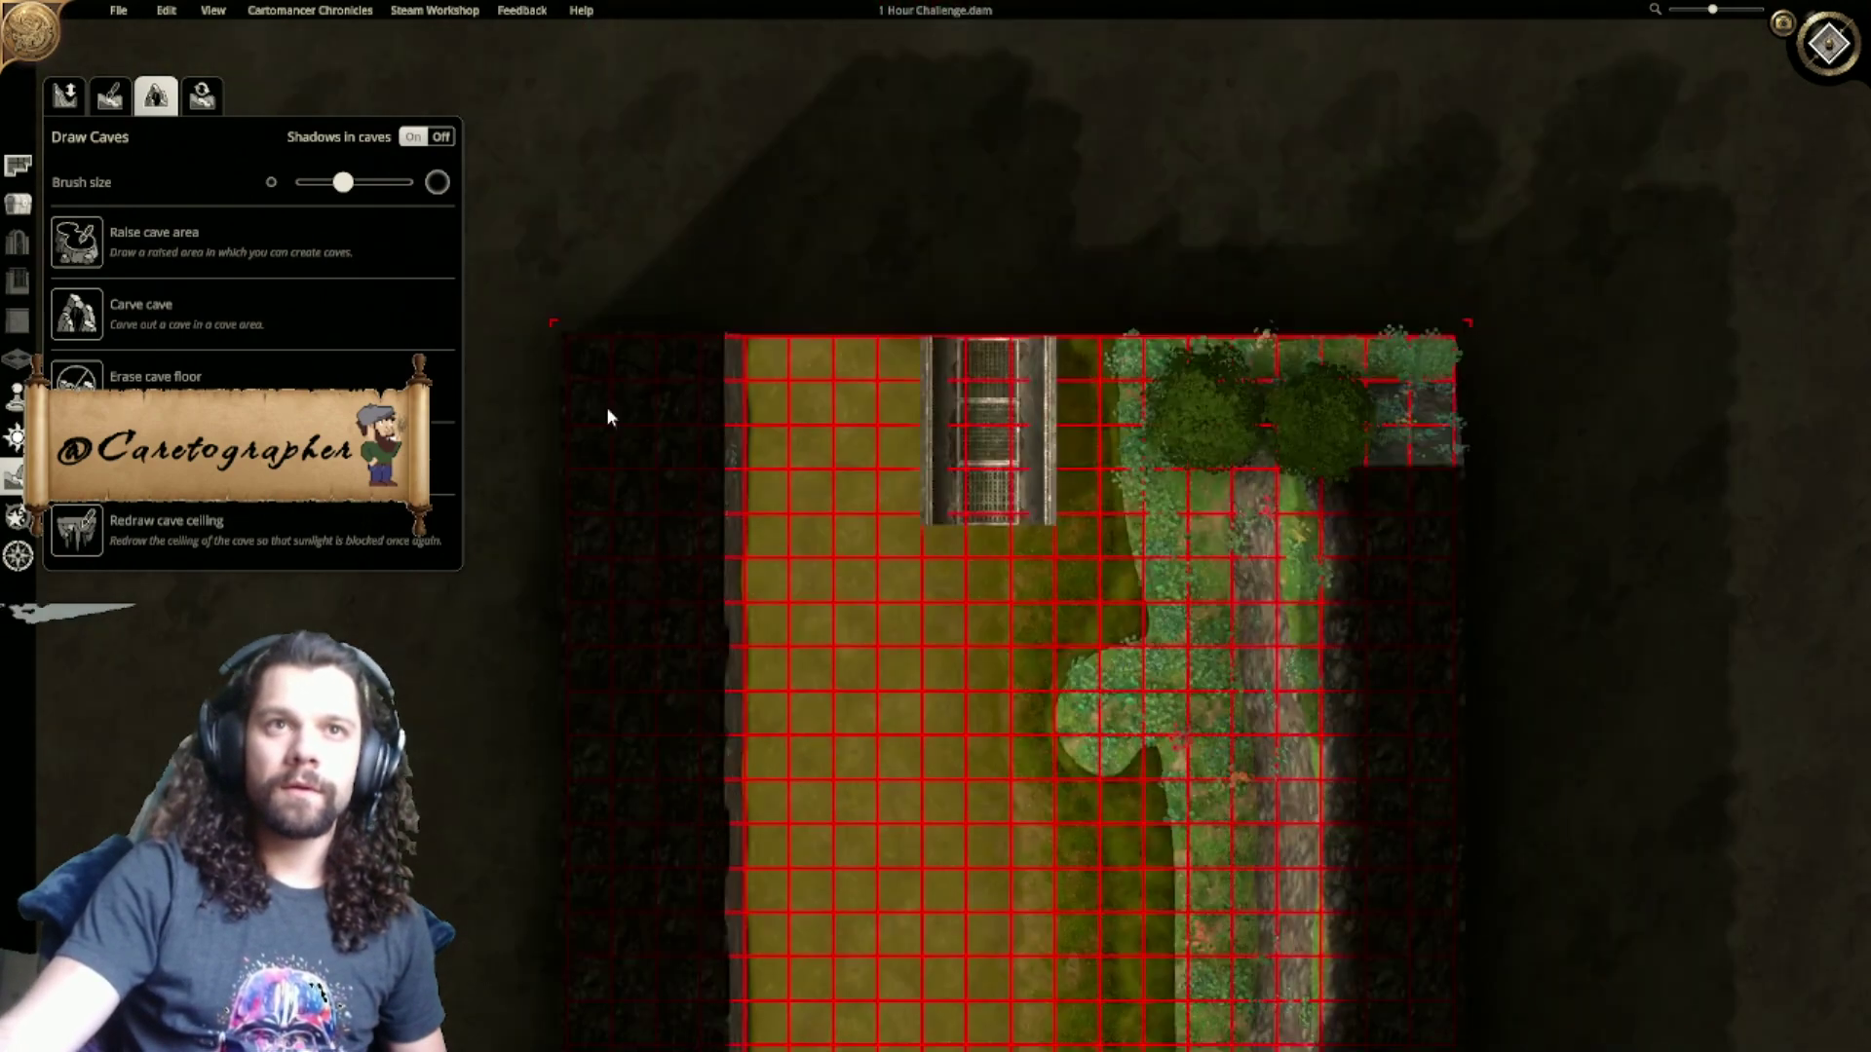
click(20, 205)
drag(970, 489, 1001, 606)
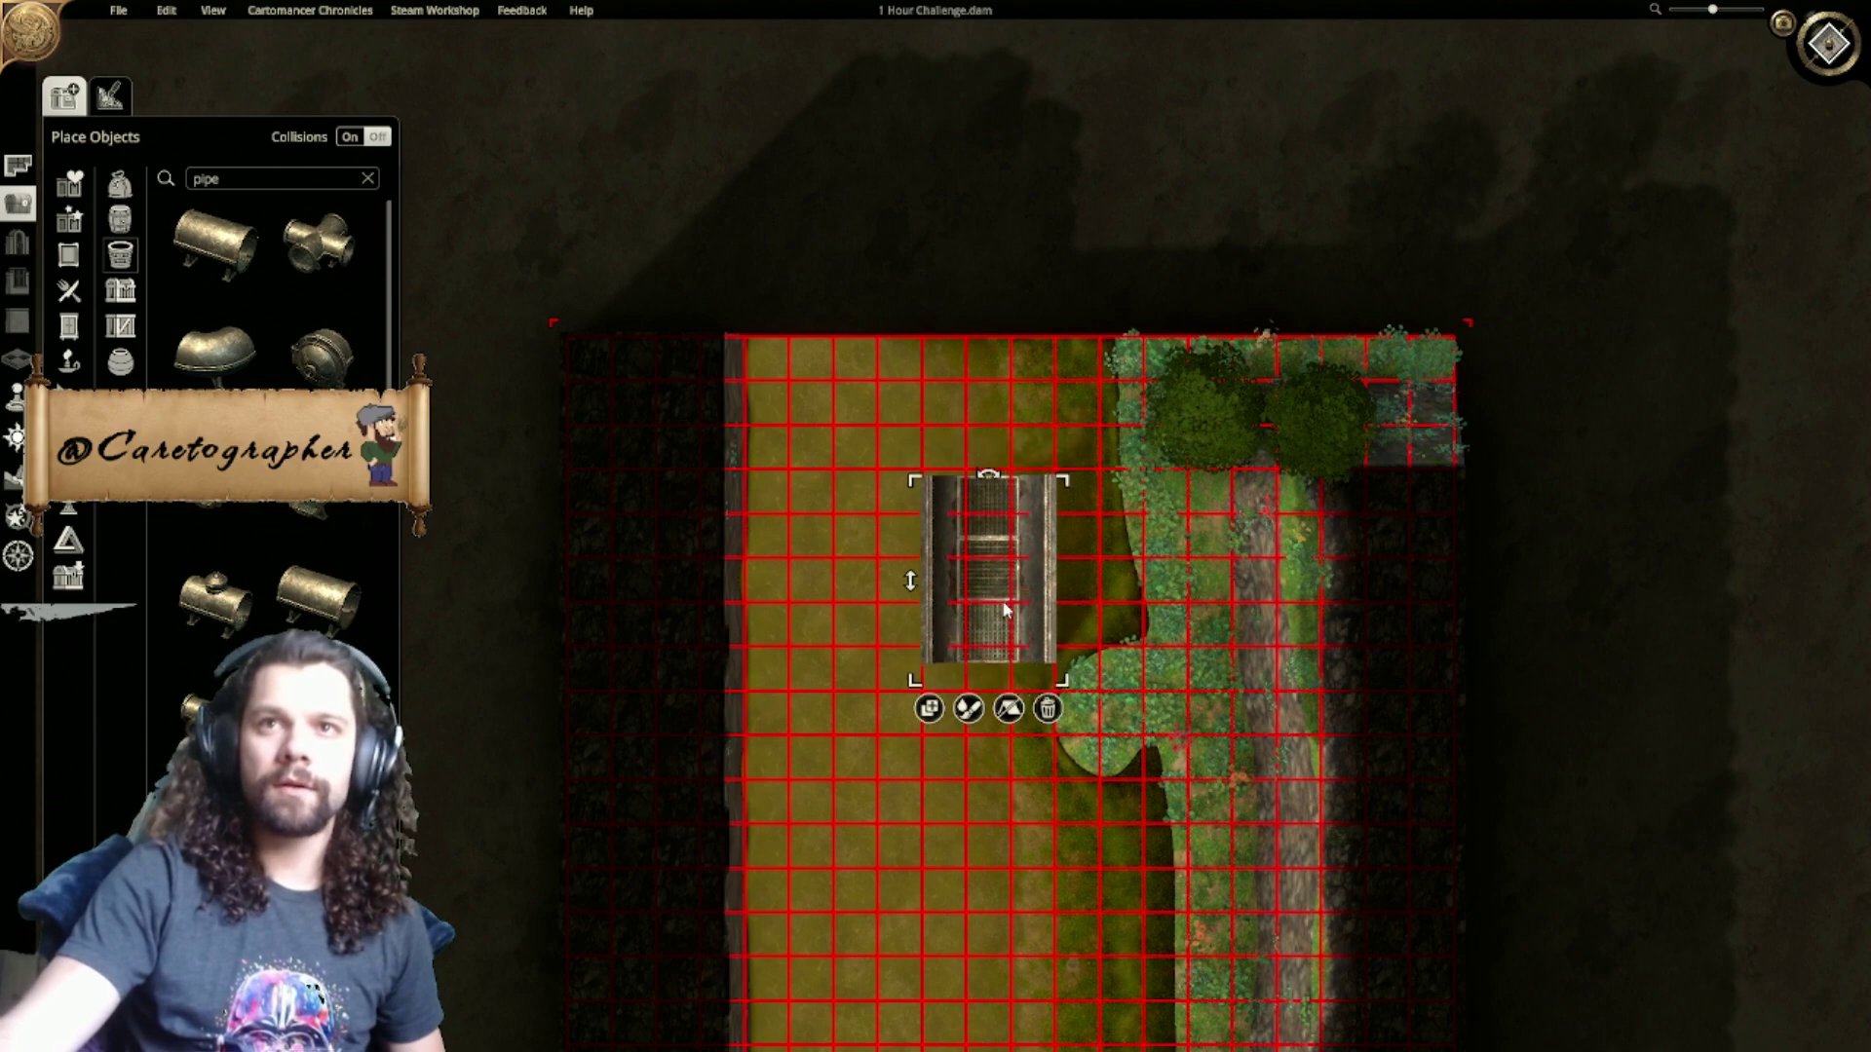
drag(1465, 324, 1475, 481)
key(s)
key(d)
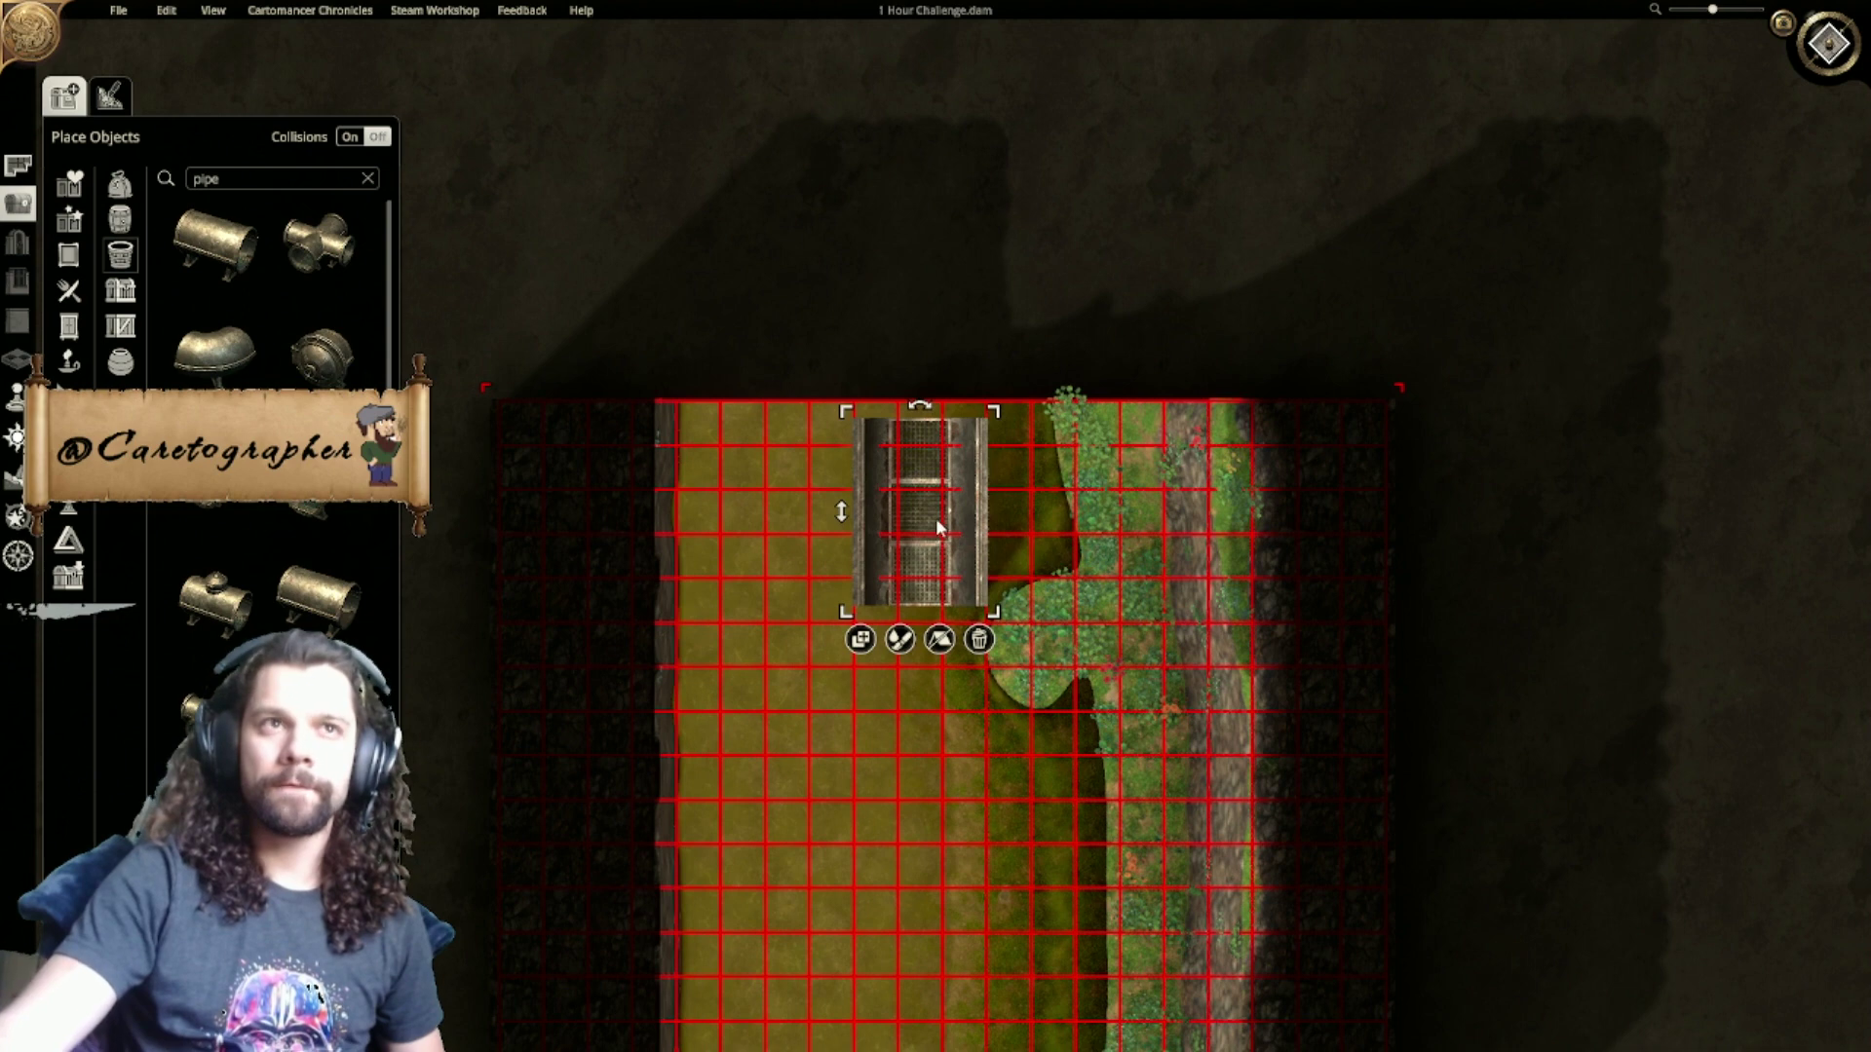
Step: Move the pipe flush with the map's top edge and place a duplicate section directly below it in the river
drag(937, 521, 943, 501)
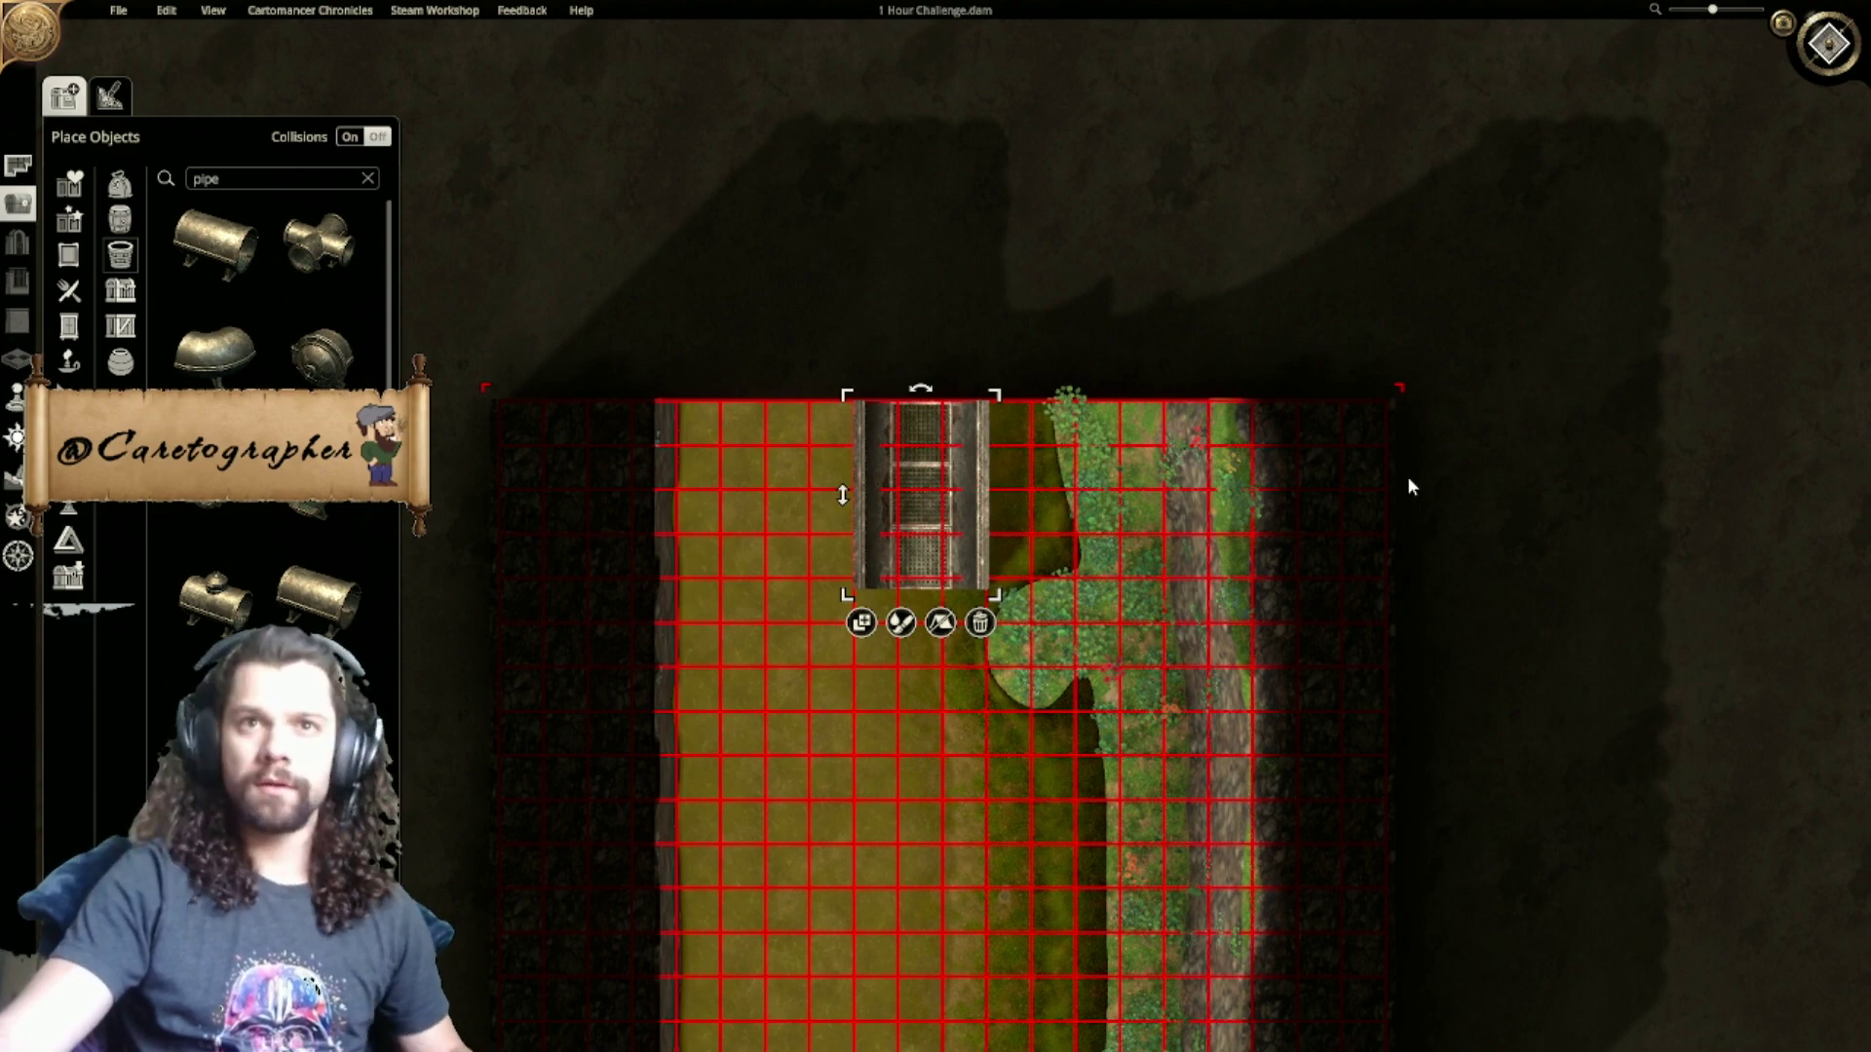
scroll(965, 622, up, 5)
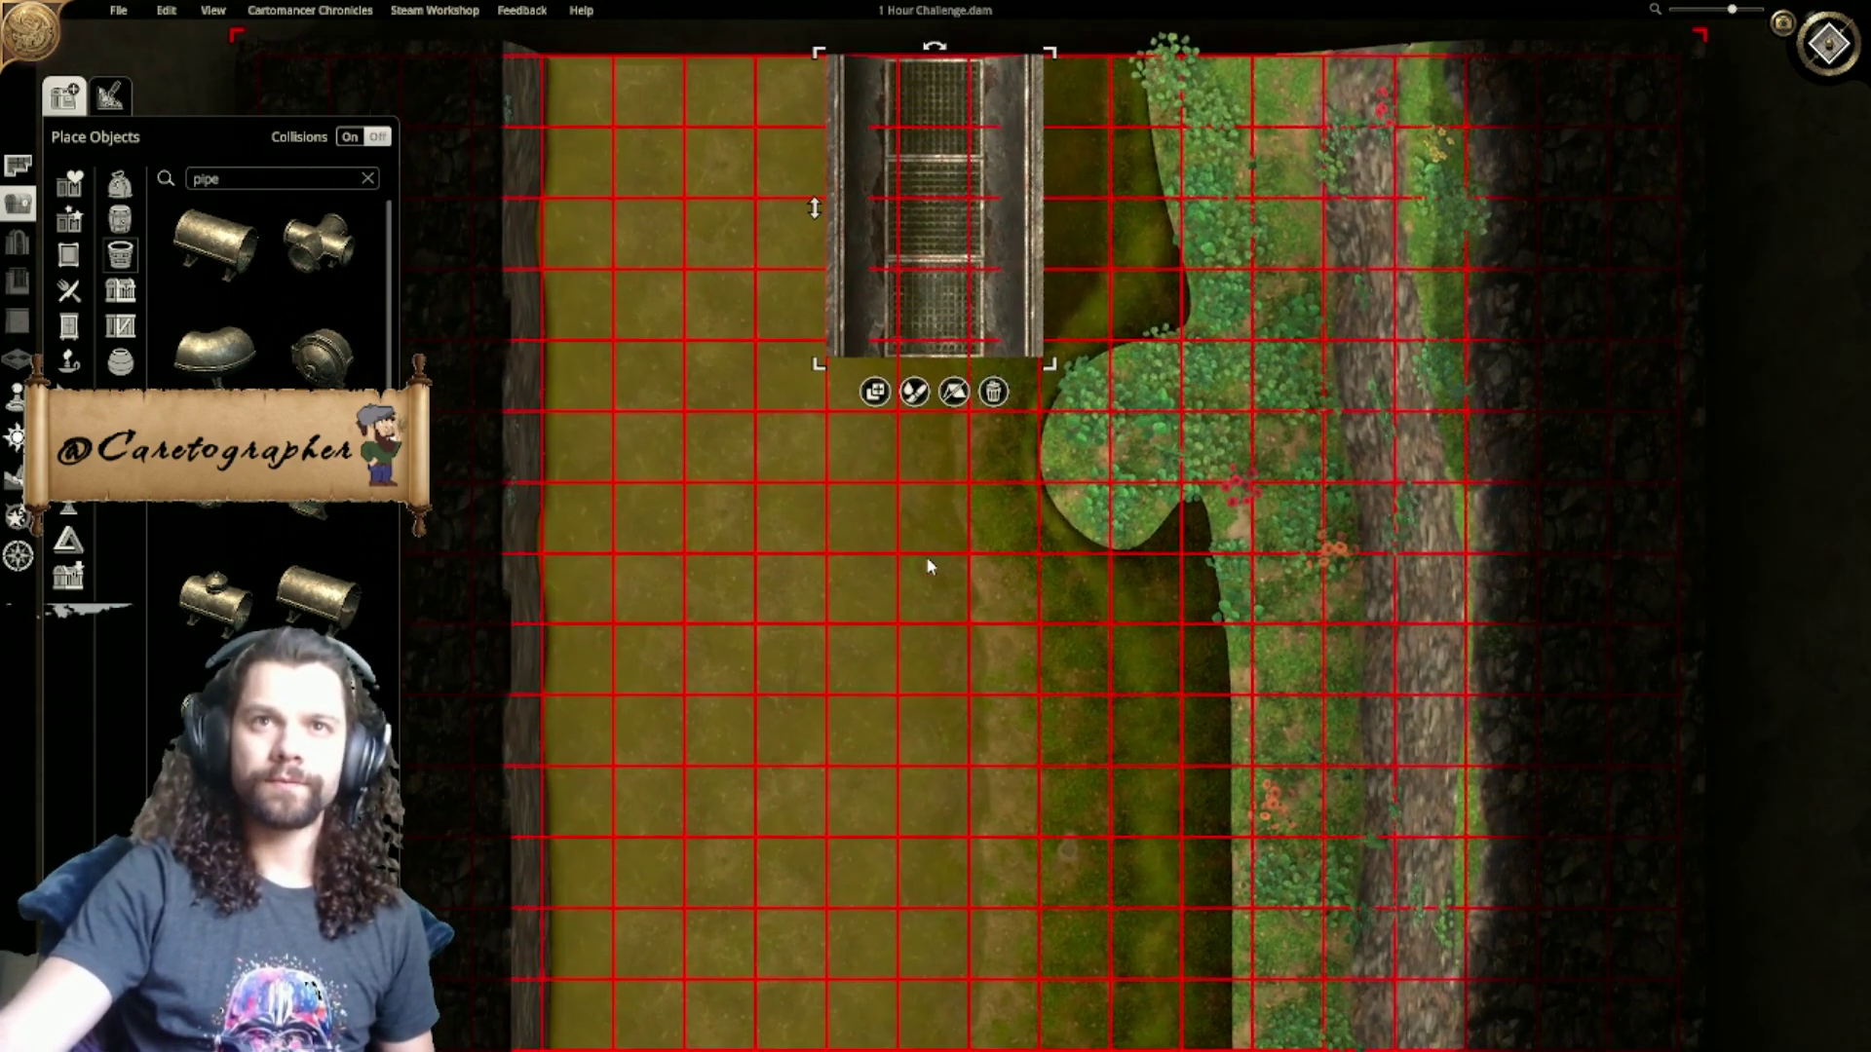
right_drag(927, 559, 934, 657)
click(884, 492)
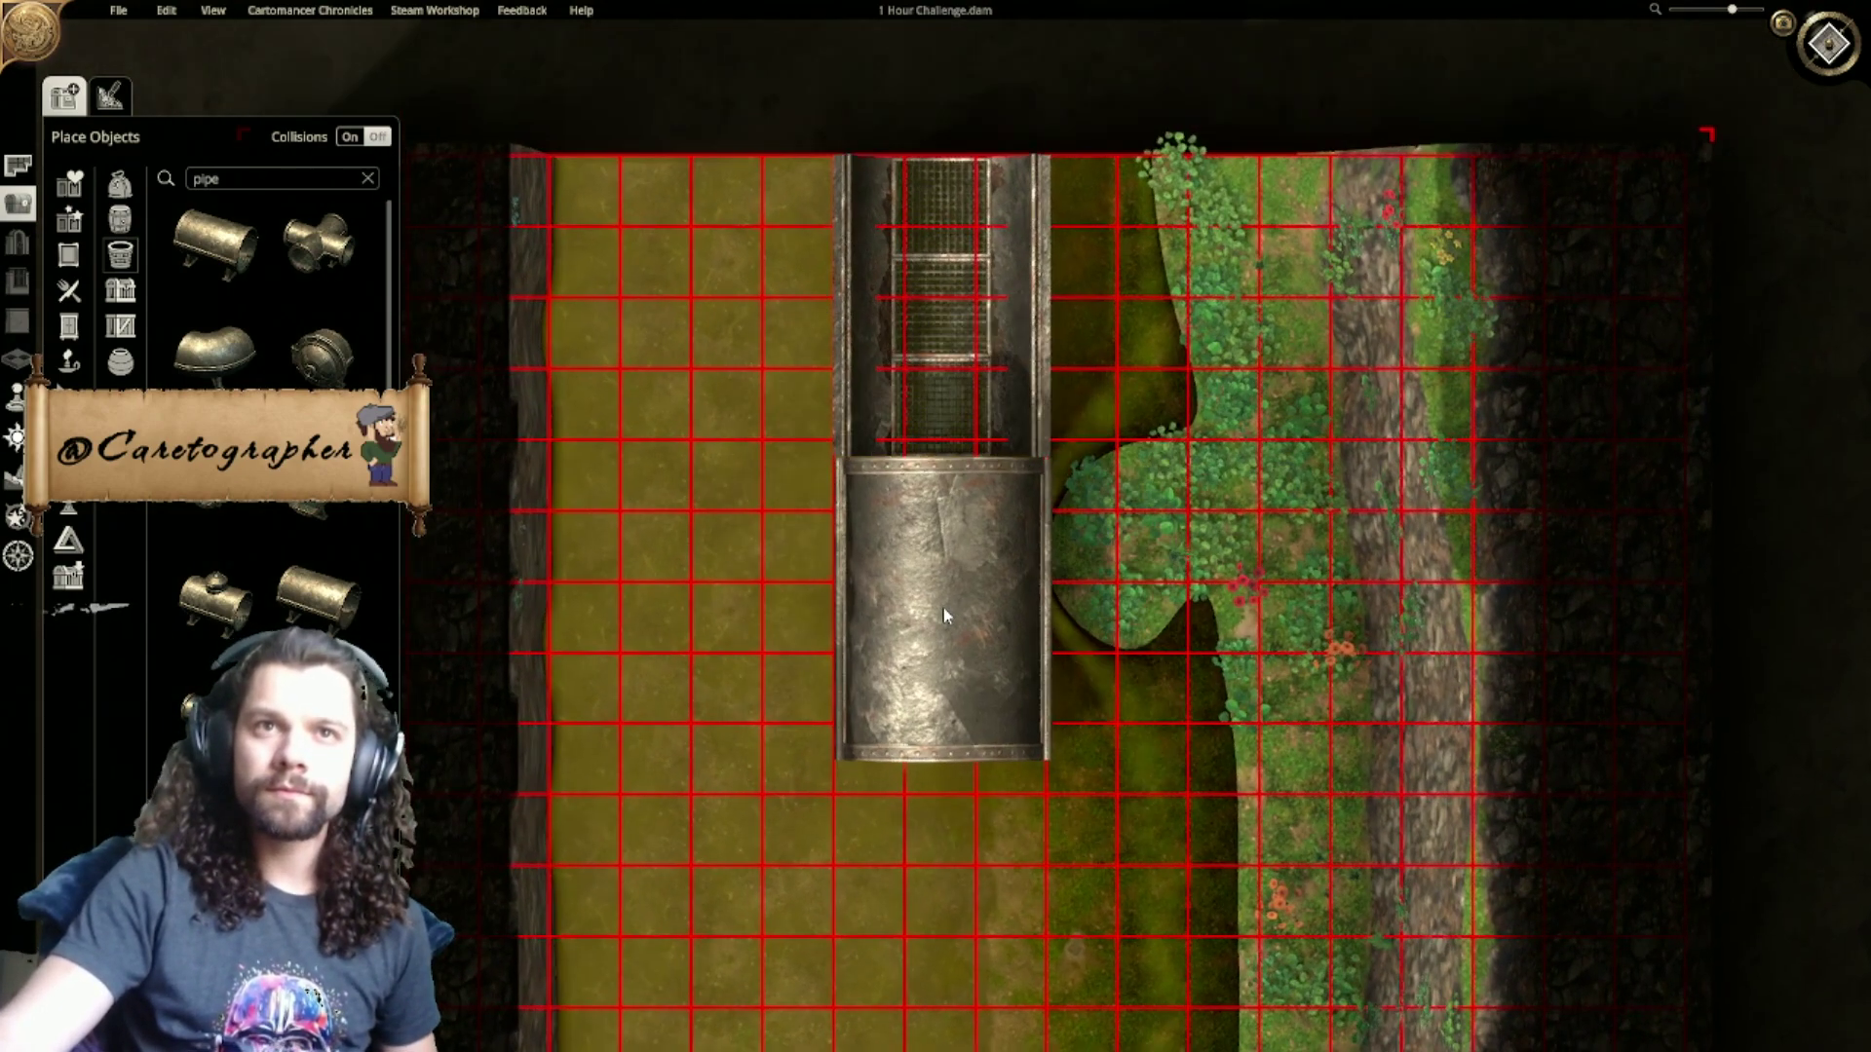
click(944, 611)
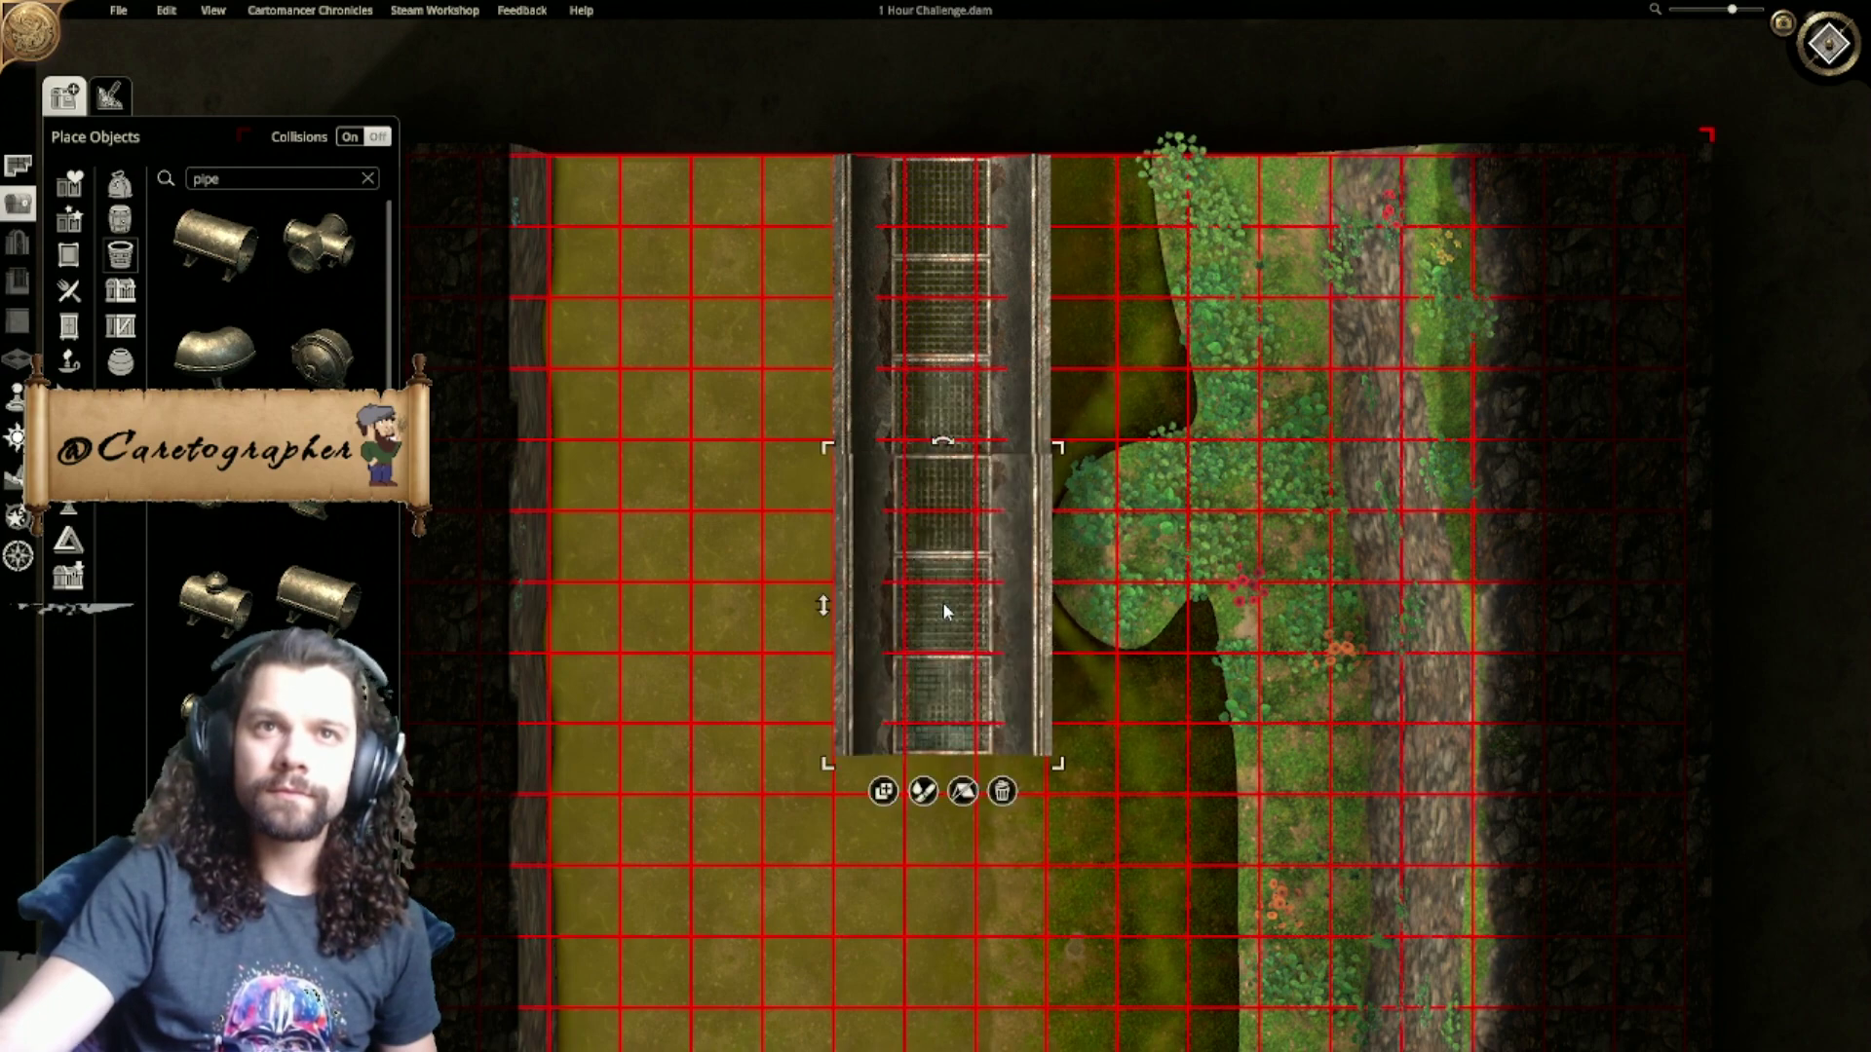
drag(953, 564, 953, 549)
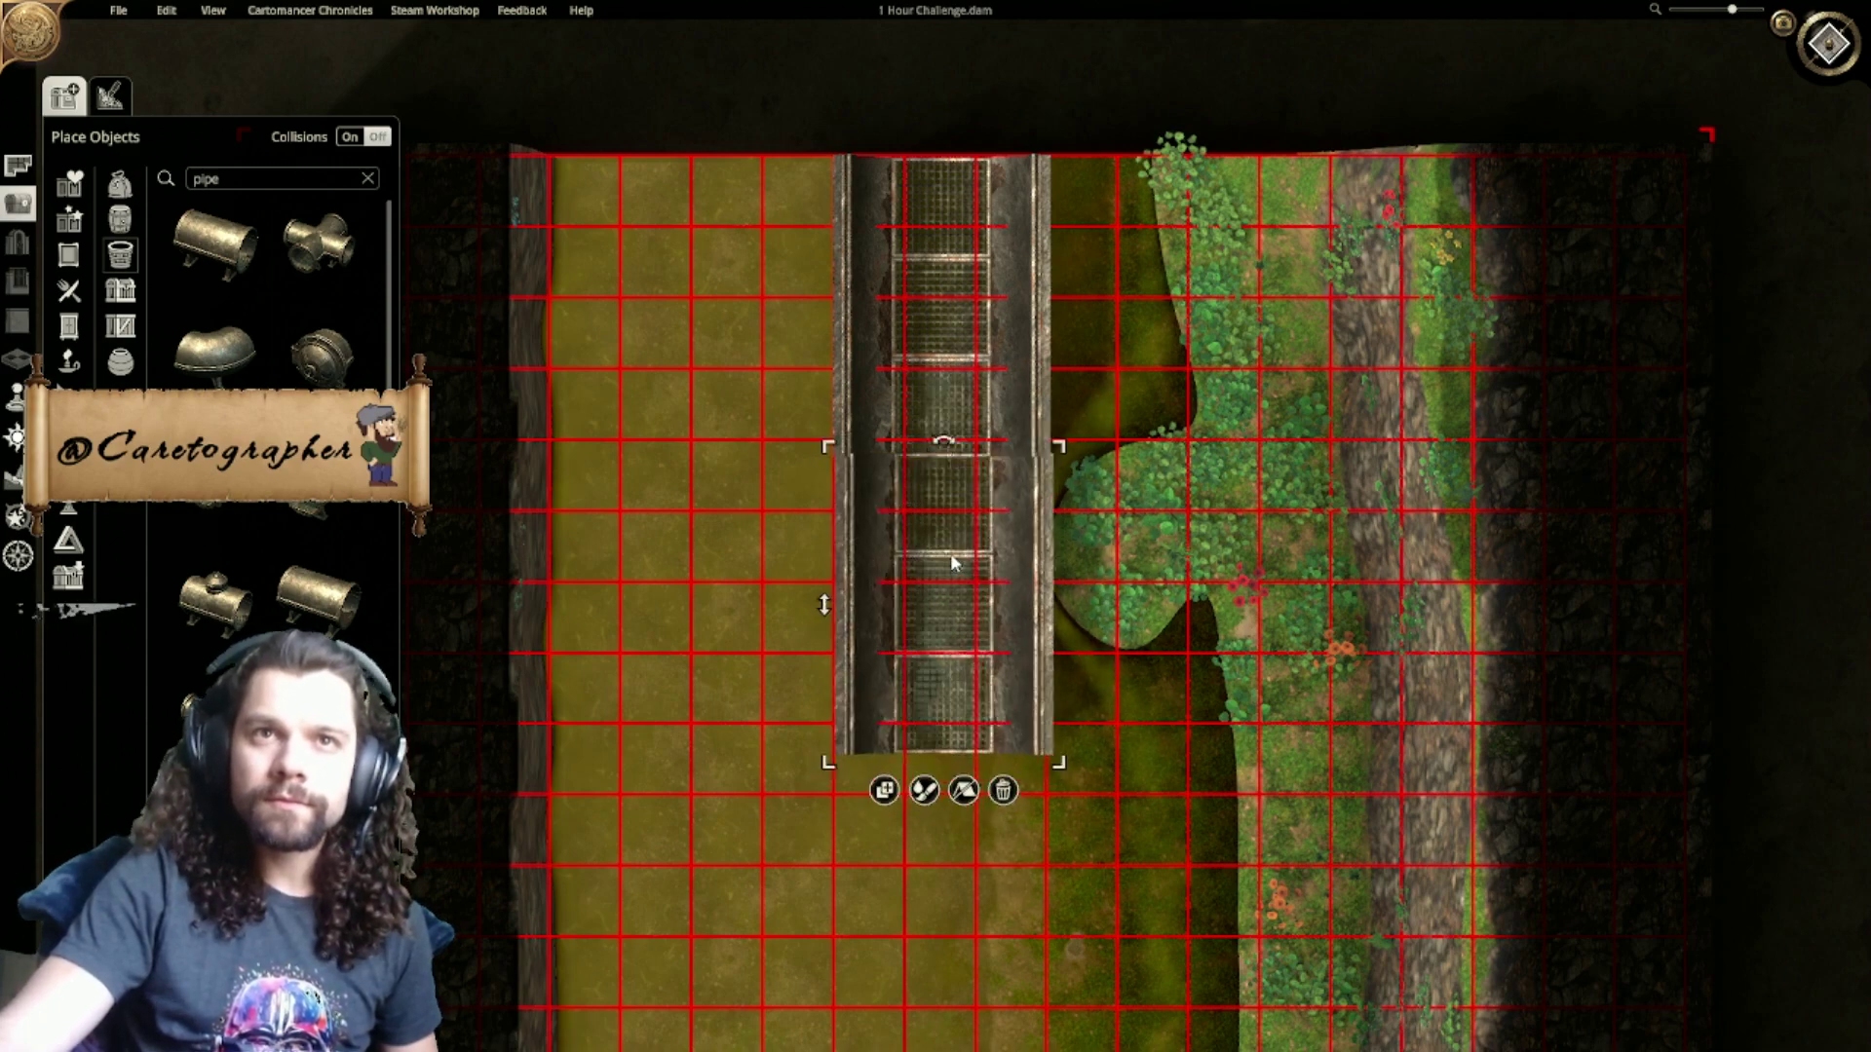
Step: Place three more duplicate pipe sections end to end down the river, reaching almost to the map's bottom edge
click(882, 791)
right_drag(882, 762, 879, 280)
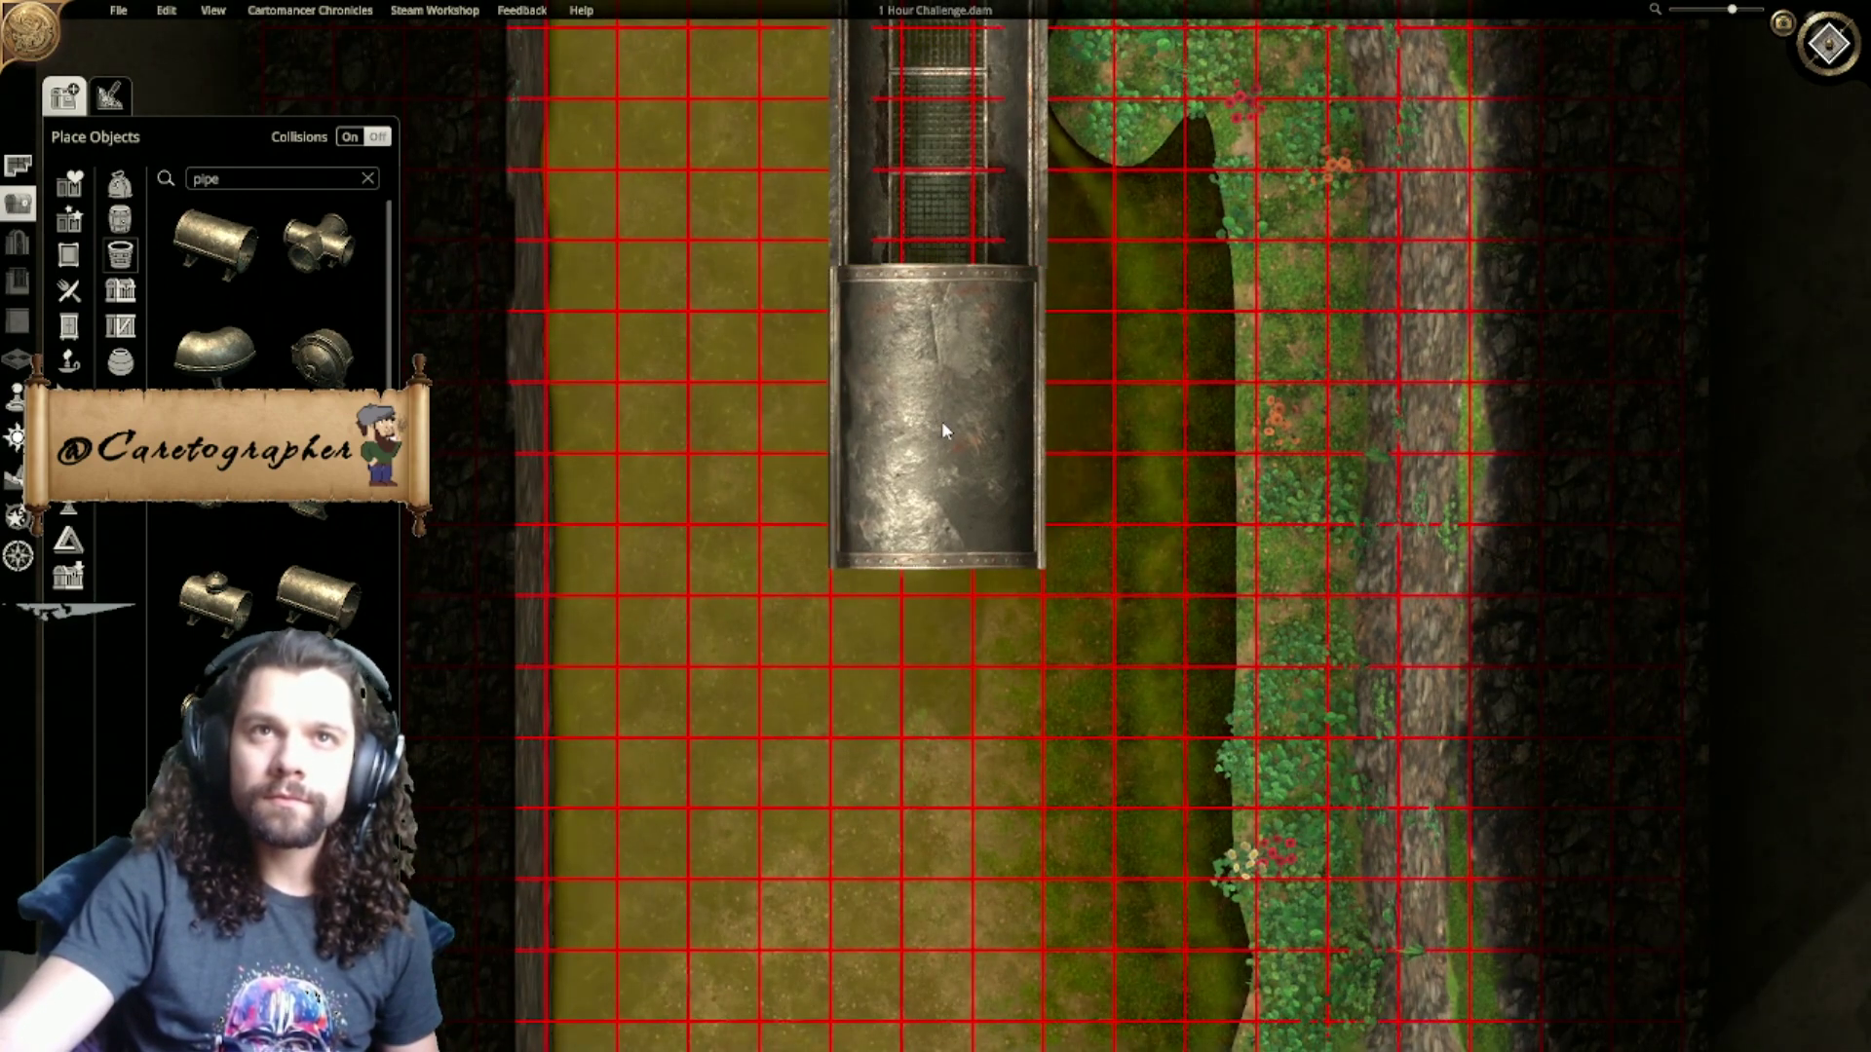
click(941, 423)
drag(940, 451, 940, 452)
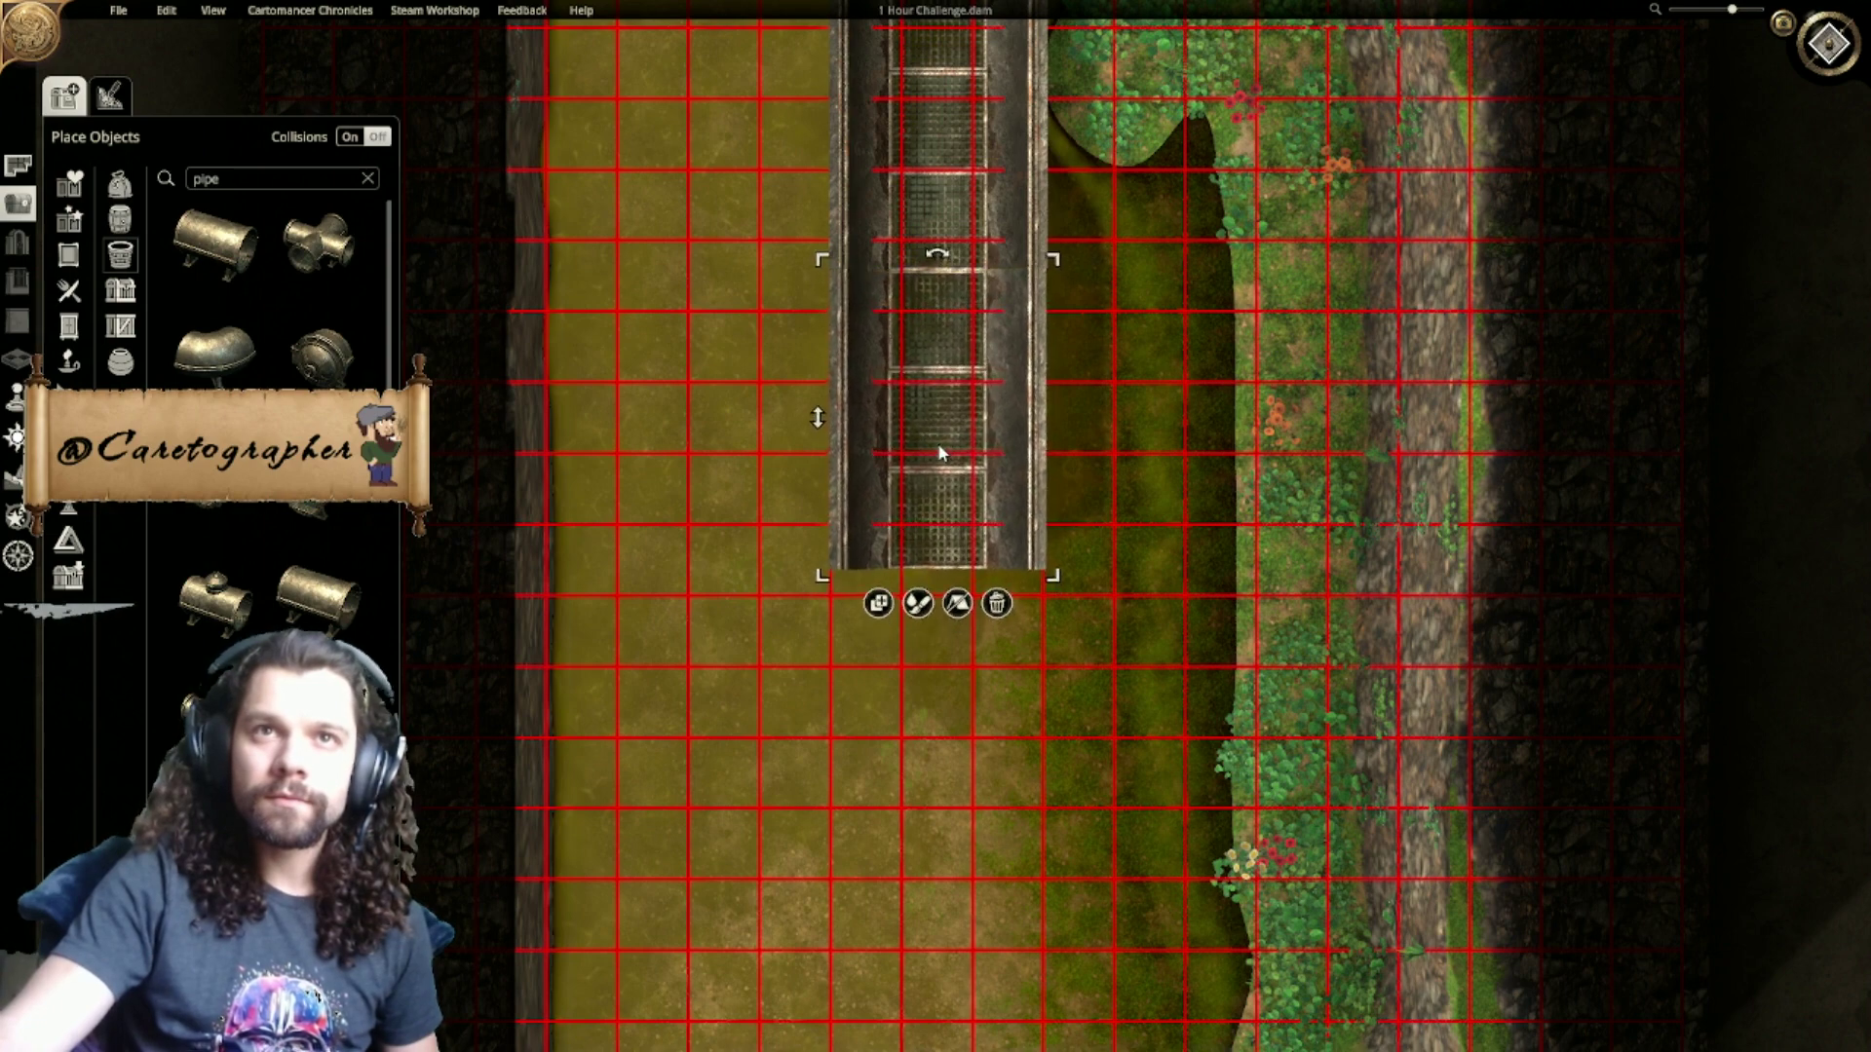
click(918, 603)
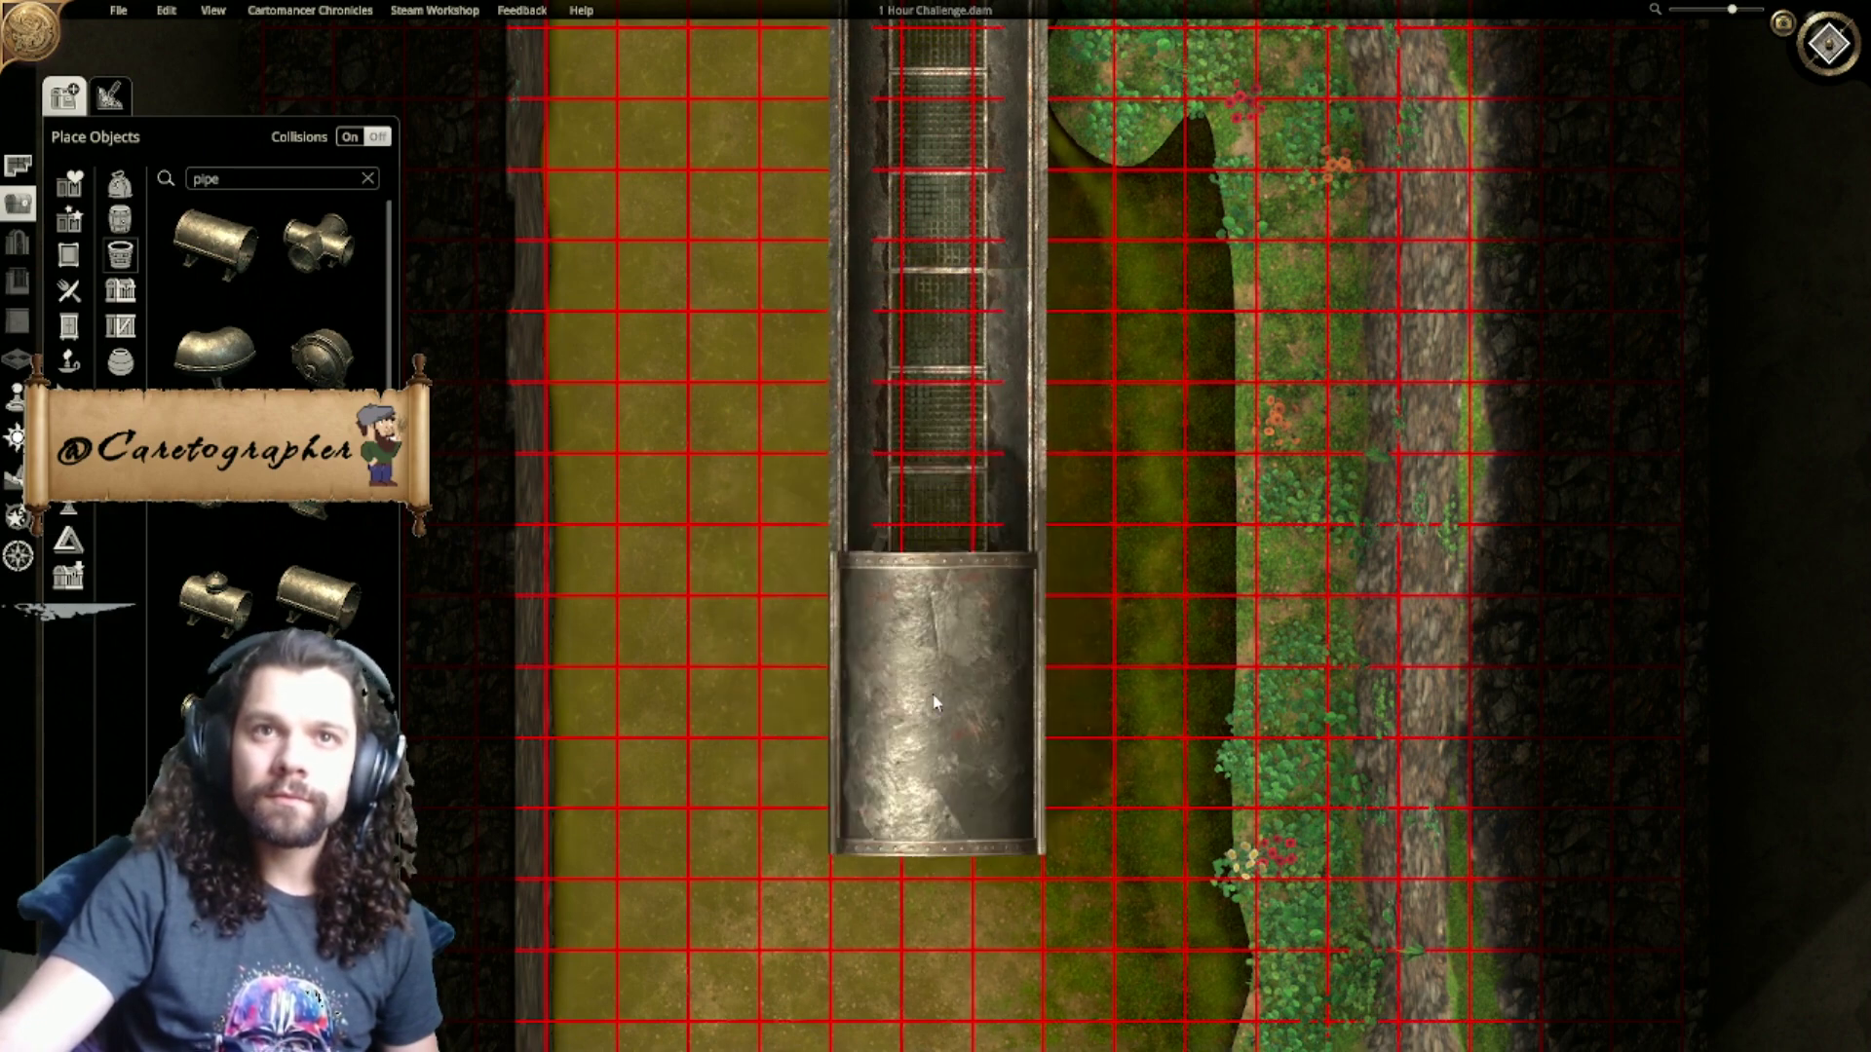
click(934, 702)
key(s)
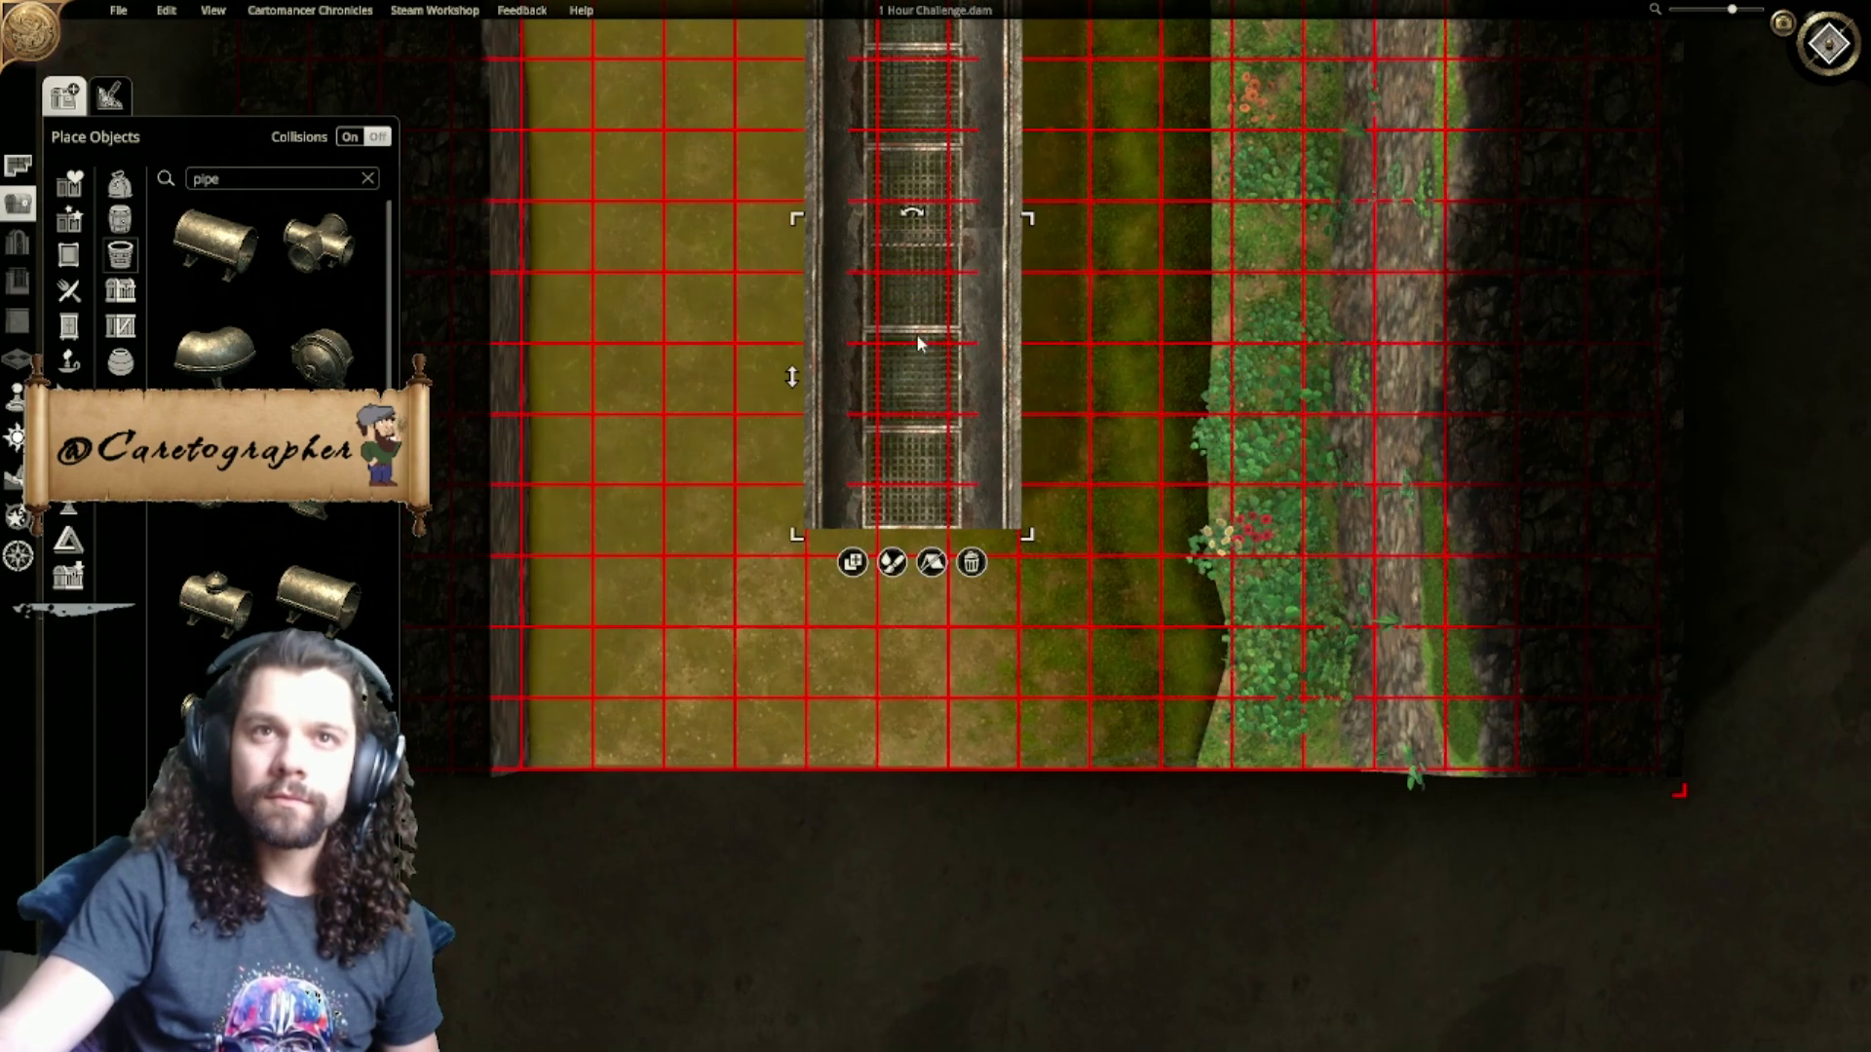
click(853, 565)
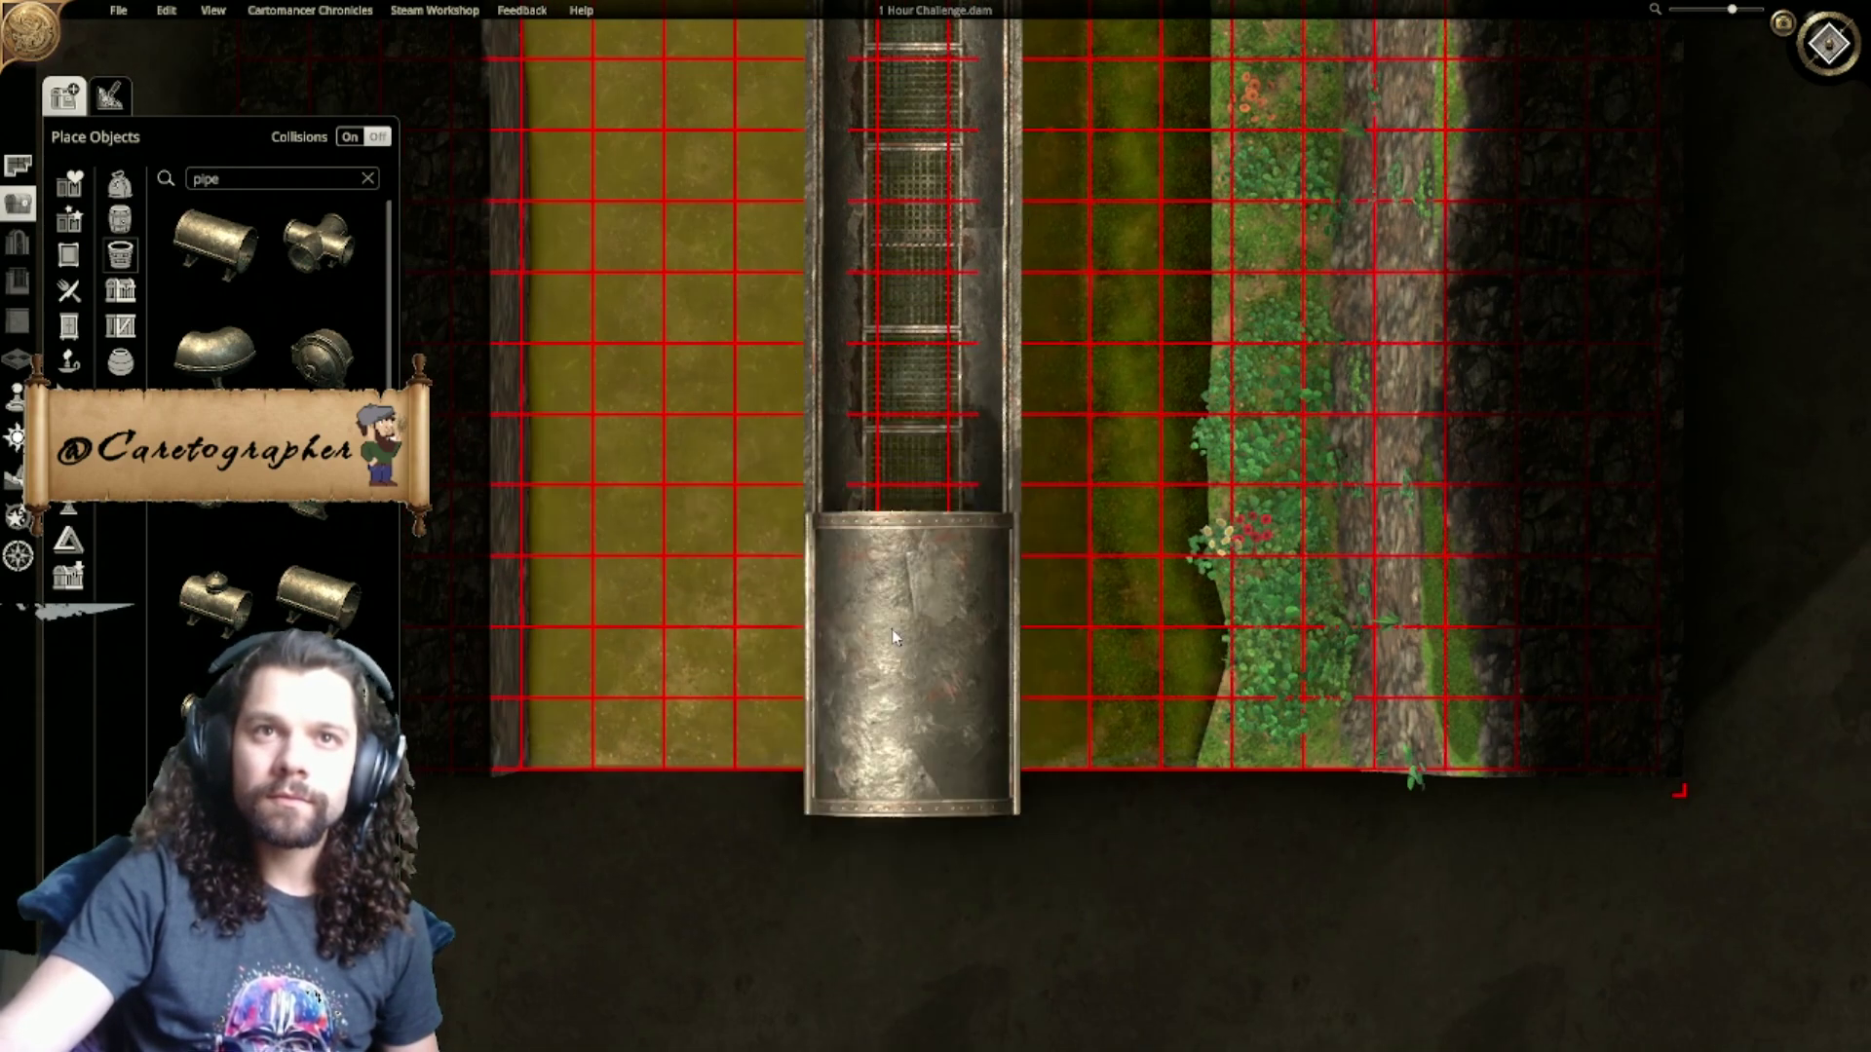
click(896, 635)
mouse_move(900, 636)
mouse_down()
mouse_move(895, 612)
mouse_move(914, 659)
mouse_up()
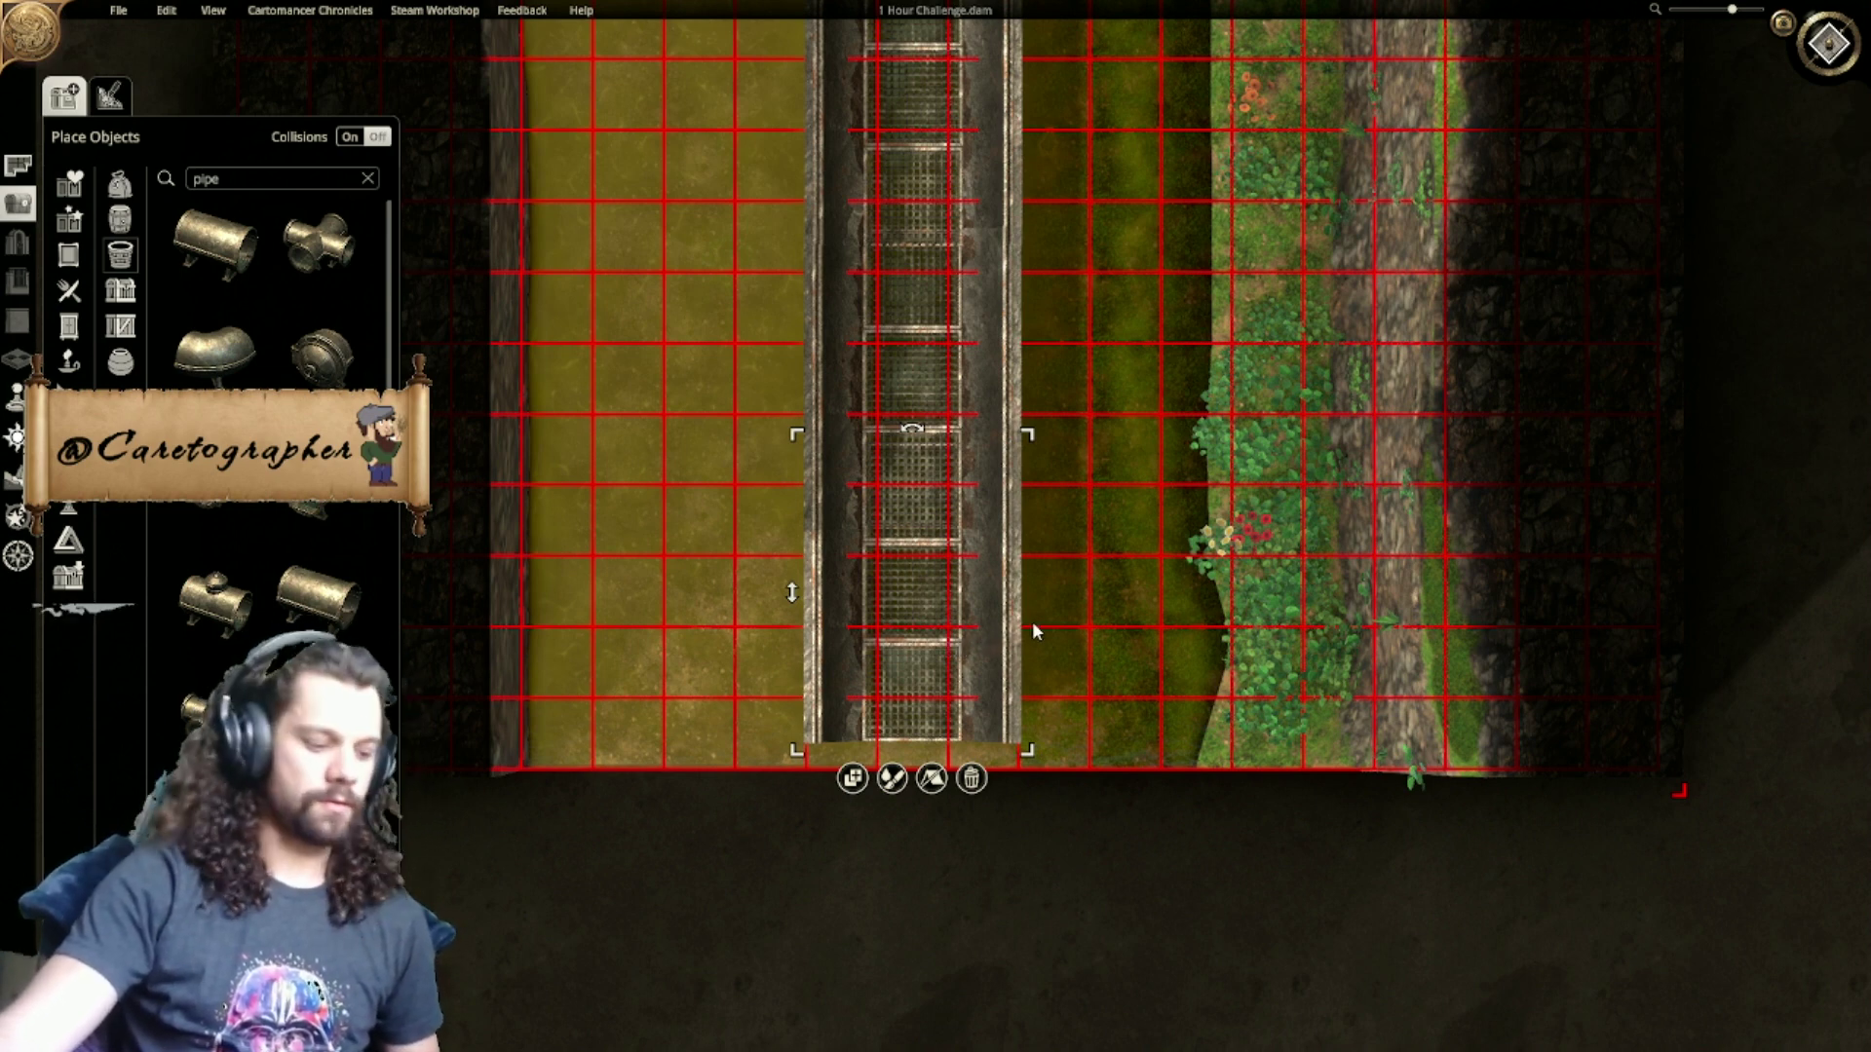
Step: Undo the pipe duplicates and the earlier trimming of the map's ends, leaving a single pipe section
key(ctrl+z)
key(ctrl+z)
key(ctrl+z)
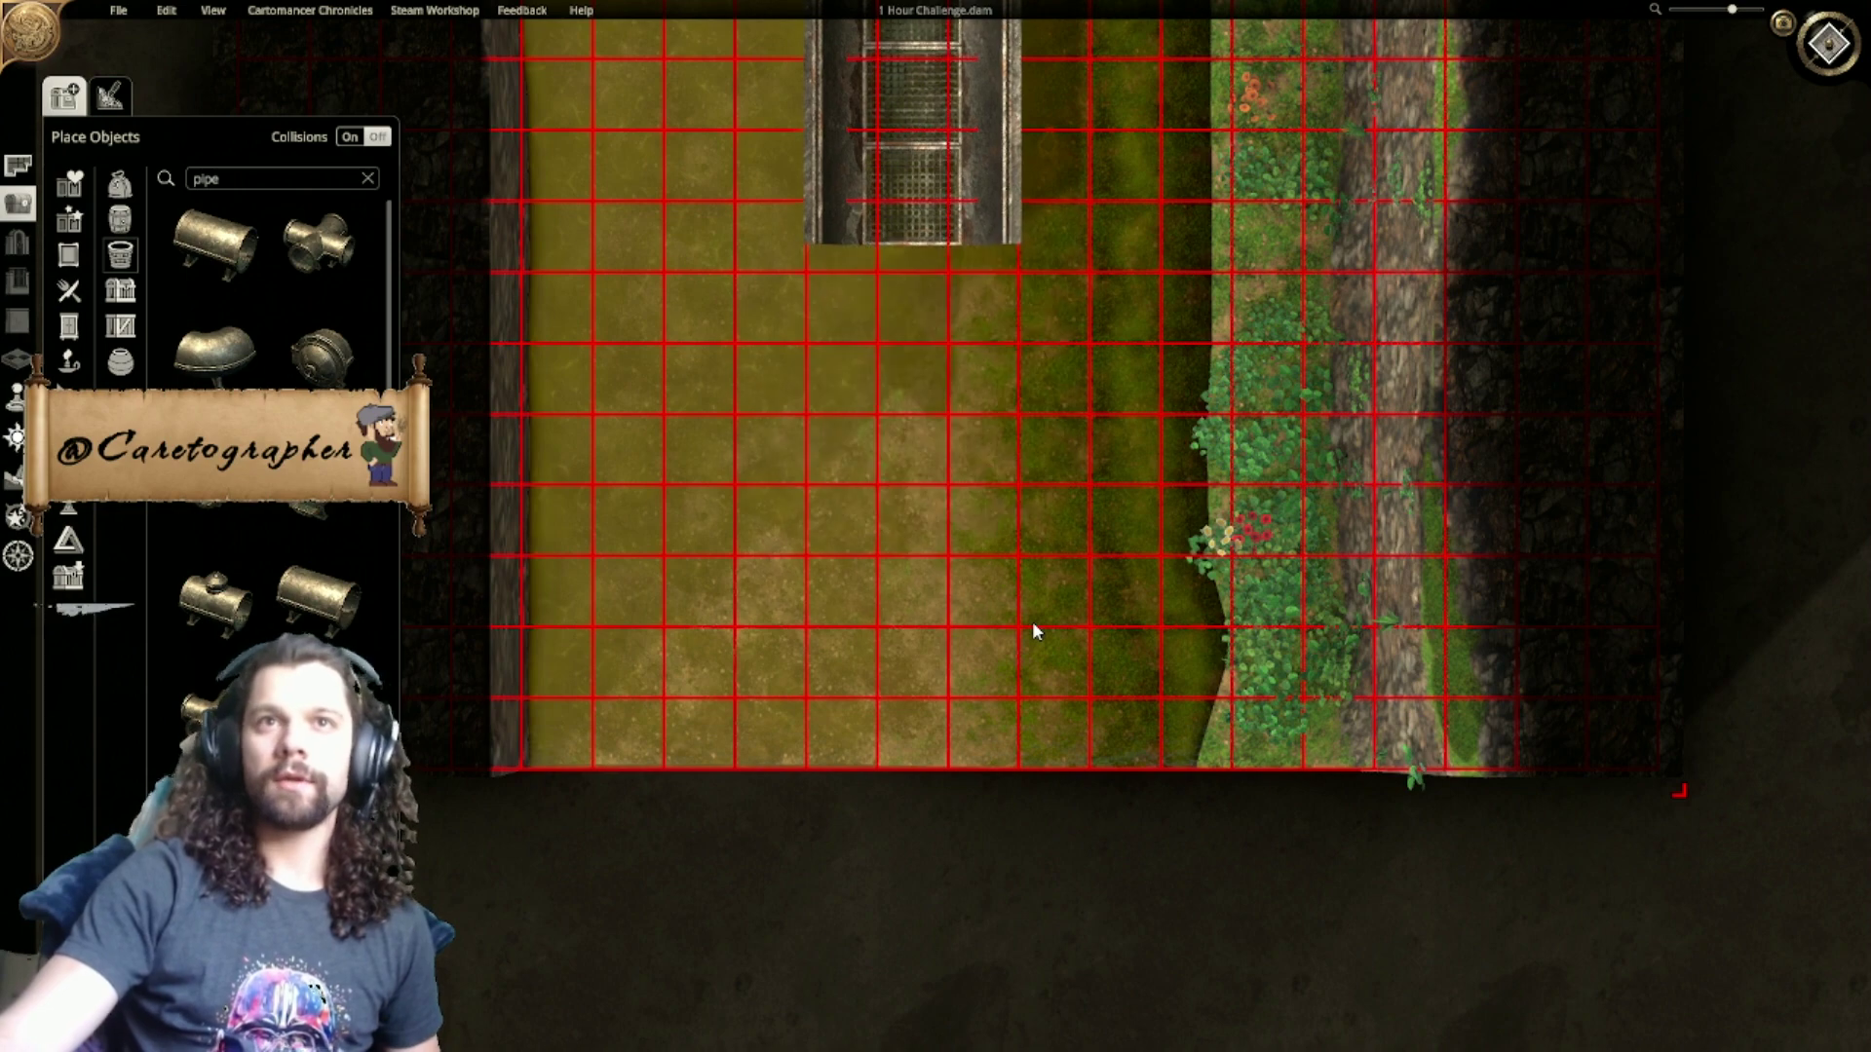
scroll(1032, 622, down, 2)
scroll(1033, 623, down, 1)
scroll(1033, 624, down, 1)
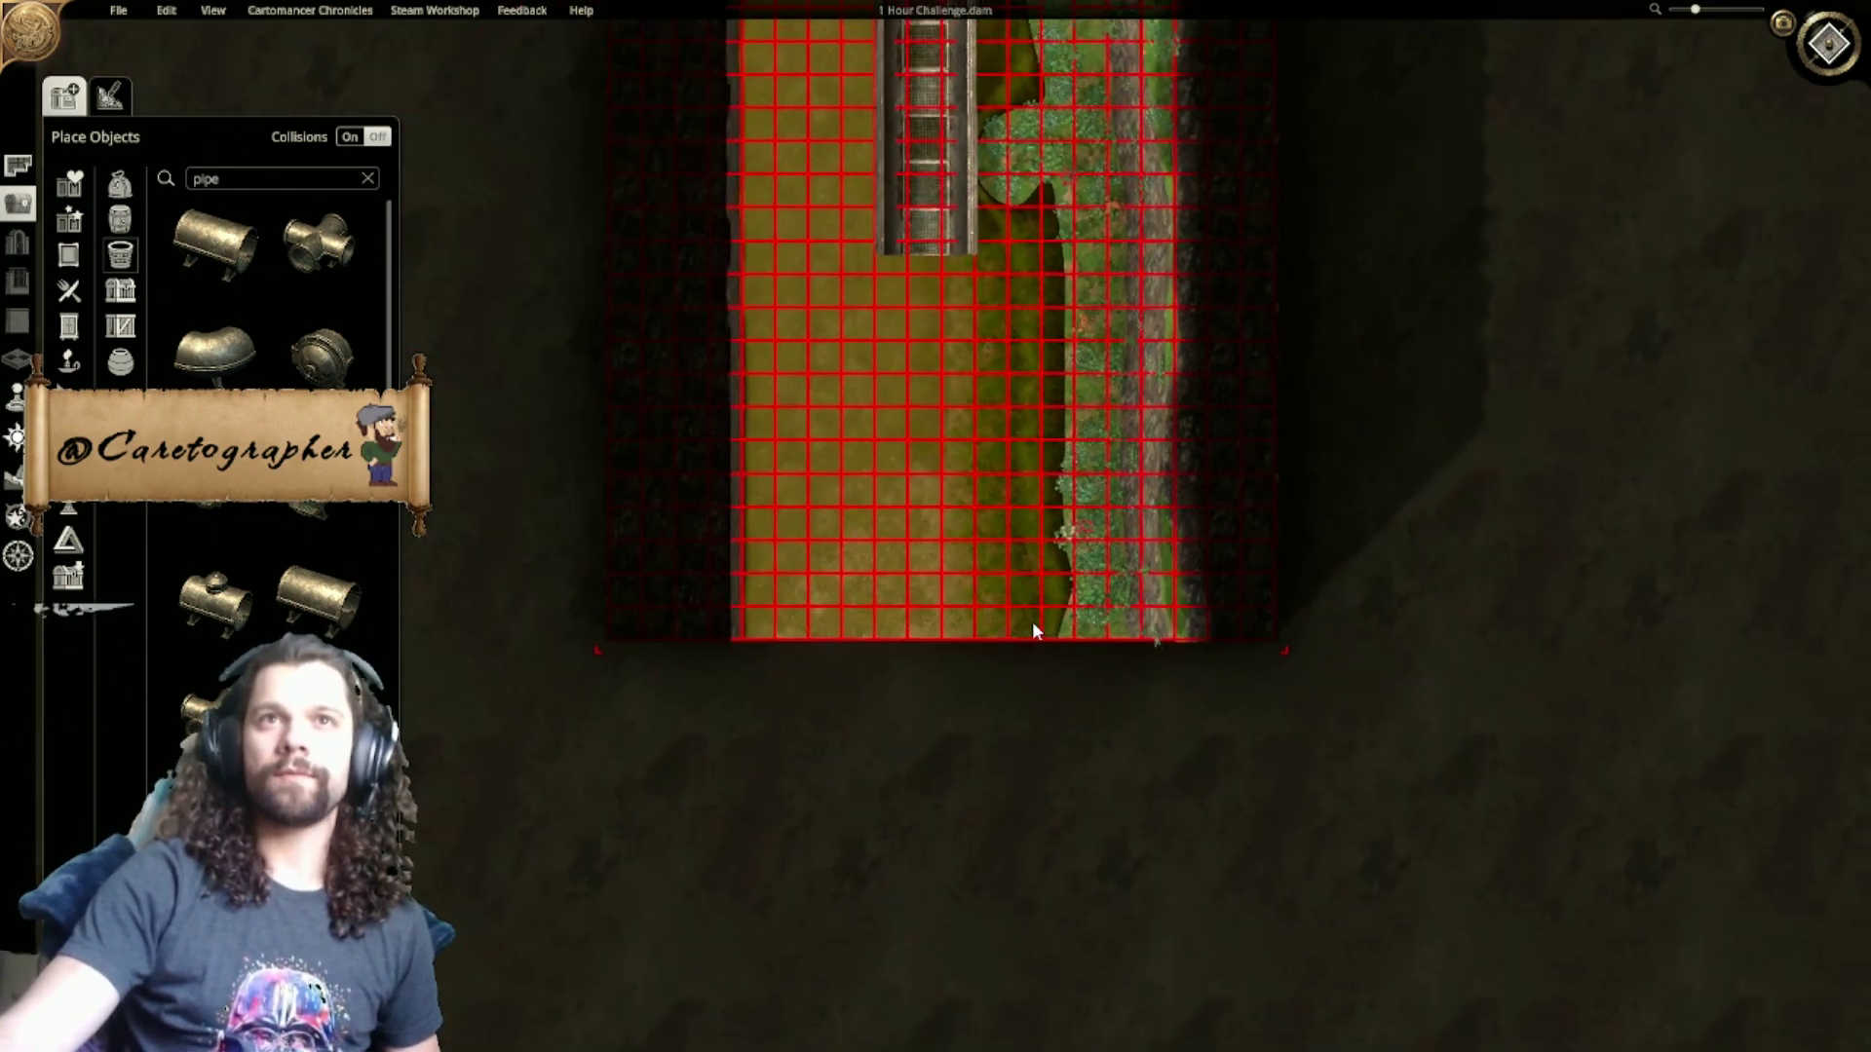
scroll(1034, 631, down, 1)
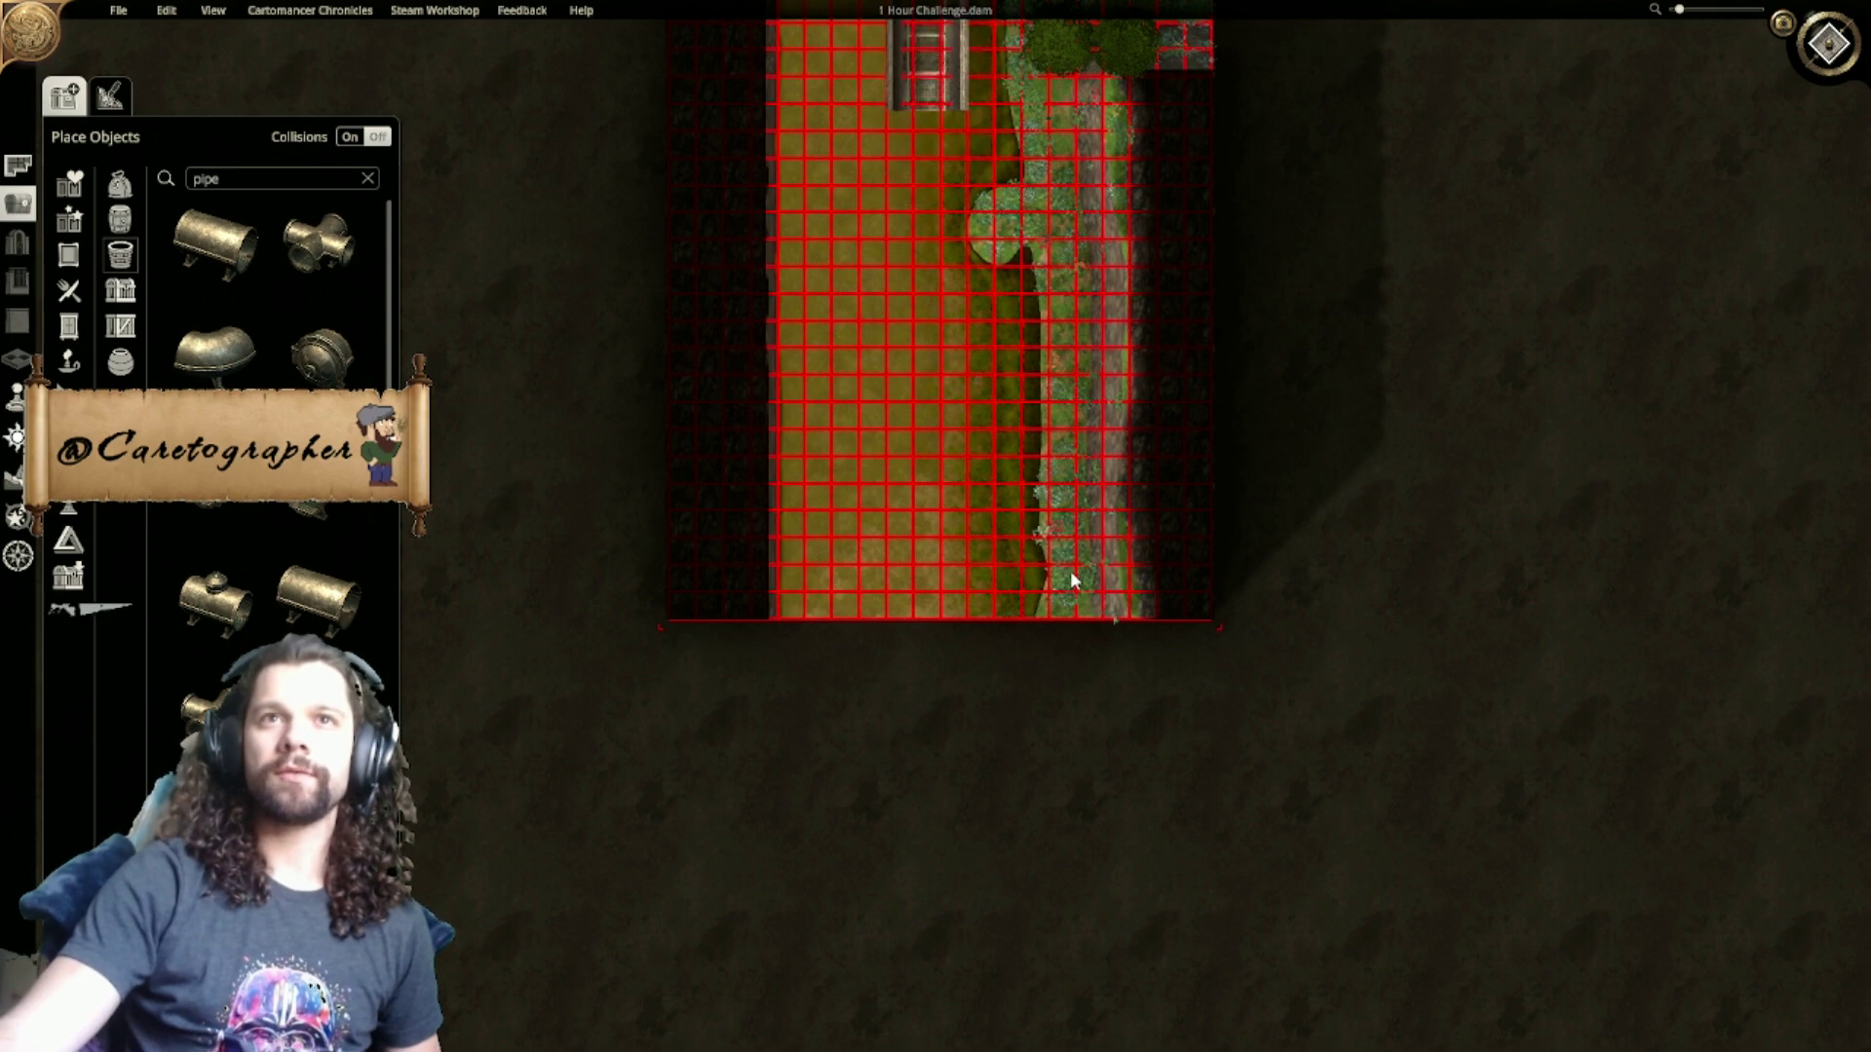
Step: Shorten the map's bottom end again, slide the pipe down the river, and trim the top end past the bushes and grassy corner
drag(1218, 741, 1212, 653)
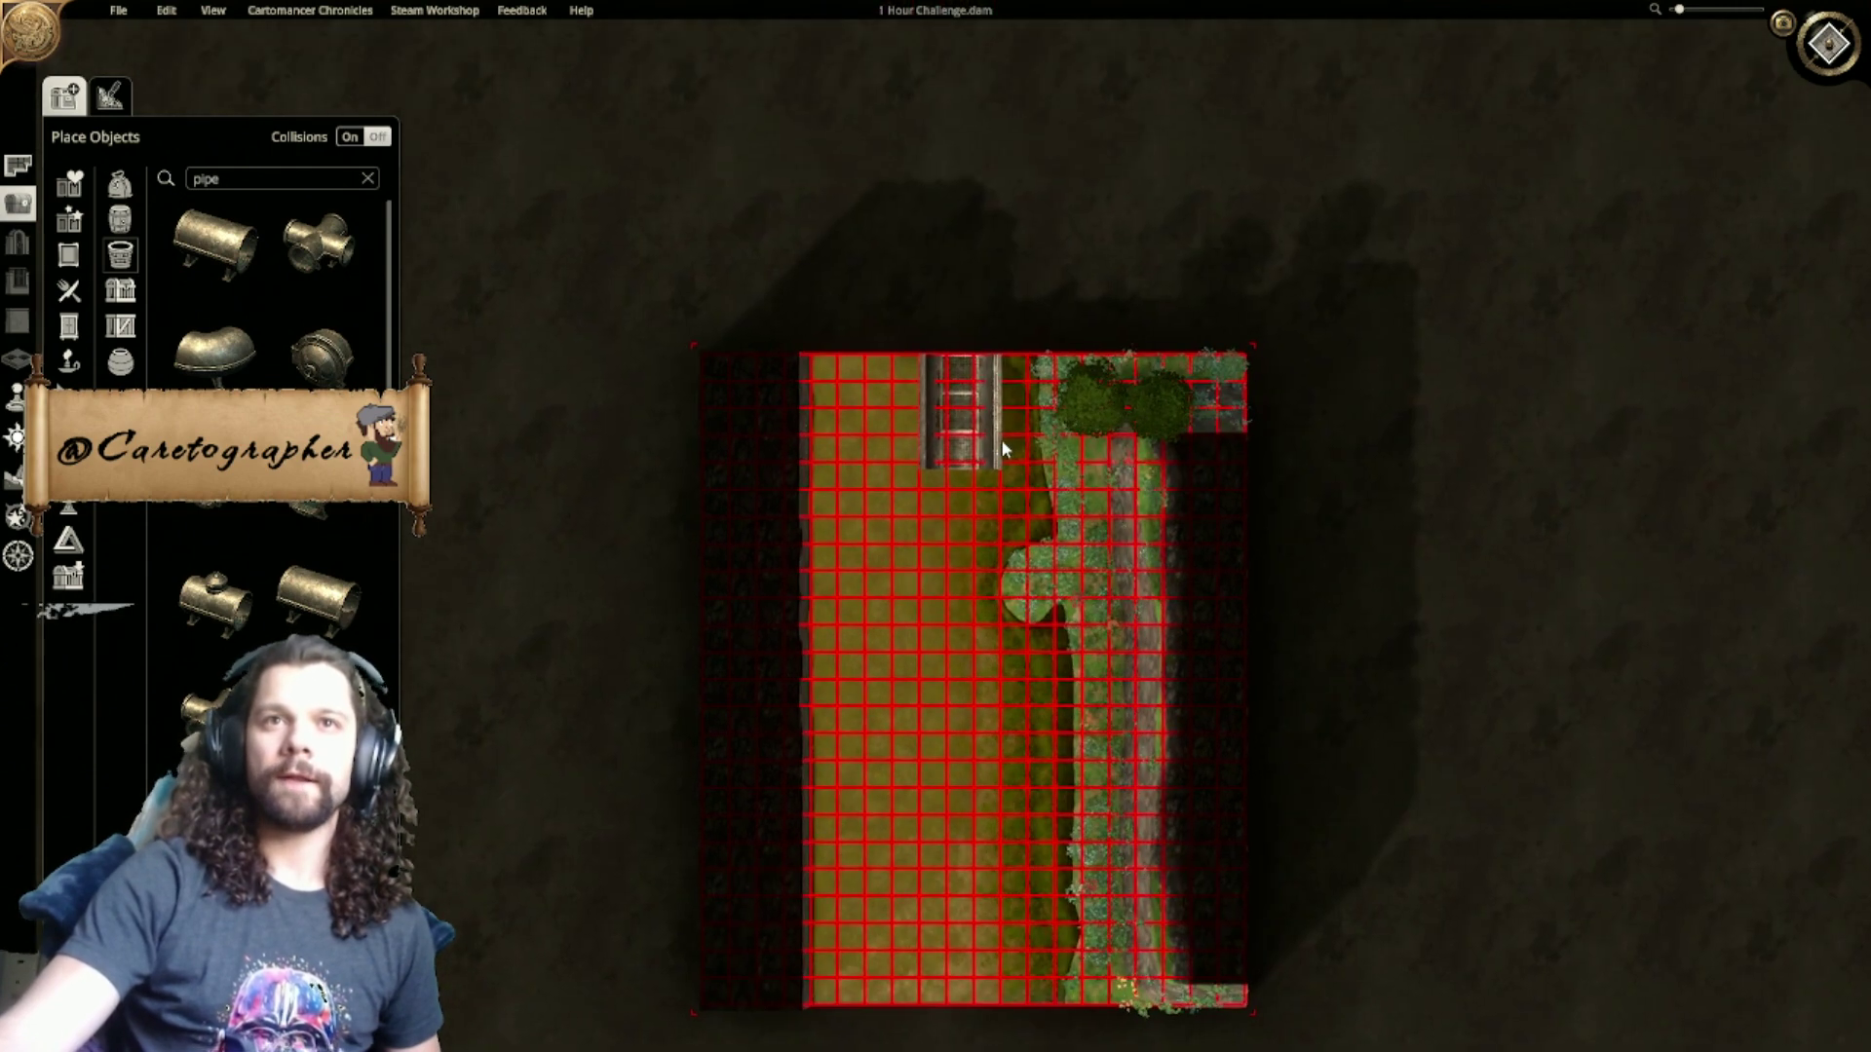
click(954, 444)
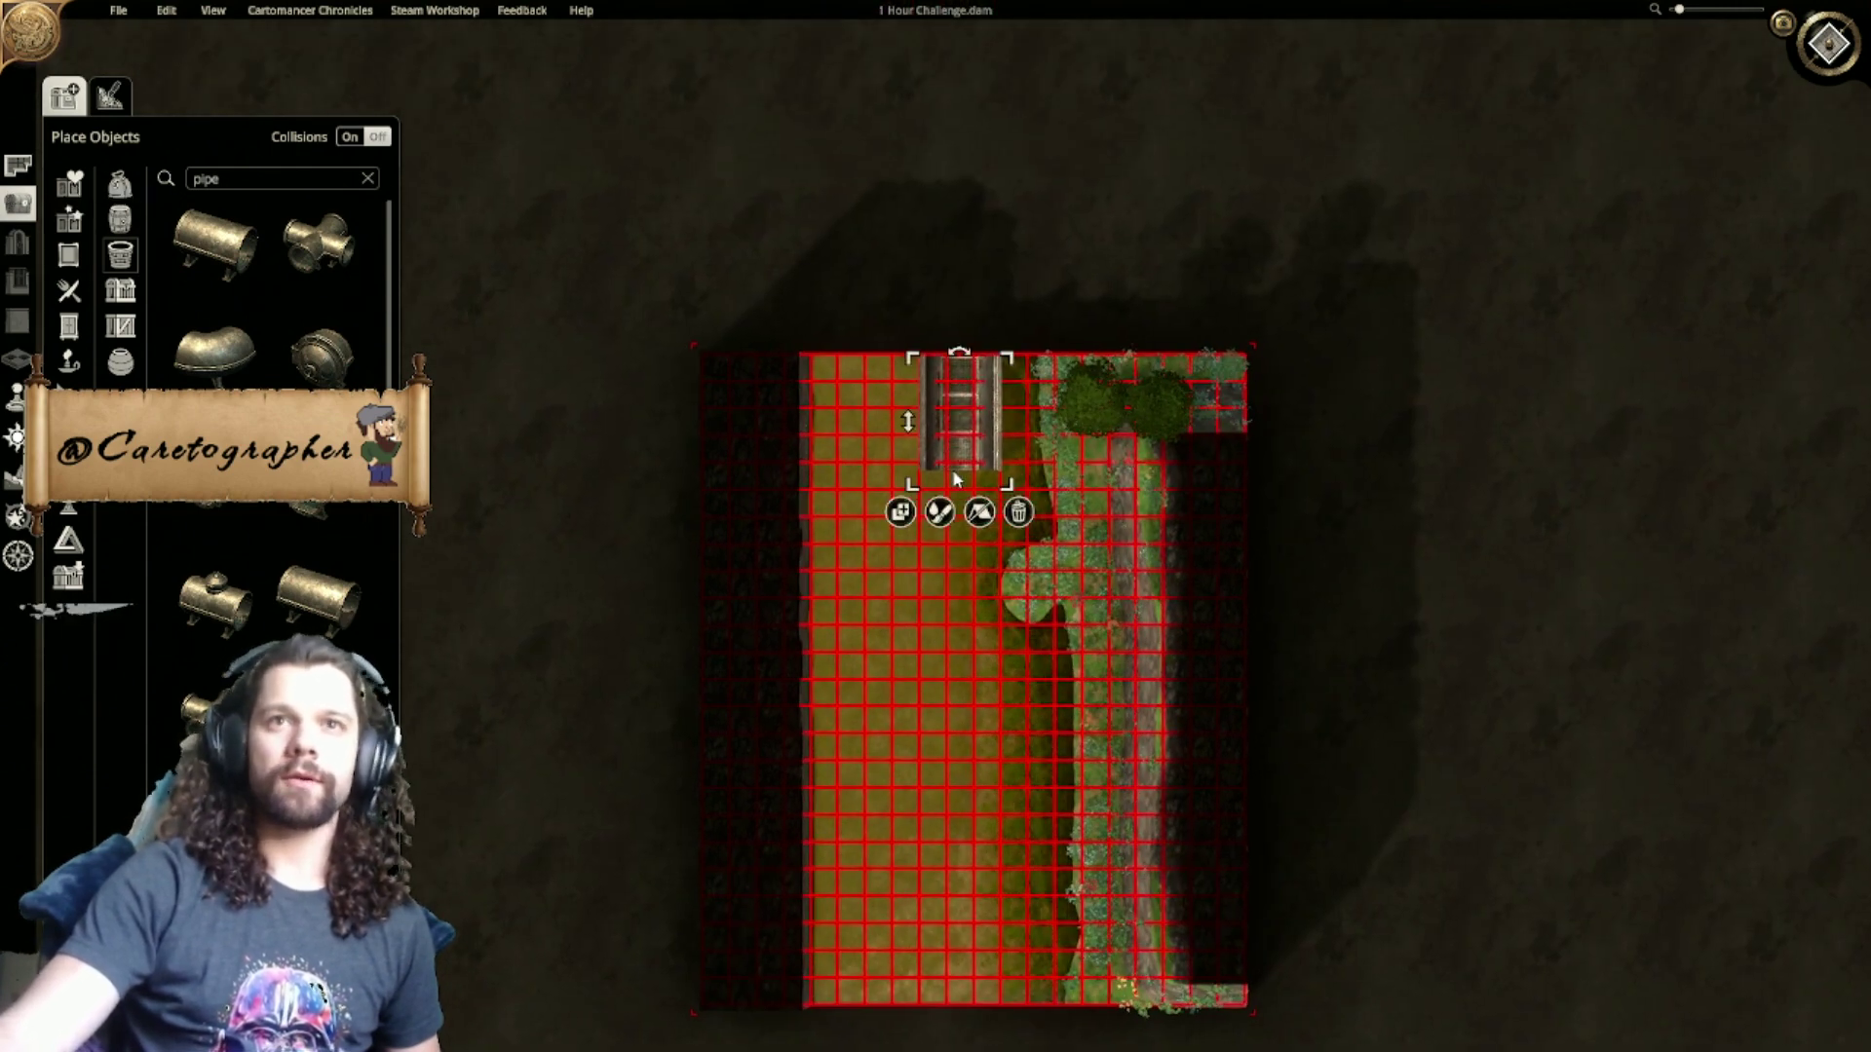
drag(954, 443, 956, 559)
drag(1251, 349, 1254, 446)
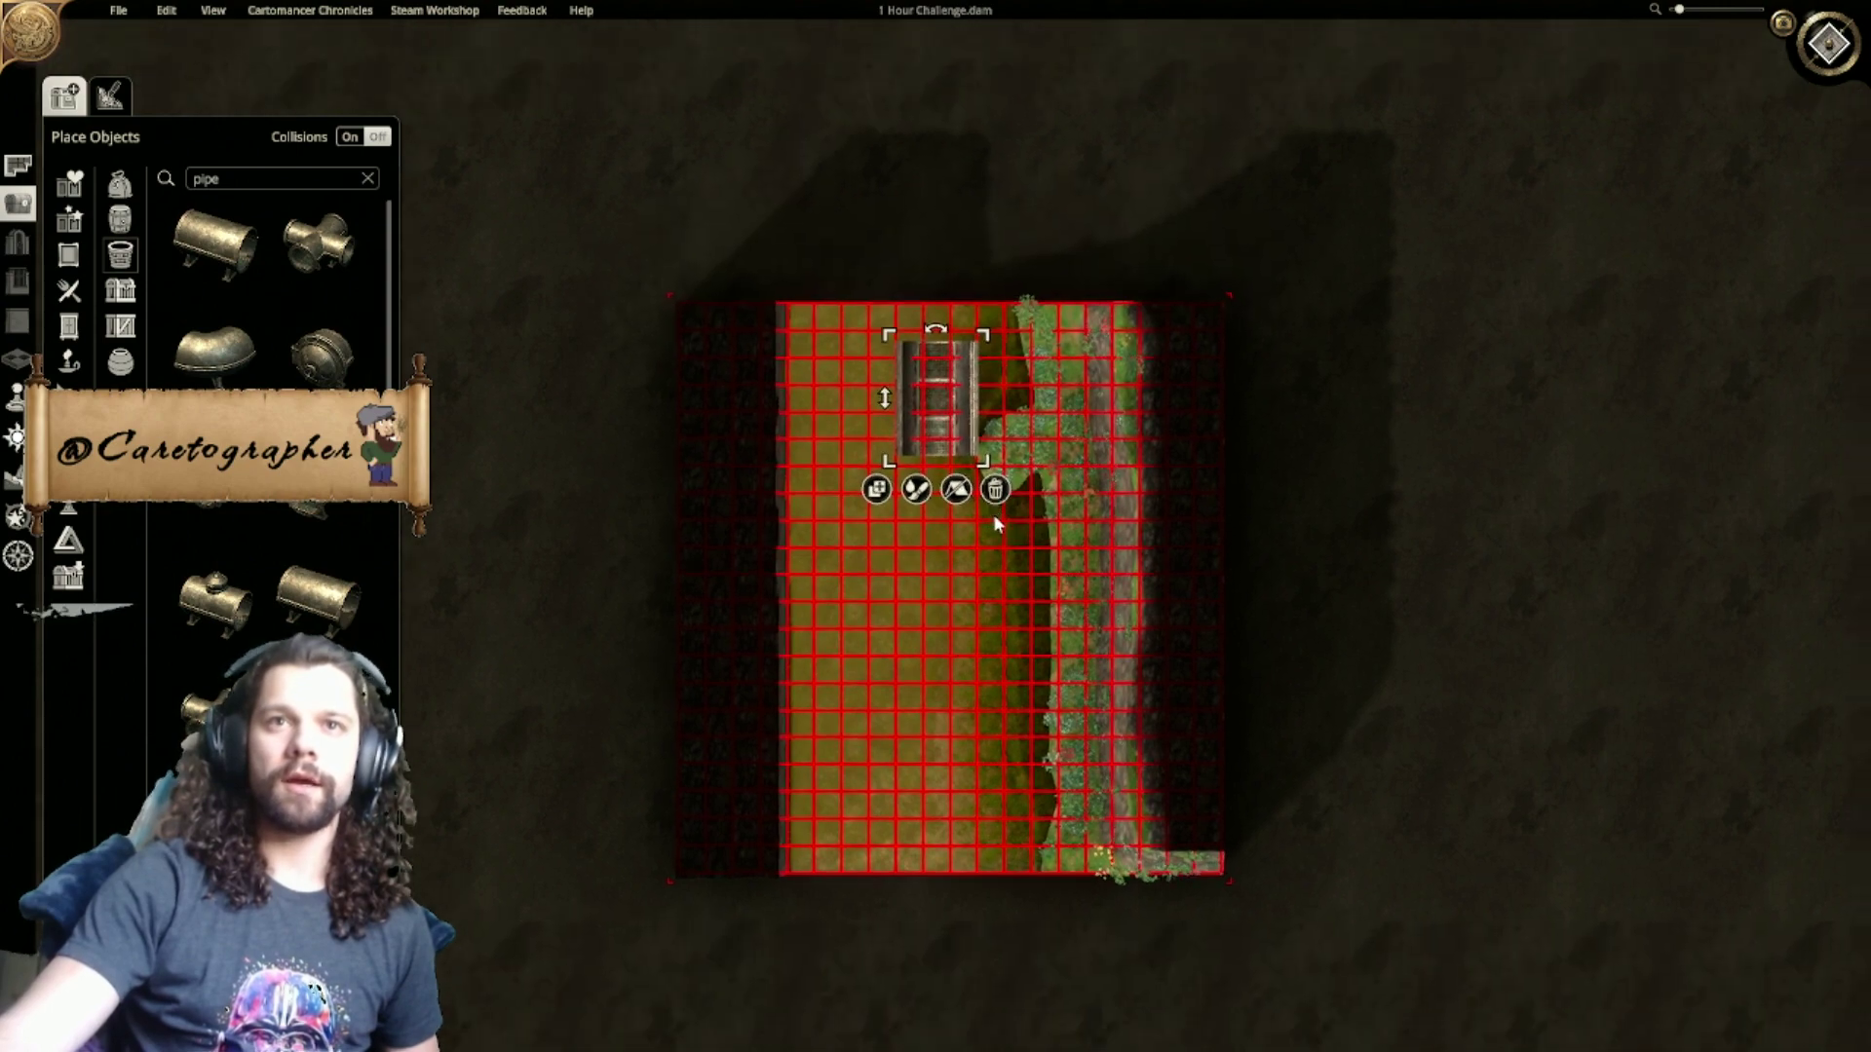
Step: Move the pipe up to the map's top edge and place a duplicate section below it
scroll(986, 298, up, 4)
right_drag(938, 460, 832, 569)
drag(910, 606, 891, 504)
click(848, 654)
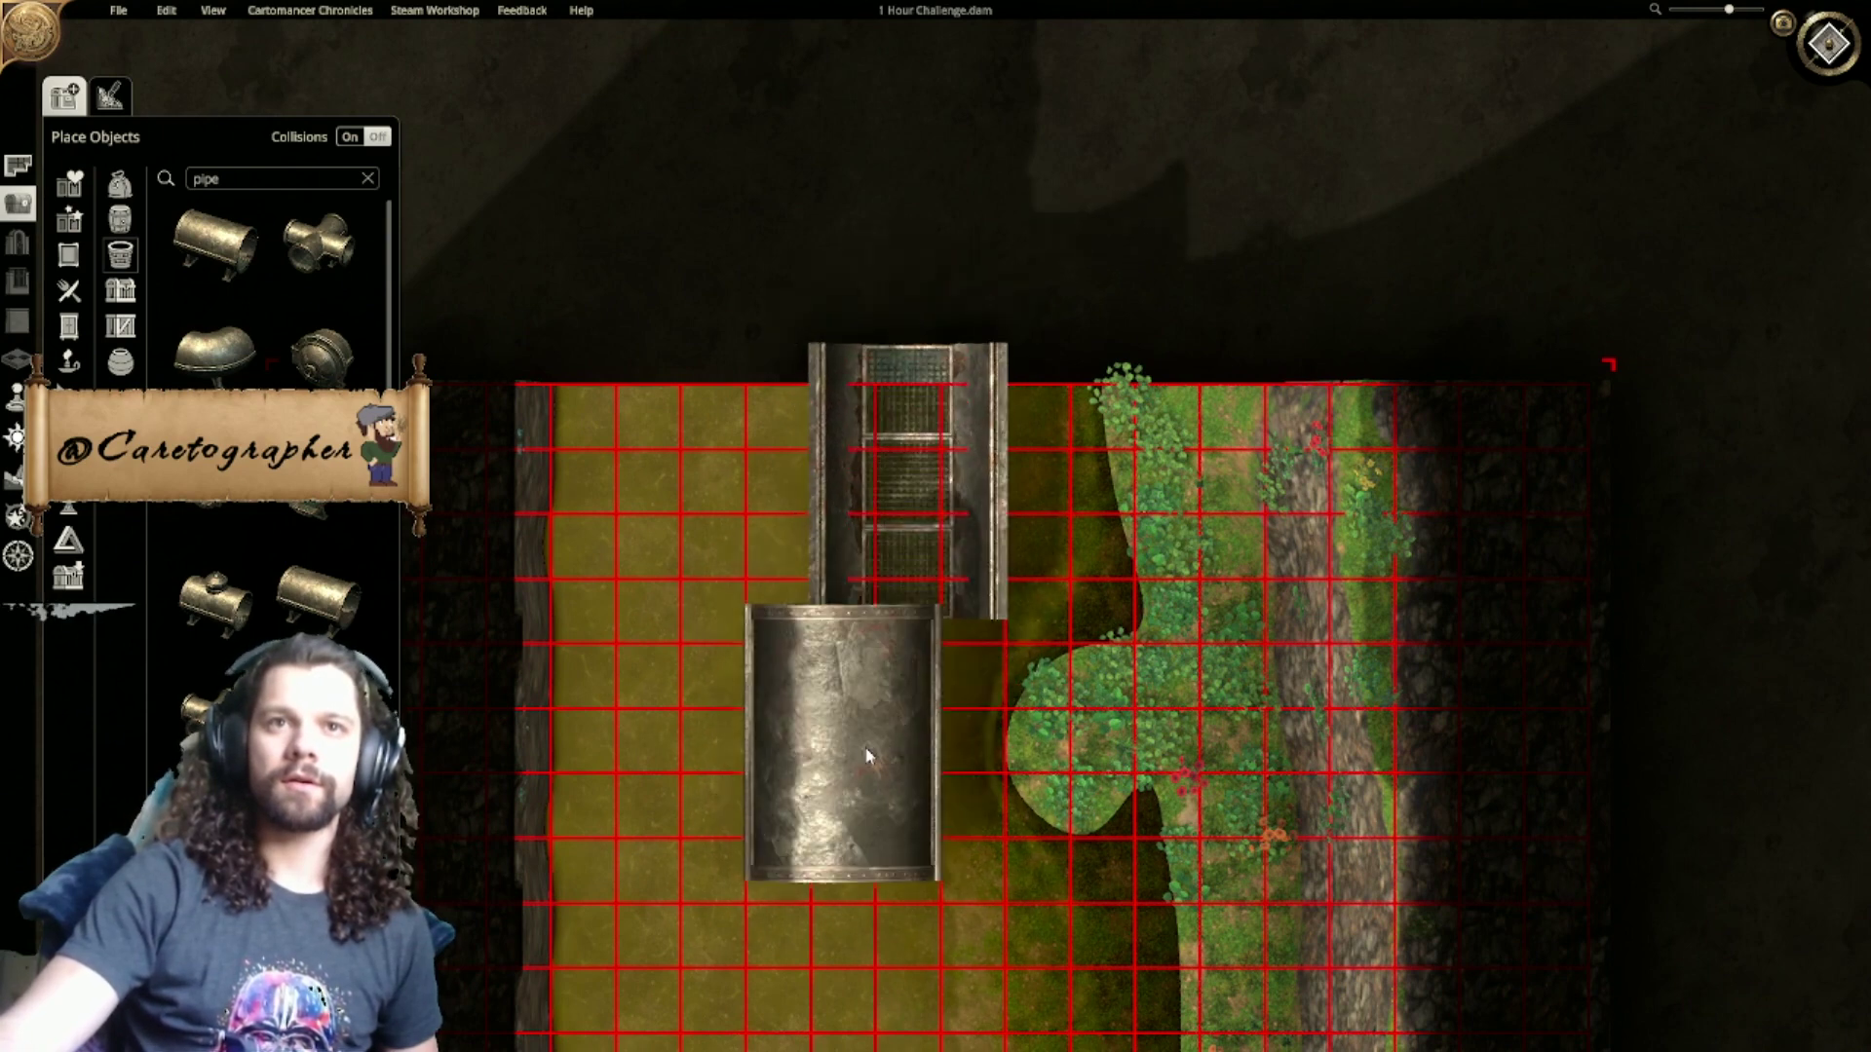
click(921, 758)
key(Delete)
Step: Extend the pipe down the river with two more duplicate sections placed end to end
right_drag(904, 721, 916, 275)
click(866, 473)
click(904, 575)
click(863, 729)
right_drag(941, 864, 941, 392)
click(947, 364)
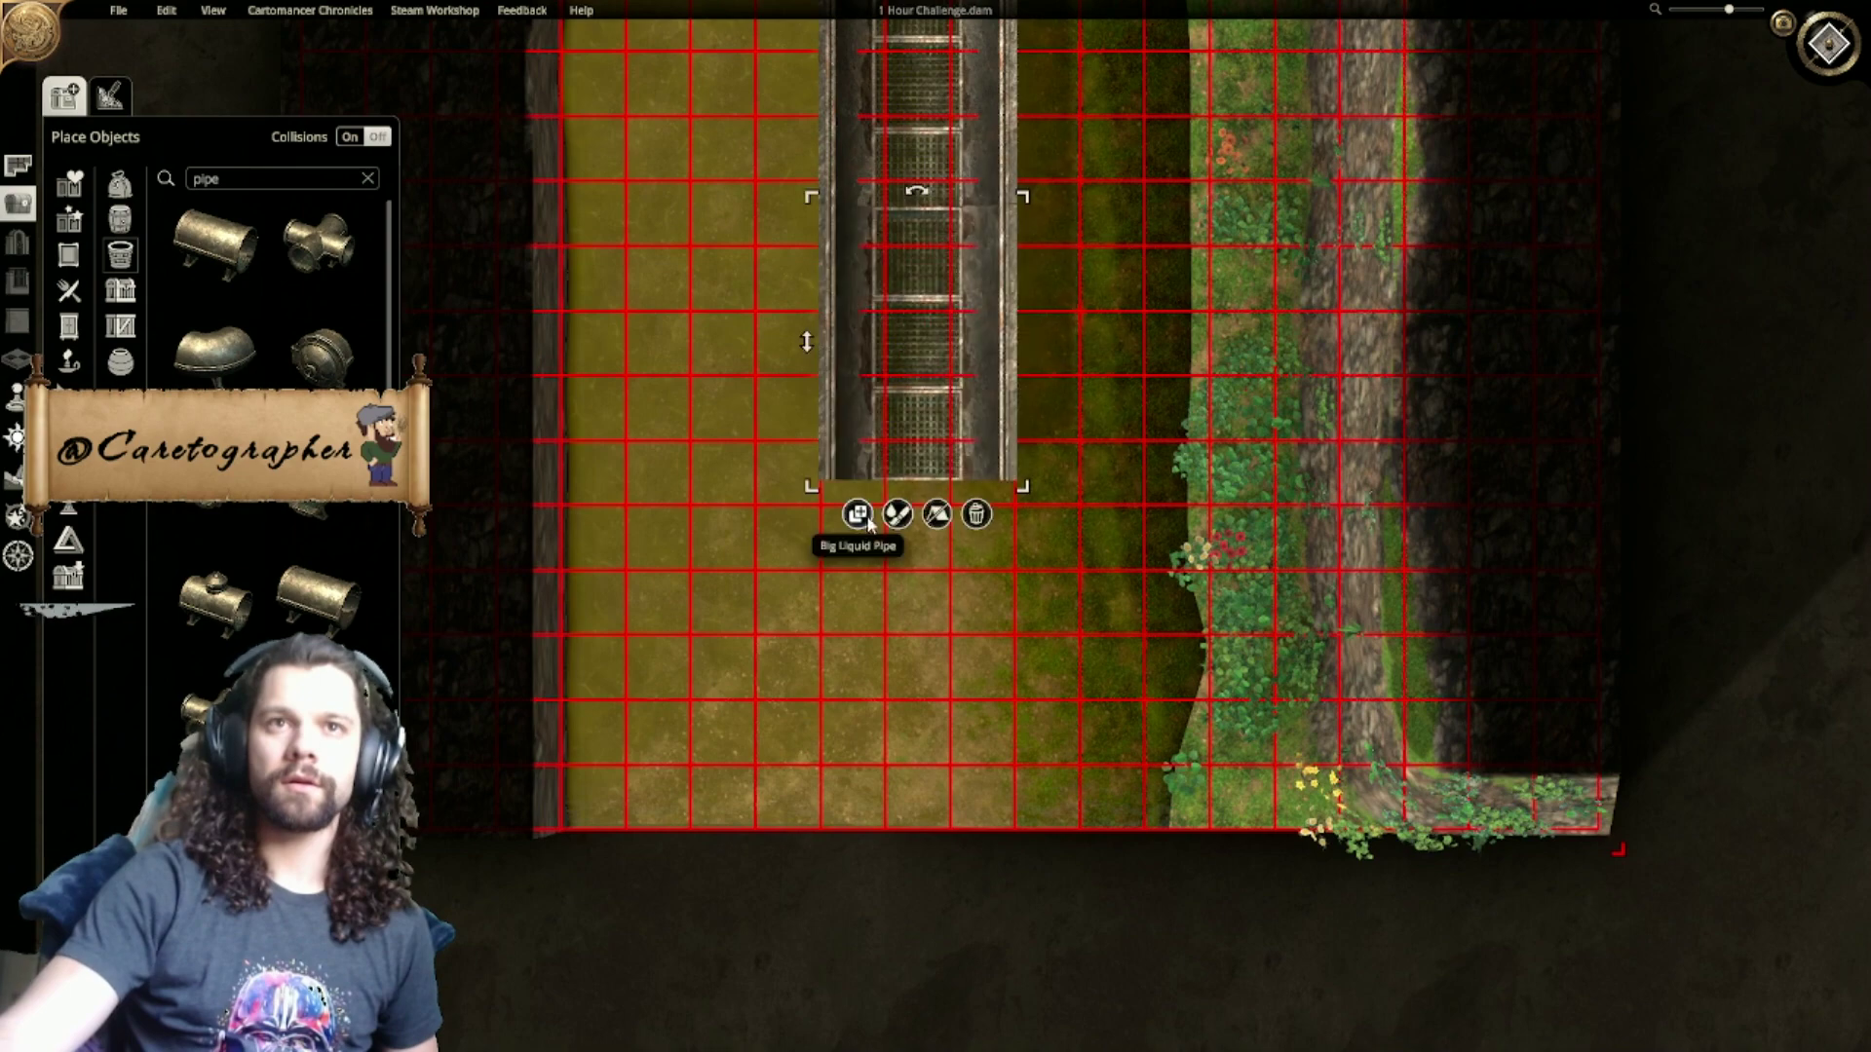
Step: Add a fifth pipe section near the map's bottom edge and place a spare duplicate beside it
click(856, 509)
click(916, 612)
click(855, 772)
click(722, 659)
Step: Align the topmost pipe section flush with the map's top edge and shift the second section to line up with it
right_drag(916, 341, 911, 785)
right_drag(950, 342, 992, 784)
drag(950, 451, 950, 502)
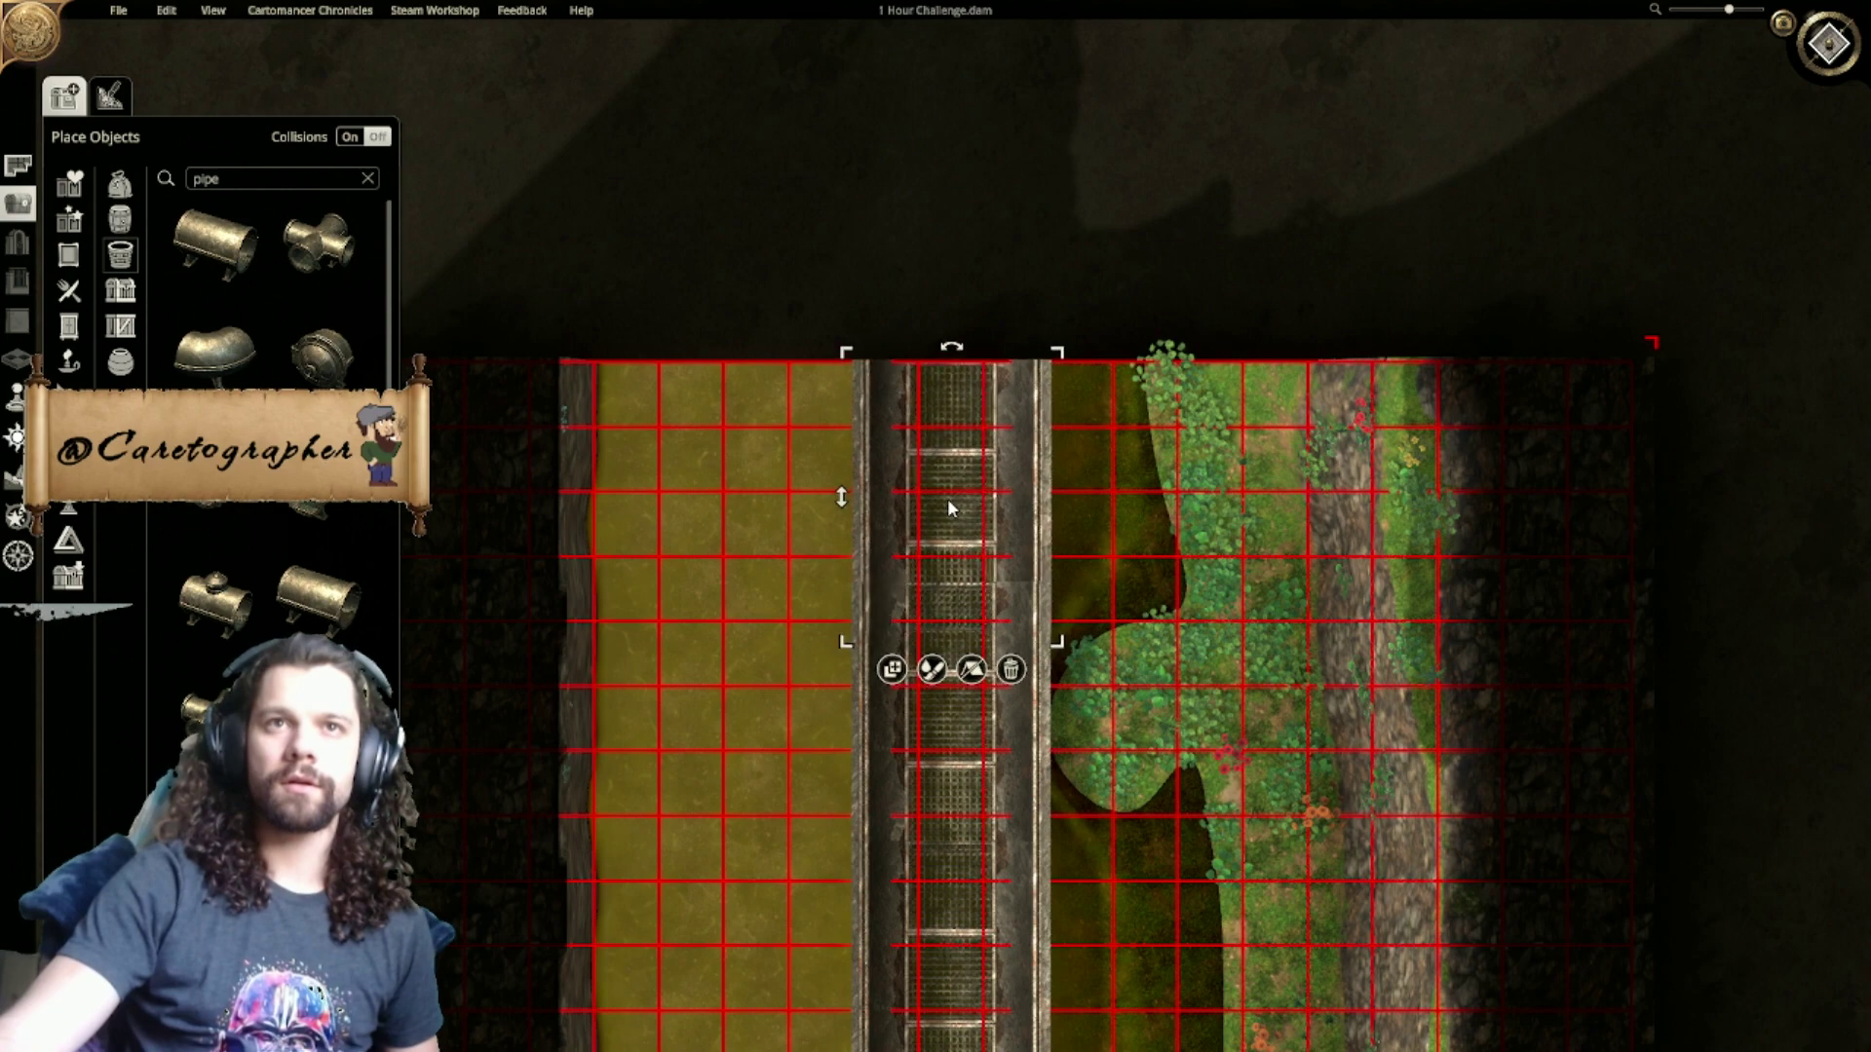
right_drag(1074, 850, 1032, 564)
click(927, 518)
mouse_move(926, 524)
mouse_down()
mouse_move(858, 614)
mouse_move(904, 562)
mouse_move(898, 542)
mouse_up()
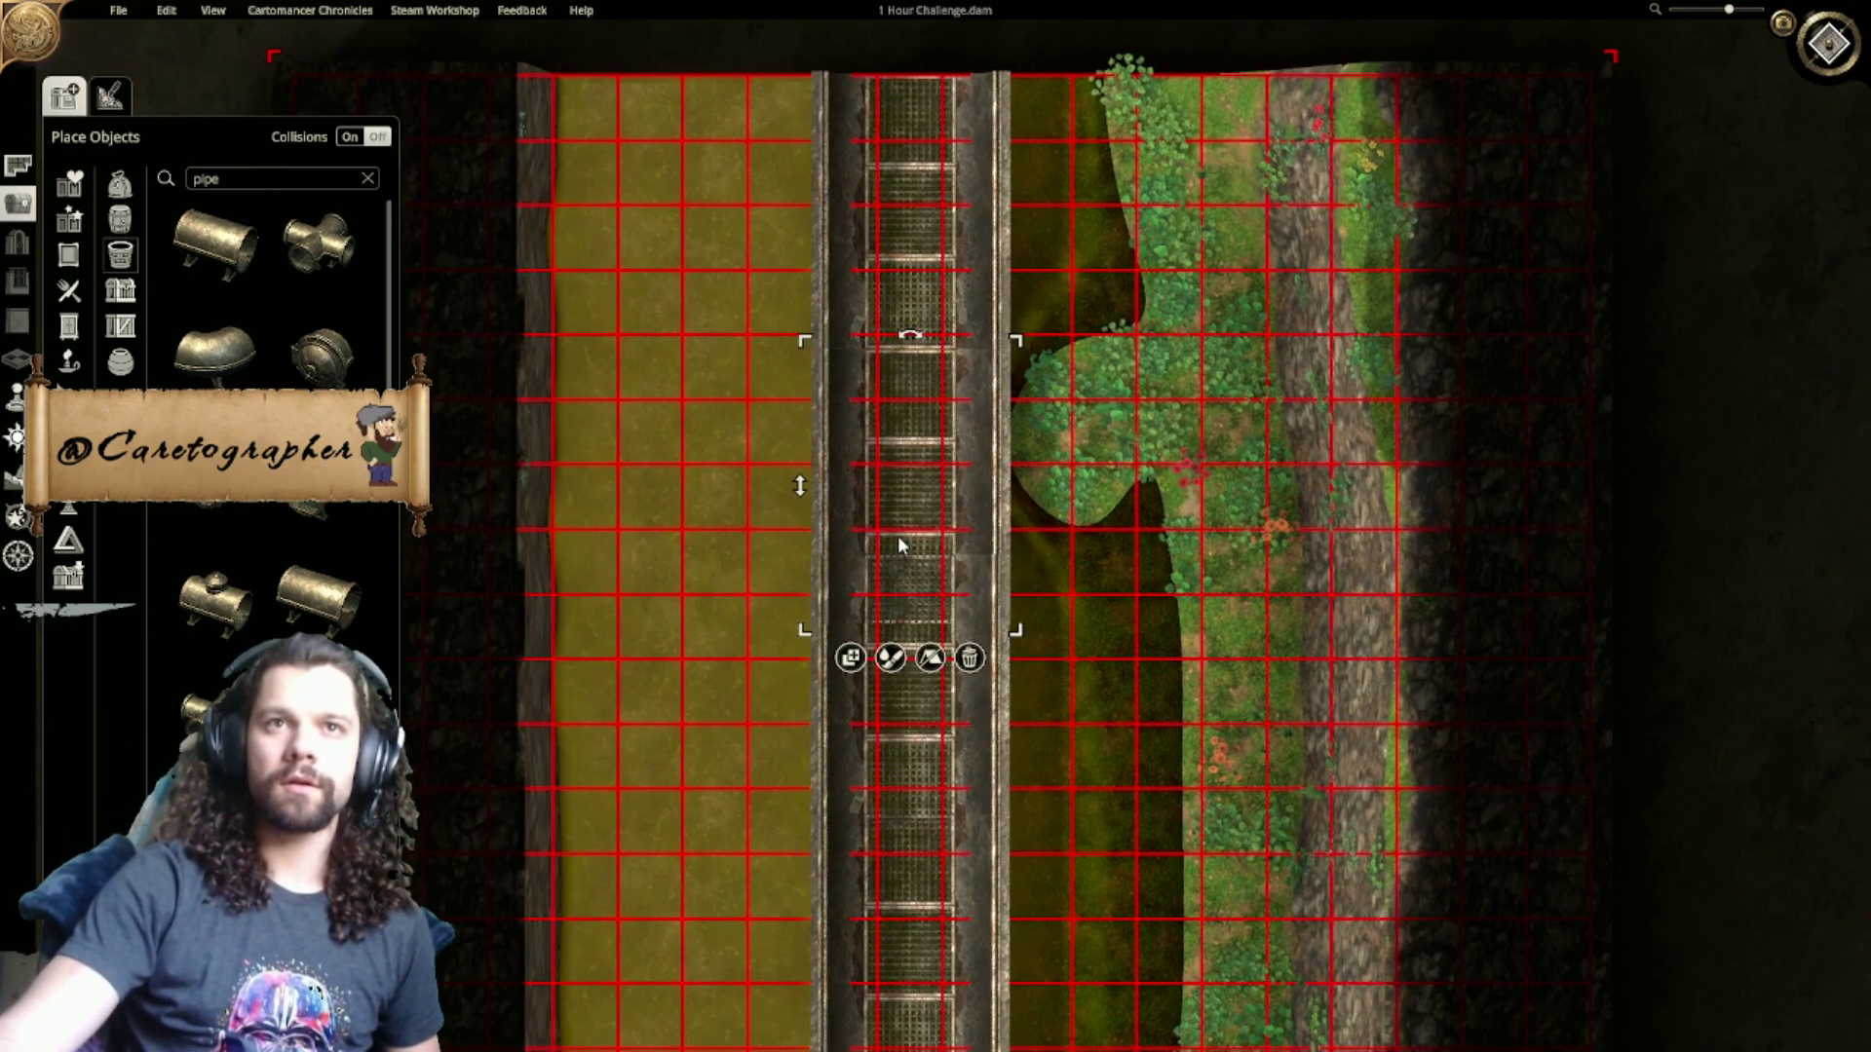
Step: Shift the three lower pipe sections into line so they form a continuous run towards the map's bottom edge
right_drag(1043, 814, 984, 535)
mouse_move(858, 533)
mouse_down()
mouse_move(856, 590)
mouse_move(867, 565)
mouse_up()
right_drag(1039, 681, 1052, 360)
drag(882, 460, 886, 533)
right_drag(1058, 532, 1102, 370)
drag(921, 525, 928, 602)
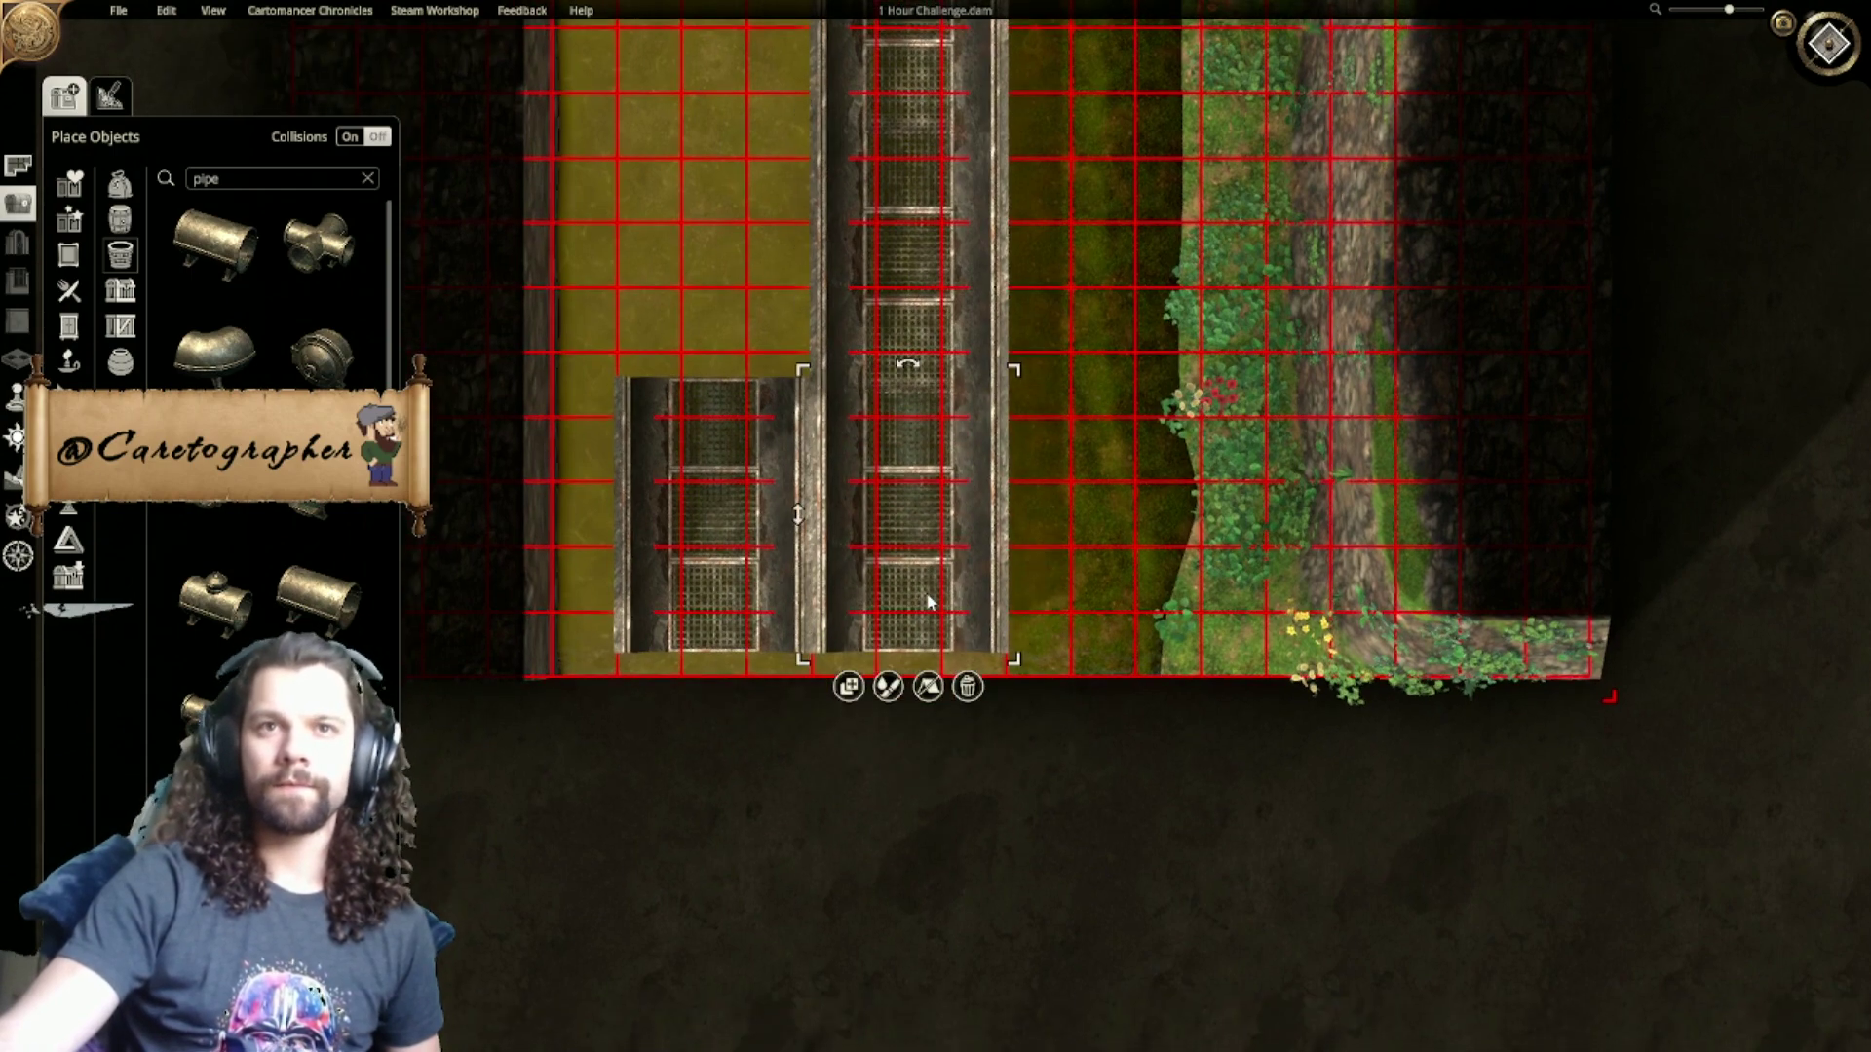
Step: Delete the spare pipe section beside the run and trim the map's bottom end by one grid row, removing the grassy corner
click(726, 596)
right_drag(726, 597, 776, 651)
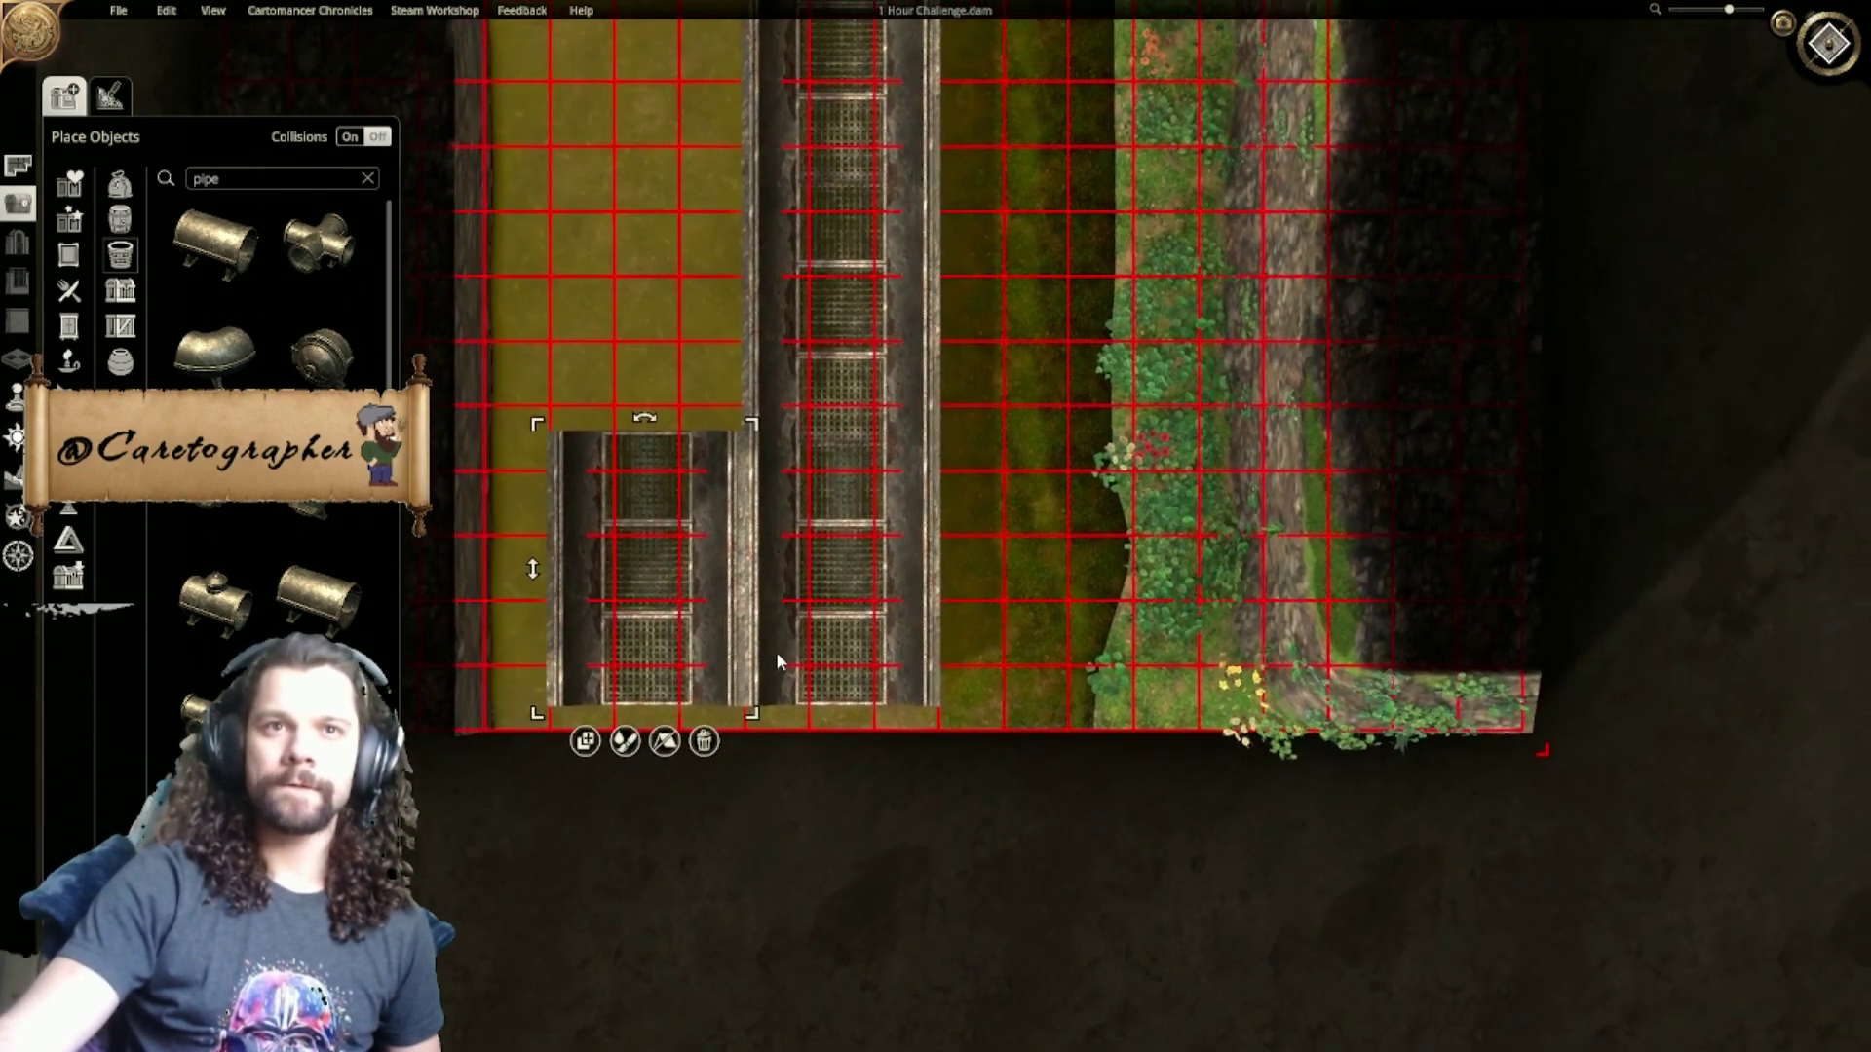
click(703, 743)
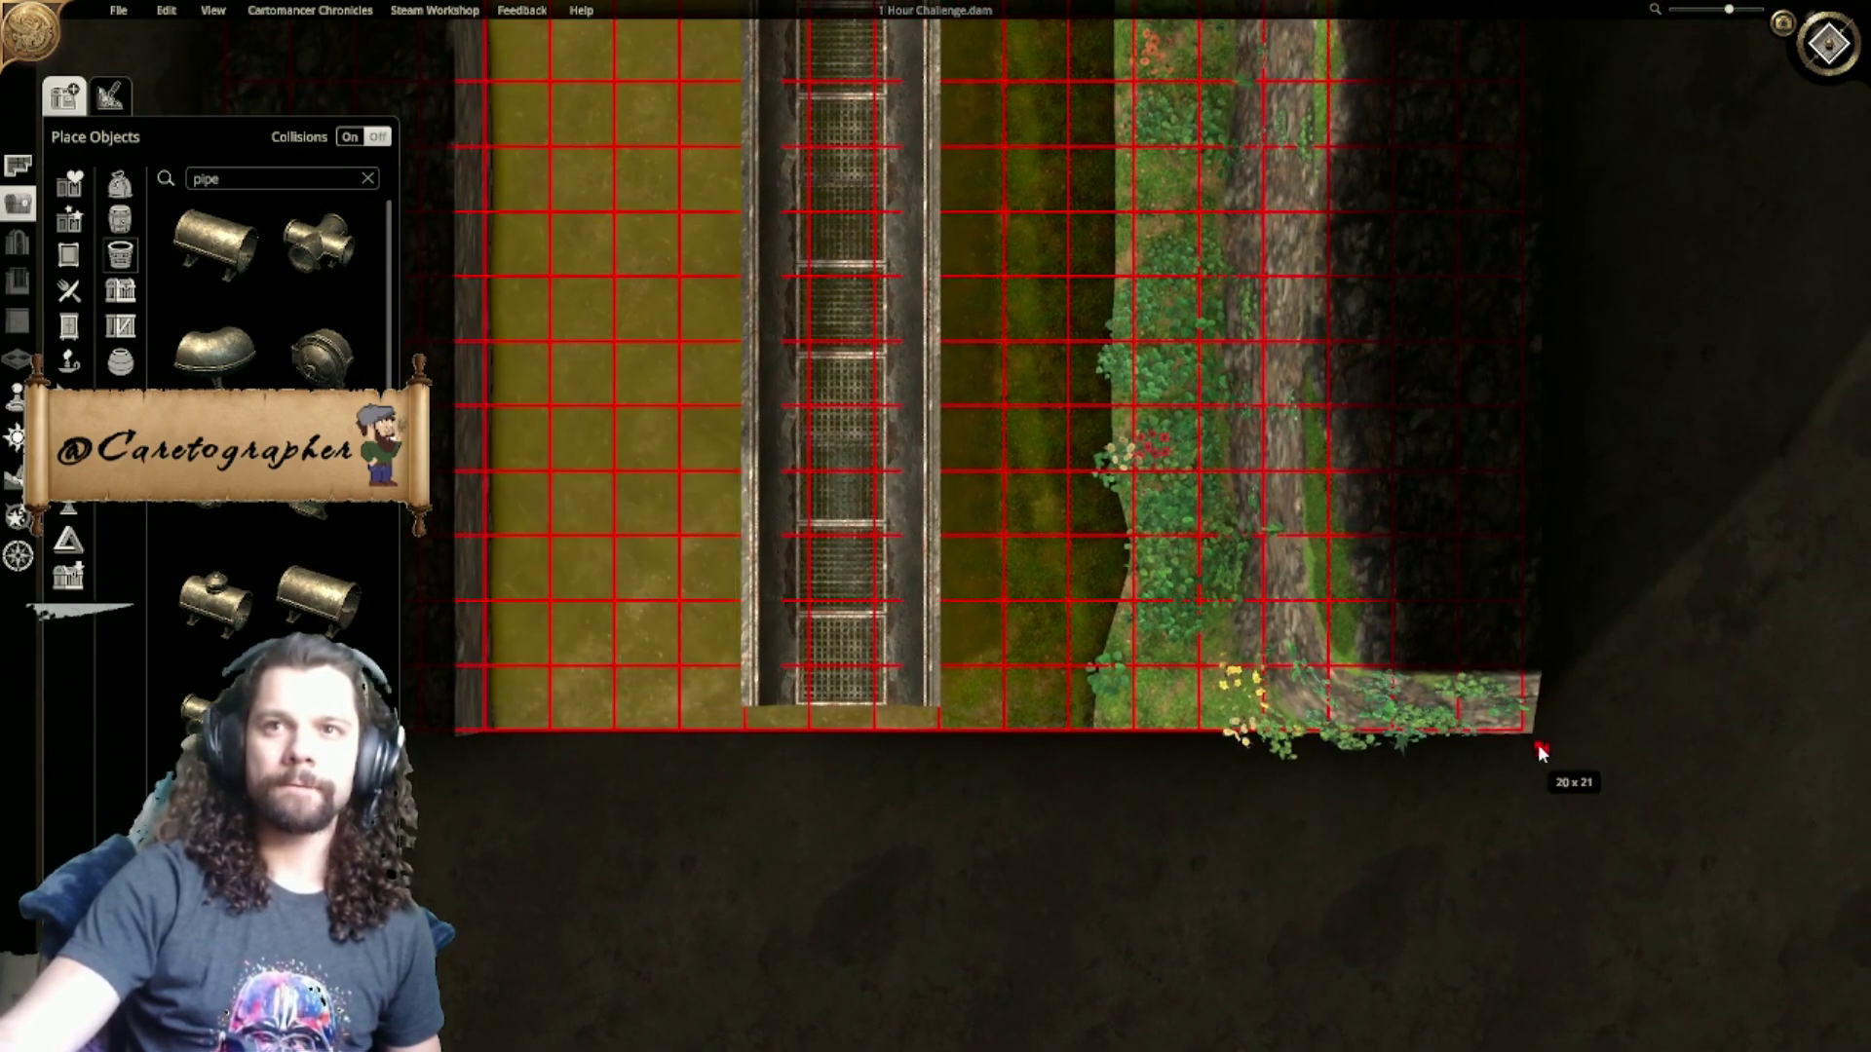
drag(1544, 659, 1544, 657)
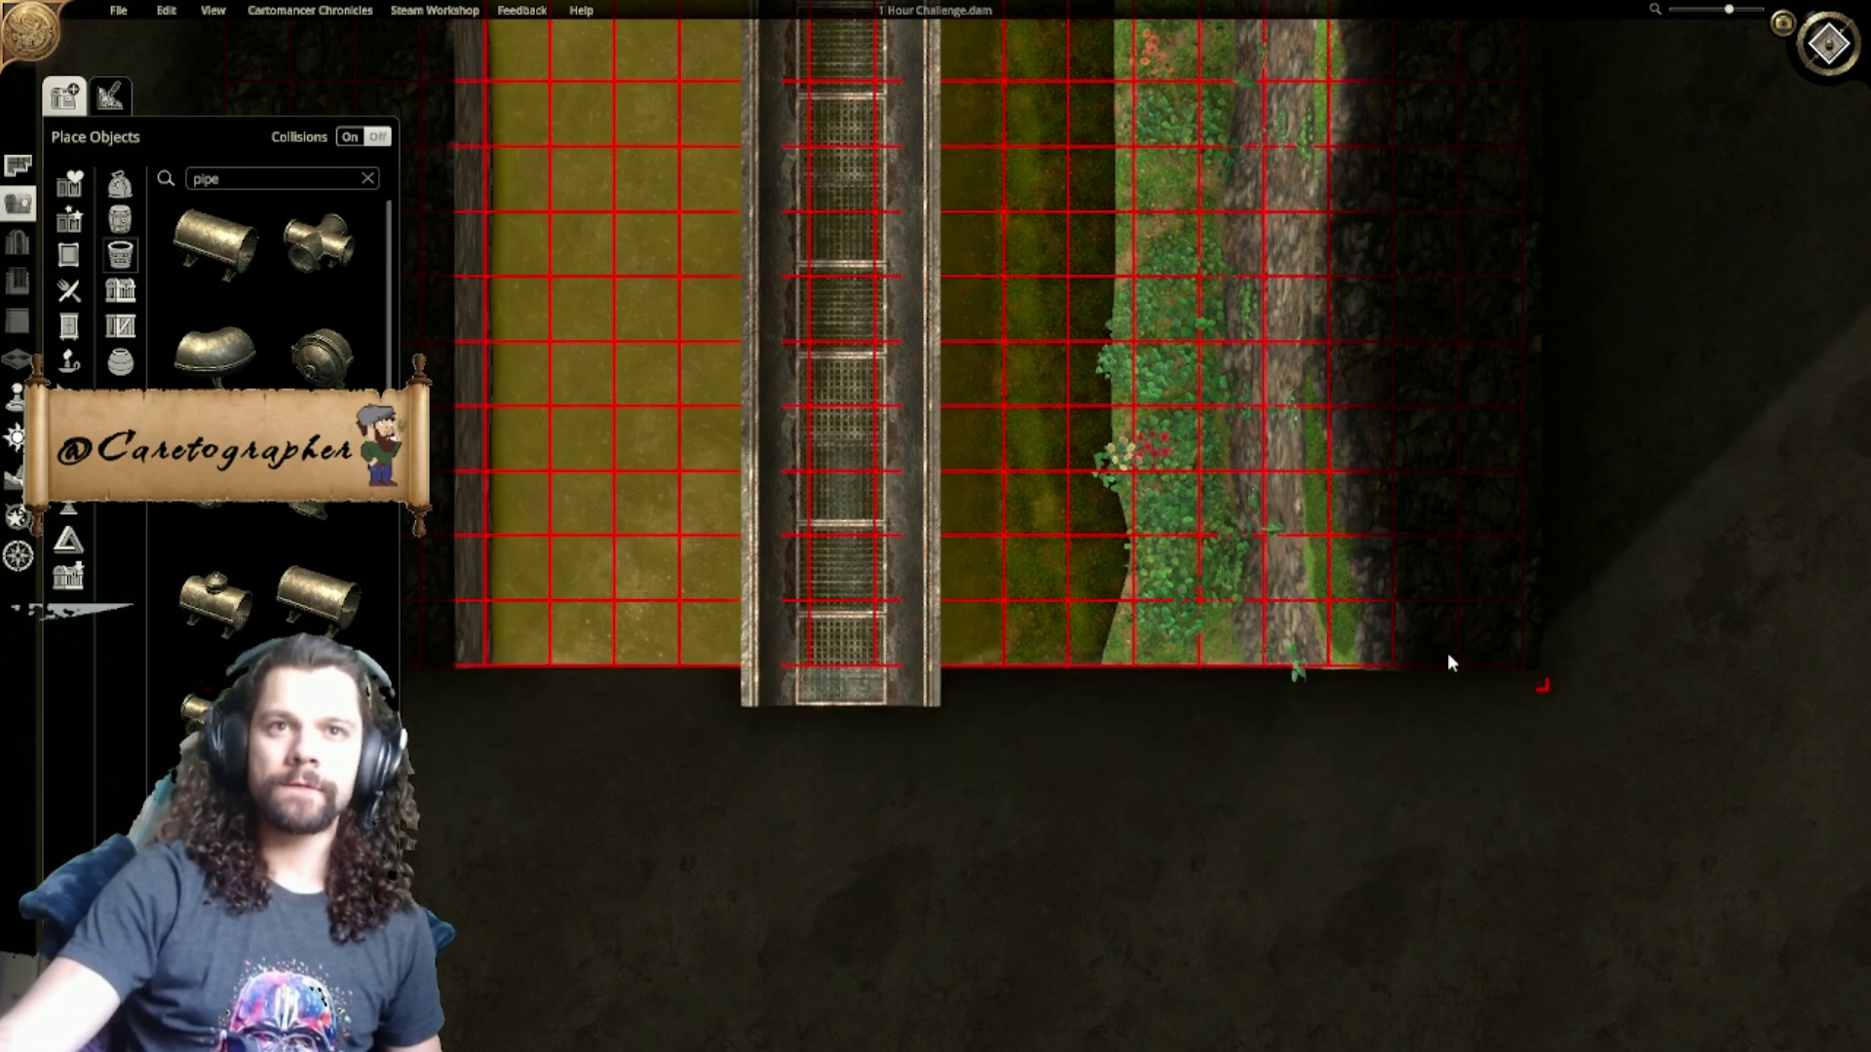
Step: Nudge the topmost pipe section up so it slightly overhangs the map's top edge
right_drag(1004, 695, 1345, 756)
right_drag(1317, 487, 1201, 953)
right_drag(1178, 597, 1137, 887)
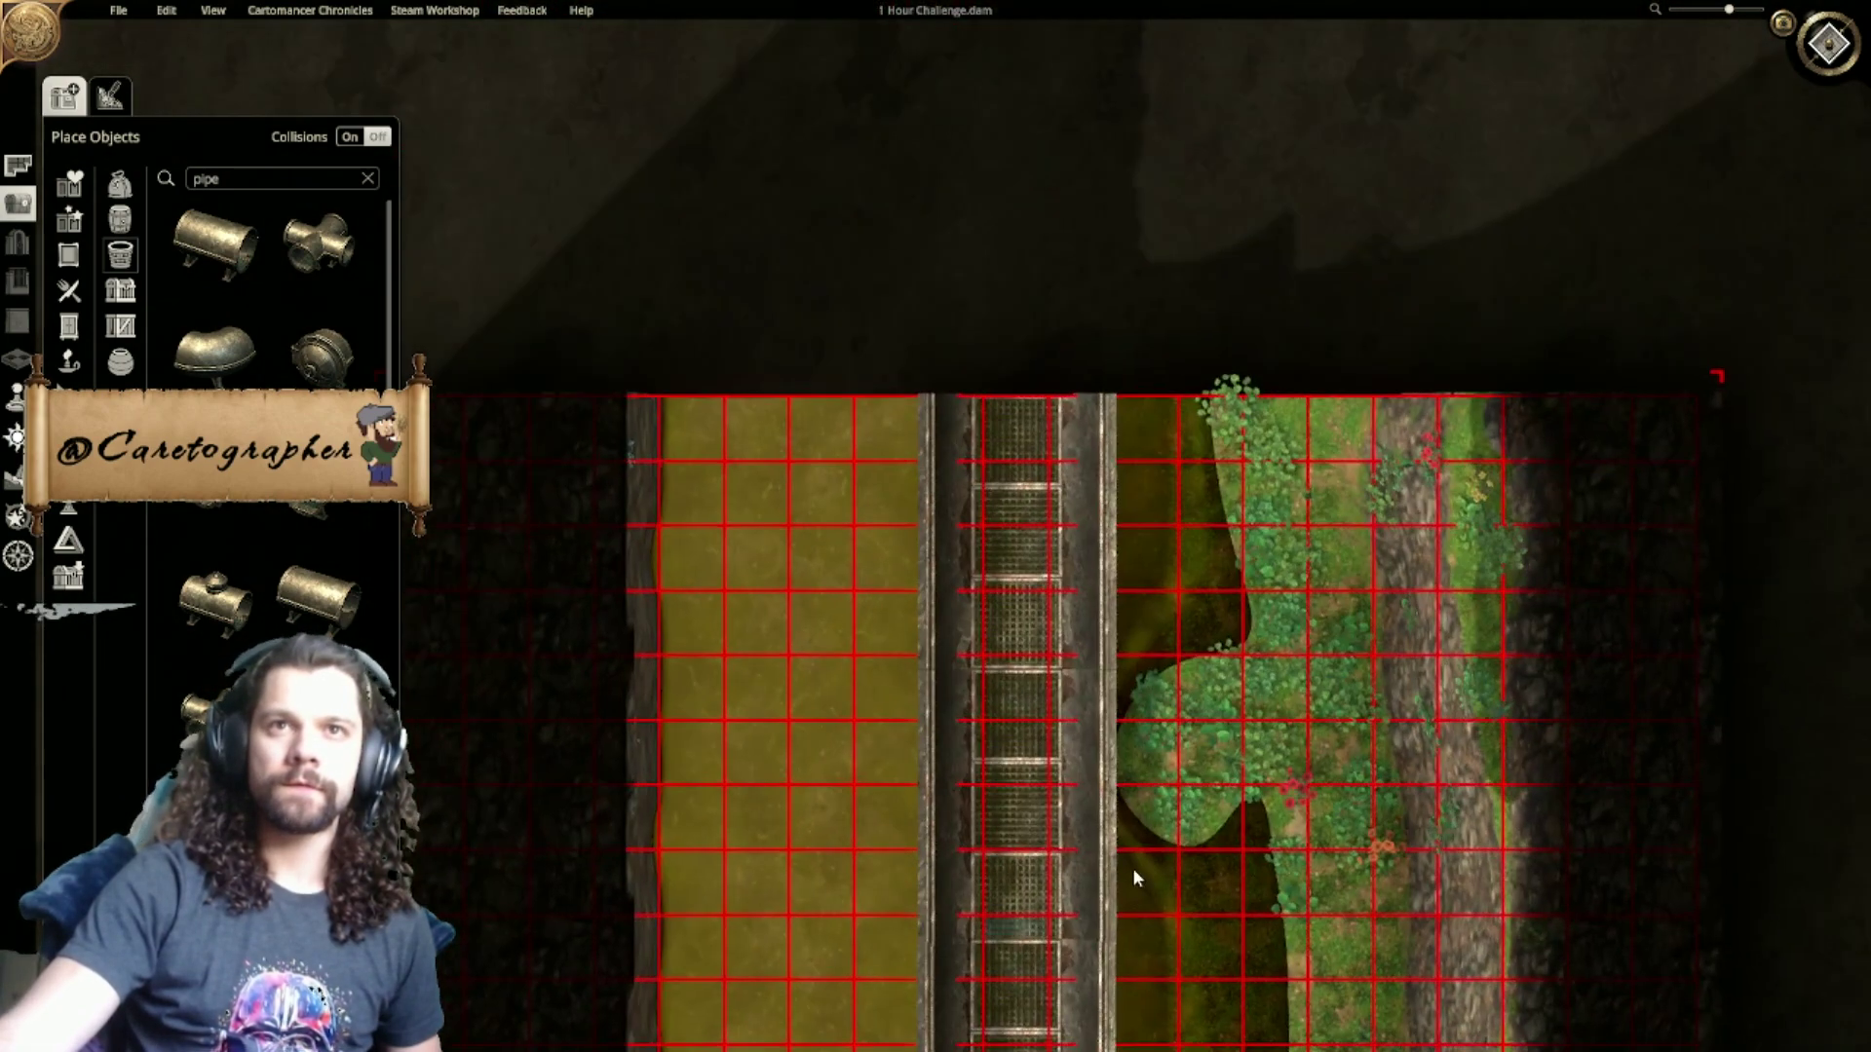
right_drag(1044, 582, 1023, 705)
click(991, 636)
drag(992, 643, 993, 628)
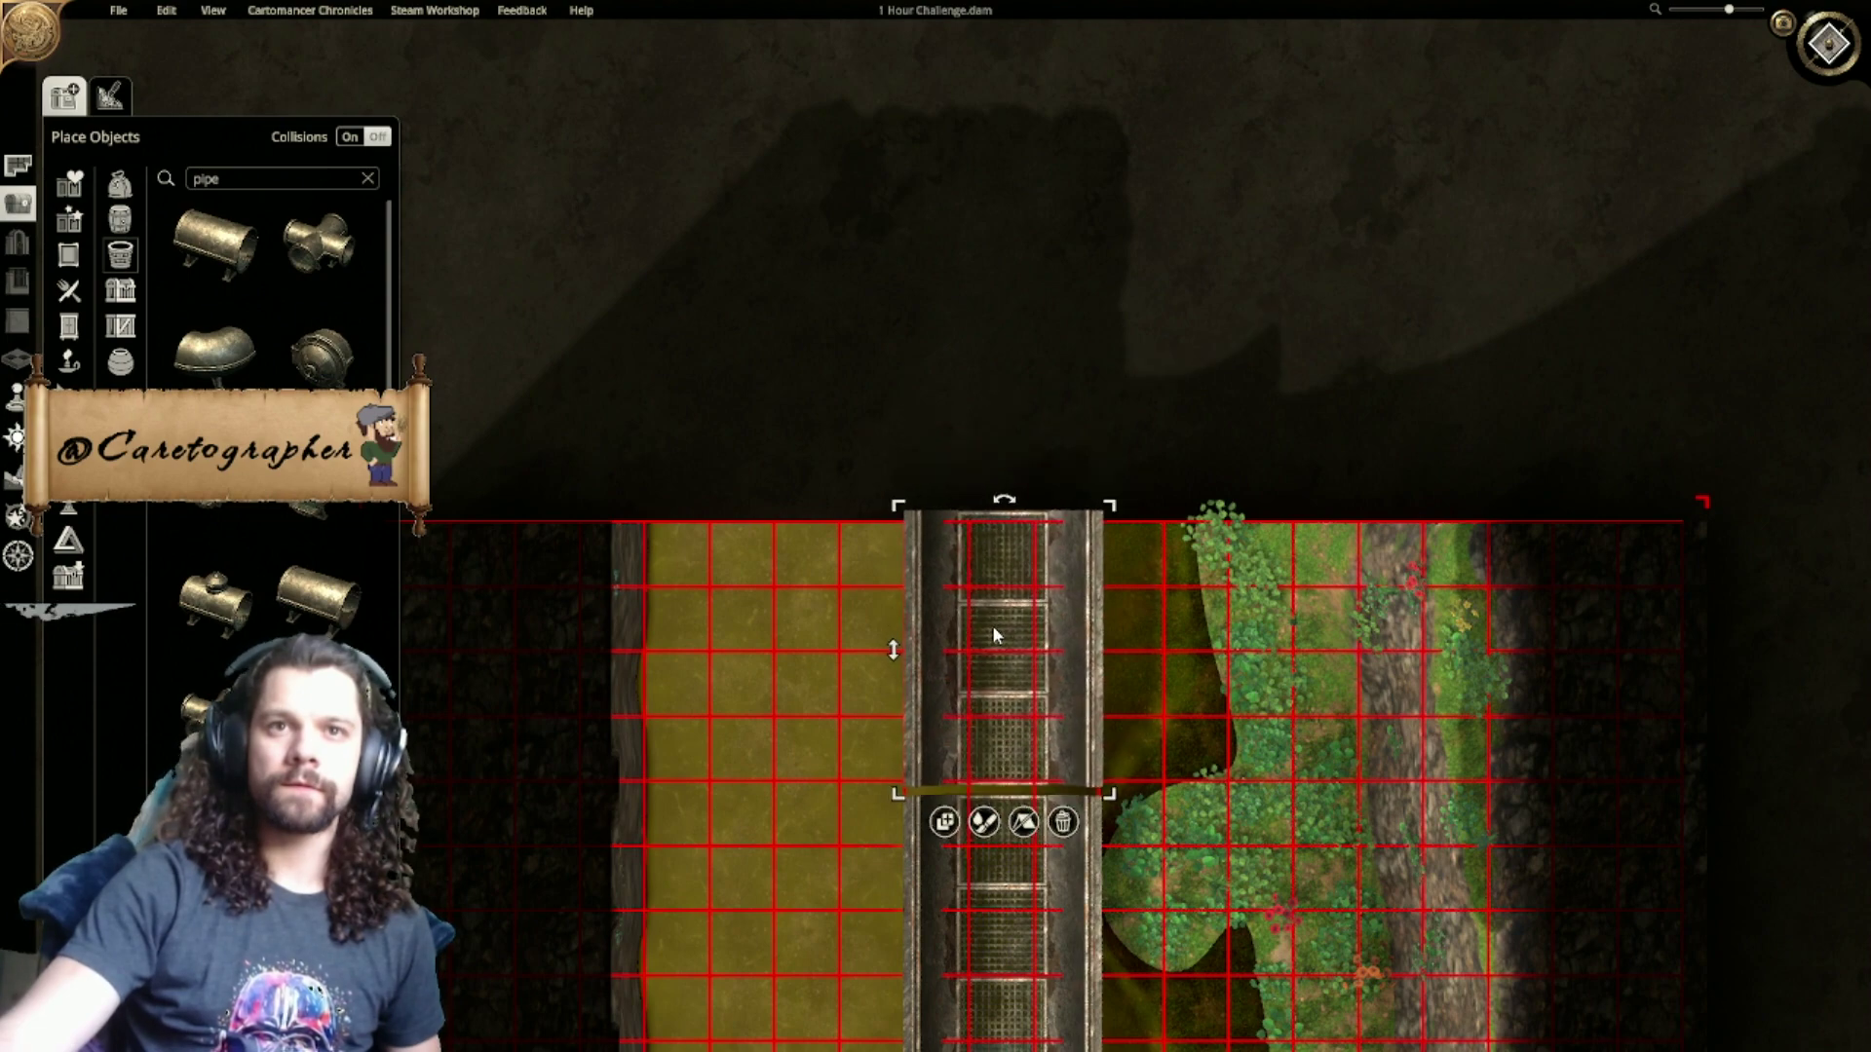
Step: Move the second pipe section up against the topmost one to close the gap between them
scroll(992, 633, up, 8)
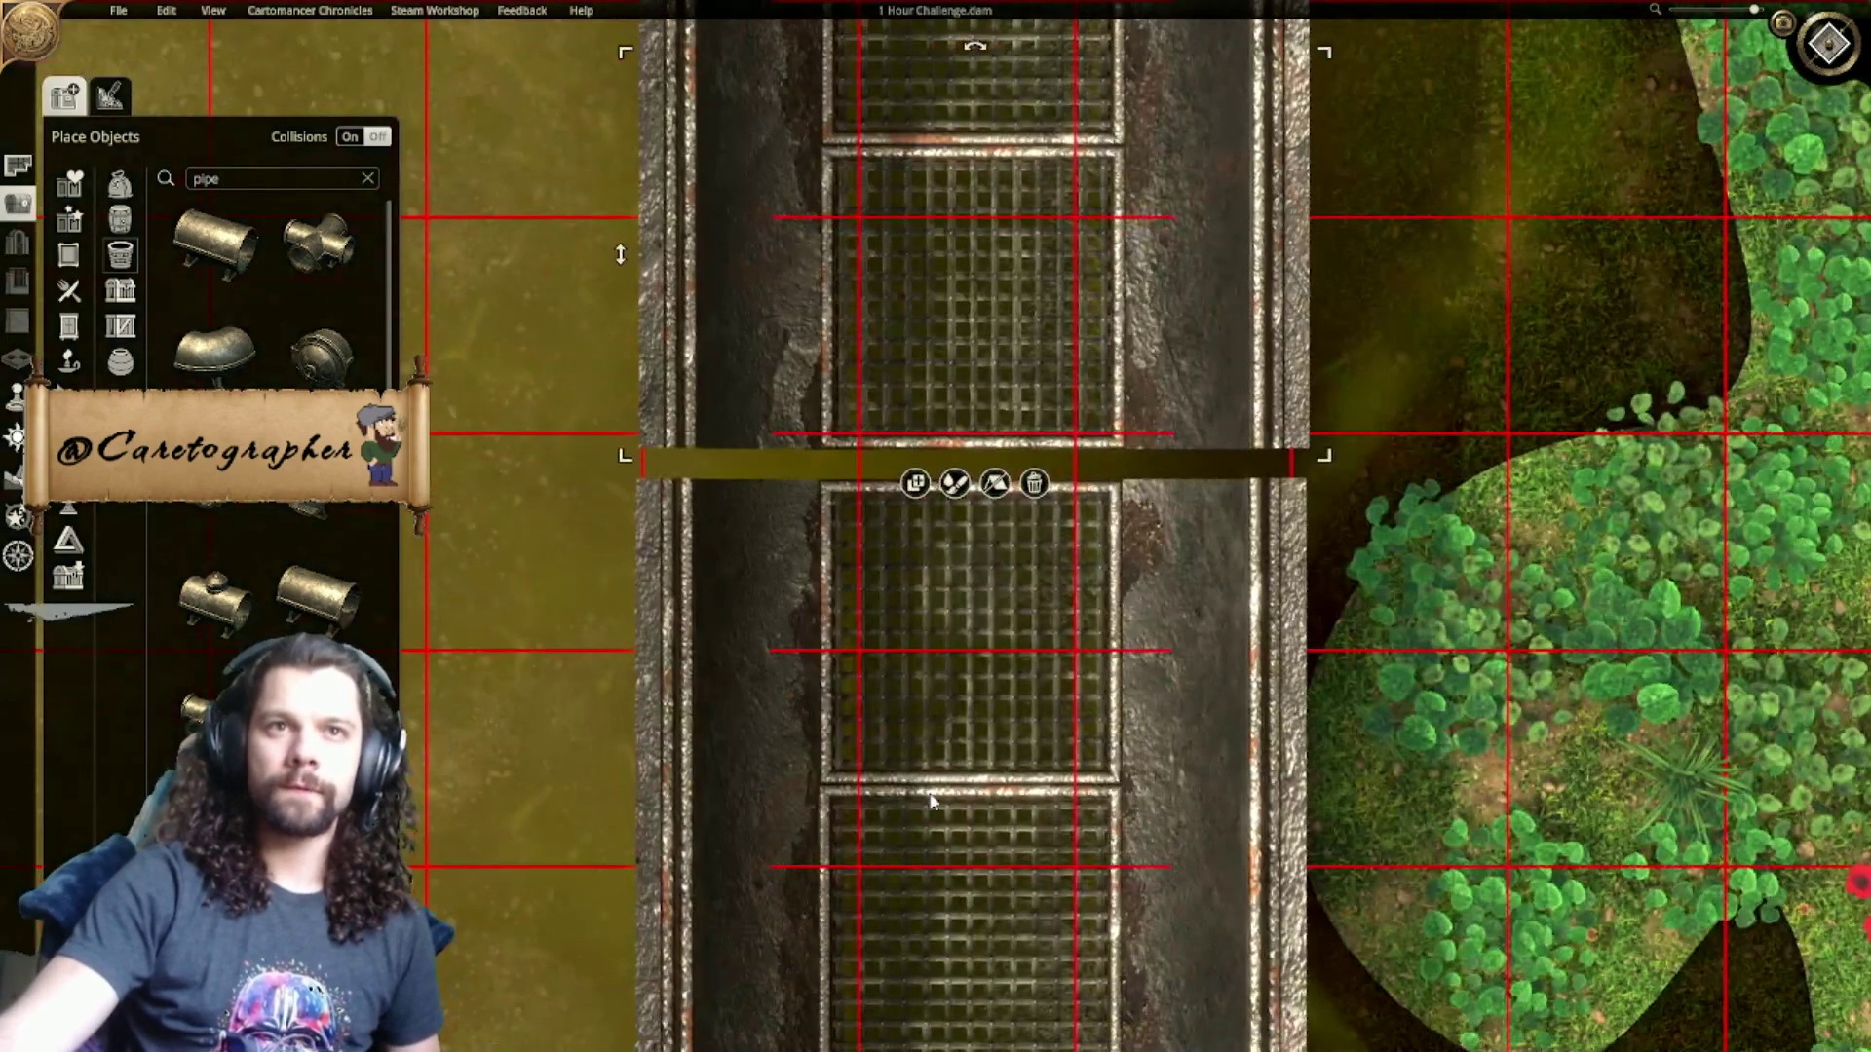
drag(918, 781, 921, 759)
right_drag(956, 915, 951, 582)
right_drag(892, 750, 876, 375)
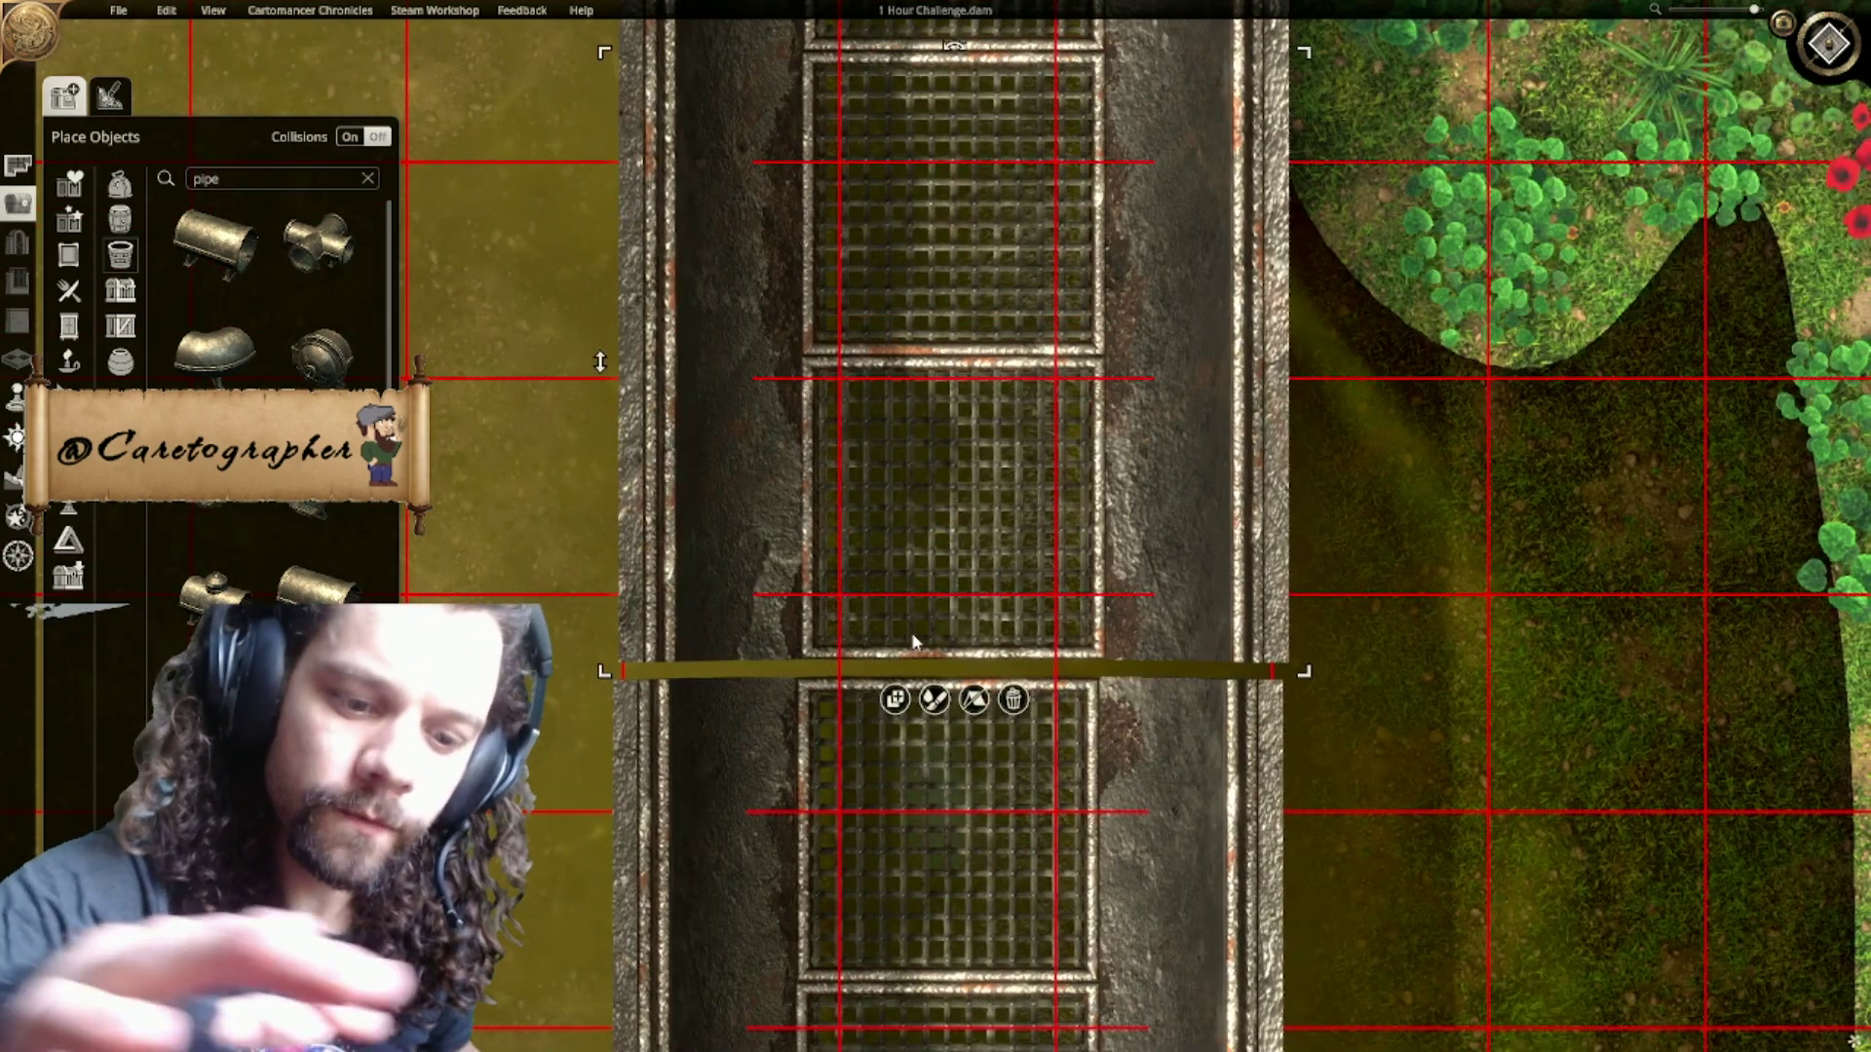
Step: Move the third pipe section up to meet the second, matching their side rails and grates
right_drag(1003, 641, 1014, 422)
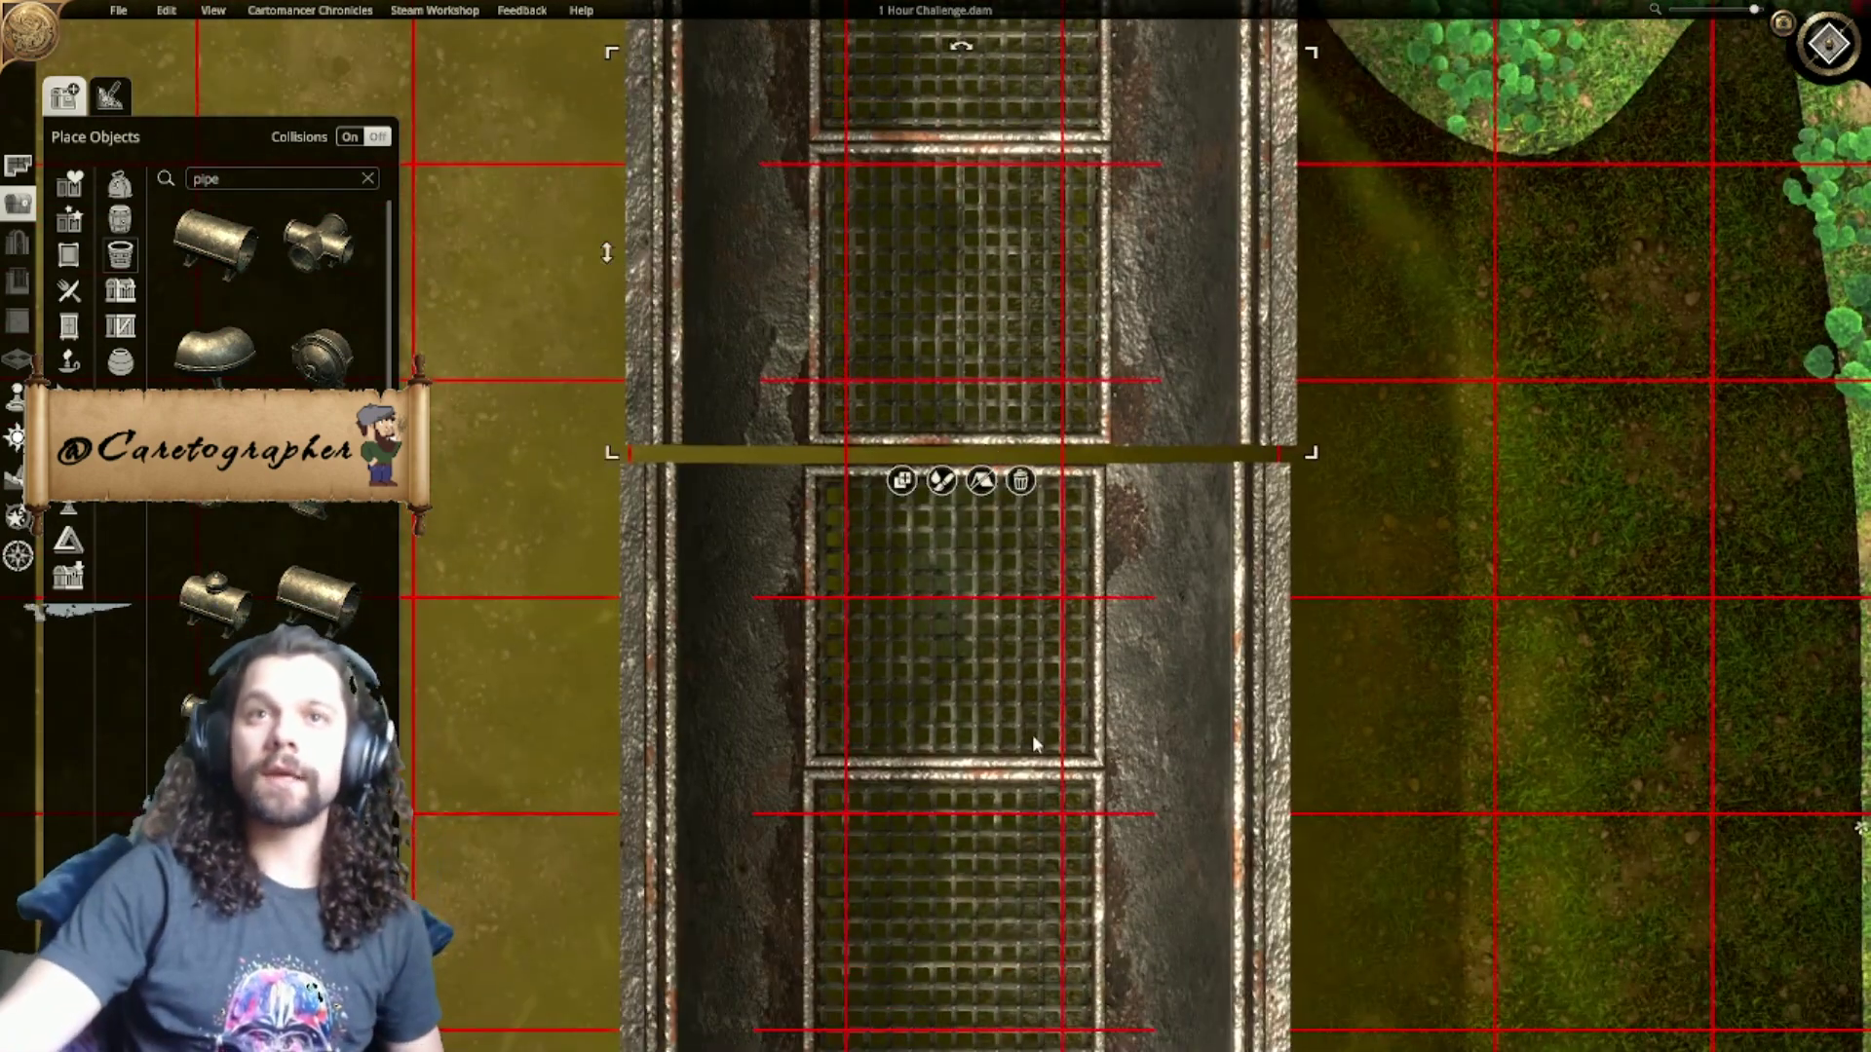
right_drag(1026, 721, 1010, 371)
click(1401, 499)
scroll(1325, 520, down, 2)
click(884, 517)
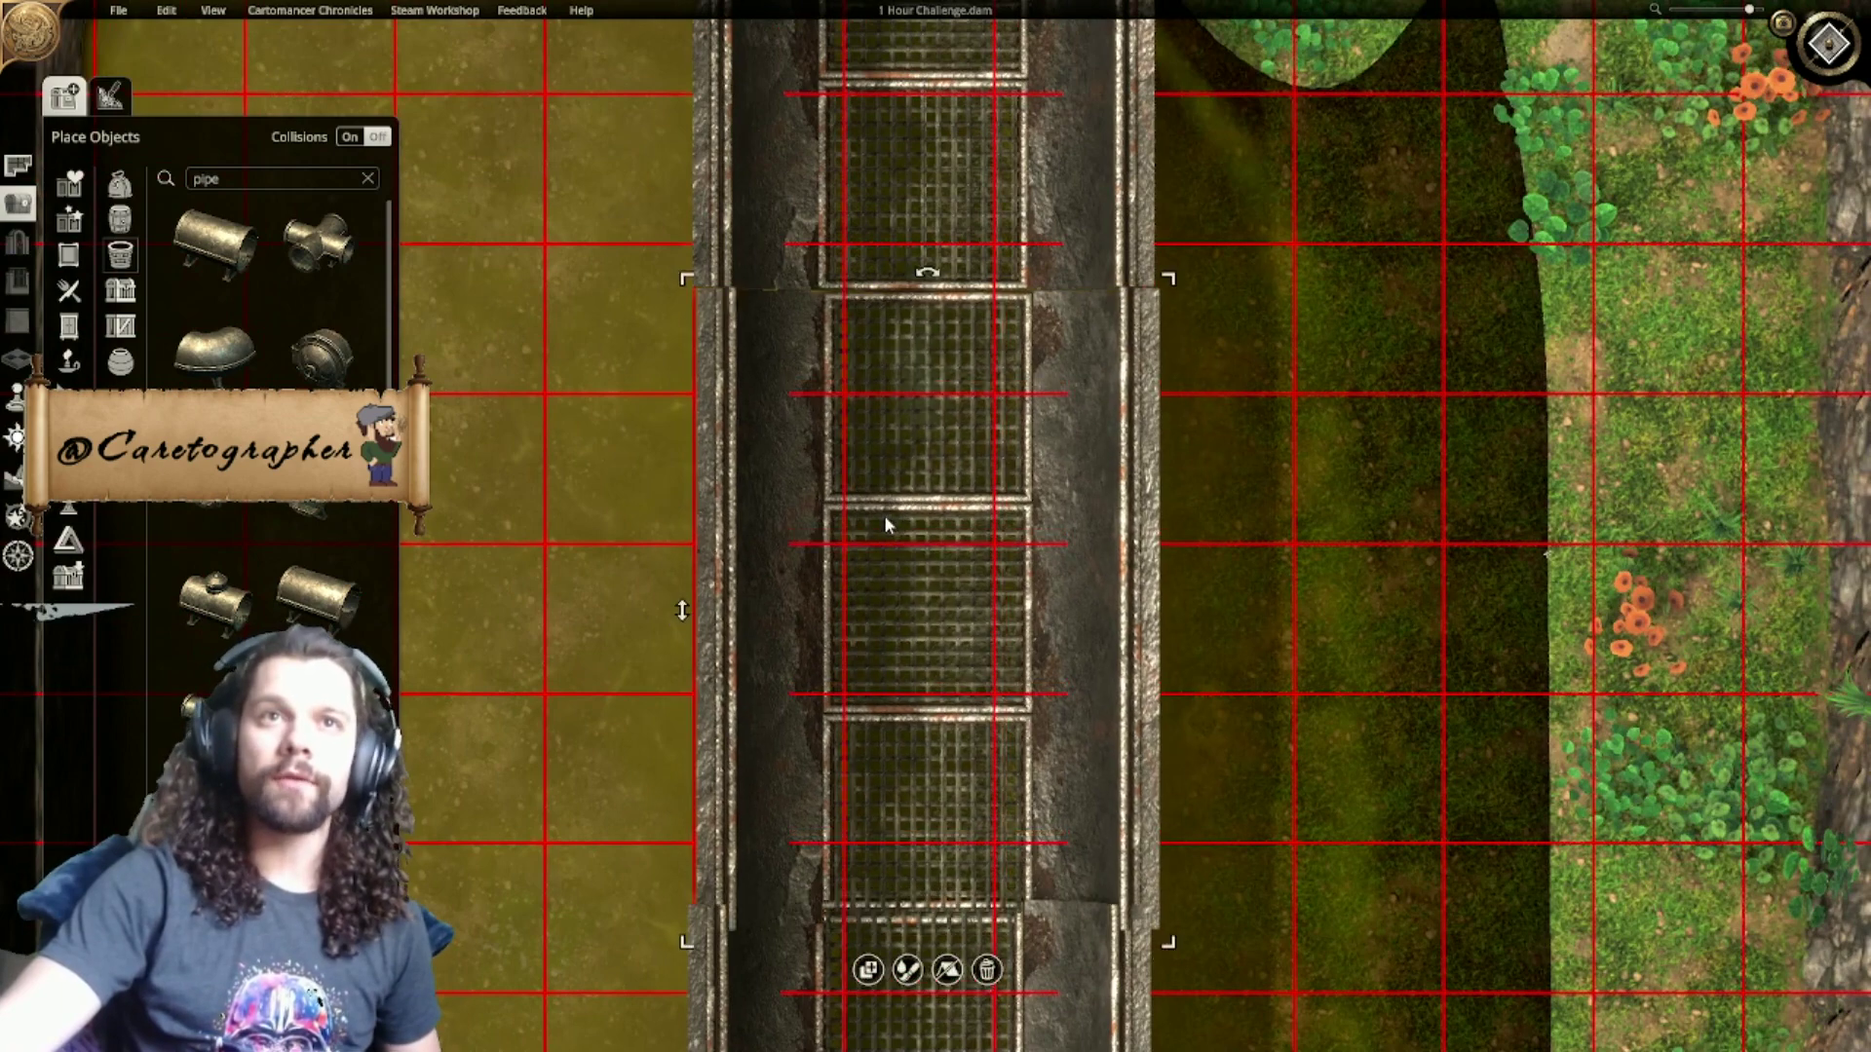
drag(884, 517, 880, 514)
Step: Align the fourth and fifth pipe sections with the run, leaving the last one slightly overhanging the map's bottom edge
right_drag(1277, 907, 1224, 487)
click(918, 489)
mouse_move(897, 493)
mouse_down()
mouse_move(908, 533)
mouse_move(896, 517)
mouse_up()
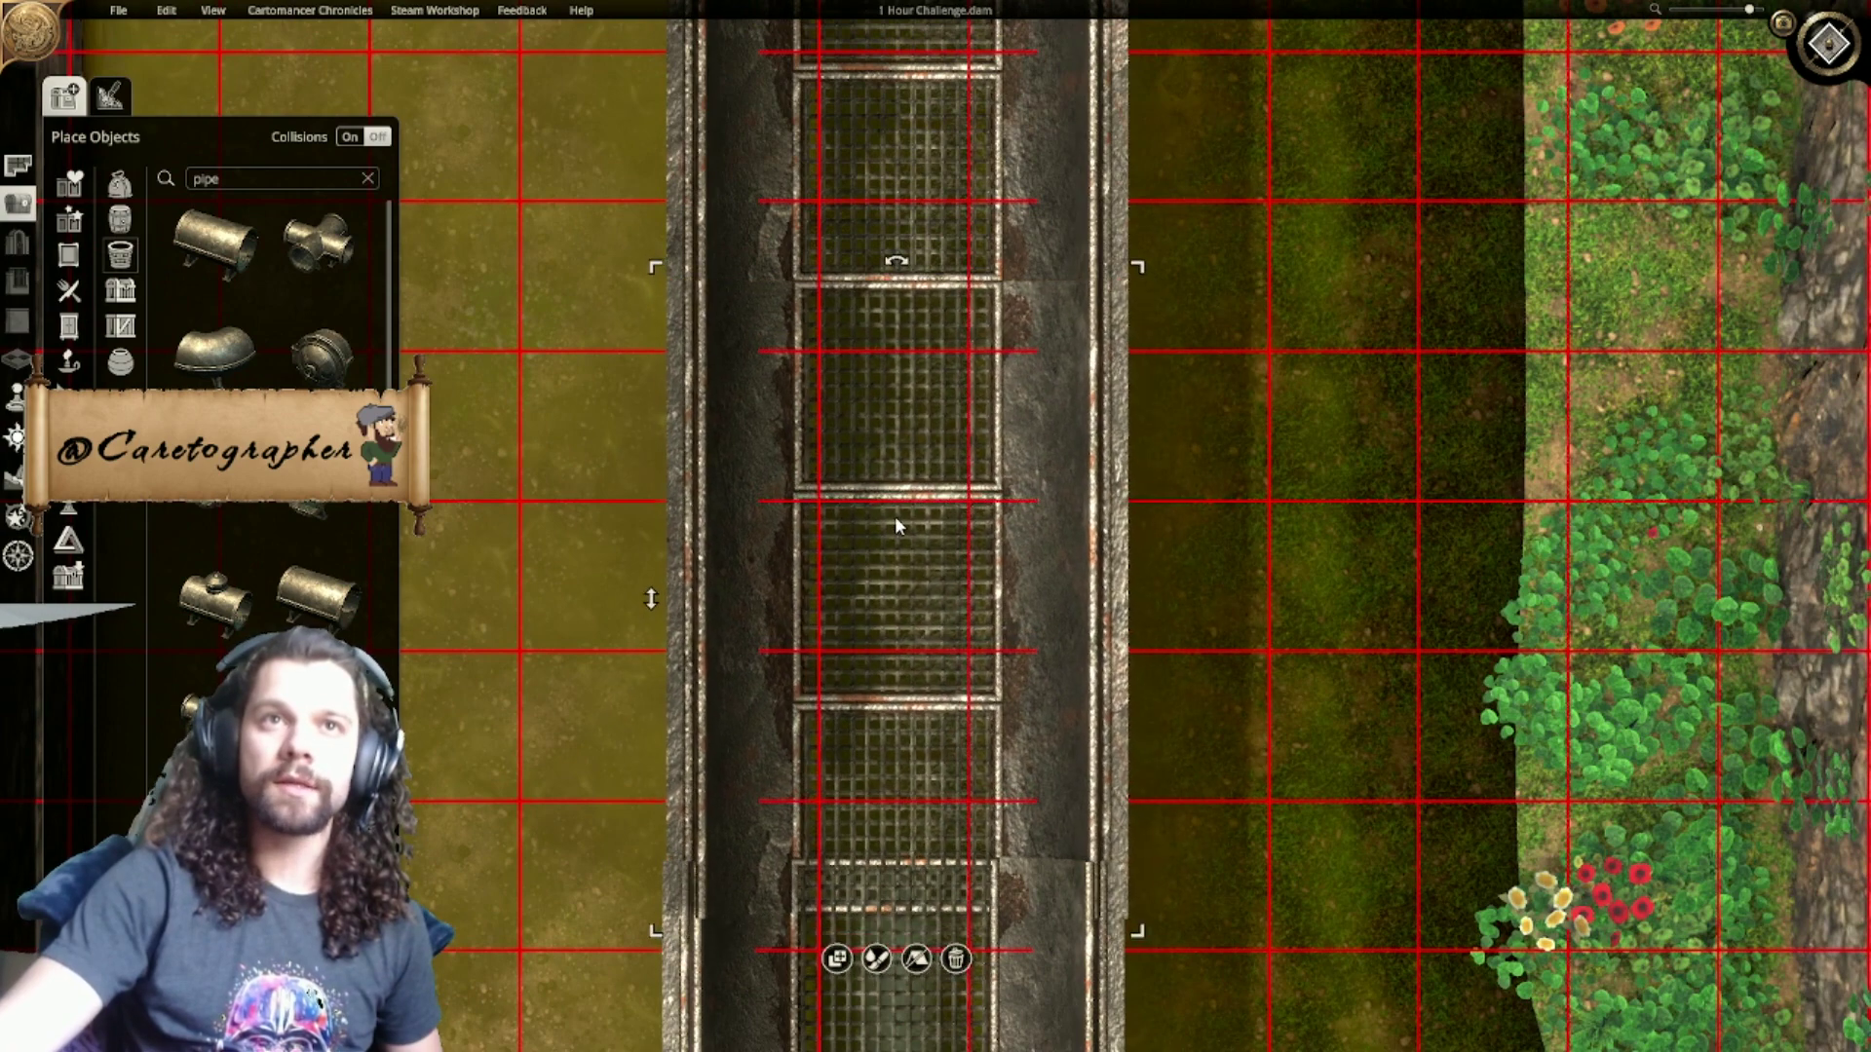
right_drag(1243, 674, 1155, 230)
click(892, 439)
drag(891, 438, 879, 342)
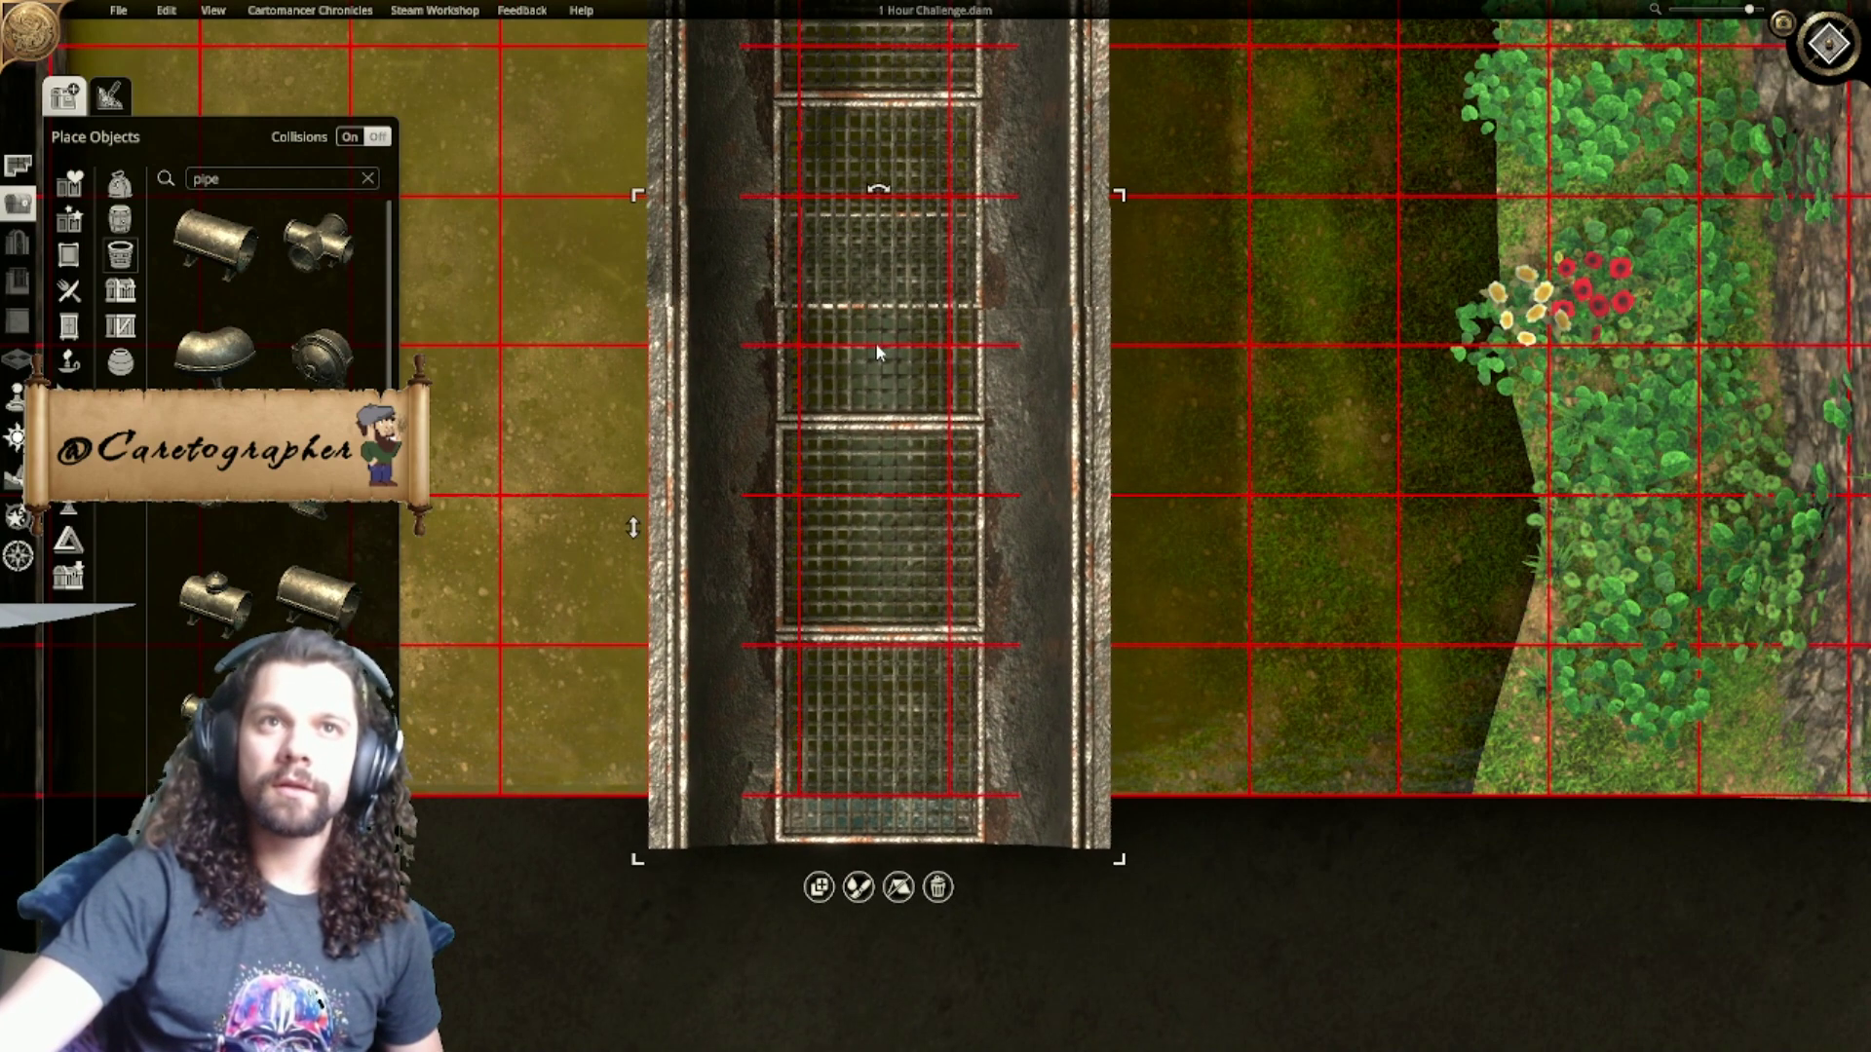
click(1213, 469)
scroll(1205, 463, down, 1)
scroll(1204, 465, down, 3)
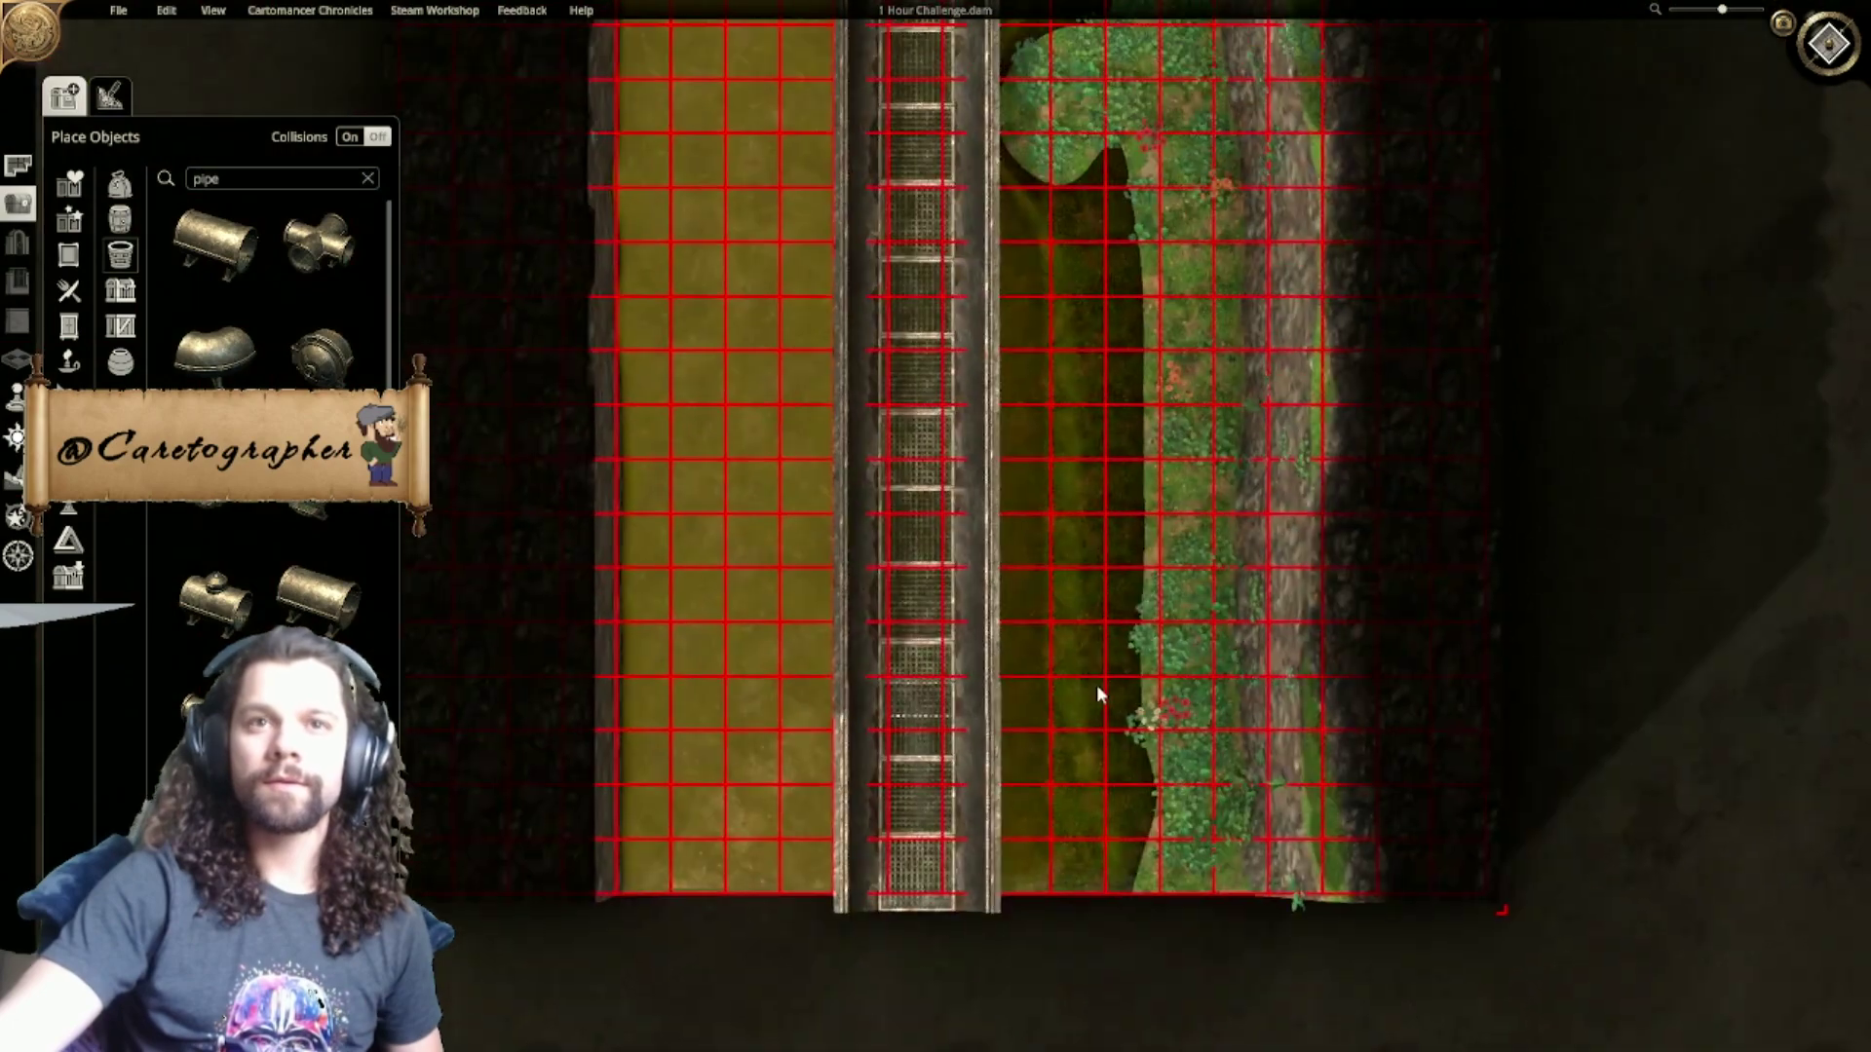
middle_drag(1096, 663, 1102, 766)
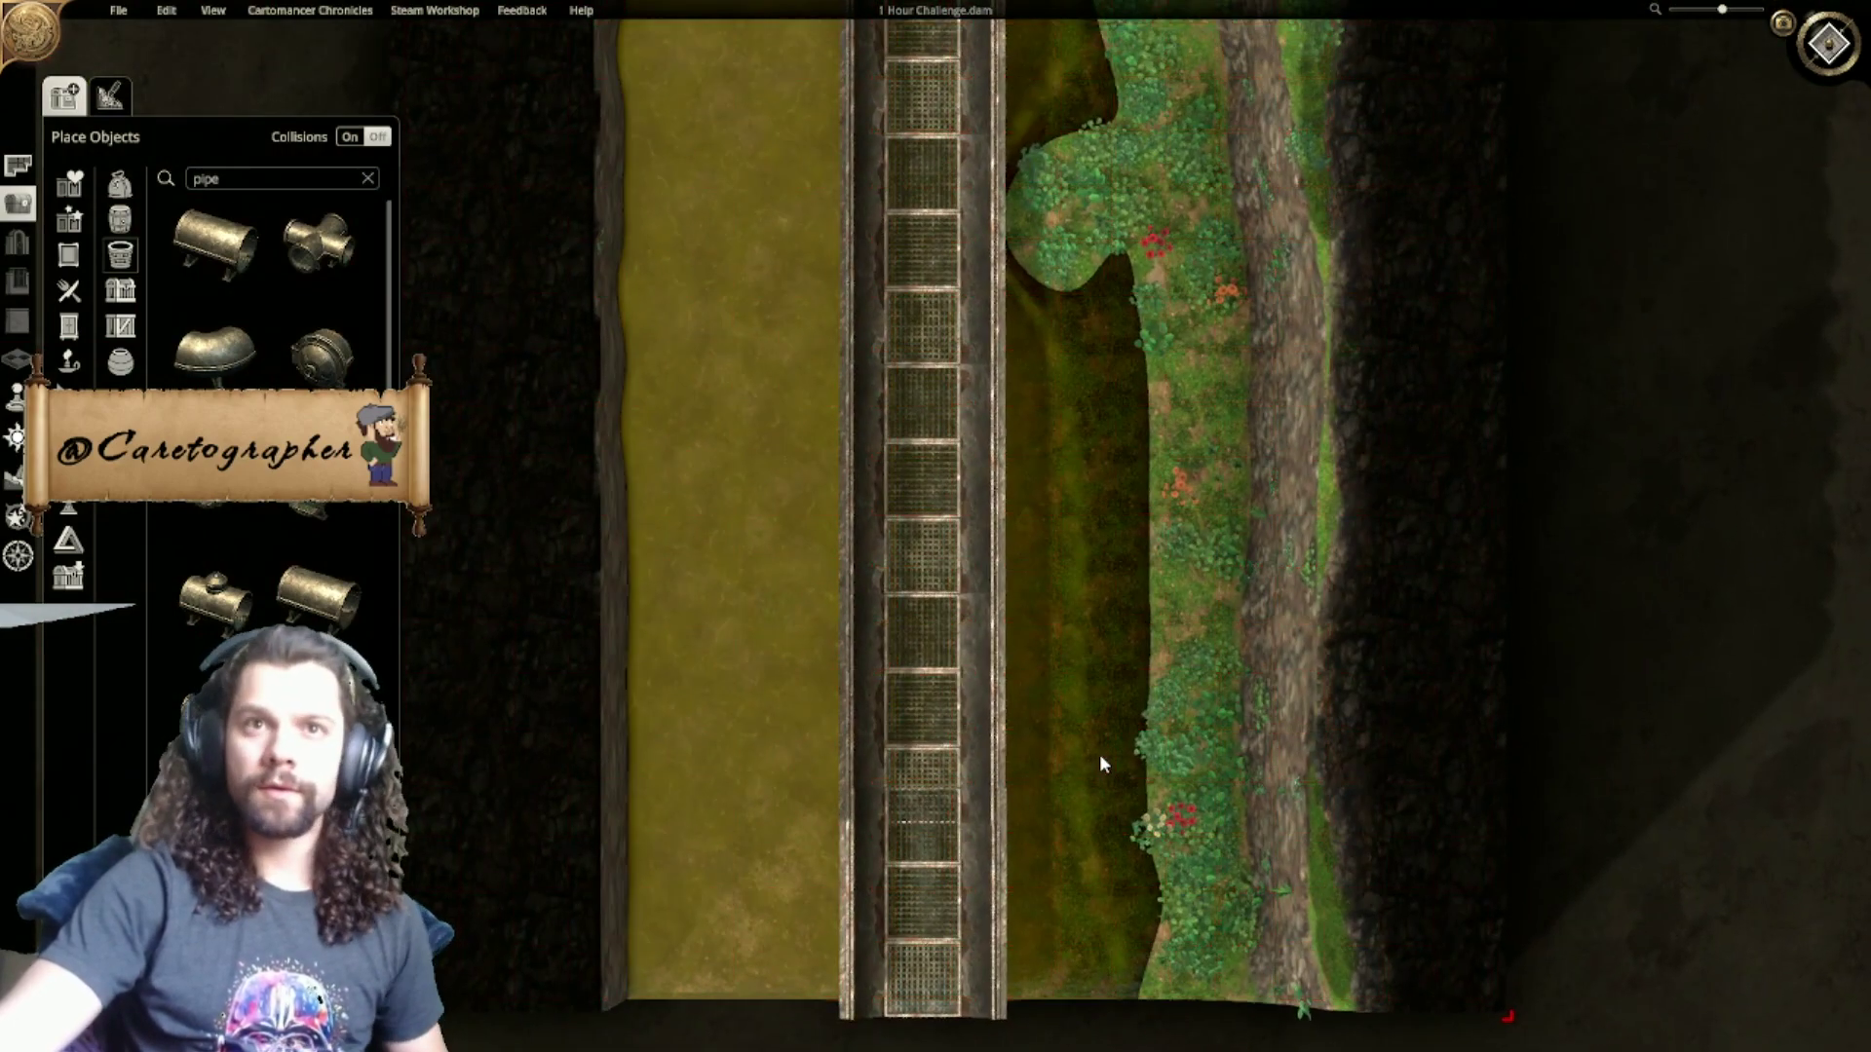
Step: Move the second pipe section up until its grates and side rails line up with the topmost section
scroll(1107, 755, up, 4)
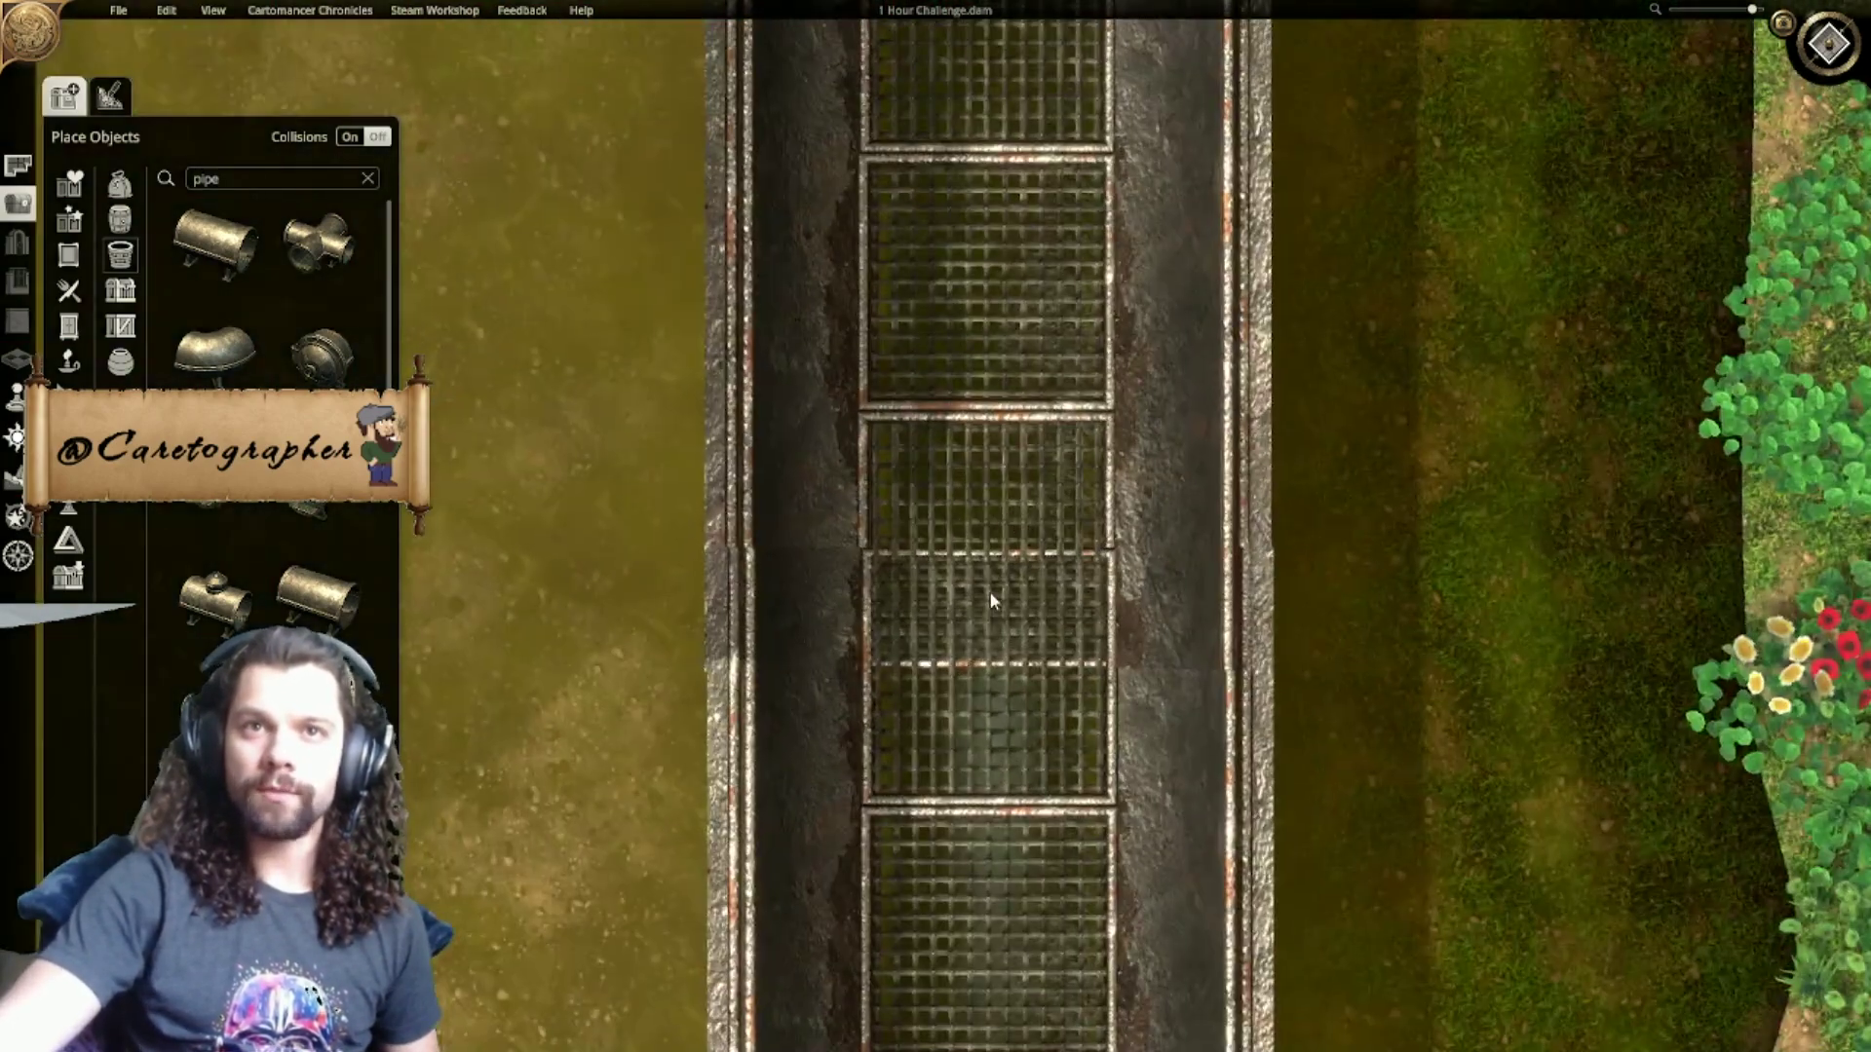
scroll(991, 591, down, 3)
drag(864, 640, 487, 589)
scroll(1073, 541, down, 3)
middle_drag(1063, 568, 1071, 853)
drag(911, 675, 700, 614)
middle_drag(989, 553, 1005, 888)
drag(1009, 824, 1128, 864)
drag(977, 557, 877, 631)
middle_drag(1019, 507, 952, 563)
drag(840, 678, 914, 628)
scroll(916, 585, up, 3)
scroll(919, 516, up, 5)
middle_drag(921, 486, 1217, 462)
drag(985, 621, 992, 535)
middle_drag(1053, 684, 1029, 450)
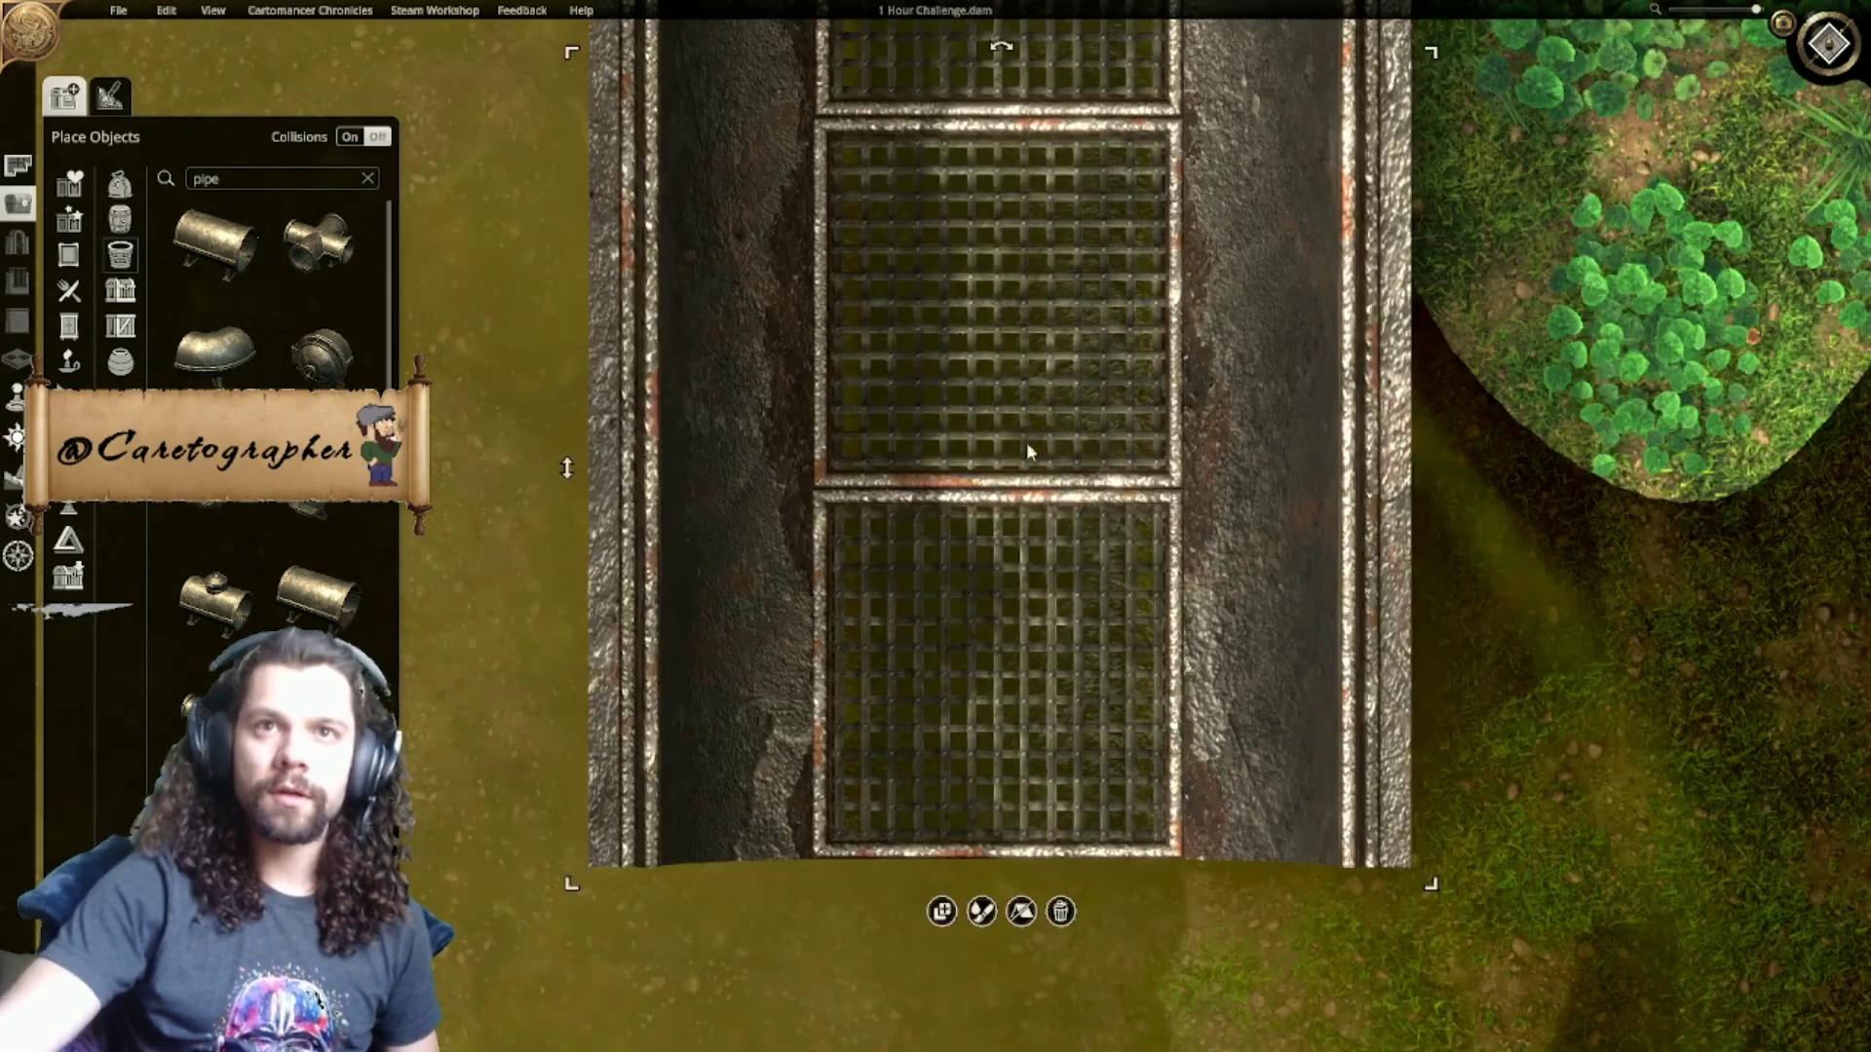
Step: Align the third pipe section with the end of the second, matching the rails and grate frames at the seam
middle_drag(1131, 907, 1095, 107)
click(1599, 676)
drag(1598, 675, 825, 577)
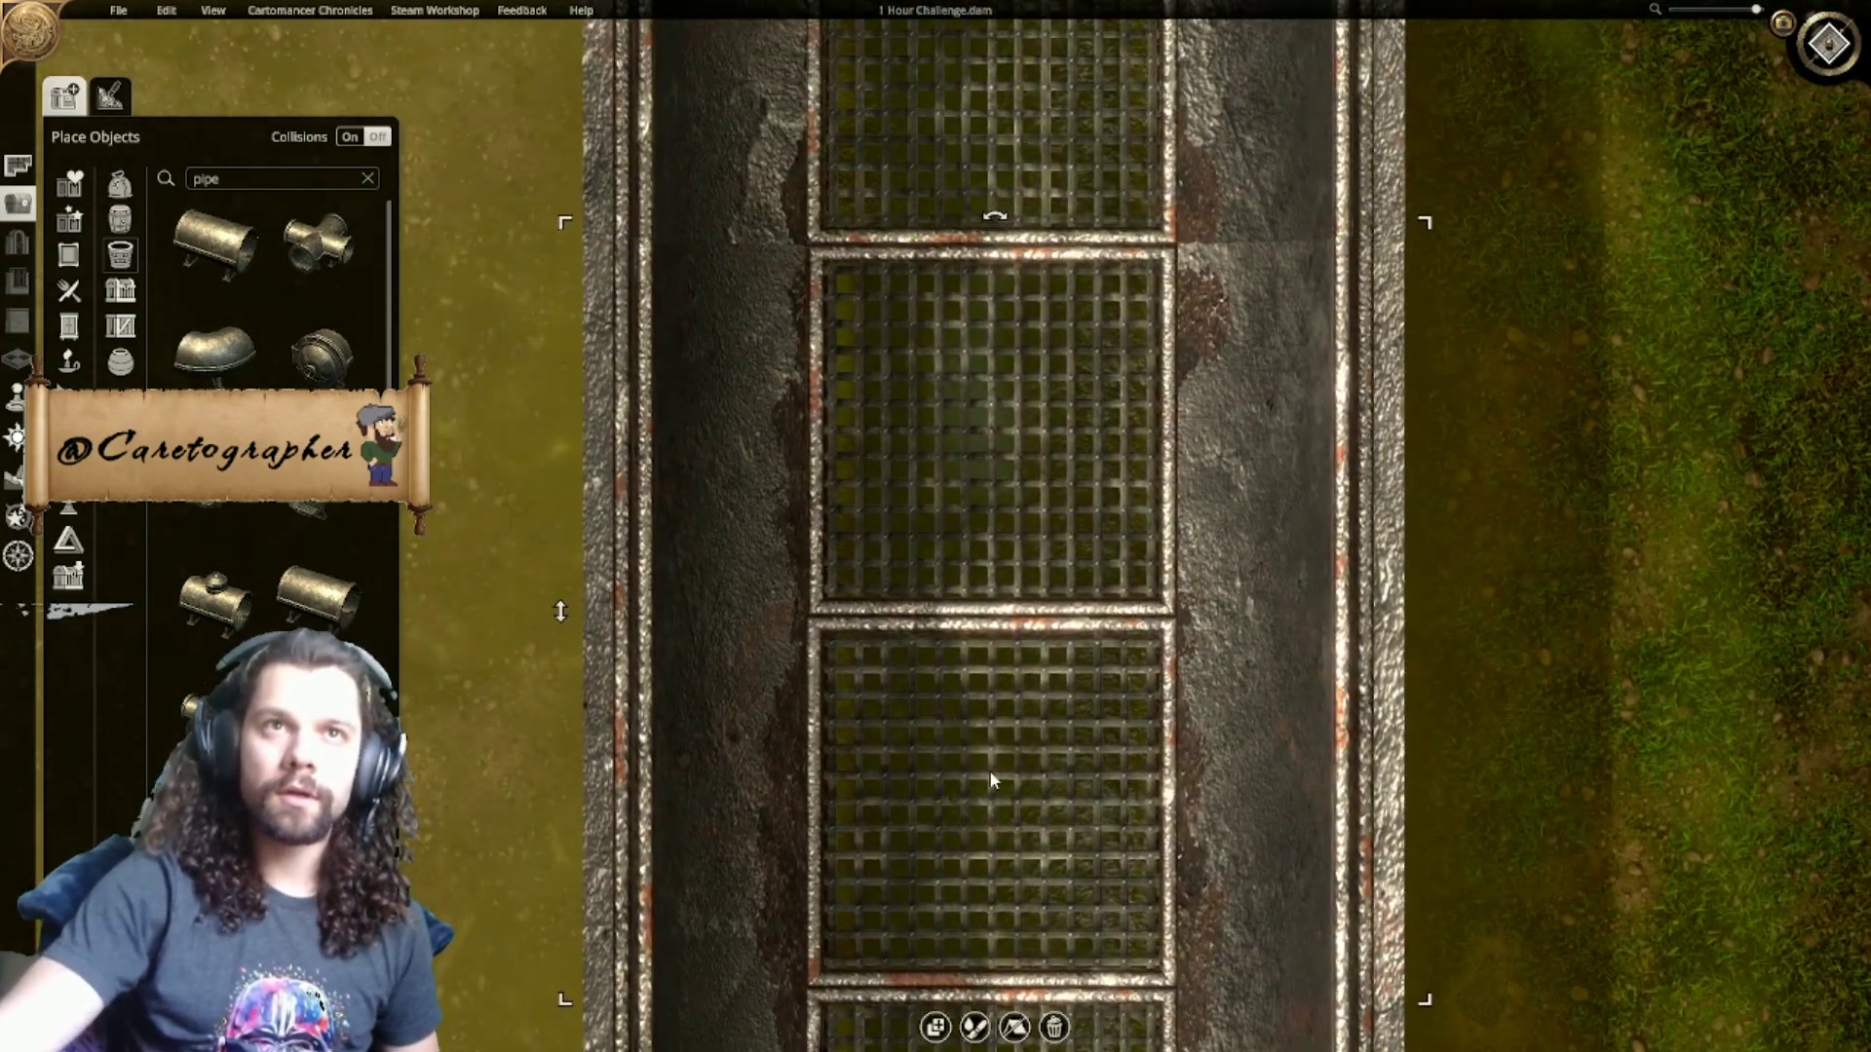
middle_drag(979, 765, 1150, 46)
middle_drag(719, 775, 878, 404)
Step: Align the fourth pipe section with the end of the third so the grates continue evenly
scroll(877, 404, down, 3)
drag(614, 314, 1168, 501)
middle_drag(1039, 867, 998, 393)
scroll(998, 392, down, 3)
middle_drag(995, 507, 943, 599)
drag(705, 497, 1056, 618)
key(Left)
click(1251, 642)
Step: Move the last pipe section up to shorten its overhang past the map's bottom edge
scroll(1272, 413, down, 5)
middle_drag(1272, 413, 1124, 739)
middle_drag(1127, 626, 1115, 460)
scroll(1078, 731, up, 3)
middle_drag(1078, 731, 1102, 231)
scroll(1102, 238, up, 3)
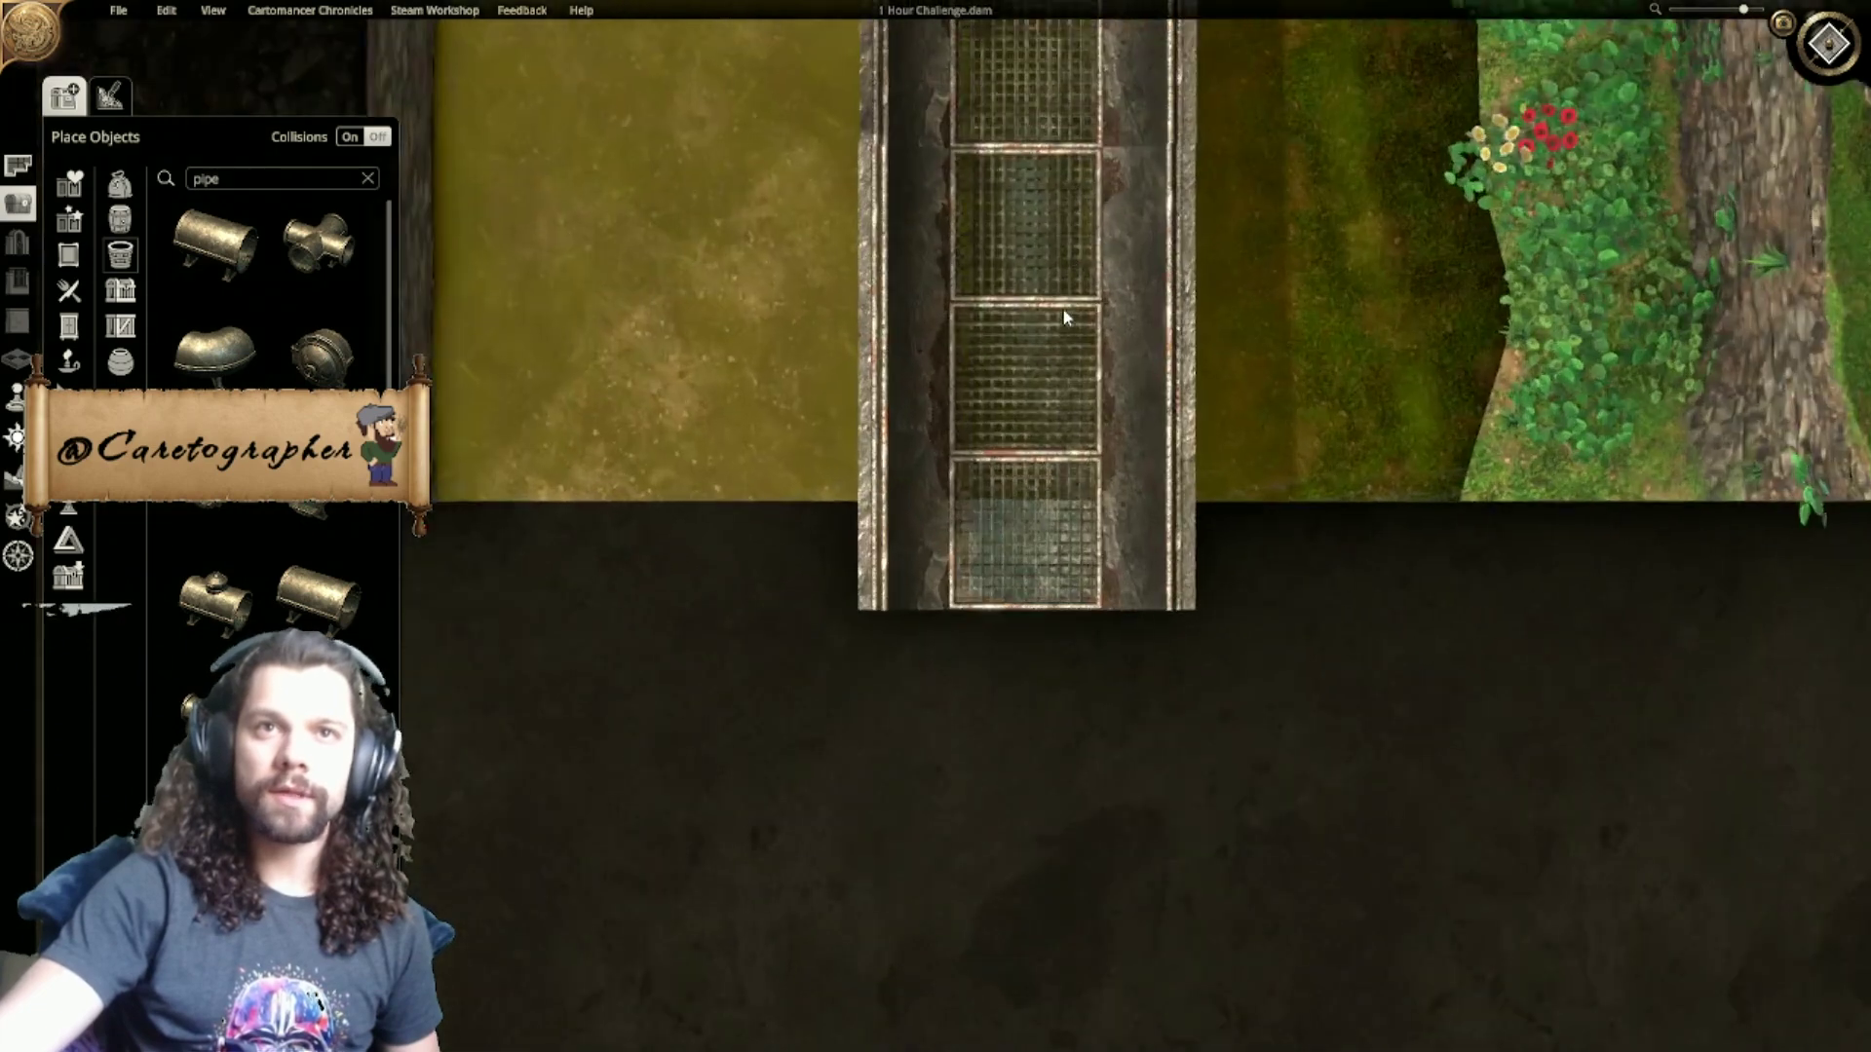
click(977, 596)
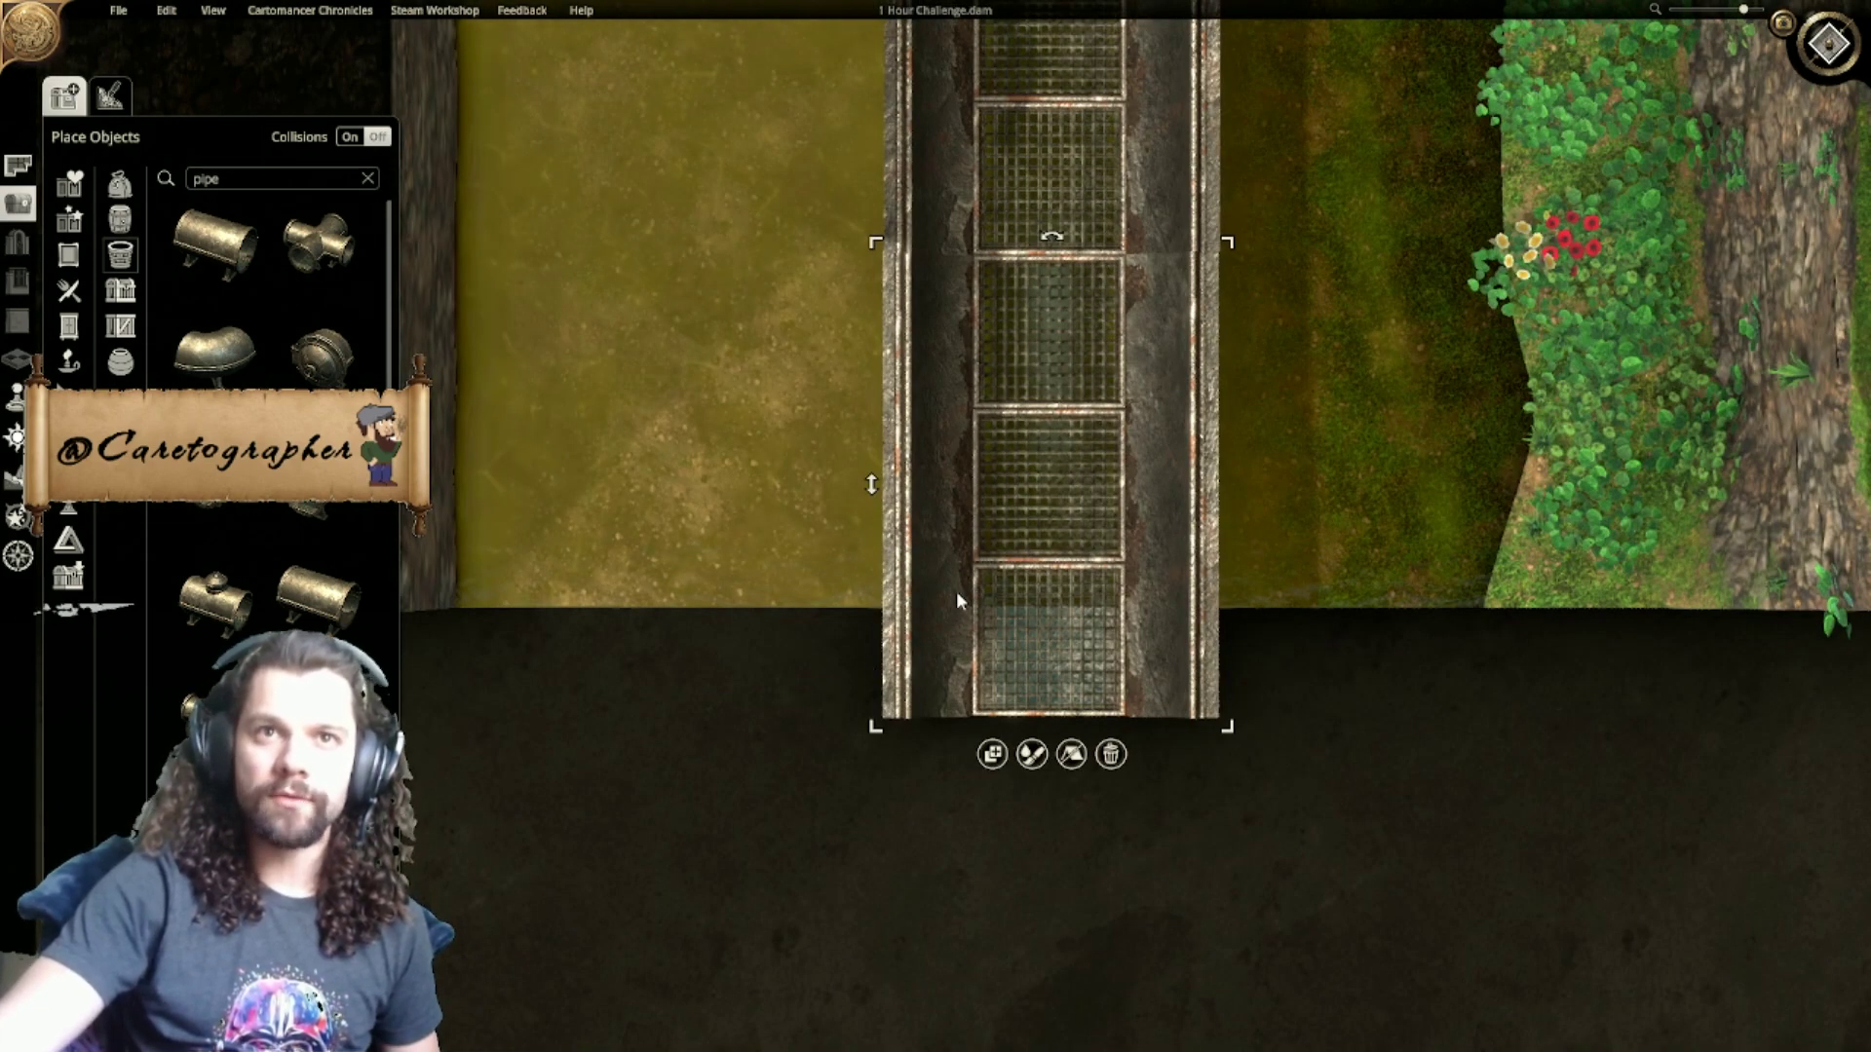
drag(956, 598, 959, 549)
middle_drag(1176, 606, 1059, 701)
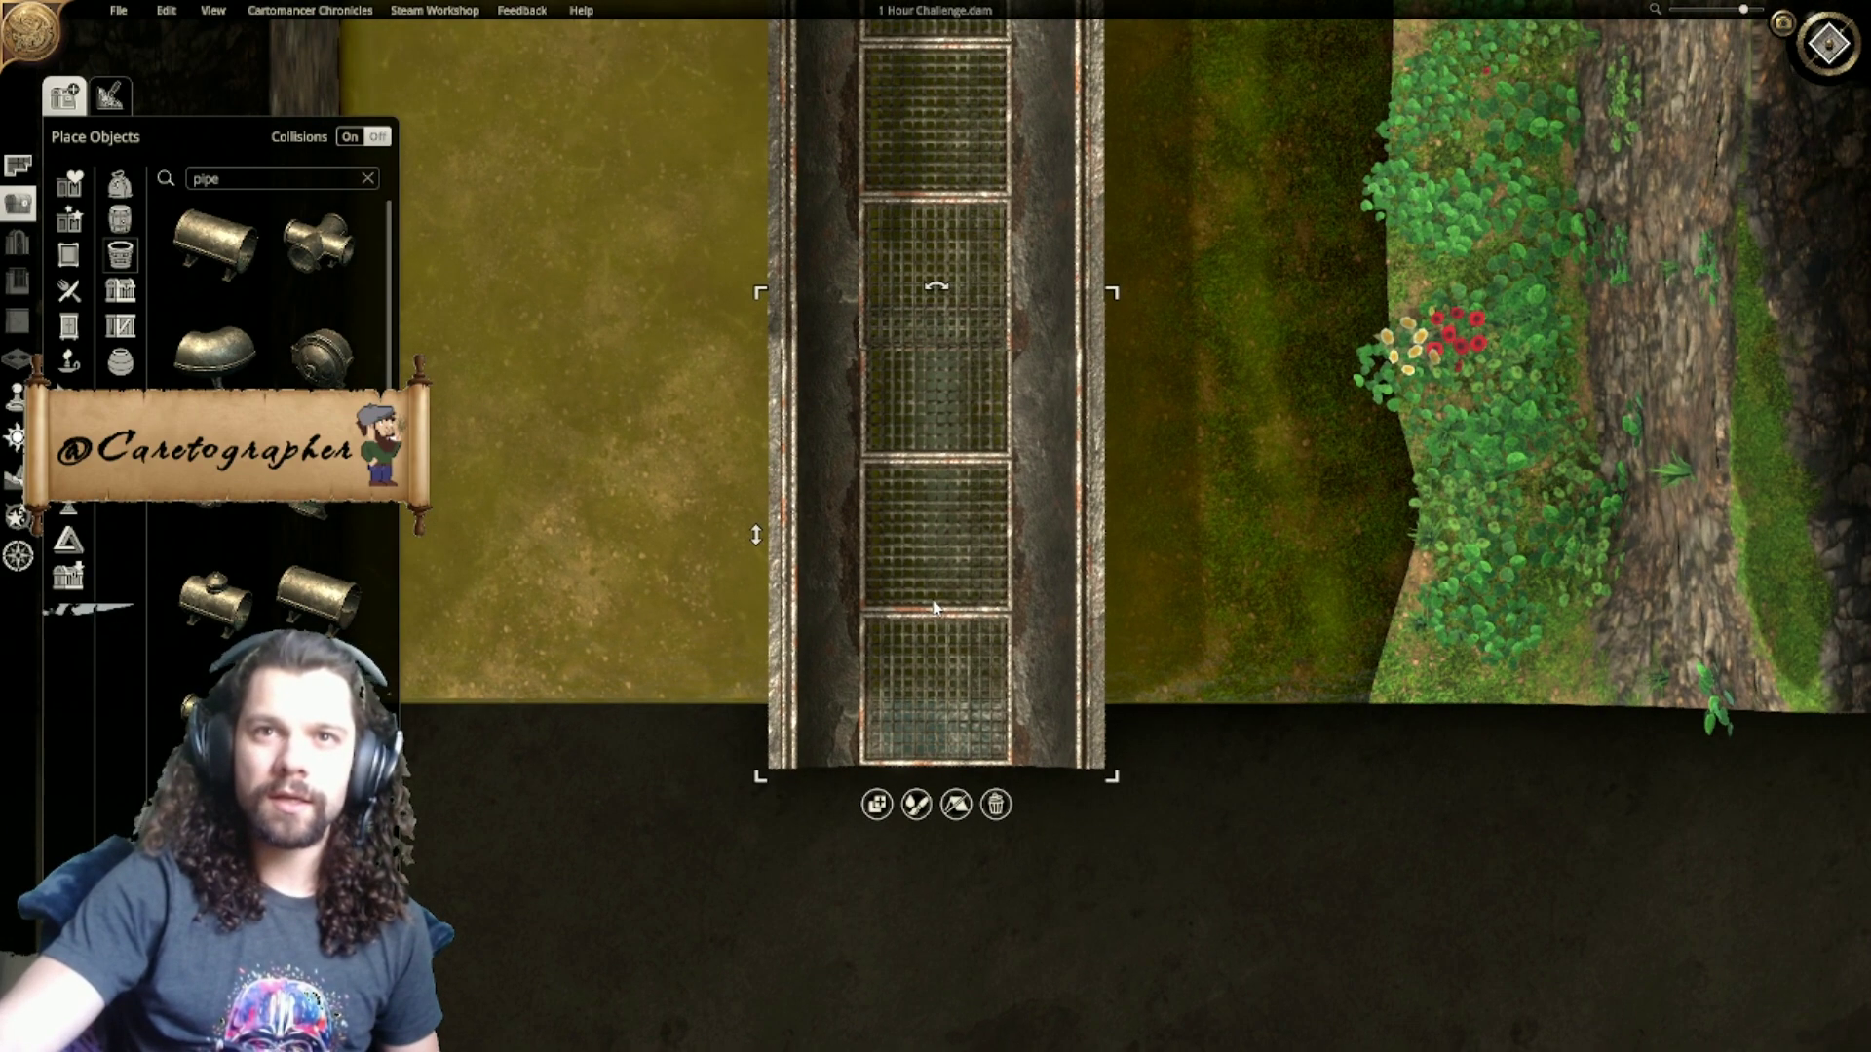
Step: Shift the remaining pipe sections up one after another to realign every seam, leaving the topmost one overhanging the map's top edge
scroll(934, 593, up, 3)
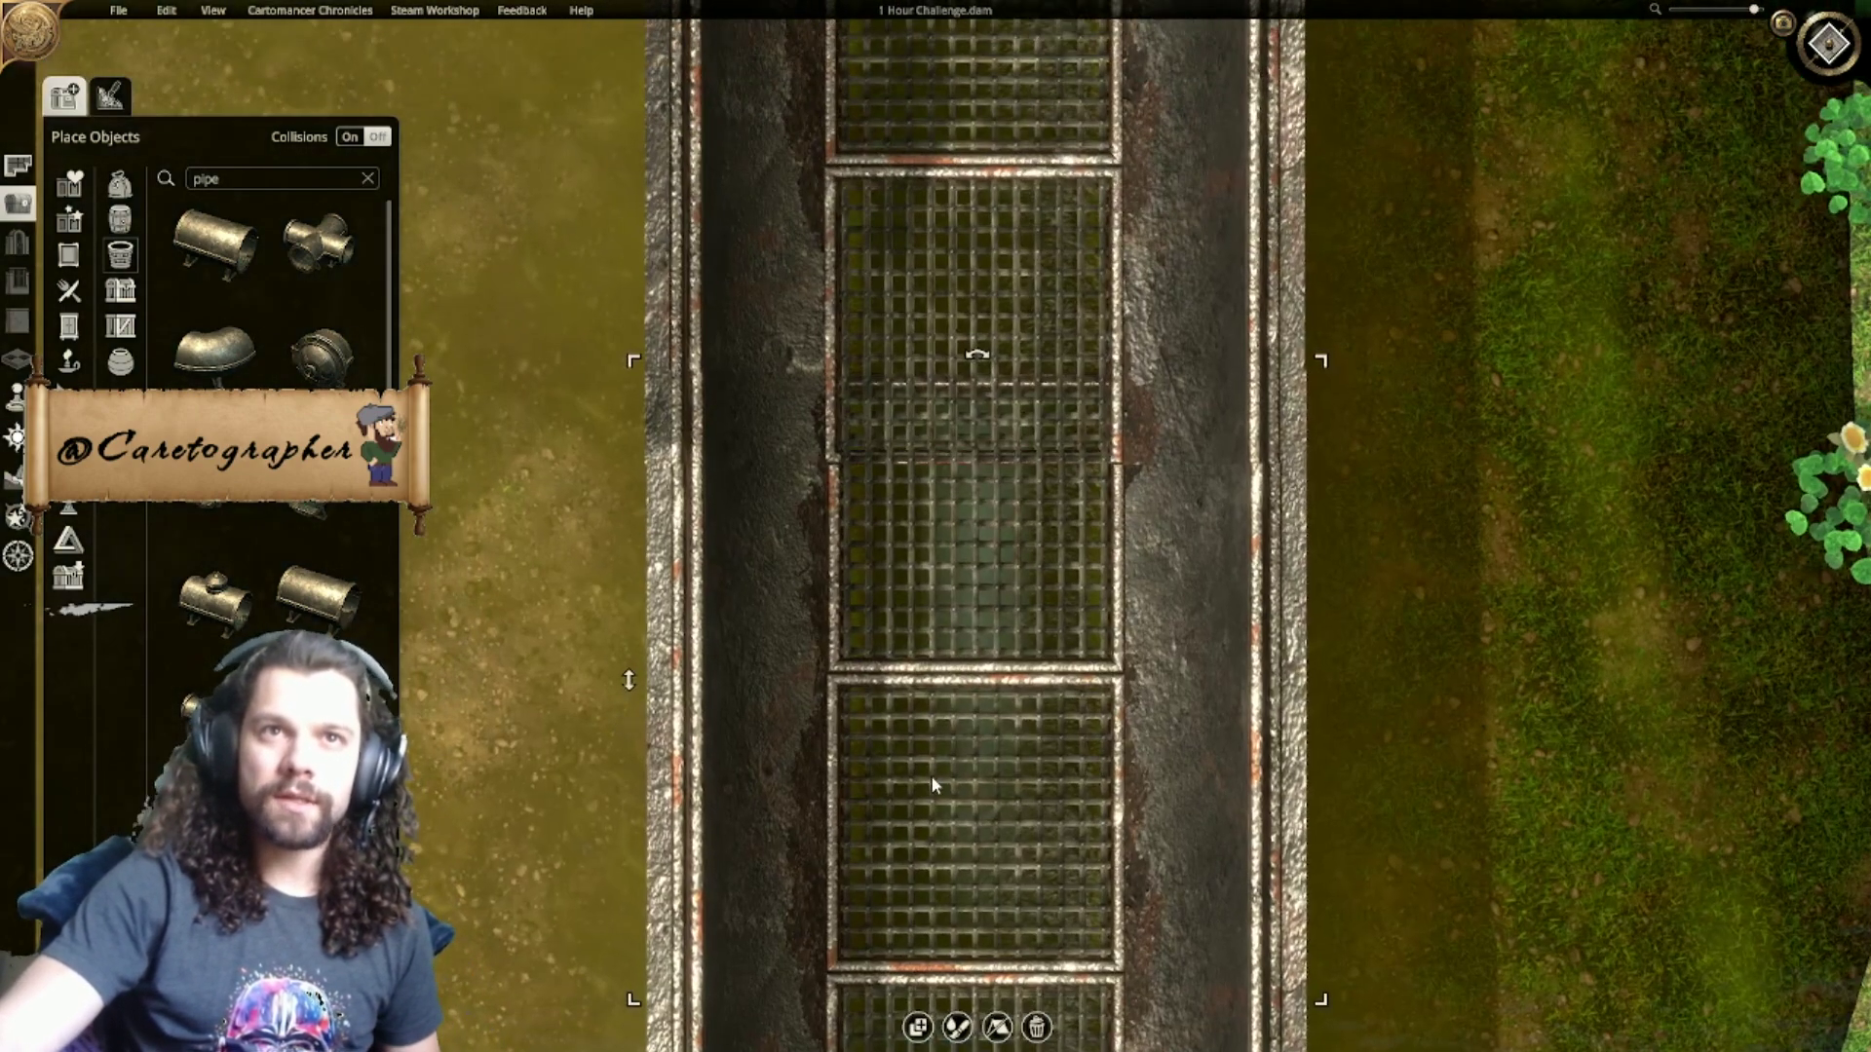
drag(932, 776, 932, 776)
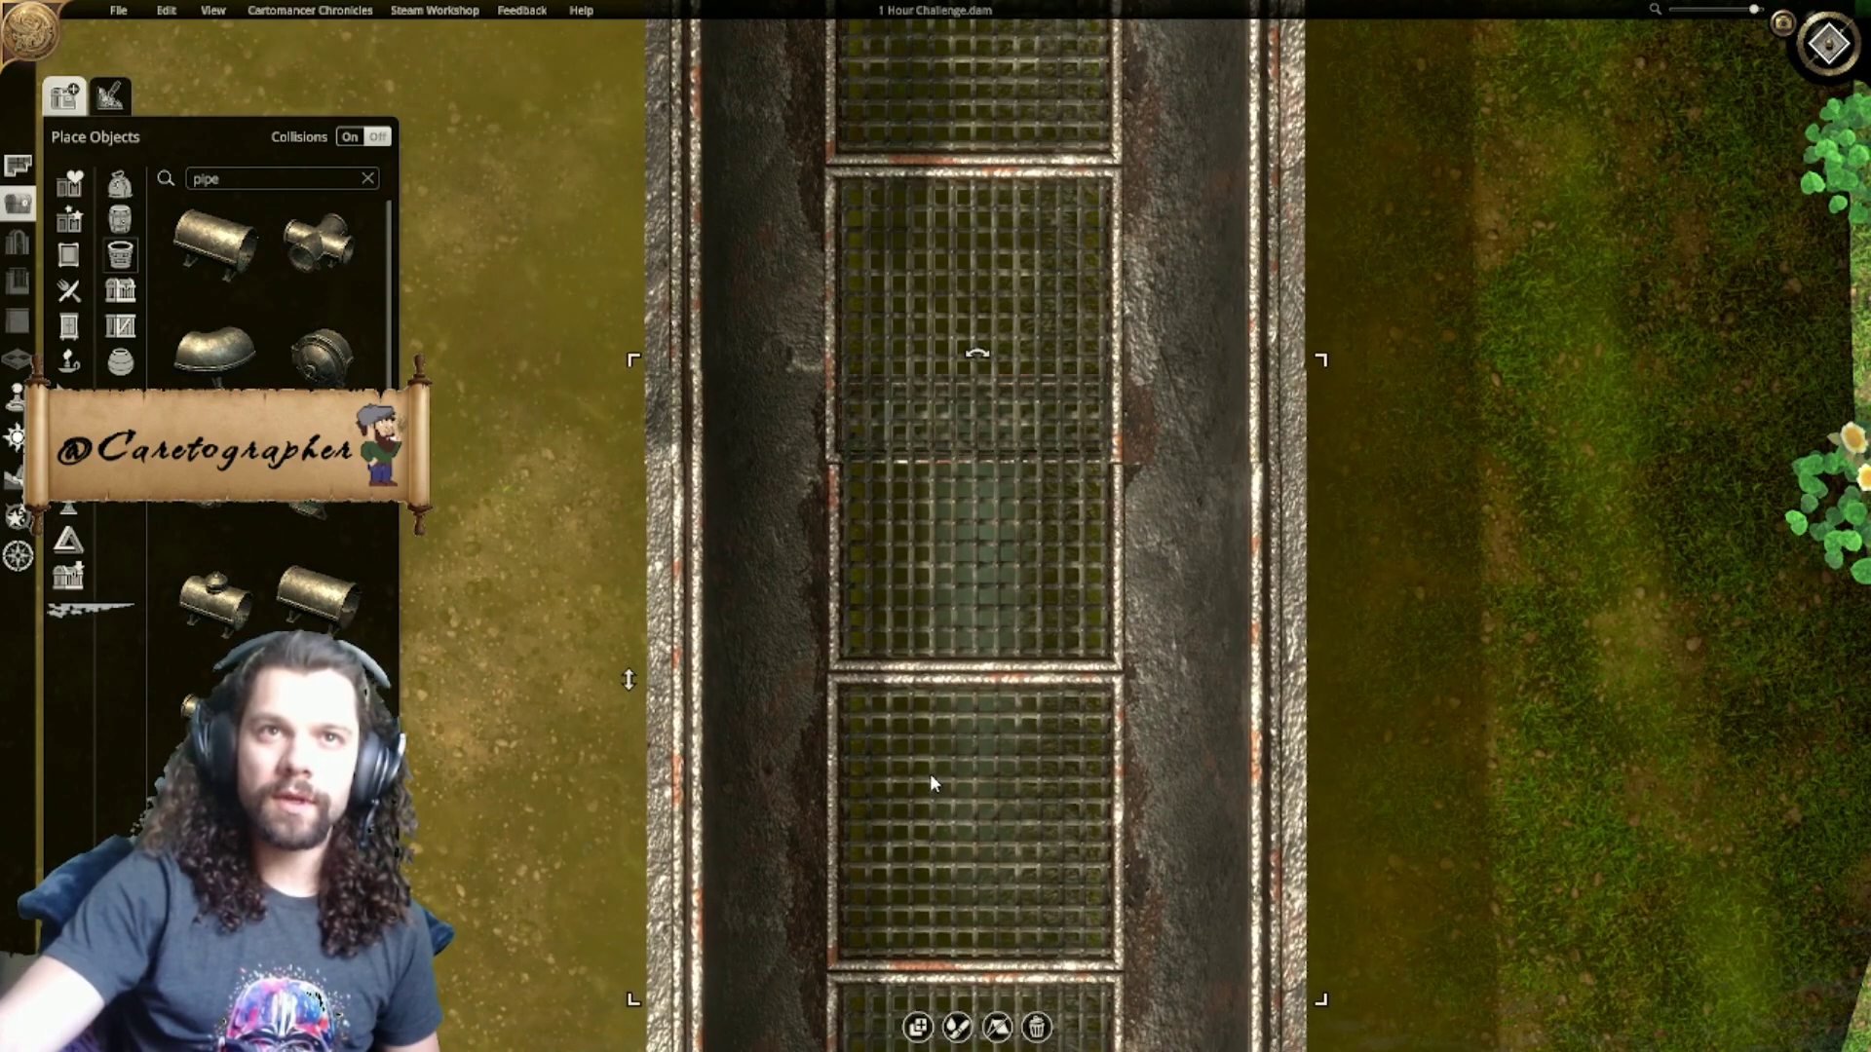
middle_drag(995, 233, 1005, 532)
drag(984, 475, 984, 388)
middle_drag(956, 297, 965, 862)
drag(985, 499, 1026, 424)
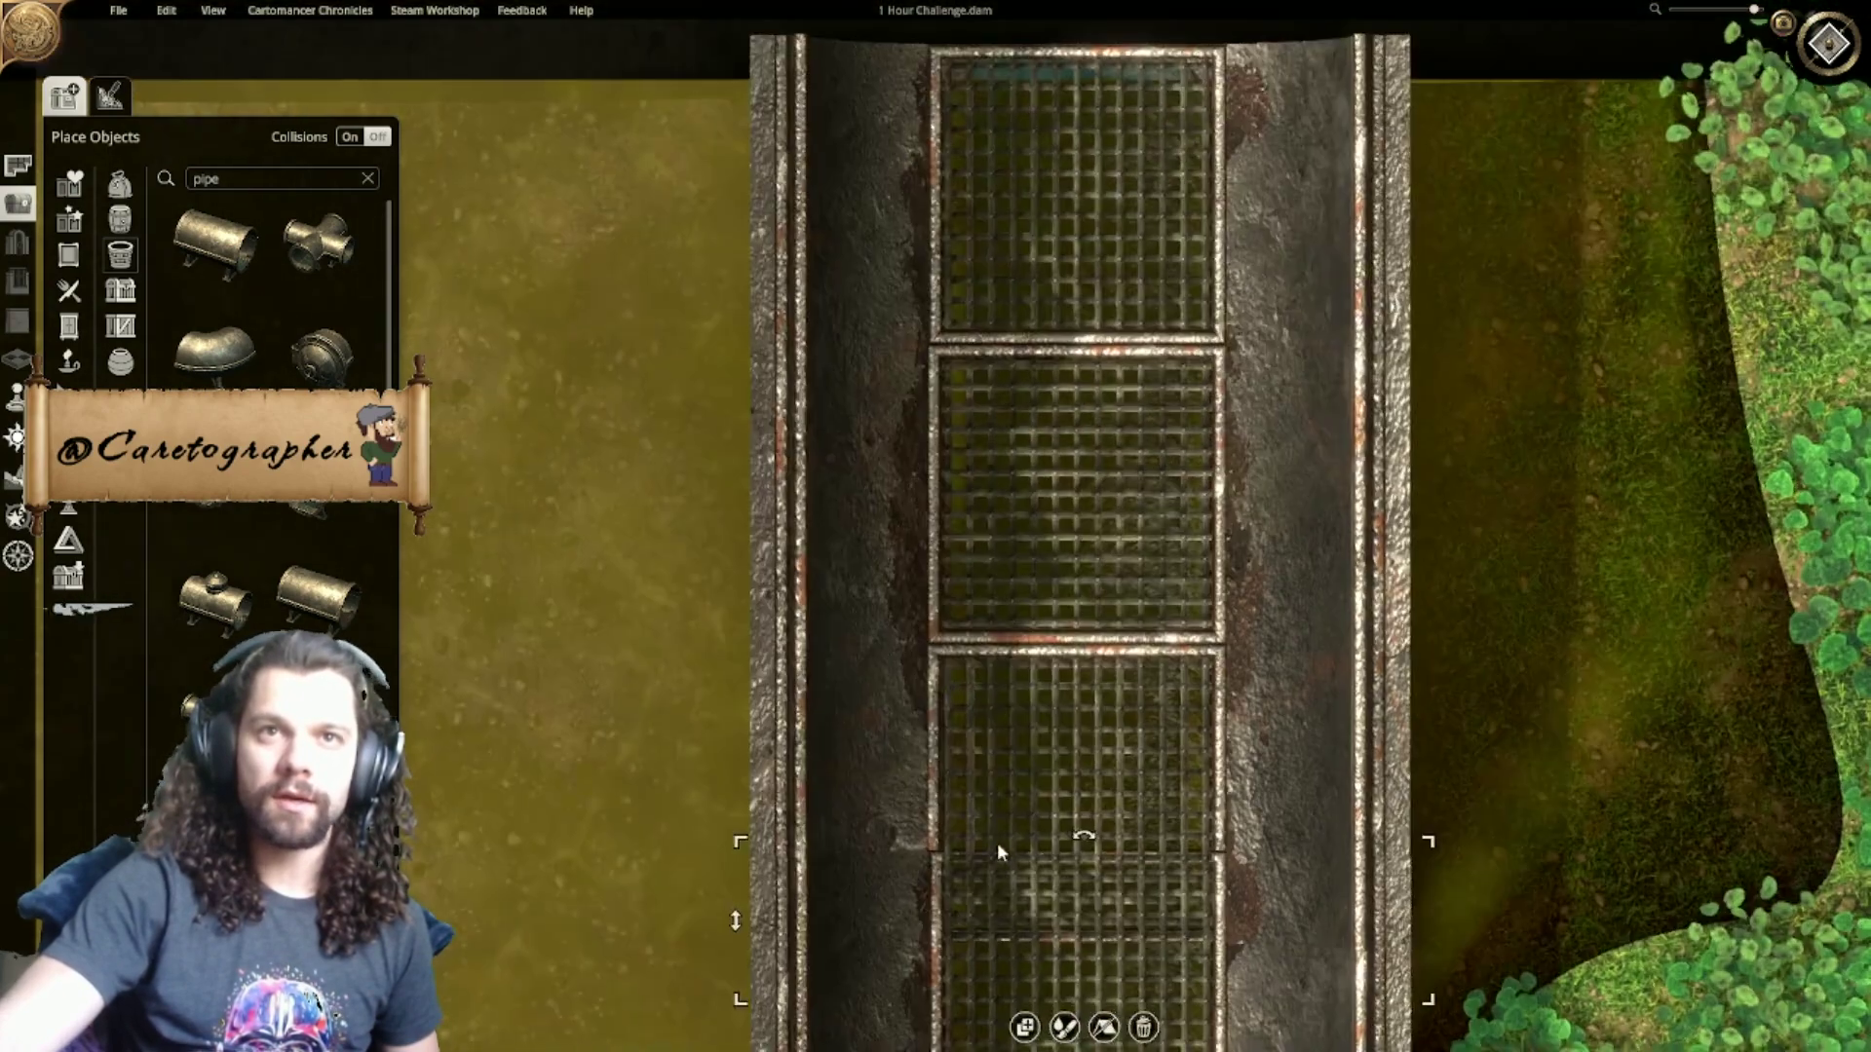
drag(1036, 518, 1038, 431)
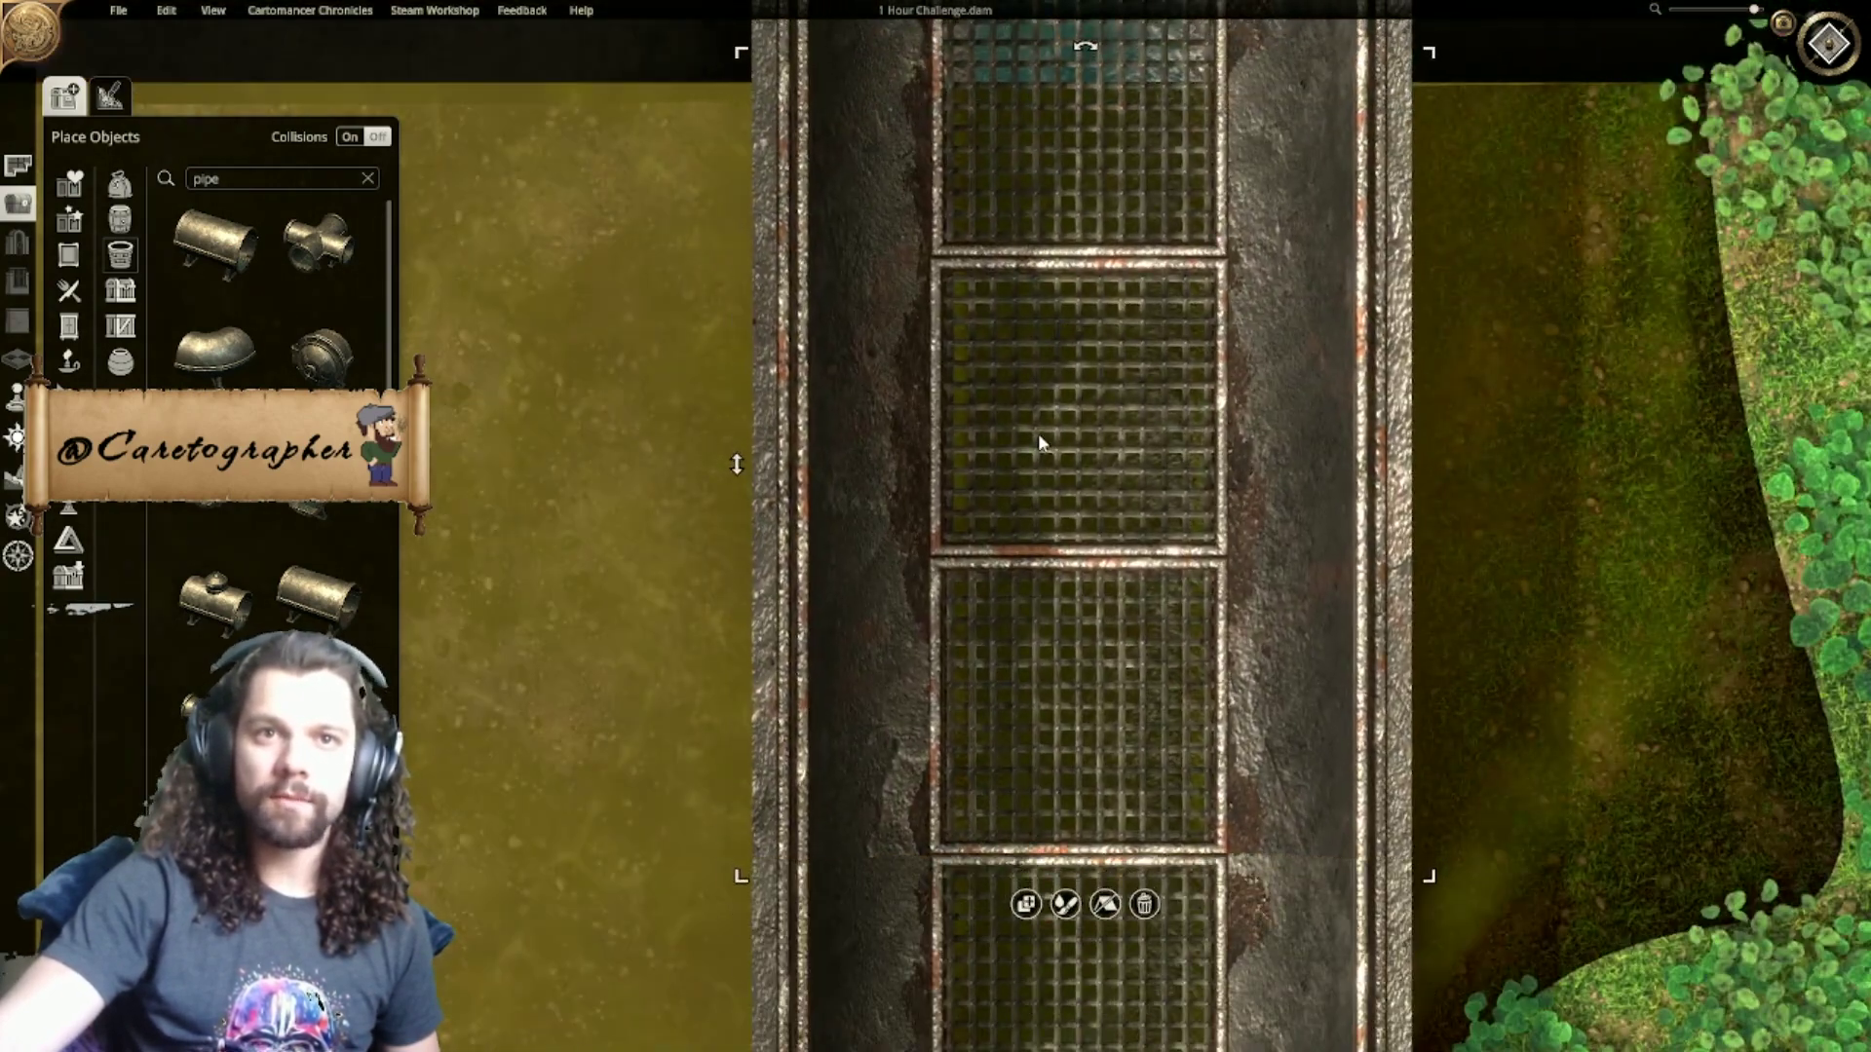
Step: Examine the whole pipe run from the map's top edge to its bottom edge for mismatched seams
right_drag(1038, 432, 1003, 735)
scroll(1004, 734, down, 4)
click(1242, 885)
right_drag(1245, 863, 1222, 190)
right_drag(1248, 906, 1228, 195)
right_drag(1208, 565, 1207, 107)
scroll(1163, 702, down, 5)
mouse_move(1116, 668)
right_down()
mouse_move(1136, 784)
mouse_move(1109, 635)
right_up()
scroll(1116, 697, up, 5)
scroll(1052, 623, down, 3)
right_drag(985, 610, 1022, 1014)
mouse_move(1052, 463)
right_down()
mouse_move(984, 936)
mouse_move(1010, 623)
right_up()
scroll(1010, 622, down, 5)
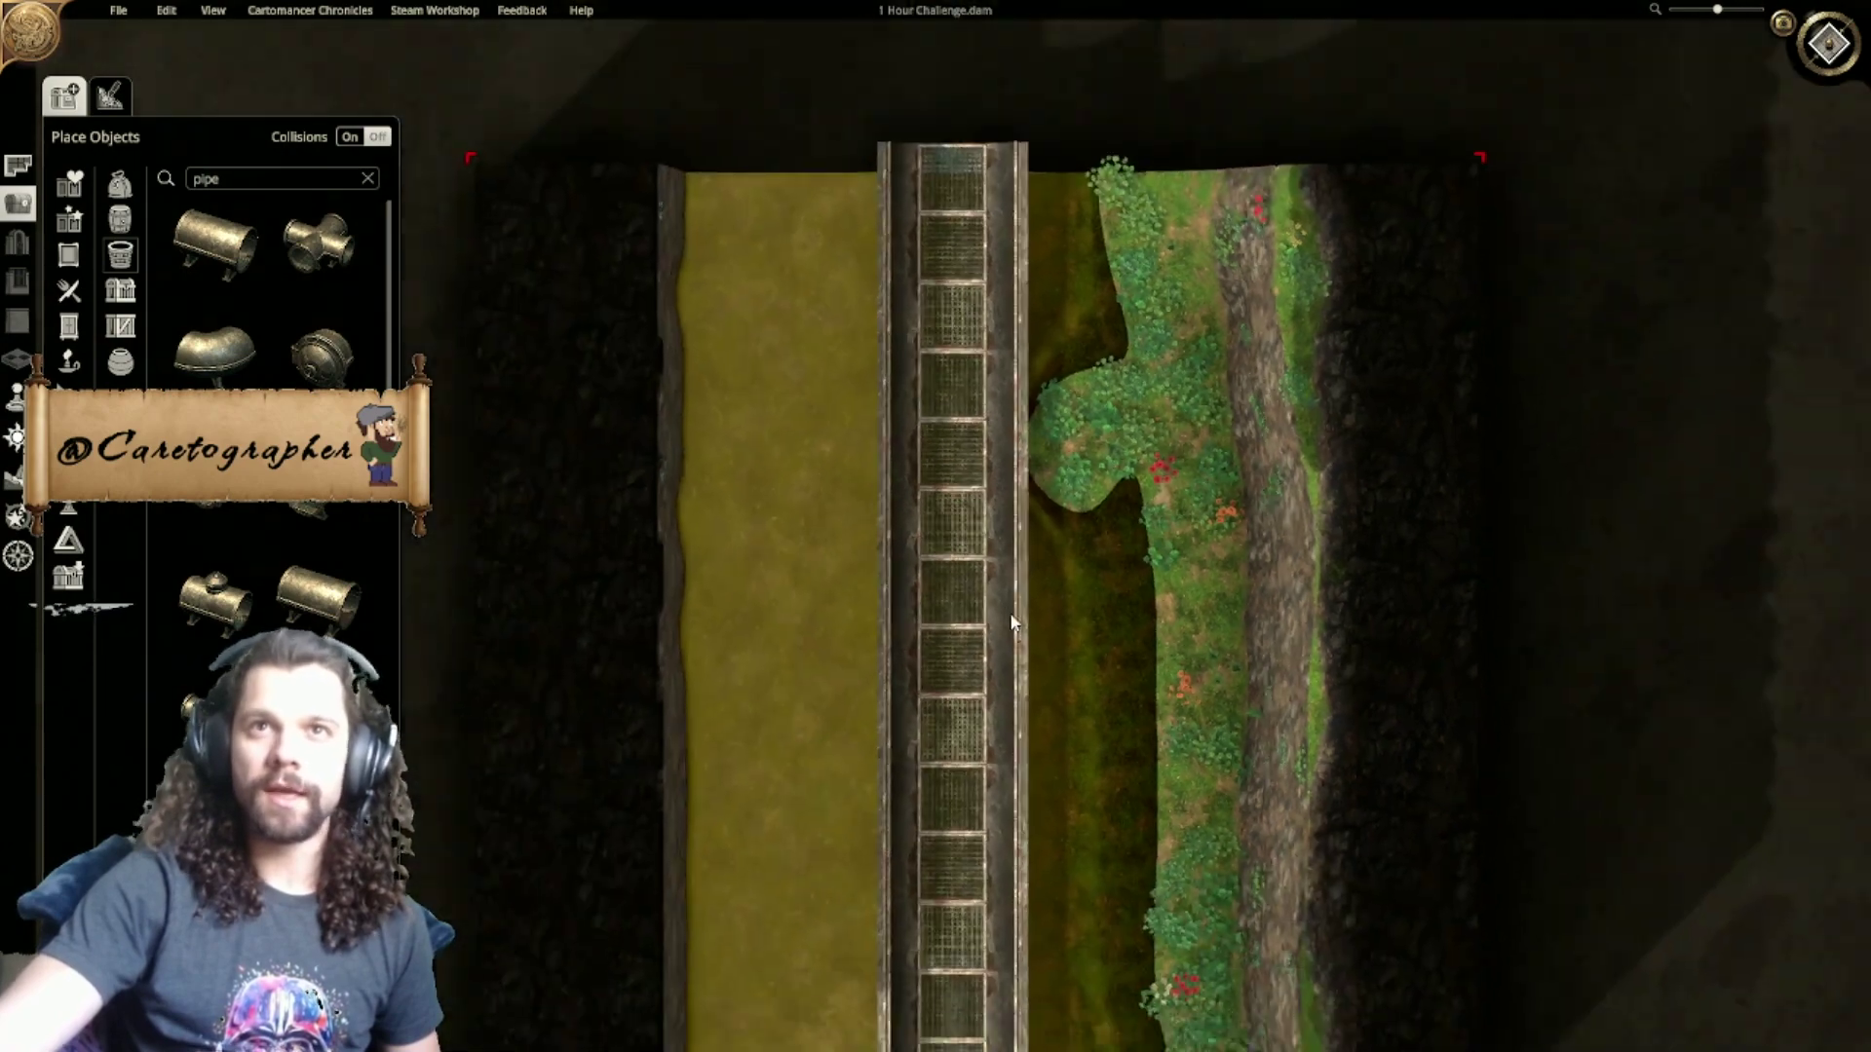
scroll(1062, 629, up, 2)
right_drag(1062, 770, 1070, 538)
scroll(1105, 326, up, 4)
right_drag(1105, 327, 1110, 395)
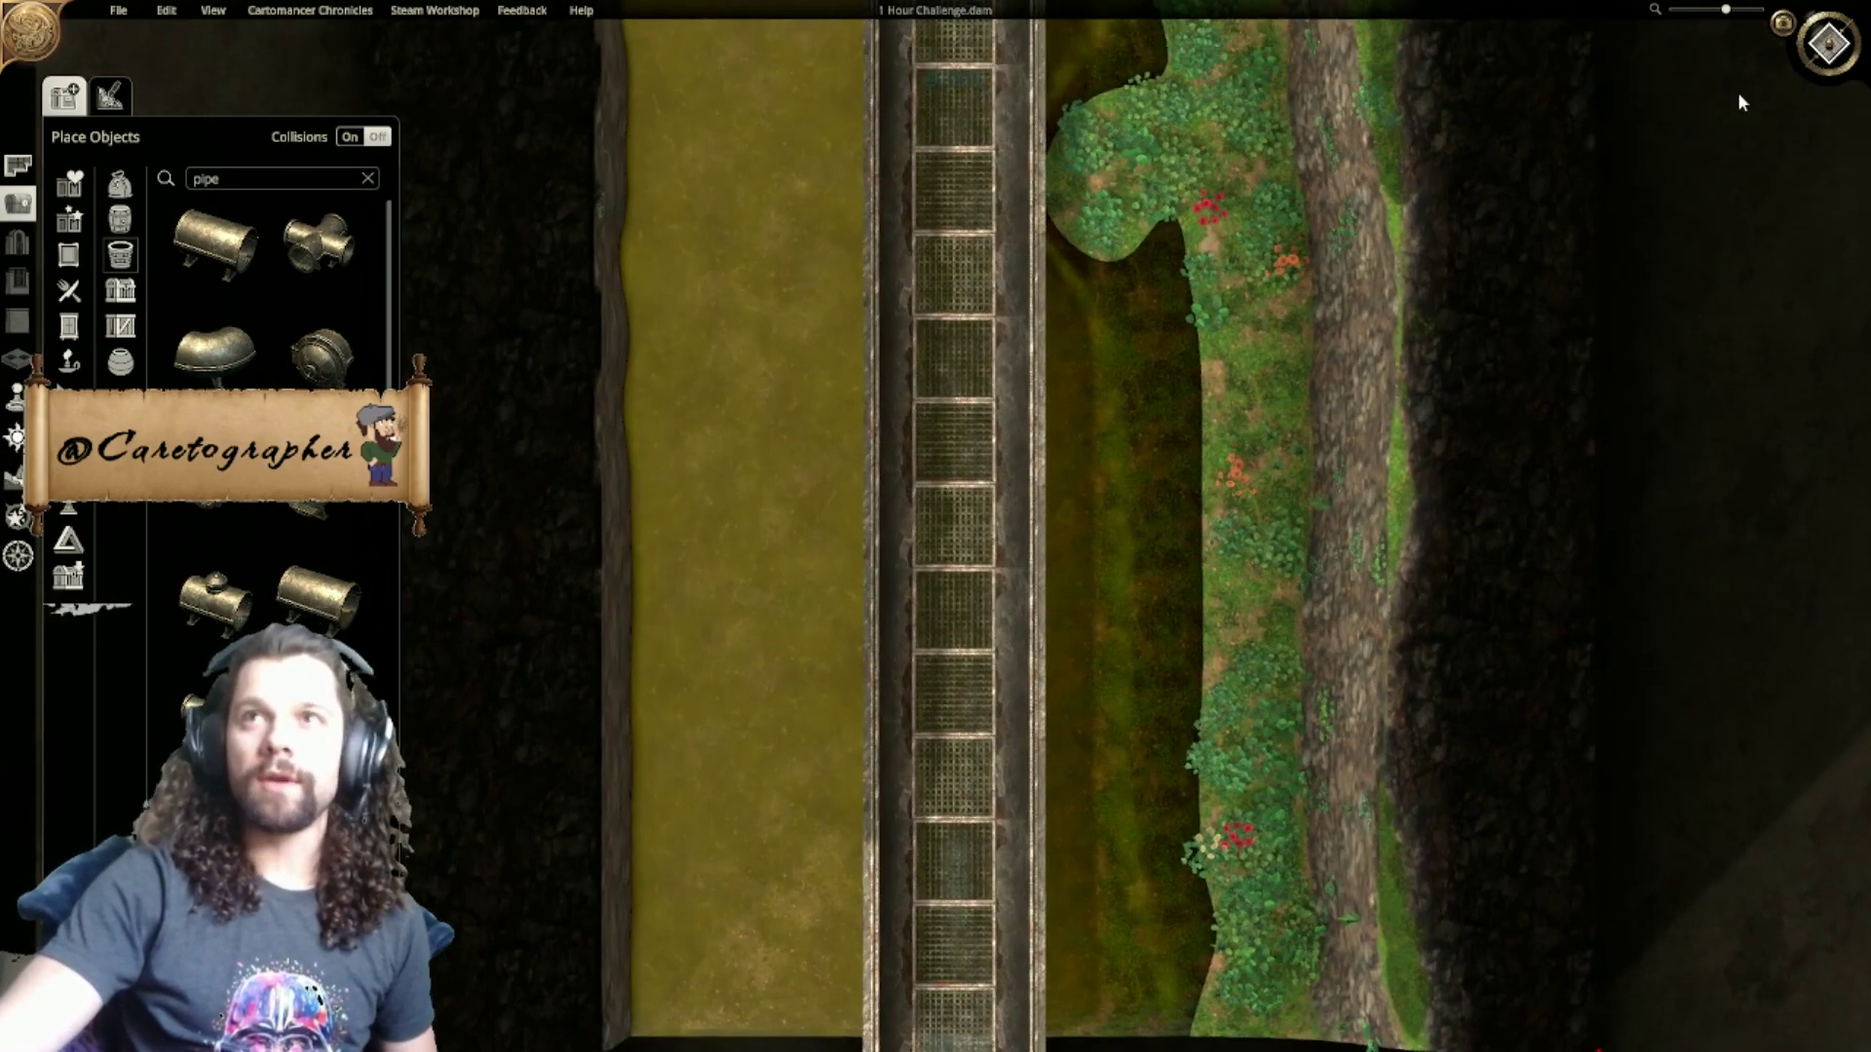
Step: Switch to the 3D perspective view and search the object library for "metal"
click(1828, 44)
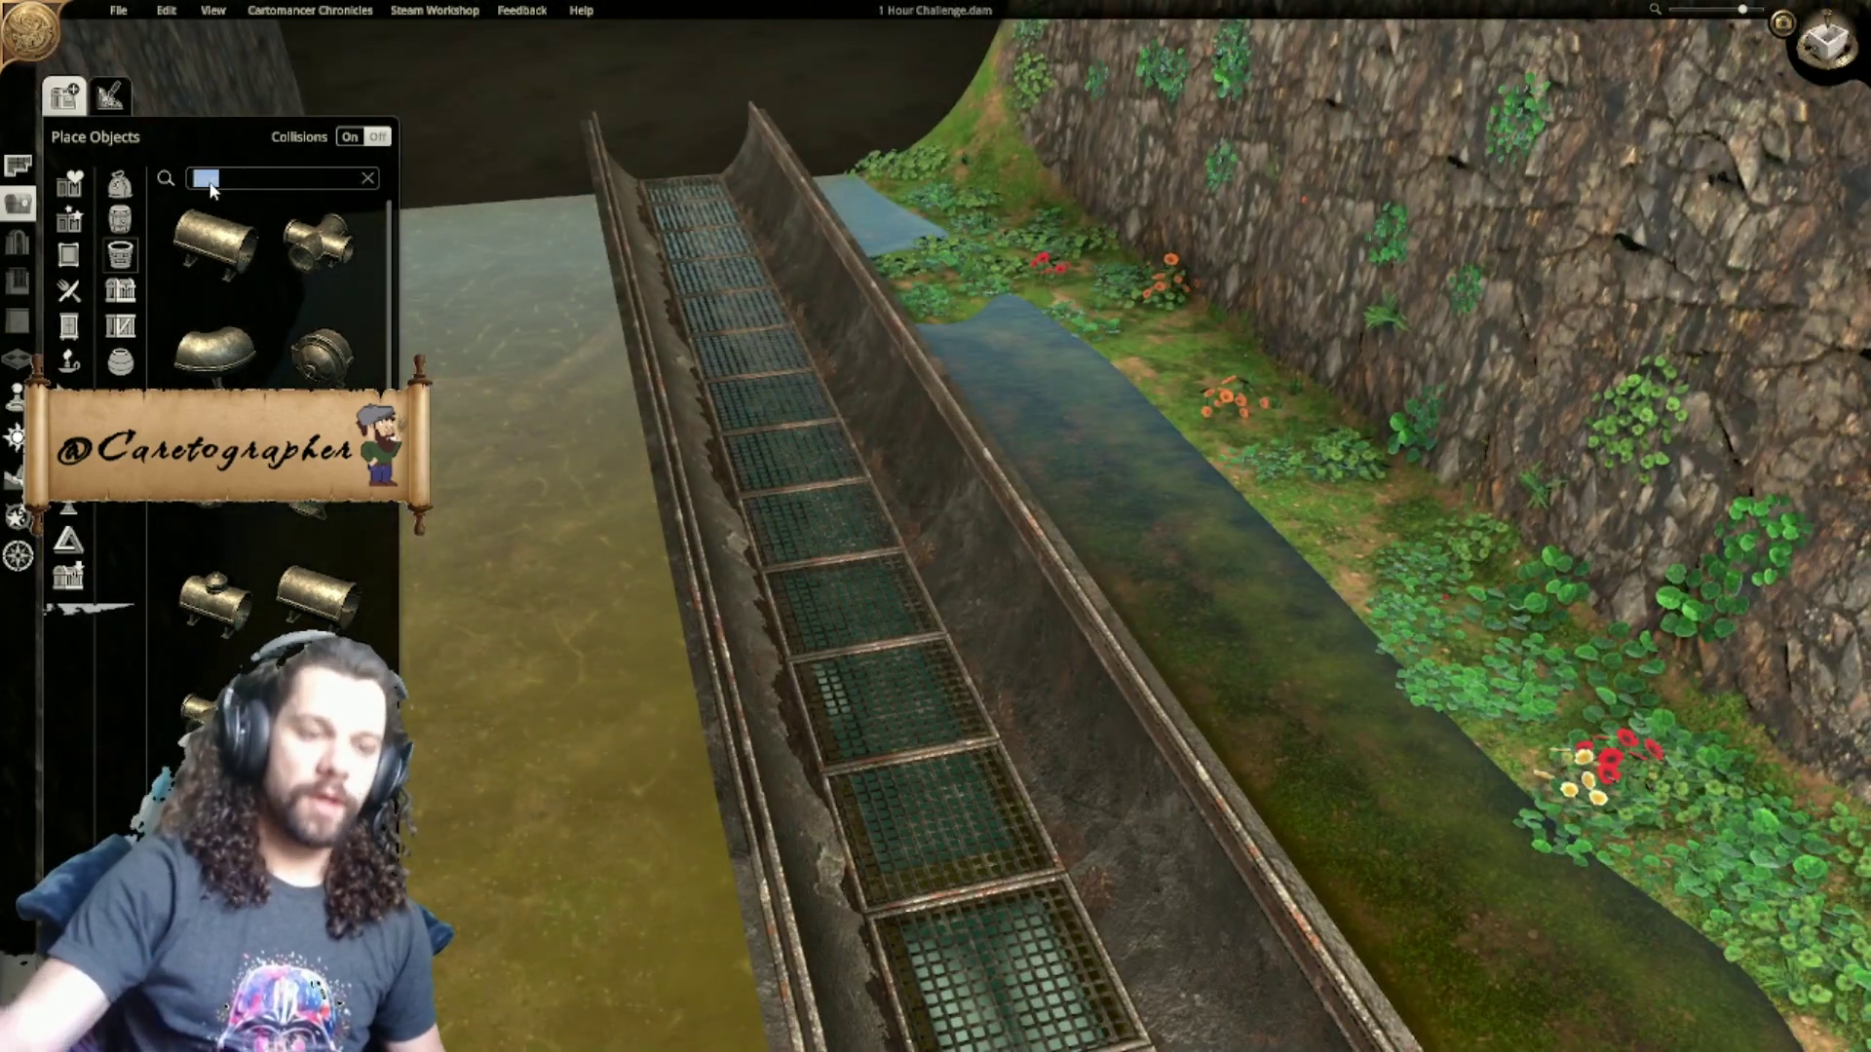
click(209, 181)
text(metal)
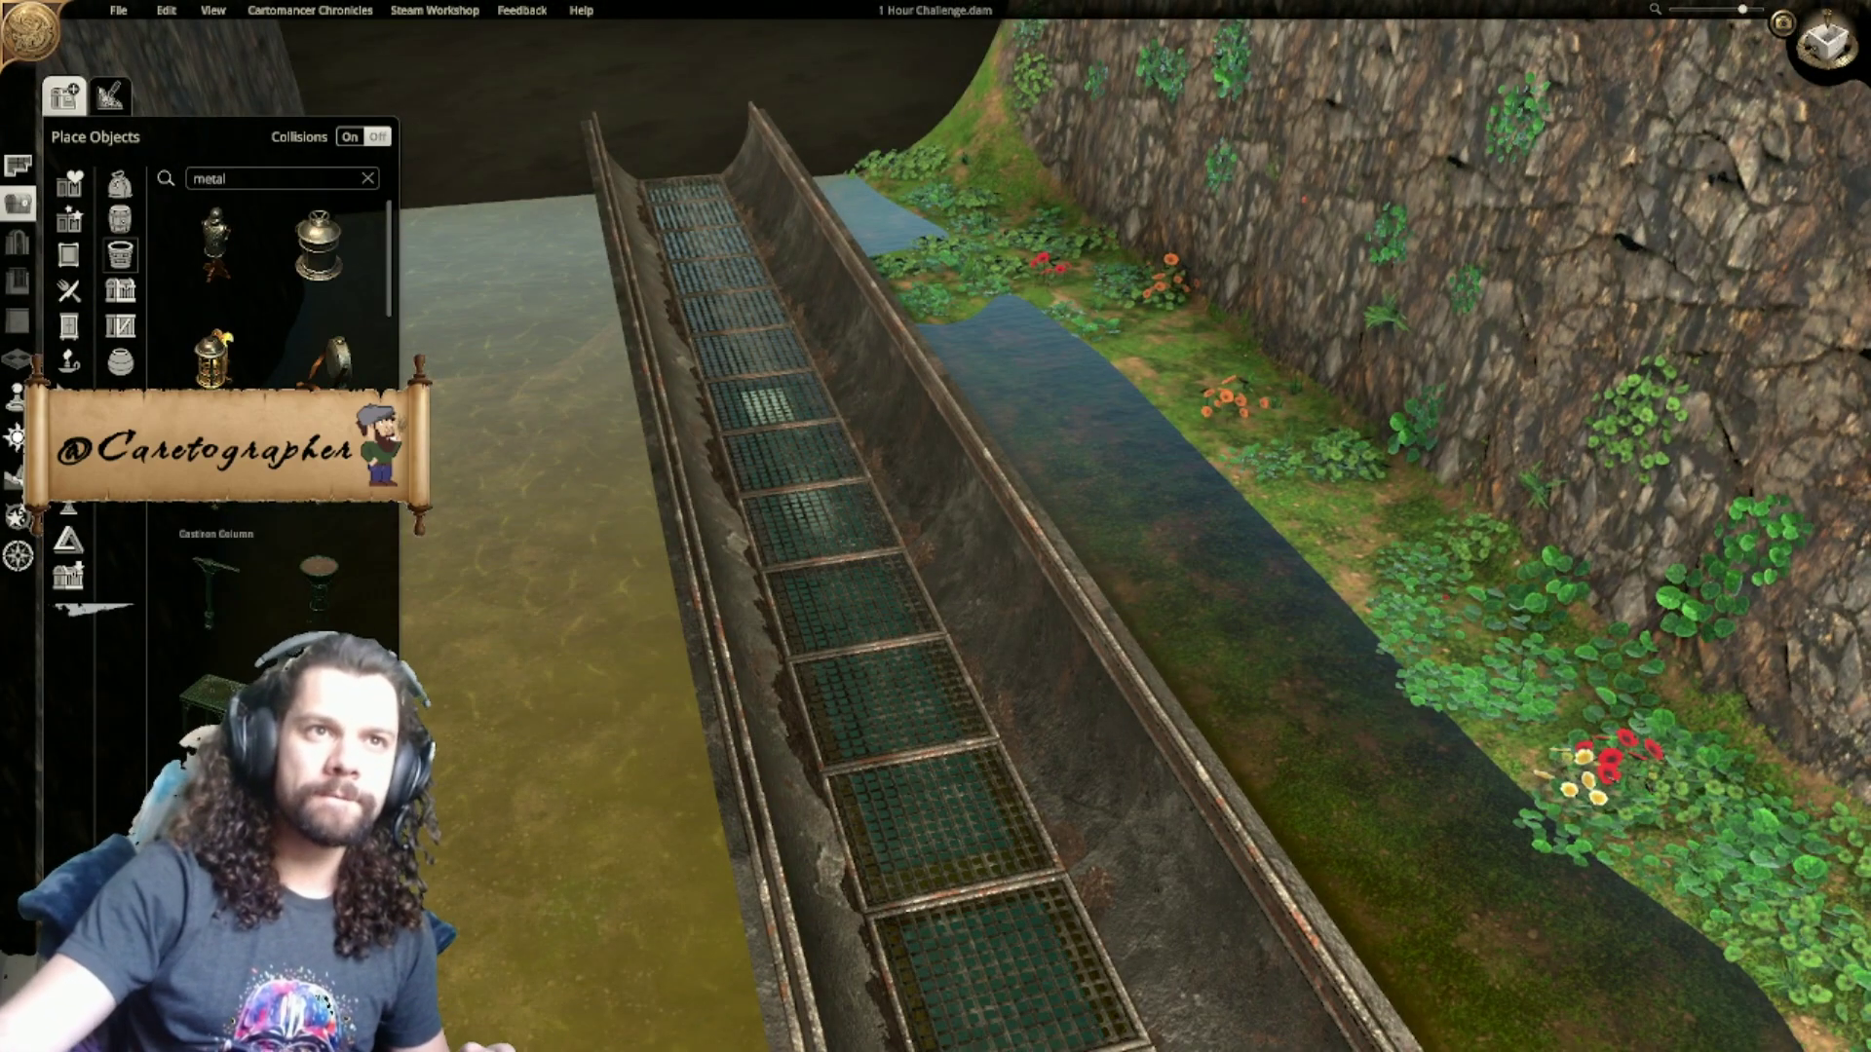
Step: Paint the grassy bank and the cliff beside it with the grey stone terrain, using the largest brush at full strength
click(16, 477)
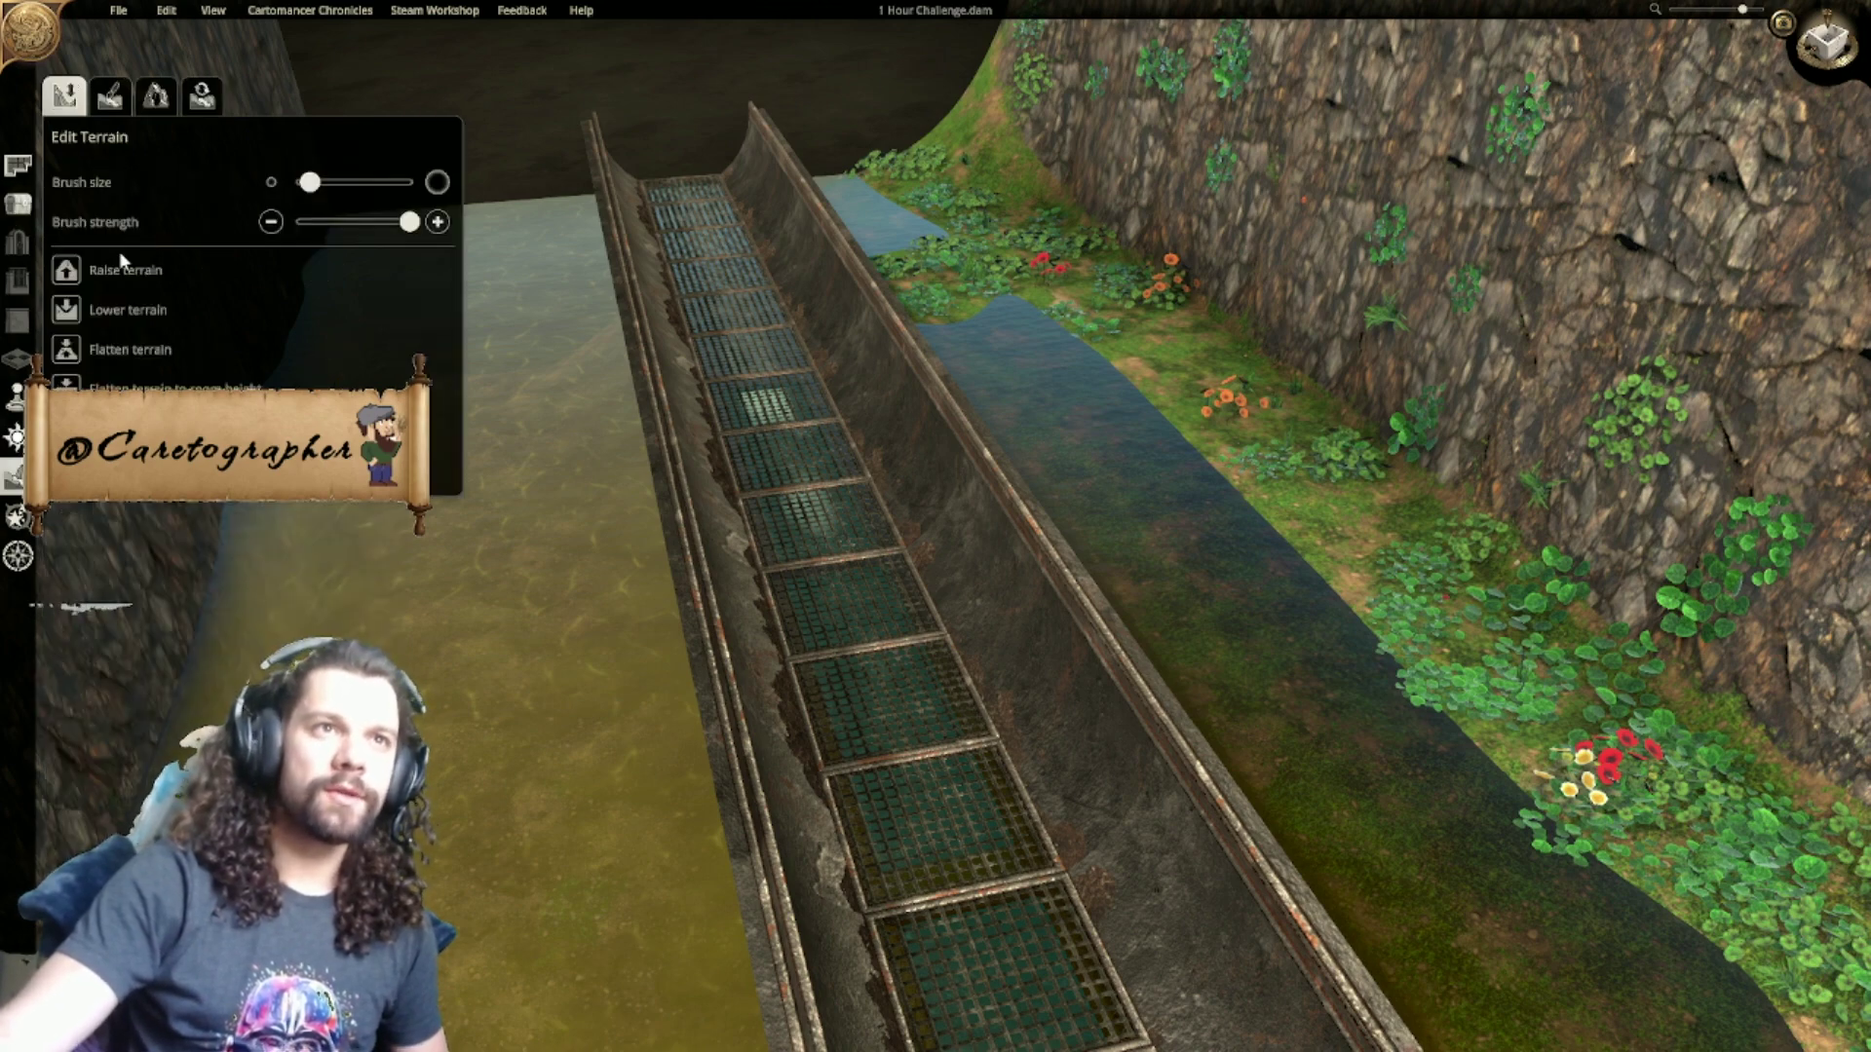
click(112, 96)
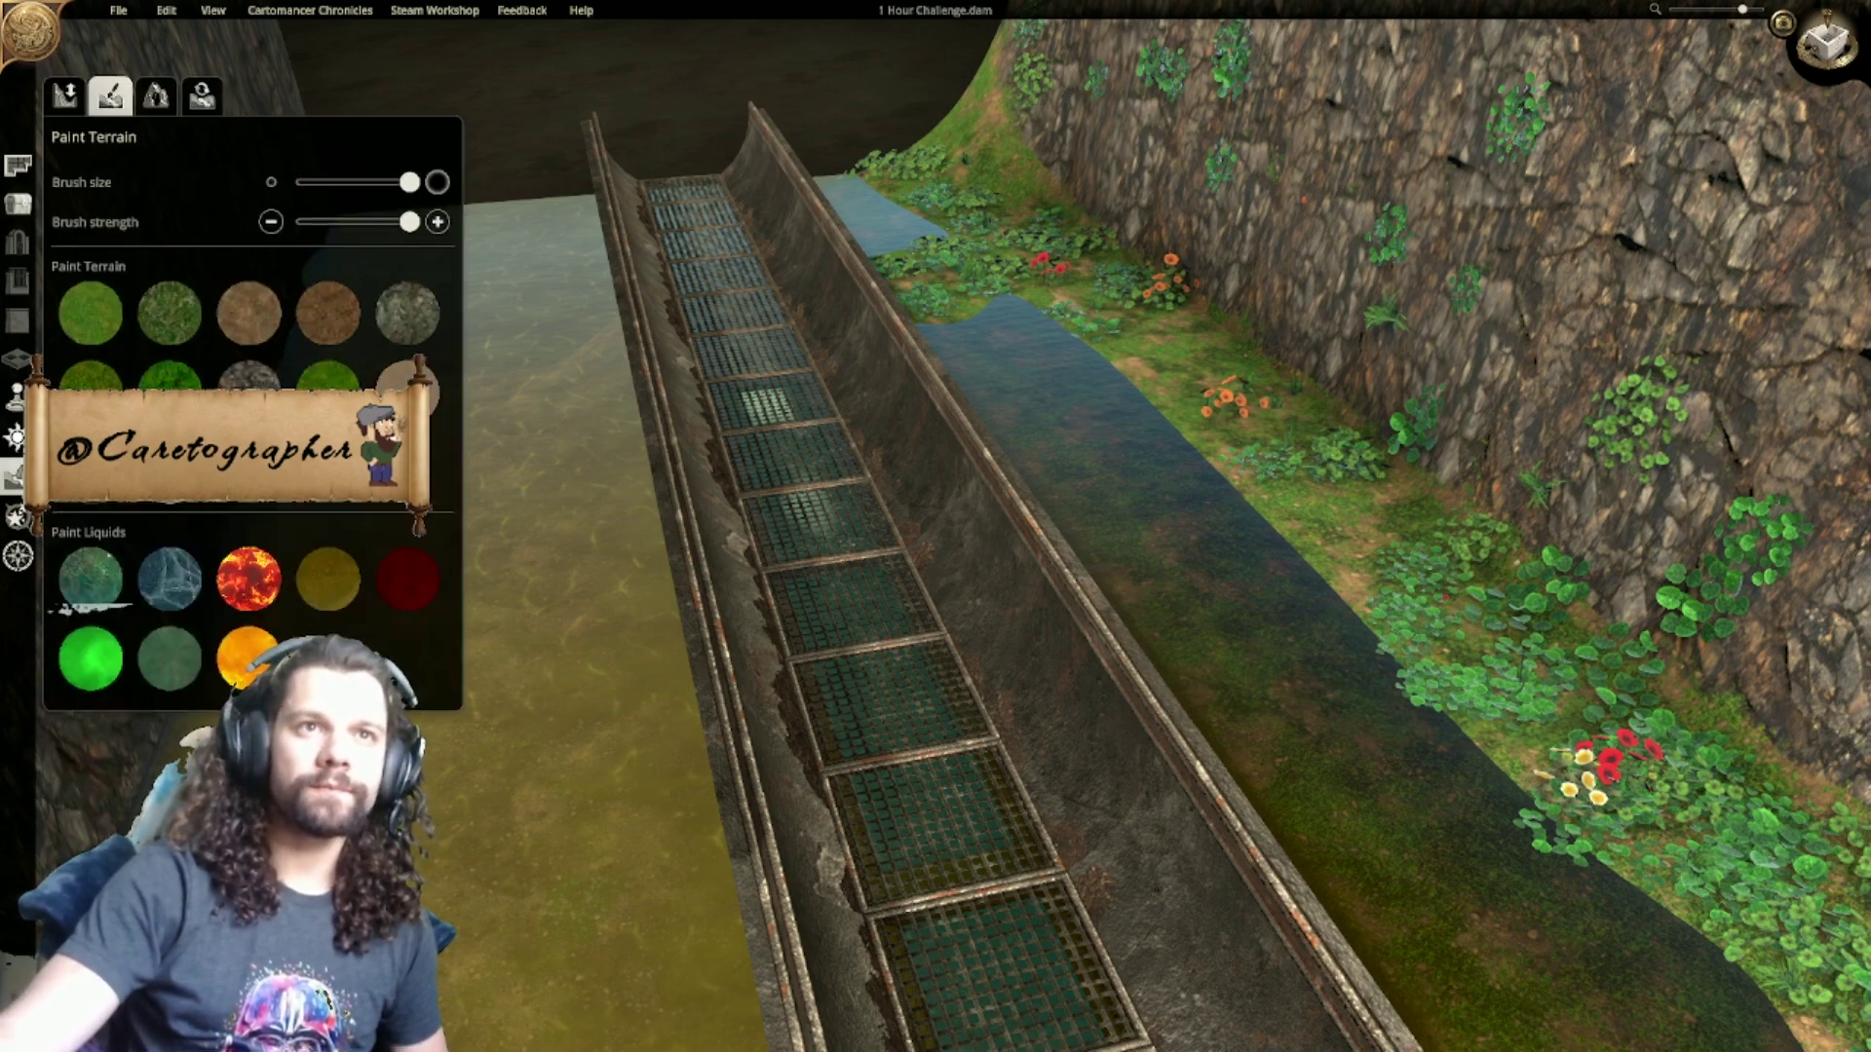
click(395, 326)
scroll(1062, 604, down, 3)
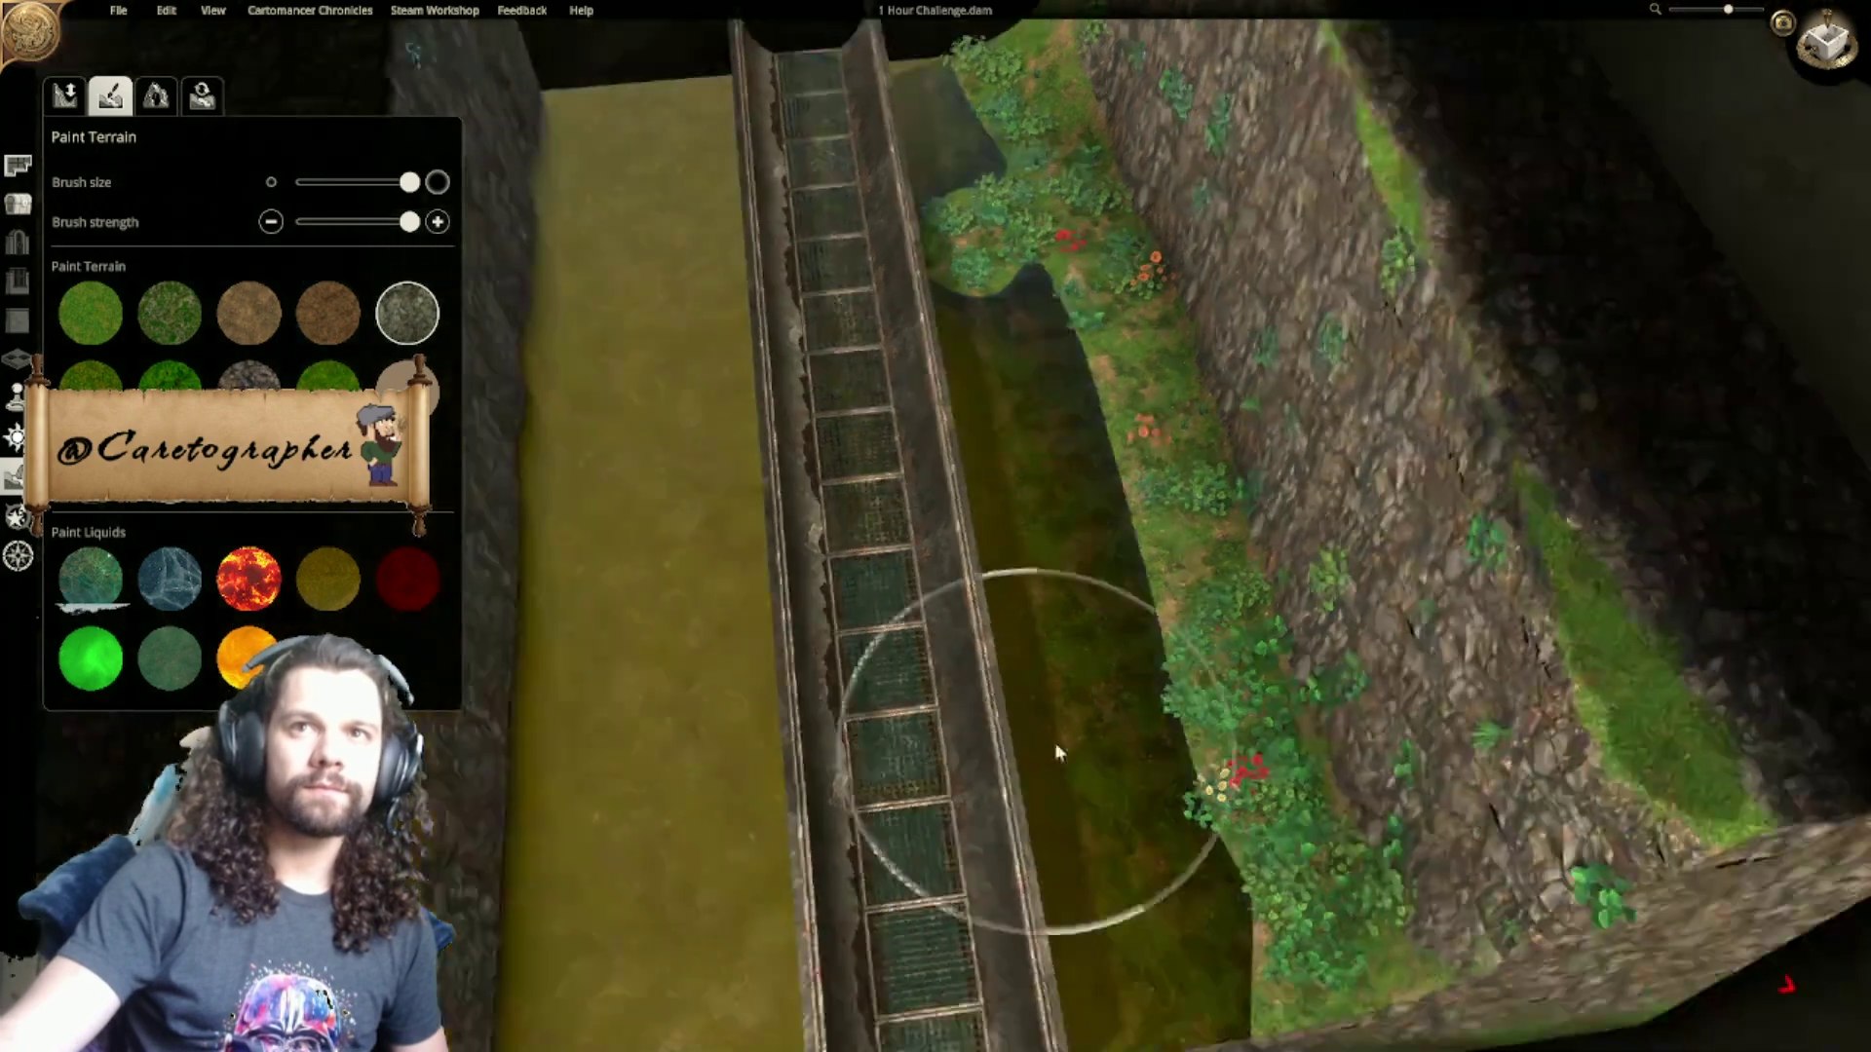
right_drag(1039, 743, 885, 628)
mouse_move(1146, 815)
mouse_down()
mouse_move(1076, 592)
mouse_move(1031, 229)
mouse_up()
right_drag(1031, 229, 1126, 611)
mouse_move(1127, 611)
mouse_down()
mouse_move(997, 298)
mouse_move(956, 389)
mouse_move(962, 497)
mouse_move(1063, 670)
mouse_up()
right_drag(1063, 670, 952, 187)
Step: Paint the cliff on the far side of the river with the same grey stone terrain
right_drag(960, 536, 1388, 444)
middle_drag(955, 393, 674, 546)
right_drag(674, 546, 963, 524)
mouse_move(935, 546)
mouse_down()
mouse_move(842, 552)
mouse_move(729, 506)
mouse_move(900, 571)
mouse_move(937, 501)
mouse_up()
right_drag(975, 355, 823, 715)
right_drag(922, 401, 799, 655)
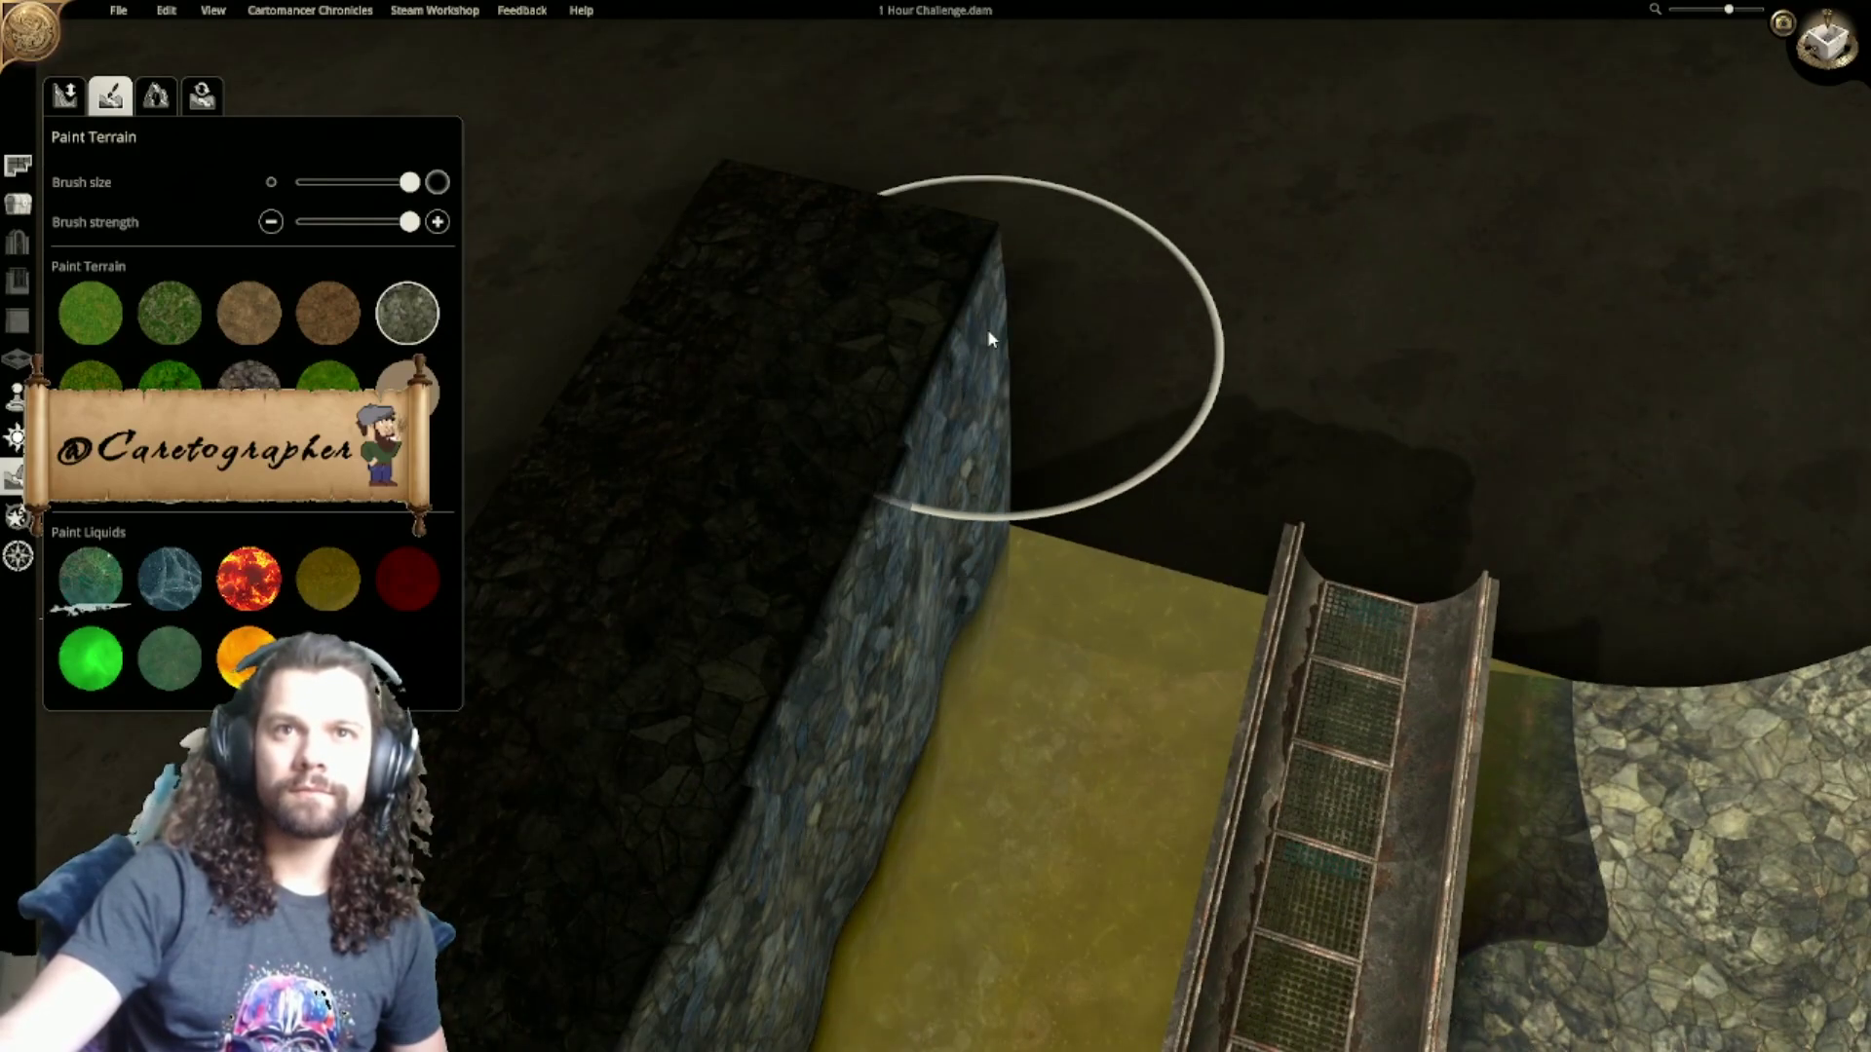
right_drag(903, 584, 941, 339)
middle_drag(940, 341, 967, 448)
scroll(994, 400, down, 2)
middle_drag(1037, 349, 899, 447)
middle_drag(1070, 404, 799, 482)
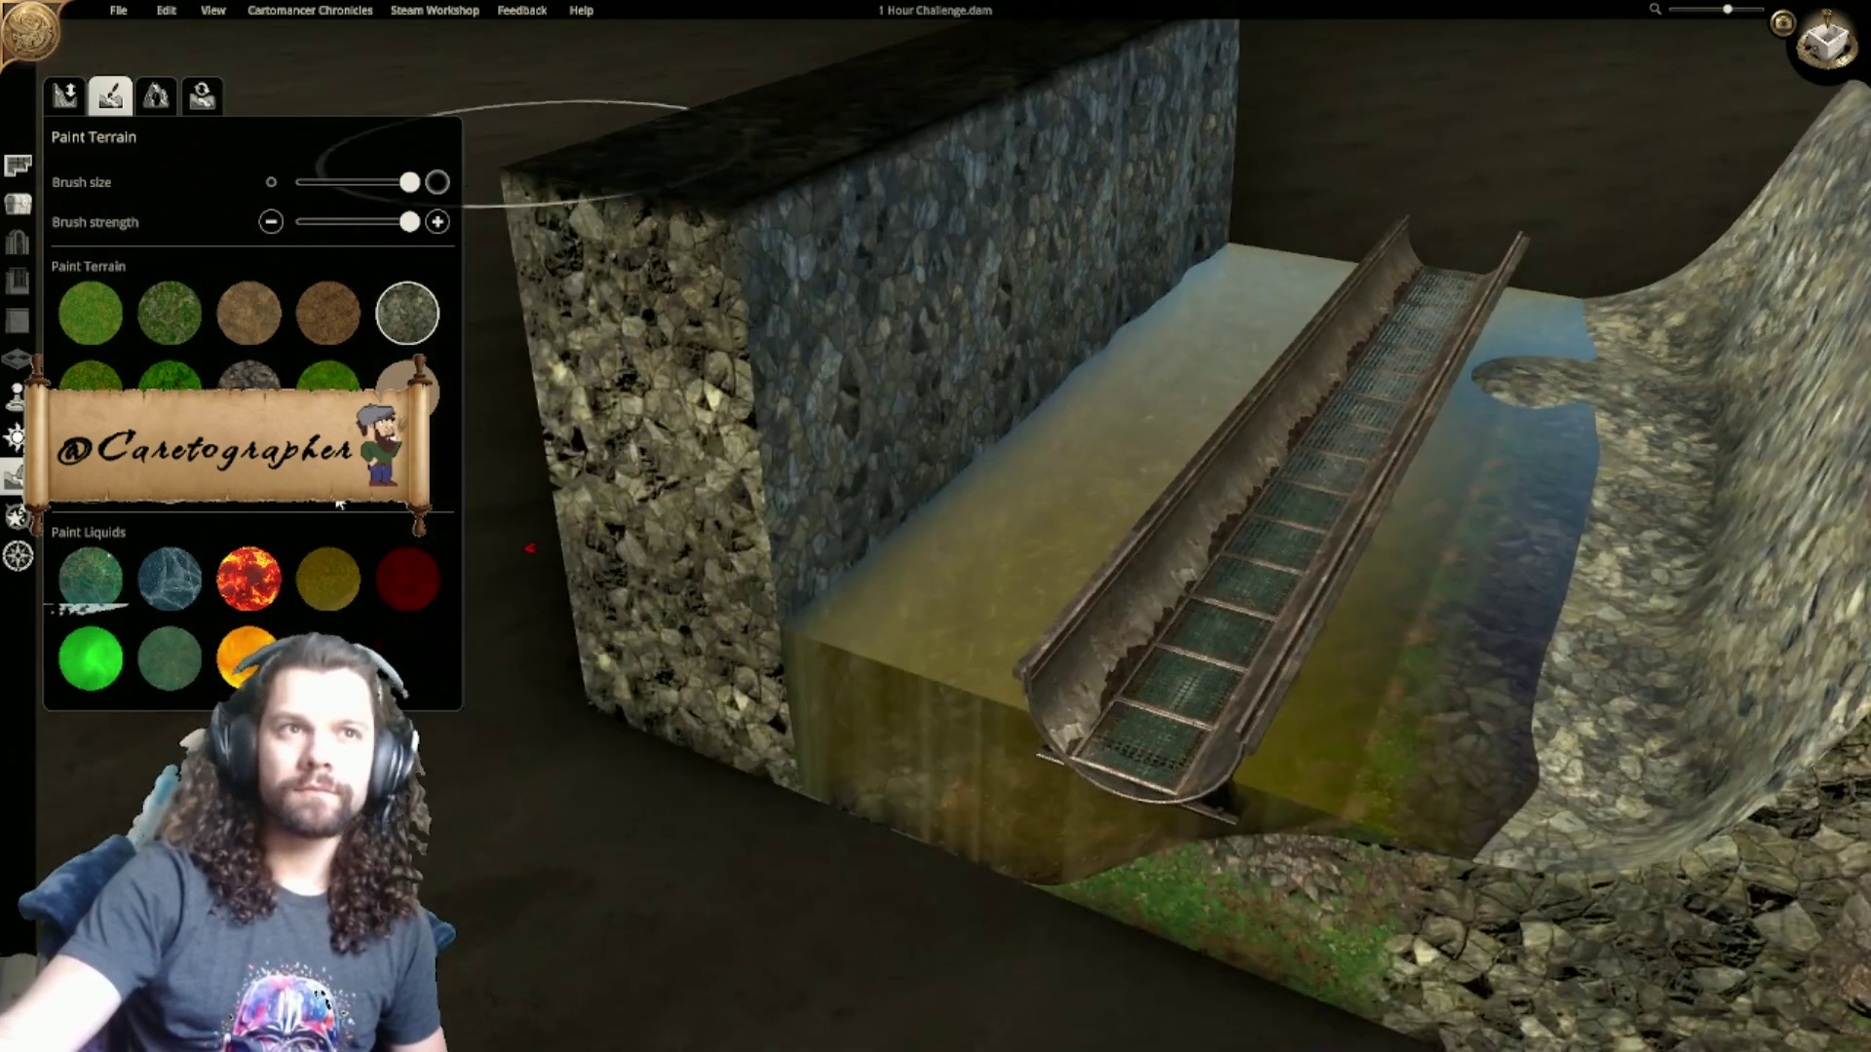
Step: Paint rugged cracked rock terrain over the end faces and river-facing wall of the cliff opposite the bank
right_drag(716, 546, 1071, 725)
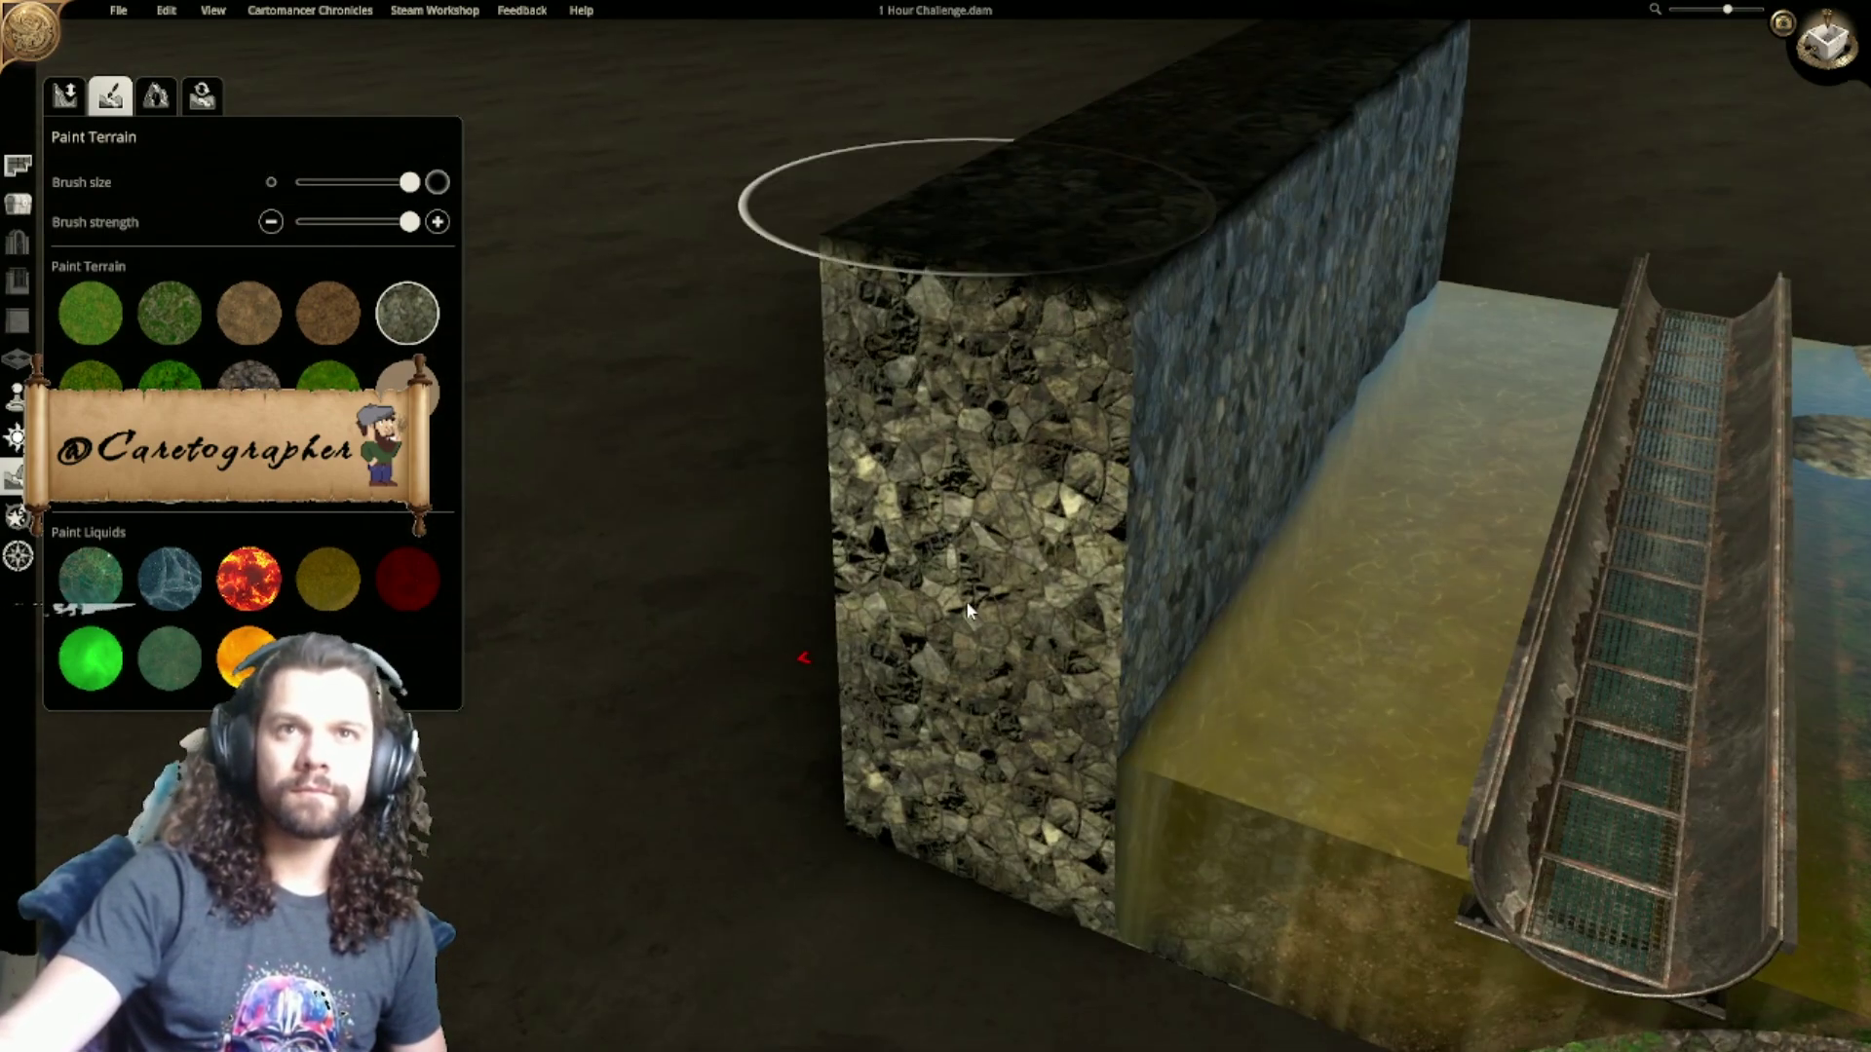
mouse_move(773, 238)
mouse_down()
mouse_move(1172, 537)
mouse_move(996, 511)
mouse_up()
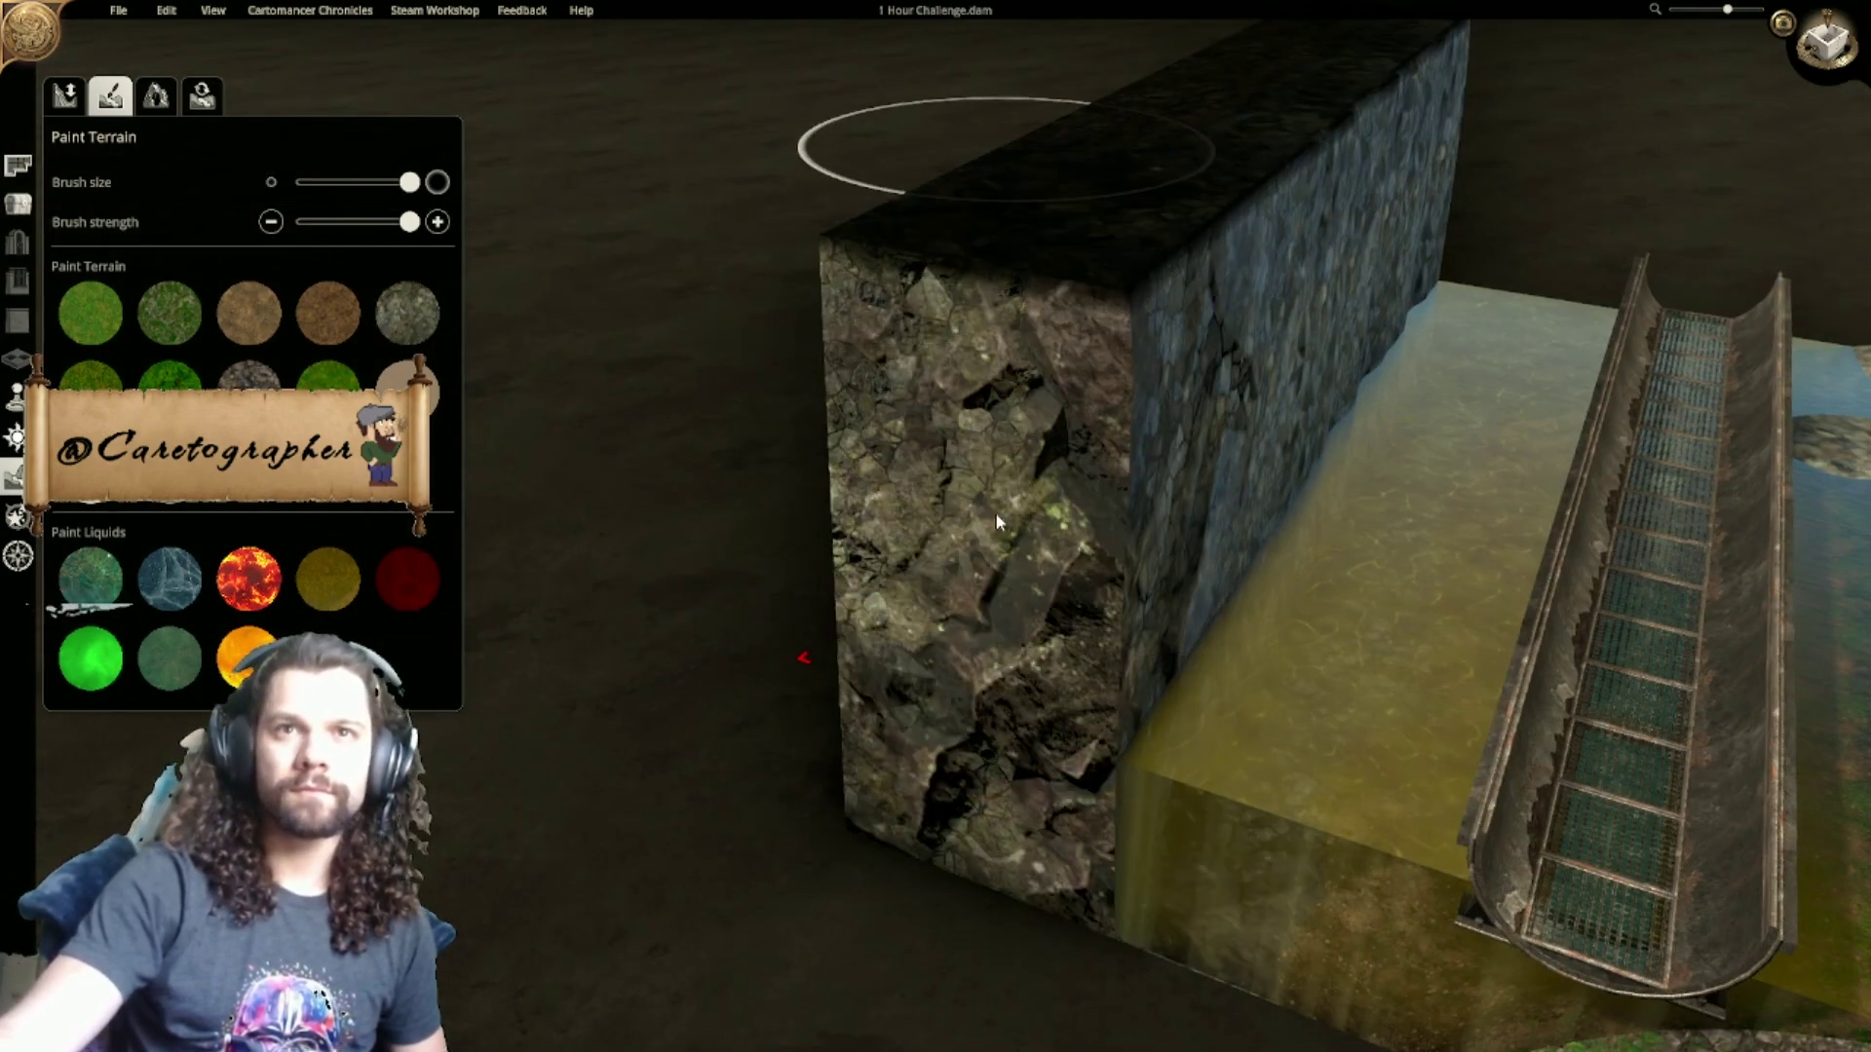
right_drag(915, 740, 493, 909)
mouse_move(493, 904)
middle_down()
mouse_move(489, 785)
mouse_move(986, 493)
middle_up()
mouse_move(925, 300)
mouse_down()
mouse_move(1716, 585)
mouse_move(982, 312)
mouse_move(1521, 554)
mouse_move(1700, 672)
mouse_up()
right_drag(1701, 673, 916, 390)
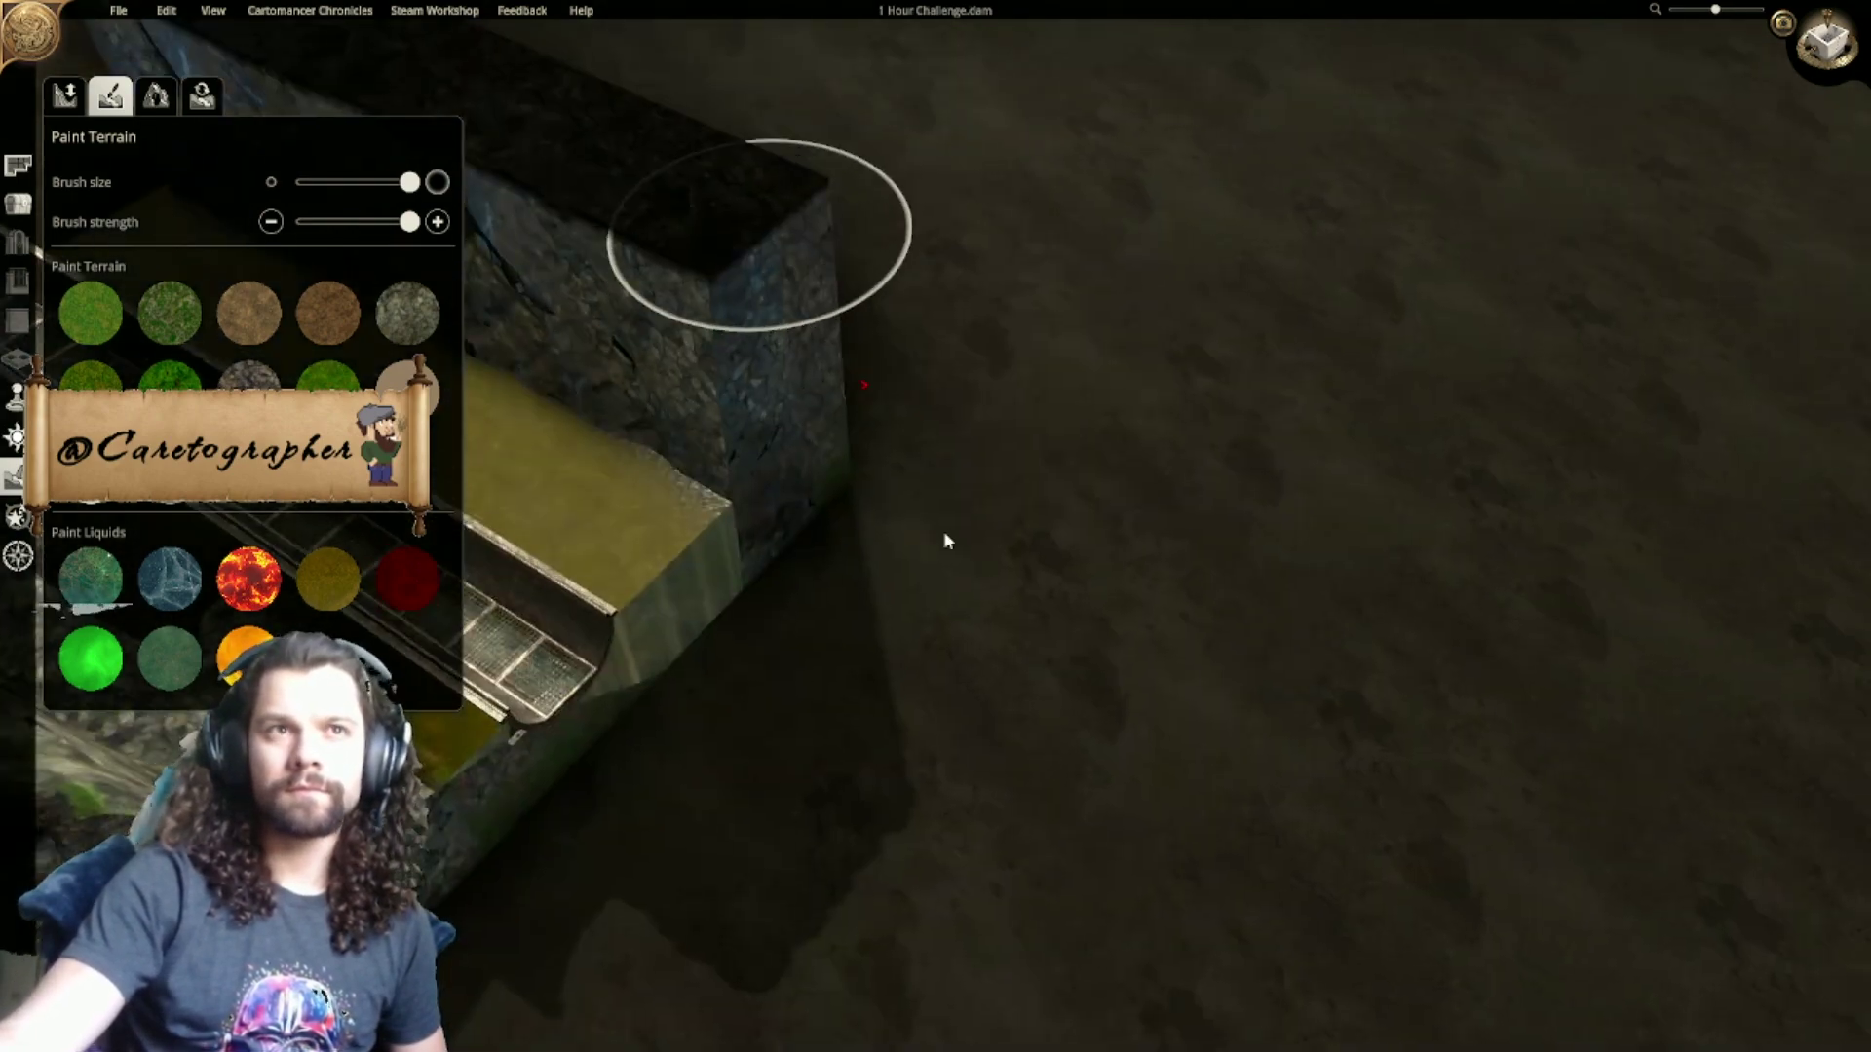
right_drag(828, 453, 746, 410)
mouse_move(738, 404)
mouse_down()
mouse_move(785, 451)
mouse_move(739, 446)
mouse_up()
right_drag(738, 443, 1313, 608)
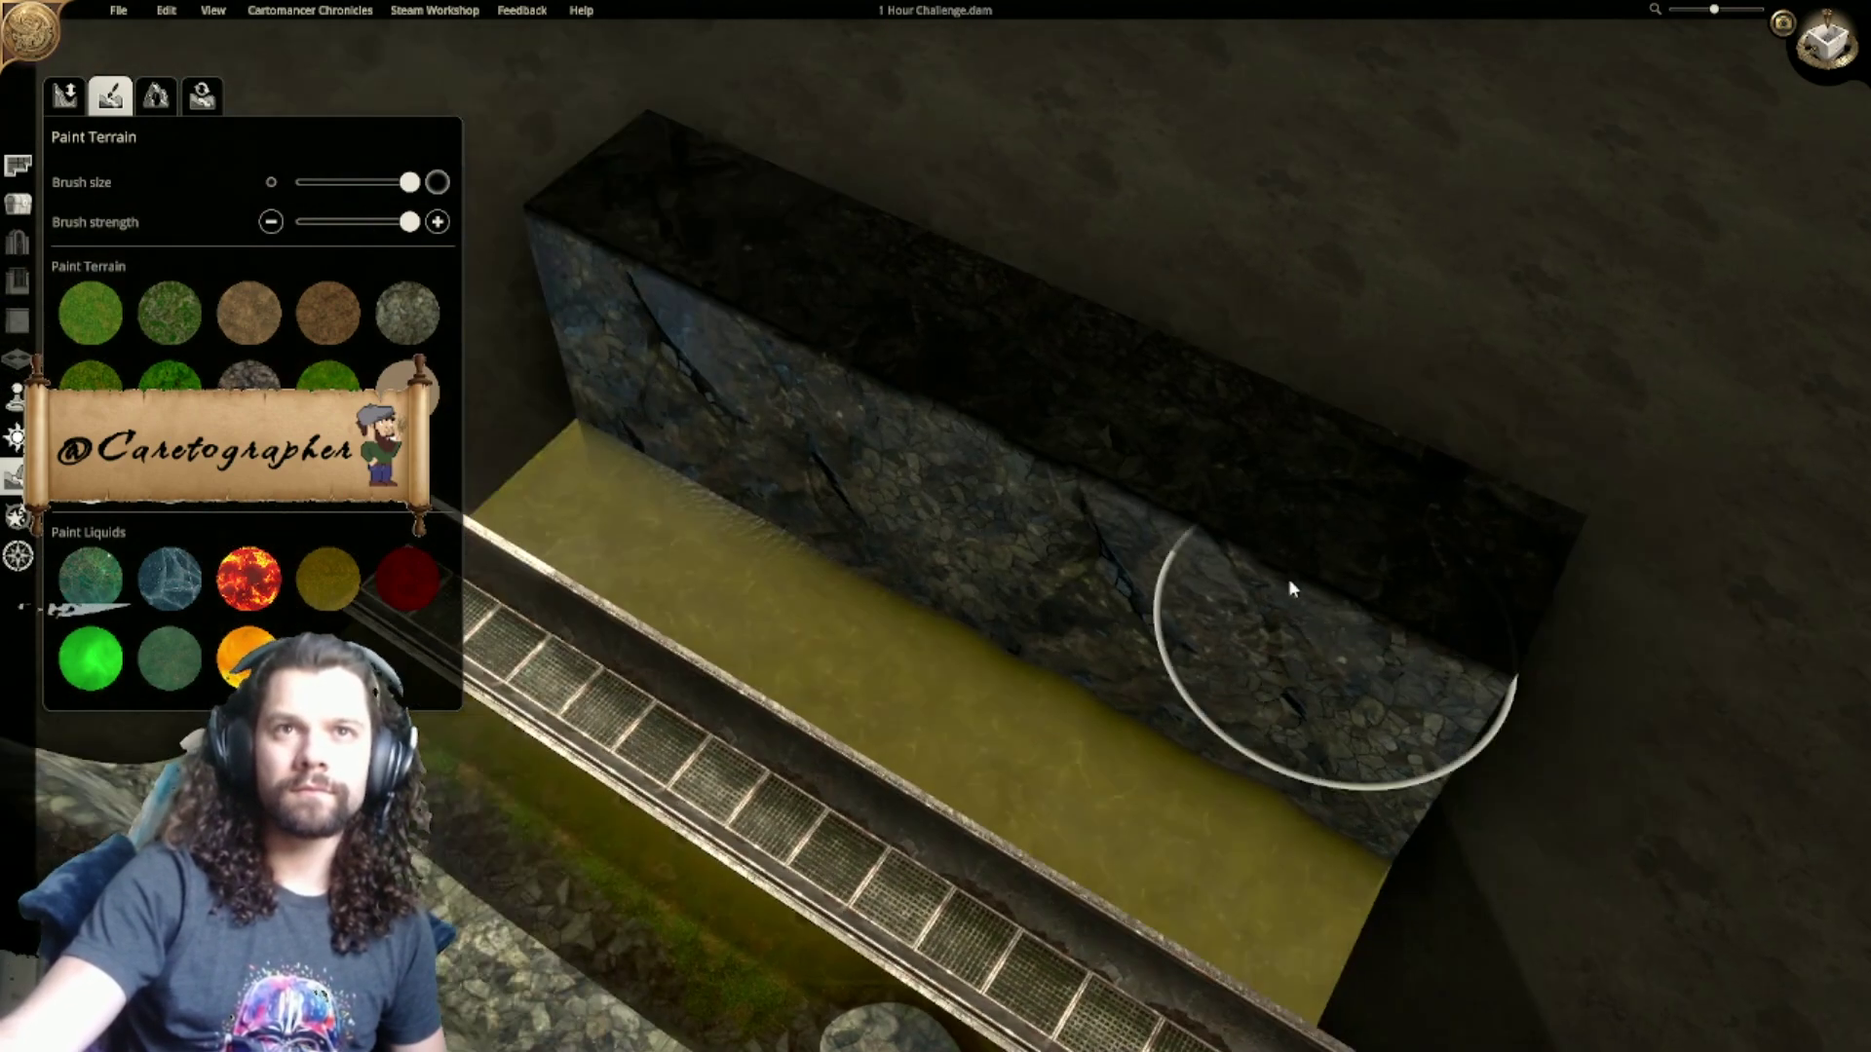
Step: Reduce the brush to about half size and paint the cracked rock terrain over the bank-side cliff's wall and end face
mouse_move(597, 230)
middle_down()
mouse_move(1384, 474)
mouse_move(1355, 523)
mouse_move(1002, 488)
middle_up()
scroll(1355, 523, down, 2)
scroll(1002, 488, up, 3)
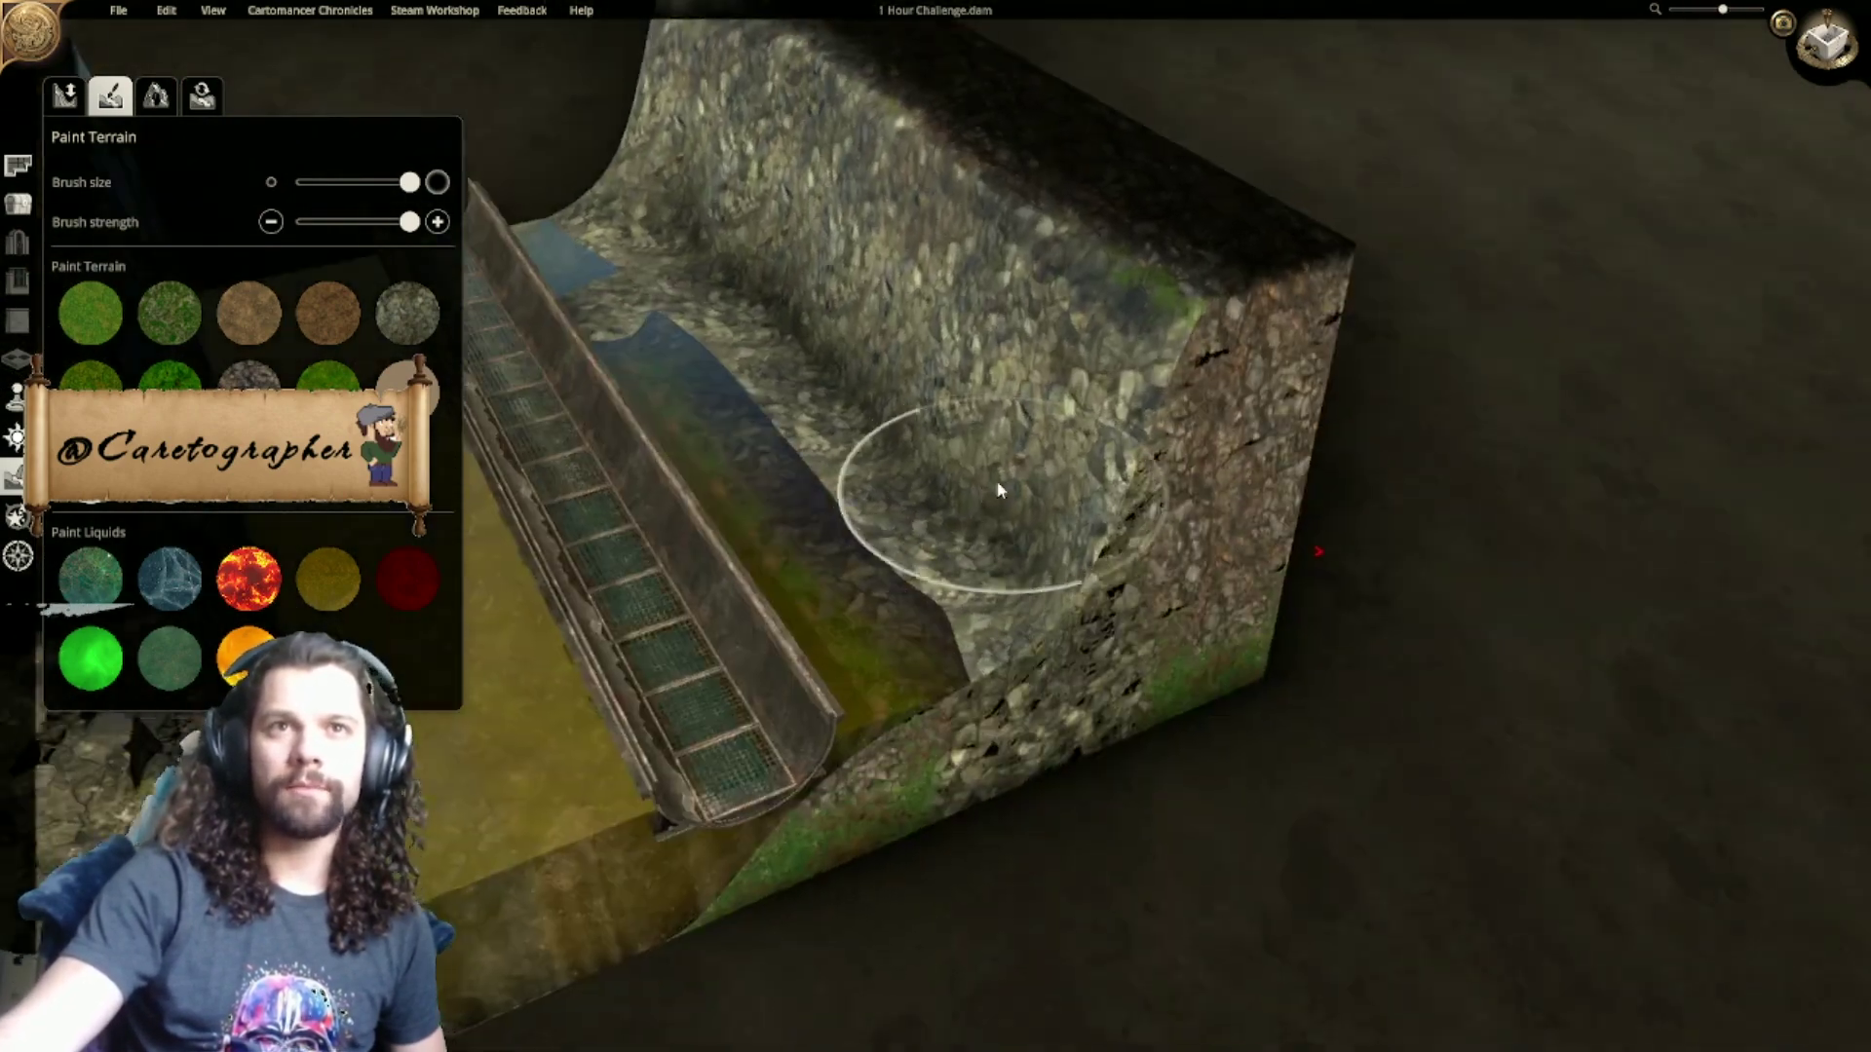
right_drag(1001, 488, 1054, 677)
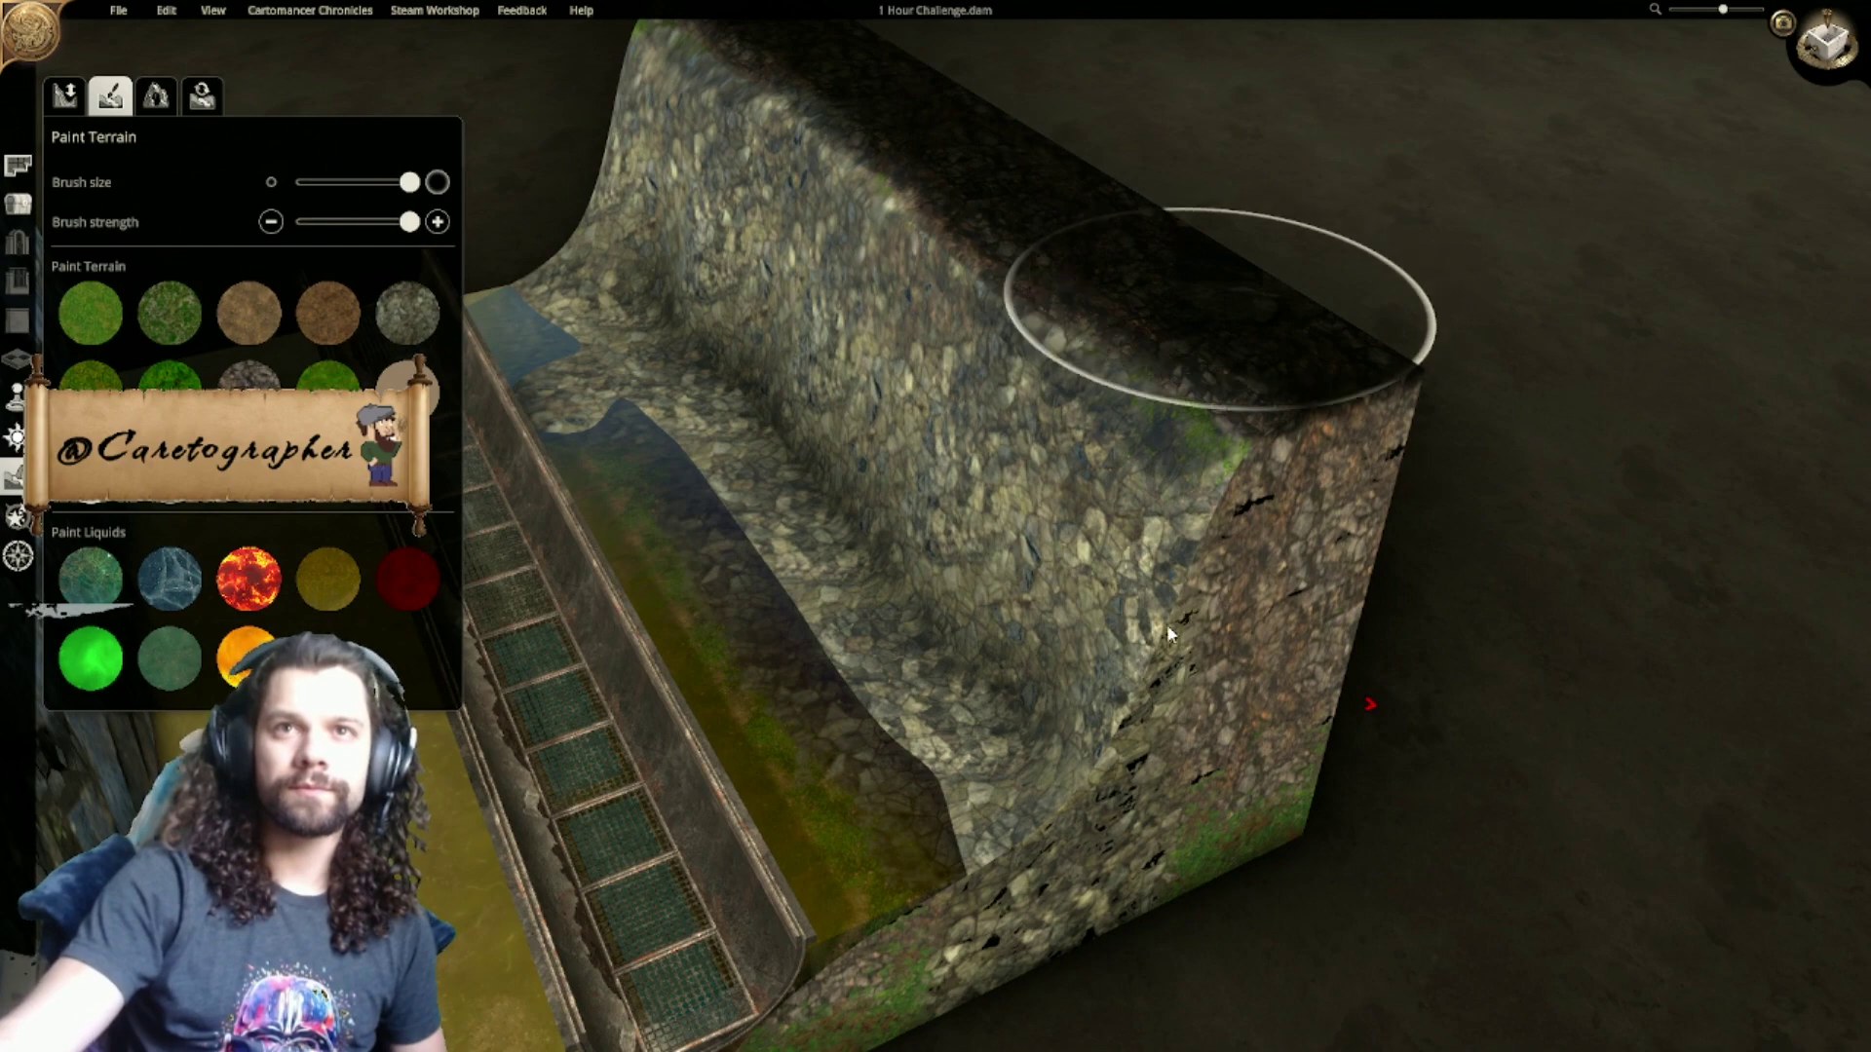
drag(409, 182, 354, 182)
mouse_move(1175, 439)
mouse_down()
mouse_move(1184, 487)
mouse_move(1062, 414)
mouse_move(1116, 517)
mouse_move(927, 330)
mouse_move(790, 151)
mouse_up()
right_drag(789, 151, 1029, 409)
mouse_move(1028, 409)
mouse_down()
mouse_move(933, 309)
mouse_move(869, 308)
mouse_move(910, 370)
mouse_up()
right_drag(910, 368, 849, 217)
drag(882, 198, 1108, 347)
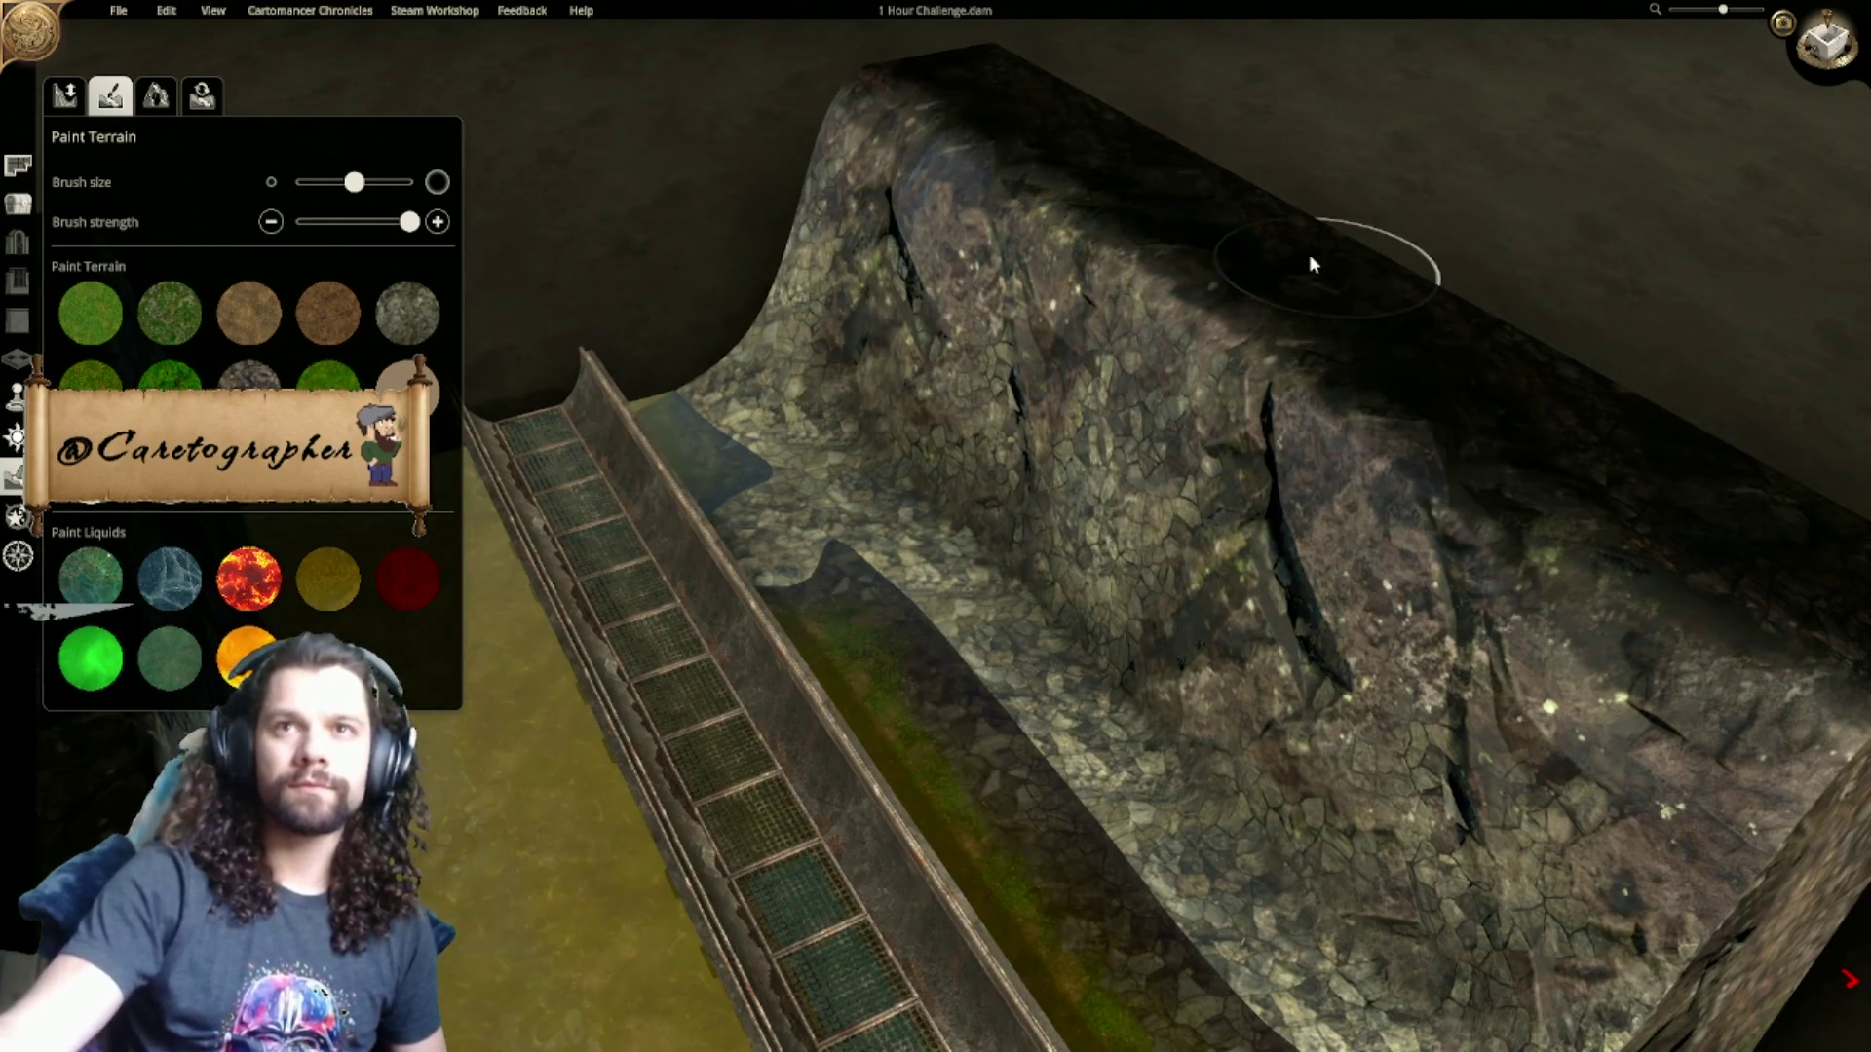
right_drag(1328, 301, 1036, 188)
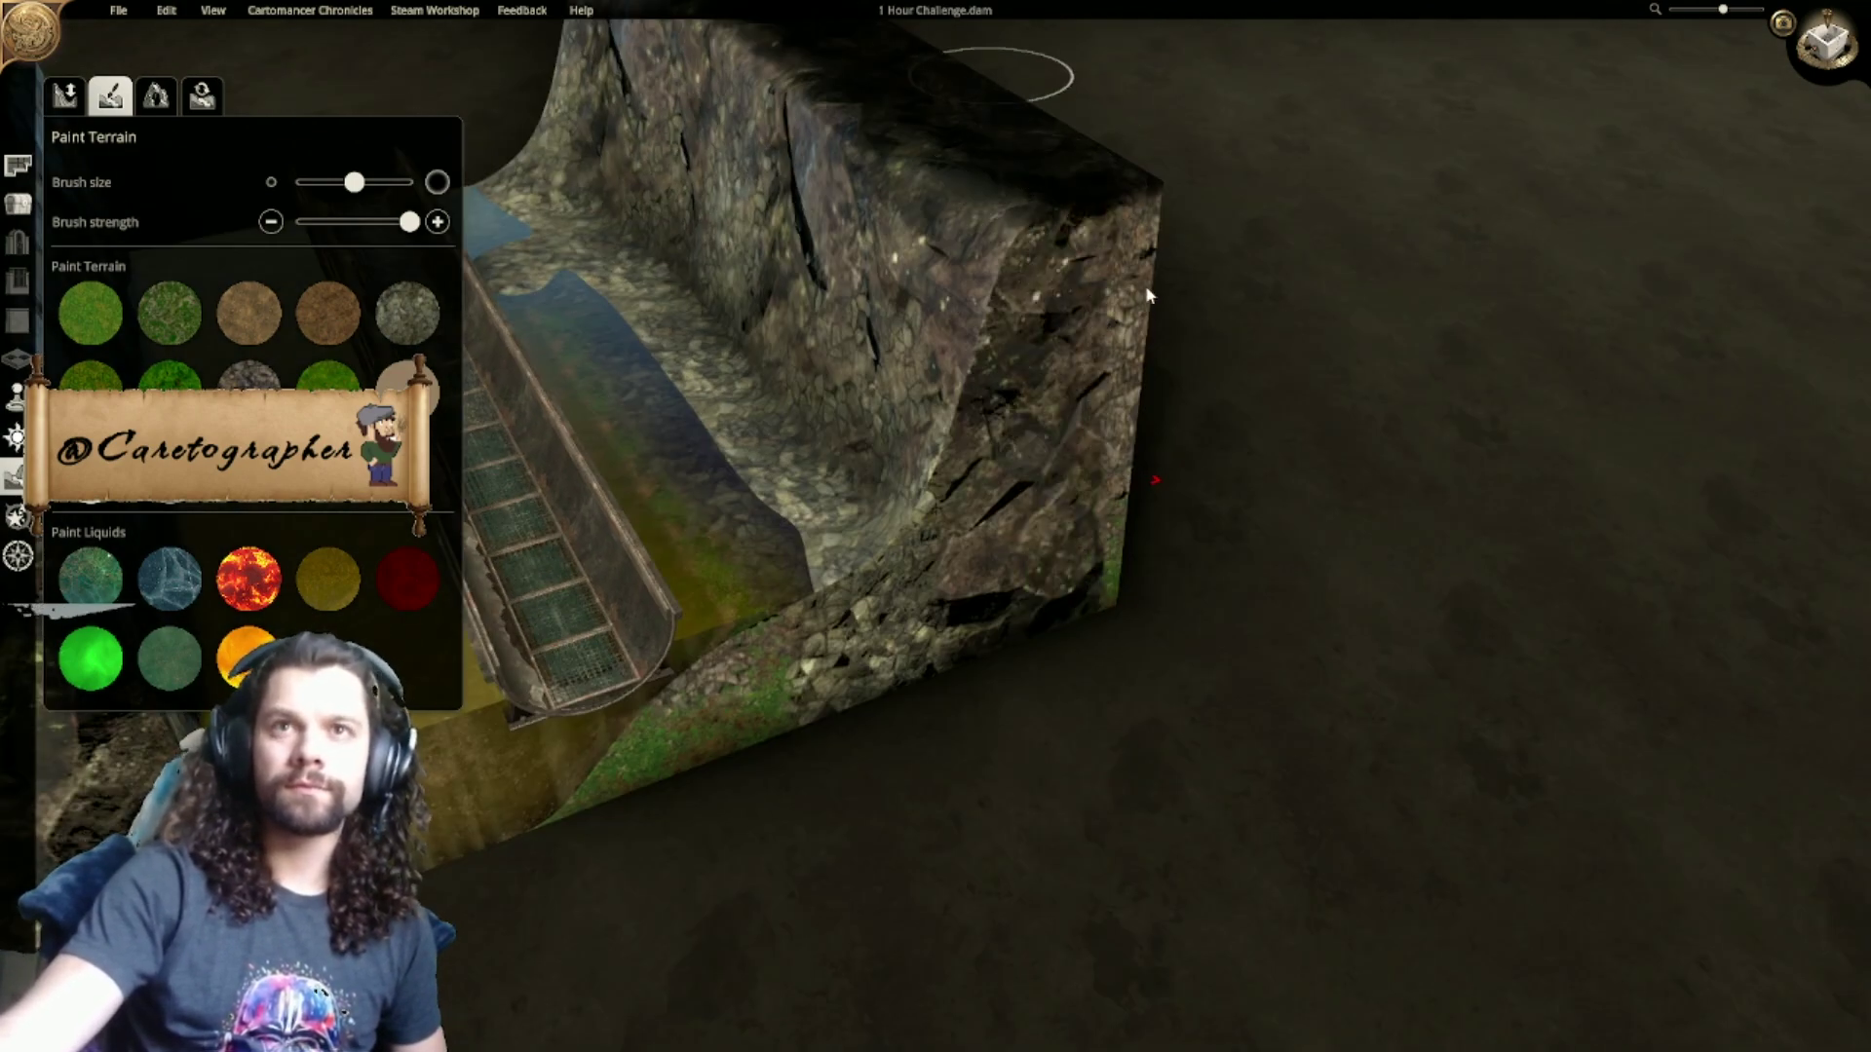
right_drag(1225, 356, 1290, 623)
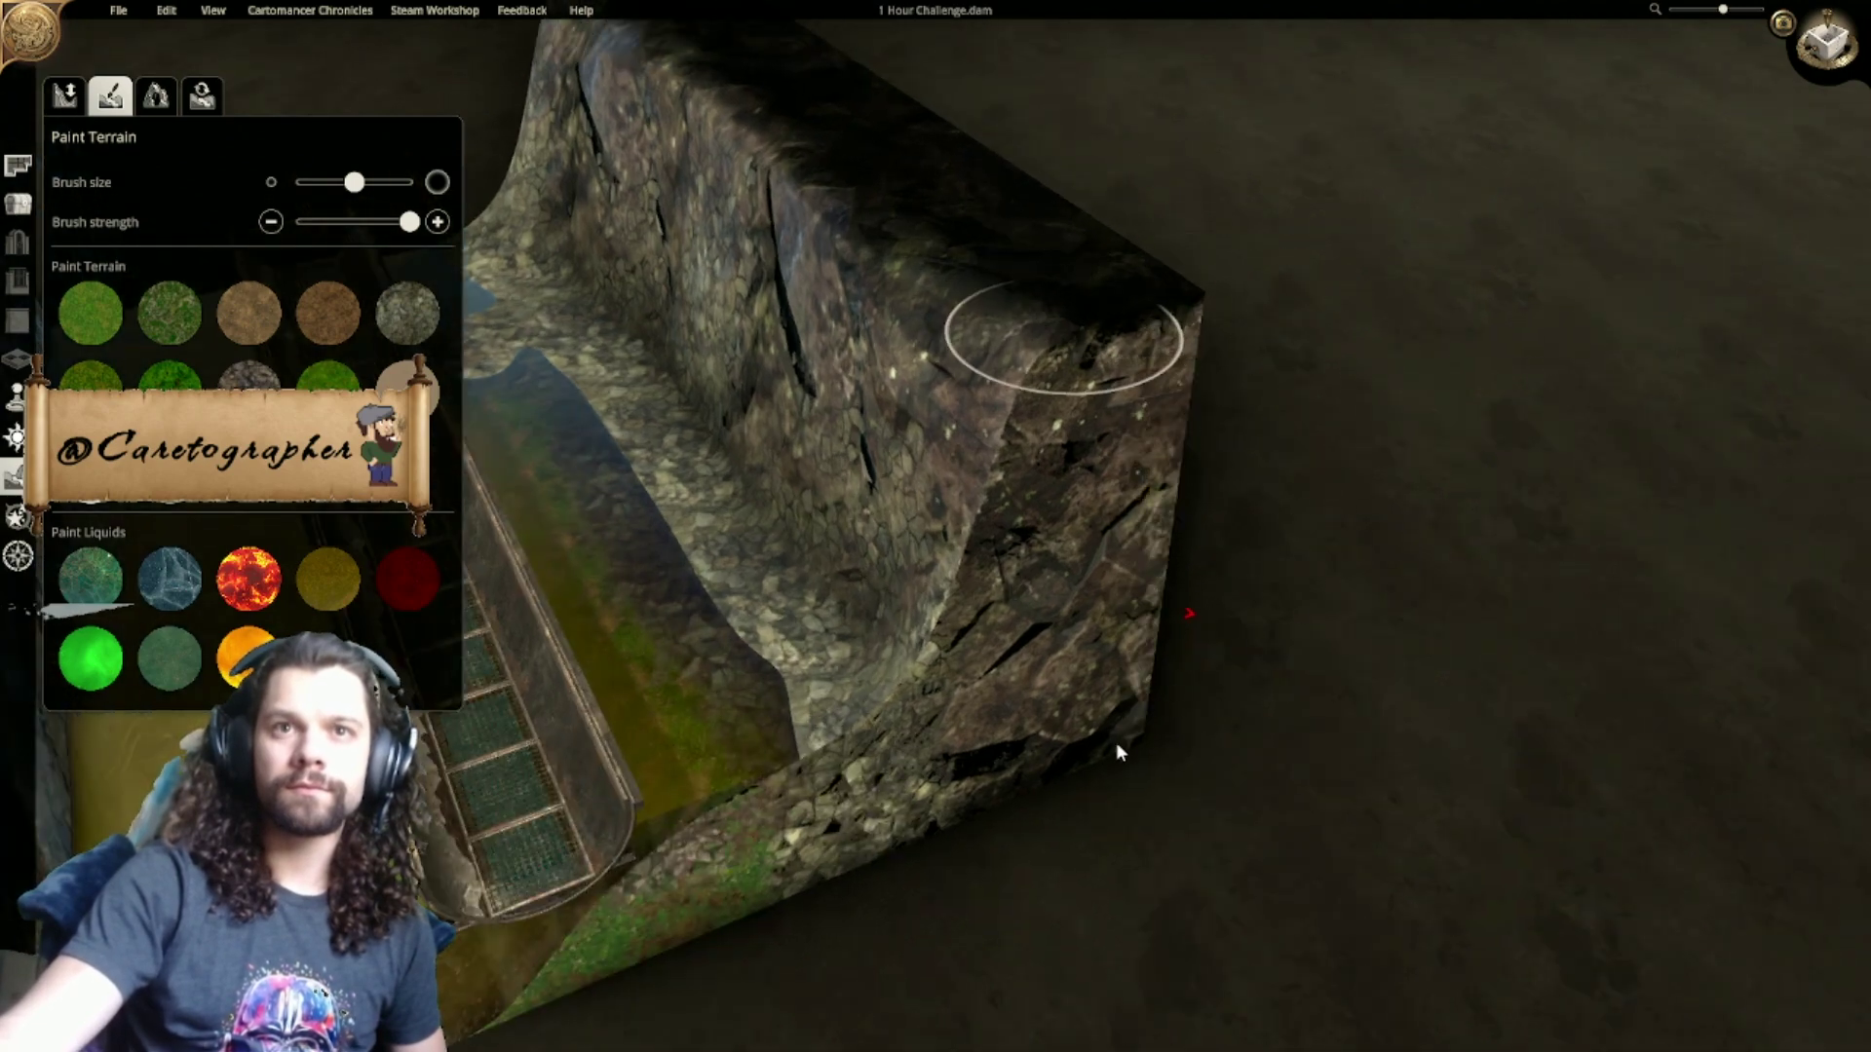
Step: Examine the slope where the stony bank meets the foot of the bank-side cliff
scroll(1067, 673, up, 3)
scroll(1067, 565, down, 5)
middle_drag(1246, 214, 1280, 352)
right_drag(1281, 353, 1078, 479)
scroll(1078, 480, up, 5)
right_drag(992, 376, 1025, 531)
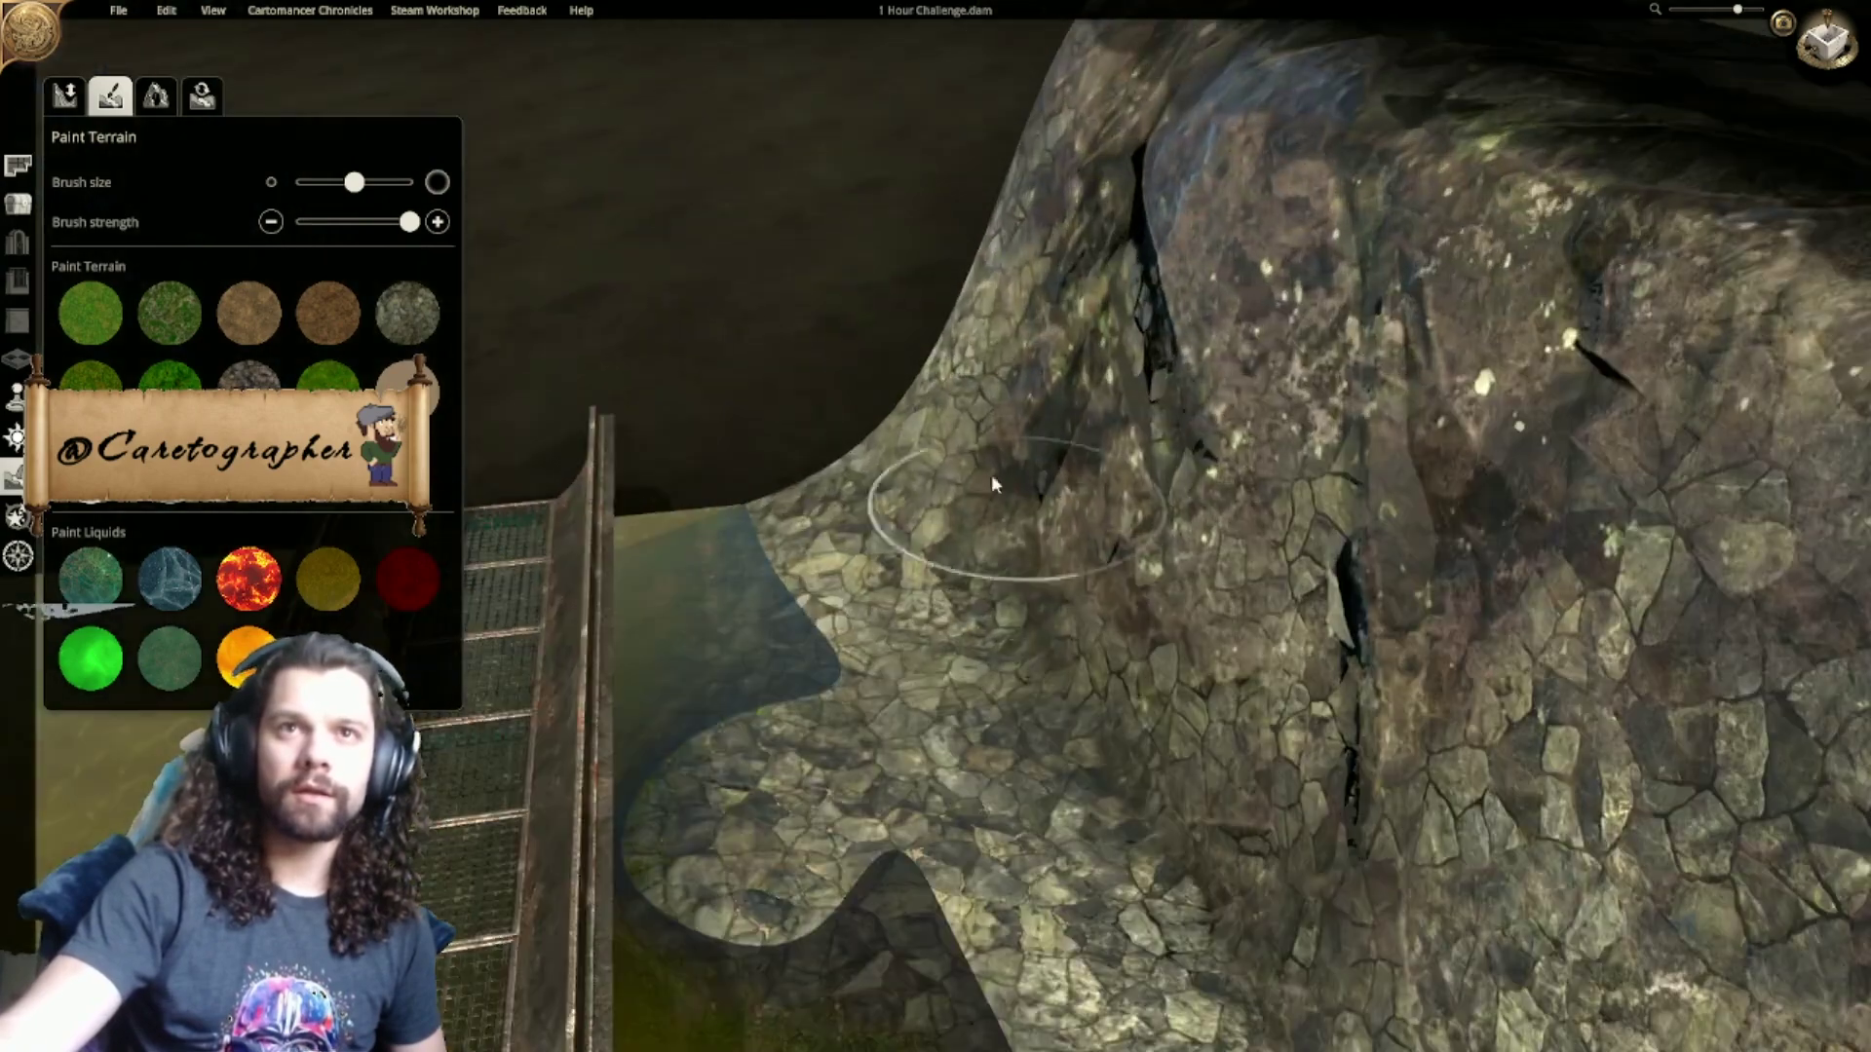
right_drag(942, 368, 942, 307)
scroll(942, 313, down, 3)
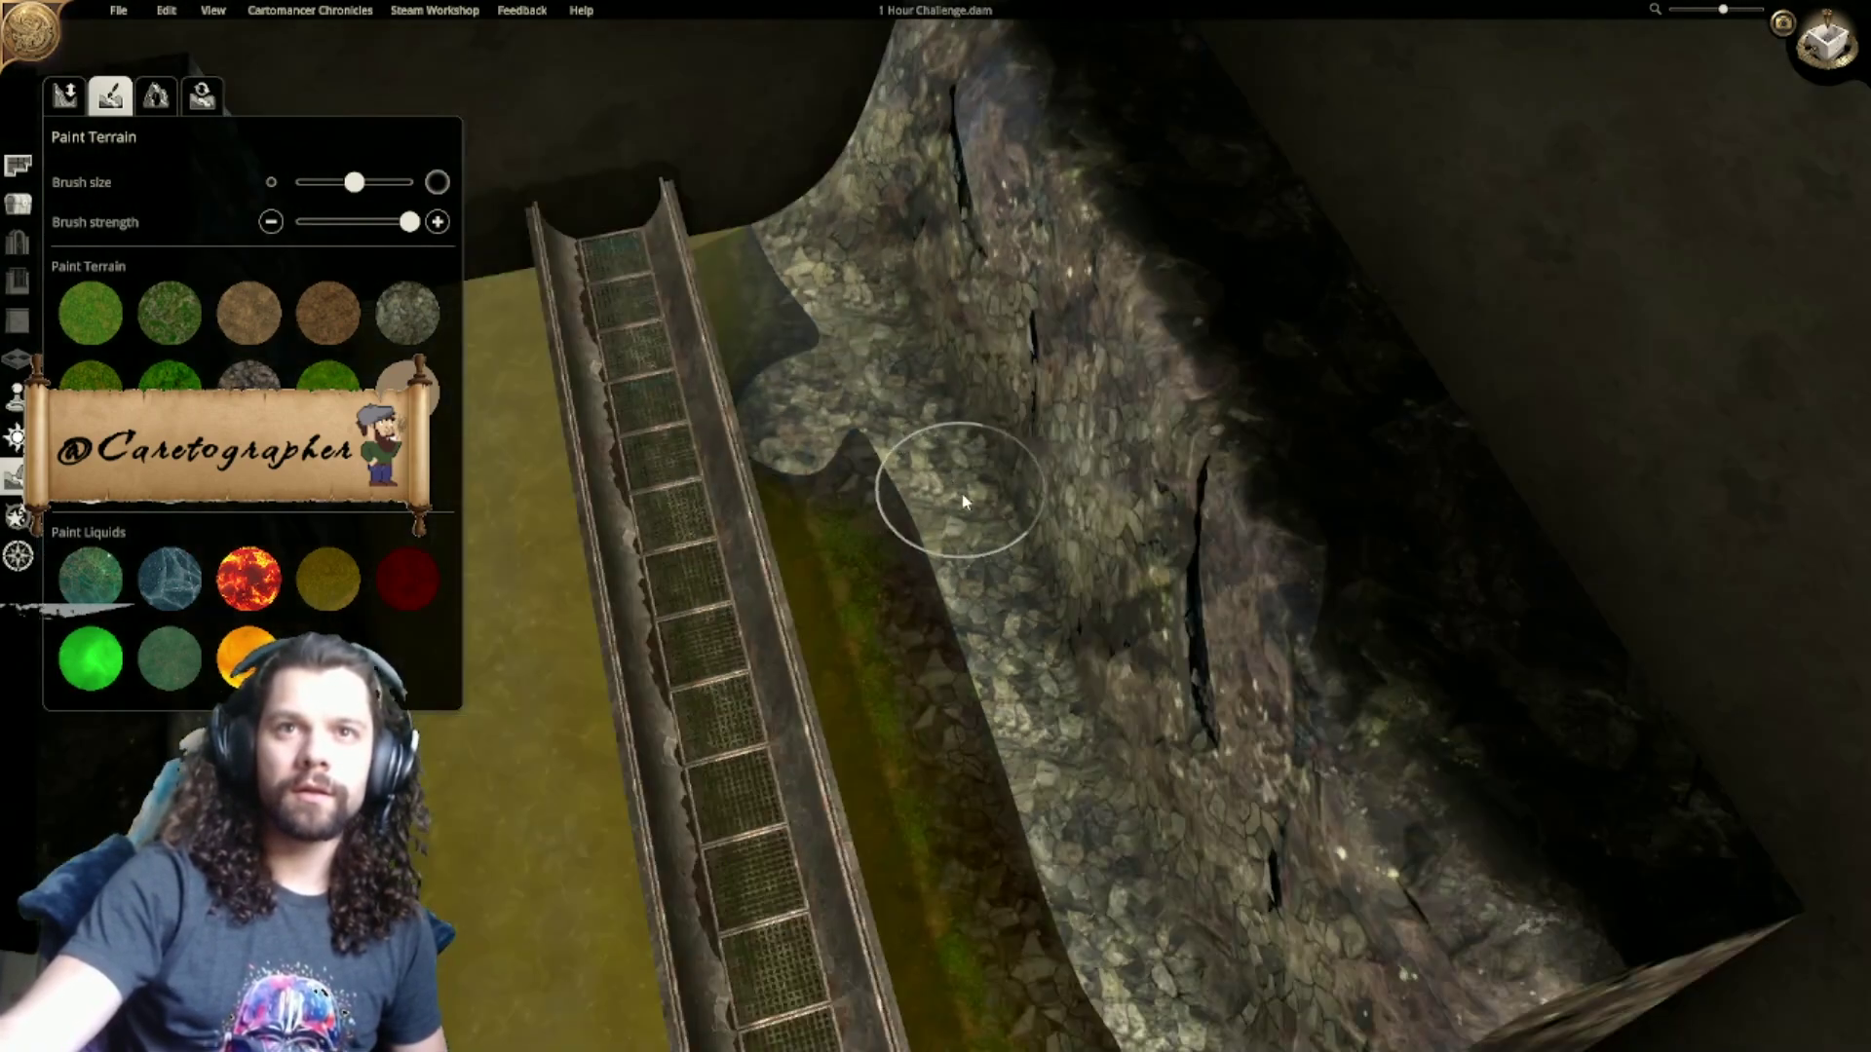
Step: Flatten the stony bank along the foot of the bank-side cliff with a small Flatten terrain brush, making the wall rise steeply
click(64, 95)
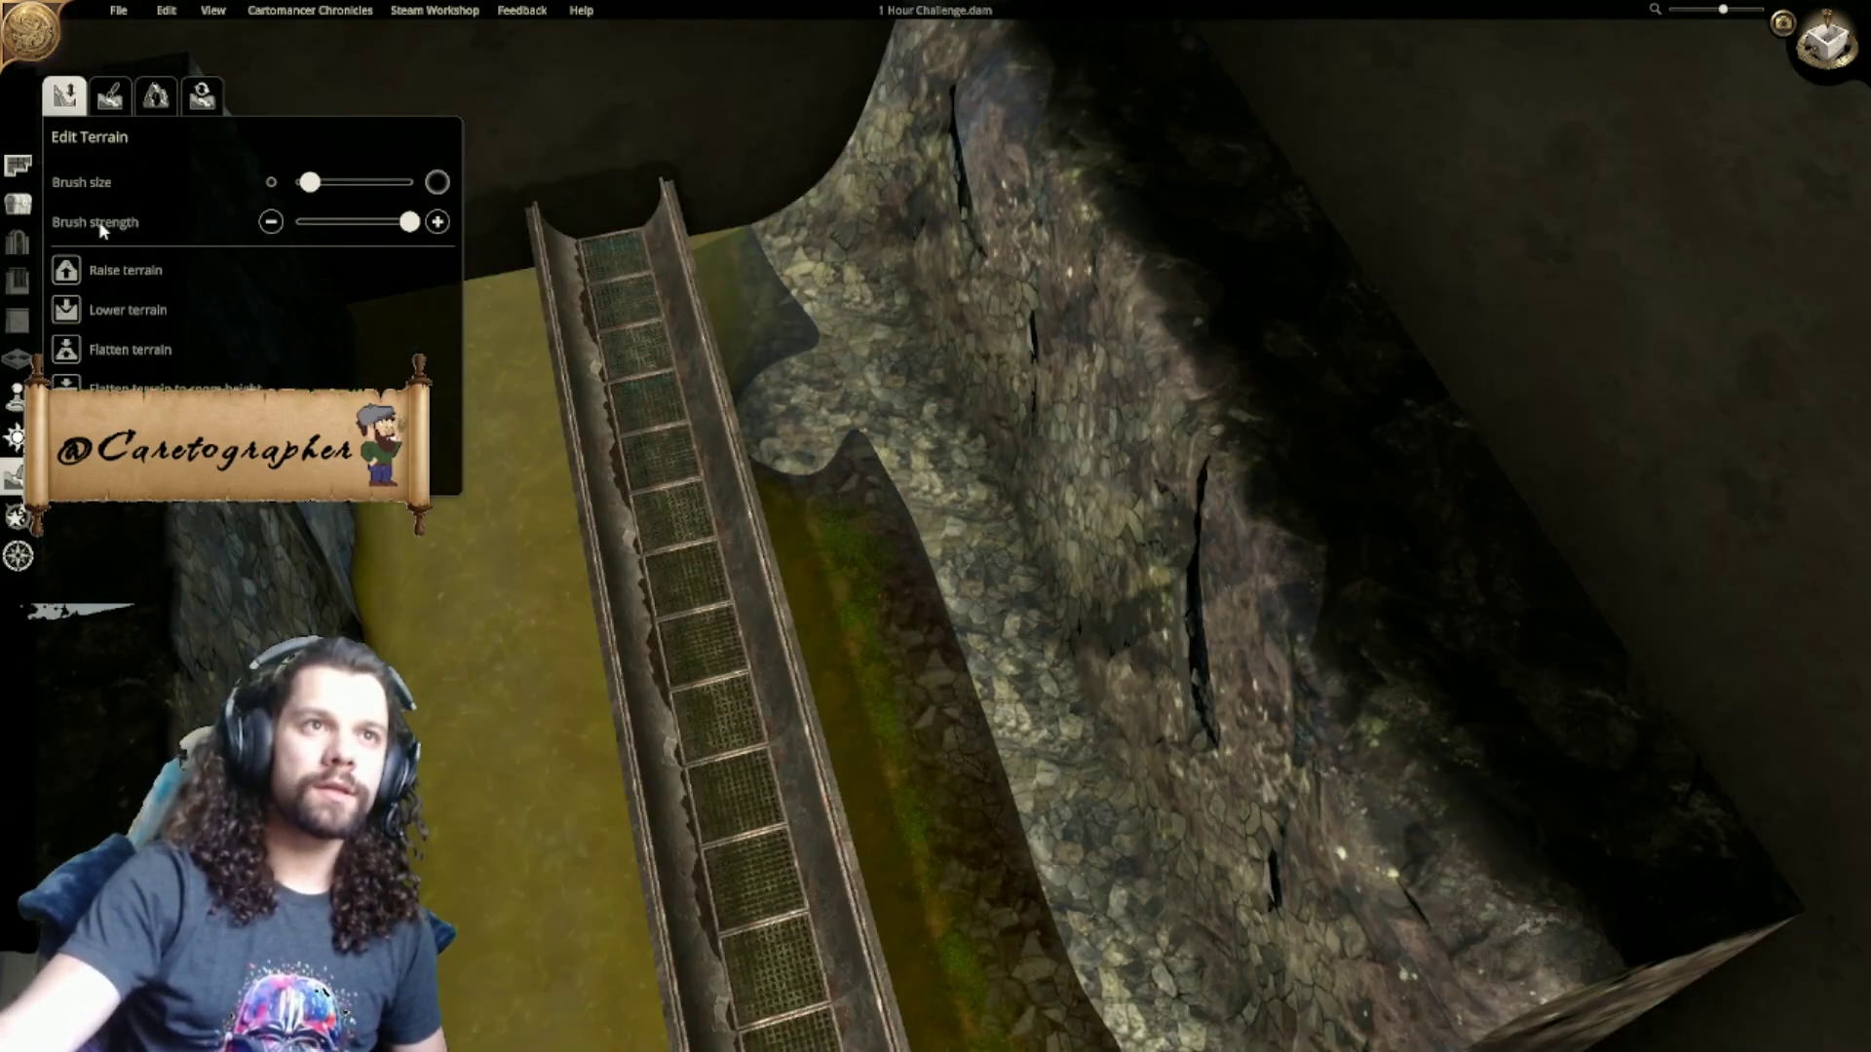
click(70, 353)
drag(309, 183, 296, 183)
right_drag(1100, 797, 1024, 715)
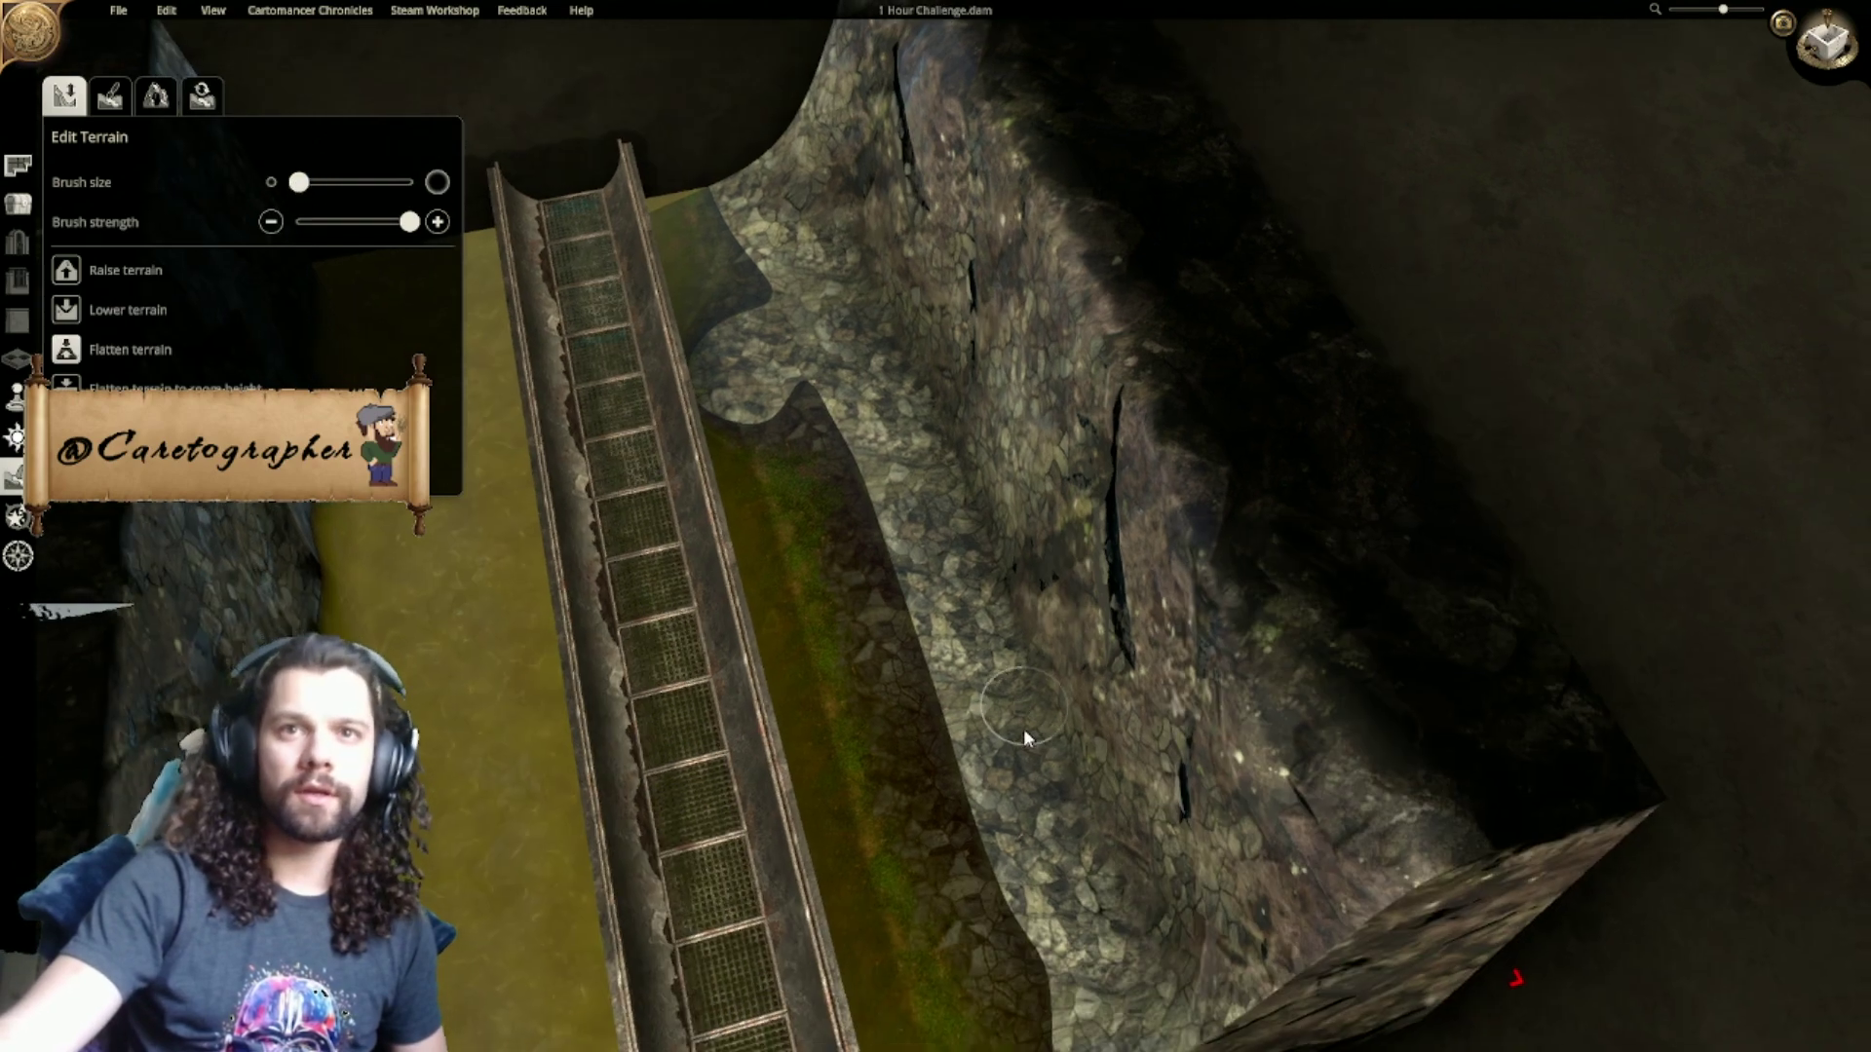
scroll(1024, 714, up, 4)
drag(991, 557, 973, 481)
right_drag(973, 482, 1036, 723)
drag(1036, 723, 965, 466)
right_drag(965, 466, 986, 710)
mouse_move(987, 709)
mouse_down()
mouse_move(976, 611)
mouse_move(908, 491)
mouse_up()
right_drag(908, 491, 934, 620)
mouse_move(934, 620)
mouse_down()
mouse_move(893, 536)
mouse_move(880, 669)
mouse_move(802, 612)
mouse_move(746, 624)
mouse_move(835, 717)
mouse_up()
right_drag(823, 713, 726, 486)
mouse_move(726, 486)
middle_down()
mouse_move(1327, 755)
mouse_move(1384, 762)
middle_up()
mouse_move(668, 737)
mouse_down()
mouse_move(802, 696)
mouse_move(1358, 632)
mouse_move(1495, 622)
mouse_move(1538, 669)
mouse_up()
middle_drag(1538, 669, 1097, 686)
scroll(1097, 686, down, 1)
Step: Paint a pale earth terrain over the bank and its underwater edge at minimum brush strength
click(110, 94)
click(405, 380)
drag(410, 222, 68, 236)
click(1185, 870)
mouse_move(1187, 879)
mouse_down()
mouse_move(990, 617)
mouse_move(879, 389)
mouse_move(705, 189)
mouse_up()
Step: Paint brown dirt along the foot of the bank-side cliff, reducing the brush size and raising its strength to about half
click(322, 310)
mouse_move(1148, 751)
mouse_down()
mouse_move(1305, 812)
mouse_move(1091, 500)
mouse_move(863, 239)
mouse_up()
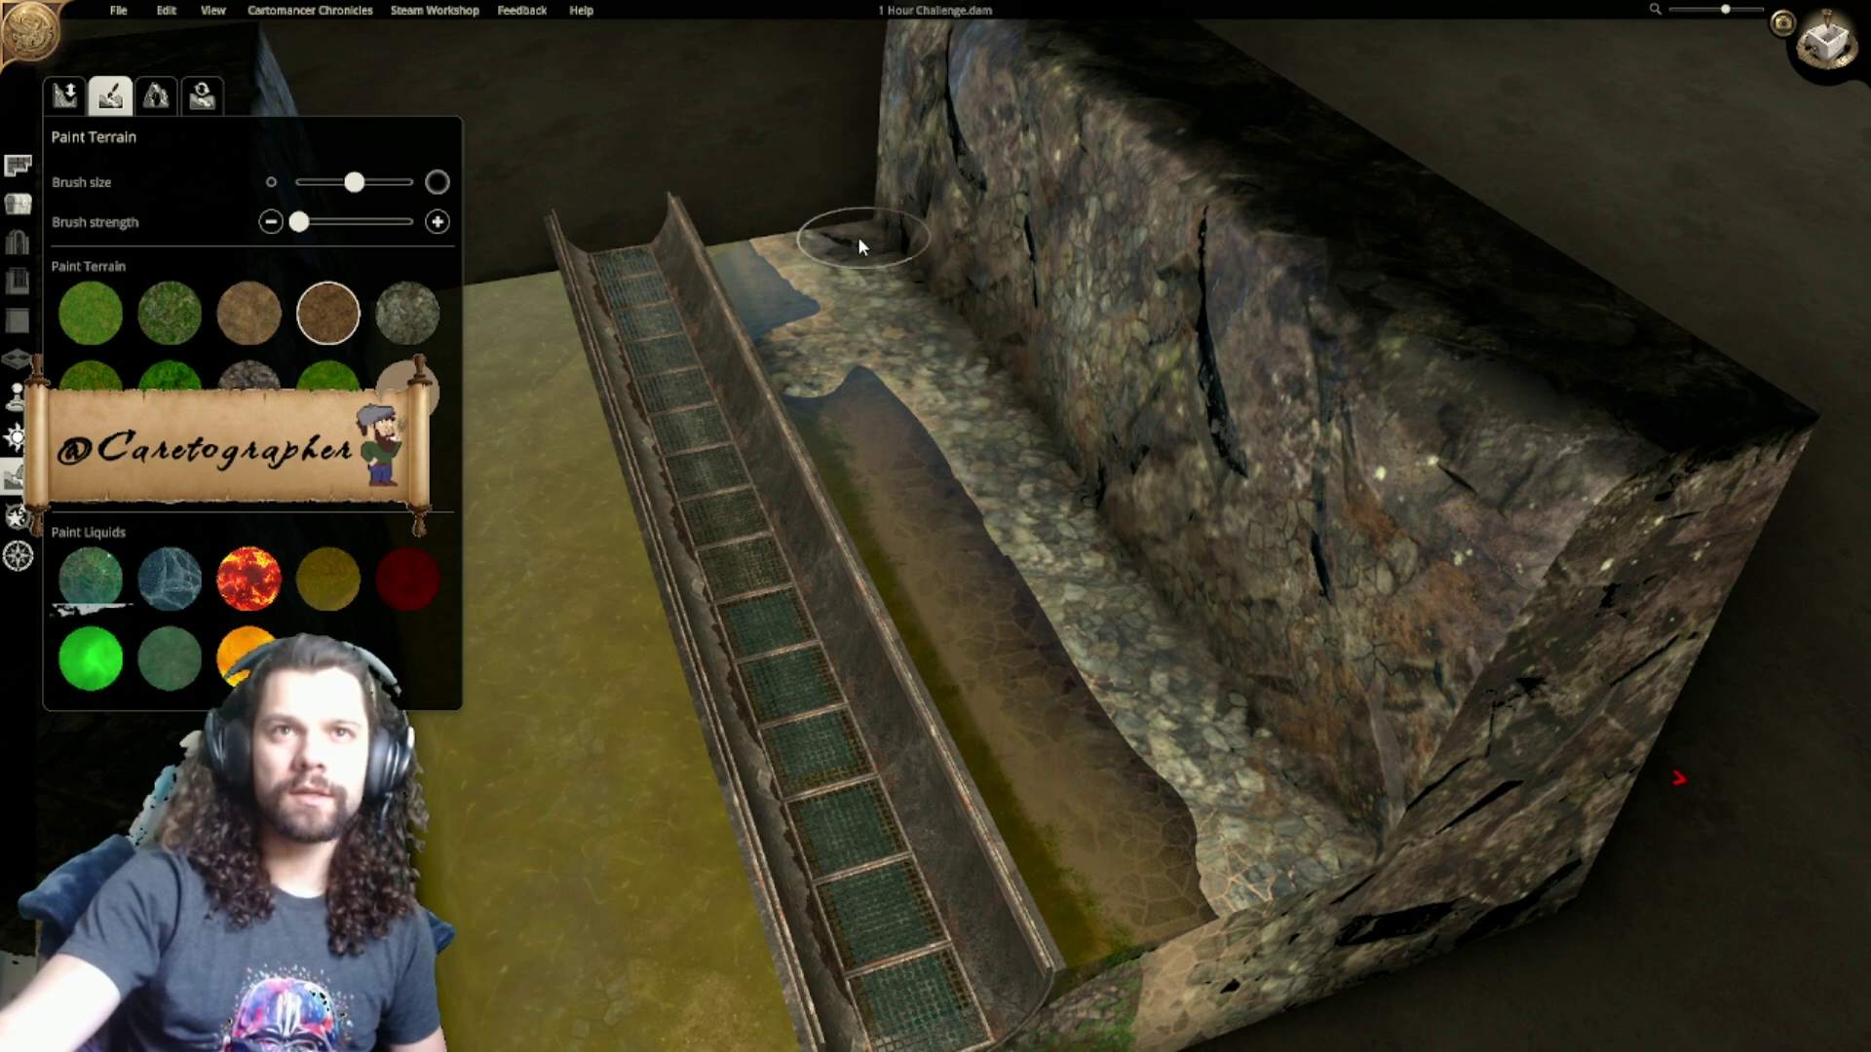
mouse_move(299, 222)
mouse_down()
mouse_move(332, 223)
mouse_move(321, 182)
mouse_up()
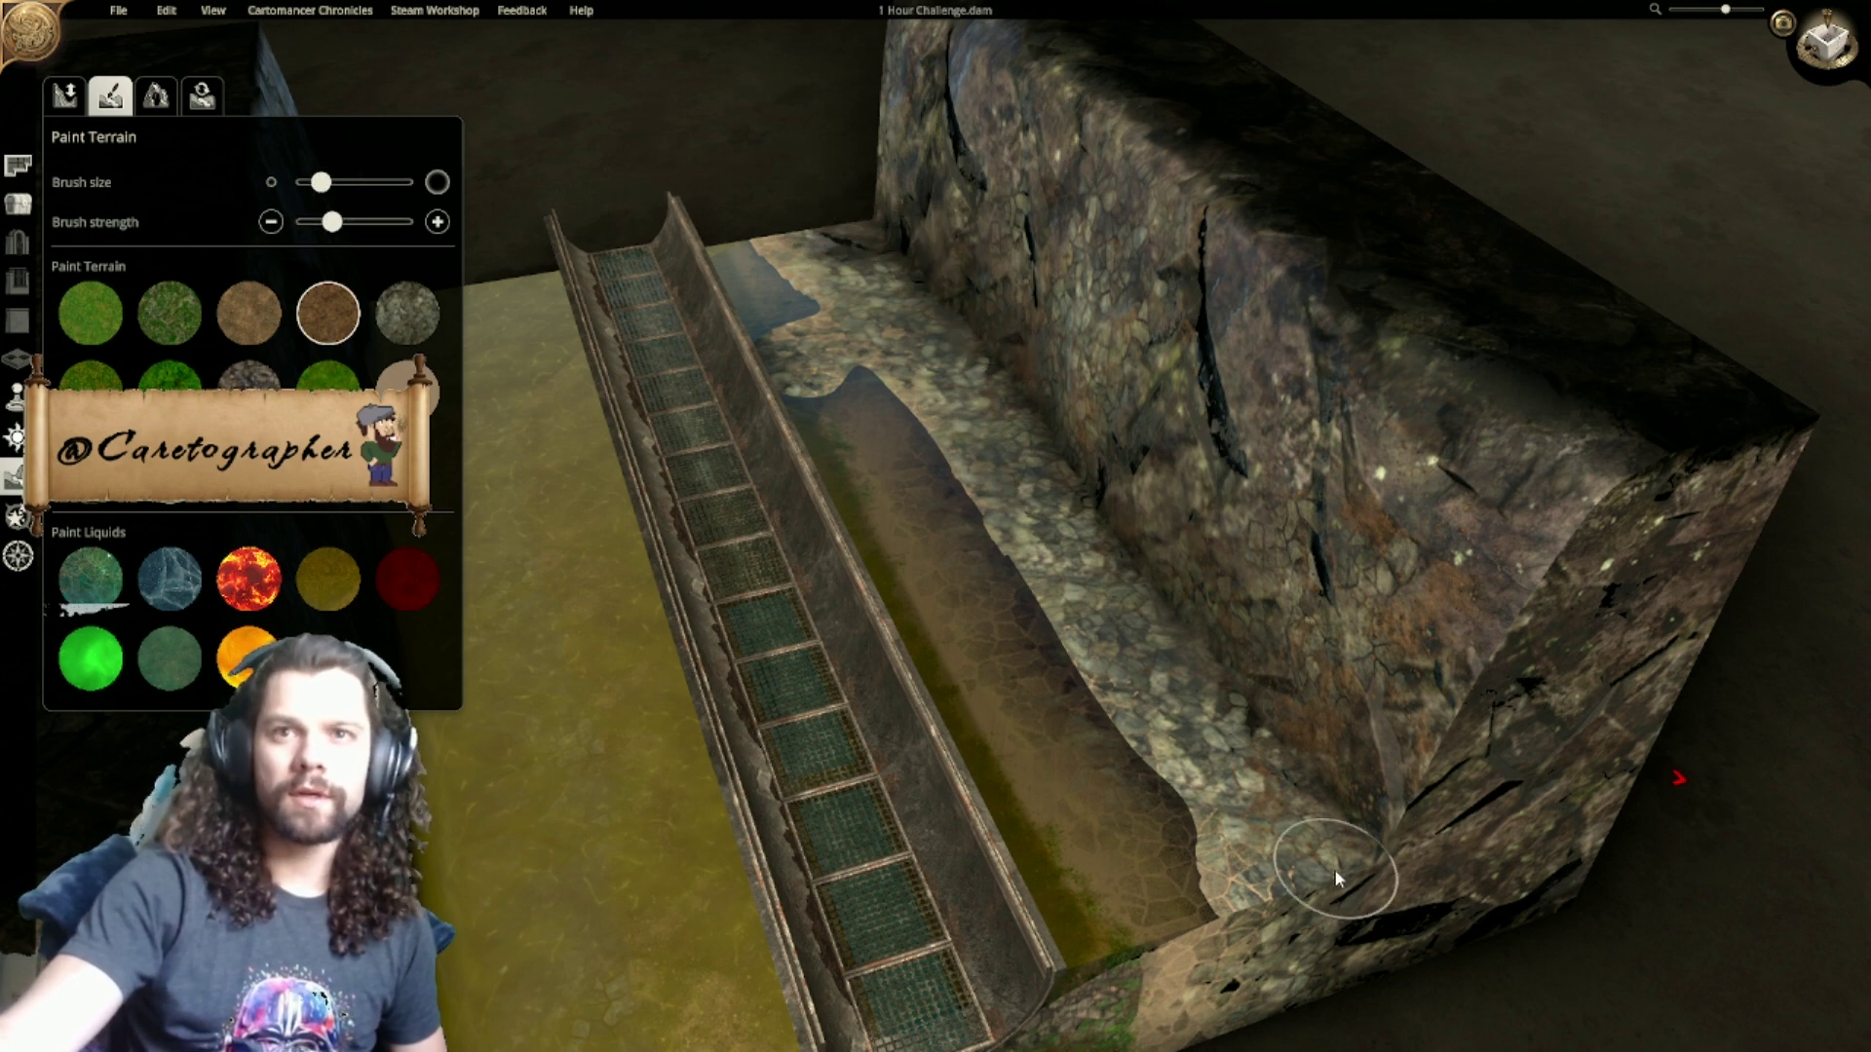
click(359, 223)
mouse_move(1336, 830)
mouse_down()
mouse_move(1251, 771)
mouse_move(1169, 631)
mouse_up()
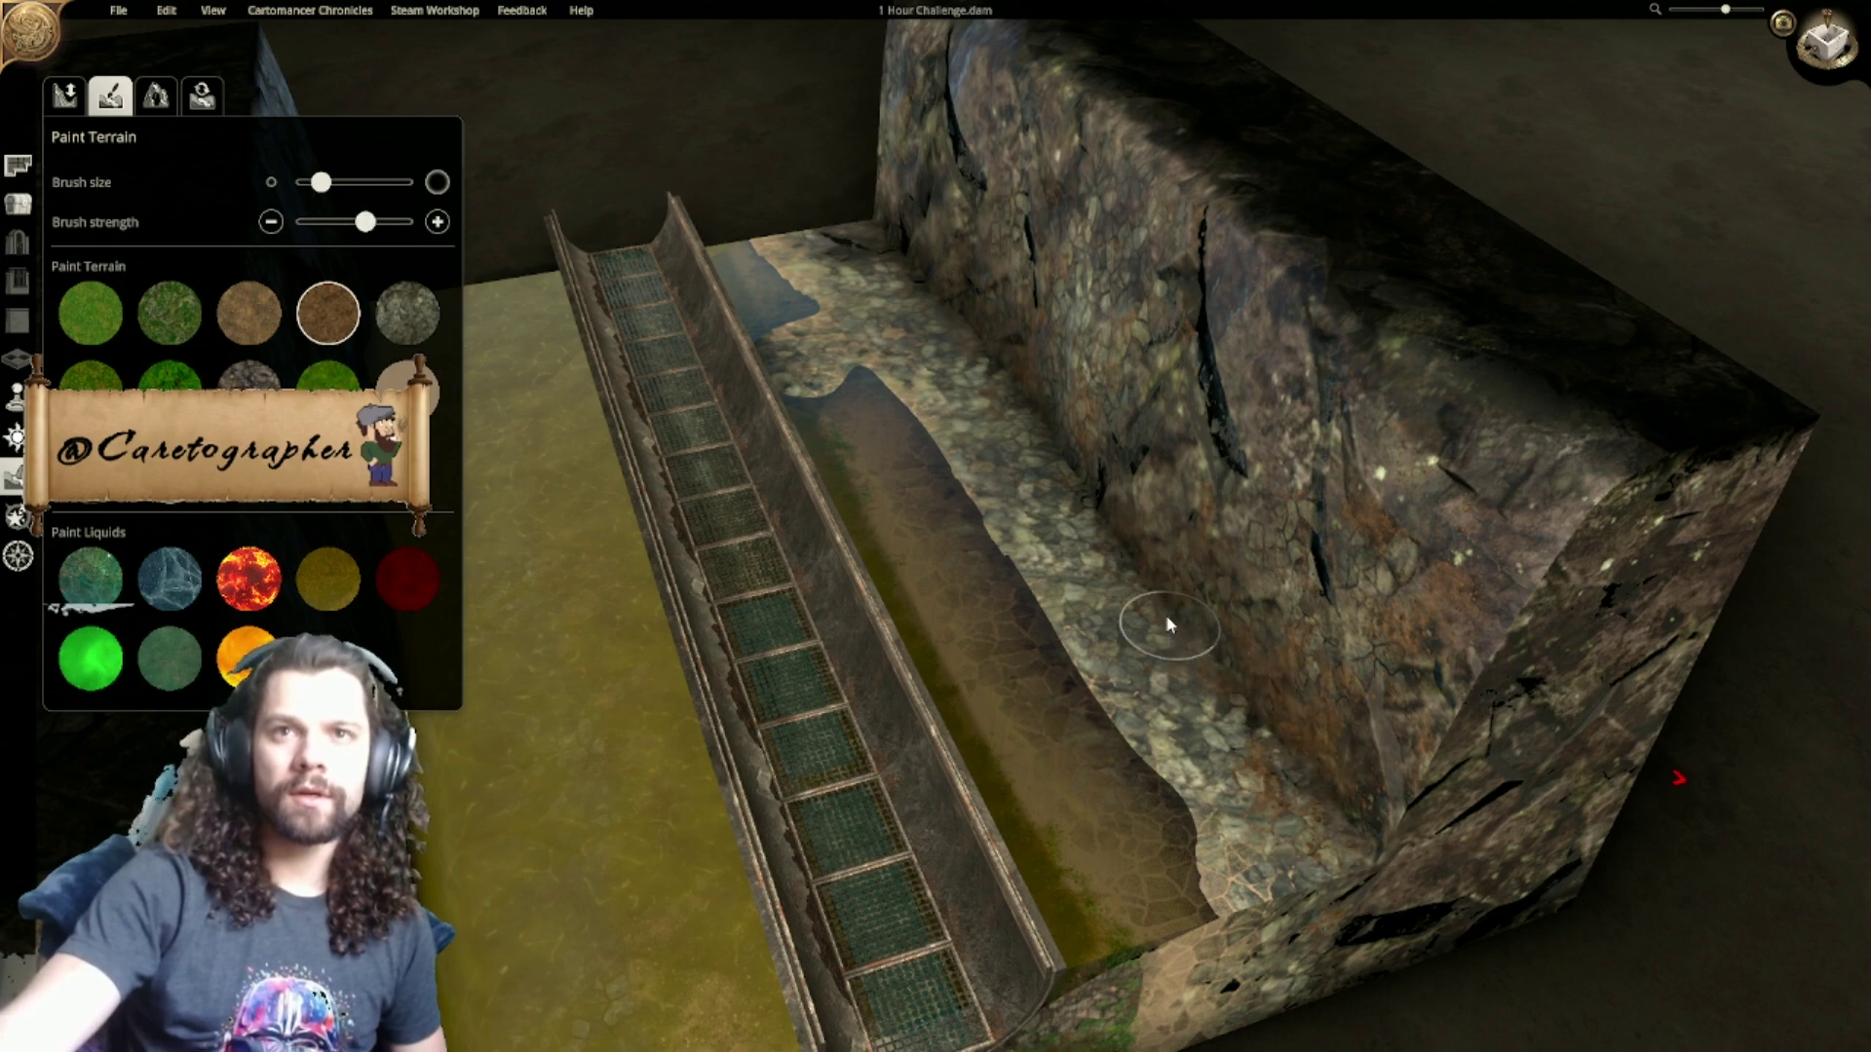
Step: Raise a low mound on the bank's rounded spit beside the pipe, using a minimum-size, low-strength Raise terrain brush
scroll(1170, 638, up, 2)
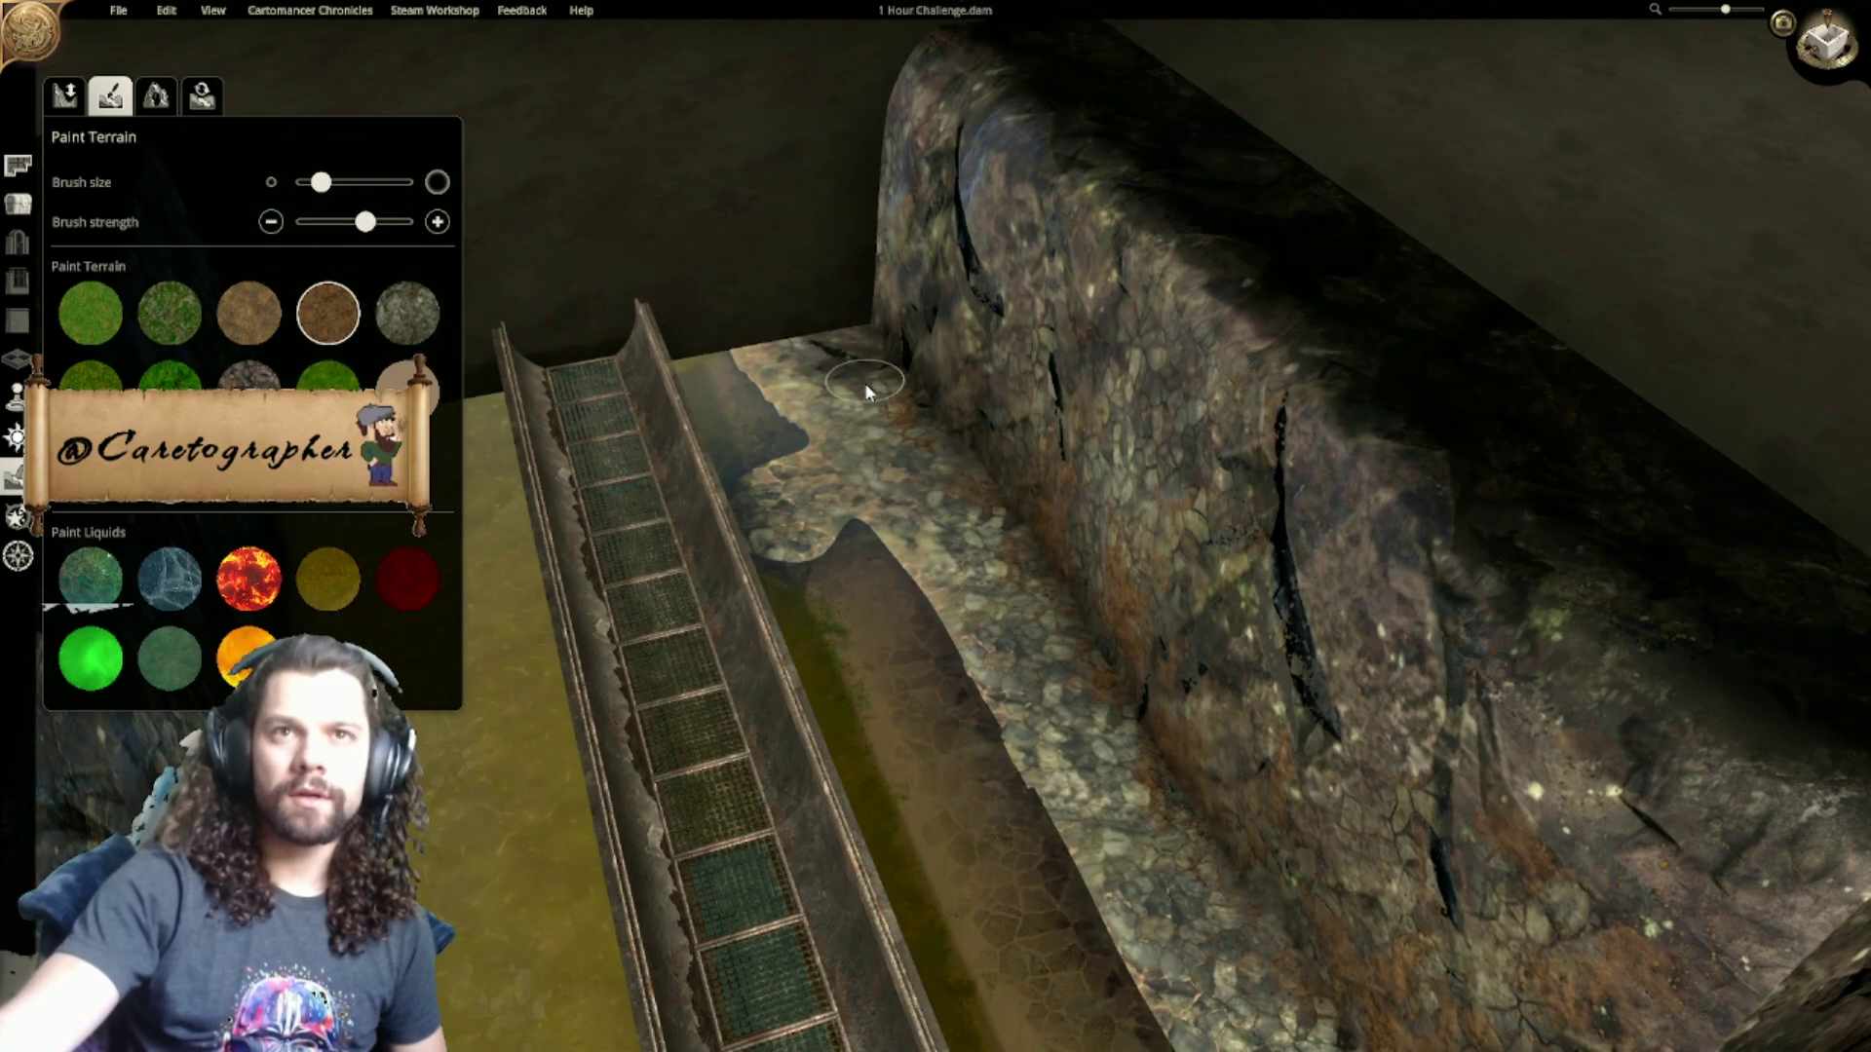
mouse_move(1160, 747)
middle_down()
mouse_move(842, 889)
mouse_move(943, 597)
mouse_move(1221, 856)
middle_up()
scroll(943, 596, up, 3)
scroll(984, 867, up, 2)
scroll(969, 873, down, 1)
scroll(877, 731, up, 2)
click(66, 96)
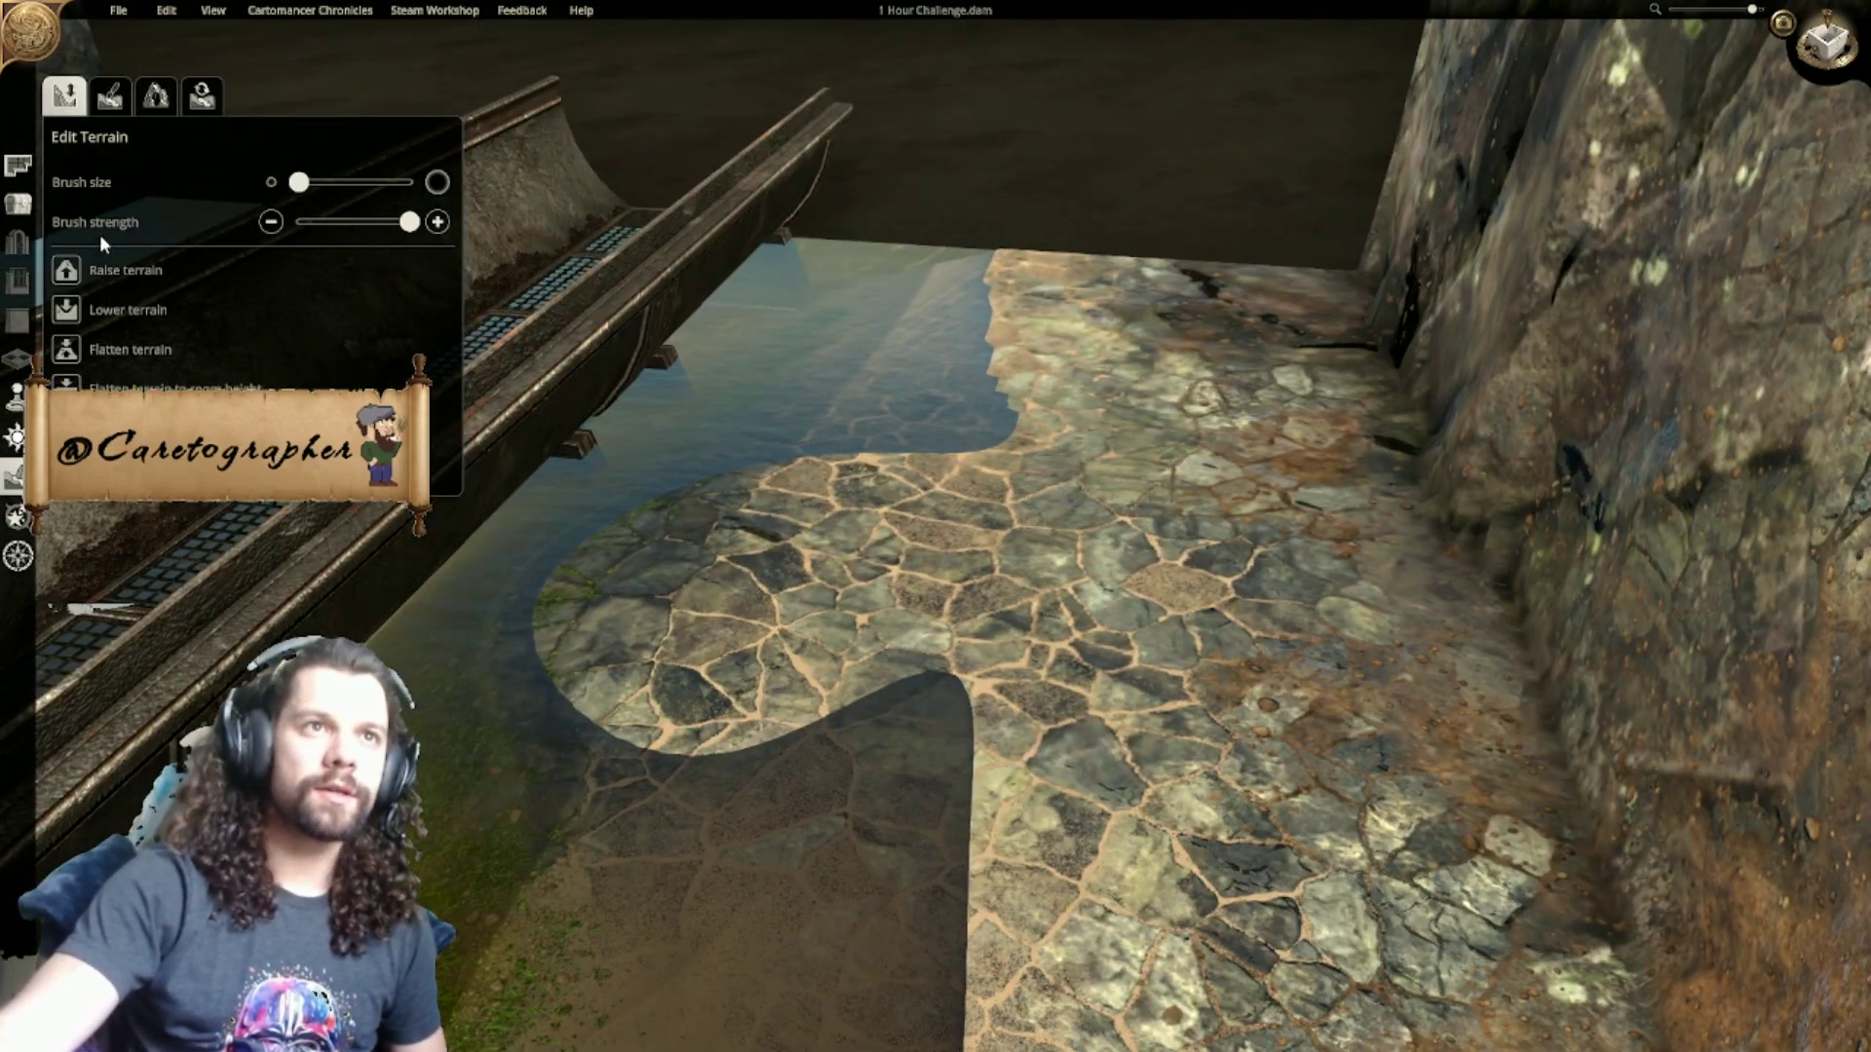
mouse_move(299, 182)
mouse_down()
mouse_move(332, 182)
mouse_move(310, 222)
mouse_up()
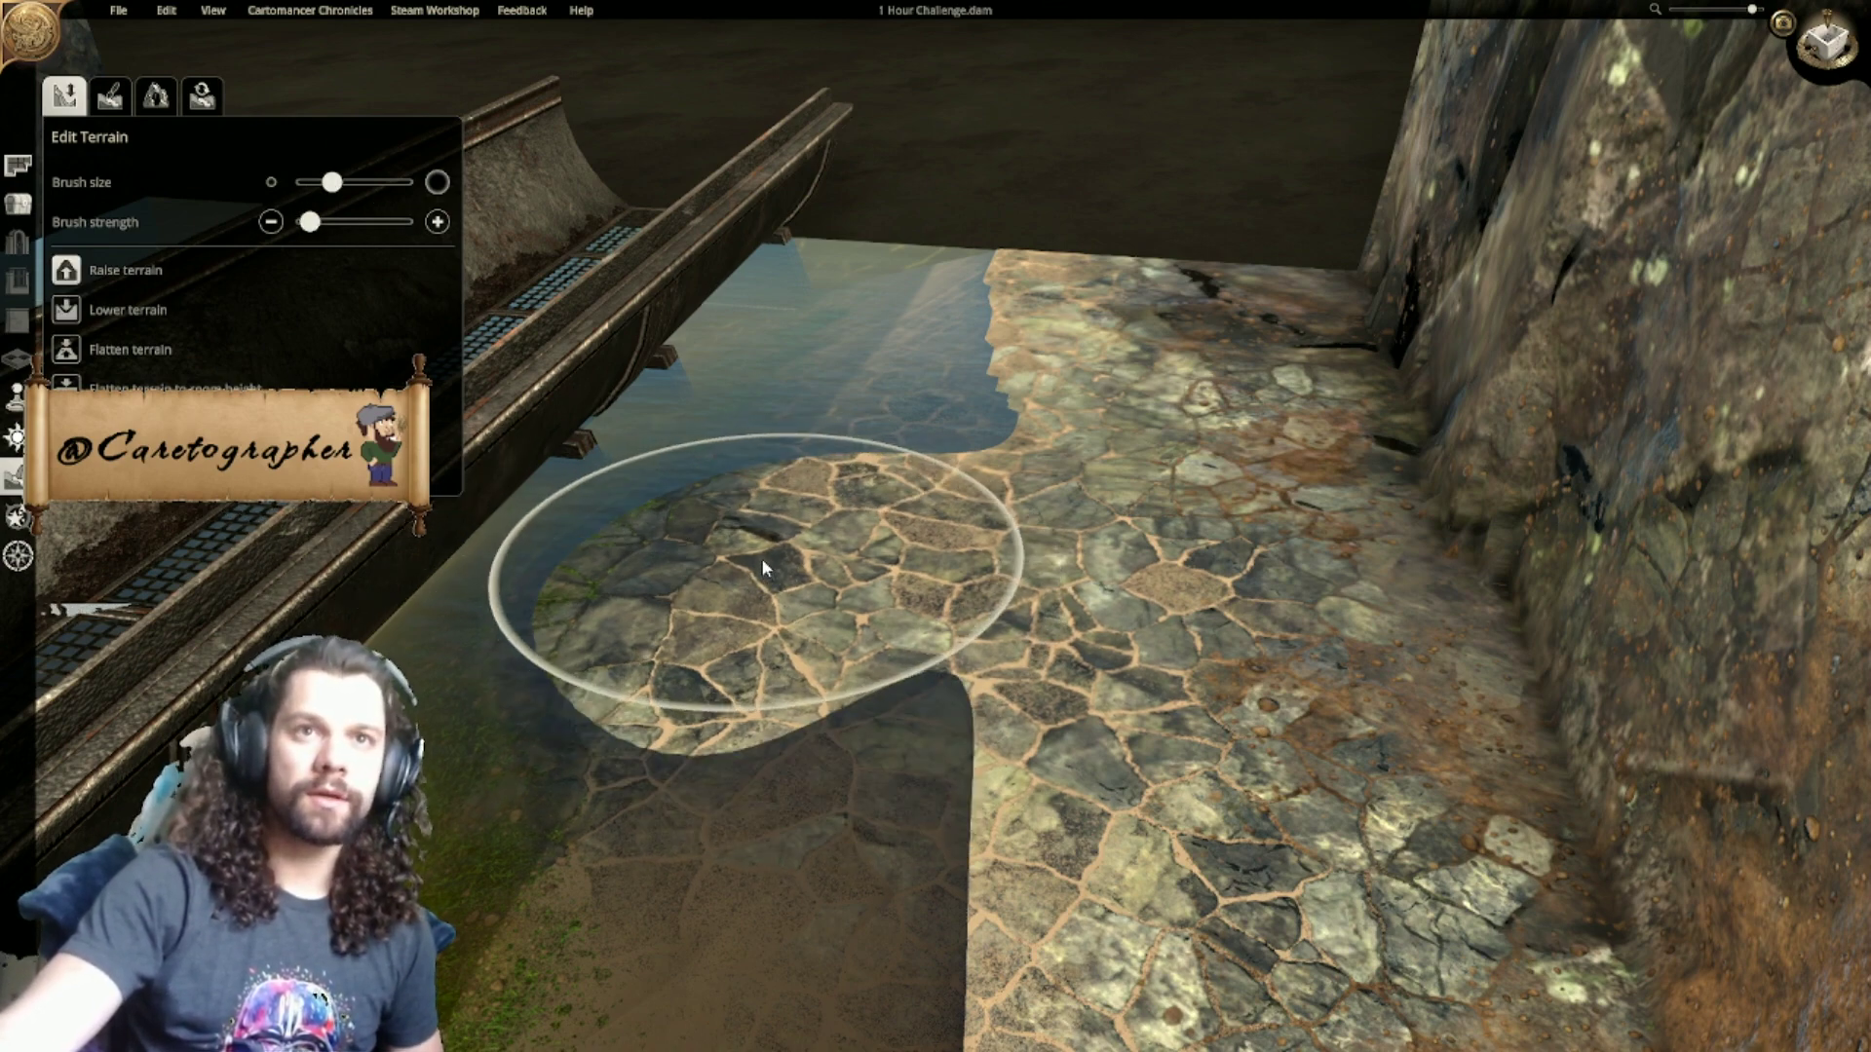
drag(332, 182, 298, 183)
mouse_move(850, 601)
mouse_down()
mouse_move(772, 577)
mouse_move(779, 523)
mouse_move(916, 505)
mouse_move(891, 484)
mouse_move(877, 502)
mouse_move(921, 488)
mouse_move(858, 438)
mouse_up()
Step: Paint the mound and the ground between it and the cliff with leafy green and brown dirt at full brush strength
click(111, 94)
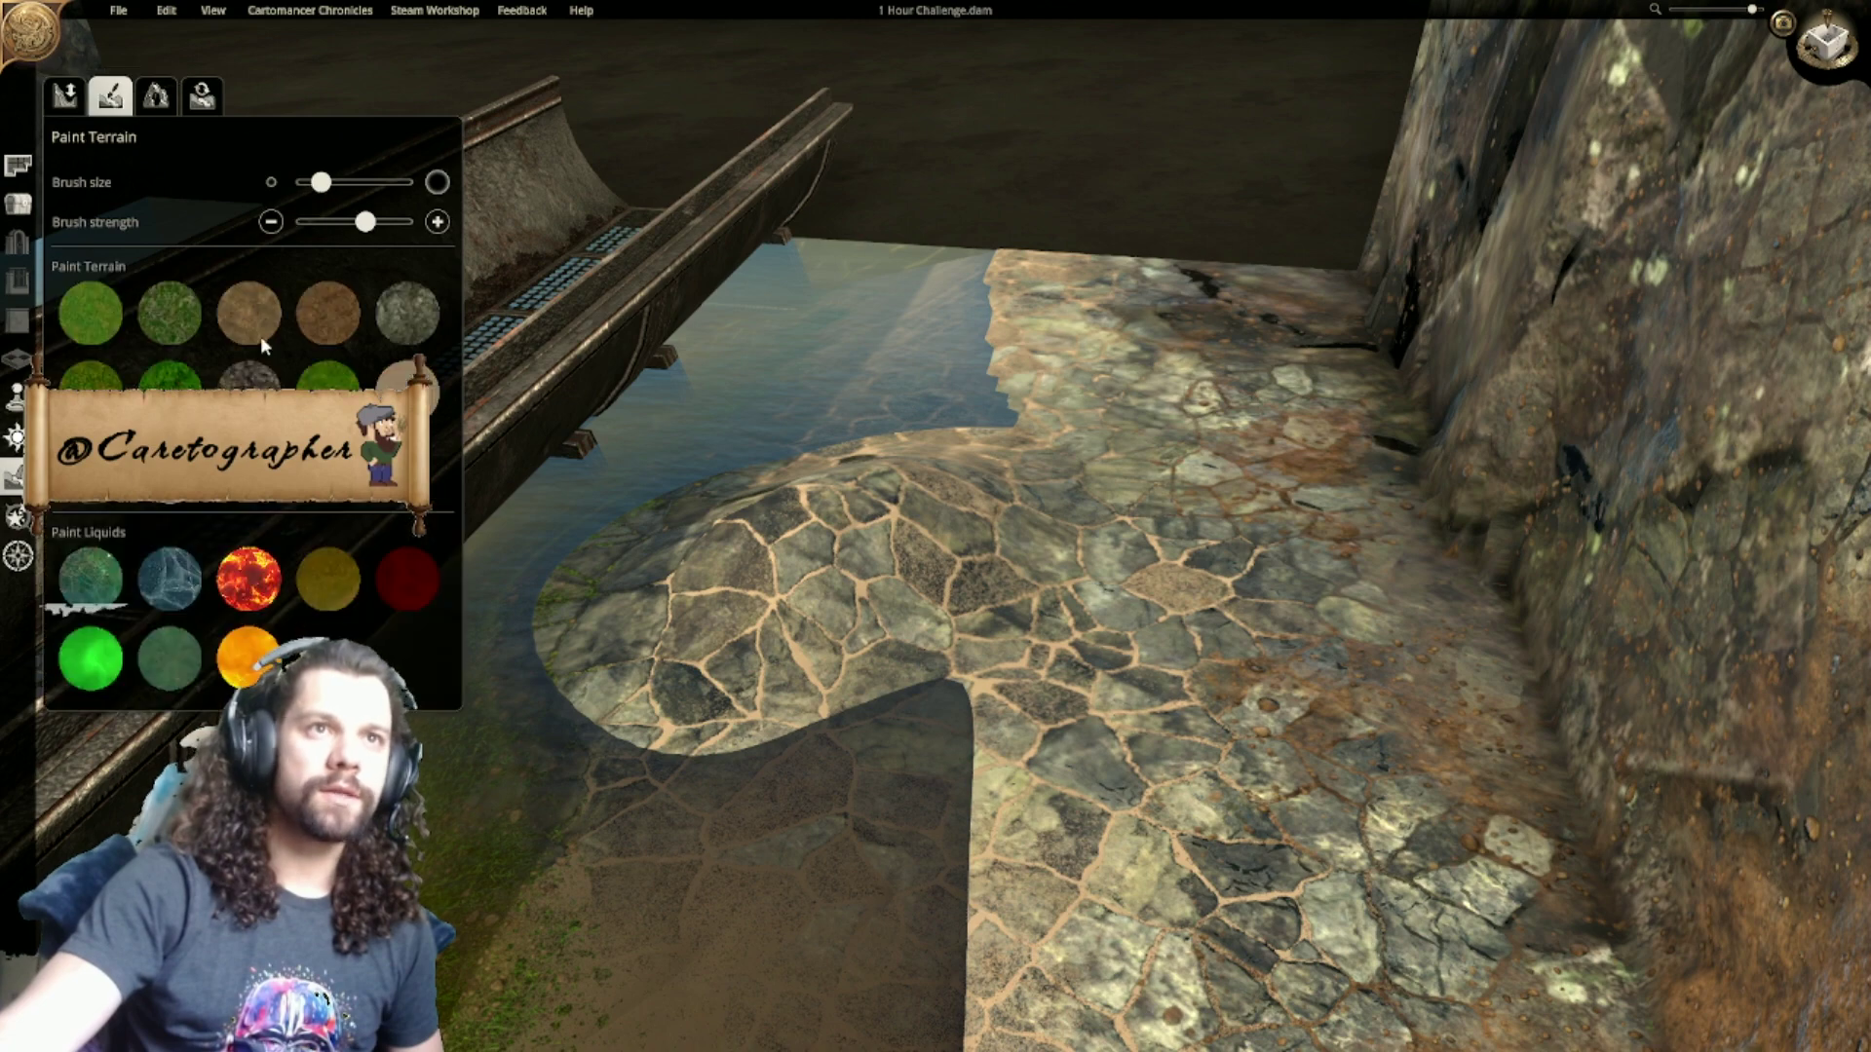
mouse_move(320, 182)
mouse_down()
mouse_move(409, 182)
mouse_move(332, 183)
mouse_move(409, 223)
mouse_up()
mouse_move(721, 546)
mouse_down()
mouse_move(819, 570)
mouse_move(870, 527)
mouse_up()
middle_drag(870, 528, 409, 599)
middle_drag(858, 609, 584, 604)
click(169, 378)
mouse_move(671, 611)
mouse_down()
mouse_move(819, 644)
mouse_move(752, 714)
mouse_move(751, 626)
mouse_move(845, 518)
mouse_move(913, 506)
mouse_move(934, 470)
mouse_move(925, 590)
mouse_move(1018, 568)
mouse_move(975, 551)
mouse_move(1119, 543)
mouse_move(1207, 459)
mouse_move(1137, 605)
mouse_move(1166, 643)
mouse_up()
click(327, 313)
mouse_move(982, 597)
mouse_down()
mouse_move(804, 700)
mouse_move(785, 591)
mouse_move(882, 526)
mouse_move(870, 503)
mouse_move(1195, 494)
mouse_move(1183, 652)
mouse_move(1247, 585)
mouse_move(1294, 610)
mouse_move(1306, 578)
mouse_move(1311, 630)
mouse_up()
Step: Paint a leafy green rim around the mound and the adjoining water's edge with the smallest brush at full strength
scroll(1310, 632, down, 5)
middle_drag(1091, 812, 1278, 589)
scroll(1277, 590, up, 2)
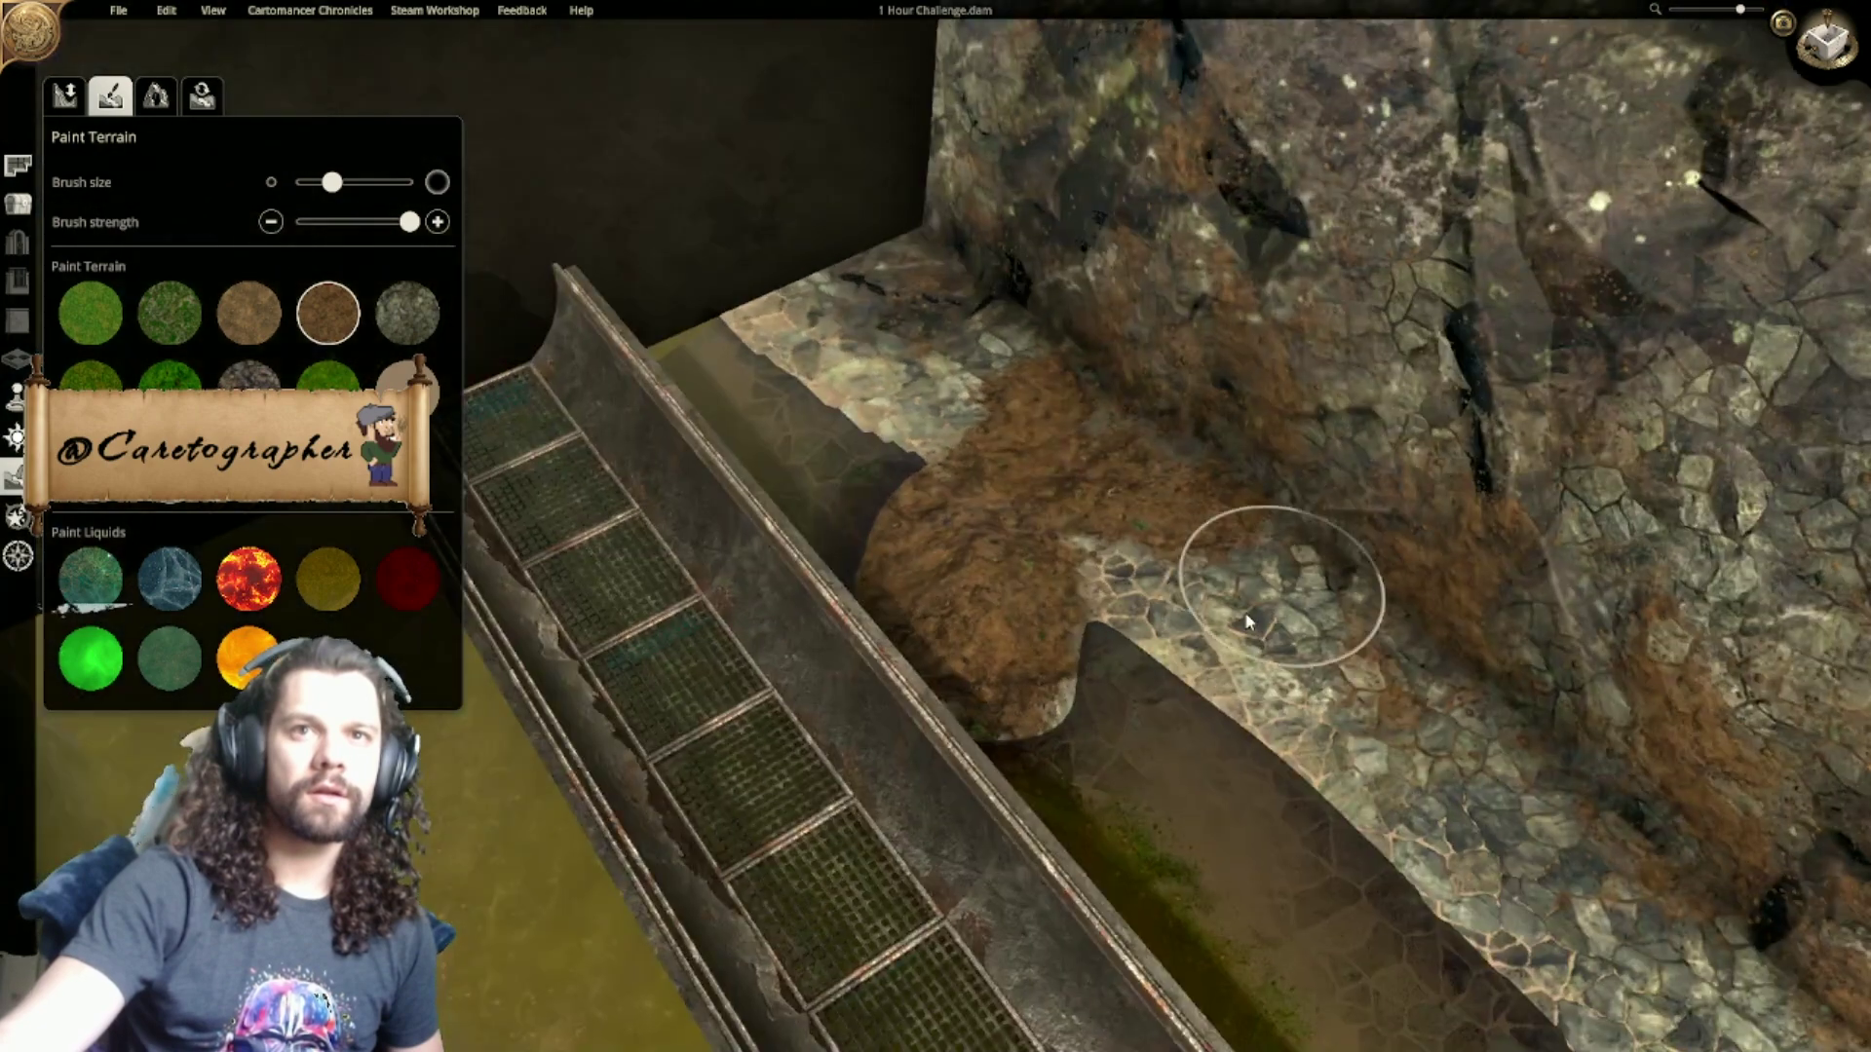
scroll(975, 597, up, 3)
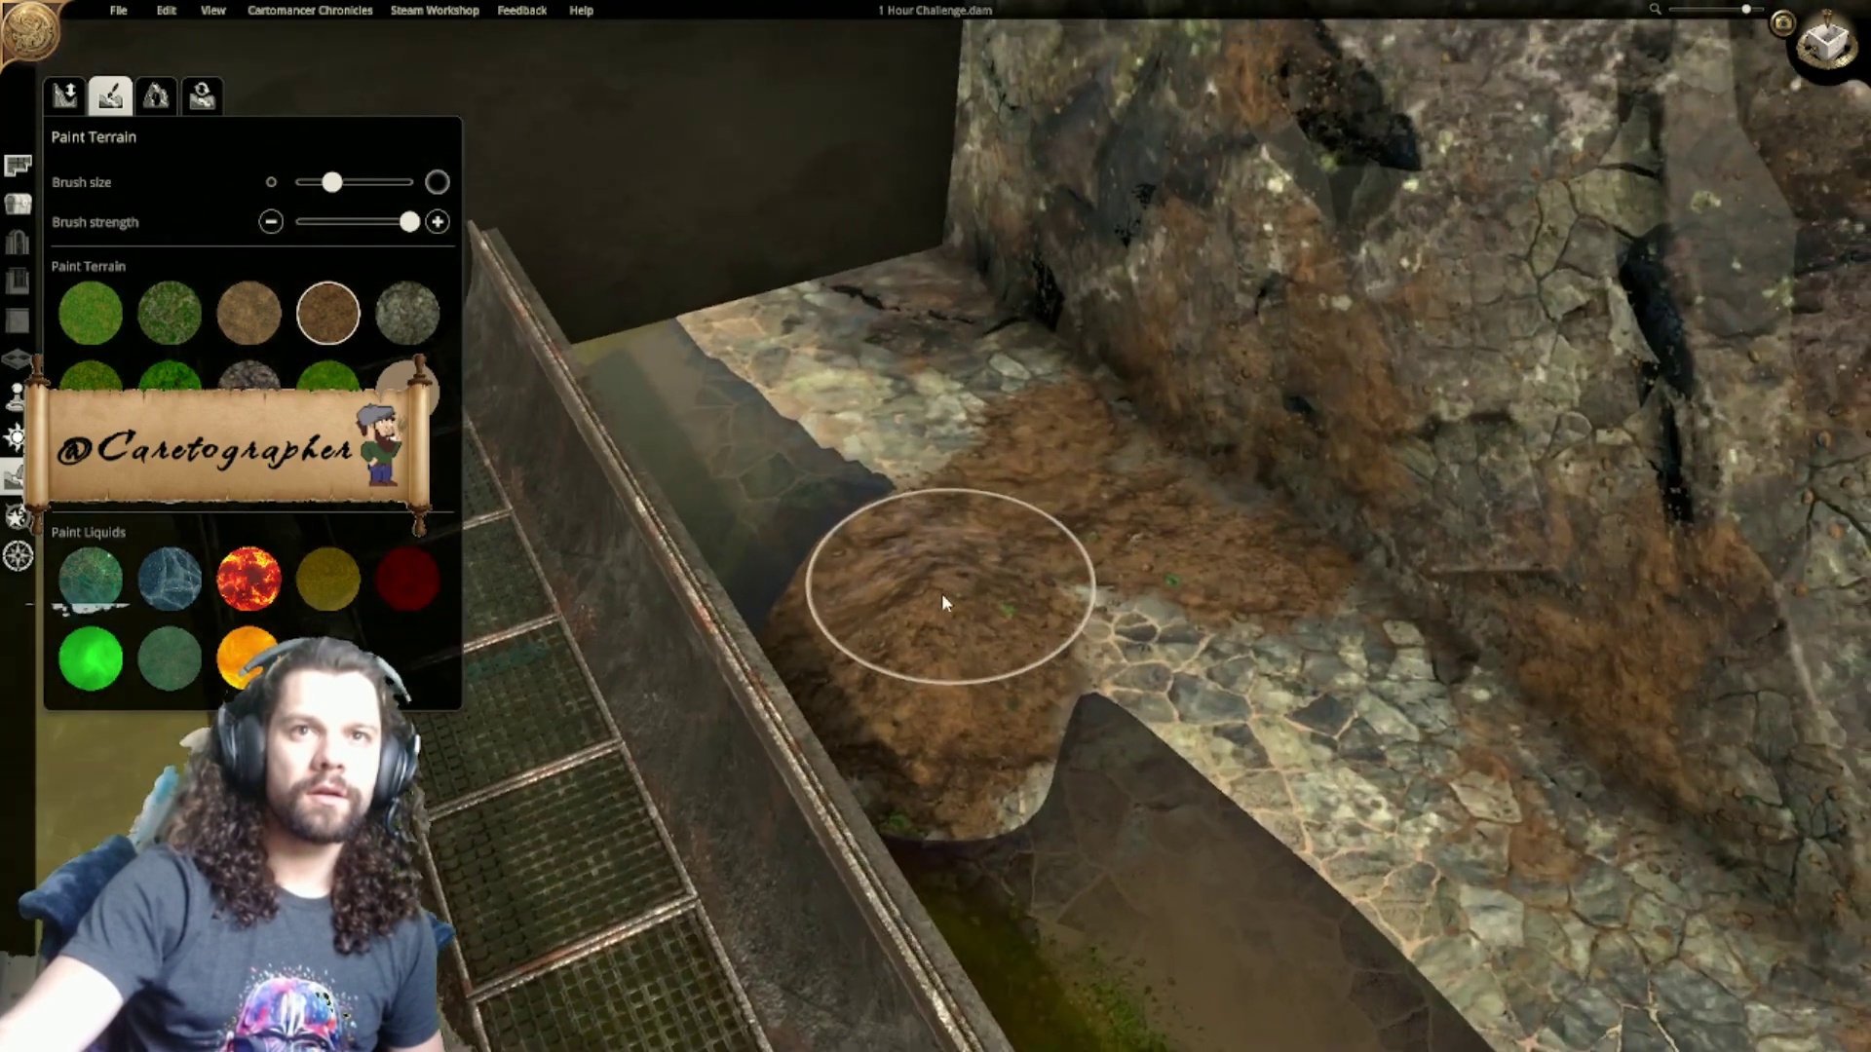
click(170, 375)
drag(331, 182, 298, 182)
mouse_move(996, 862)
mouse_down()
mouse_move(1033, 780)
mouse_move(975, 860)
mouse_move(816, 896)
mouse_move(660, 856)
mouse_up()
scroll(660, 857, down, 2)
mouse_move(661, 858)
middle_down()
mouse_move(694, 906)
mouse_move(706, 827)
middle_up()
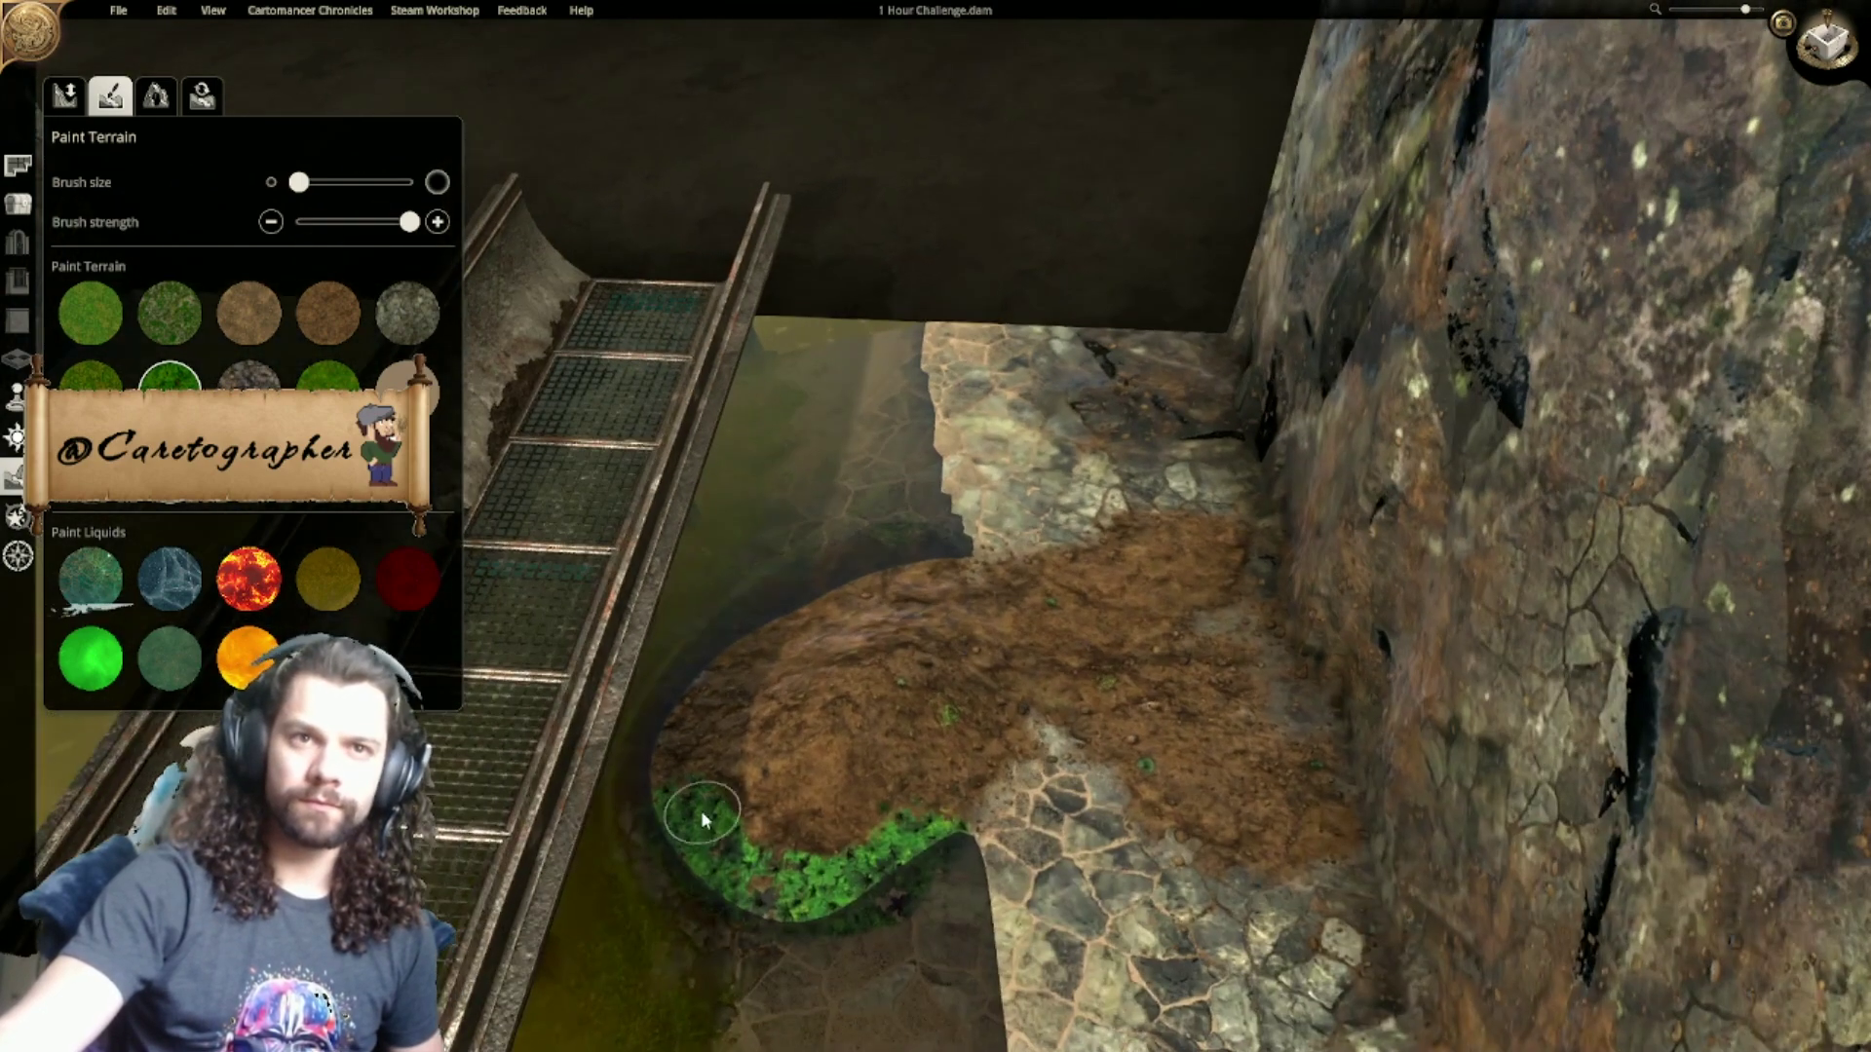
mouse_move(777, 653)
mouse_down()
mouse_move(723, 646)
mouse_move(851, 588)
mouse_move(797, 616)
mouse_move(822, 603)
mouse_up()
drag(950, 577, 944, 309)
Step: Undo the last green stroke and paint mossy grass around the mound's edges at minimum brush strength
click(314, 222)
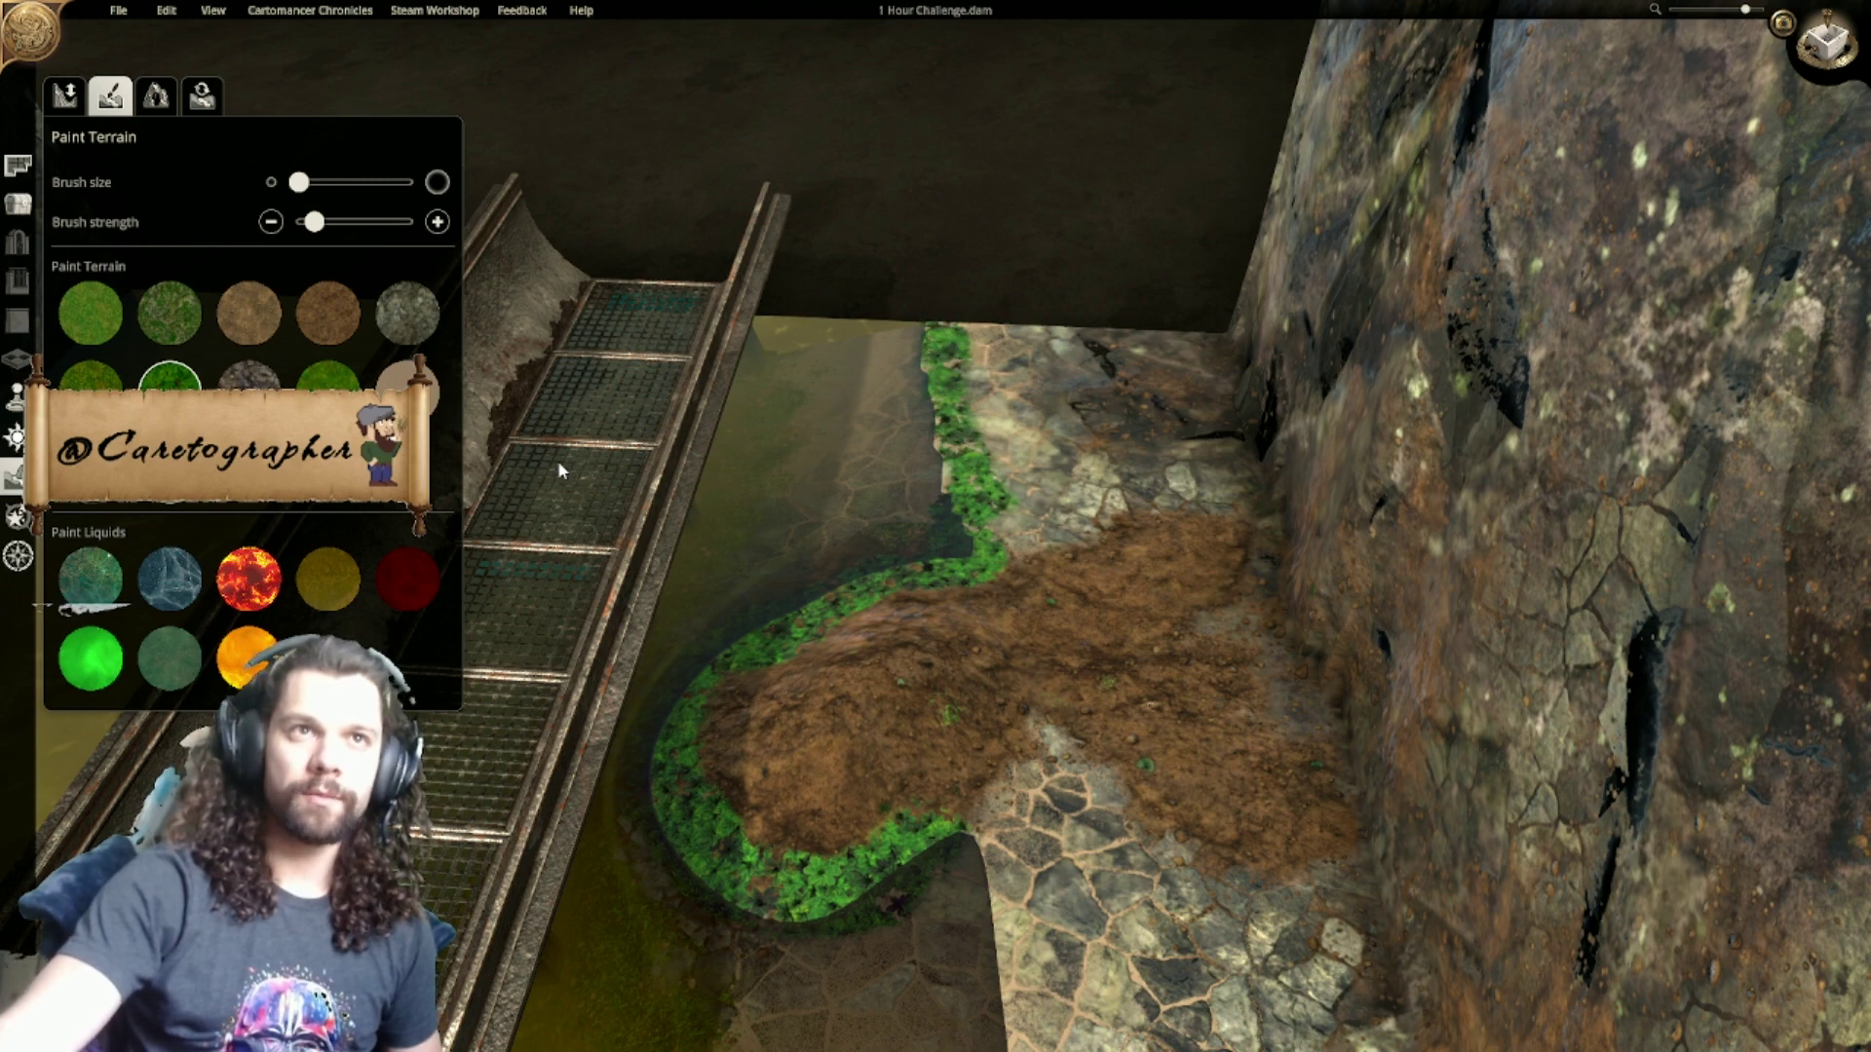
key(ctrl+z)
drag(313, 222, 299, 222)
click(169, 313)
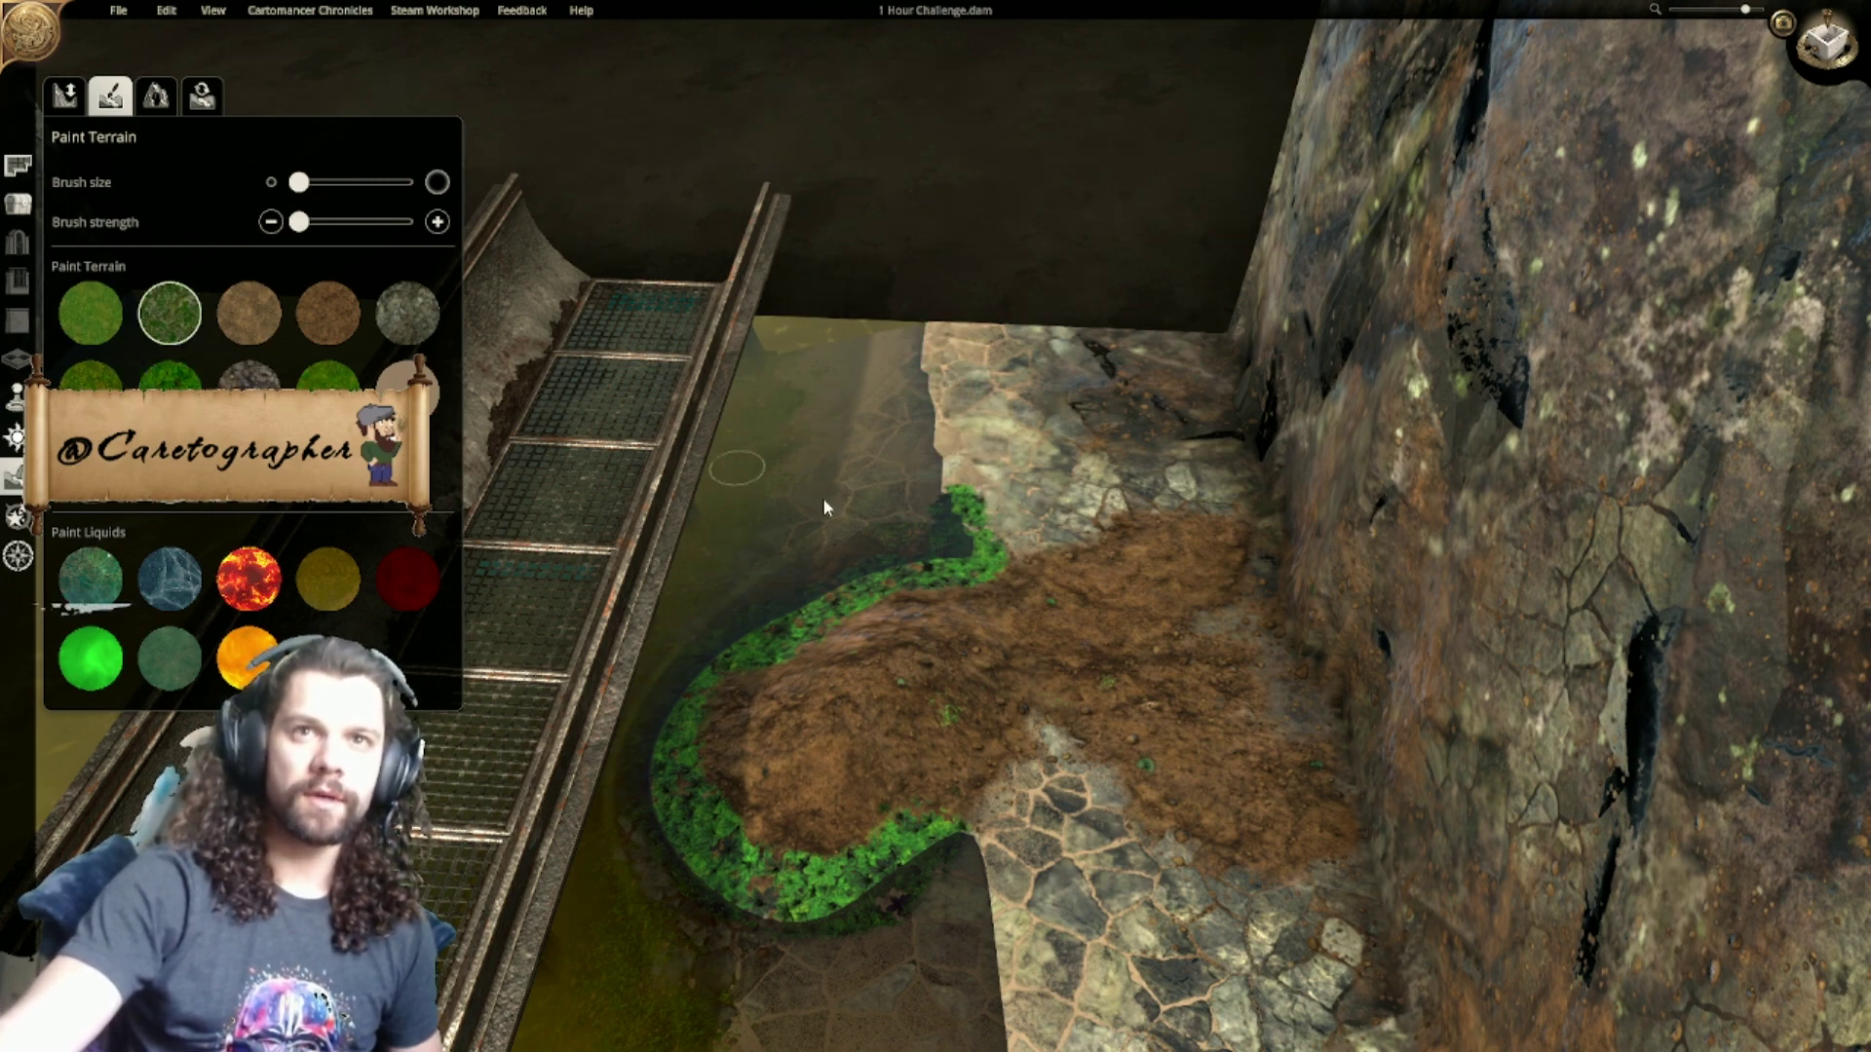
mouse_move(985, 516)
mouse_down()
mouse_move(960, 429)
mouse_move(951, 499)
mouse_move(946, 331)
mouse_move(949, 472)
mouse_move(986, 554)
mouse_move(781, 647)
mouse_move(723, 771)
mouse_move(783, 827)
mouse_move(901, 804)
mouse_move(960, 765)
mouse_up()
Step: Paint faint mossy grass along the stony bank's waterline from the mound to the near end of the map
right_drag(1013, 721, 1002, 497)
scroll(1002, 497, down, 1)
middle_drag(1002, 497, 1067, 553)
right_drag(955, 534, 801, 418)
mouse_move(862, 511)
mouse_down()
mouse_move(965, 594)
mouse_move(1008, 697)
mouse_up()
mouse_move(1031, 755)
right_down()
mouse_move(782, 265)
mouse_move(792, 283)
right_up()
mouse_move(792, 282)
mouse_down()
mouse_move(831, 296)
mouse_move(973, 505)
mouse_move(956, 478)
mouse_move(1155, 822)
mouse_up()
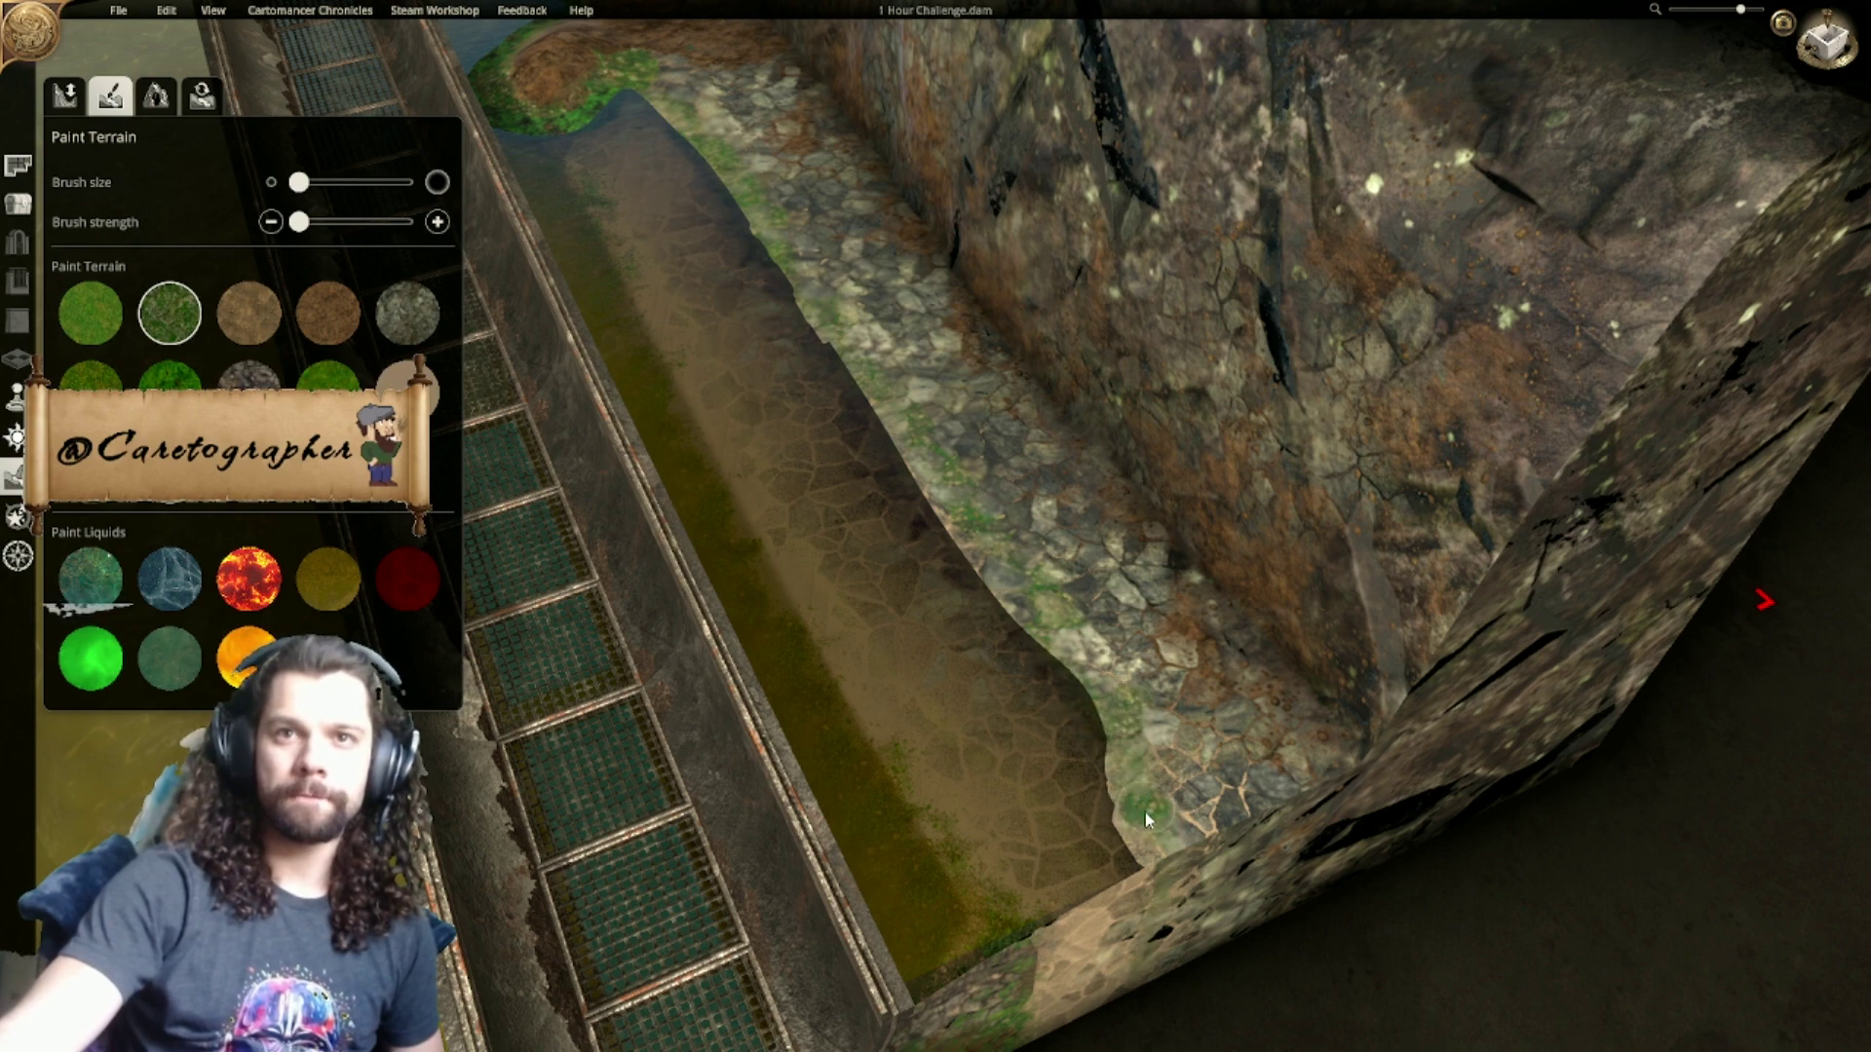
Step: Dab sparse mossy grass onto the submerged strip of riverbed between the pipe and the stony bank
right_drag(764, 434, 1025, 552)
middle_drag(1025, 553, 957, 572)
right_drag(957, 572, 990, 651)
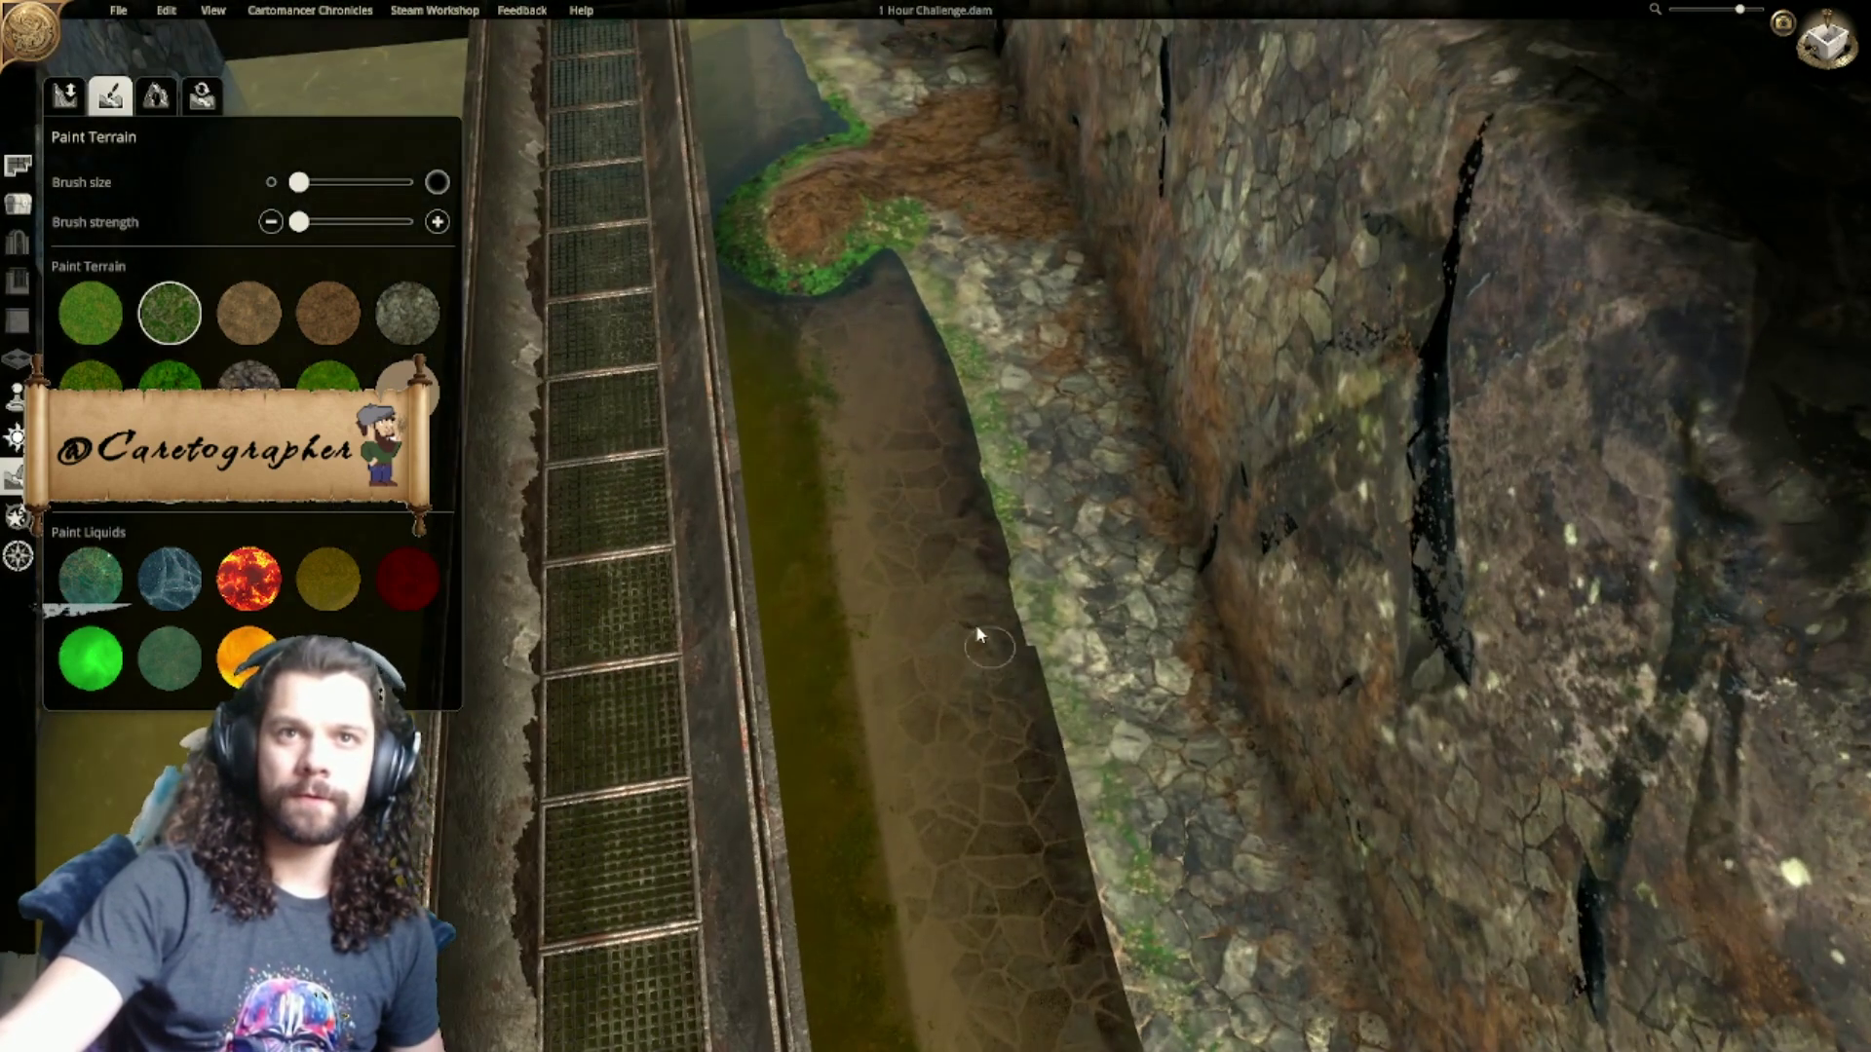
middle_drag(990, 651, 906, 604)
scroll(907, 604, down, 1)
mouse_move(885, 653)
mouse_down()
mouse_move(897, 529)
mouse_move(894, 624)
mouse_up()
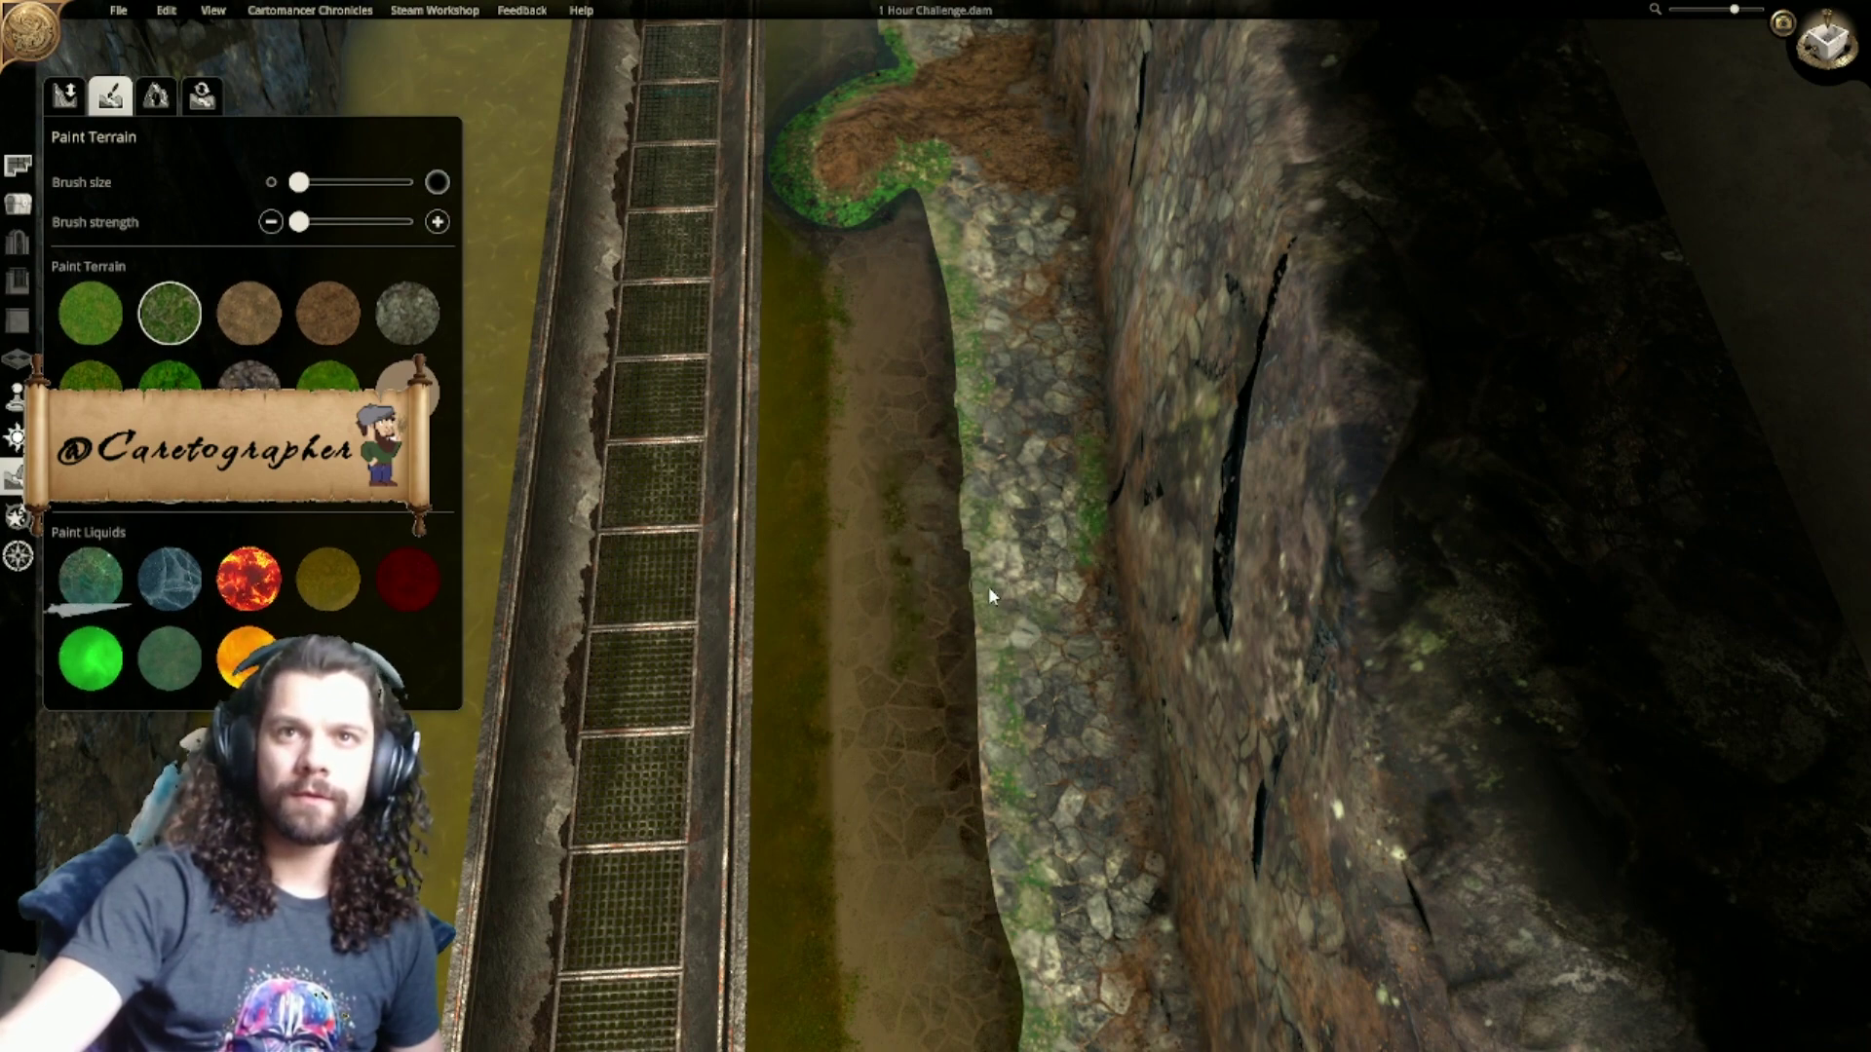
Step: Cover the submerged strip on both sides of the mound with a second green terrain, using a slightly larger and stronger brush
scroll(882, 327, up, 4)
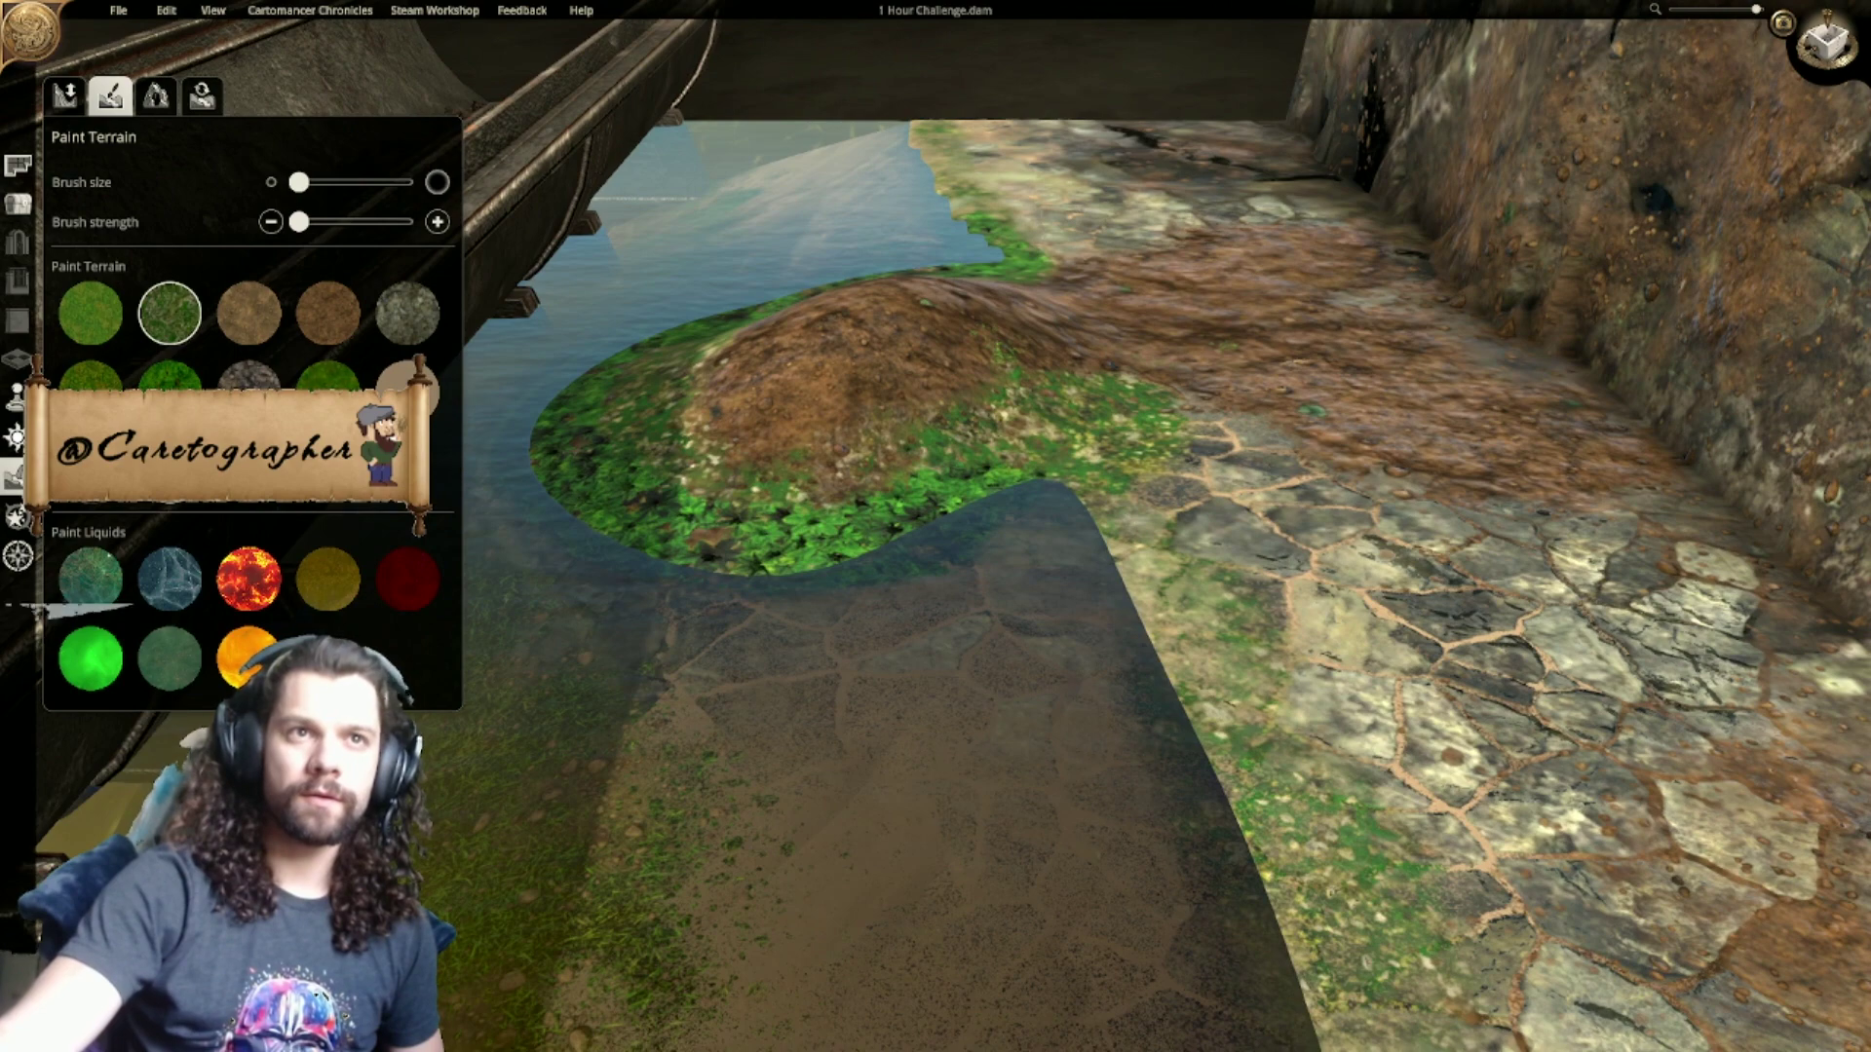
click(330, 380)
mouse_move(794, 638)
mouse_down()
mouse_move(760, 564)
mouse_move(793, 675)
mouse_move(842, 626)
mouse_move(744, 683)
mouse_up()
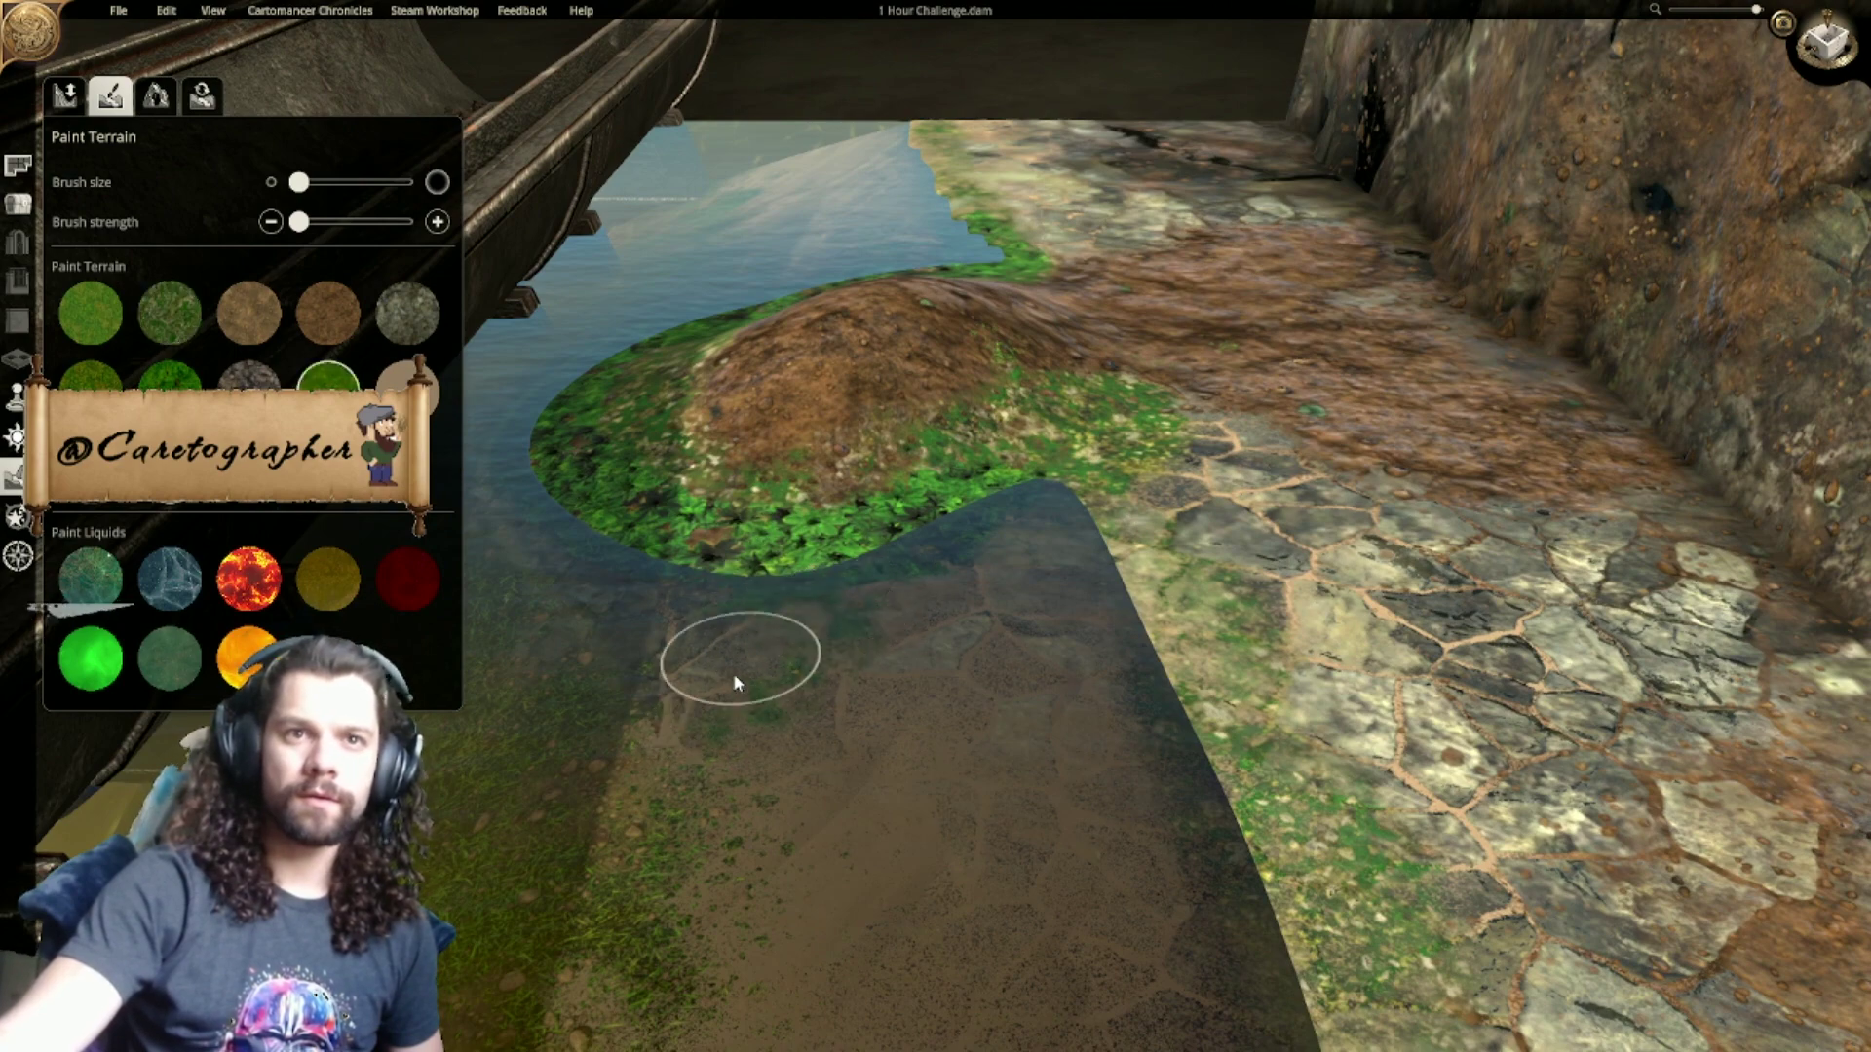
scroll(743, 680, down, 3)
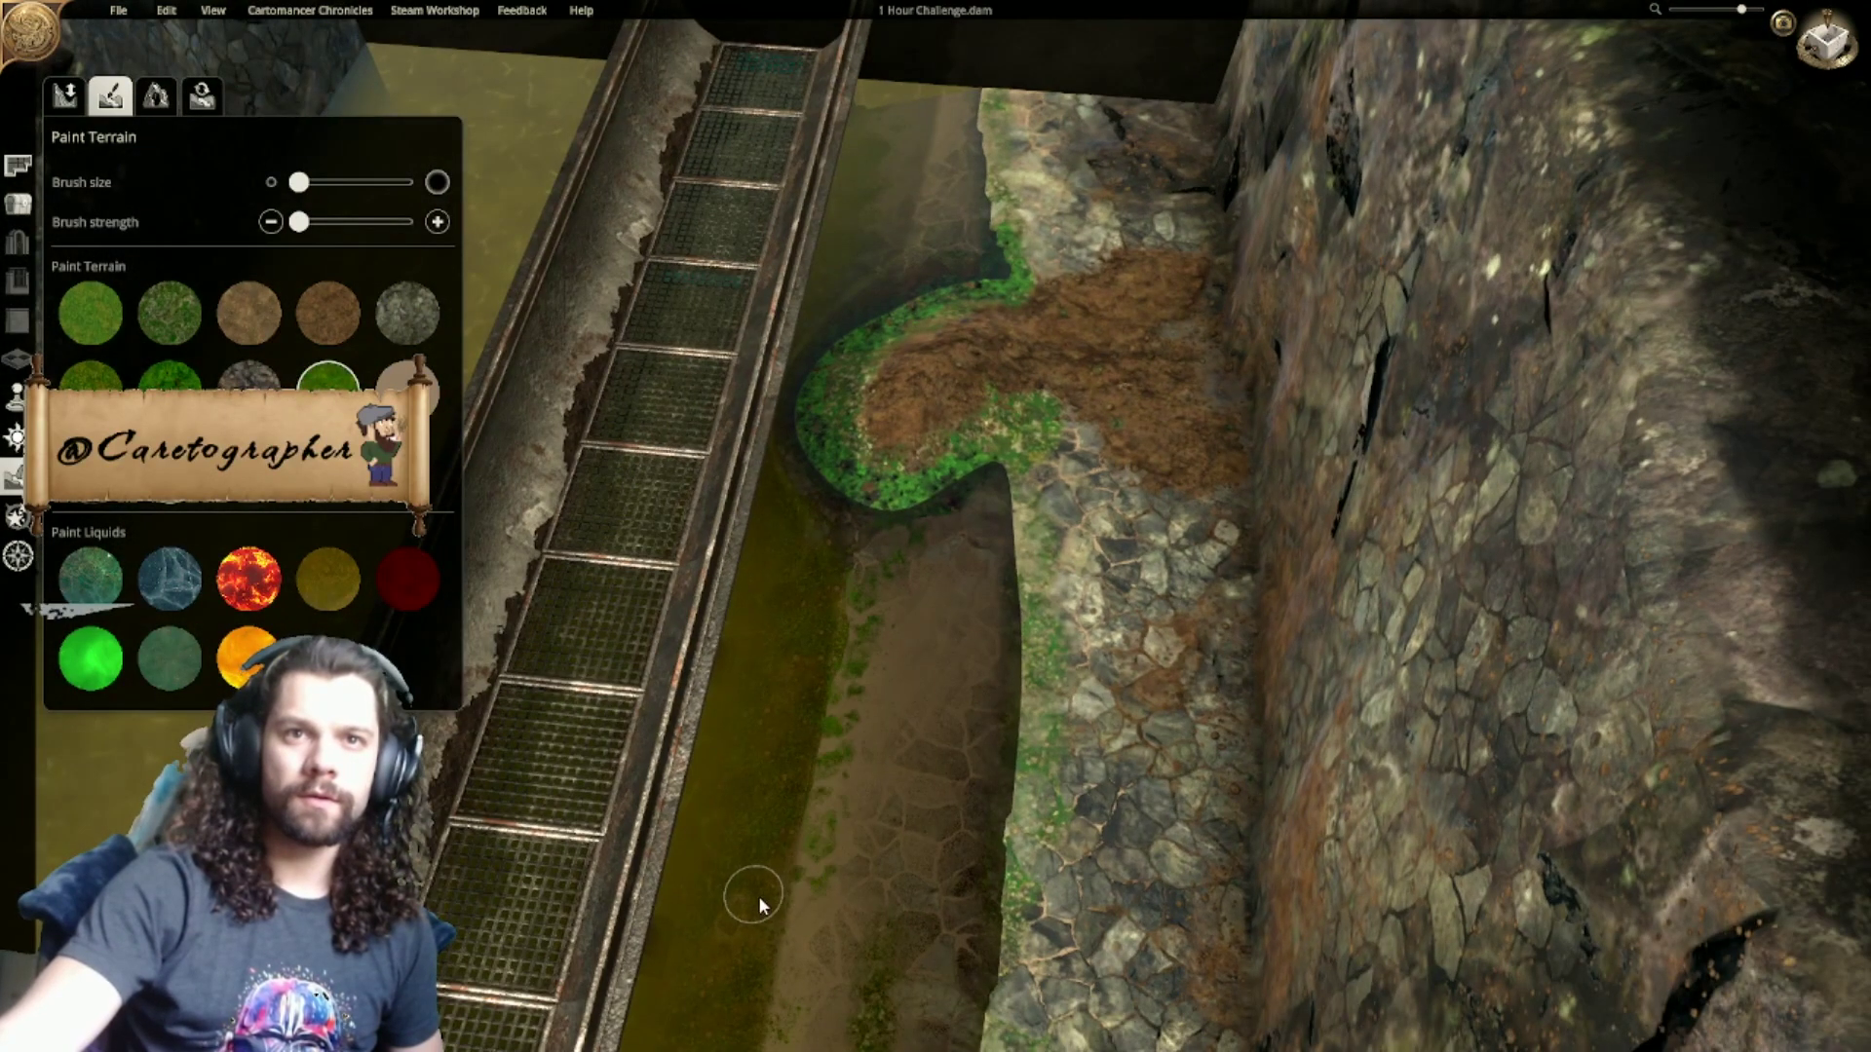
key(s)
drag(300, 182, 325, 223)
mouse_move(873, 531)
mouse_down()
mouse_move(851, 662)
mouse_move(883, 692)
mouse_move(963, 548)
mouse_move(904, 880)
mouse_move(958, 689)
mouse_move(871, 776)
mouse_up()
scroll(869, 780, down, 4)
right_drag(852, 976, 1000, 460)
mouse_move(1000, 460)
mouse_down()
mouse_move(980, 684)
mouse_move(1034, 524)
mouse_move(961, 773)
mouse_move(968, 848)
mouse_move(961, 832)
mouse_move(916, 848)
mouse_move(956, 666)
mouse_move(919, 583)
mouse_move(891, 791)
mouse_move(873, 822)
mouse_move(886, 764)
mouse_move(857, 835)
mouse_up()
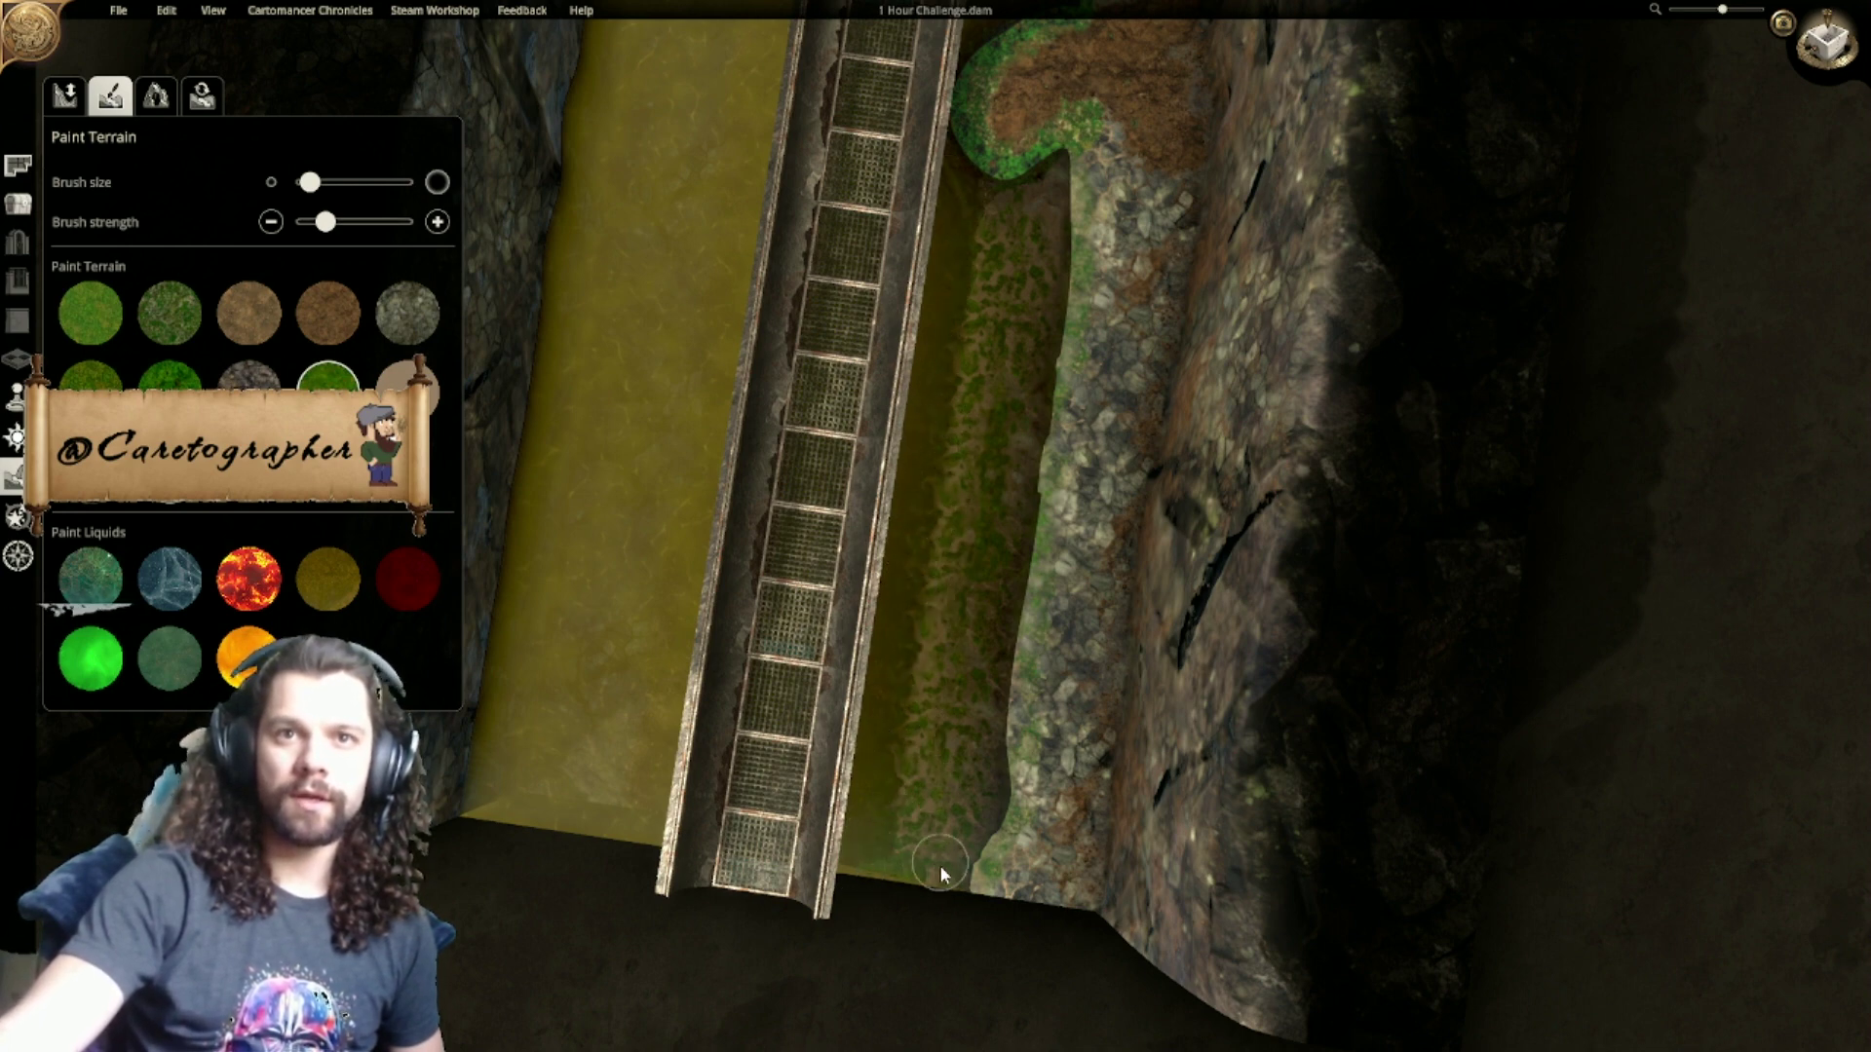
key(w)
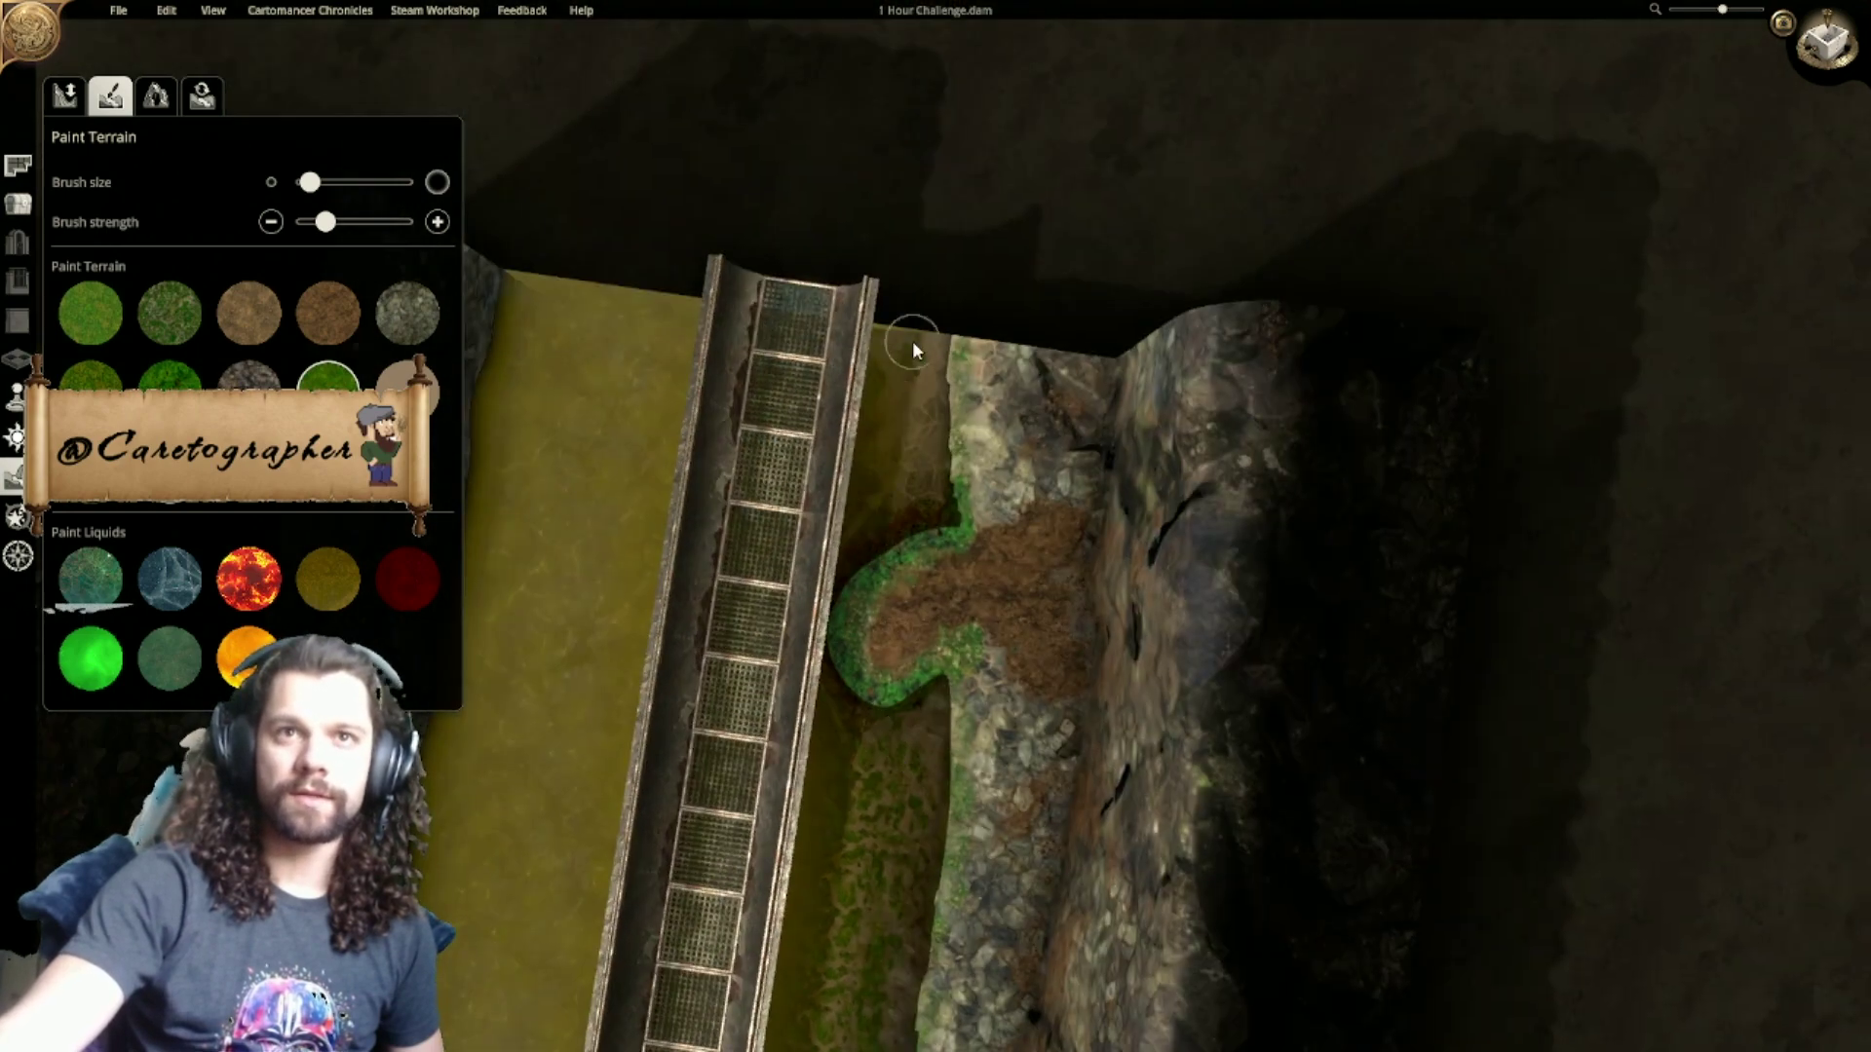
mouse_move(899, 339)
mouse_down()
mouse_move(920, 427)
mouse_move(878, 311)
mouse_move(887, 512)
mouse_up()
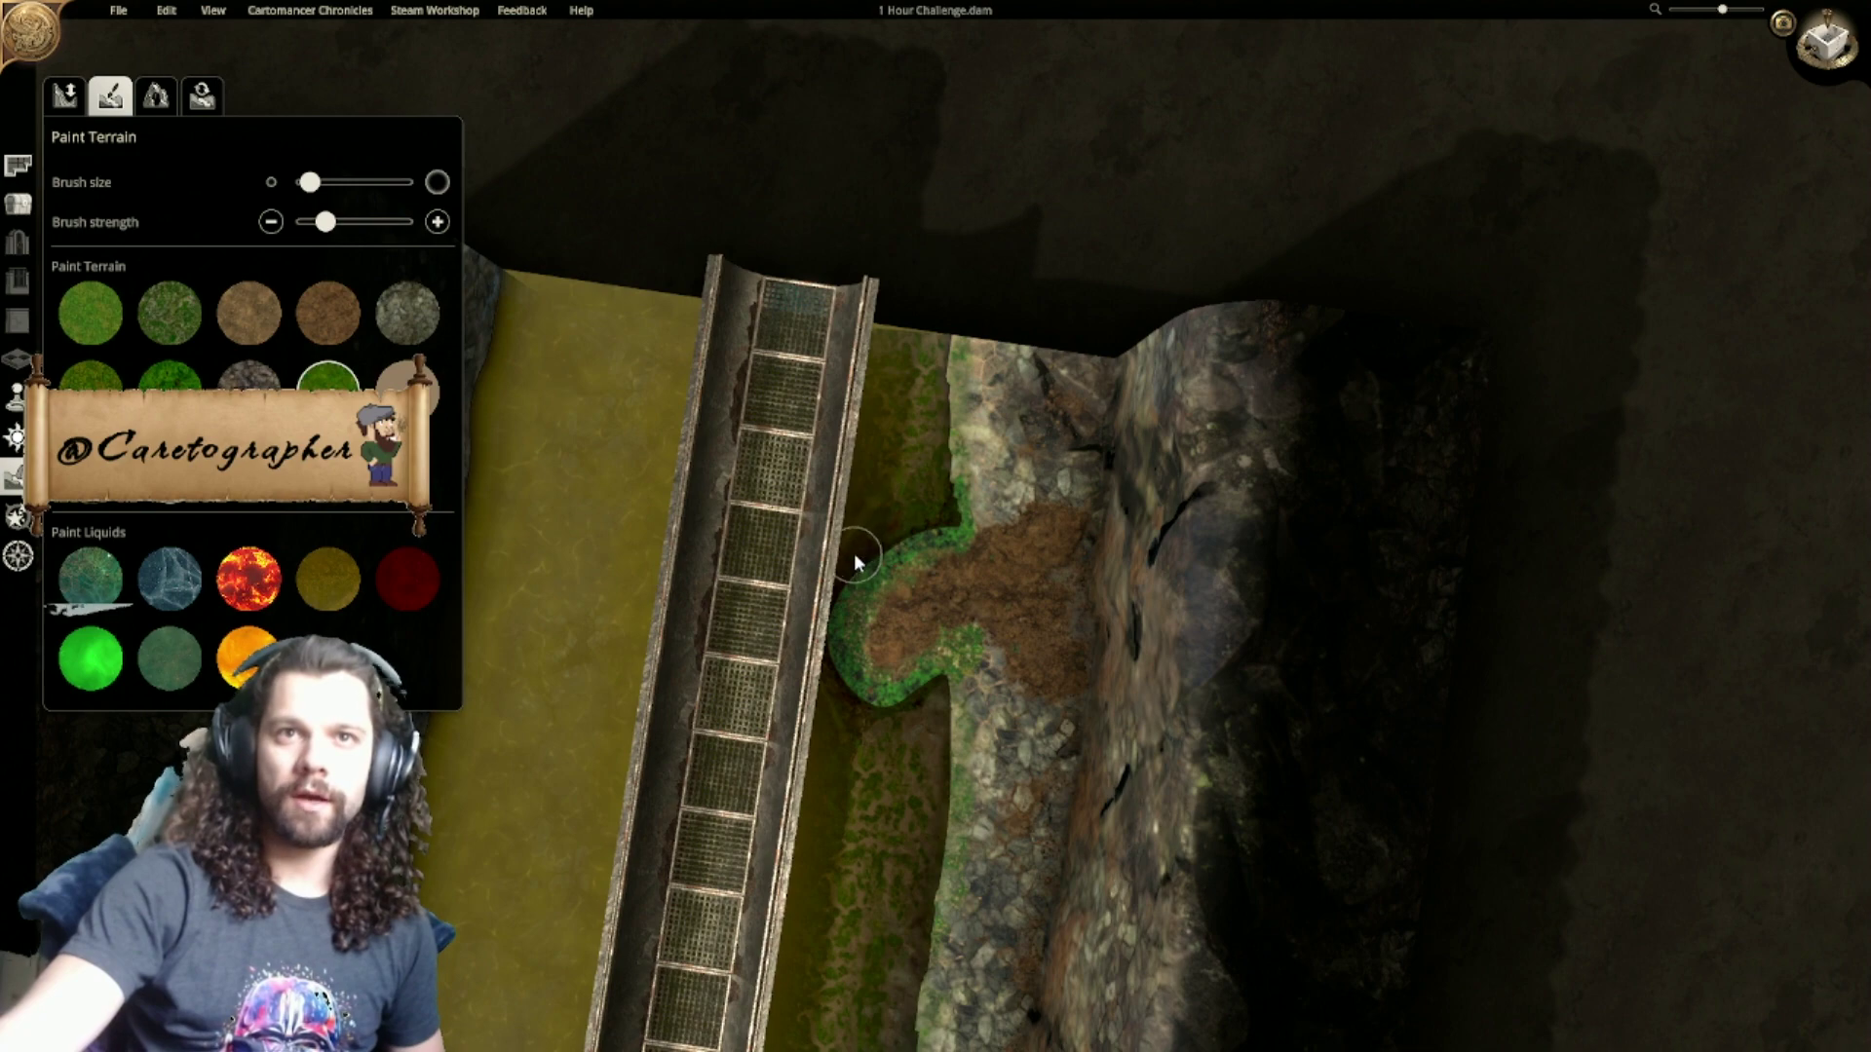
Step: Lower the terrain along the mound's river-side edge with a small, low-strength brush, pulling the shore back from the pipe
right_drag(867, 599, 932, 417)
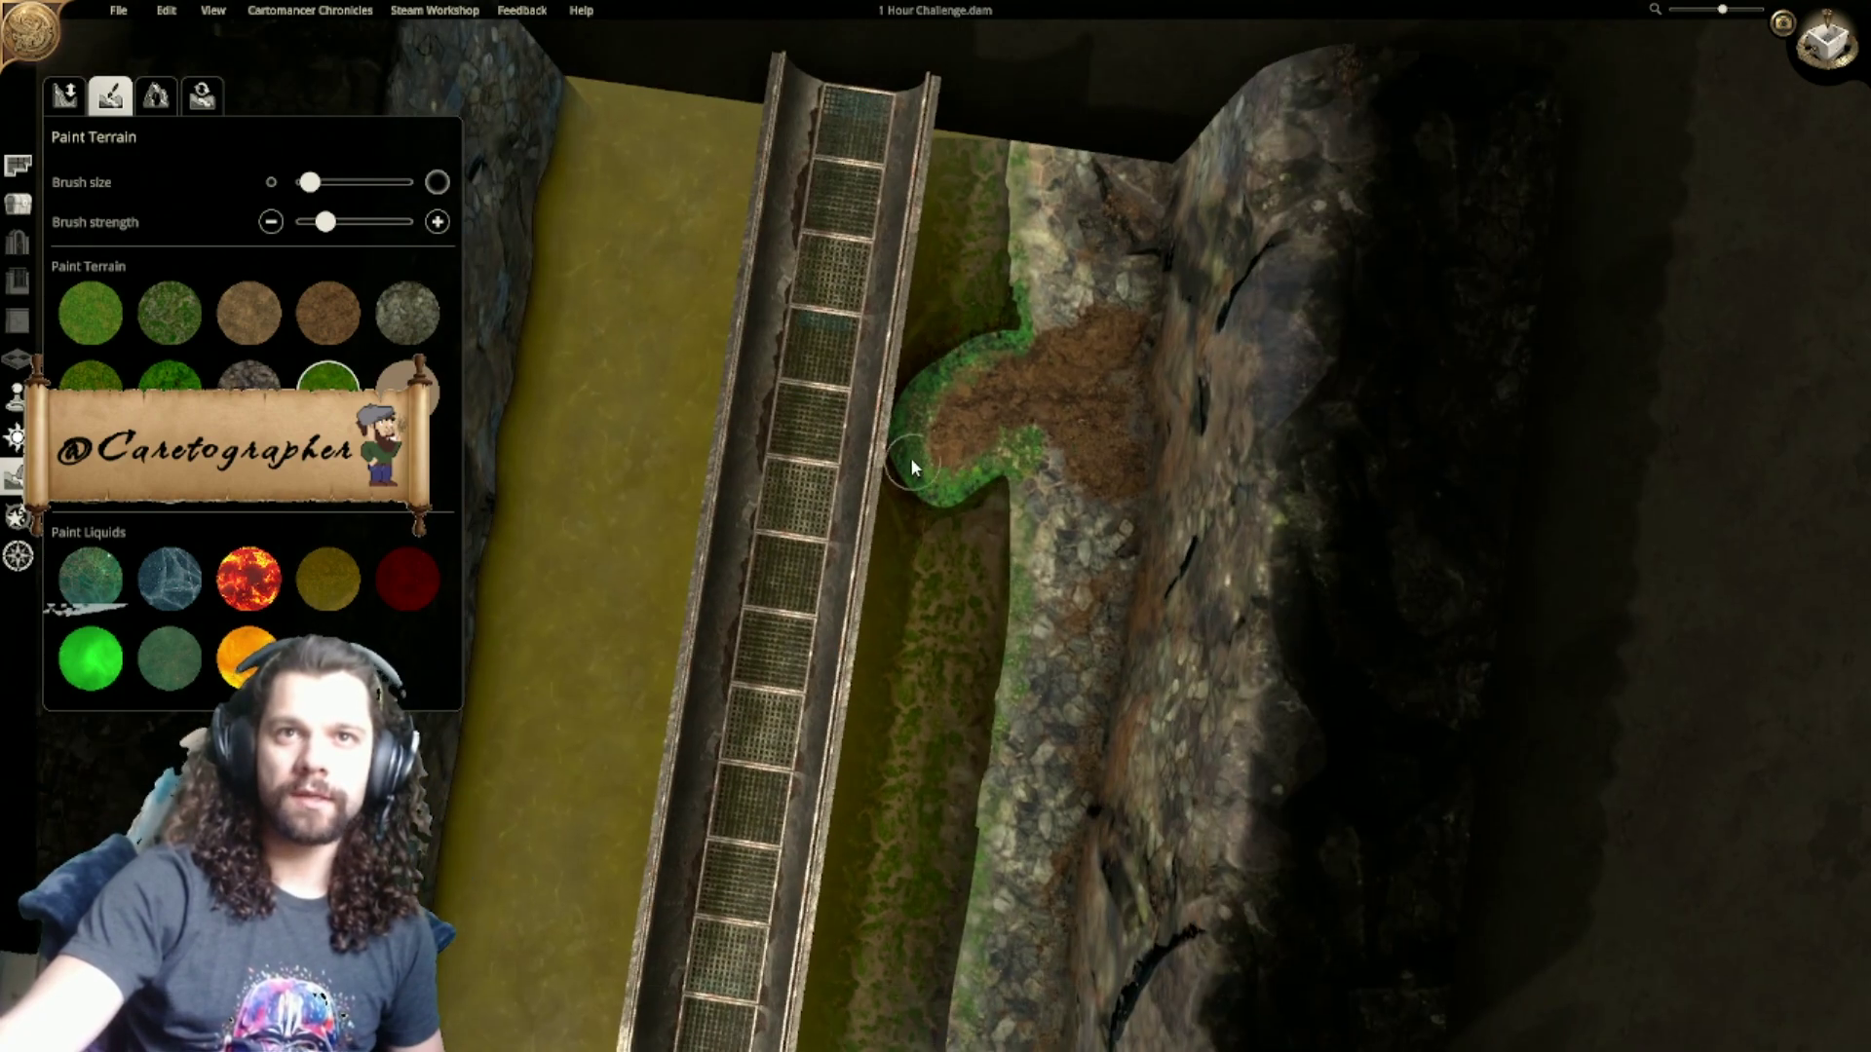
mouse_move(809, 577)
right_down()
mouse_move(1160, 503)
mouse_move(1019, 535)
right_up()
scroll(795, 576, up, 5)
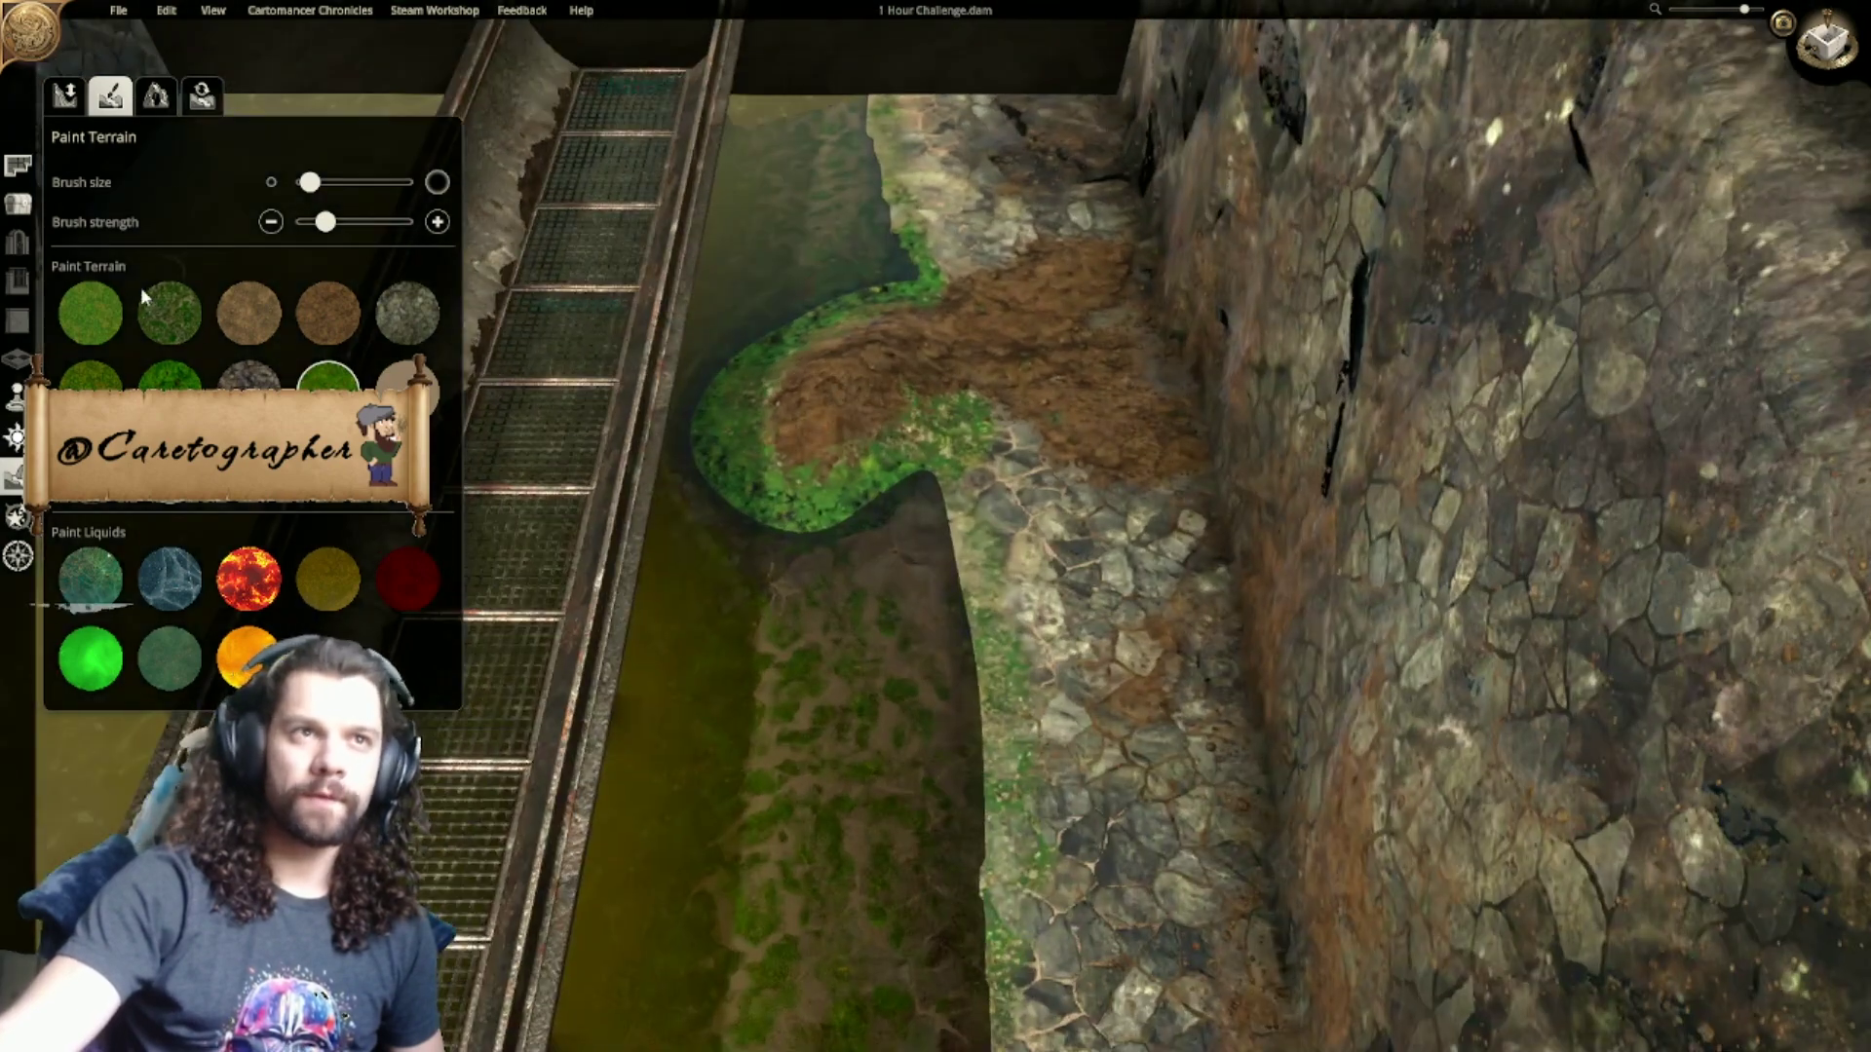
click(64, 94)
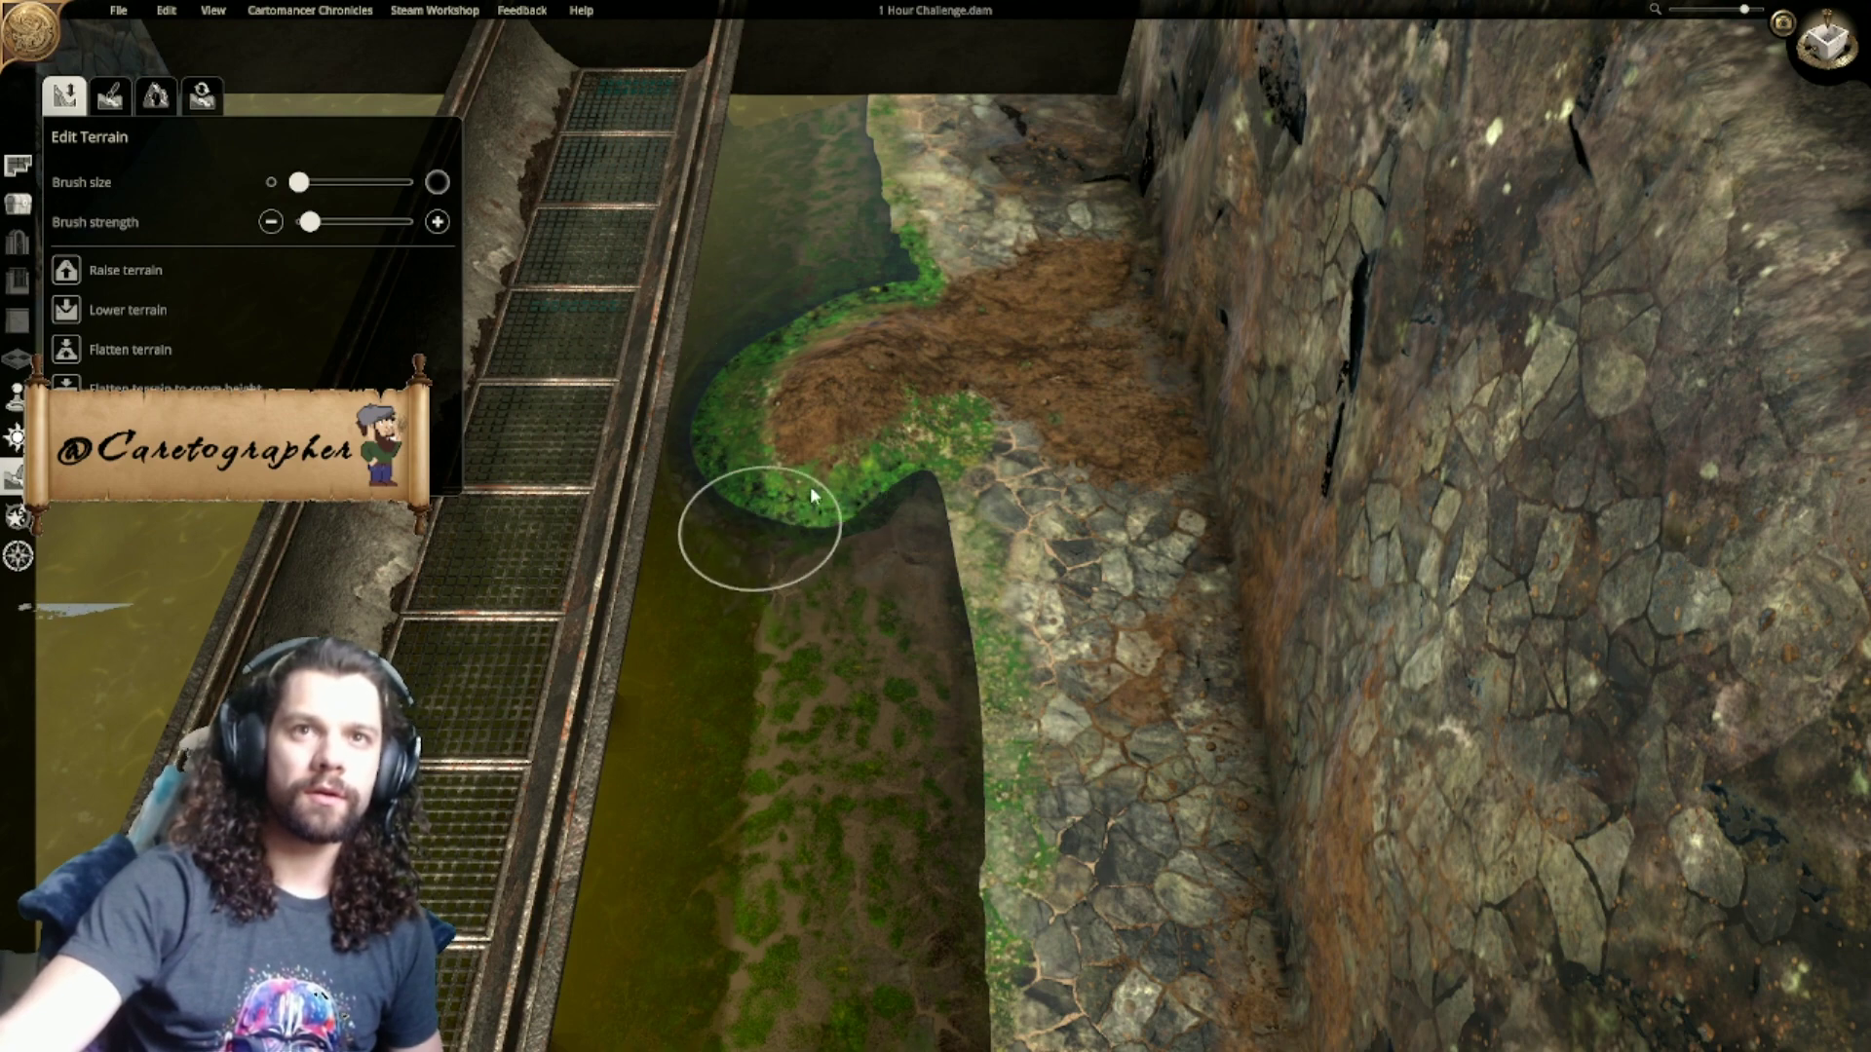
mouse_move(888, 534)
mouse_down()
mouse_move(756, 591)
mouse_move(685, 546)
mouse_up()
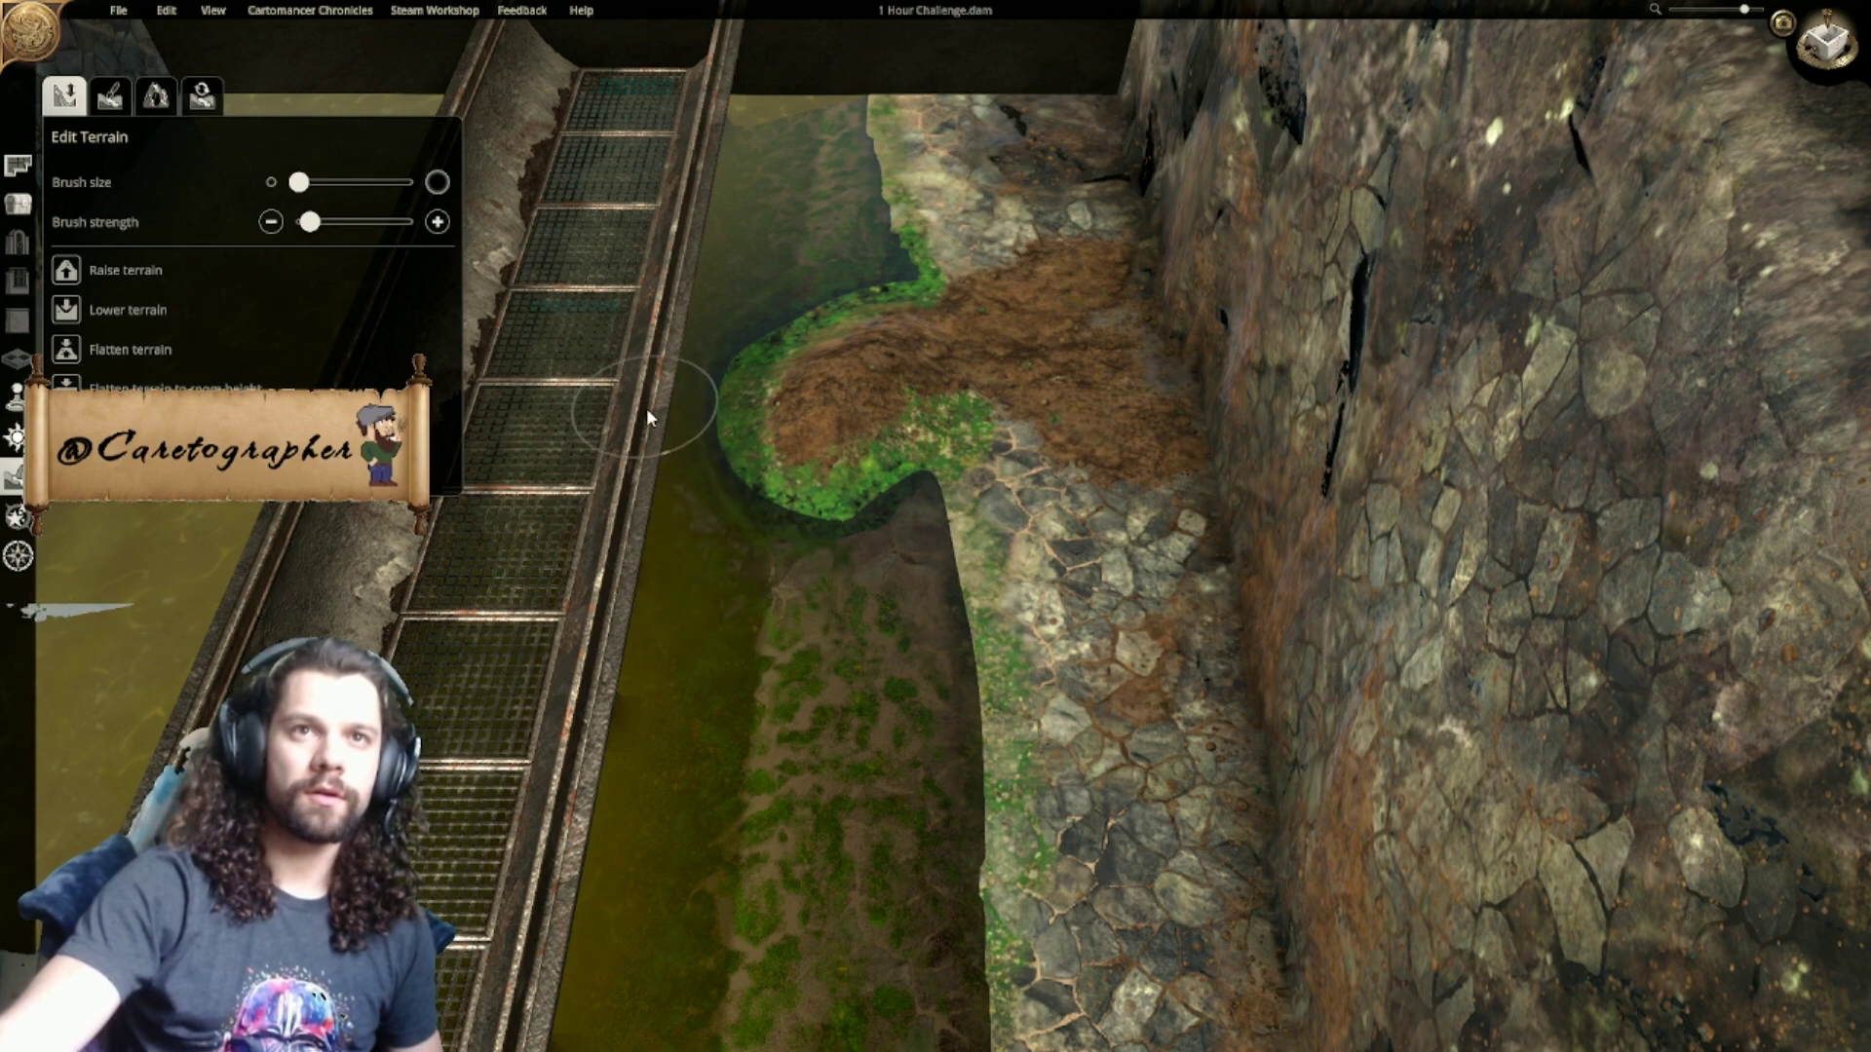
drag(646, 409, 670, 370)
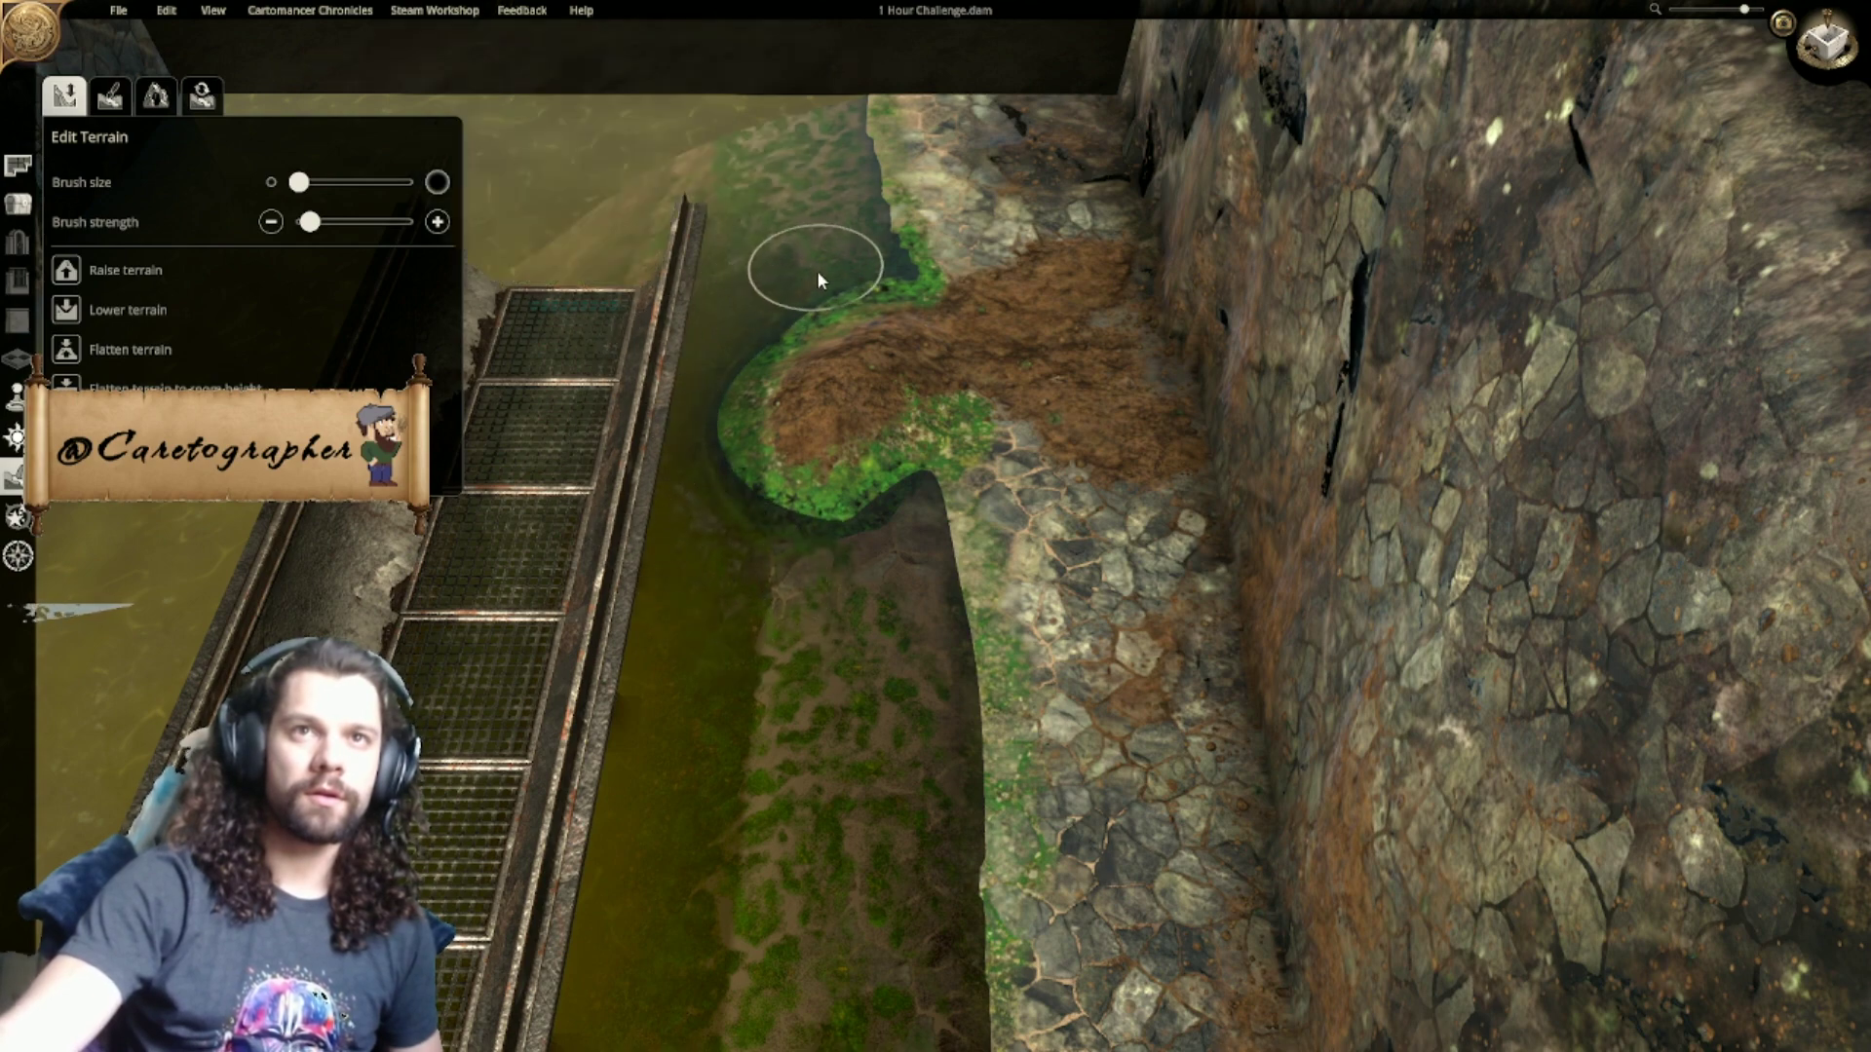
Step: Put the end section of the pipe back in the gap at the river's far end, flush with the neighbouring section
right_drag(821, 271, 1184, 594)
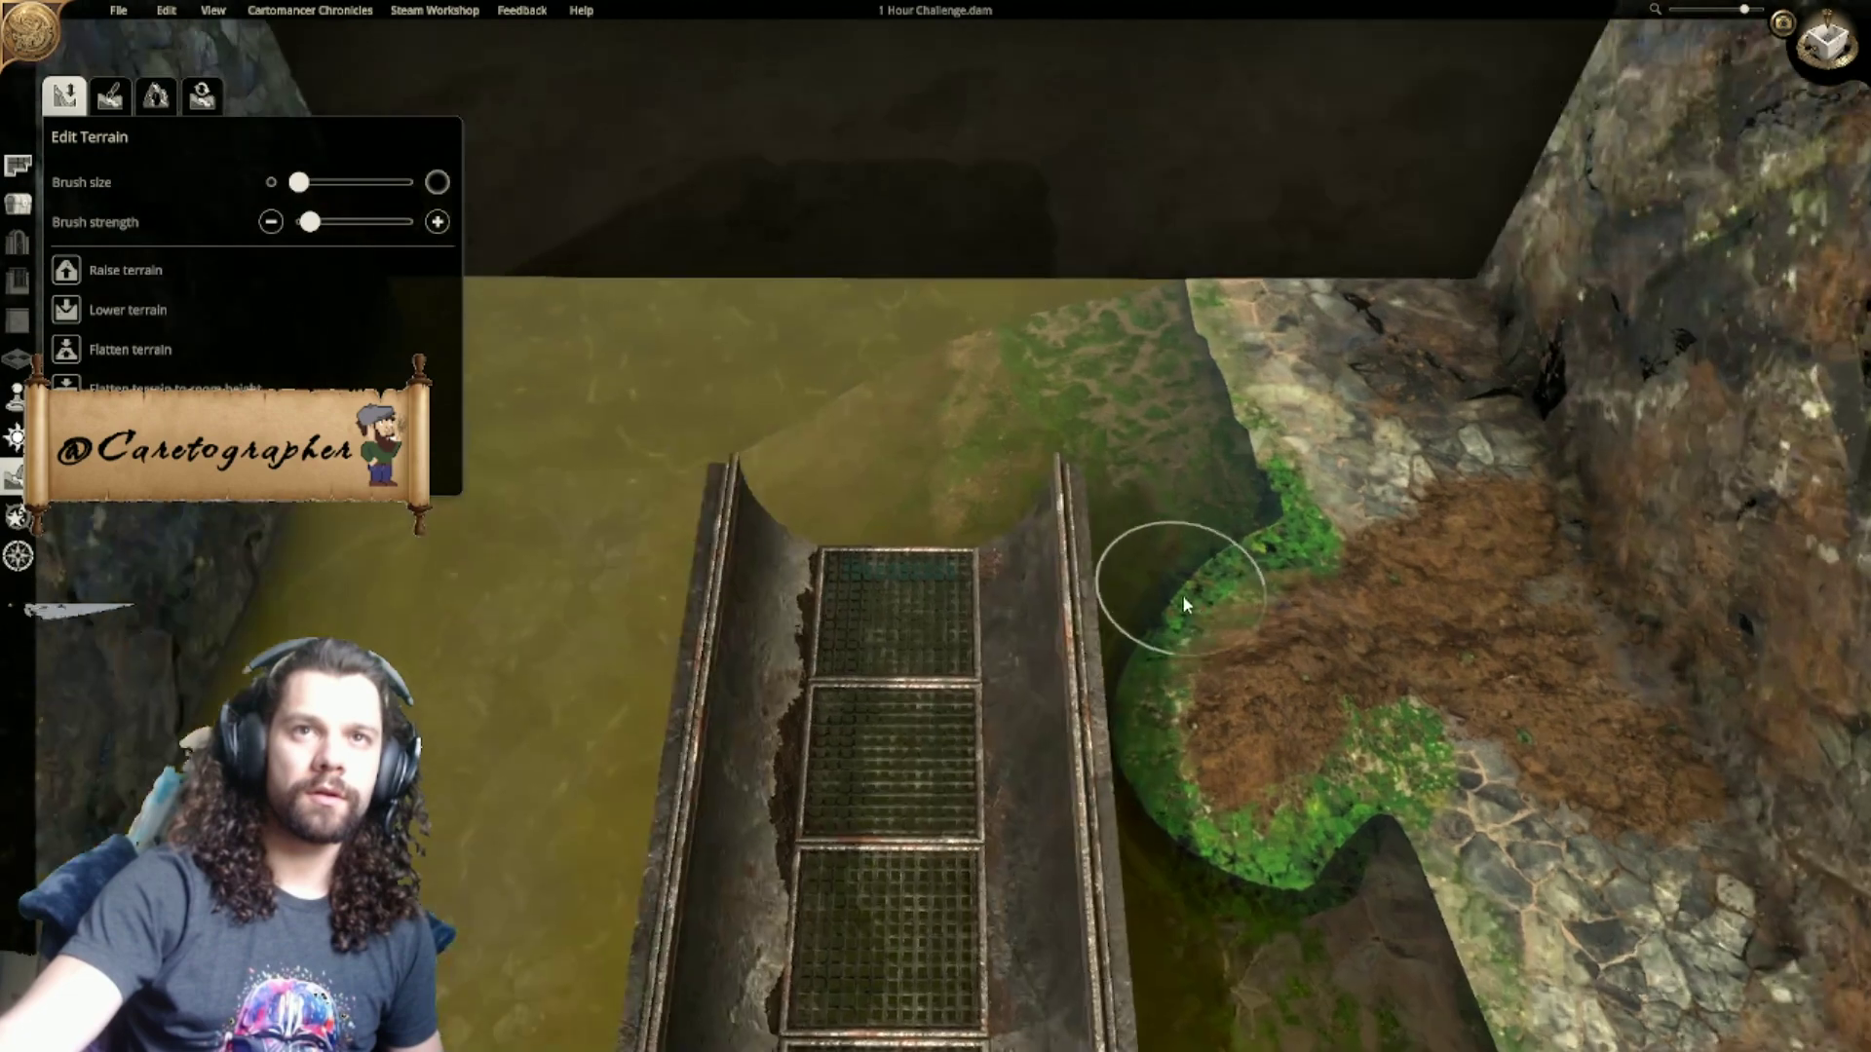
click(17, 204)
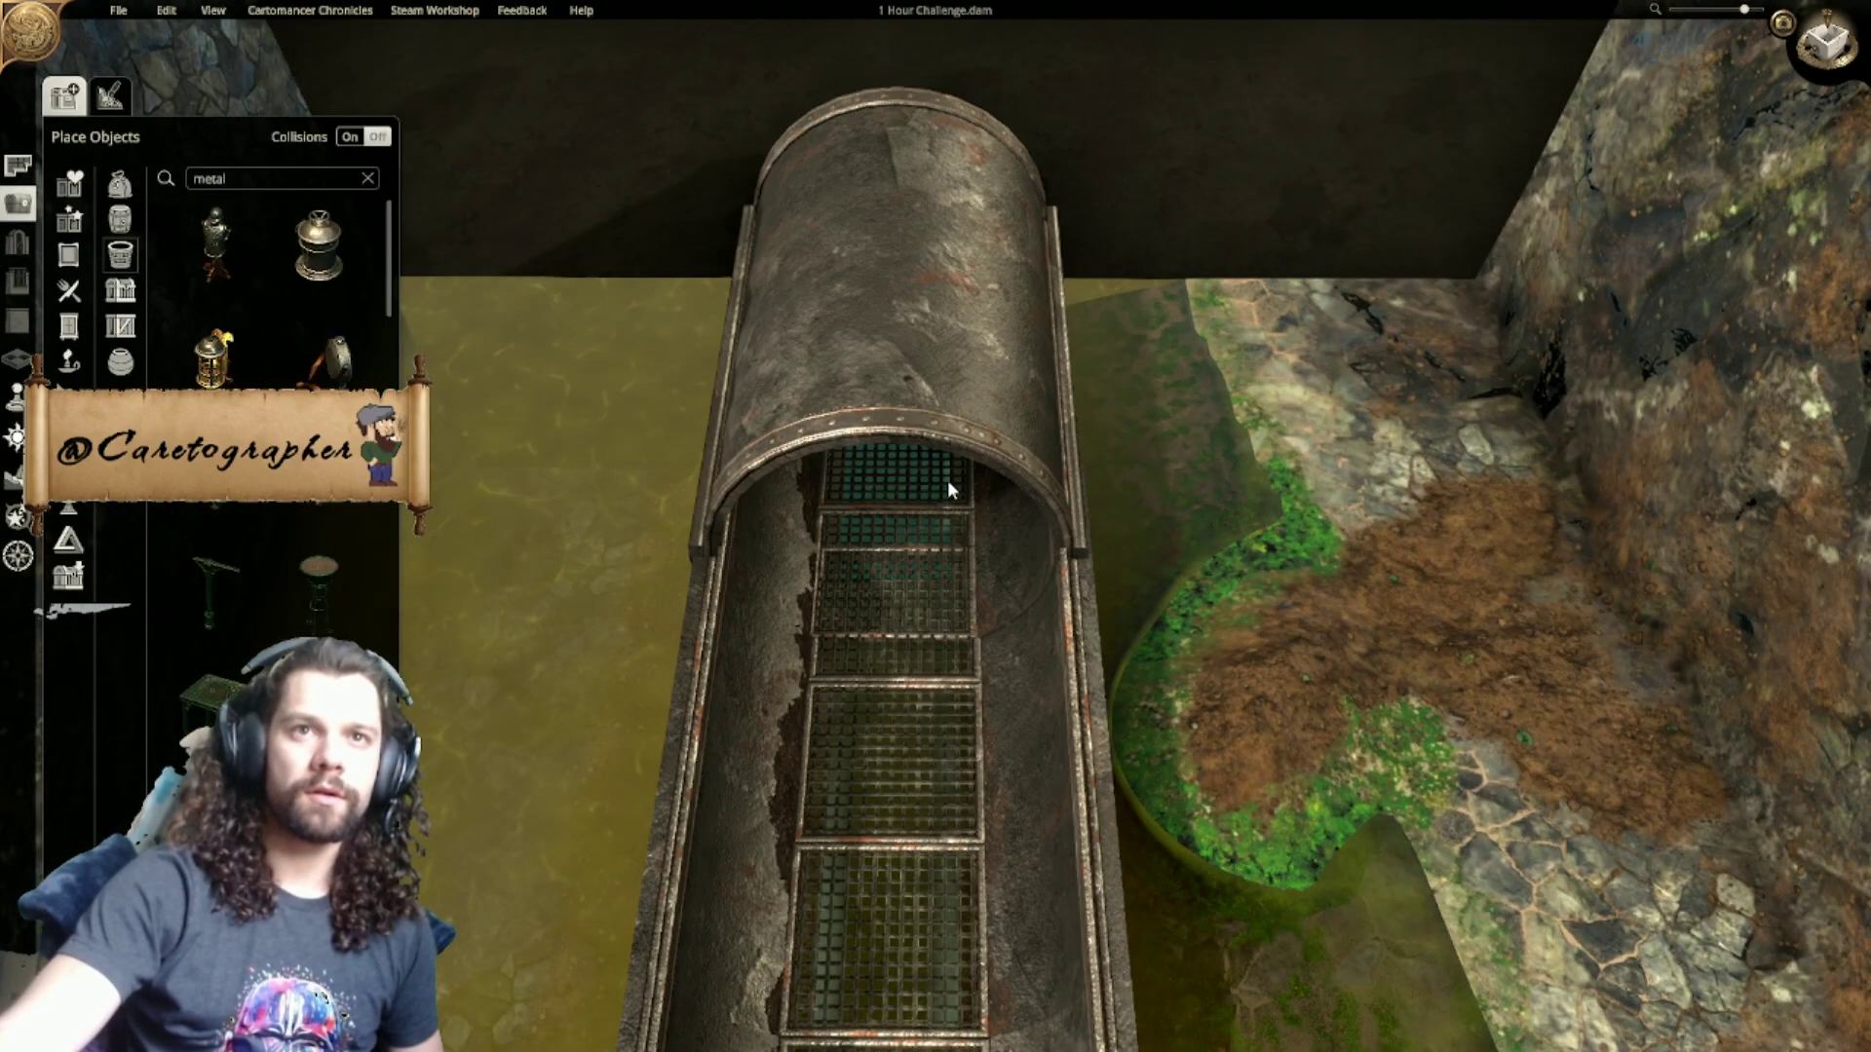
click(948, 482)
middle_drag(949, 482, 898, 573)
scroll(898, 573, up, 3)
right_drag(898, 573, 1010, 667)
drag(981, 518, 988, 342)
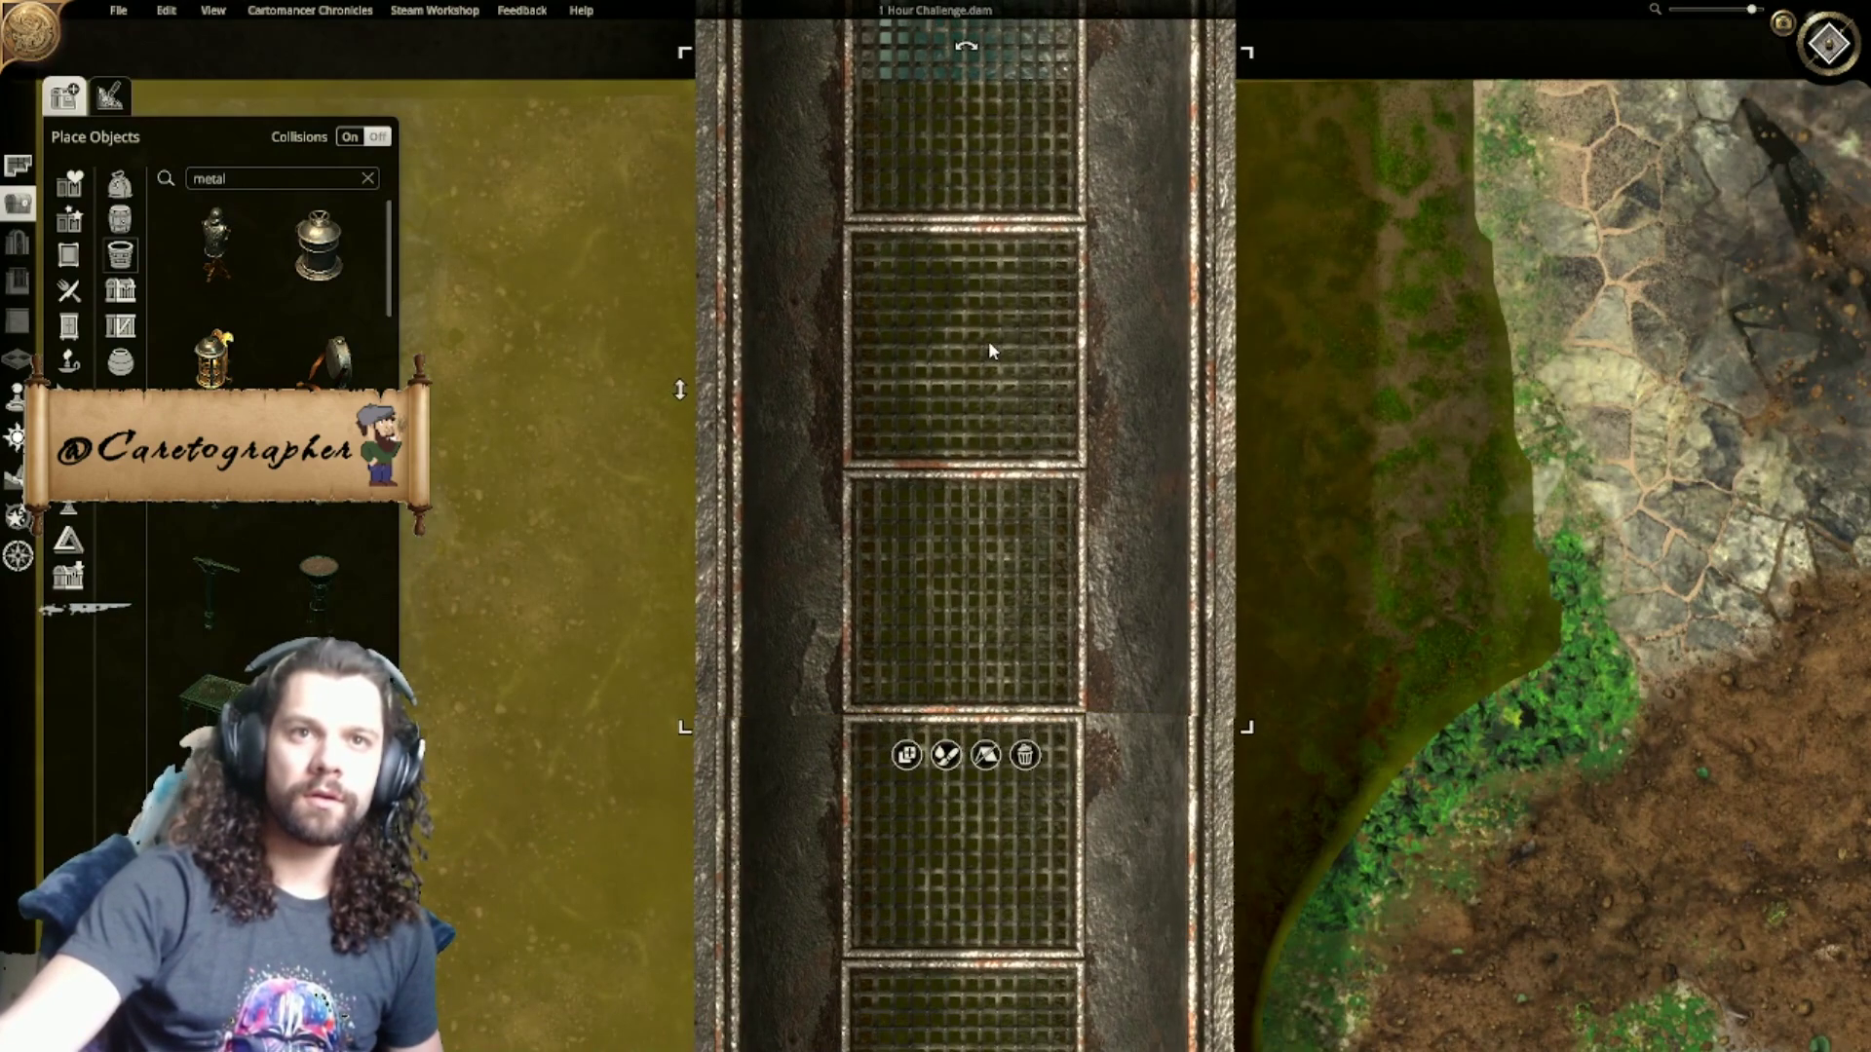
scroll(1348, 530, down, 5)
right_drag(1540, 903, 1603, 465)
right_drag(1488, 495, 1353, 573)
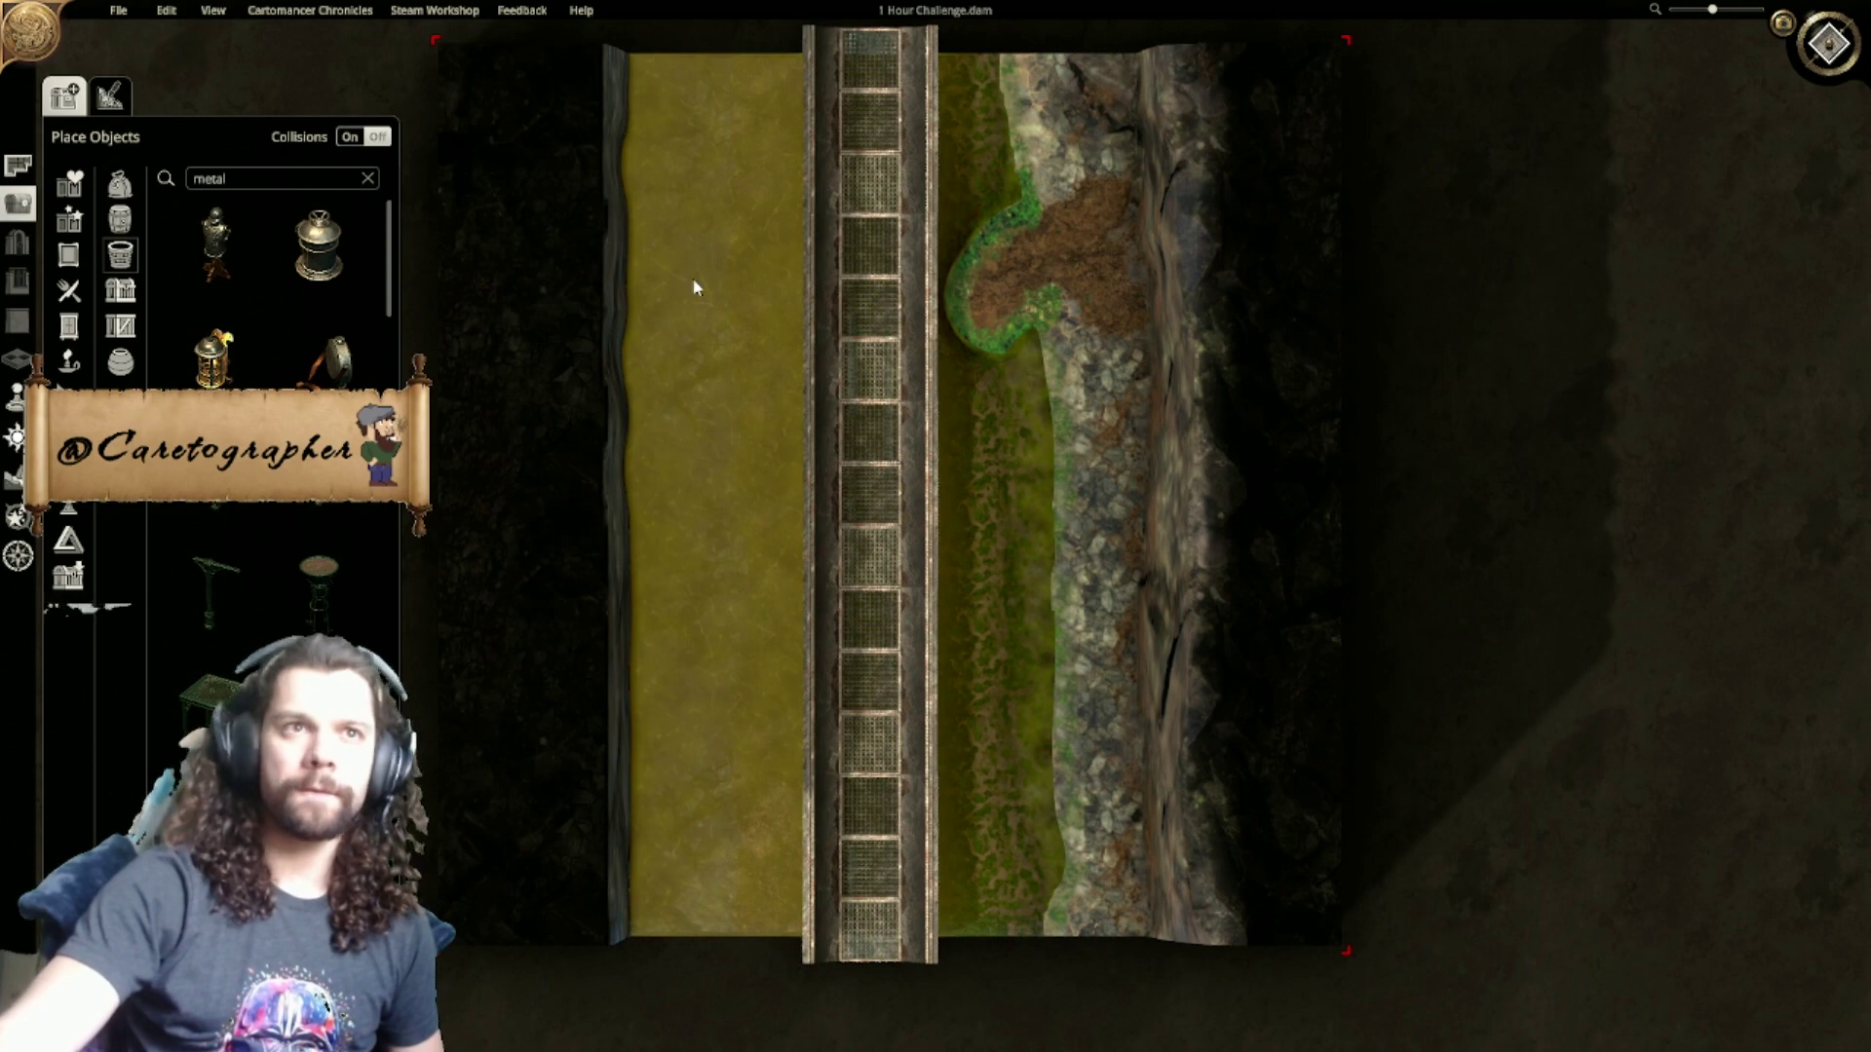
Step: Search the object library for "metal" and place a rectangular object in the open water between the pipe and the opposite cliff
double_click(279, 178)
text(metal)
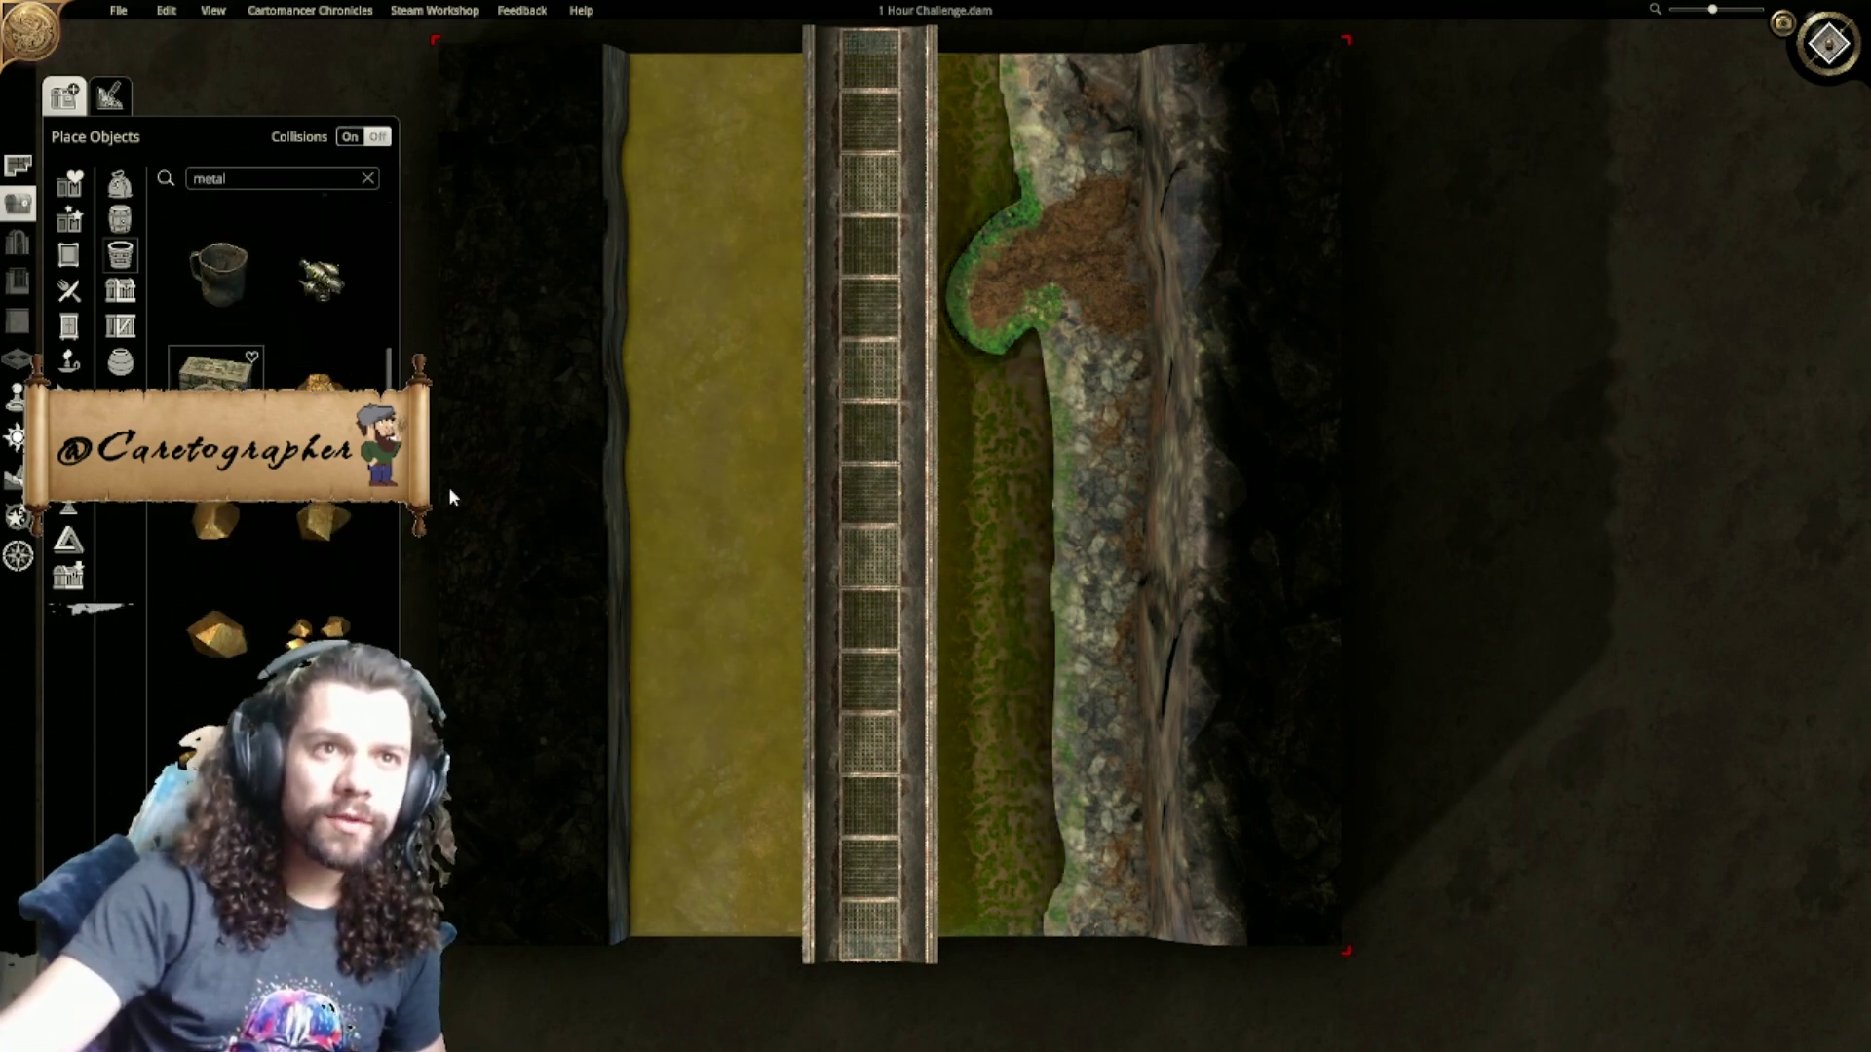
click(714, 347)
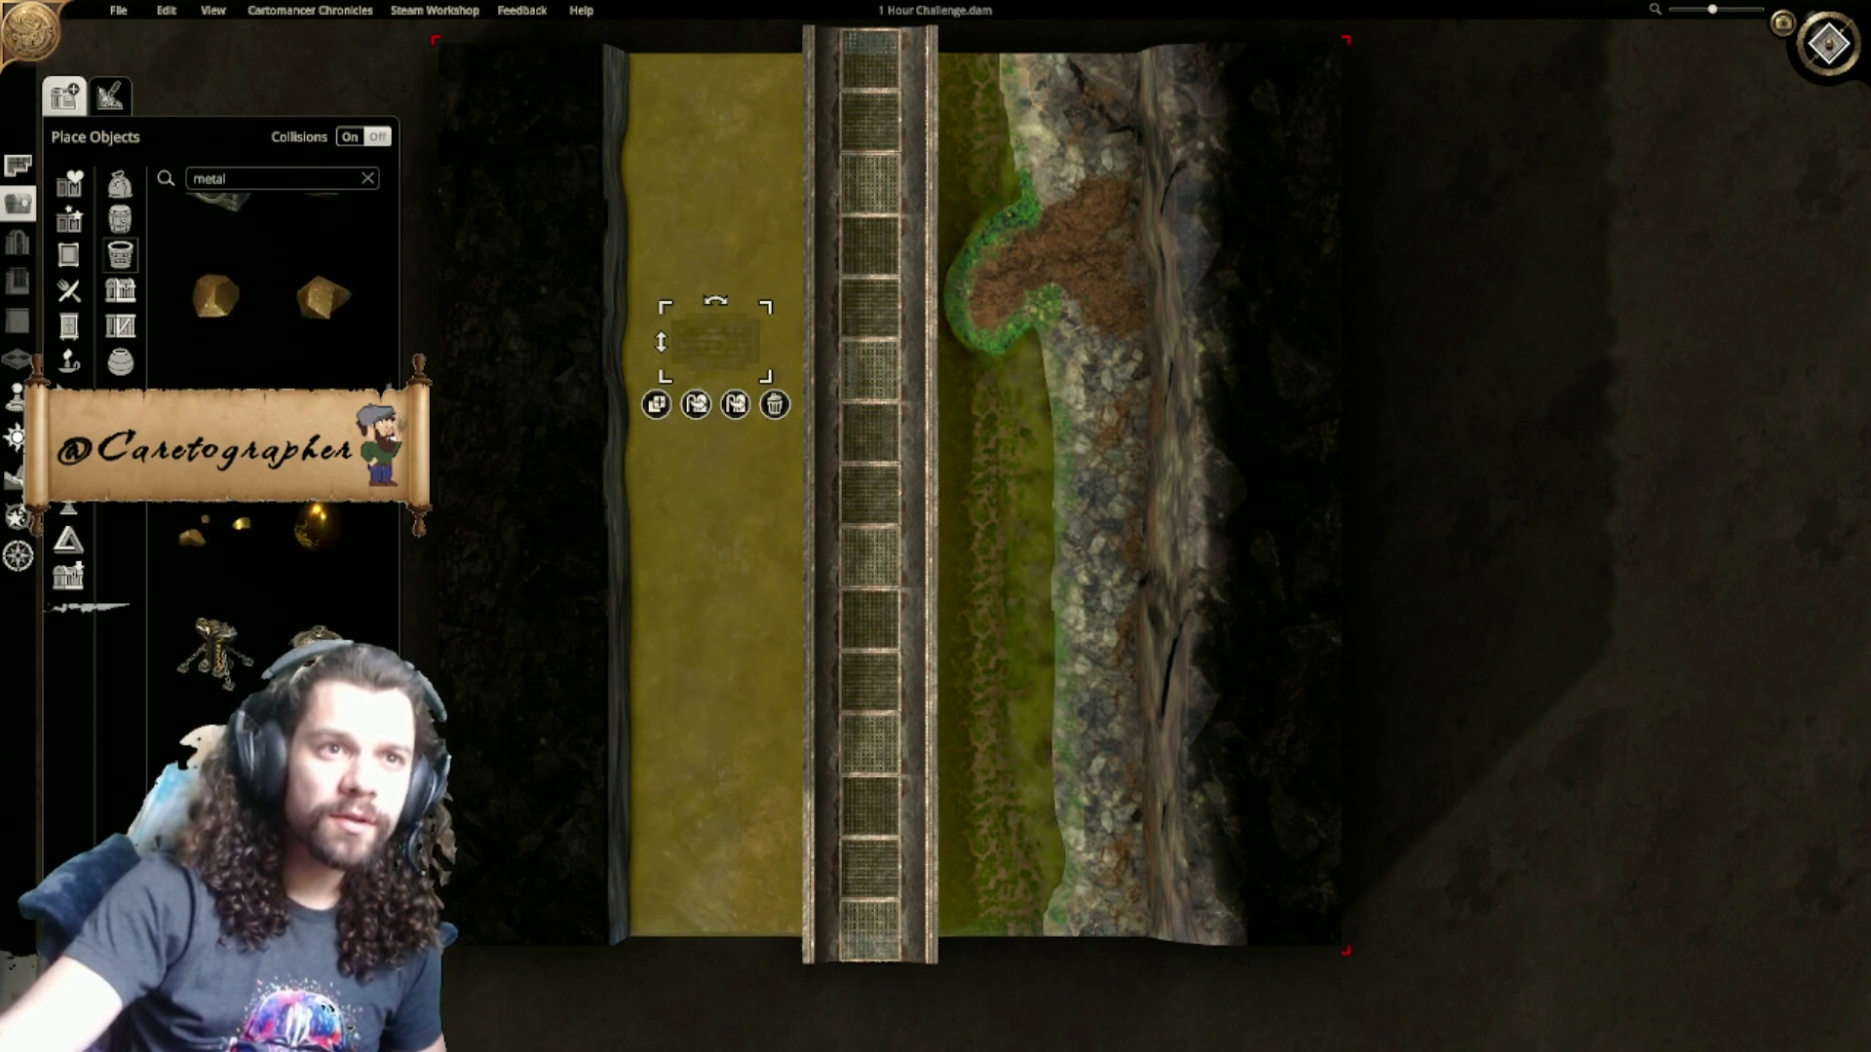
Step: Place two small square metal objects next to each other in the shallows between the pipe and the stony bank
scroll(322, 619, down, 8)
scroll(322, 618, down, 2)
click(222, 731)
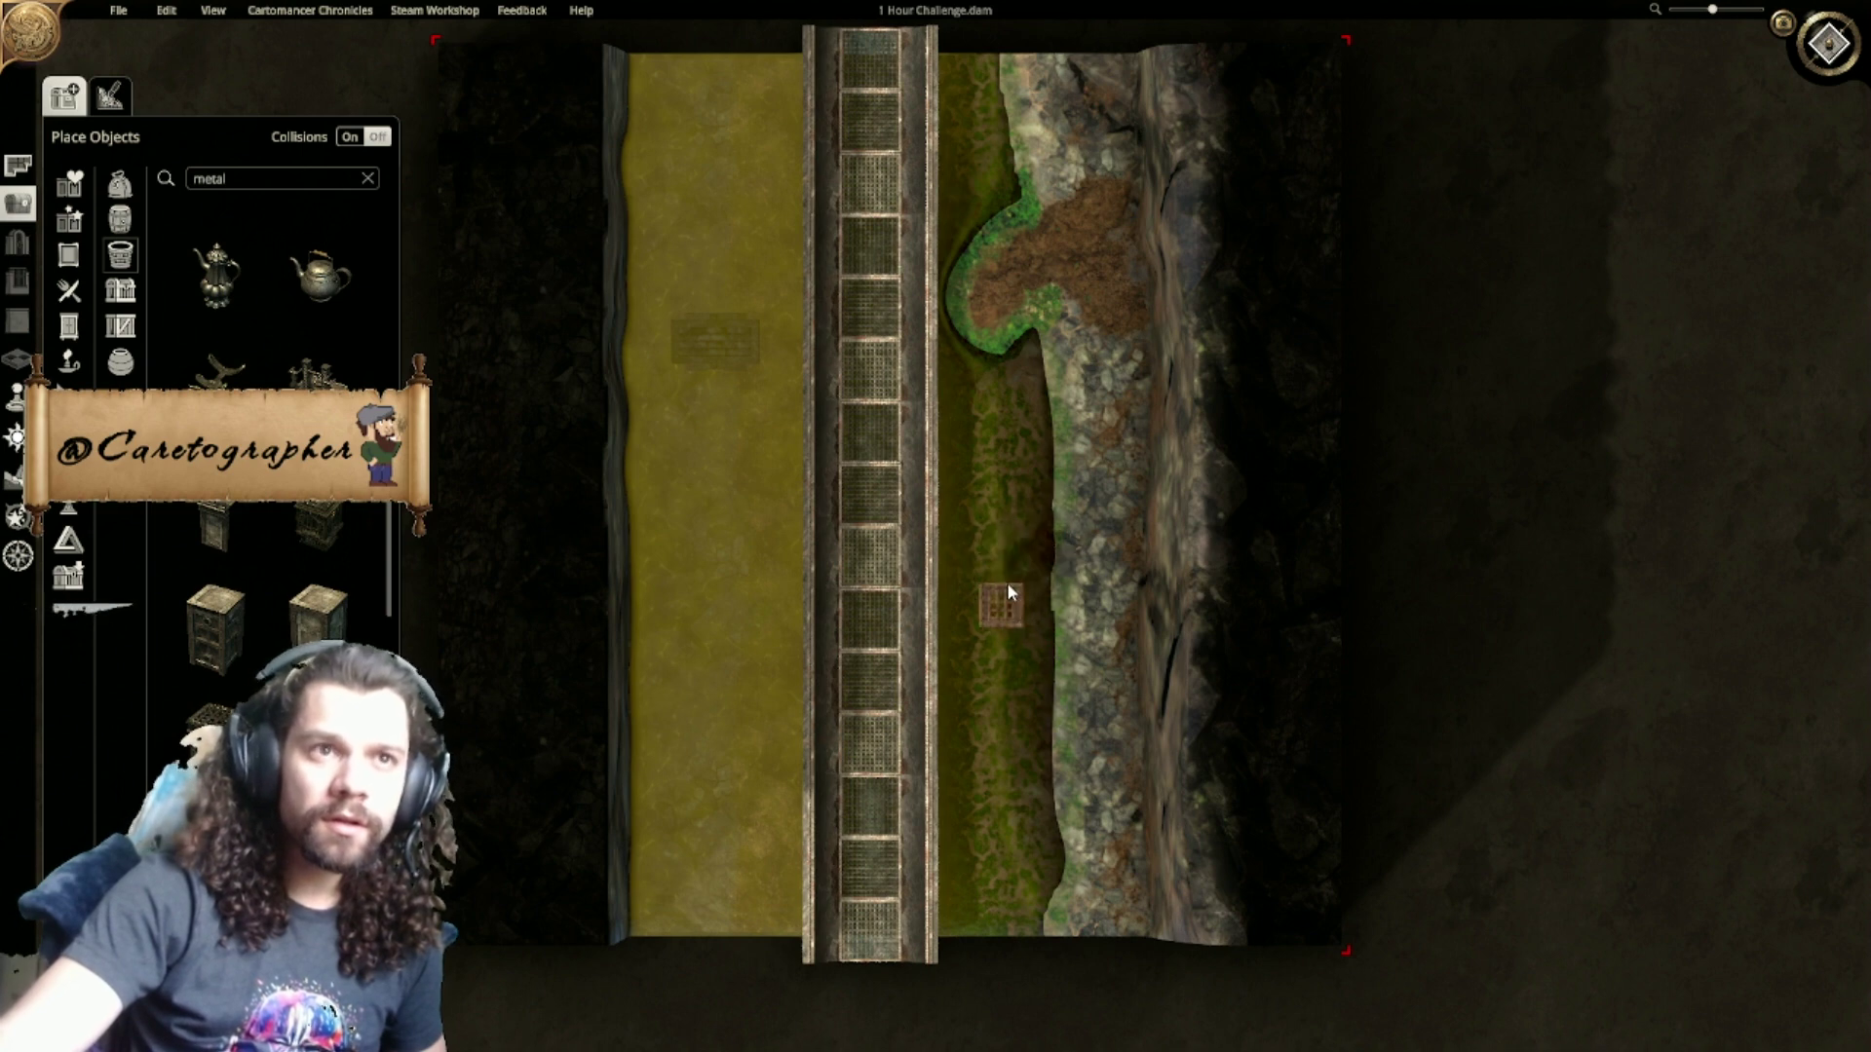
click(1007, 587)
click(214, 726)
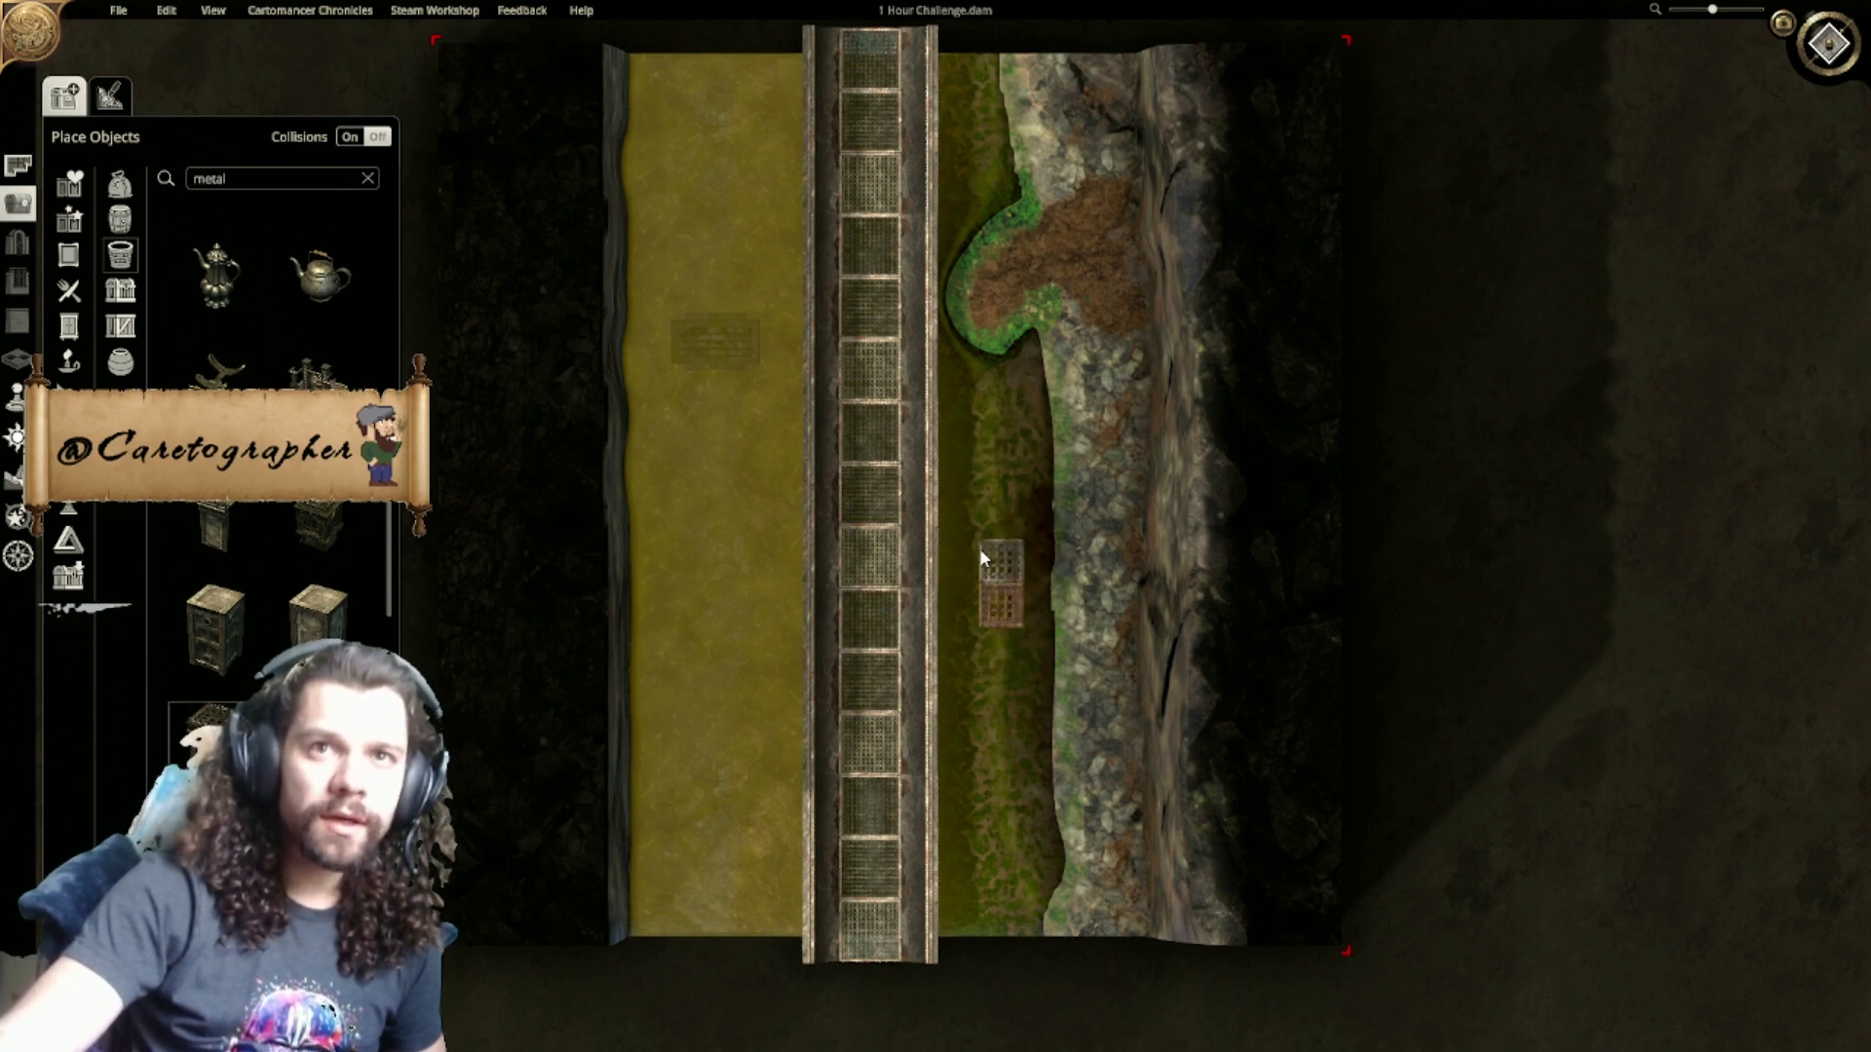
click(979, 548)
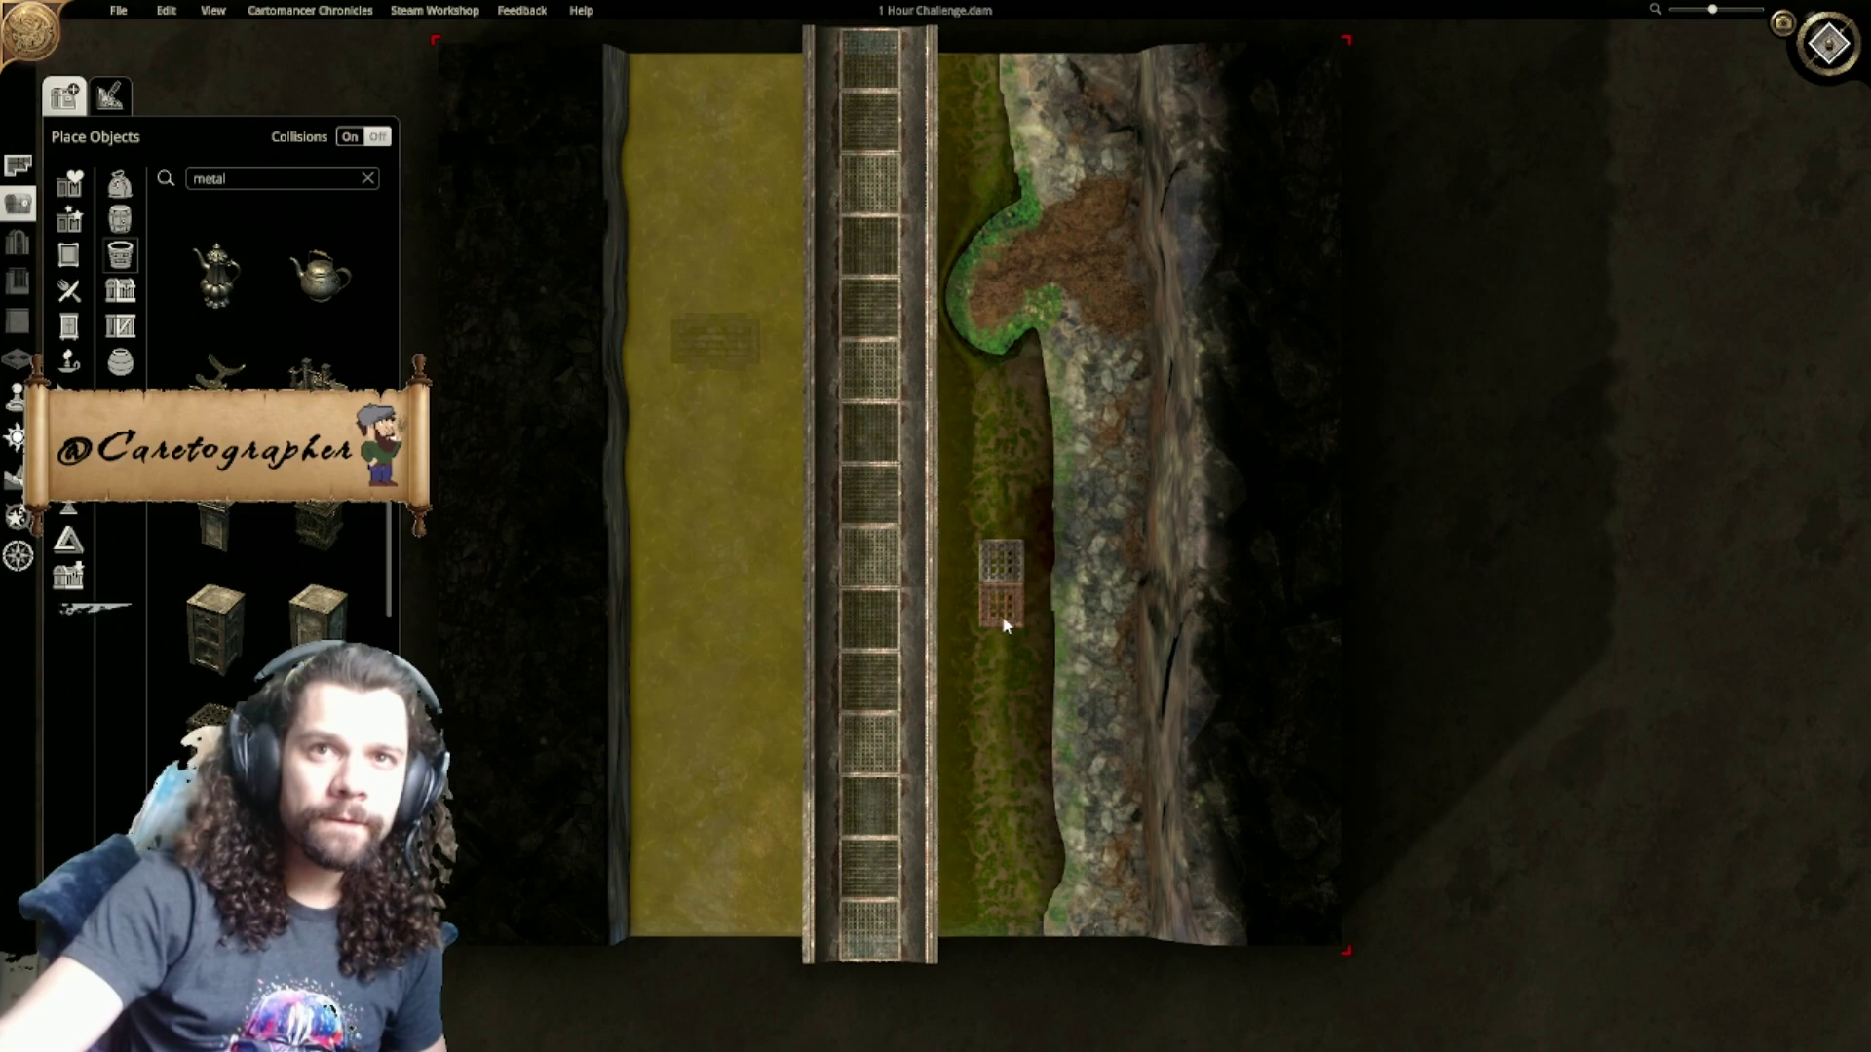
Step: Remove the rusty metal platform, move the grey one flush against the pipe's bank-side edge and show the grid
scroll(1002, 629, up, 5)
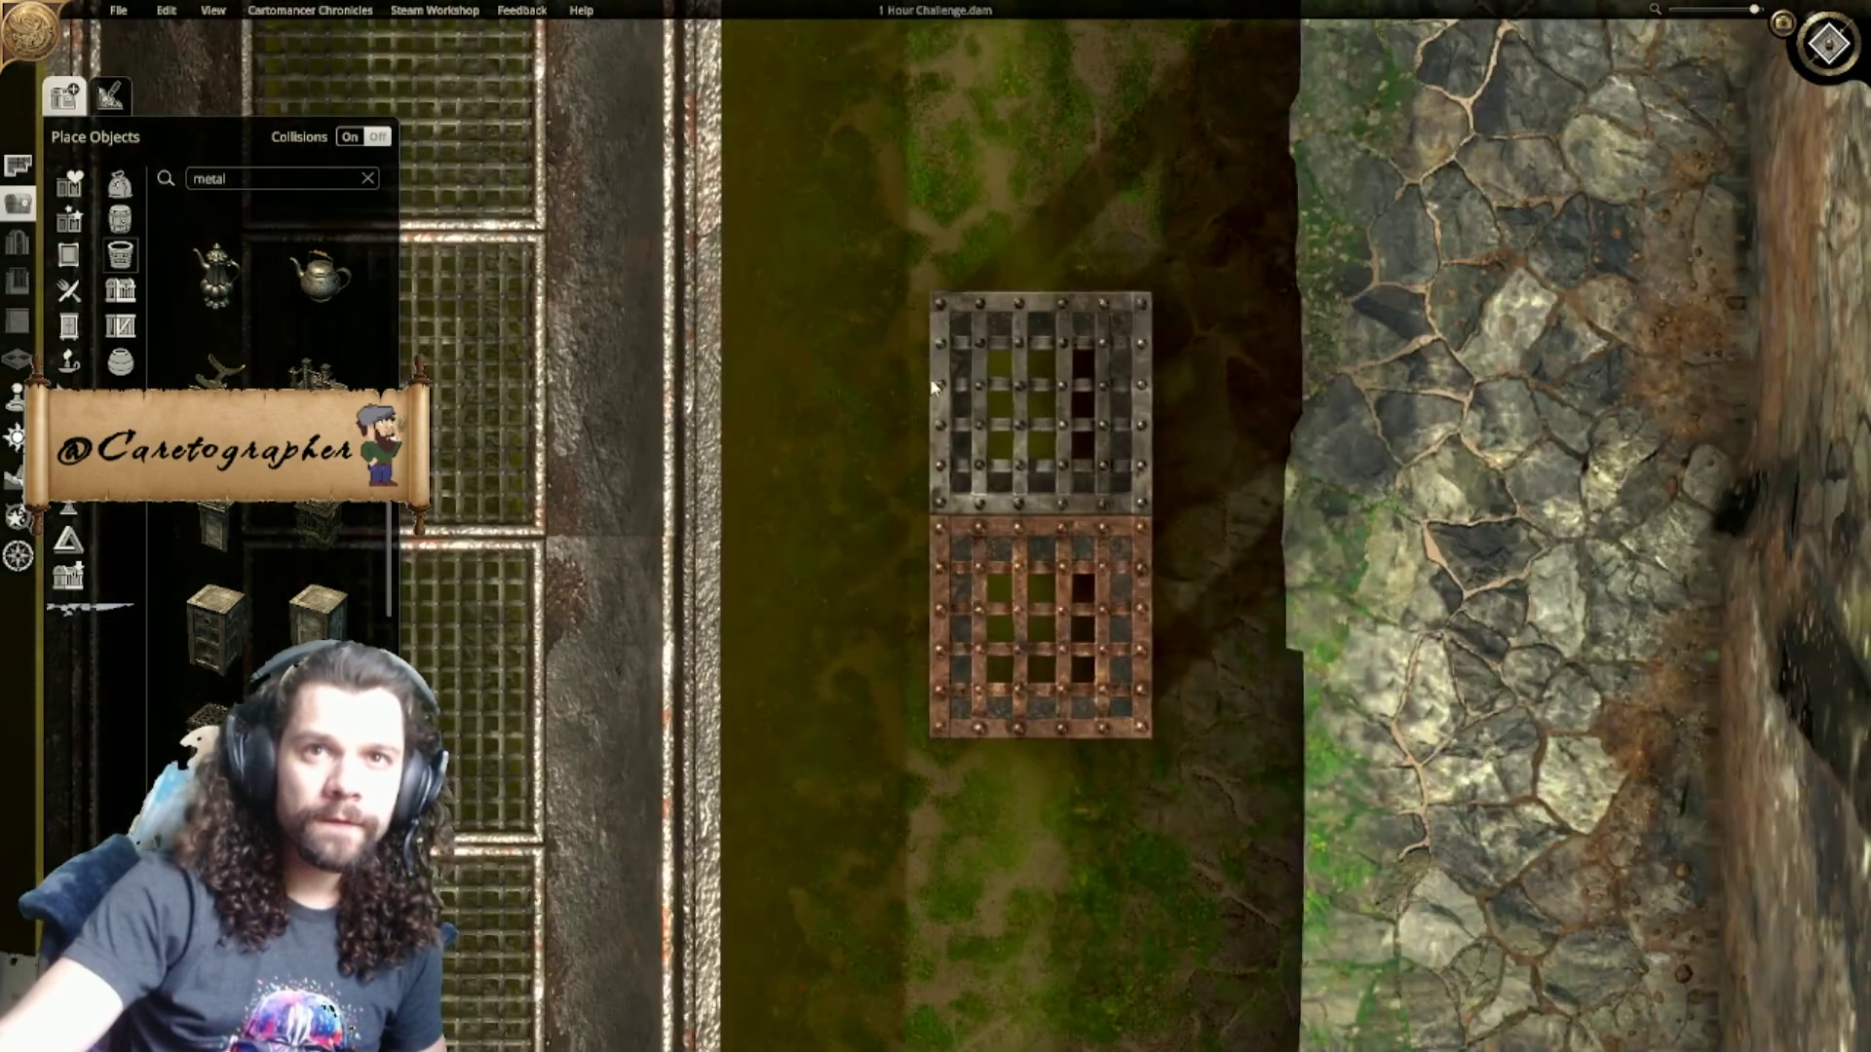
drag(1046, 421, 975, 624)
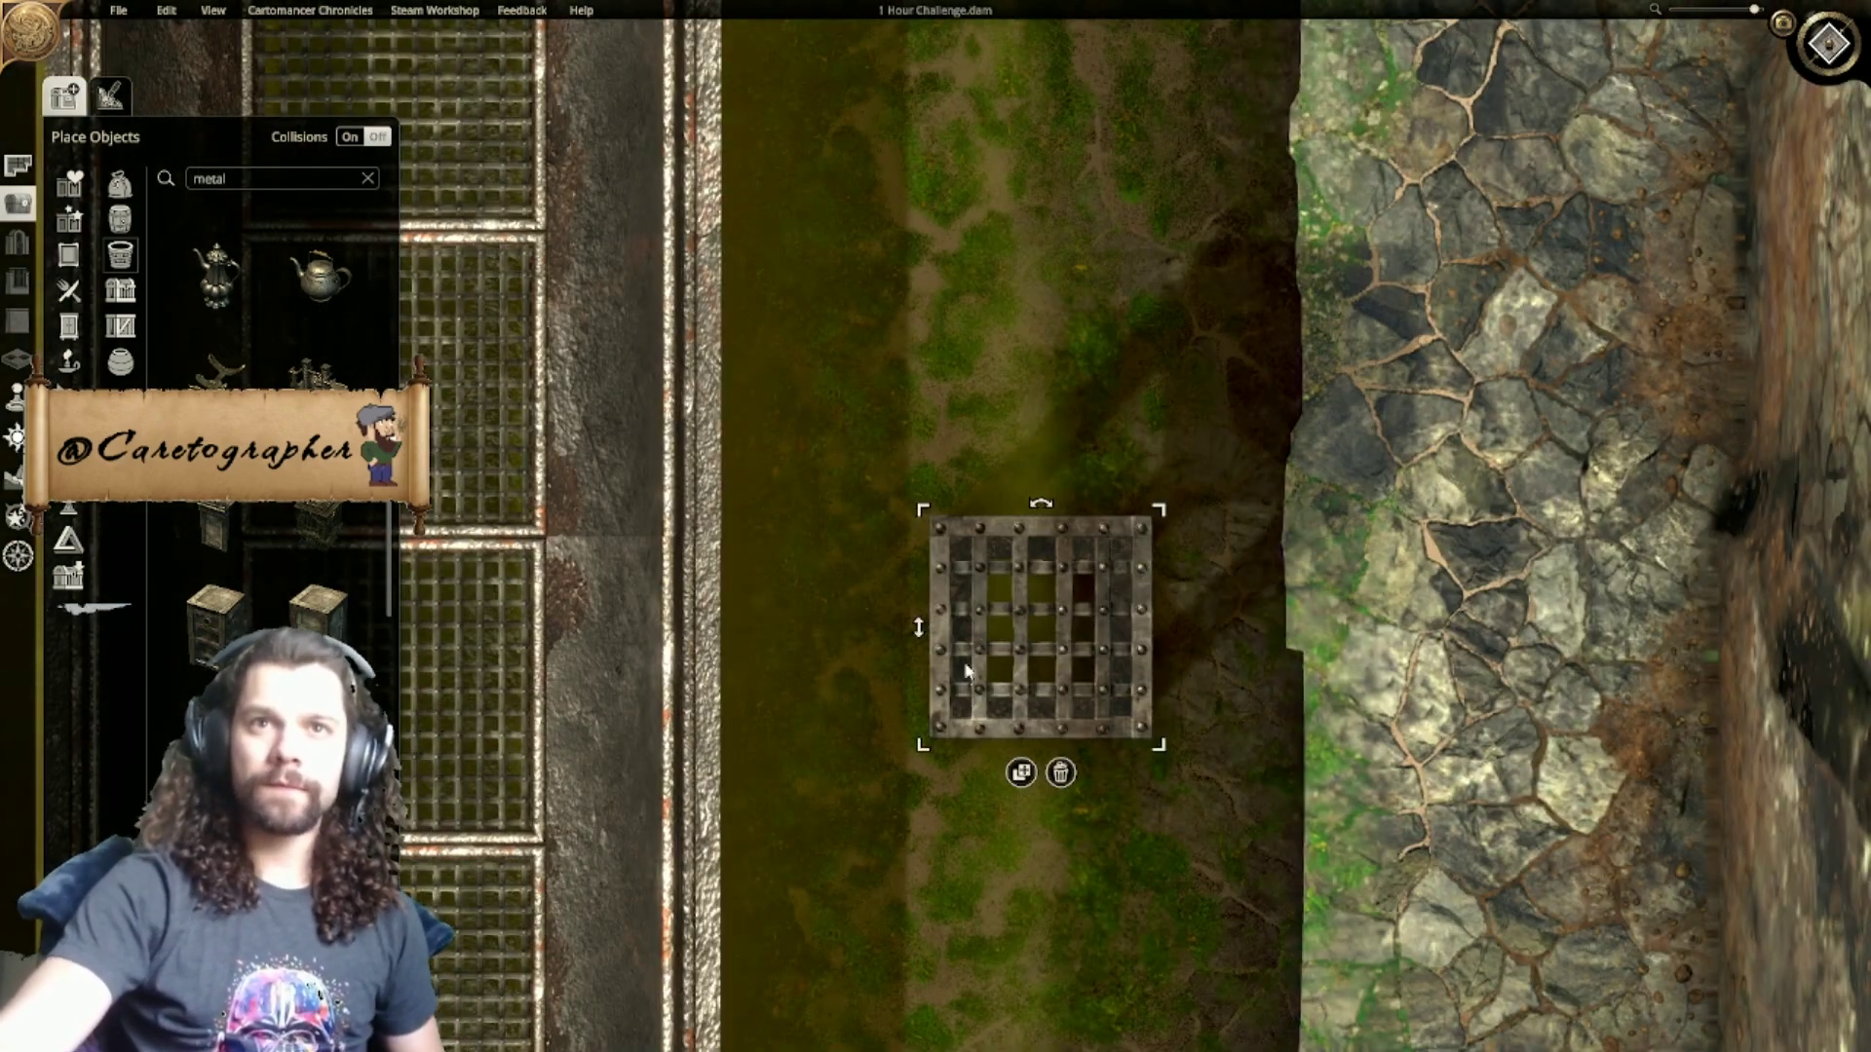
scroll(977, 628, down, 5)
drag(972, 390, 931, 397)
right_drag(936, 310, 937, 502)
scroll(936, 503, up, 1)
scroll(937, 509, up, 2)
key(g)
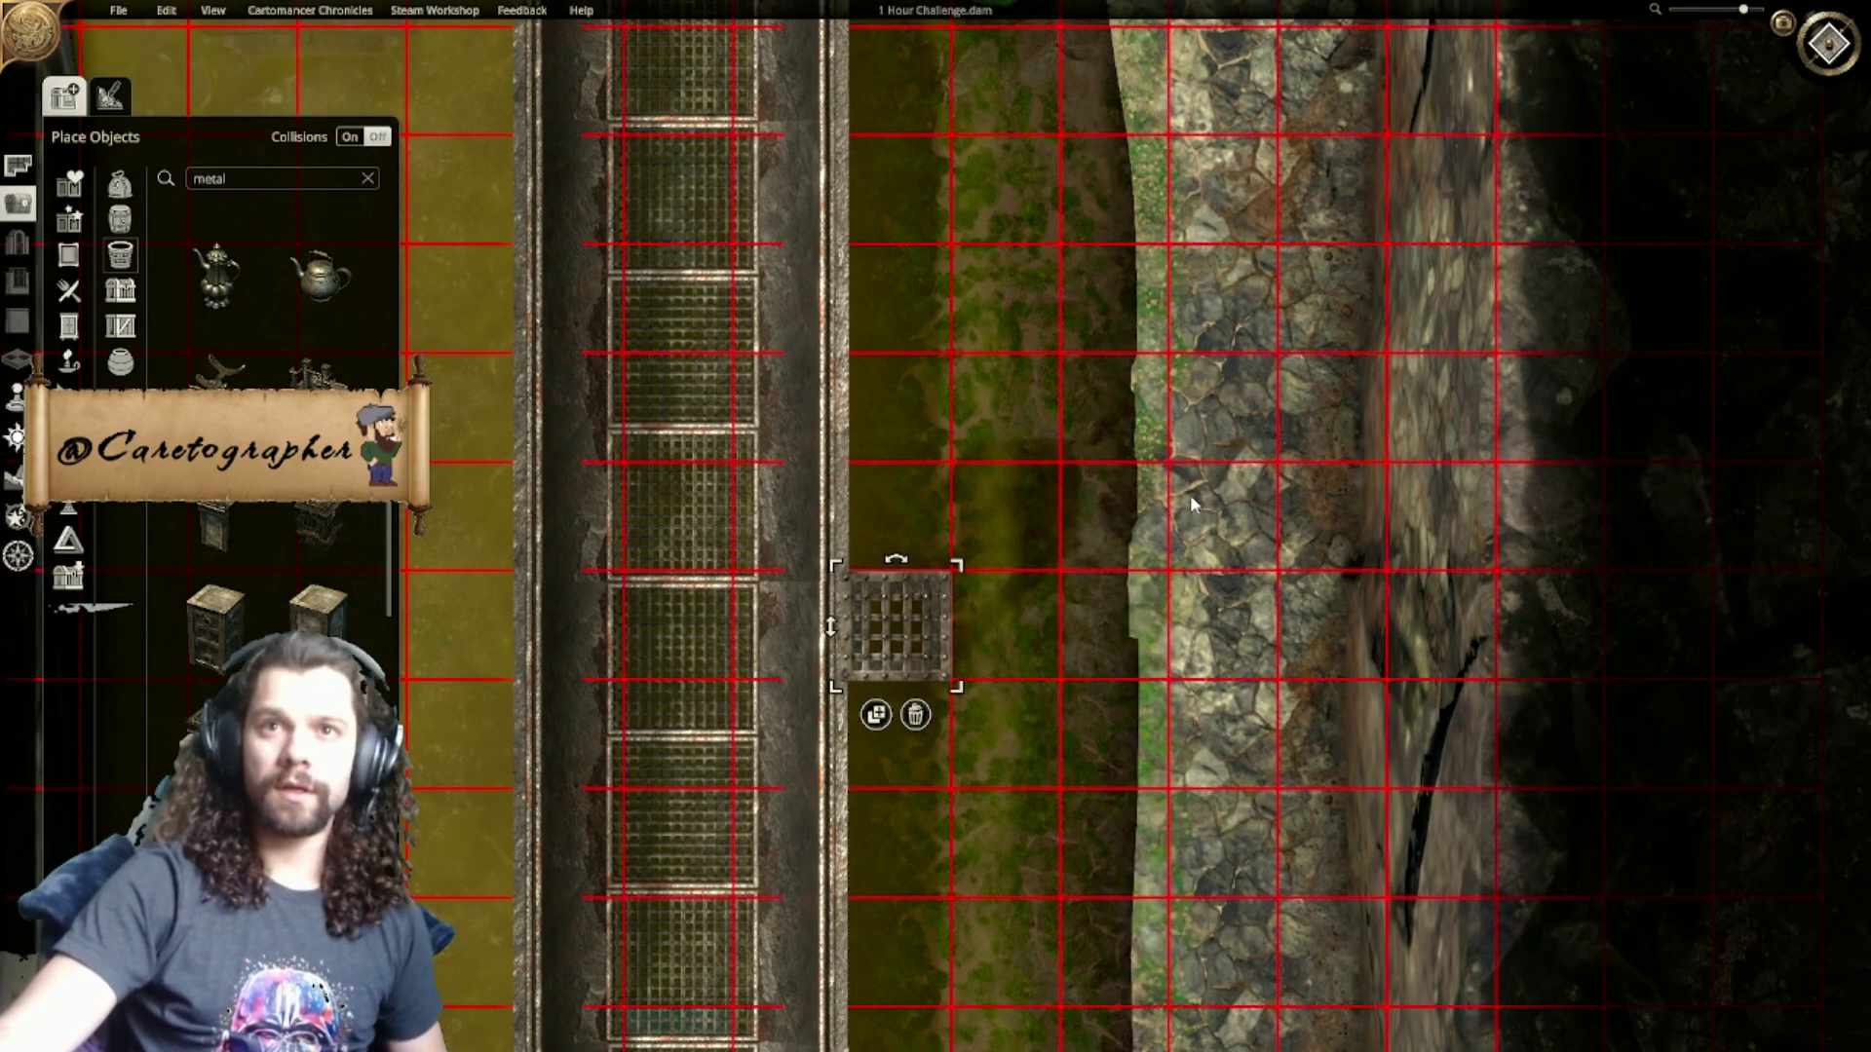
Step: Move the metal platform two grid cells along the pipe towards the grassy mound
scroll(1043, 555, down, 3)
right_drag(1016, 785, 1038, 477)
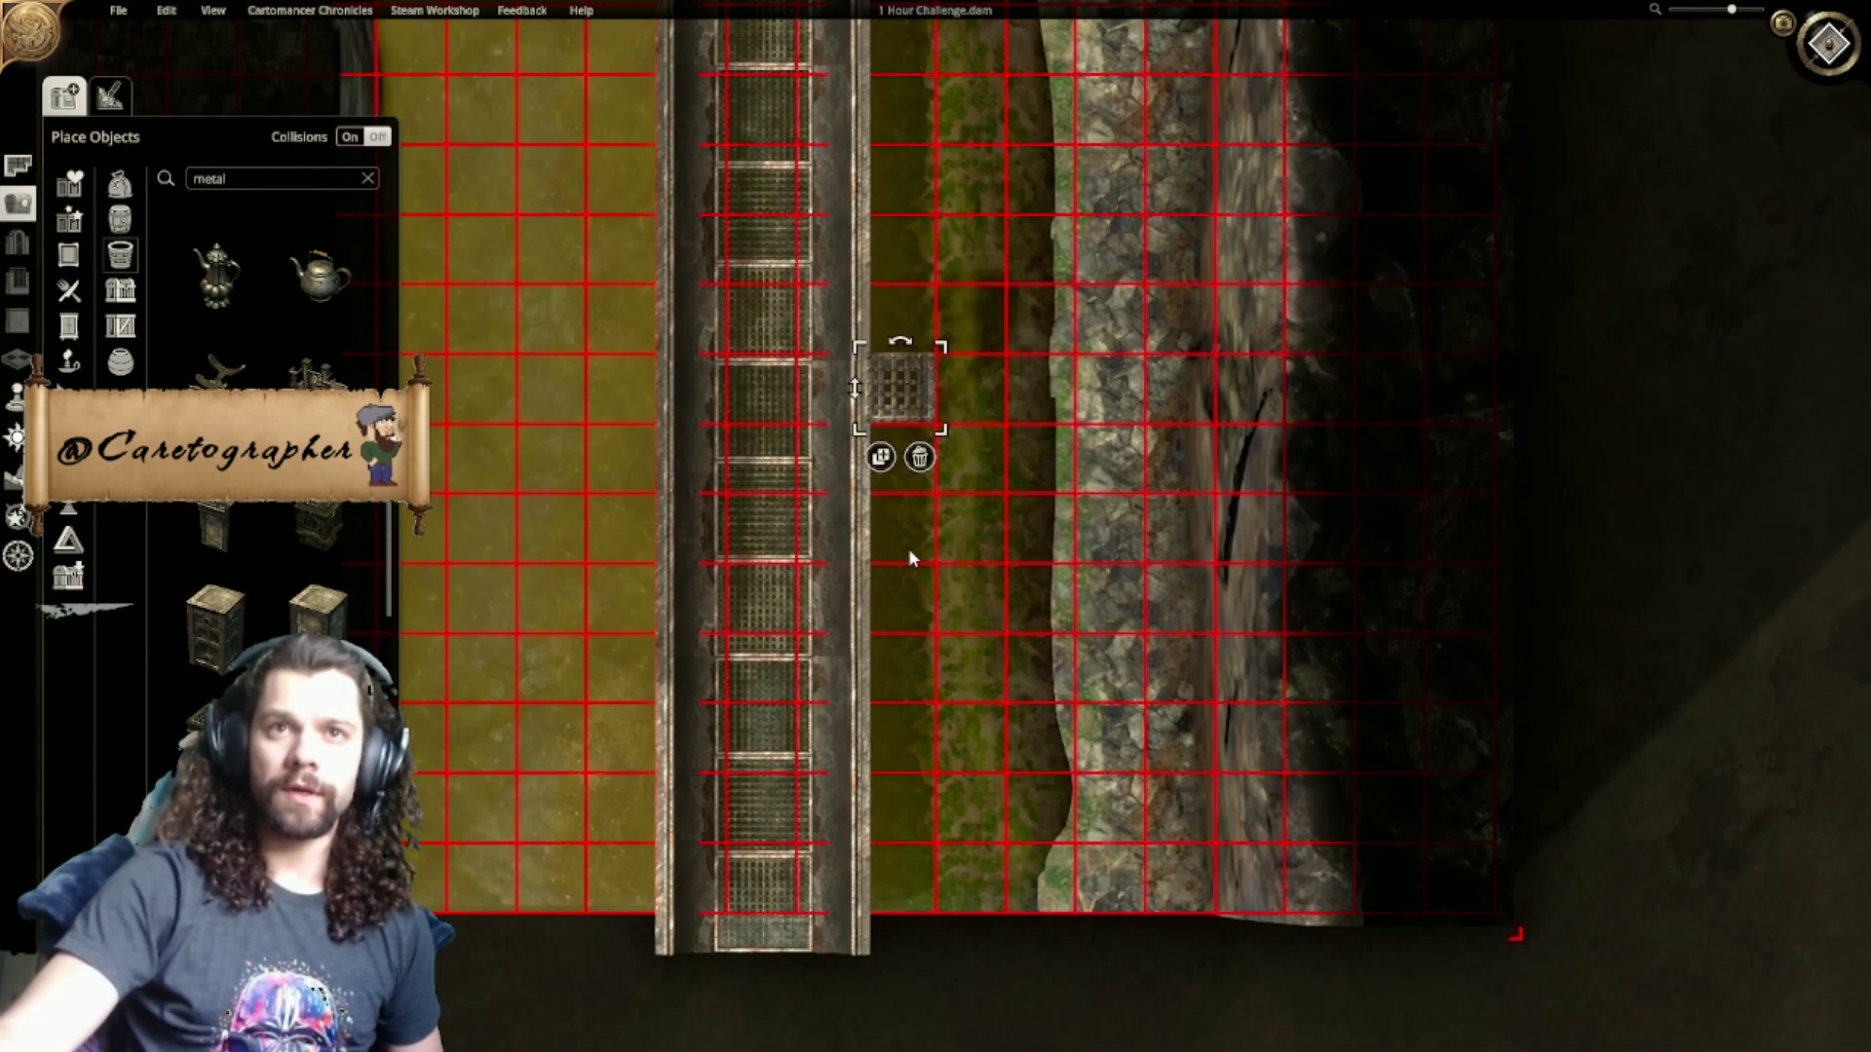
right_drag(910, 400, 941, 638)
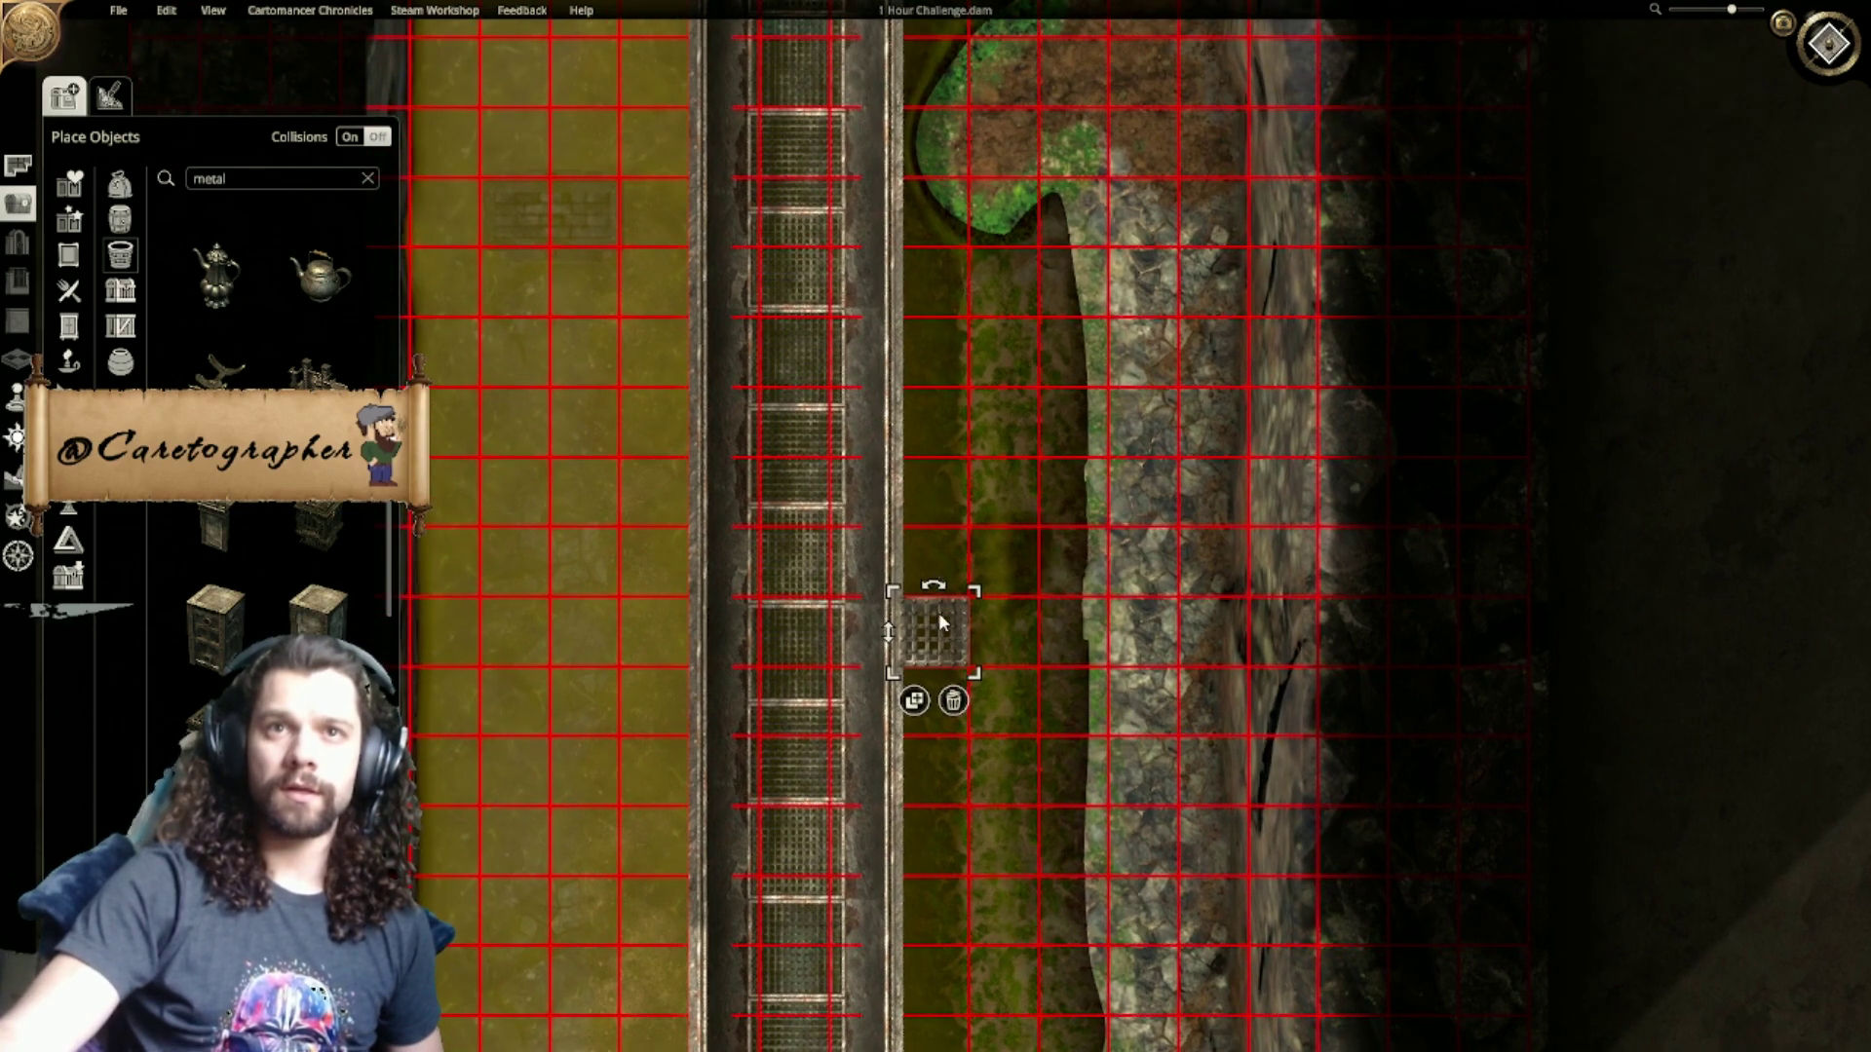
drag(939, 612, 930, 476)
right_drag(986, 402, 943, 850)
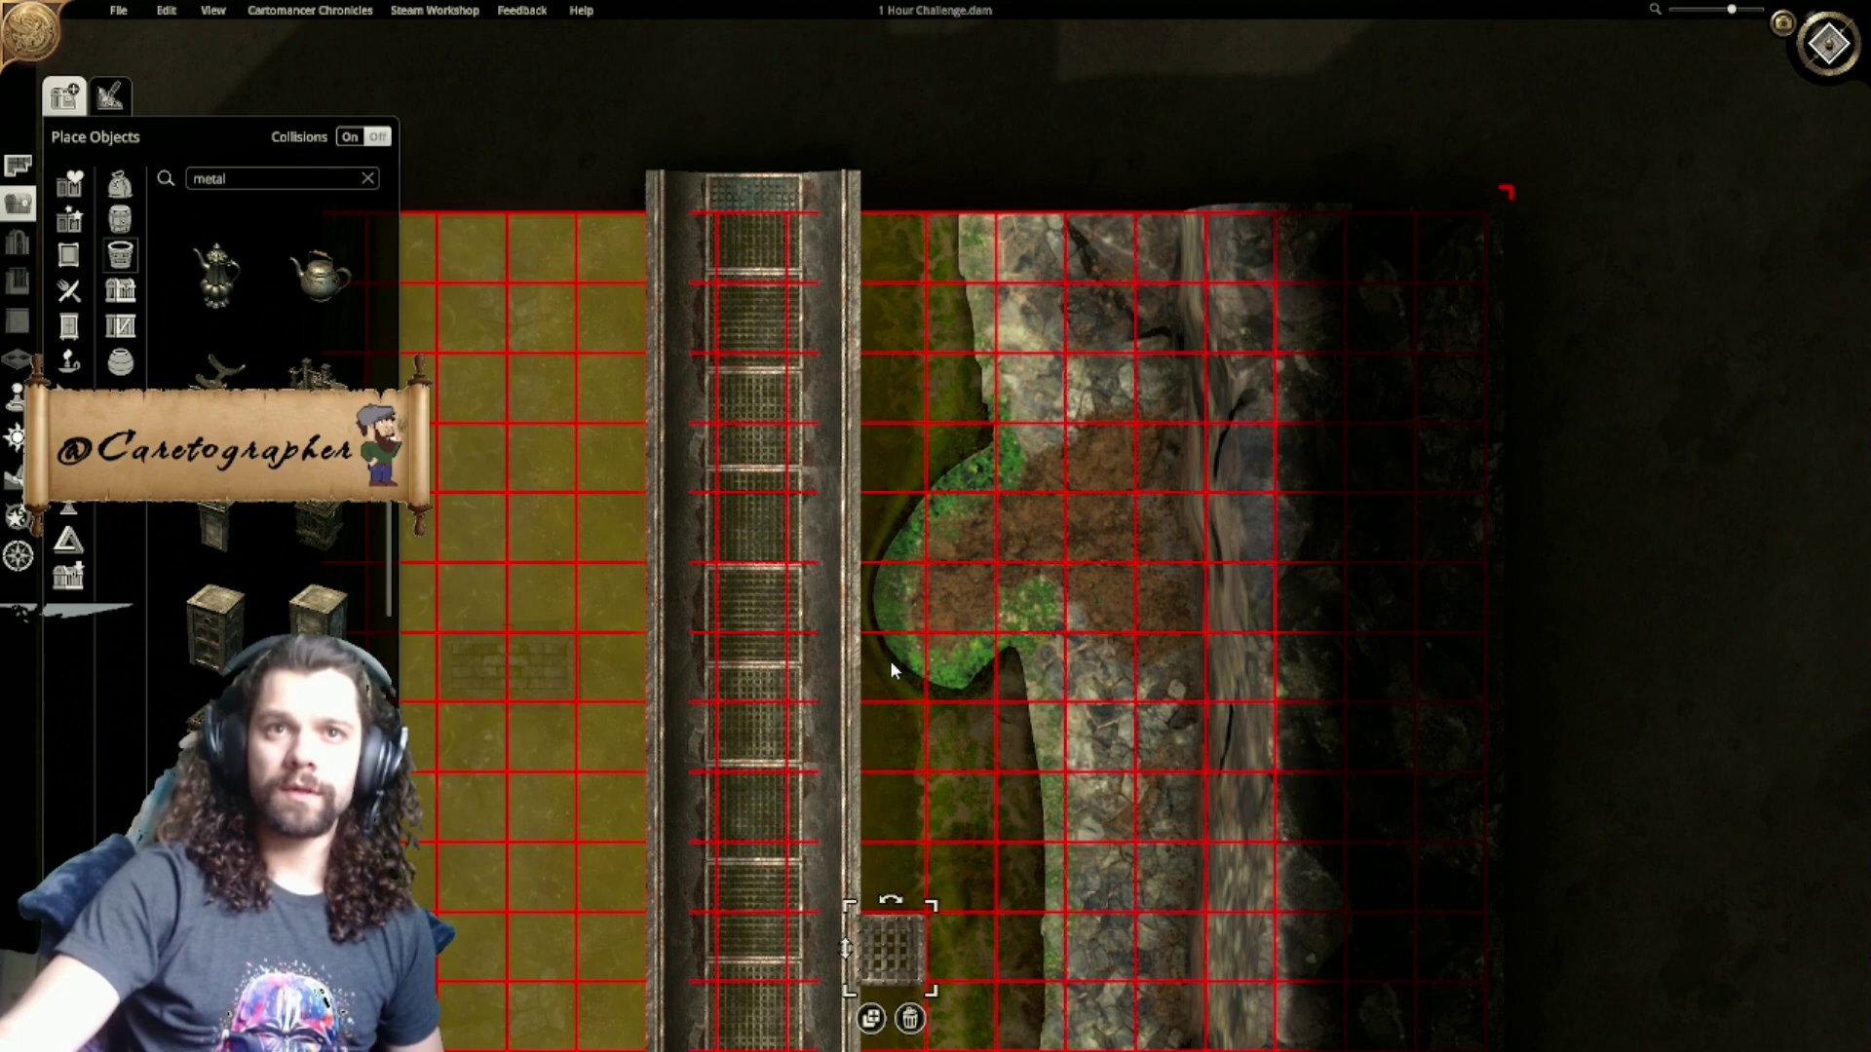
right_drag(934, 708, 923, 452)
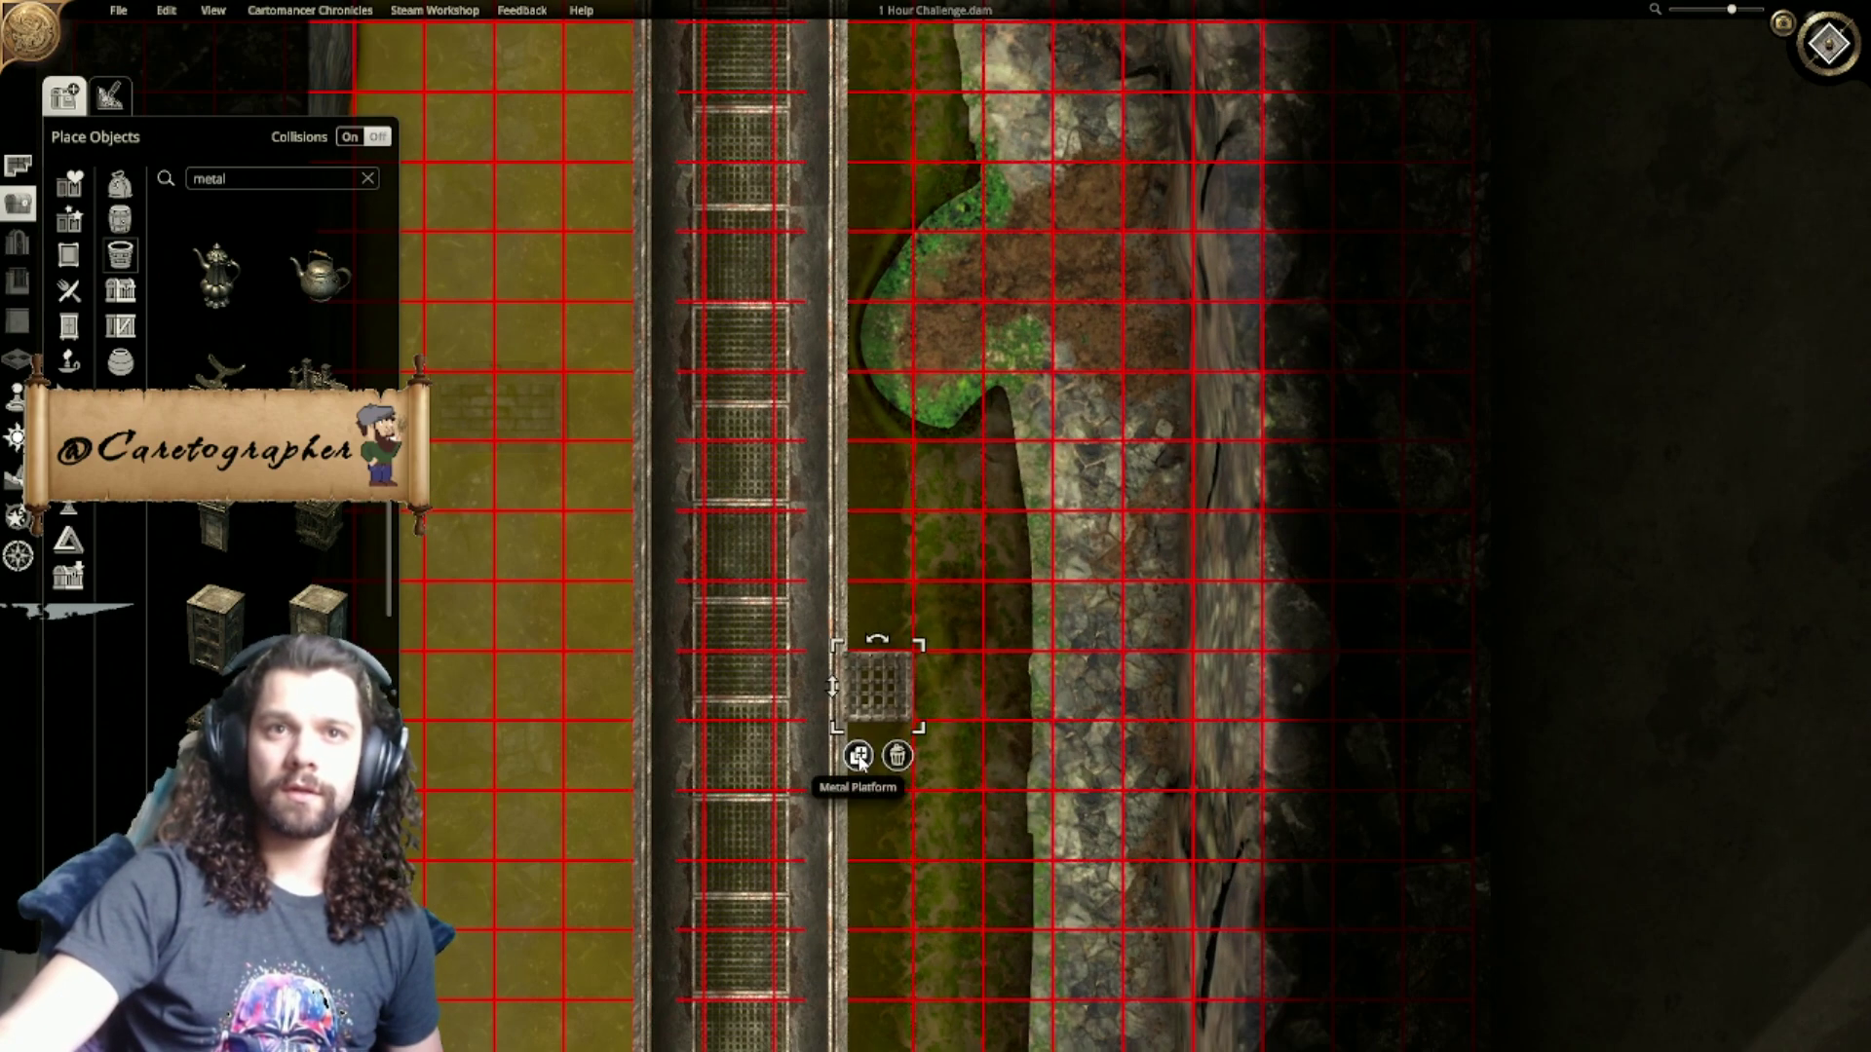
Step: Lay copies of the metal platform as a walkway two cells wide and five long, from the pipe to the cliff
click(860, 757)
click(892, 625)
click(946, 628)
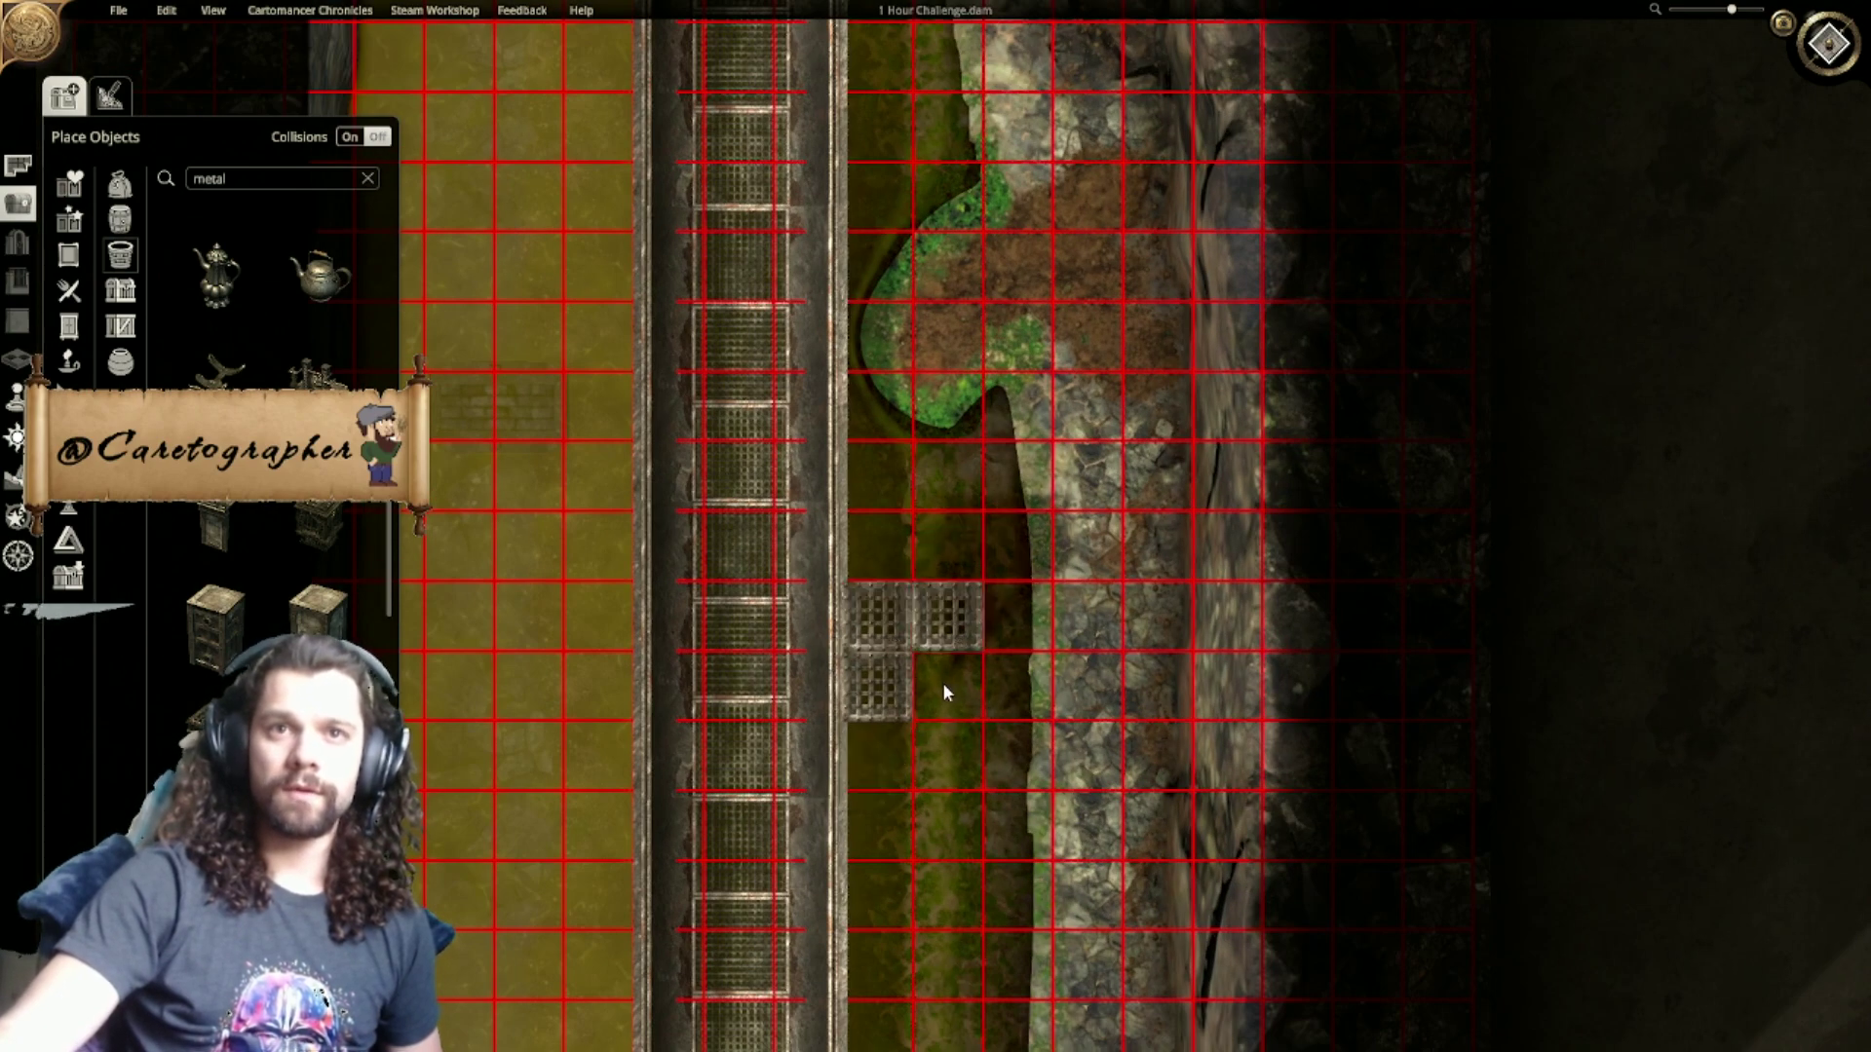
click(944, 683)
click(1010, 689)
click(1086, 624)
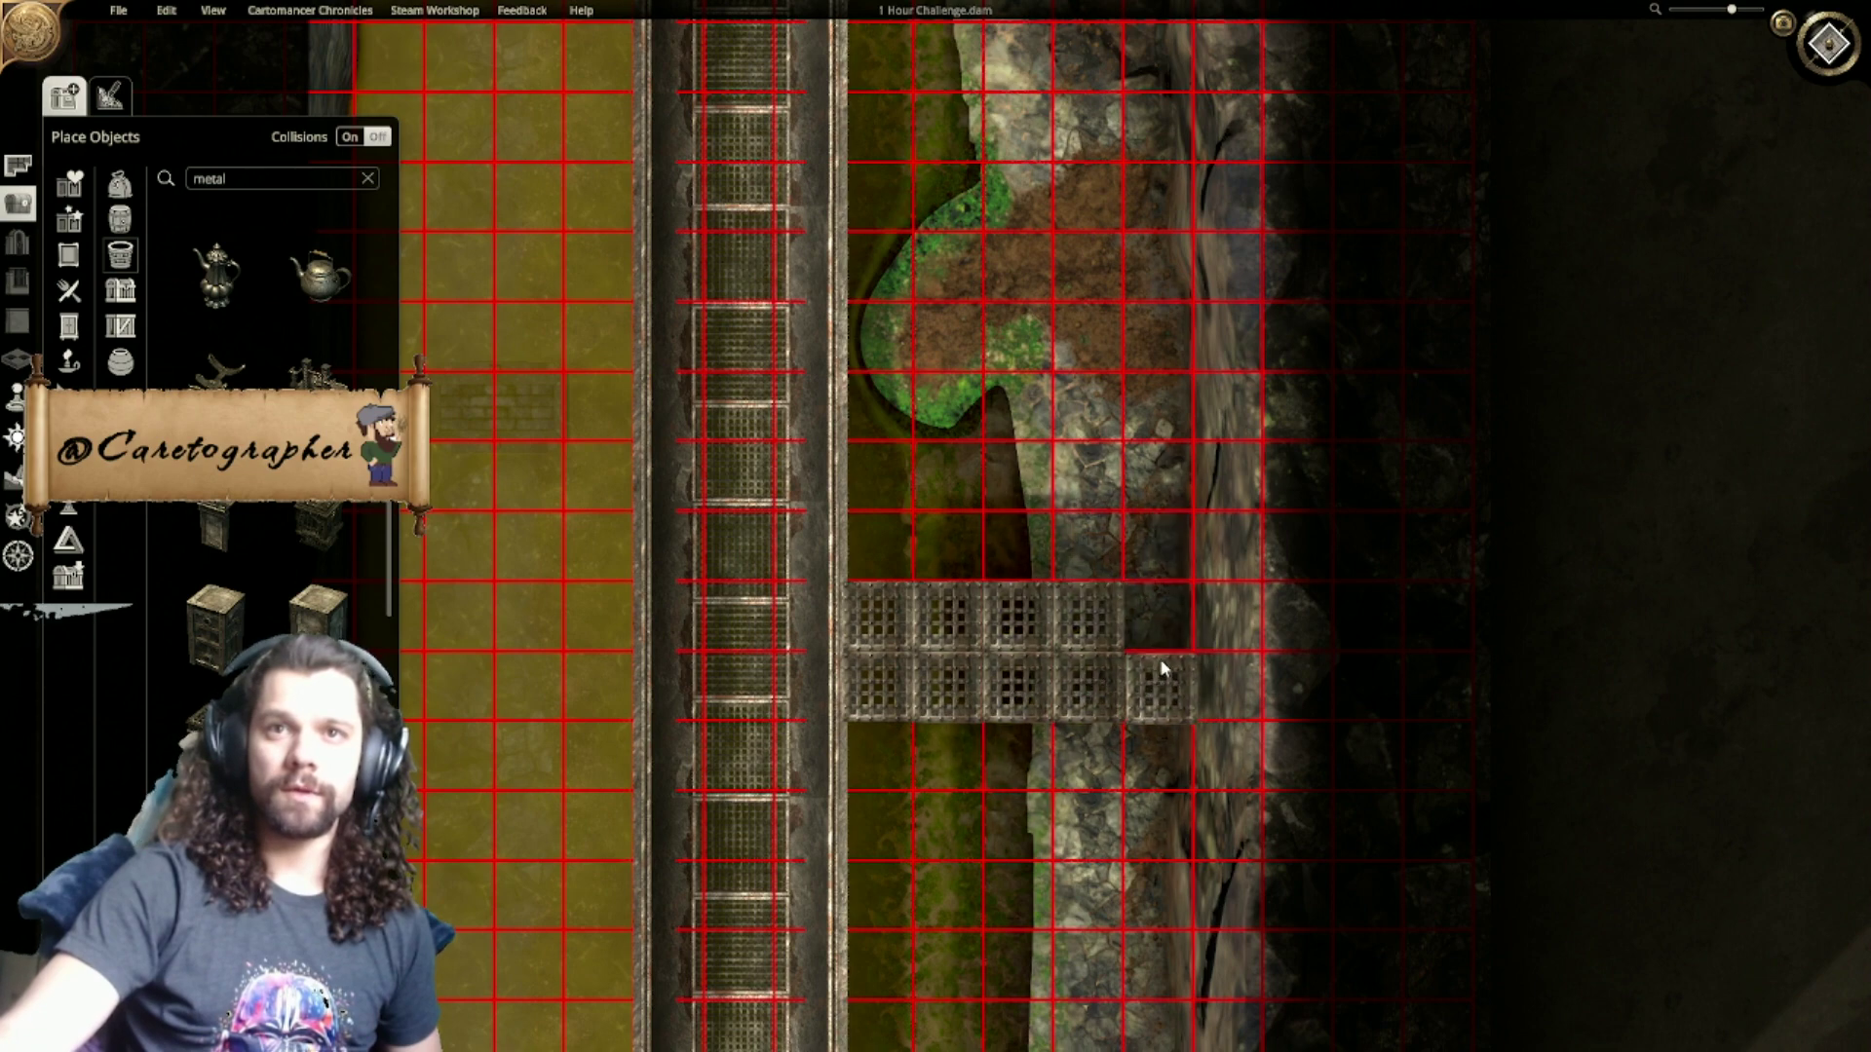
click(1142, 693)
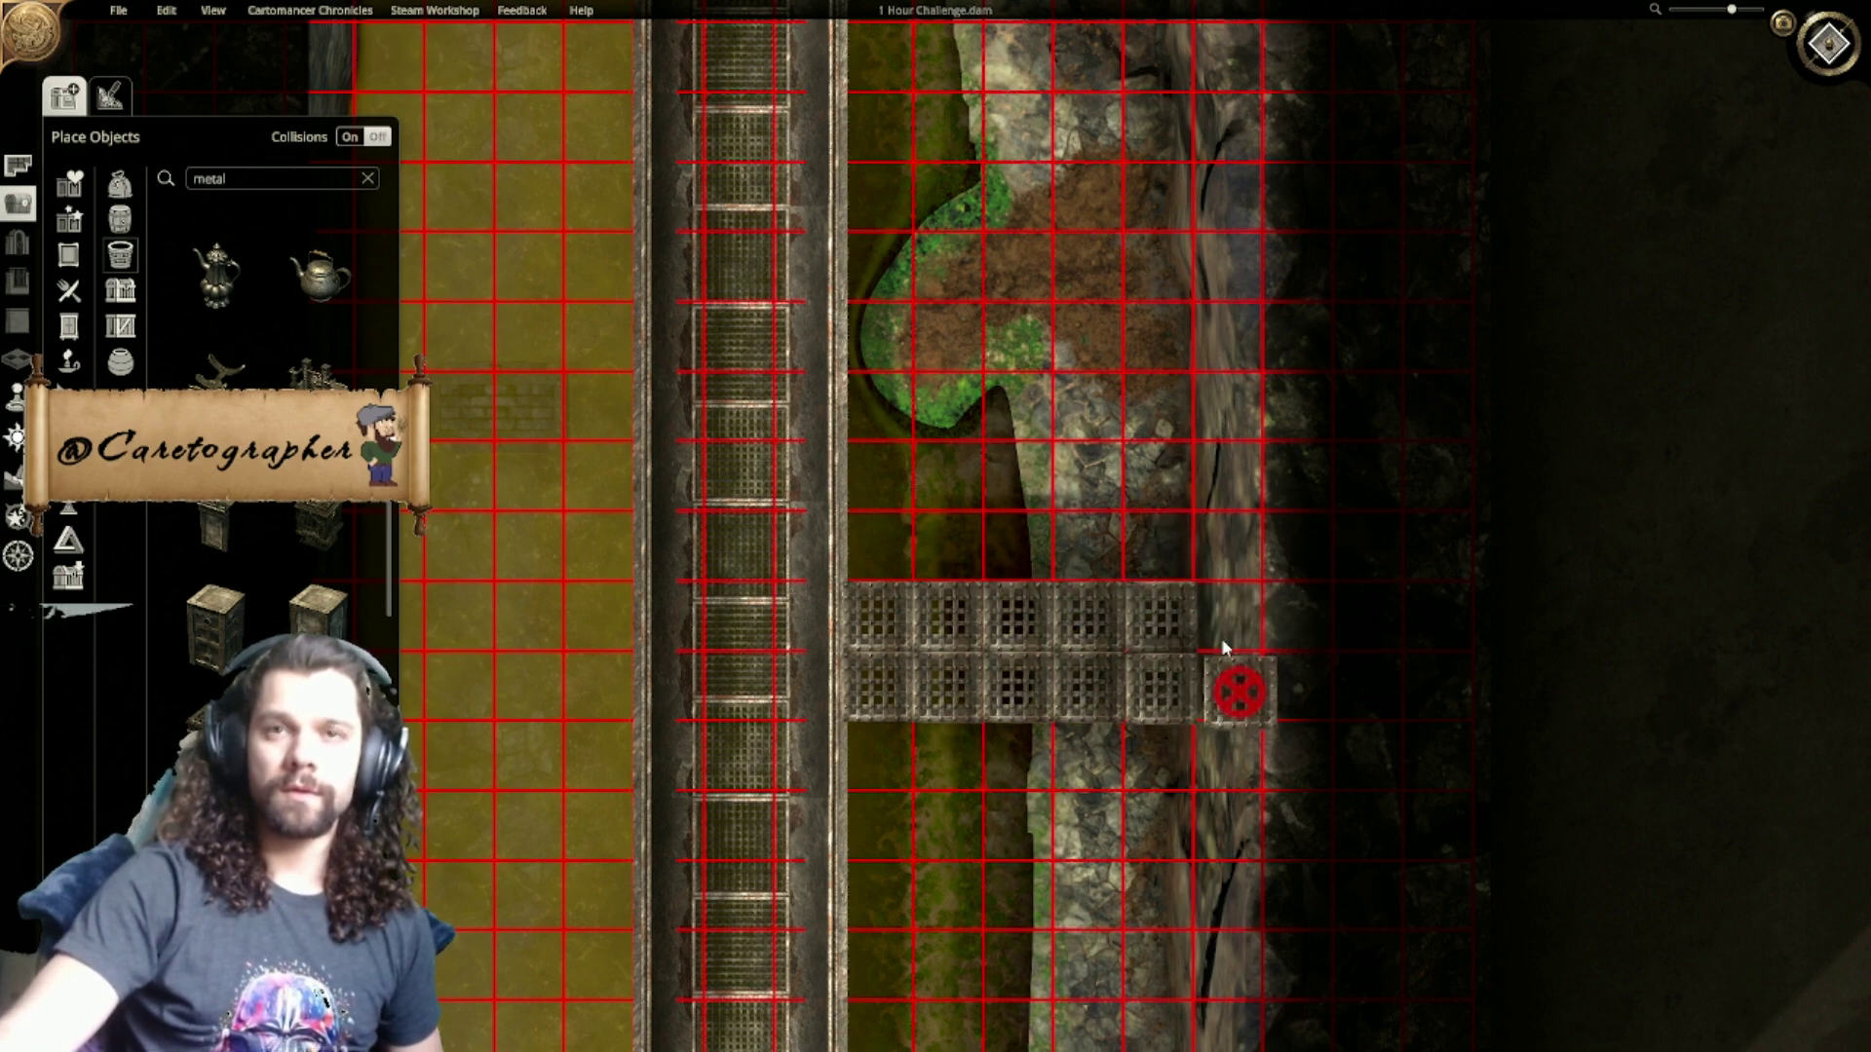
Step: Switch to the 3D view and delete the two higher platforms at the cliff end of the walkway
right_drag(1222, 706, 1200, 466)
scroll(1217, 363, up, 4)
scroll(1169, 507, down, 4)
scroll(1149, 551, down, 1)
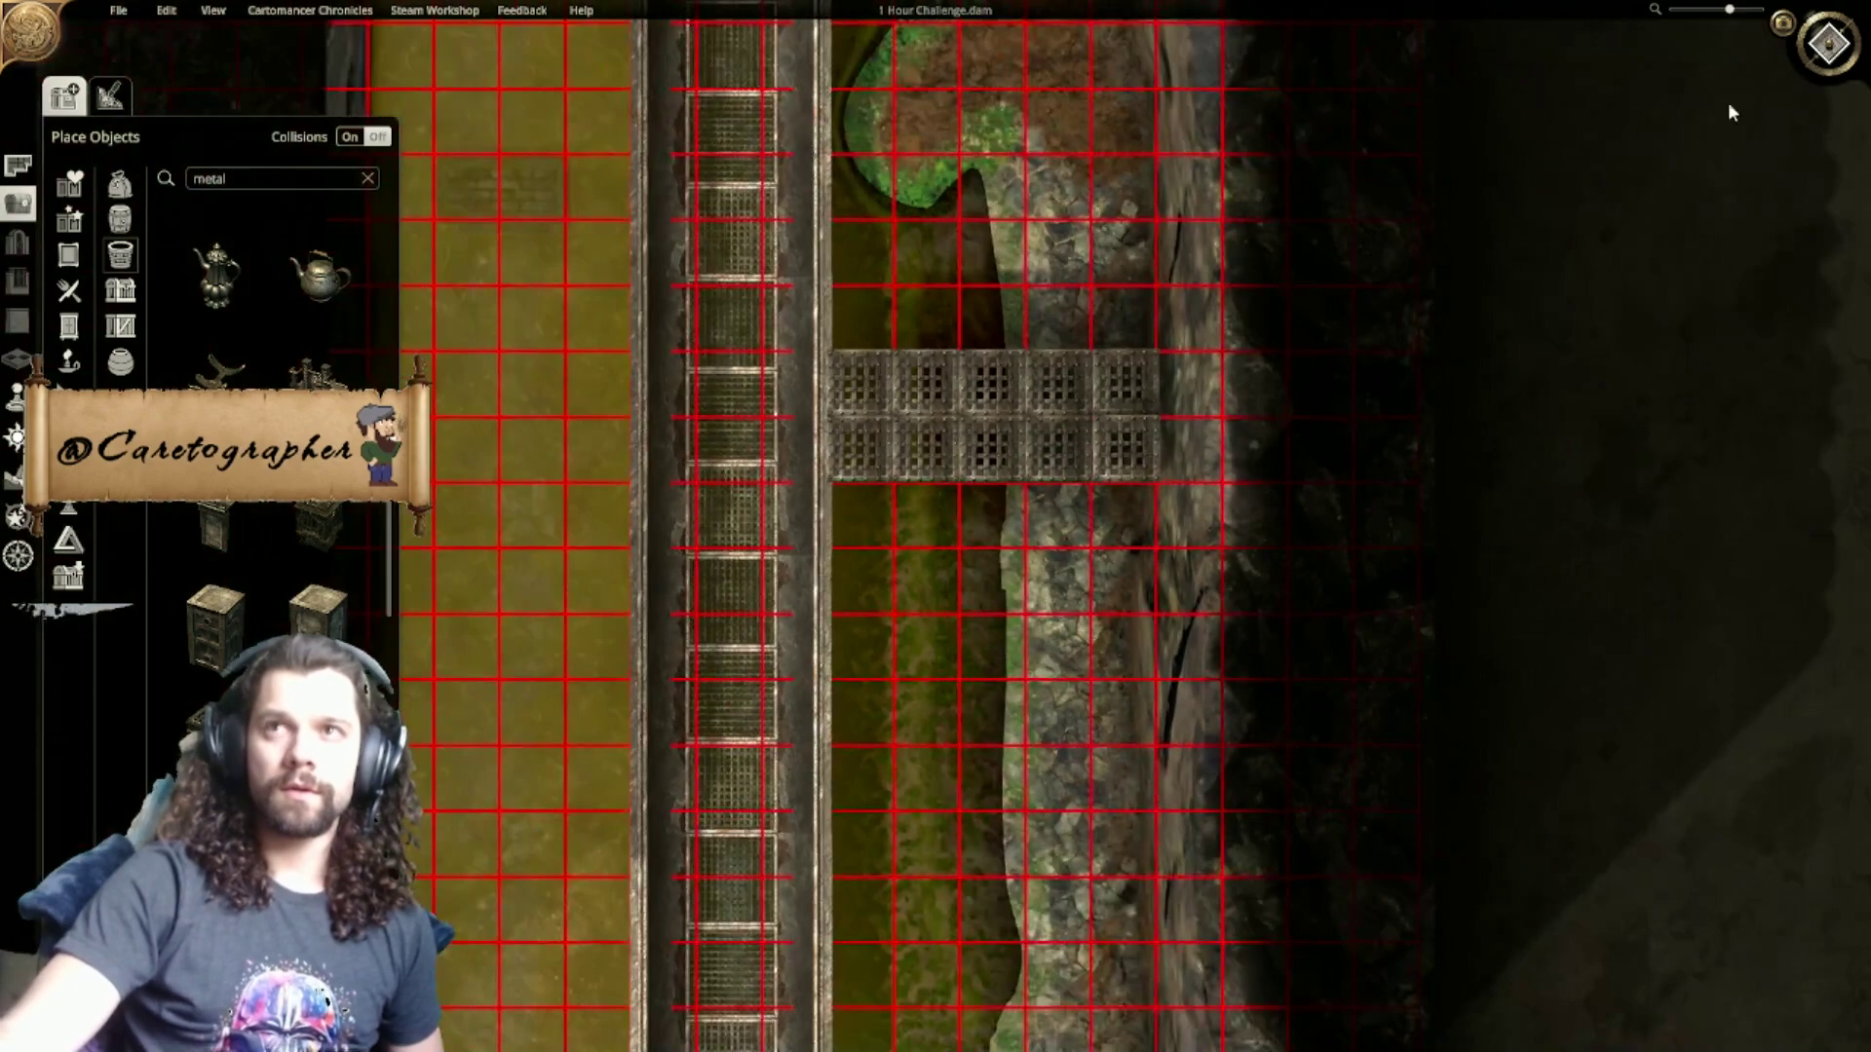
click(1836, 43)
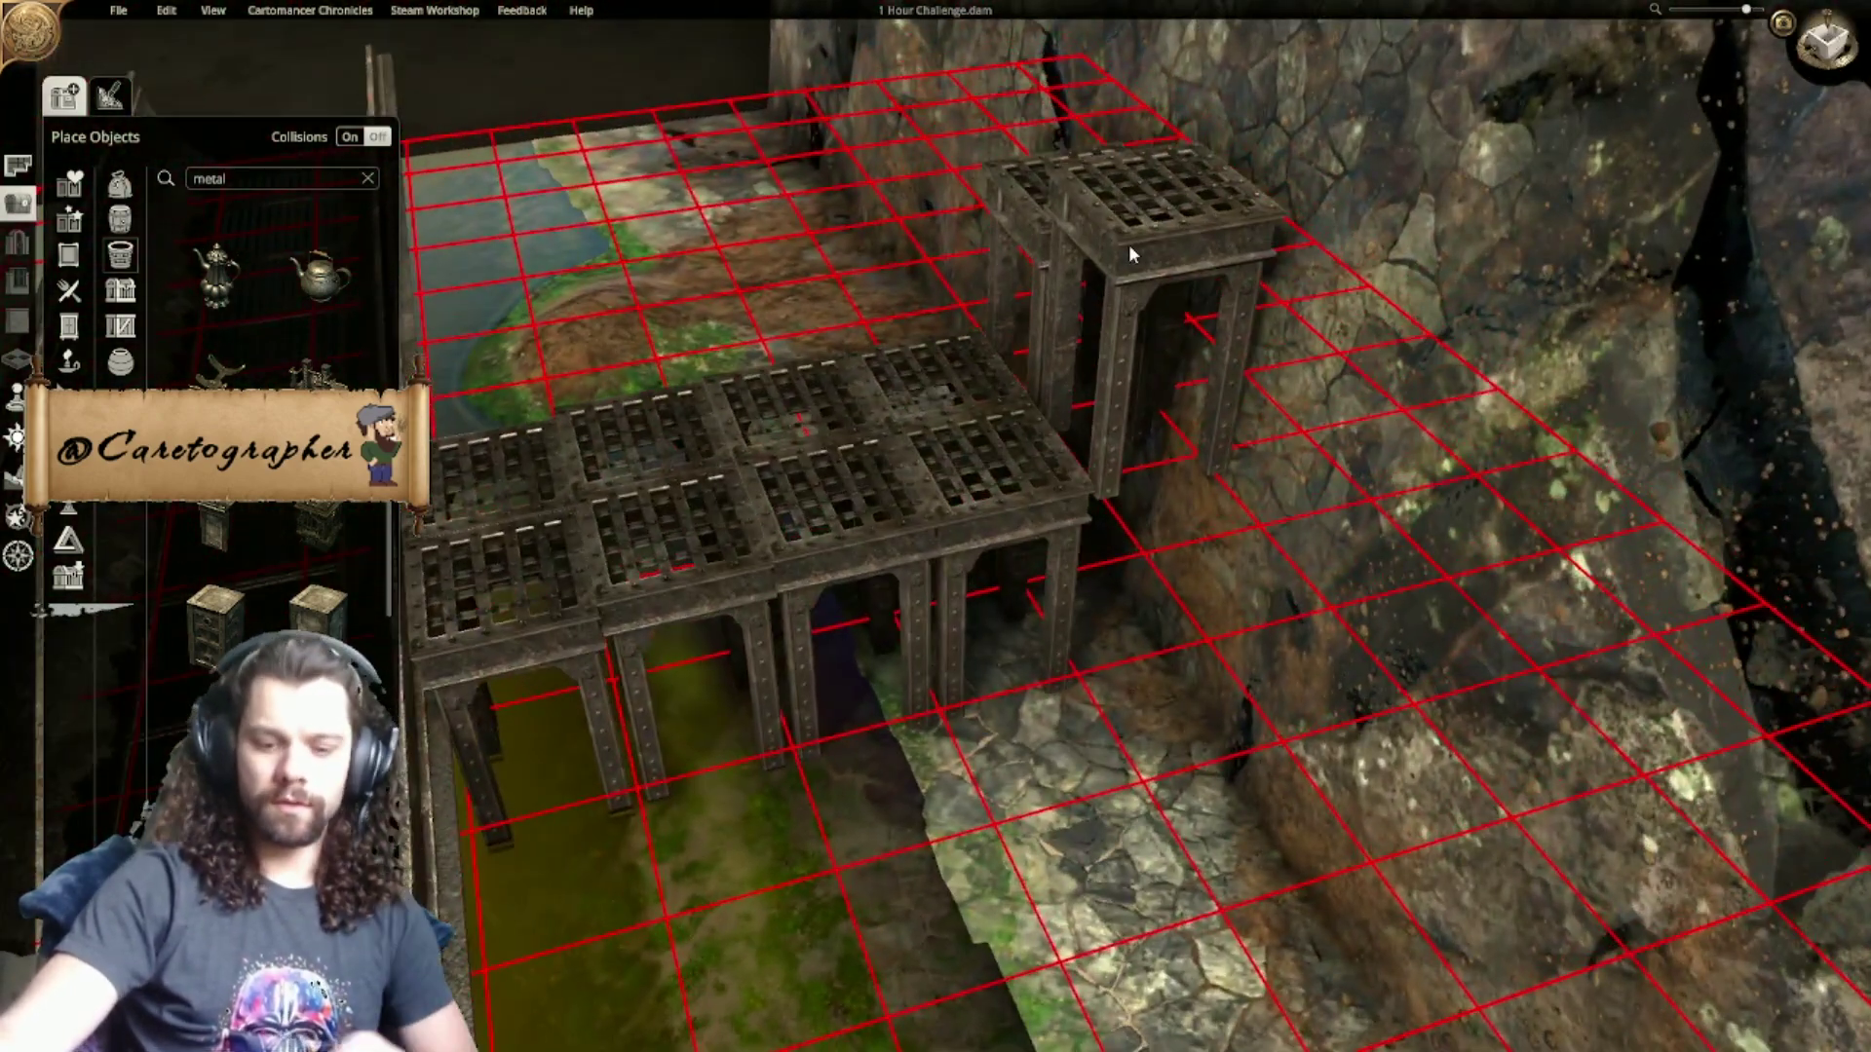
right_click(1060, 272)
right_click(1056, 257)
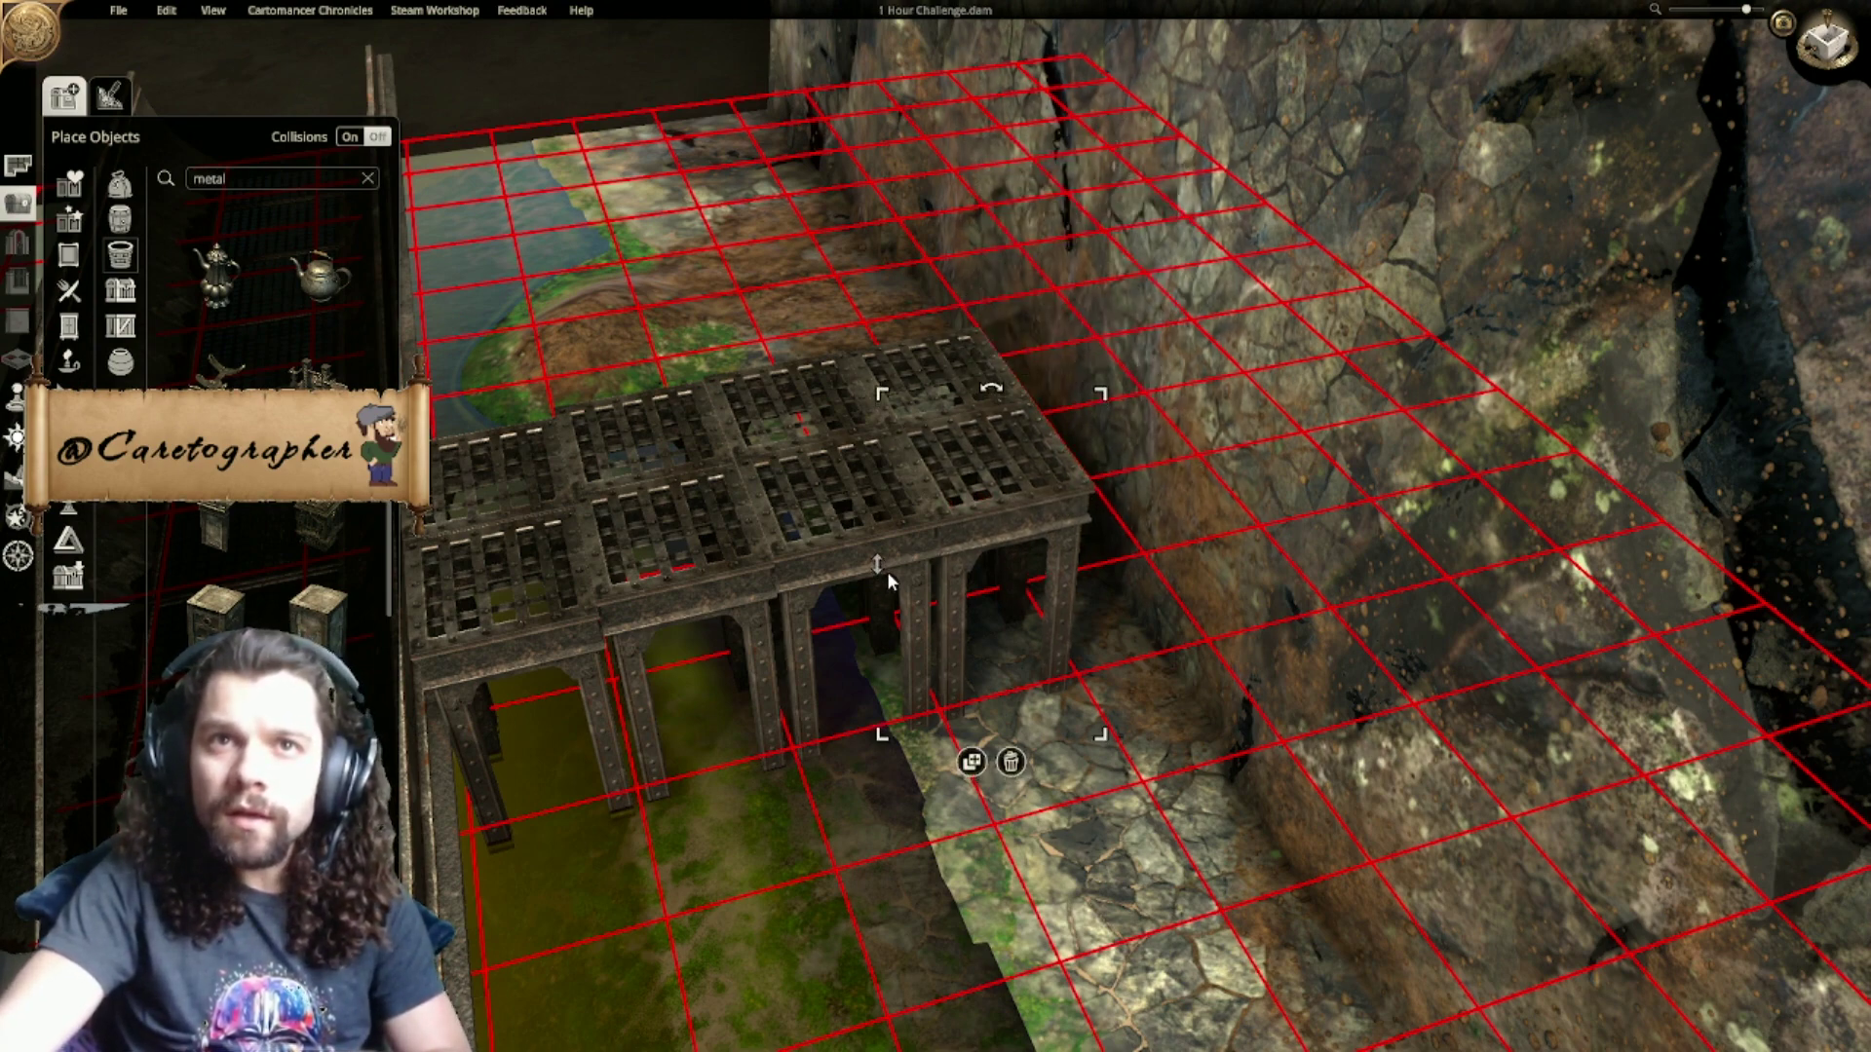
drag(887, 573, 887, 525)
click(1012, 716)
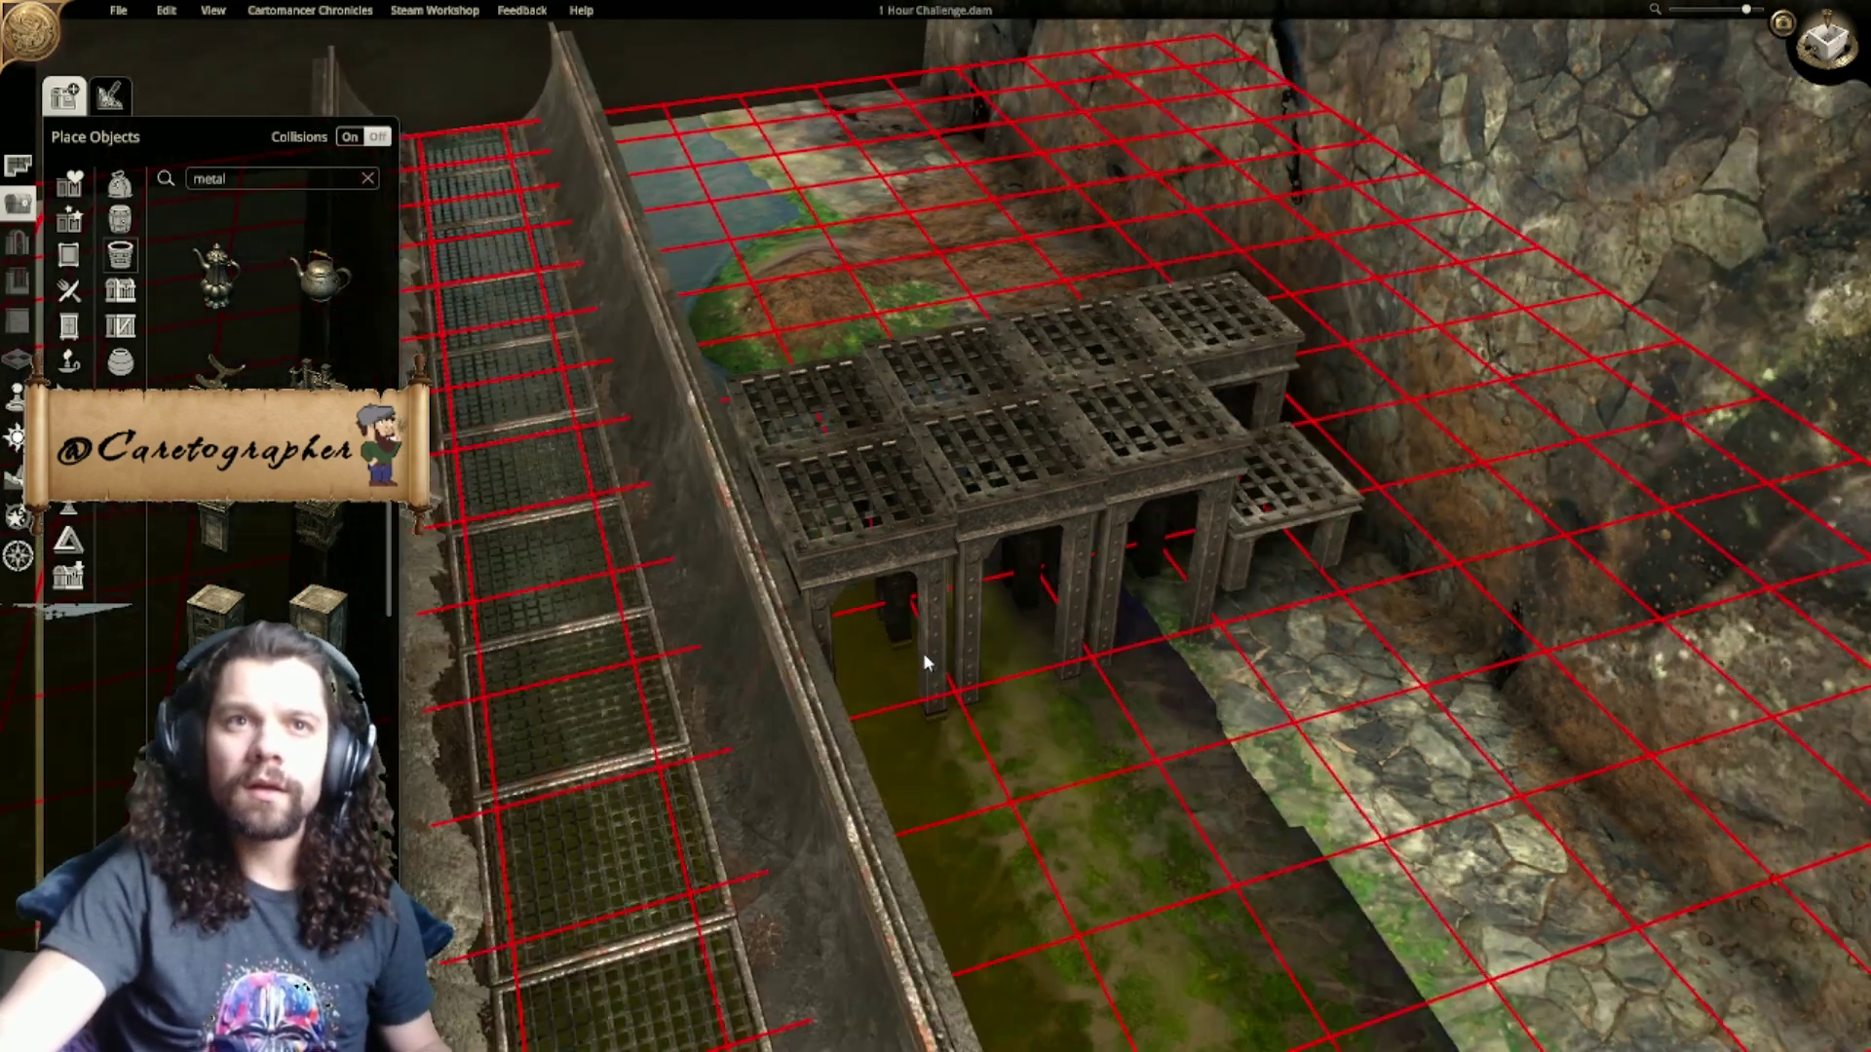
Step: Lower the metal platform beside the pipe so its deck sits closer to the water
middle_drag(922, 655, 1039, 521)
scroll(1039, 521, up, 3)
scroll(1010, 331, down, 2)
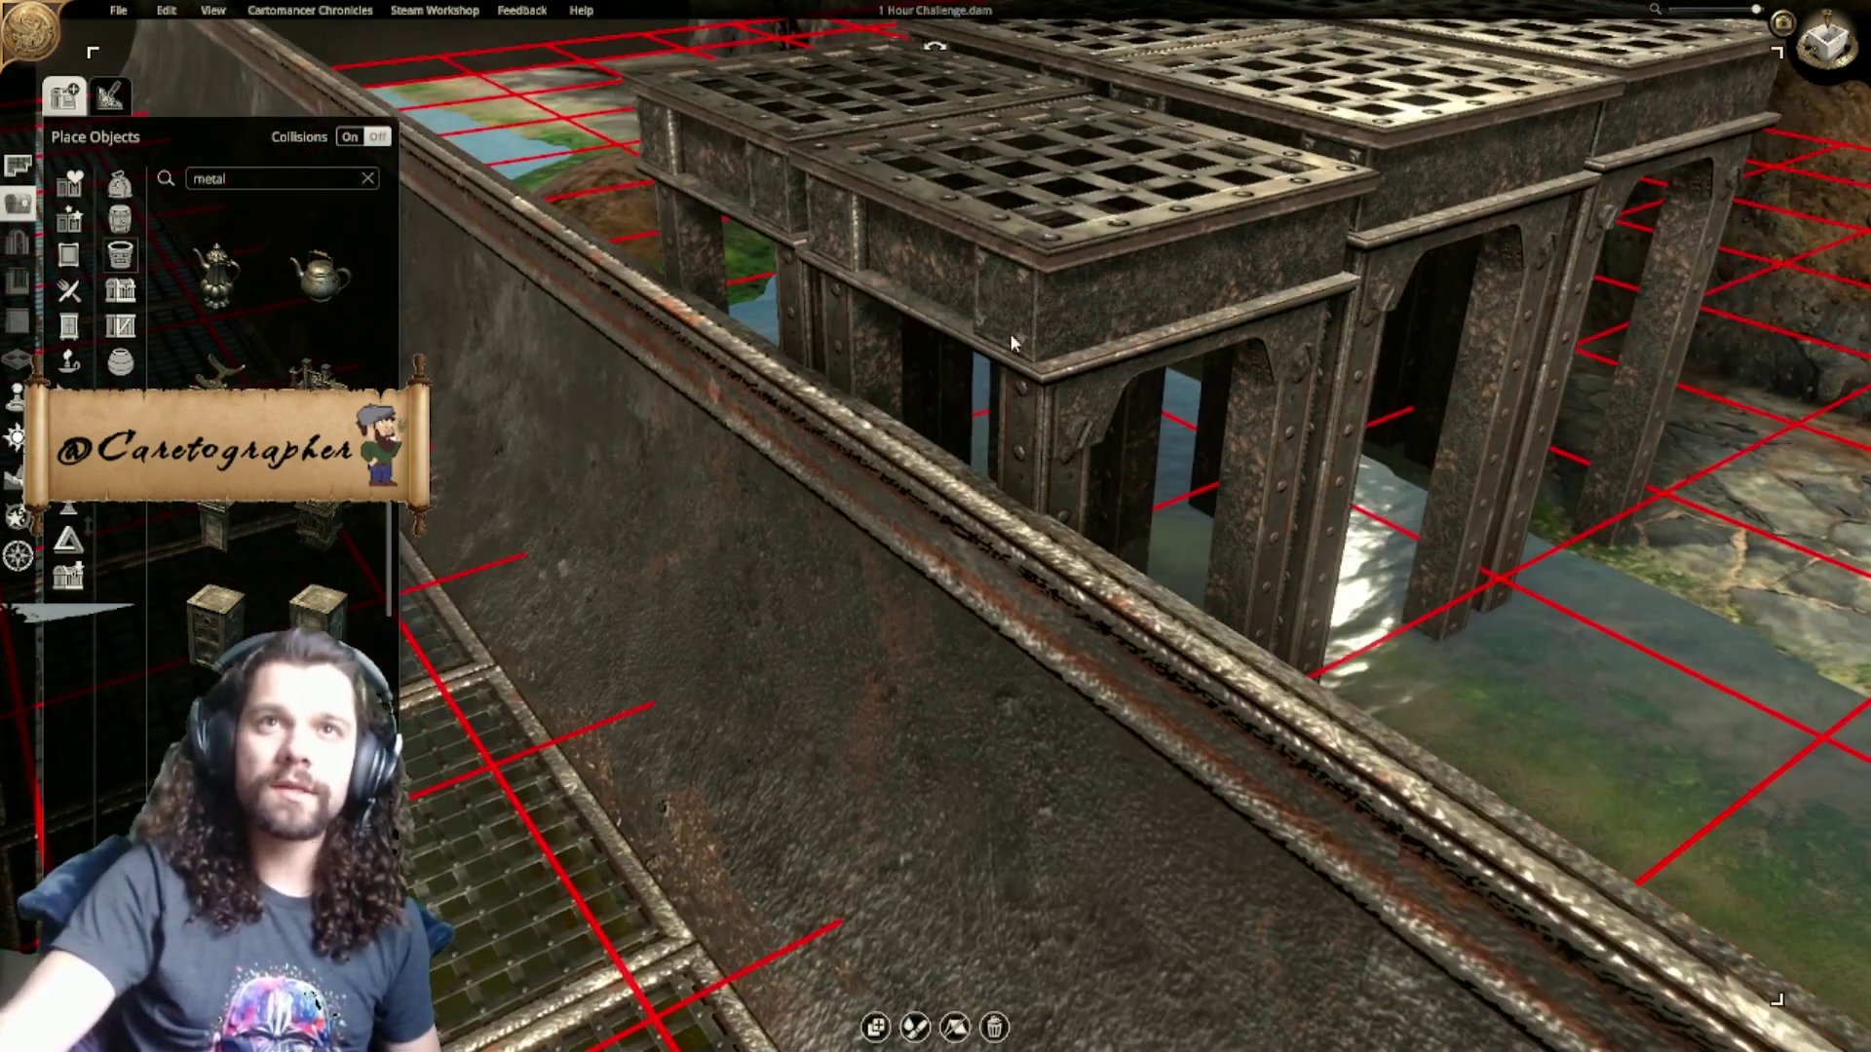
scroll(1004, 321, down, 2)
middle_drag(1004, 322, 882, 400)
drag(830, 539, 844, 615)
Step: Delete all the other tall platforms, keeping only the lowered one next to the pipe
right_drag(994, 365, 898, 443)
drag(813, 386, 1145, 222)
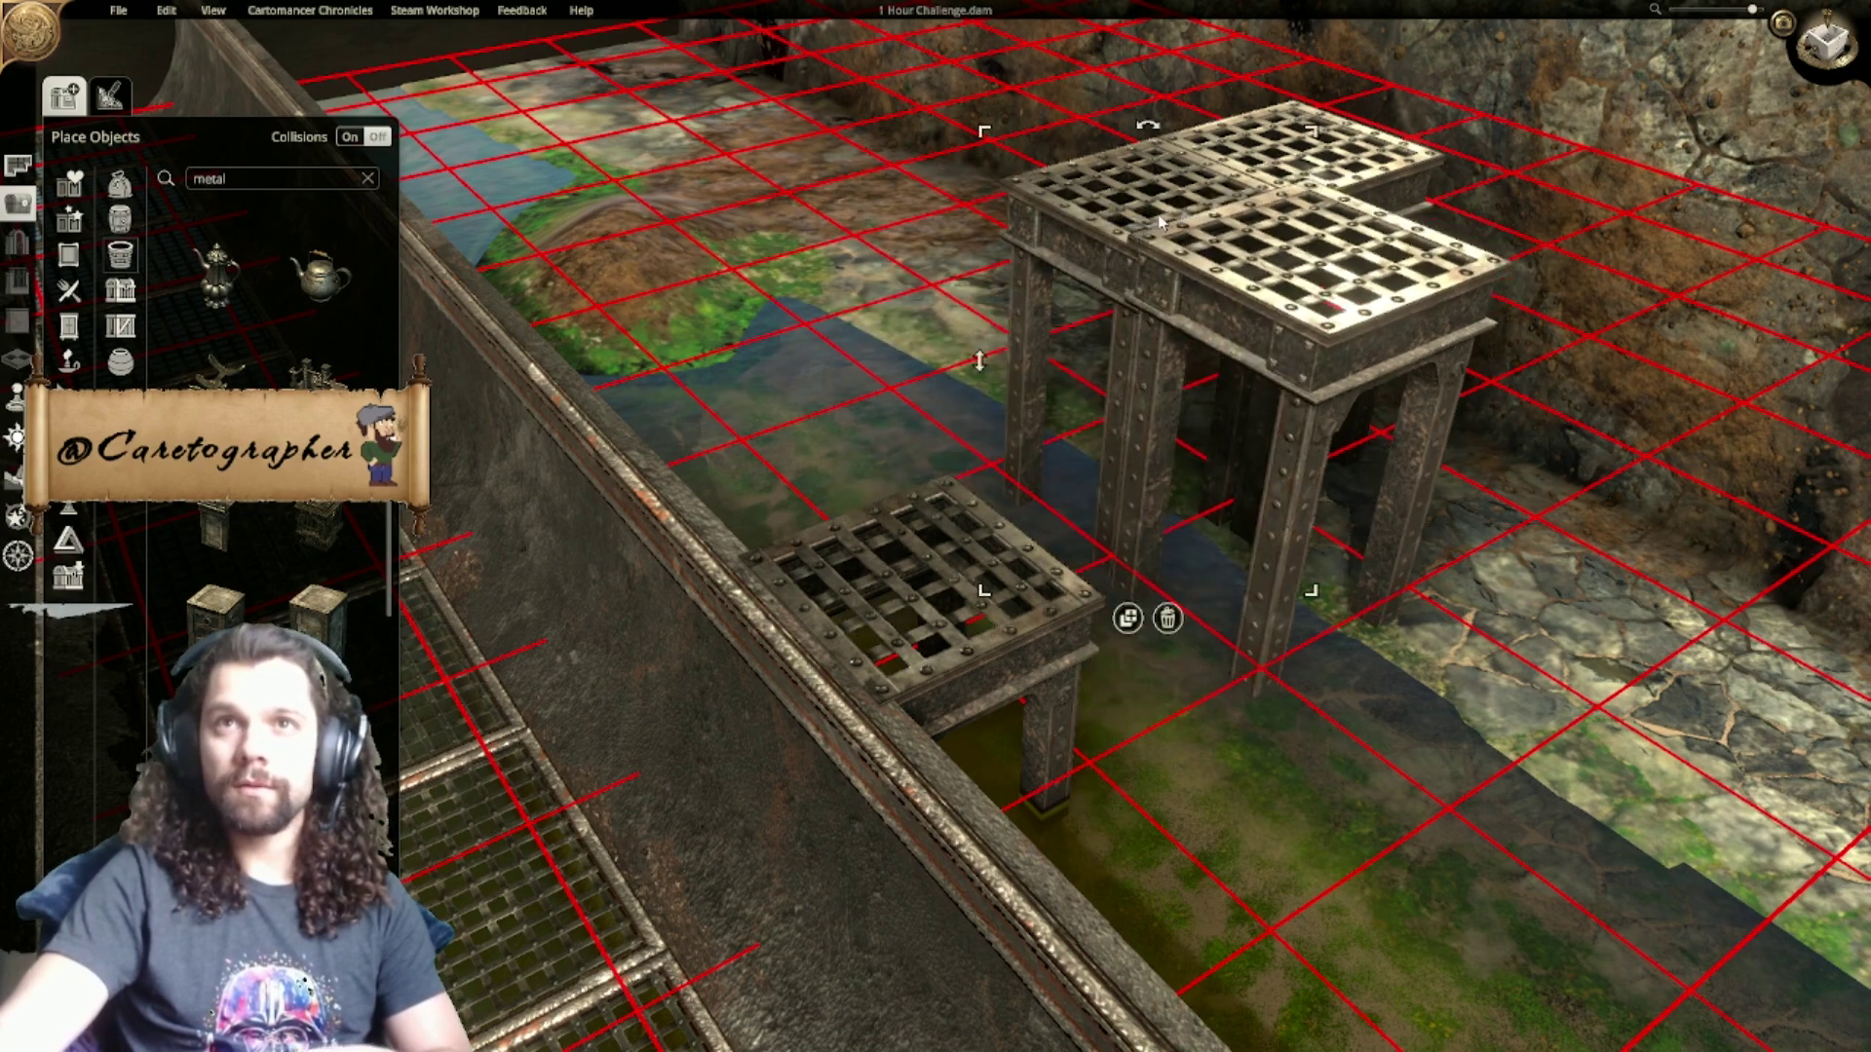
key(Delete)
key(Delete)
key(Delete)
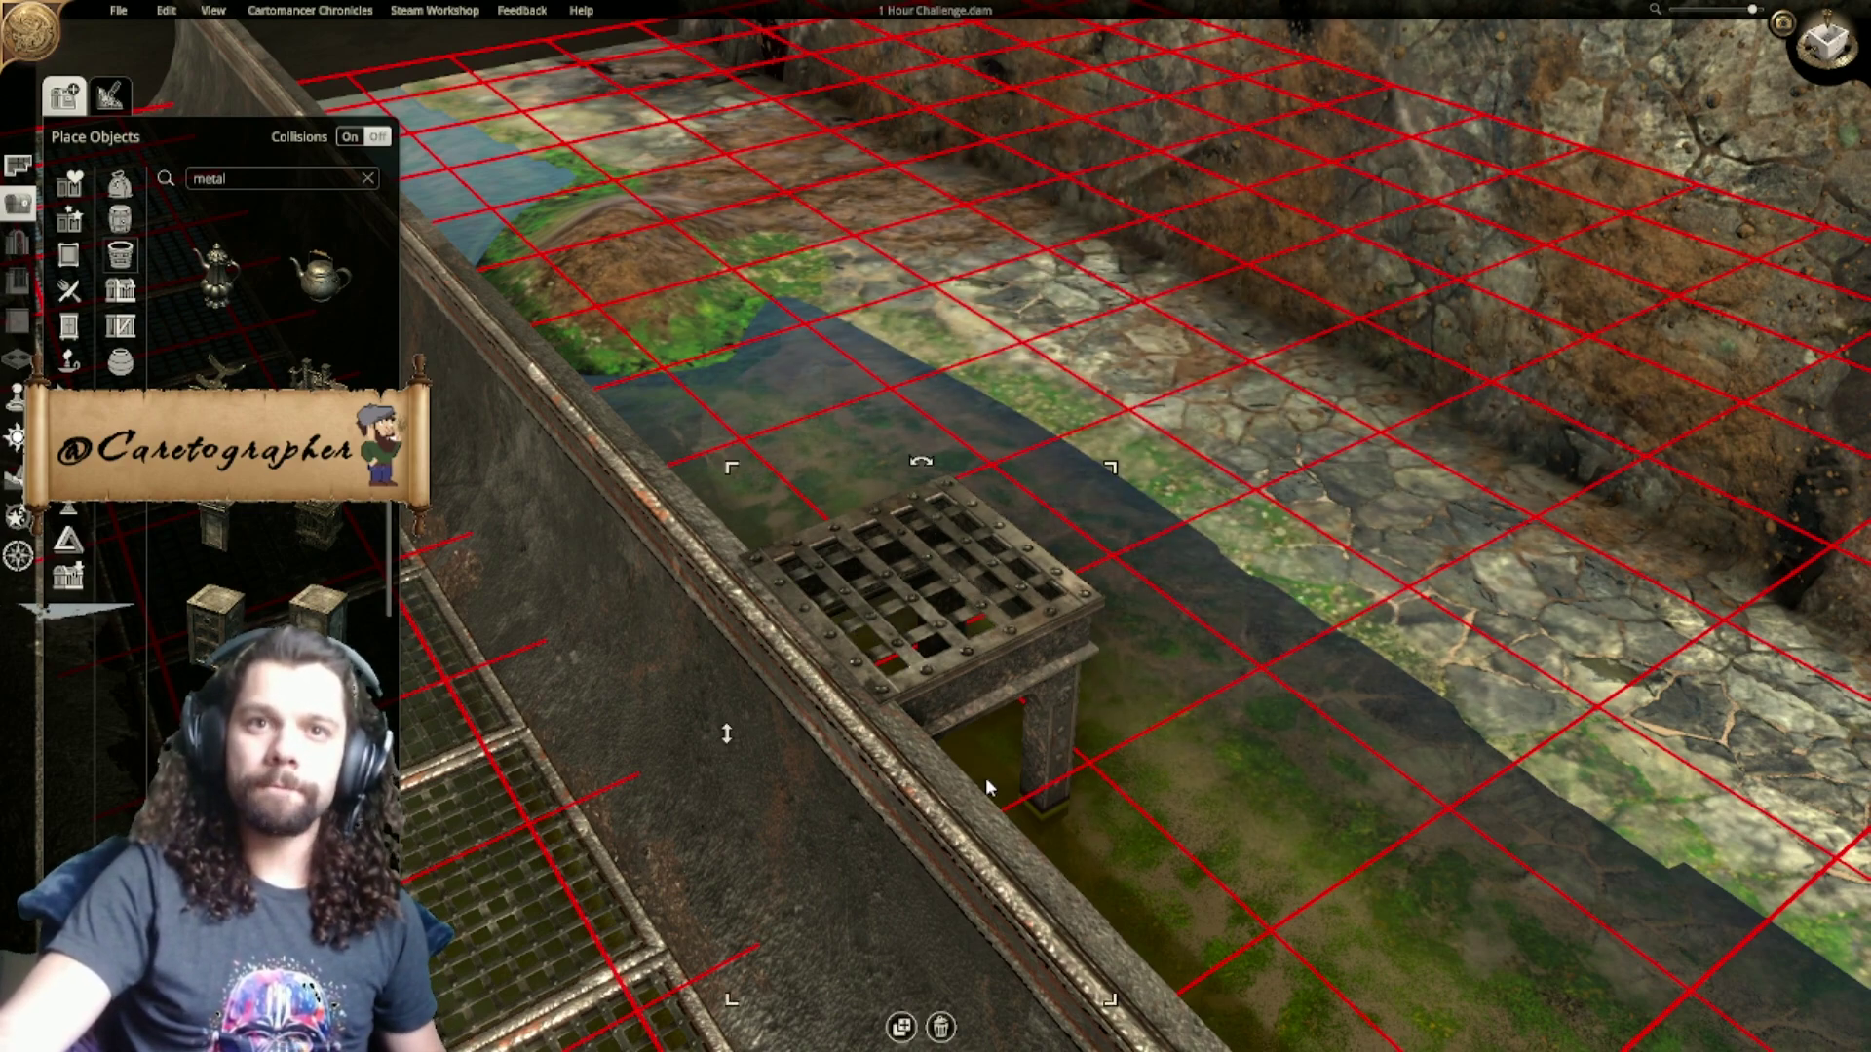
Step: In the top view, lay copies of the lowered platform as a bridge two cells wide and five long, from pipe to cliff
click(1829, 41)
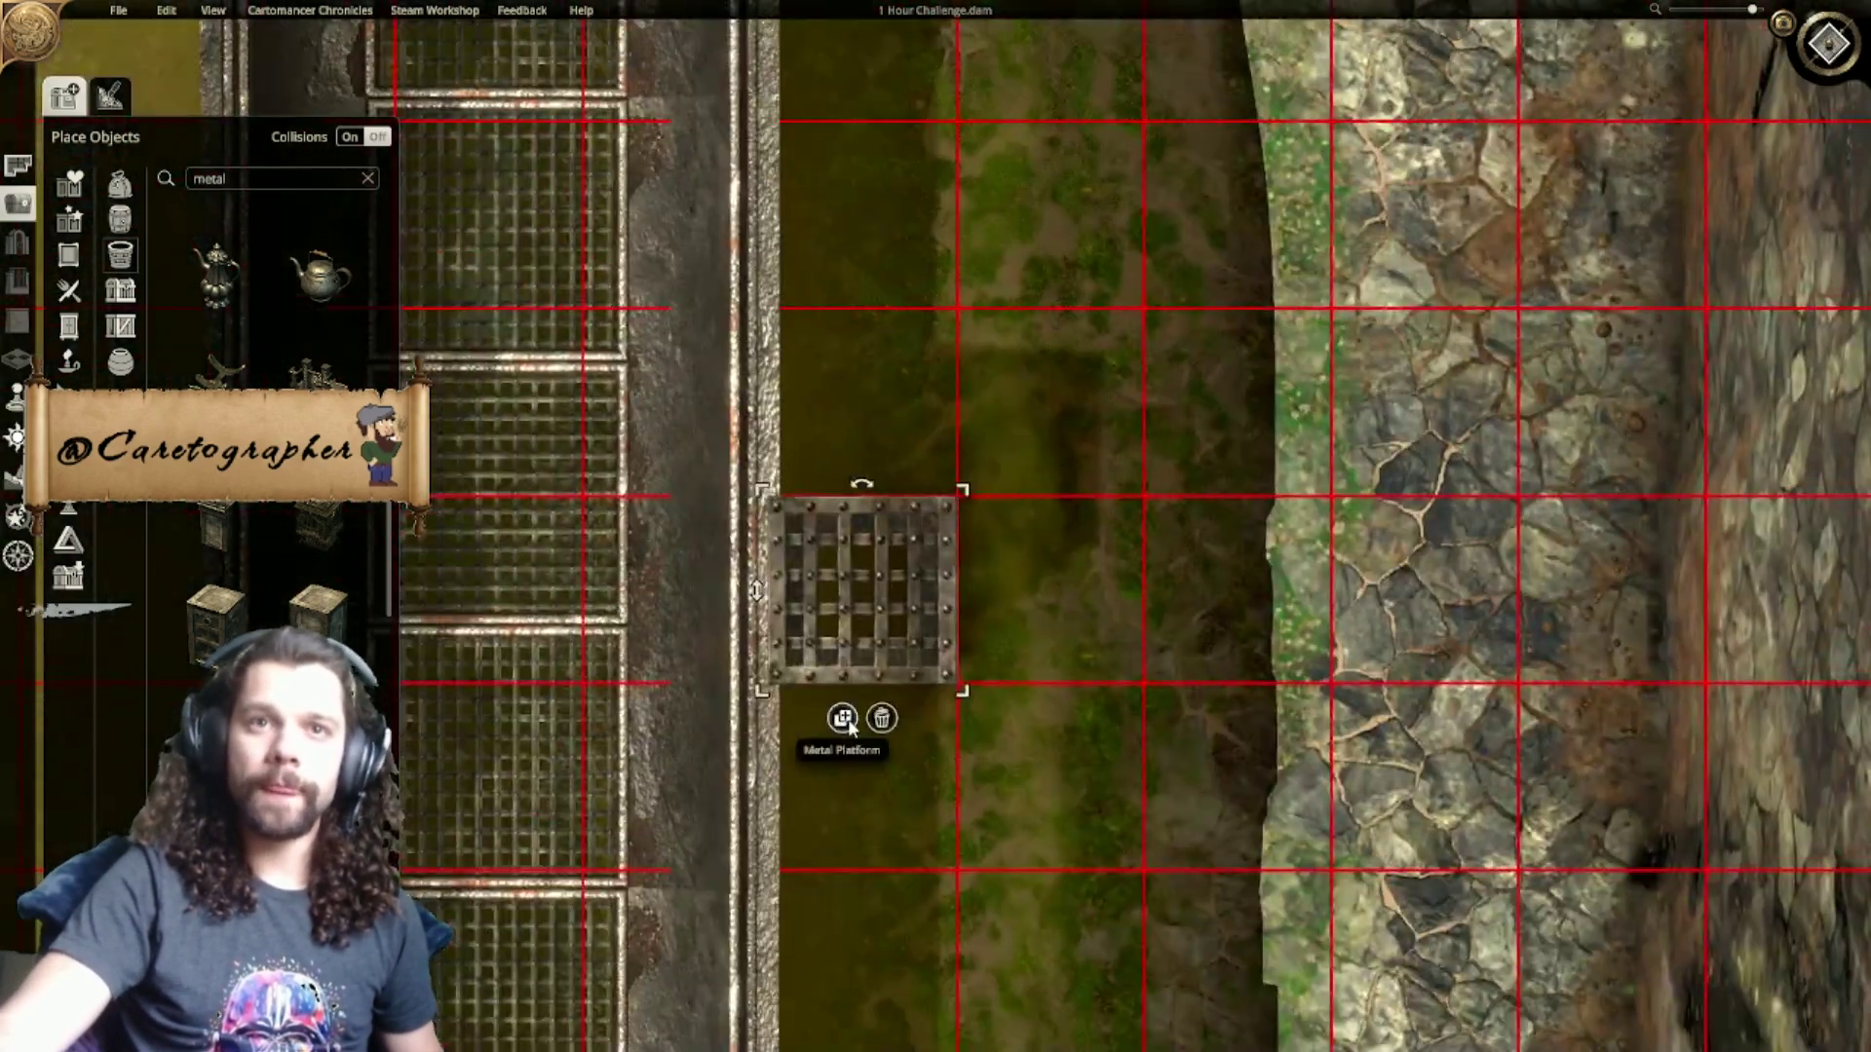
mouse_move(871, 499)
mouse_down()
mouse_move(871, 460)
mouse_move(1036, 535)
mouse_move(1190, 543)
mouse_move(1351, 433)
mouse_move(1600, 535)
mouse_move(1752, 430)
mouse_up()
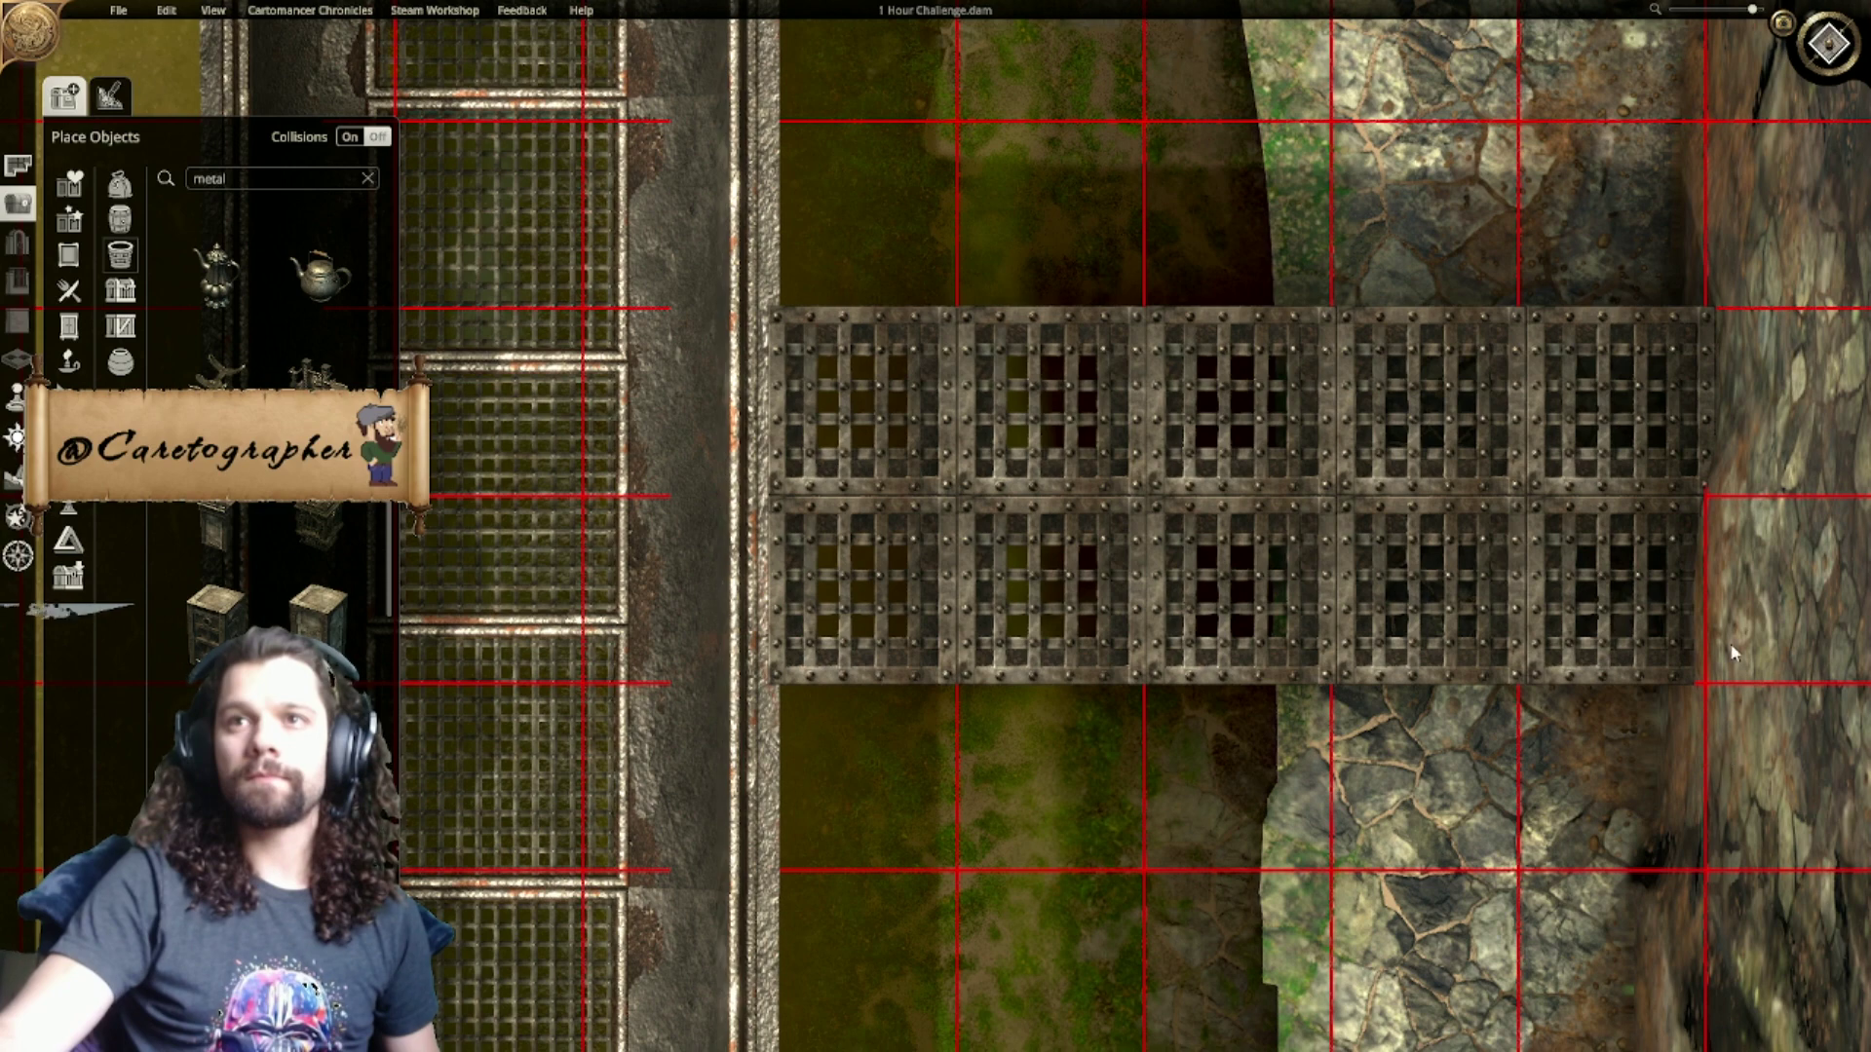
click(1649, 692)
middle_drag(1649, 693, 1178, 635)
scroll(1113, 623, down, 5)
key(ctrl+z)
Step: Extend a single column of platforms along the cliff foot from the bridge to the map's near edge
click(1050, 575)
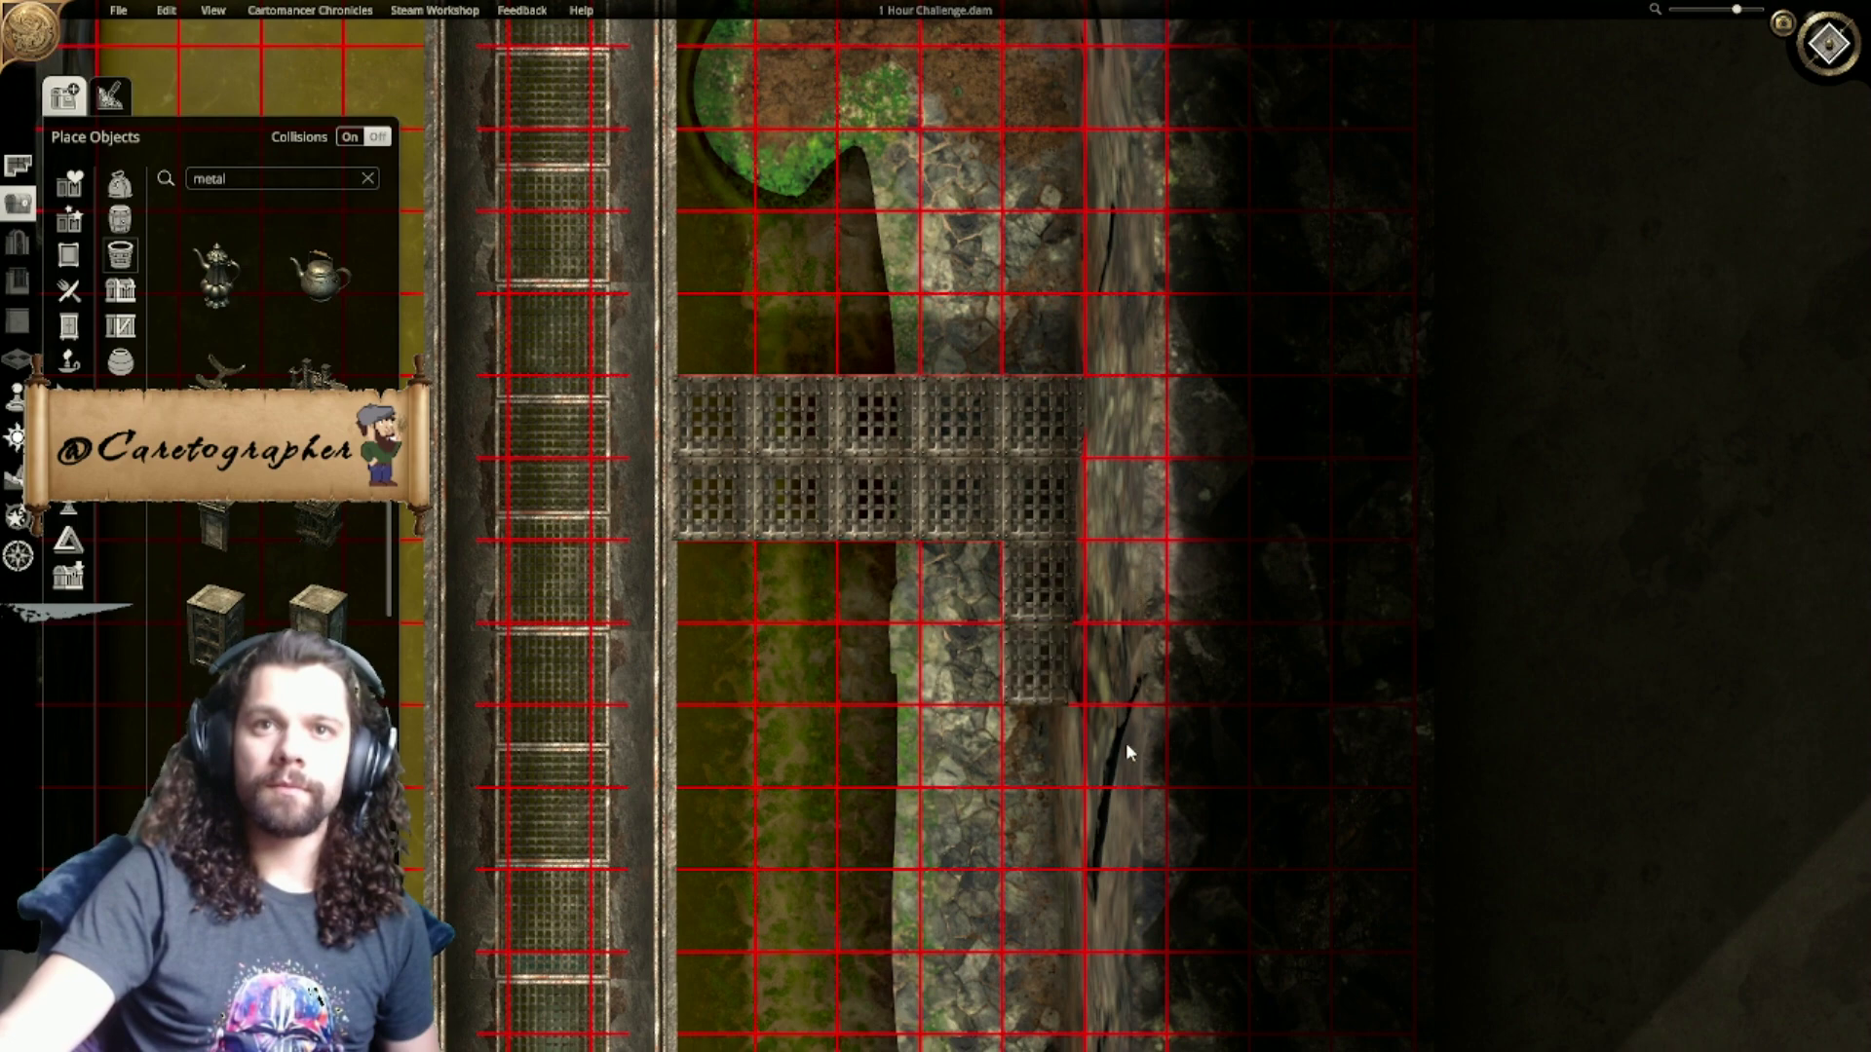
click(1090, 774)
click(1051, 836)
middle_drag(1059, 882, 1033, 531)
click(1065, 575)
click(1008, 667)
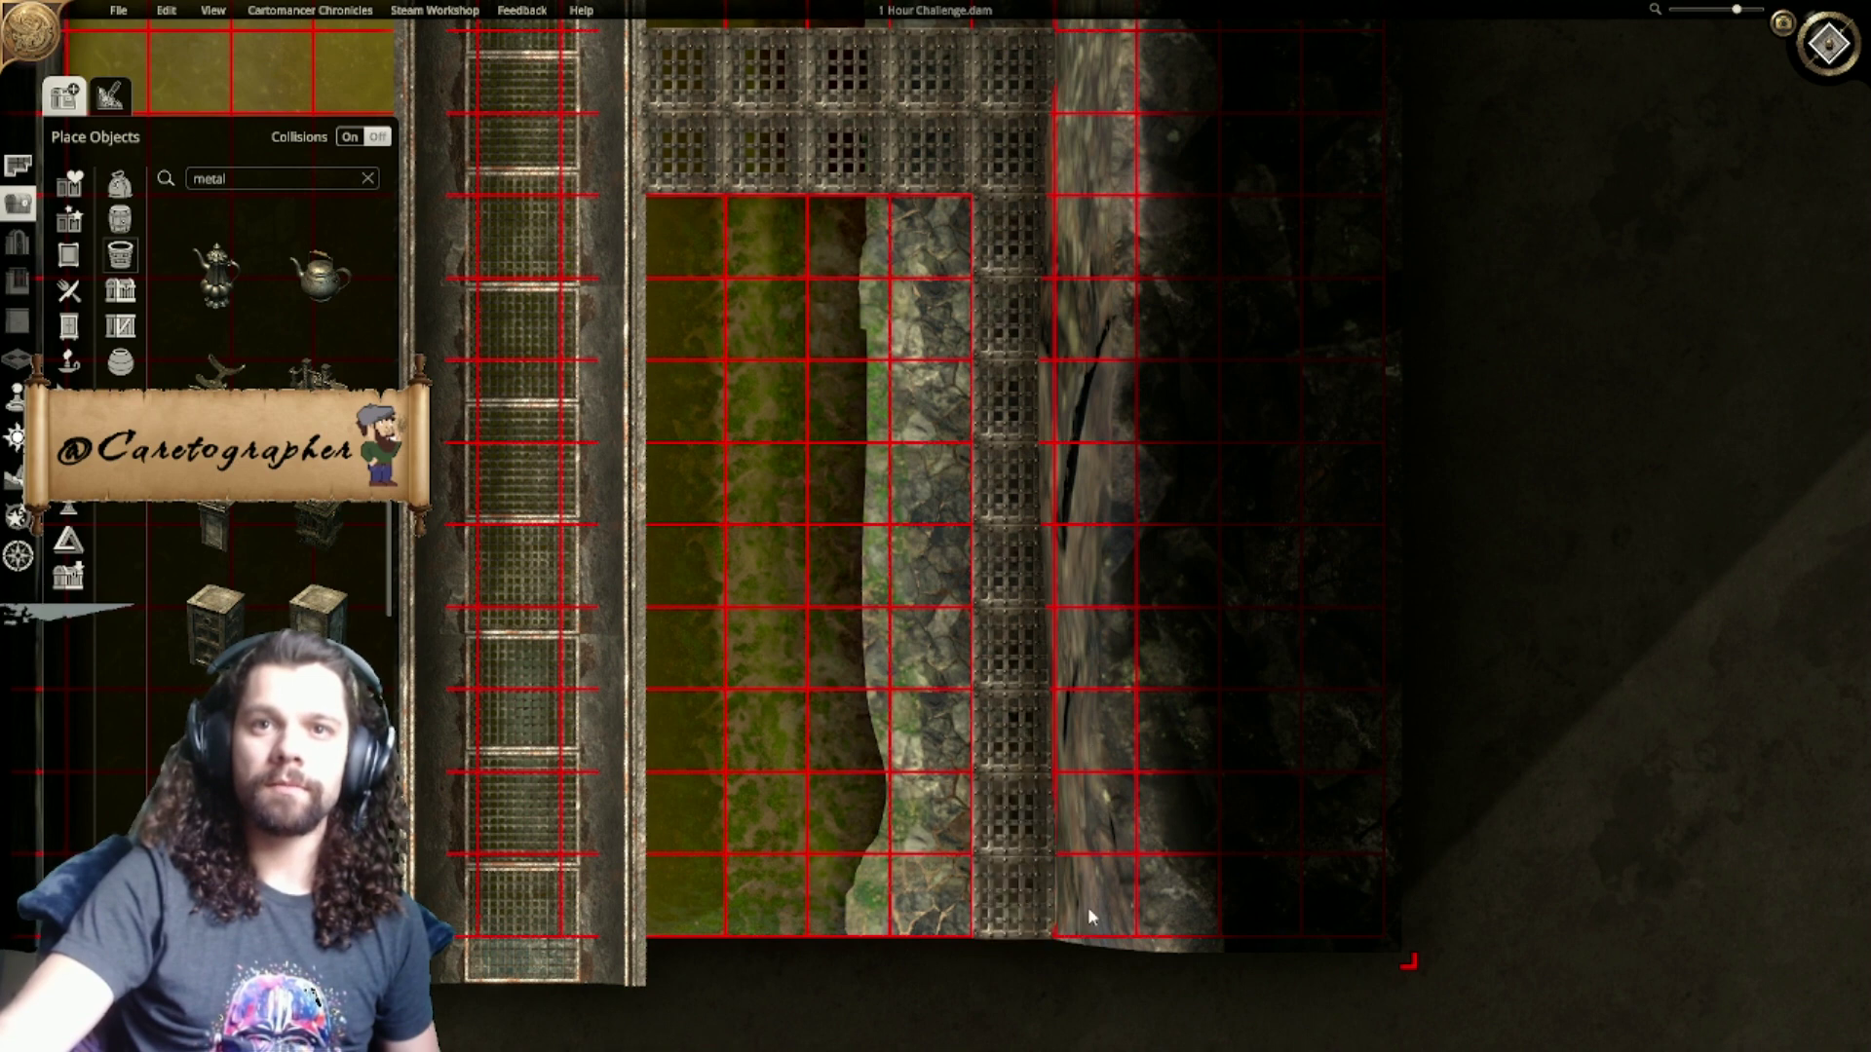
Step: Add a second column of platforms on the river side of the first one, between the near edge and the bridge
click(947, 914)
click(915, 808)
click(938, 619)
click(945, 557)
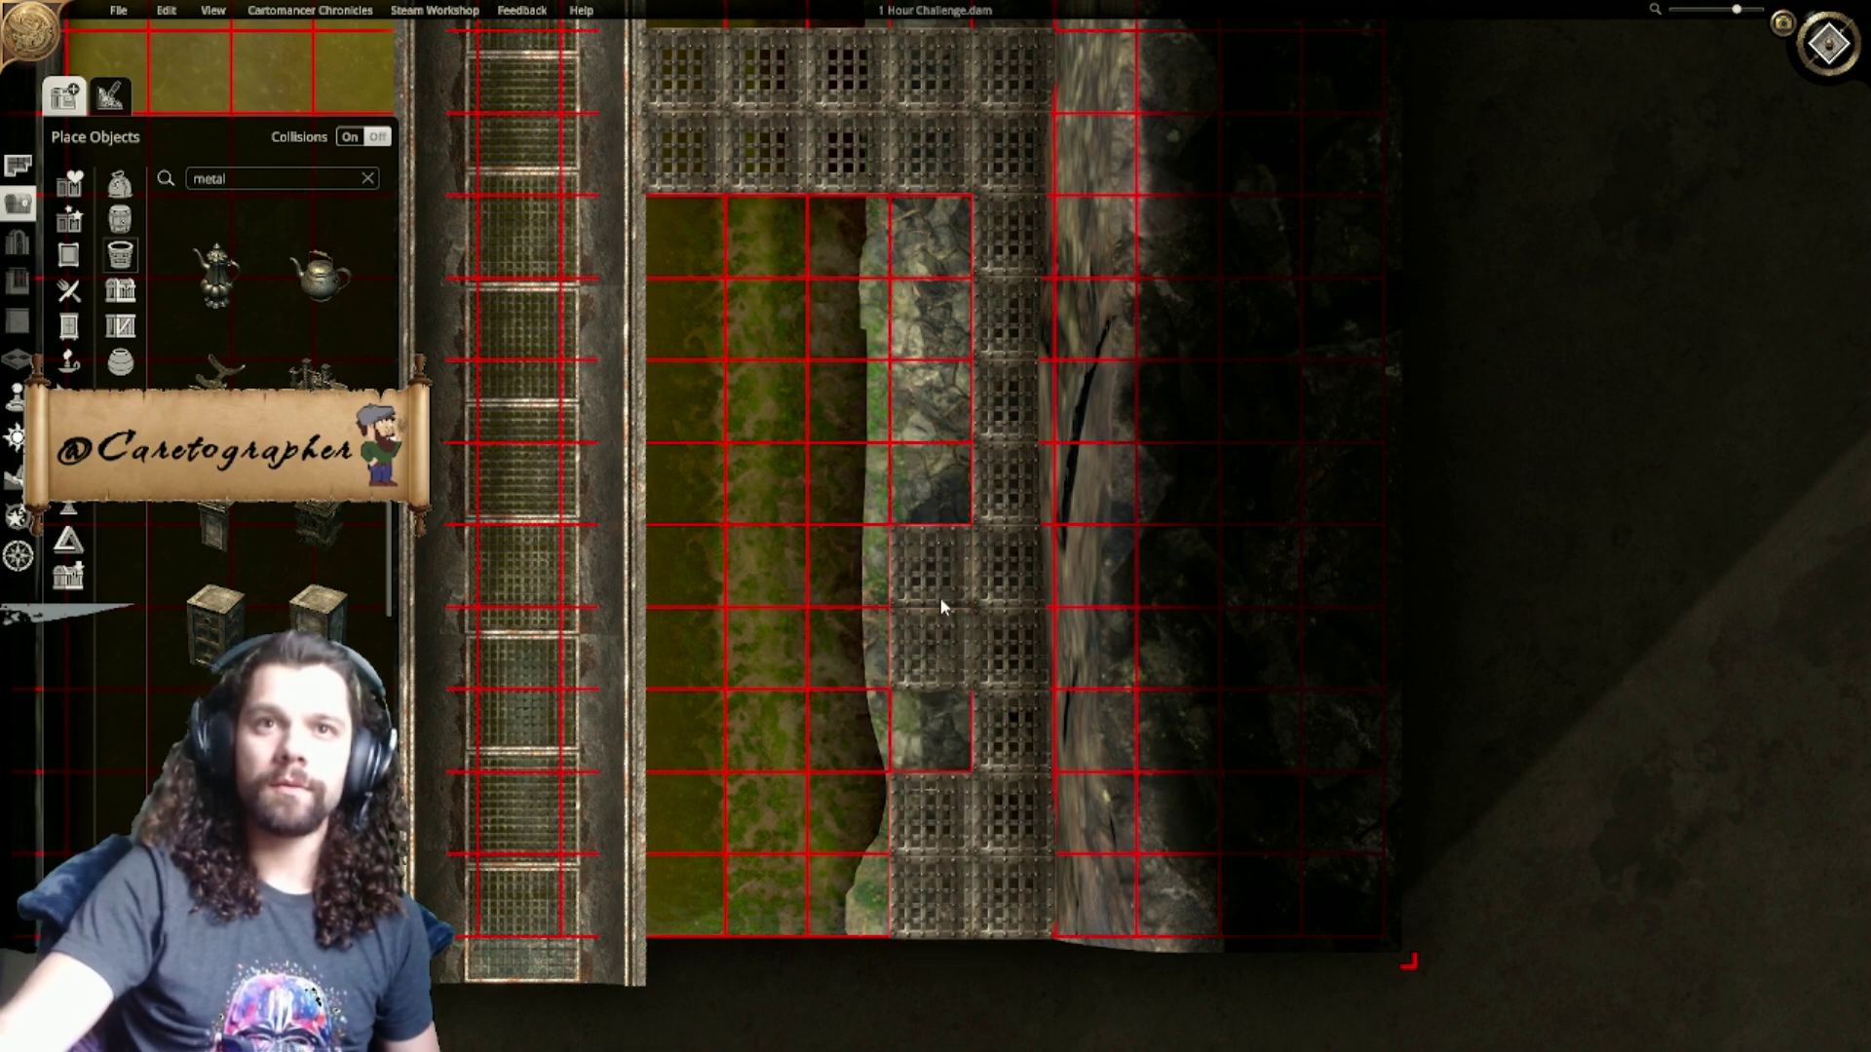
click(945, 495)
click(935, 409)
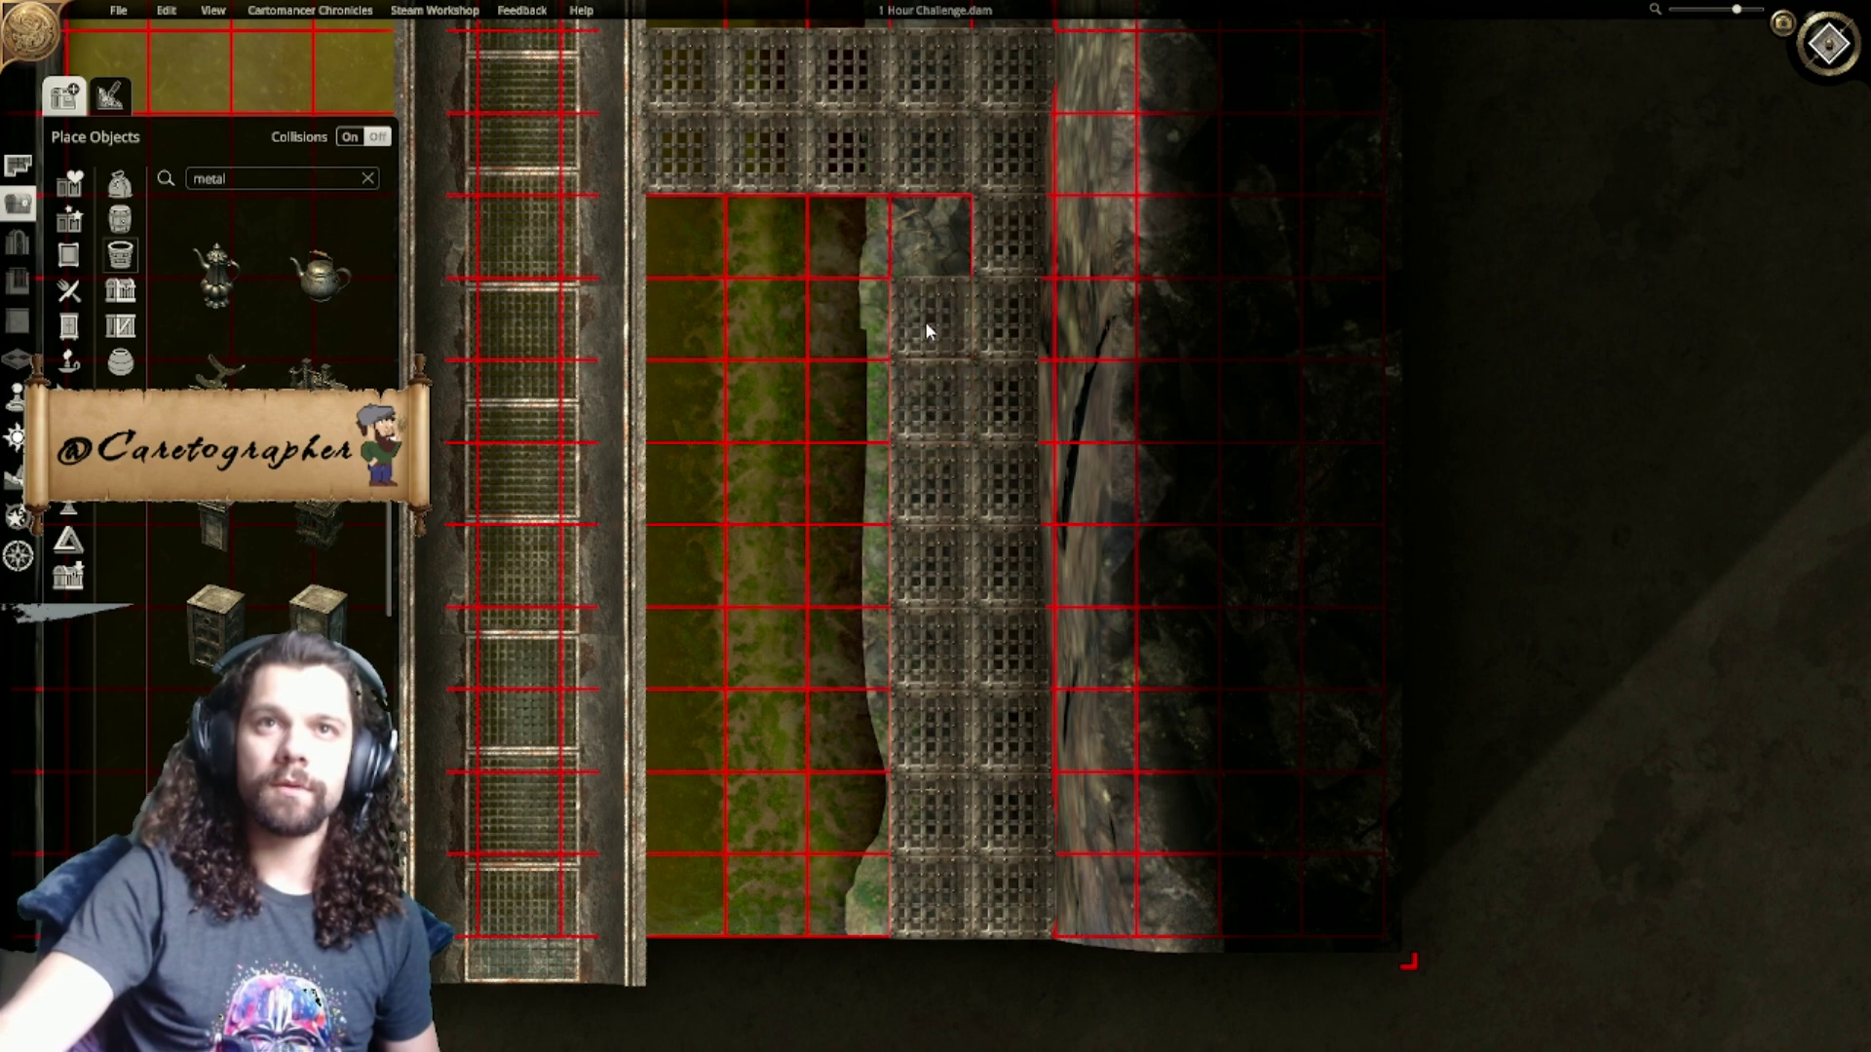
Step: Continue the two-wide cliffside walkway beyond the bridge, across the stony bank to the dirt mound
right_drag(932, 259, 1057, 872)
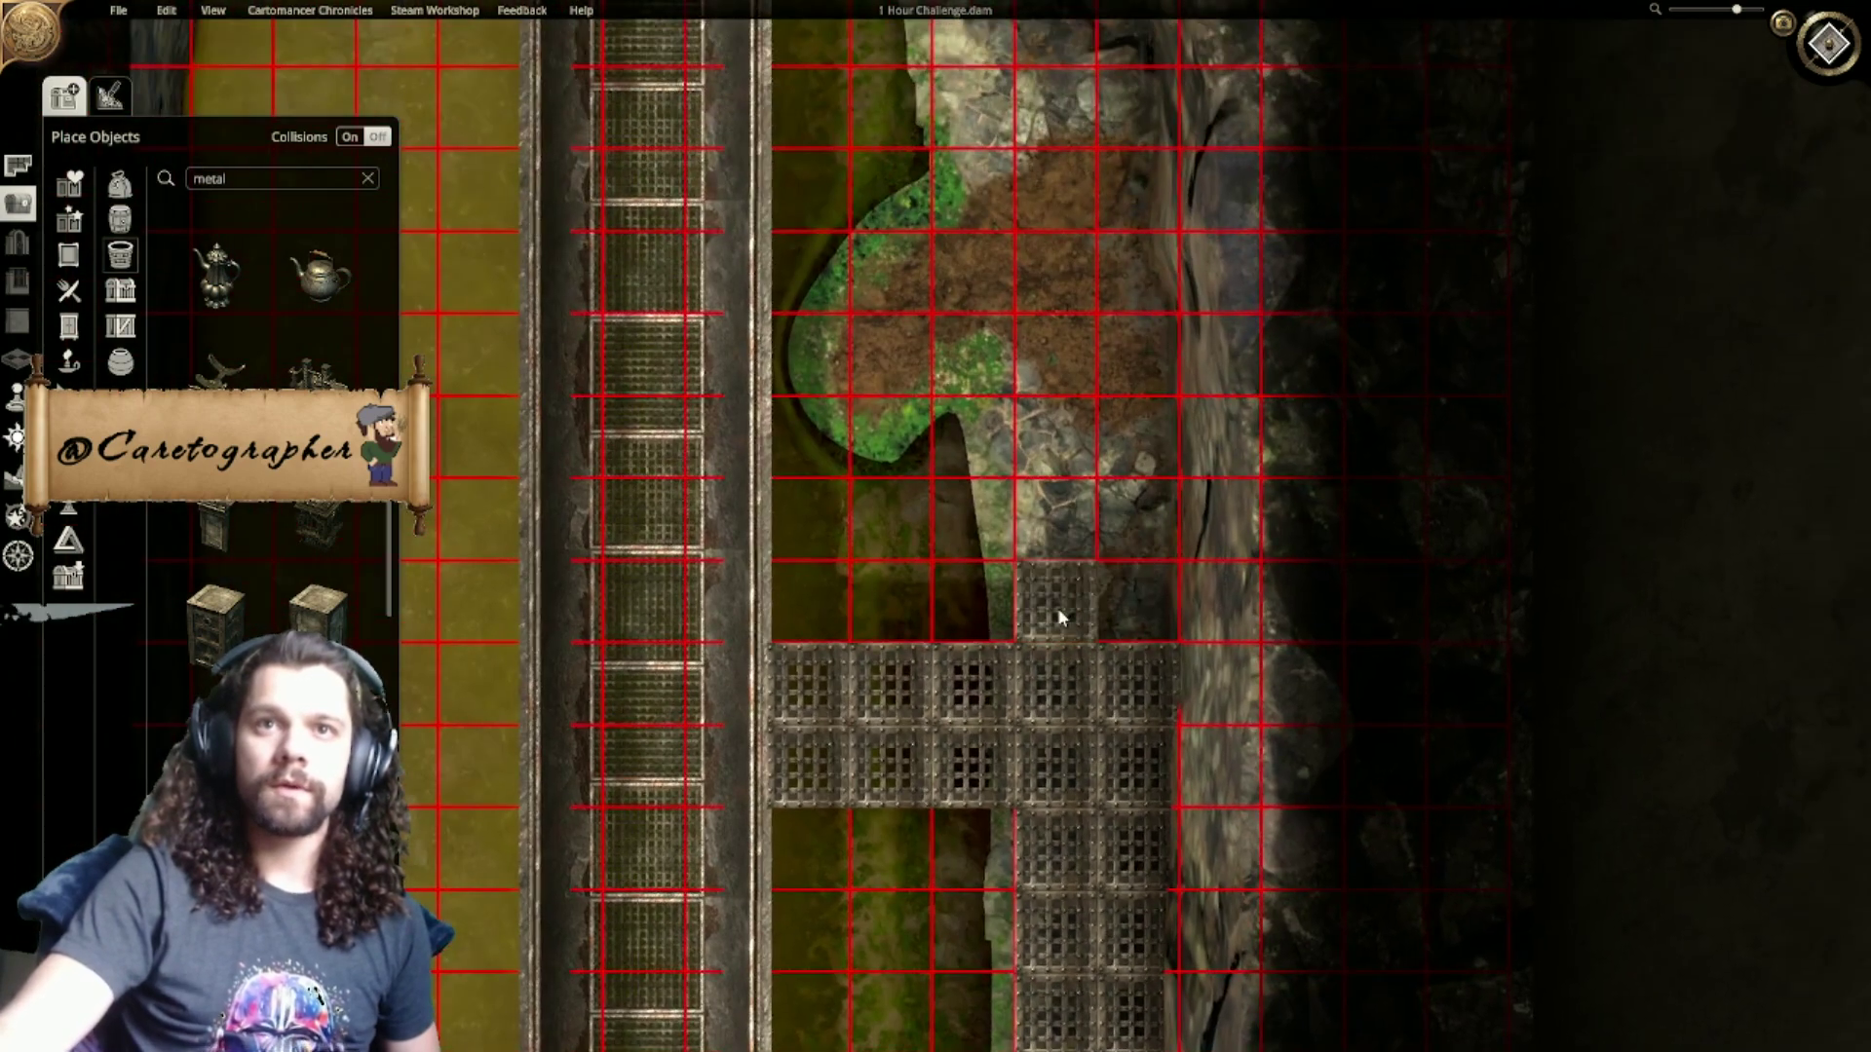
click(1128, 534)
click(1092, 533)
click(1116, 454)
click(1078, 452)
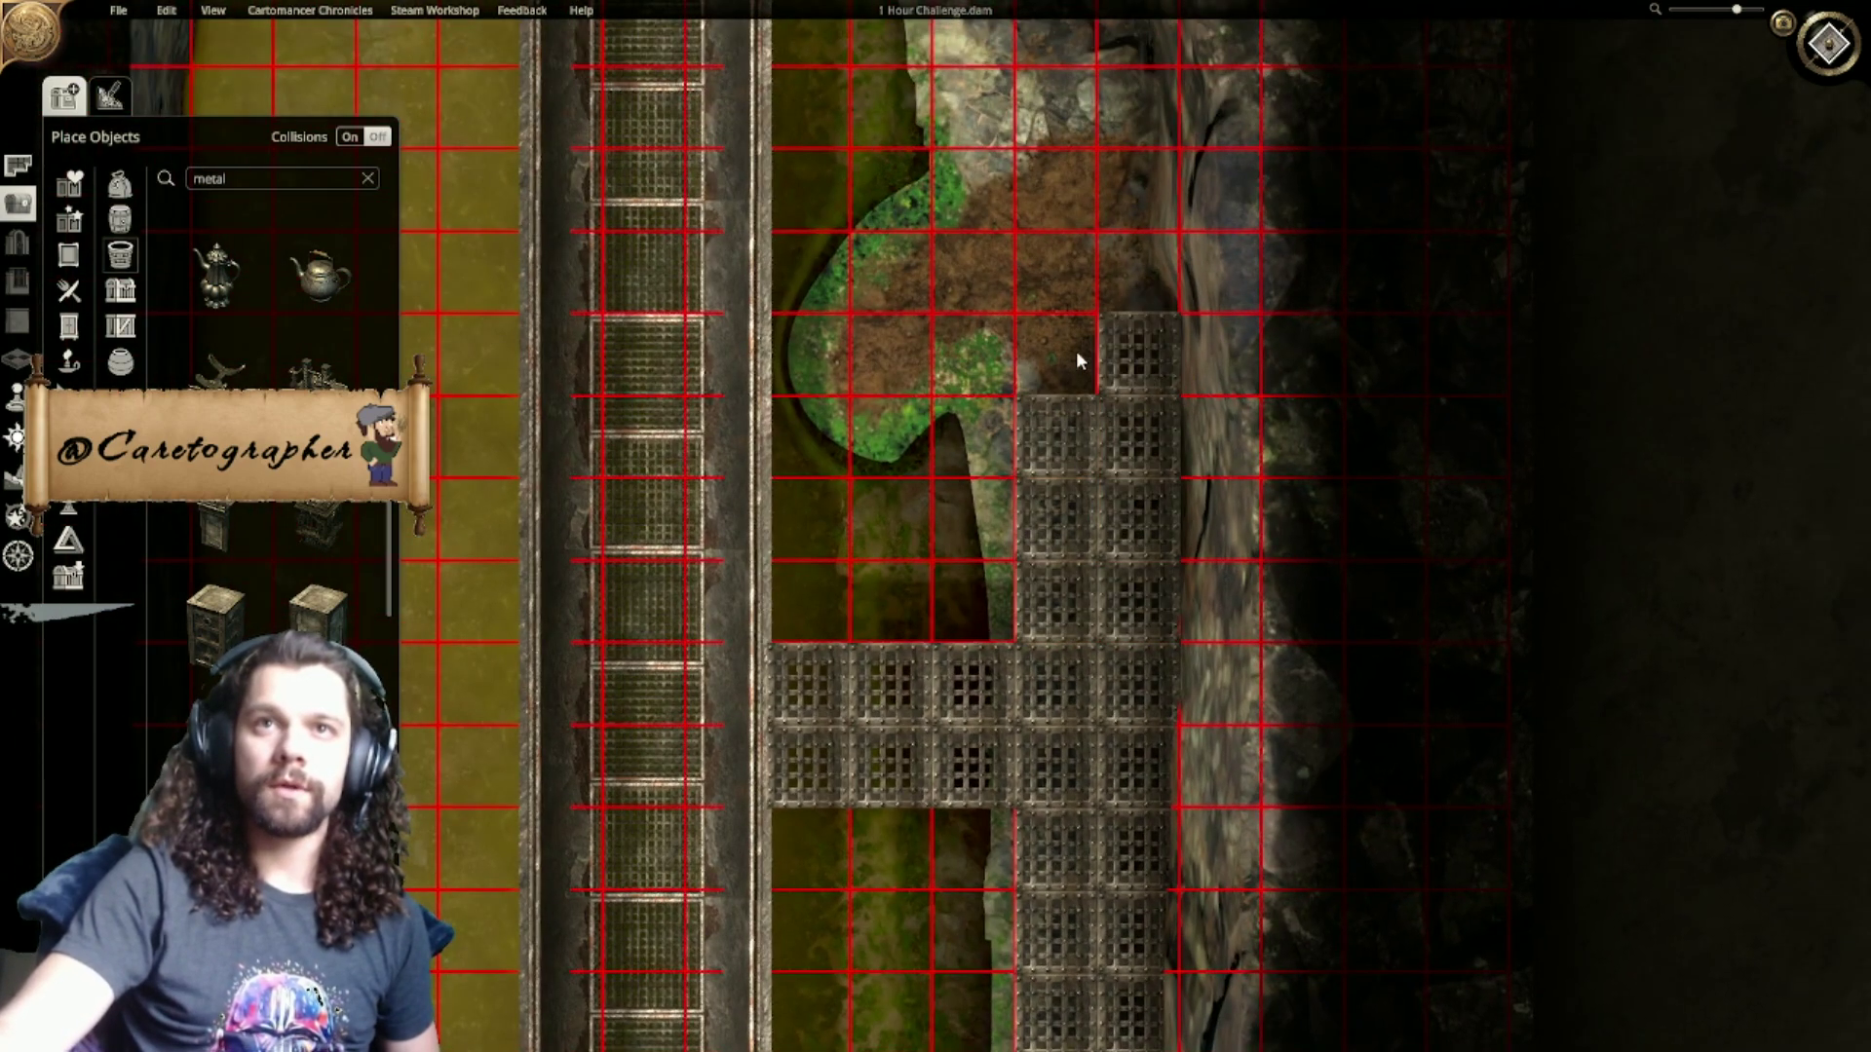
click(1078, 354)
Step: Extend the two-wide platform walkway past the dirt mound to the map's far edge
right_drag(1142, 346, 1136, 651)
click(1113, 502)
click(1031, 482)
click(1109, 393)
click(1110, 333)
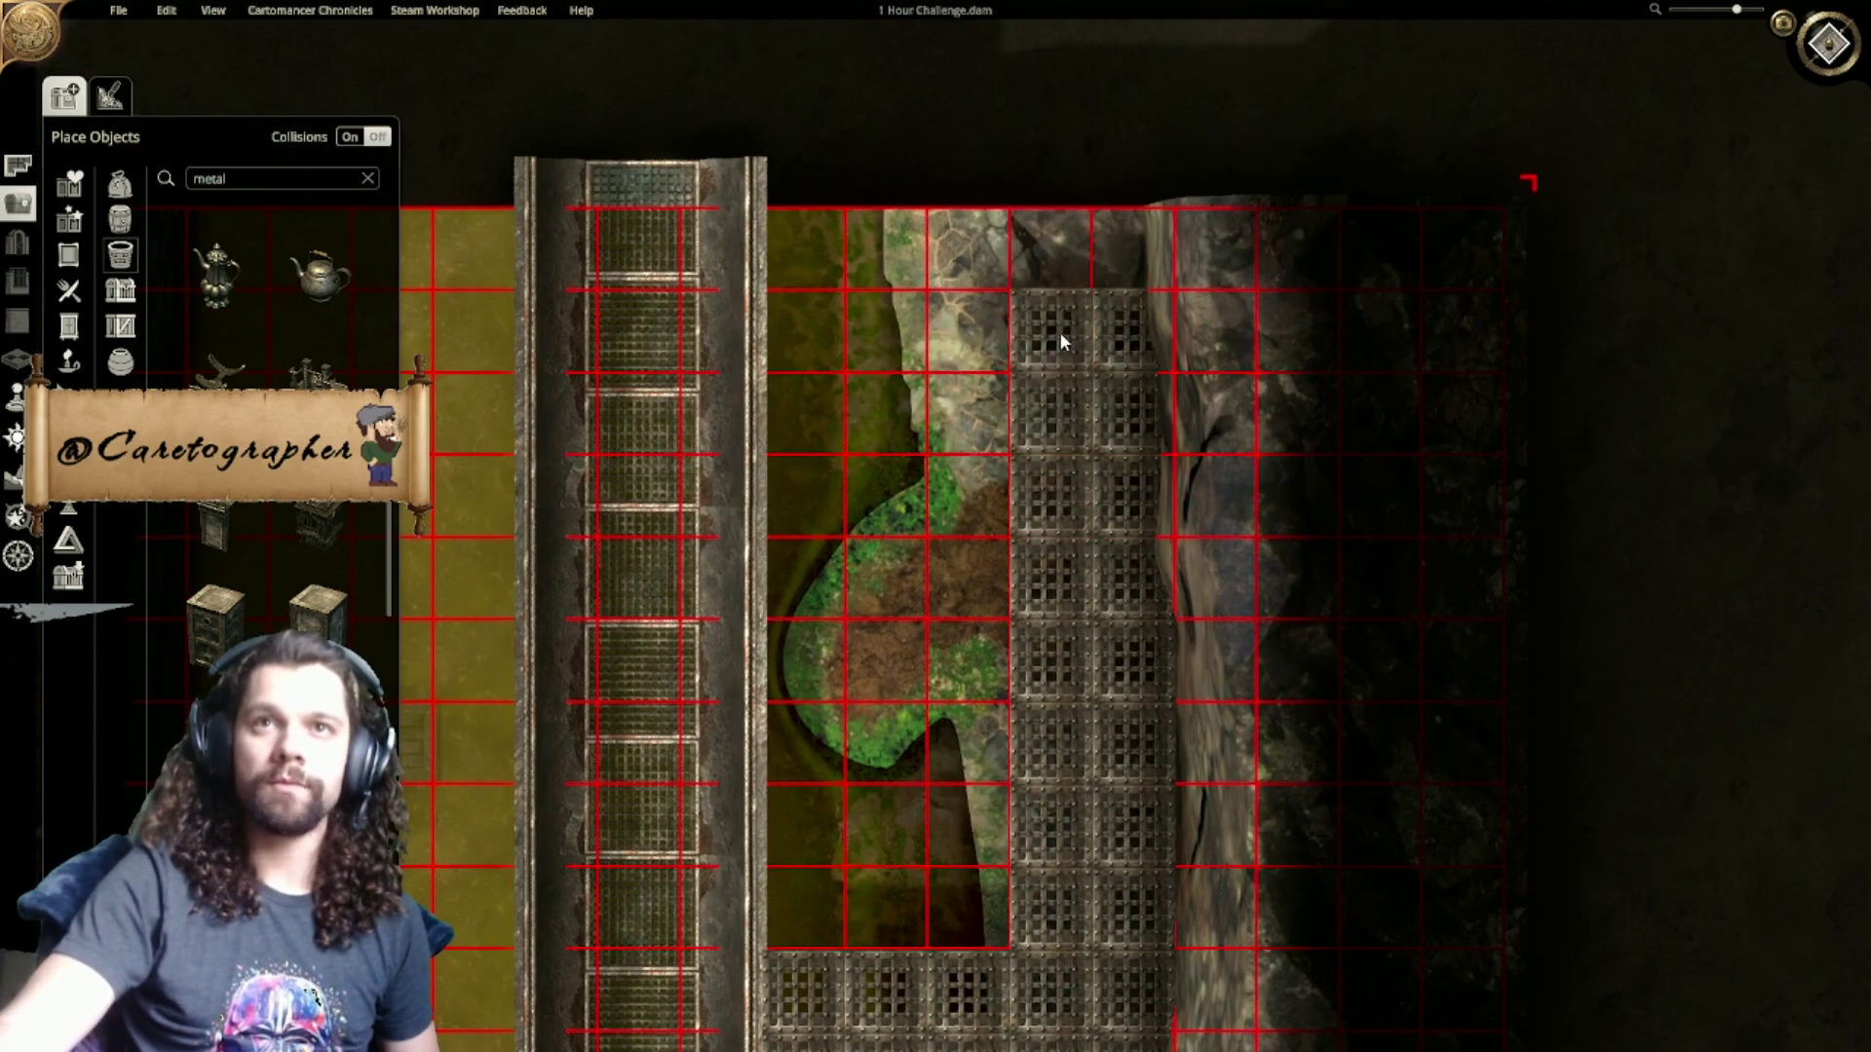
click(1060, 332)
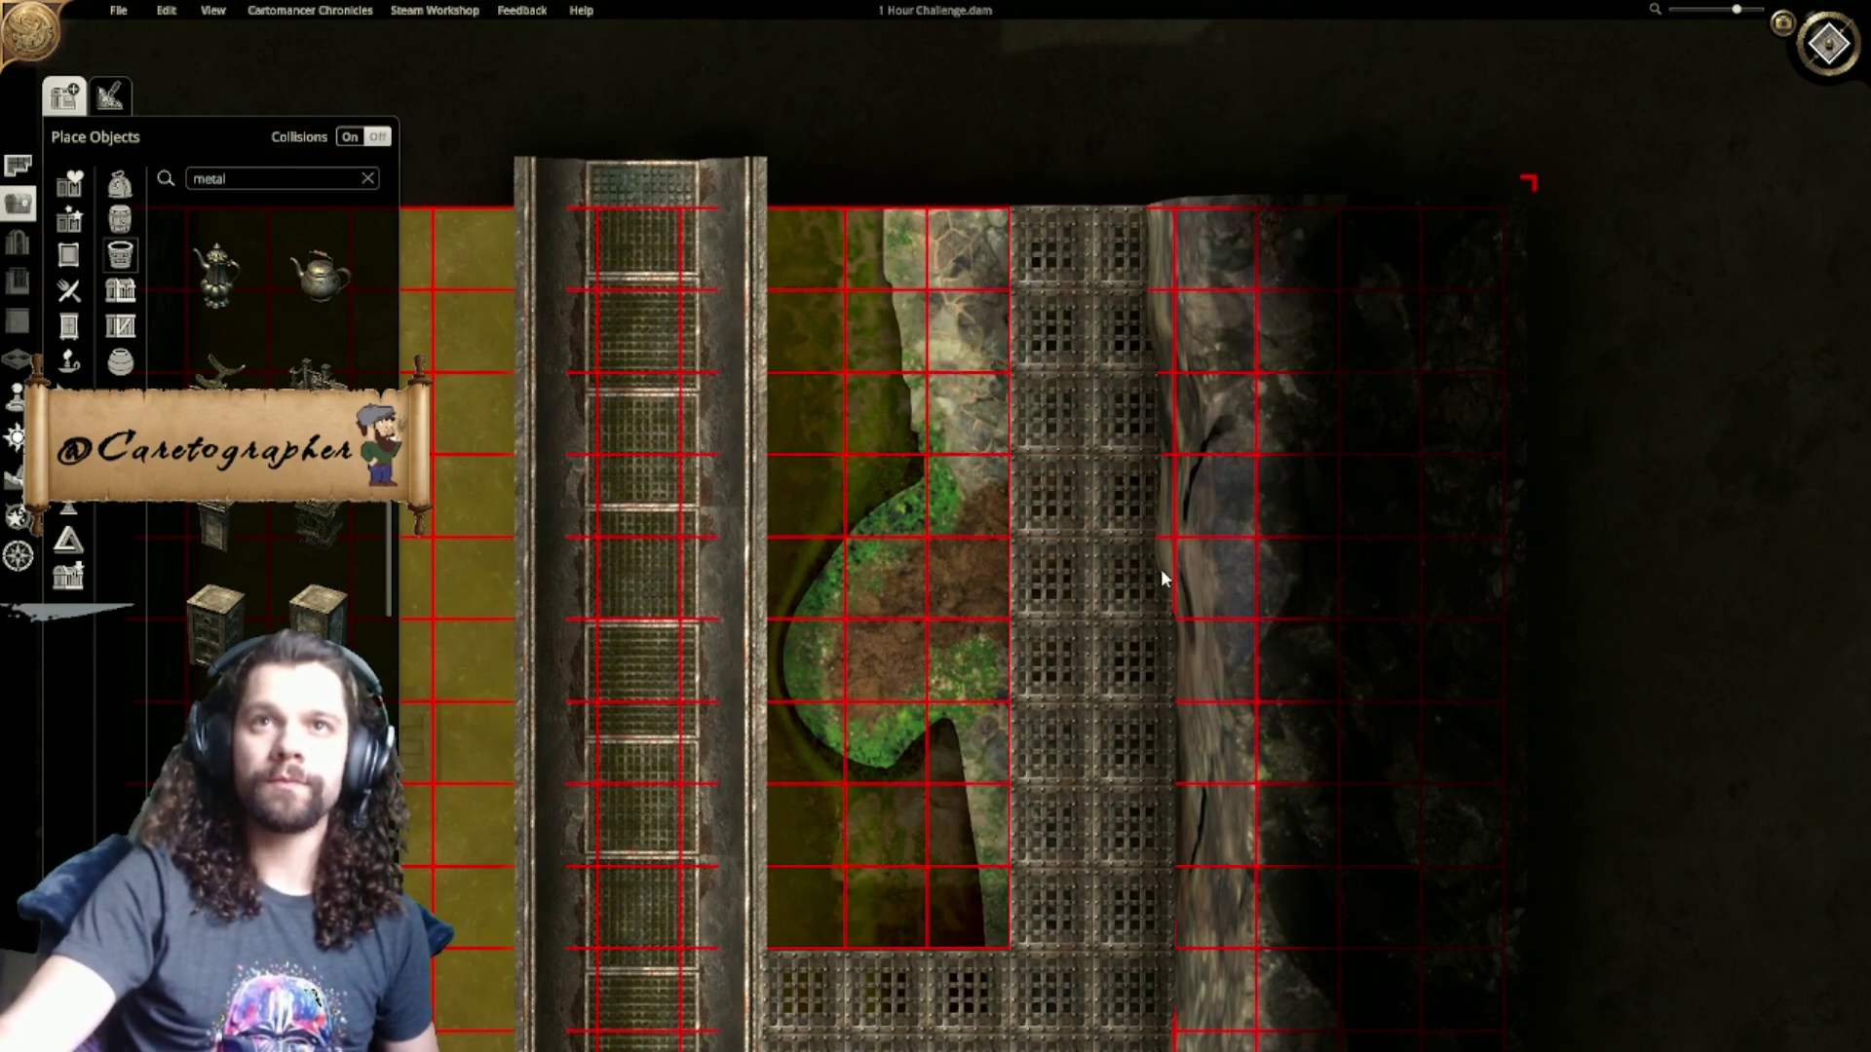
Step: Review the whole platform walkway from above and in the 3D view, and hide the grid
scroll(1078, 818, down, 4)
right_drag(1078, 858, 1135, 582)
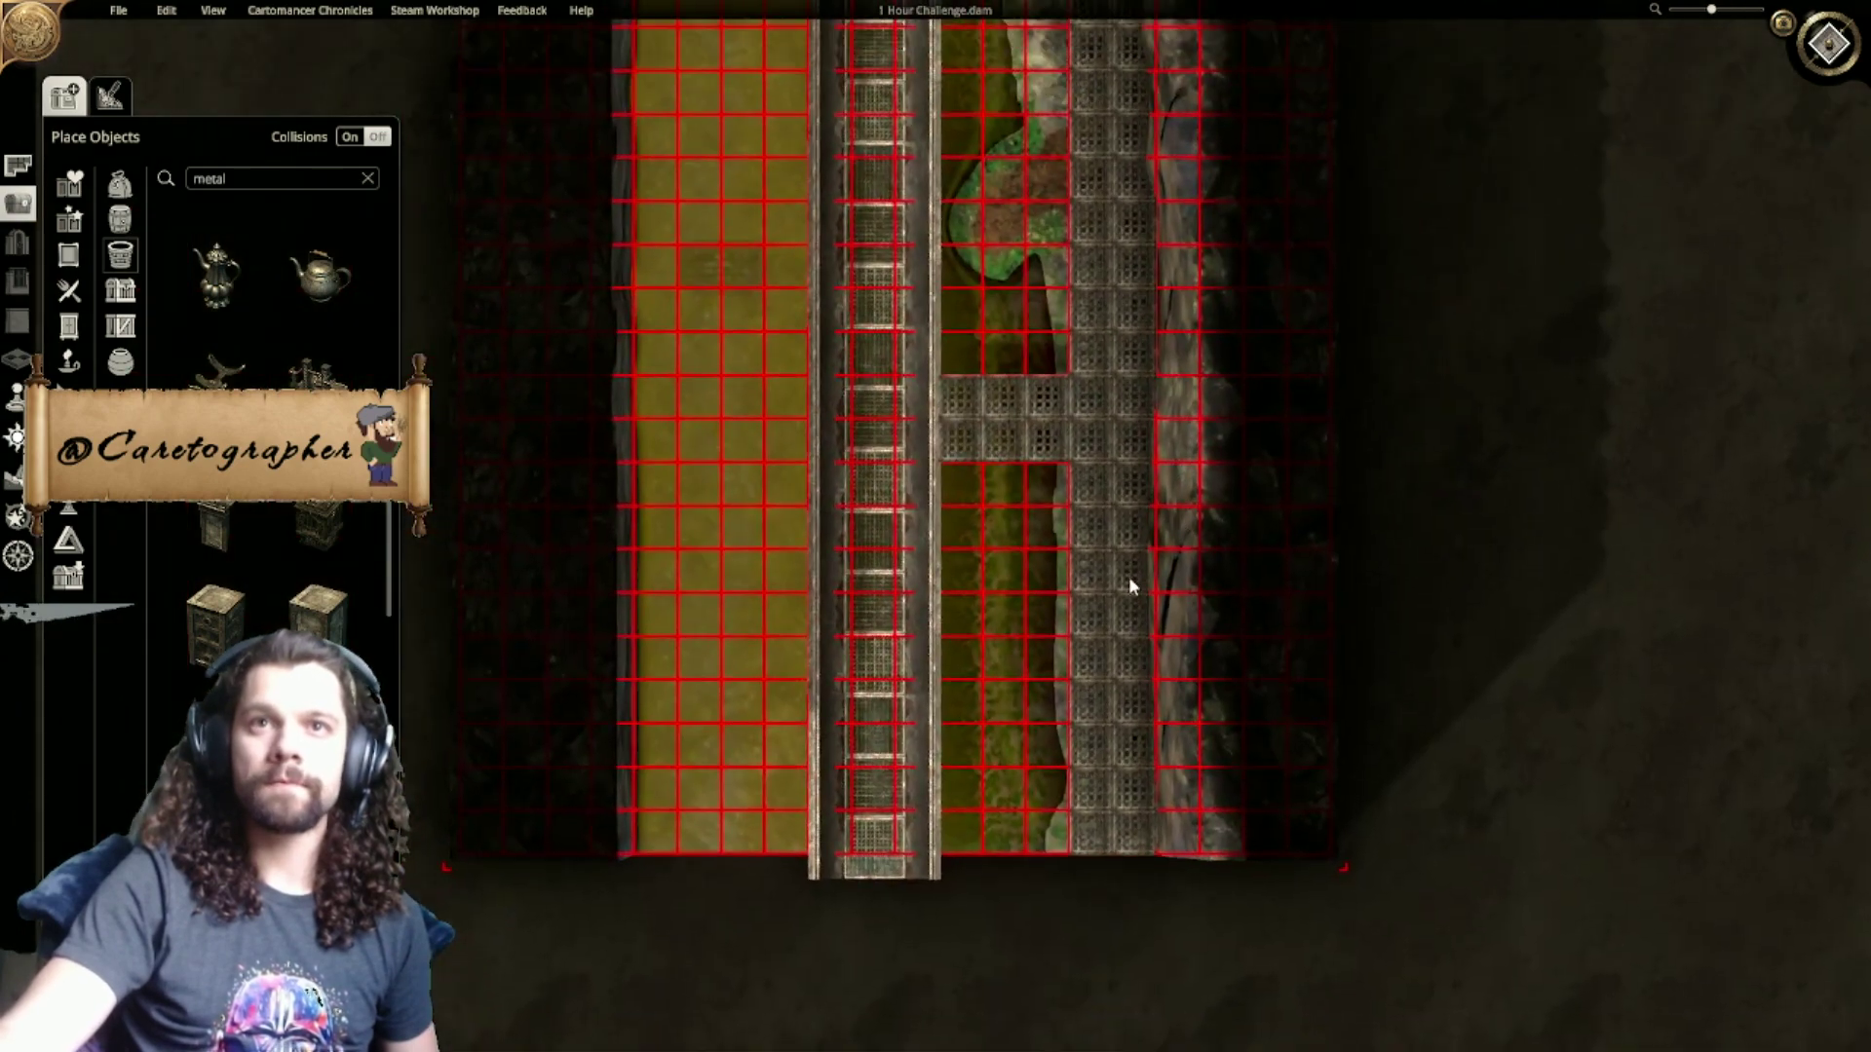
scroll(1133, 620, up, 2)
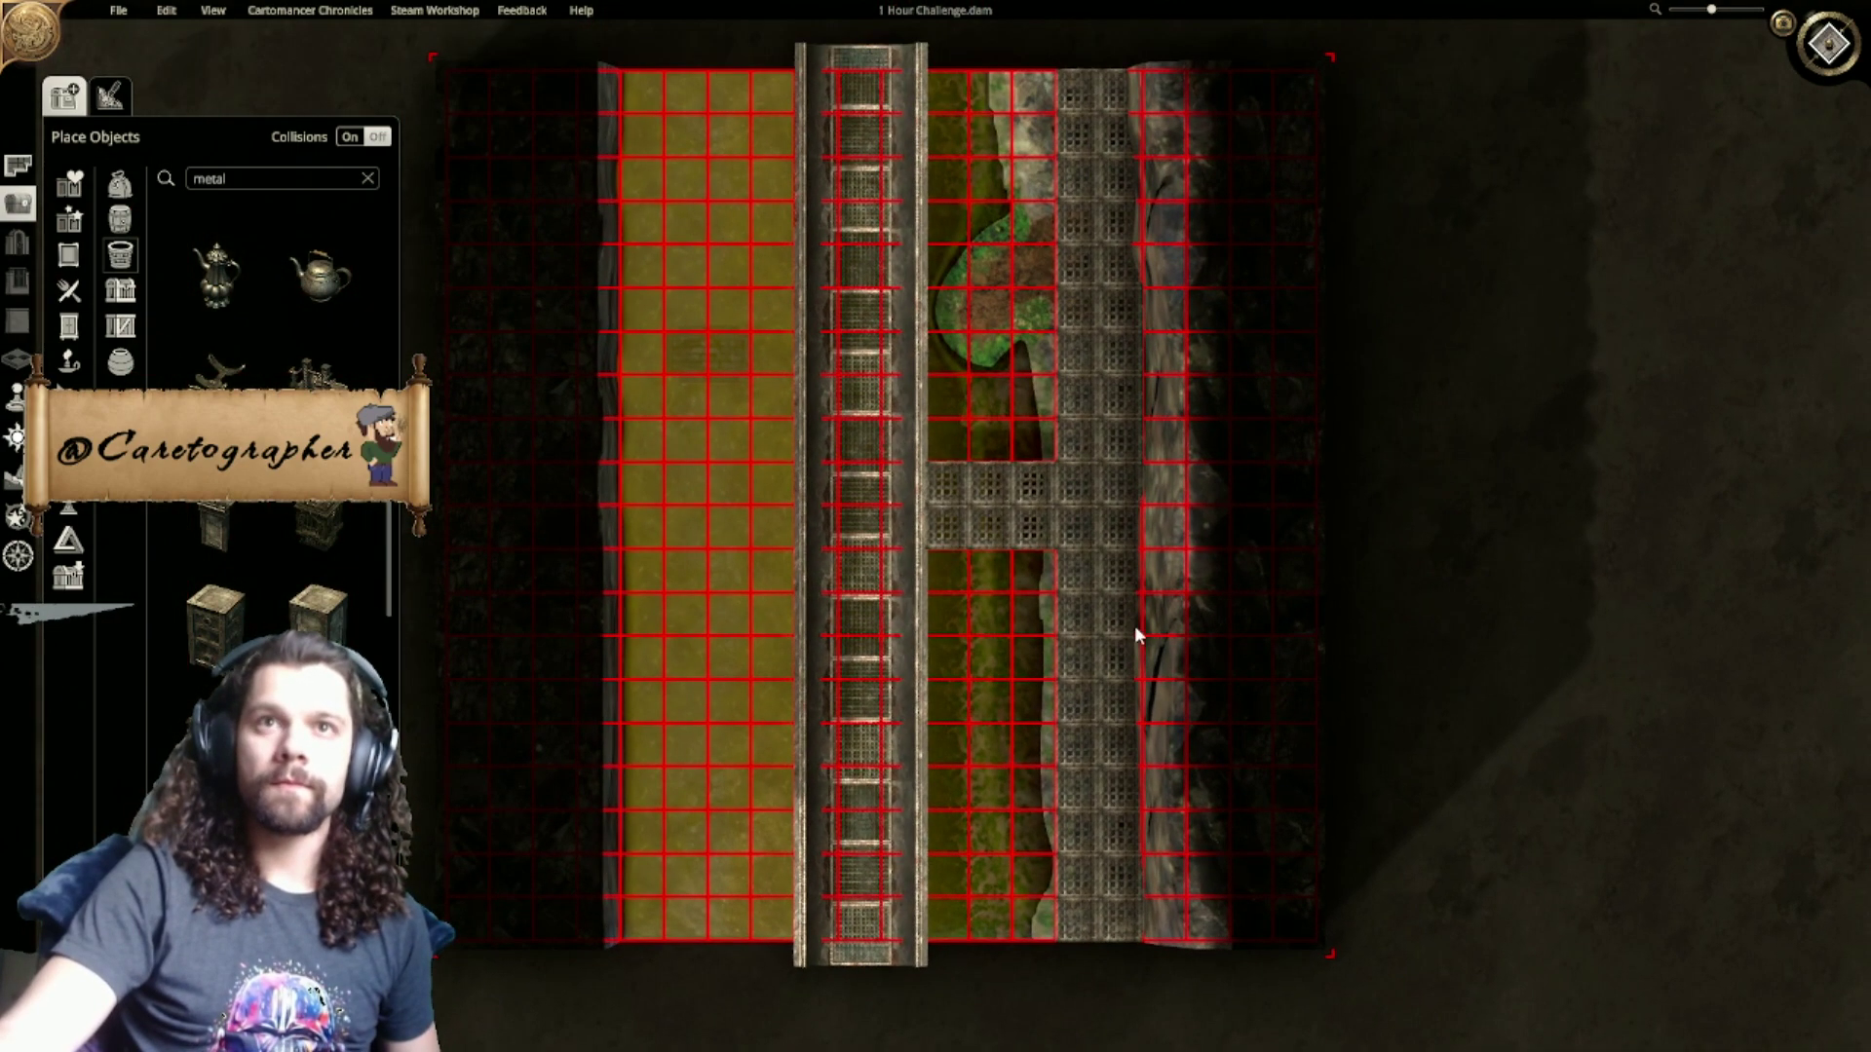
click(1826, 46)
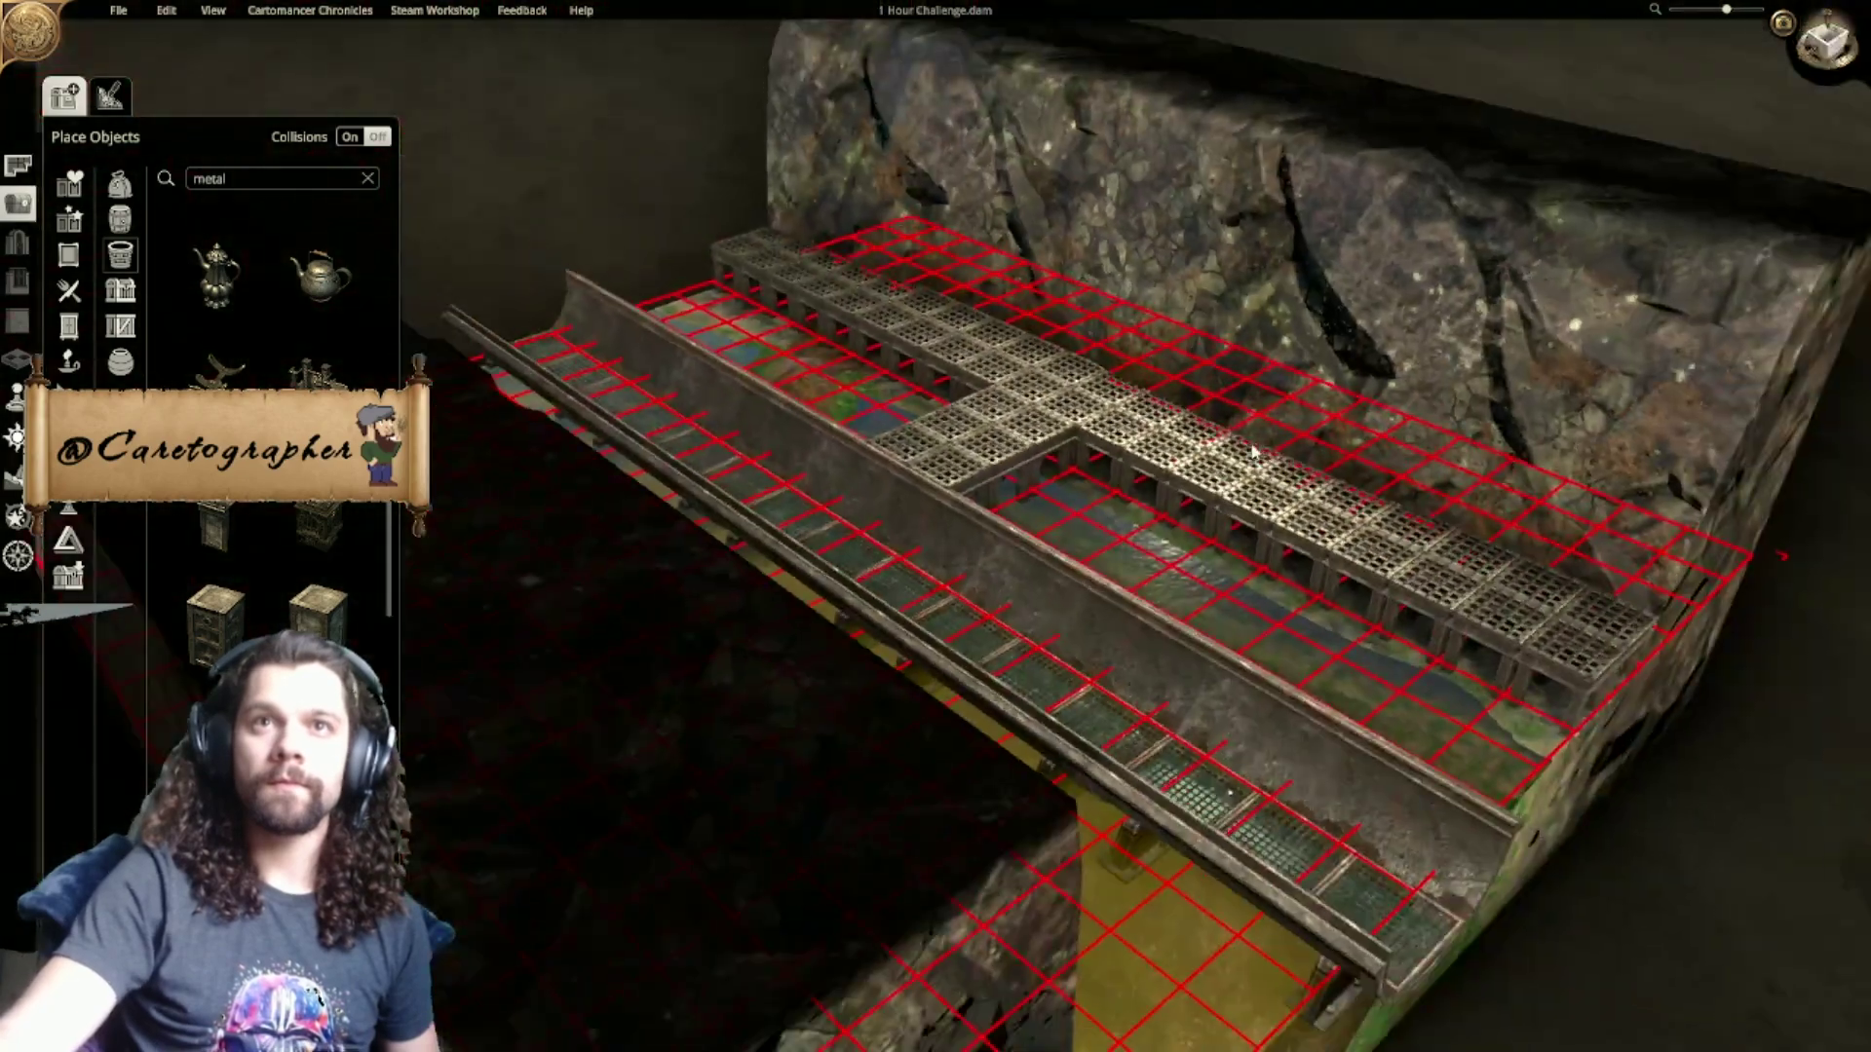
middle_drag(1252, 451, 1017, 463)
key(g)
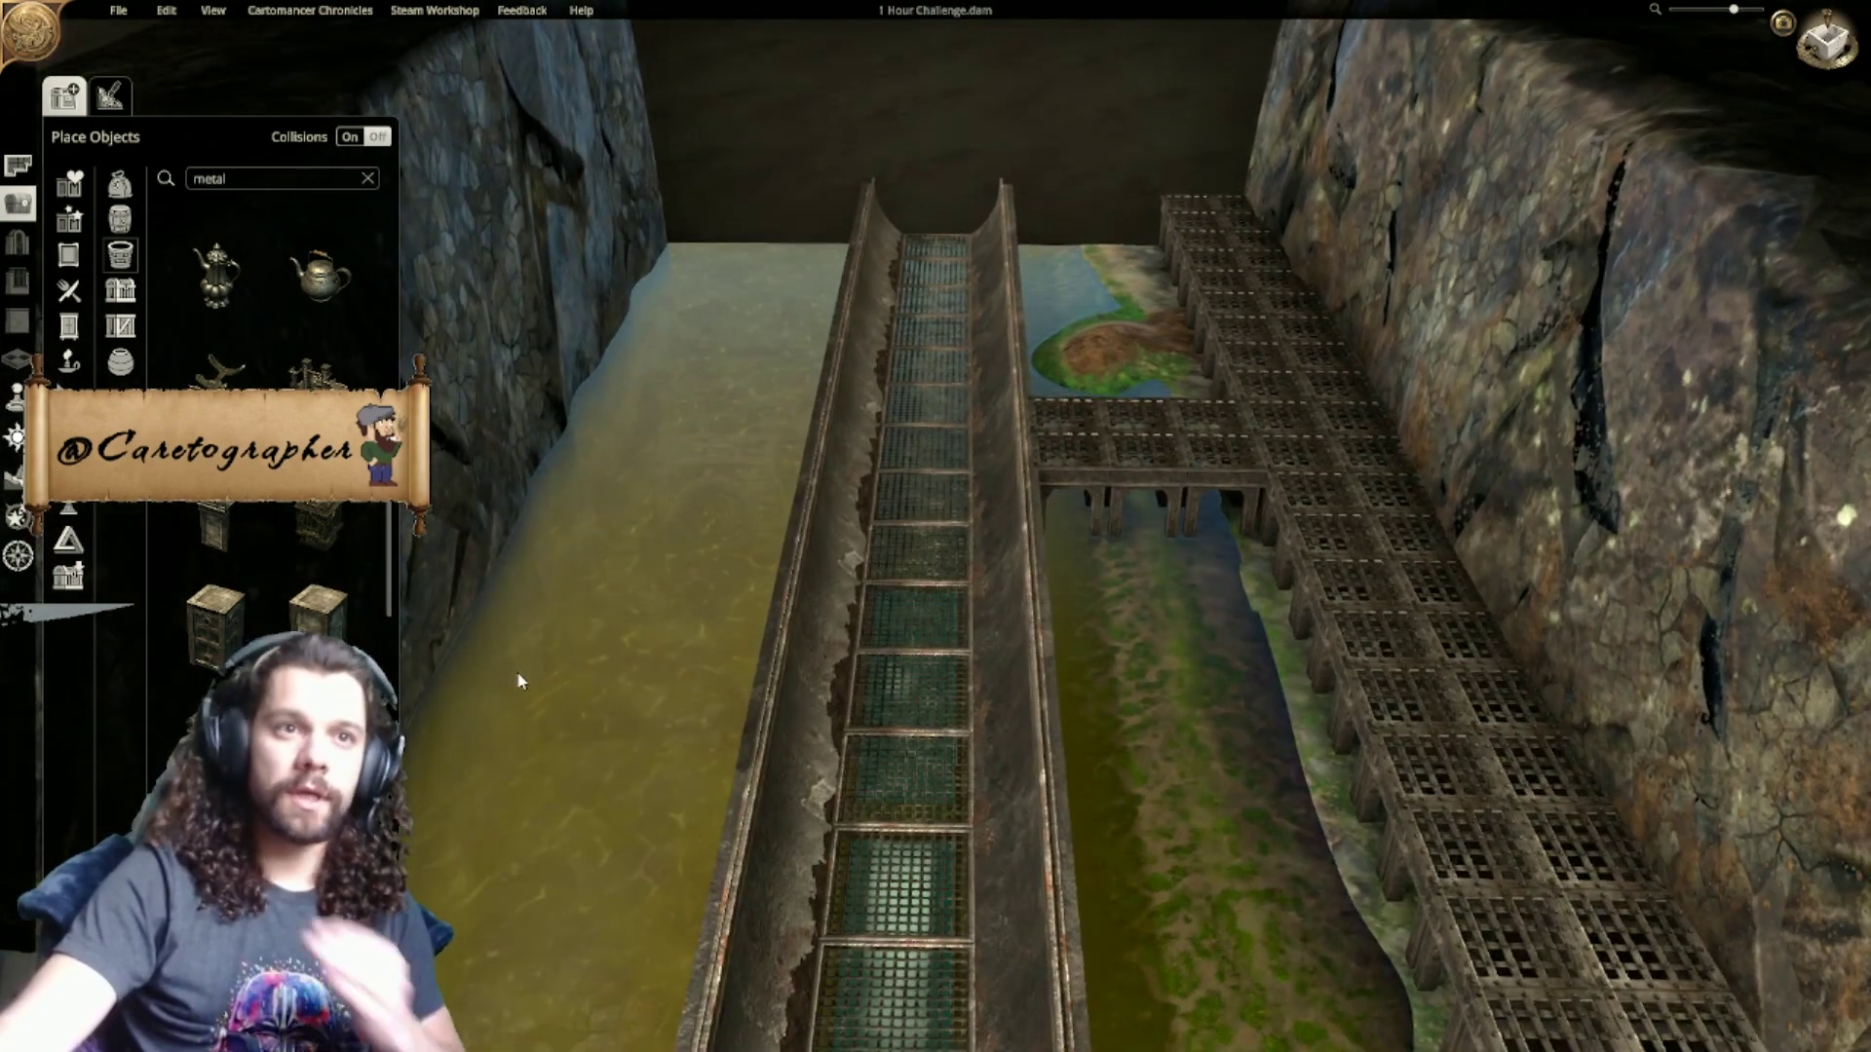
Step: Paste a copy of the stone grate block over the river beside the pipe
key(ctrl+v)
drag(705, 500, 747, 456)
scroll(747, 456, up, 3)
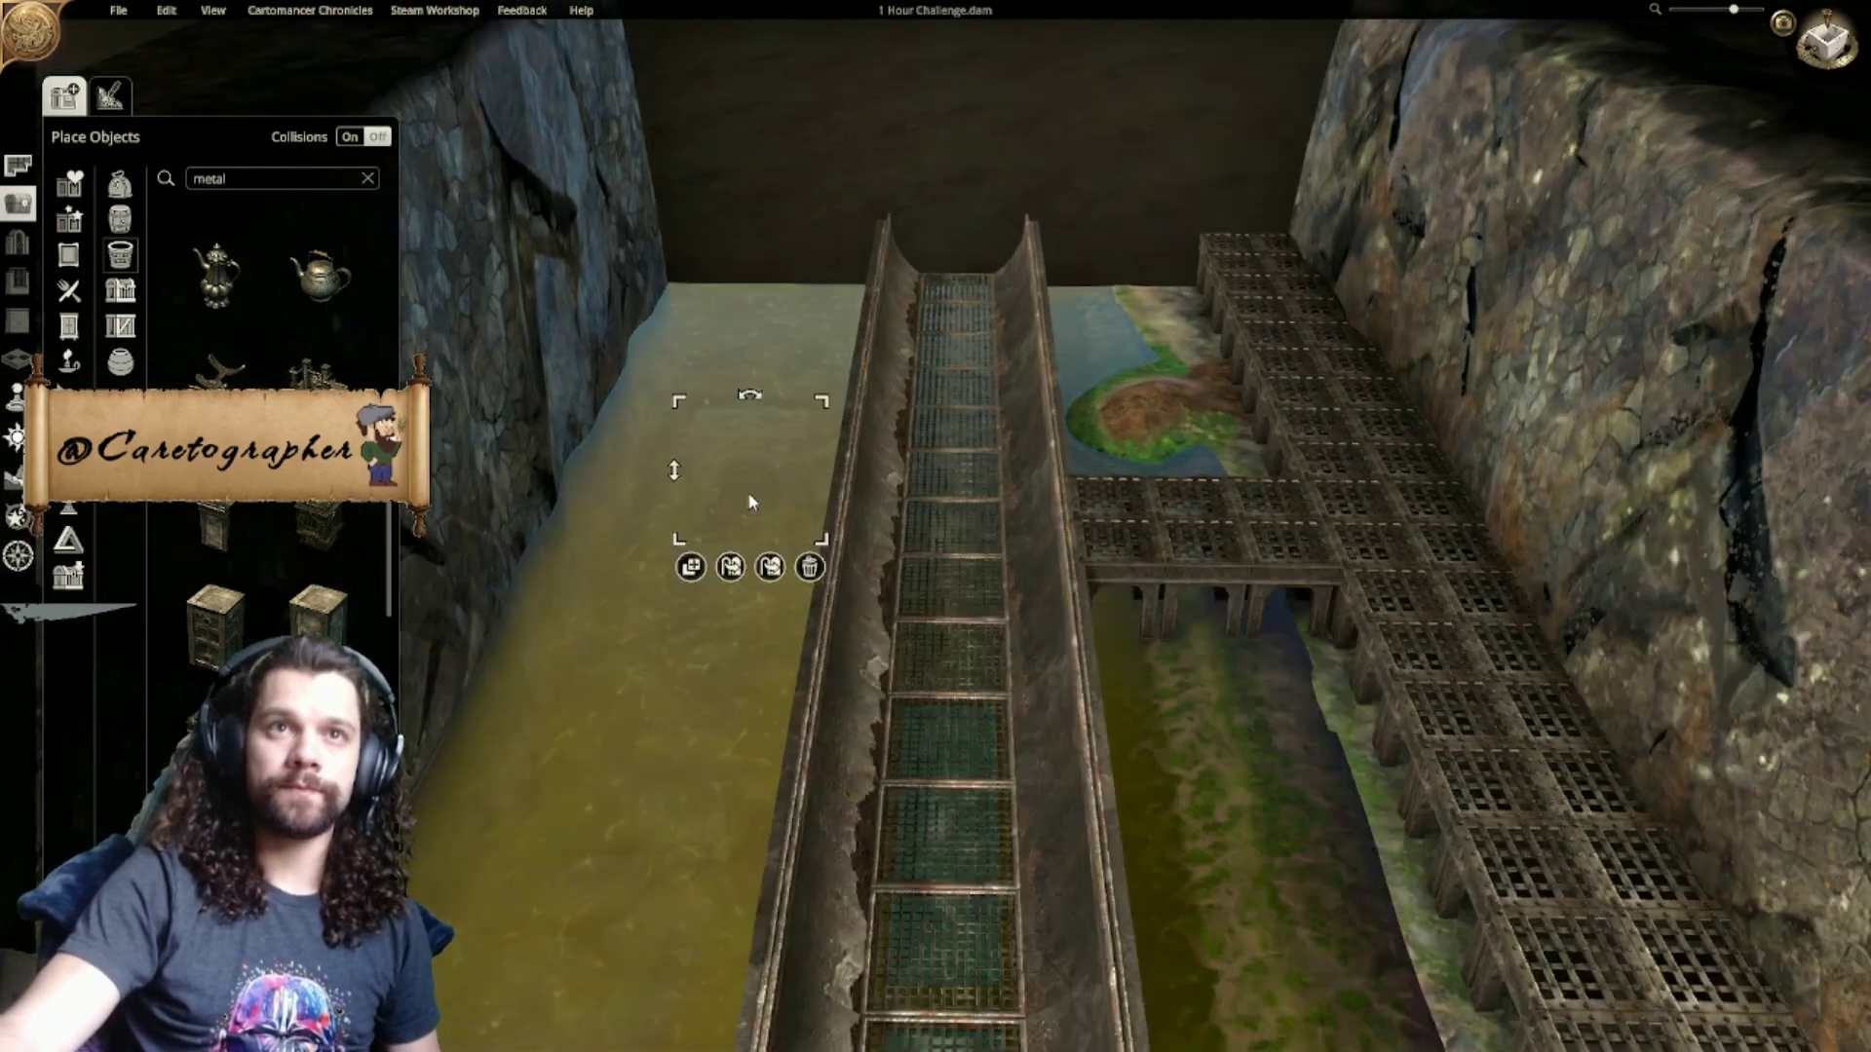
middle_drag(764, 599, 599, 560)
scroll(873, 476, down, 2)
click(600, 561)
key(ctrl+z)
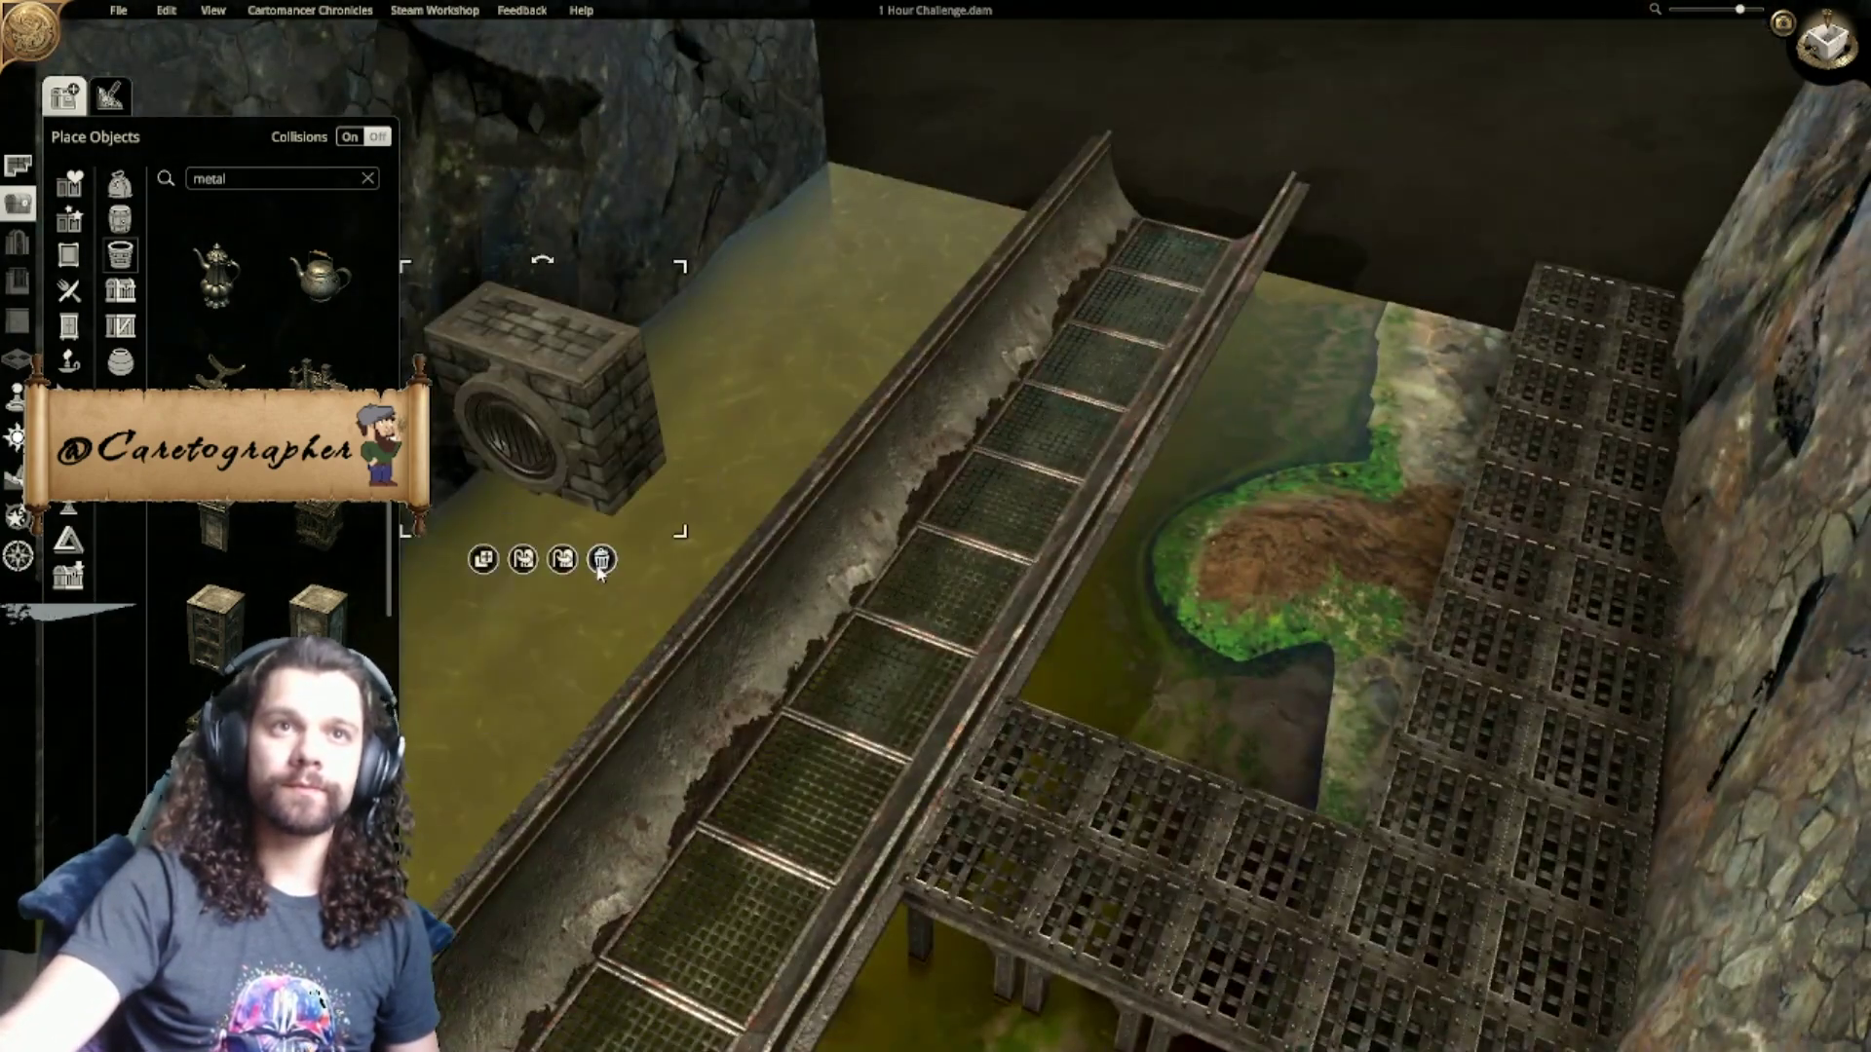
middle_drag(764, 550, 970, 439)
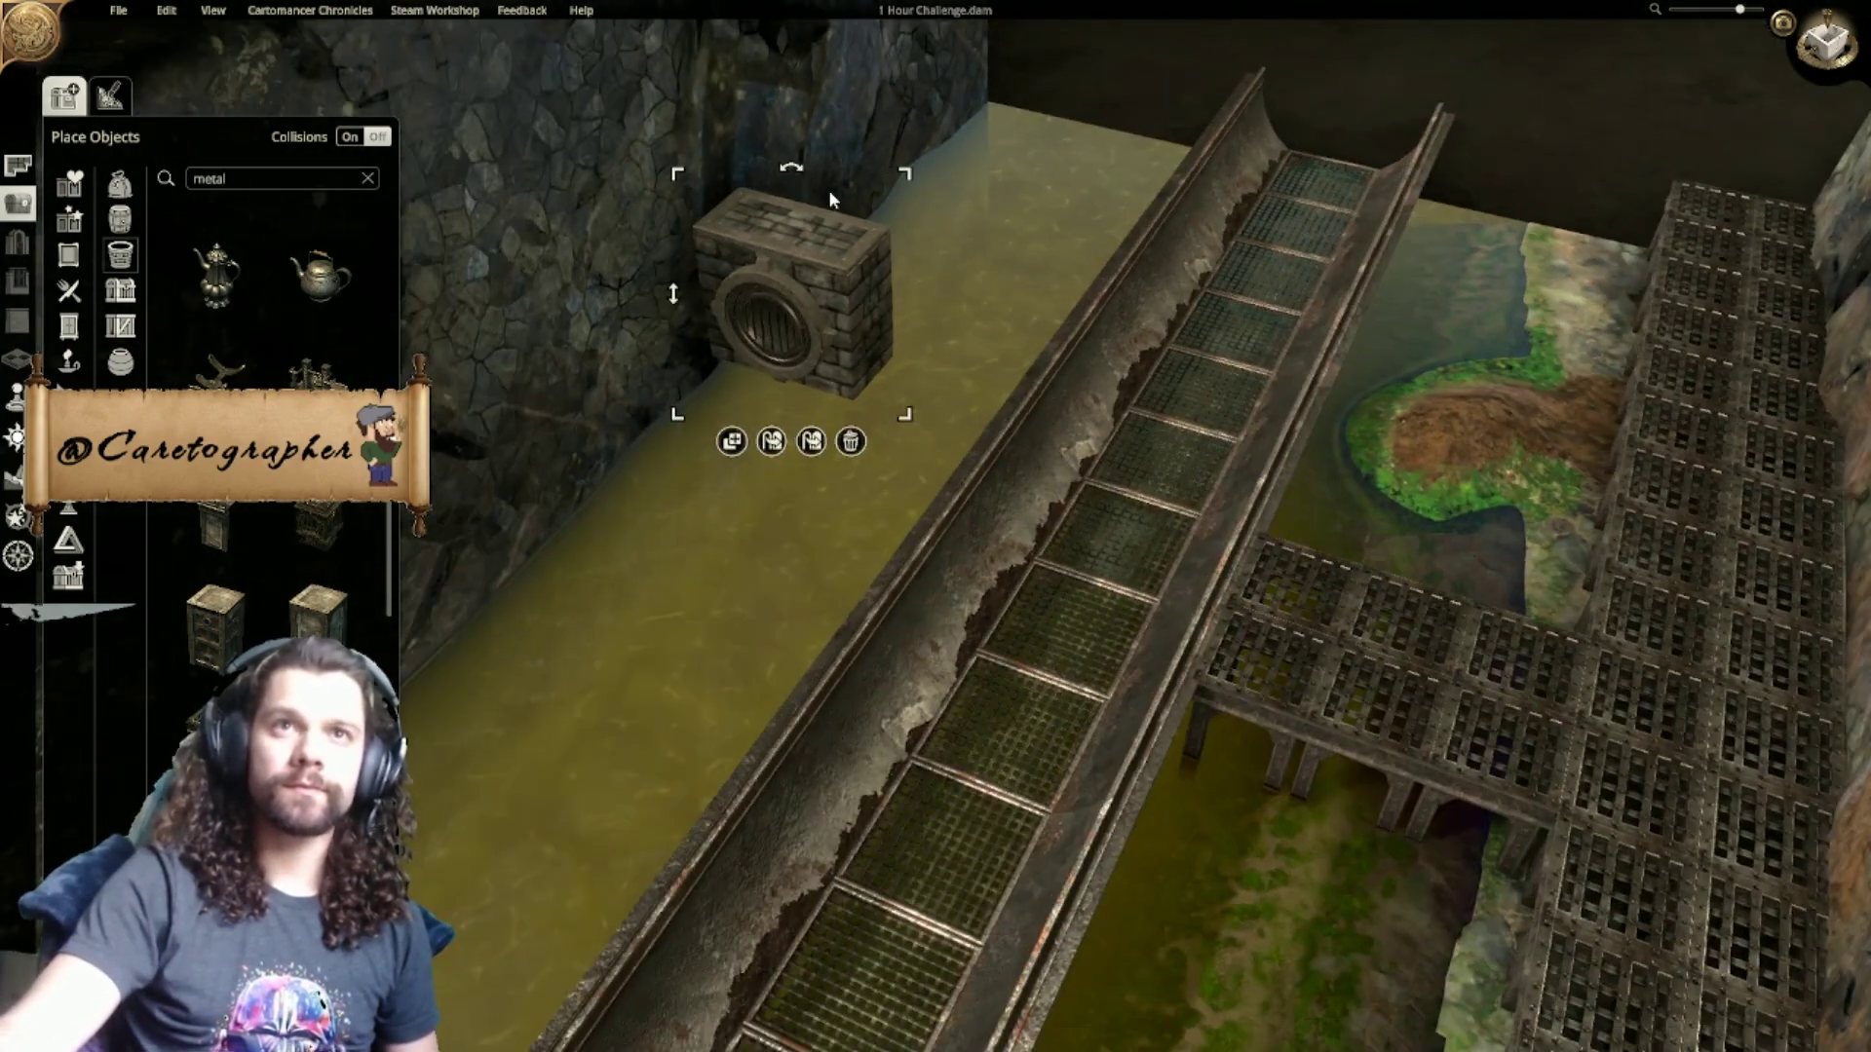
Step: Move the stone grate block against the river-side cliff wall and lower it partly into the water
drag(867, 224, 926, 421)
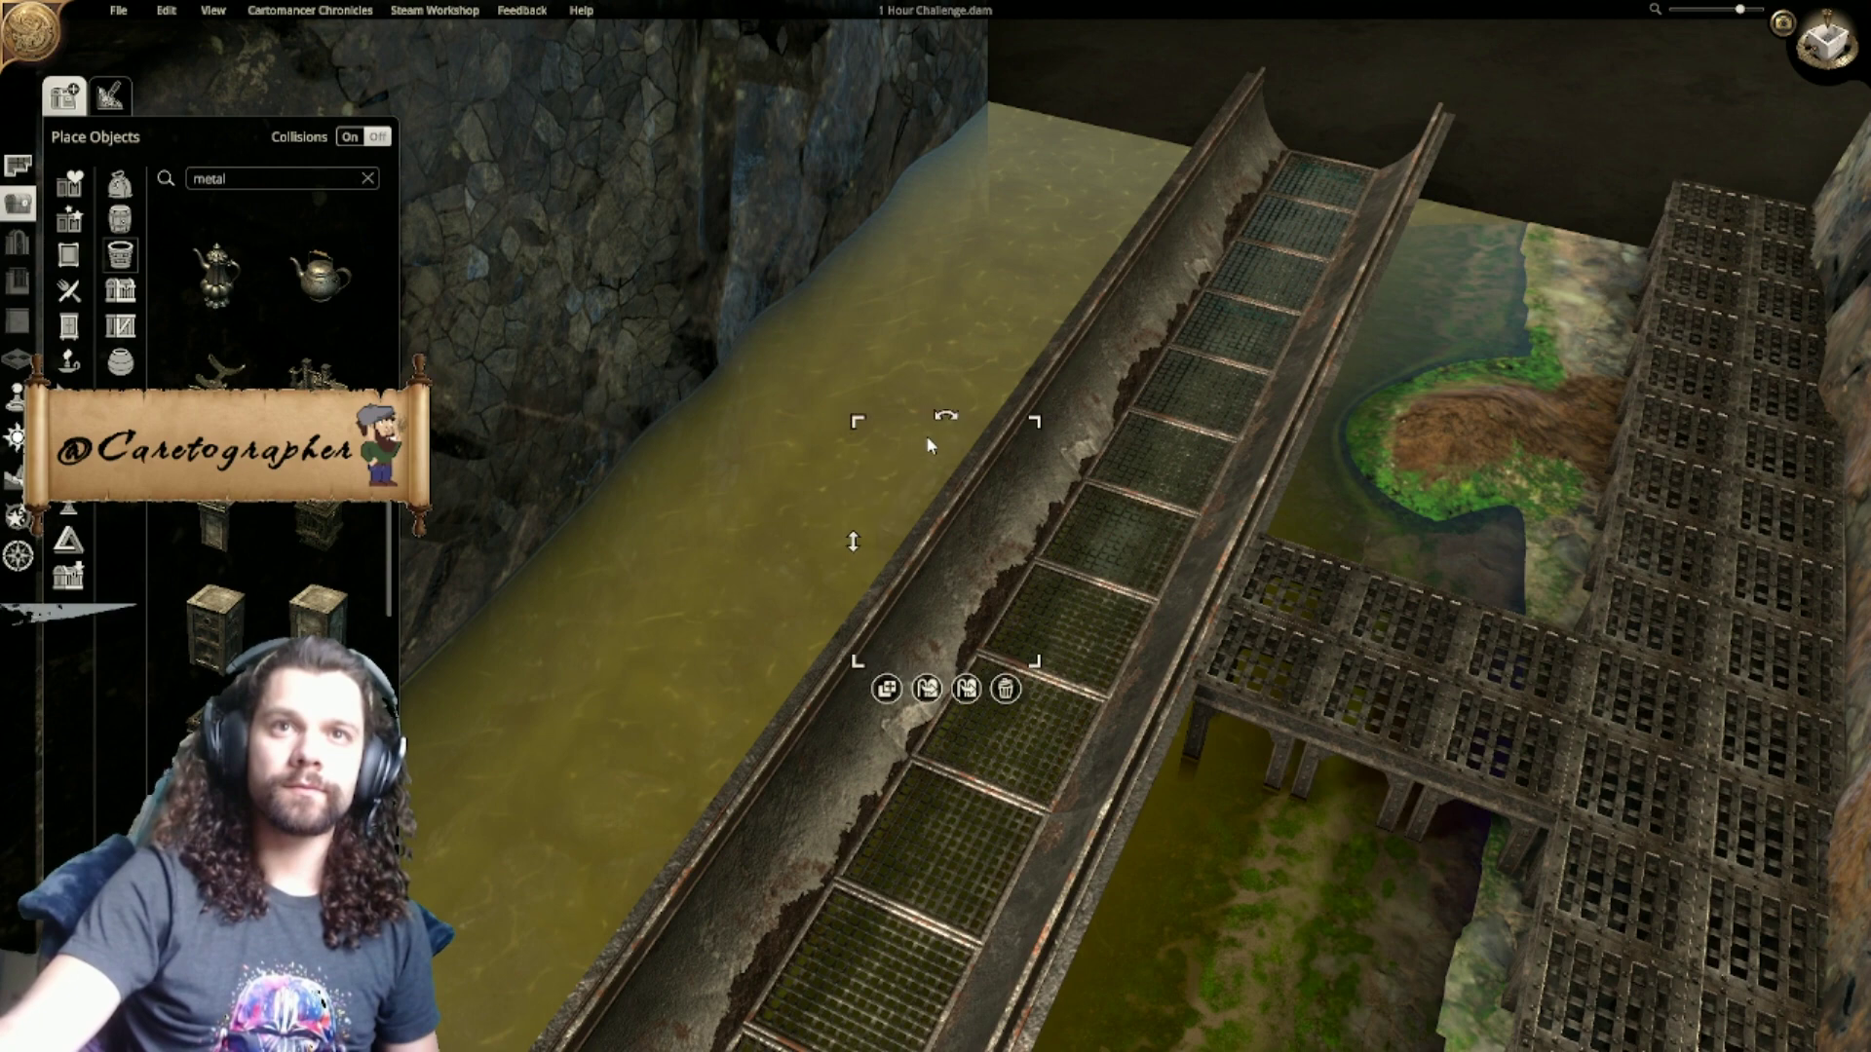
drag(918, 488, 716, 248)
scroll(723, 378, down, 2)
middle_drag(716, 249, 746, 375)
drag(749, 381, 684, 448)
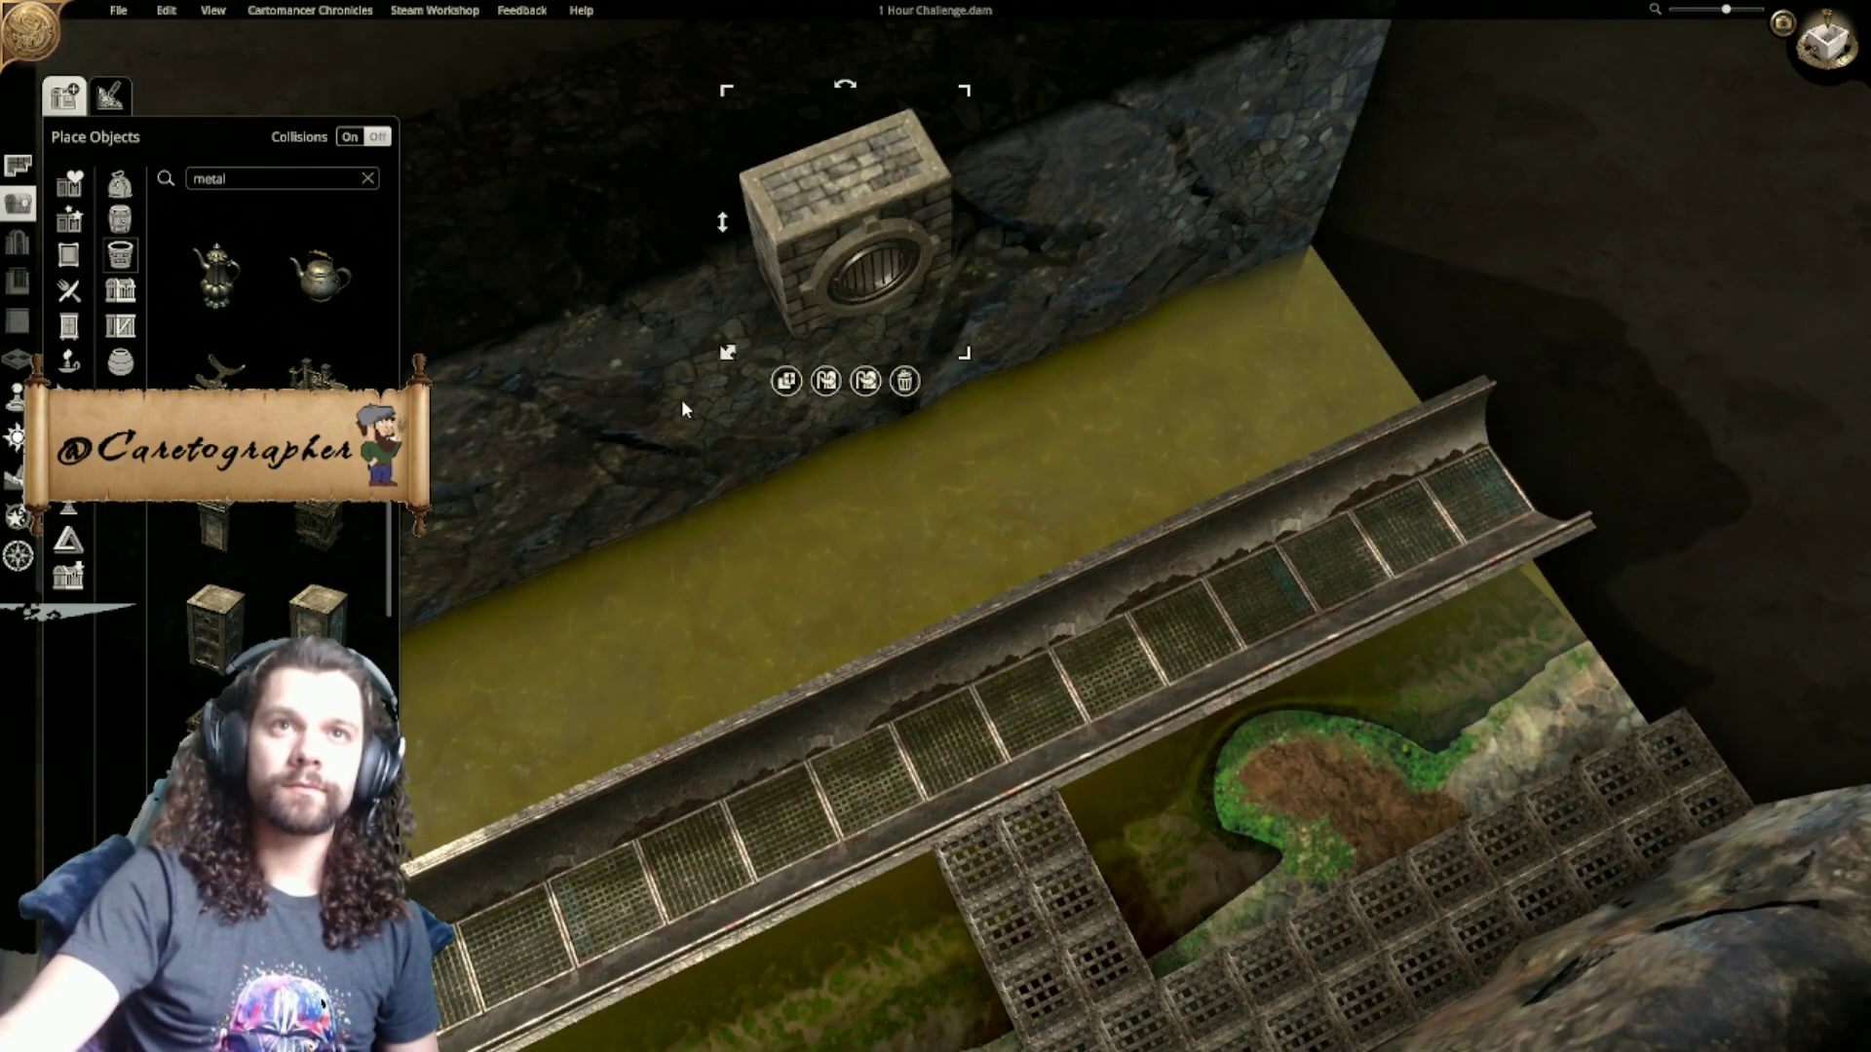
drag(728, 231, 726, 931)
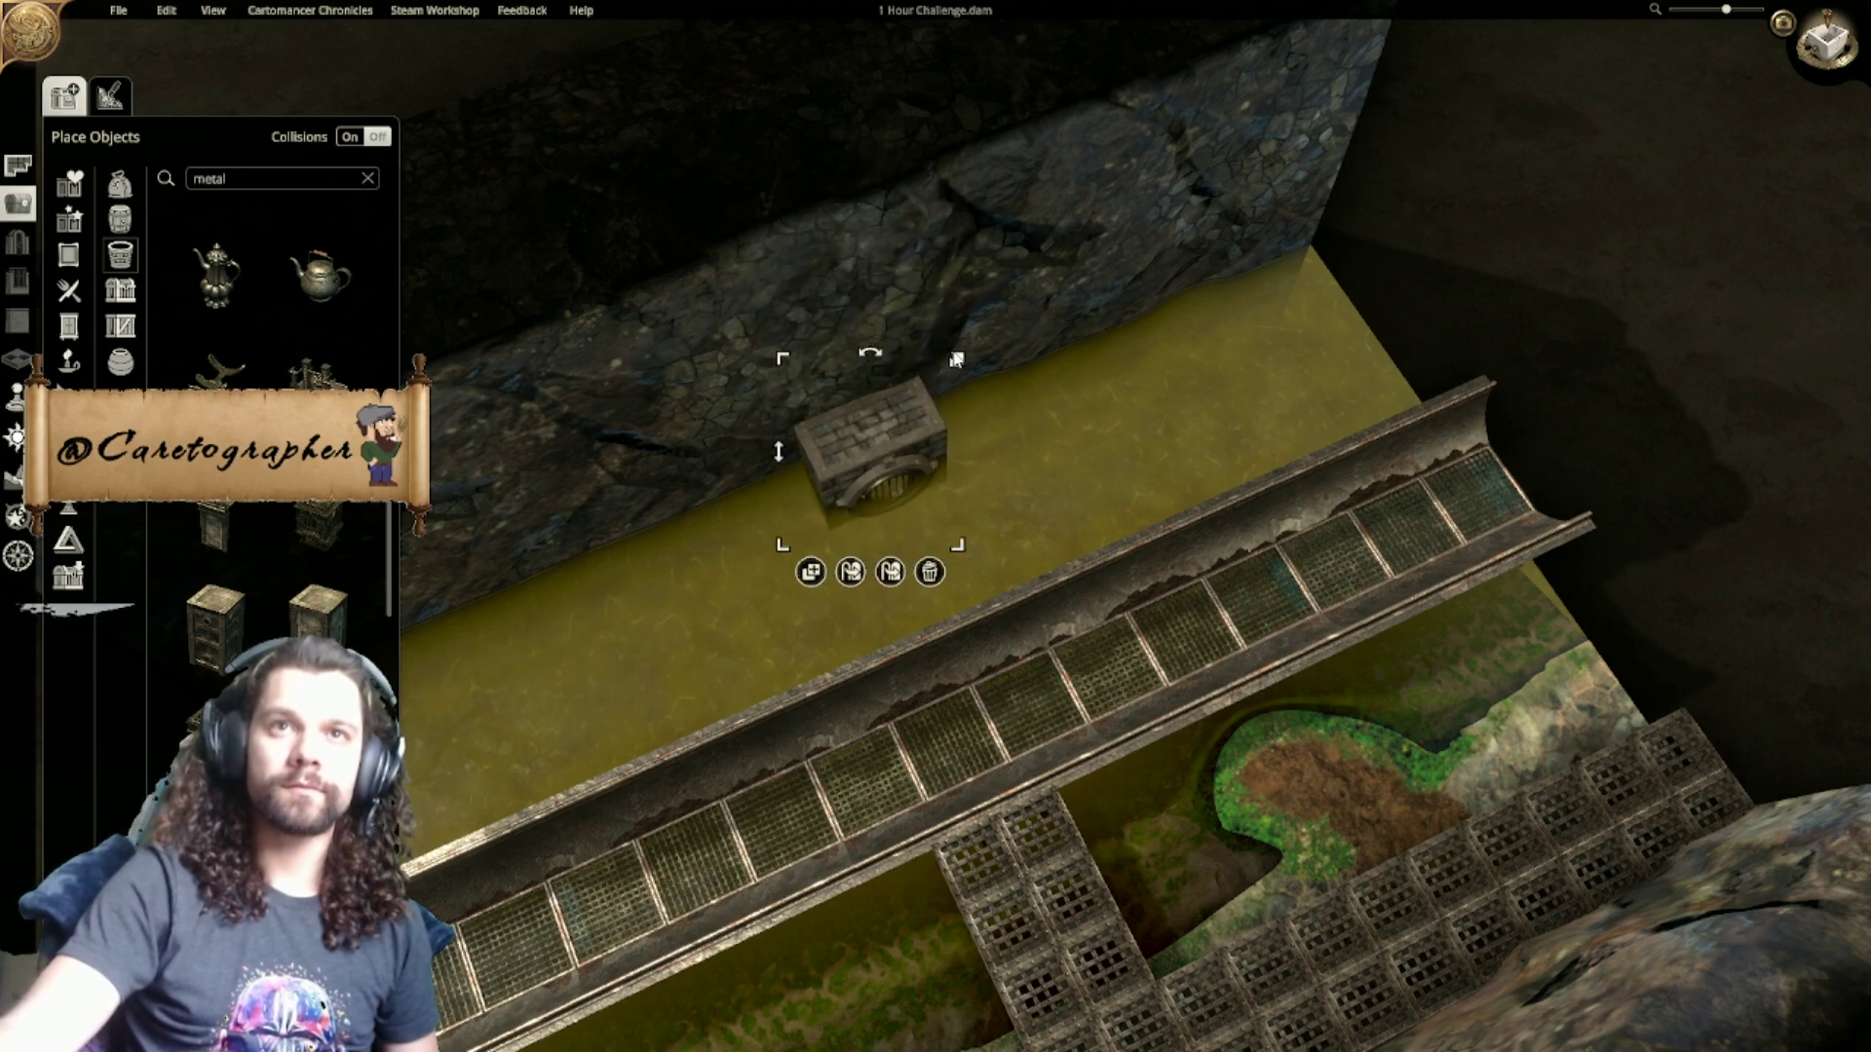
Step: Scale up the stone grate block slightly and slide it along the cliff to the corner at the map's near edge
drag(956, 358, 979, 334)
right_drag(1094, 546, 1243, 290)
drag(1242, 290, 740, 341)
right_drag(858, 373, 719, 391)
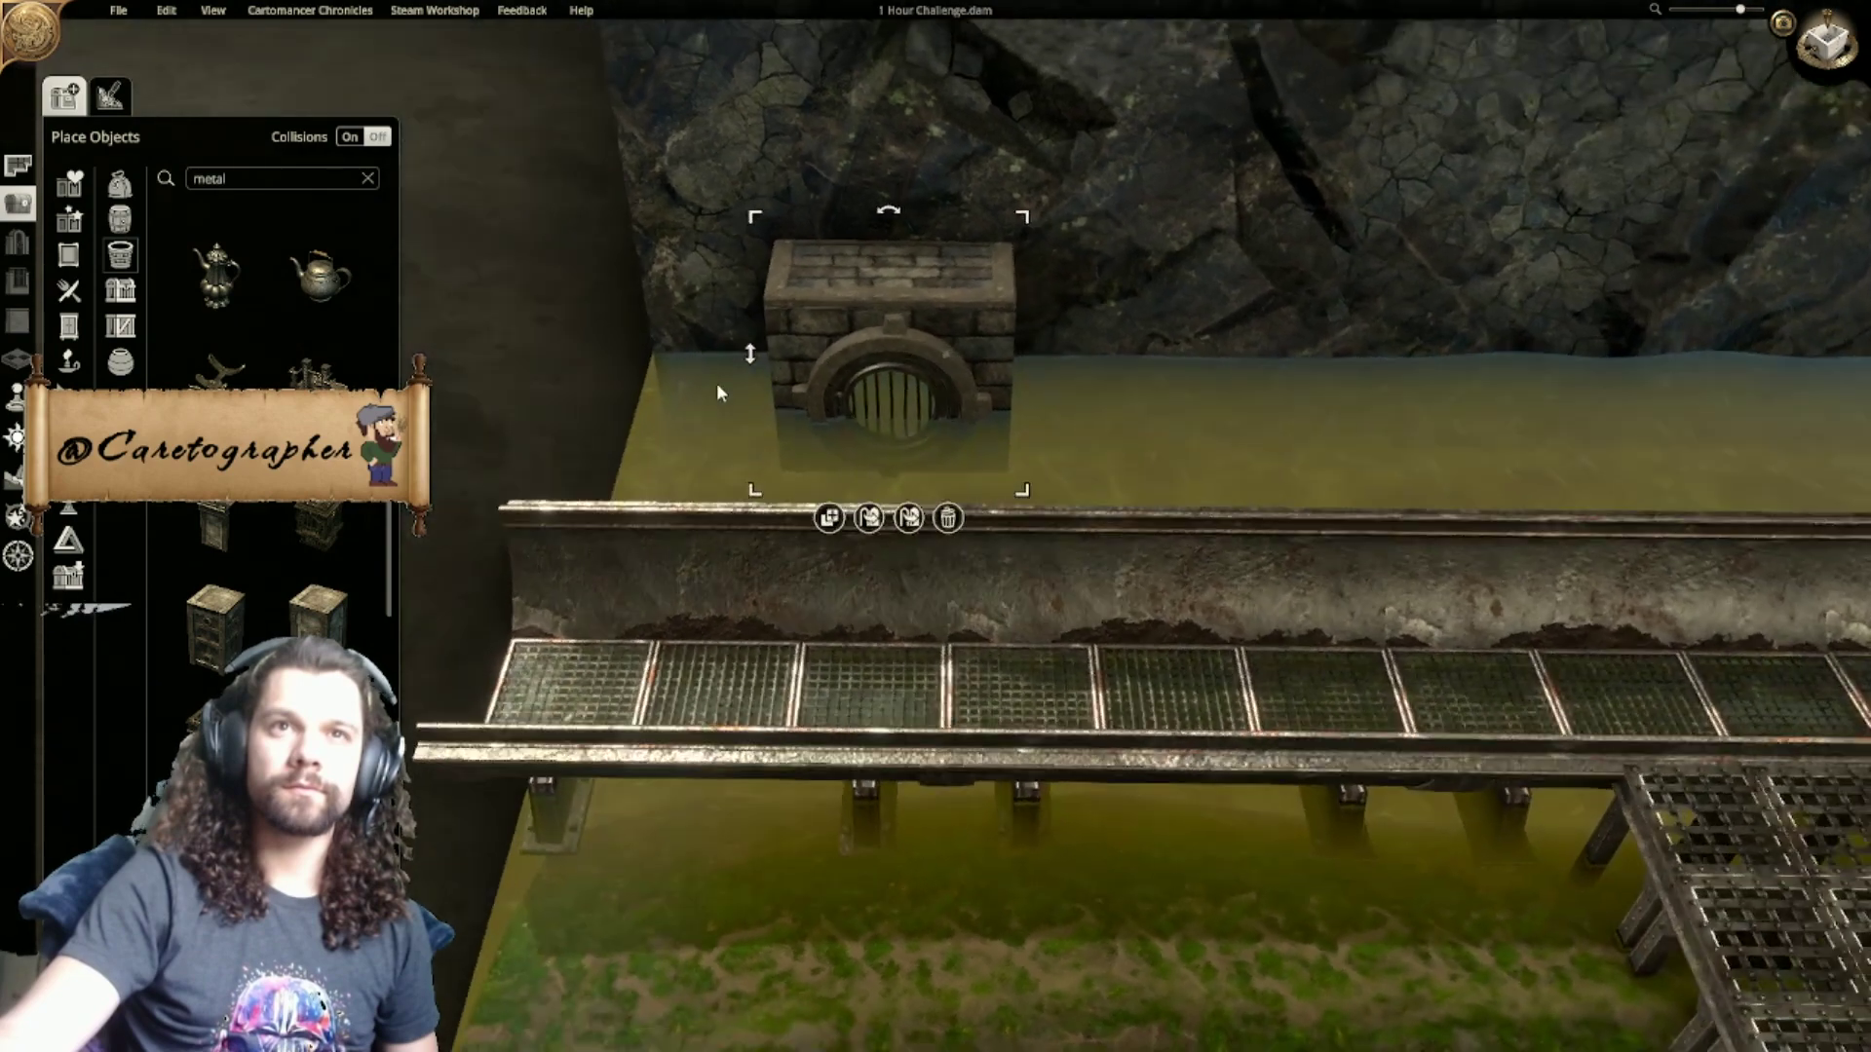
drag(871, 328, 774, 333)
right_drag(773, 333, 1076, 326)
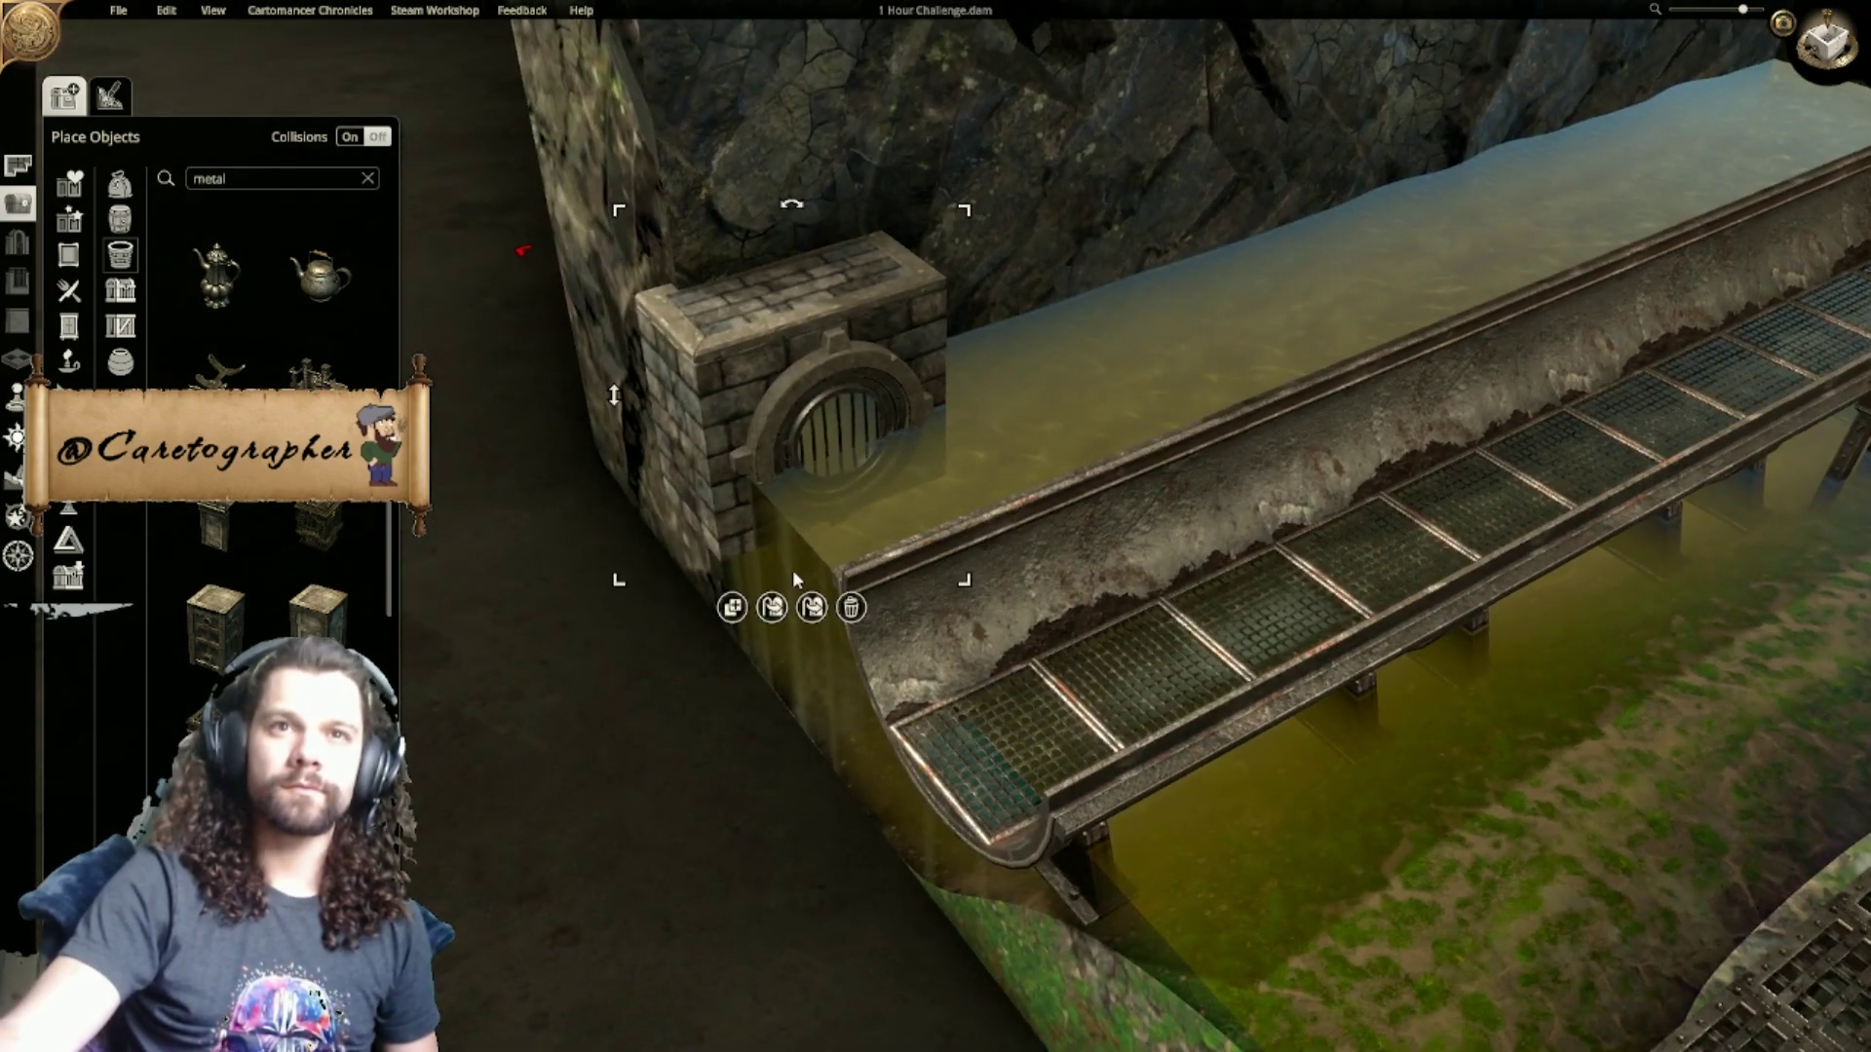
Step: Move the stone grate block onto the near end of the pipe and rotate it so its opening faces along the pipe
click(772, 608)
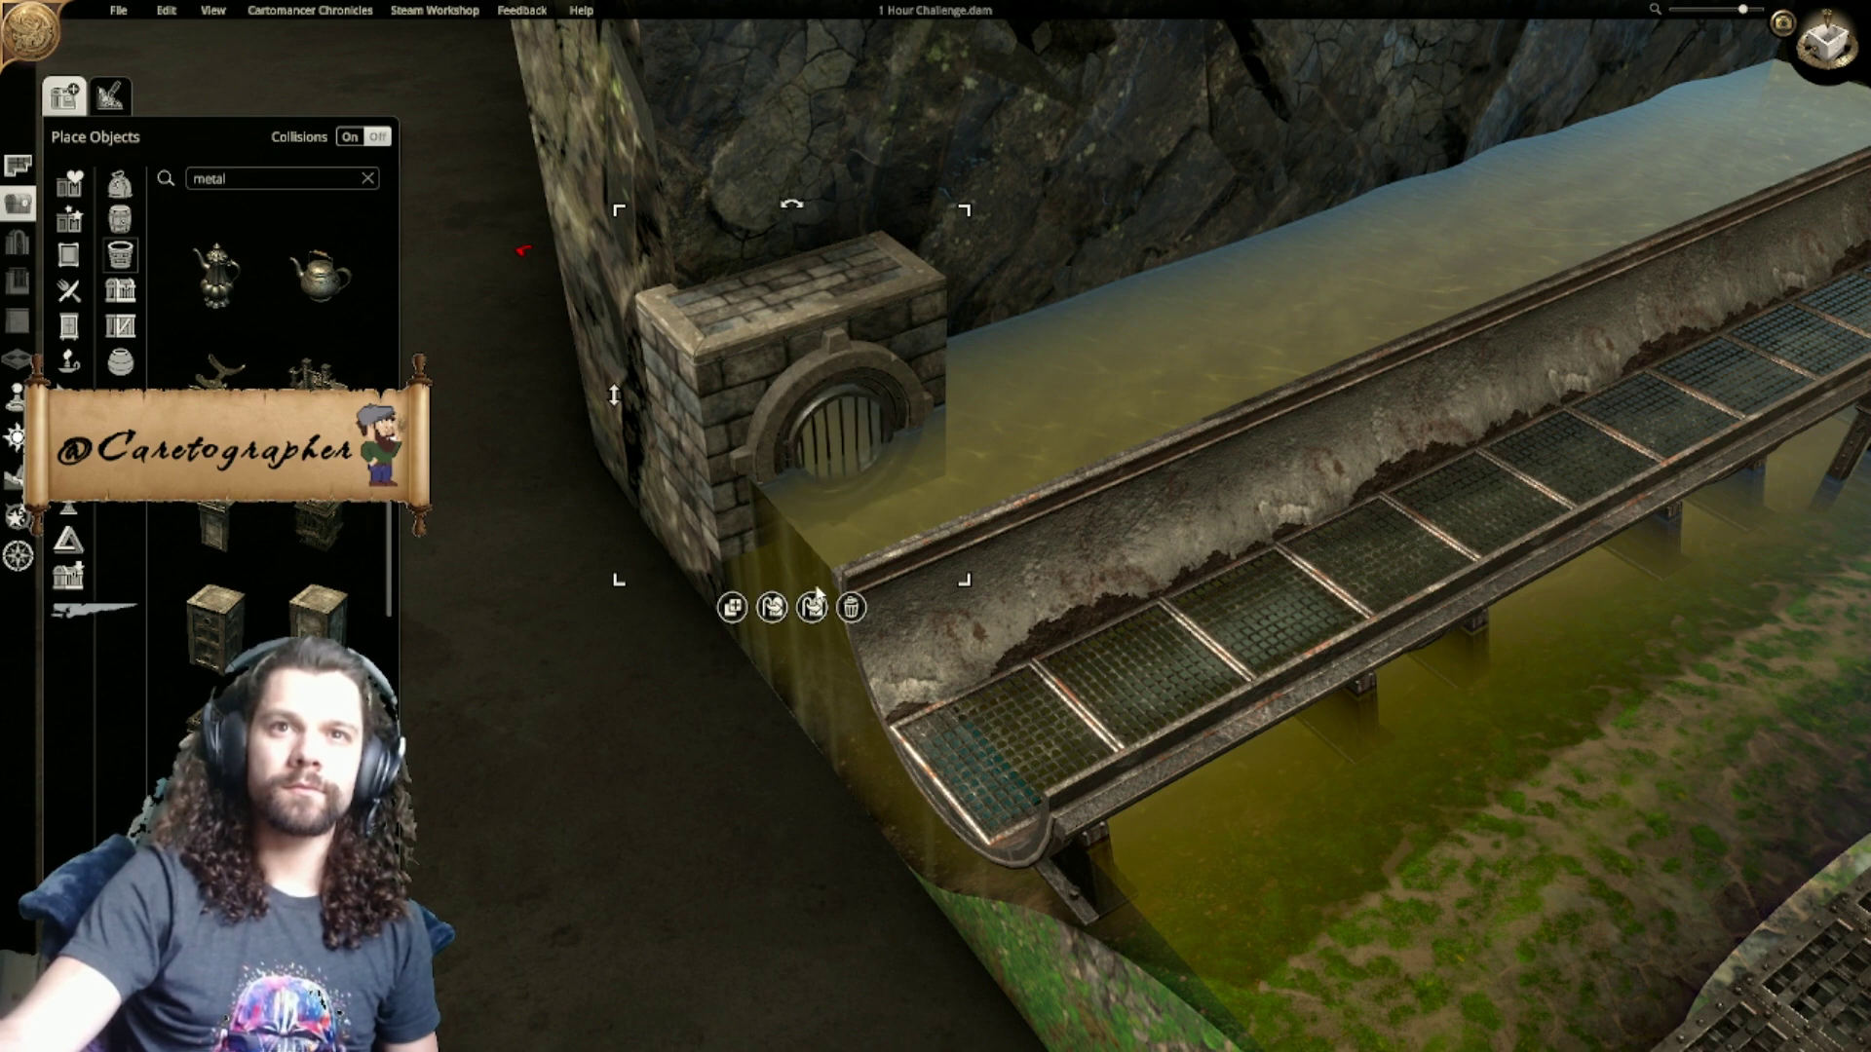
drag(788, 380, 1038, 669)
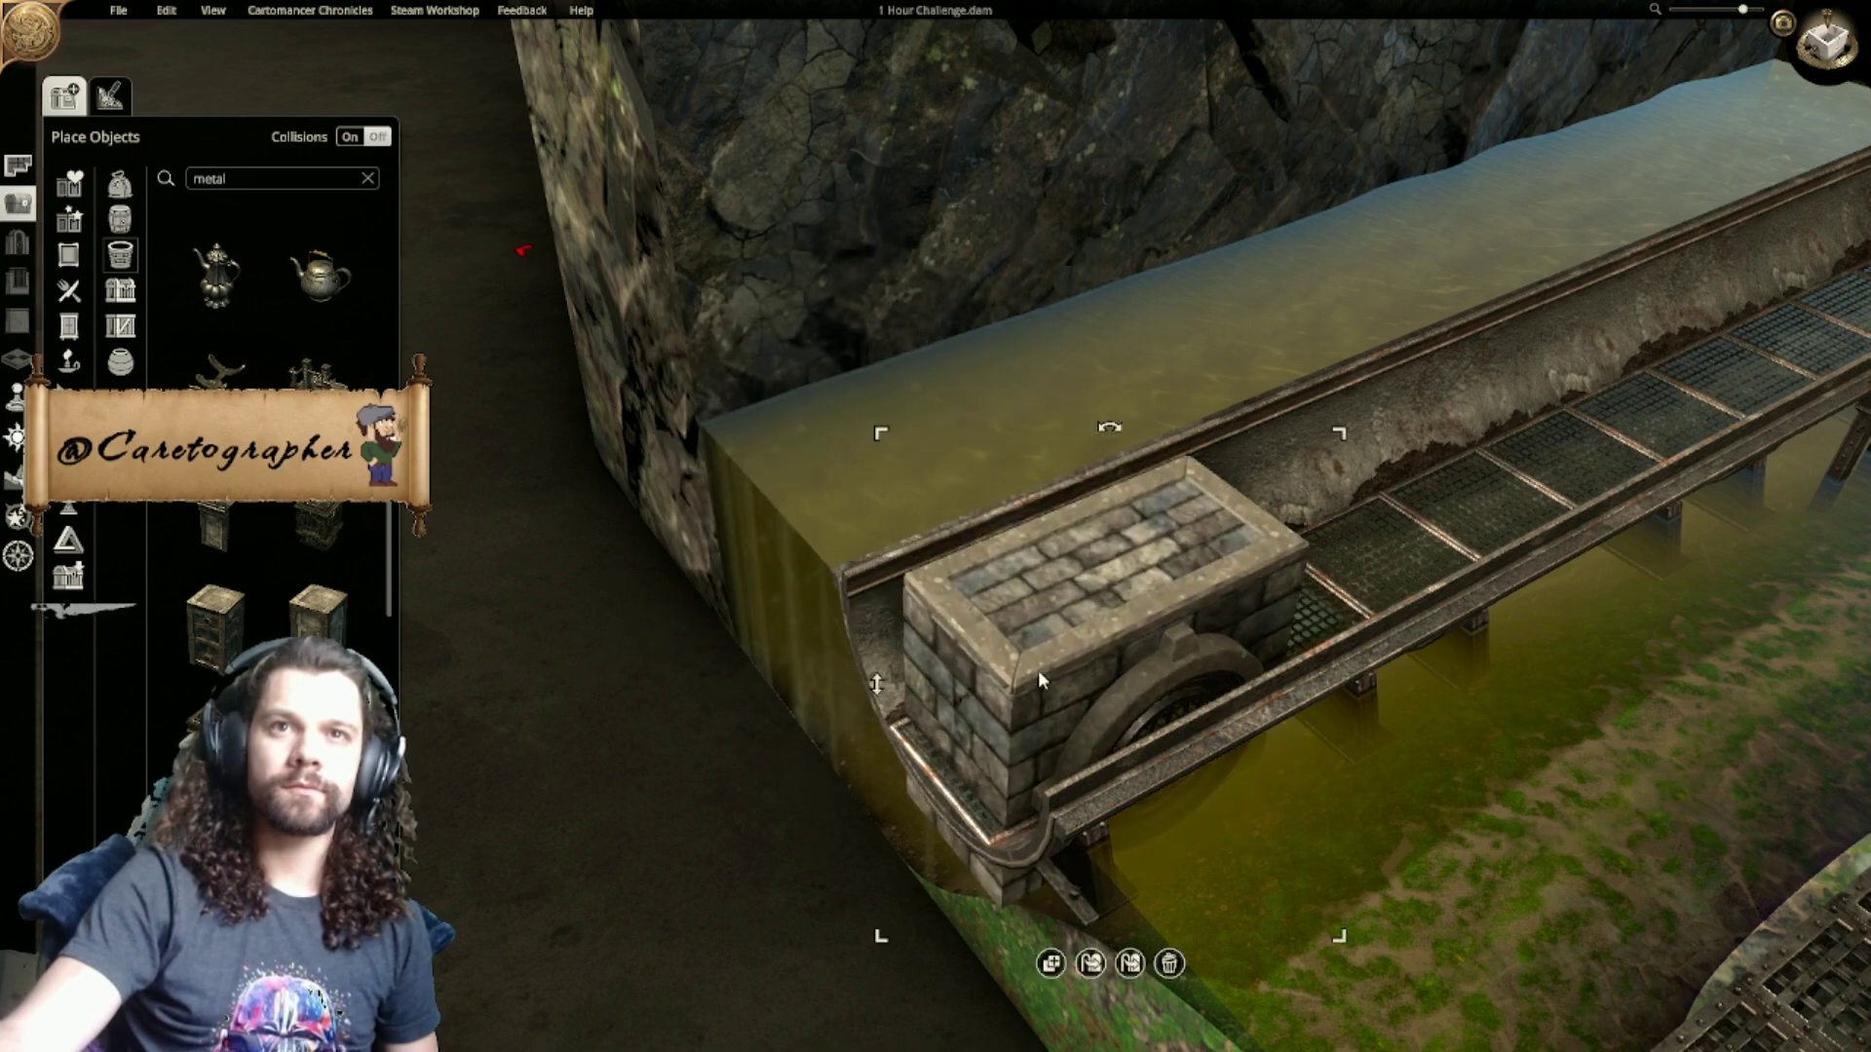
key(r)
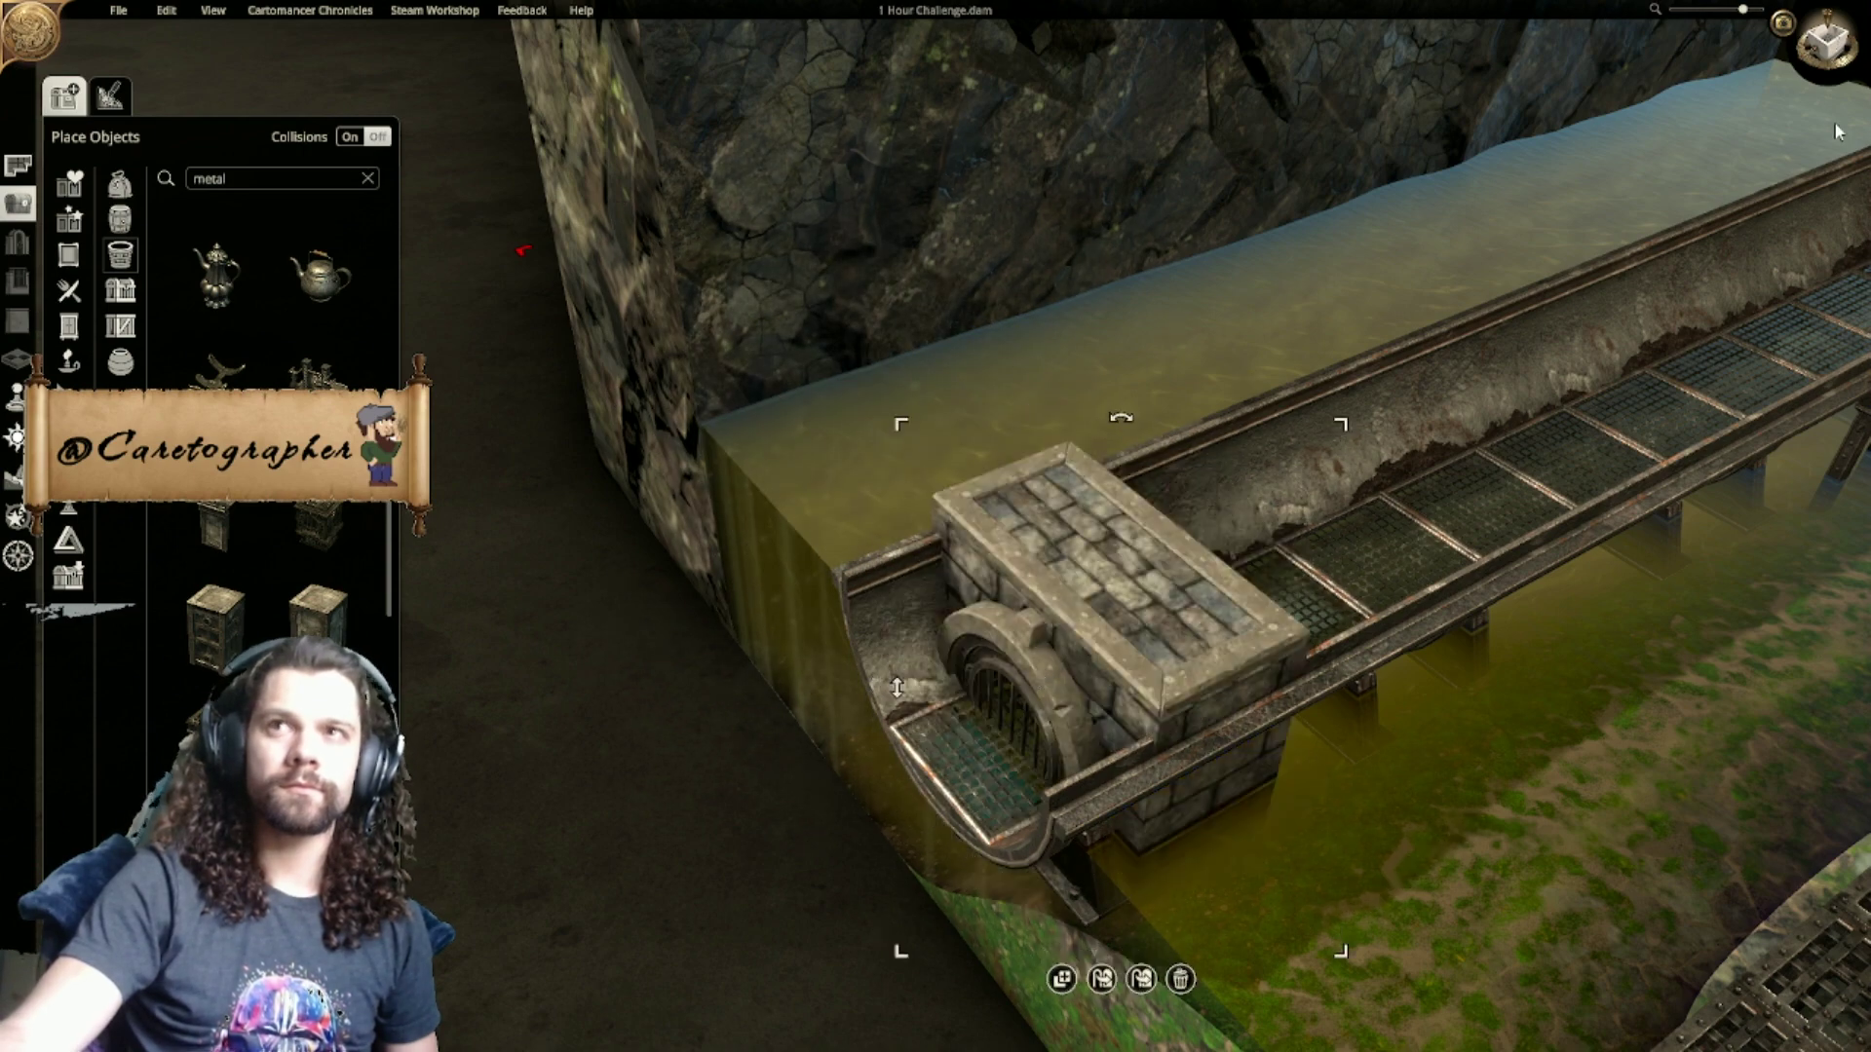
click(1838, 56)
right_drag(1350, 557, 1072, 565)
drag(940, 493, 937, 601)
key(ctrl+z)
key(ctrl+z)
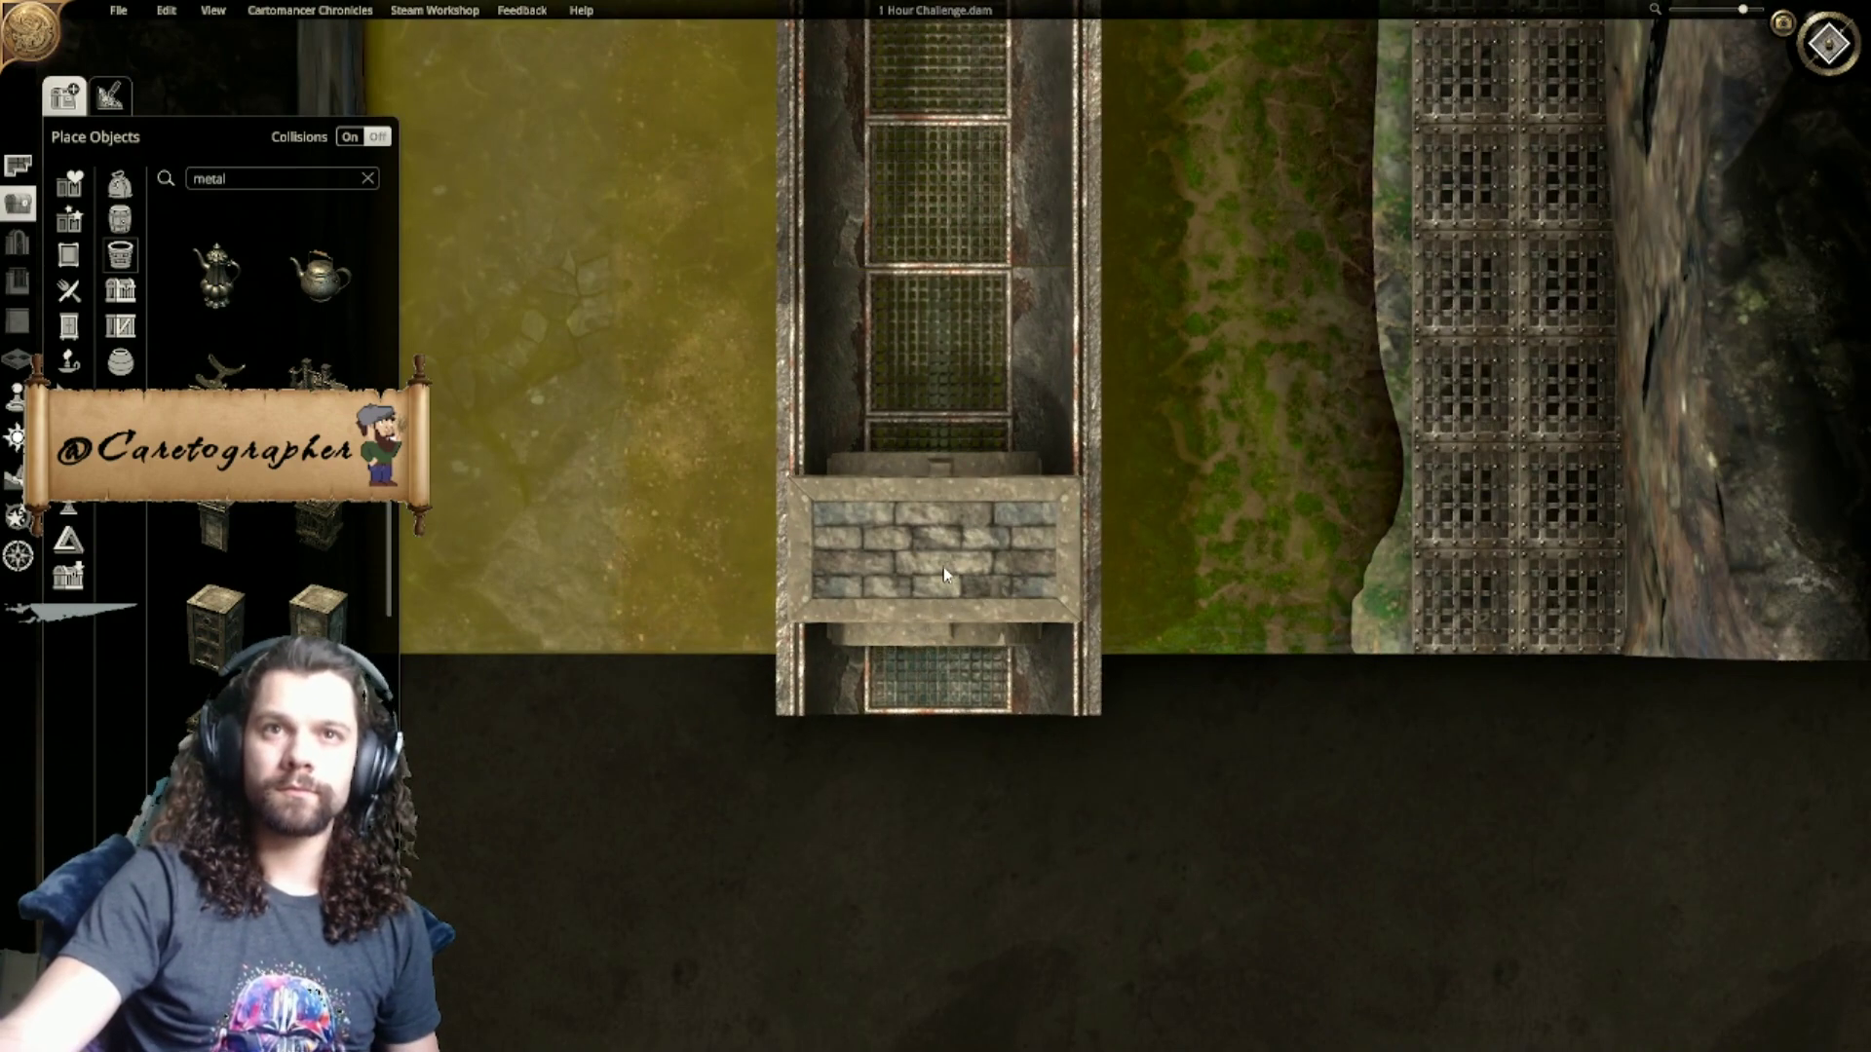
Step: Shift the stone grate block outward to cap the pipe's near end and scale it to the pipe's width
click(1844, 42)
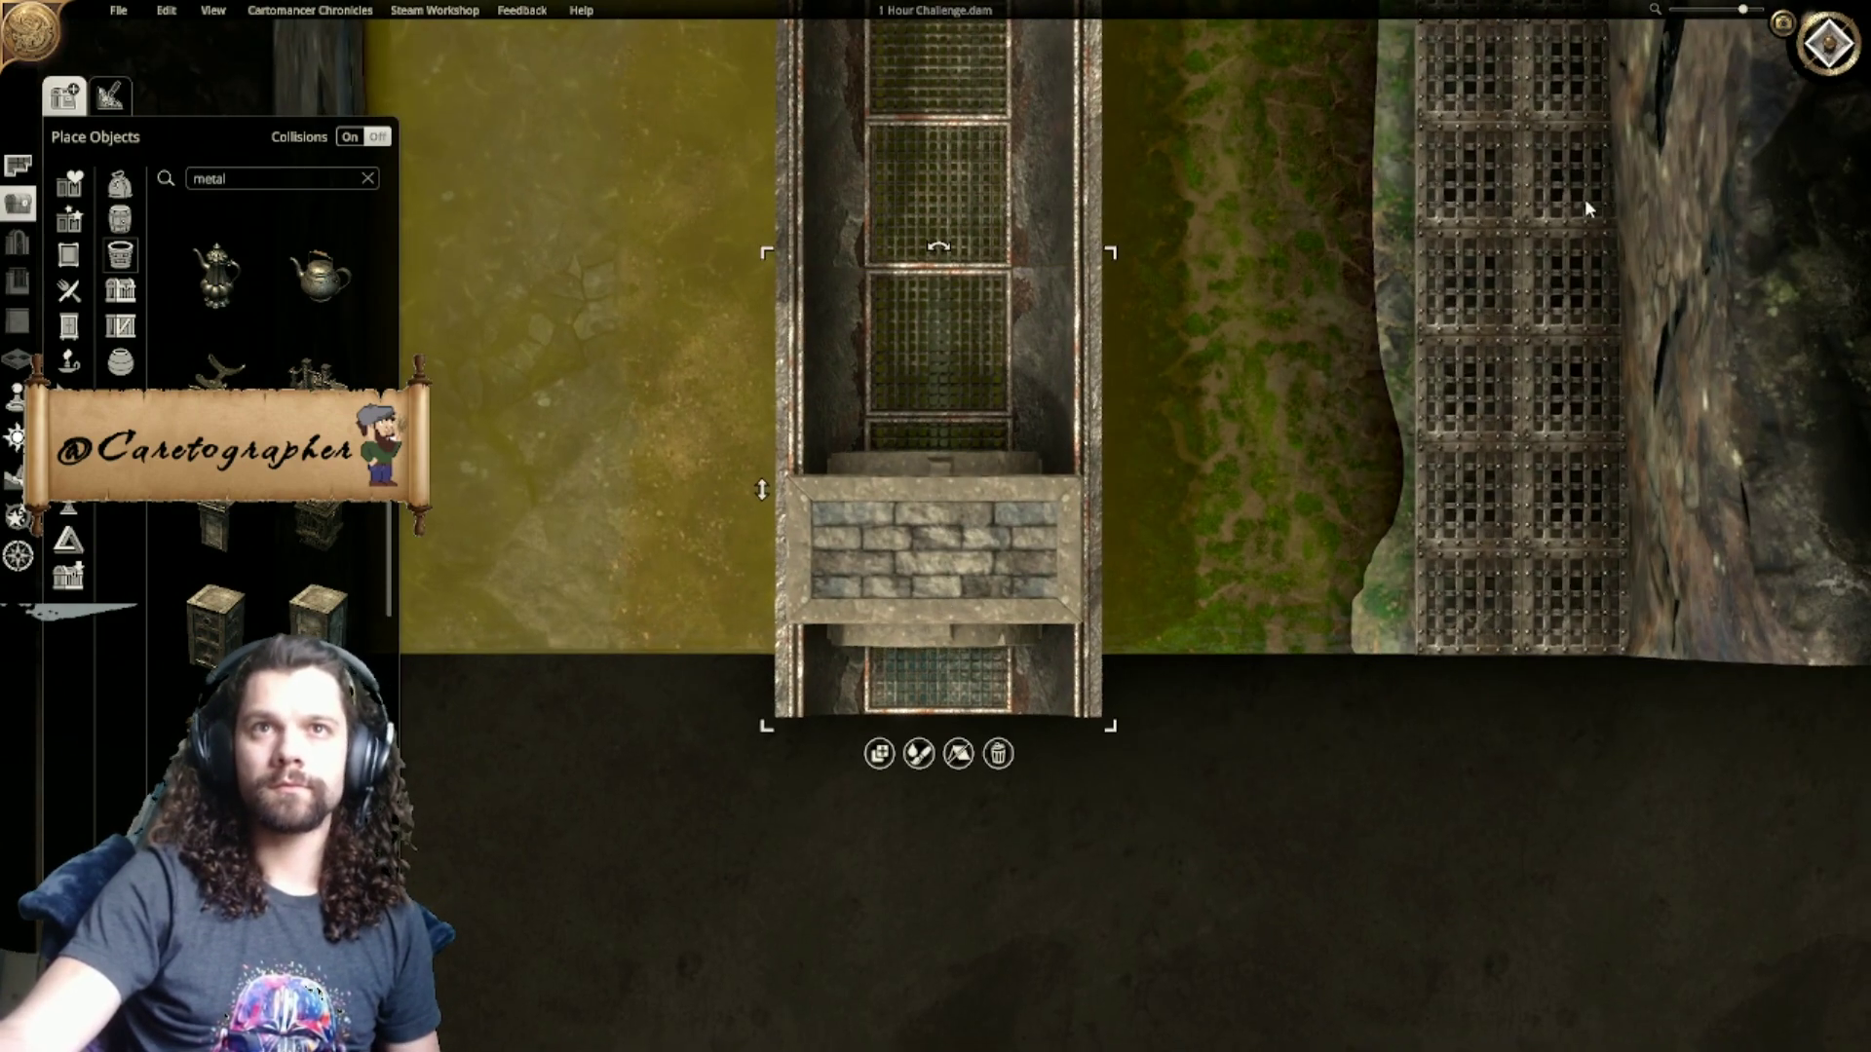
click(1291, 600)
middle_drag(1291, 600, 986, 581)
scroll(986, 577, down, 4)
click(911, 520)
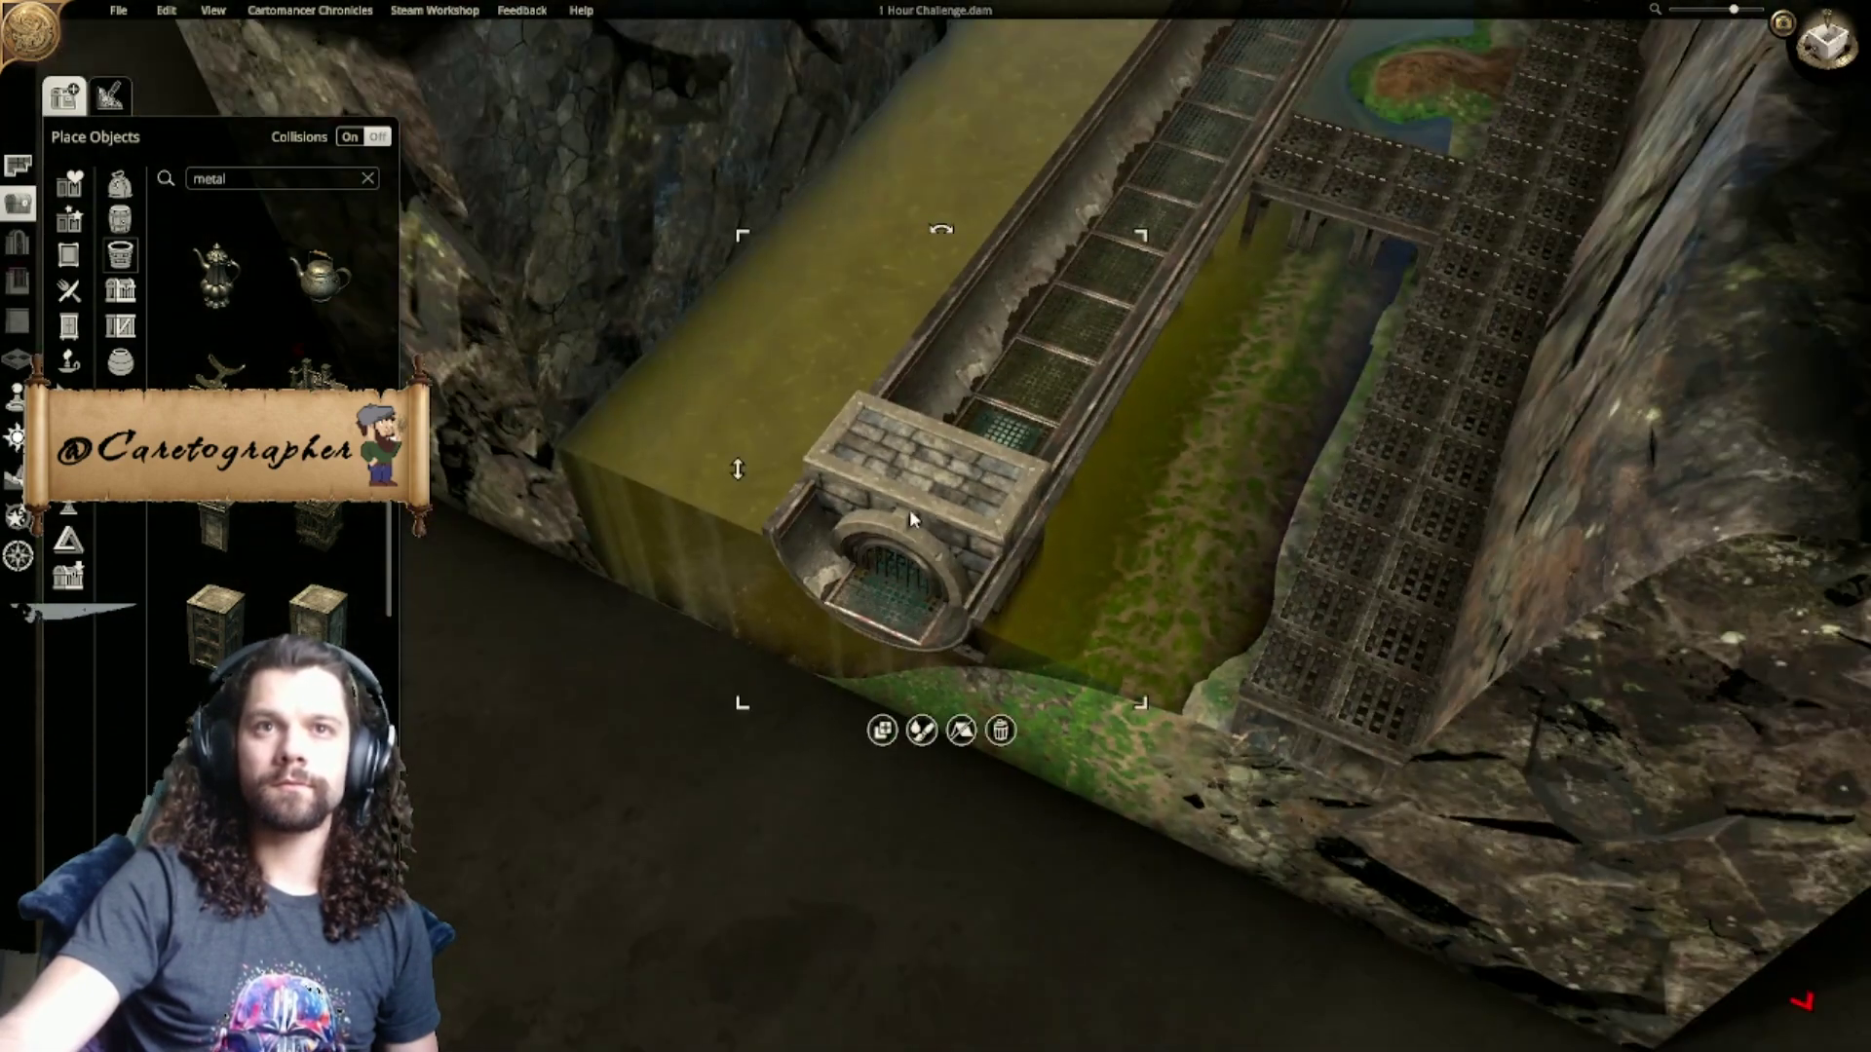
drag(926, 495, 911, 616)
drag(914, 608, 899, 602)
drag(1026, 412, 1048, 385)
drag(891, 546, 908, 552)
click(1828, 43)
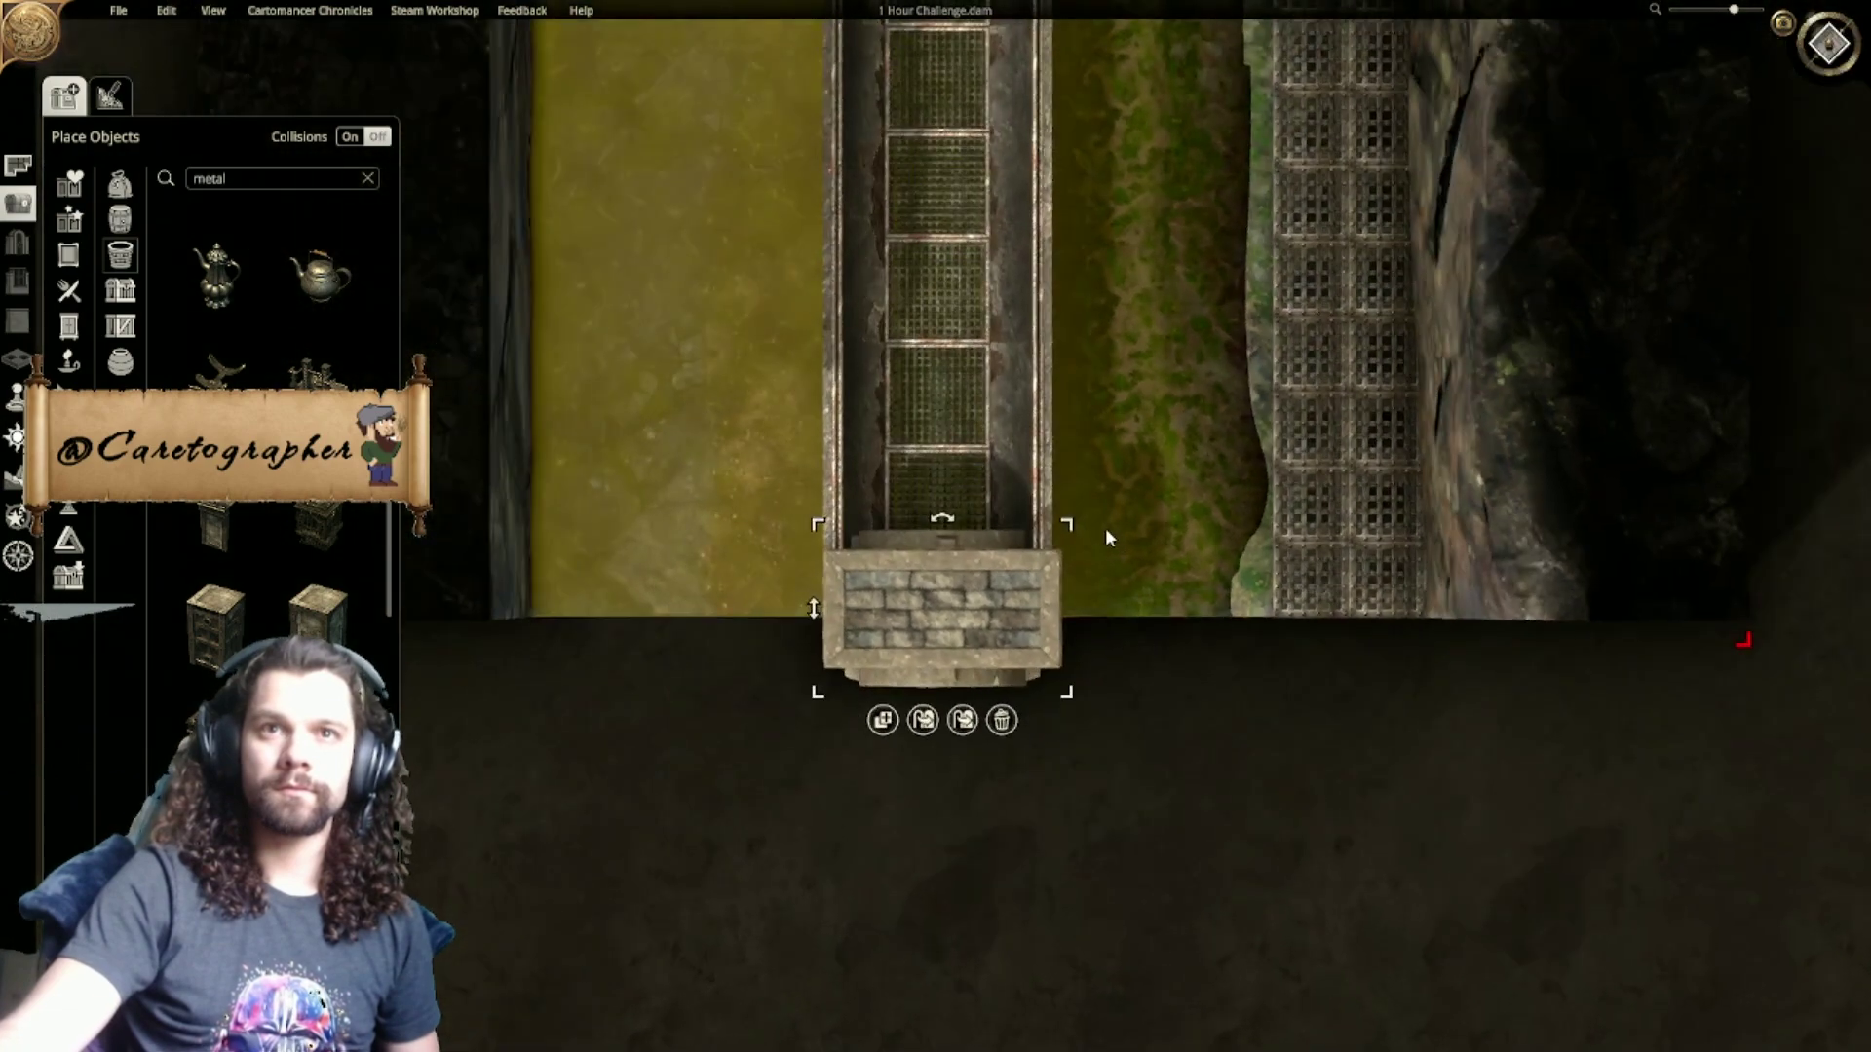
Step: Enlarge the near-end grate block beyond the pipe's width, recentre it on the pipe and open its inward-facing grate
scroll(1152, 600, up, 3)
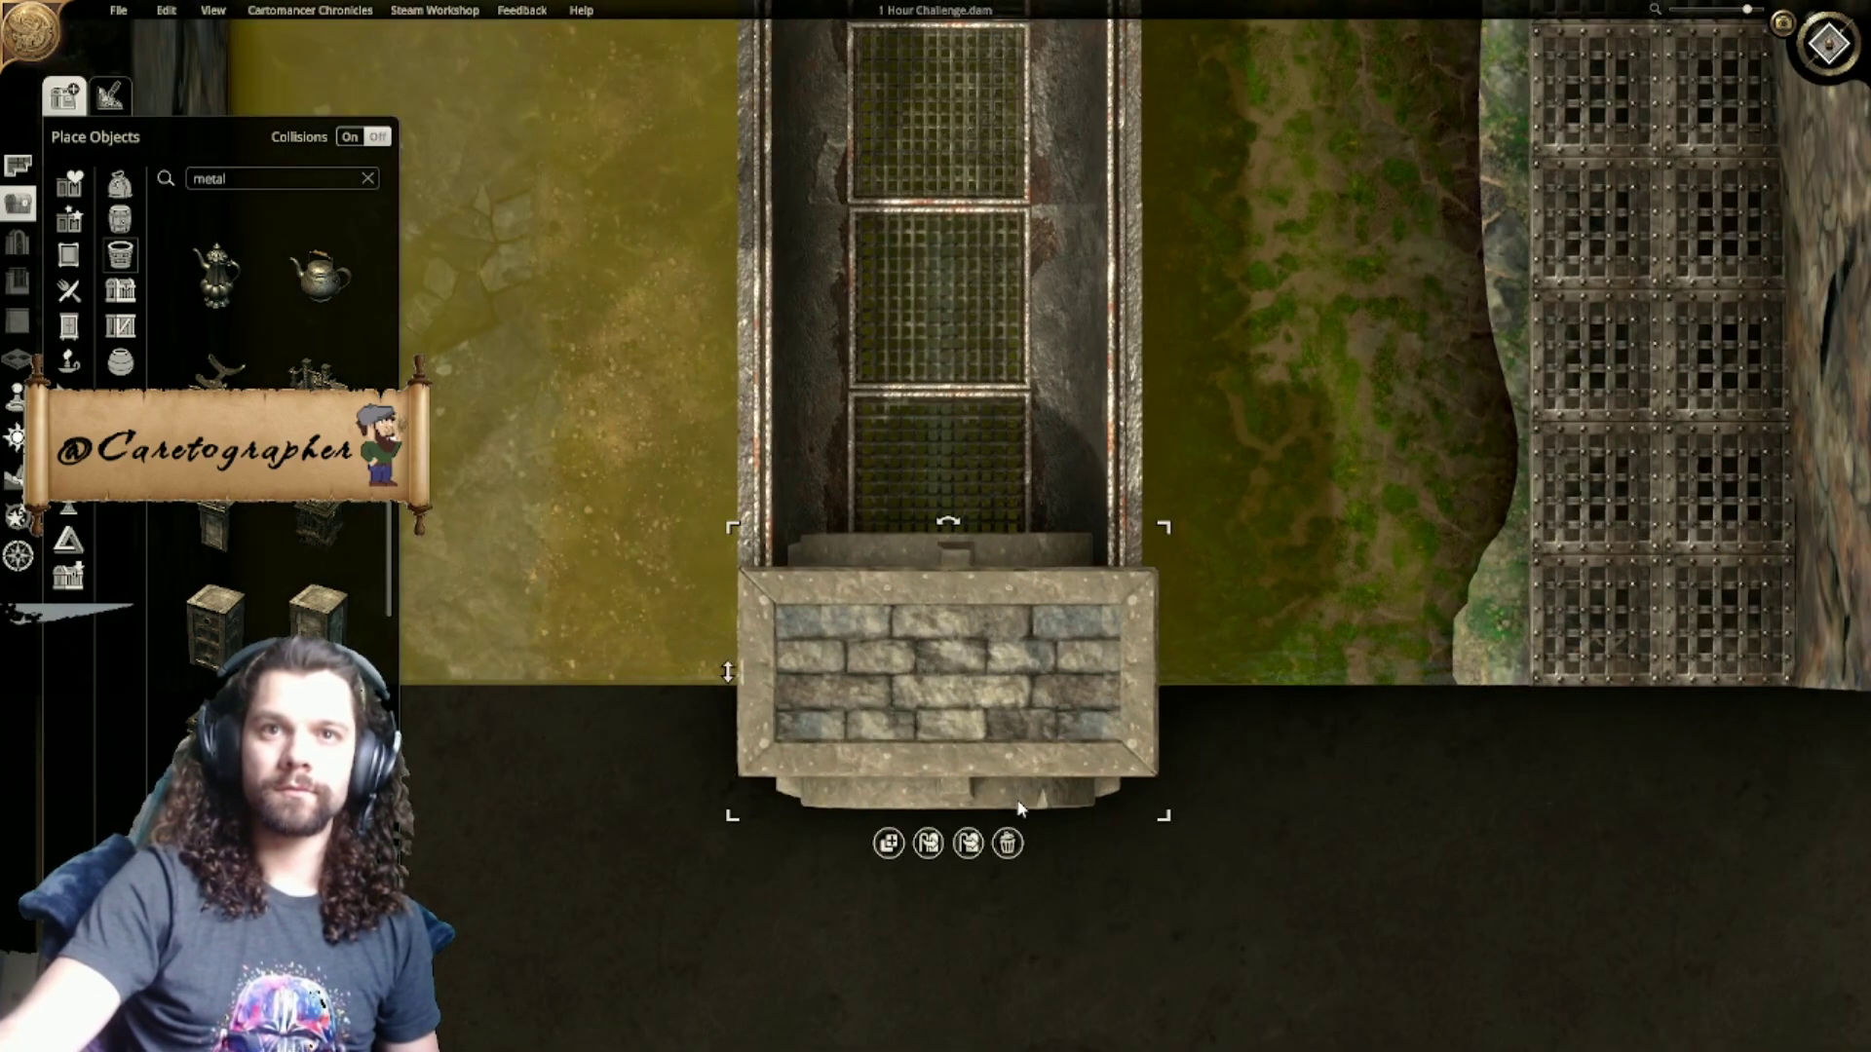
drag(1173, 550, 1265, 447)
drag(988, 746, 980, 653)
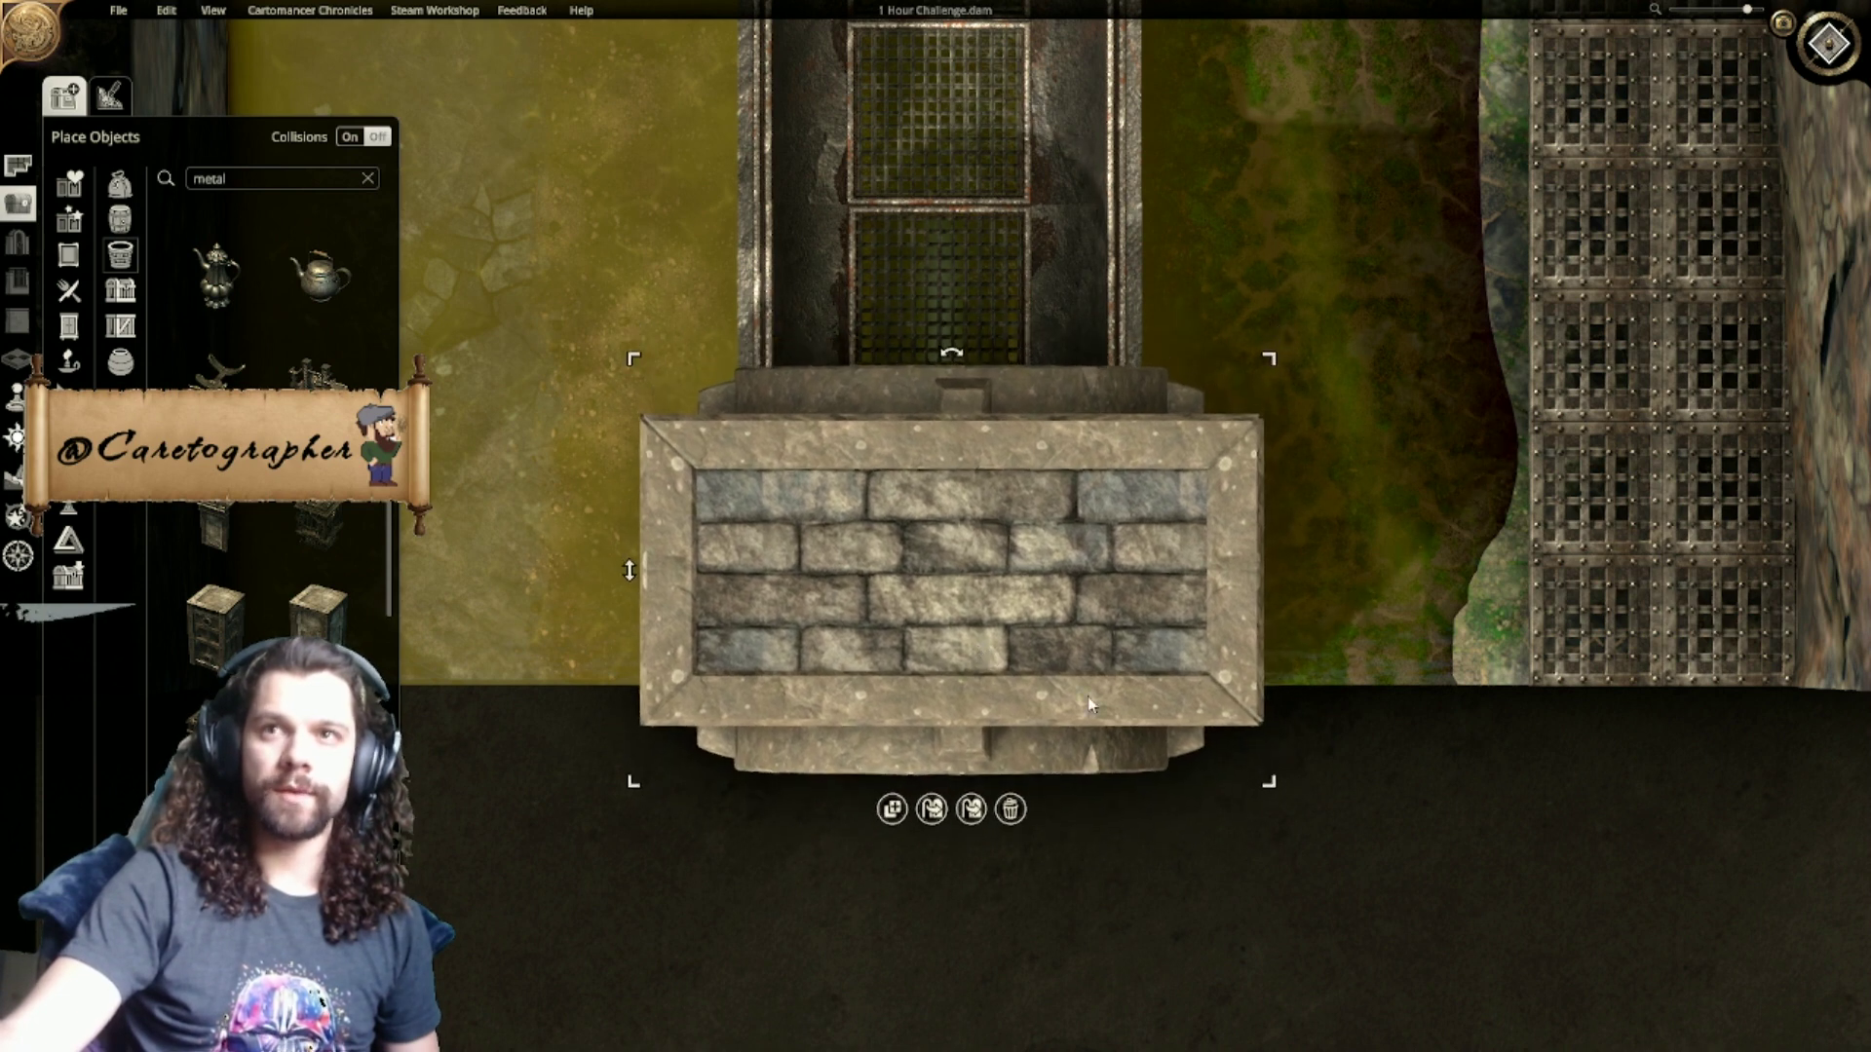
click(971, 810)
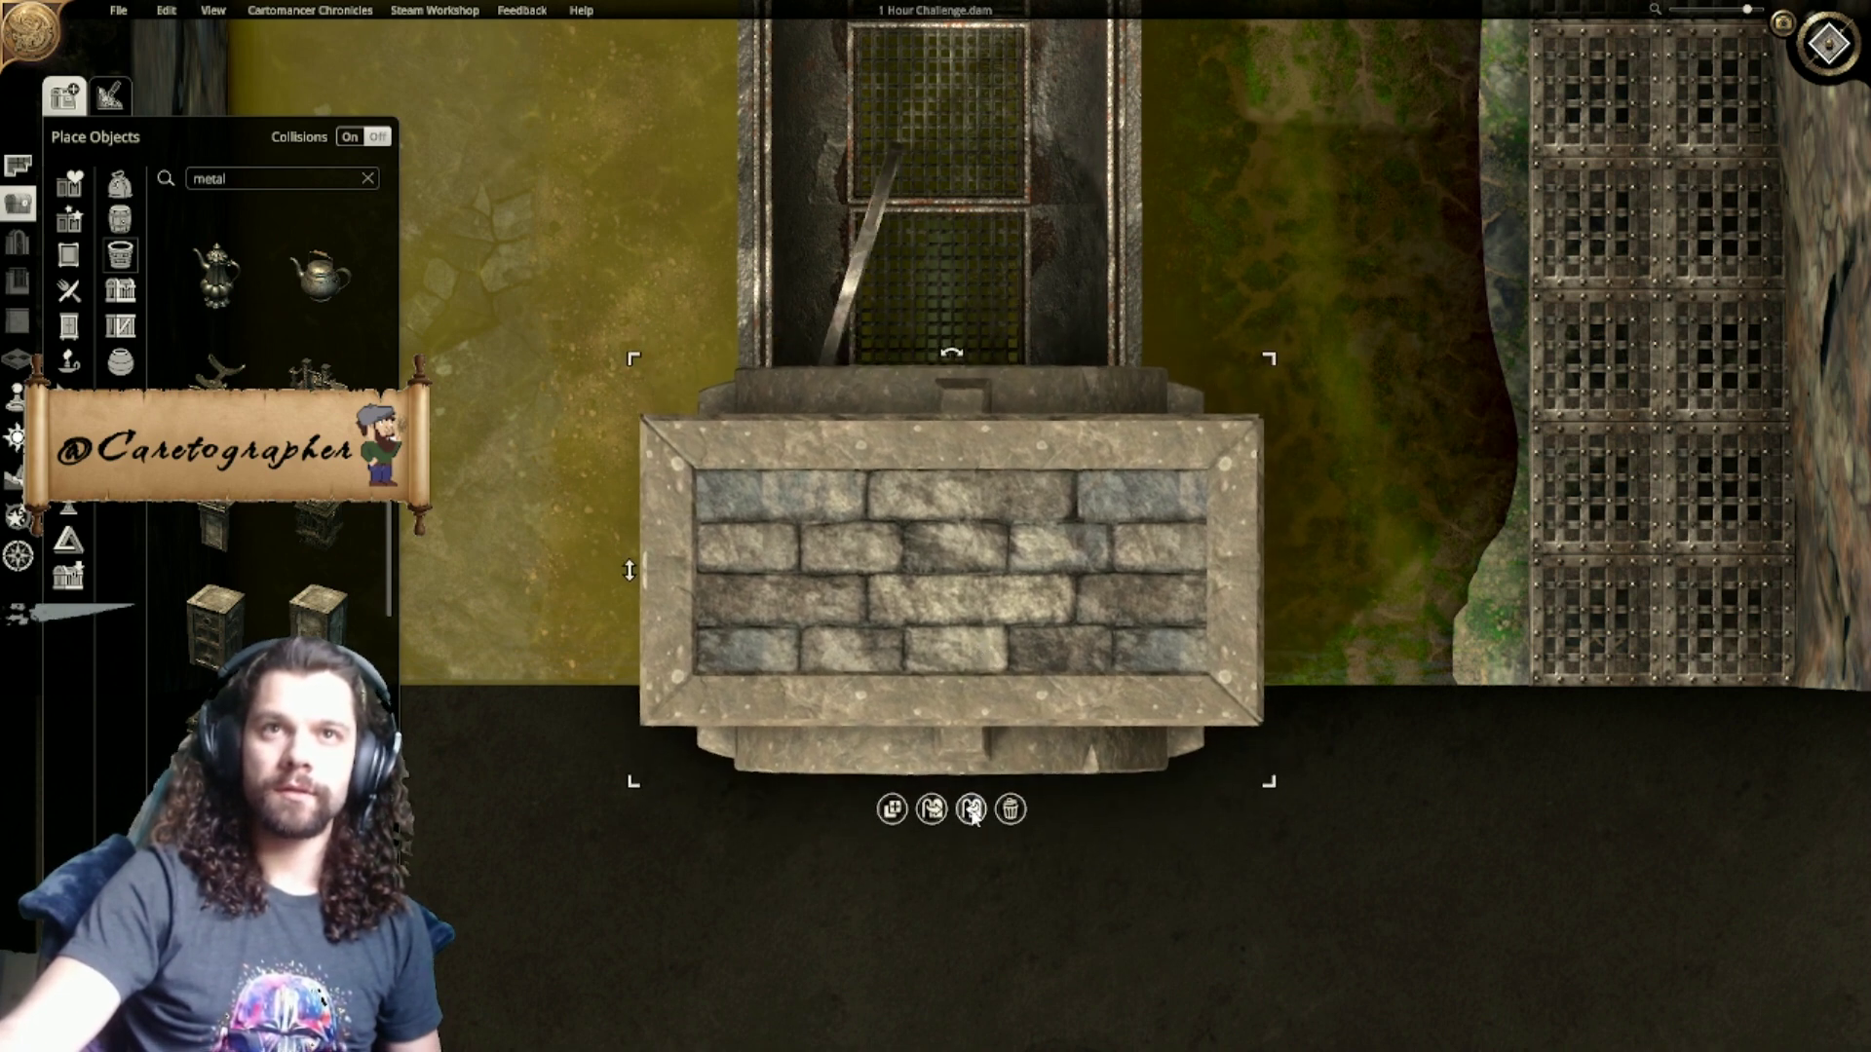
Step: Check the near-end grate block in the 3D view and nudge it sideways to centre its arch on the pipe
scroll(1349, 571, down, 5)
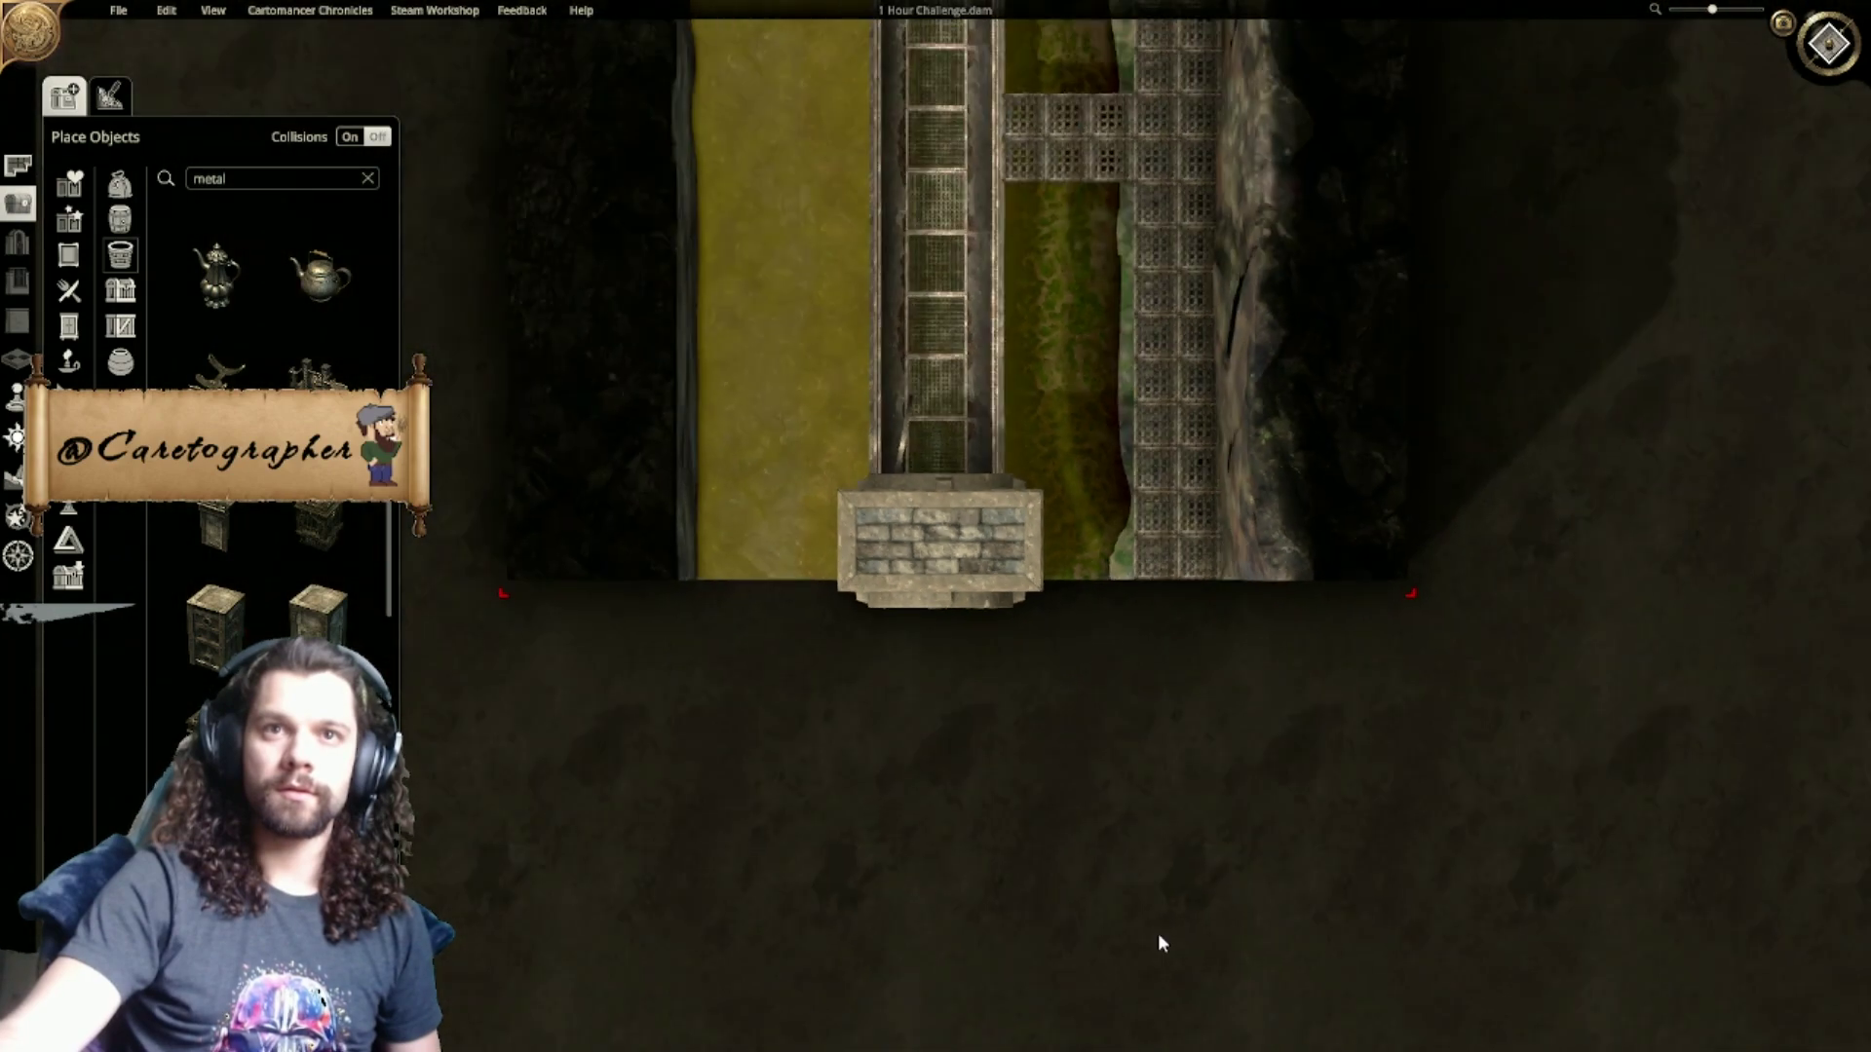
scroll(1364, 546, down, 3)
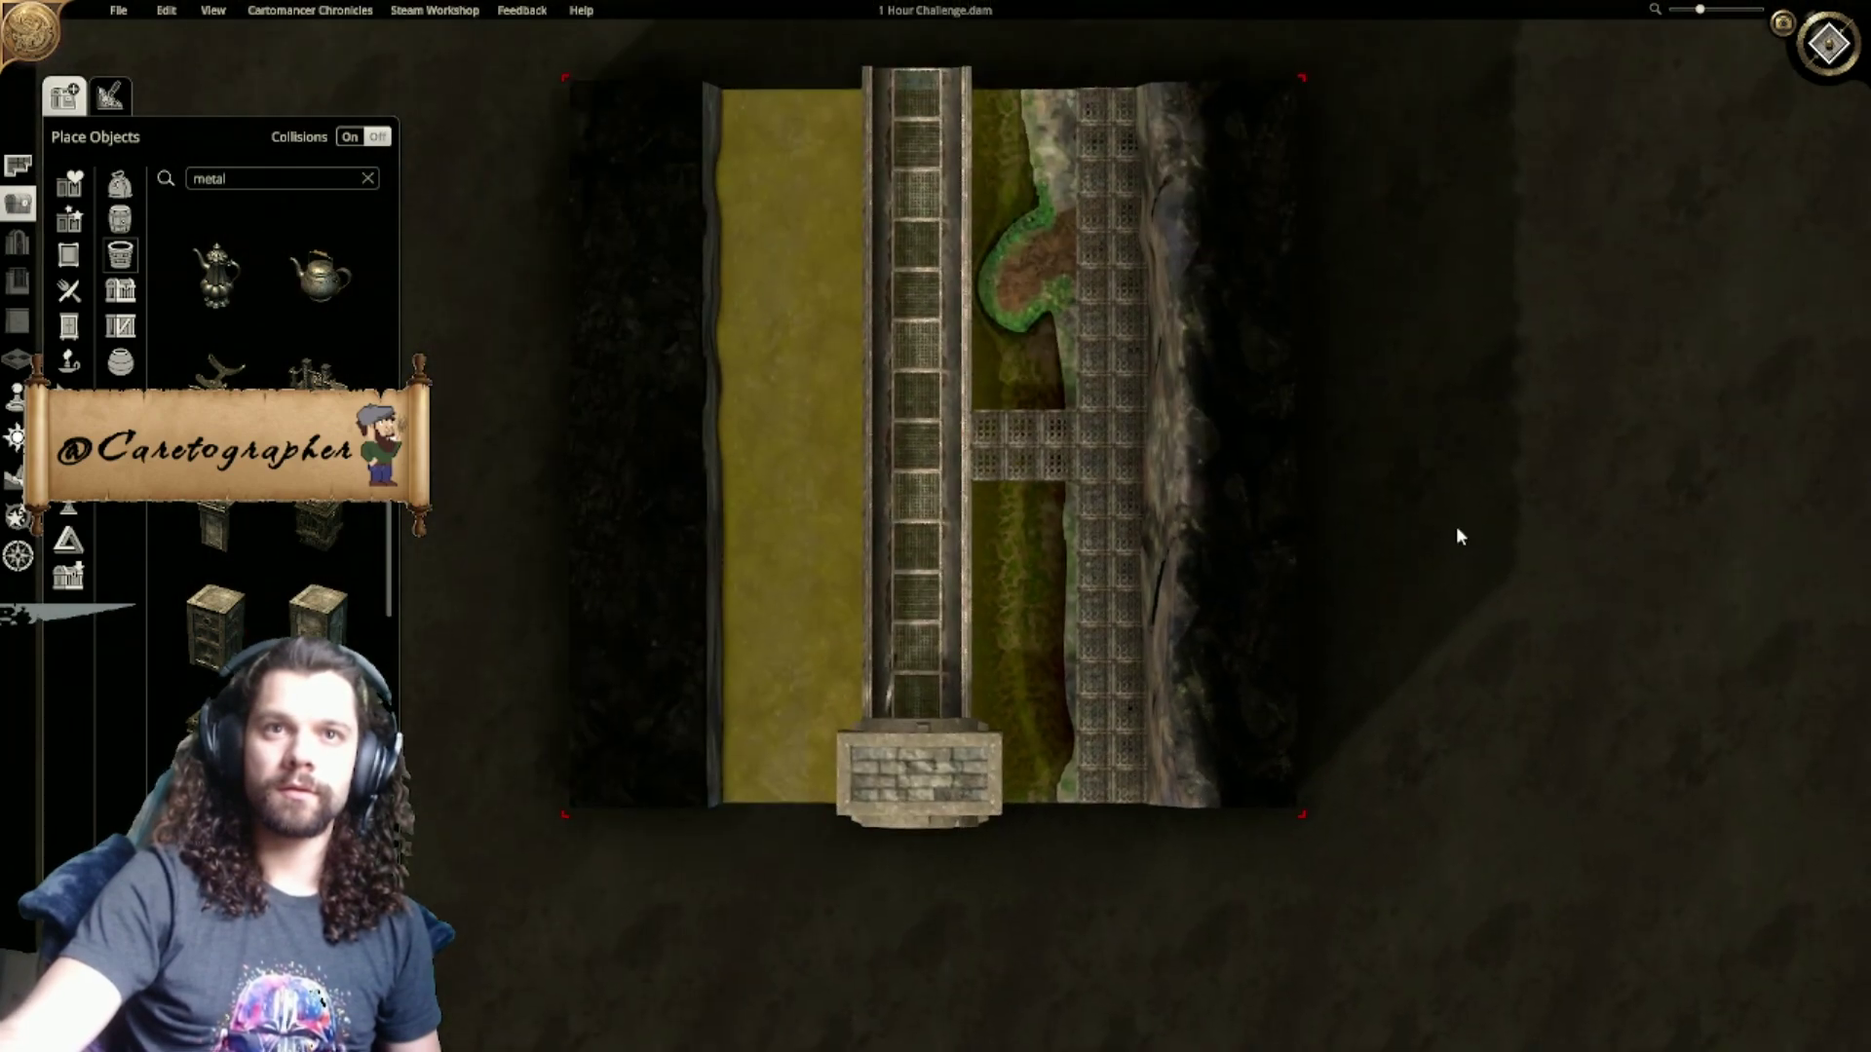
click(1830, 47)
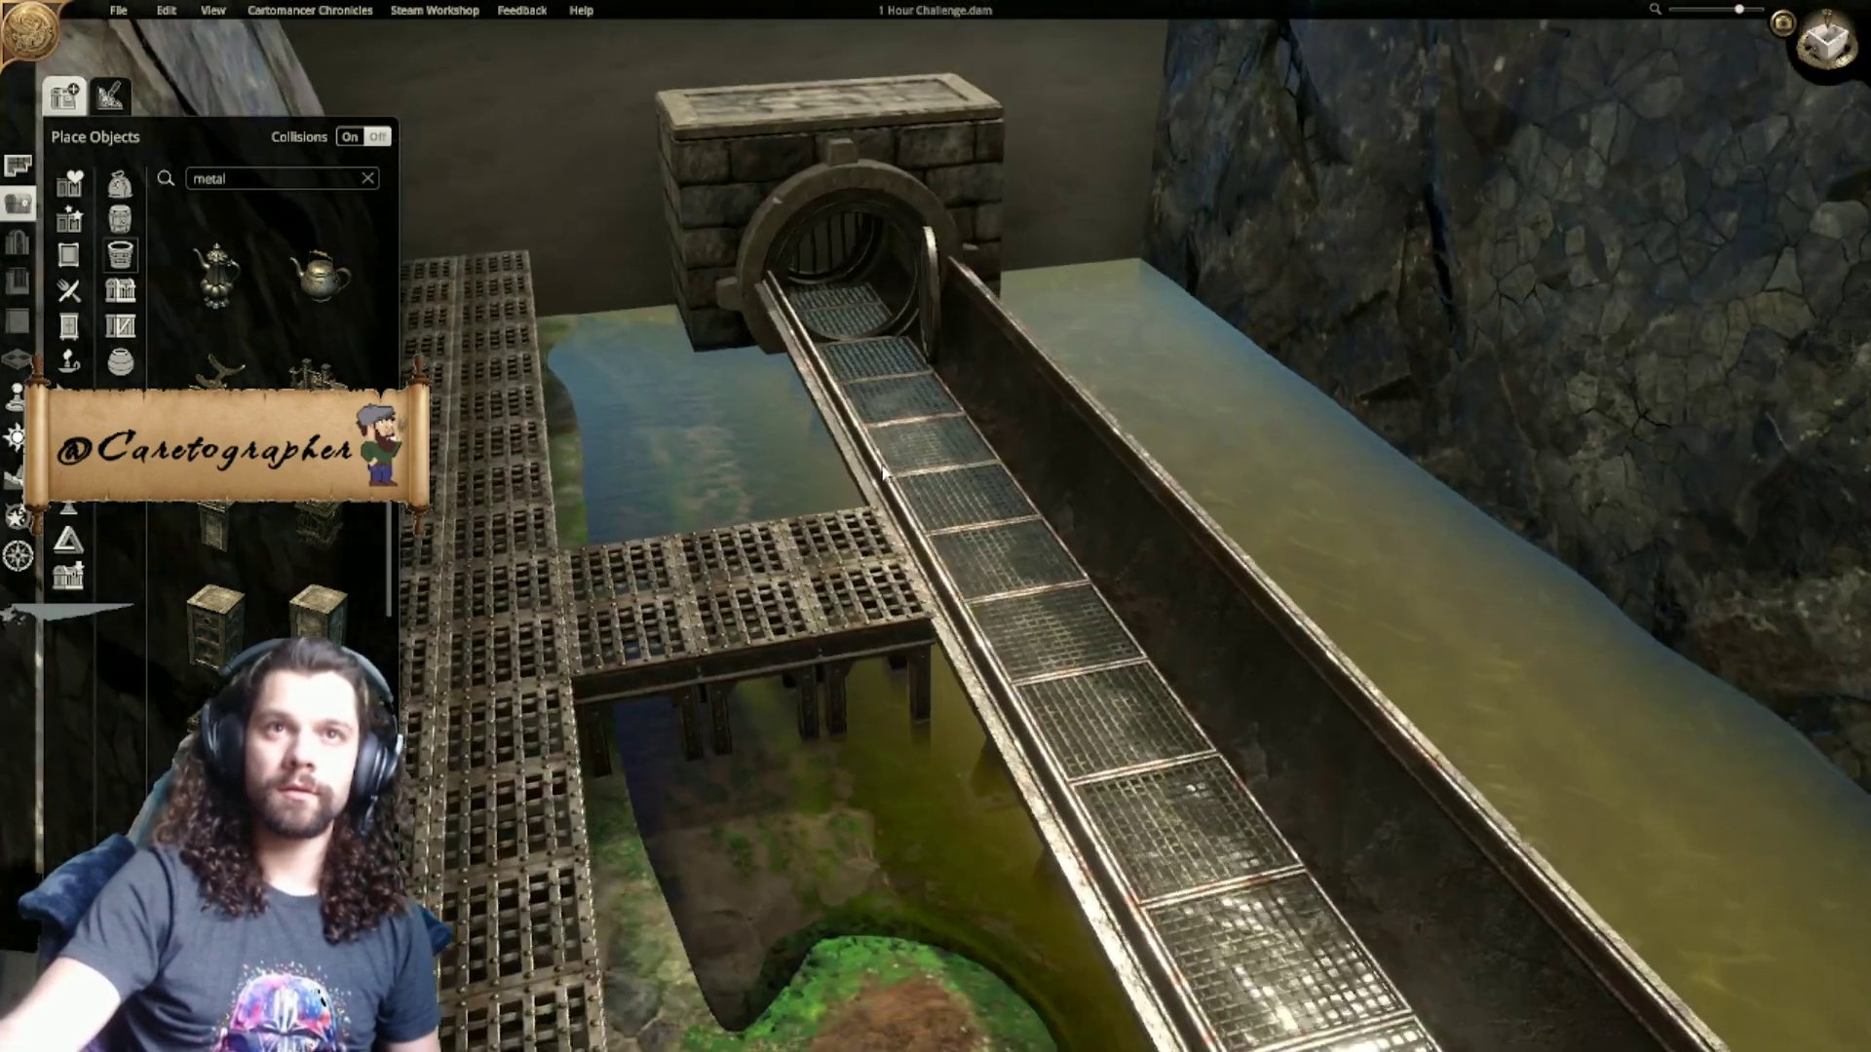
middle_drag(913, 490, 859, 431)
scroll(859, 430, up, 2)
right_drag(950, 409, 871, 805)
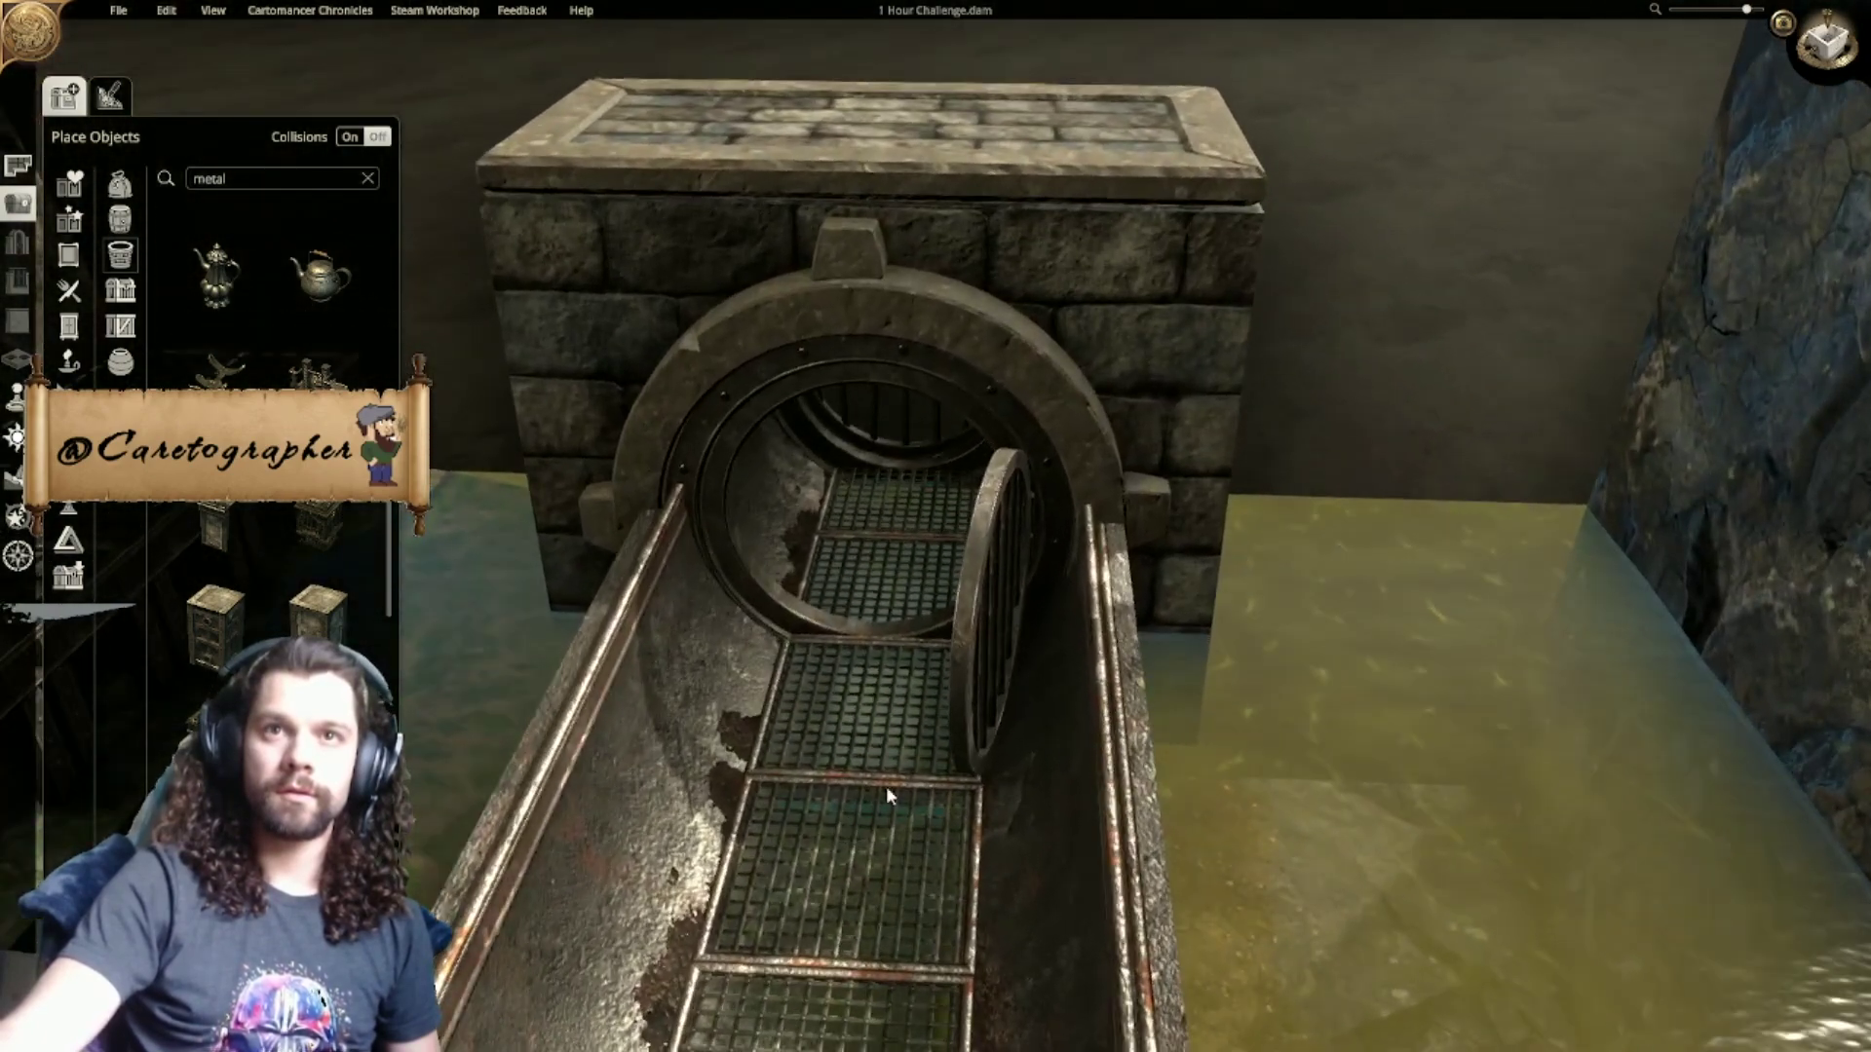
middle_drag(944, 740, 898, 693)
scroll(899, 693, up, 1)
scroll(896, 690, up, 1)
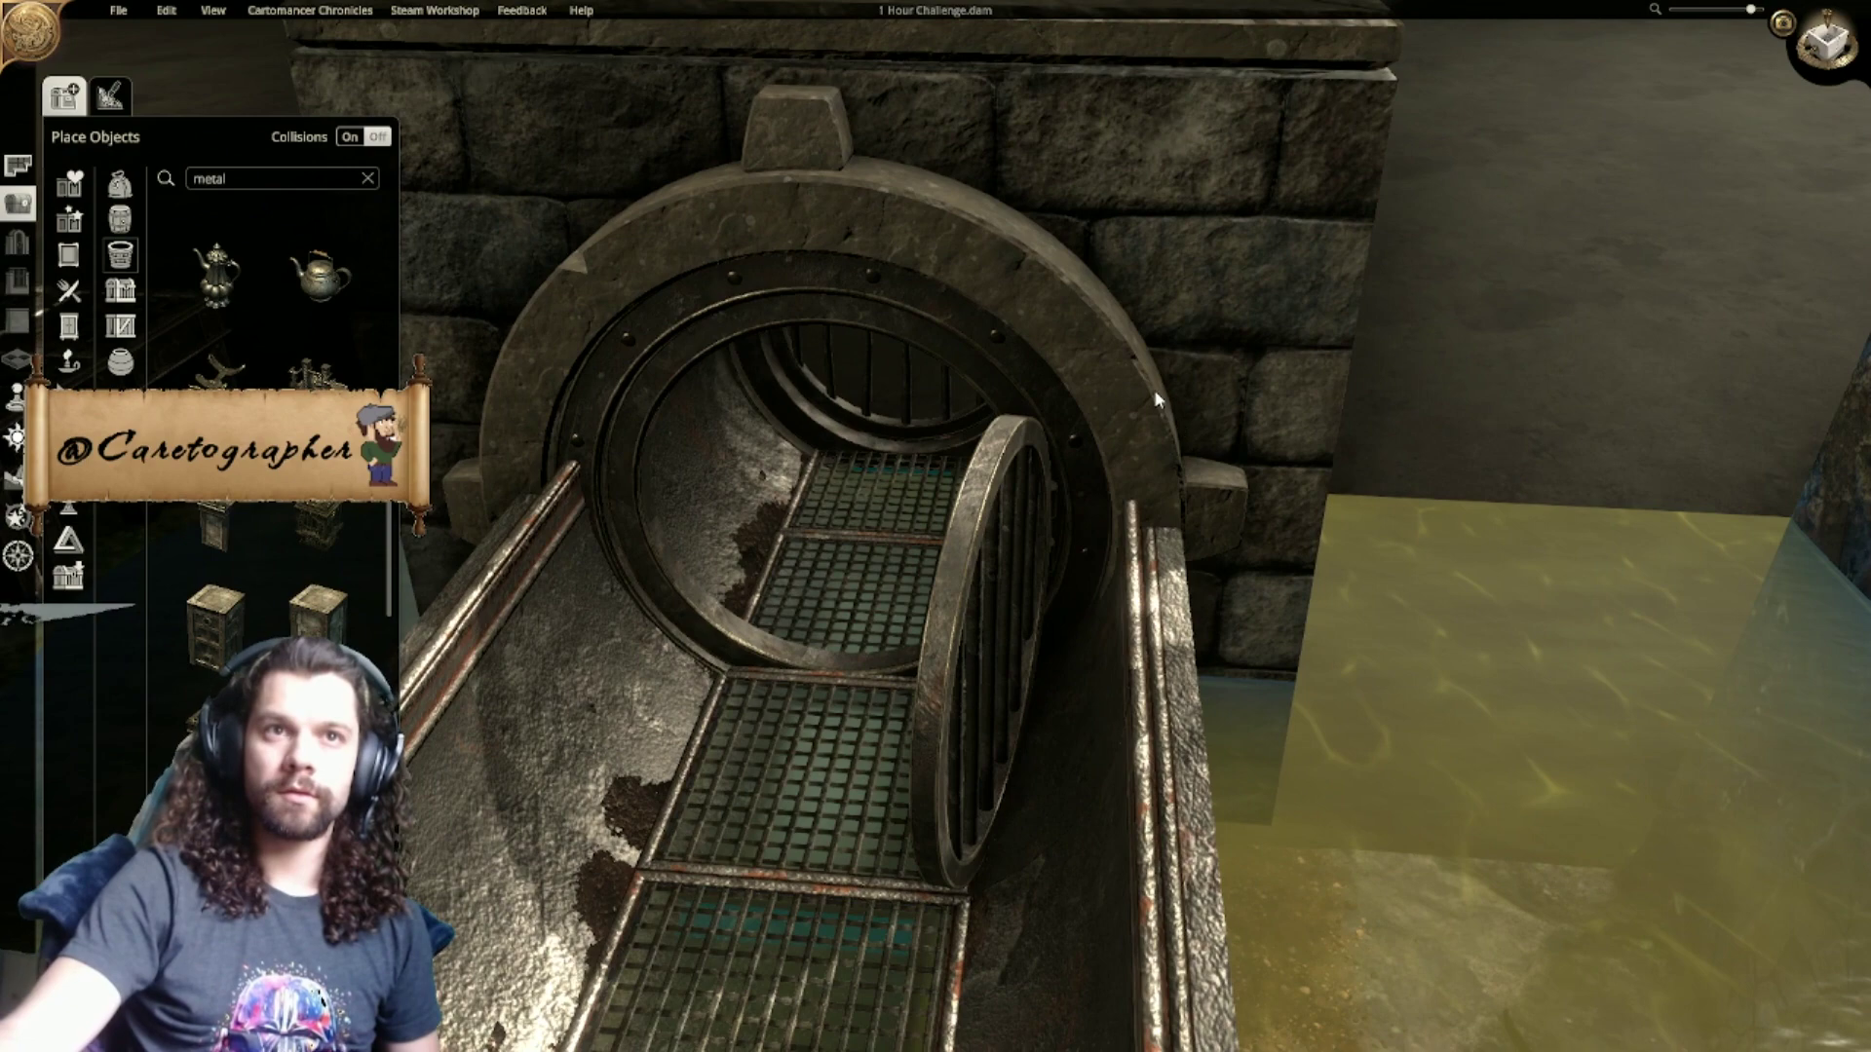
drag(1156, 392, 1172, 392)
middle_drag(1172, 395, 1311, 397)
Step: Place a copy of the stone grate block over the opposite end of the pipe, beyond the dirt mound
middle_drag(1206, 450, 380, 50)
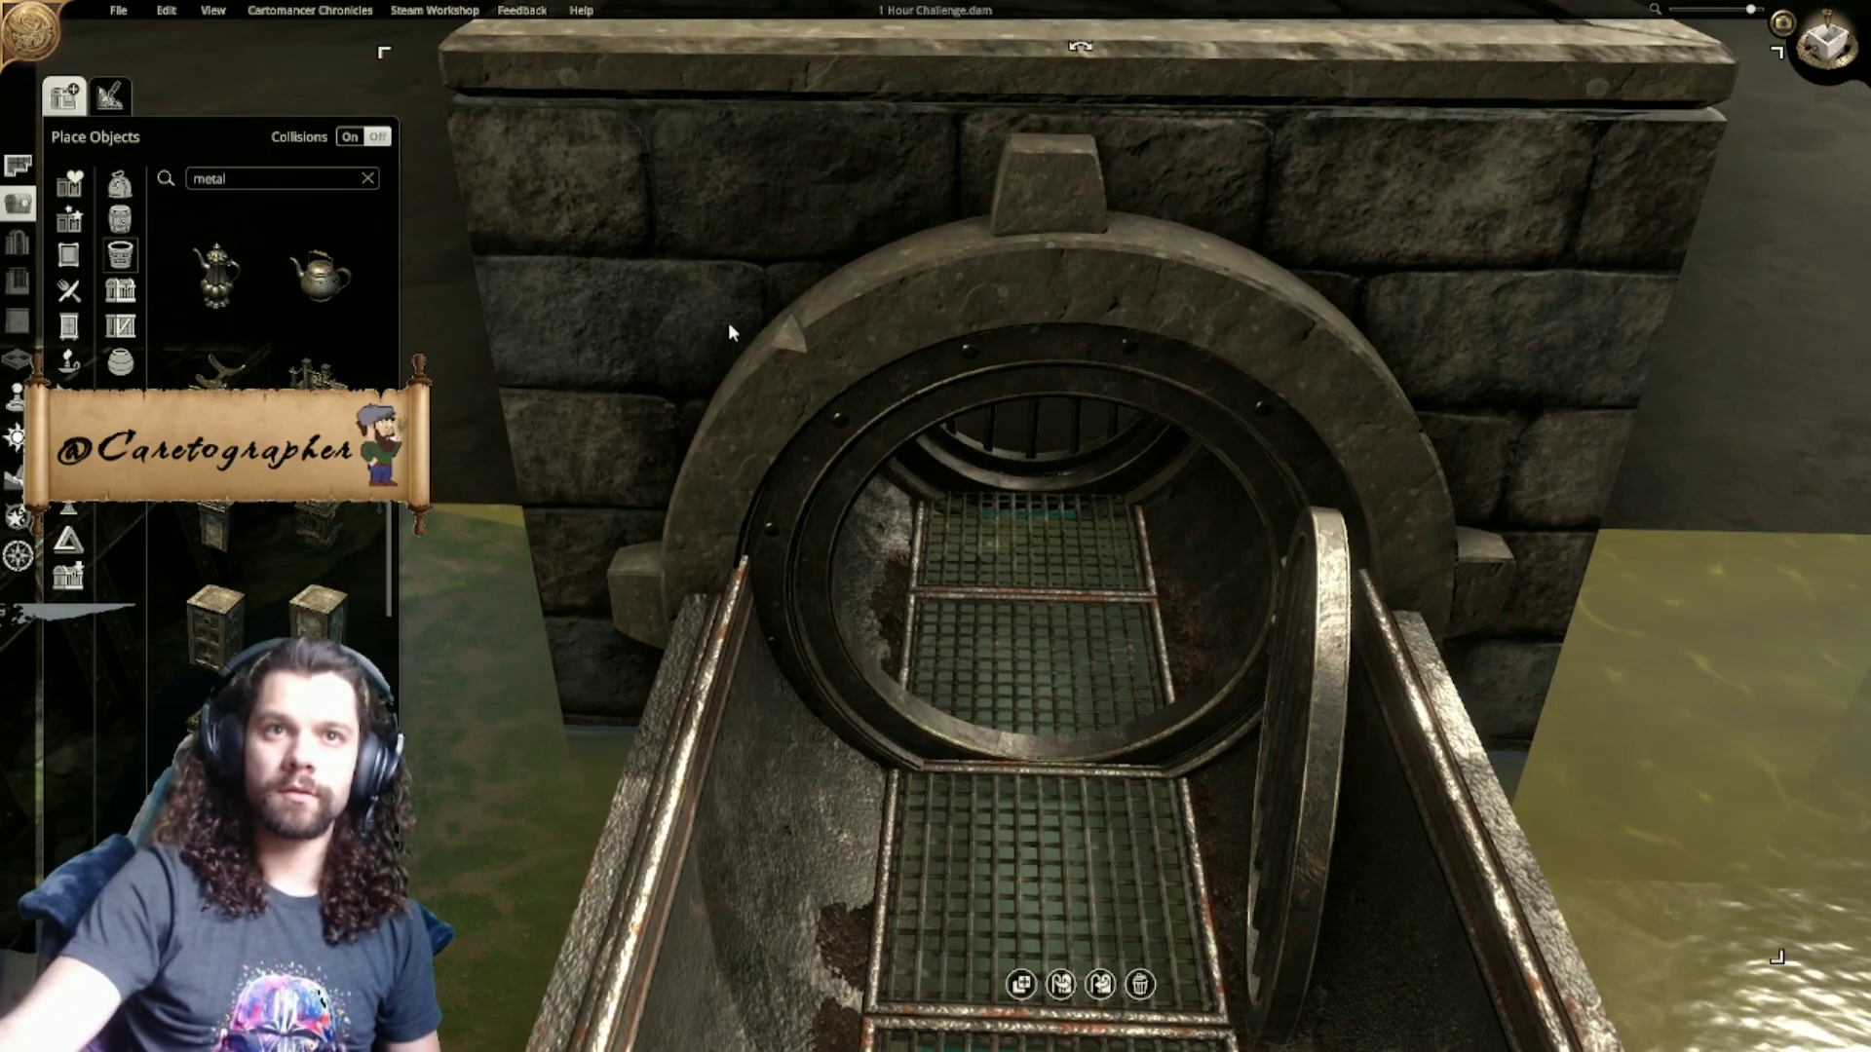
right_drag(916, 541, 932, 251)
middle_drag(932, 252, 933, 650)
scroll(932, 651, down, 5)
right_drag(933, 651, 982, 559)
mouse_move(981, 557)
middle_down()
mouse_move(961, 677)
mouse_move(976, 667)
middle_up()
drag(974, 666, 969, 666)
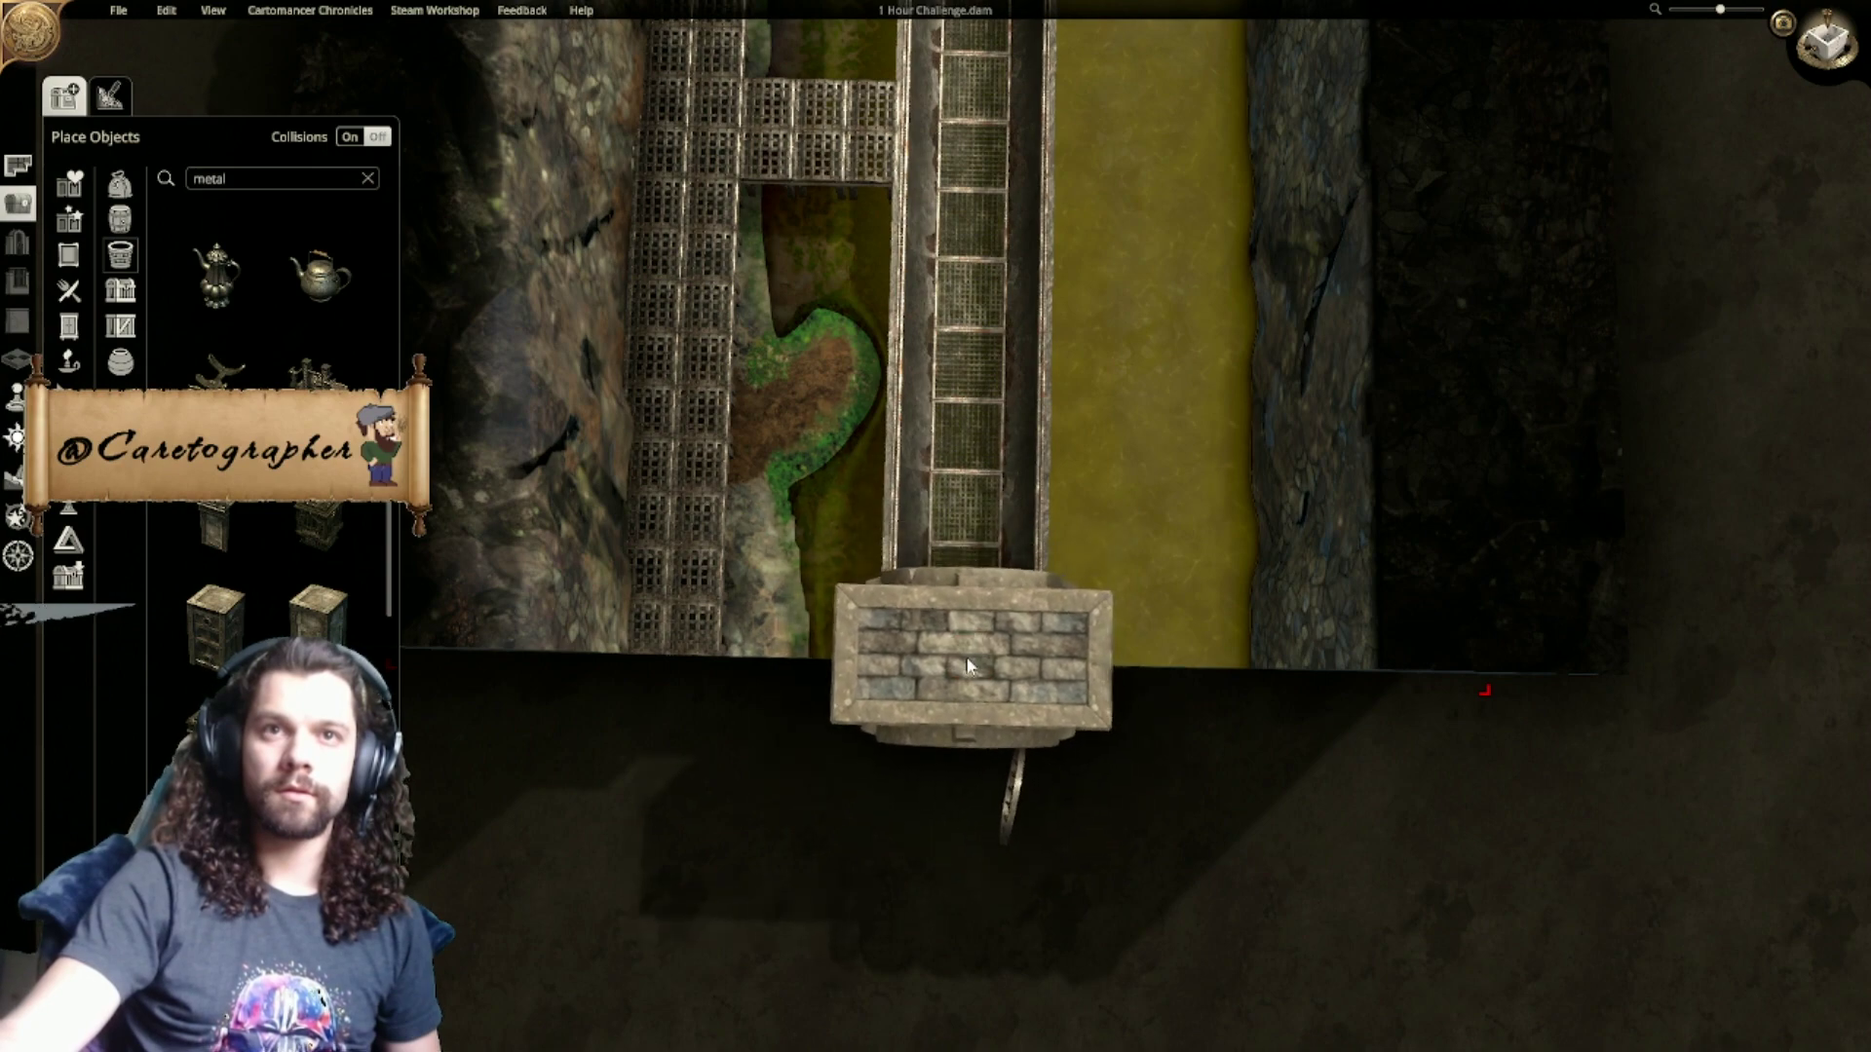
click(968, 666)
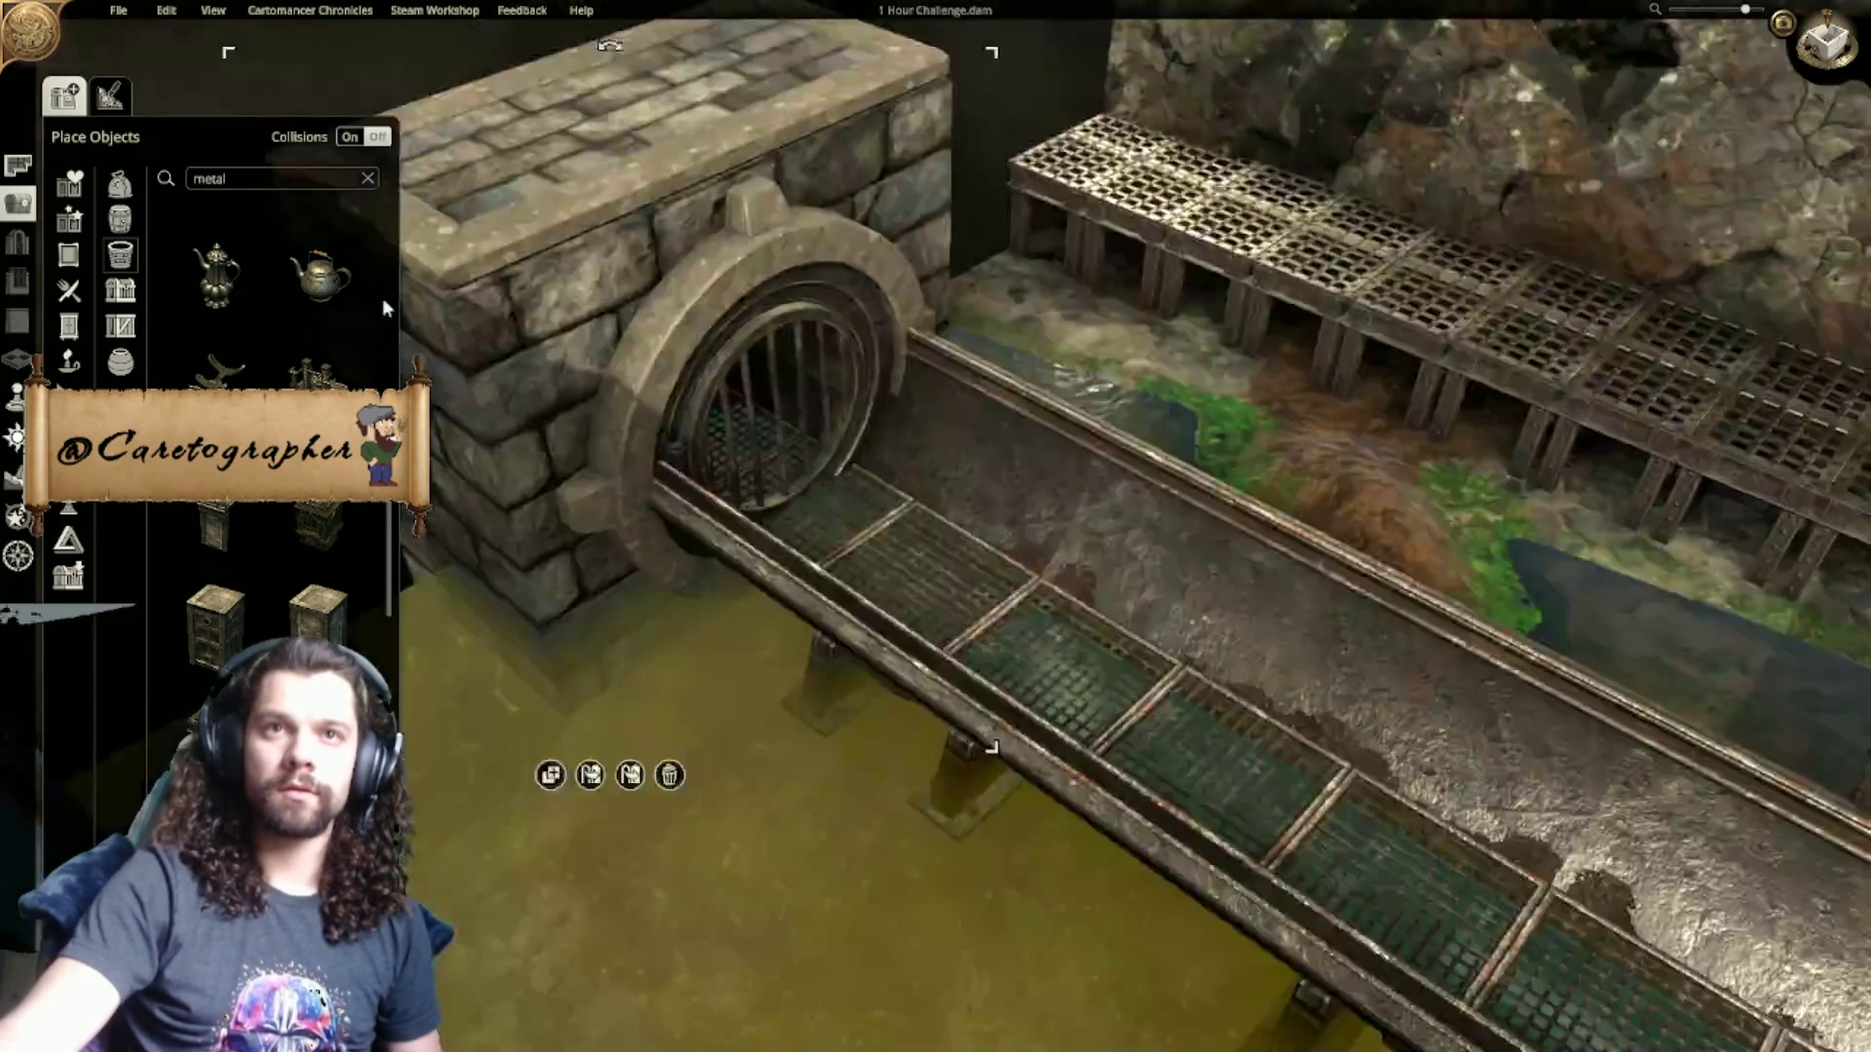
Step: Open the inward-facing grate of the far-end block and nudge the block into line with the pipe
middle_drag(892, 506, 772, 688)
scroll(752, 672, up, 1)
click(716, 804)
scroll(772, 688, up, 2)
click(759, 273)
drag(759, 274, 780, 271)
key(ctrl+z)
click(944, 115)
drag(945, 115, 971, 129)
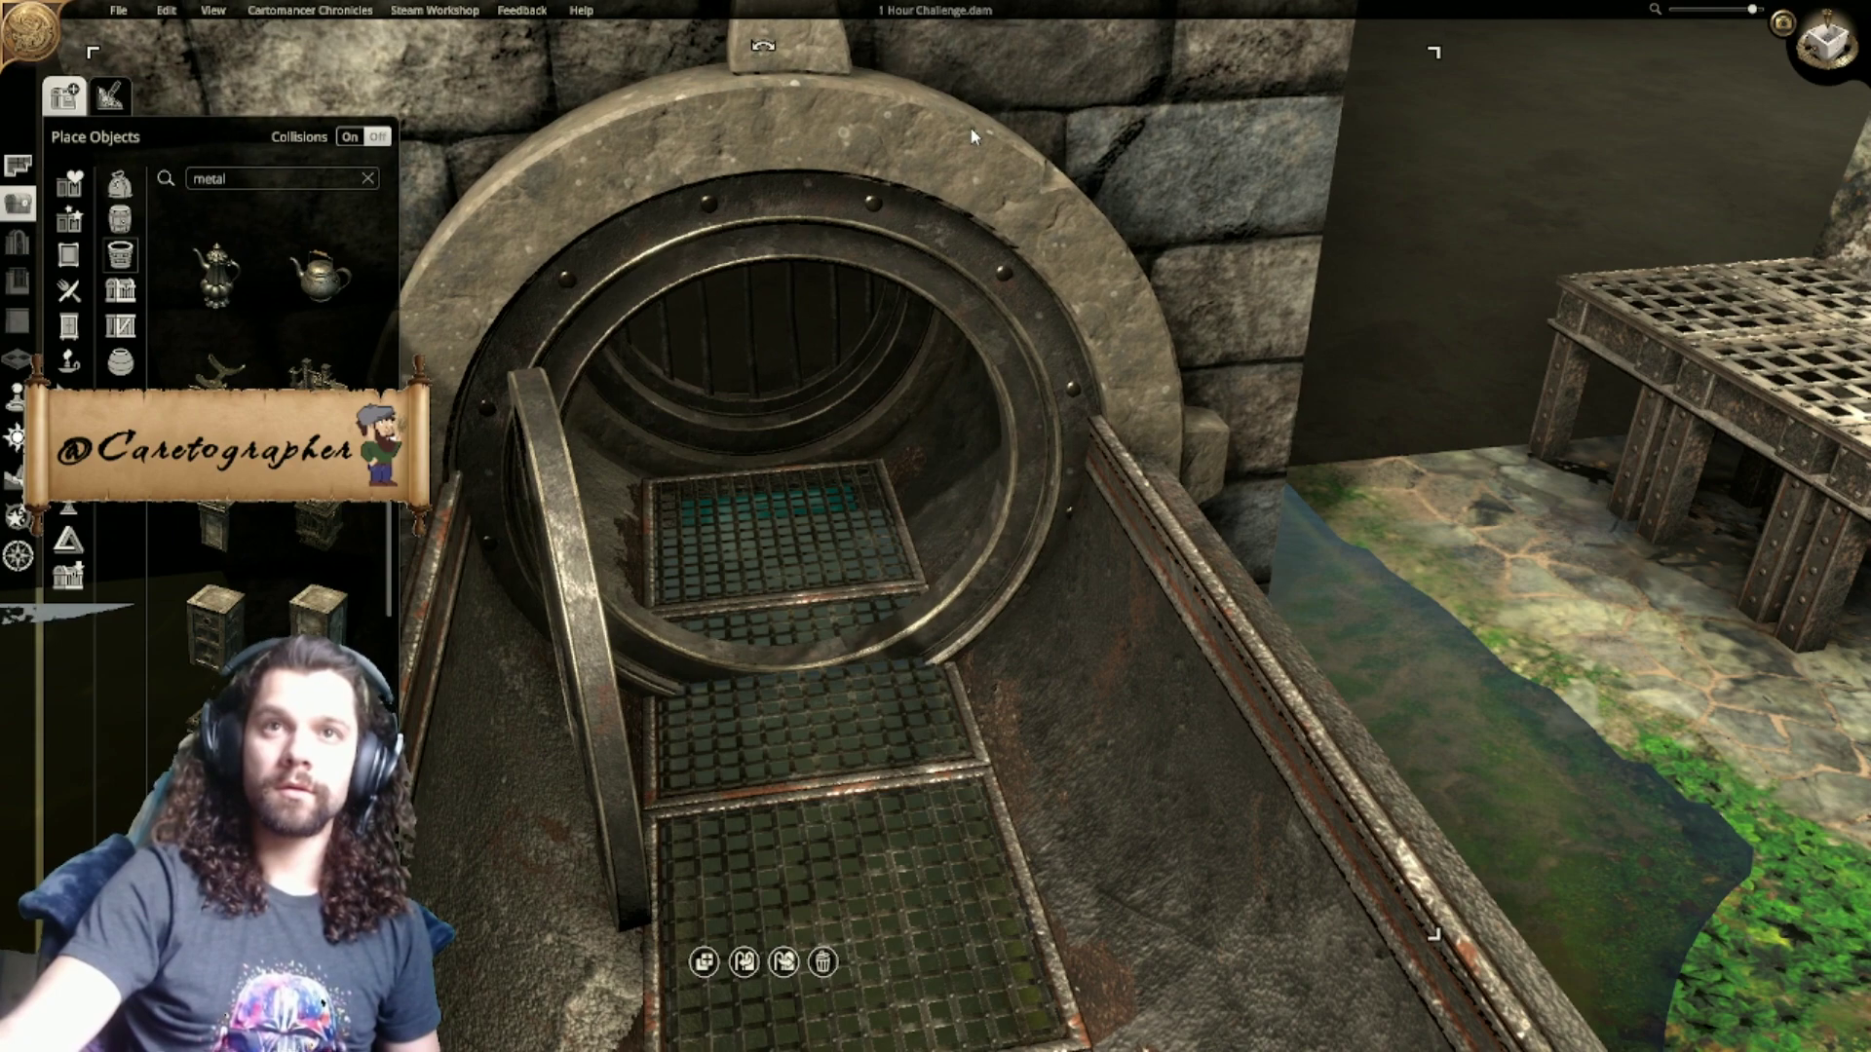
Step: Examine both stone grate blocks and the water edge from outside the map and from above
click(1451, 559)
scroll(1450, 559, down, 5)
right_drag(1450, 559, 1236, 175)
middle_drag(1237, 175, 1197, 405)
right_drag(1197, 405, 1049, 299)
middle_drag(1049, 298, 970, 546)
scroll(1153, 410, up, 3)
scroll(1154, 462, down, 3)
scroll(969, 546, up, 3)
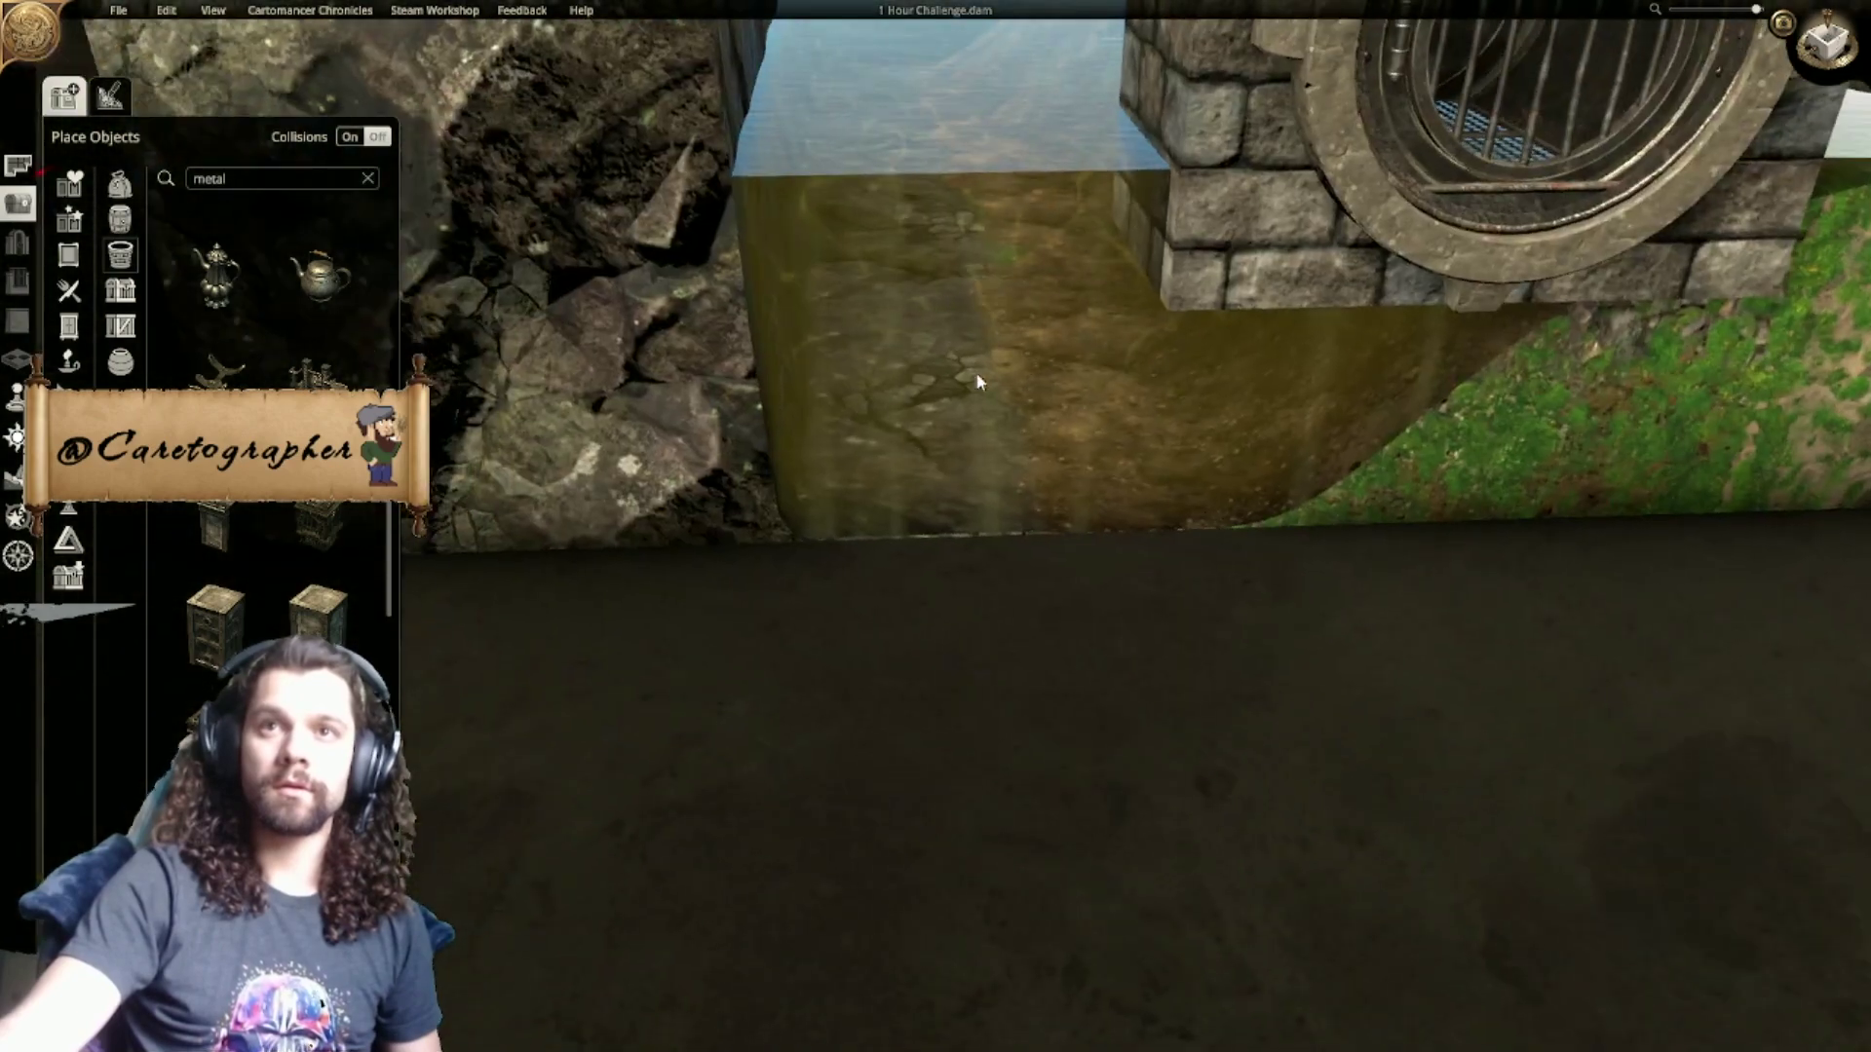
right_drag(970, 546, 761, 573)
scroll(1186, 610, down, 10)
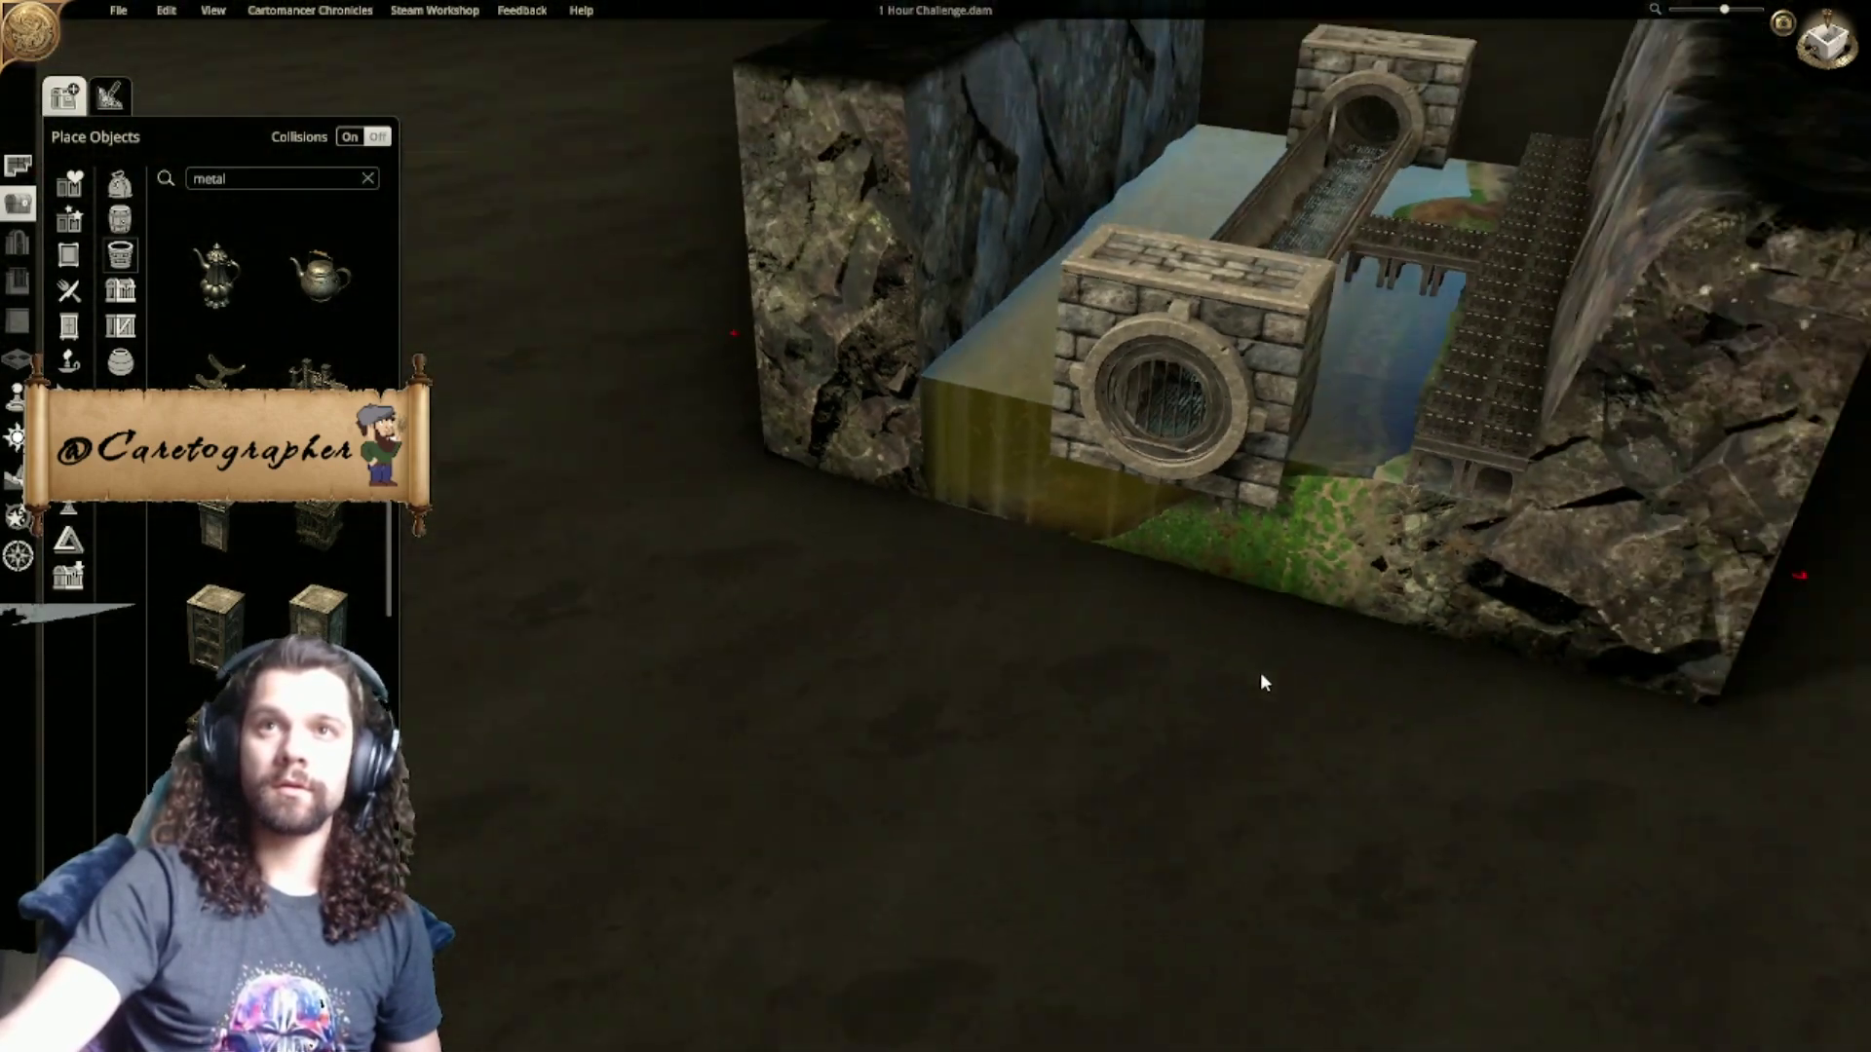
middle_drag(1316, 570, 1230, 442)
right_drag(1230, 442, 931, 744)
middle_drag(931, 743, 1301, 589)
scroll(1147, 651, up, 4)
middle_drag(1147, 651, 792, 622)
Step: Switch every open pipe section between the two stone blocks to the closed, covered variant
click(833, 450)
click(823, 680)
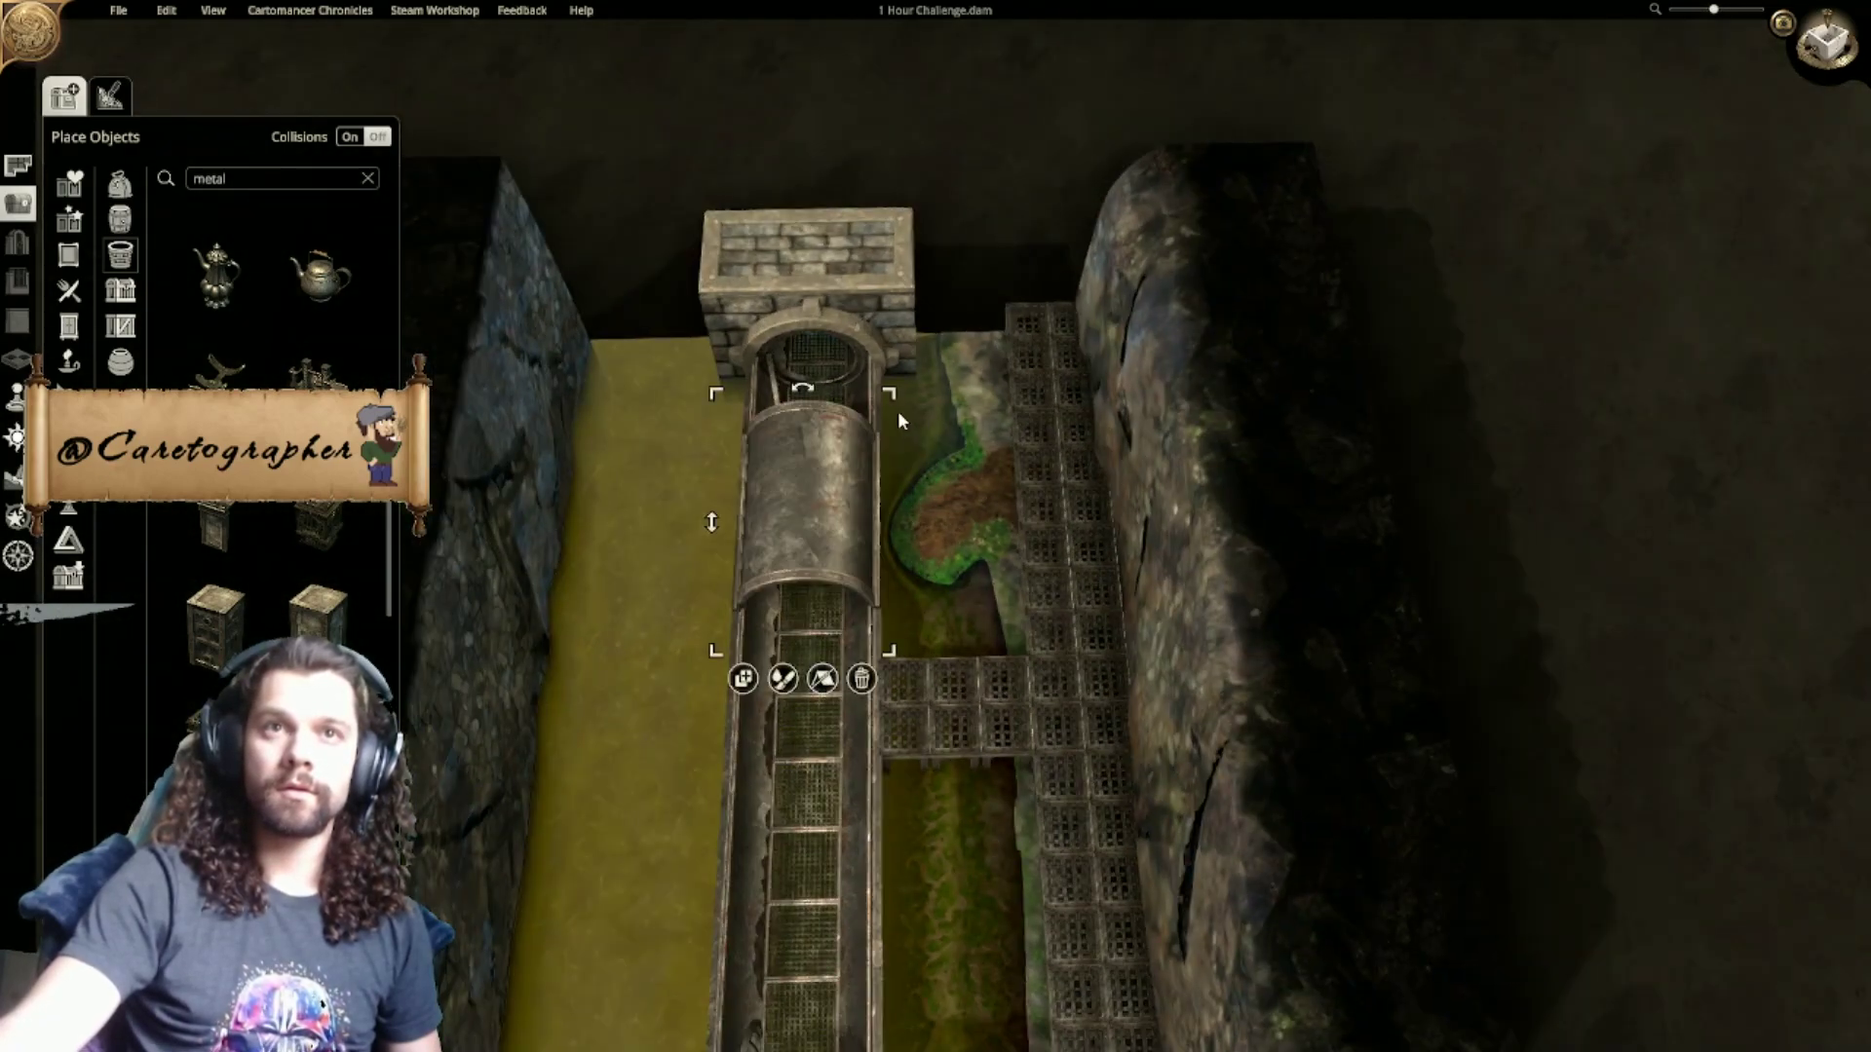
click(854, 384)
click(829, 513)
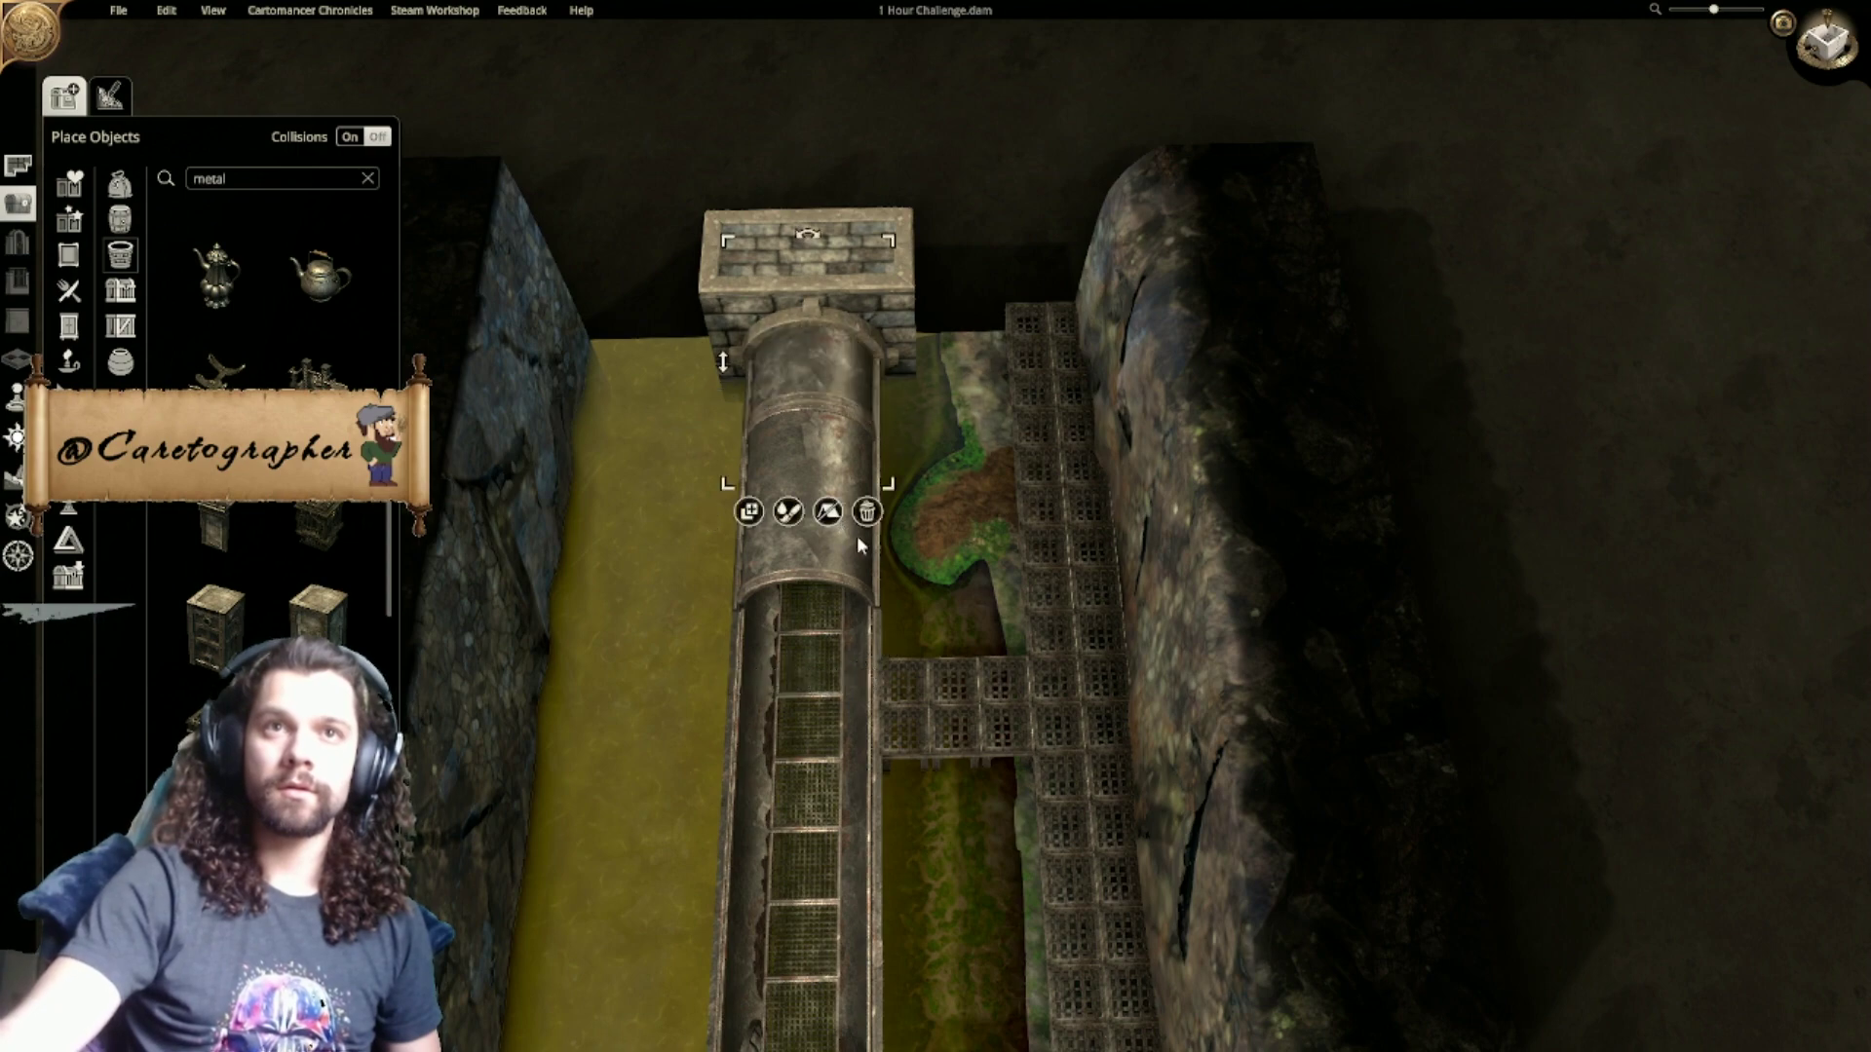
click(815, 686)
click(819, 875)
right_drag(820, 869, 931, 628)
click(915, 698)
click(940, 801)
click(943, 750)
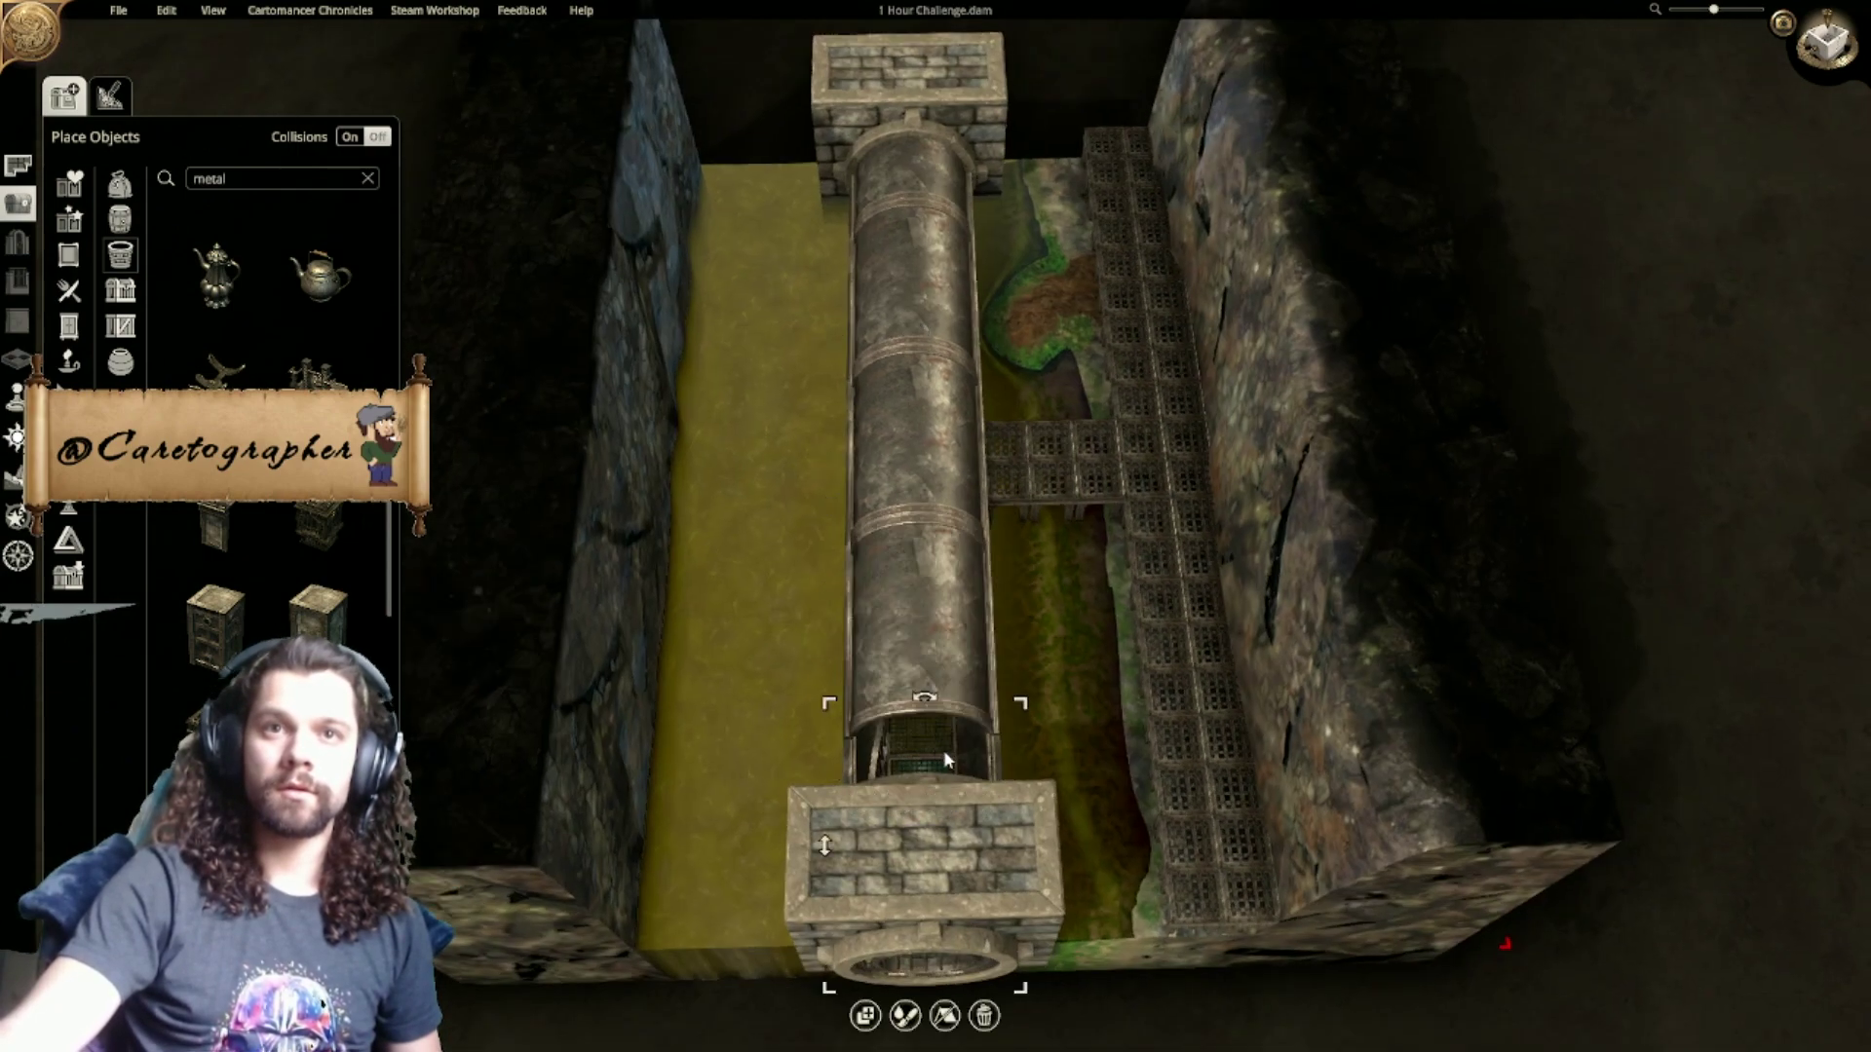
click(946, 1018)
click(1425, 678)
Step: Look over the covered pipe from the side and search the object library for "pipe"
middle_drag(1425, 677, 984, 730)
scroll(1364, 877, down, 4)
scroll(877, 594, up, 4)
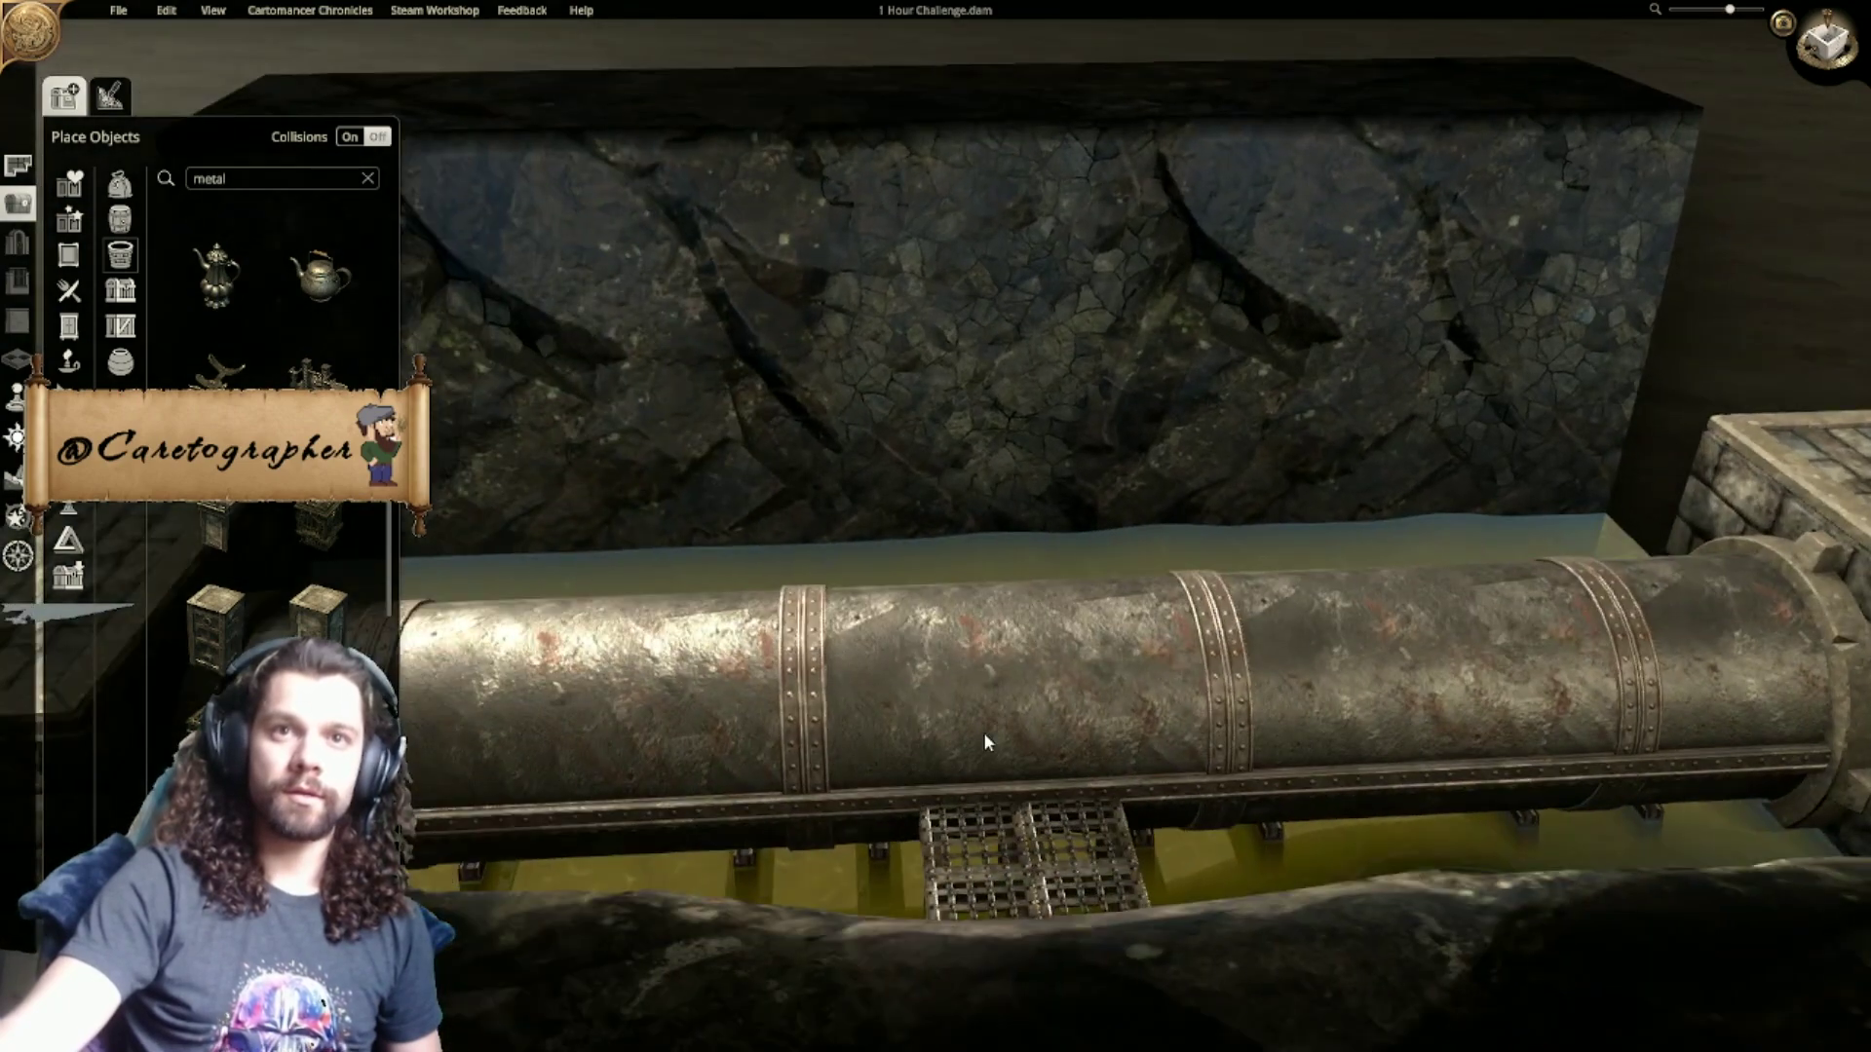
click(243, 177)
text(pi)
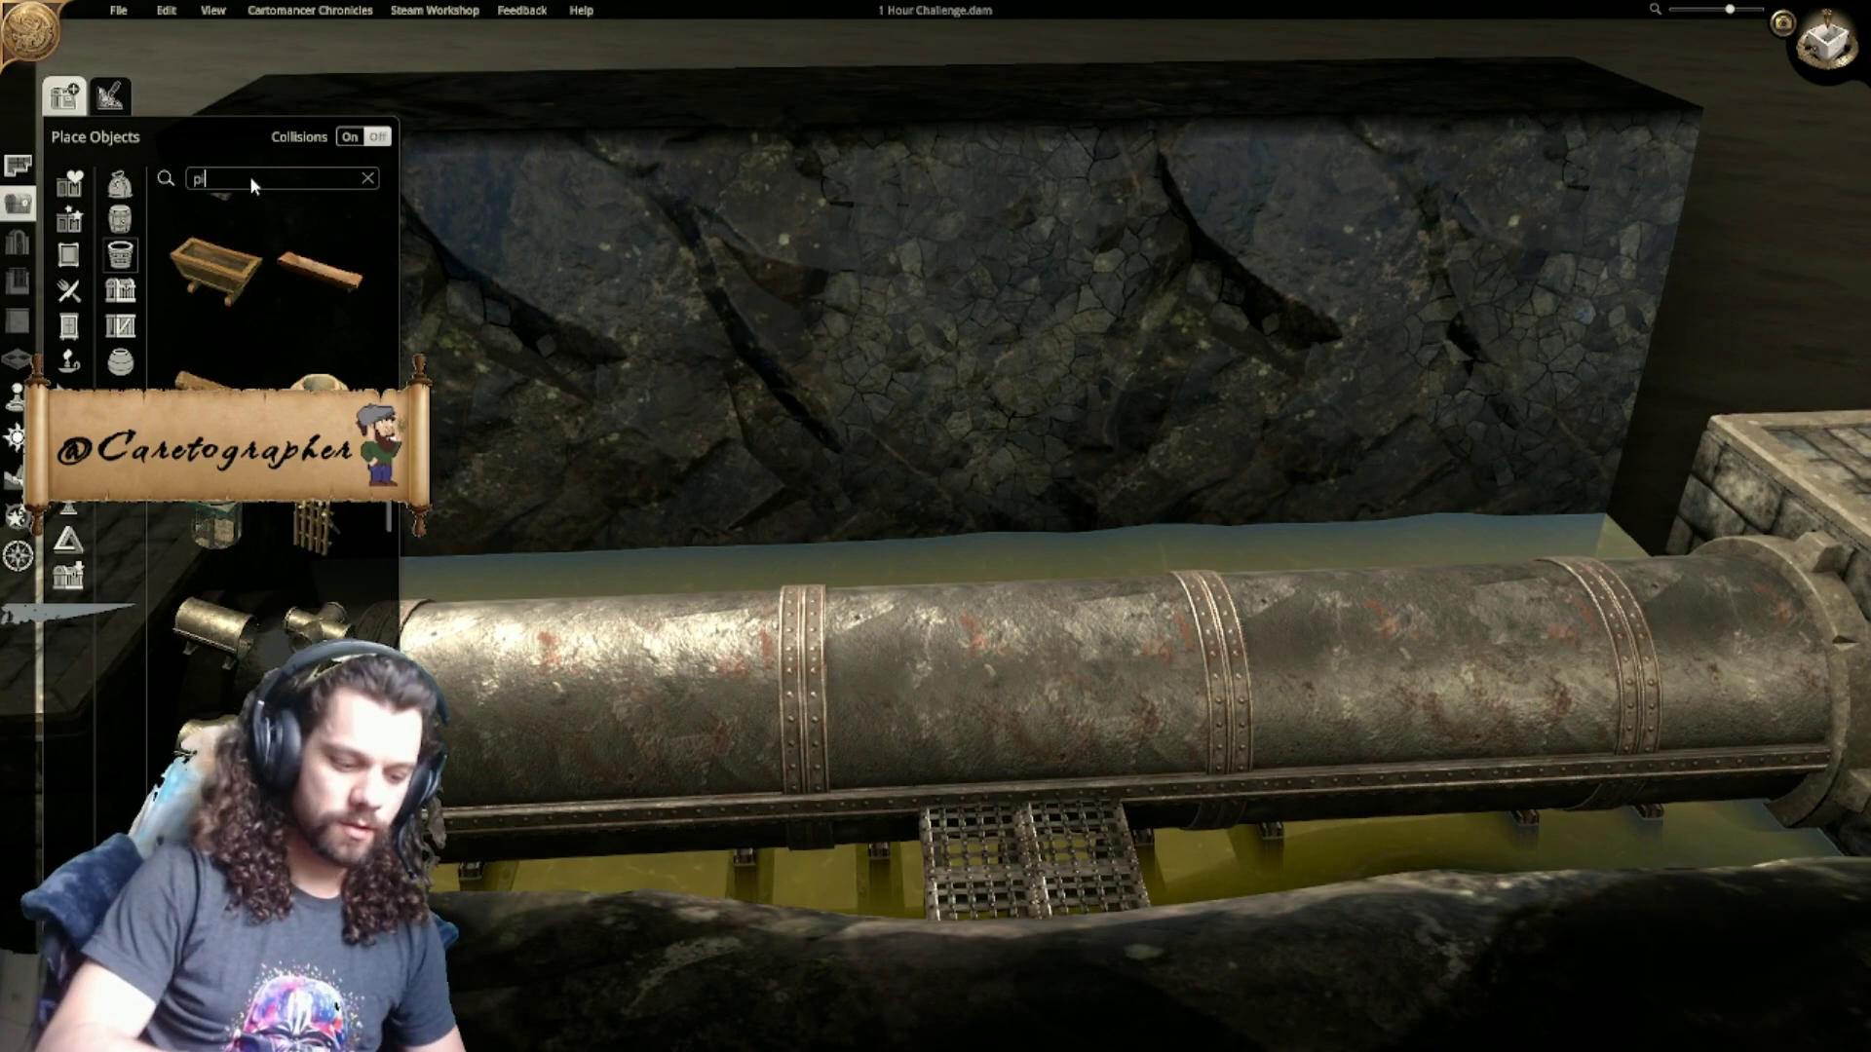
text(pe)
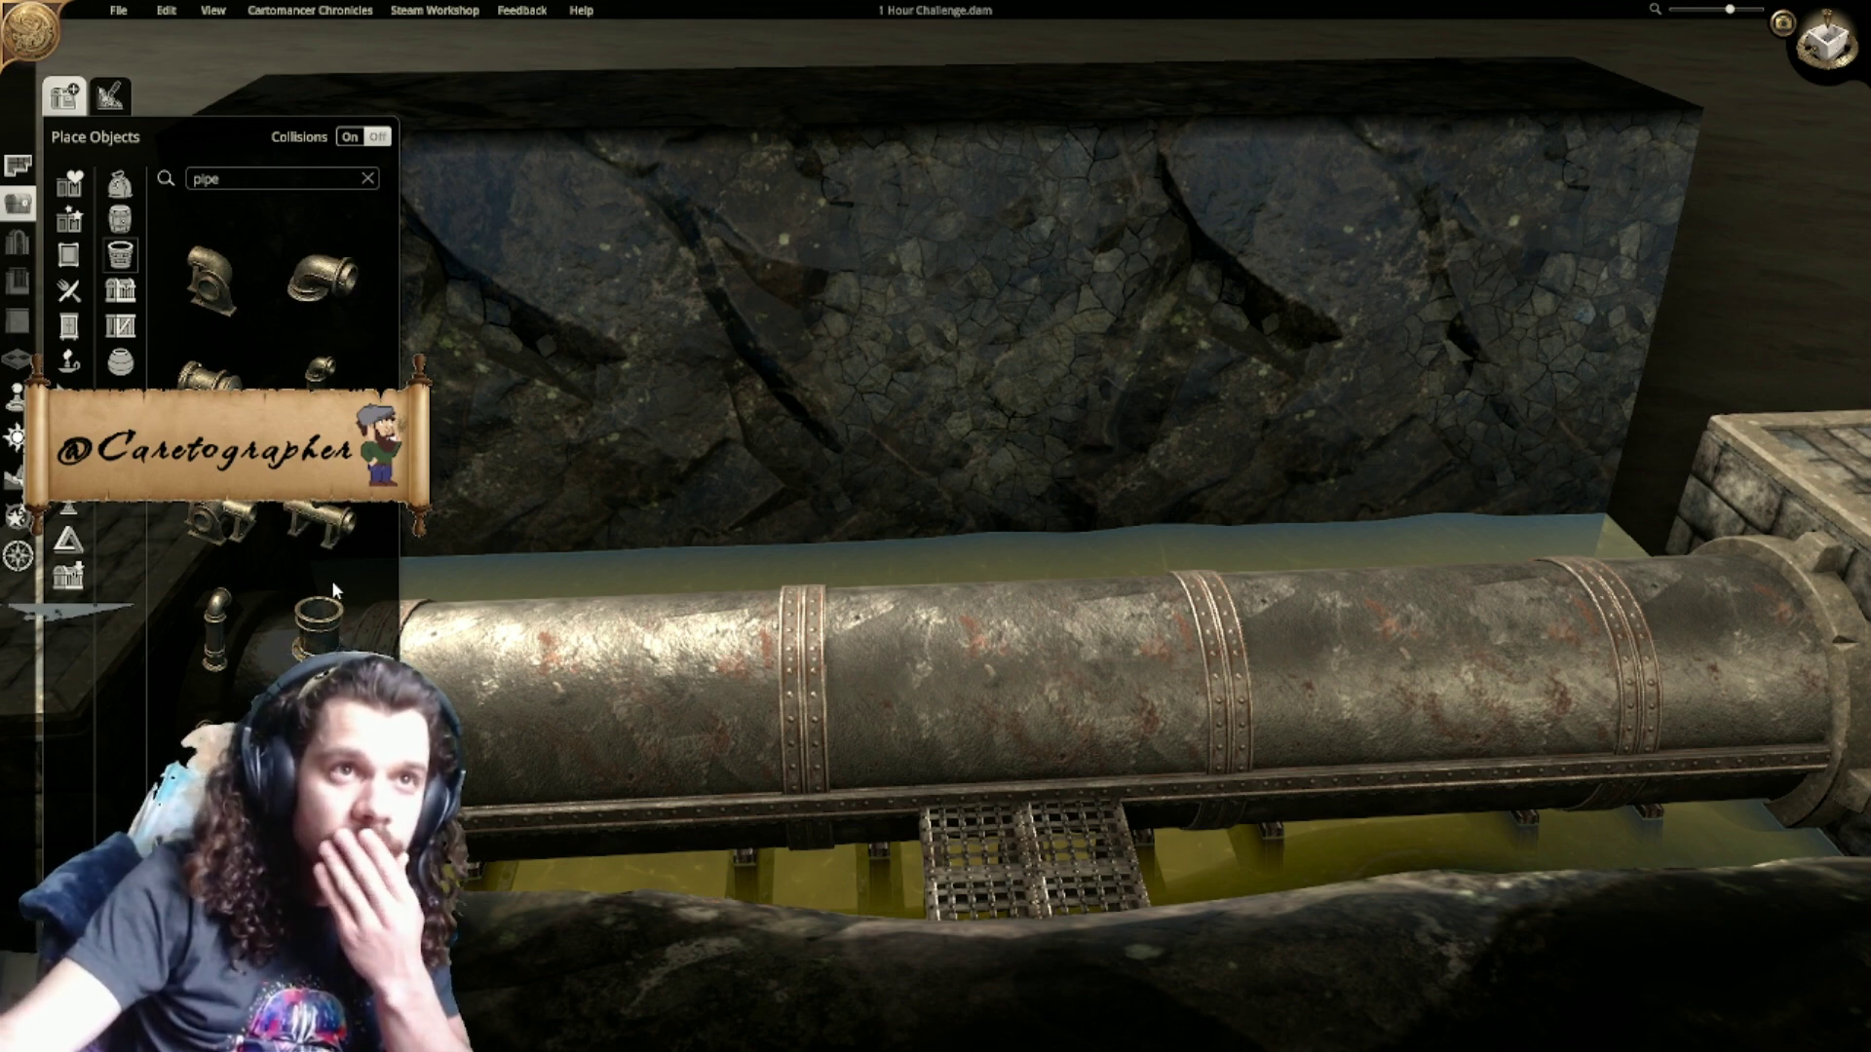
scroll(324, 541, down, 3)
scroll(296, 530, down, 4)
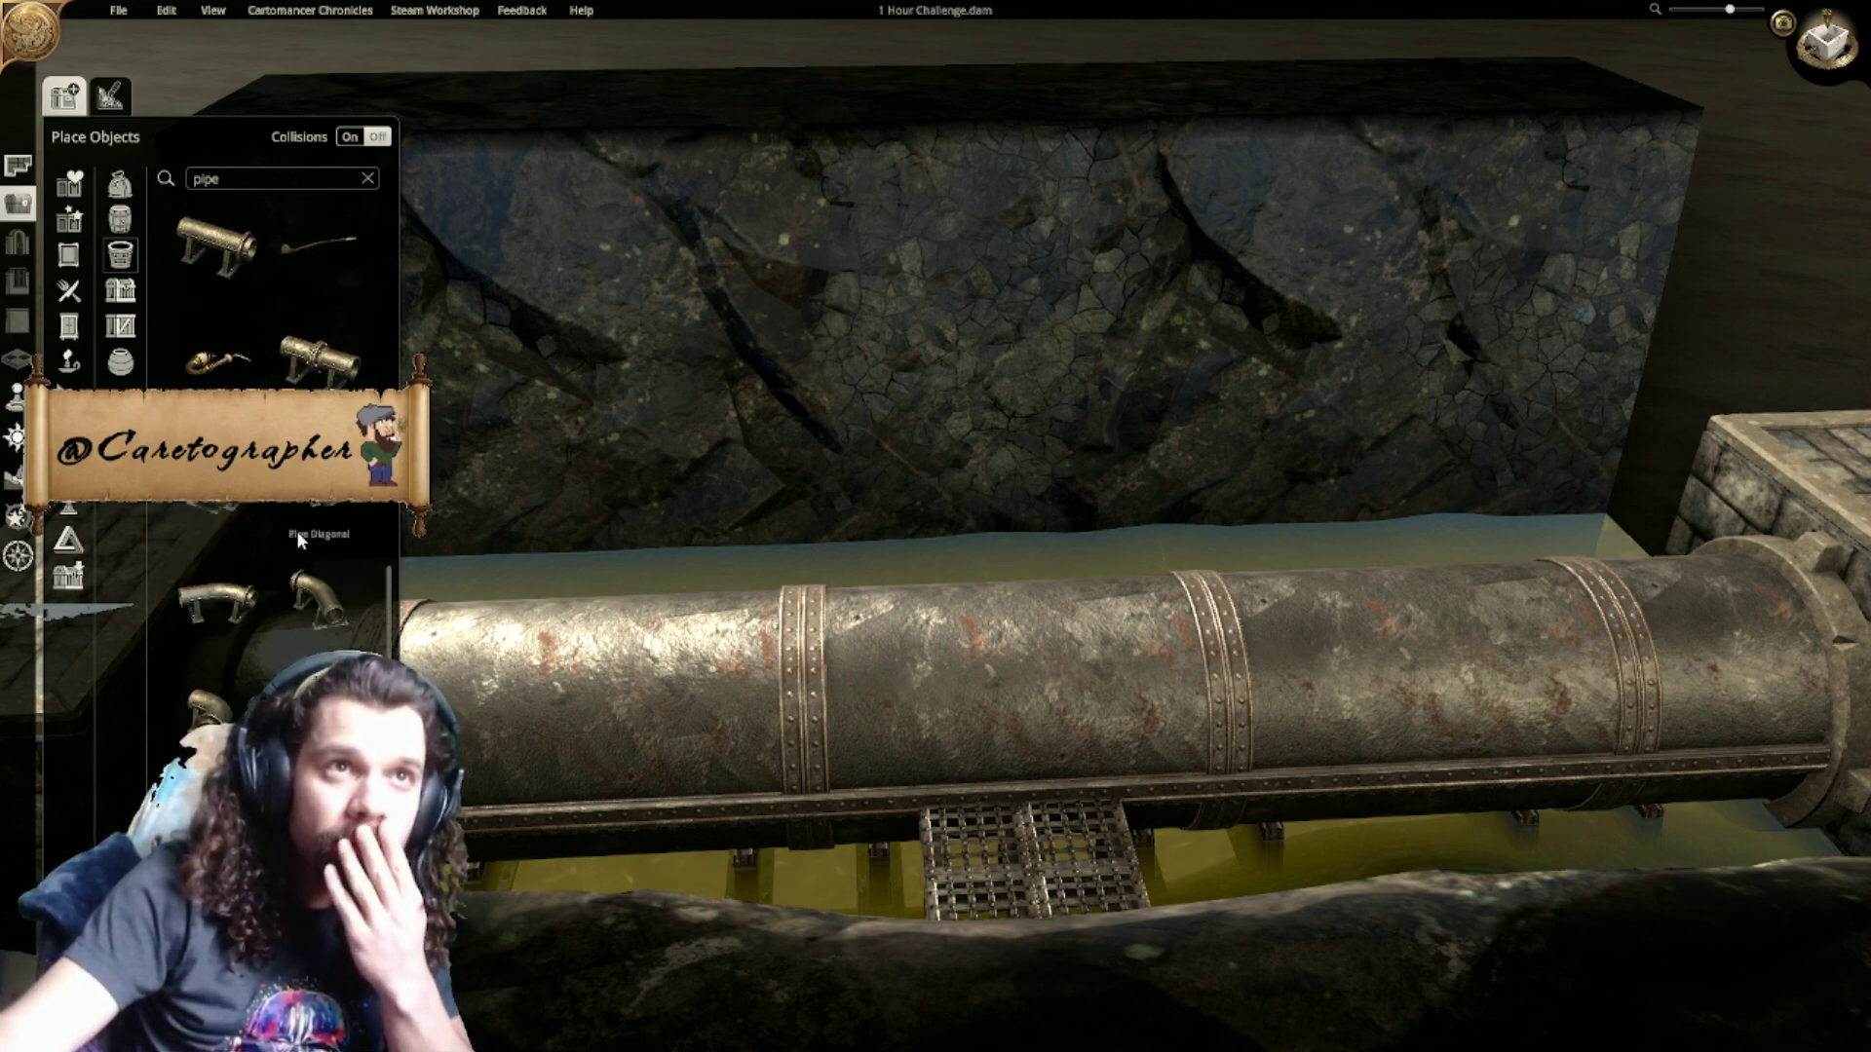
scroll(297, 531, up, 3)
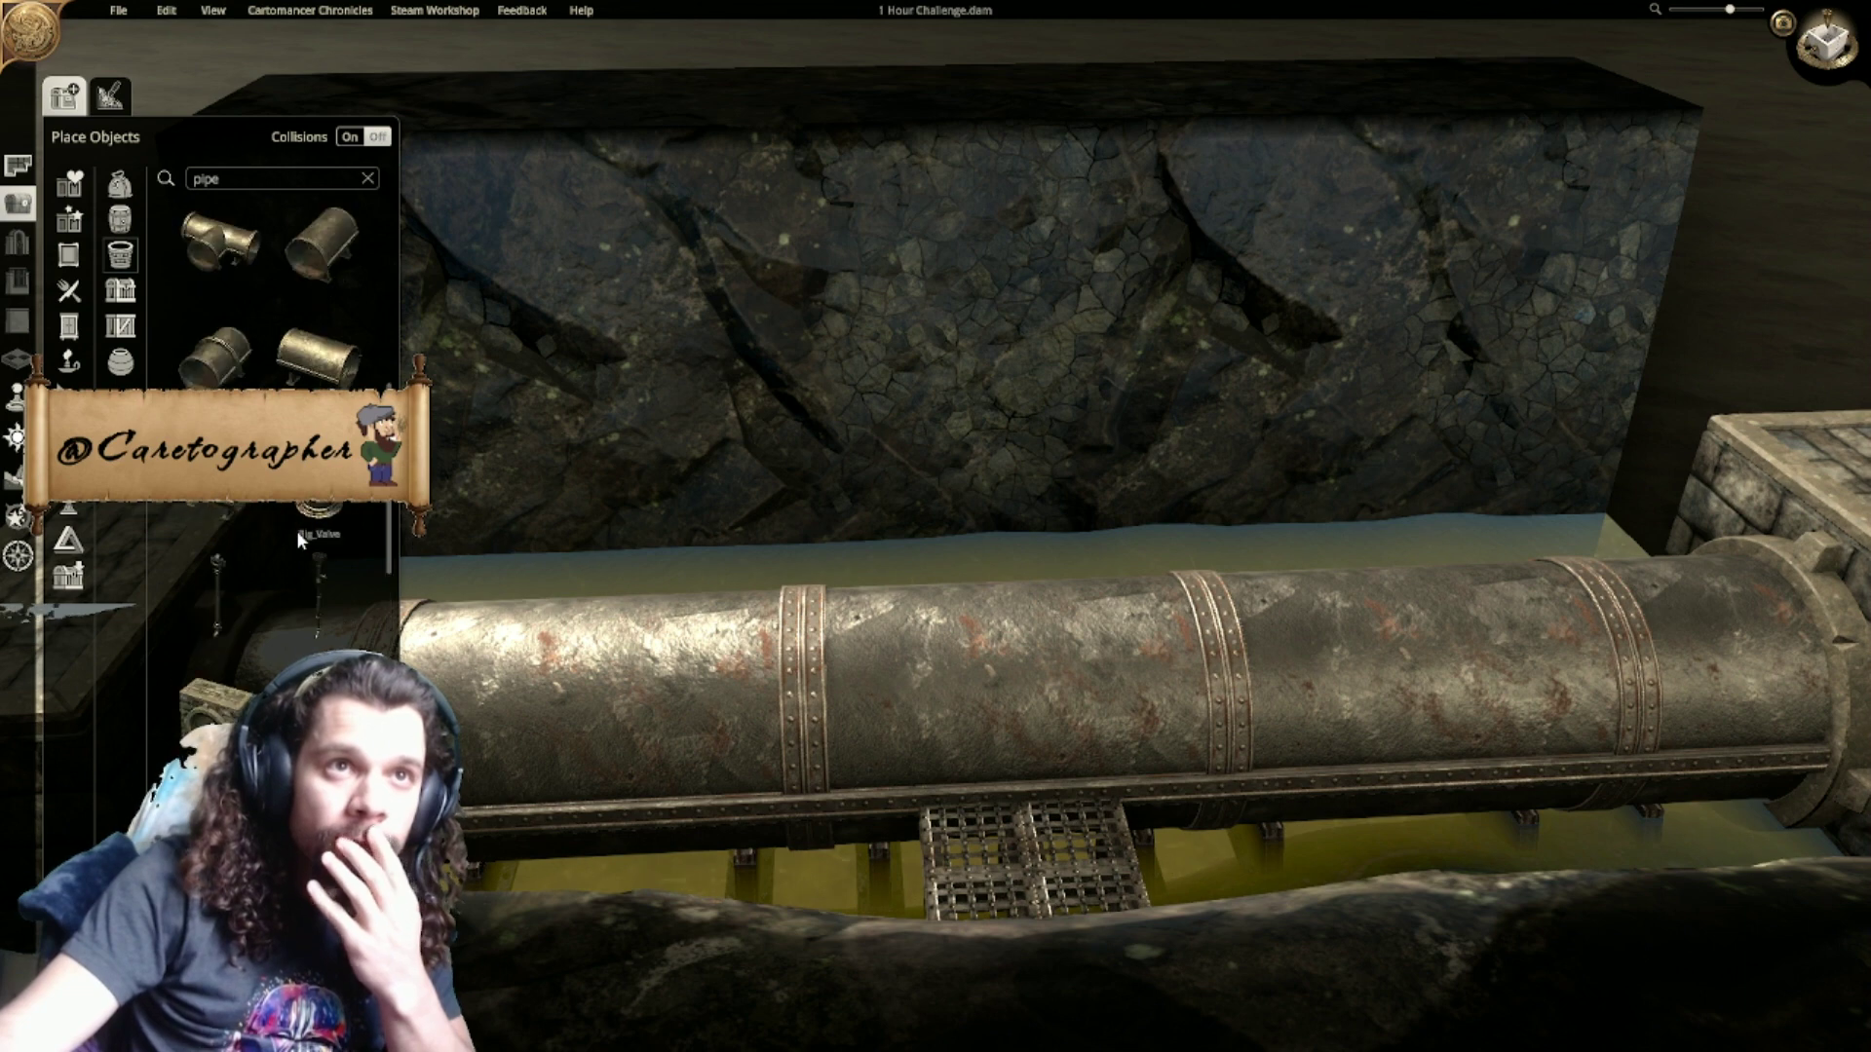
scroll(300, 535, up, 1)
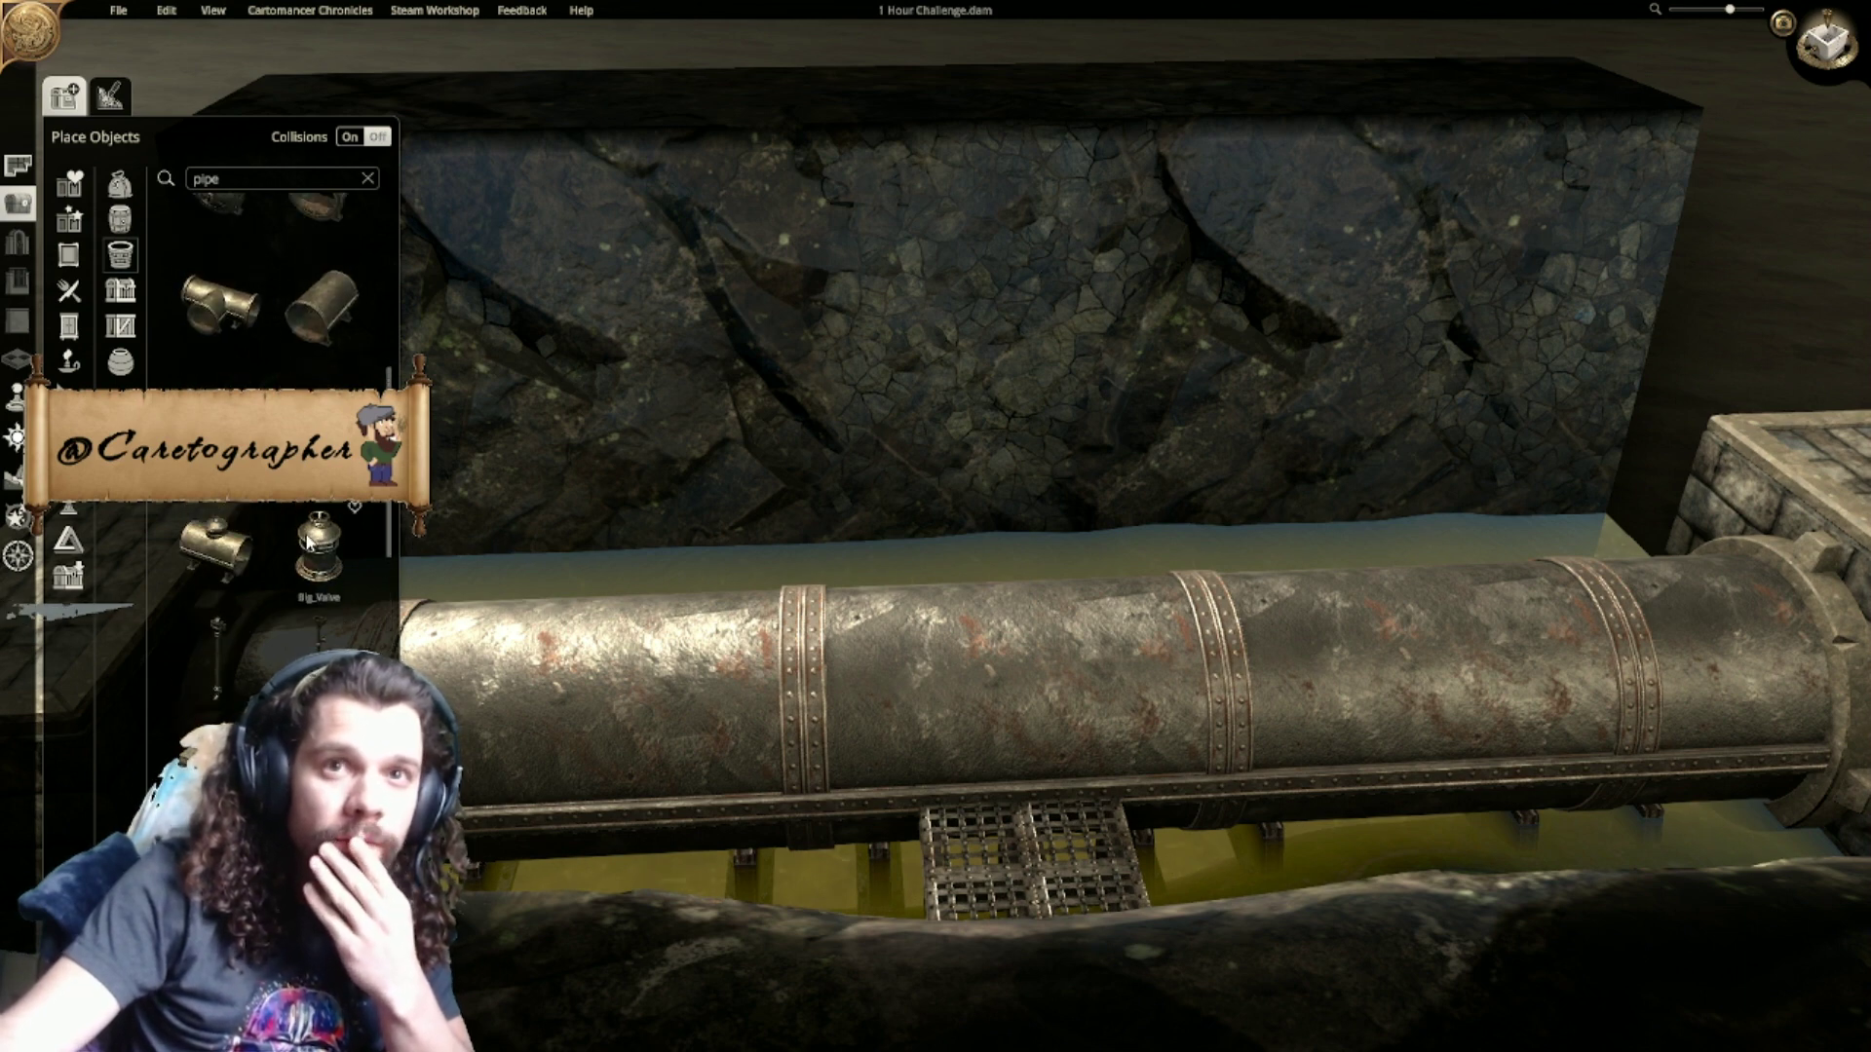
click(230, 573)
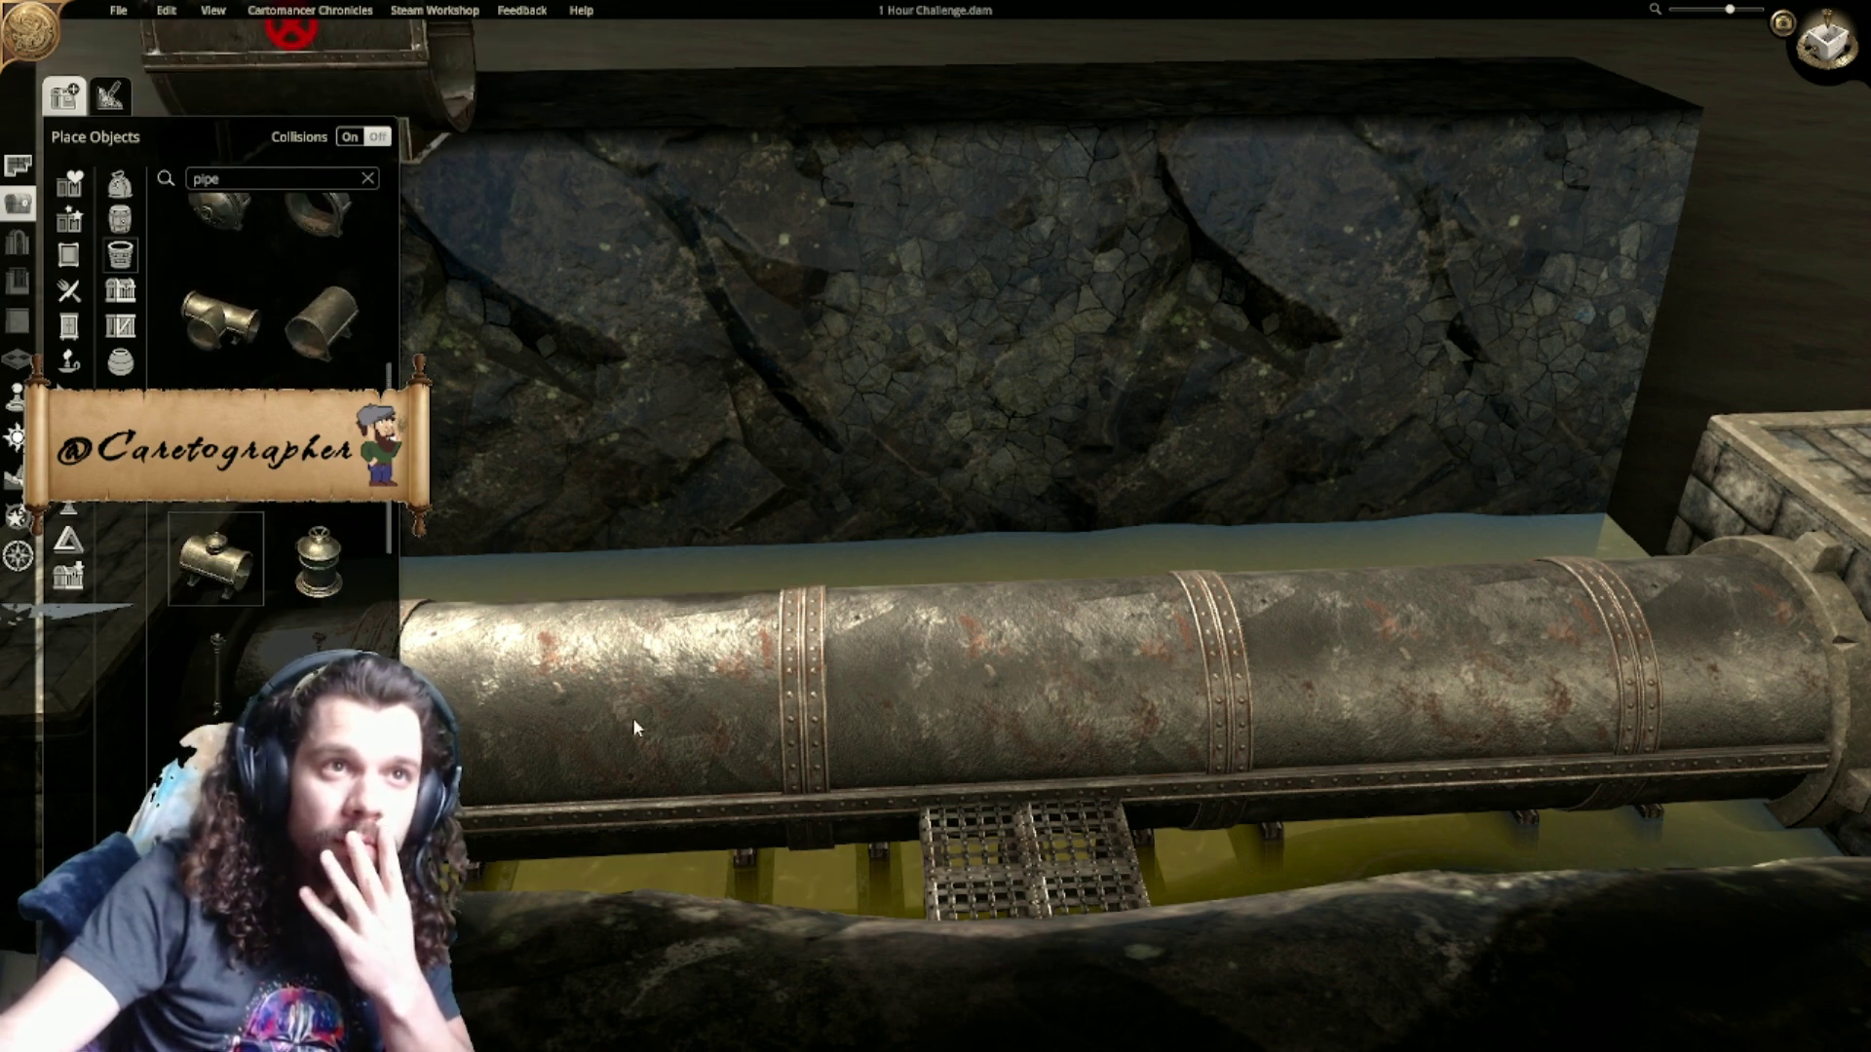
right_click(1000, 785)
scroll(310, 547, up, 2)
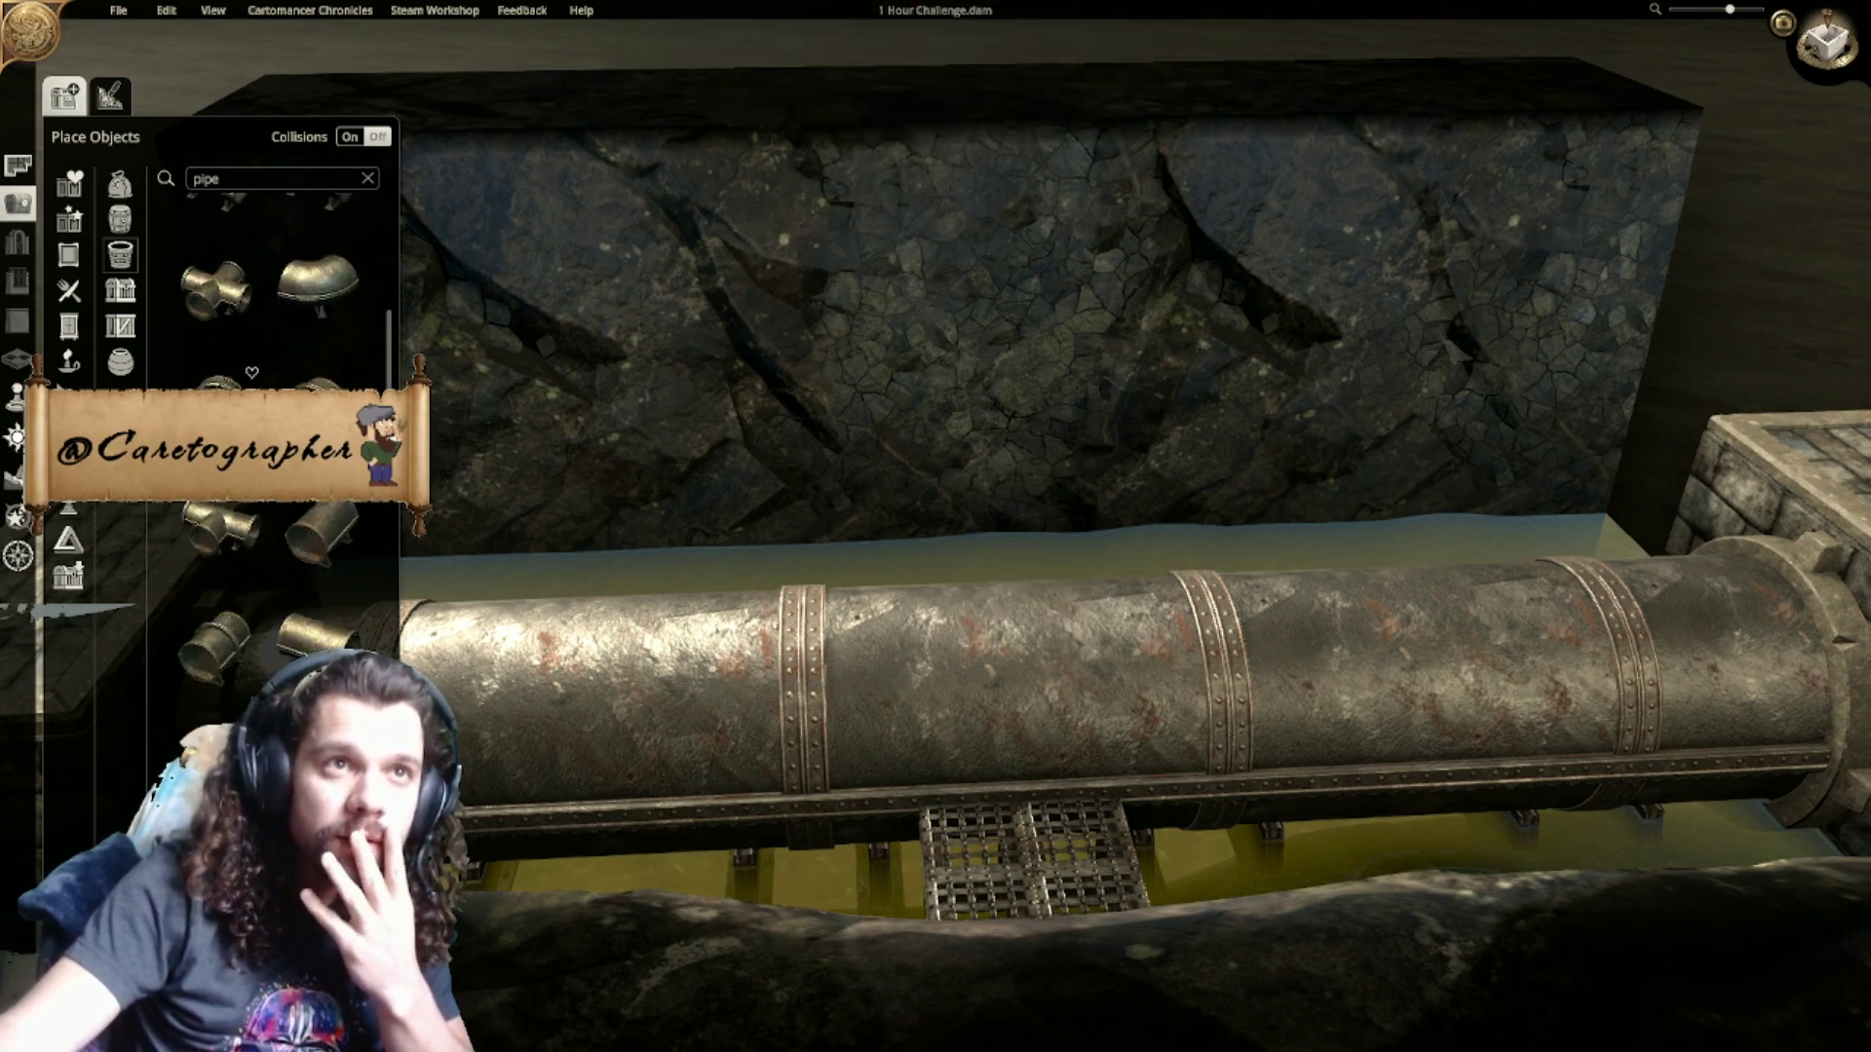
click(216, 546)
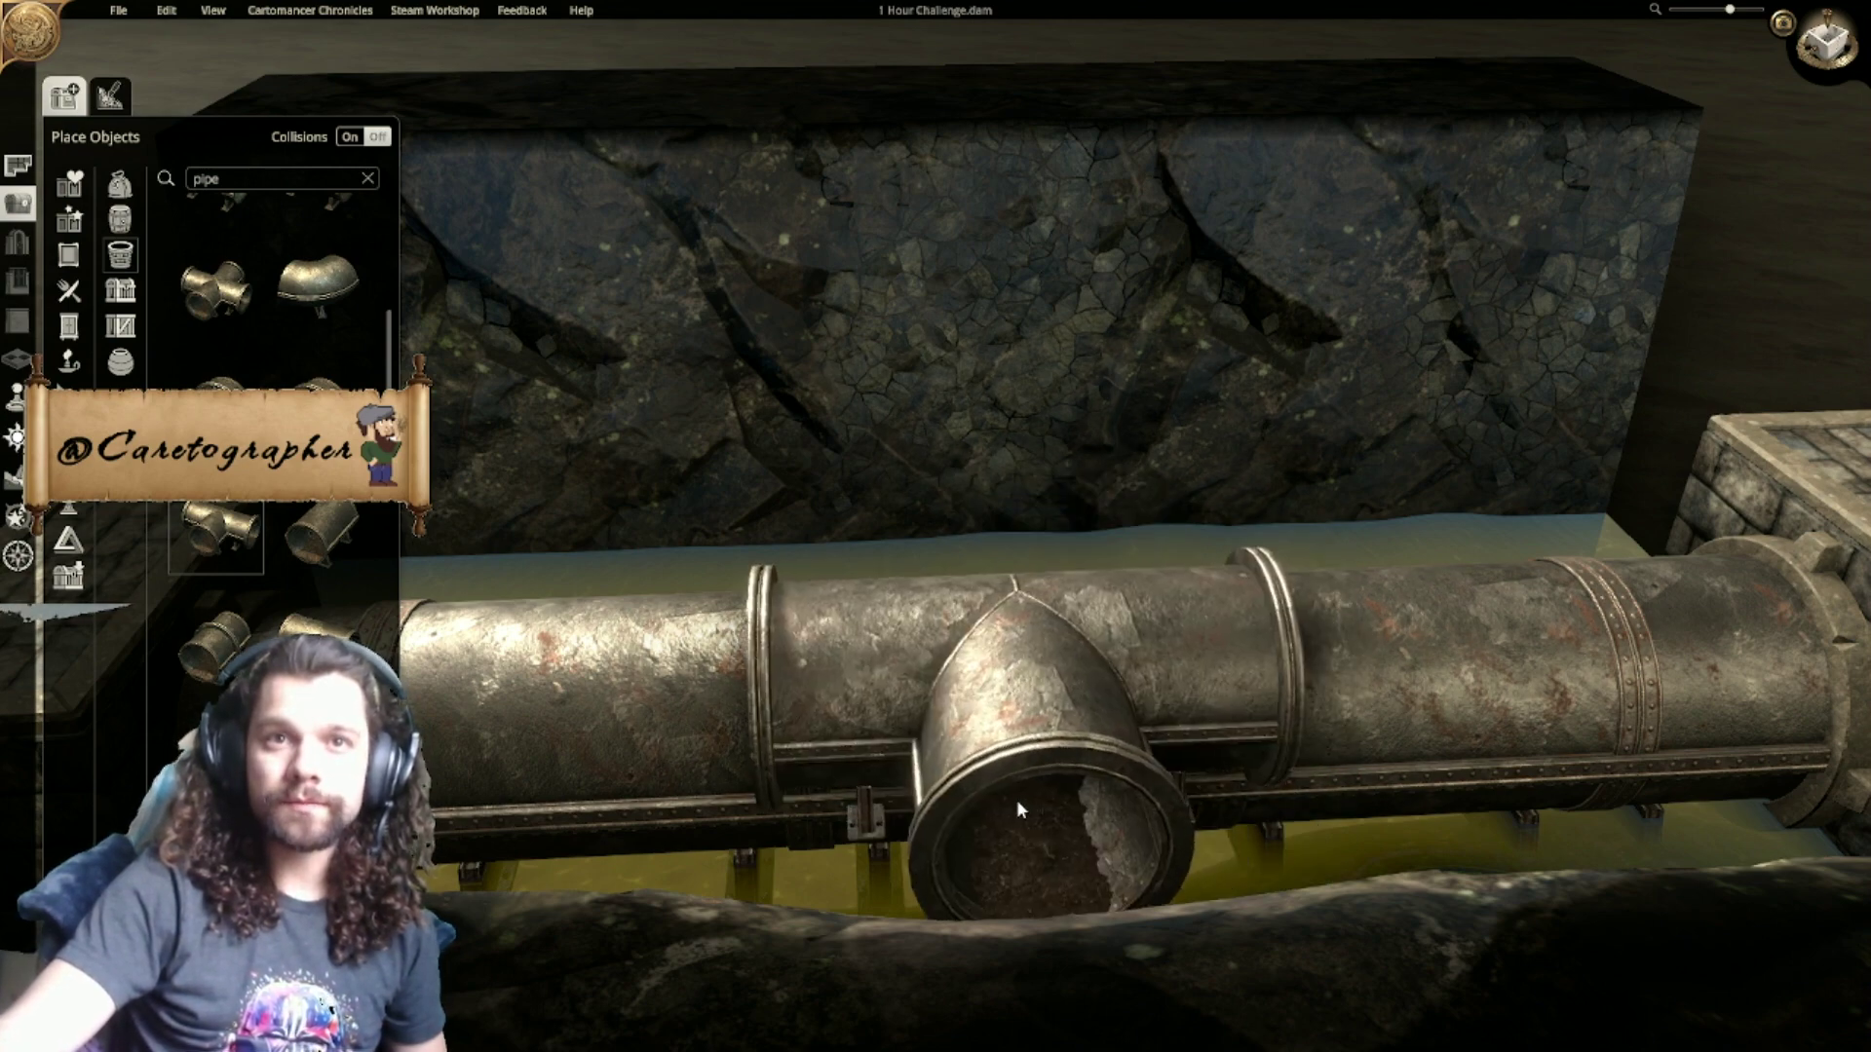
click(1020, 792)
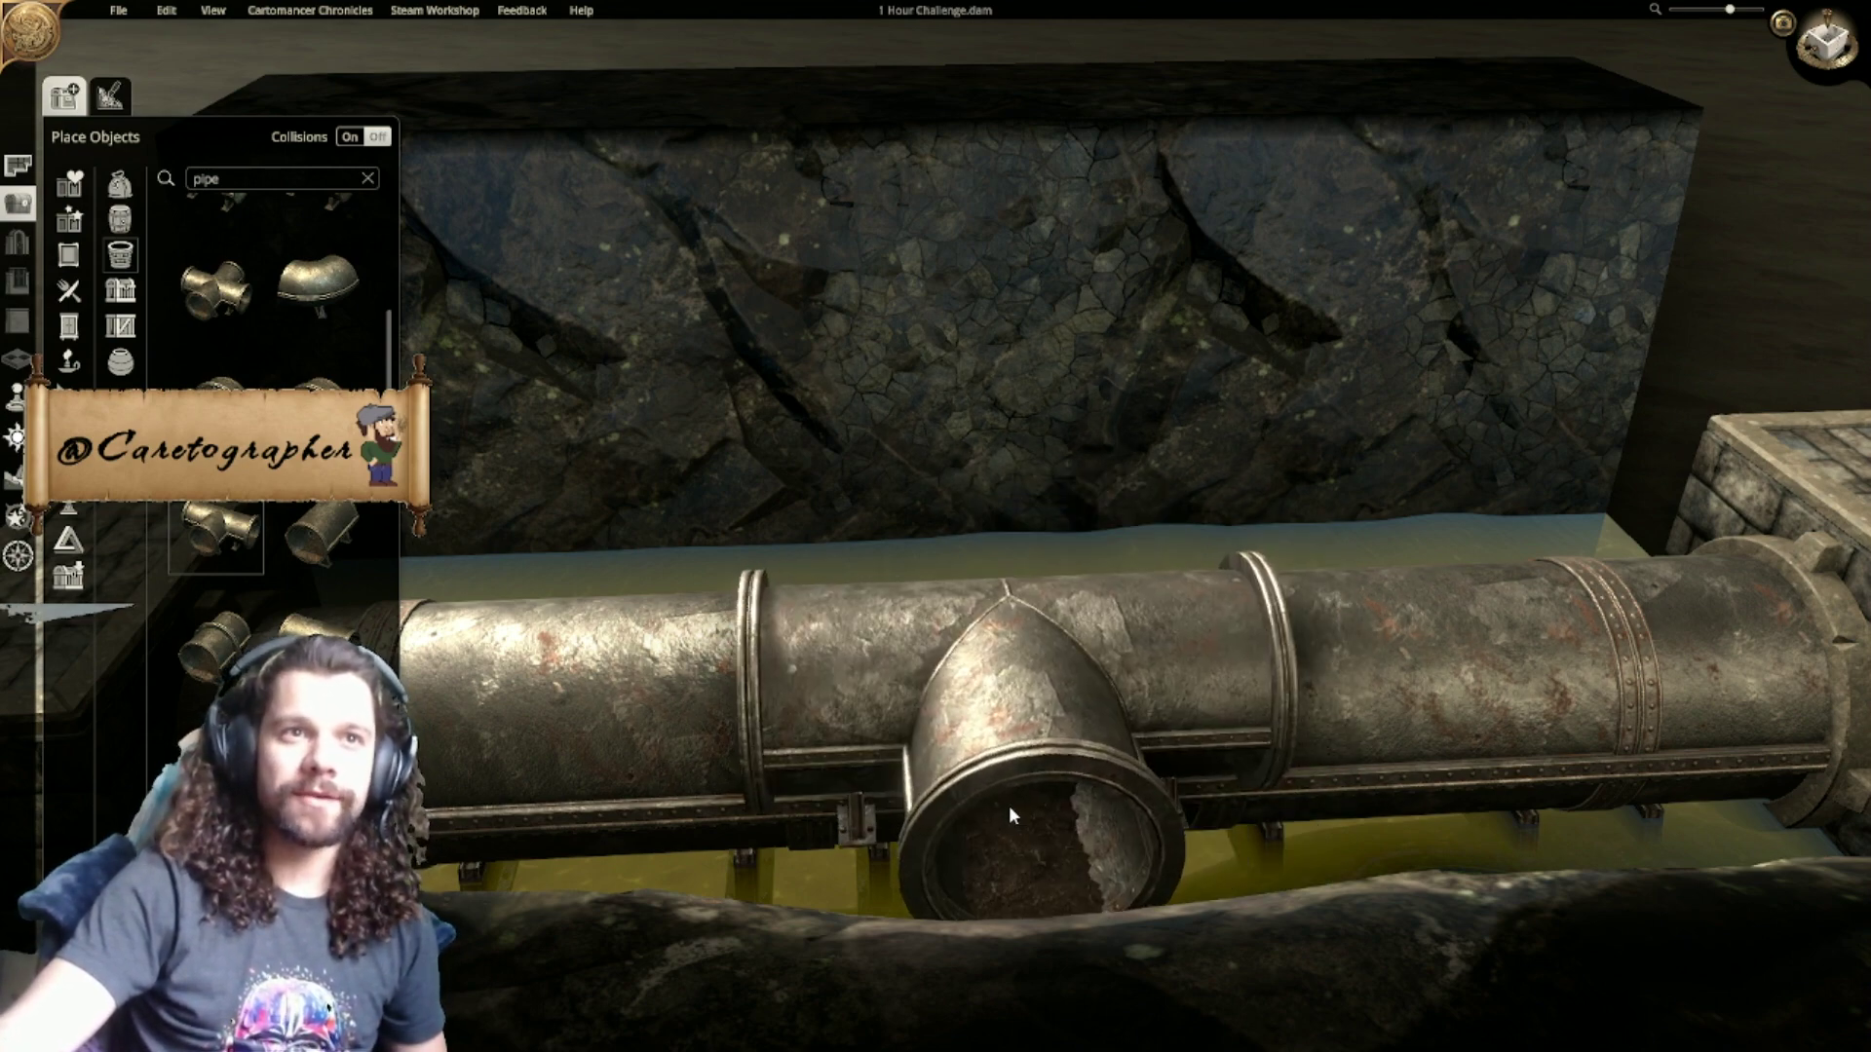
Step: Place a T-junction pipe section with a grated floor over the middle of the pipe, its branch facing the metal walkway
scroll(202, 614, up, 4)
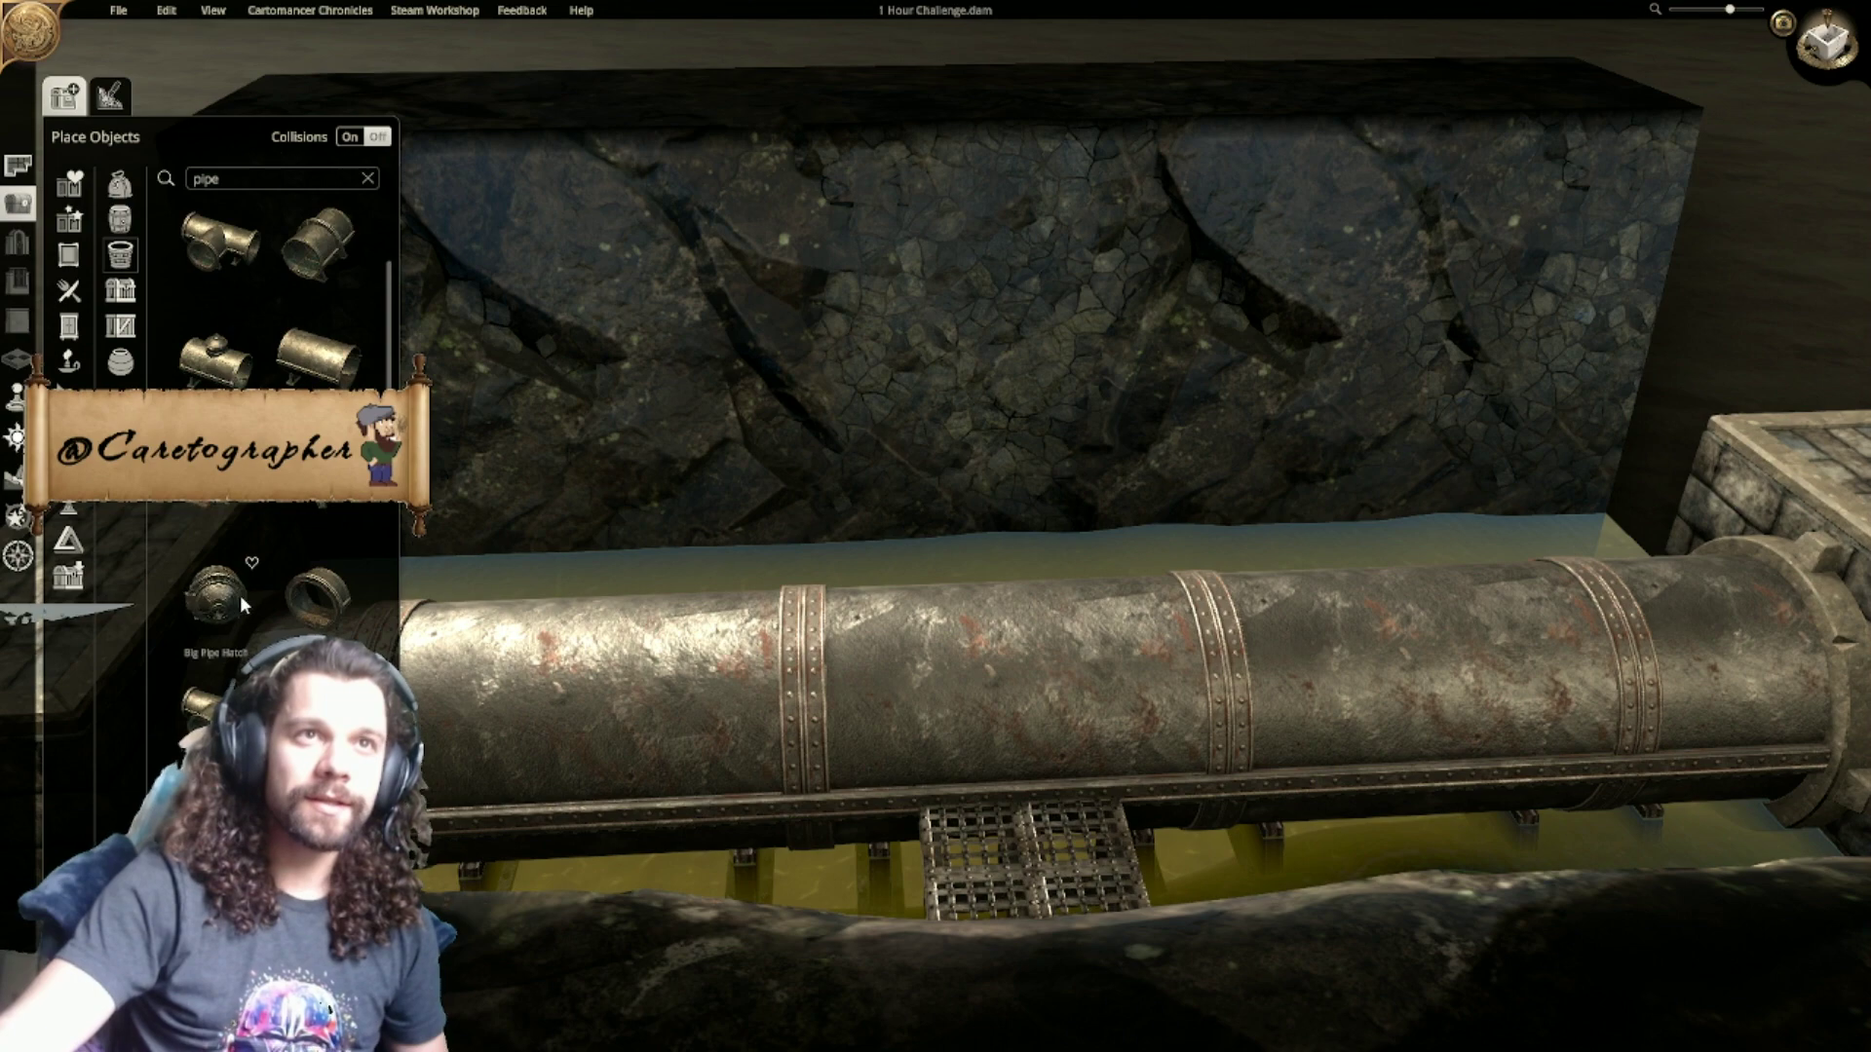
click(217, 597)
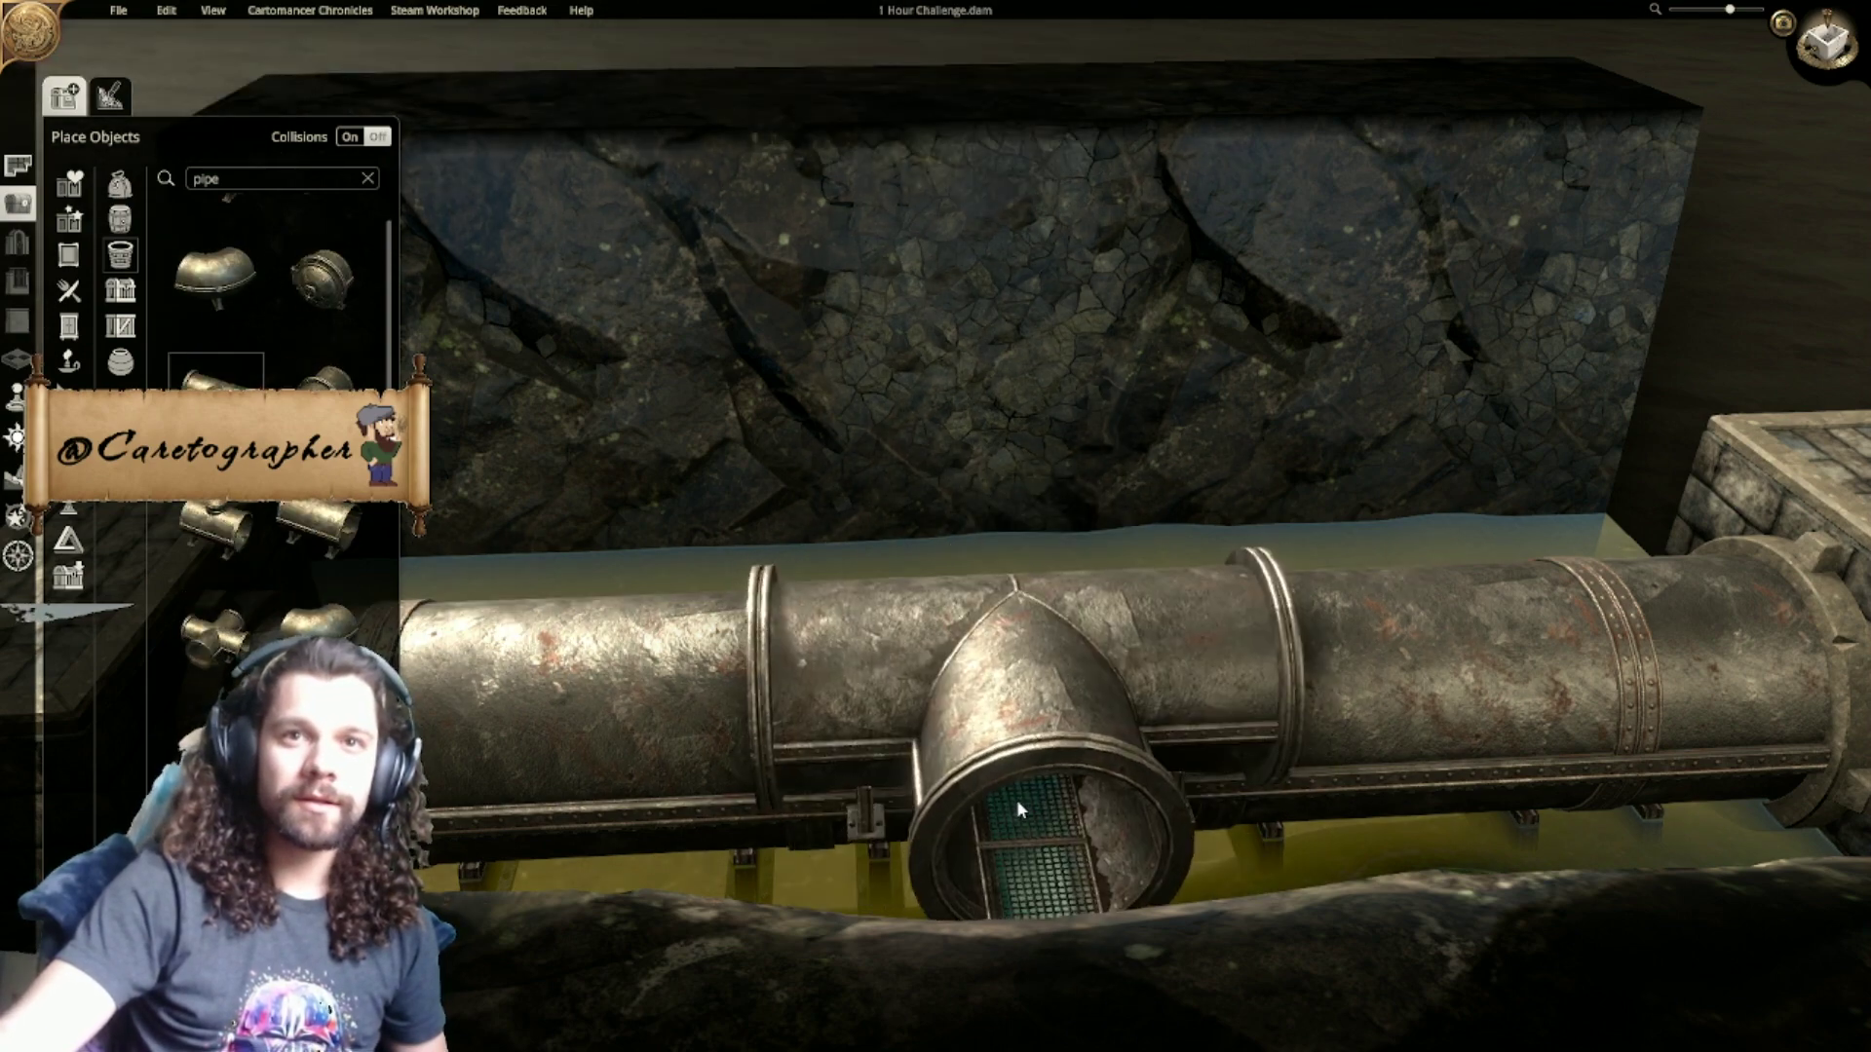
click(1019, 805)
scroll(710, 597, down, 1)
right_drag(709, 597, 283, 598)
scroll(273, 593, up, 2)
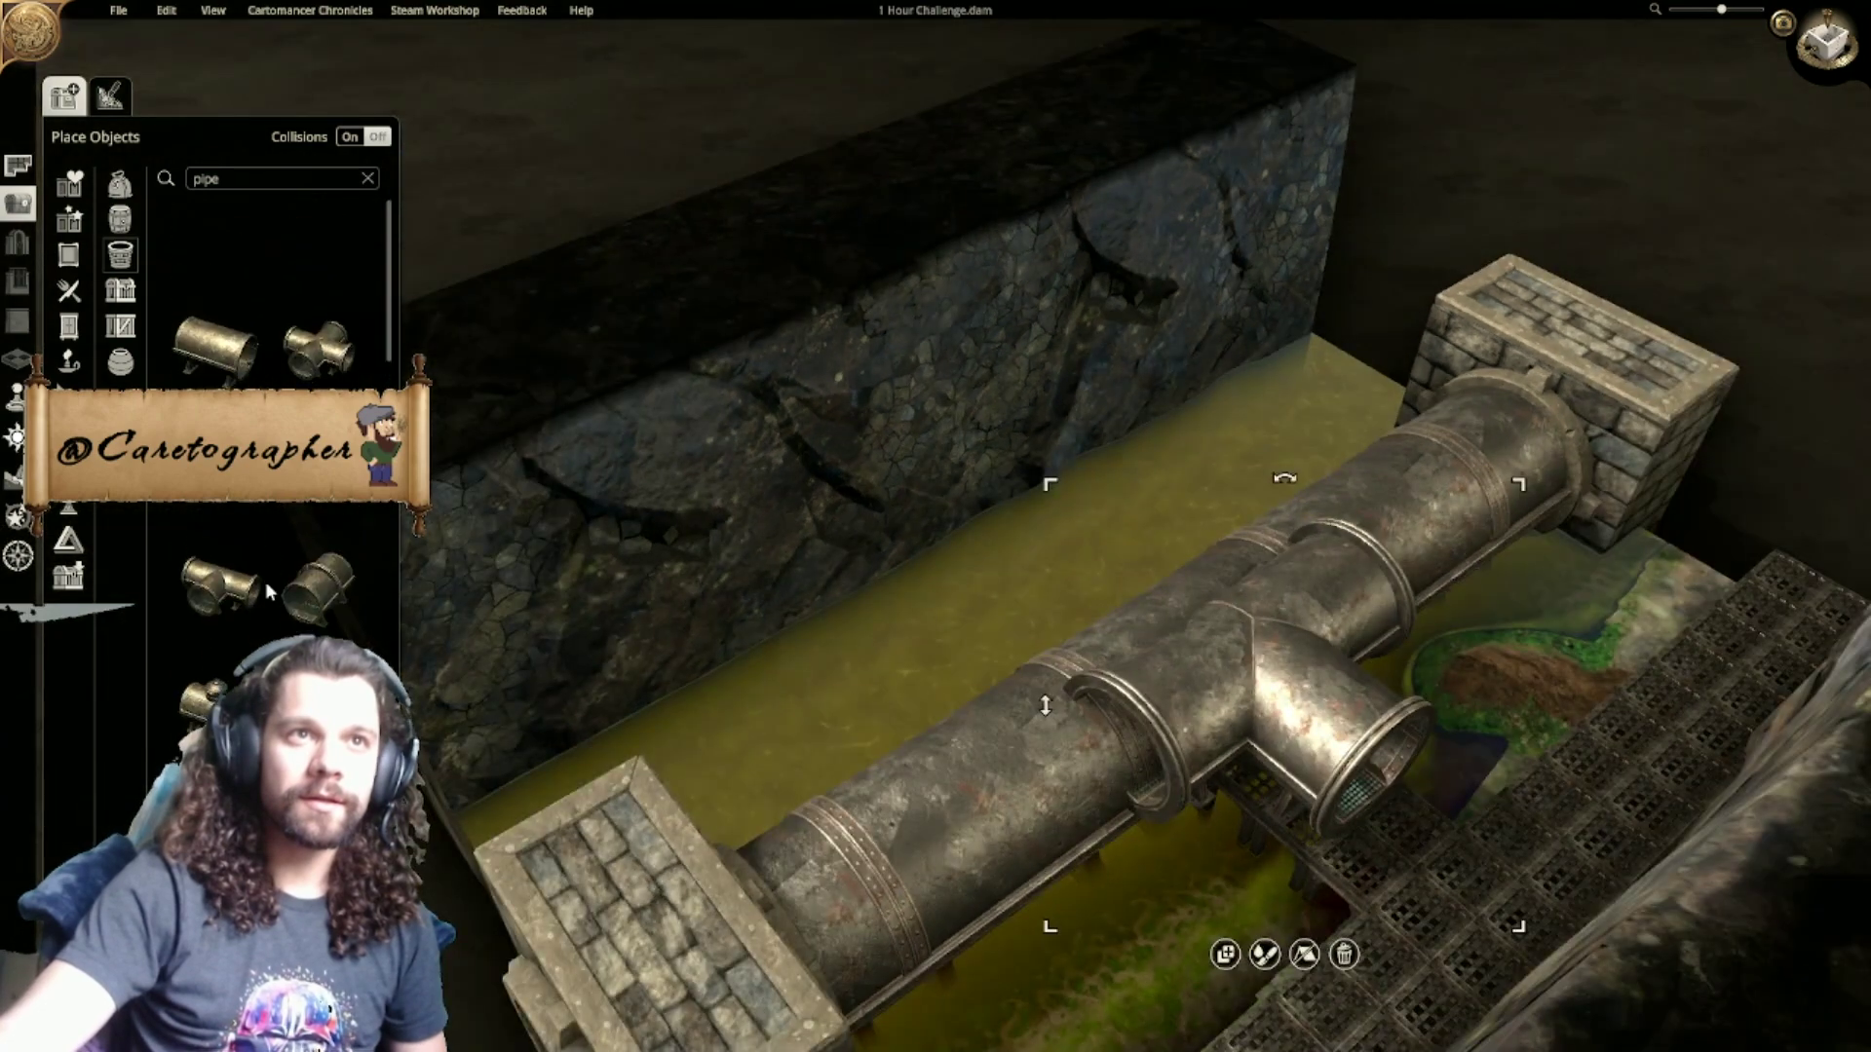
click(1065, 549)
right_drag(1045, 575, 1123, 598)
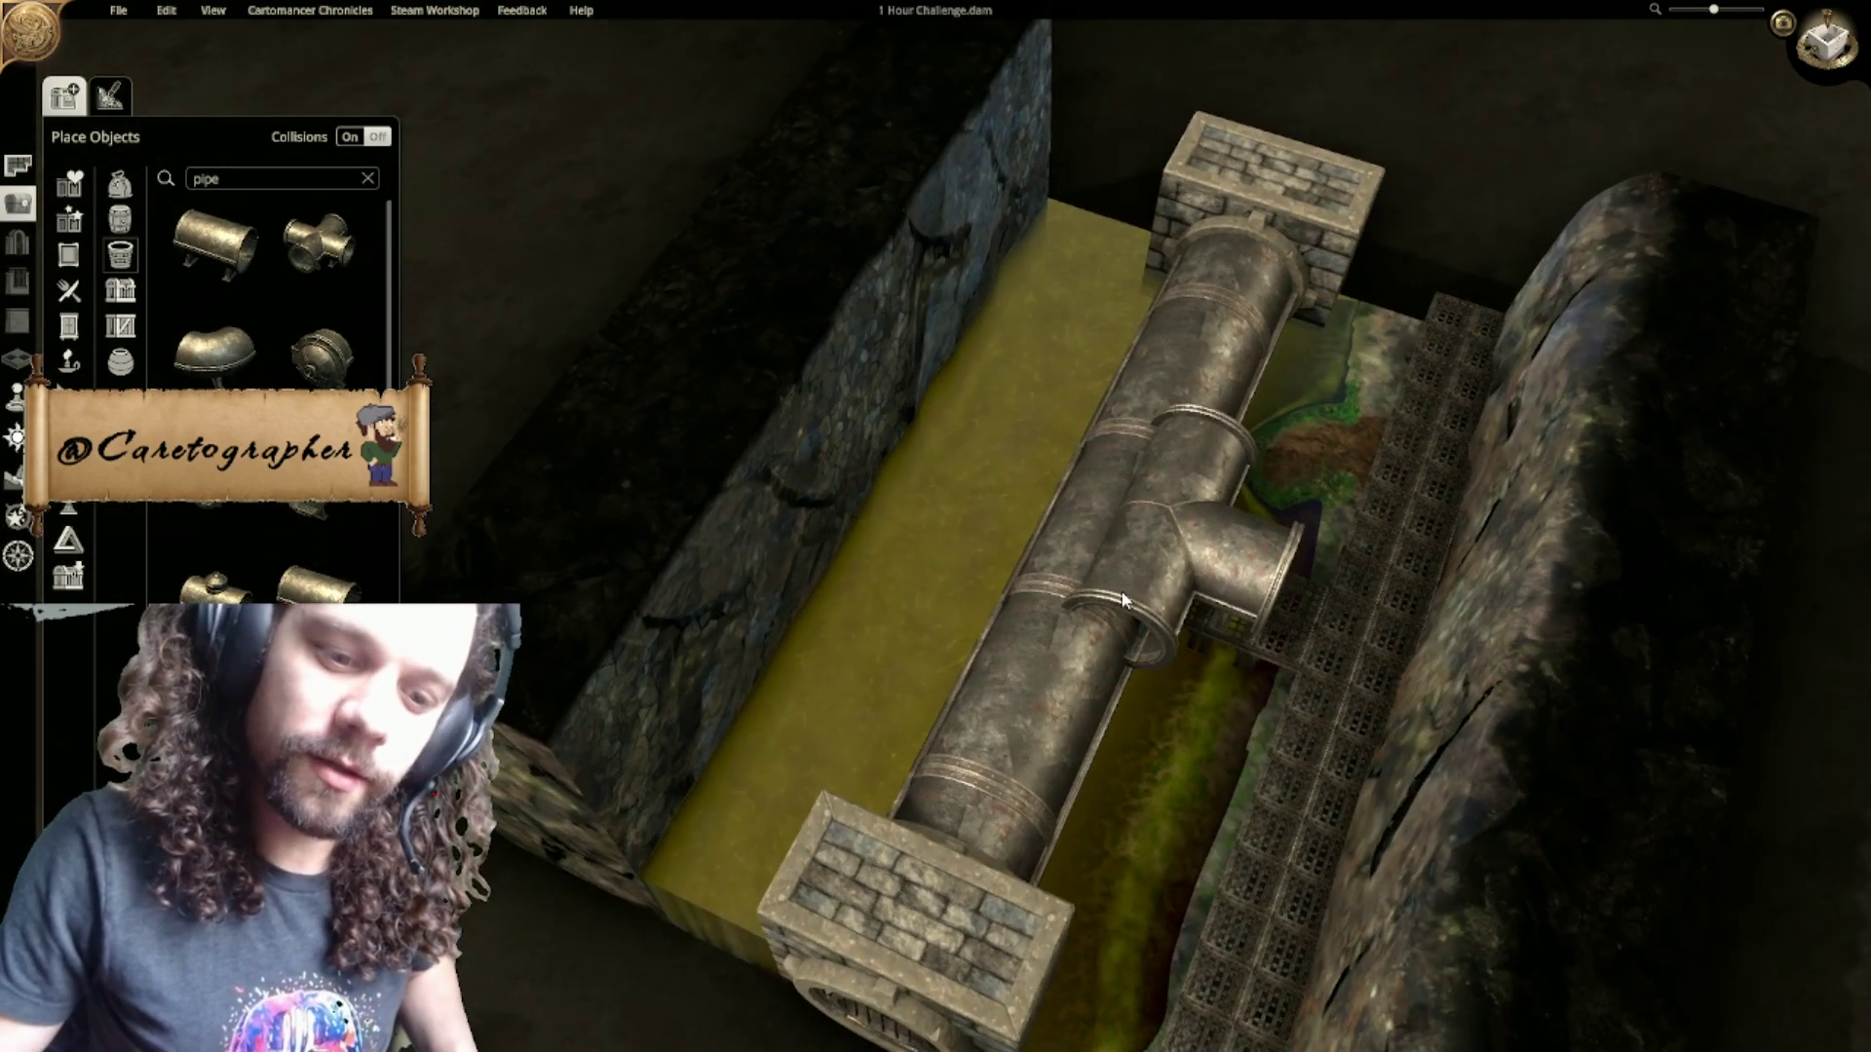
Step: Enlarge the T-junction to match the pipe's scale and swap it in for the pipe's middle section
right_drag(1434, 507, 1196, 534)
click(1813, 55)
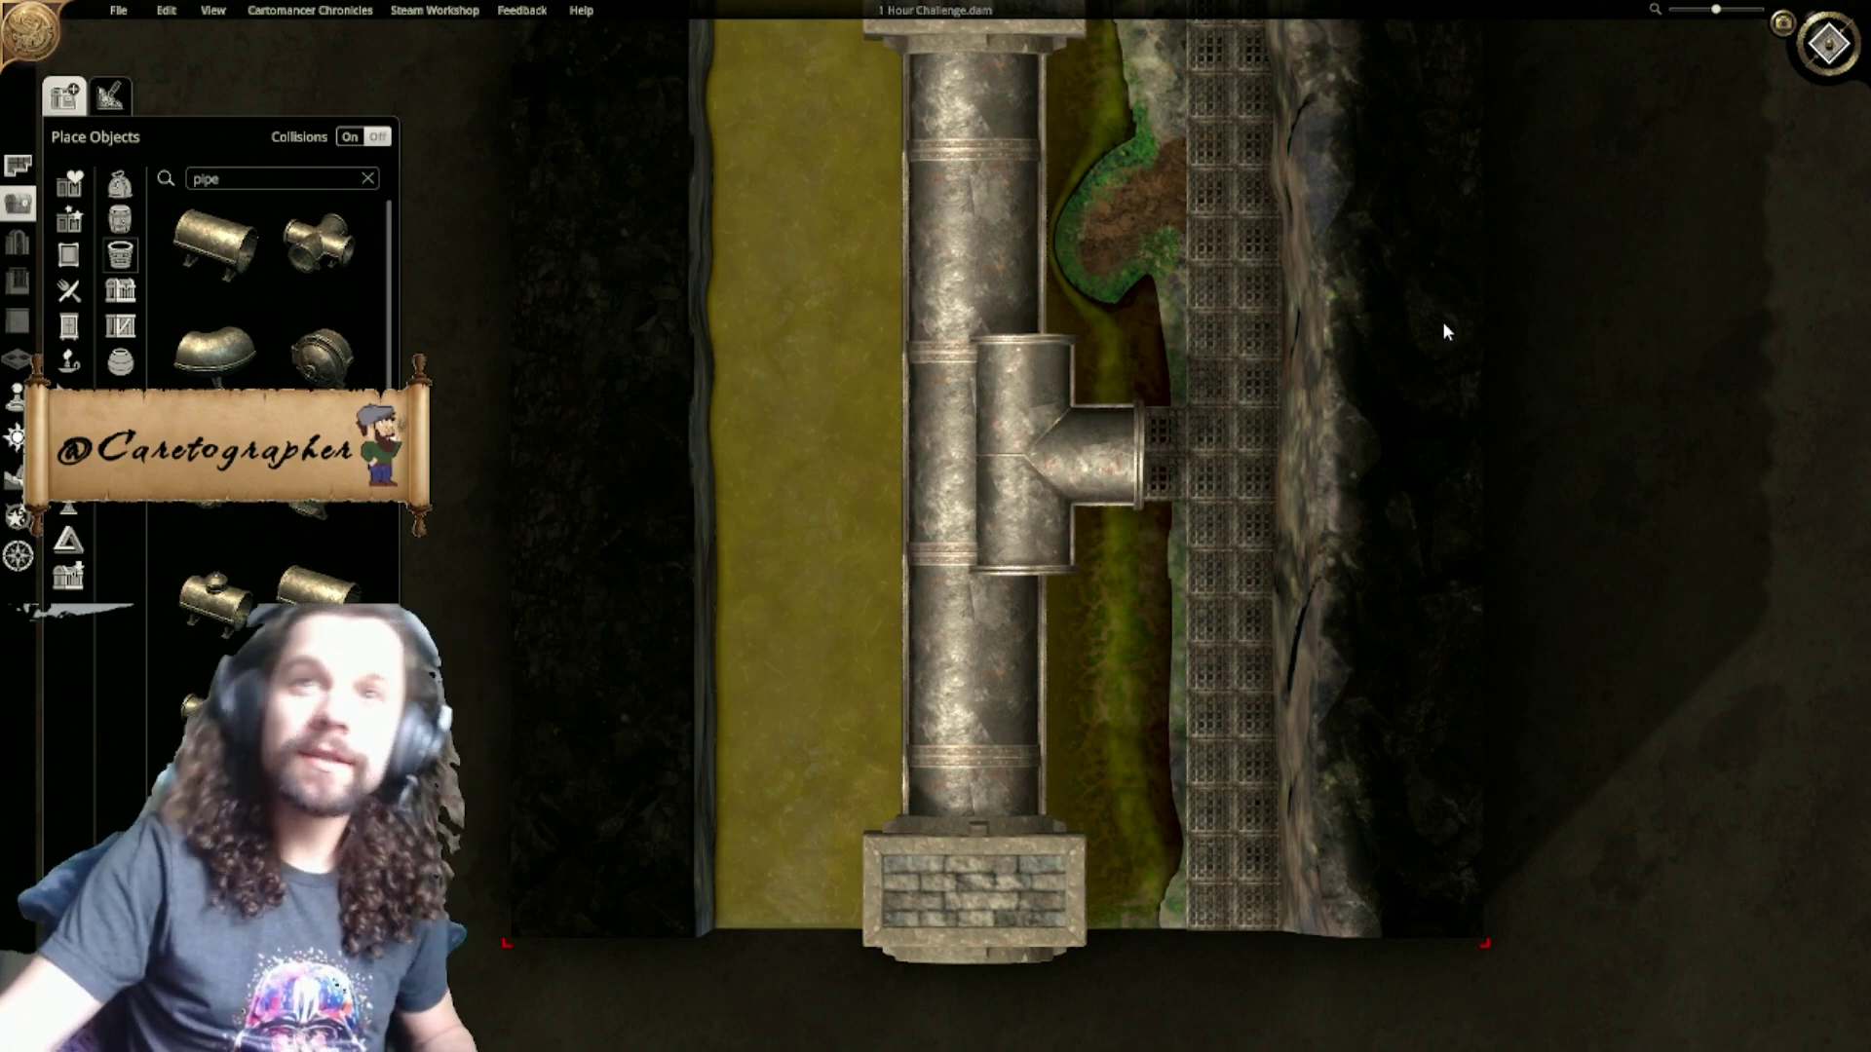
scroll(1070, 638, up, 2)
click(1067, 458)
drag(1068, 458, 755, 481)
drag(864, 308, 951, 251)
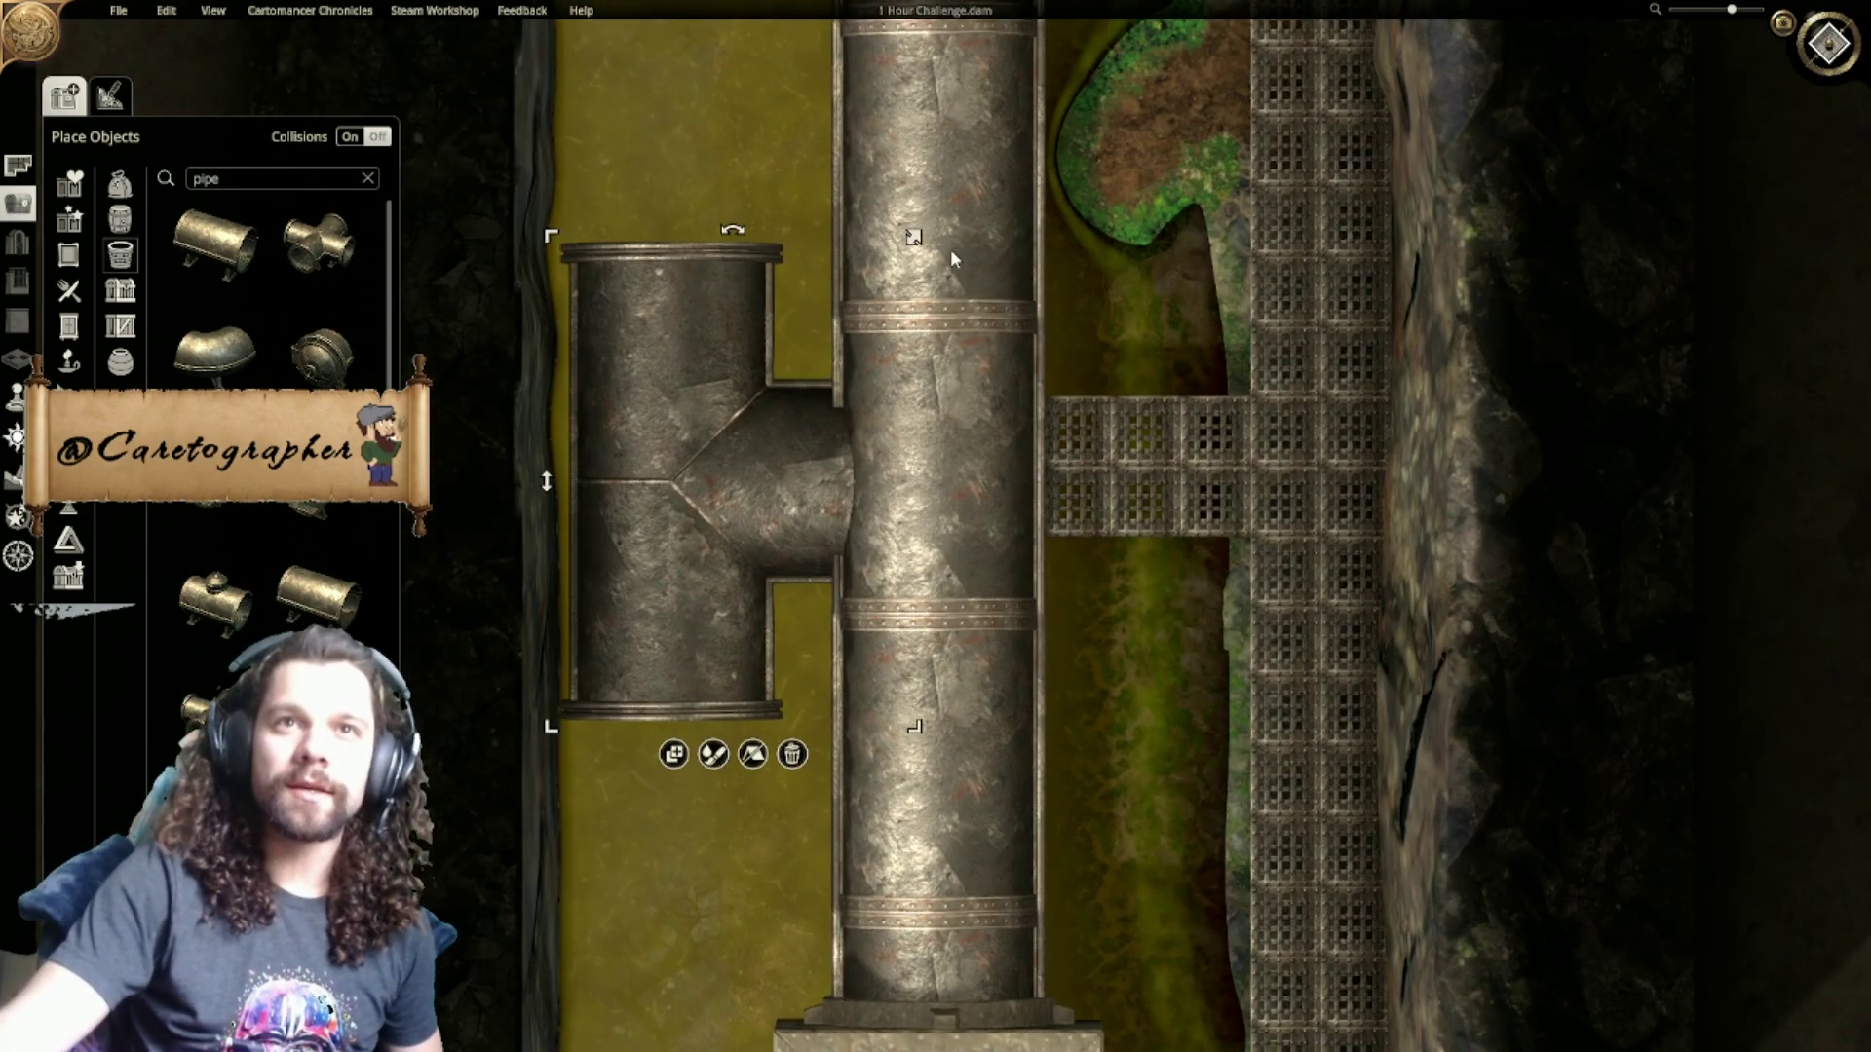
click(972, 570)
click(996, 648)
drag(705, 668, 968, 736)
Step: Switch the T-junction and the adjoining pipe section to the open variant and bring their edges together
click(1023, 827)
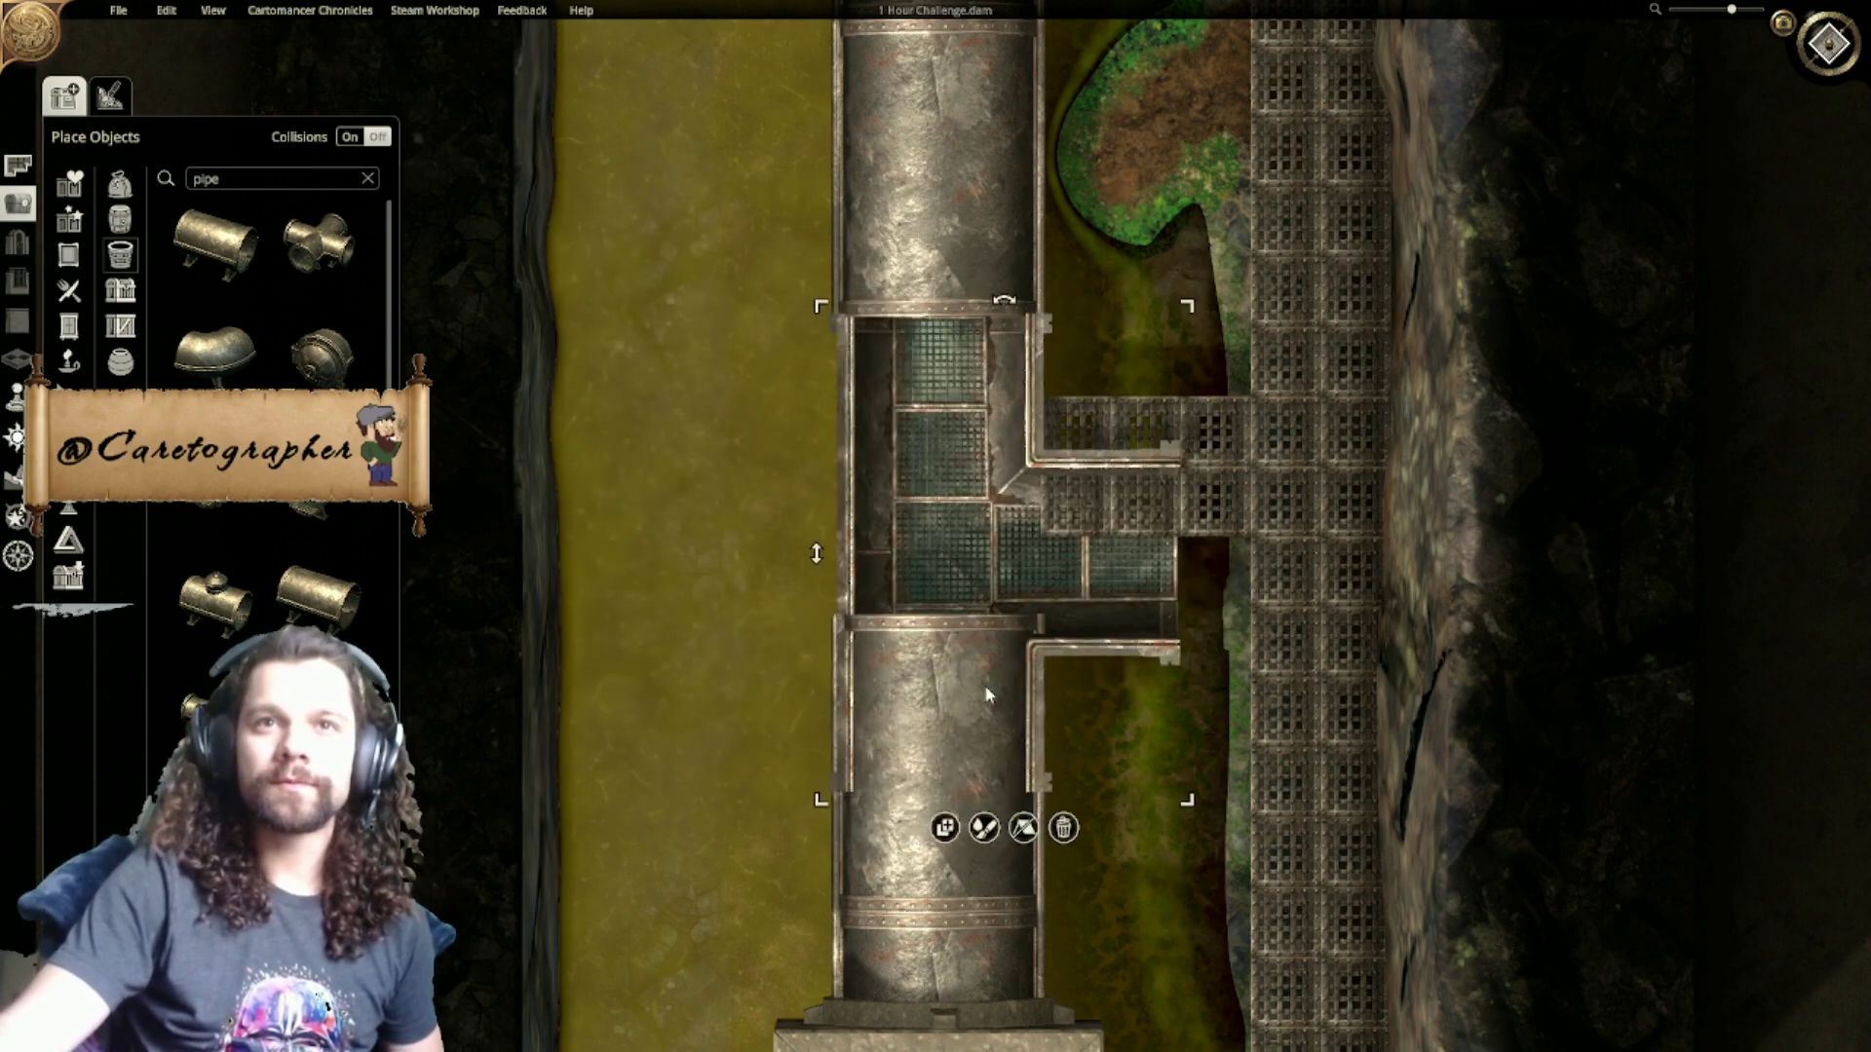
click(960, 361)
scroll(1004, 497, up, 5)
drag(988, 532, 976, 633)
scroll(1035, 419, down, 3)
right_drag(1031, 443, 1028, 521)
drag(988, 466, 985, 415)
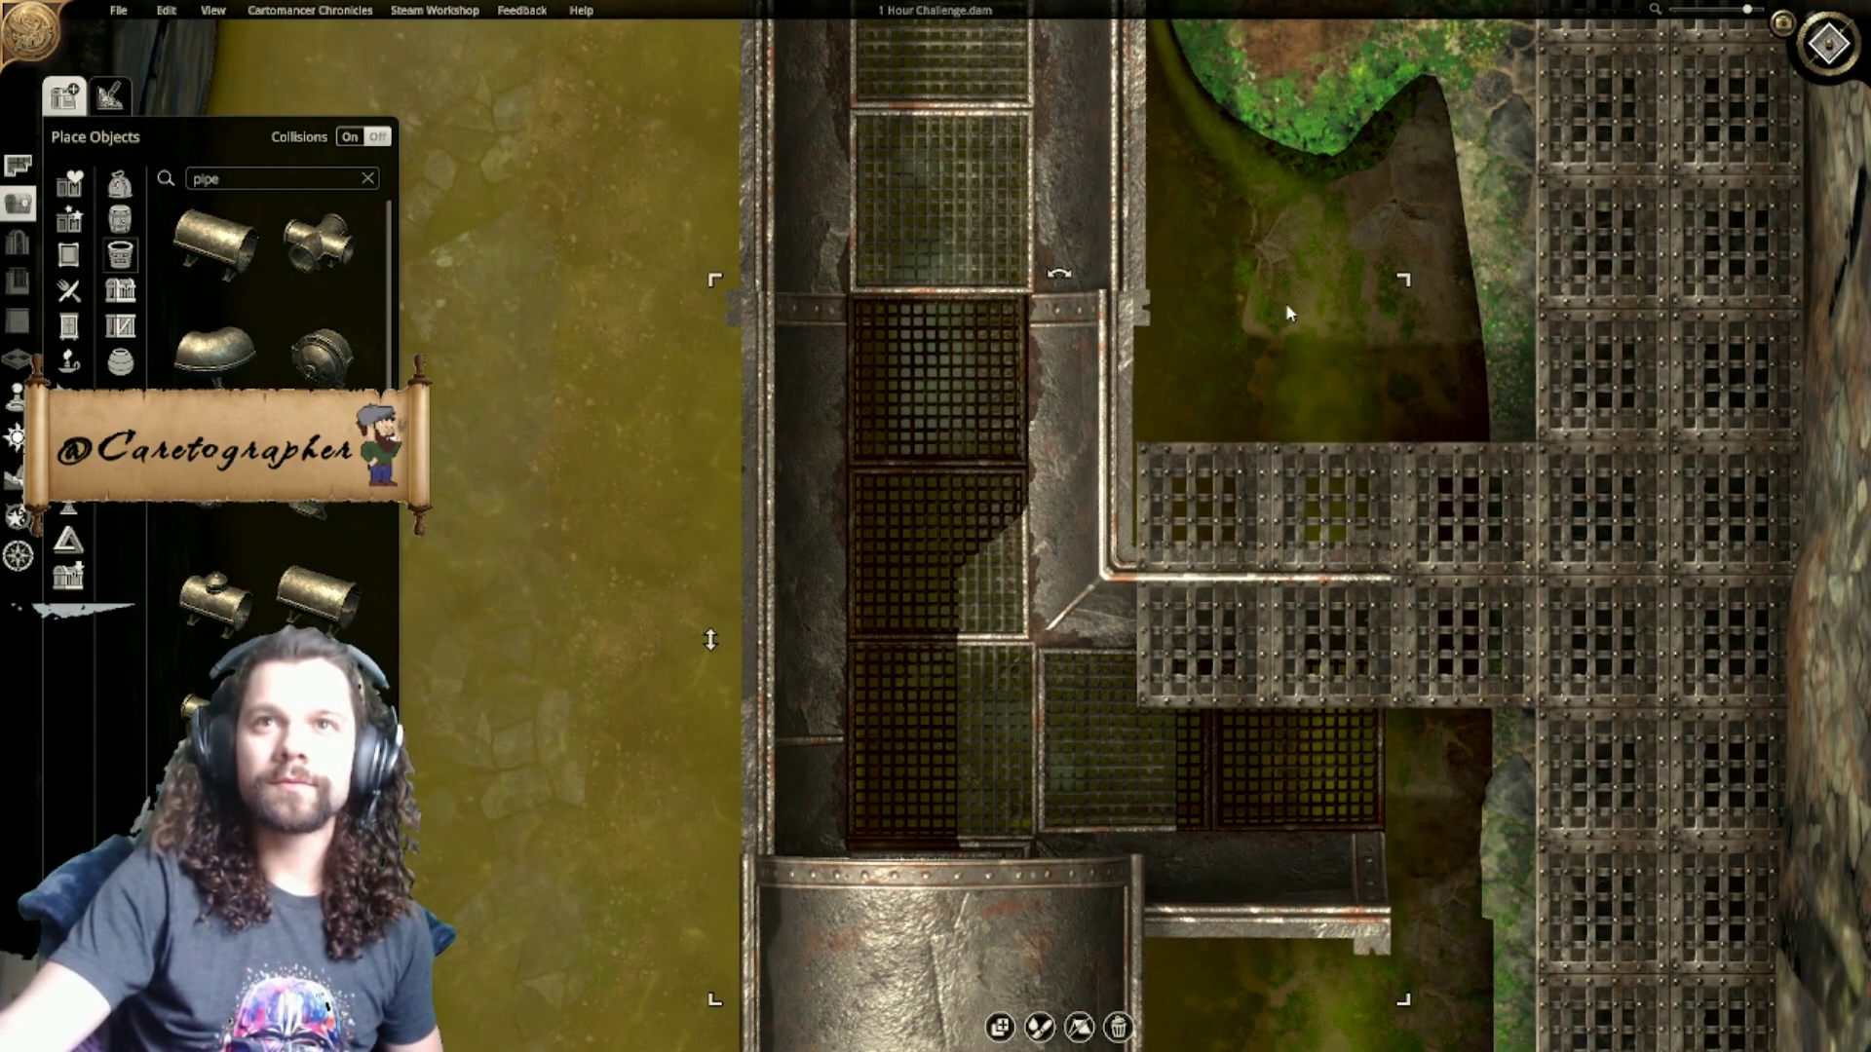
Step: Fine-tune the open T-junction's scale, height and position to line up its rails and floor grates with the pipe
drag(1391, 275, 1404, 267)
drag(969, 439, 971, 451)
drag(1419, 278, 1426, 274)
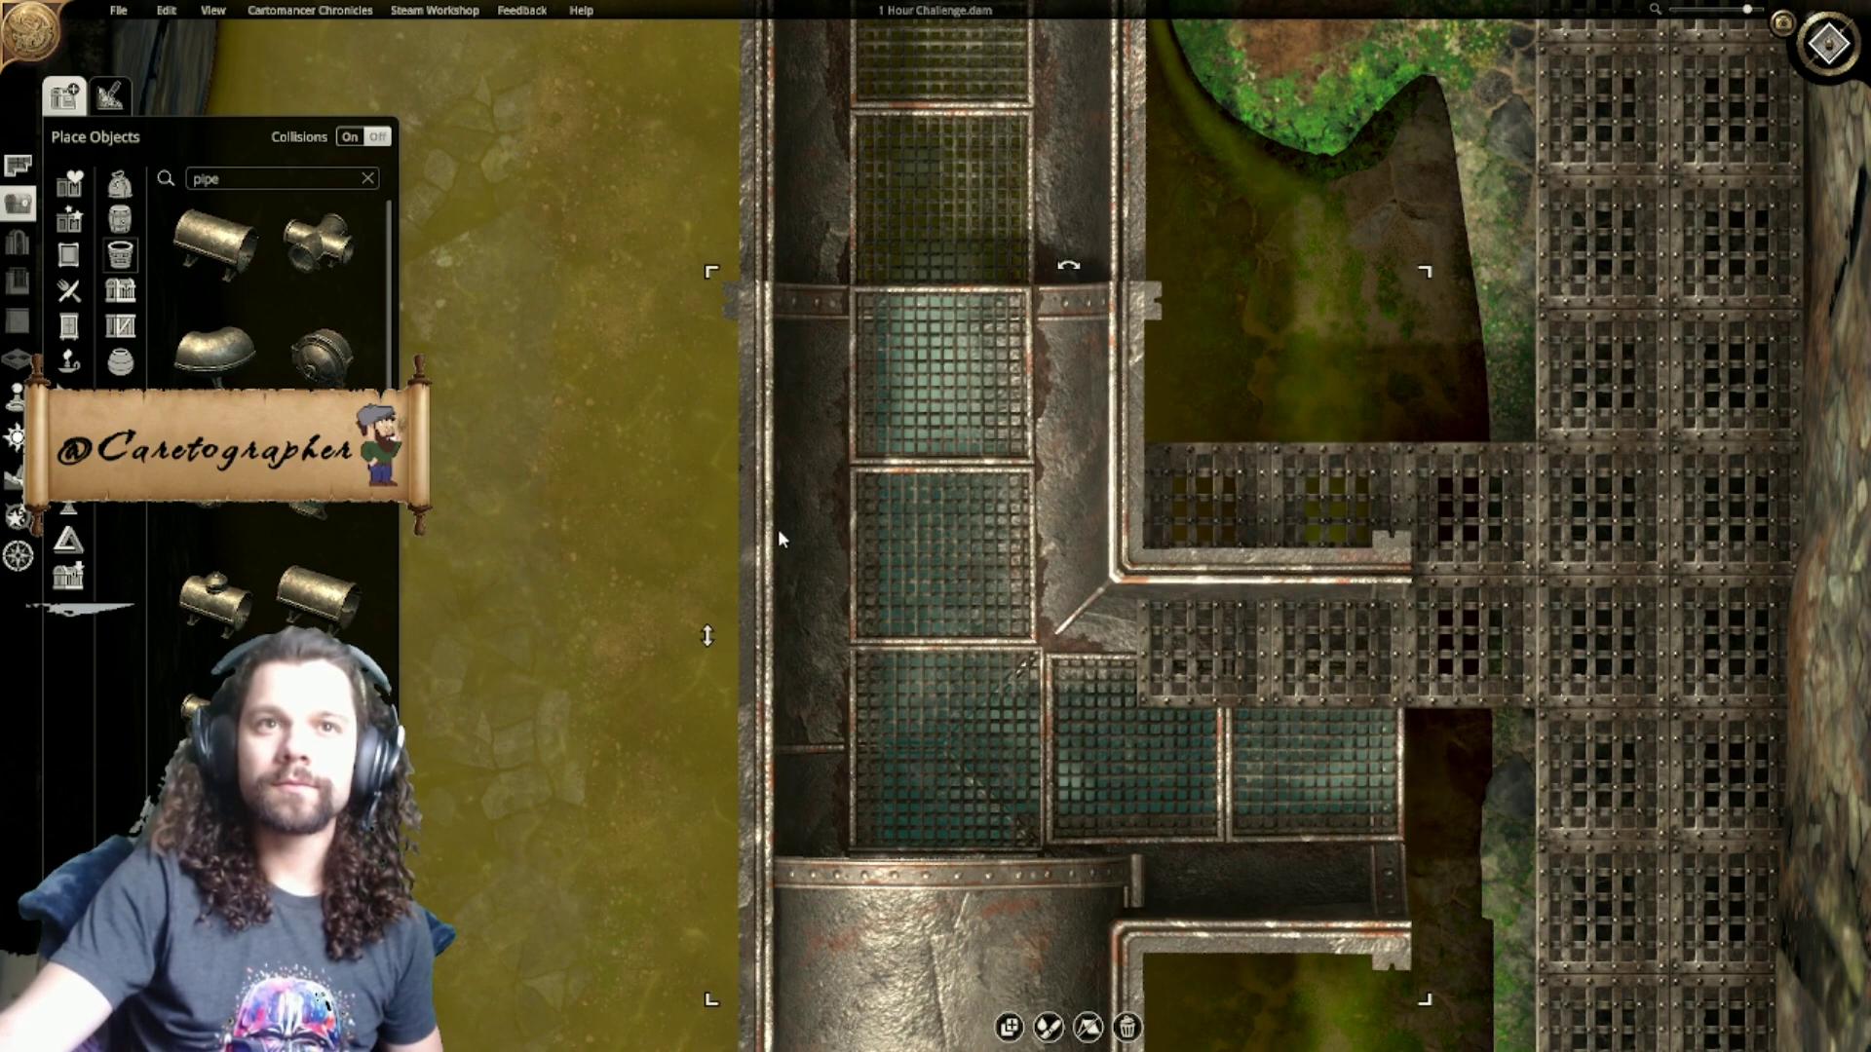
drag(714, 637, 722, 707)
drag(880, 572, 885, 573)
drag(711, 274, 709, 273)
drag(920, 440, 918, 444)
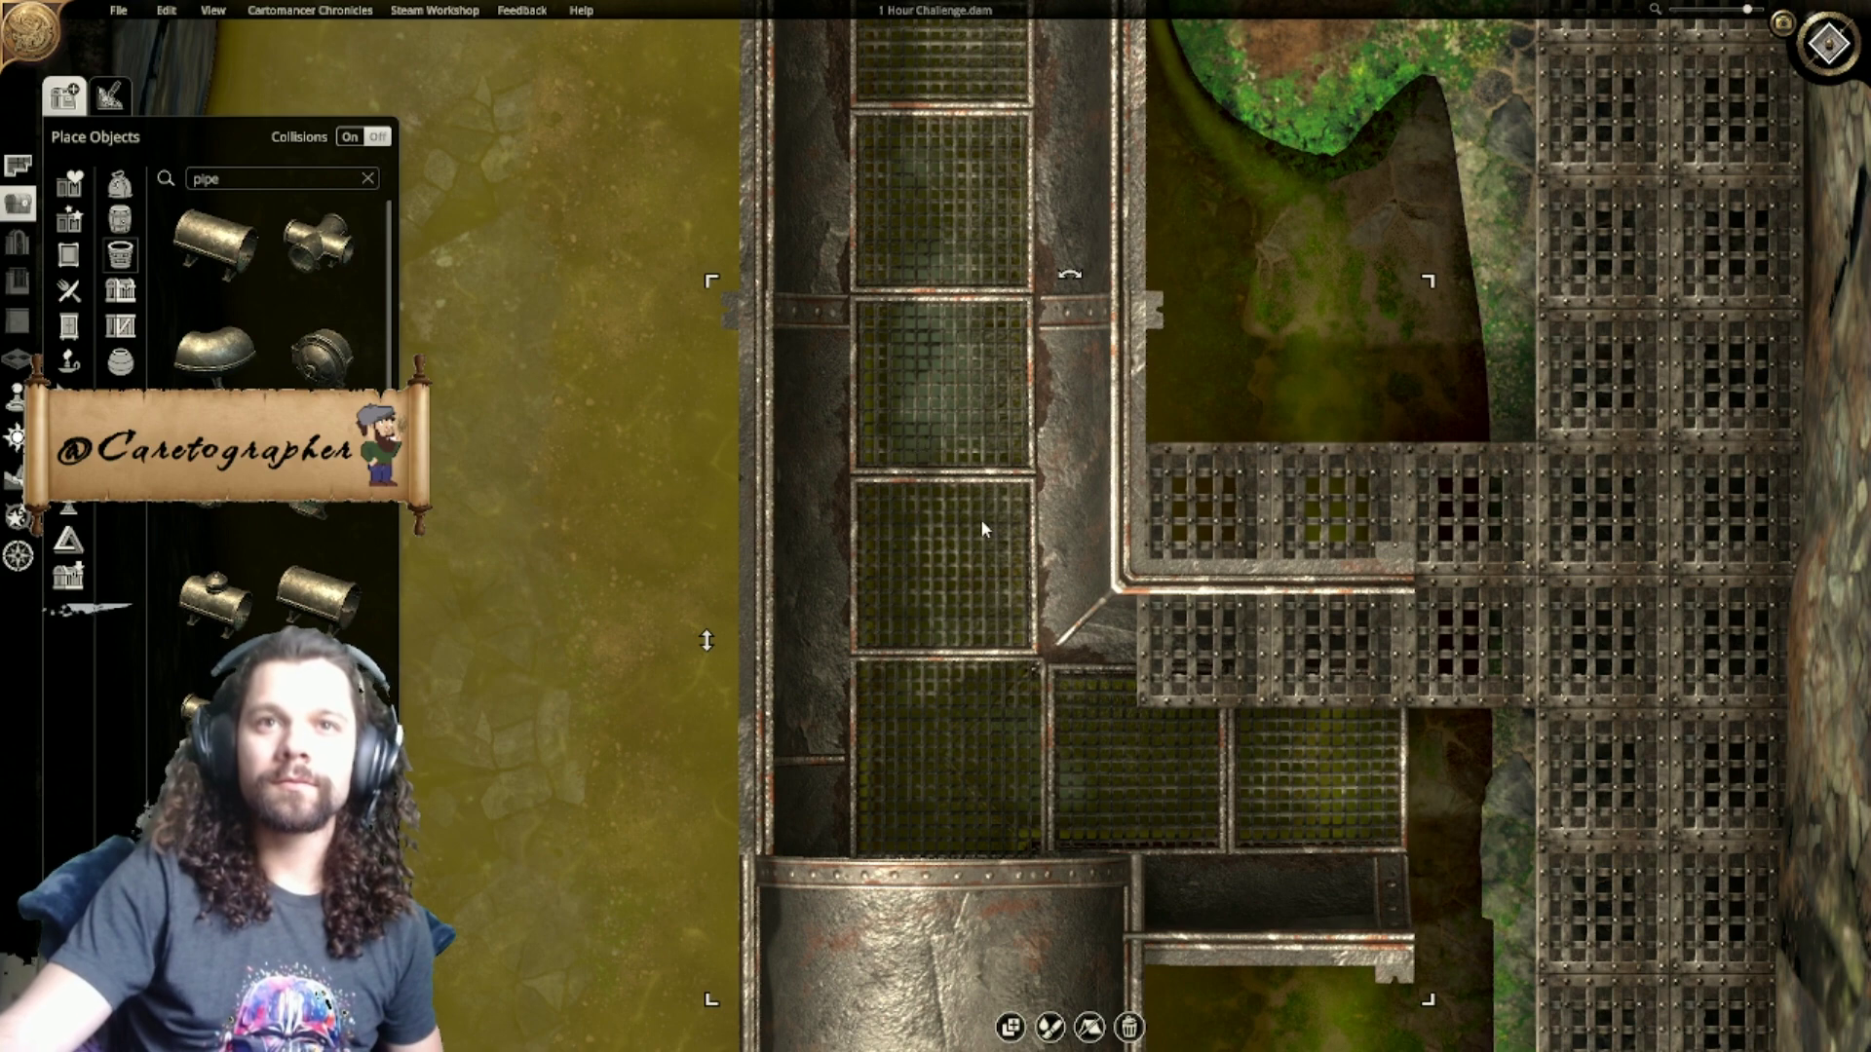
Step: Move the T-junction aside, delete the pipe sections adjoining the gap, and set the T-junction back in line opposite the walkway branch
scroll(974, 604, down, 2)
drag(925, 575, 688, 429)
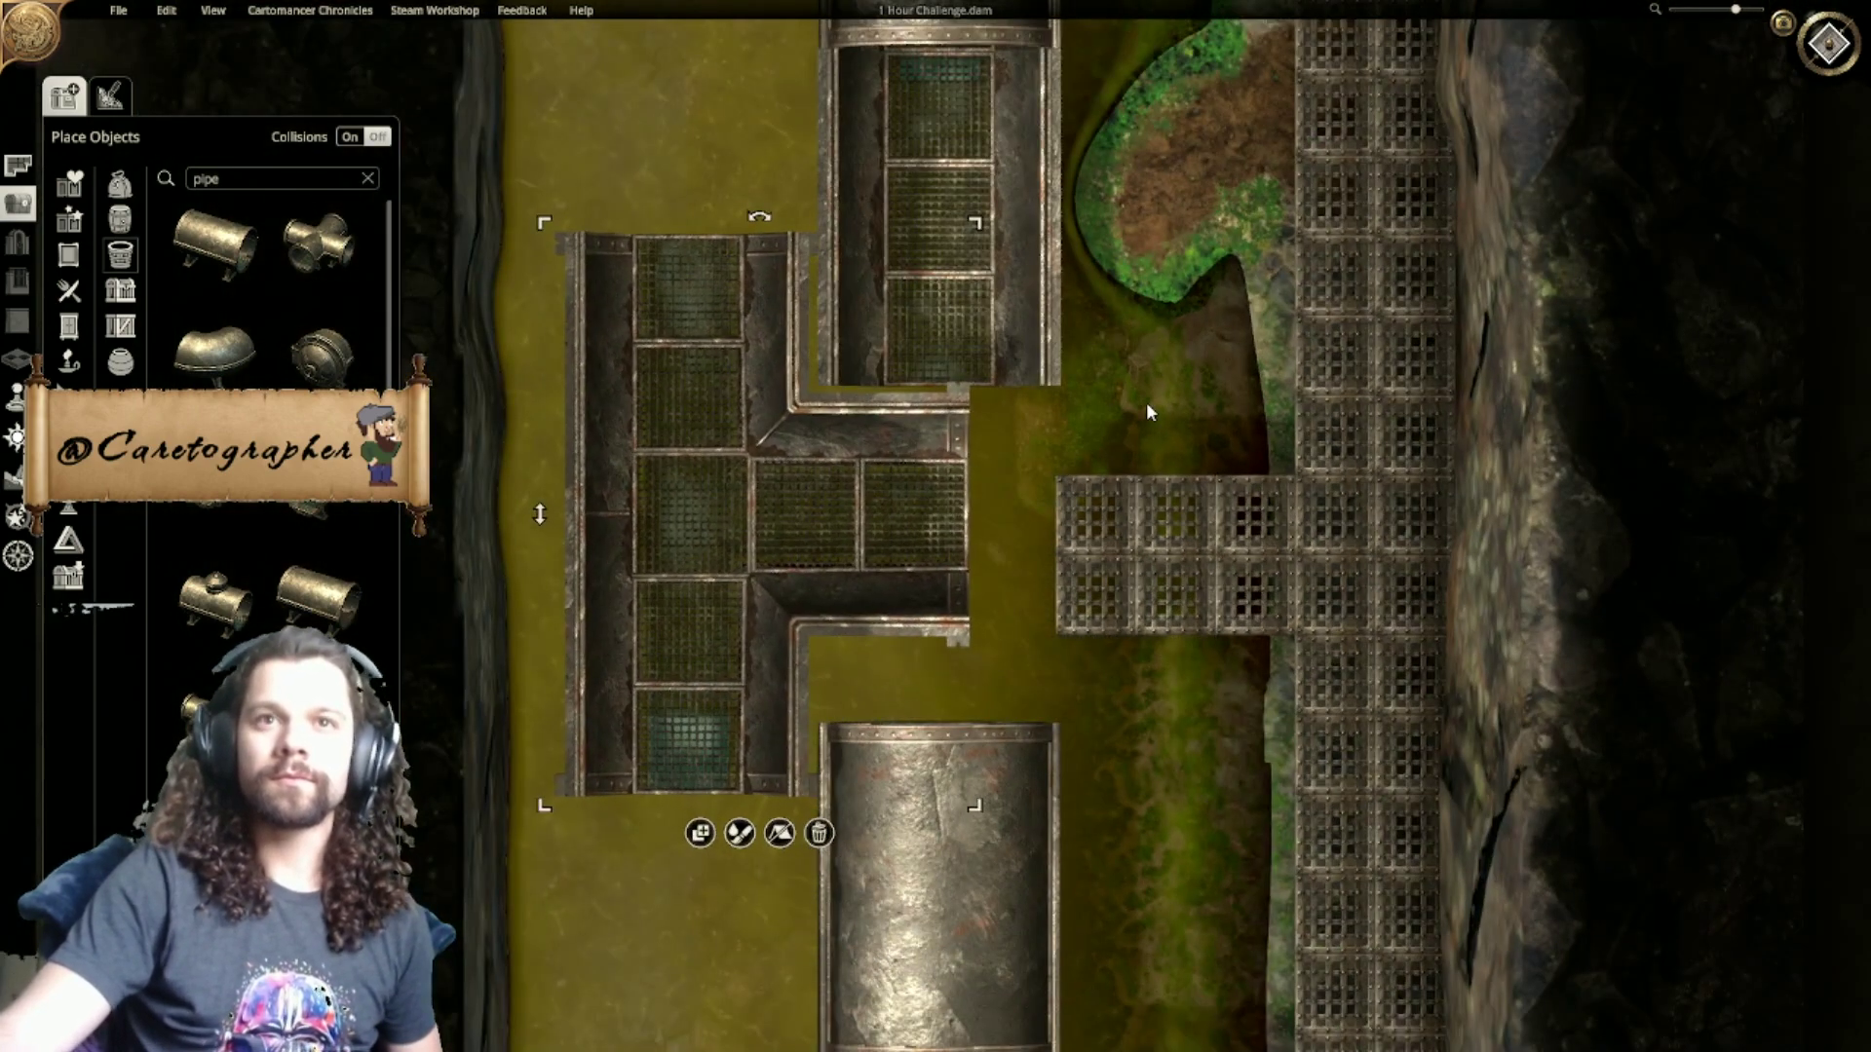
right_drag(1094, 456, 1081, 573)
click(1004, 351)
key(Delete)
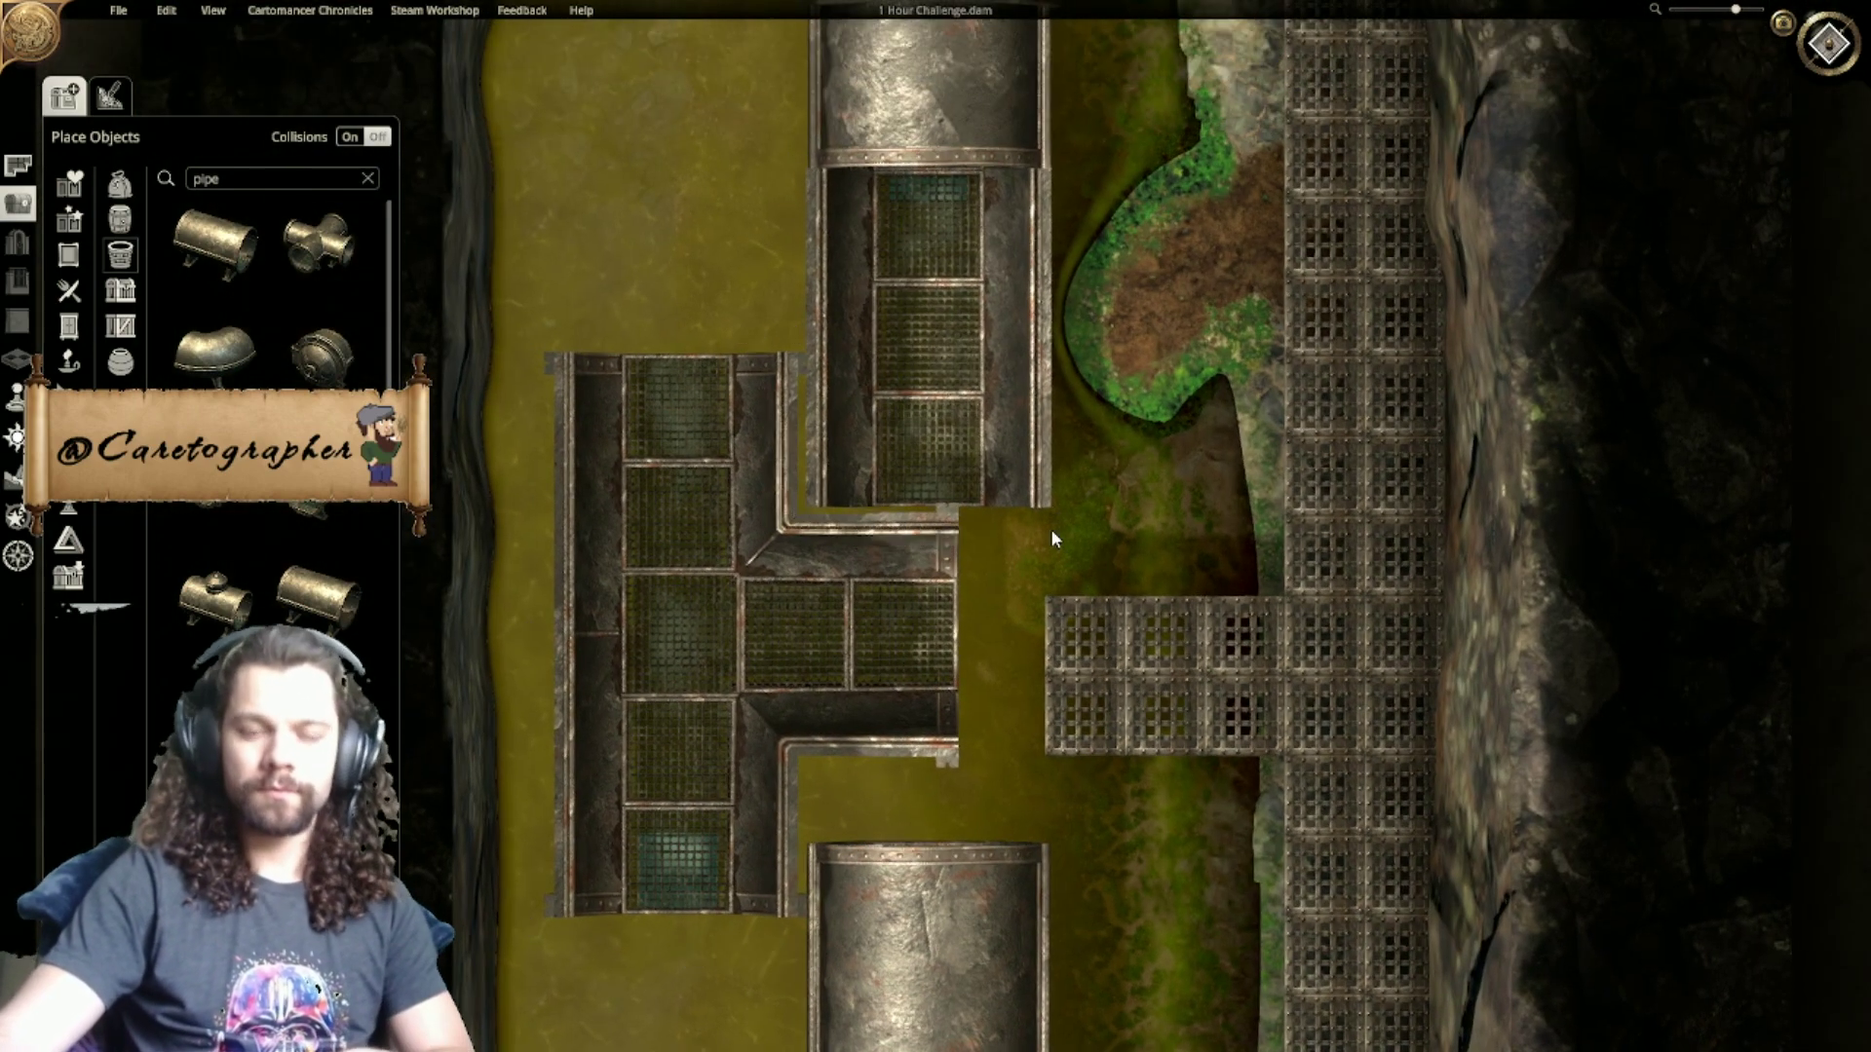
right_drag(962, 982, 965, 609)
drag(747, 307, 971, 311)
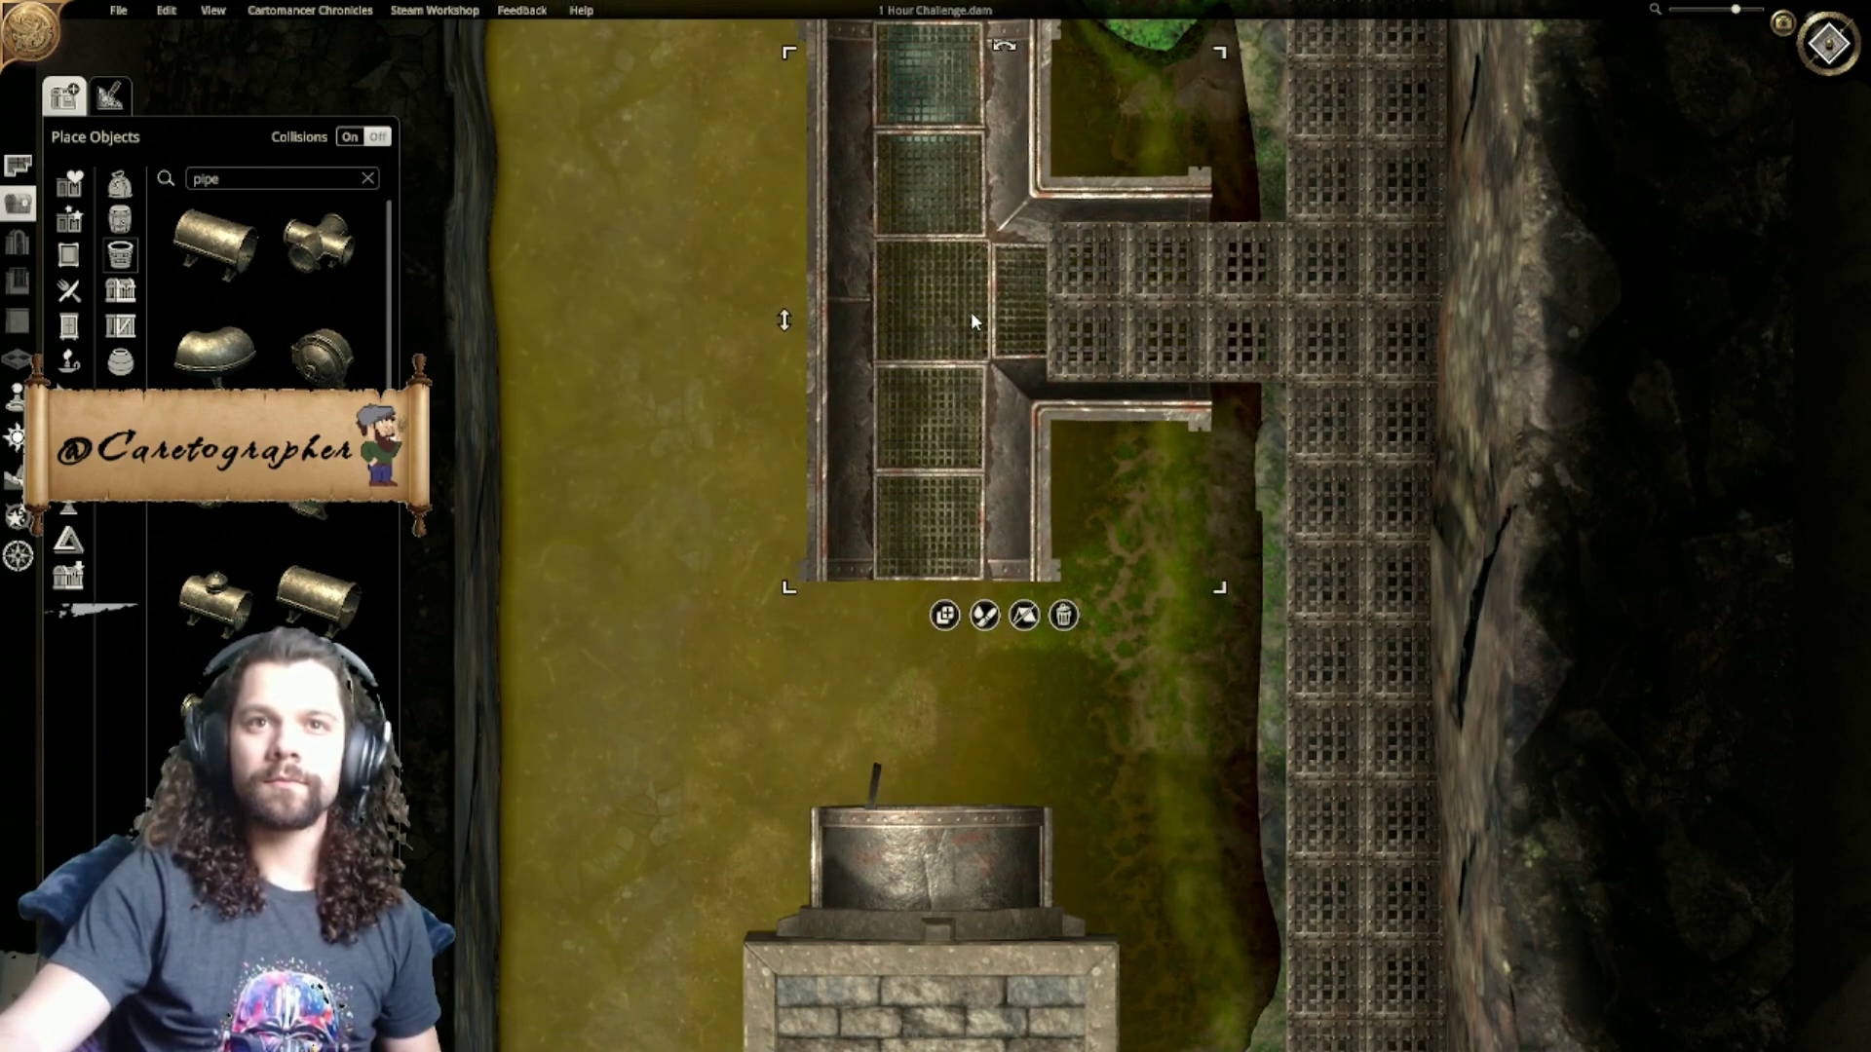
Step: Duplicate the near end pipe section into the gap beside the T-junction and switch both sections to the open variant
right_drag(1019, 982, 1009, 495)
click(924, 371)
right_drag(923, 370, 866, 652)
click(803, 975)
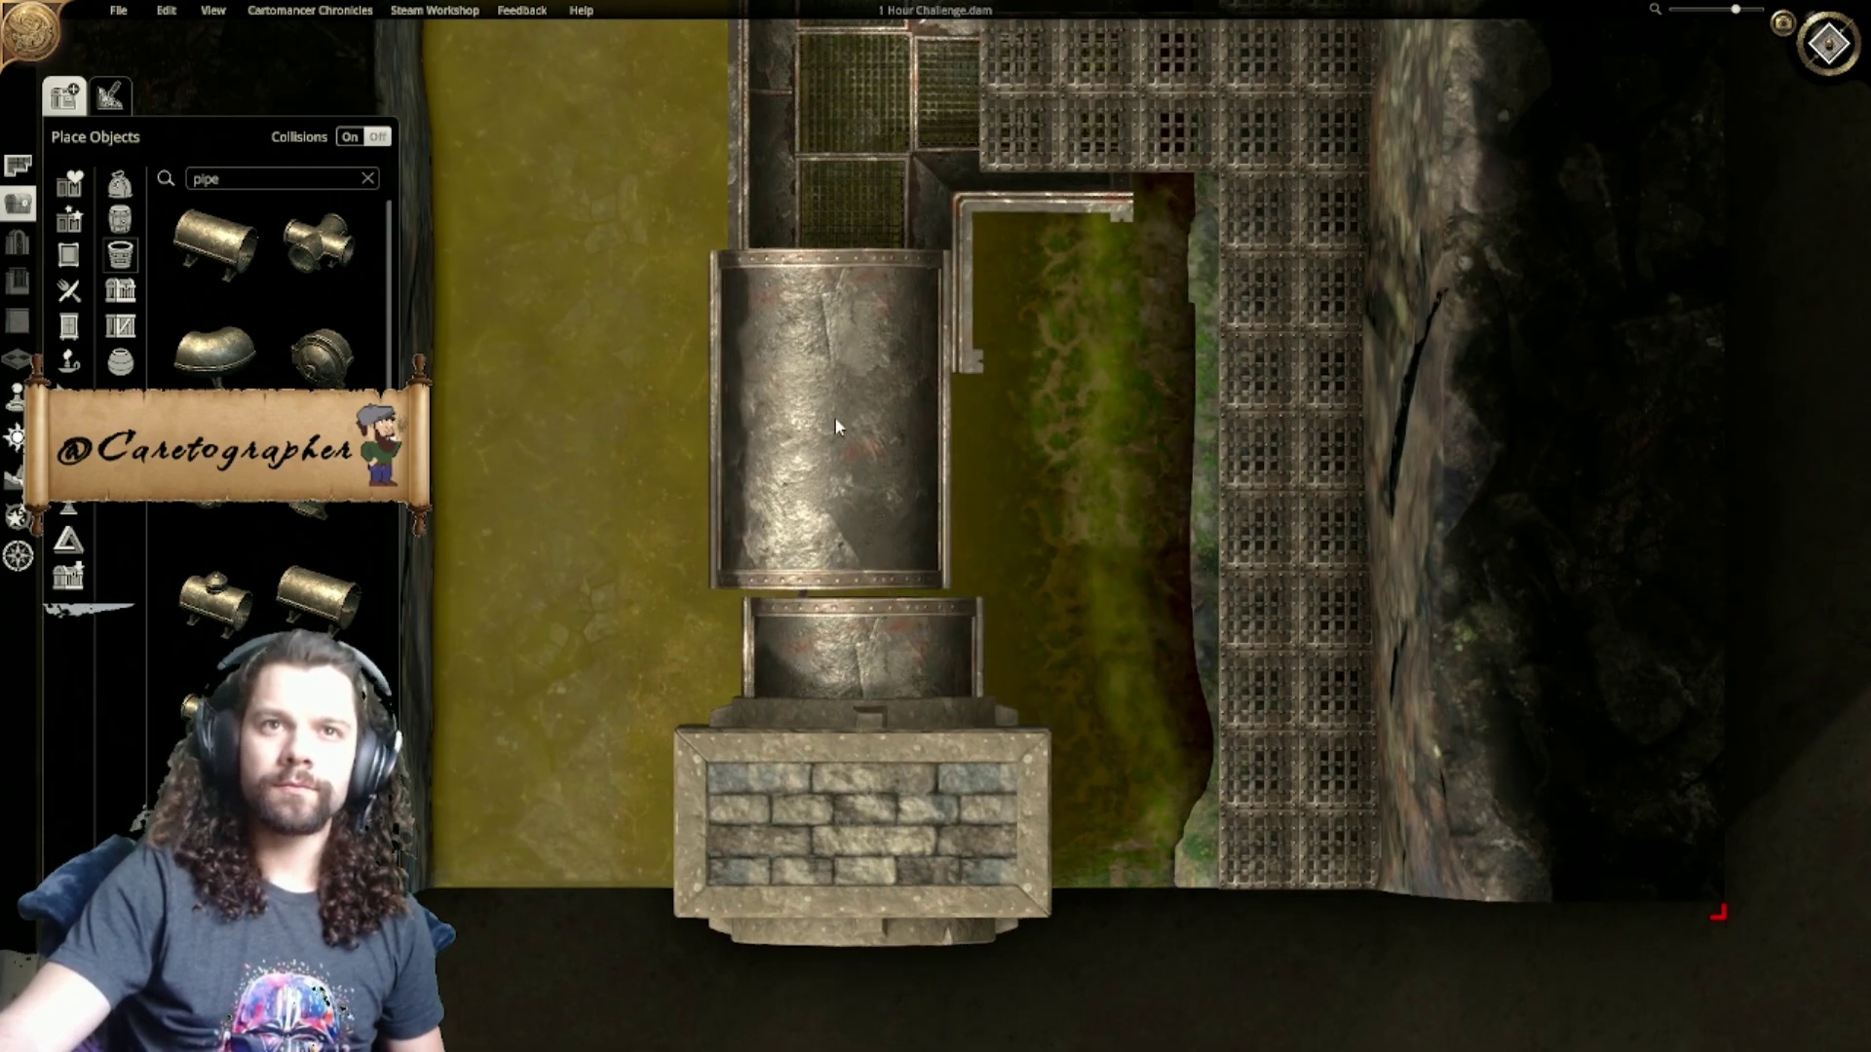
click(863, 441)
scroll(1021, 546, up, 1)
scroll(1021, 547, up, 3)
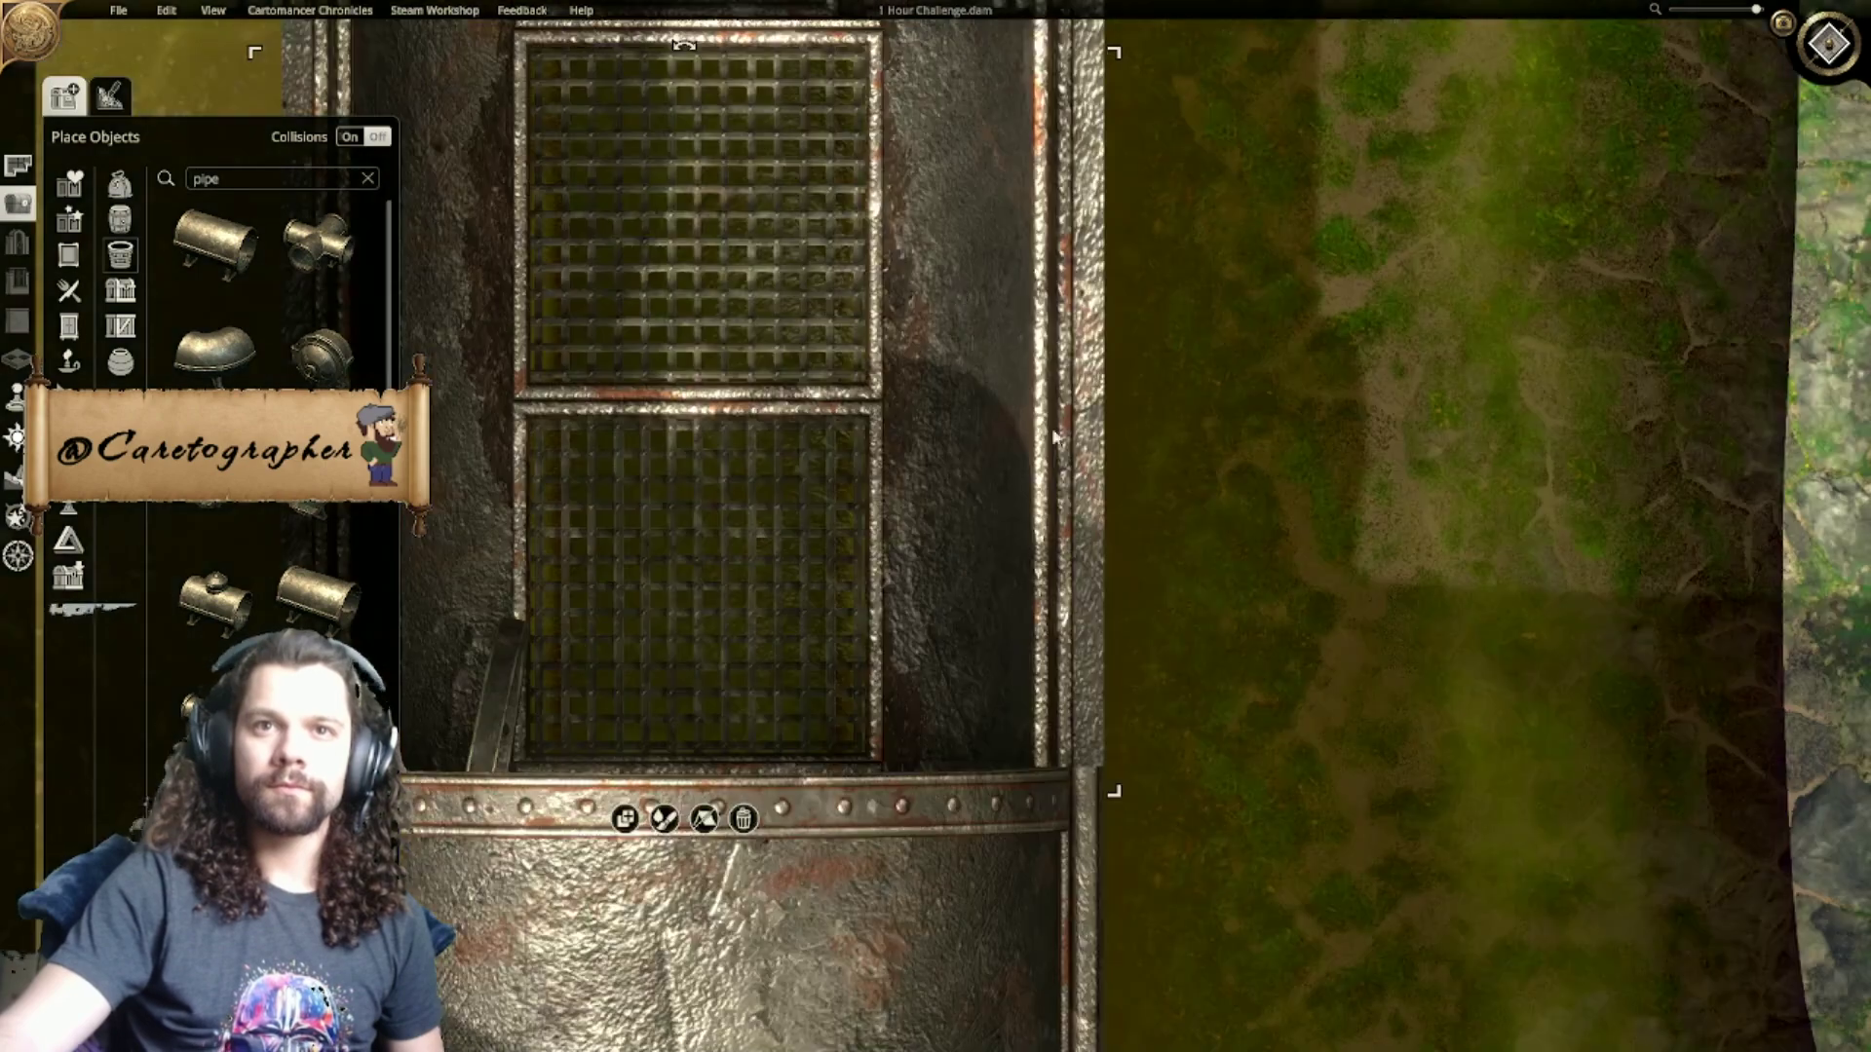
middle_drag(850, 882, 927, 493)
click(795, 1020)
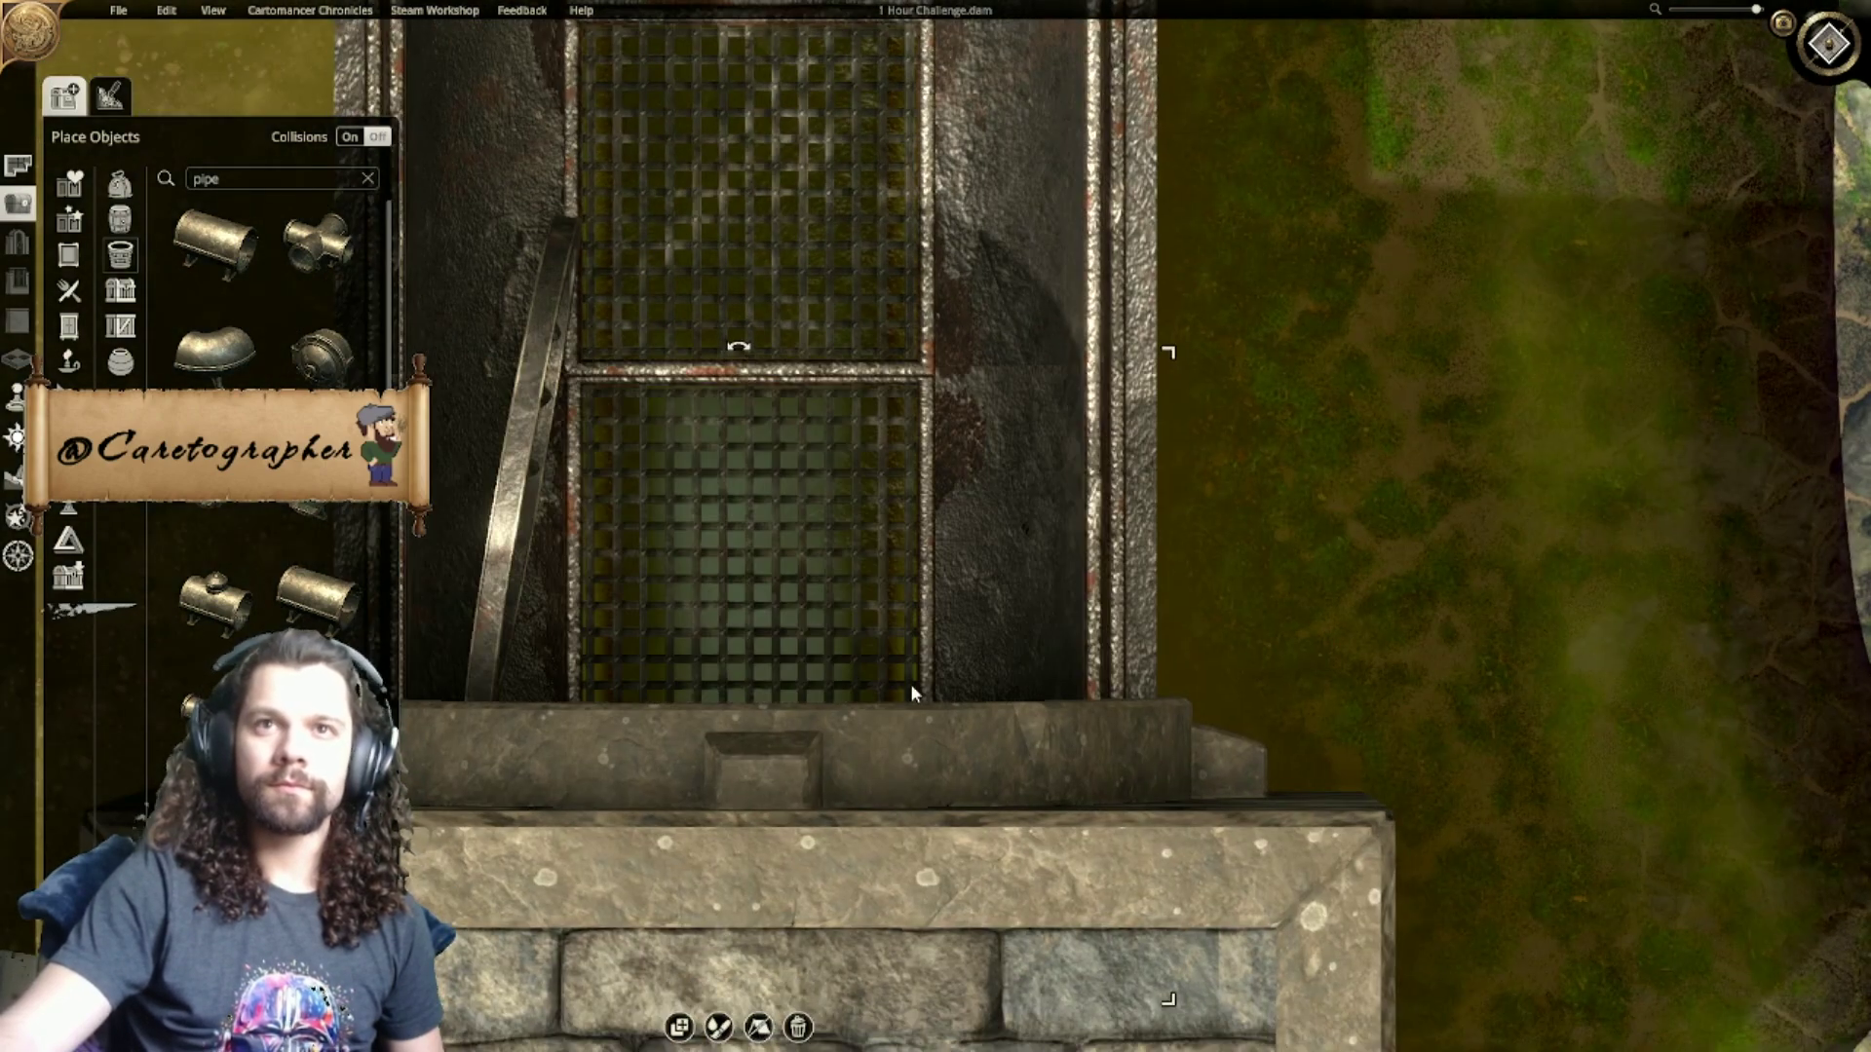
Step: Nudge the T-junction sideways to align its rails and grates with the open pipe sections
middle_drag(1206, 439, 1290, 868)
scroll(985, 633, down, 3)
middle_drag(979, 210, 982, 635)
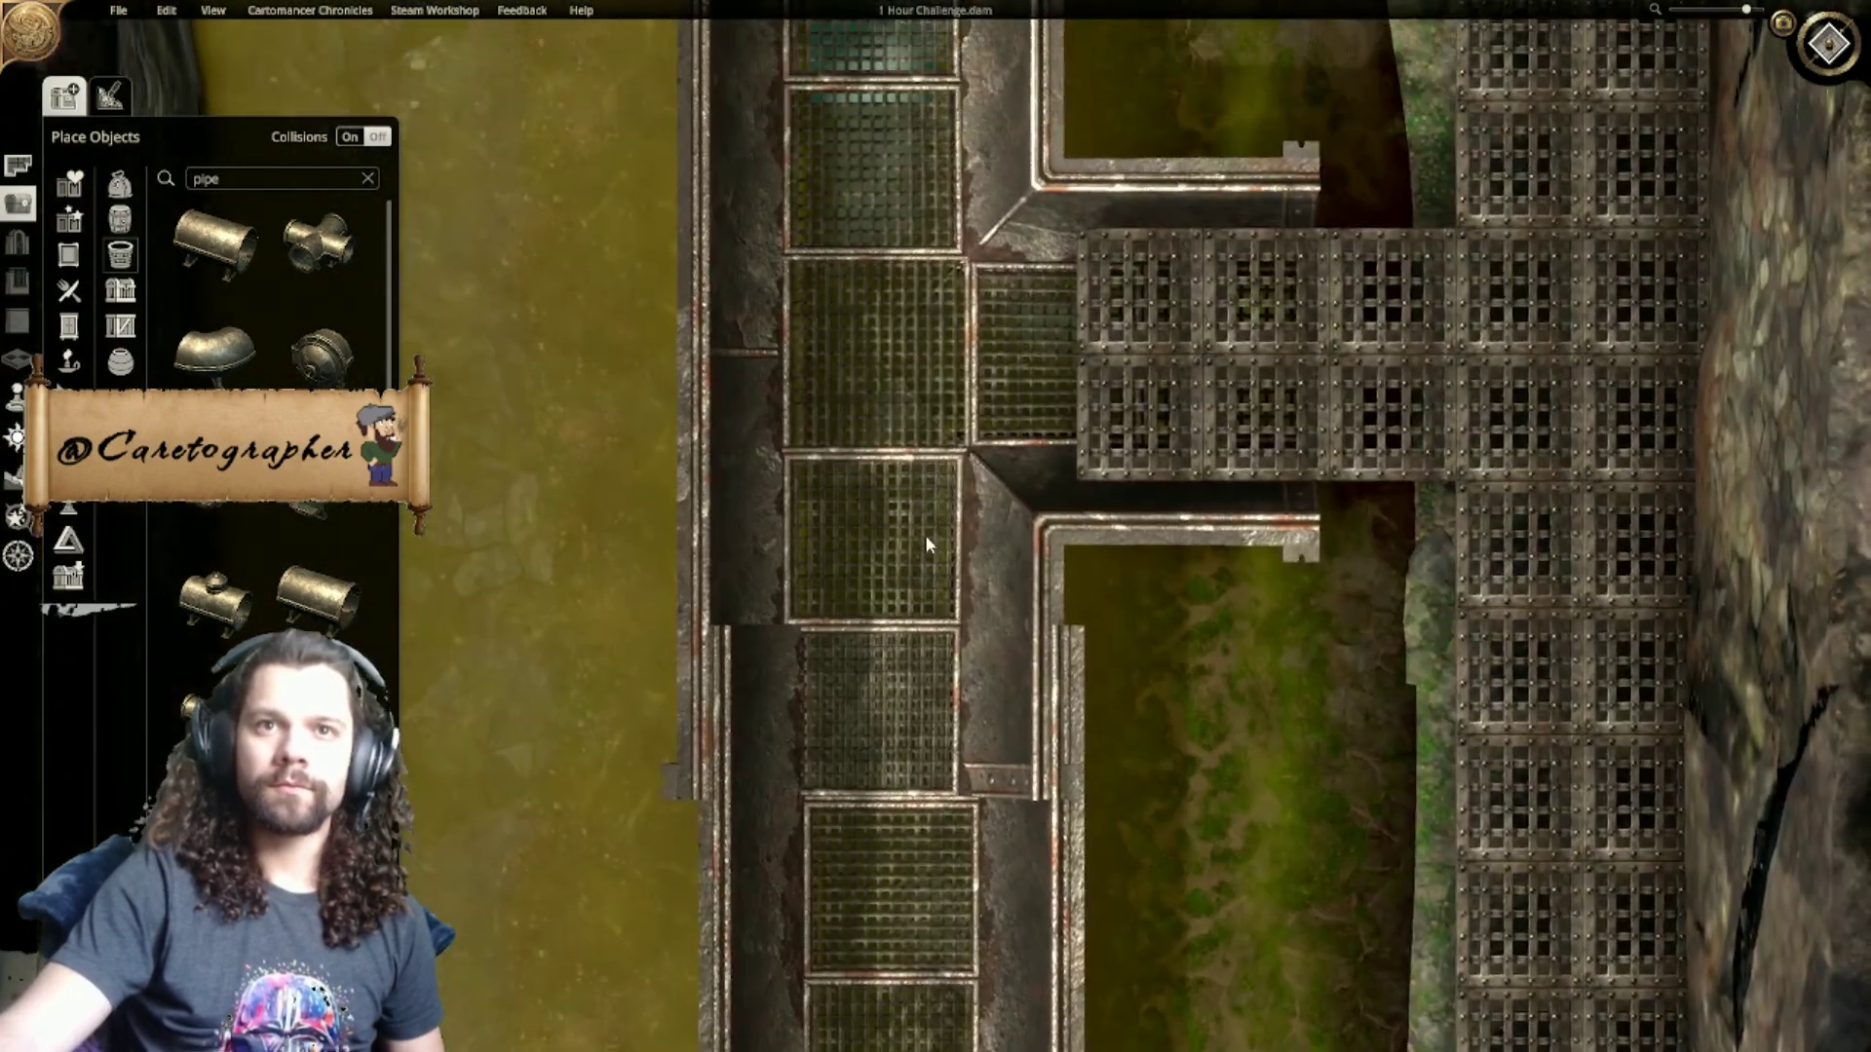
mouse_move(874, 413)
mouse_down()
mouse_move(892, 403)
mouse_move(891, 421)
mouse_up()
middle_drag(936, 201, 984, 331)
scroll(962, 485, down, 1)
middle_drag(1226, 761, 1197, 479)
scroll(1062, 805, down, 4)
Step: Duplicate a pipe section into the gap toward the far stone block and open it together with the far end section
click(908, 815)
click(835, 1027)
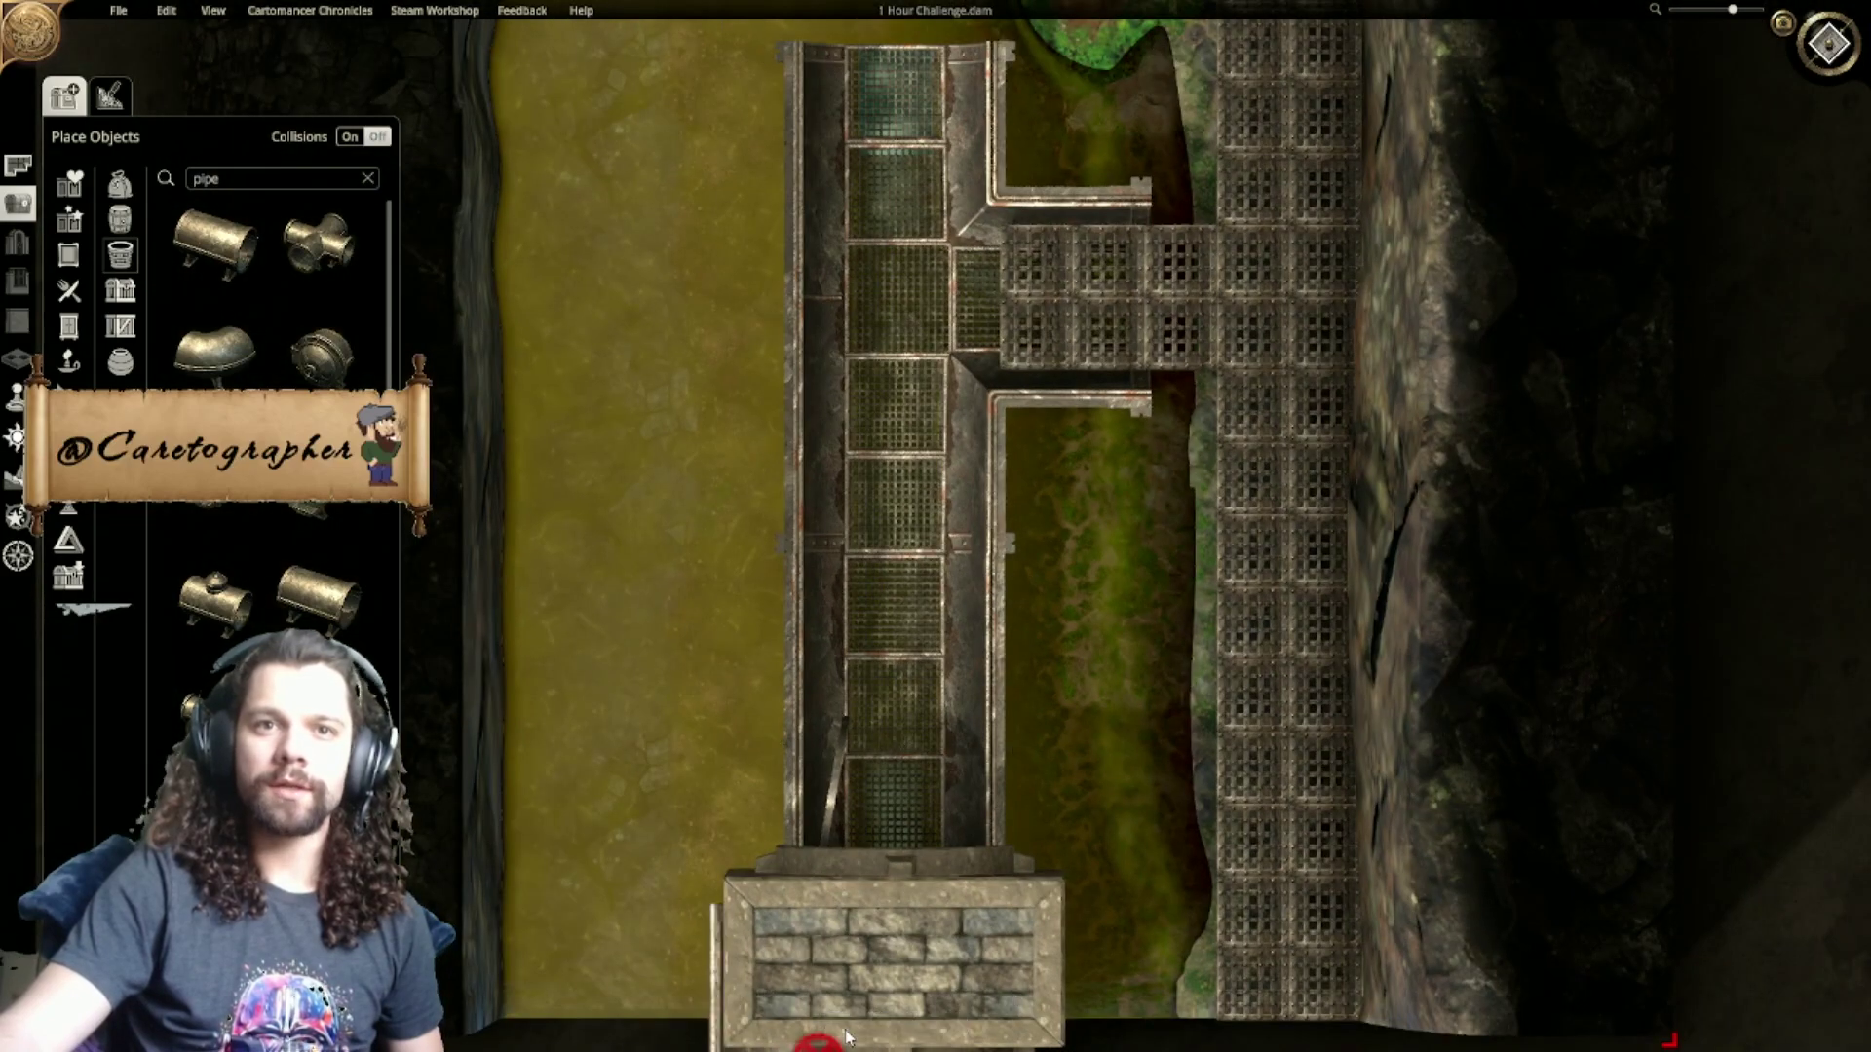
middle_drag(946, 219, 889, 899)
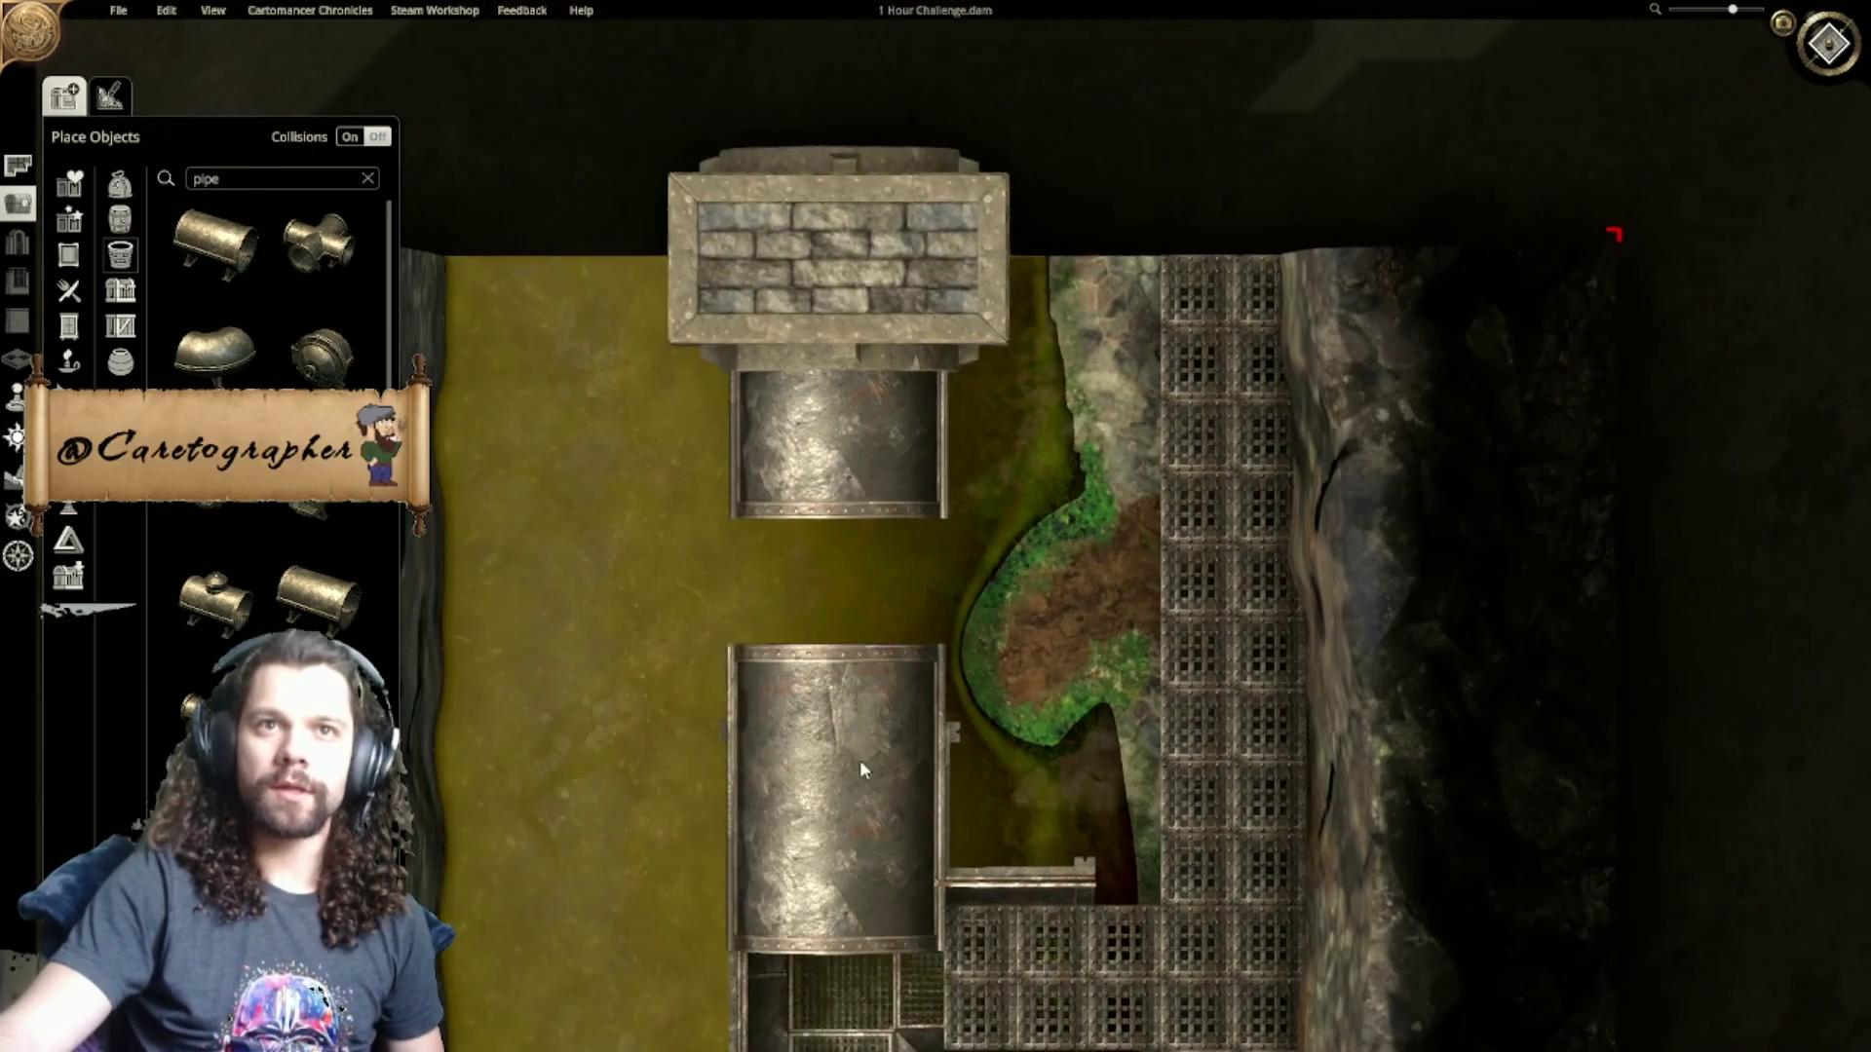
click(842, 671)
click(850, 478)
click(862, 558)
scroll(956, 662, up, 5)
middle_drag(1022, 509, 1266, 367)
click(1015, 635)
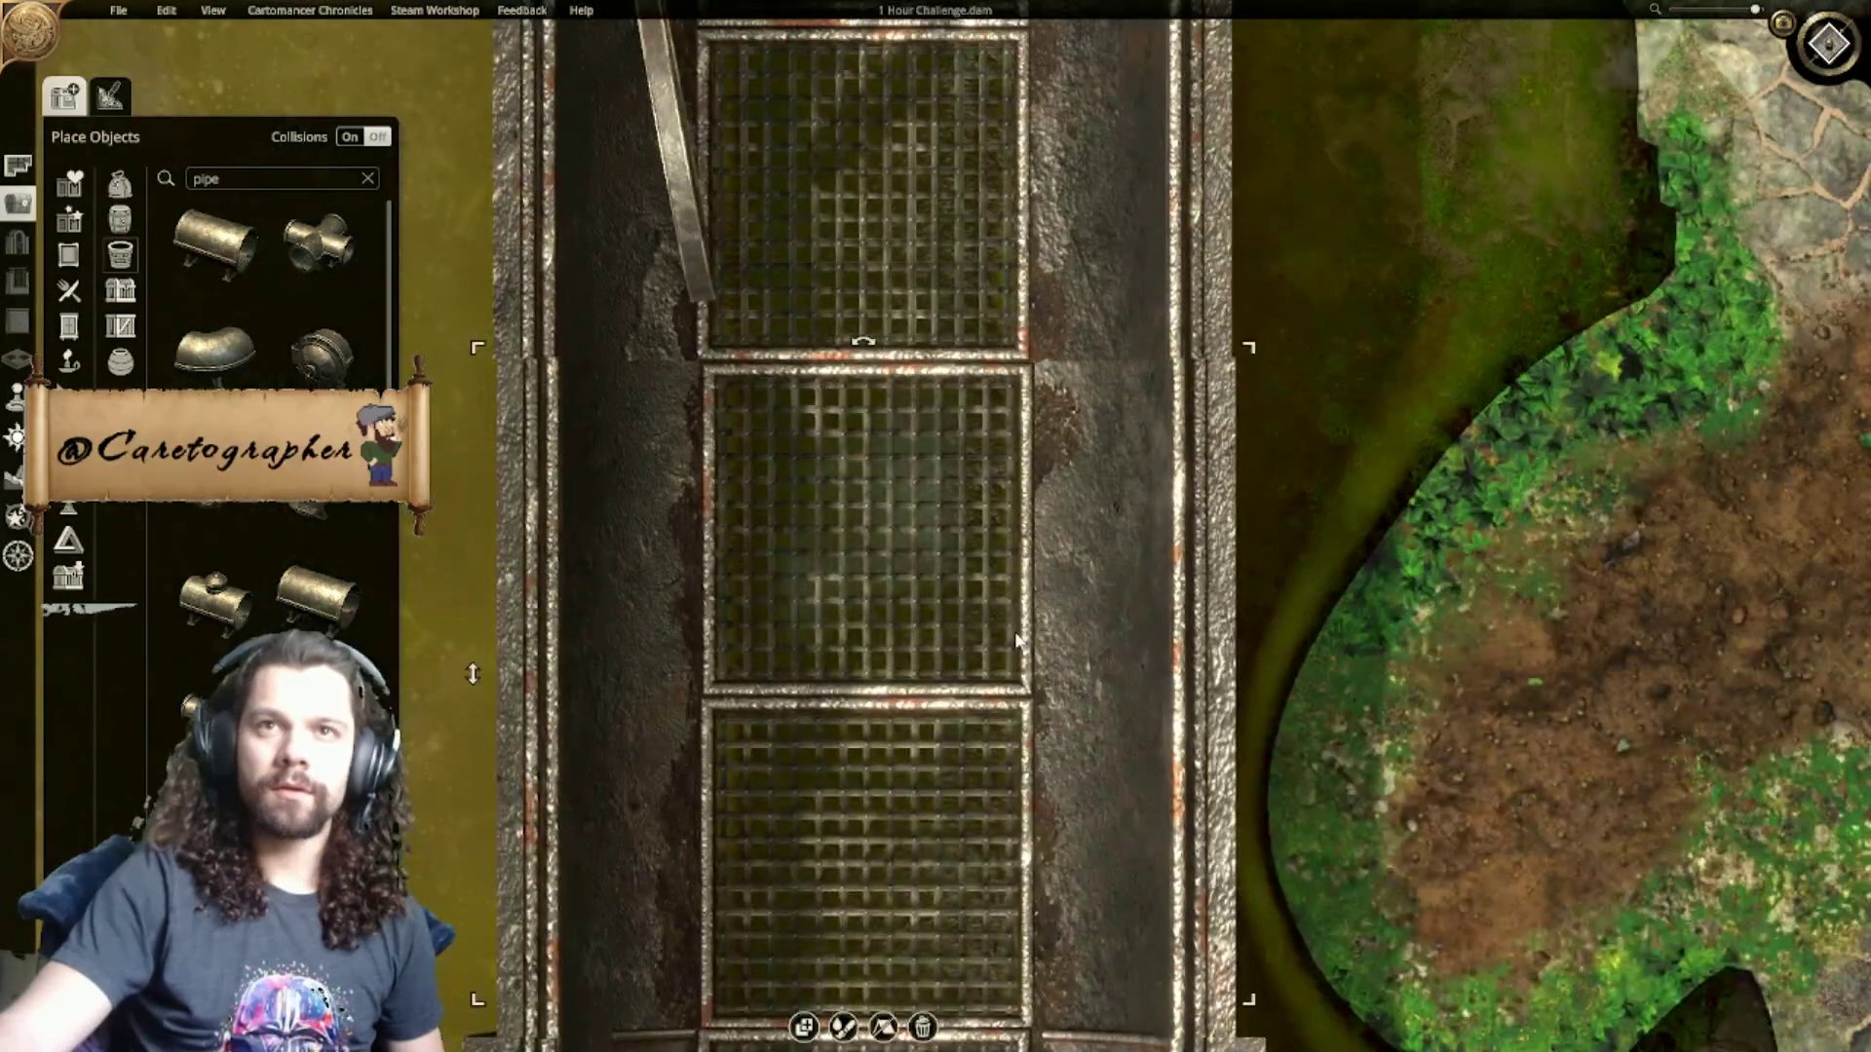
drag(1010, 647, 1006, 647)
middle_drag(1005, 646, 1030, 168)
Step: Examine the open pipe run and the walkway branch crossing the T-junction from above and in the 3D view
scroll(983, 523, down, 5)
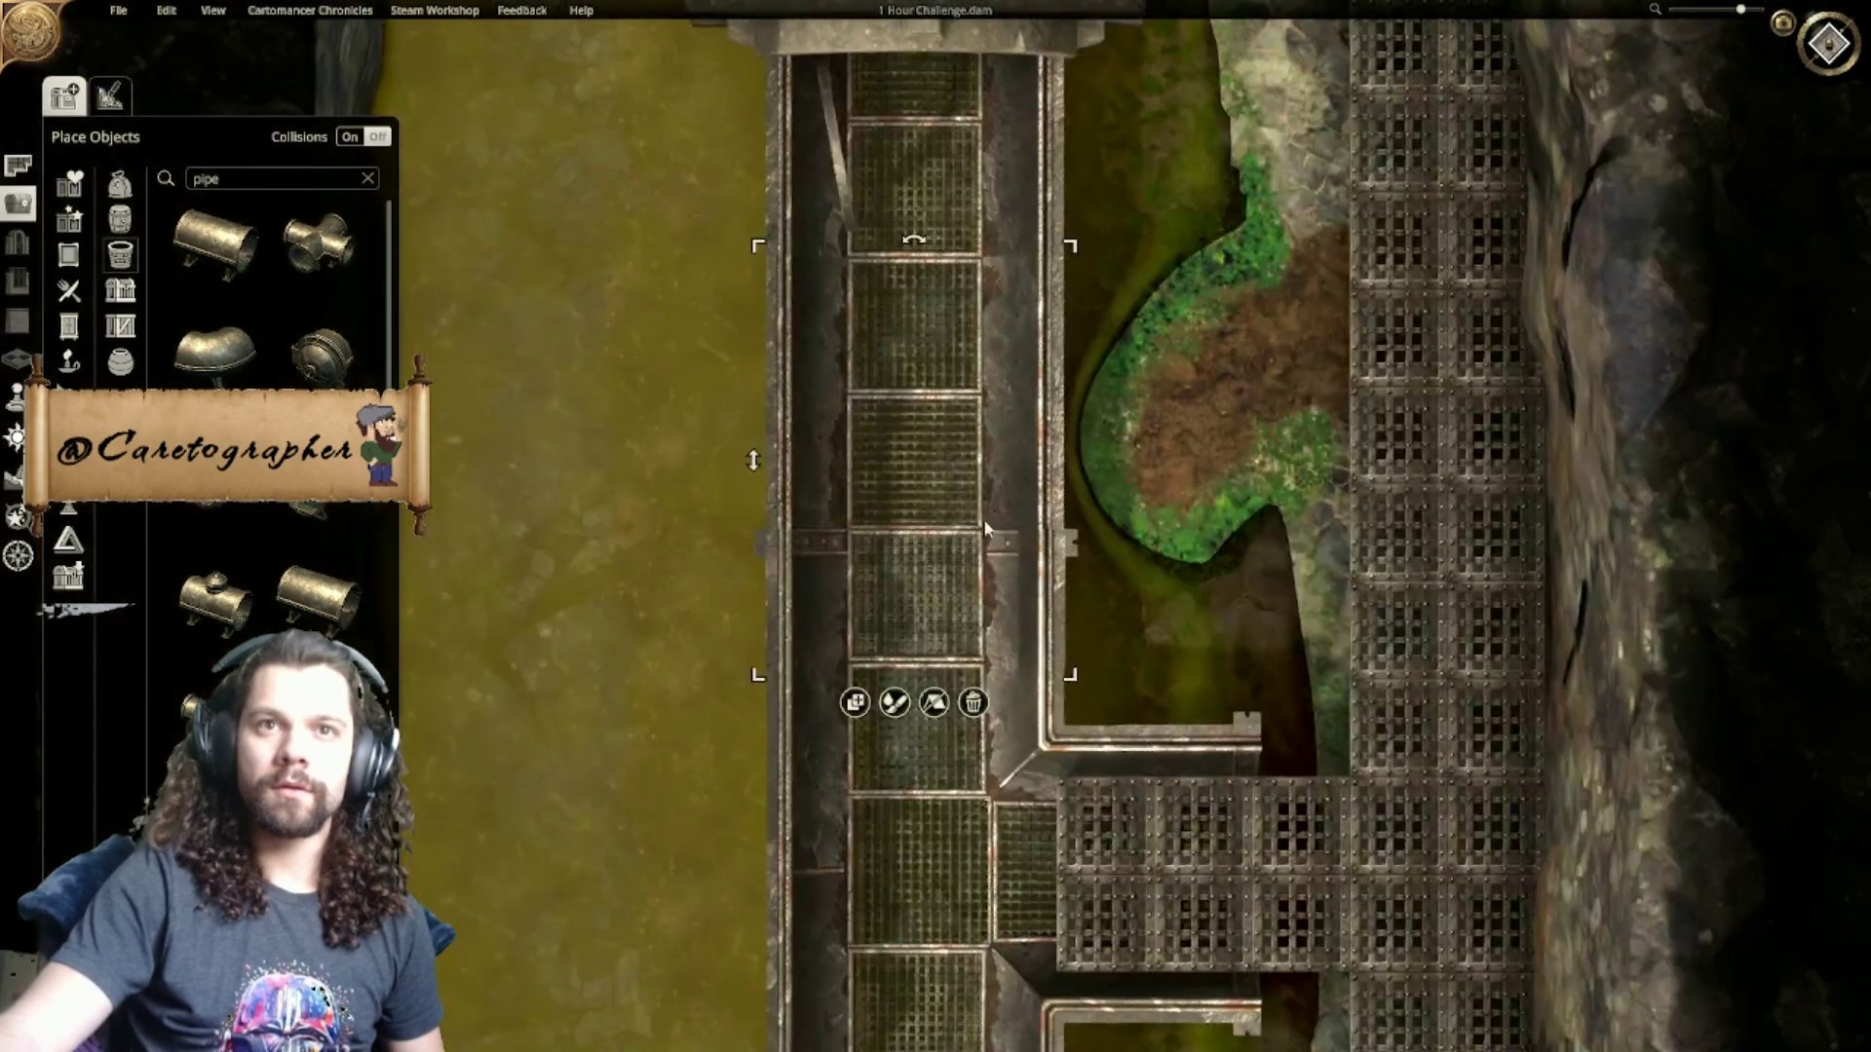
middle_drag(1027, 482, 1007, 168)
click(590, 585)
scroll(594, 633, down, 1)
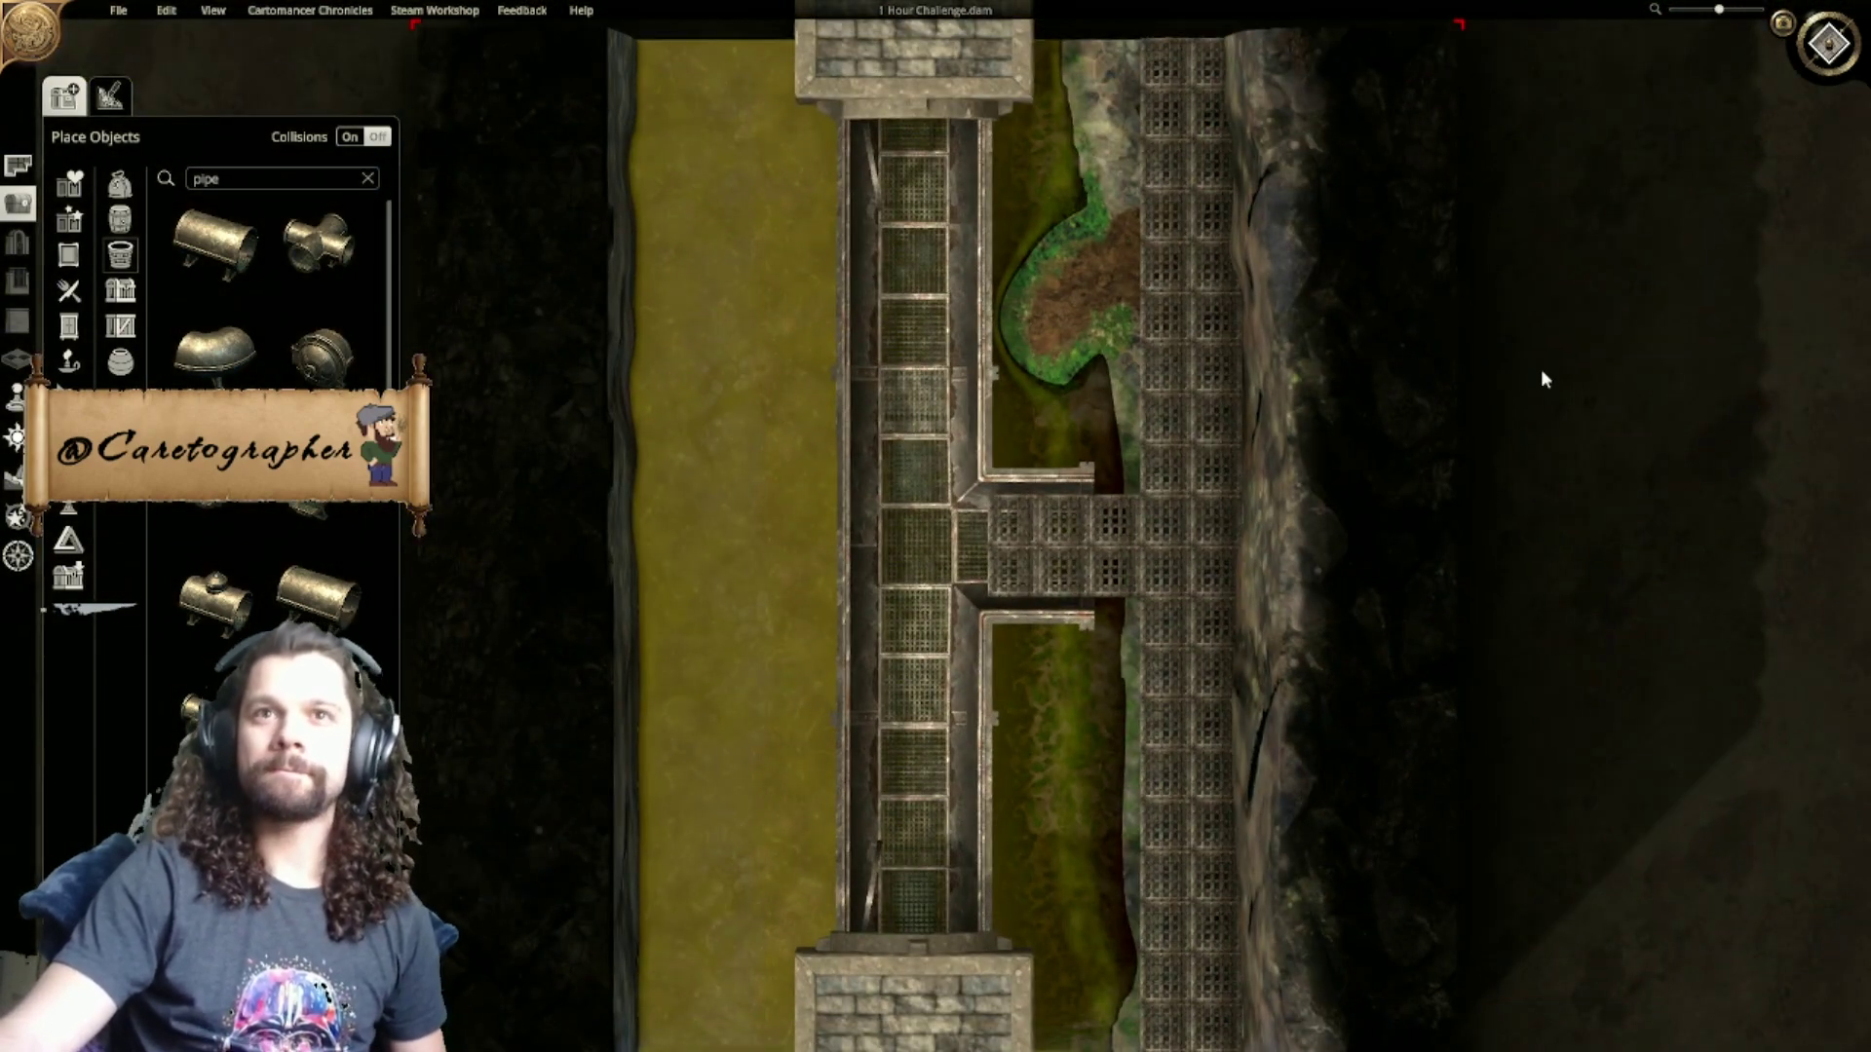
scroll(838, 419, up, 5)
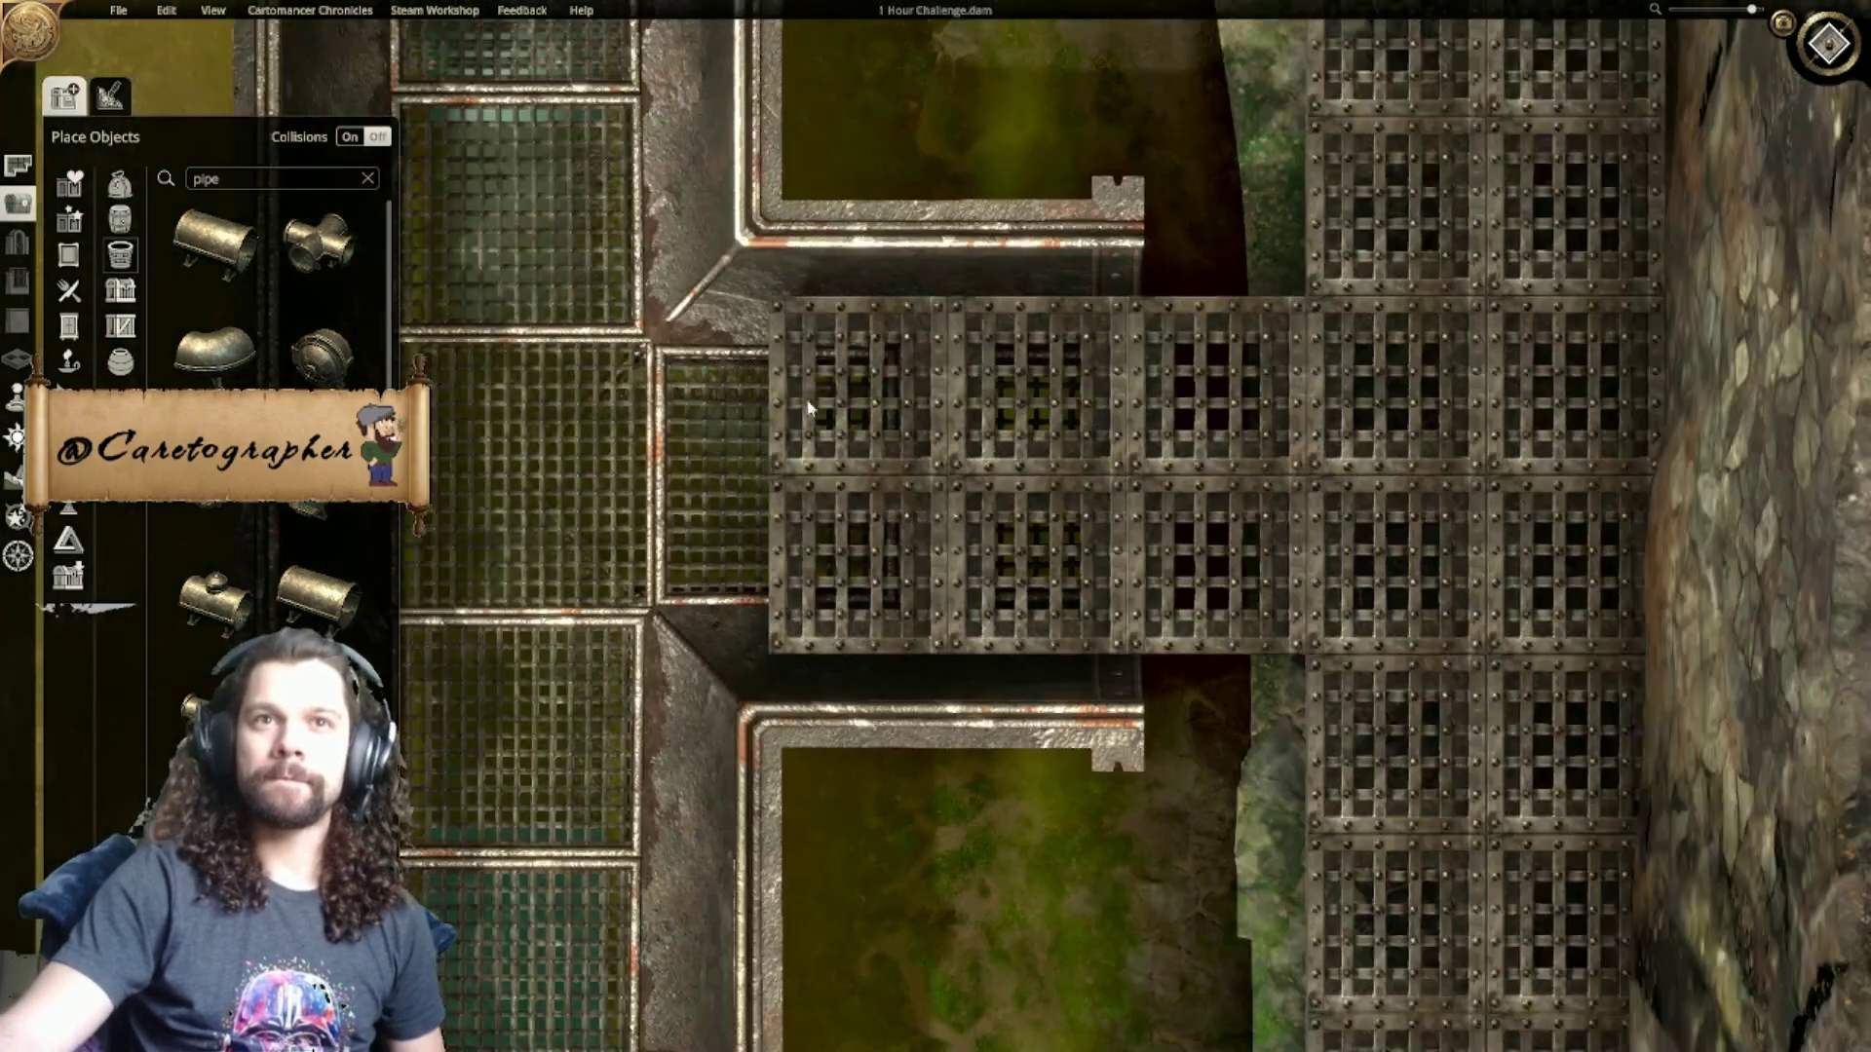
click(838, 419)
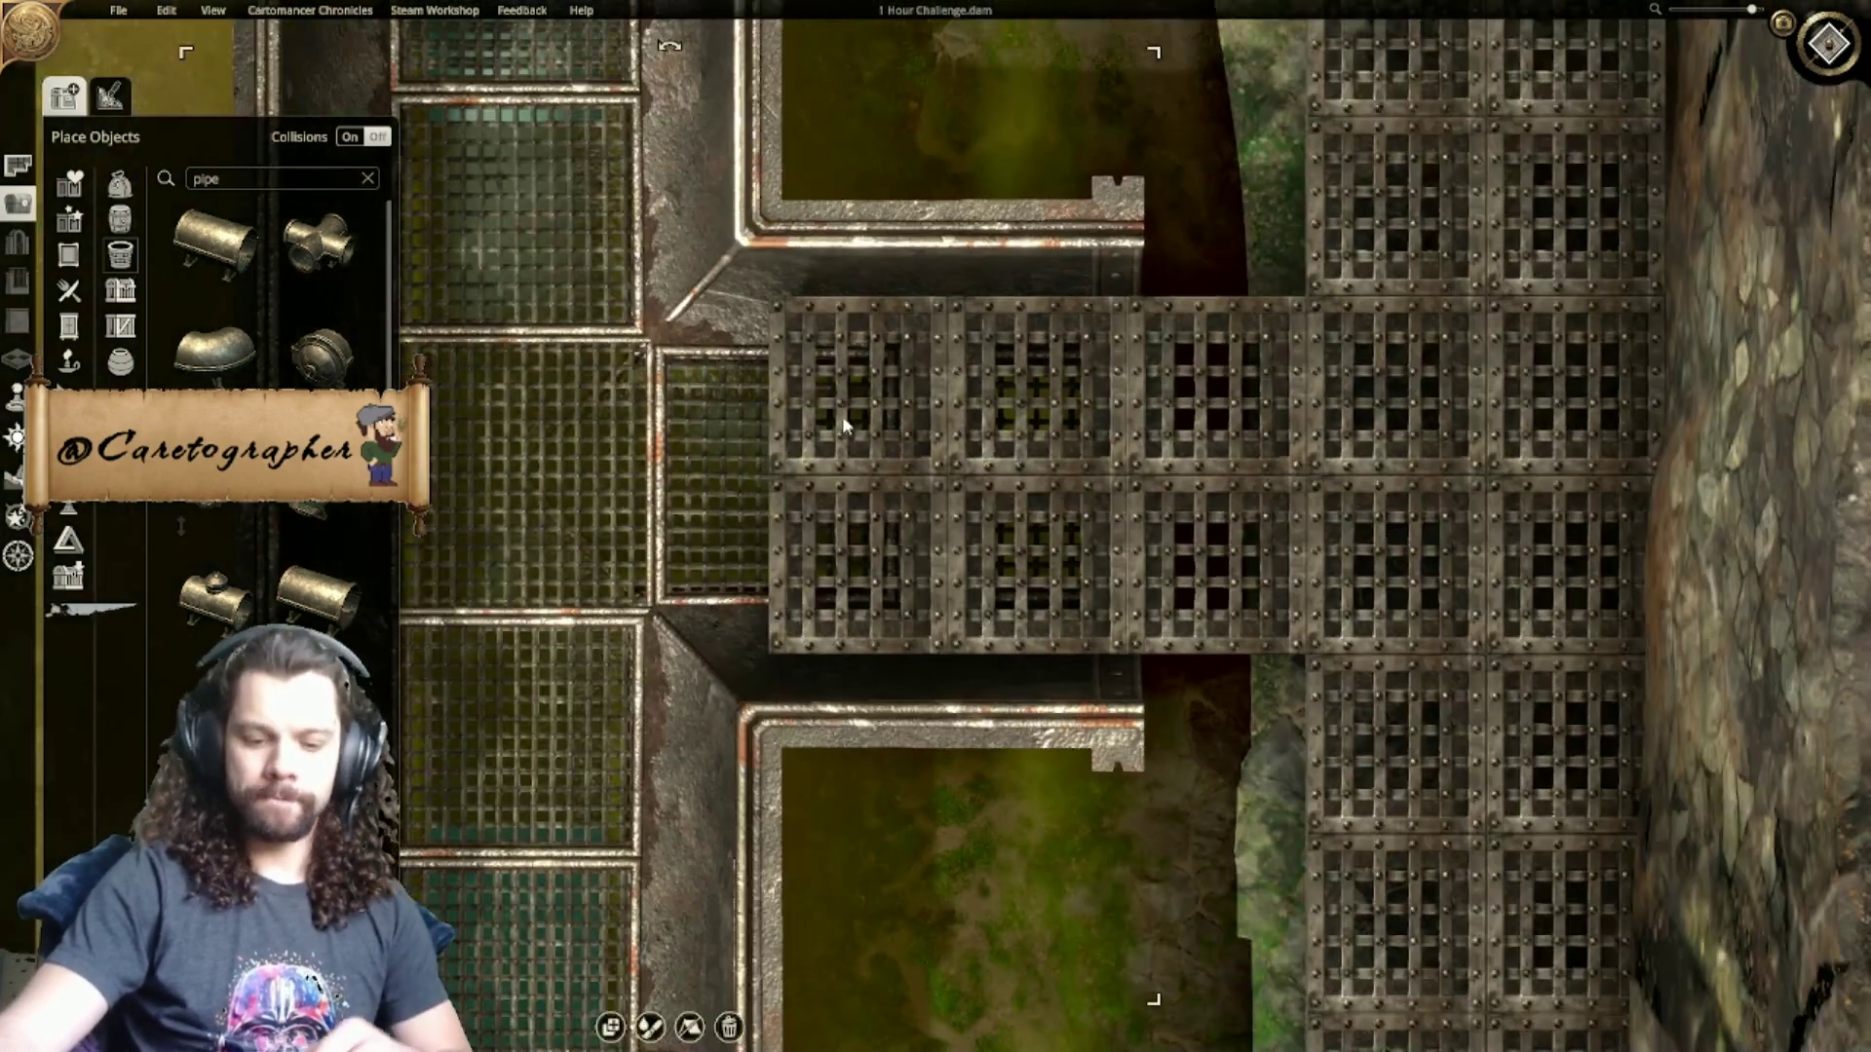
middle_drag(882, 547, 1132, 411)
scroll(1350, 379, down, 2)
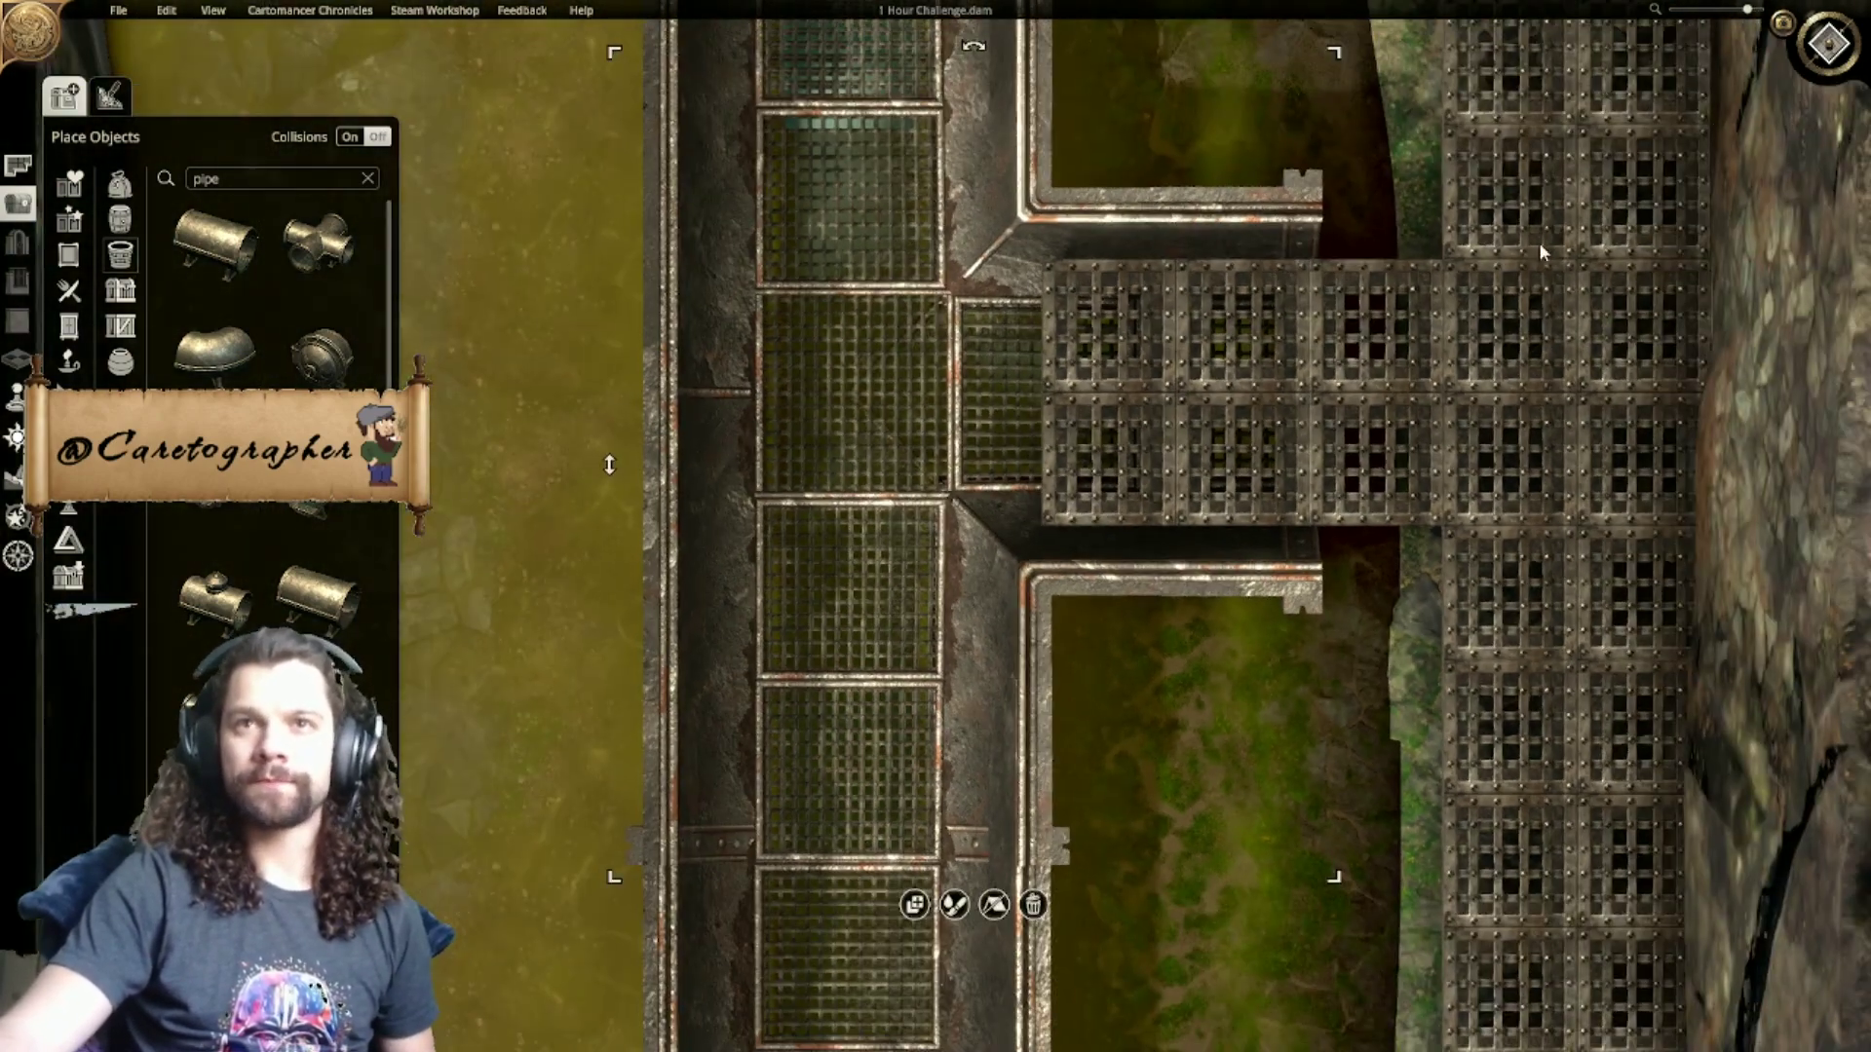
click(1831, 44)
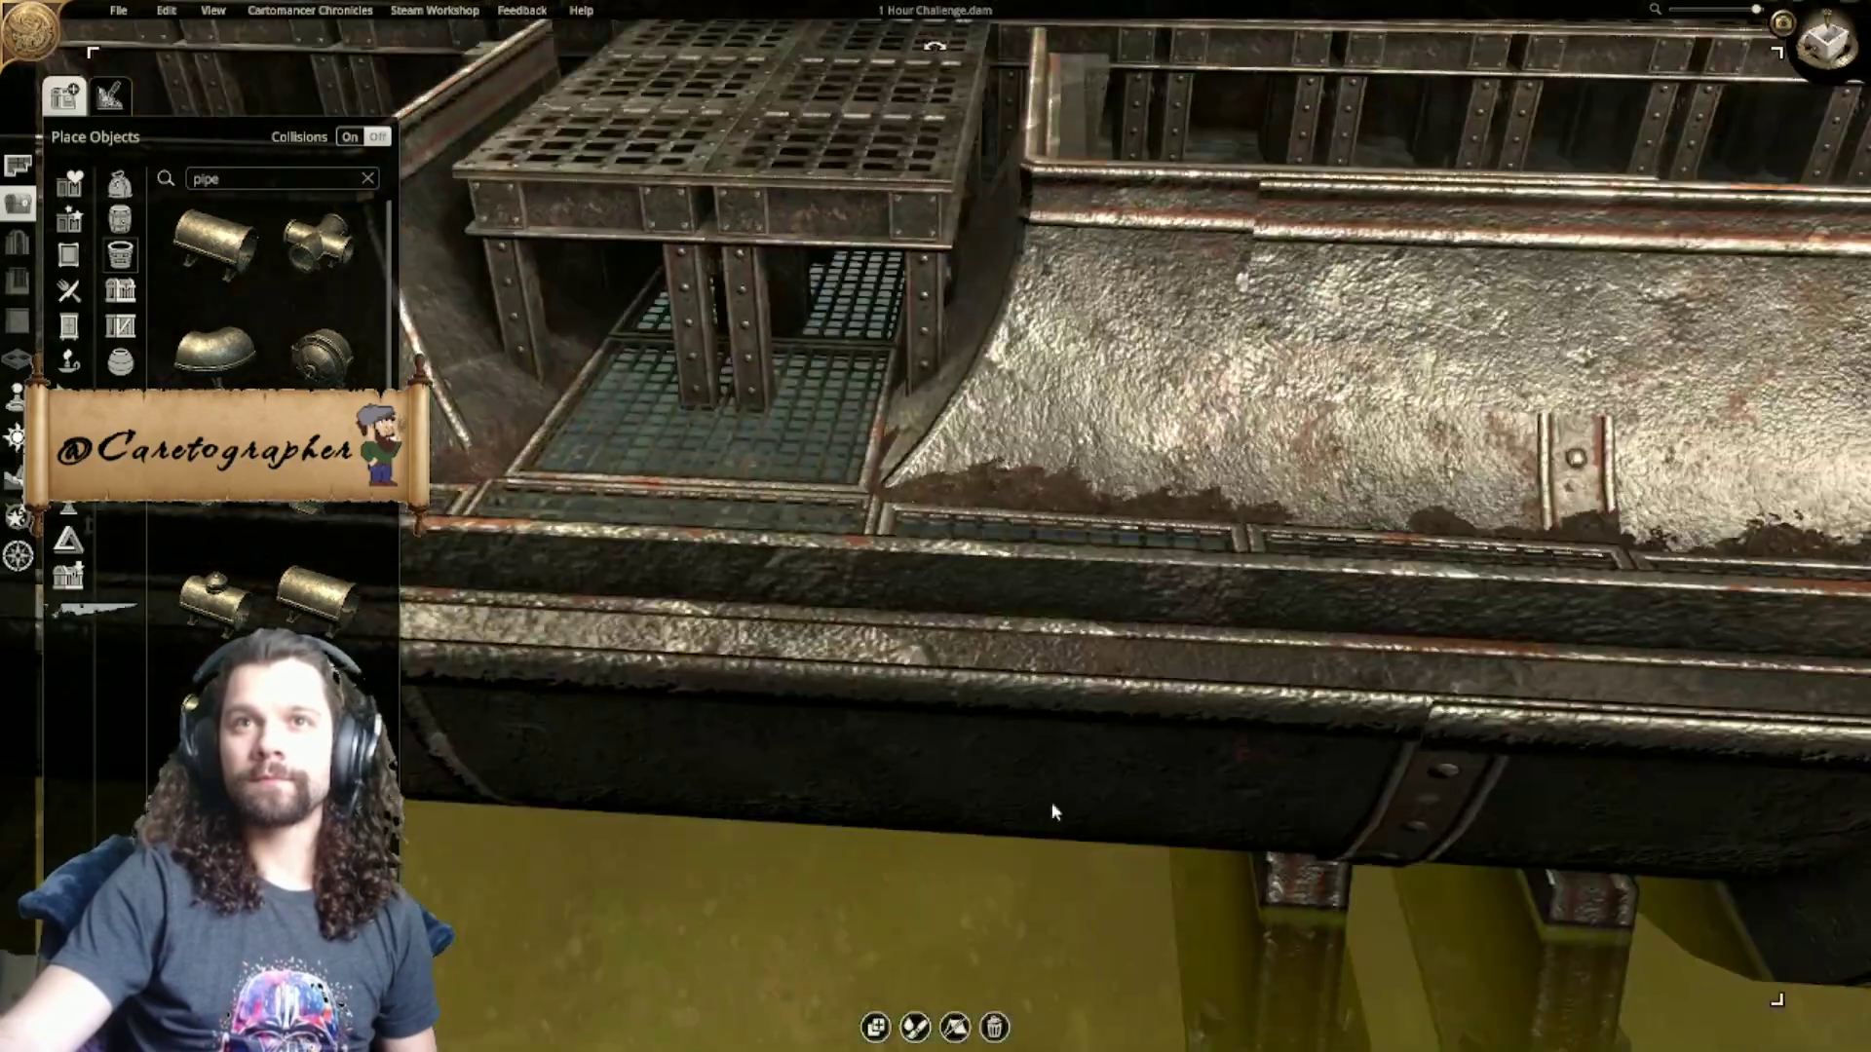
middle_drag(998, 866, 887, 843)
scroll(920, 614, down, 4)
scroll(965, 514, up, 4)
middle_drag(965, 513, 1030, 765)
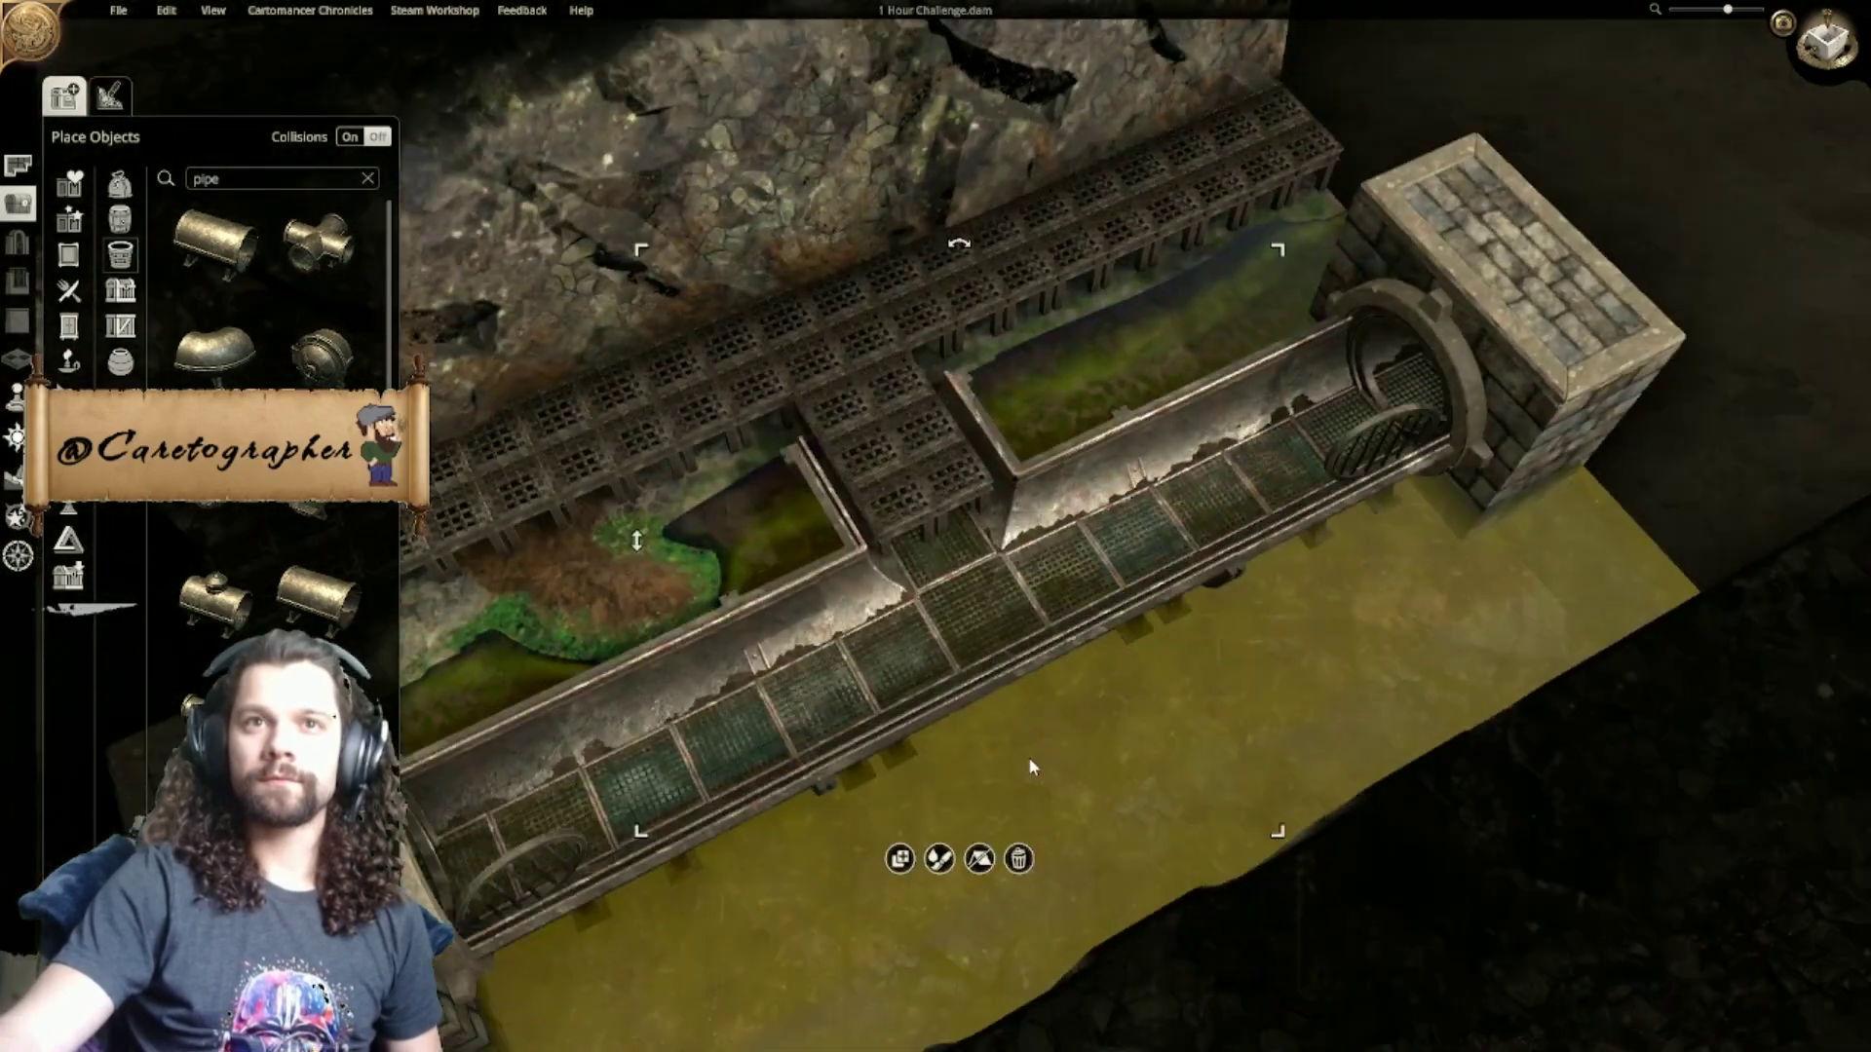
middle_drag(986, 623, 1248, 506)
Step: Delete the walkway branch over the T-junction and move the T-junction so its grates line up with the open pipe run
drag(1116, 520, 1432, 484)
click(891, 514)
key(Delete)
click(898, 455)
key(Delete)
click(810, 523)
key(Delete)
drag(1310, 500, 1132, 474)
click(1833, 54)
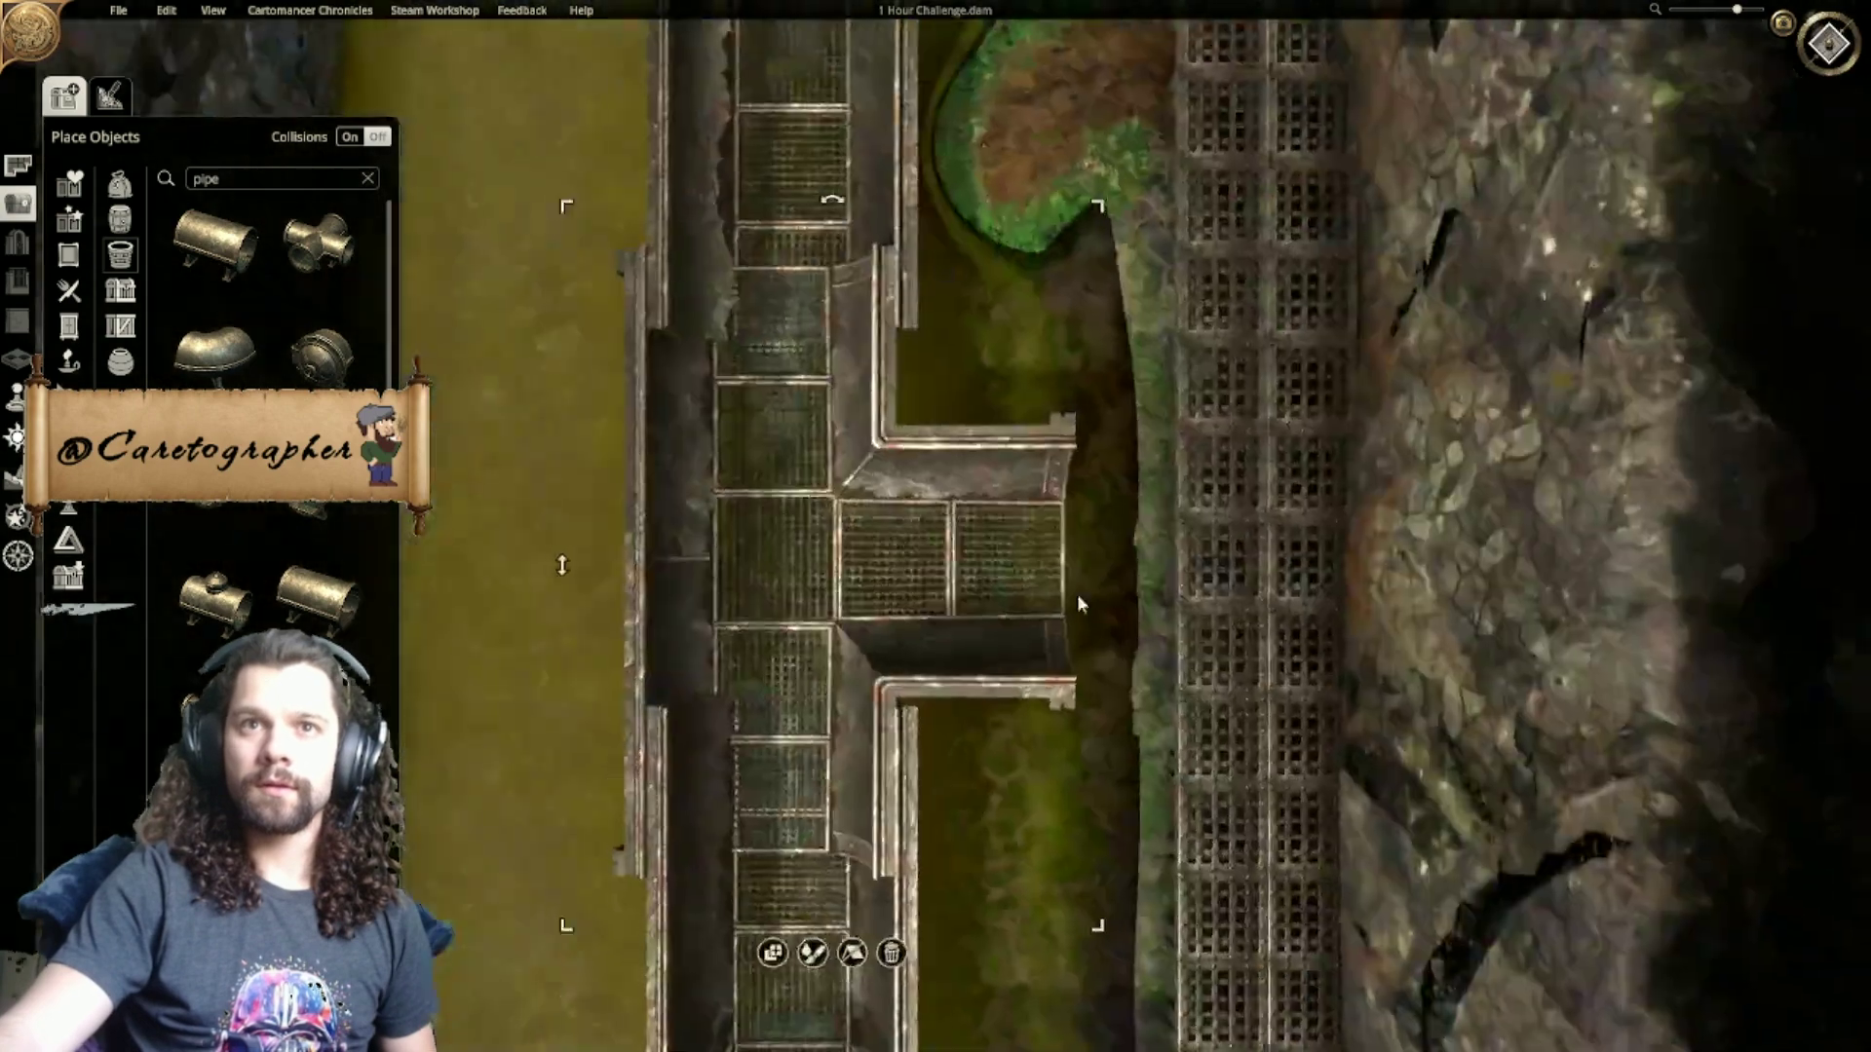
drag(888, 566, 924, 533)
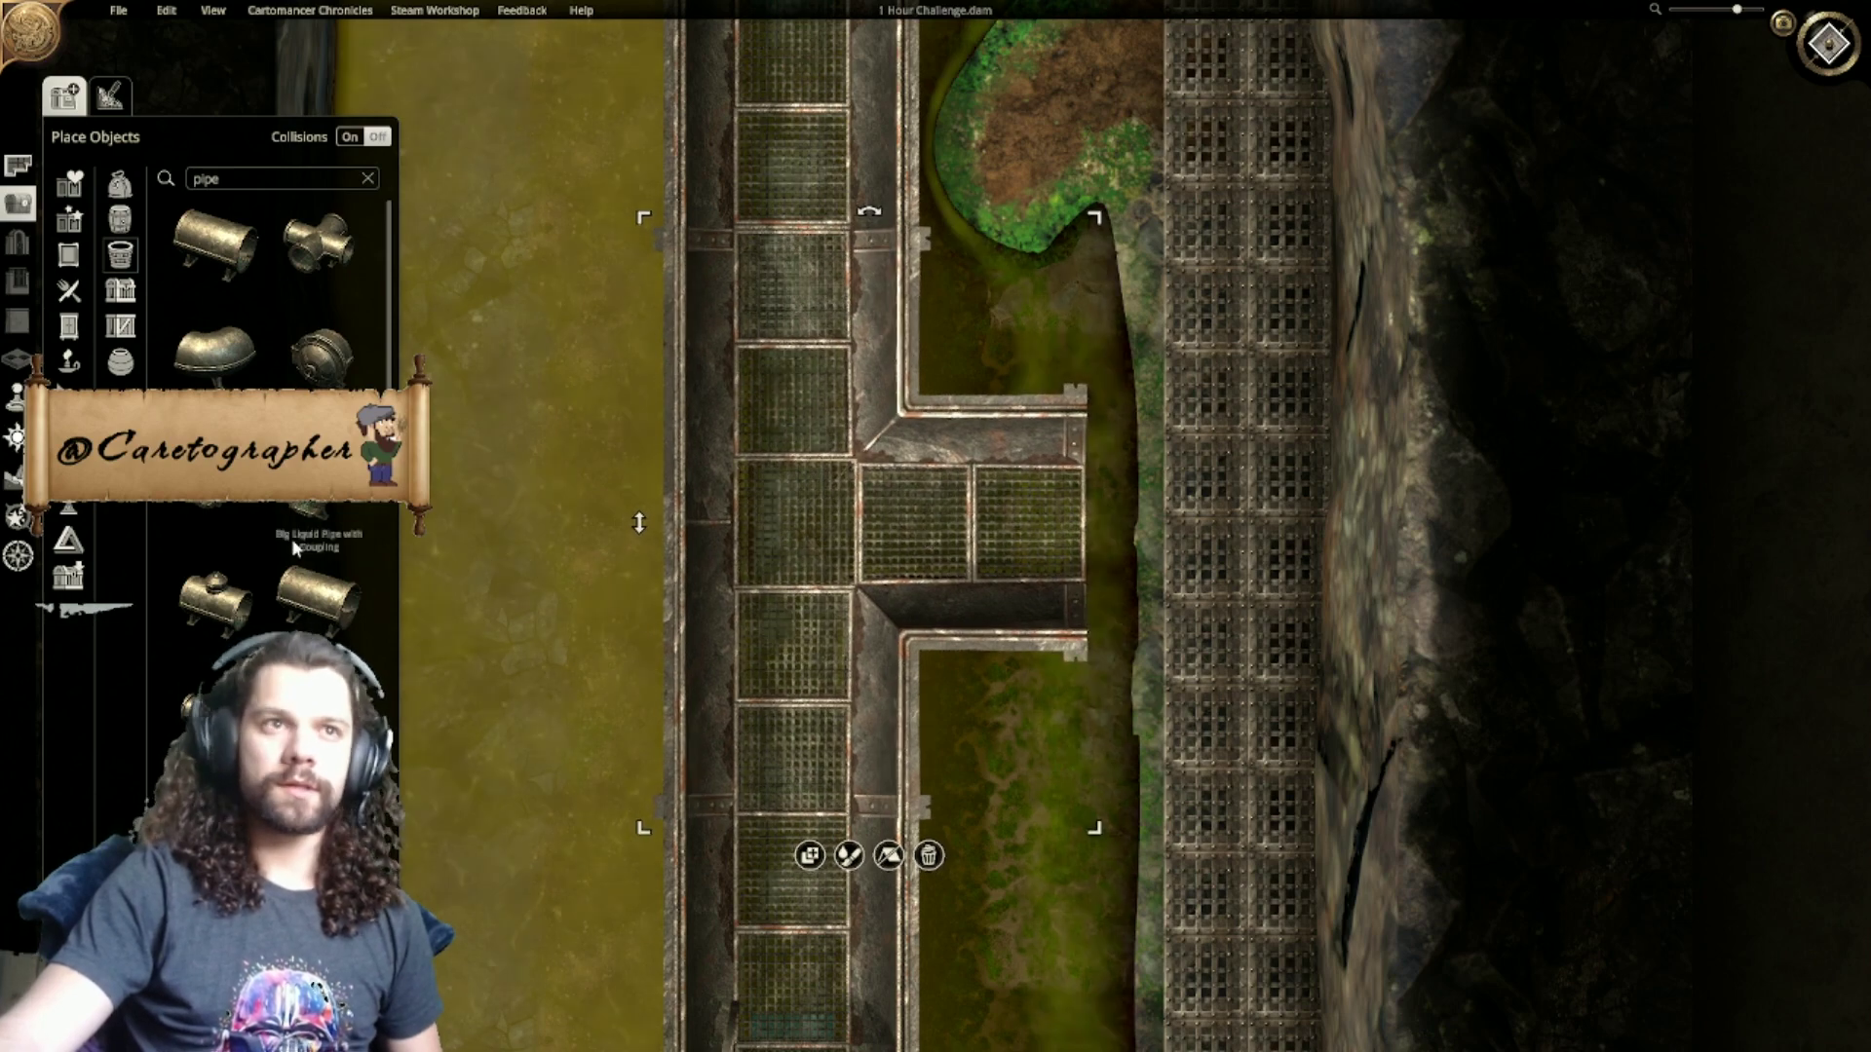
Step: Place a pipe end cap with hatch at the open branch end of the T-junction, rotated to face the cliff
click(490, 799)
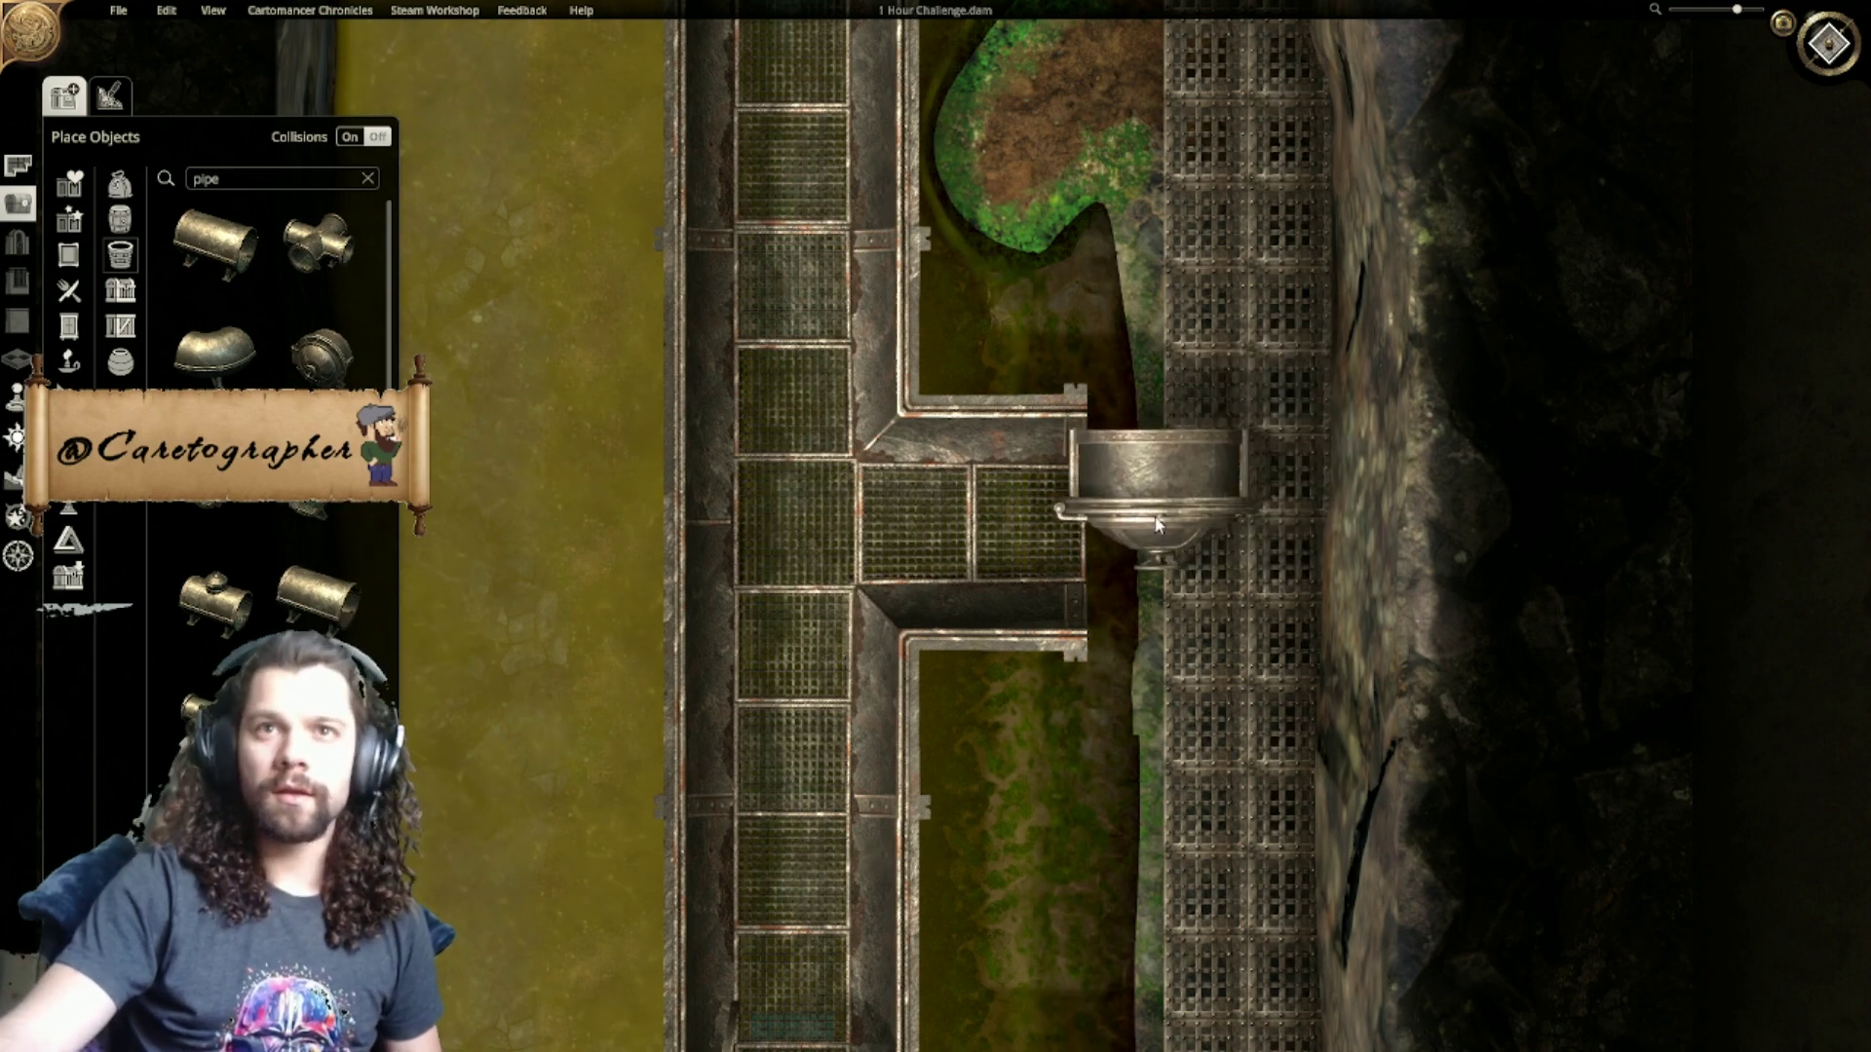
key(r)
click(1163, 534)
drag(961, 535, 938, 554)
key(ctrl+z)
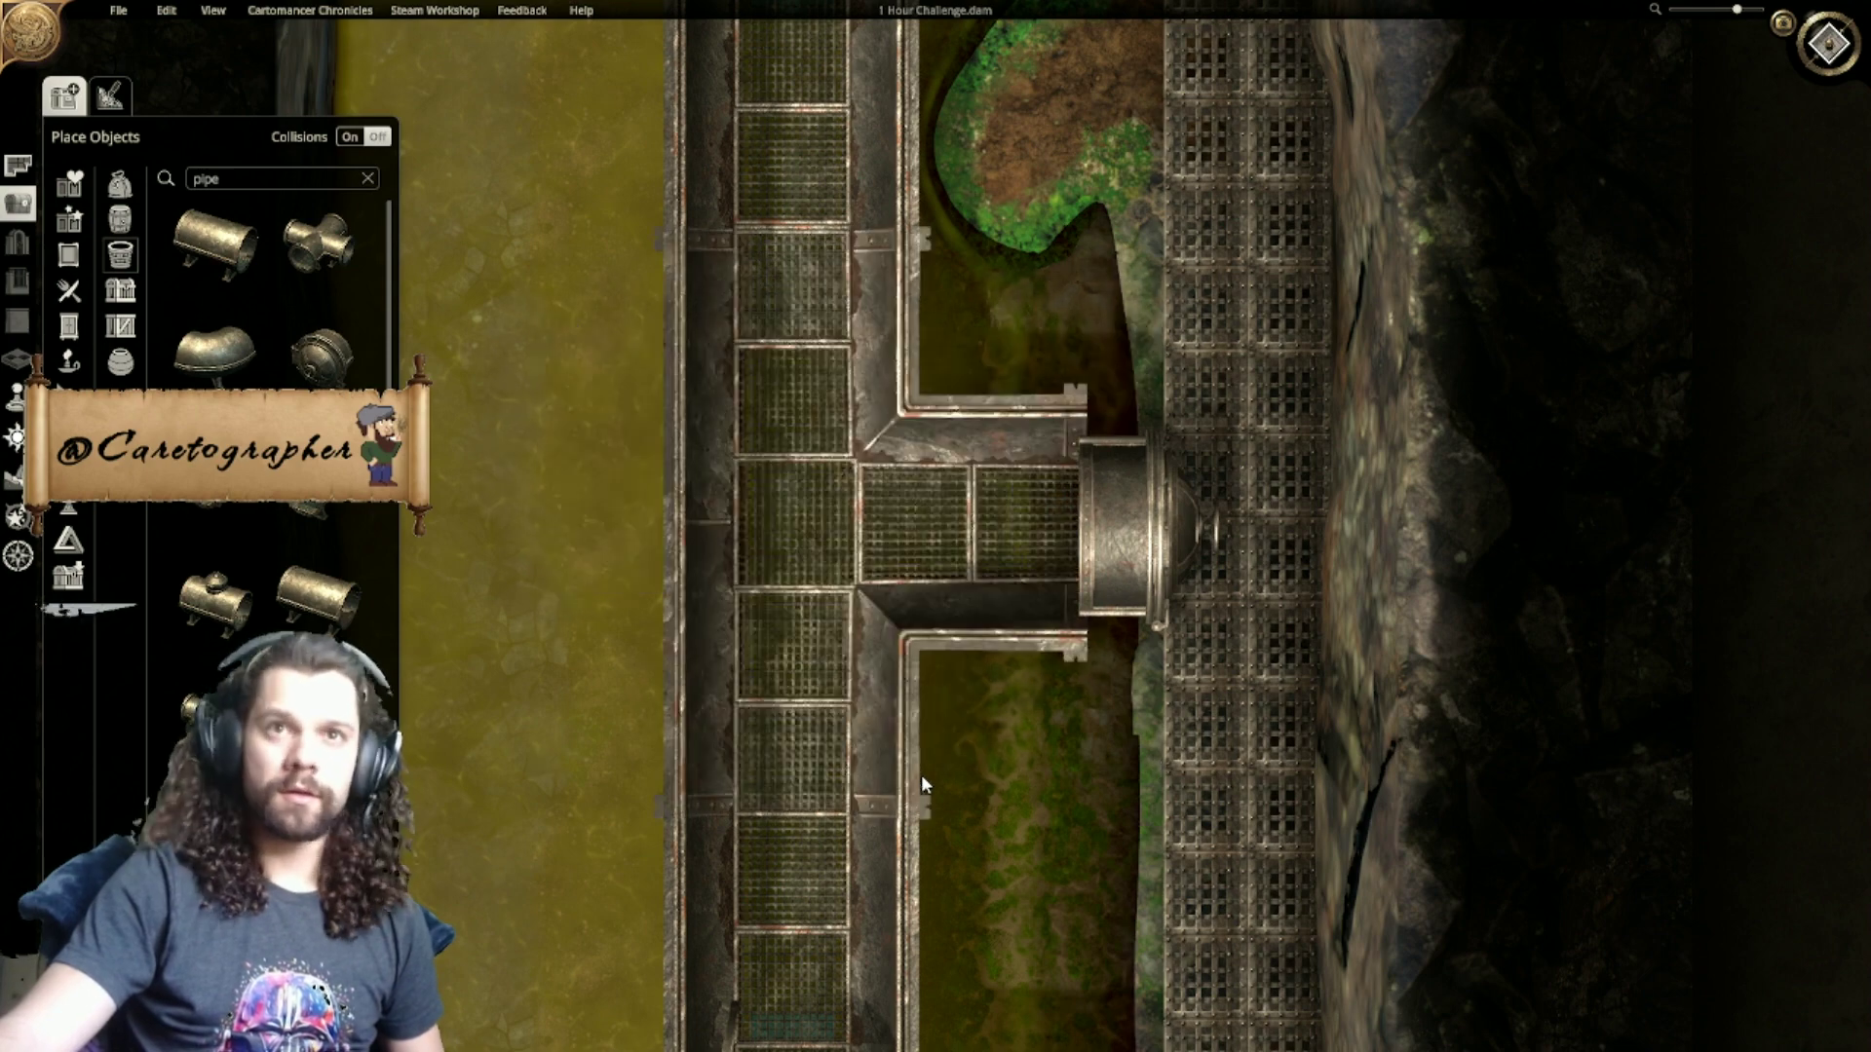
Step: Switch the T-junction to its closed variant, then enlarge the end cap and fit it over the branch opening
click(815, 586)
click(885, 853)
click(1169, 575)
drag(1209, 430, 1278, 376)
drag(1084, 577, 1012, 573)
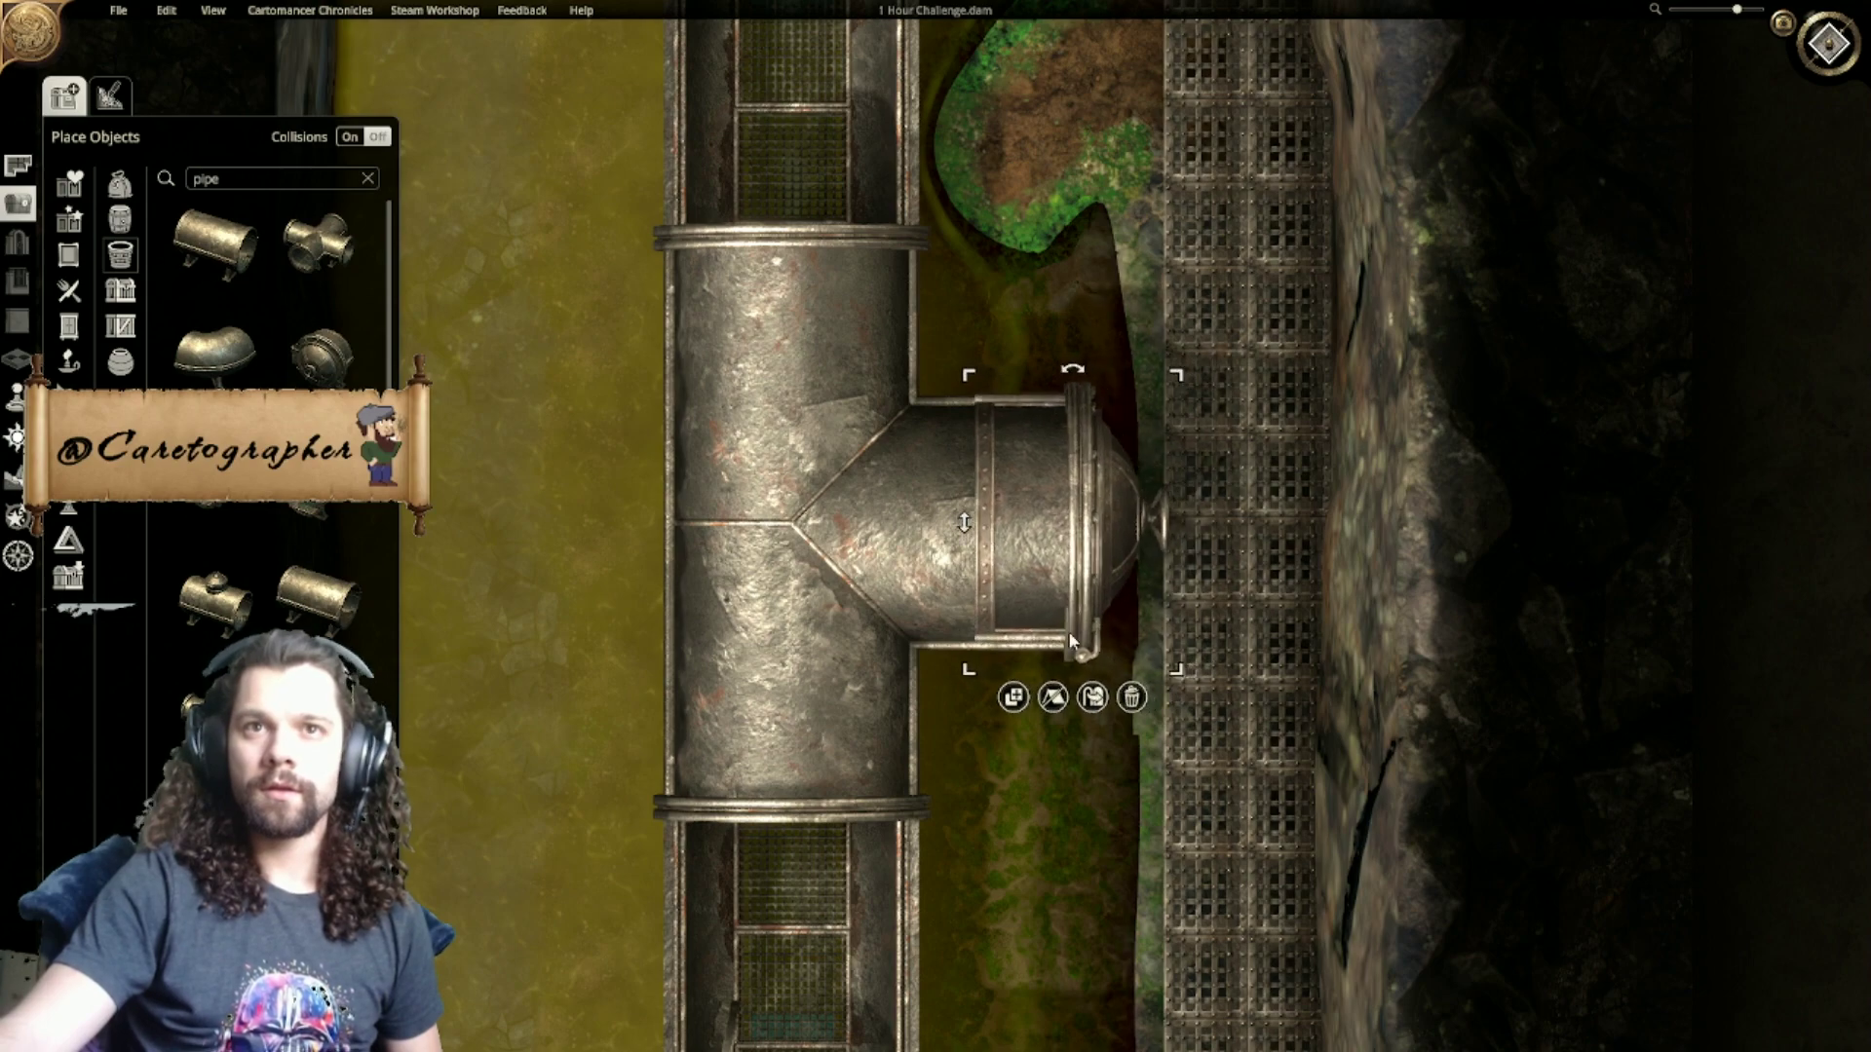
Step: Lower the end cap to the T-junction's height and shift it until it sits flush against the branch
scroll(1045, 594, up, 5)
click(1851, 47)
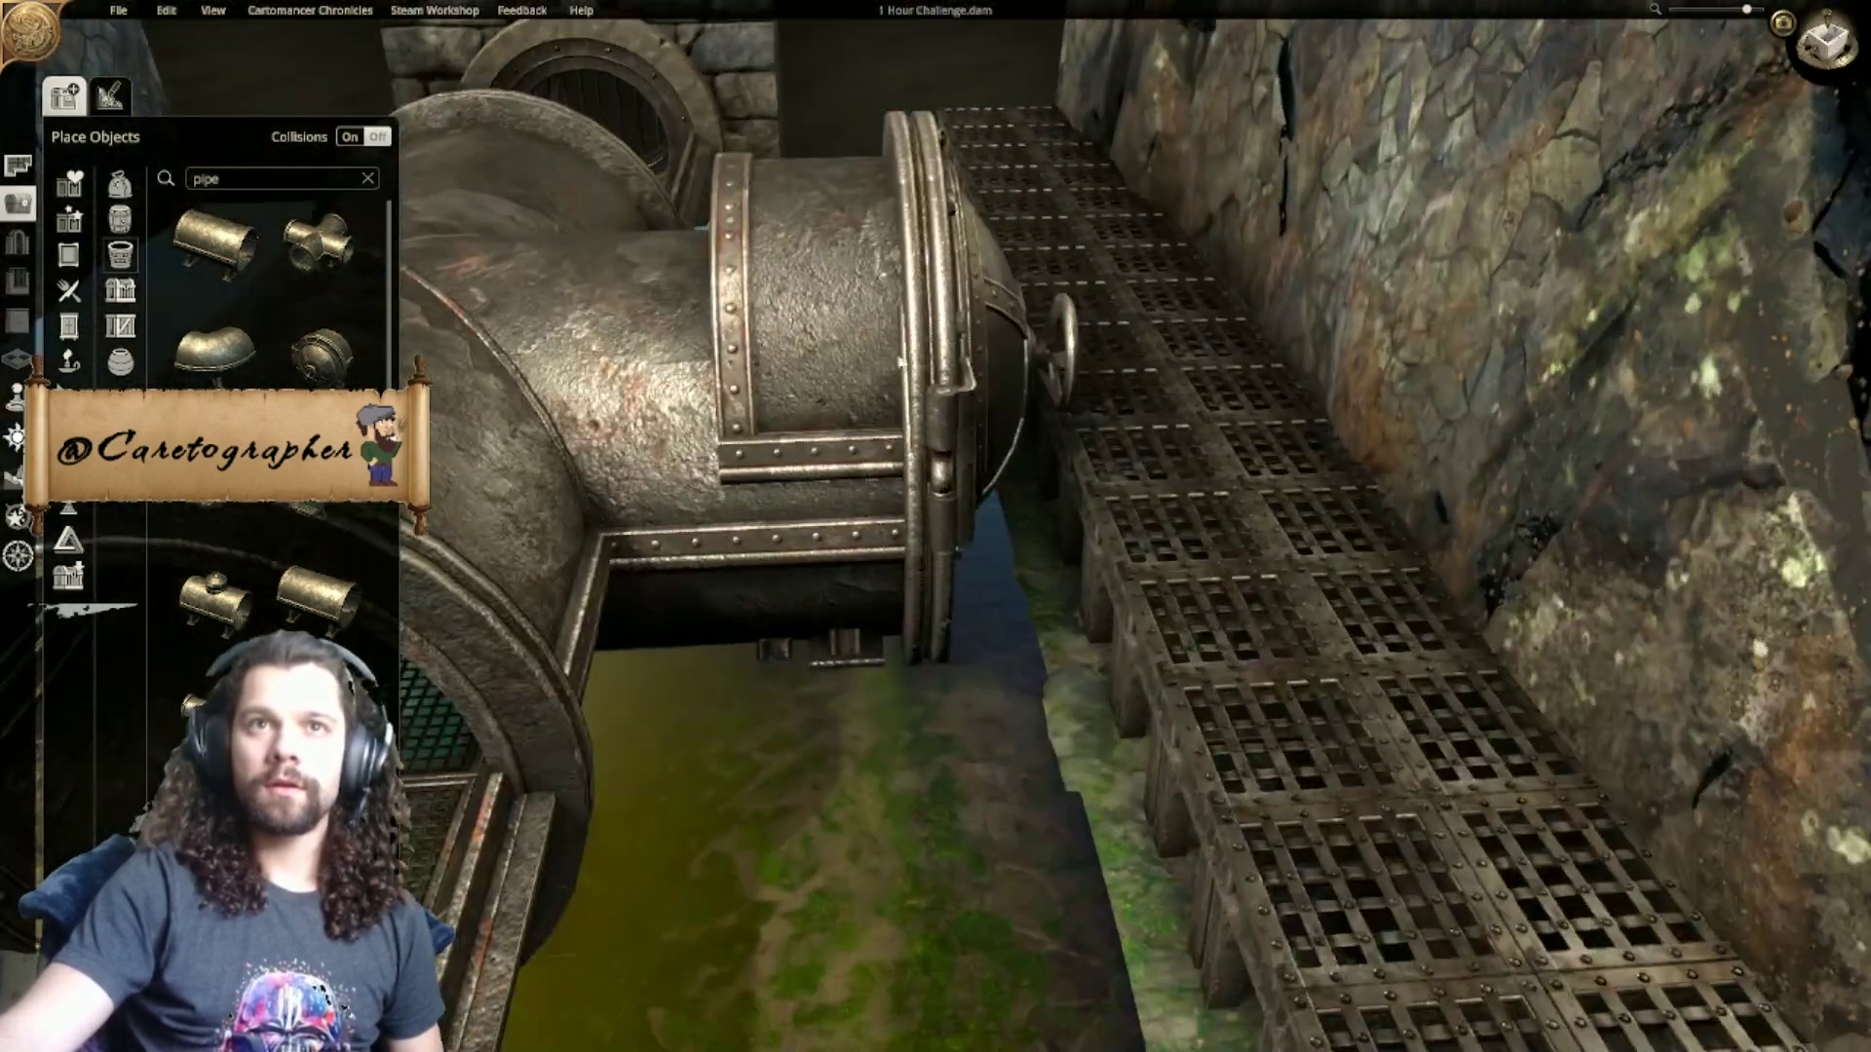
drag(672, 400, 682, 466)
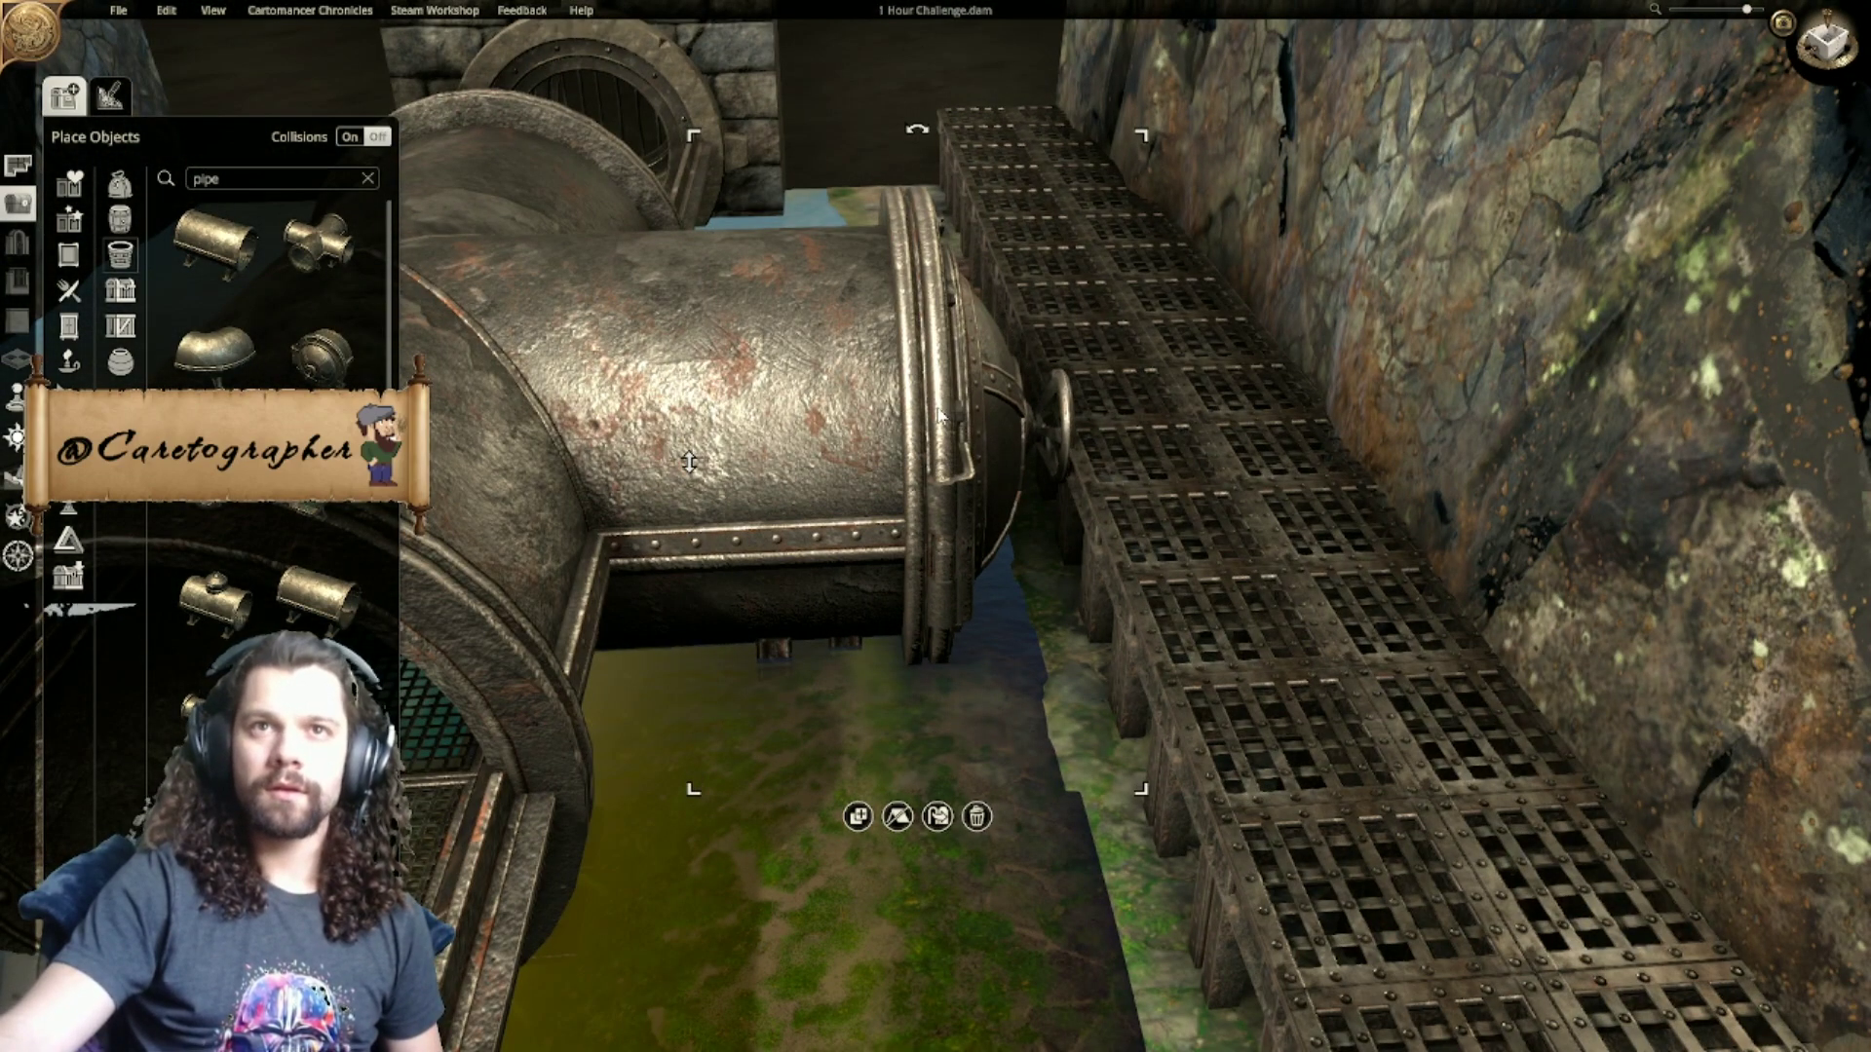
click(980, 423)
click(927, 435)
drag(927, 435, 967, 468)
middle_drag(967, 469, 887, 485)
mouse_move(887, 485)
mouse_down()
mouse_move(871, 511)
mouse_move(901, 511)
mouse_up()
middle_drag(901, 511, 724, 550)
scroll(1023, 524, down, 2)
middle_drag(1023, 524, 947, 599)
middle_drag(1120, 680, 933, 462)
scroll(933, 462, up, 3)
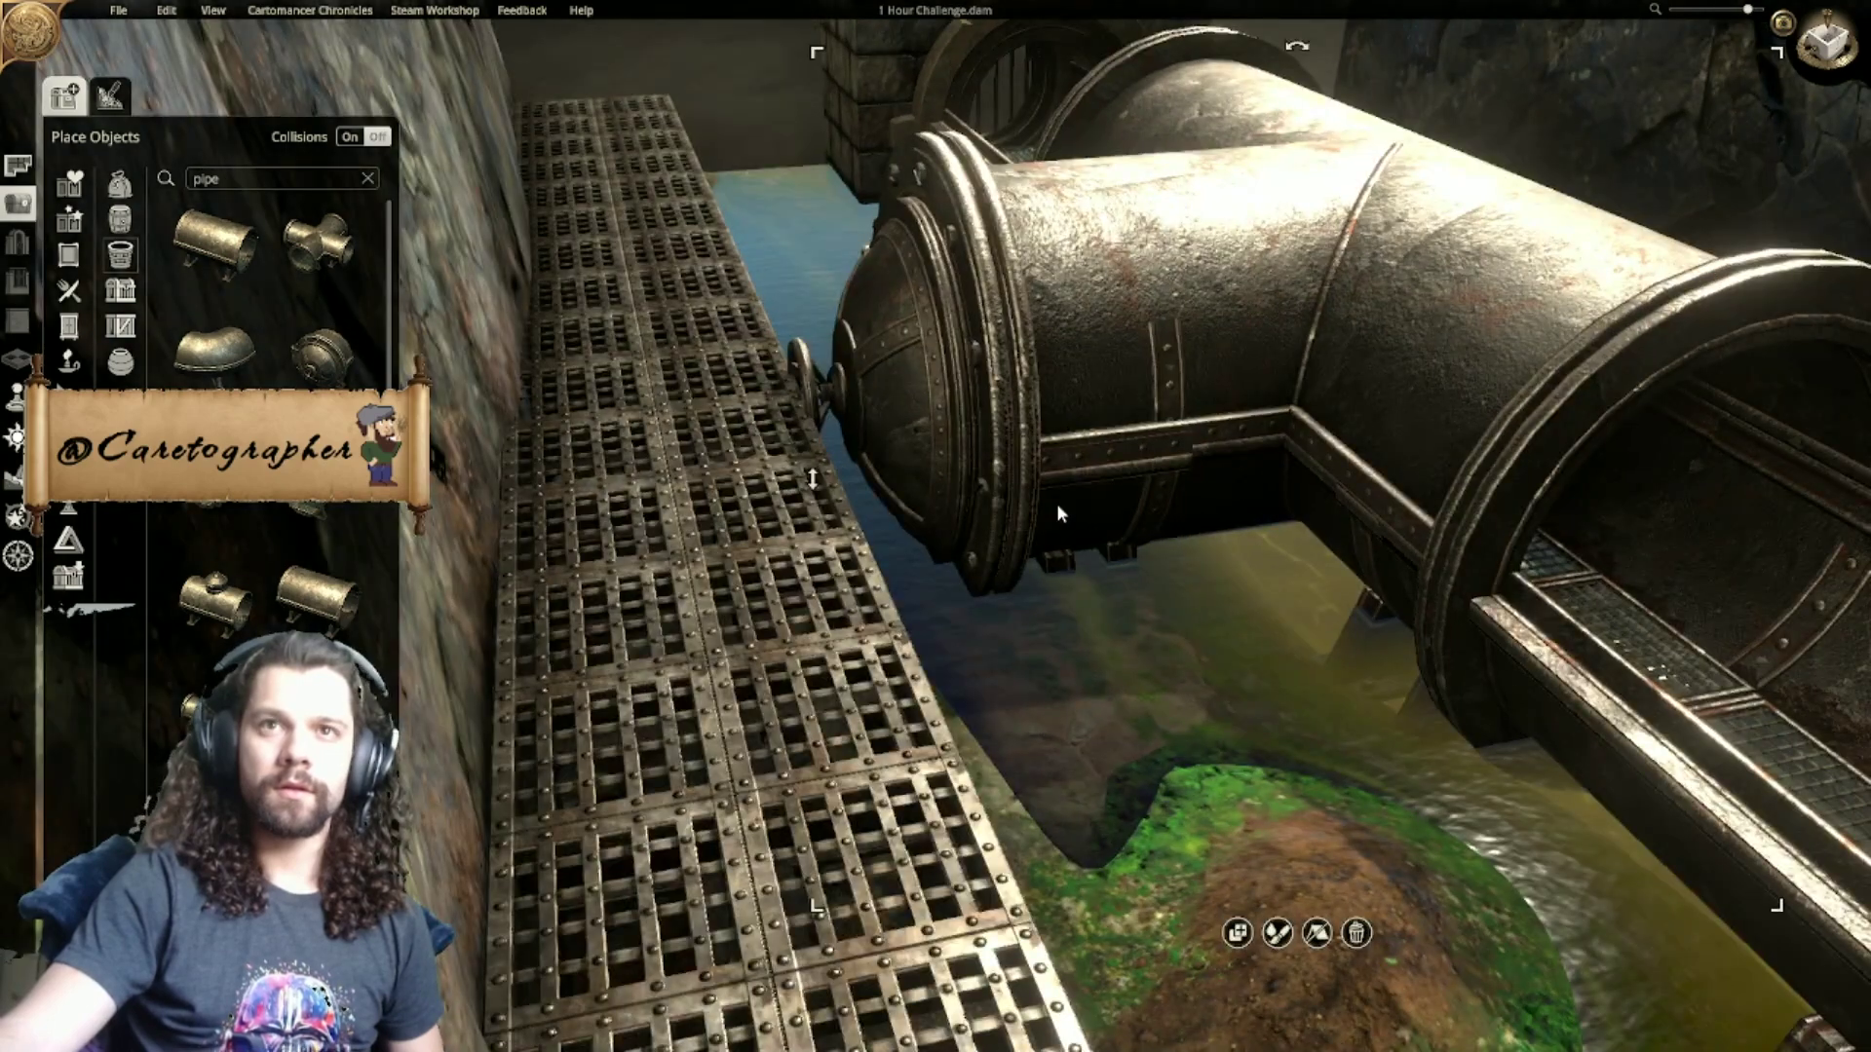
Step: Return the T-junction to its open variant and switch the end cap's collar to open as well
click(1357, 932)
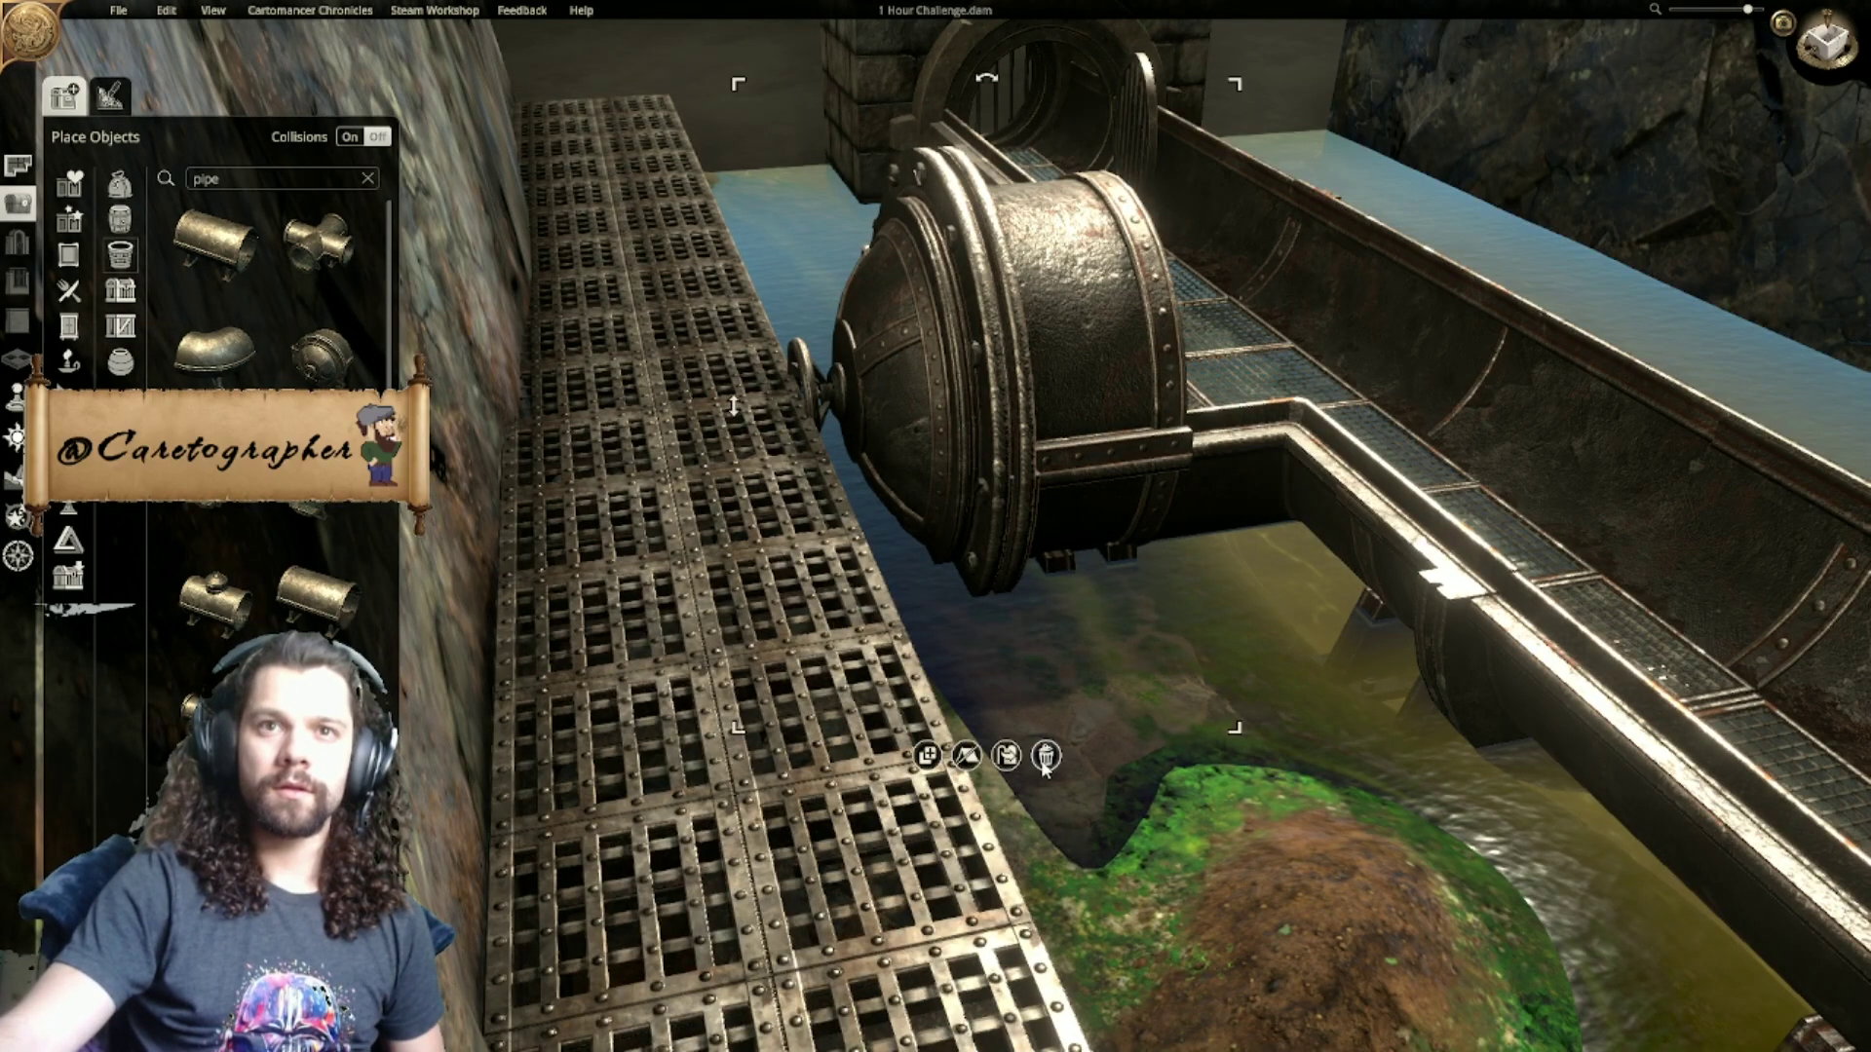
middle_drag(1156, 653, 933, 740)
scroll(934, 740, down, 1)
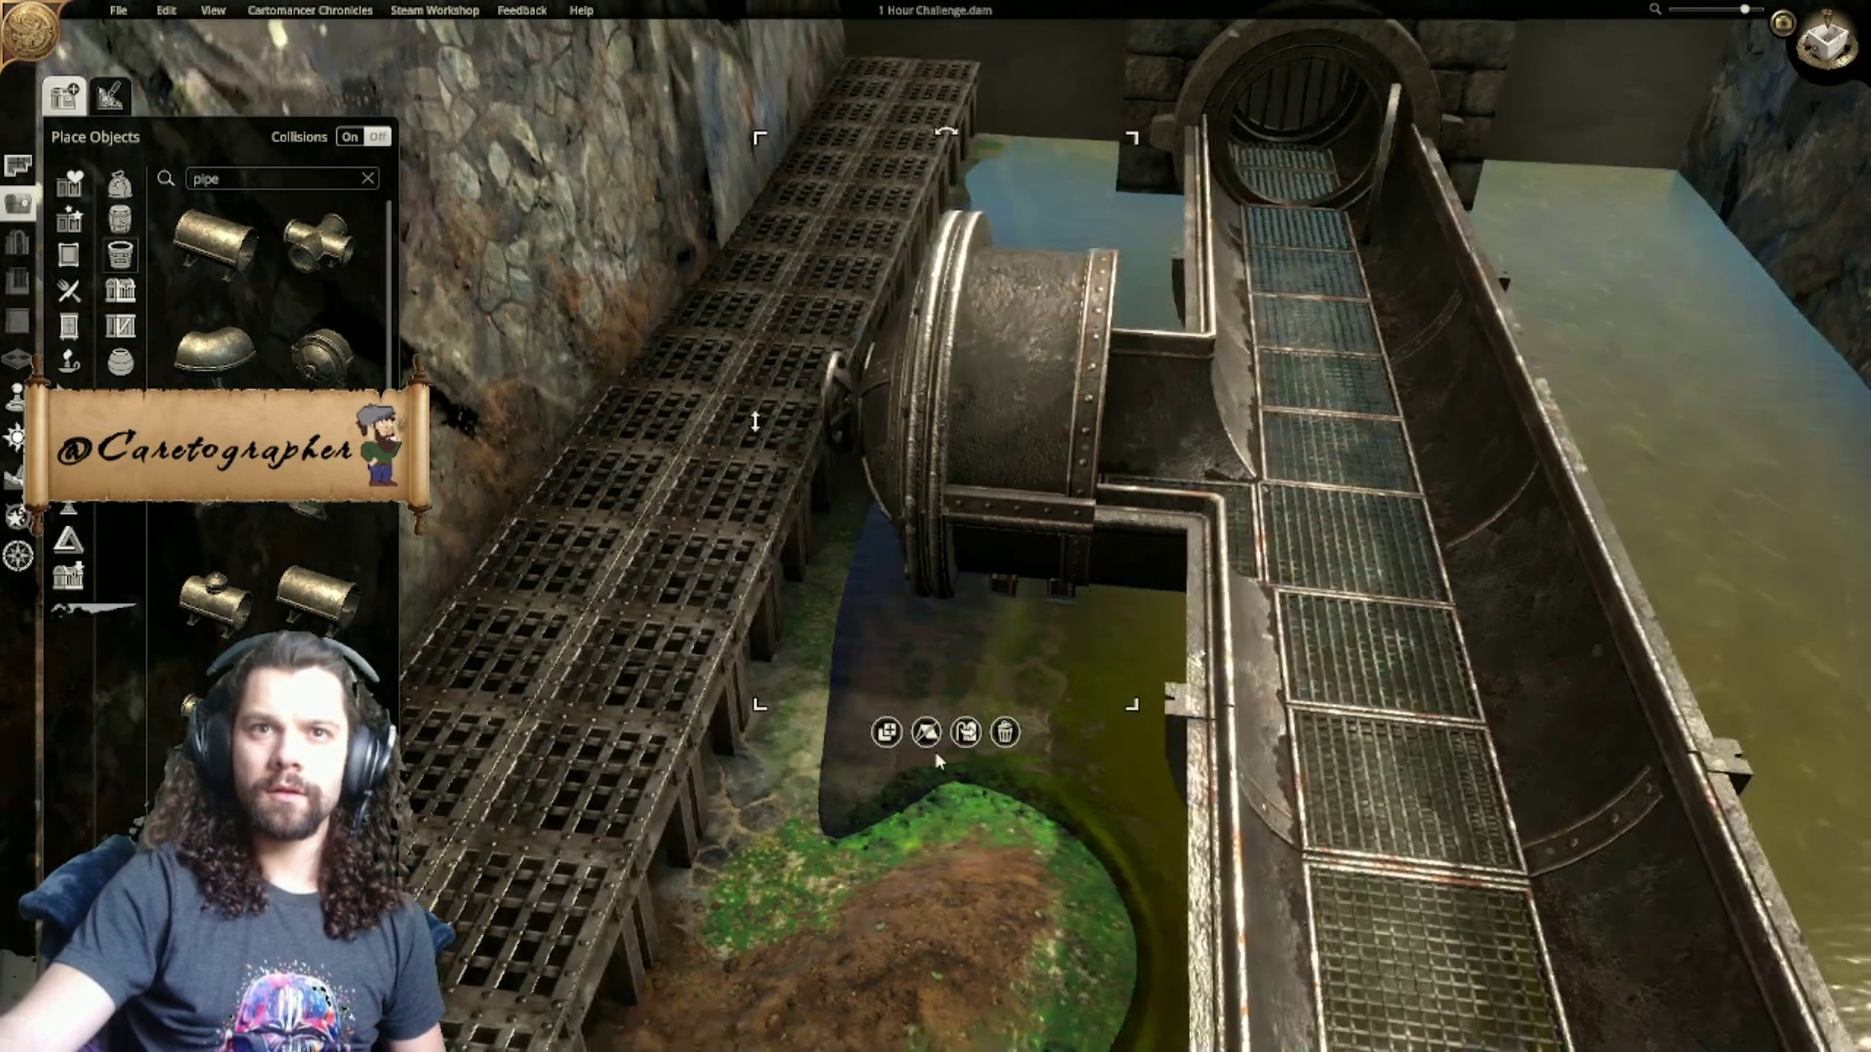
click(936, 739)
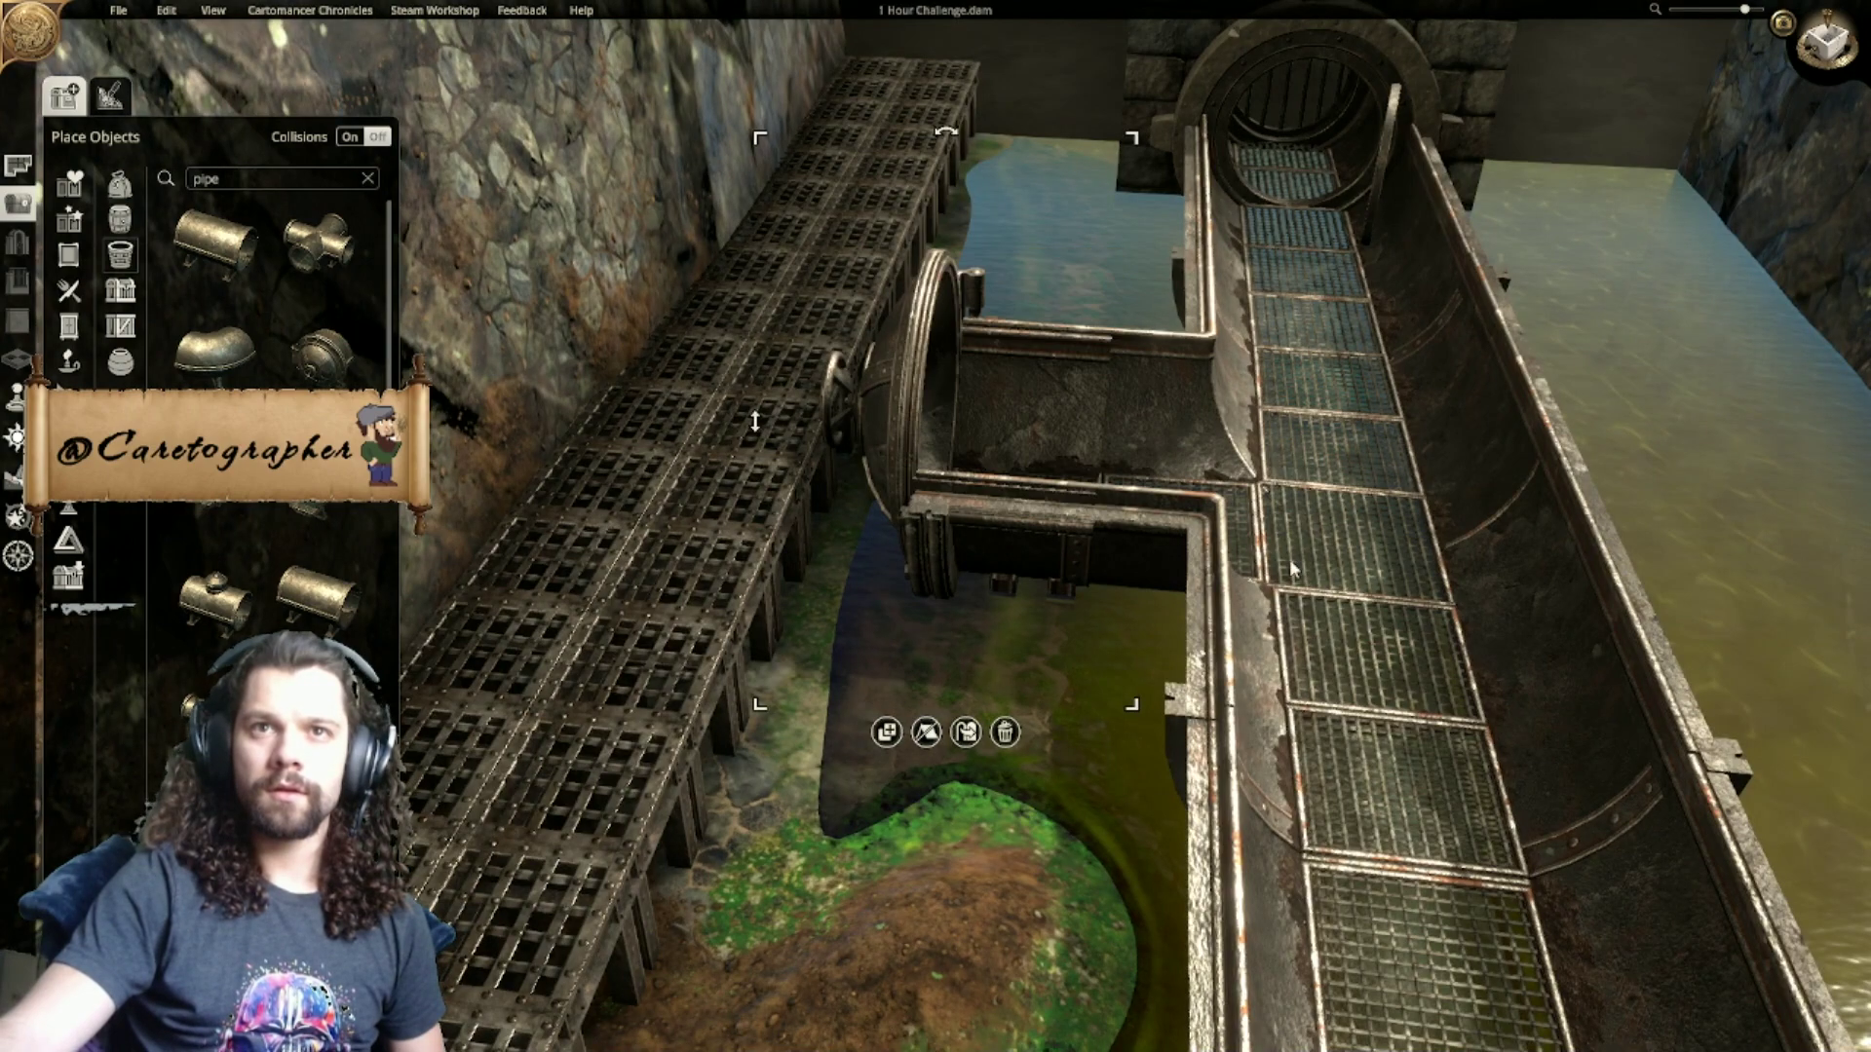
Step: Nudge the end cap to line up with the branch from above and return its collar to the closed variant
click(1829, 43)
scroll(1025, 447, up, 3)
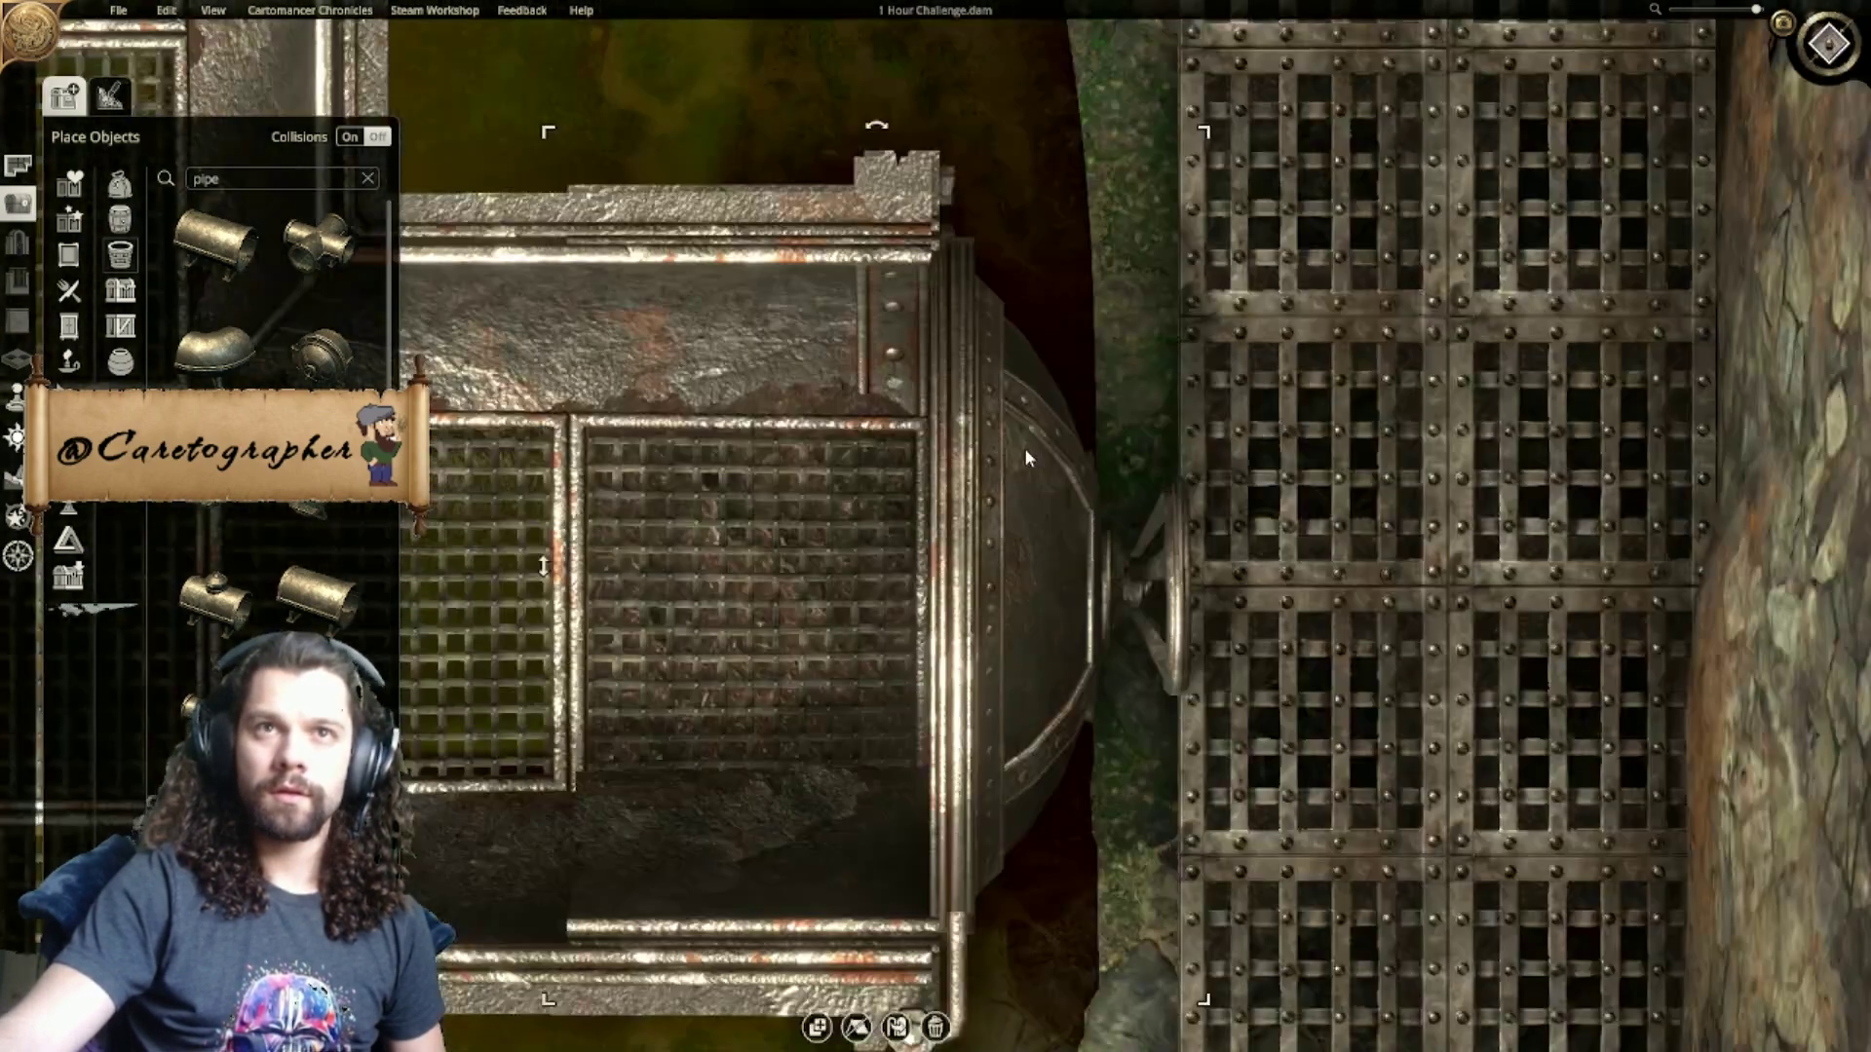
drag(1000, 543, 1009, 550)
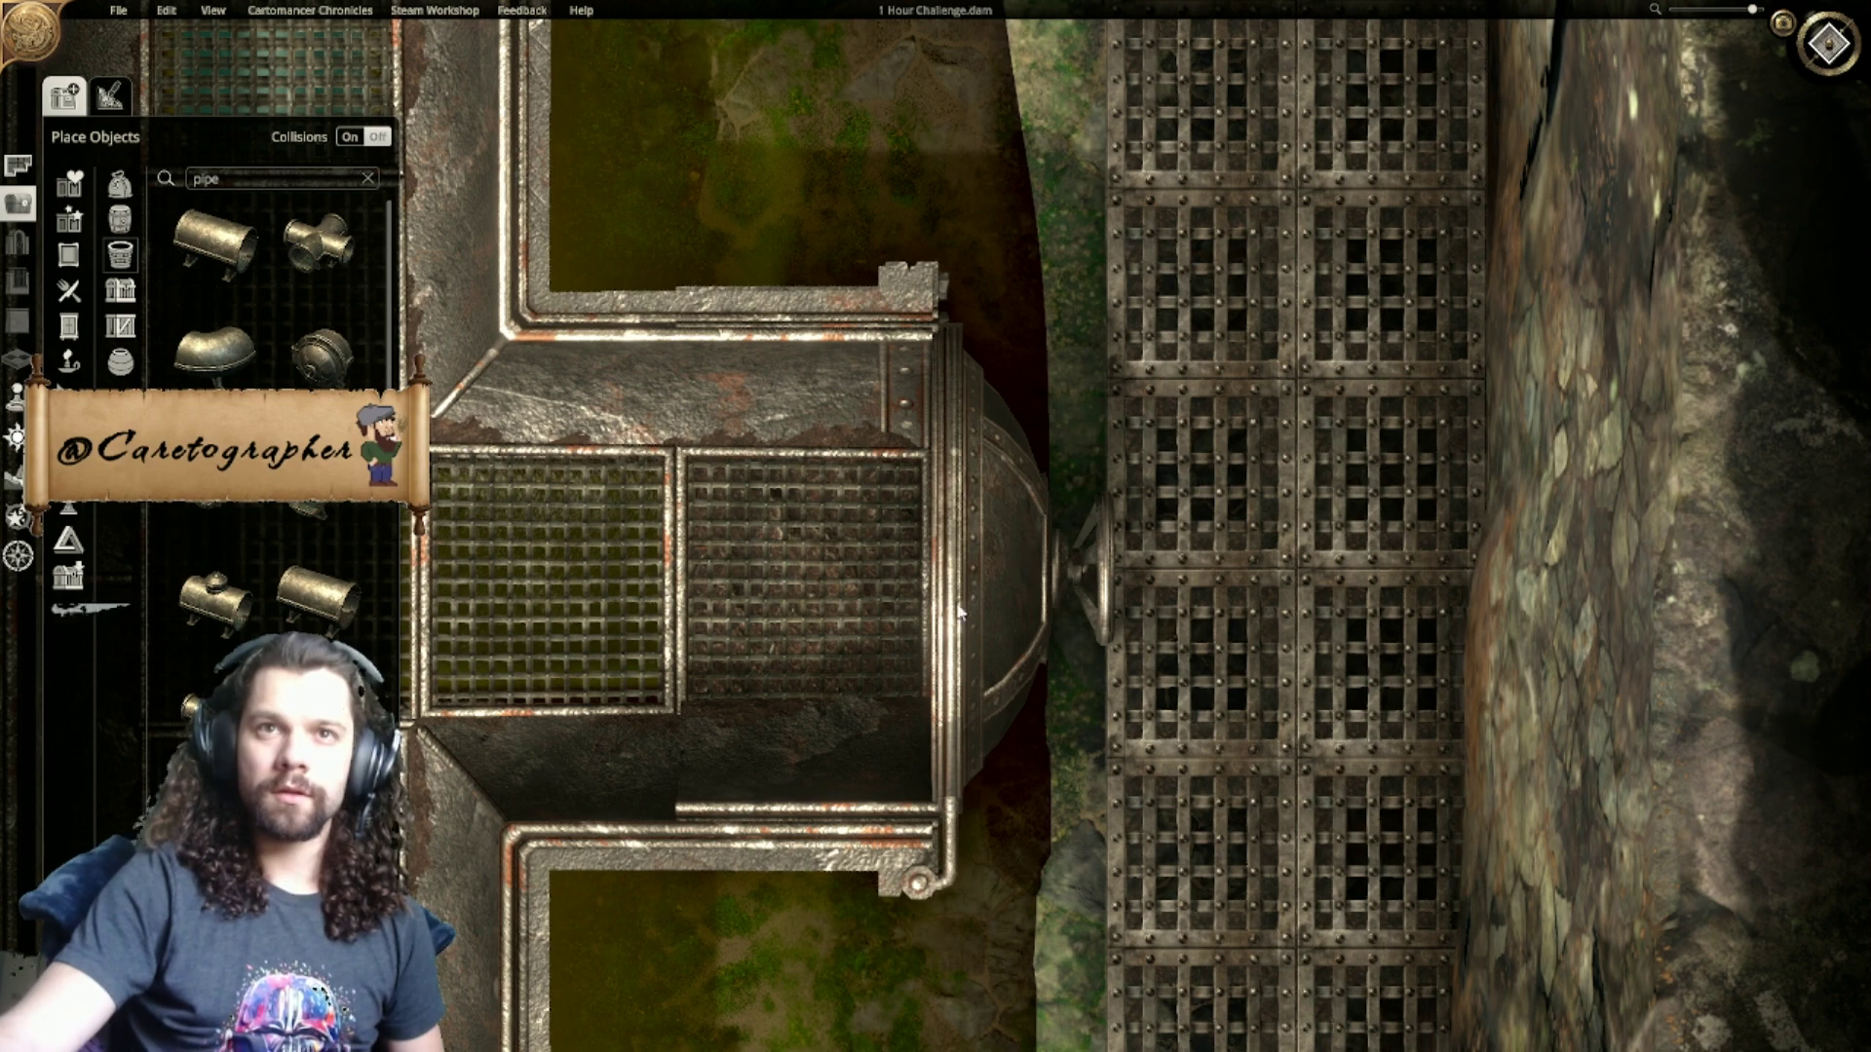
click(827, 605)
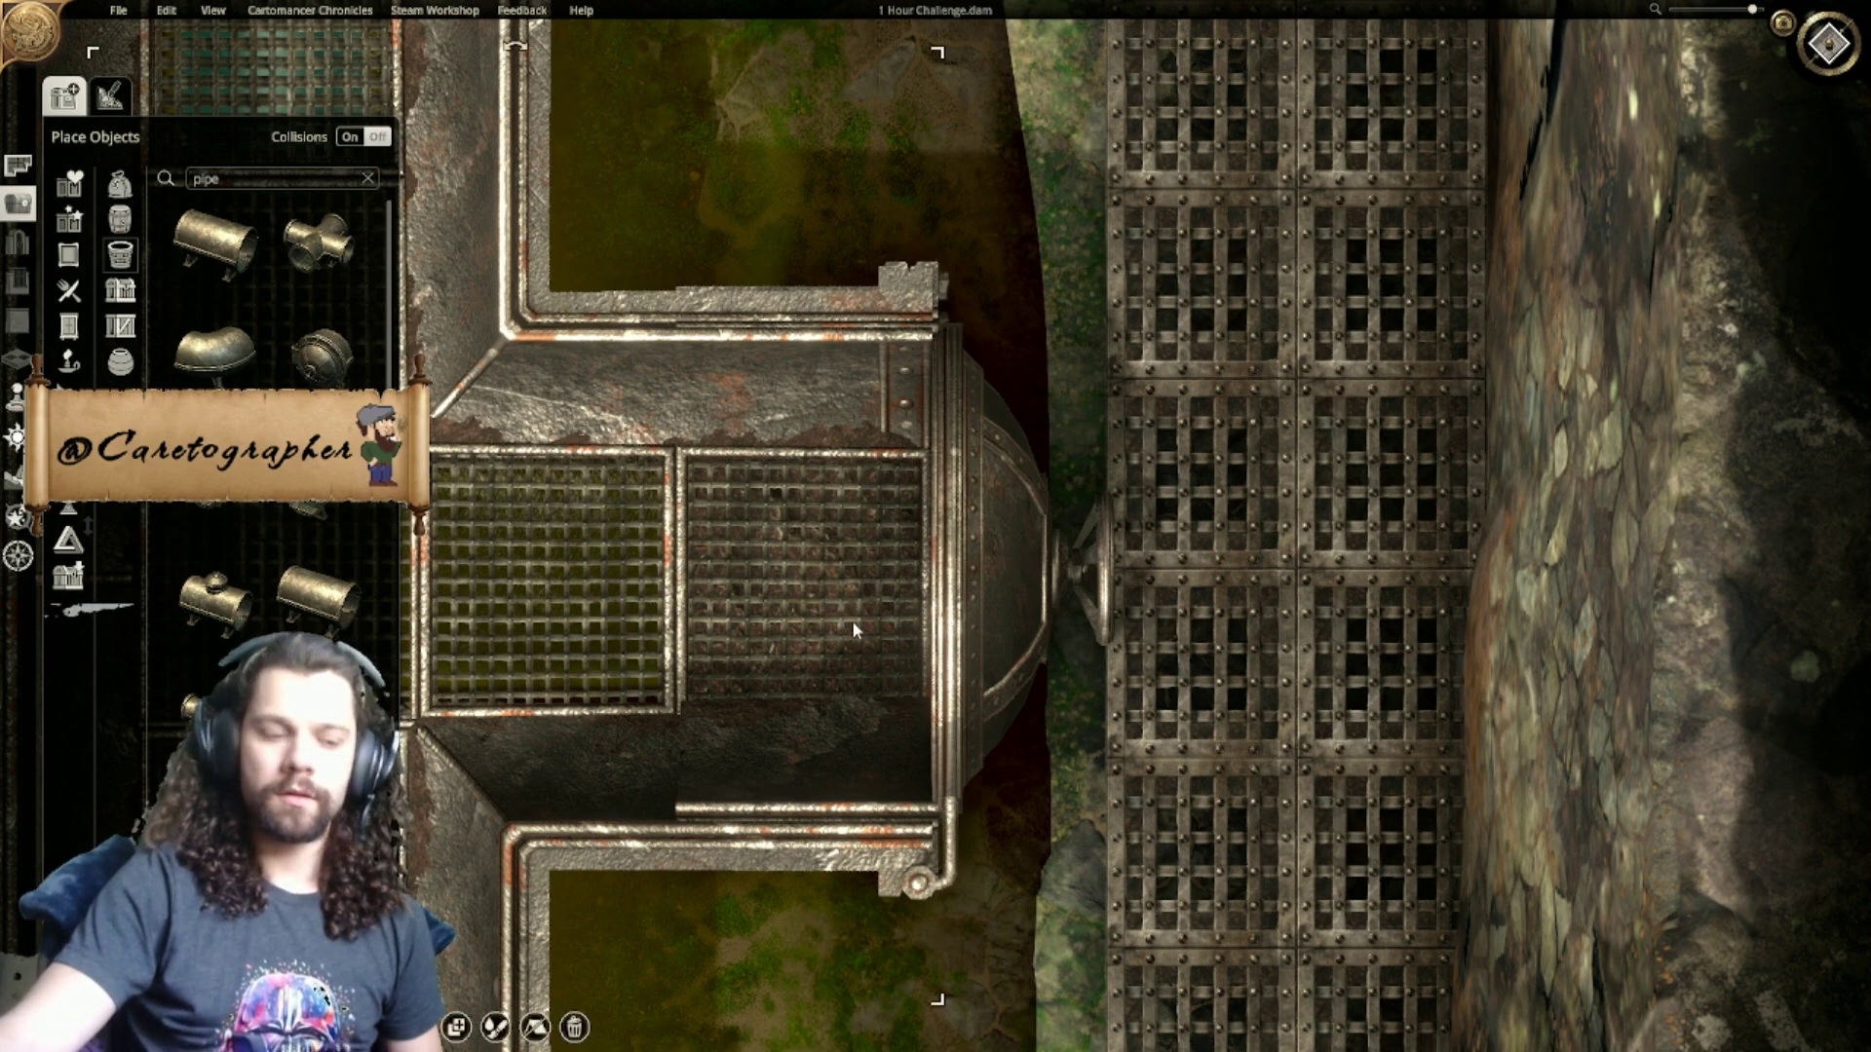
key(Delete)
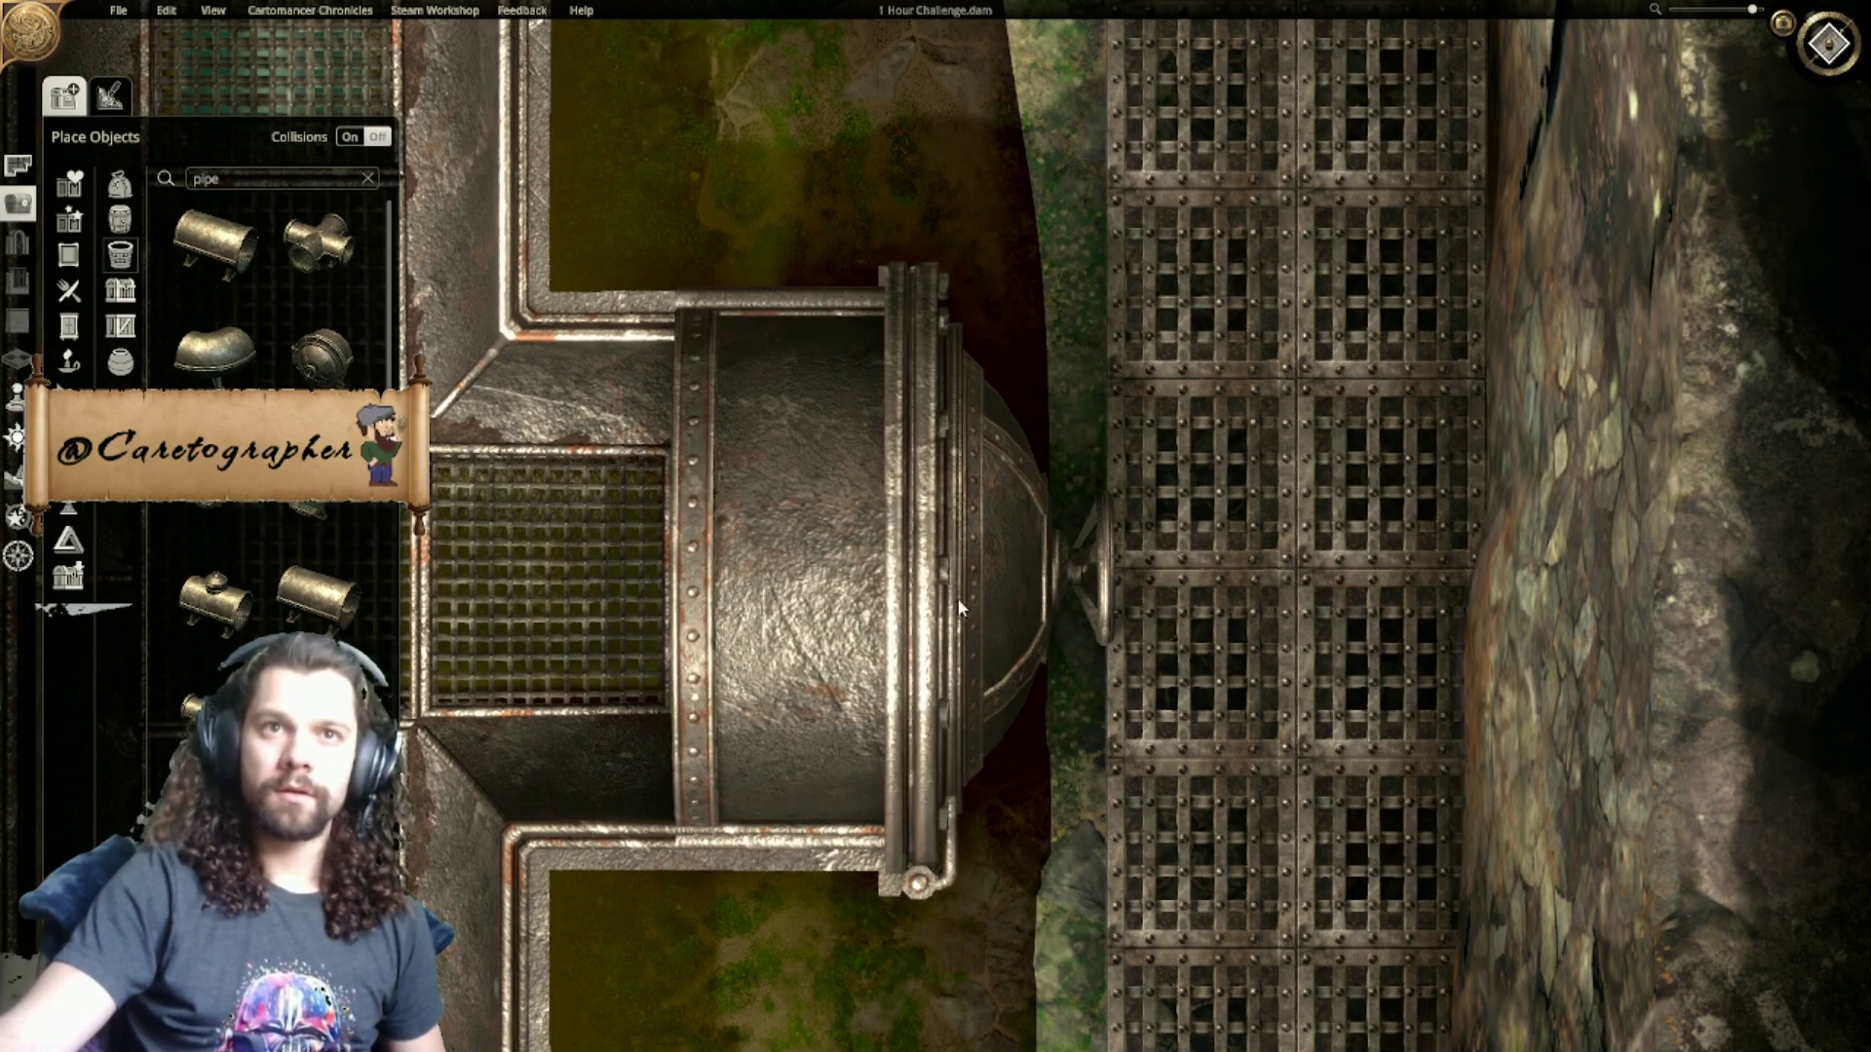
Step: Fine-tune the T-junction's position so its branch rails line up with the end cap's hinge and flange
click(1844, 44)
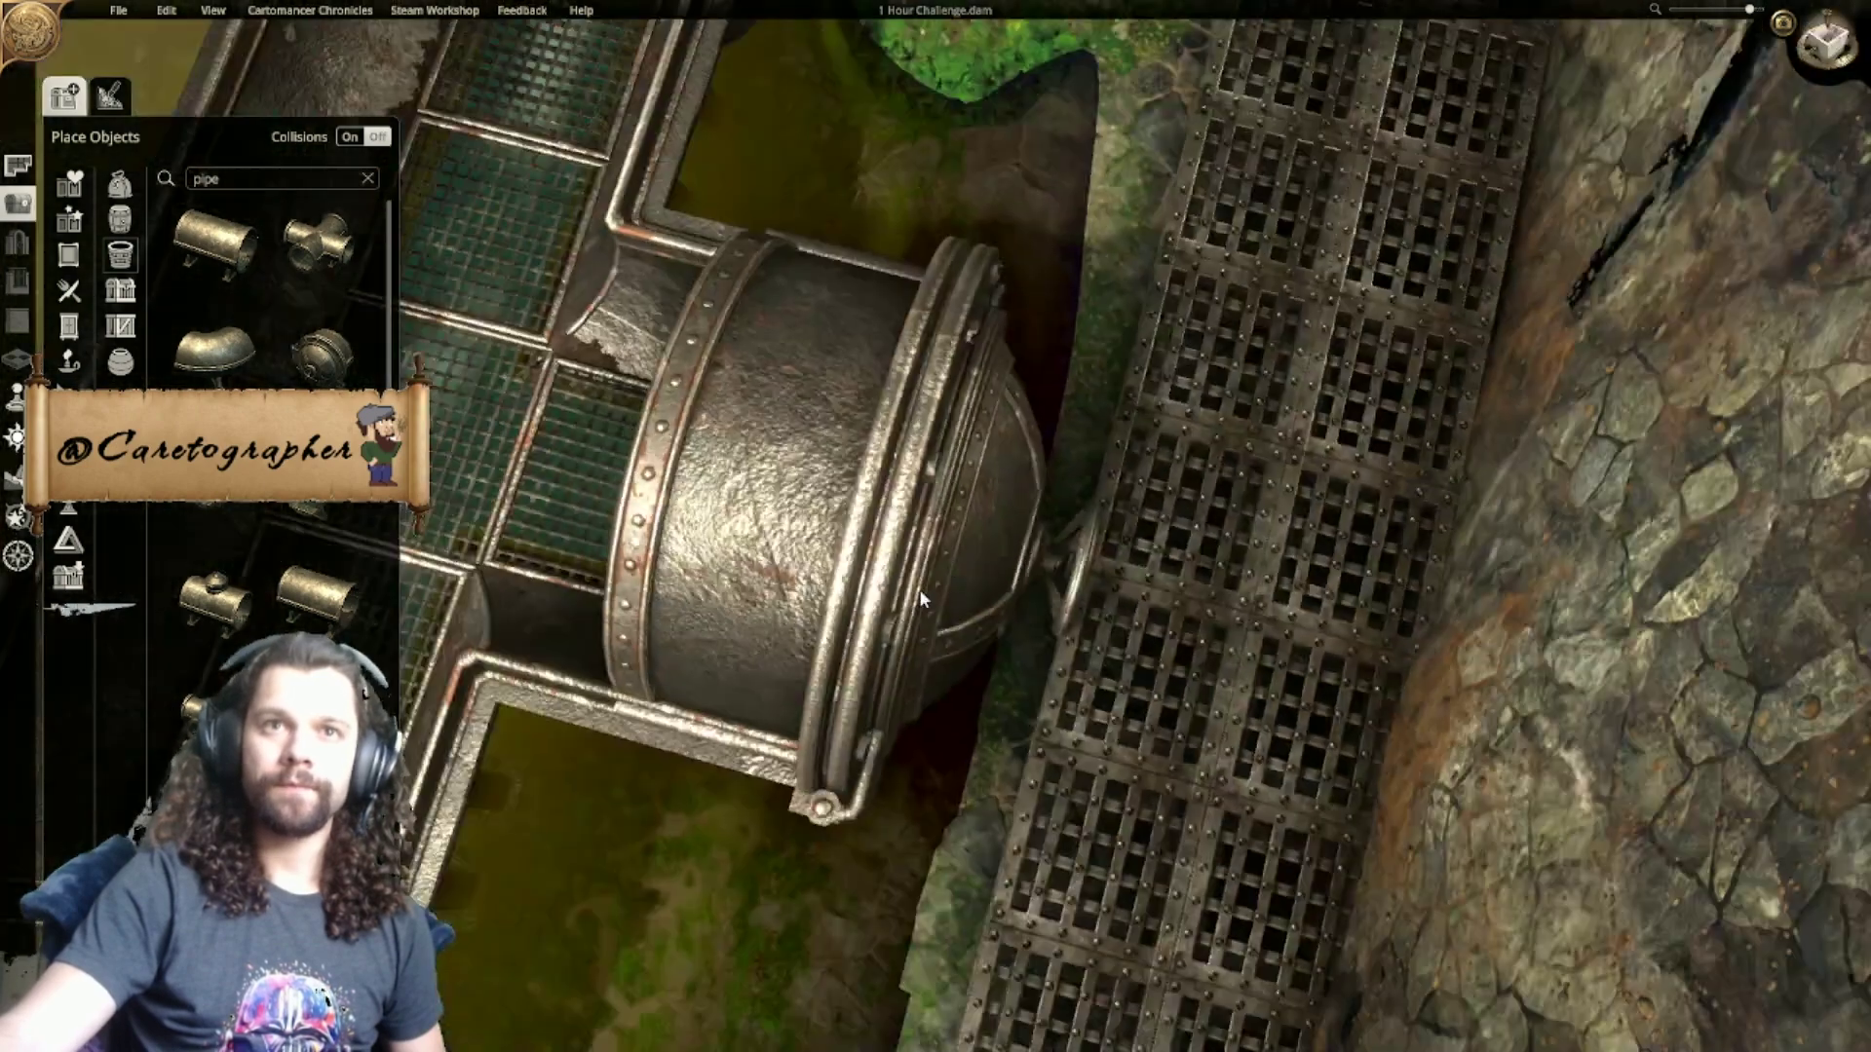
click(900, 581)
key(Delete)
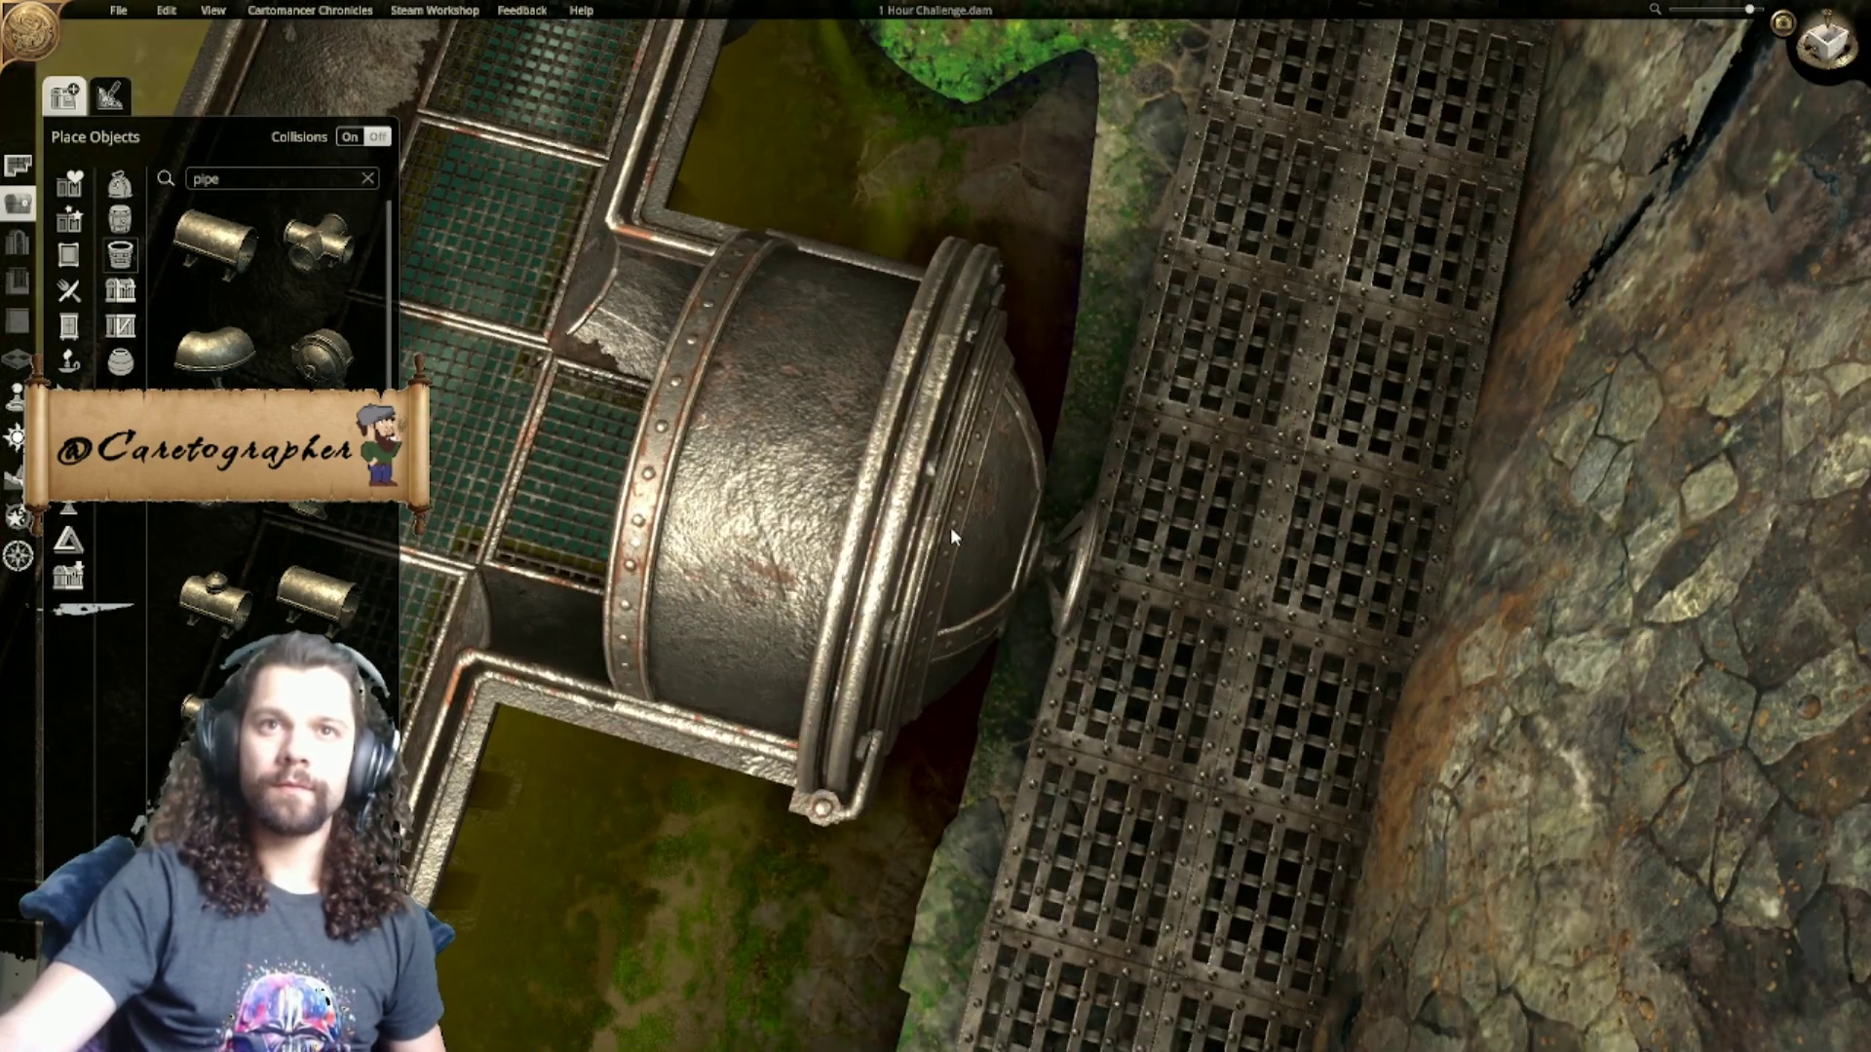
scroll(950, 526, up, 3)
click(851, 436)
key(Tab)
key(Tab)
key(Tab)
key(Tab)
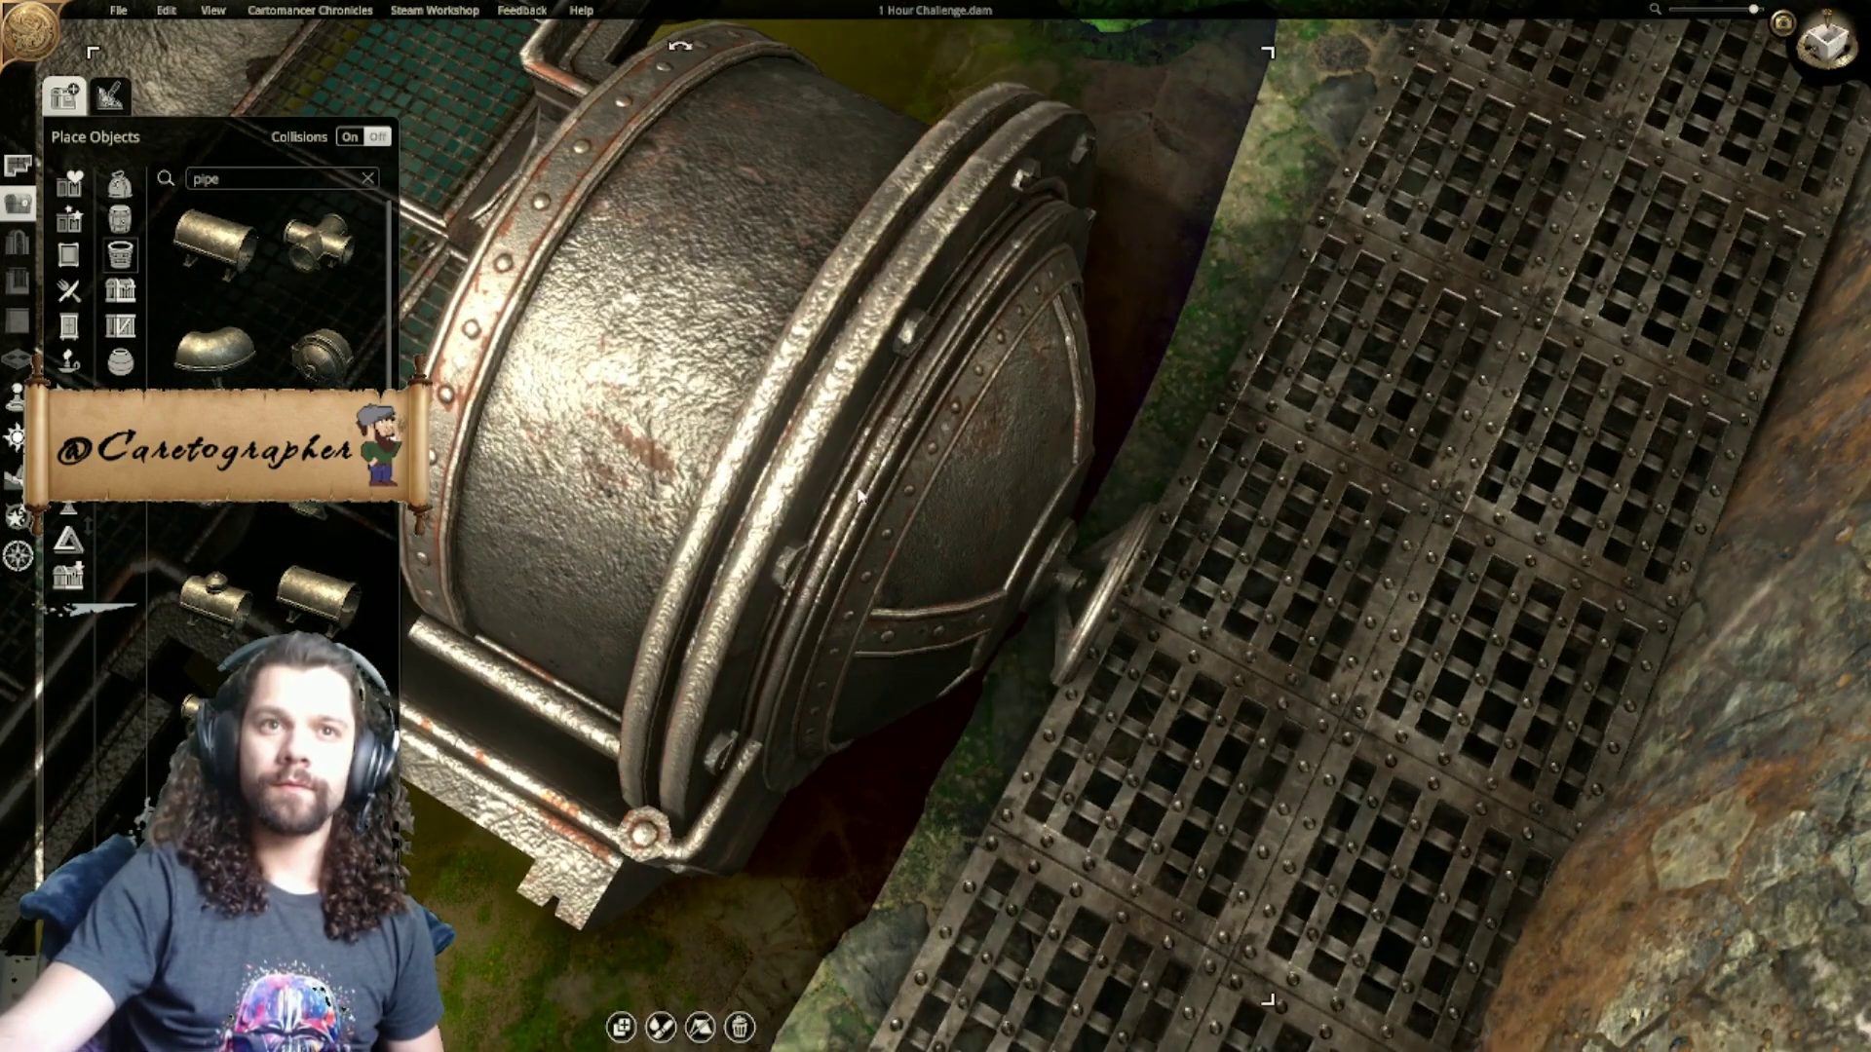
key(Tab)
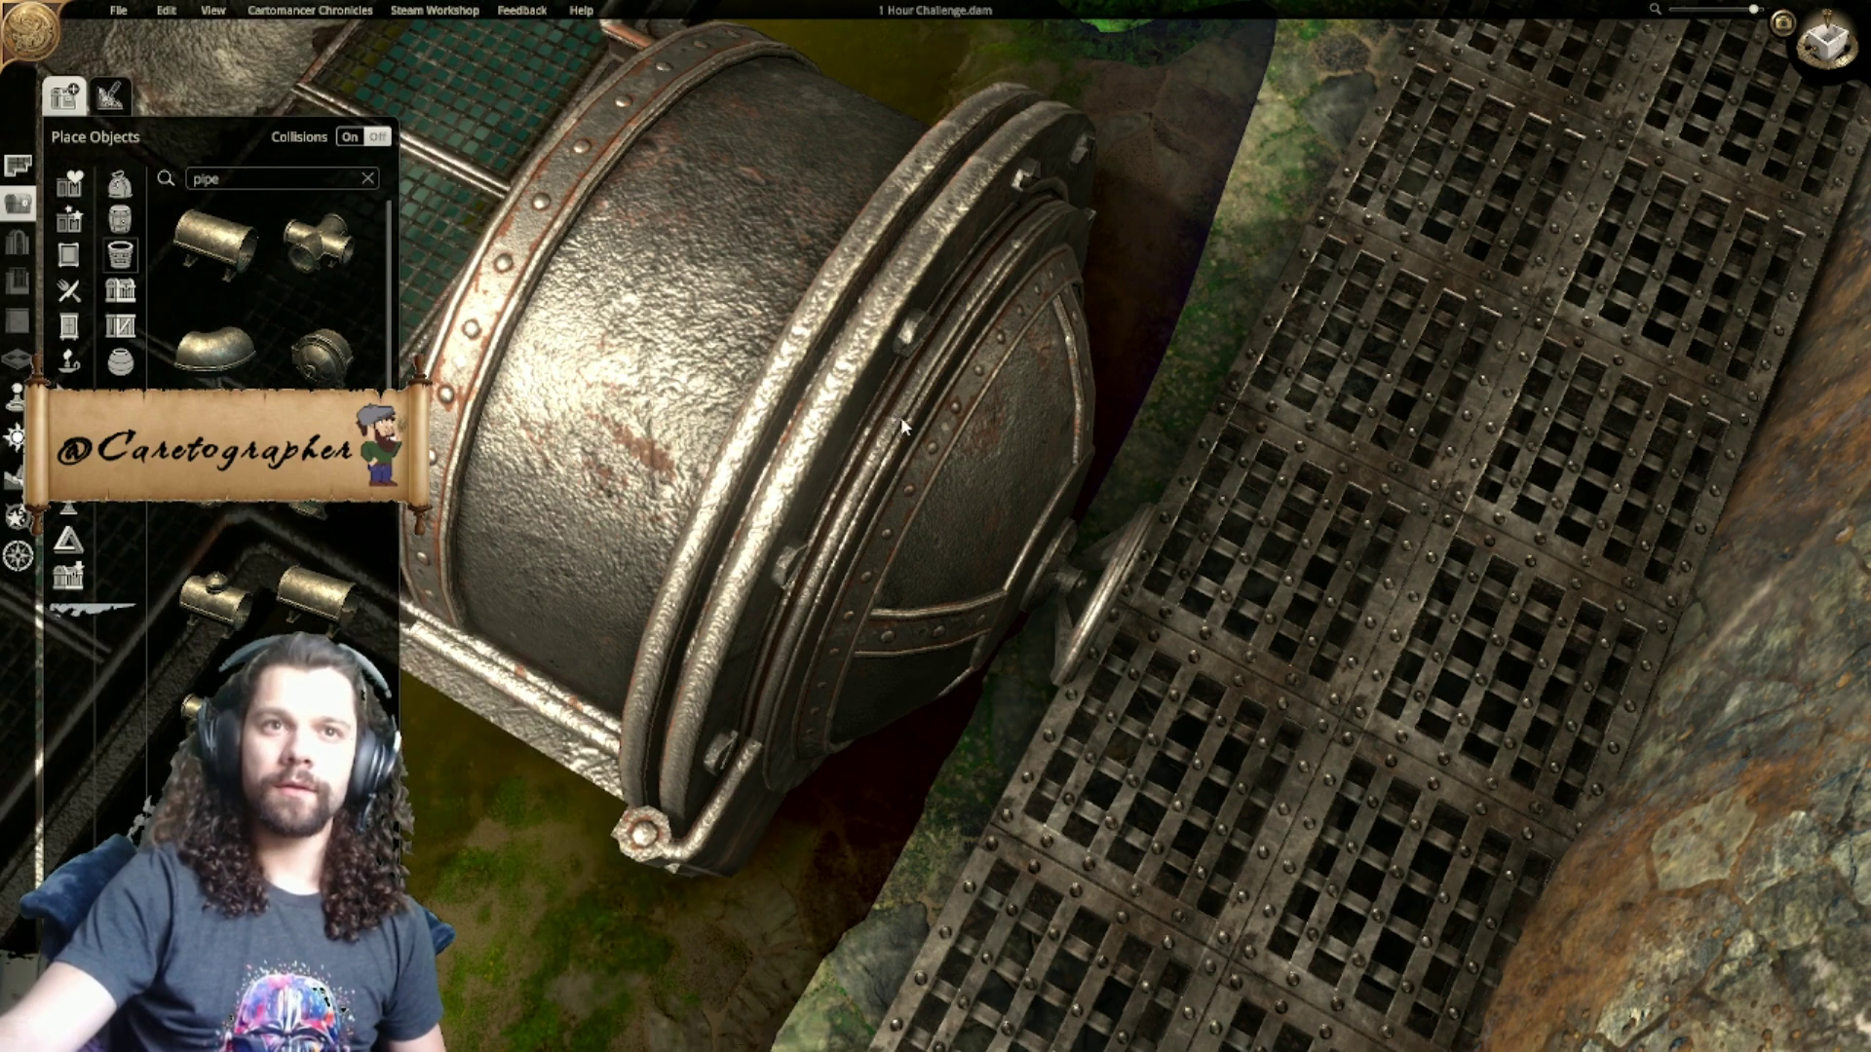
key(Tab)
key(Tab)
key(Tab)
key(Tab)
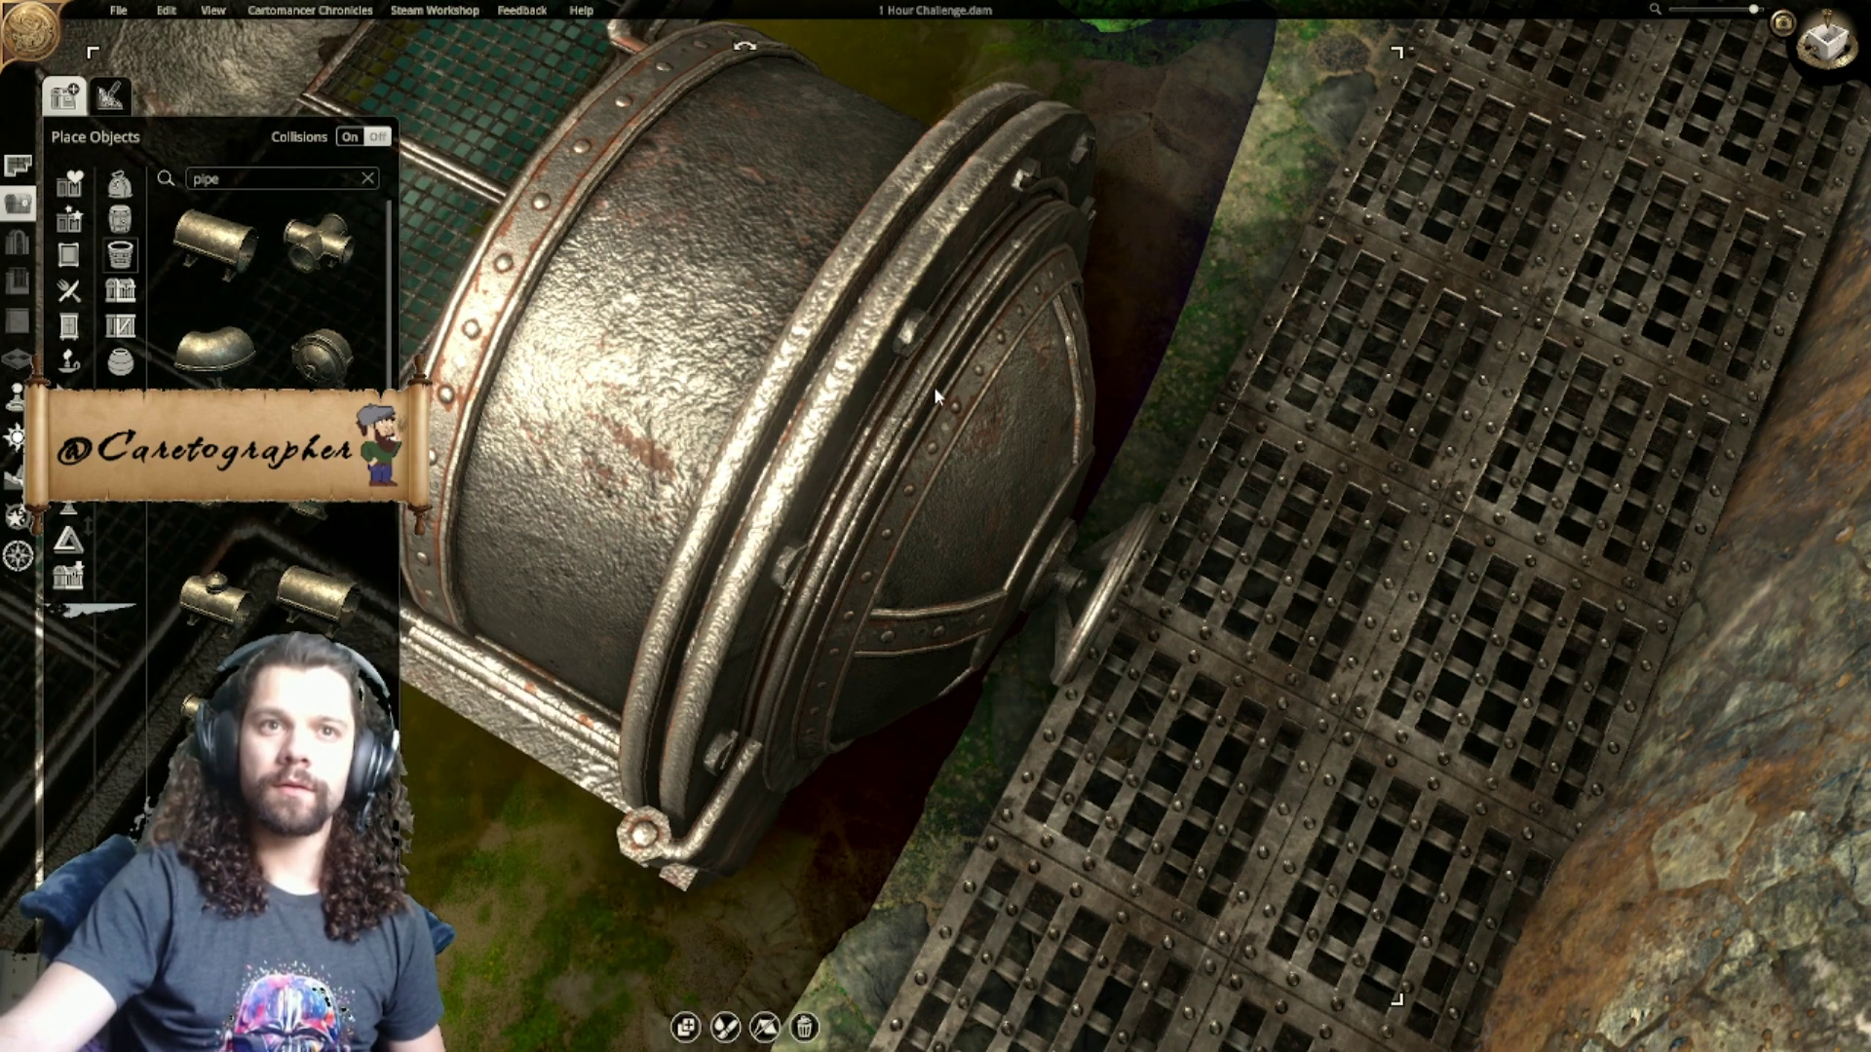
scroll(844, 439, up, 3)
scroll(842, 430, down, 4)
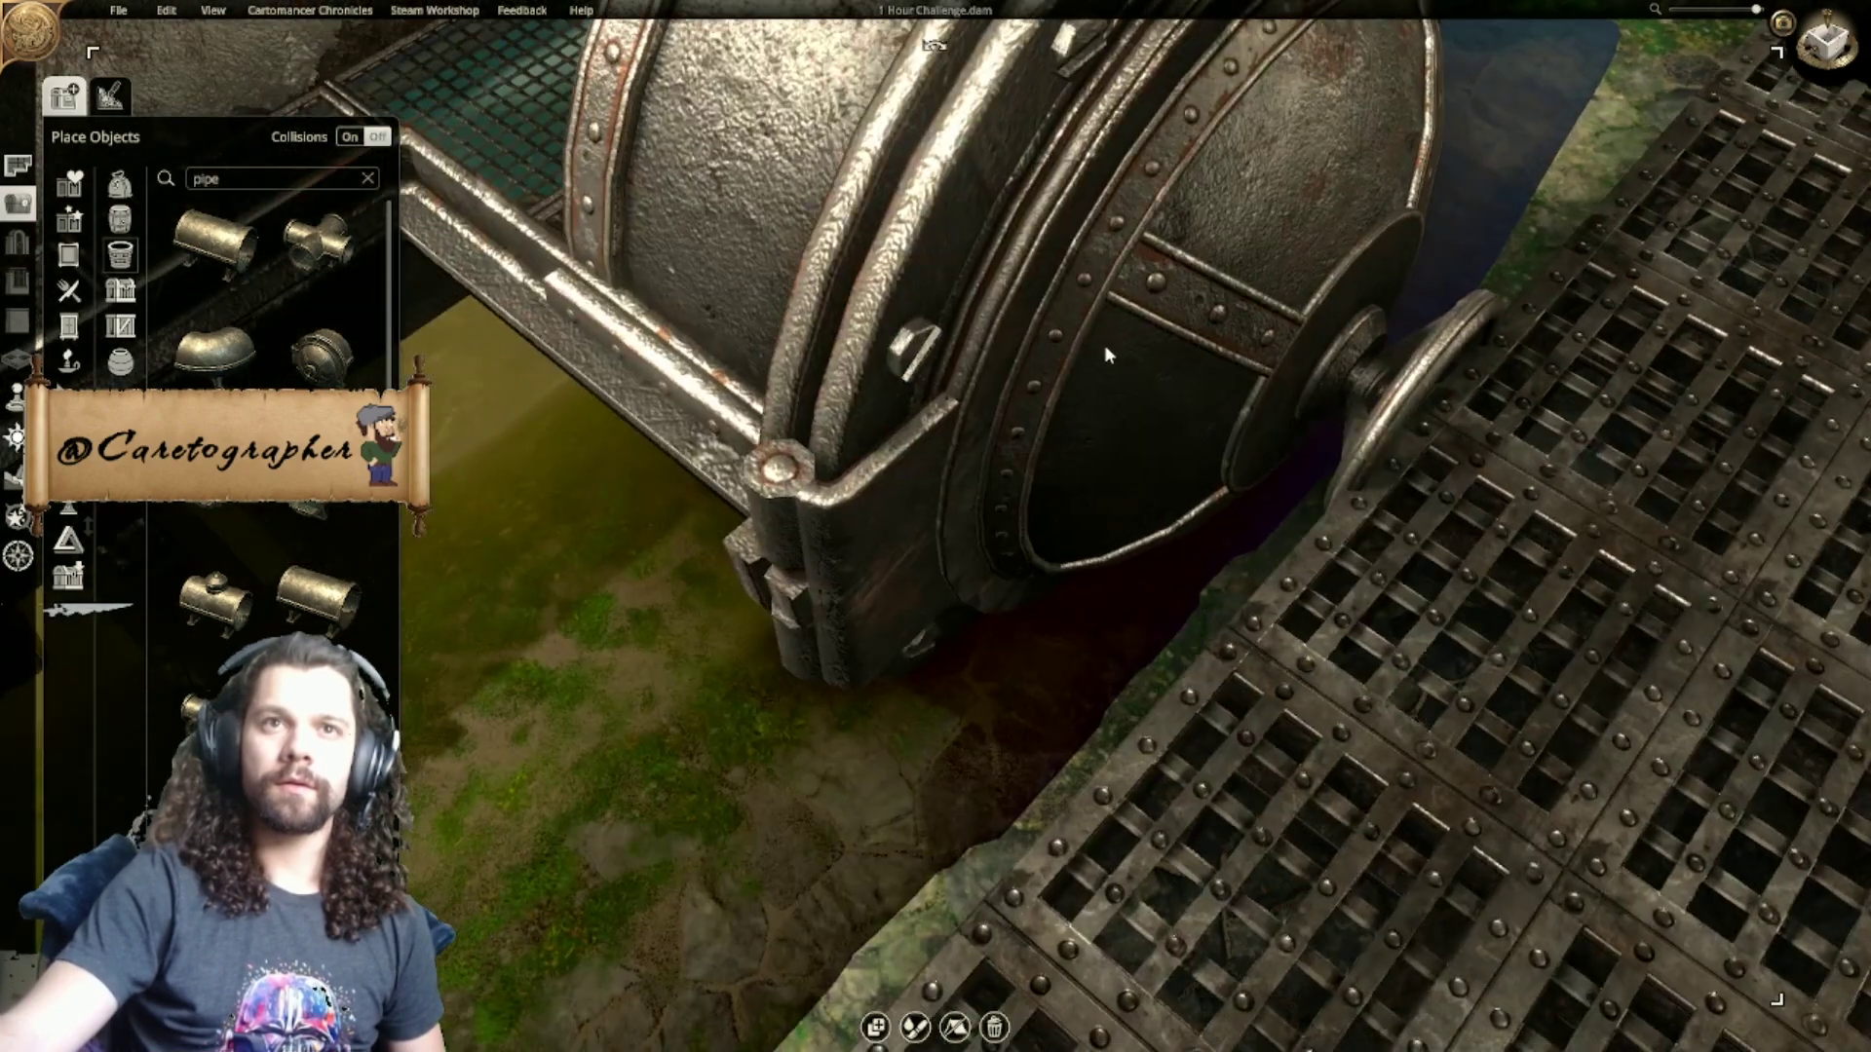
key(Tab)
key(Tab)
key(Tab)
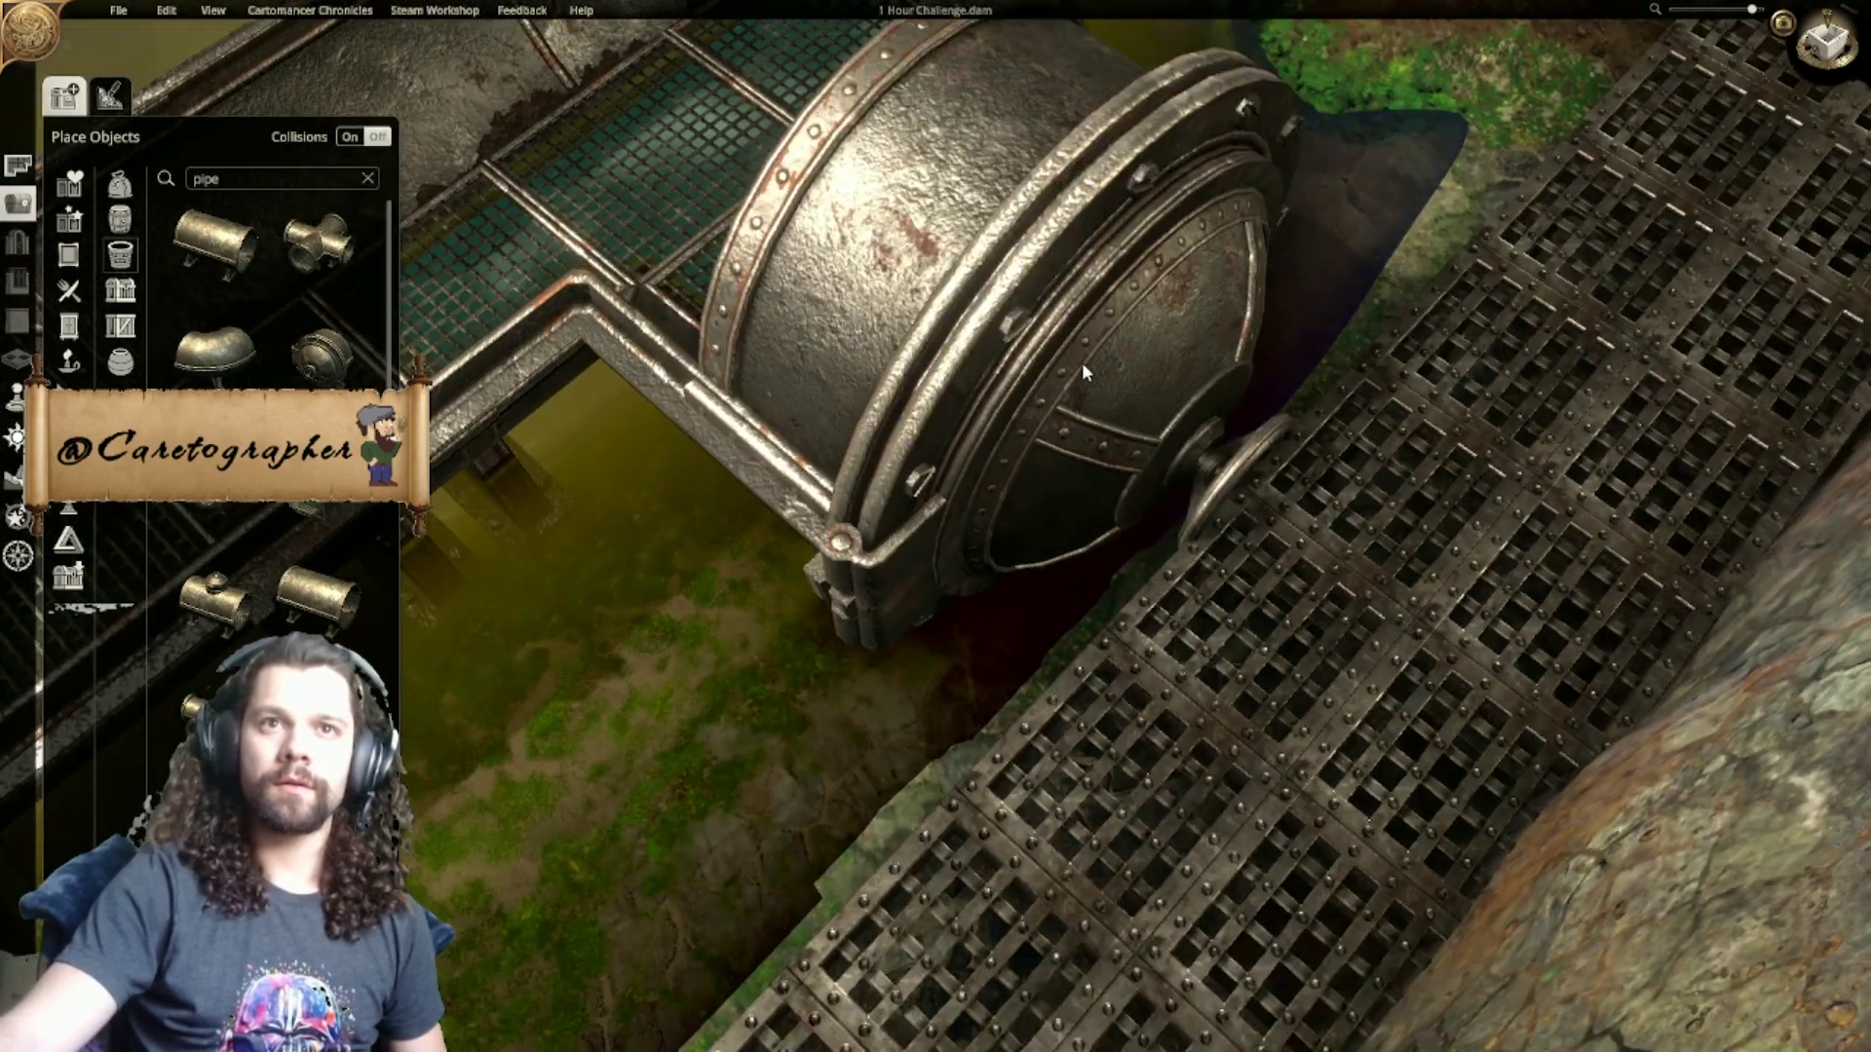
Step: Adjust the end cap's position on the branch, swing its hatch open and switch its collar to the open variant
middle_drag(1082, 361, 772, 536)
scroll(772, 536, down, 4)
click(1033, 553)
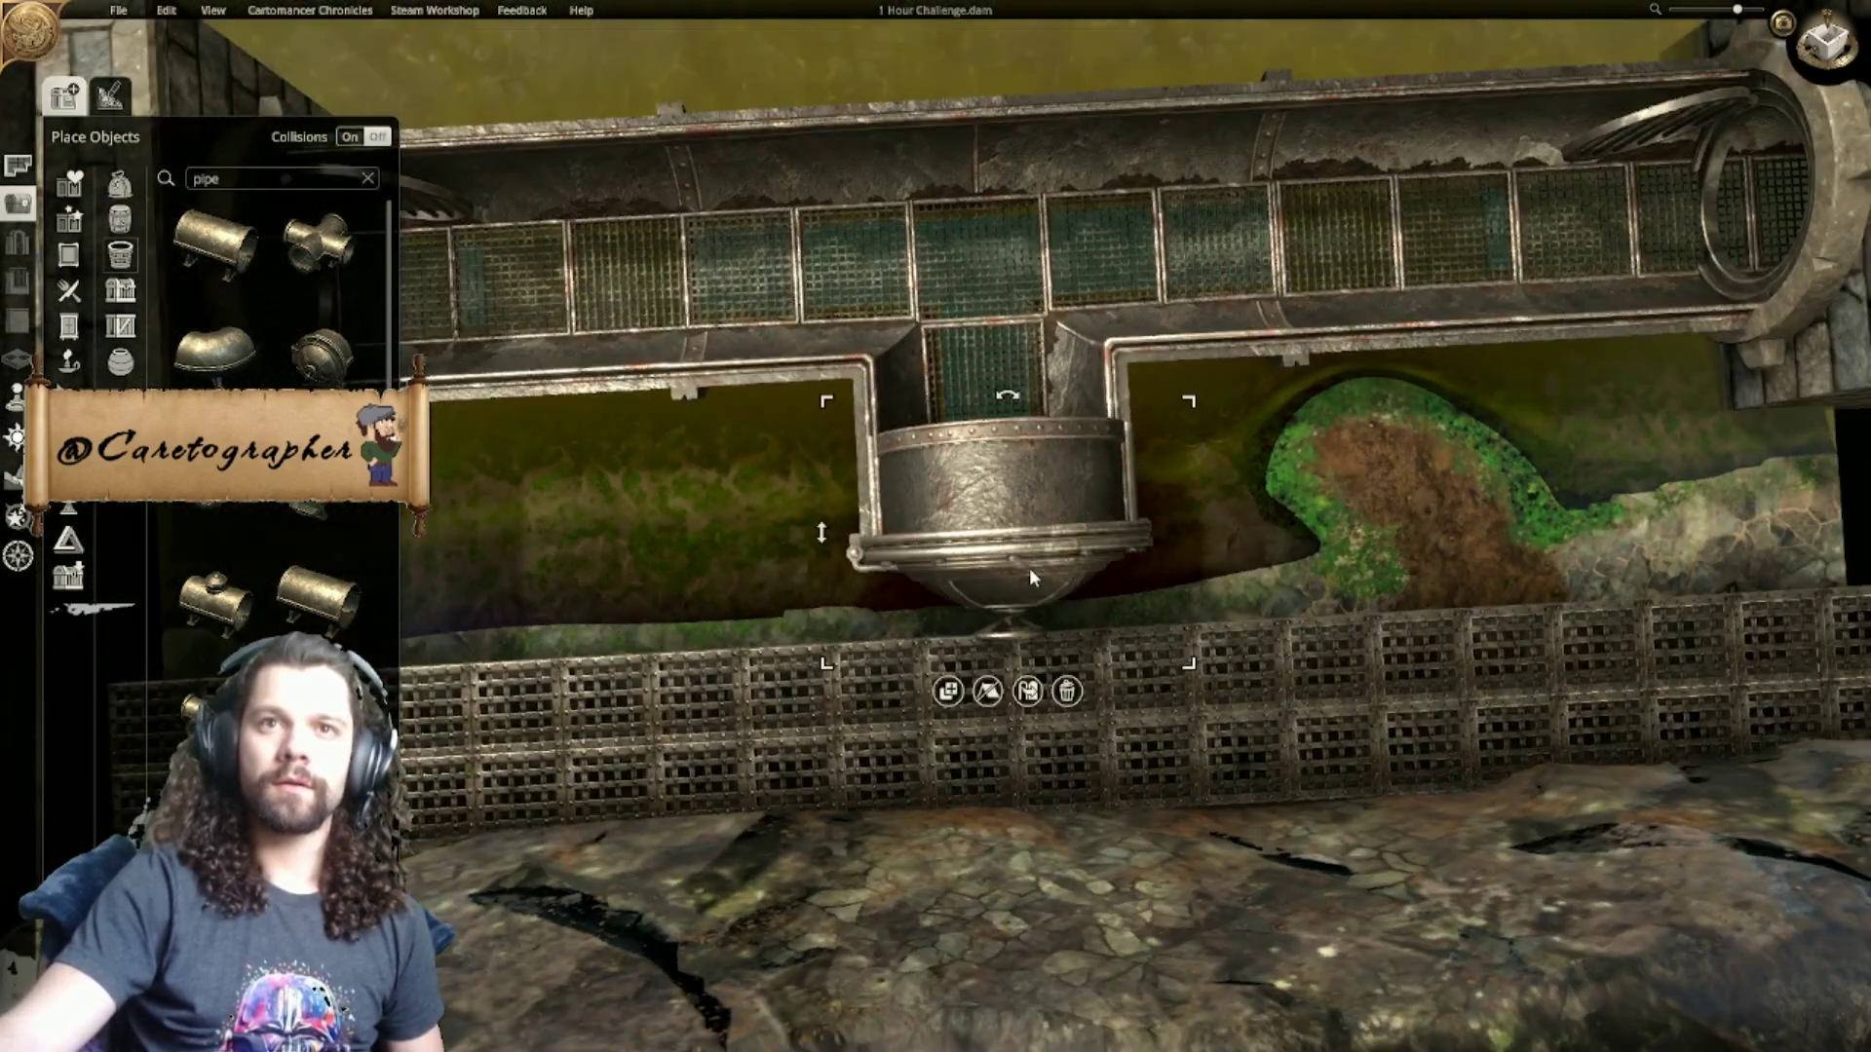
mouse_move(1025, 570)
mouse_down()
mouse_move(1048, 582)
mouse_move(1031, 583)
mouse_up()
click(985, 722)
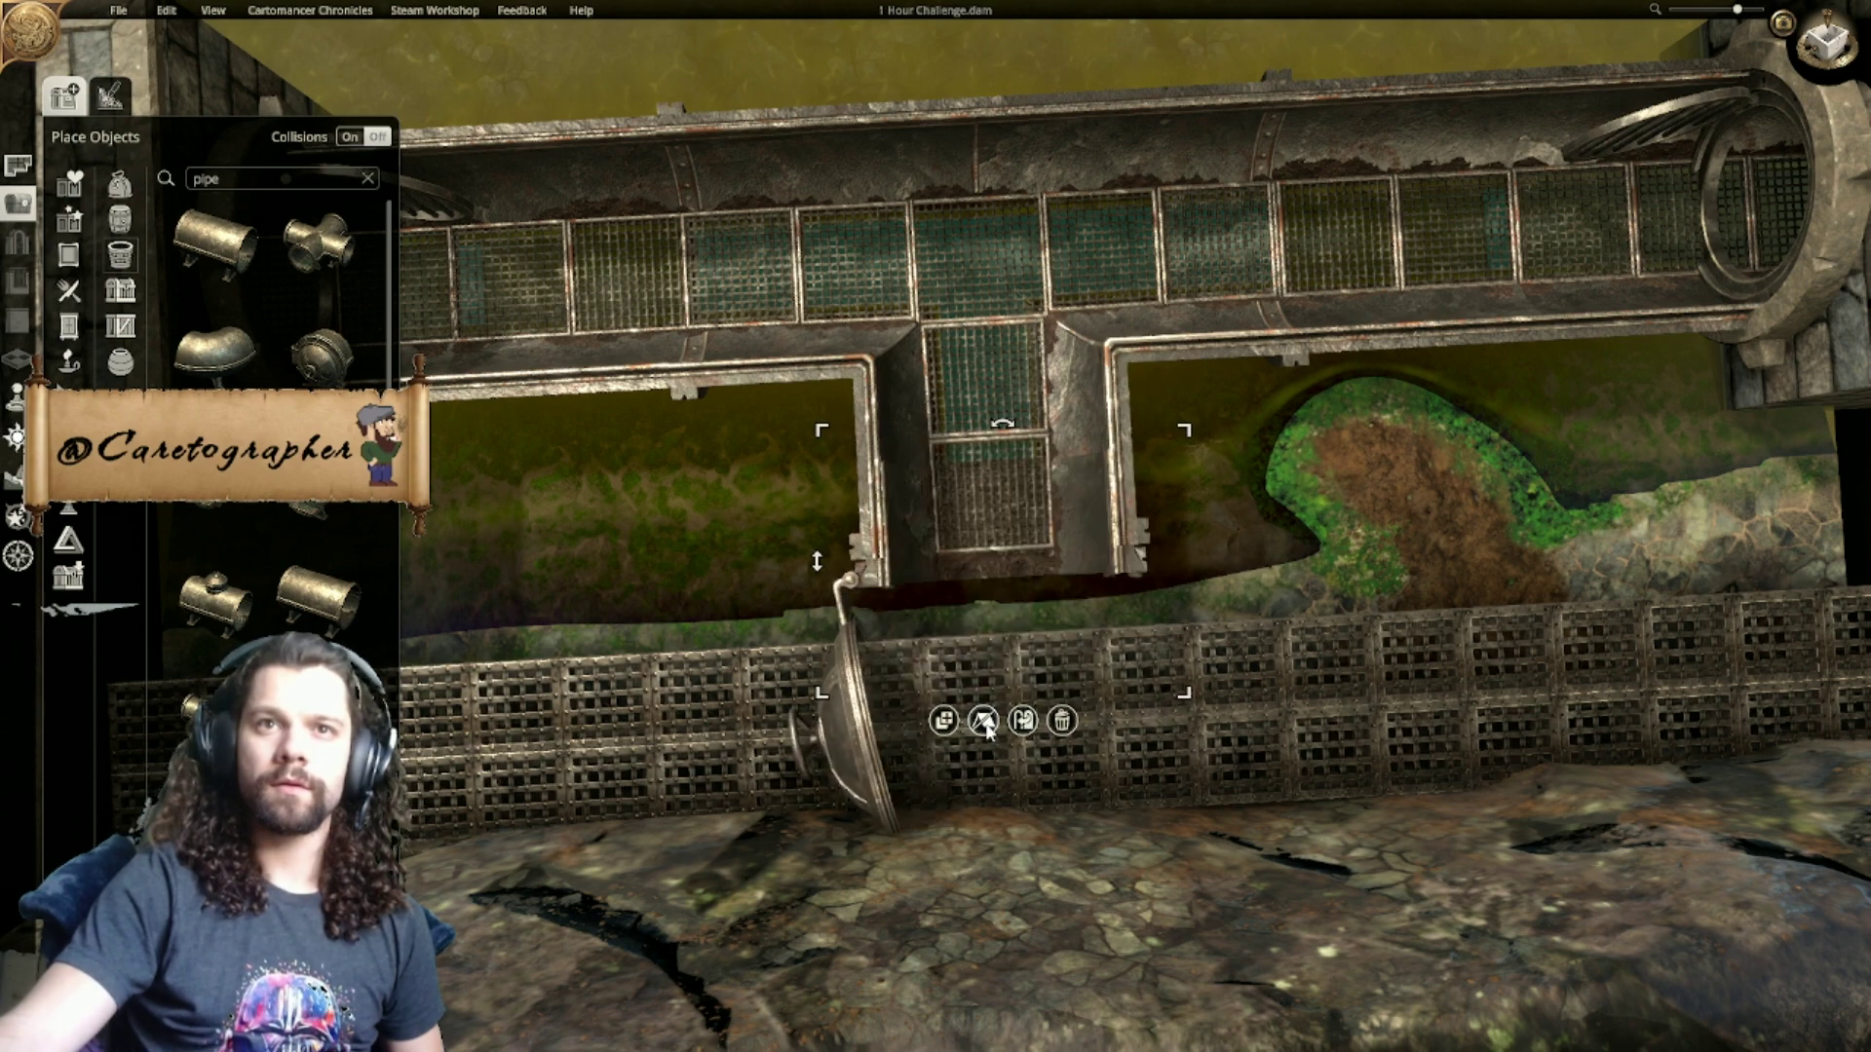
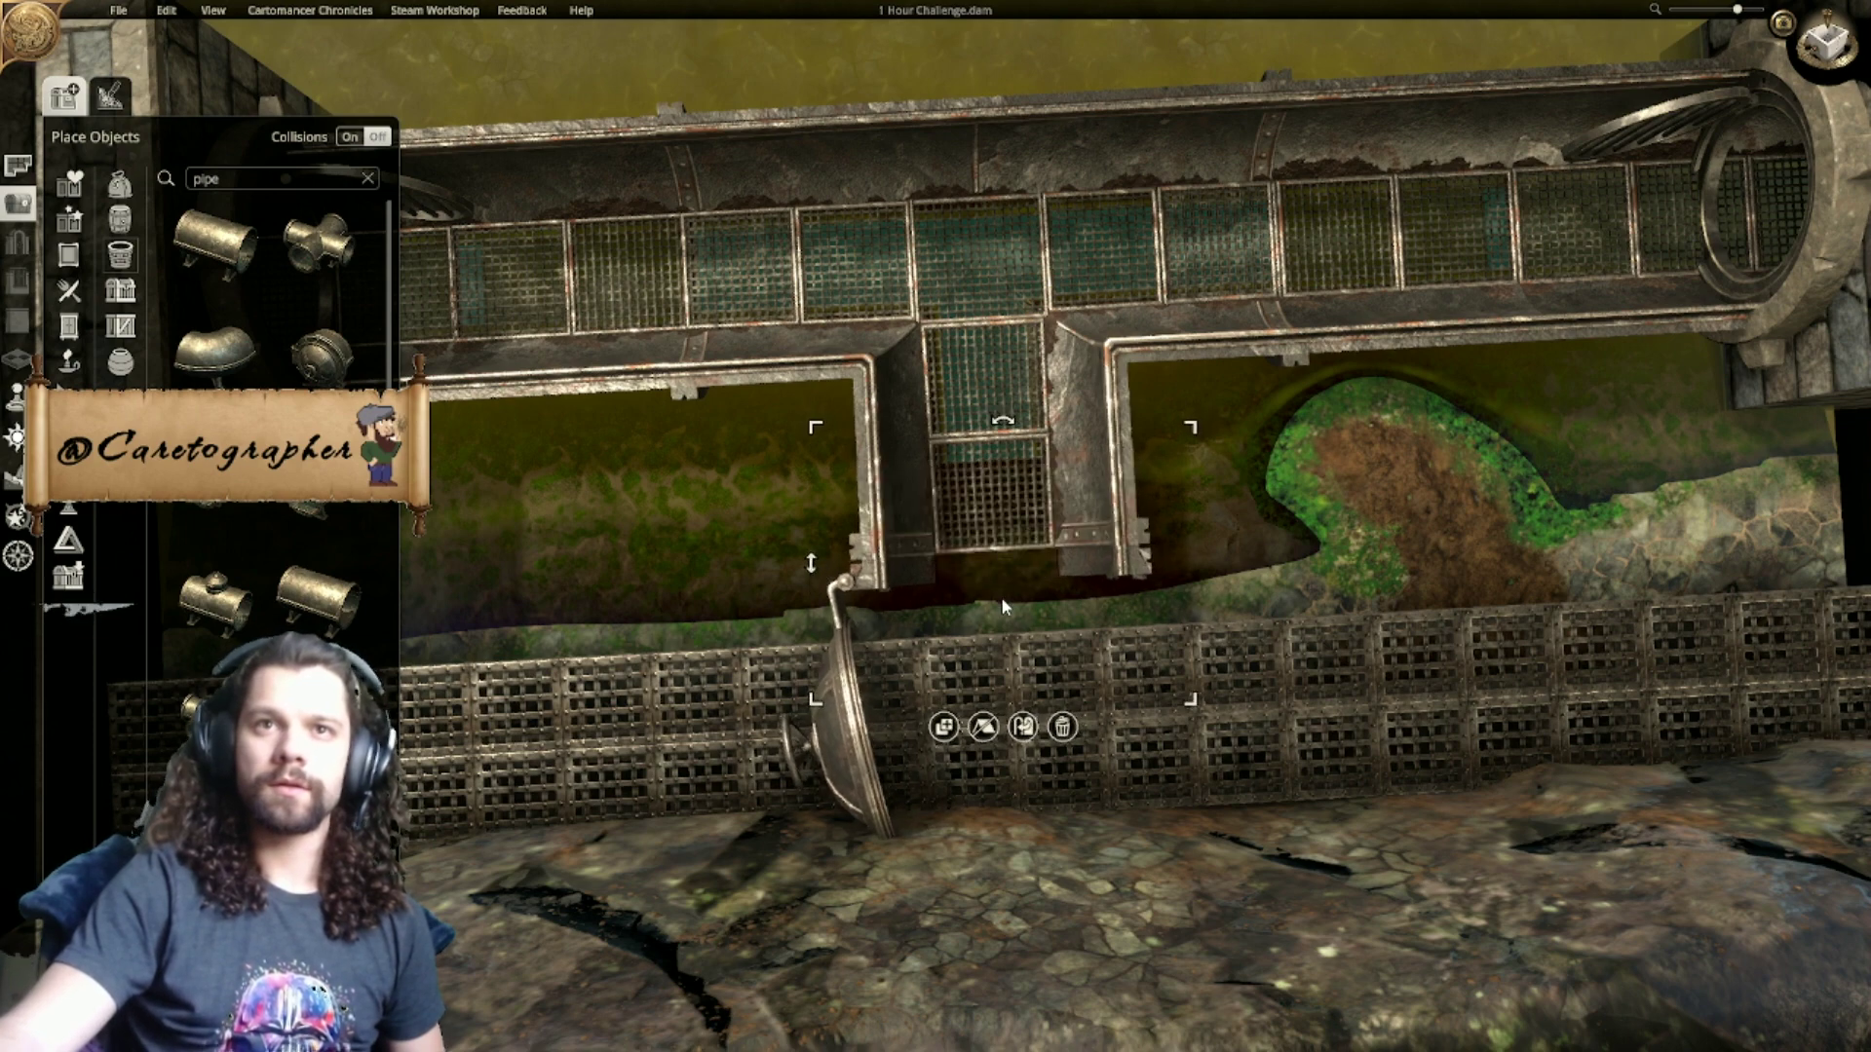
Step: Delete the metal walkway platforms directly in front of the open hatch
scroll(1175, 622, up, 3)
middle_drag(1175, 621, 1252, 594)
middle_drag(1100, 538, 946, 543)
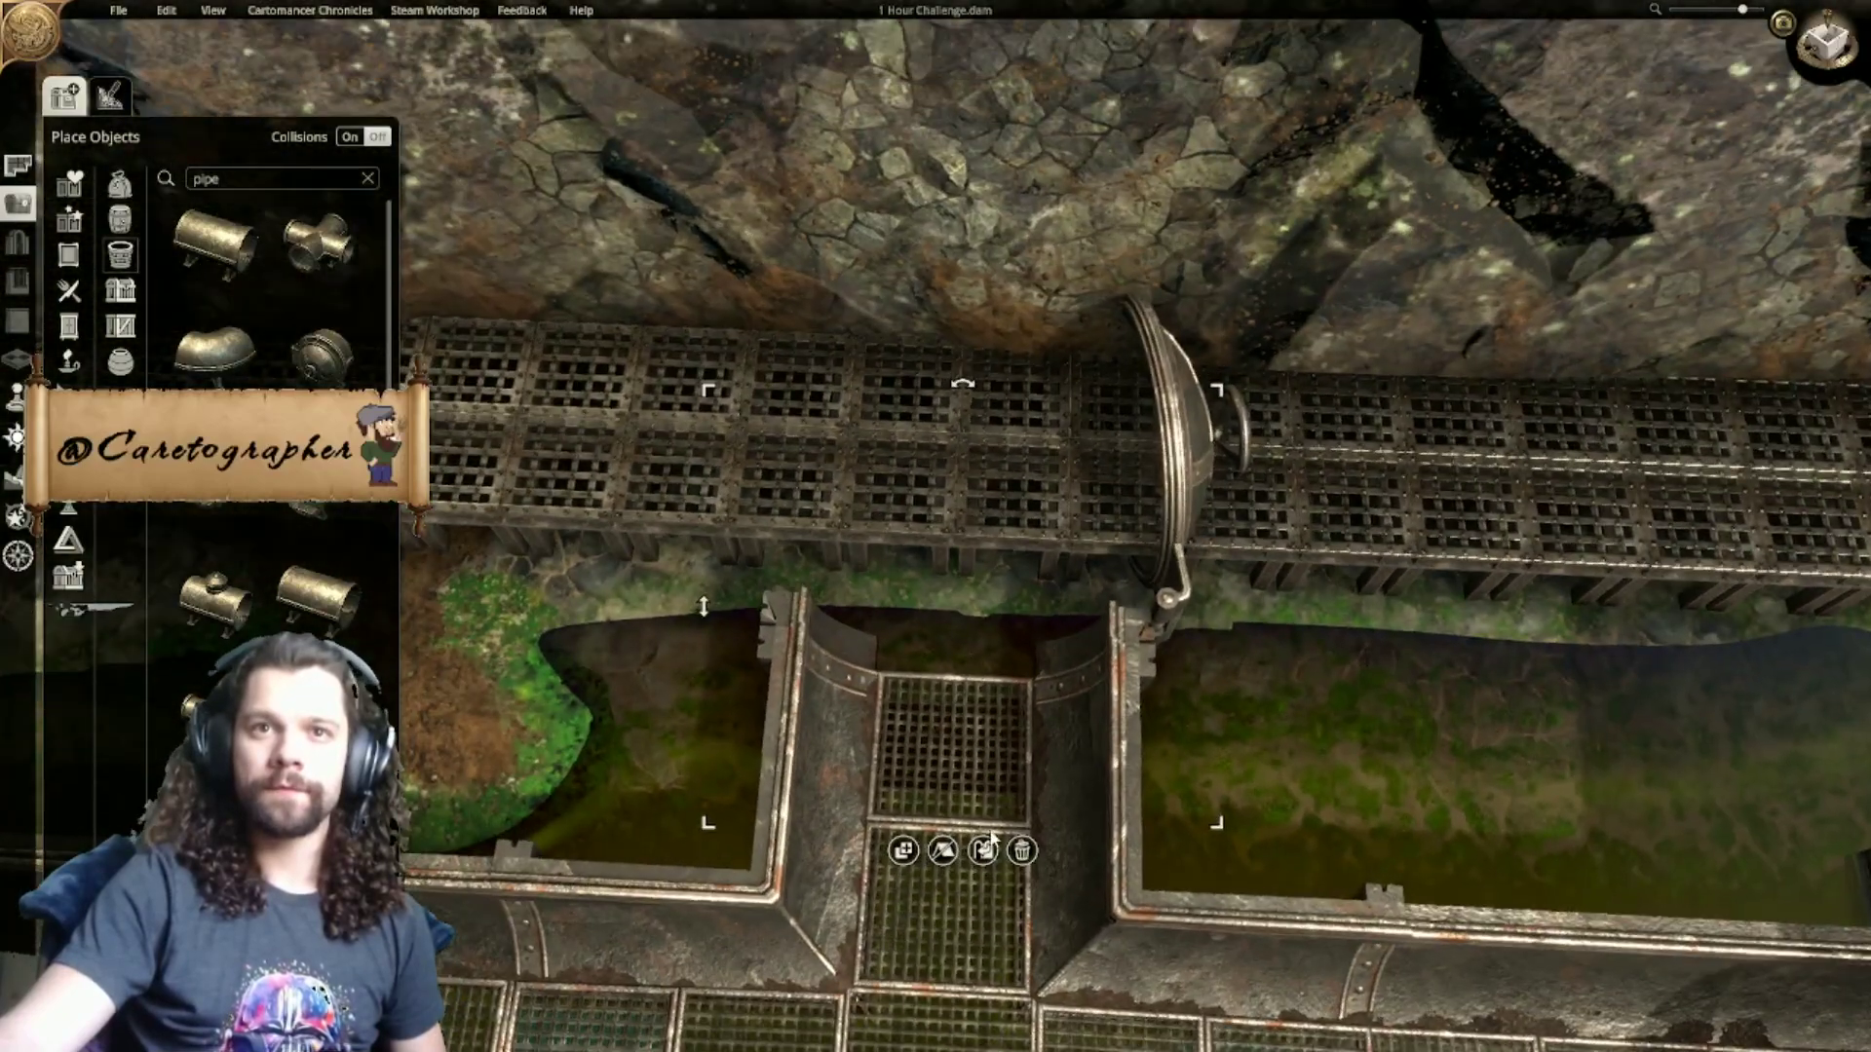
click(918, 524)
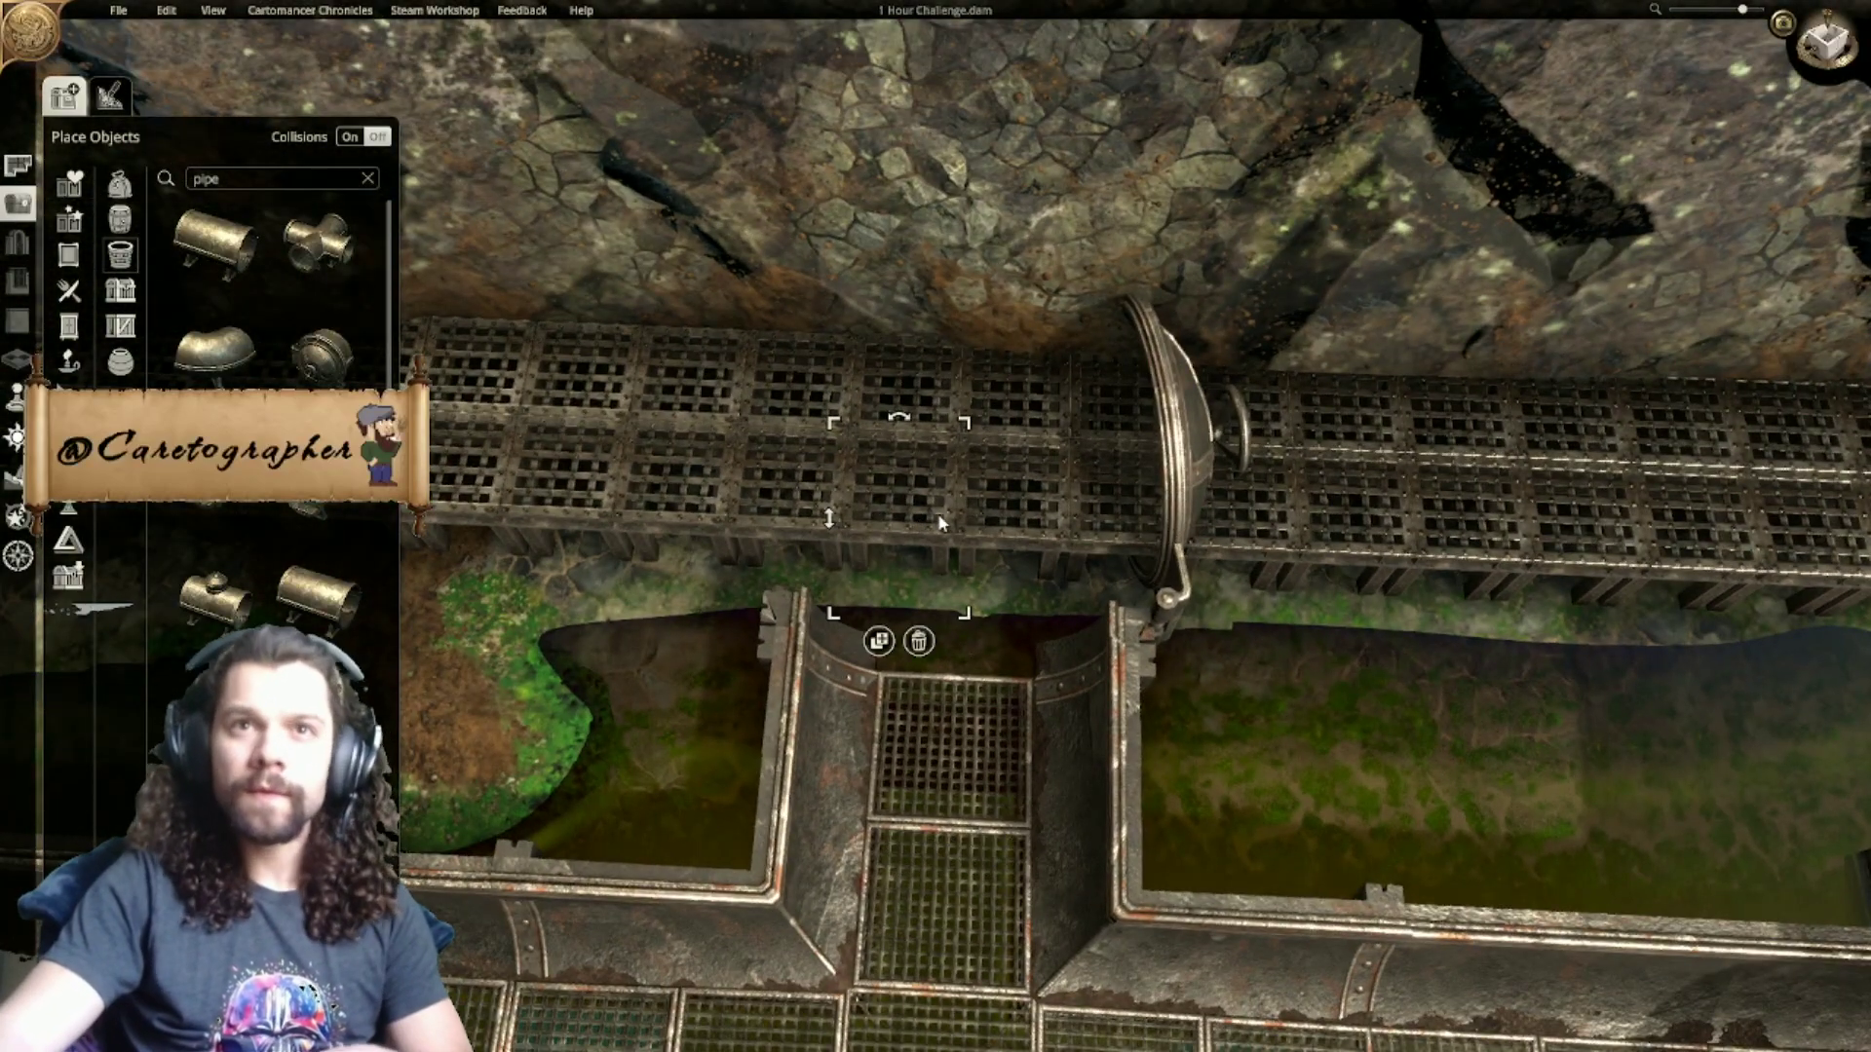
key(Delete)
click(1007, 523)
key(Delete)
click(1008, 406)
key(Delete)
click(956, 419)
key(Delete)
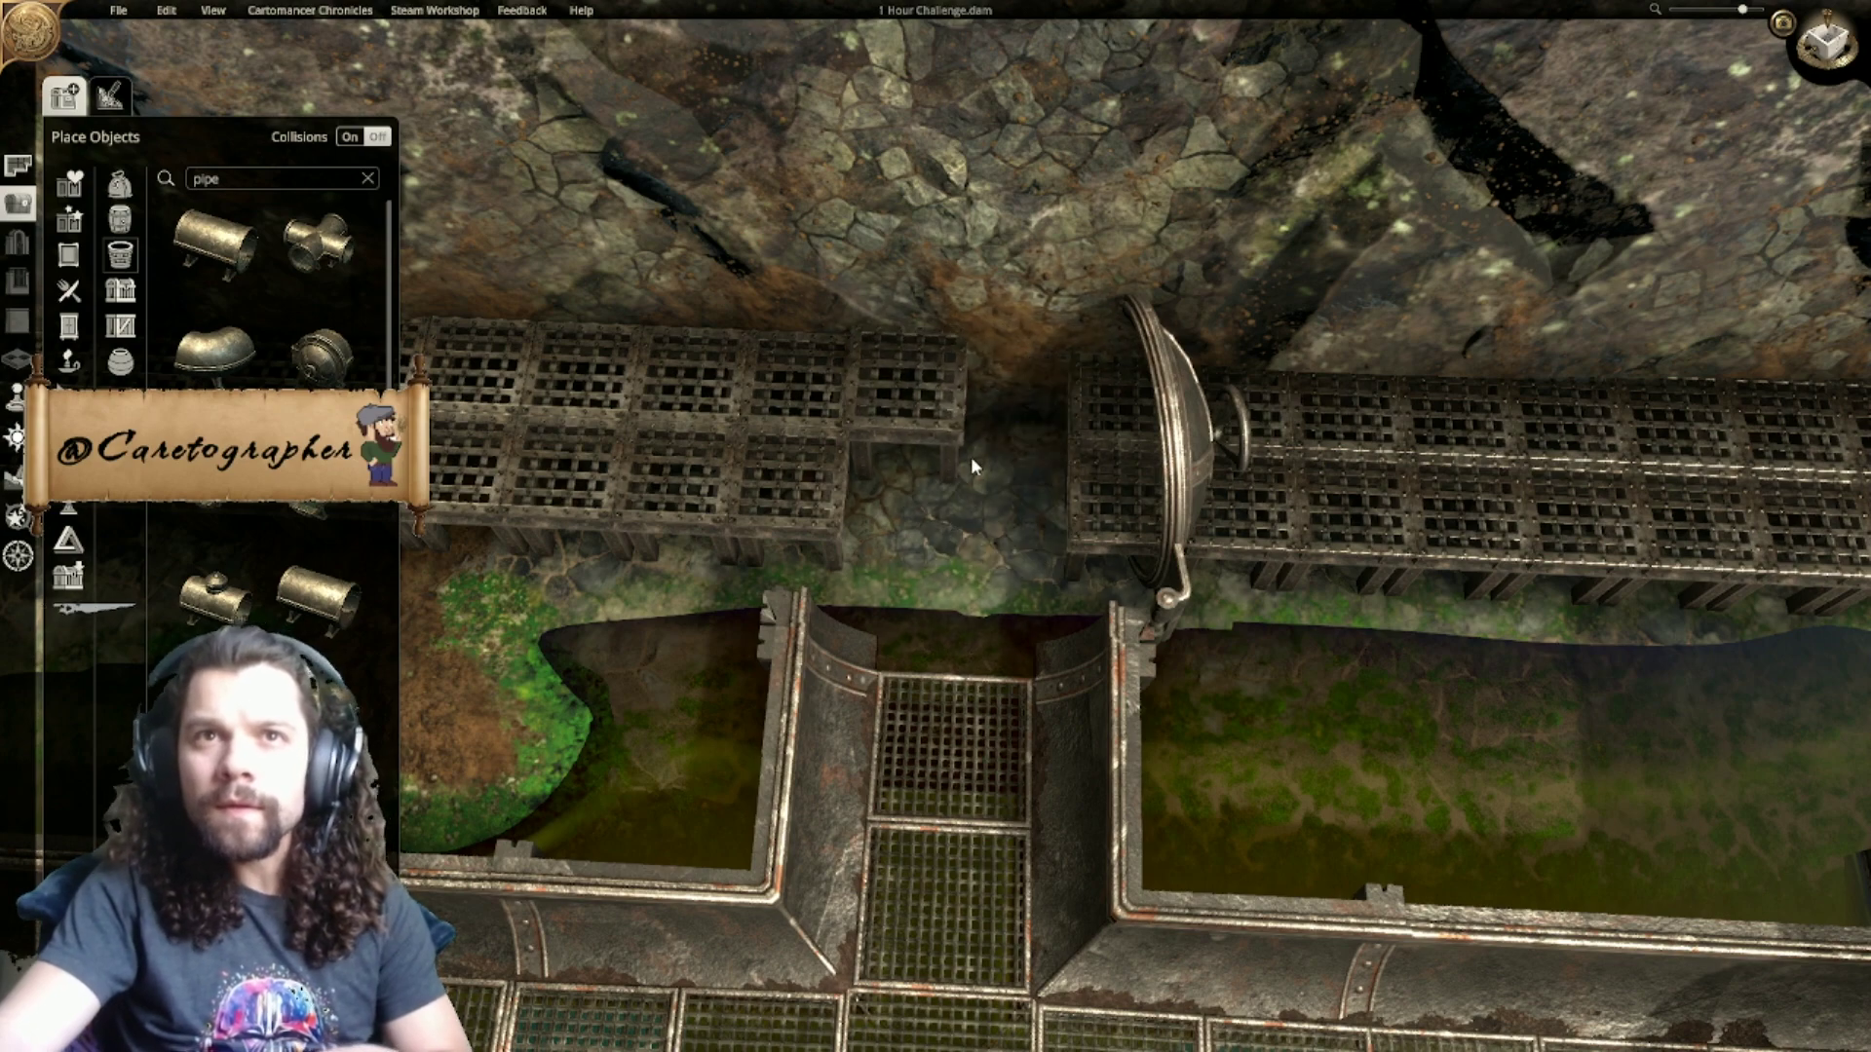
Step: Close the hatch of the end cap on the T-junction branch
right_drag(1261, 569, 1120, 590)
middle_drag(1121, 590, 844, 654)
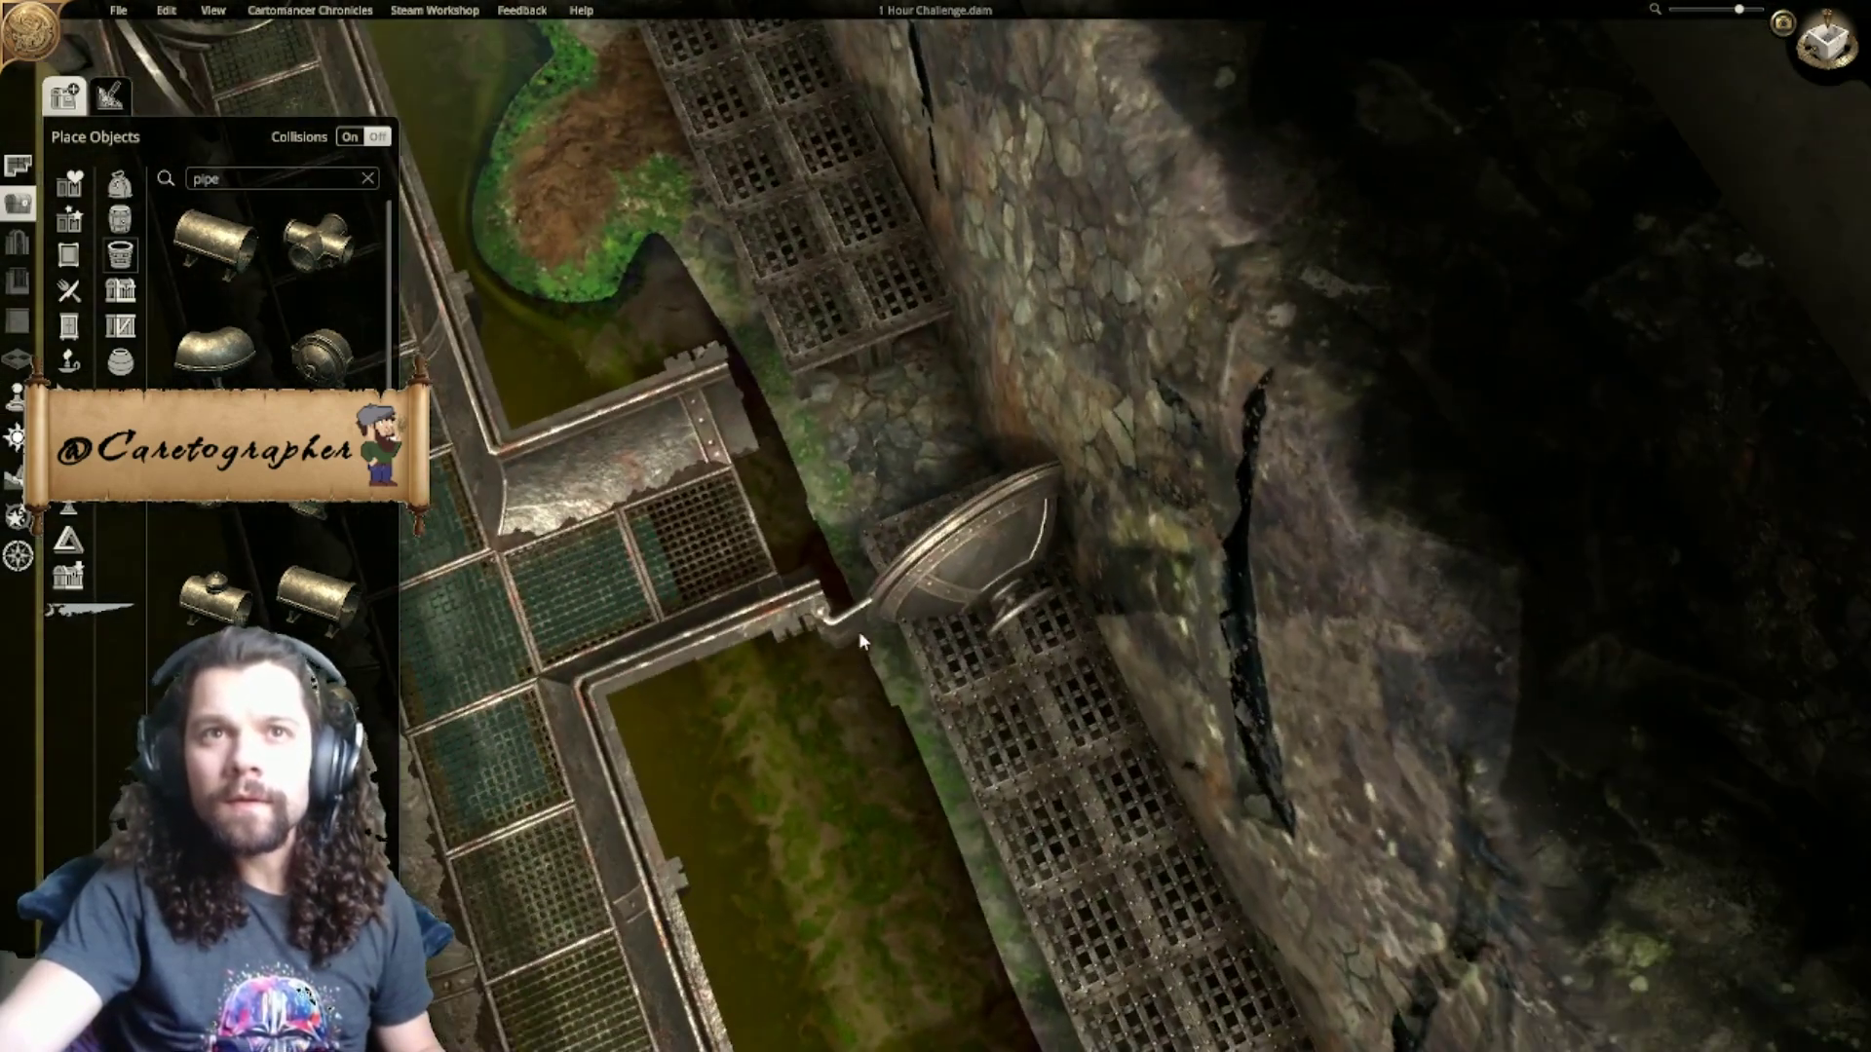
right_drag(845, 654, 1007, 458)
middle_drag(1008, 458, 1107, 569)
click(1099, 542)
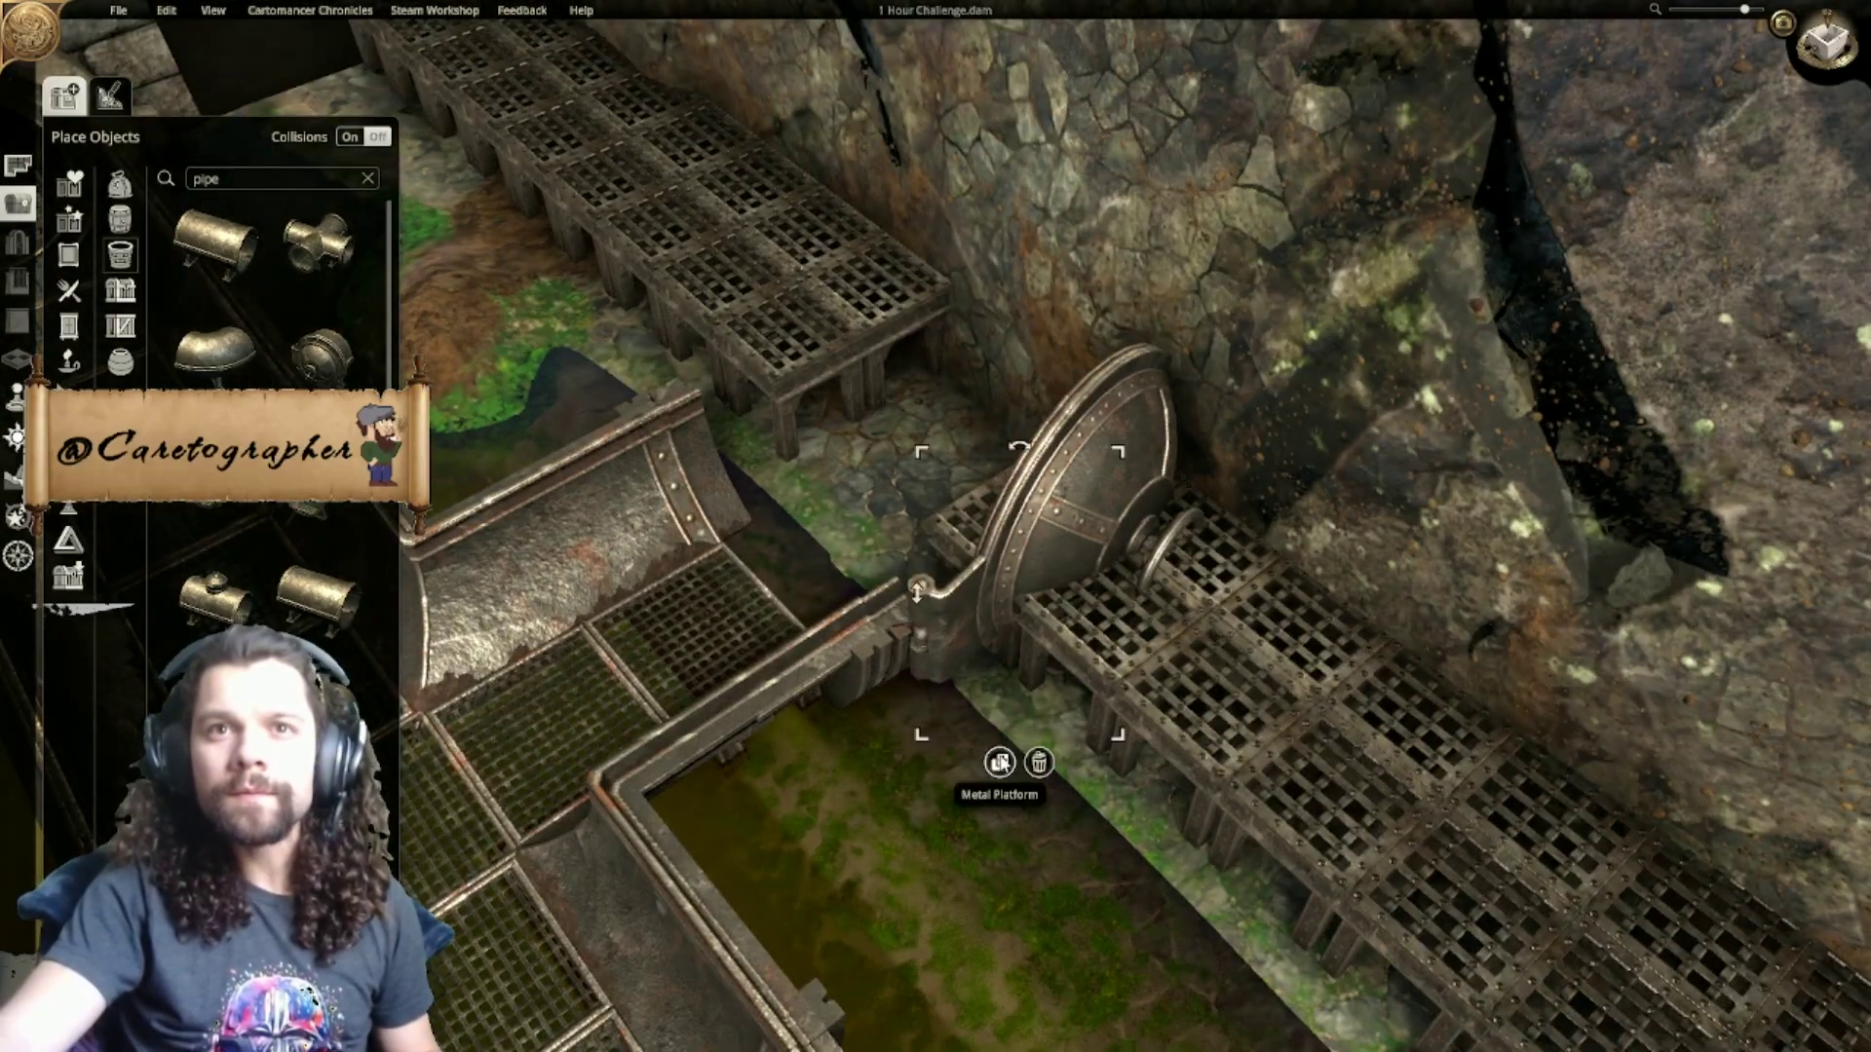
click(829, 620)
middle_drag(859, 579, 821, 477)
click(834, 723)
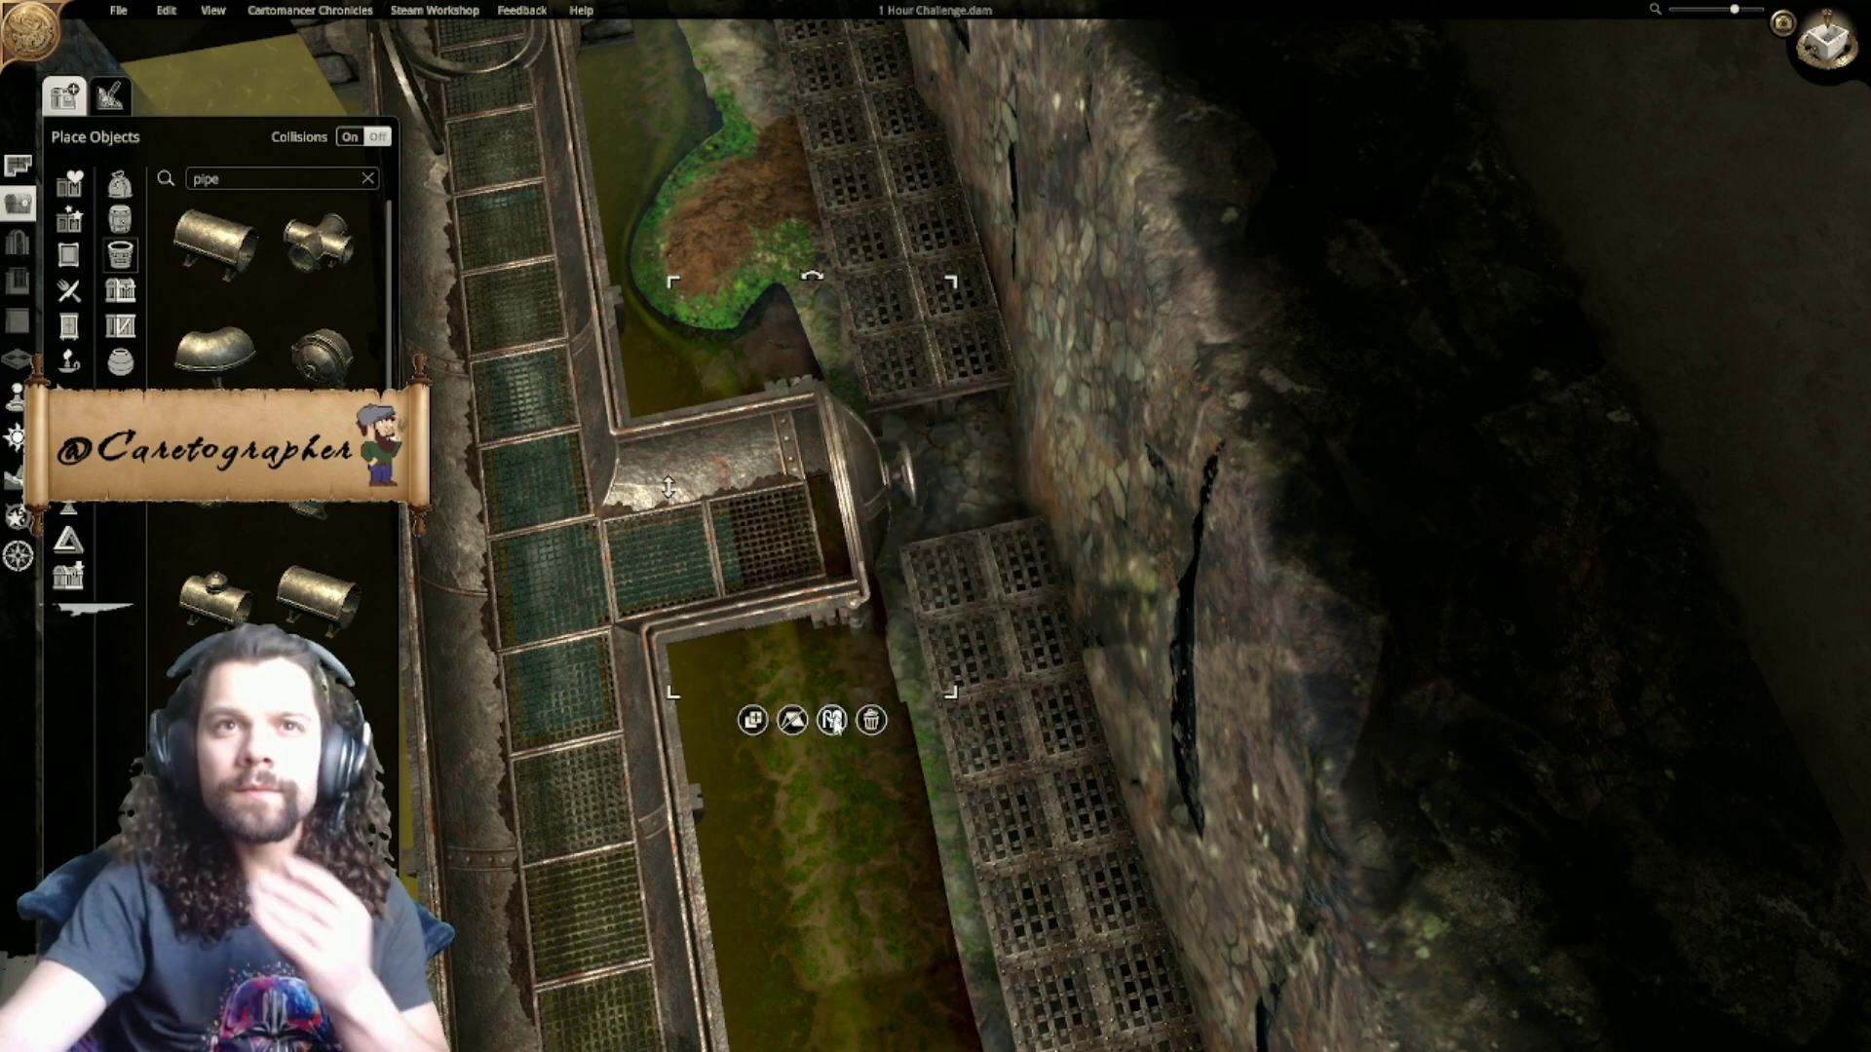
Step: Delete the metal platforms along the cliff wall beside the closed hatch, widening the walkway gap
right_drag(985, 575, 981, 454)
click(956, 452)
key(Delete)
click(1010, 441)
key(Delete)
click(1041, 487)
key(Delete)
click(982, 517)
key(Delete)
click(1043, 566)
key(Delete)
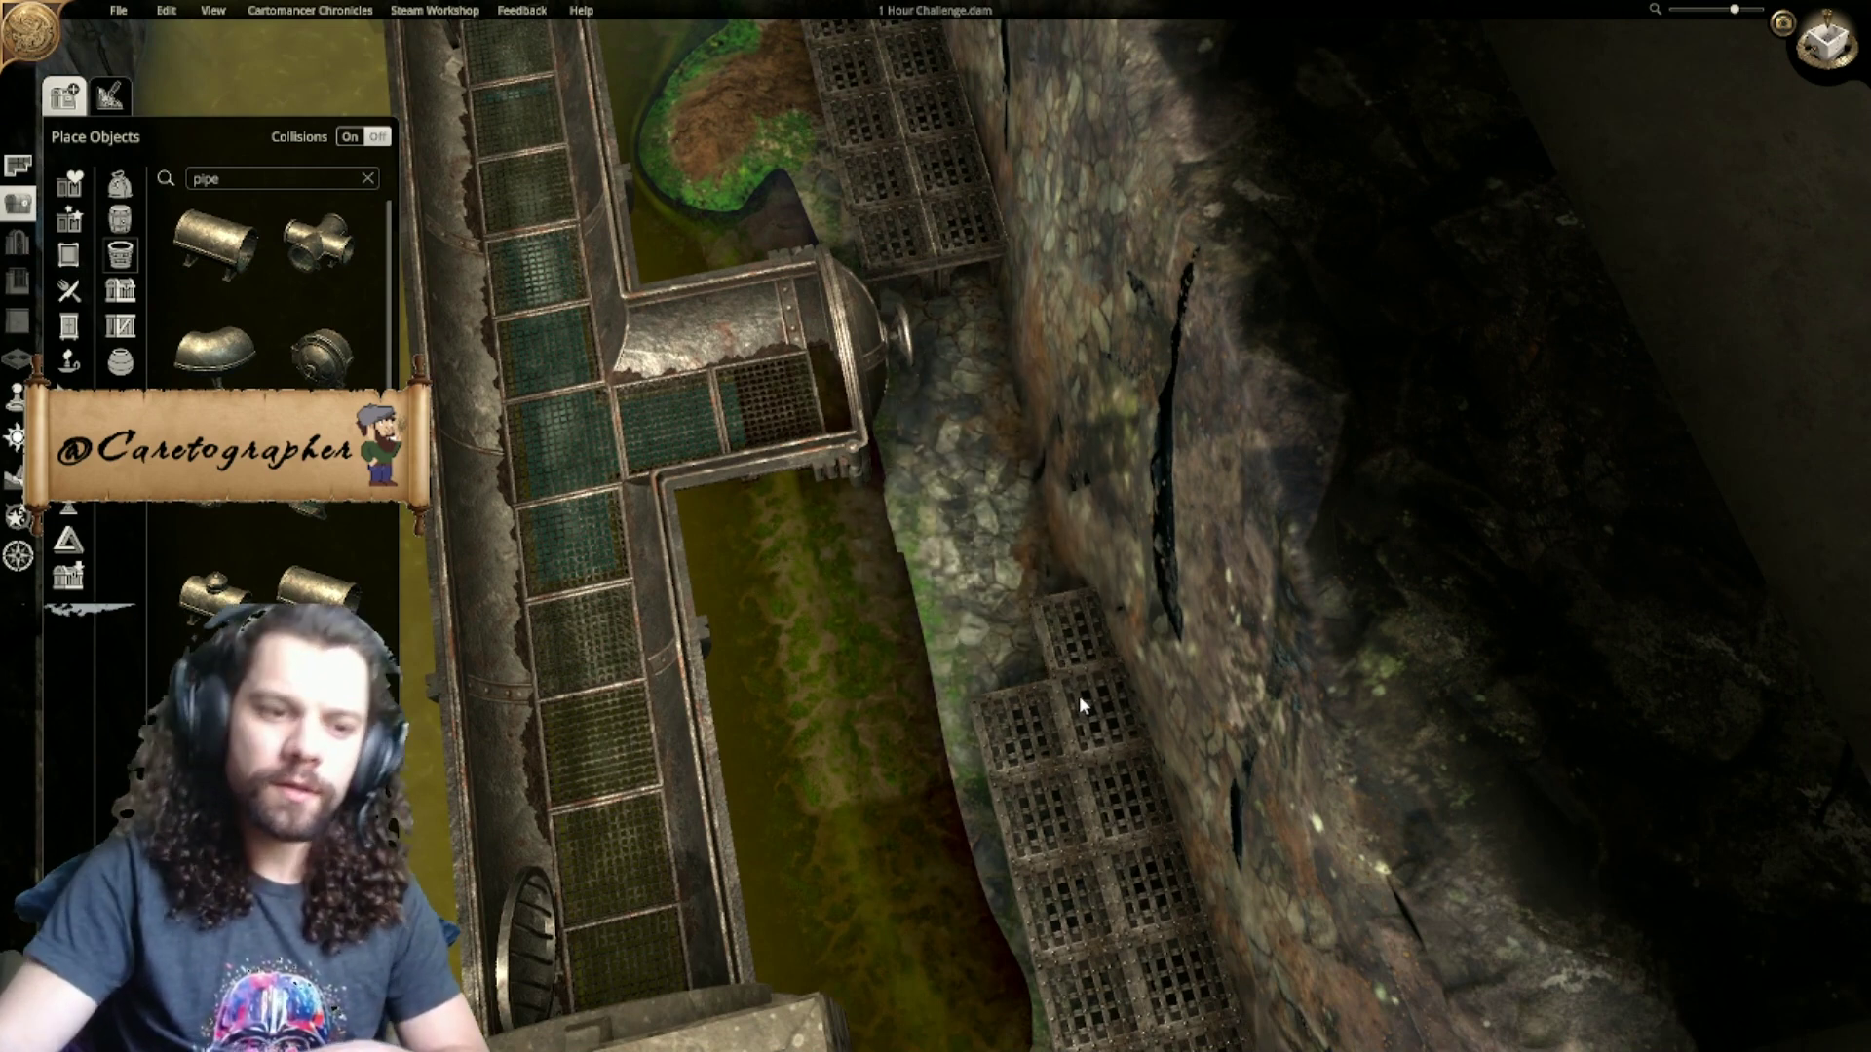
click(1073, 650)
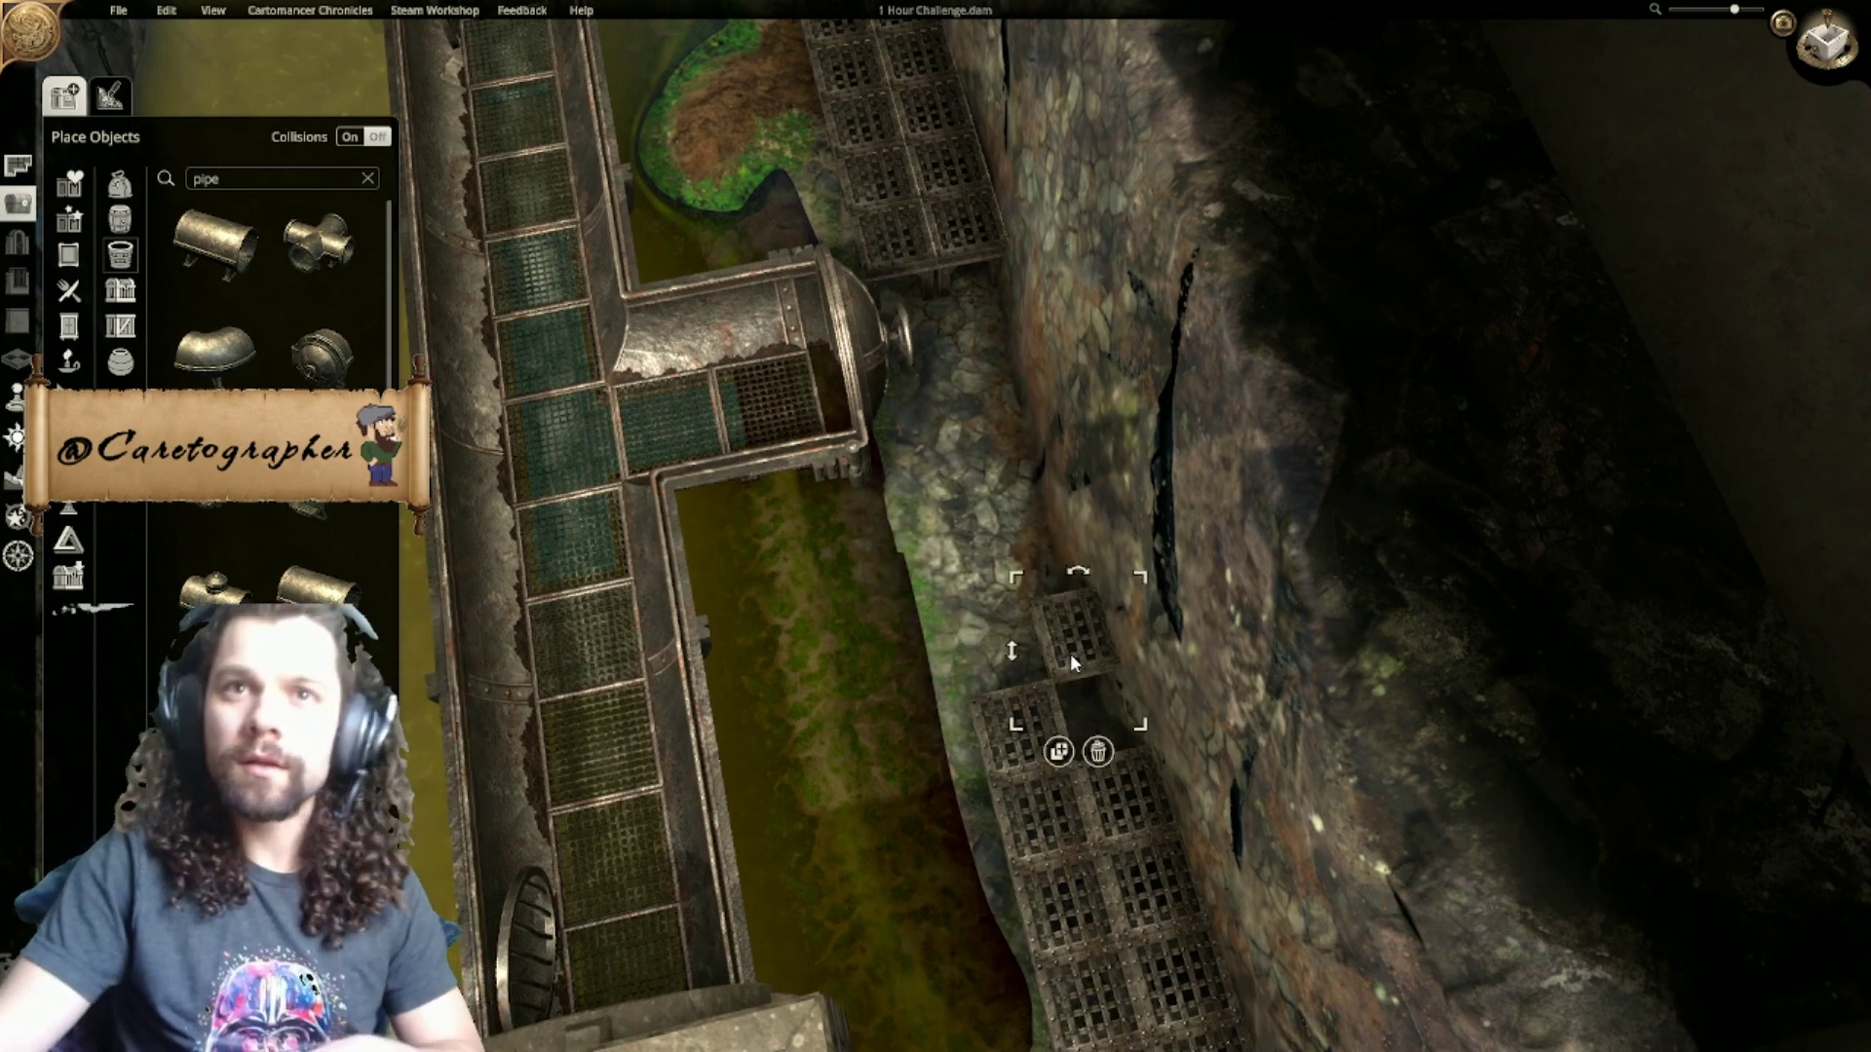
key(Delete)
Step: Delete the metal walkway platforms along the cliff from the pipe hatch to the map edge with the red corner marker
click(1016, 758)
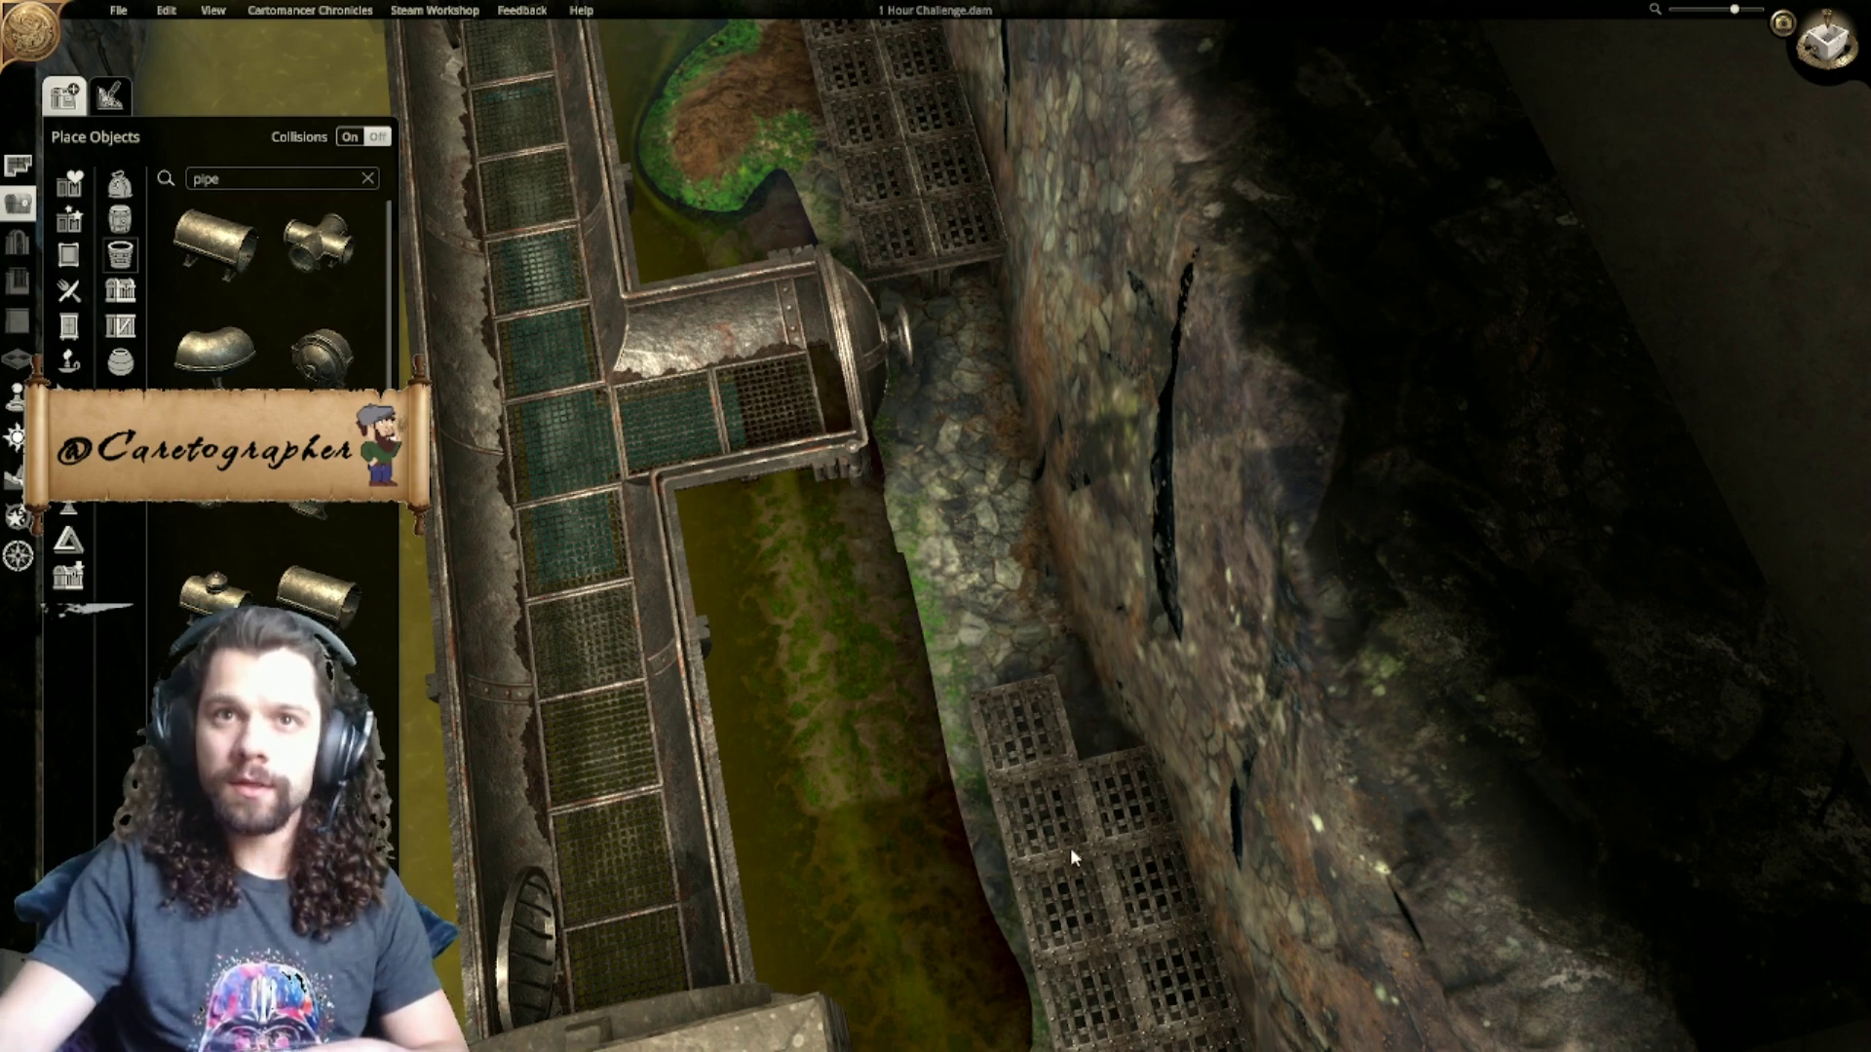
right_drag(1066, 839, 1021, 570)
key(Delete)
click(1031, 633)
key(Delete)
click(1078, 801)
key(Delete)
click(1166, 793)
key(Delete)
click(1131, 667)
key(Delete)
click(1090, 573)
key(Delete)
click(1080, 541)
key(Delete)
click(1015, 551)
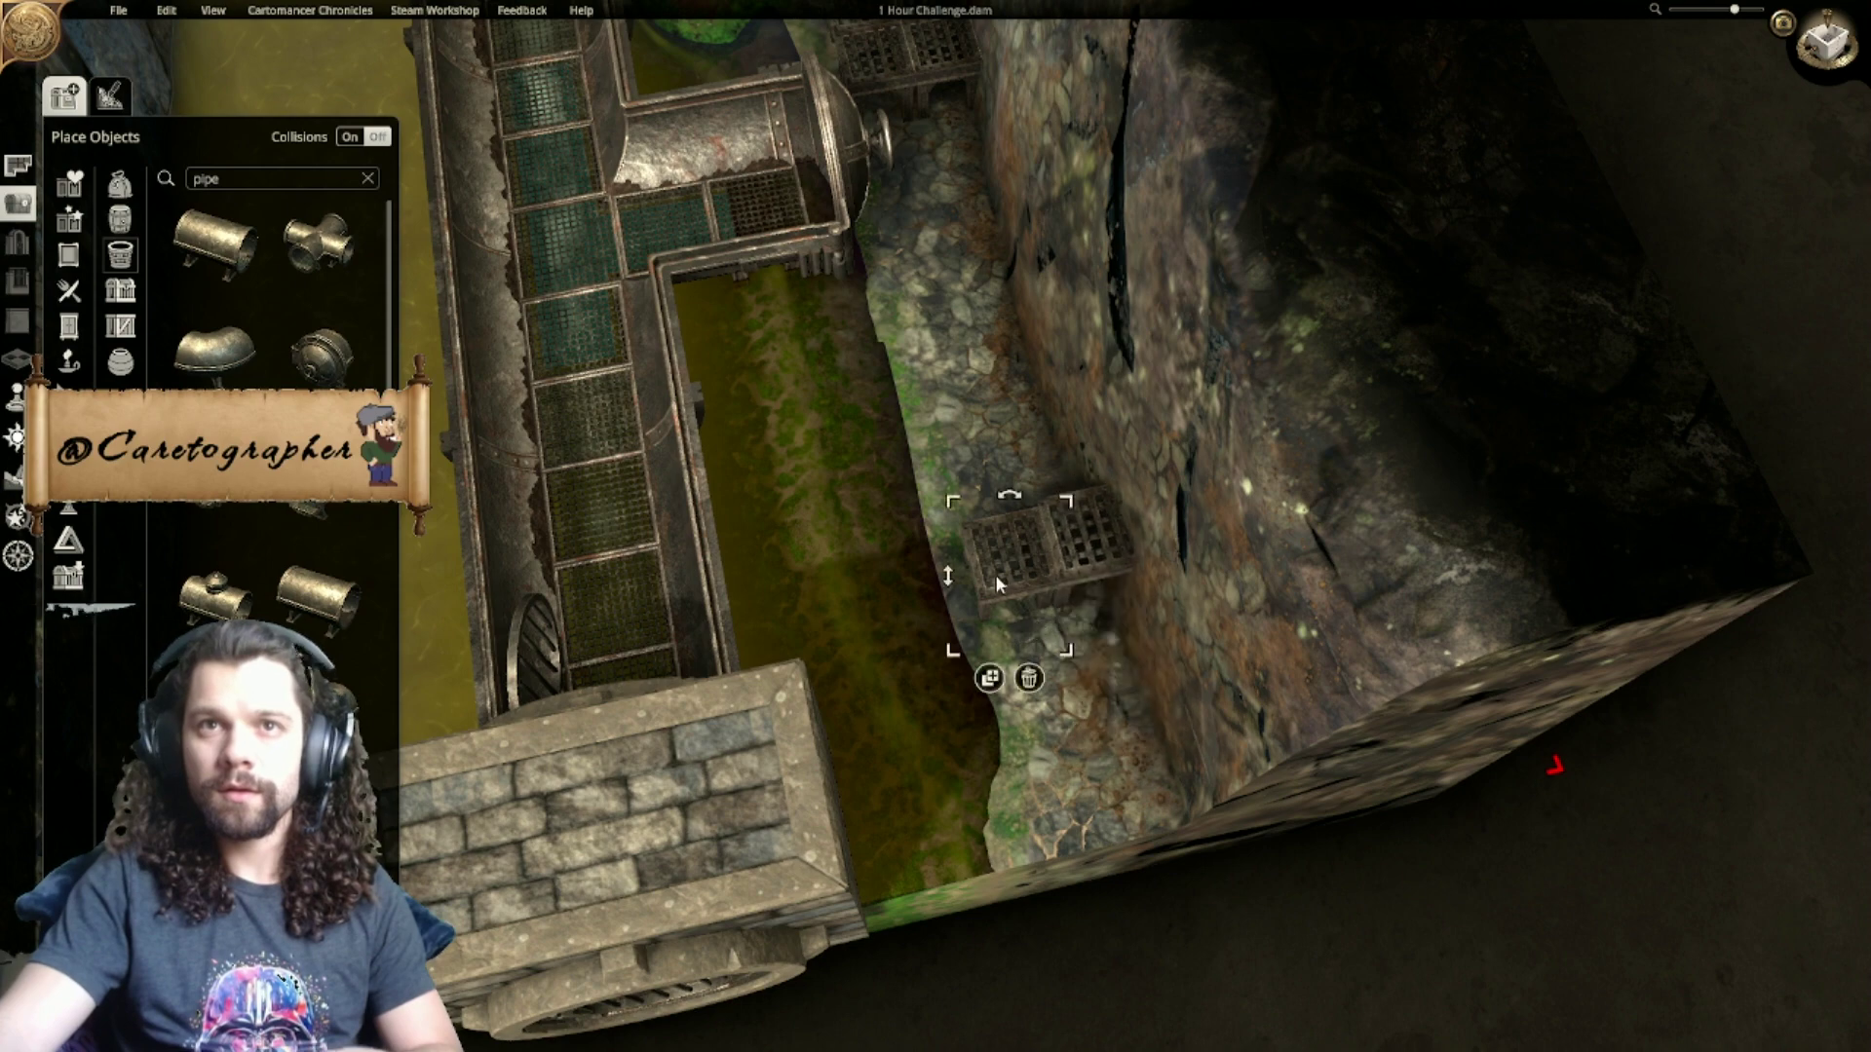
key(Delete)
Step: Delete the metal platforms on the other side of the hatch, beside the muddy outcrop of the bank
right_drag(956, 347, 912, 853)
click(852, 518)
key(Delete)
click(910, 493)
key(Delete)
click(885, 407)
key(Delete)
click(831, 429)
click(810, 369)
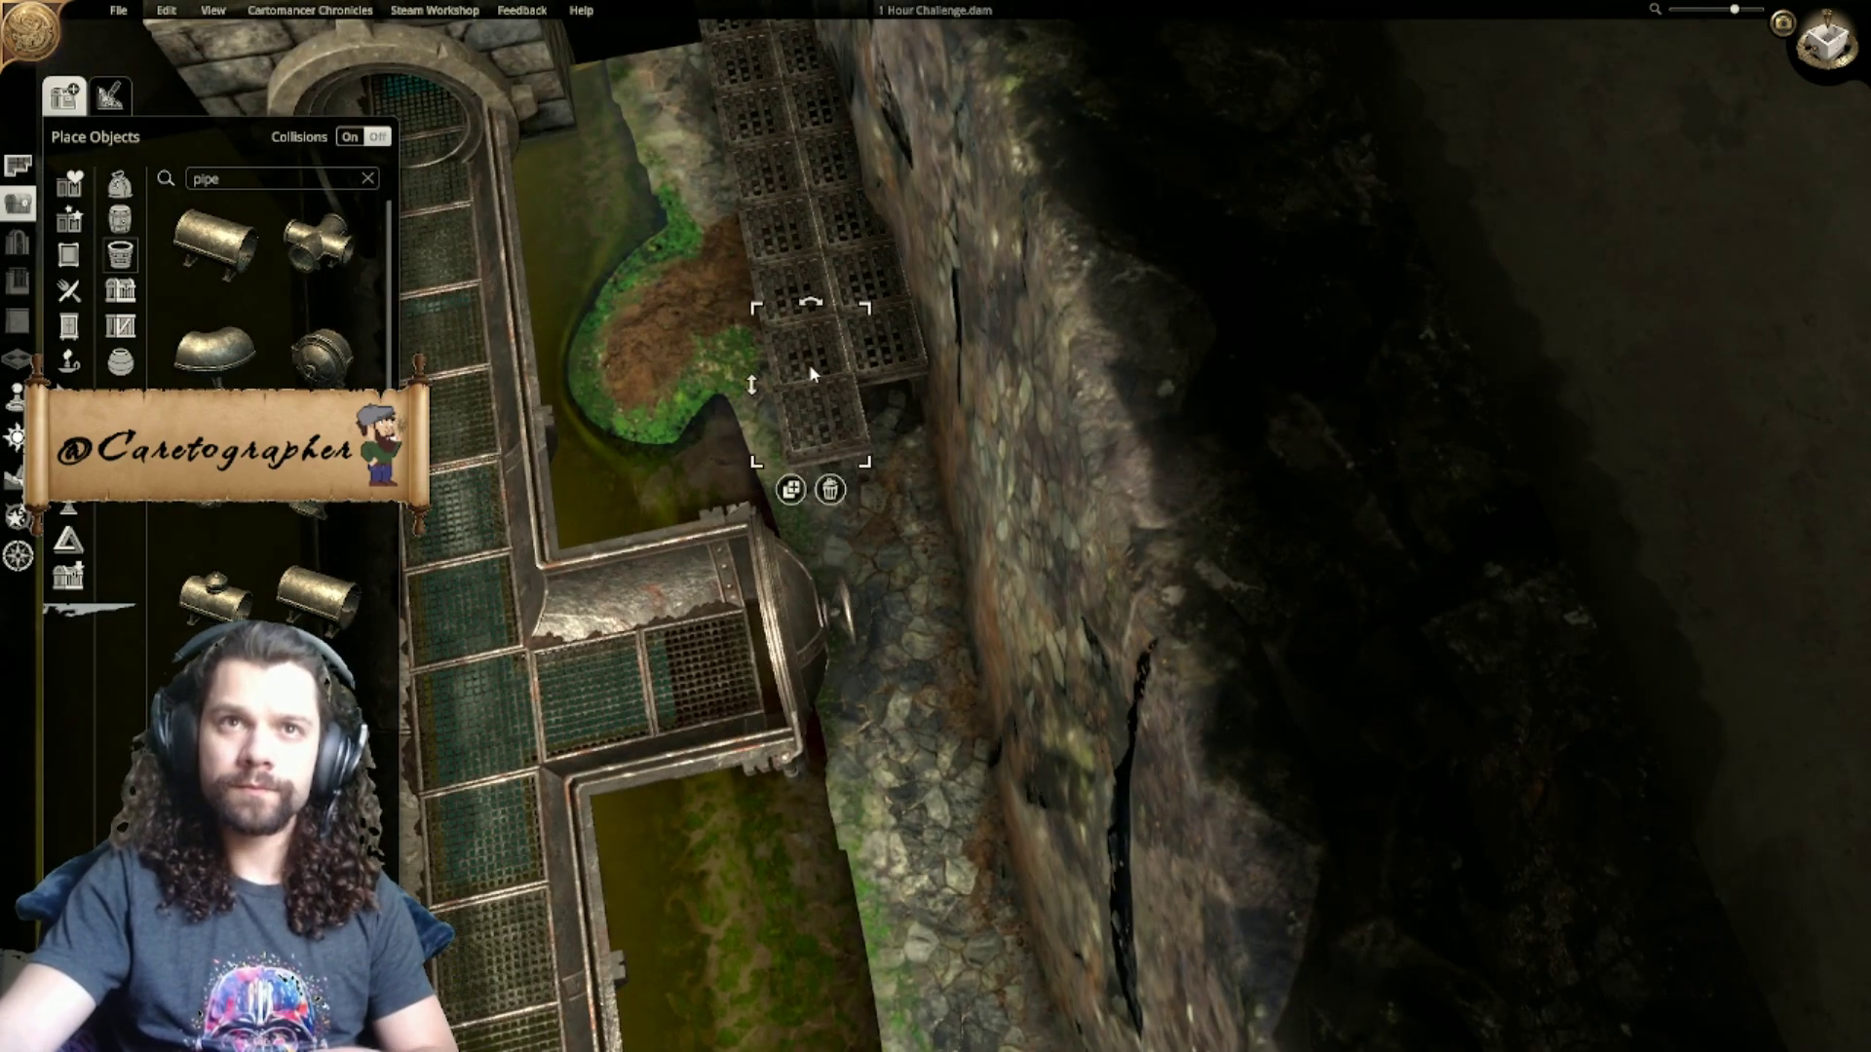
key(Delete)
click(844, 301)
key(Delete)
click(862, 236)
key(Delete)
click(780, 180)
key(Delete)
click(814, 141)
key(Delete)
Step: Delete the remaining metal platforms at the far end of the bank, beside the stone block
click(796, 139)
right_drag(798, 136, 861, 297)
key(Delete)
click(865, 229)
key(Delete)
click(805, 212)
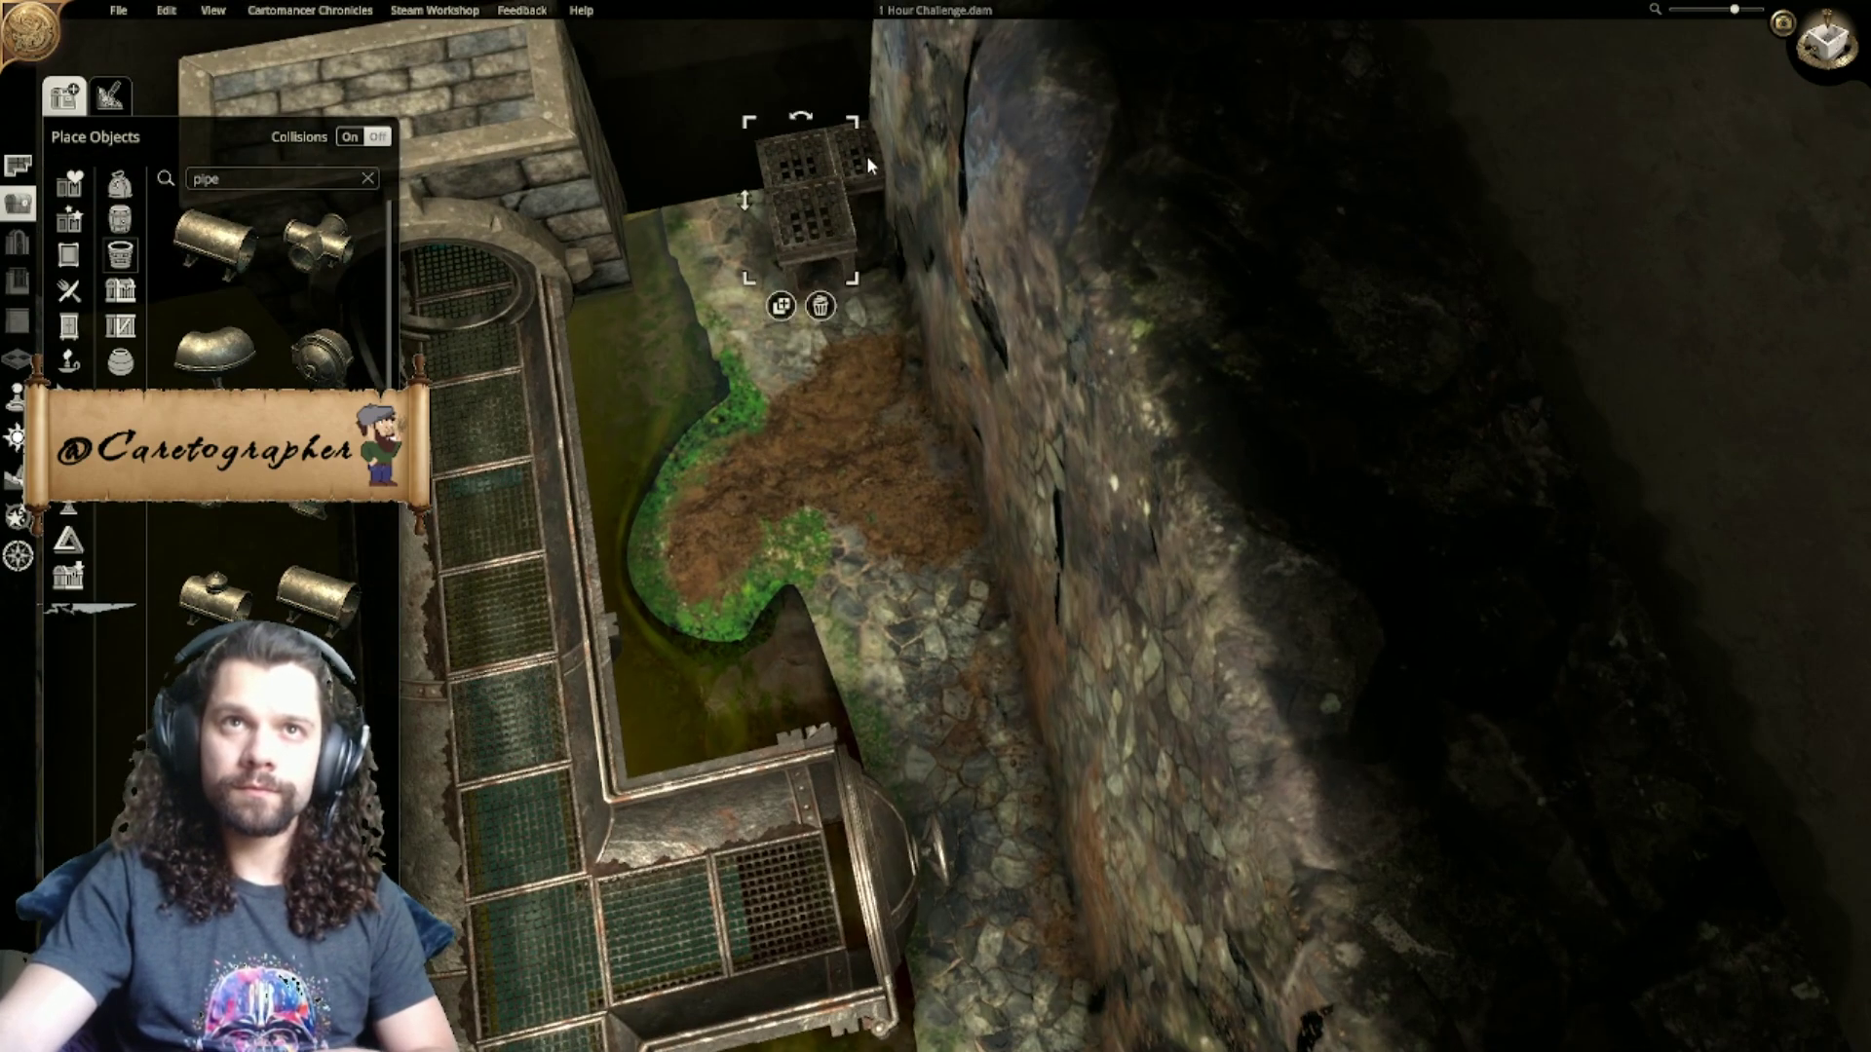
key(Delete)
click(867, 161)
key(Delete)
click(805, 170)
key(Delete)
Step: Flatten the rocky bank along the foot of the cliff with a slightly larger terrain brush at full strength
right_drag(768, 829, 763, 499)
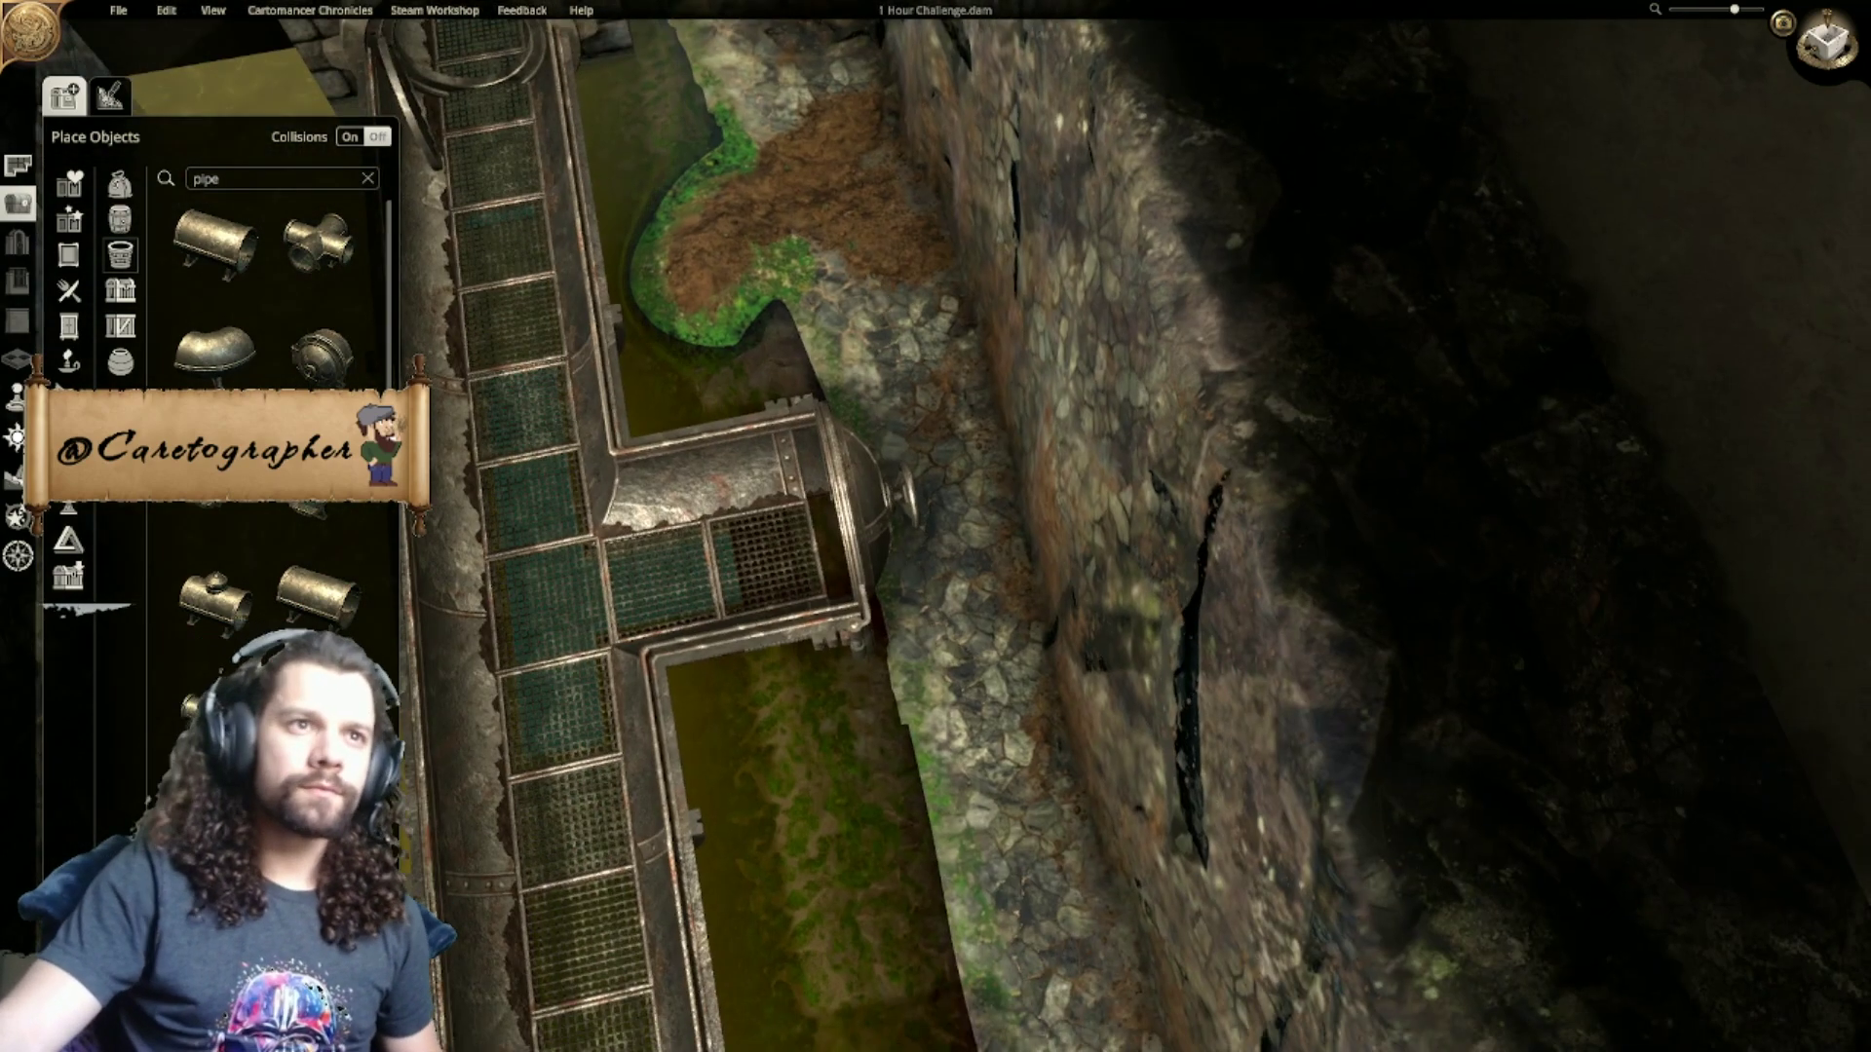
click(17, 478)
click(110, 94)
click(64, 95)
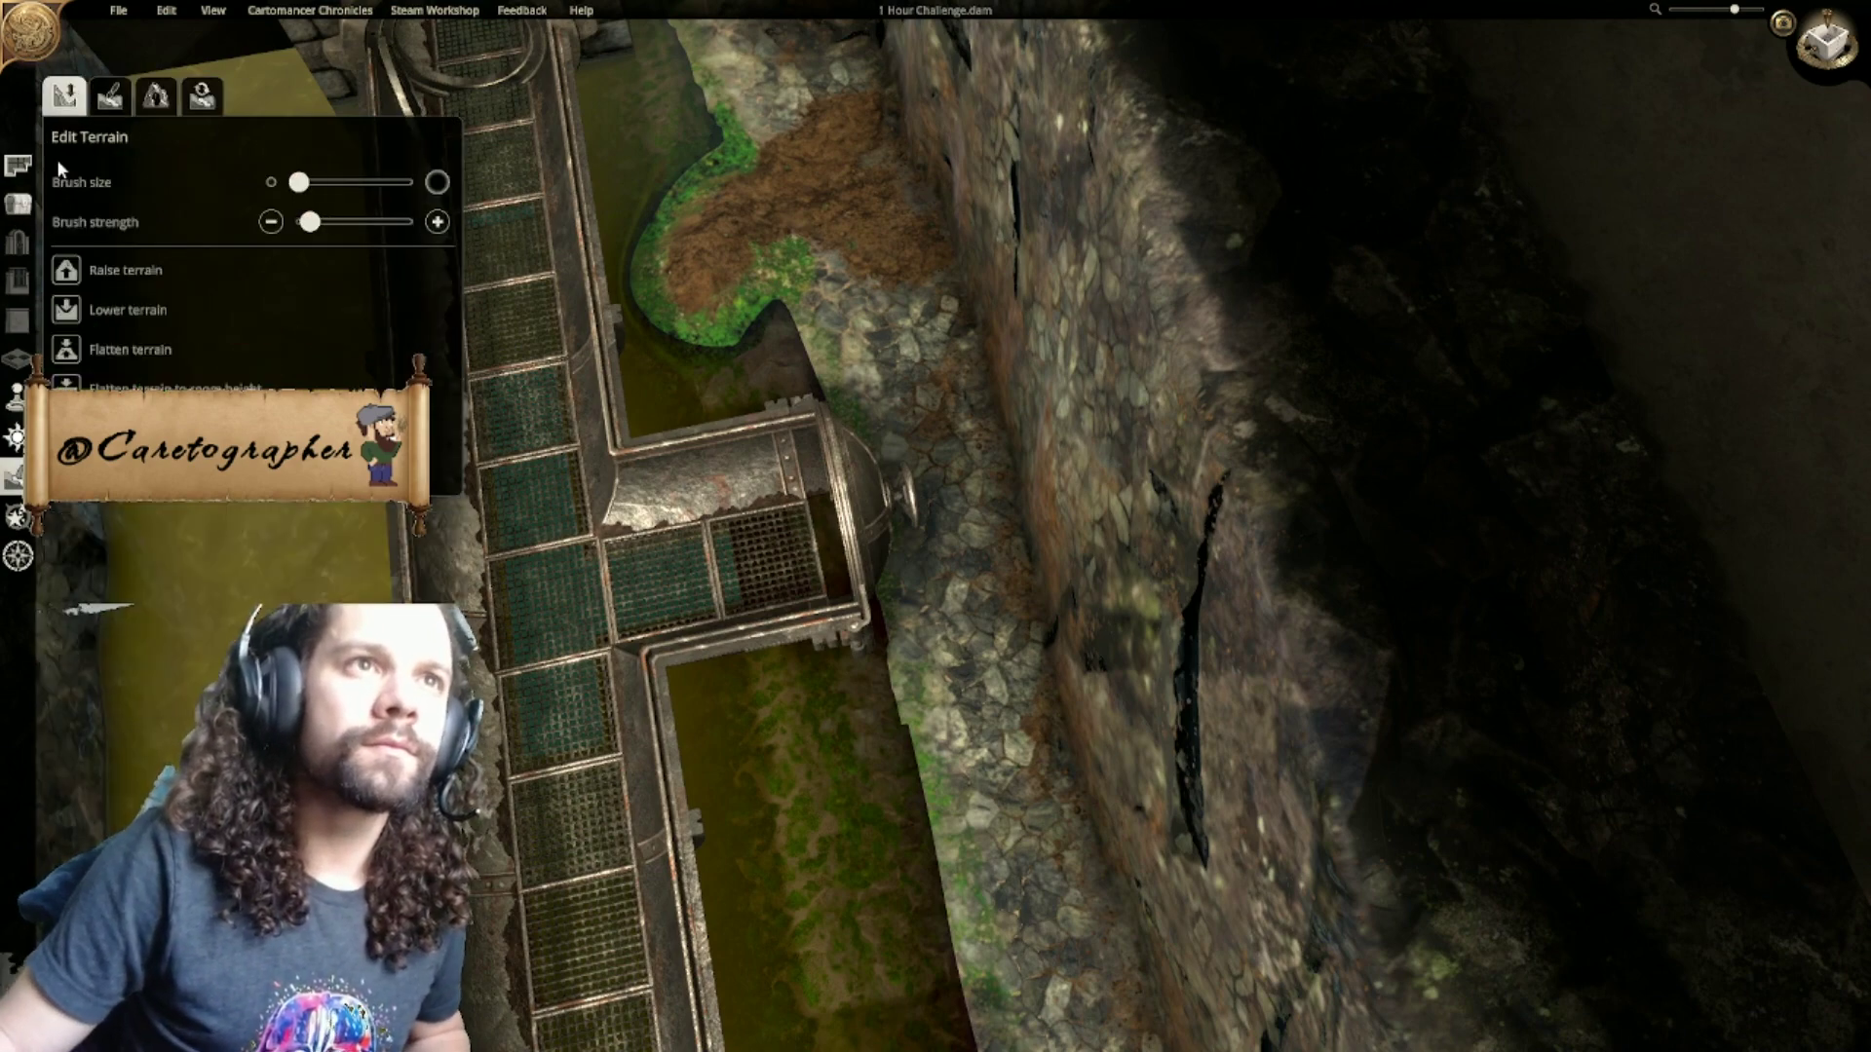
mouse_move(1057, 1008)
right_down()
mouse_move(1037, 687)
mouse_move(1006, 764)
right_up()
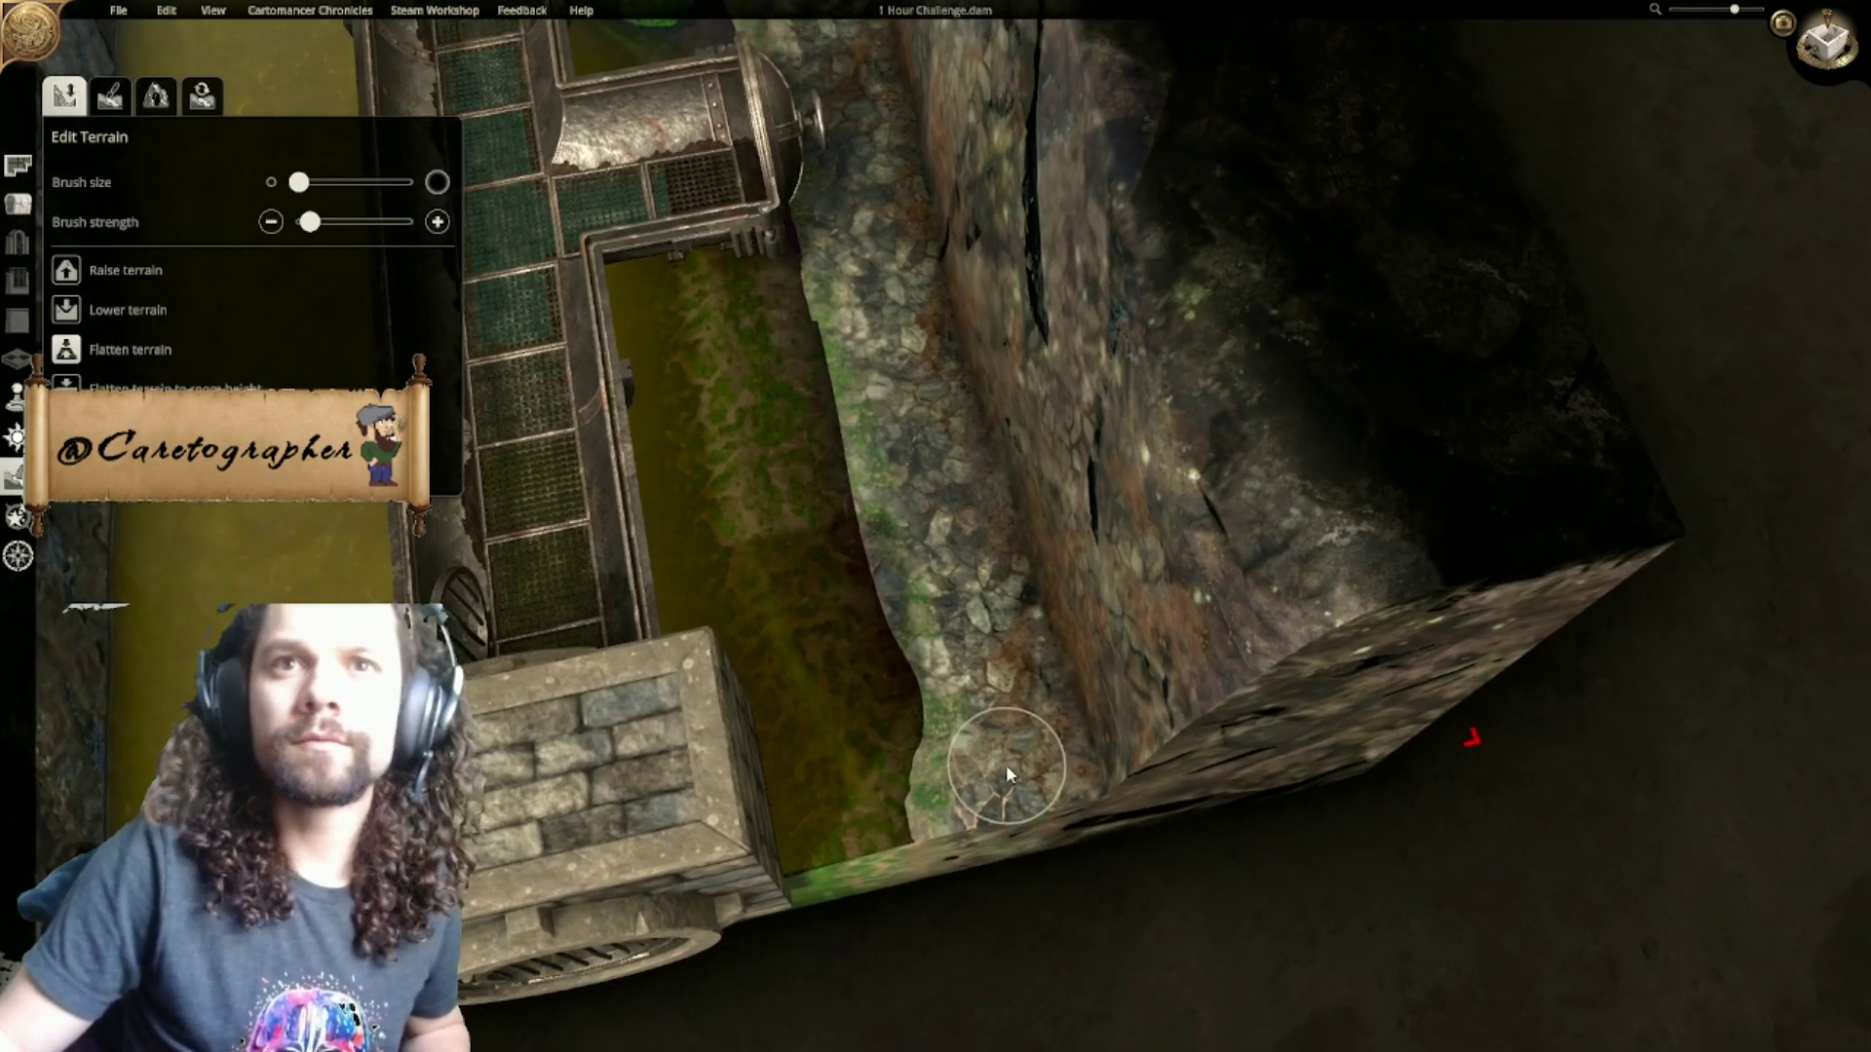
drag(309, 222, 409, 222)
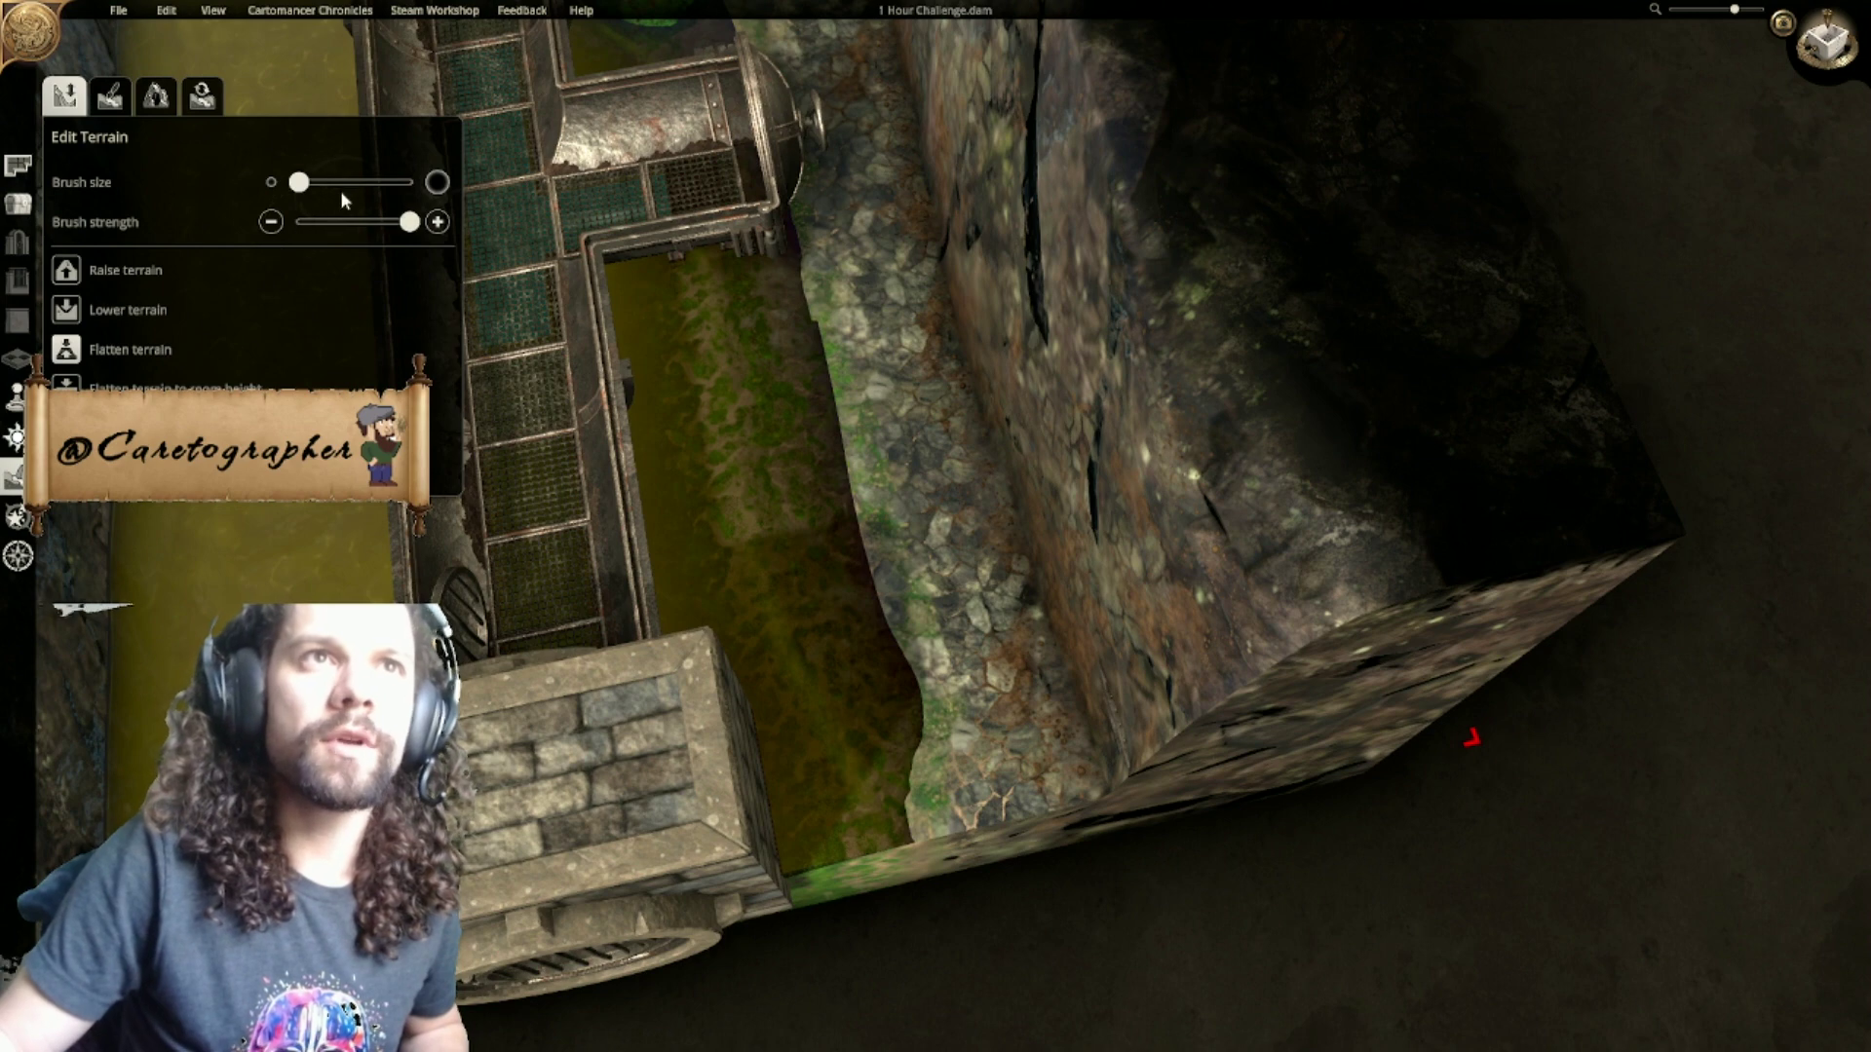
click(322, 188)
mouse_move(1109, 709)
mouse_down()
mouse_move(1093, 752)
mouse_move(1078, 659)
mouse_move(1111, 752)
mouse_move(1150, 781)
mouse_move(1052, 579)
mouse_up()
right_drag(1052, 578, 1078, 851)
drag(1078, 851, 1041, 751)
mouse_move(1043, 759)
right_down()
mouse_move(1013, 836)
mouse_move(1043, 844)
right_up()
mouse_move(1042, 844)
mouse_down()
mouse_move(1013, 670)
mouse_move(932, 418)
mouse_up()
right_drag(933, 422, 986, 715)
mouse_move(987, 715)
mouse_down()
mouse_move(903, 361)
mouse_move(771, 39)
mouse_move(802, 119)
mouse_up()
Step: Delete the row of metal platforms exposed at the foot of the cliff opposite the pipe hatch
mouse_move(946, 466)
right_down()
mouse_move(964, 392)
mouse_move(913, 15)
right_up()
middle_drag(916, 229, 1332, 400)
right_drag(1332, 401, 1586, 402)
scroll(1586, 402, up, 2)
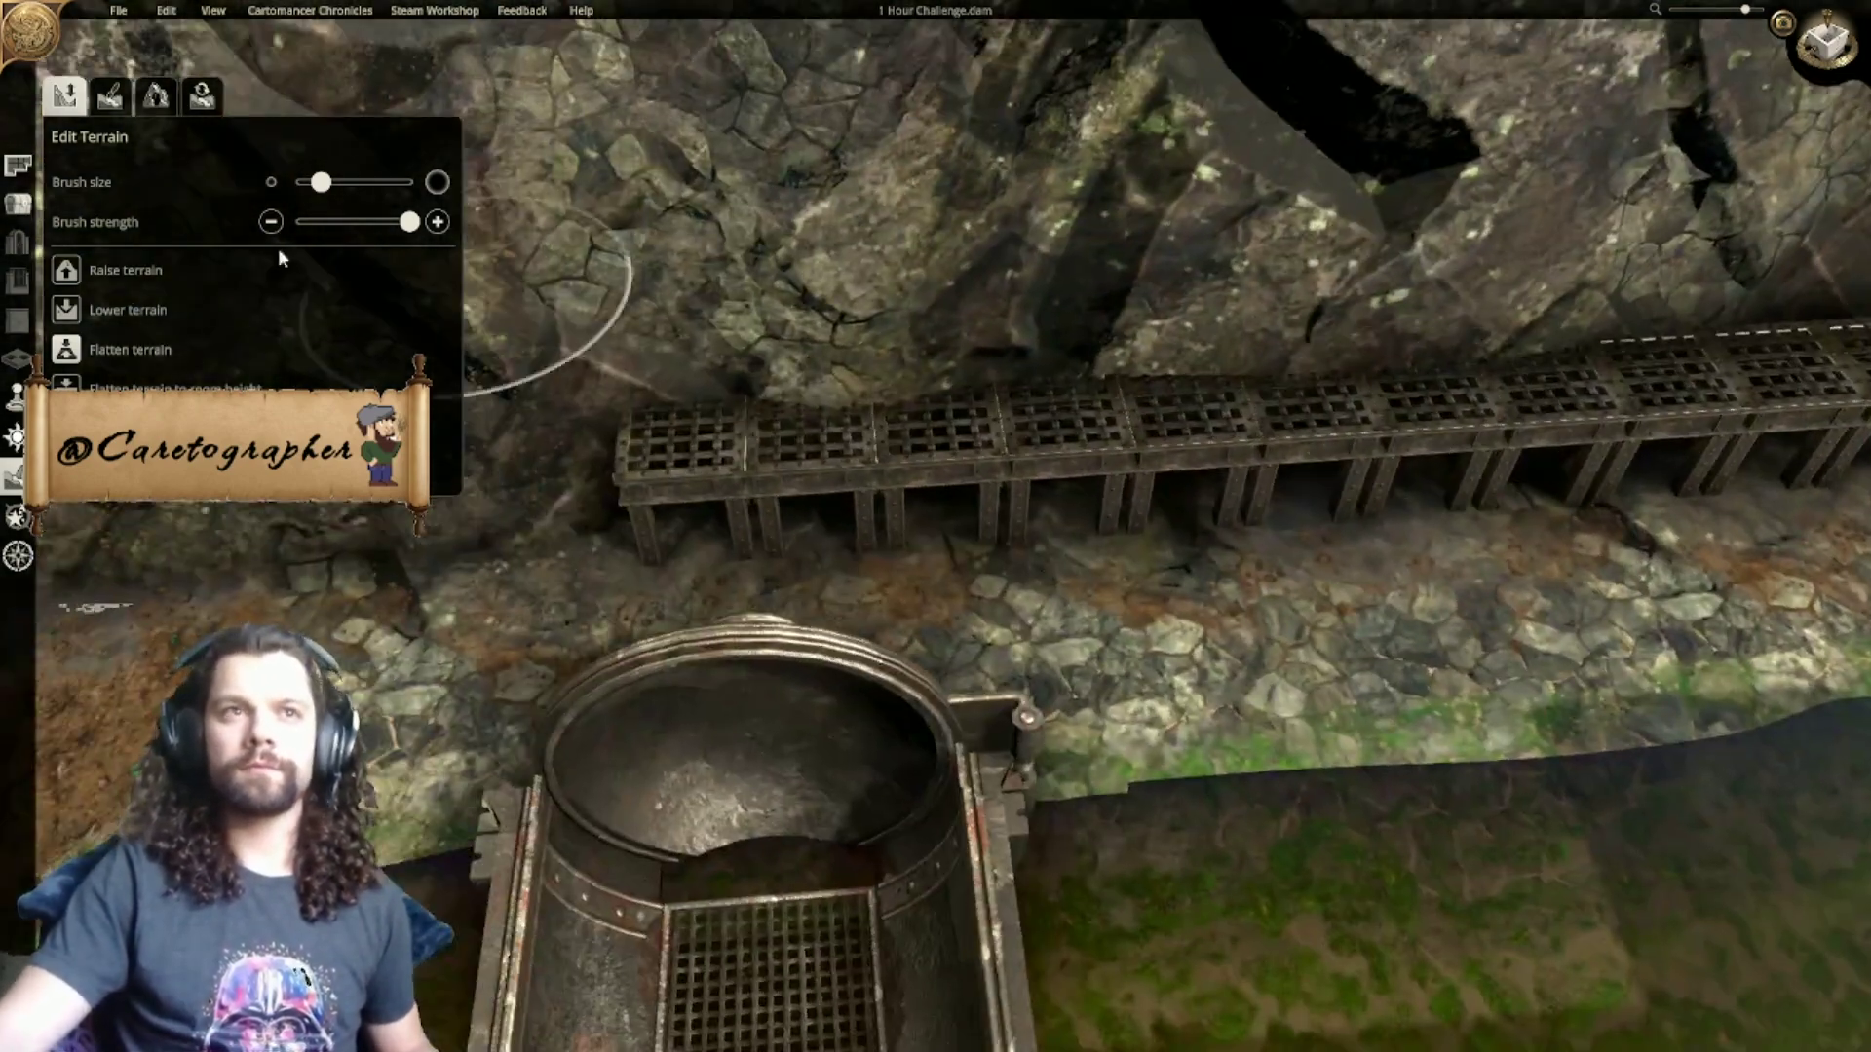
click(685, 458)
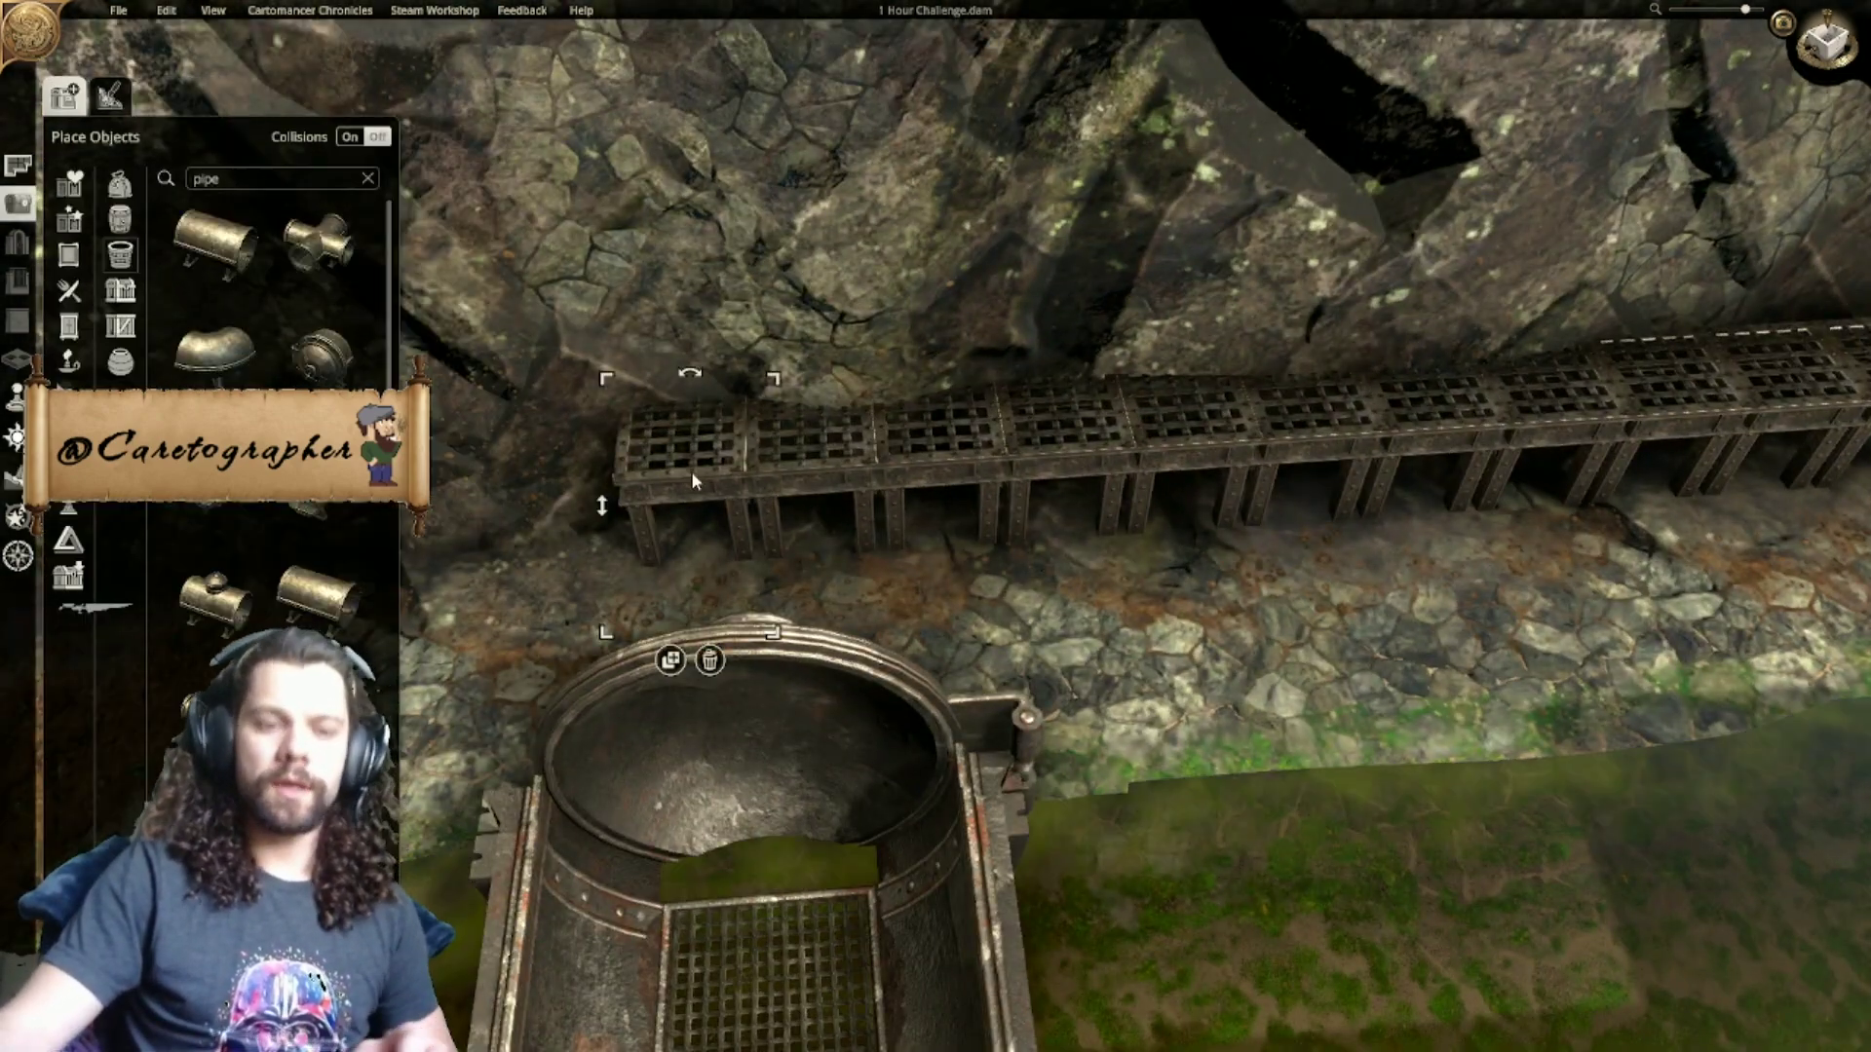
drag(700, 478, 1186, 460)
key(Delete)
click(1431, 429)
key(Delete)
click(1530, 419)
key(Delete)
click(1666, 405)
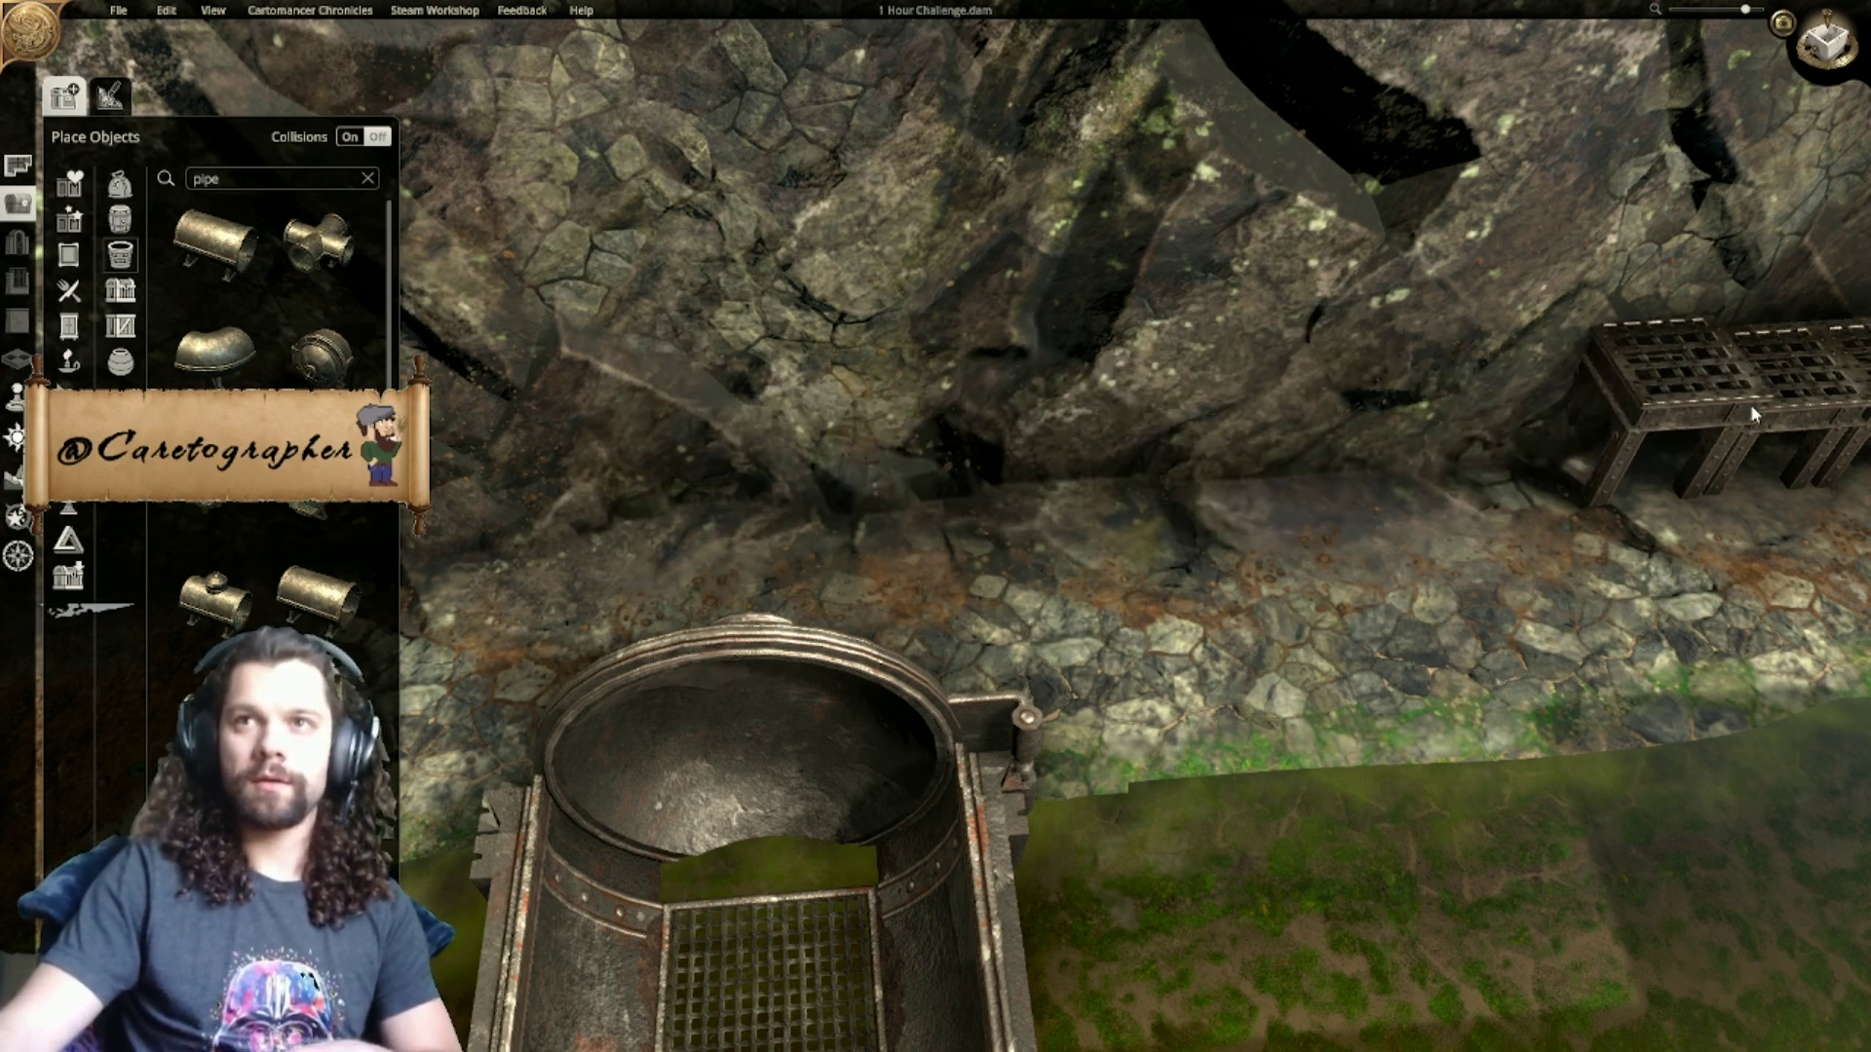
key(Delete)
right_drag(1762, 421, 1175, 494)
Step: Switch to the top-down view and paint brown dirt patches over the stone bank with a slightly larger brush
scroll(1086, 541, down, 3)
middle_drag(932, 524, 1097, 804)
scroll(1096, 805, down, 3)
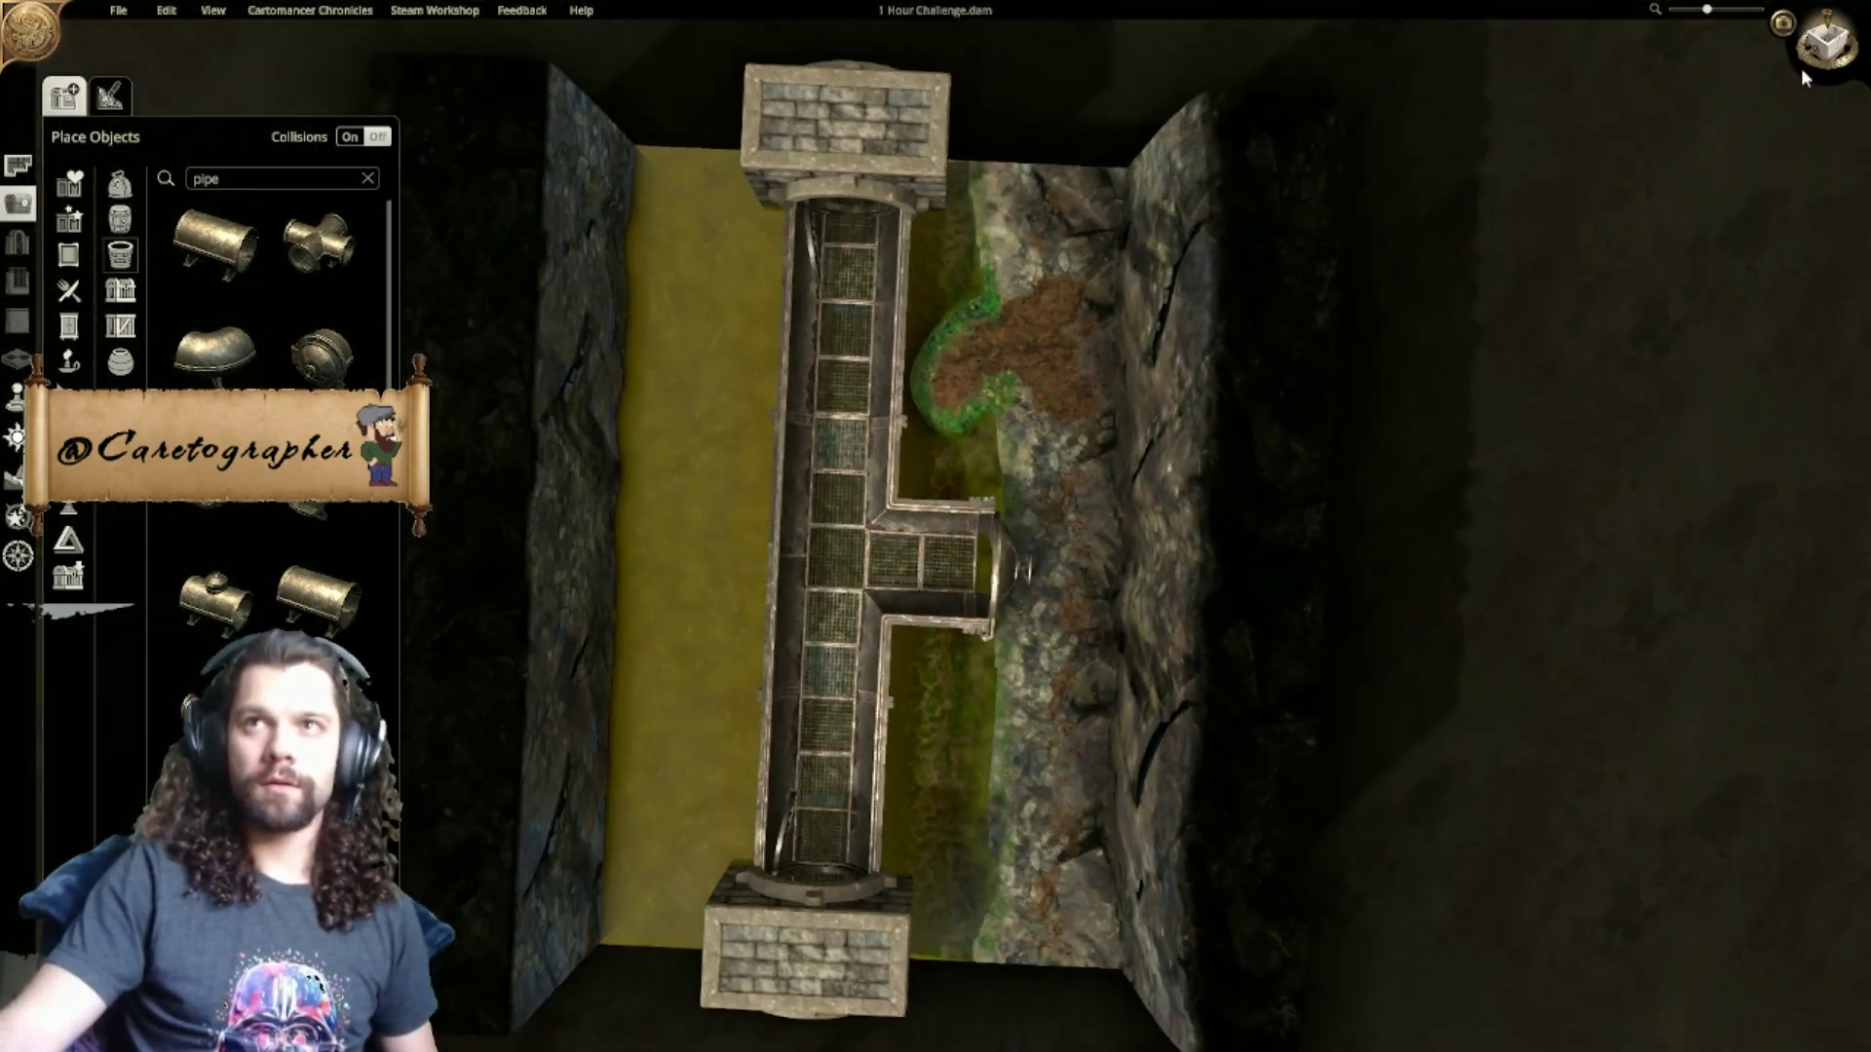
click(1826, 46)
scroll(1160, 834, up, 4)
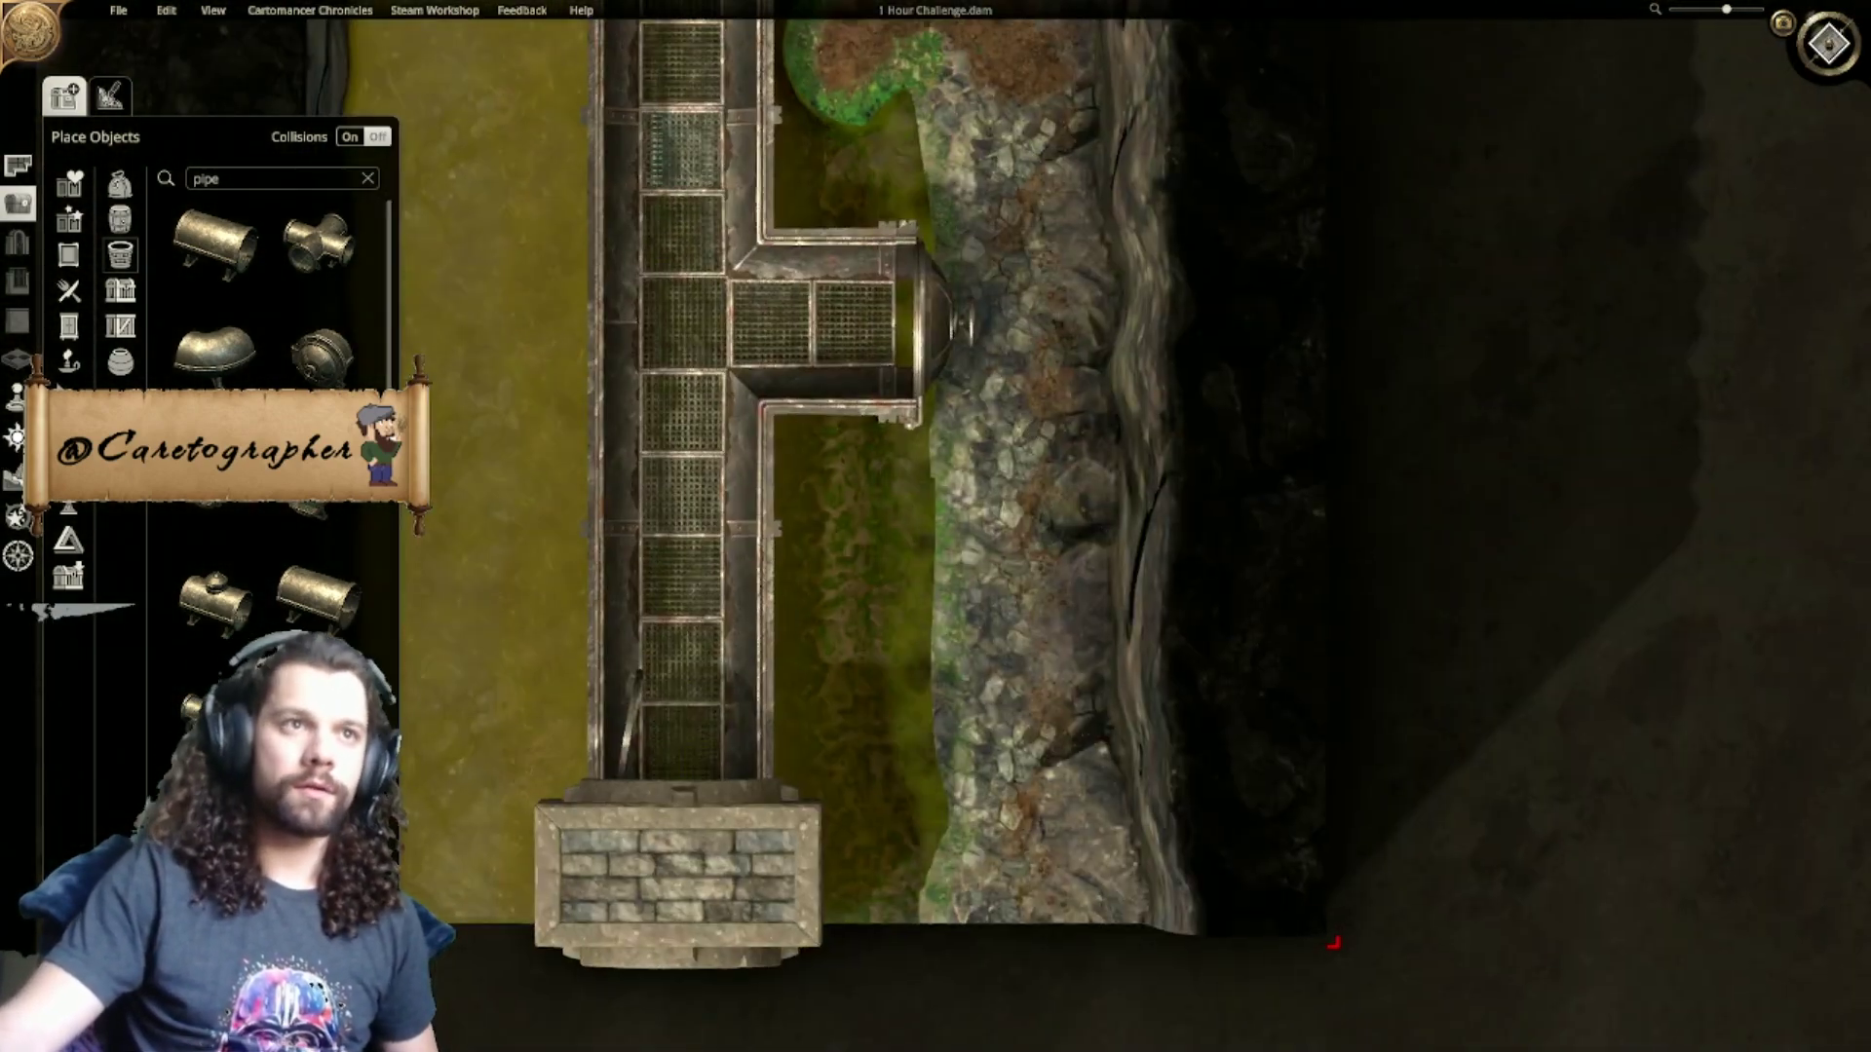
click(19, 477)
scroll(1016, 648, up, 2)
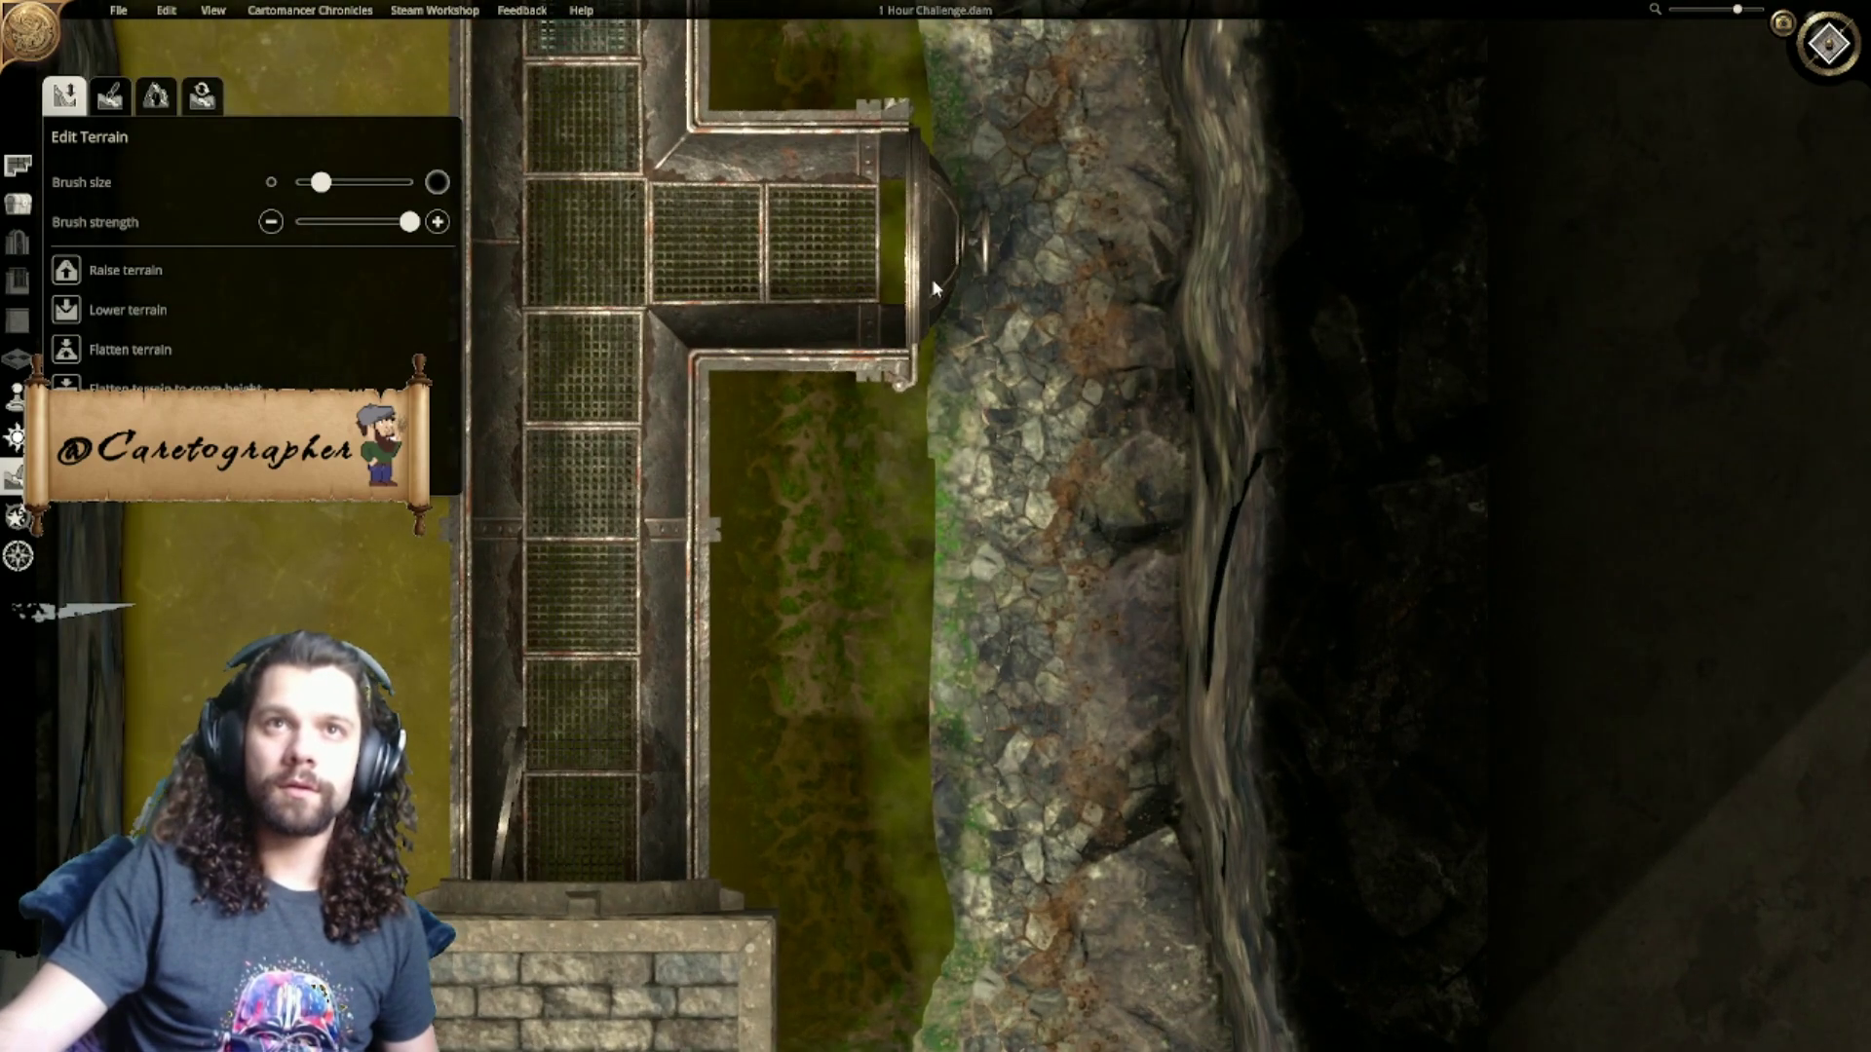
click(111, 98)
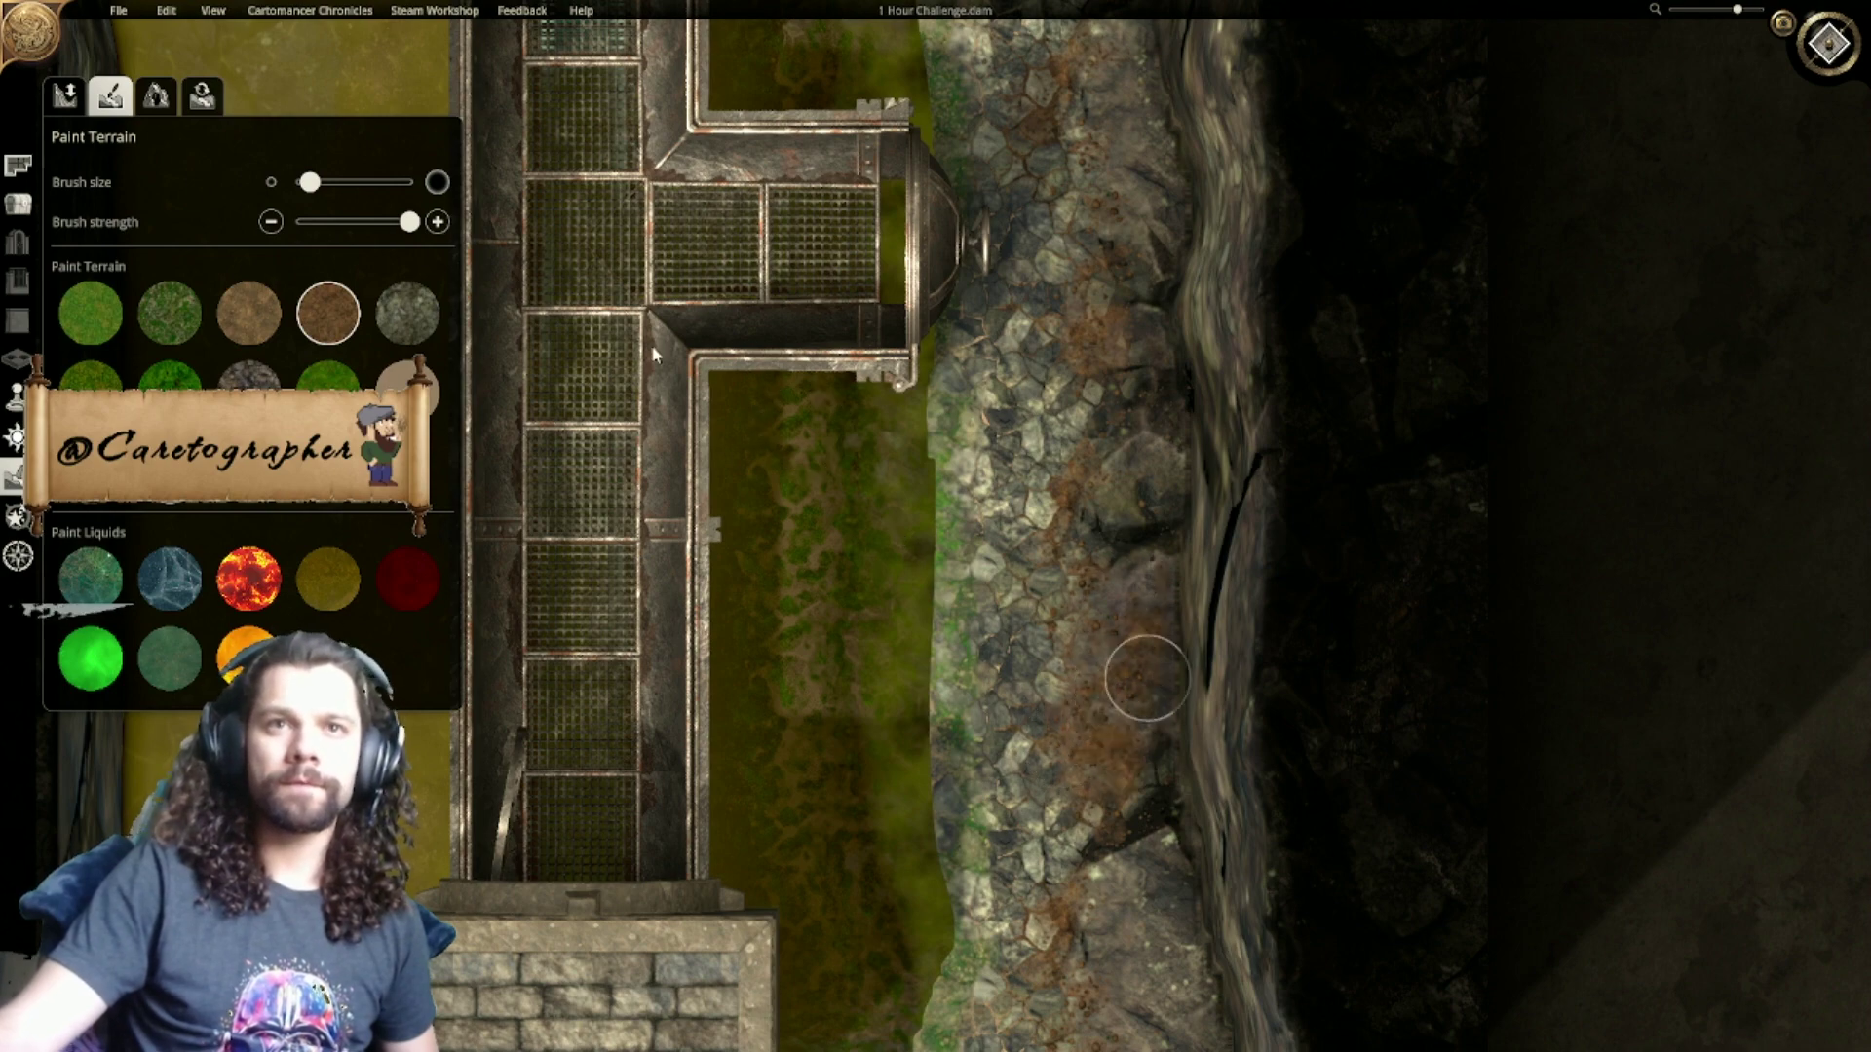
drag(312, 180, 367, 188)
click(312, 180)
right_drag(992, 668, 885, 508)
mouse_move(1017, 821)
mouse_down()
mouse_move(1031, 877)
mouse_move(935, 913)
mouse_move(926, 951)
mouse_move(965, 775)
mouse_move(951, 632)
mouse_move(1036, 965)
mouse_move(1064, 807)
mouse_move(988, 361)
mouse_move(950, 419)
mouse_move(985, 254)
mouse_up()
right_drag(985, 253, 1028, 735)
mouse_move(1031, 744)
mouse_down()
mouse_move(1009, 304)
mouse_move(1056, 542)
mouse_move(1010, 185)
mouse_up()
right_drag(1010, 312, 1099, 633)
mouse_move(1097, 634)
mouse_down()
mouse_move(1119, 431)
mouse_move(1083, 624)
mouse_move(1015, 622)
mouse_move(1019, 220)
mouse_move(960, 257)
mouse_move(950, 111)
mouse_move(920, 62)
mouse_move(1099, 133)
mouse_move(1120, 335)
mouse_move(1082, 167)
mouse_move(975, 195)
mouse_move(1070, 192)
mouse_move(1050, 191)
mouse_move(1065, 126)
mouse_move(1107, 166)
mouse_move(1130, 119)
mouse_move(1106, 219)
mouse_move(1117, 575)
mouse_up()
Step: Paint a strip of leafy grass texture along the bank at the foot of the cliff
click(170, 472)
right_drag(1117, 575, 1114, 32)
mouse_move(1131, 180)
mouse_down()
mouse_move(1145, 521)
mouse_move(1180, 466)
mouse_move(1169, 494)
mouse_up()
right_drag(1169, 494, 1150, 34)
mouse_move(1149, 34)
mouse_down()
mouse_move(1202, 69)
mouse_move(1204, 249)
mouse_move(1174, 400)
mouse_move(1191, 414)
mouse_move(1219, 760)
mouse_move(1253, 858)
mouse_move(1197, 650)
mouse_up()
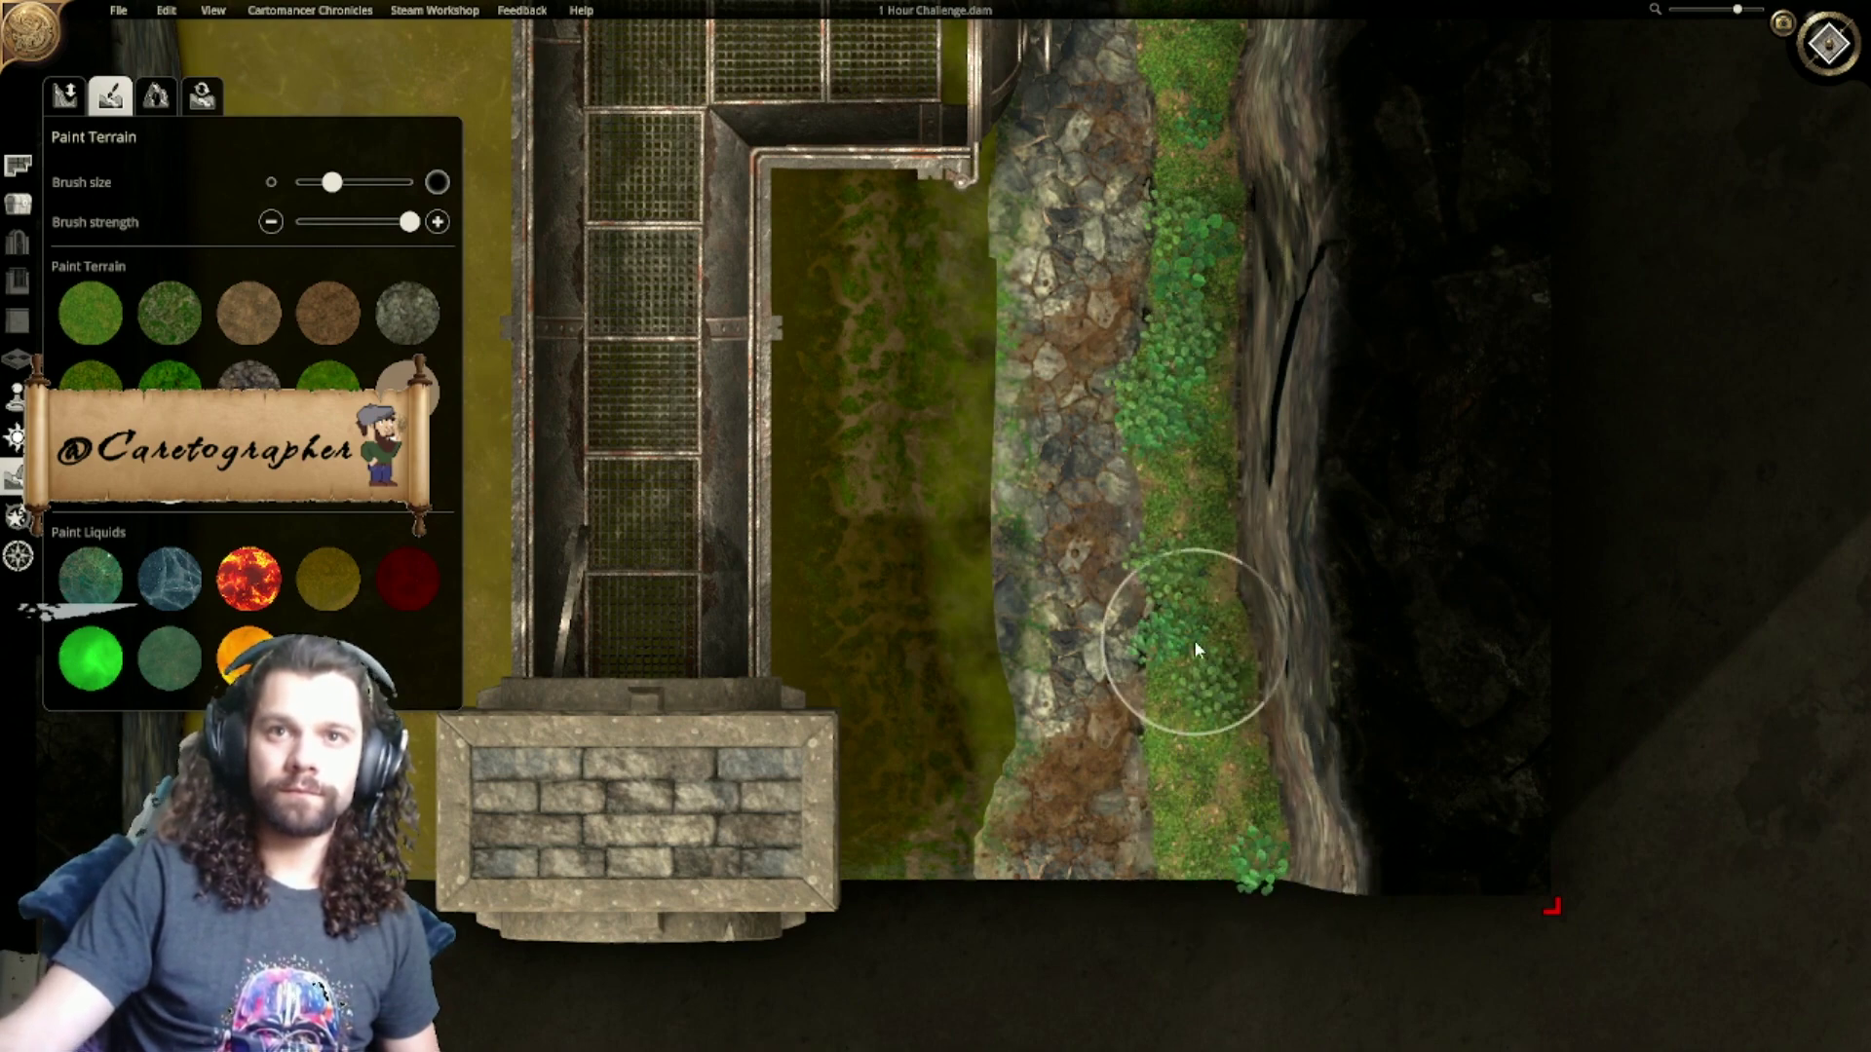
Step: Paint brown dirt over the grassy strip along the foot of the cliff, from one map edge to the other
scroll(1118, 643, down, 5)
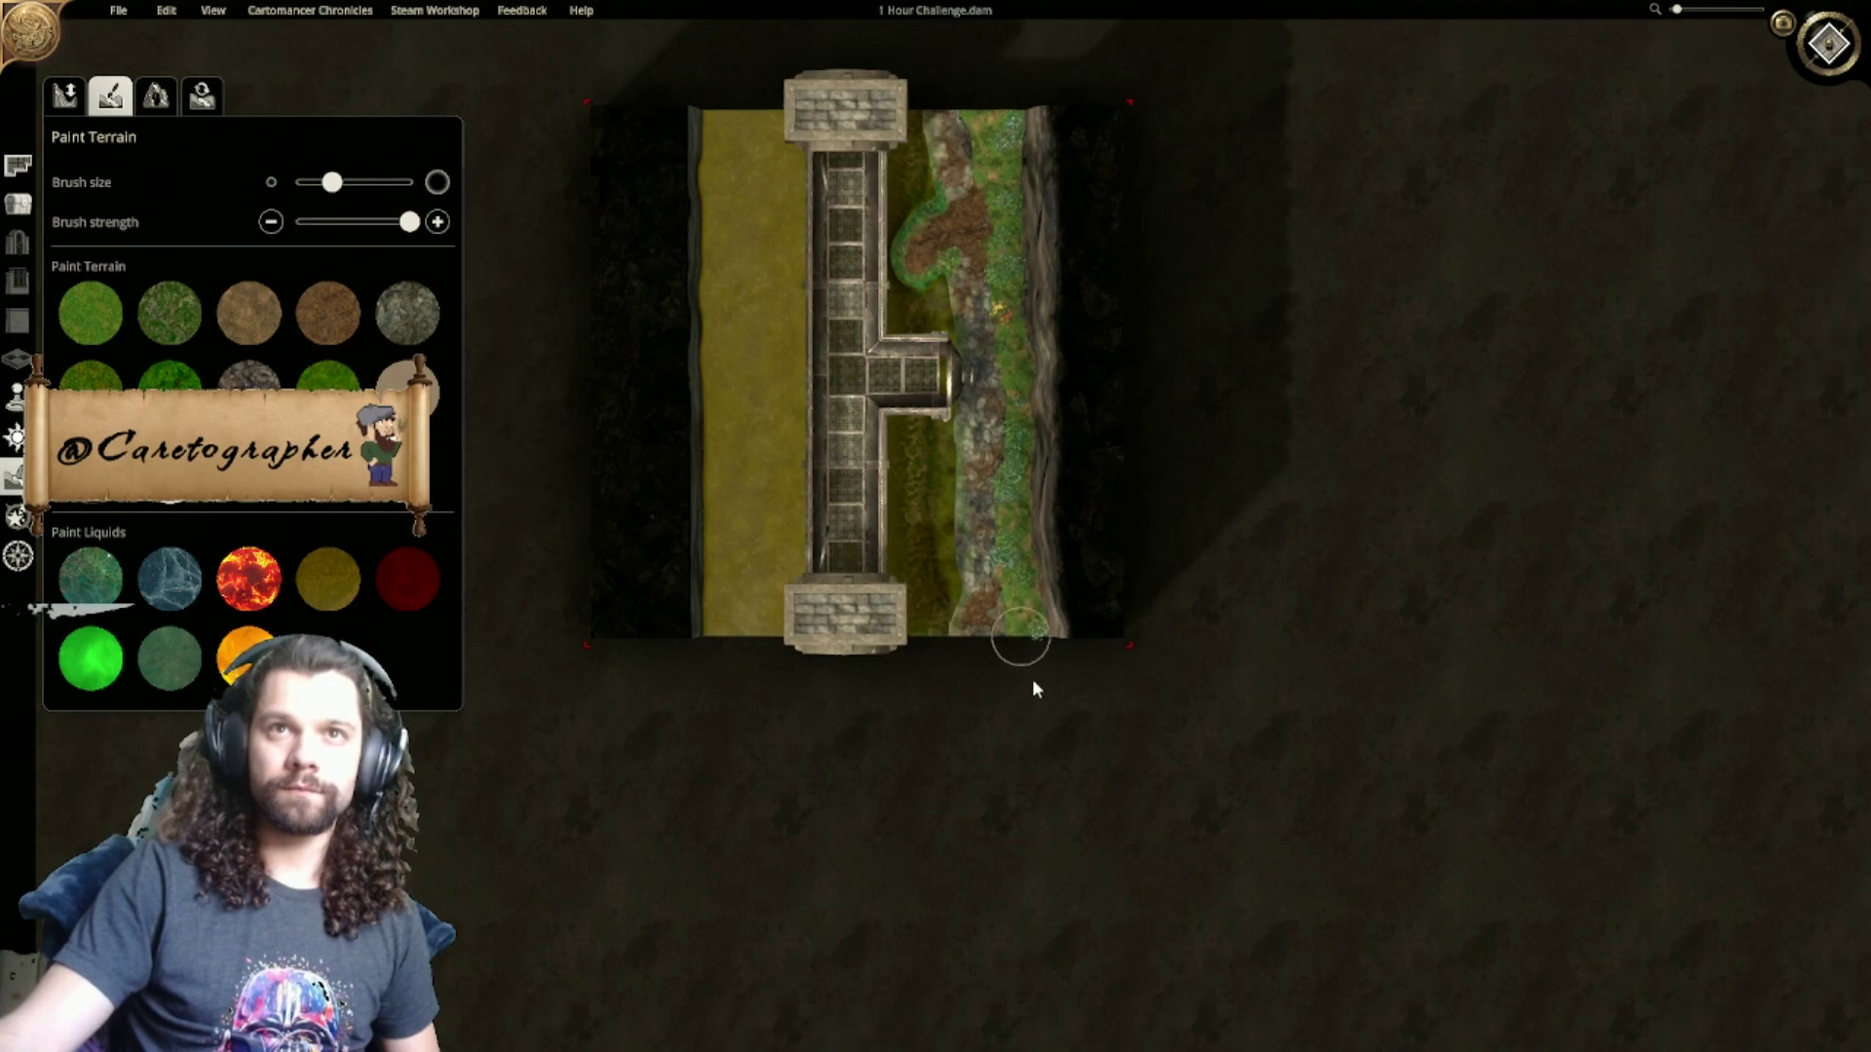
scroll(1020, 681, up, 3)
click(339, 317)
scroll(1035, 714, up, 3)
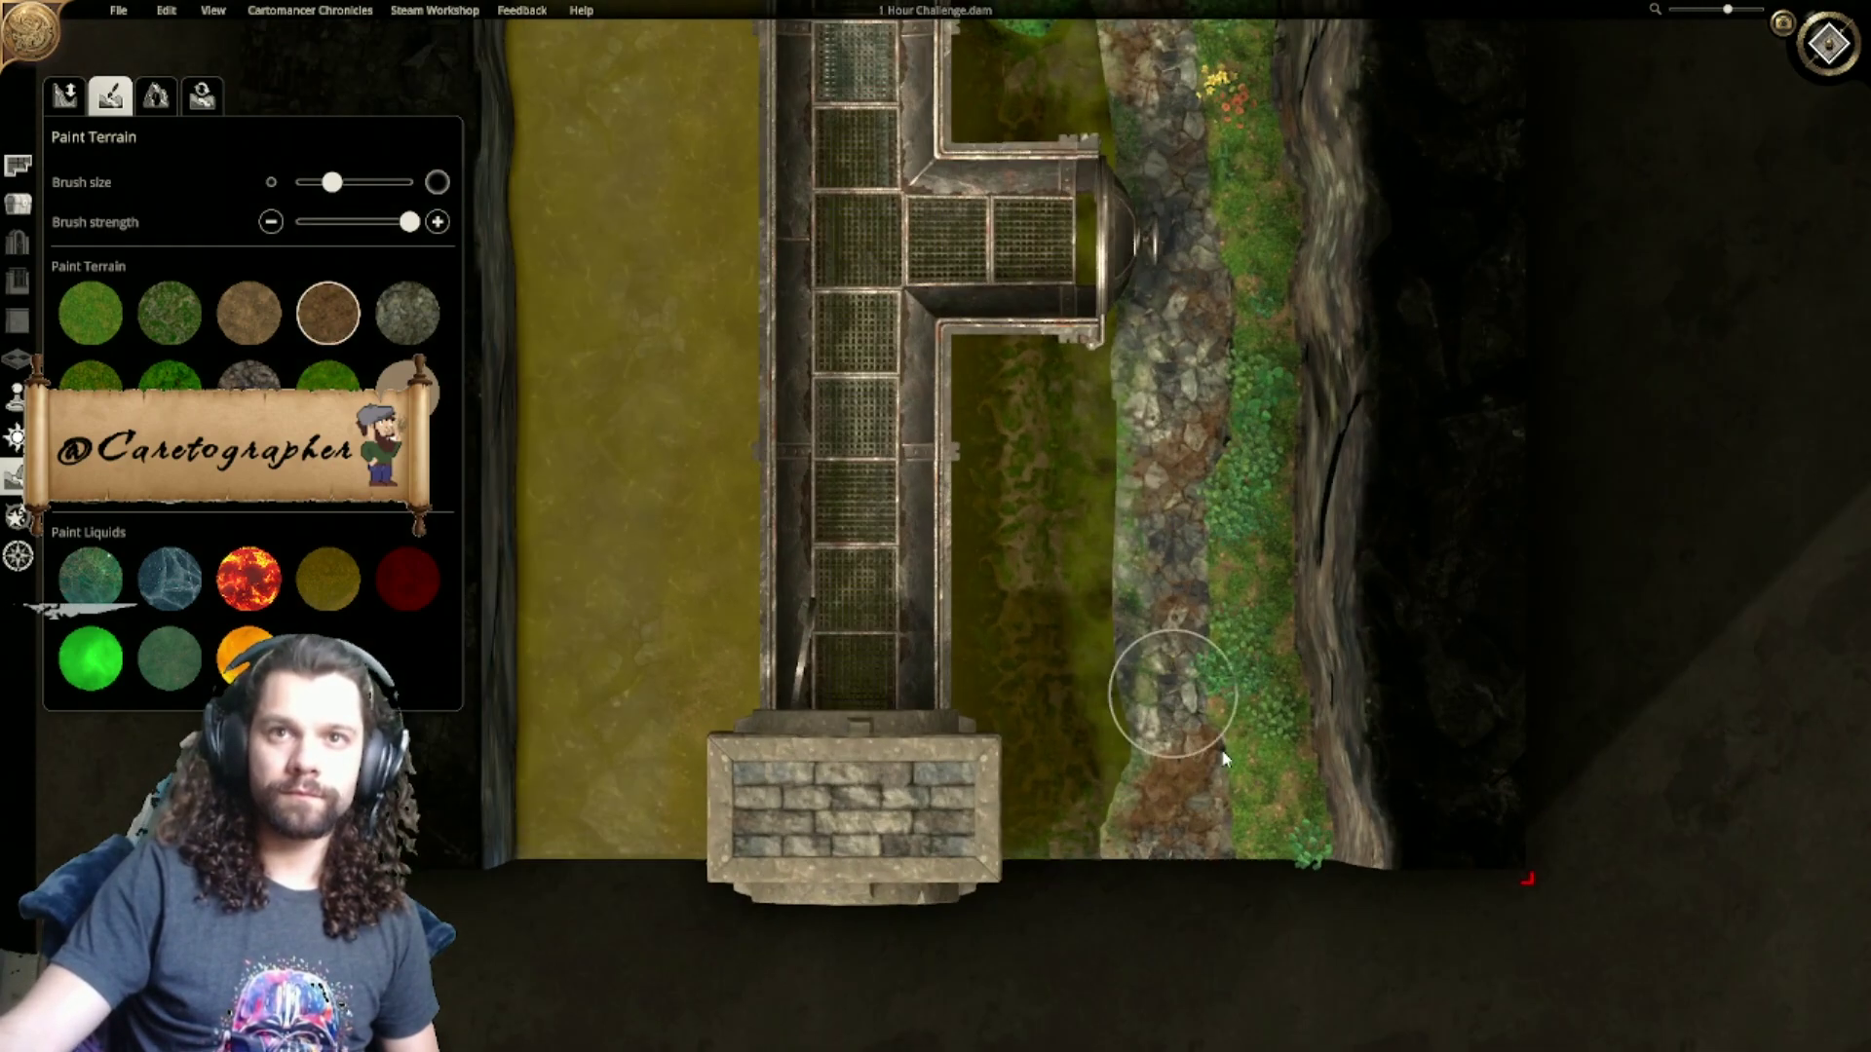
right_drag(1147, 667, 951, 614)
mouse_move(1064, 811)
mouse_down()
mouse_move(1107, 724)
mouse_move(1075, 546)
mouse_move(1075, 356)
mouse_up()
right_drag(1050, 149, 1046, 210)
right_drag(1045, 343, 1053, 746)
mouse_move(1052, 568)
mouse_down()
mouse_move(1088, 557)
mouse_move(1031, 146)
mouse_up()
right_drag(1031, 152, 1006, 445)
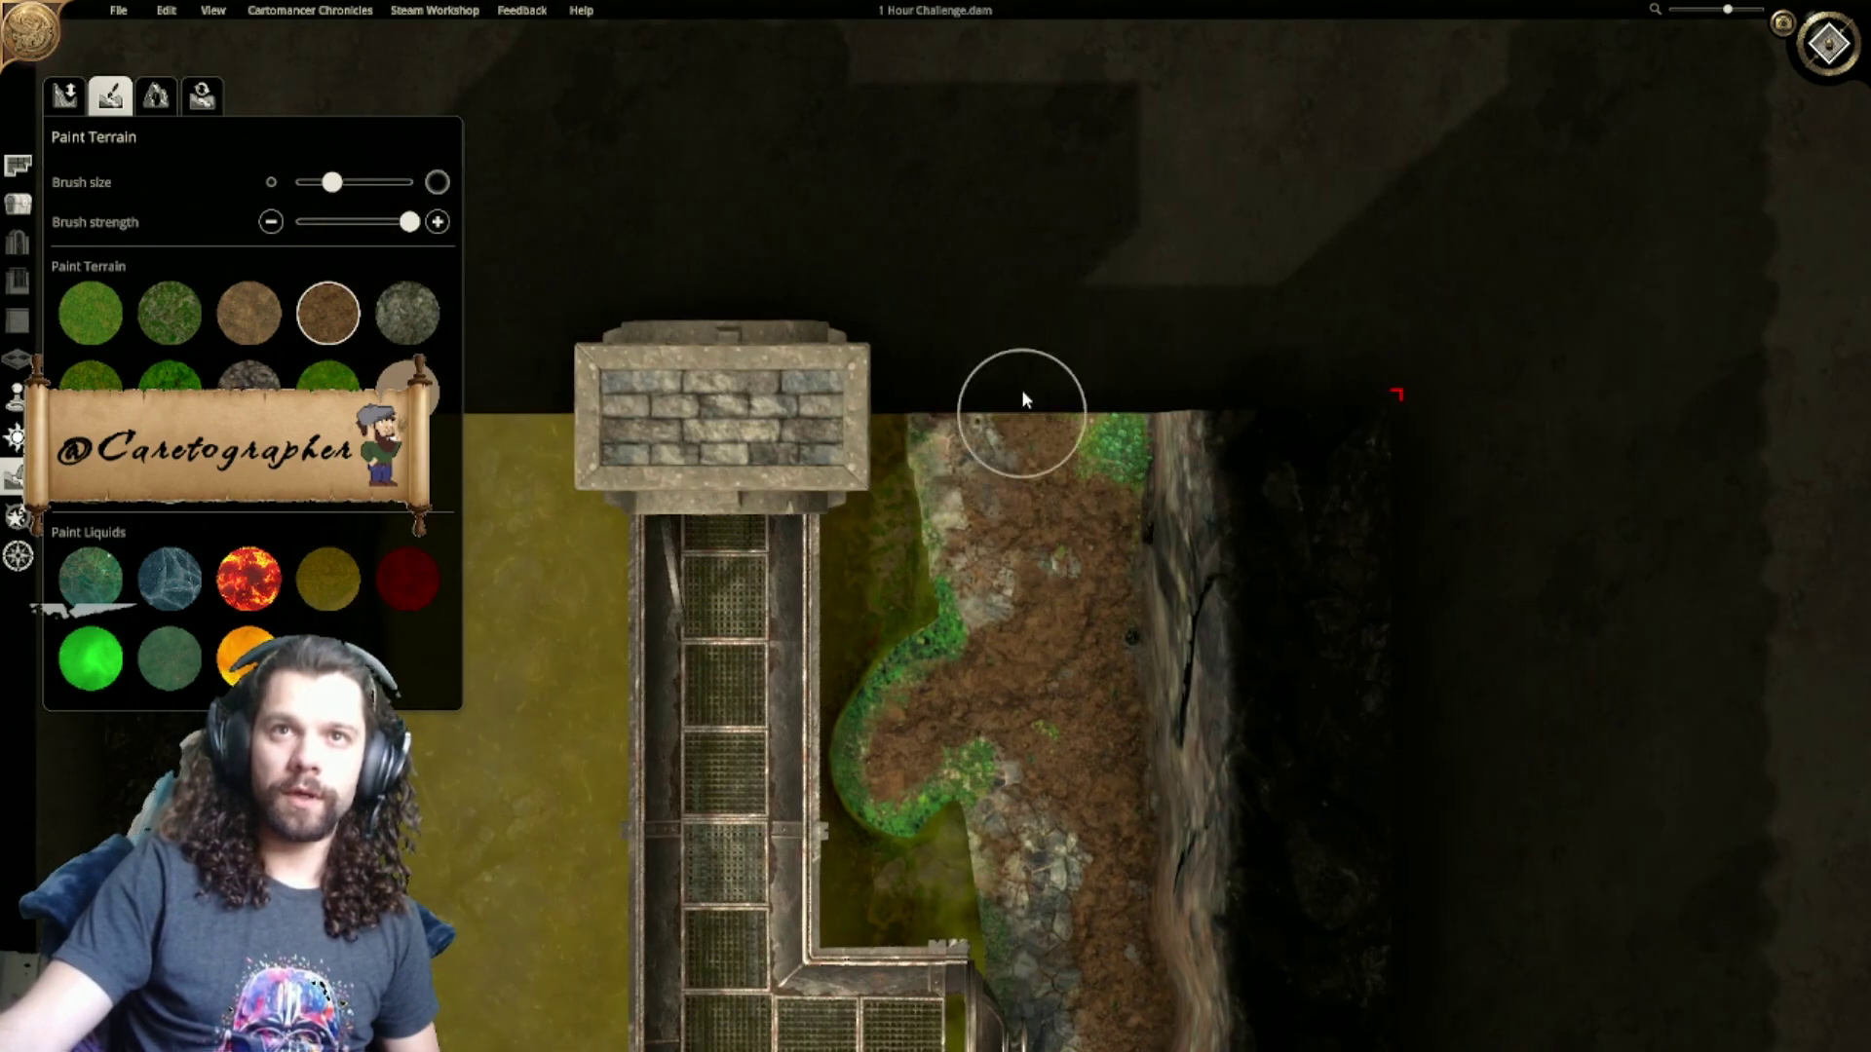
Step: Paint brown dirt over the middle of the rounded bank outcrop that juts into the river
right_drag(1023, 561, 1065, 301)
scroll(1066, 301, up, 5)
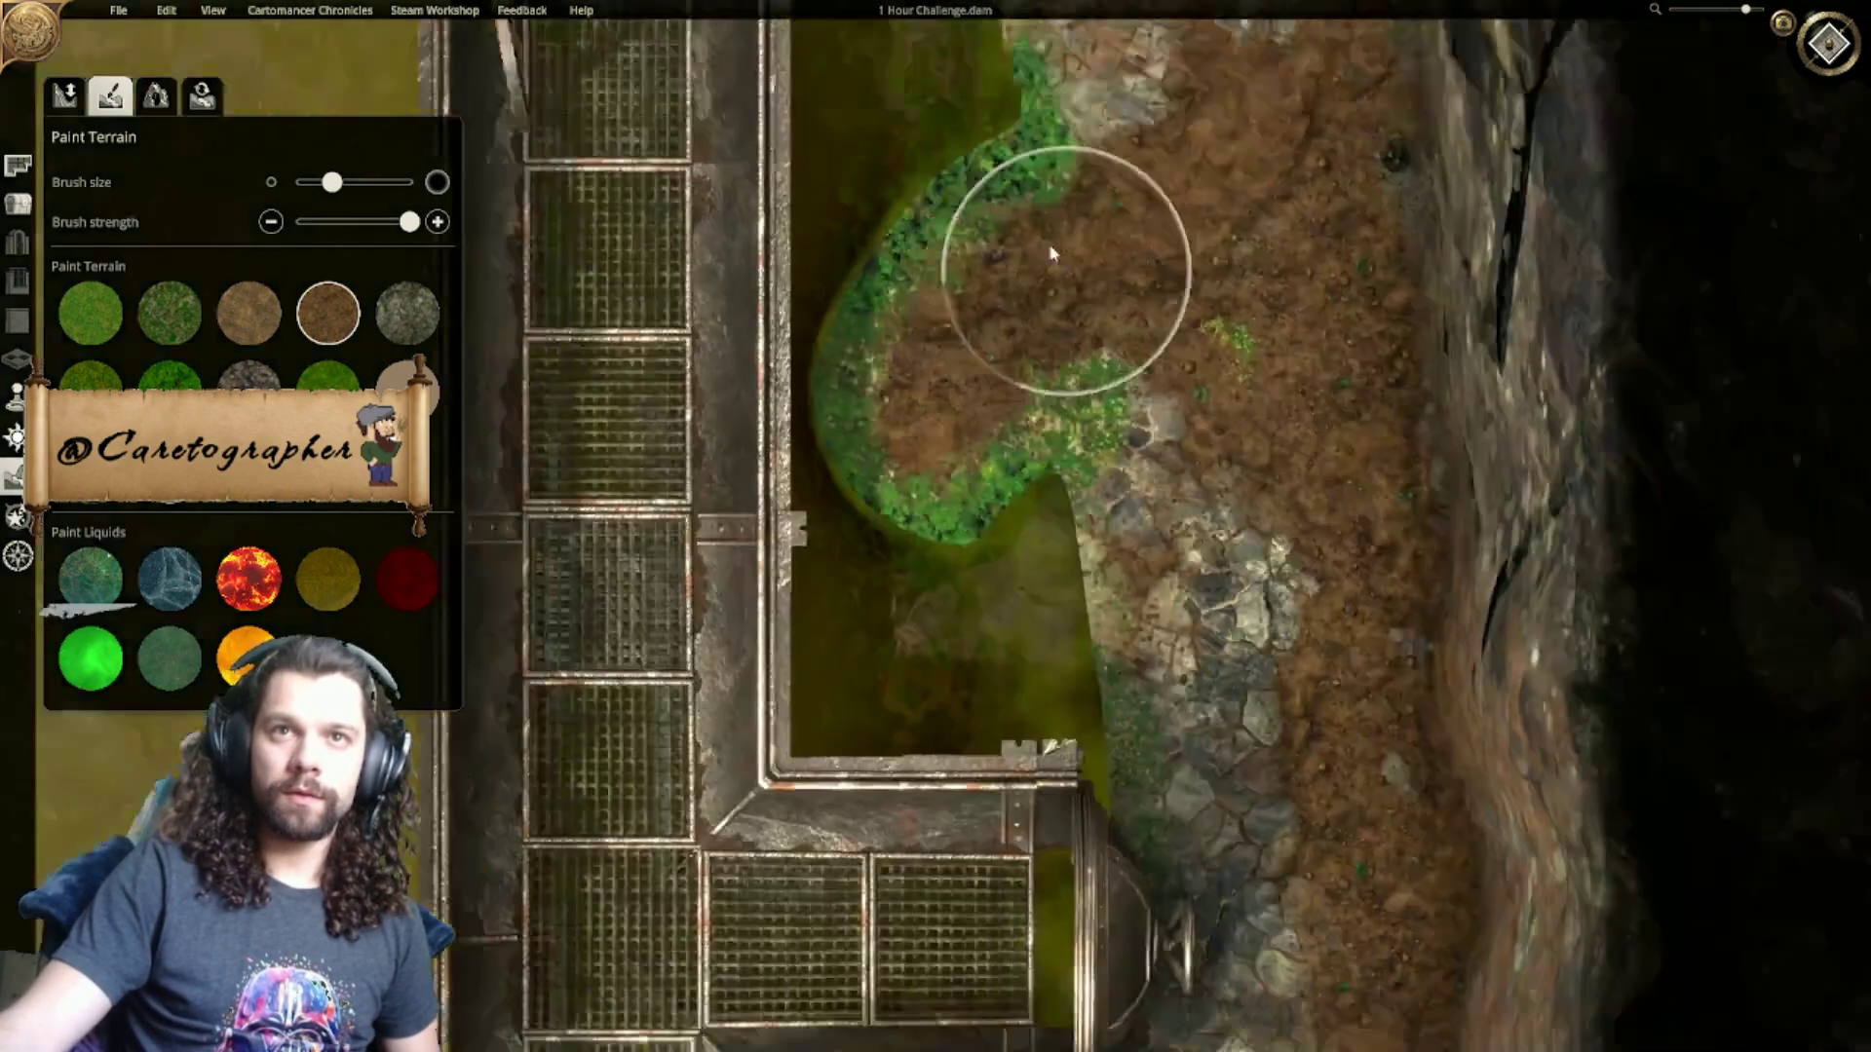
mouse_move(916, 402)
mouse_down()
mouse_move(901, 293)
mouse_move(1078, 107)
mouse_move(1117, 235)
mouse_up()
scroll(1021, 591, down, 5)
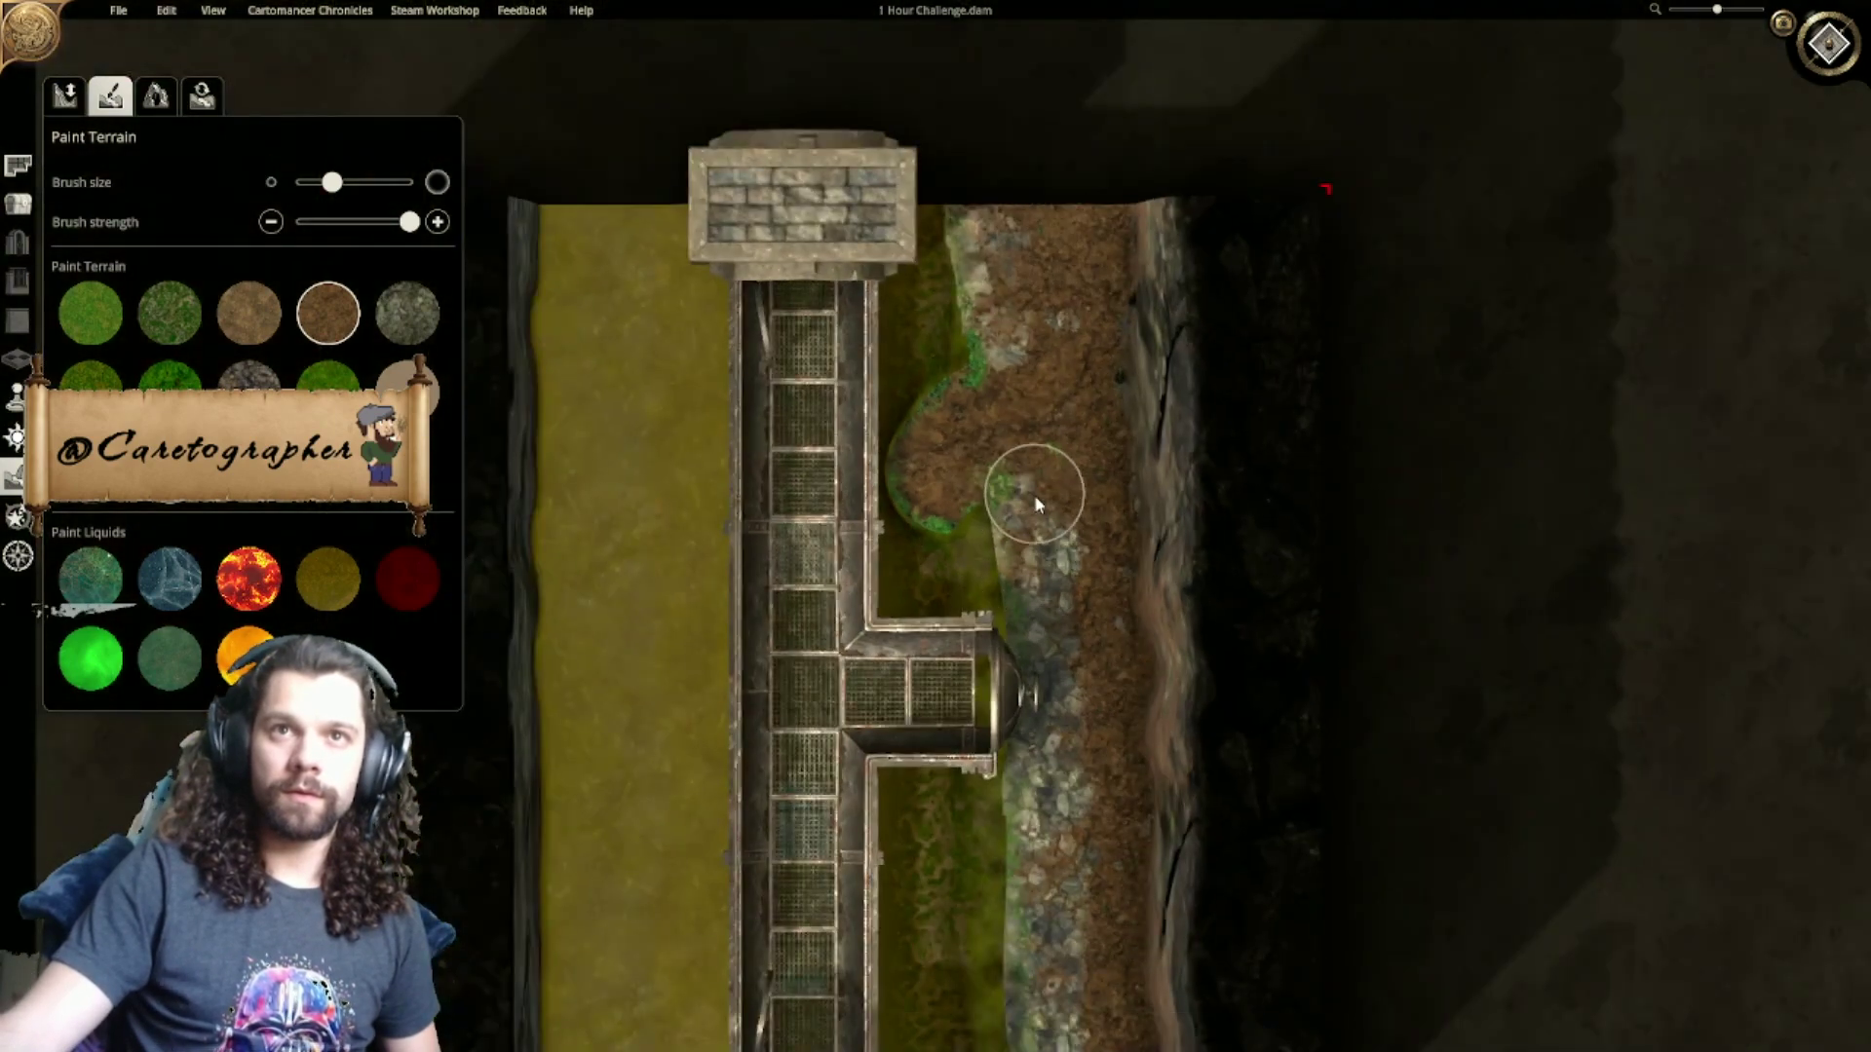
scroll(1033, 501, up, 2)
Step: Swing open the hatch of the end cap on the T-junction branch
click(22, 216)
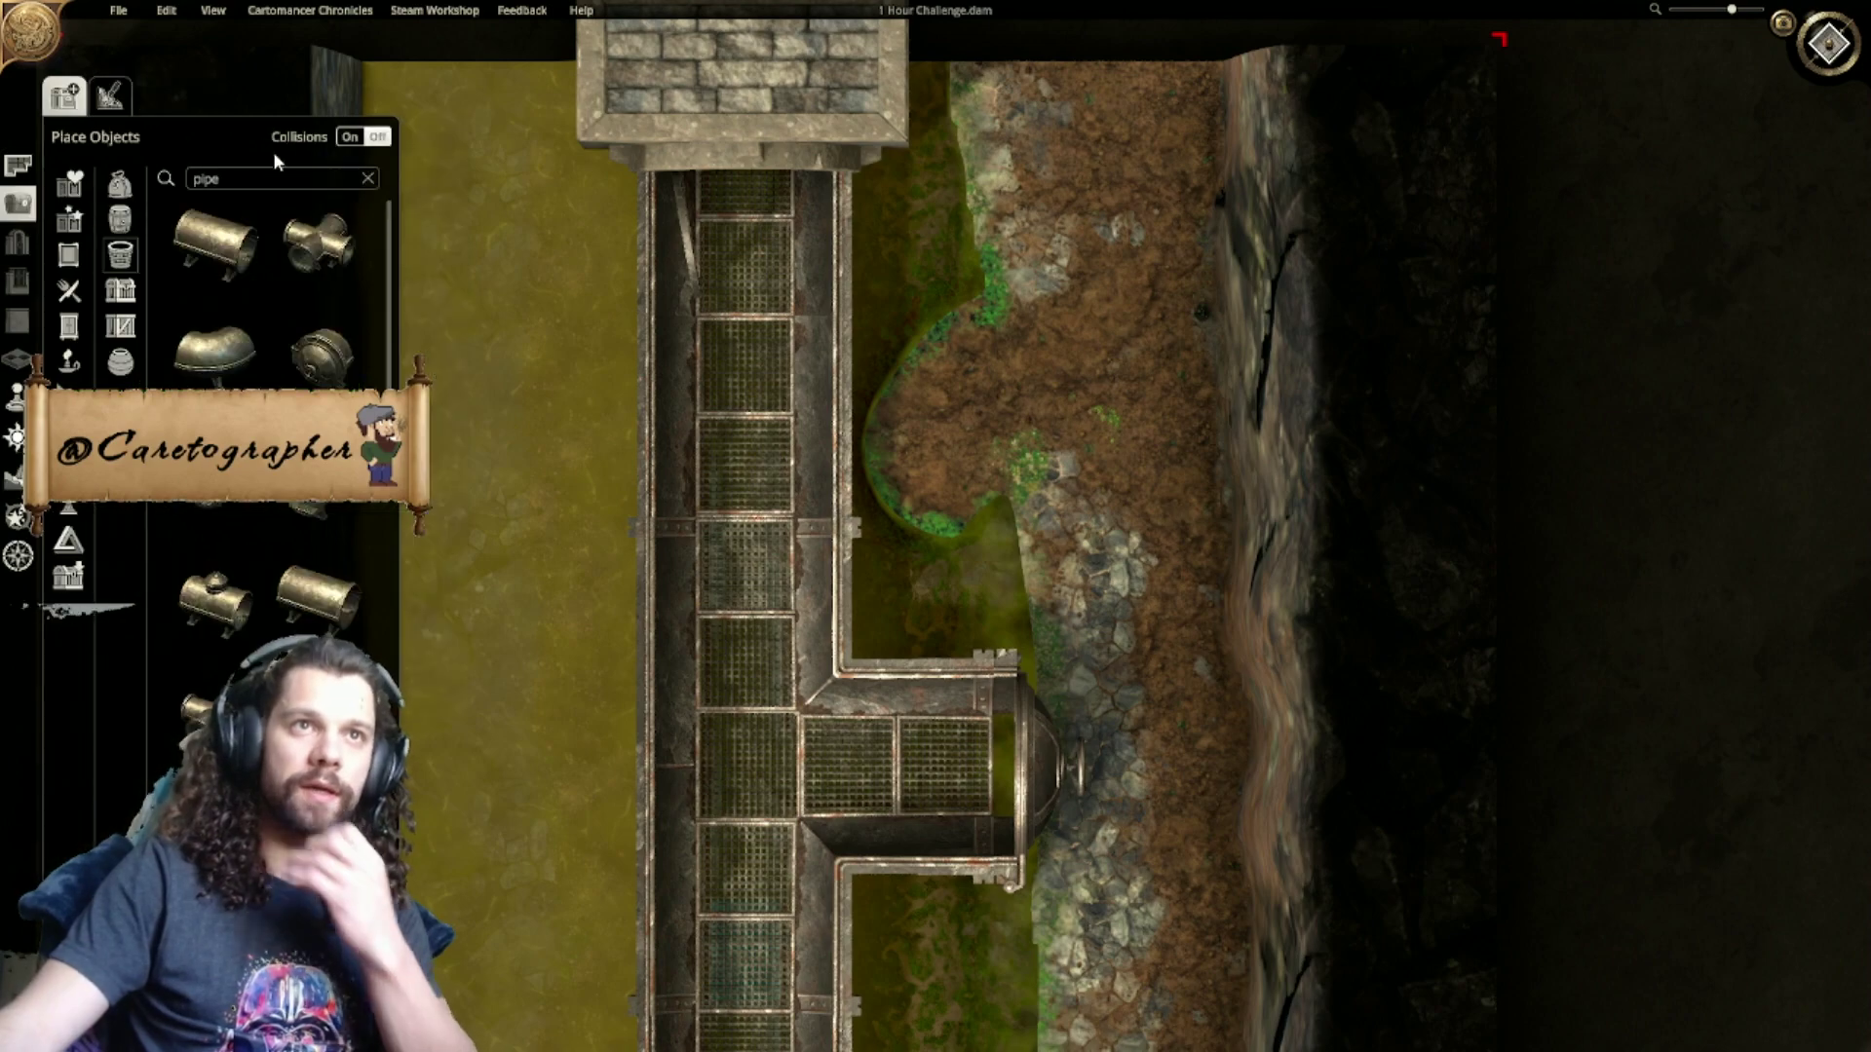
right_drag(1180, 657, 1063, 304)
scroll(1051, 399, up, 6)
middle_drag(1048, 409, 873, 198)
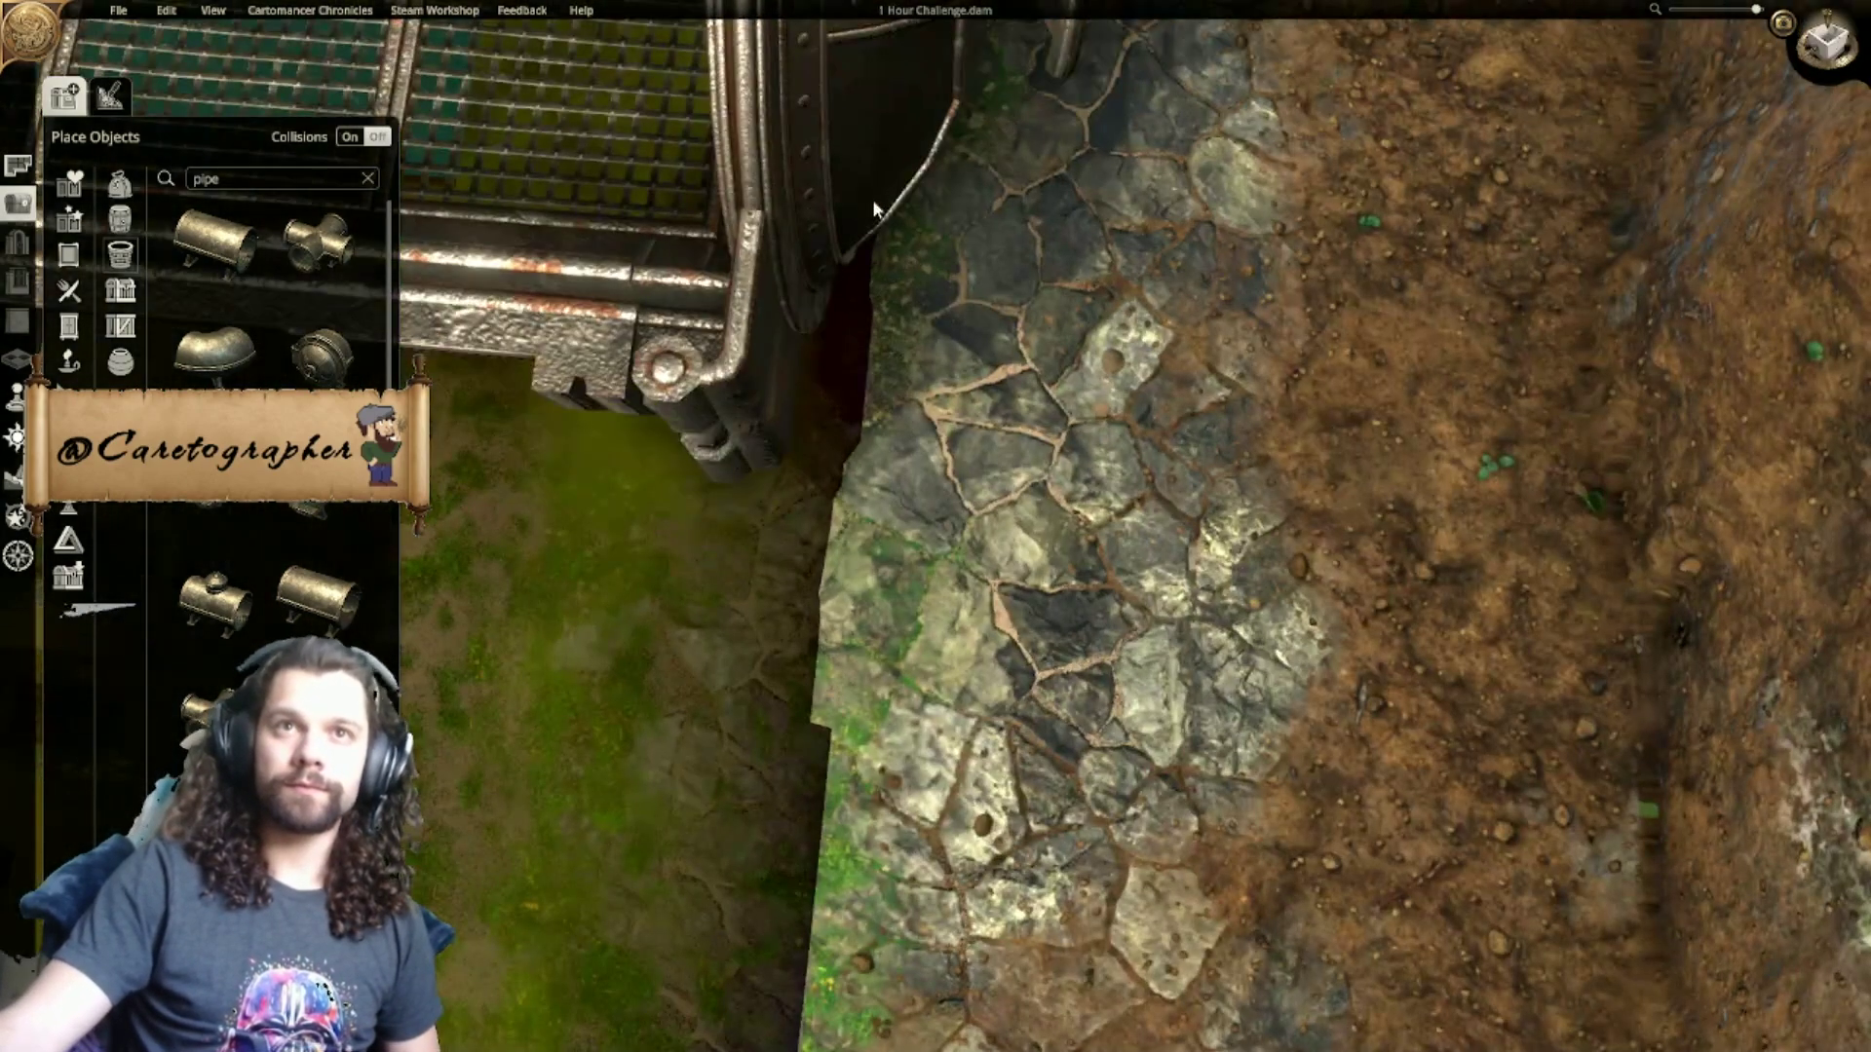
scroll(1066, 544, down, 6)
middle_drag(1066, 544, 1031, 312)
scroll(1025, 283, up, 5)
click(1022, 261)
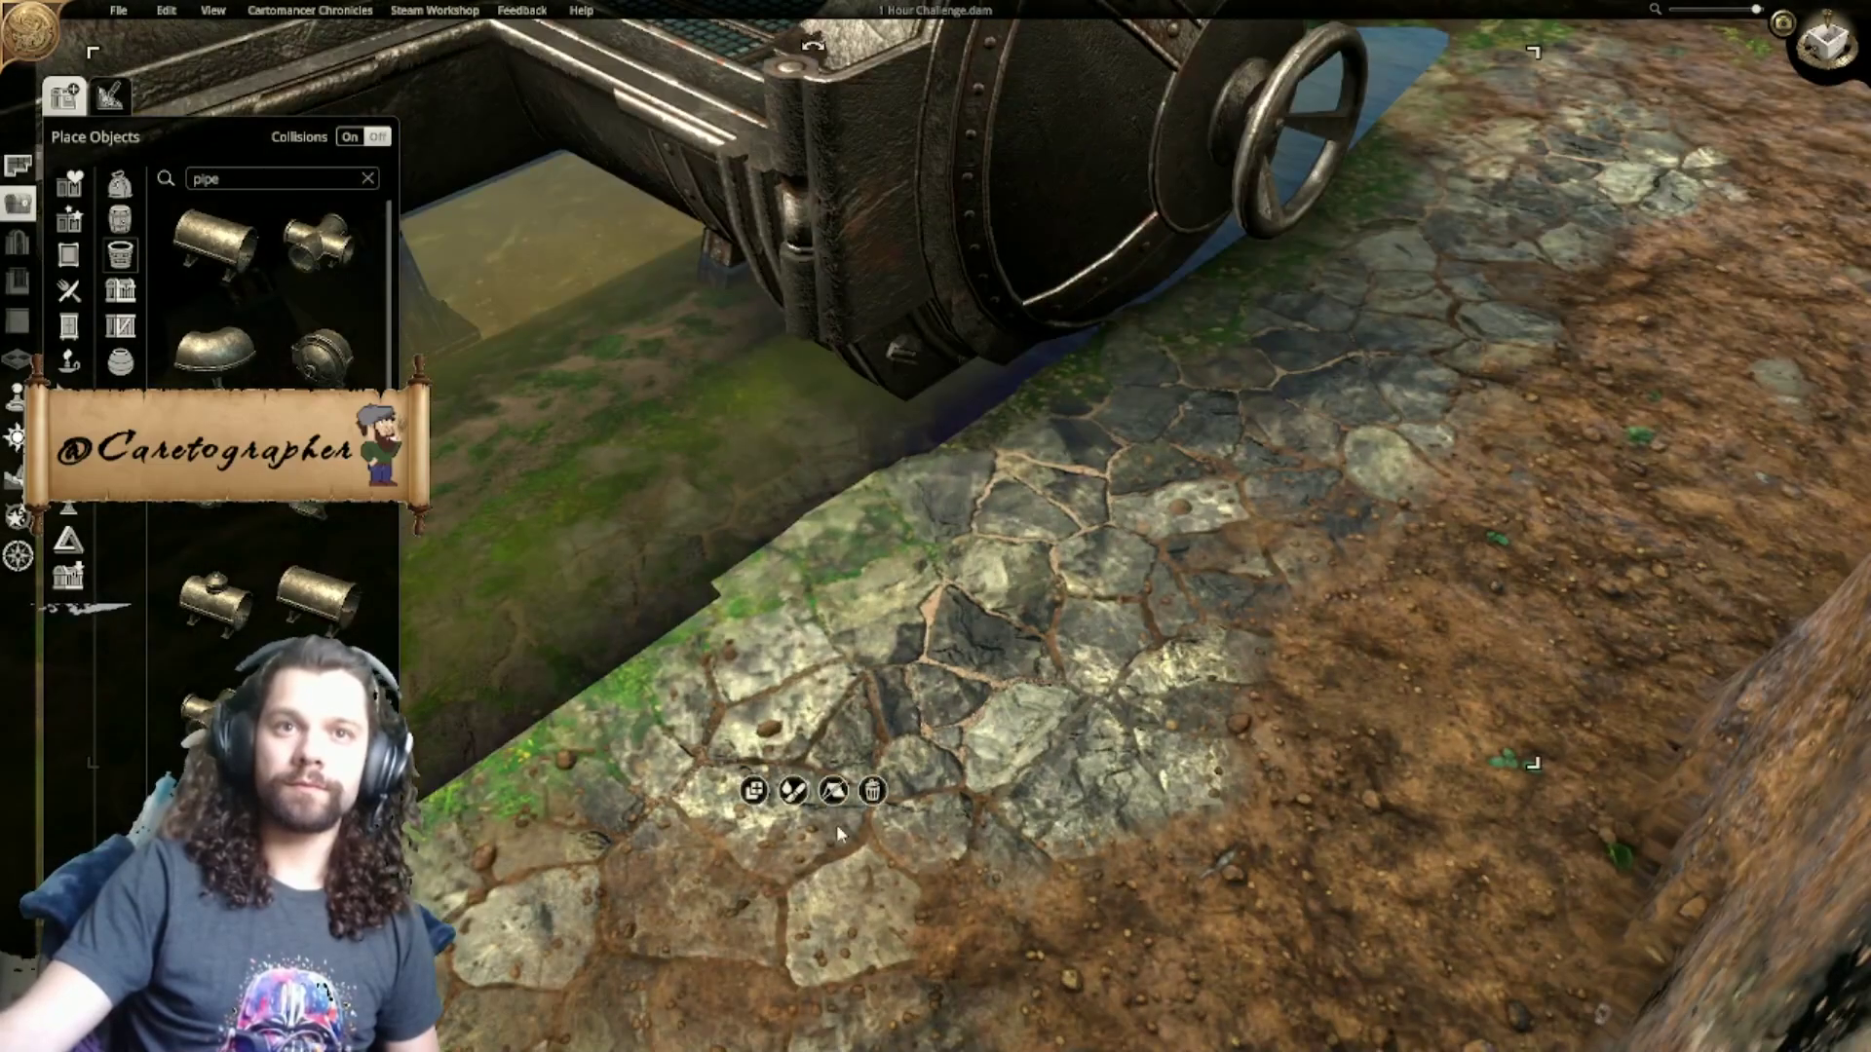
click(1136, 322)
click(1069, 720)
scroll(1040, 639, down, 5)
middle_drag(1040, 639, 1203, 499)
scroll(1242, 458, up, 6)
scroll(1093, 504, down, 3)
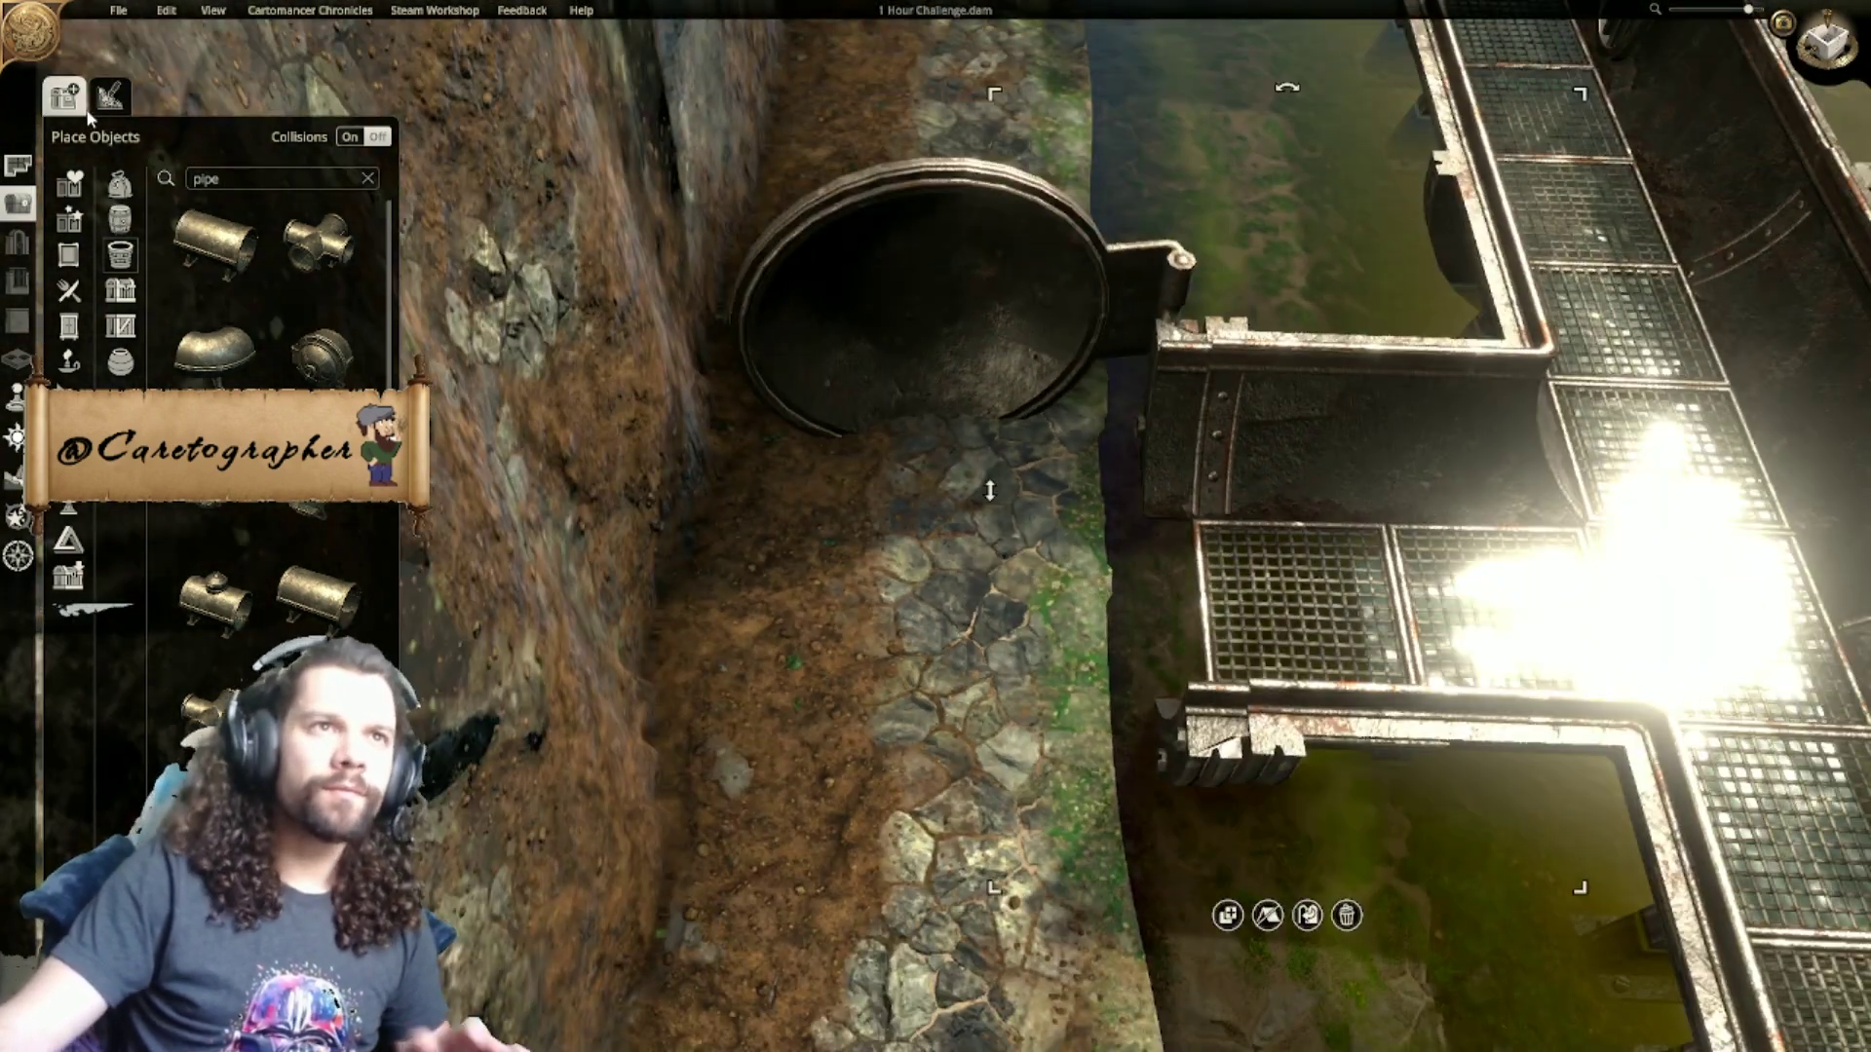
Step: Lower the ground beneath and in front of the open hatch with a small, low-strength terrain brush
click(16, 476)
click(67, 306)
drag(321, 183, 259, 220)
drag(409, 224, 307, 234)
mouse_move(902, 627)
mouse_down()
mouse_move(921, 431)
mouse_move(935, 563)
mouse_move(1010, 582)
mouse_up()
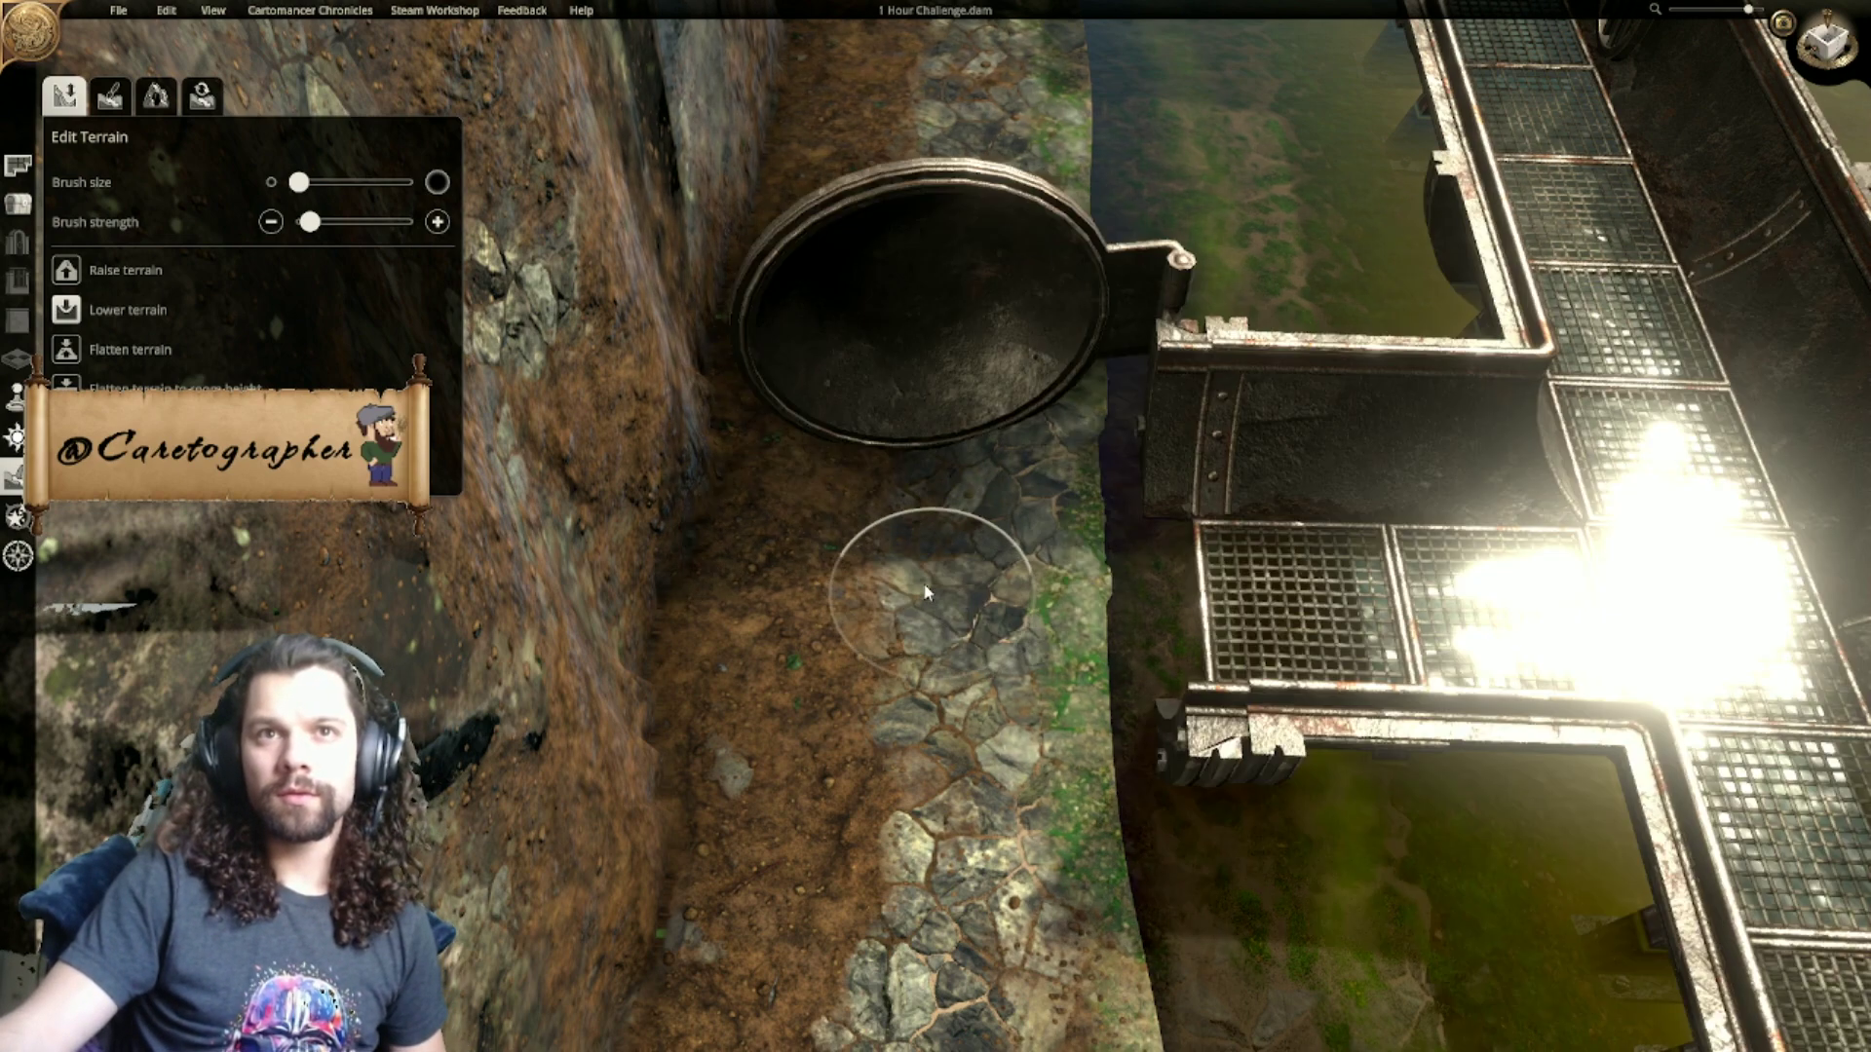
Step: Try a small pool of murky yellow liquid on the bank in front of the open hatch, and undo it
mouse_move(975, 577)
middle_down()
mouse_move(845, 579)
mouse_move(647, 505)
mouse_move(626, 567)
mouse_move(693, 579)
mouse_move(558, 618)
mouse_move(501, 693)
mouse_move(756, 738)
mouse_move(584, 546)
middle_up()
scroll(648, 505, up, 1)
click(110, 95)
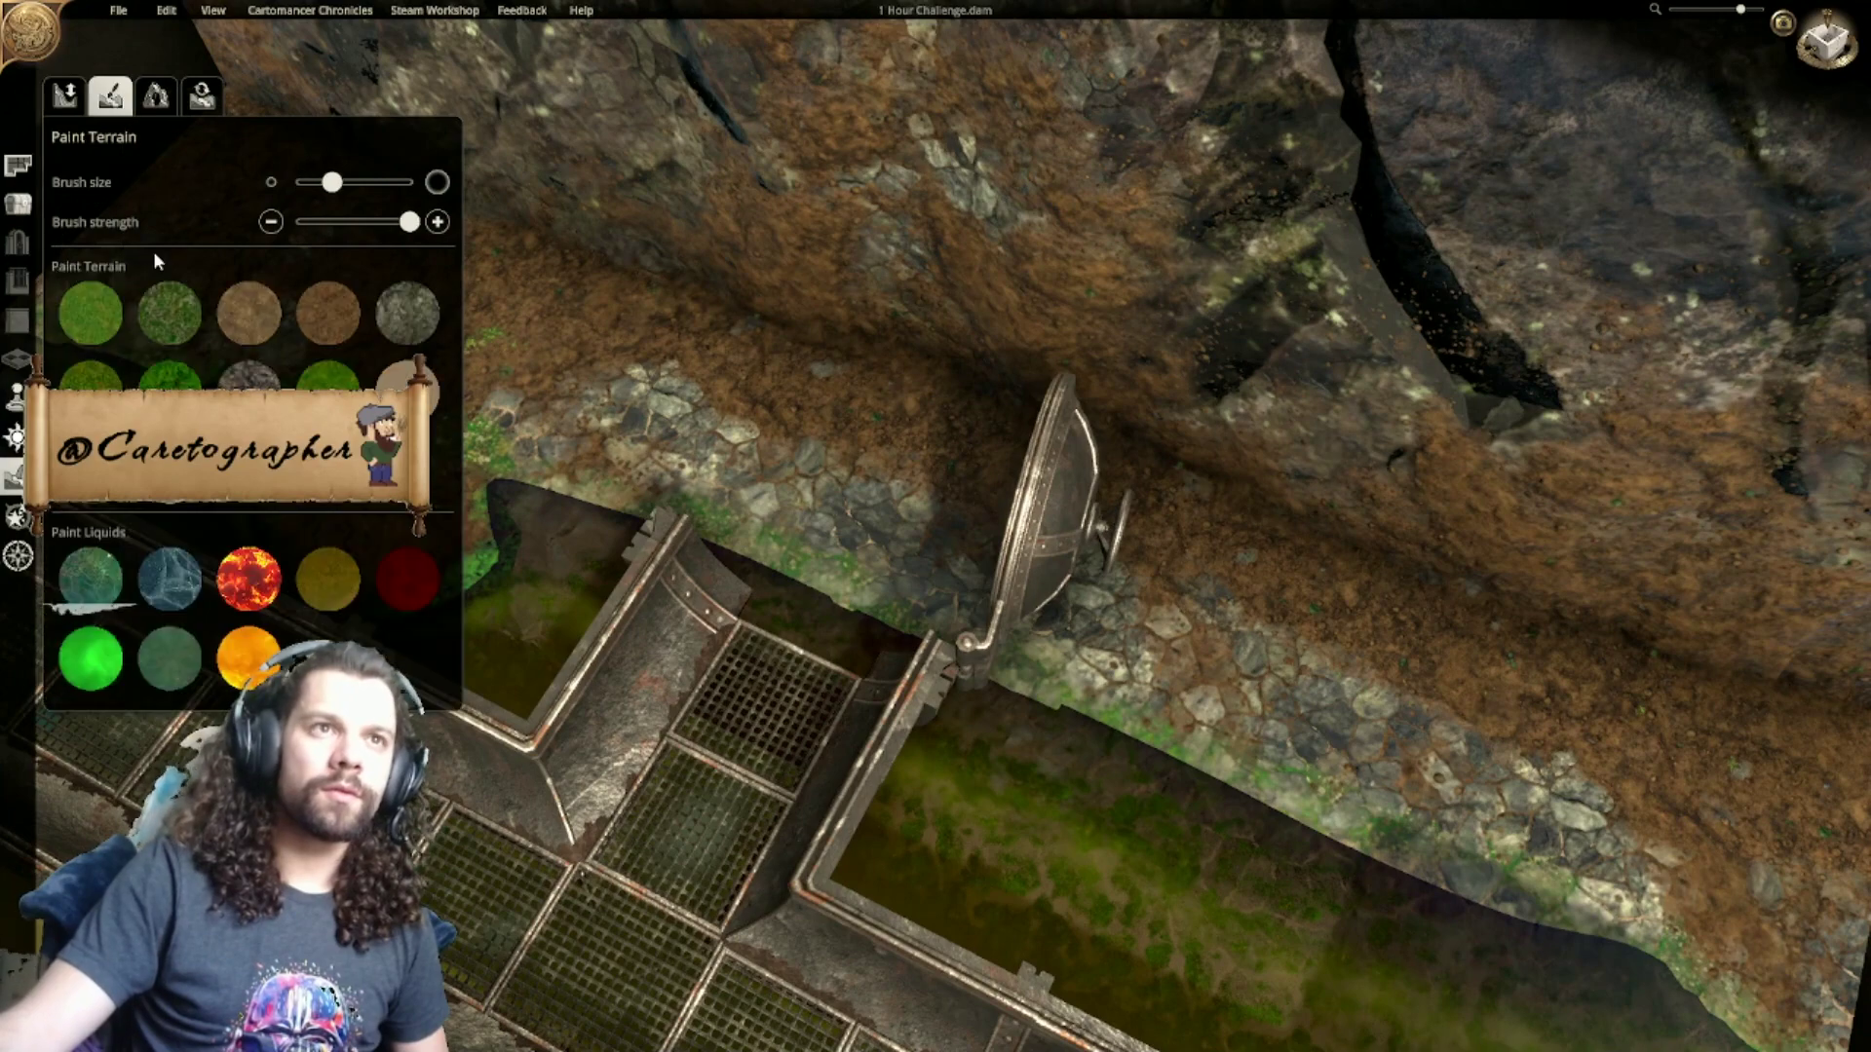
click(325, 609)
drag(332, 182, 300, 182)
drag(401, 224, 299, 222)
mouse_move(899, 544)
mouse_down()
mouse_move(846, 589)
mouse_move(924, 562)
mouse_up()
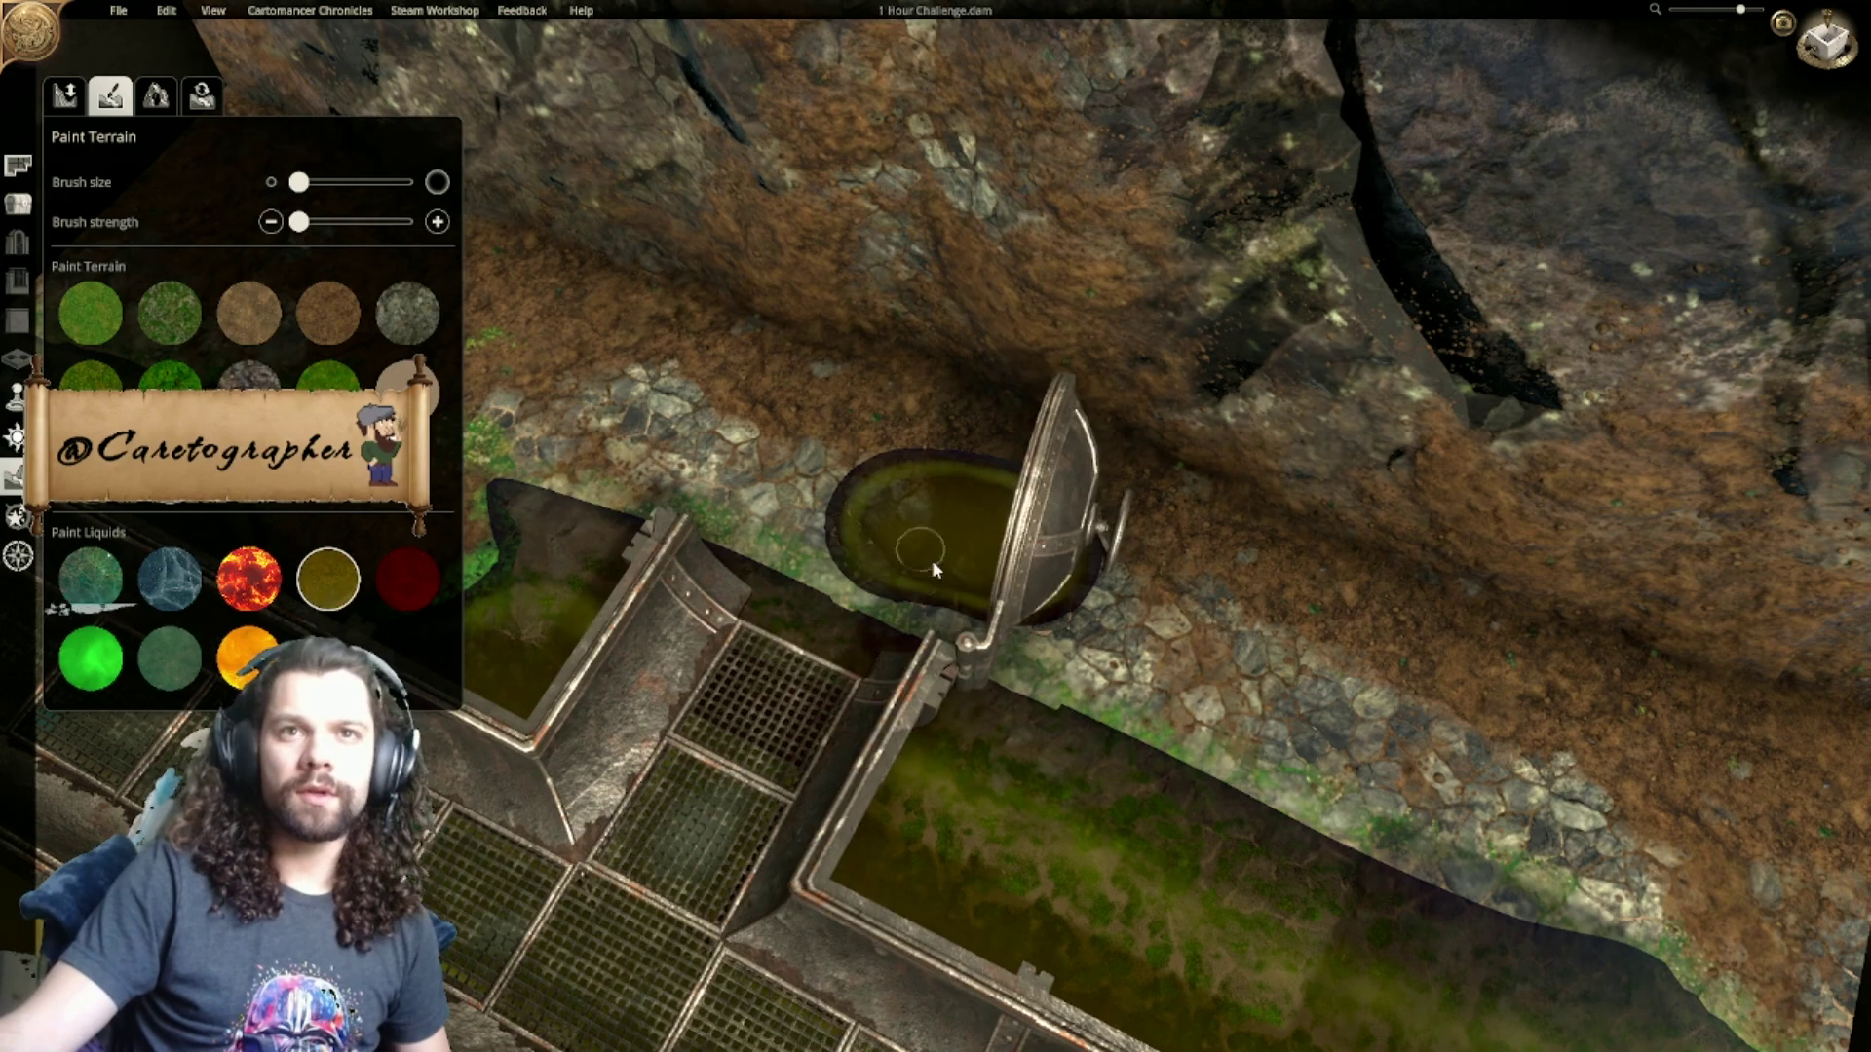
mouse_move(876, 577)
middle_down()
mouse_move(1225, 533)
mouse_move(1598, 439)
middle_up()
scroll(1599, 439, up, 2)
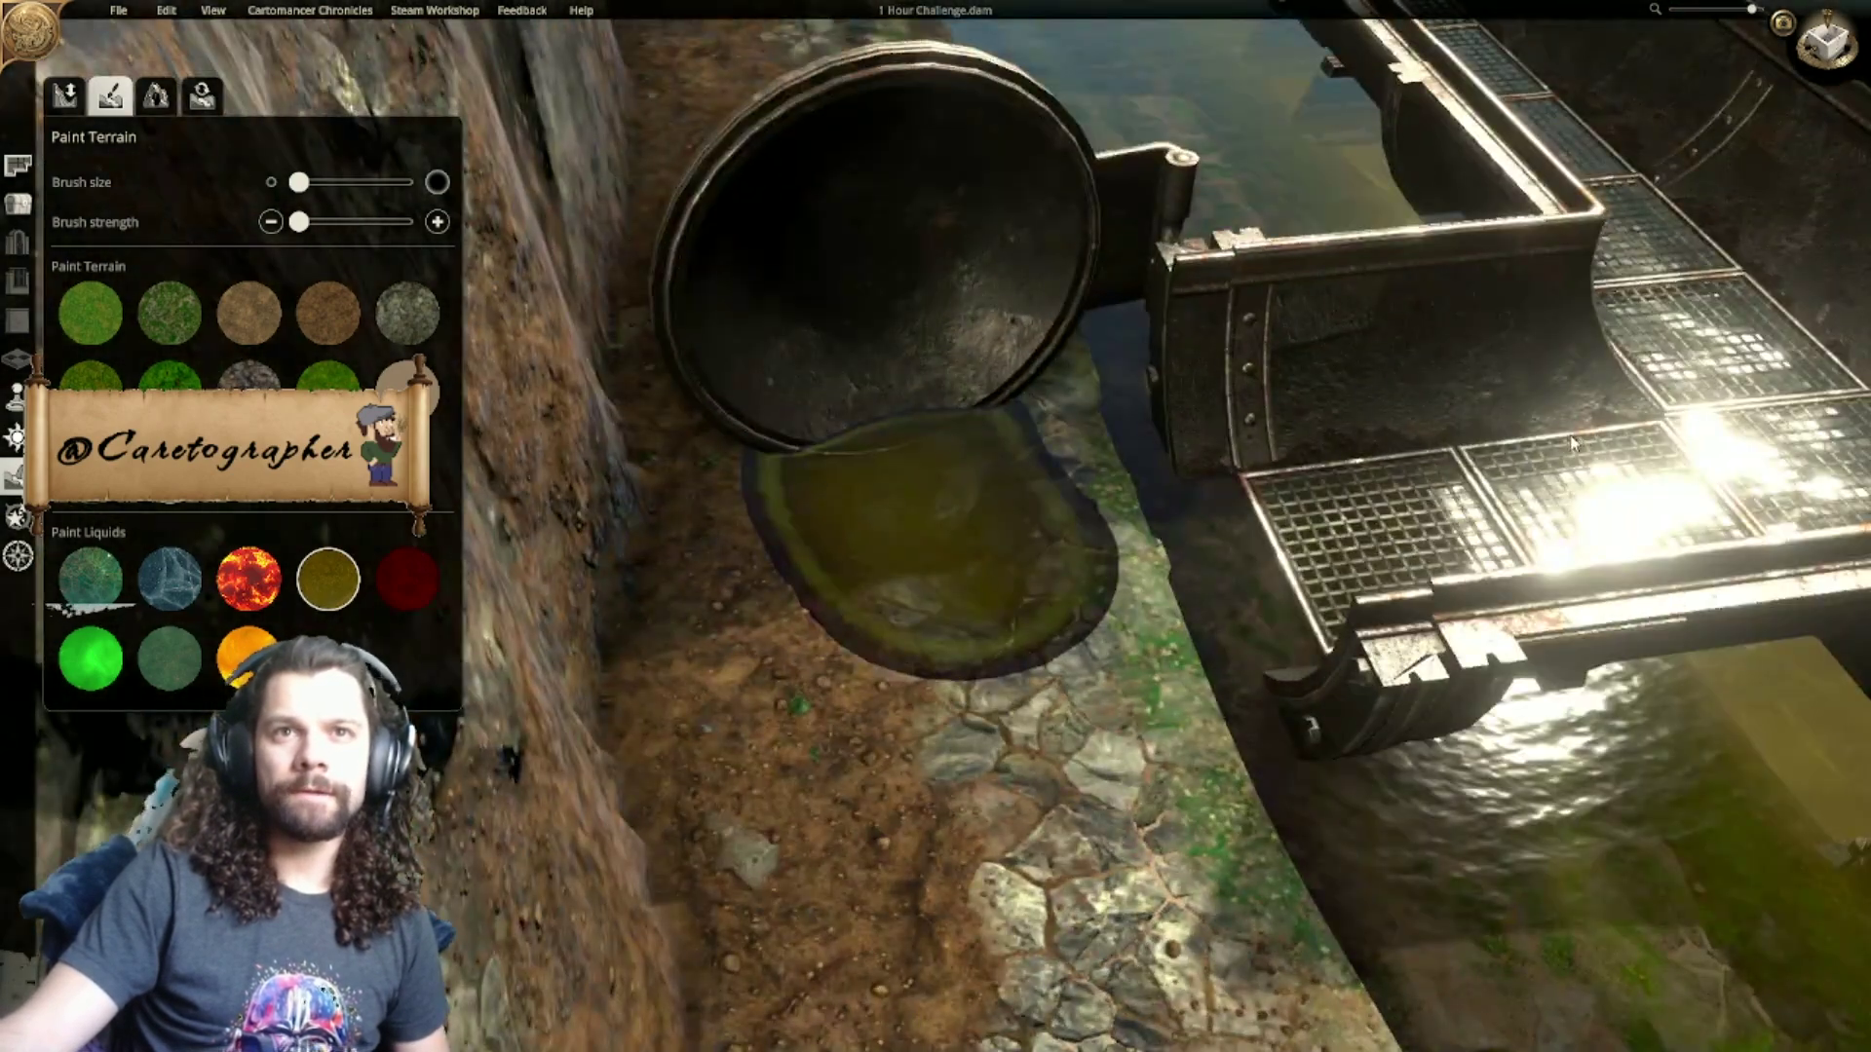
key(ctrl+z)
Step: Paint a small patch of grassy texture with plants on the ground in front of the open hatch
click(302, 319)
click(169, 478)
click(986, 624)
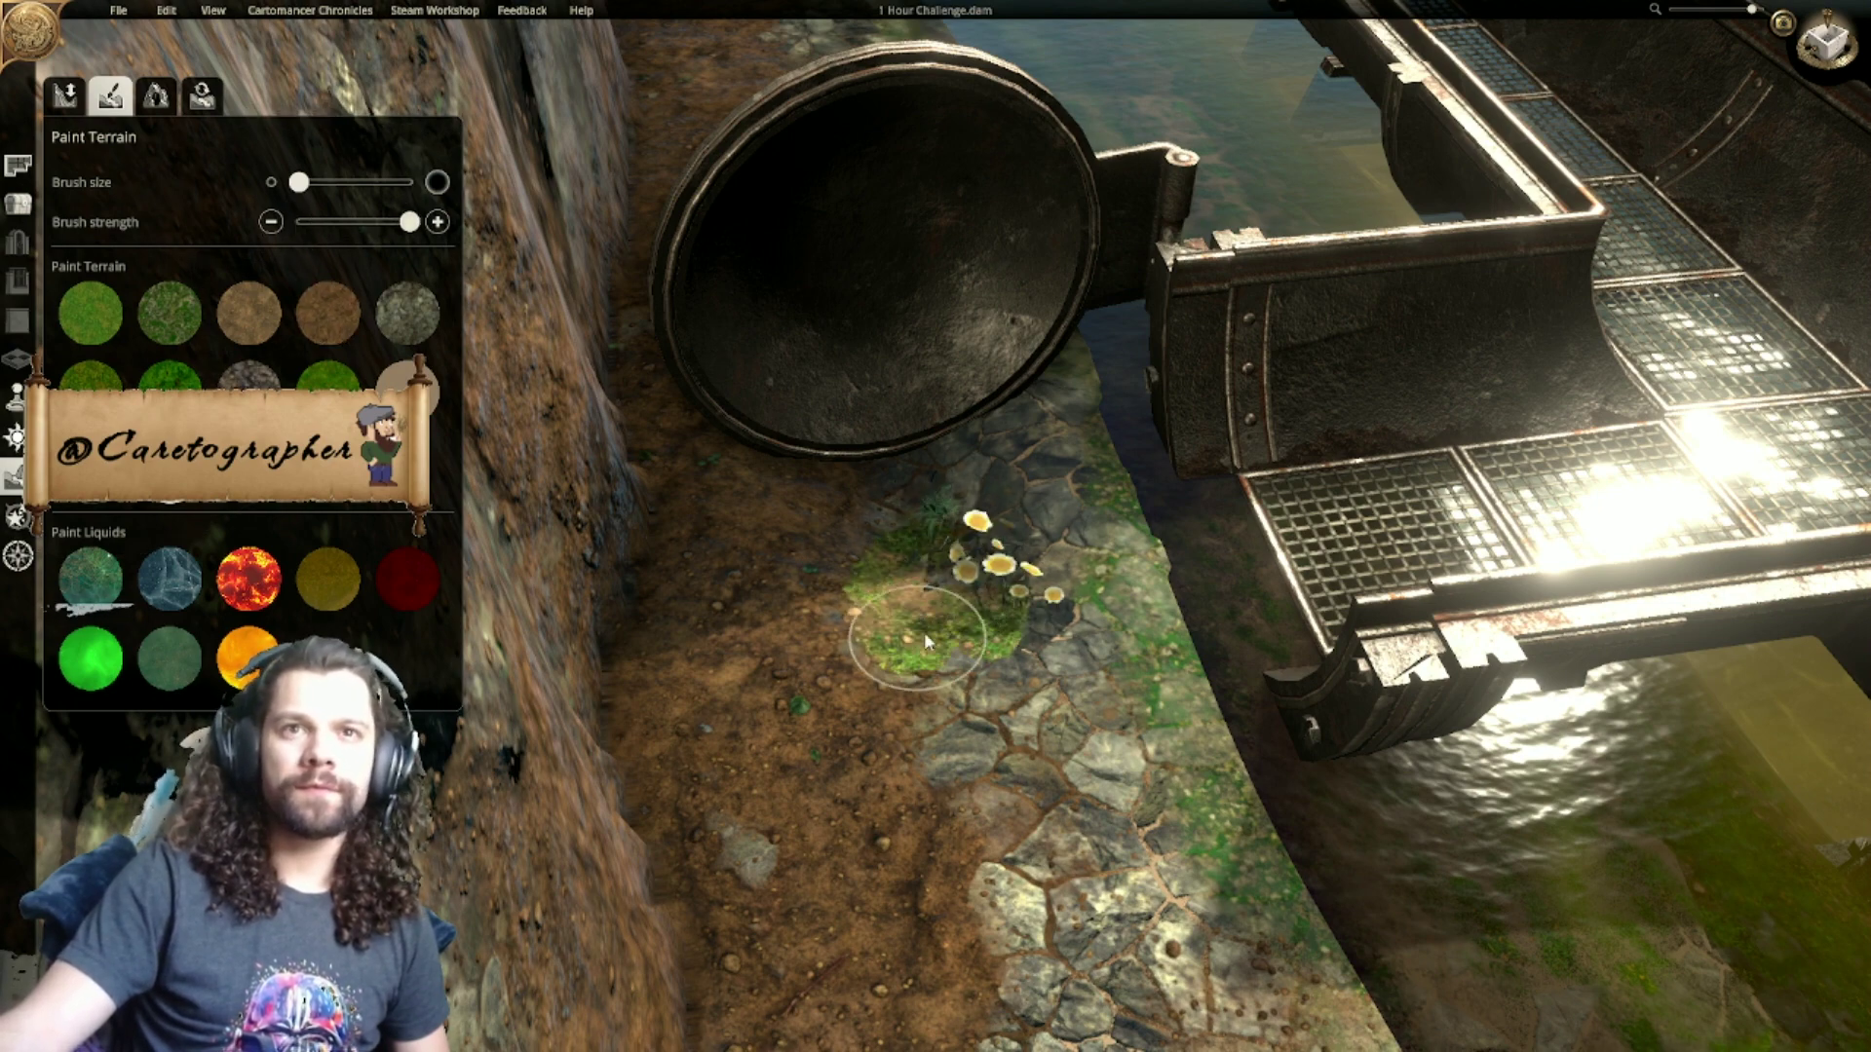
Step: Try a mossy grass patch on the ground in front of the open hatch and cover it with brown dirt terrain
drag(916, 649, 873, 472)
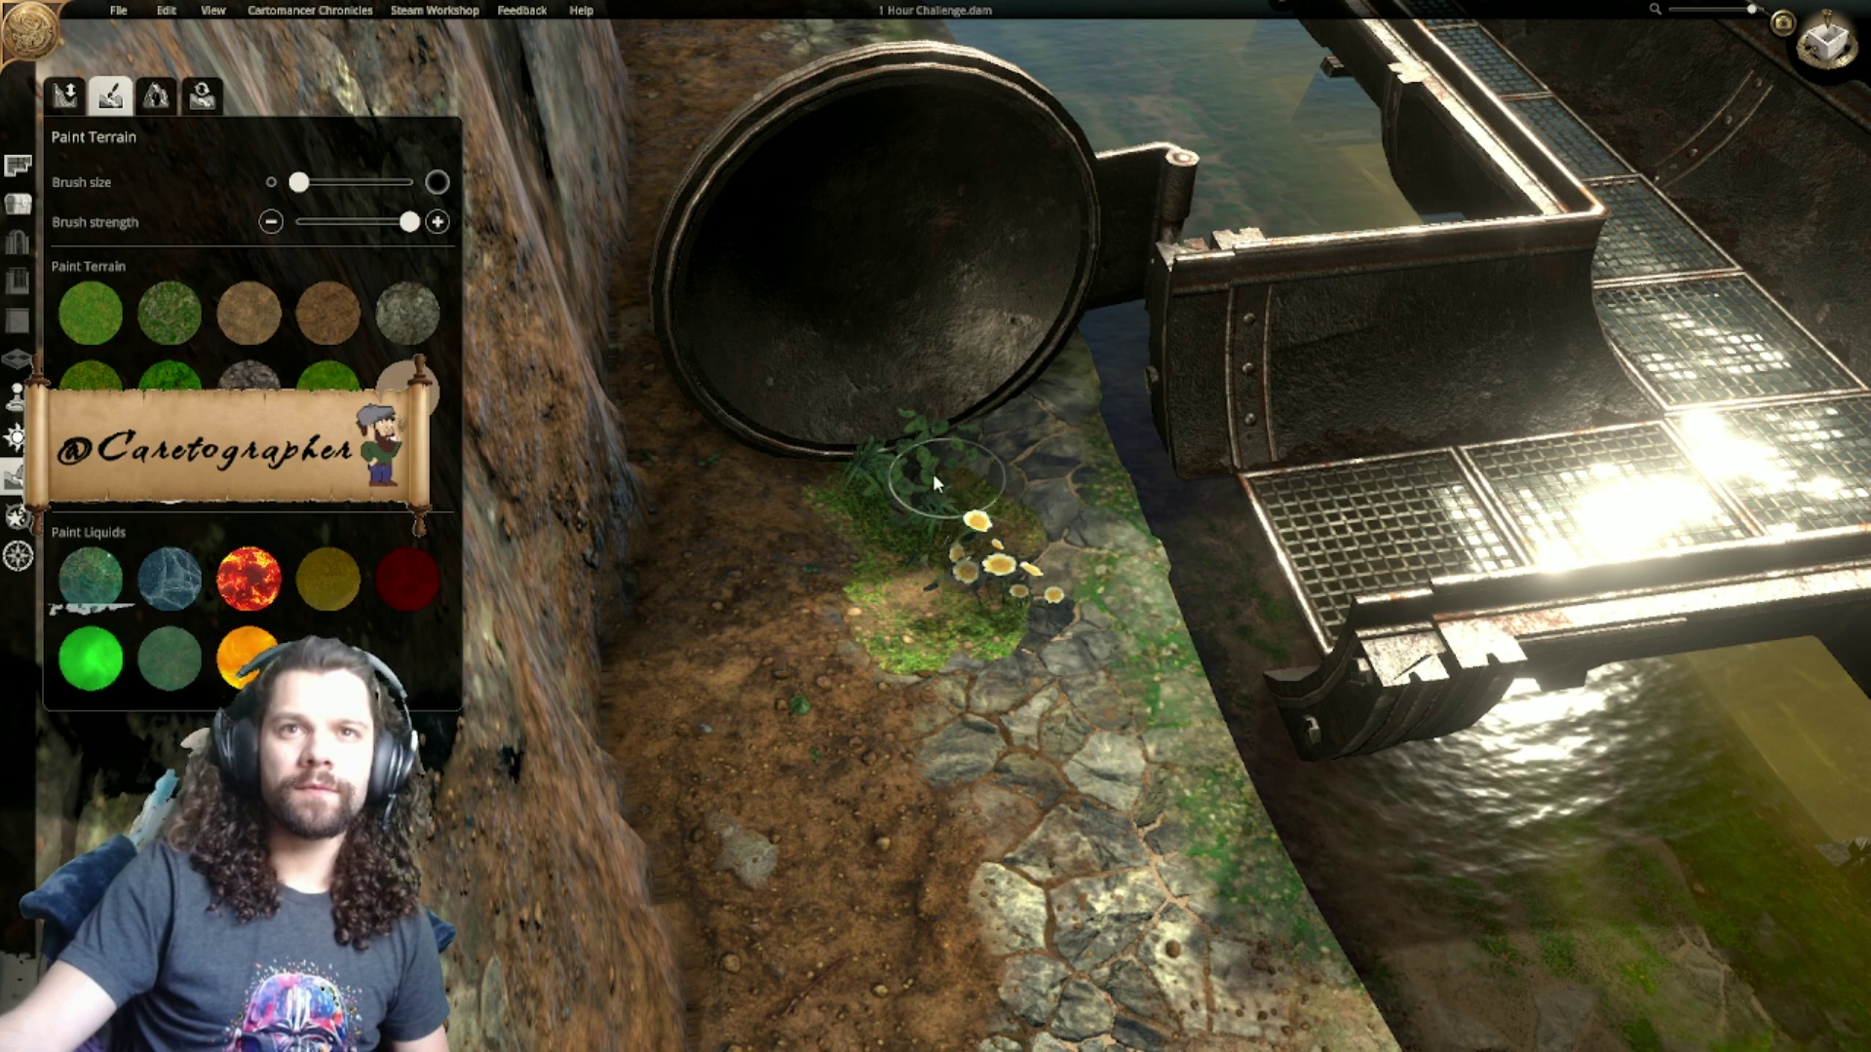
drag(1111, 495, 1152, 583)
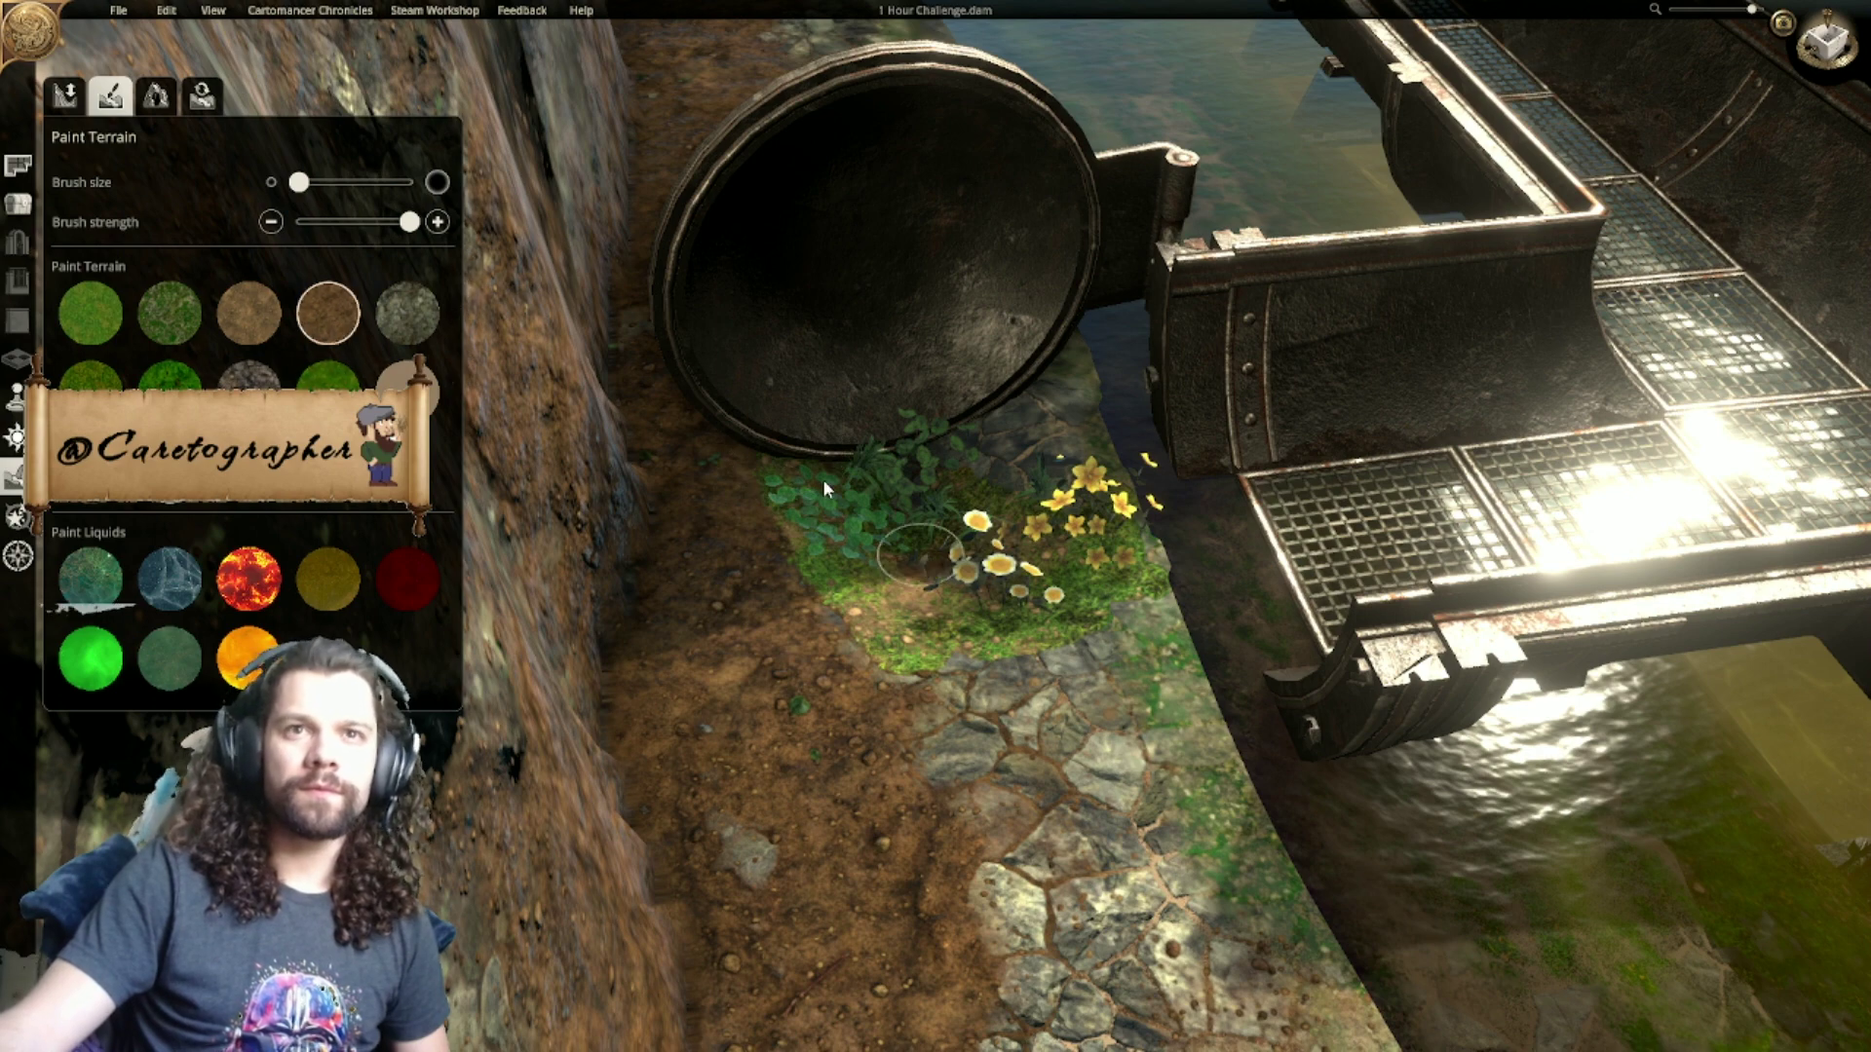
mouse_move(835, 598)
mouse_down()
mouse_move(877, 645)
mouse_move(939, 640)
mouse_move(1150, 570)
mouse_move(970, 554)
mouse_up()
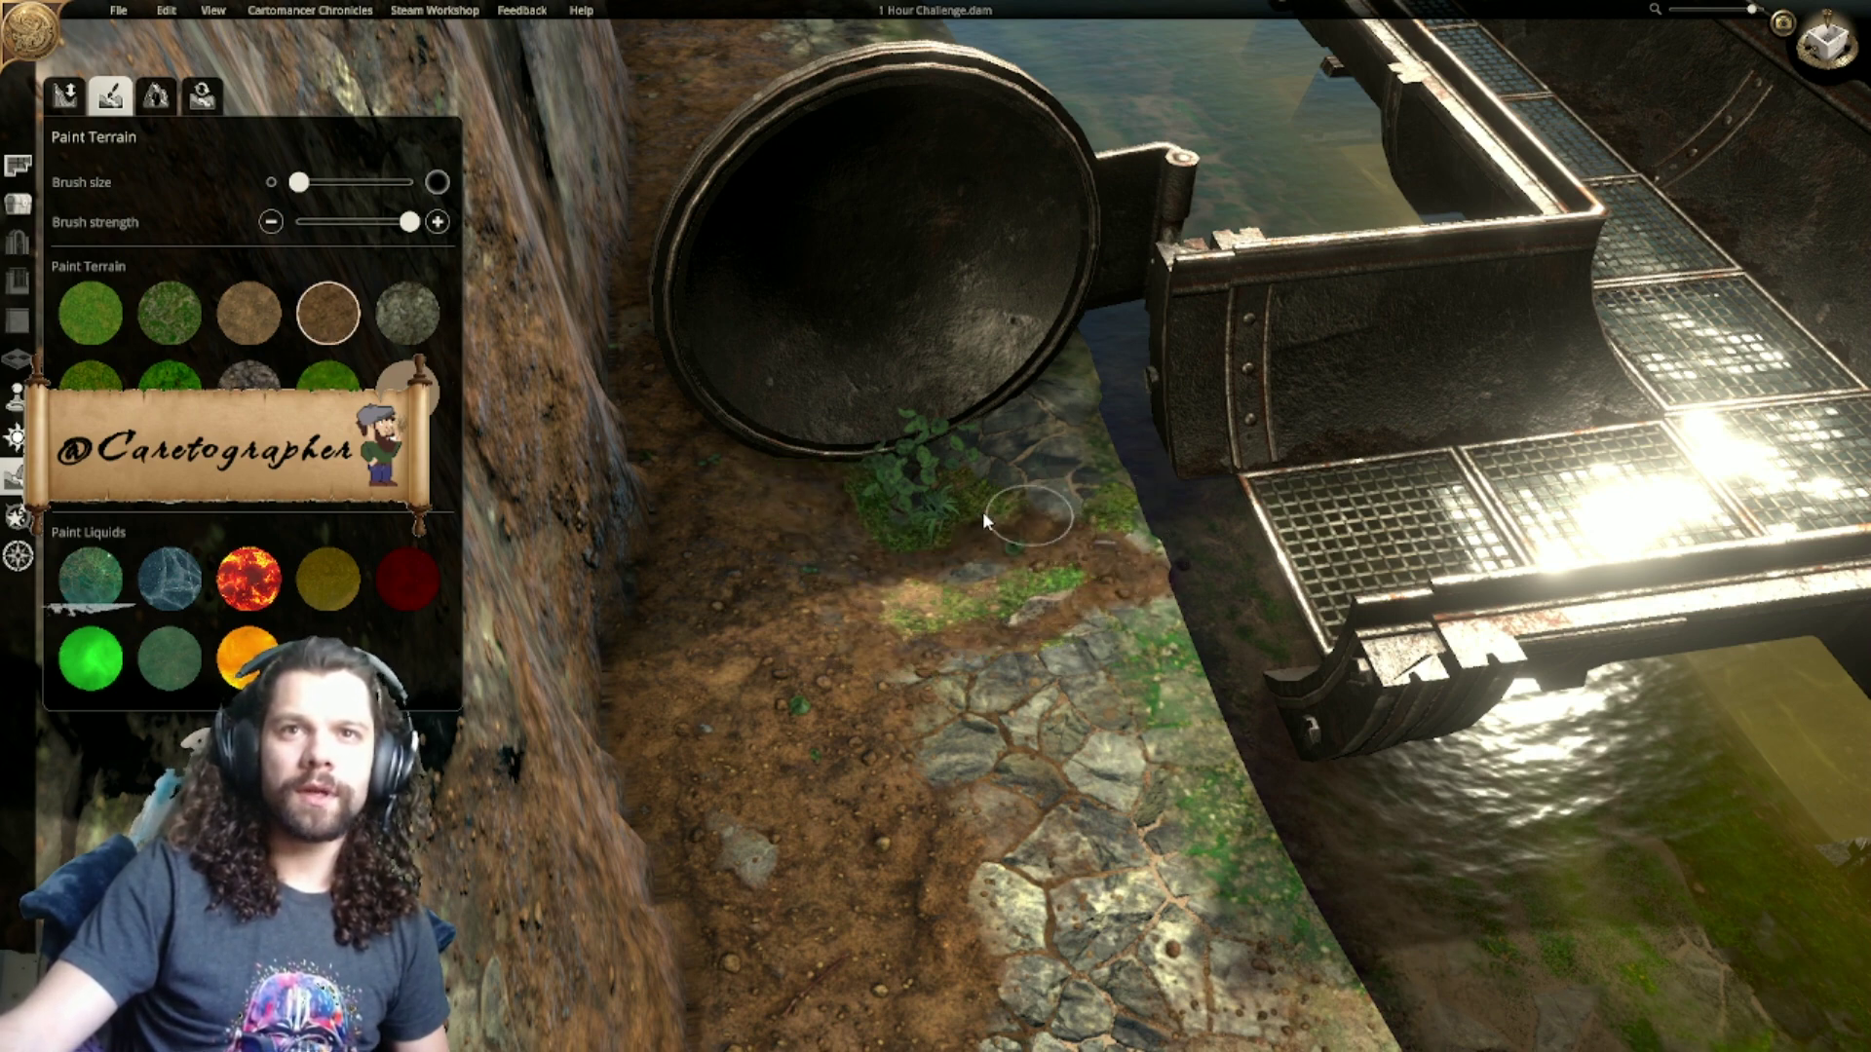
drag(842, 597, 926, 636)
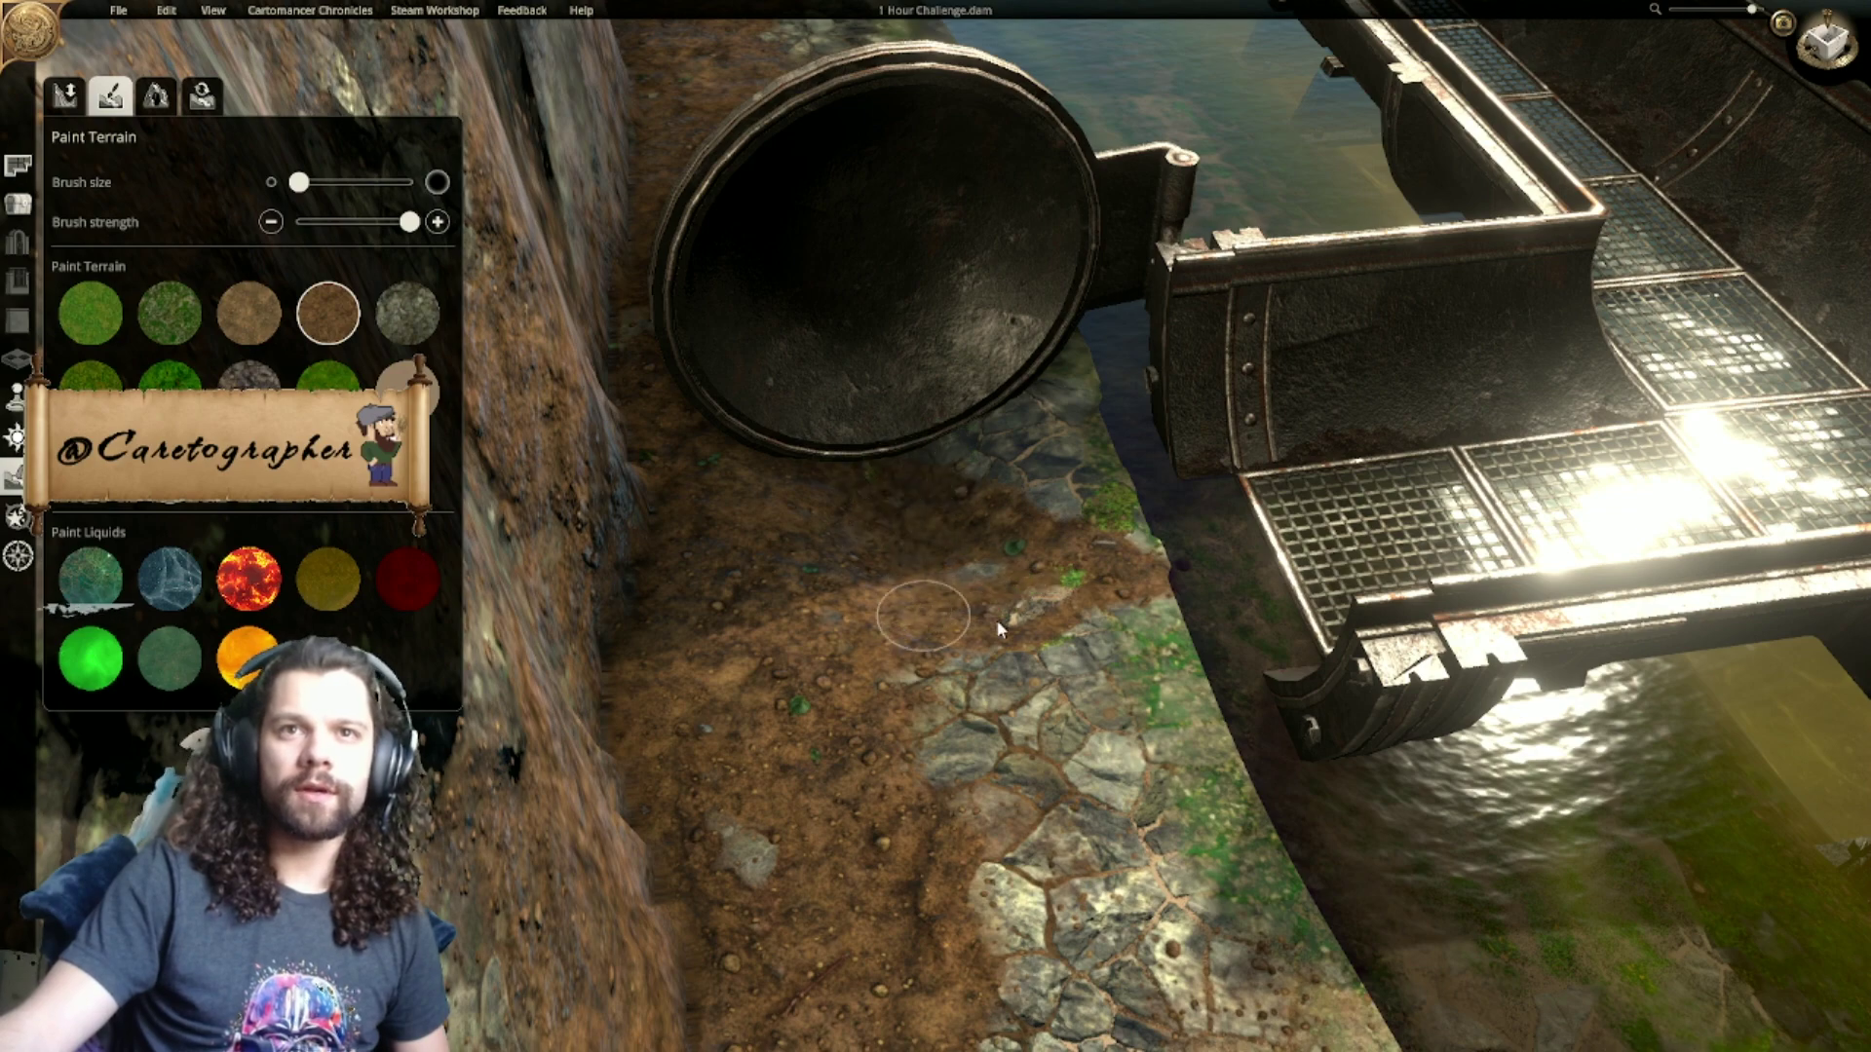
Step: Search the placeable objects for "dirt" with the outer side of the round hatch in view
scroll(1049, 592, down, 4)
middle_drag(1049, 592, 722, 601)
scroll(722, 601, up, 2)
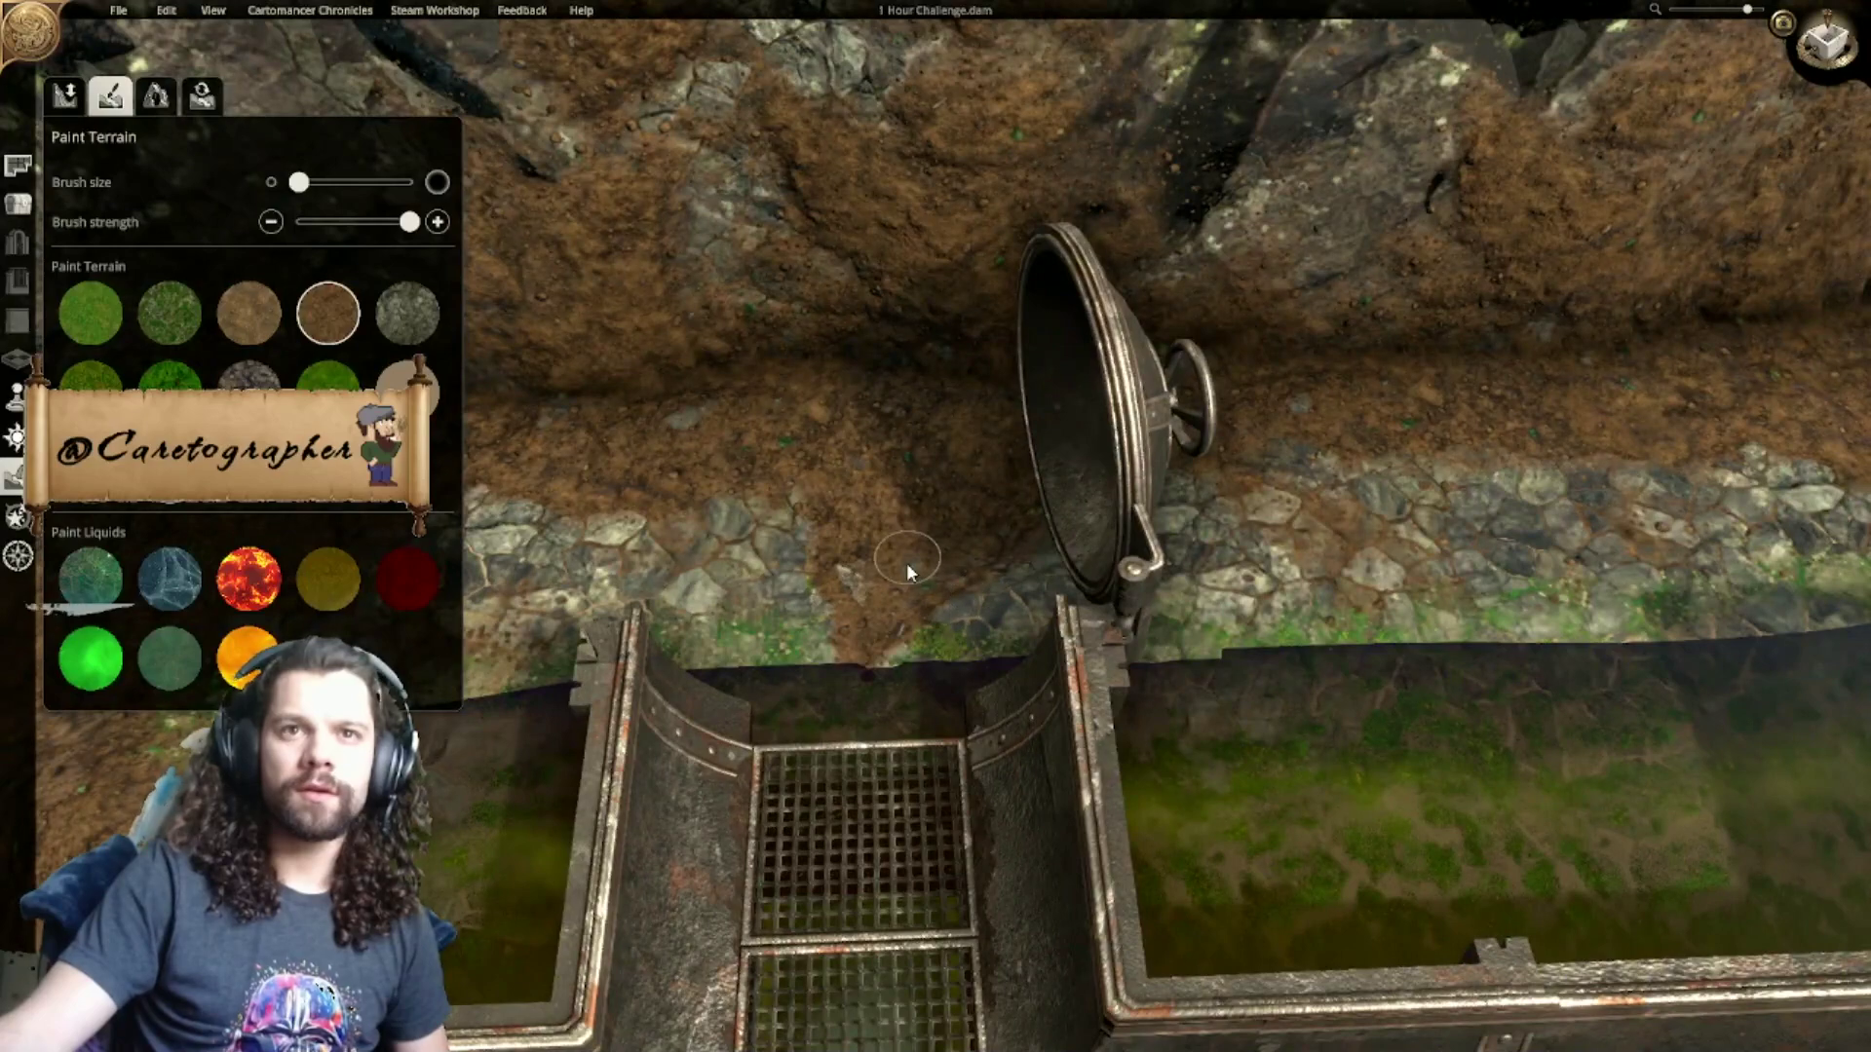
scroll(926, 584, up, 2)
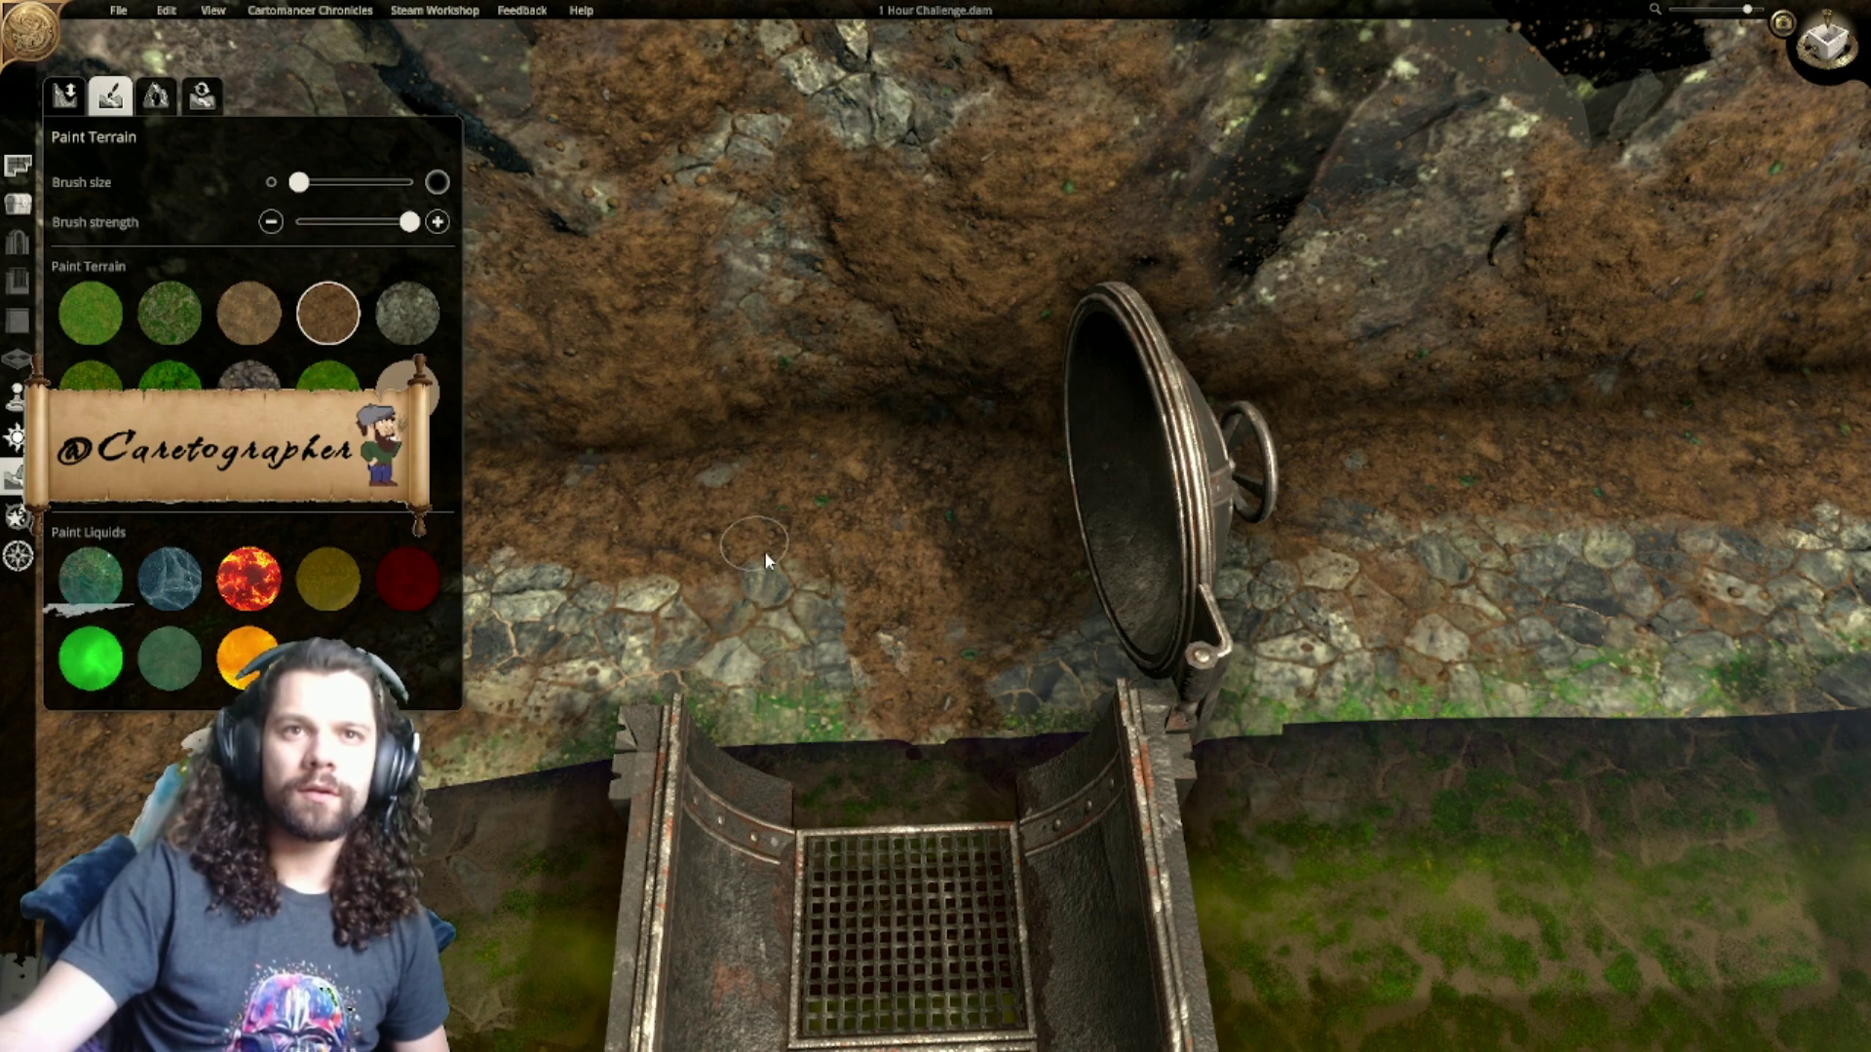
mouse_move(1209, 588)
middle_down()
mouse_move(900, 441)
mouse_move(857, 487)
mouse_move(841, 560)
middle_up()
scroll(841, 560, up, 1)
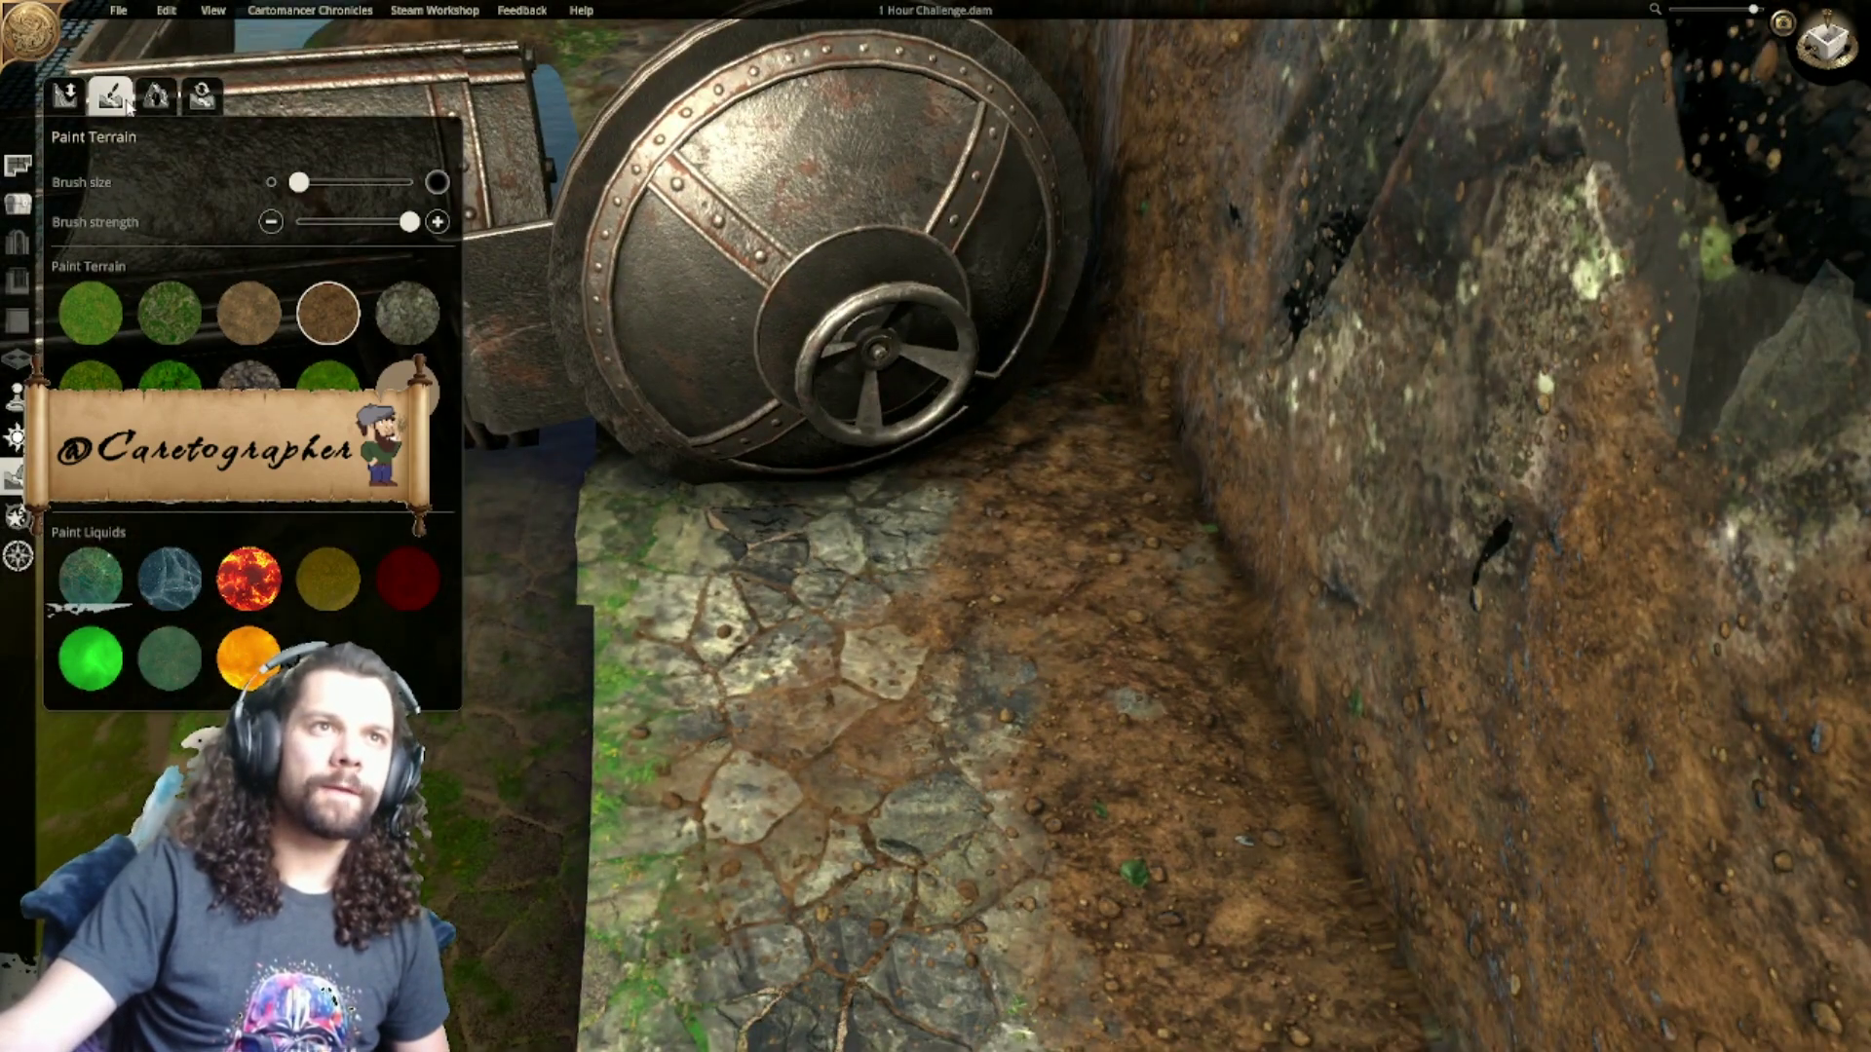
click(18, 203)
click(304, 179)
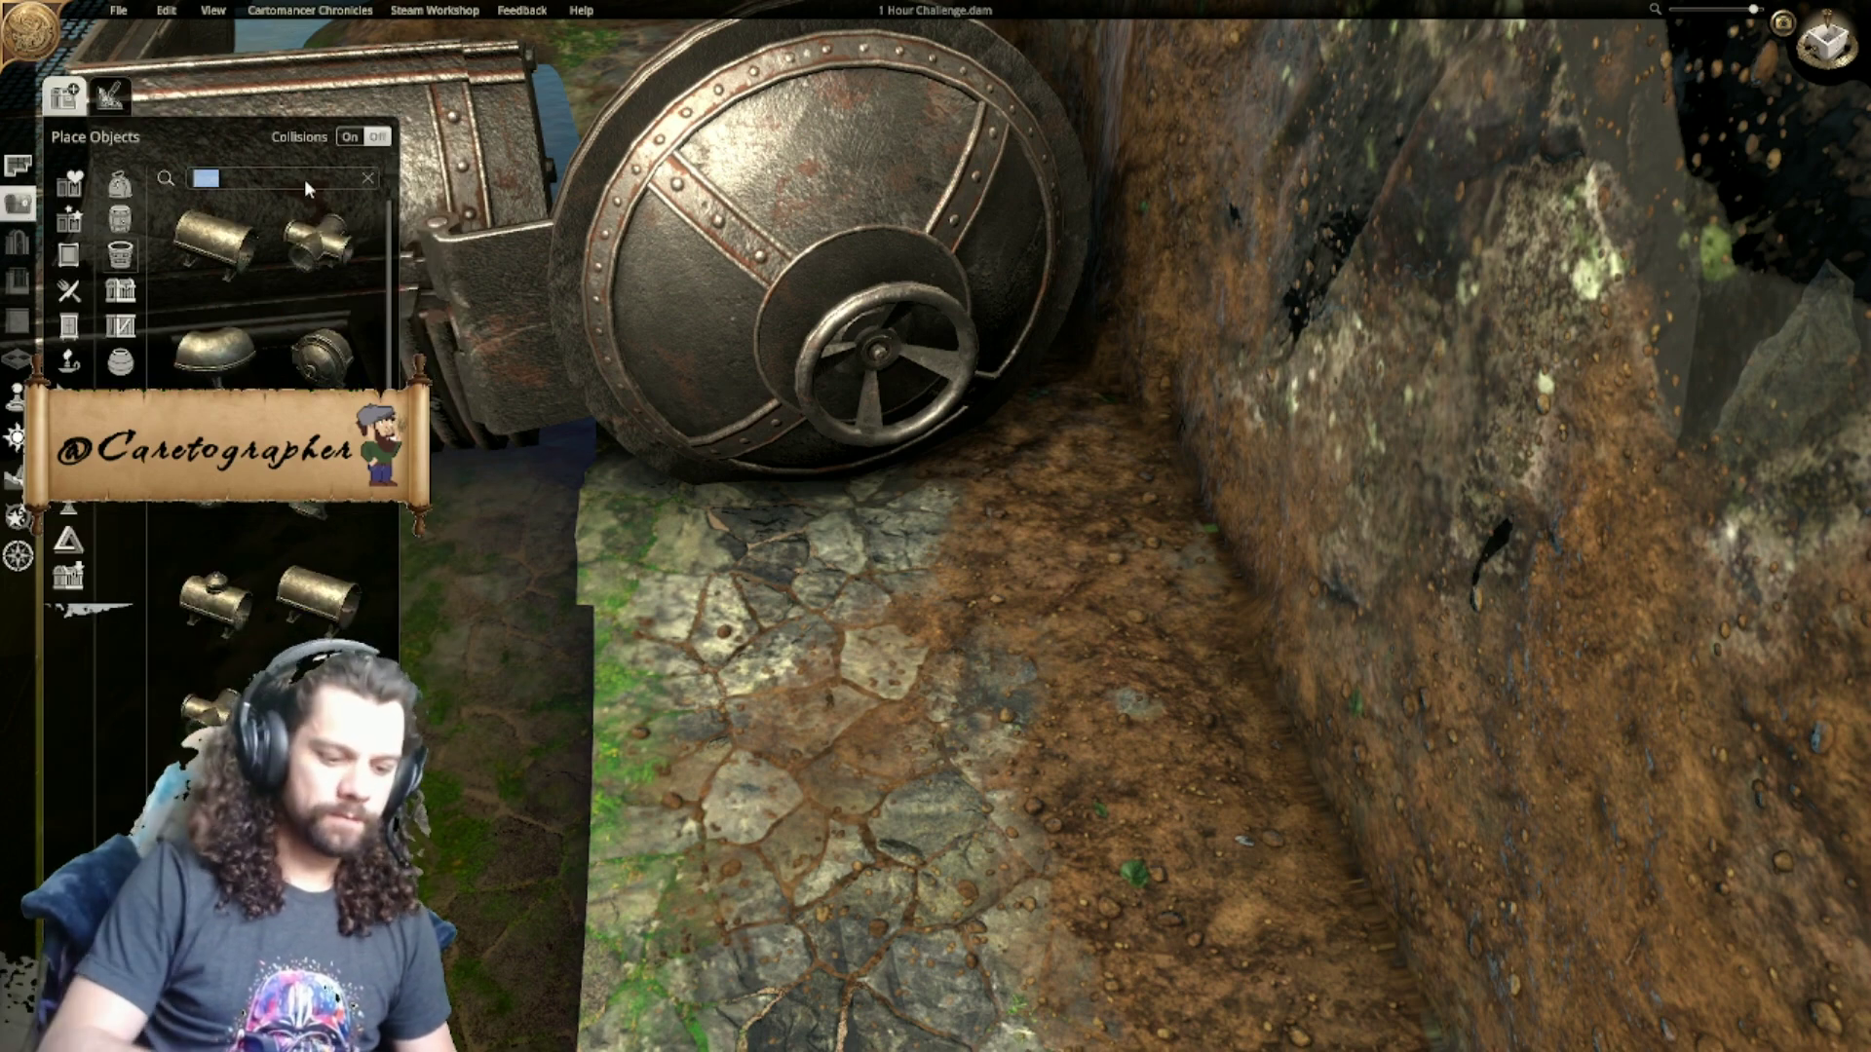
text(dirt)
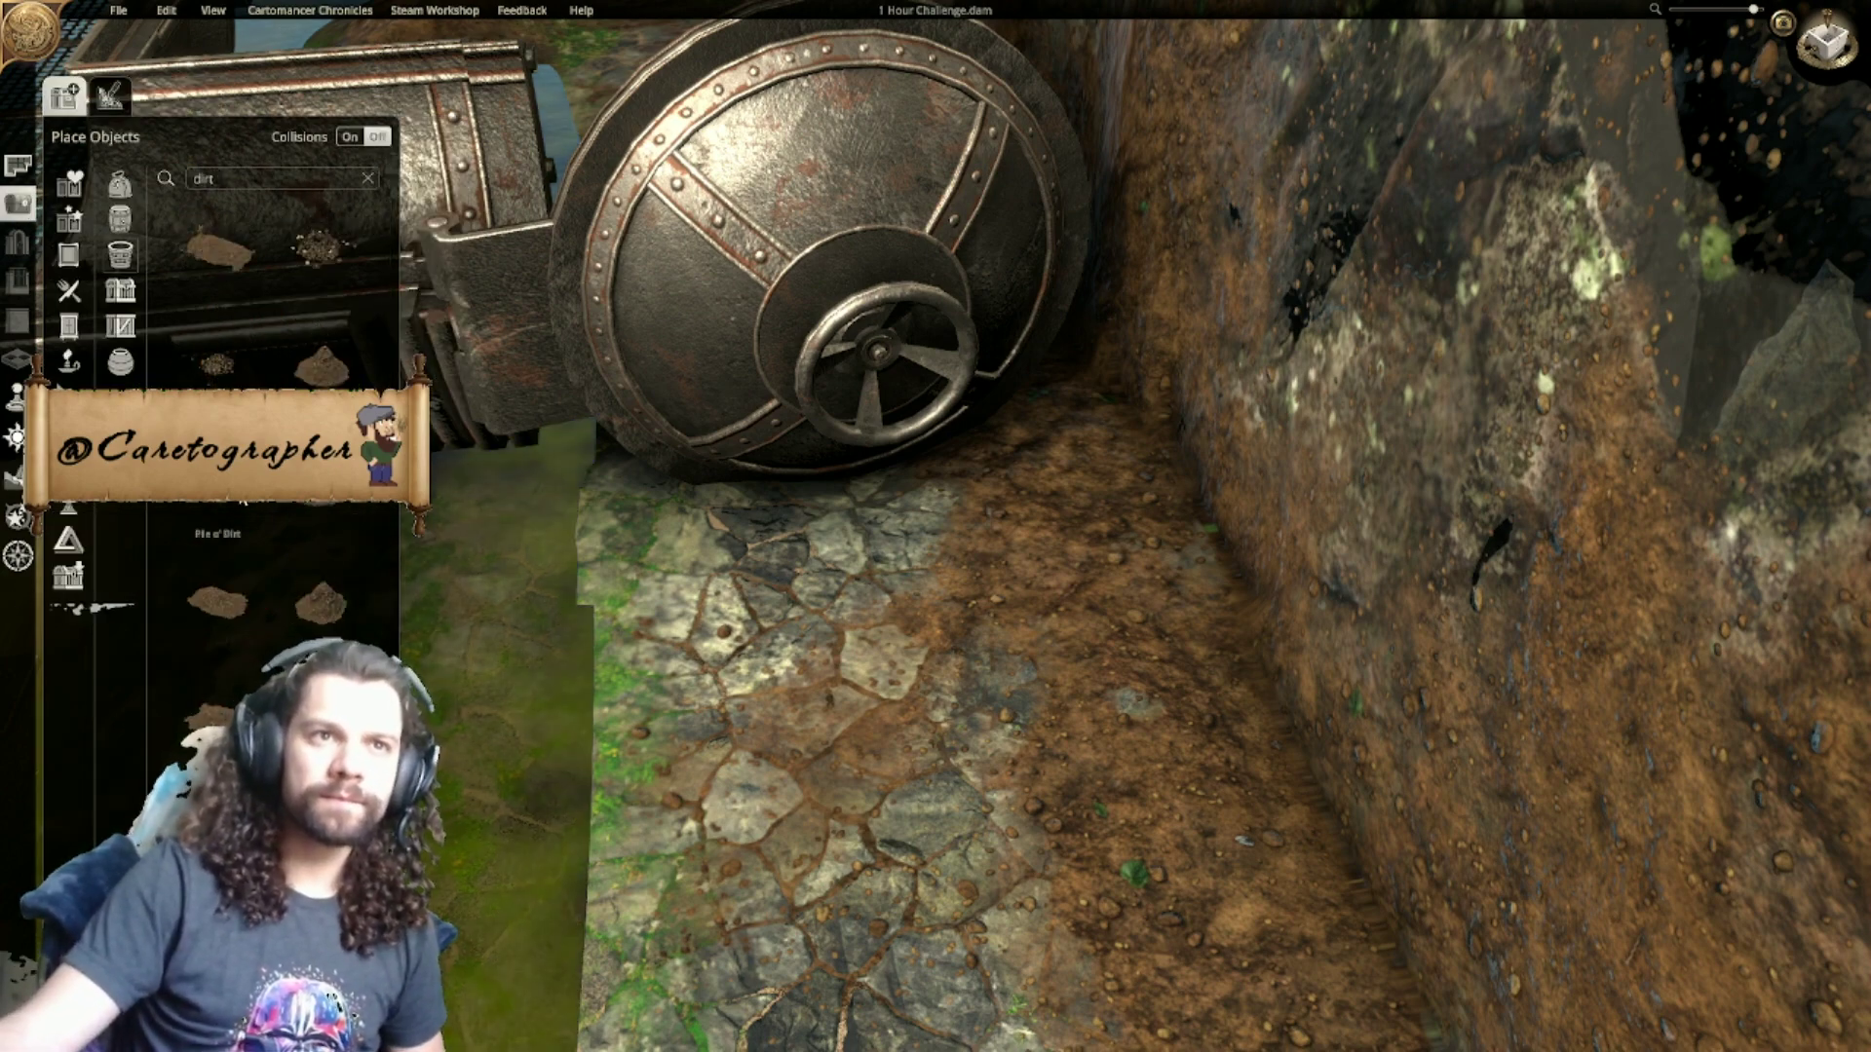
Step: Place a dirt pile at the foot of the round hatch, enlarge it and move it against the metal
click(217, 482)
click(881, 516)
drag(973, 427, 1060, 371)
mouse_move(906, 511)
mouse_down()
mouse_move(934, 475)
mouse_move(914, 472)
mouse_move(940, 520)
mouse_move(926, 489)
mouse_up()
middle_drag(828, 503, 932, 532)
drag(942, 540, 958, 549)
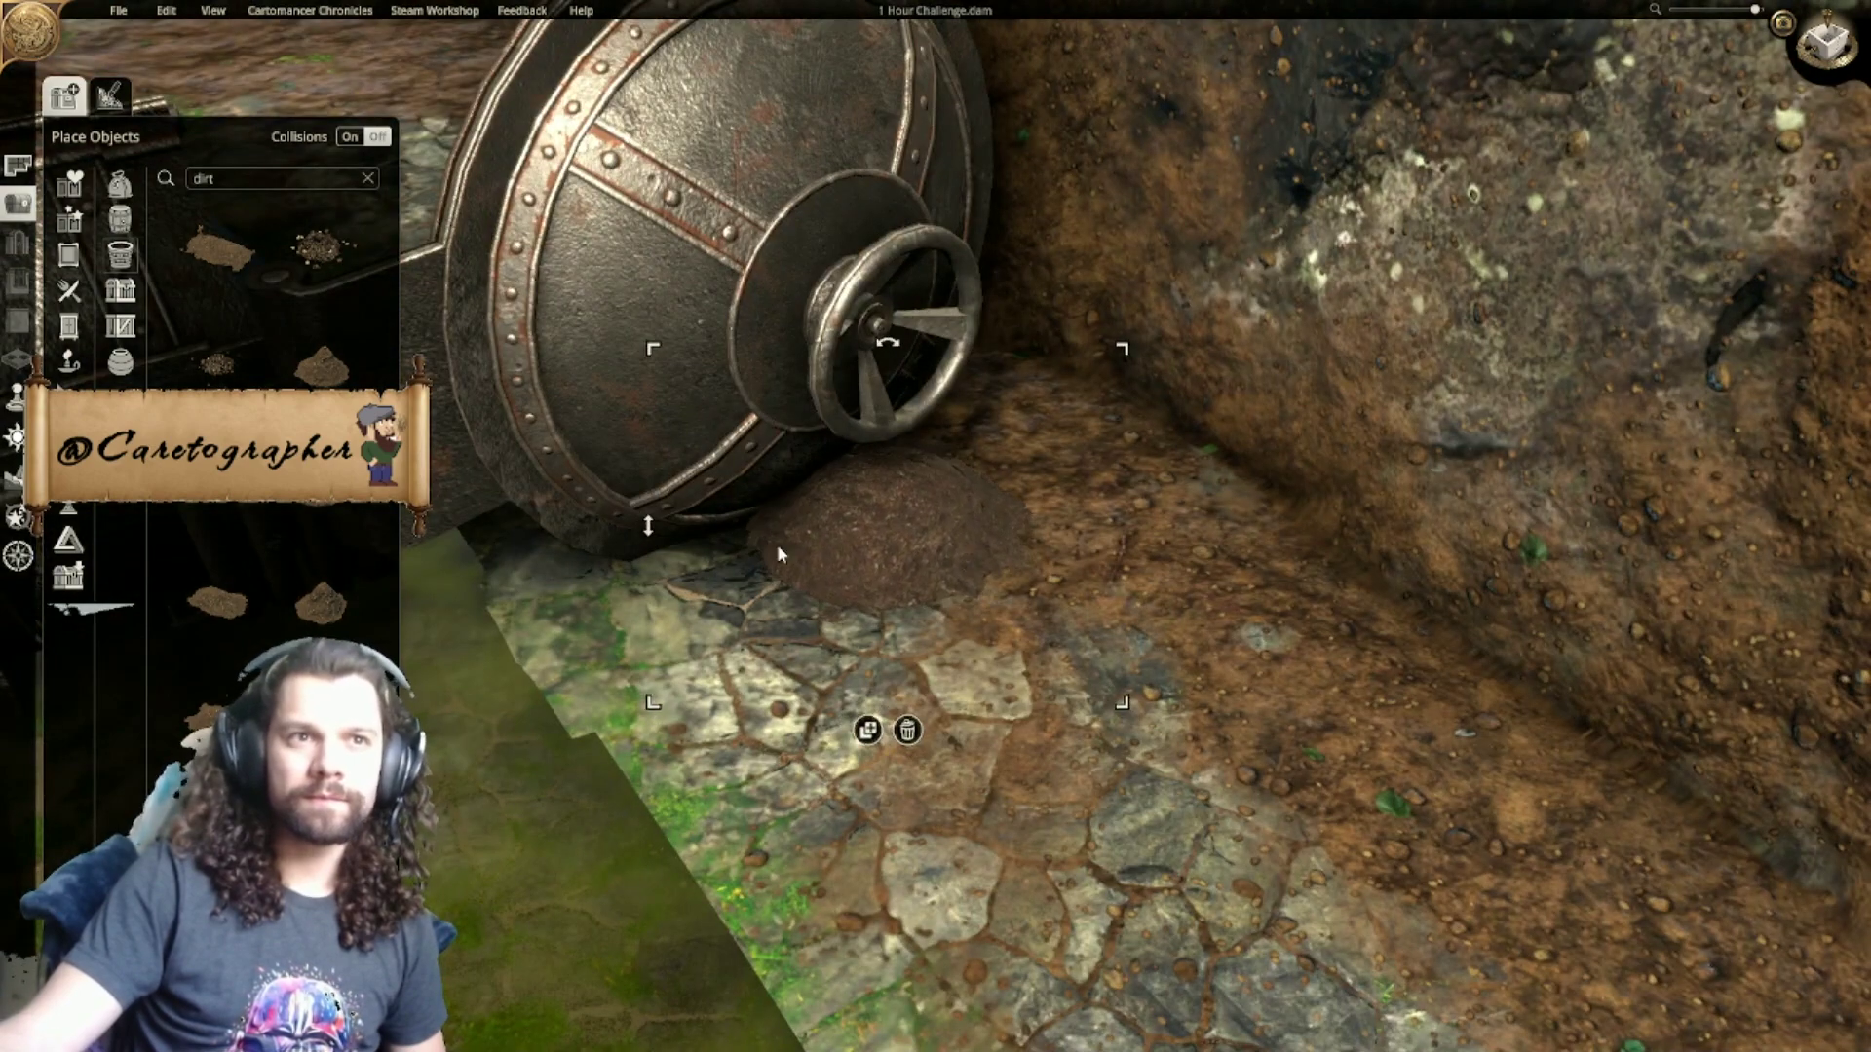
Step: Replace the dirt pile with a different mound, shrink it and sink it into the ground against the hatch's base
click(248, 565)
click(1075, 789)
click(891, 529)
key(Delete)
drag(1015, 800, 844, 511)
shift+scroll(873, 512, down, 1)
drag(1374, 243, 1140, 405)
drag(881, 532, 785, 560)
mouse_move(600, 554)
mouse_down()
mouse_move(601, 593)
mouse_move(600, 555)
mouse_up()
shift+scroll(760, 565, down, 1)
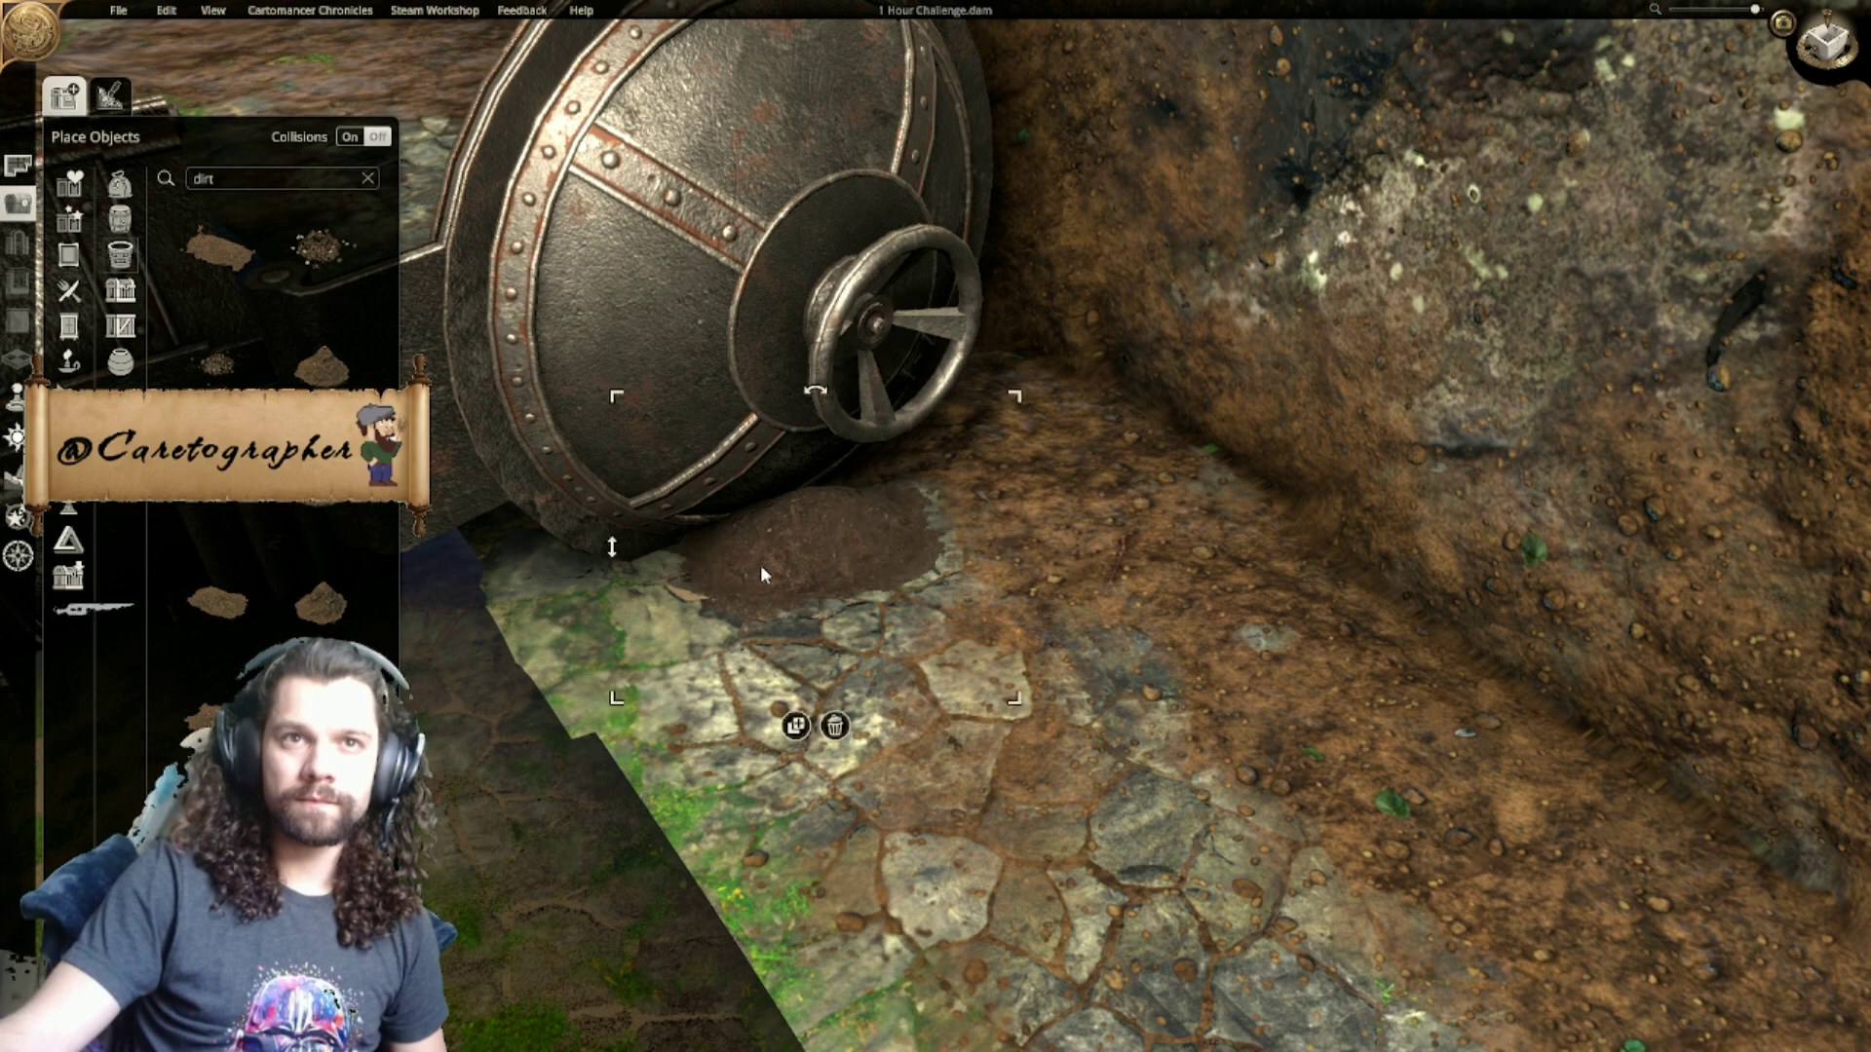
drag(779, 563, 747, 555)
Step: Duplicate the dirt mound and position the copy beside the first one, under the hatch's wheel
click(775, 716)
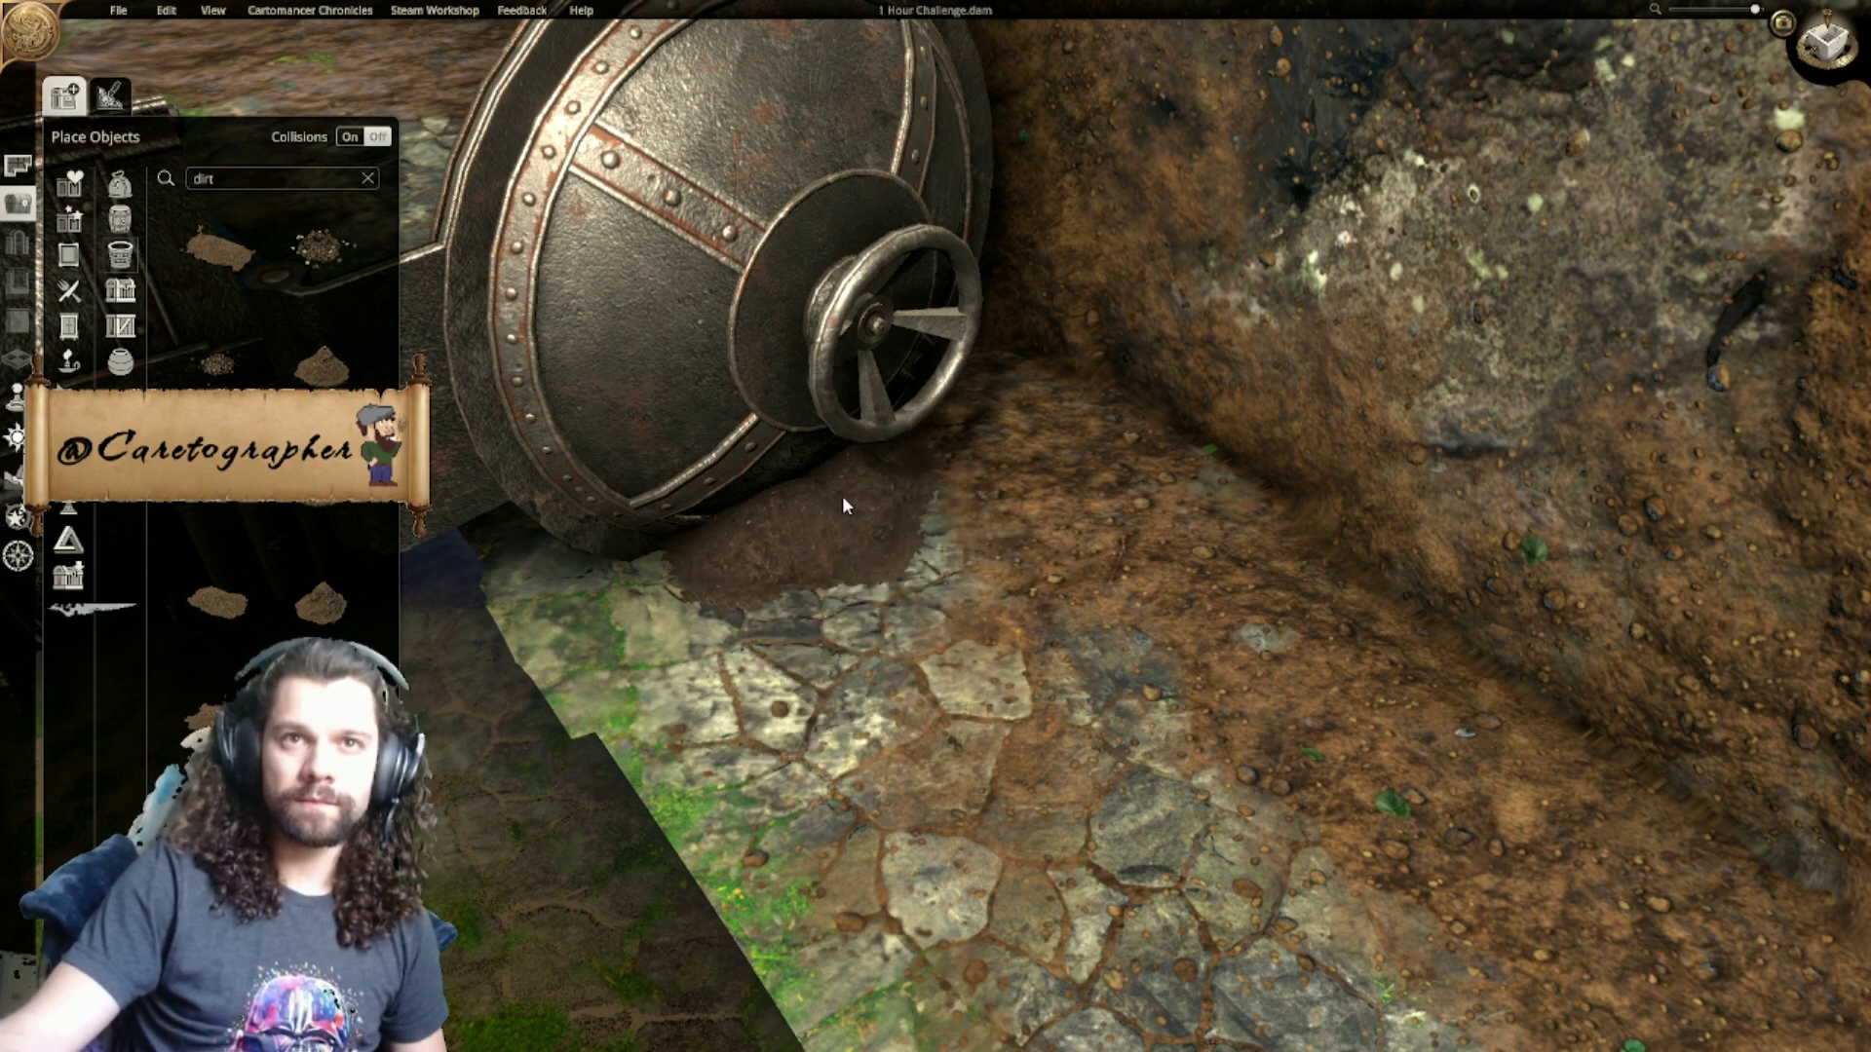
click(848, 501)
middle_drag(870, 581, 865, 491)
mouse_move(864, 491)
mouse_down()
mouse_move(879, 481)
mouse_move(862, 494)
mouse_up()
drag(905, 487, 912, 482)
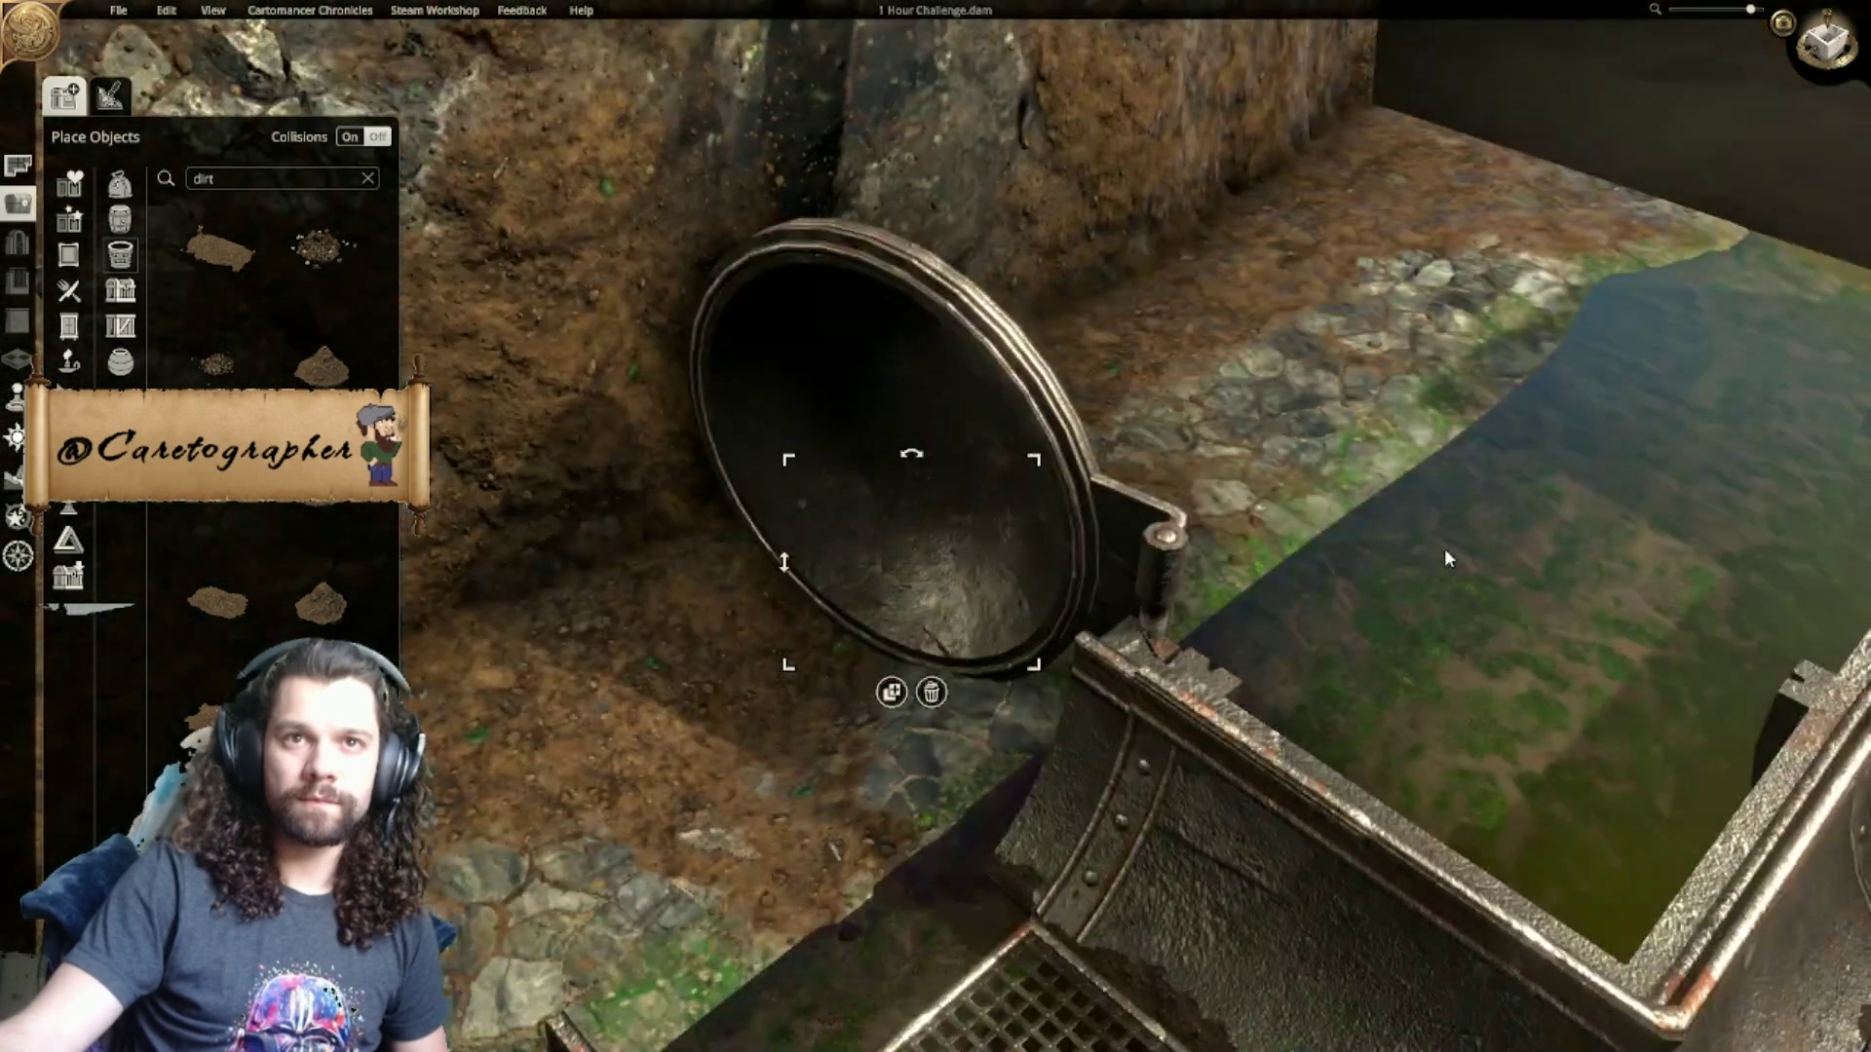
mouse_move(1444, 547)
middle_down()
mouse_move(1123, 484)
mouse_move(856, 540)
middle_up()
drag(906, 551, 928, 492)
mouse_move(927, 492)
middle_down()
mouse_move(1351, 528)
mouse_move(1382, 512)
mouse_move(624, 441)
mouse_move(562, 446)
mouse_move(506, 503)
middle_up()
scroll(506, 504, up, 4)
scroll(709, 512, up, 2)
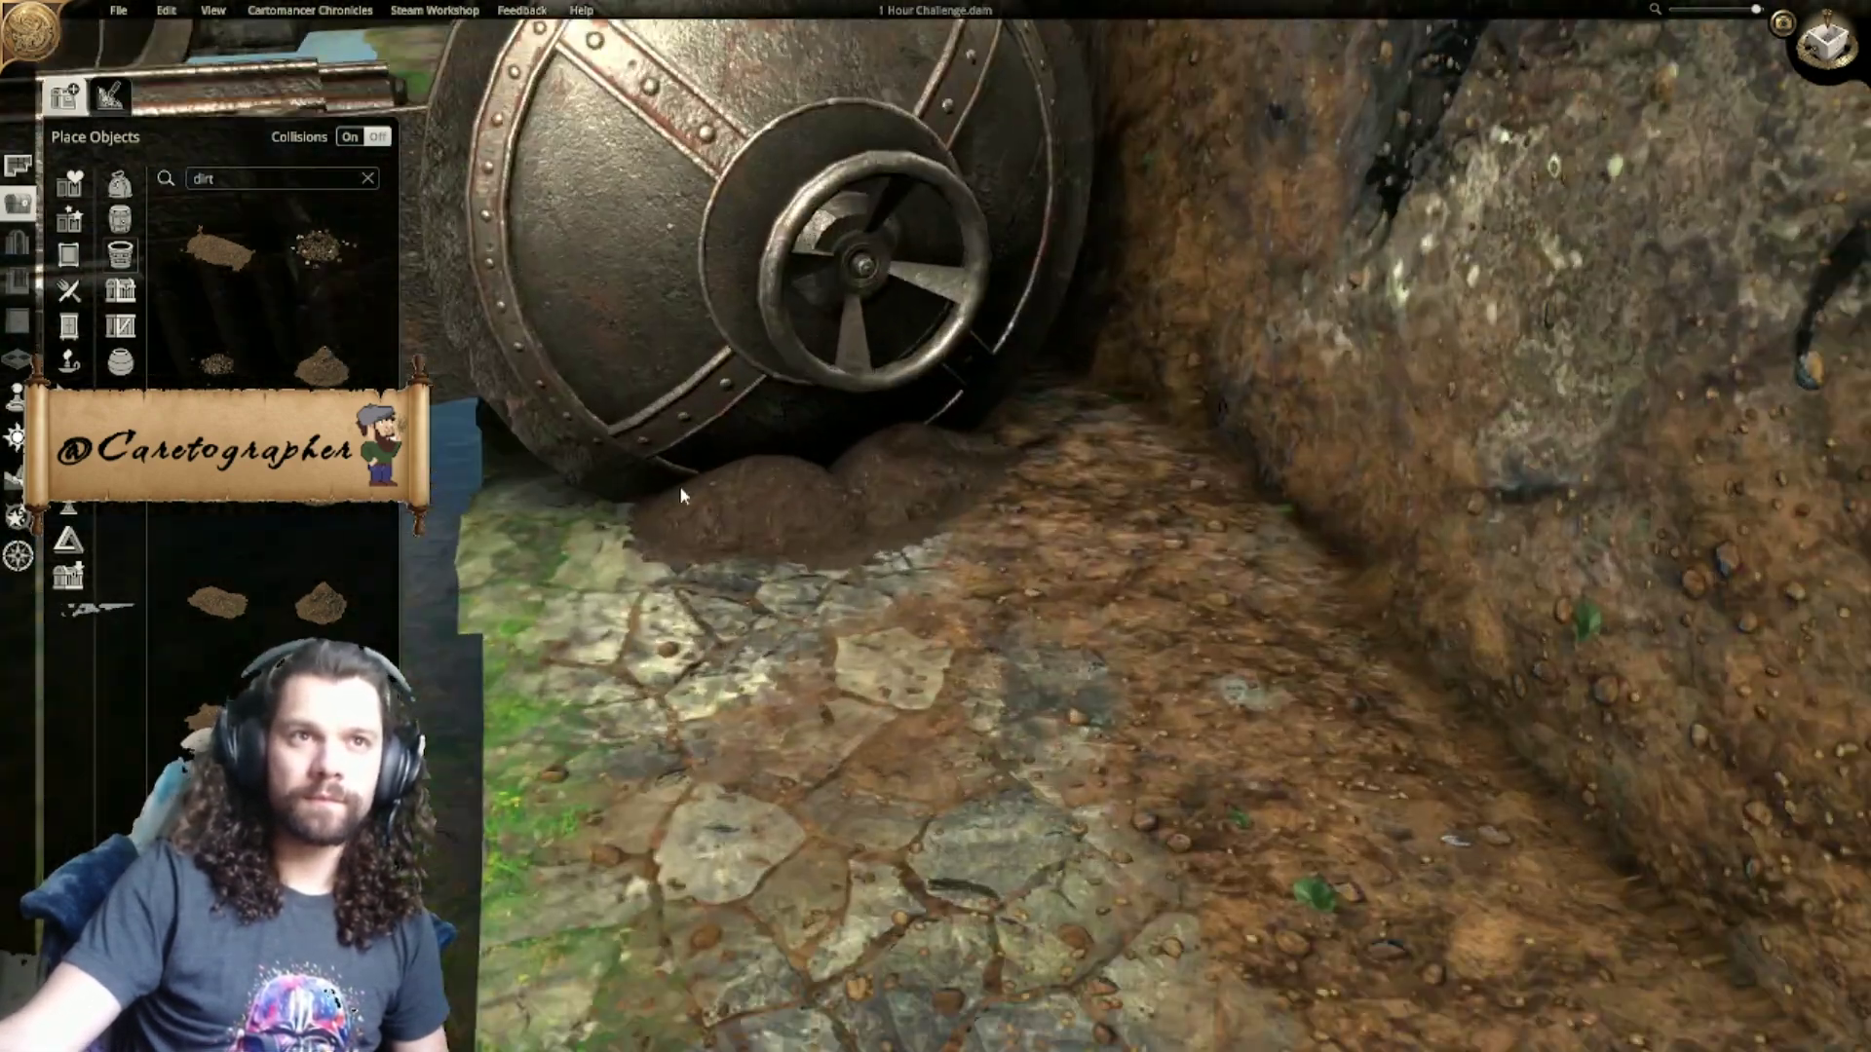
Step: Duplicate a dirt mound again and place the copy between the two existing mounds to close the gap
middle_drag(709, 512, 433, 511)
click(961, 588)
click(917, 731)
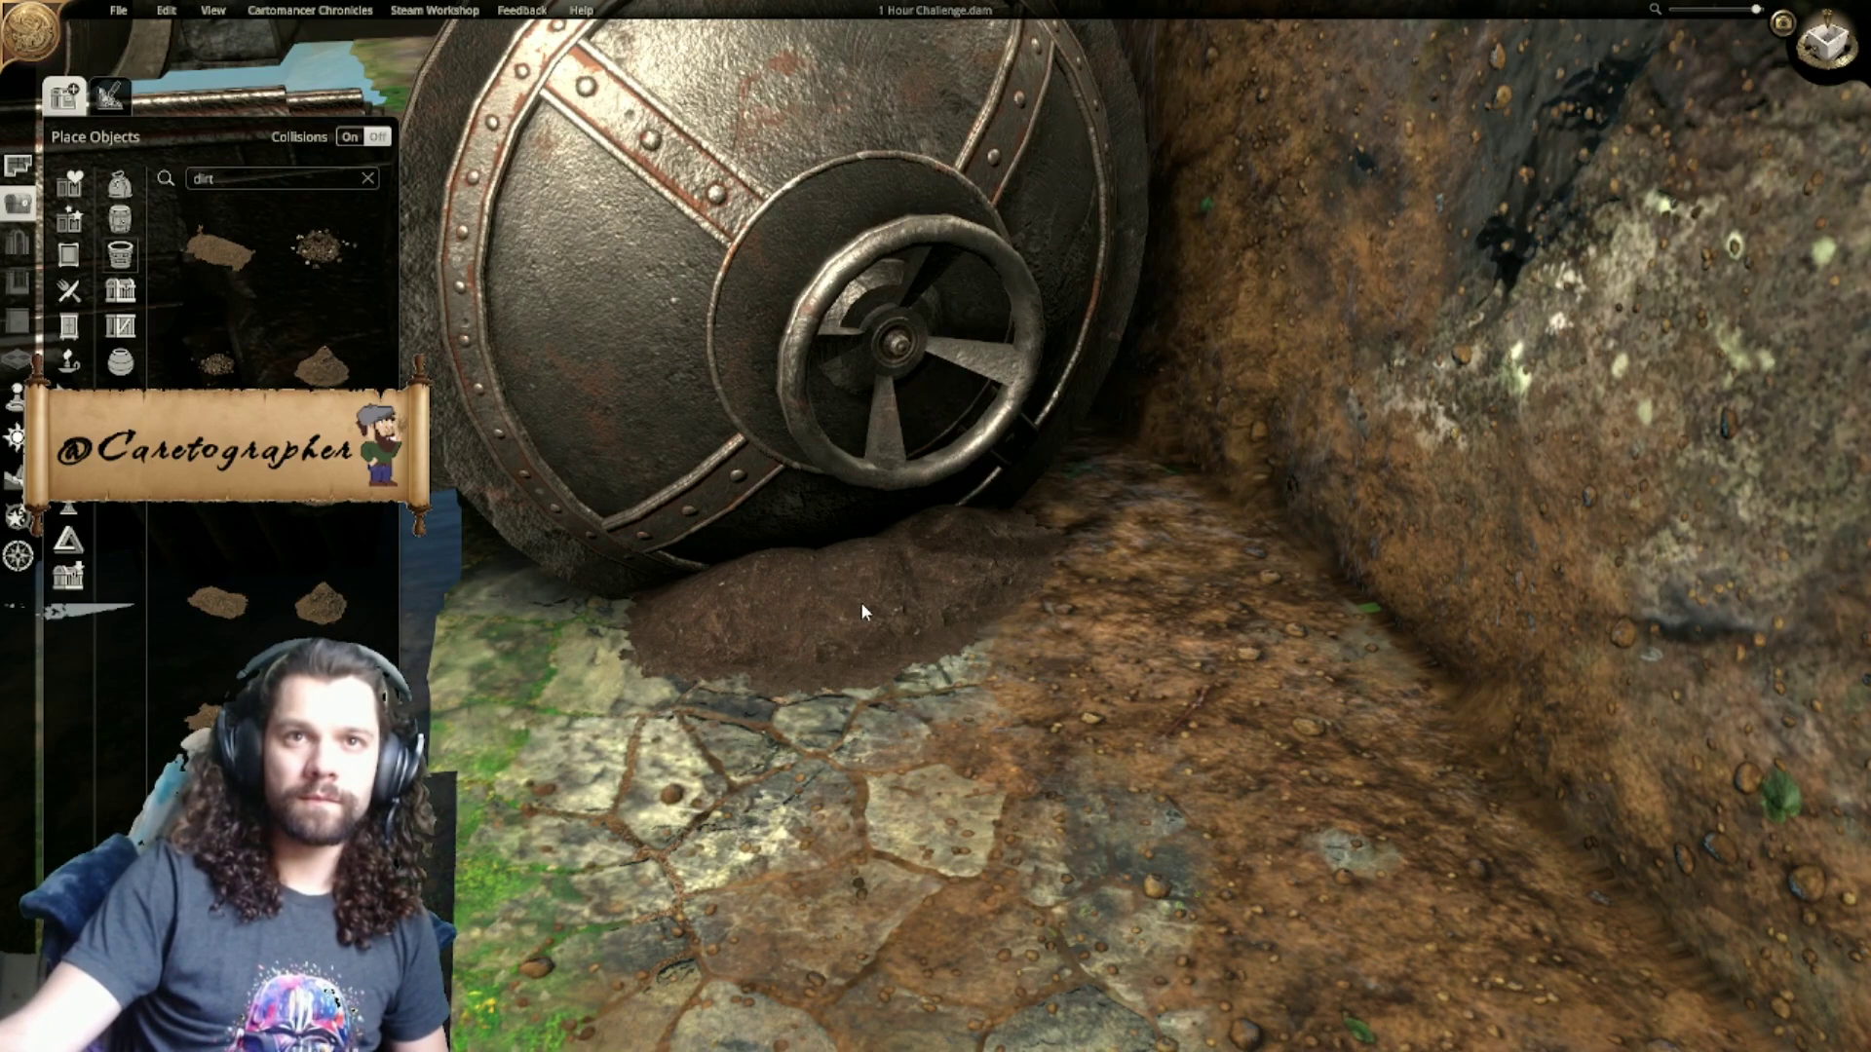
click(867, 598)
middle_drag(867, 599, 1171, 660)
scroll(1168, 653, up, 5)
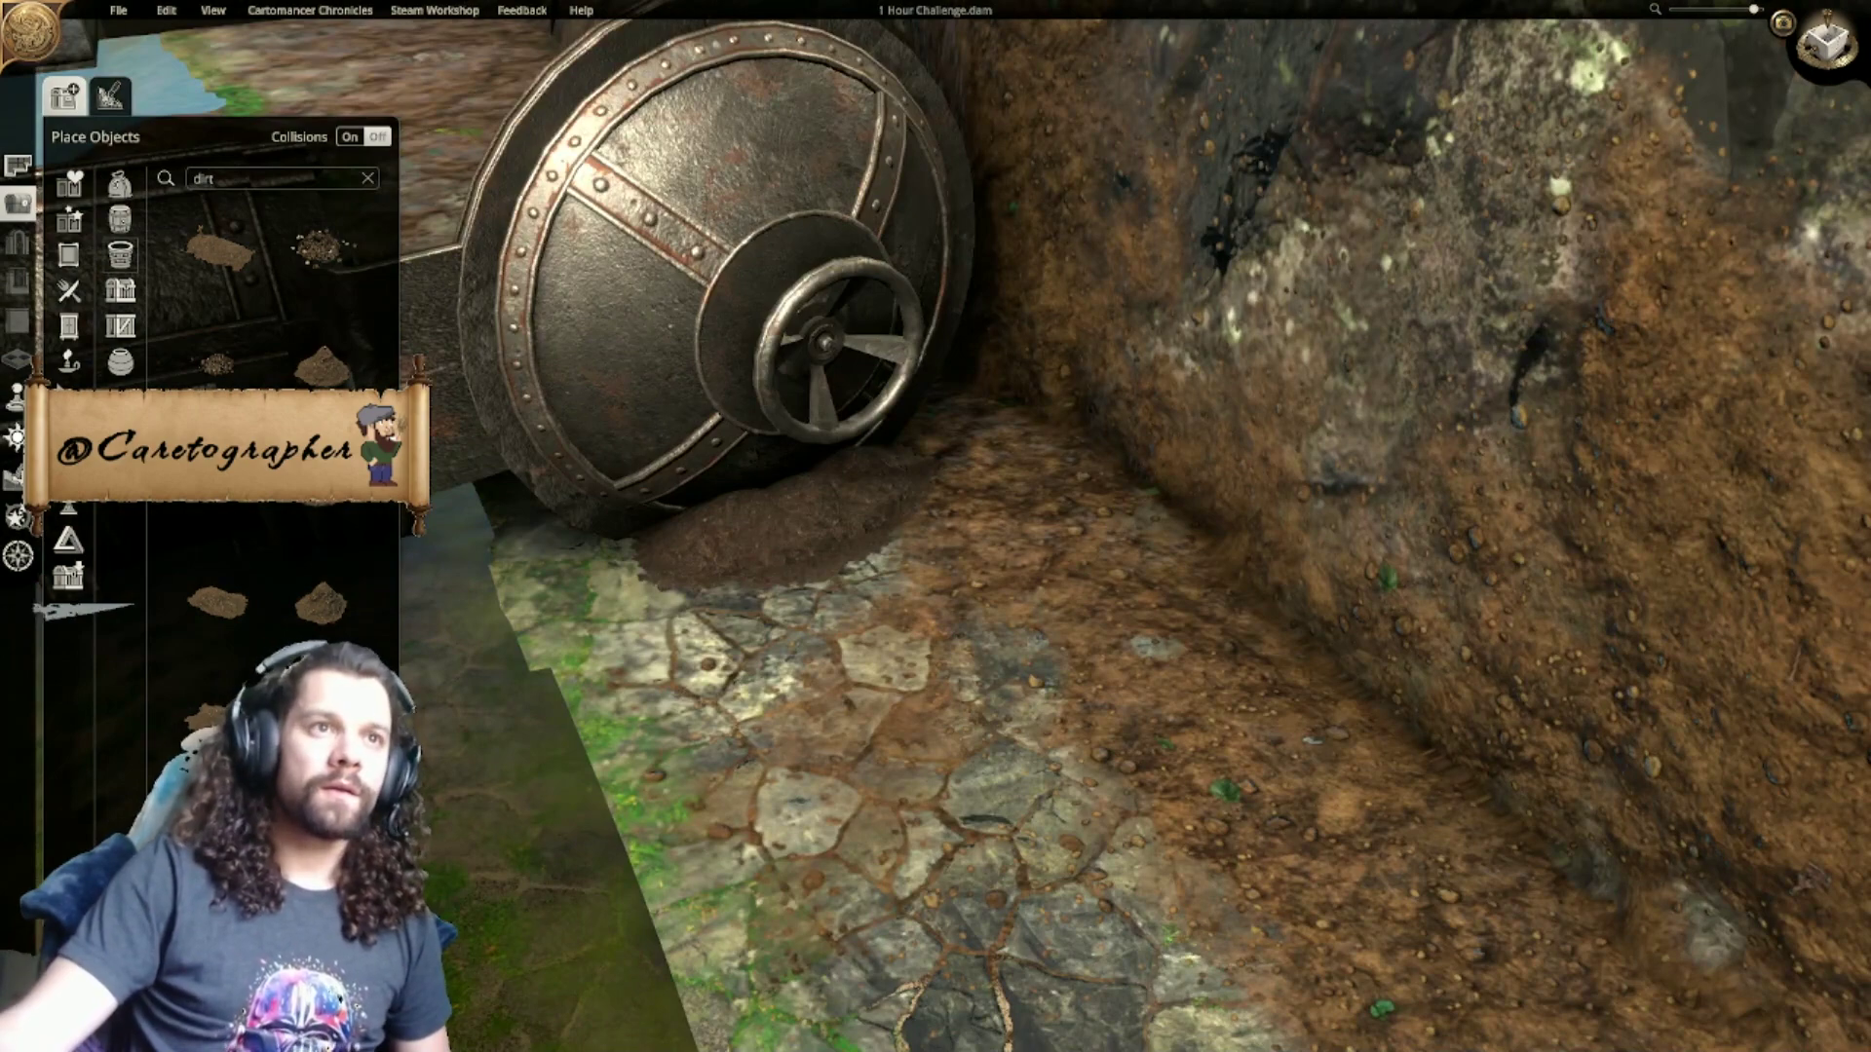
Step: Test a leafy grass patch on the stones in front of the hatch and paint brown dirt over it with an enlarged brush
click(16, 478)
click(119, 100)
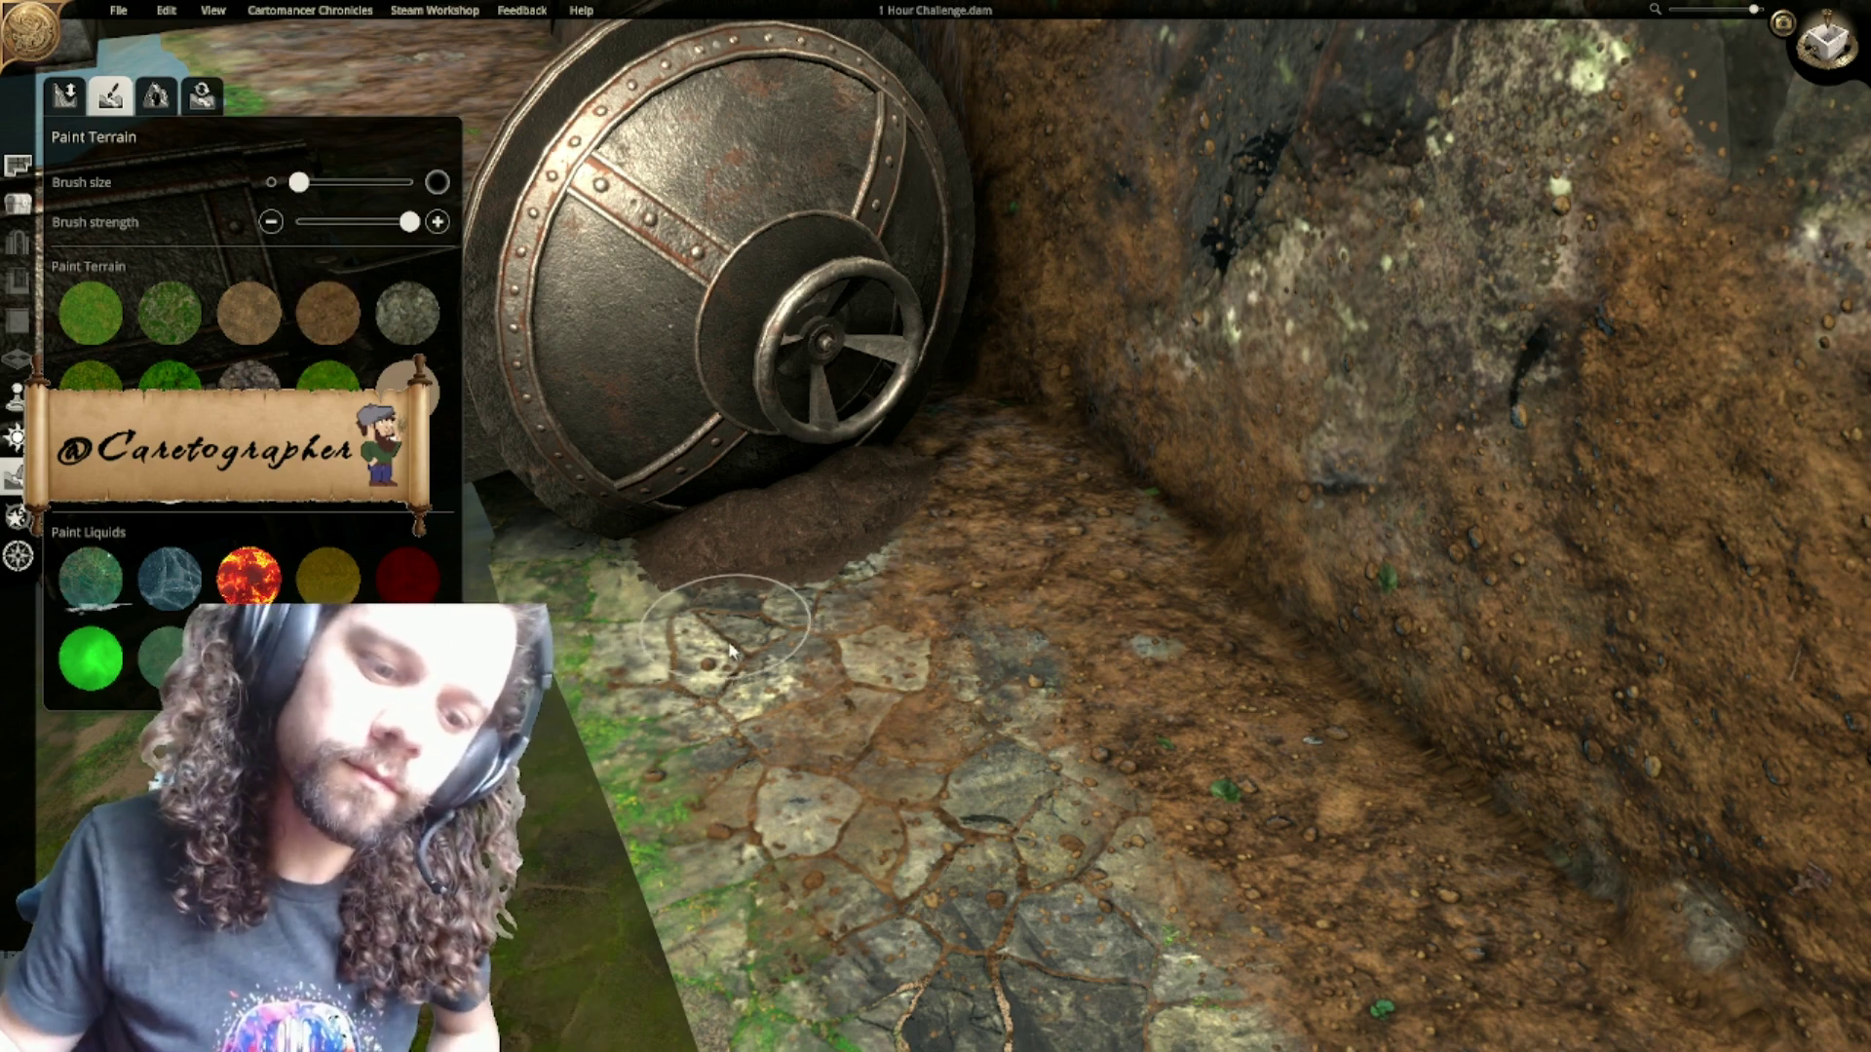
drag(994, 762, 843, 596)
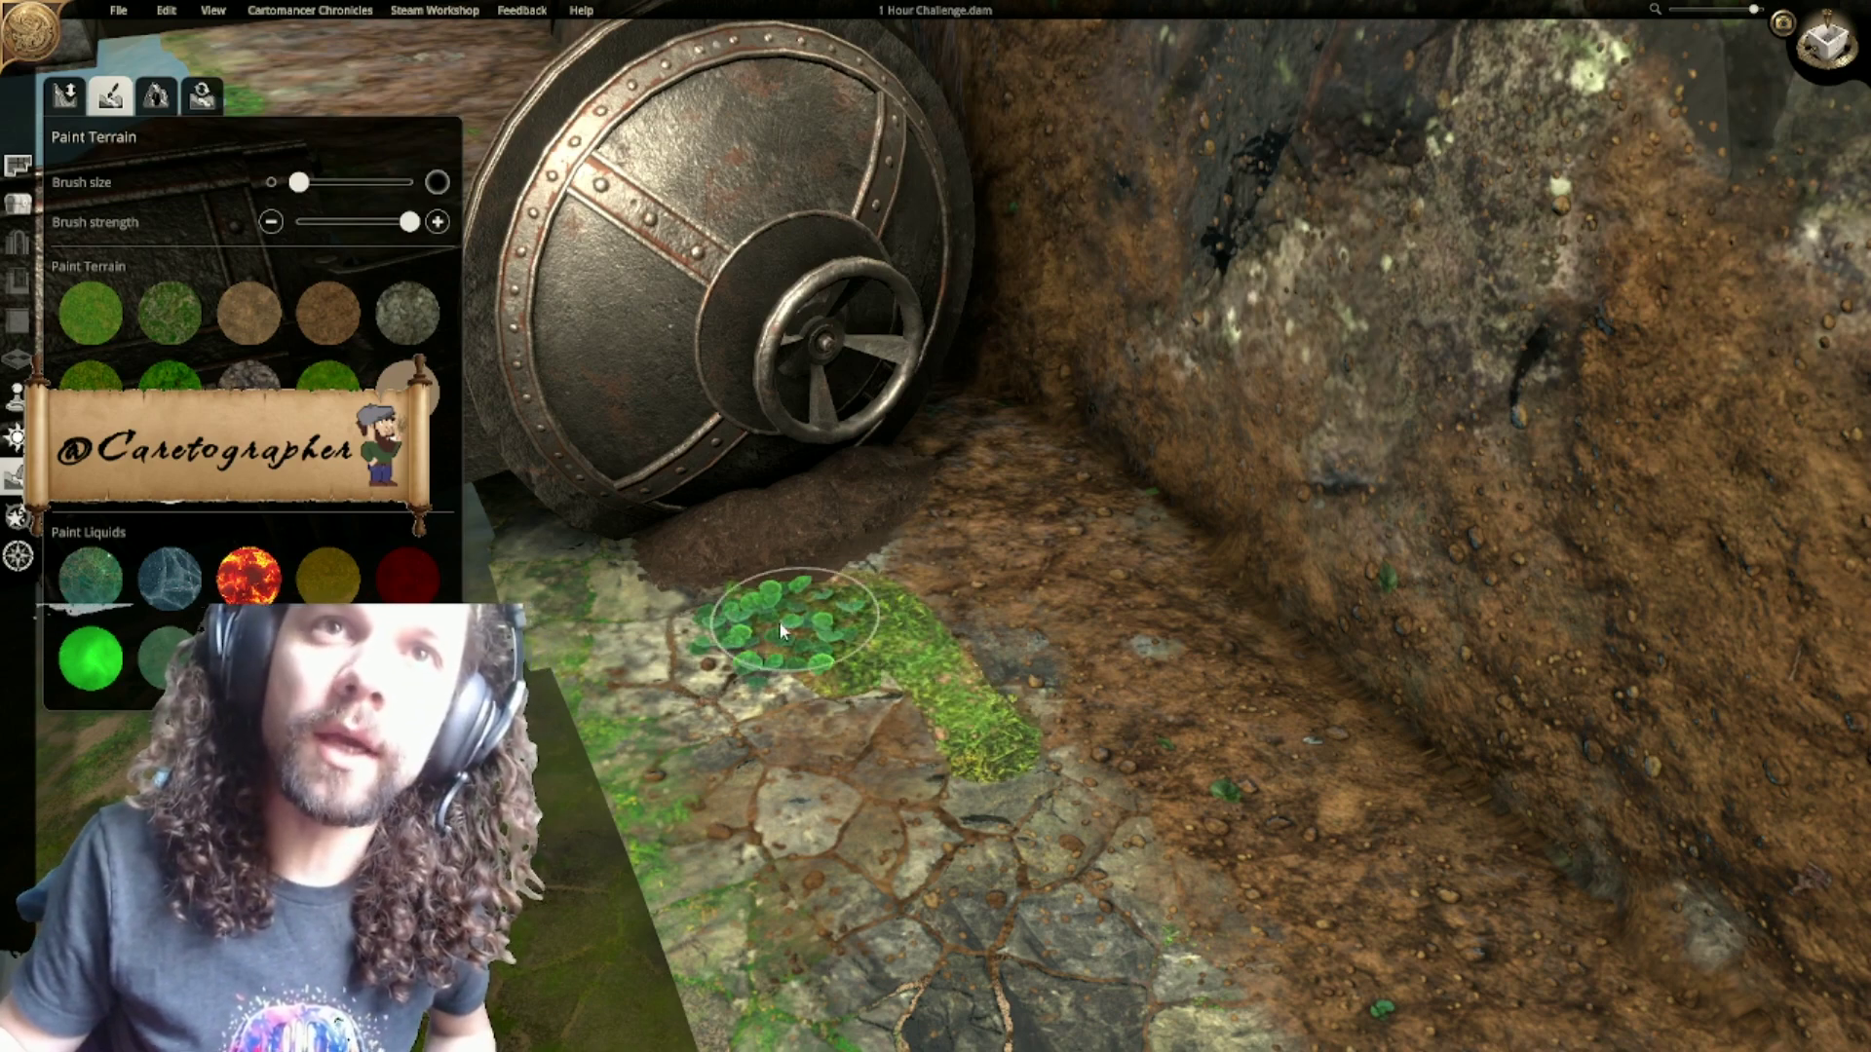
drag(1009, 775, 1184, 893)
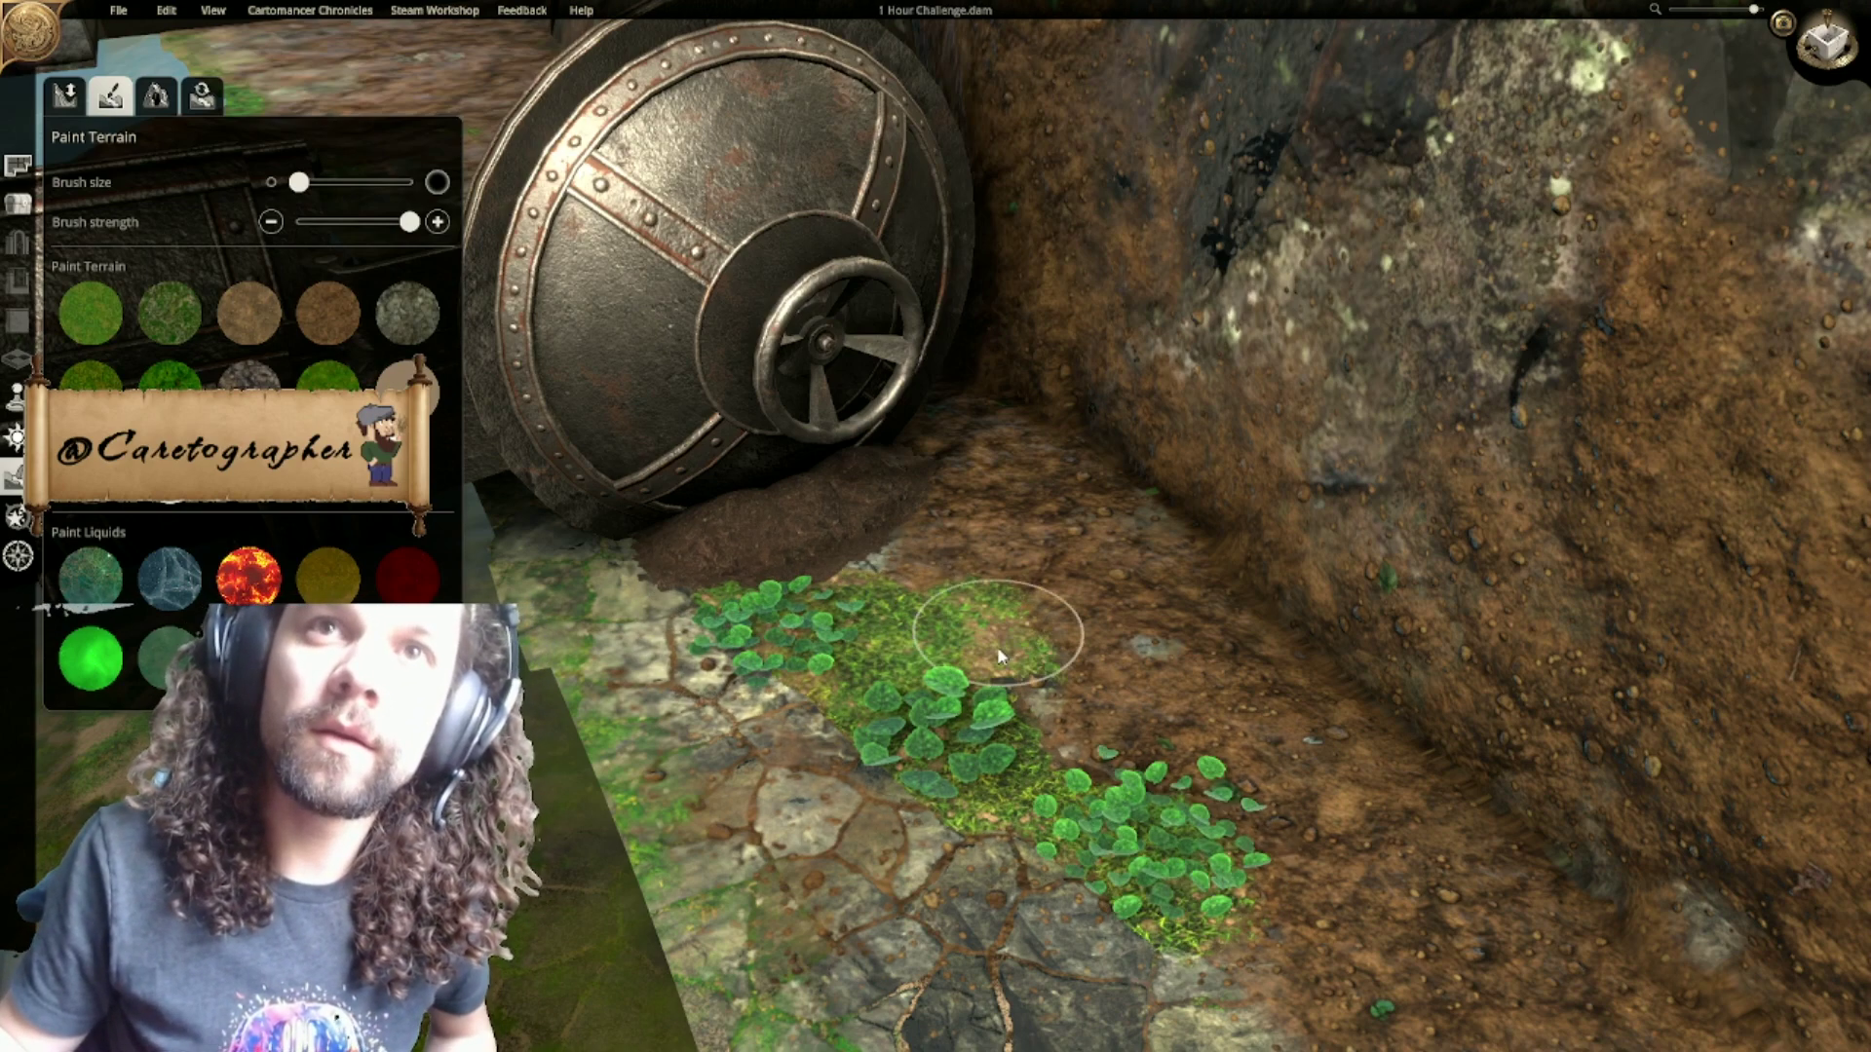
click(328, 313)
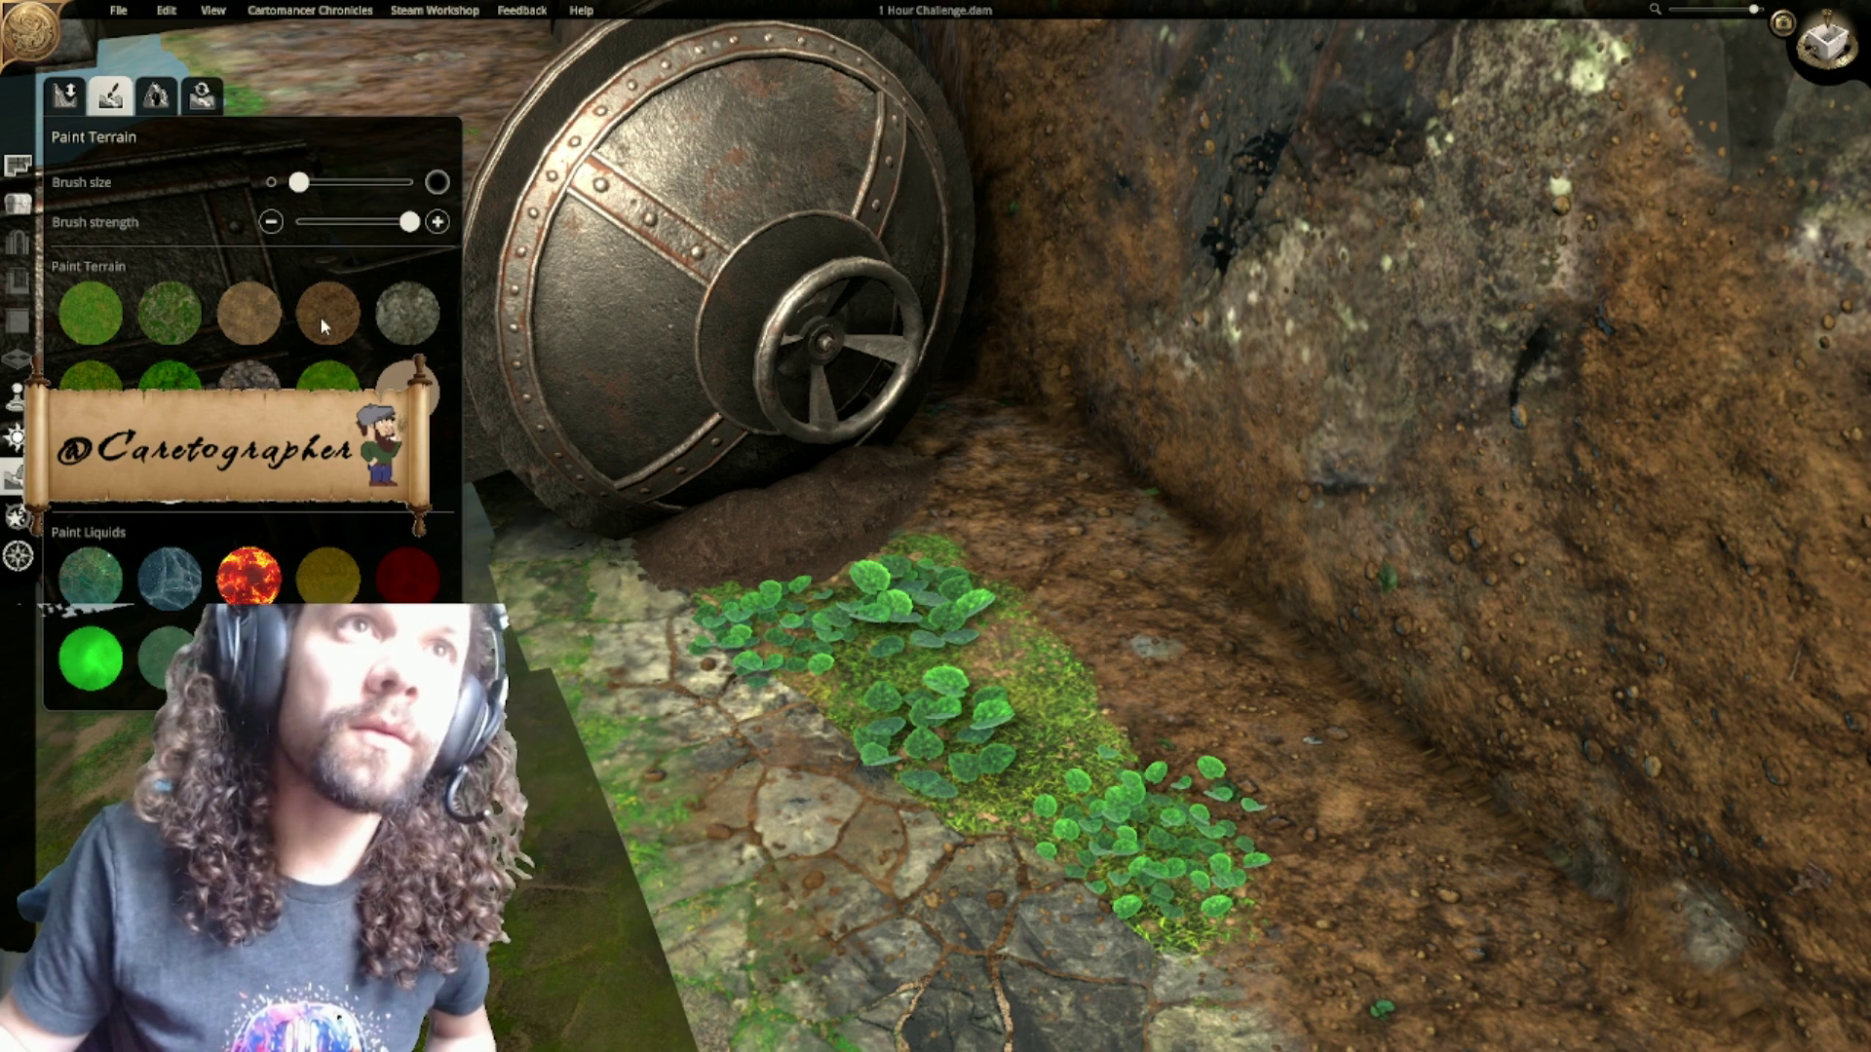
drag(774, 633, 965, 809)
drag(298, 182, 331, 182)
mouse_move(628, 511)
mouse_down()
mouse_move(918, 614)
mouse_move(789, 563)
mouse_up()
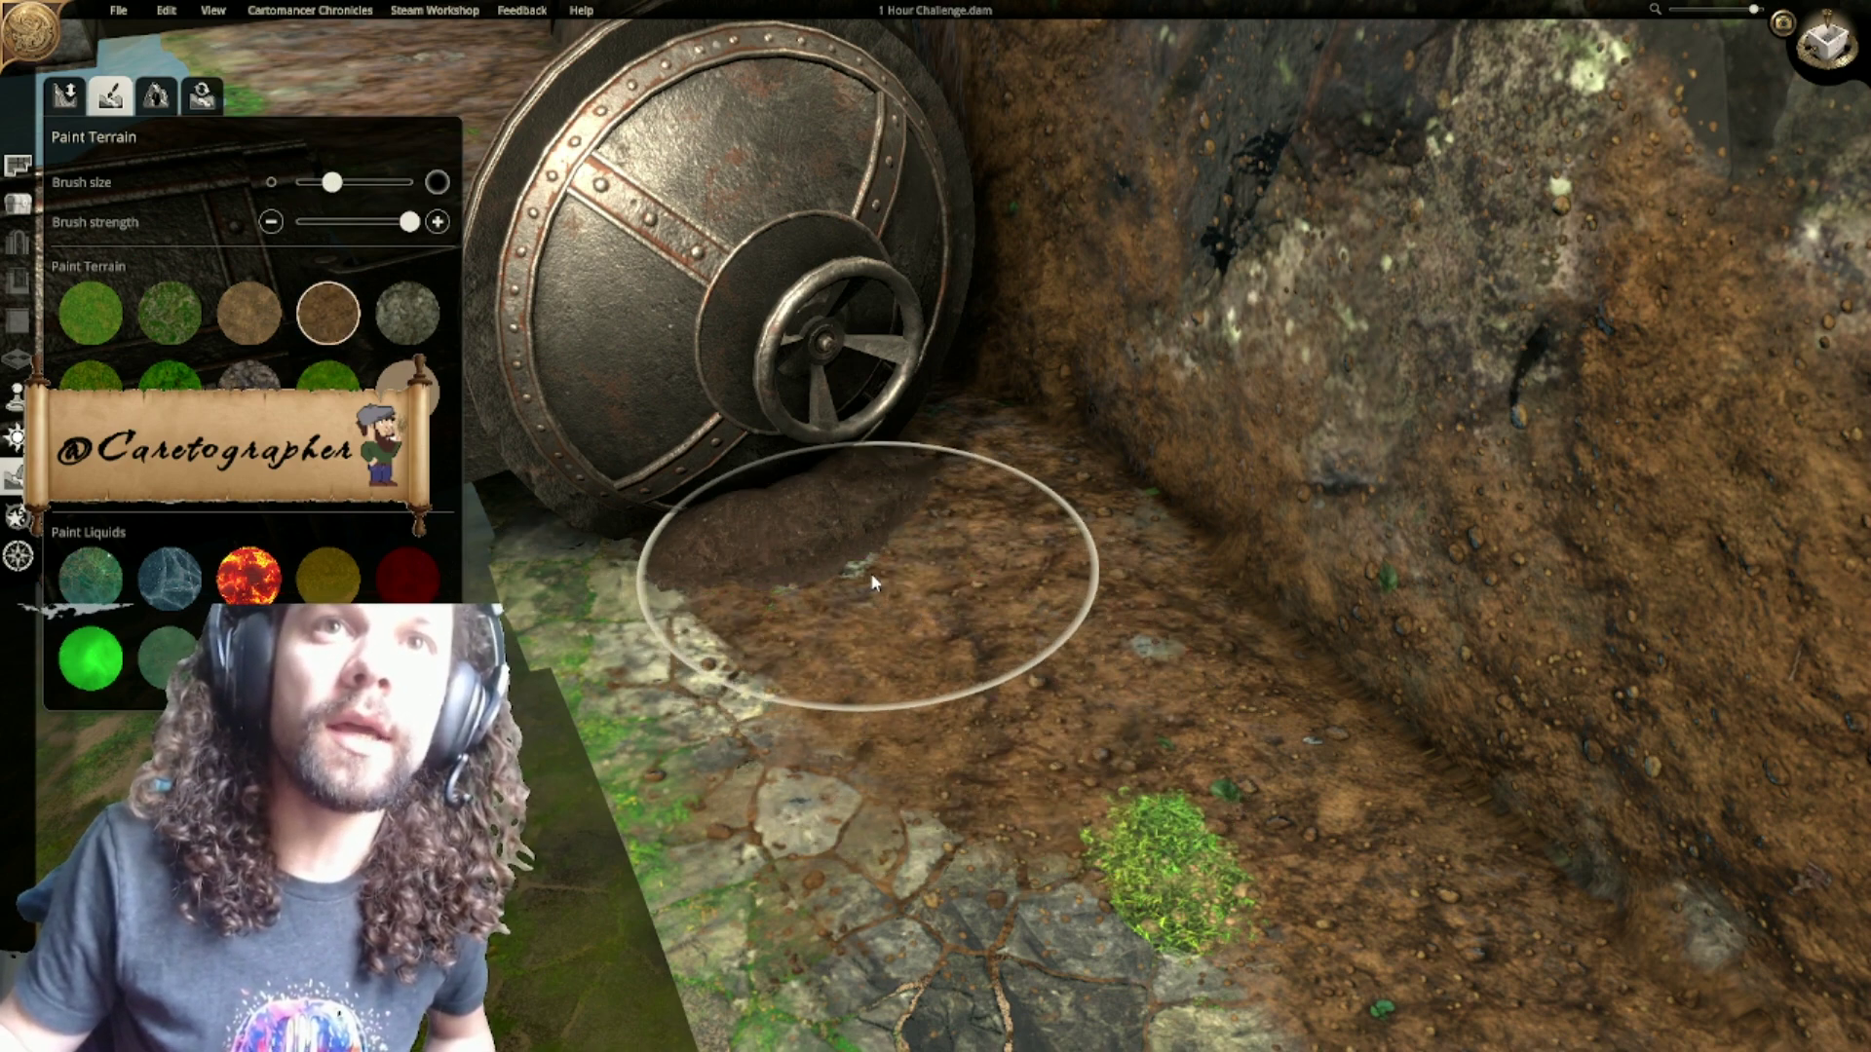
Step: Paint more brown dirt over the exposed stones along the canal bank leading to the hatch
scroll(1118, 698, down, 5)
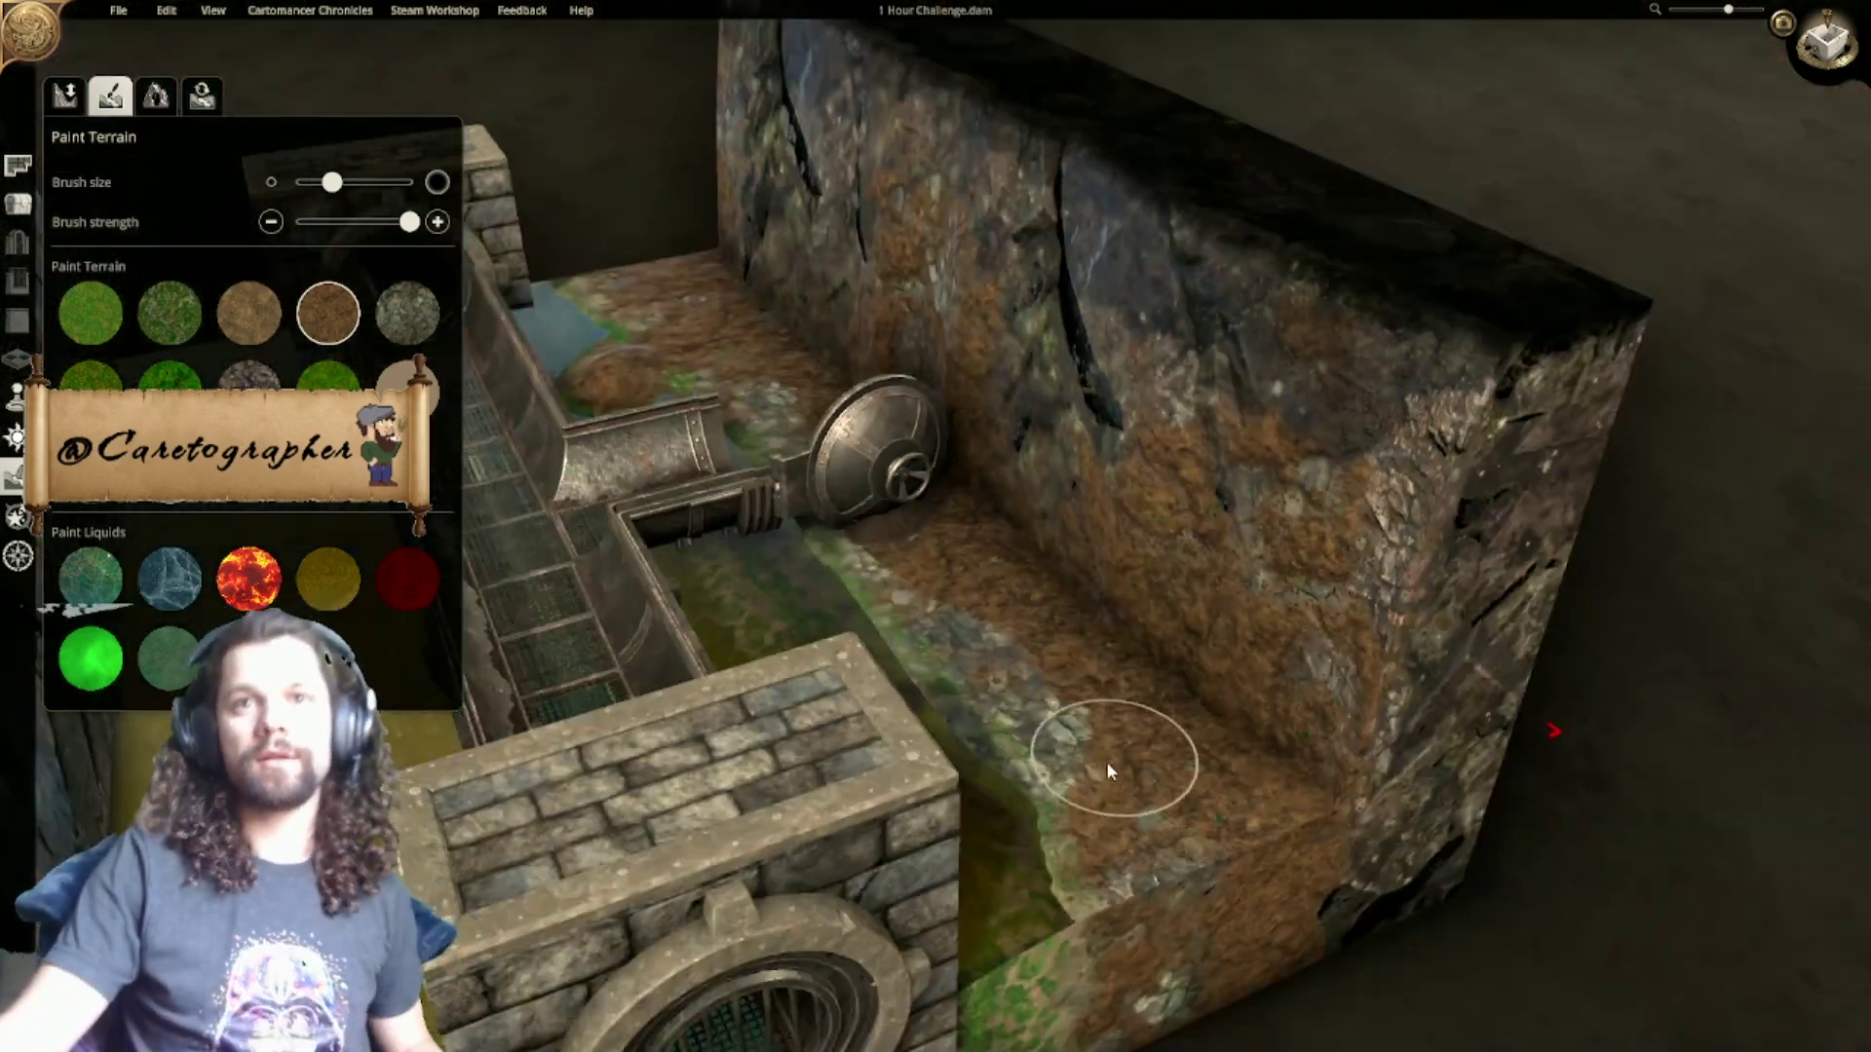
middle_drag(1119, 758, 879, 659)
scroll(879, 659, up, 5)
right_drag(737, 922, 816, 657)
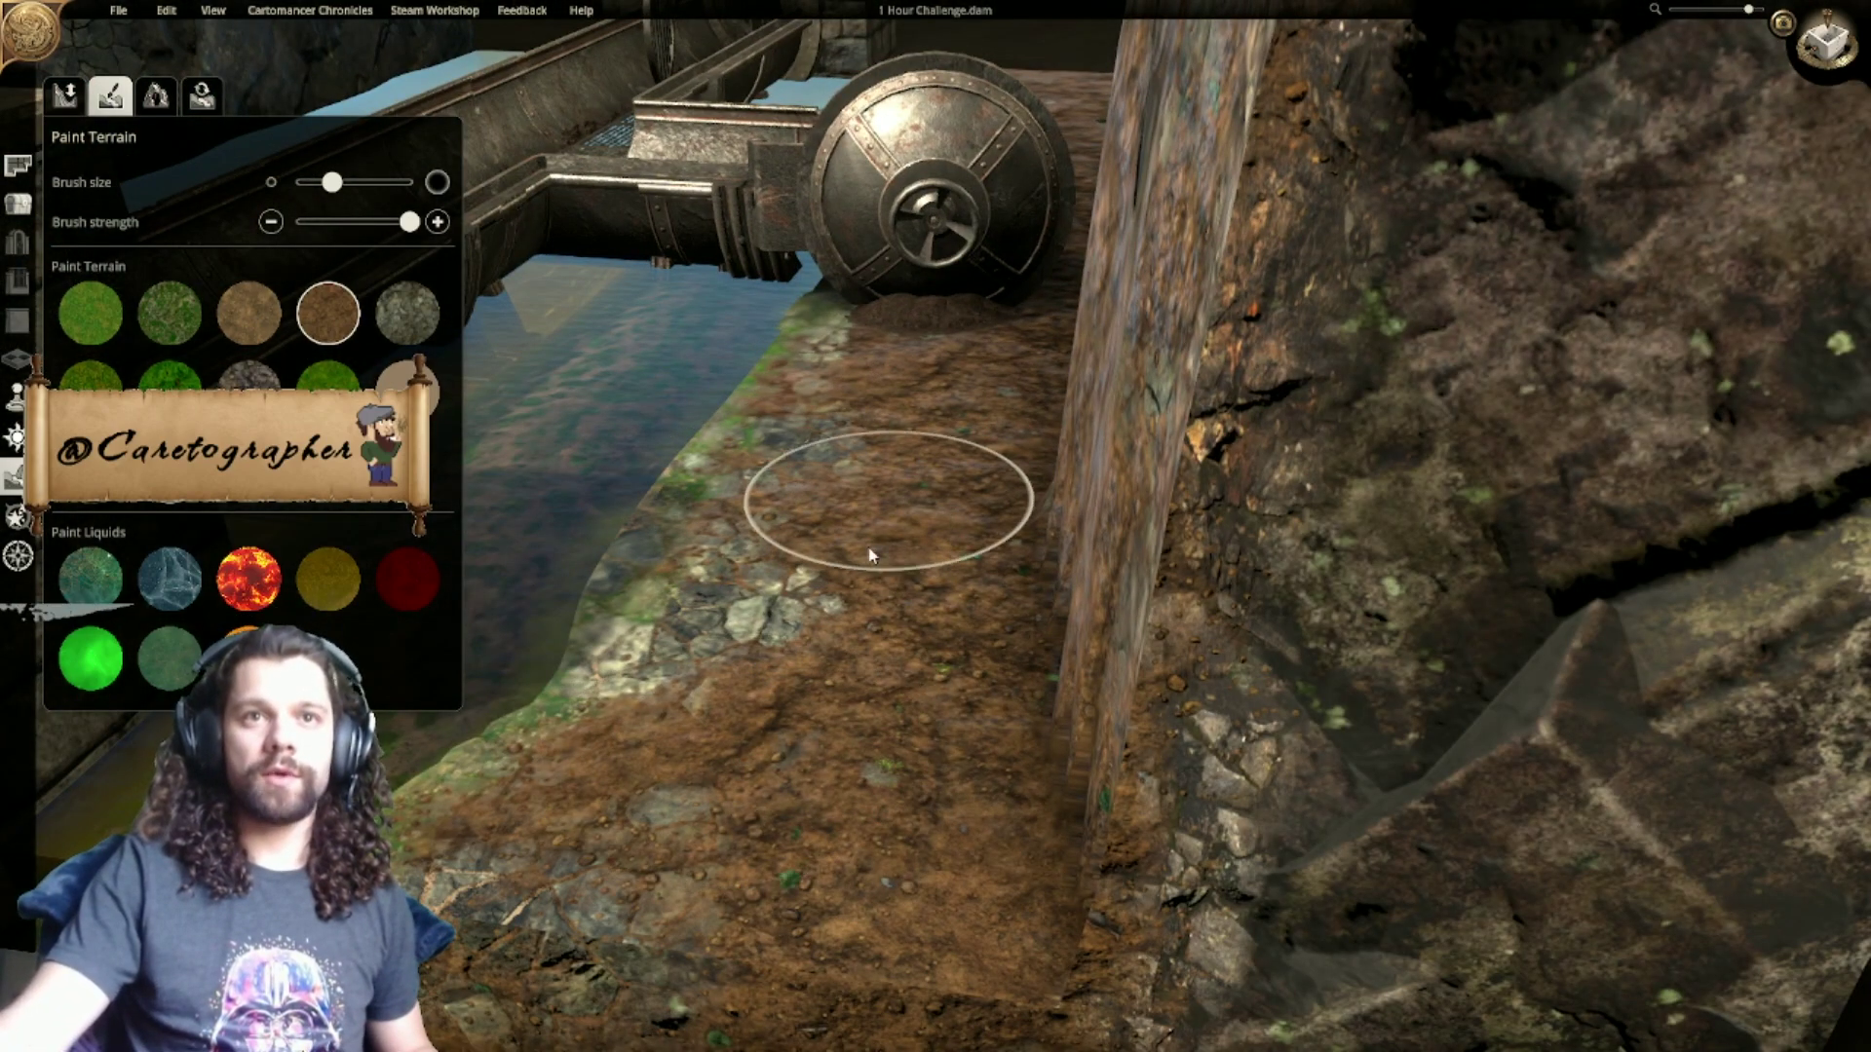
click(769, 604)
click(329, 306)
mouse_move(749, 569)
mouse_down()
mouse_move(756, 629)
mouse_move(828, 603)
mouse_up()
middle_drag(862, 623, 773, 810)
middle_drag(807, 429, 994, 848)
scroll(994, 847, down, 3)
scroll(794, 735, up, 2)
mouse_move(790, 725)
middle_down()
mouse_move(1023, 689)
mouse_move(1057, 535)
mouse_move(927, 618)
mouse_move(1049, 647)
middle_up()
scroll(1049, 648, up, 3)
mouse_move(1049, 647)
mouse_down()
mouse_move(1112, 506)
mouse_move(1025, 777)
mouse_up()
Step: Examine the pipe channel, the hatch and the painted bank from several angles
middle_drag(1018, 770, 965, 487)
mouse_move(982, 741)
middle_down()
mouse_move(877, 365)
mouse_move(724, 632)
mouse_move(735, 749)
middle_up()
scroll(724, 633, down, 2)
mouse_move(735, 749)
mouse_down()
mouse_move(788, 605)
mouse_move(984, 408)
mouse_up()
mouse_move(984, 408)
middle_down()
mouse_move(683, 597)
mouse_move(1013, 575)
mouse_move(986, 516)
mouse_move(529, 343)
mouse_move(910, 346)
mouse_move(1281, 382)
mouse_move(990, 392)
mouse_move(770, 341)
mouse_move(788, 421)
mouse_move(897, 454)
mouse_move(1038, 605)
mouse_move(1206, 515)
mouse_move(821, 566)
mouse_move(903, 656)
mouse_move(731, 677)
mouse_move(929, 581)
middle_up()
scroll(683, 604, down, 5)
scroll(986, 516, up, 3)
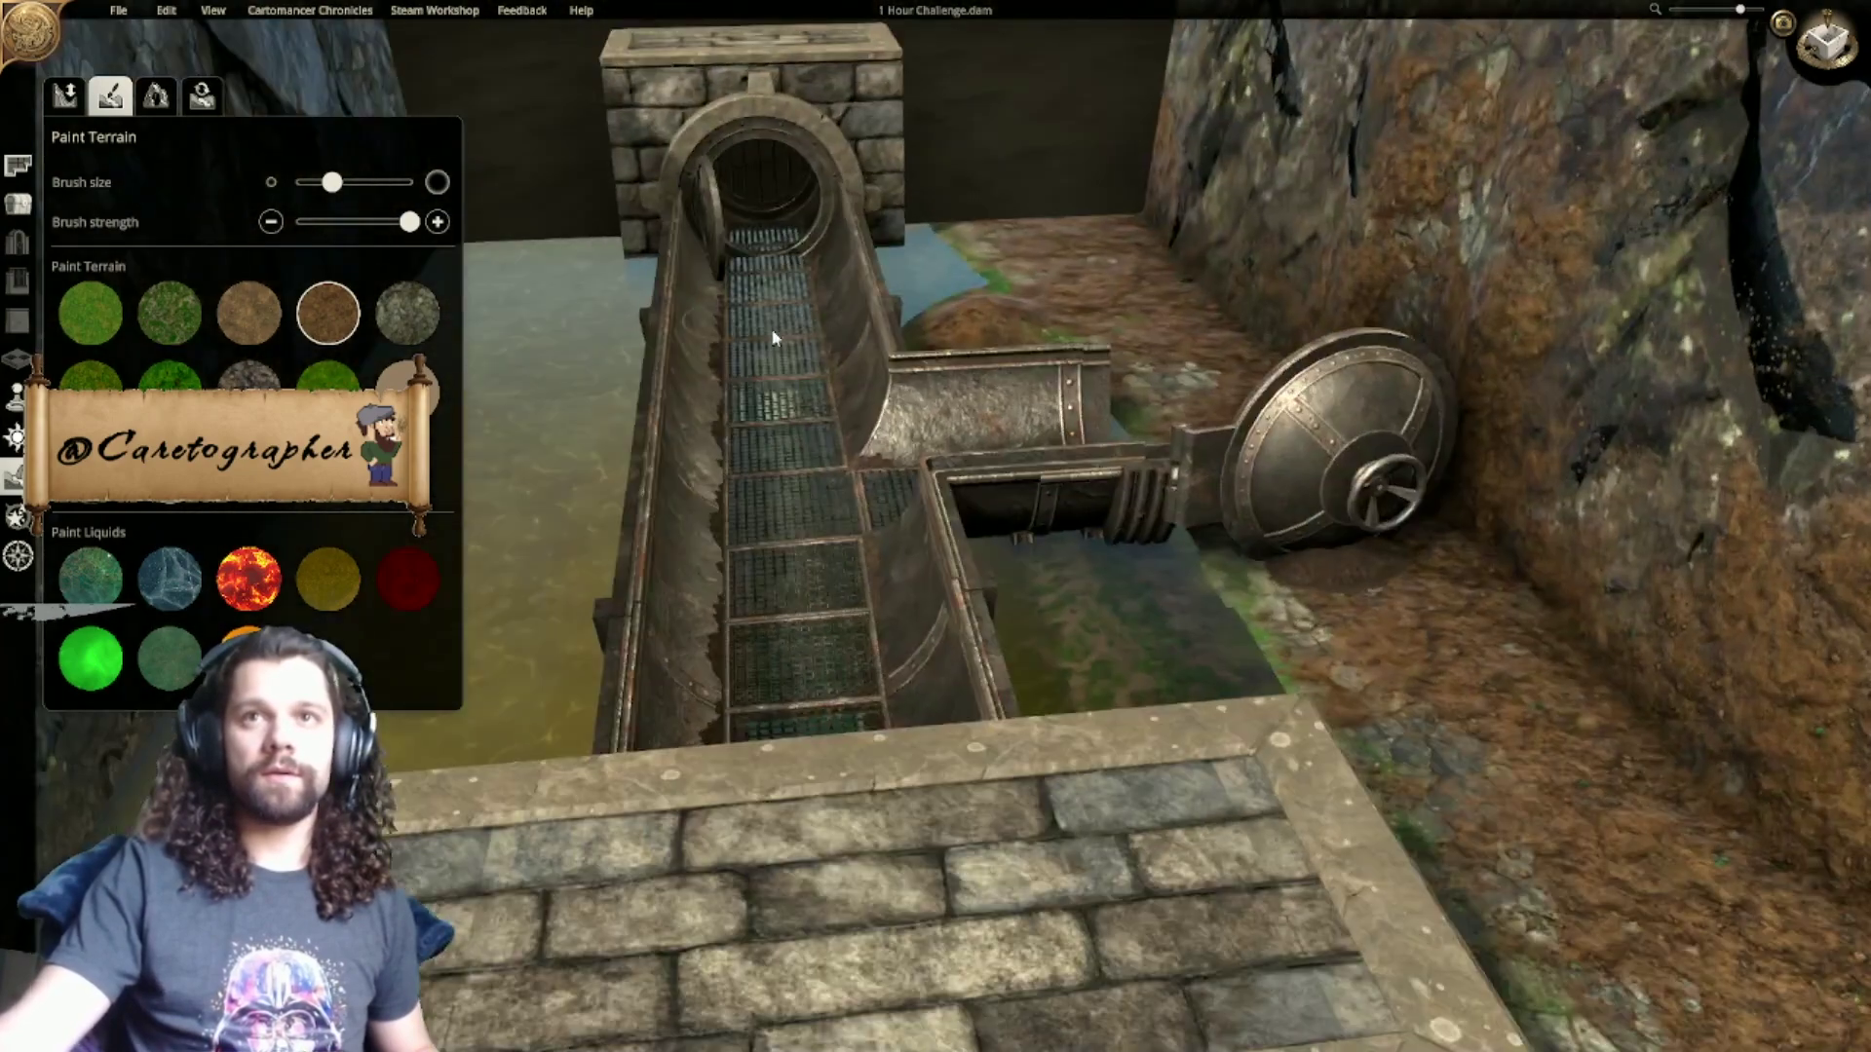
scroll(788, 421, up, 2)
scroll(1172, 529, up, 2)
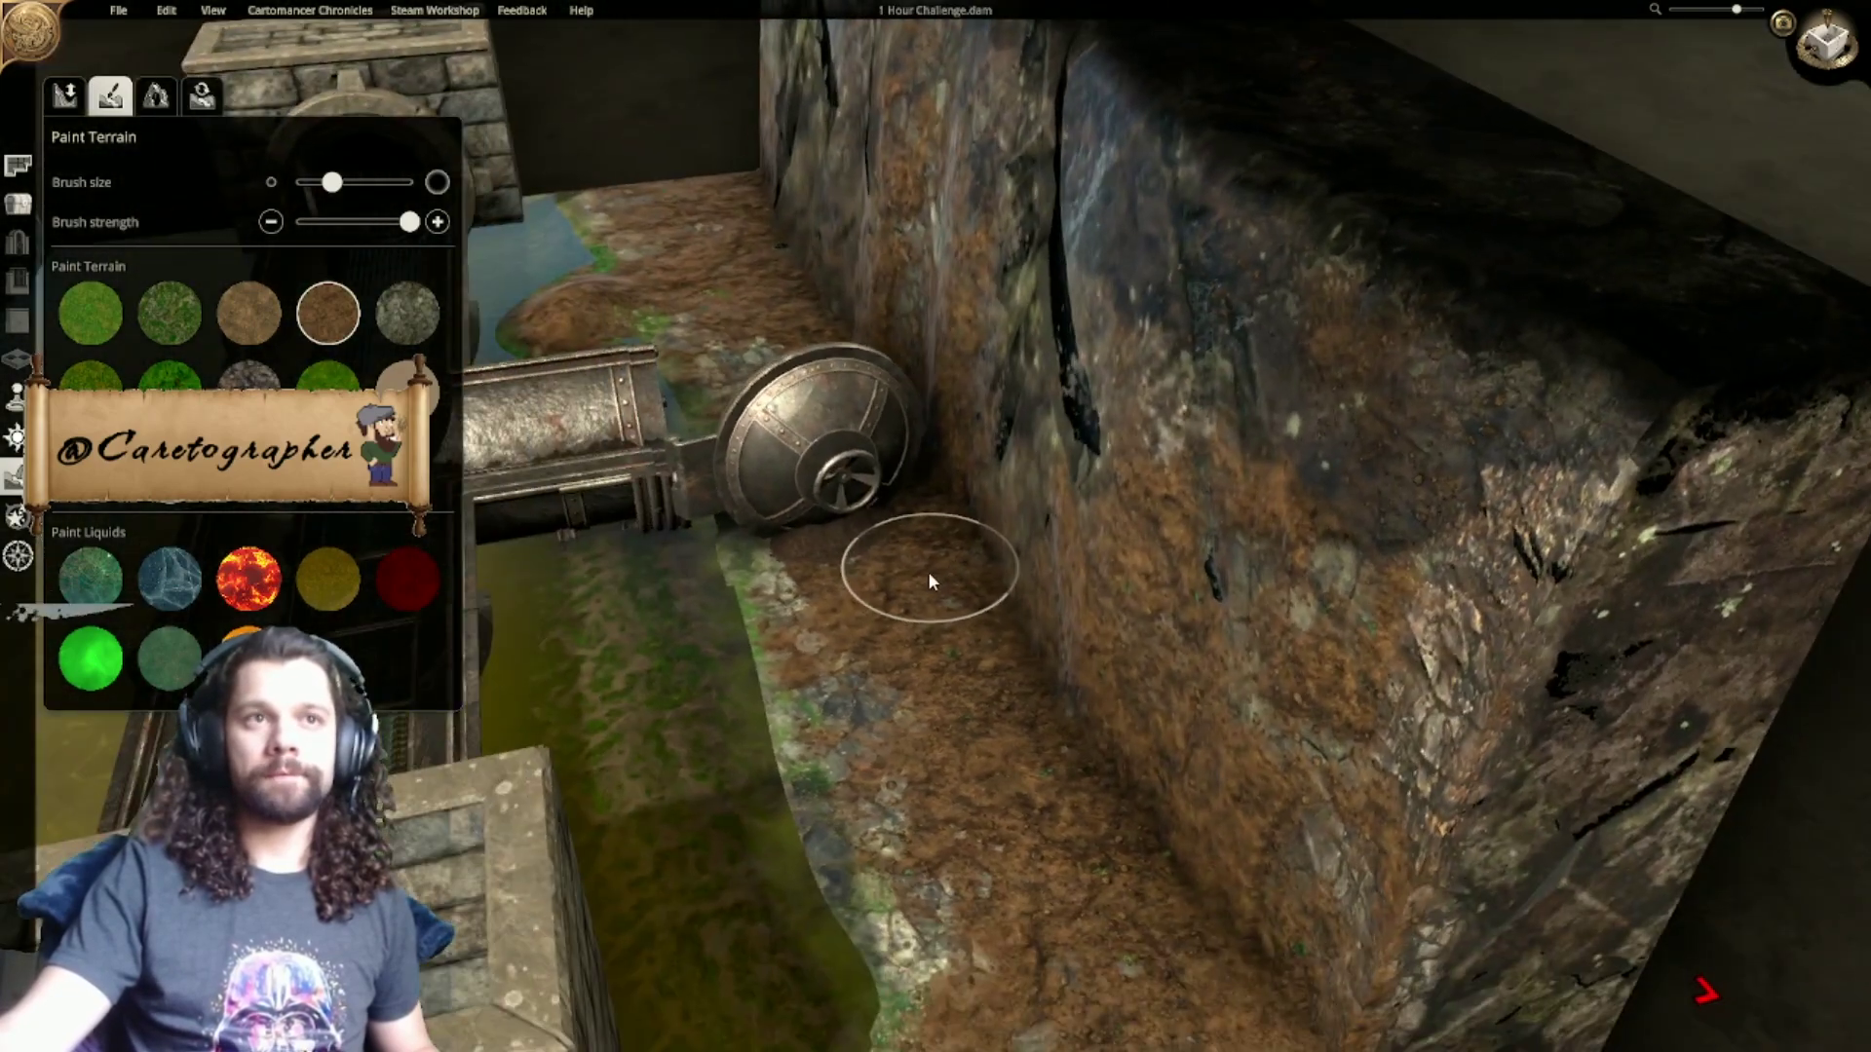
middle_drag(671, 400, 1139, 483)
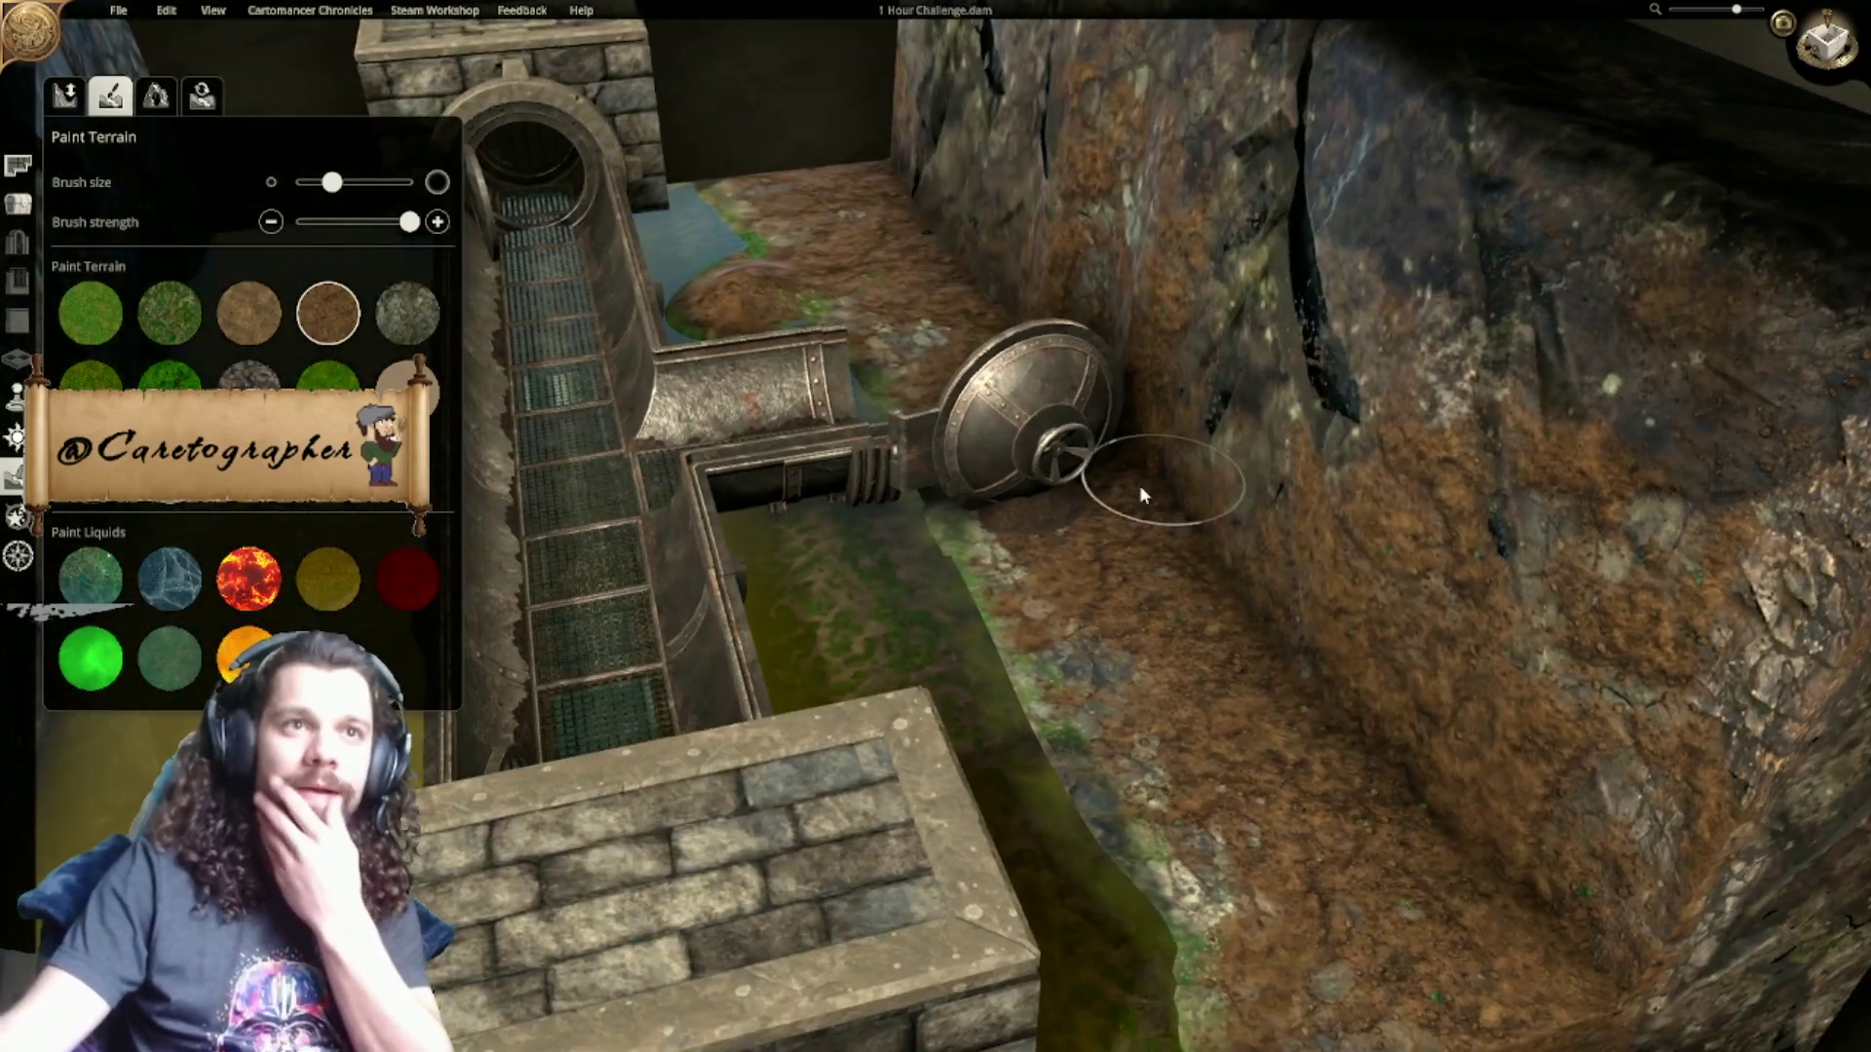
Step: Search the objects for "mos" and place a slightly shrunken mossy rock on the dirt mound beyond the side pipe
click(27, 202)
click(271, 179)
text(mos)
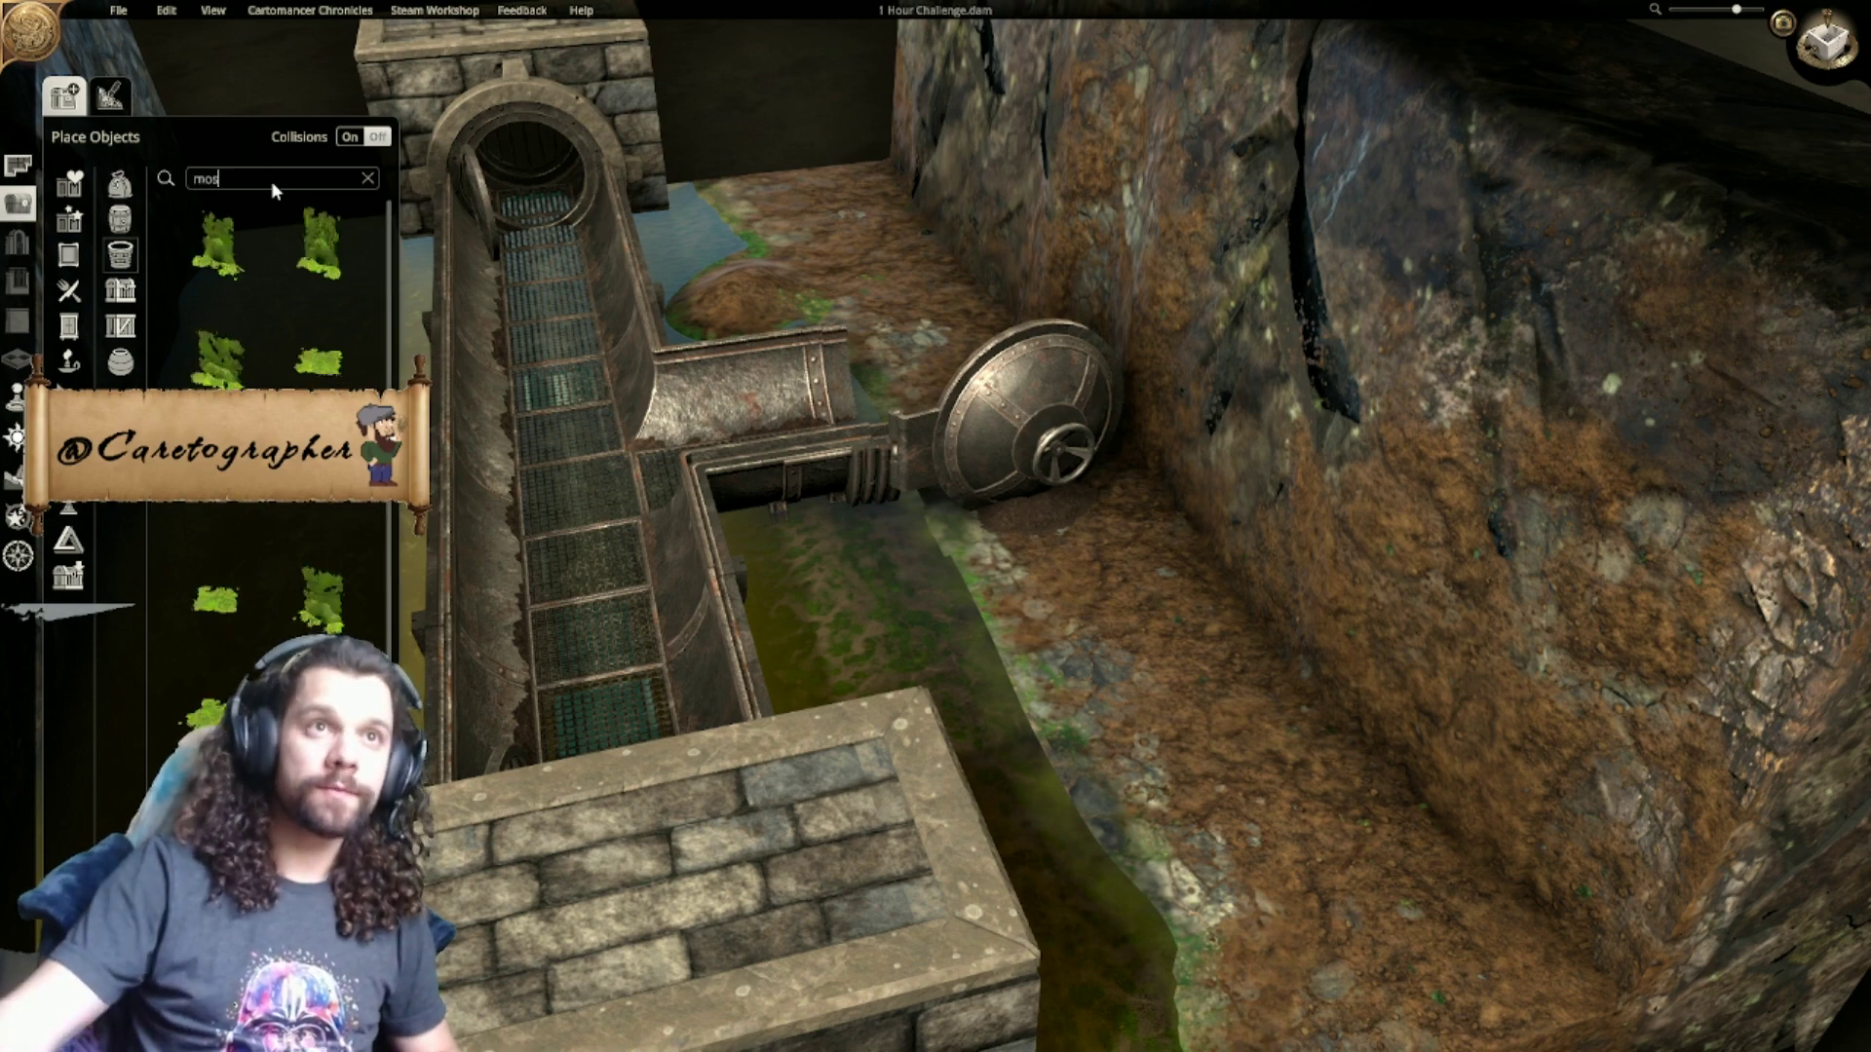
scroll(273, 292, down, 3)
click(319, 531)
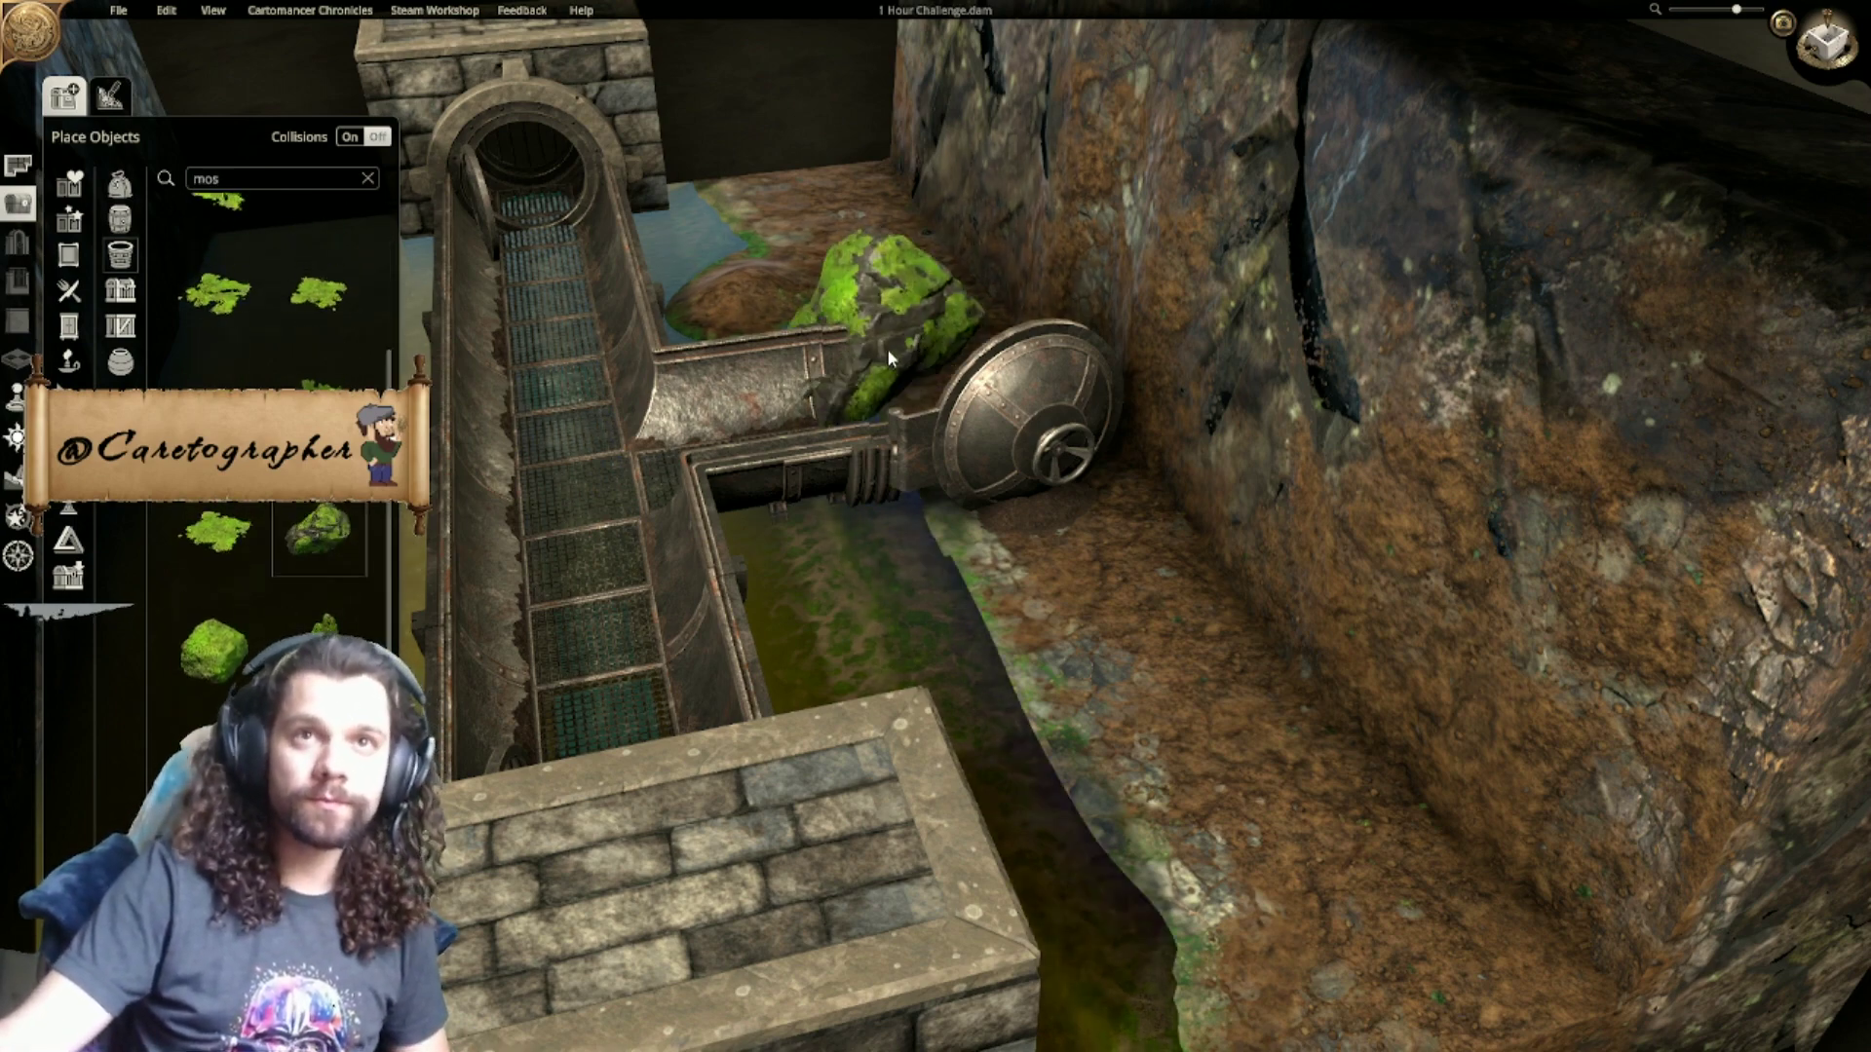
right_drag(860, 389, 1096, 877)
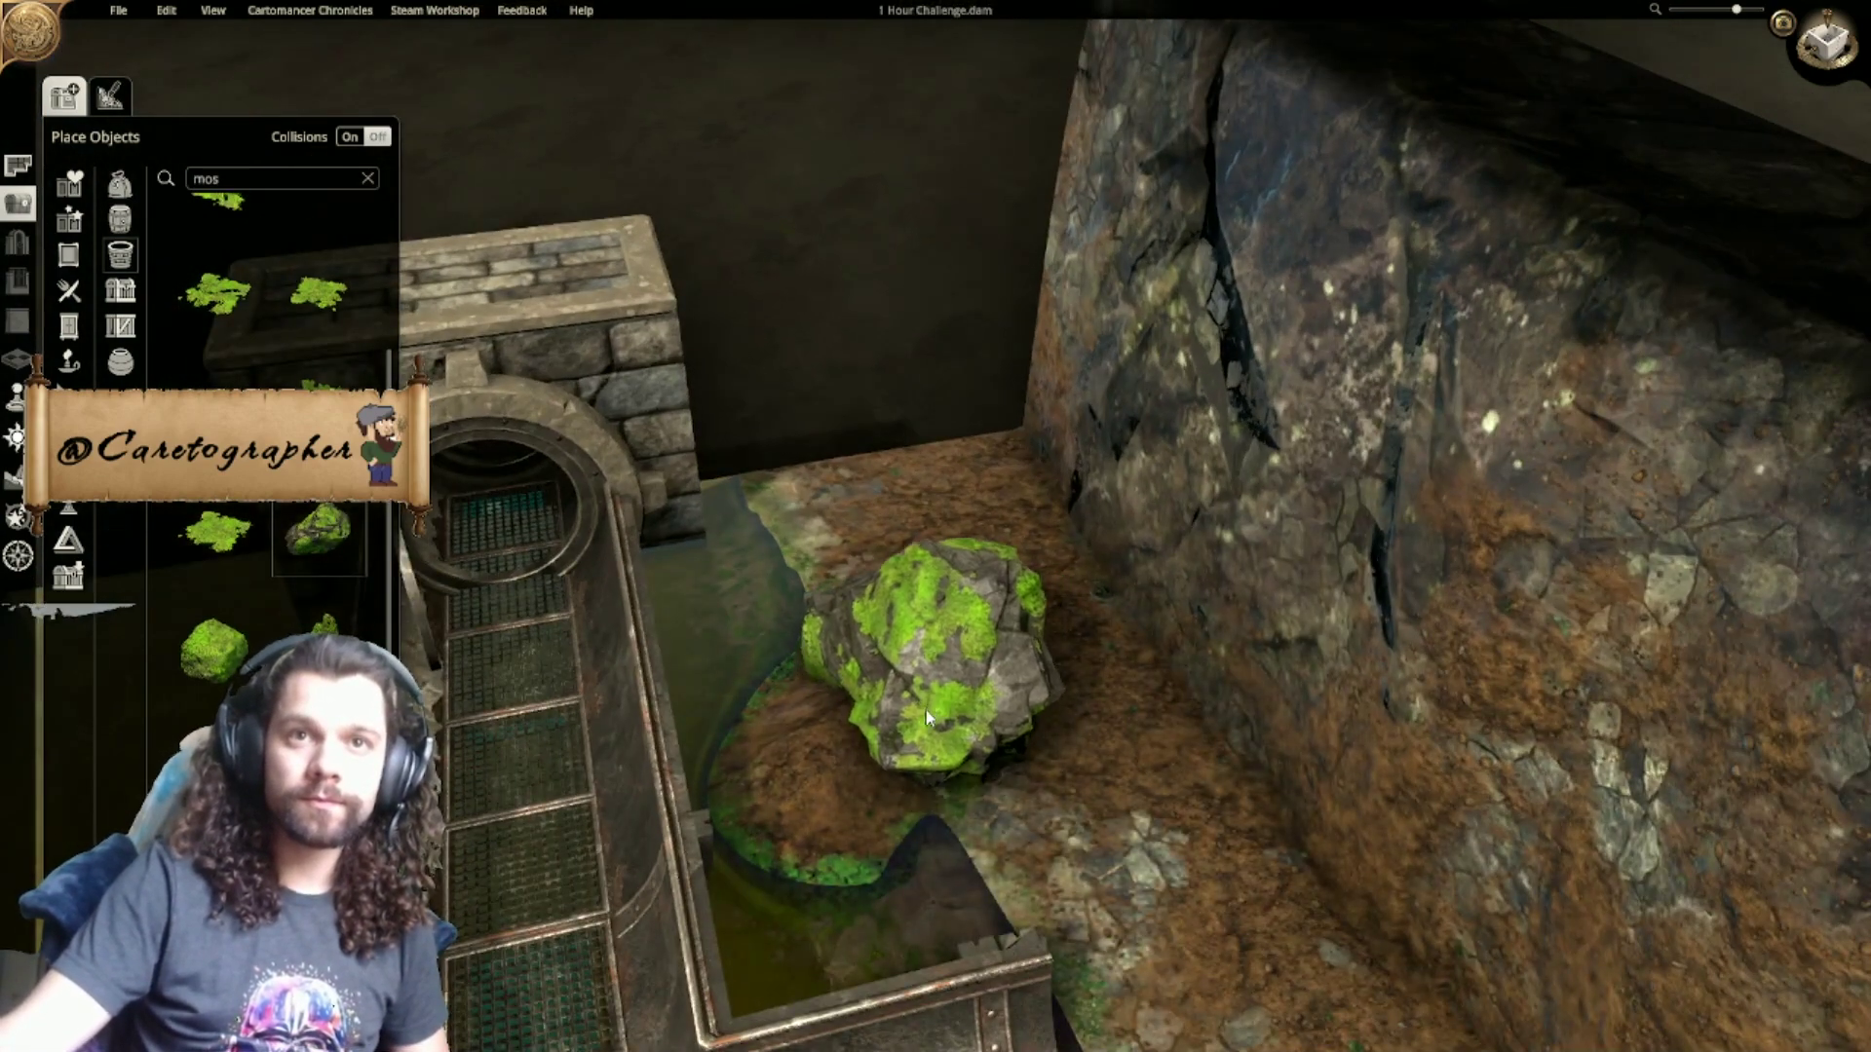
click(921, 687)
drag(1084, 487, 1078, 509)
mouse_move(957, 686)
mouse_down()
mouse_move(980, 653)
mouse_move(957, 692)
mouse_up()
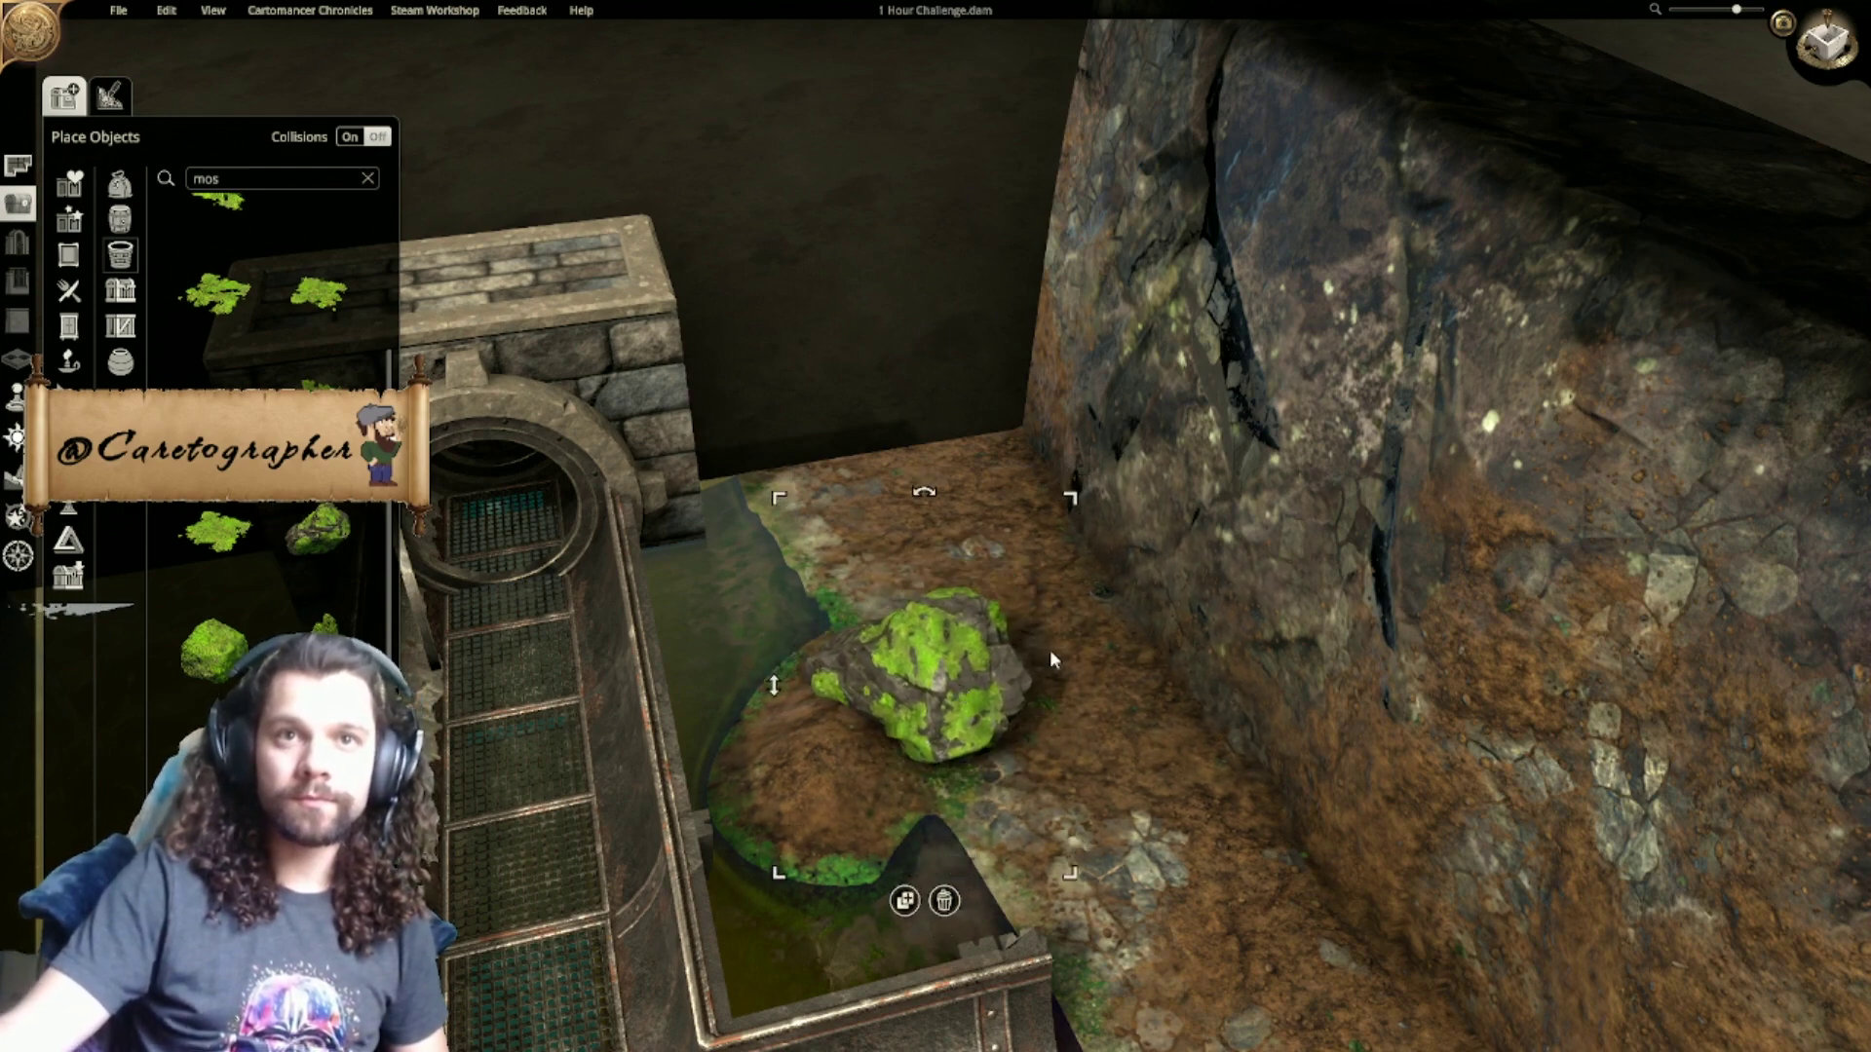
Step: Switch to the top-down view, lower the mossy rock into the ground and shift it toward the water's edge
click(1856, 74)
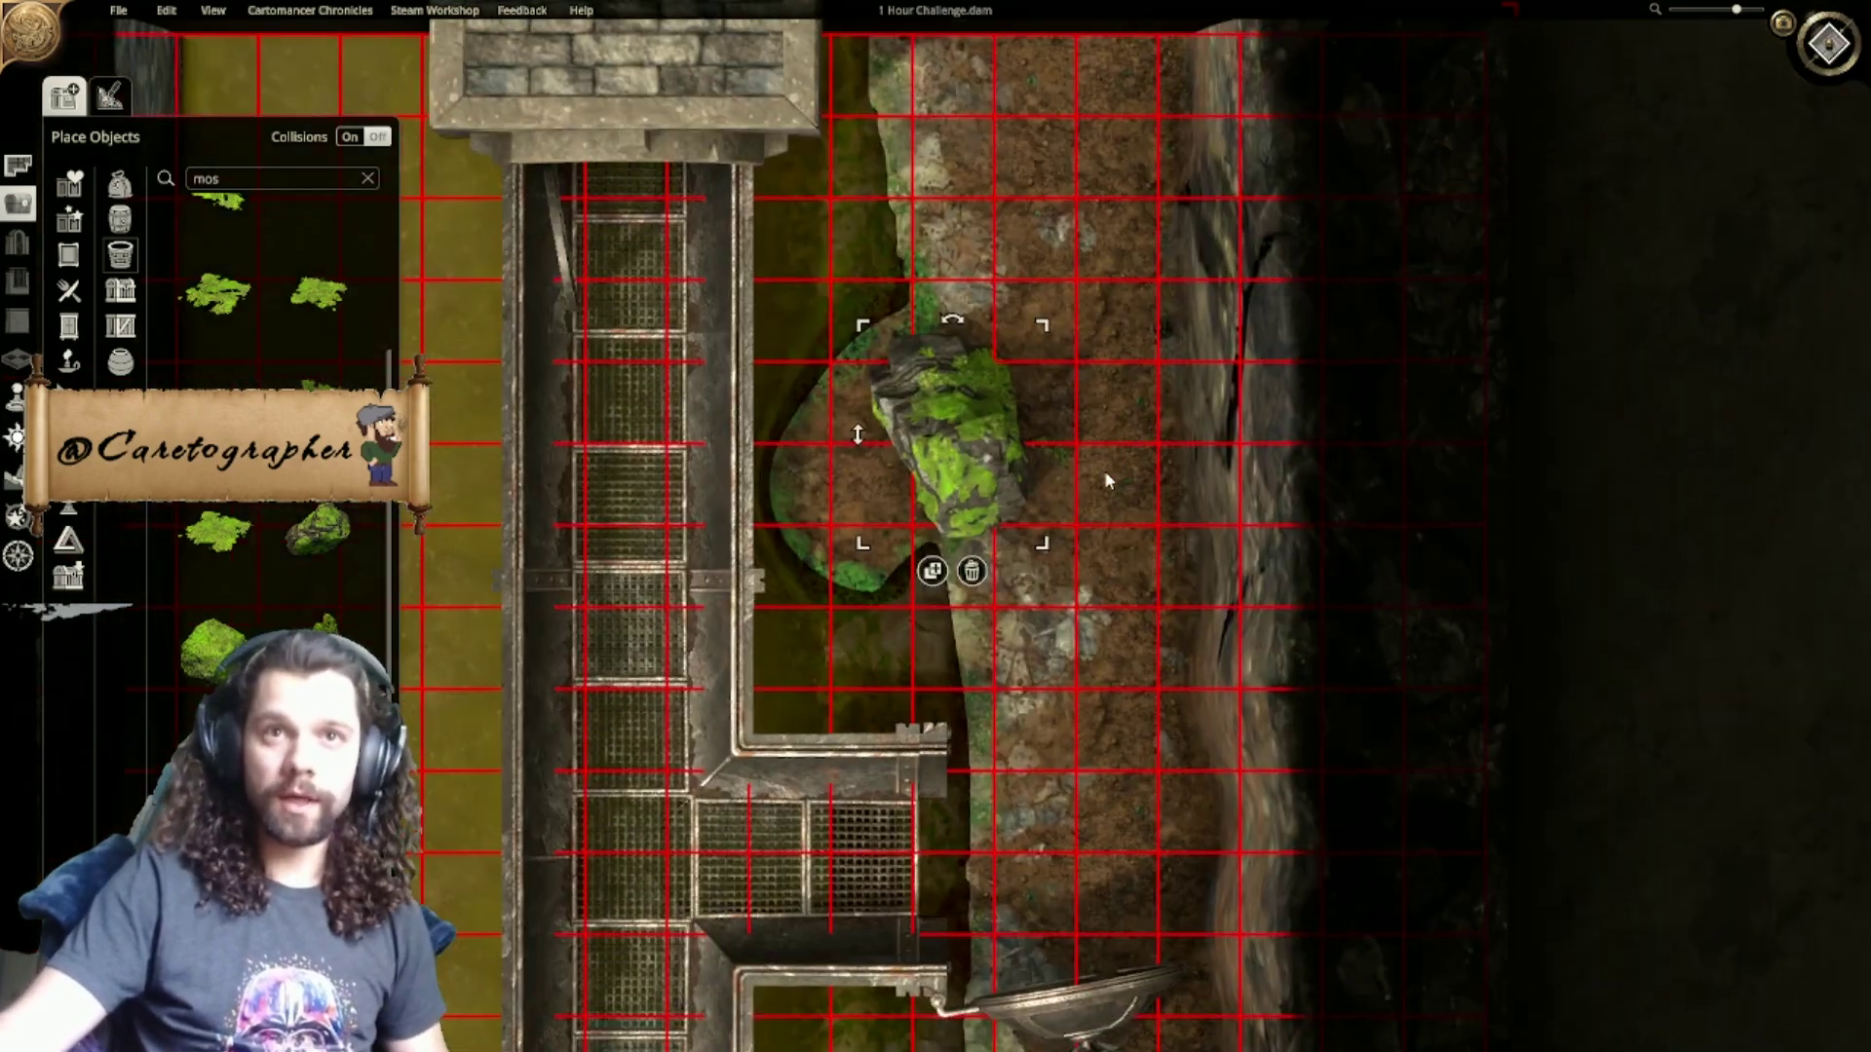
scroll(1062, 455, up, 3)
scroll(1019, 440, down, 2)
mouse_move(908, 478)
mouse_down()
mouse_move(949, 452)
mouse_move(955, 489)
mouse_move(924, 485)
mouse_up()
scroll(947, 454, down, 2)
drag(815, 456, 805, 538)
drag(945, 517, 903, 508)
scroll(1233, 638, down, 4)
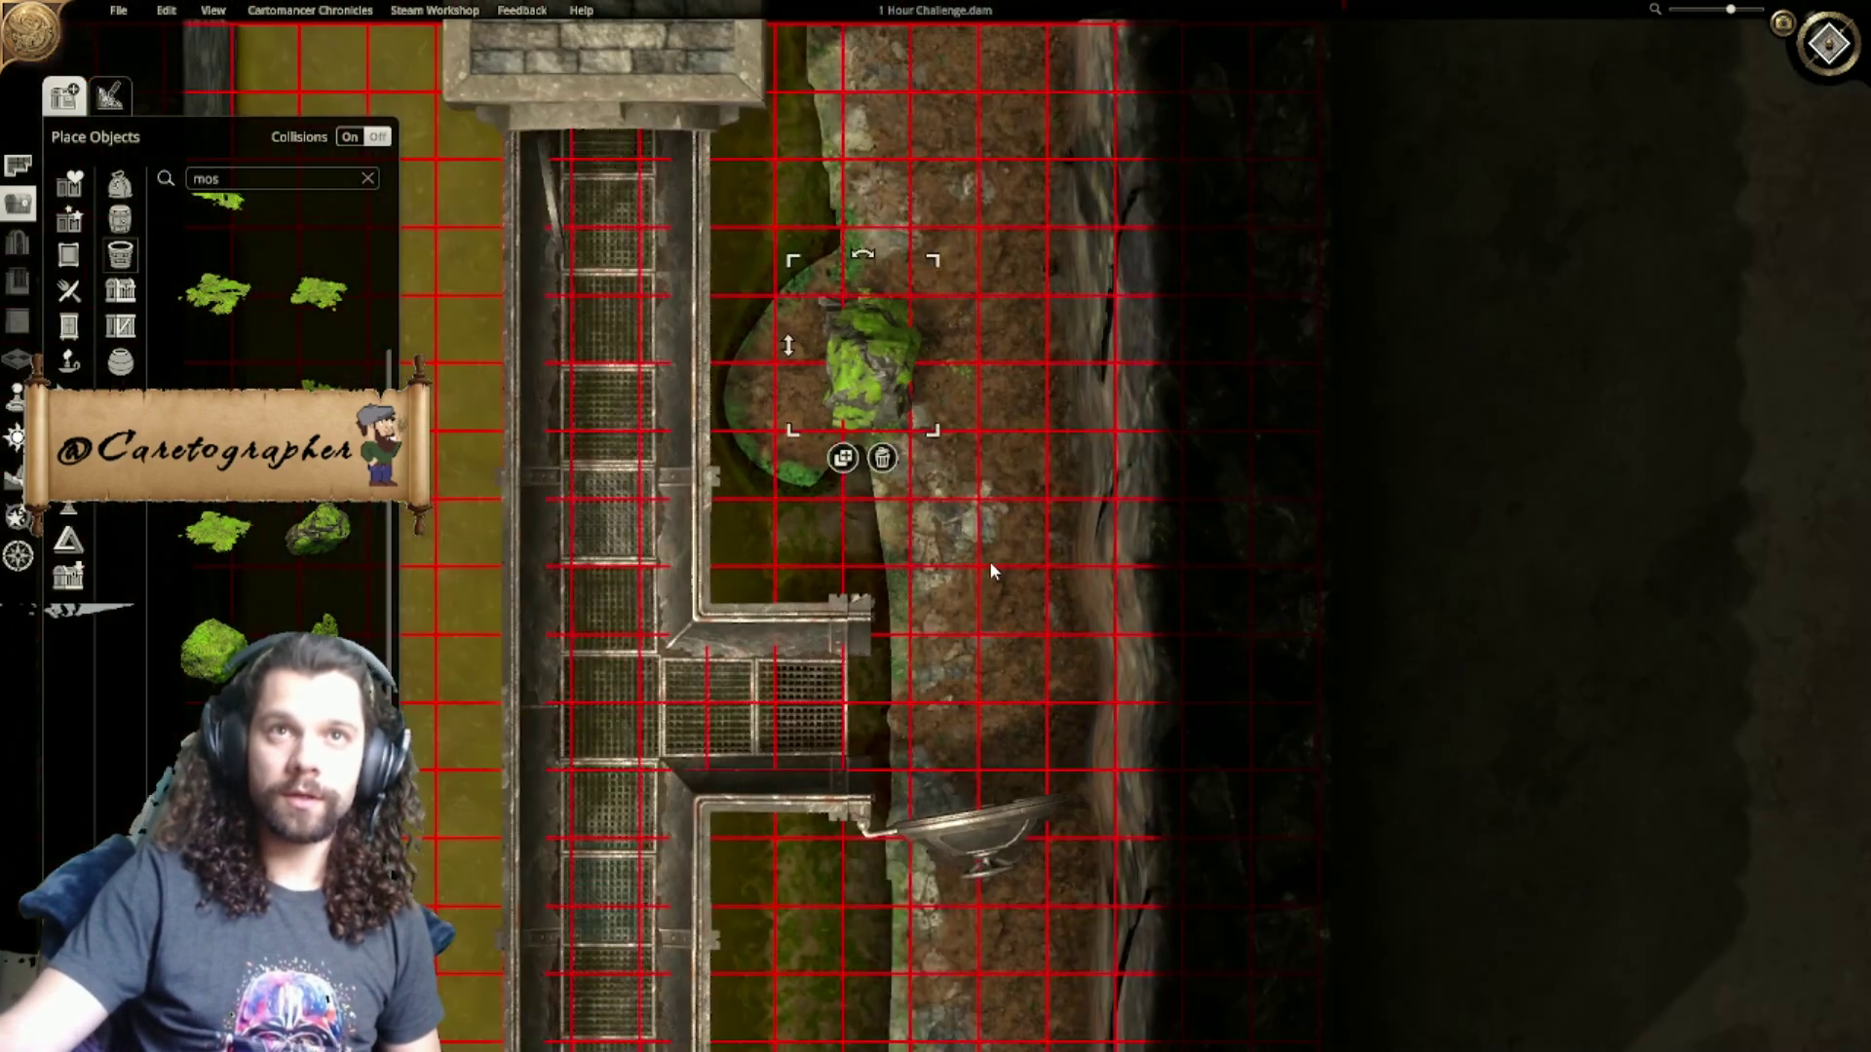
Step: Place a rotated, fully moss-covered boulder on the bank below the first rock and shrink it to about one grid square
scroll(929, 562, up, 2)
click(216, 648)
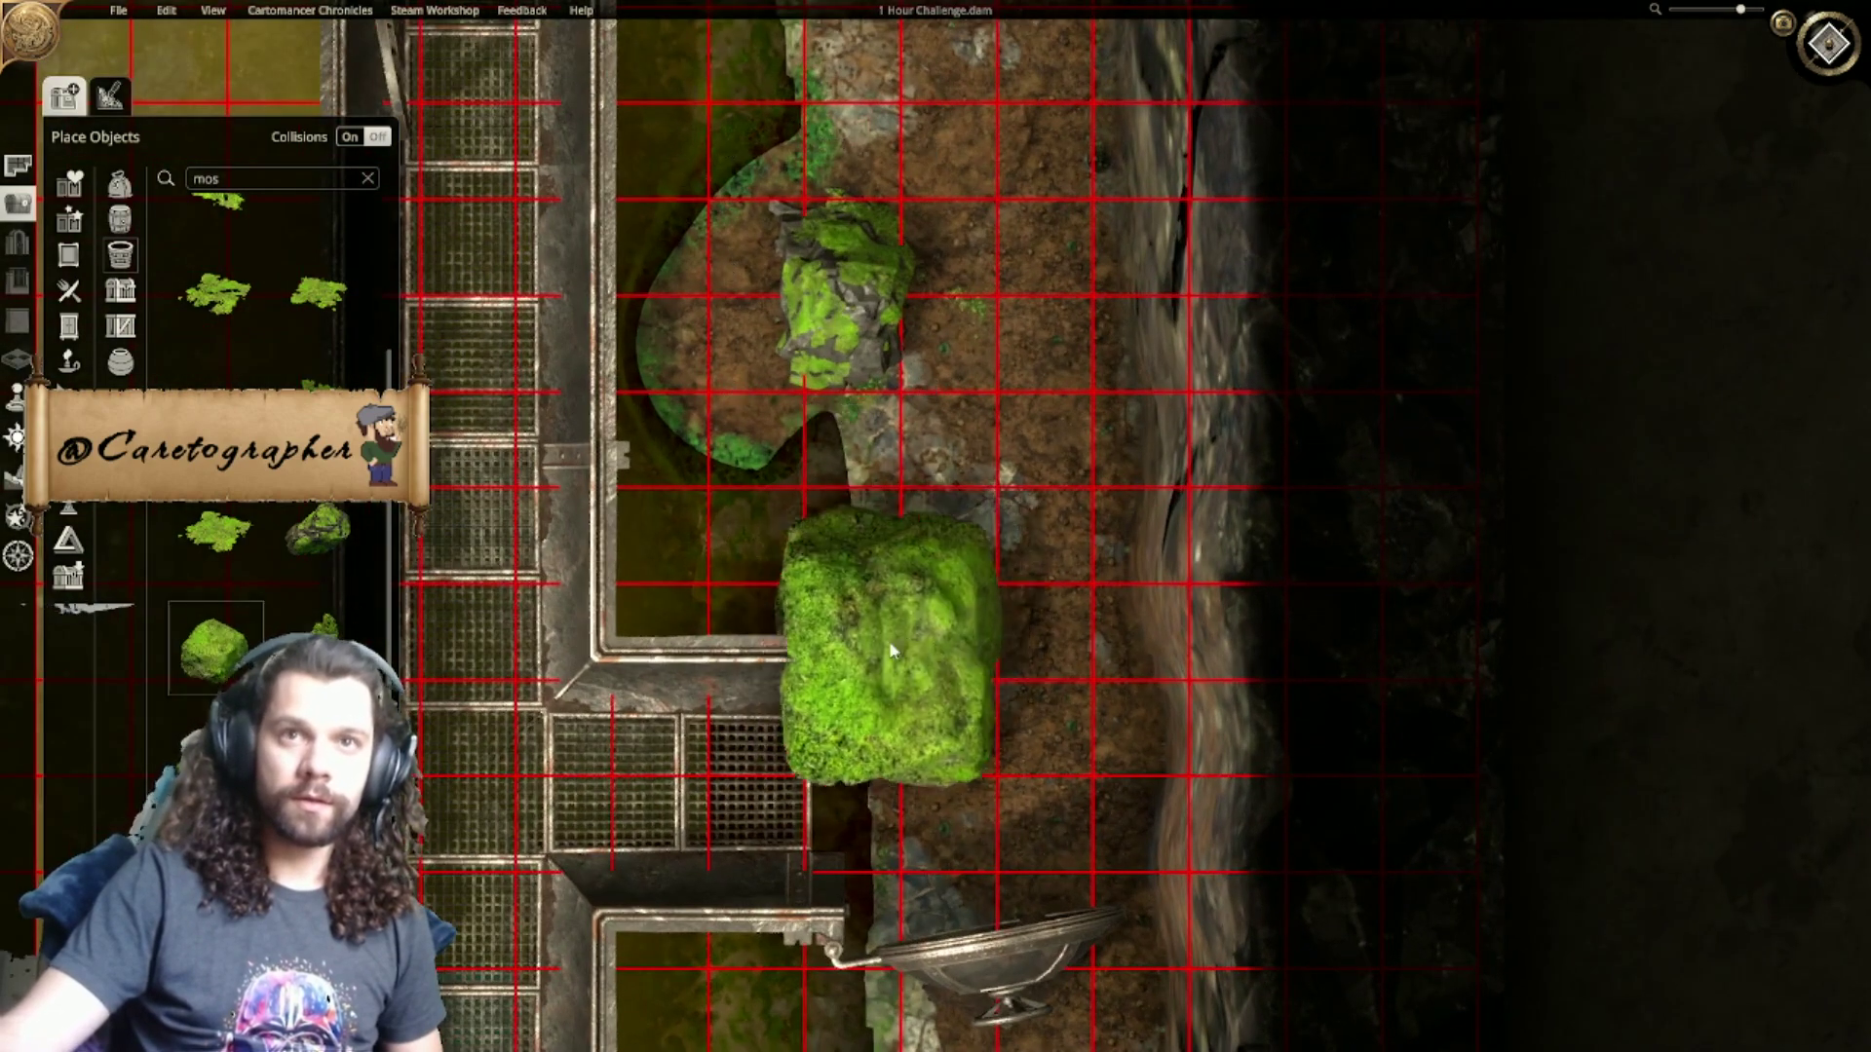
ctrl+scroll(921, 529, up, 3)
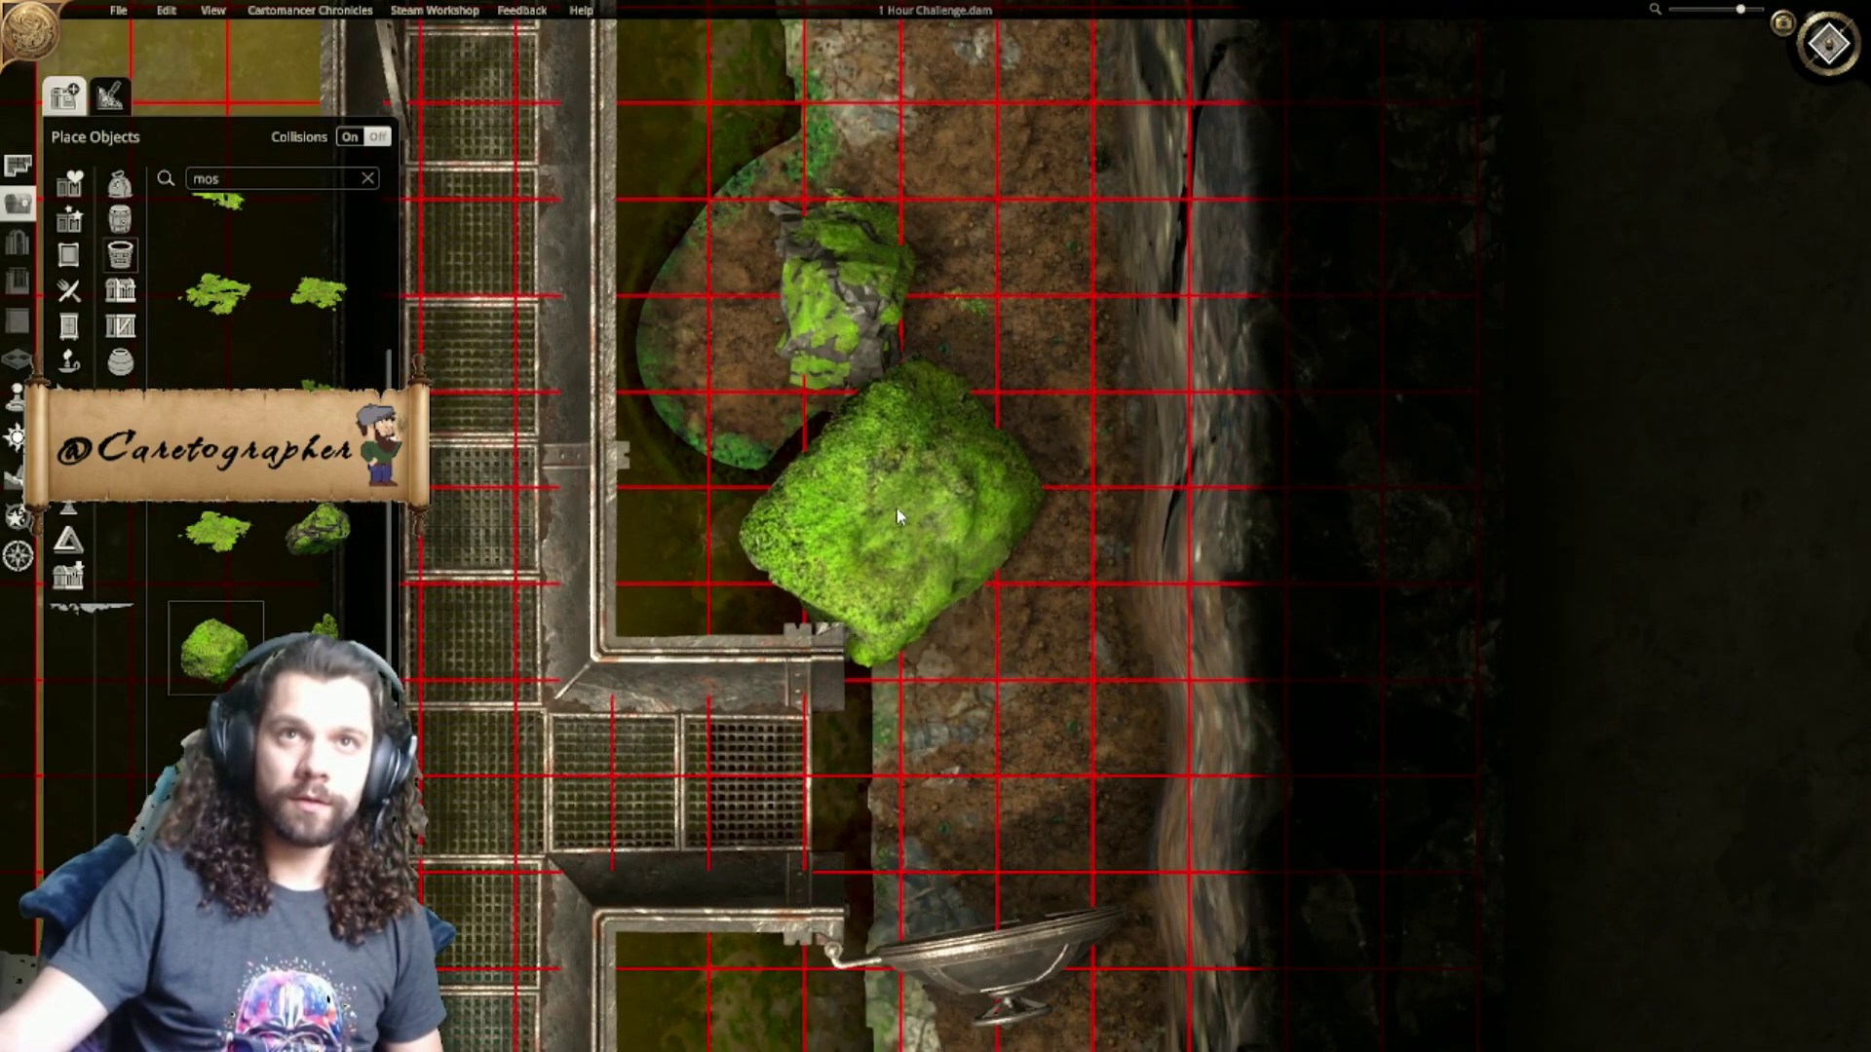
click(893, 476)
drag(1000, 374, 939, 433)
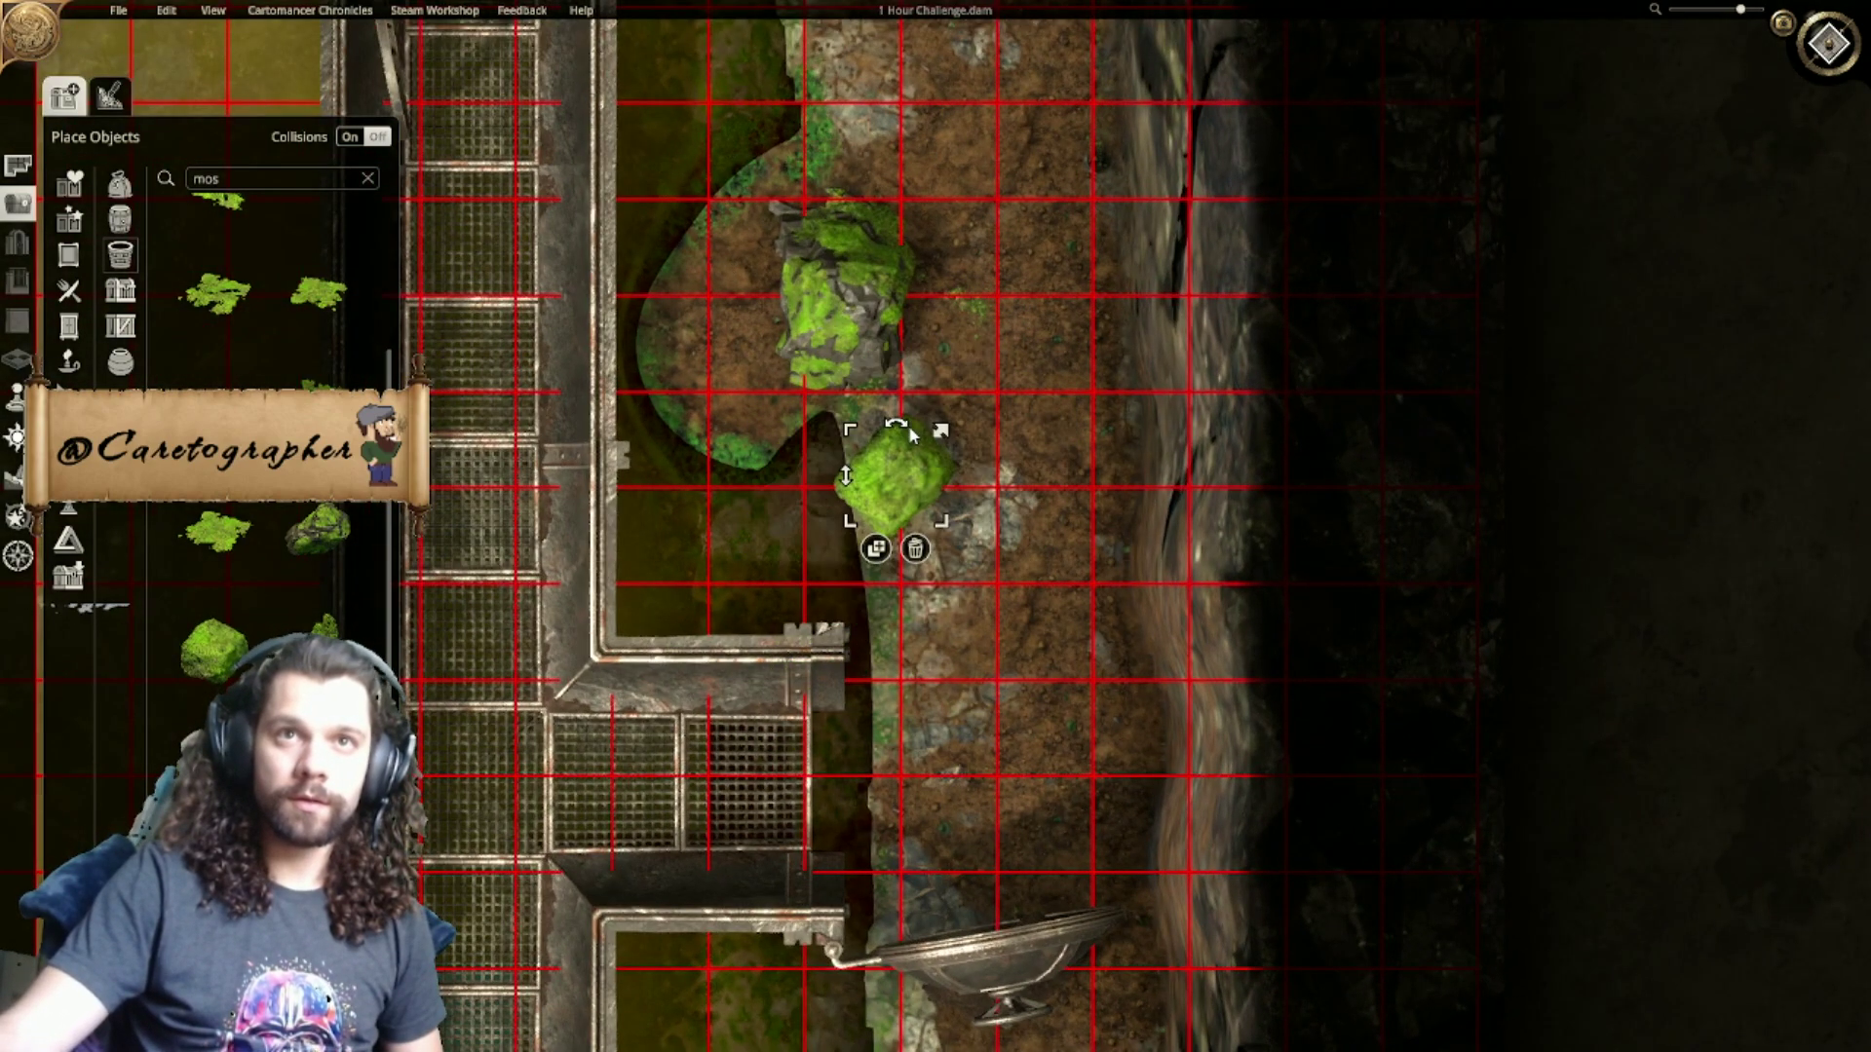
Step: Move the moss-covered boulder to the upper end of the large mossy rock and adjust its height against the ground
drag(846, 480, 822, 204)
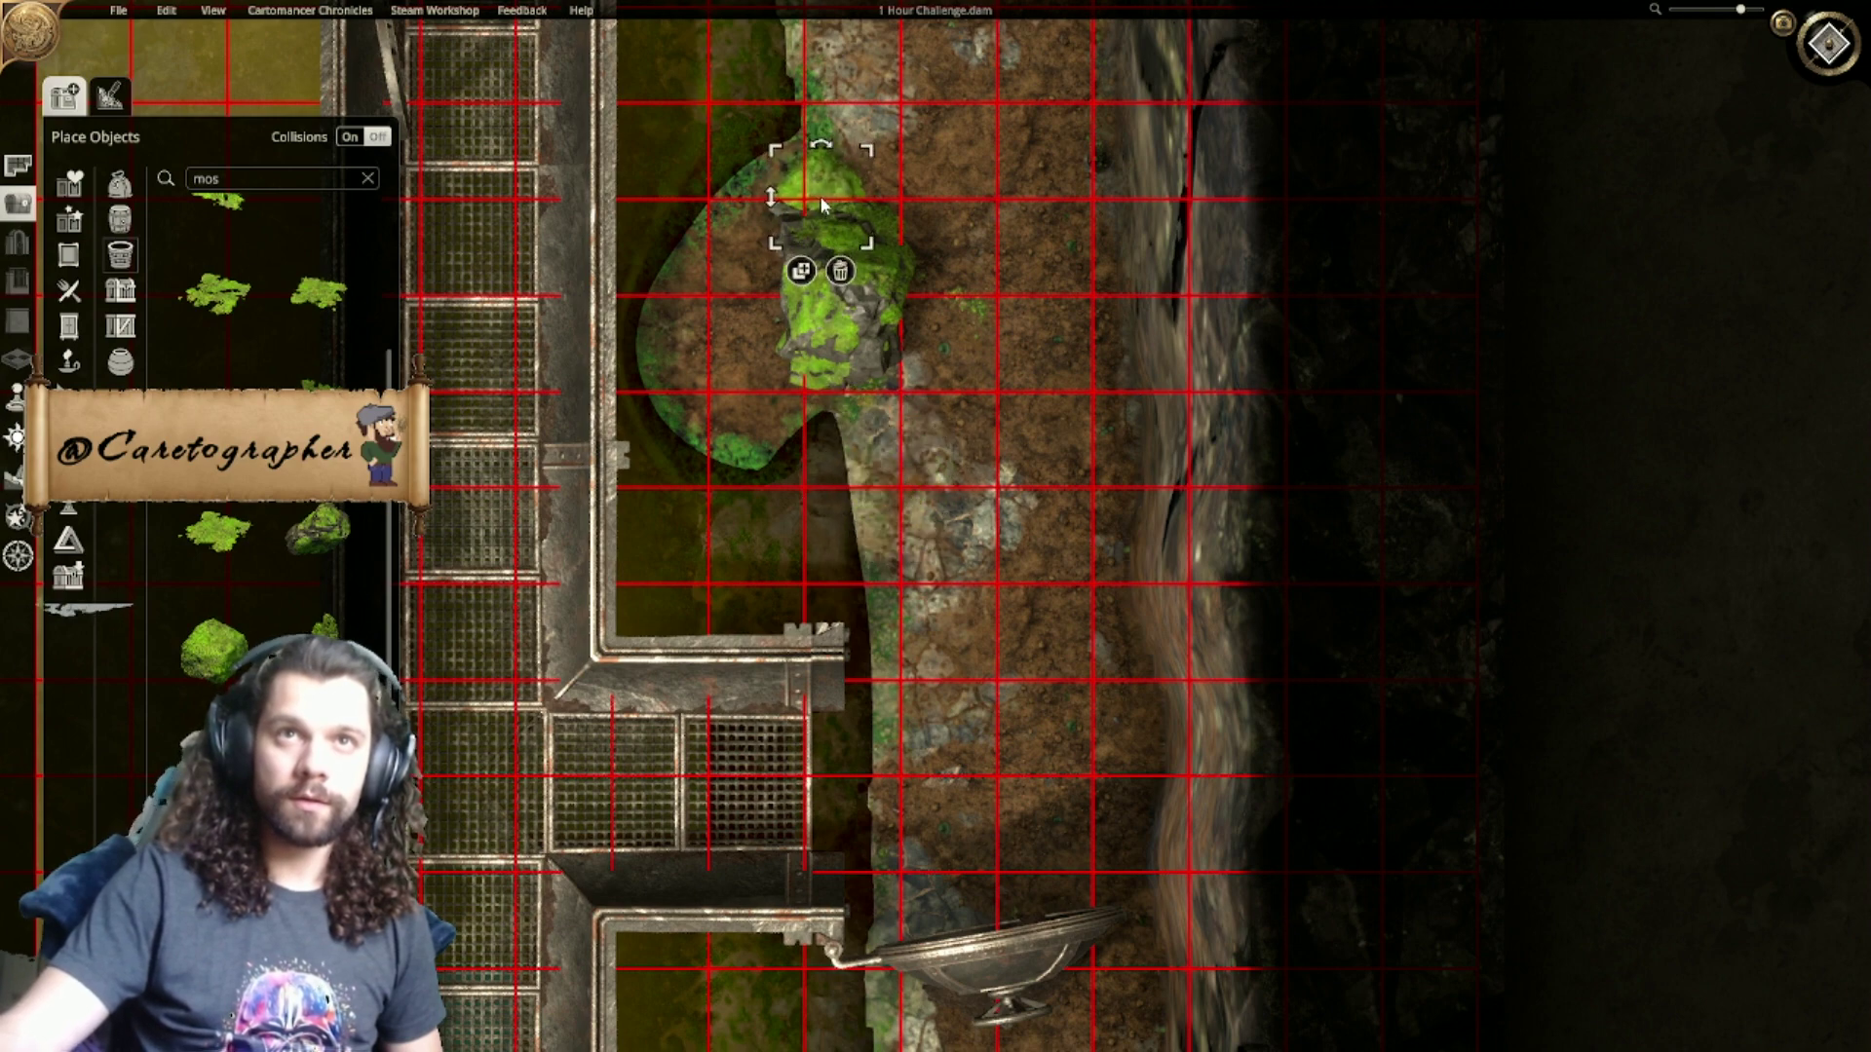
scroll(822, 192, down, 1)
click(825, 193)
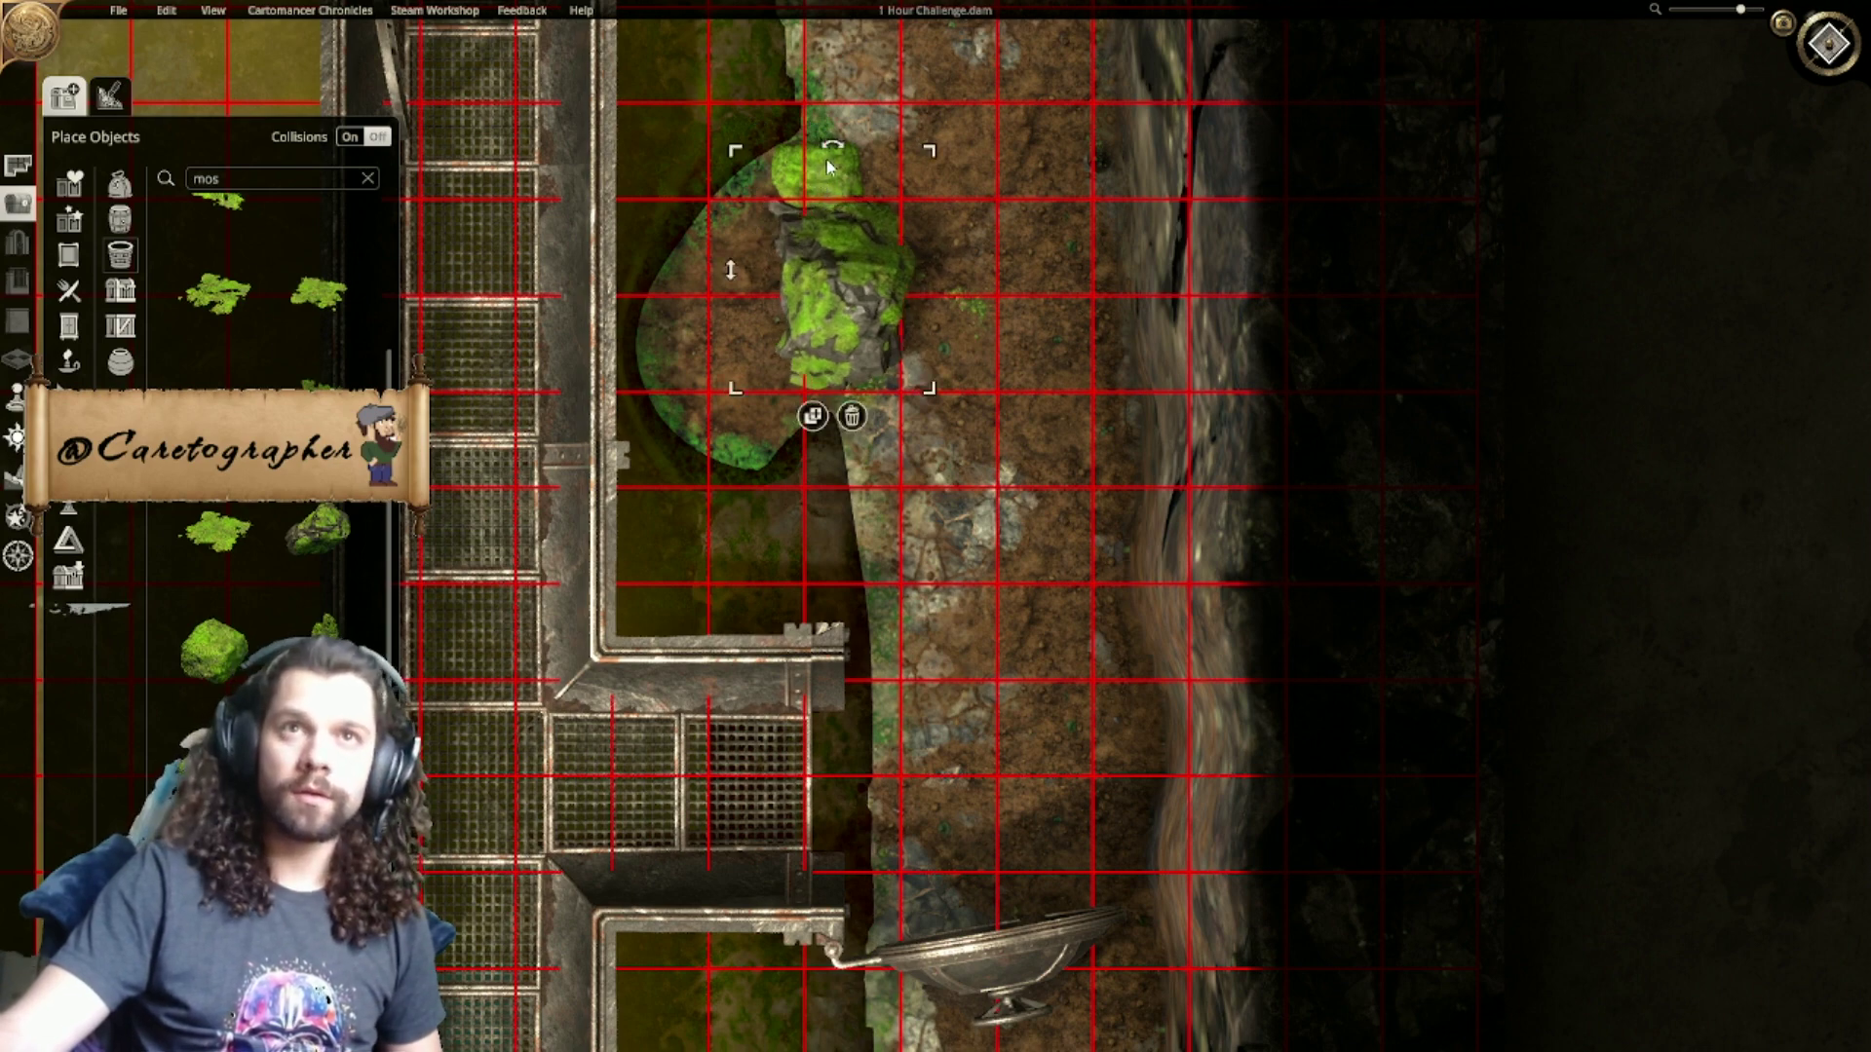
click(822, 169)
drag(825, 161, 747, 165)
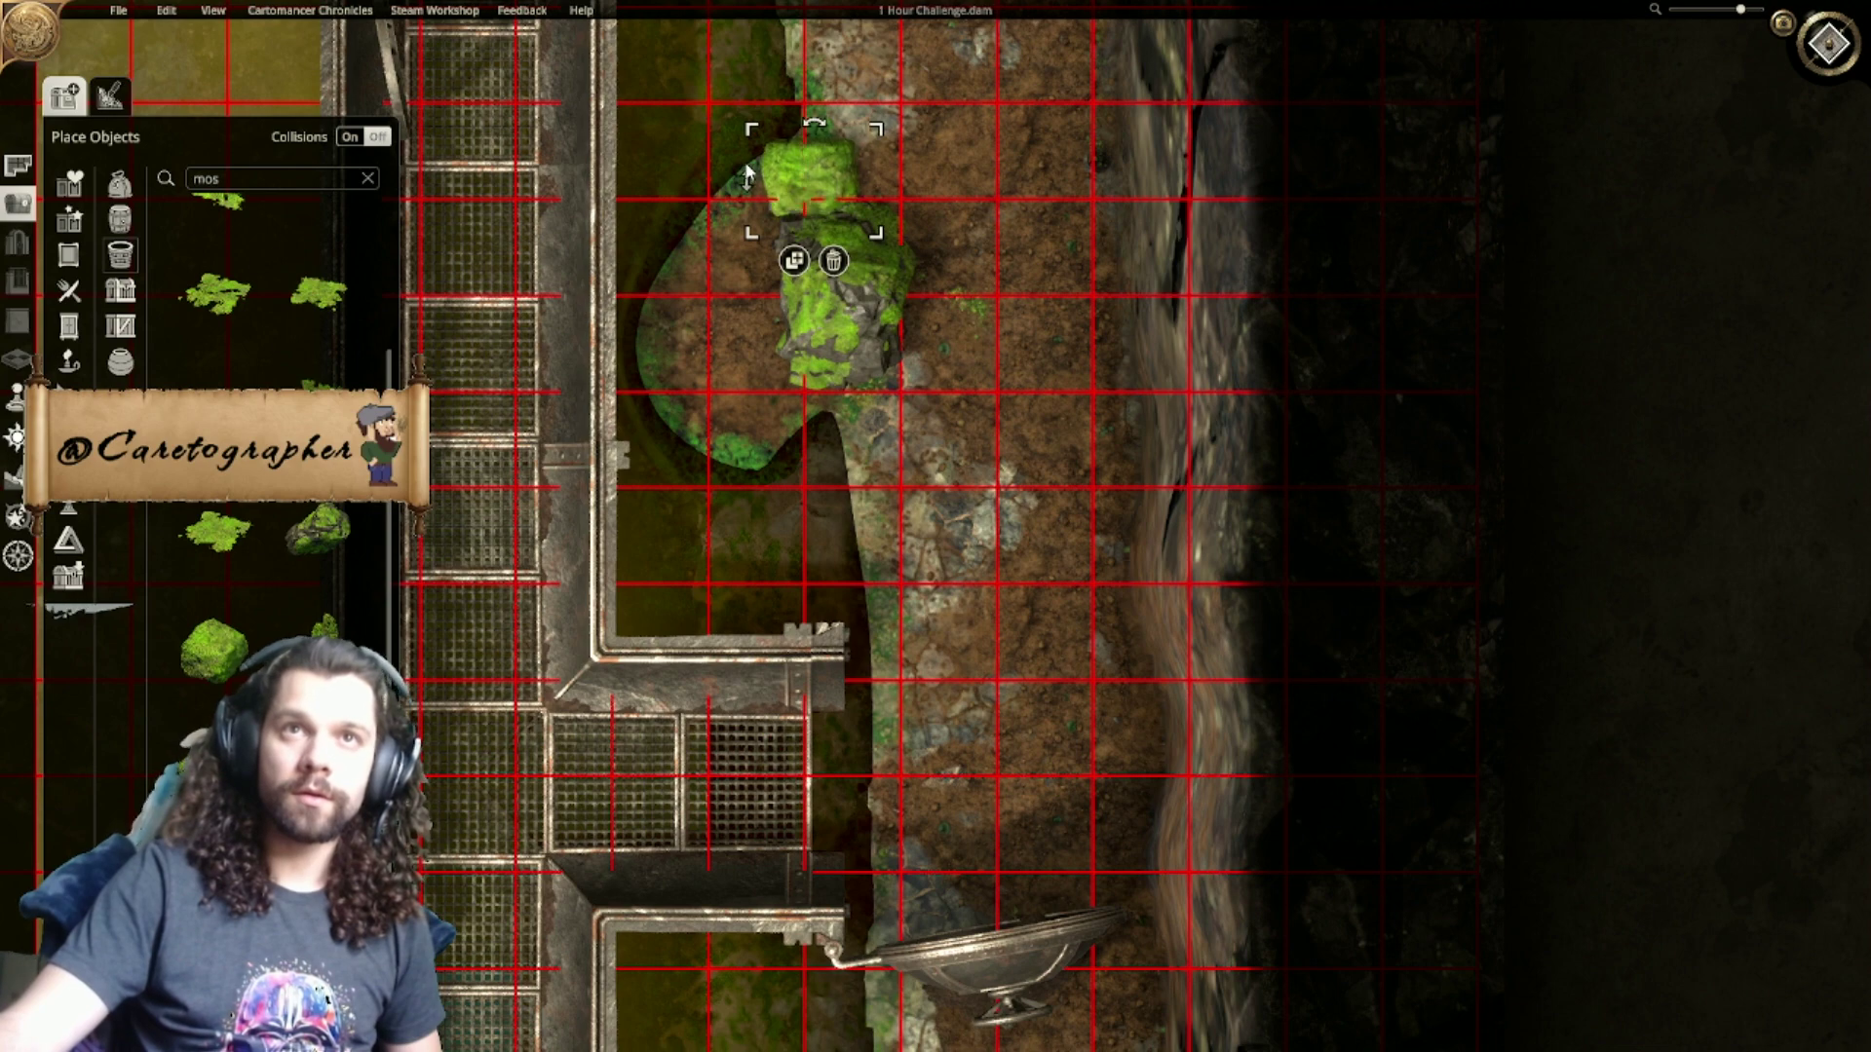
Step: Place another mossy rock against the lower end of the large rock and sink it partly into the dirt
right_drag(1009, 275, 1018, 442)
right_drag(995, 586, 945, 439)
click(1001, 498)
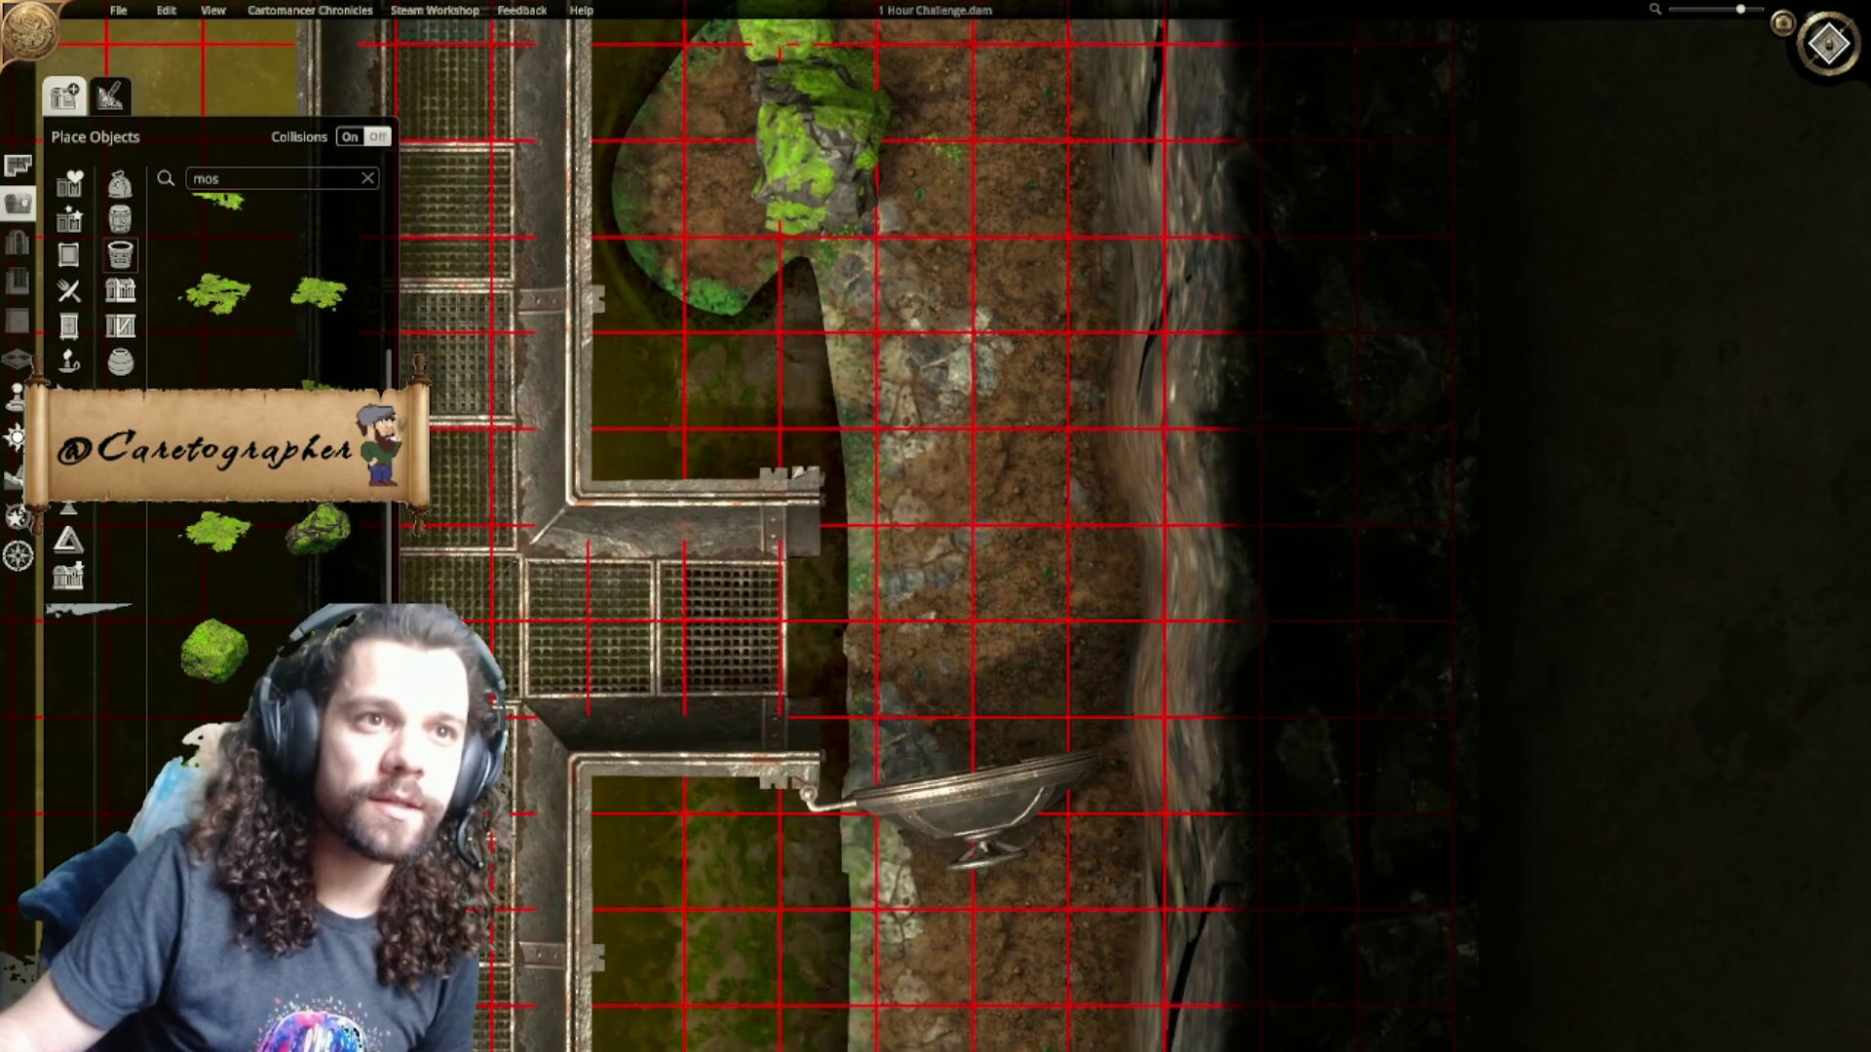
right_drag(838, 228, 892, 403)
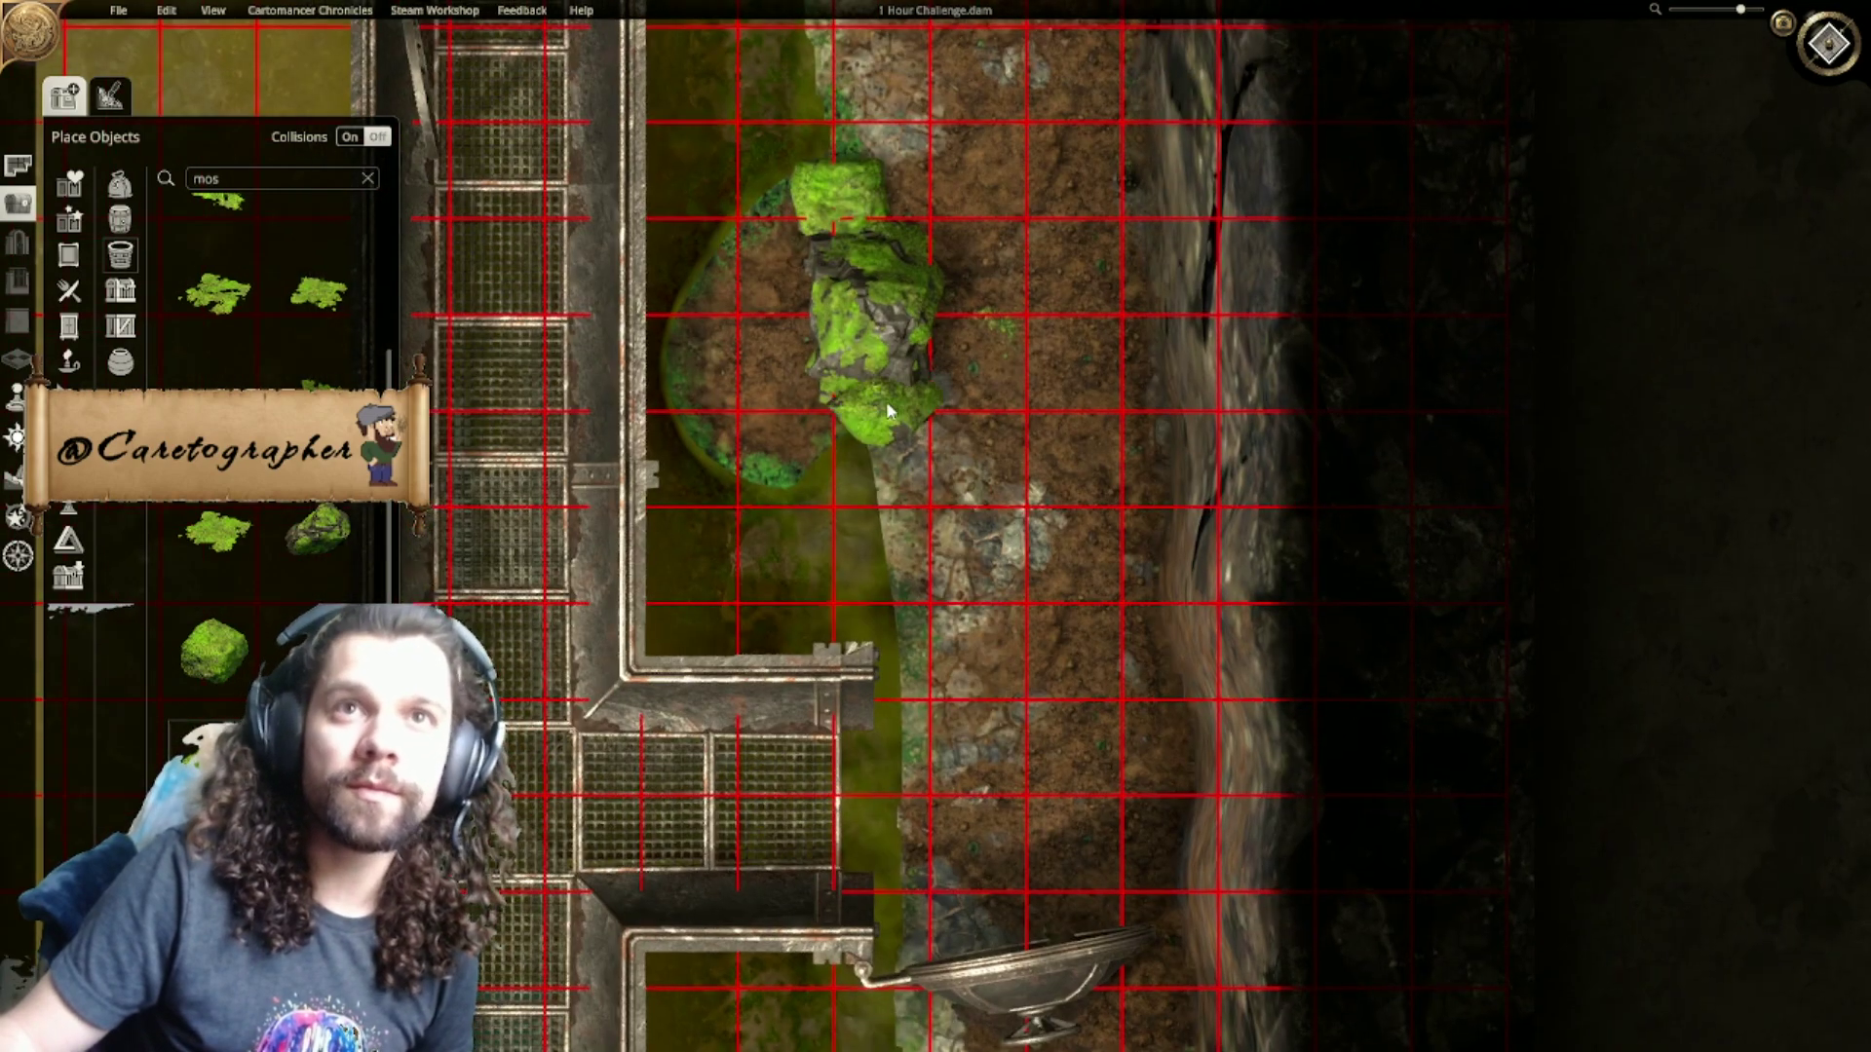
click(870, 408)
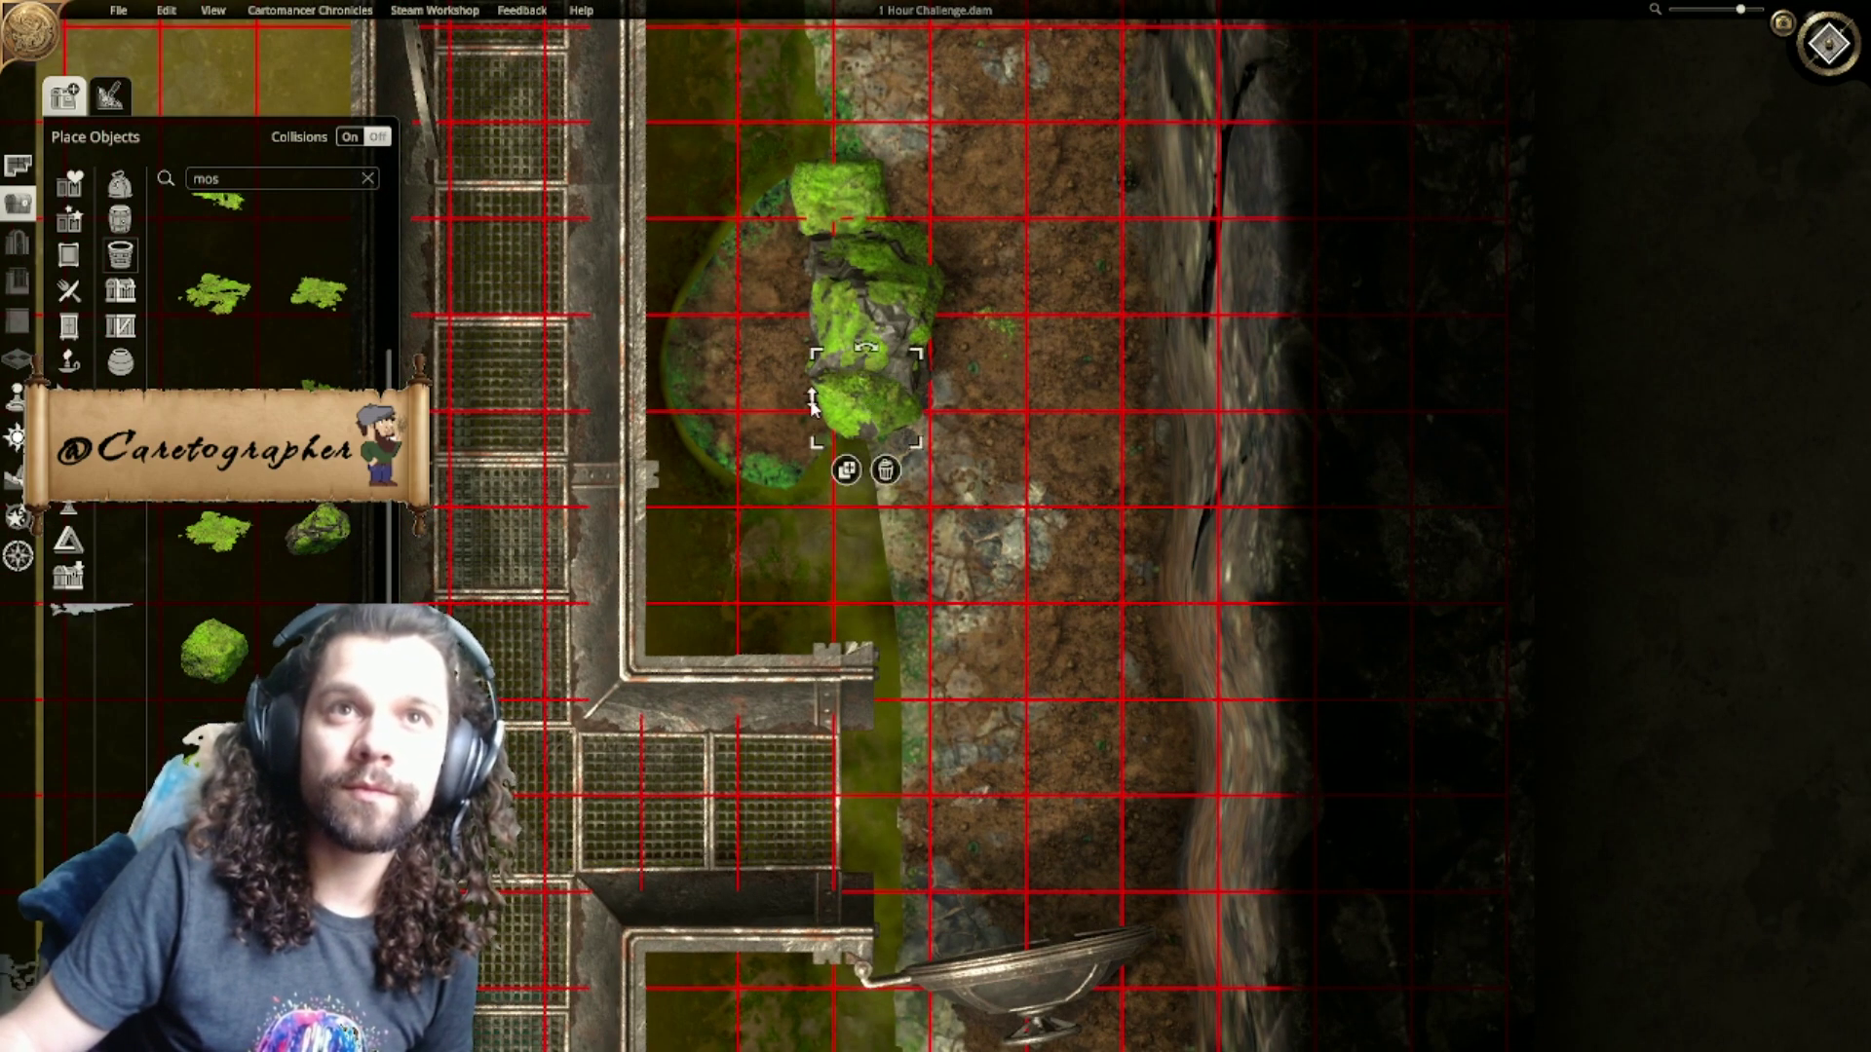
click(1072, 527)
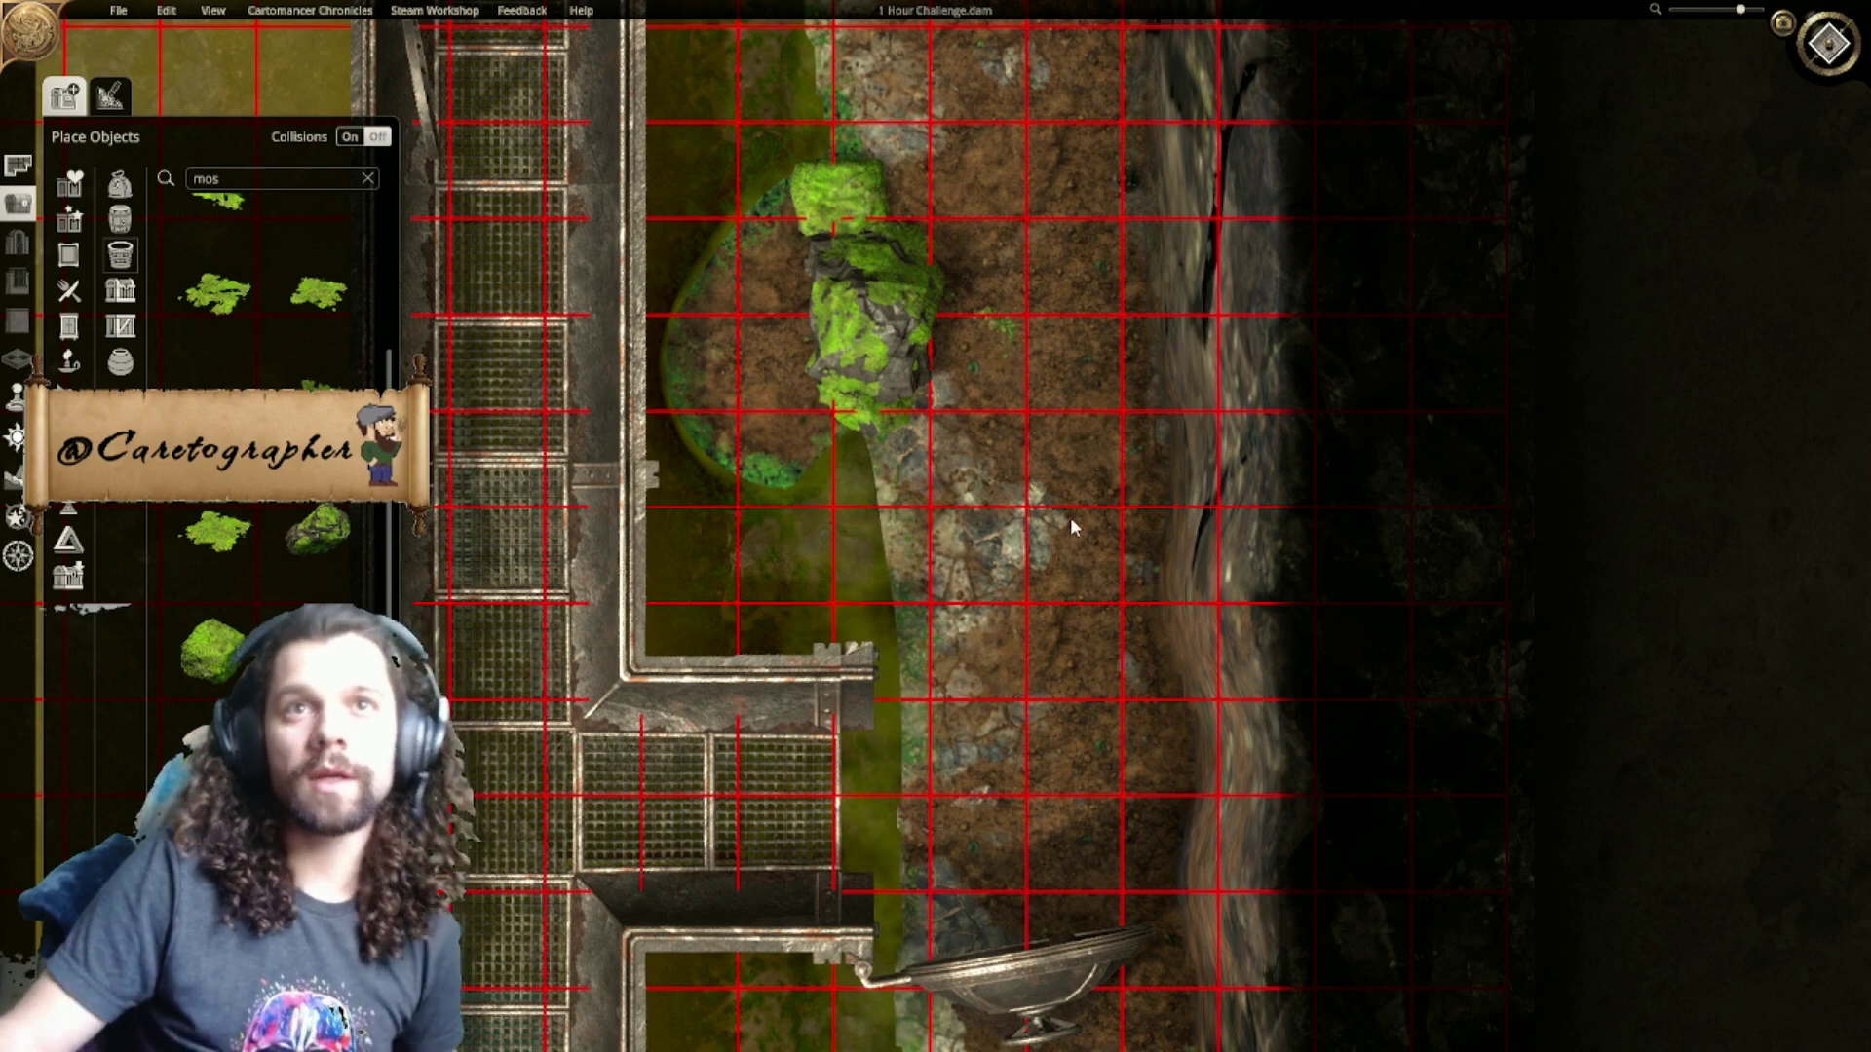
Step: Place partly sunken mossy rocks at the foot of the cliff wall in the lower corner of the bank
right_drag(1062, 555, 1023, 317)
scroll(1004, 439, down, 2)
right_drag(936, 682, 926, 331)
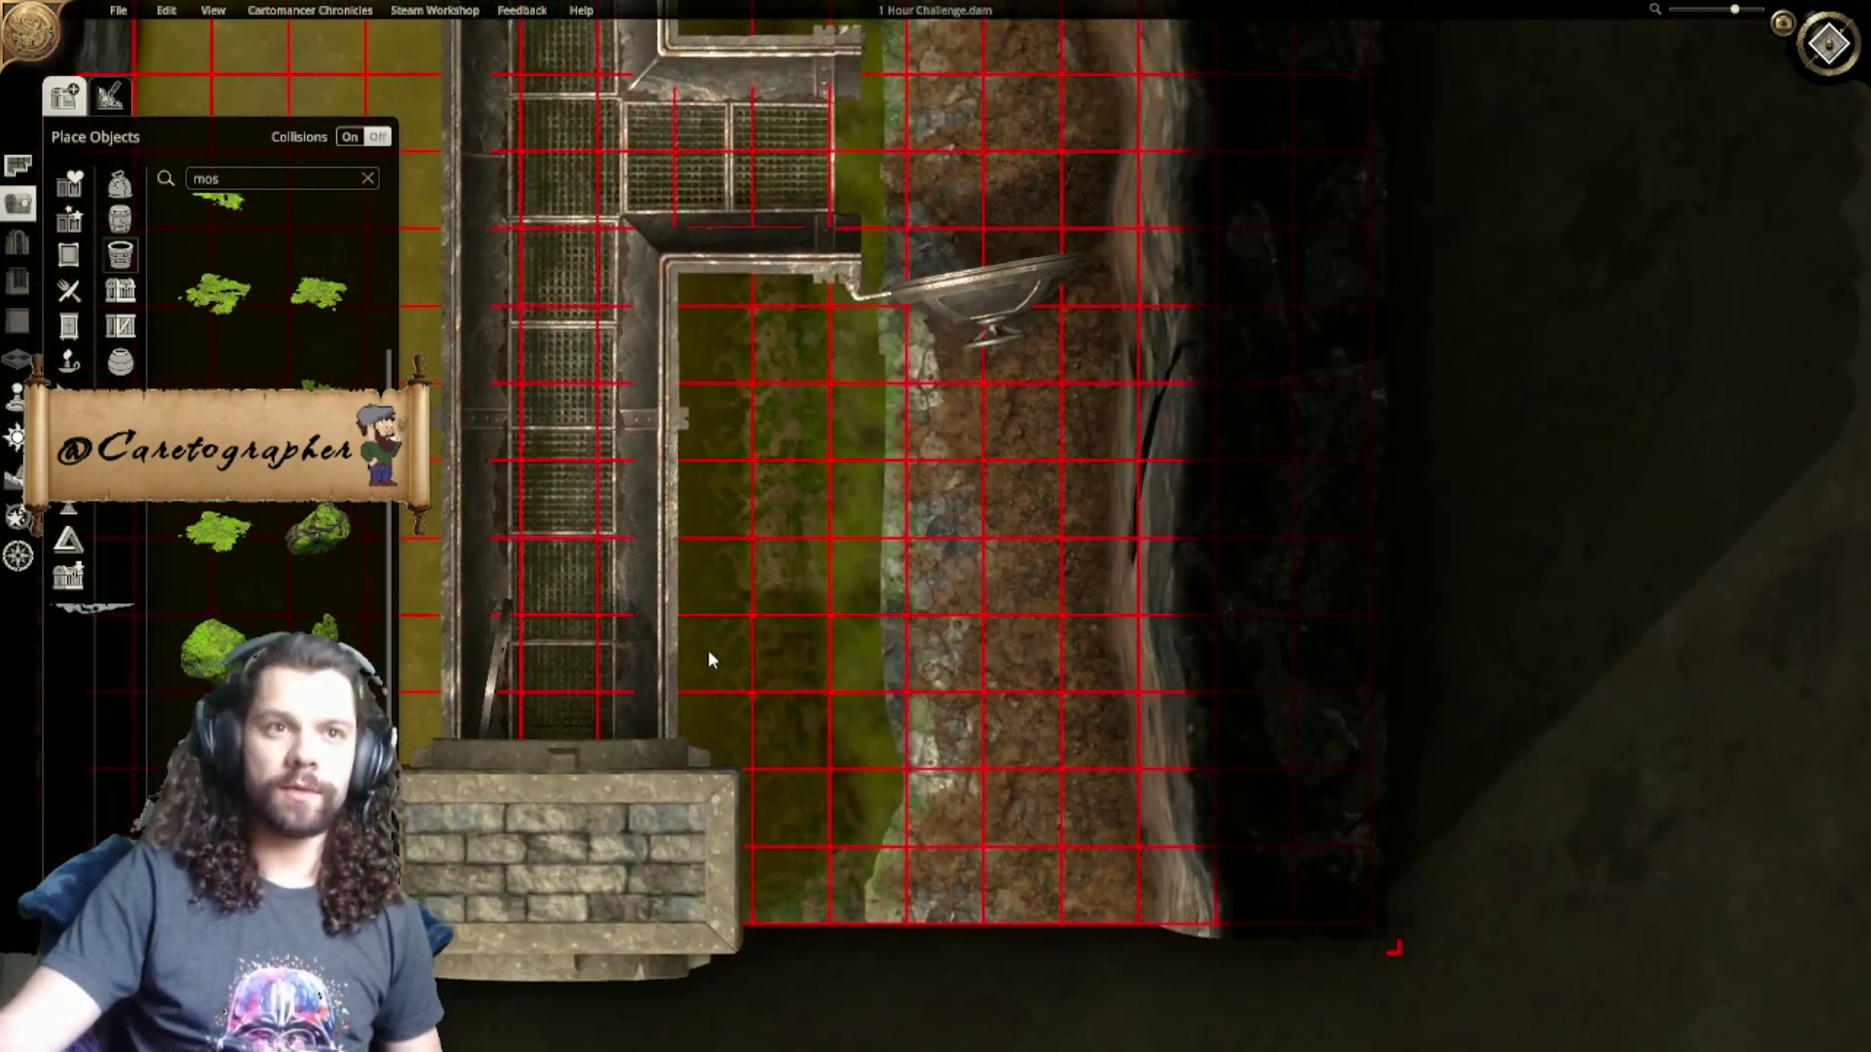
right_drag(1211, 849, 1153, 461)
scroll(1028, 409, up, 3)
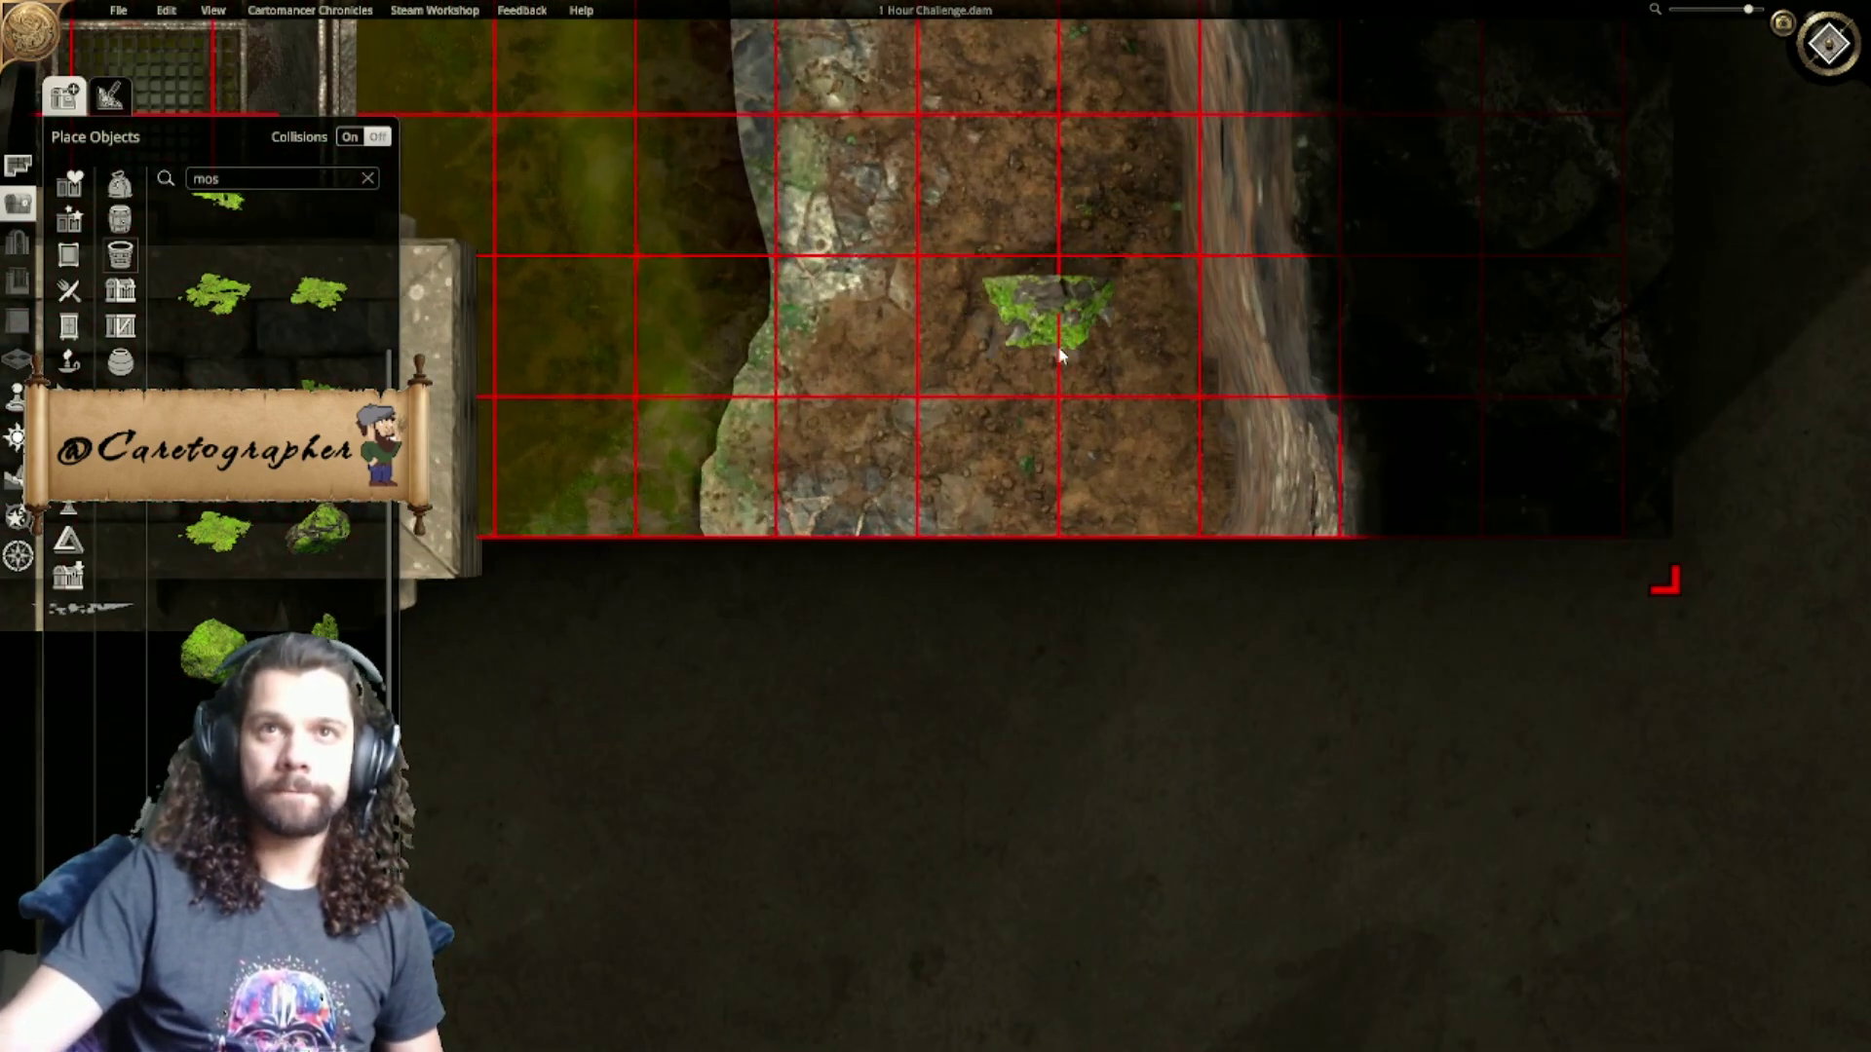
scroll(1042, 390, down, 2)
drag(1095, 499, 1062, 490)
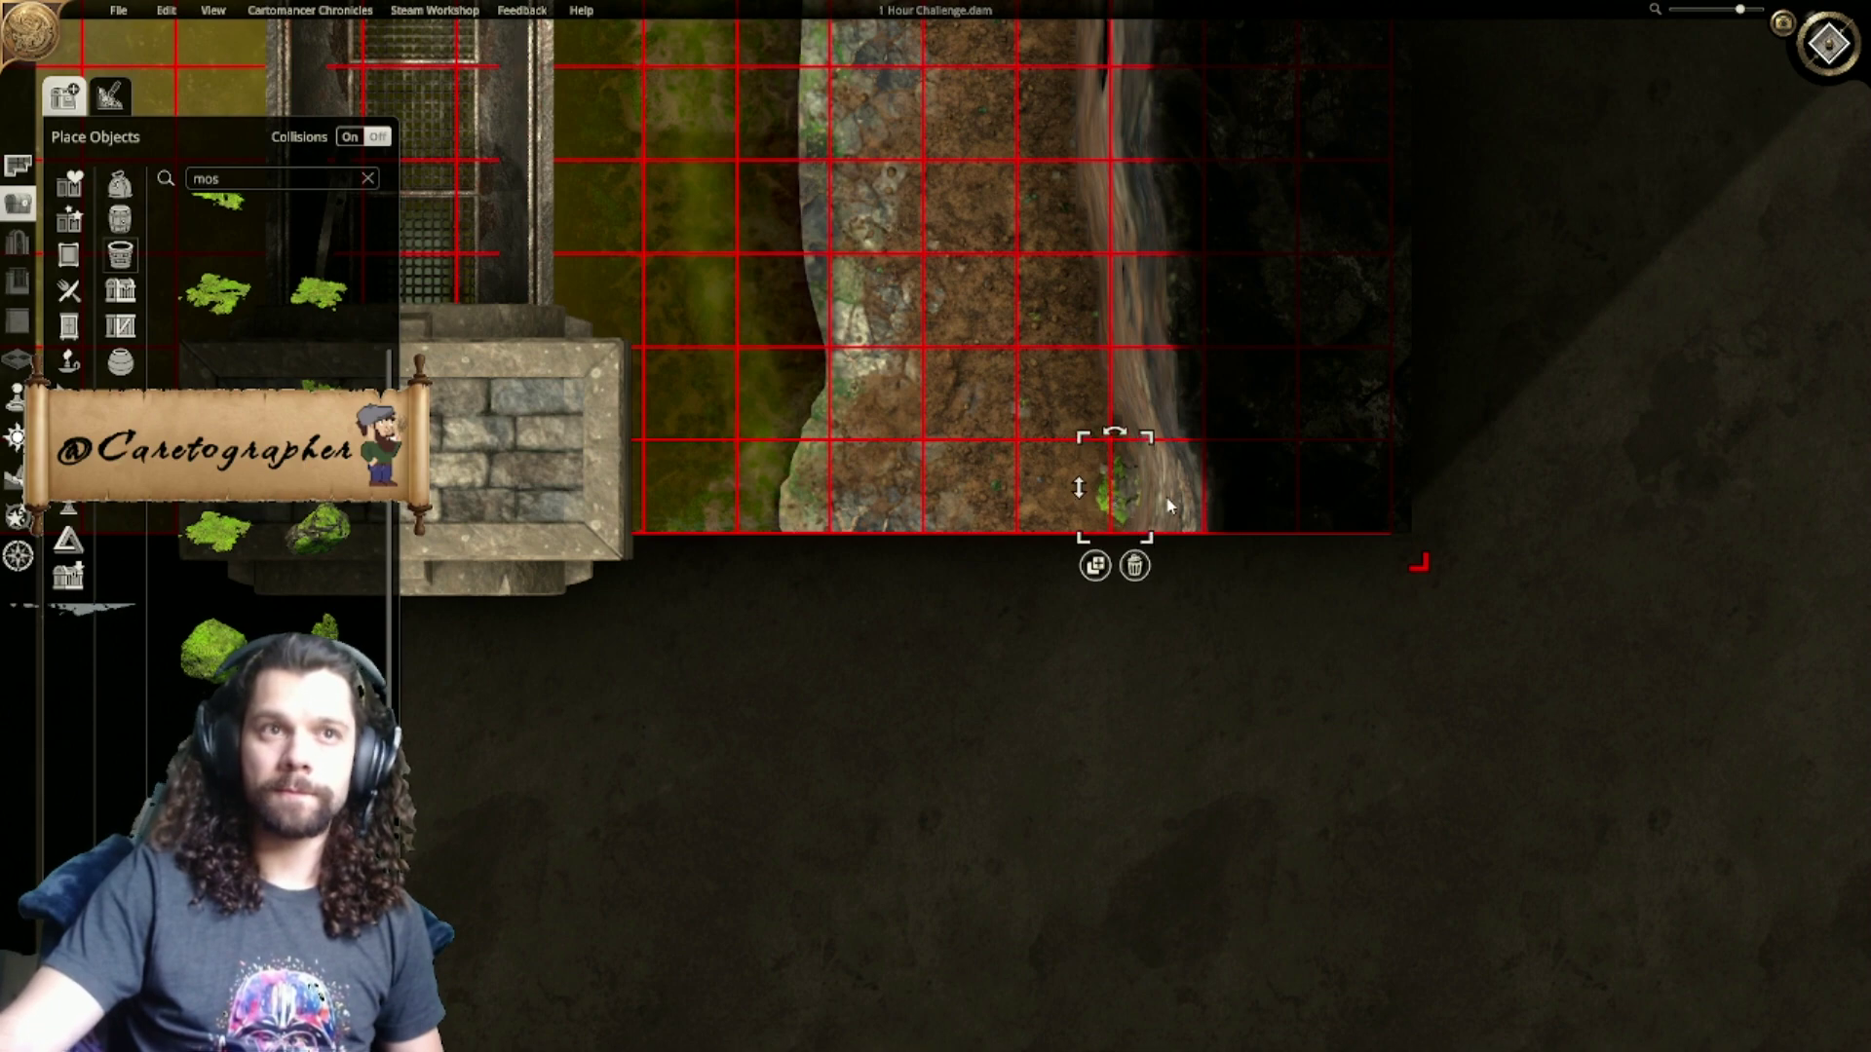
scroll(1142, 503, up, 3)
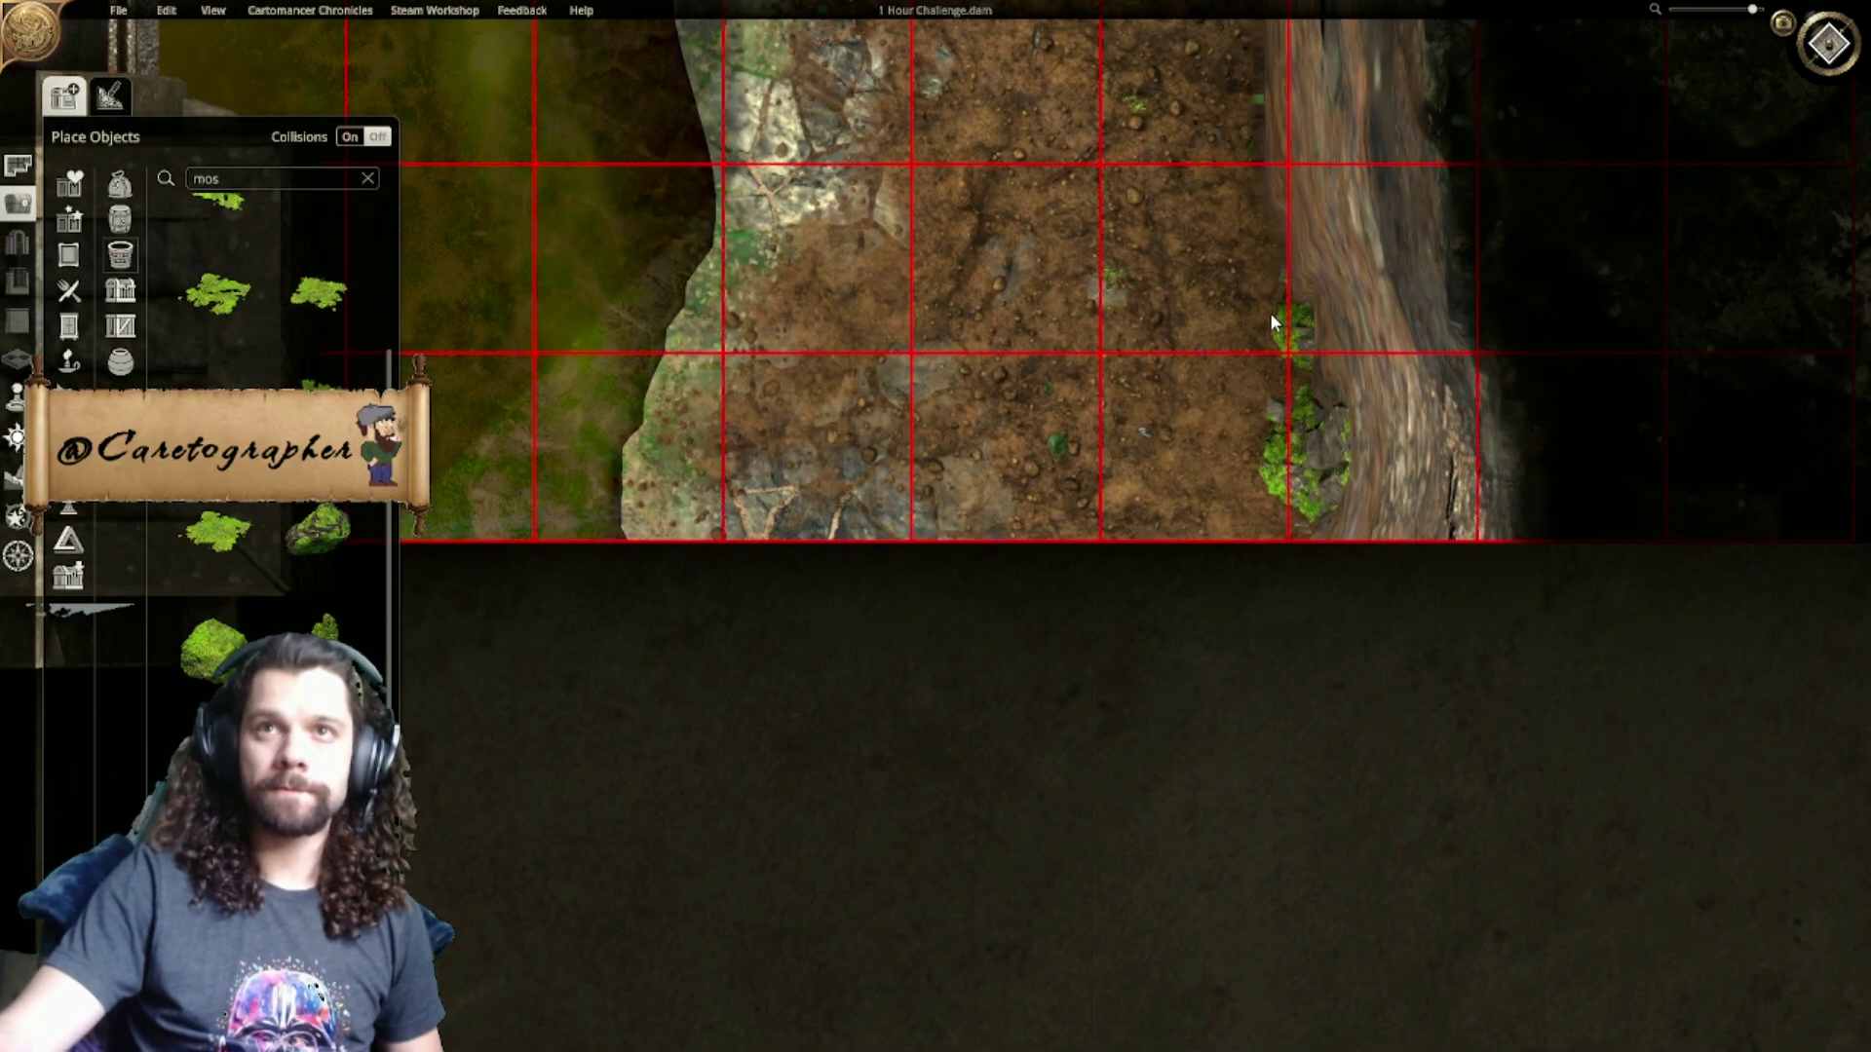
drag(1206, 304, 1227, 303)
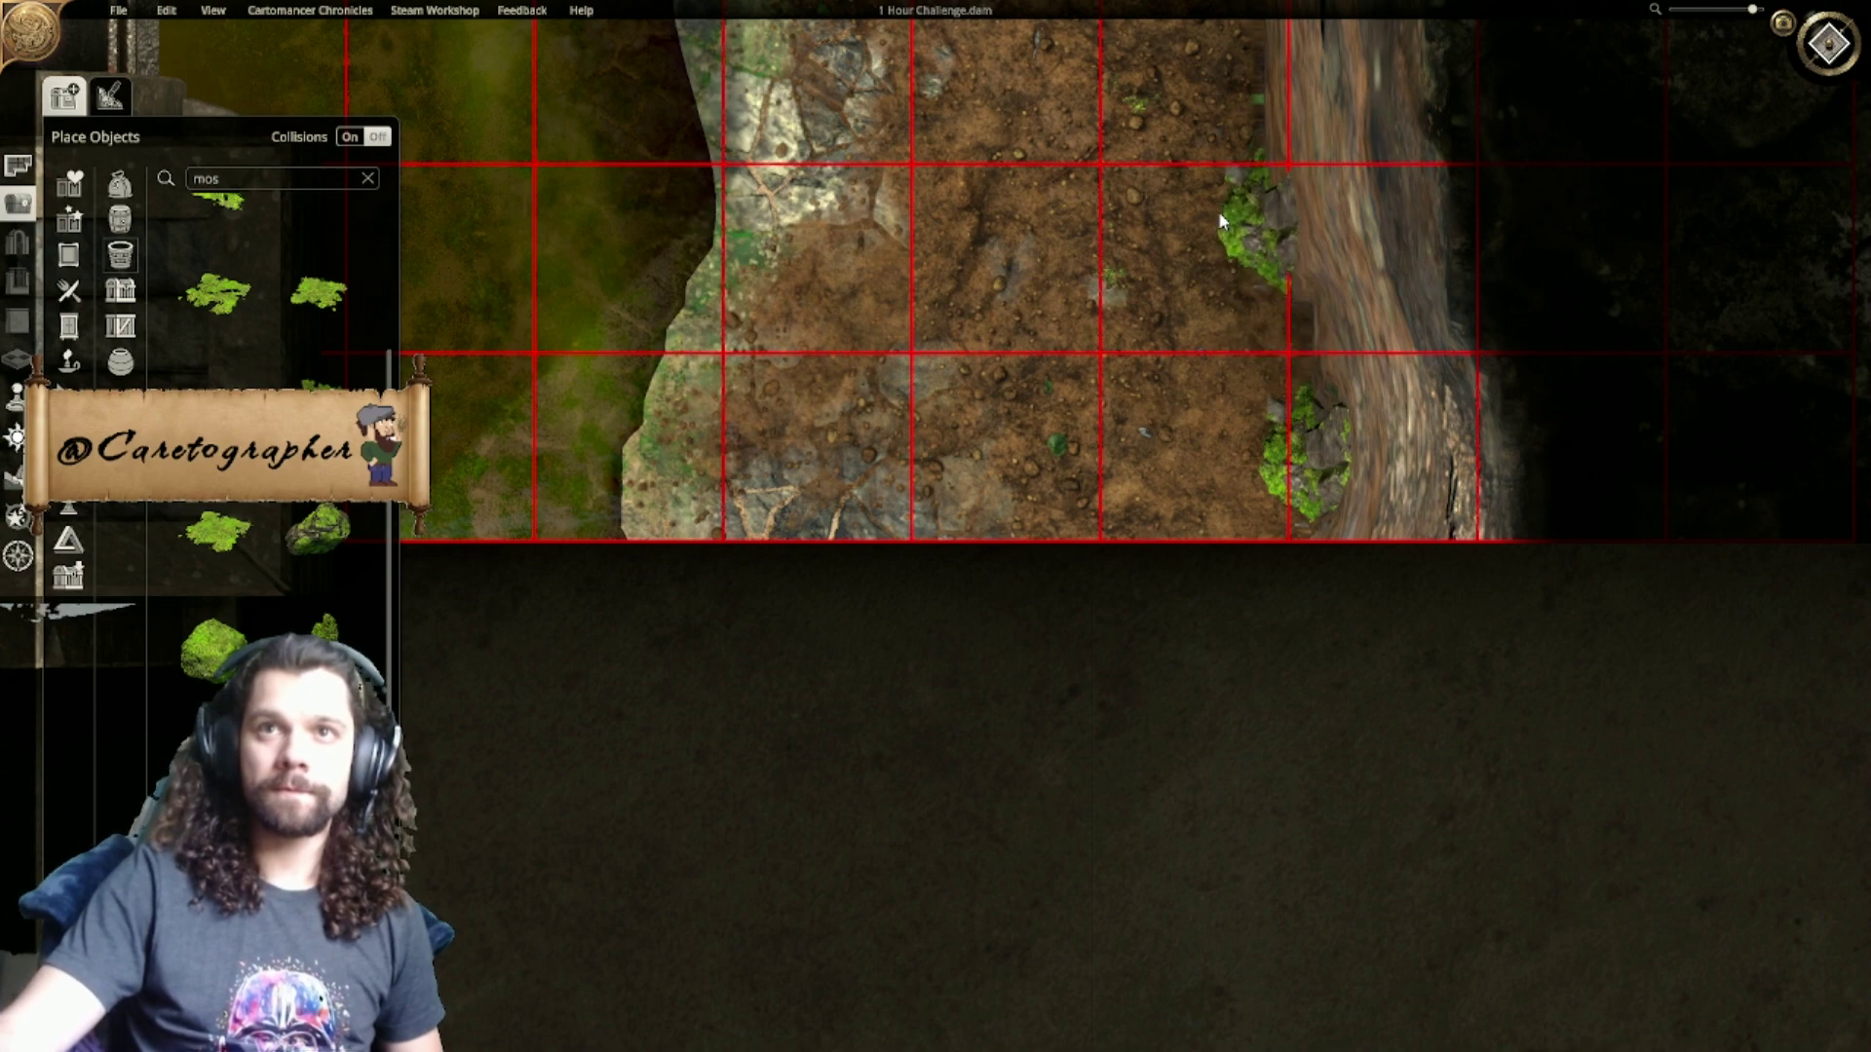
Step: Continue the mossy rocks along the foot of the cliff wall up to the open pipe hatch
right_drag(1132, 294, 1034, 658)
click(1156, 661)
right_drag(1109, 286, 1105, 820)
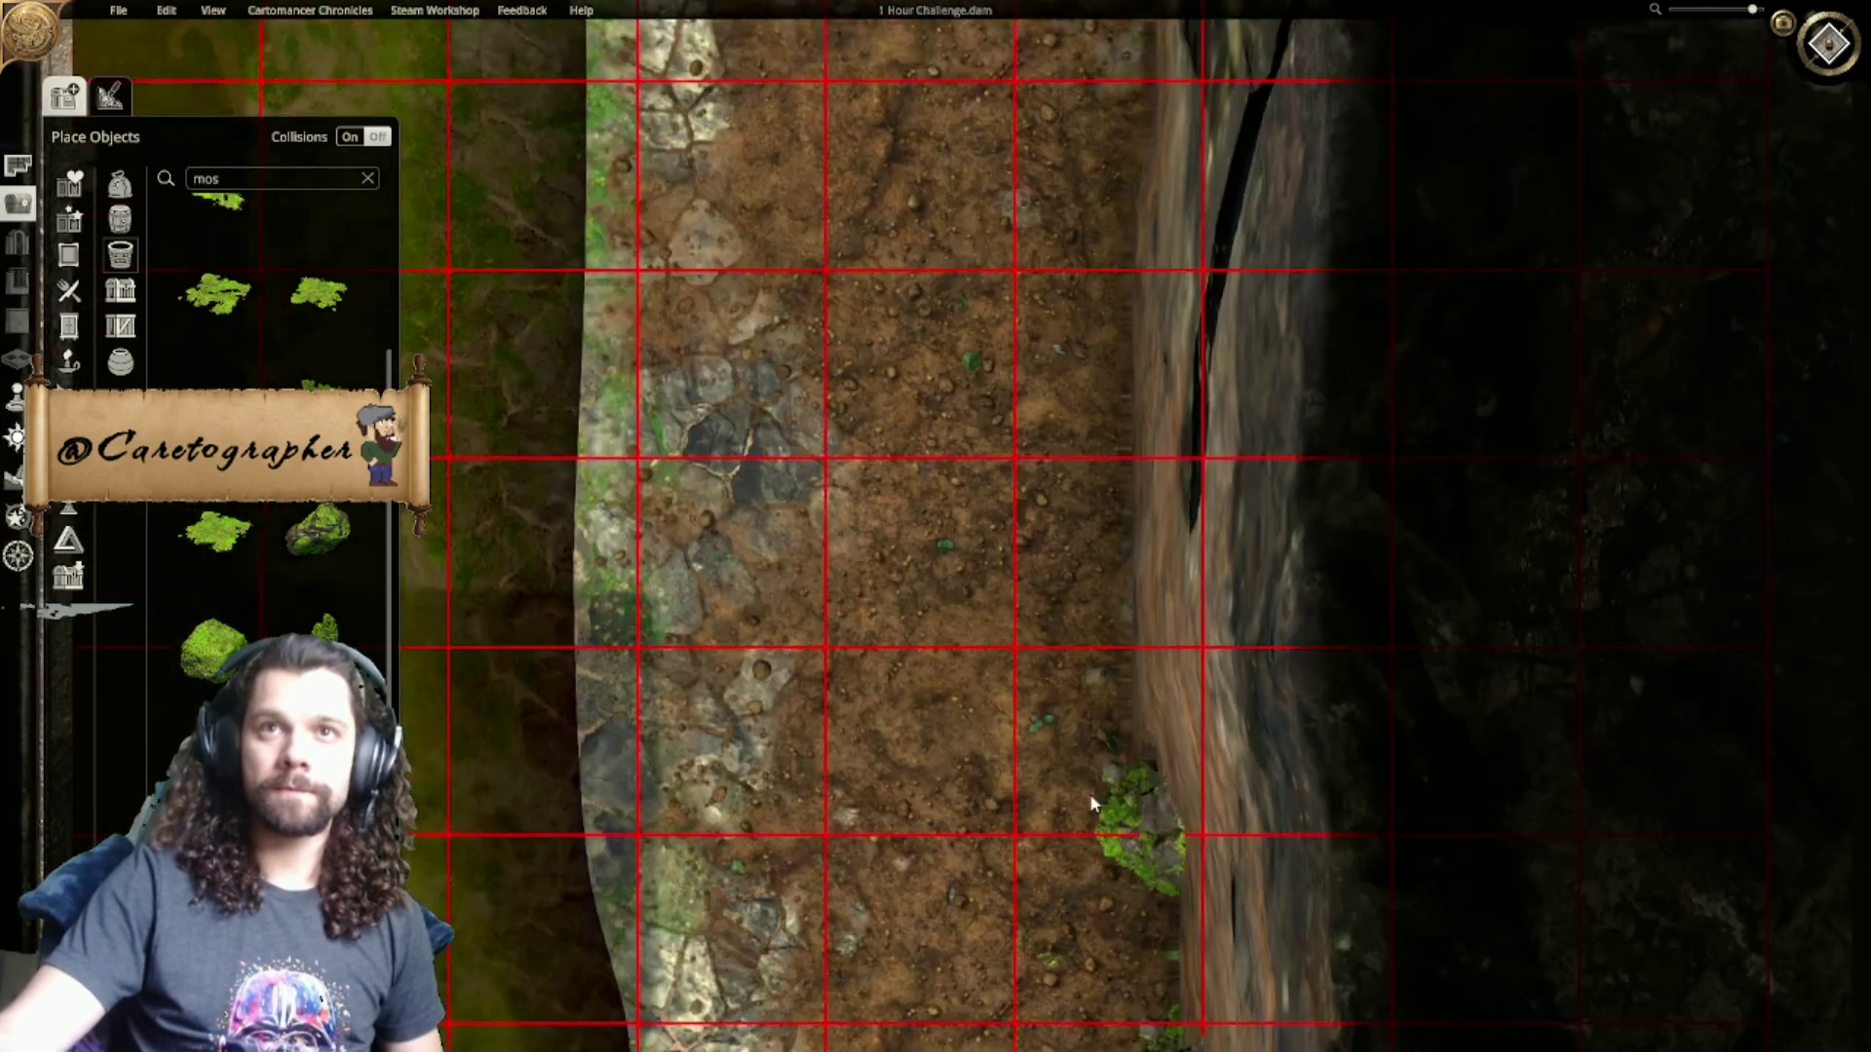
click(1066, 492)
click(1082, 614)
right_drag(1091, 465, 1109, 921)
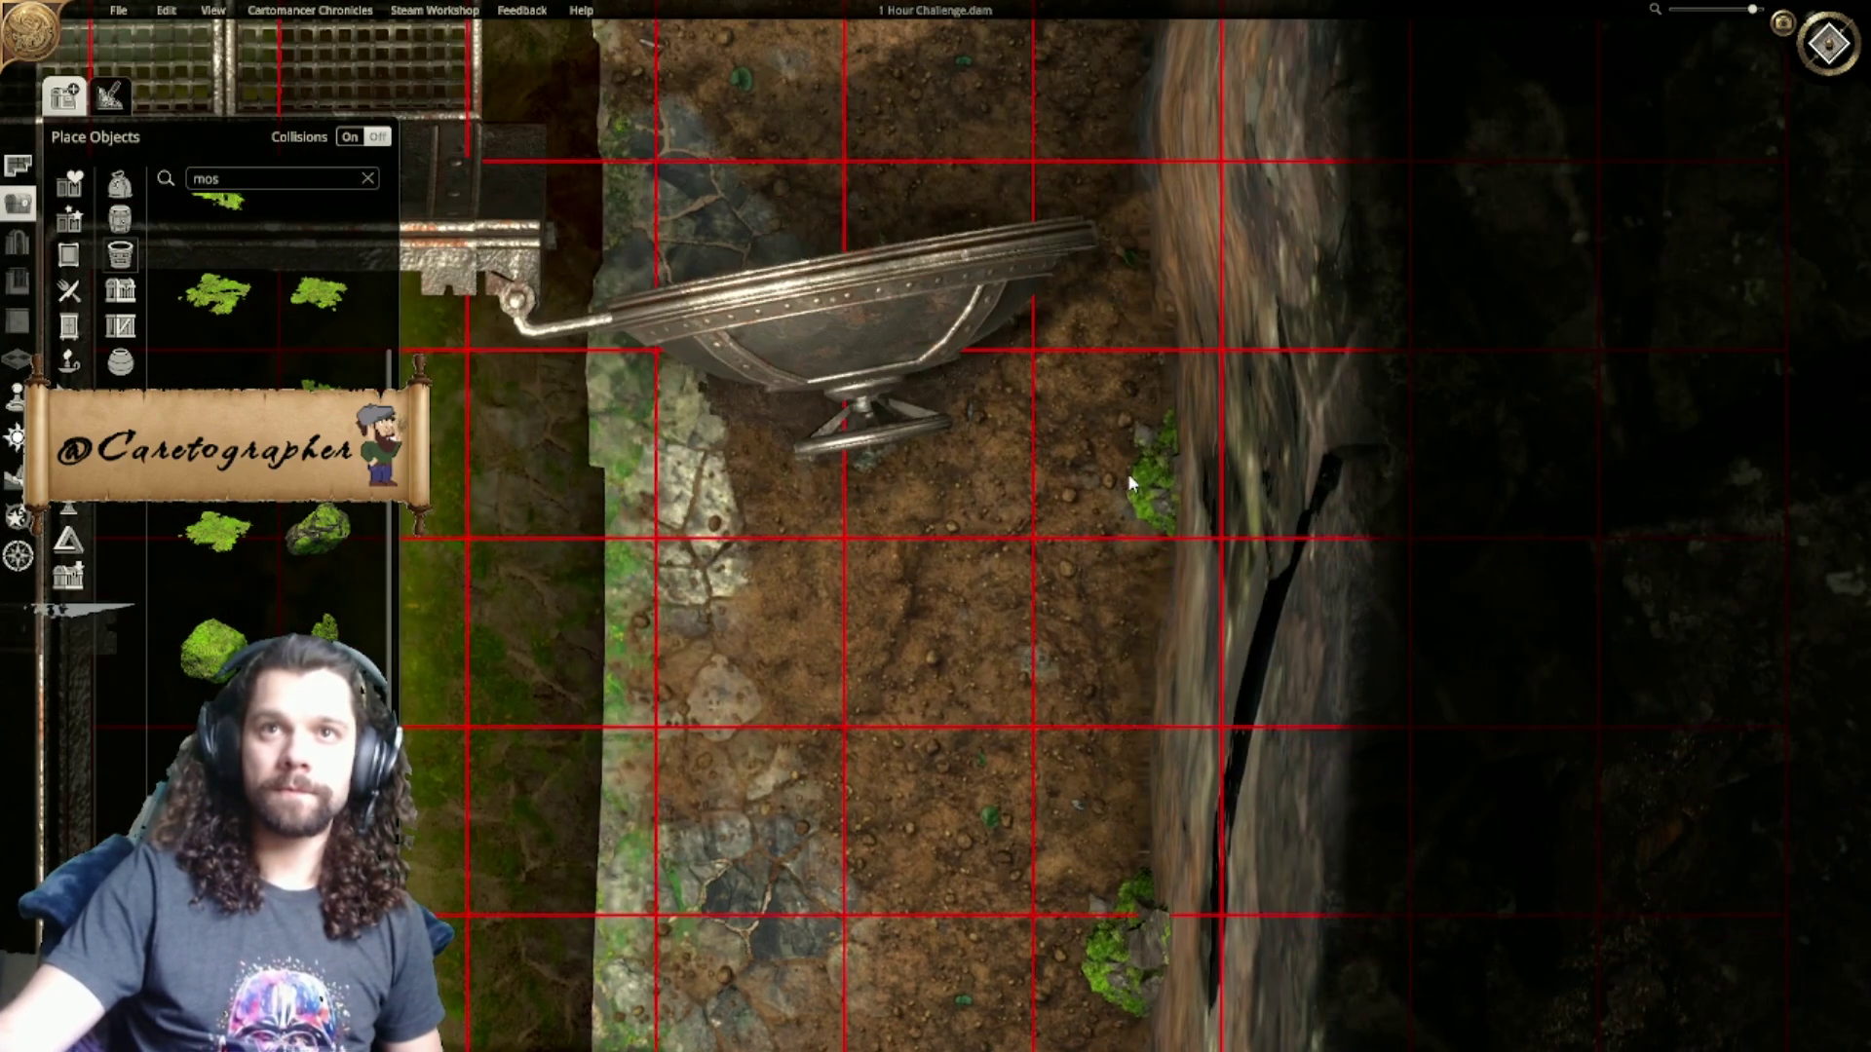
click(1121, 472)
click(1140, 595)
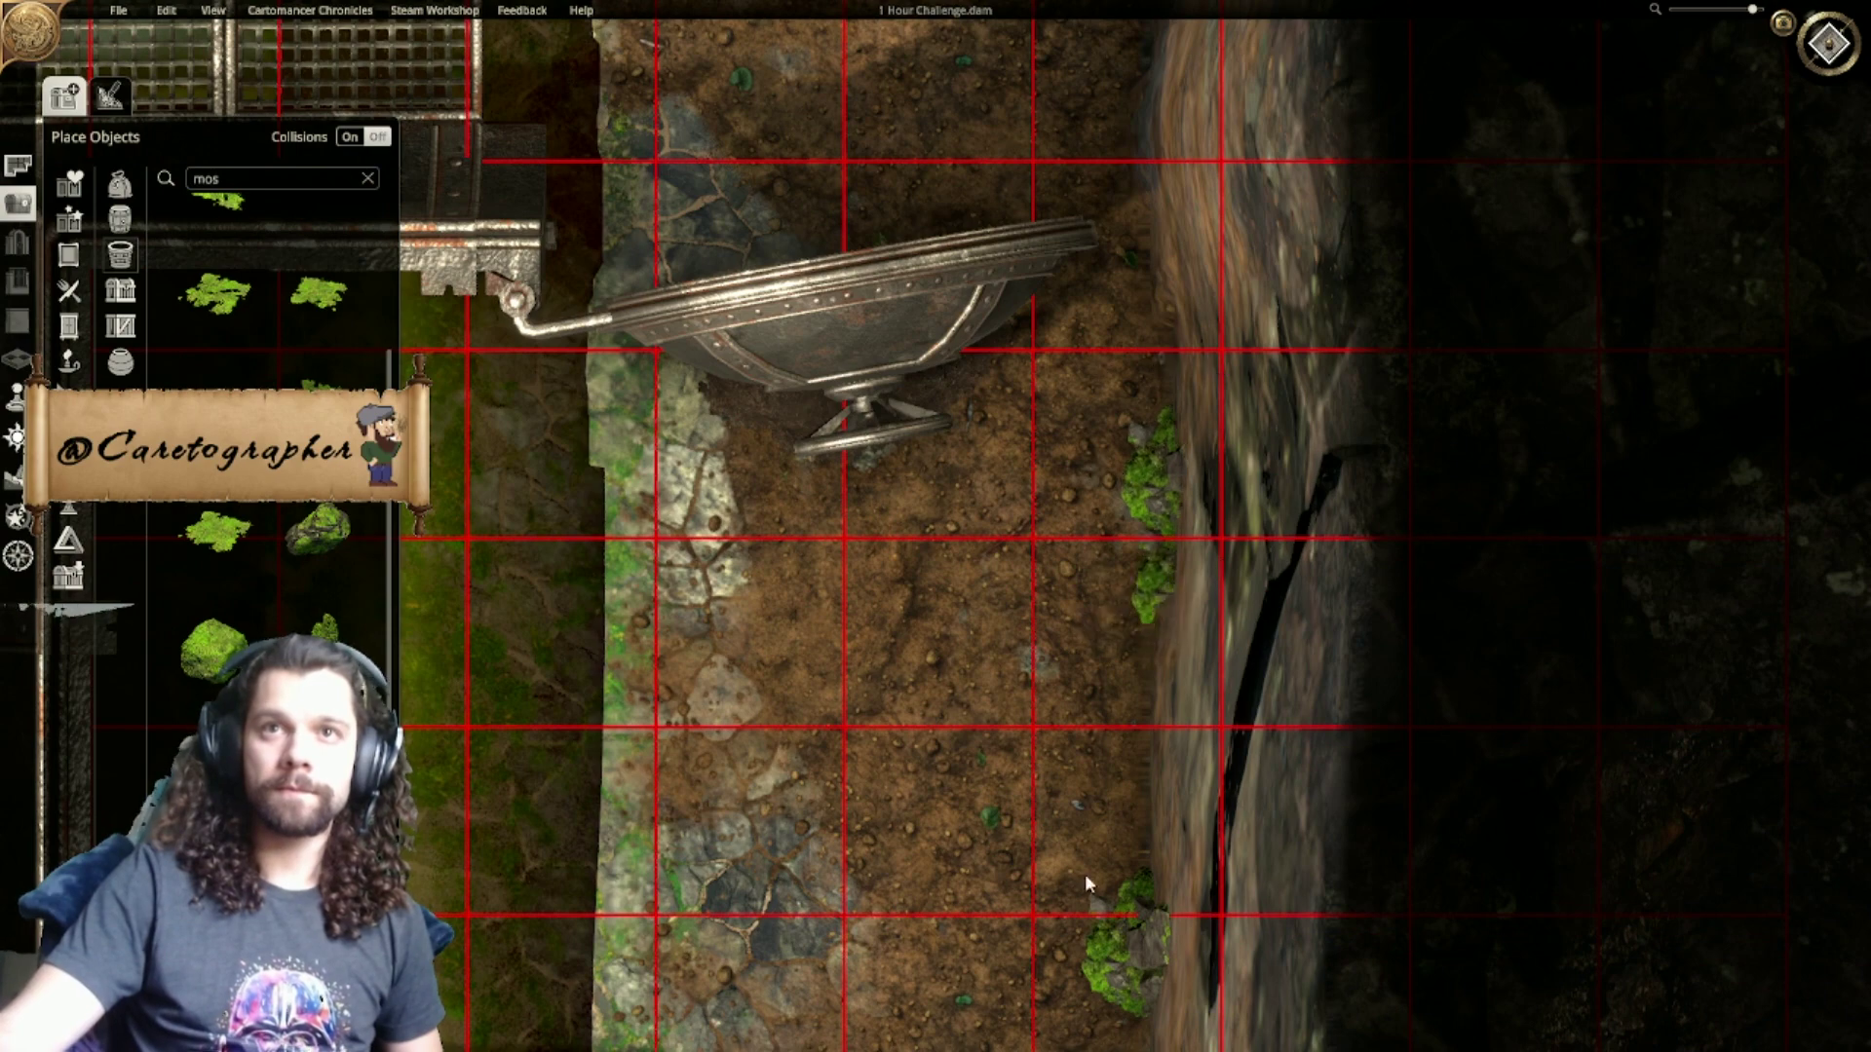
Step: Place and duplicate mossy rocks at the cliff foot above the hatch, sinking them partly into the wall opposite the large rocks
right_drag(1111, 455, 1204, 958)
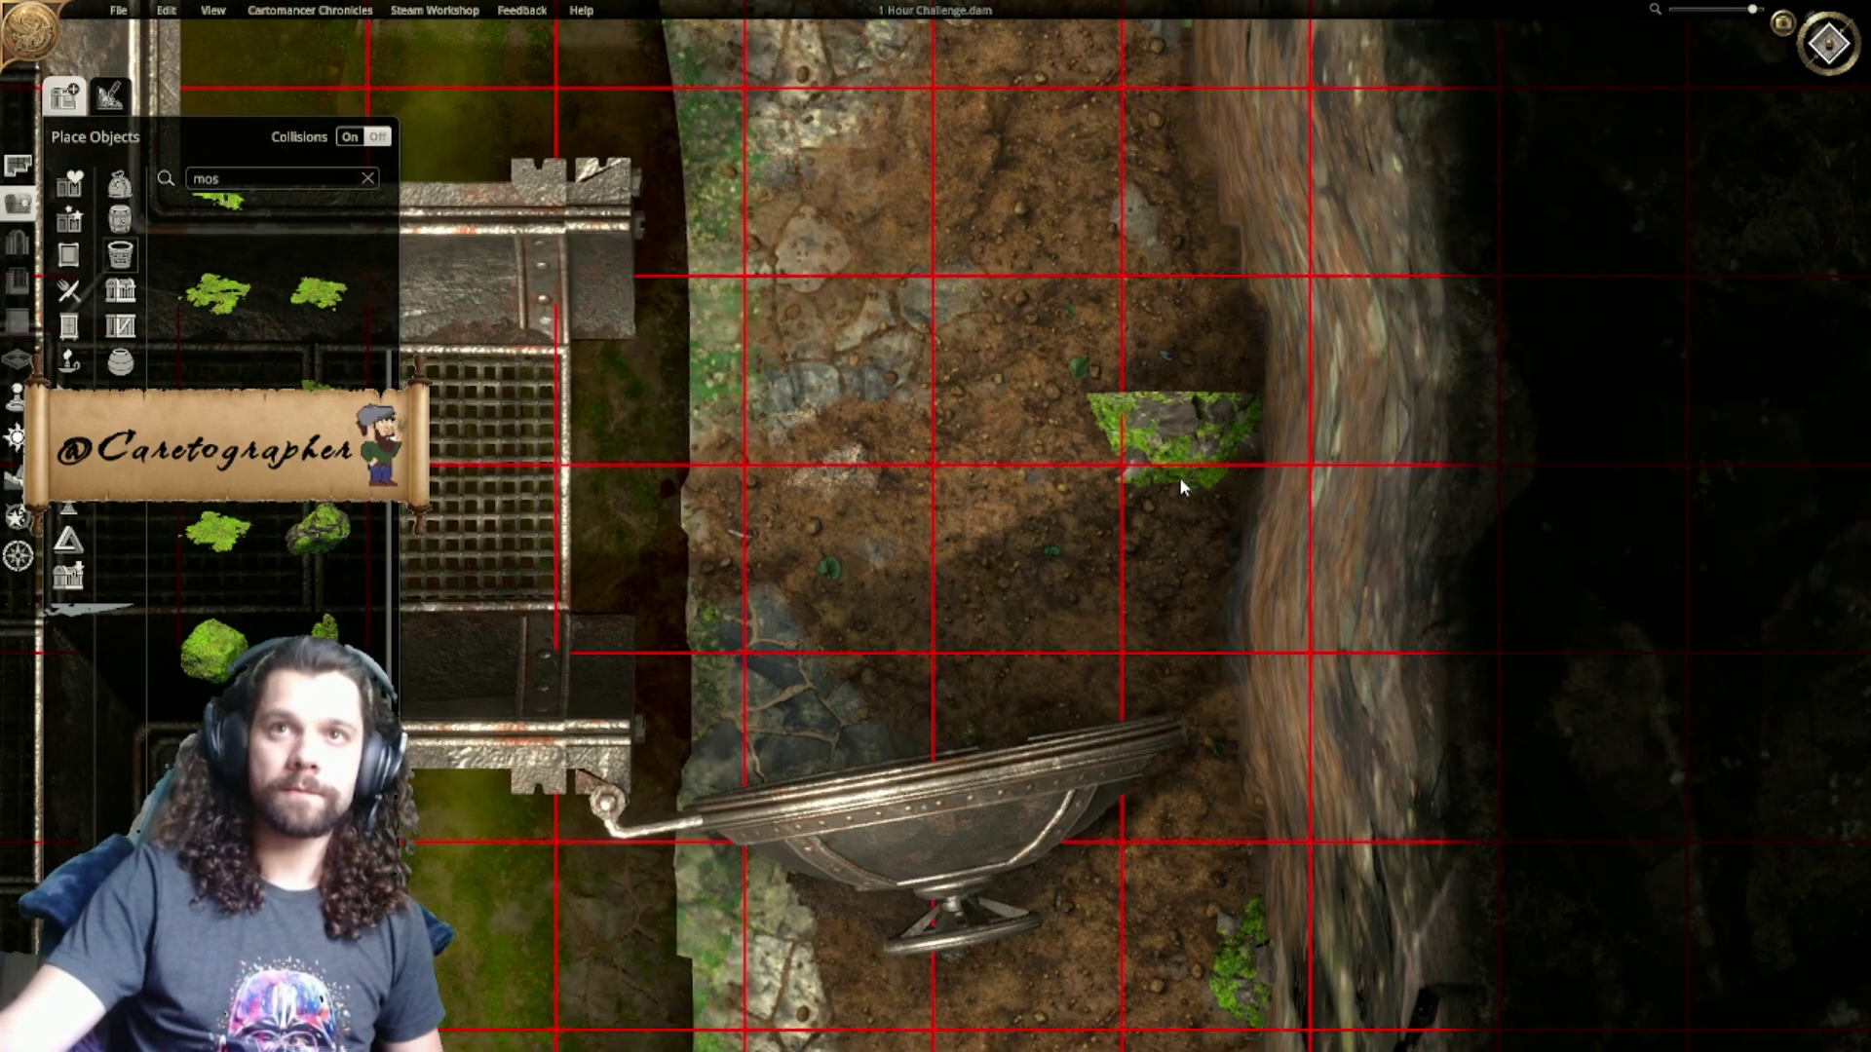
right_drag(1143, 282, 1184, 680)
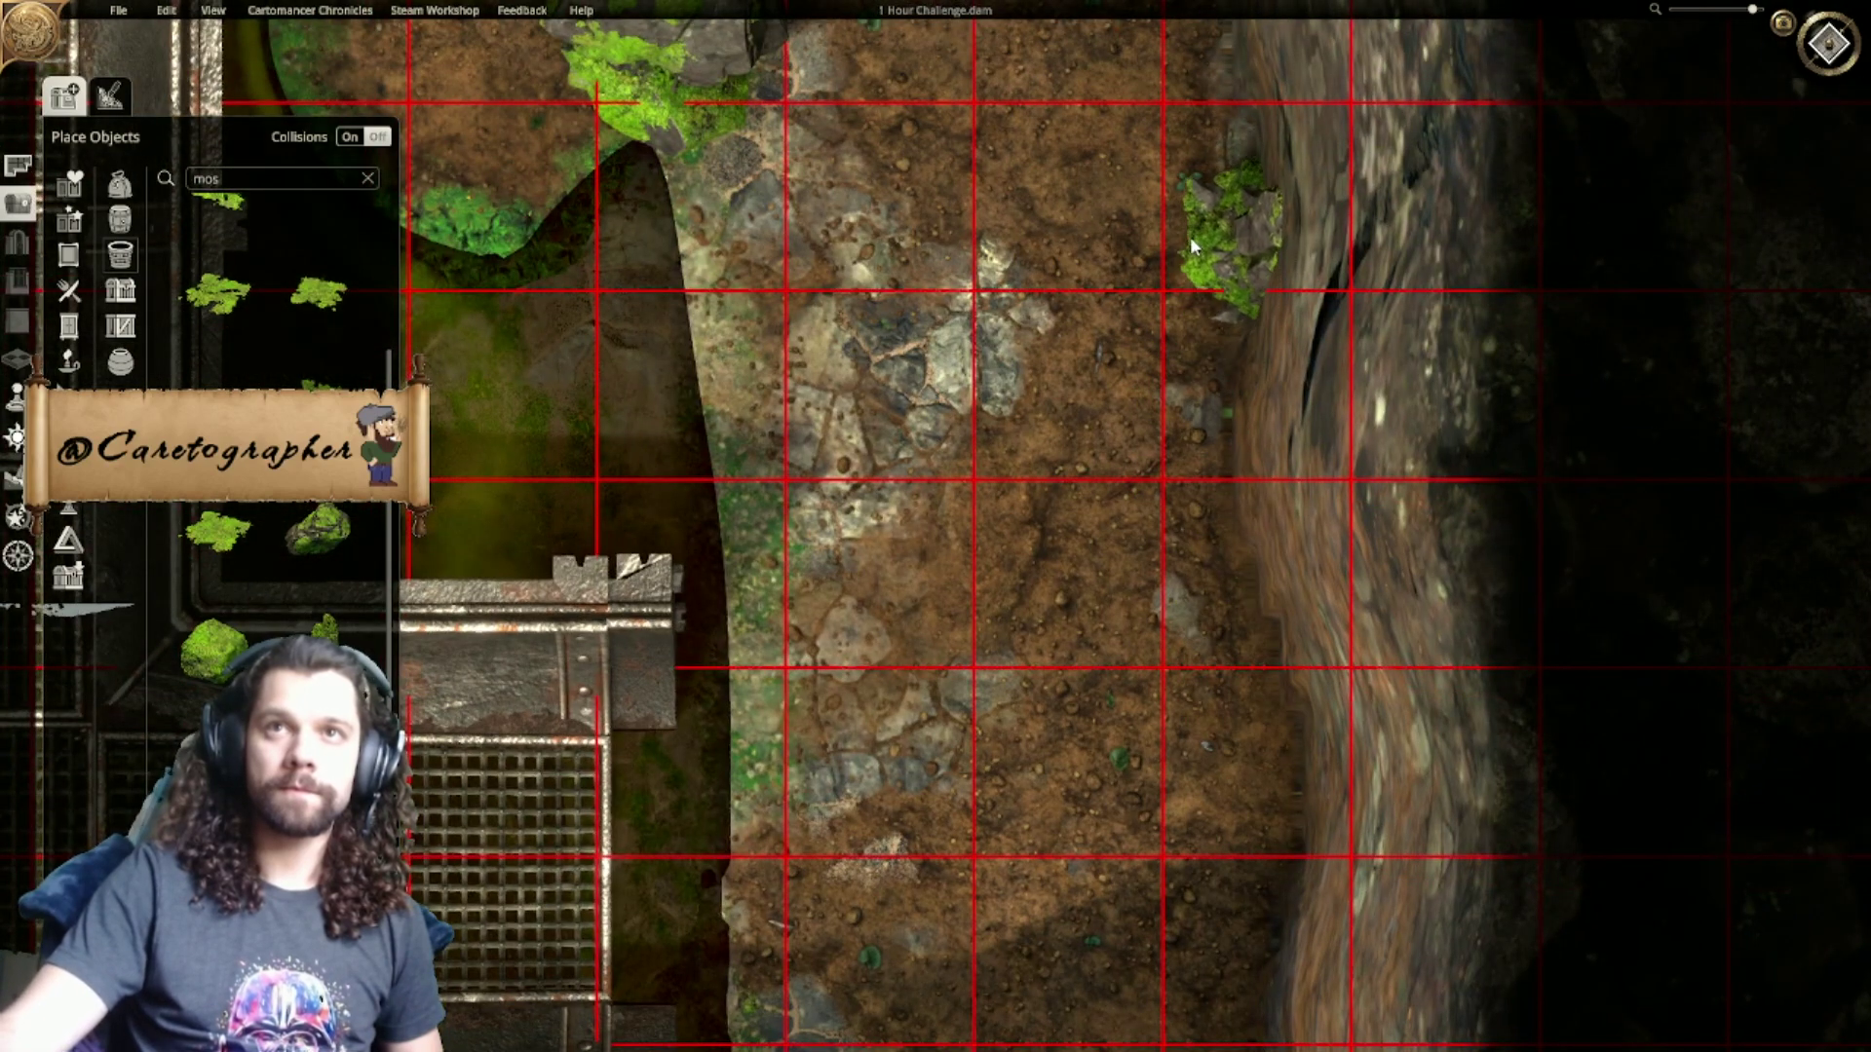
click(1188, 234)
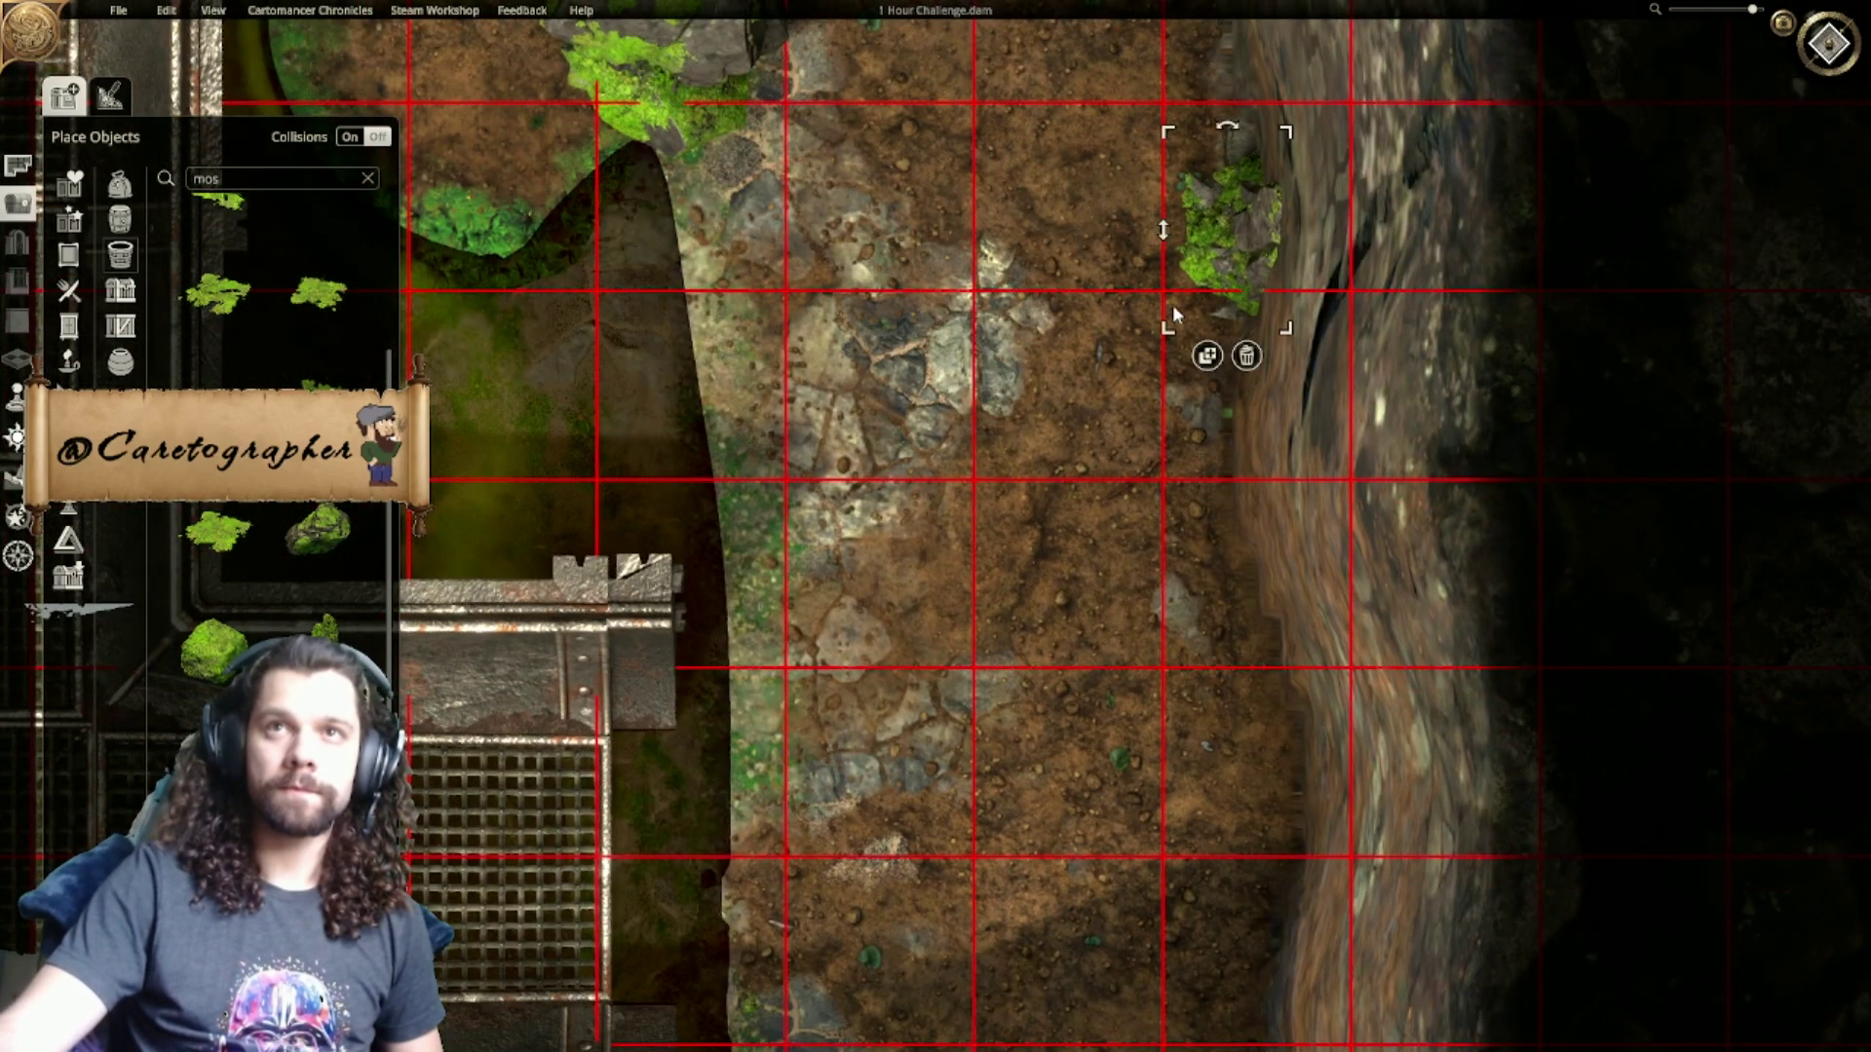
click(1207, 355)
right_drag(1207, 355, 1236, 944)
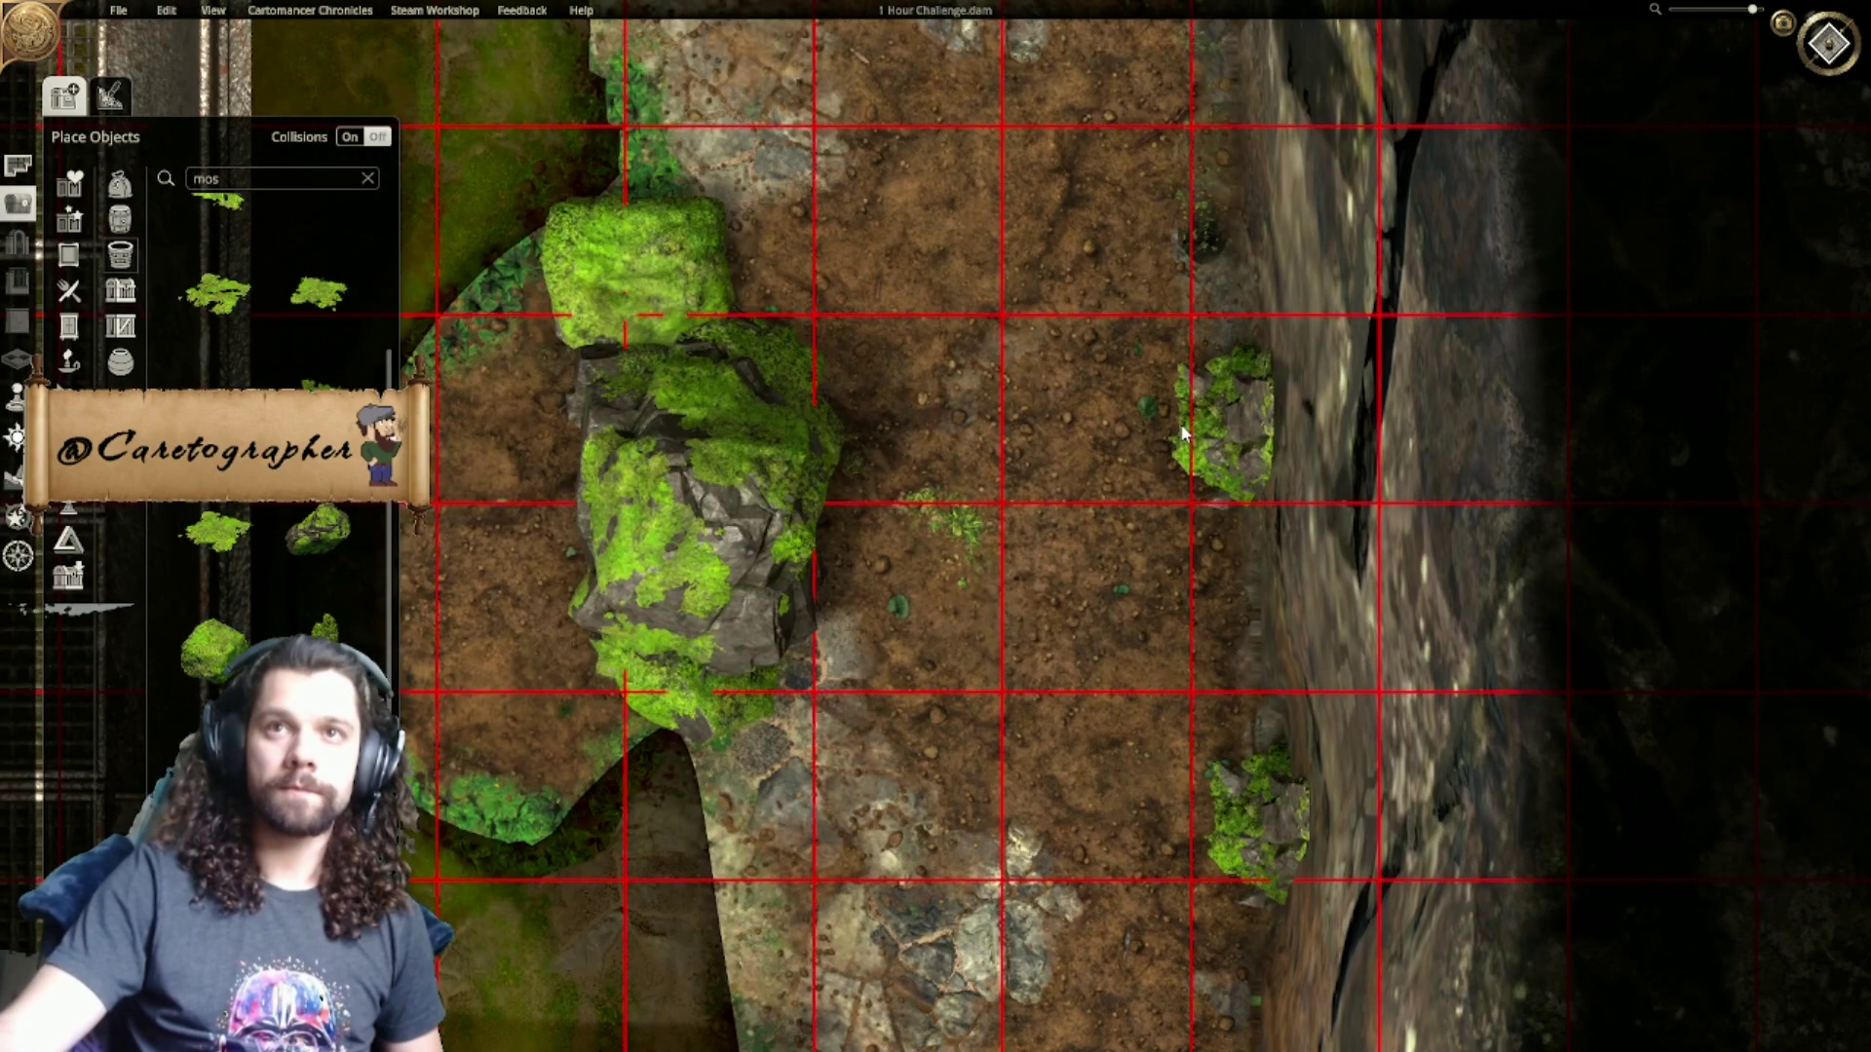
click(1201, 441)
drag(1189, 440, 1173, 553)
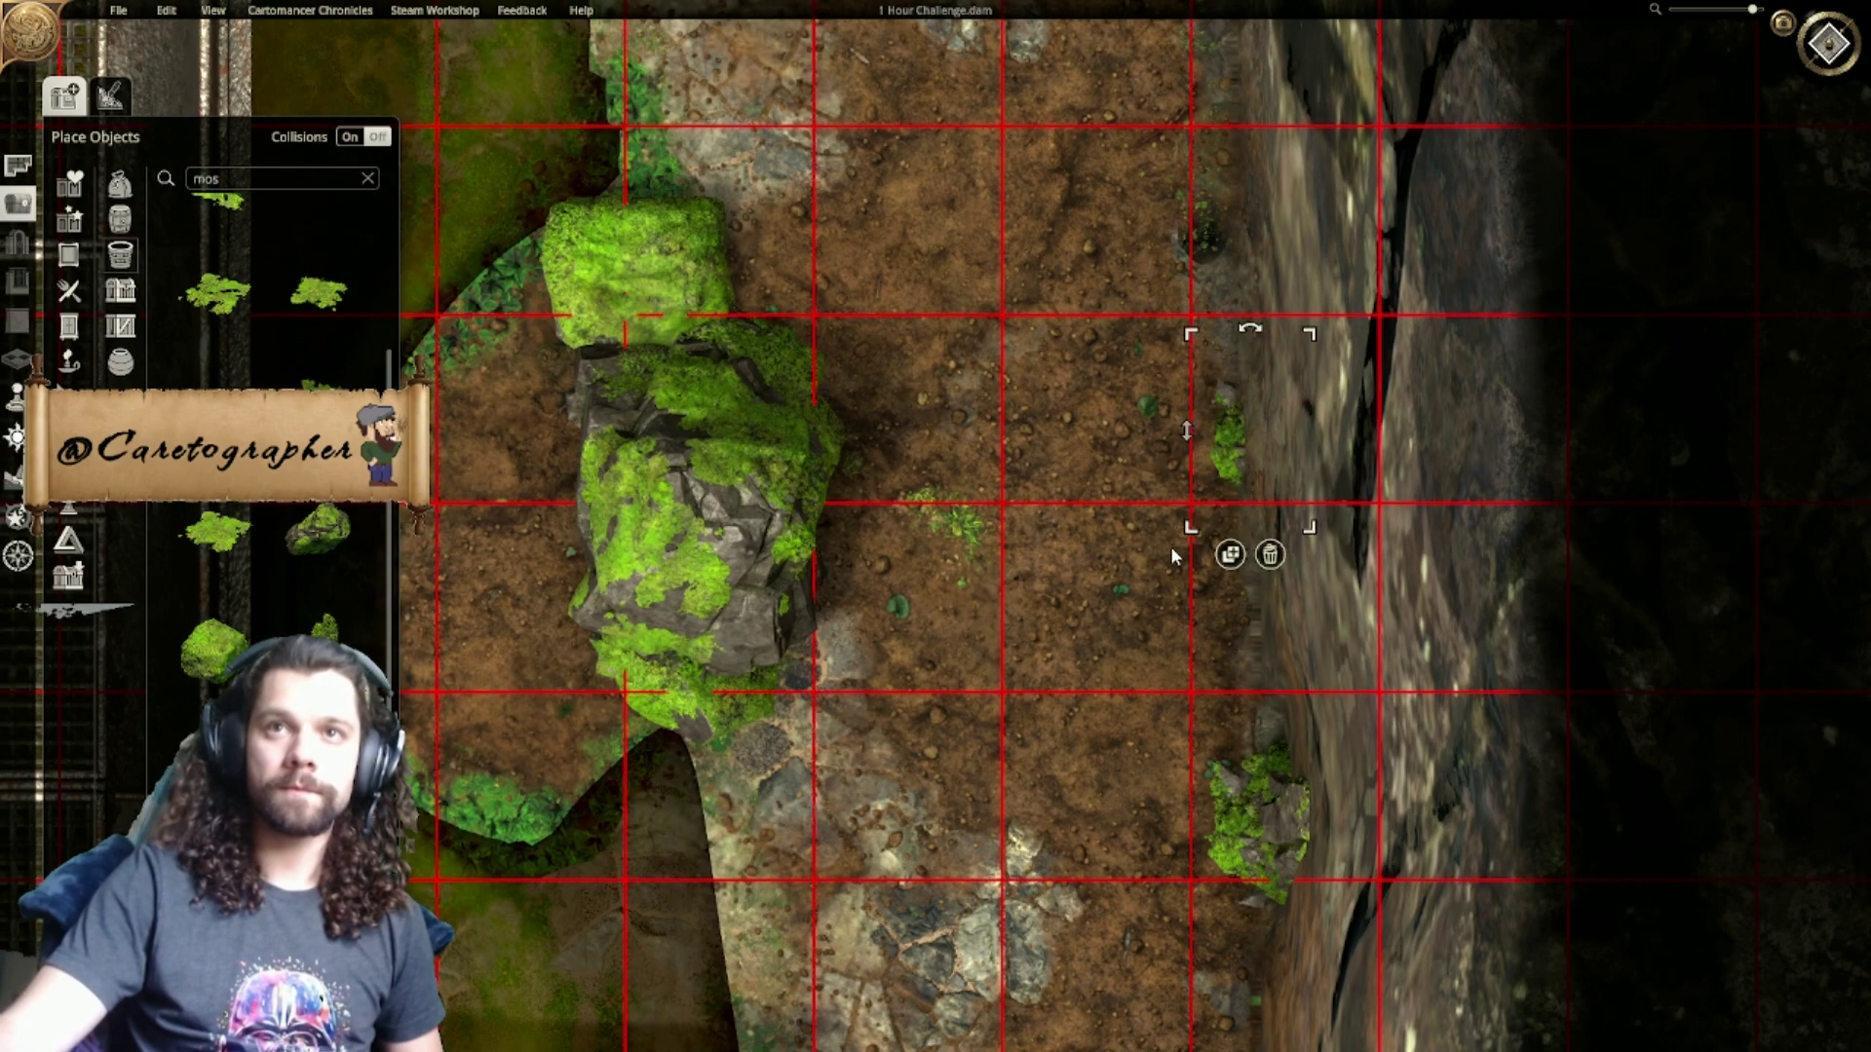
click(1230, 555)
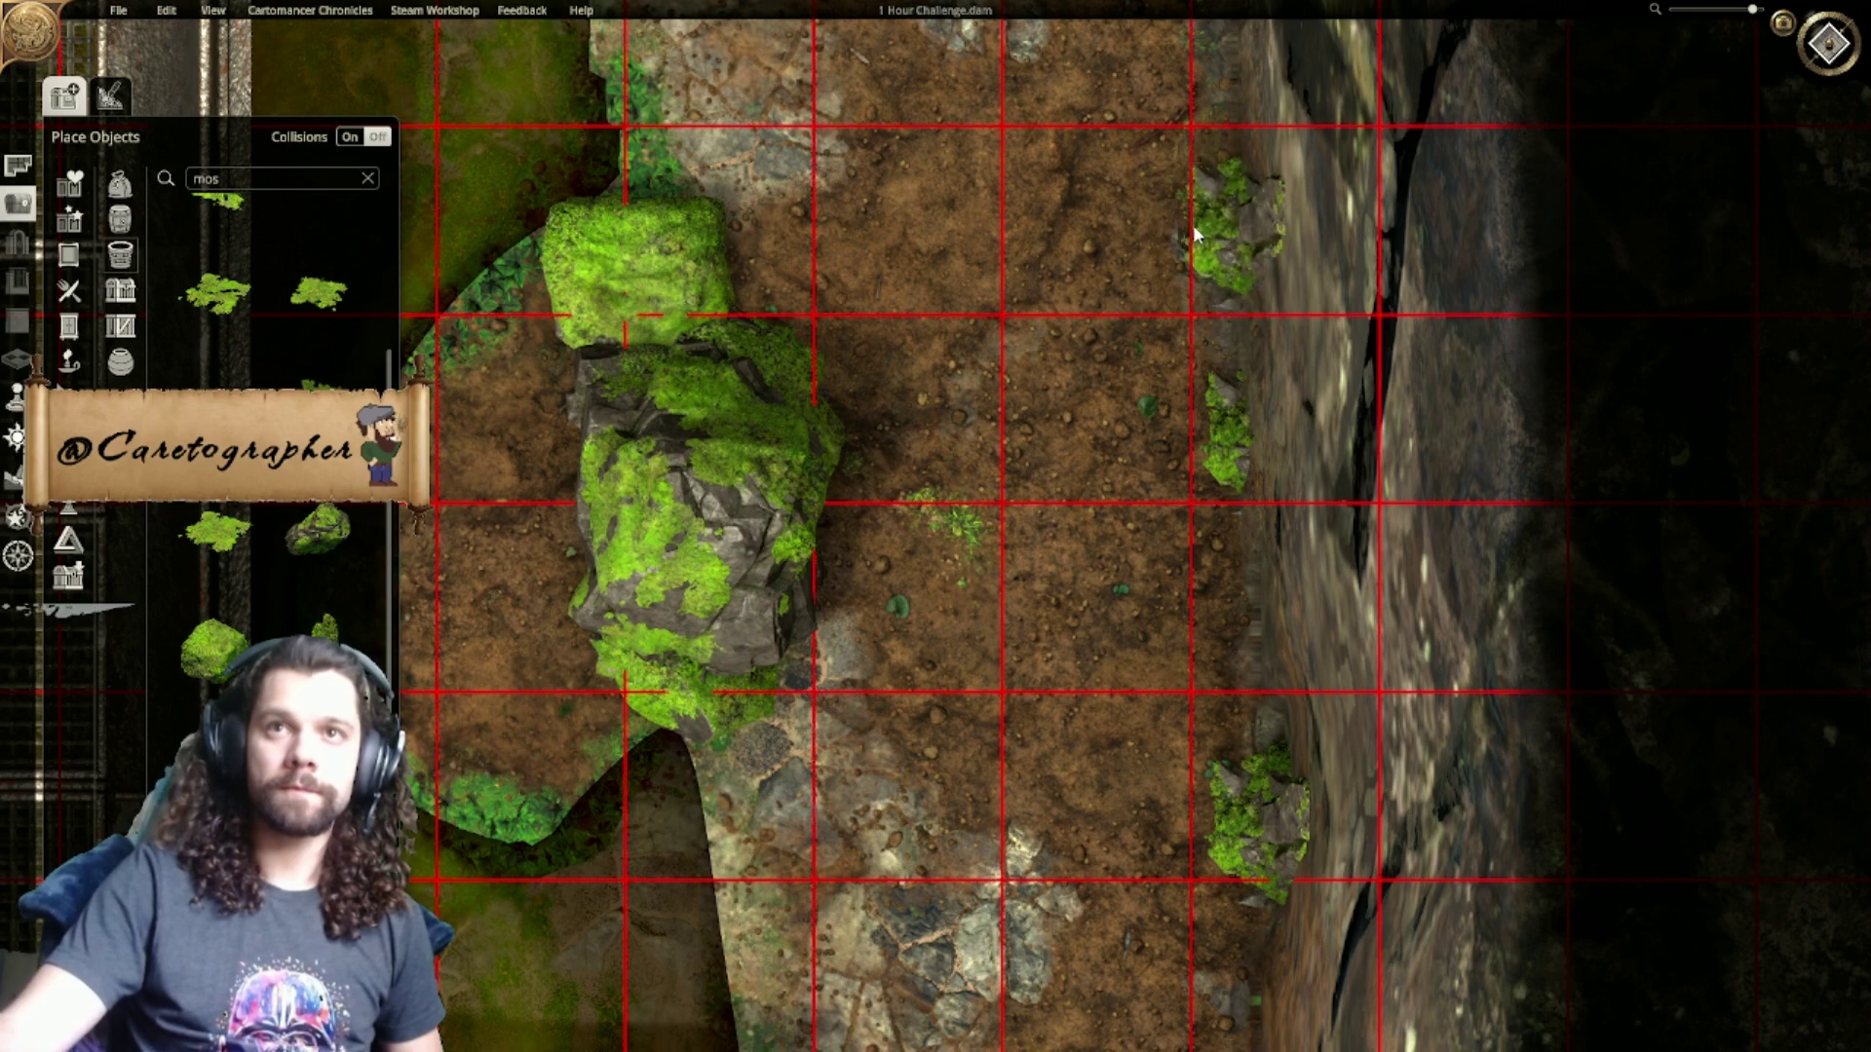
click(1197, 234)
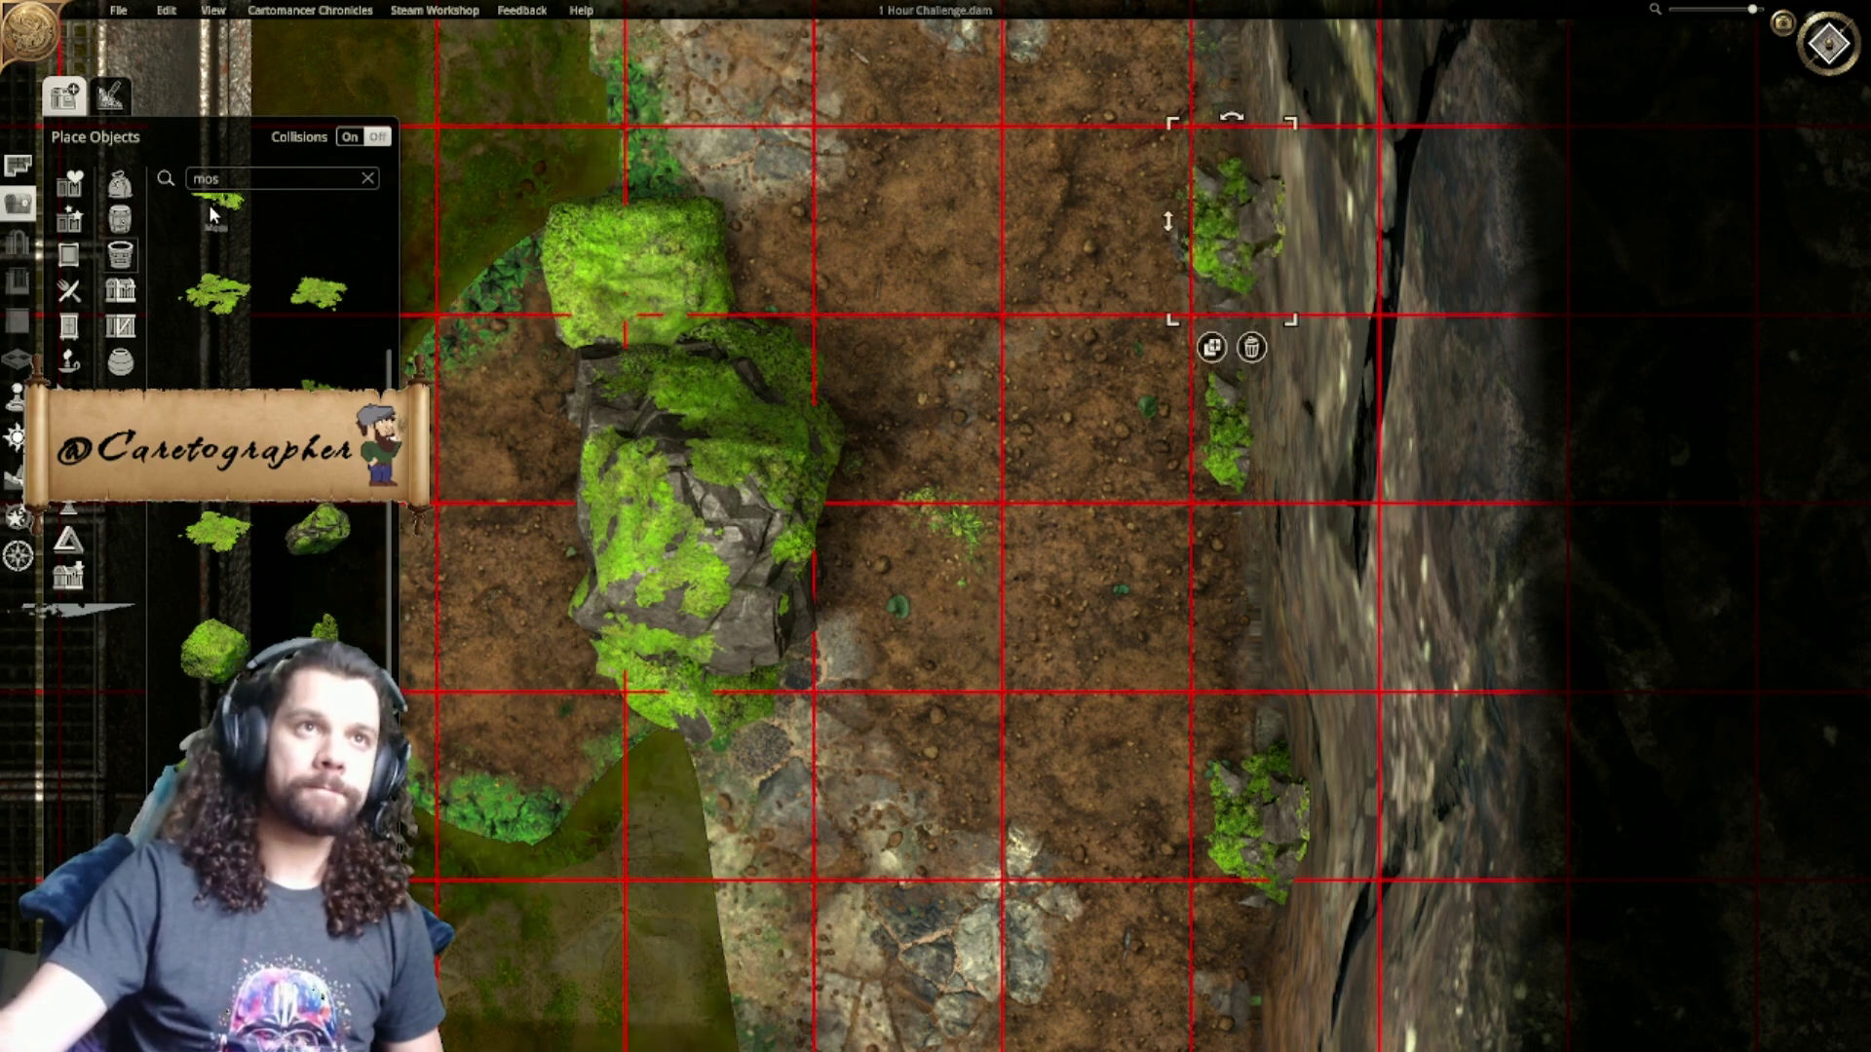
Step: Place flat moss patches on the dirt beside the large mossy rocks near the water's edge
click(259, 330)
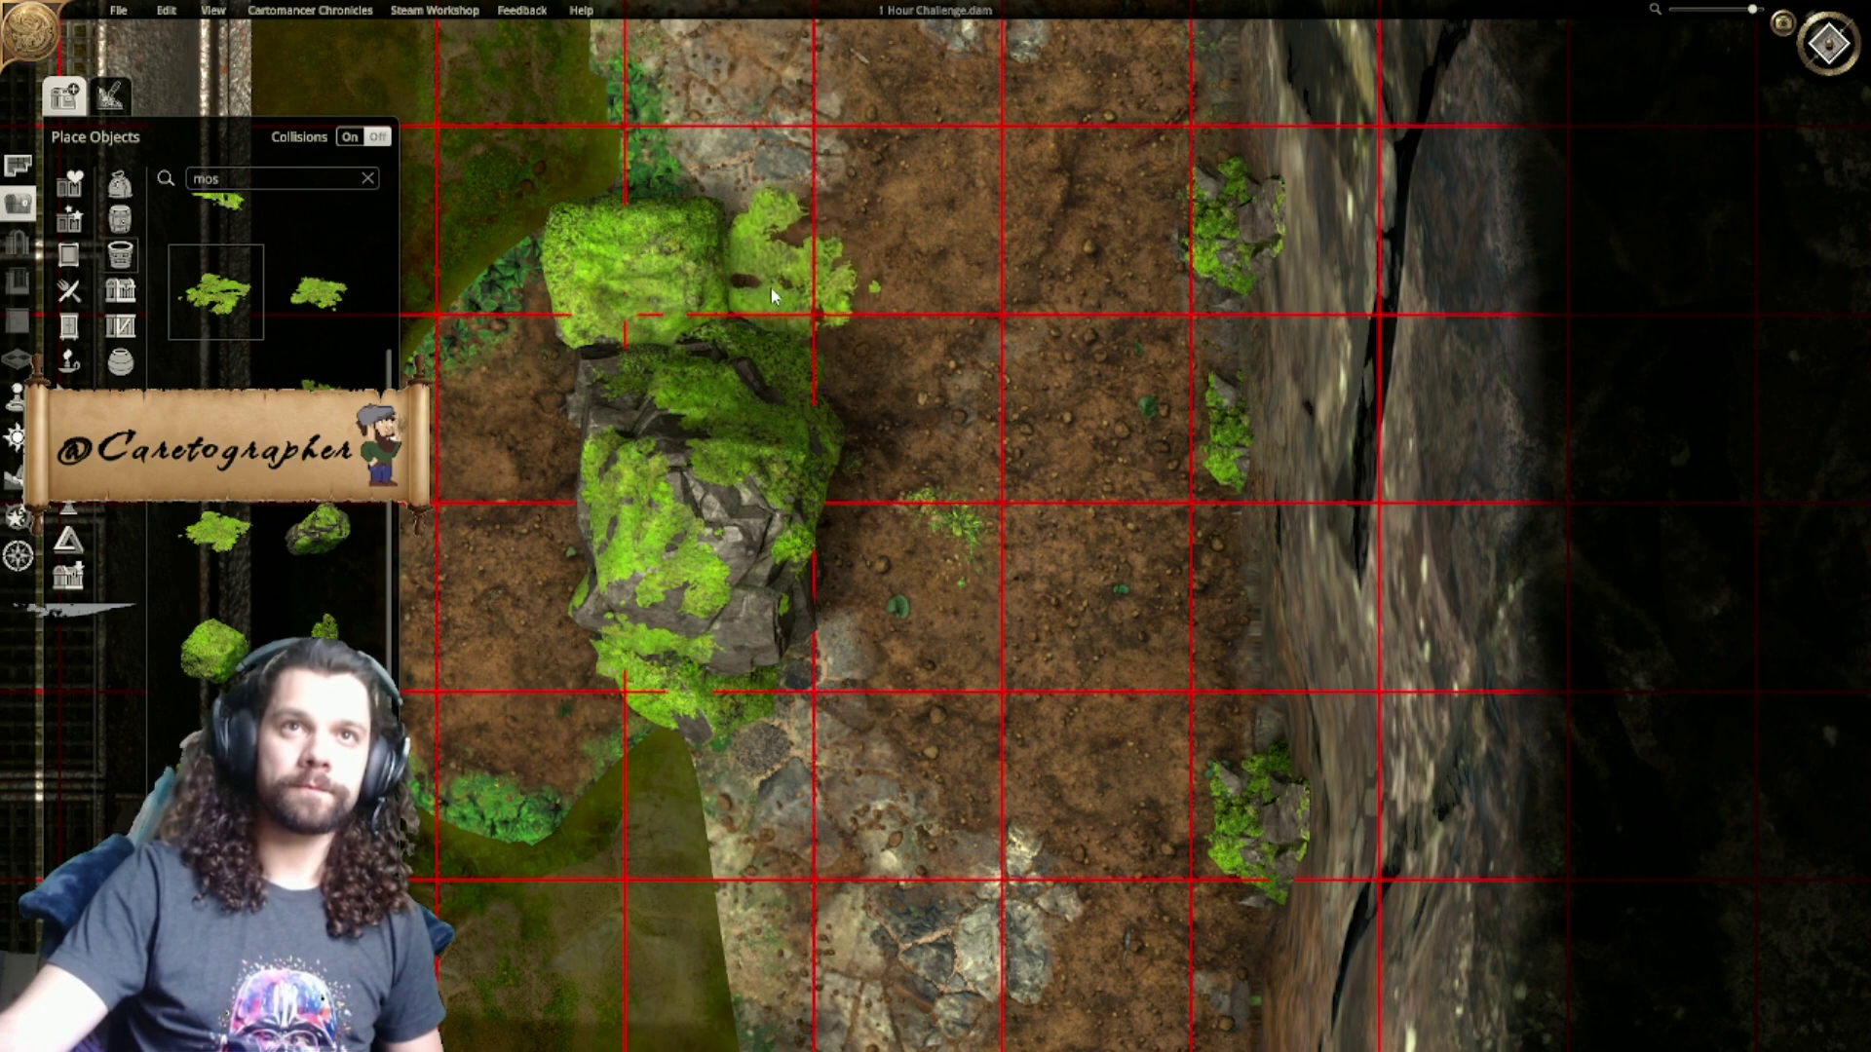
click(770, 290)
drag(696, 300, 692, 315)
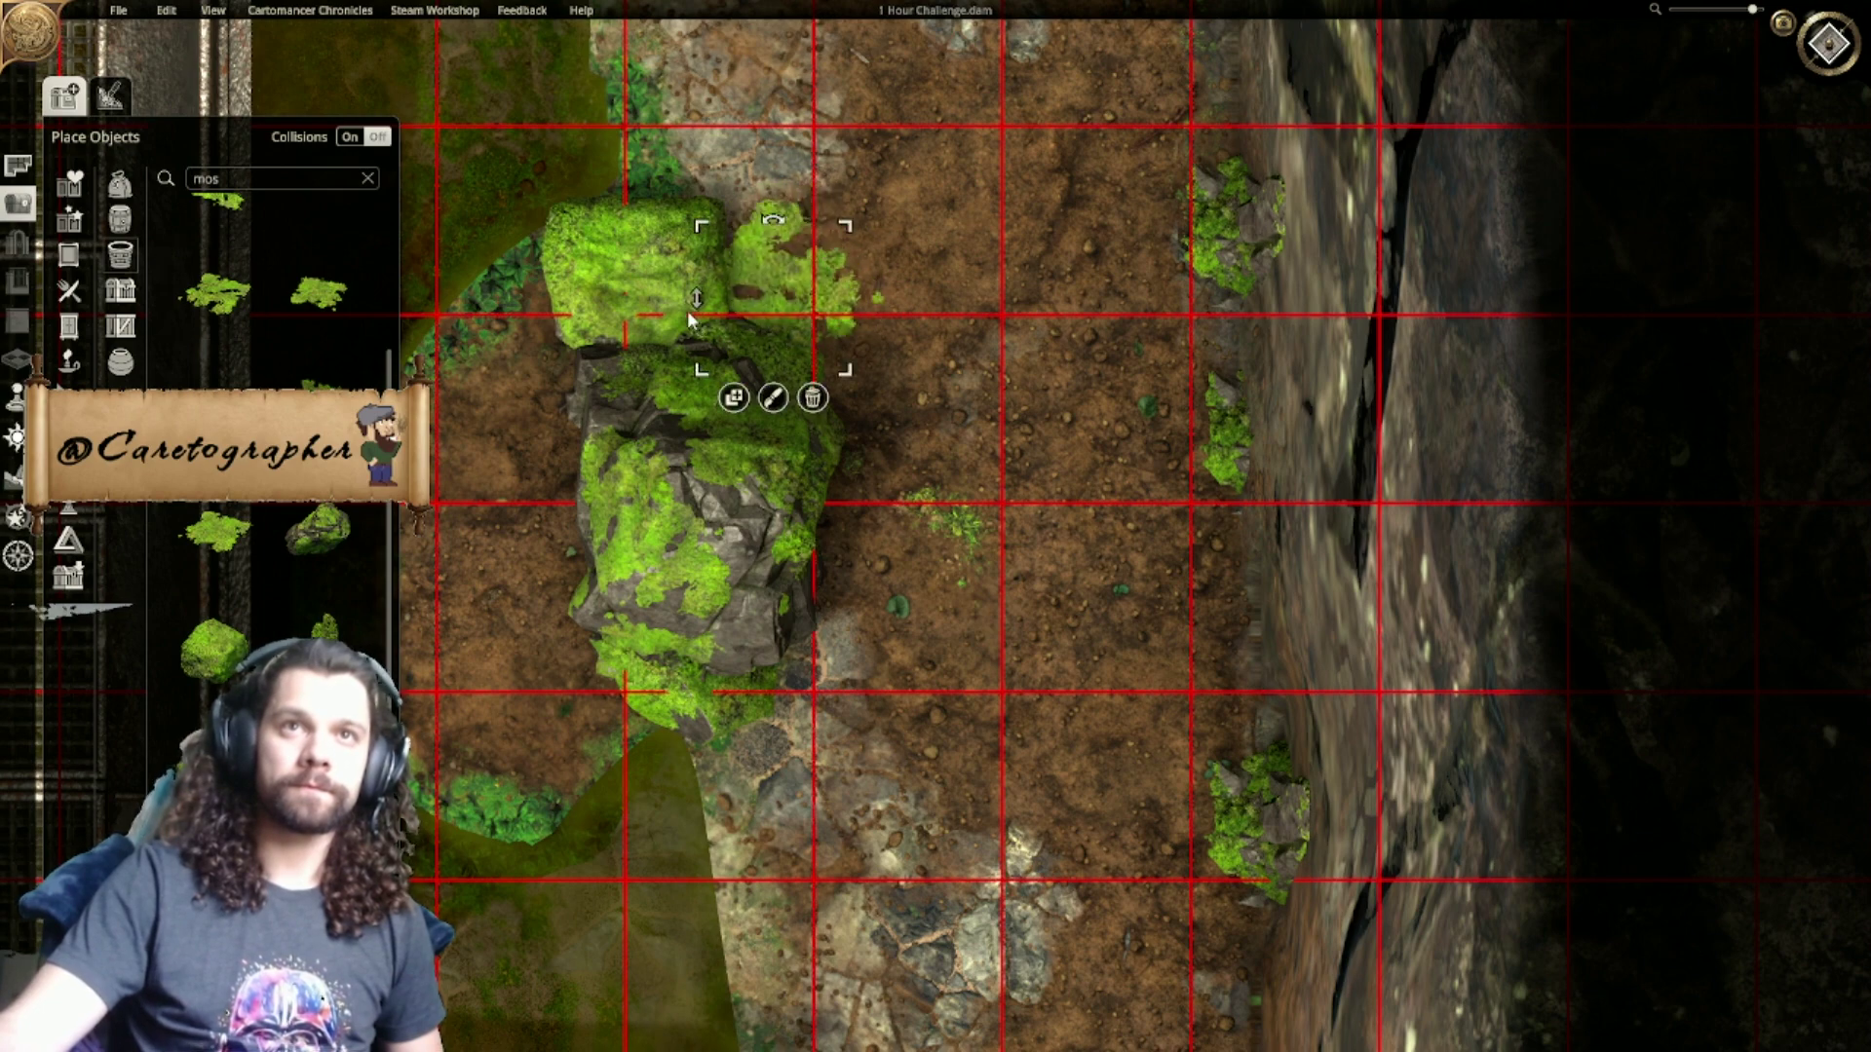
right_drag(579, 389, 671, 326)
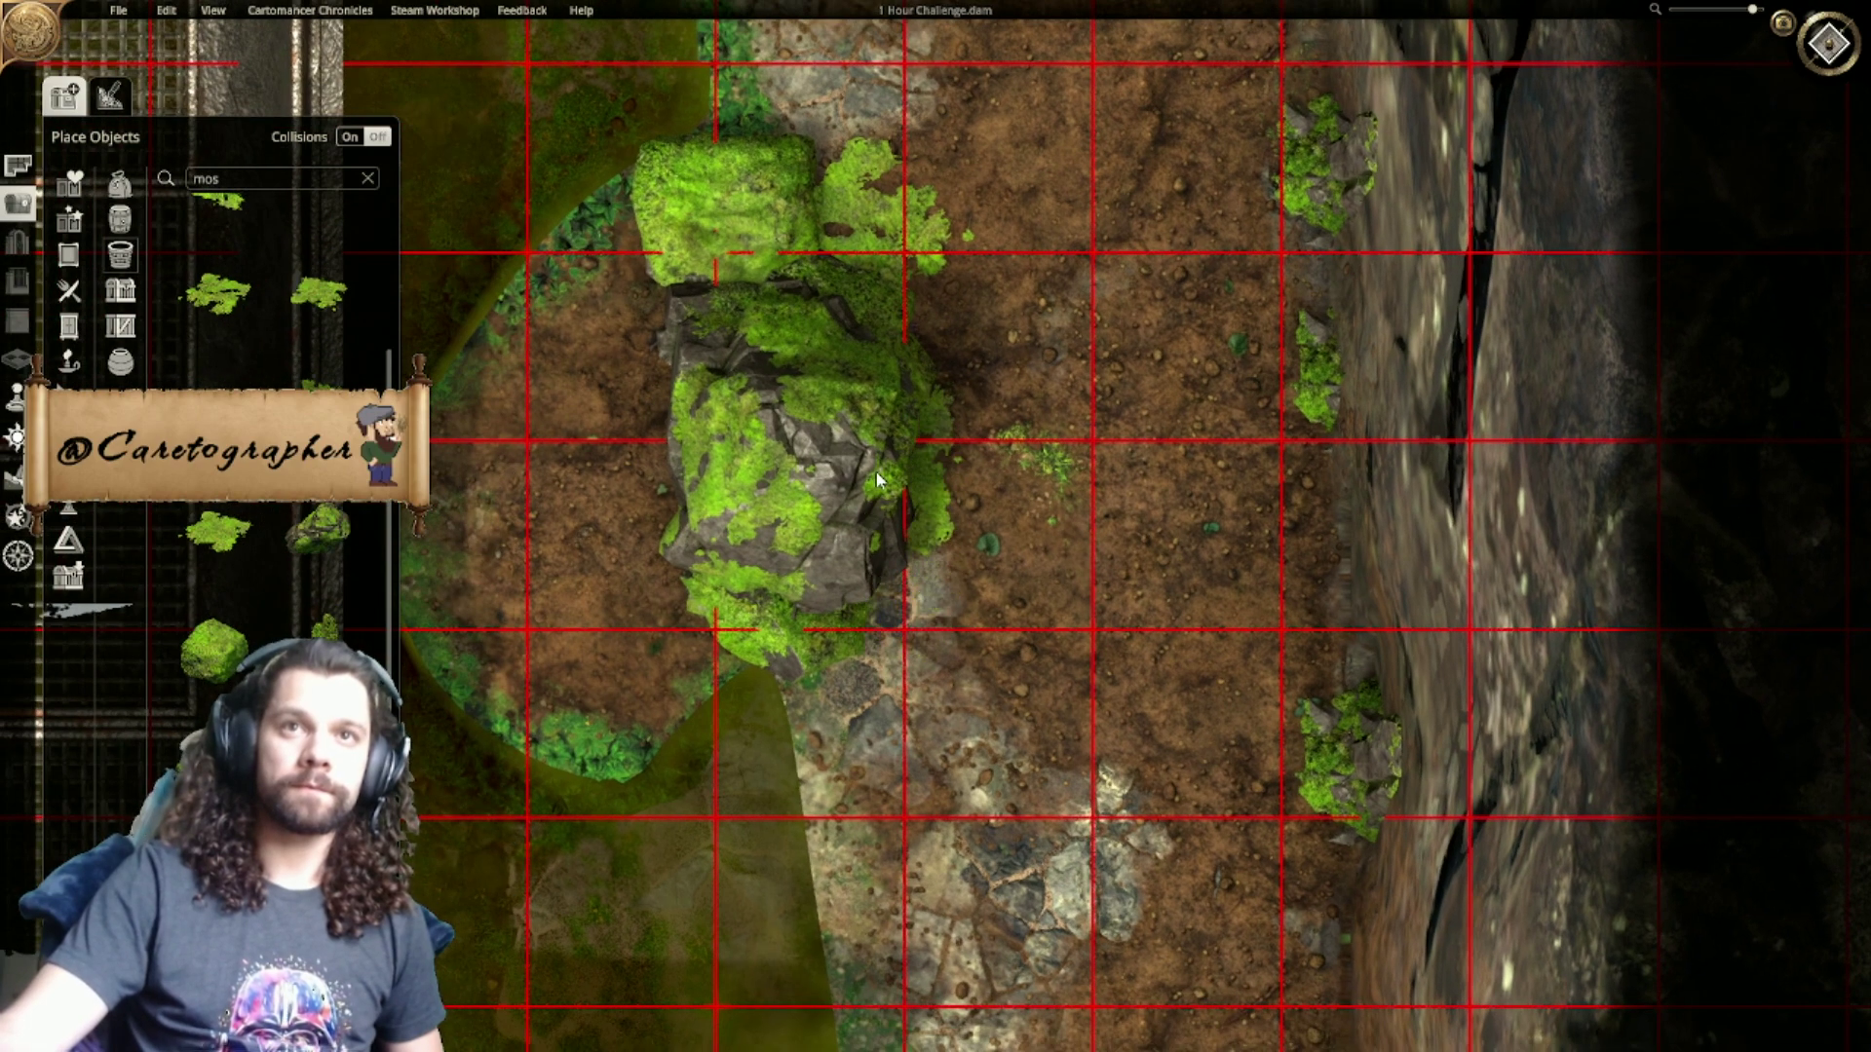
click(834, 599)
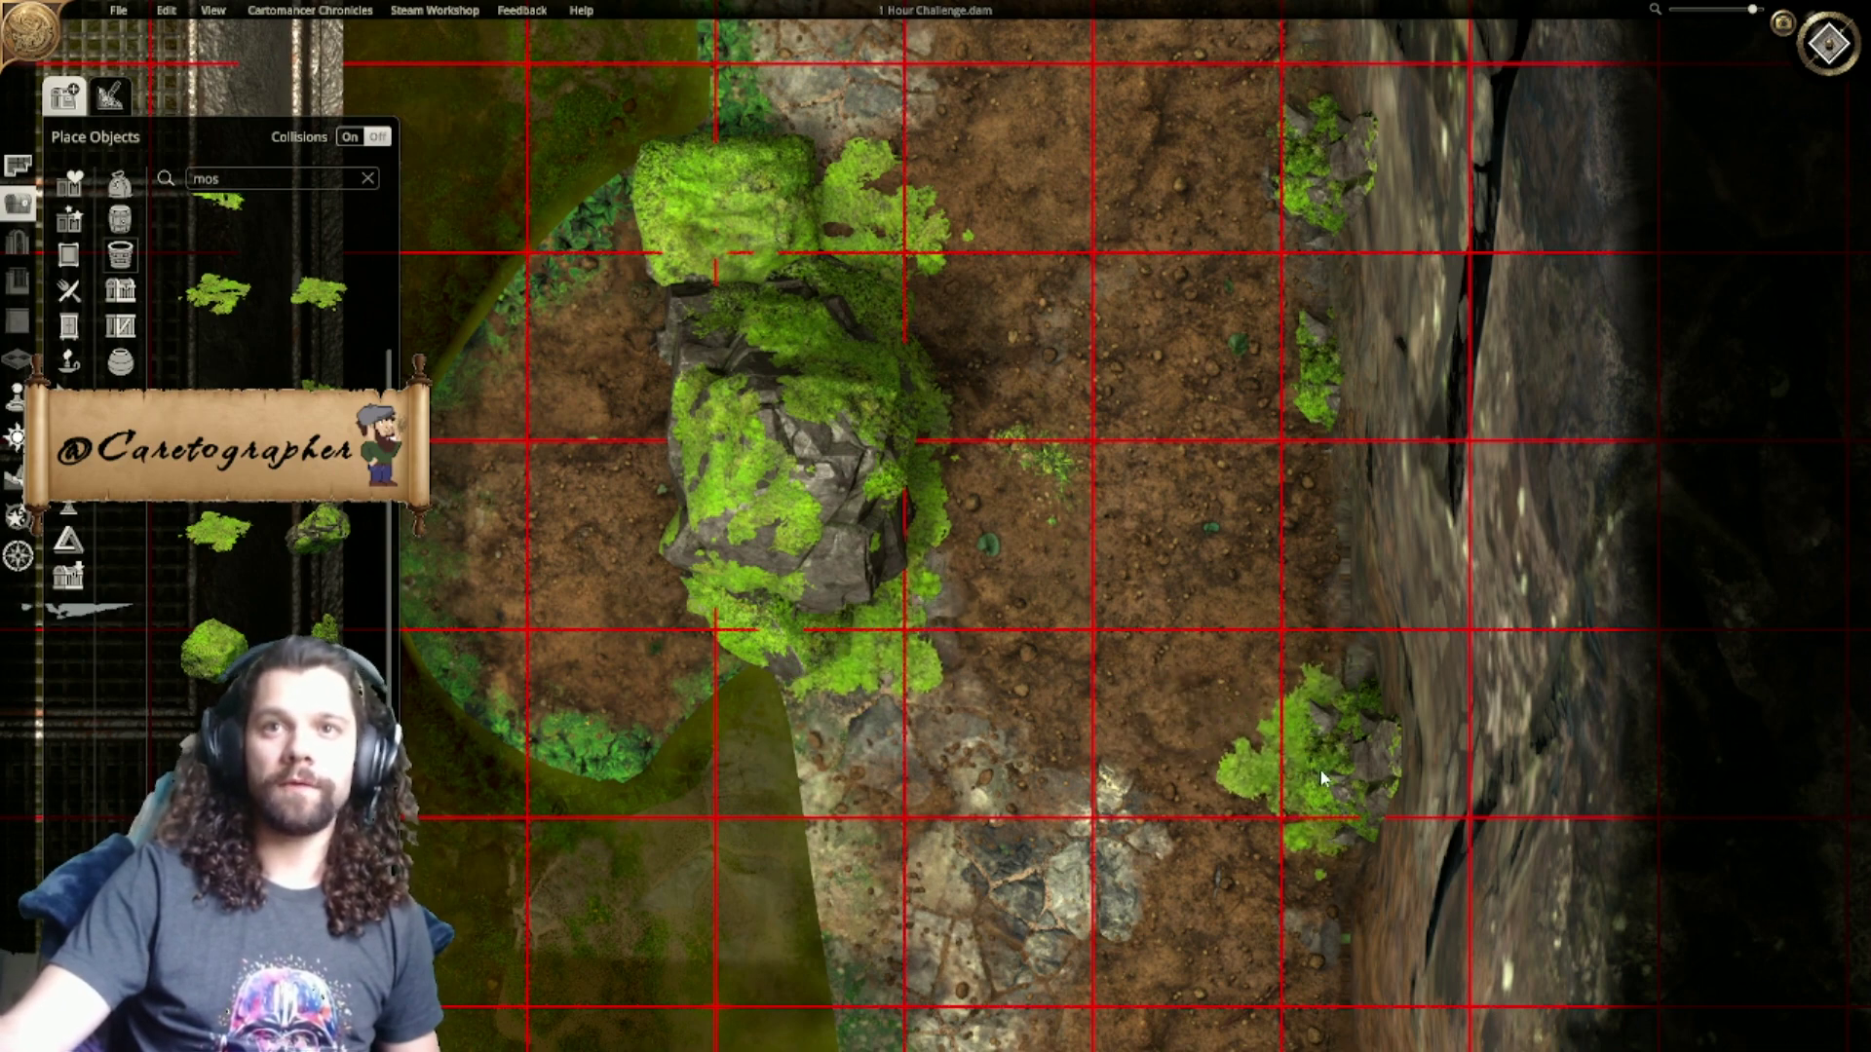
Step: Scatter moss patches around the cliff-foot rocks opposite the dirt mound
click(1365, 829)
click(1369, 670)
click(1338, 376)
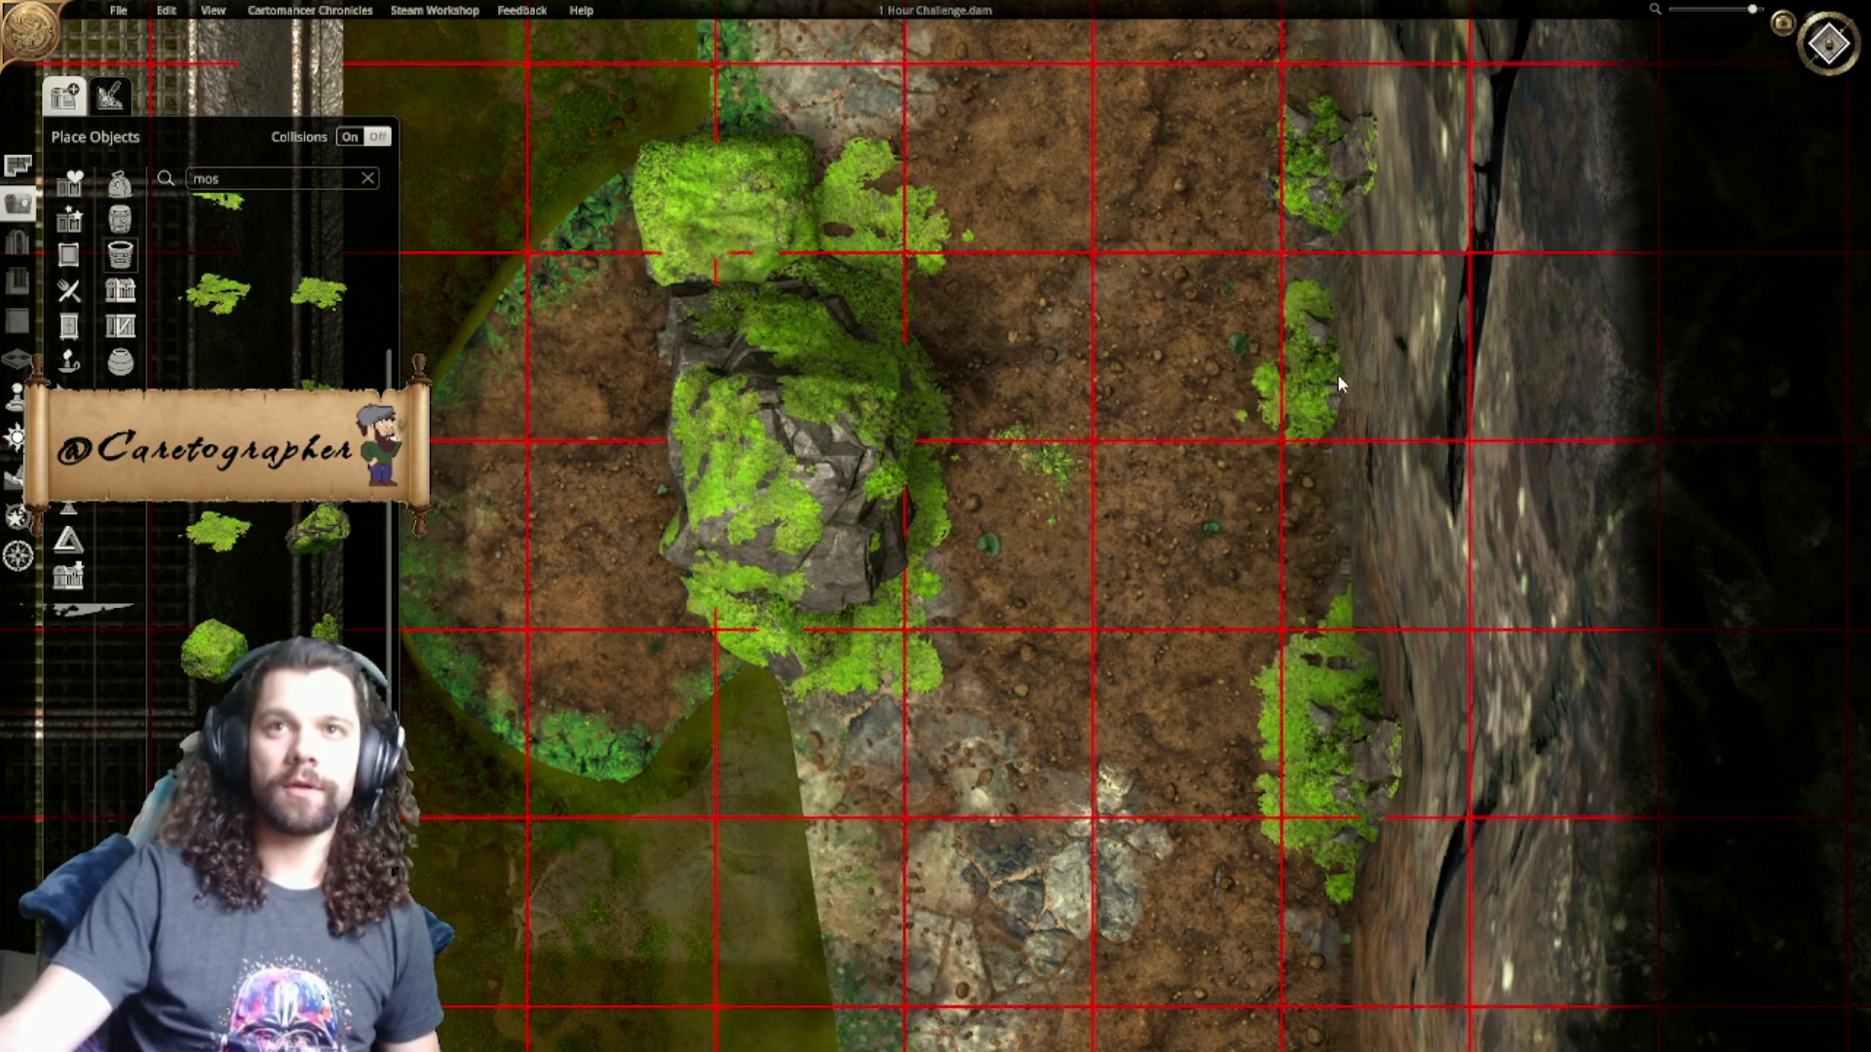
right_drag(1331, 263, 1281, 577)
click(1298, 425)
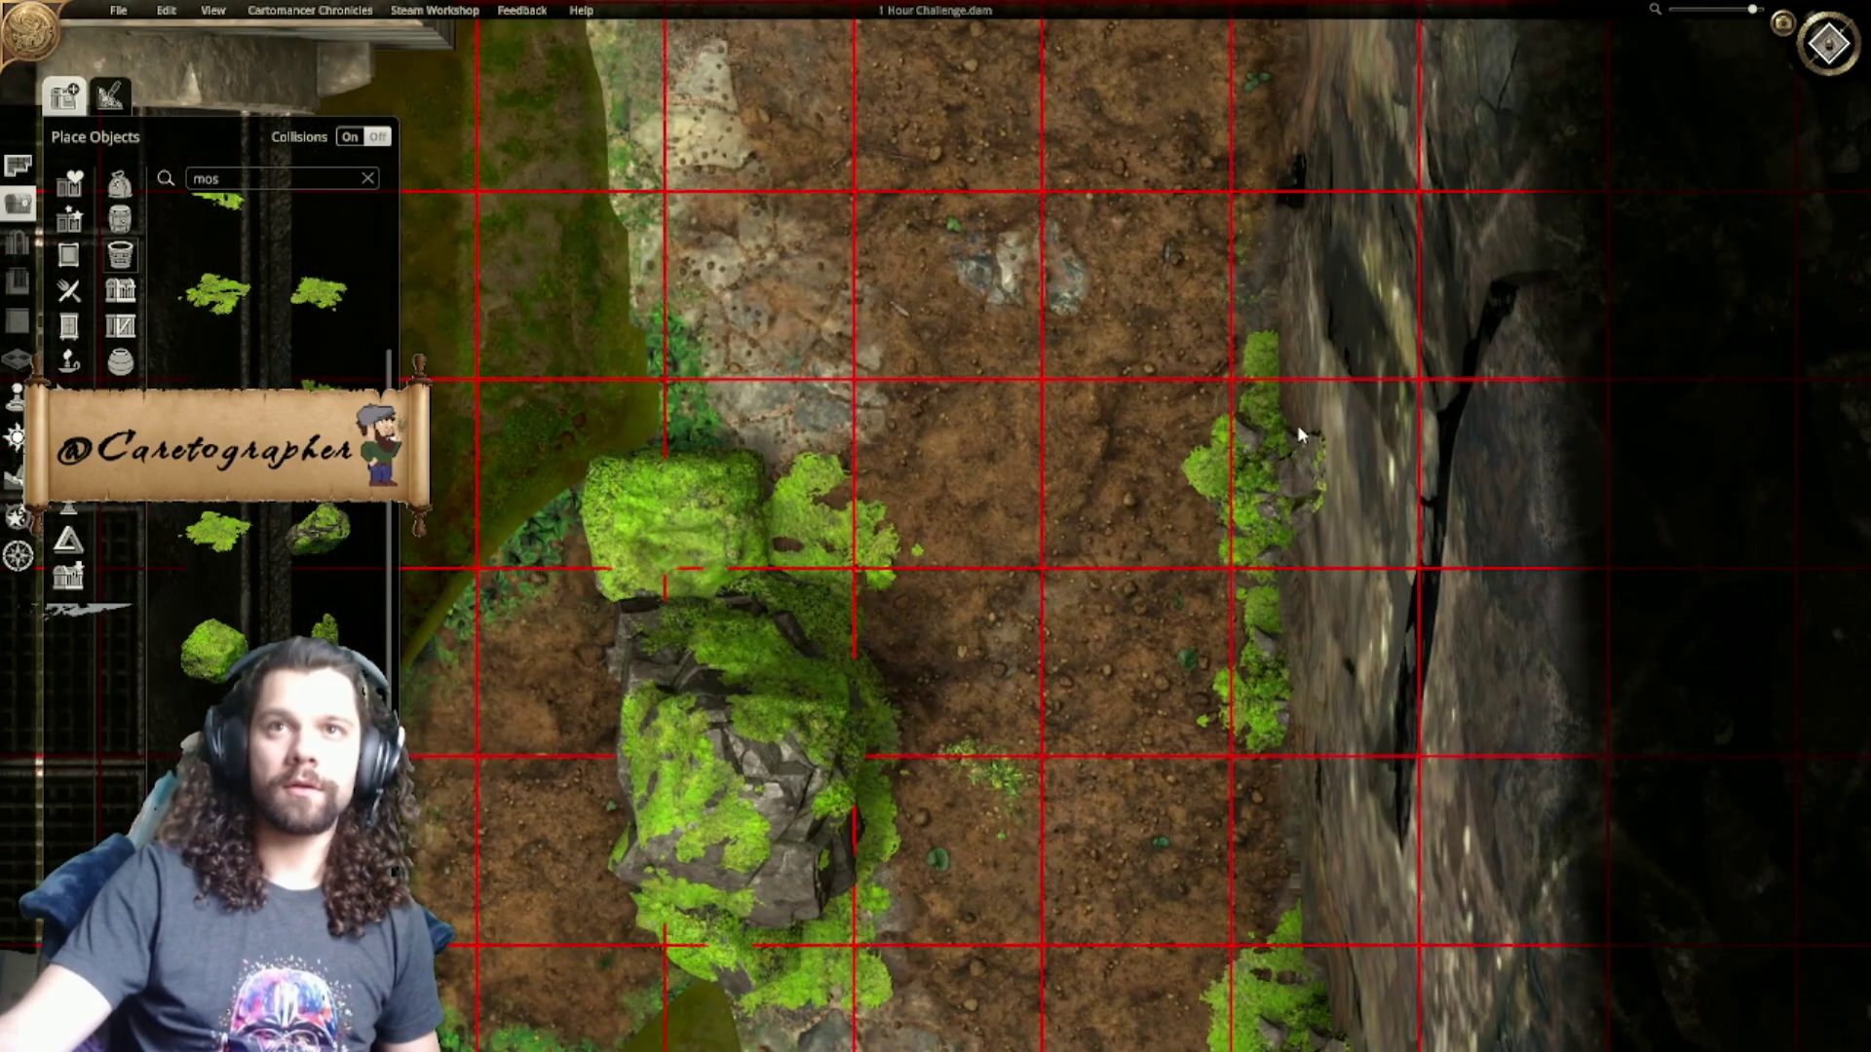
Step: Spread moss patches around the cliff-foot rocks just below the open hatch
scroll(1219, 663, down, 5)
right_drag(1161, 839, 1151, 234)
right_drag(1197, 591, 1091, 96)
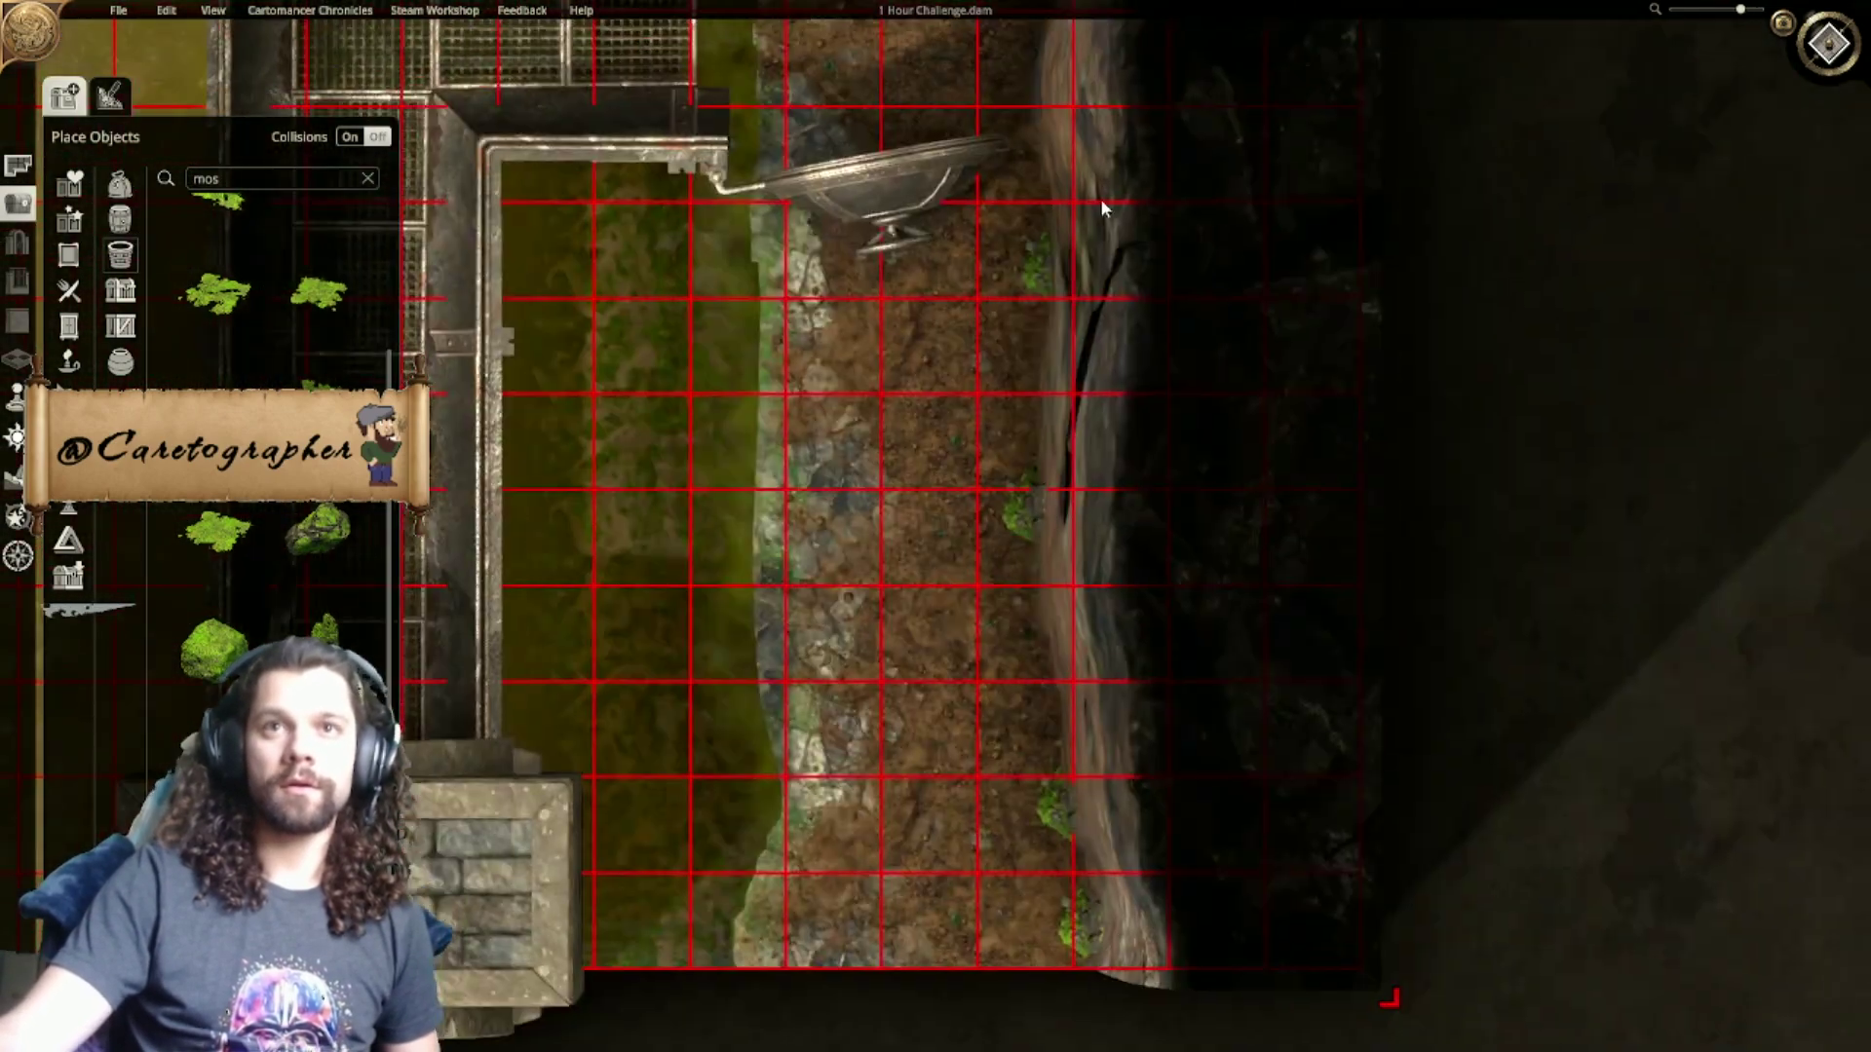
scroll(1052, 215, up, 6)
right_drag(1050, 219, 1052, 404)
click(1031, 341)
click(1026, 186)
click(1003, 276)
click(994, 395)
Step: Add moss patches around the remaining cliff-foot rocks down to the lower edge of the map
right_drag(972, 789, 1096, 230)
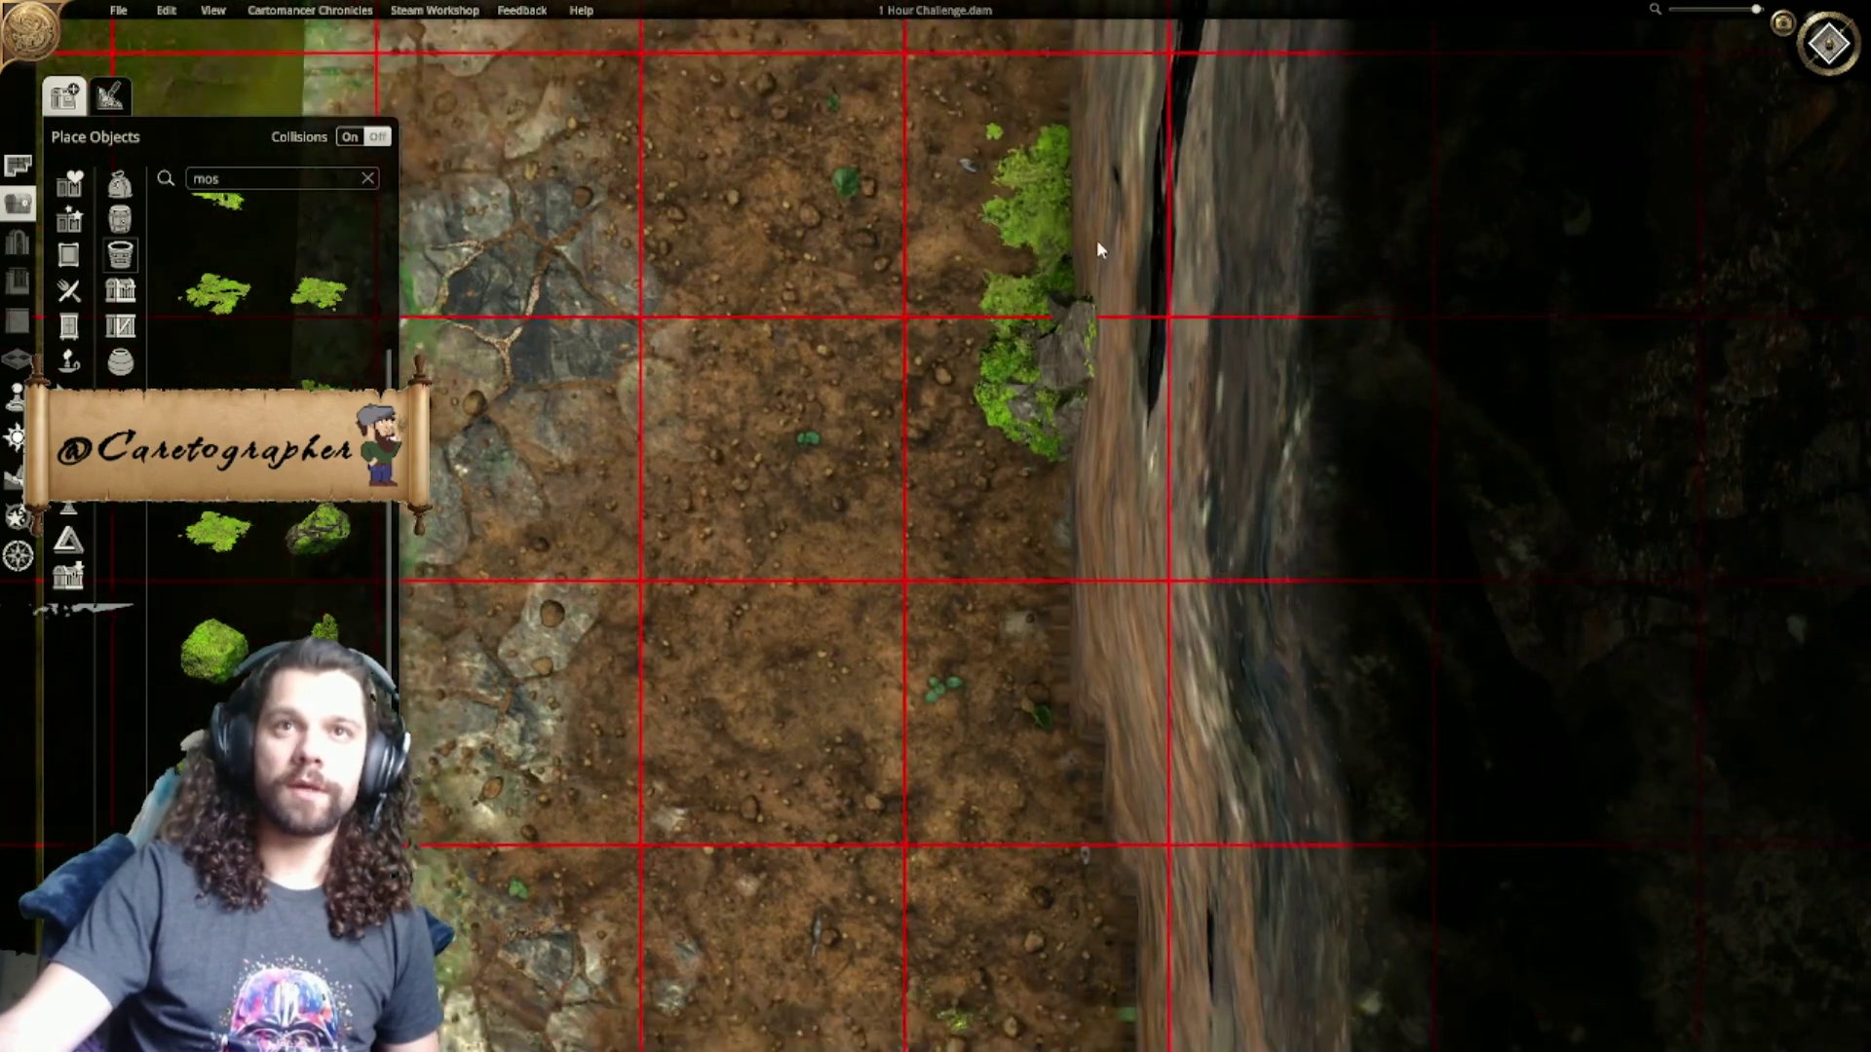
click(1089, 272)
click(1103, 497)
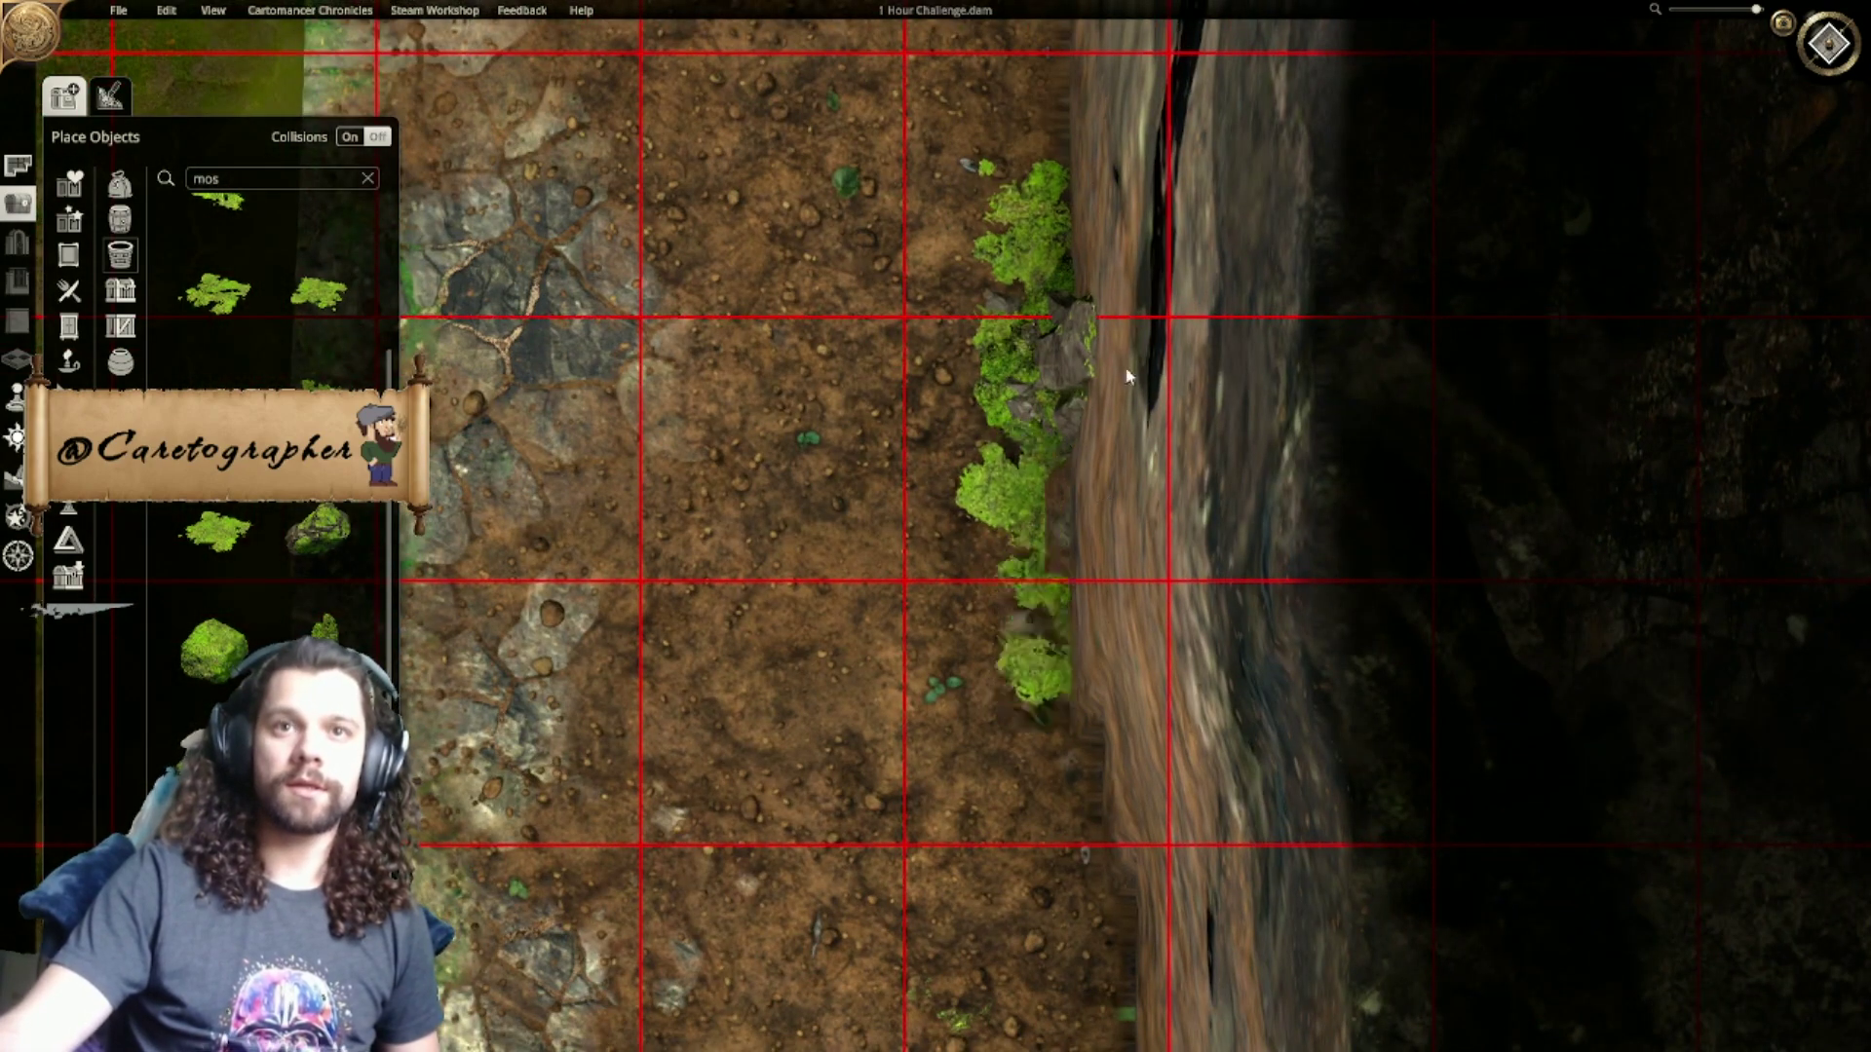
right_drag(1106, 706, 1121, 112)
click(1207, 500)
right_drag(1272, 797, 1257, 505)
click(1255, 495)
click(1258, 661)
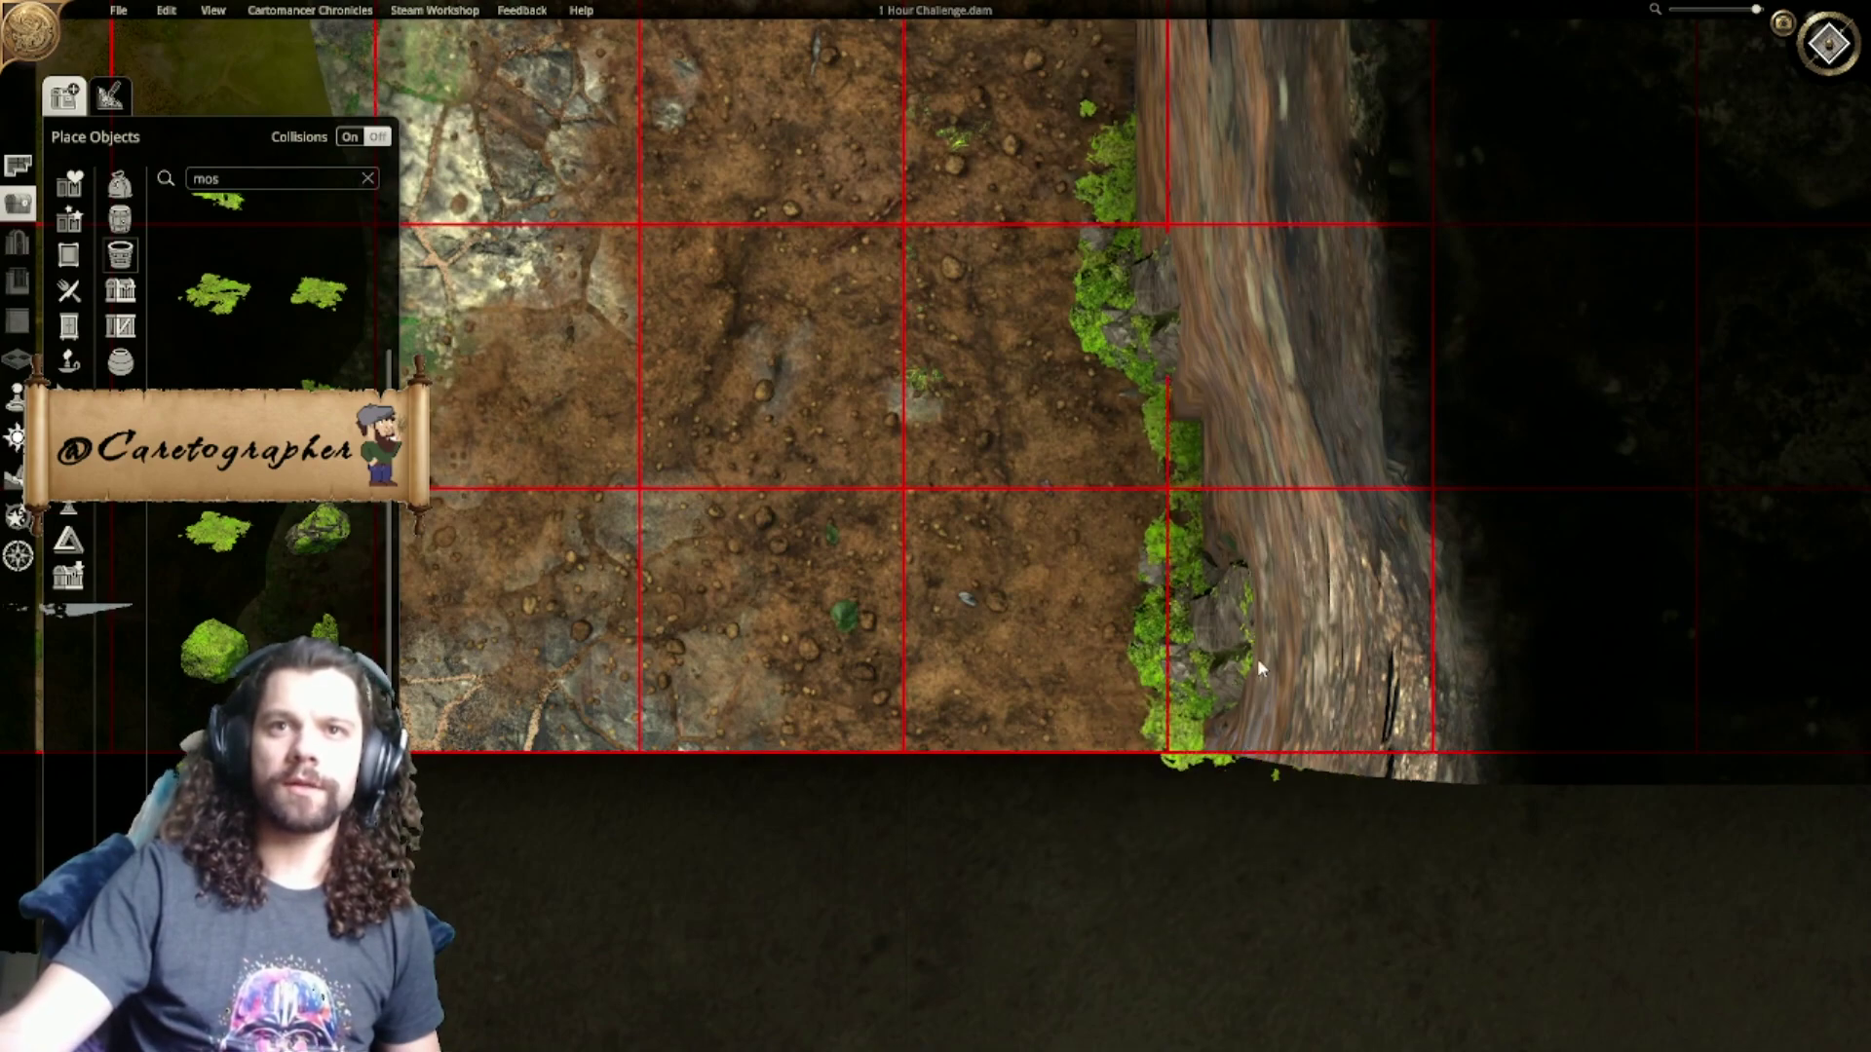
Step: Stop placing moss, hide the grid and examine the whole canal map from above
right_drag(881, 468, 1621, 488)
scroll(1599, 499, down, 3)
right_drag(1245, 563, 1064, 732)
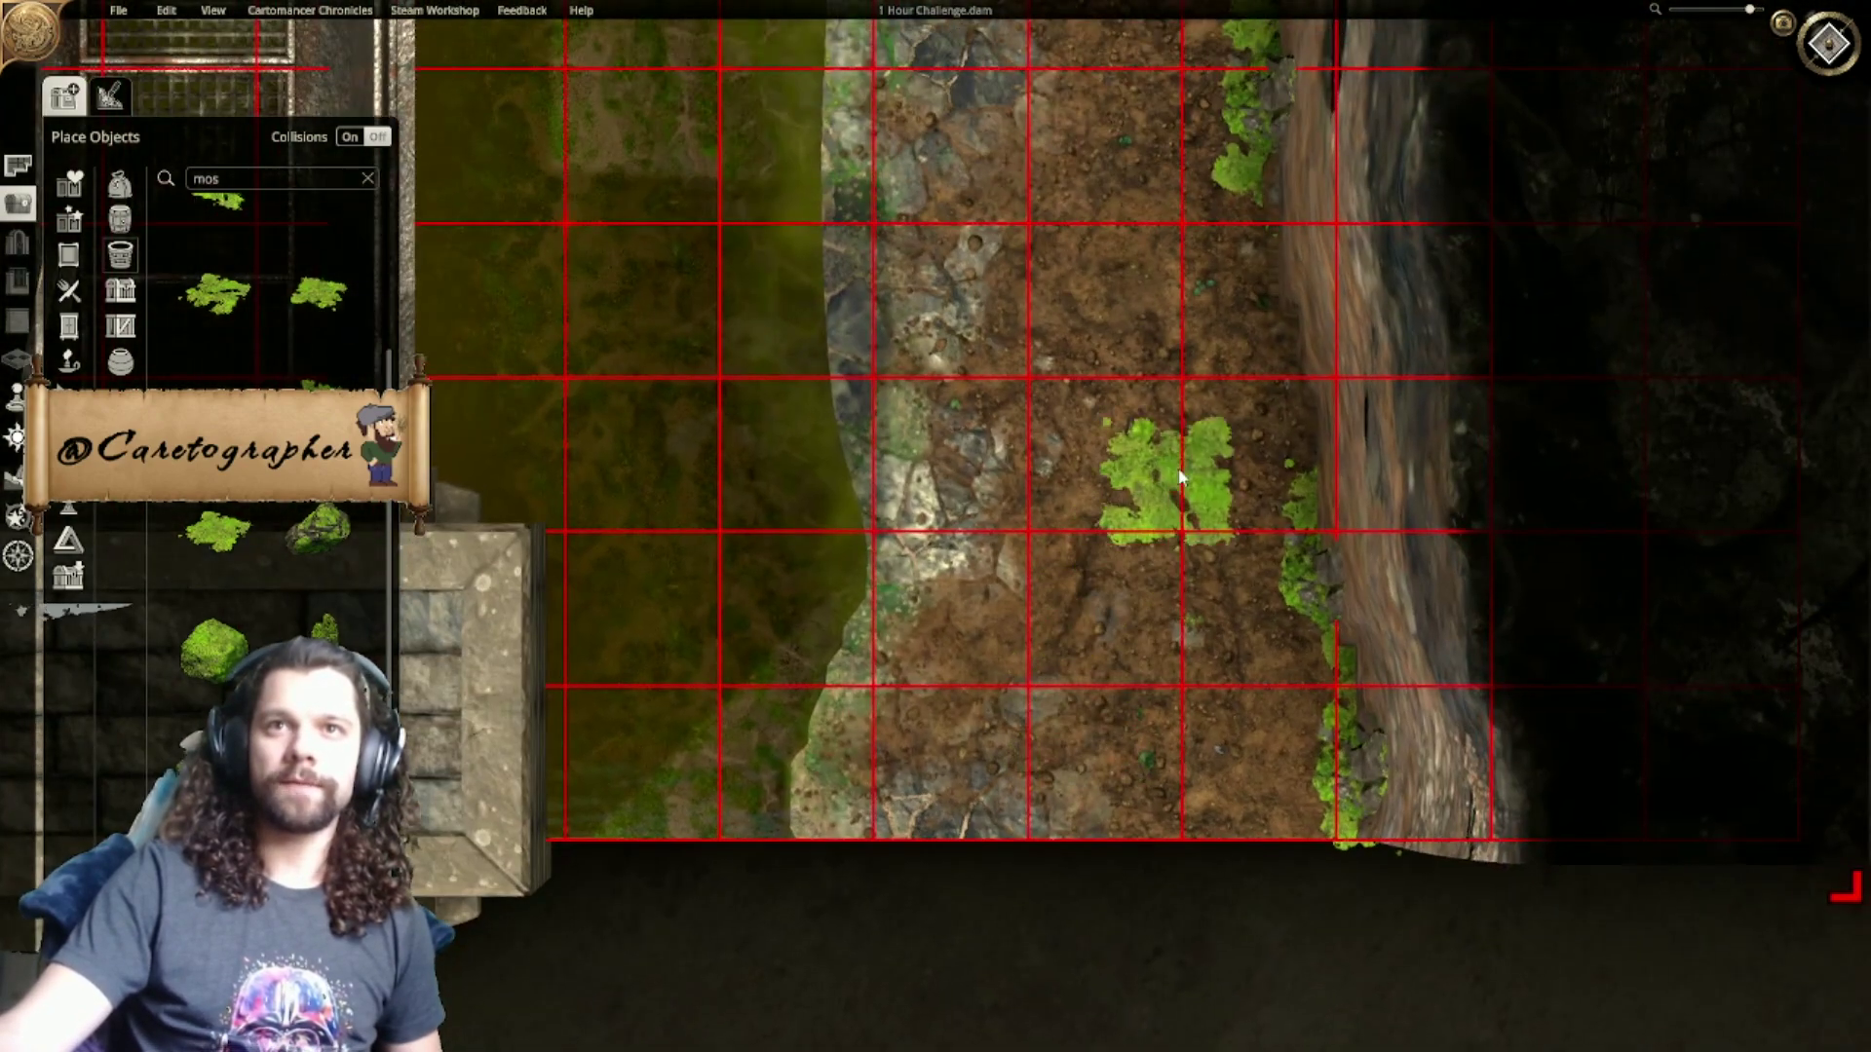
right_drag(1165, 390, 1107, 765)
scroll(1072, 584, down, 5)
right_drag(947, 379, 1057, 709)
scroll(1013, 590, up, 3)
scroll(1010, 577, up, 2)
right_click(1040, 490)
right_drag(800, 479, 756, 239)
scroll(1064, 823, down, 6)
right_drag(1014, 722, 1203, 842)
key(g)
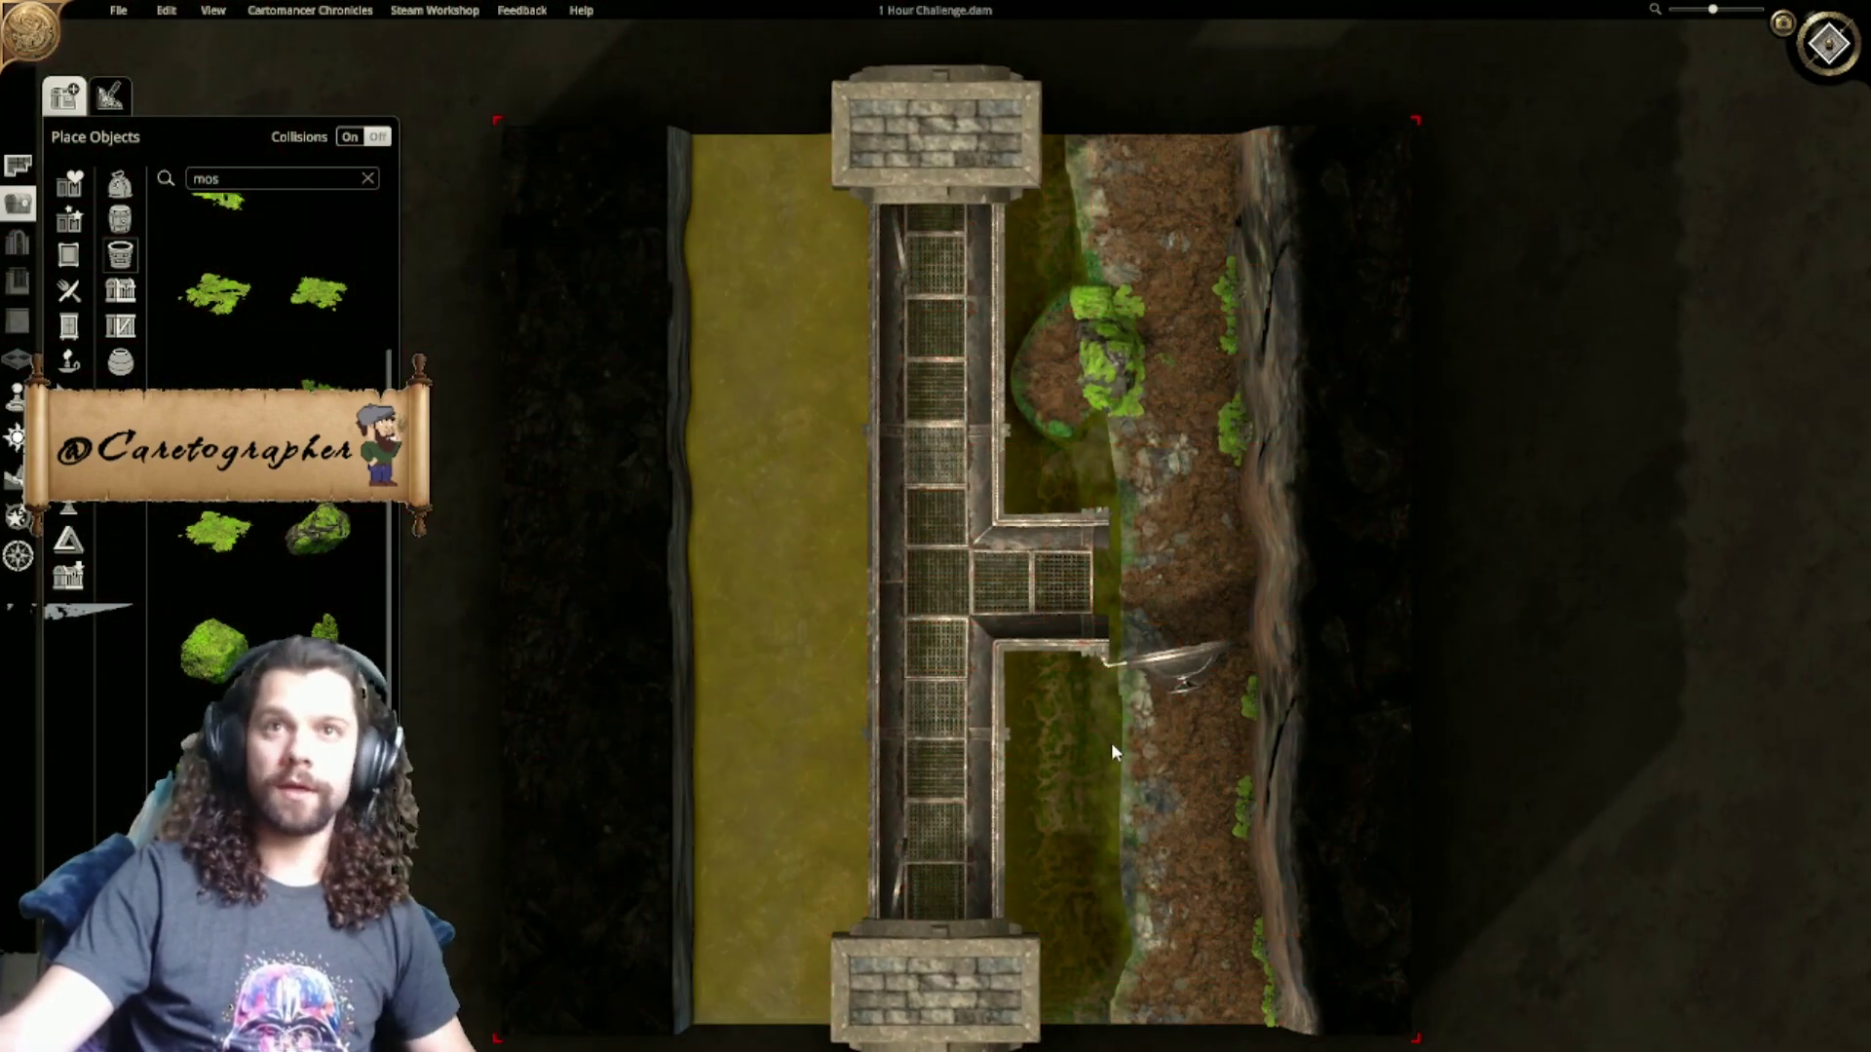
right_drag(1150, 704, 1066, 690)
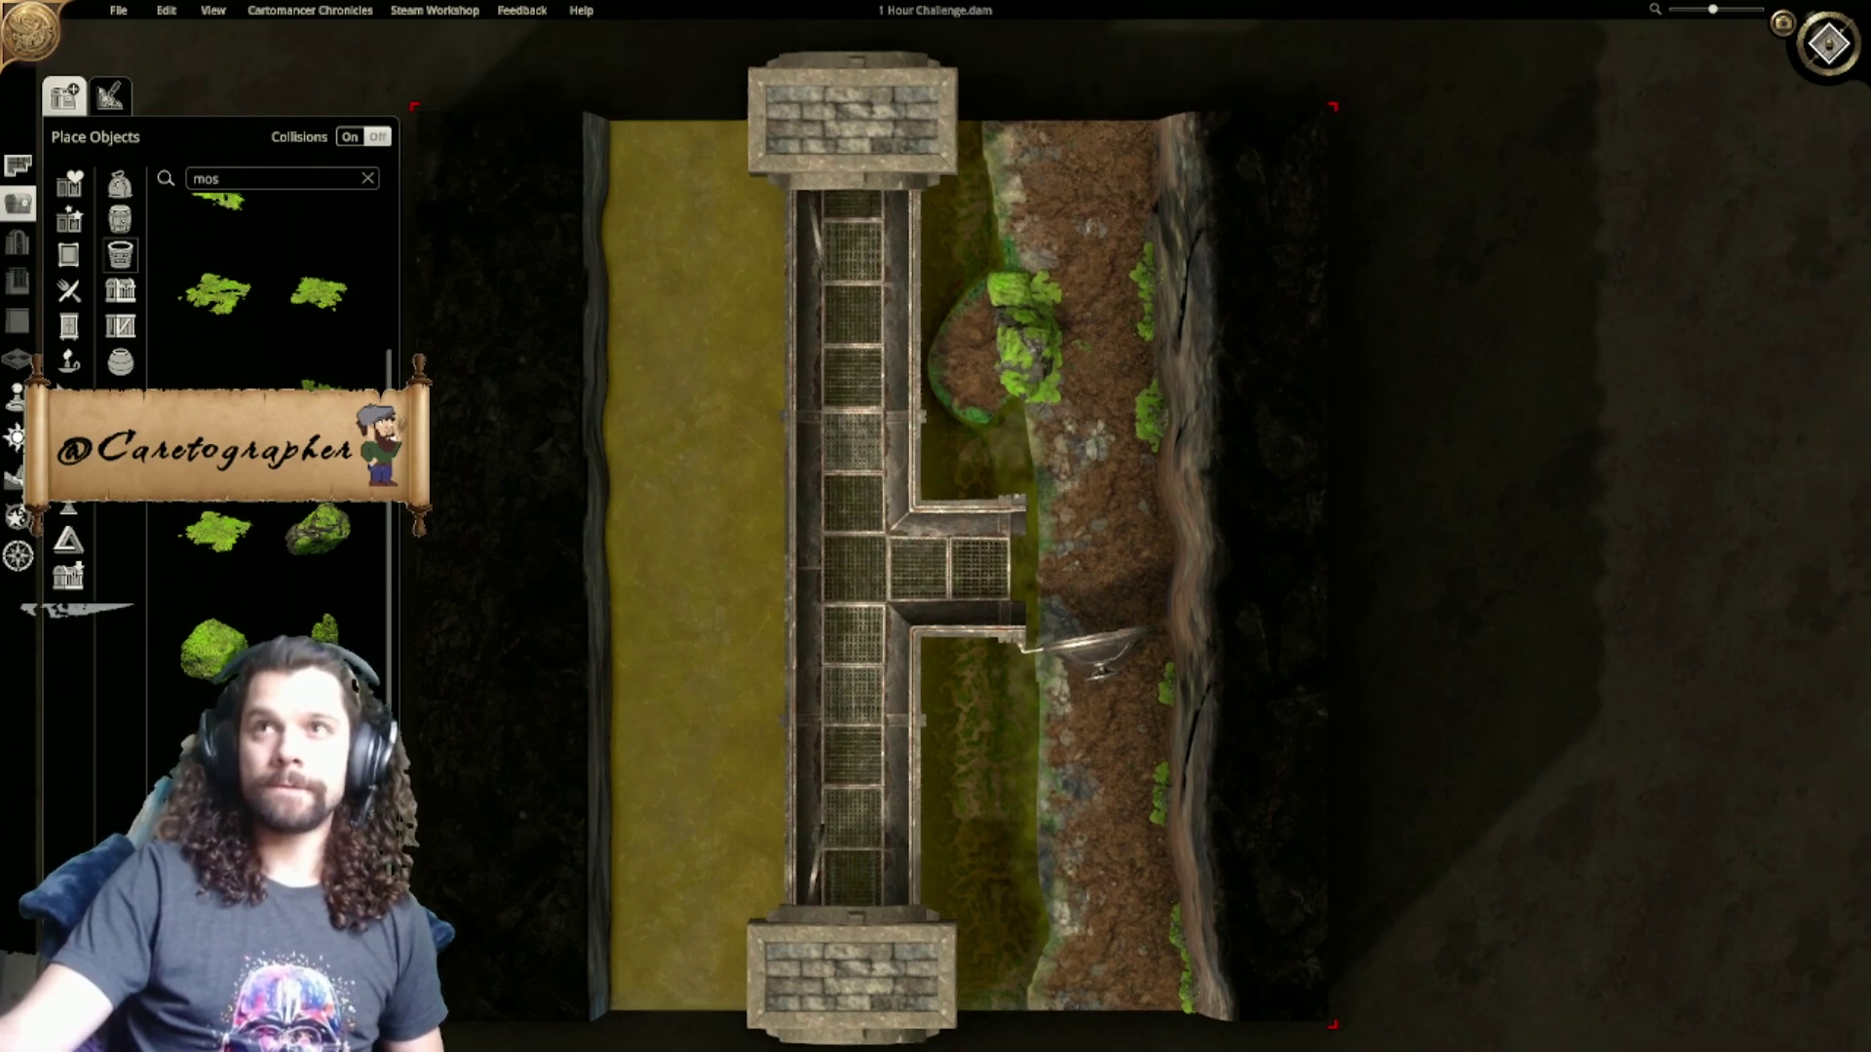
Step: Paint grey rocks along the full length of the wide water channel on the side opposite the dirt bank
click(1830, 45)
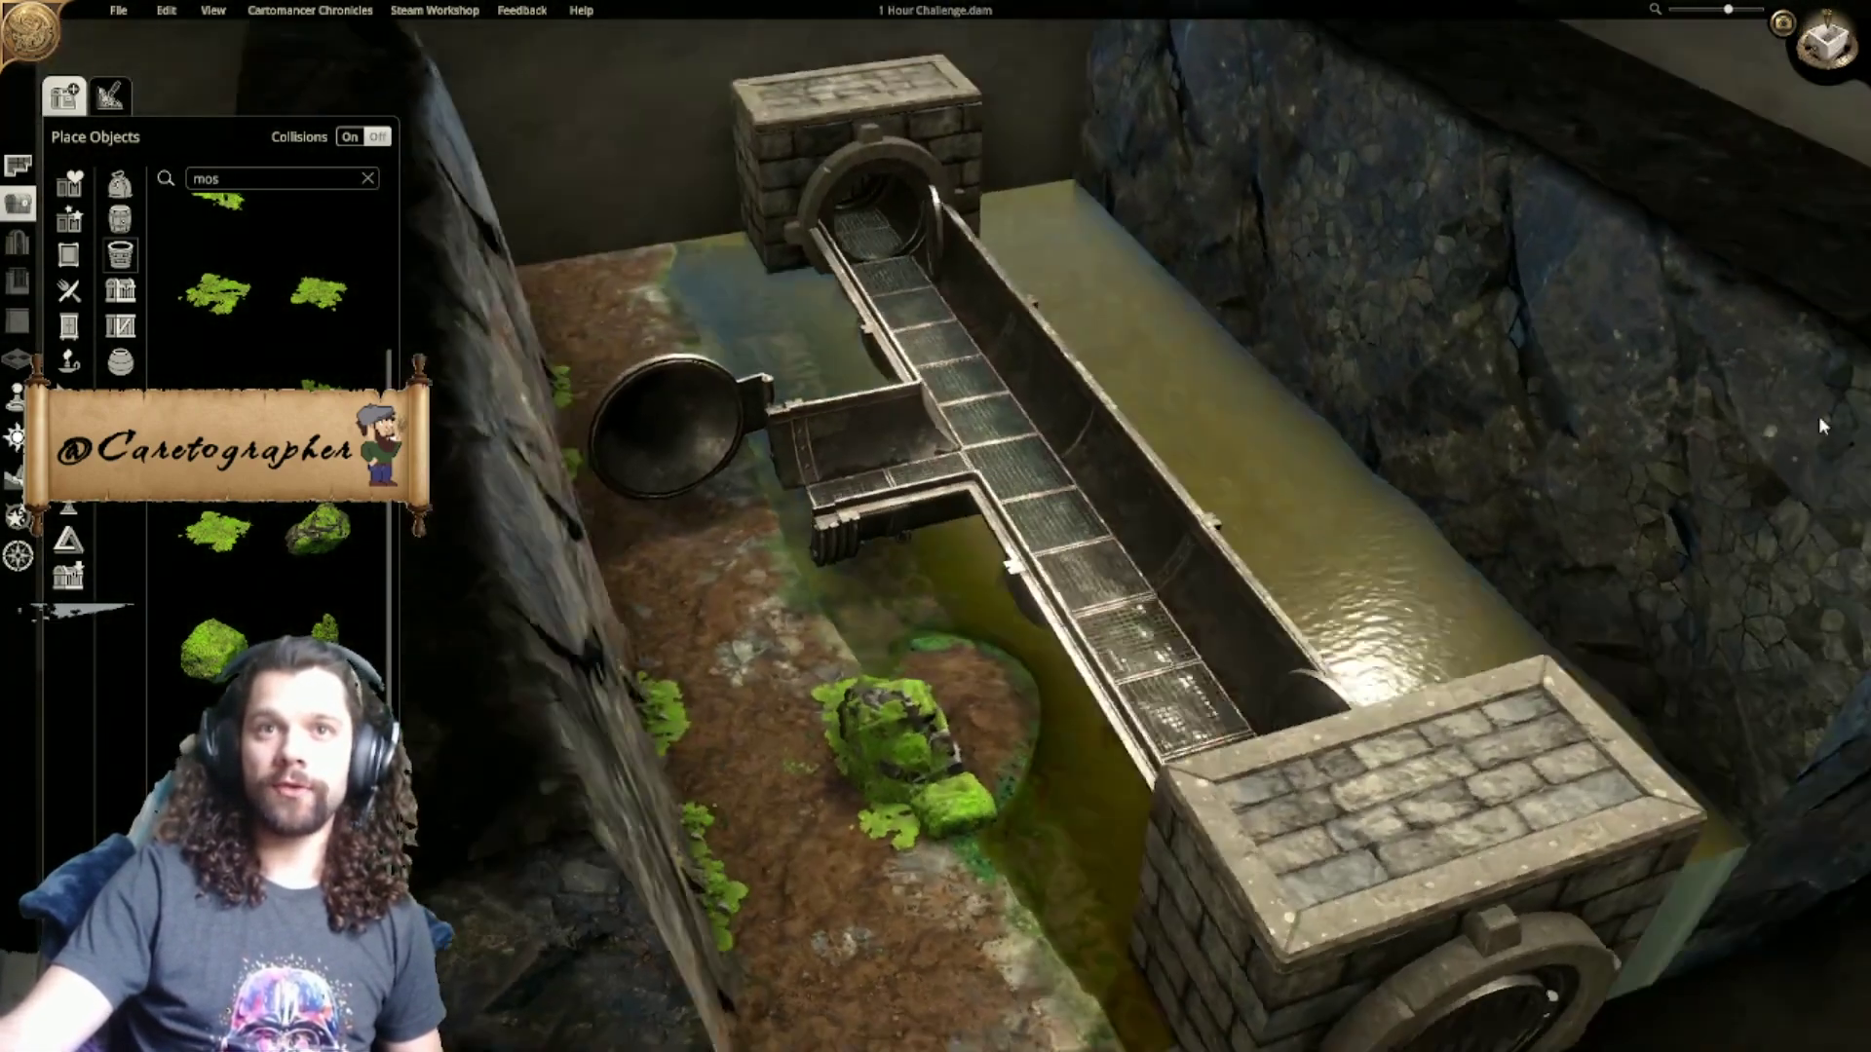
middle_drag(1823, 426, 604, 527)
click(1830, 47)
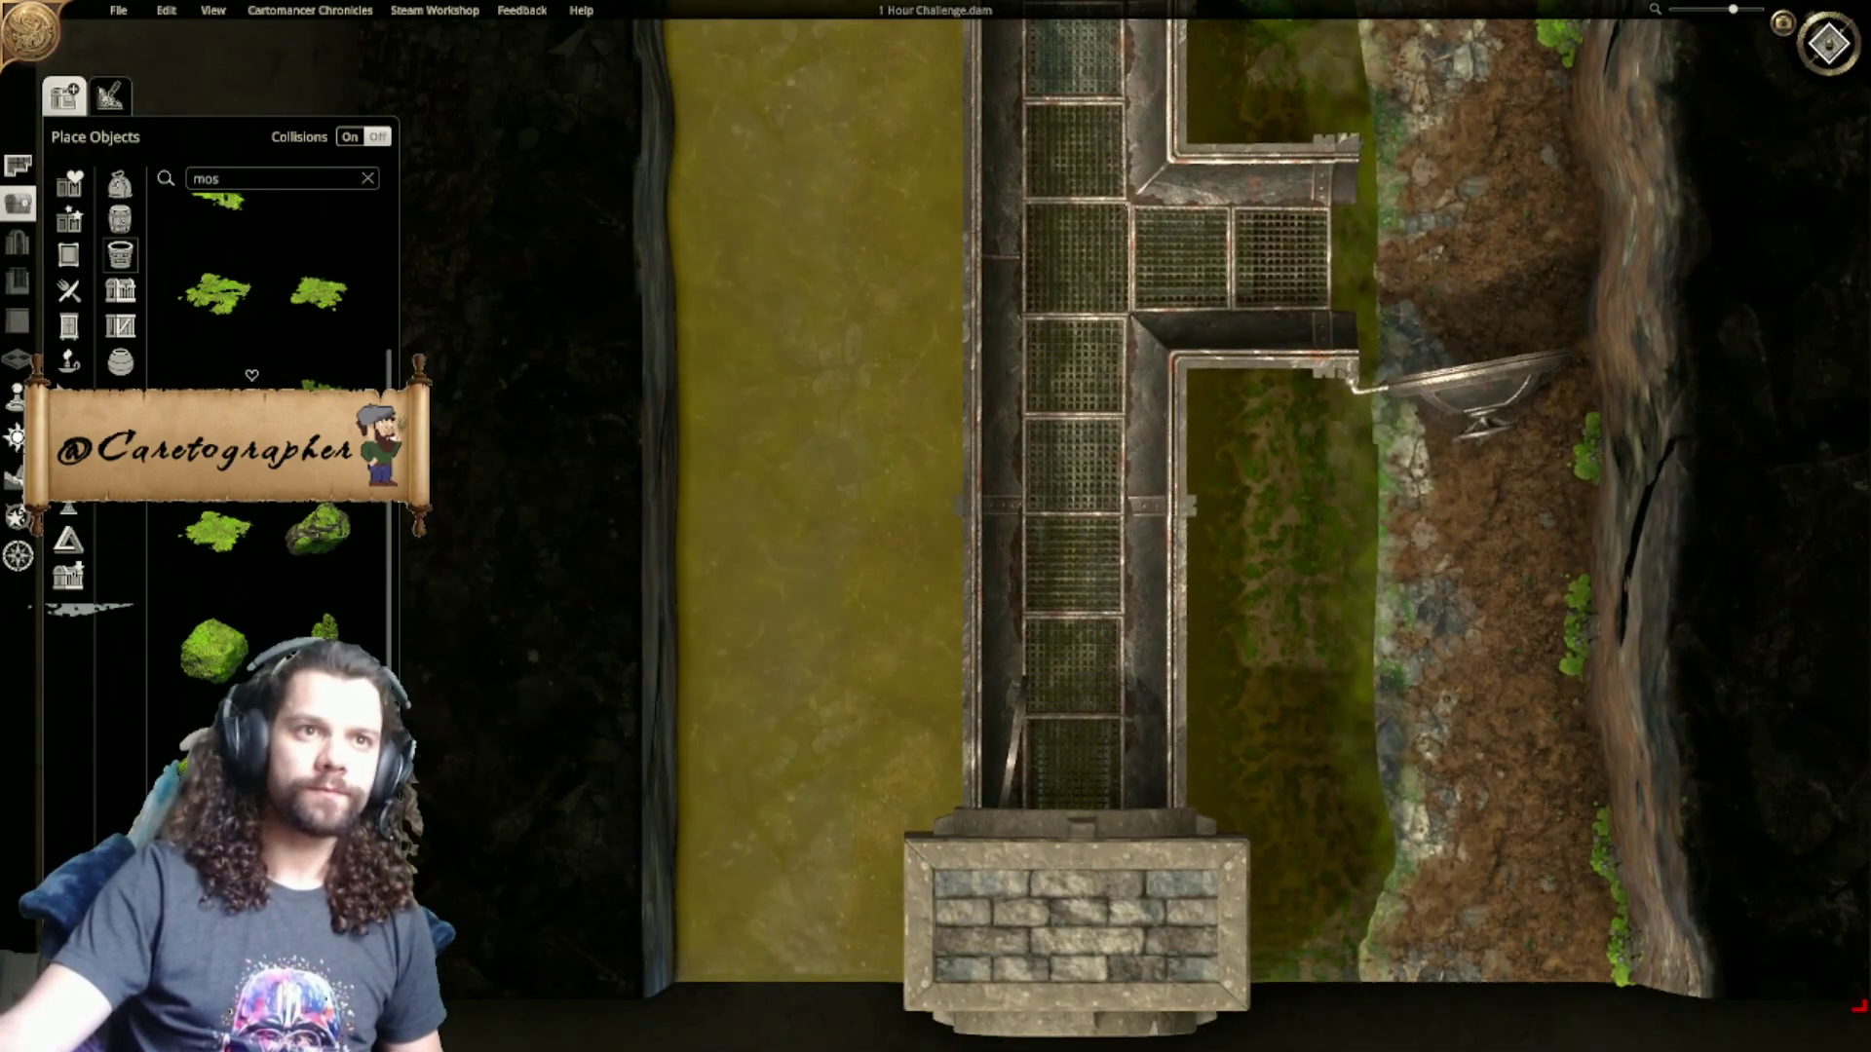
scroll(273, 501, up, 1)
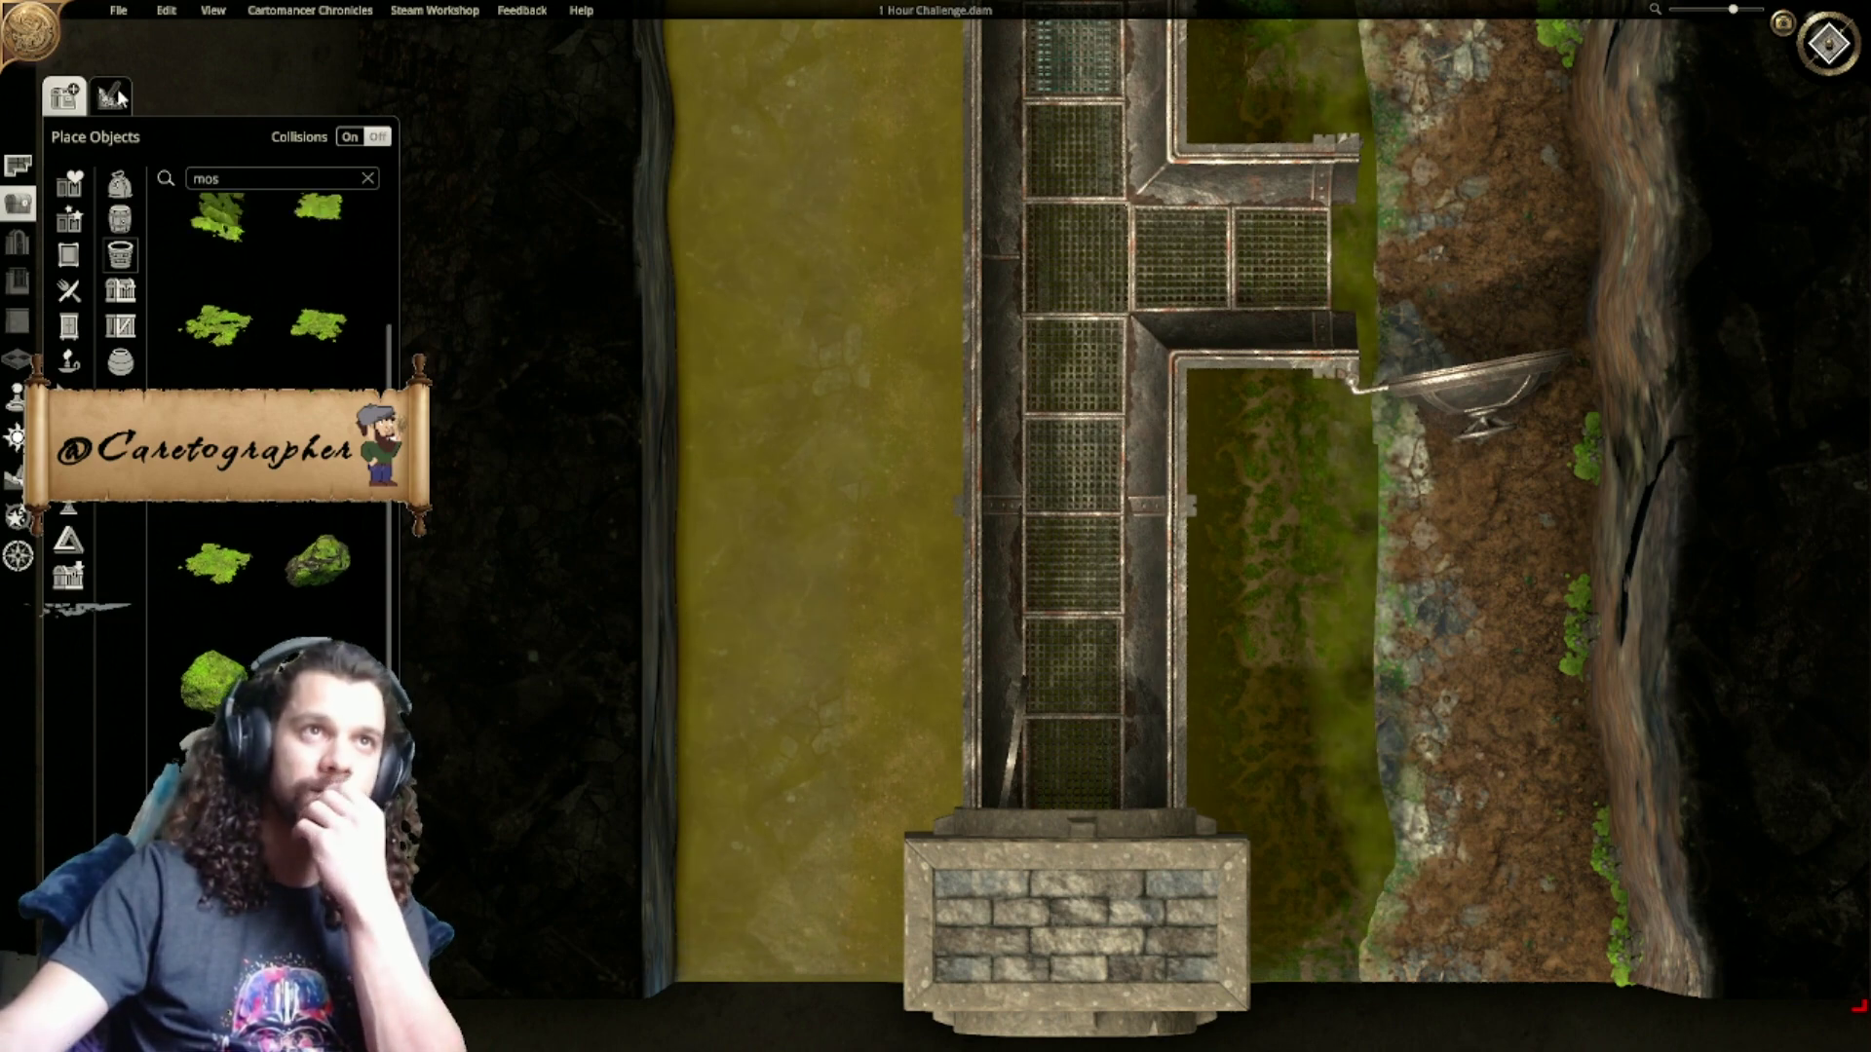
click(109, 94)
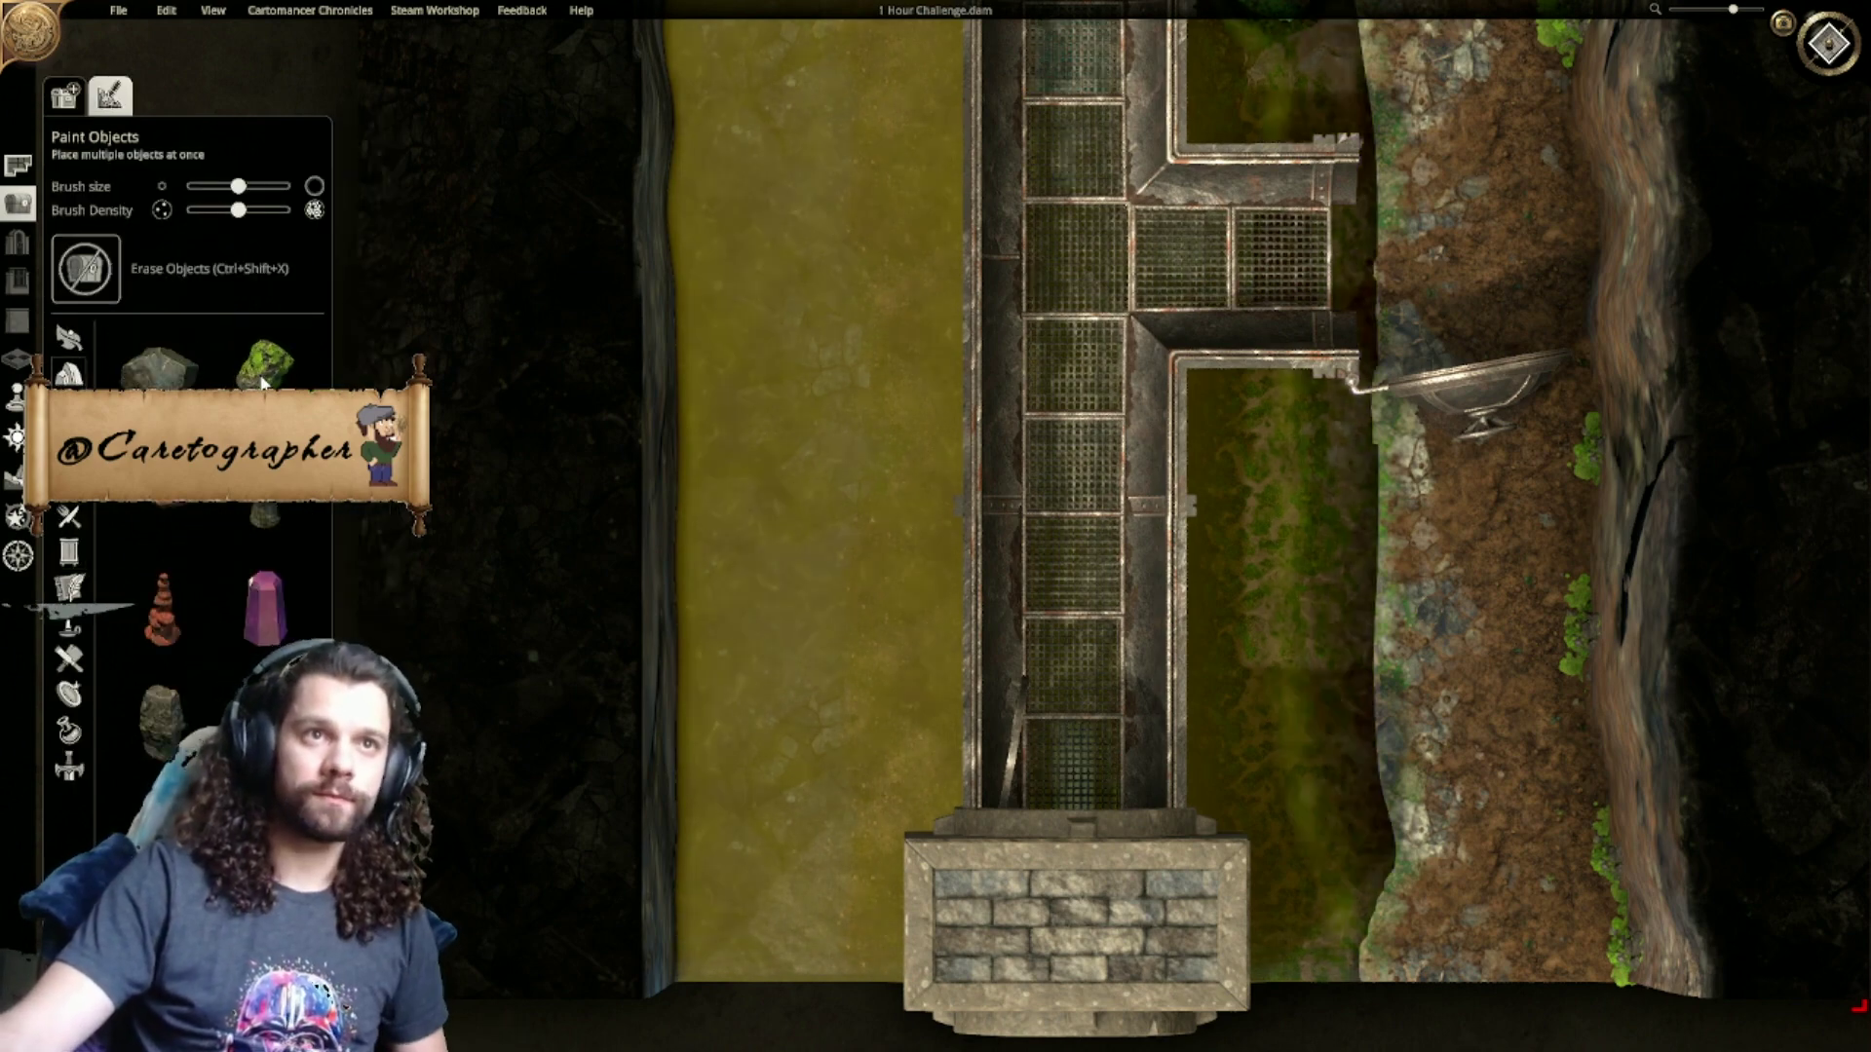
click(161, 363)
scroll(688, 634, down, 2)
mouse_move(686, 635)
mouse_down()
mouse_move(827, 718)
mouse_move(881, 613)
mouse_move(883, 210)
mouse_up()
right_drag(880, 201, 885, 391)
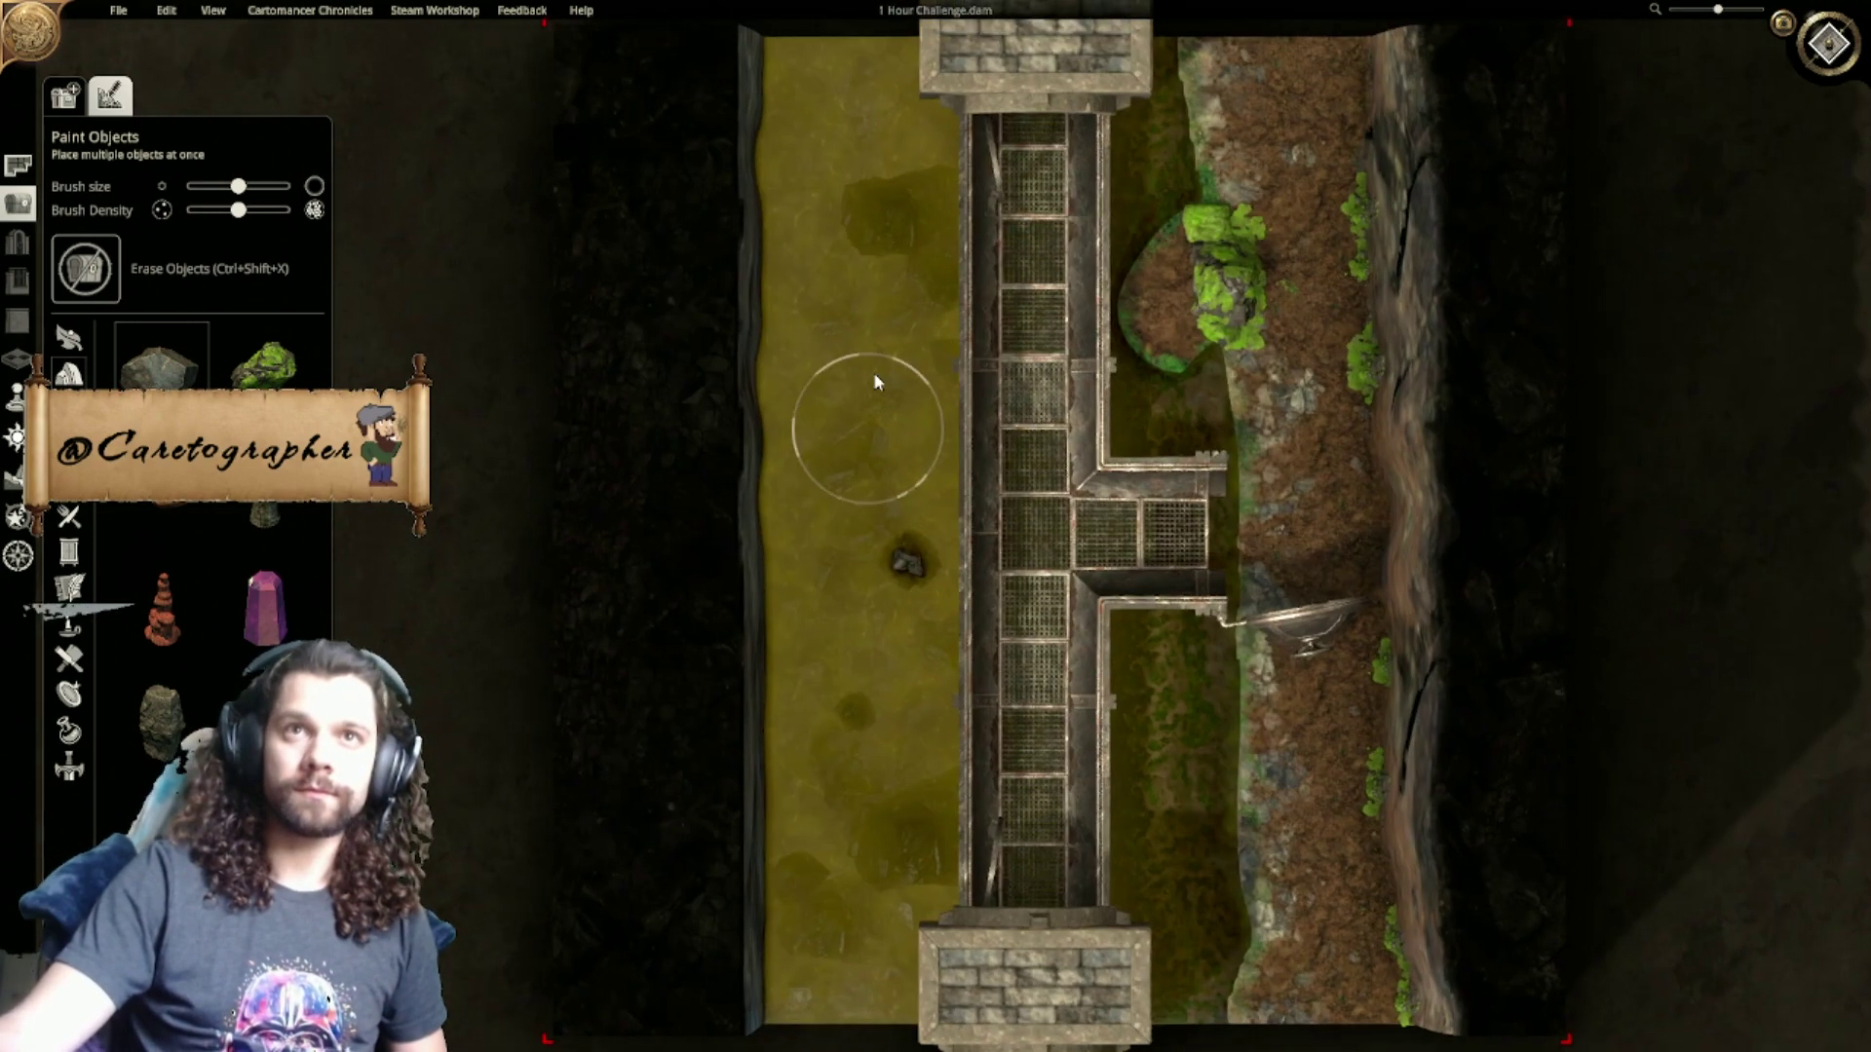
drag(869, 426, 852, 88)
right_drag(887, 570, 891, 426)
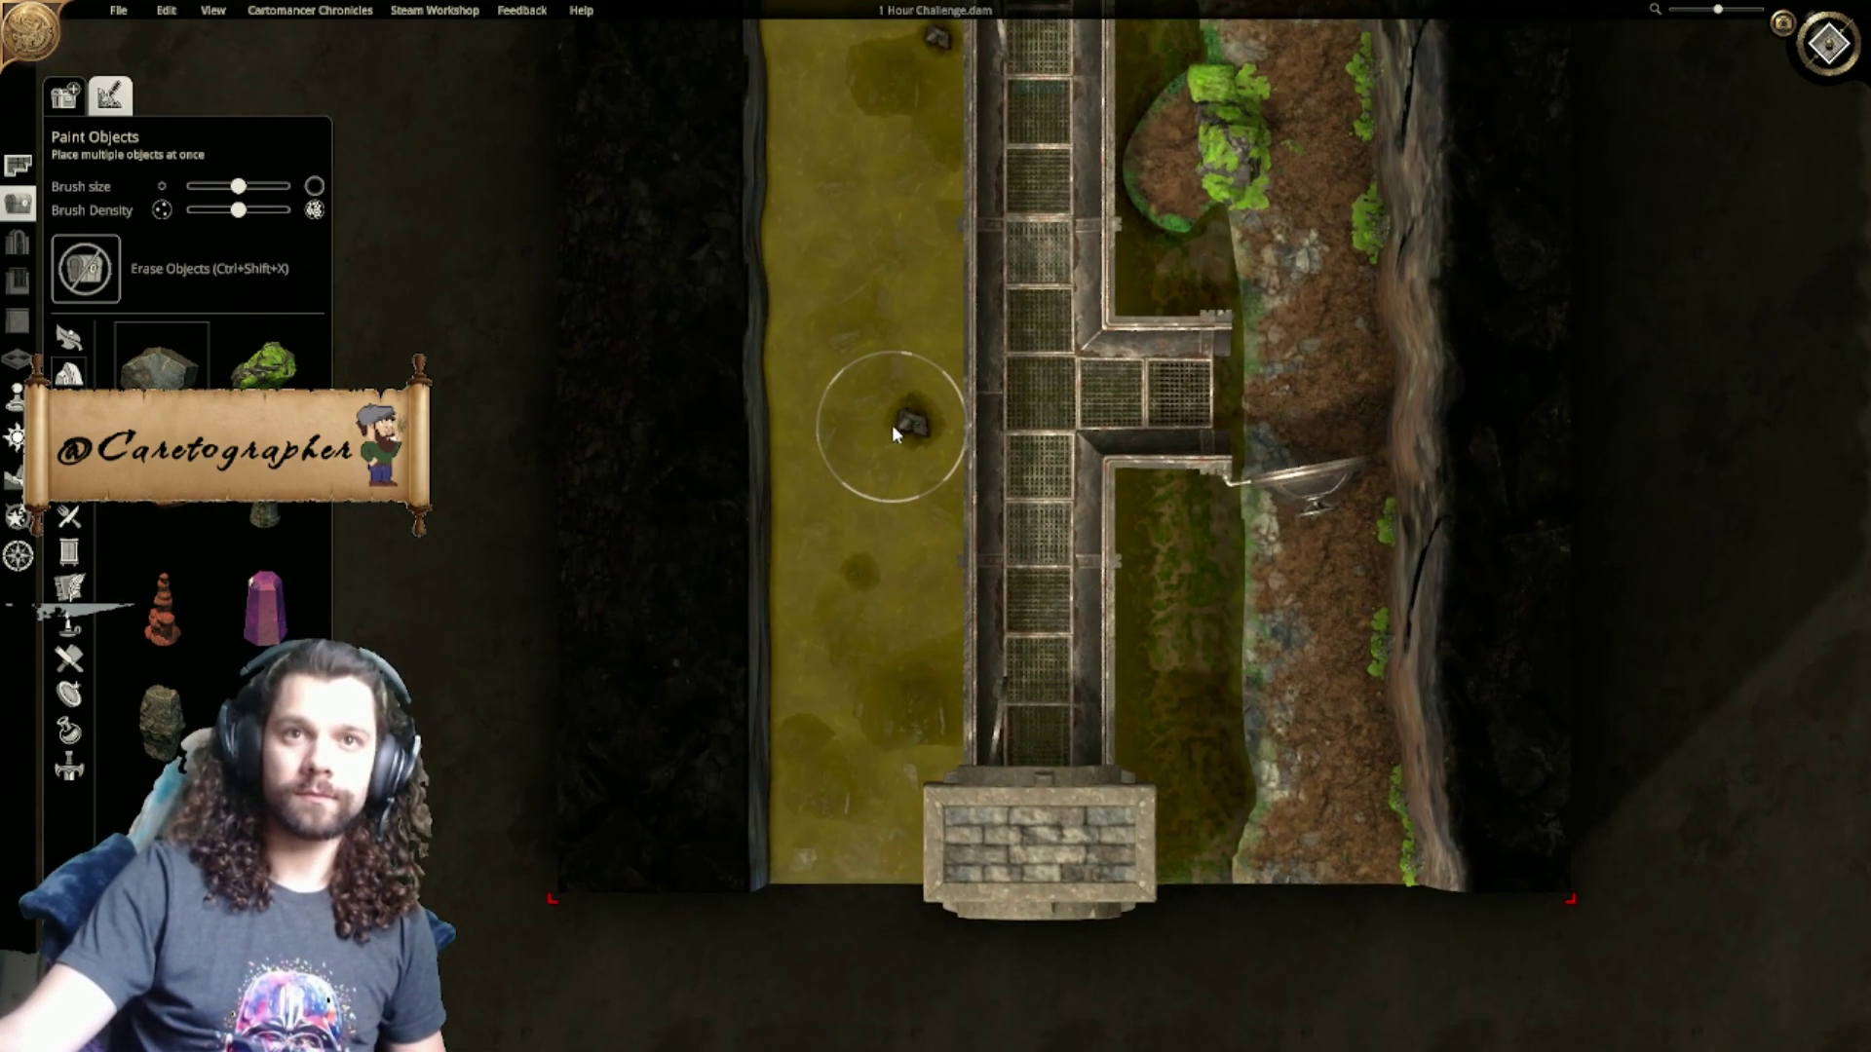
Step: Shrink the oversized painted rocks near the lower end of the wide water channel
click(25, 212)
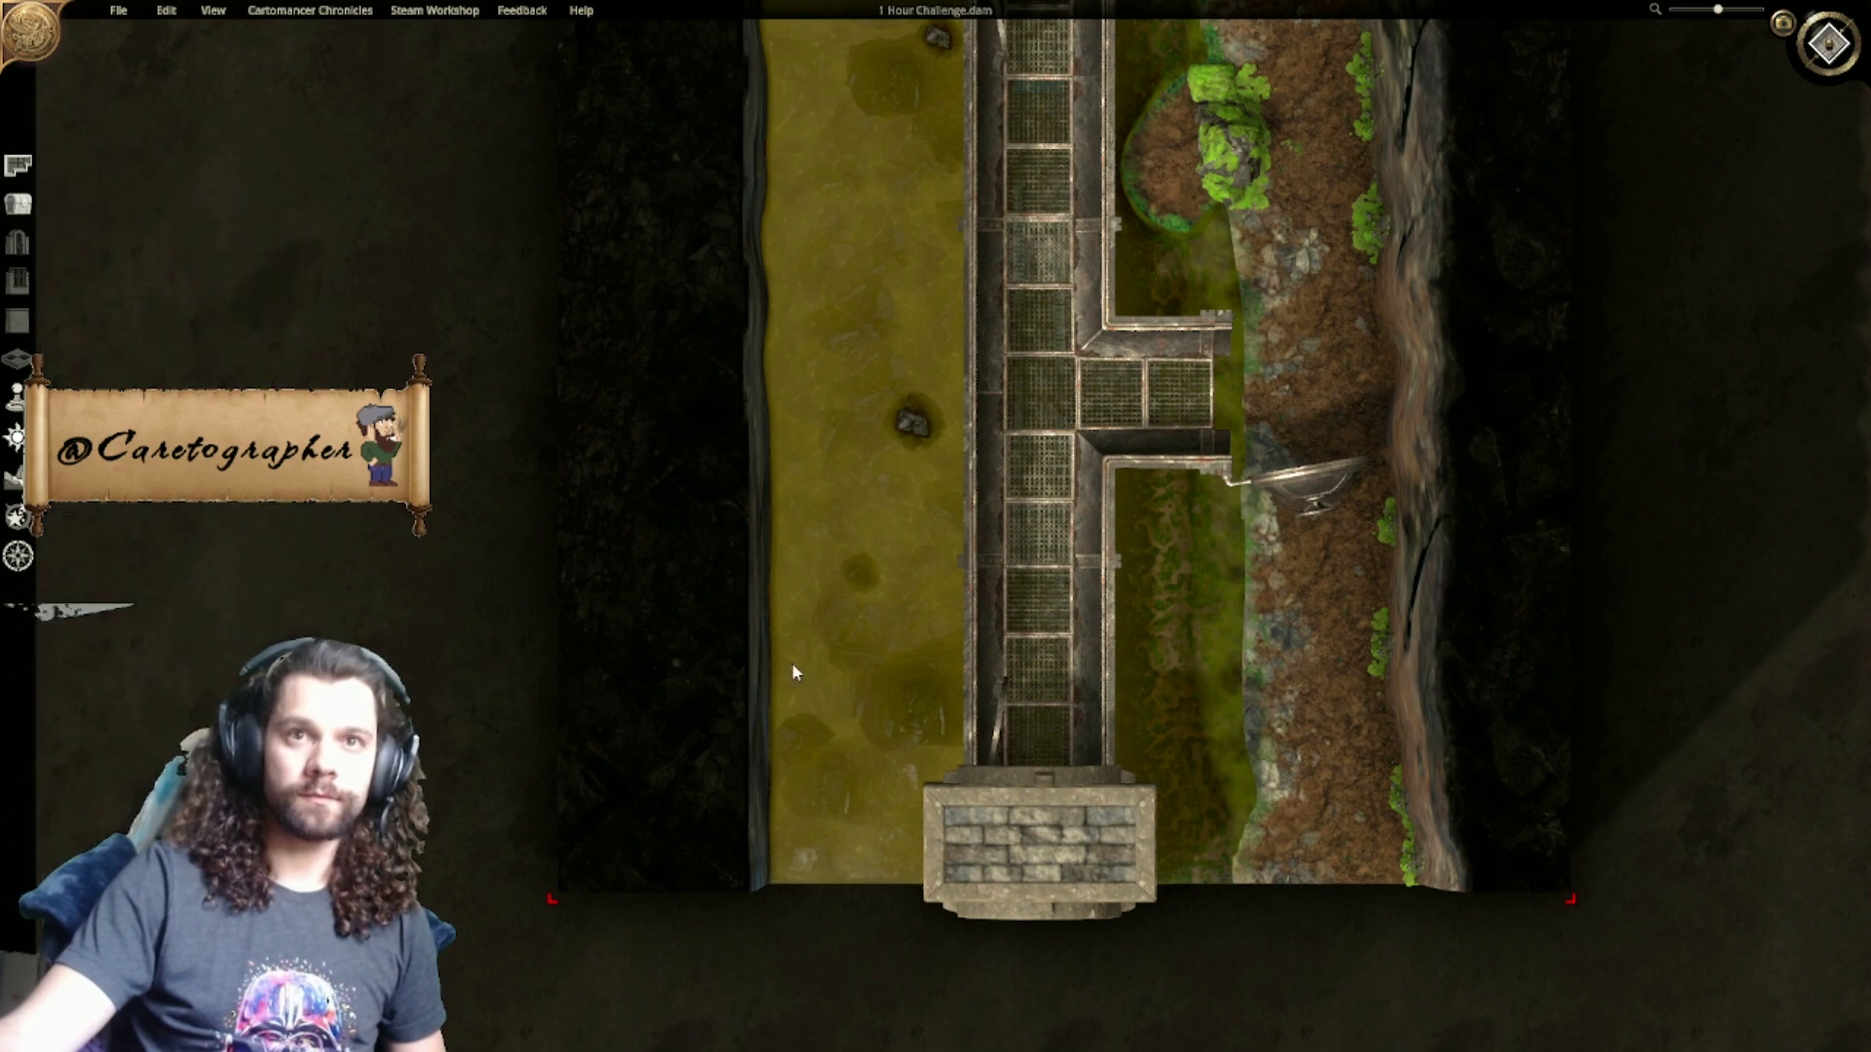
click(916, 707)
drag(1023, 618, 866, 747)
click(816, 751)
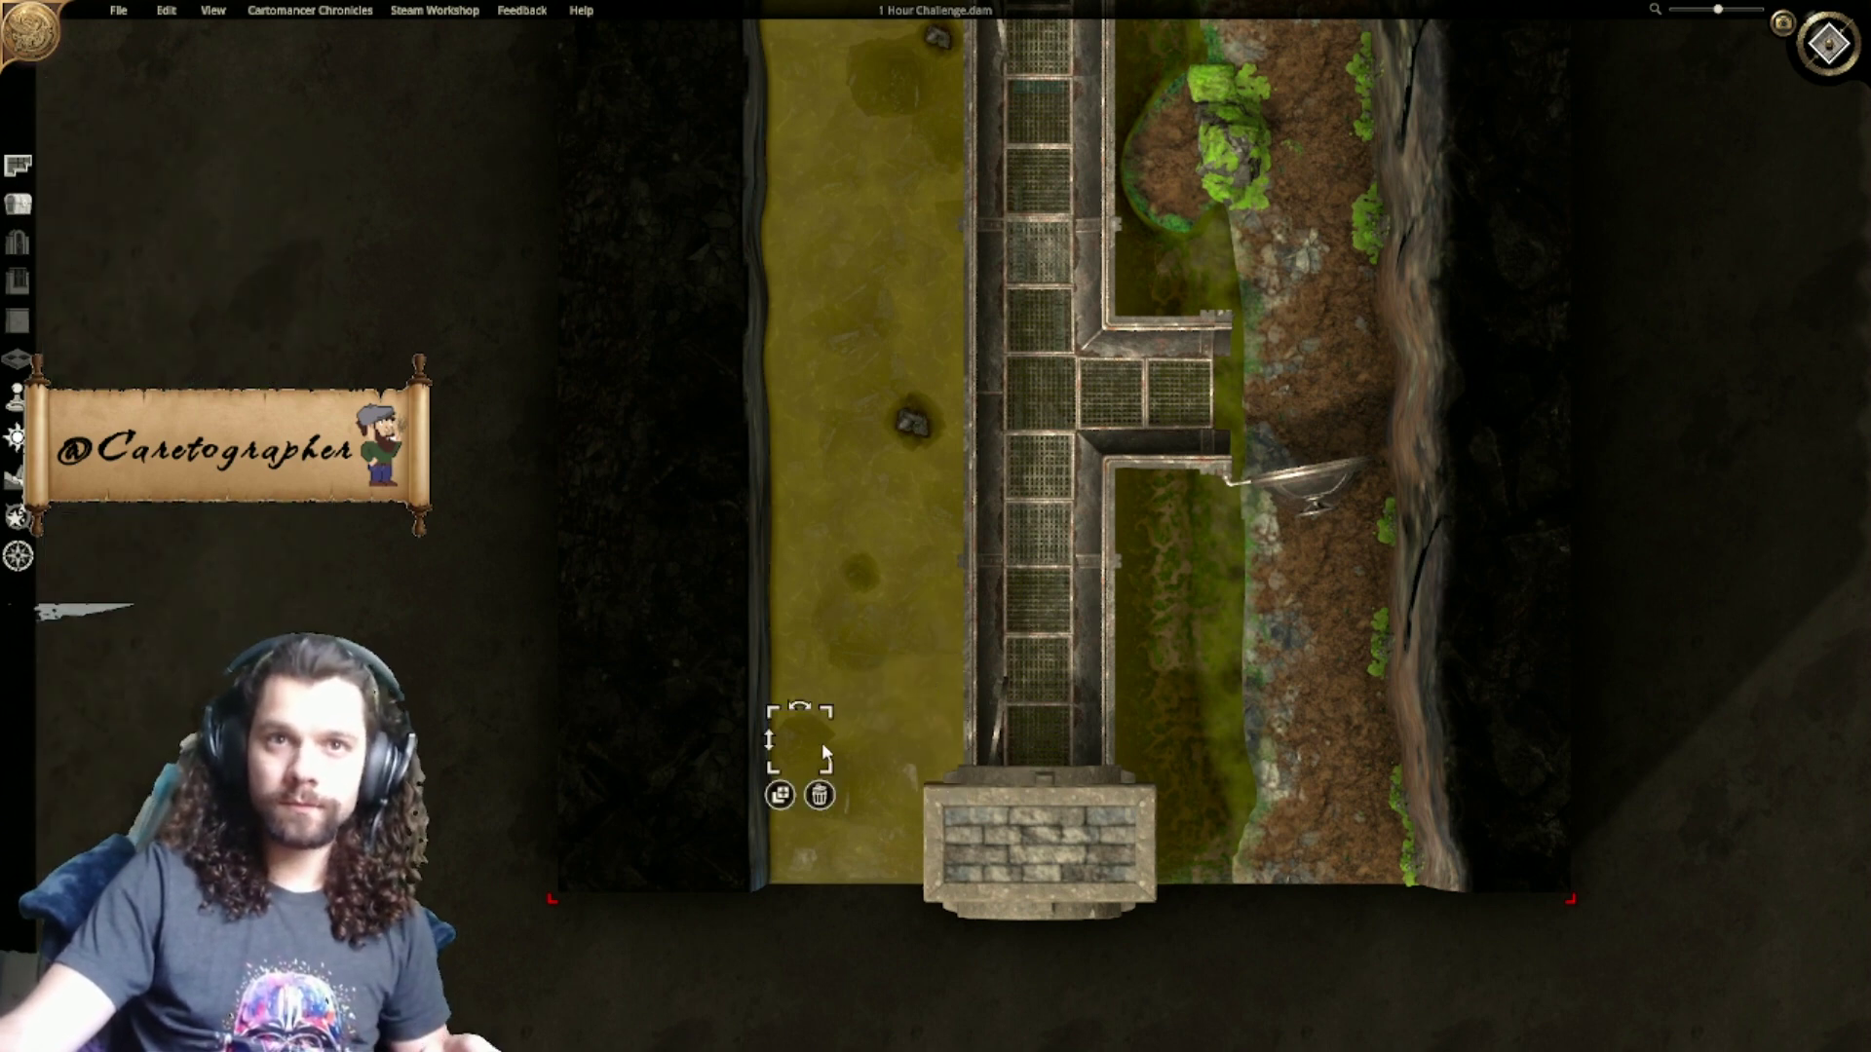
click(865, 805)
drag(911, 723, 867, 570)
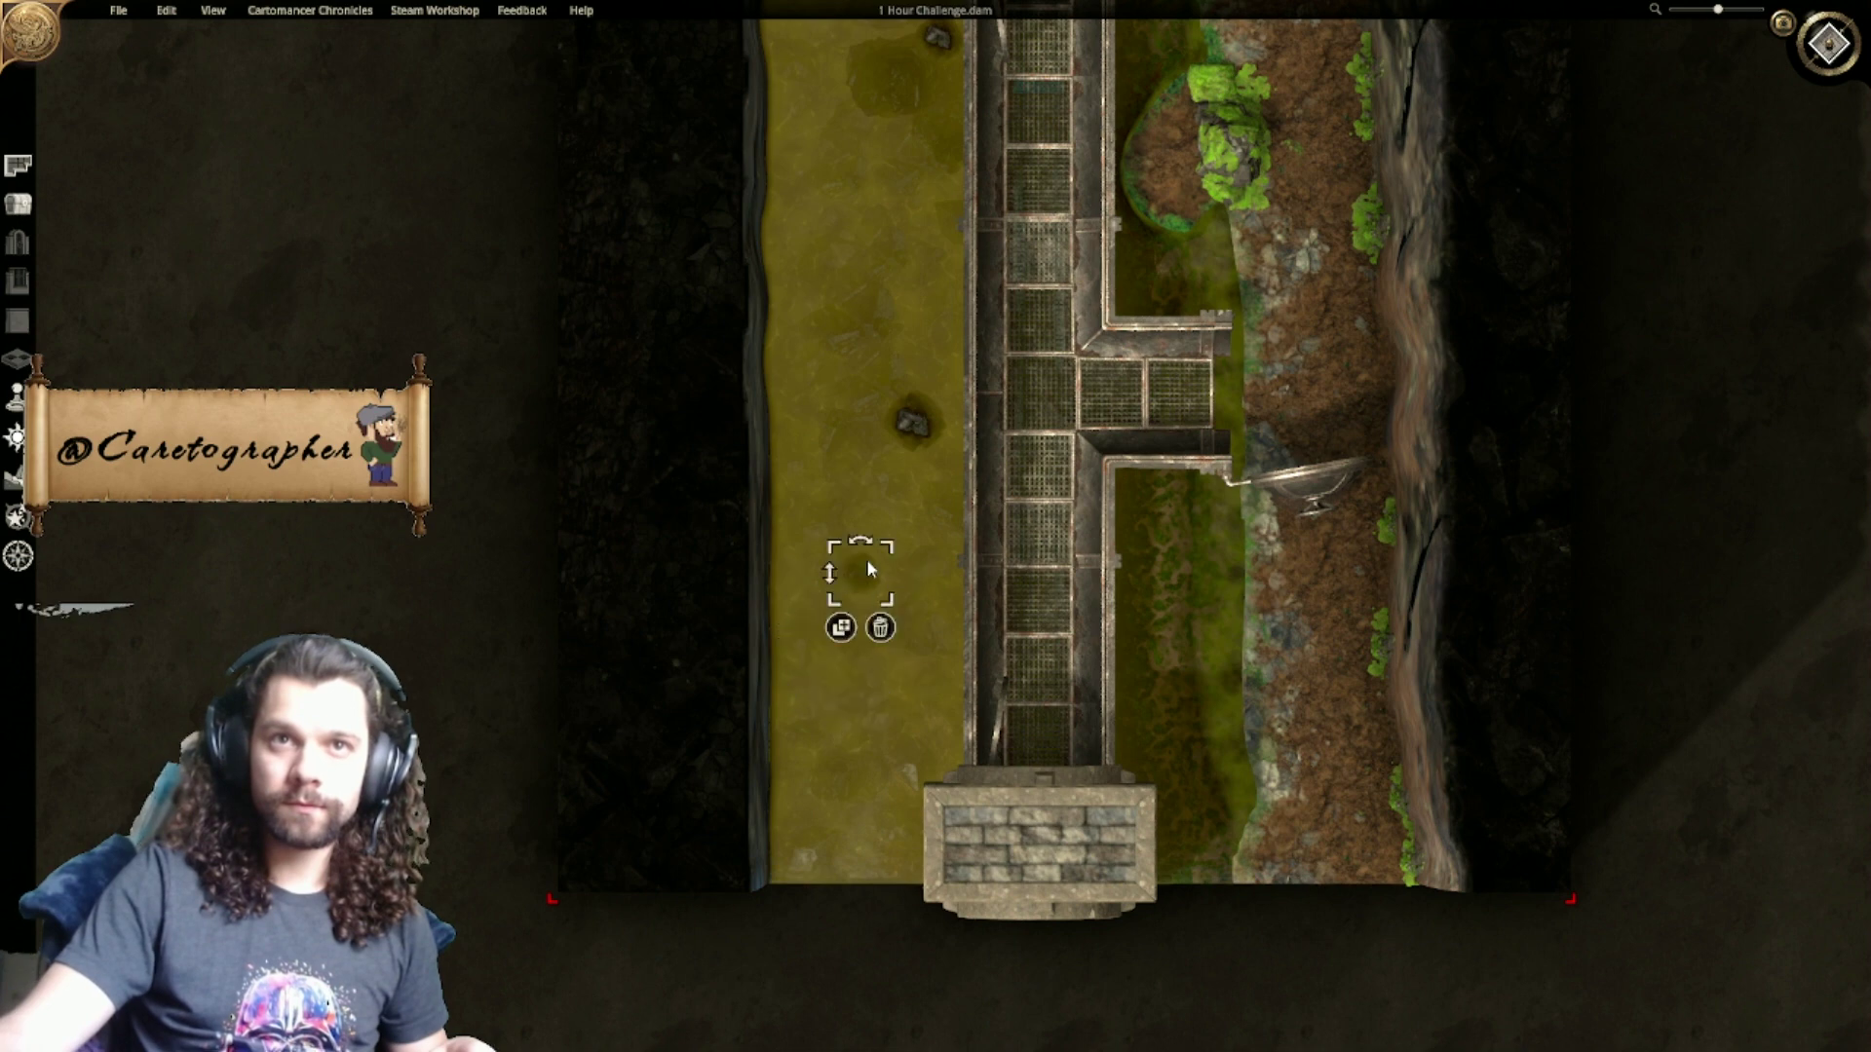
Step: Shrink the remaining painted rocks from the middle up to the upper end of the wide water channel
click(919, 436)
drag(949, 393, 939, 403)
click(860, 441)
drag(813, 388, 826, 405)
click(874, 326)
drag(909, 257, 894, 280)
right_drag(880, 80, 898, 316)
click(942, 292)
drag(1004, 247, 872, 161)
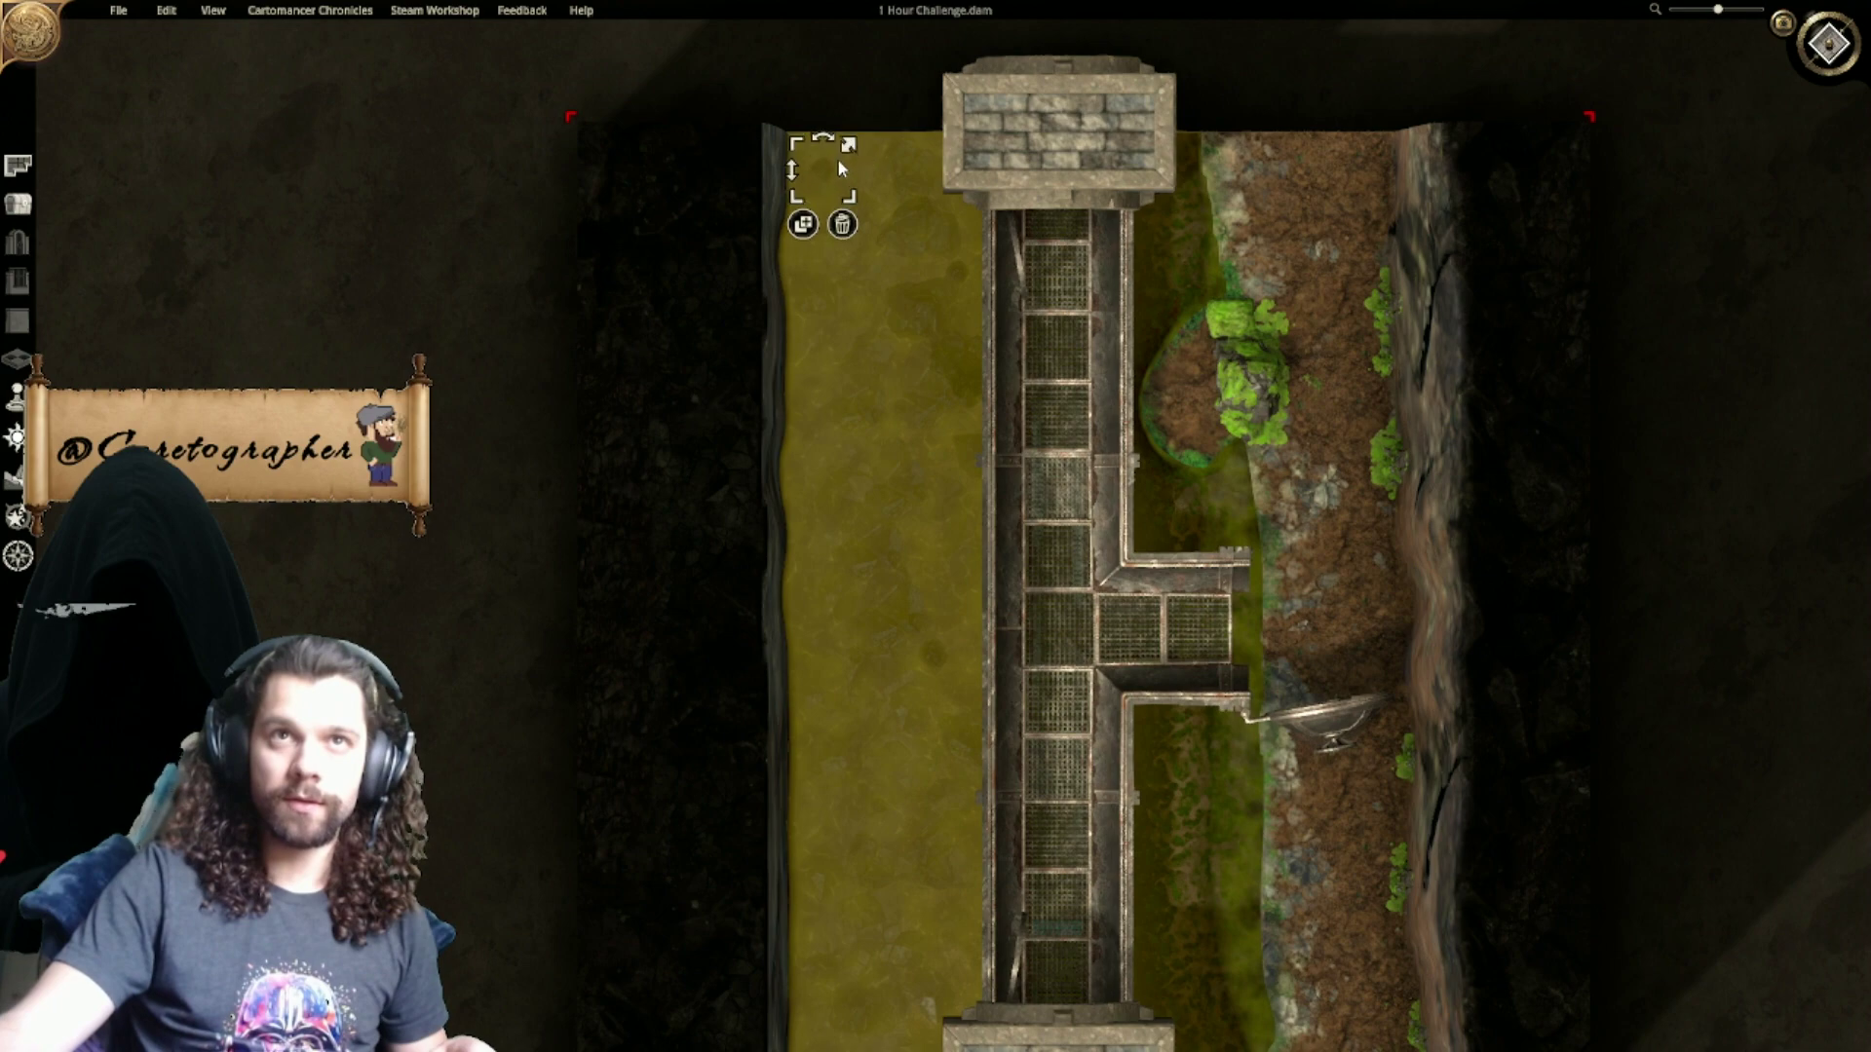
Step: Search the objects for "broken", place a broken barrel at the water's edge below the open hatch, and sink it partly
right_drag(895, 638, 803, 393)
right_drag(1145, 670, 988, 630)
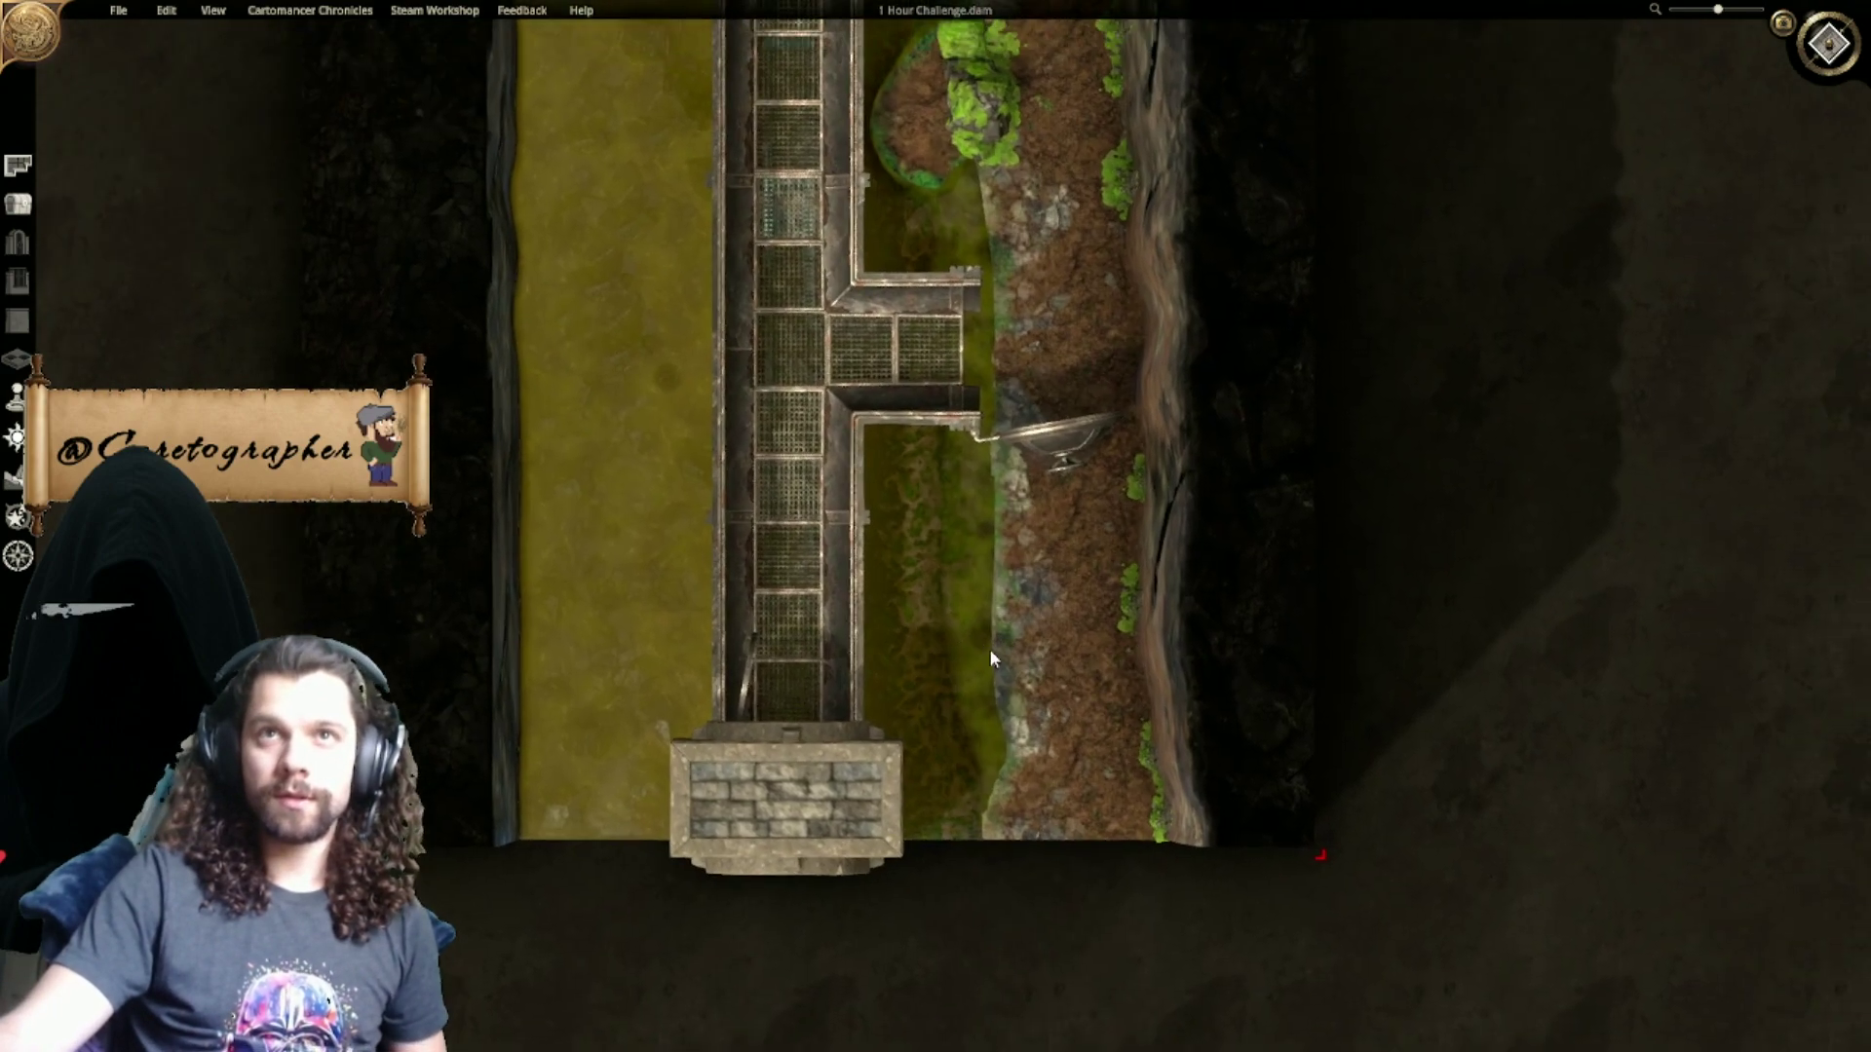
scroll(989, 634, up, 2)
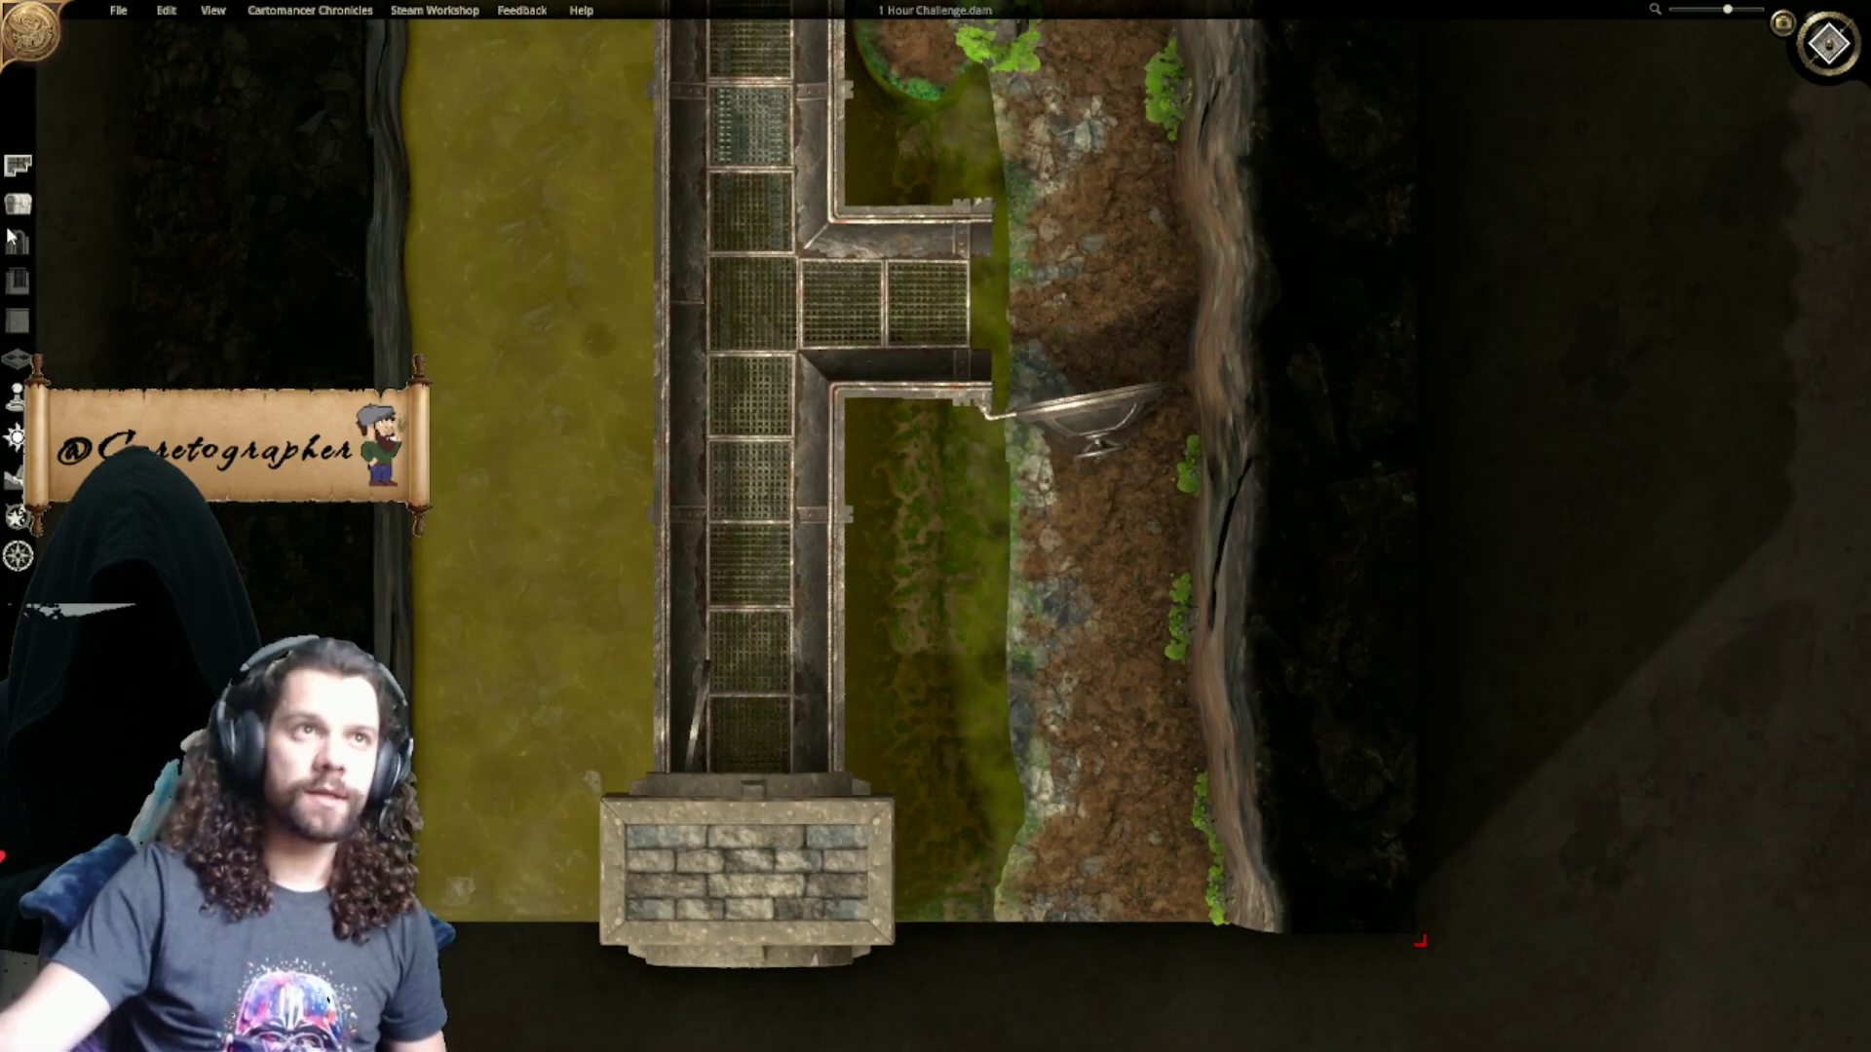
click(17, 204)
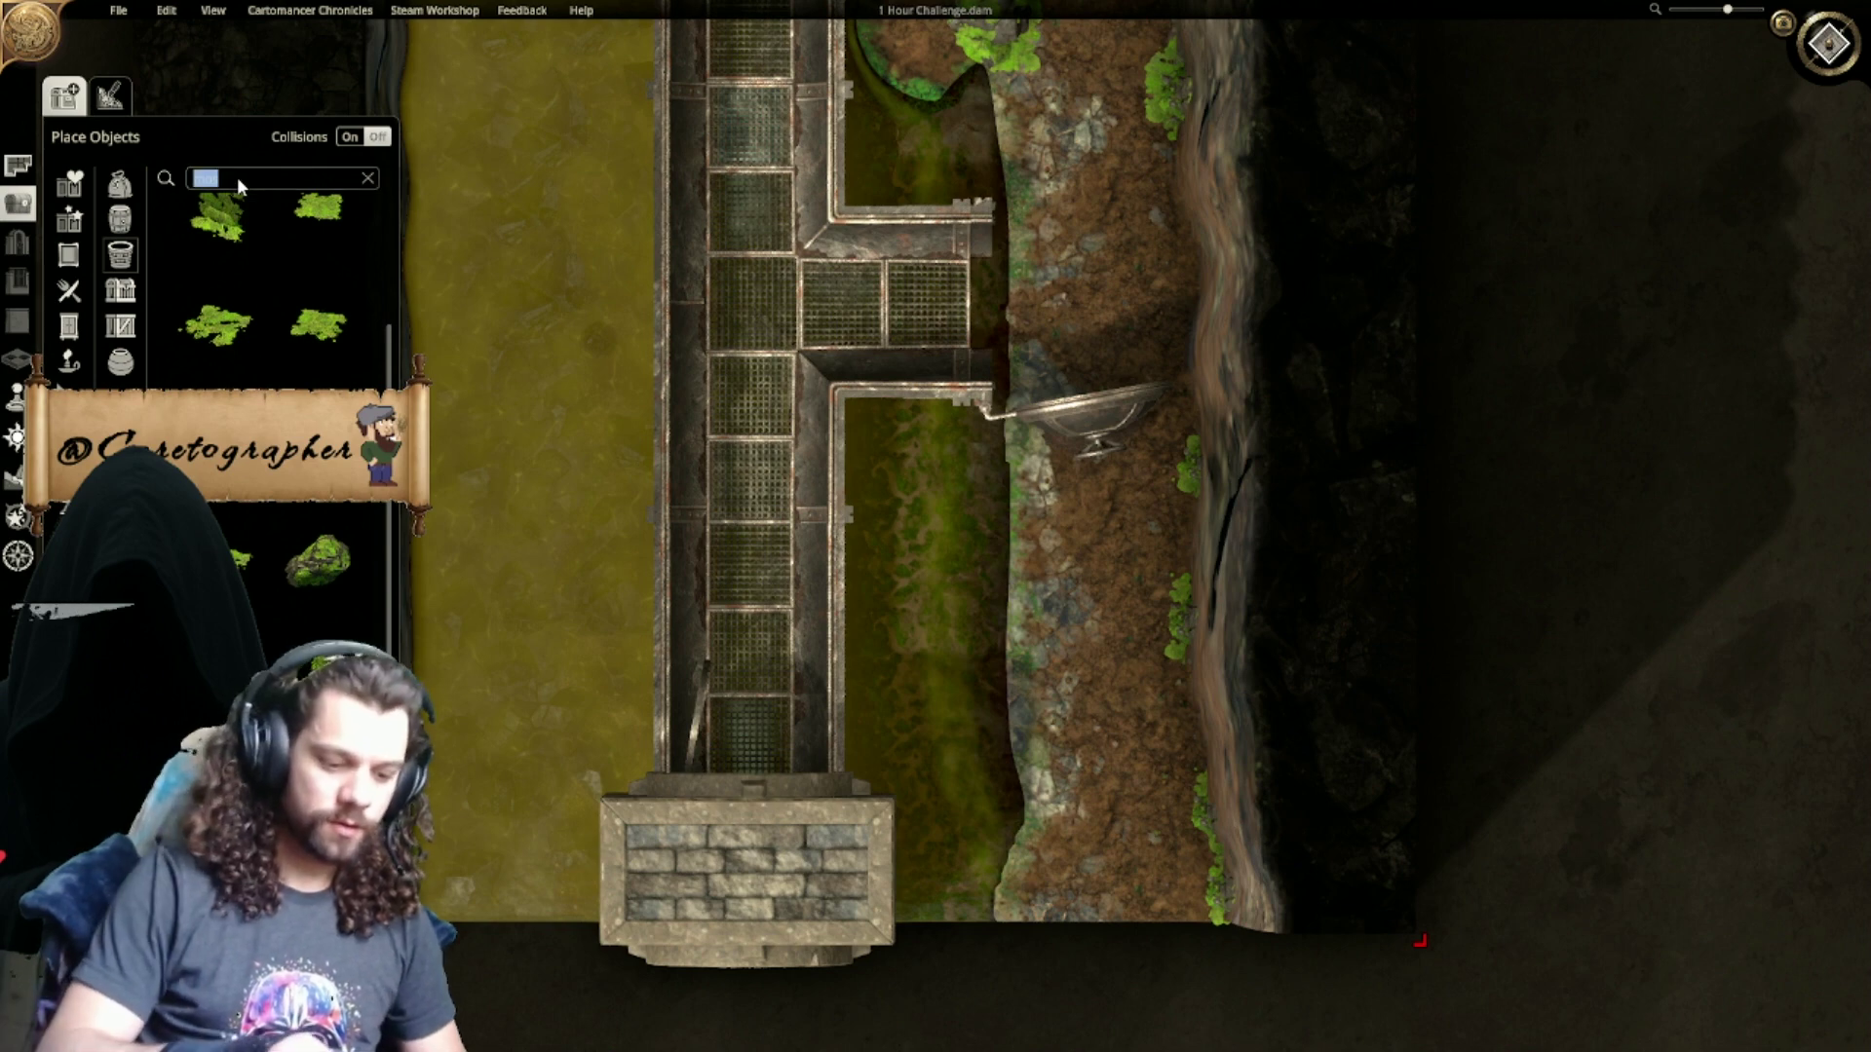
text(broken)
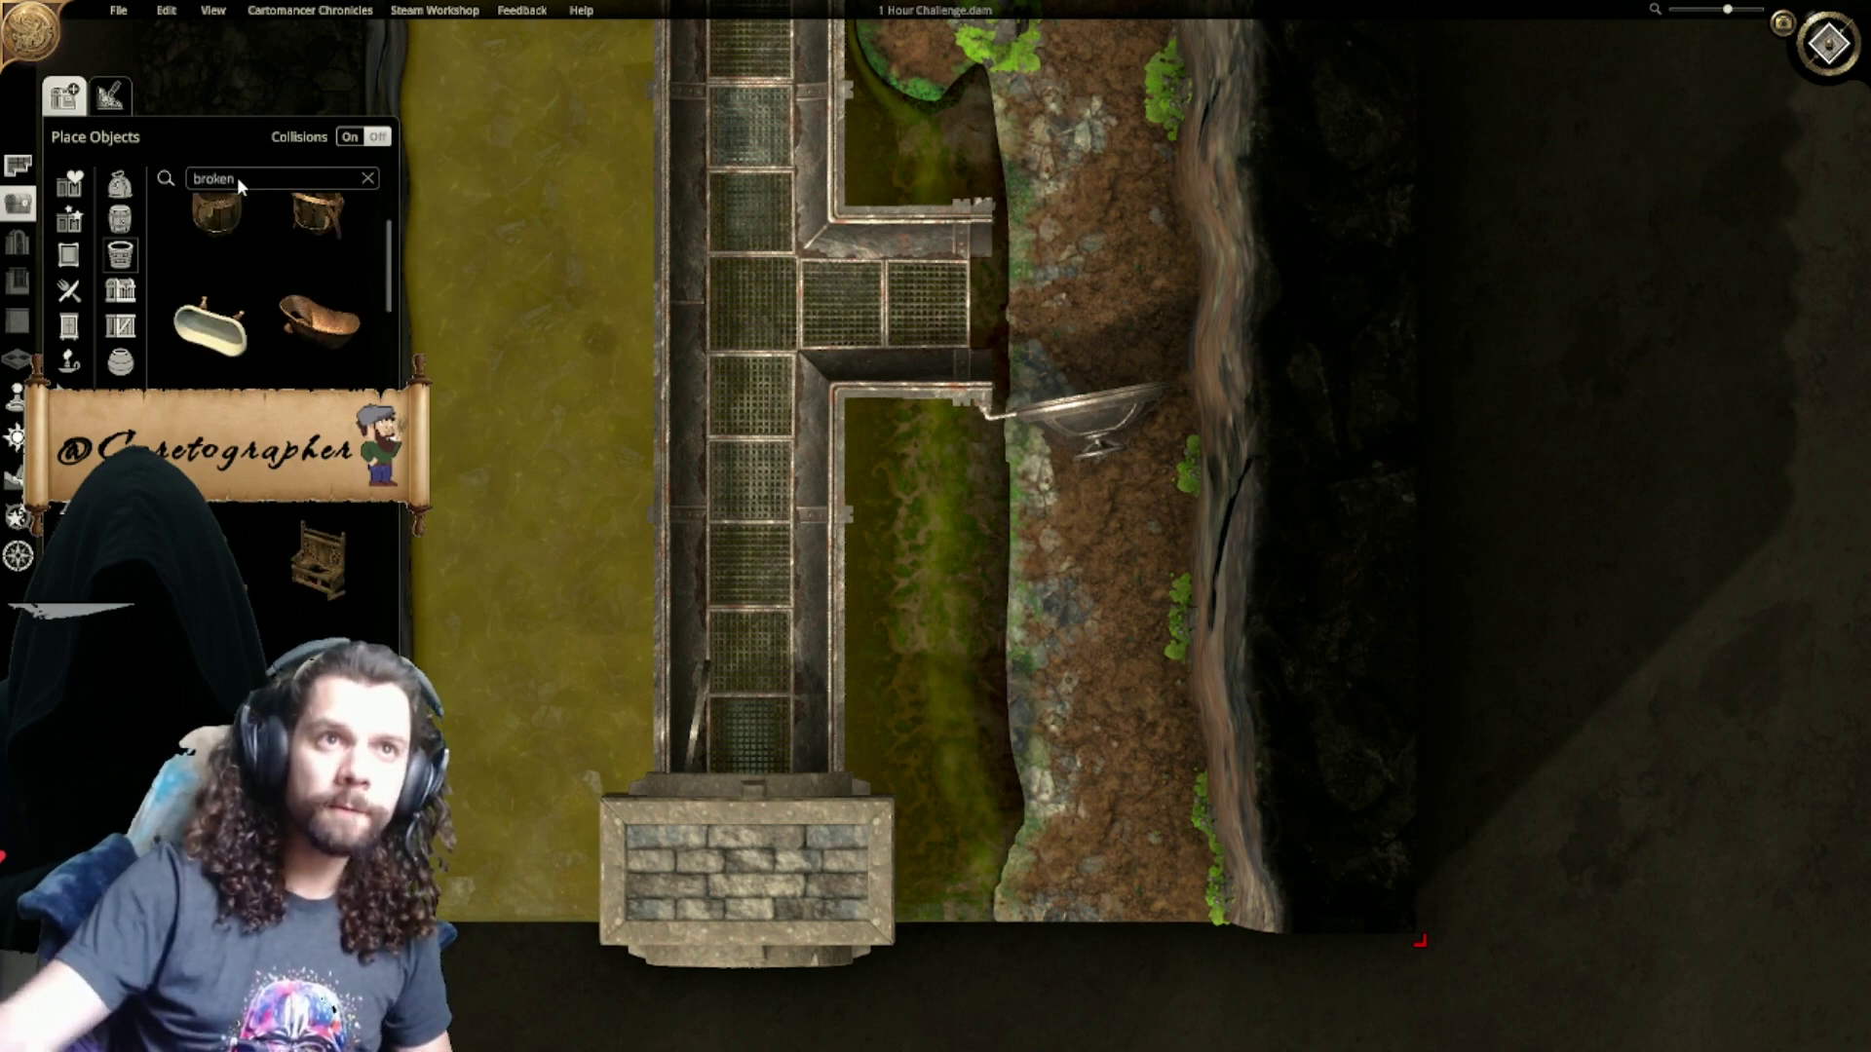
click(319, 351)
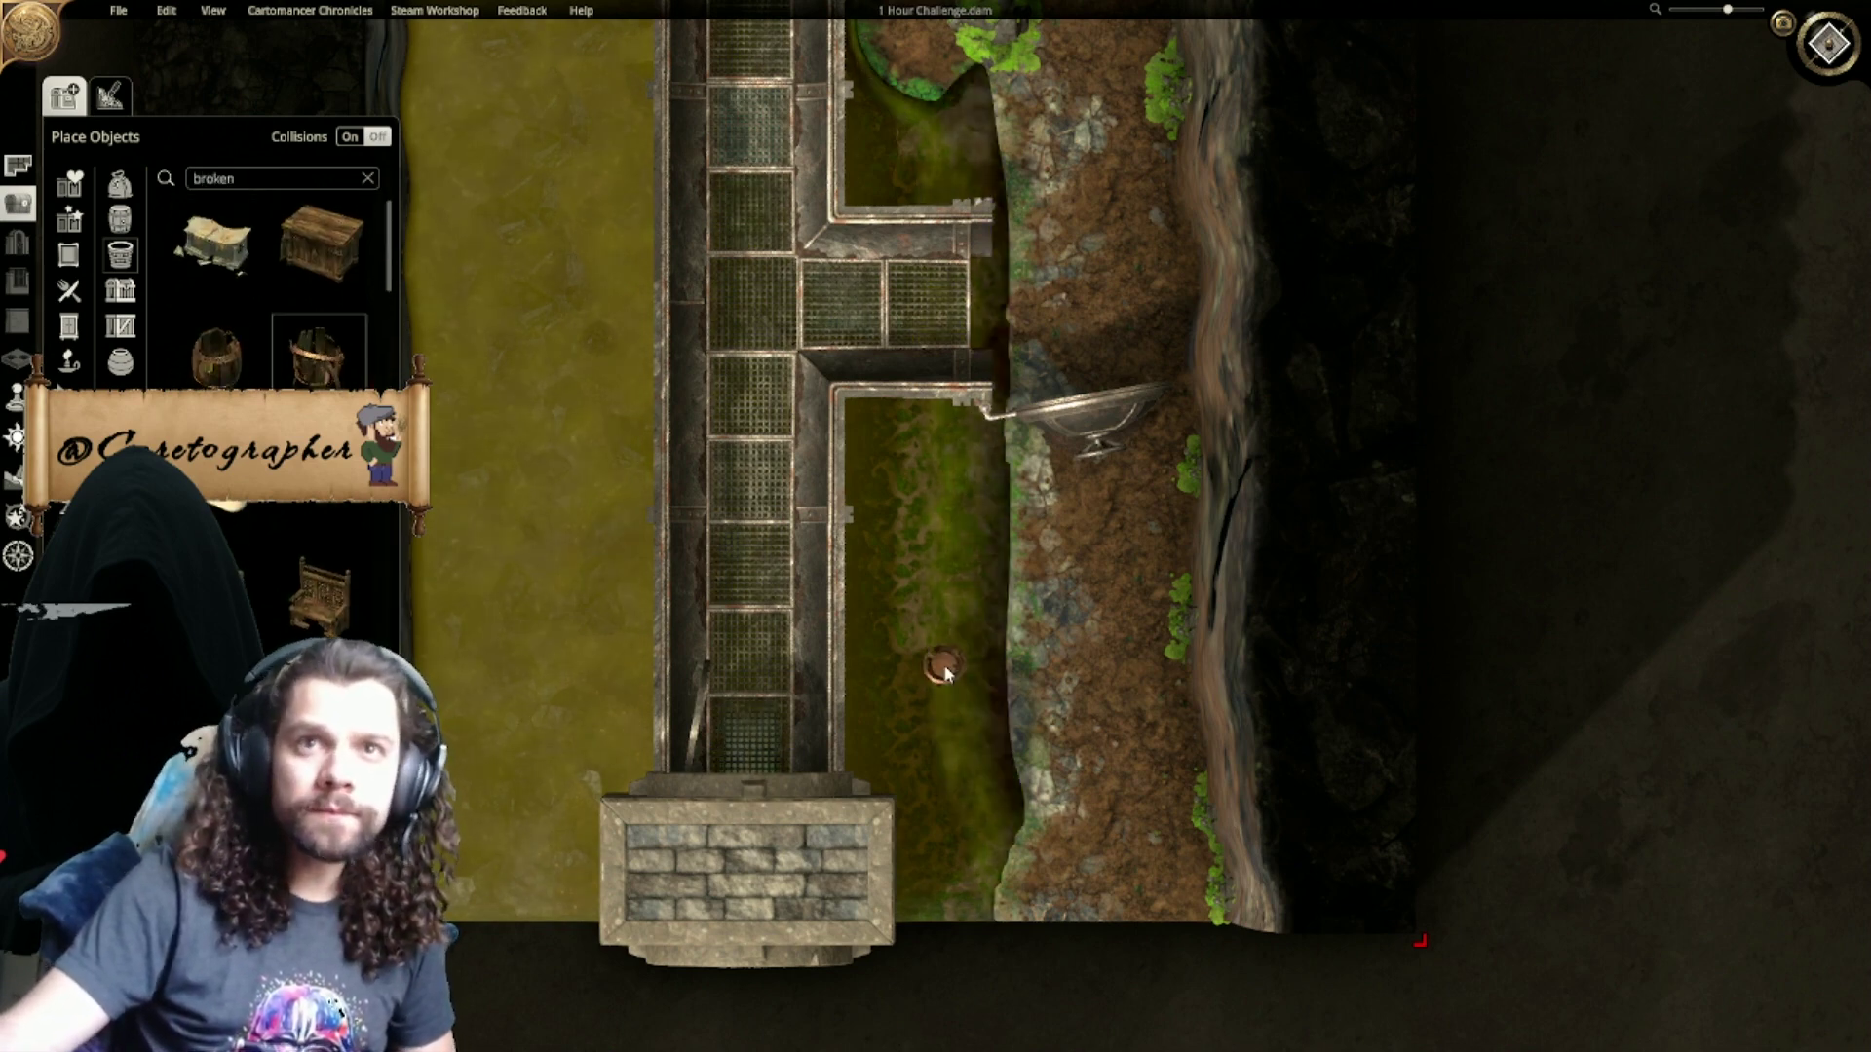
scroll(974, 516, up, 1)
scroll(996, 503, up, 2)
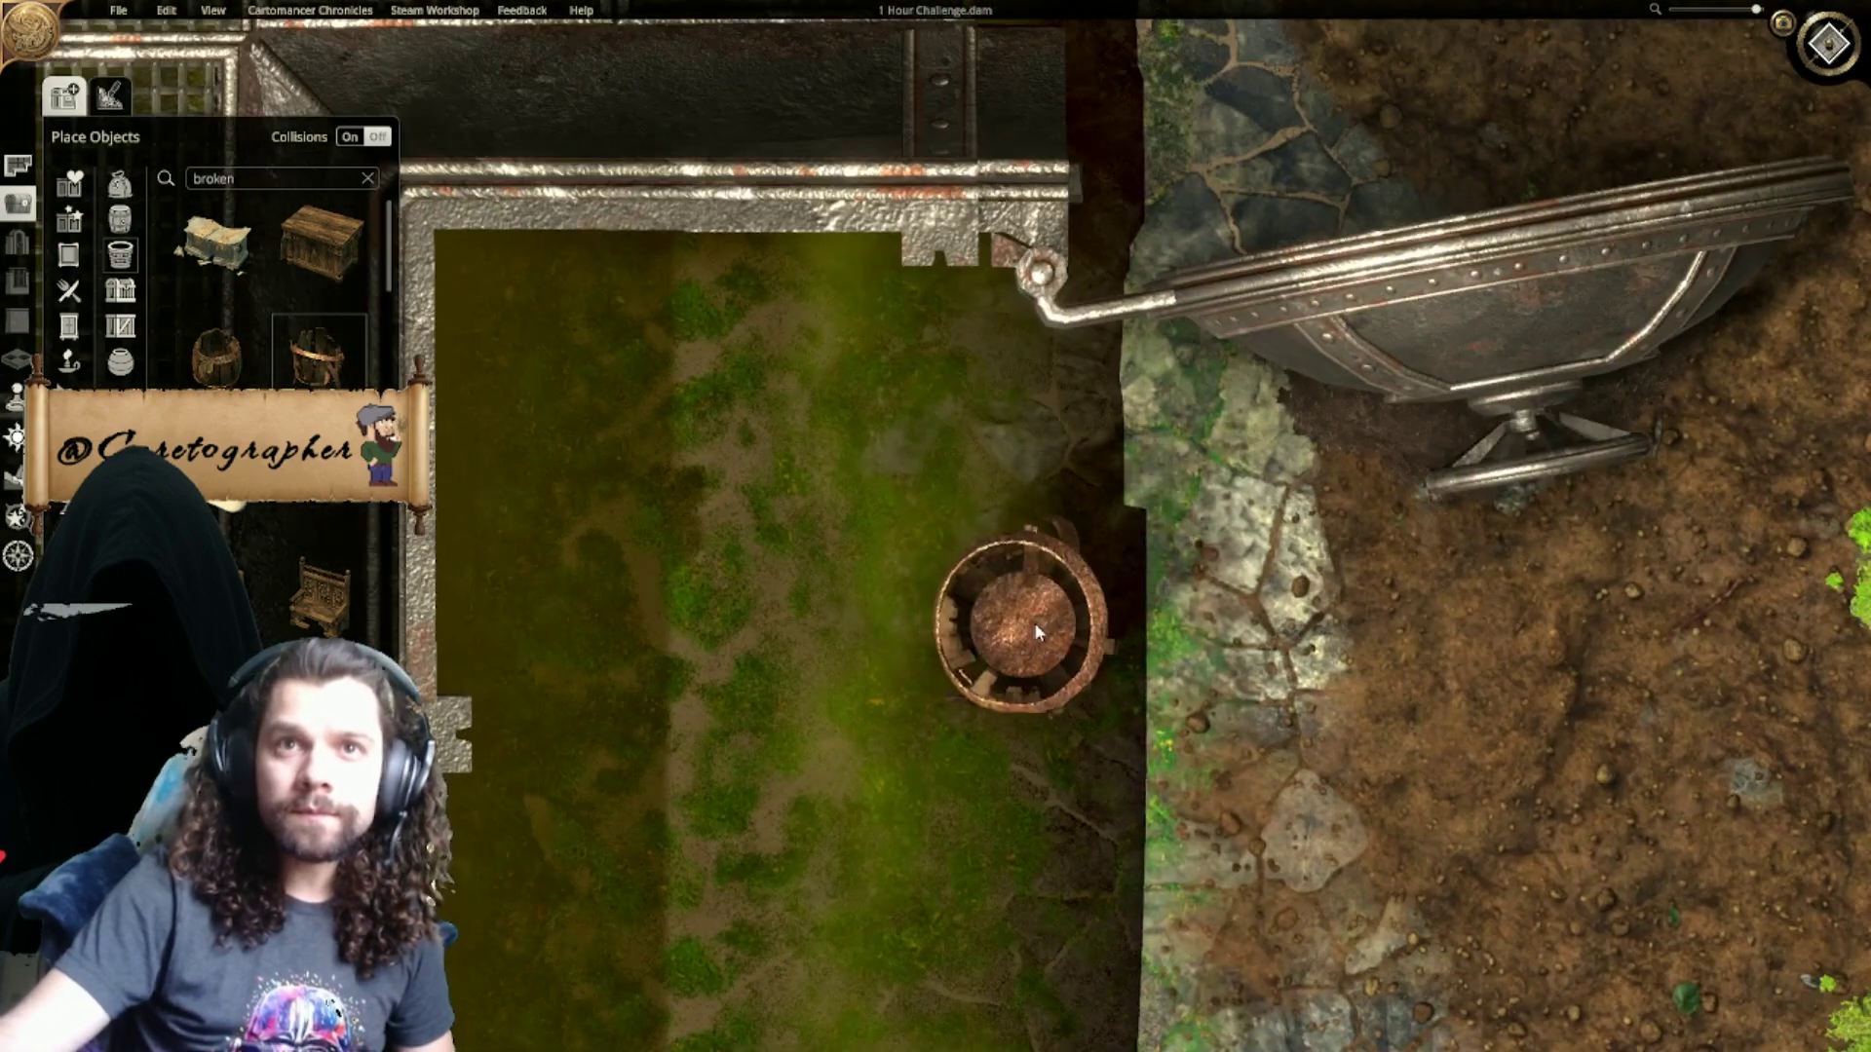
click(1101, 584)
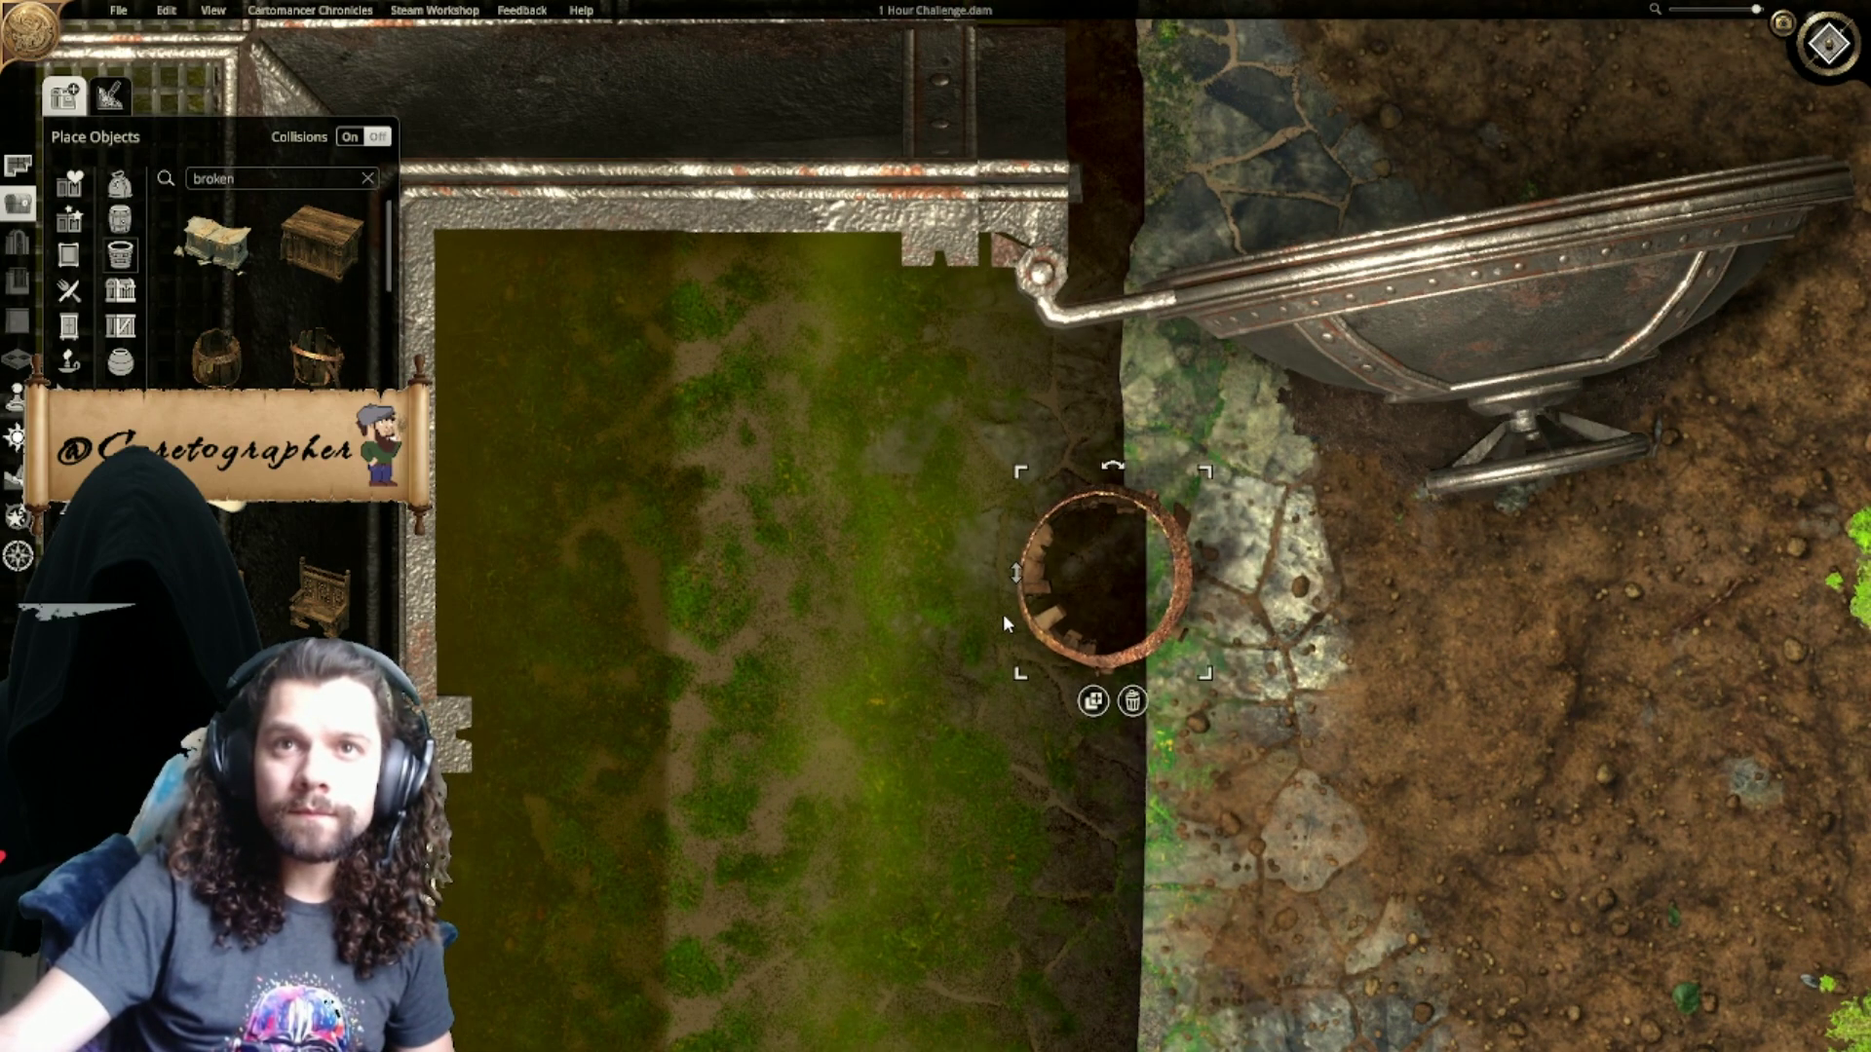
mouse_move(1006, 598)
mouse_down()
mouse_move(1006, 655)
mouse_move(998, 629)
mouse_up()
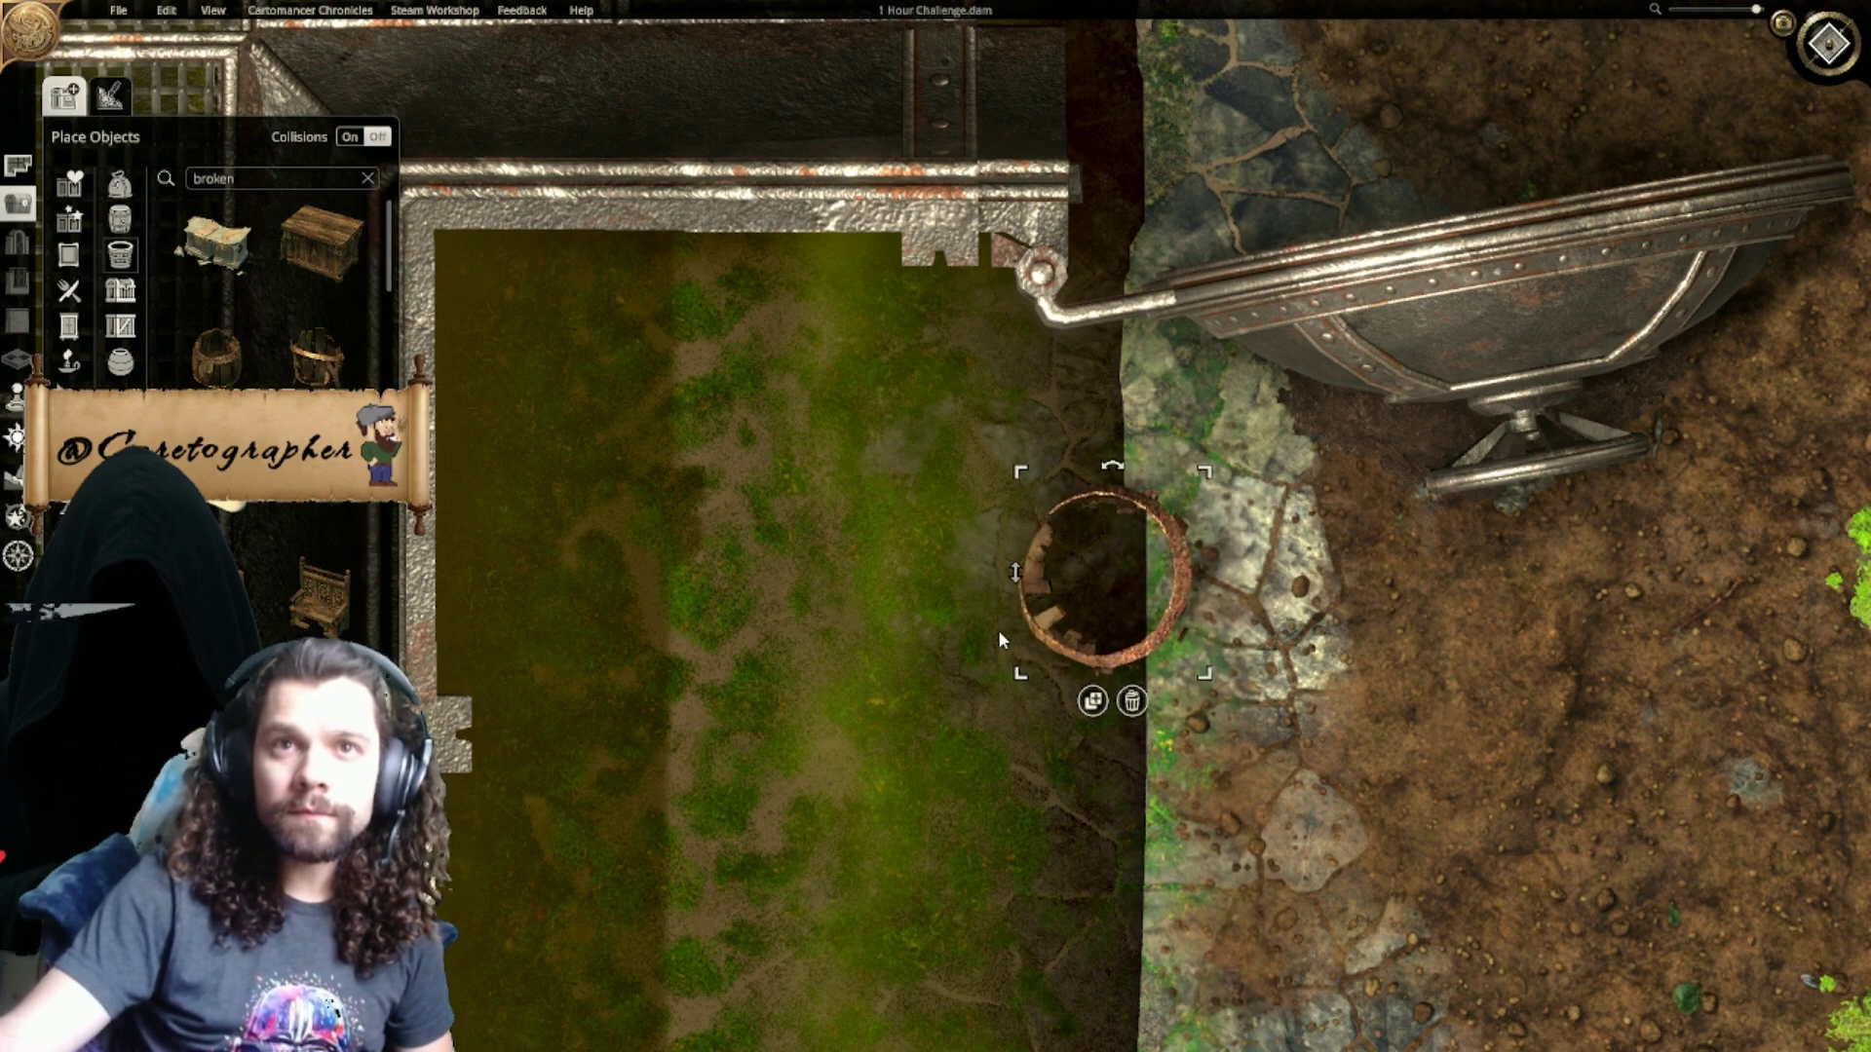
Step: Place the other broken barrel variant just below the first one, straddling the water's edge
right_drag(742, 887, 692, 612)
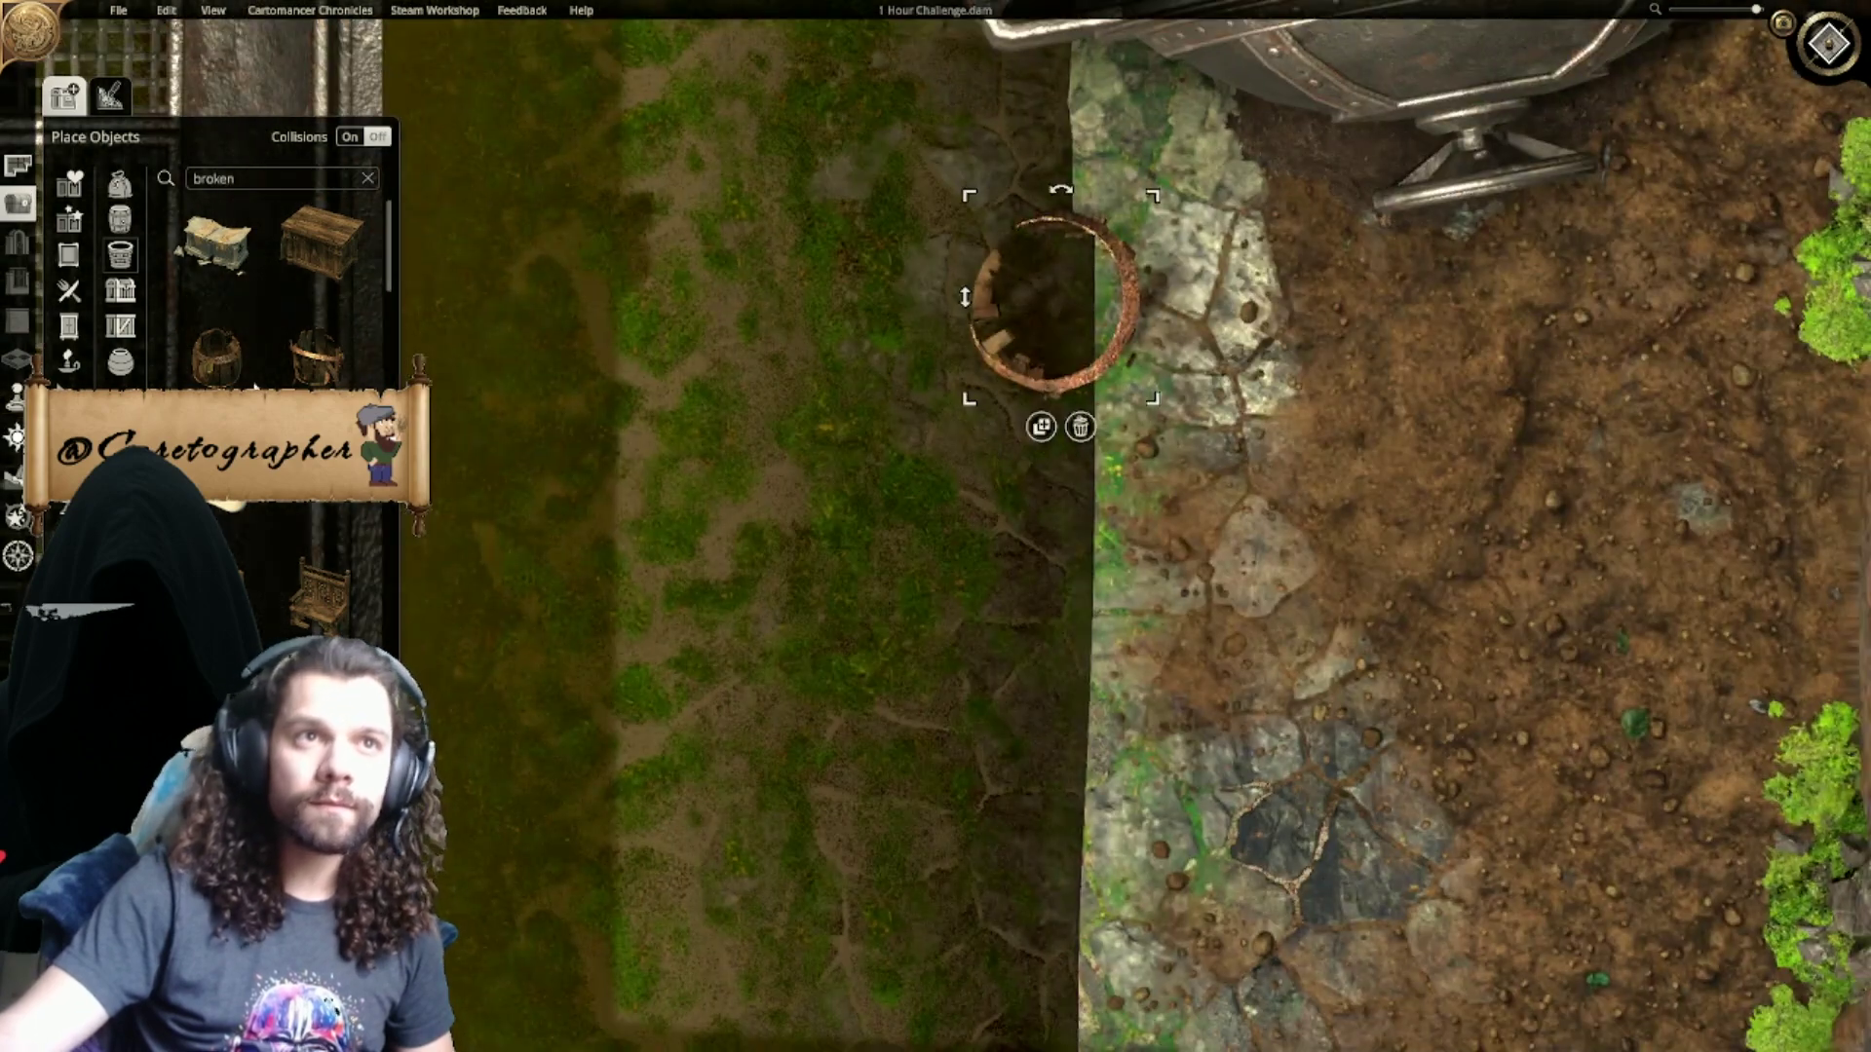
click(218, 355)
scroll(996, 640, down, 5)
scroll(1066, 645, up, 5)
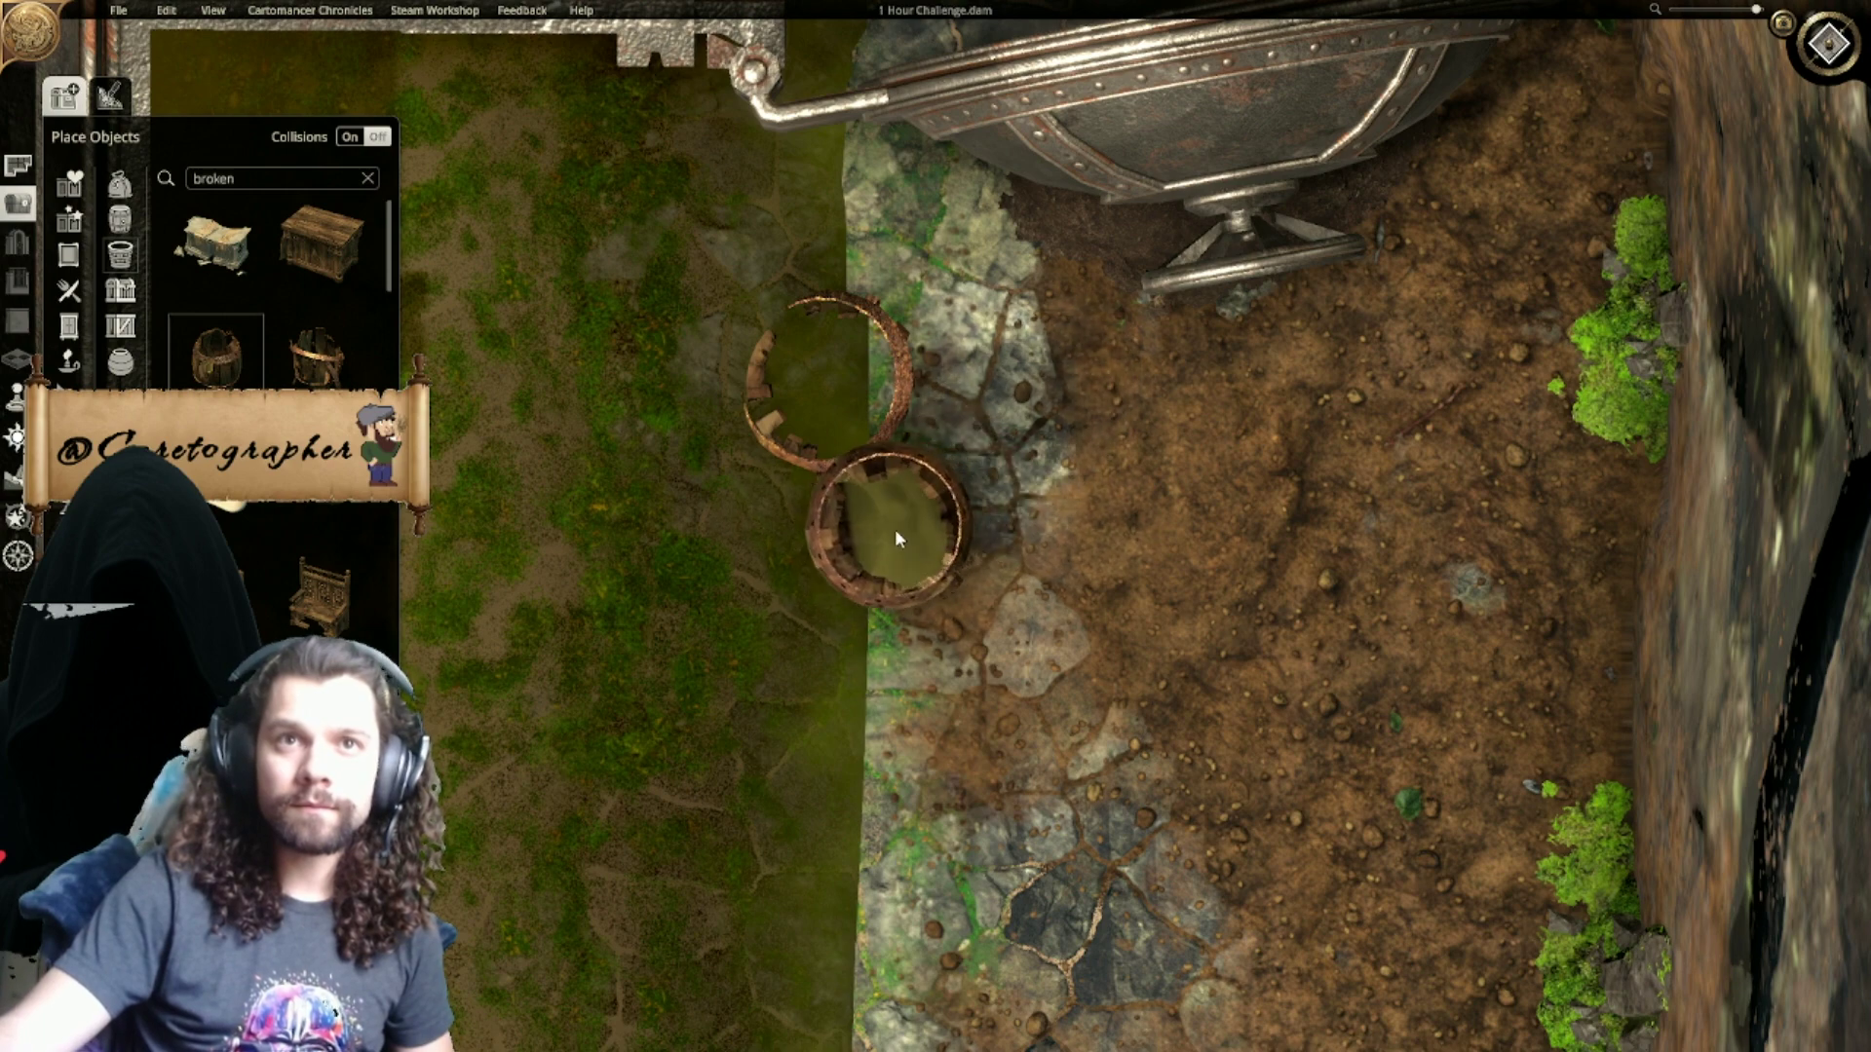
click(880, 567)
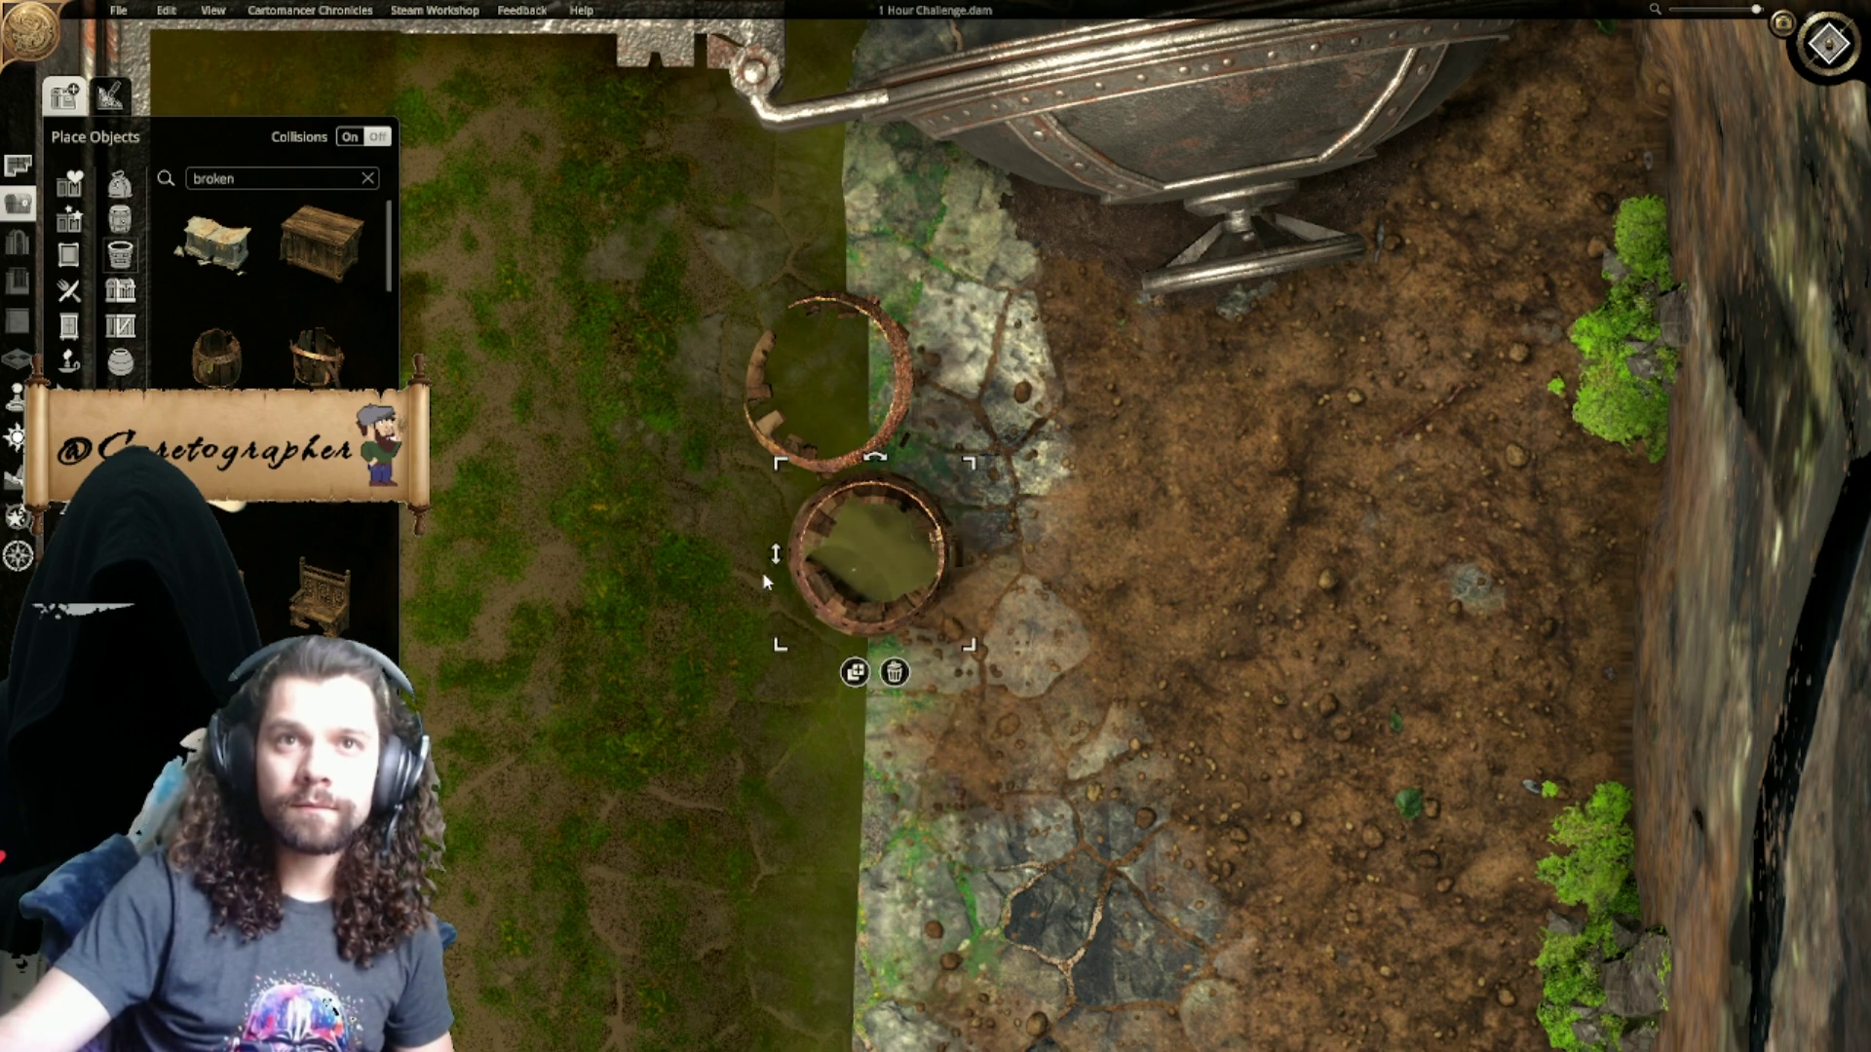
scroll(830, 611, down, 4)
key(Escape)
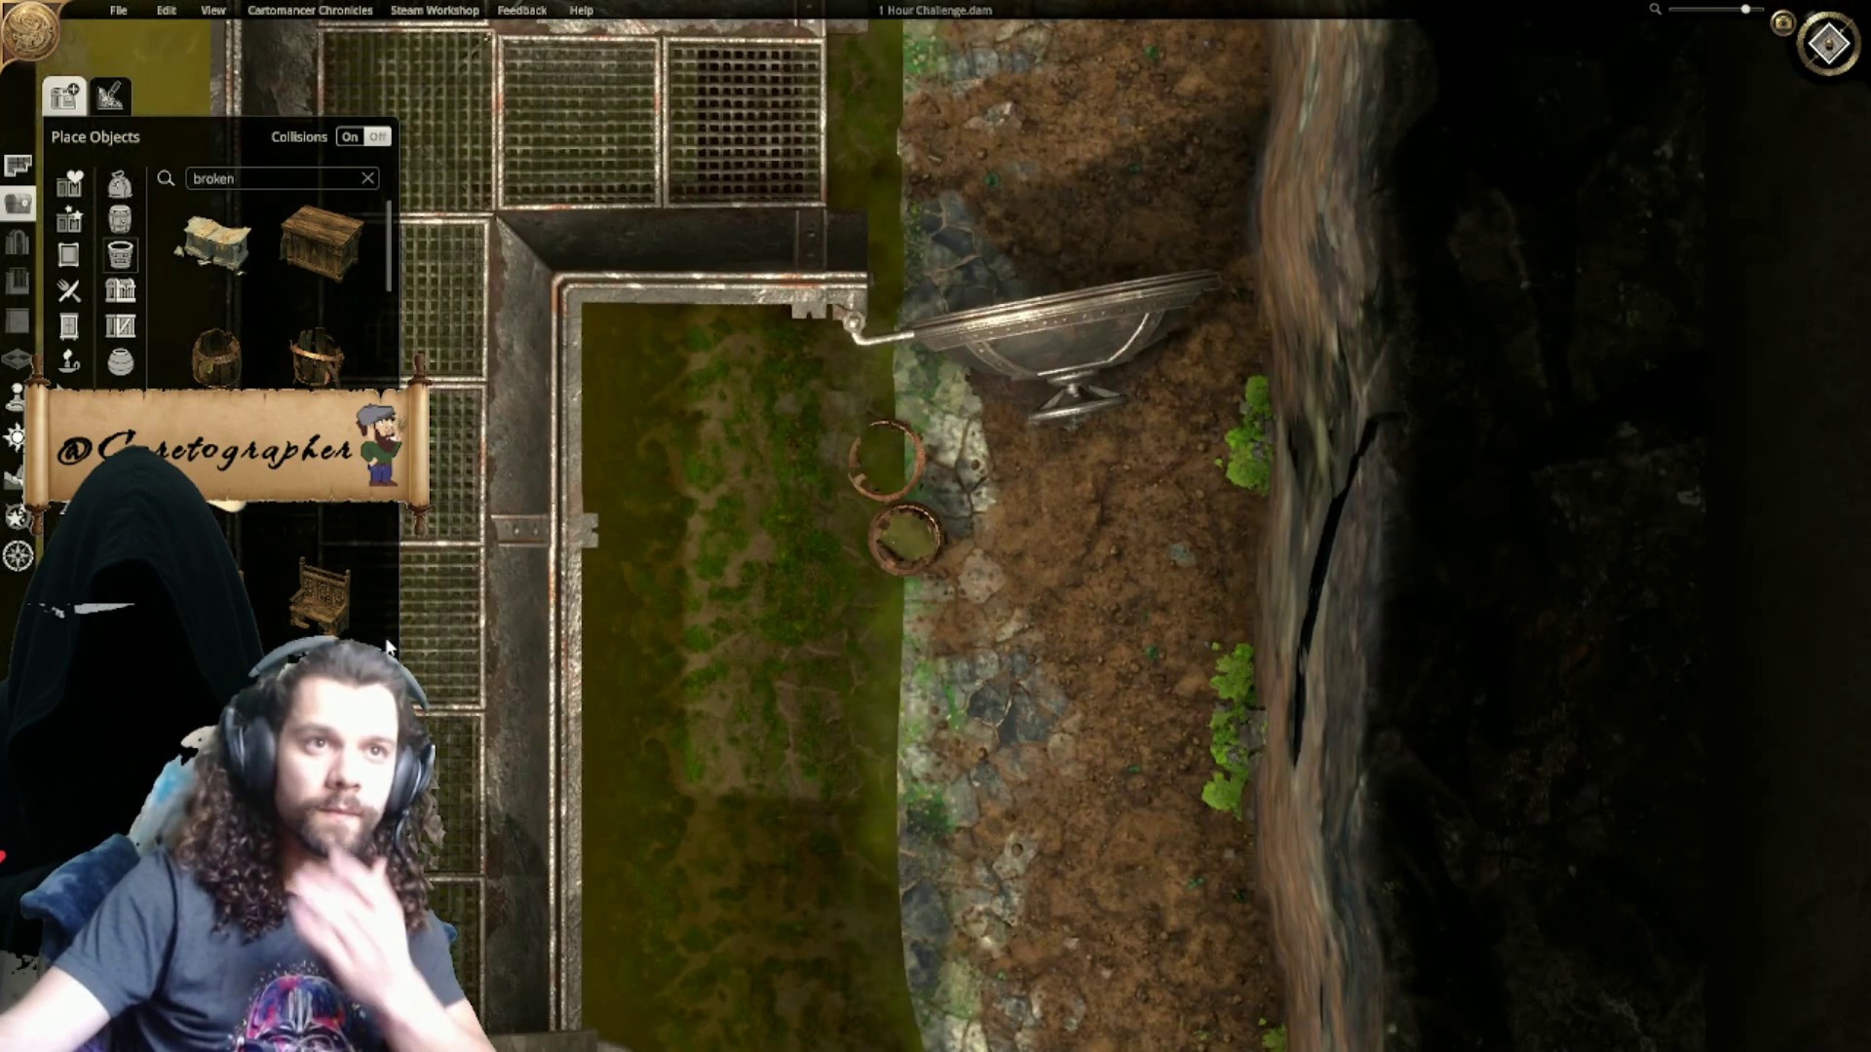
Step: Place a broken chair in the narrow water strip between the upper stone block and the dirt mound
scroll(282, 292, down, 10)
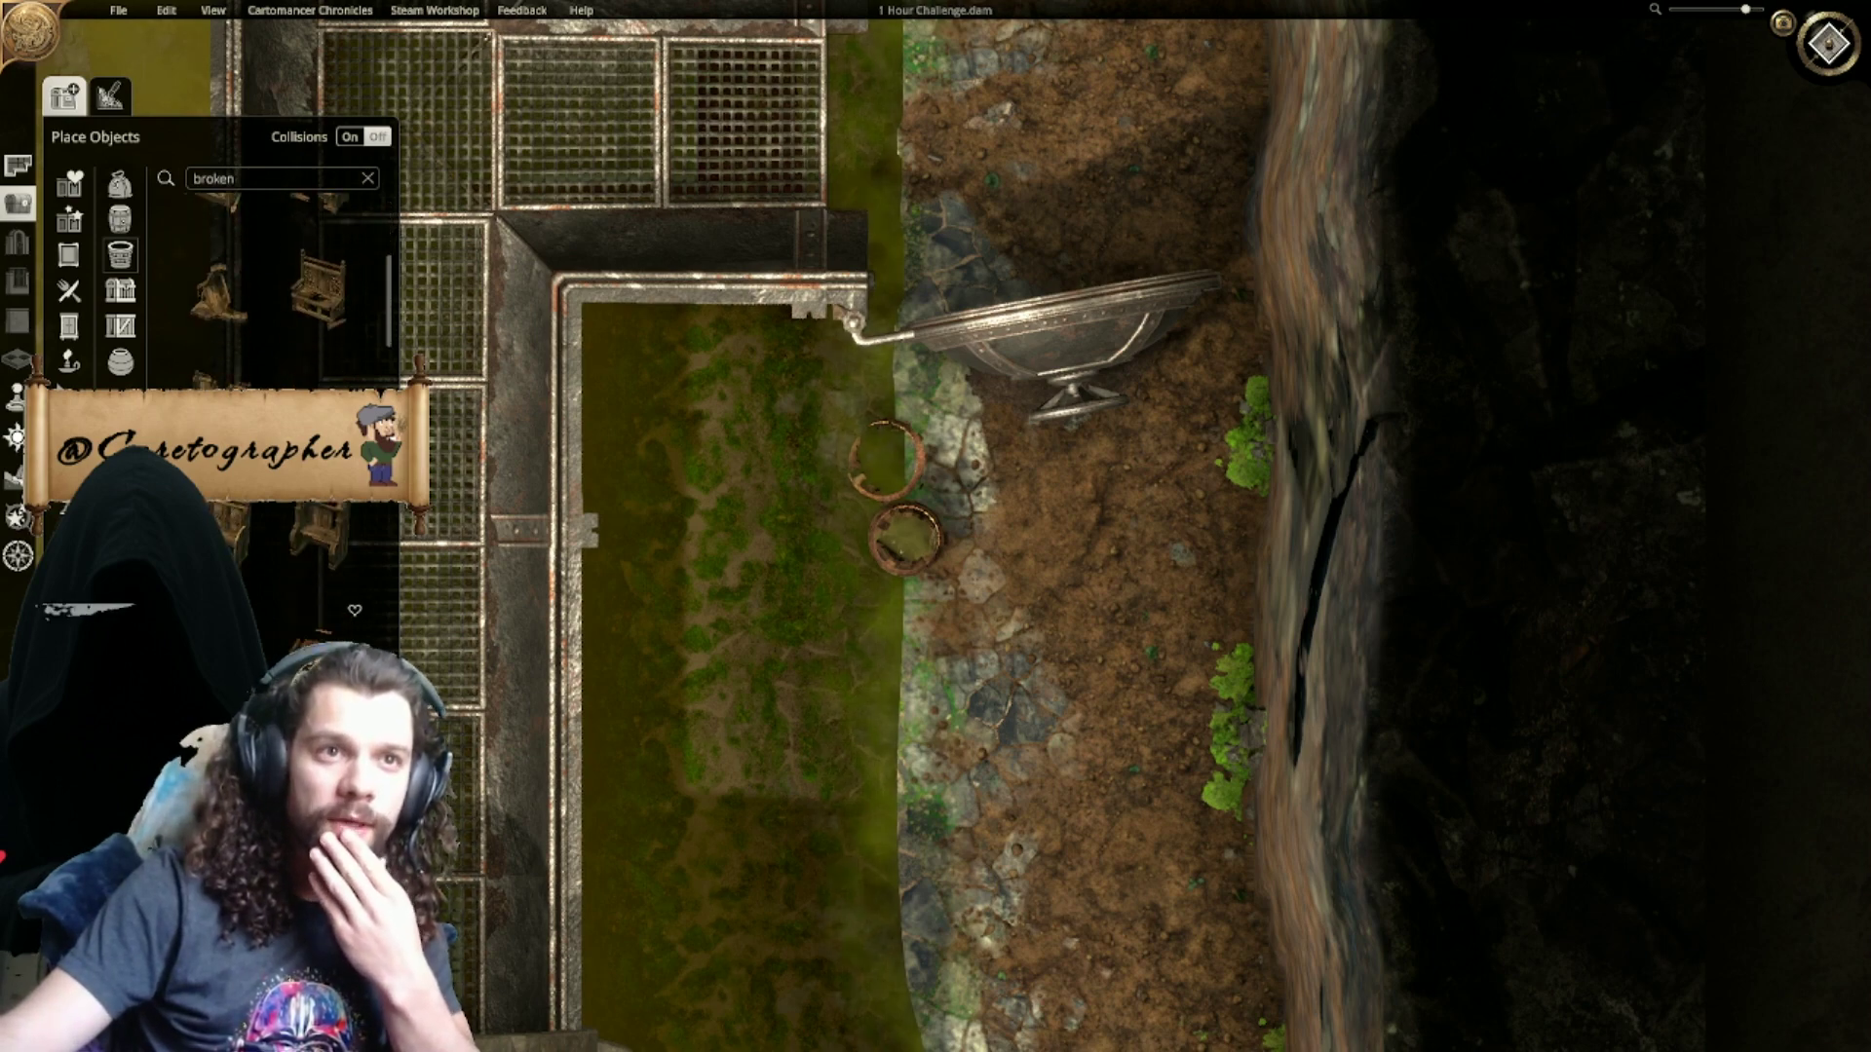
scroll(317, 643, down, 8)
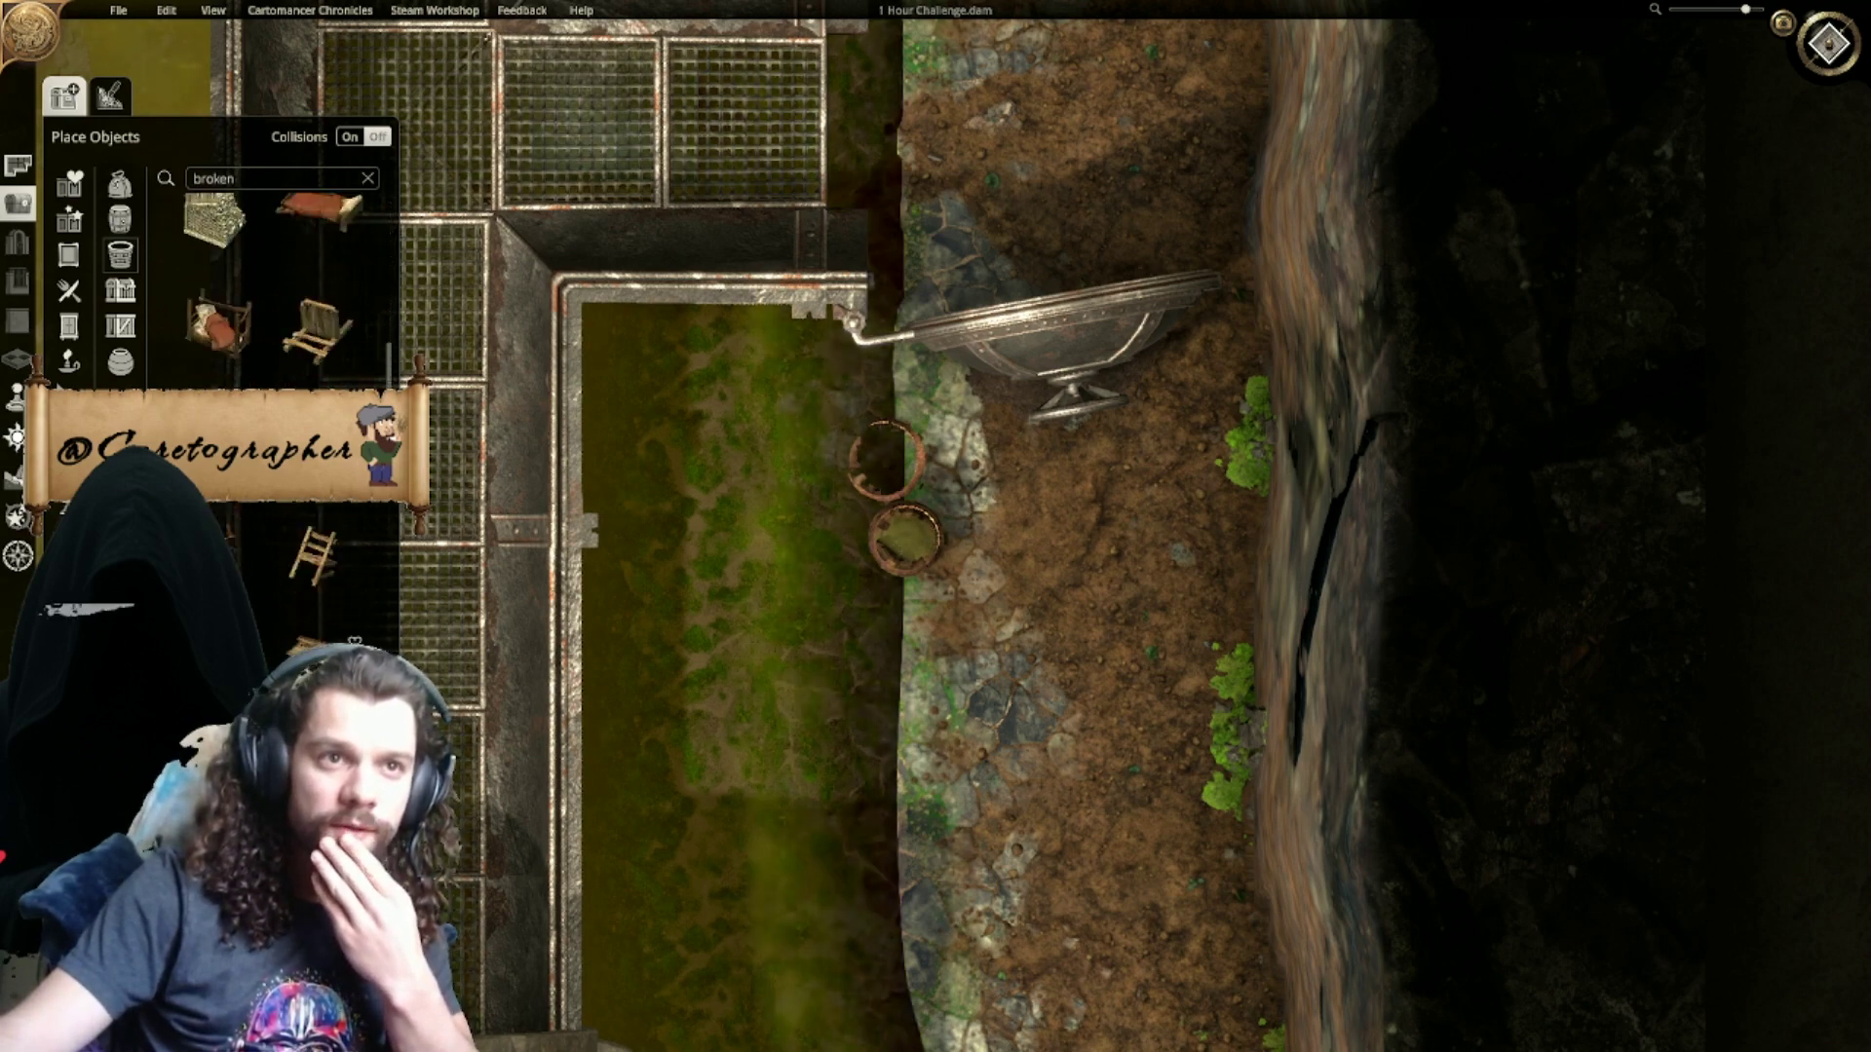
scroll(233, 487, down, 2)
click(224, 477)
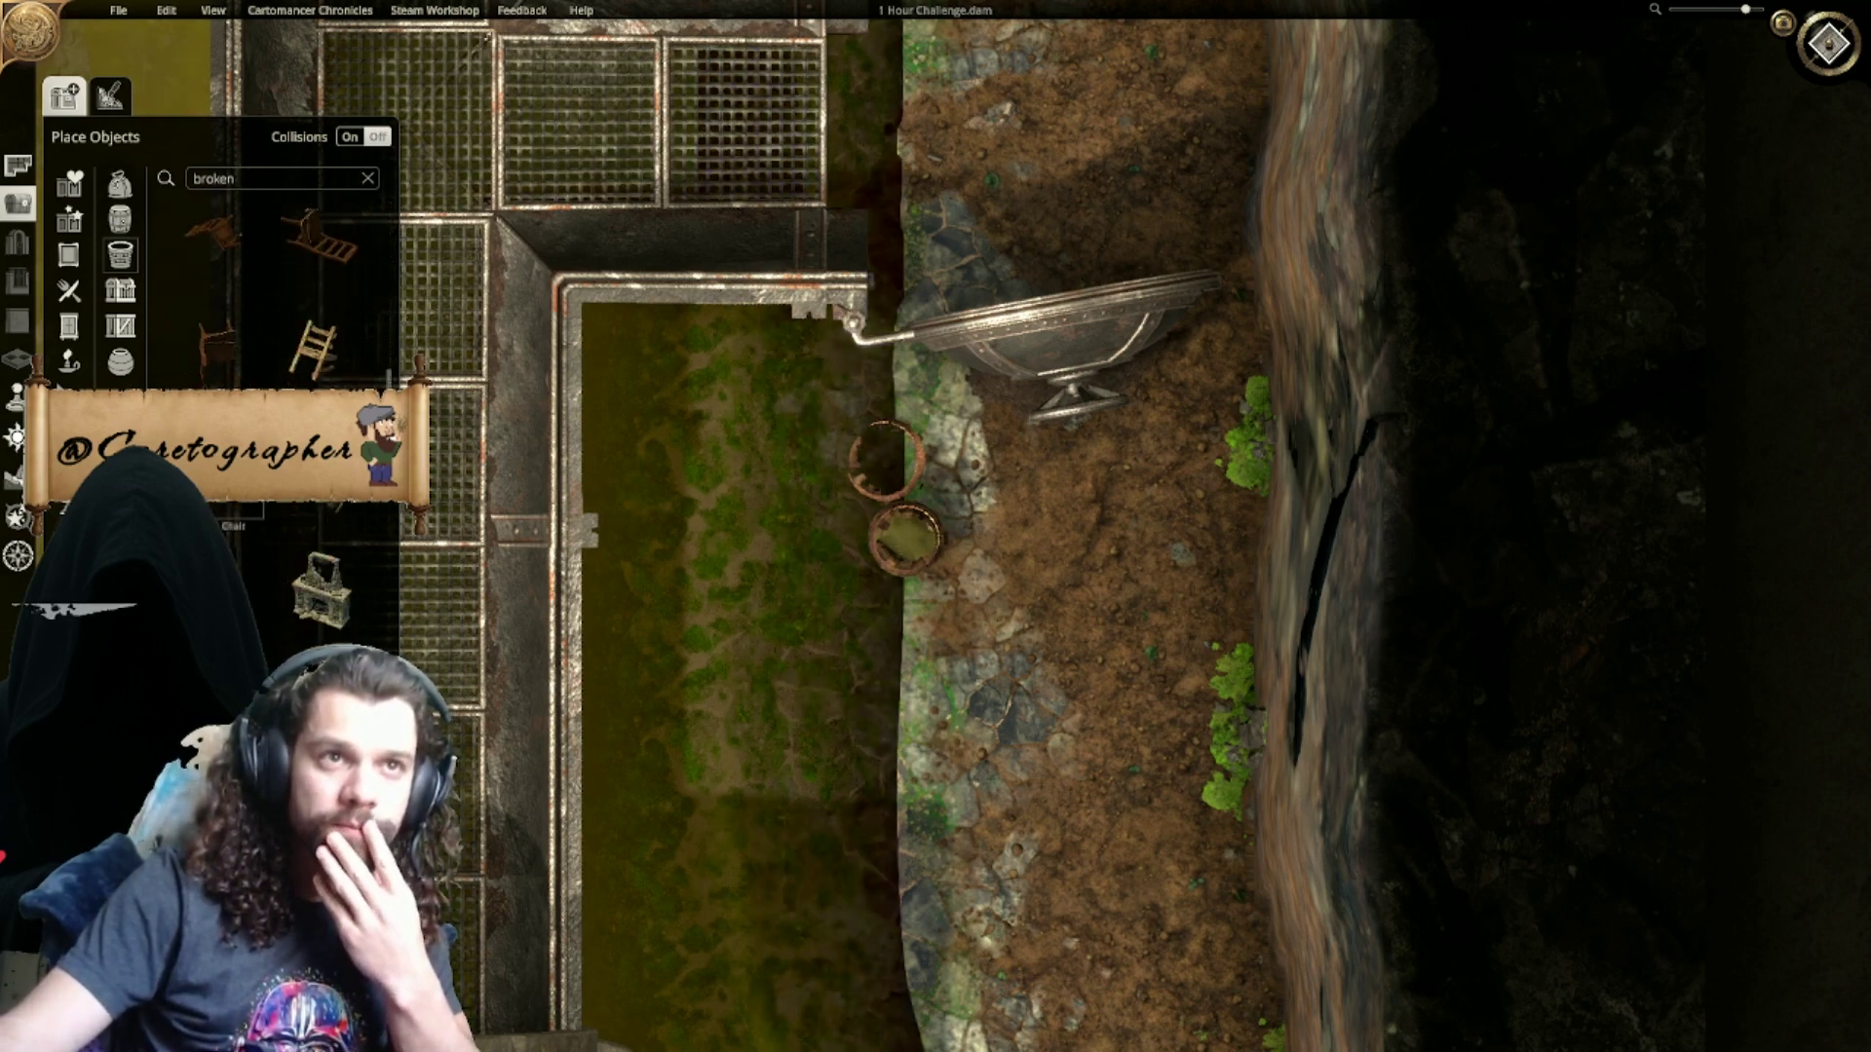
right_drag(955, 275, 1101, 955)
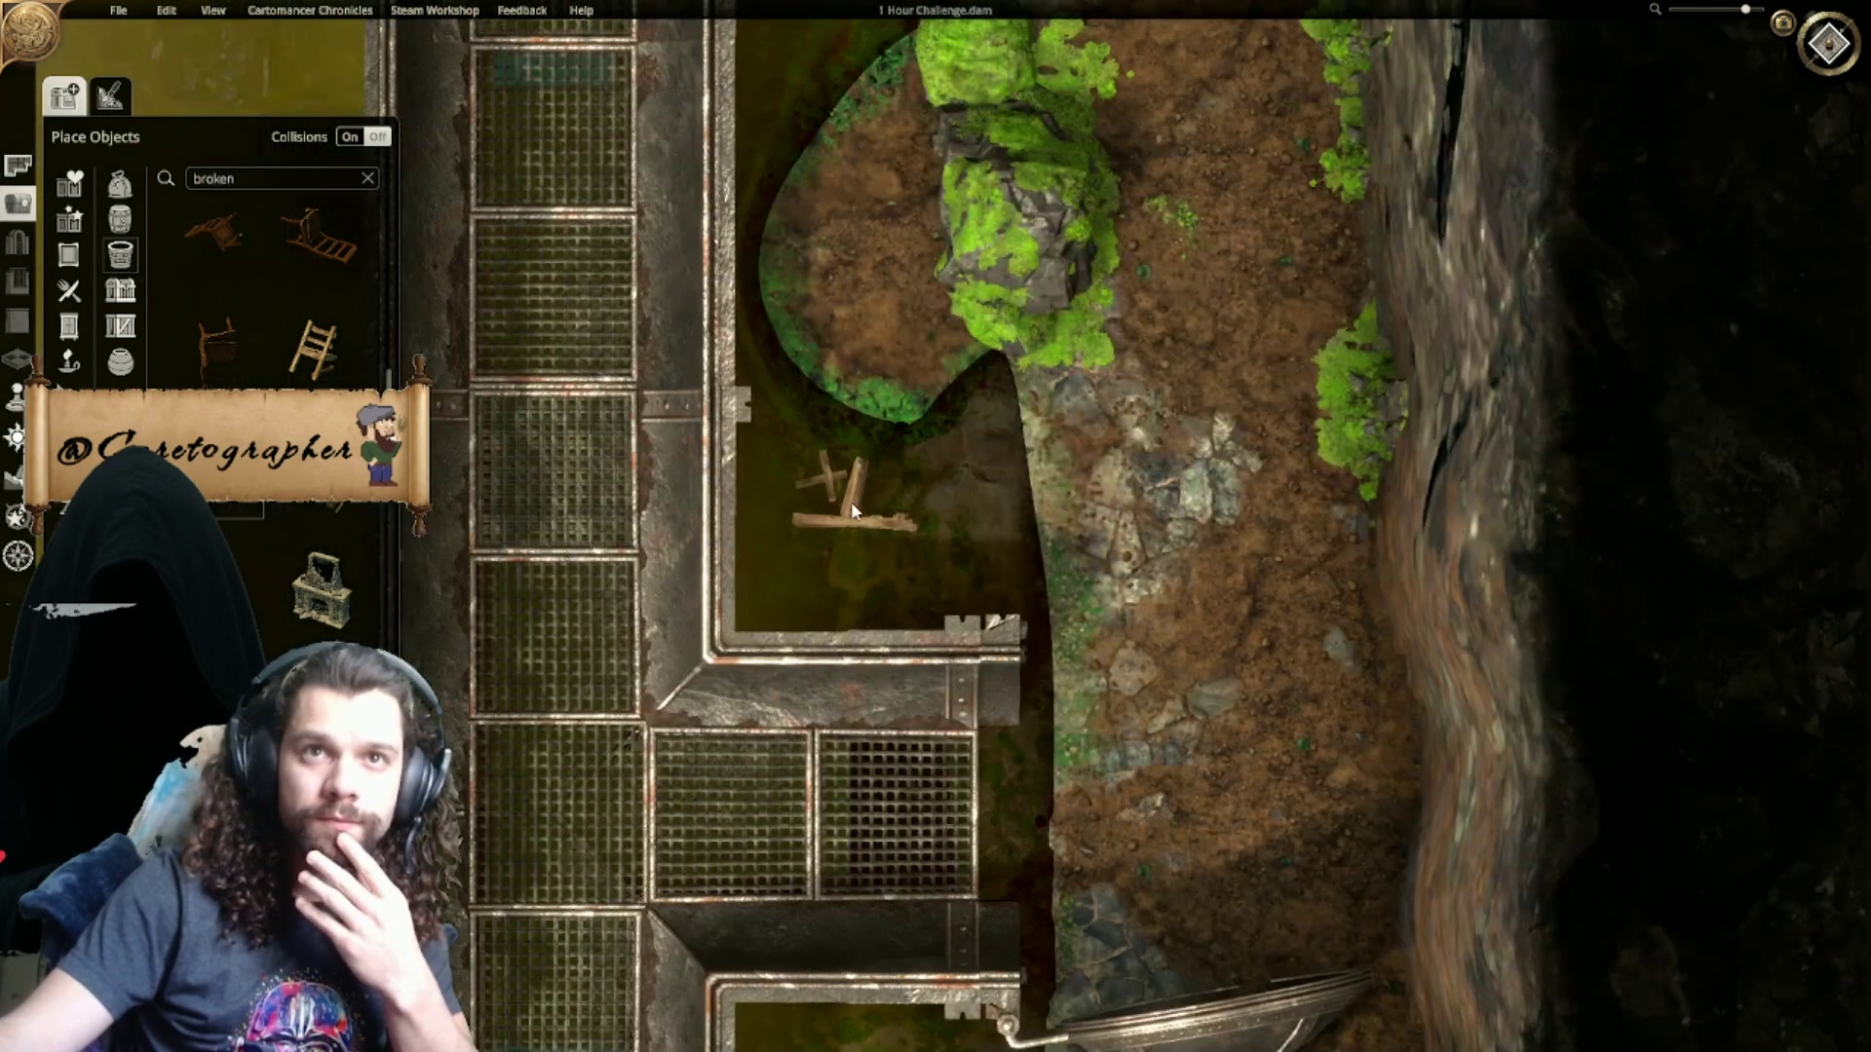
right_drag(850, 472, 930, 834)
click(831, 254)
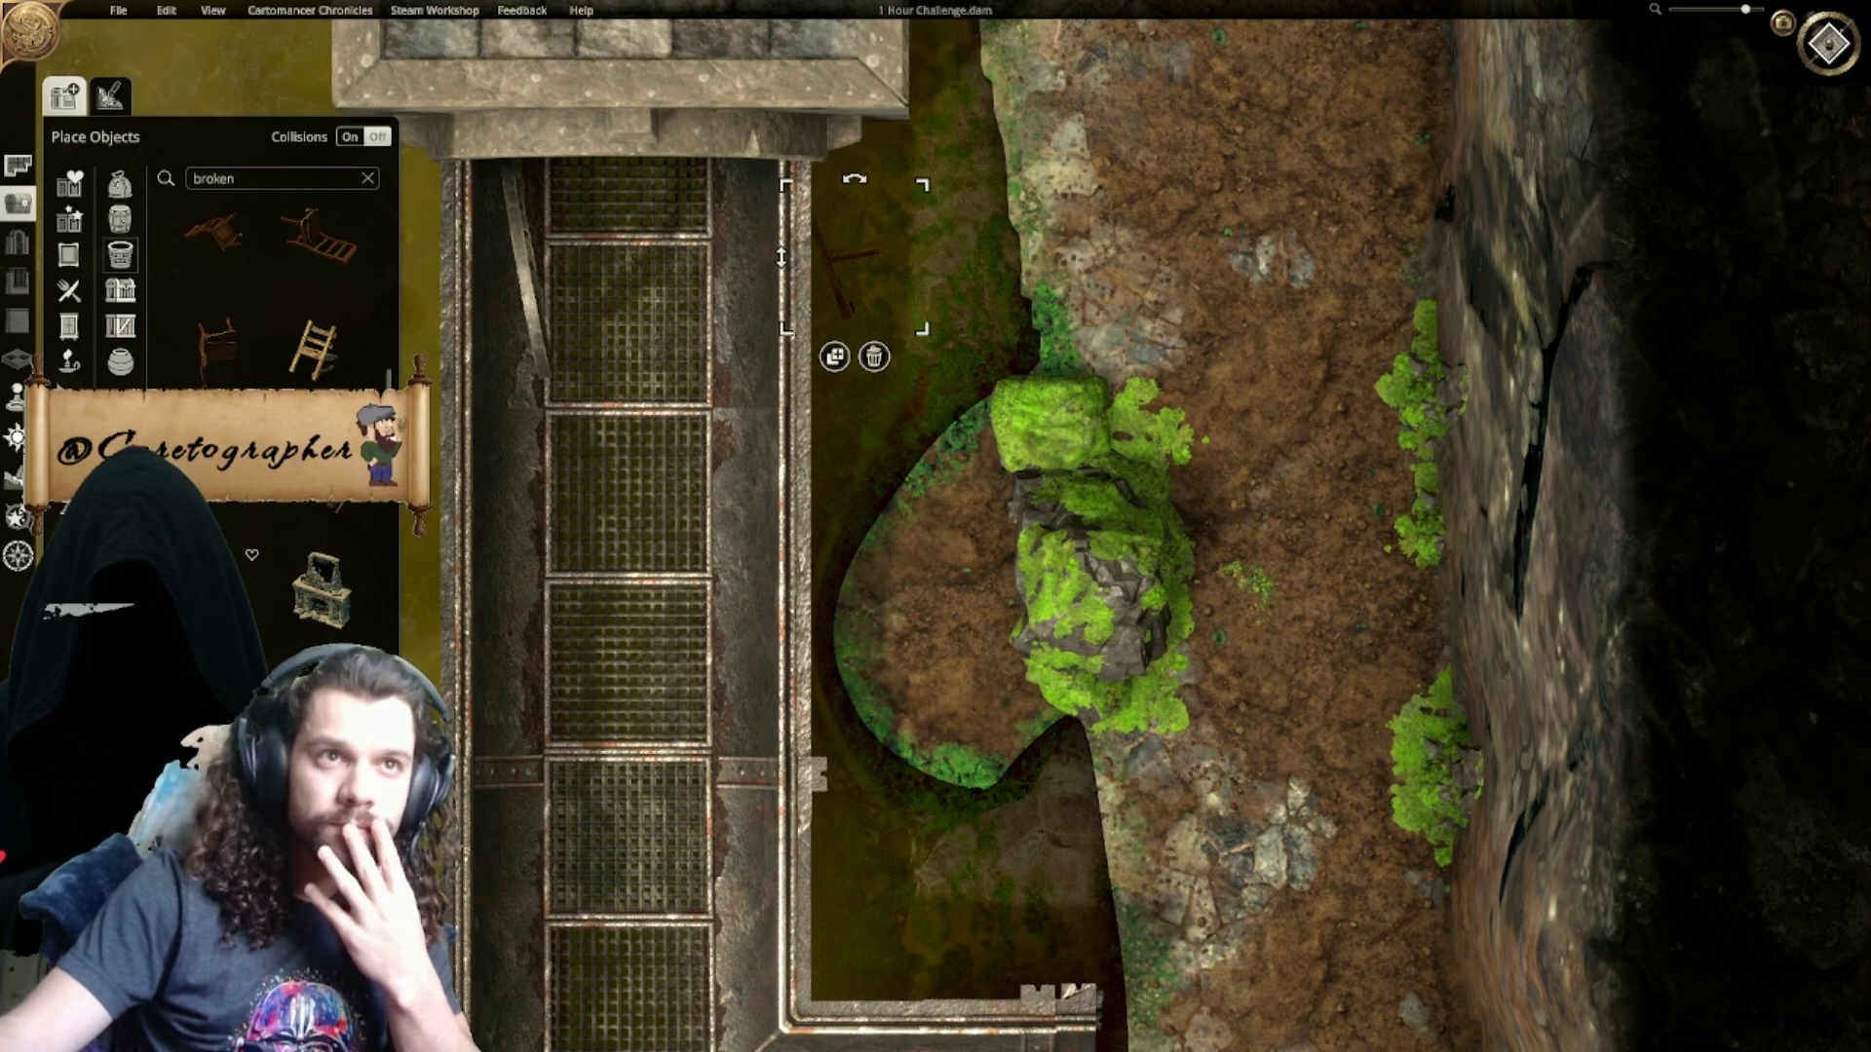
Step: Place a long broken wooden beam diagonally in the water above the dirt mound and lower it below the surface
scroll(251, 556, down, 3)
scroll(253, 555, down, 5)
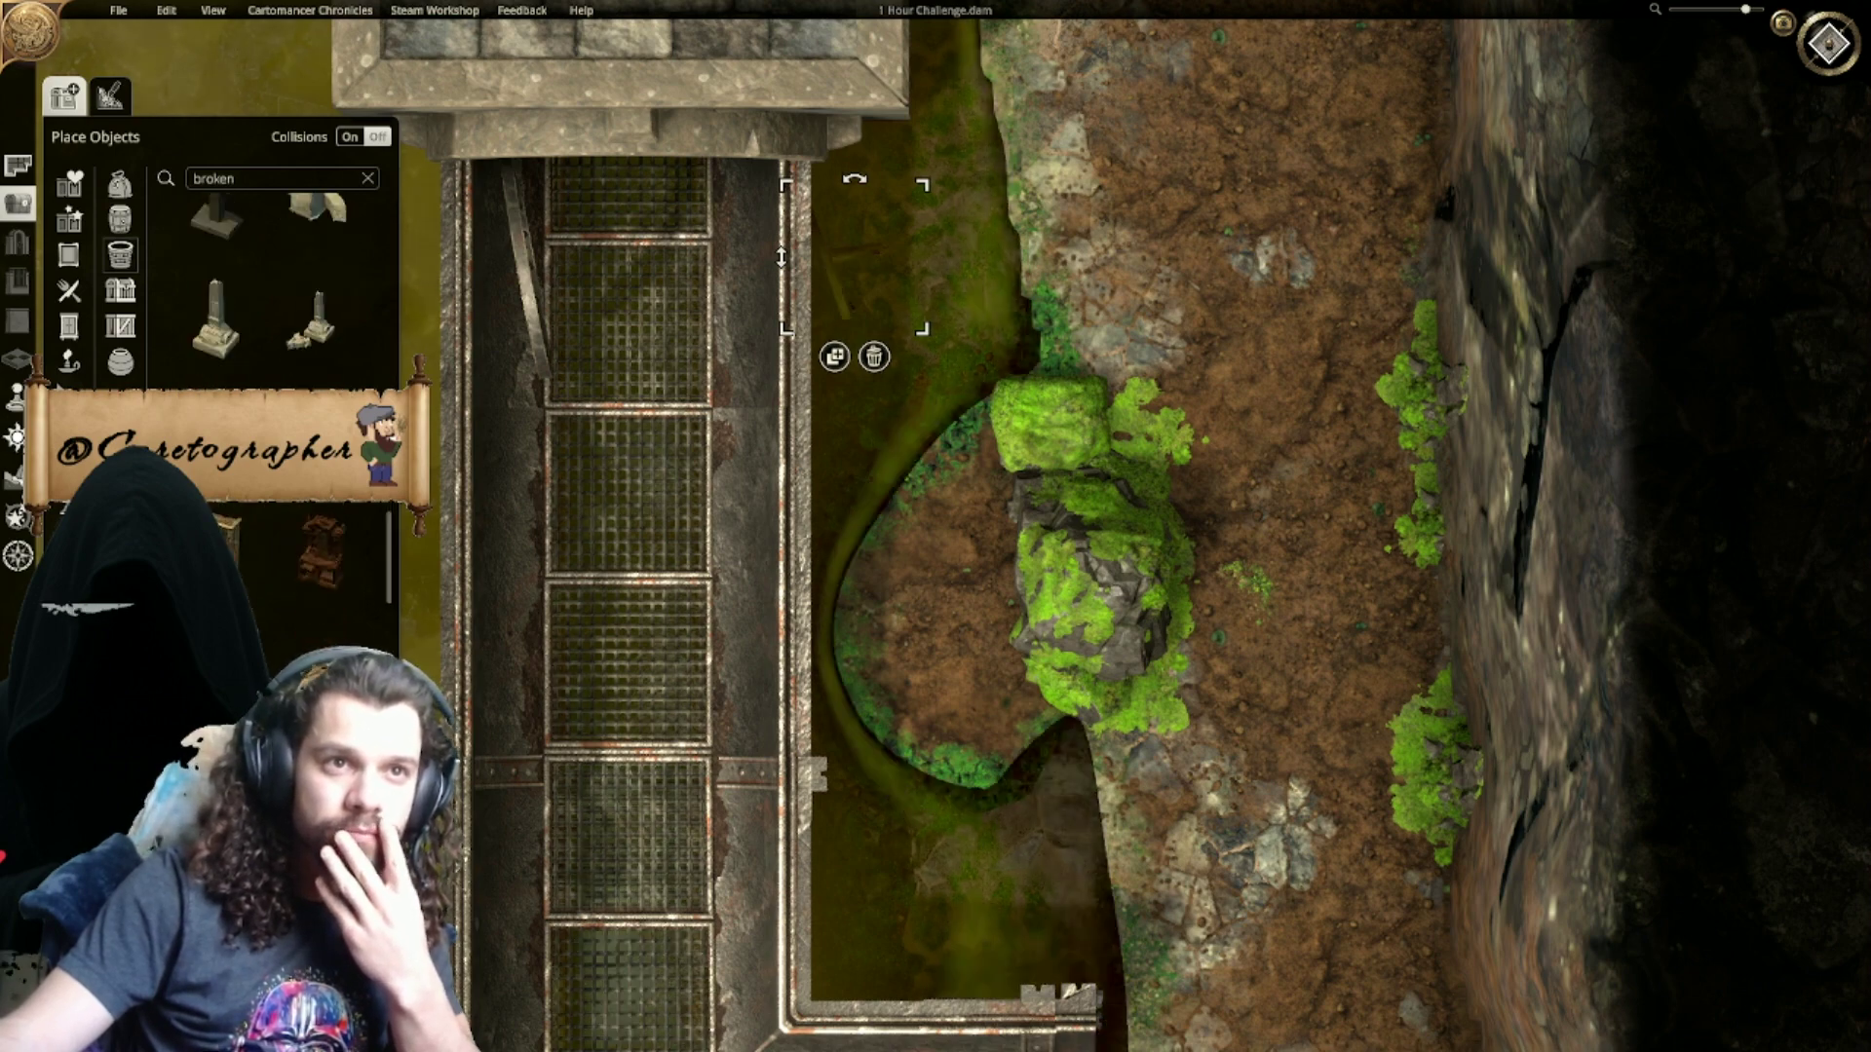
scroll(292, 584, down, 6)
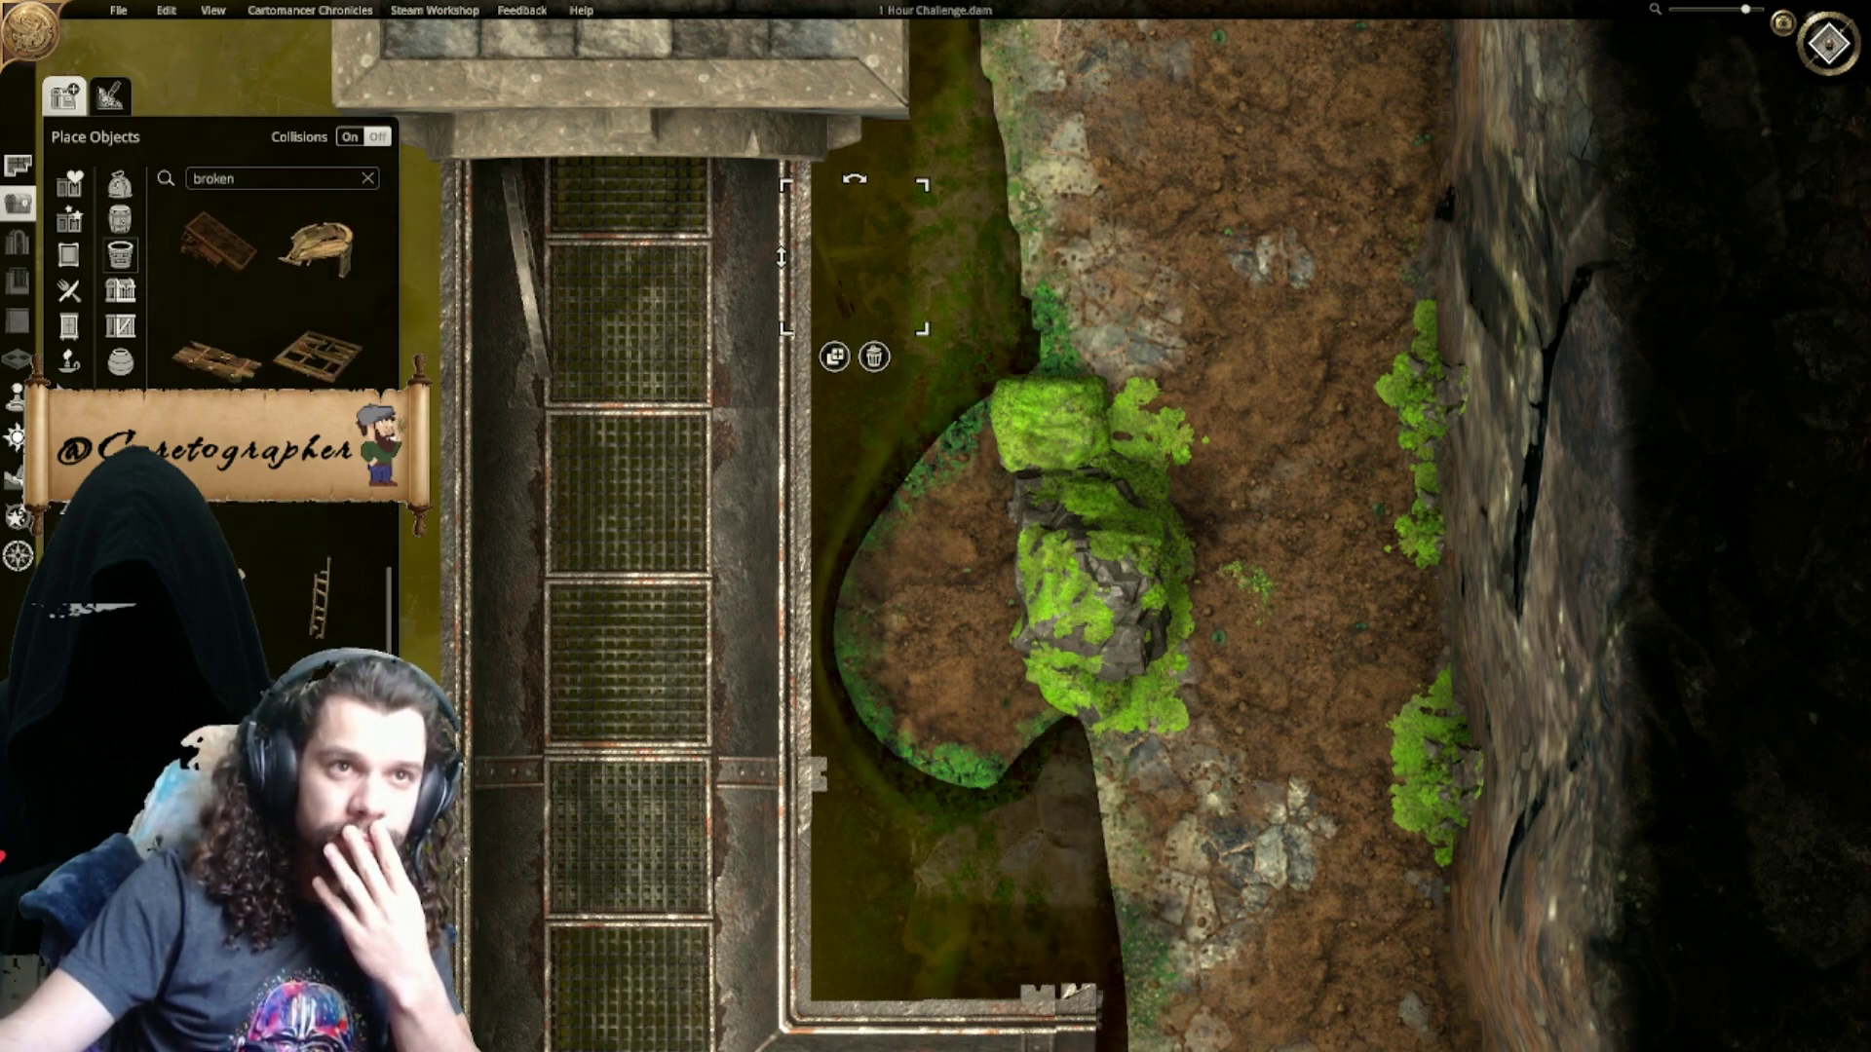
scroll(268, 624, down, 3)
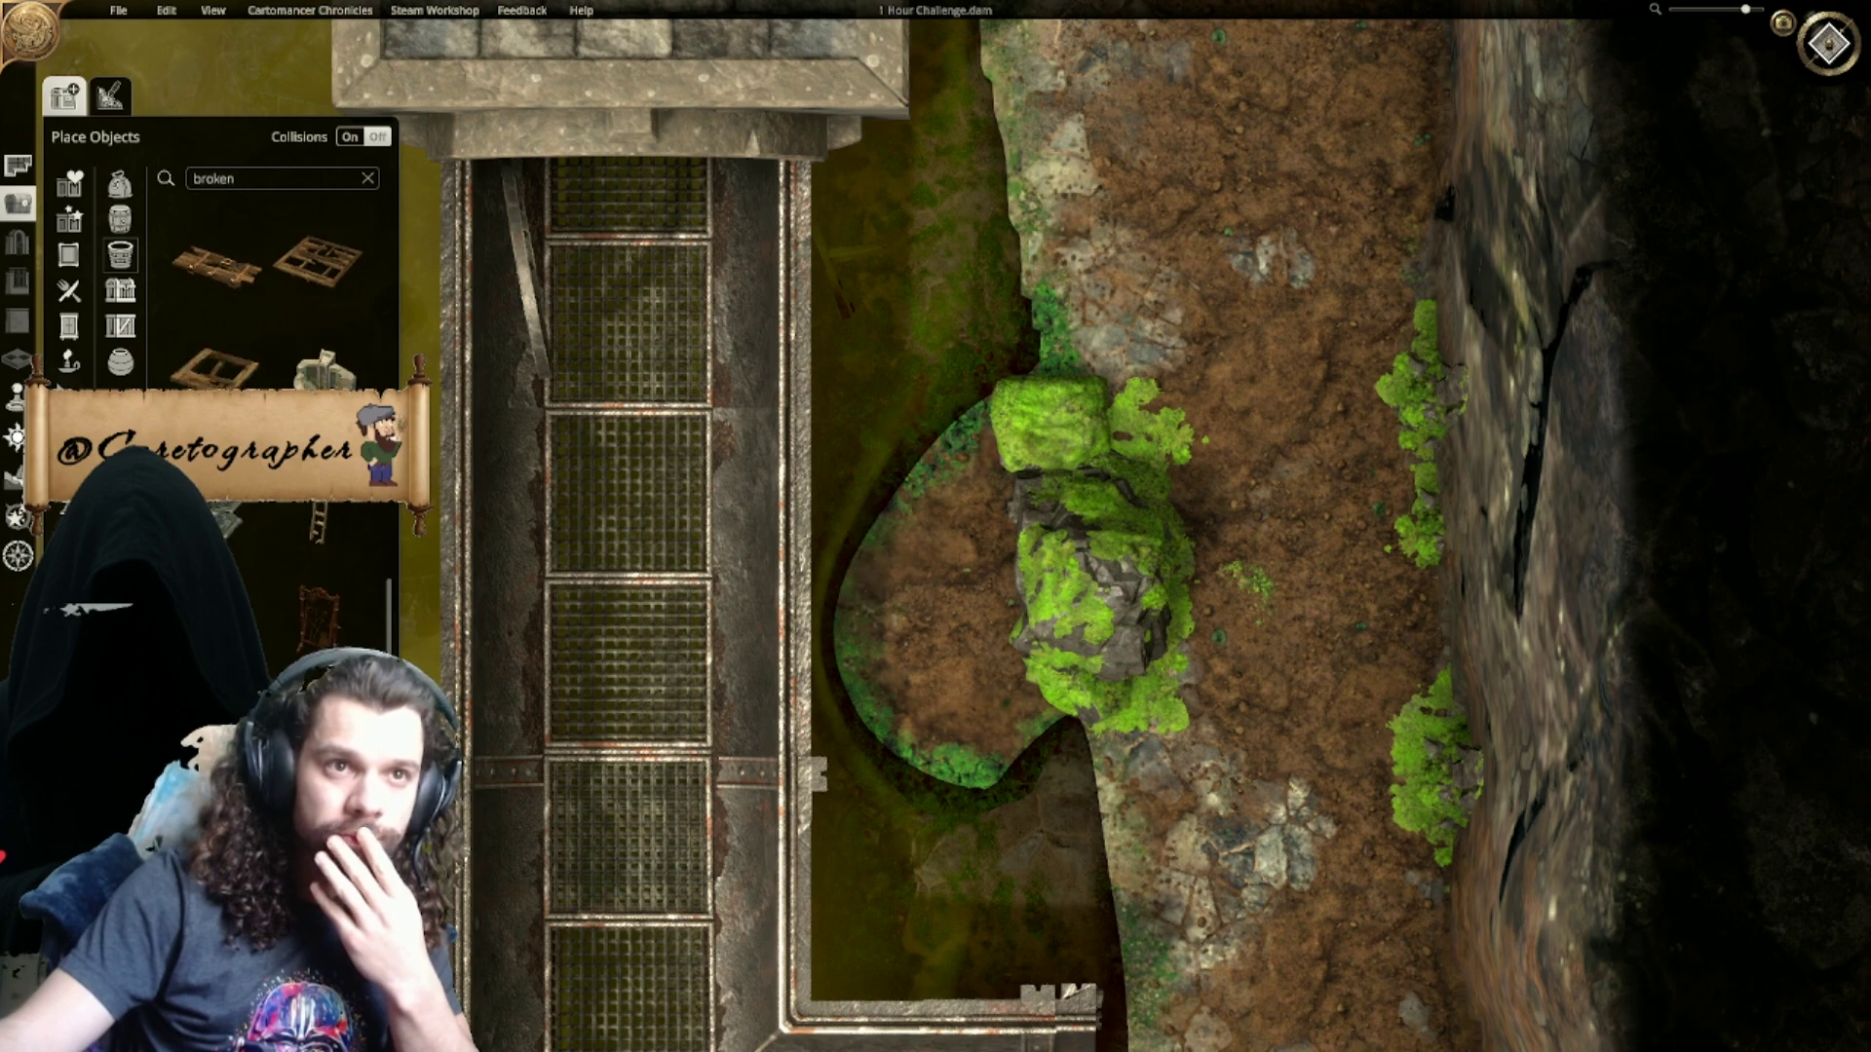
click(218, 583)
shift+scroll(916, 322, up, 4)
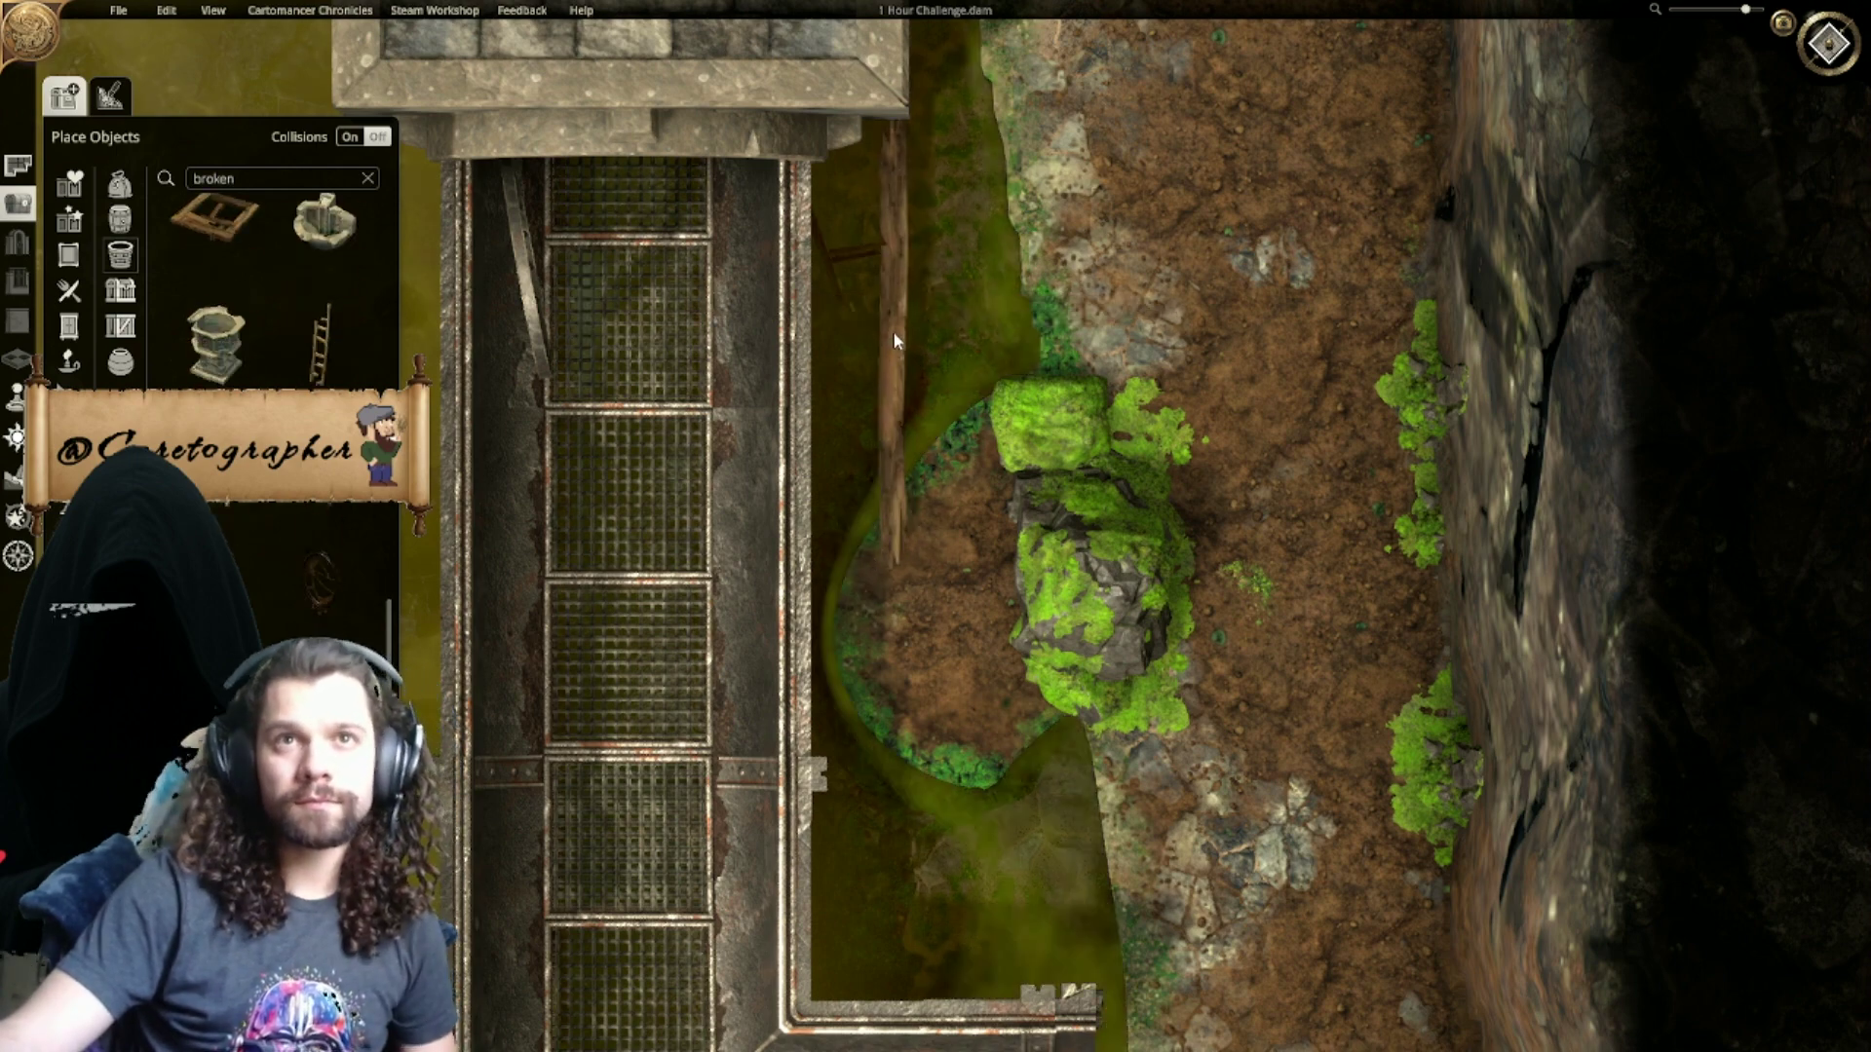
shift+scroll(891, 341, down, 1)
click(889, 336)
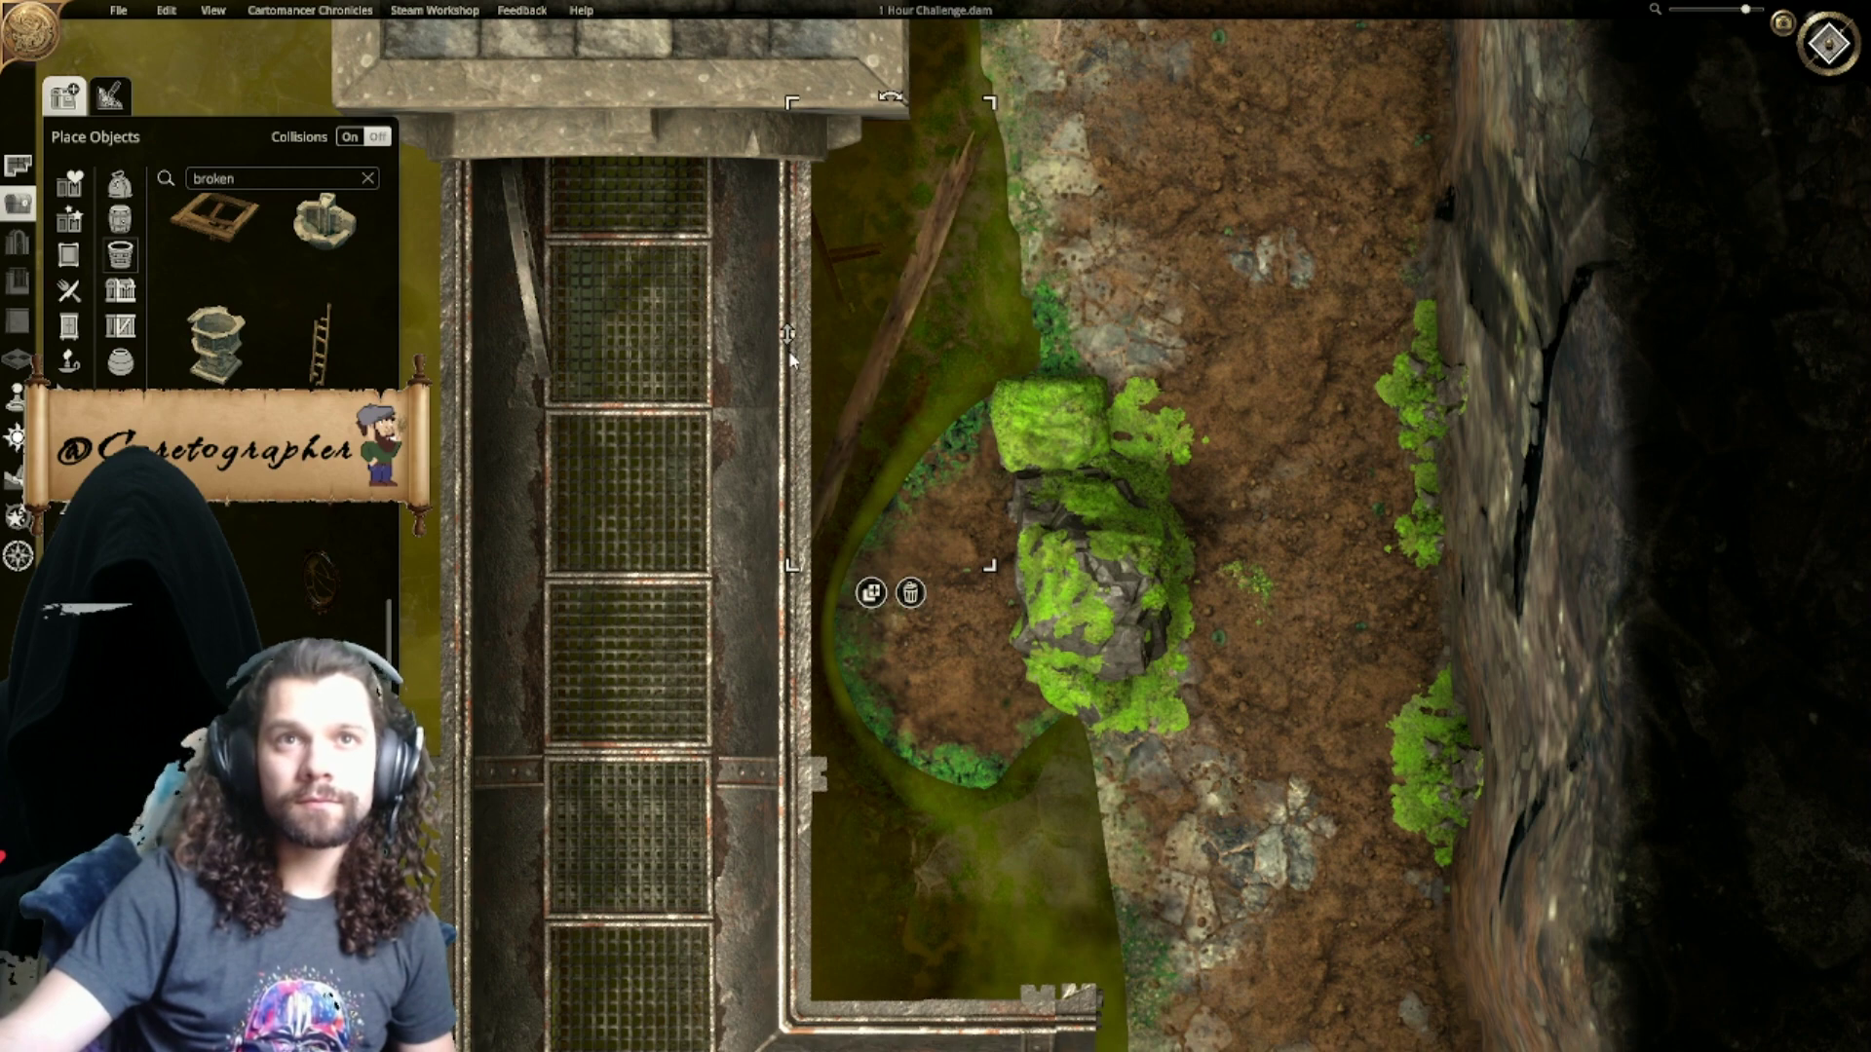
drag(790, 352, 790, 354)
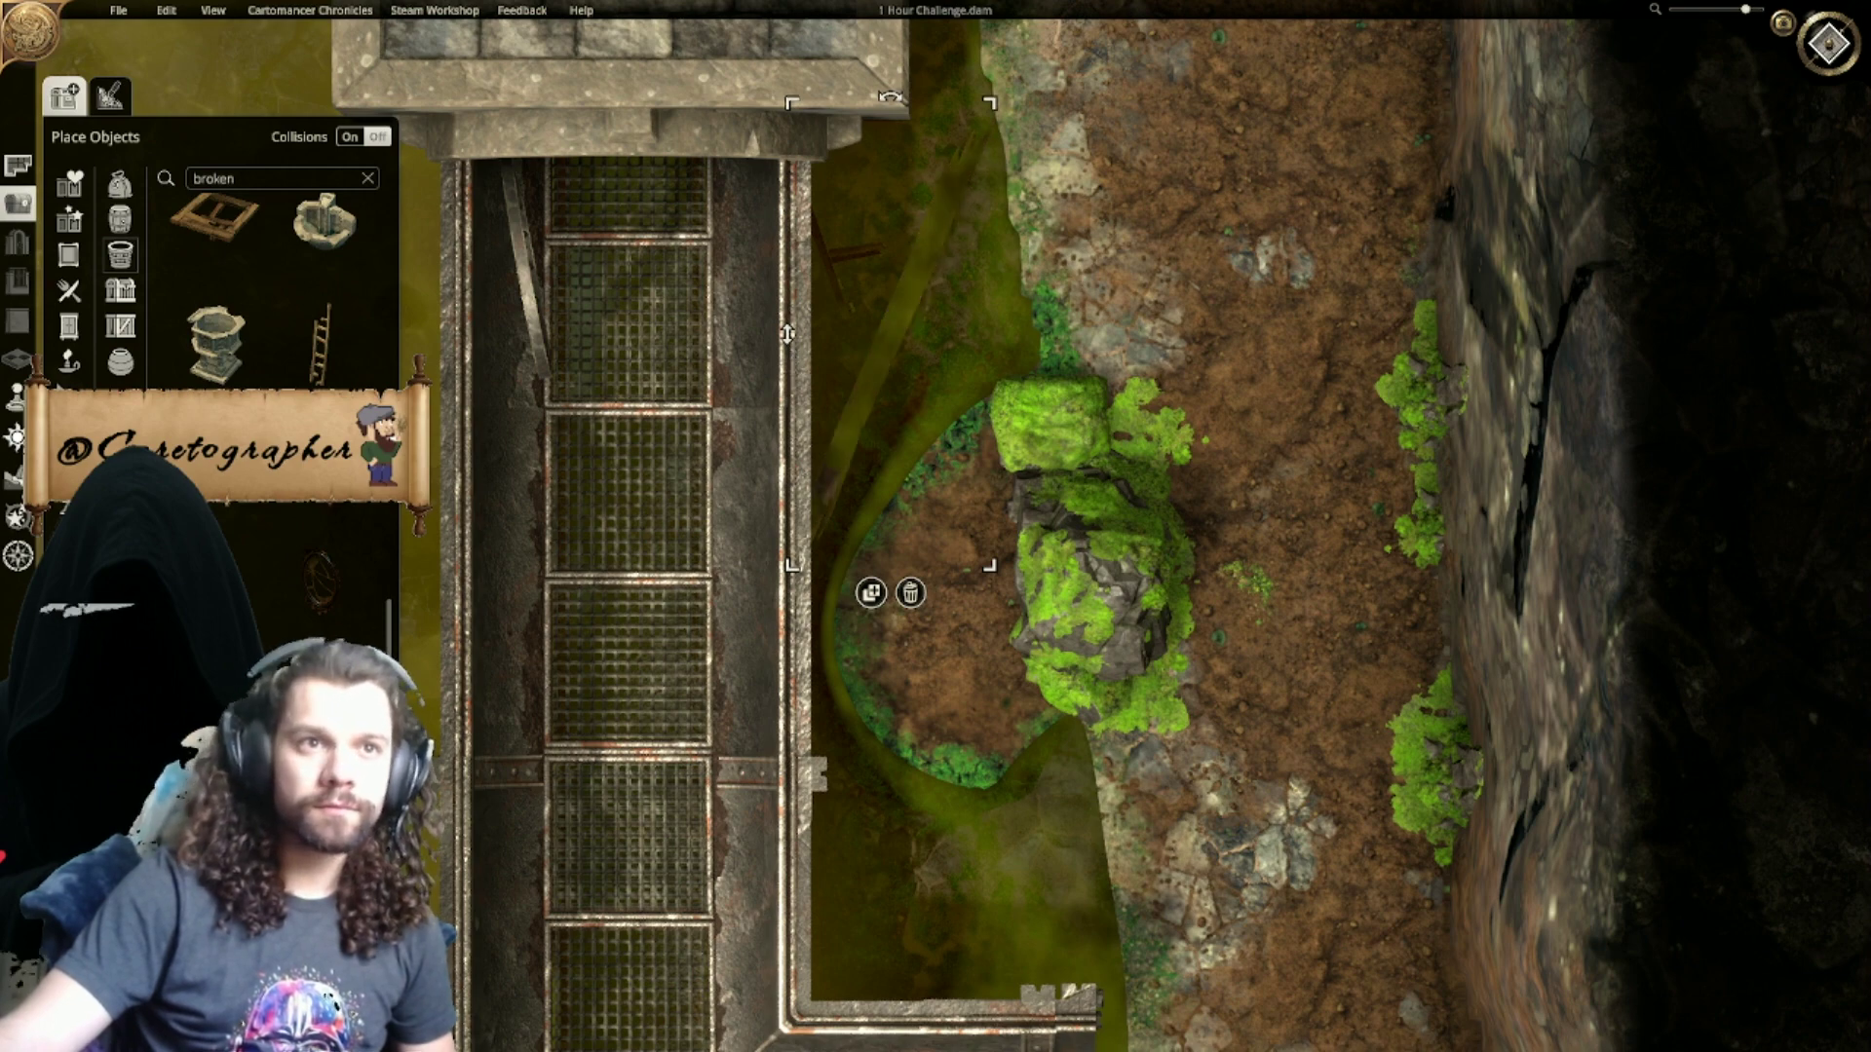
click(791, 361)
Step: Add a short broken plank across the long beam above the dirt mound and lower it into the water
scroll(934, 341, up, 1)
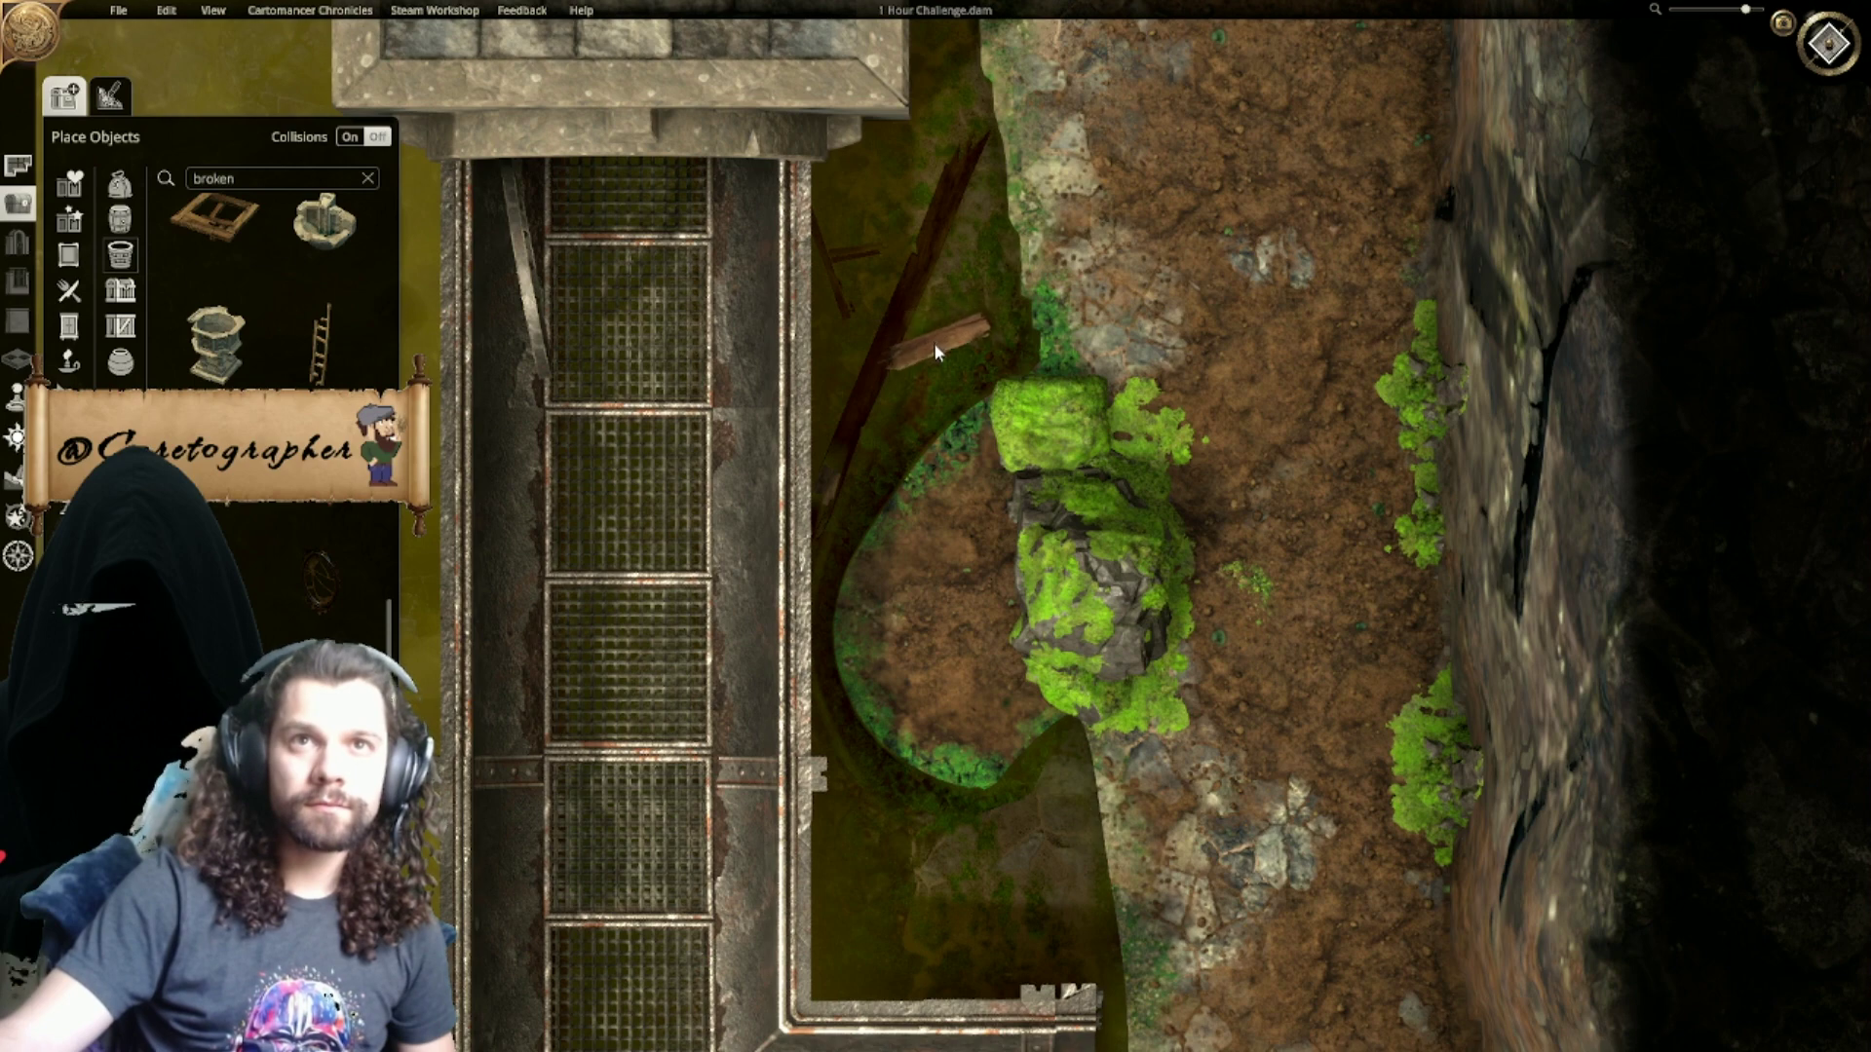
click(934, 341)
drag(867, 381, 867, 384)
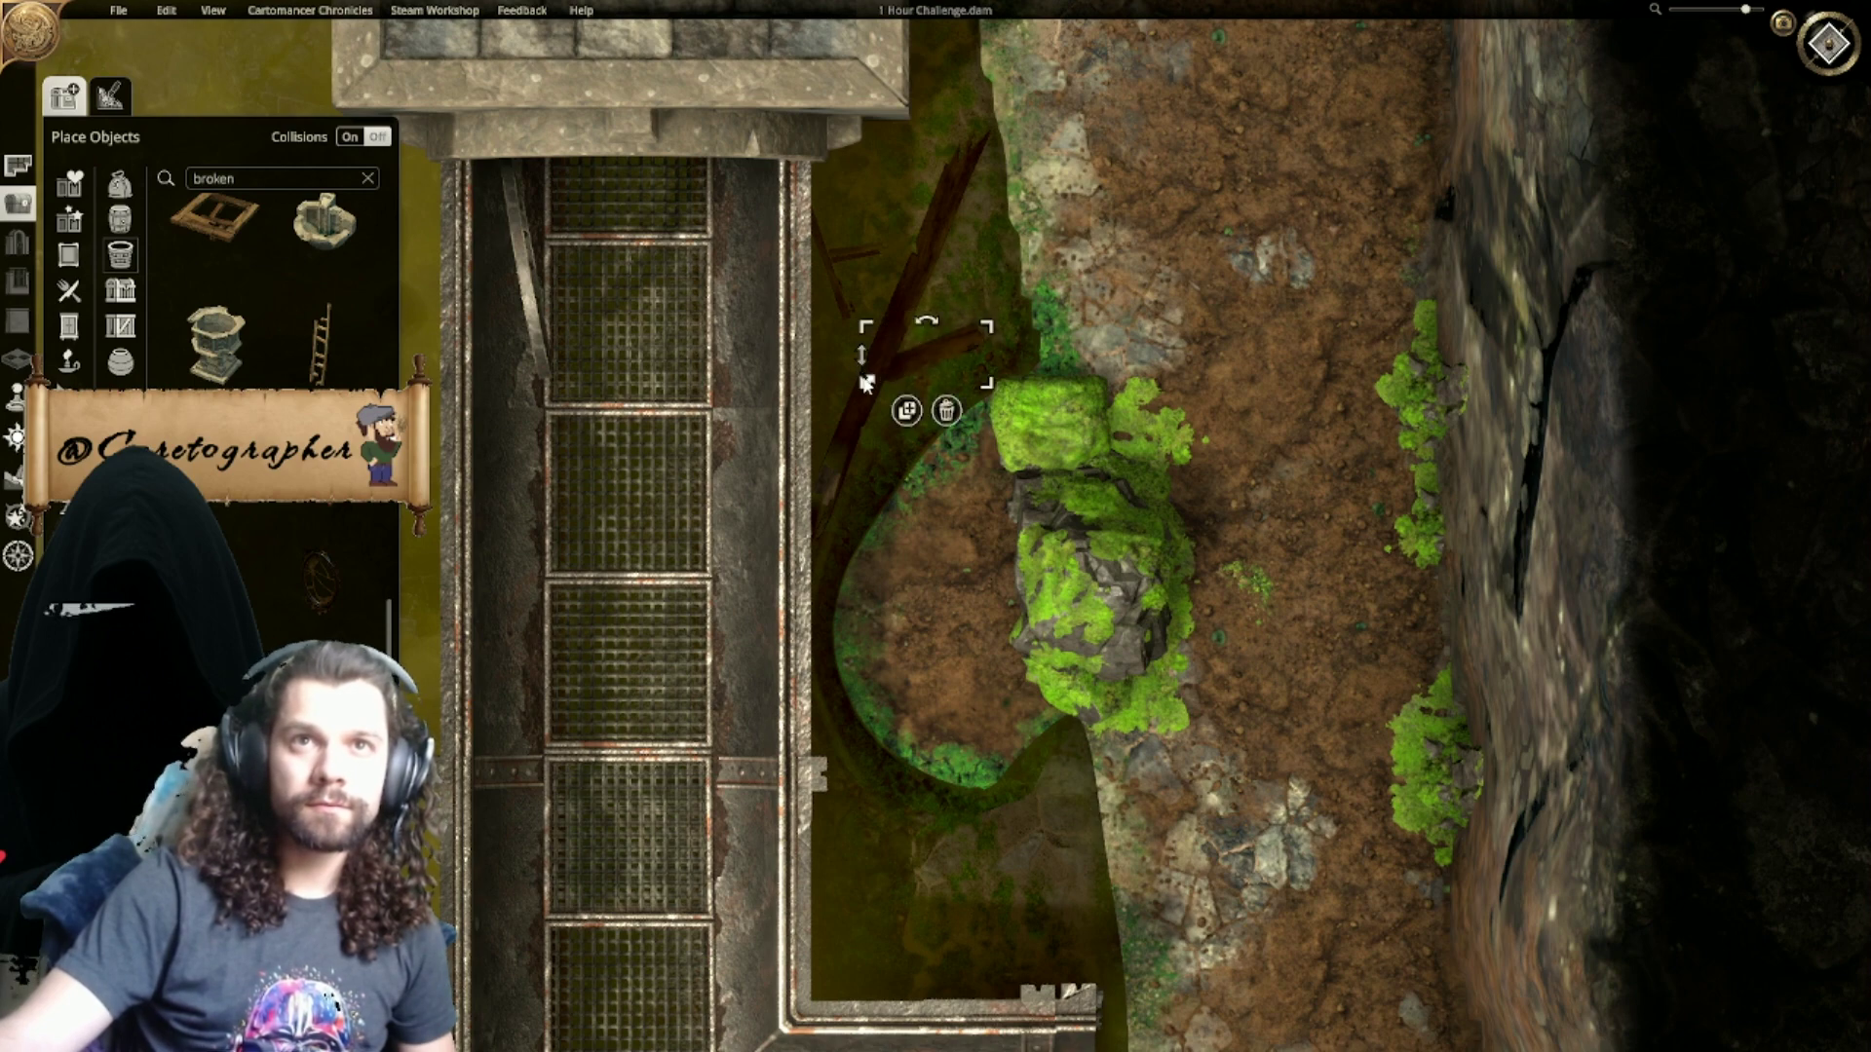
Step: Duplicate the short broken plank beside the long beam above the dirt mound and lower the copy into the water
click(900, 412)
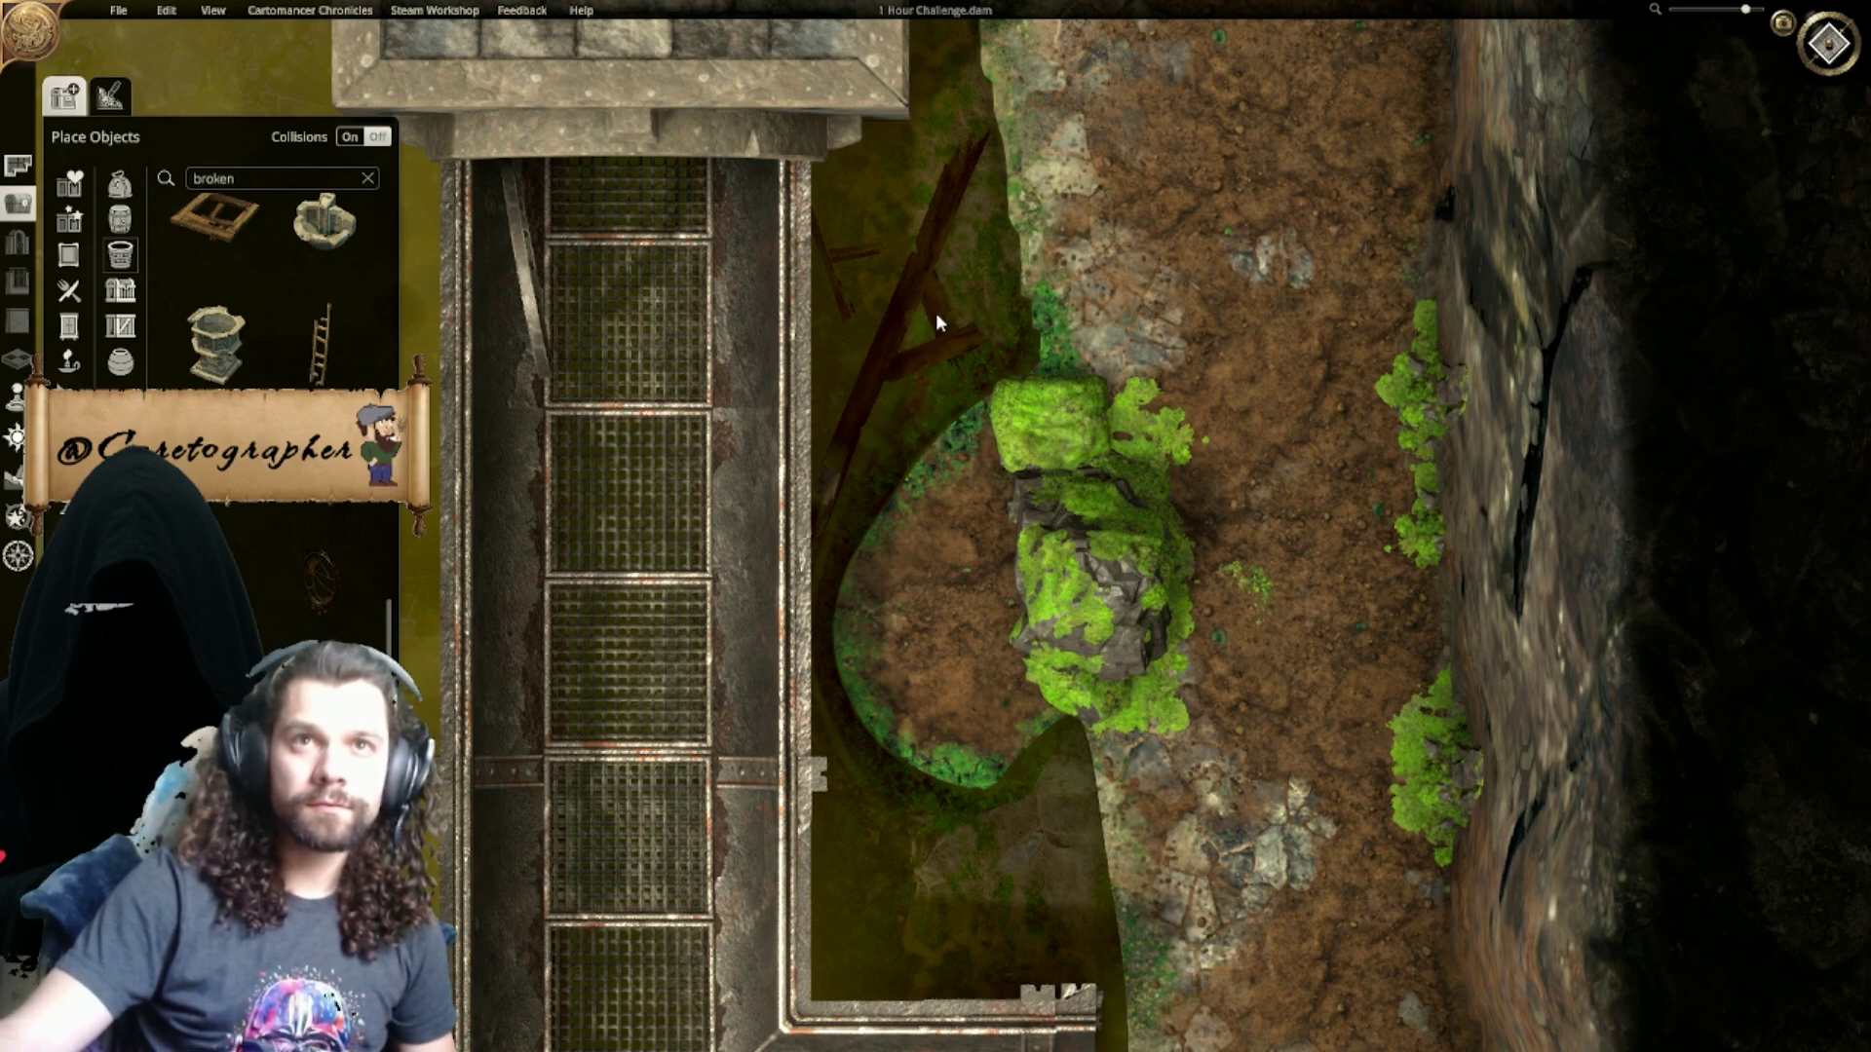
click(939, 312)
drag(909, 310, 911, 308)
click(1179, 357)
Step: Place a long broken wooden beam diagonally in the water below the broken barrels and lower it beneath the surface
scroll(1219, 402, down, 3)
middle_drag(1207, 619, 1142, 292)
middle_drag(1066, 711, 1096, 329)
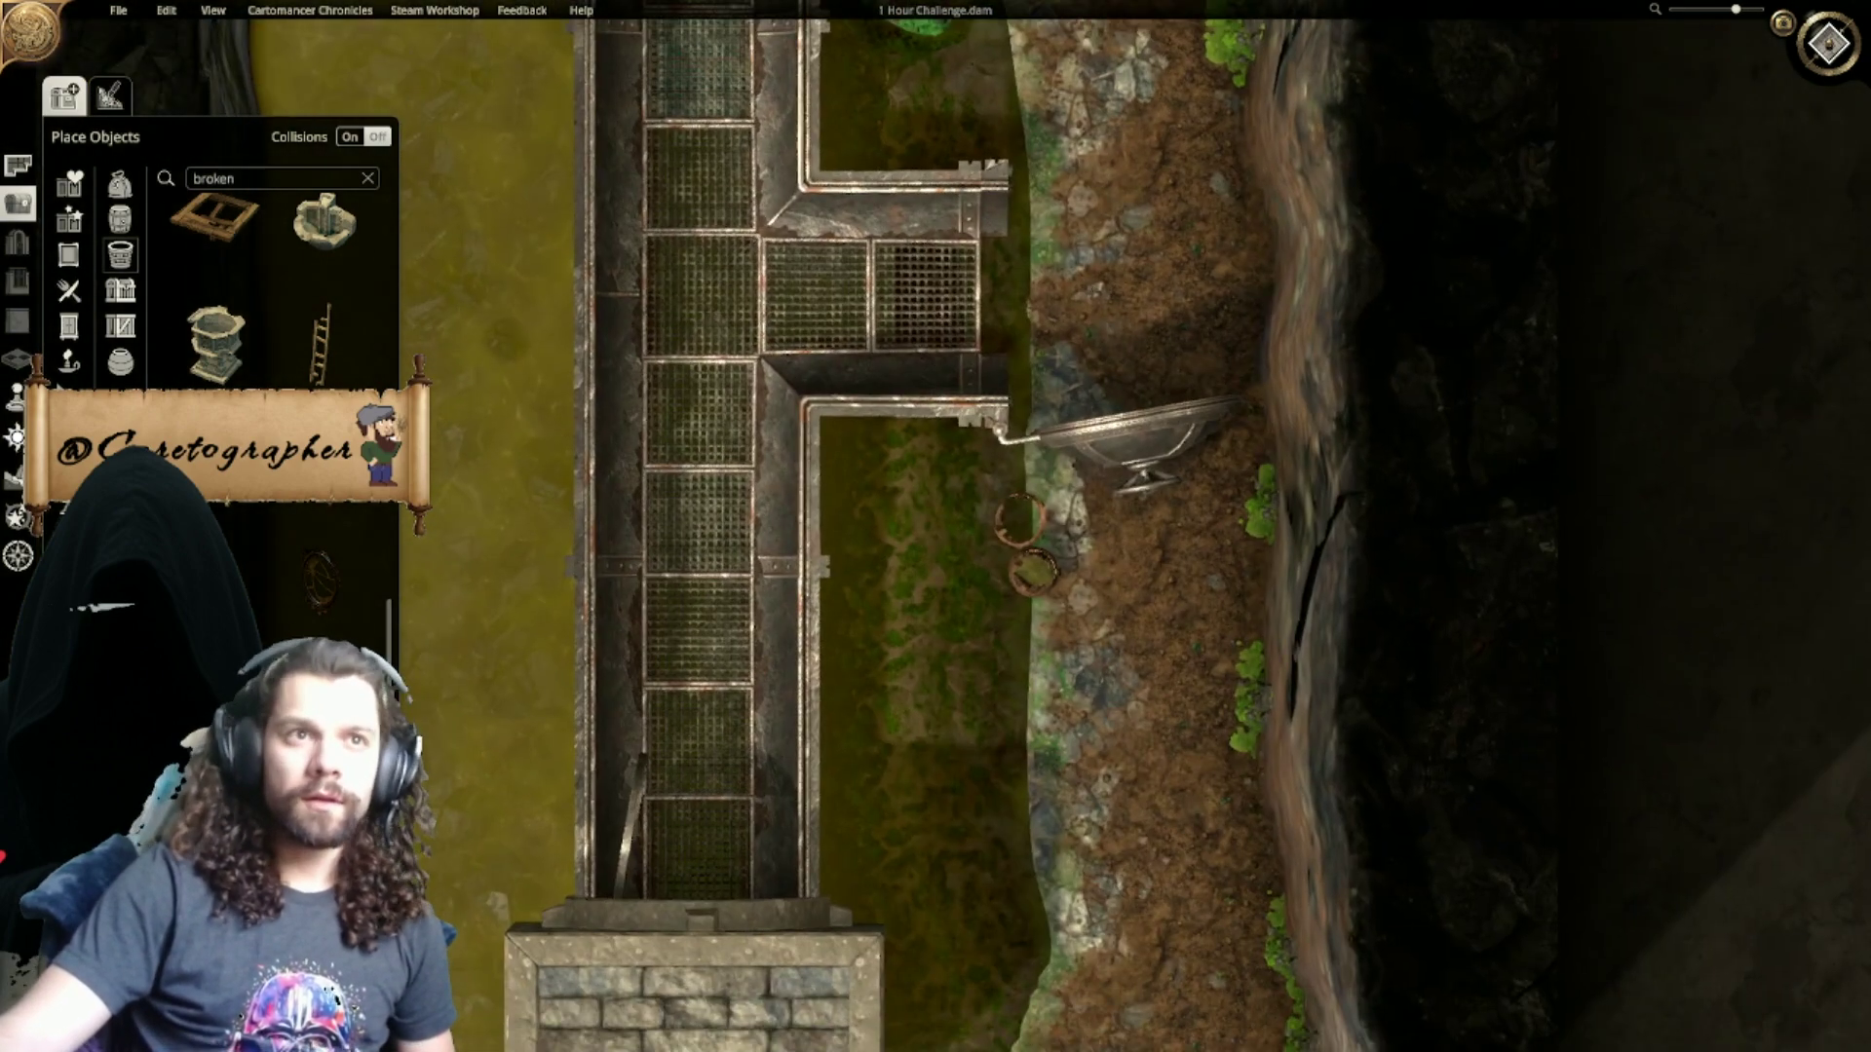
scroll(268, 292, down, 3)
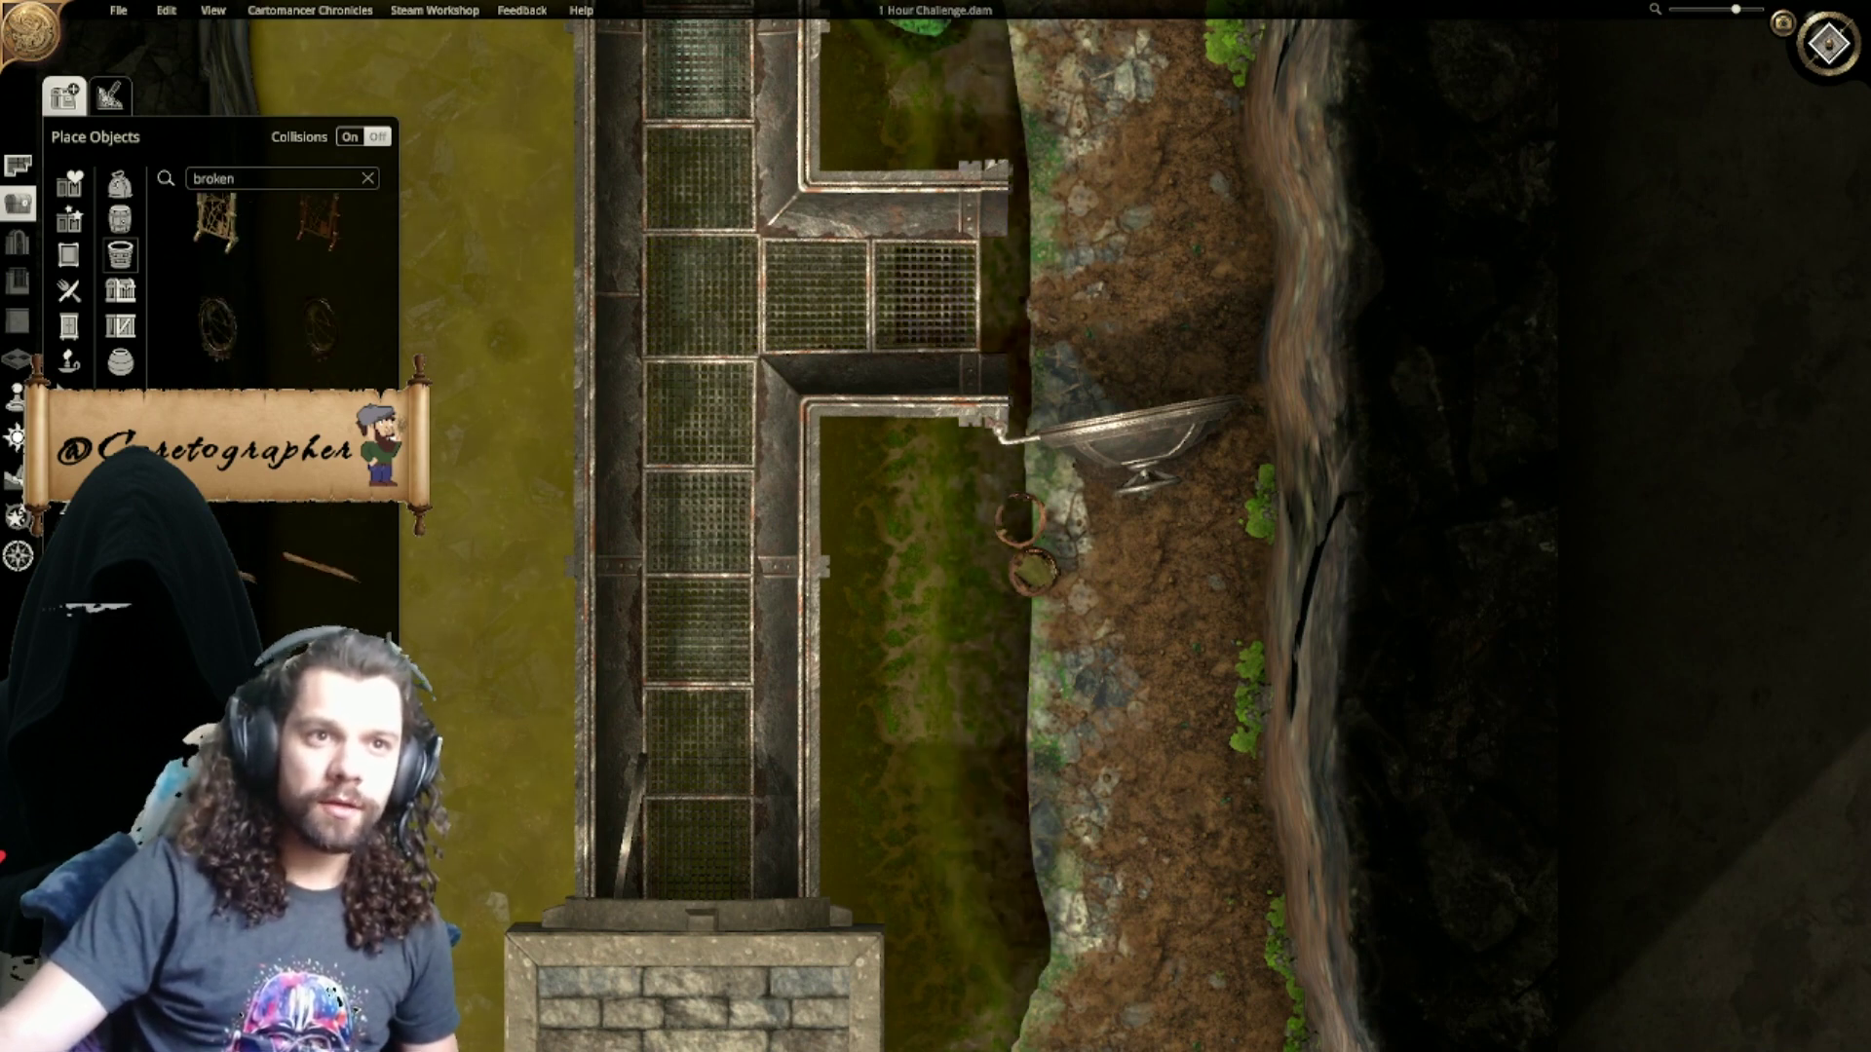
scroll(268, 292, up, 2)
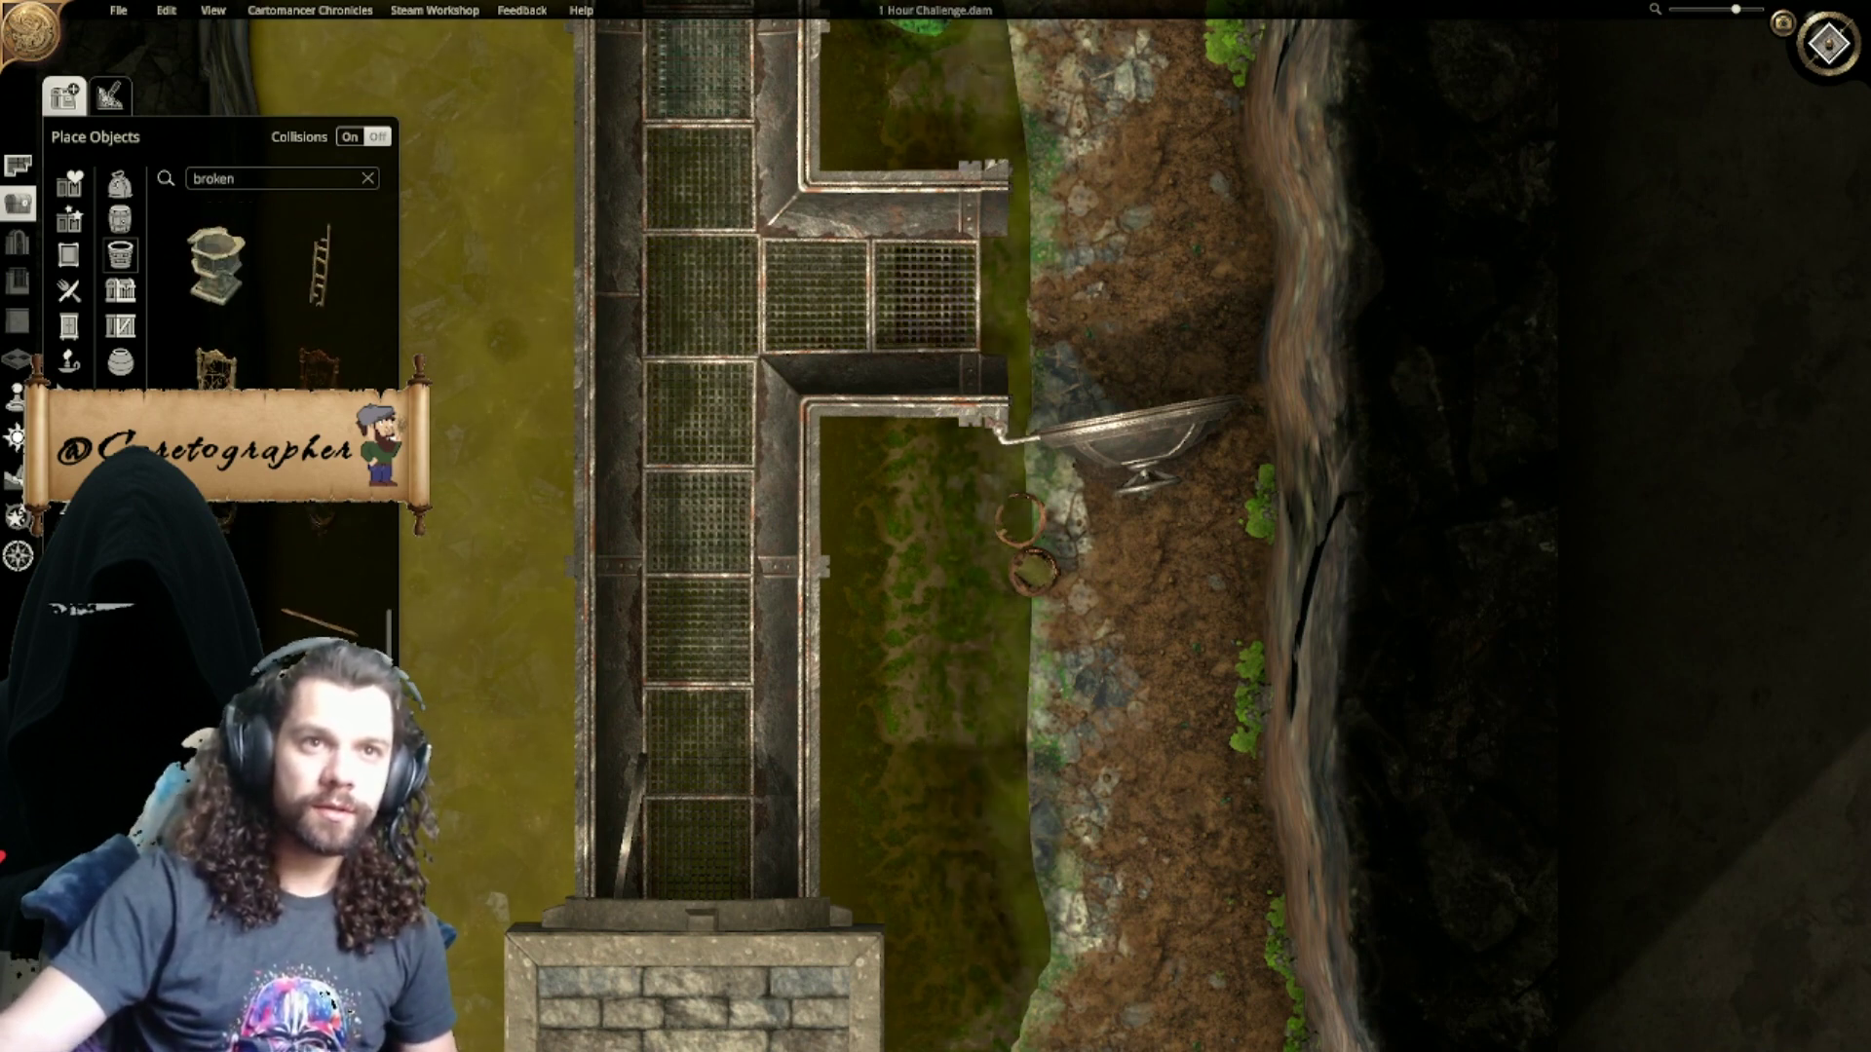
click(320, 624)
scroll(939, 639, down, 4)
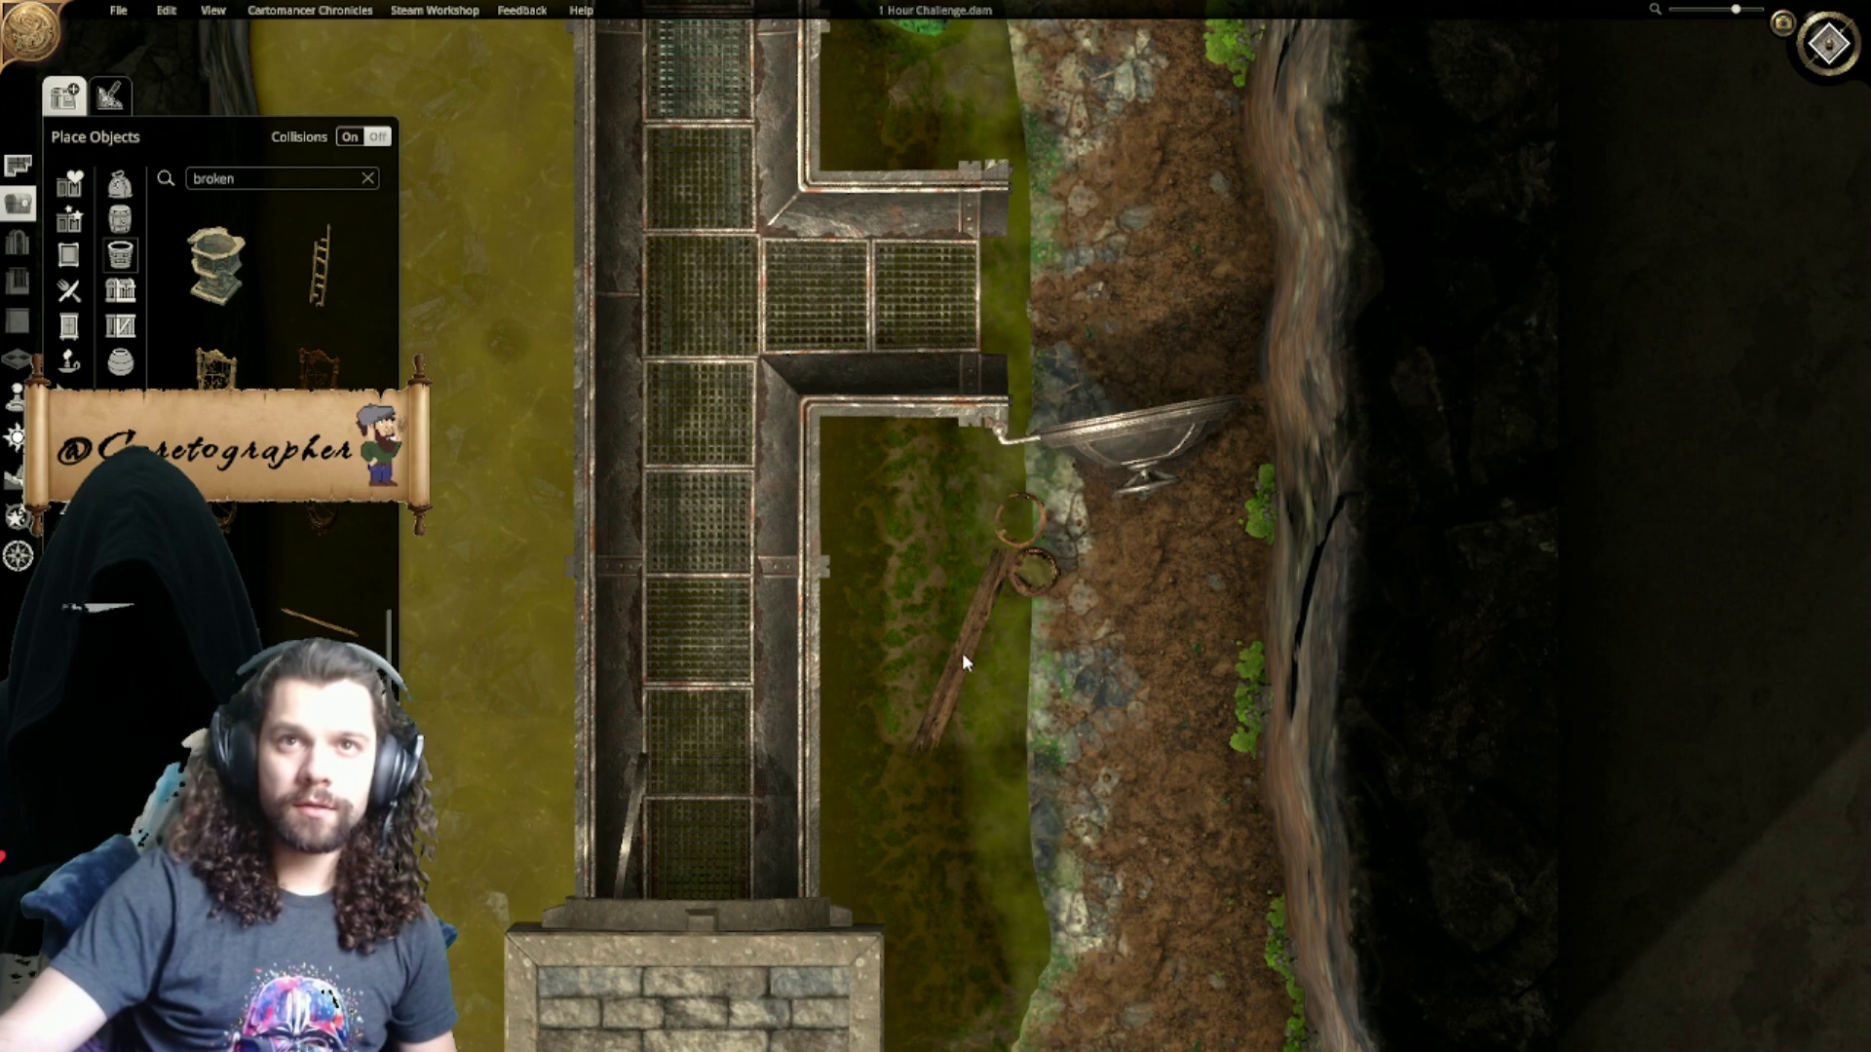
click(962, 662)
drag(904, 671, 906, 661)
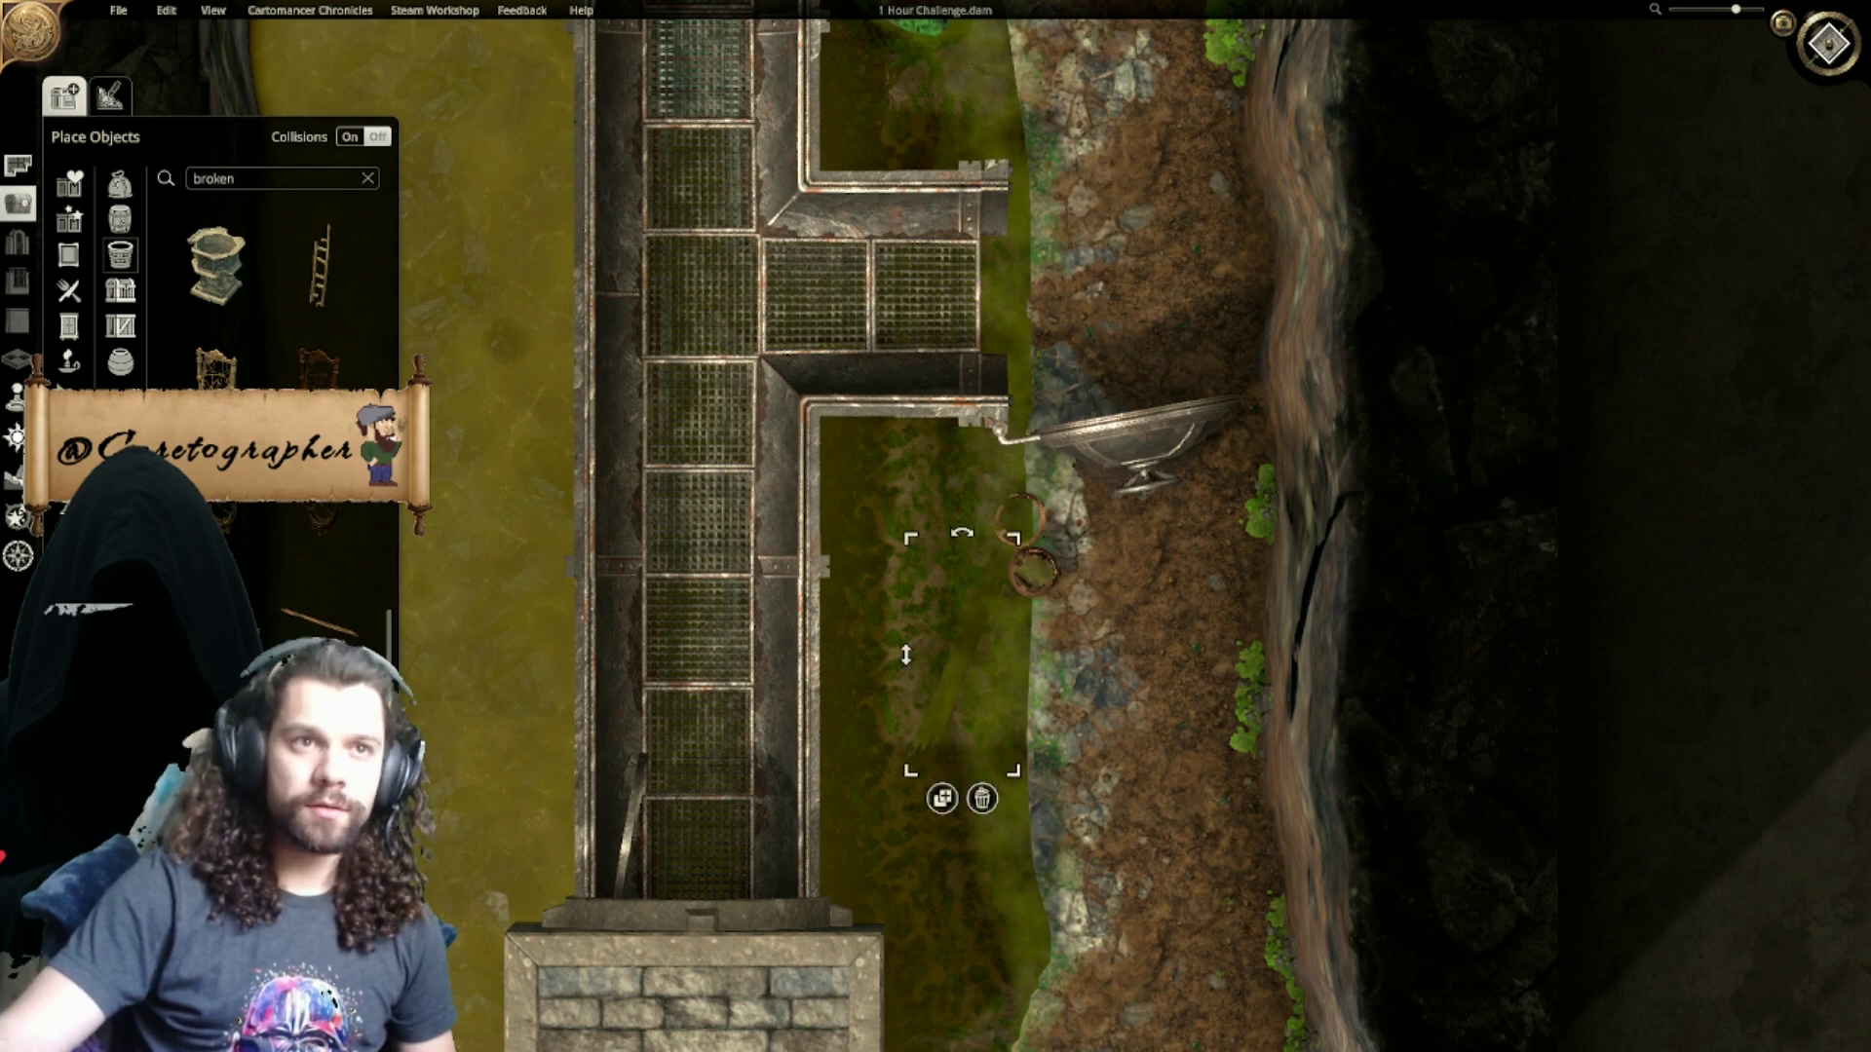
click(836, 688)
Step: Place a thinner broken plank across the sunken beam below the barrels, and add a rotated copy lowered into the water
scroll(943, 611, down, 1)
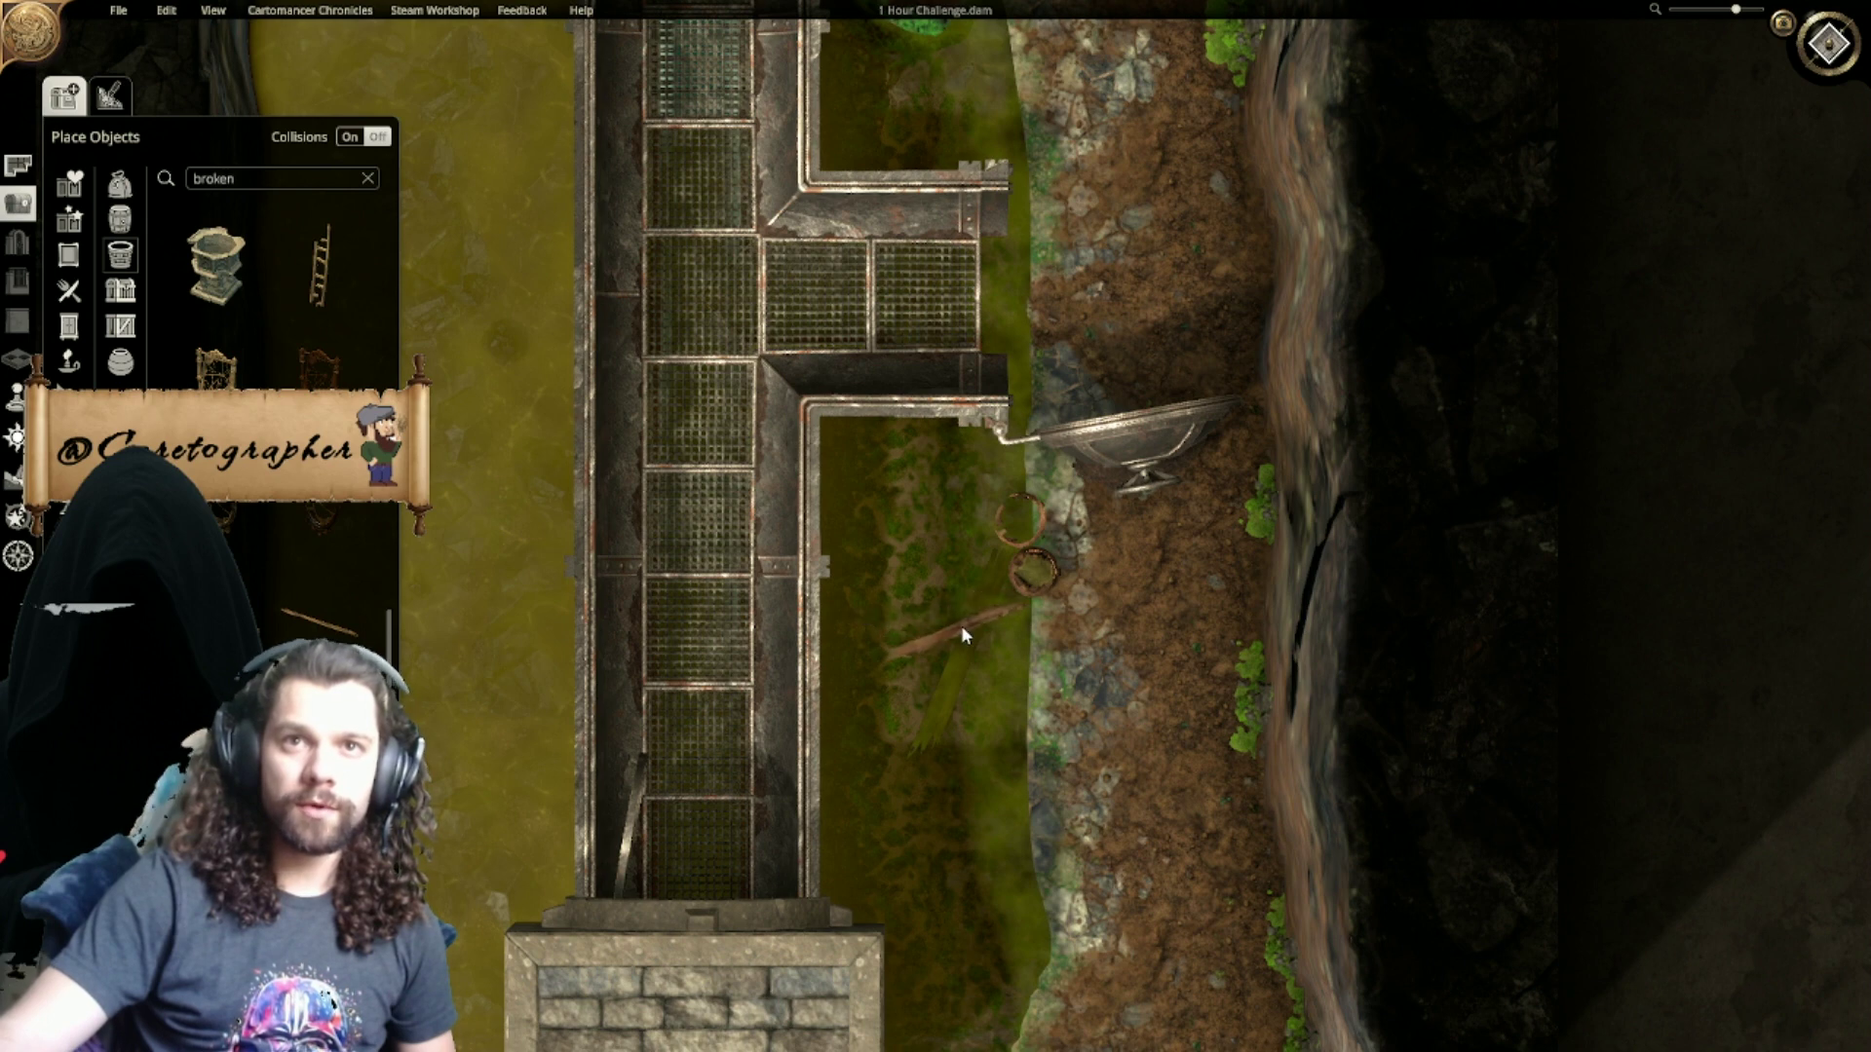
click(971, 625)
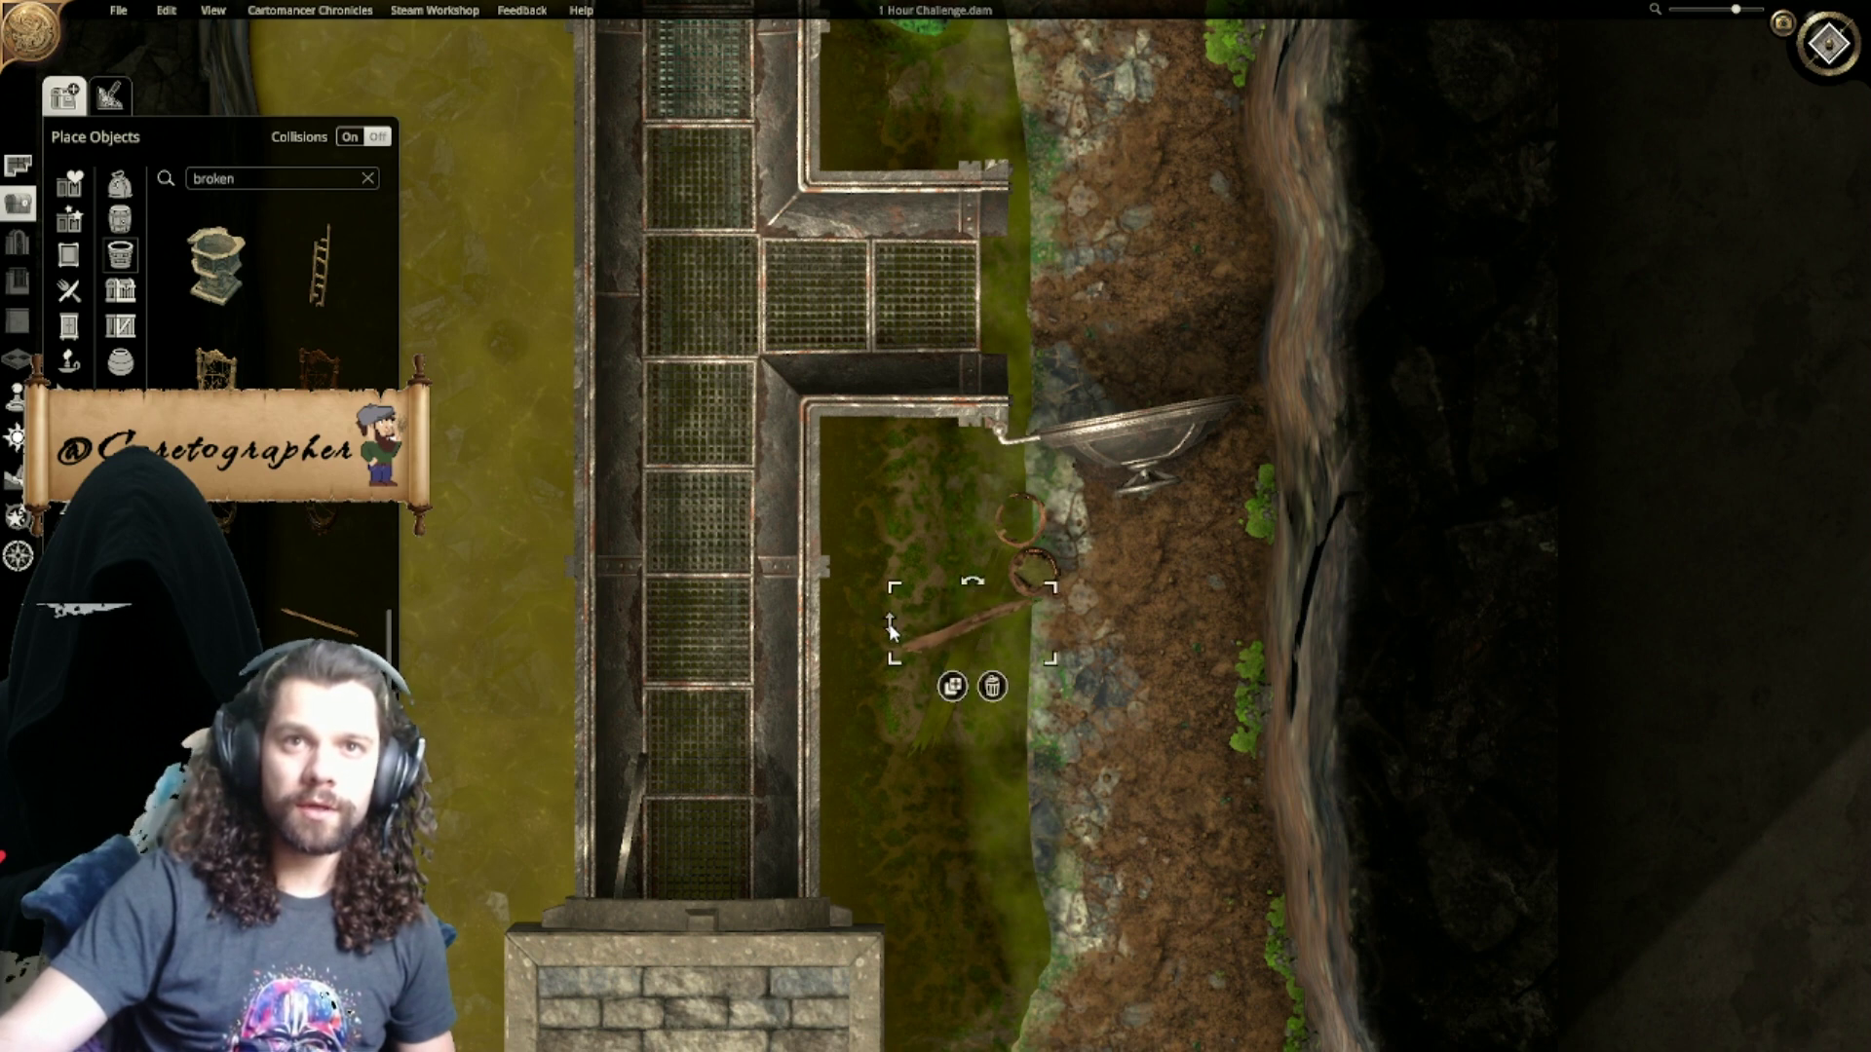
click(945, 687)
scroll(1008, 642, up, 1)
scroll(996, 637, up, 1)
click(992, 630)
drag(954, 621, 951, 630)
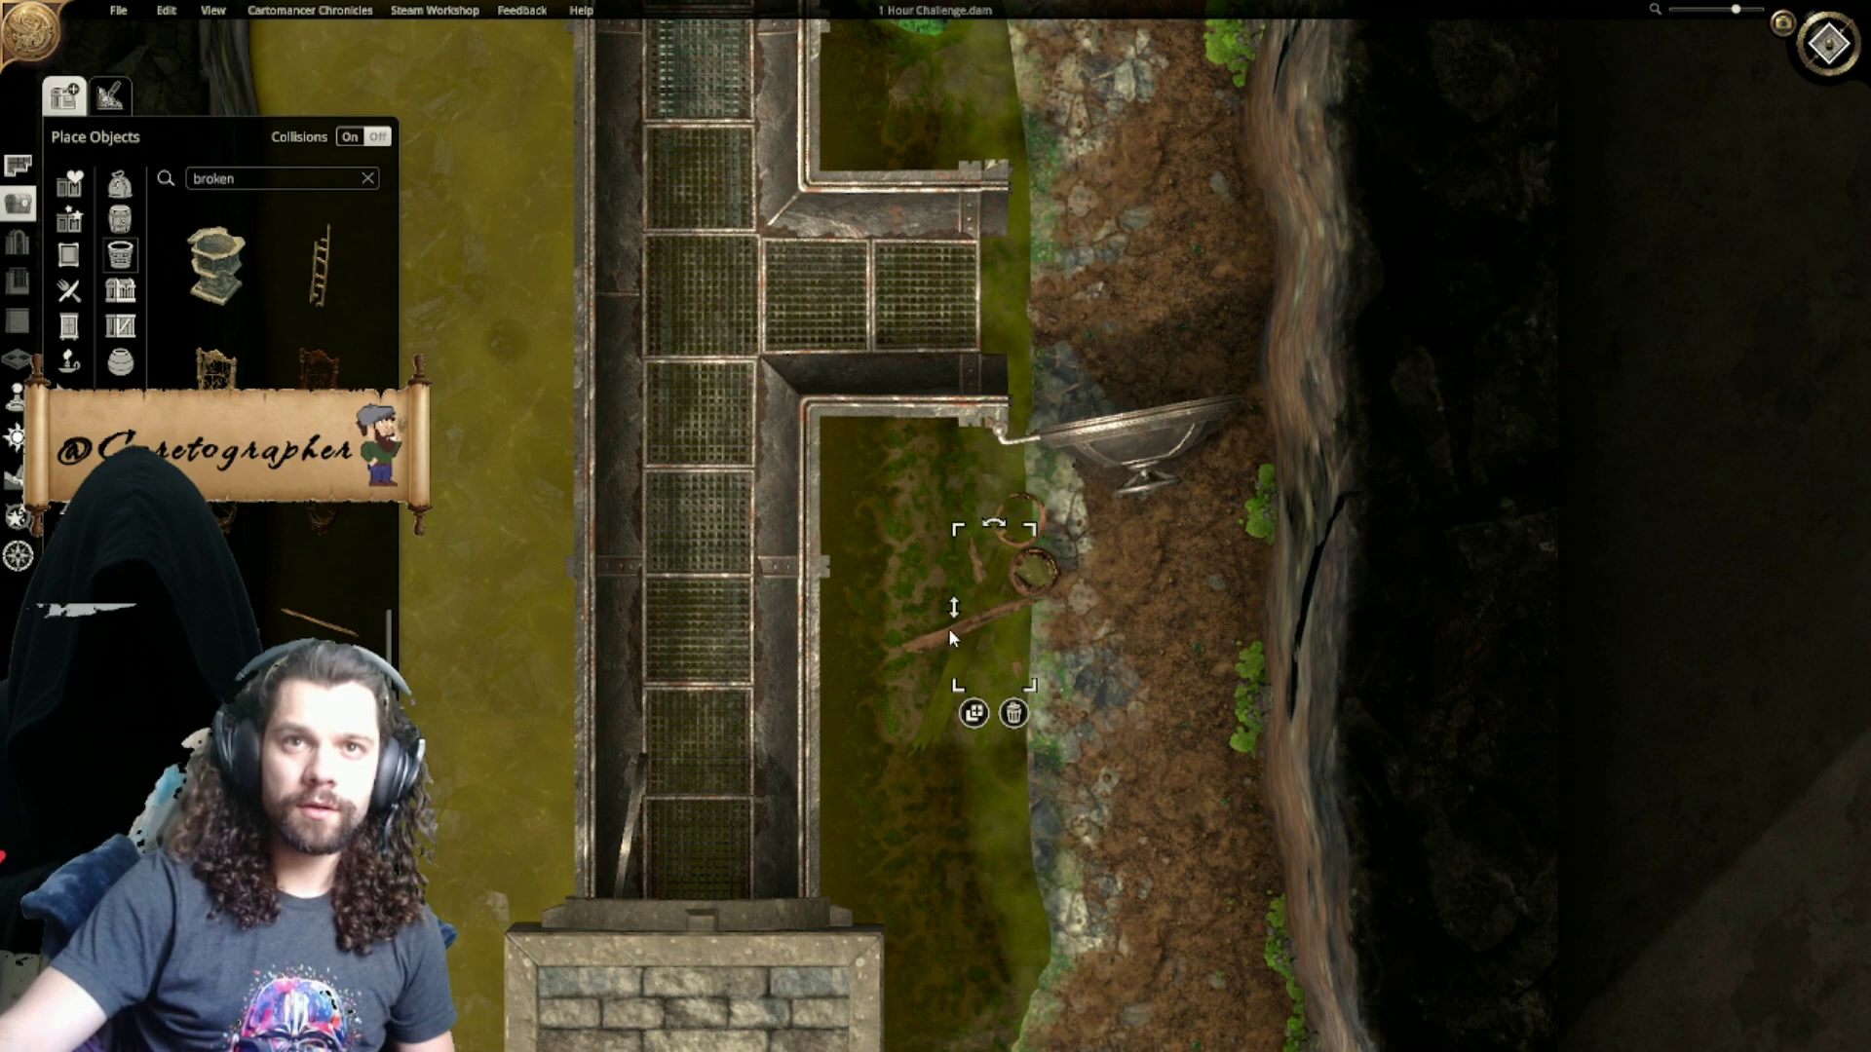
Step: Place a short broken plank just below the thin plank near the water's edge
right_click(952, 631)
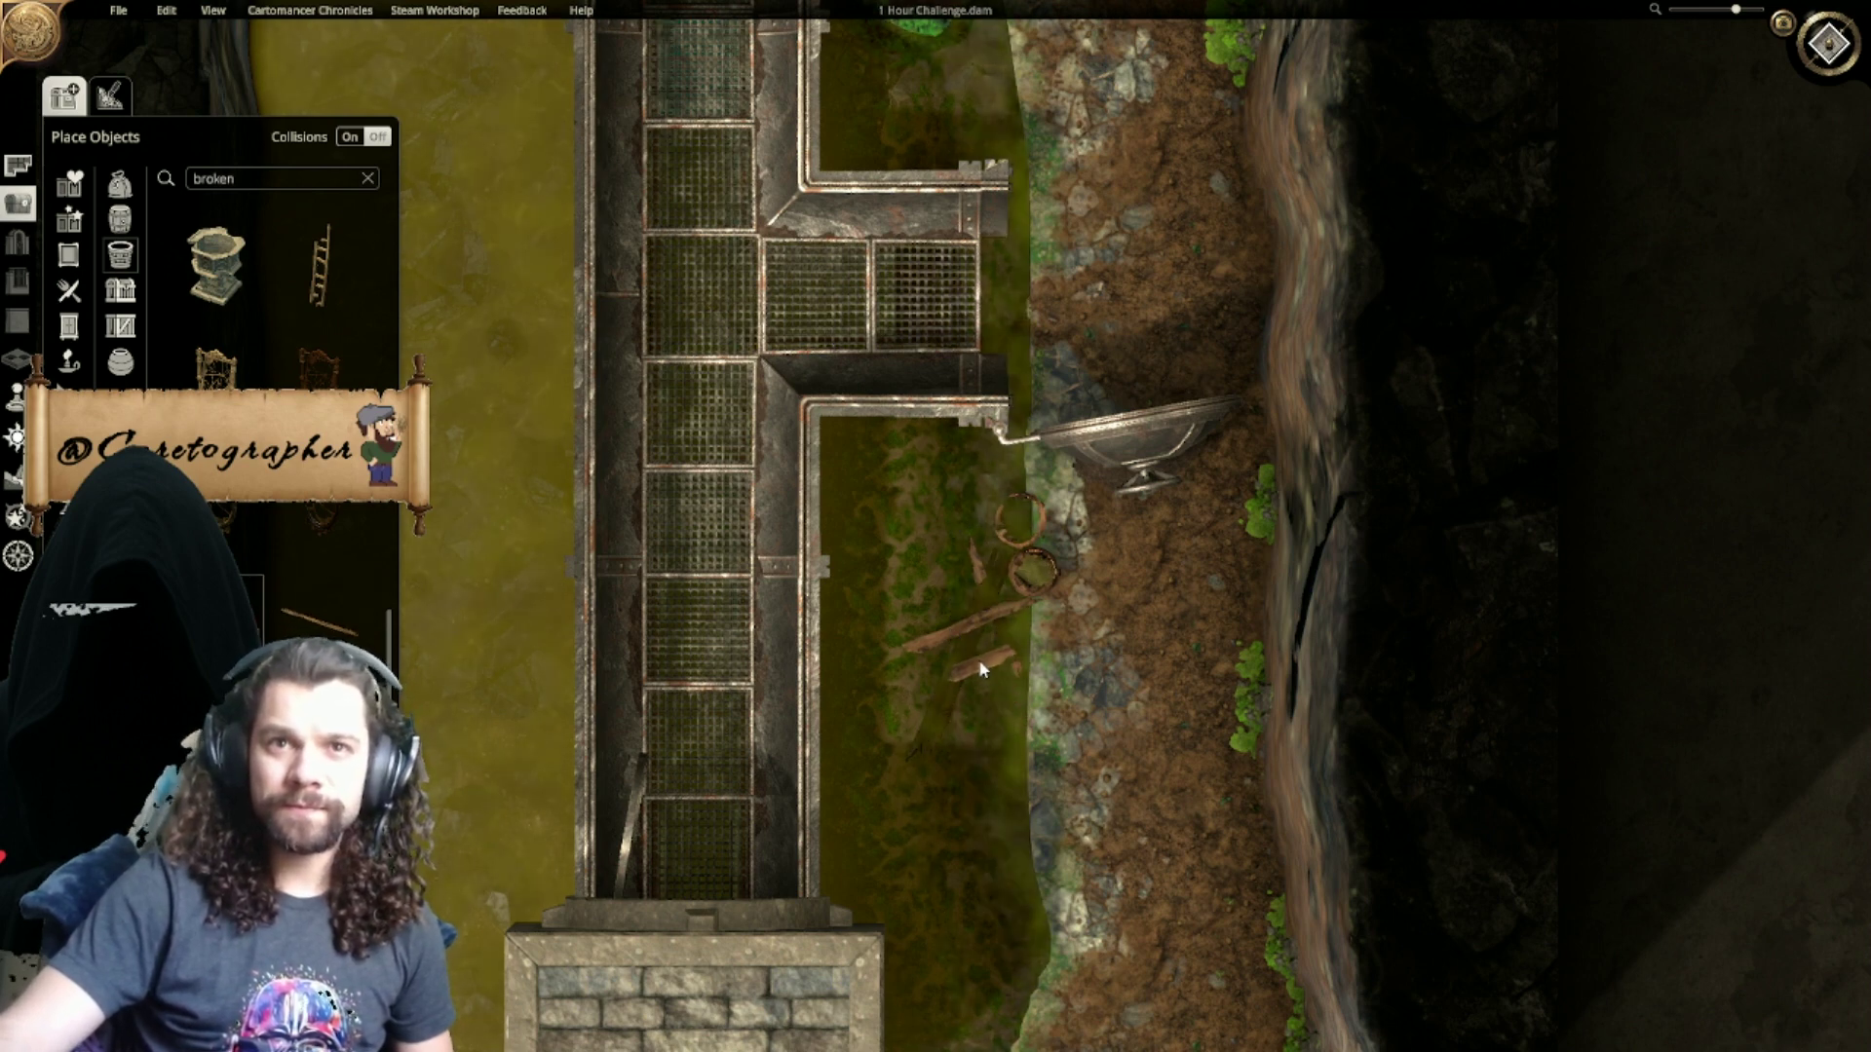
click(980, 649)
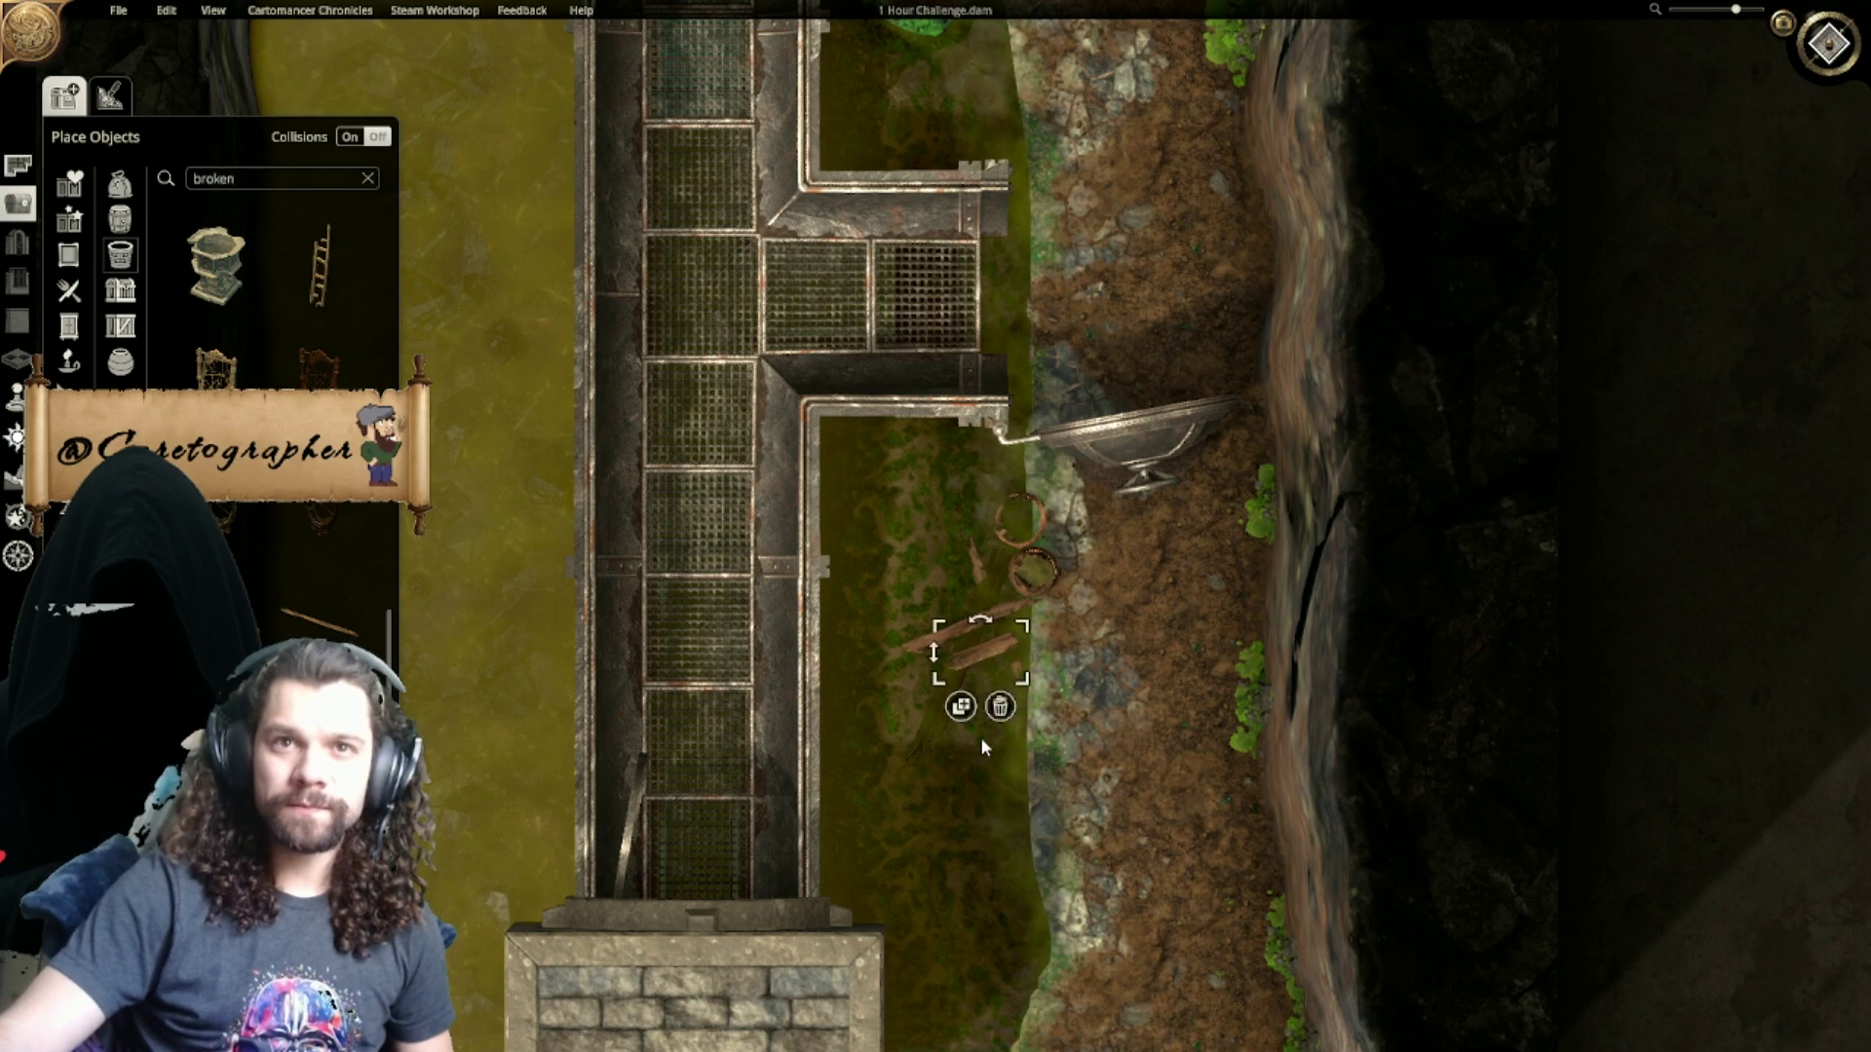
scroll(976, 744, down, 5)
Step: Place a piece of broken wooden debris at the water's edge beside the lower stone block and lower it into the water
scroll(1007, 895, up, 3)
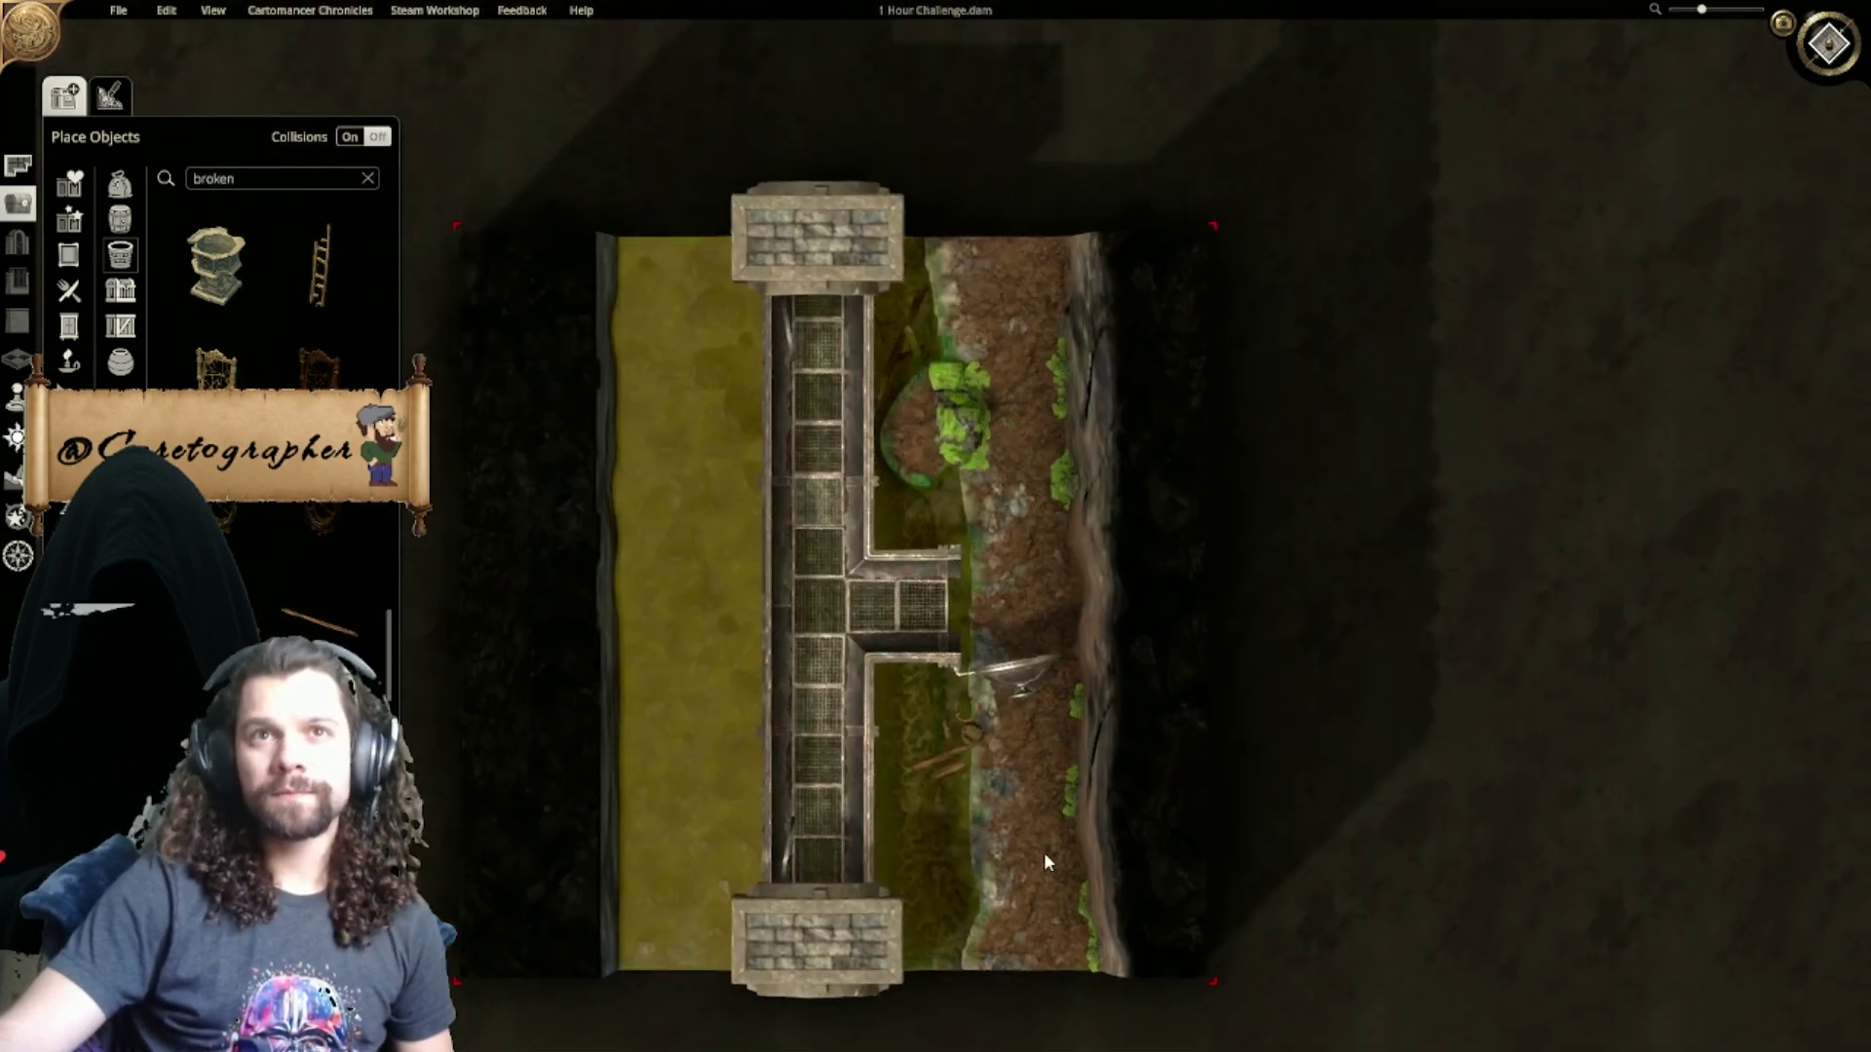
scroll(1044, 852, up, 5)
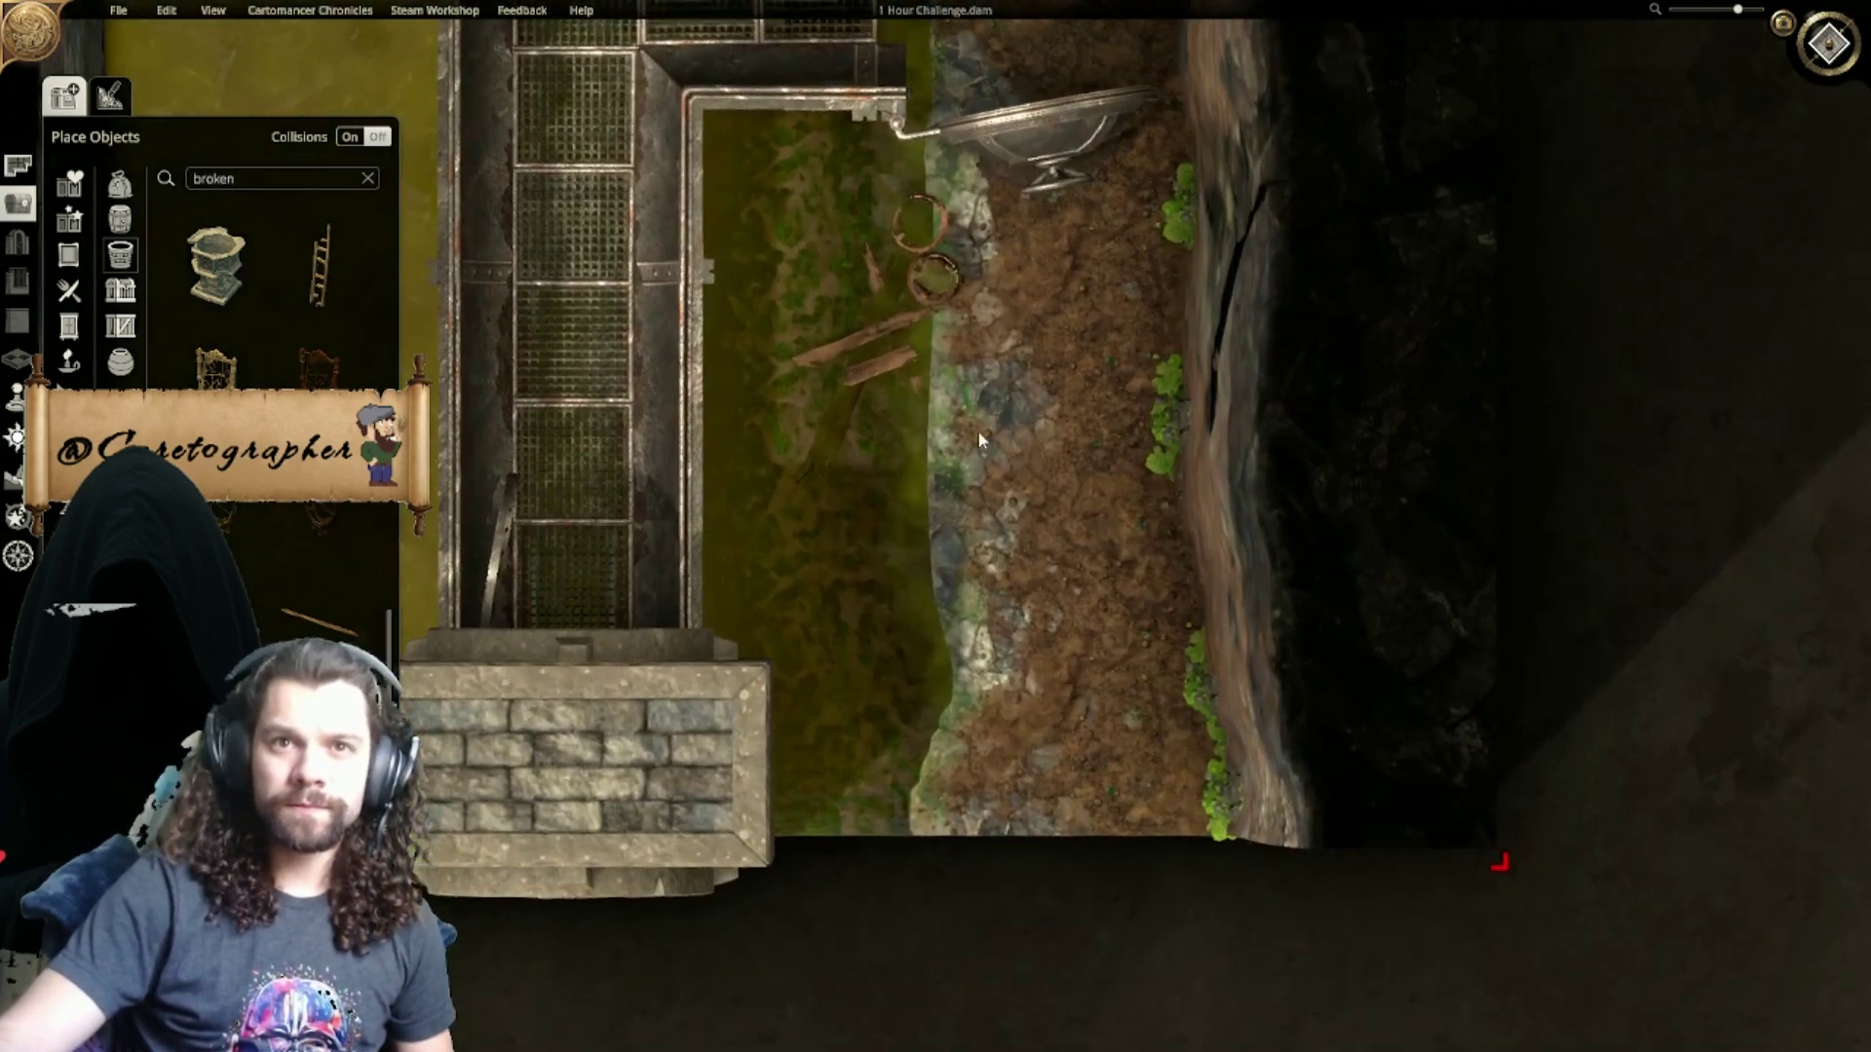
scroll(979, 436, up, 2)
scroll(277, 292, down, 3)
scroll(277, 293, down, 3)
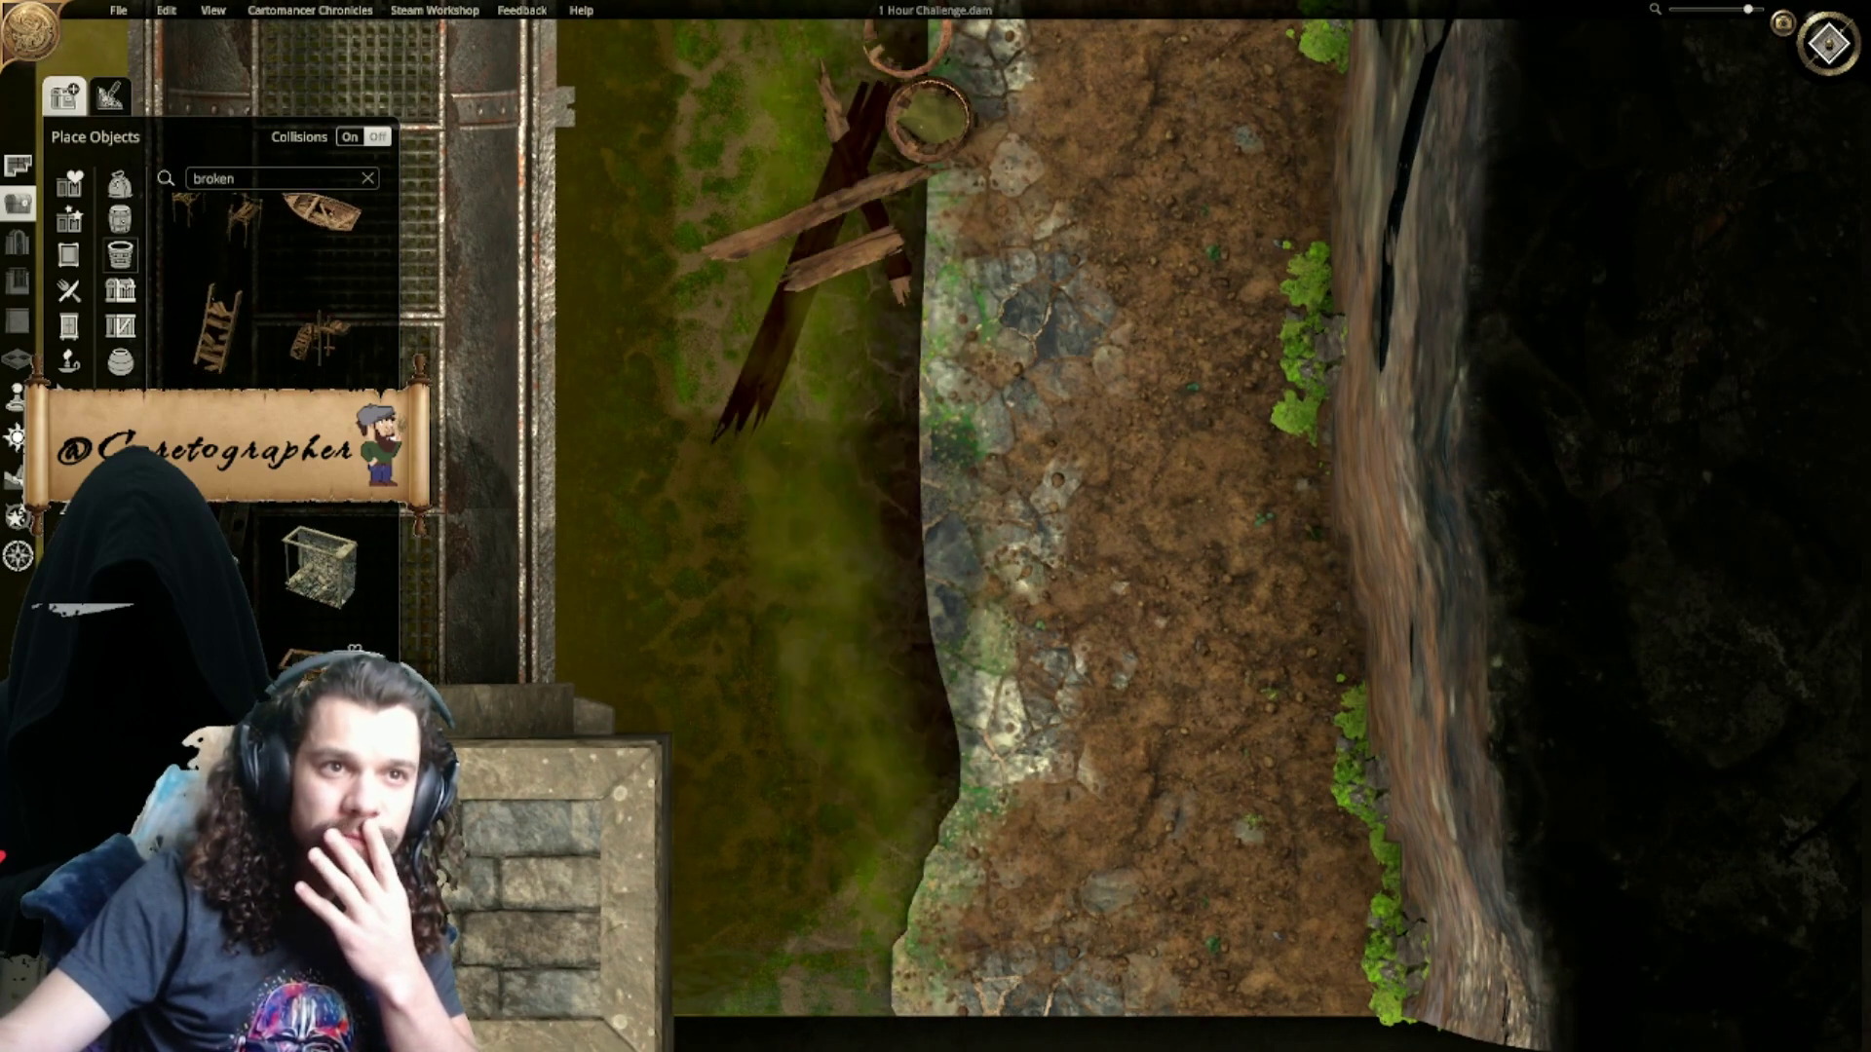
scroll(278, 292, down, 3)
scroll(277, 292, down, 3)
scroll(277, 293, down, 8)
scroll(278, 283, down, 2)
click(321, 760)
scroll(839, 755, down, 8)
click(856, 803)
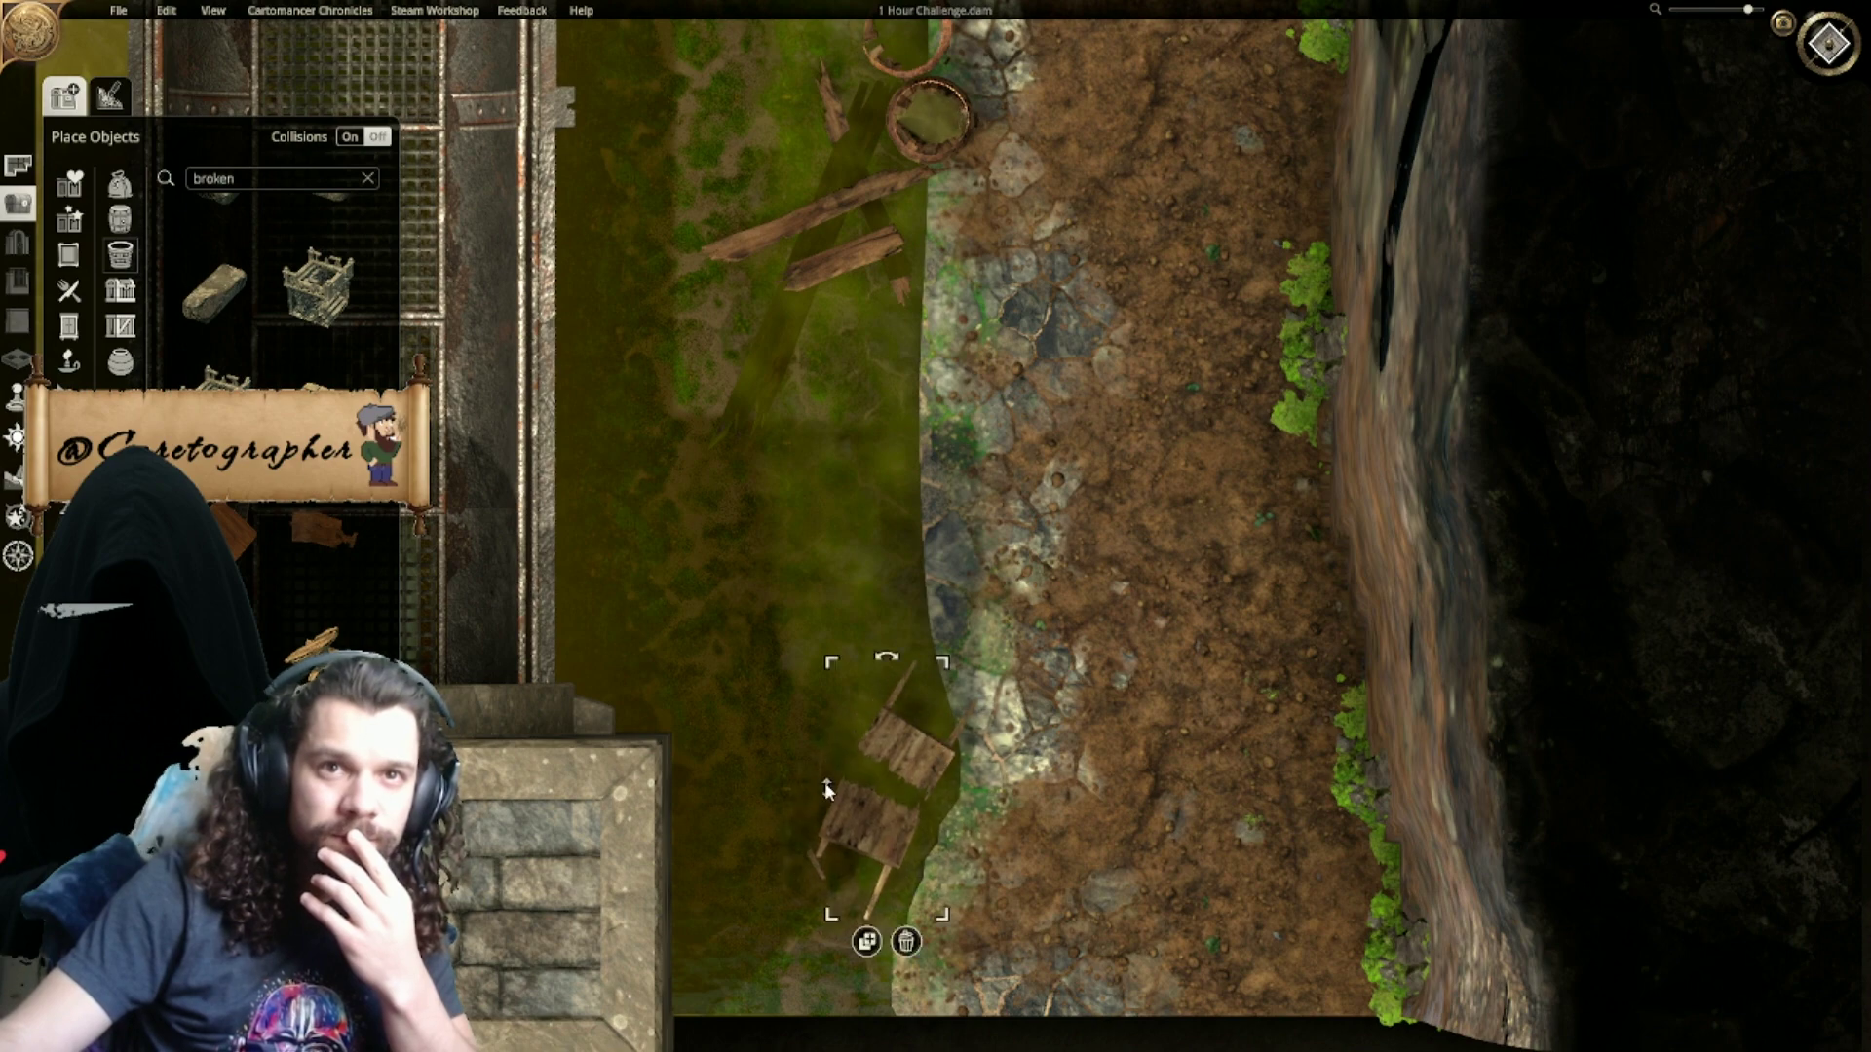
click(988, 631)
Step: Duplicate the short broken plank and place the rotated copy in the wide canal on the other side of the walkway
right_drag(960, 583, 1364, 593)
right_drag(343, 539, 624, 582)
scroll(624, 590, down, 3)
right_drag(1301, 401, 1330, 535)
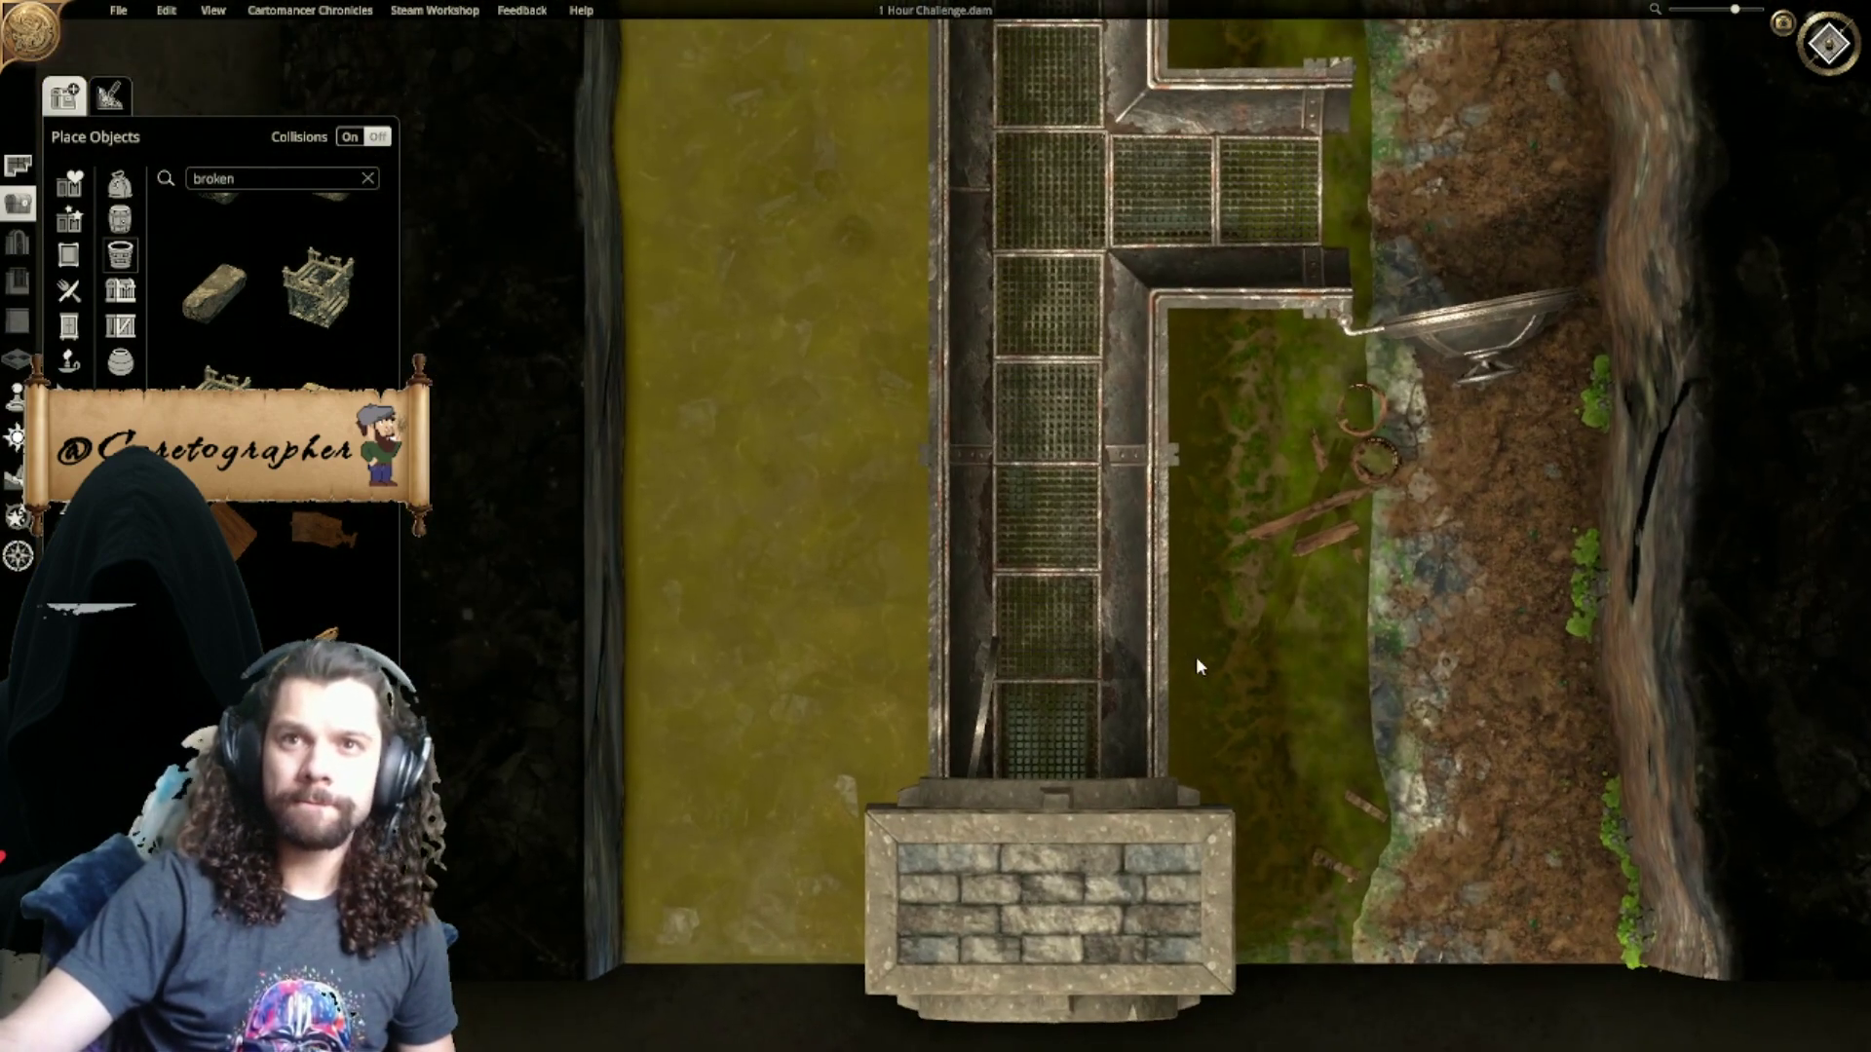
click(1326, 536)
click(1304, 592)
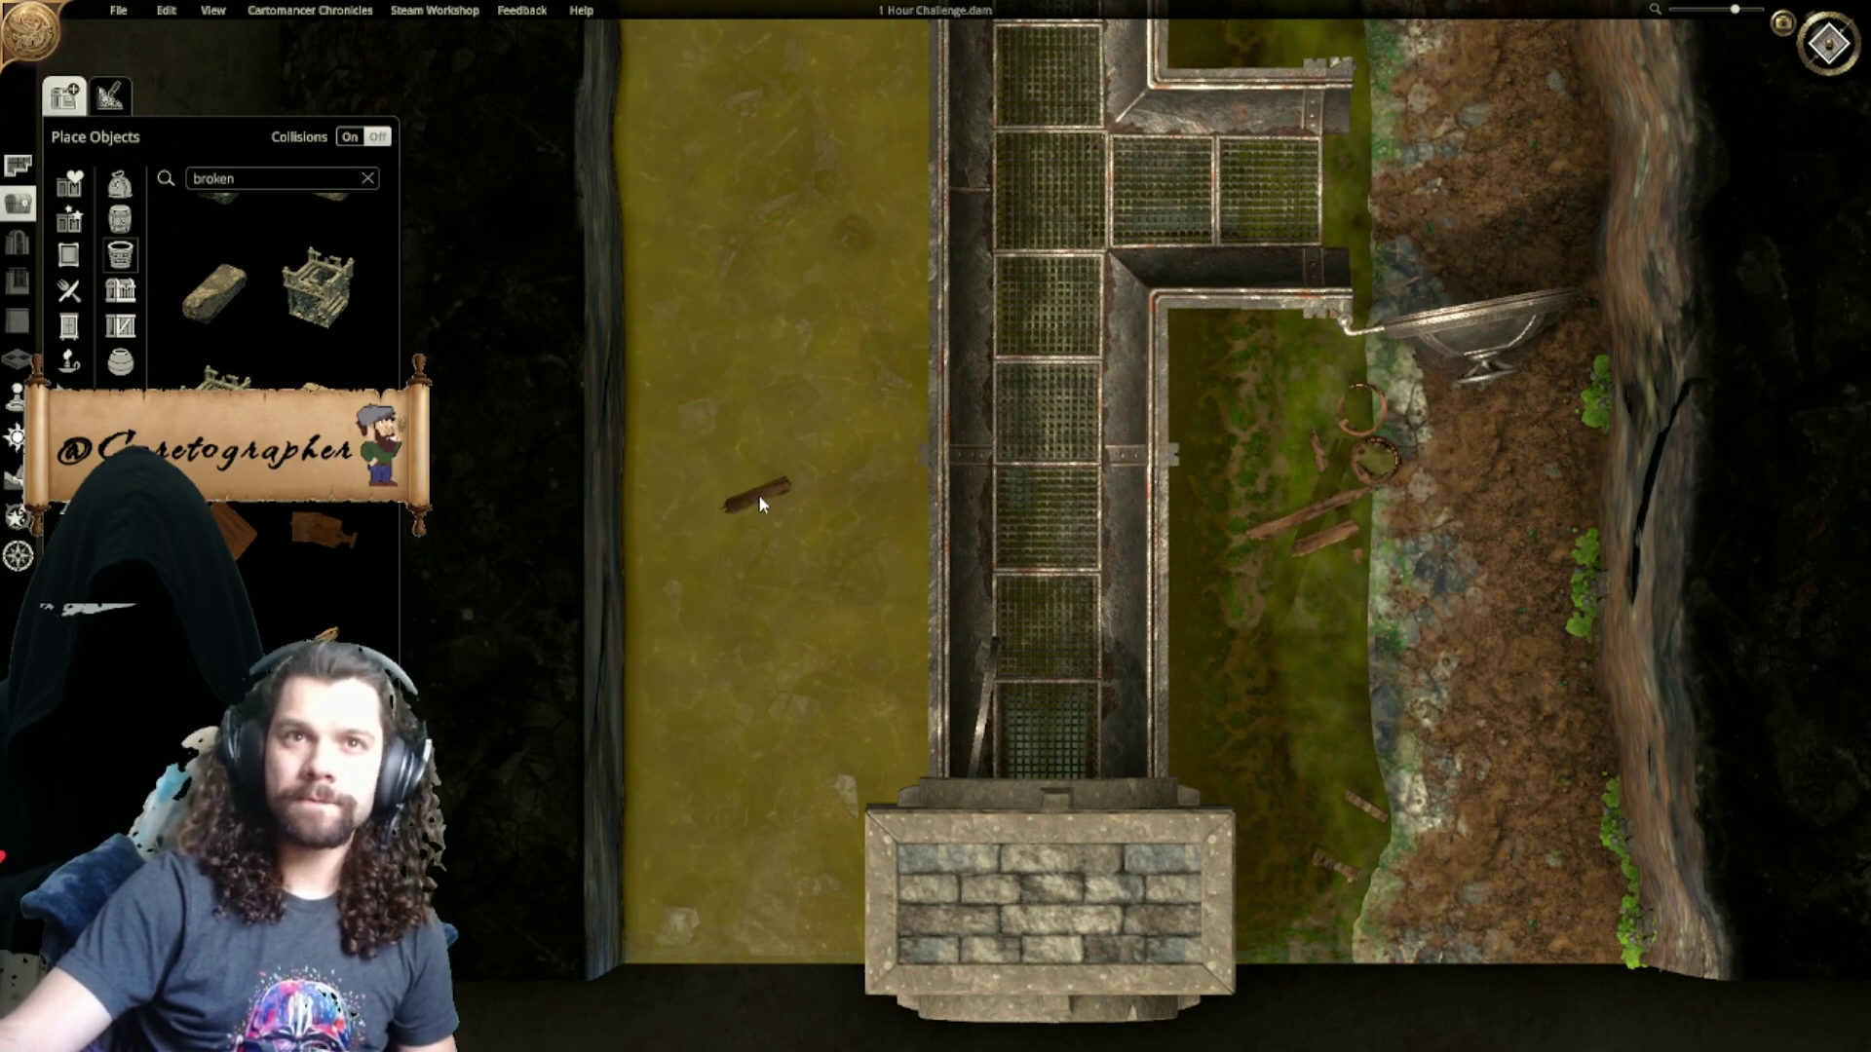
ctrl+scroll(721, 604, up, 5)
click(721, 665)
Step: Duplicate the thin broken plank and place the rotated copy in the wide canal above the short plank
click(1302, 517)
click(1295, 582)
ctrl+scroll(813, 397, down, 3)
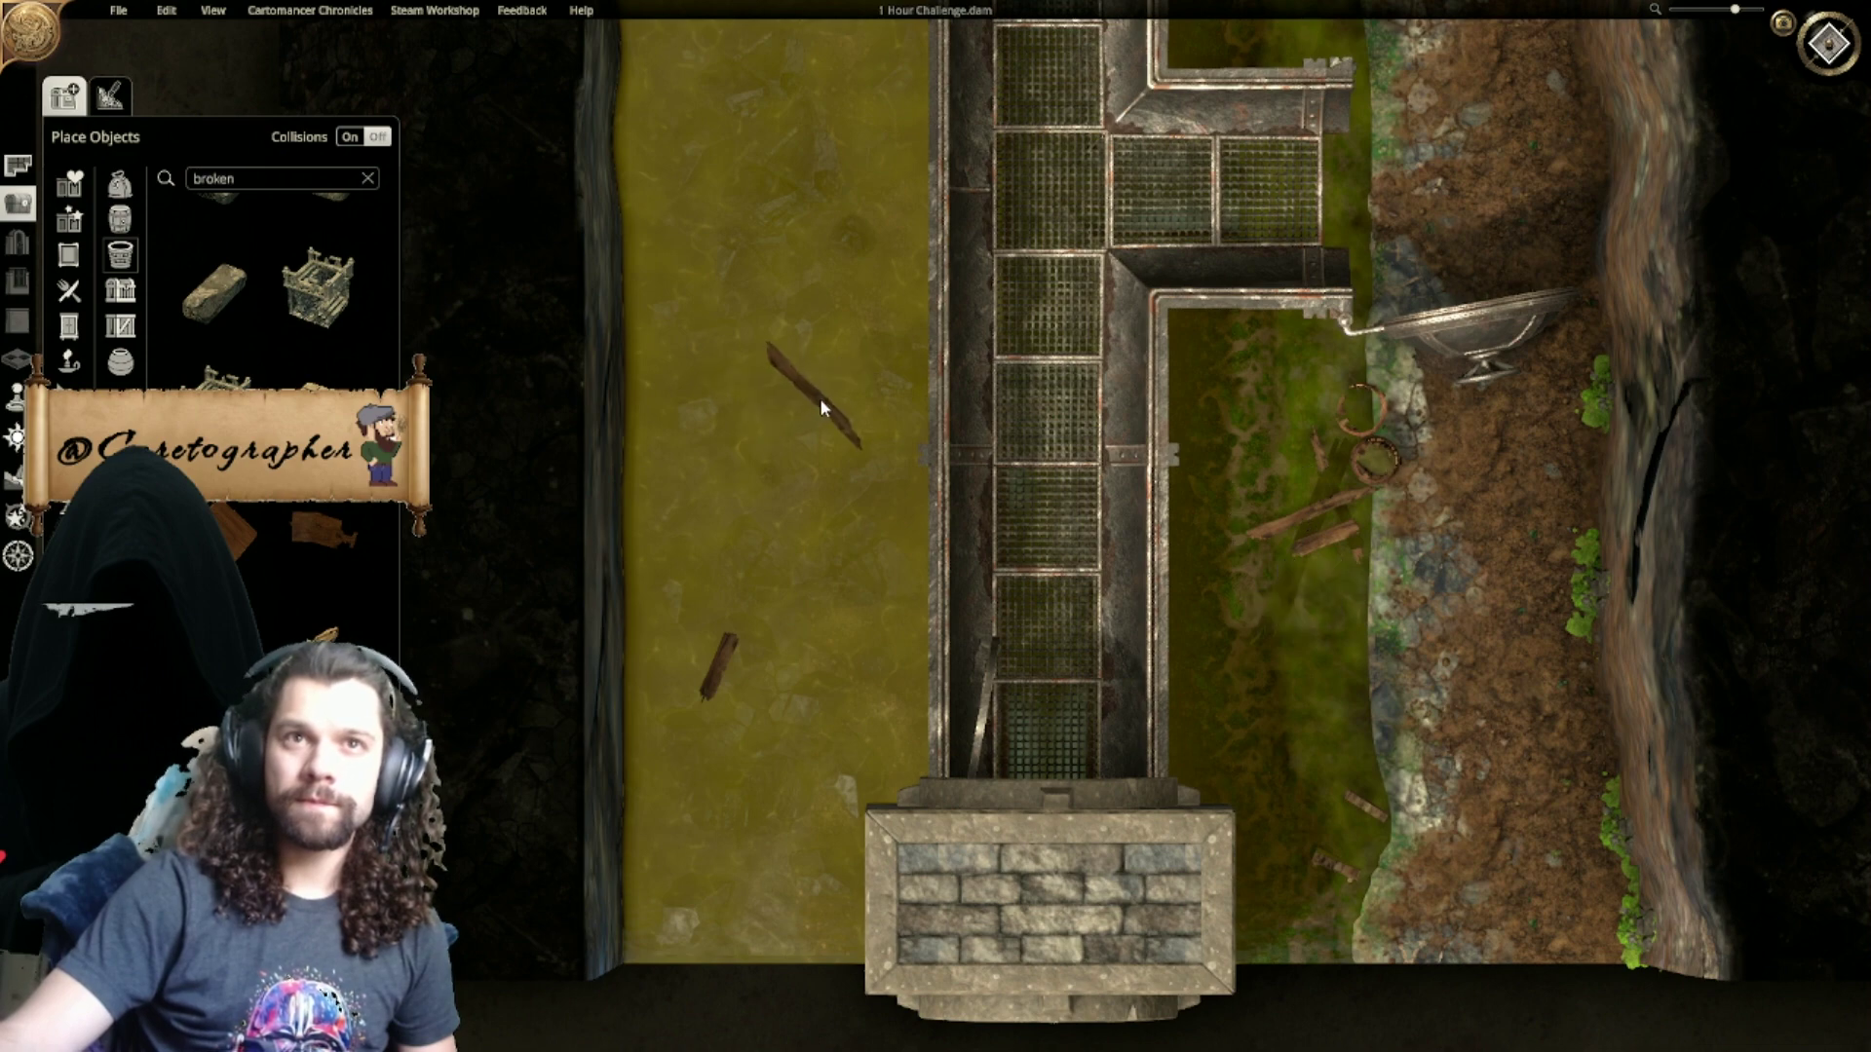
click(830, 407)
Step: Place a rotated long broken beam in the wide canal's upper end, leaning towards the walkway beside the upper stone block
right_drag(877, 405, 948, 543)
right_drag(1334, 585, 1381, 672)
right_drag(1403, 398, 1357, 604)
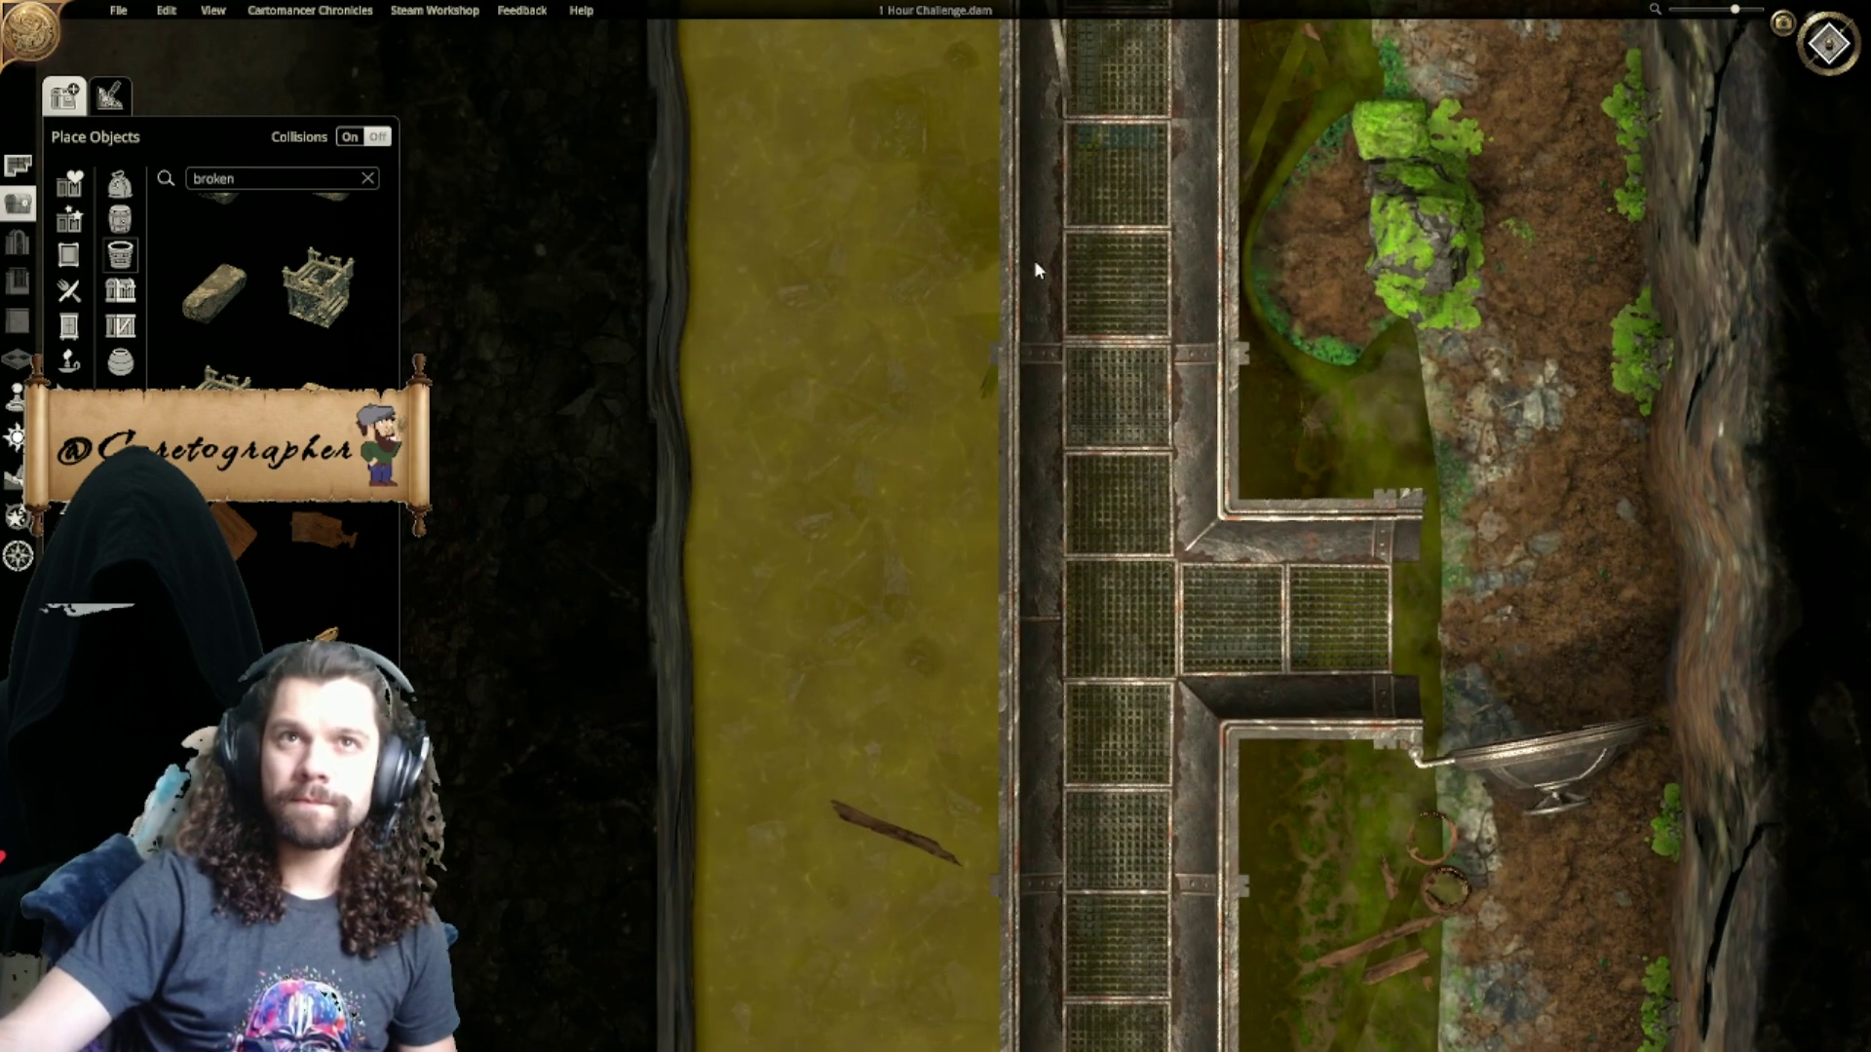
right_drag(865, 285, 891, 516)
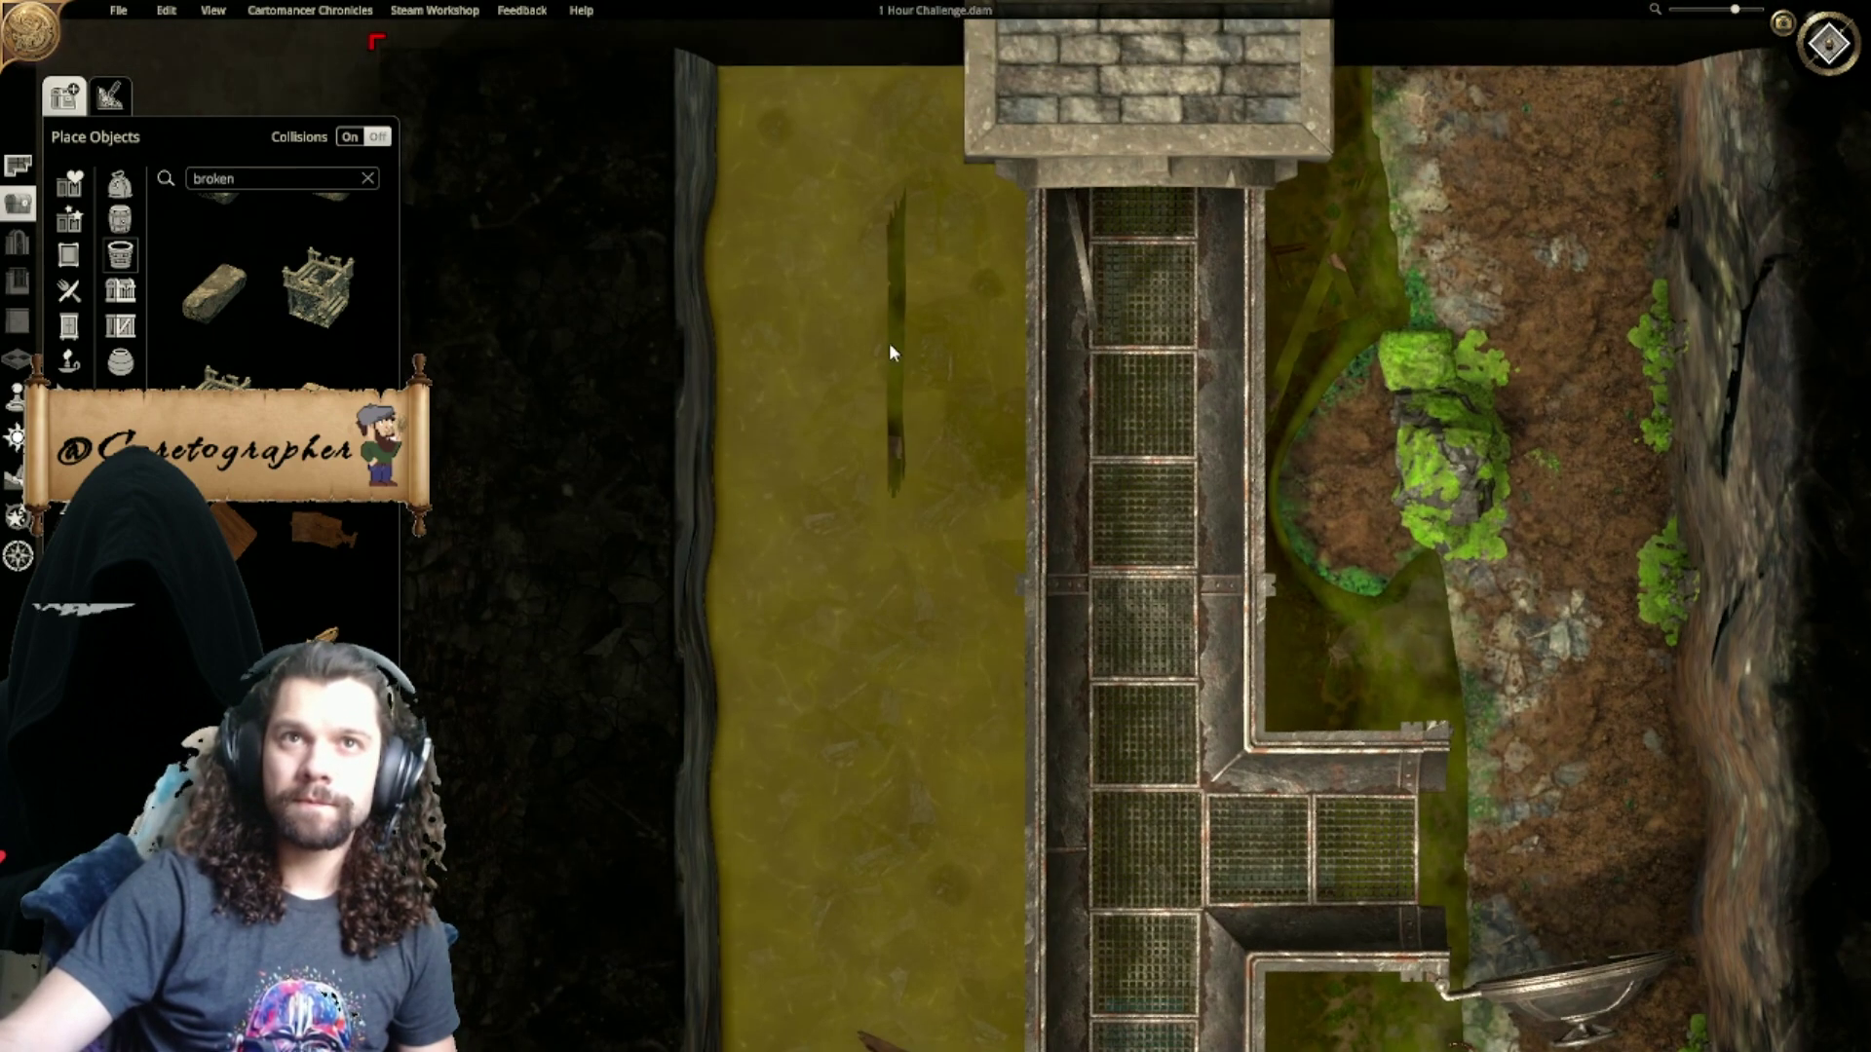
ctrl+scroll(870, 360, up, 3)
click(970, 268)
Step: Move the thin plank up the wide canal so that it meets the long sunken beam near the upper stone block
right_drag(912, 535, 899, 261)
drag(890, 748, 881, 143)
right_drag(881, 143, 881, 466)
drag(881, 466, 902, 306)
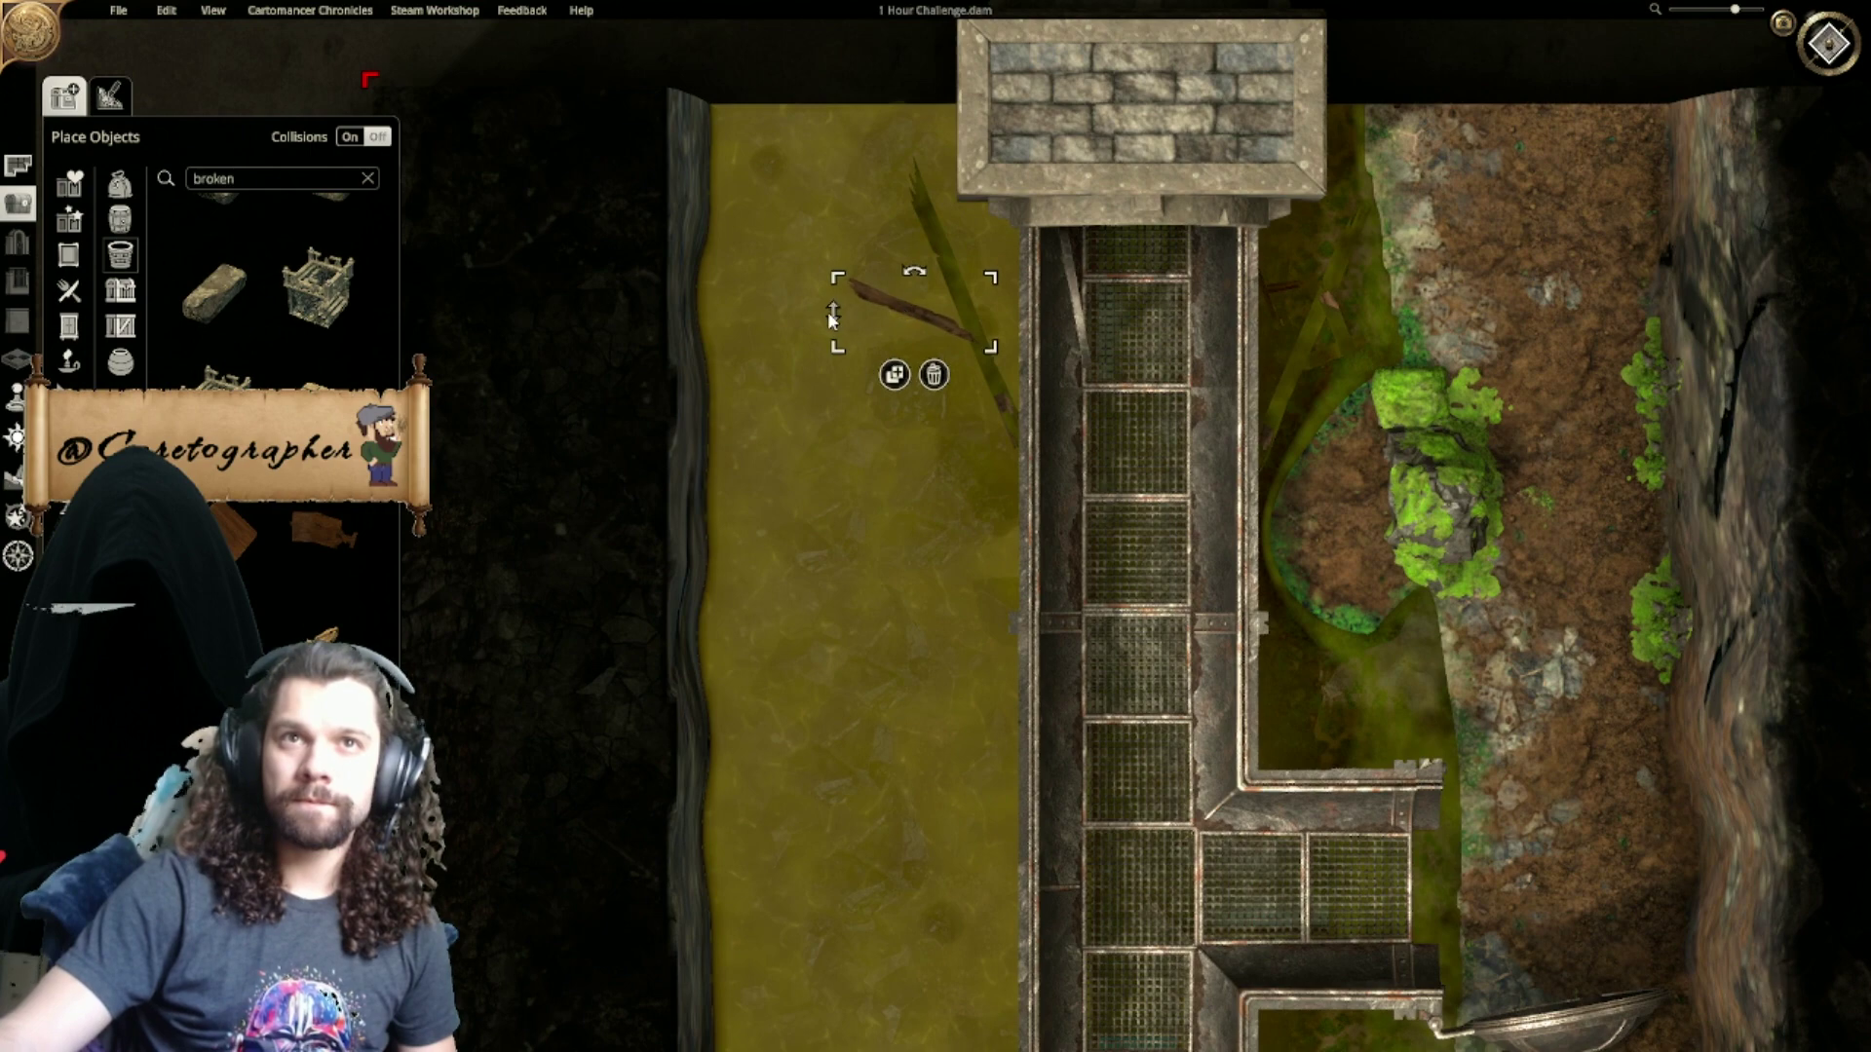
Step: Move the short plank up the wide canal next to the upper end of the long sunken beam
right_drag(838, 626, 886, 254)
drag(870, 978, 1061, 154)
right_drag(1060, 154, 1011, 497)
drag(1011, 497, 920, 256)
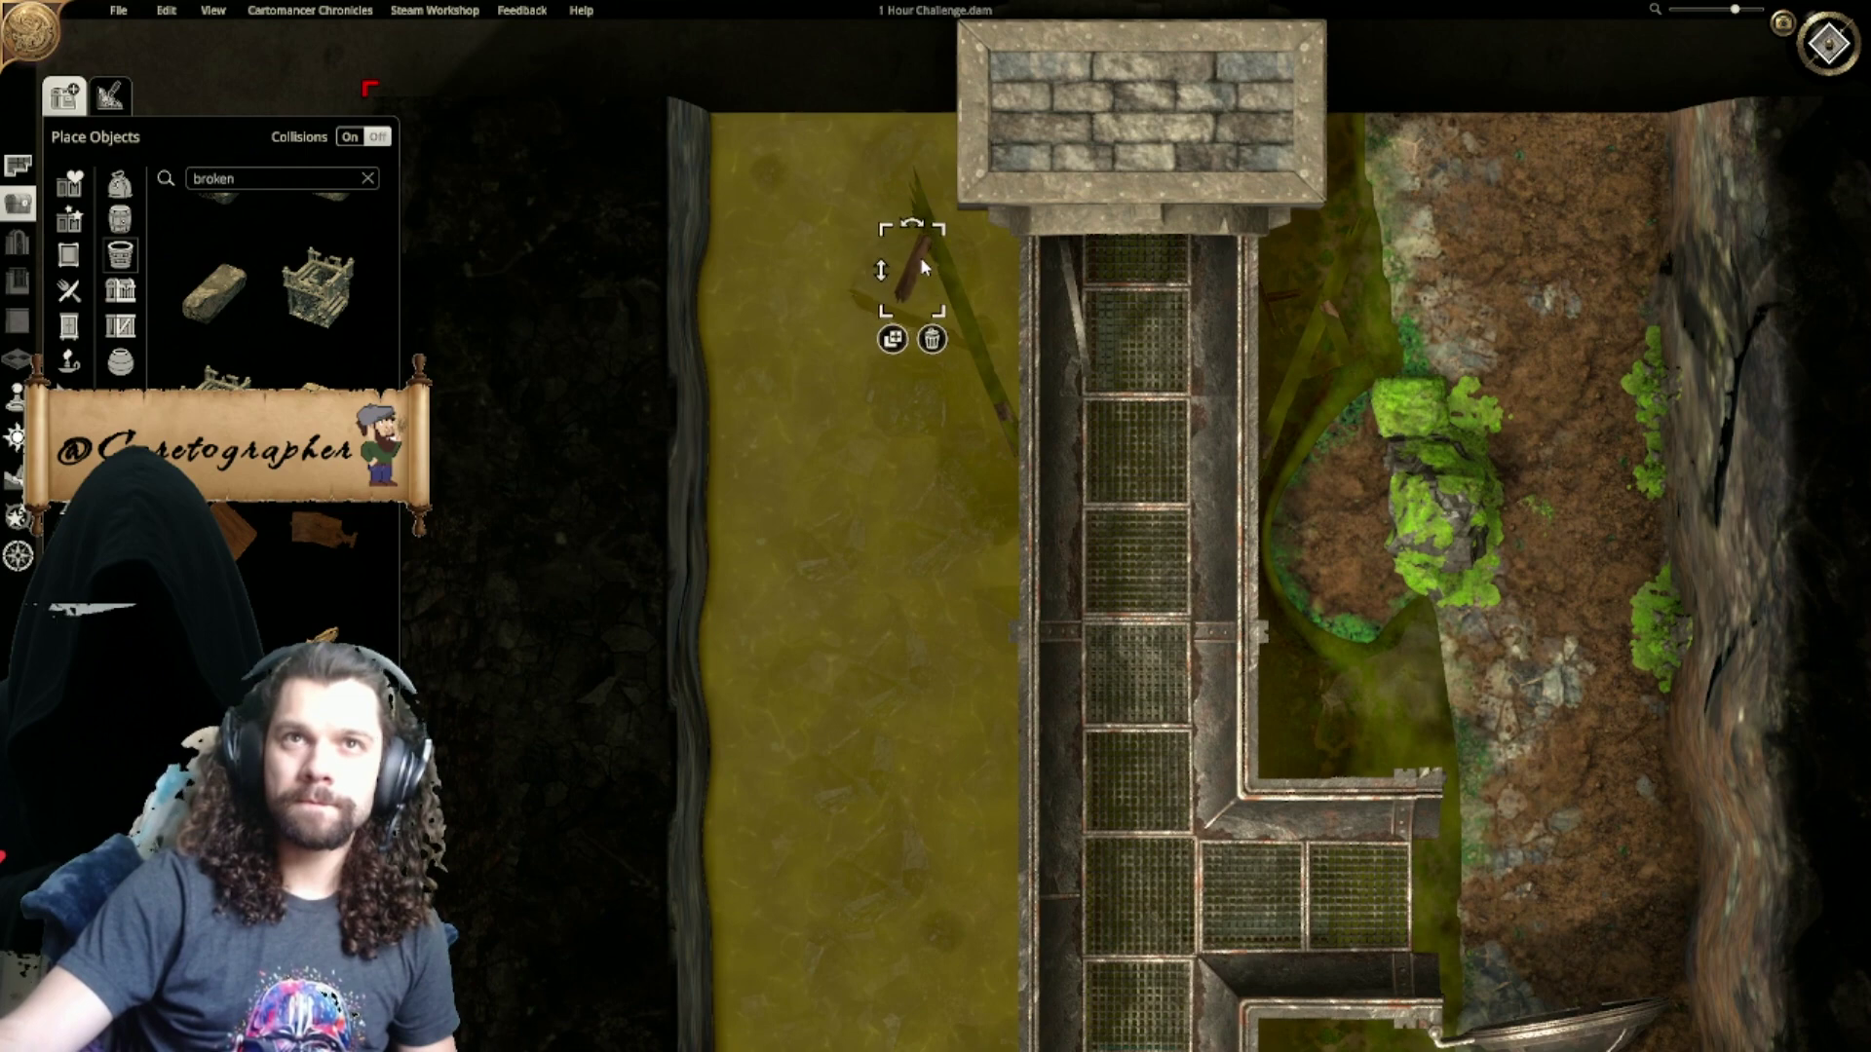
click(937, 526)
Step: Switch to the 3D perspective view and examine the rock wall behind the dirt bank up close
scroll(930, 592, down, 5)
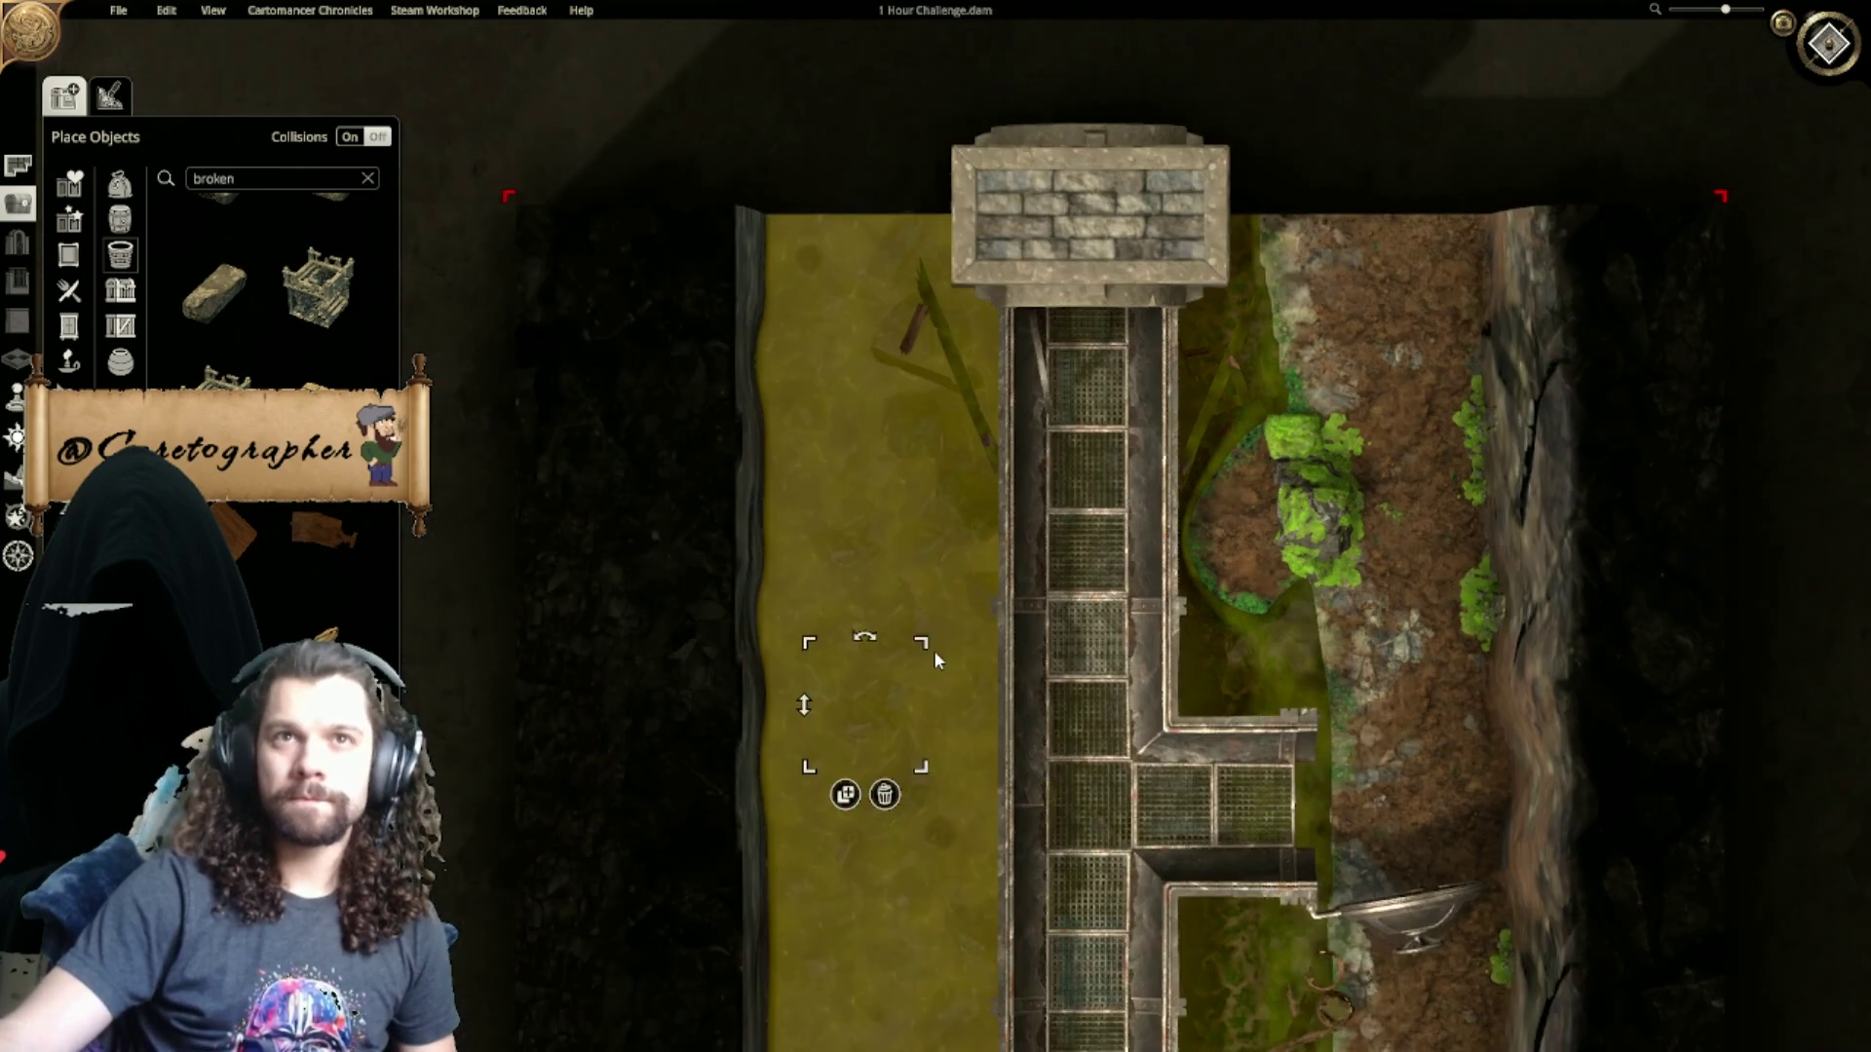
right_drag(1480, 591, 1386, 407)
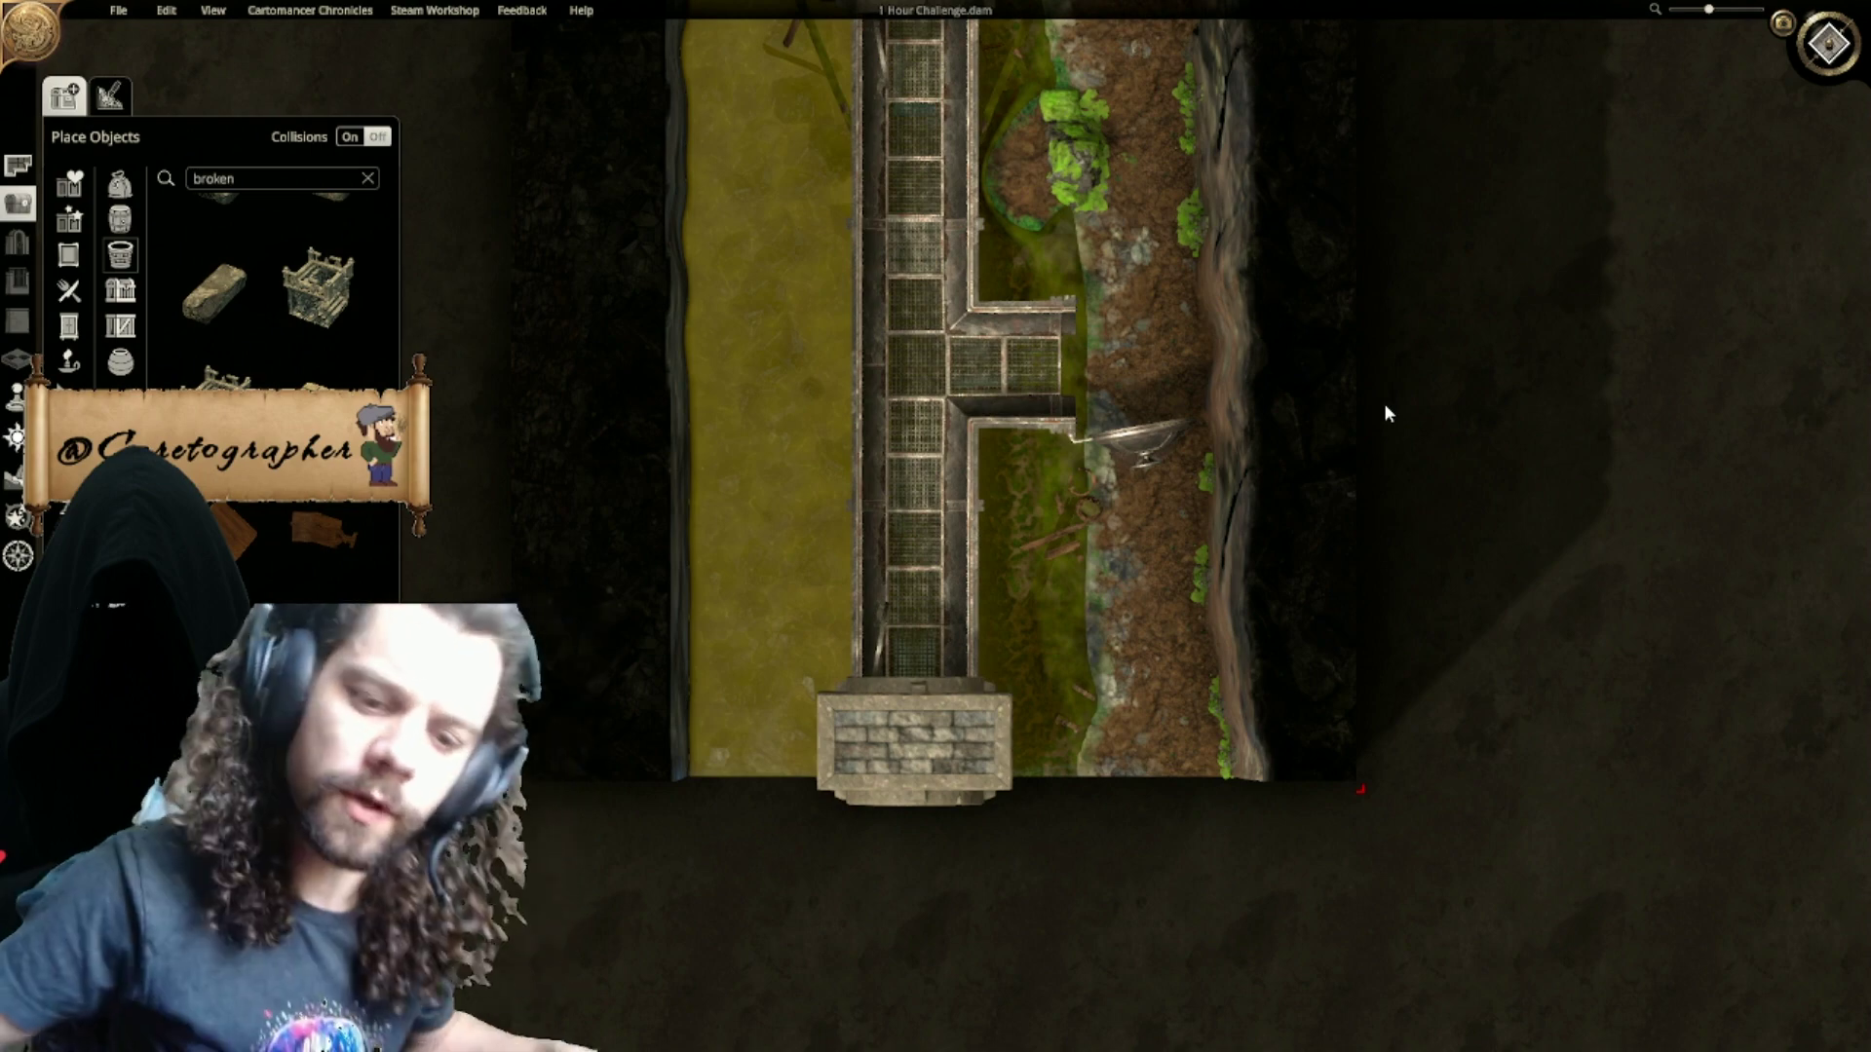
scroll(1122, 478, up, 3)
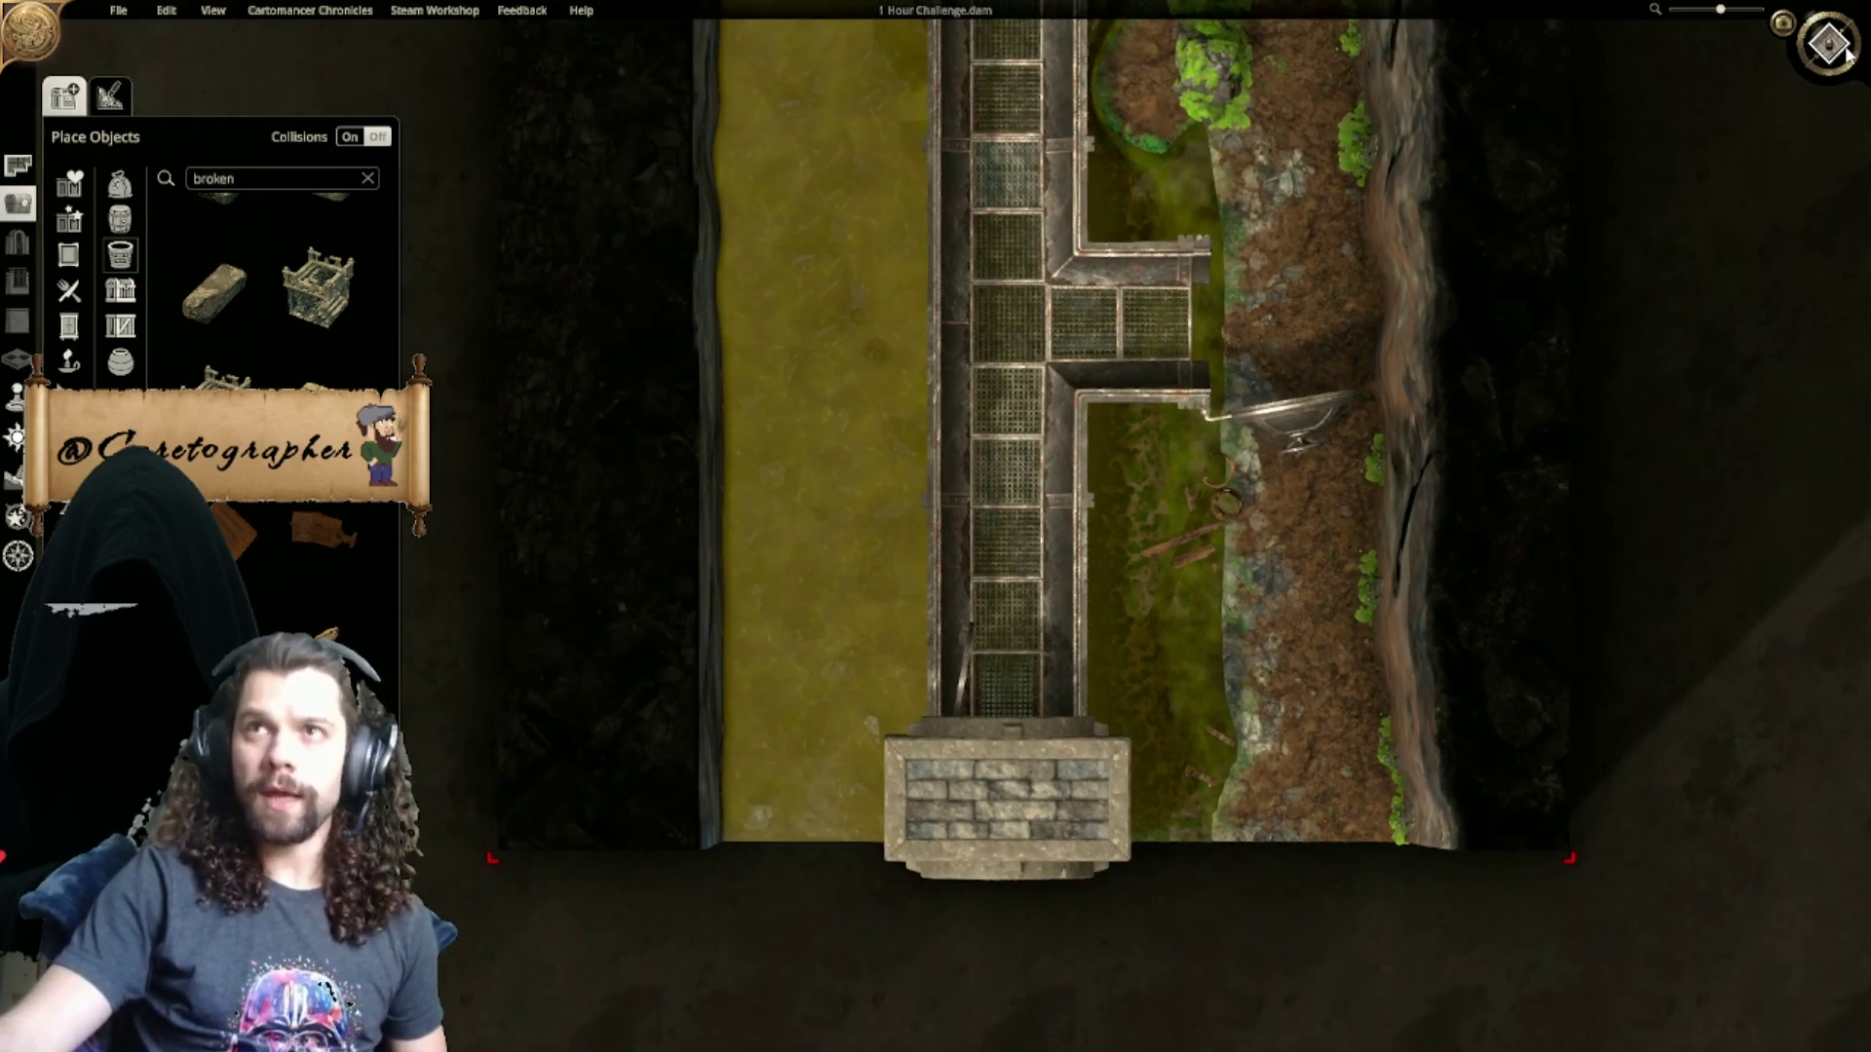
click(1845, 51)
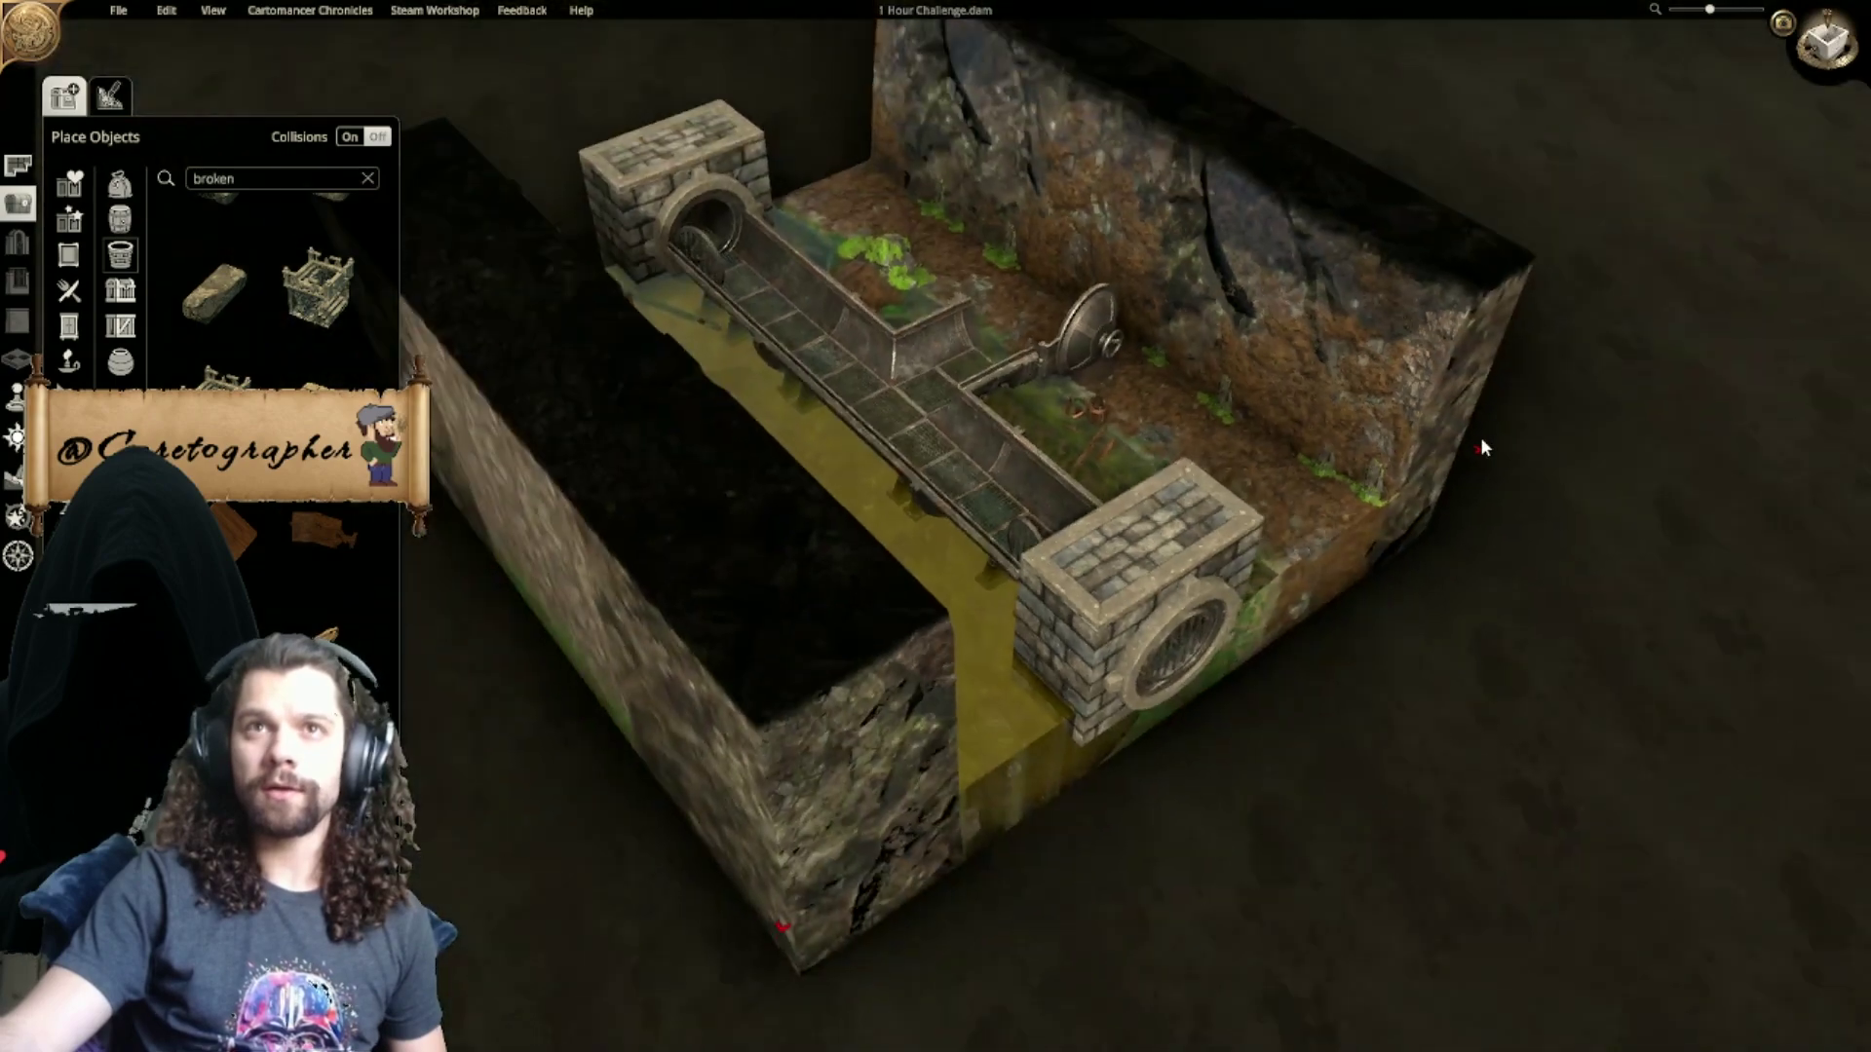
middle_drag(1481, 439, 785, 258)
scroll(1027, 257, up, 1)
middle_drag(1264, 277, 893, 532)
scroll(1426, 648, up, 1)
scroll(1426, 648, up, 2)
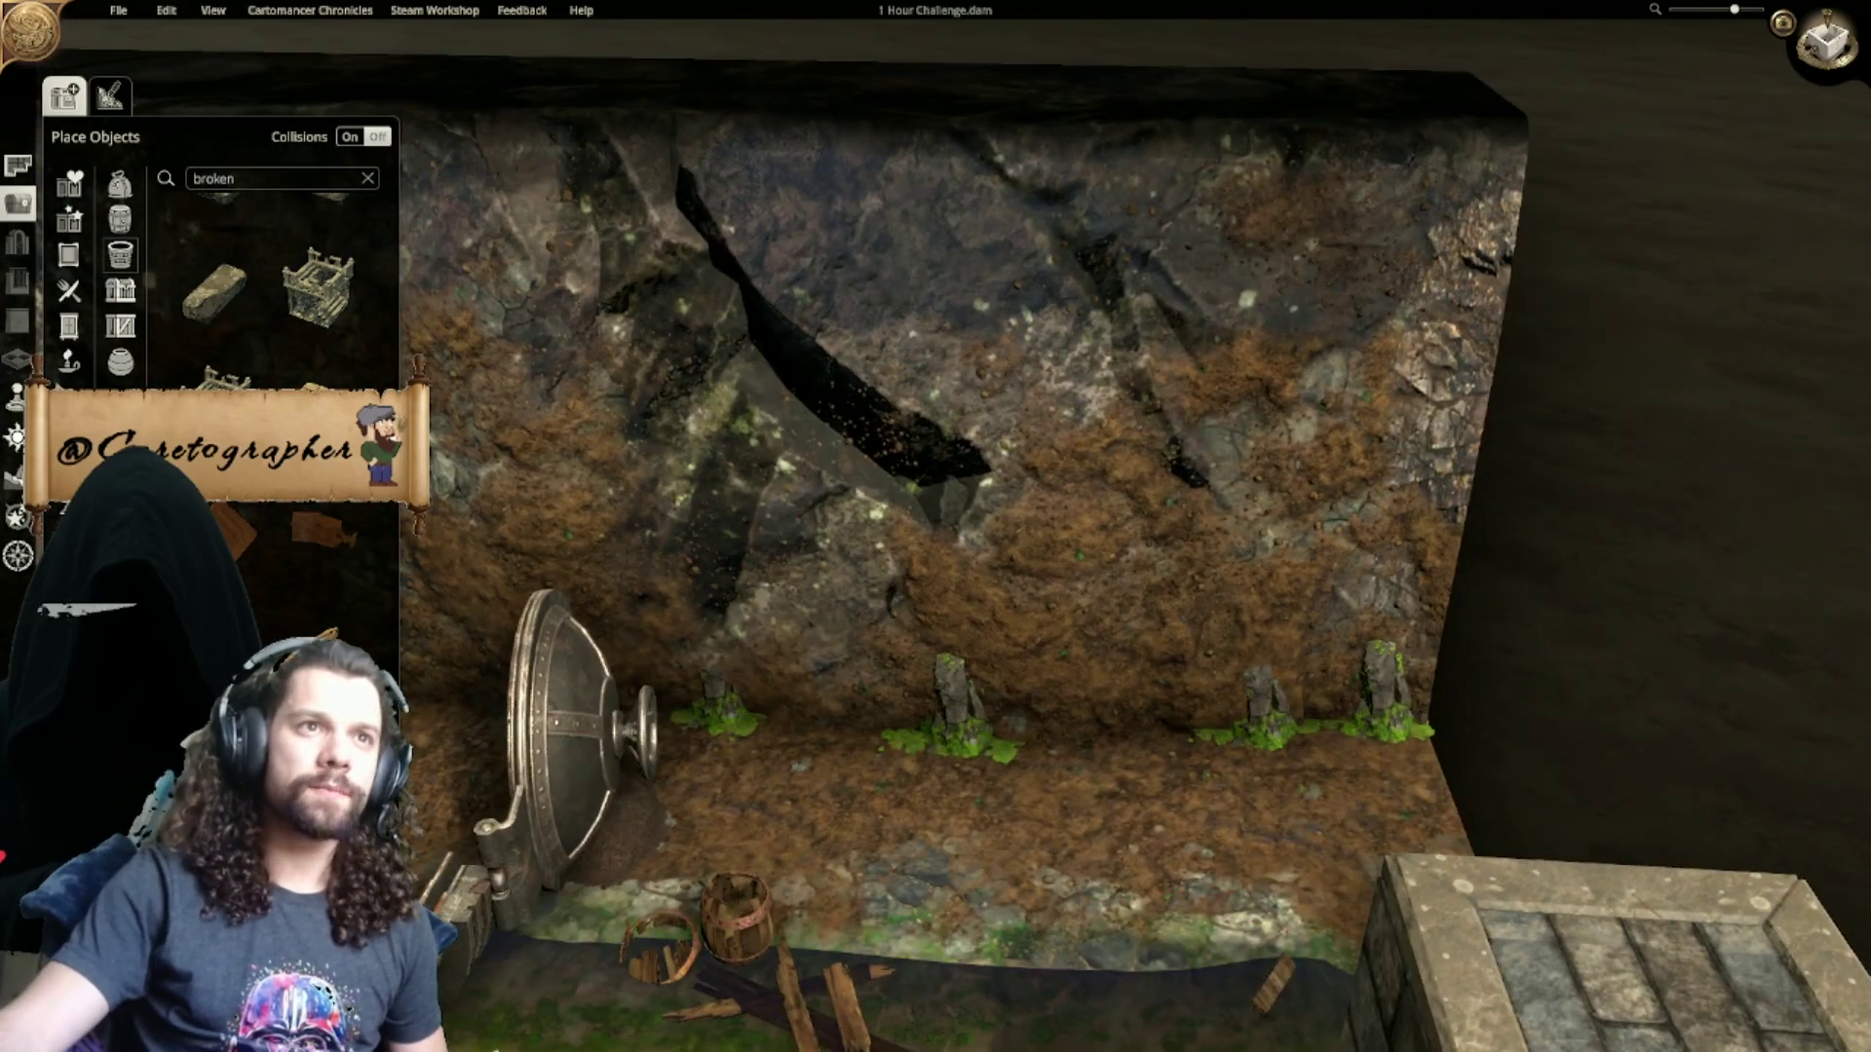
Step: Paint rock terrain with a smaller brush over the dirt on the wall between the round hatch and the lower stone block
click(16, 477)
click(111, 98)
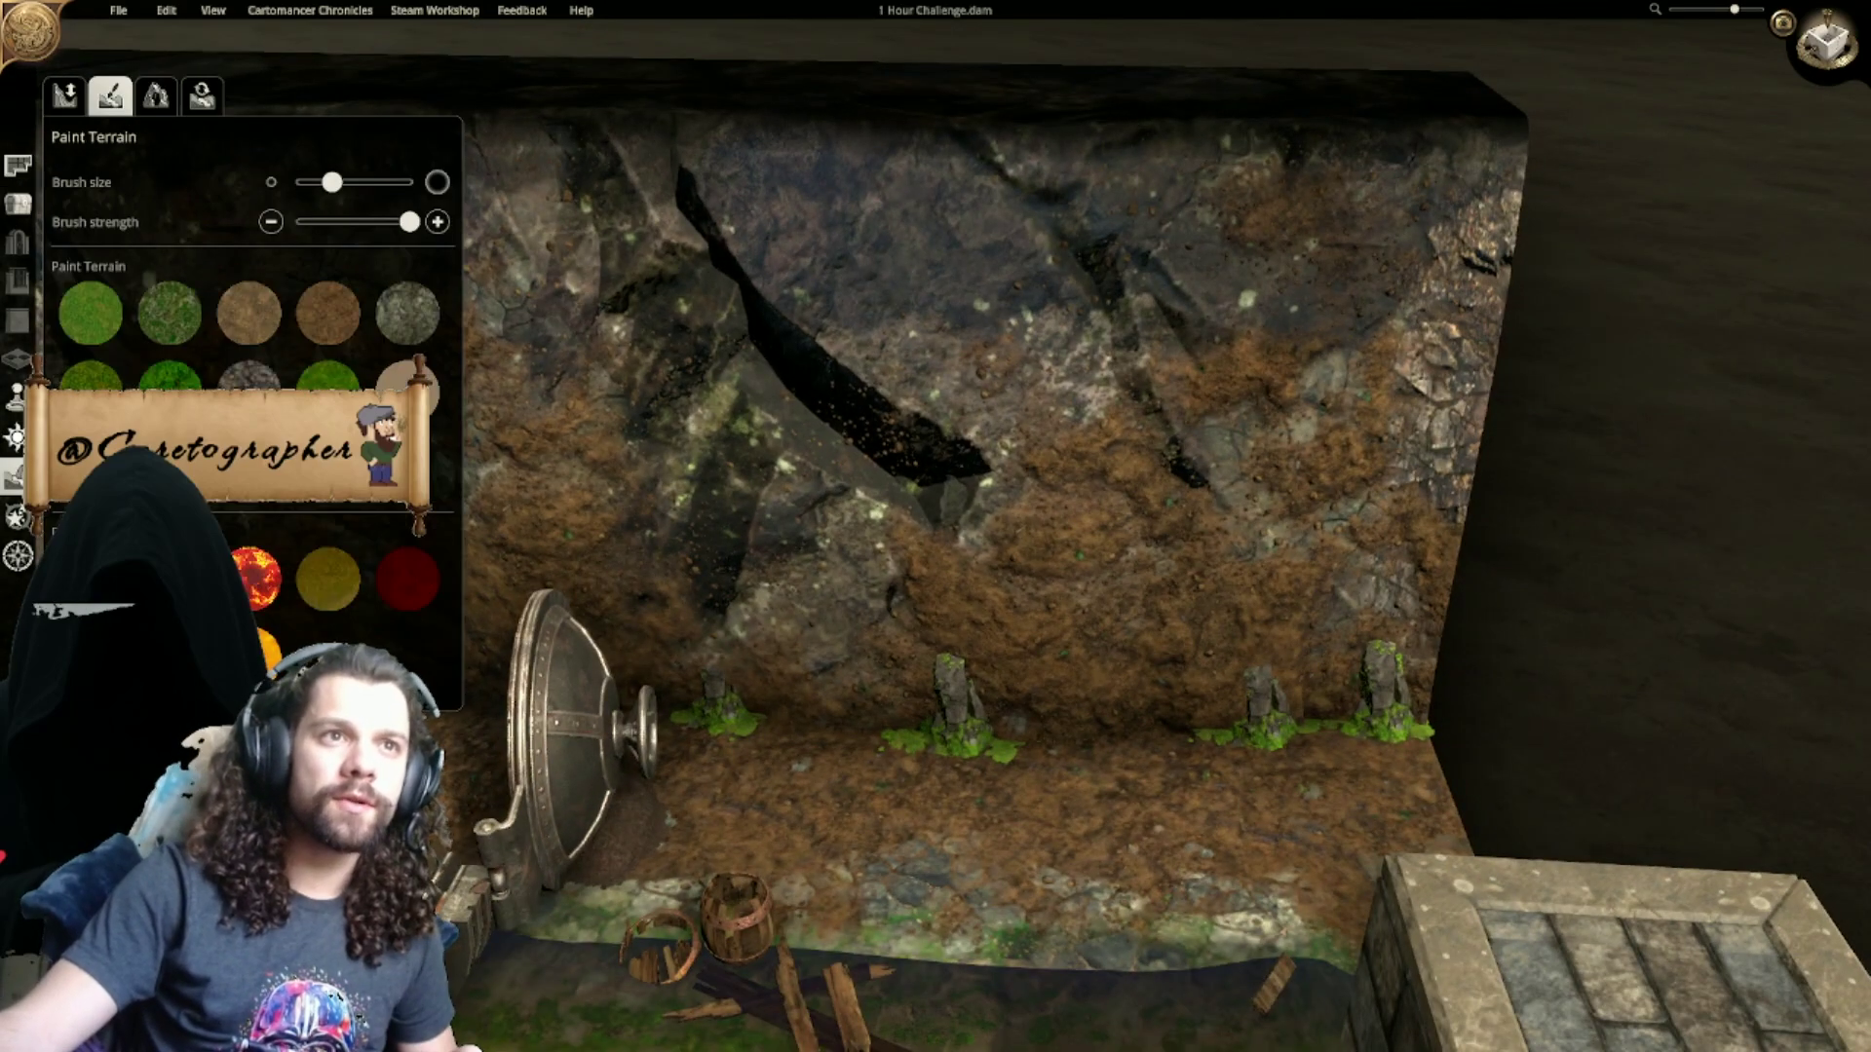
mouse_move(973, 645)
mouse_down()
mouse_move(1010, 600)
mouse_move(1050, 620)
mouse_move(1454, 606)
mouse_move(1405, 618)
mouse_move(1412, 452)
mouse_move(1131, 447)
mouse_up()
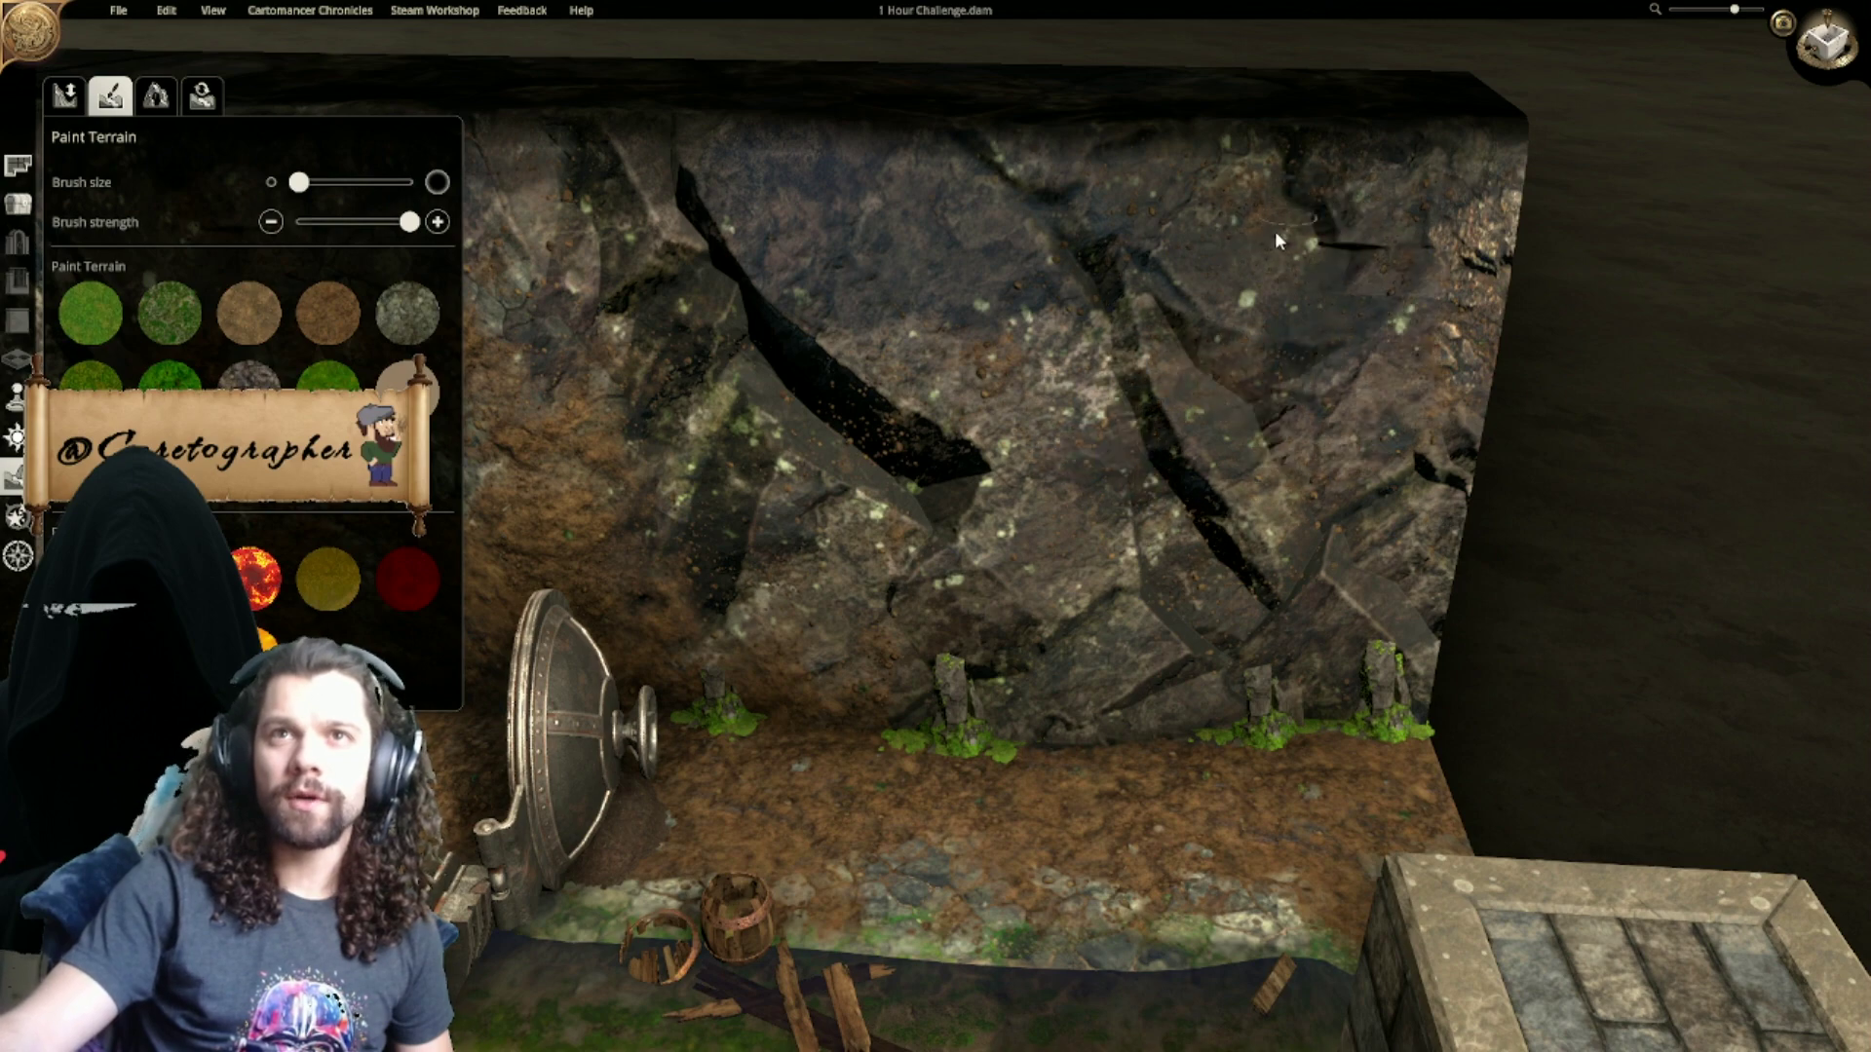
drag(1338, 260, 1500, 329)
Step: Paint rock terrain over the large dirt area on the wall behind the open round hatch
mouse_move(1014, 385)
right_down()
mouse_move(1327, 432)
mouse_move(1541, 398)
right_up()
drag(1509, 532, 1289, 536)
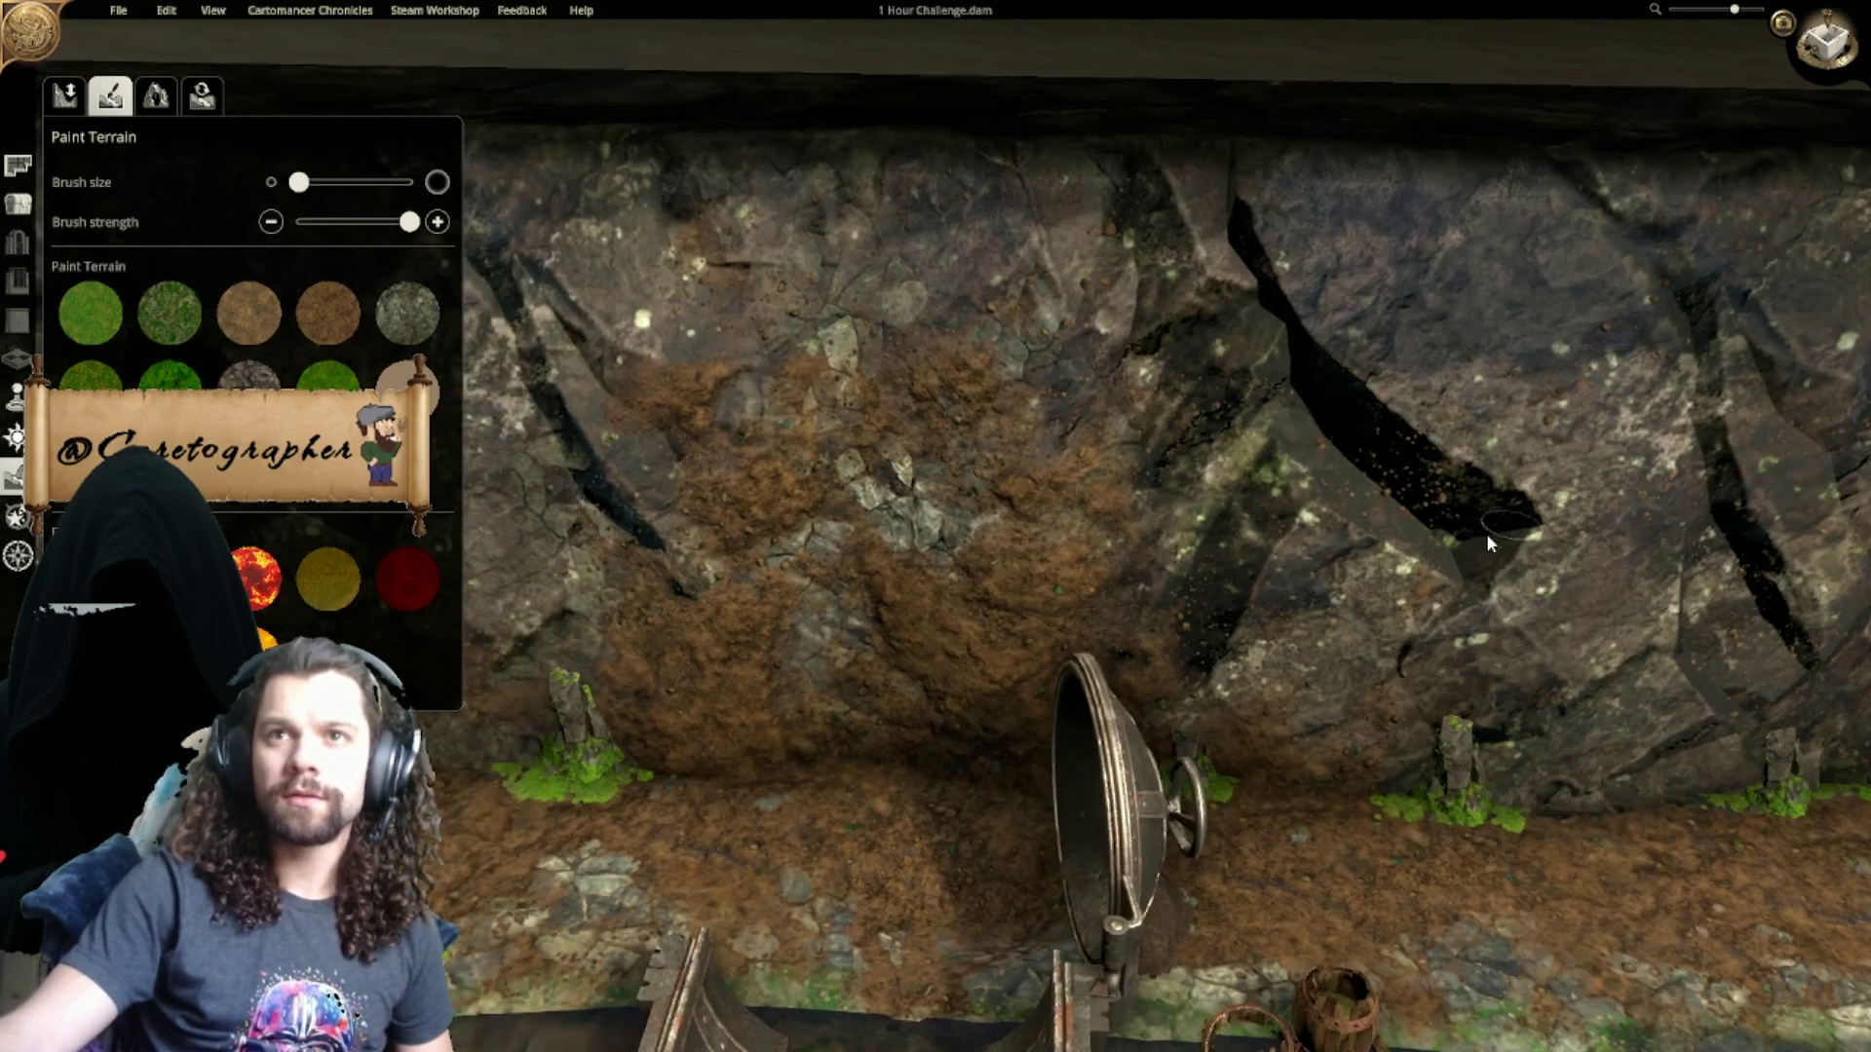
mouse_move(1132, 557)
mouse_down()
mouse_move(1164, 579)
mouse_move(685, 580)
mouse_up()
Step: Cover the remaining dirt patches on the wall with rock terrain, out to its far end beyond the upper stone block
right_drag(685, 575, 986, 577)
mouse_move(982, 616)
mouse_down()
mouse_move(1136, 554)
mouse_move(1333, 415)
mouse_move(1102, 287)
mouse_up()
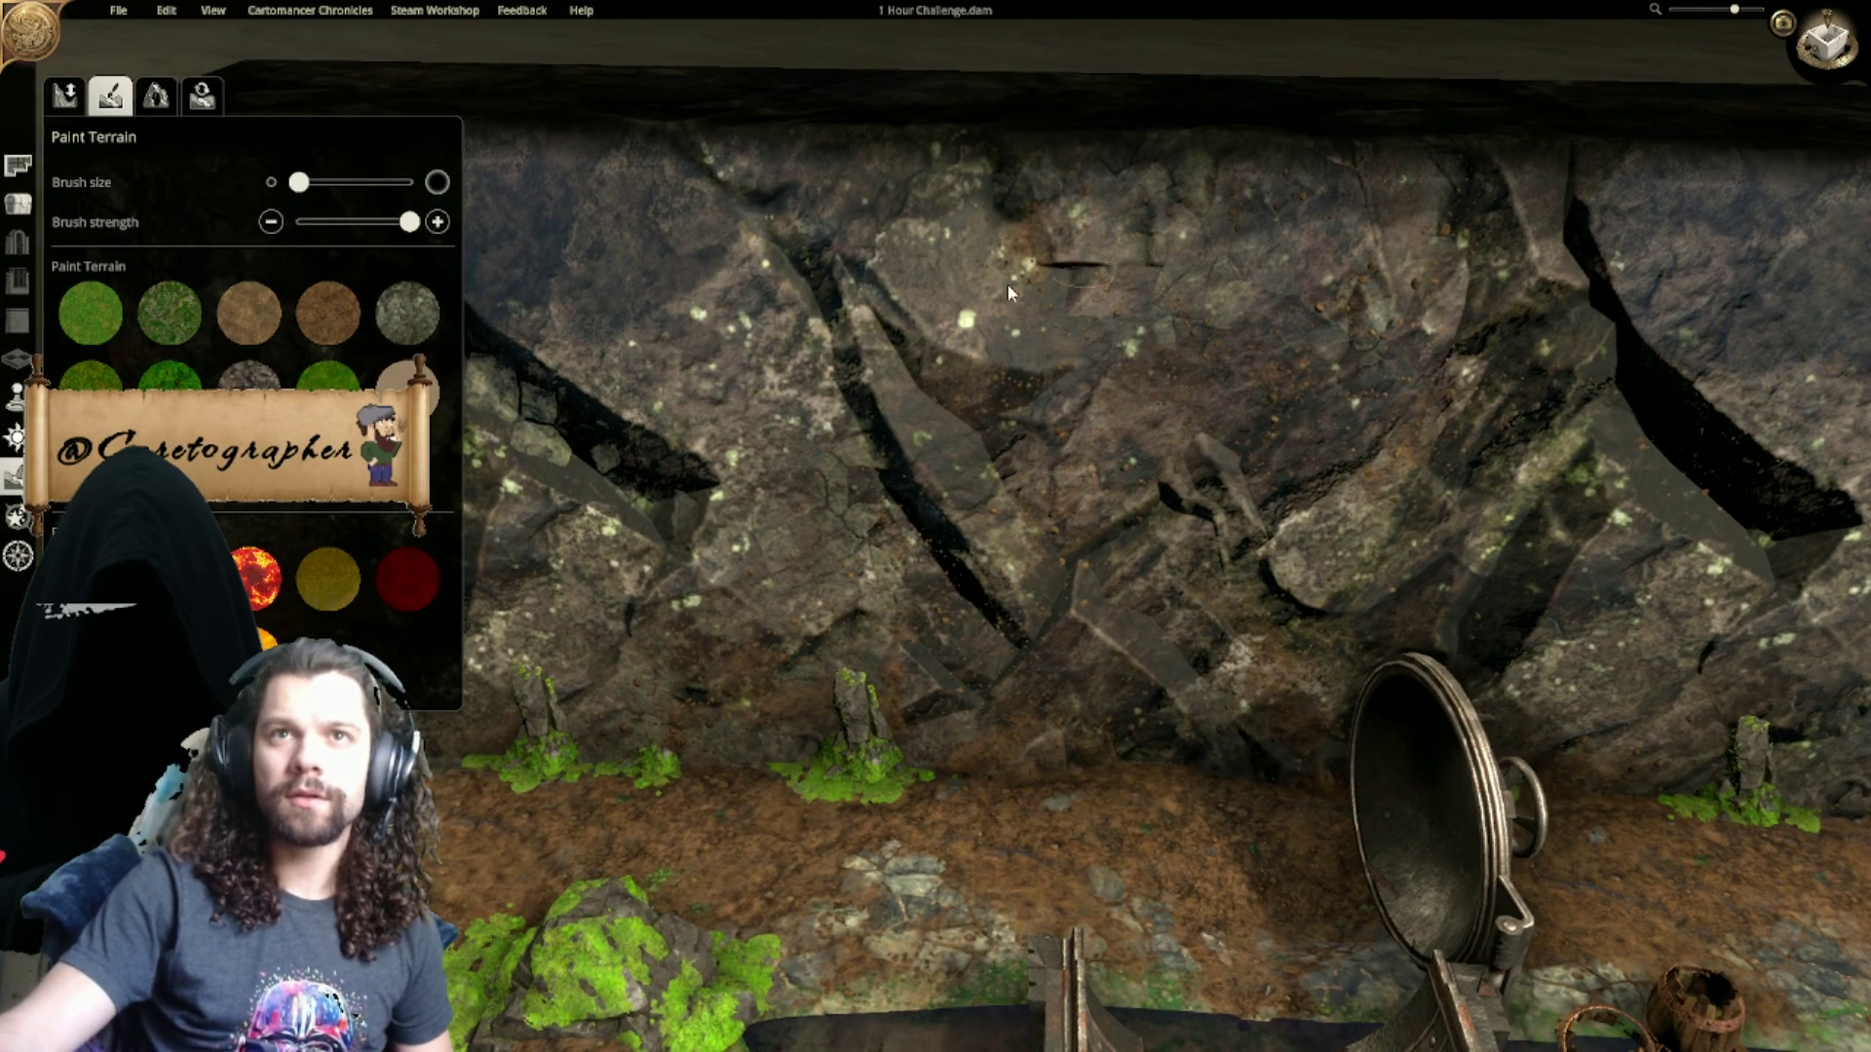
drag(1477, 340, 1397, 417)
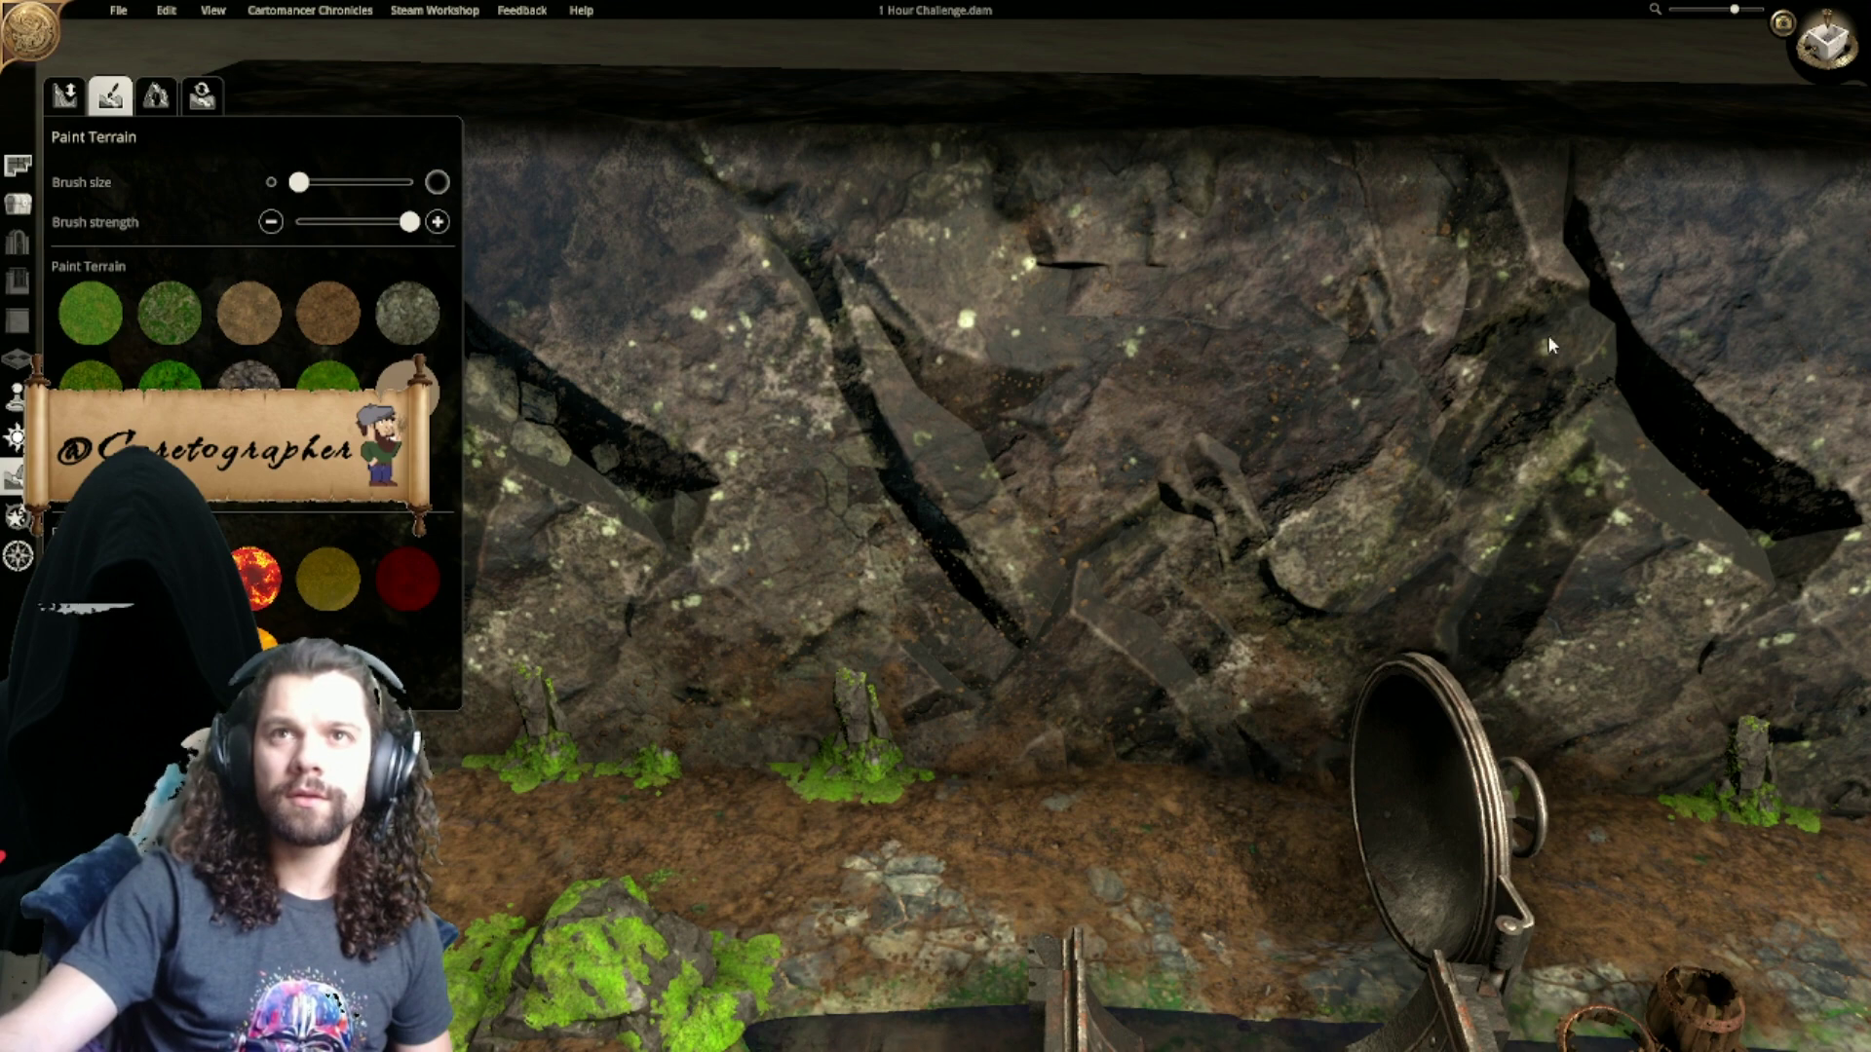
right_drag(1179, 575, 1696, 536)
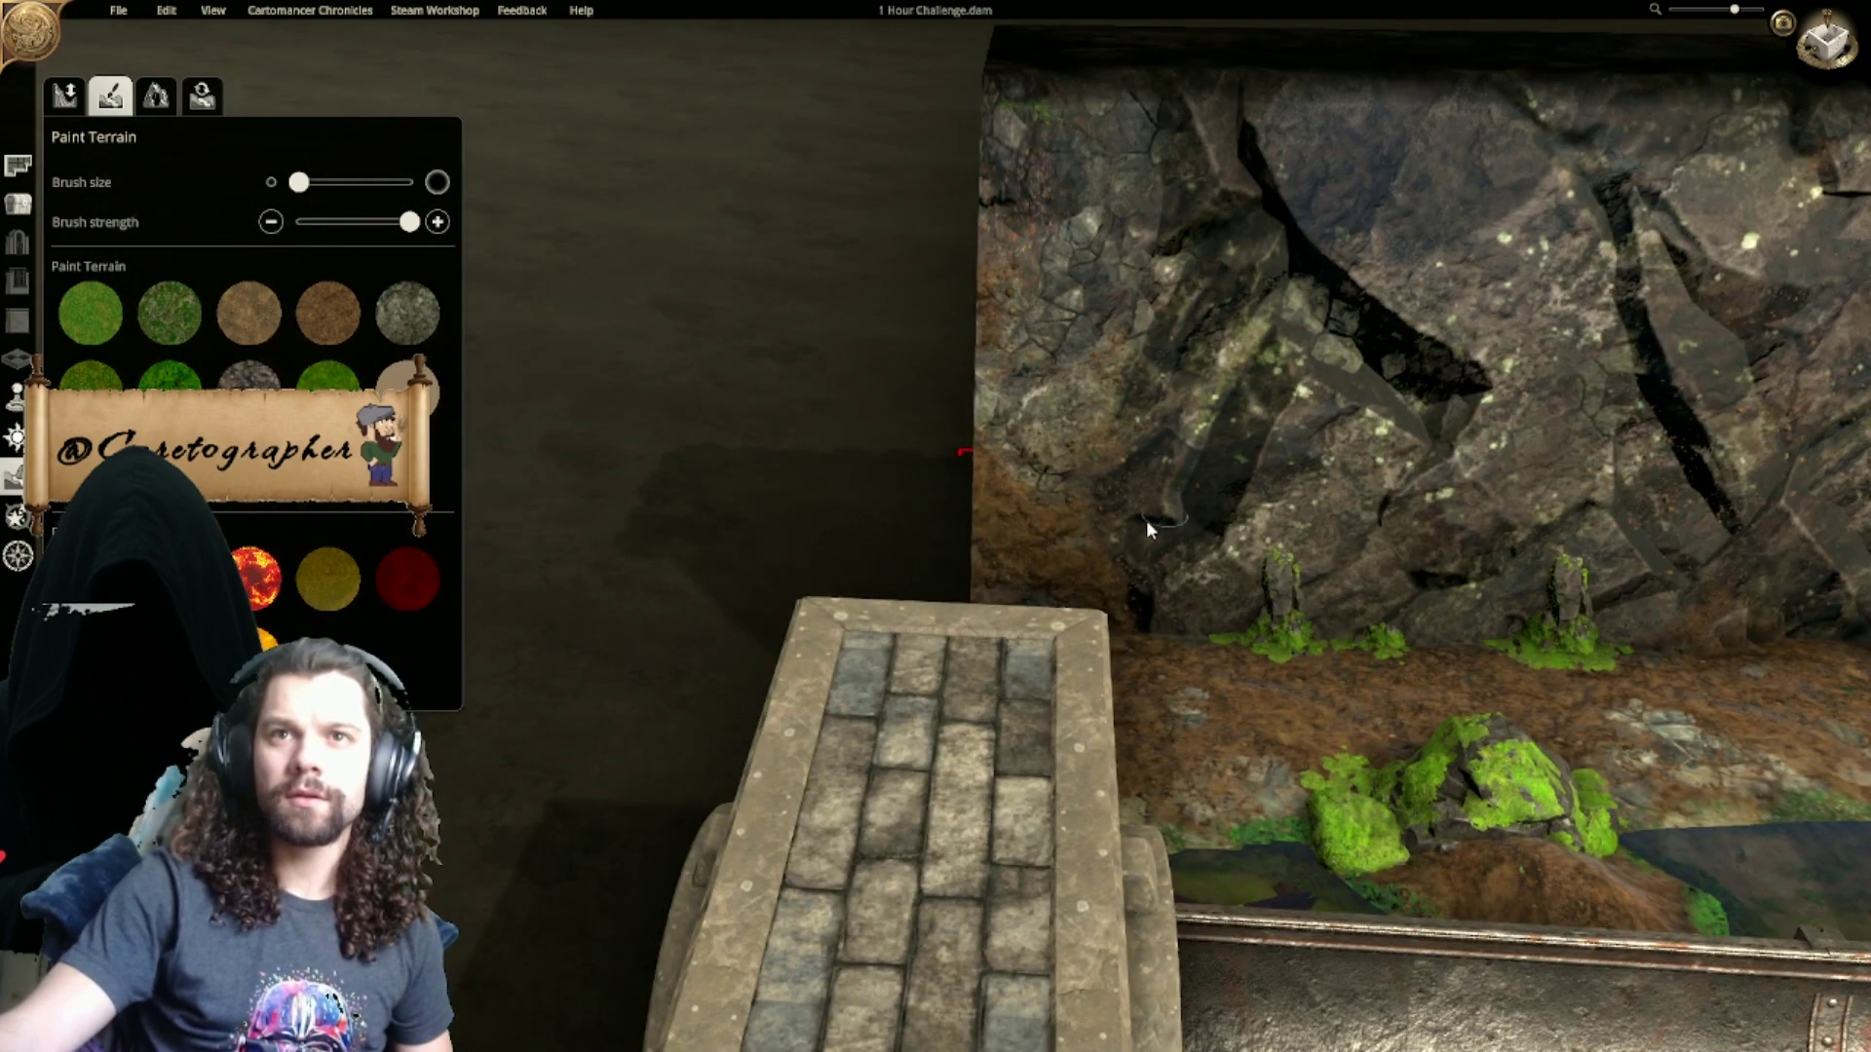
drag(1146, 520, 955, 497)
Step: Paint green moss terrain on the rock wall around the first small mossy stone at its base
right_drag(1428, 466, 887, 523)
click(328, 378)
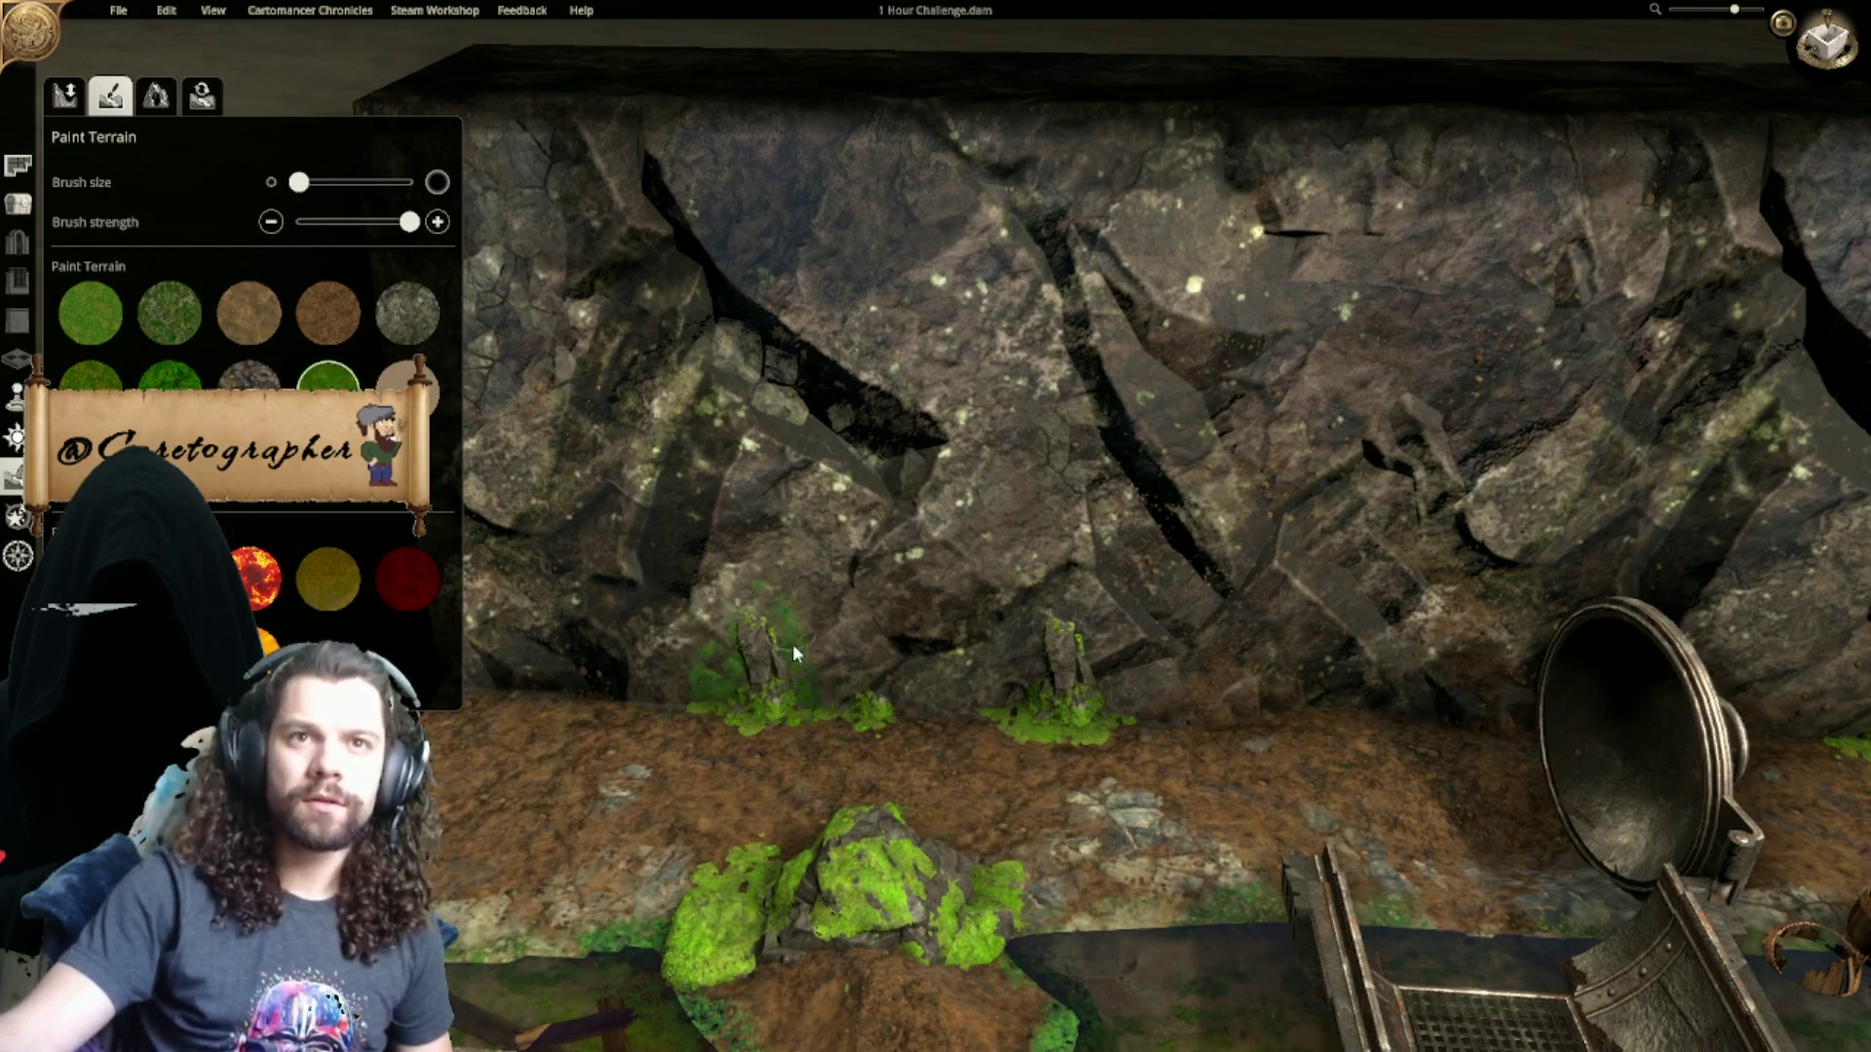
mouse_move(839, 693)
mouse_down()
mouse_move(967, 709)
mouse_move(1002, 675)
mouse_move(1106, 677)
mouse_up()
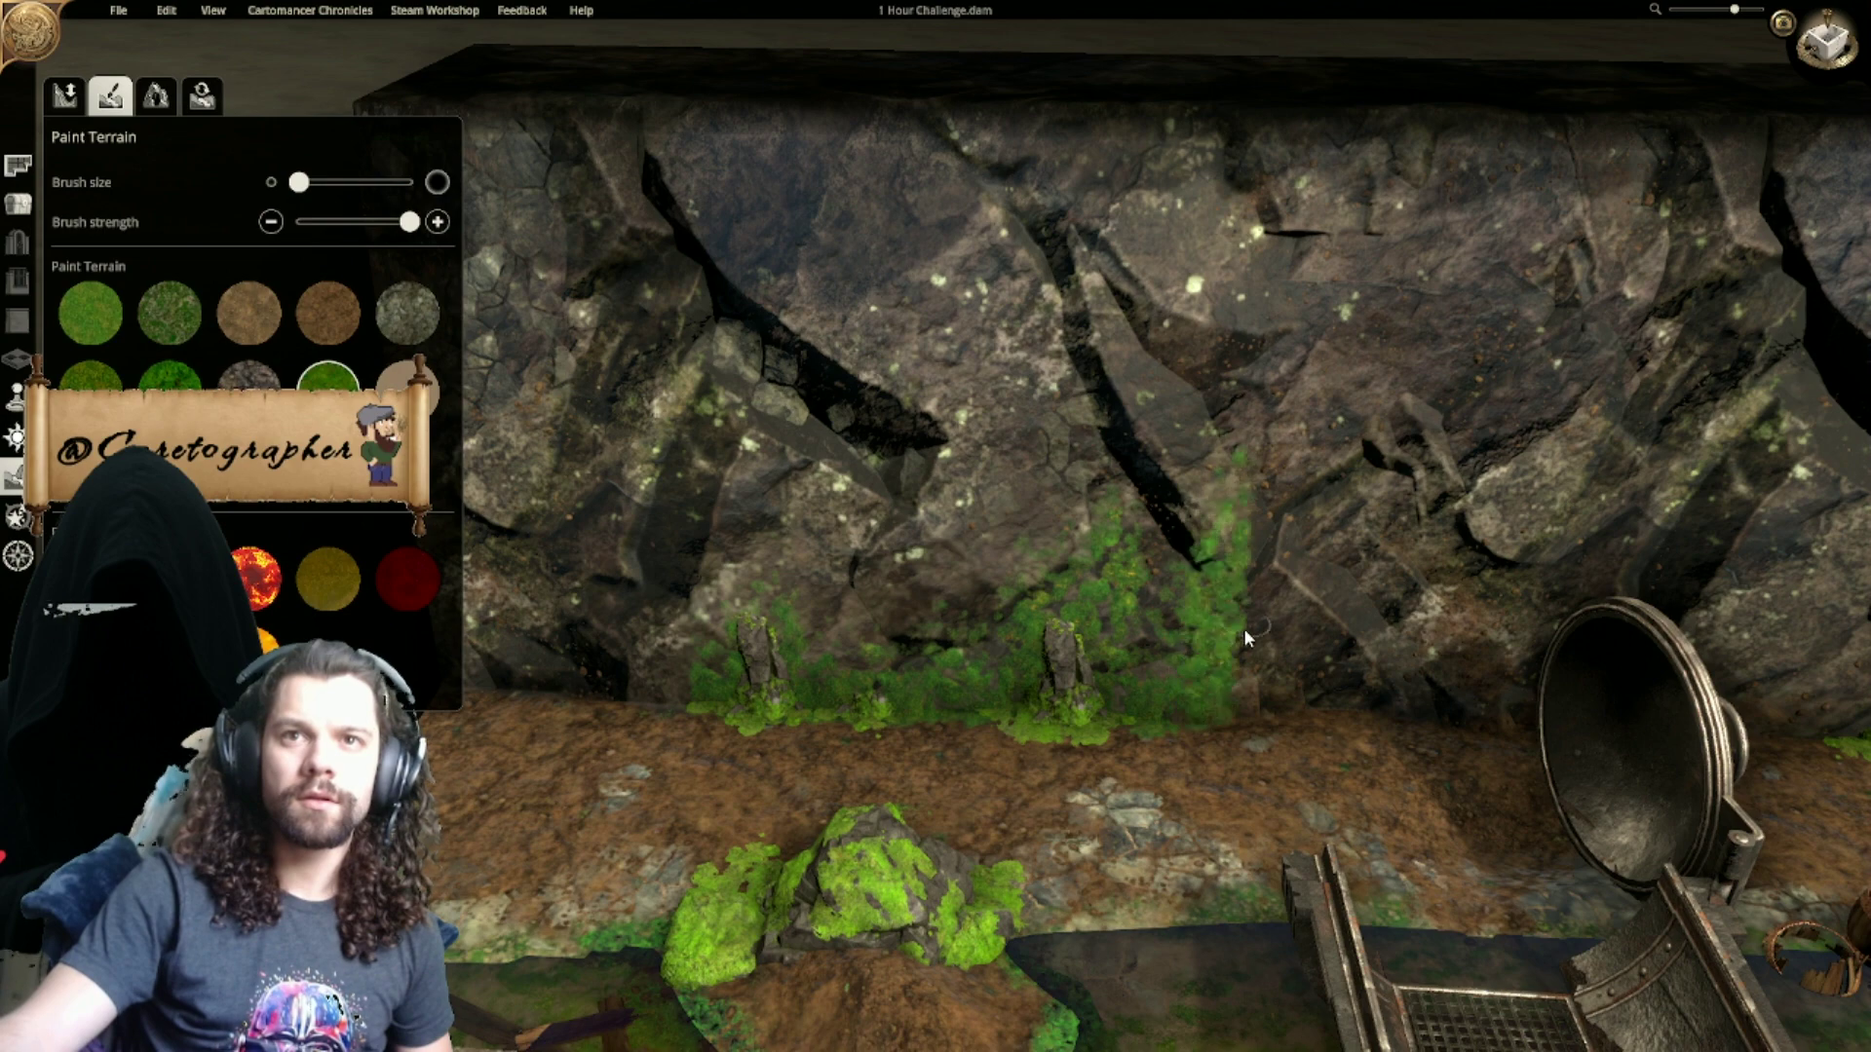
key(ctrl+z)
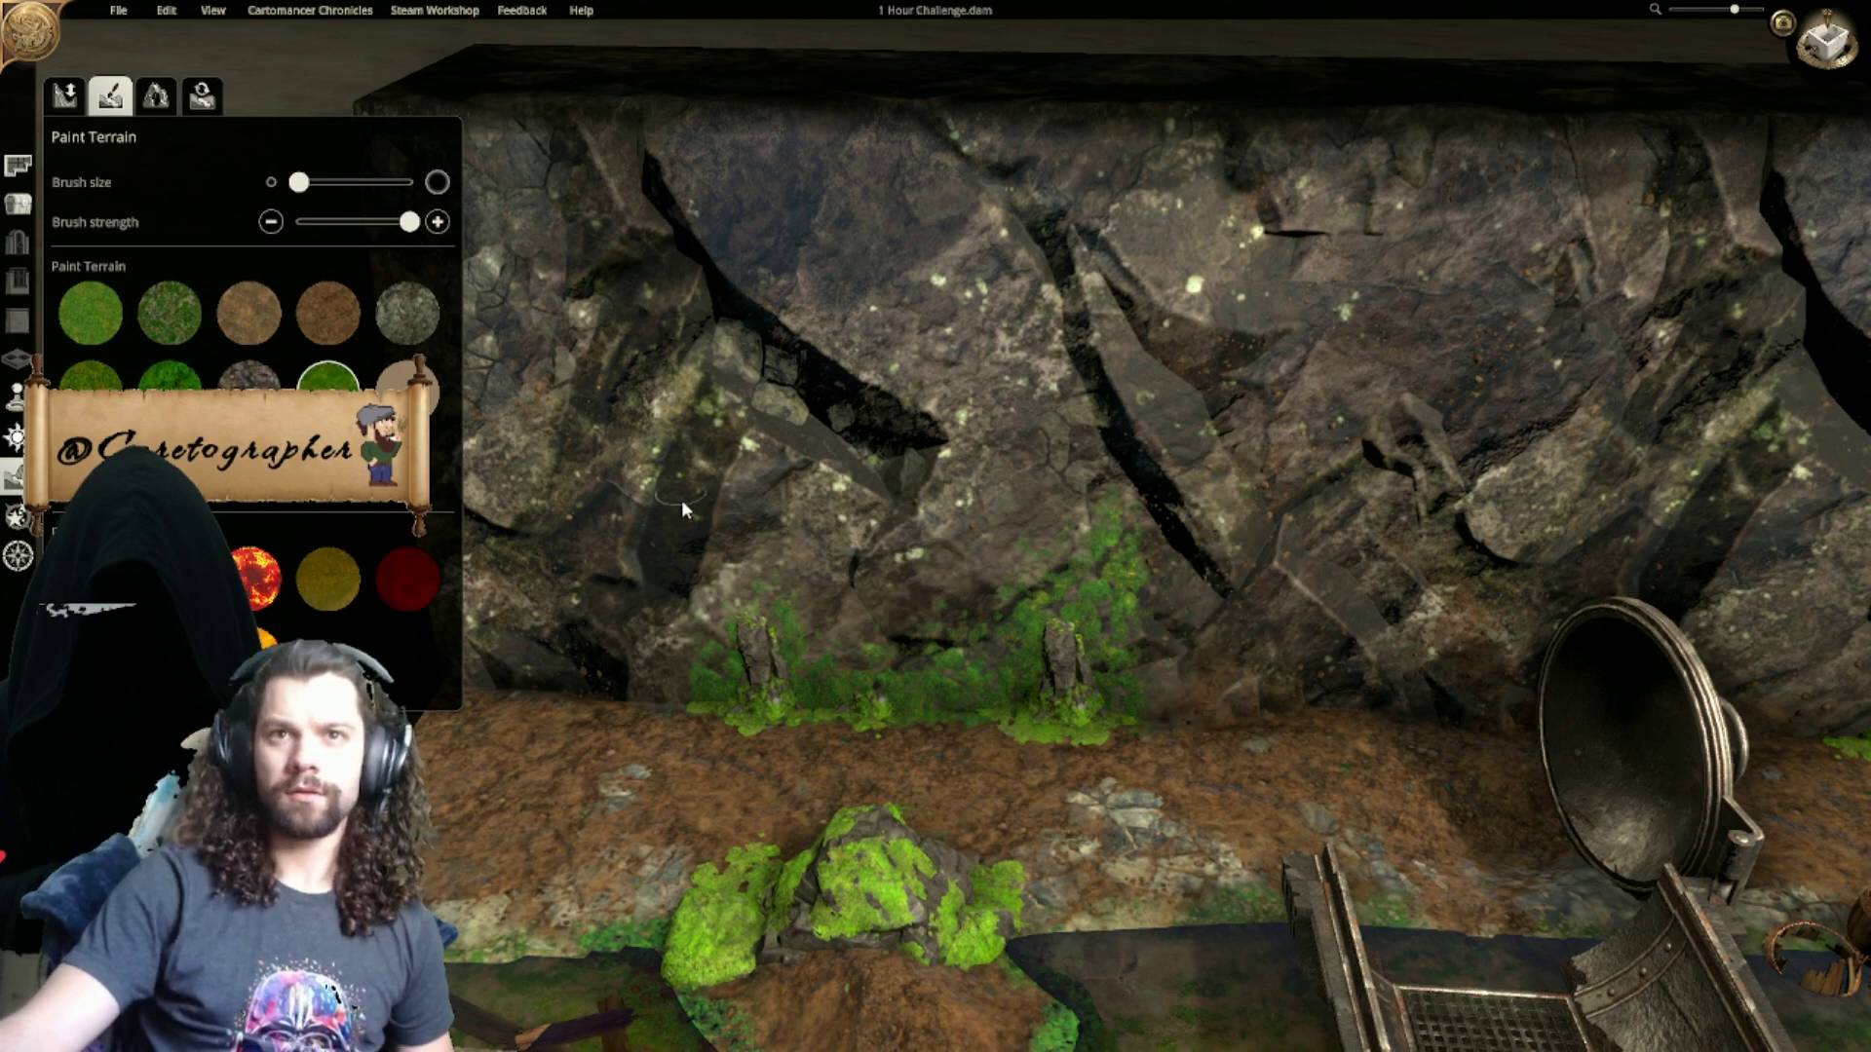
key(ctrl+z)
key(ctrl+z)
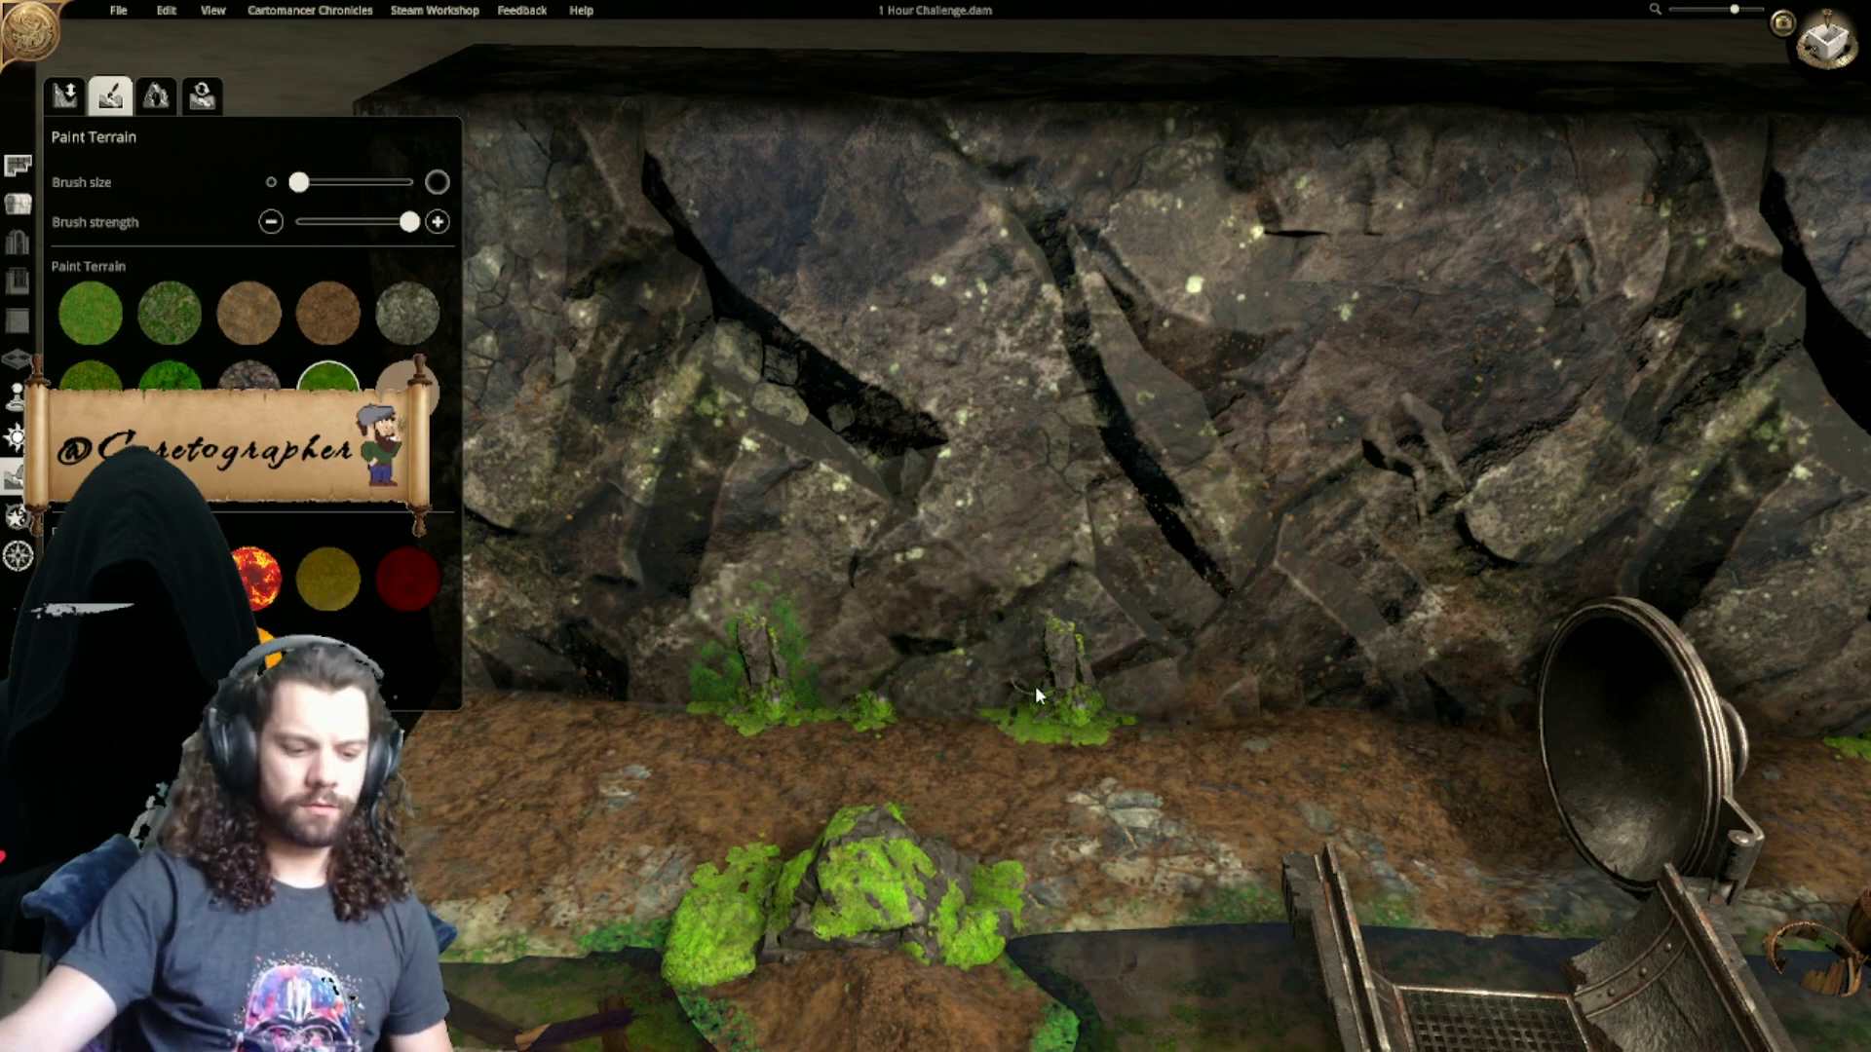
Step: Paint green moss terrain at about half brush strength along the wall's foot around the small mossy stones, out to the wall's far end
drag(986, 669, 843, 677)
click(344, 223)
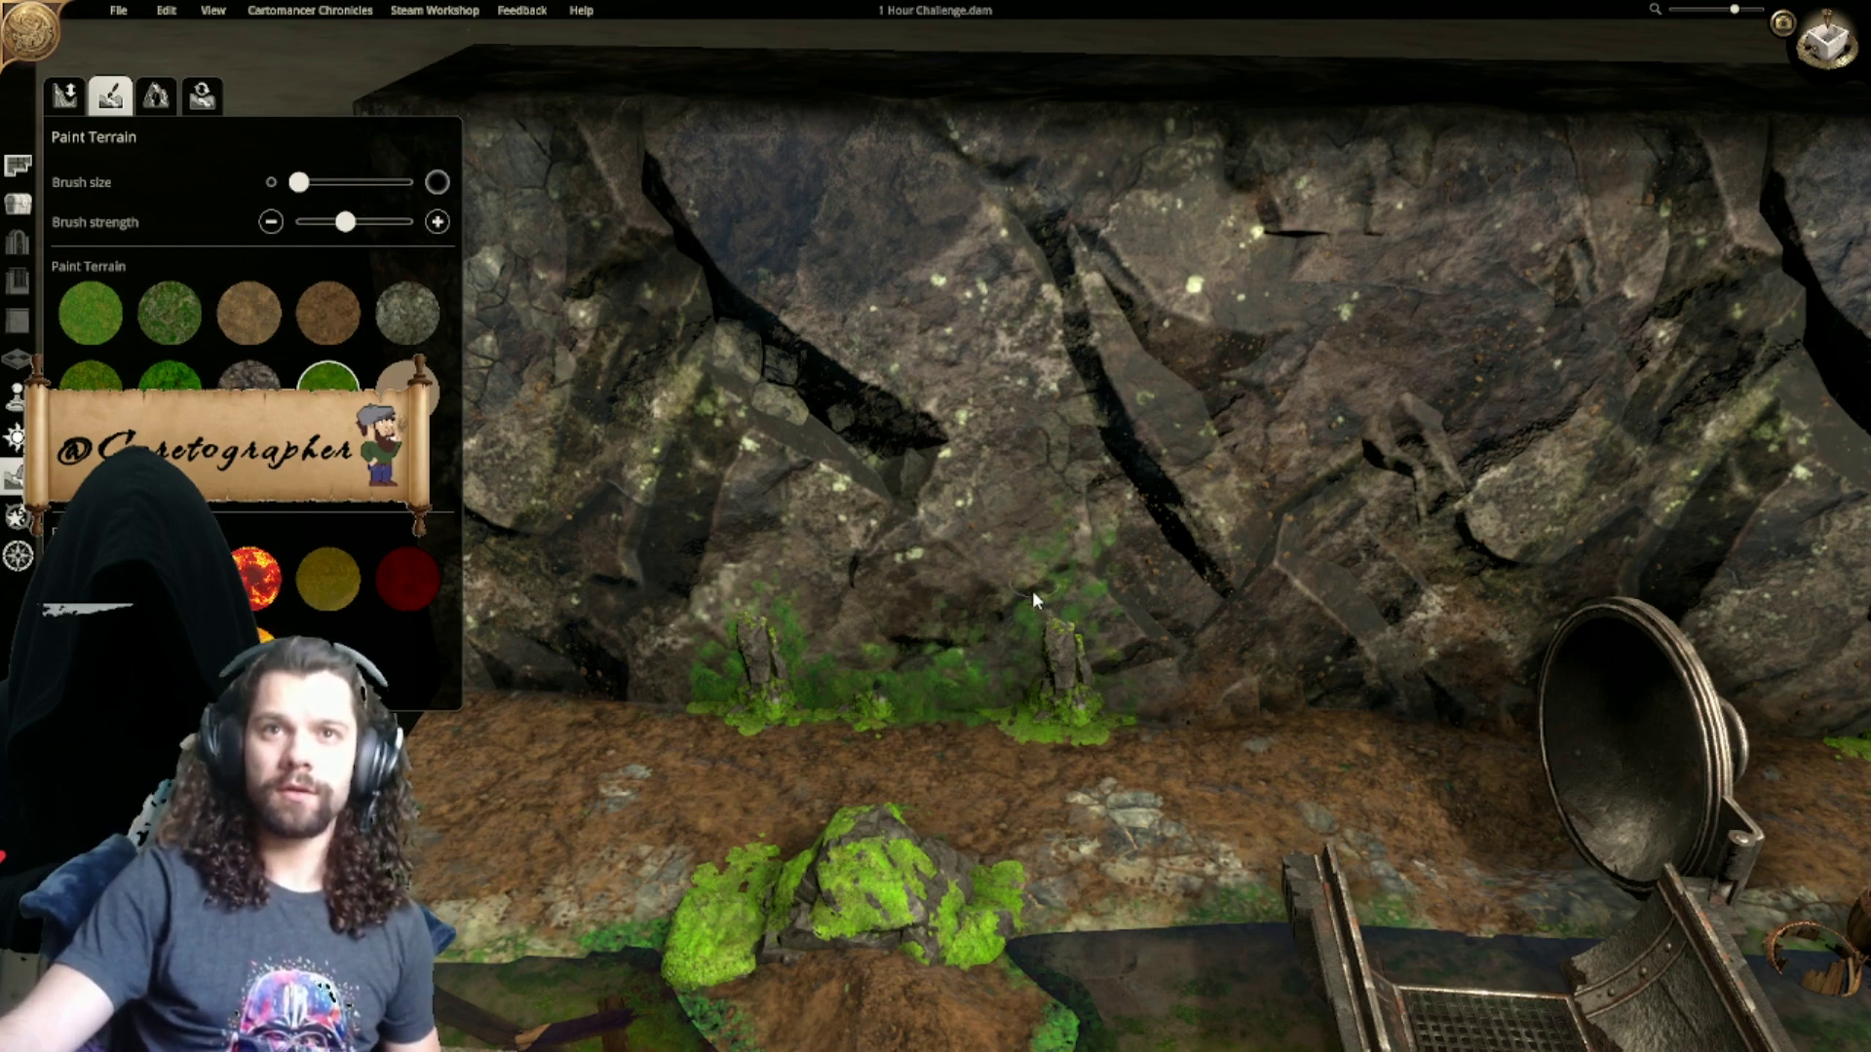
right_drag(1257, 690, 715, 612)
right_drag(1165, 704, 814, 698)
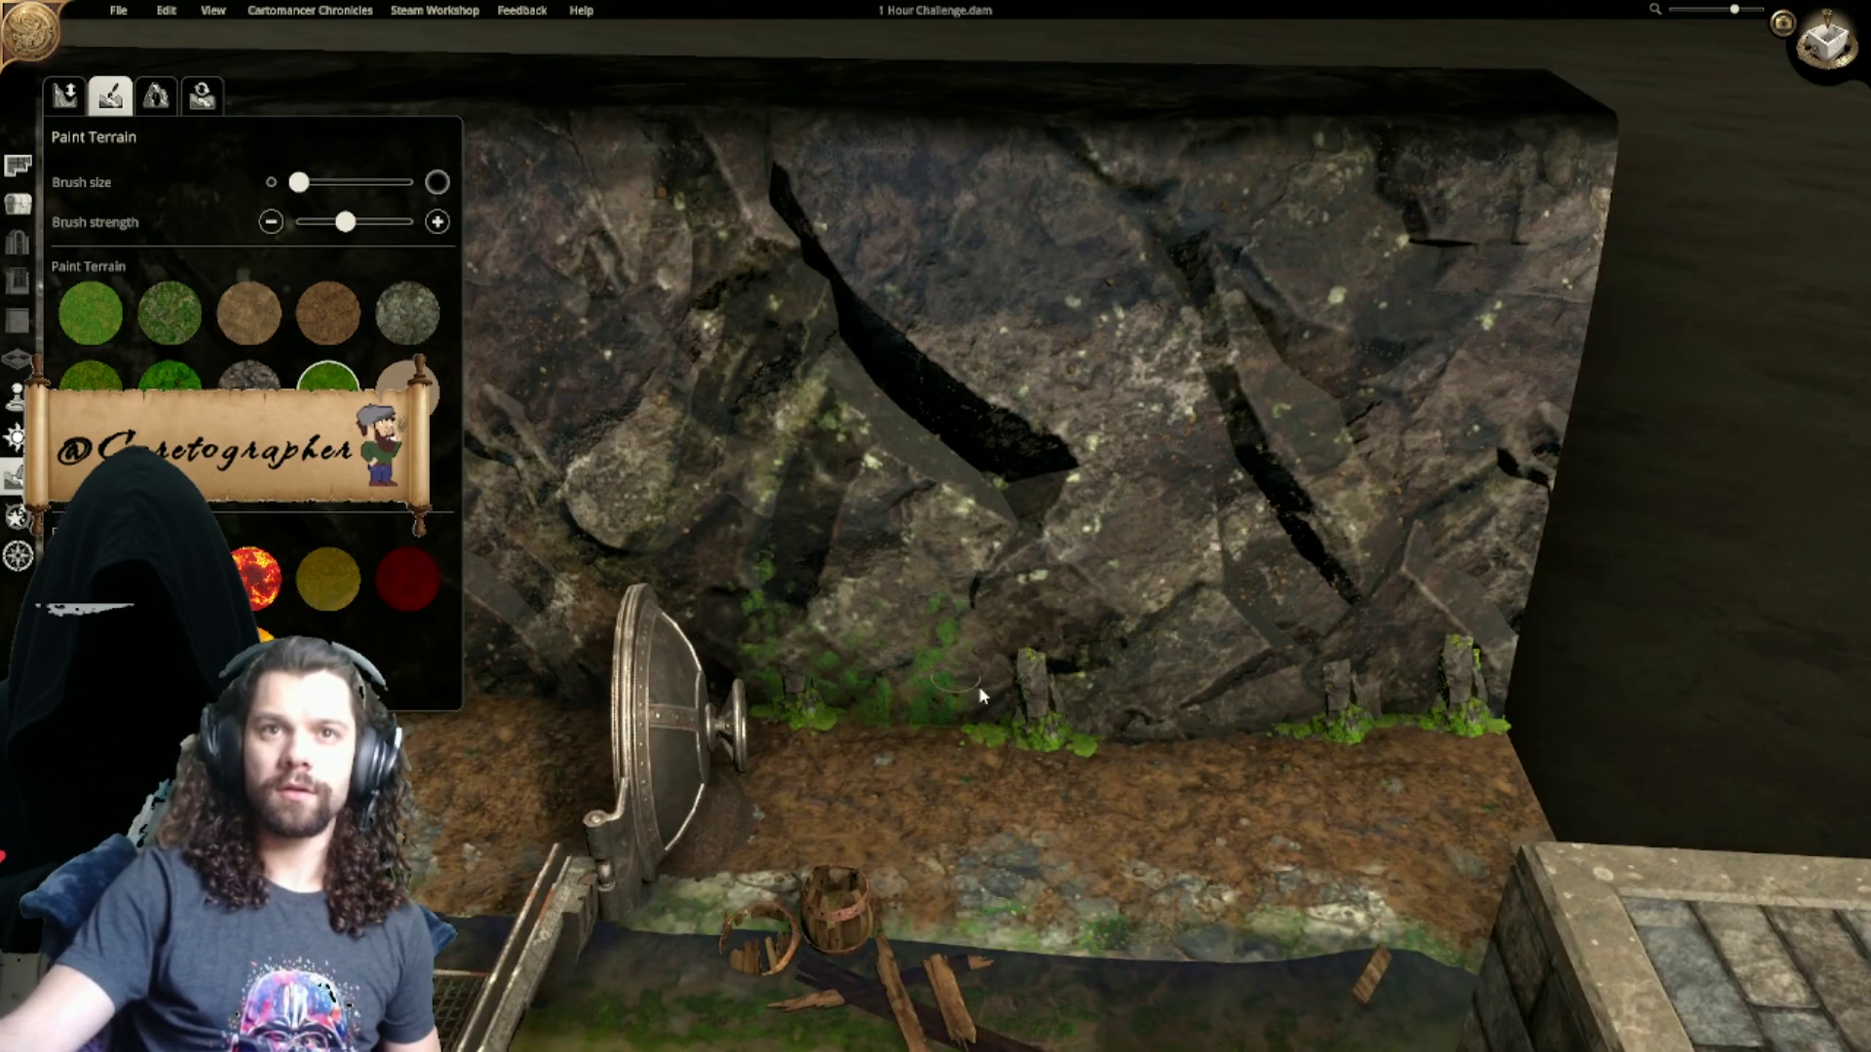
right_drag(1274, 717, 1056, 737)
drag(1089, 721, 1283, 699)
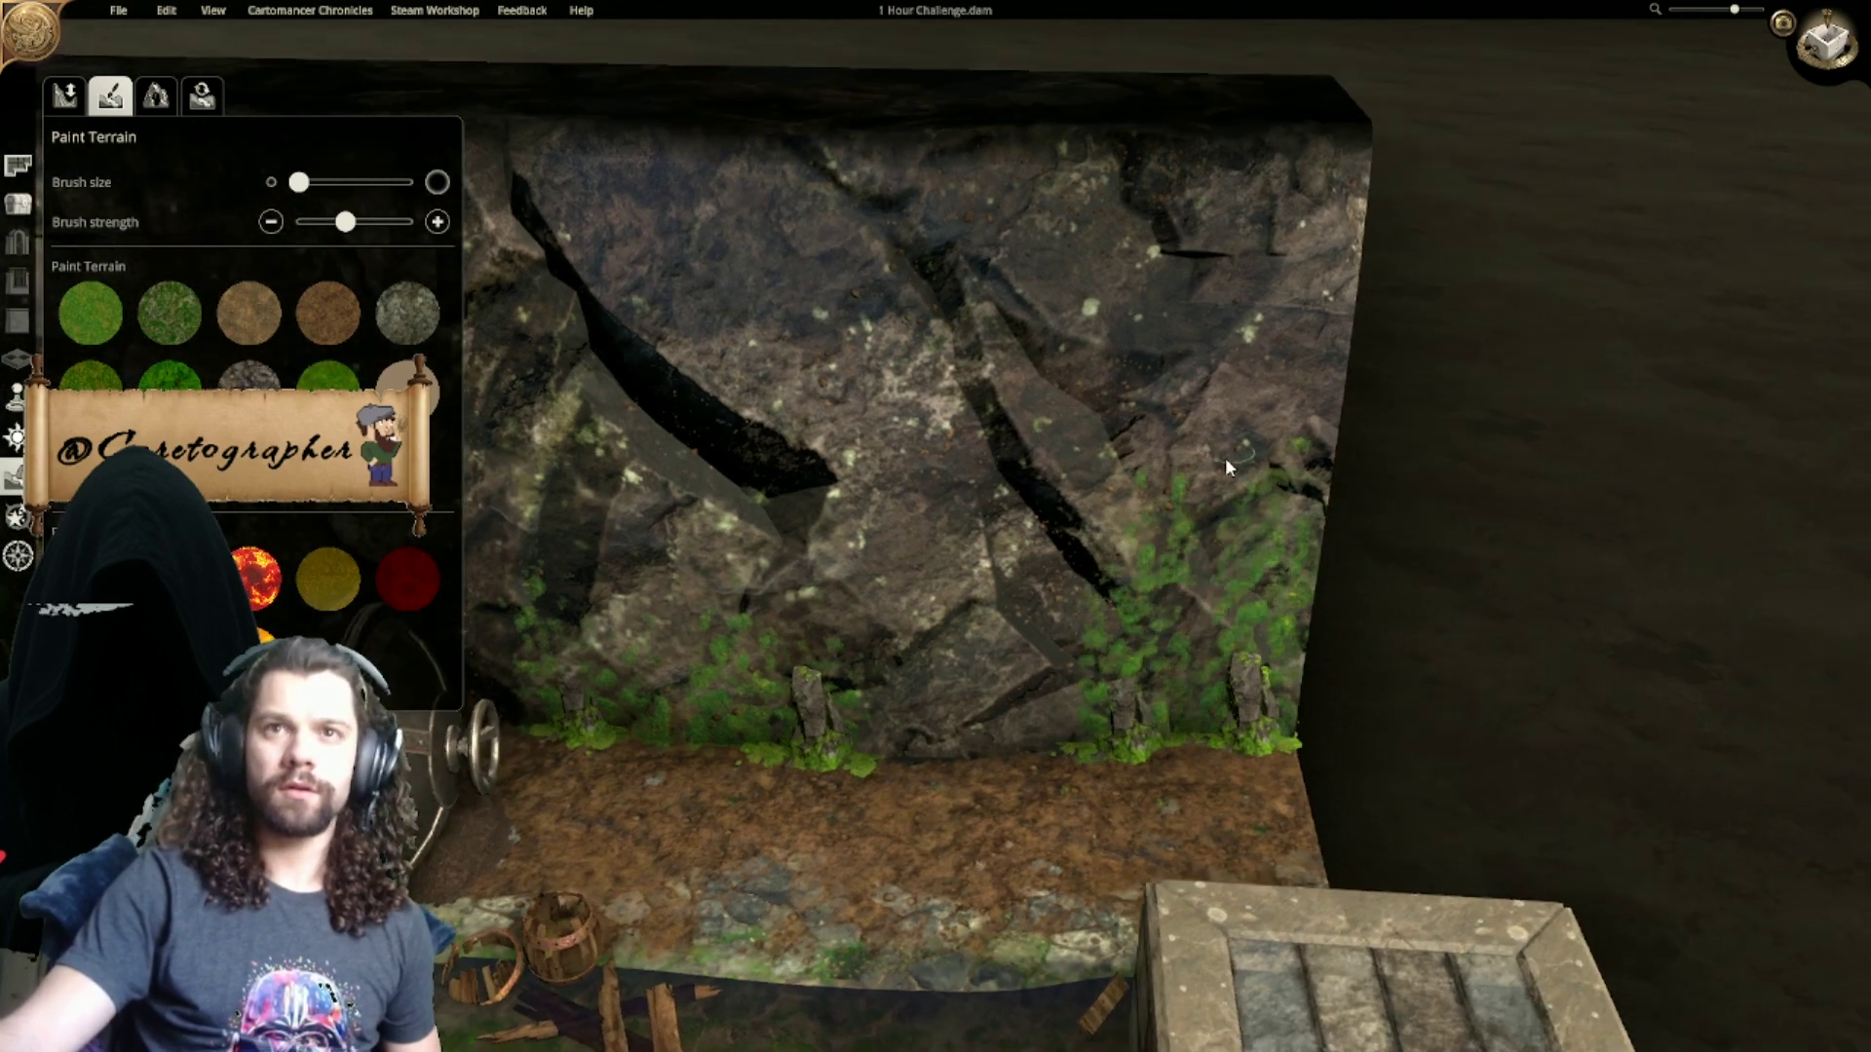
Step: Examine the moss-painted wall, dirt bank and metal walkway from several angles in 3D
scroll(923, 475, down, 3)
right_drag(923, 474, 1228, 490)
scroll(1228, 490, down, 4)
middle_drag(1228, 490, 952, 667)
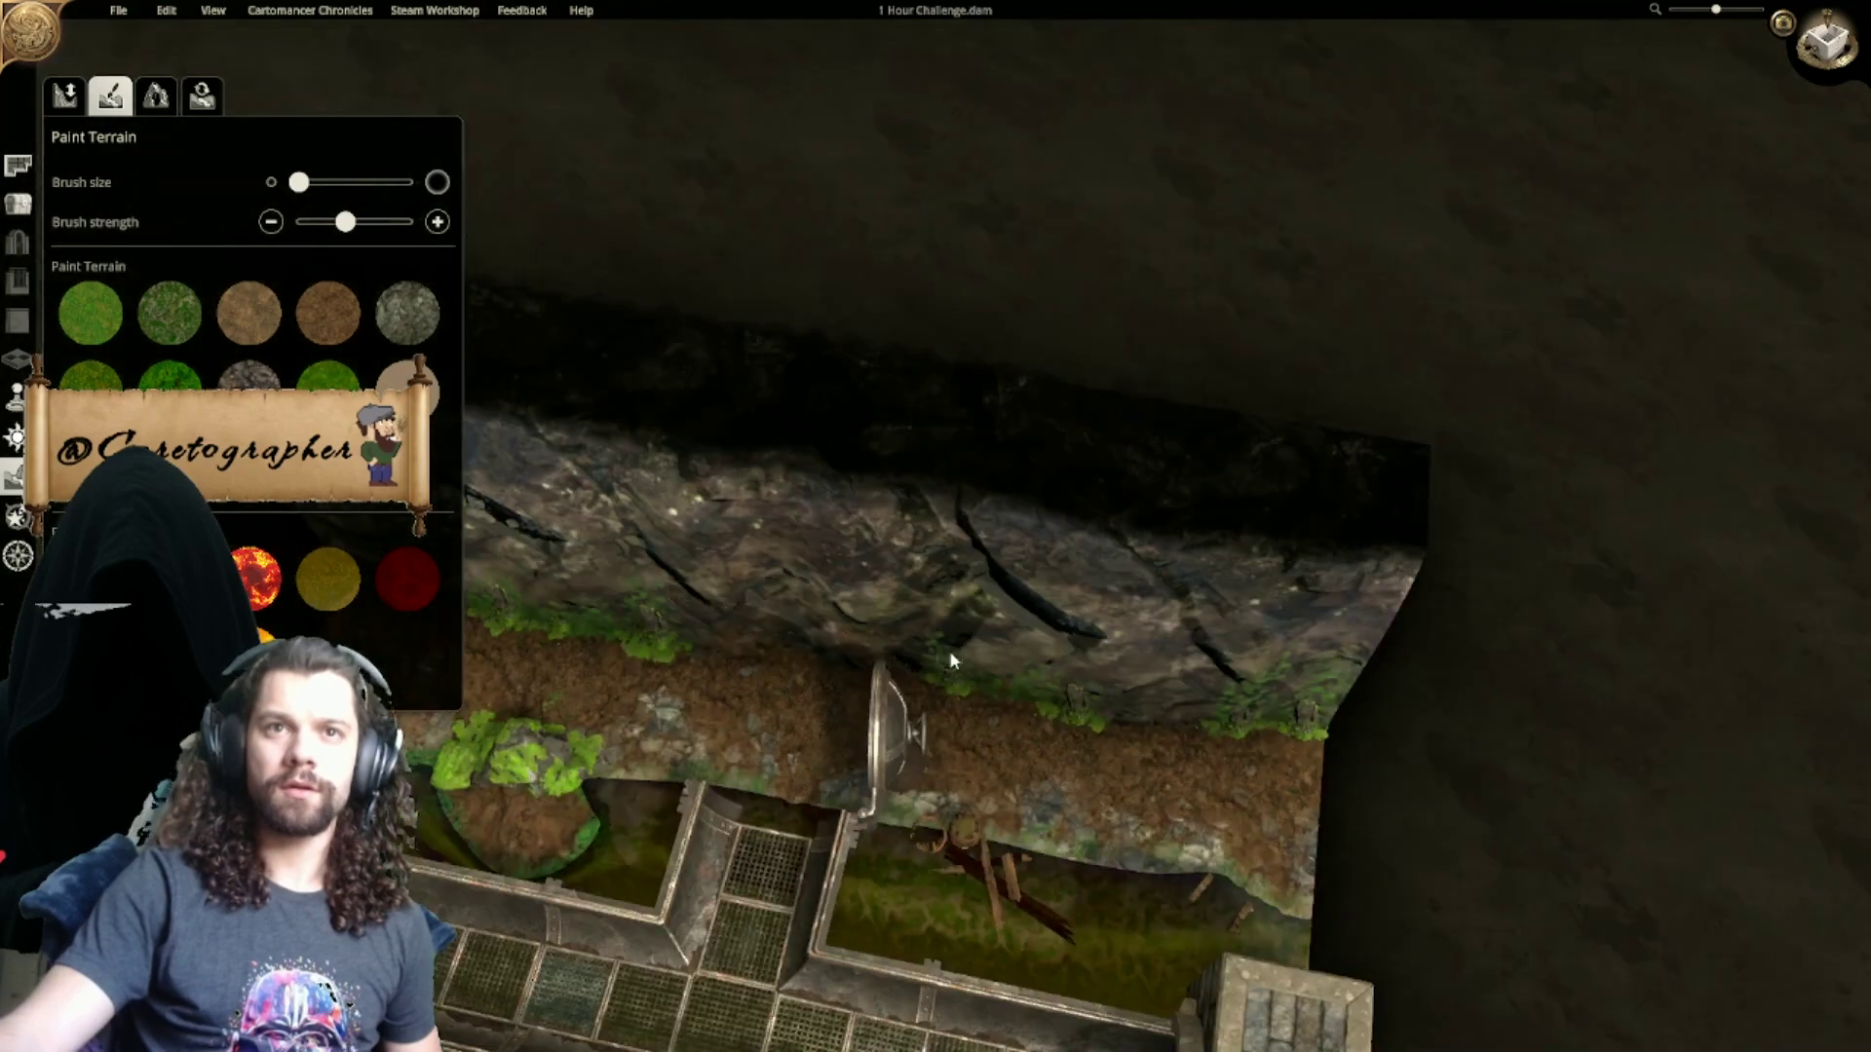
right_drag(952, 666, 1226, 529)
scroll(1226, 529, up, 4)
middle_drag(1226, 529, 1296, 345)
scroll(1015, 327, down, 3)
right_drag(1296, 345, 975, 541)
scroll(974, 541, up, 3)
mouse_move(975, 541)
middle_down()
mouse_move(883, 511)
mouse_move(1331, 481)
middle_up()
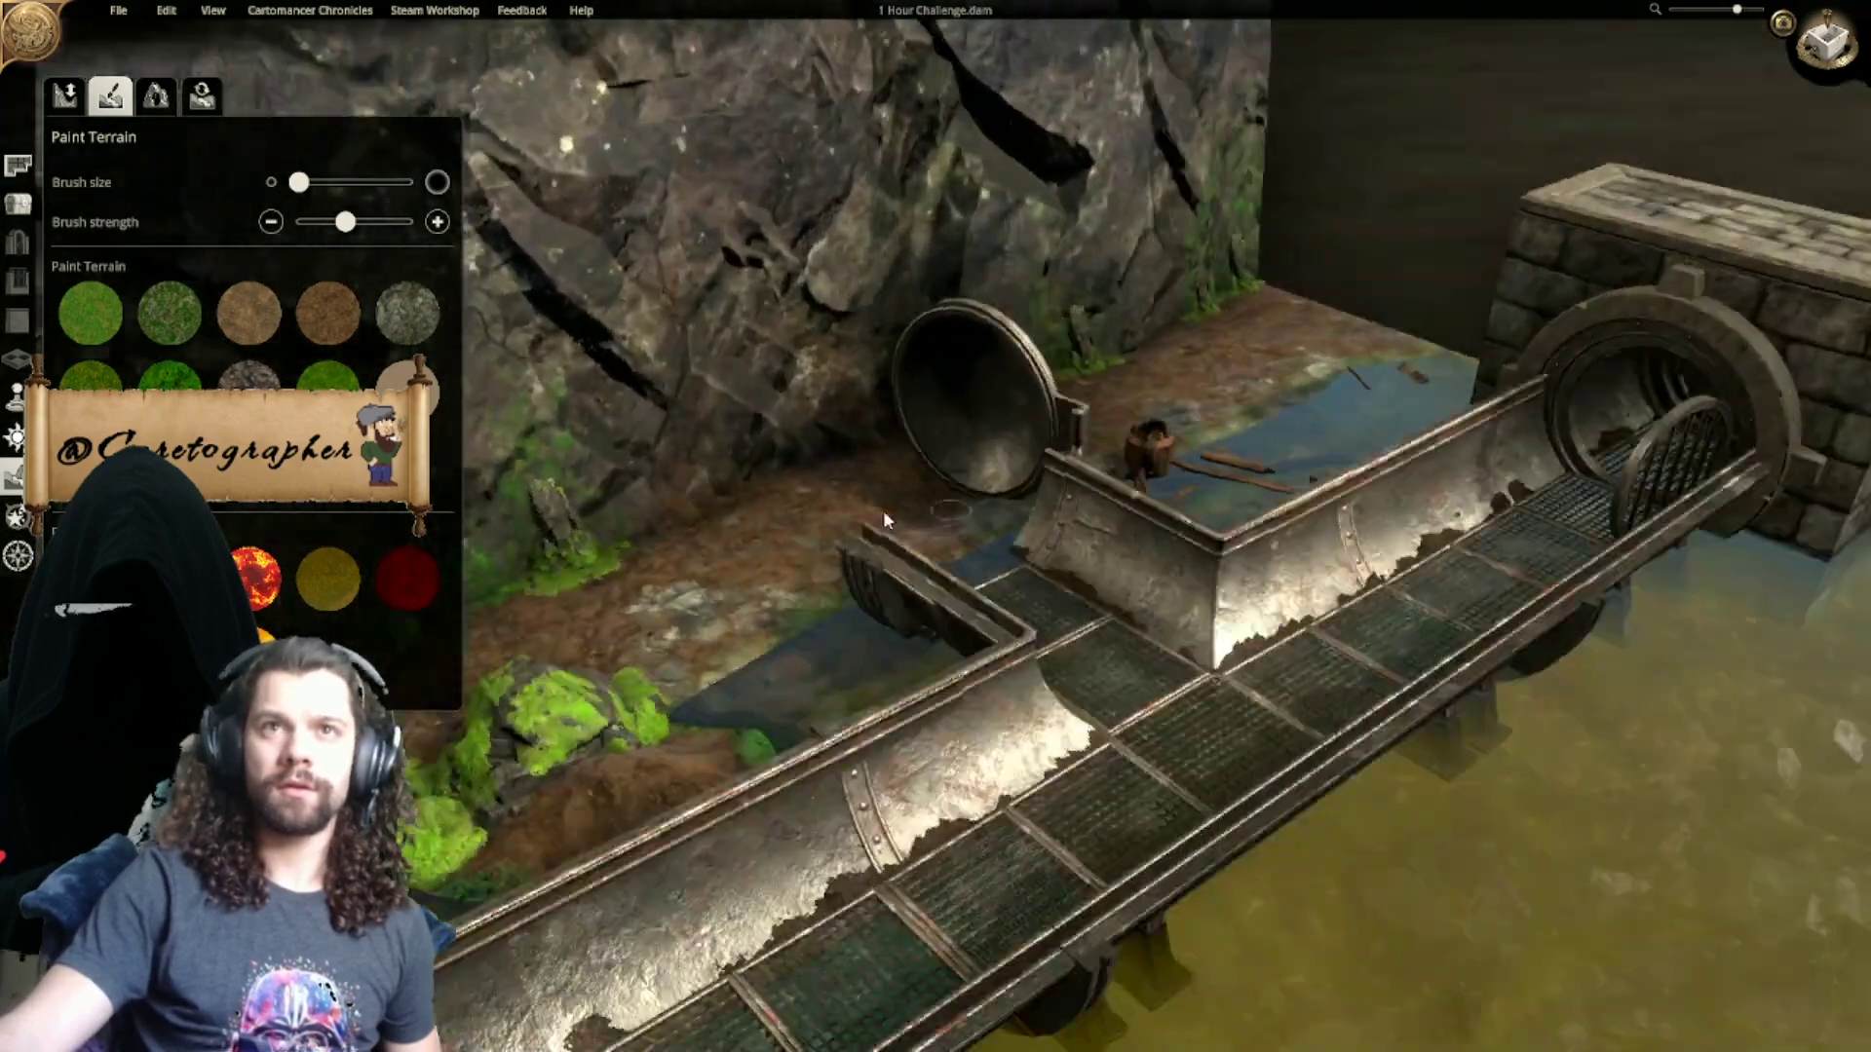
scroll(1331, 481, up, 3)
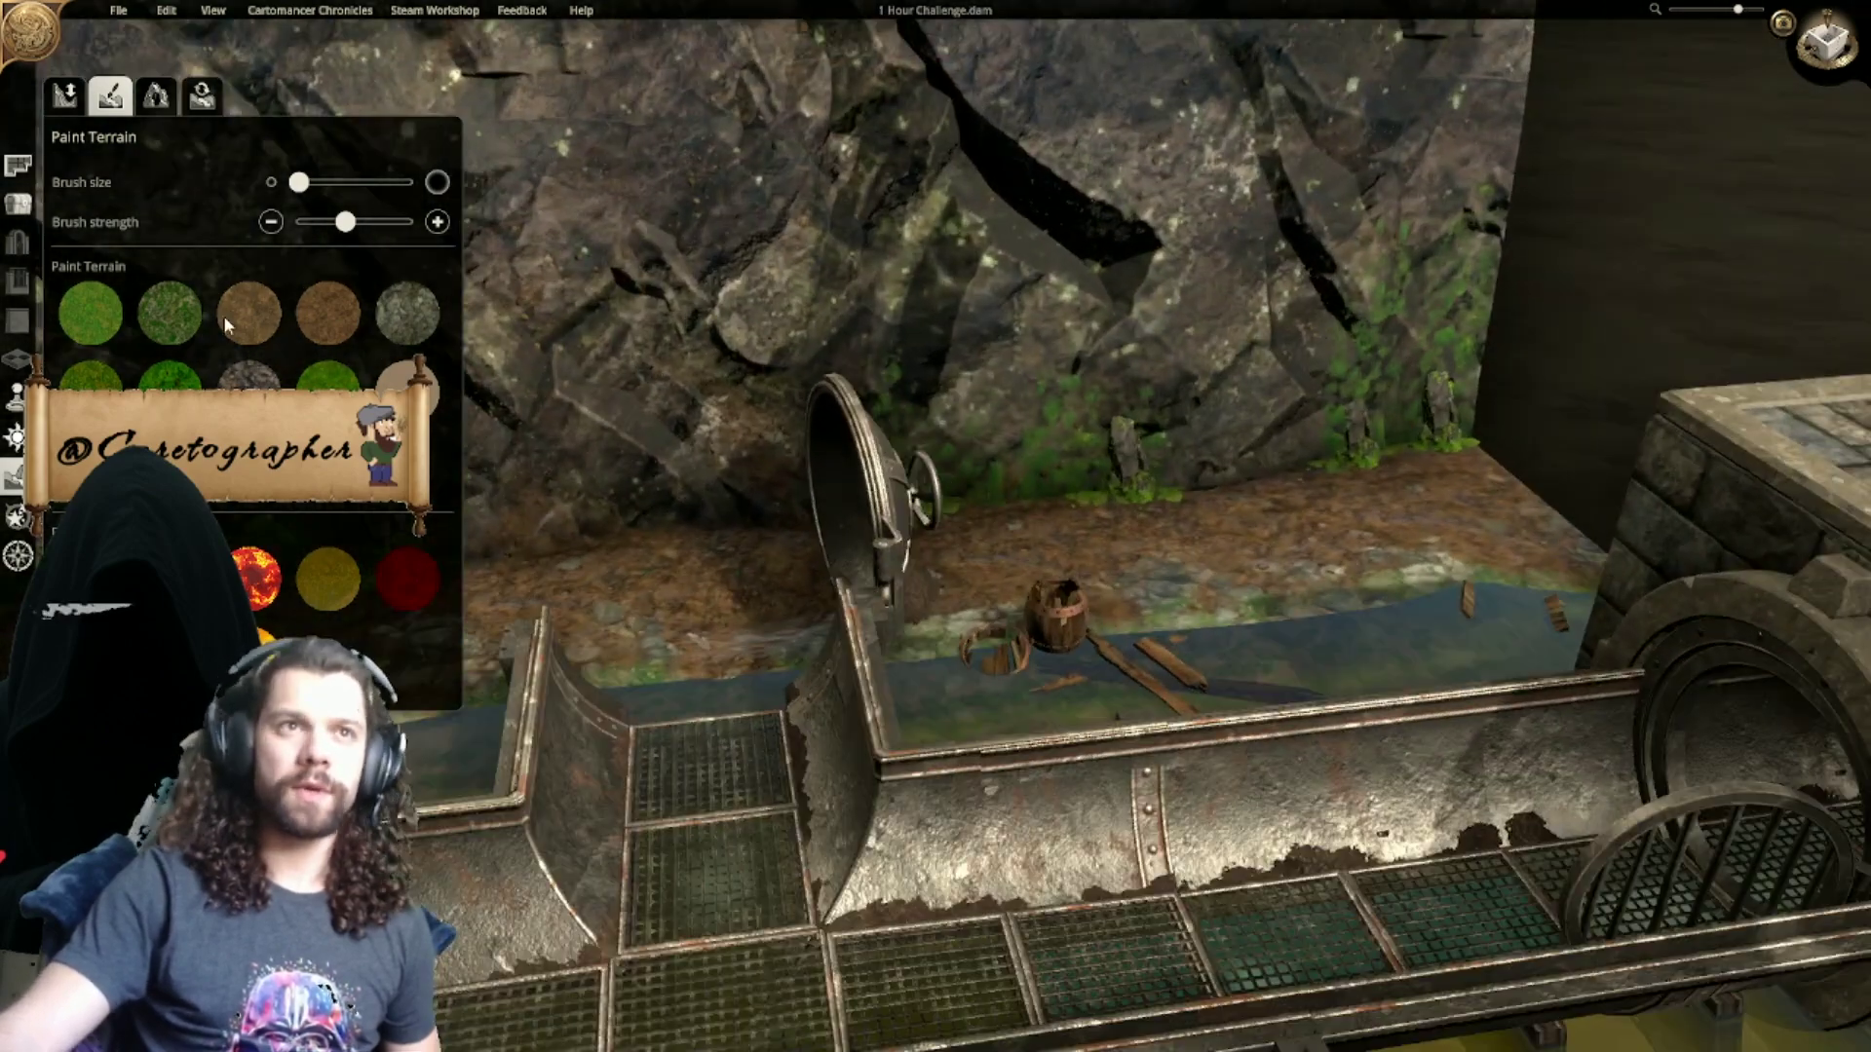
scroll(831, 548, down, 3)
middle_drag(831, 547, 653, 531)
right_drag(653, 532, 1058, 633)
Step: Switch to the top-down view and paint green moss terrain around the mossy boulders and along the edge of the small mud island
click(1827, 44)
right_drag(962, 473, 1046, 677)
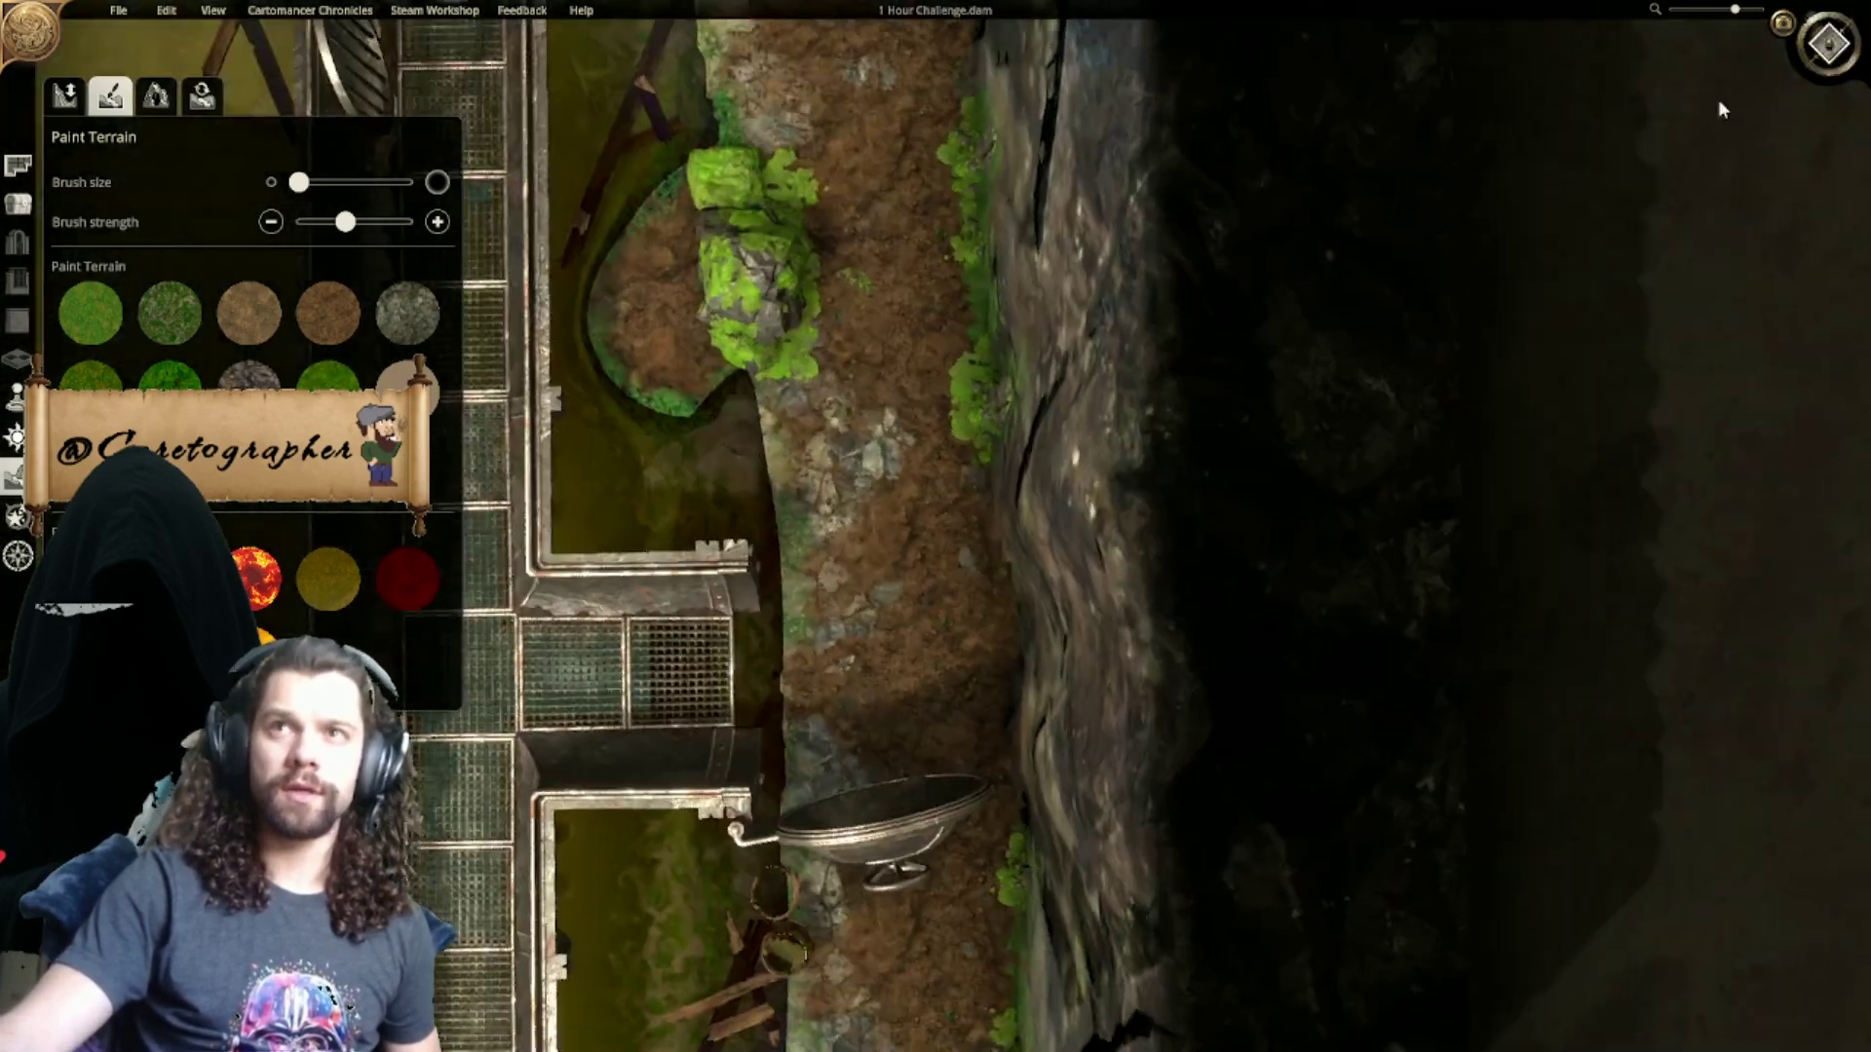
scroll(916, 585, up, 5)
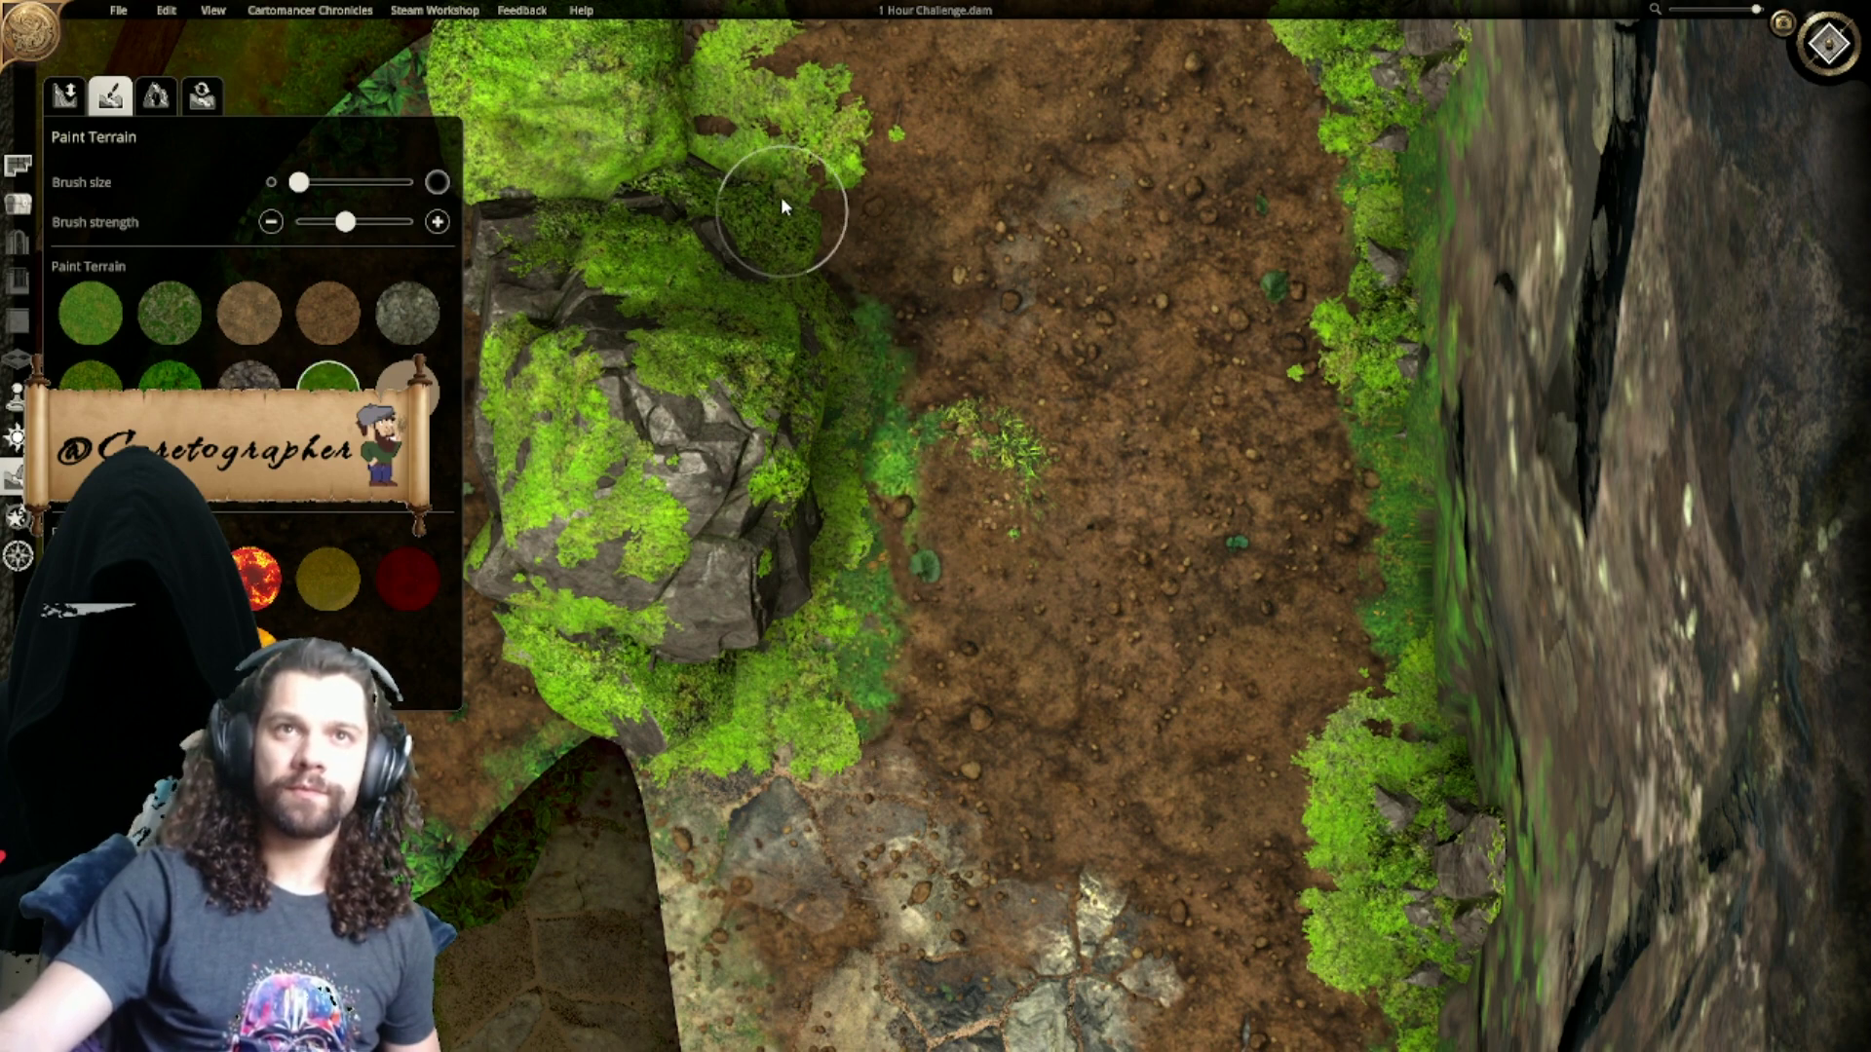
mouse_move(847, 261)
right_down()
mouse_move(925, 485)
mouse_move(942, 654)
right_up()
drag(881, 458, 865, 432)
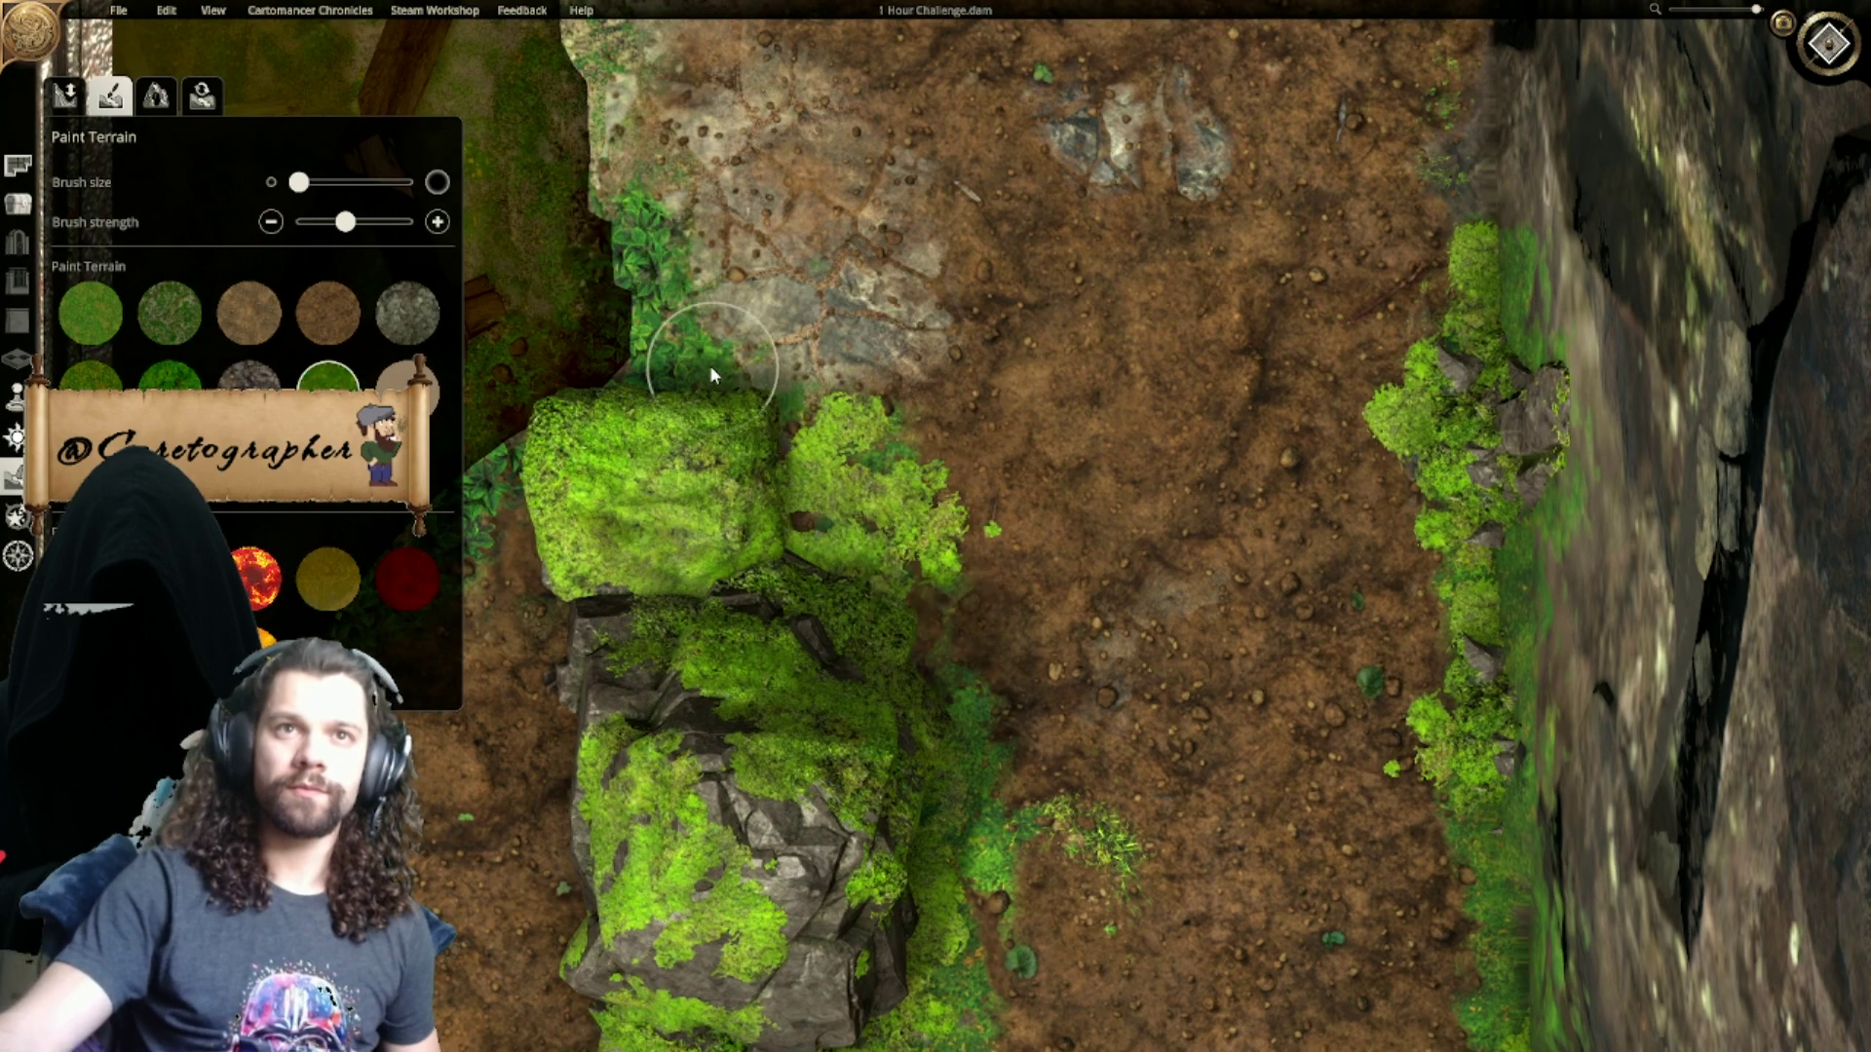
drag(647, 289, 658, 359)
right_drag(627, 415, 1007, 389)
drag(825, 505, 777, 550)
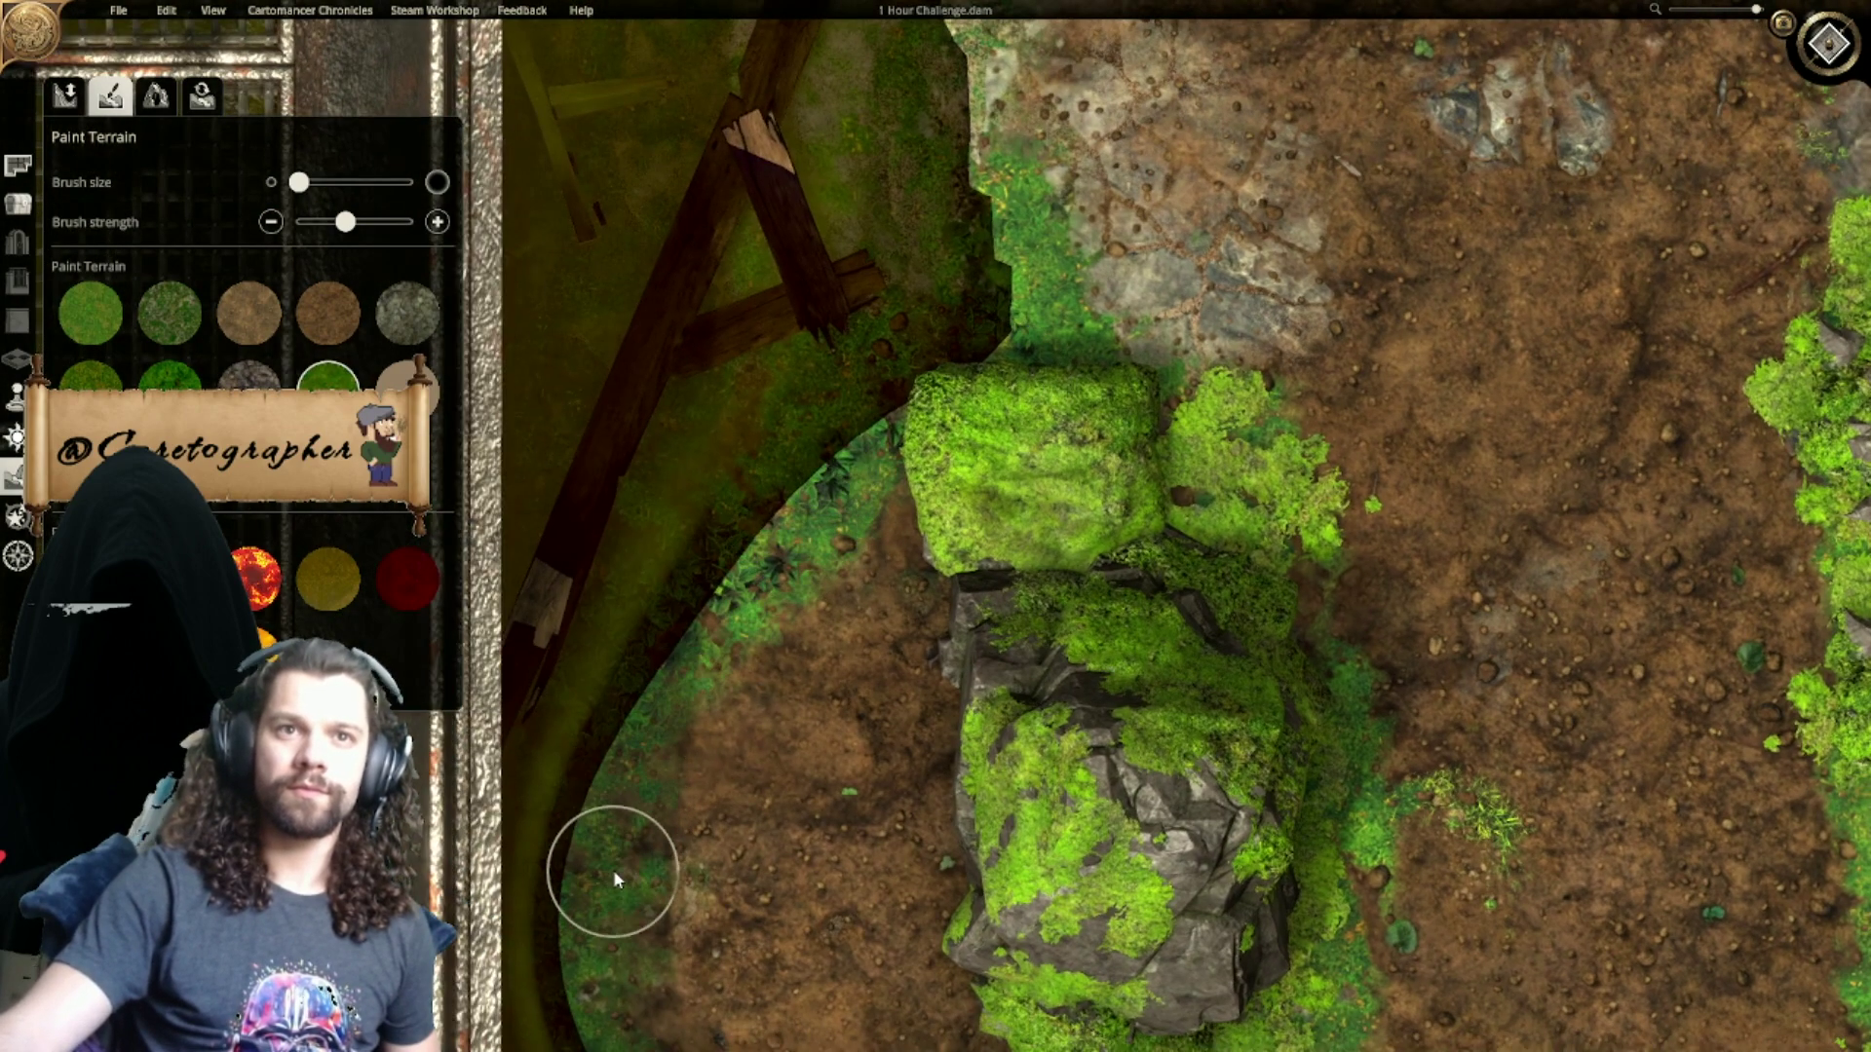
right_drag(612, 869, 650, 430)
mouse_move(725, 729)
mouse_down()
mouse_move(890, 764)
mouse_move(1069, 669)
mouse_move(1107, 681)
mouse_move(1331, 650)
mouse_move(1378, 493)
mouse_move(1267, 419)
mouse_move(961, 510)
mouse_move(999, 215)
mouse_up()
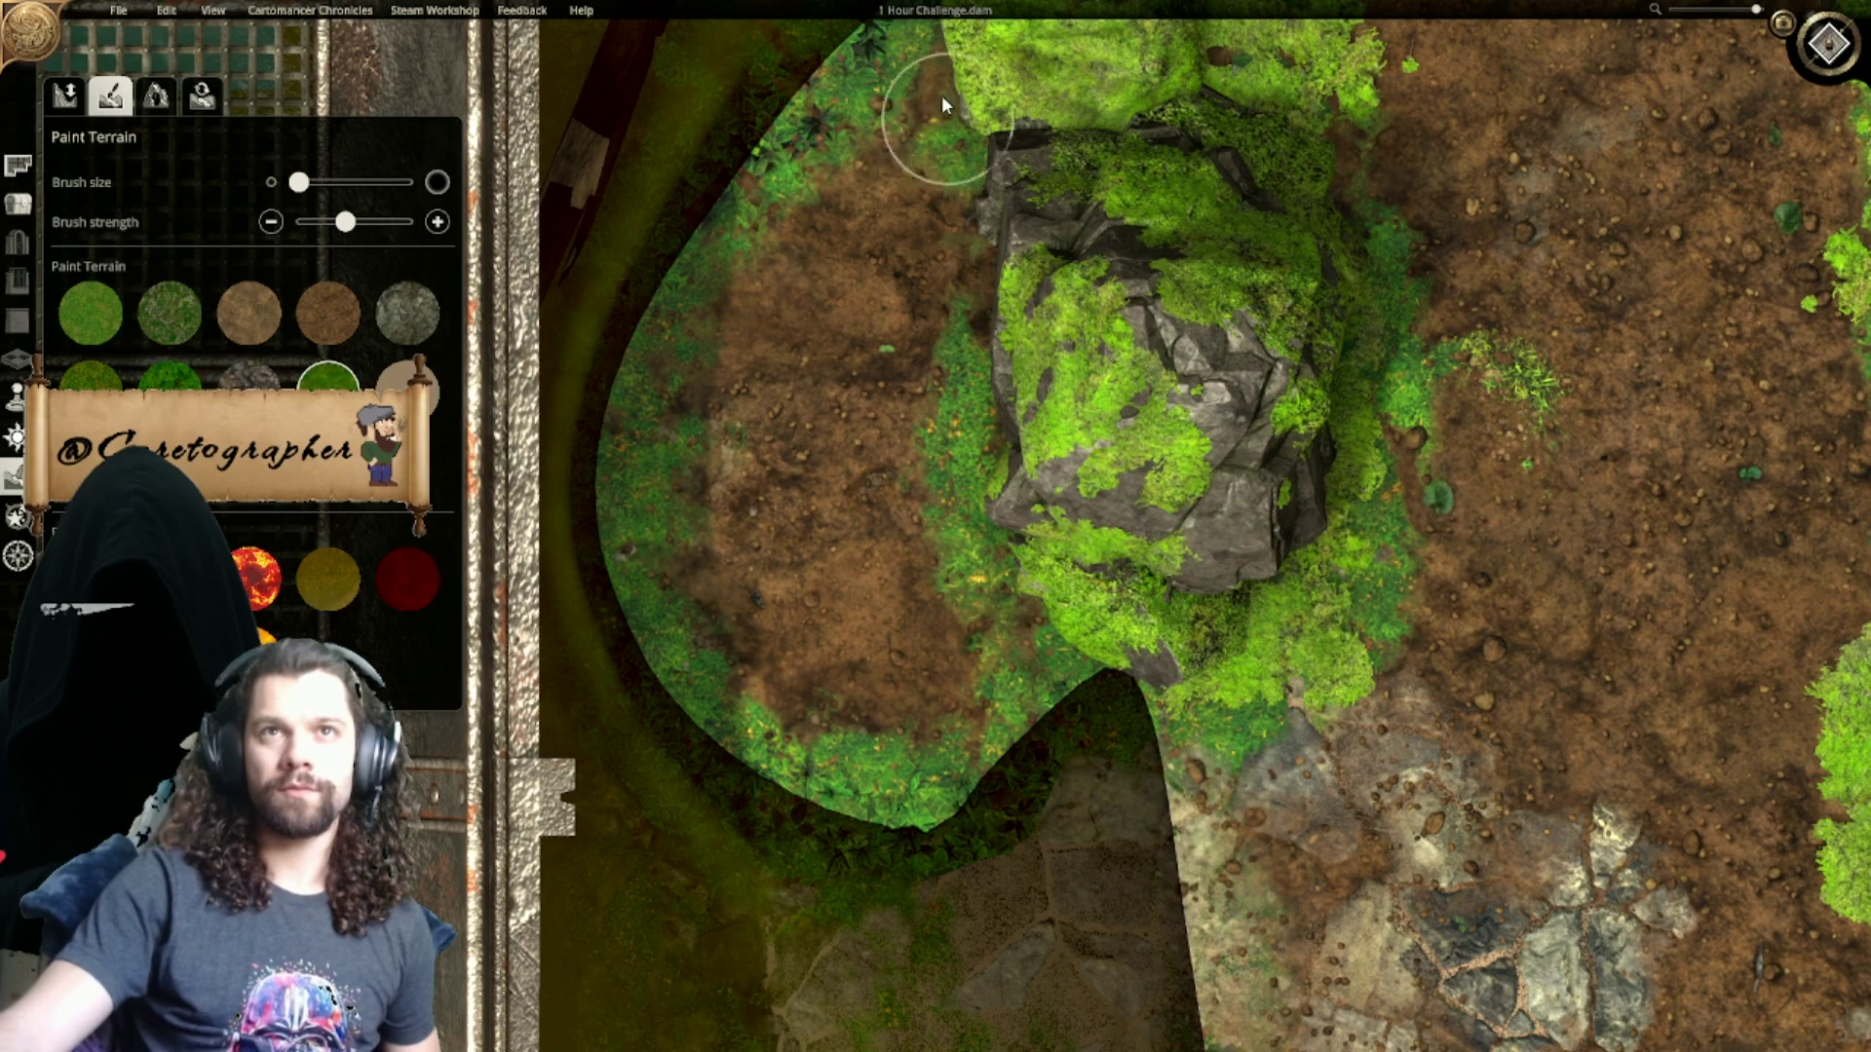
Step: Examine the boulders, dirt bank and the wider canal layout from above
scroll(1009, 913, down, 6)
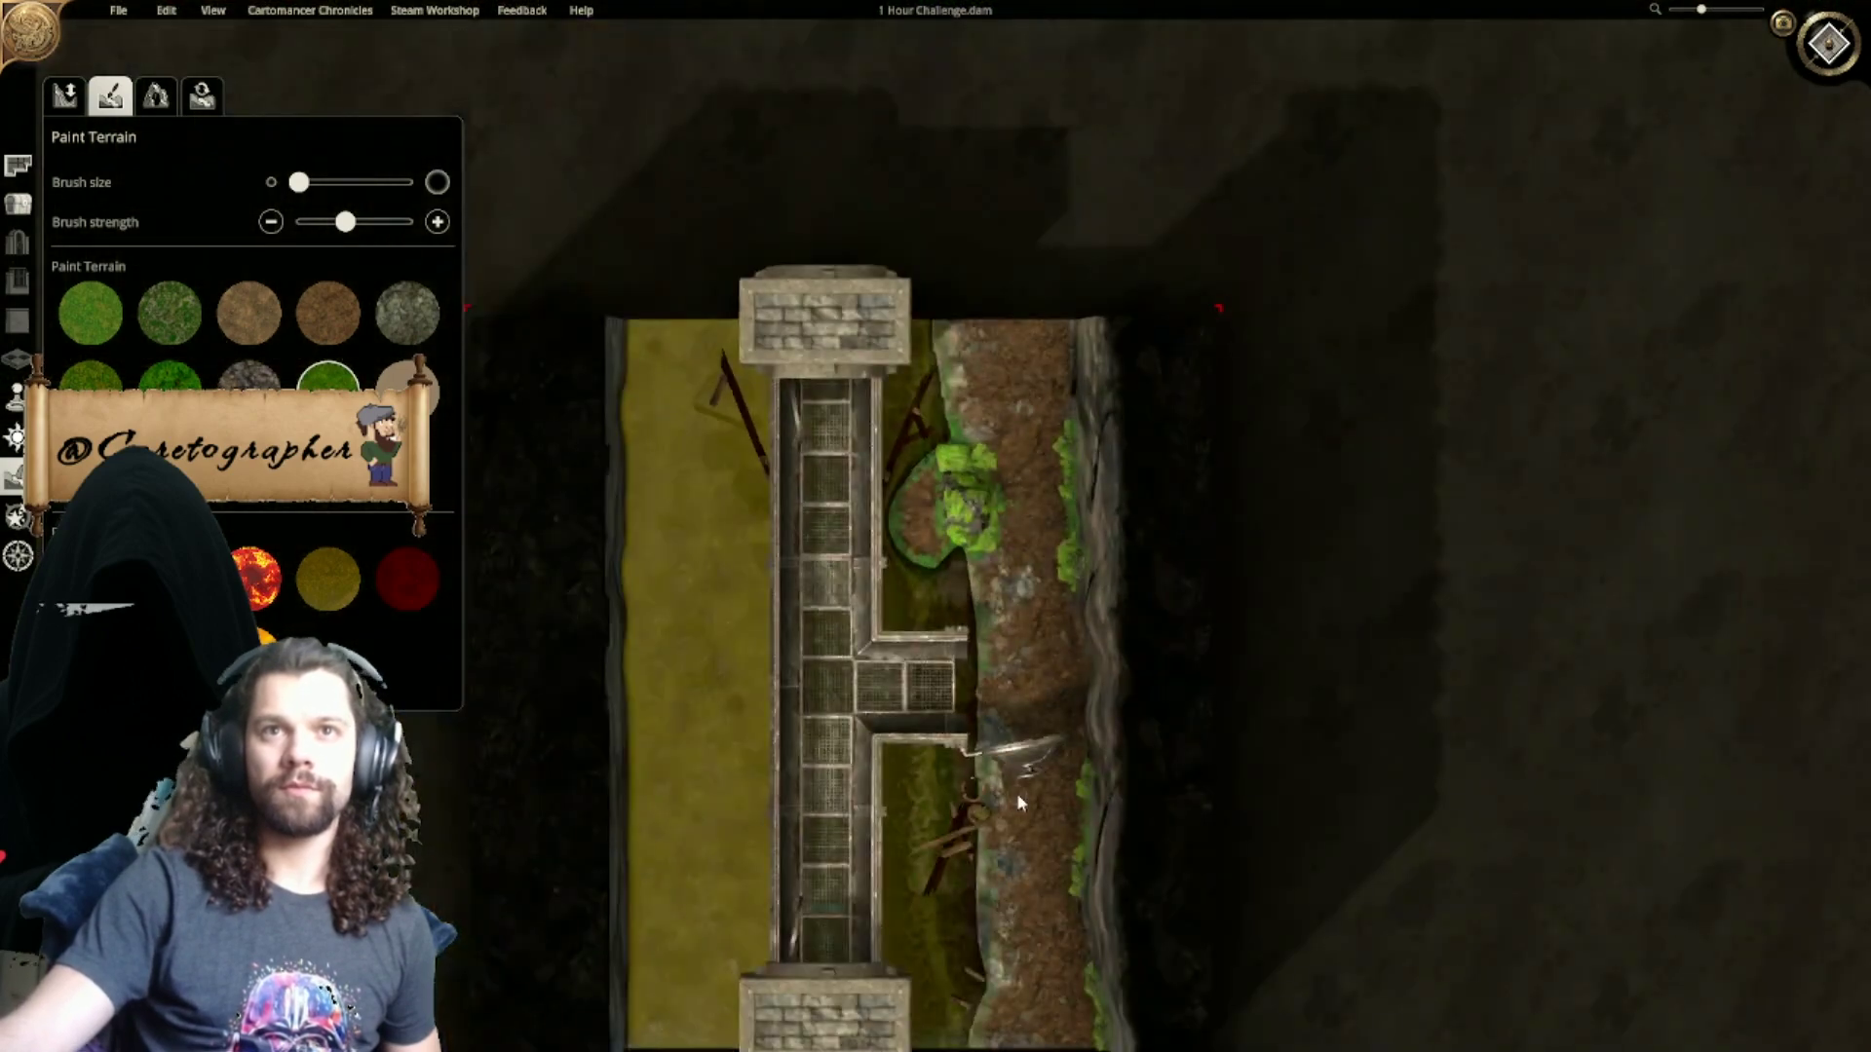
scroll(974, 487, up, 6)
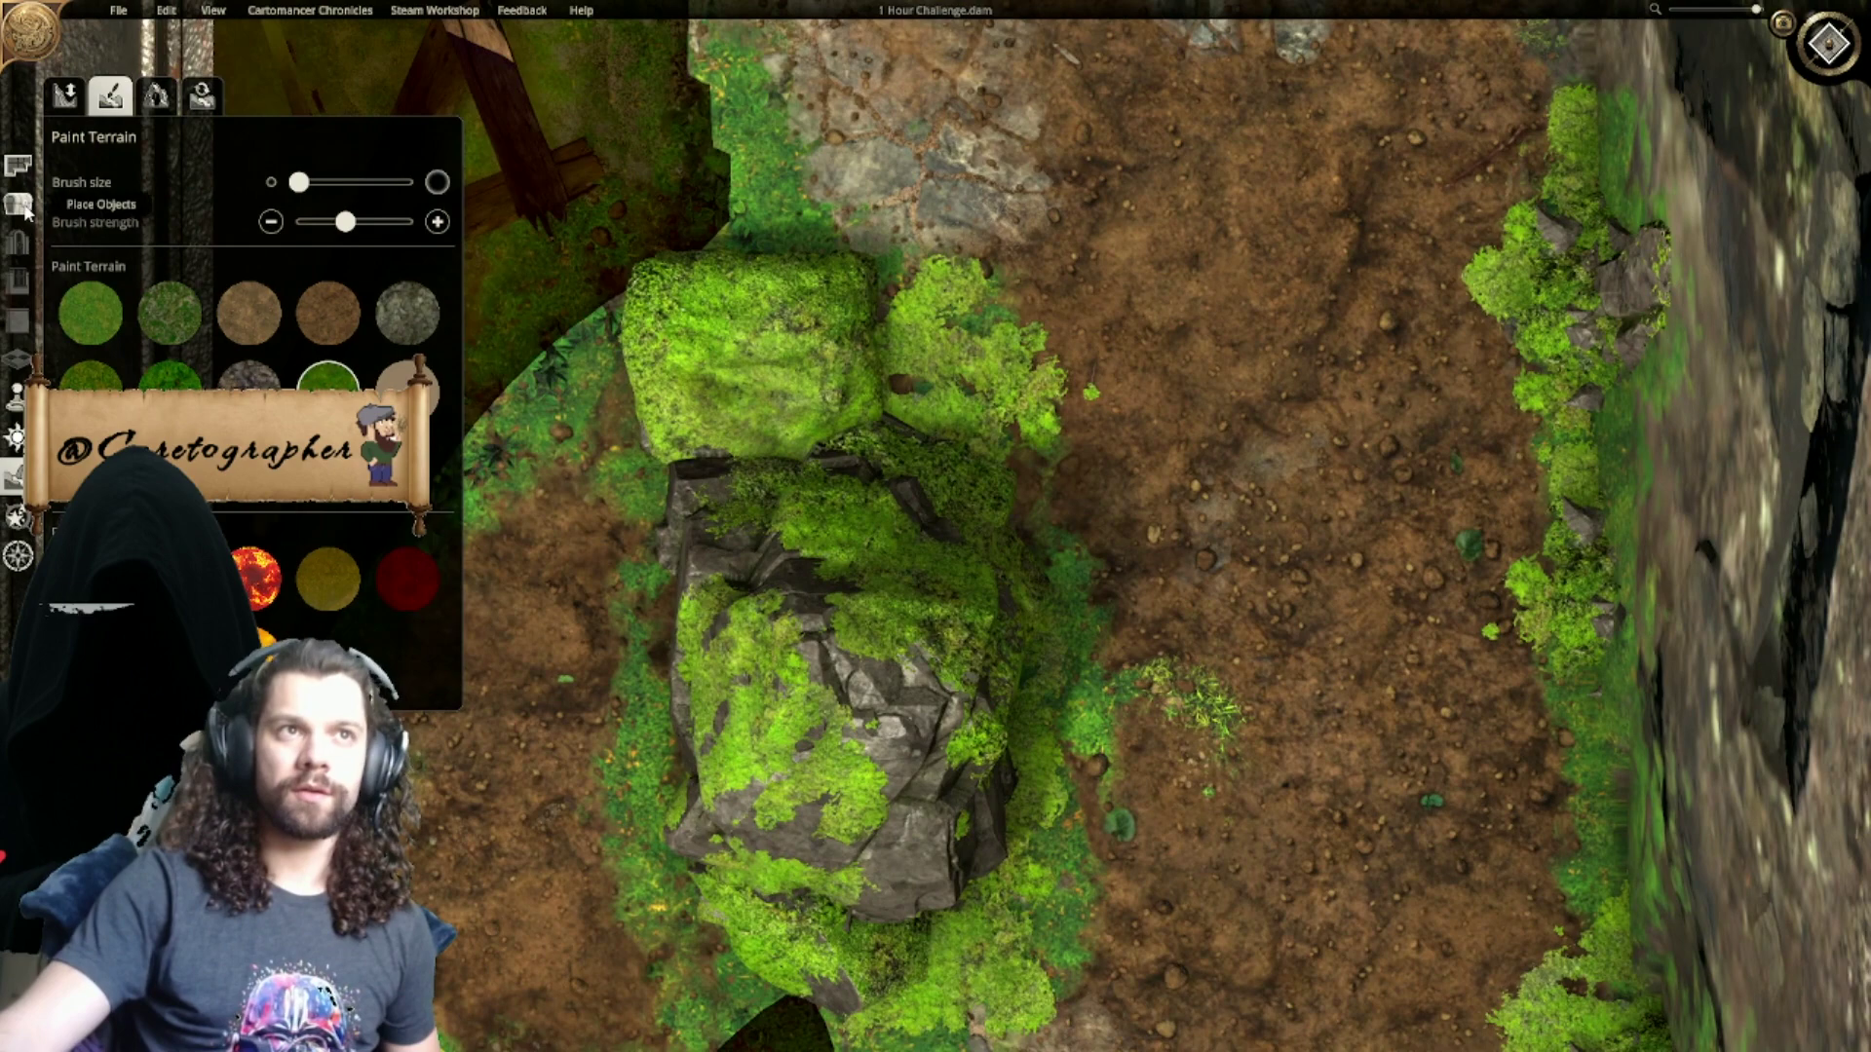
click(19, 205)
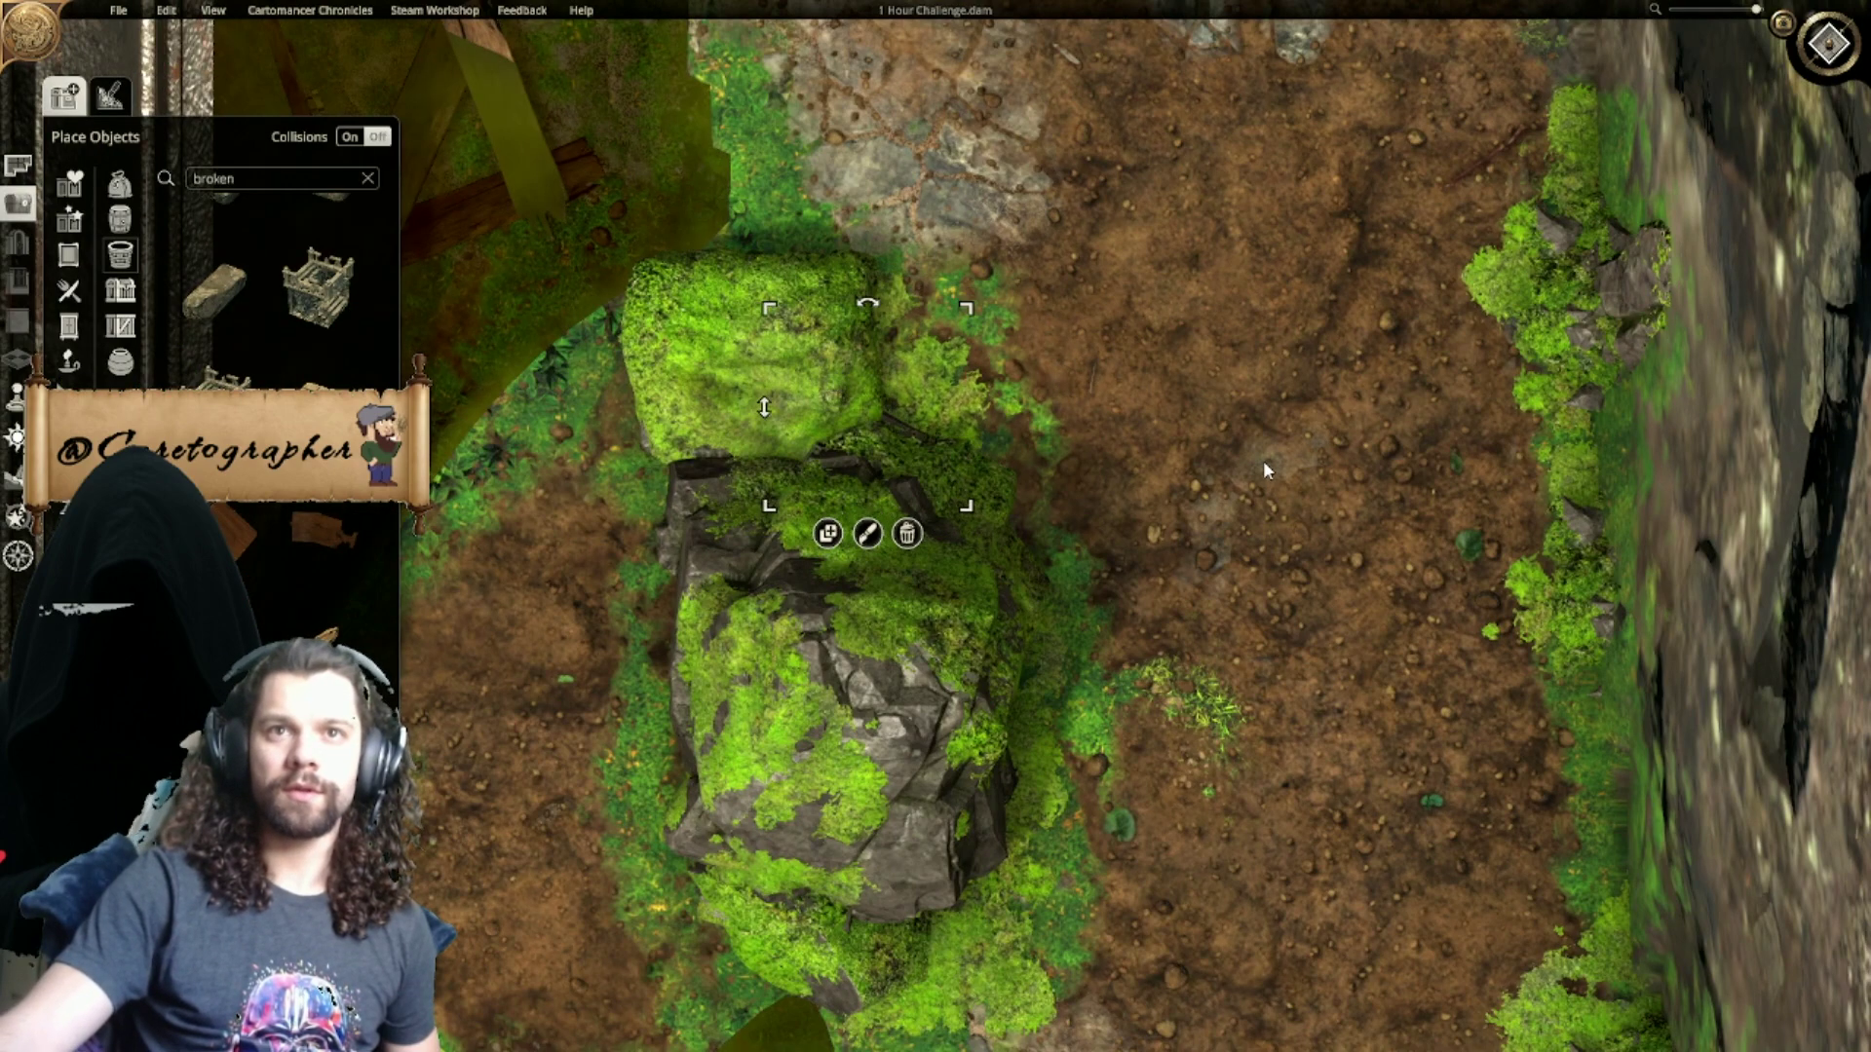
scroll(1269, 467, down, 3)
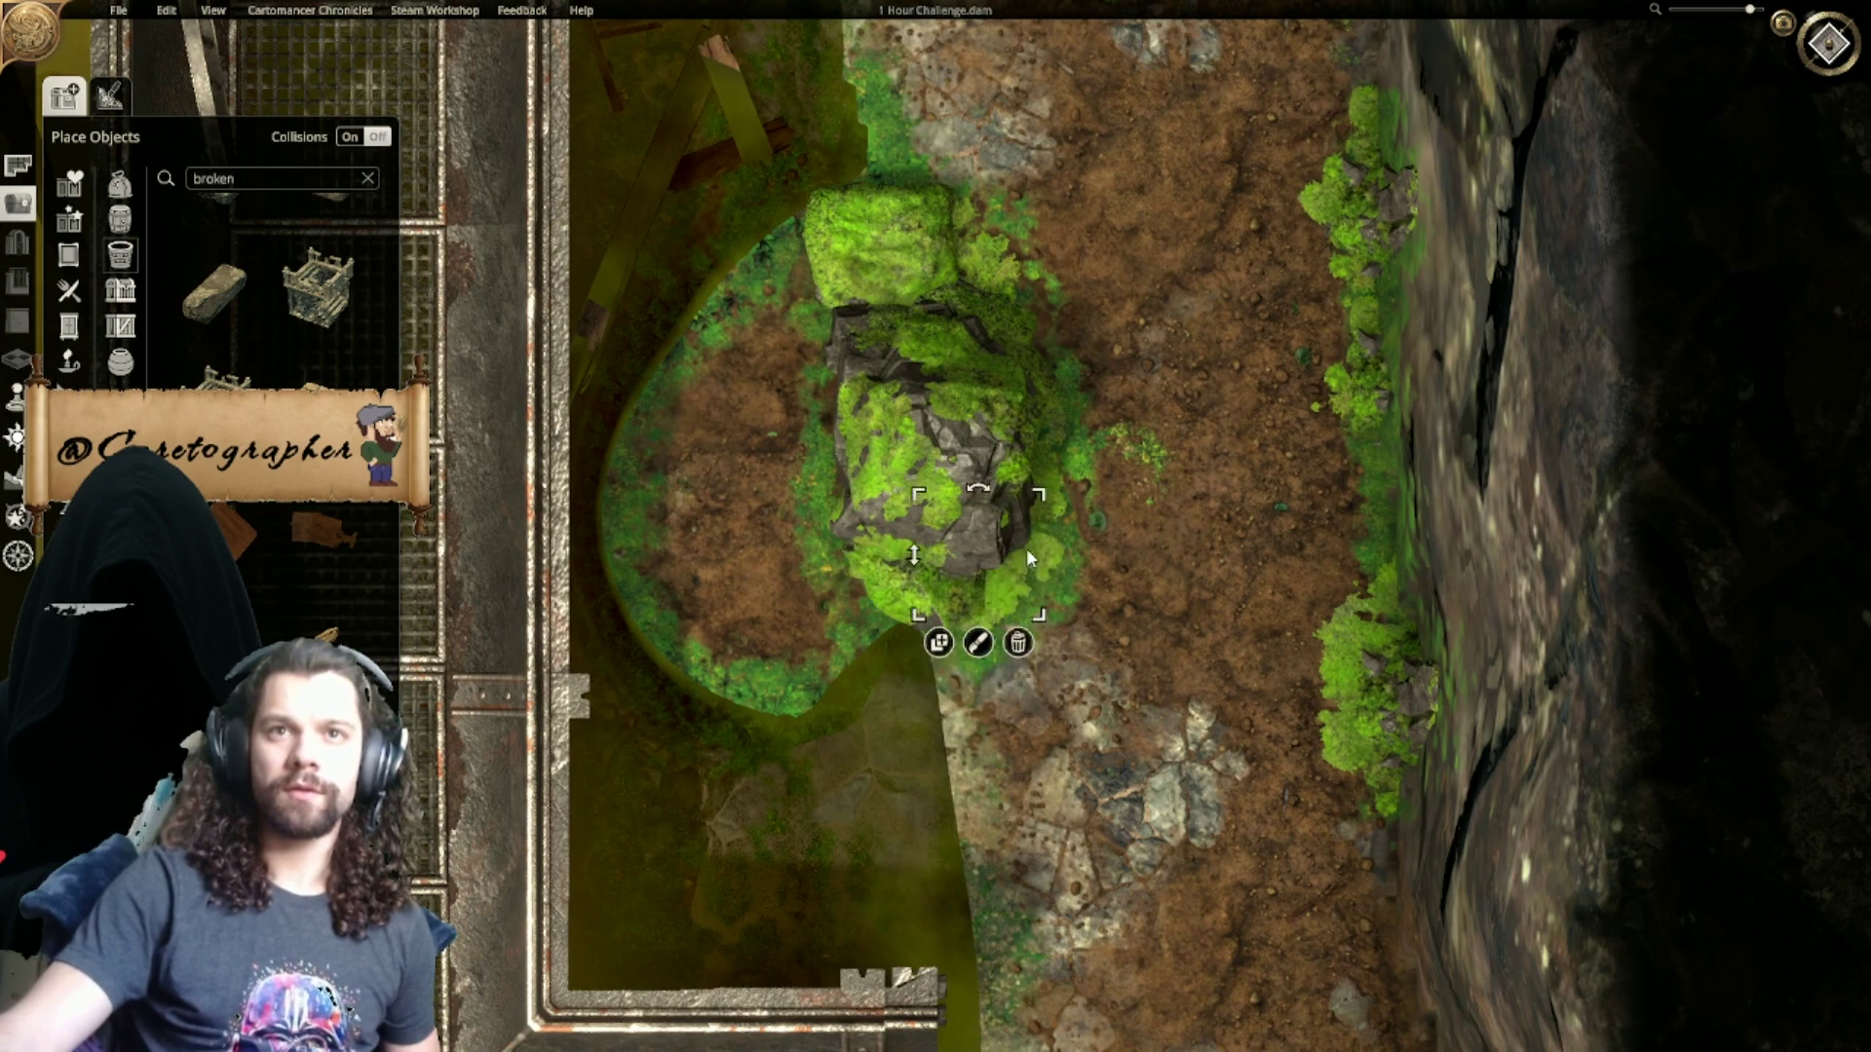
scroll(1062, 608, down, 2)
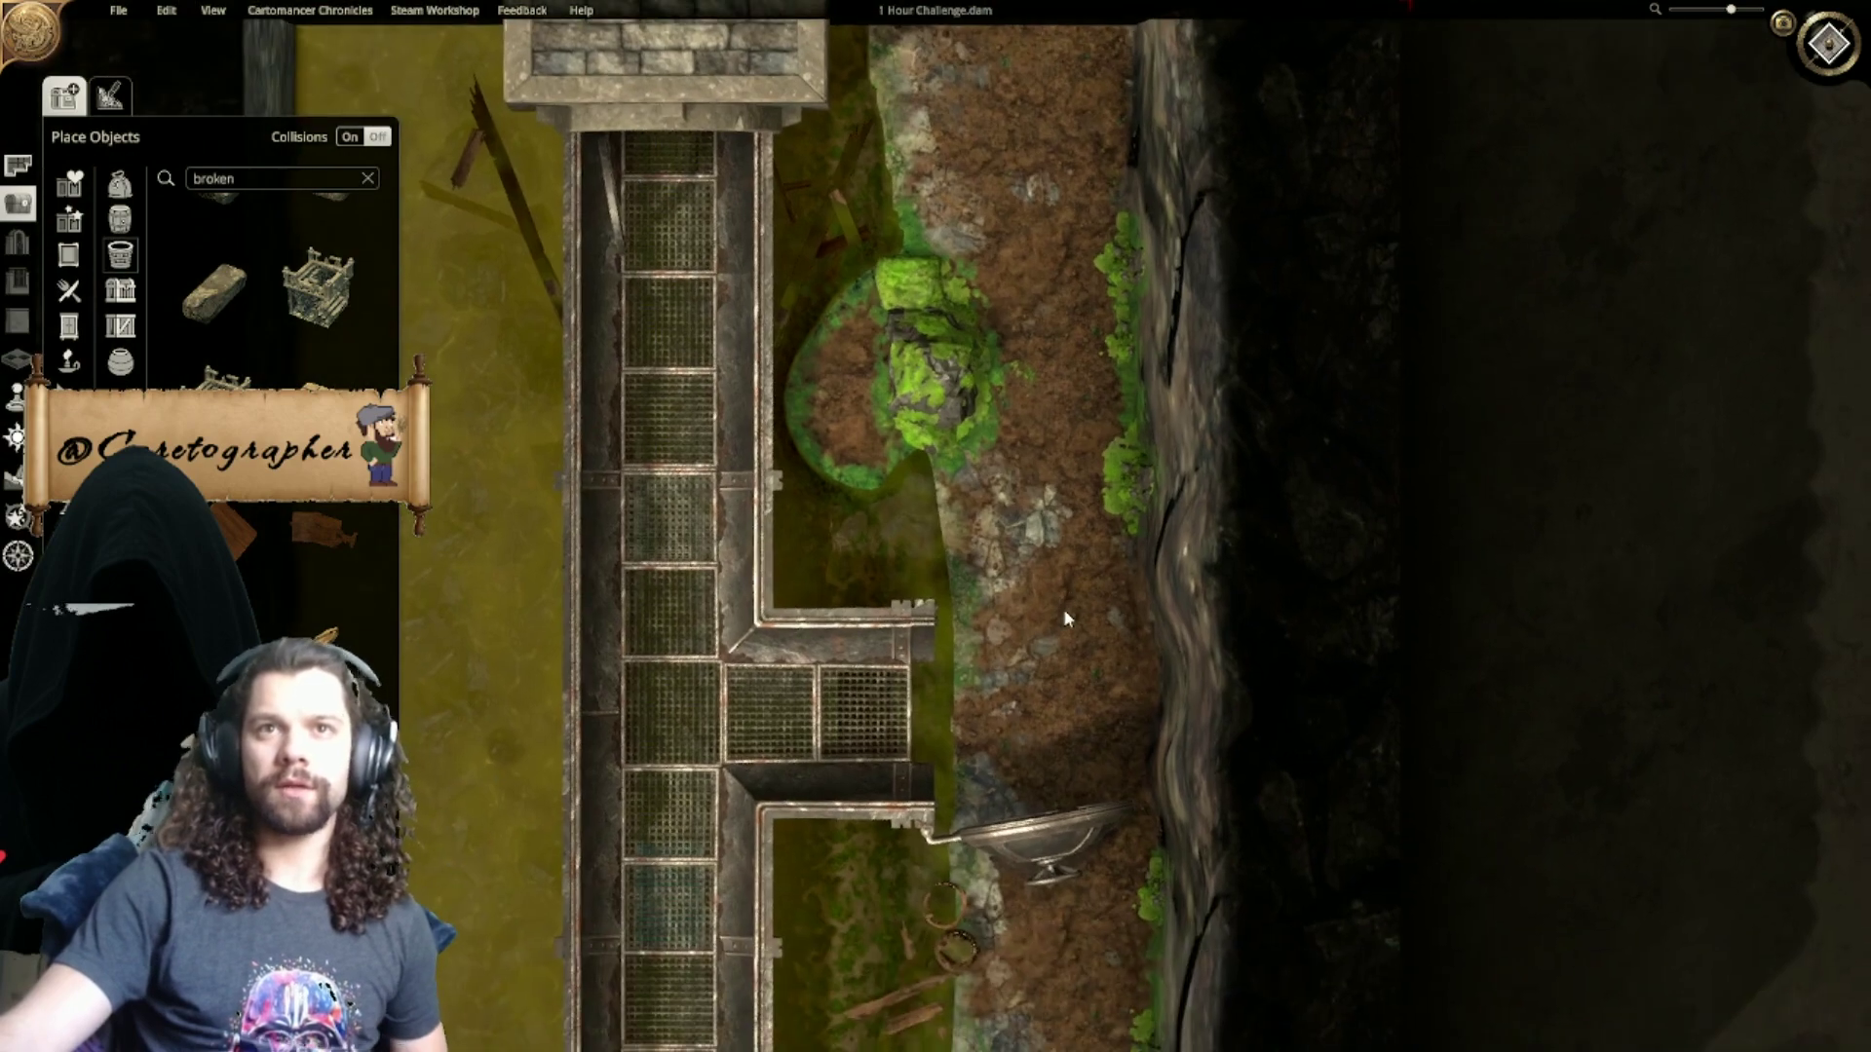
scroll(1072, 612, down, 3)
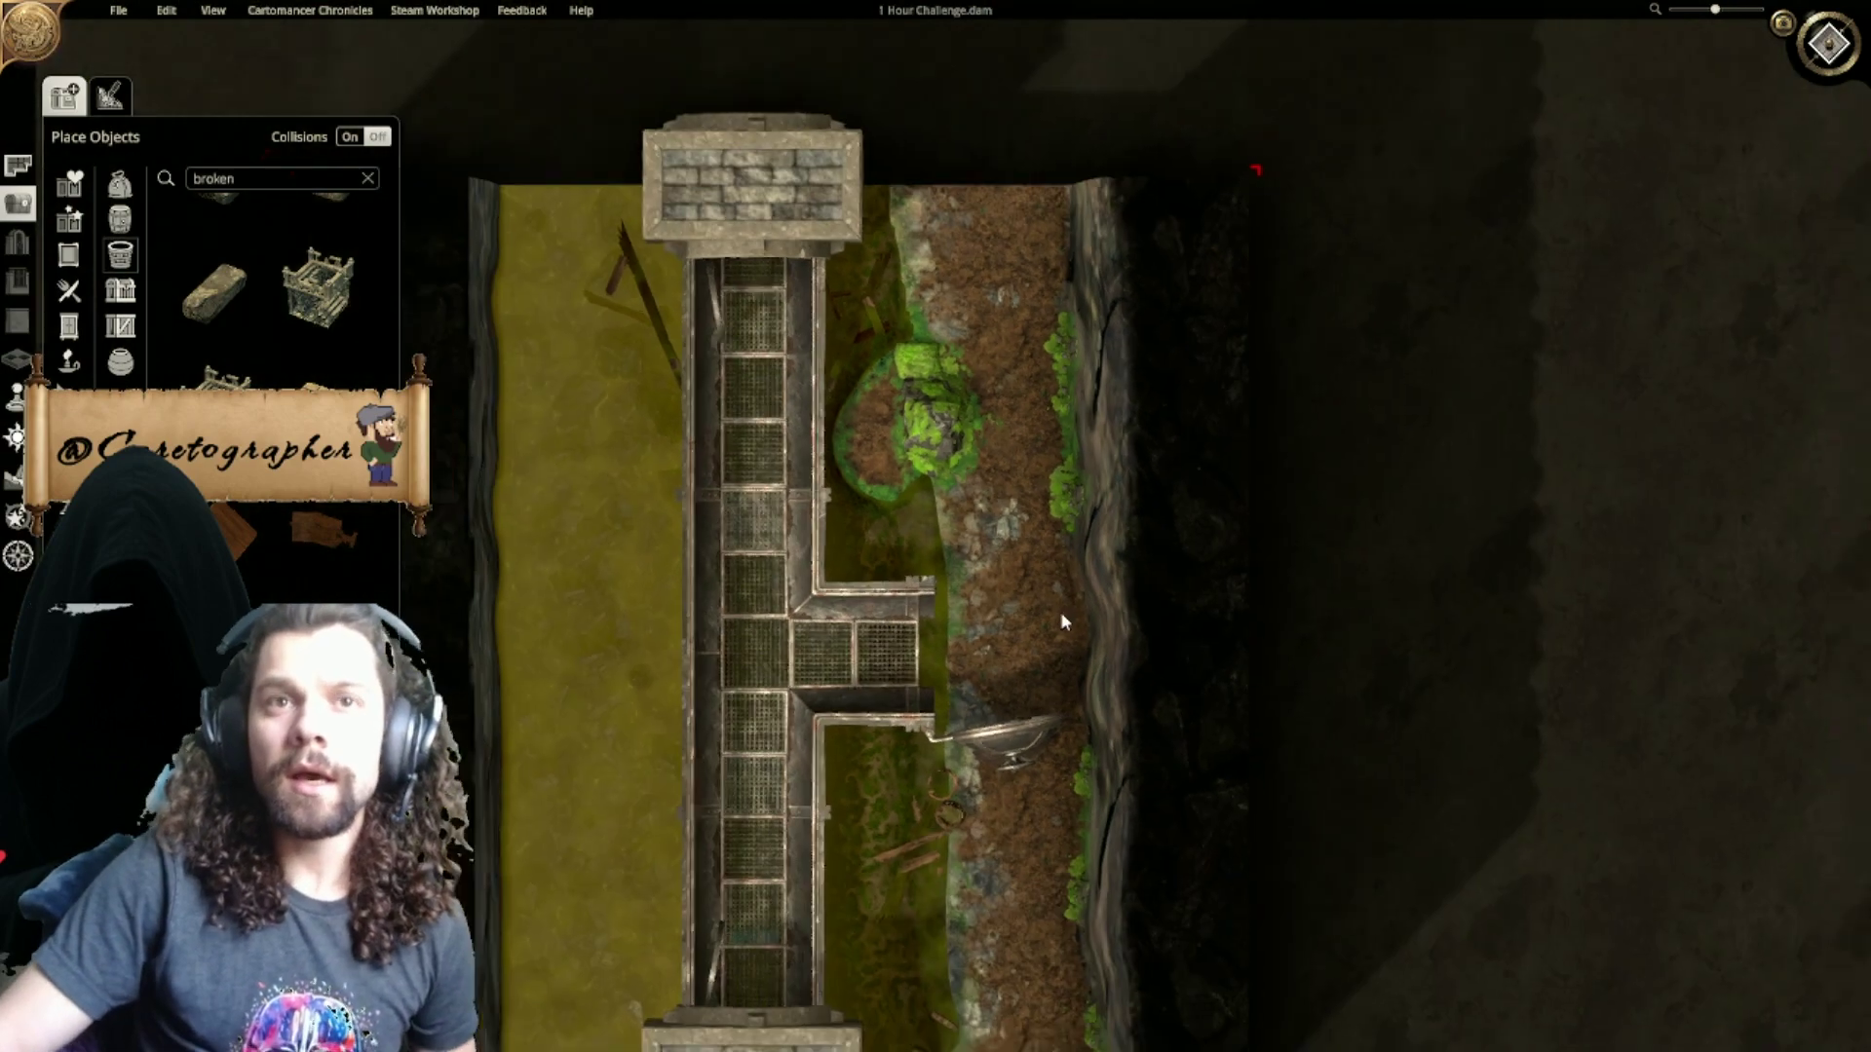
scroll(1138, 531, up, 3)
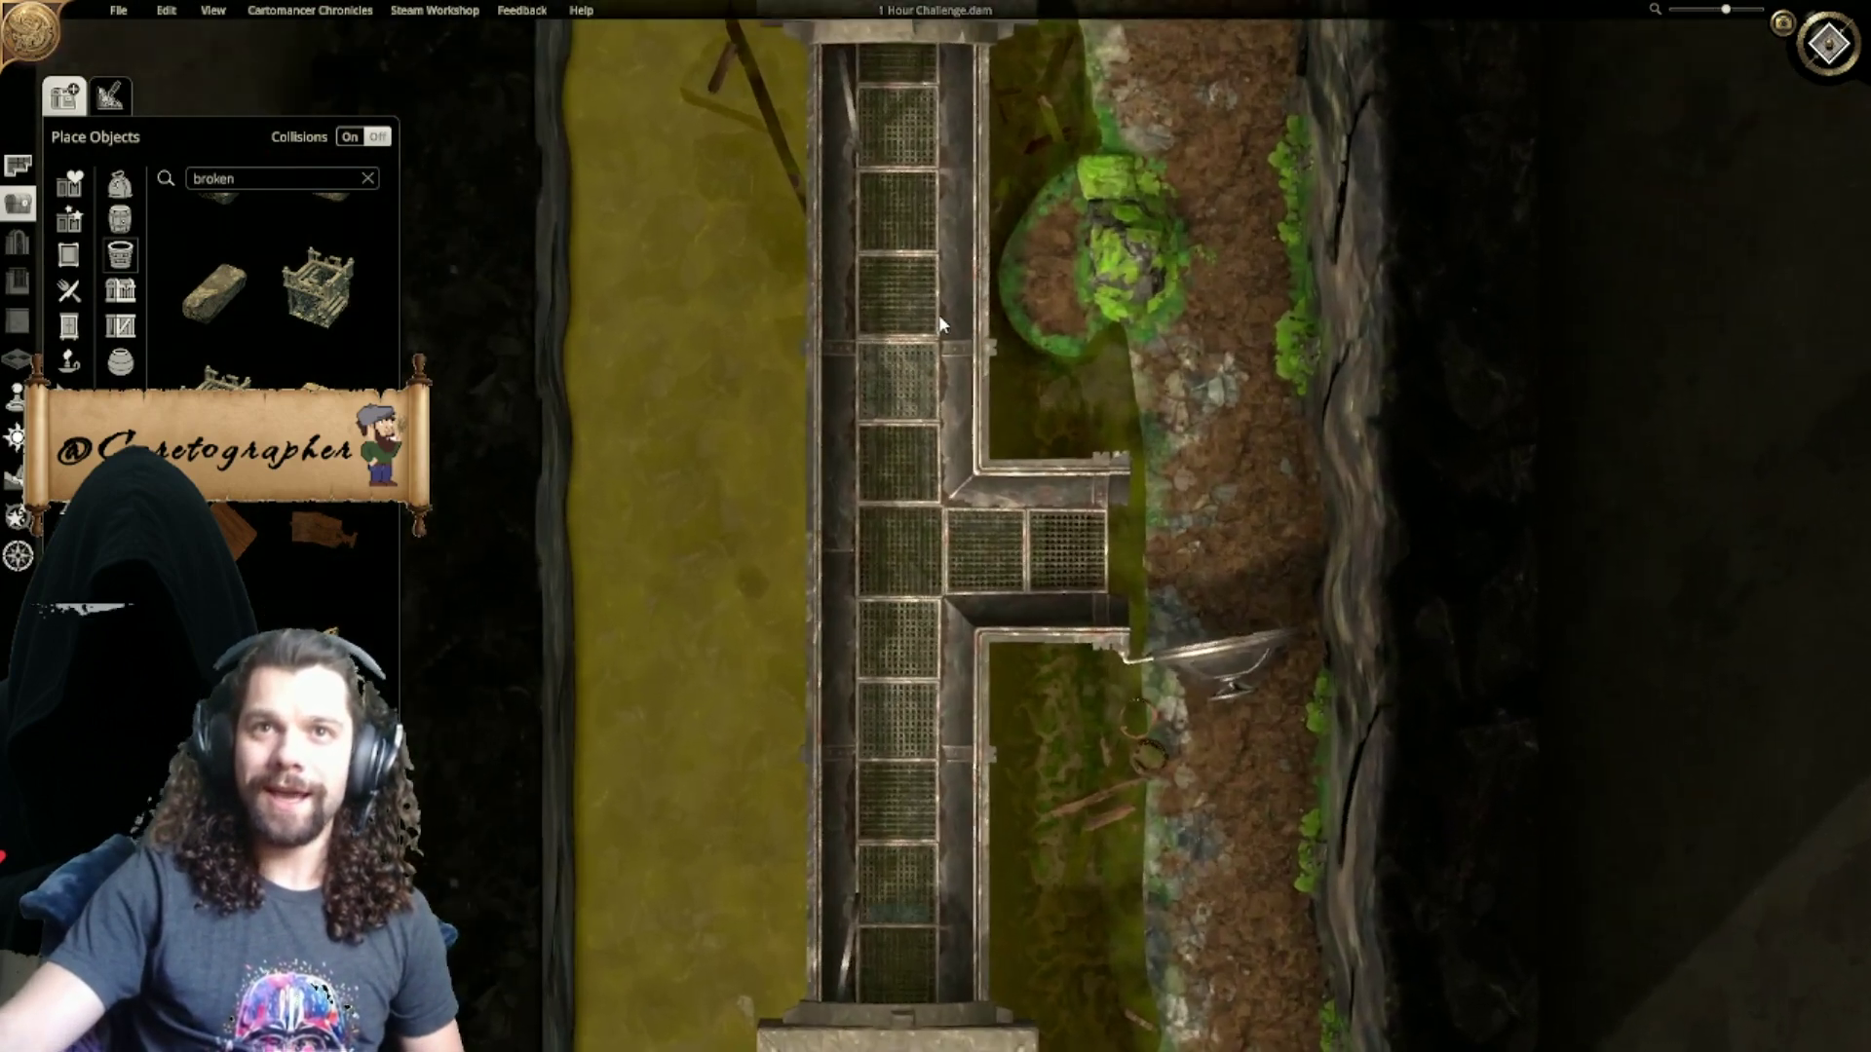
Step: Switch to the 3D view and raise the terrain so the dirt bank reaches the end of the walkway's side grate
click(1815, 59)
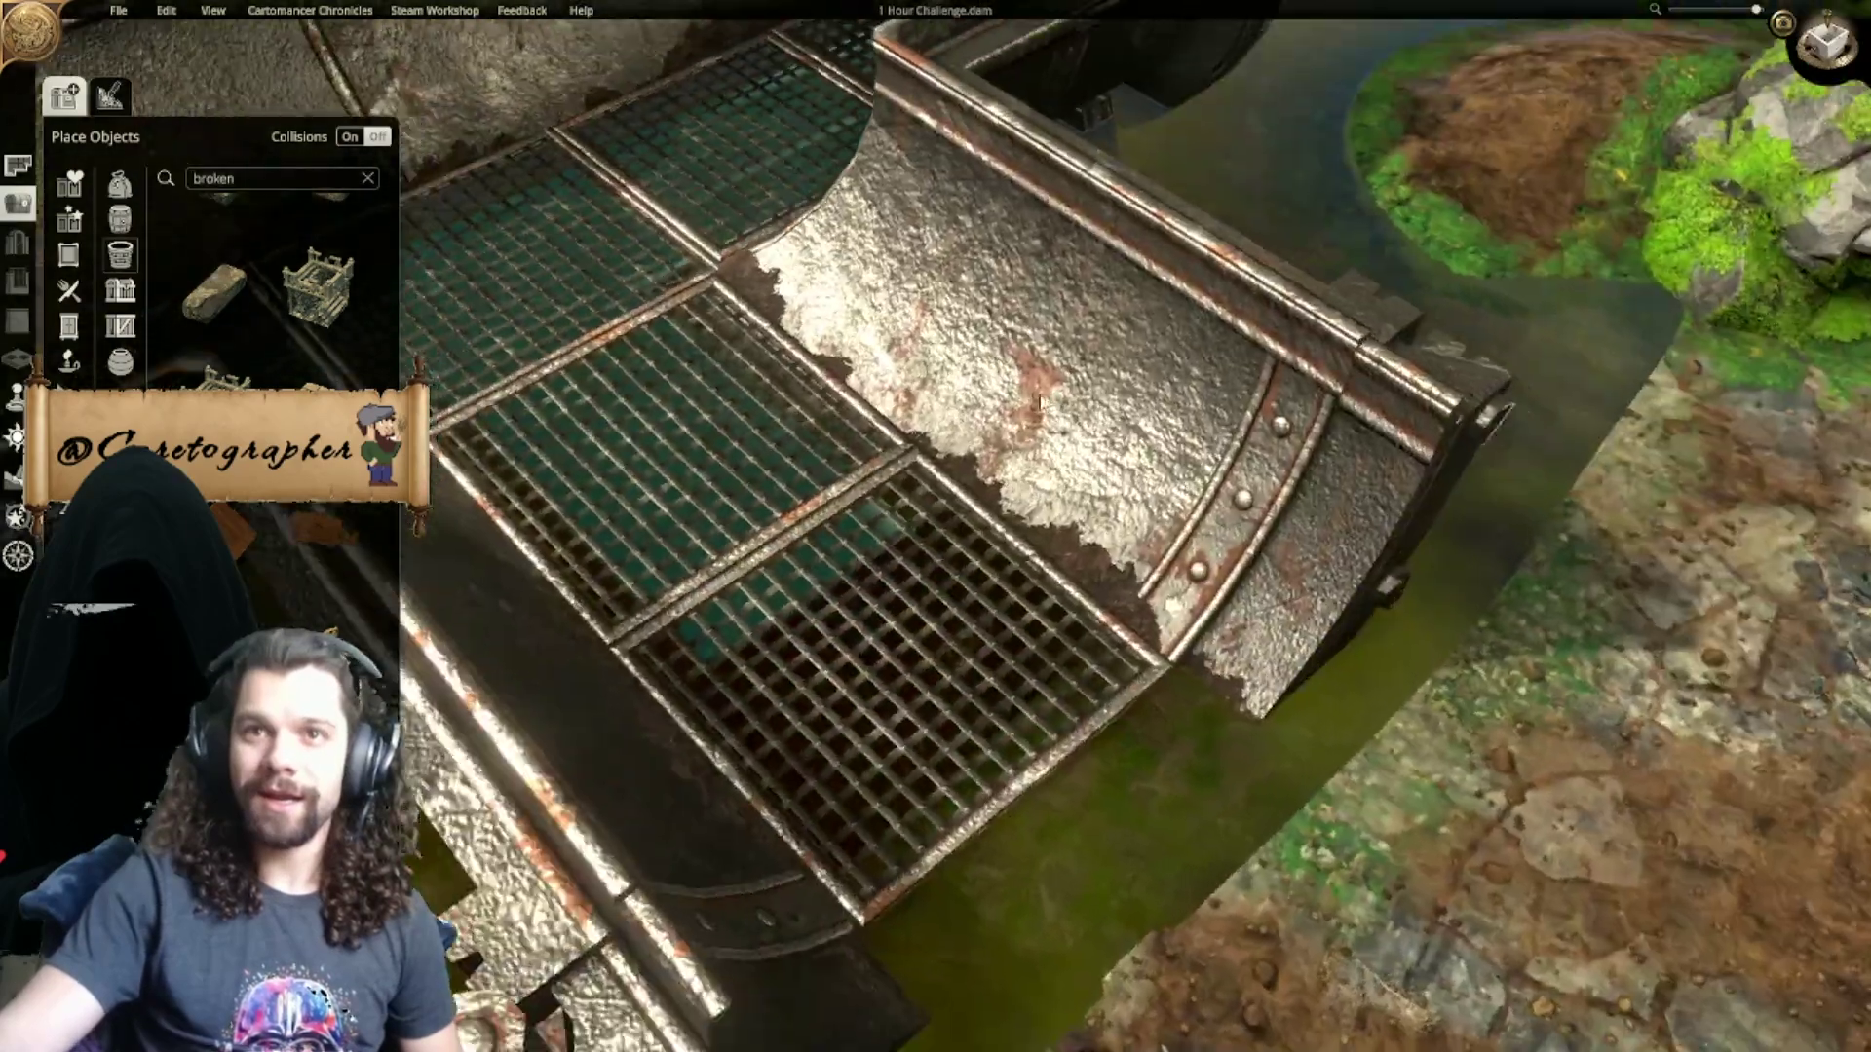
right_drag(1039, 402, 826, 804)
click(107, 97)
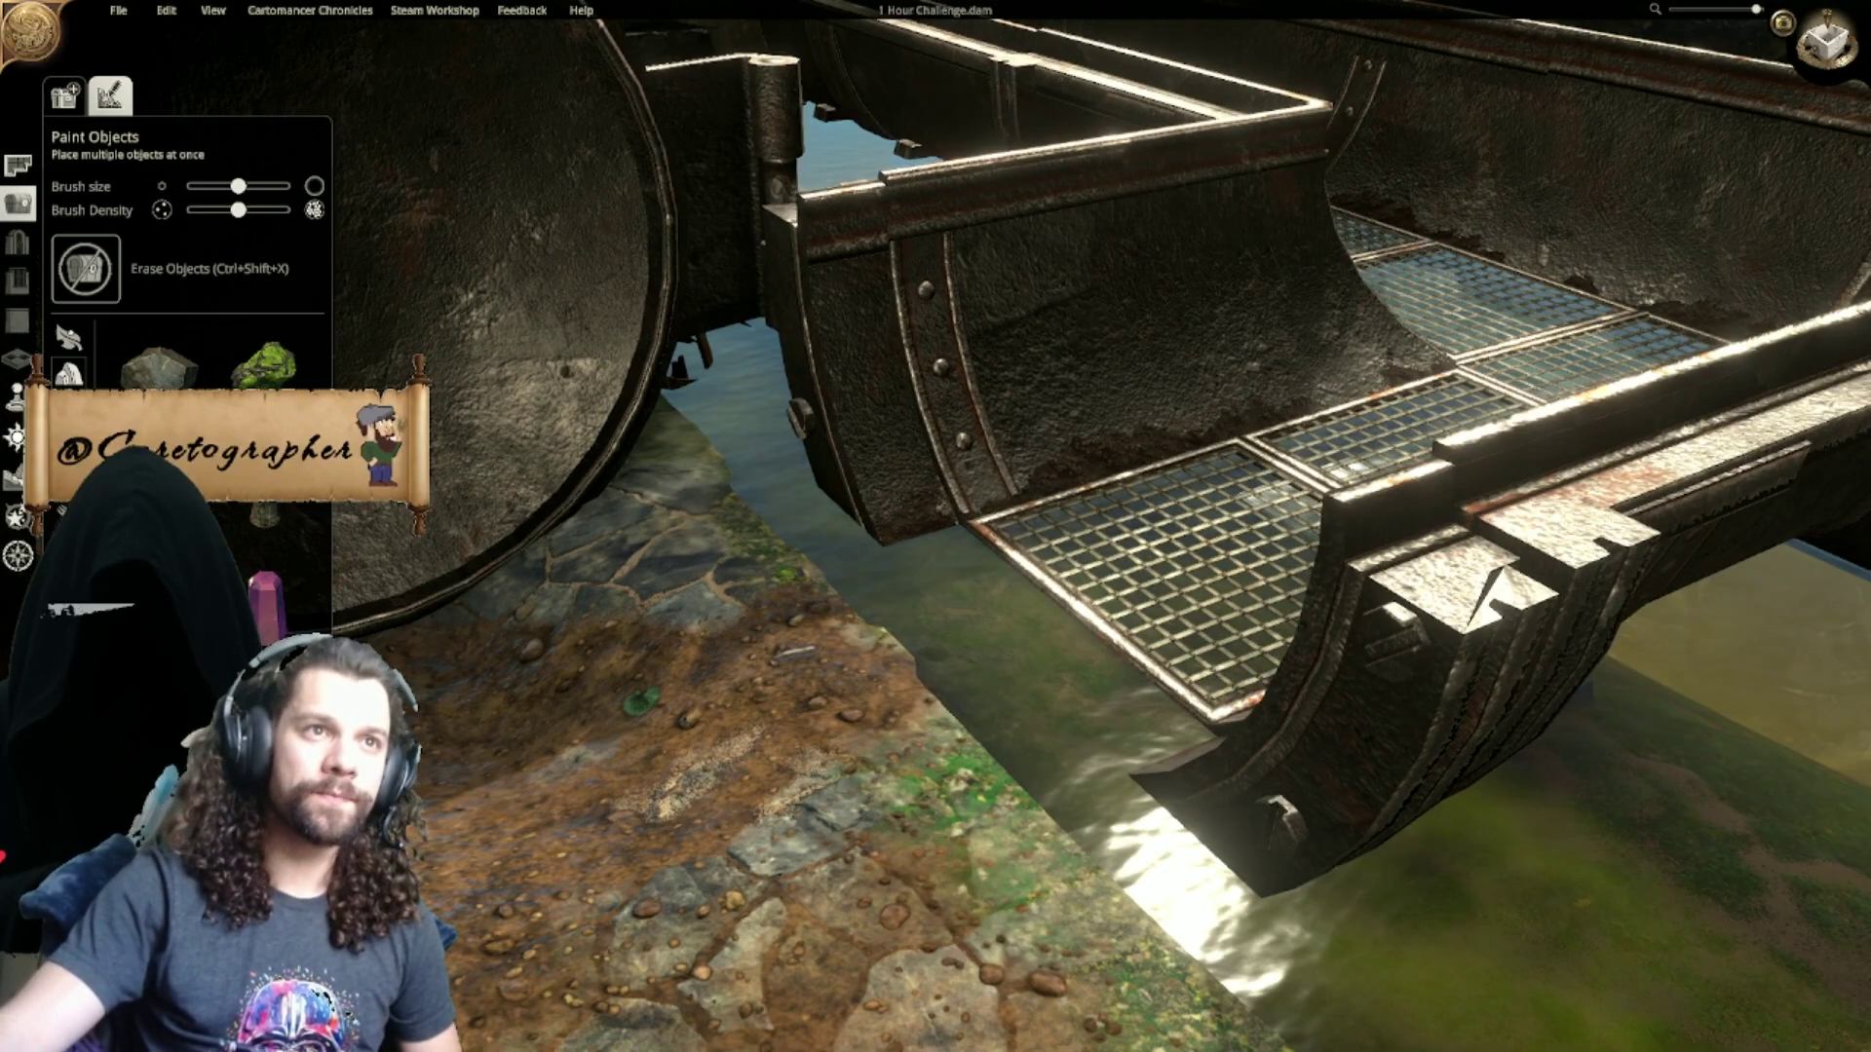
click(16, 478)
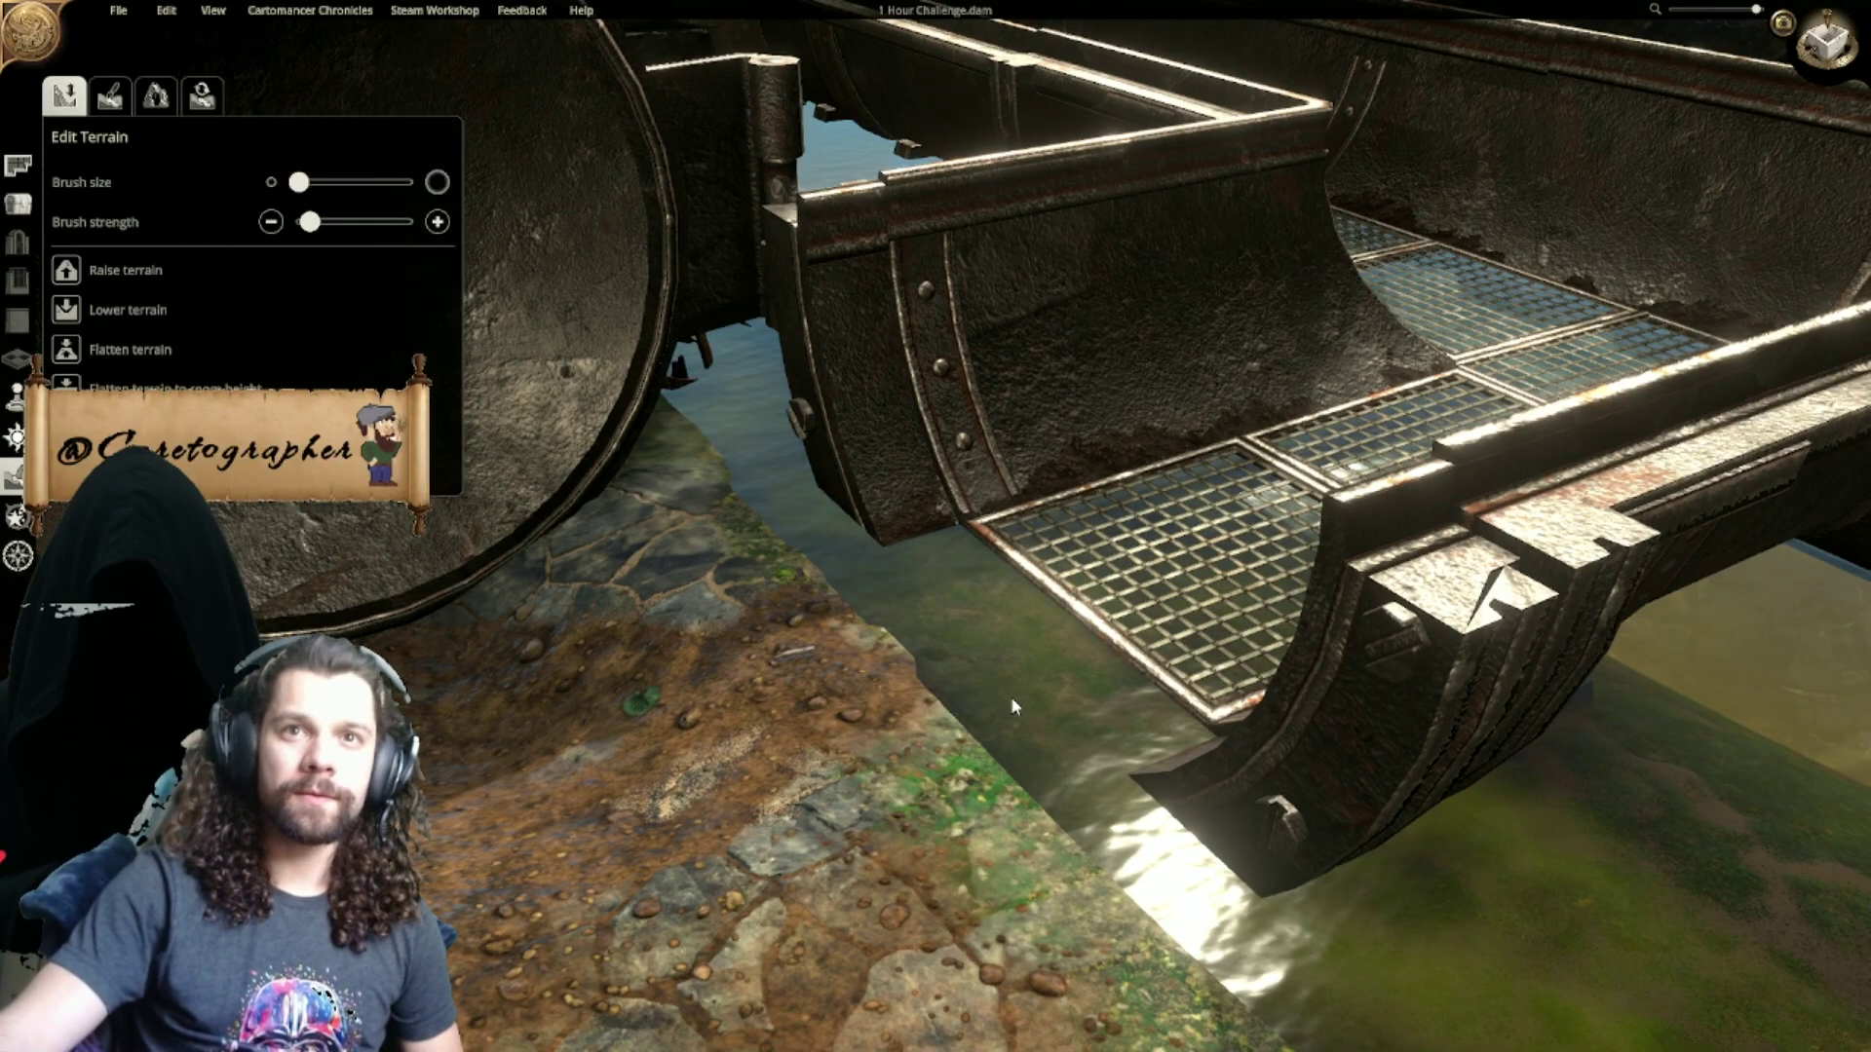
click(66, 272)
mouse_move(956, 702)
mouse_down()
mouse_move(996, 690)
mouse_move(1025, 636)
mouse_up()
Step: Try painting grass terrain over the raised bank beside the end of the side grate
click(111, 97)
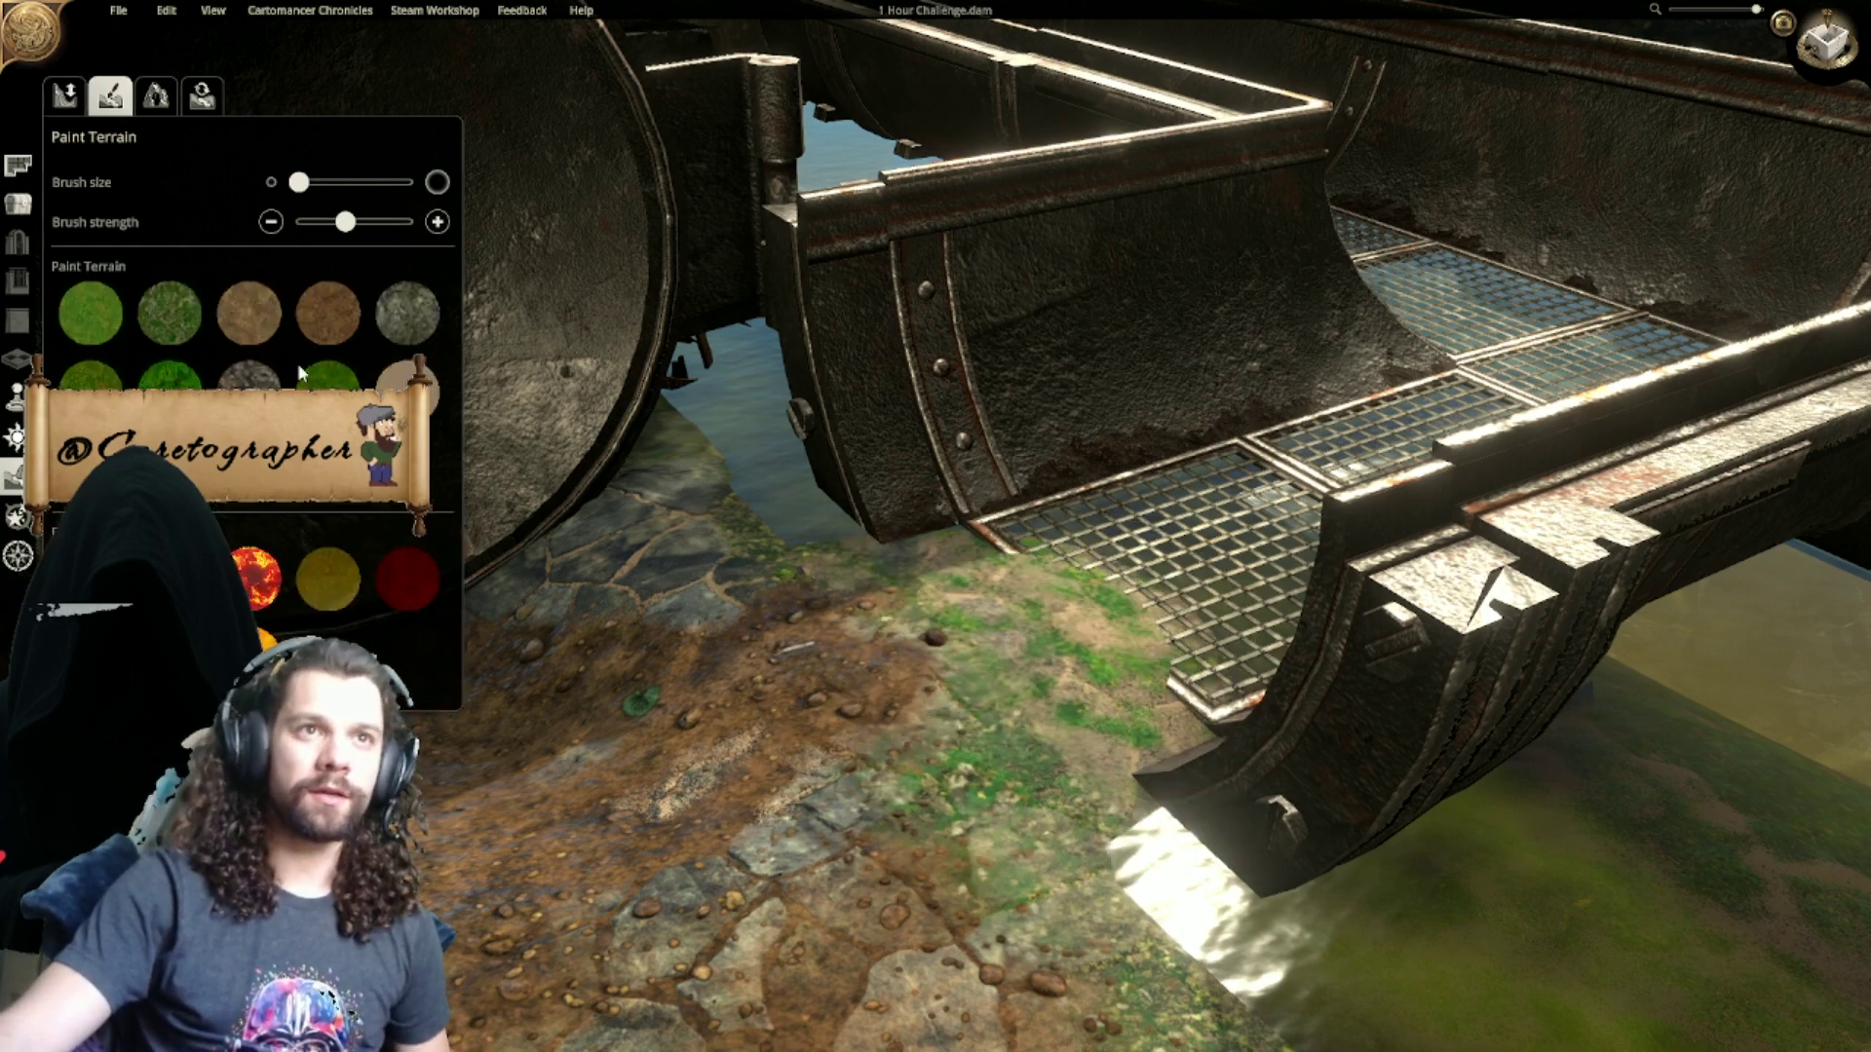
mouse_move(1044, 718)
mouse_down()
mouse_move(1033, 643)
mouse_move(975, 623)
mouse_move(1031, 585)
mouse_move(974, 546)
mouse_move(1052, 517)
mouse_move(1149, 604)
mouse_move(983, 721)
mouse_move(1068, 680)
mouse_move(982, 815)
mouse_move(820, 945)
mouse_up()
middle_drag(821, 945, 897, 597)
mouse_move(896, 597)
mouse_down()
mouse_move(811, 809)
mouse_move(741, 687)
mouse_move(786, 589)
mouse_up()
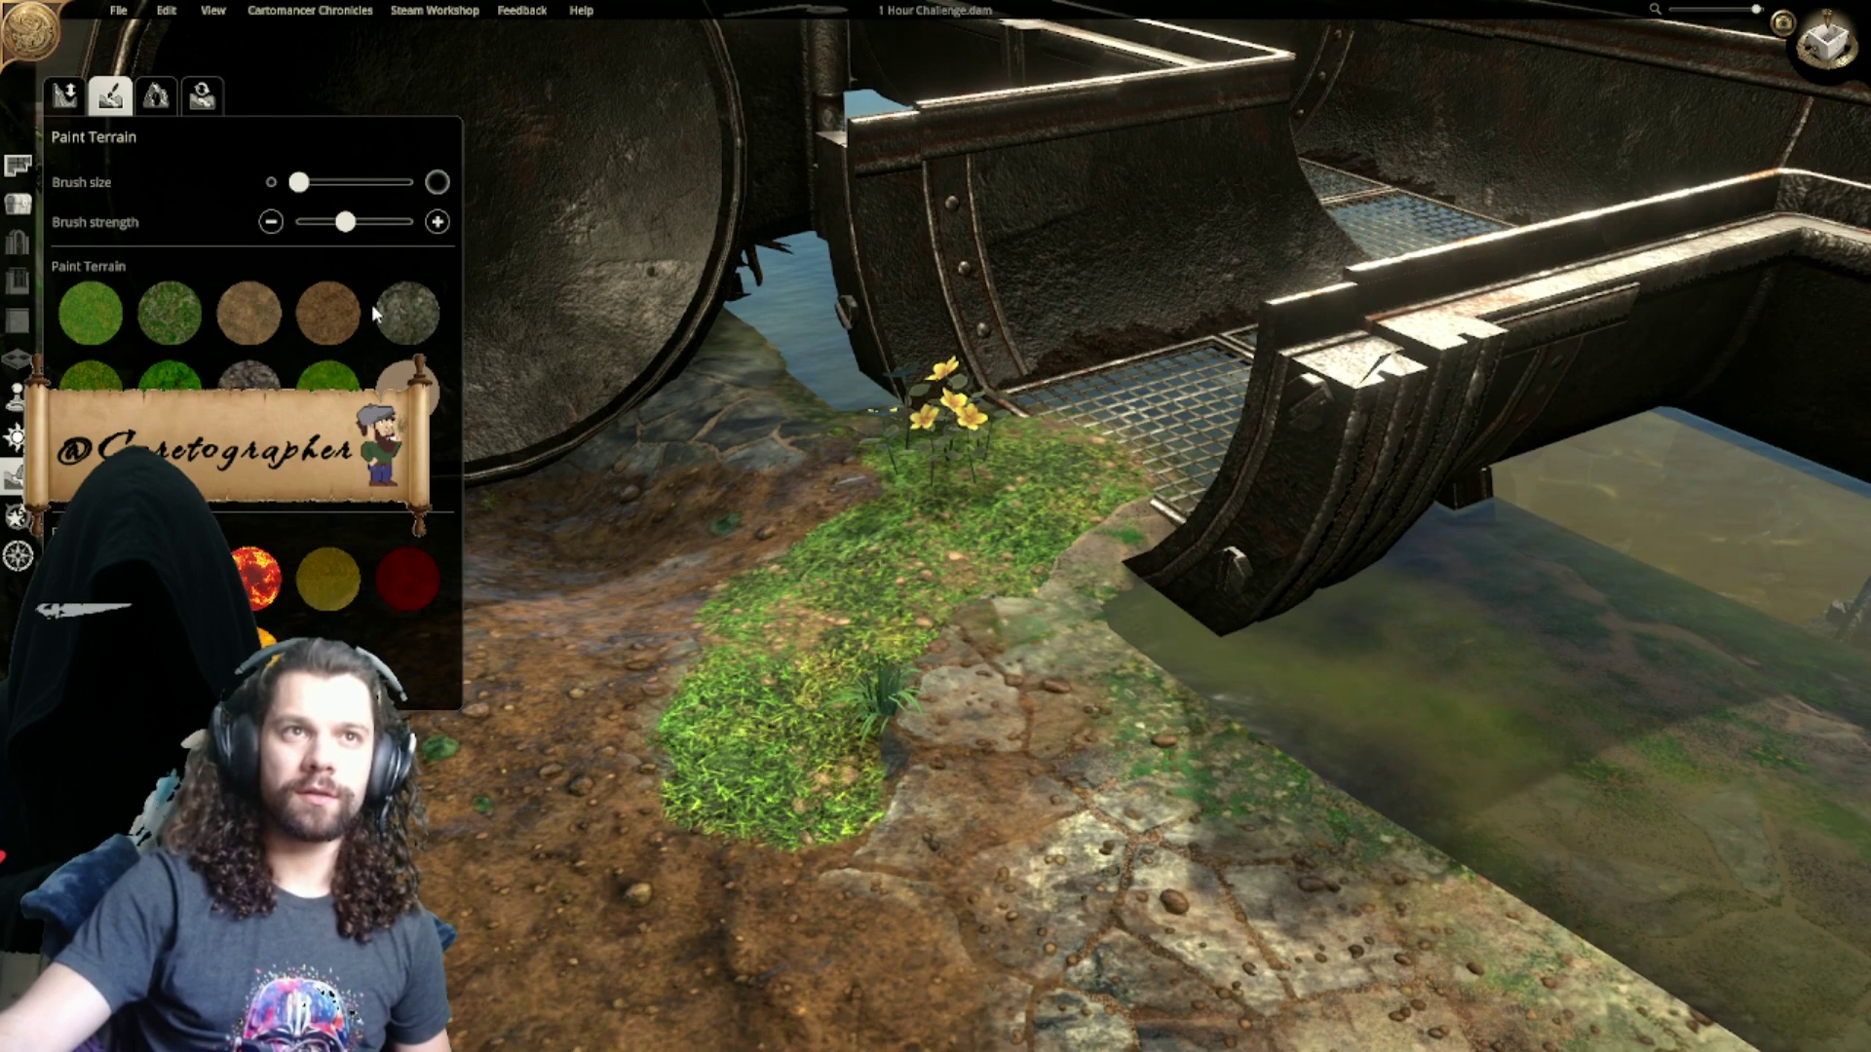
Step: Paint brown dirt terrain over the grass on the raised bank, up to the end of the side grate
mouse_move(716, 675)
mouse_down()
mouse_move(761, 741)
mouse_move(684, 845)
mouse_move(877, 682)
mouse_move(1002, 495)
mouse_up()
mouse_move(1005, 579)
mouse_down()
mouse_move(961, 477)
mouse_move(1034, 413)
mouse_up()
mouse_move(921, 426)
mouse_down()
mouse_move(818, 624)
mouse_move(770, 598)
mouse_move(924, 504)
mouse_up()
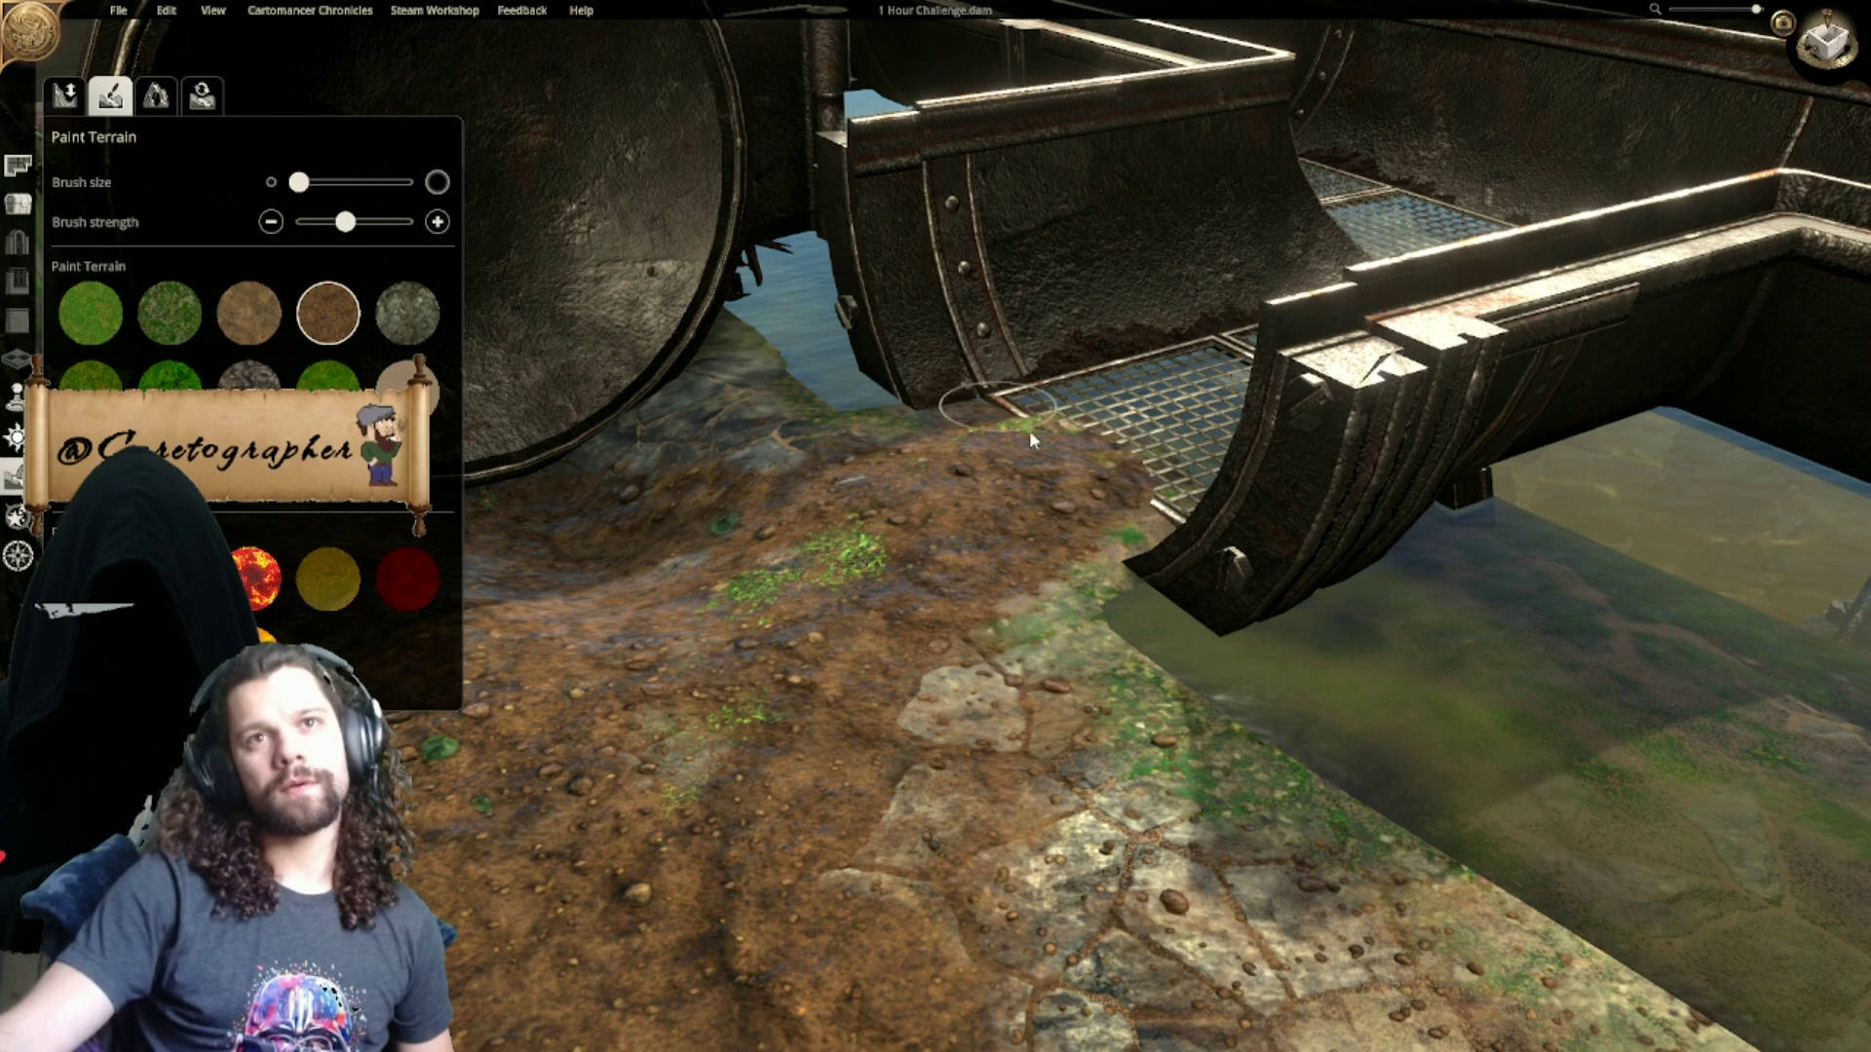
Step: Try adding smaller grass patches on the dirt in front of the side grate
scroll(877, 682, down, 5)
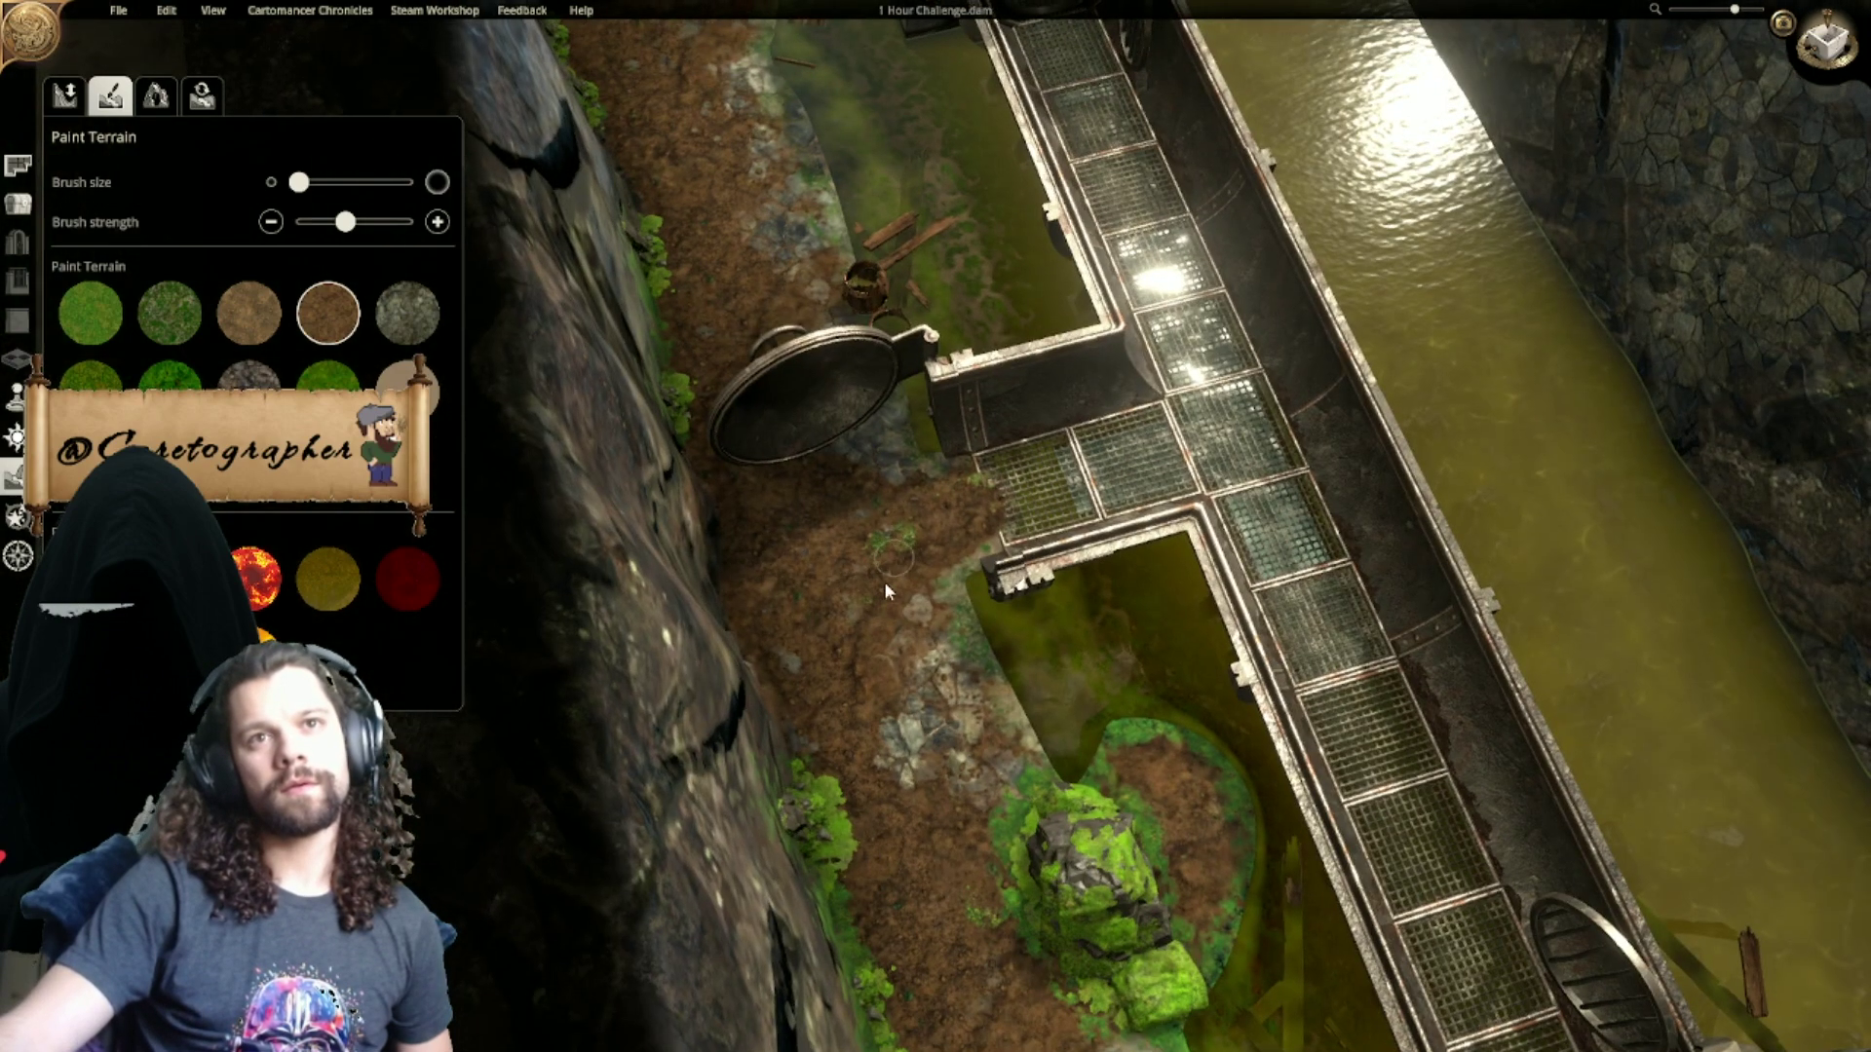
scroll(897, 563, up, 5)
mouse_move(775, 722)
mouse_down()
mouse_move(772, 689)
mouse_move(655, 751)
mouse_move(763, 664)
mouse_up()
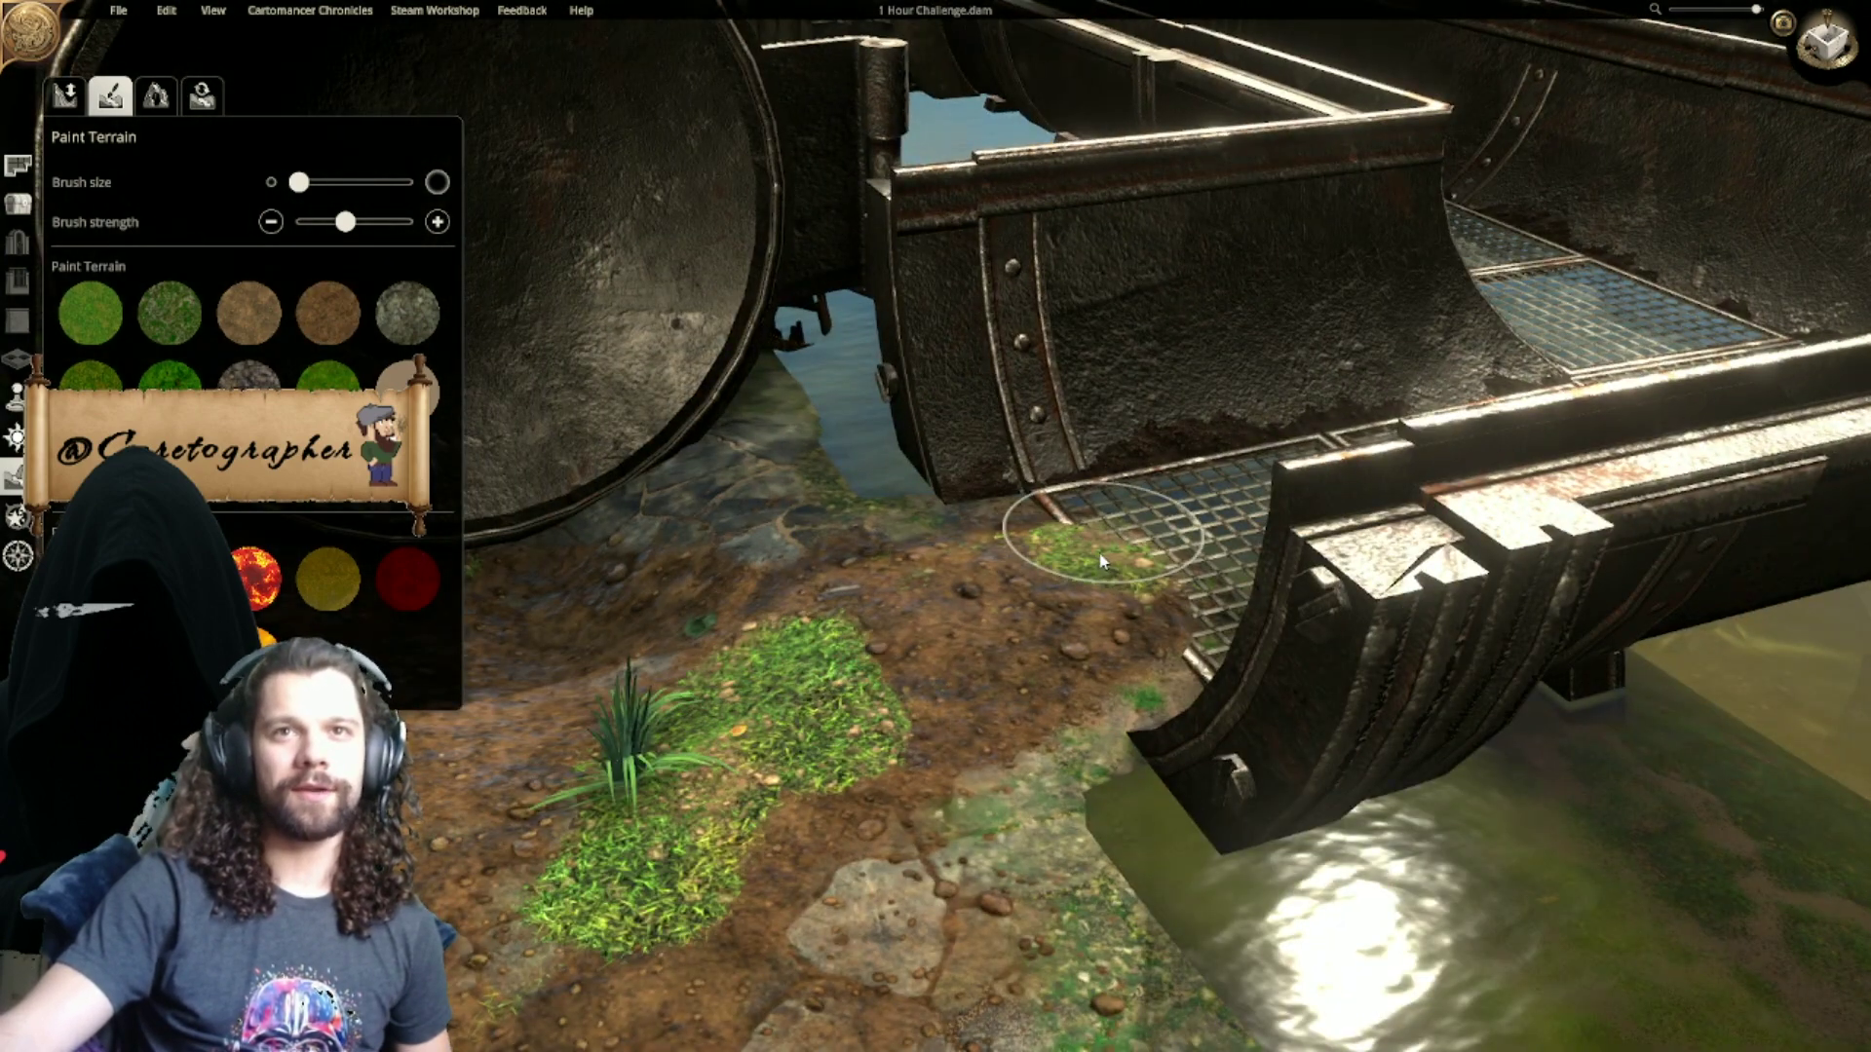
Step: Paint brown dirt terrain at full brush strength over the remaining grass patches in front of the side grate
drag(302, 186, 321, 183)
mouse_move(814, 643)
mouse_down()
mouse_move(744, 689)
mouse_move(731, 773)
mouse_up()
mouse_move(332, 183)
mouse_down()
mouse_move(377, 183)
mouse_move(258, 230)
mouse_move(409, 222)
mouse_up()
click(721, 717)
click(728, 717)
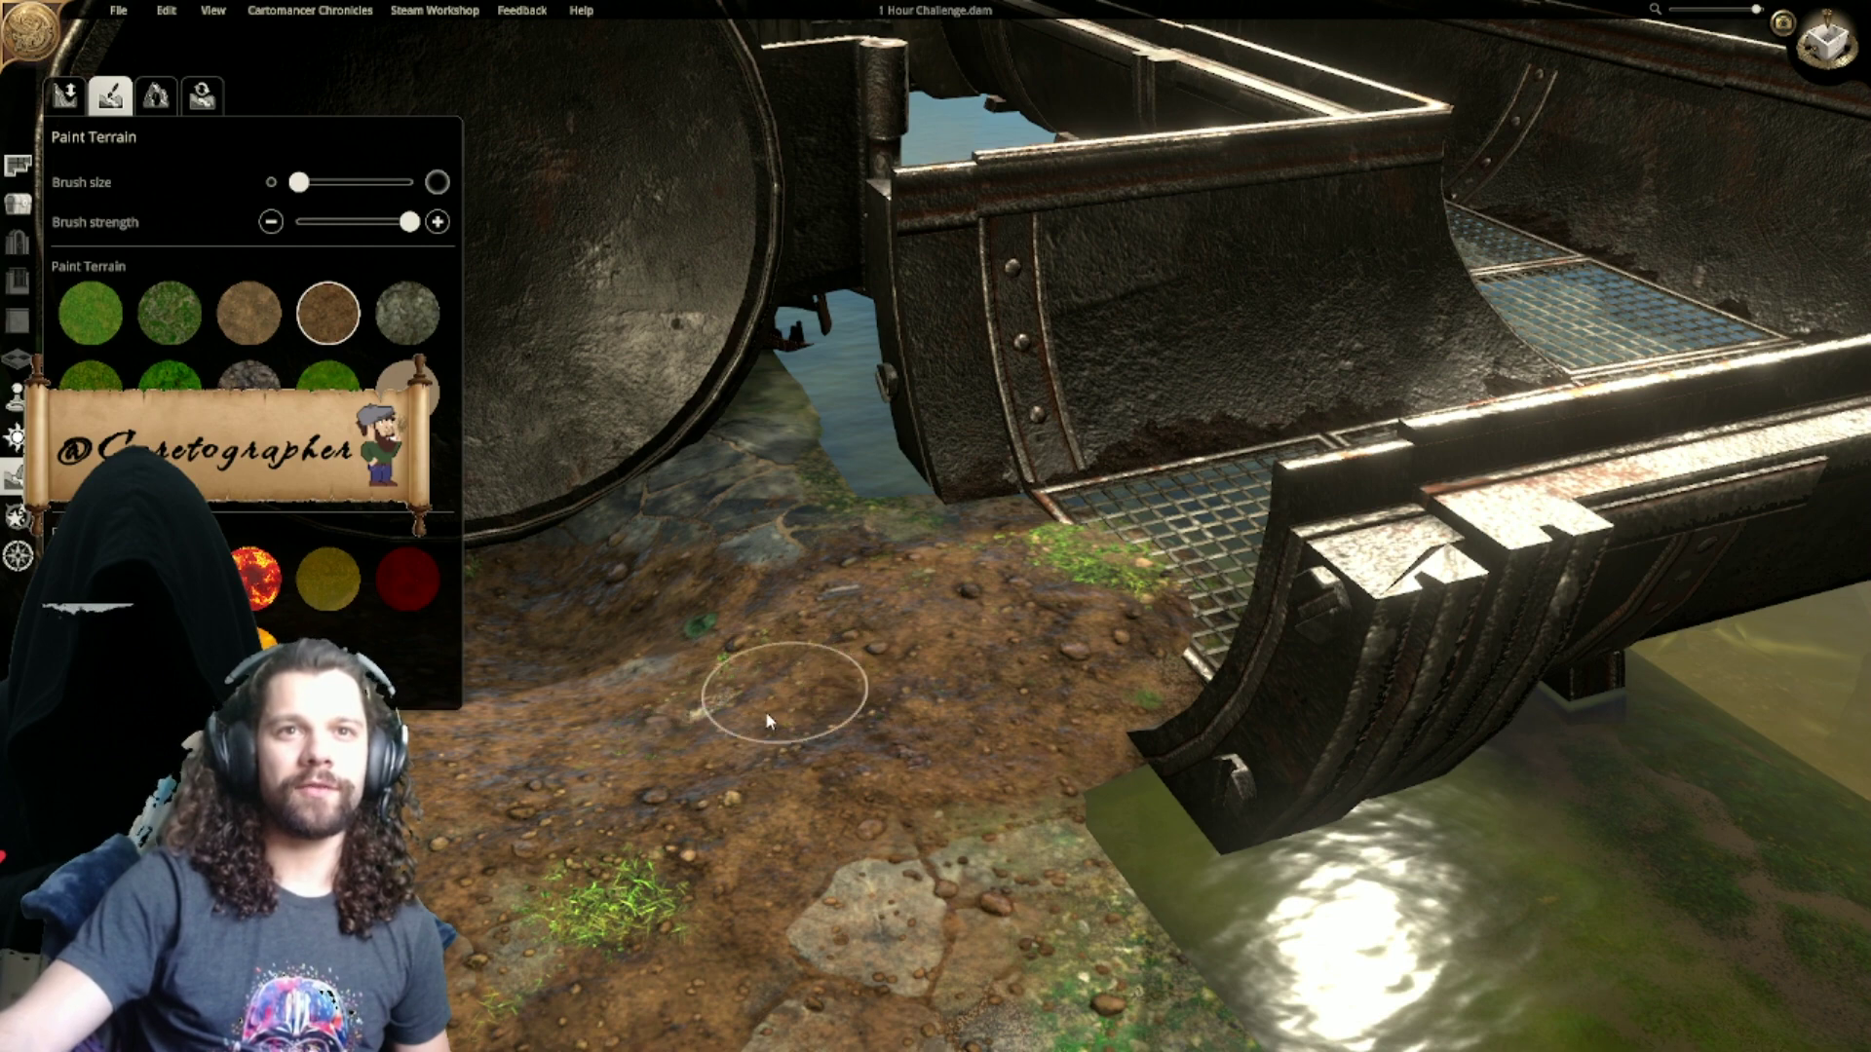
mouse_move(718, 624)
mouse_down()
mouse_move(638, 882)
mouse_move(610, 862)
mouse_move(575, 907)
mouse_up()
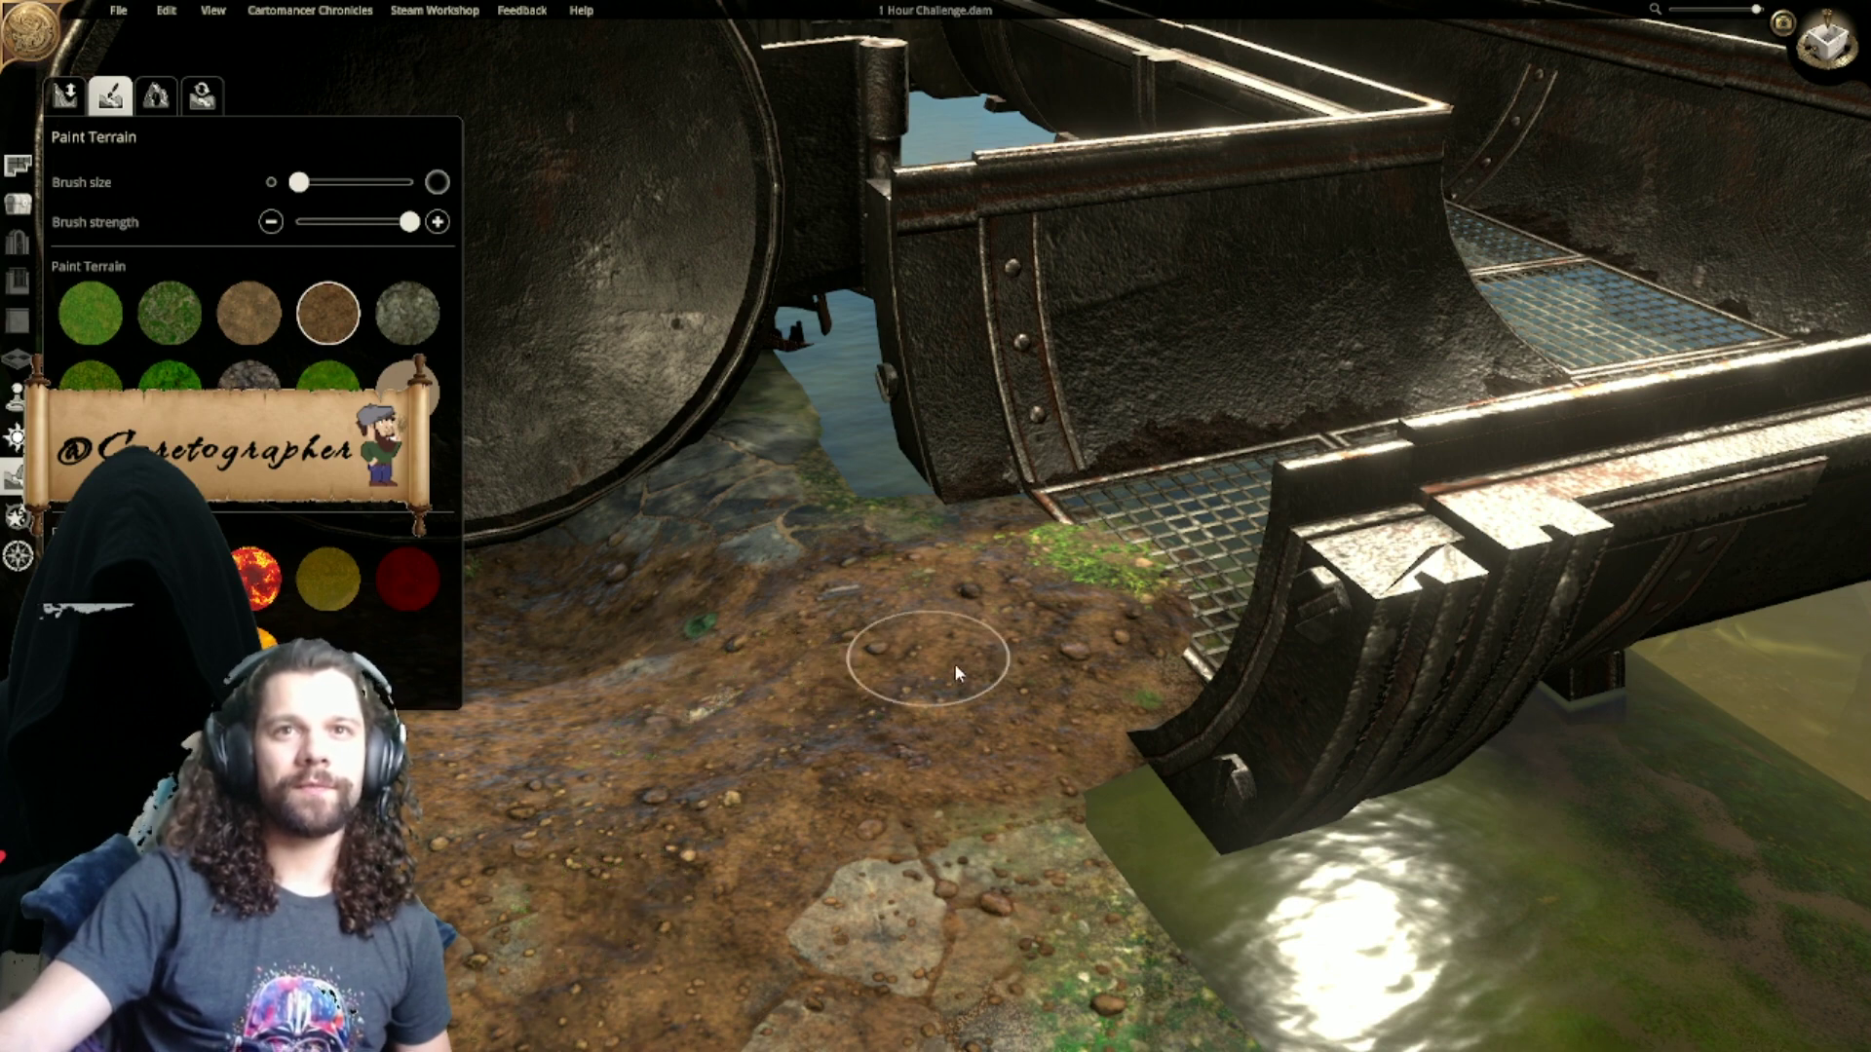
drag(1061, 547, 1076, 547)
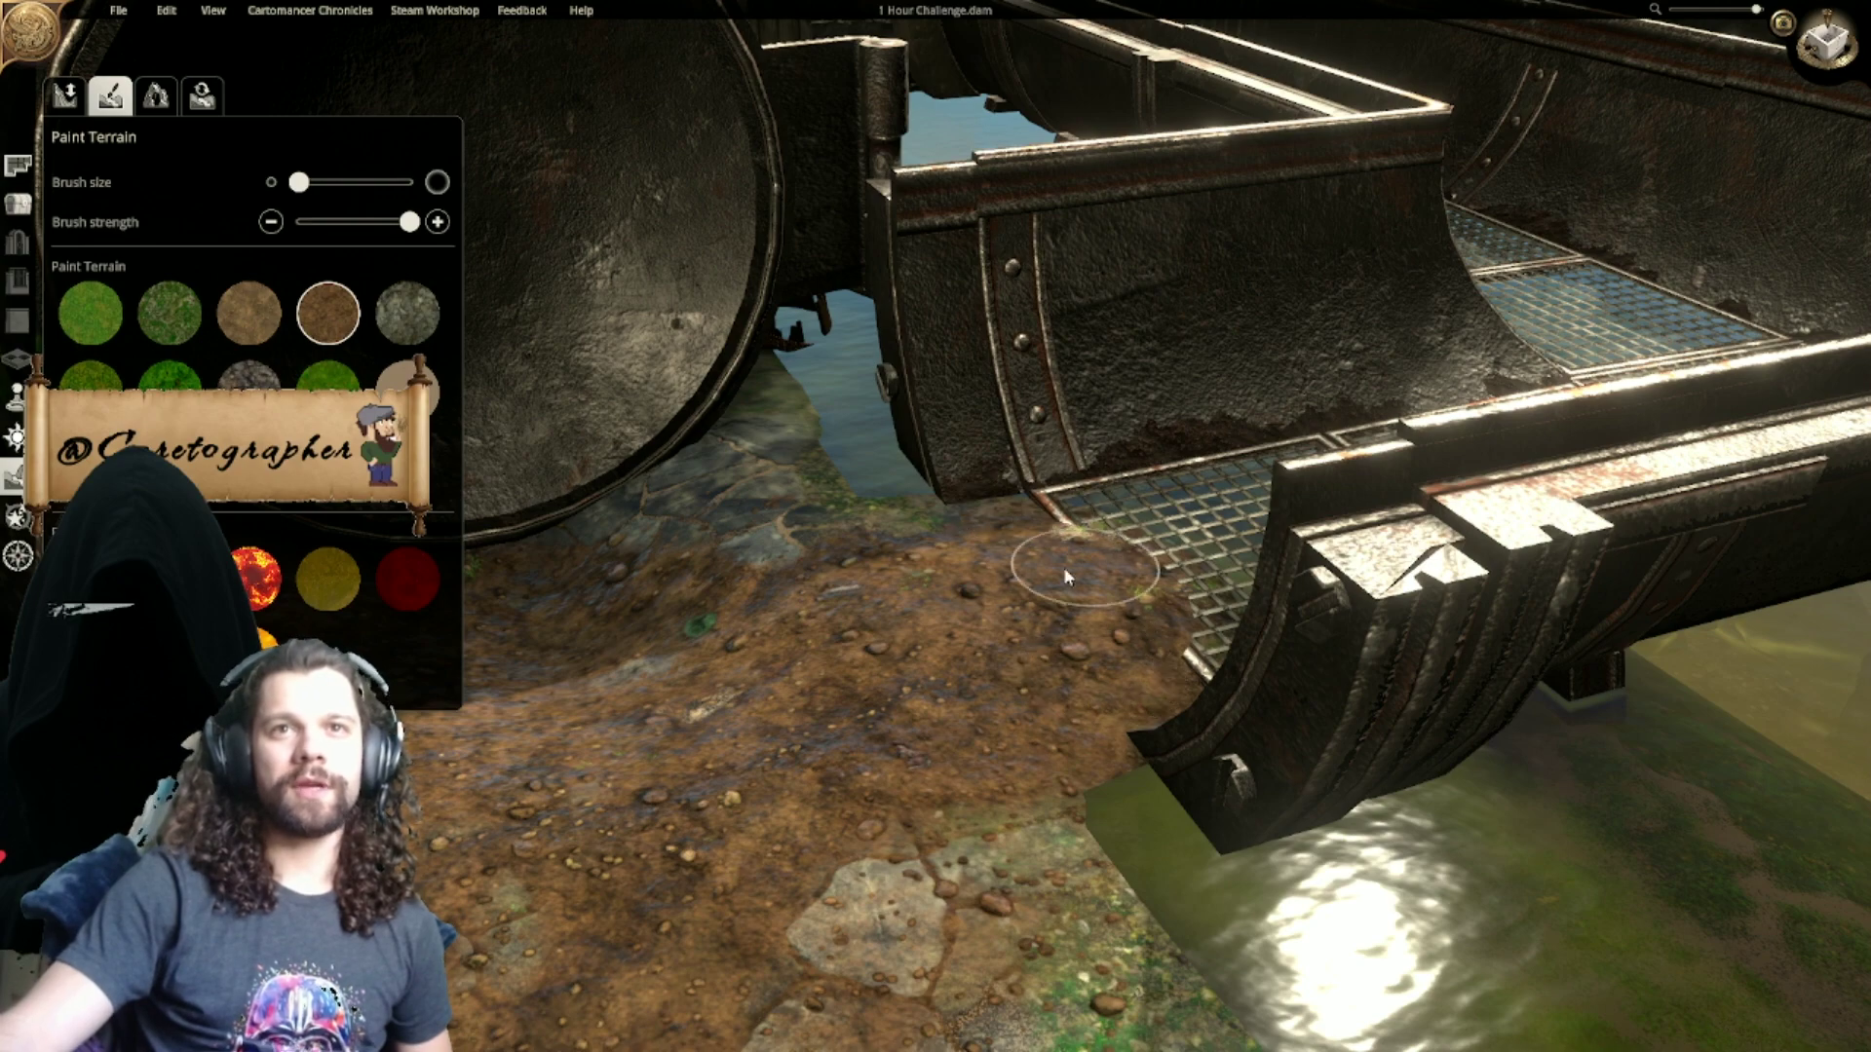
Step: Examine the whole canal in 3D, turning towards the opposite rock wall and the open water beside the walkway
scroll(1053, 597, down, 5)
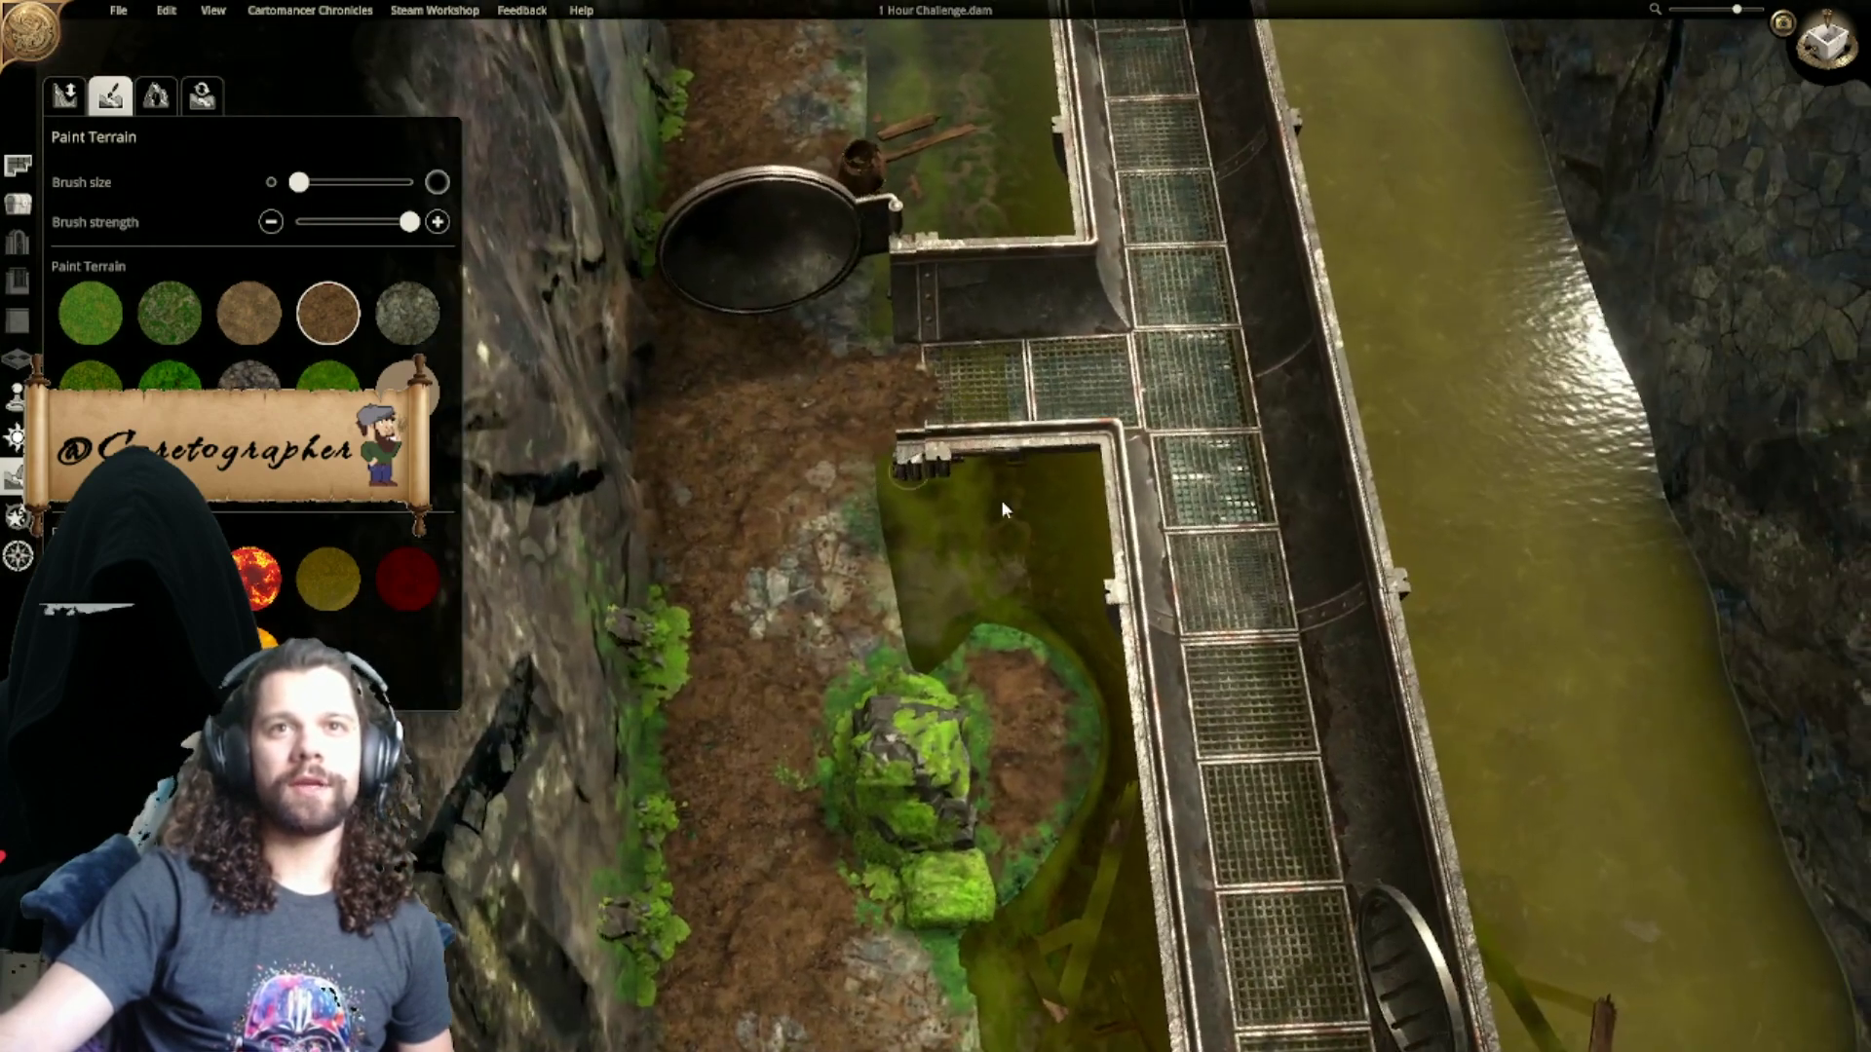
middle_drag(1004, 505, 818, 521)
scroll(1023, 557, down, 5)
mouse_move(1277, 545)
middle_down()
mouse_move(1194, 534)
mouse_move(1148, 565)
mouse_move(1160, 497)
mouse_move(1194, 623)
mouse_move(826, 581)
mouse_move(1158, 661)
mouse_move(1236, 620)
middle_up()
scroll(1147, 566, down, 4)
scroll(1157, 661, up, 2)
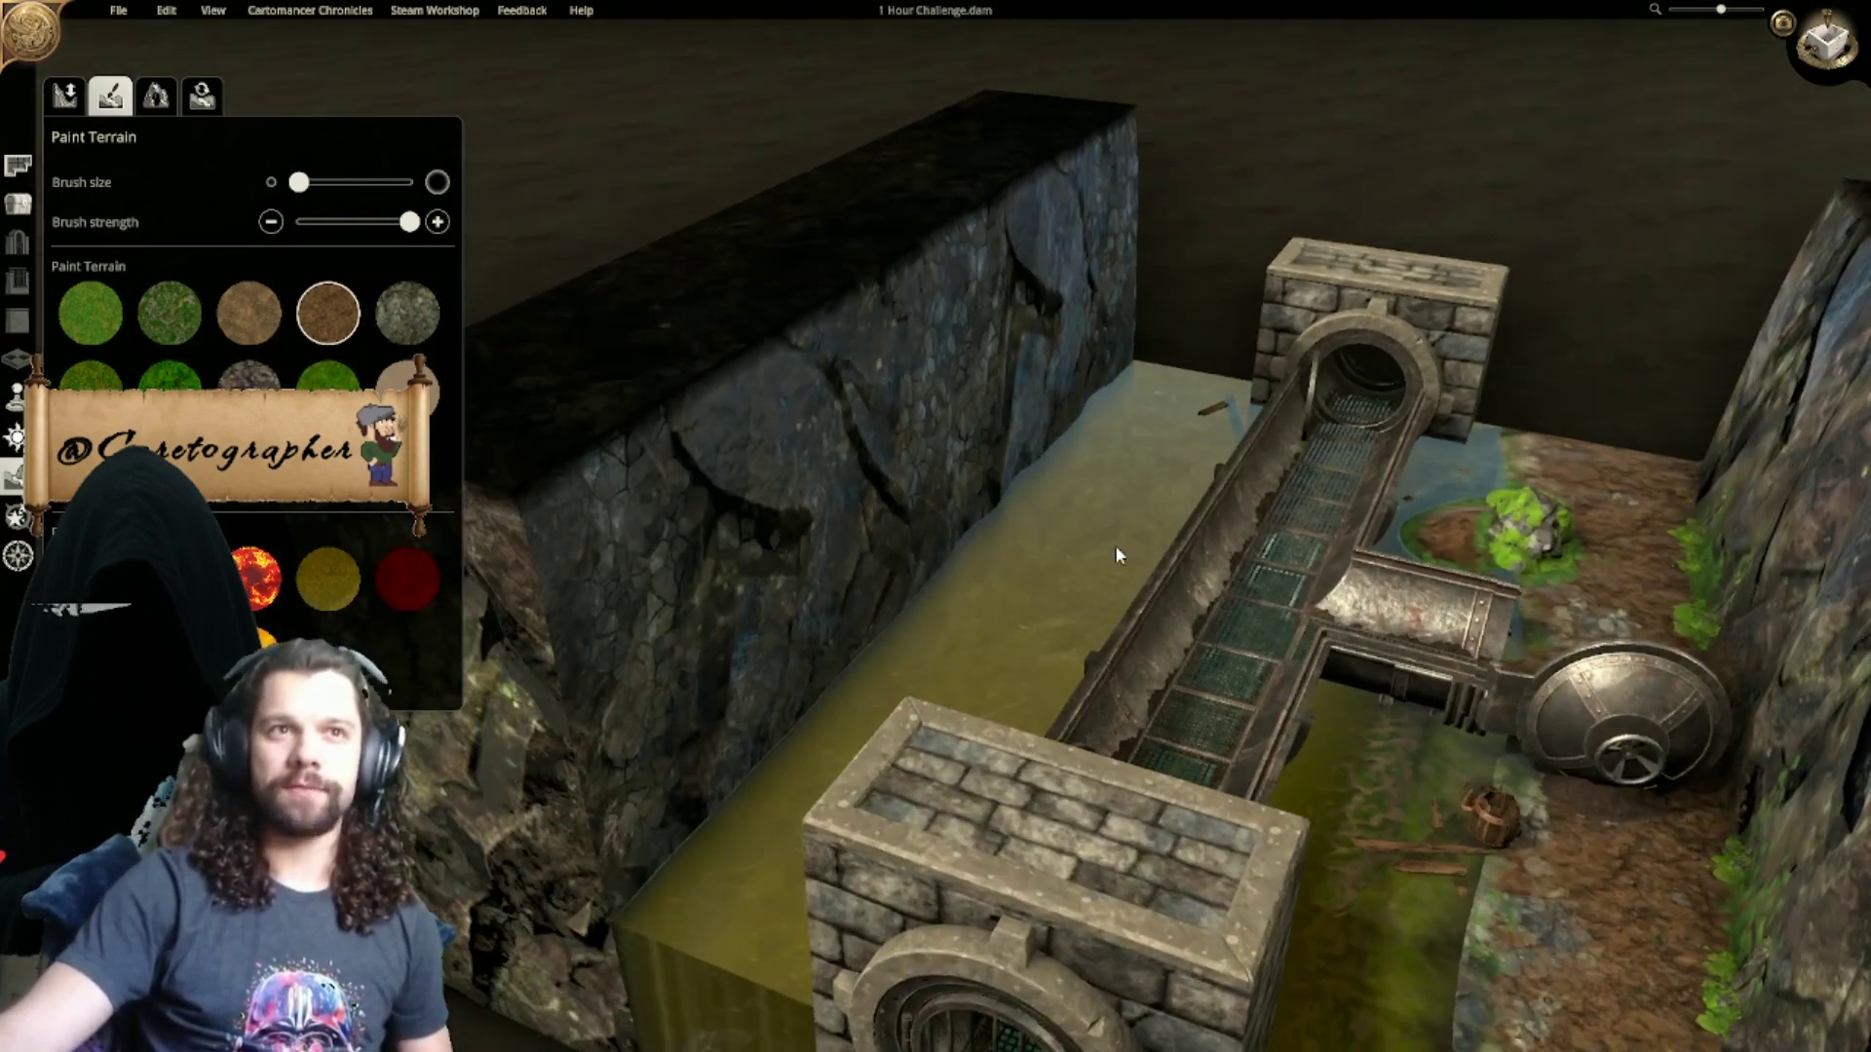
Step: Search the object library for "pipe" and look through the available pipe pieces
middle_drag(1111, 517, 1267, 467)
scroll(1267, 468, up, 2)
click(18, 204)
double_click(290, 177)
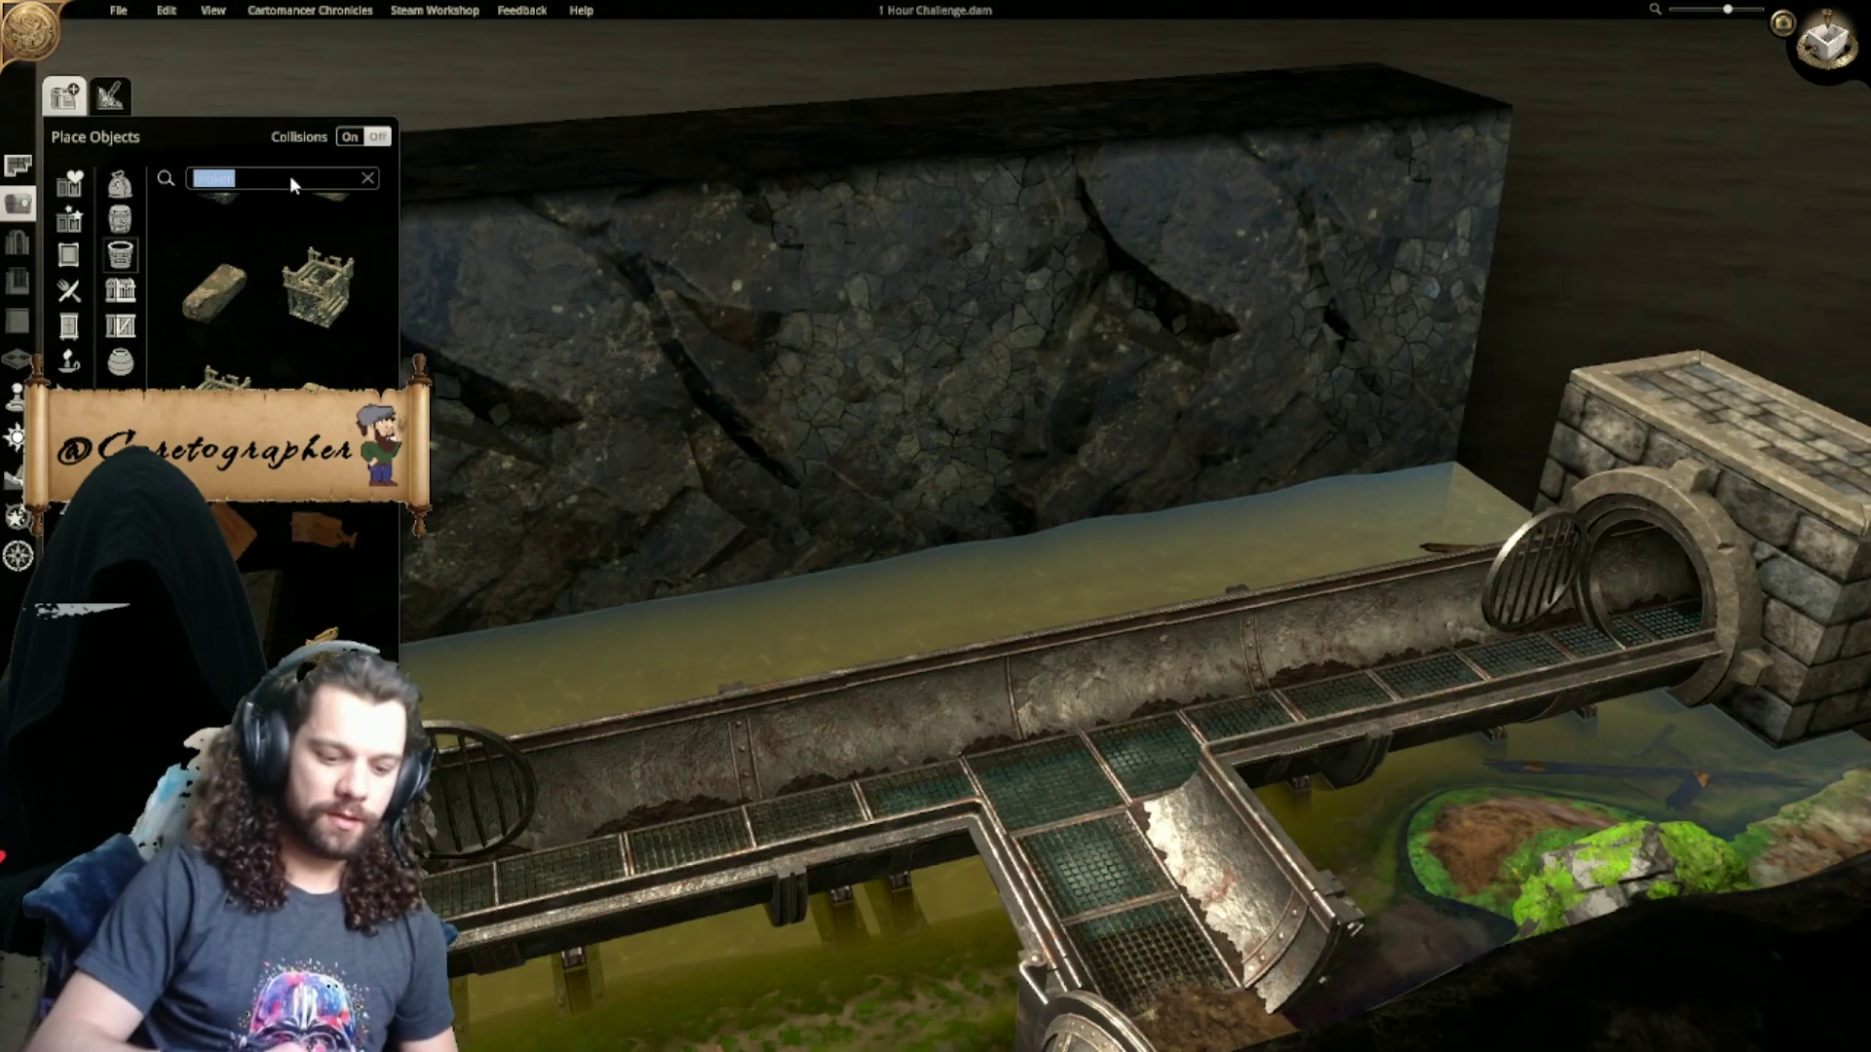
text(piper)
key(BackSpace)
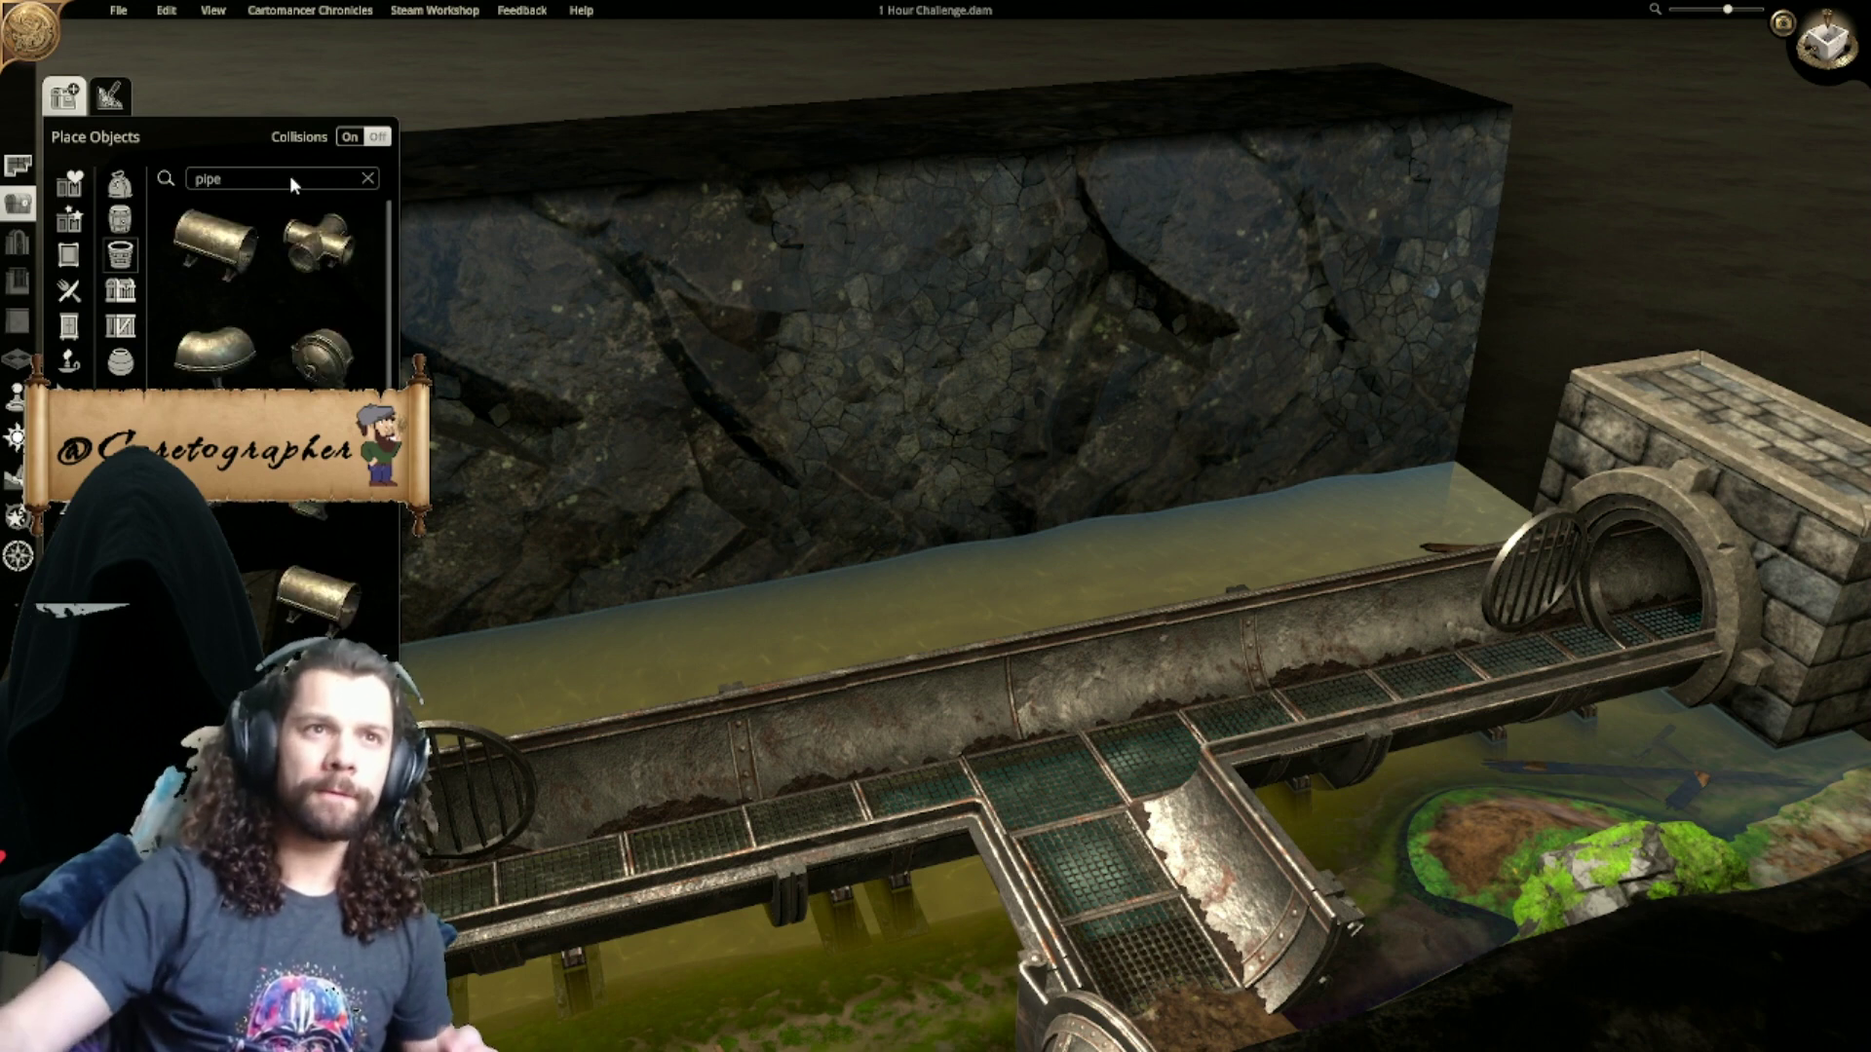
scroll(276, 510, down, 2)
scroll(282, 522, down, 2)
scroll(275, 538, down, 4)
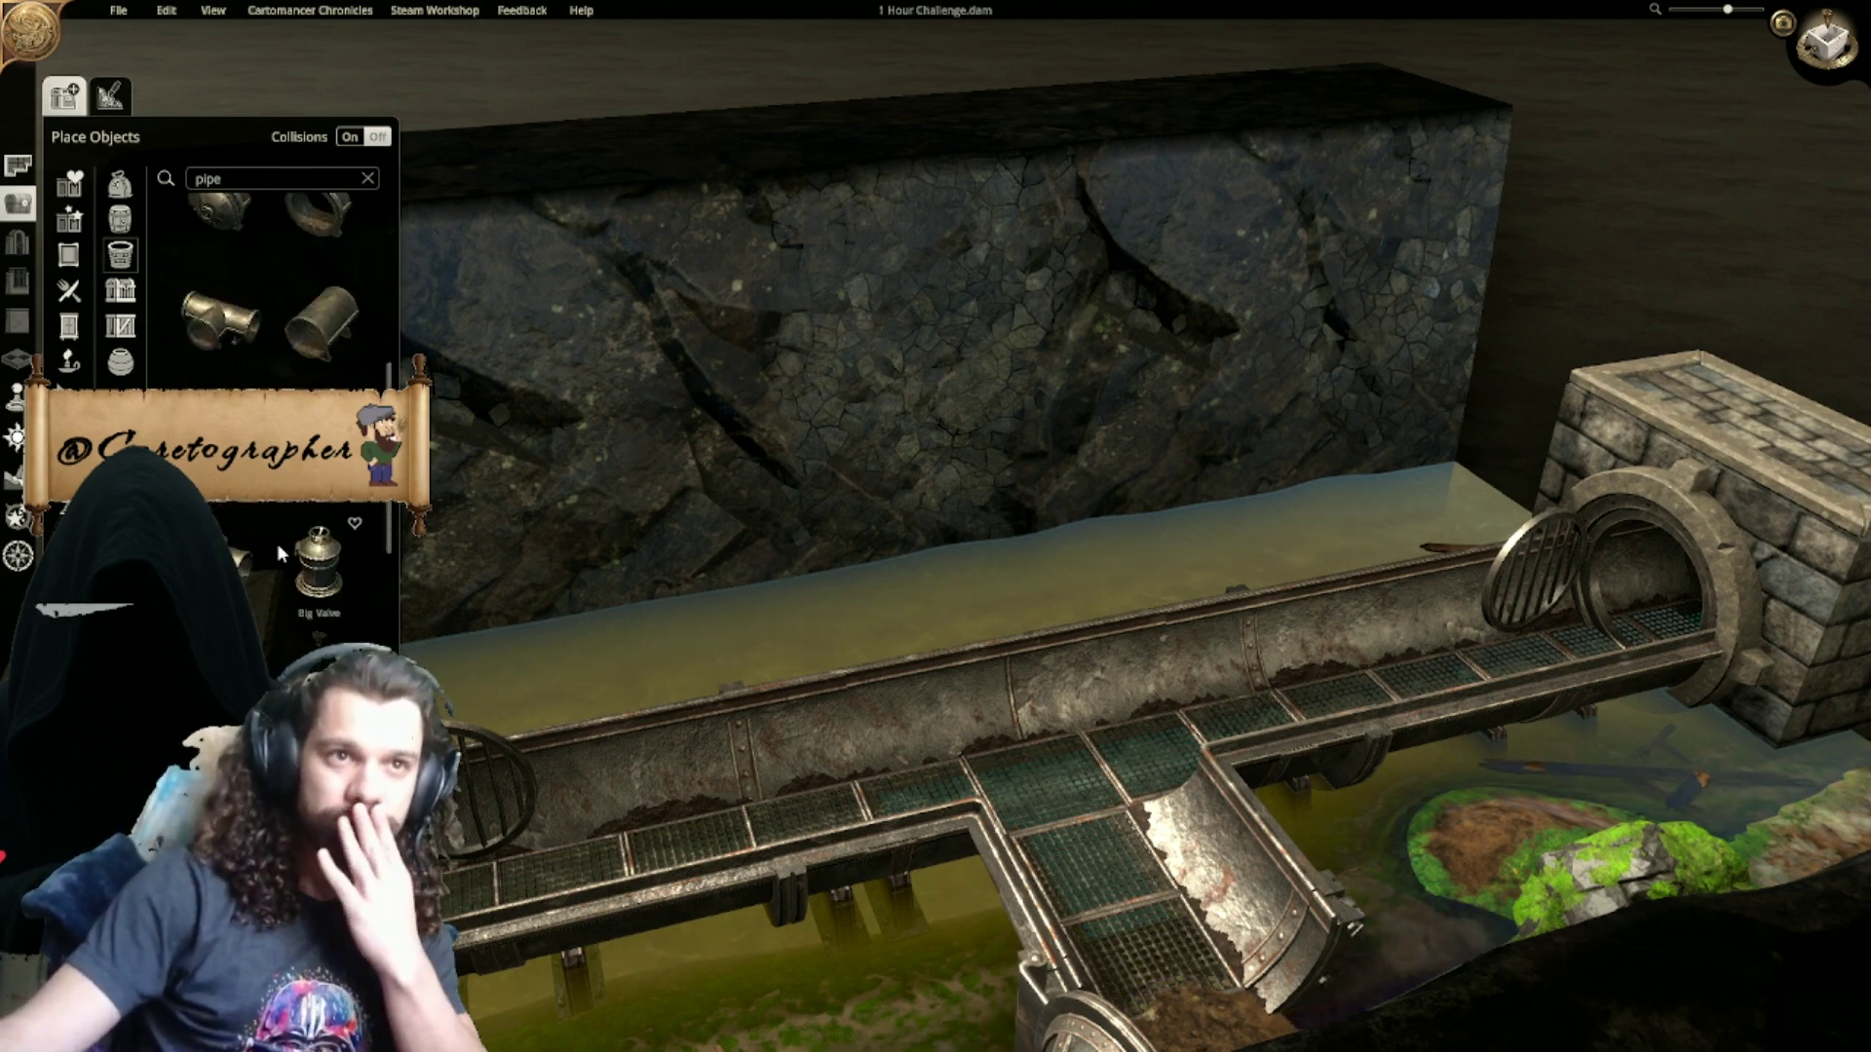
scroll(281, 553, down, 5)
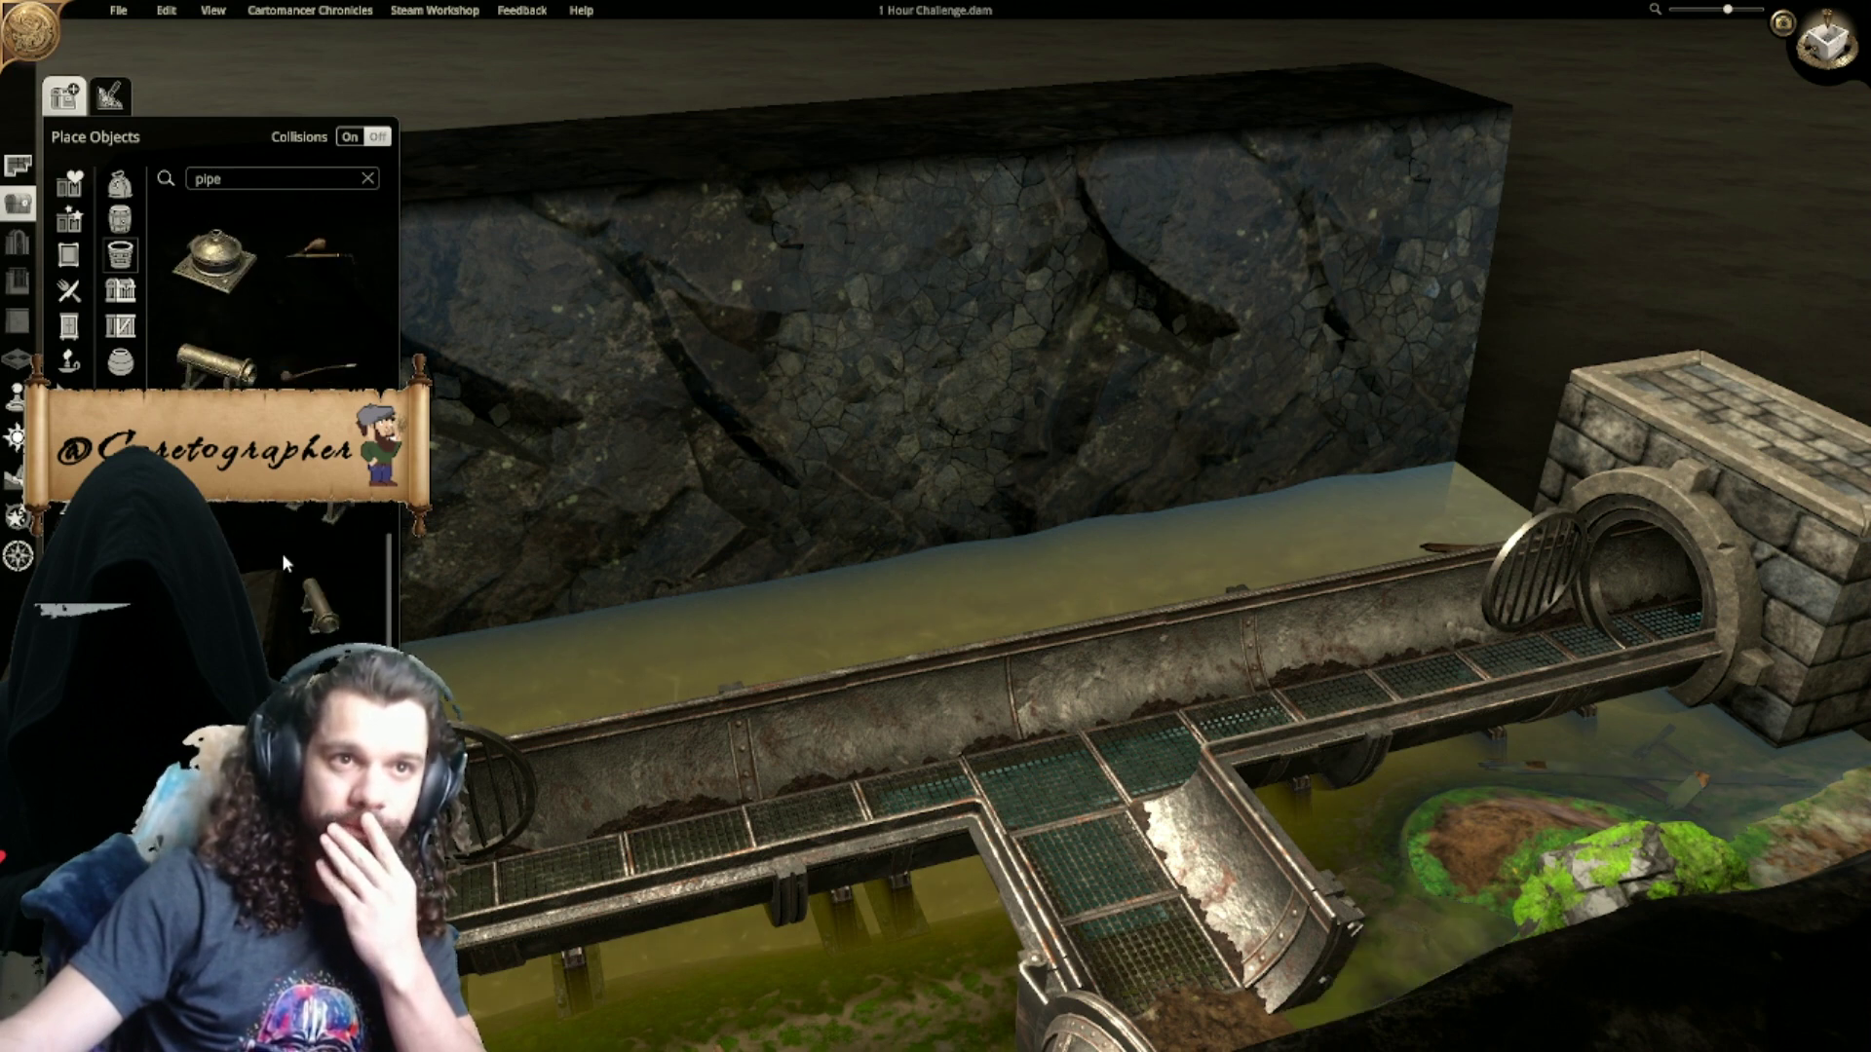
scroll(294, 646, up, 6)
scroll(288, 635, up, 5)
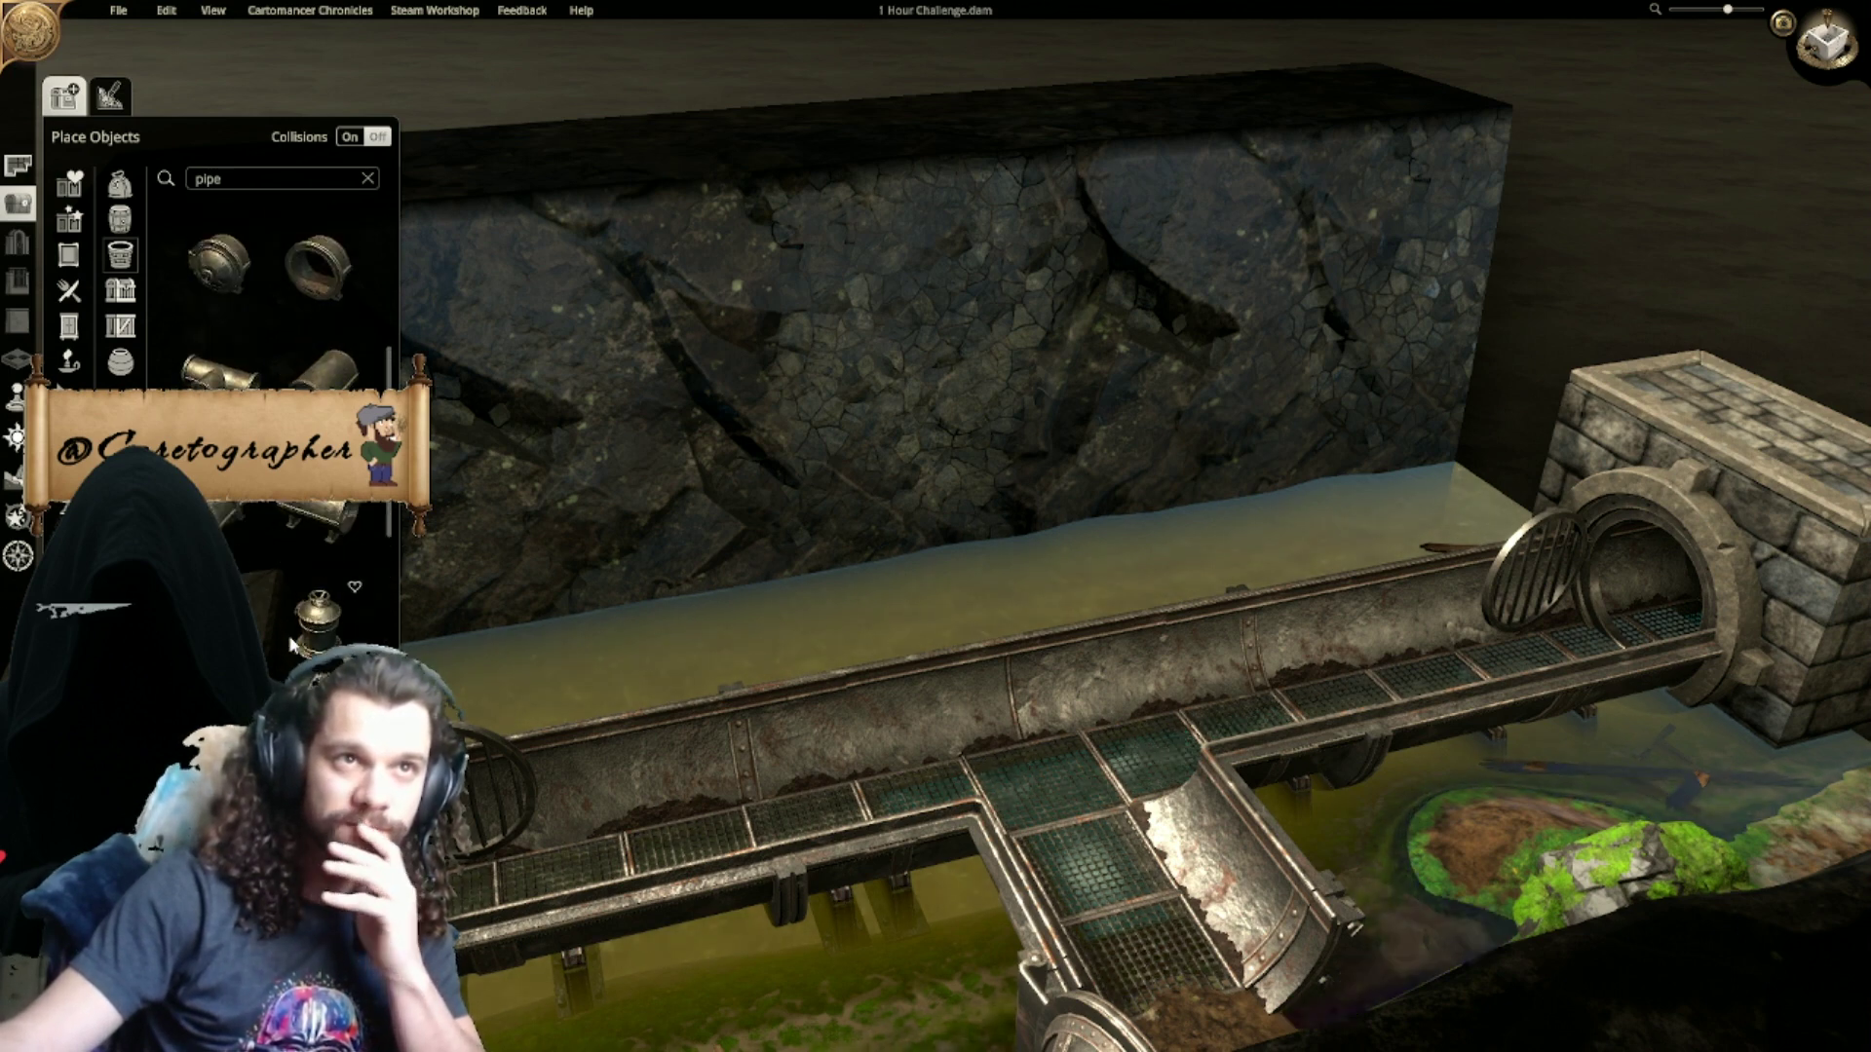
scroll(291, 644, up, 3)
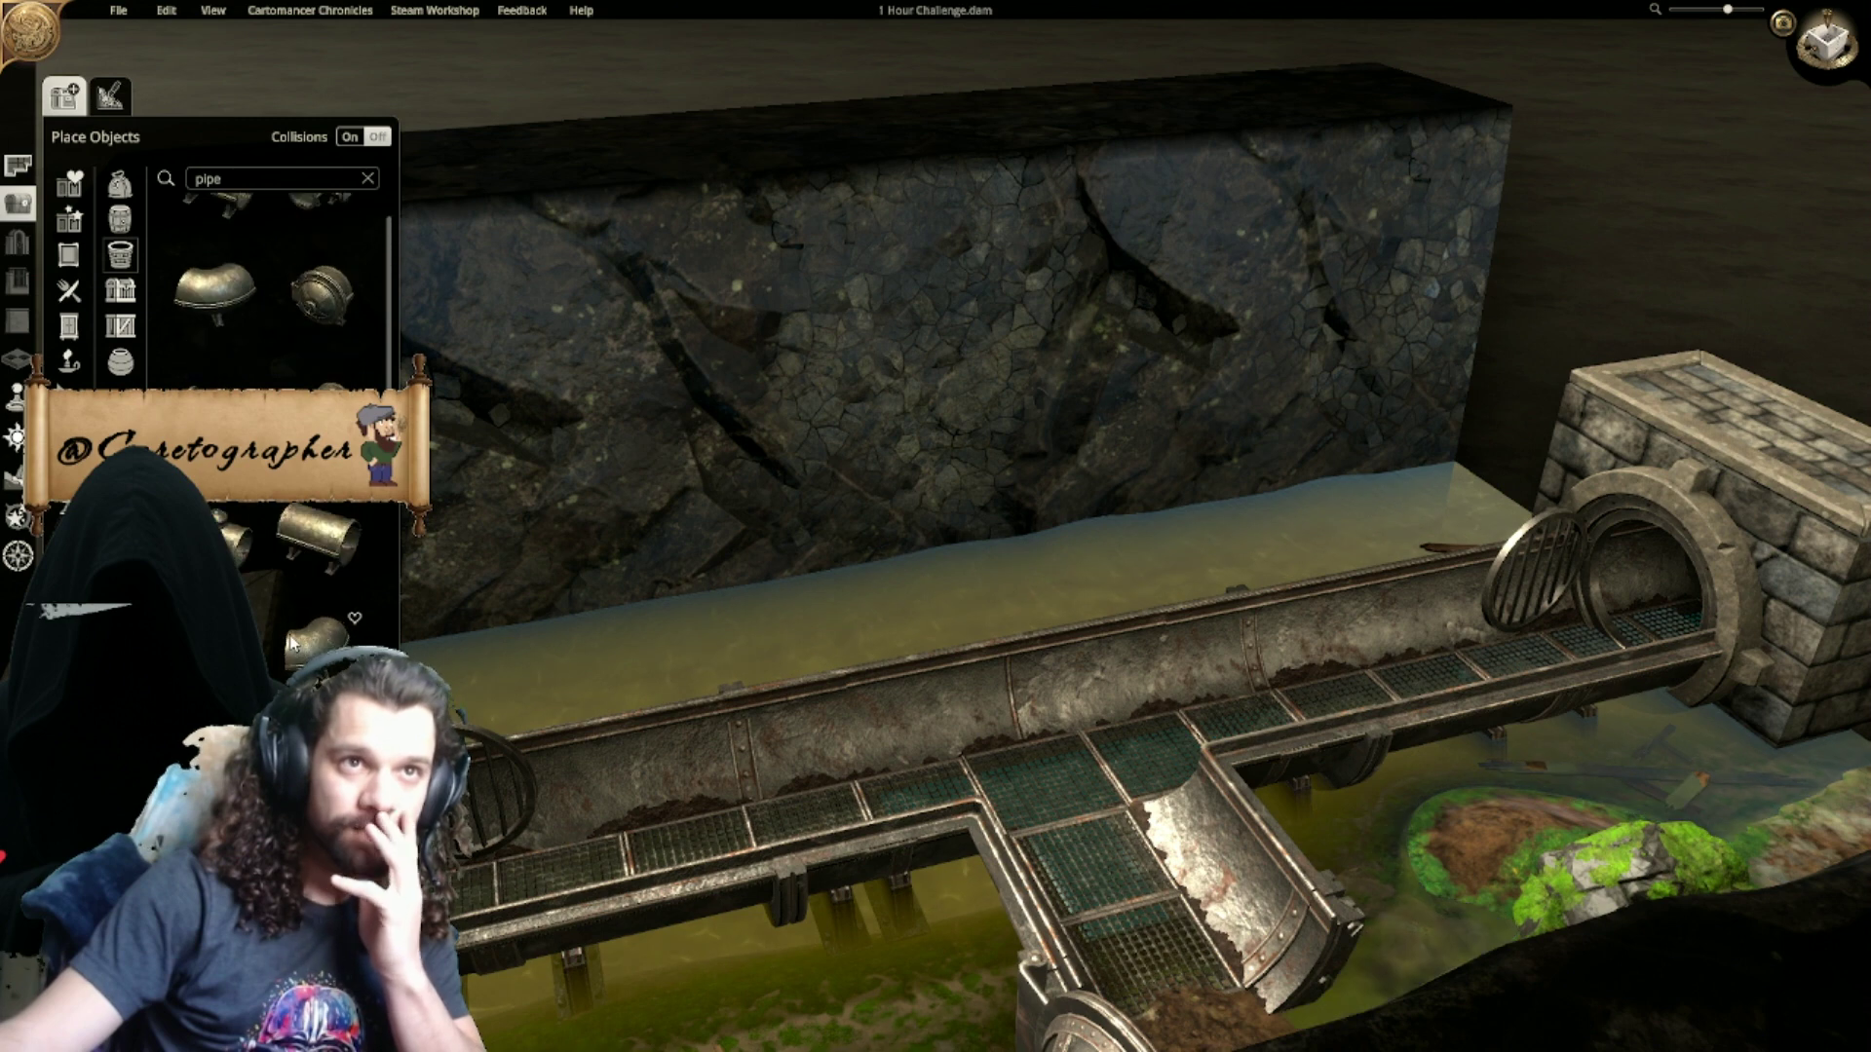
Step: Try placing a round pipe hatch in the water against the opposite rock wall, opening its lid
click(232, 721)
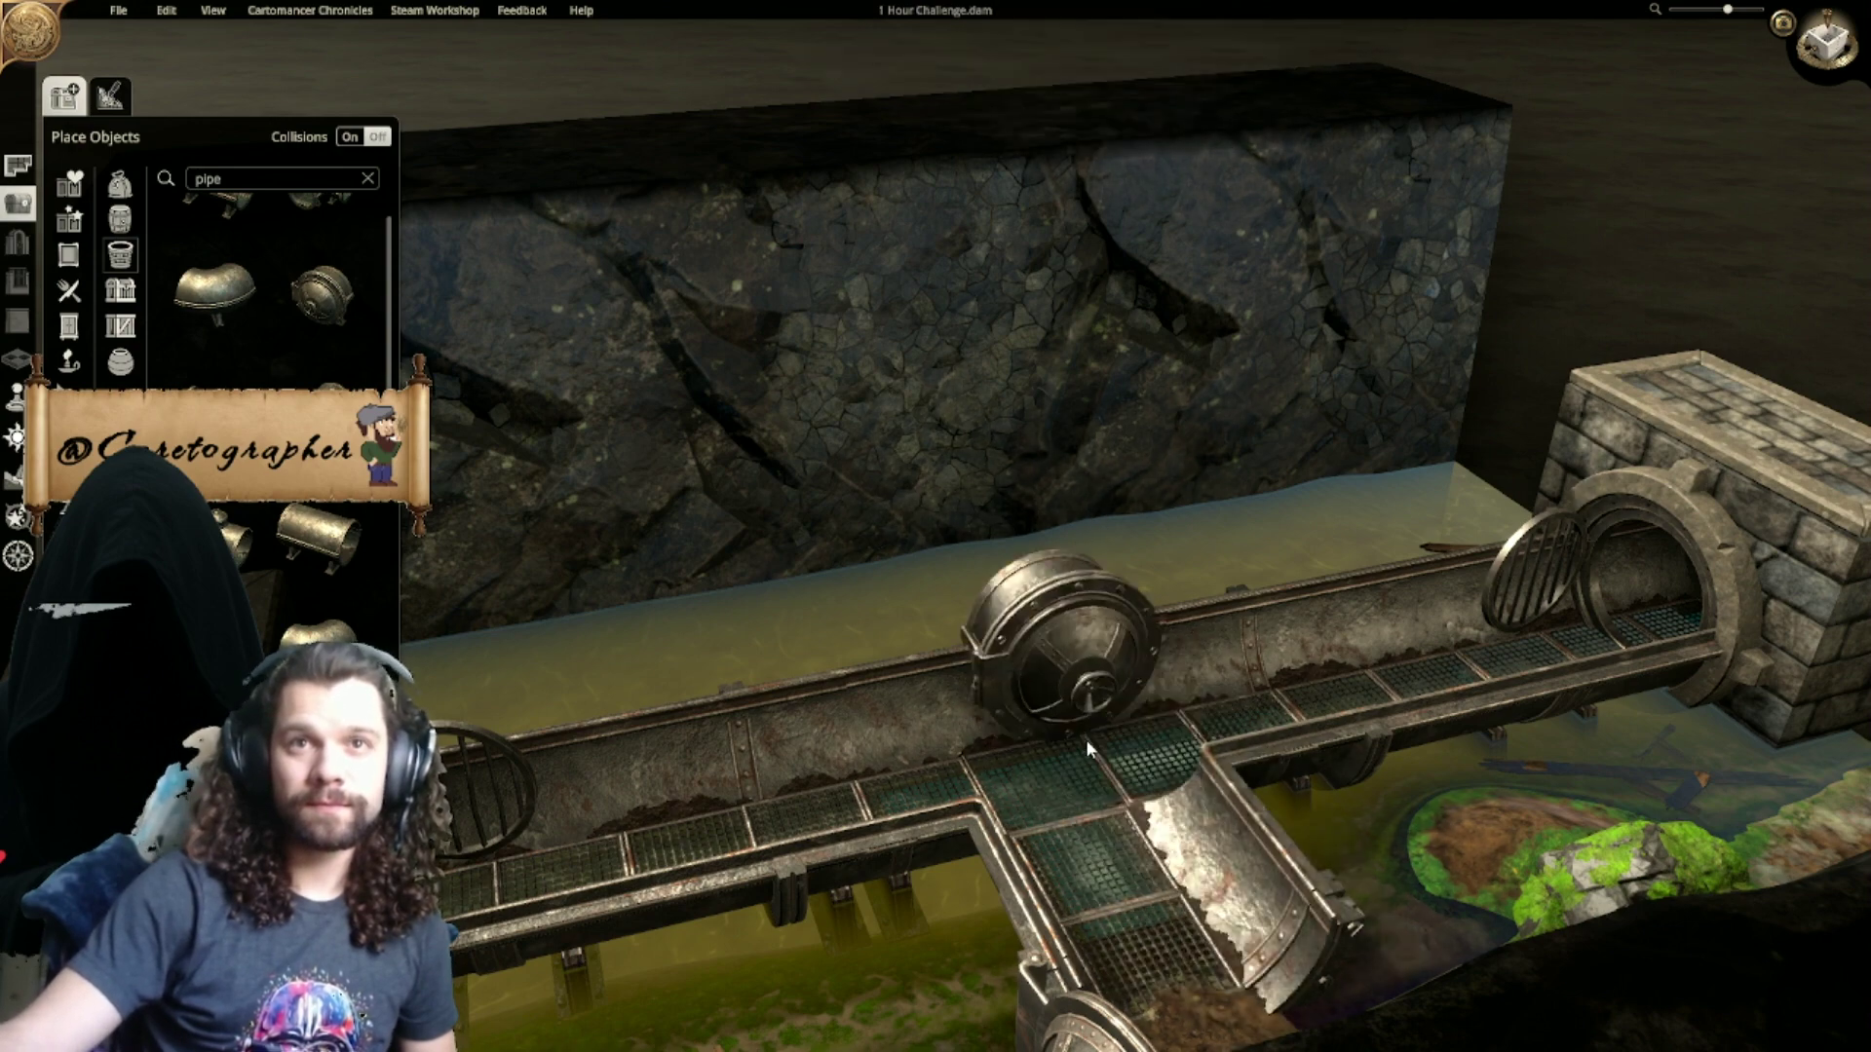
click(1038, 522)
drag(988, 448, 1005, 602)
click(1103, 660)
middle_drag(1161, 546, 787, 547)
middle_drag(826, 566, 1031, 548)
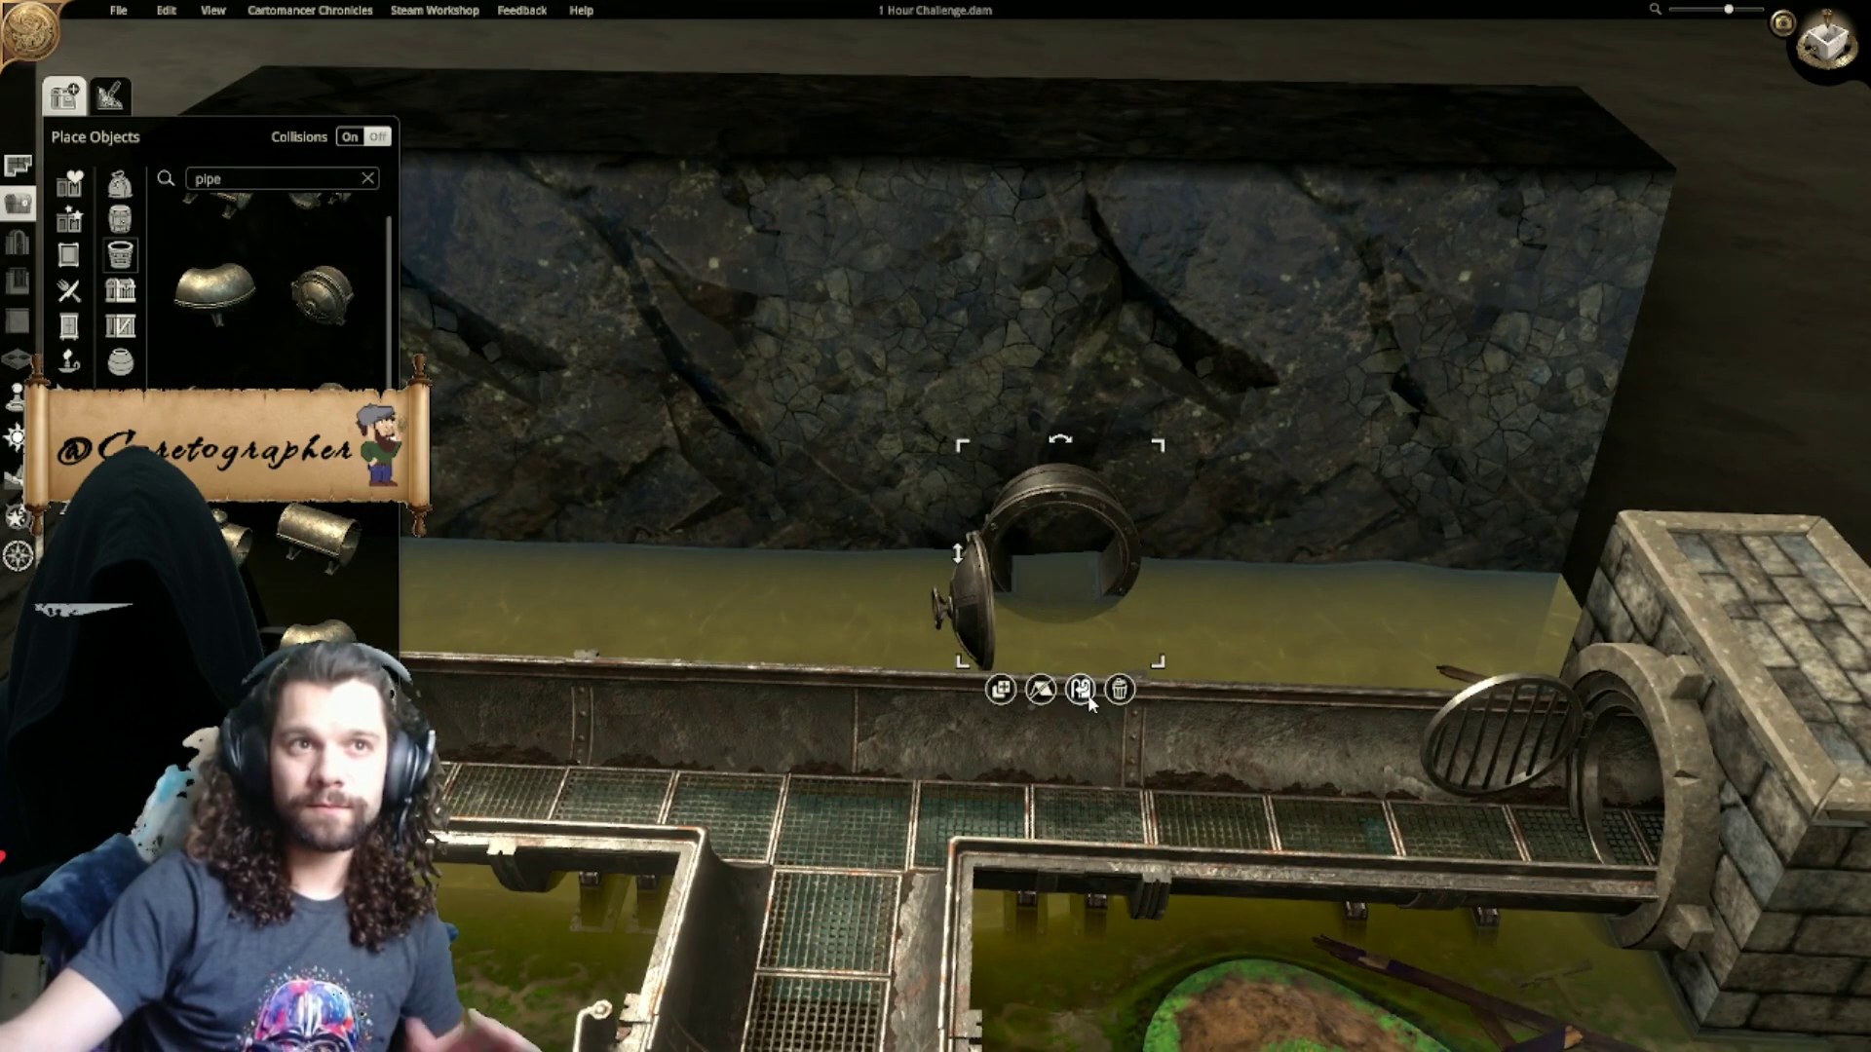
click(1120, 690)
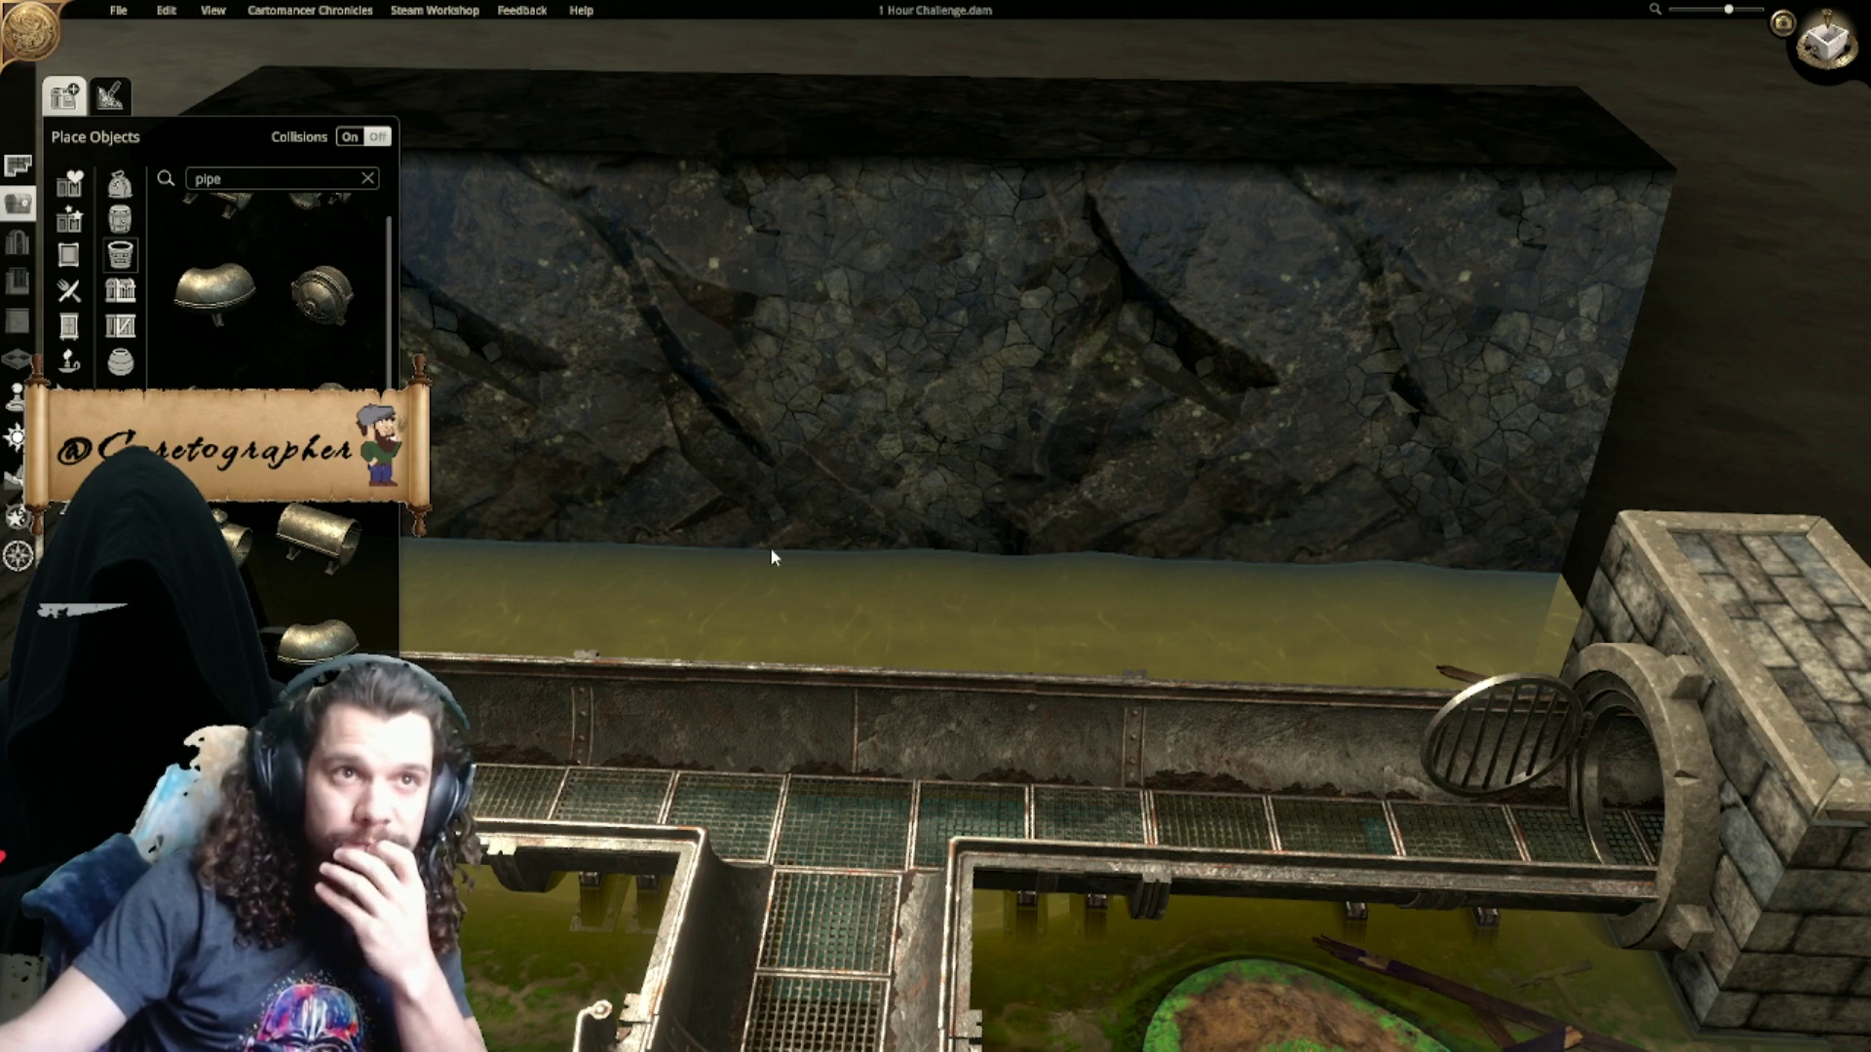
Step: Place a short open pipe section with its opening facing the canal, set into the opposite rock wall near the stone tunnel block
scroll(595, 542, up, 2)
scroll(293, 551, up, 2)
scroll(306, 547, up, 2)
click(306, 548)
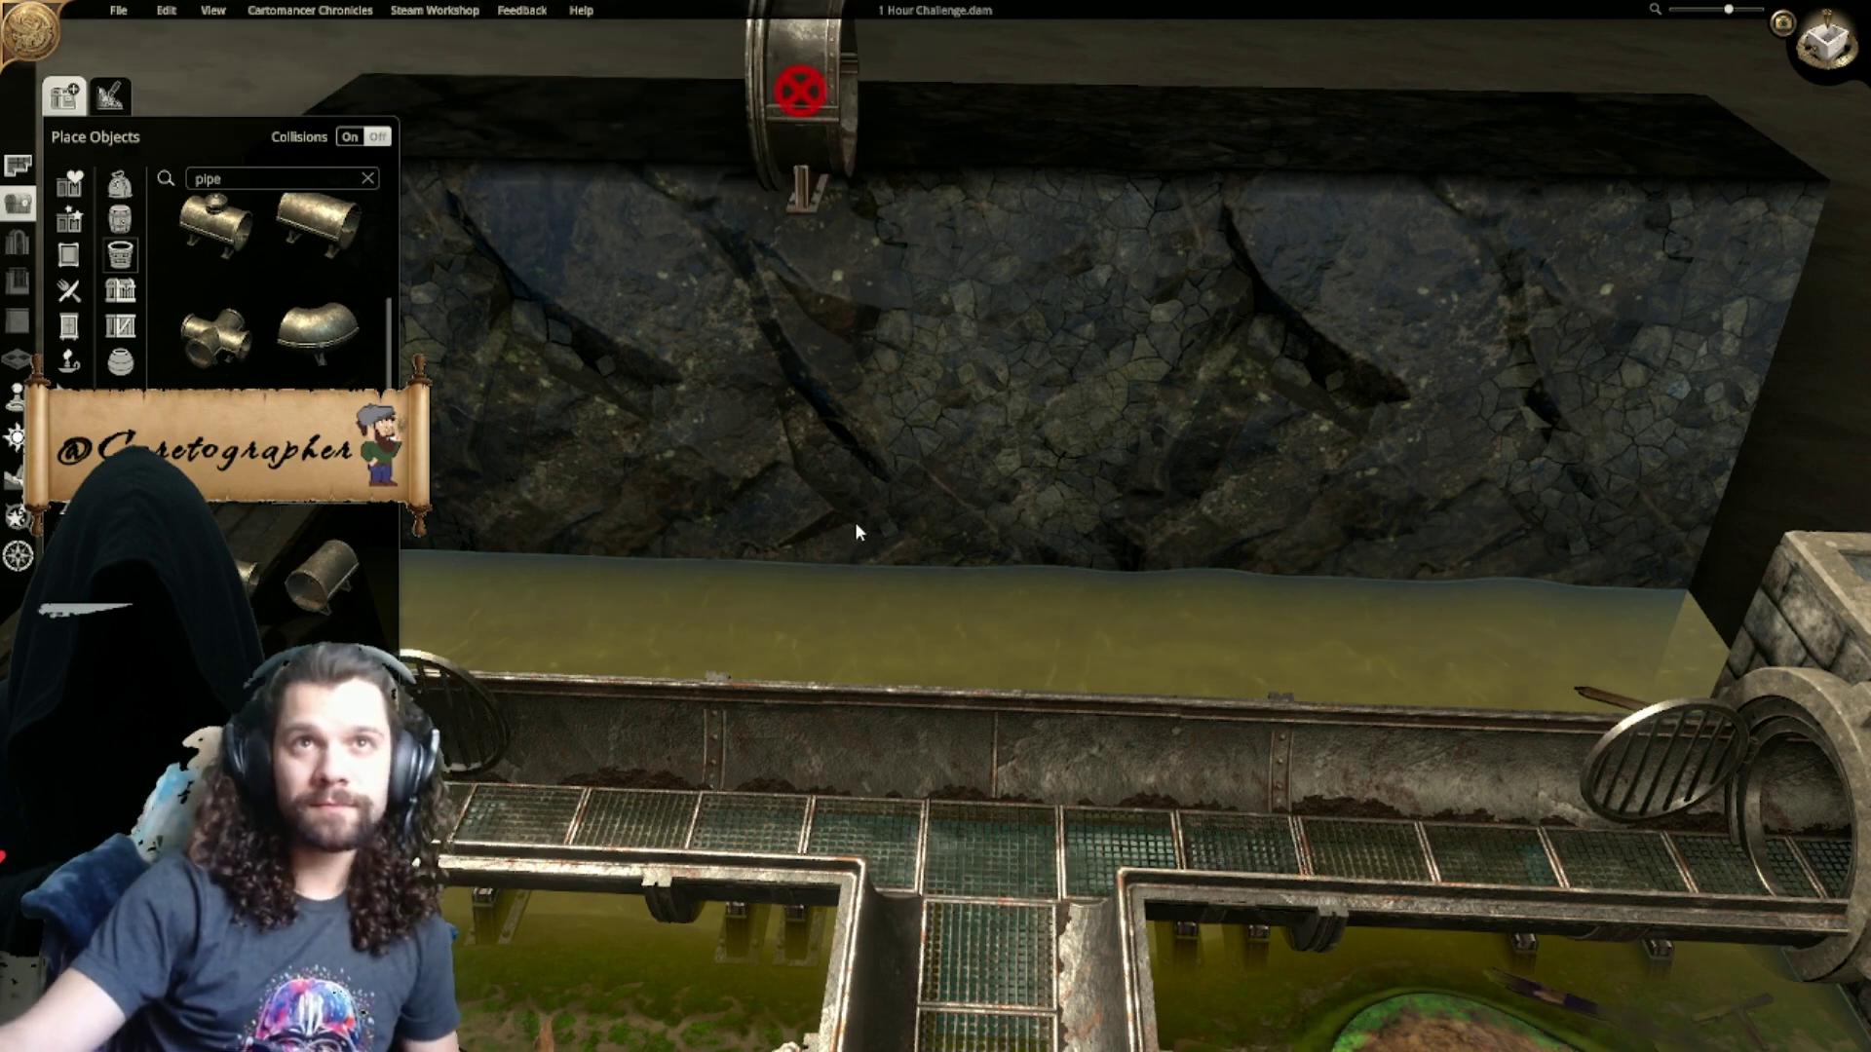
click(907, 729)
key(r)
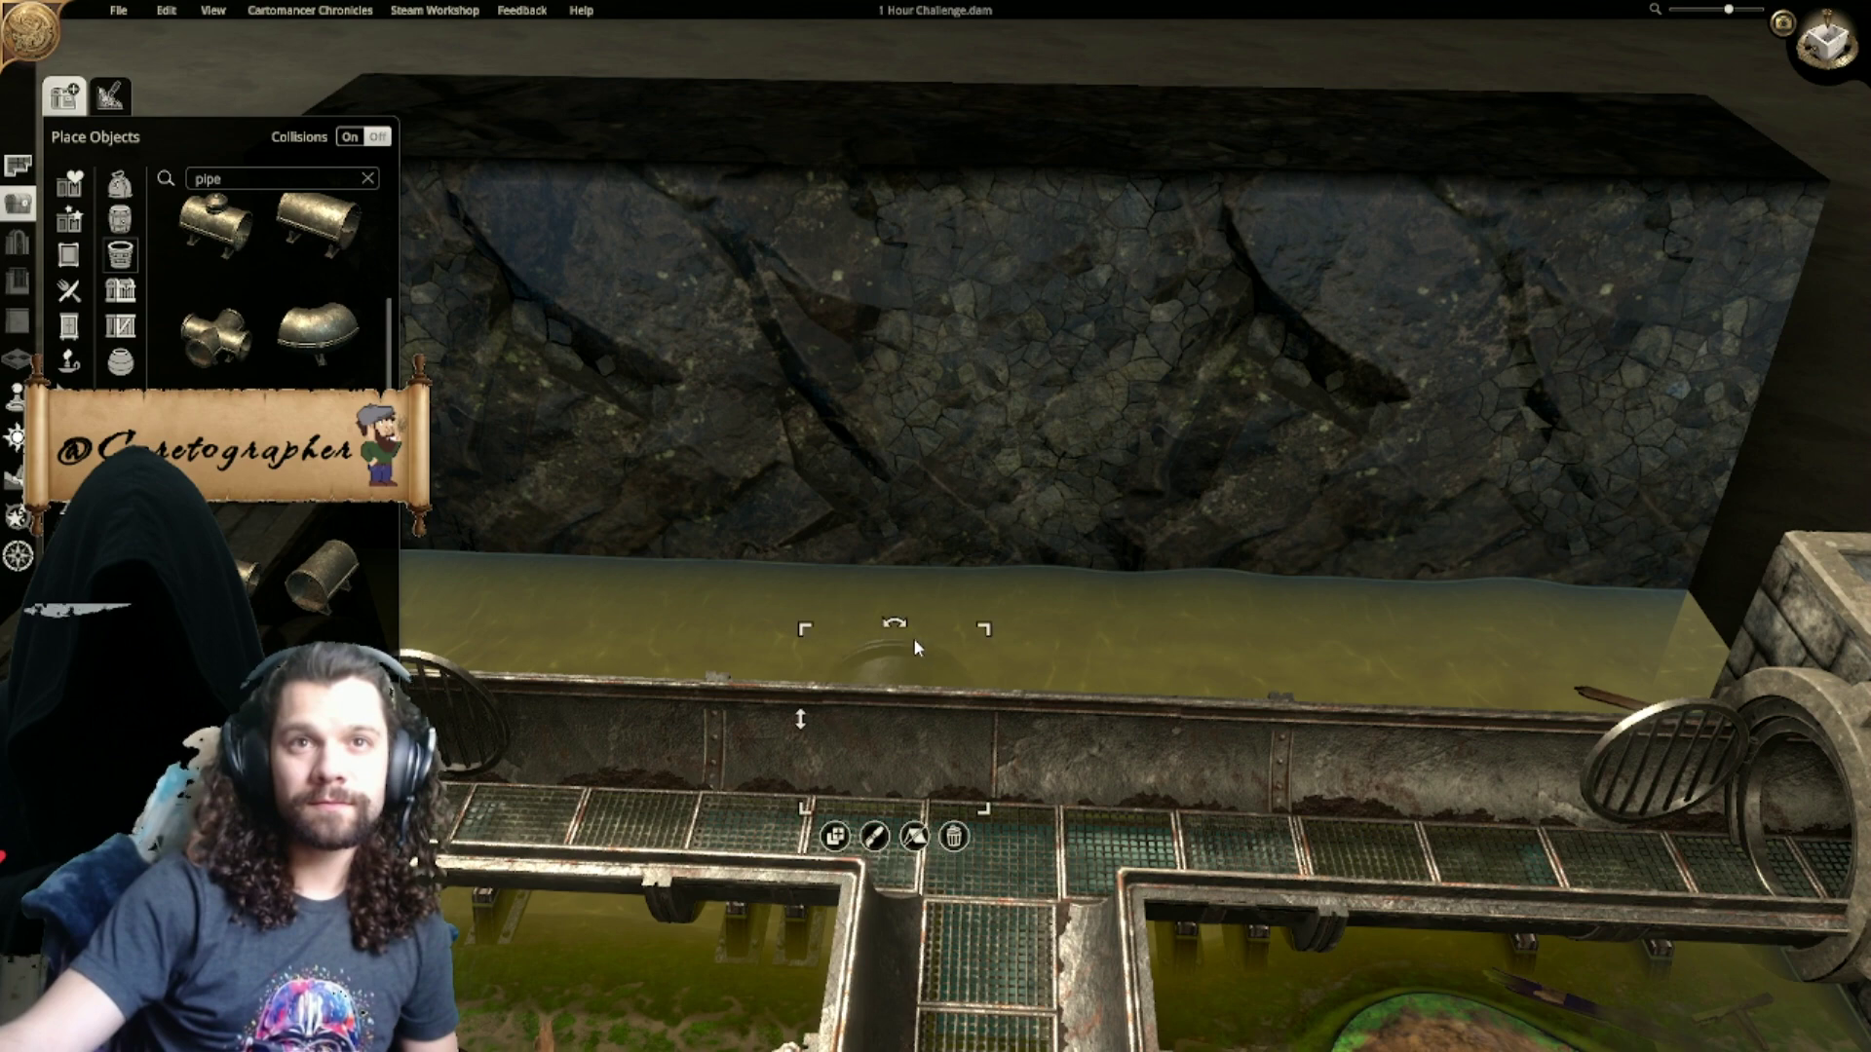
drag(814, 725, 573, 430)
right_drag(573, 429, 756, 511)
drag(753, 510, 658, 727)
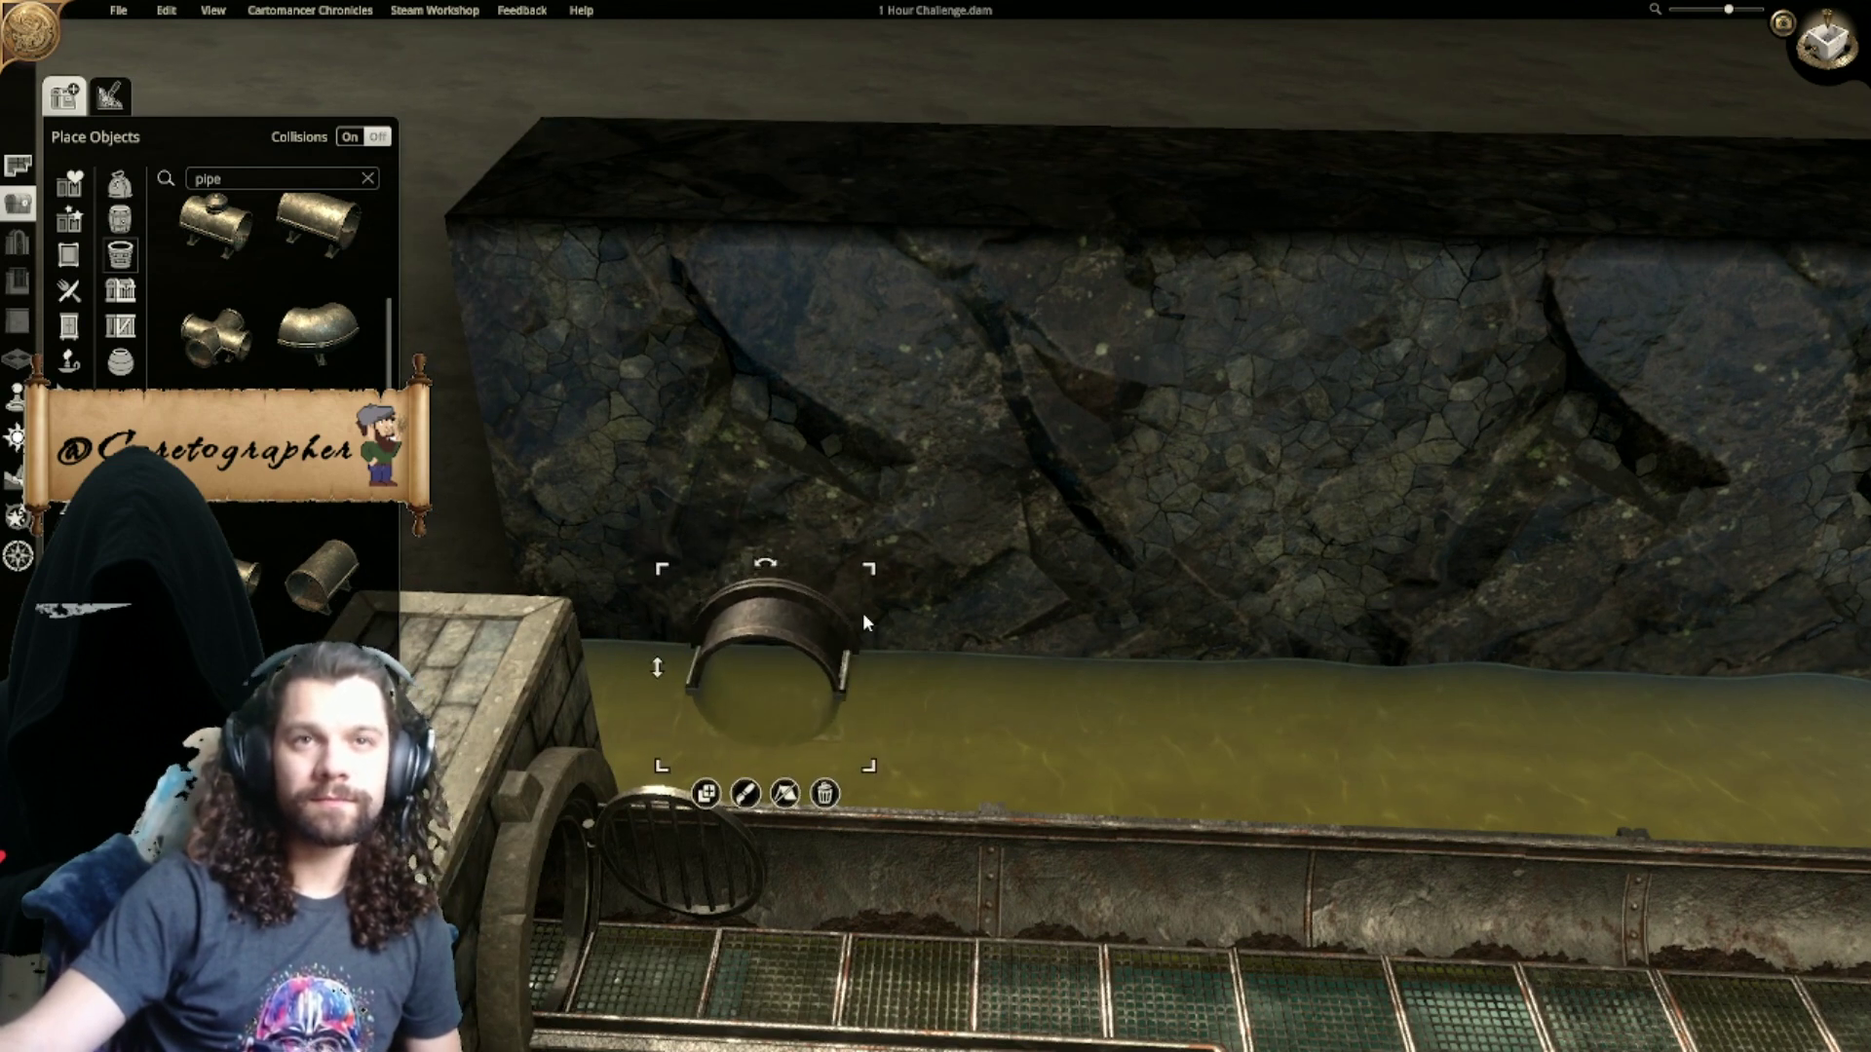
Step: In the top-down view, duplicate the pipe section four times to form an evenly spaced row of five along the rock wall
click(1842, 41)
middle_drag(1290, 471, 915, 441)
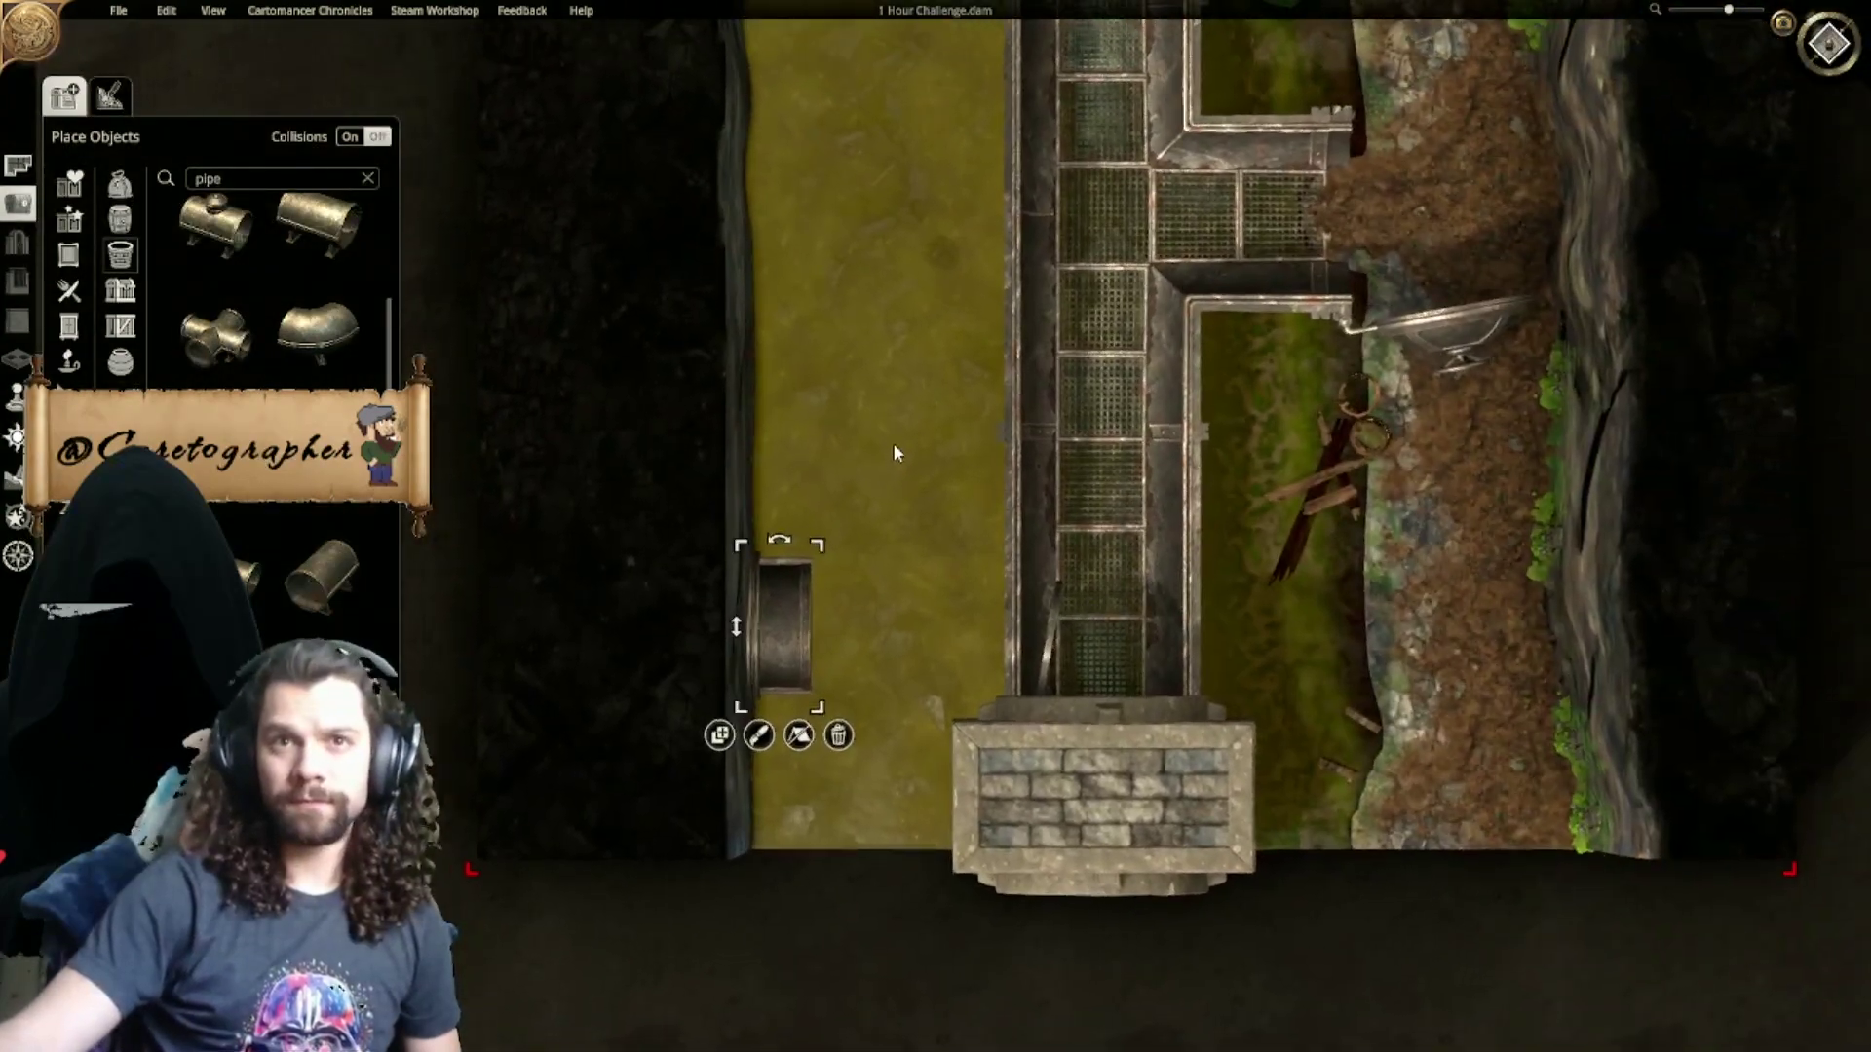
middle_drag(873, 589, 849, 770)
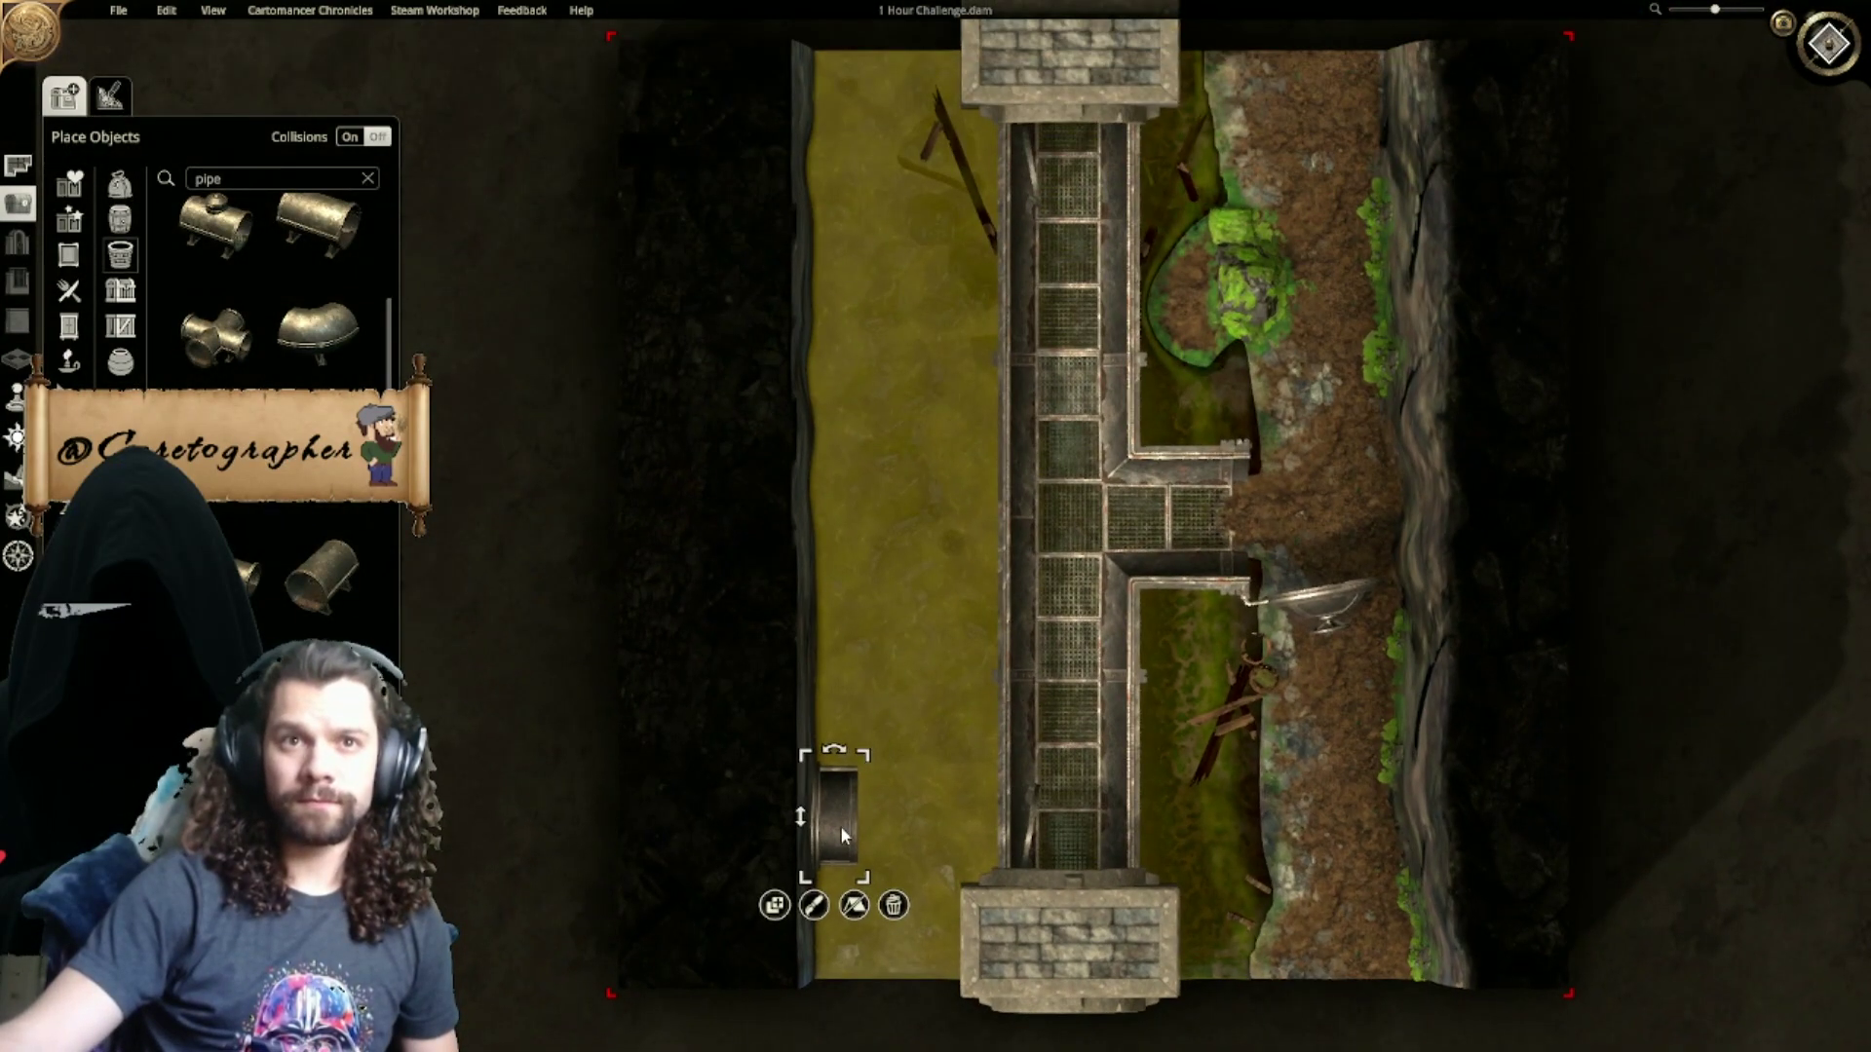
click(775, 905)
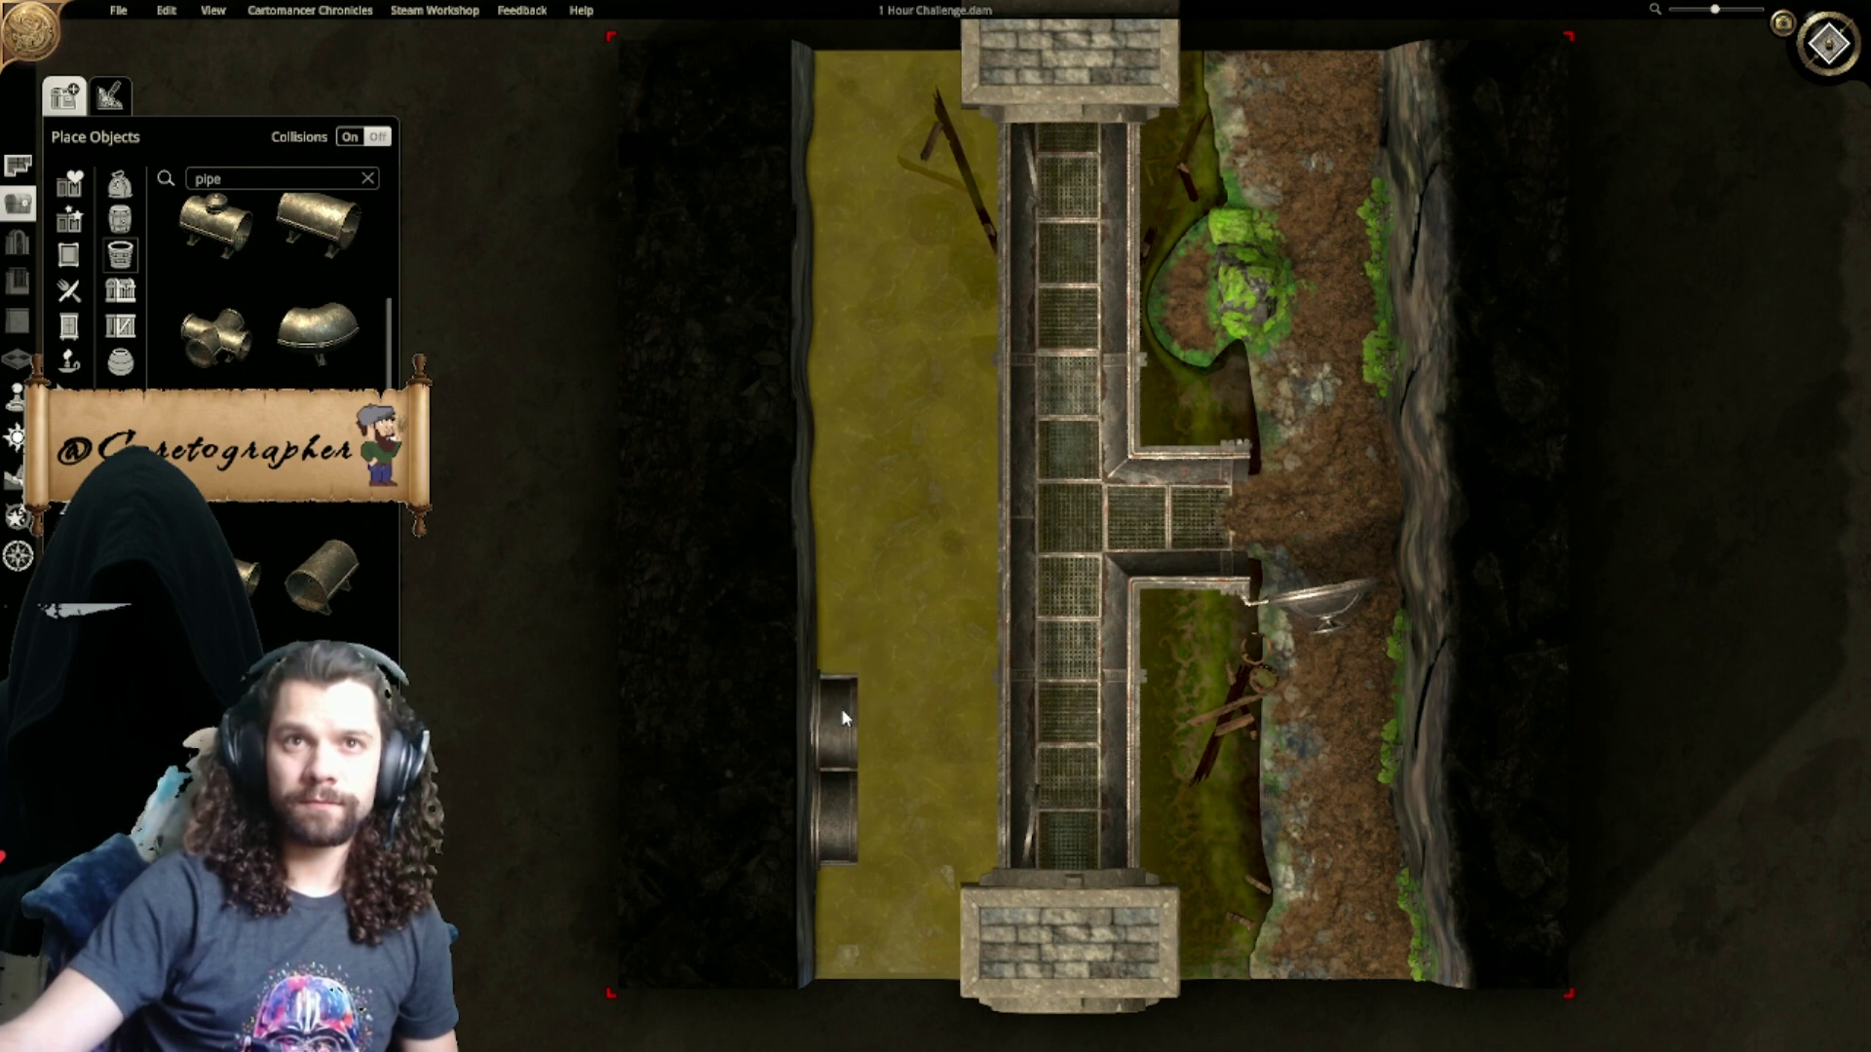
click(846, 612)
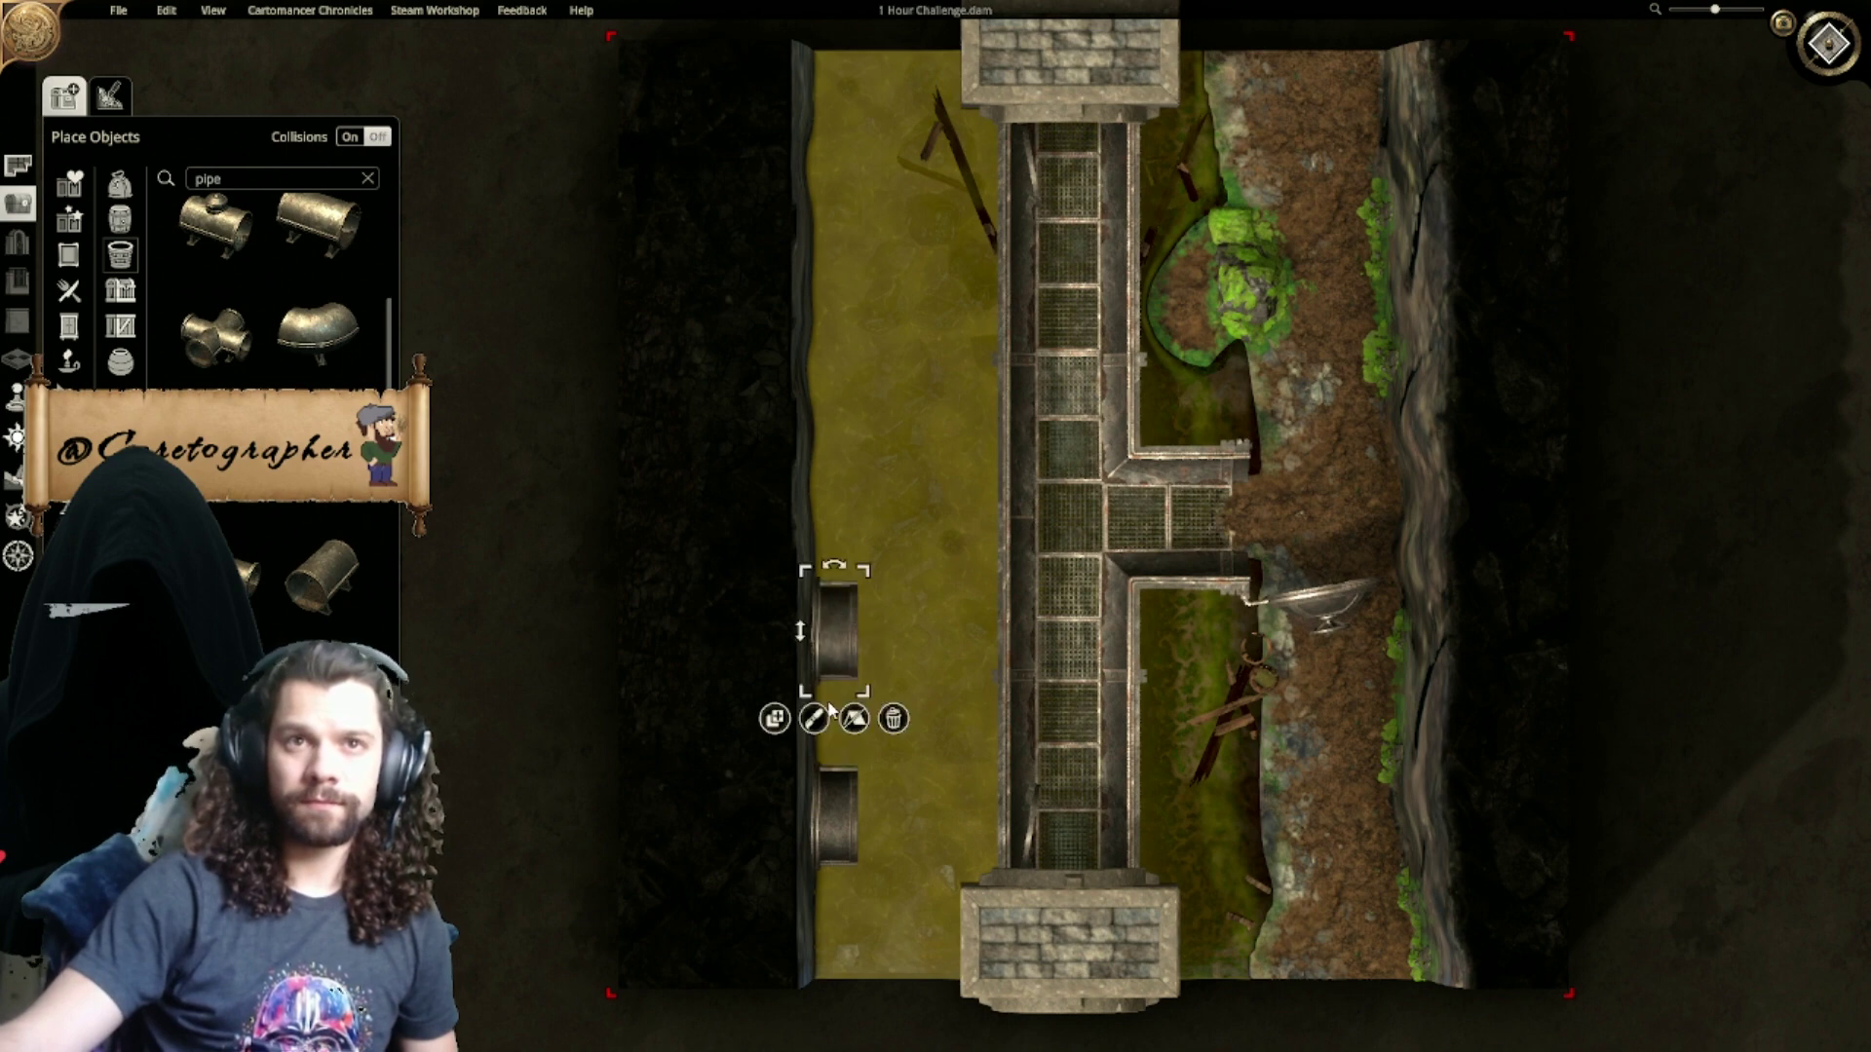
drag(839, 651, 838, 698)
click(775, 765)
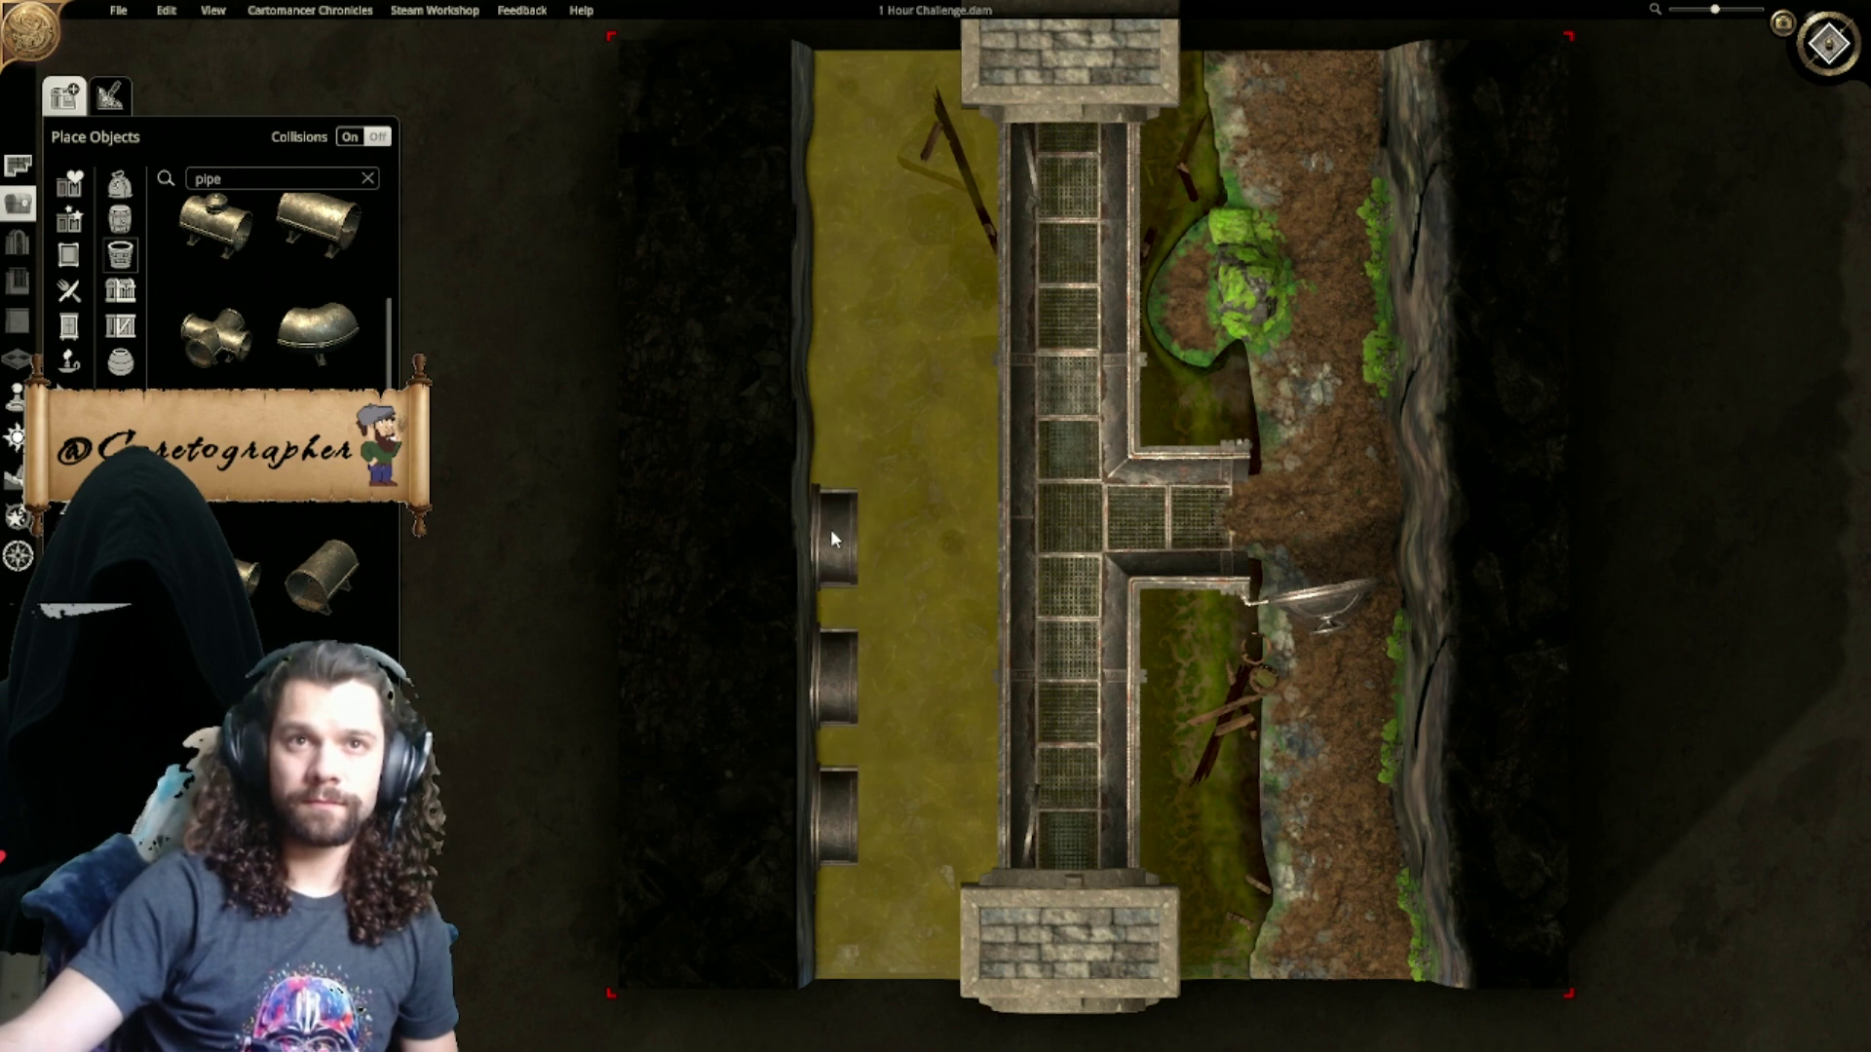
click(830, 529)
click(834, 389)
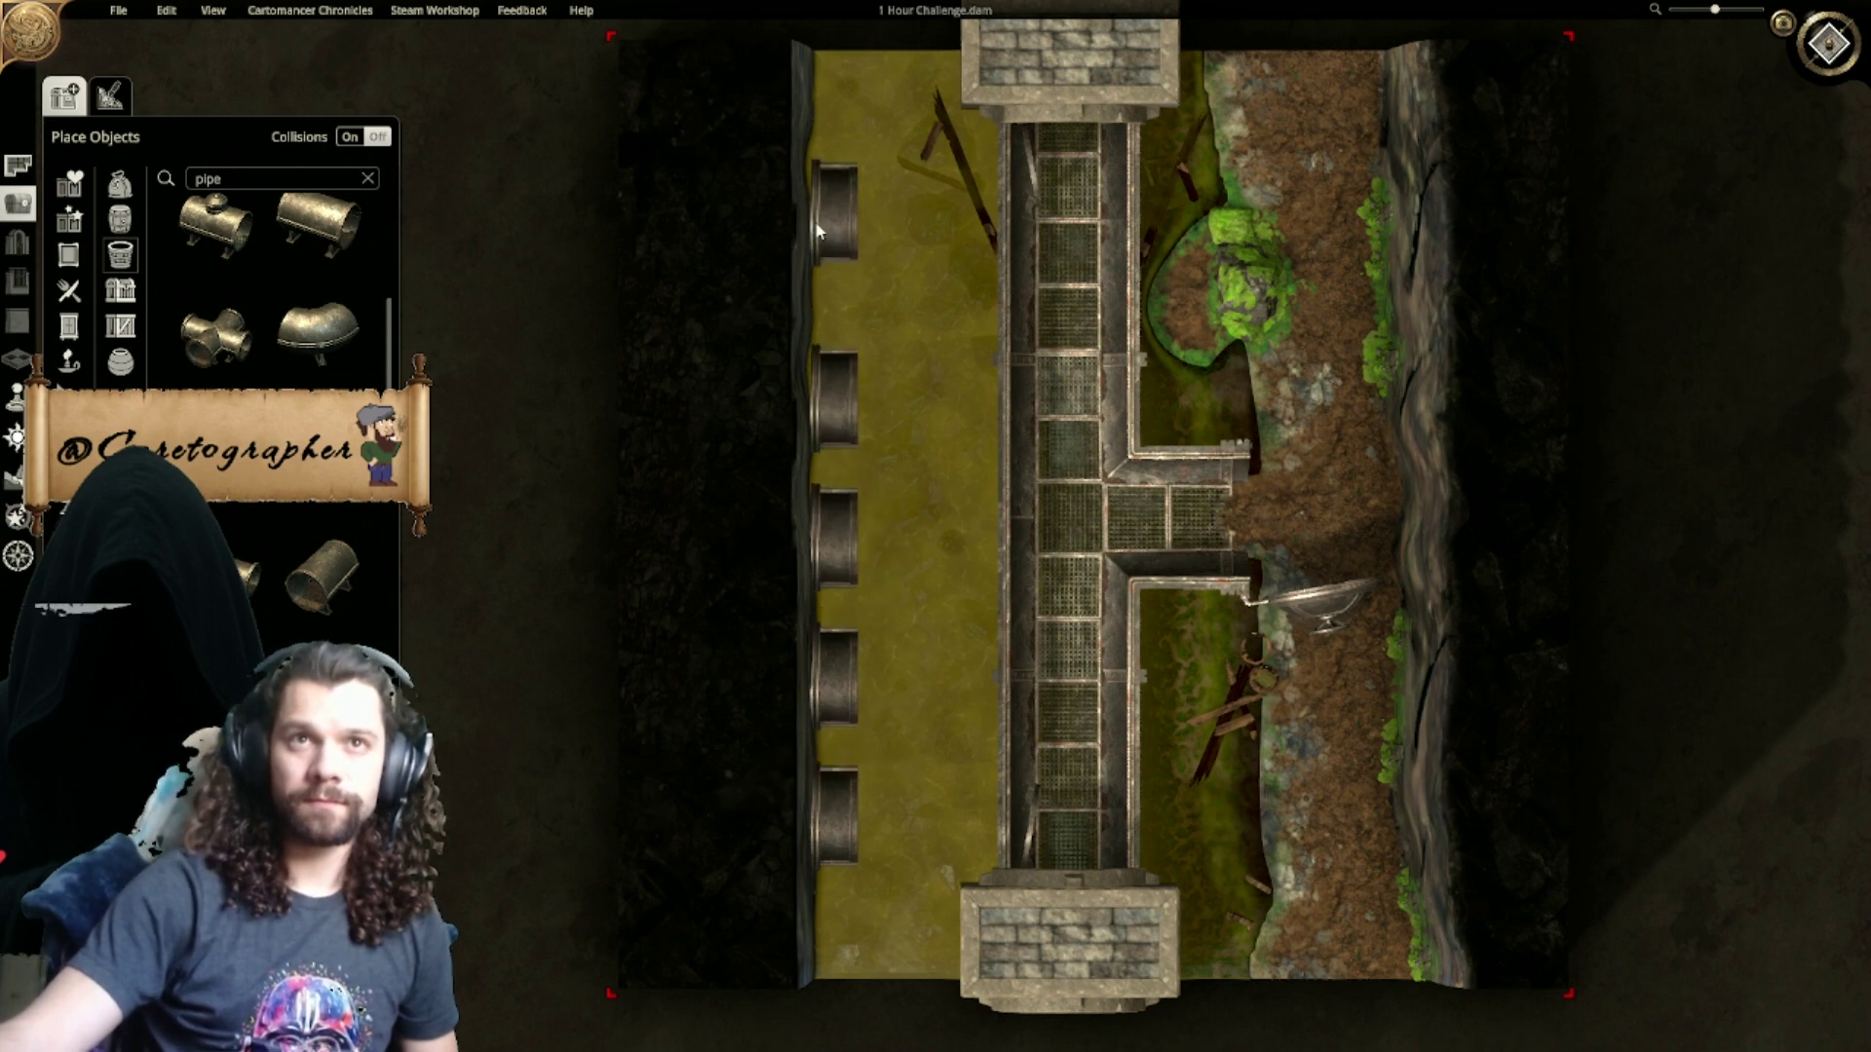
click(815, 245)
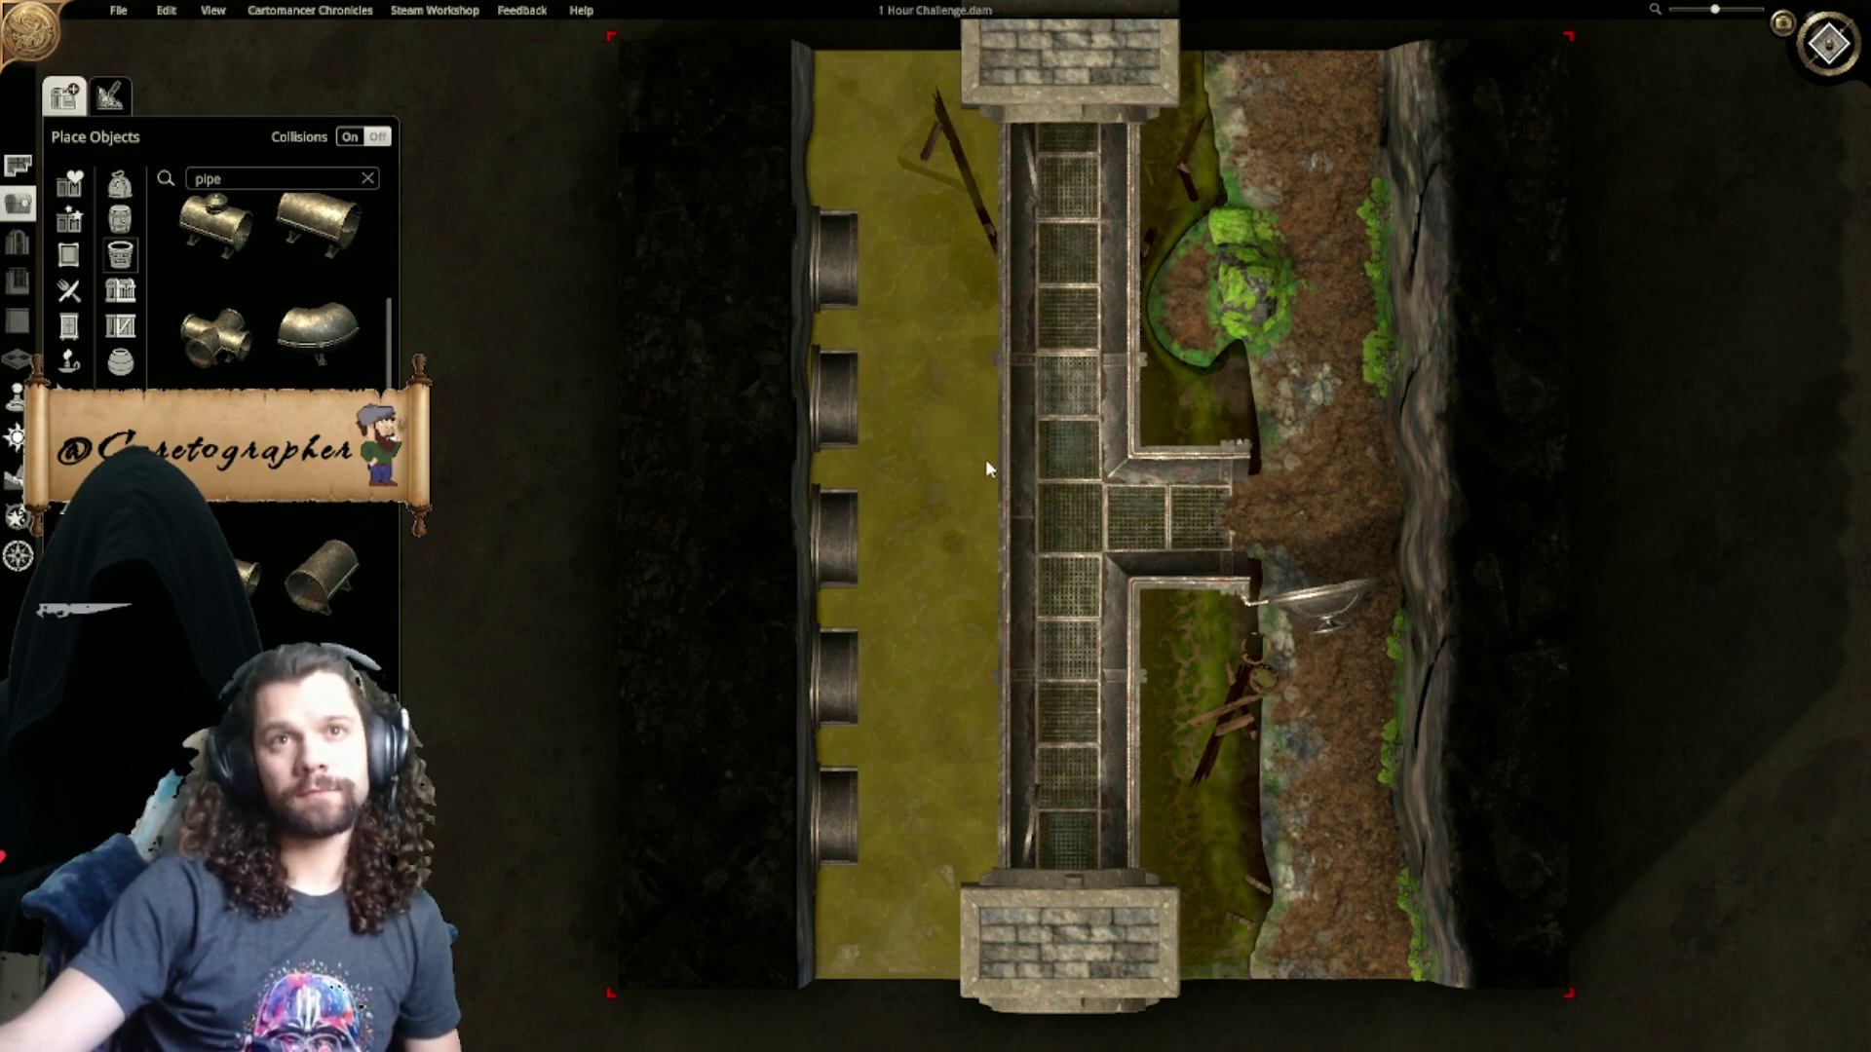
Step: Show the grid, shift the row of five pipes one square along the wall, check its centring and hide the grid
scroll(981, 472, down, 3)
scroll(939, 817, up, 2)
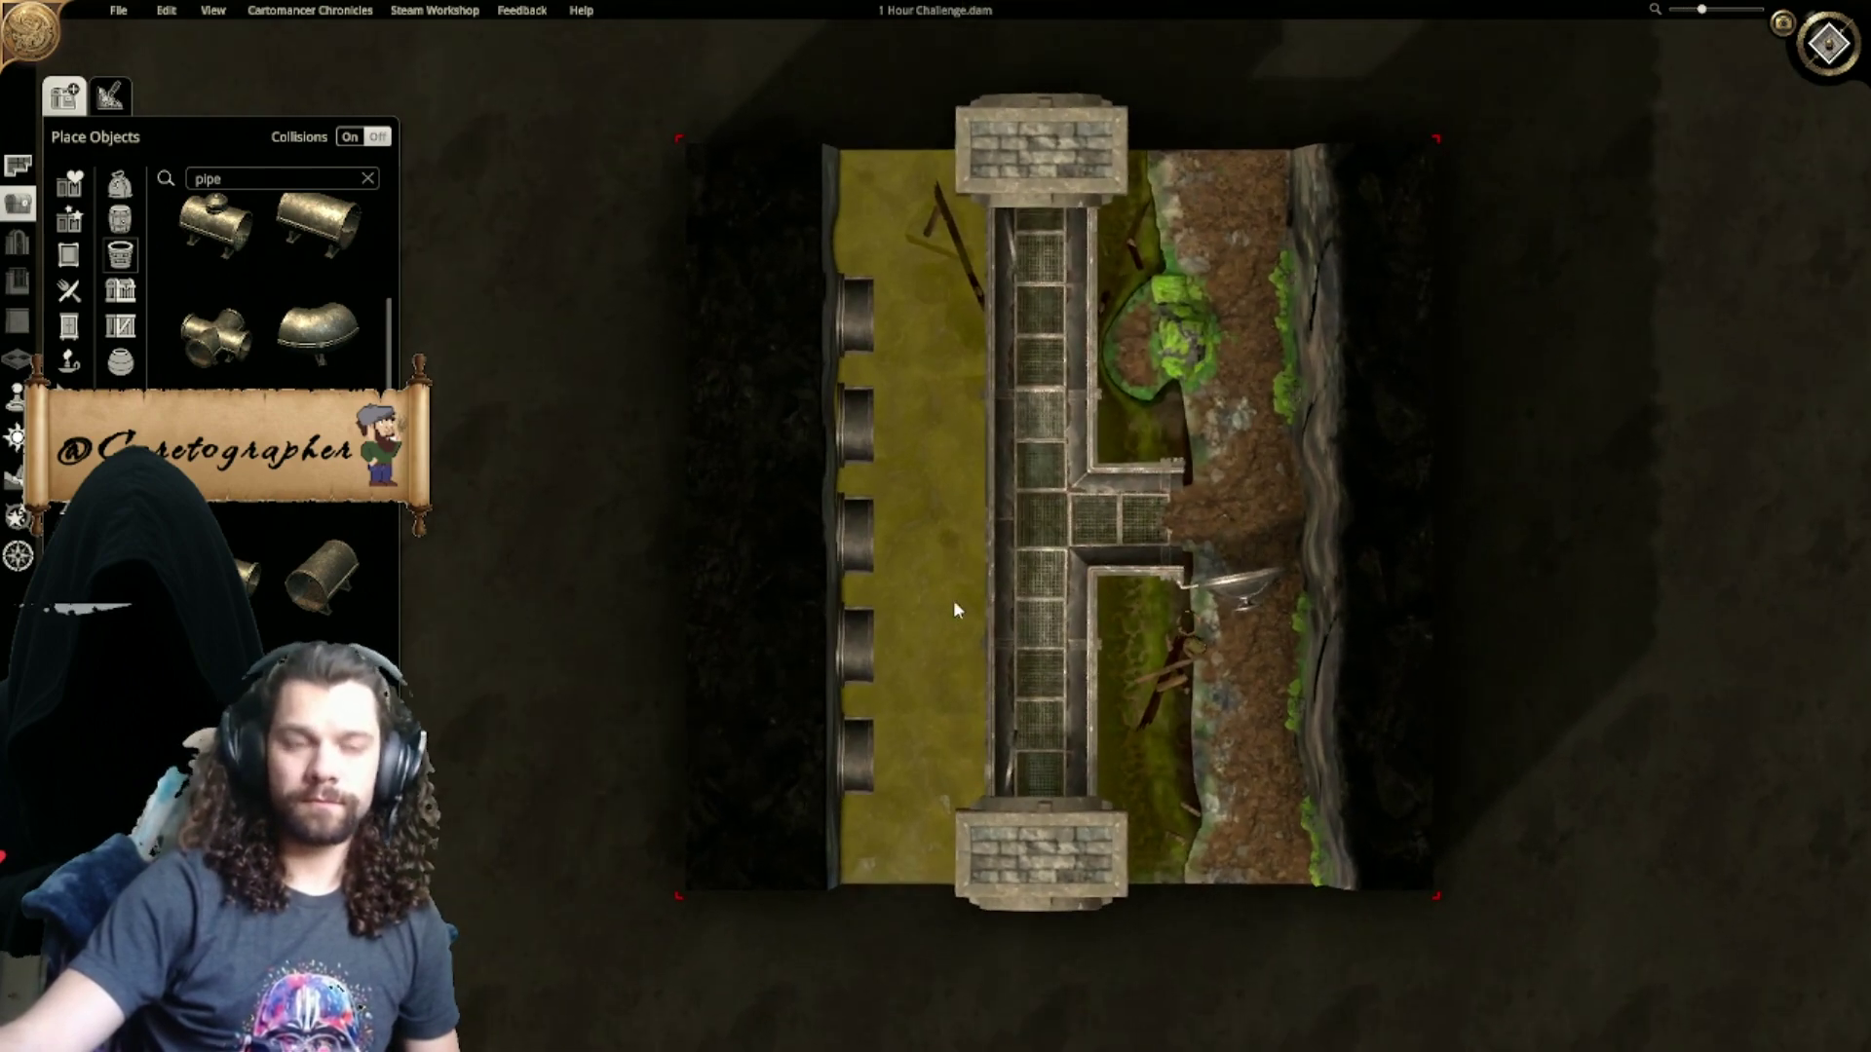
key(g)
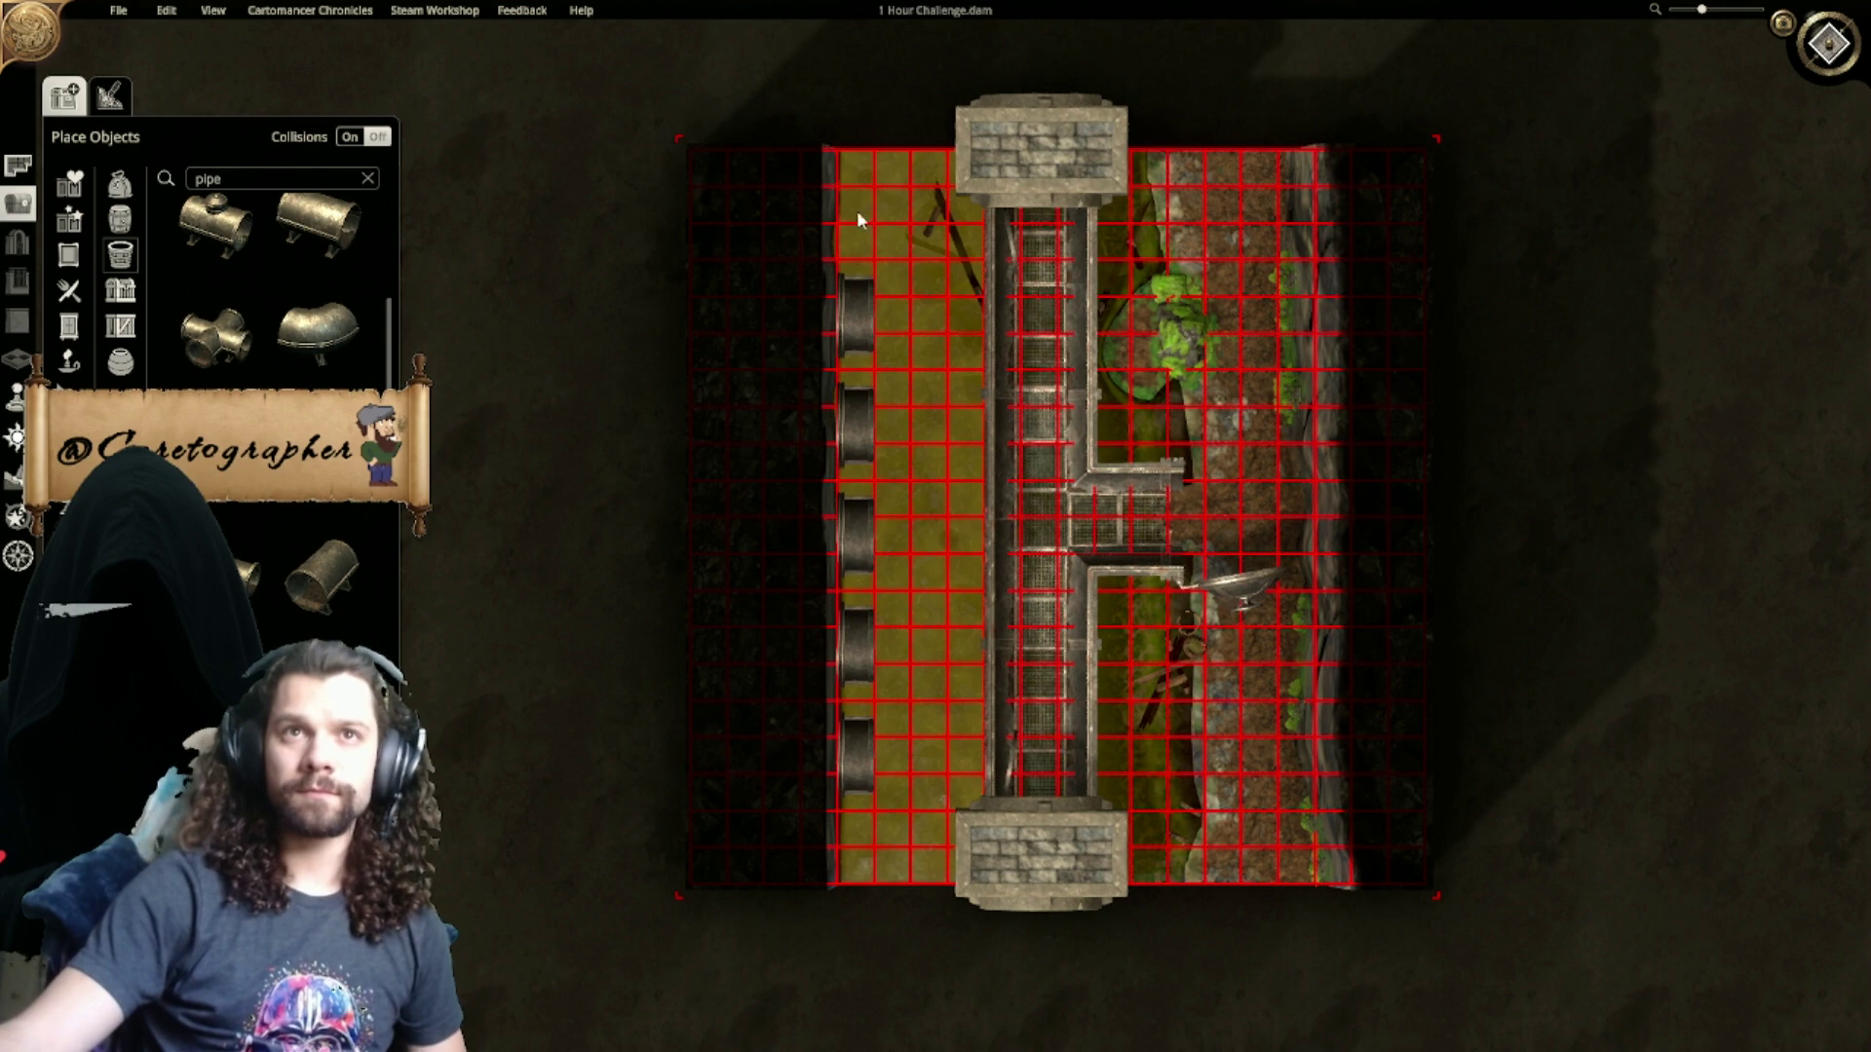
drag(863, 760, 859, 370)
drag(857, 298, 860, 273)
click(924, 360)
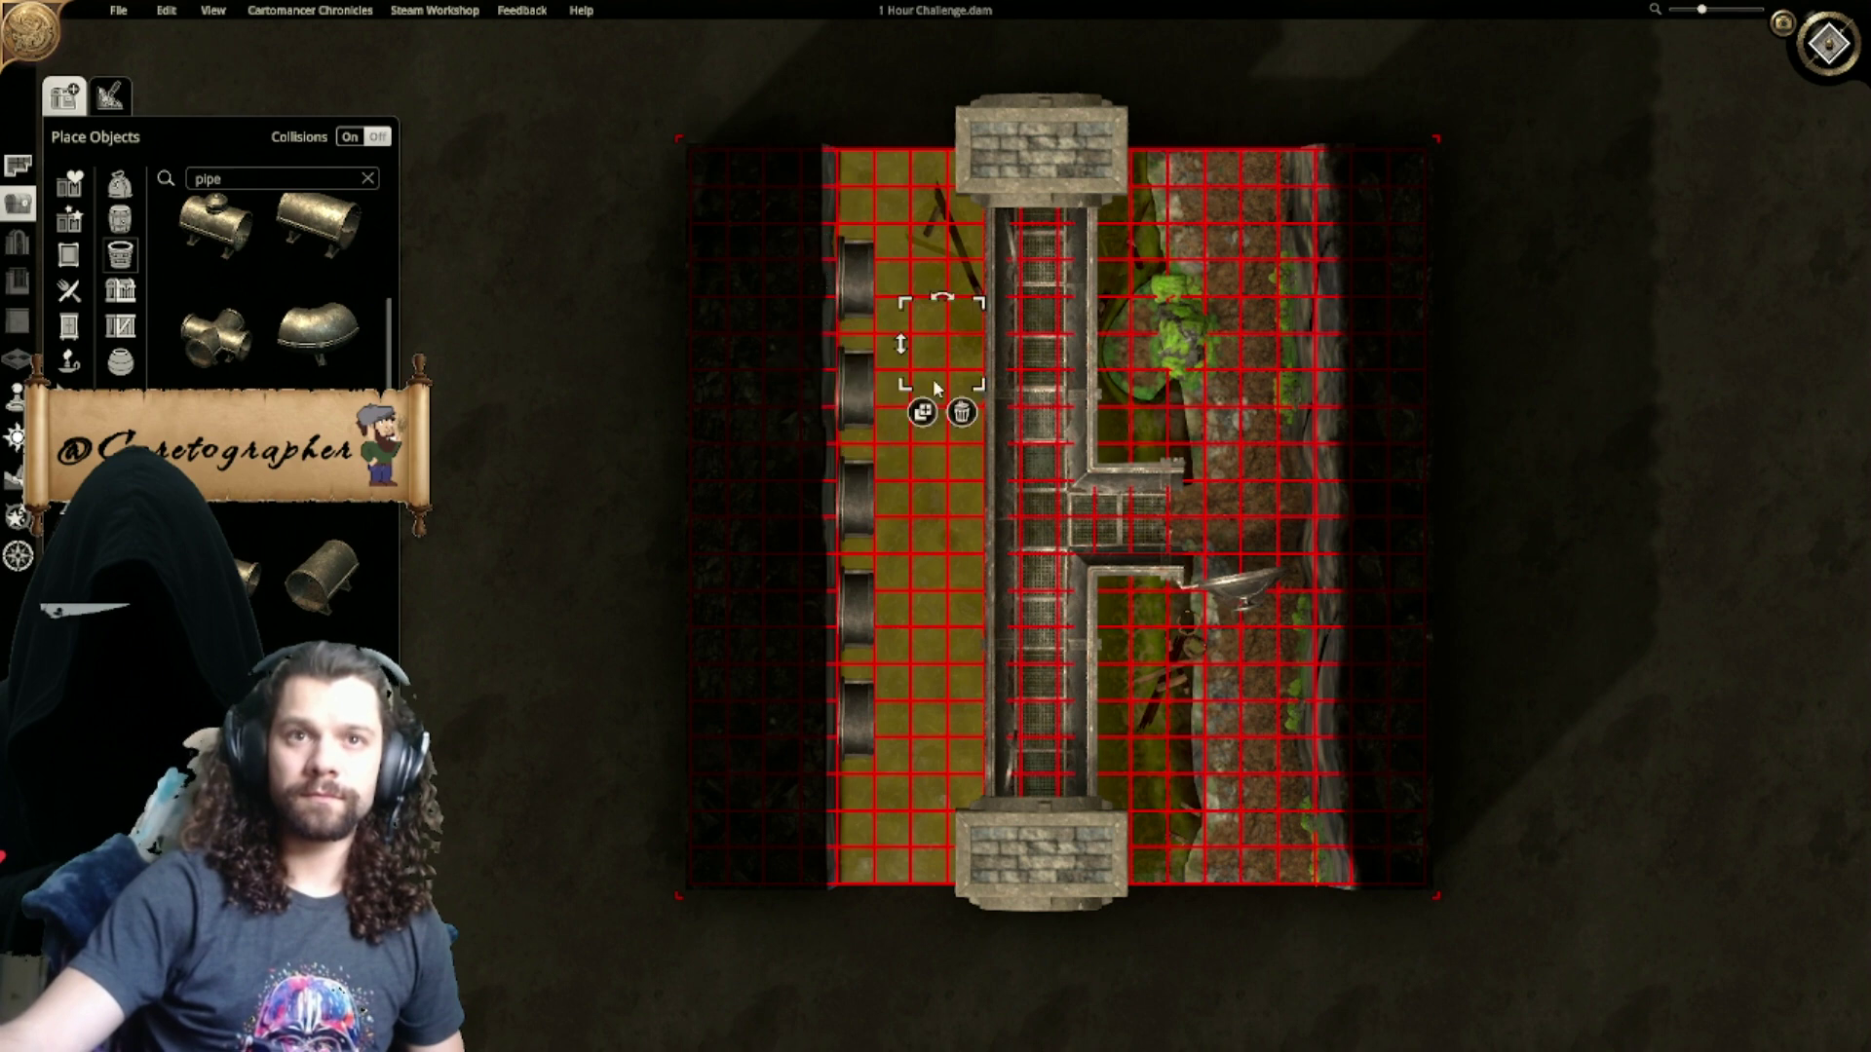
drag(945, 346, 948, 543)
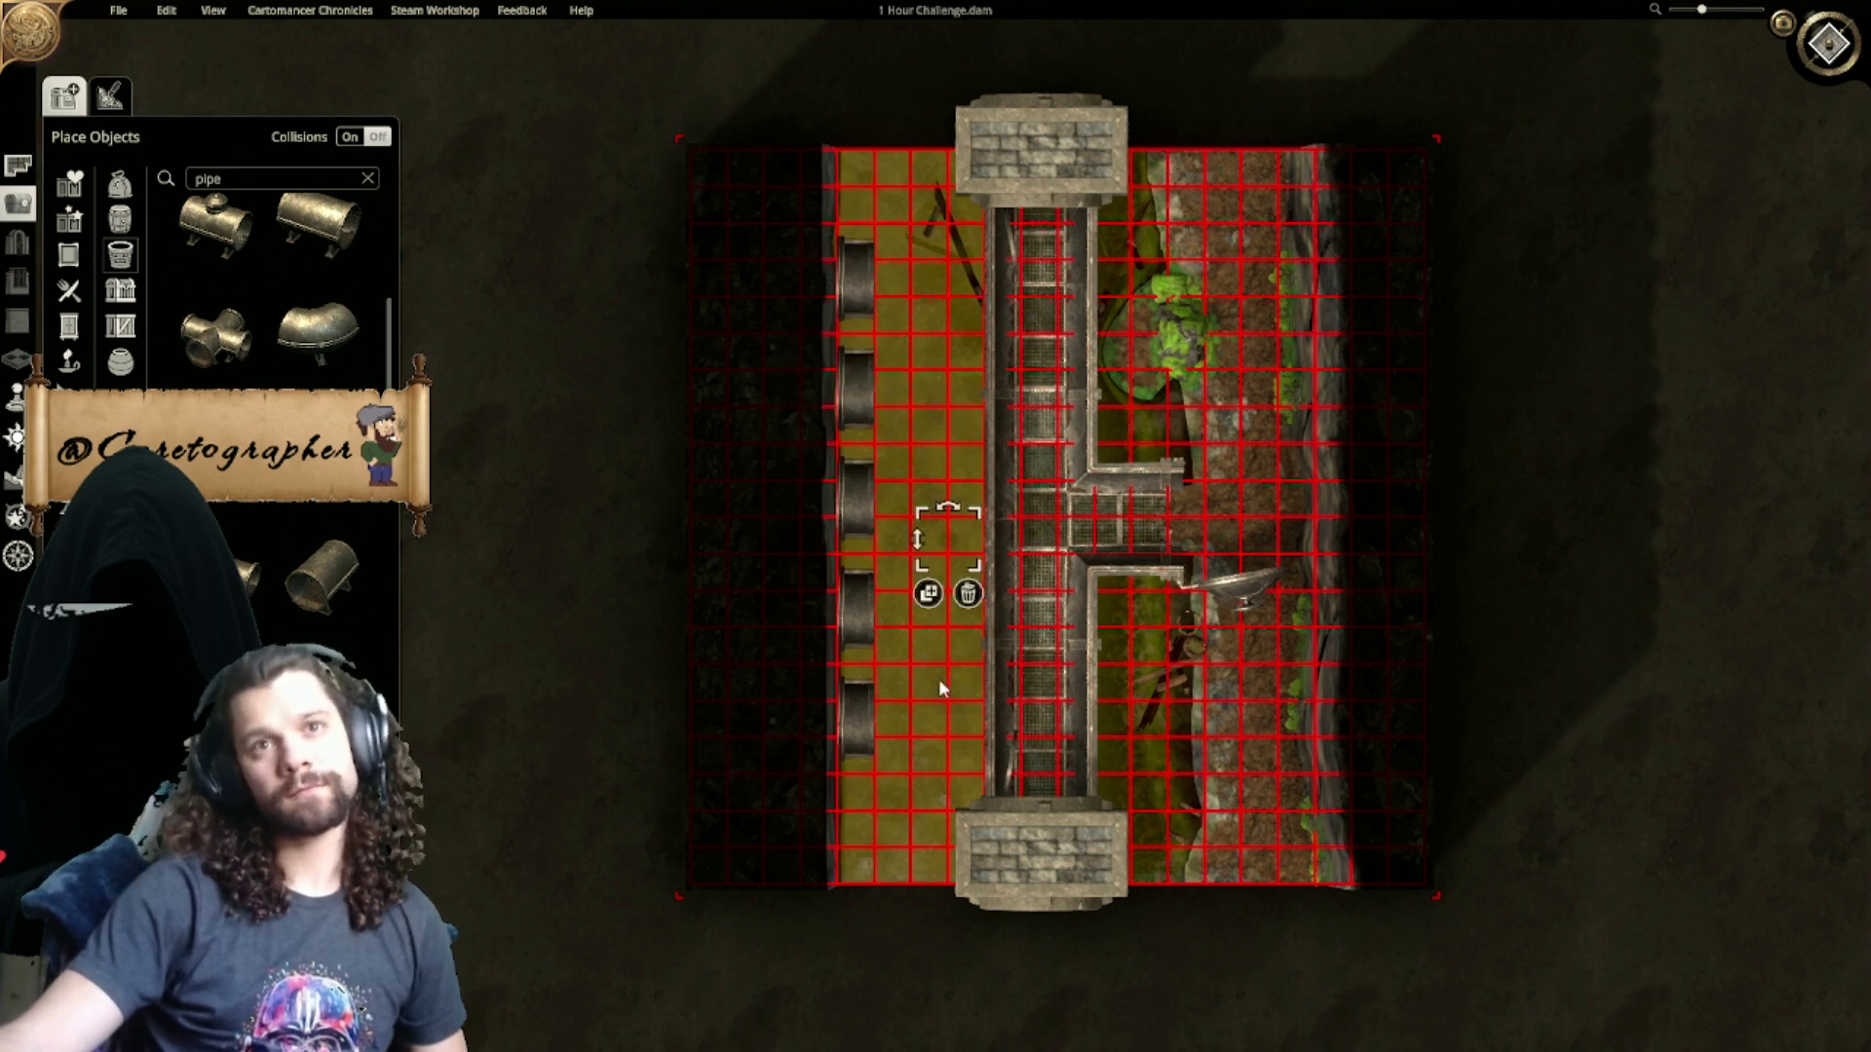
drag(946, 673, 952, 692)
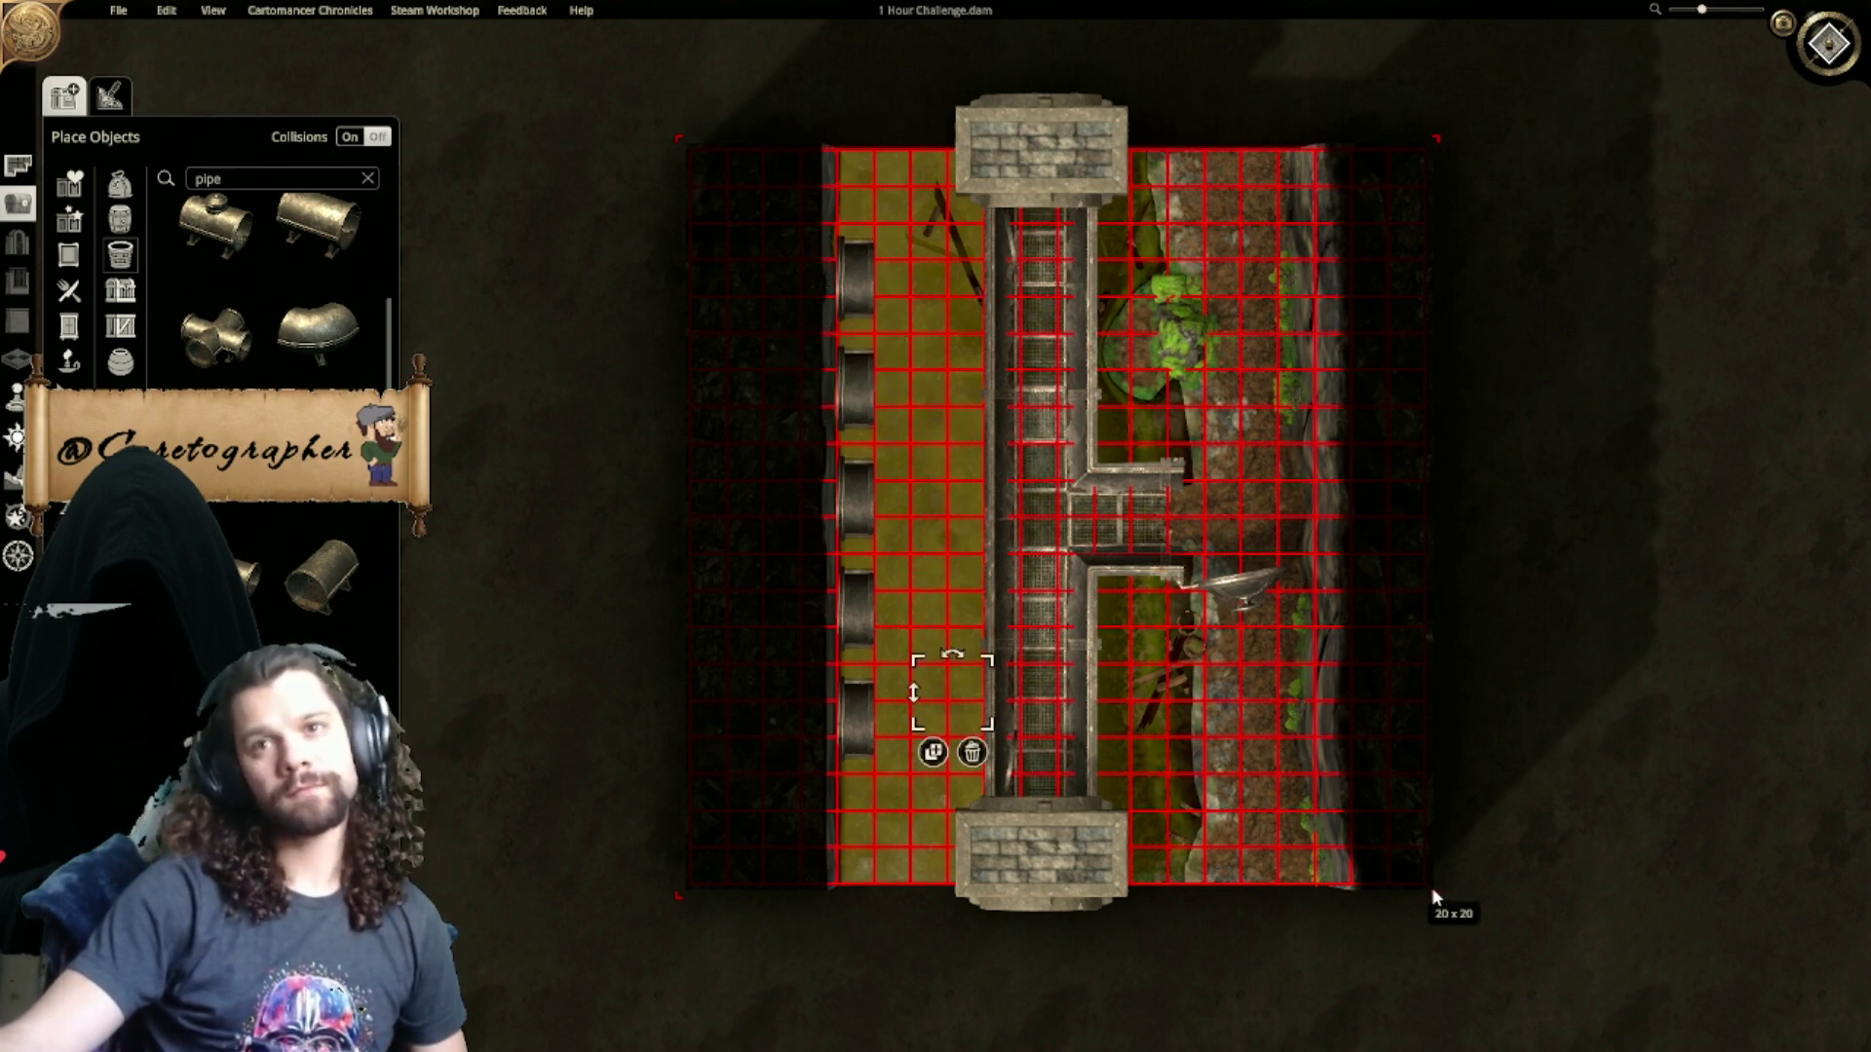
click(1497, 776)
right_drag(1523, 658, 1423, 766)
key(g)
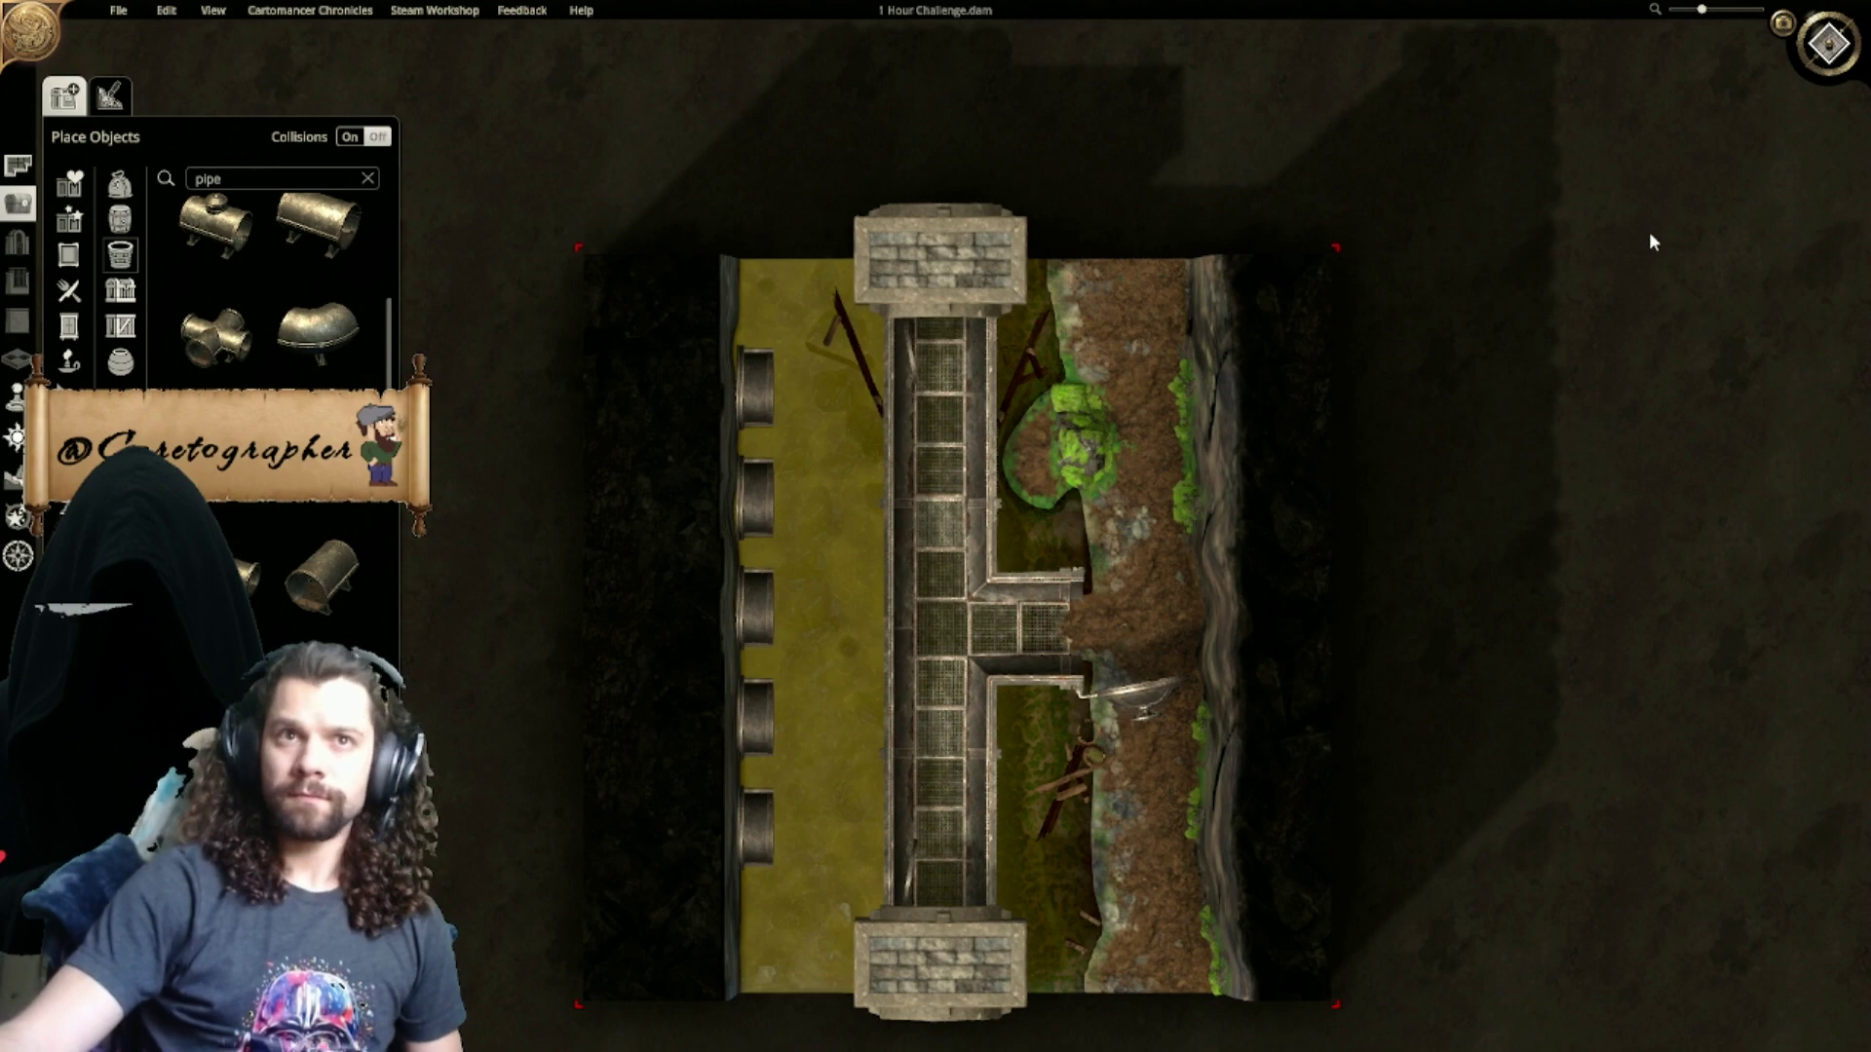
Step: Delete the pipes at both ends of the row, leaving the three middle ones
click(766, 395)
click(794, 465)
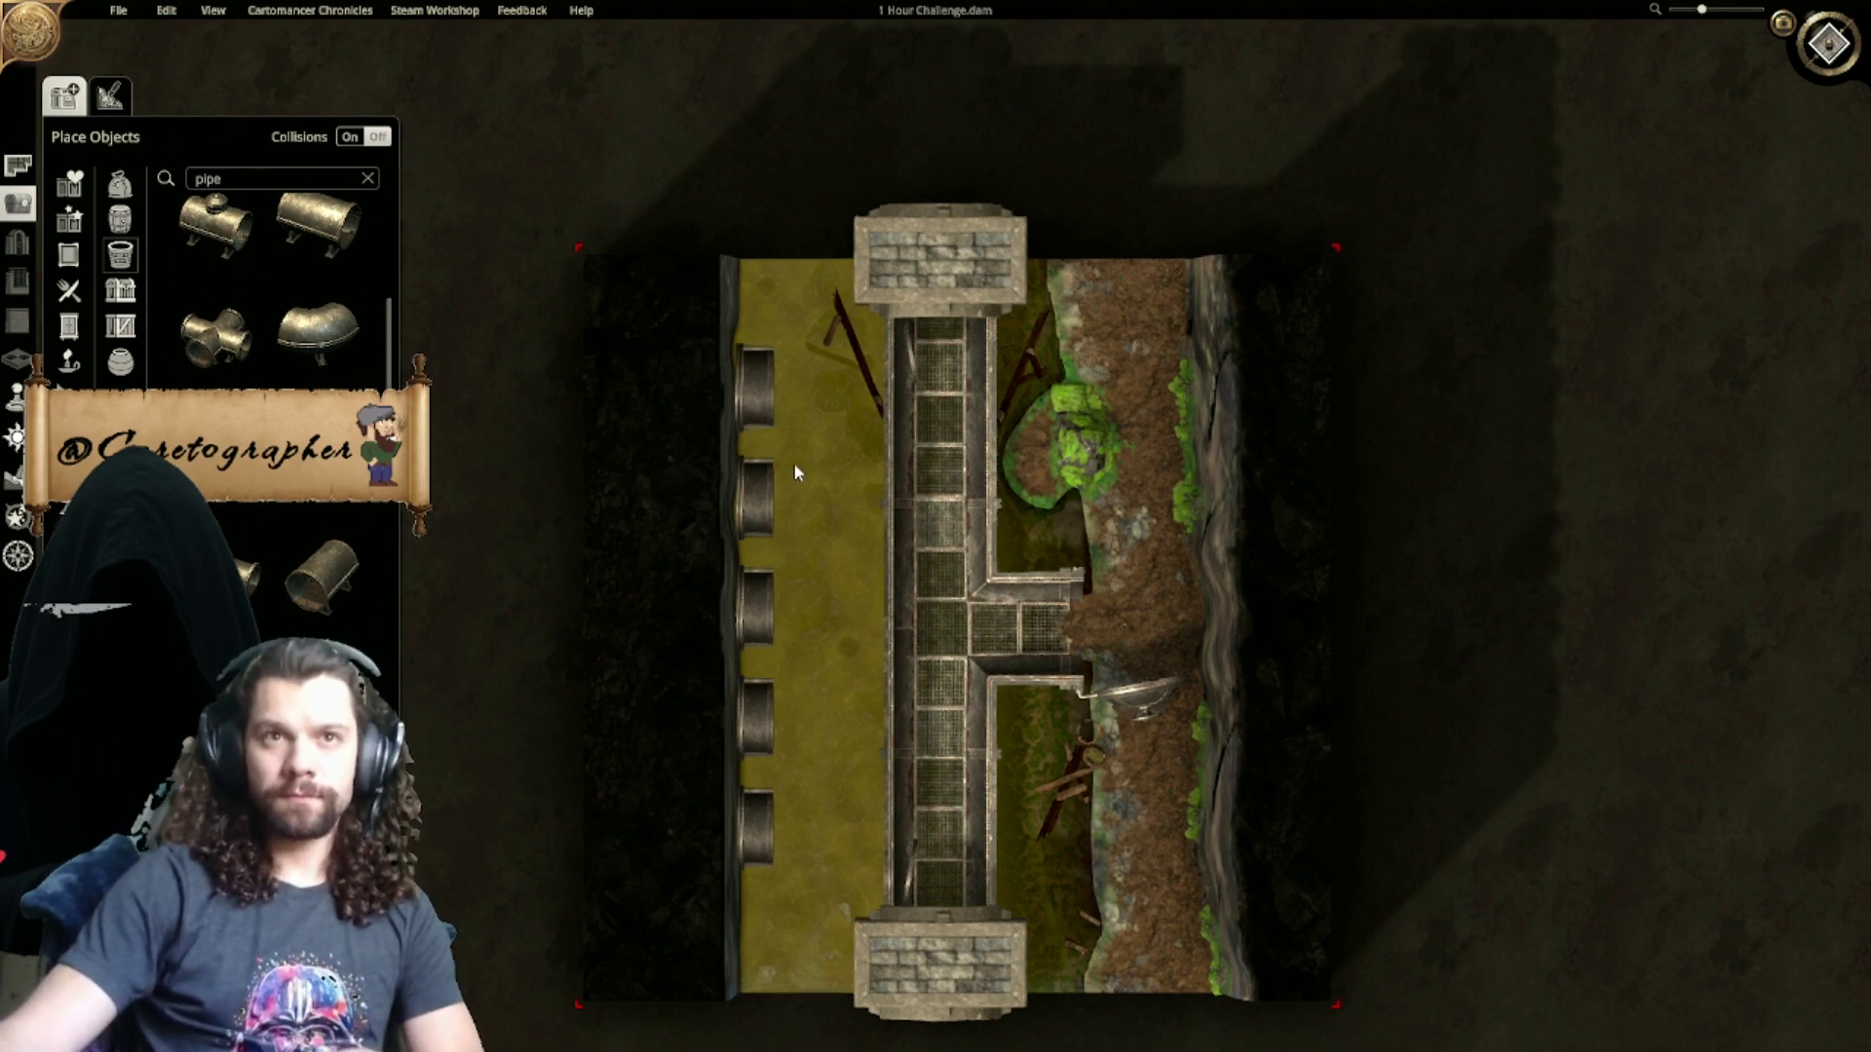
click(770, 838)
key(Delete)
scroll(838, 789, up, 3)
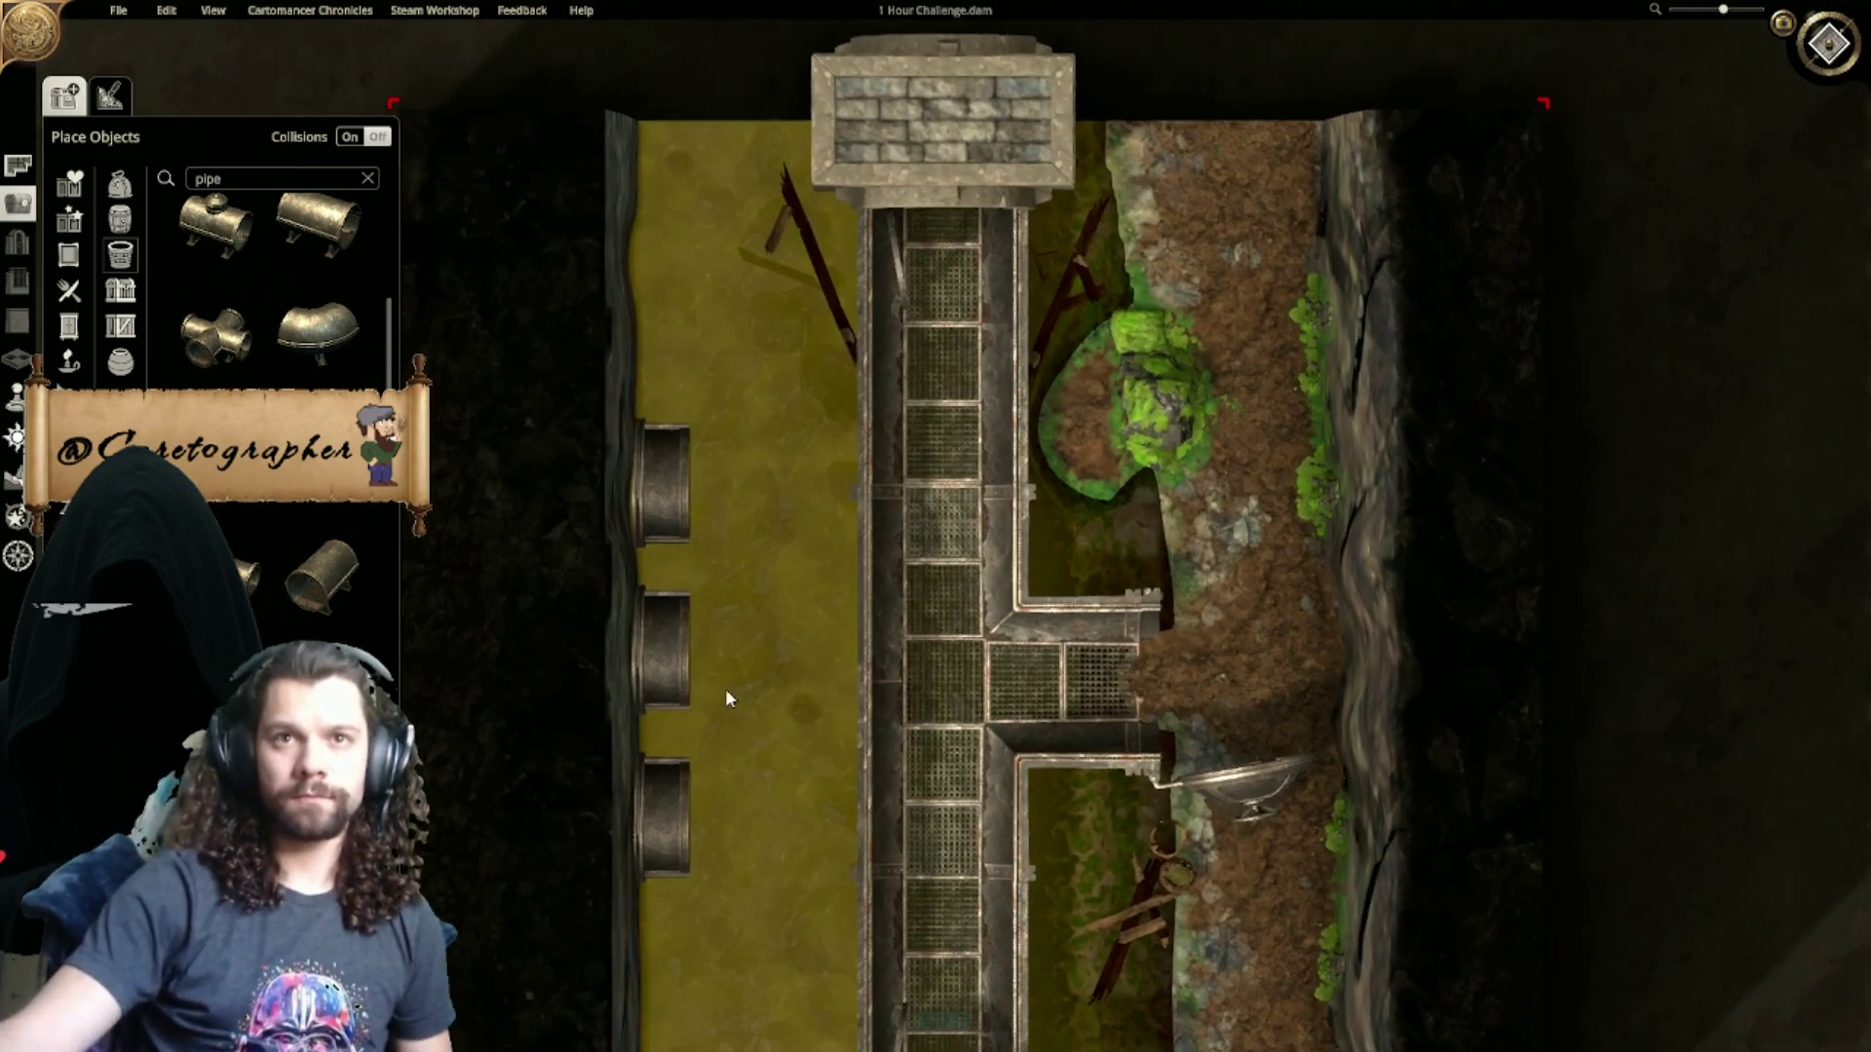
Step: Realign the three remaining pipes against the grid with even spacing and sink them deeper into the rock wall
mouse_move(753, 546)
mouse_down()
mouse_move(785, 569)
mouse_move(795, 553)
mouse_move(947, 575)
mouse_move(764, 558)
mouse_up()
drag(767, 705, 749, 737)
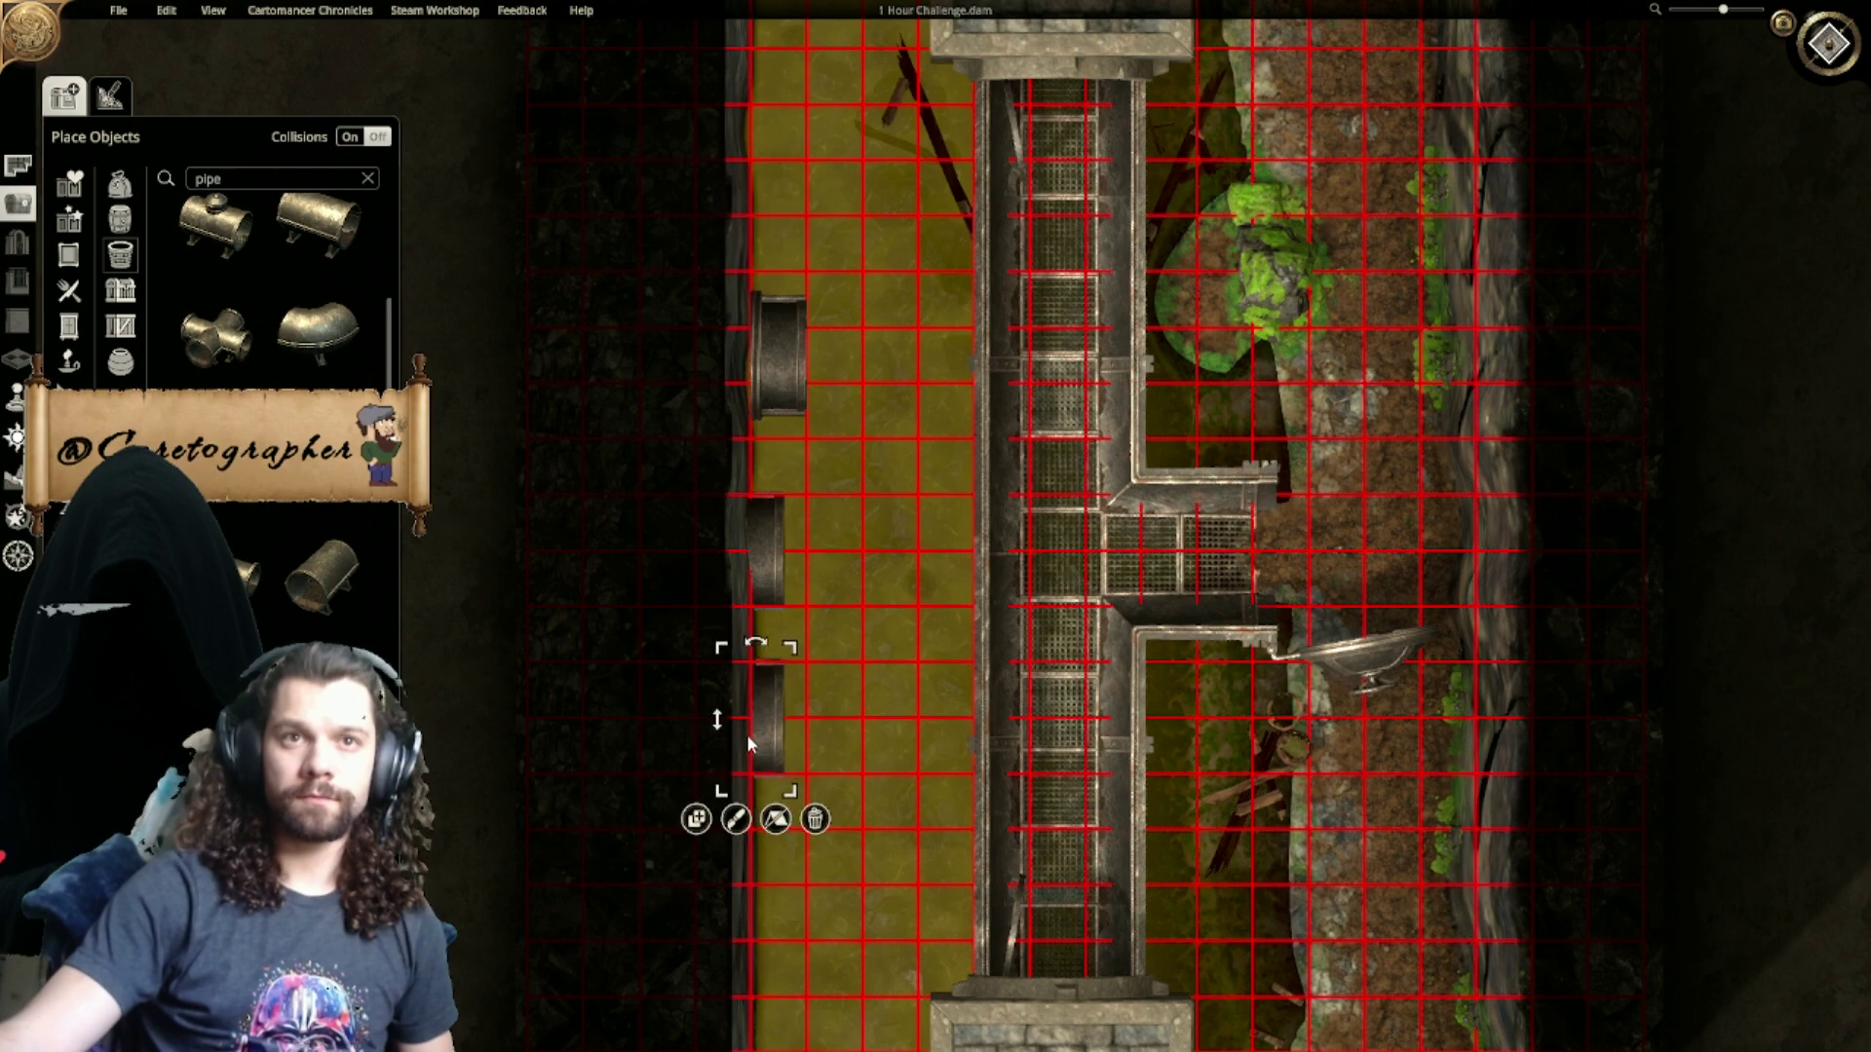
drag(777, 362, 830, 362)
right_drag(831, 364, 870, 439)
drag(870, 438, 786, 468)
click(911, 614)
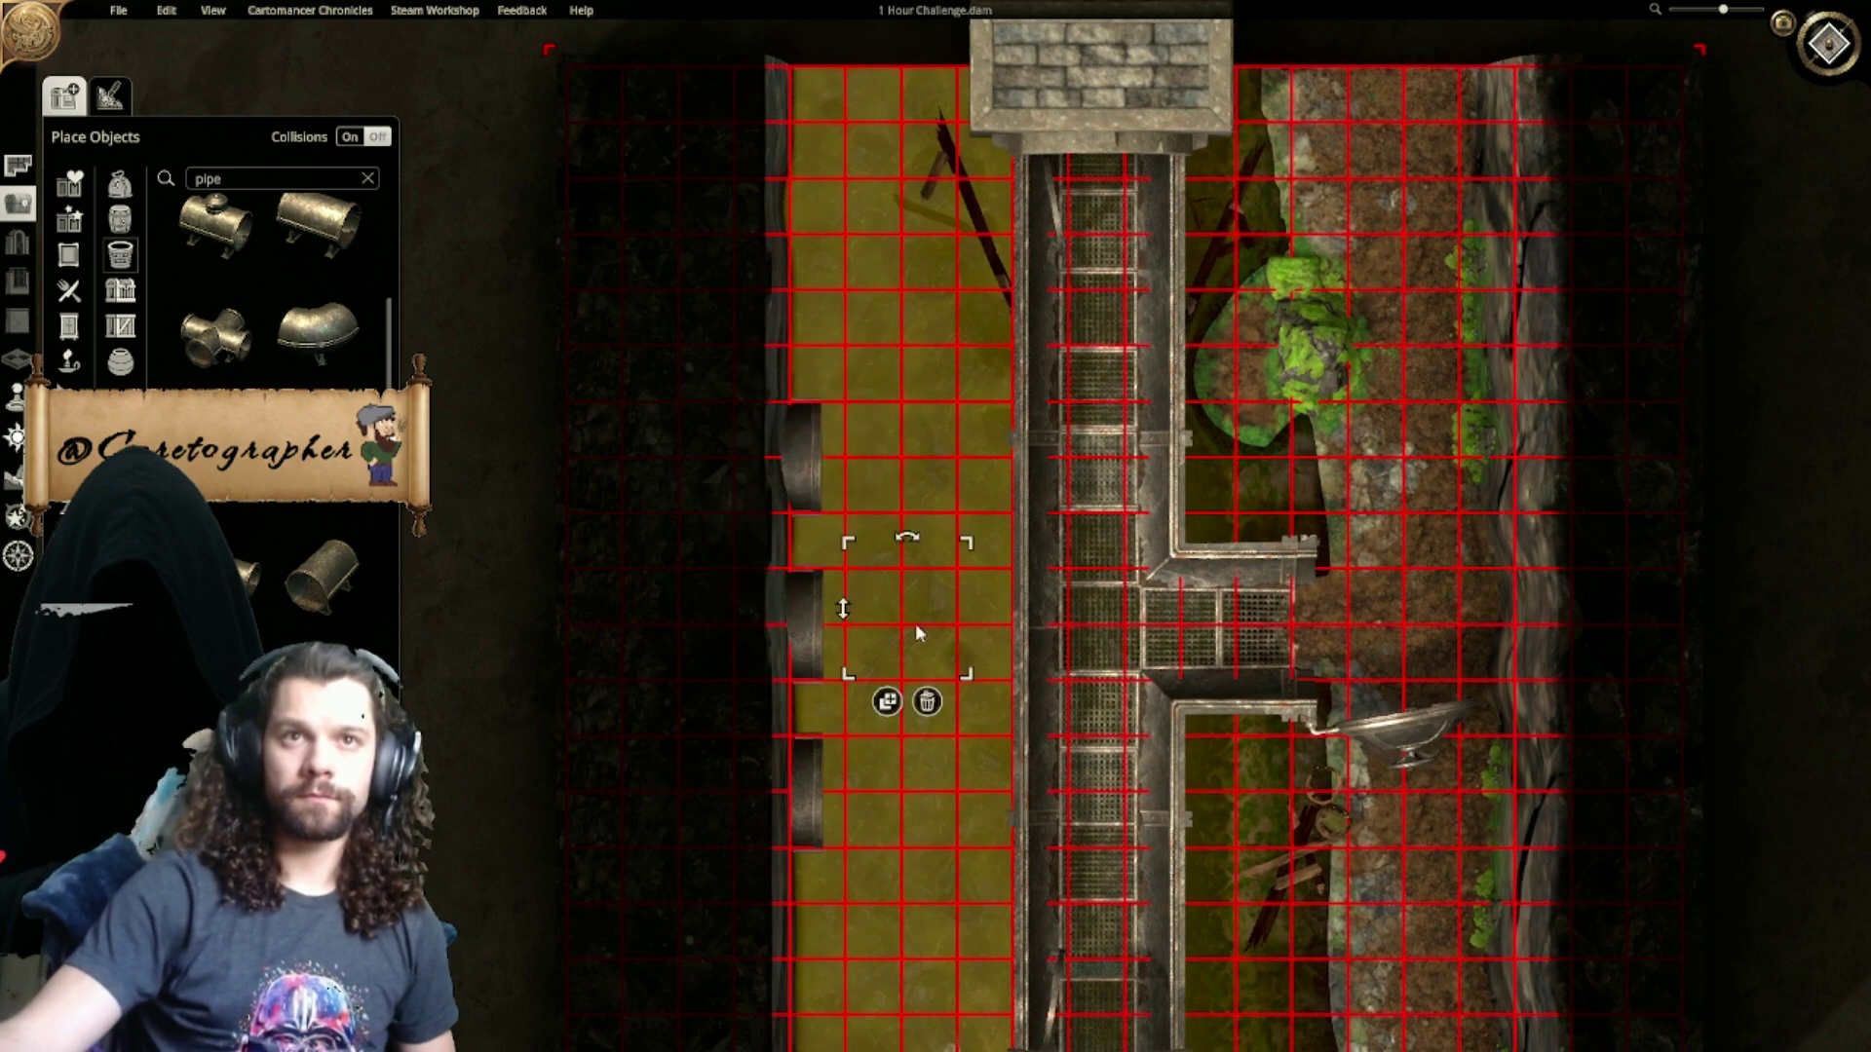
click(908, 778)
click(801, 470)
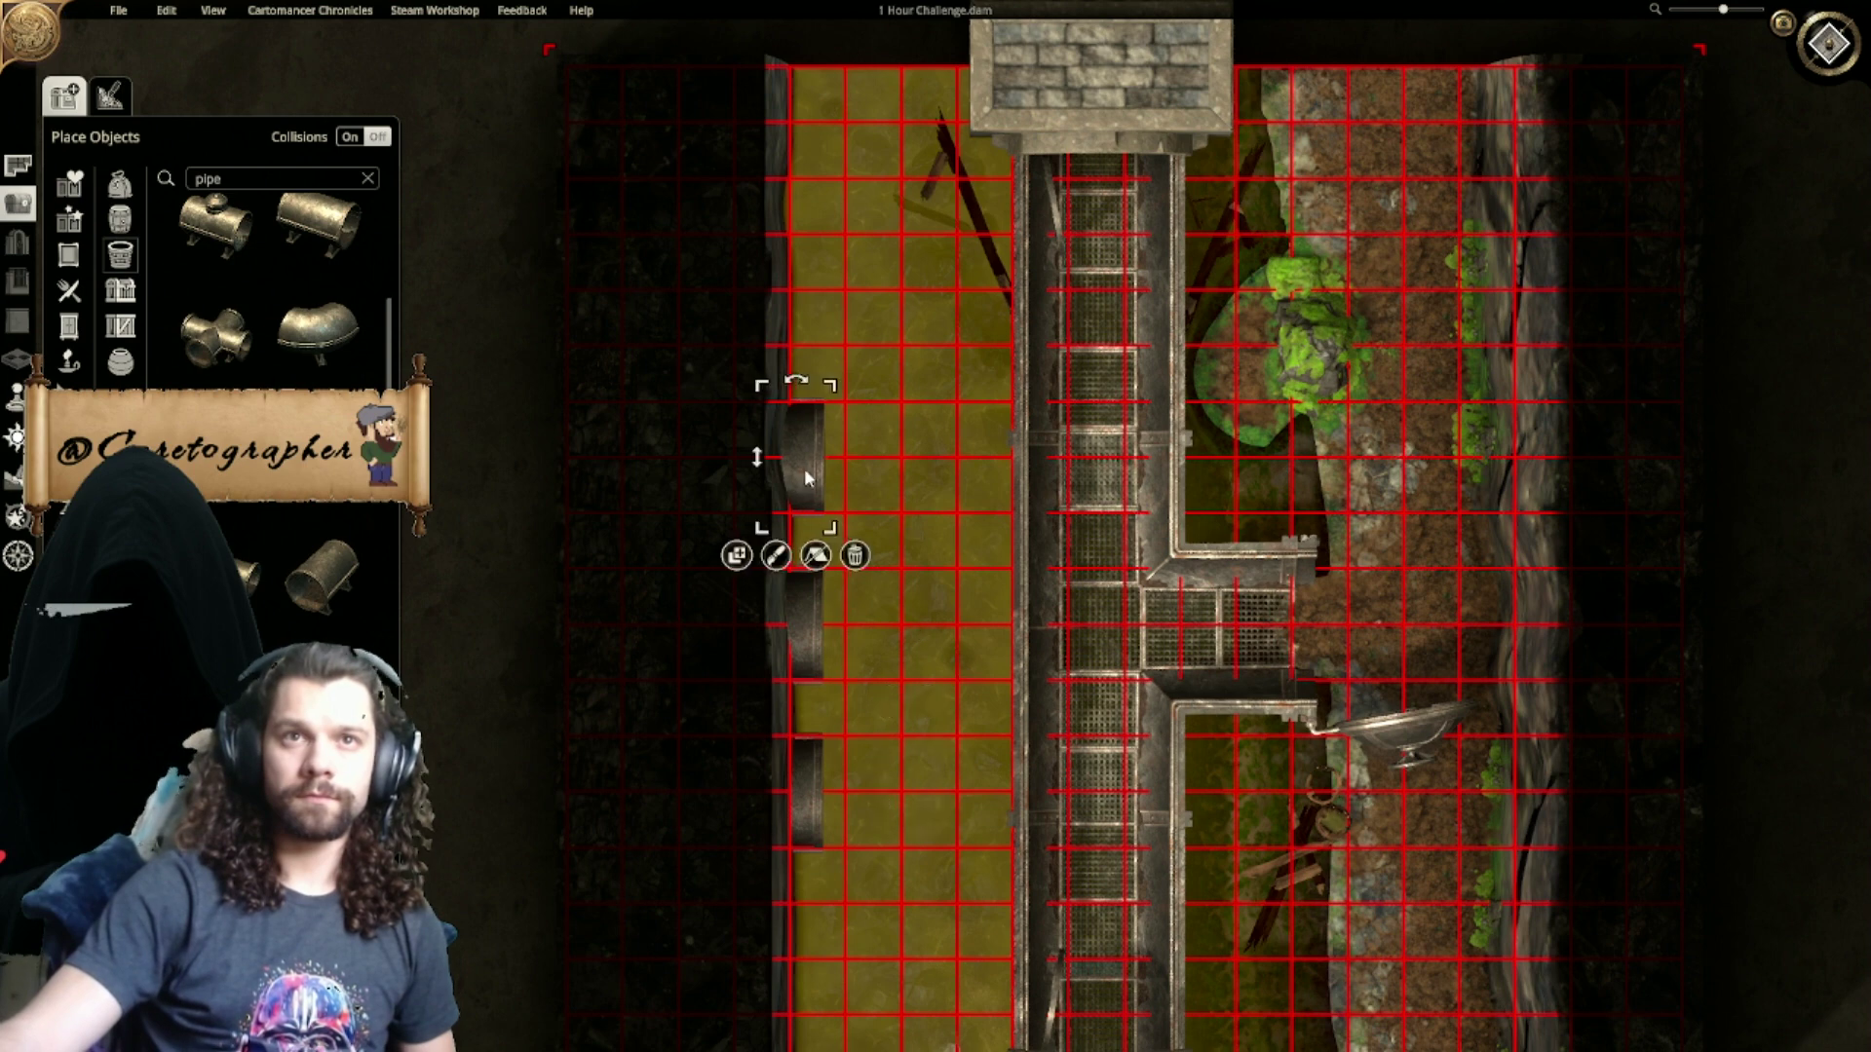
drag(805, 470, 802, 470)
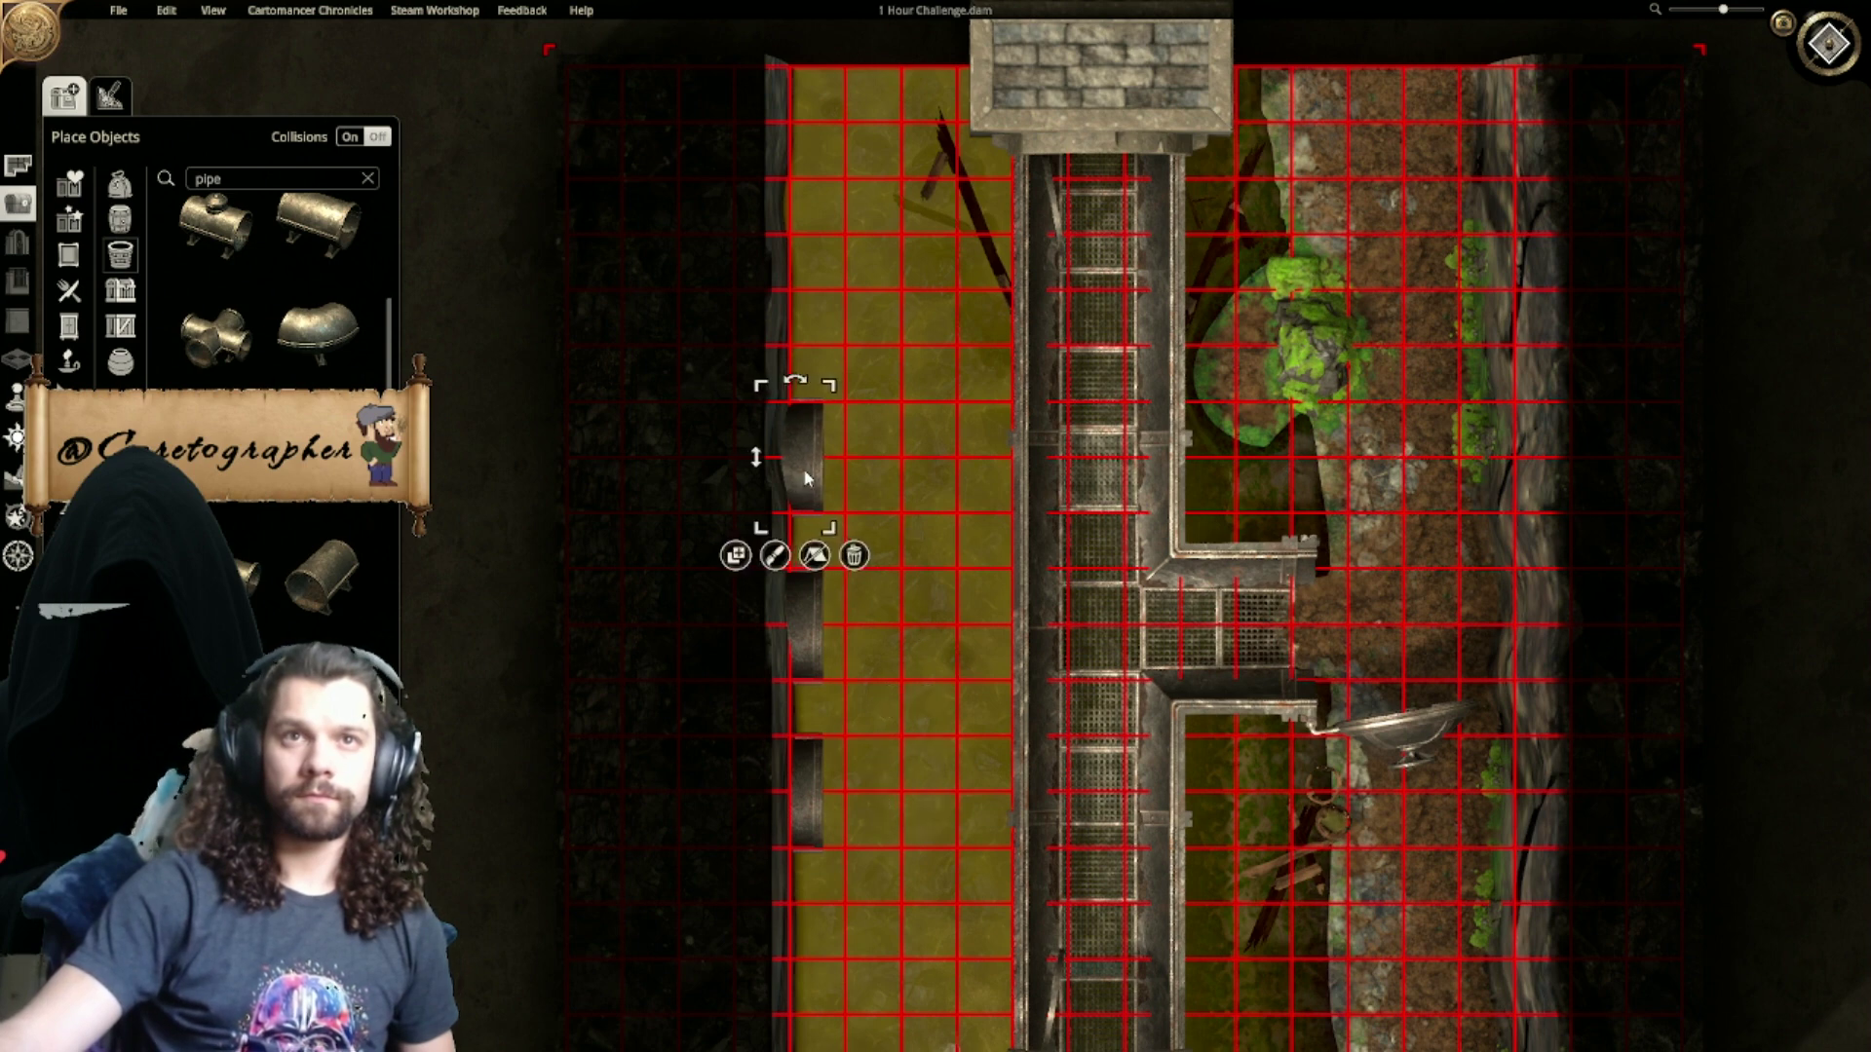
click(924, 758)
scroll(1604, 618, down, 5)
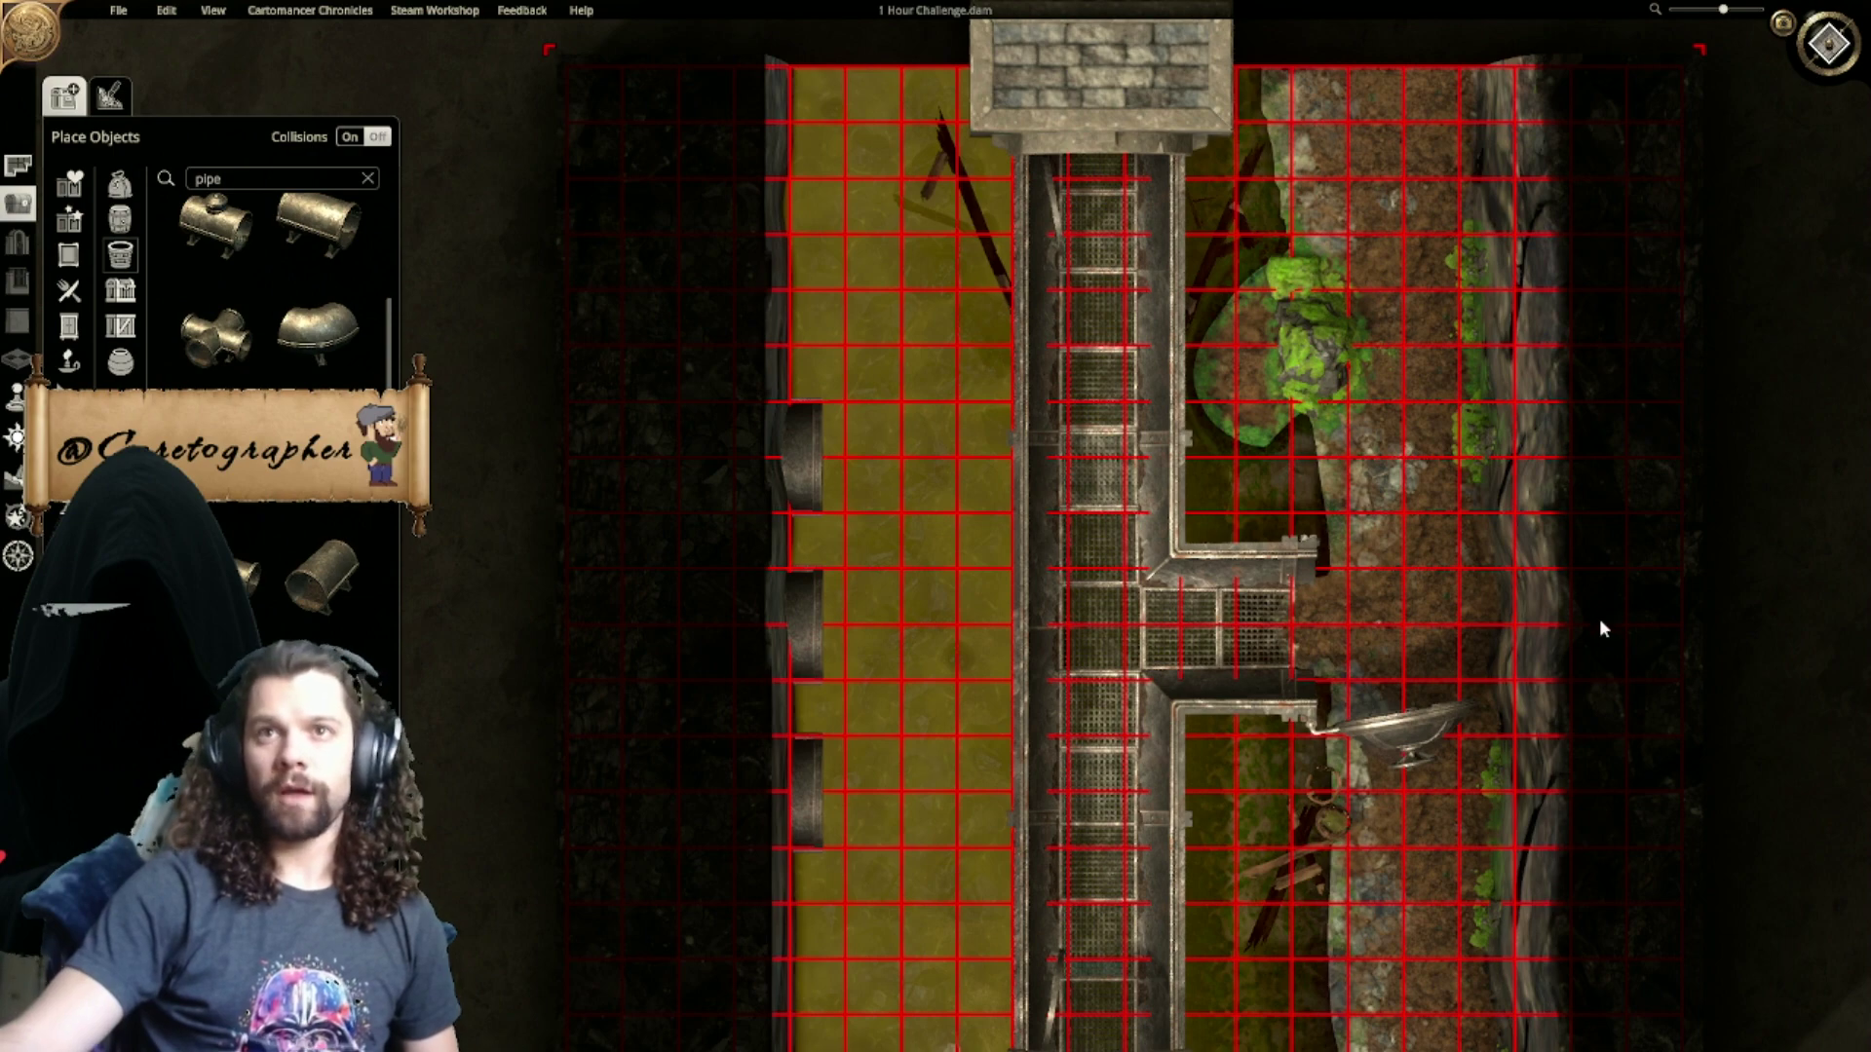
right_drag(1359, 723, 1196, 490)
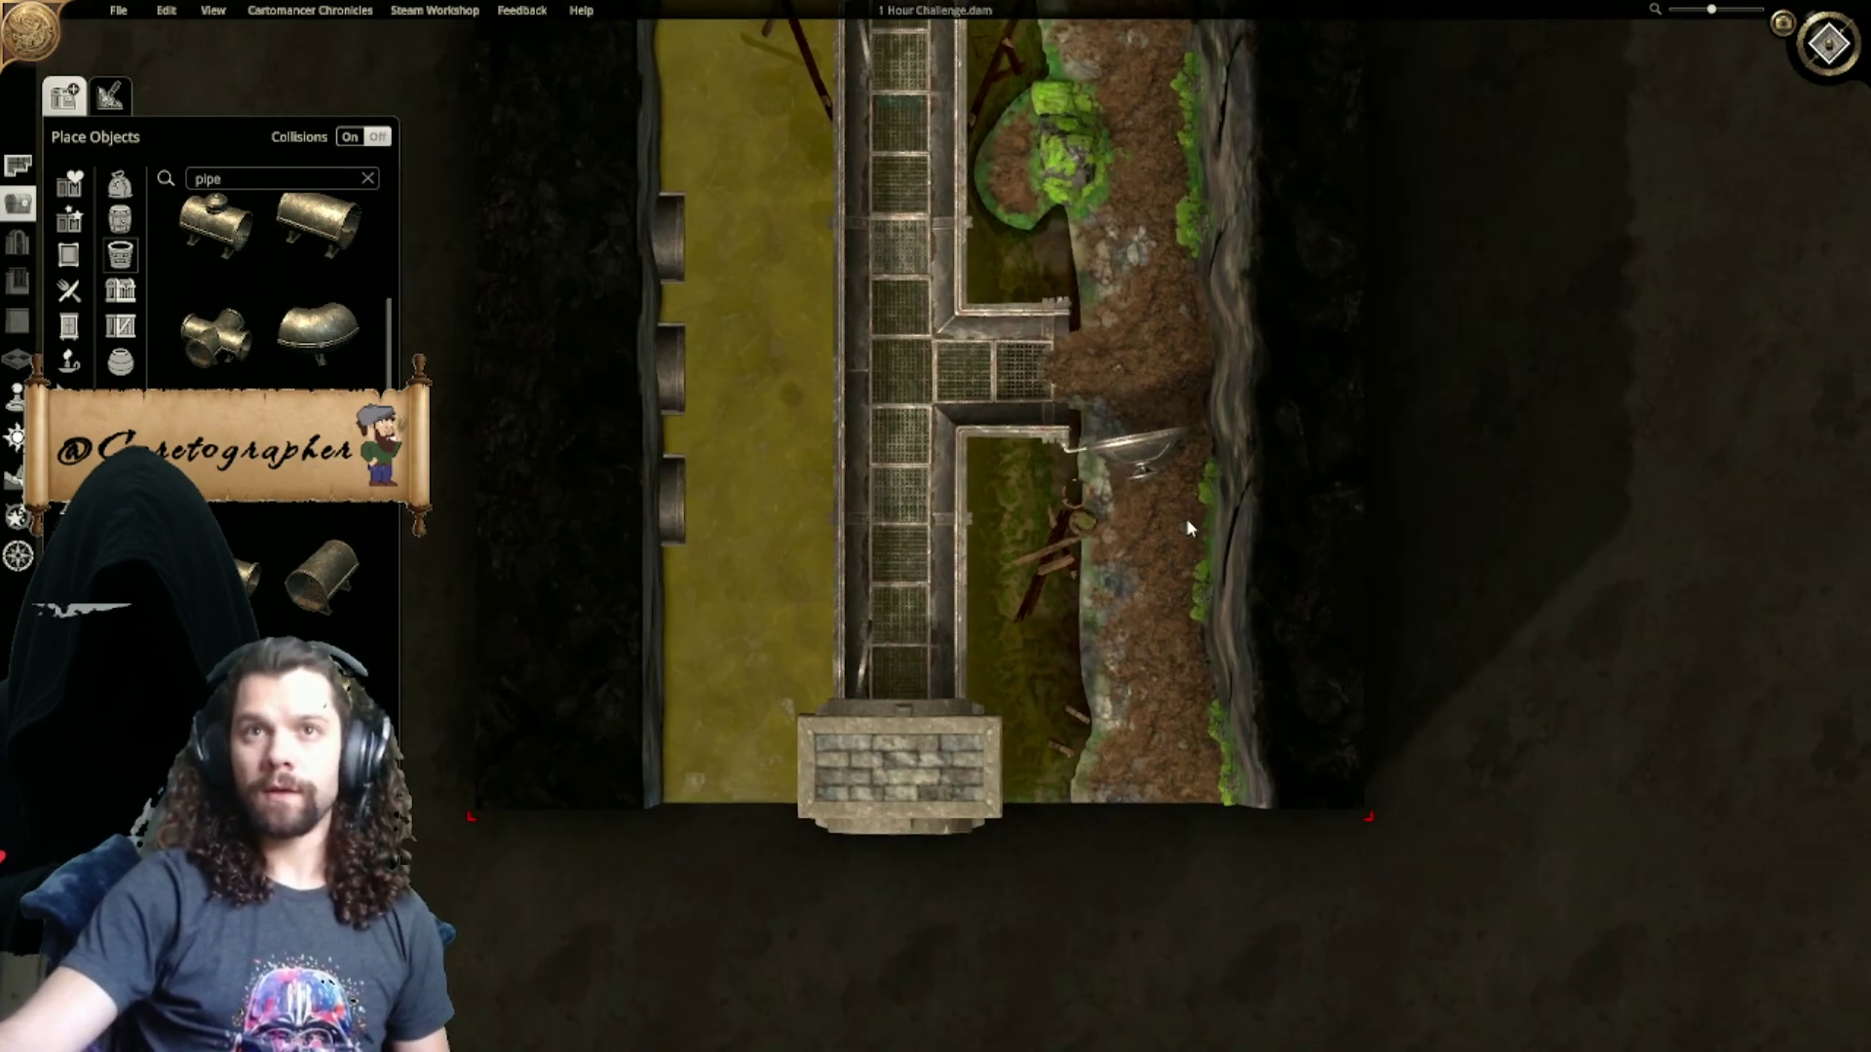
right_drag(1028, 592, 1067, 742)
scroll(1010, 701, up, 3)
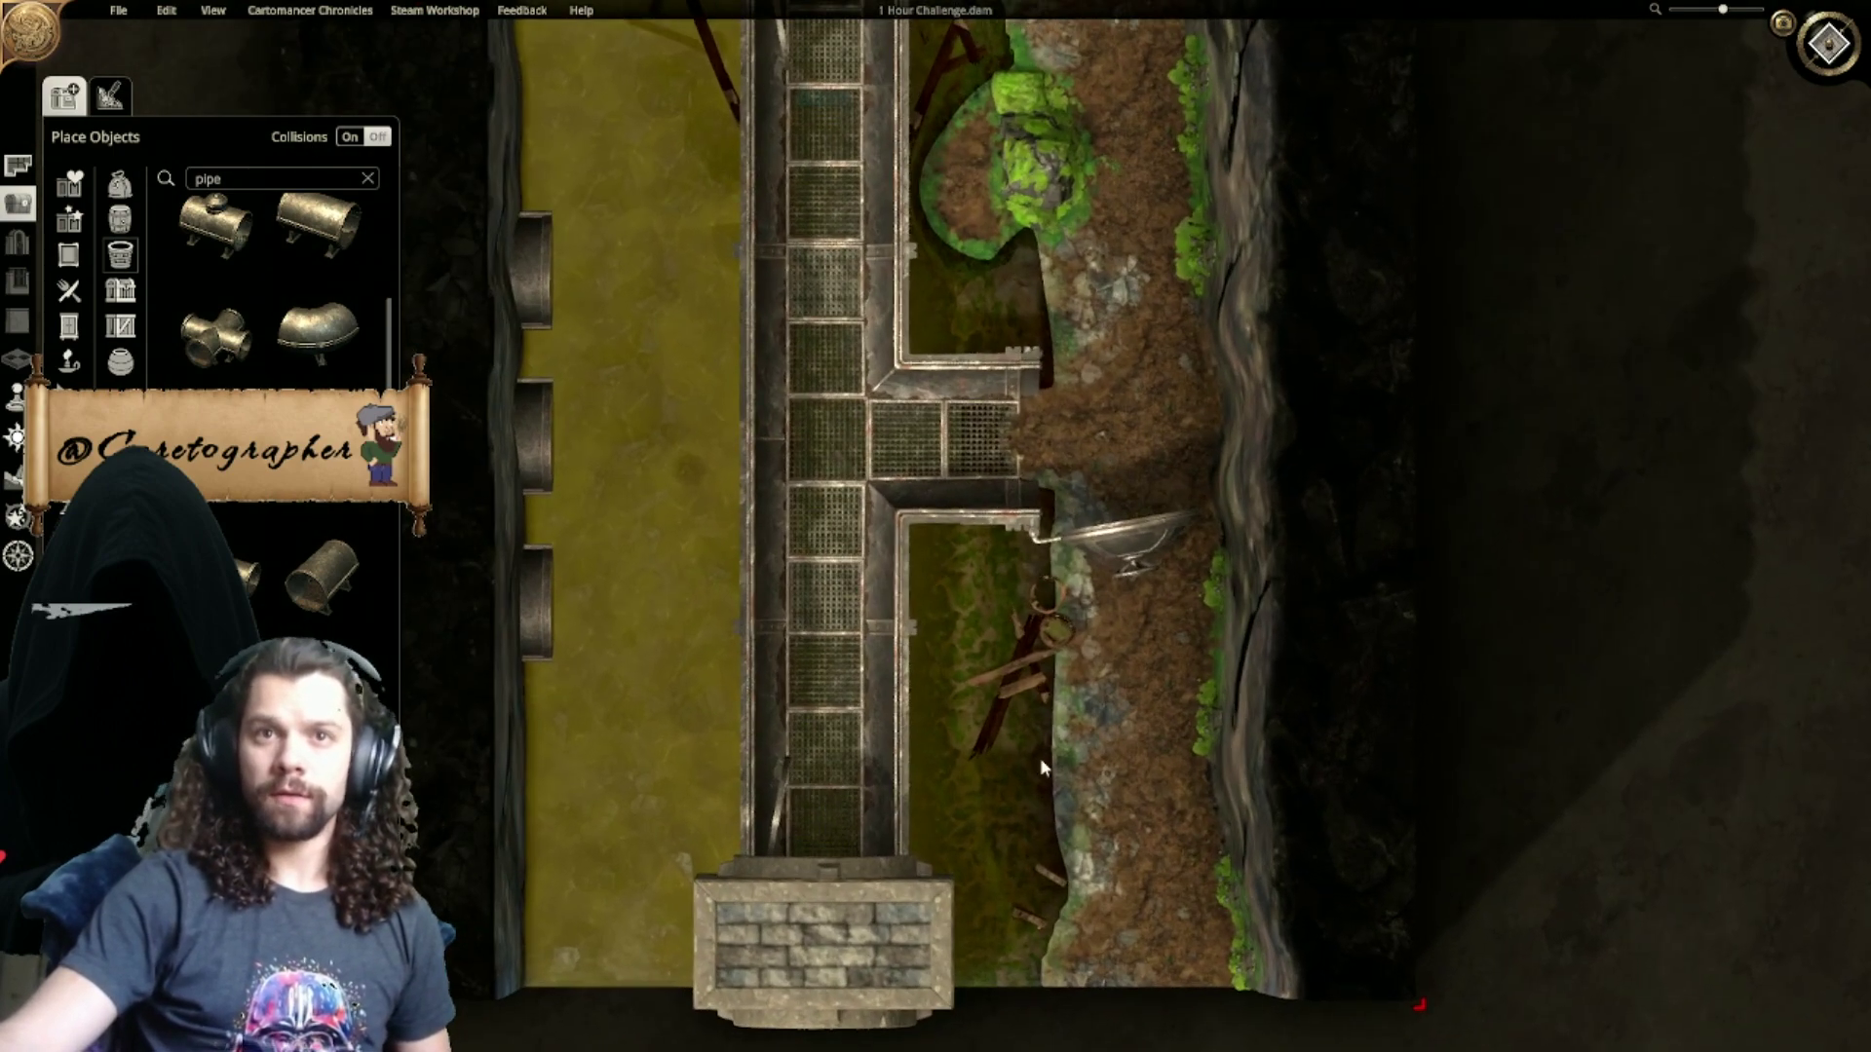
key(w)
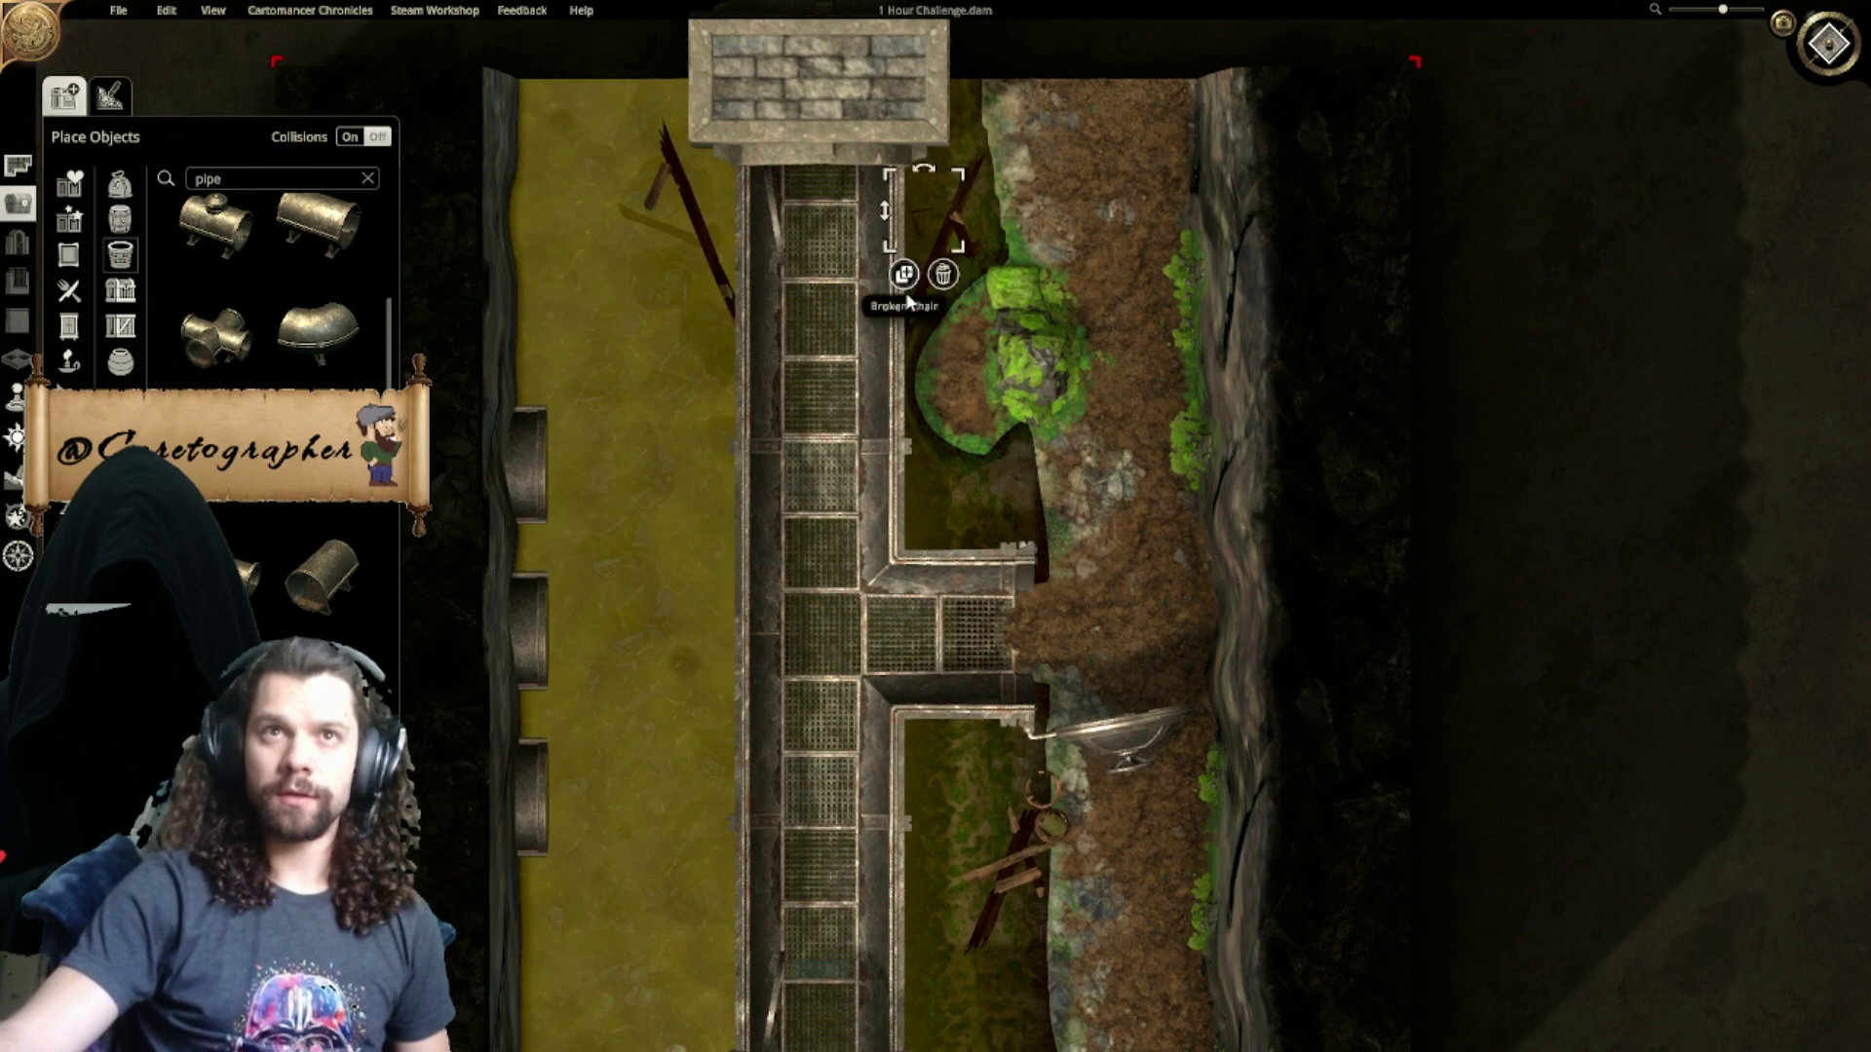
Step: Place the copied broken chair in the open canal water and duplicate the broken barrel beside the lower stone pier
click(600, 967)
key(s)
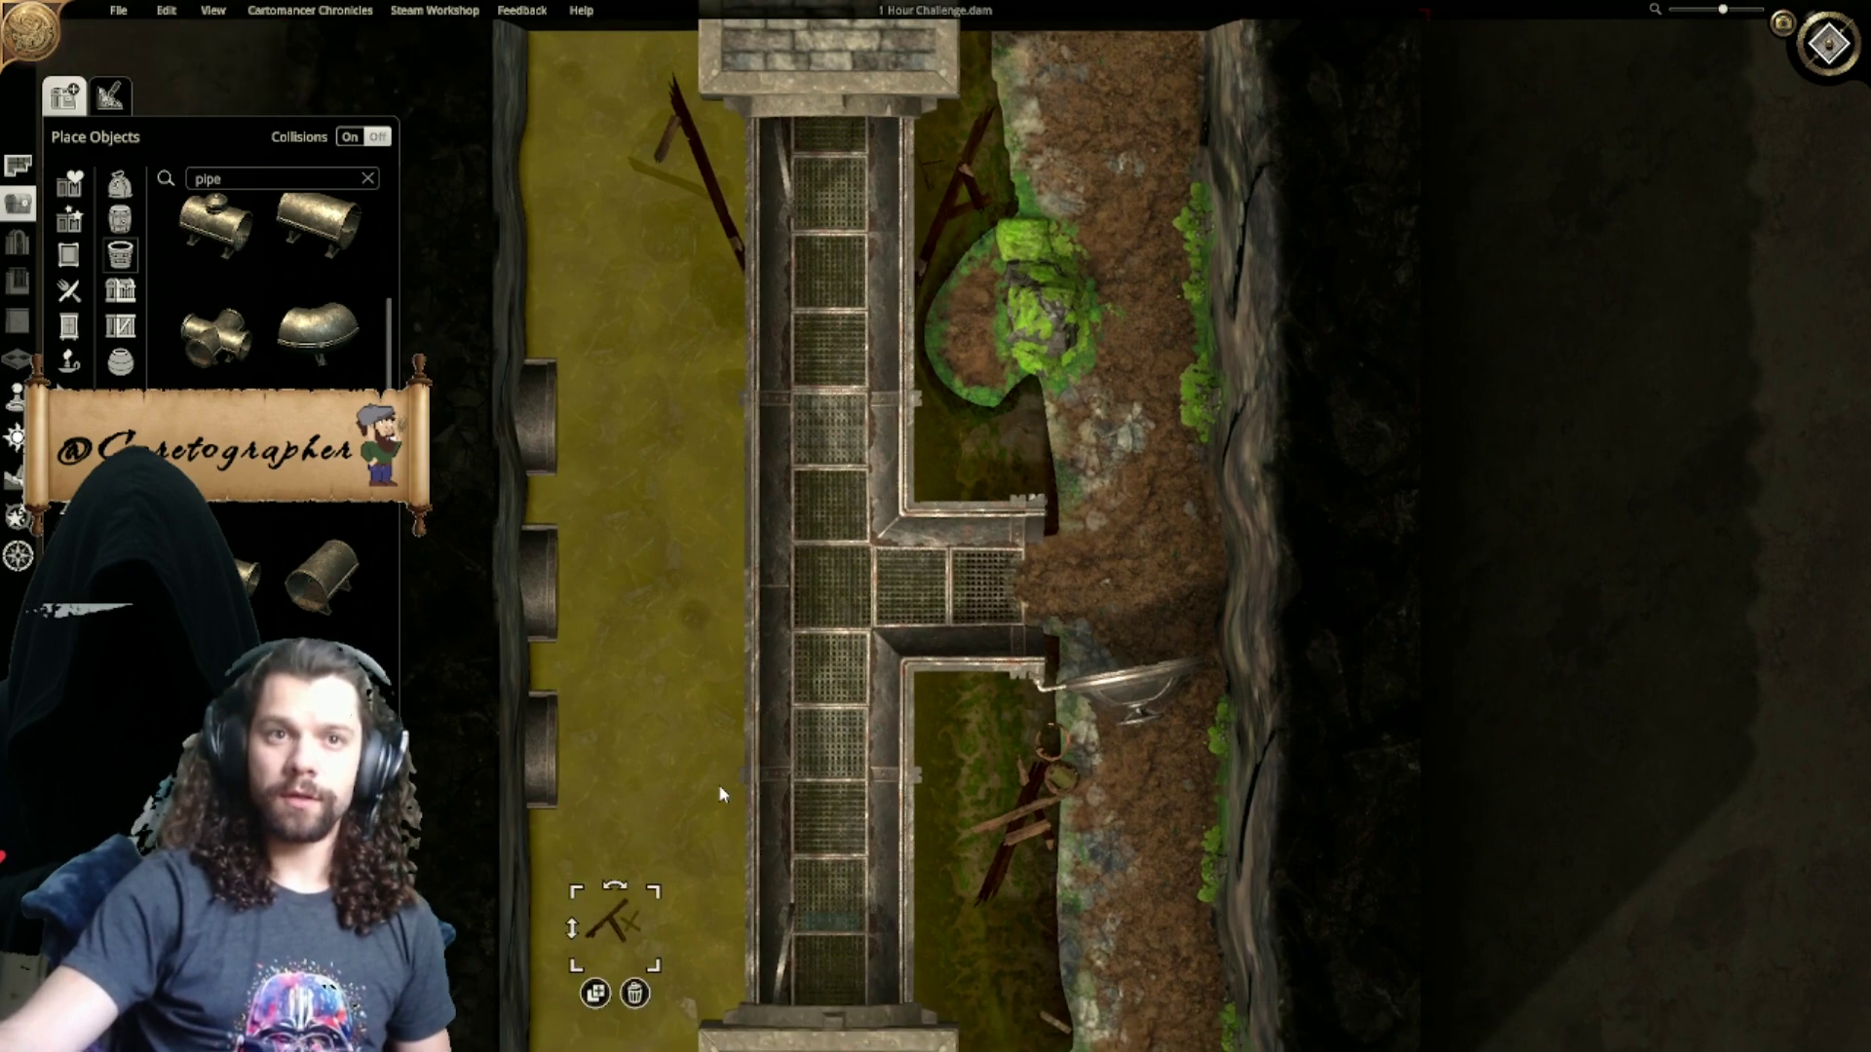
click(1076, 863)
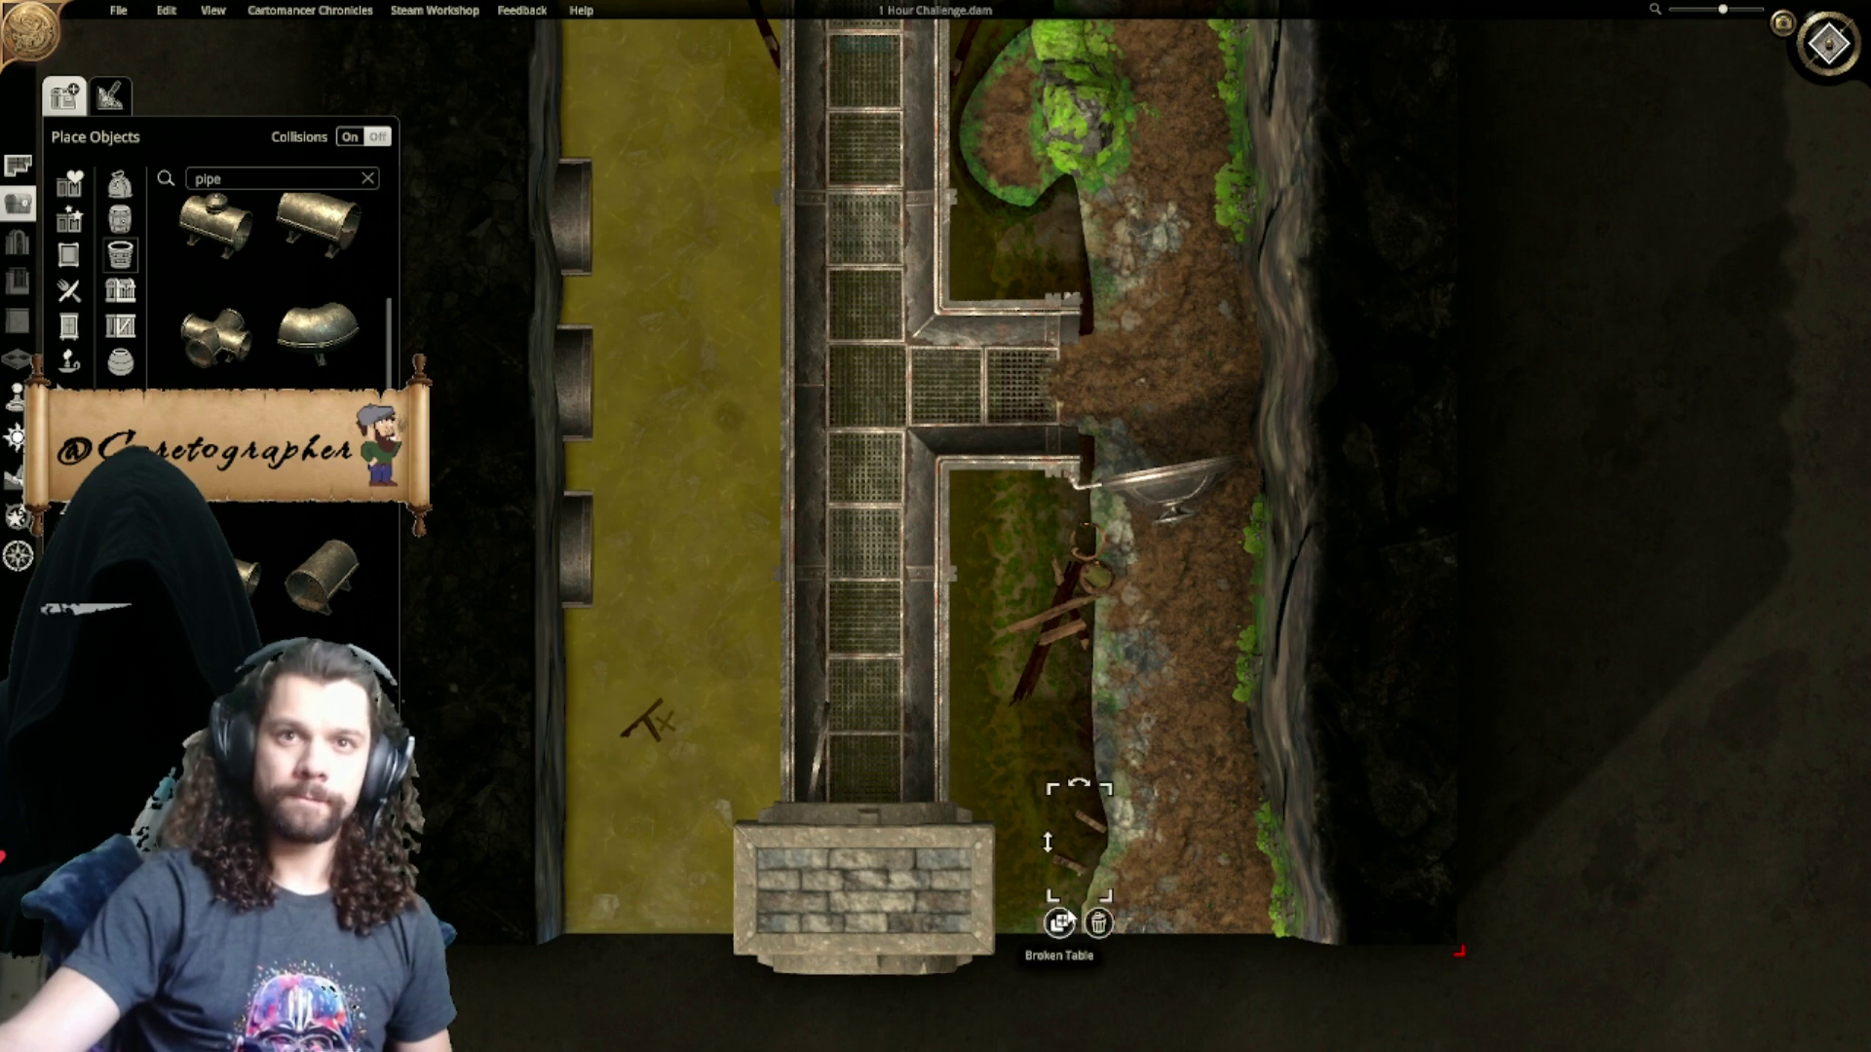
click(1088, 544)
click(1070, 592)
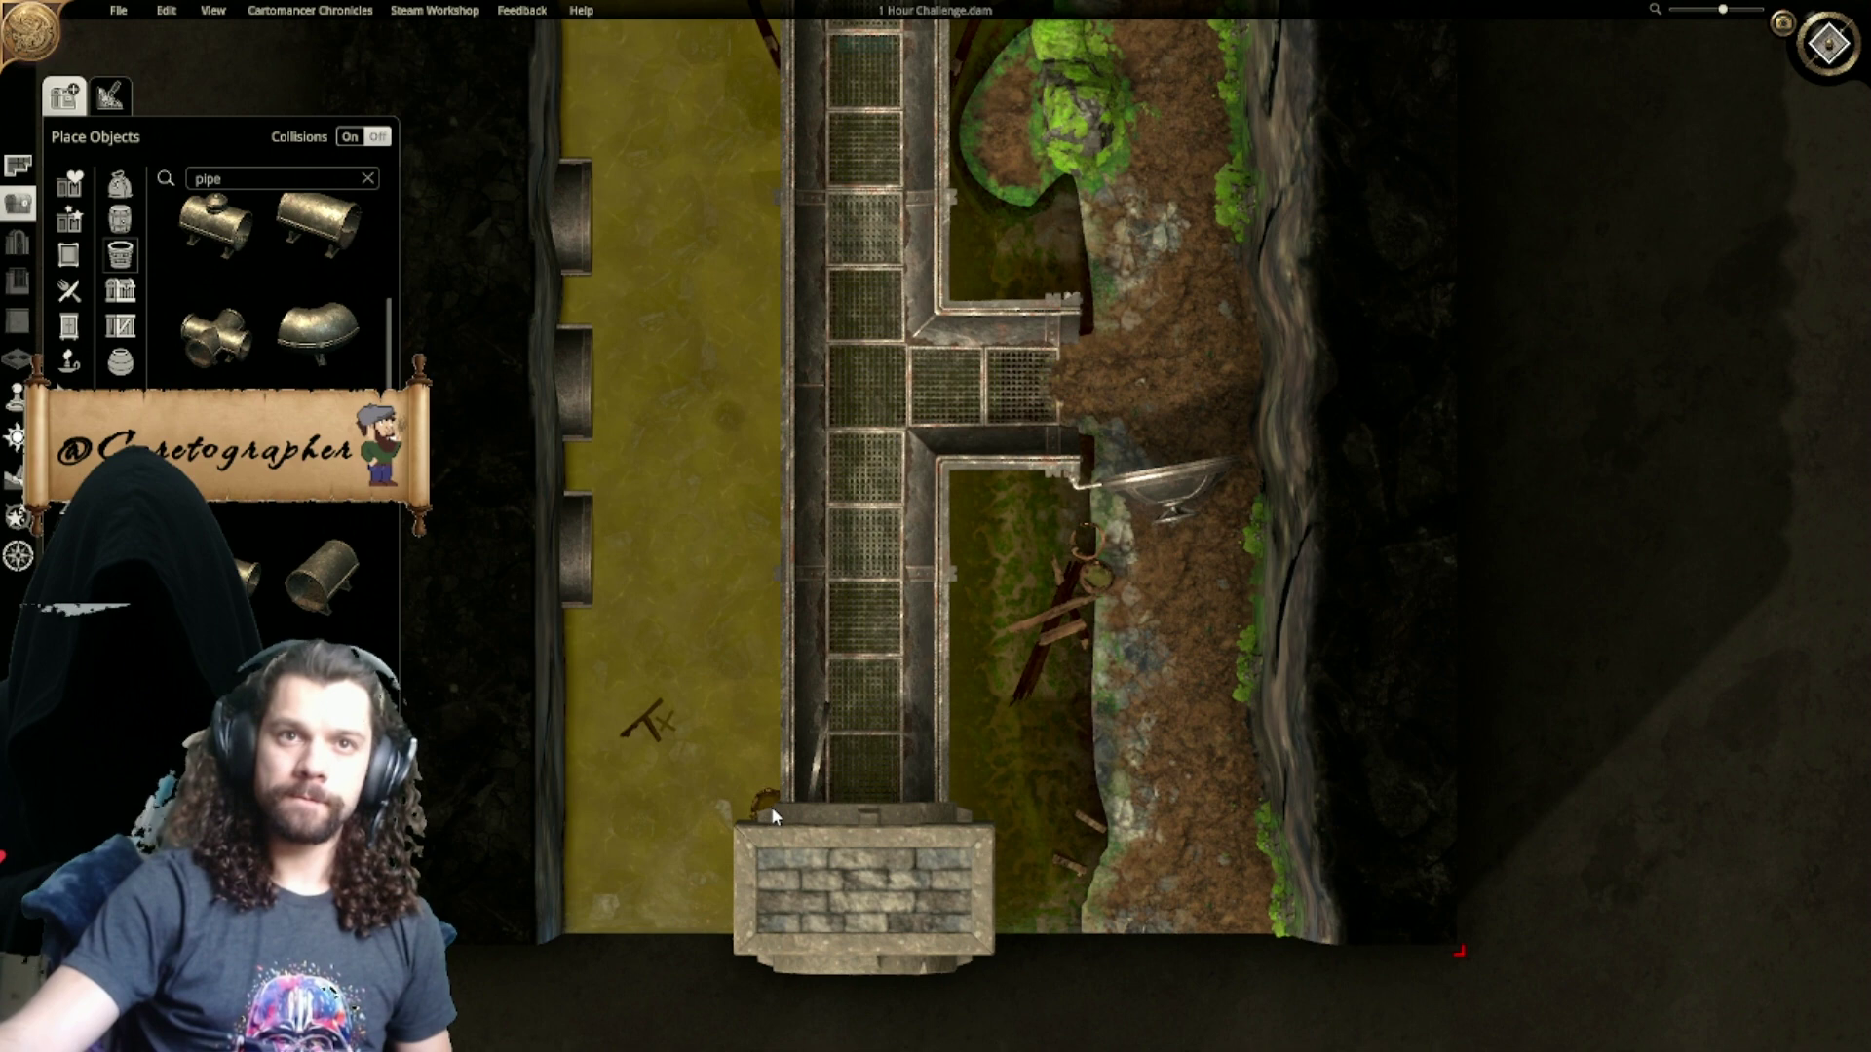
click(769, 805)
Step: Search the objects for "barr" and place an upright barrel among the broken planks near the upper stone pier
double_click(251, 179)
text(barr)
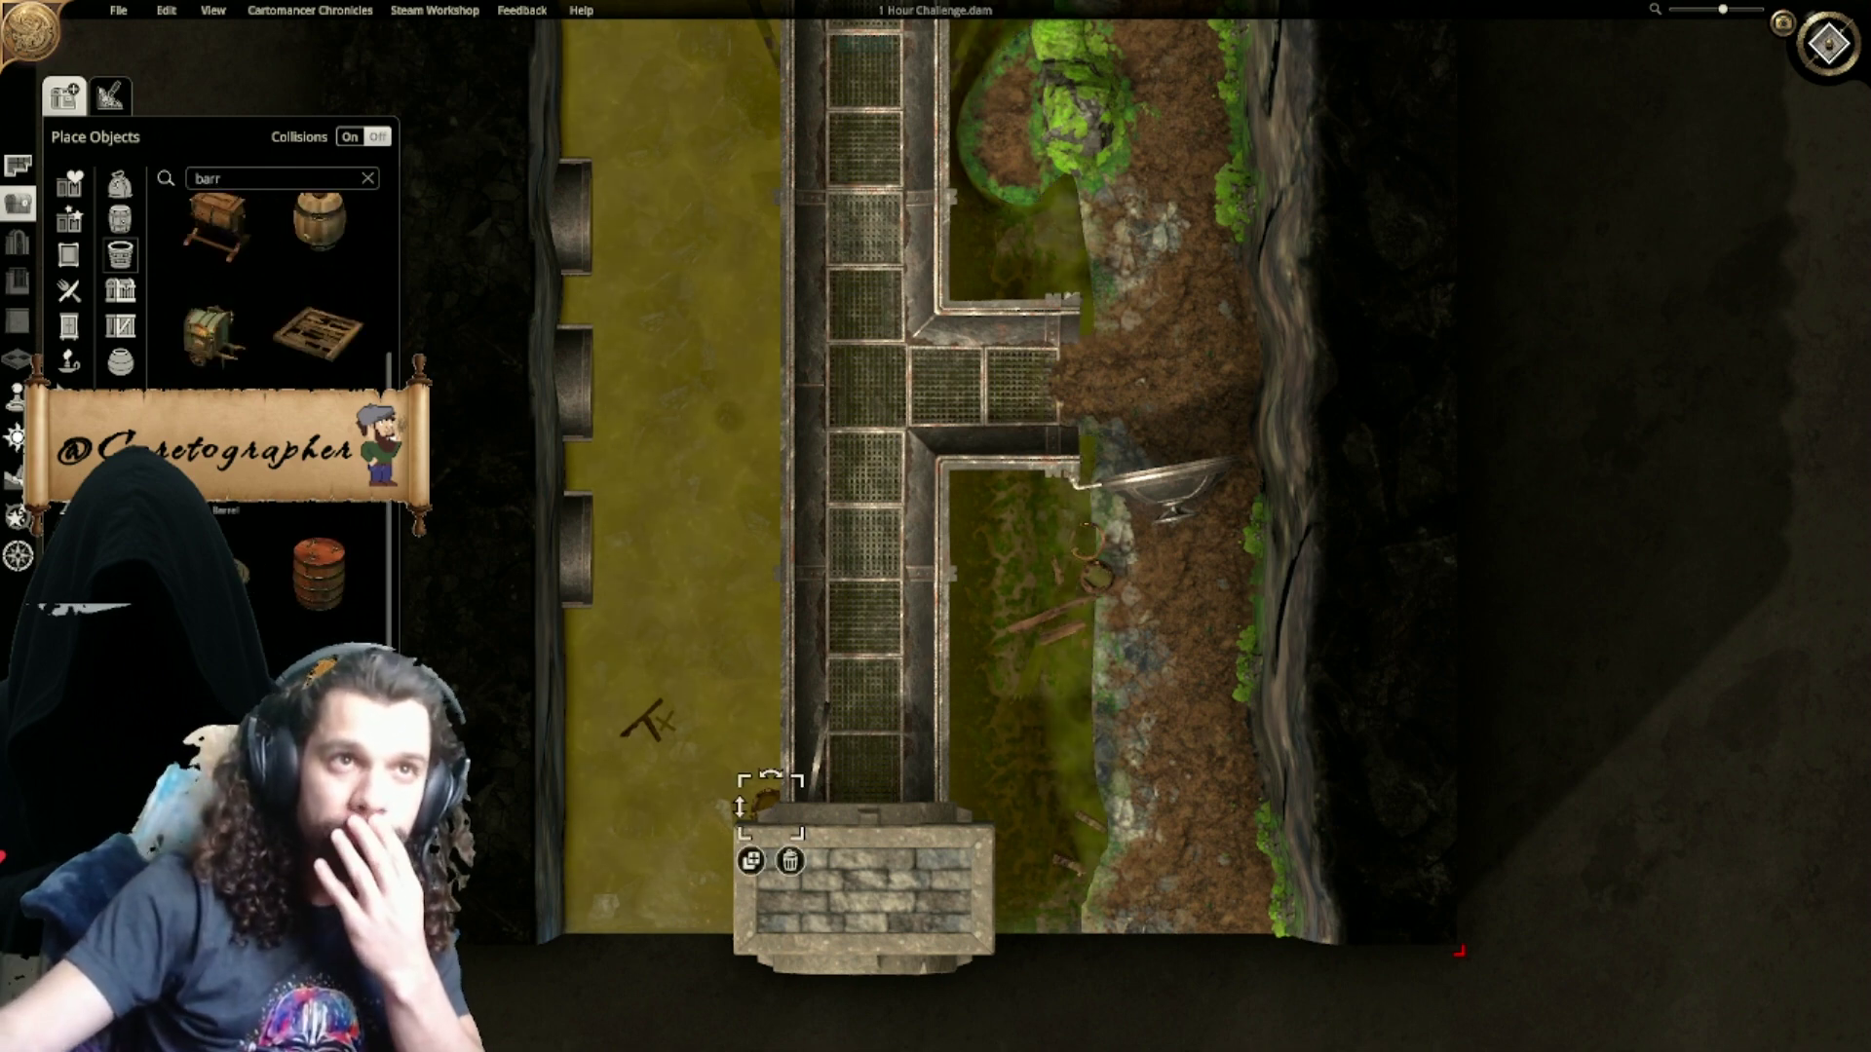
click(714, 588)
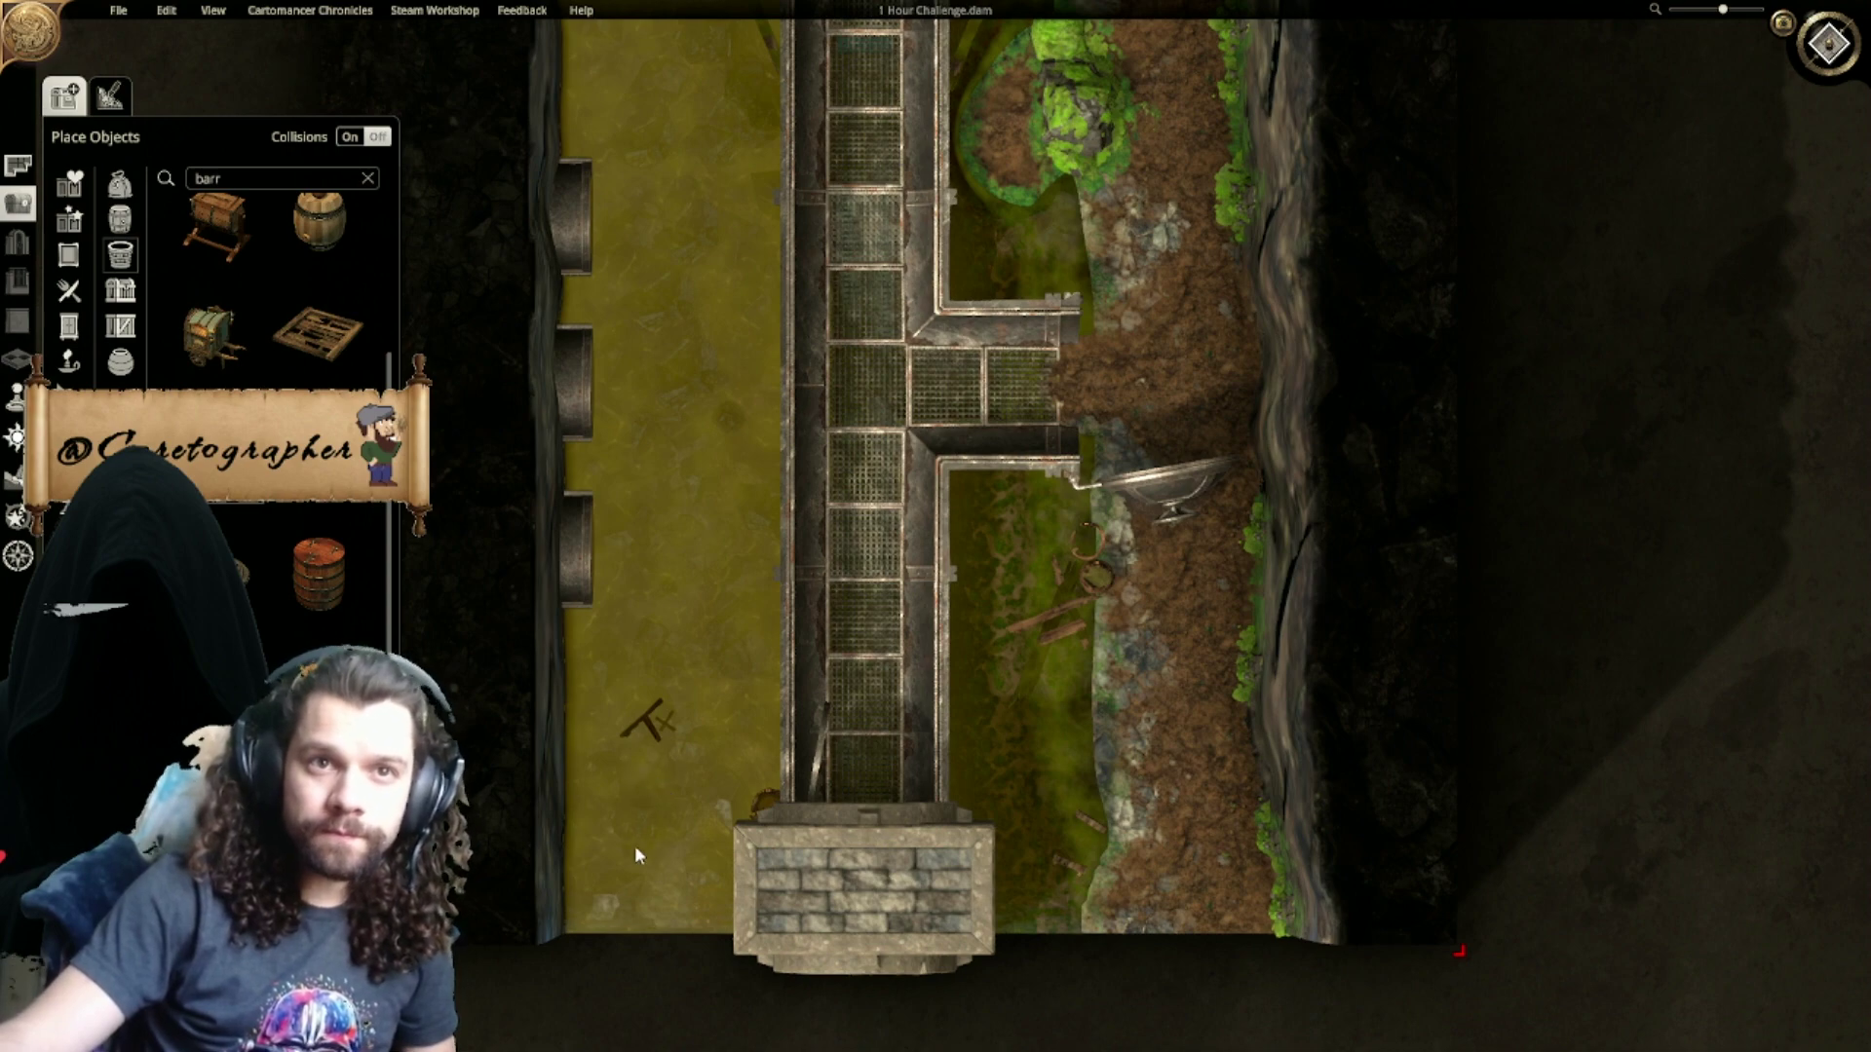
right_drag(702, 511, 730, 921)
click(742, 367)
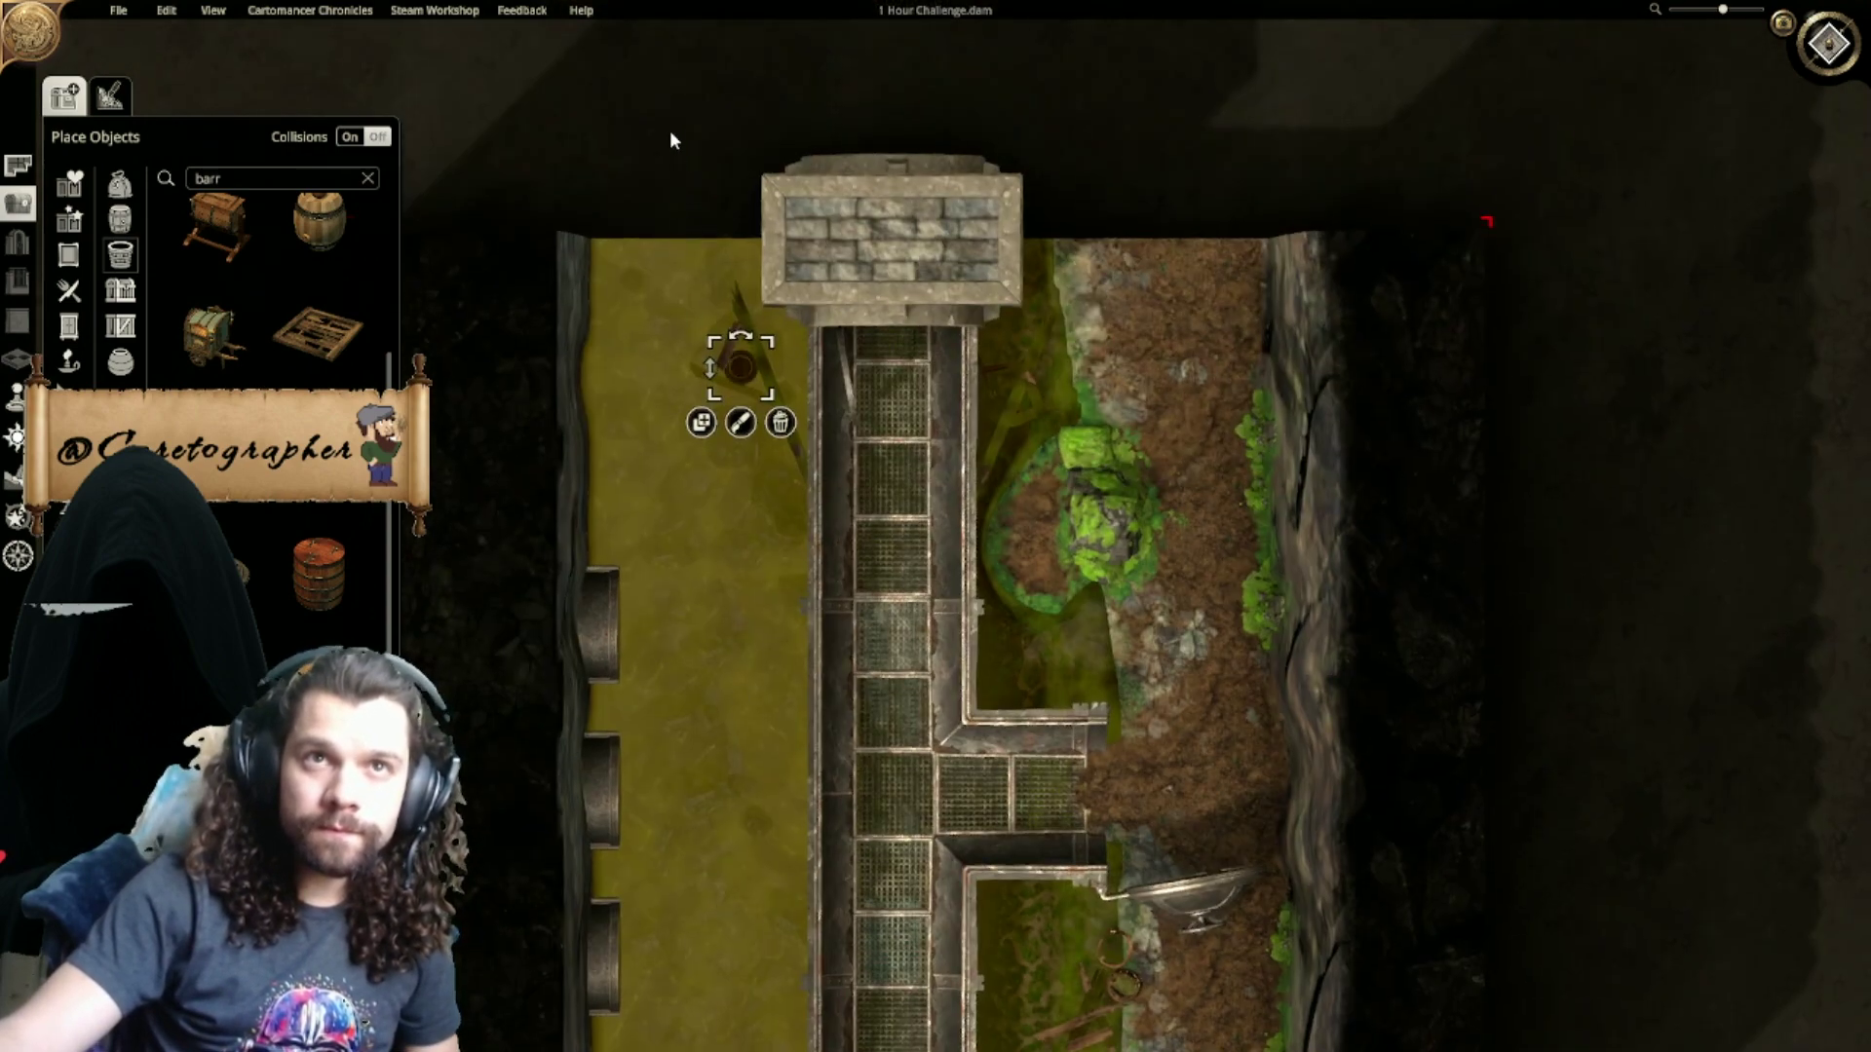
Step: Shrink and rotate the barrel, and settle it into the water between the broken planks
scroll(757, 432, up, 6)
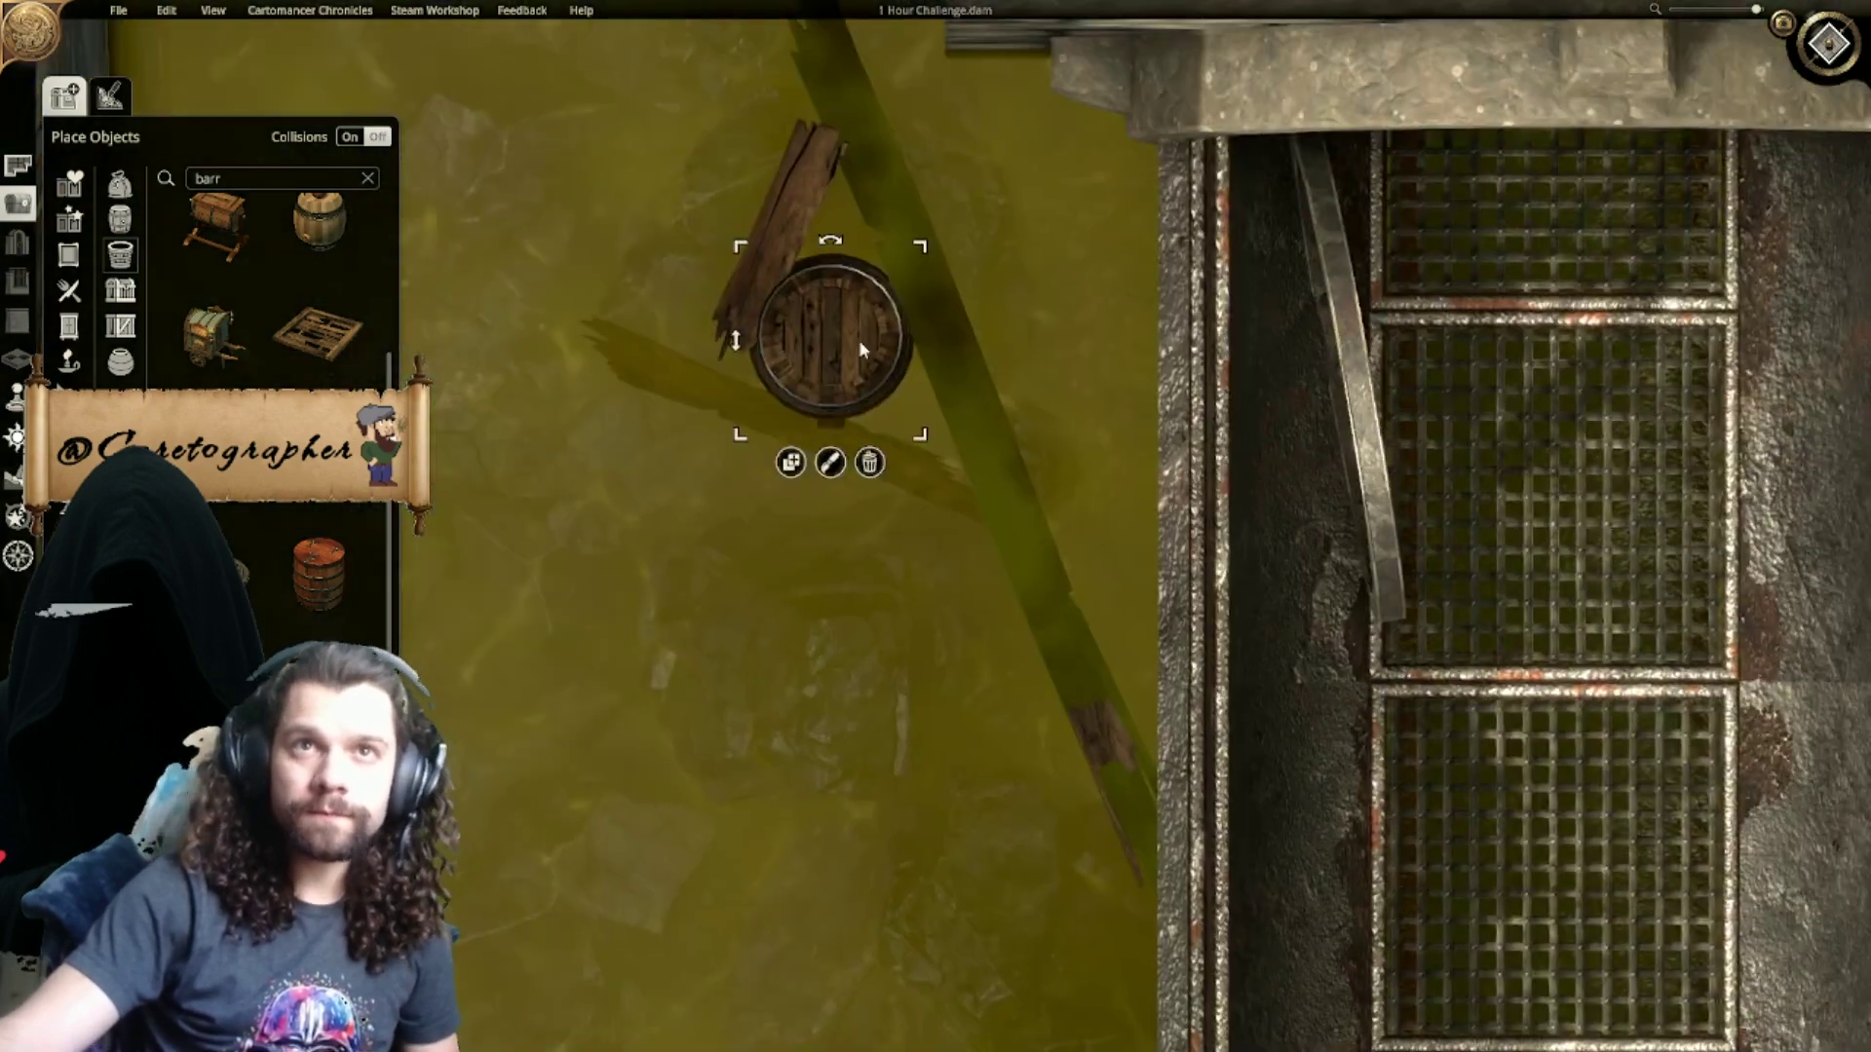
drag(914, 336, 902, 352)
drag(936, 255, 922, 274)
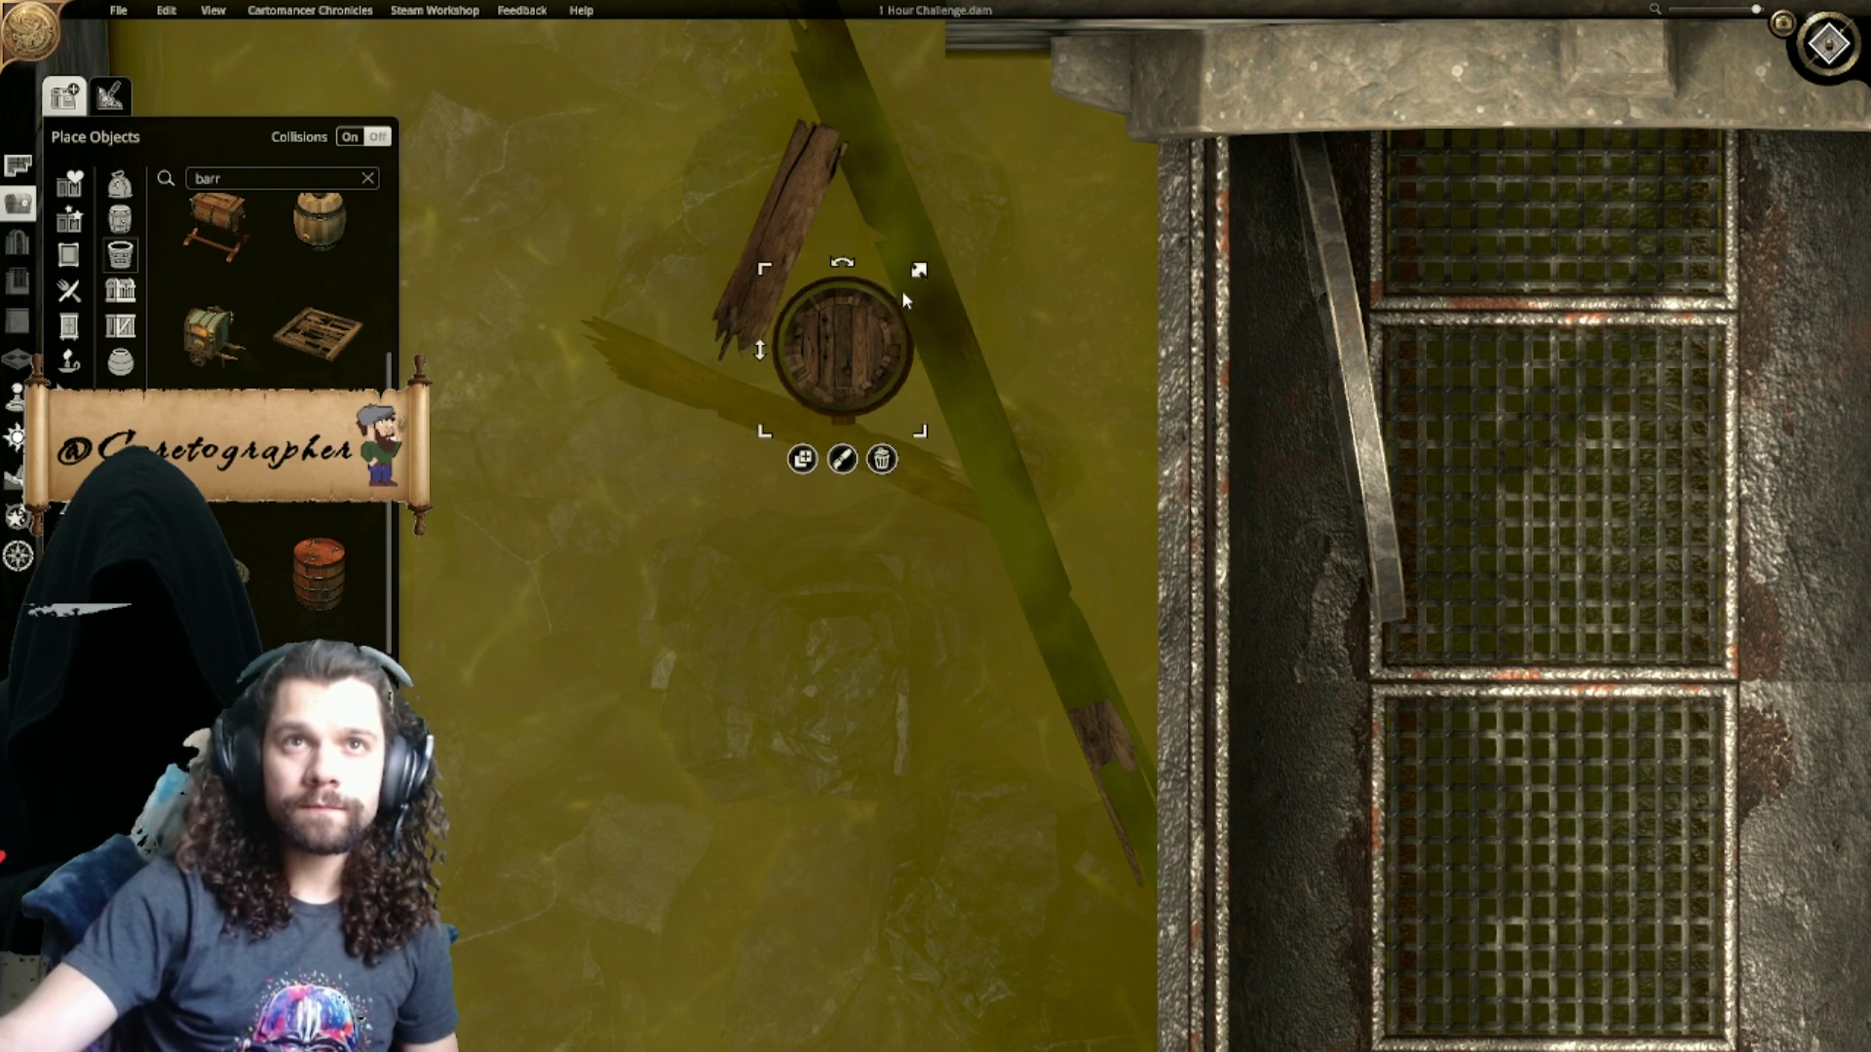
drag(835, 342, 833, 322)
right_click(834, 321)
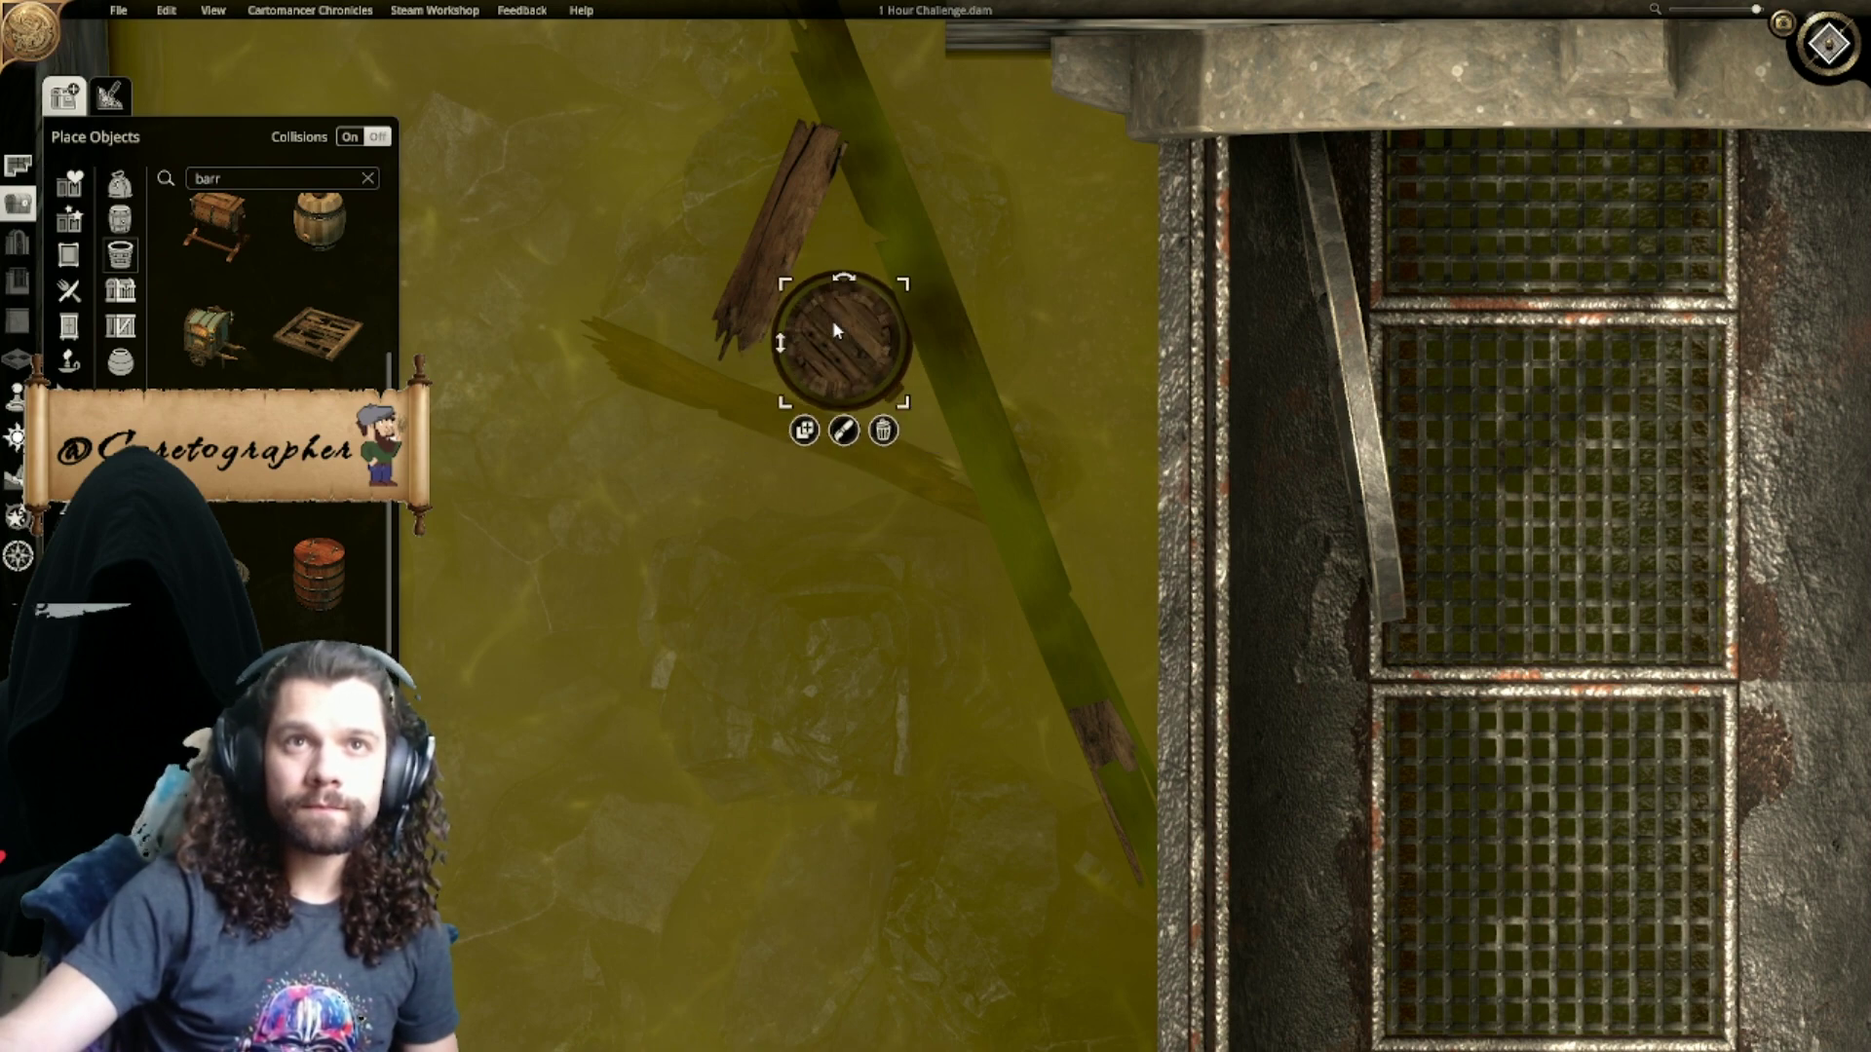
Step: Duplicate the barrel into the open canal, level with the middle outflow pipe near the grated walkway
scroll(858, 585, down, 5)
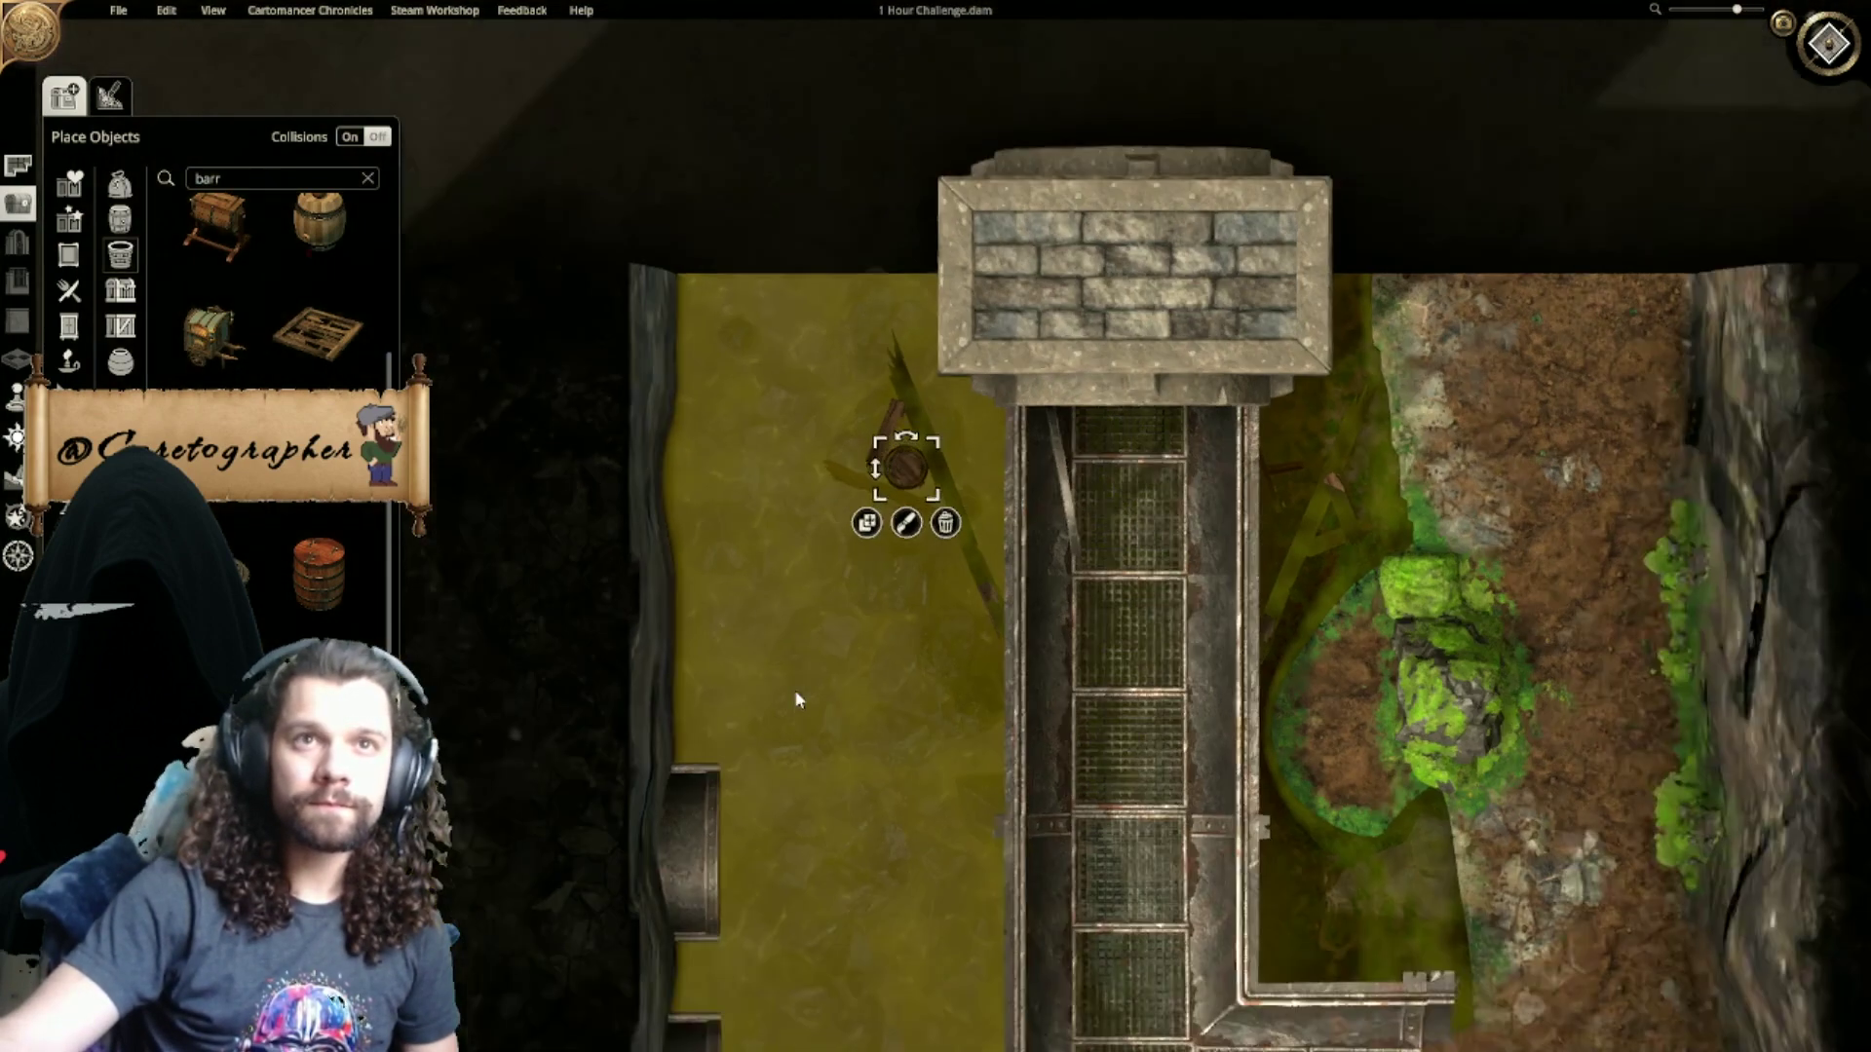
click(867, 526)
right_drag(755, 699, 760, 516)
right_drag(797, 633, 799, 78)
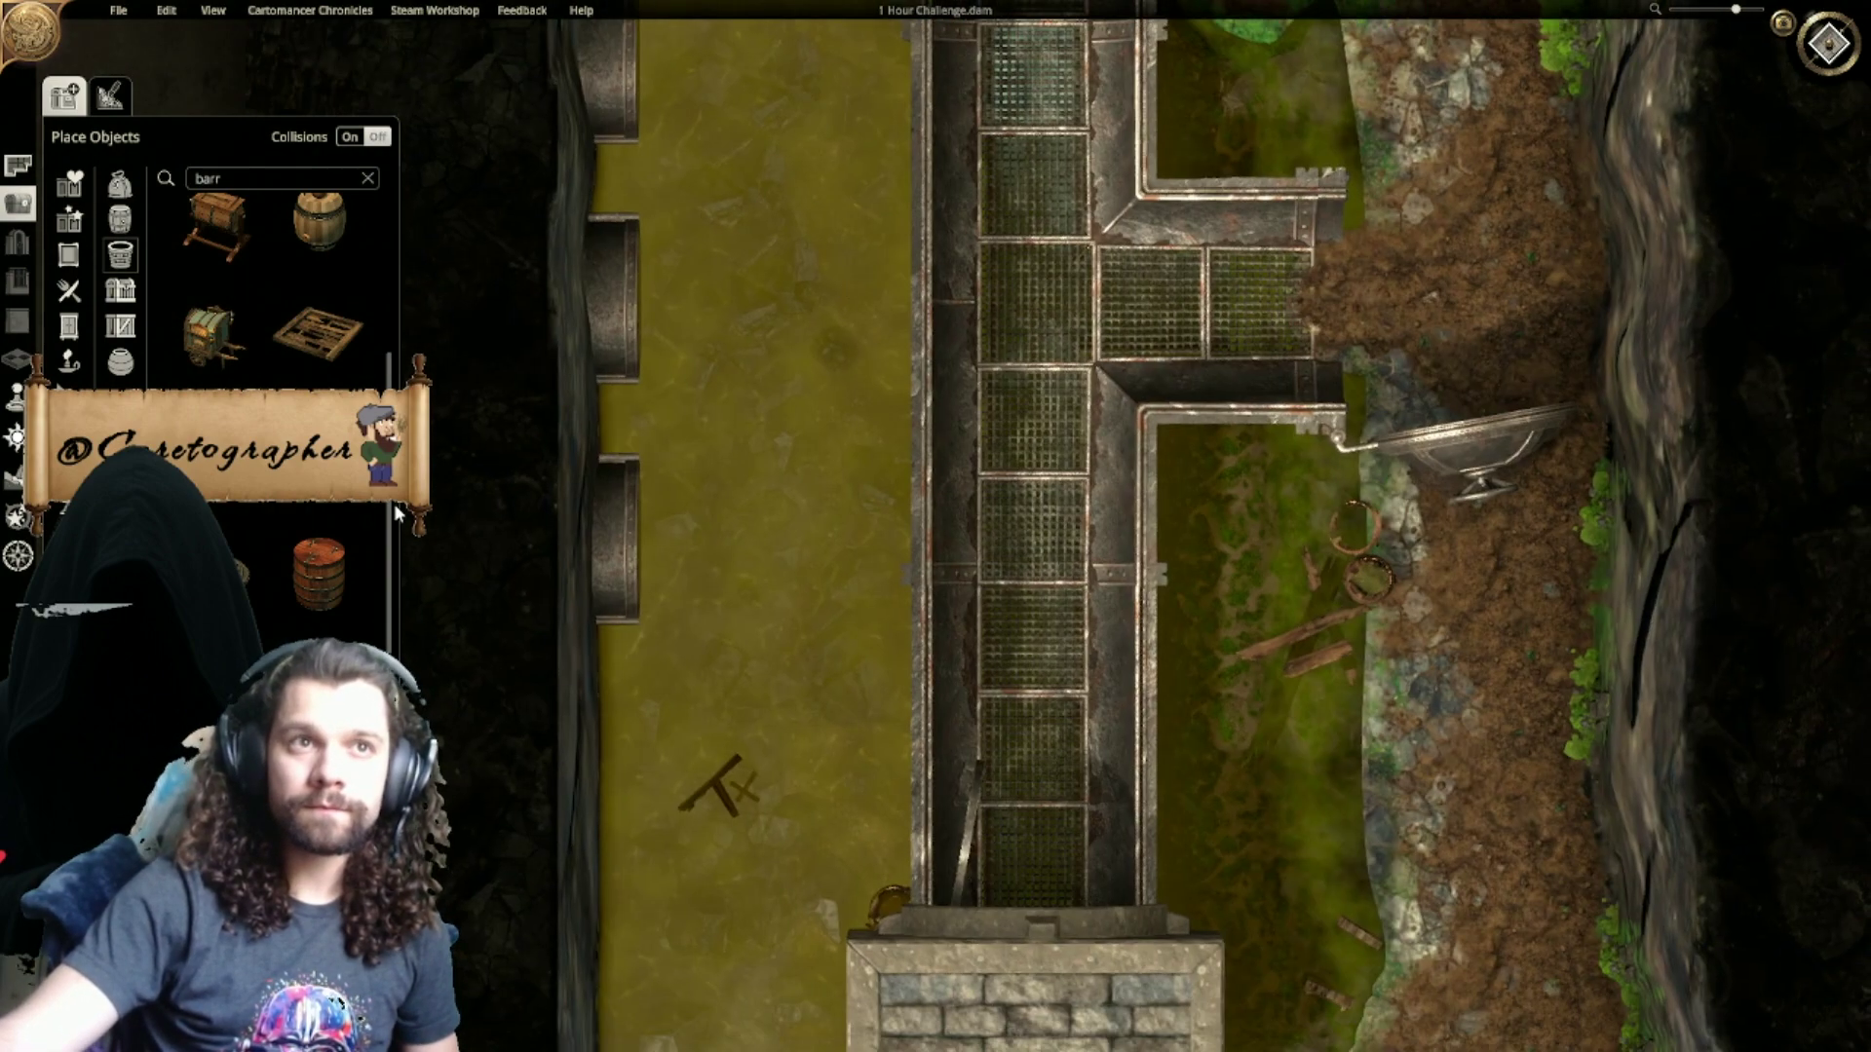
right_drag(586, 265, 532, 348)
right_drag(711, 185, 764, 363)
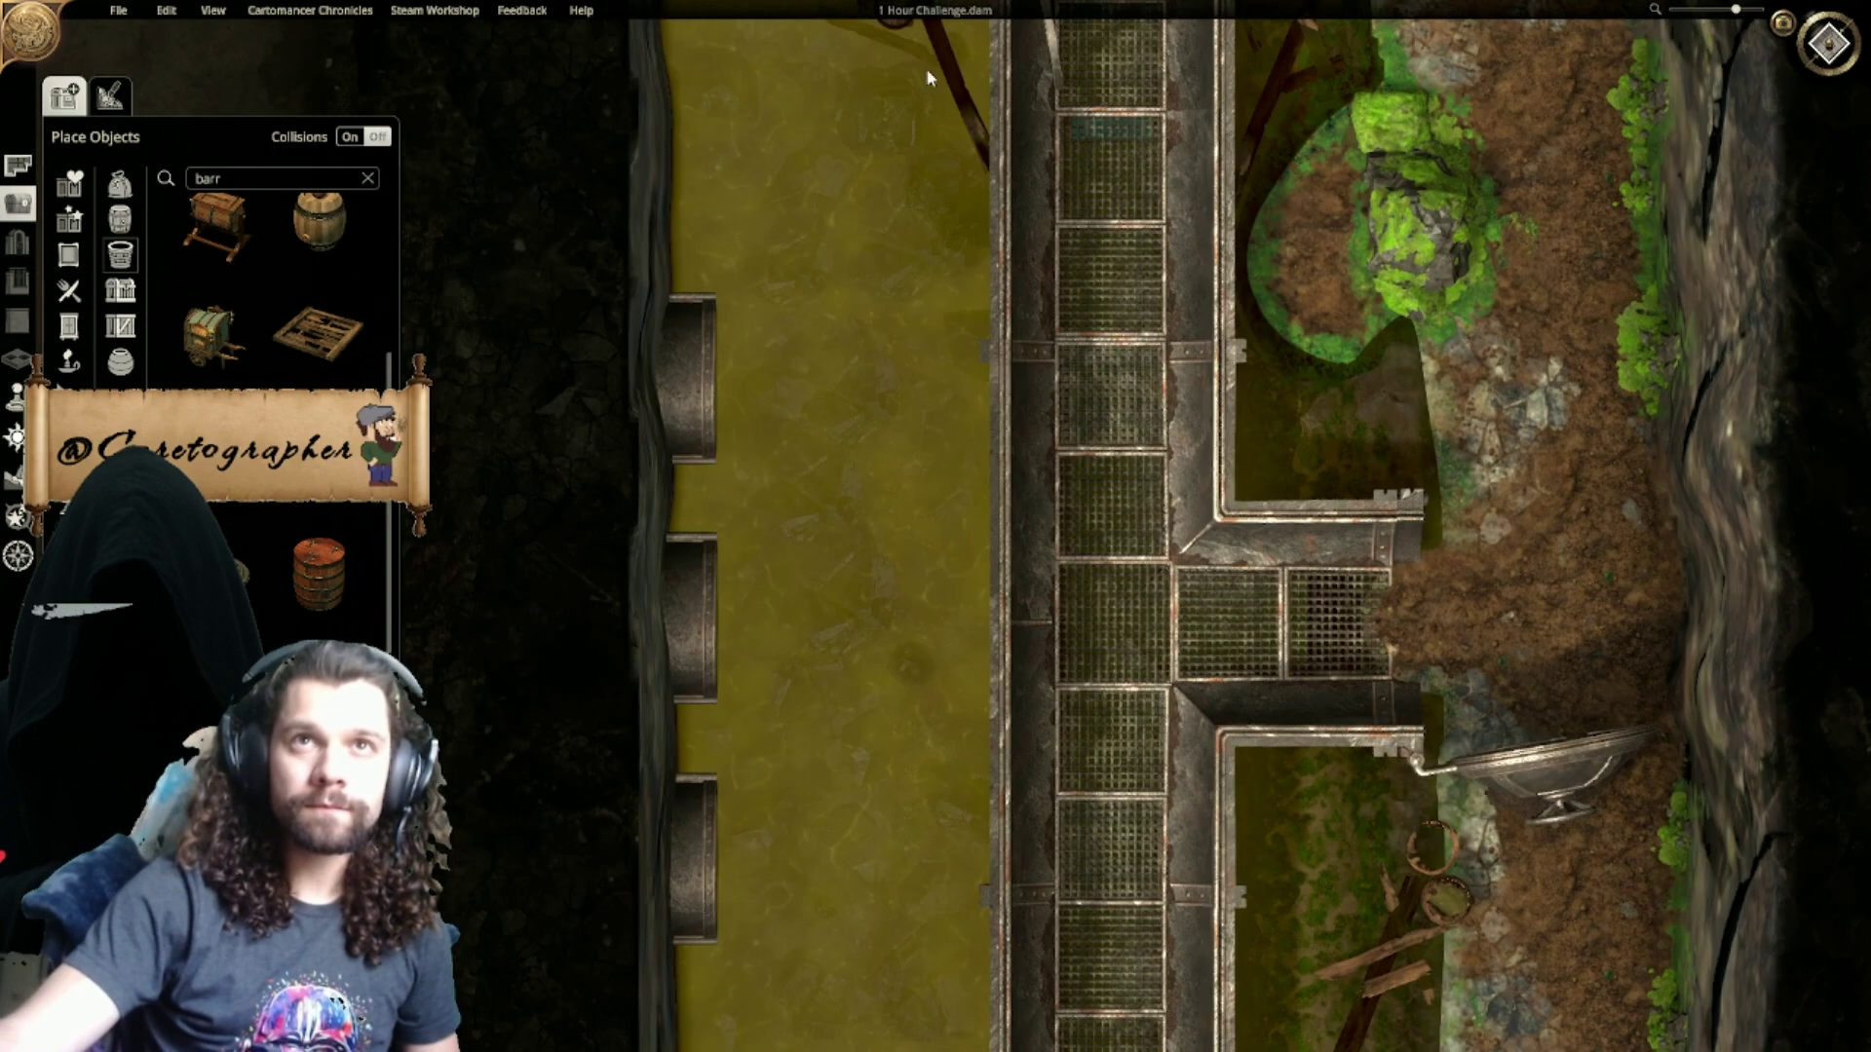
right_drag(930, 70, 921, 144)
click(887, 83)
click(850, 139)
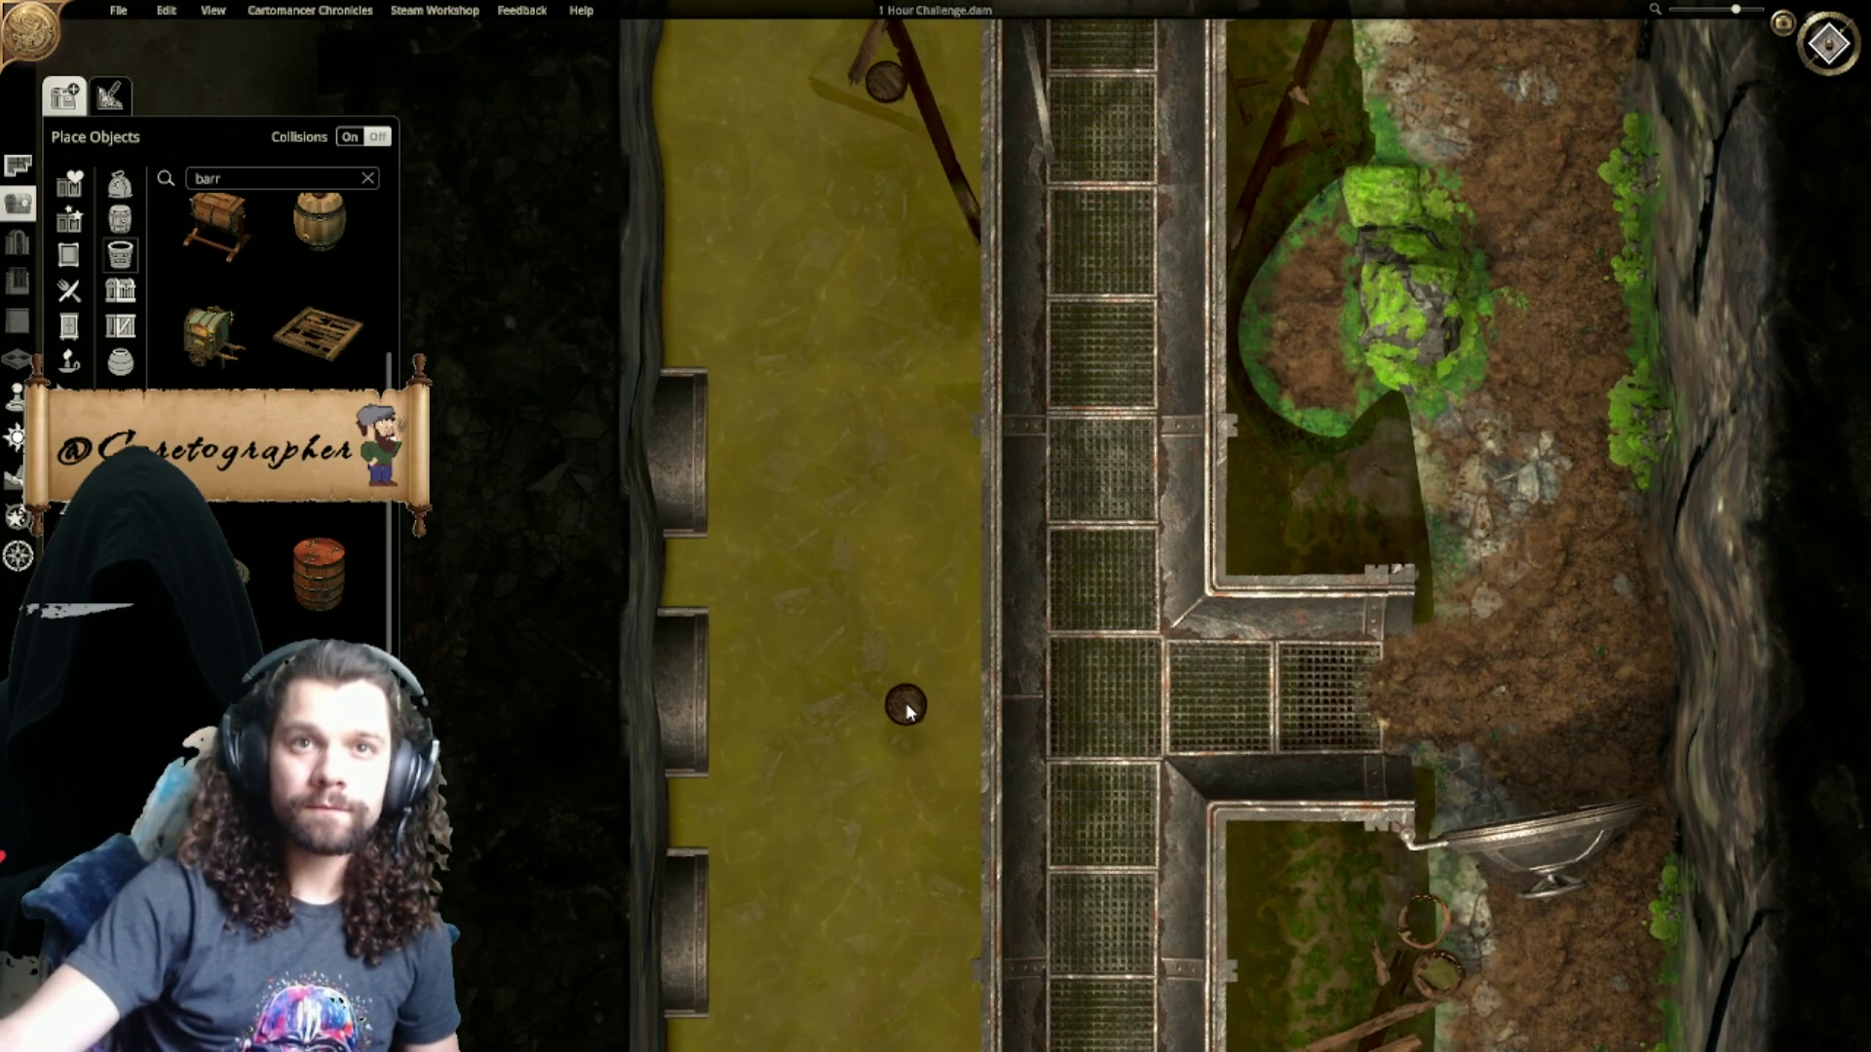
click(903, 717)
Step: Place a rotated copy of the short broken plank against the barrel in the middle of the canal
right_drag(906, 856, 842, 325)
right_drag(894, 481, 928, 678)
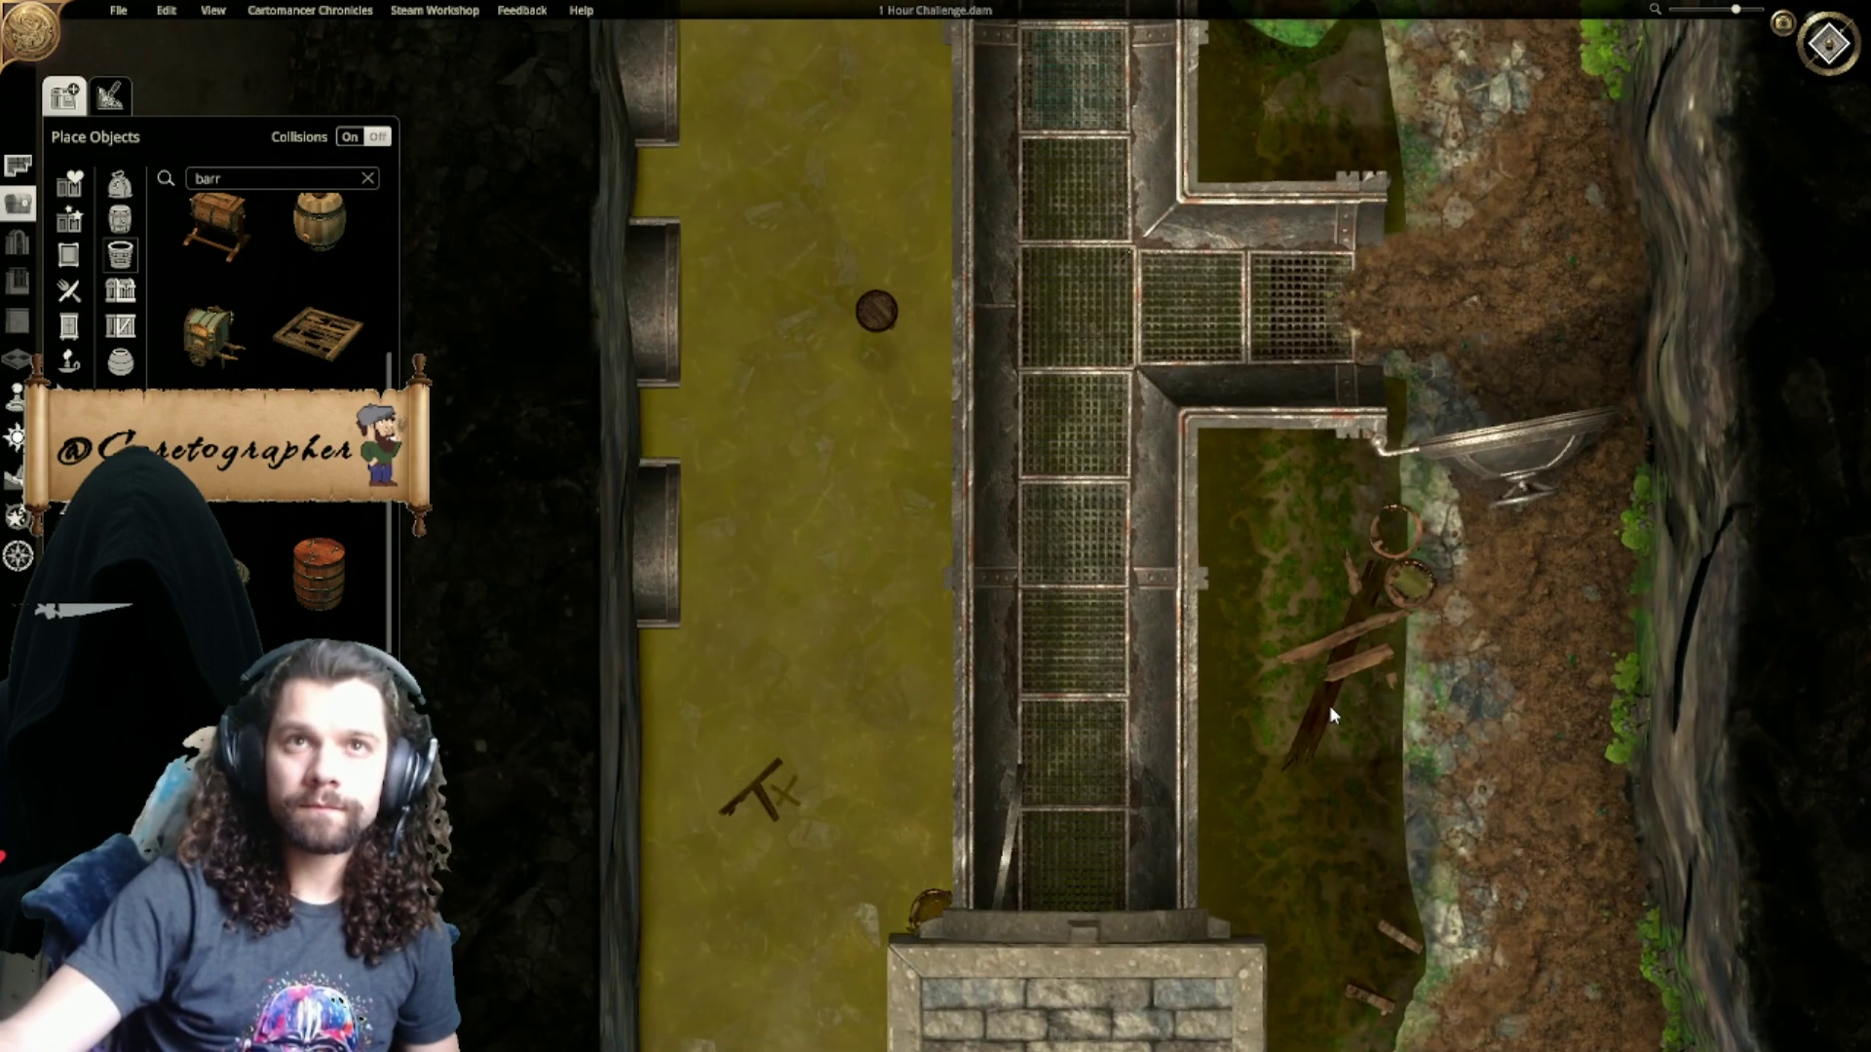
right_drag(1159, 222, 1063, 807)
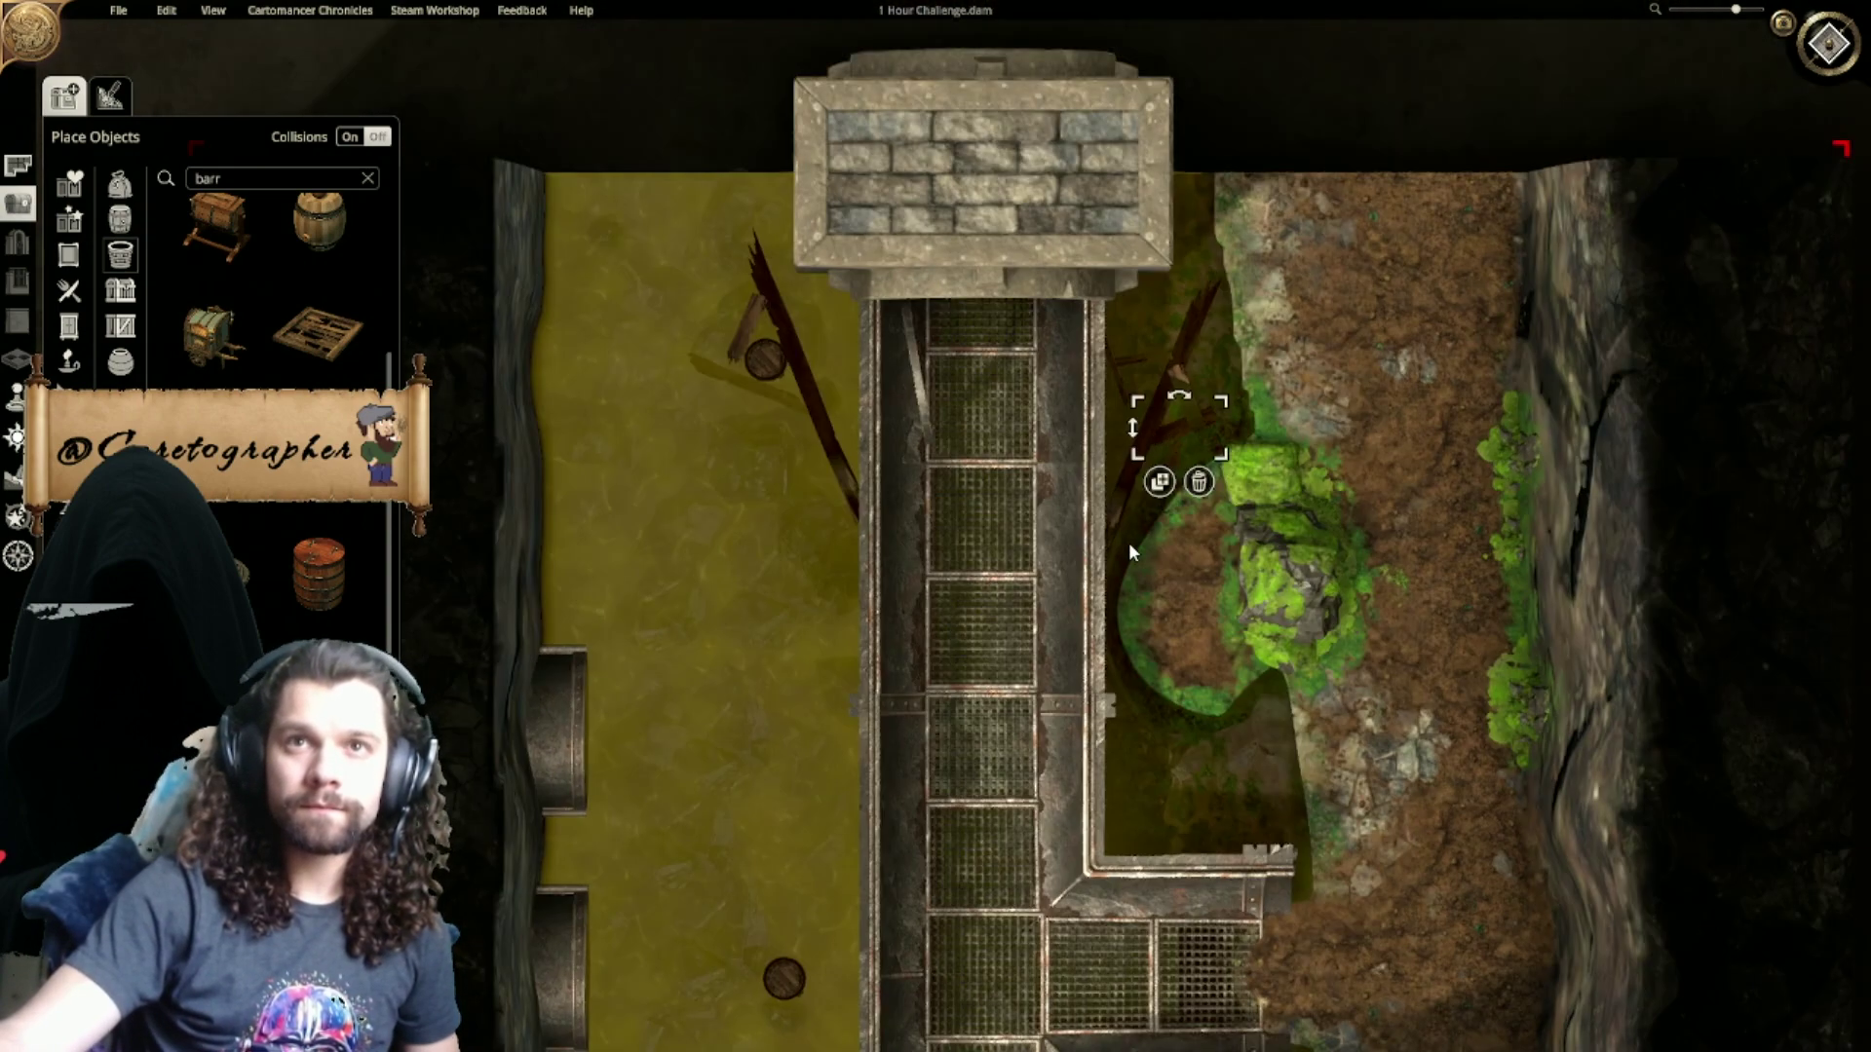
right_drag(831, 988, 816, 786)
ctrl+scroll(795, 792, up, 1)
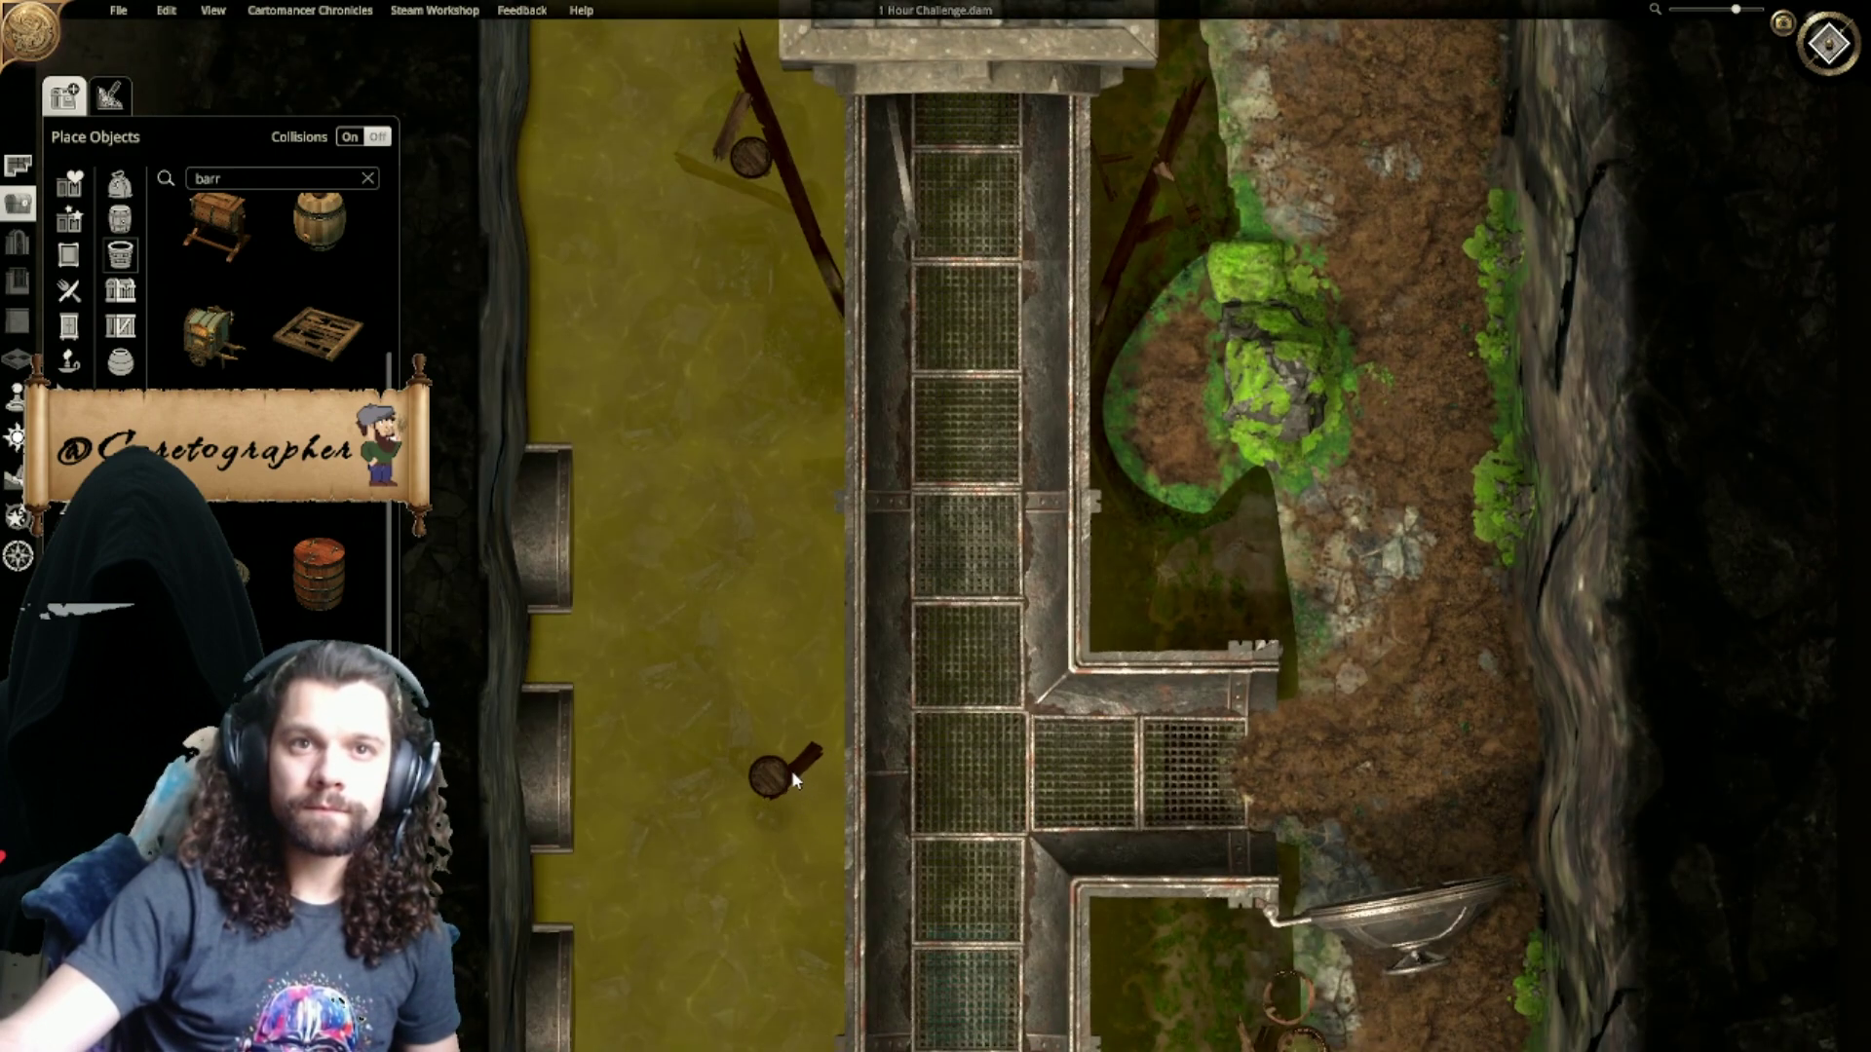
click(792, 775)
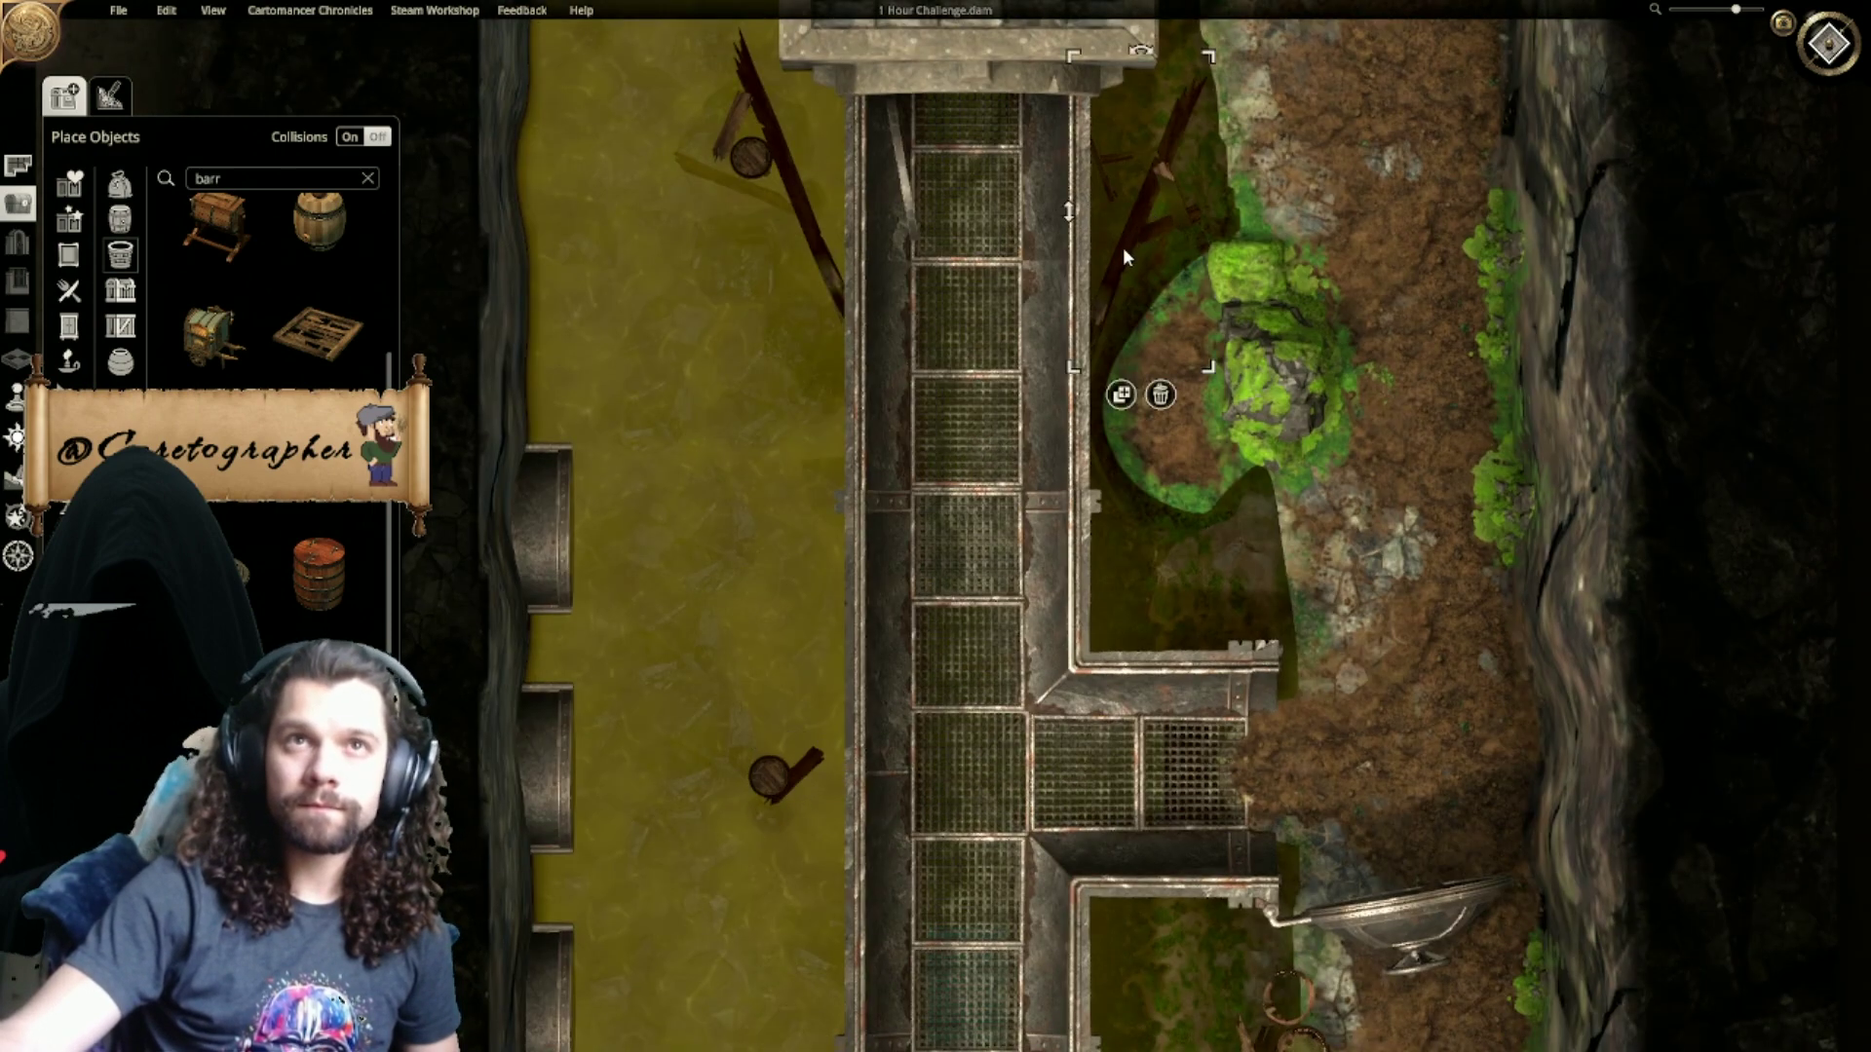
Step: Duplicate the long broken beam twice beside the mid-canal barrel, shrinking and rotating the copies so they cross
click(1121, 395)
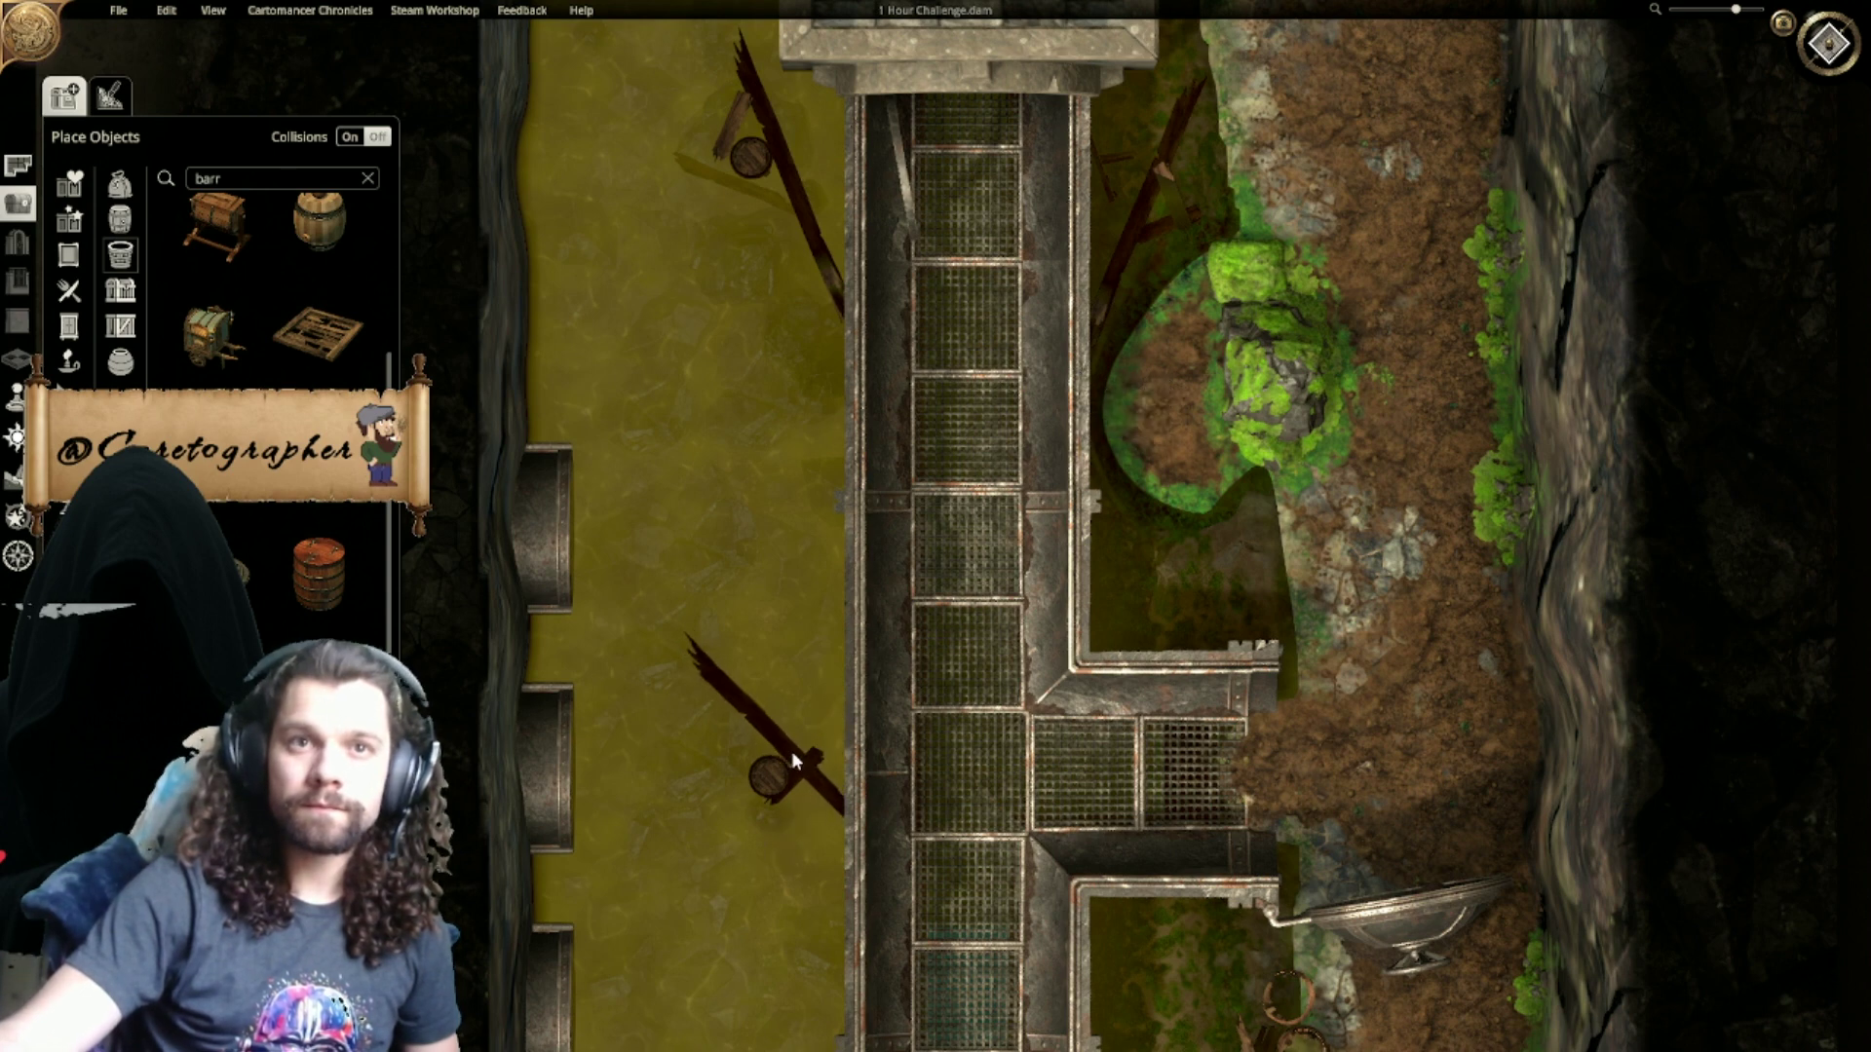
click(796, 753)
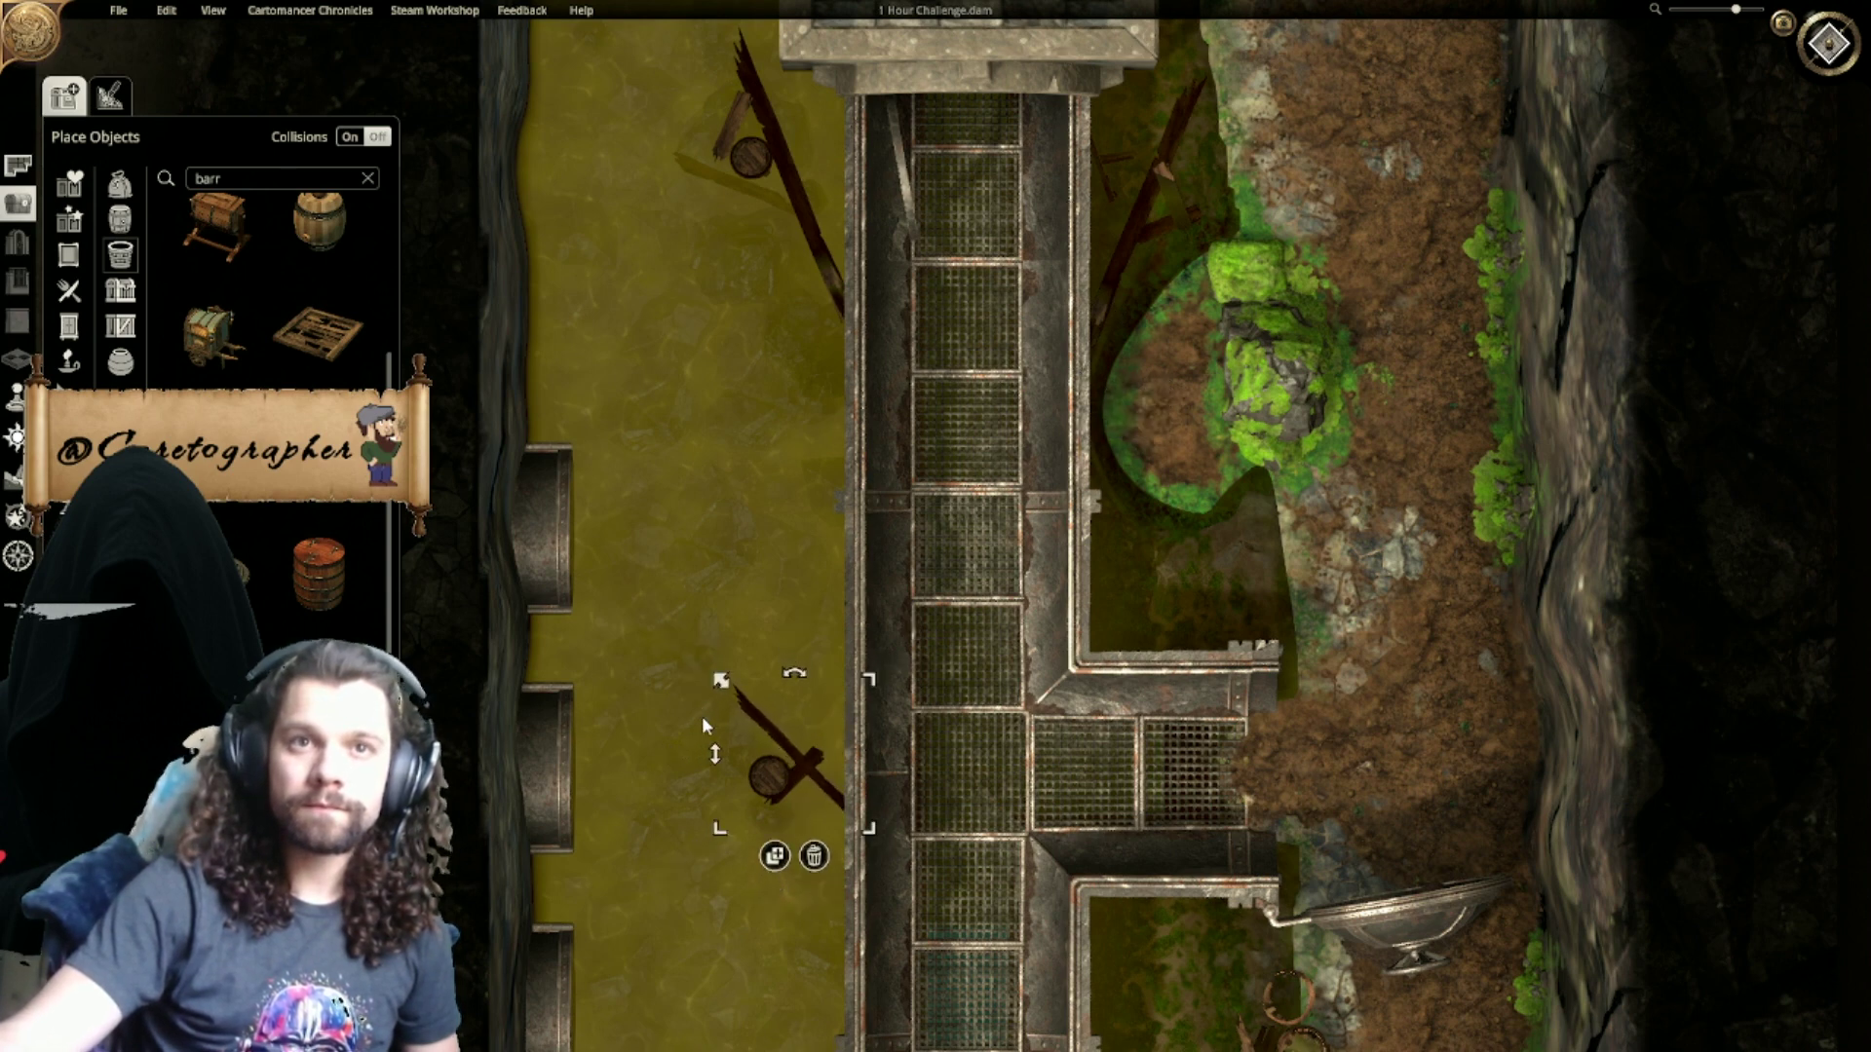
drag(720, 760, 713, 780)
click(774, 854)
key(r)
key(r)
click(821, 731)
drag(727, 724, 733, 695)
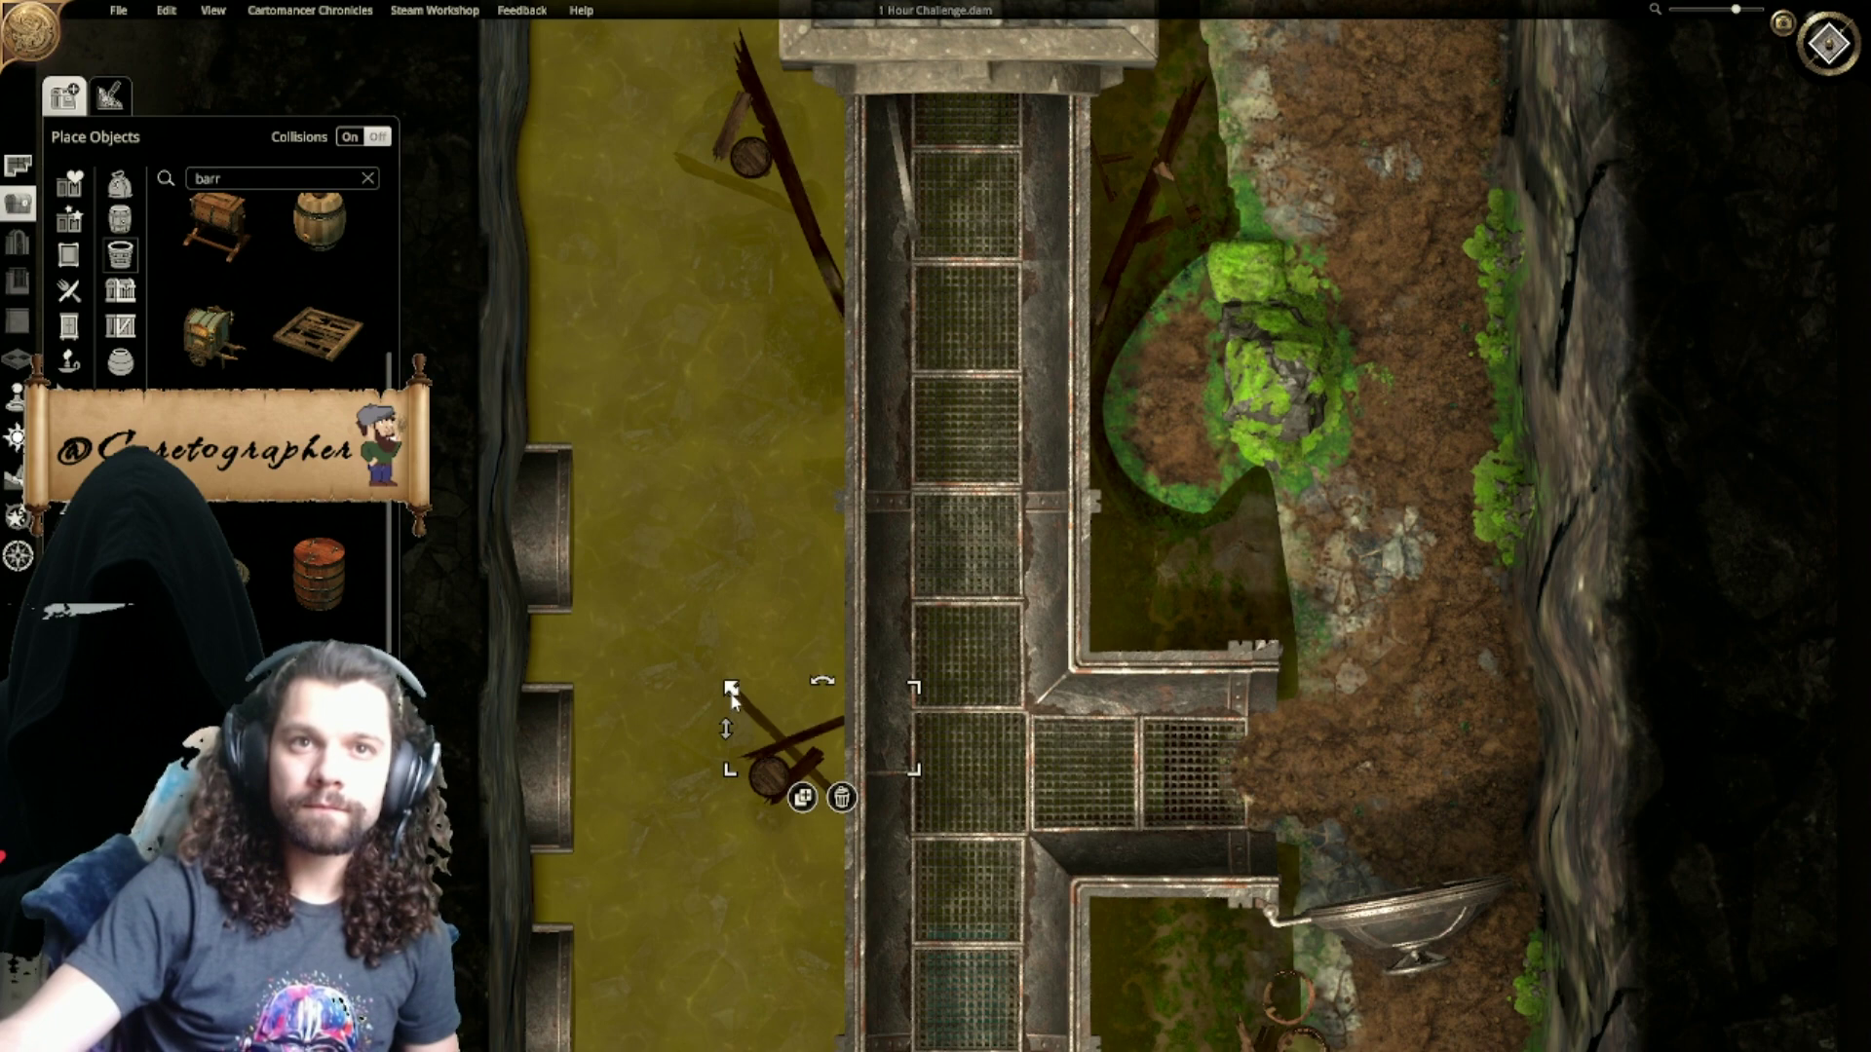
Step: Switch to the perspective view, search the objects for "dirt" and pick a pile of dirt for the bank
scroll(764, 512, down, 5)
right_drag(1397, 797, 1390, 656)
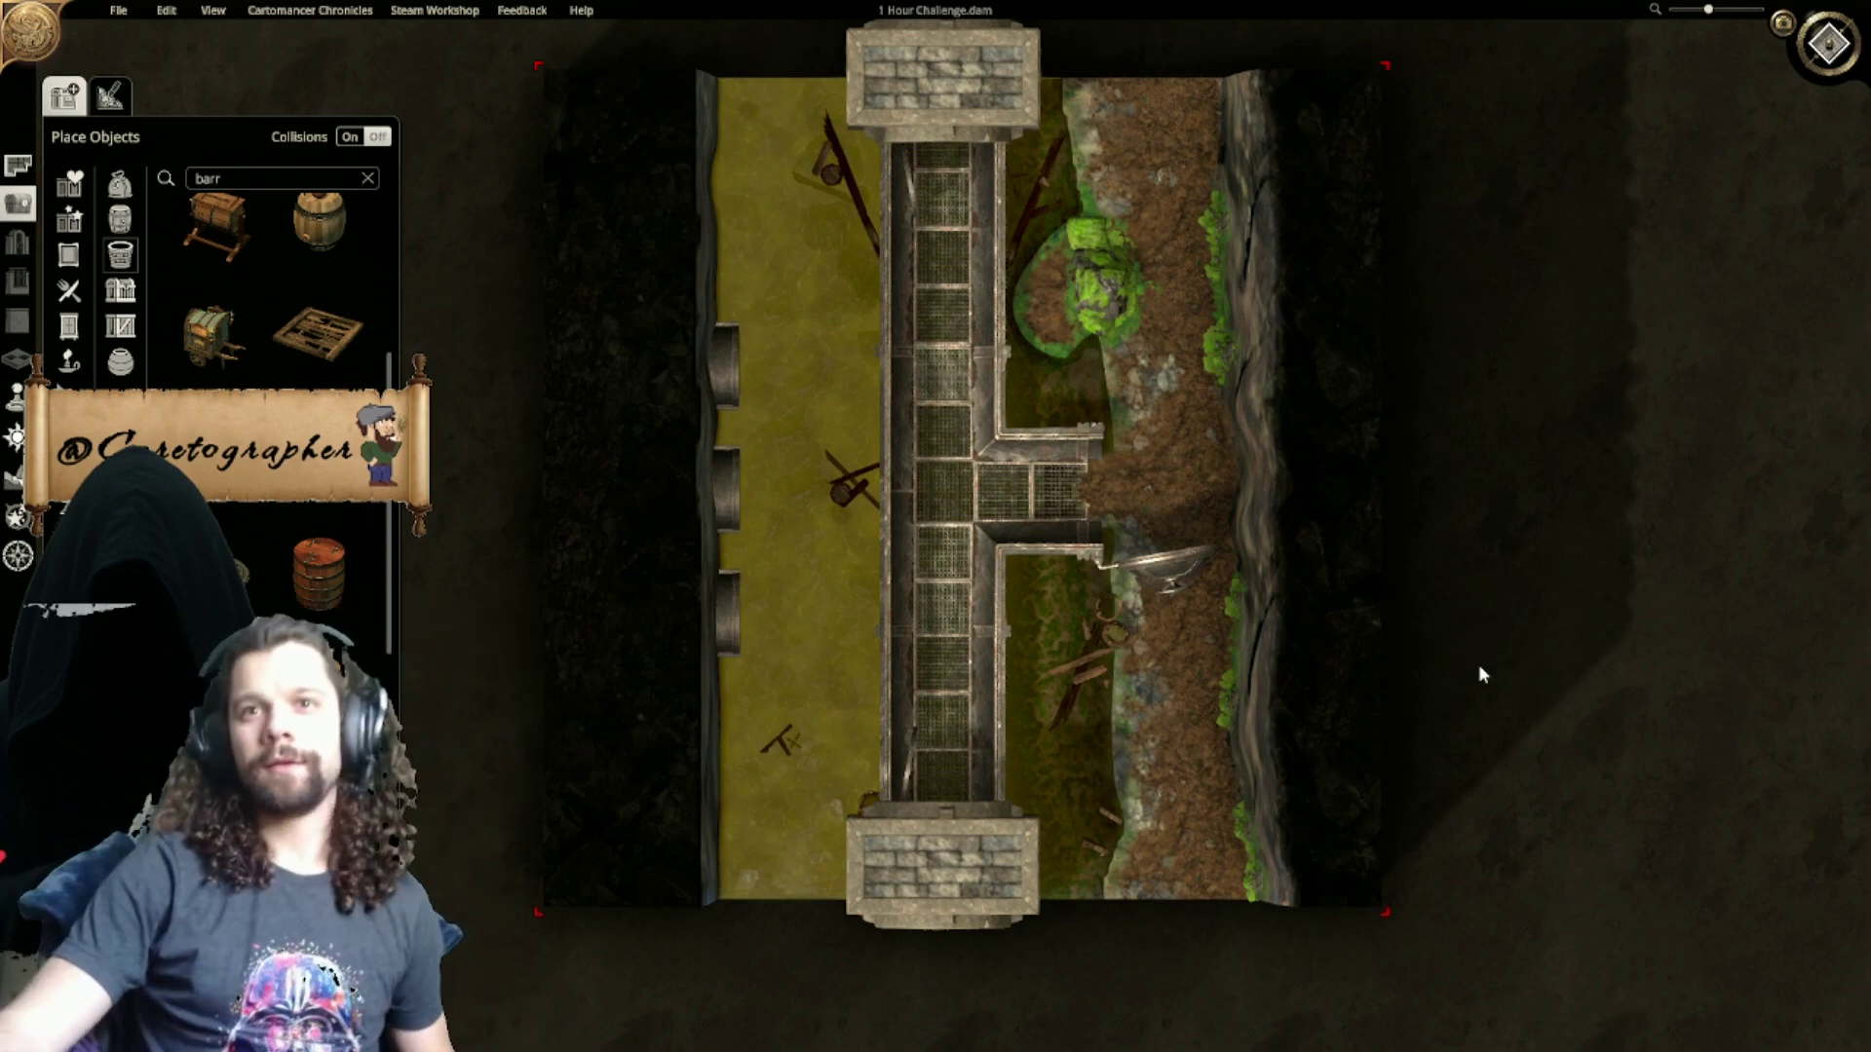
right_drag(1477, 665, 1303, 669)
scroll(1389, 579, up, 1)
click(1829, 66)
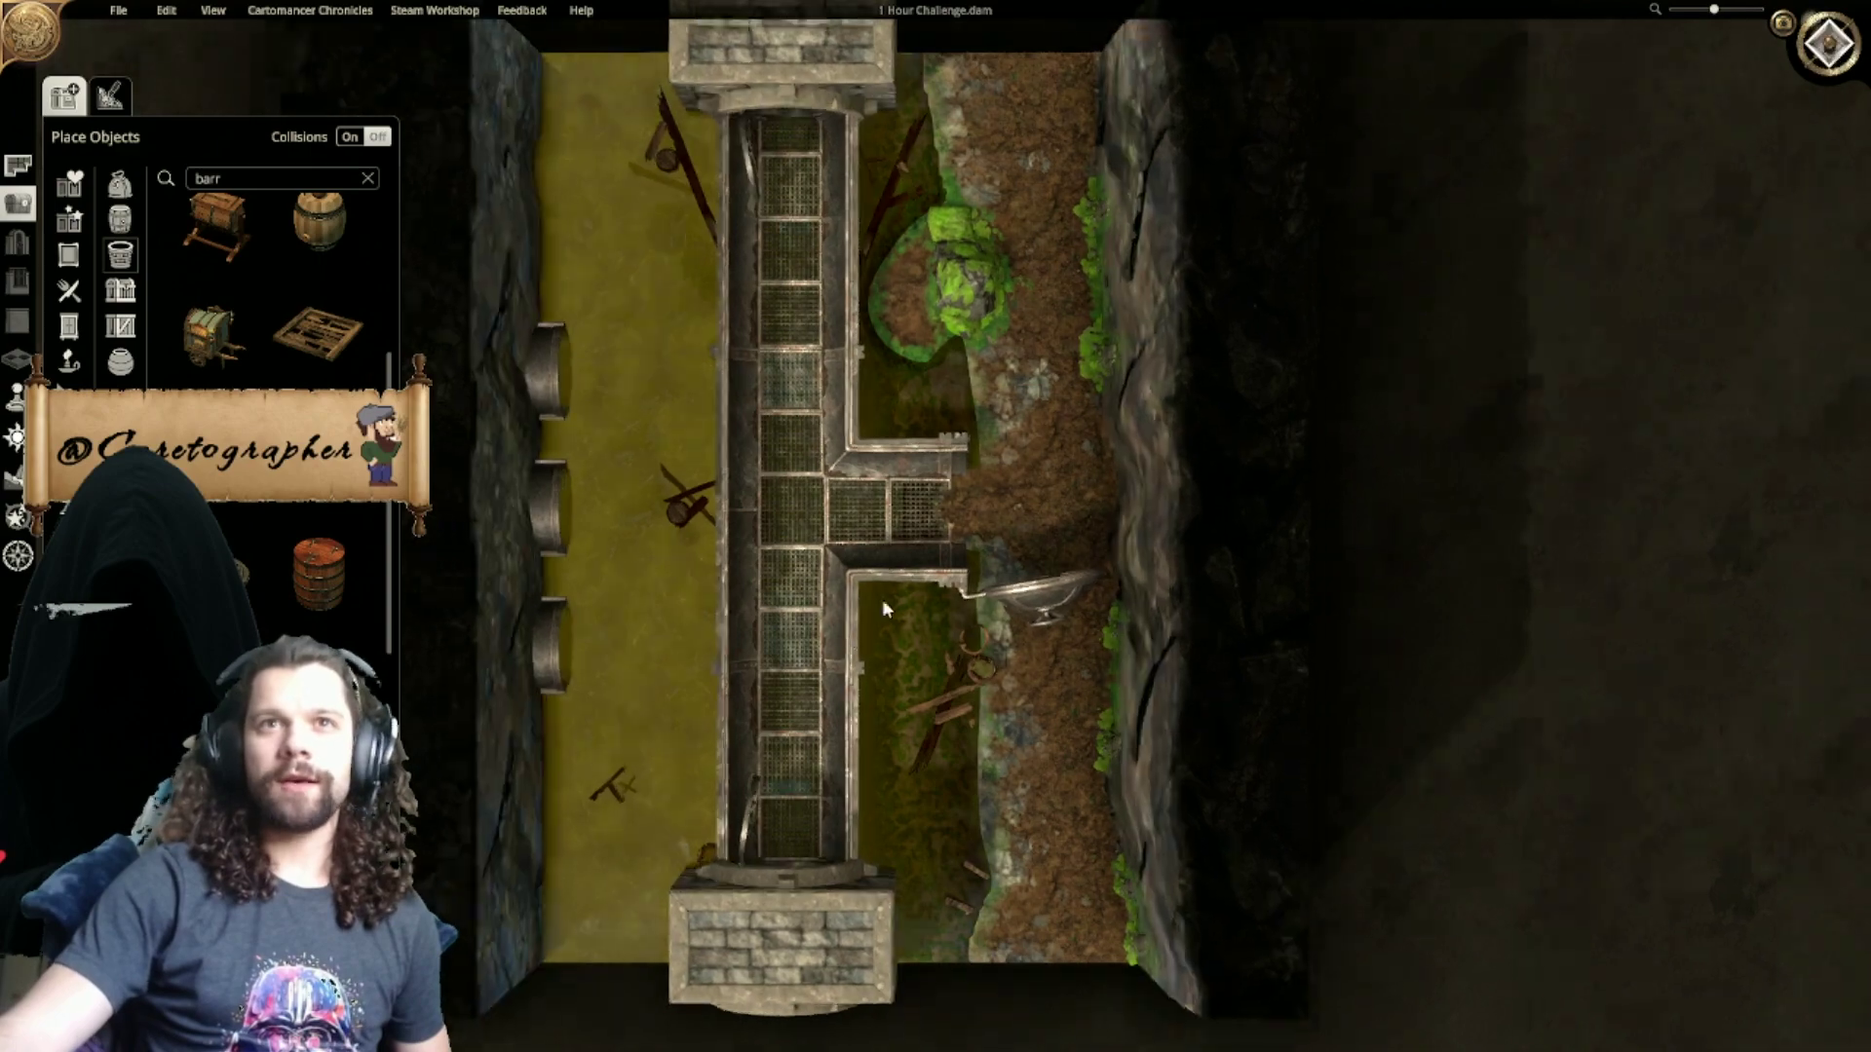
scroll(1091, 530, up, 3)
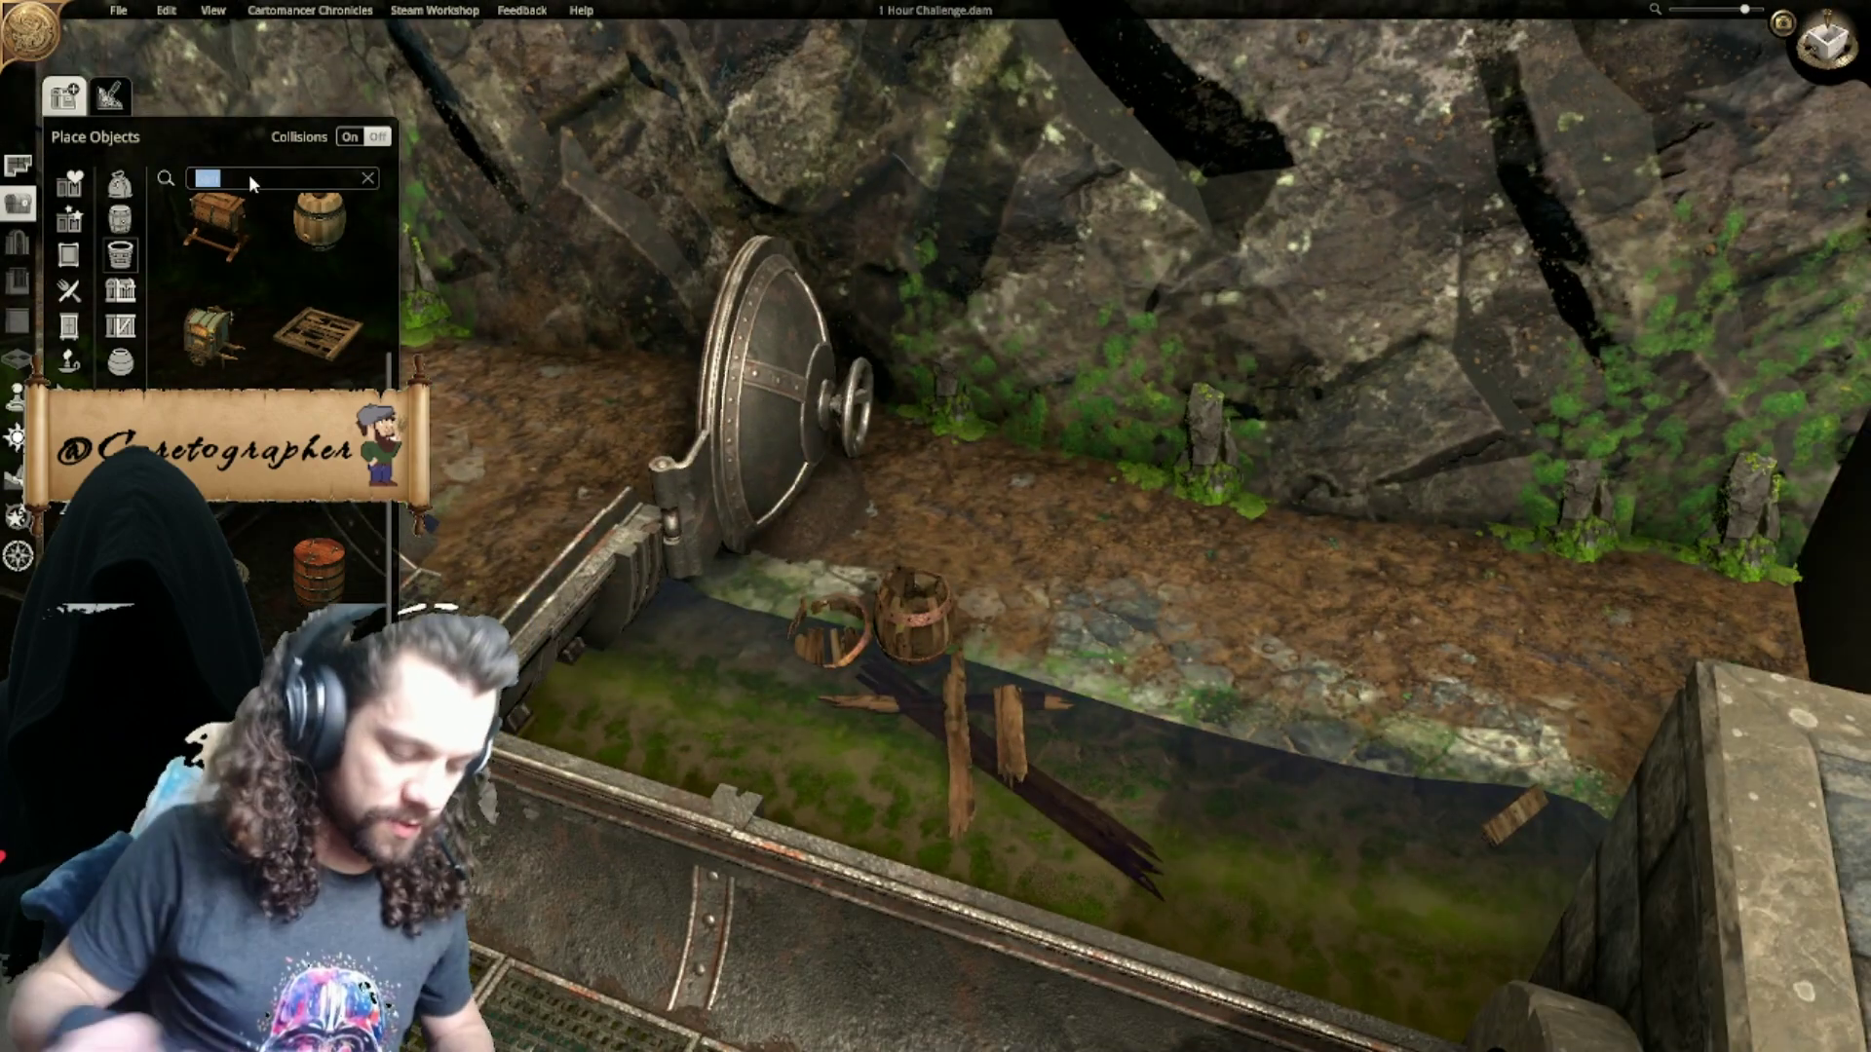
text(dirt)
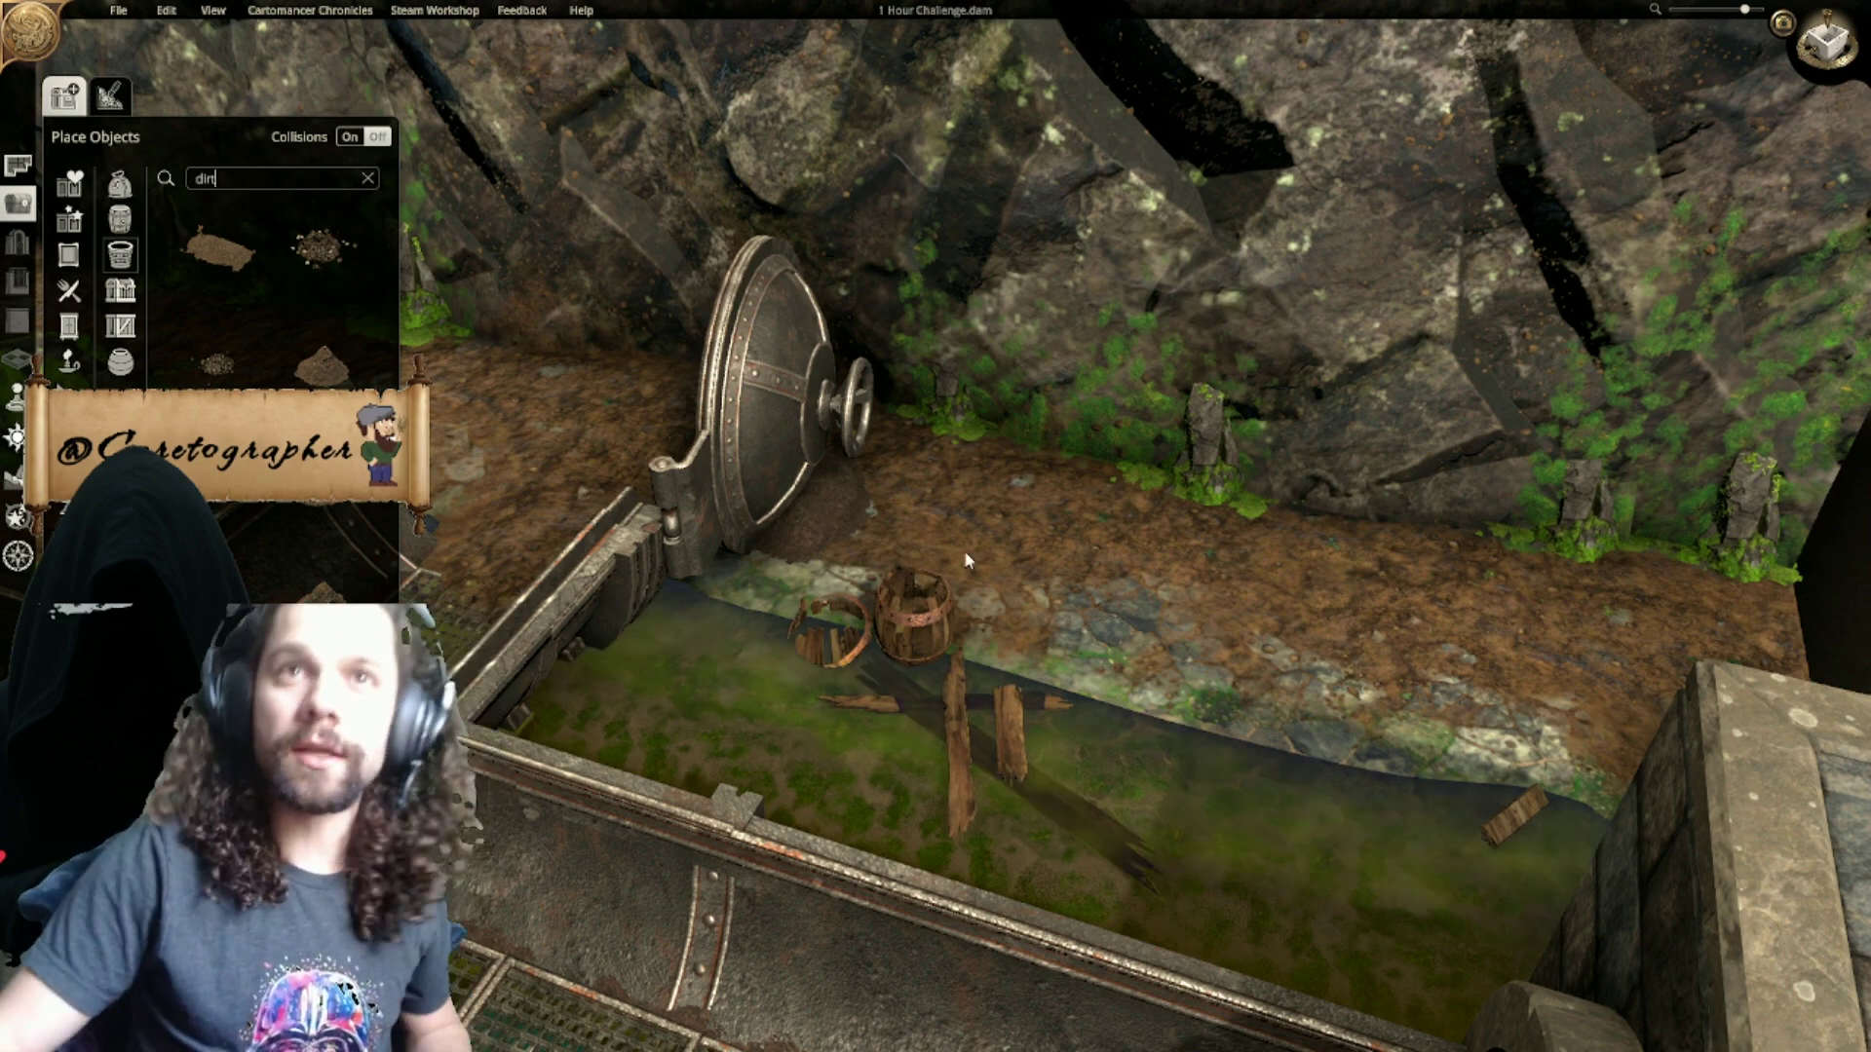
right_drag(892, 559, 700, 582)
click(320, 511)
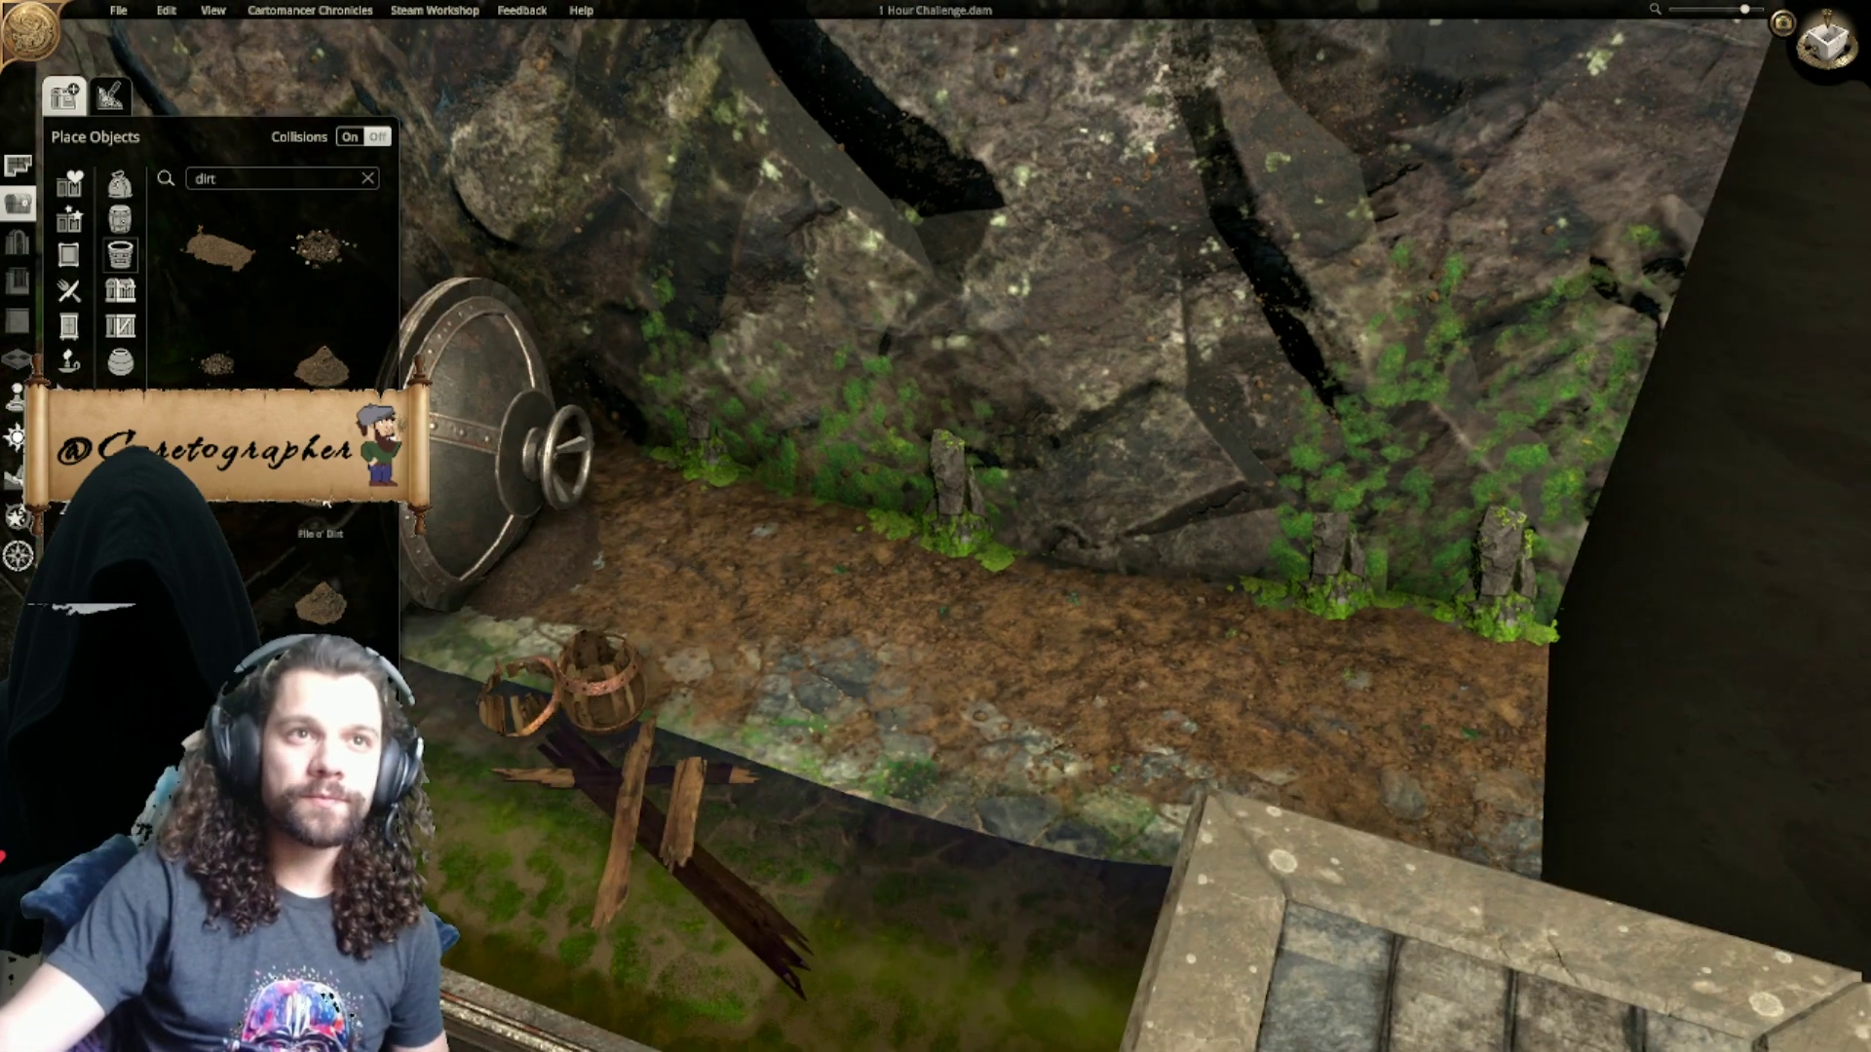
Step: Place the dirt pile on the bank, shrink it and push it low into the foot of the rock wall
right_drag(1119, 554, 970, 838)
scroll(965, 779, down, 2)
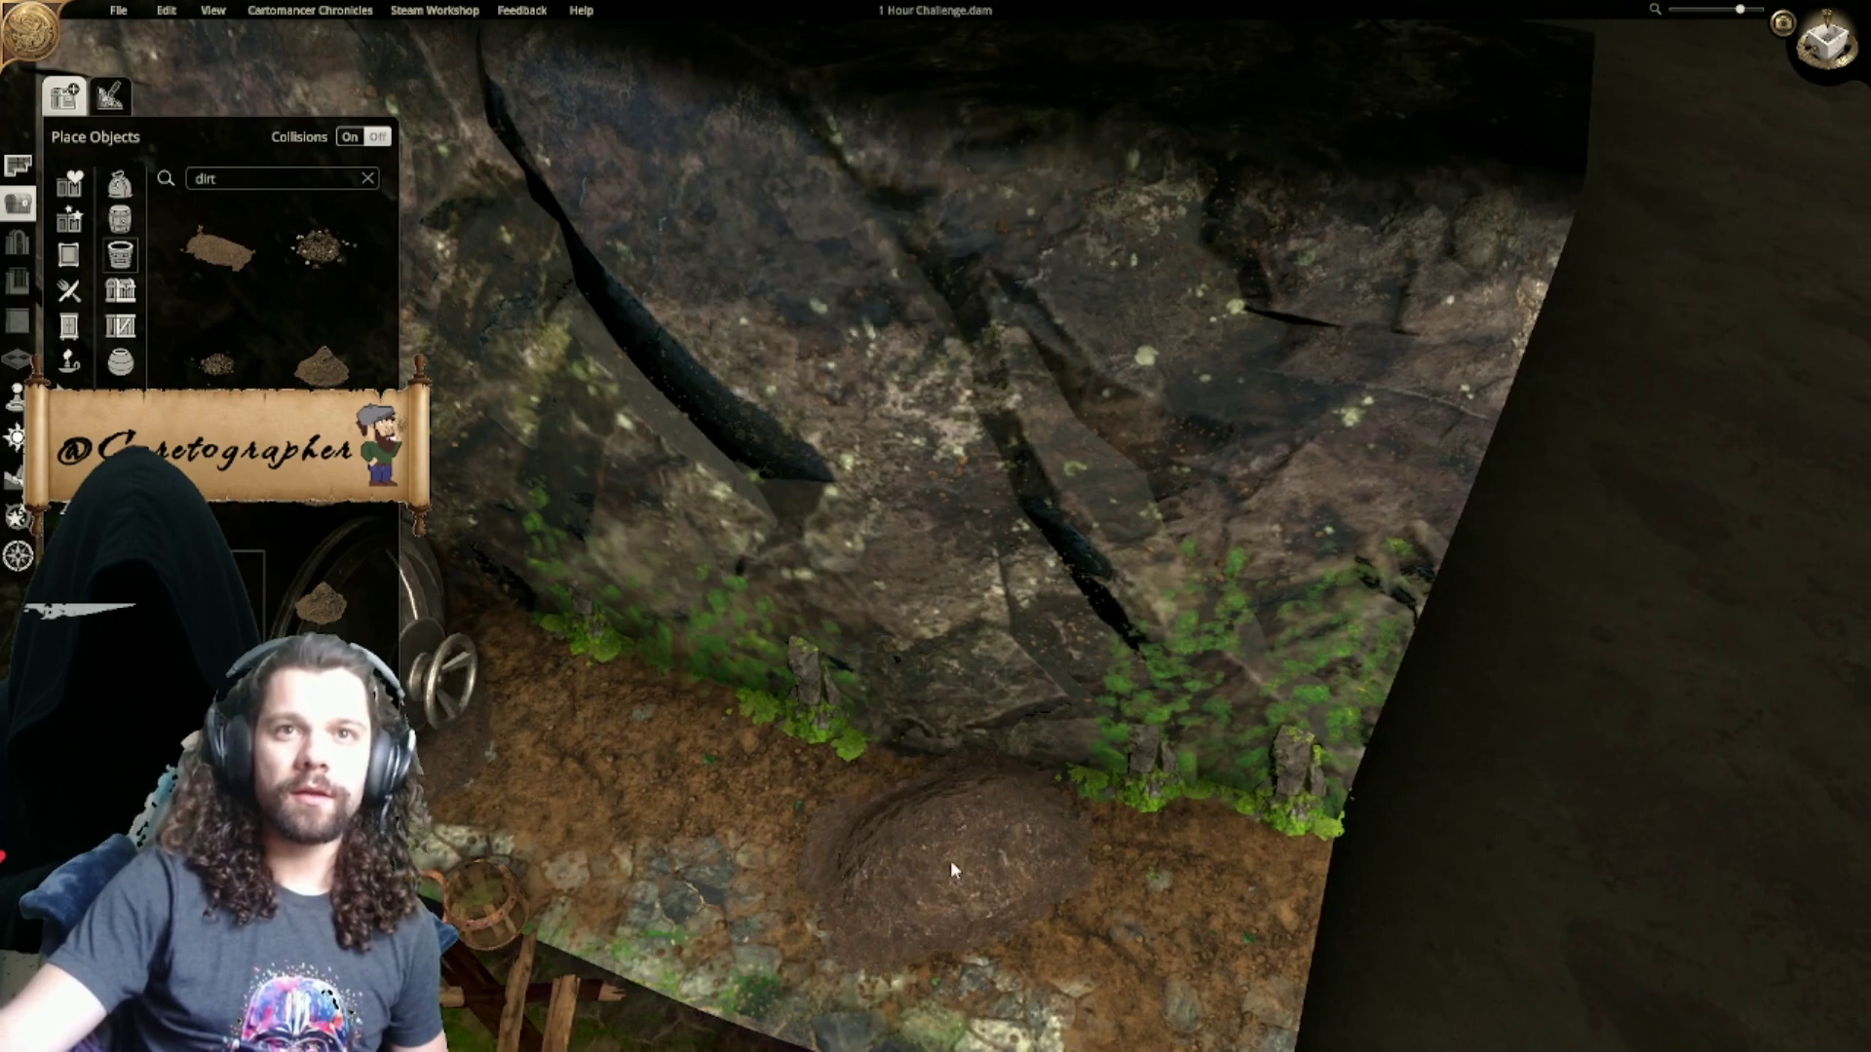
click(953, 828)
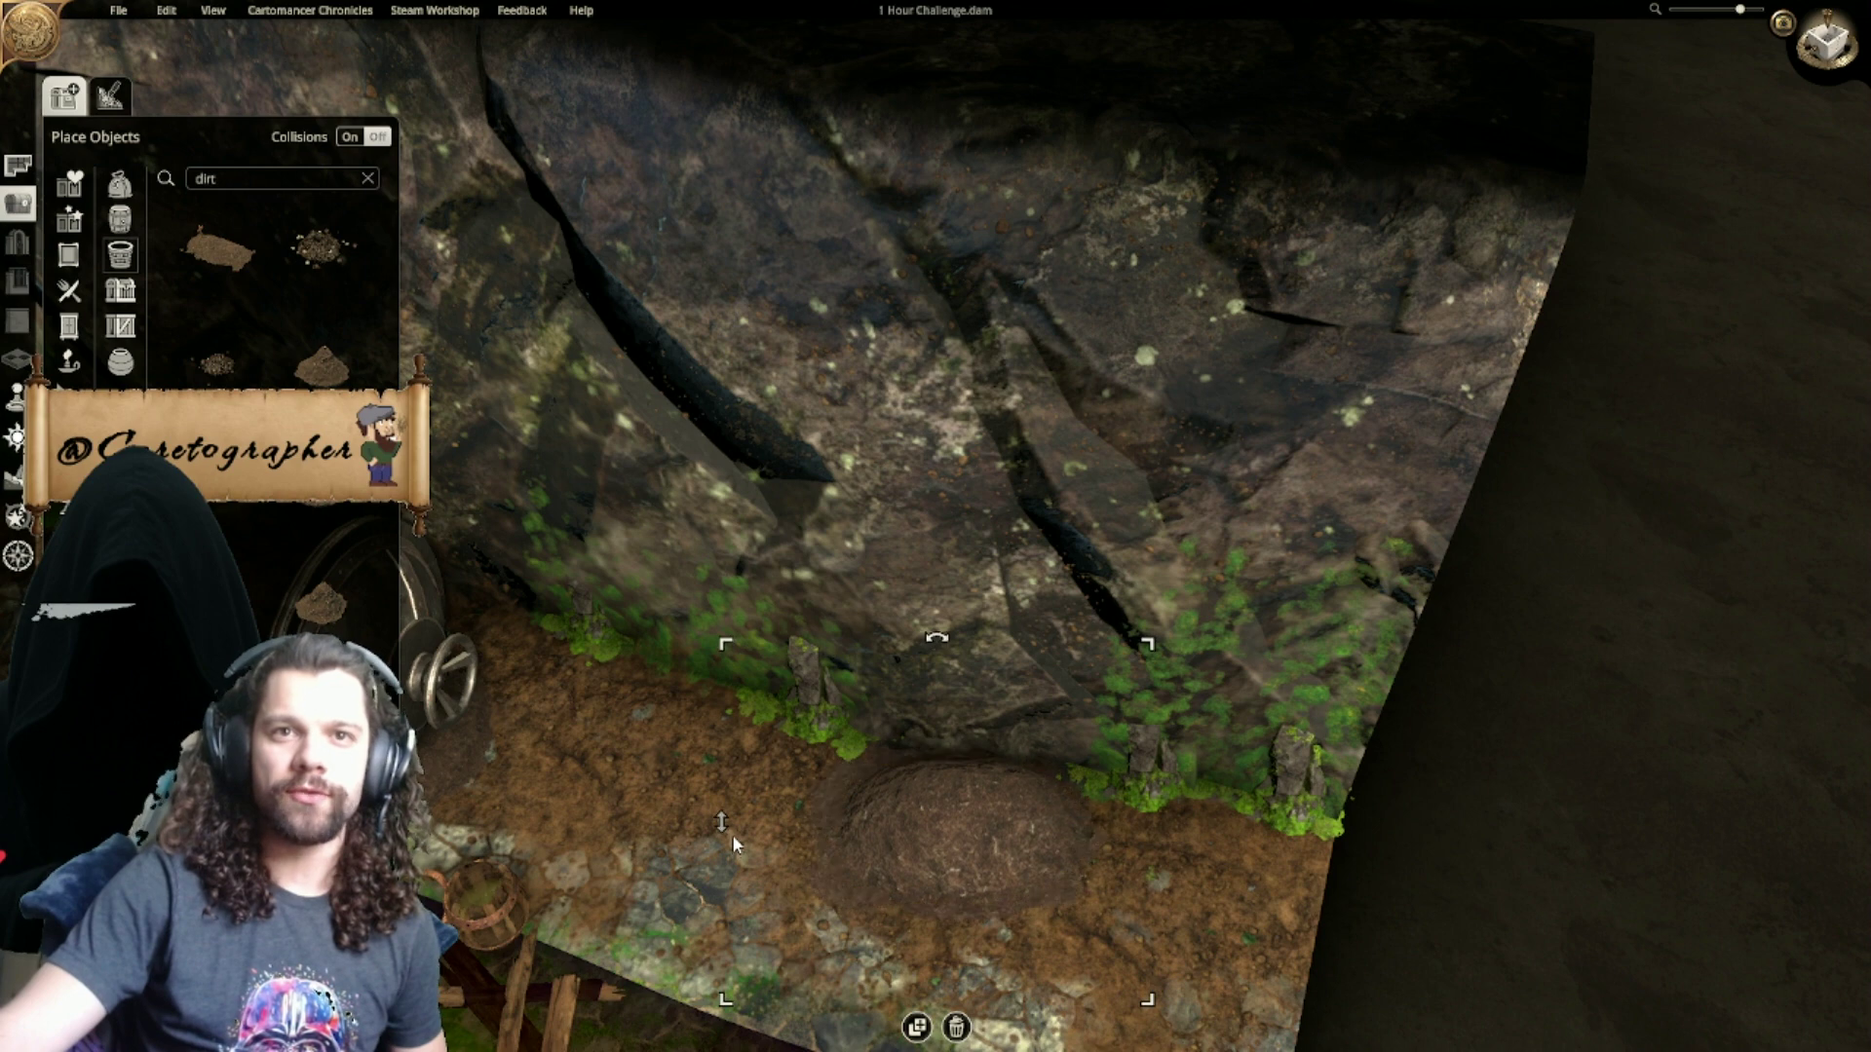
drag(962, 868, 1004, 760)
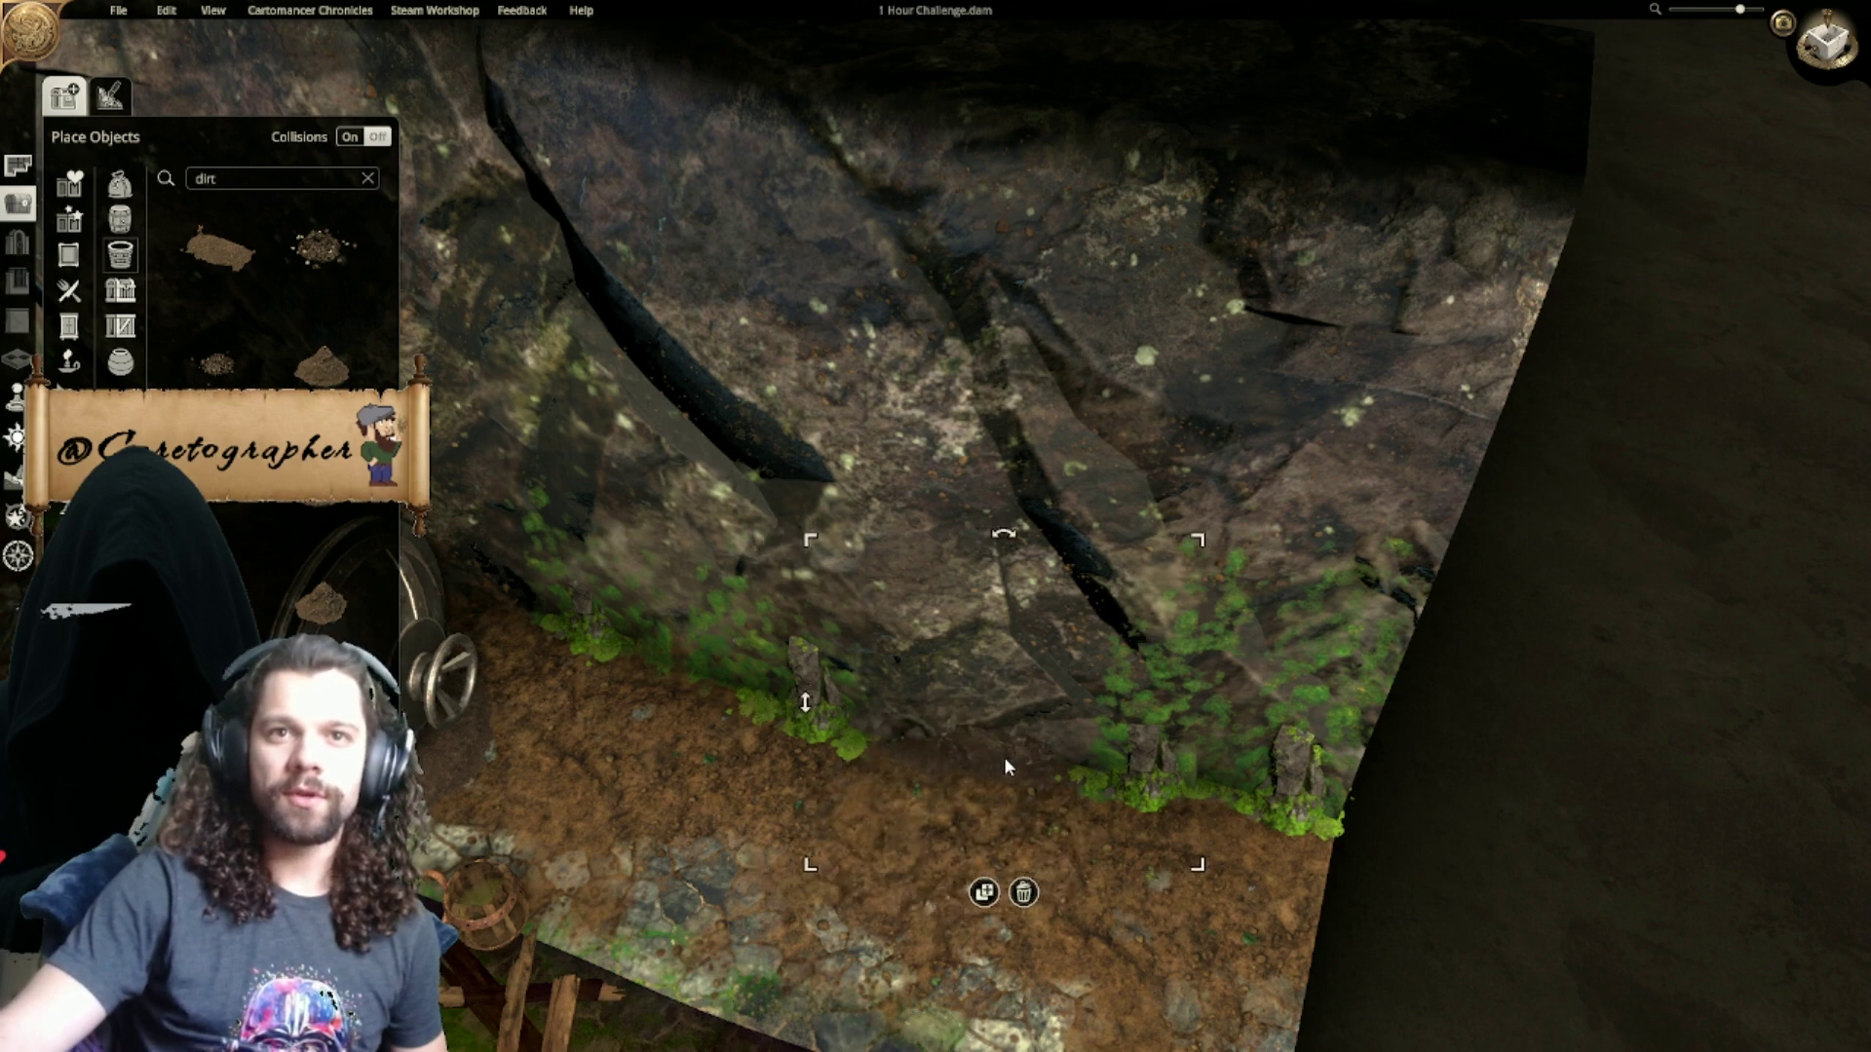
Step: Duplicate the dirt pile along the foot of the rock wall, past the round hatch to the wall's far corner
click(983, 892)
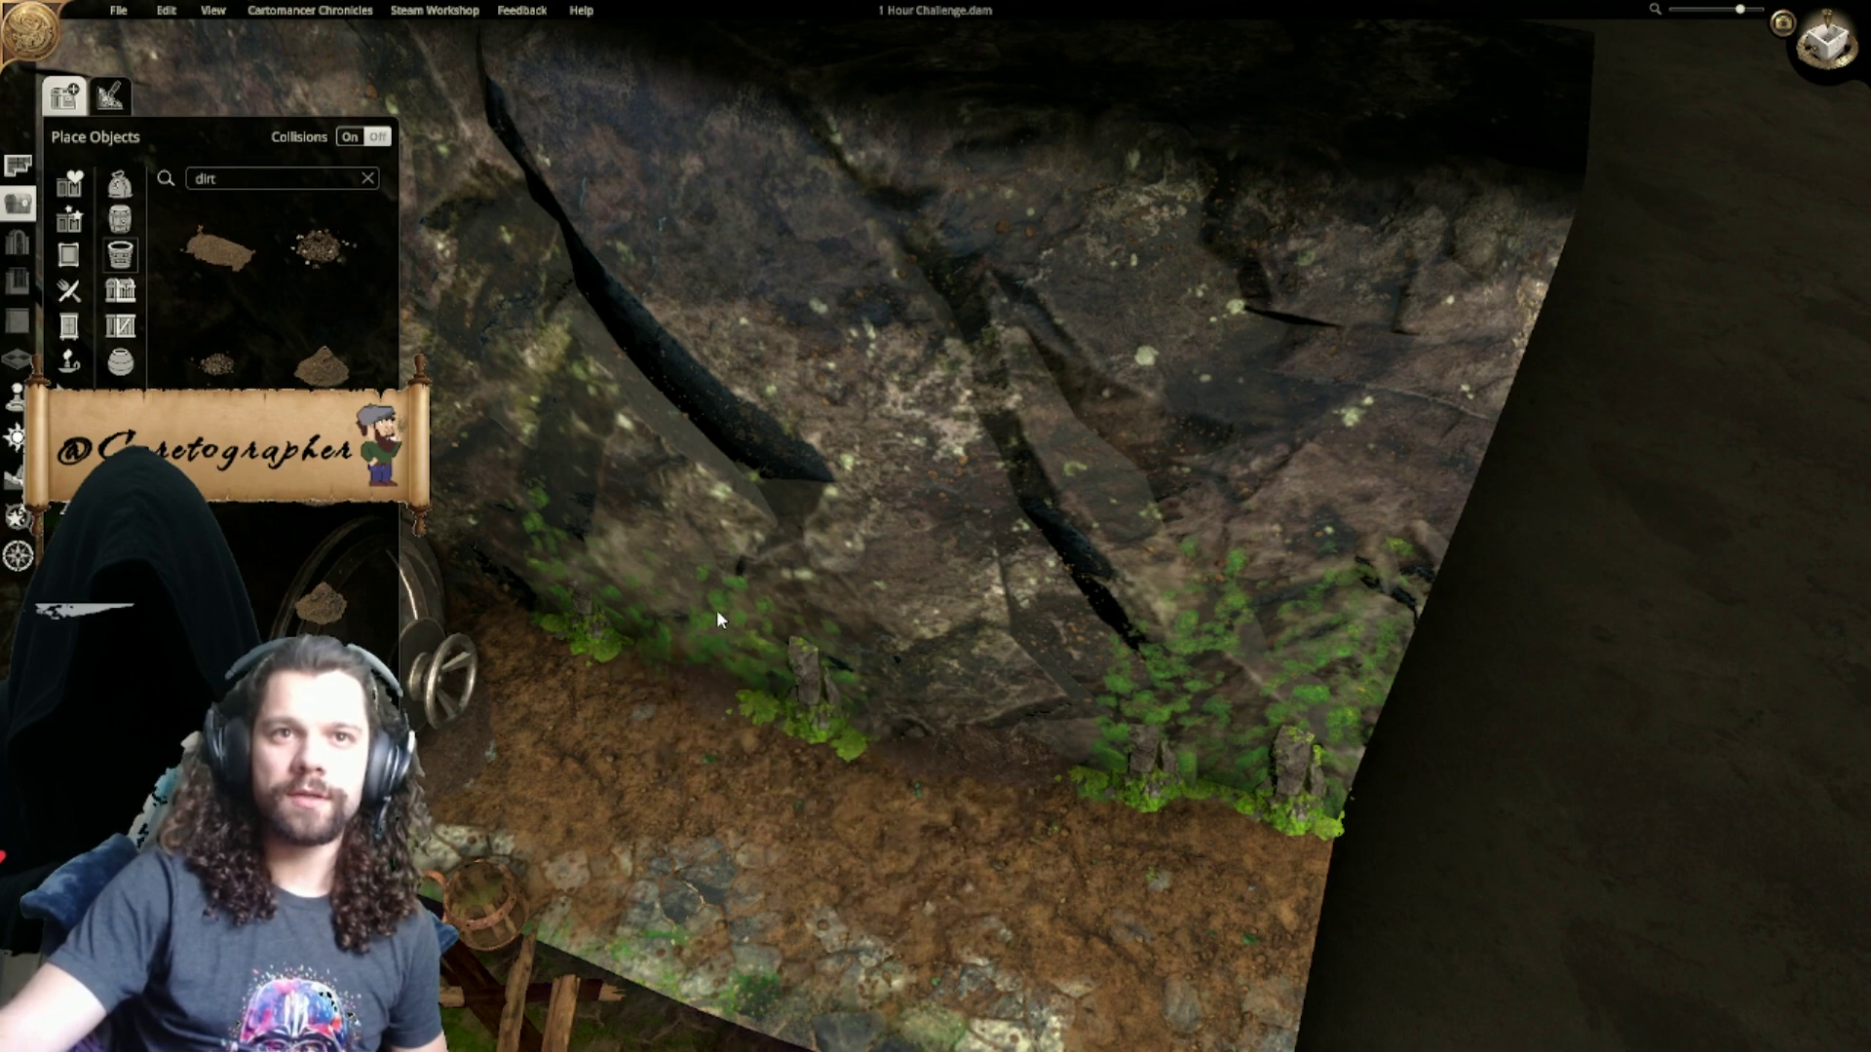
scroll(717, 610, up, 3)
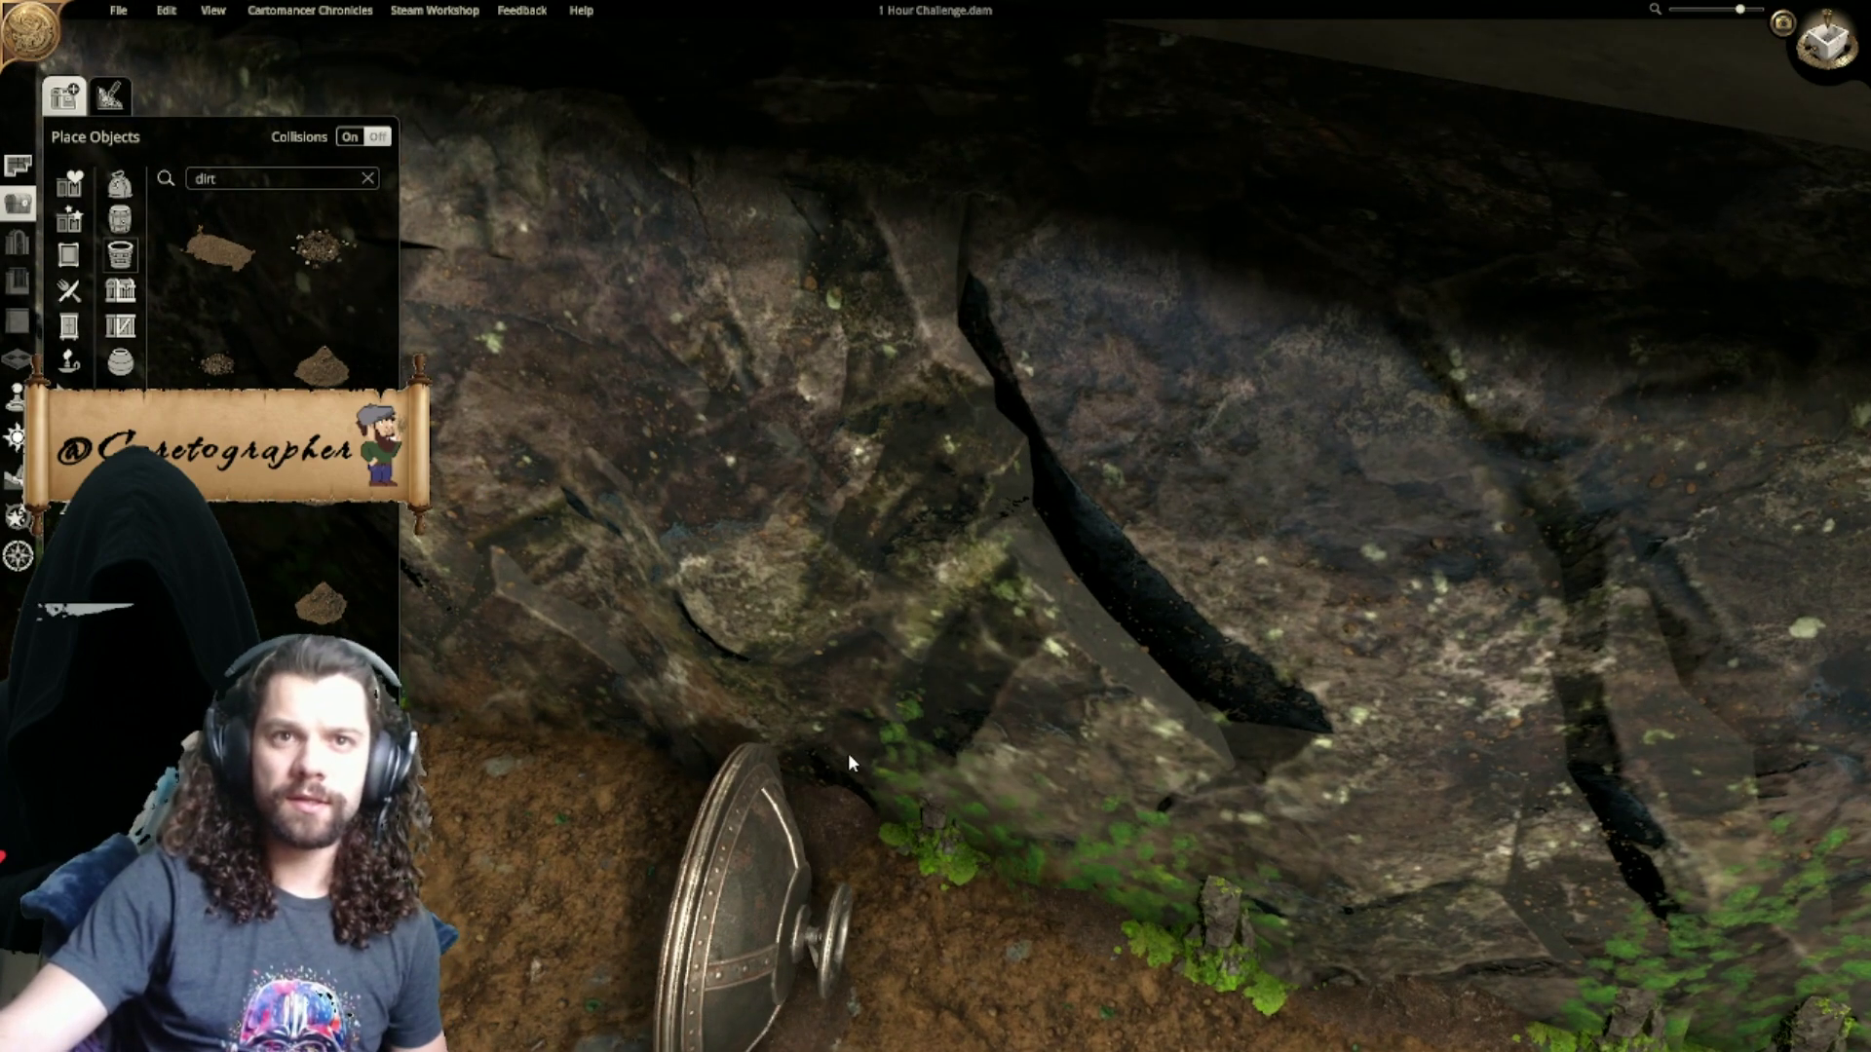
right_drag(811, 752, 1230, 833)
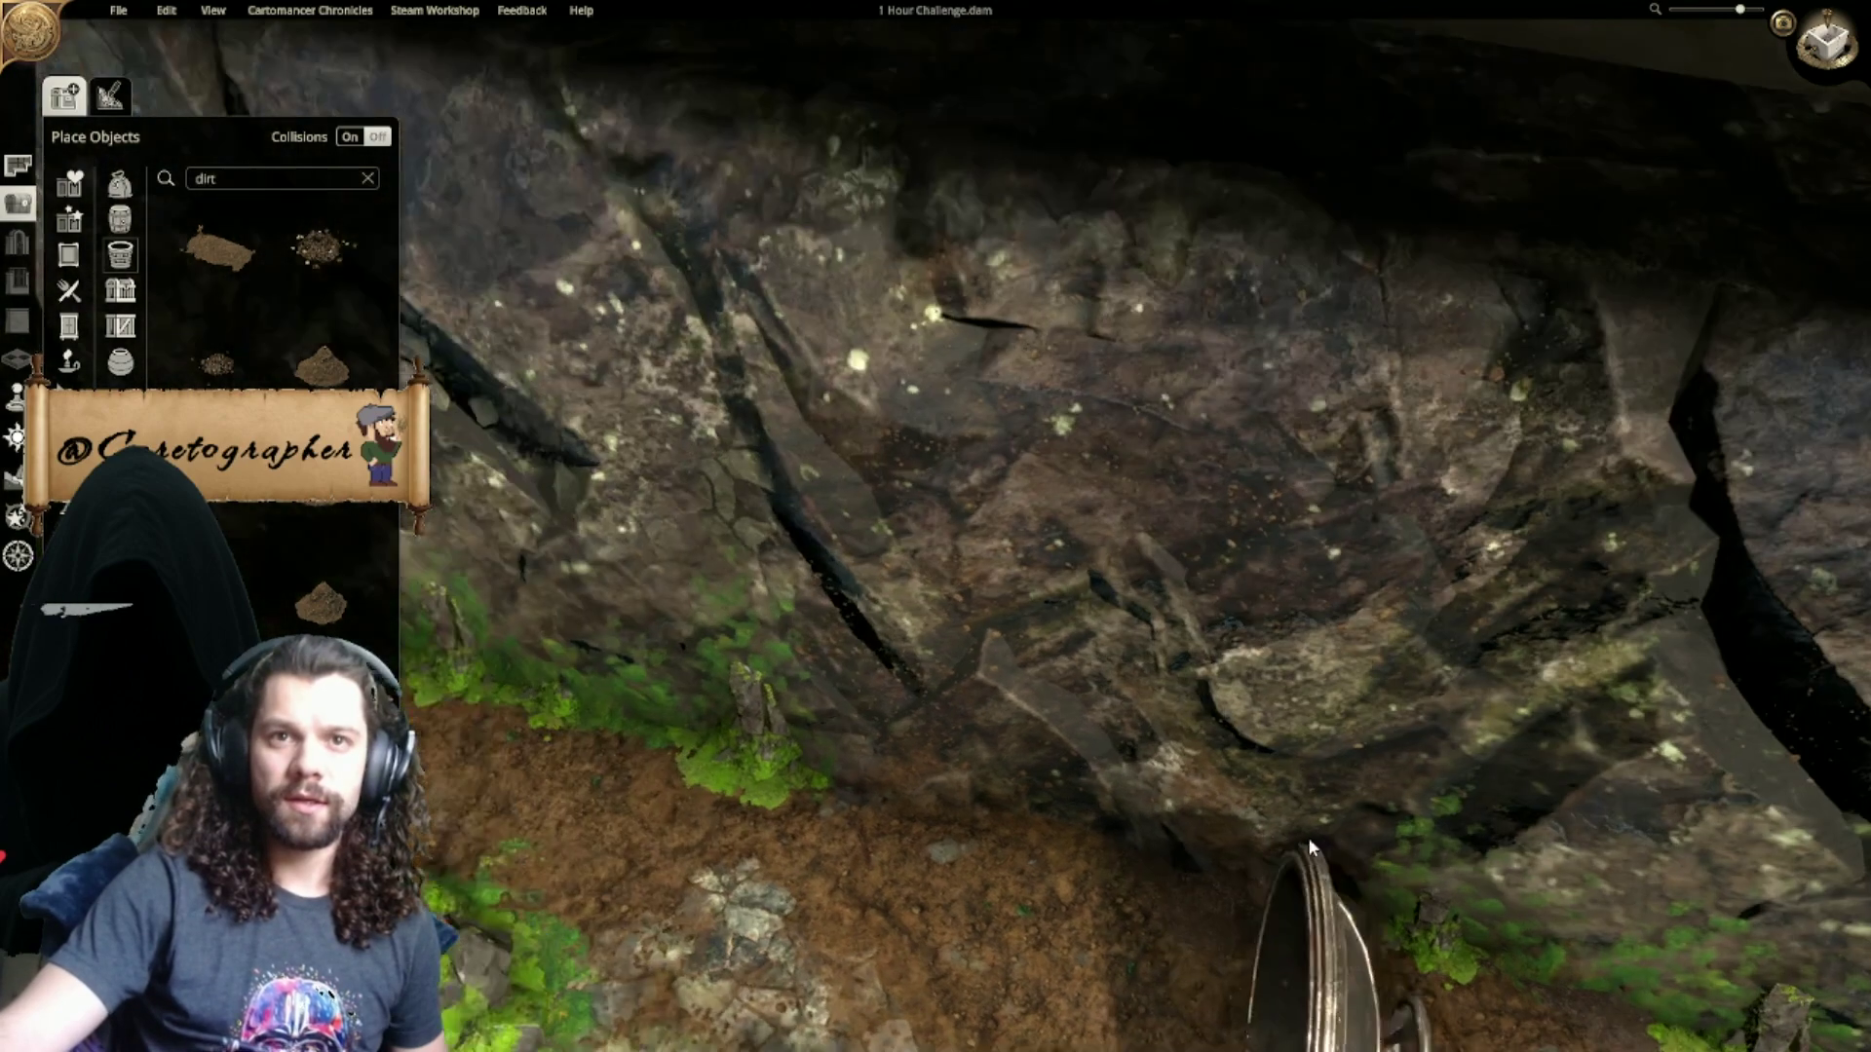
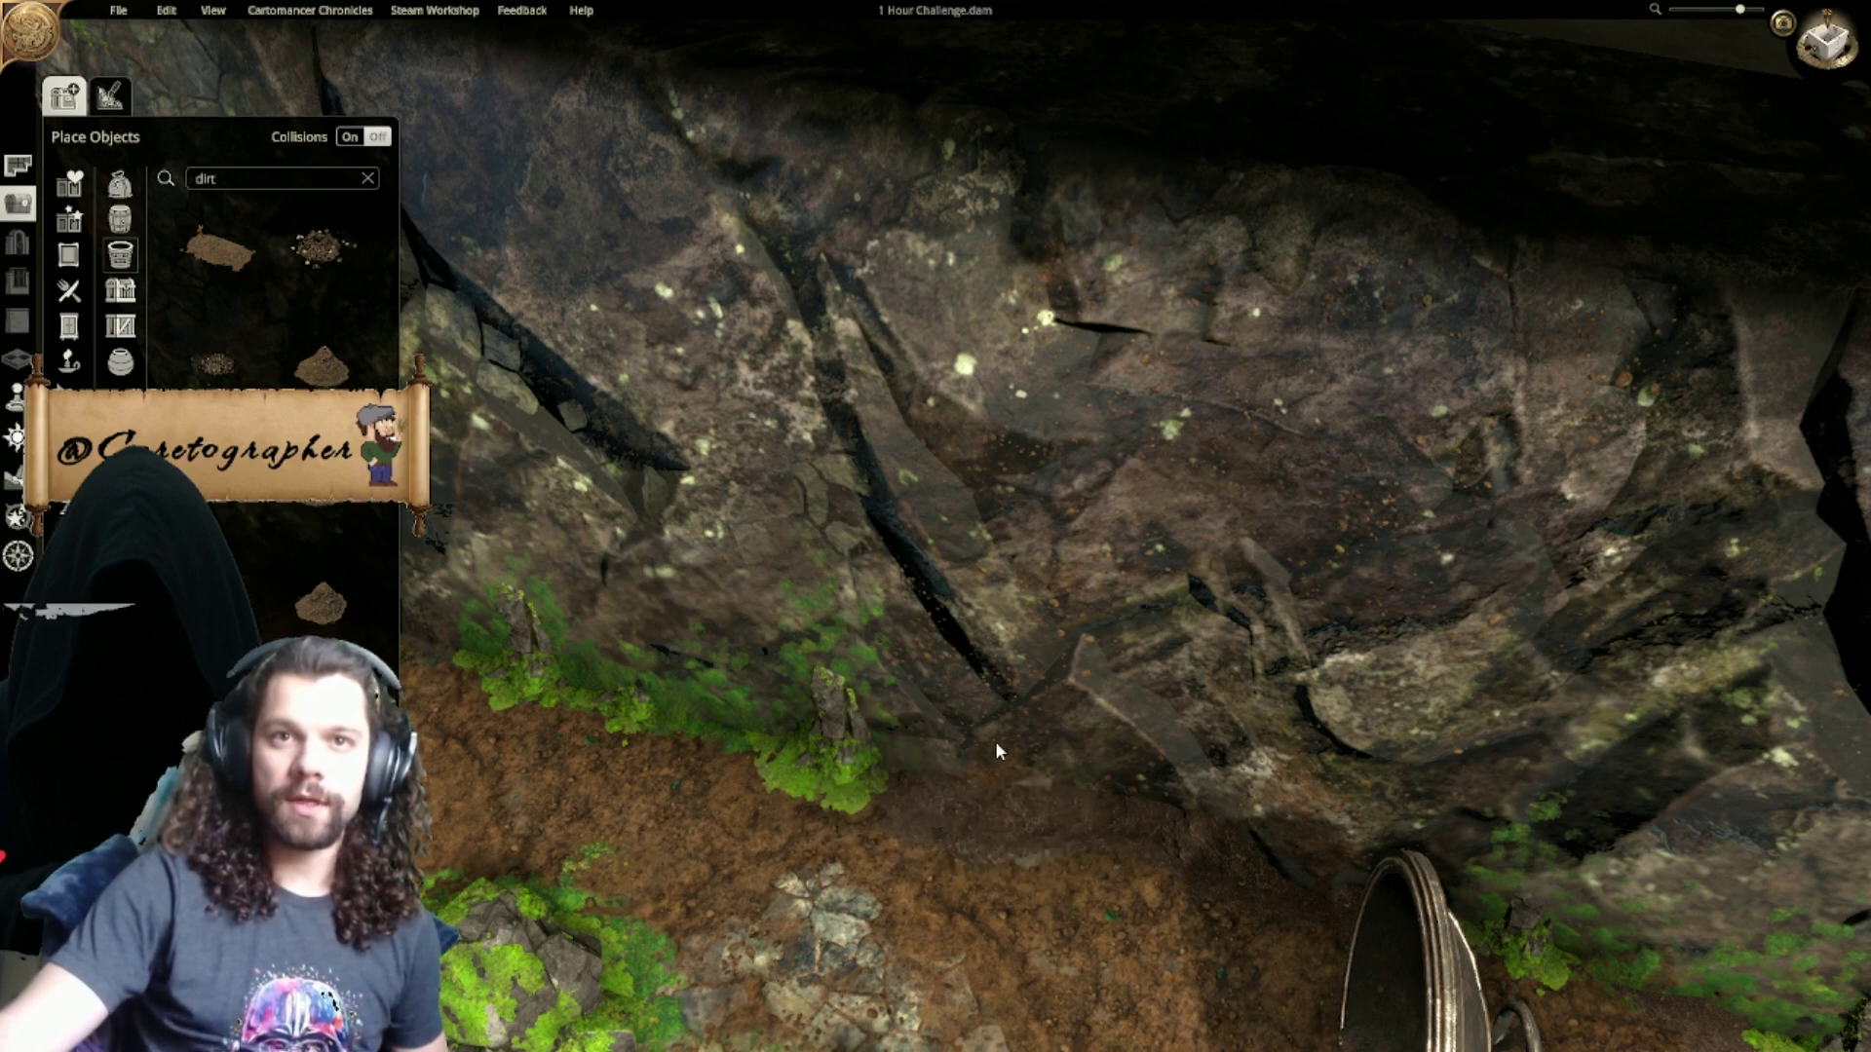
right_drag(914, 705, 1606, 785)
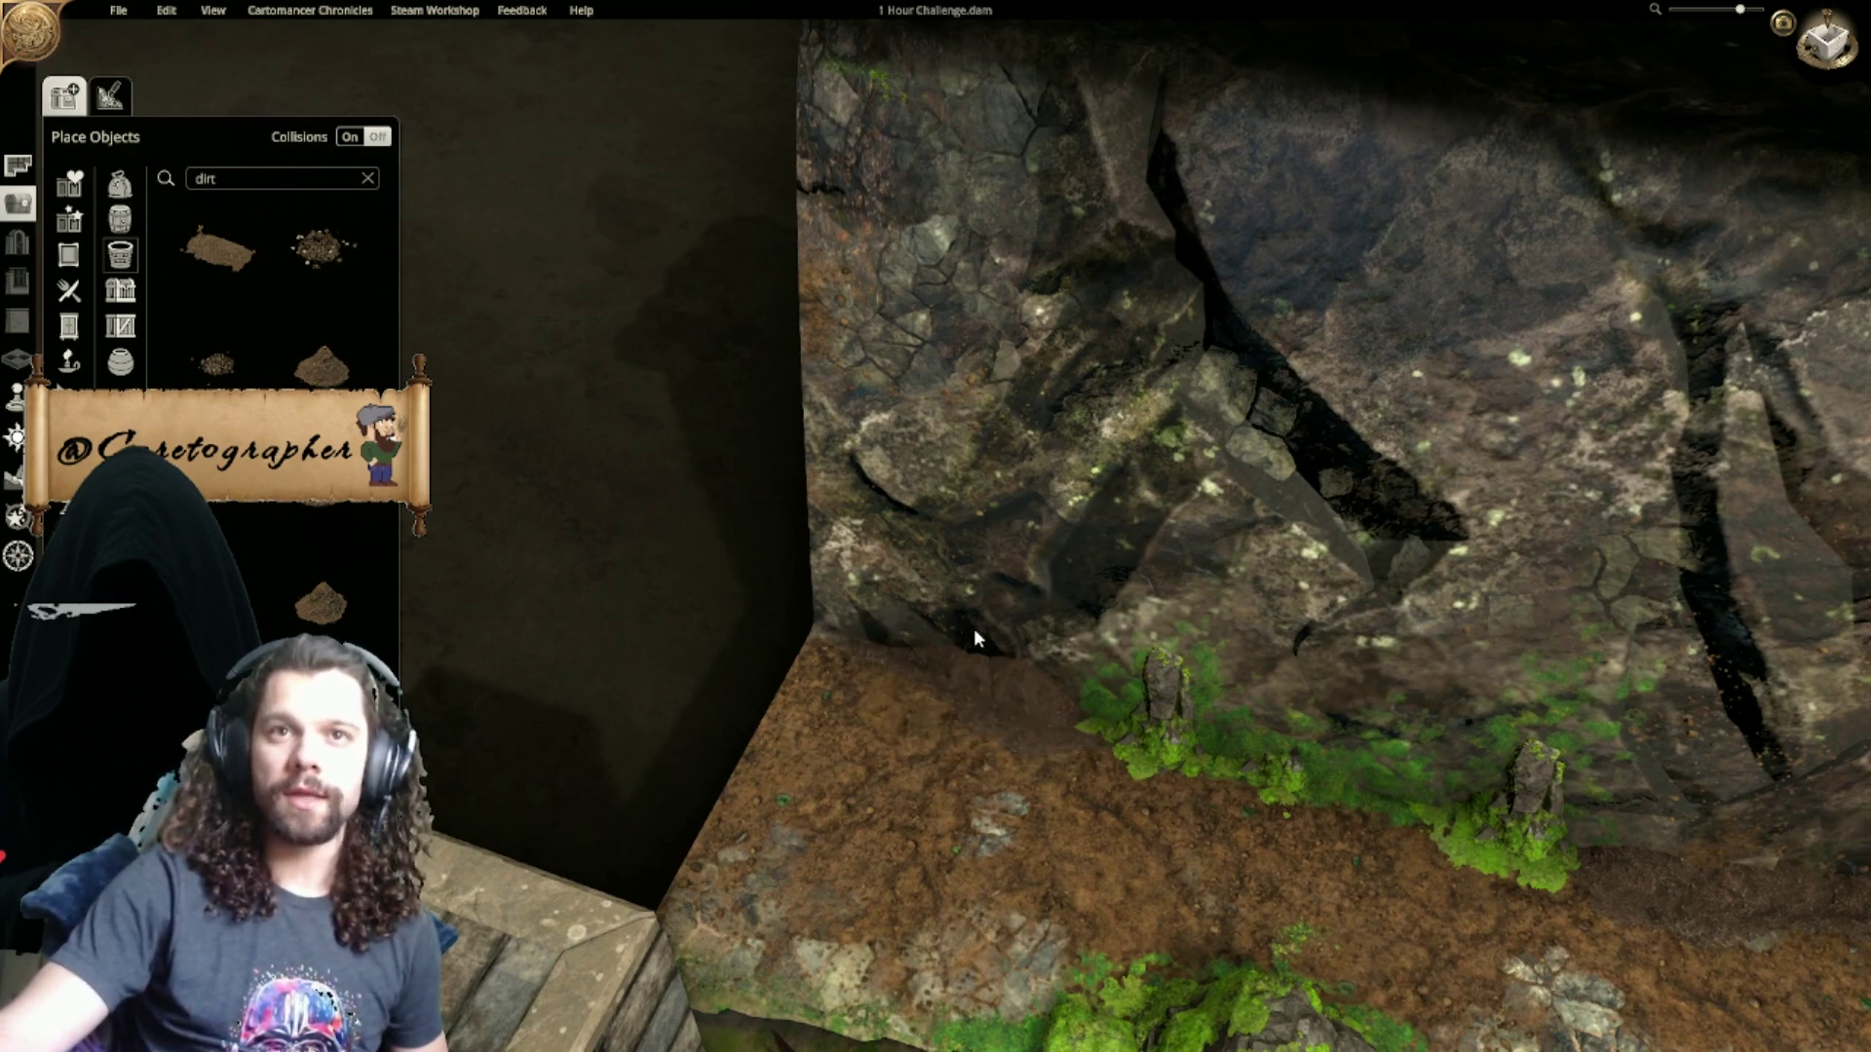
click(902, 596)
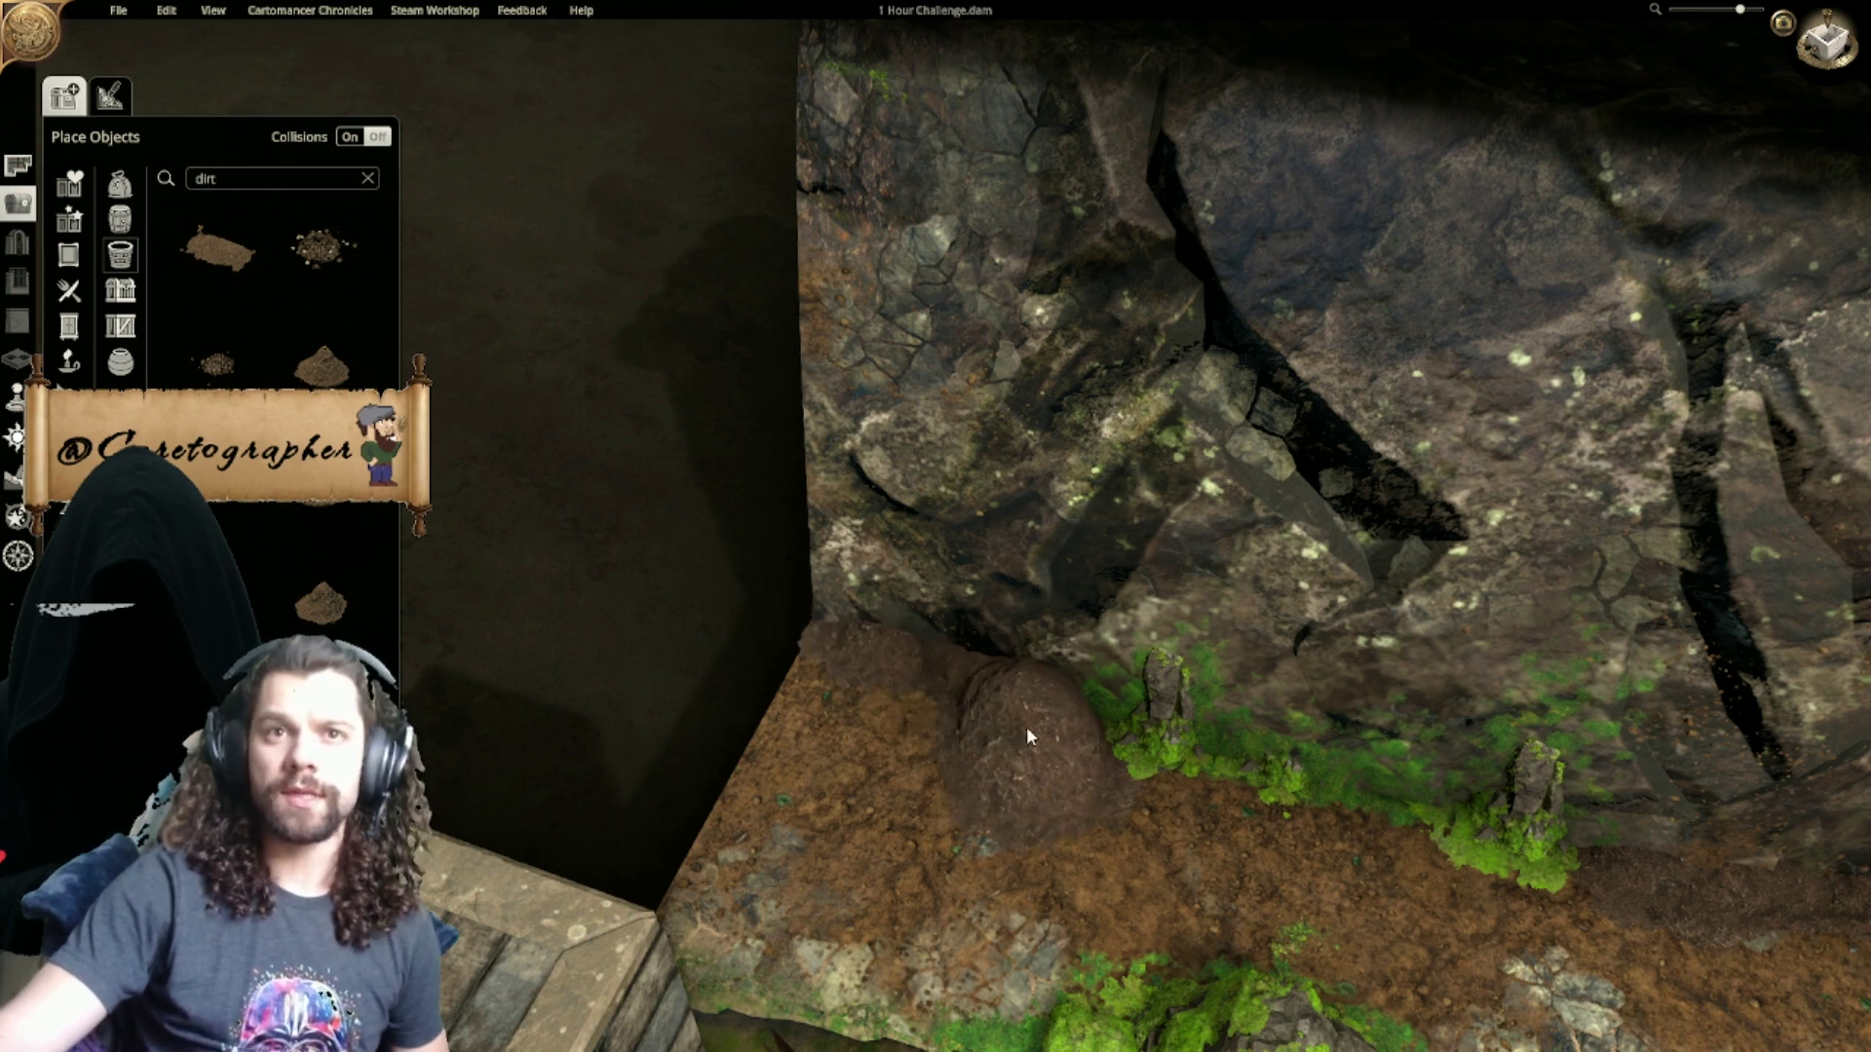
right_drag(1031, 736, 858, 589)
right_drag(1037, 687, 1302, 579)
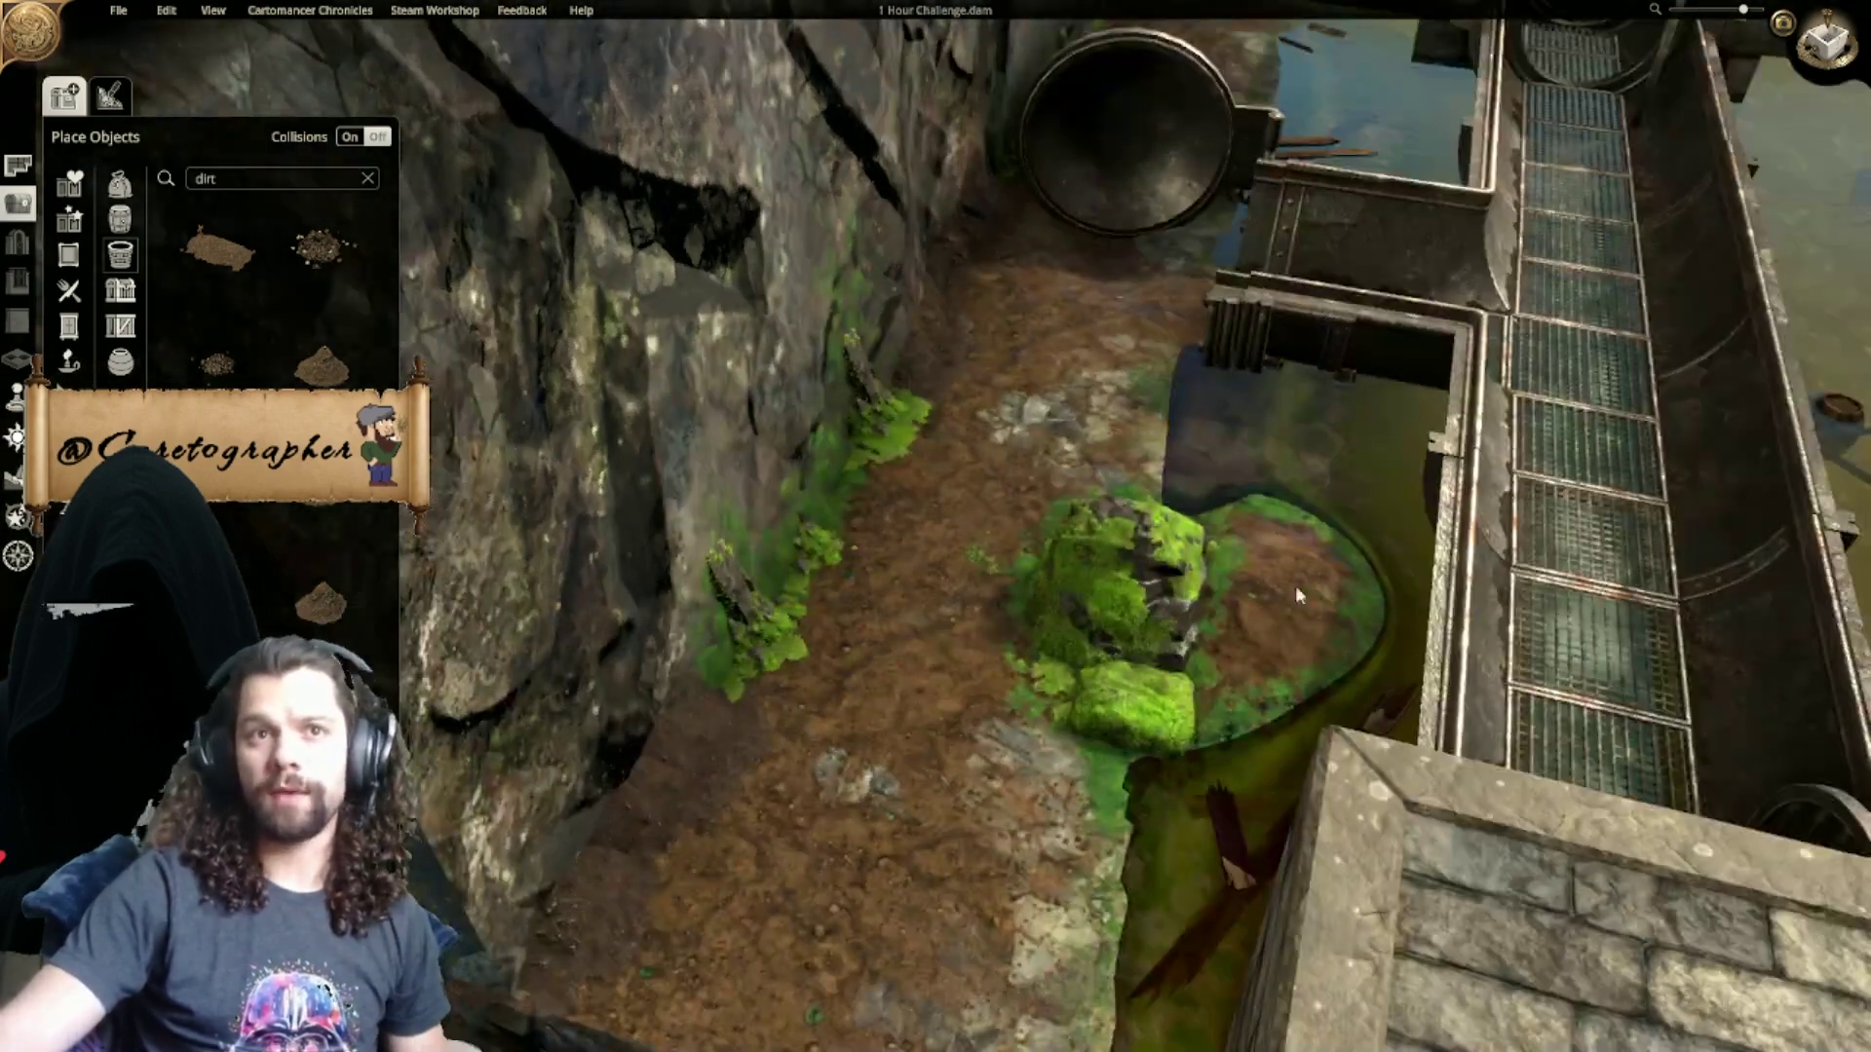
Step: Examine the dirt bank, the cavern wall and the canal from several angles
scroll(1102, 660, down, 5)
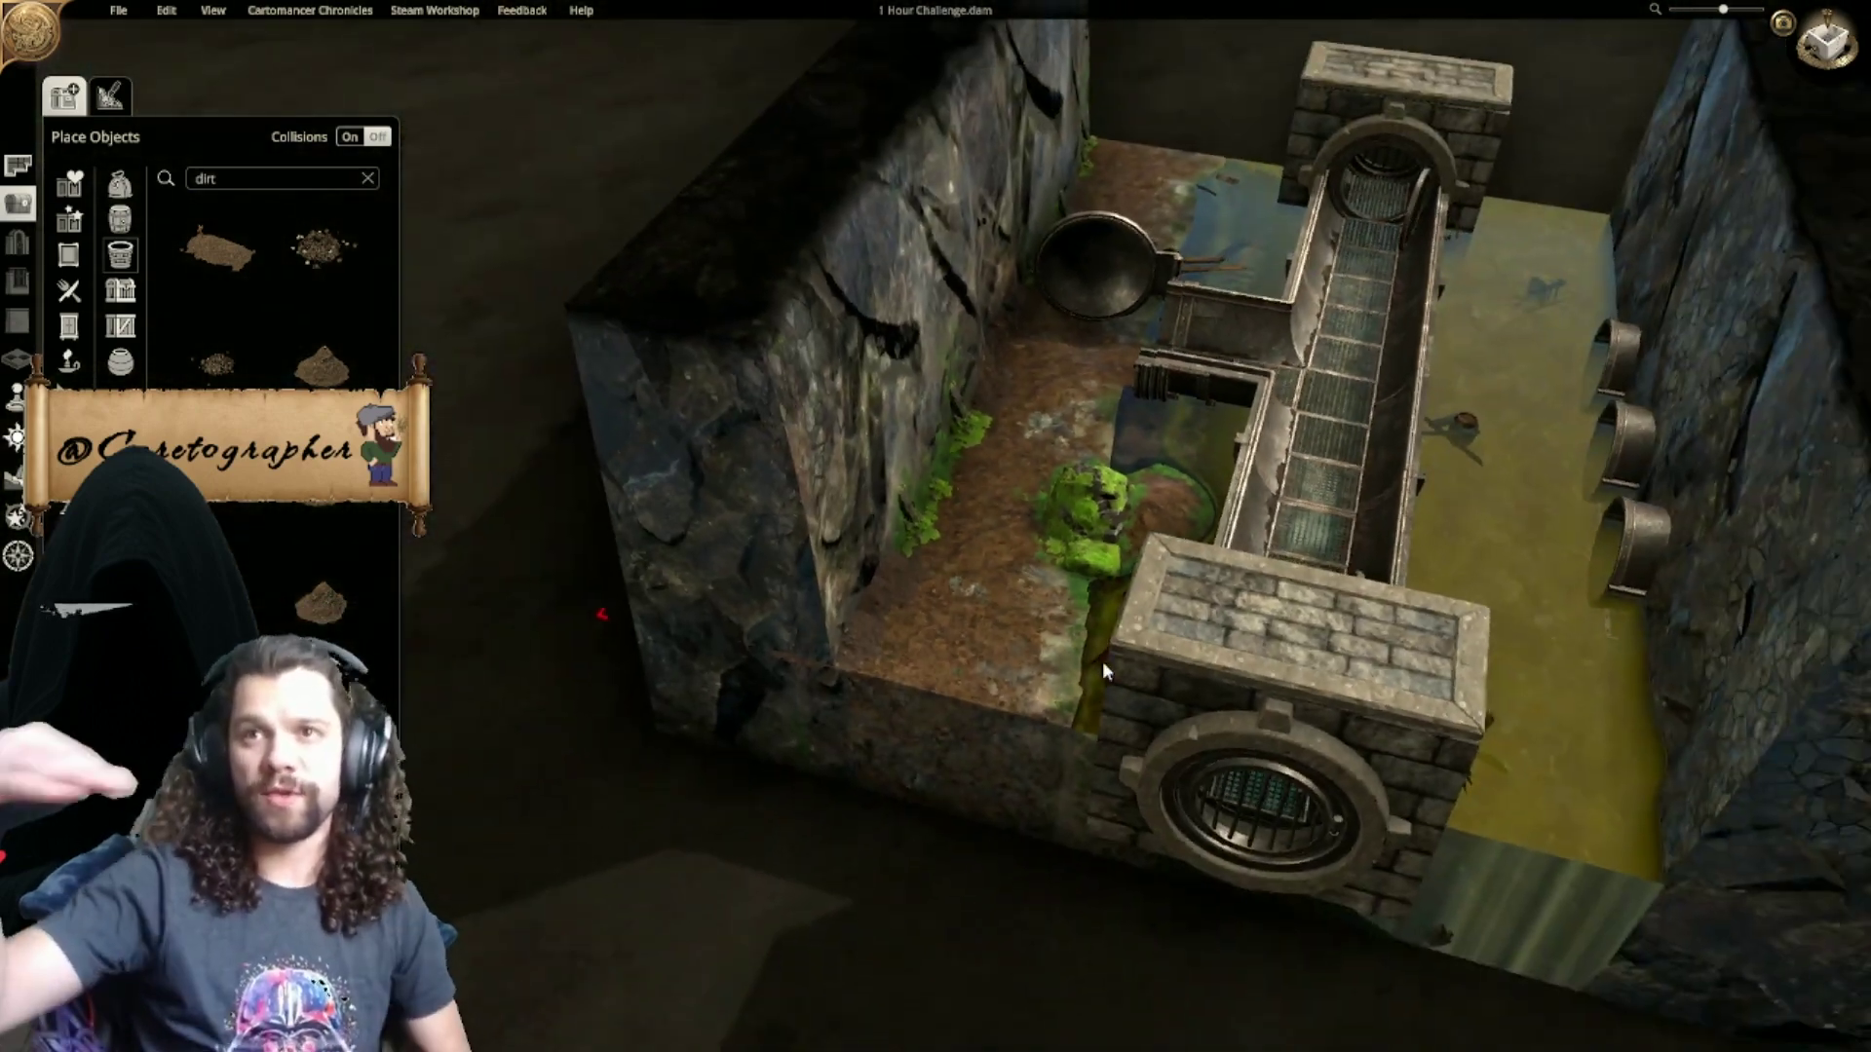
right_drag(1102, 660, 1384, 567)
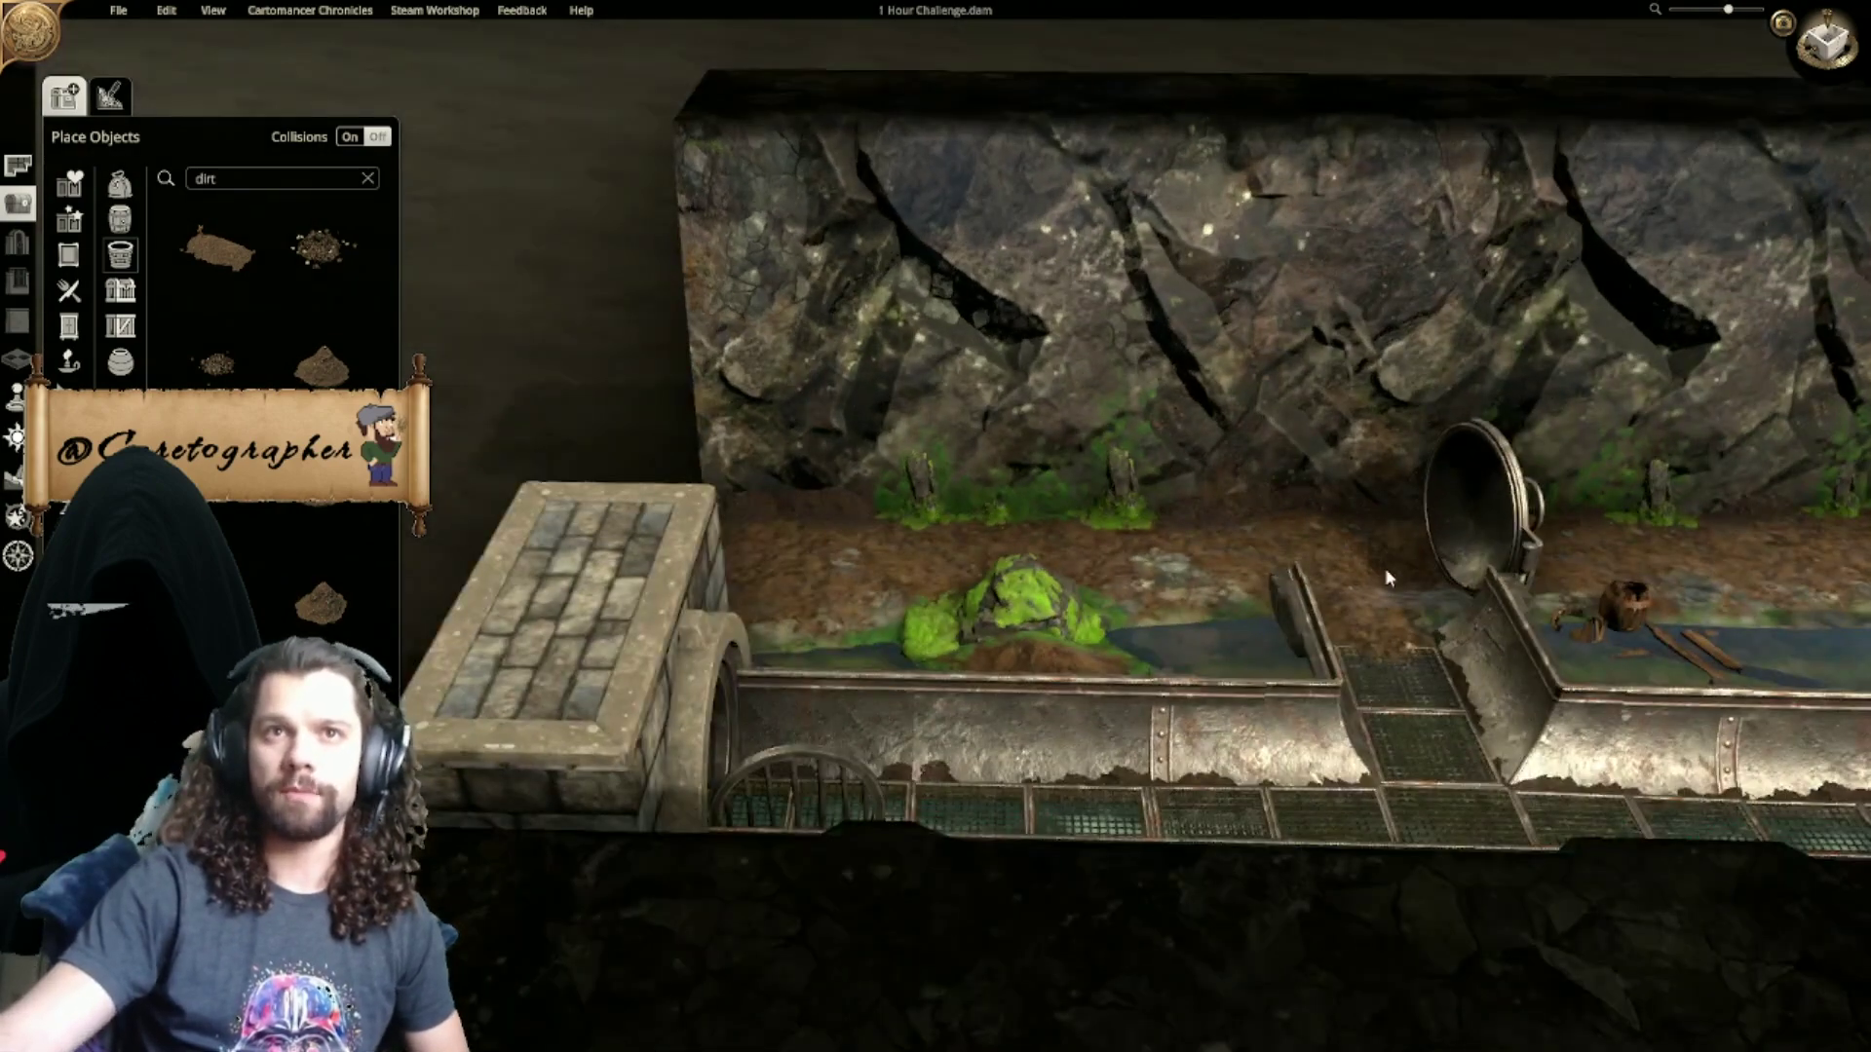
scroll(1441, 639, up, 3)
right_drag(1441, 640, 1169, 750)
scroll(1271, 684, down, 4)
scroll(1225, 669, up, 3)
scroll(1222, 977, down, 3)
scroll(1169, 751, up, 3)
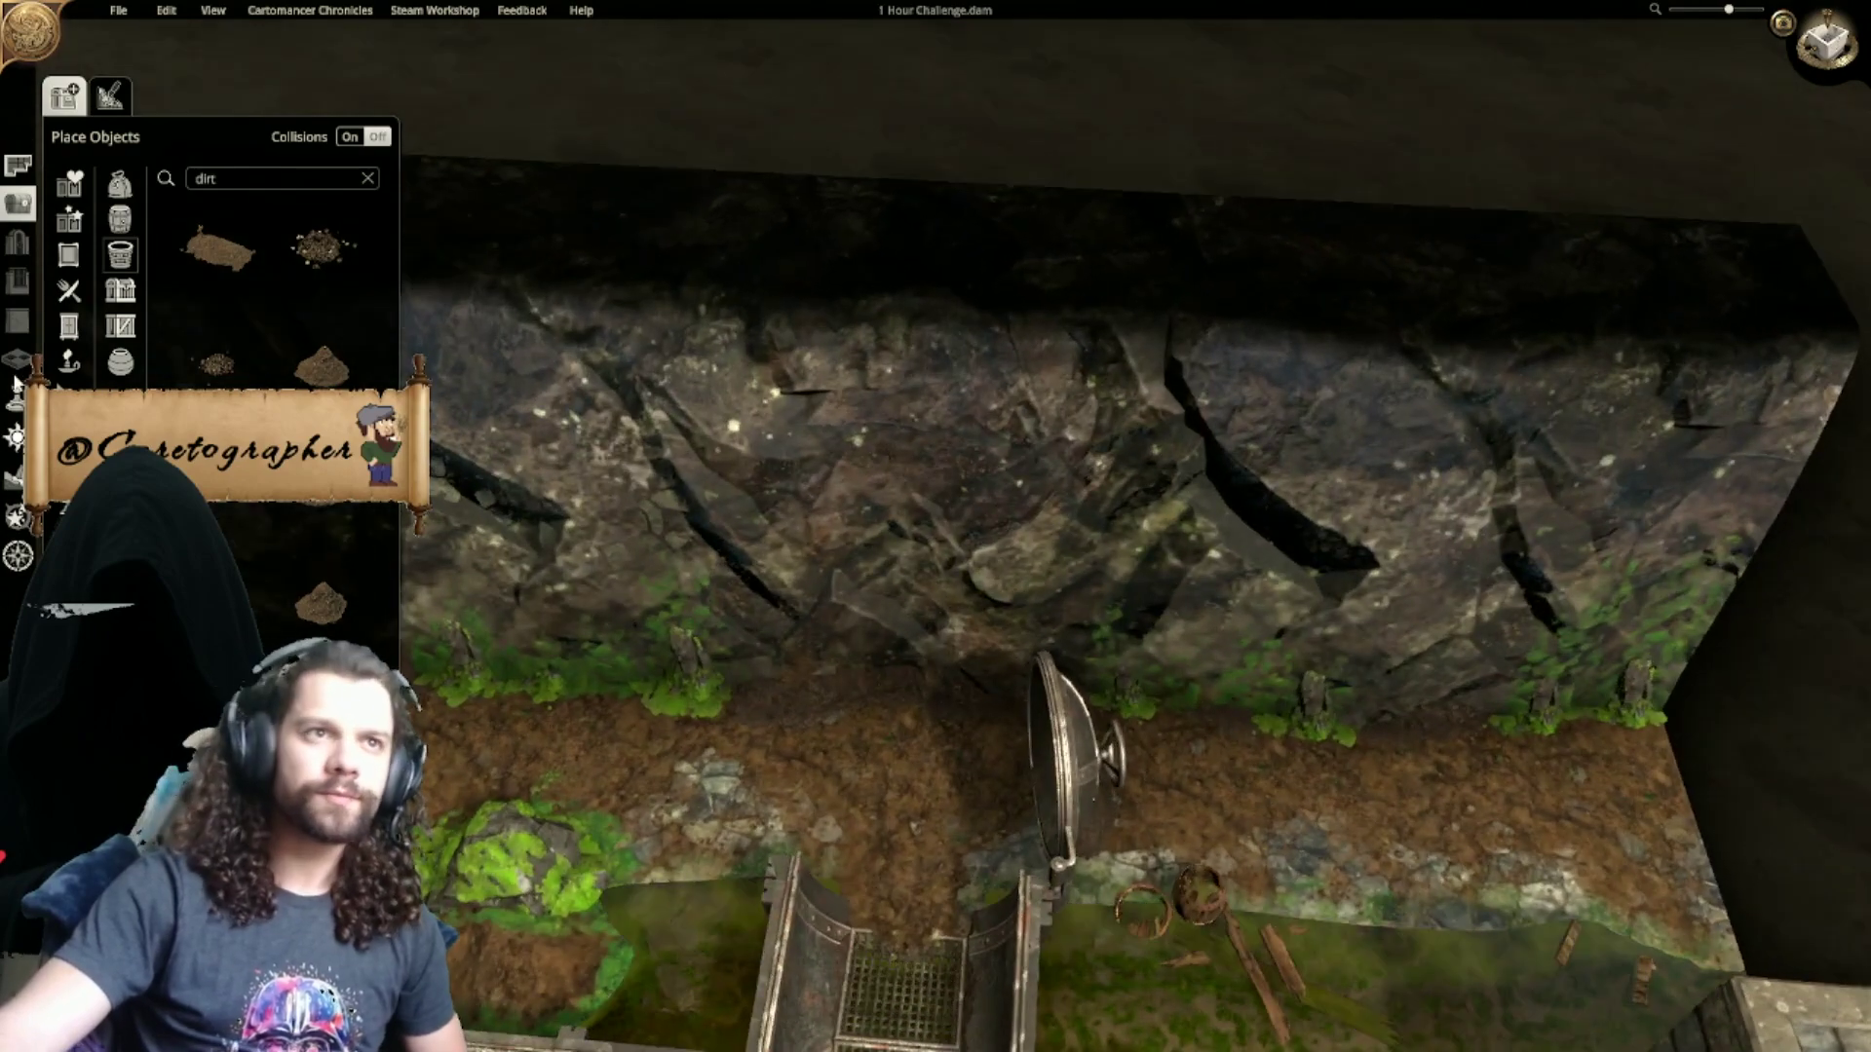
click(15, 484)
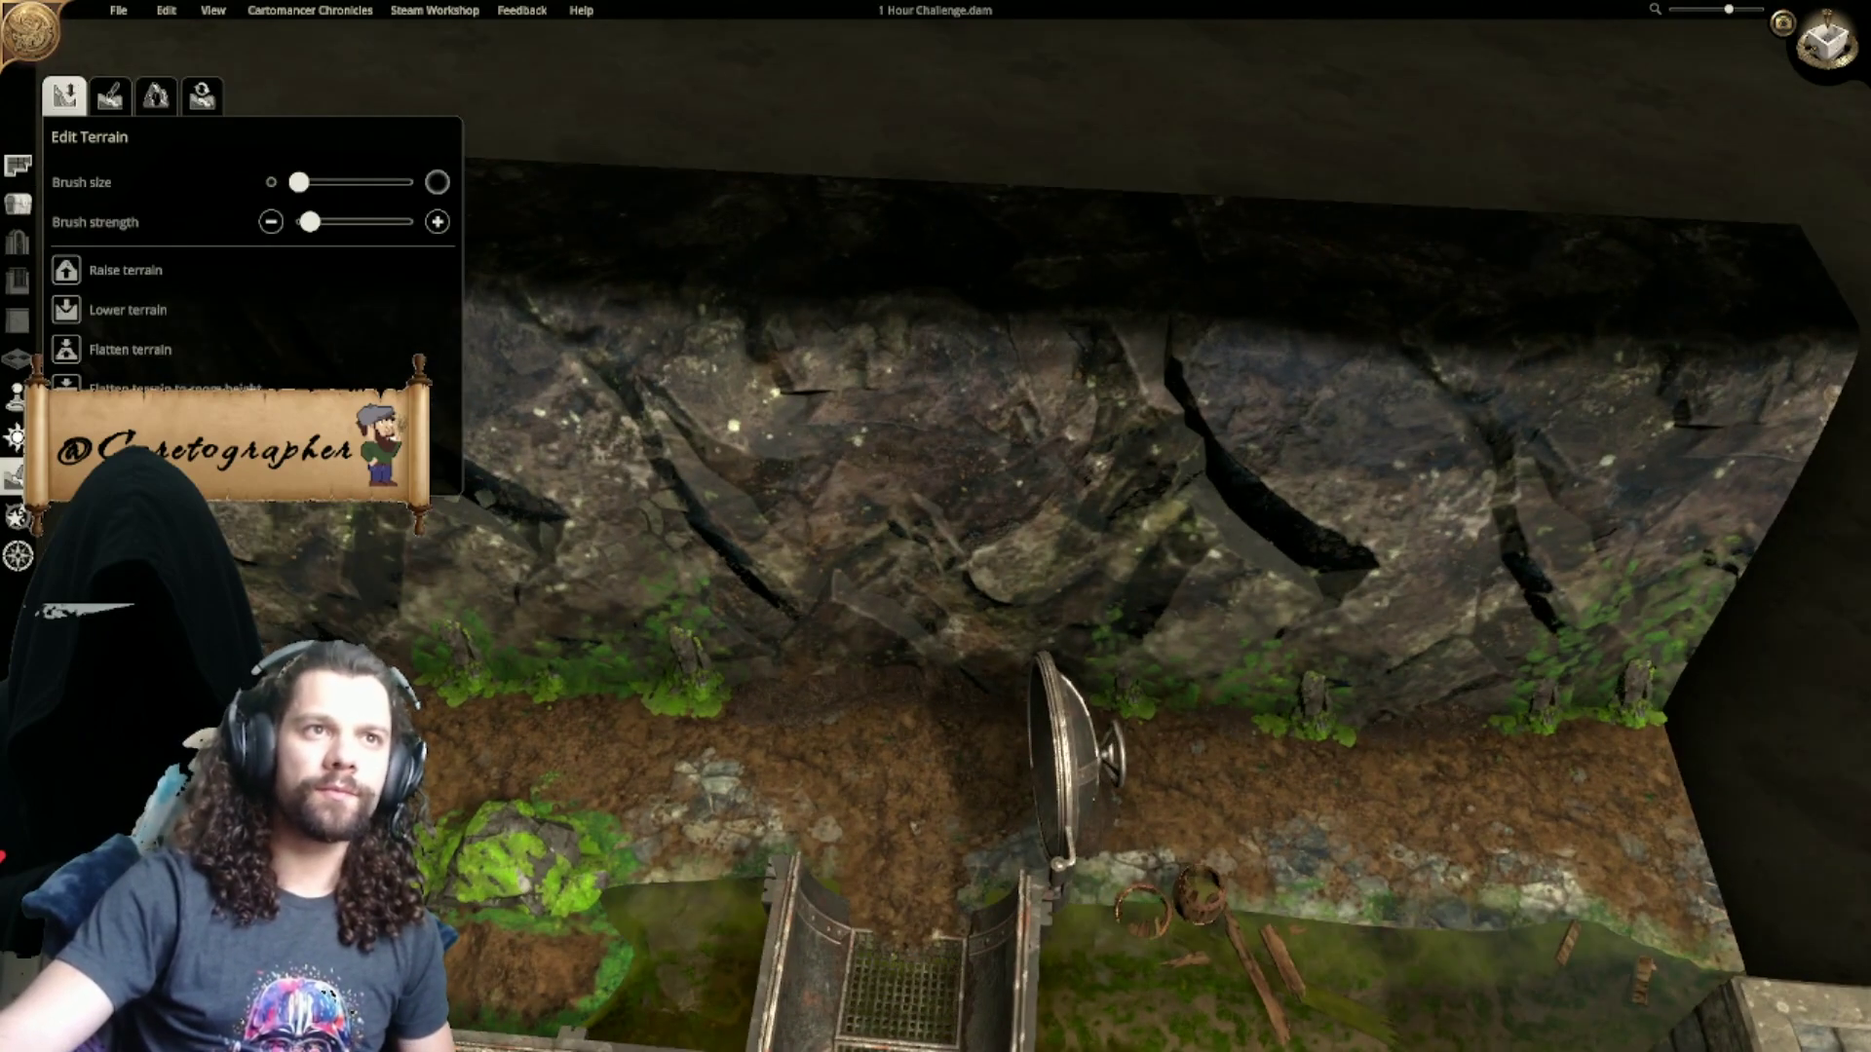
scroll(858, 618, down, 5)
right_drag(984, 672, 836, 698)
scroll(836, 698, up, 5)
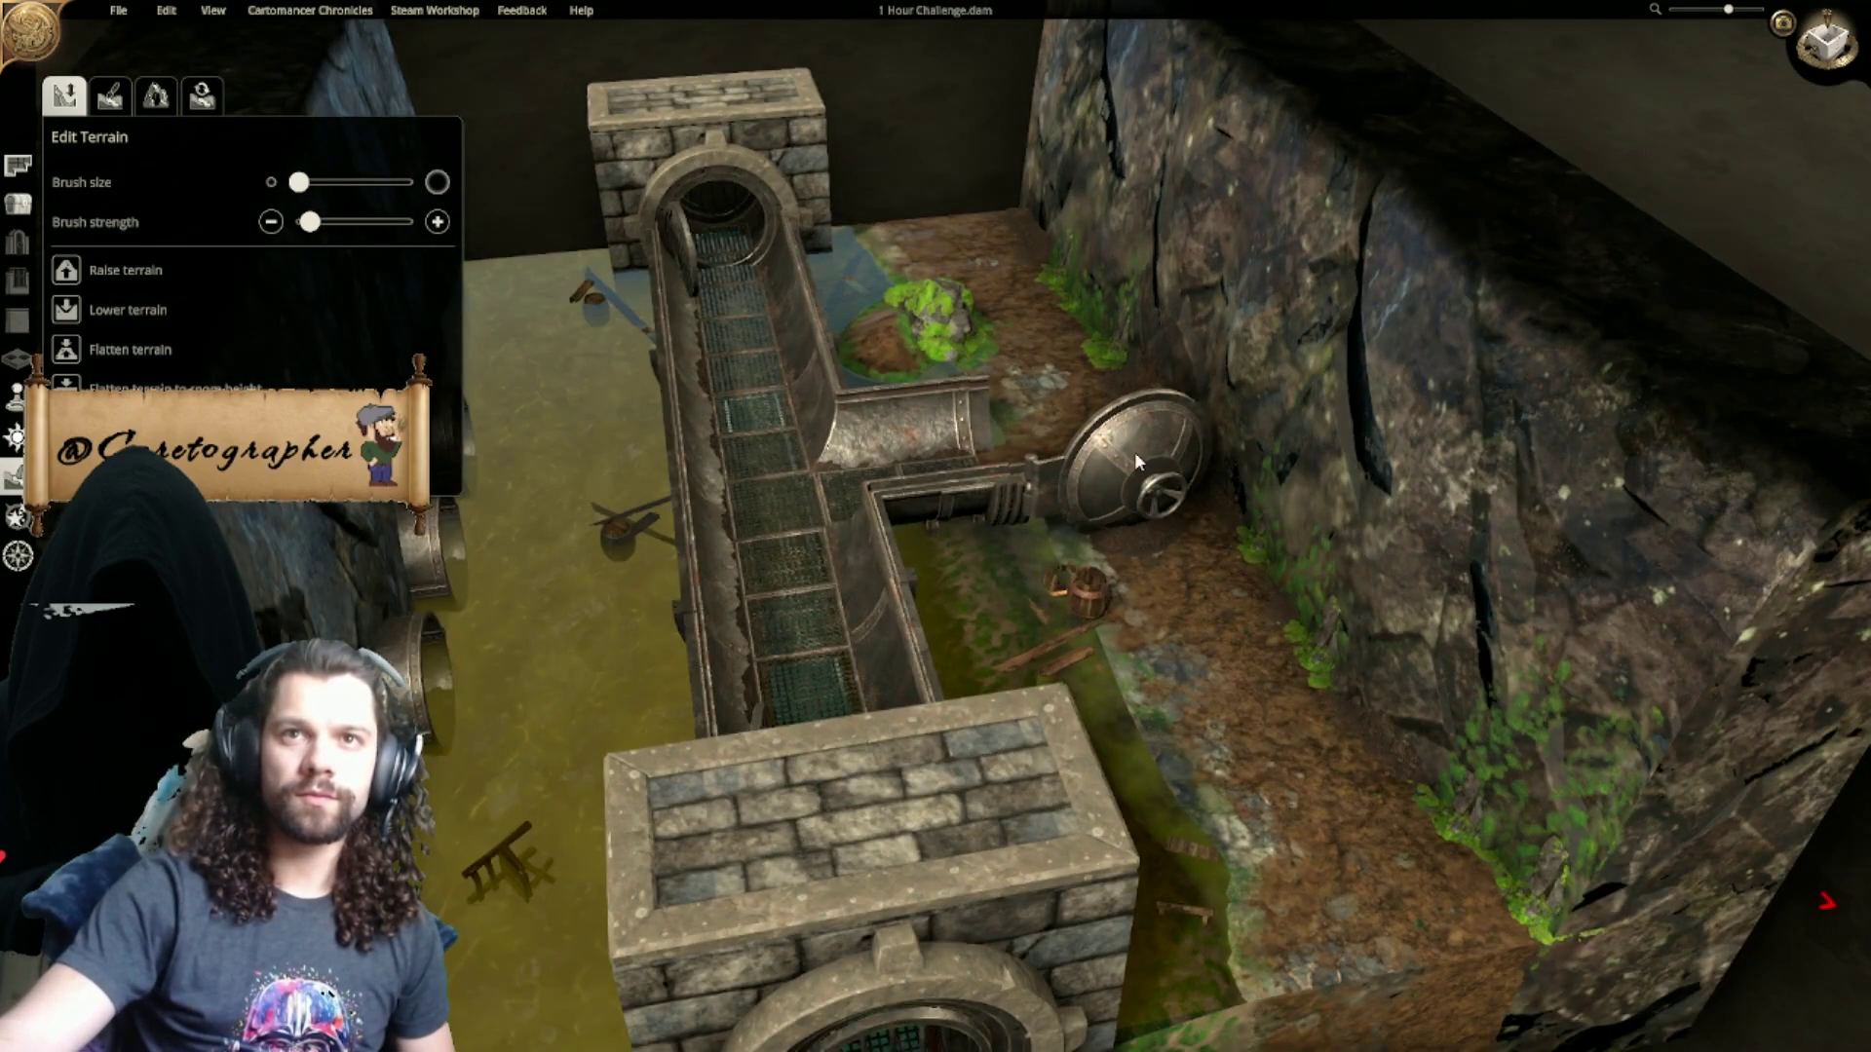
right_drag(1197, 680, 1333, 586)
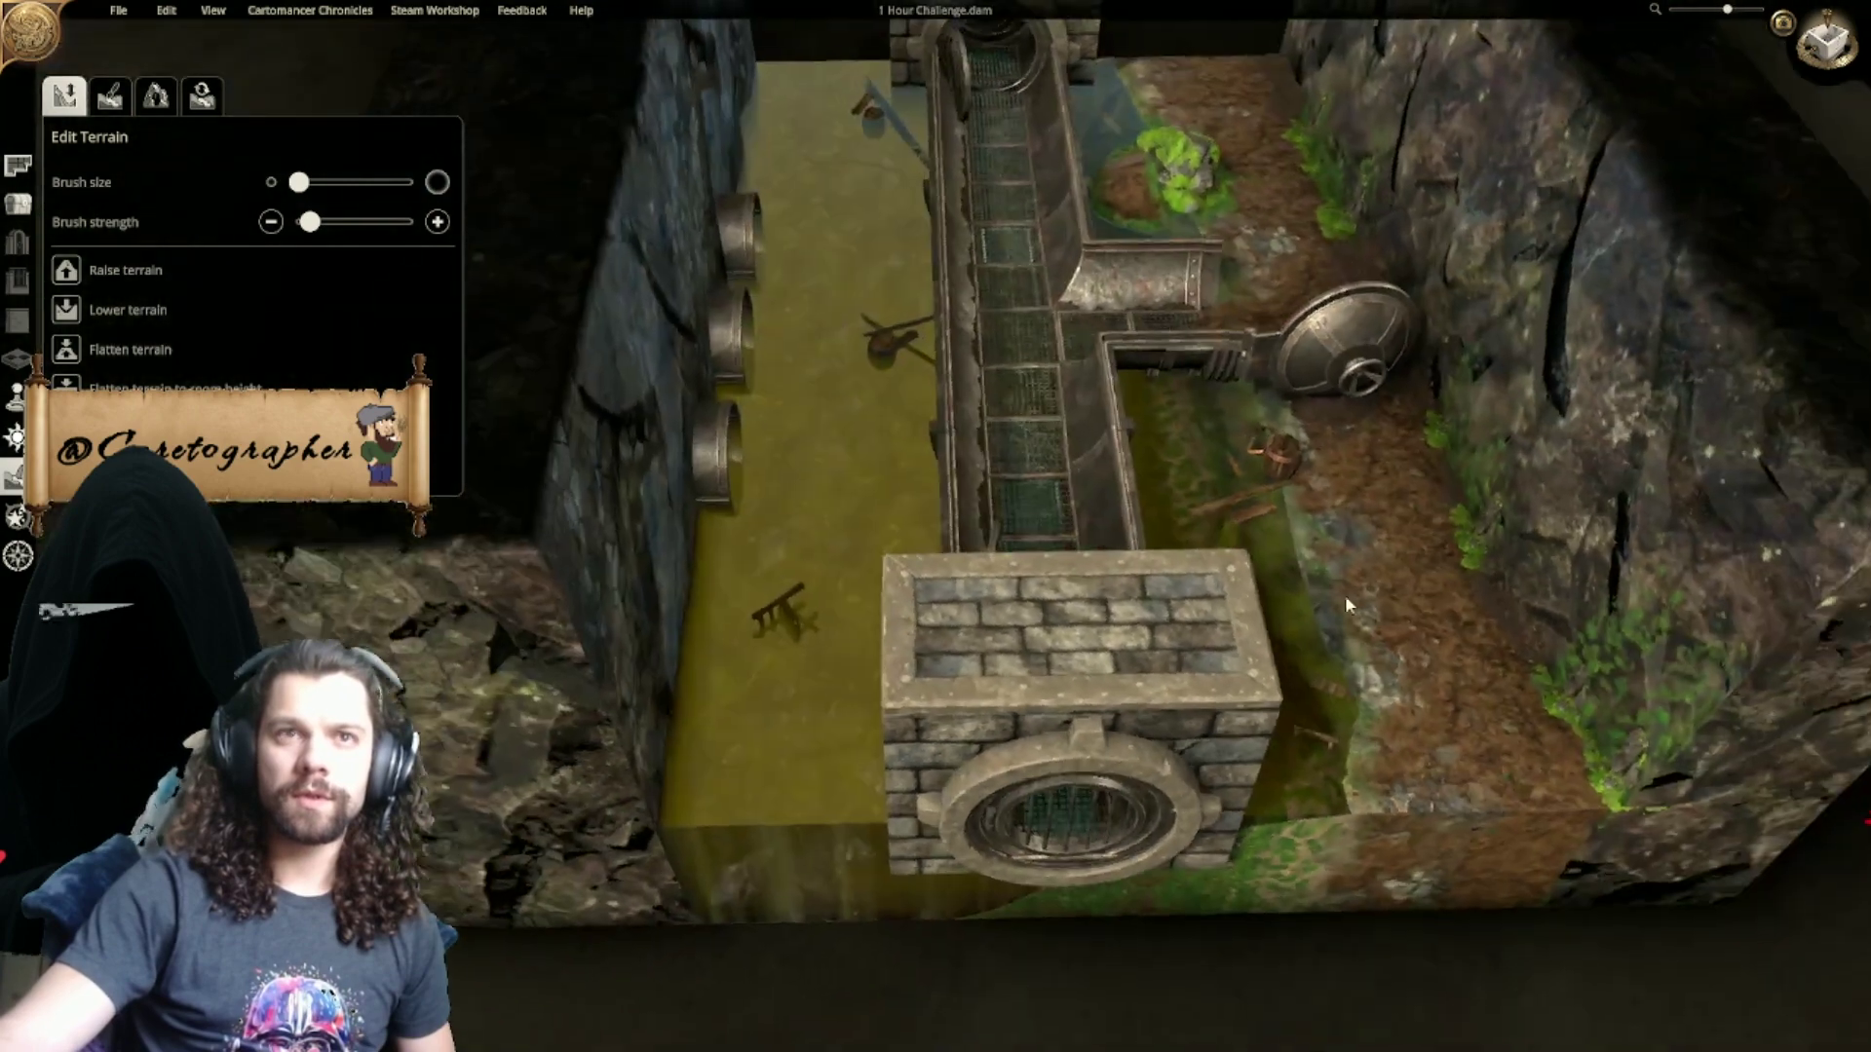
Step: Search the objects for "bone" and place a skeleton on the dirt islet beside the mossy boulder, sunk until only skull and feet show
click(18, 203)
click(292, 172)
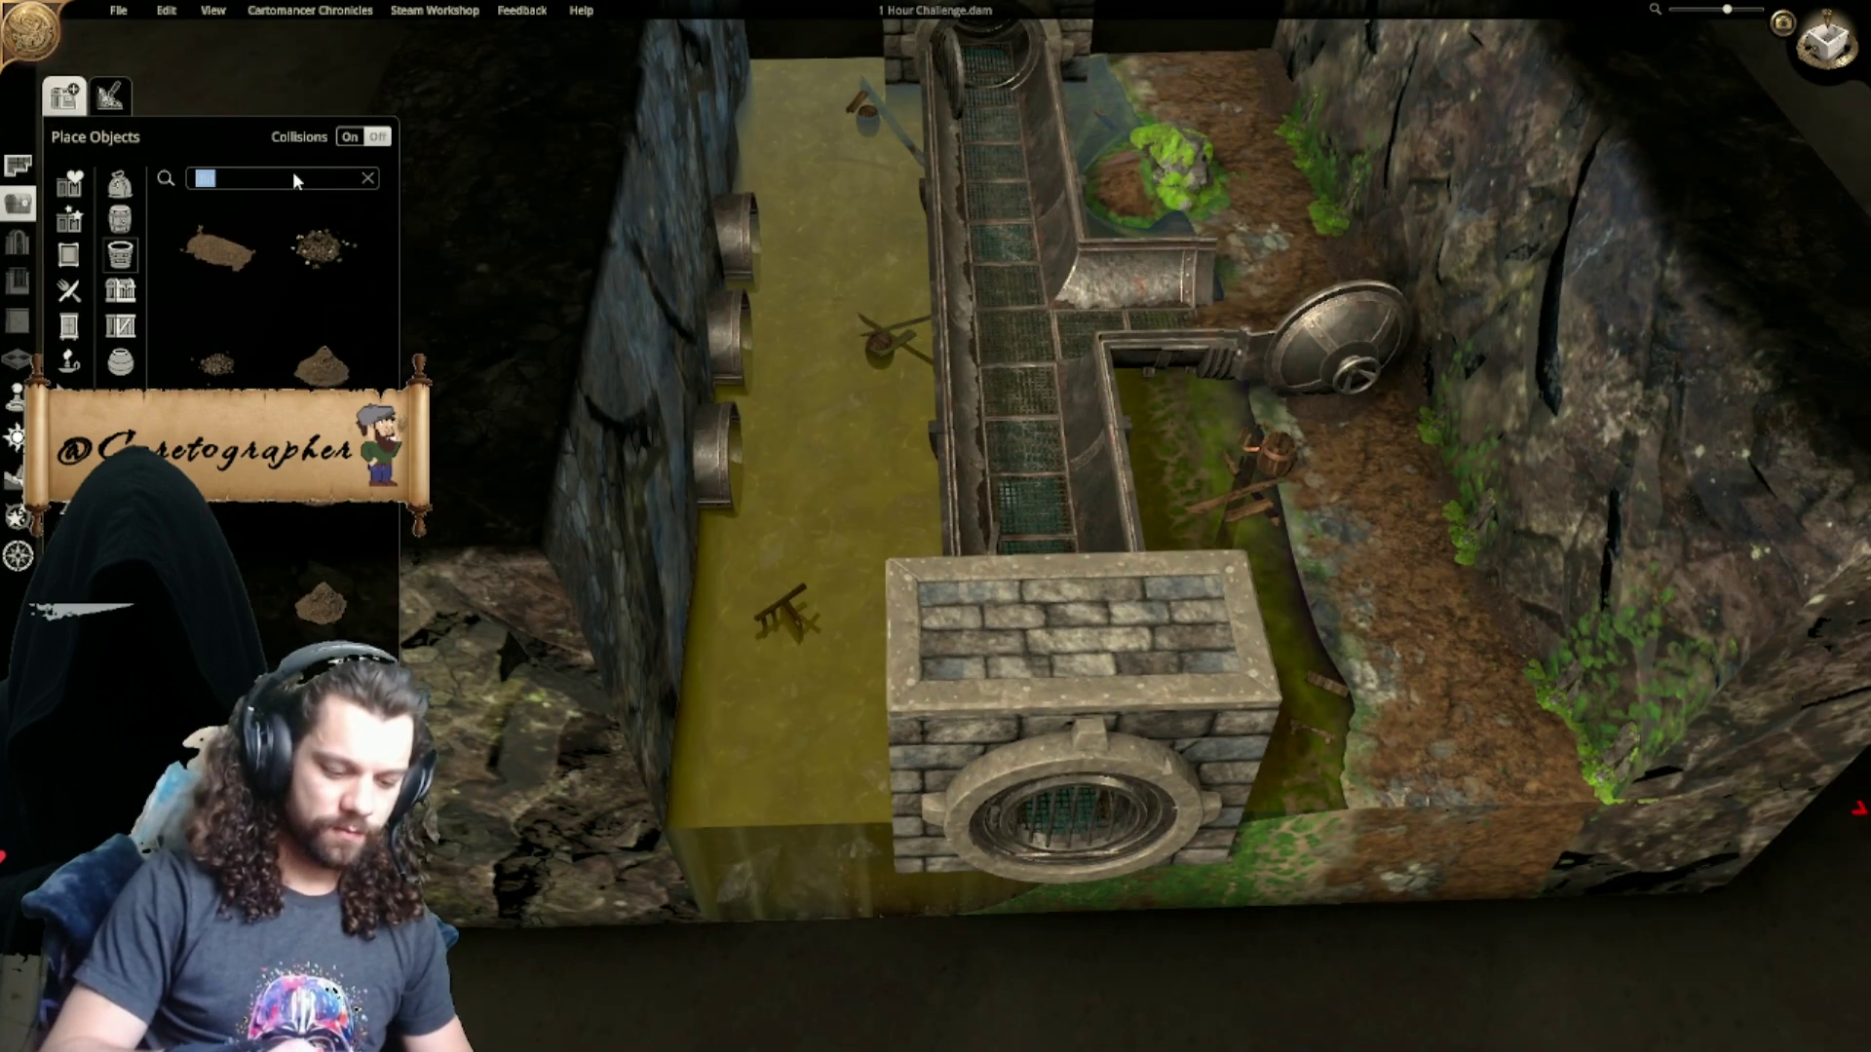
text(bone)
middle_drag(1080, 348, 1051, 359)
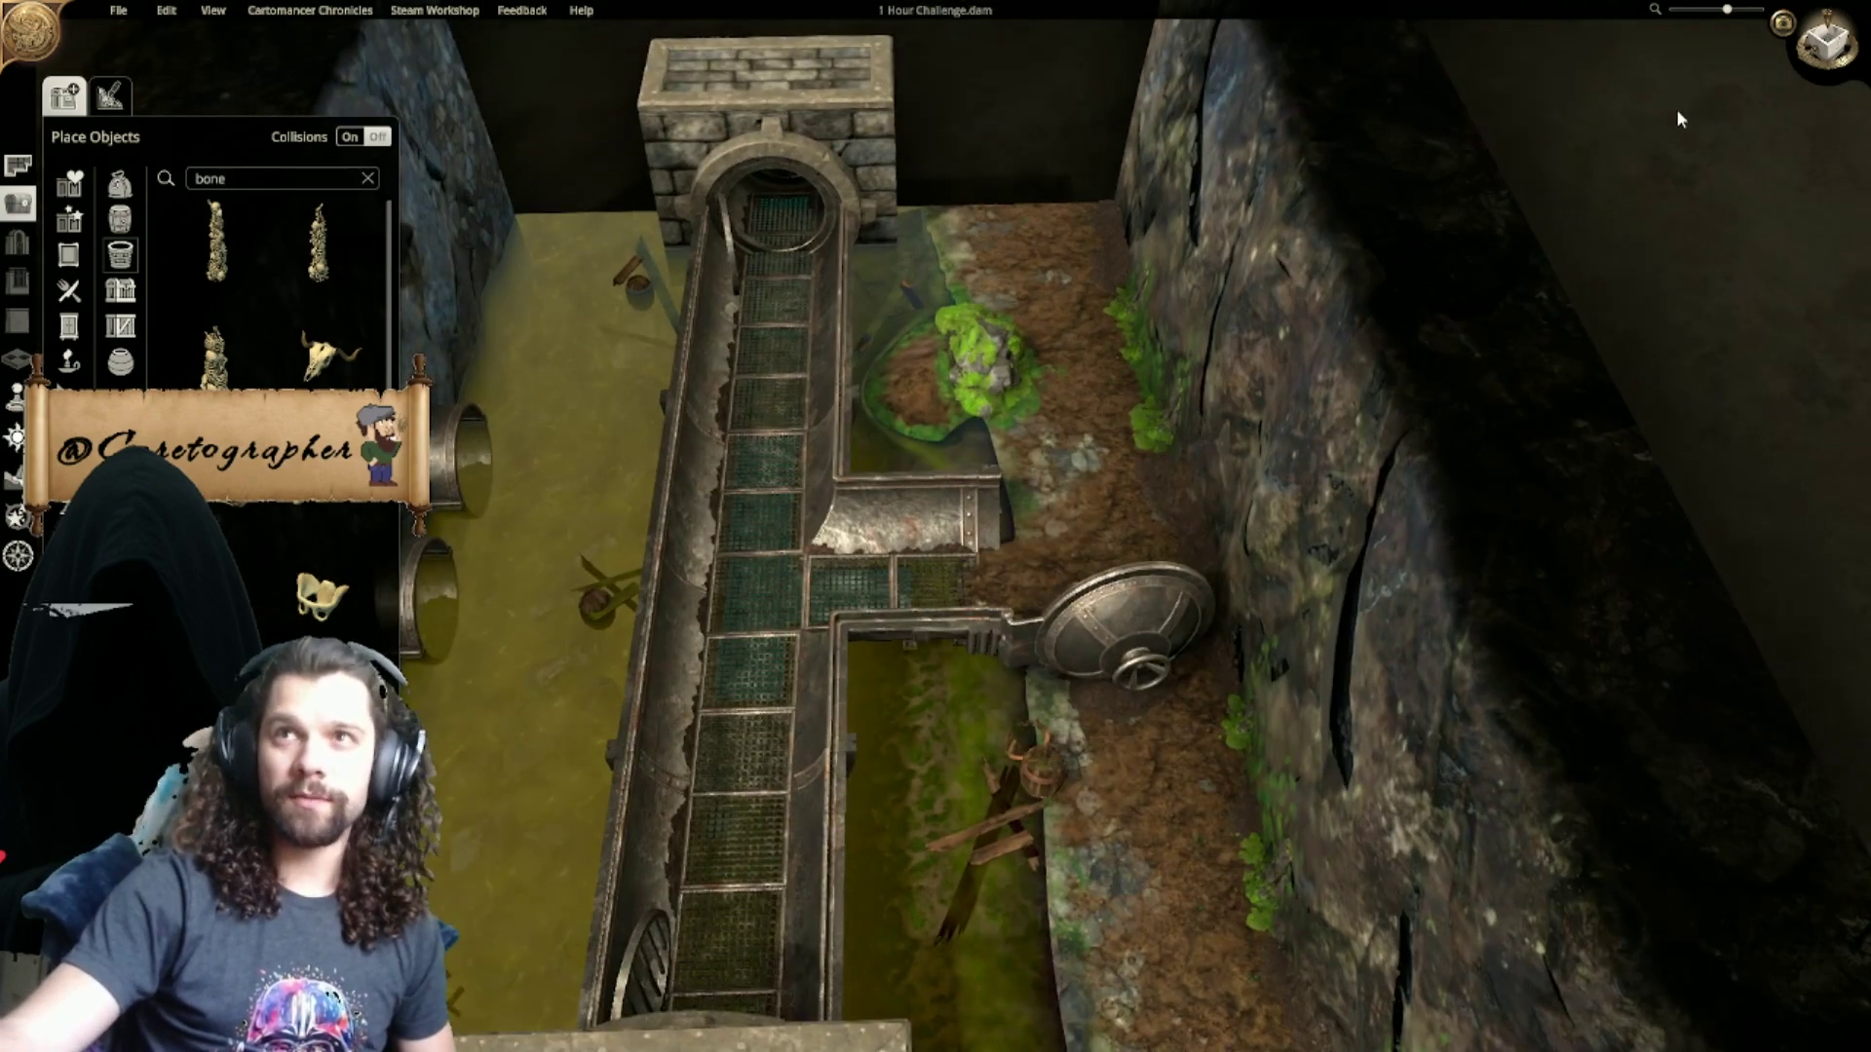
scroll(1058, 400, up, 8)
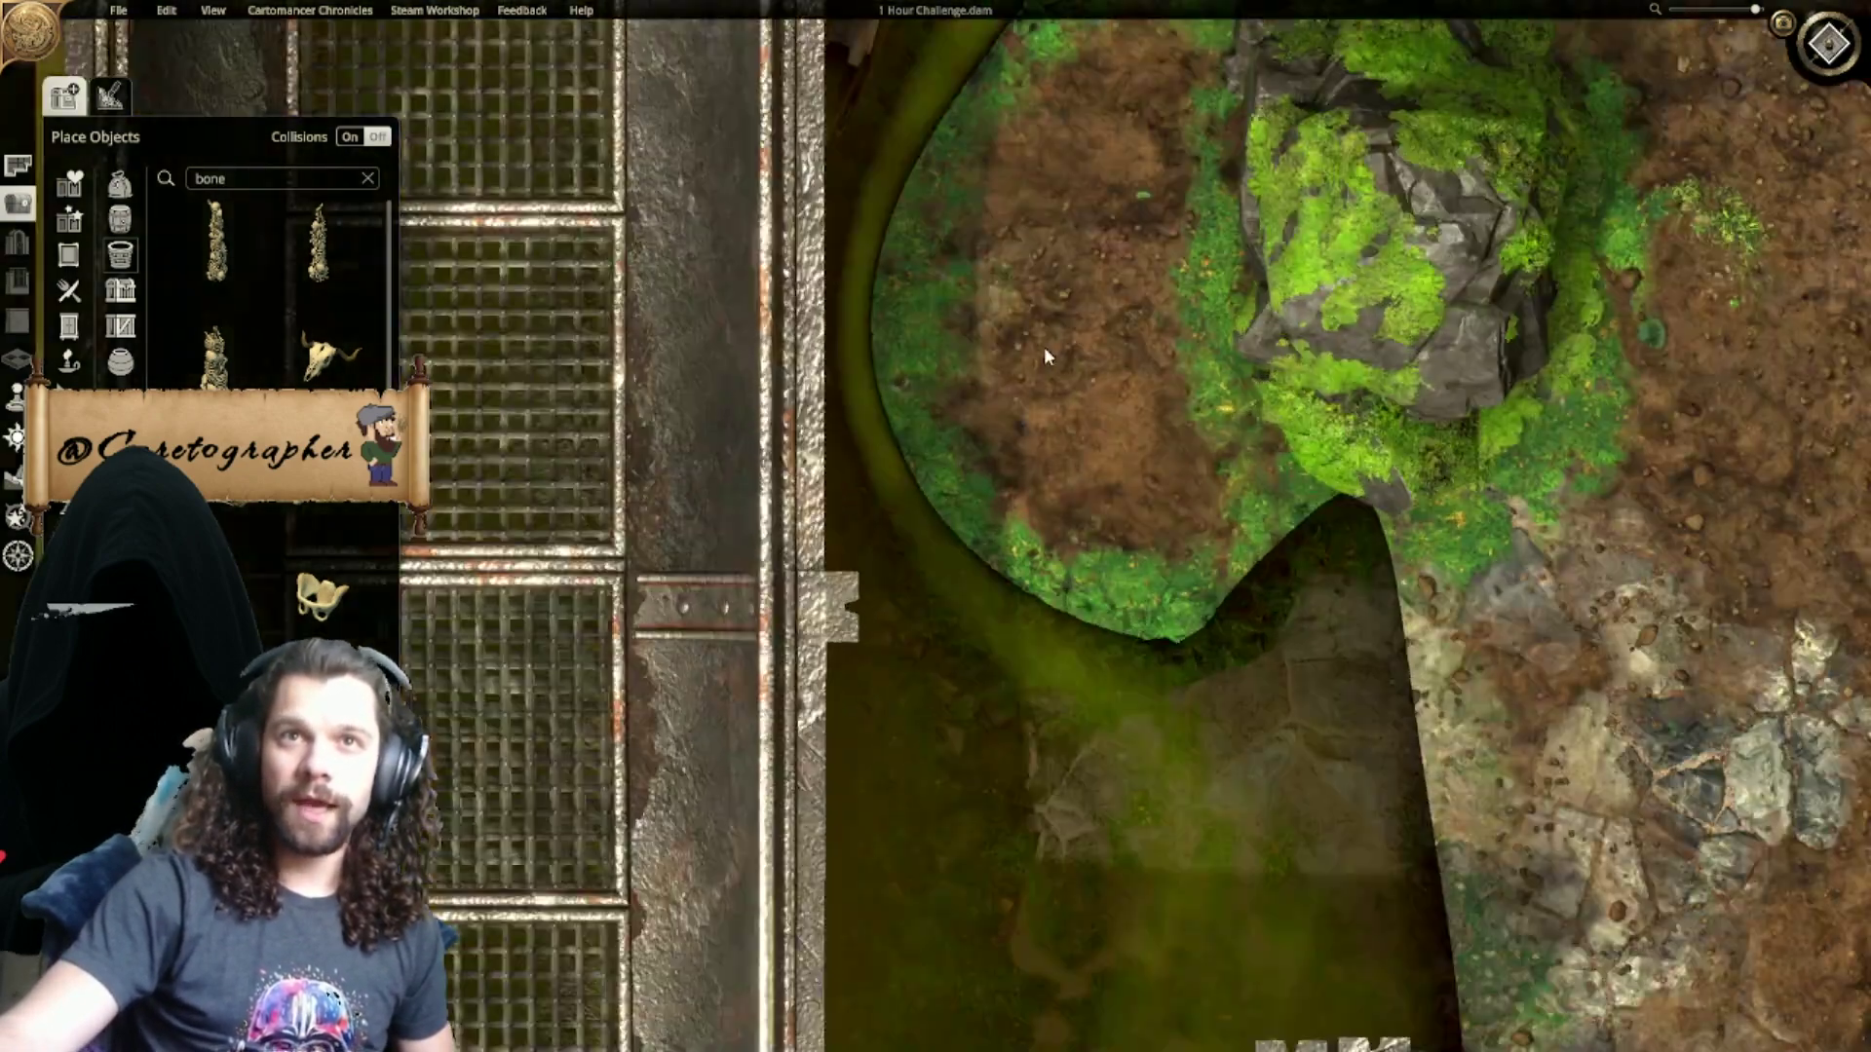
scroll(271, 530, down, 3)
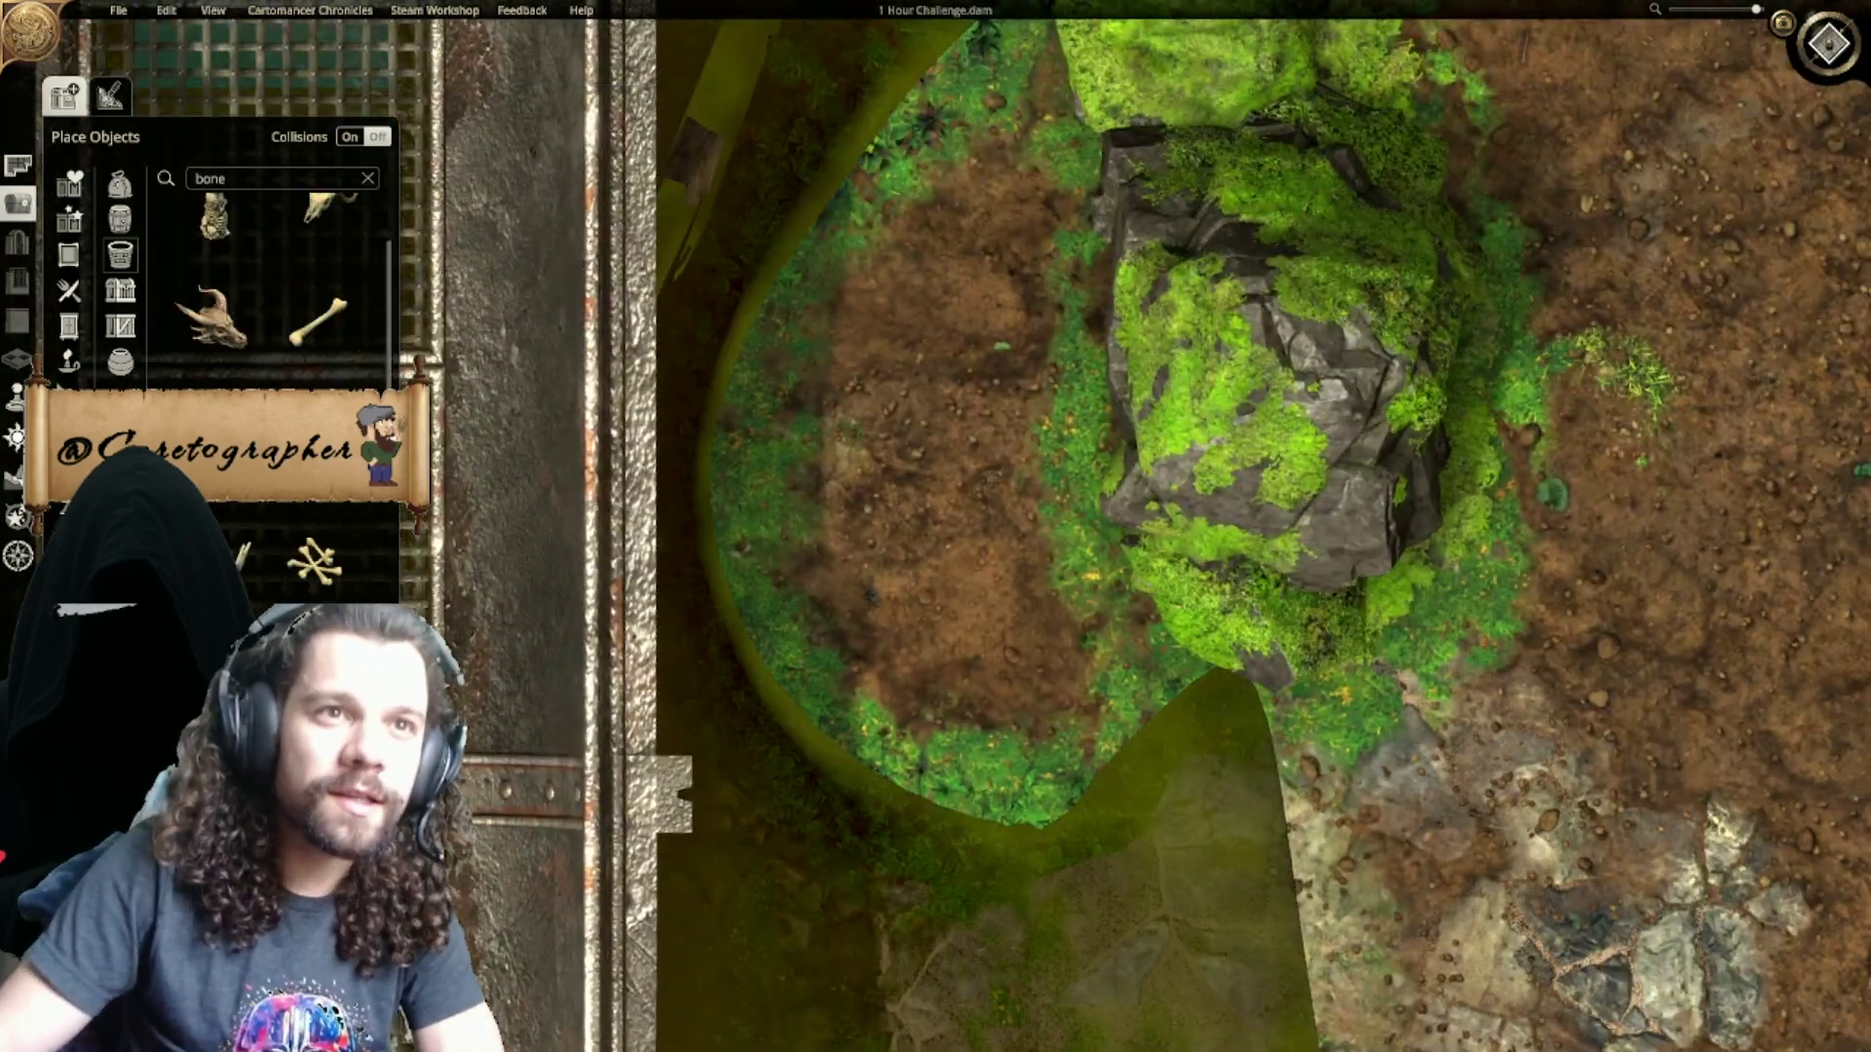
scroll(277, 390, down, 4)
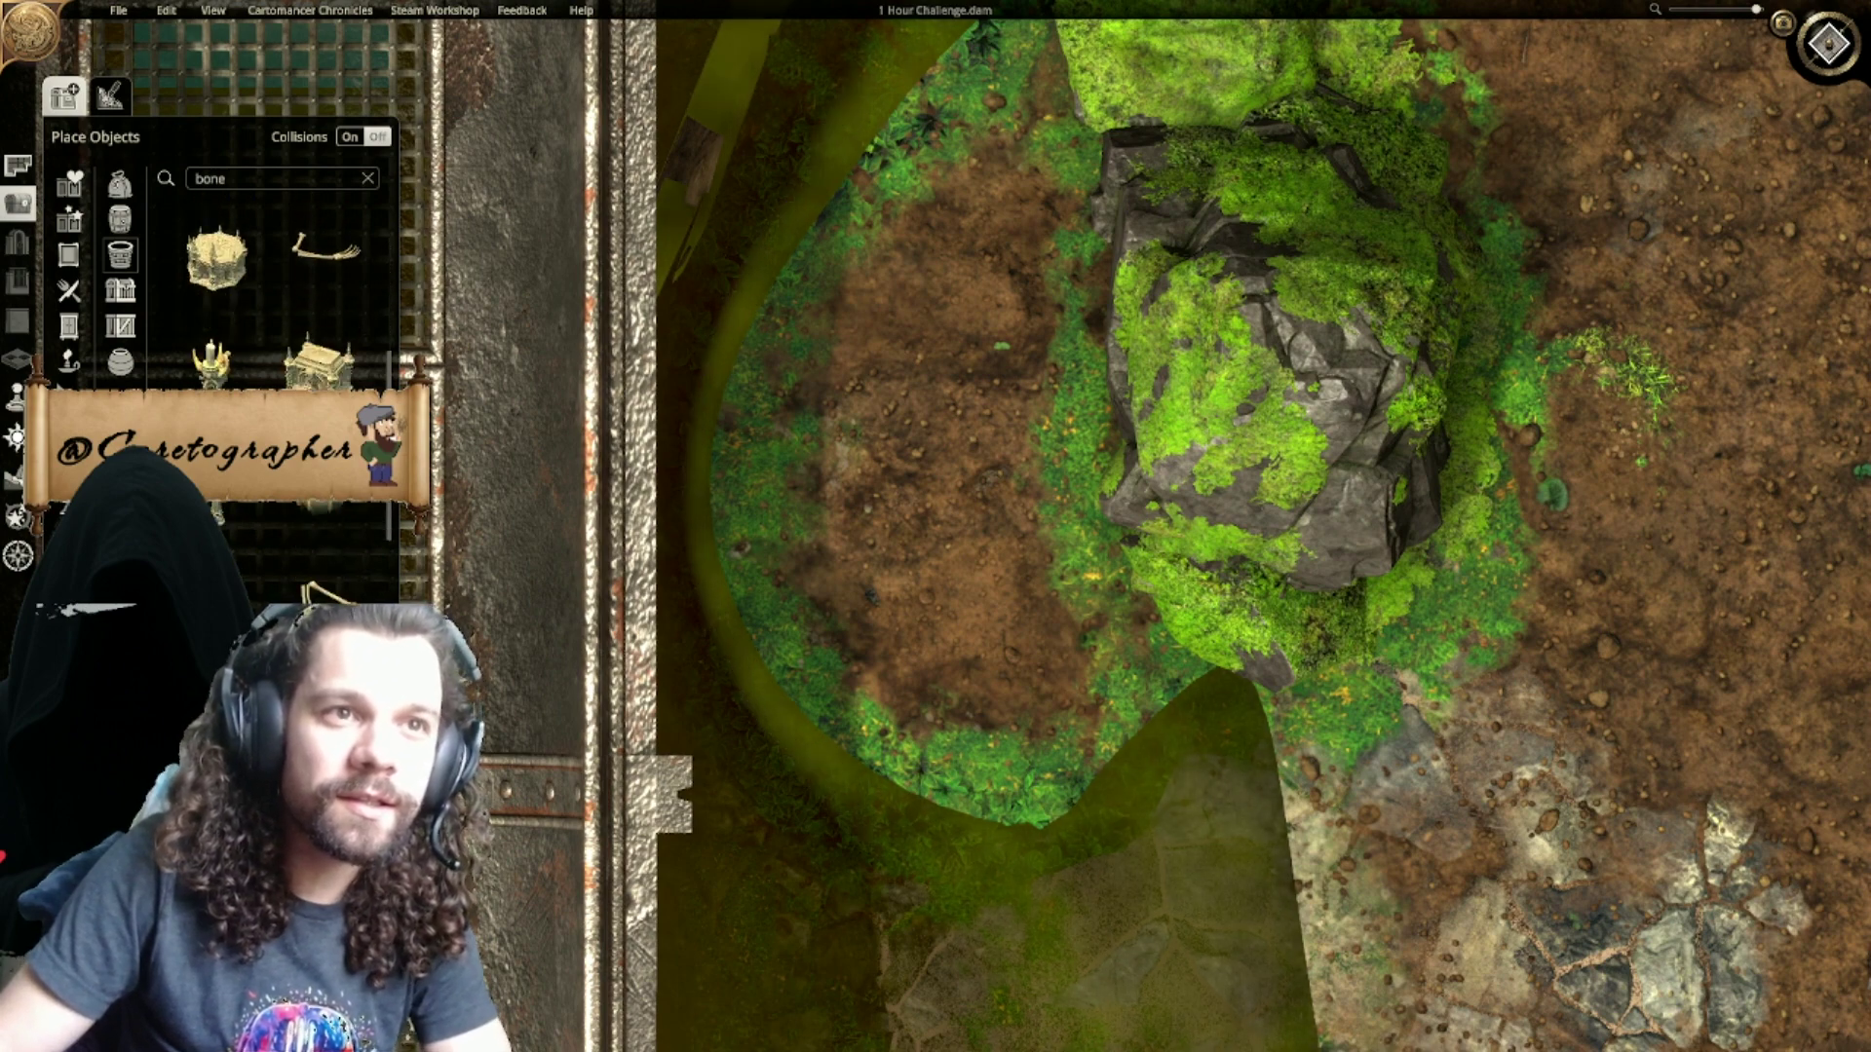
click(217, 476)
scroll(975, 512, down, 1)
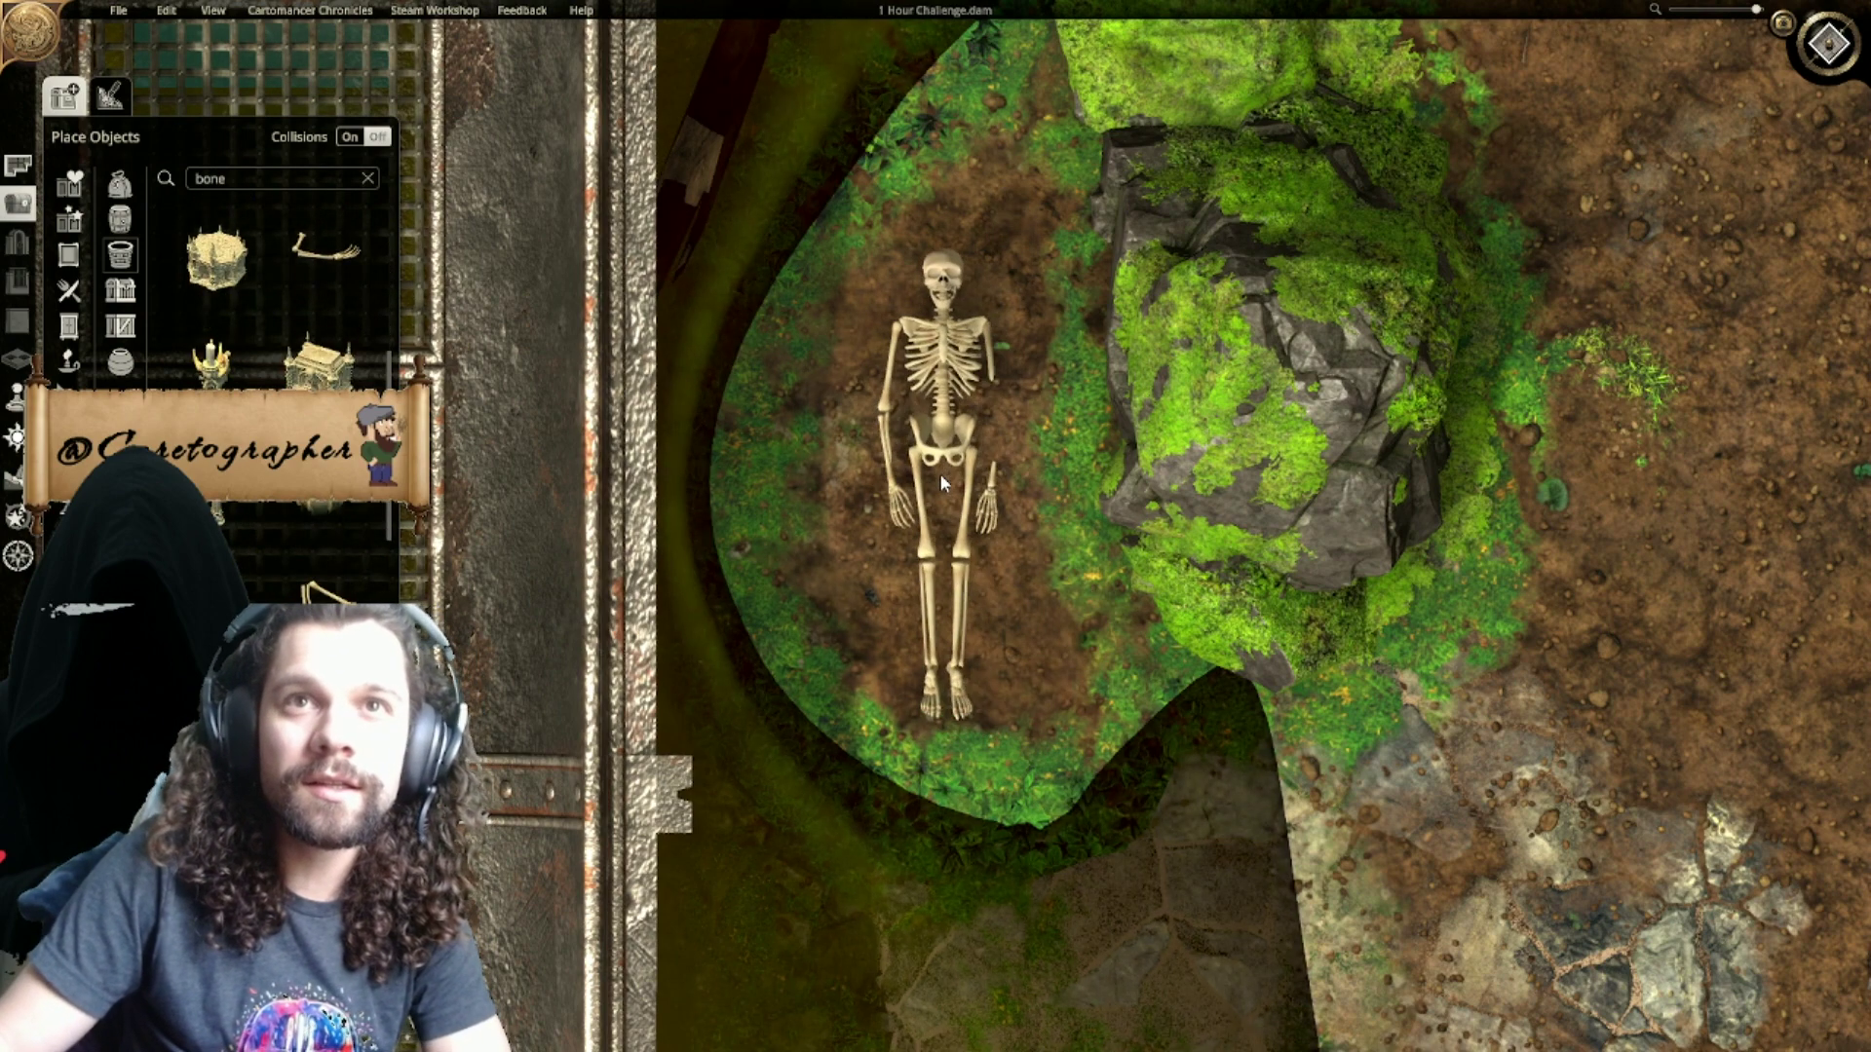
click(953, 485)
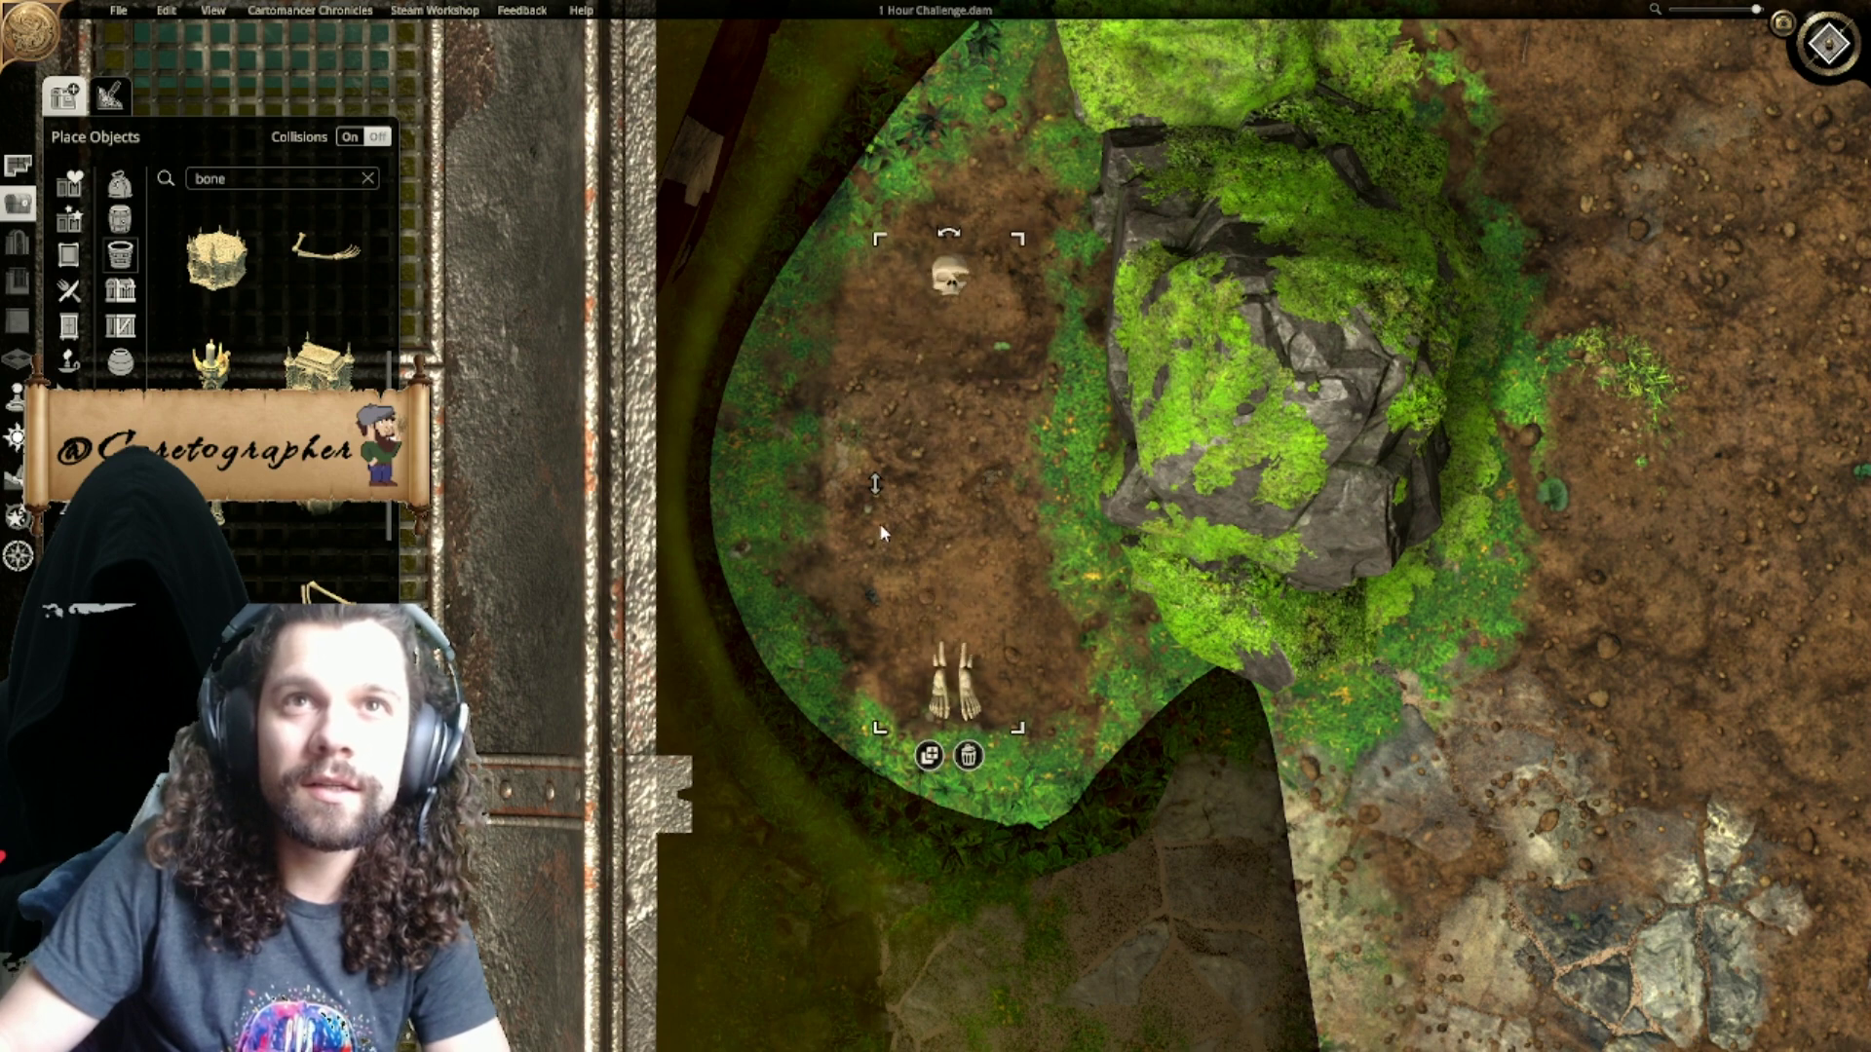
Step: Place the bent skeletal arm on the islet beside the skull, rotate it and sink it partly into the dirt
click(322, 587)
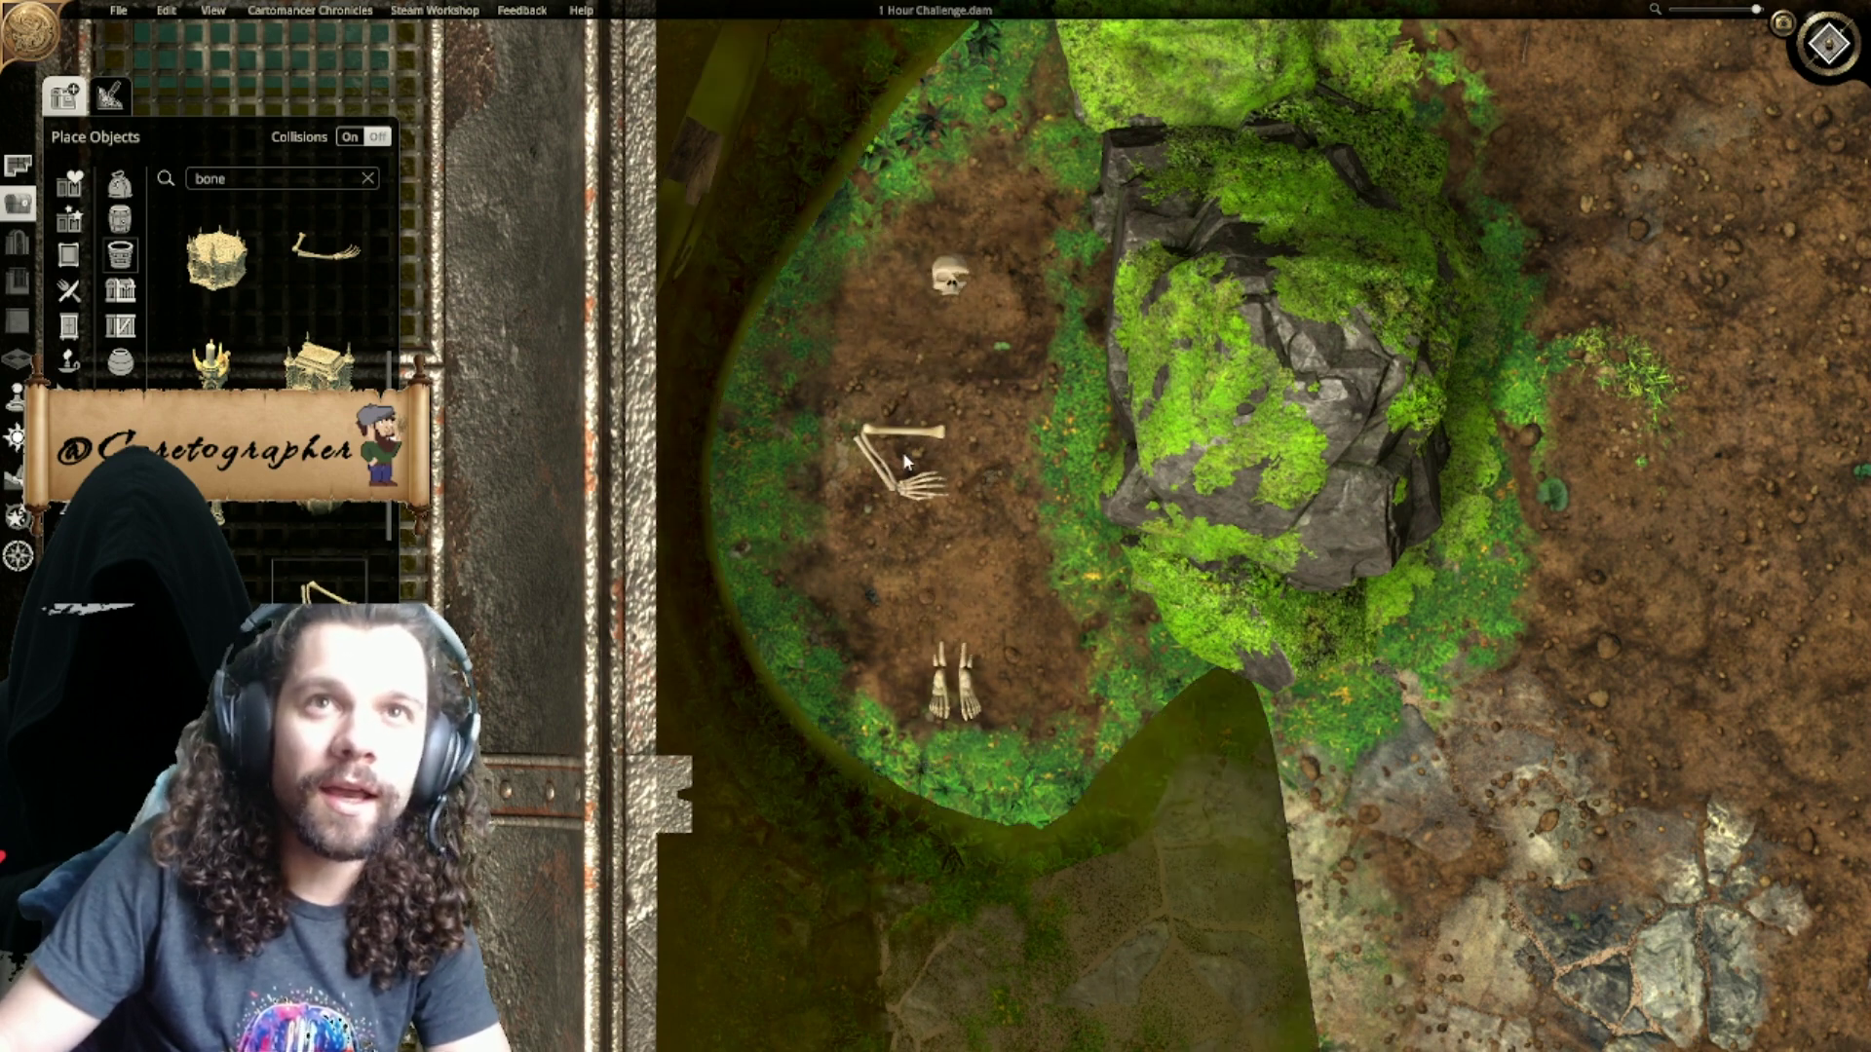
click(860, 386)
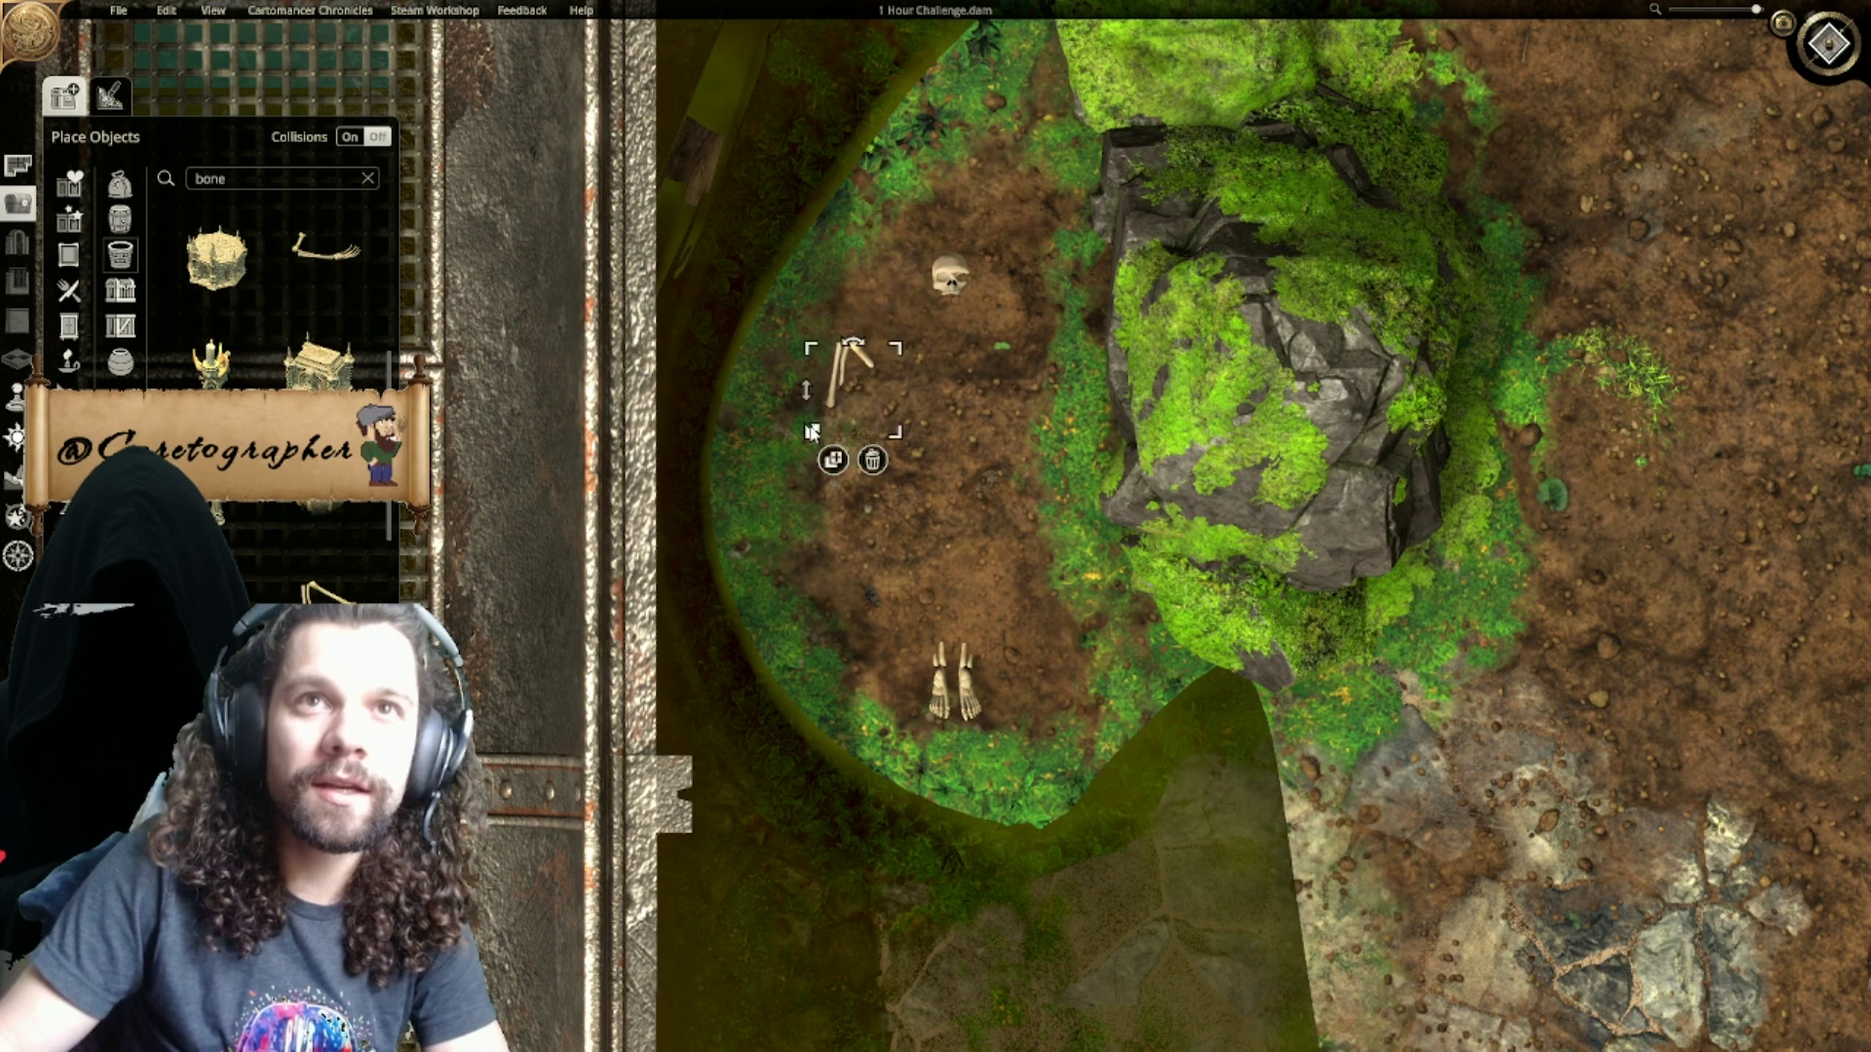
key(Tab)
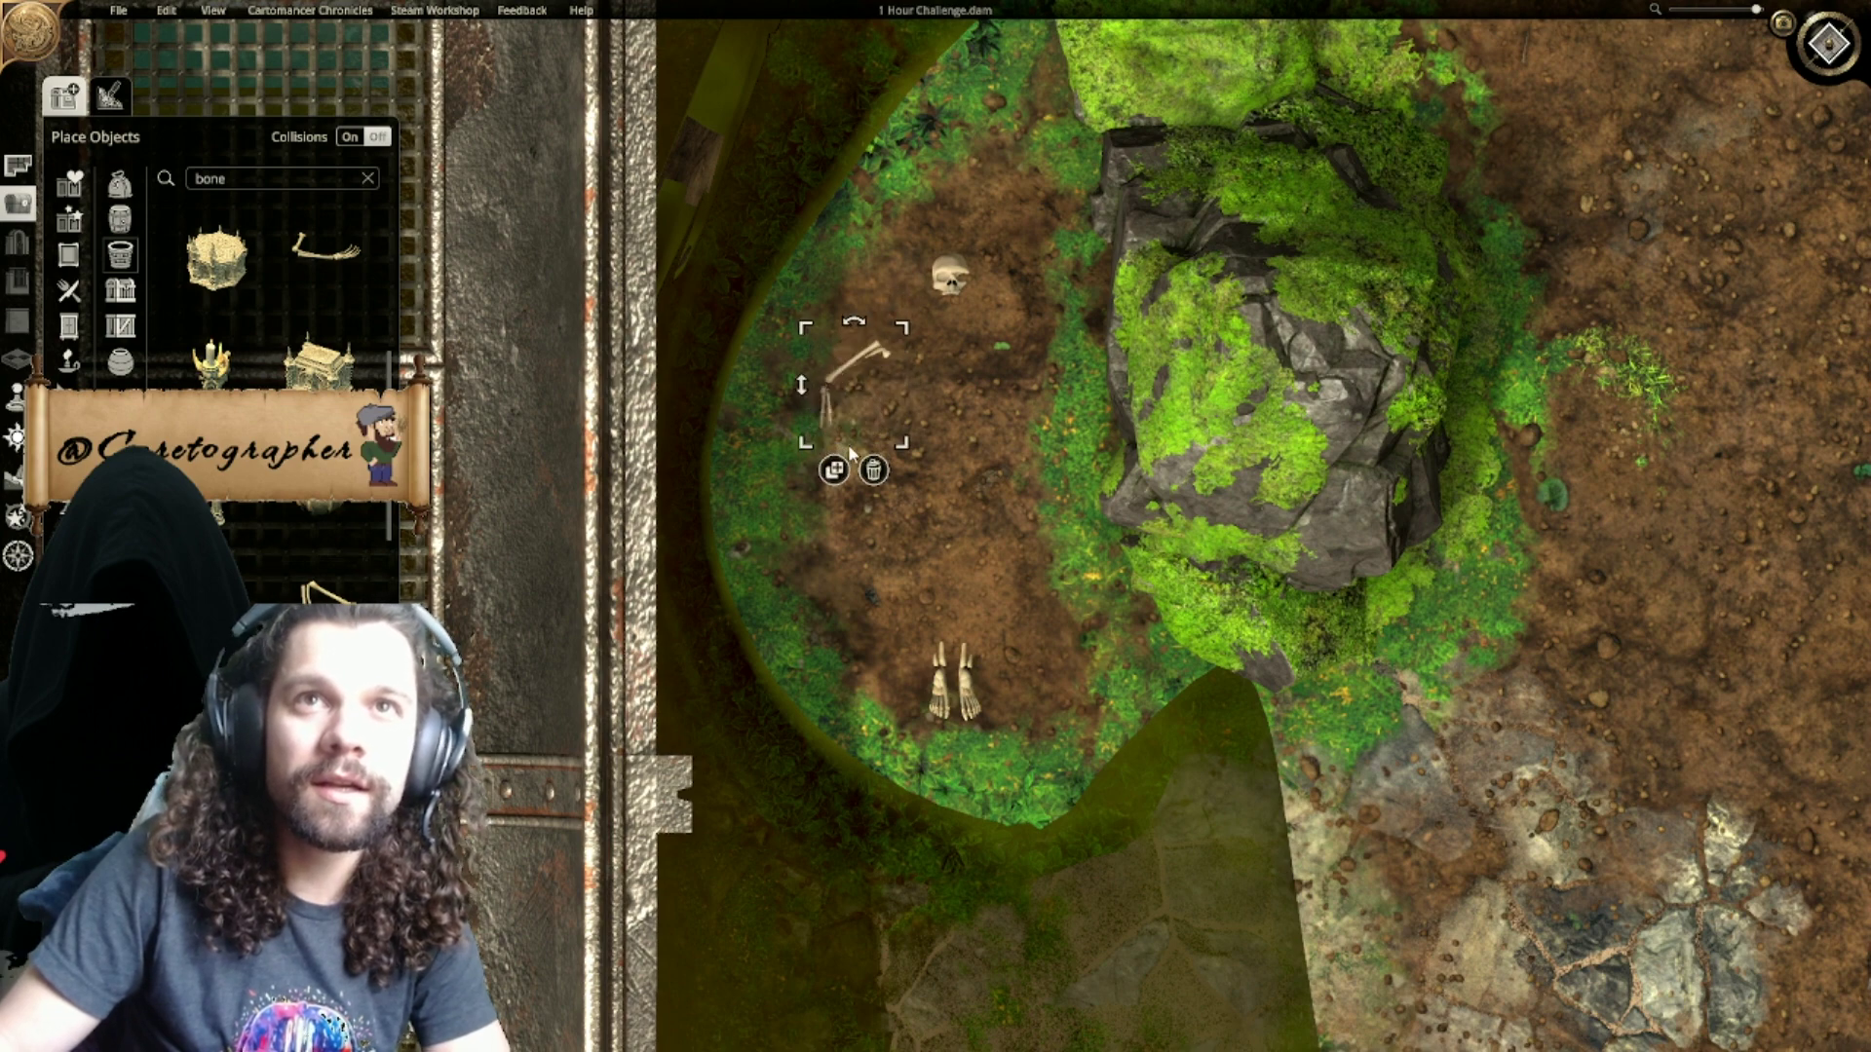
click(322, 249)
right_click(994, 518)
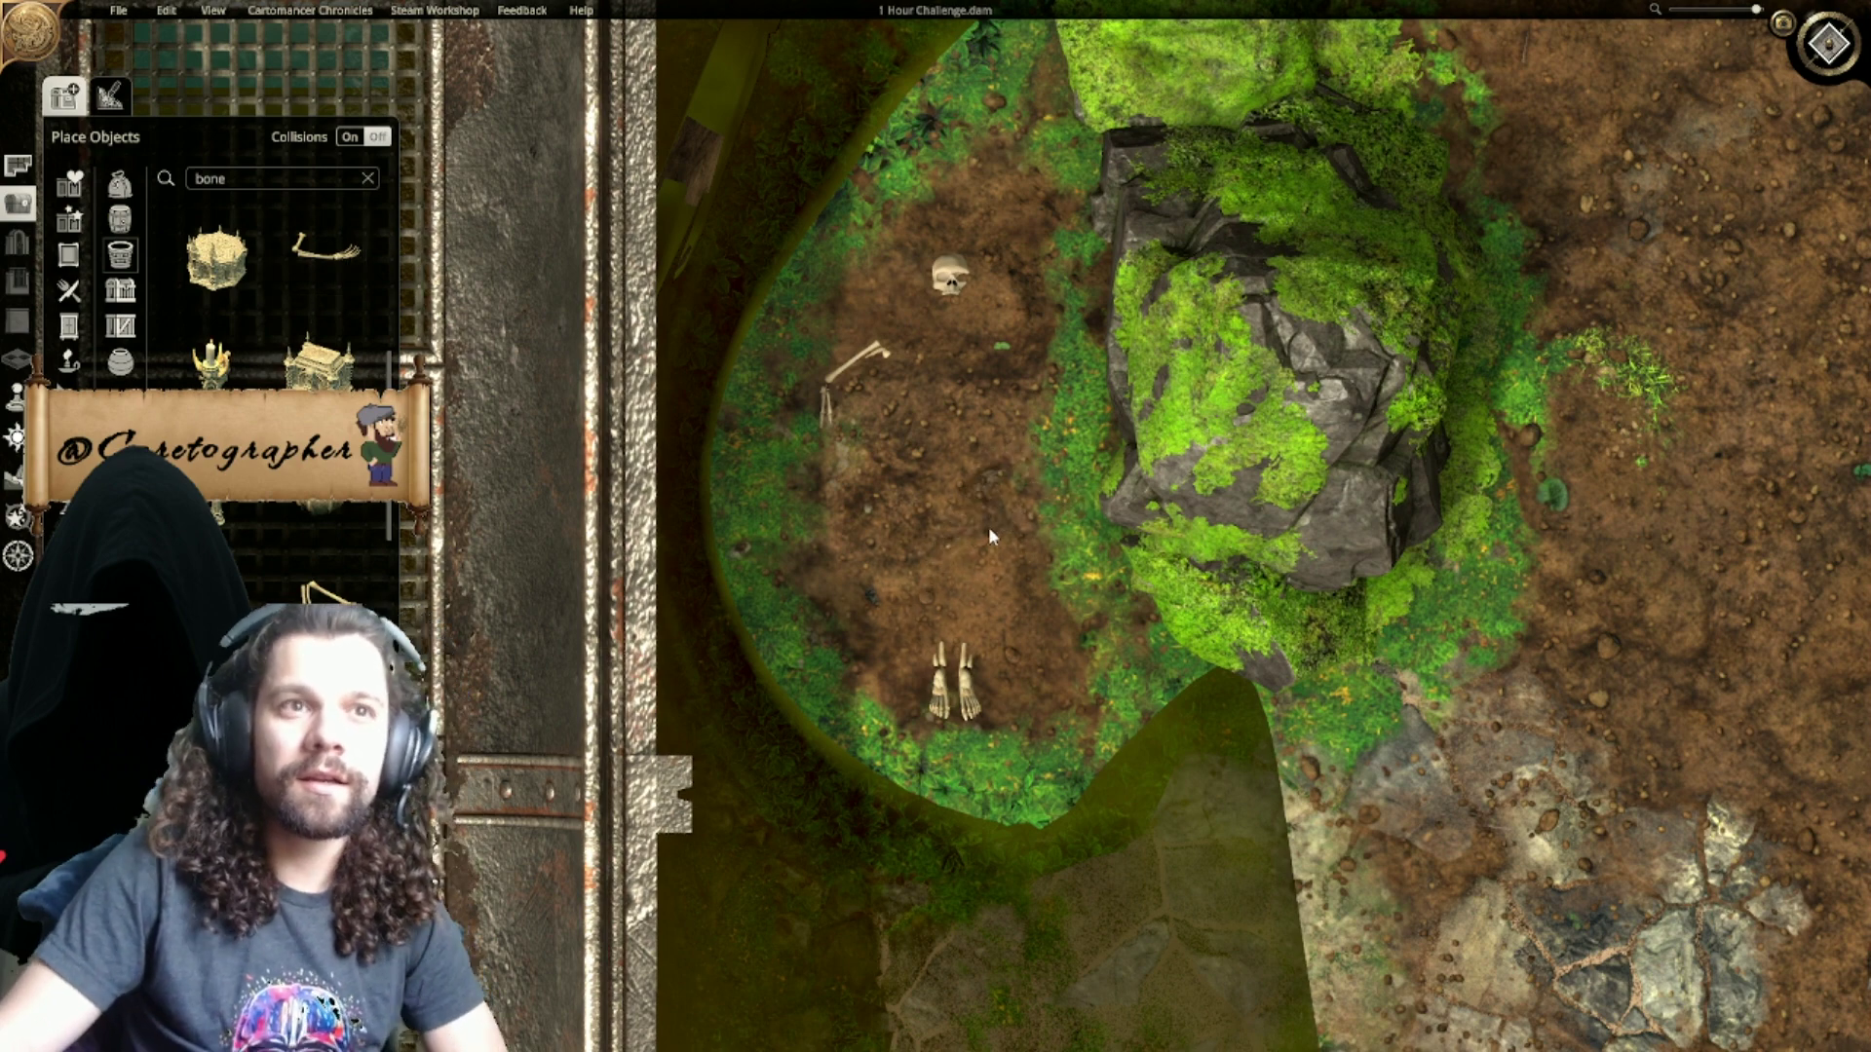
Step: Pick the crossed bones and place them partly sunk in the water beside the two broken barrels at the bank
scroll(292, 448, down, 1)
scroll(273, 292, down, 1)
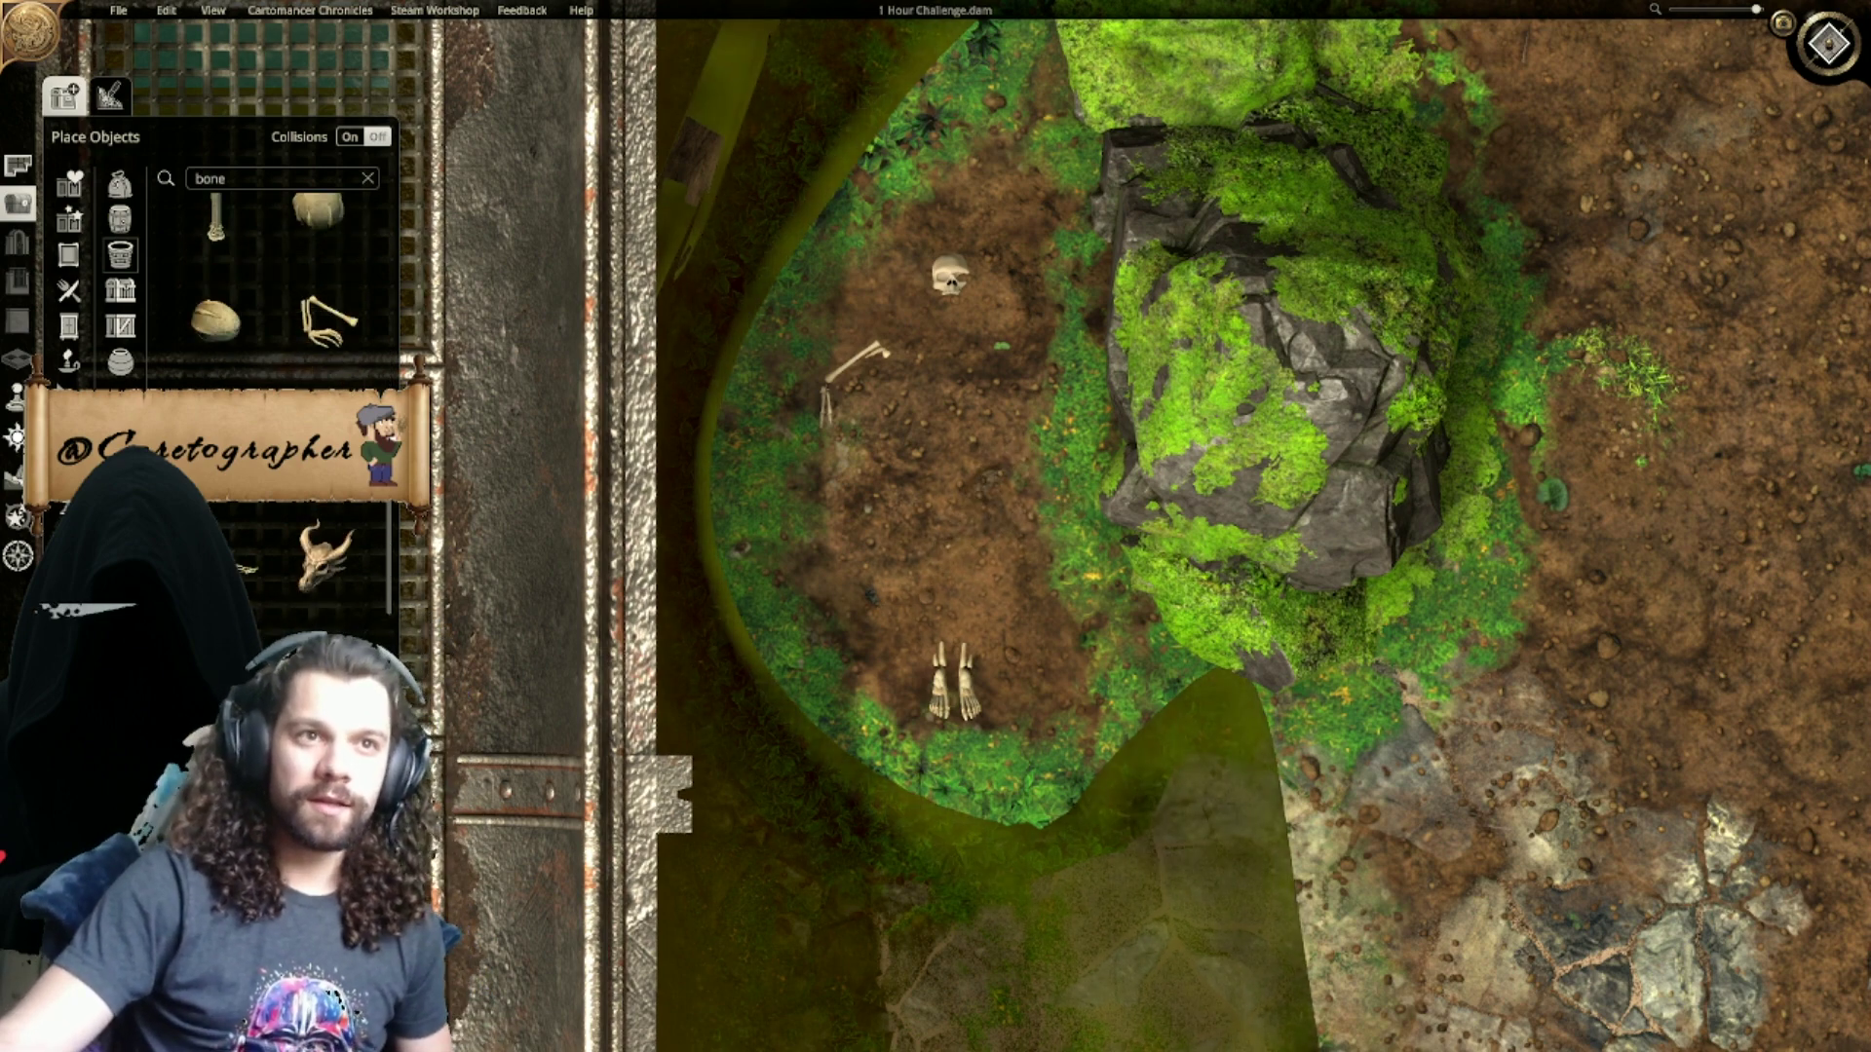
scroll(273, 292, down, 4)
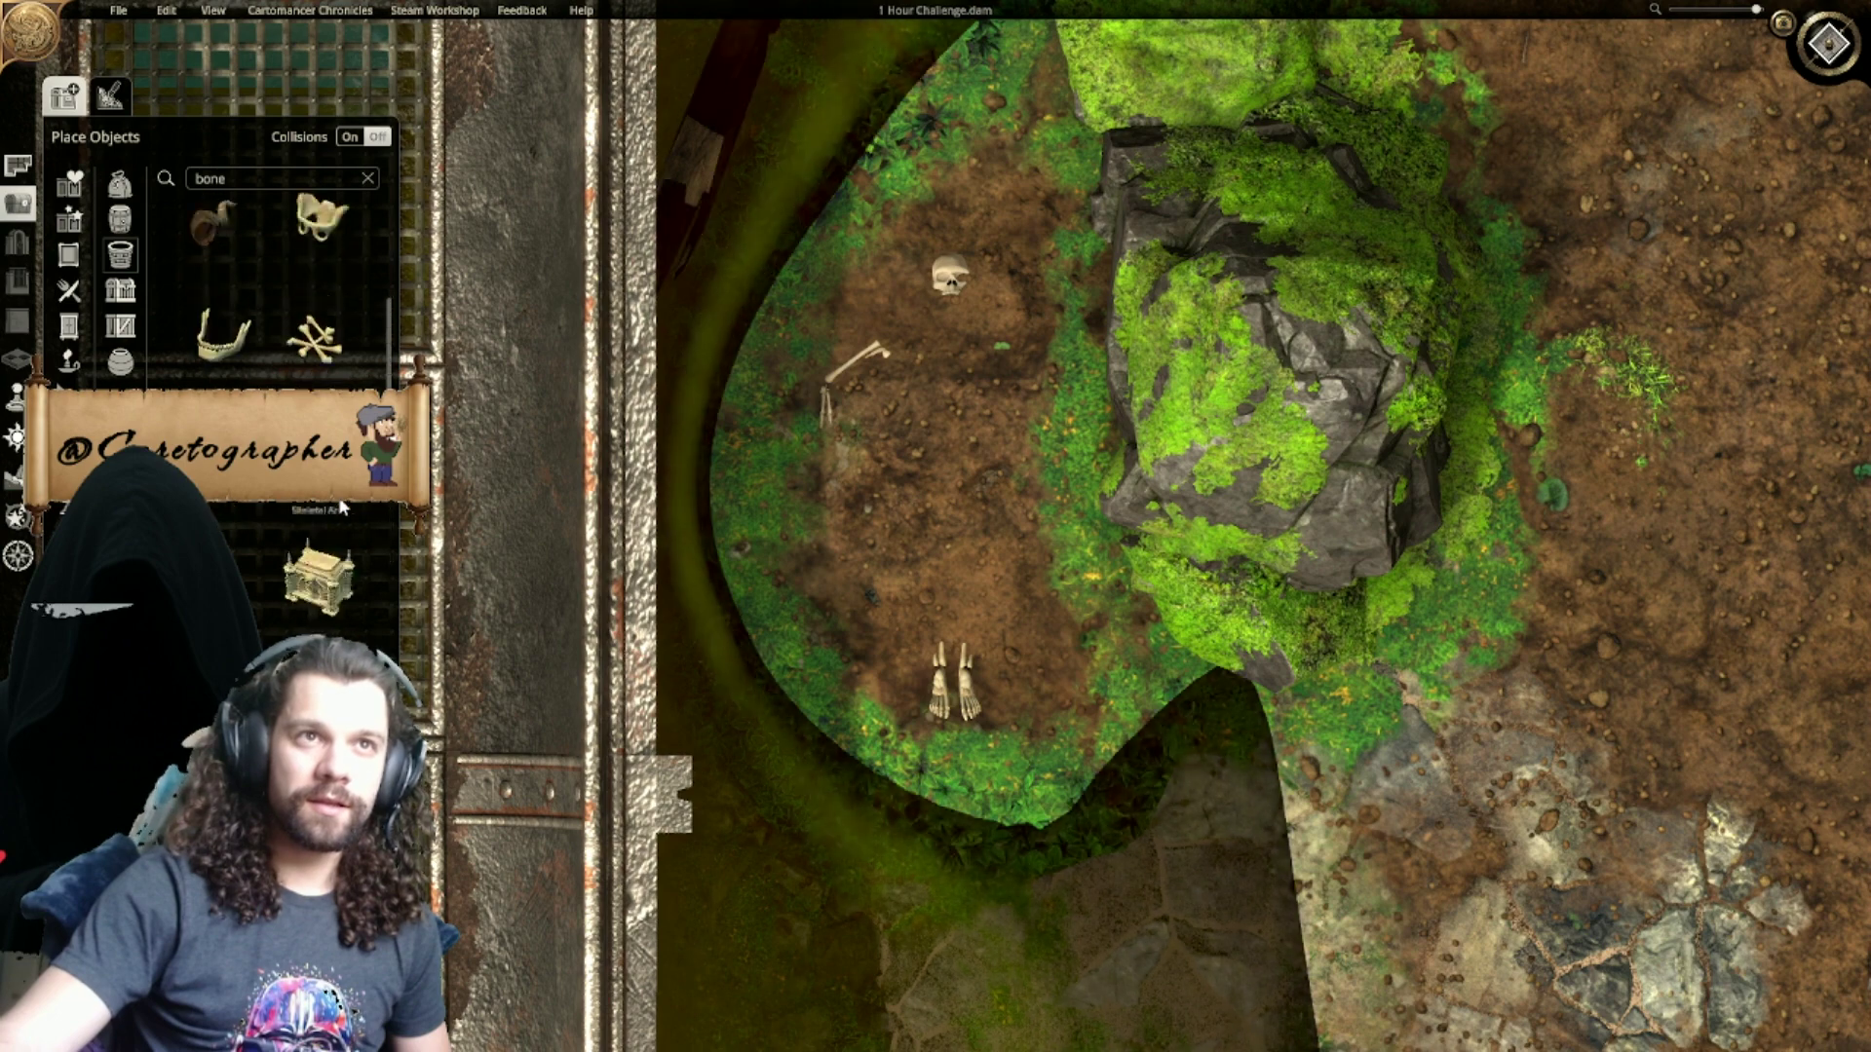
click(317, 404)
scroll(932, 828, down, 5)
right_drag(928, 852, 922, 626)
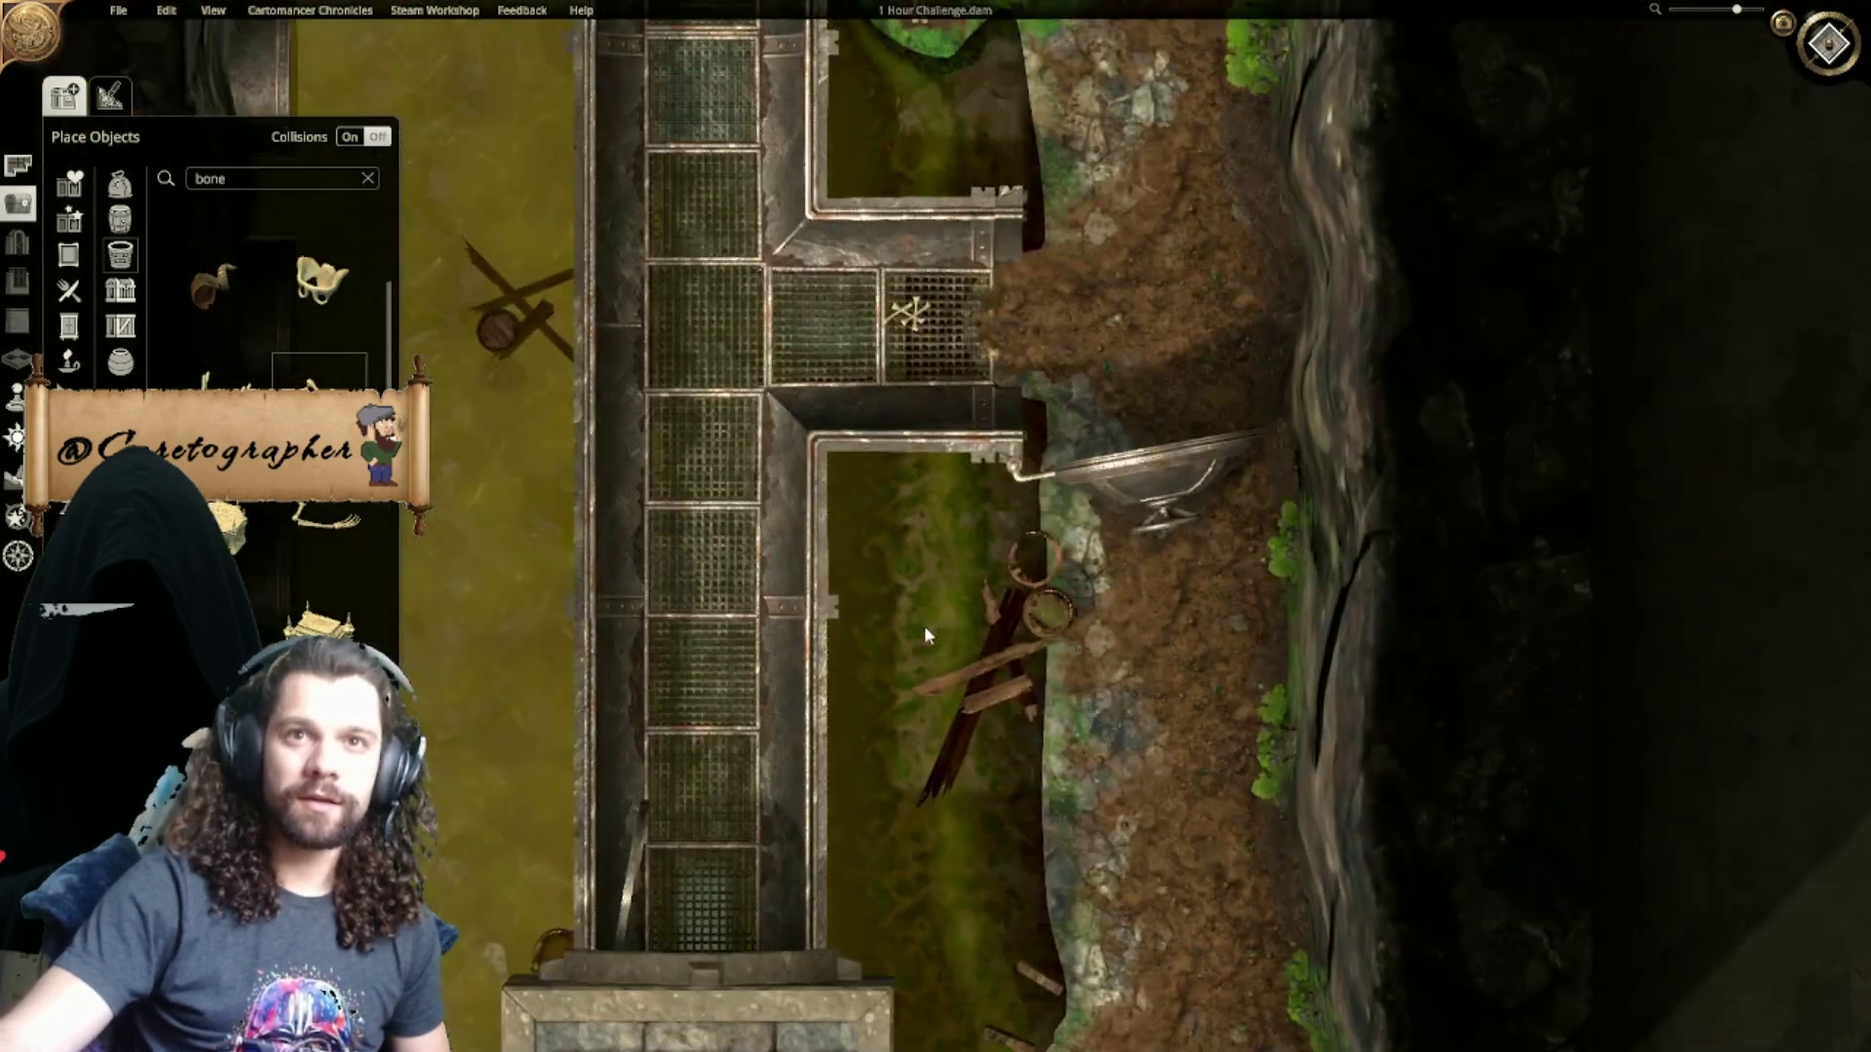
click(1001, 580)
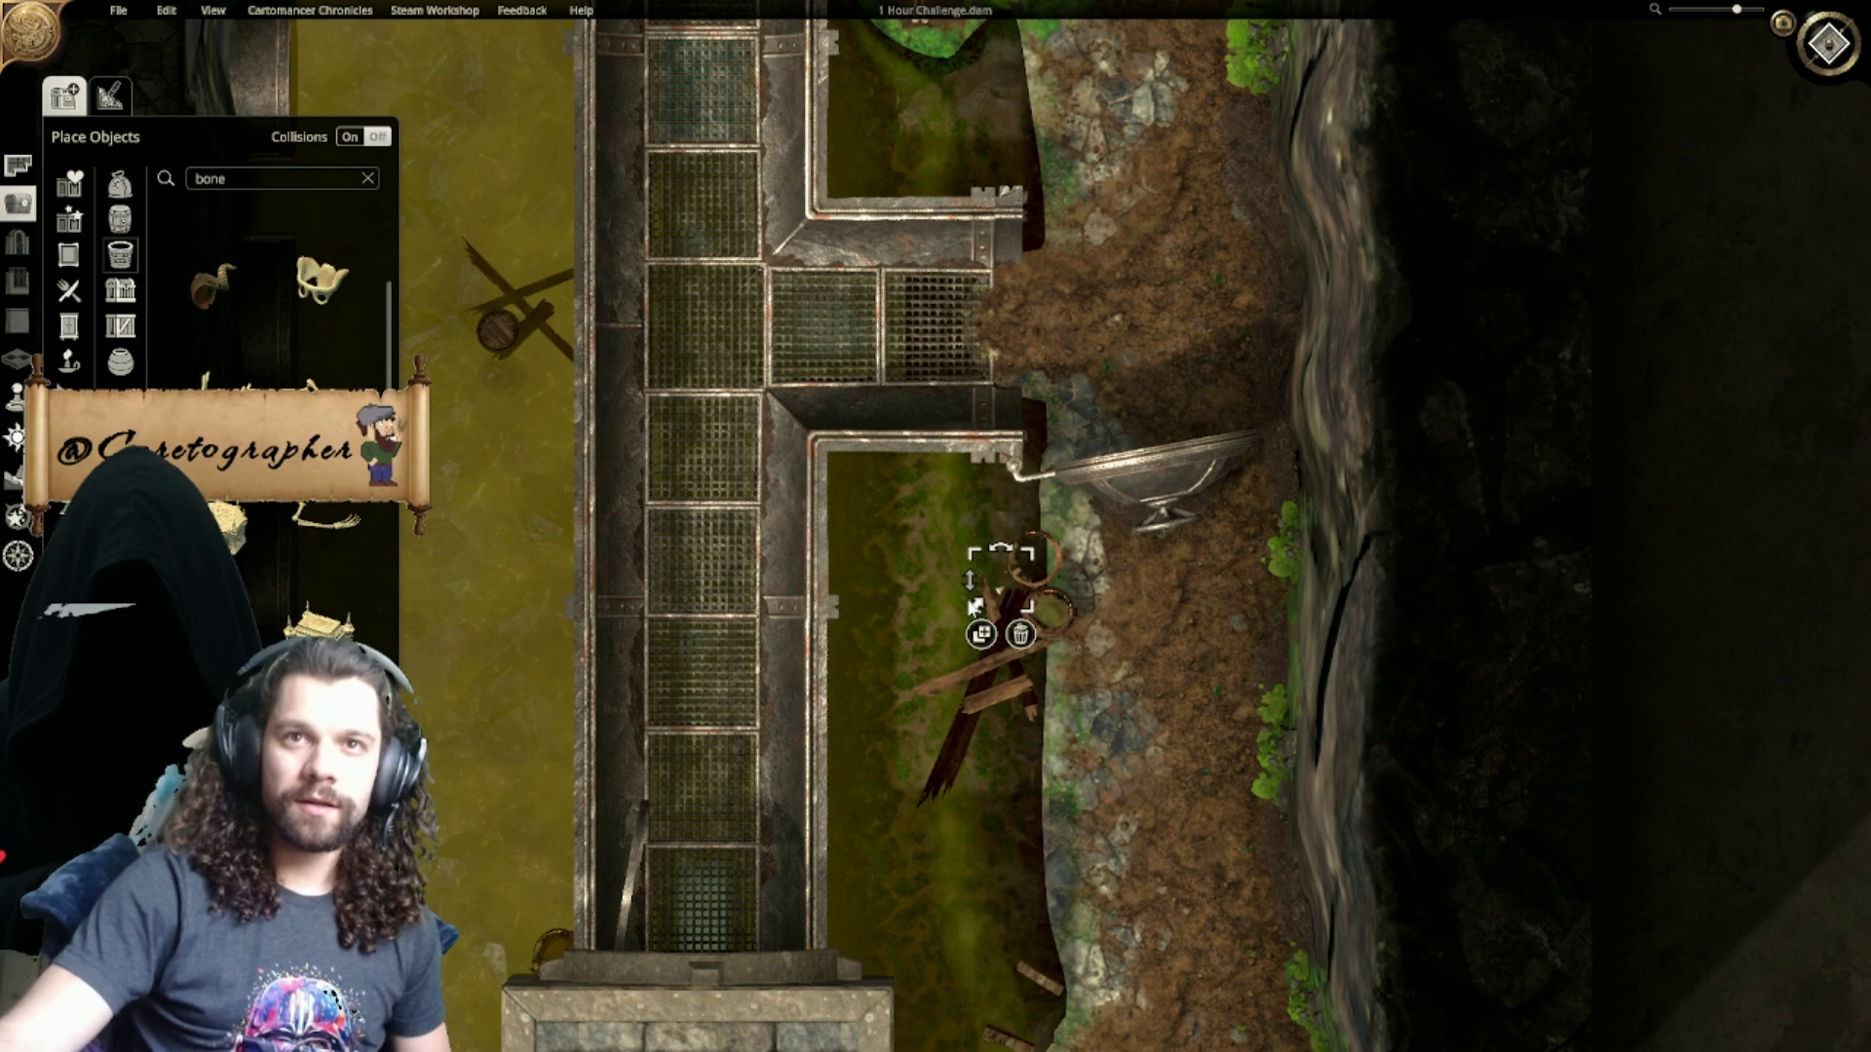
scroll(1156, 739, up, 5)
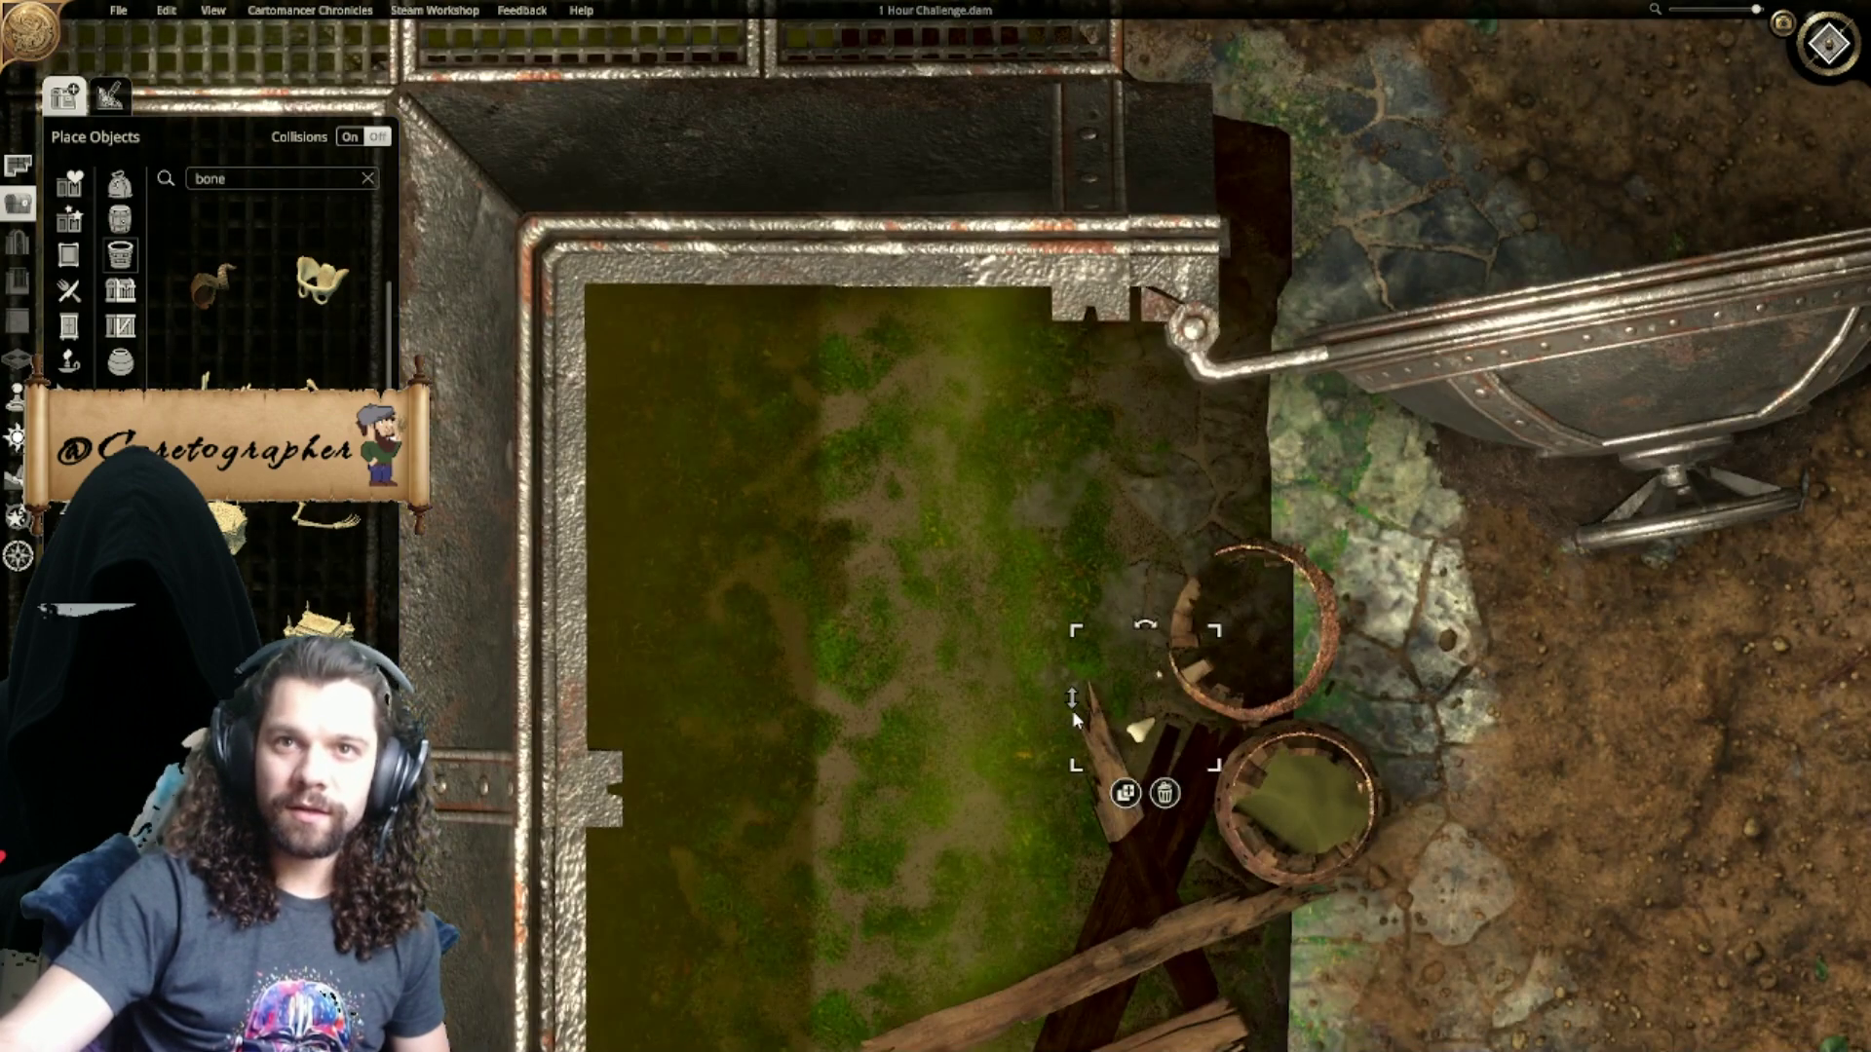
click(933, 726)
Step: Duplicate the crossed bones around the sunken planks, the debris near the stone pier and the mid-canal barrel
right_drag(933, 725, 1107, 234)
scroll(1107, 234, down, 3)
scroll(1271, 752, up, 3)
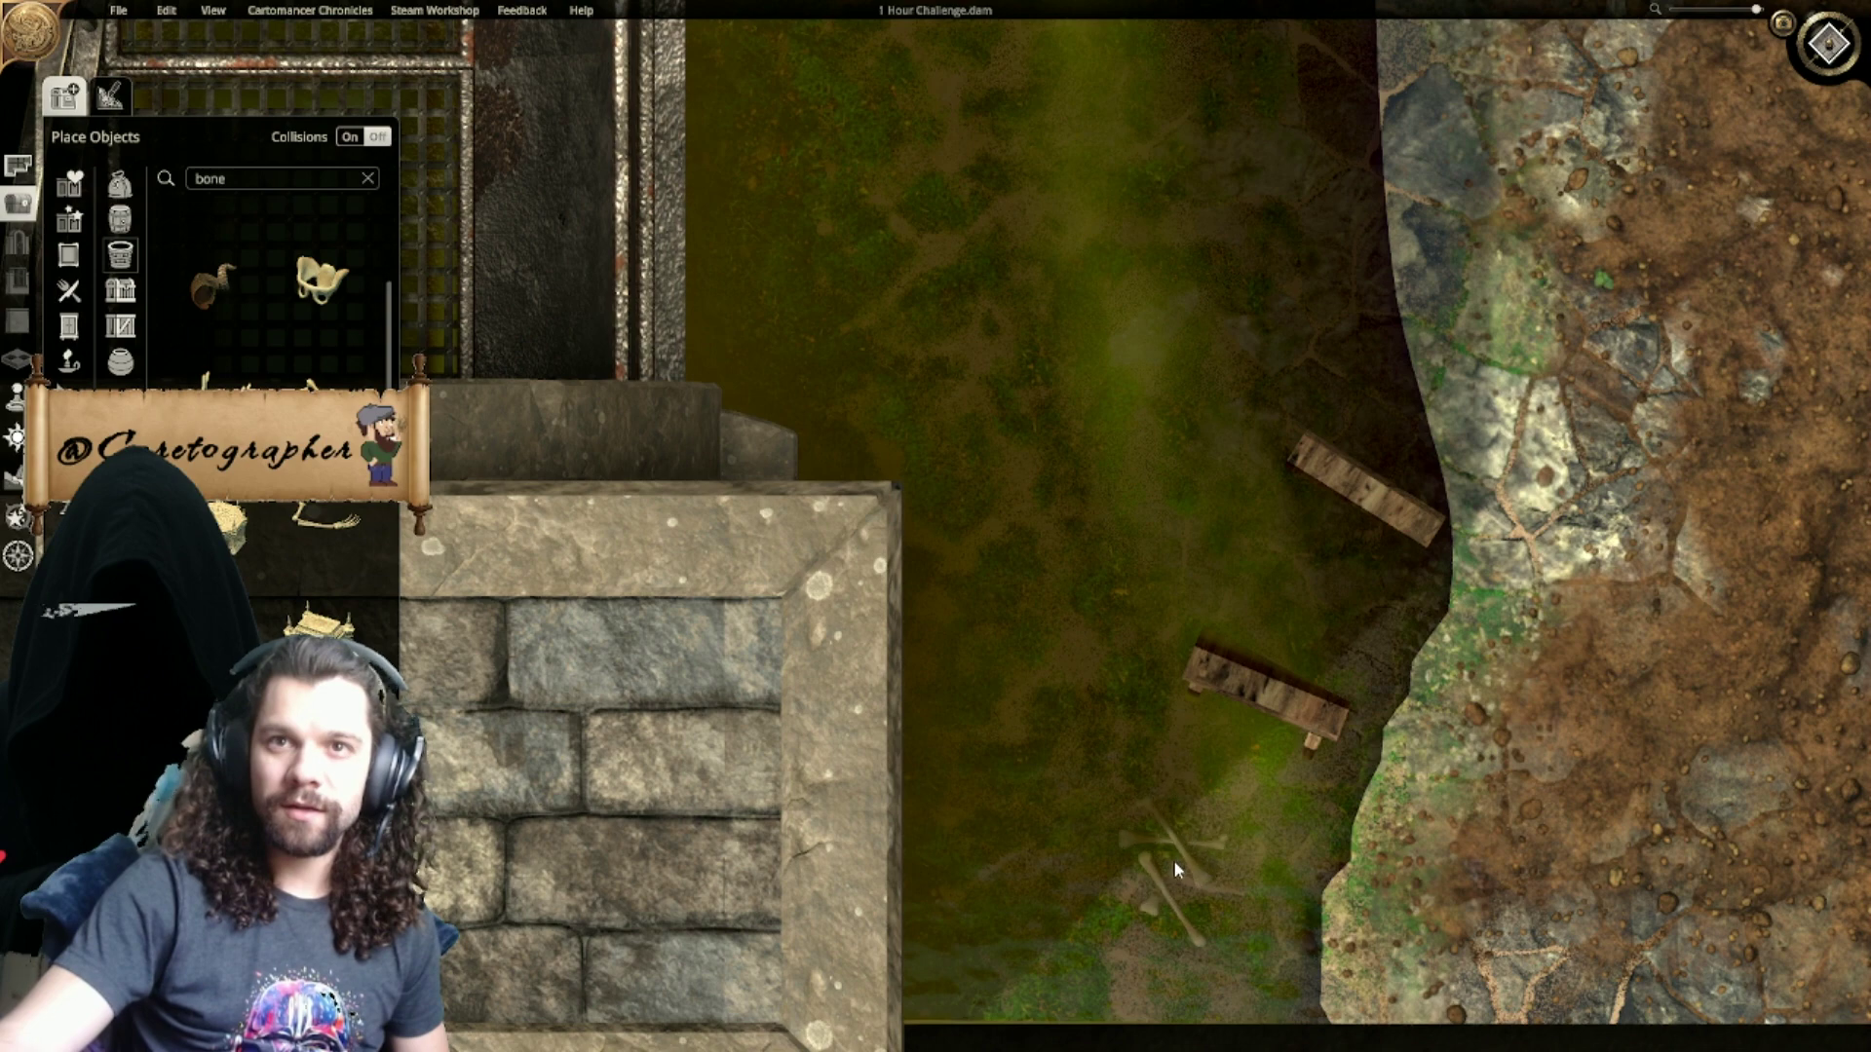
middle_drag(1105, 624, 1715, 526)
middle_drag(729, 371, 1187, 472)
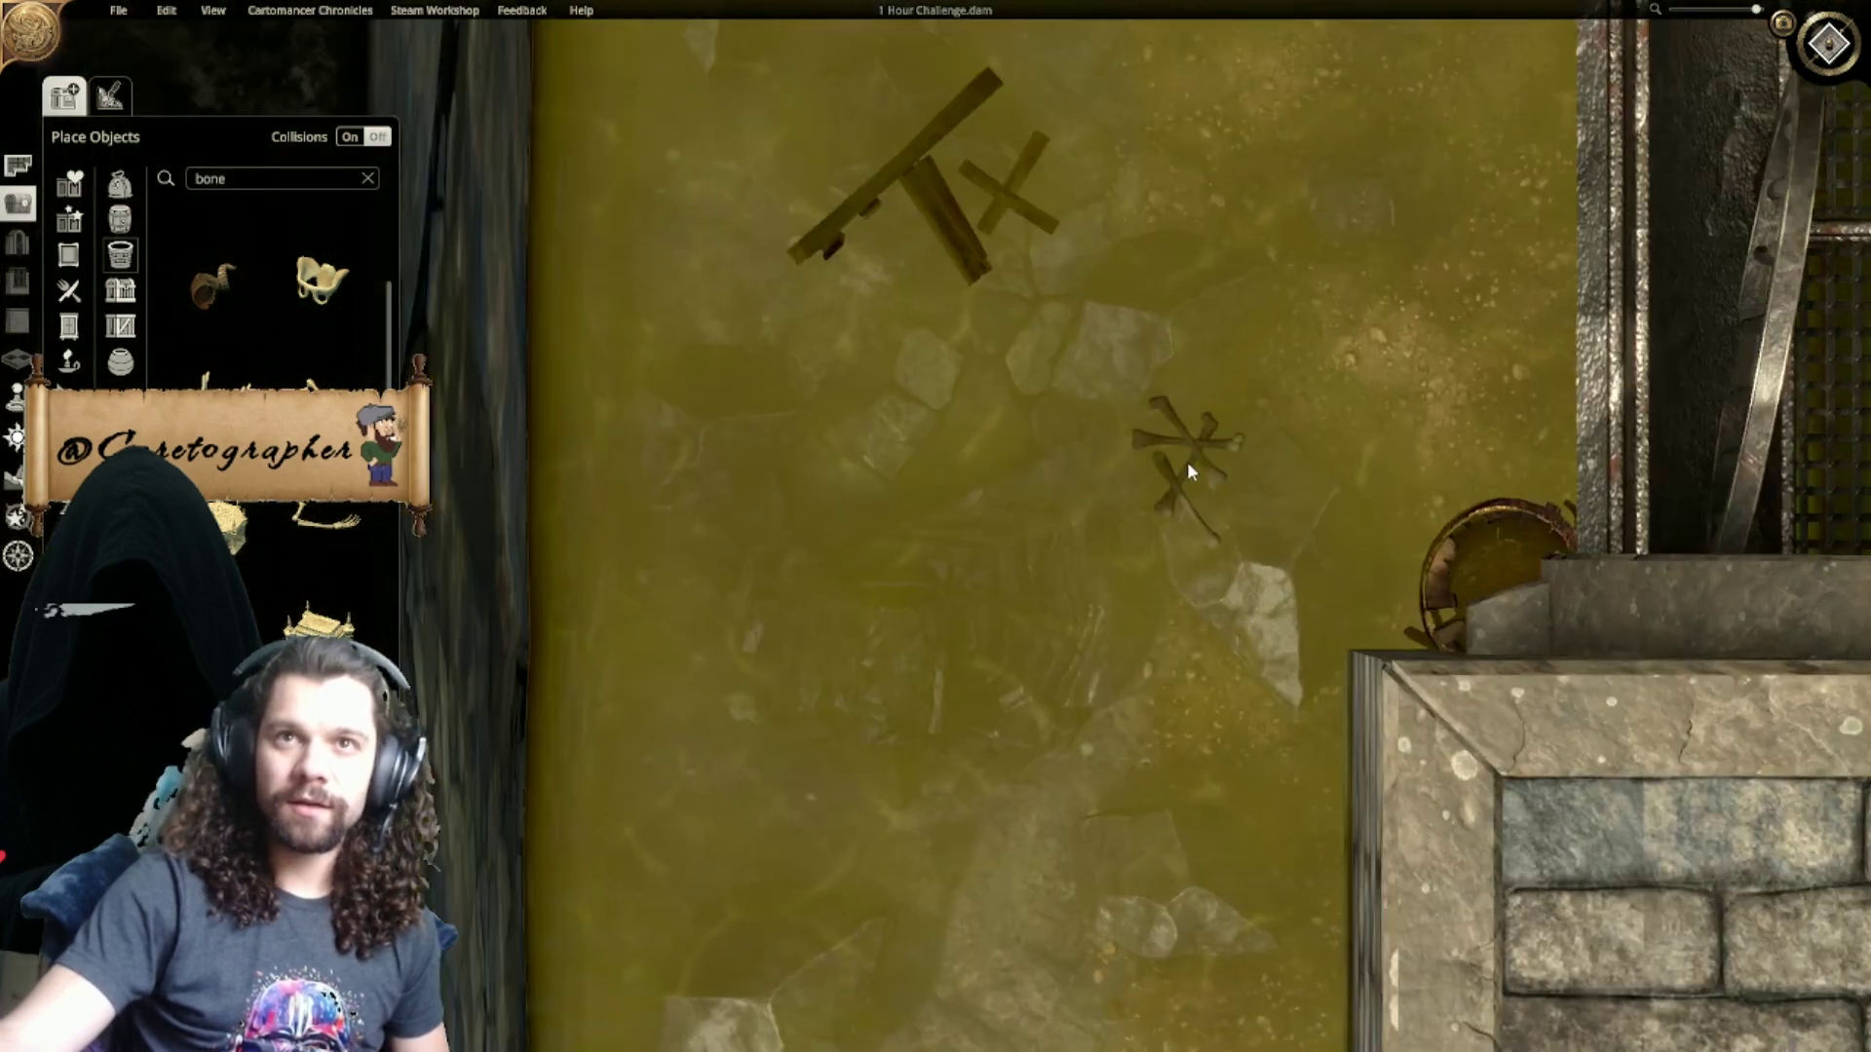
scroll(1159, 398, down, 5)
middle_drag(1011, 374, 866, 495)
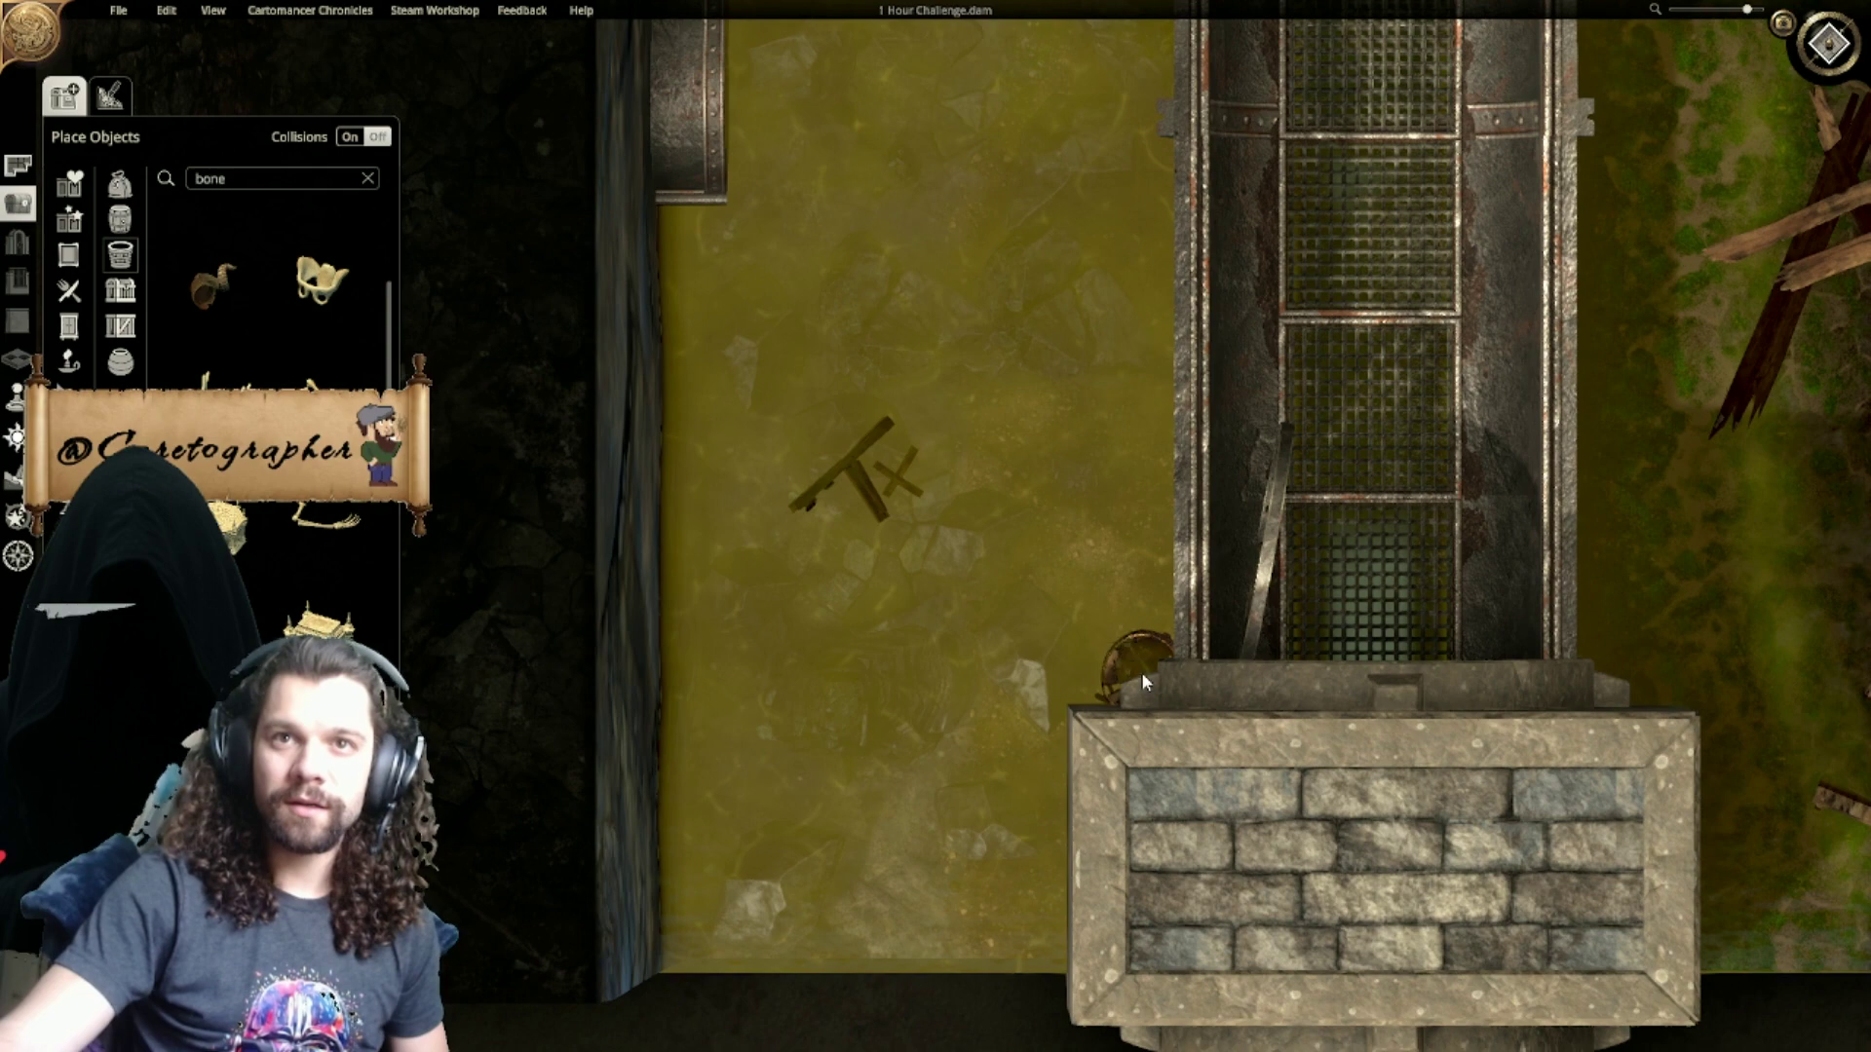
key(w)
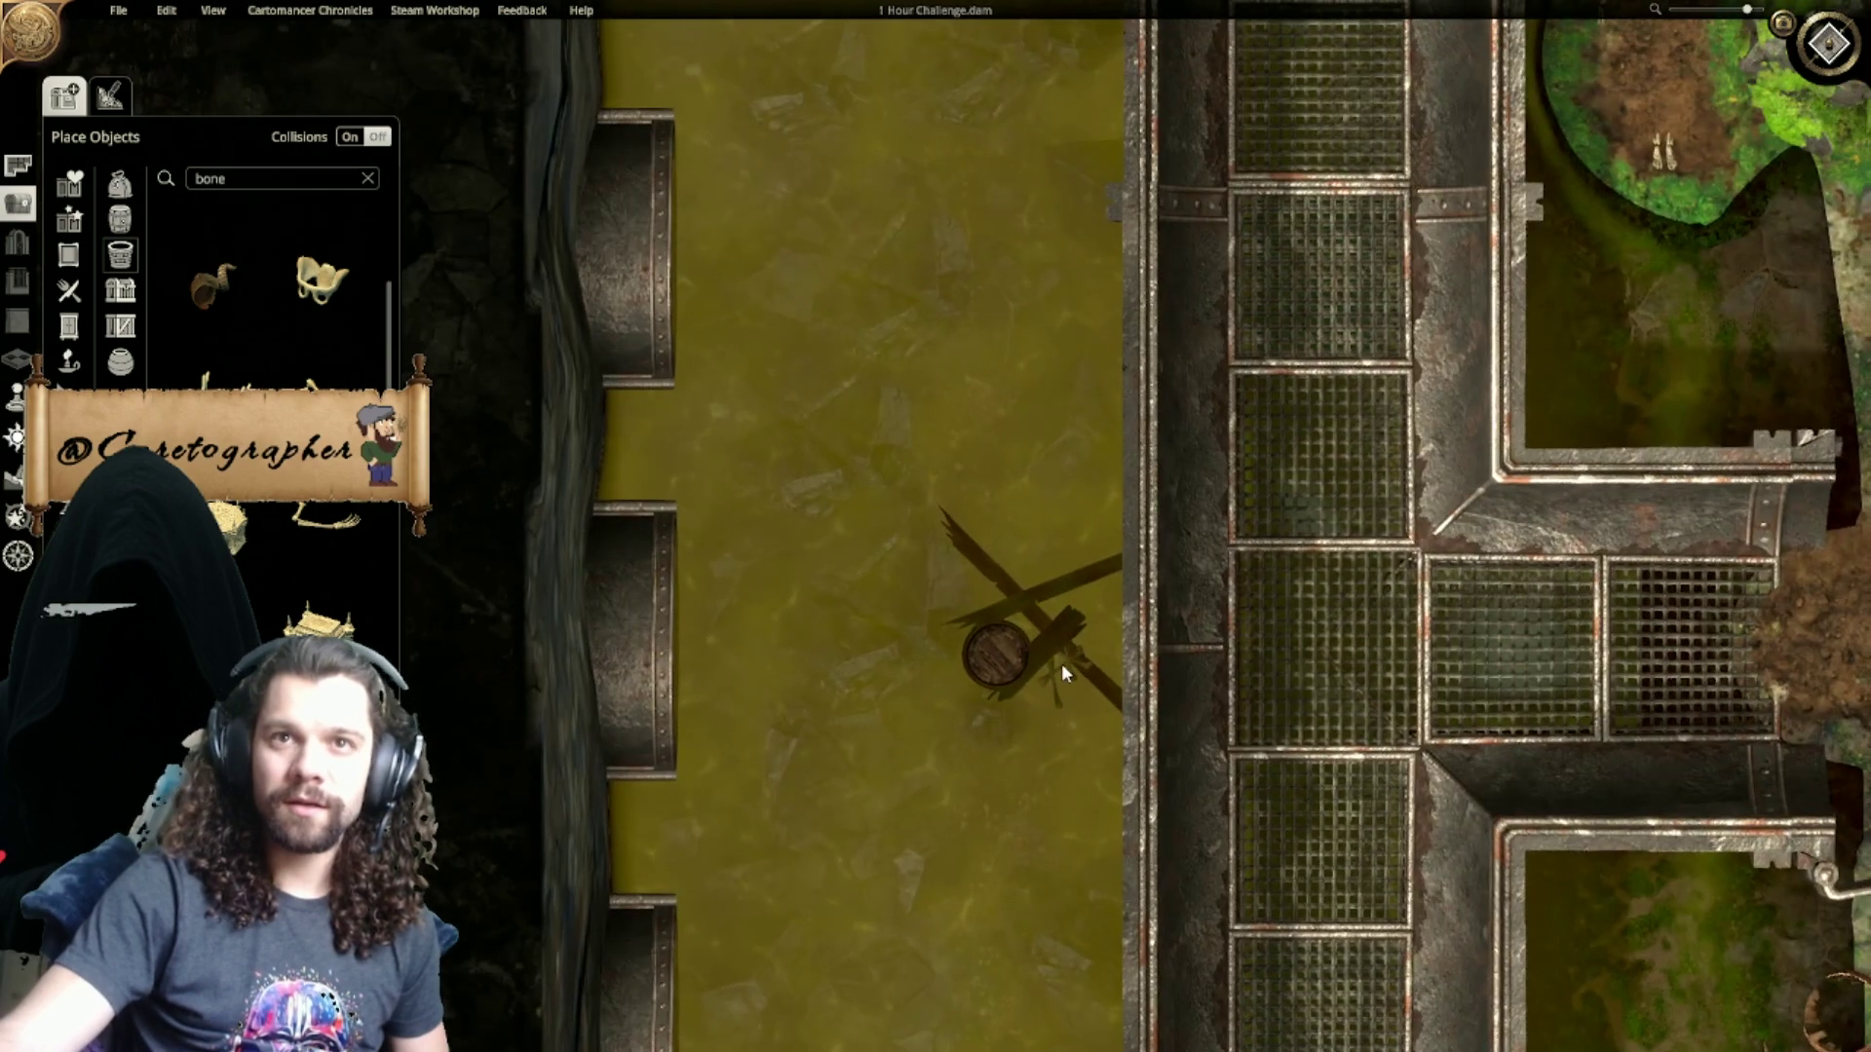
Step: Search the objects for "ra" and place the plain grey rag on the crossed beams beside the mid-canal barrel
scroll(1137, 570, down, 3)
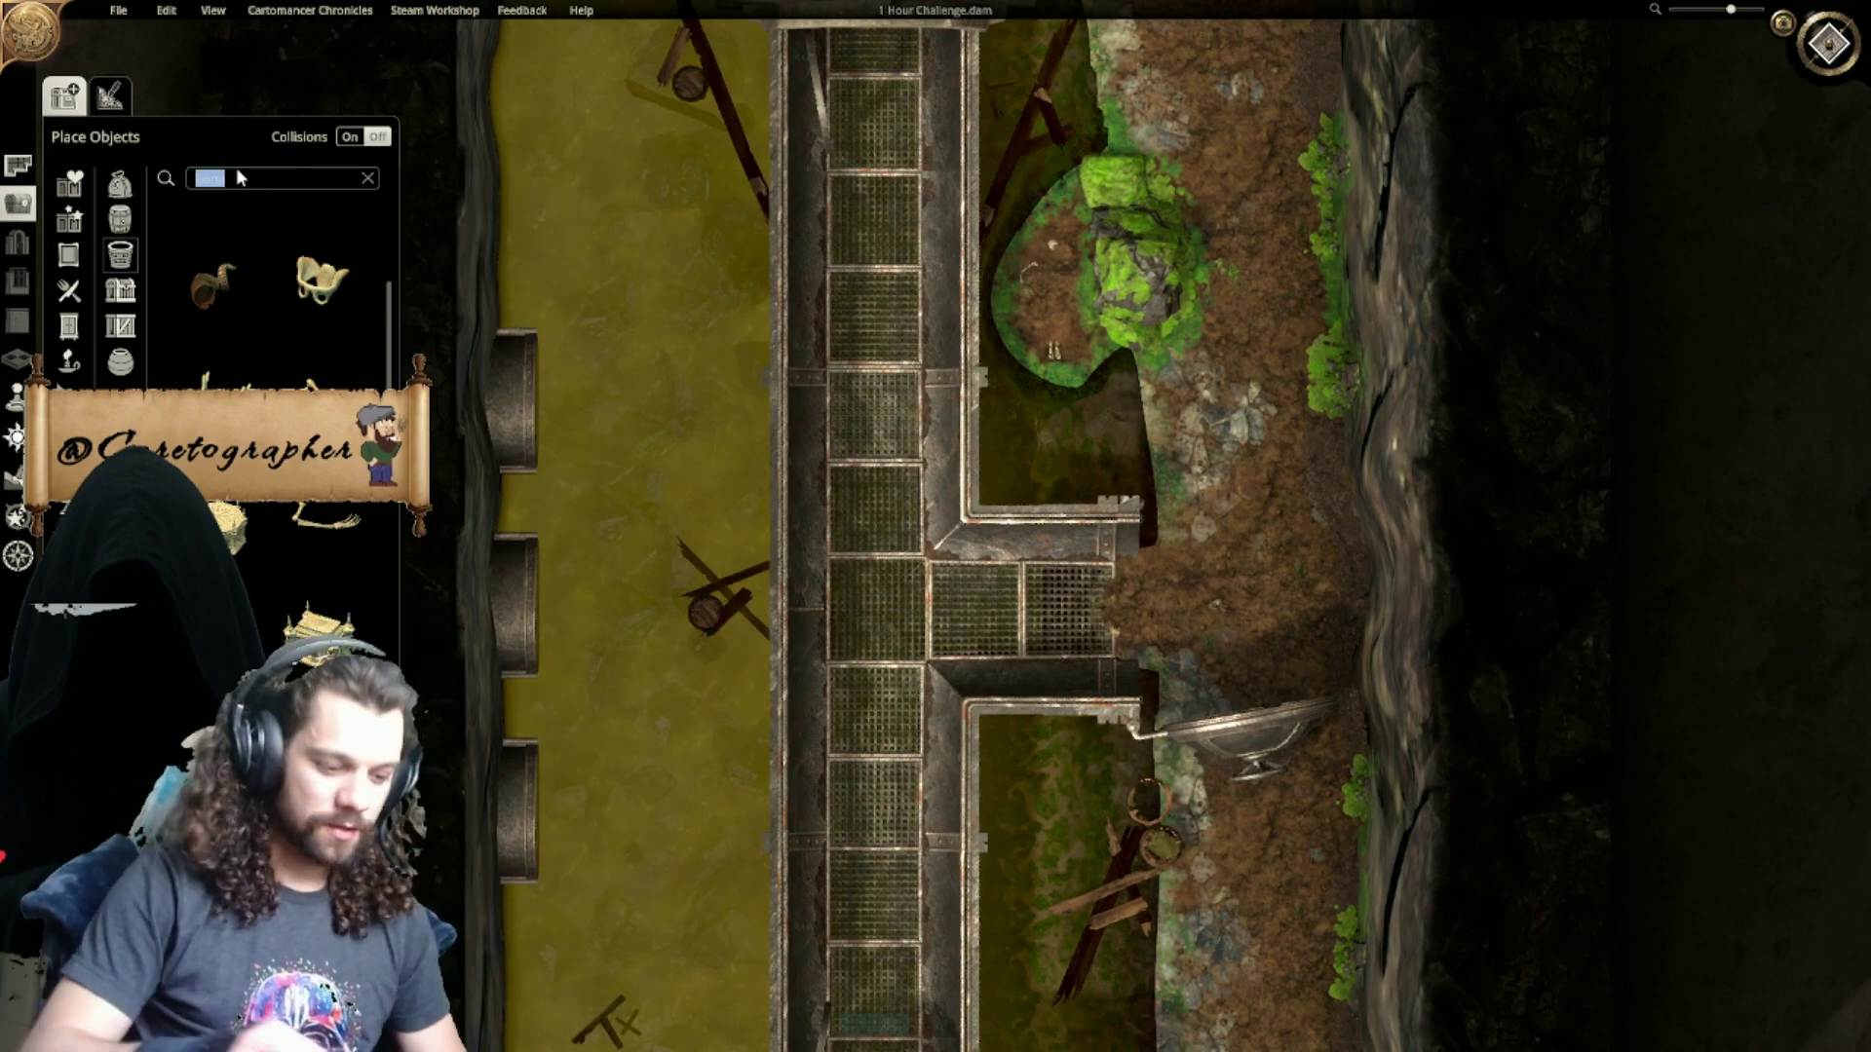
text(rag)
scroll(307, 209, up, 1)
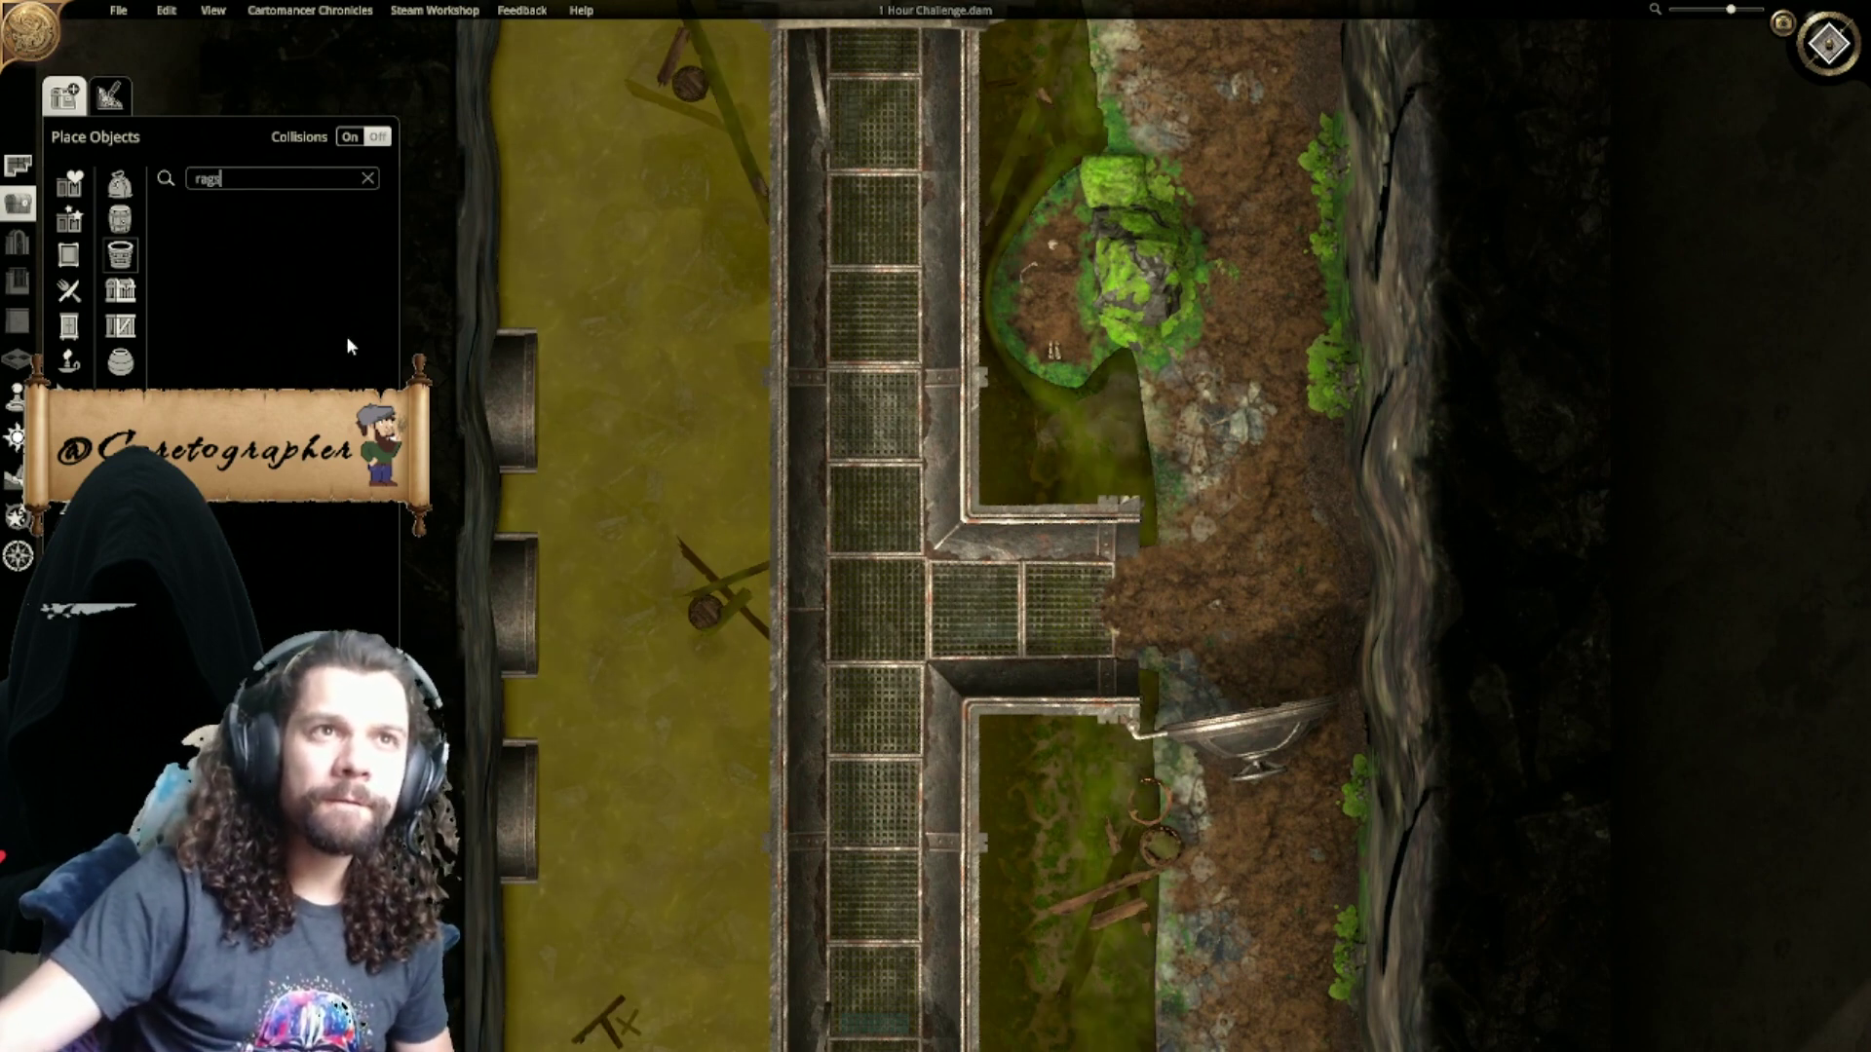
key(BackSpace)
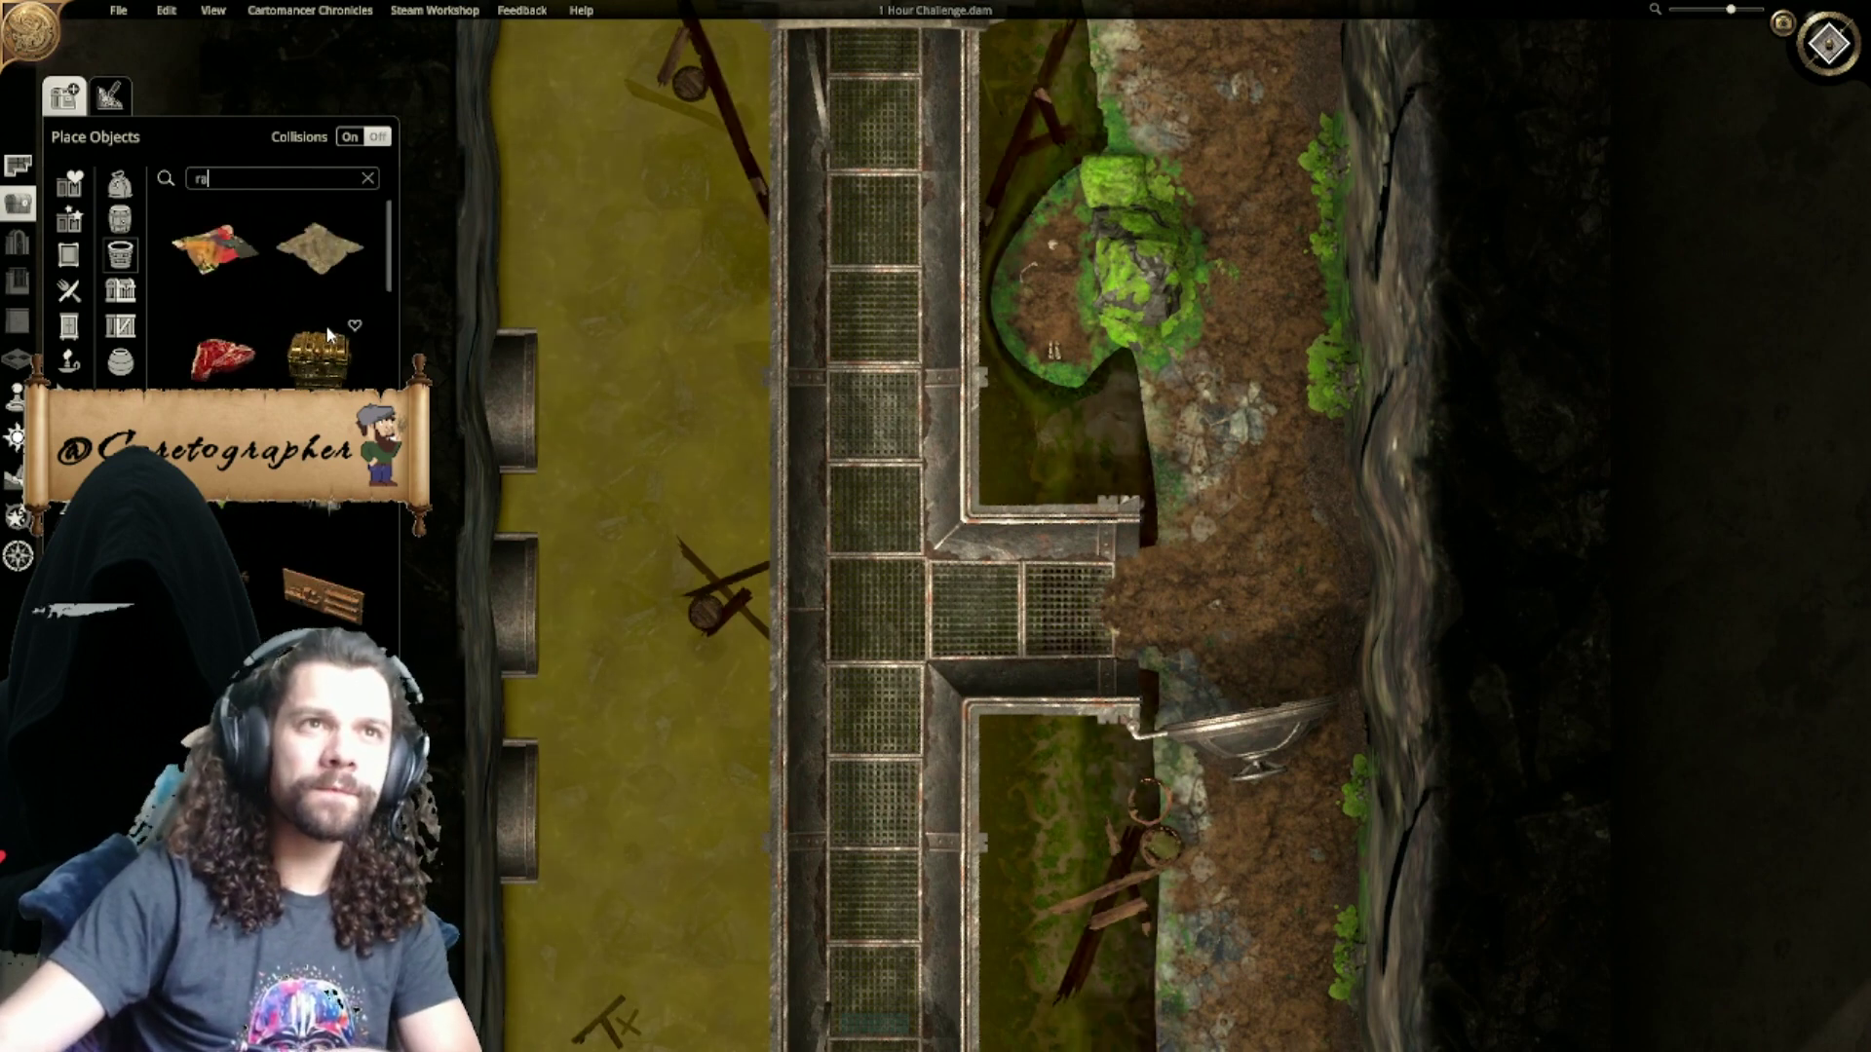
click(319, 244)
scroll(723, 509, up, 3)
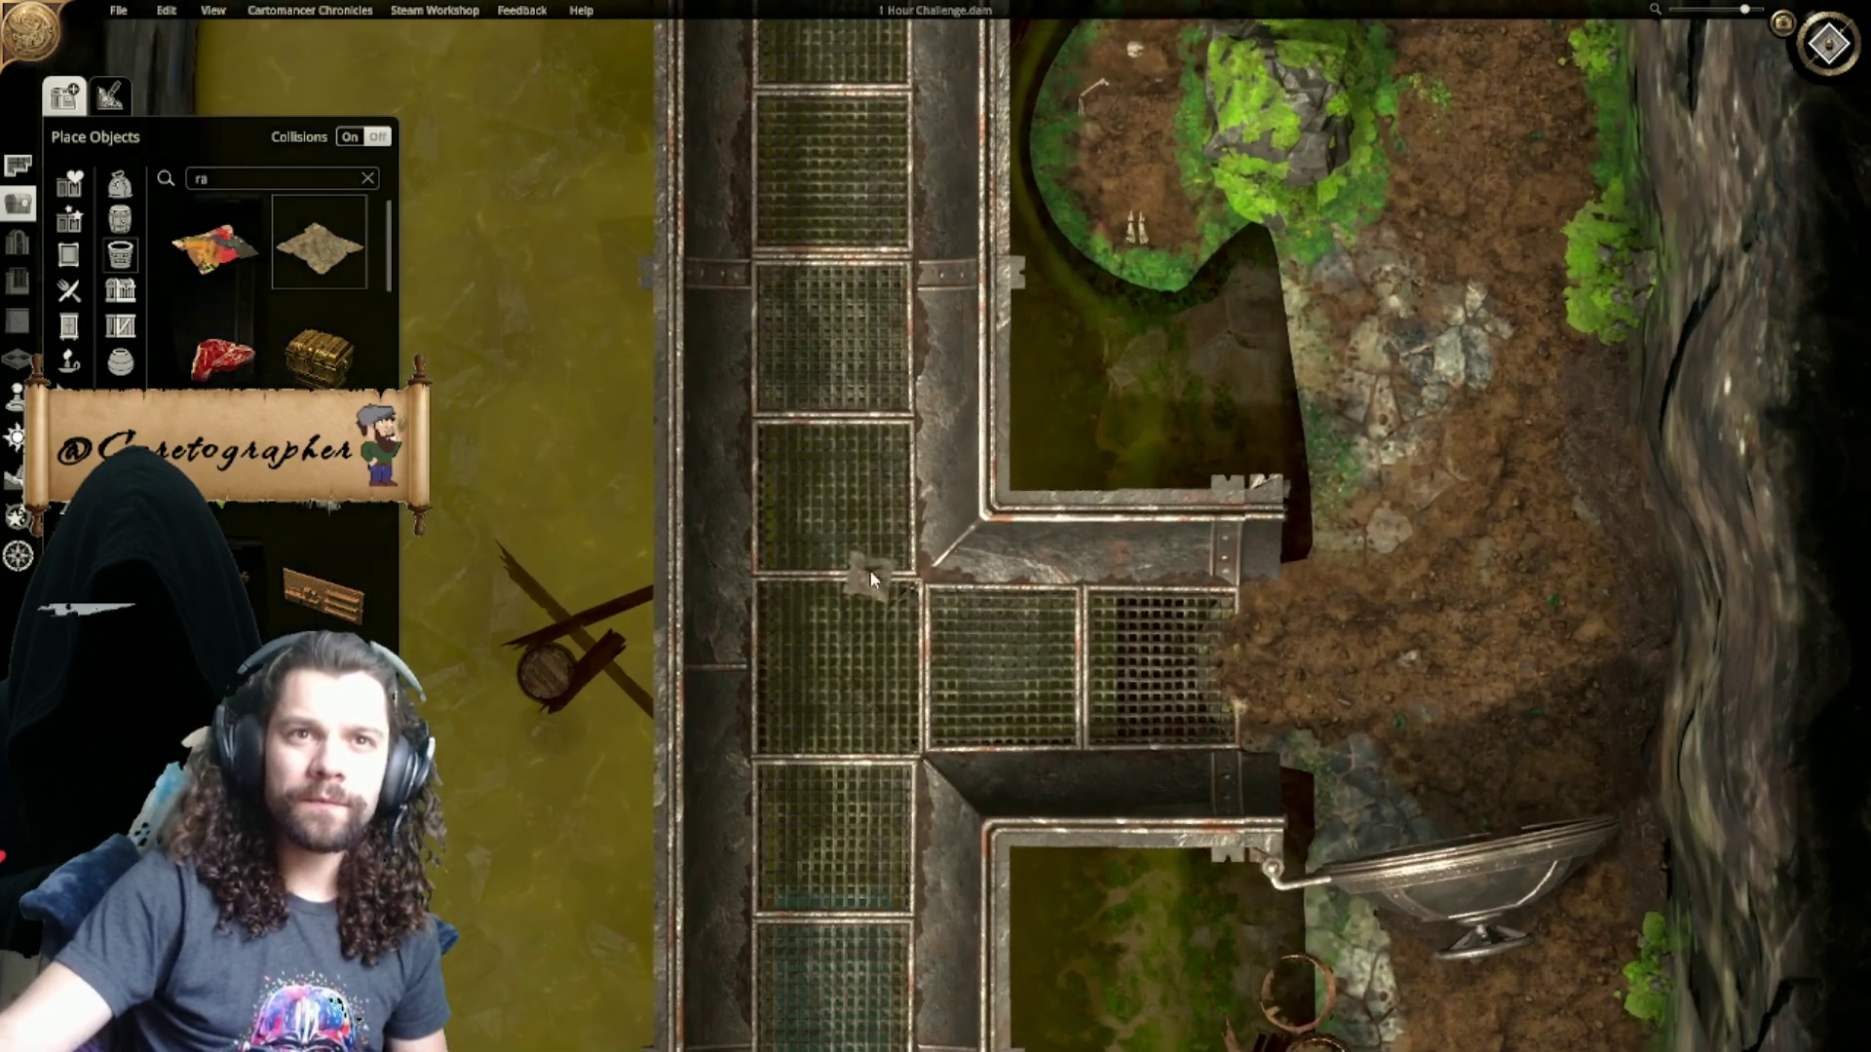
click(913, 490)
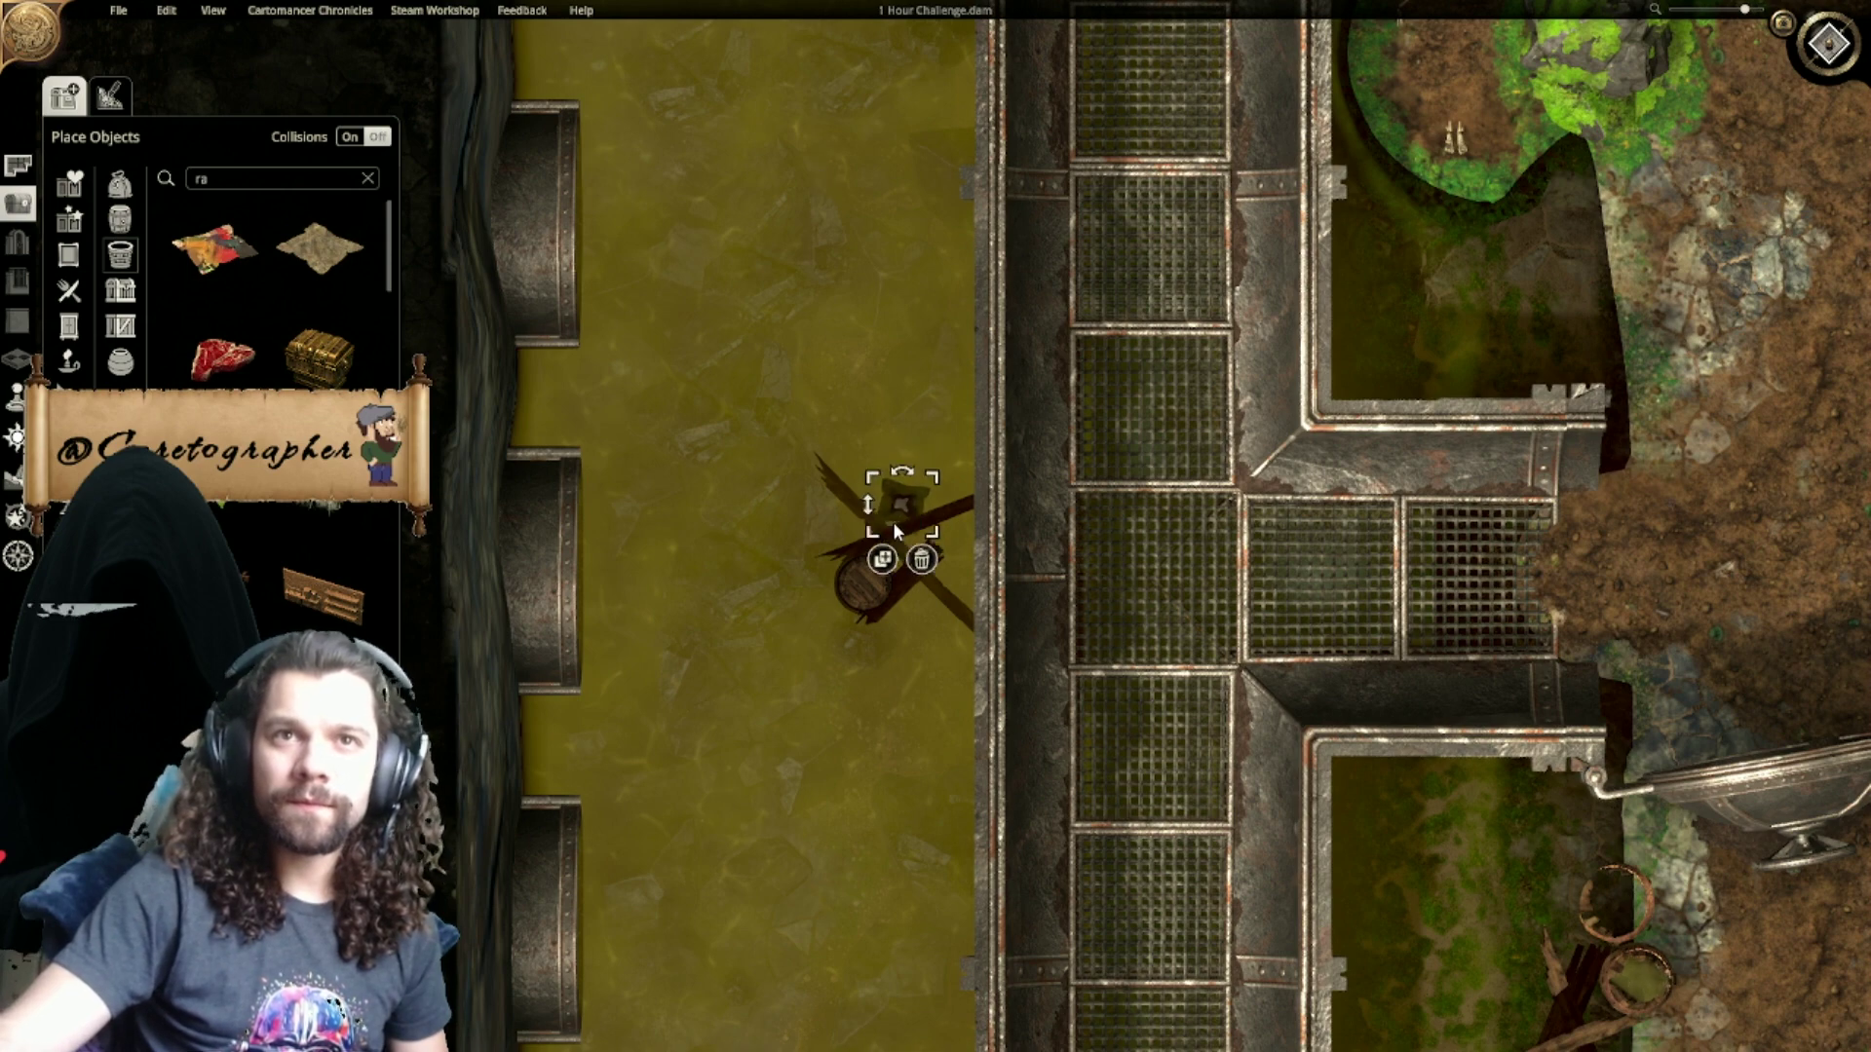
drag(892, 545, 898, 567)
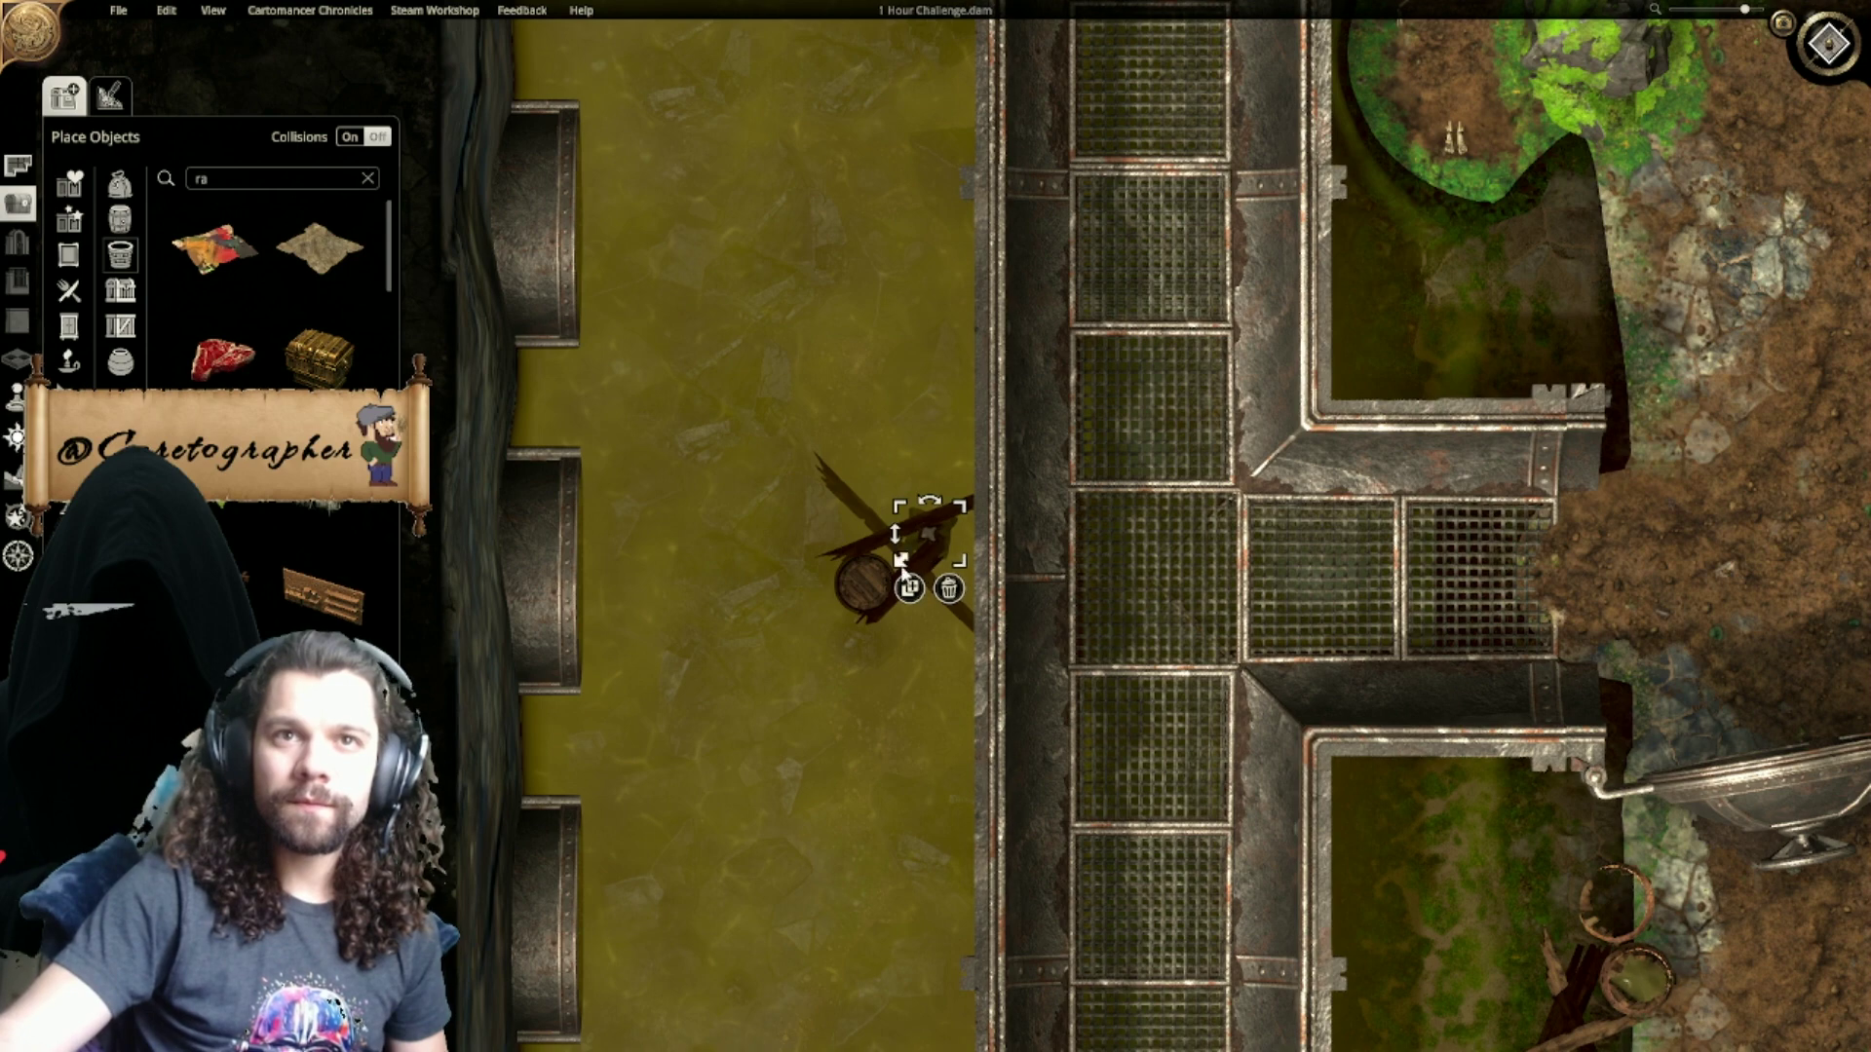
Step: Duplicate the rag and place the copy on the broken beams between the metal channel and the mossy boulder
click(910, 591)
key(w)
right_drag(845, 198, 865, 361)
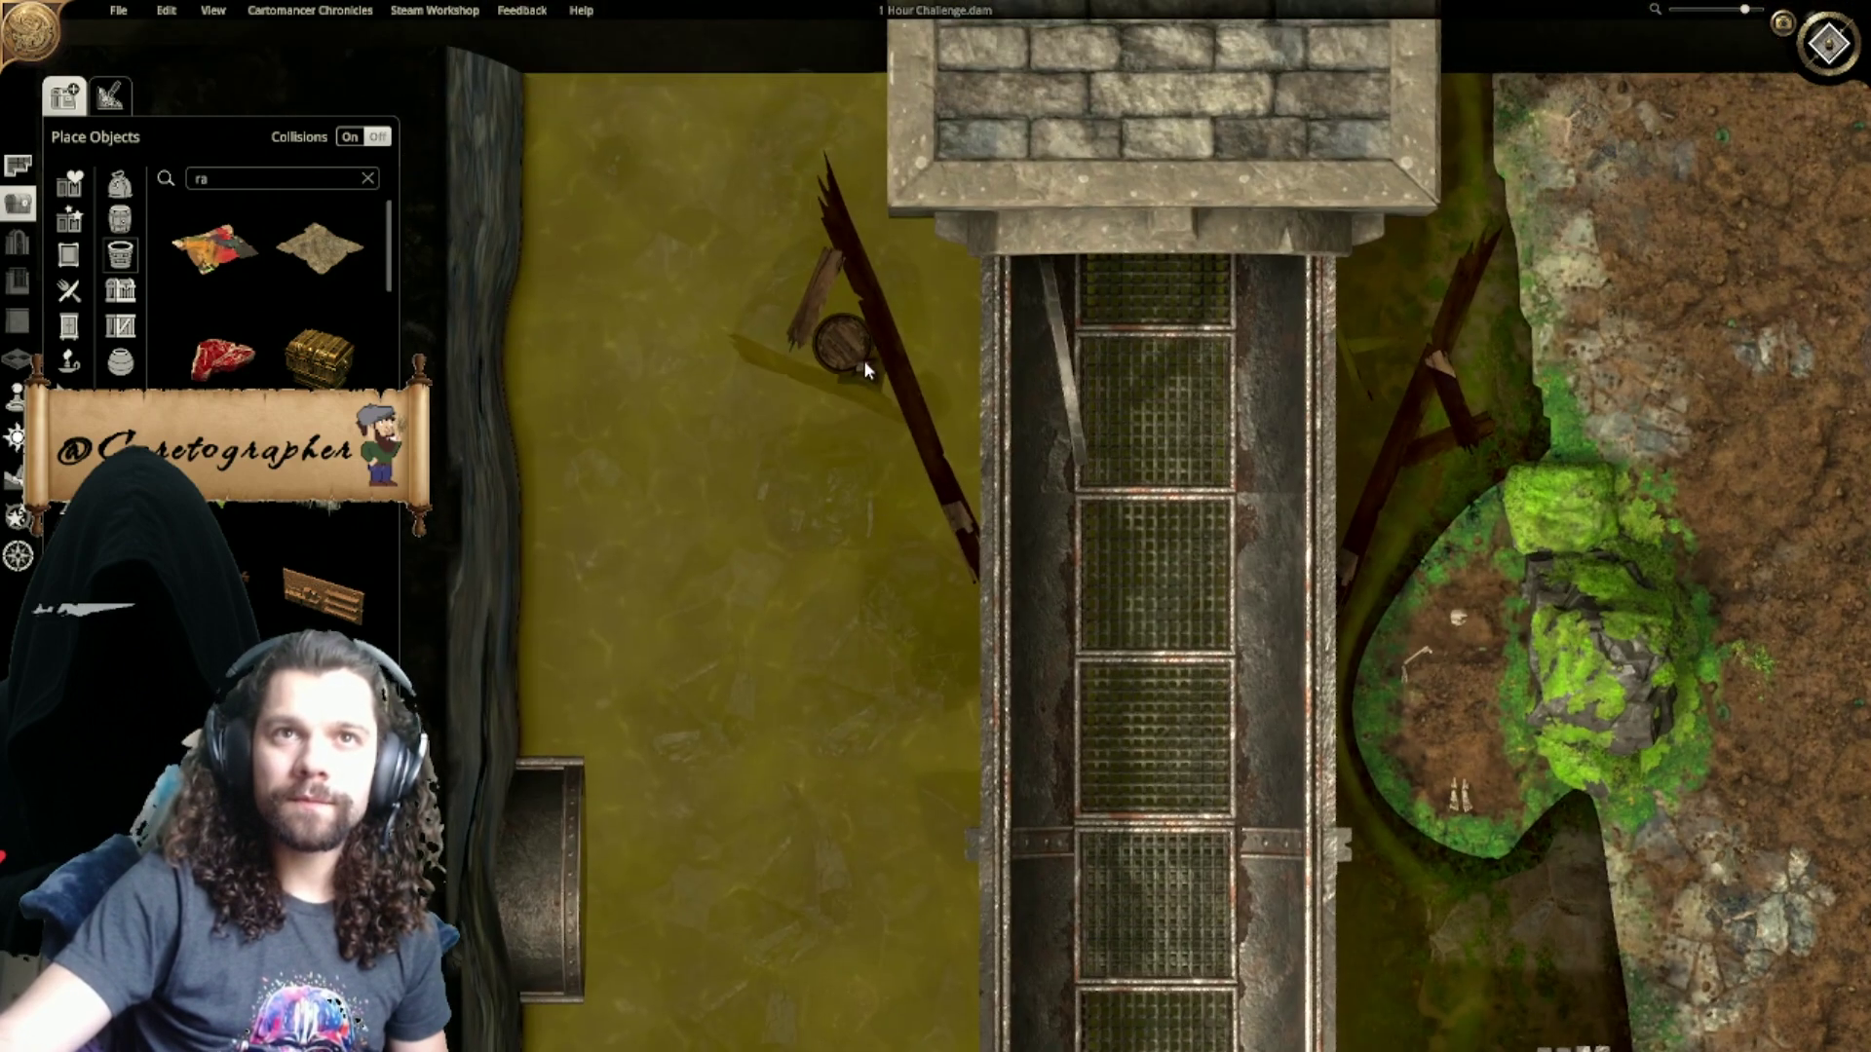
click(1495, 368)
drag(1466, 356, 1400, 371)
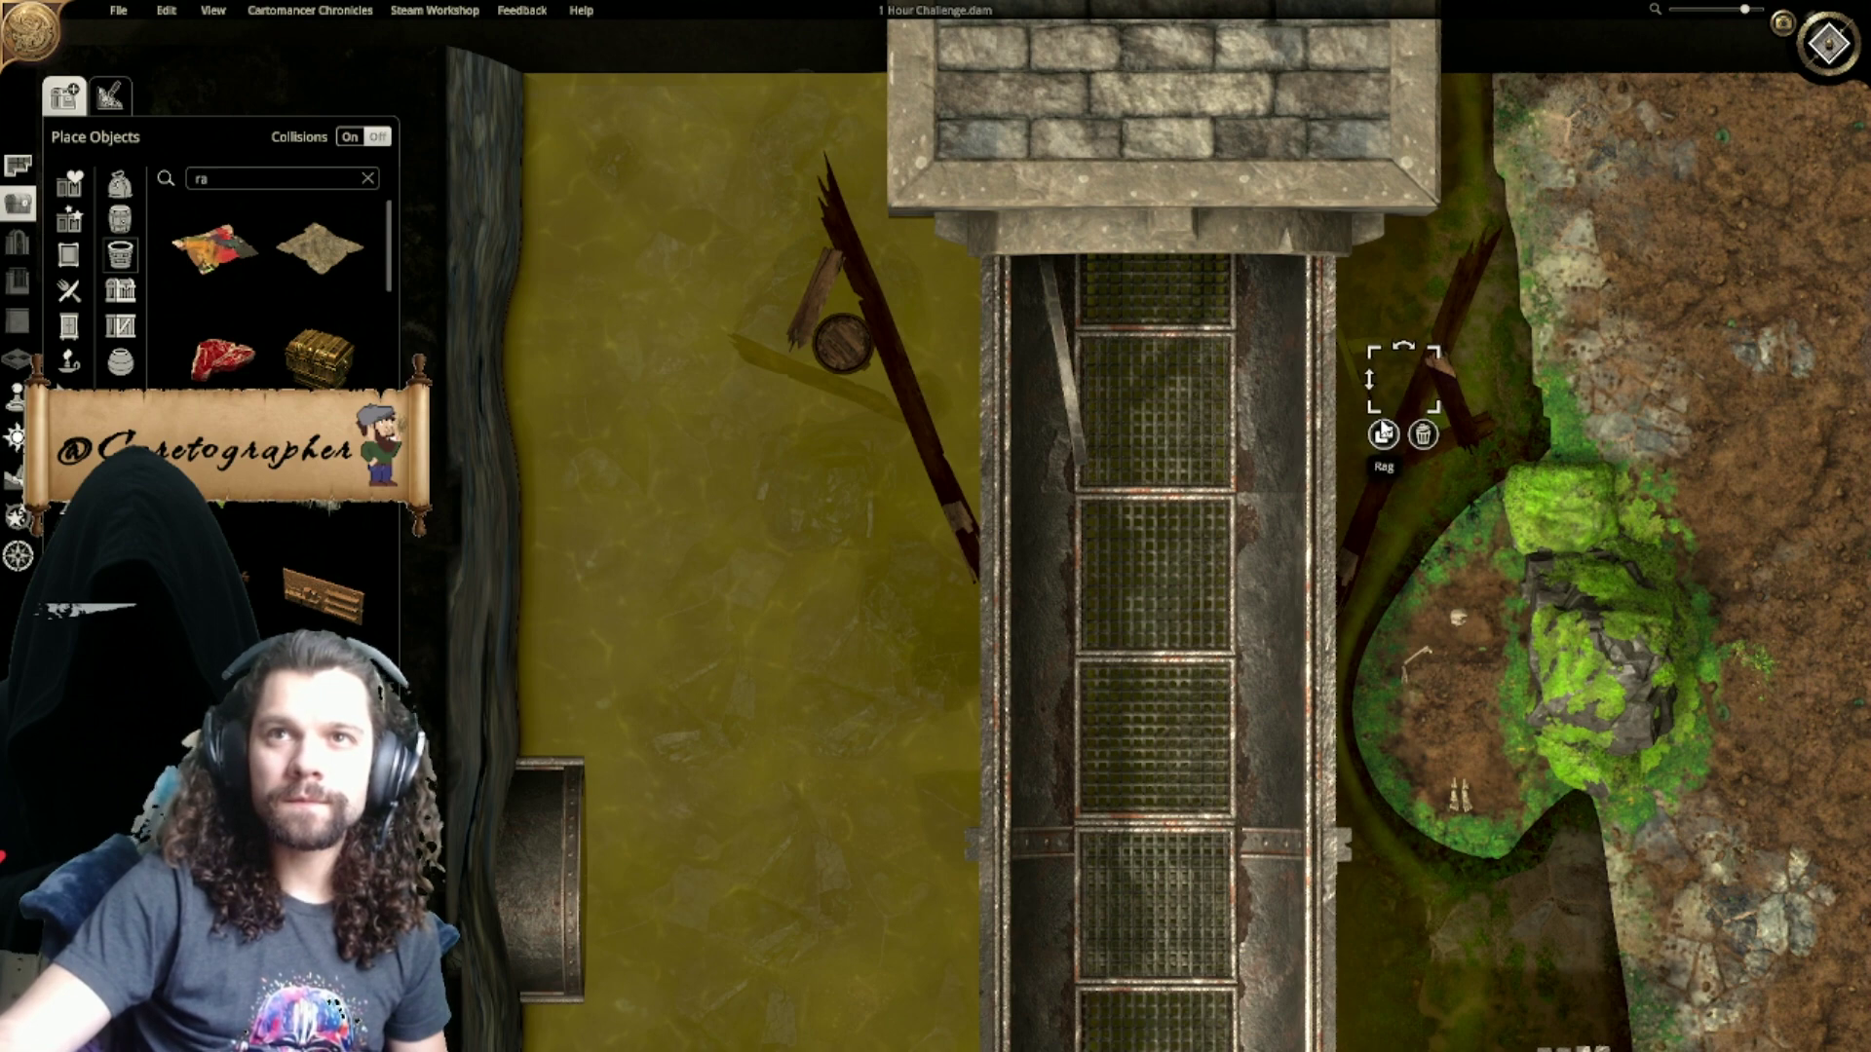
right_drag(1402, 909, 1187, 54)
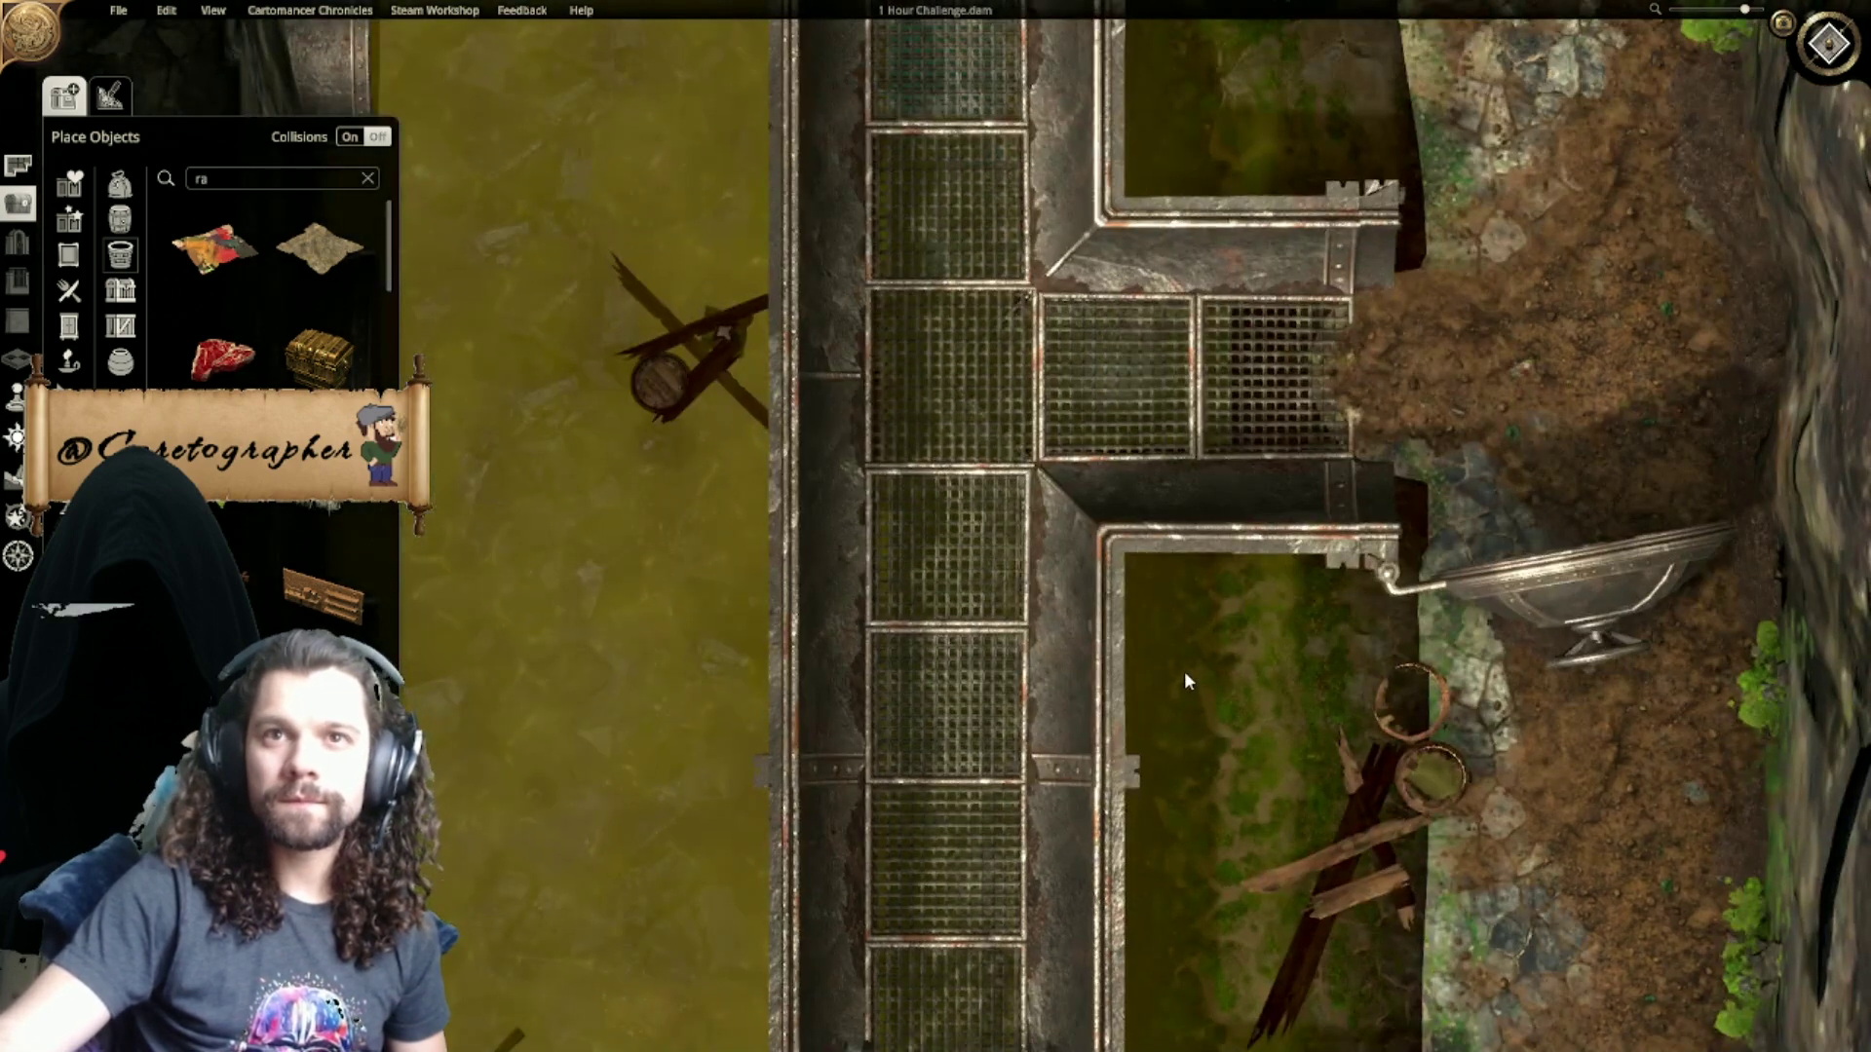
Step: Place the grey rag inside the broken barrel nearest the open metal hatch and lower it in the water
right_drag(965, 883, 576, 327)
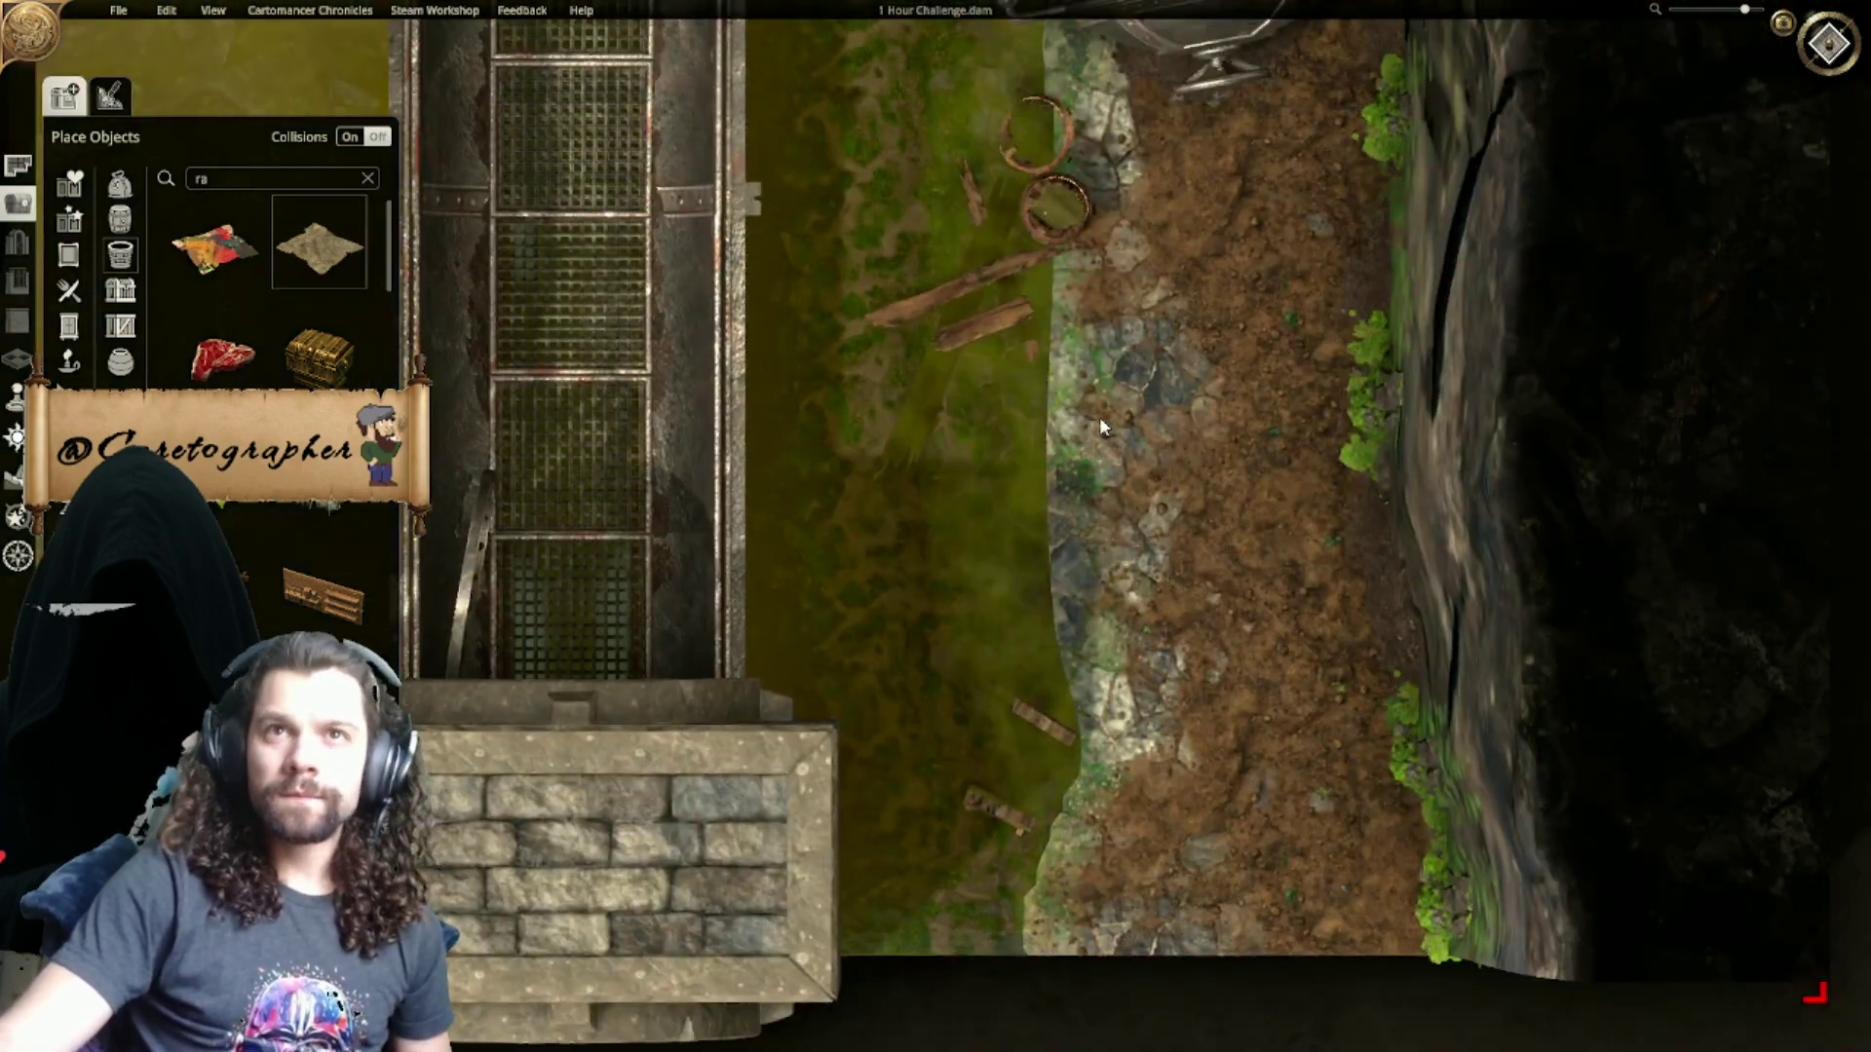
scroll(1084, 629, up, 3)
scroll(1085, 623, up, 1)
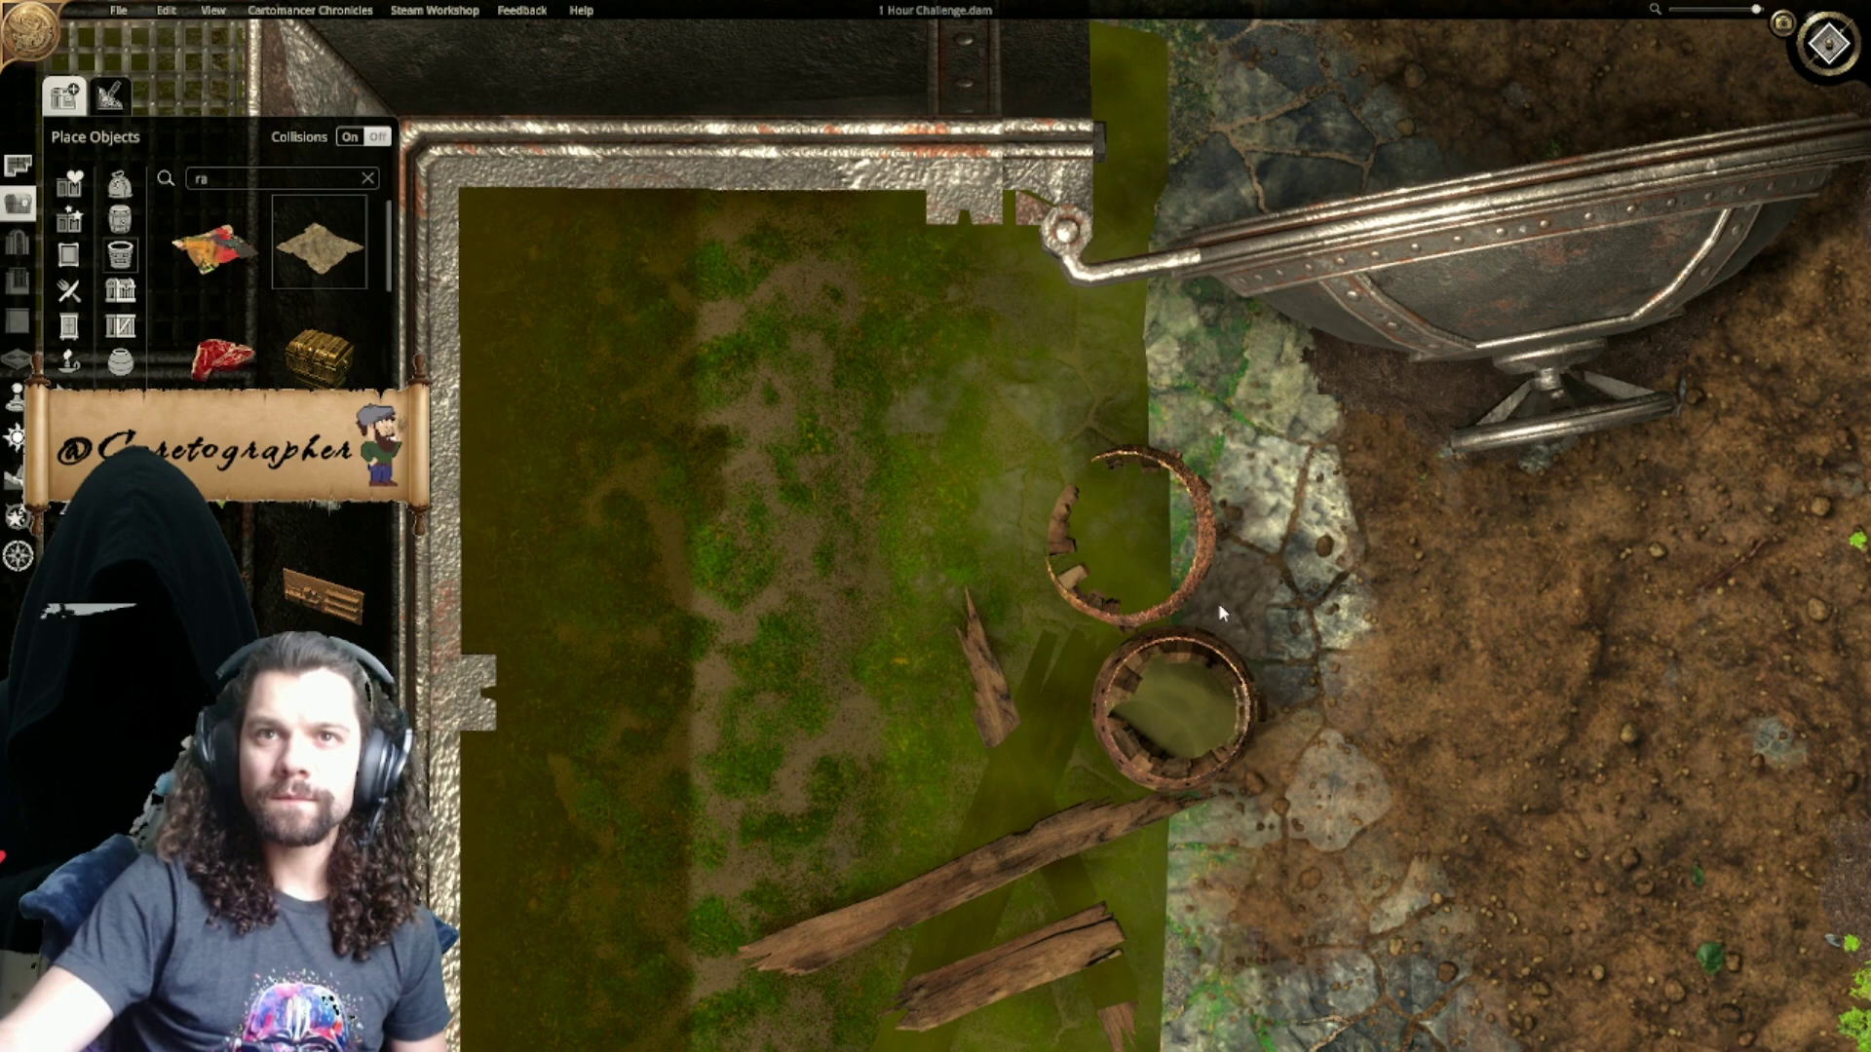
click(1116, 545)
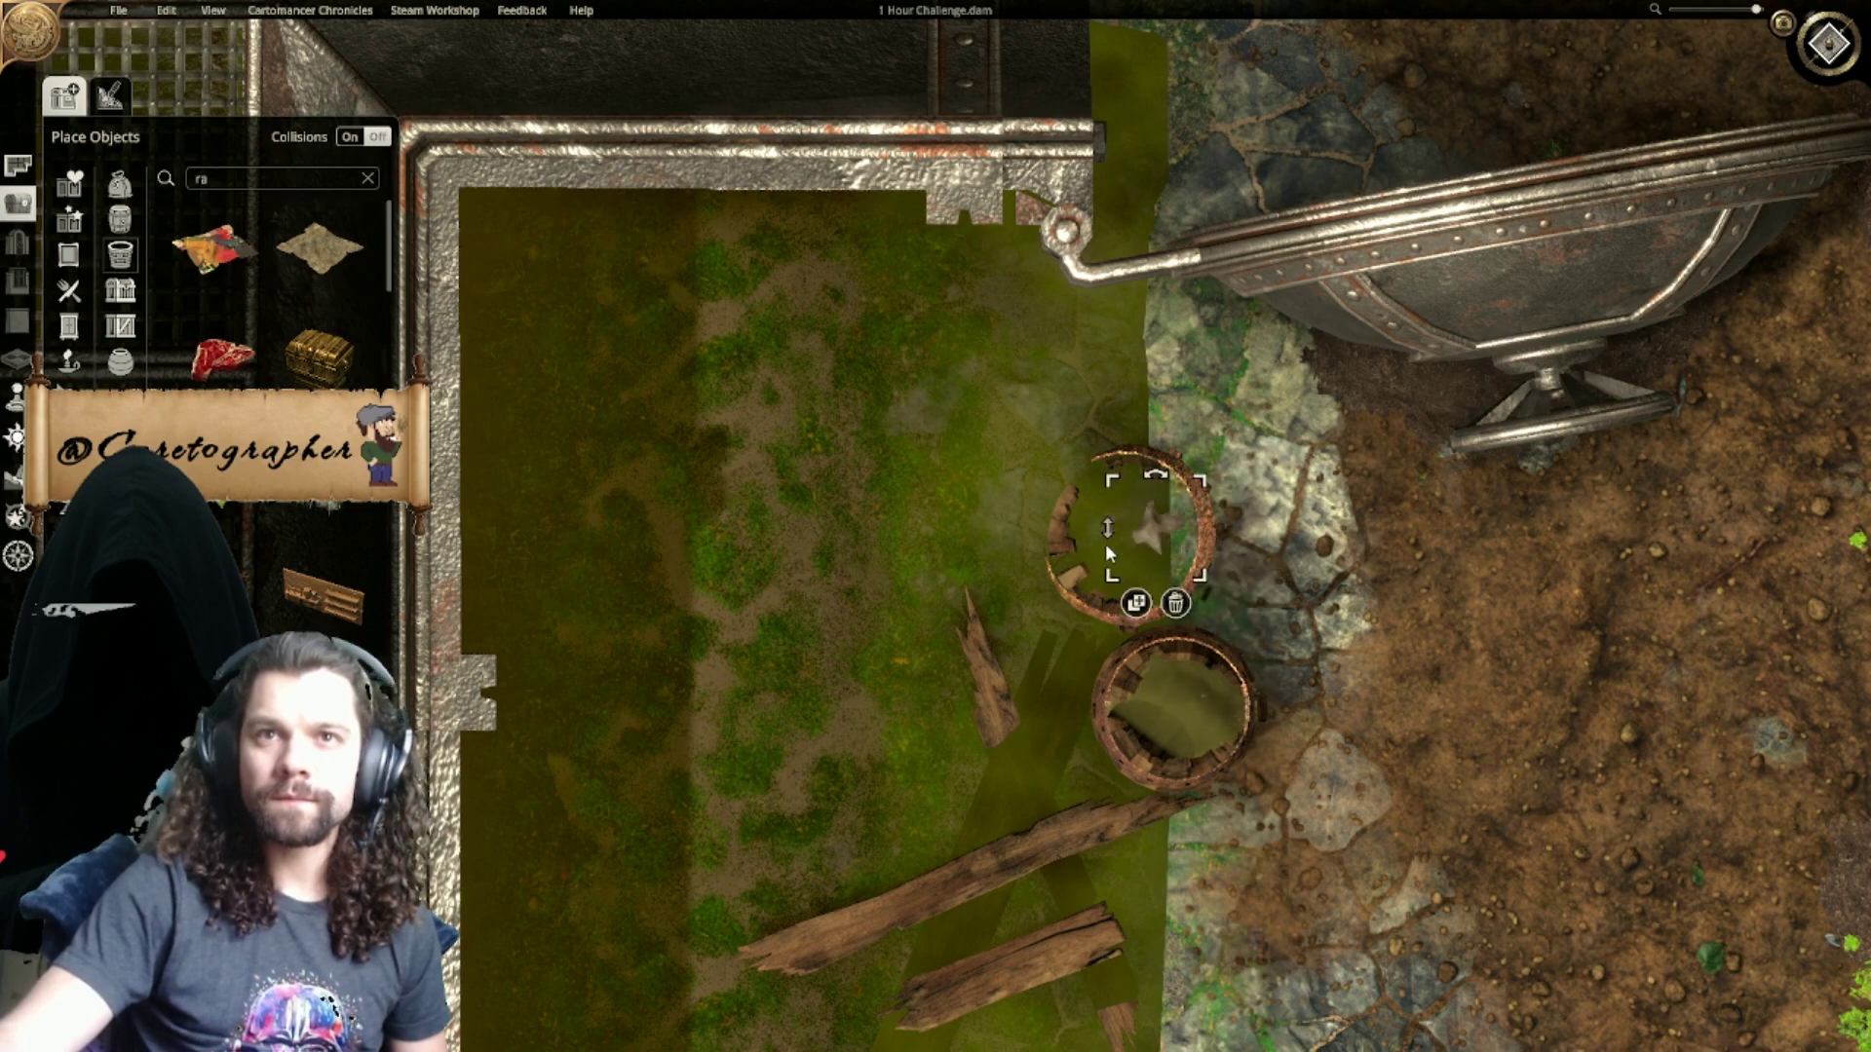
drag(1106, 546, 1106, 553)
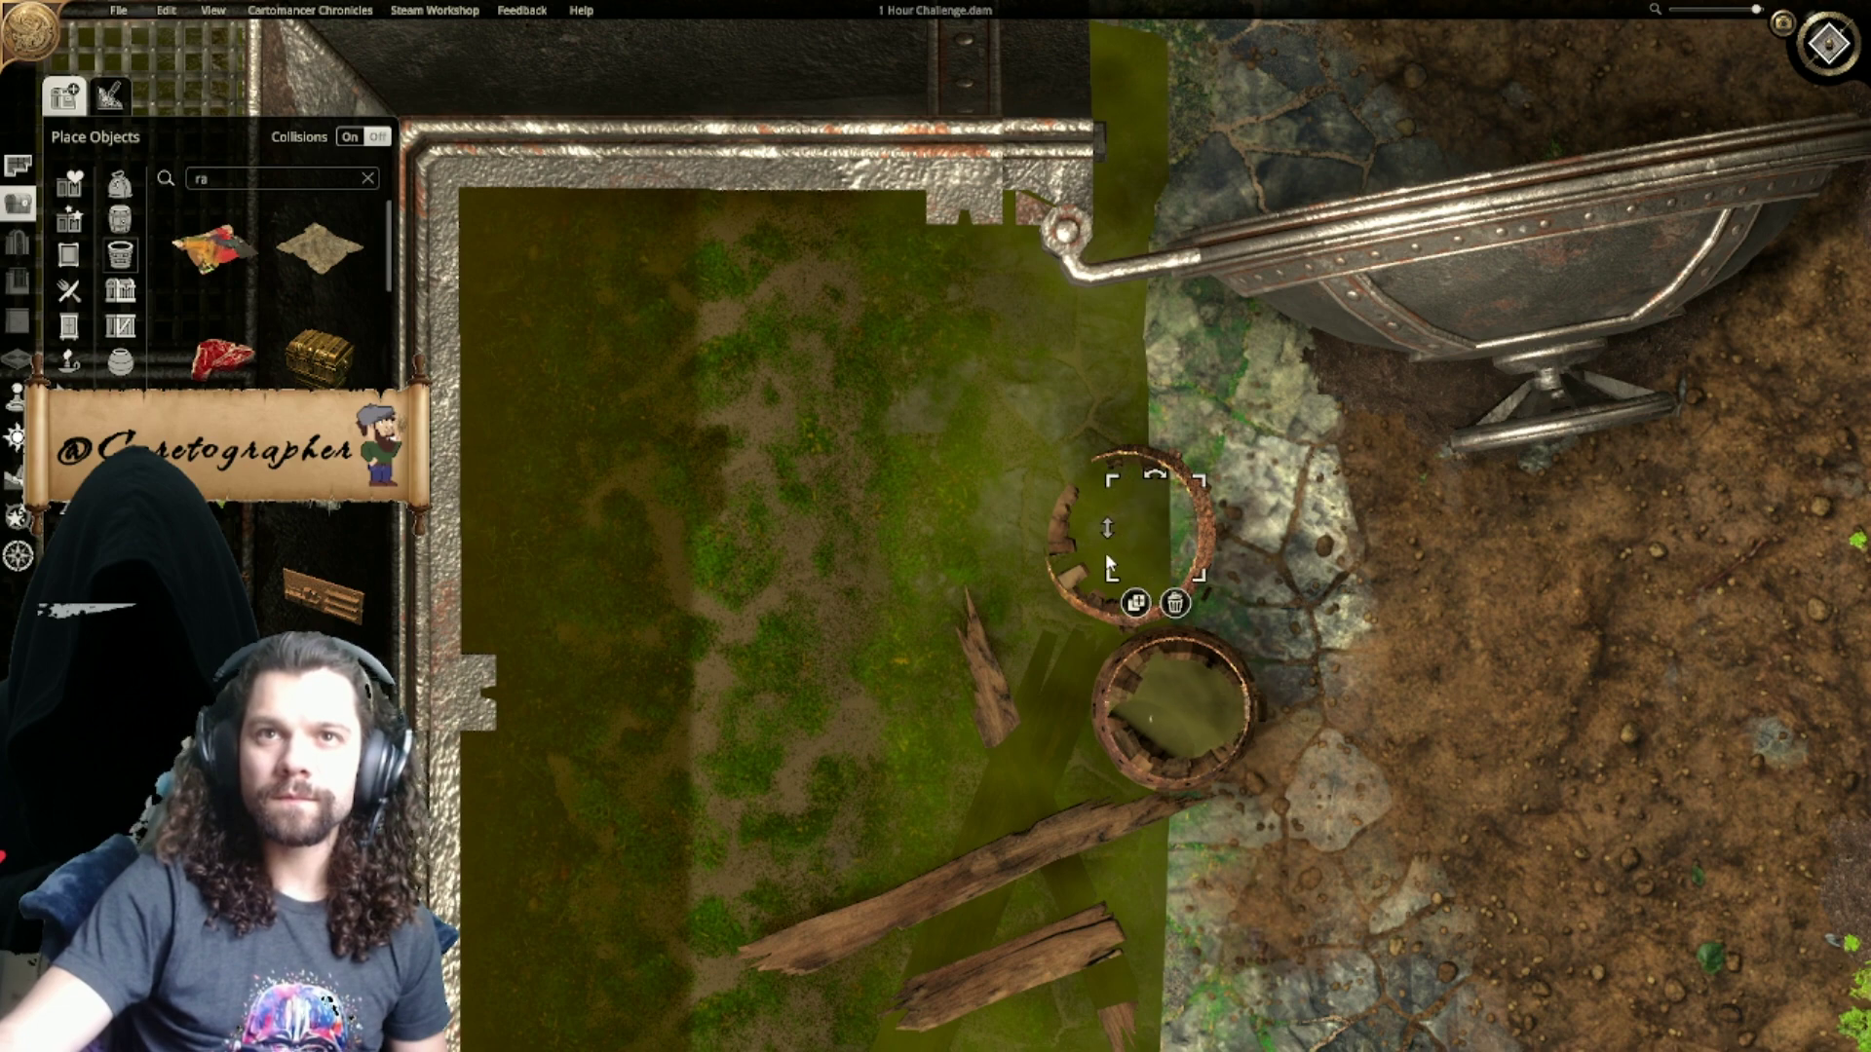
Step: Duplicate the rag and place the copy on the sunken planks in the open canal near the stone pier
click(1137, 604)
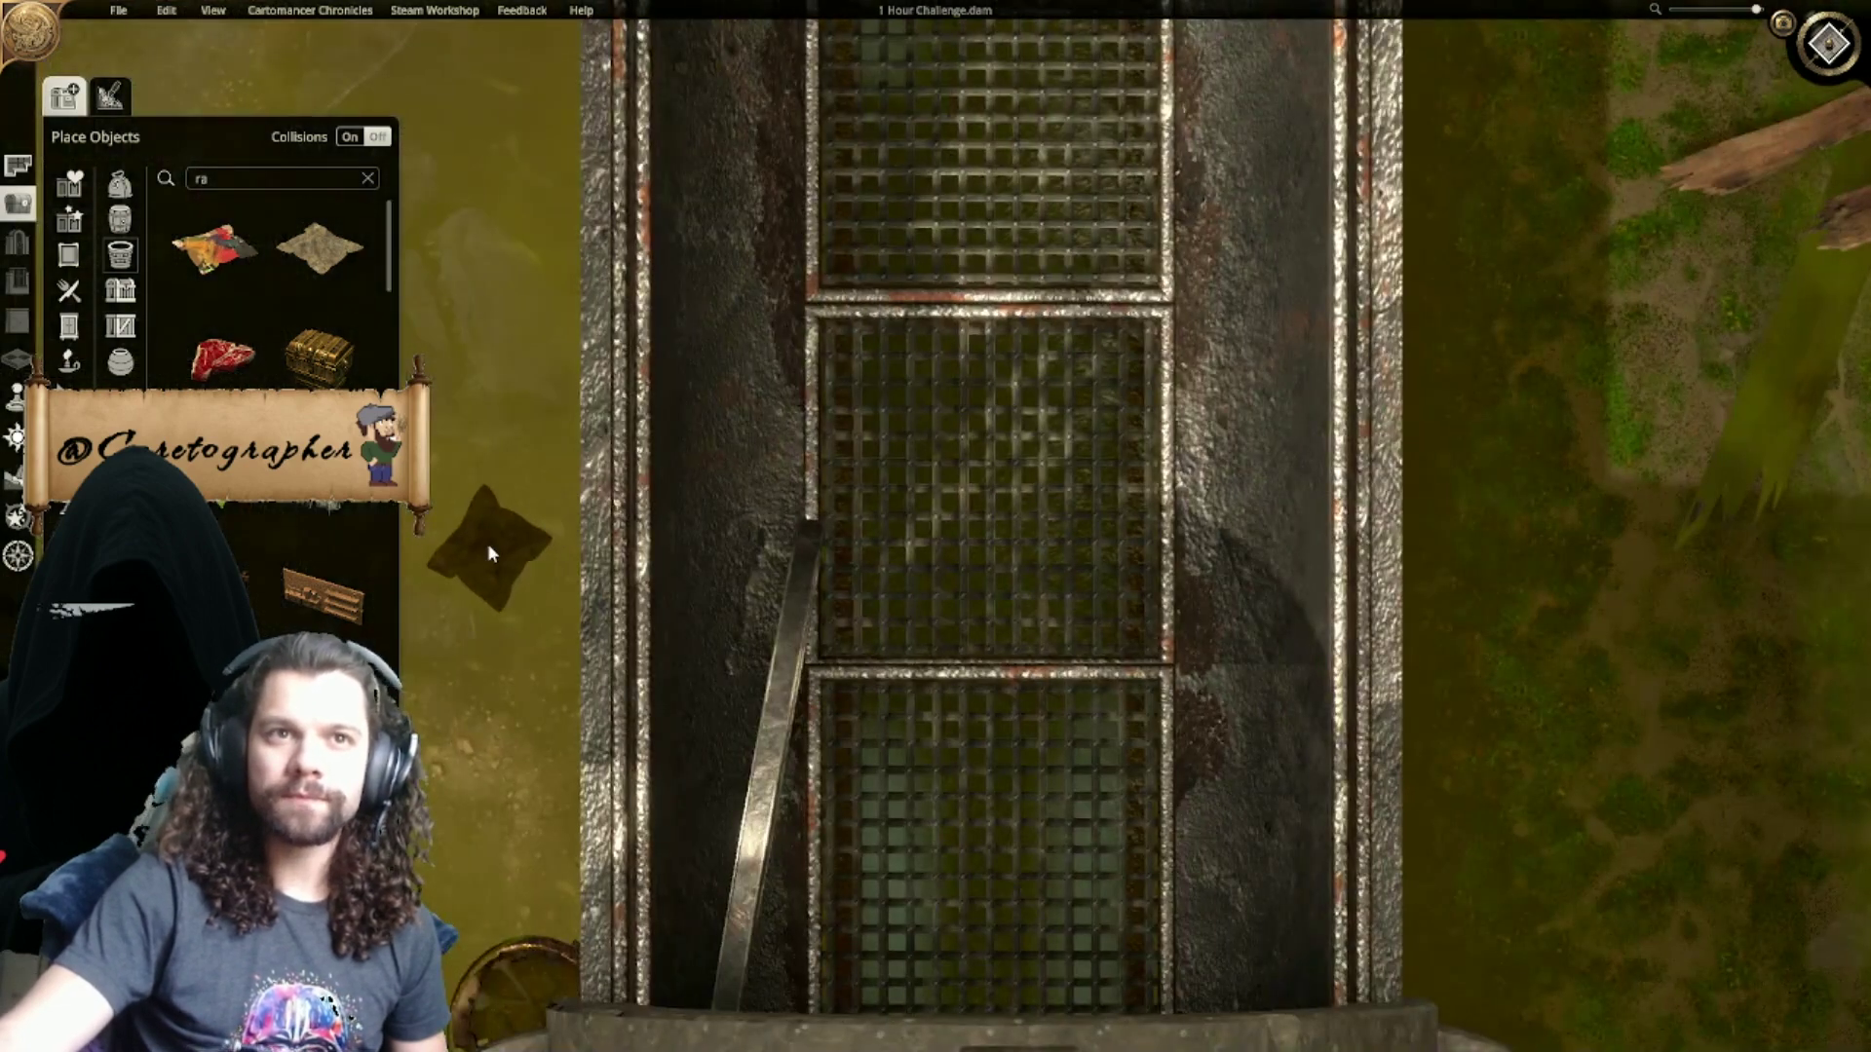
right_drag(490, 554, 1160, 467)
scroll(850, 555, down, 5)
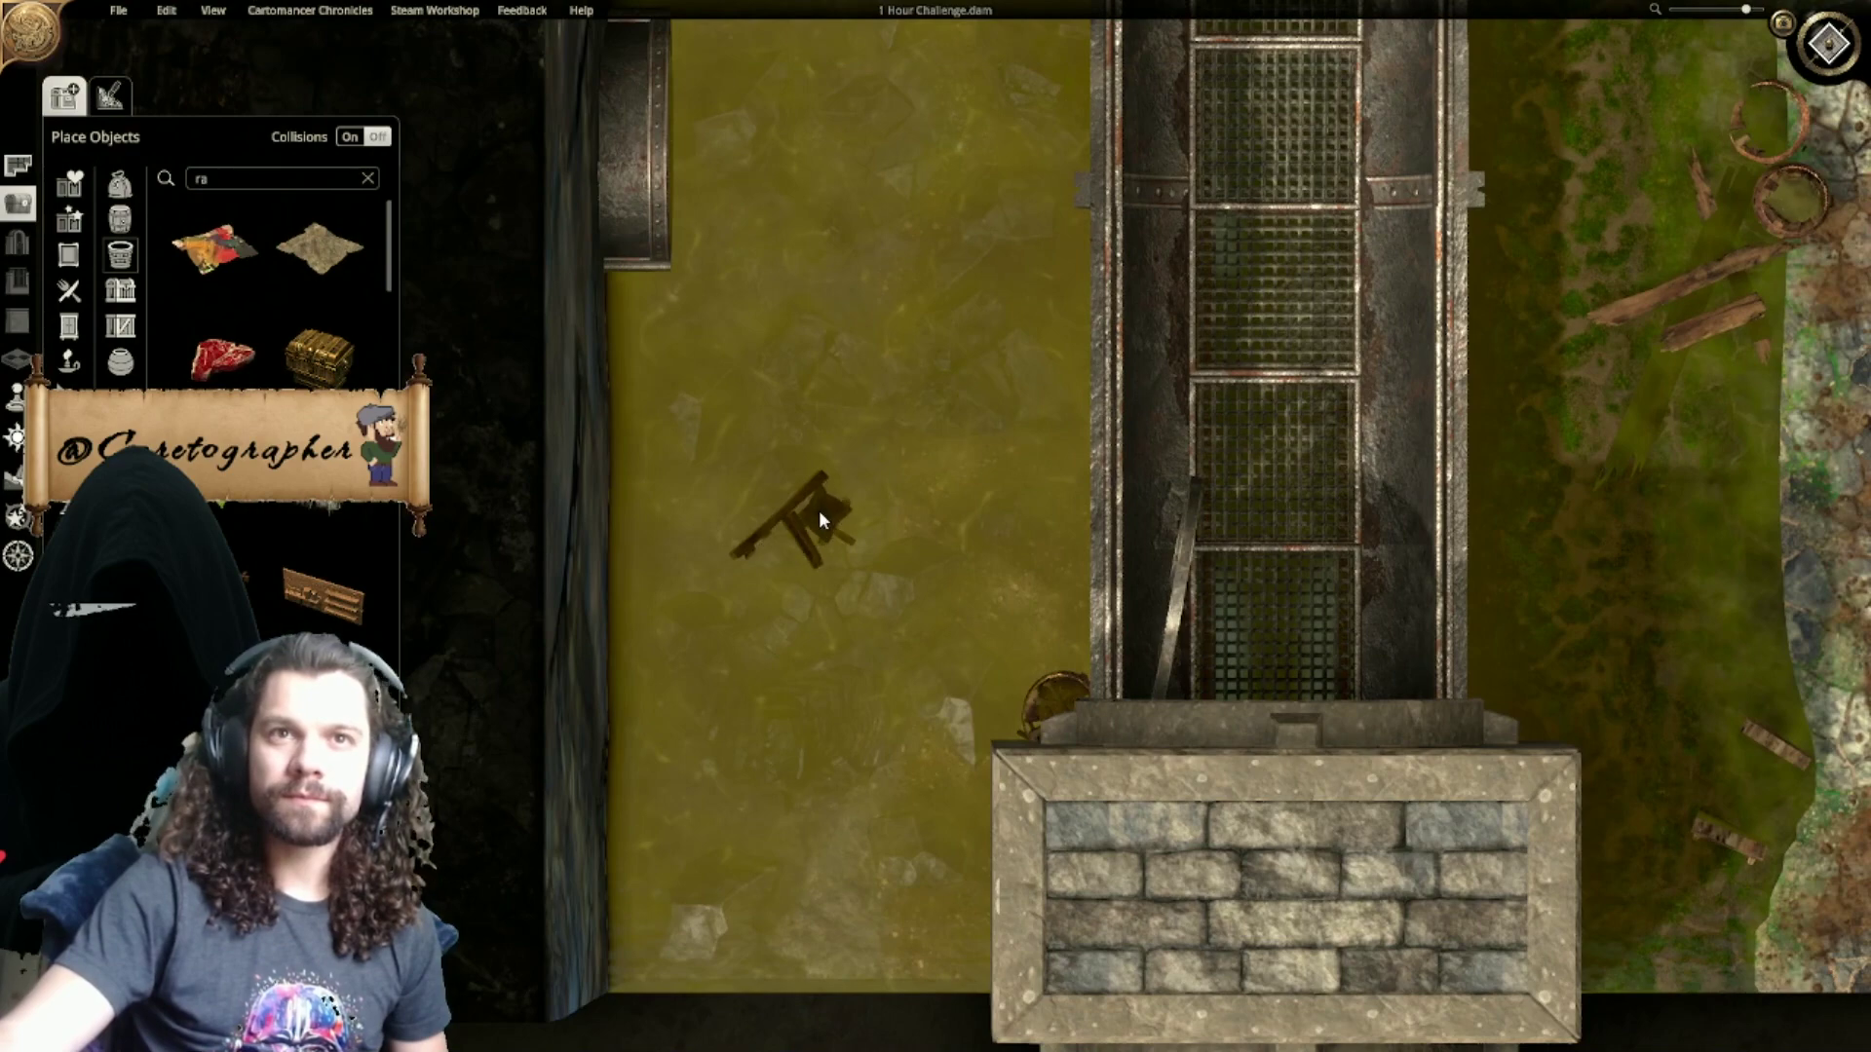
click(804, 506)
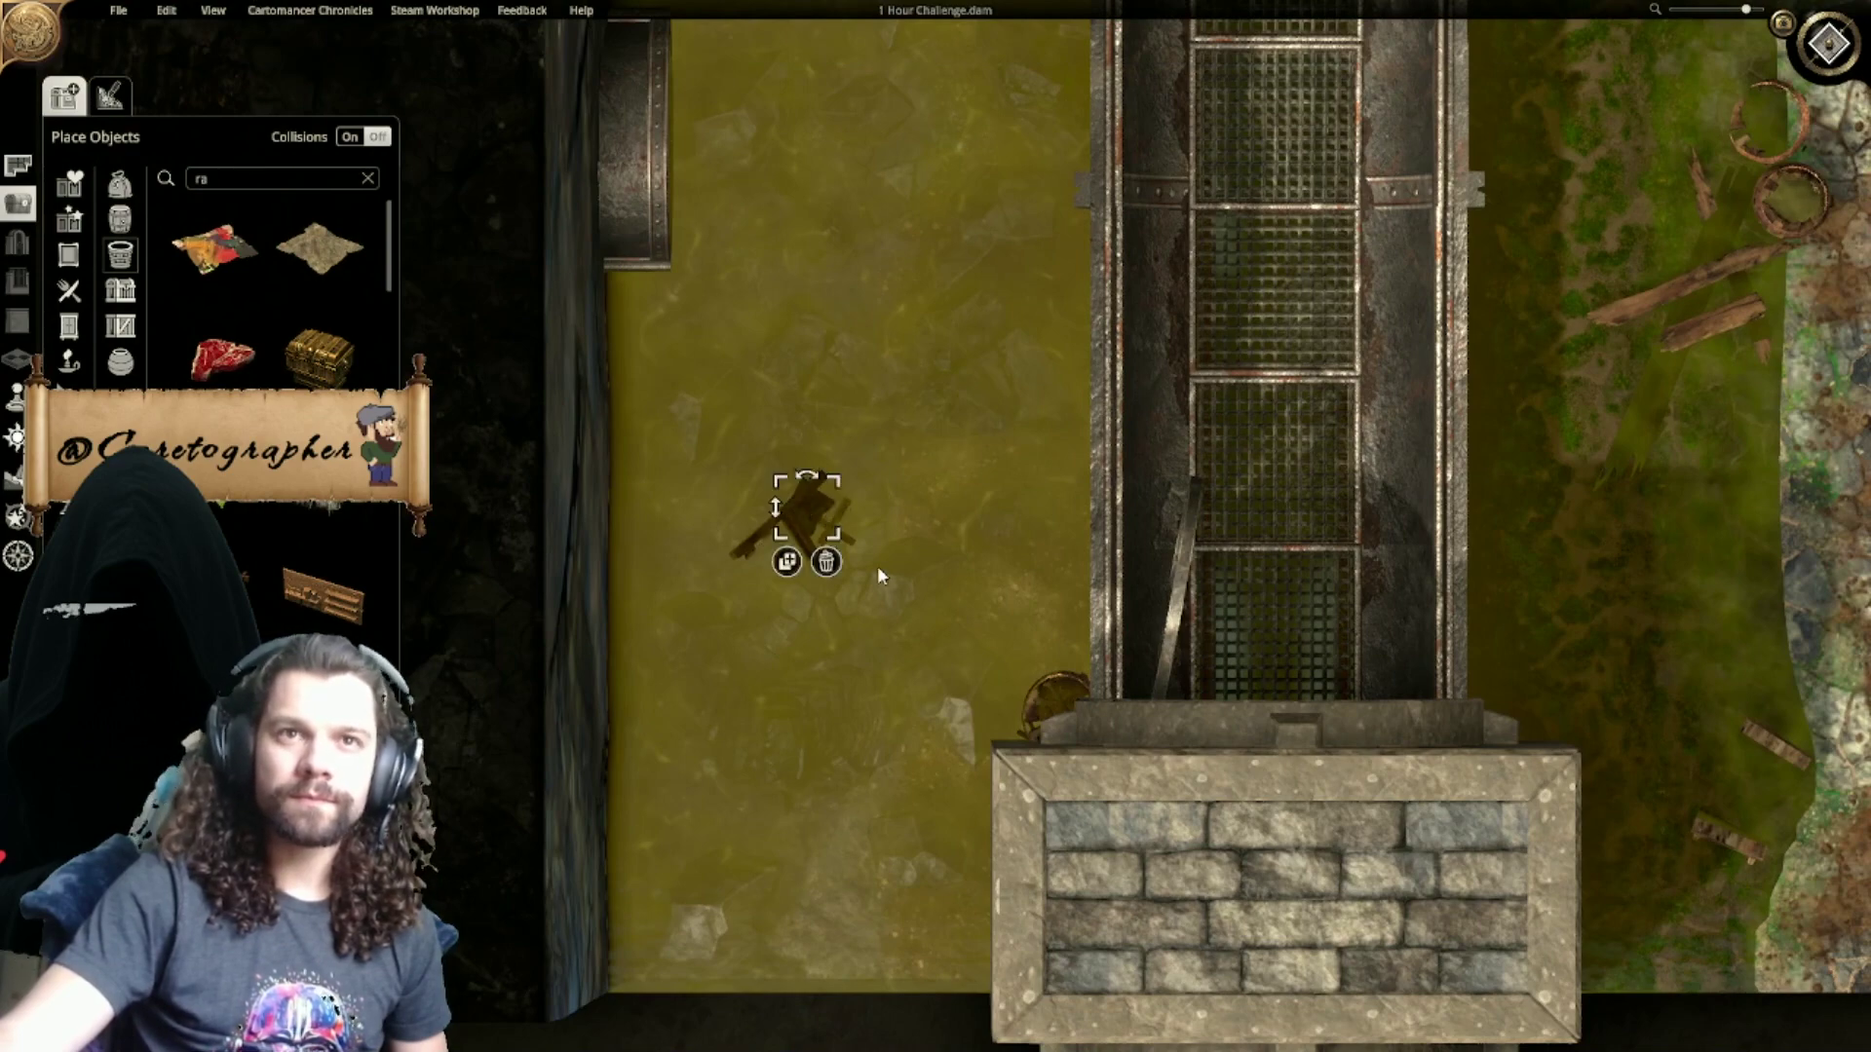
Step: Browse the rest of the "ra" objects and look over the whole map from above for areas that need more detail
scroll(324, 612, down, 6)
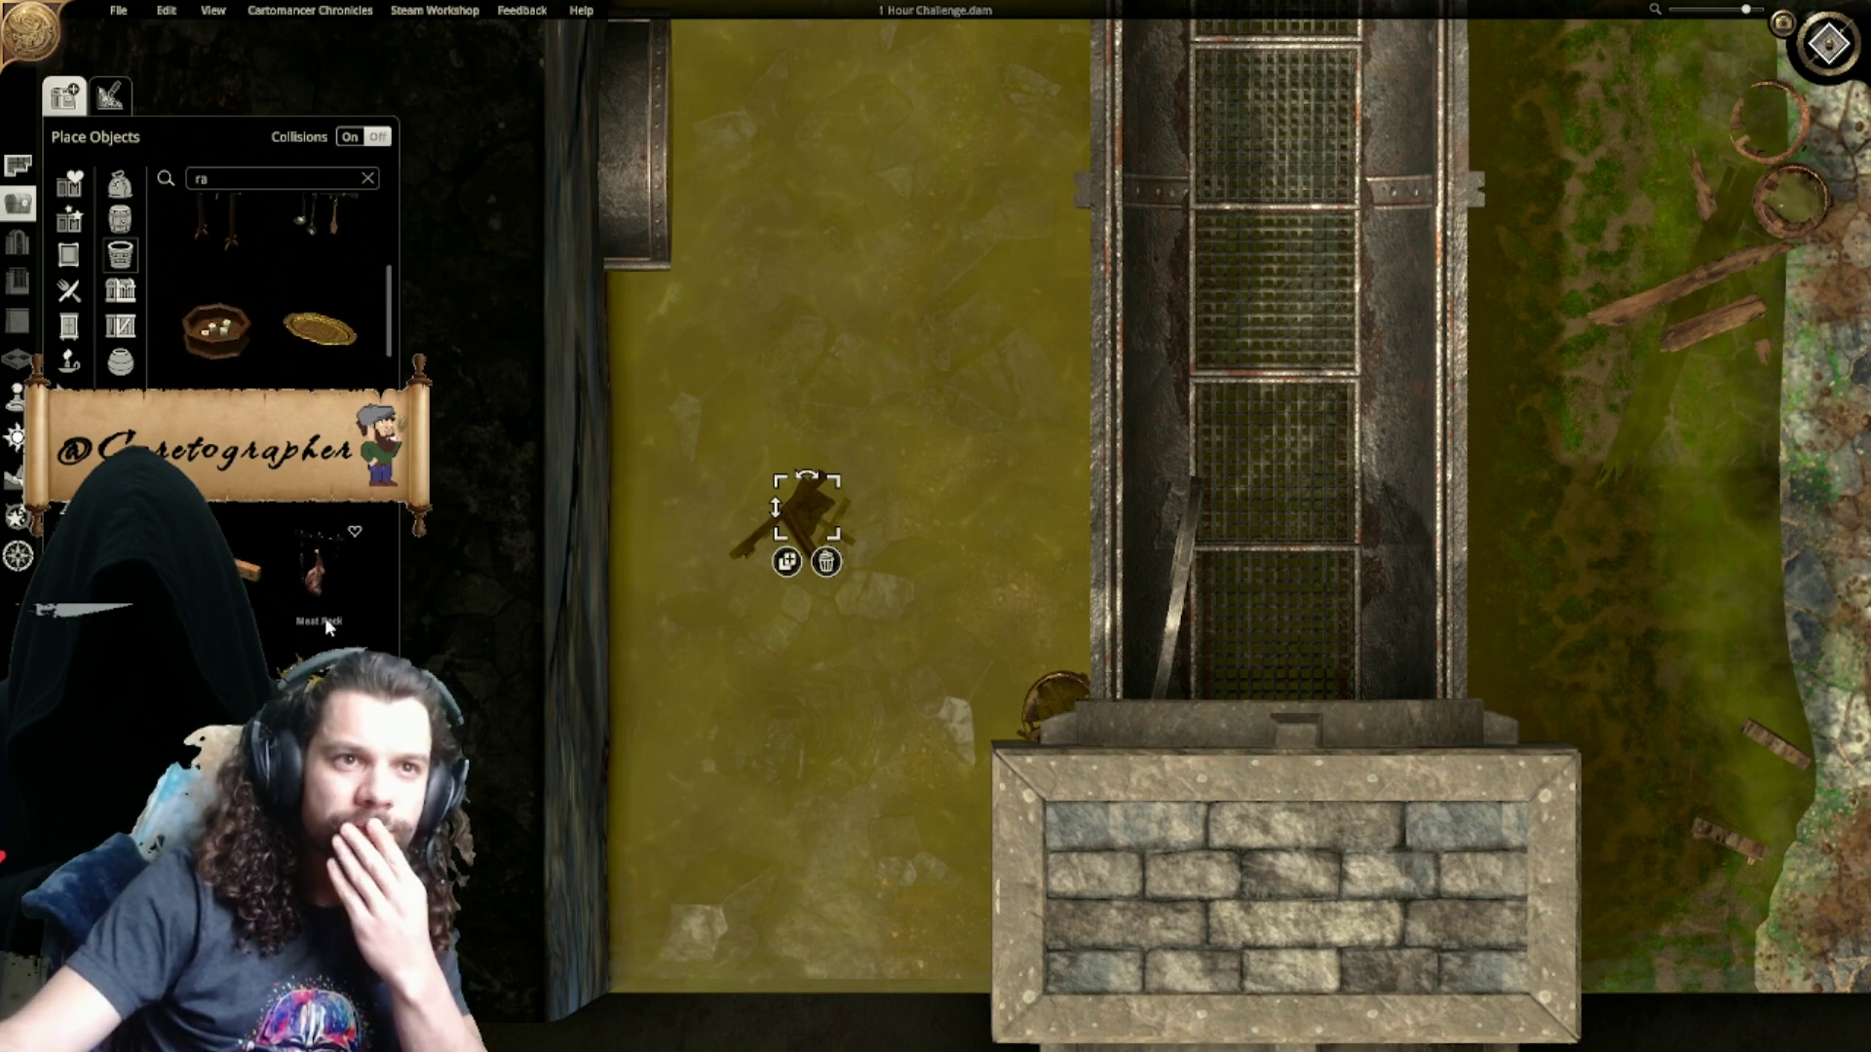
scroll(323, 612, down, 2)
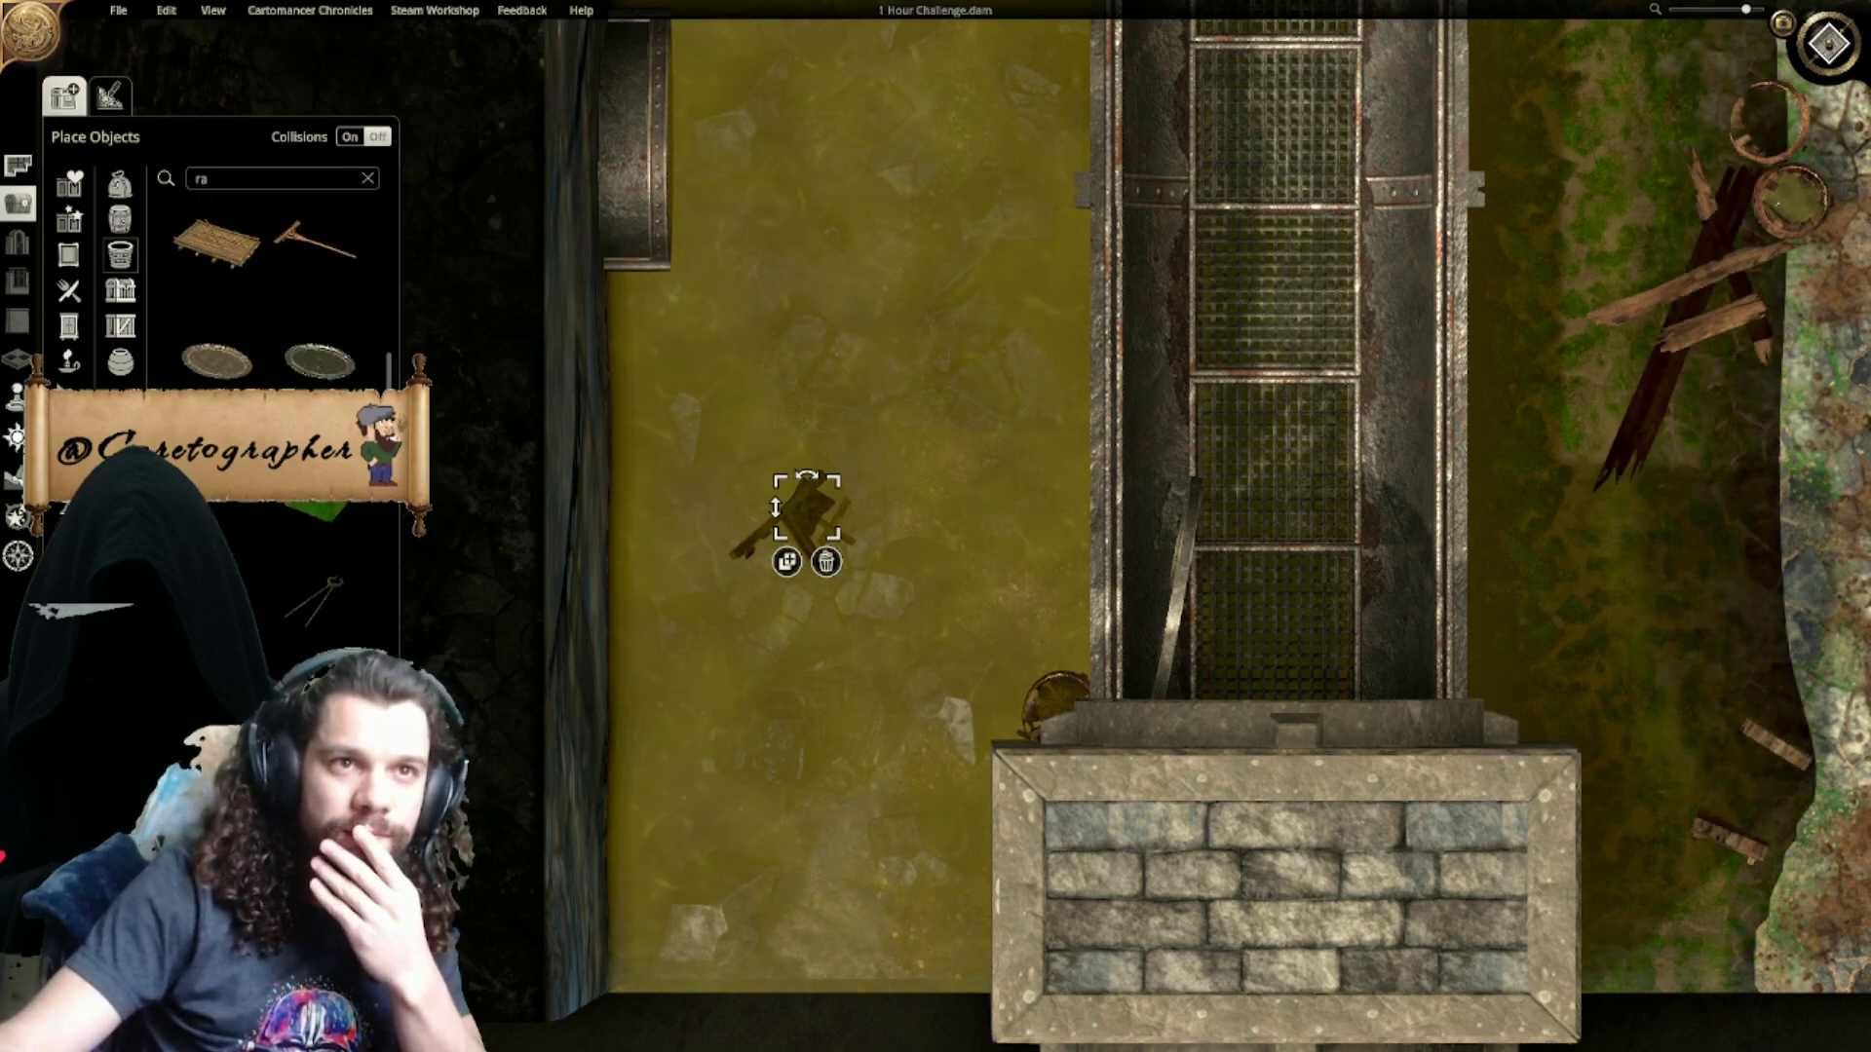
scroll(323, 612, down, 3)
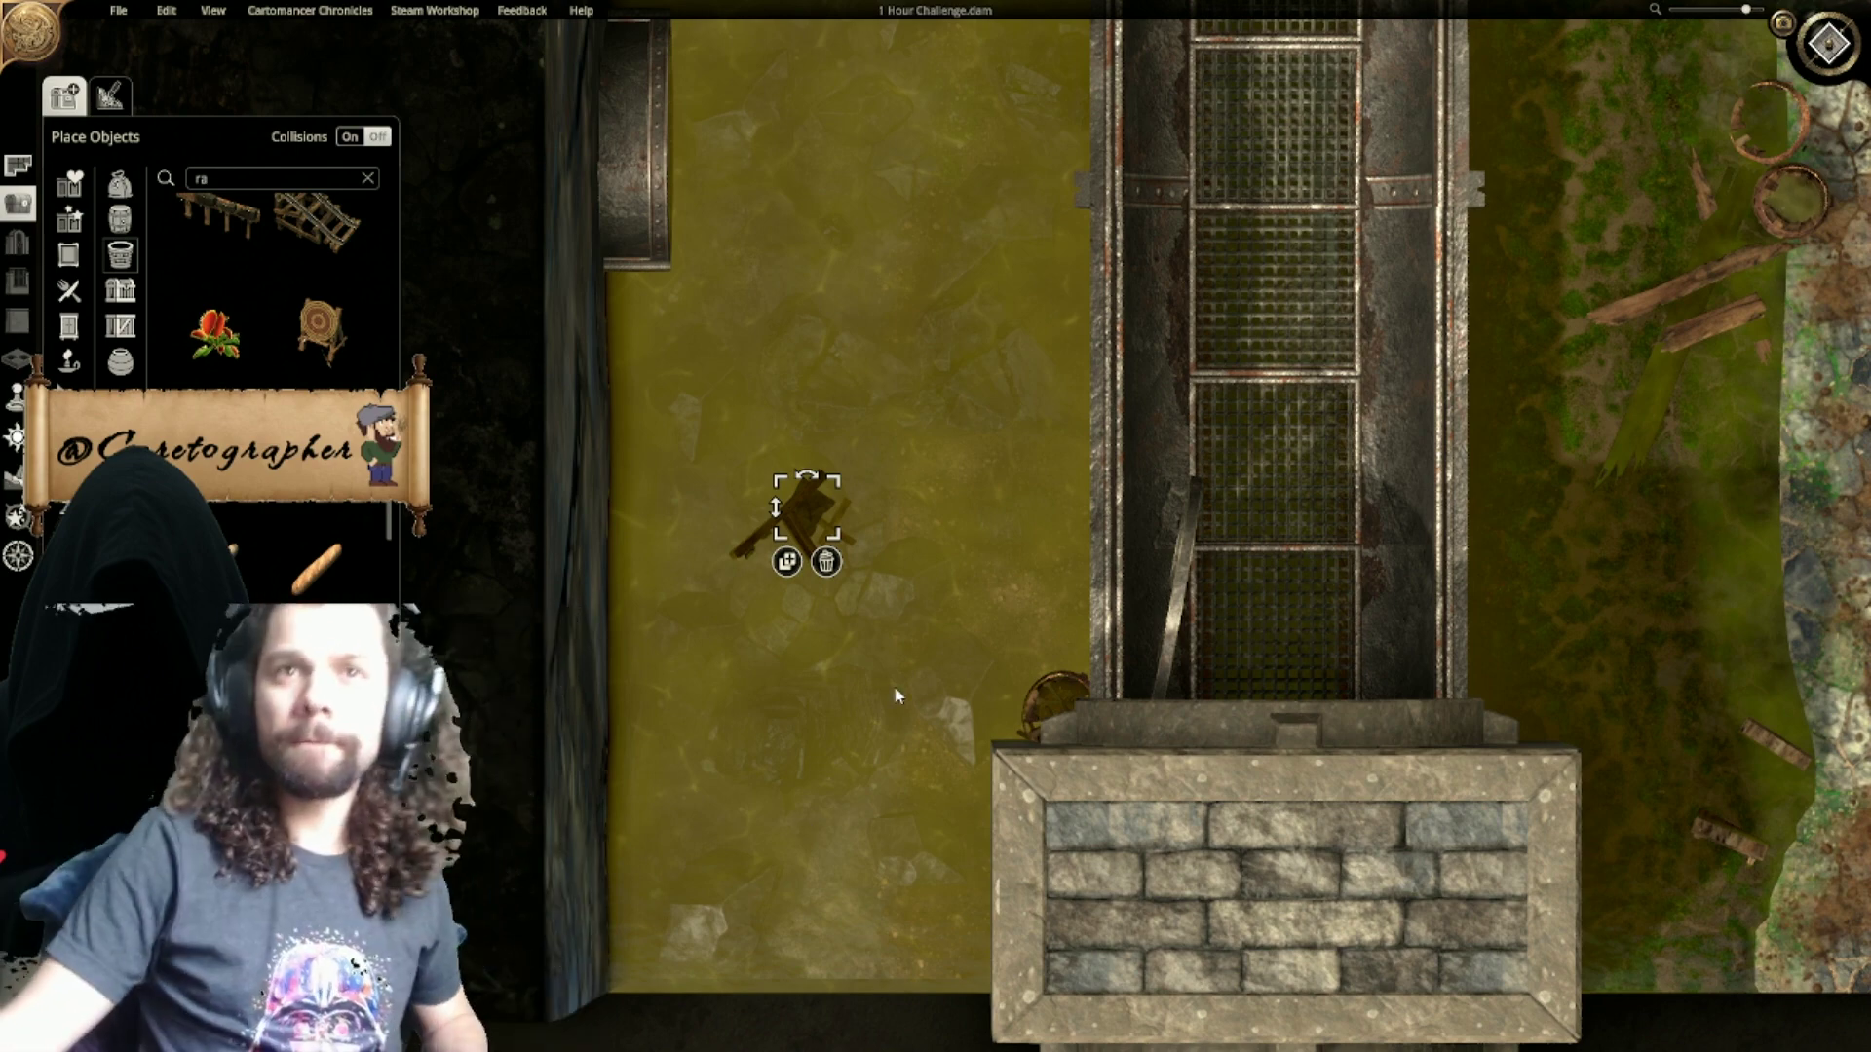
scroll(915, 695, down, 2)
scroll(887, 861, down, 3)
right_drag(1271, 621, 1047, 998)
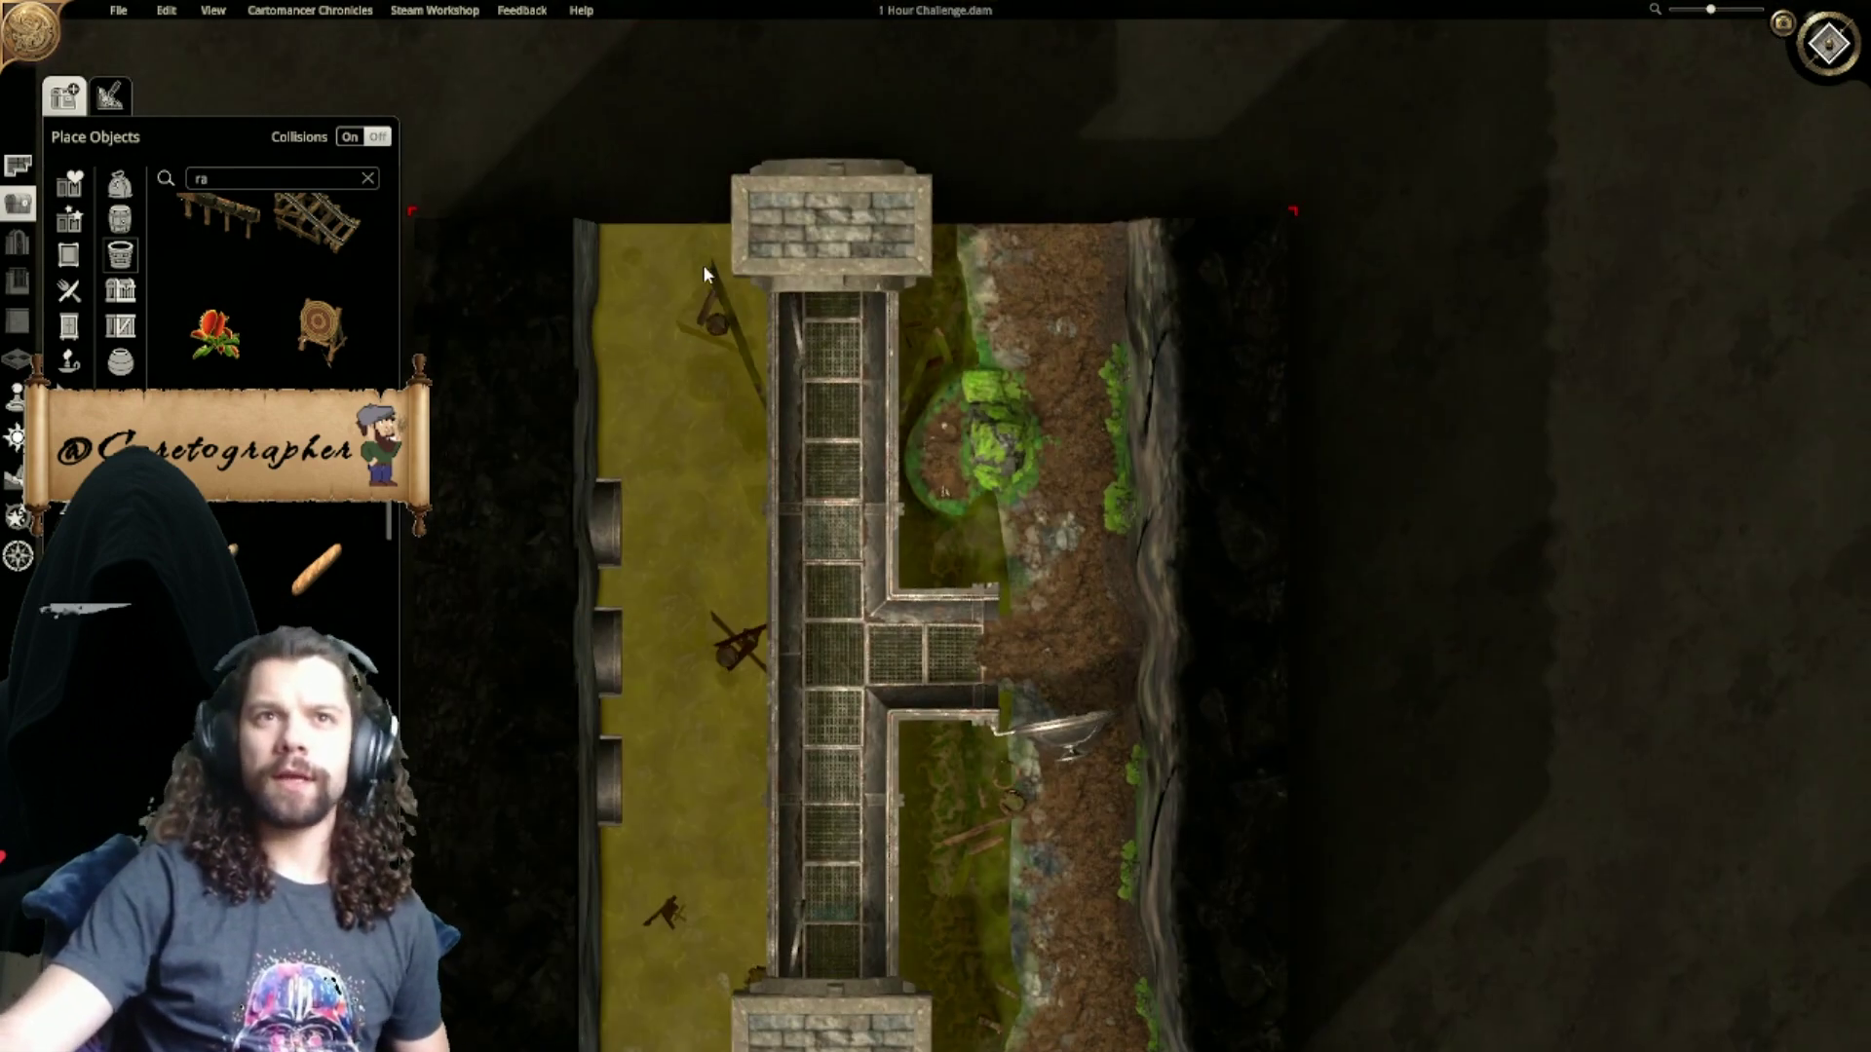
right_drag(755, 859, 842, 692)
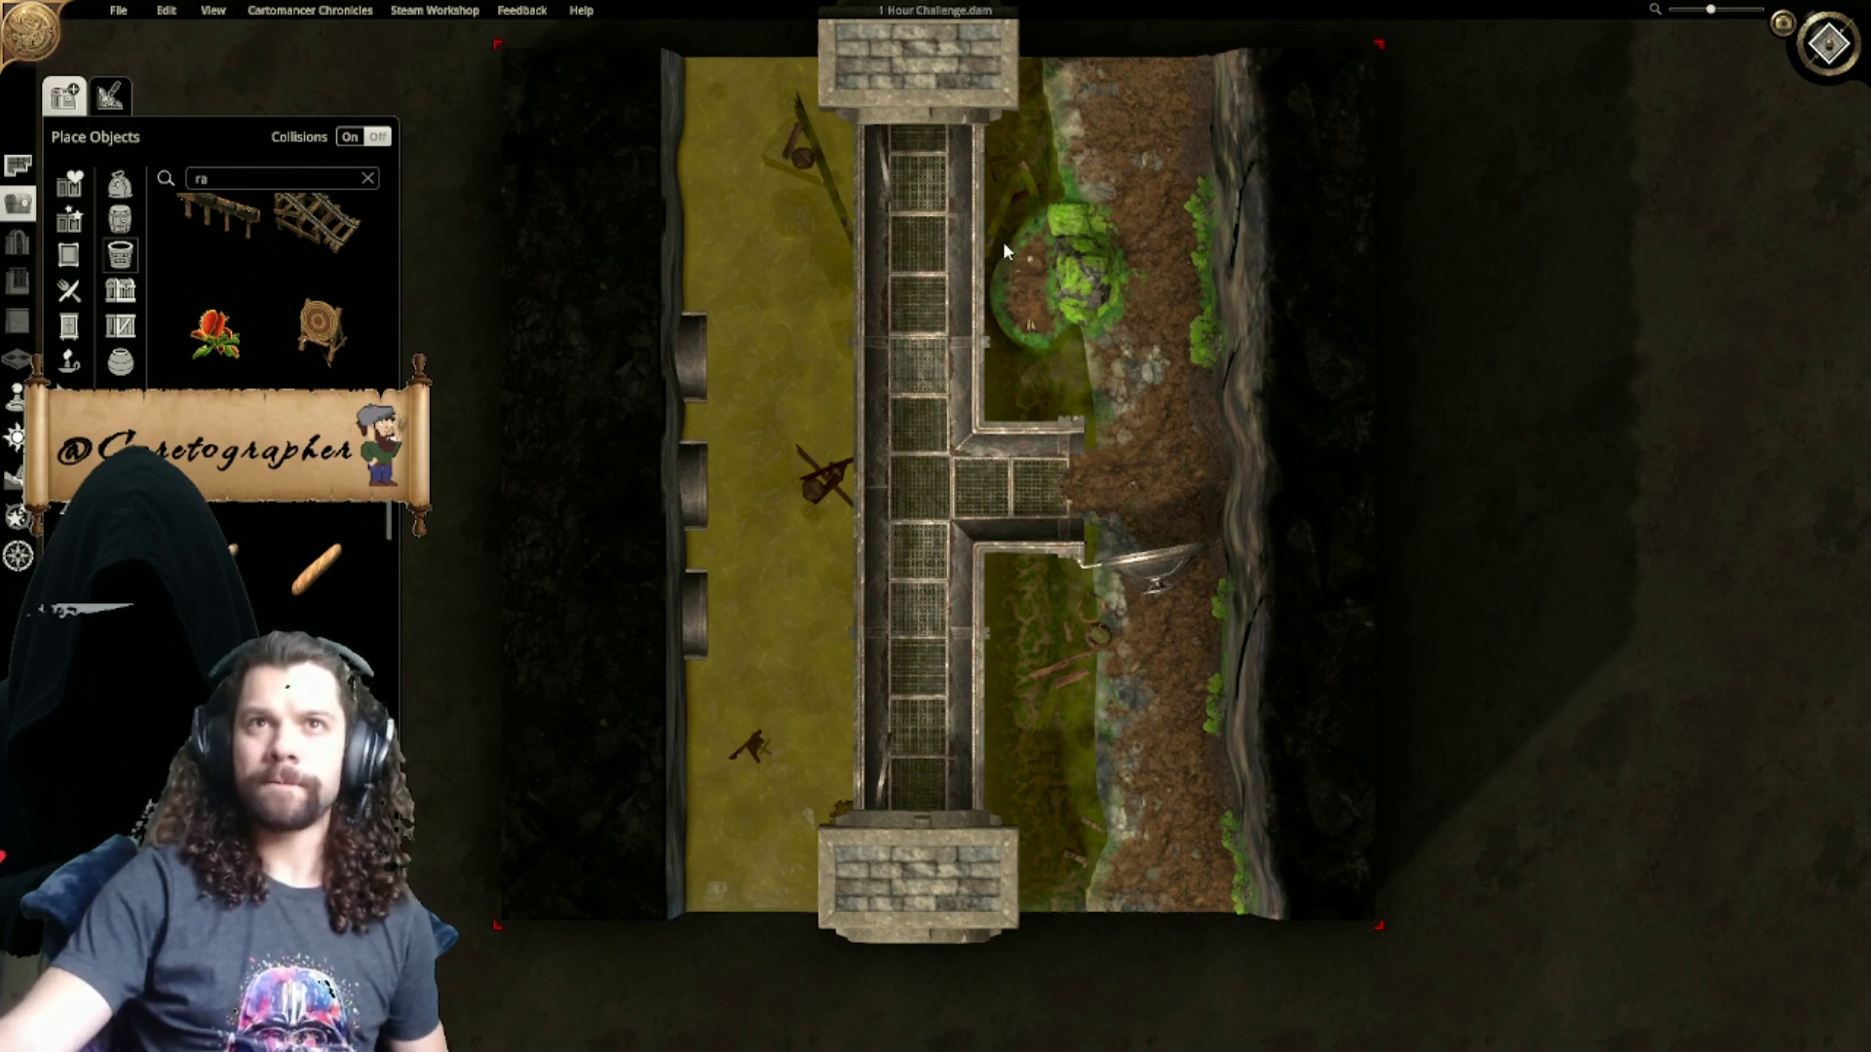
right_drag(1249, 220, 1127, 269)
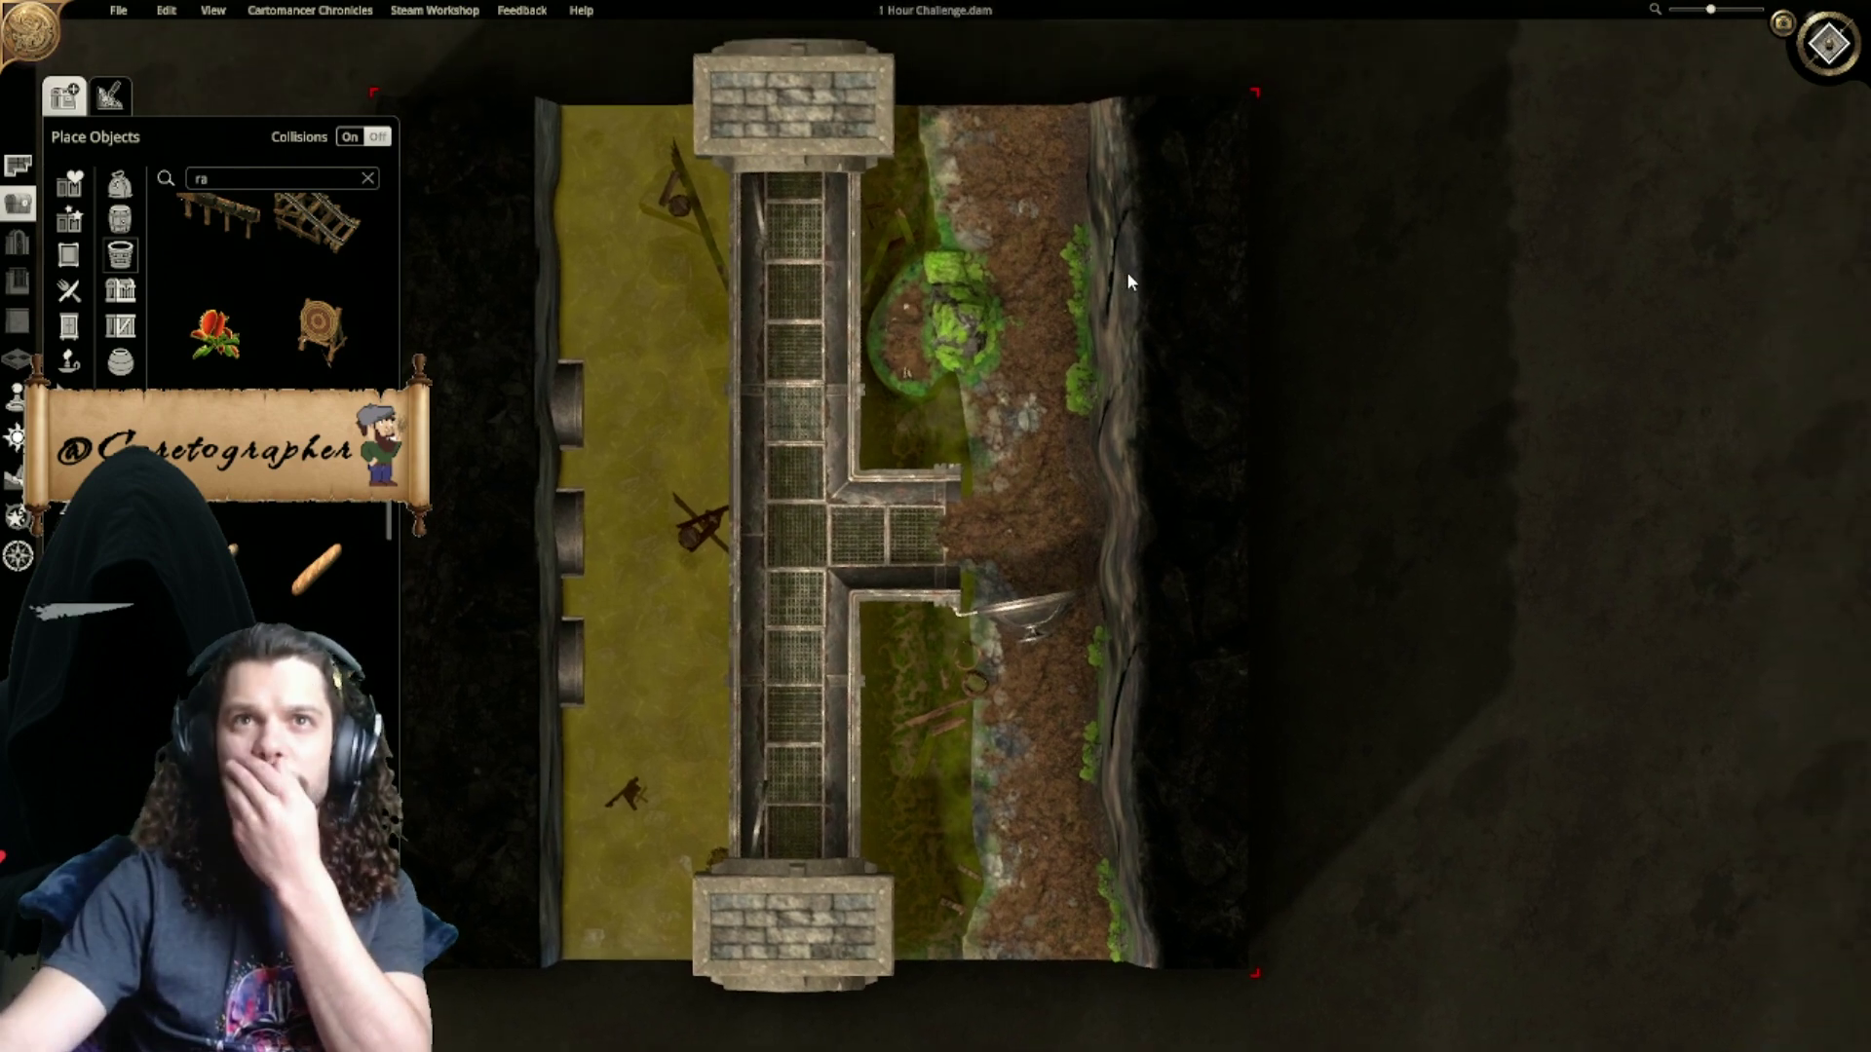
Step: In the 3D view, paint brown dirt over the green patches on the exposed earth face below the near stone pier
click(1836, 37)
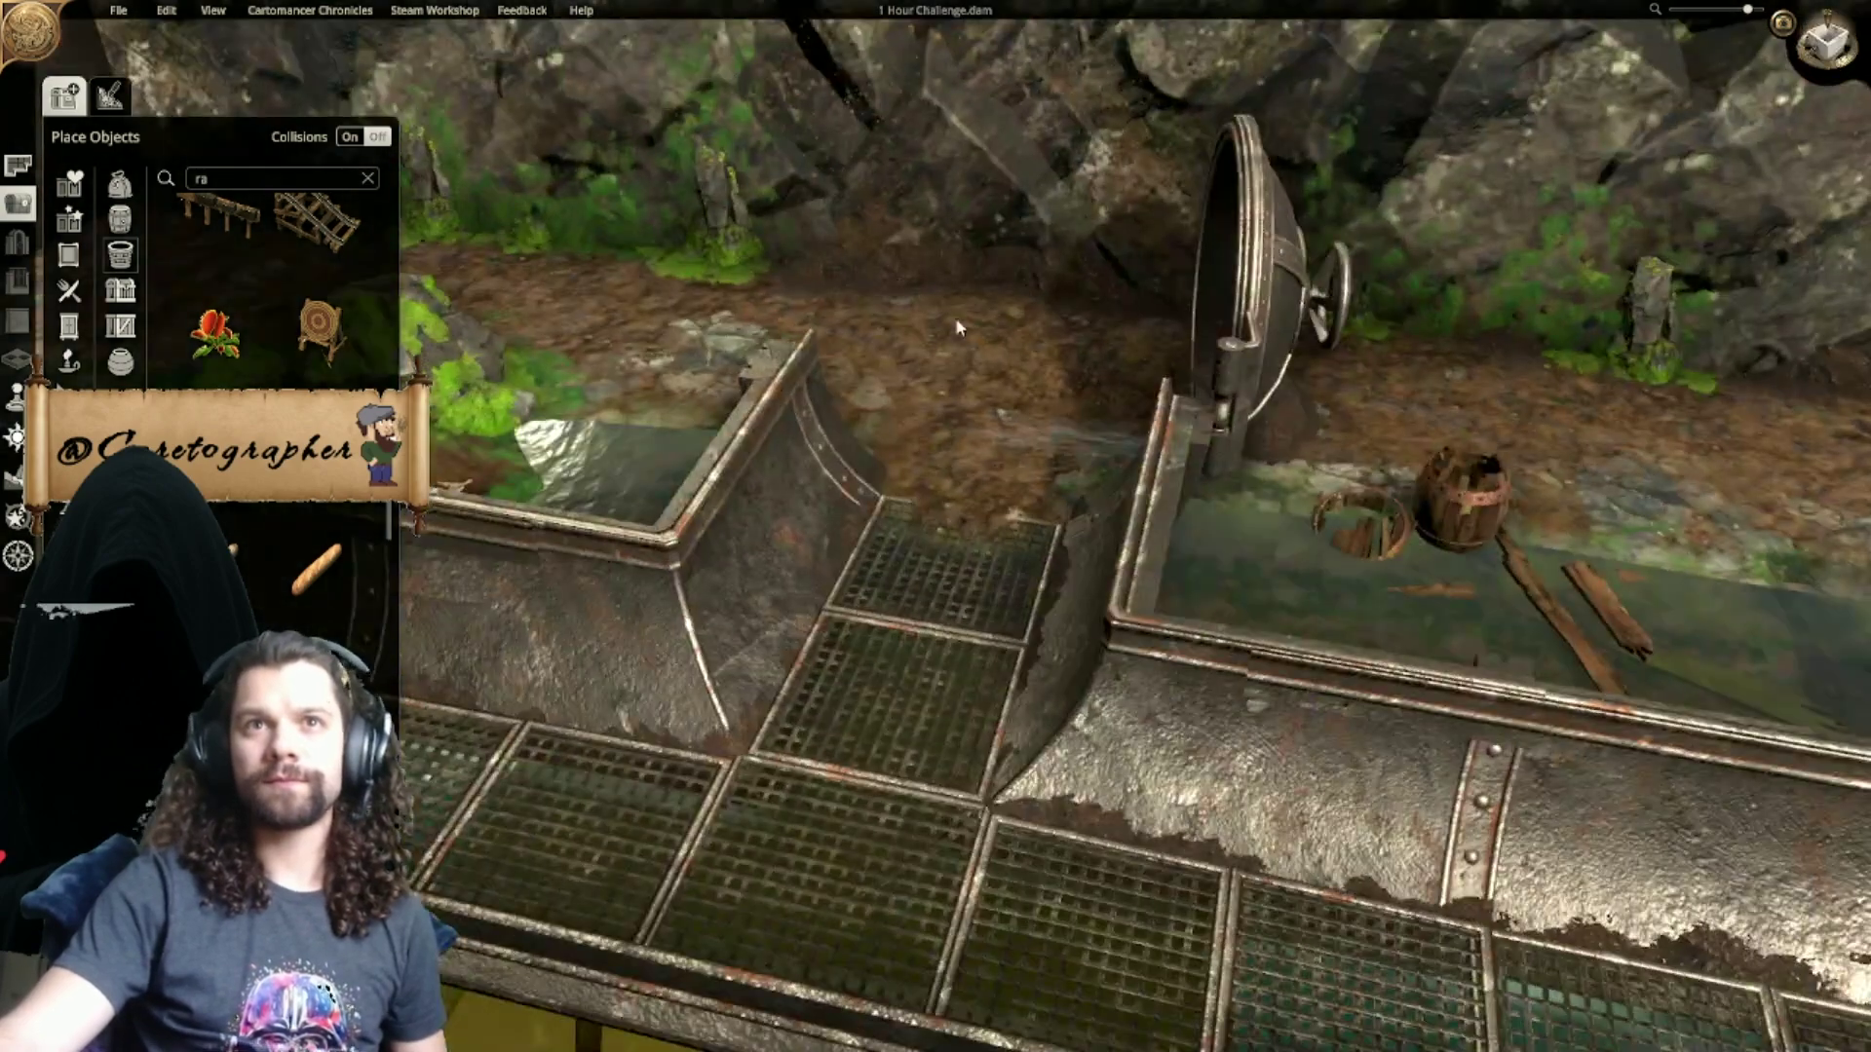
right_drag(961, 322, 845, 476)
scroll(1248, 423, down, 5)
mouse_move(845, 476)
middle_down()
mouse_move(906, 421)
mouse_move(1054, 356)
mouse_move(1212, 392)
mouse_move(1125, 454)
middle_up()
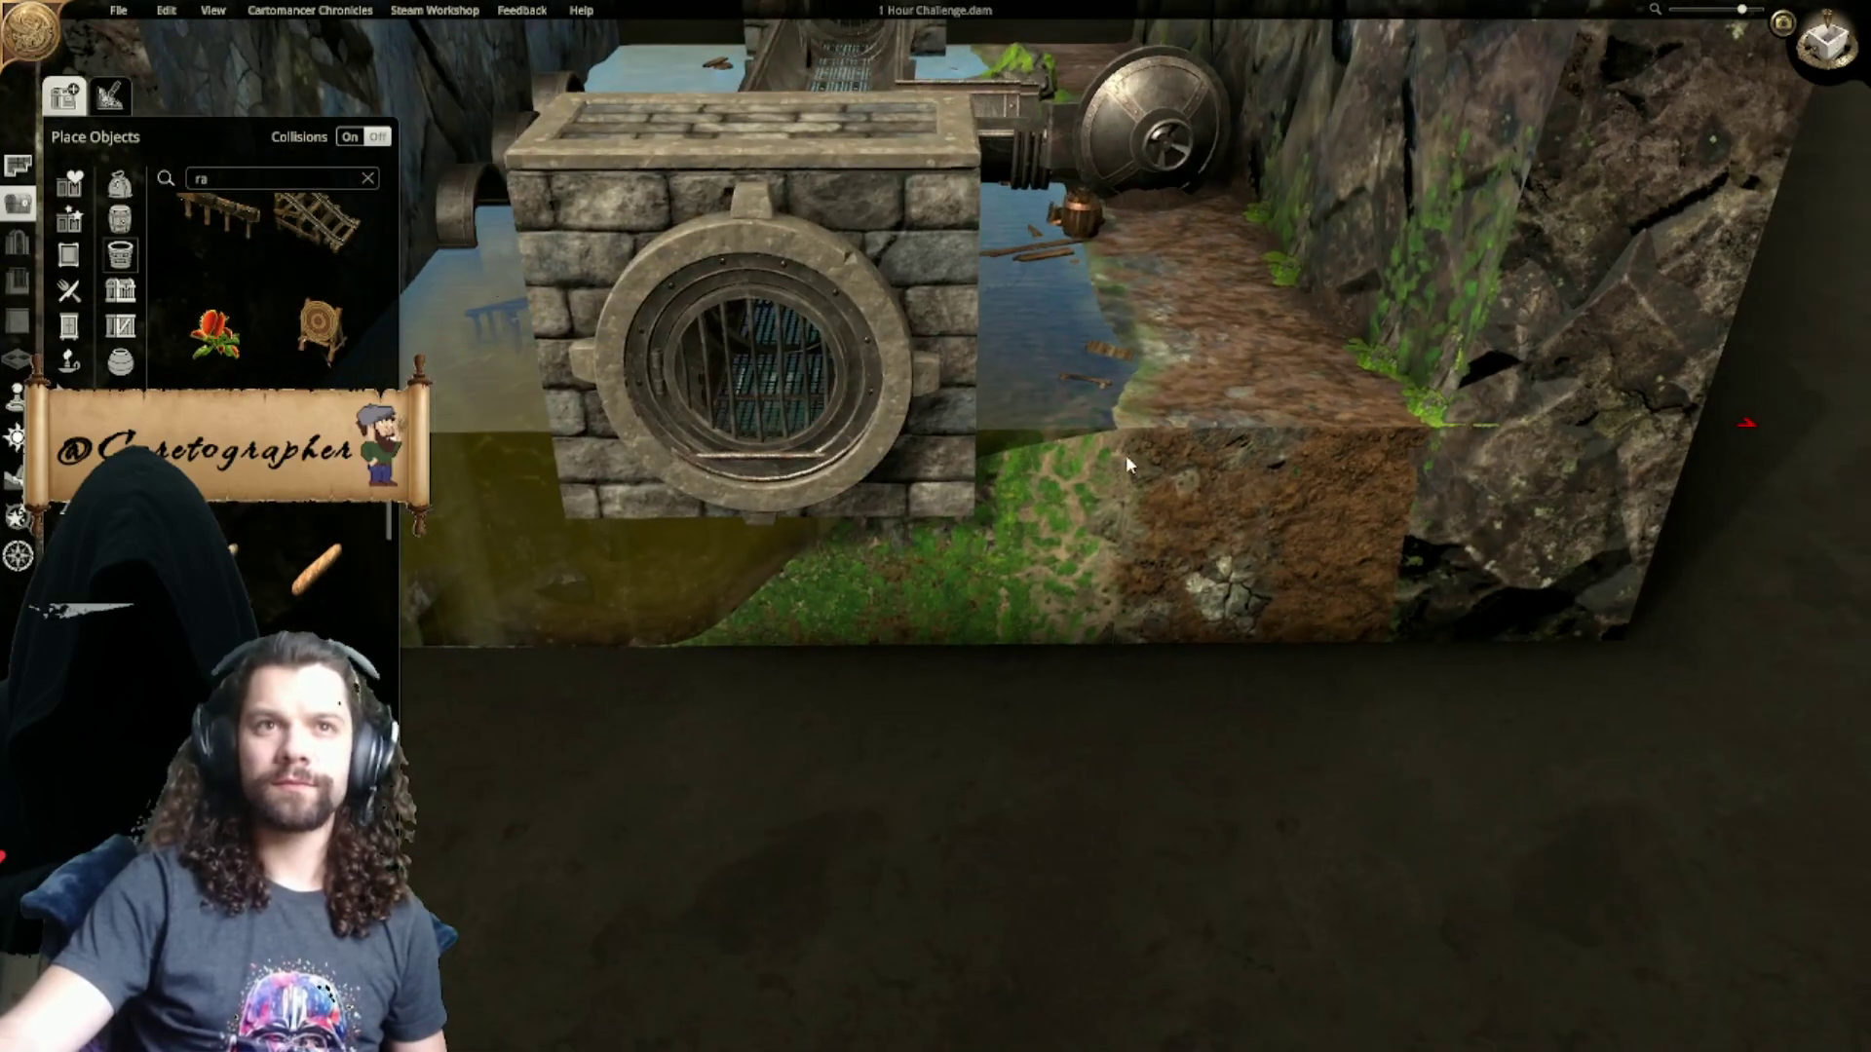
click(109, 95)
click(13, 478)
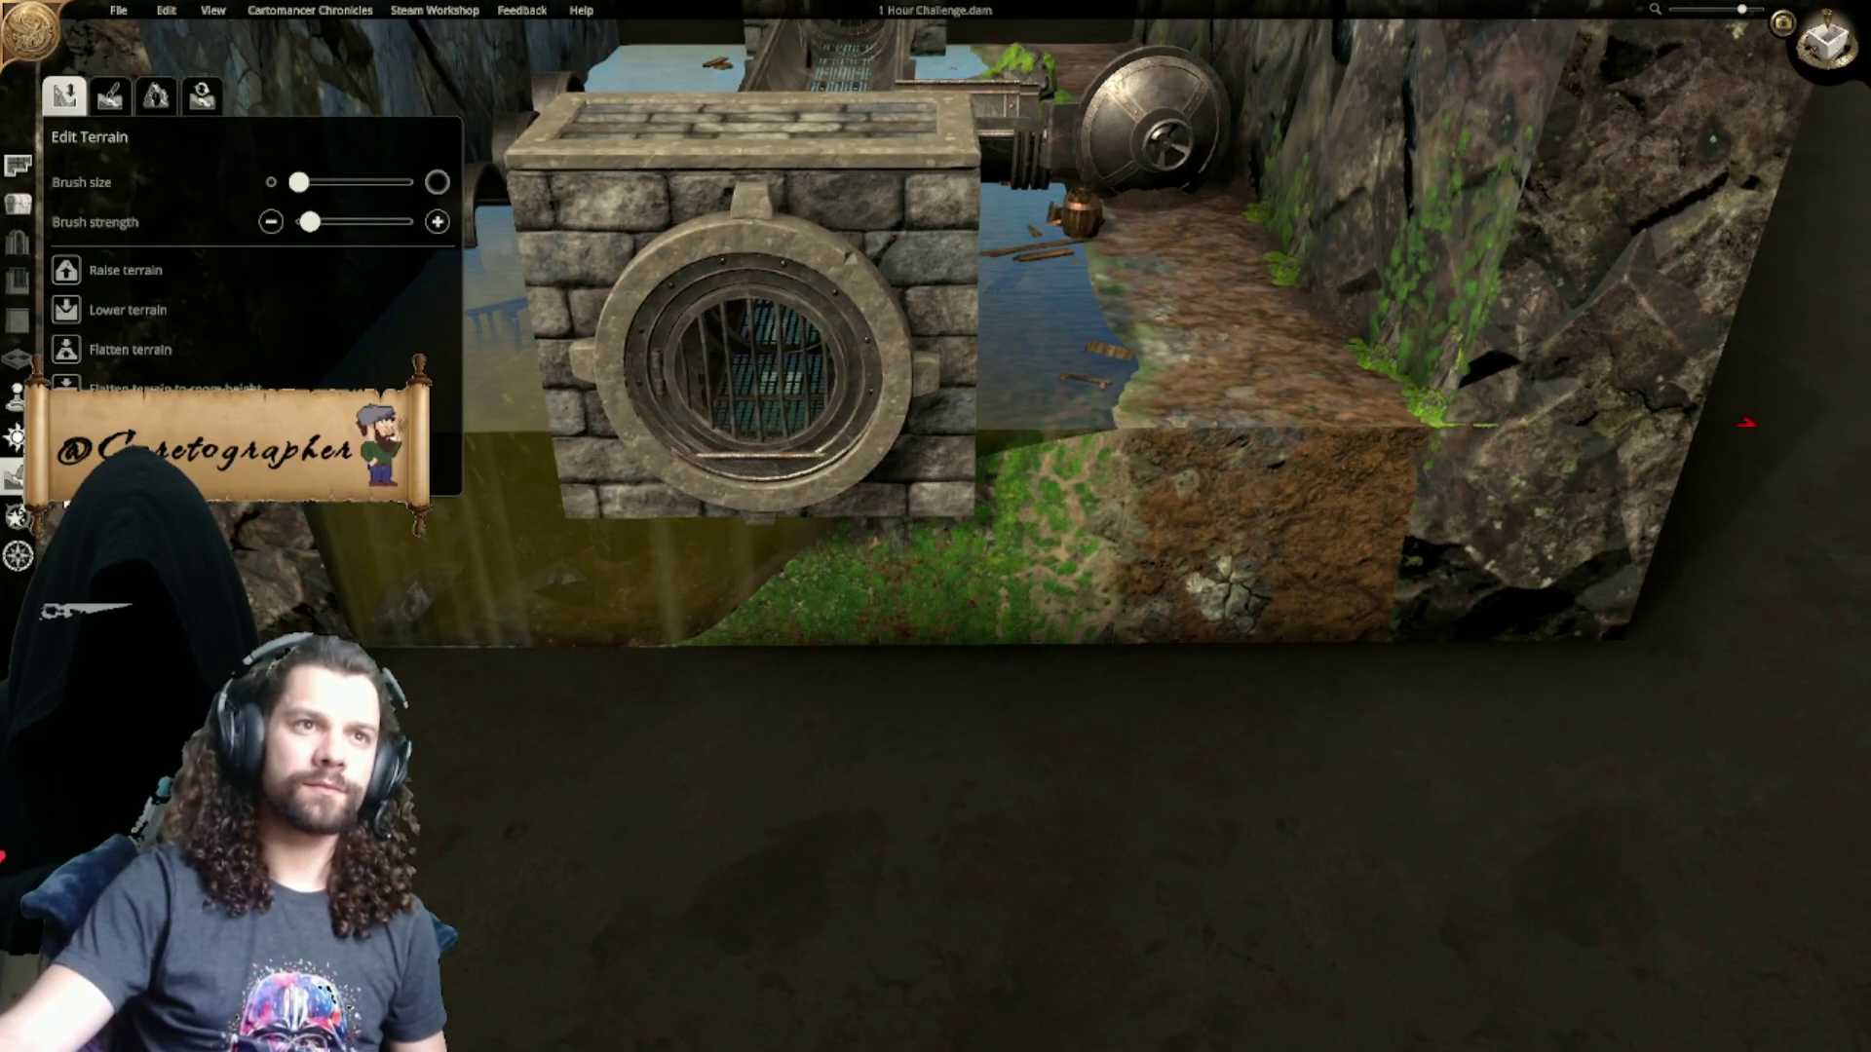
click(109, 94)
click(330, 313)
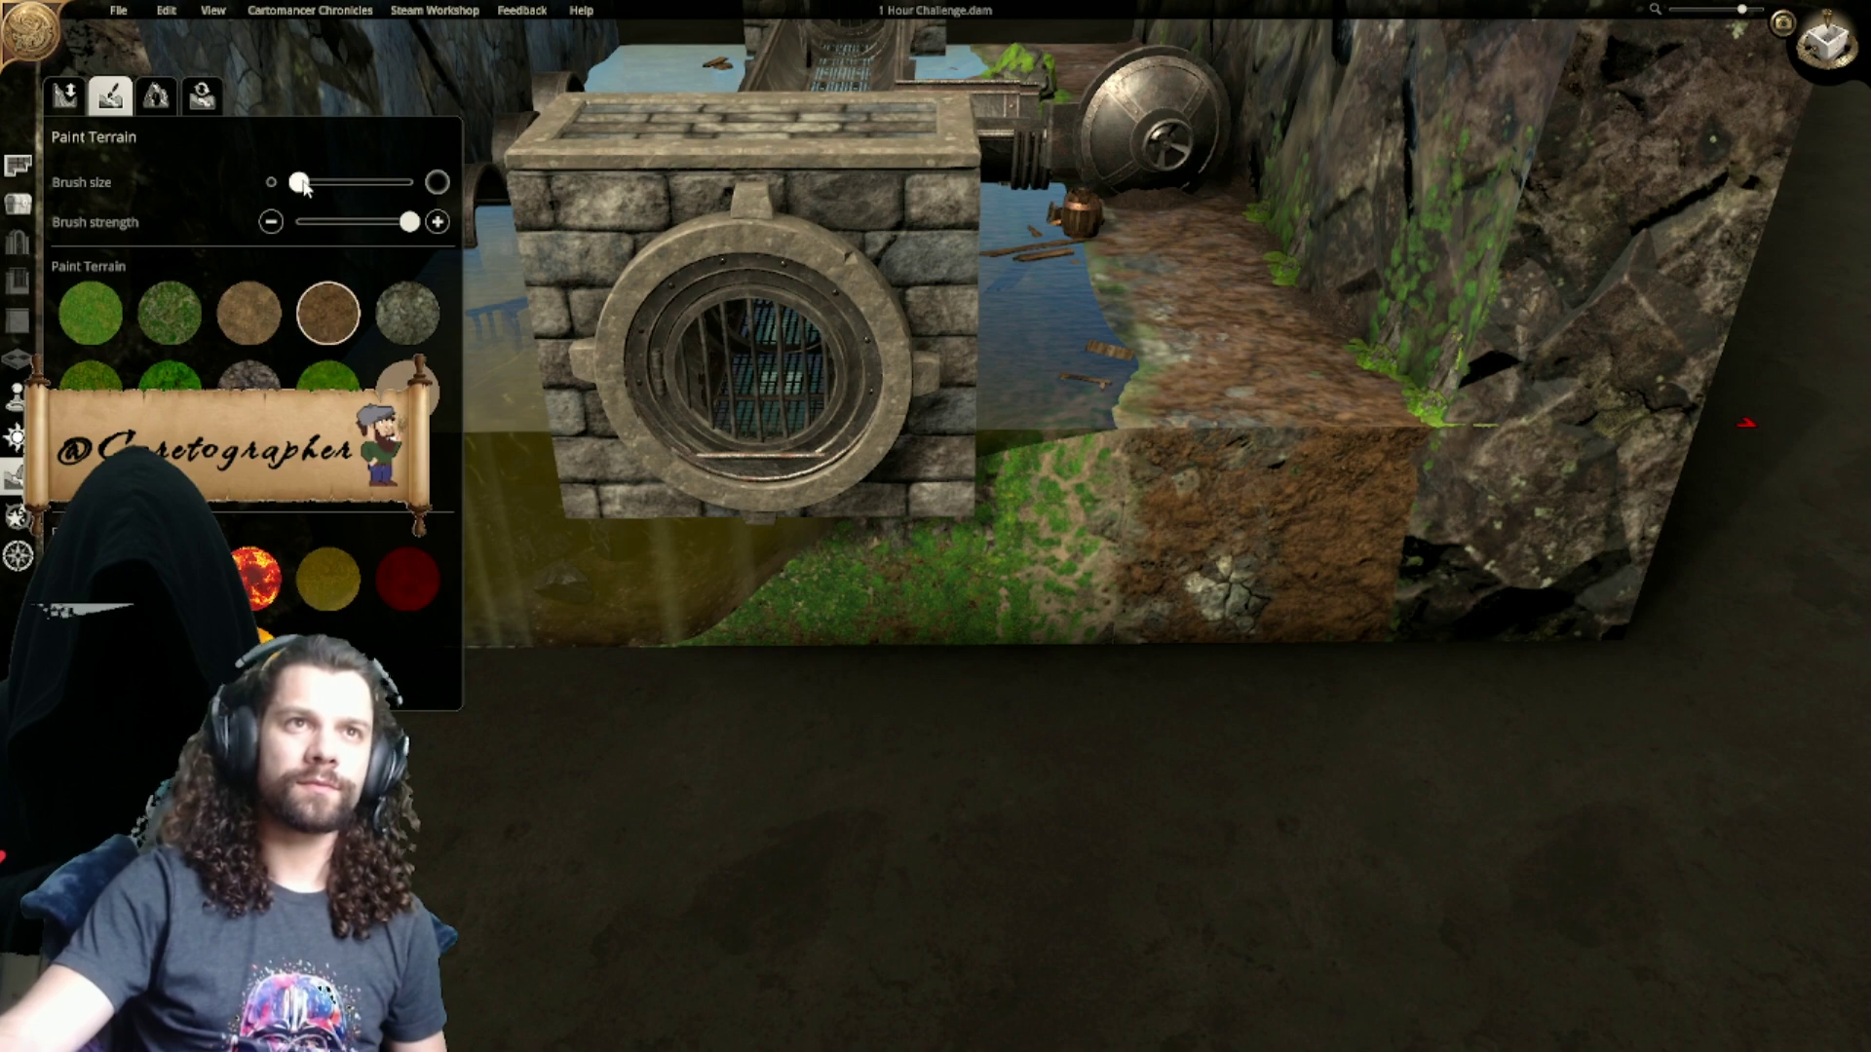
drag(1265, 633, 427, 716)
right_drag(594, 716, 940, 717)
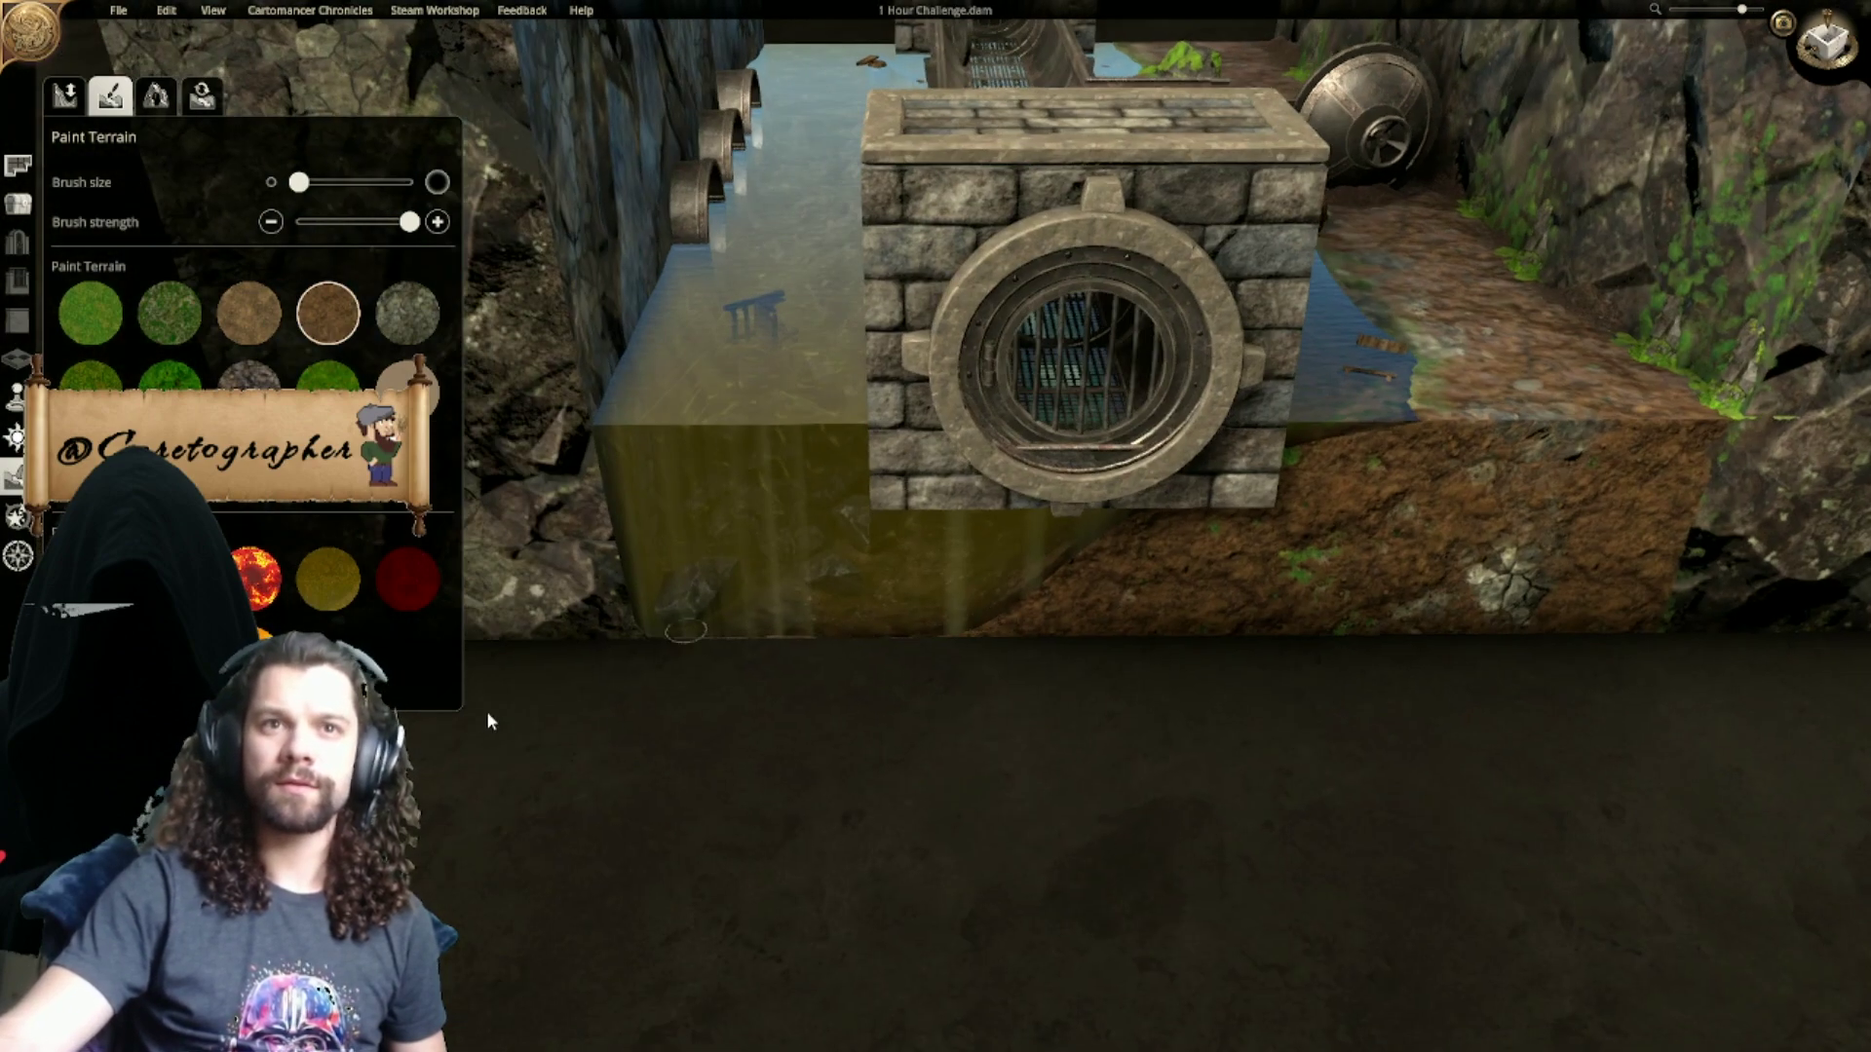
Step: Try painting a strip of mossy stone on the exposed earth face beside the rock wall
right_drag(1491, 751, 1265, 777)
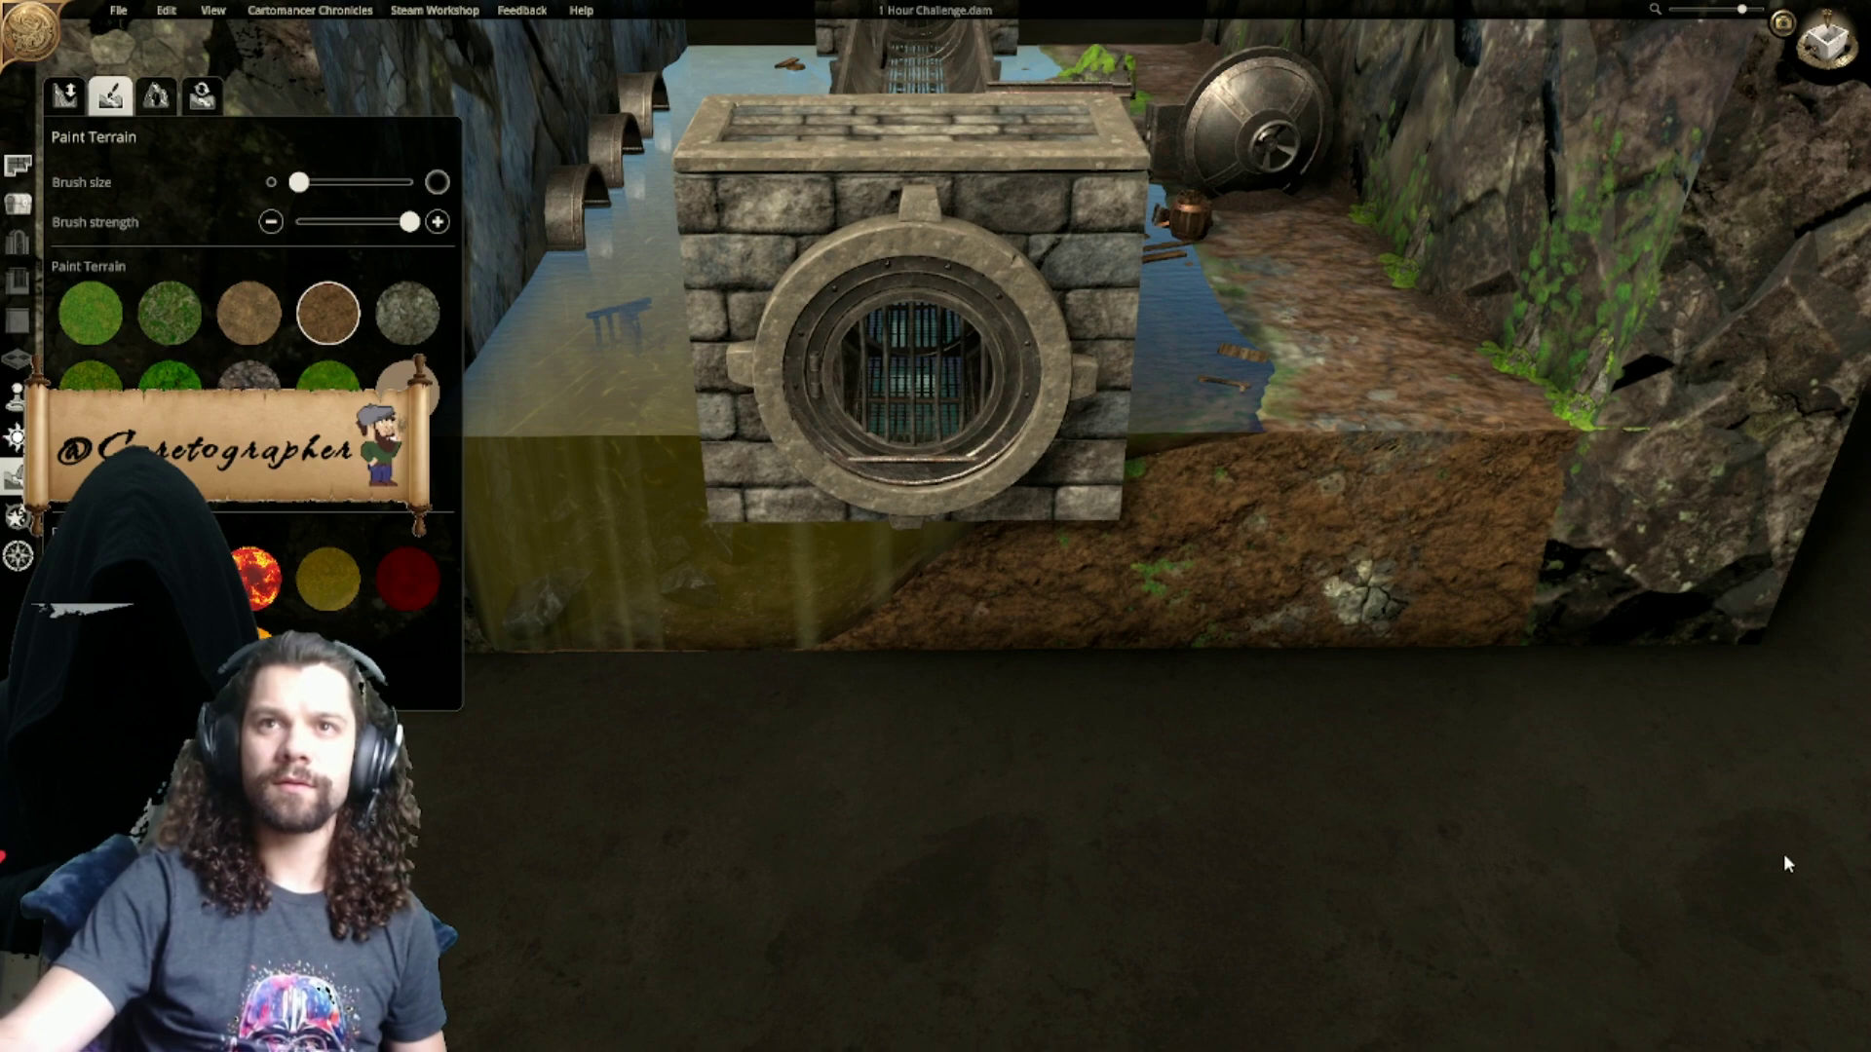
right_drag(1641, 864, 1394, 850)
drag(1391, 849, 1541, 881)
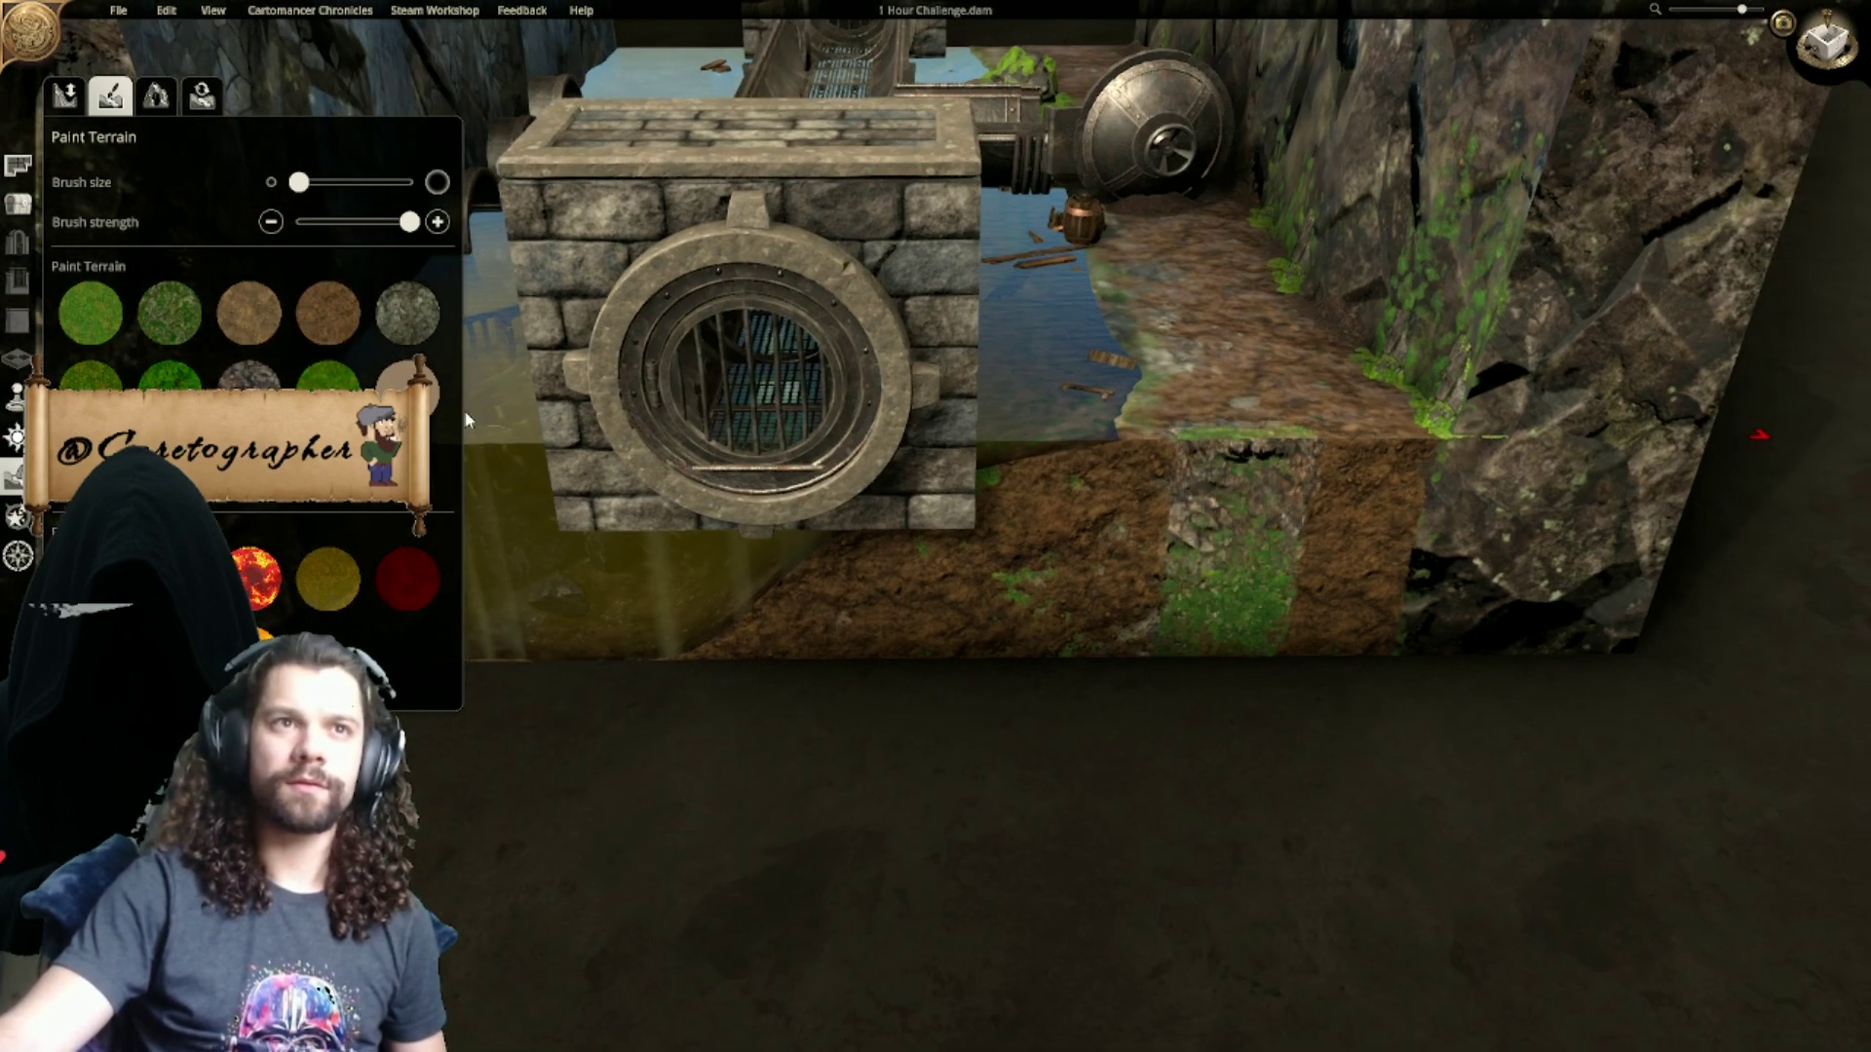
mouse_move(1453, 711)
mouse_down()
mouse_move(1420, 751)
mouse_move(1511, 777)
mouse_move(1306, 791)
mouse_up()
Step: Paint brown dirt across the exposed earth face at the opposite end of the map, covering the grass and stone patches
middle_drag(1302, 797, 1101, 827)
scroll(1101, 827, down, 3)
scroll(953, 482, up, 2)
middle_drag(953, 482, 1043, 466)
scroll(990, 534, up, 3)
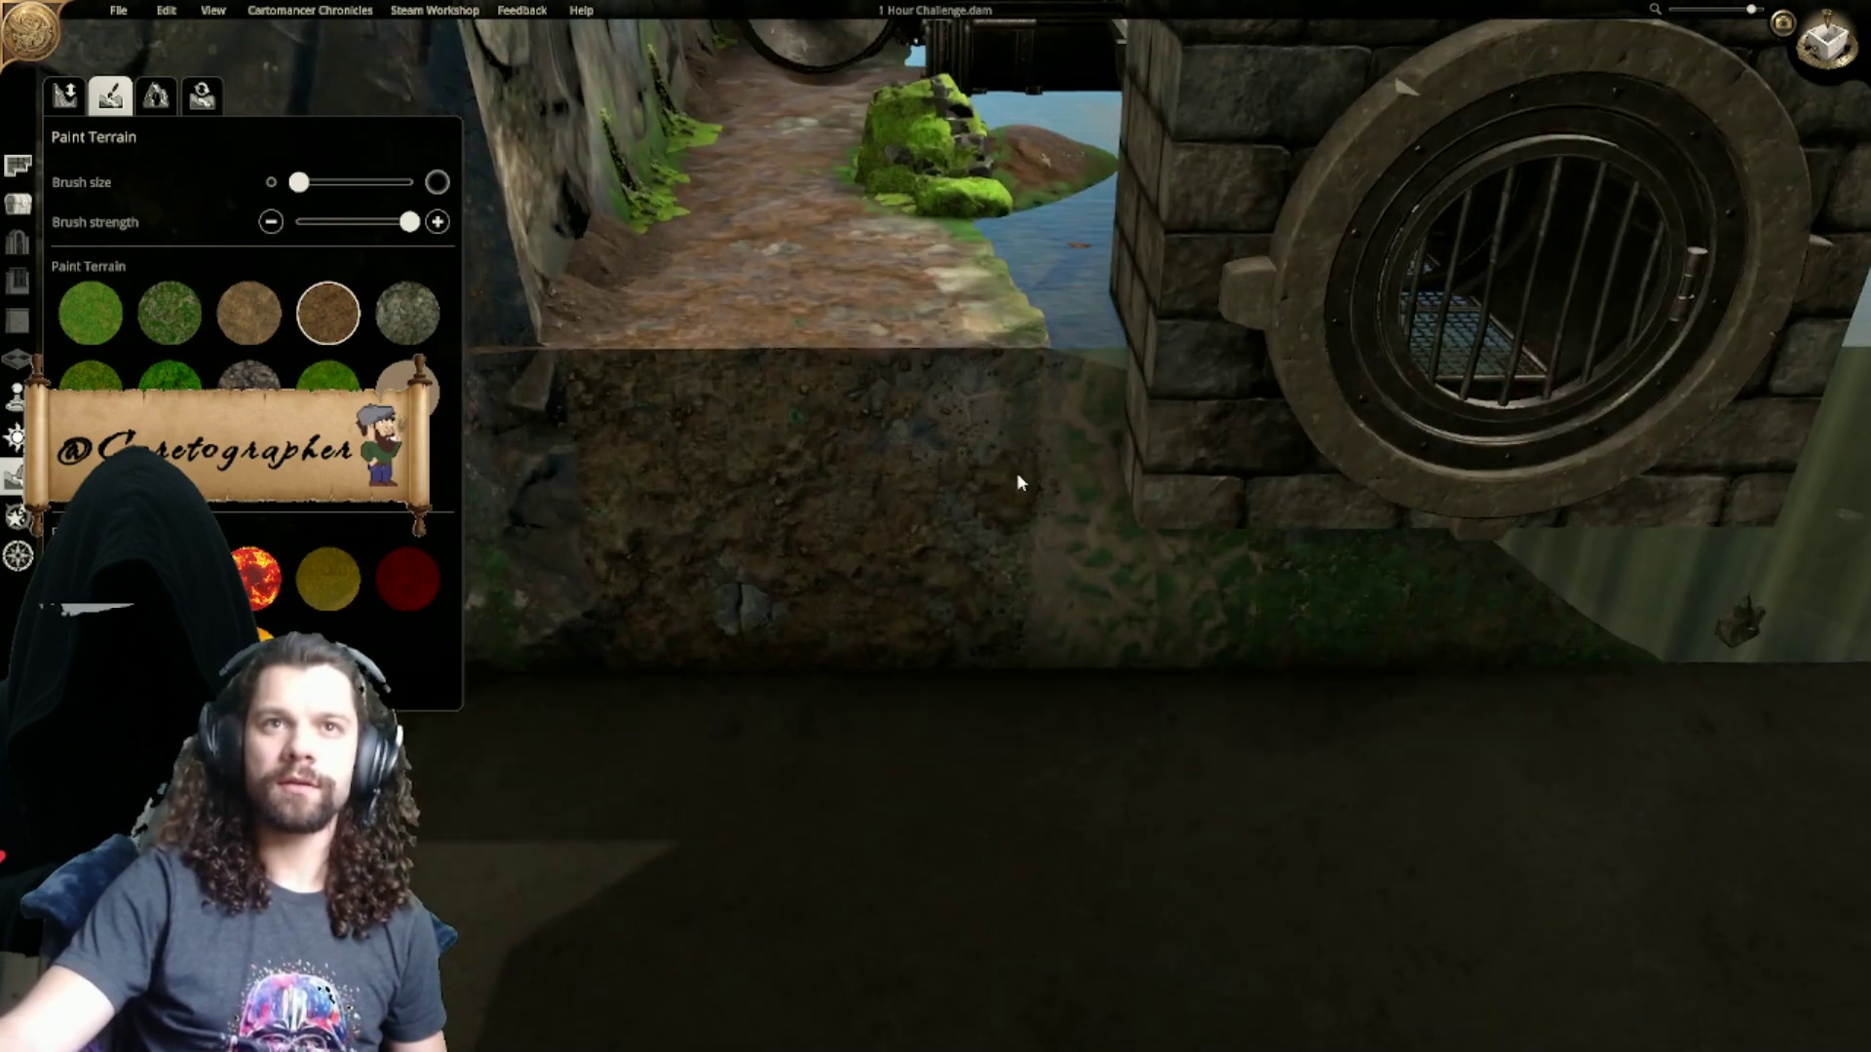
middle_drag(1662, 722, 873, 635)
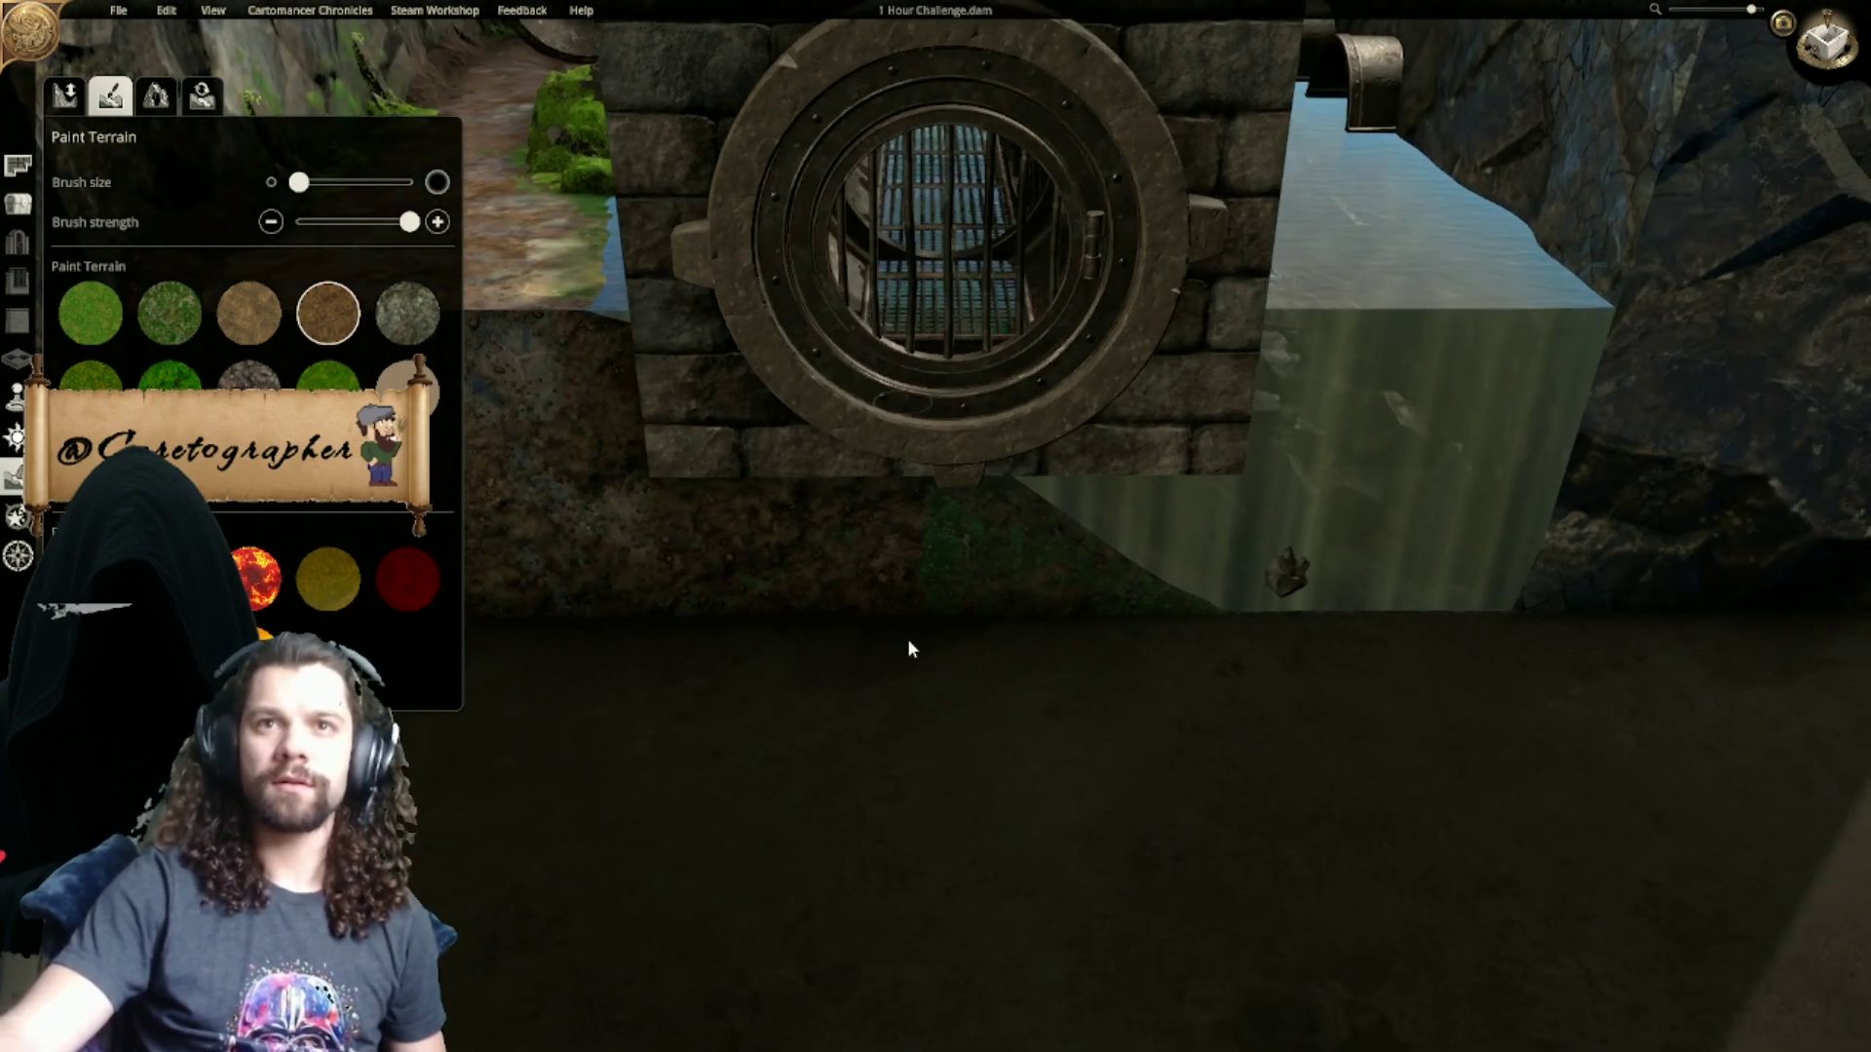
middle_drag(1060, 655, 1541, 643)
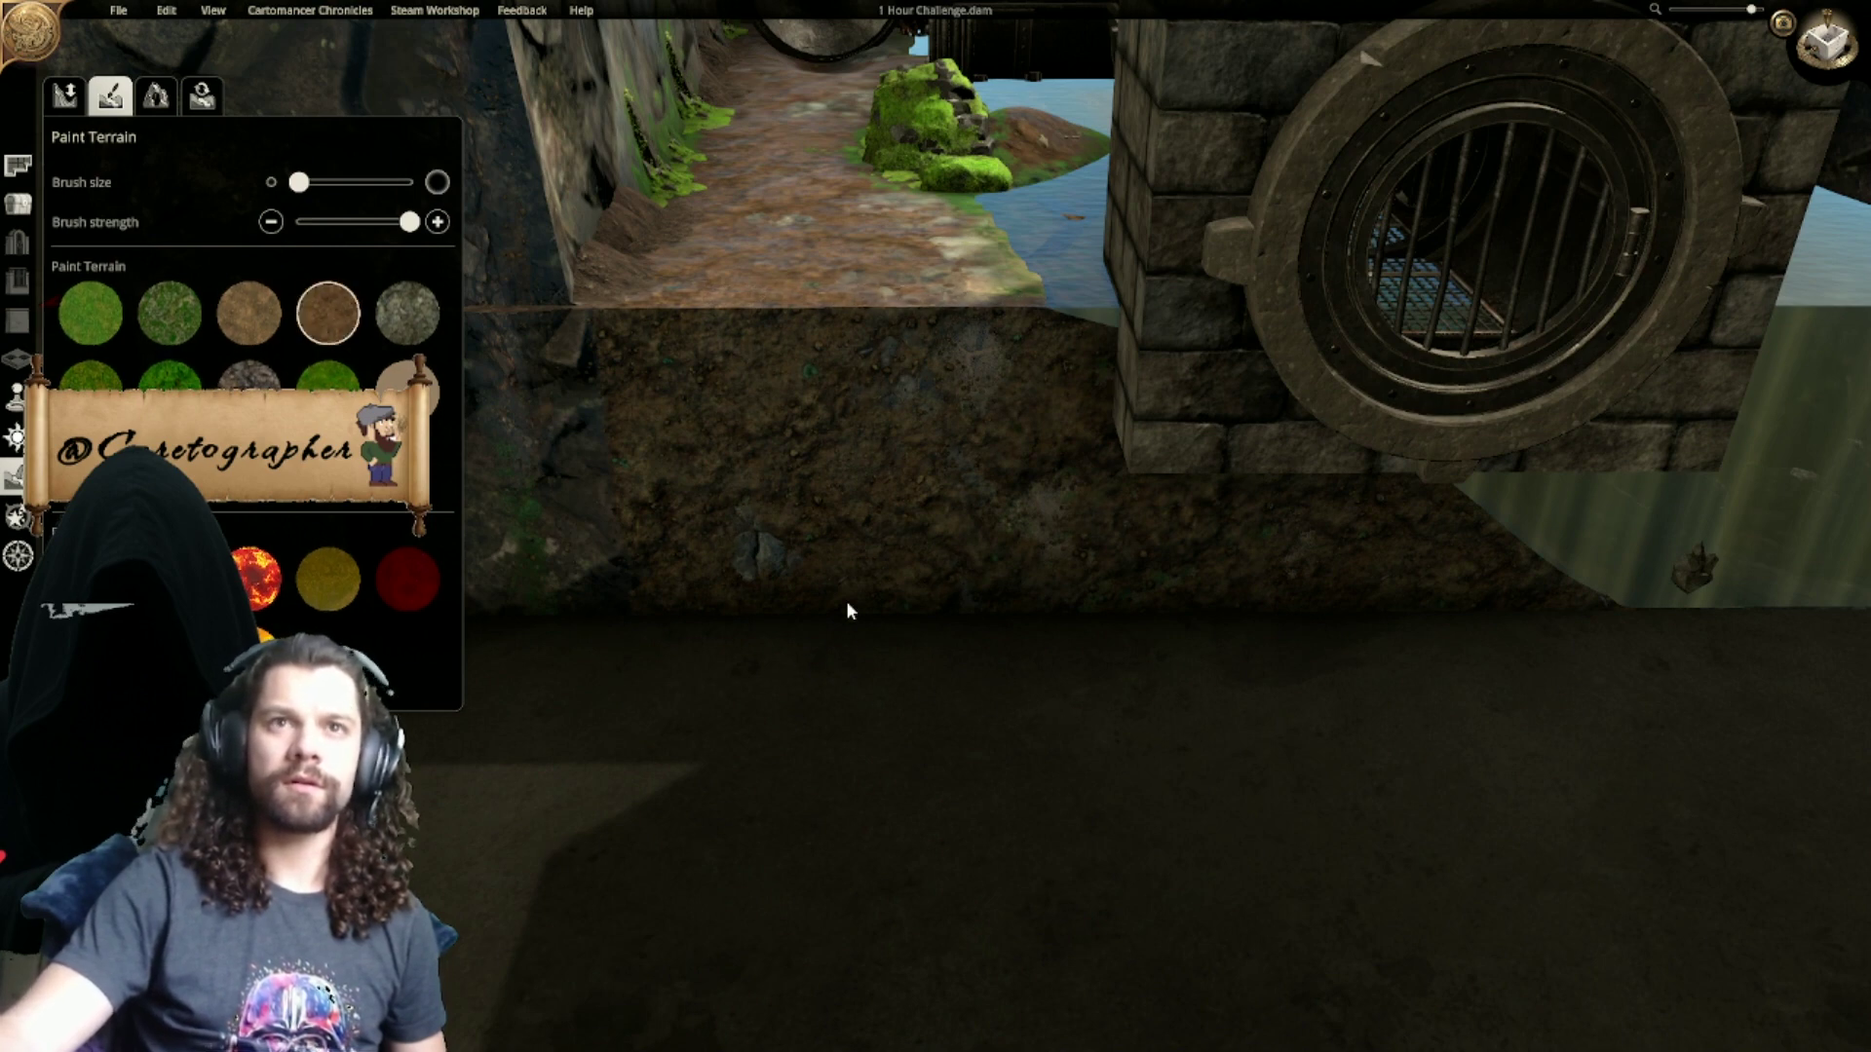
drag(604, 585, 1247, 700)
click(341, 326)
mouse_move(1019, 639)
mouse_down()
mouse_move(560, 639)
mouse_move(1280, 774)
mouse_up()
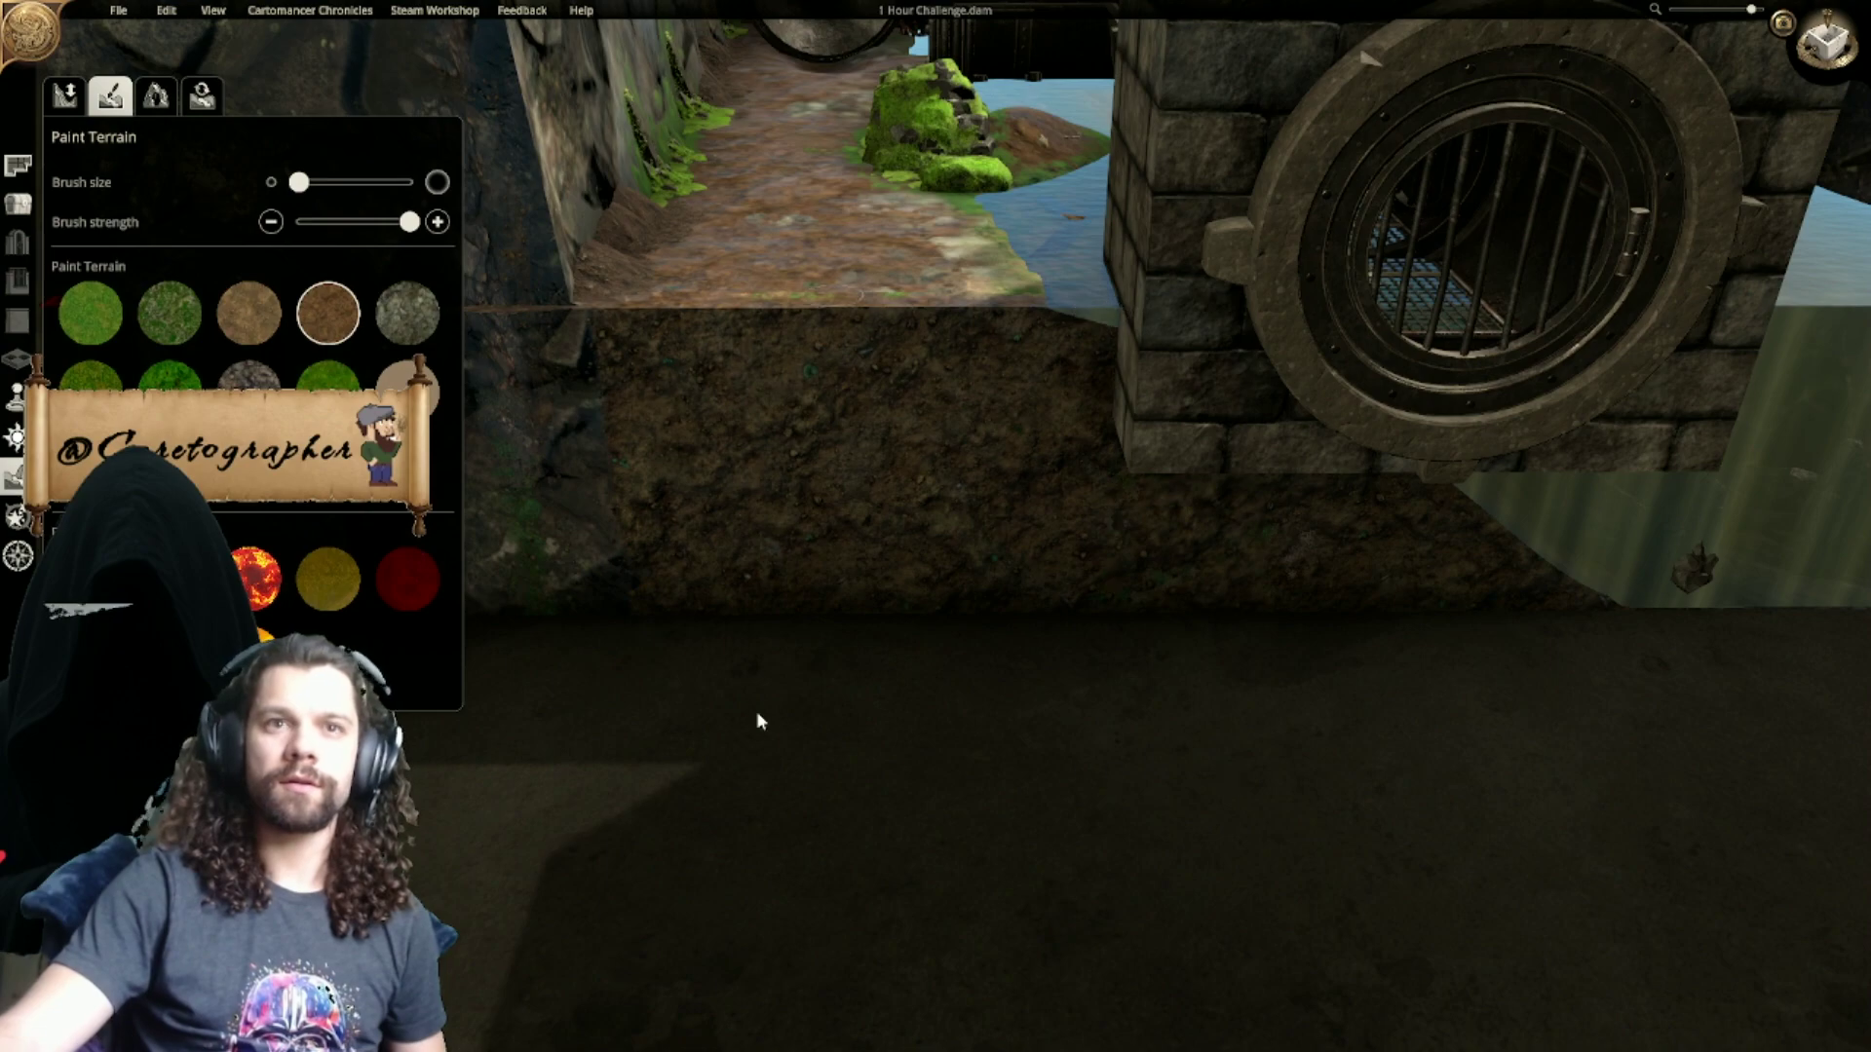
Step: Examine the whole sewer scene in 3D from several angles, including the canal, outflow pipes, piers and rock walls
middle_drag(1021, 700, 867, 634)
scroll(908, 698, down, 3)
scroll(867, 635, down, 5)
middle_drag(1434, 466, 945, 710)
scroll(958, 552, up, 3)
mouse_move(958, 552)
middle_down()
mouse_move(935, 624)
mouse_move(953, 580)
middle_up()
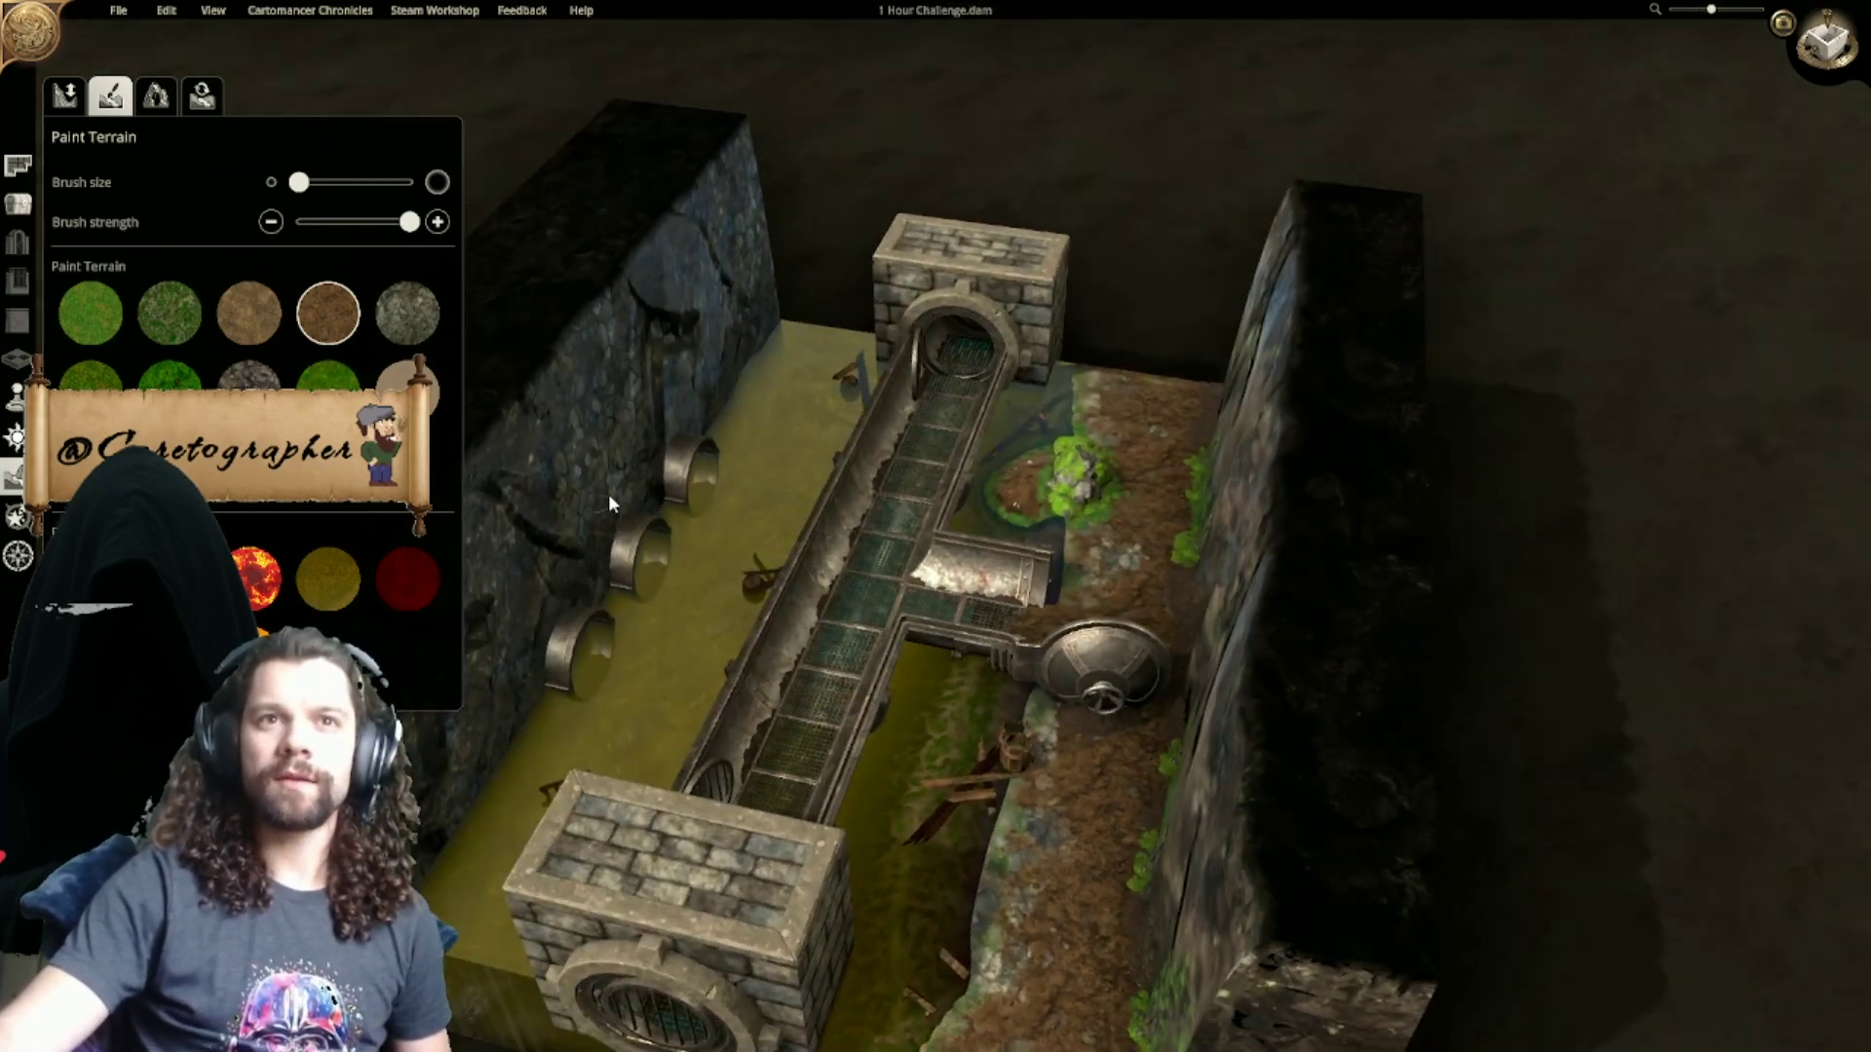
middle_drag(624, 657, 1119, 628)
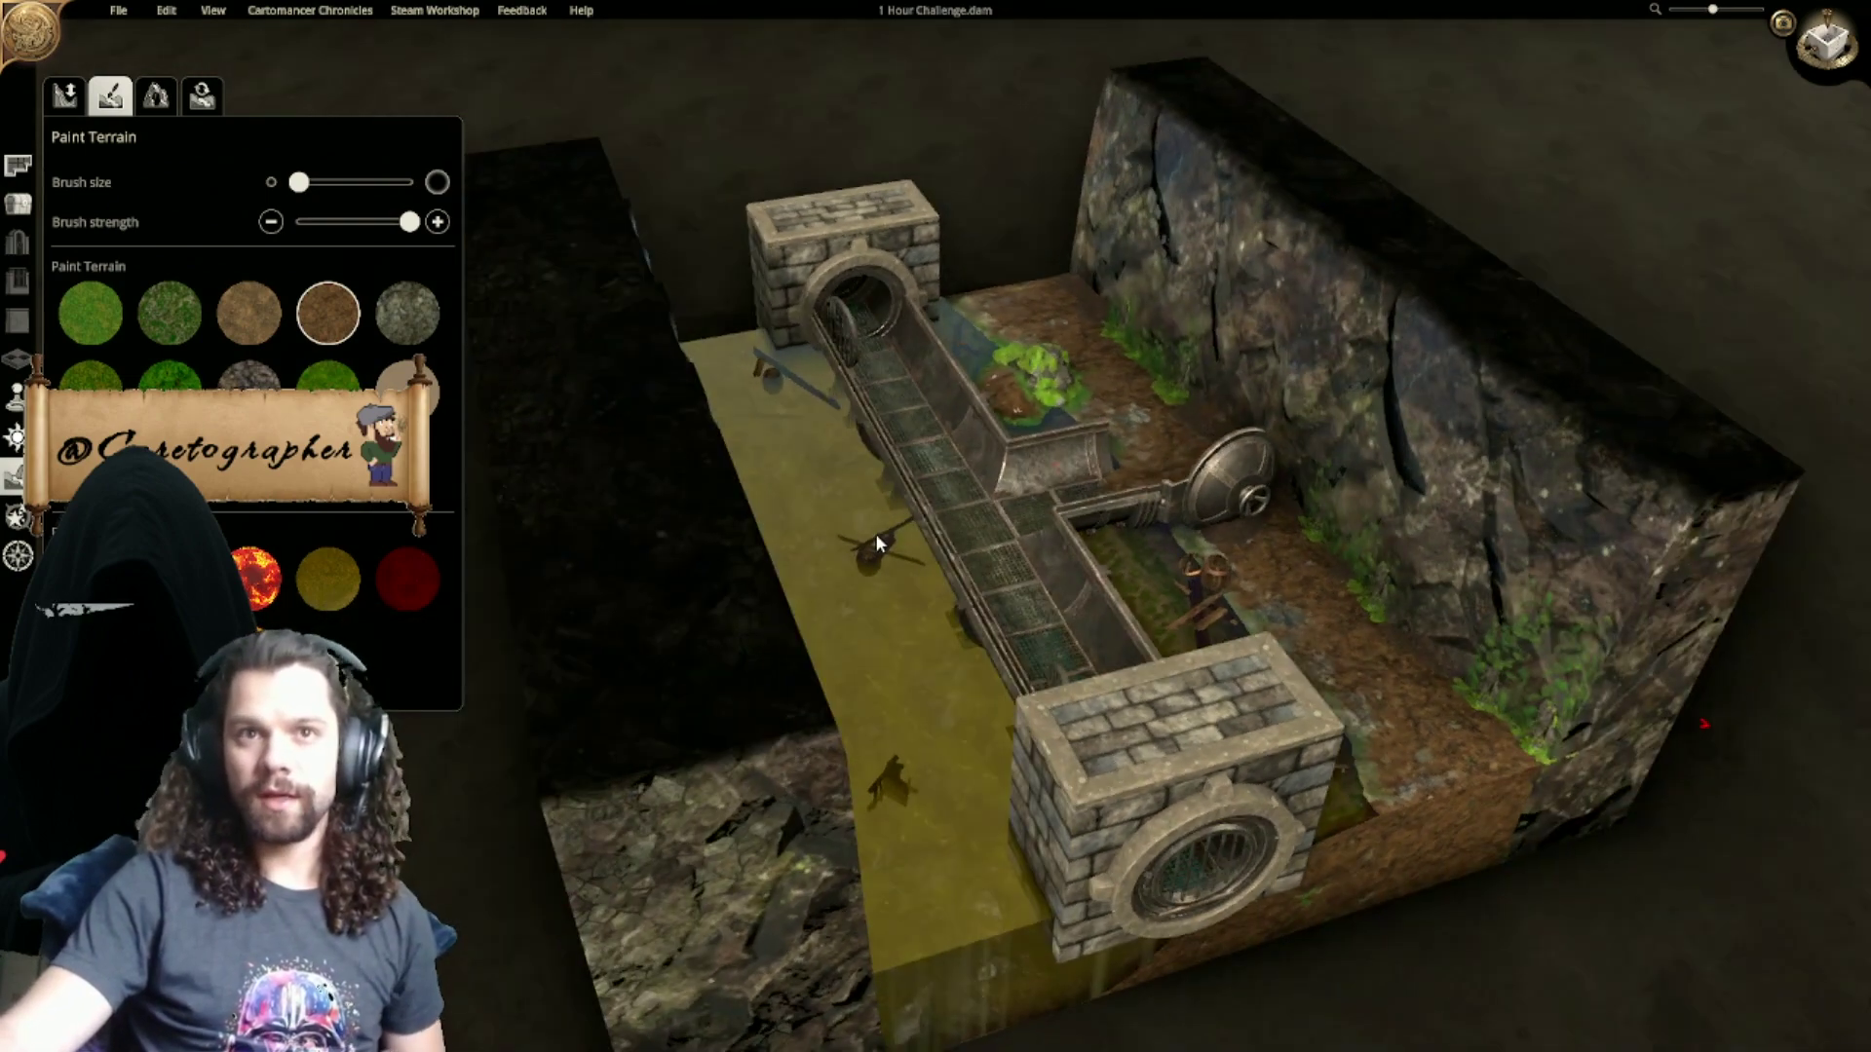
middle_drag(1015, 830, 997, 433)
middle_drag(1308, 663, 992, 579)
scroll(991, 579, up, 2)
mouse_move(696, 404)
middle_down()
mouse_move(962, 377)
mouse_move(937, 249)
mouse_move(953, 341)
middle_up()
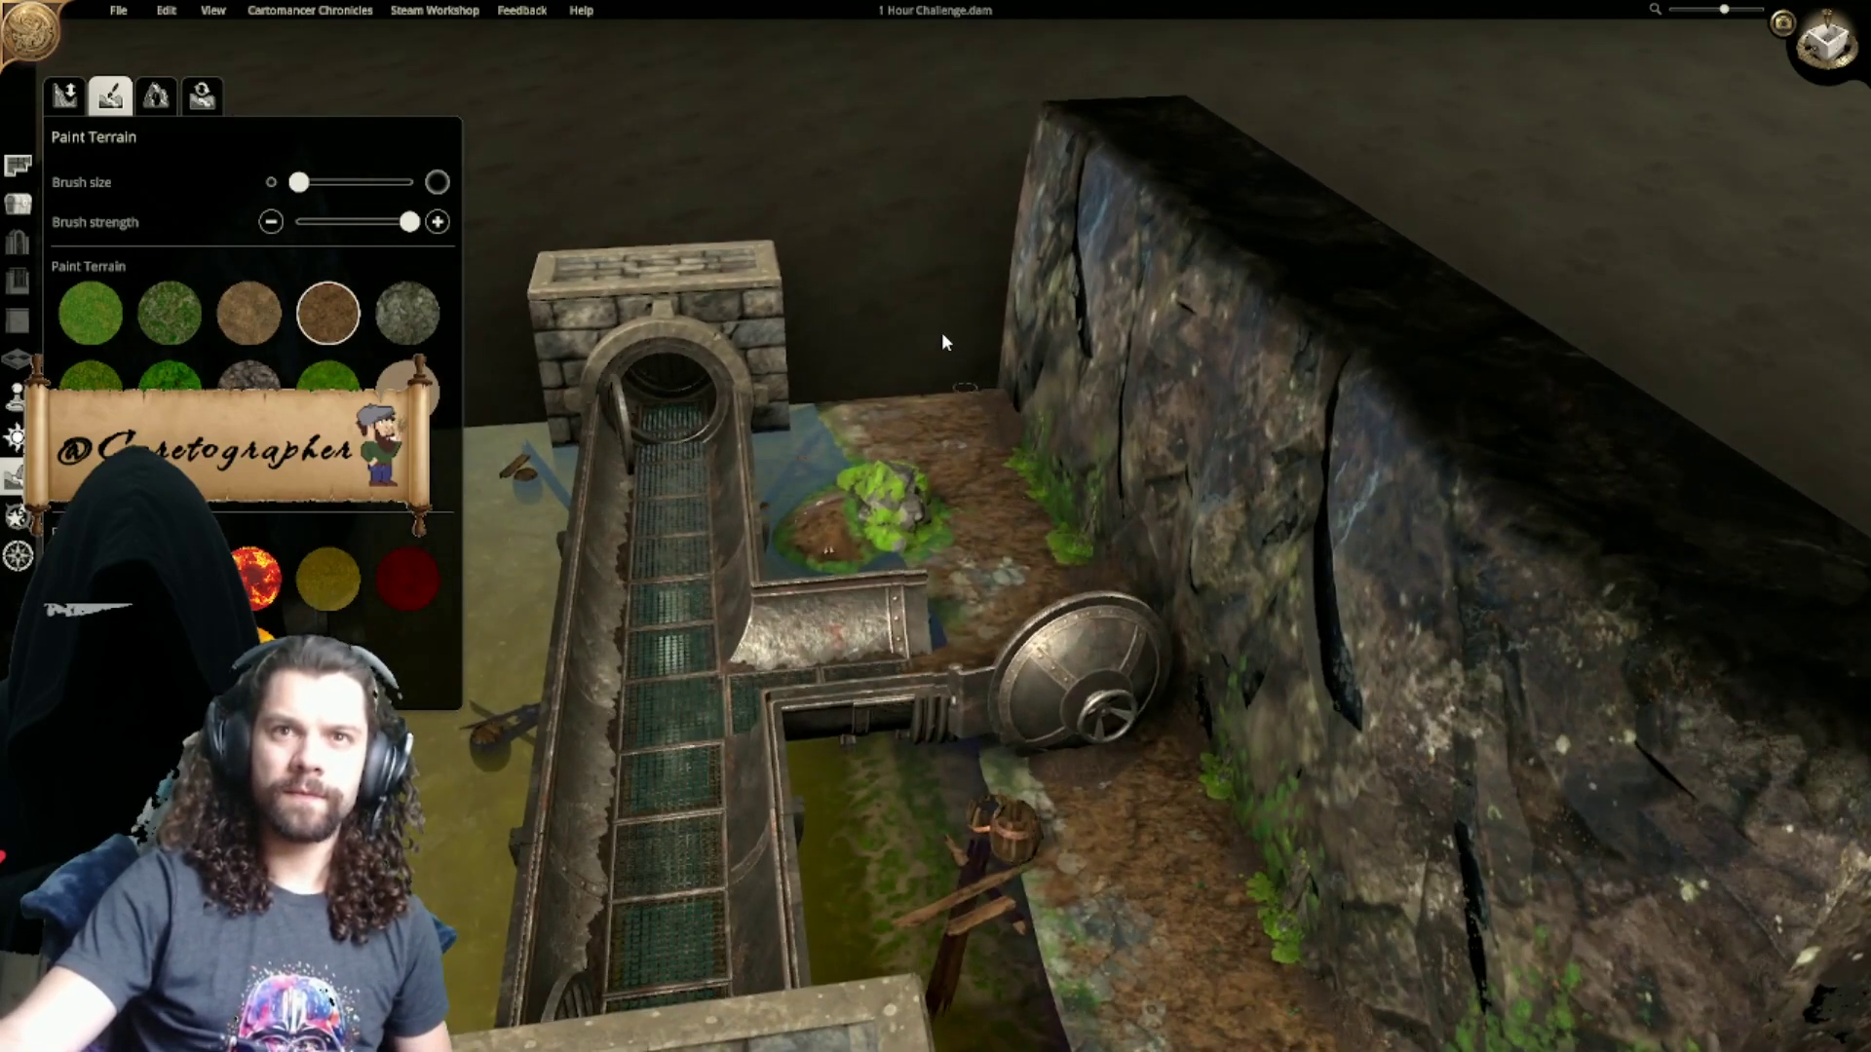
Step: Duplicate the far stone pier with its round gate and place the copy beside it across the dirt bank
middle_drag(705, 343, 739, 614)
click(19, 205)
click(21, 208)
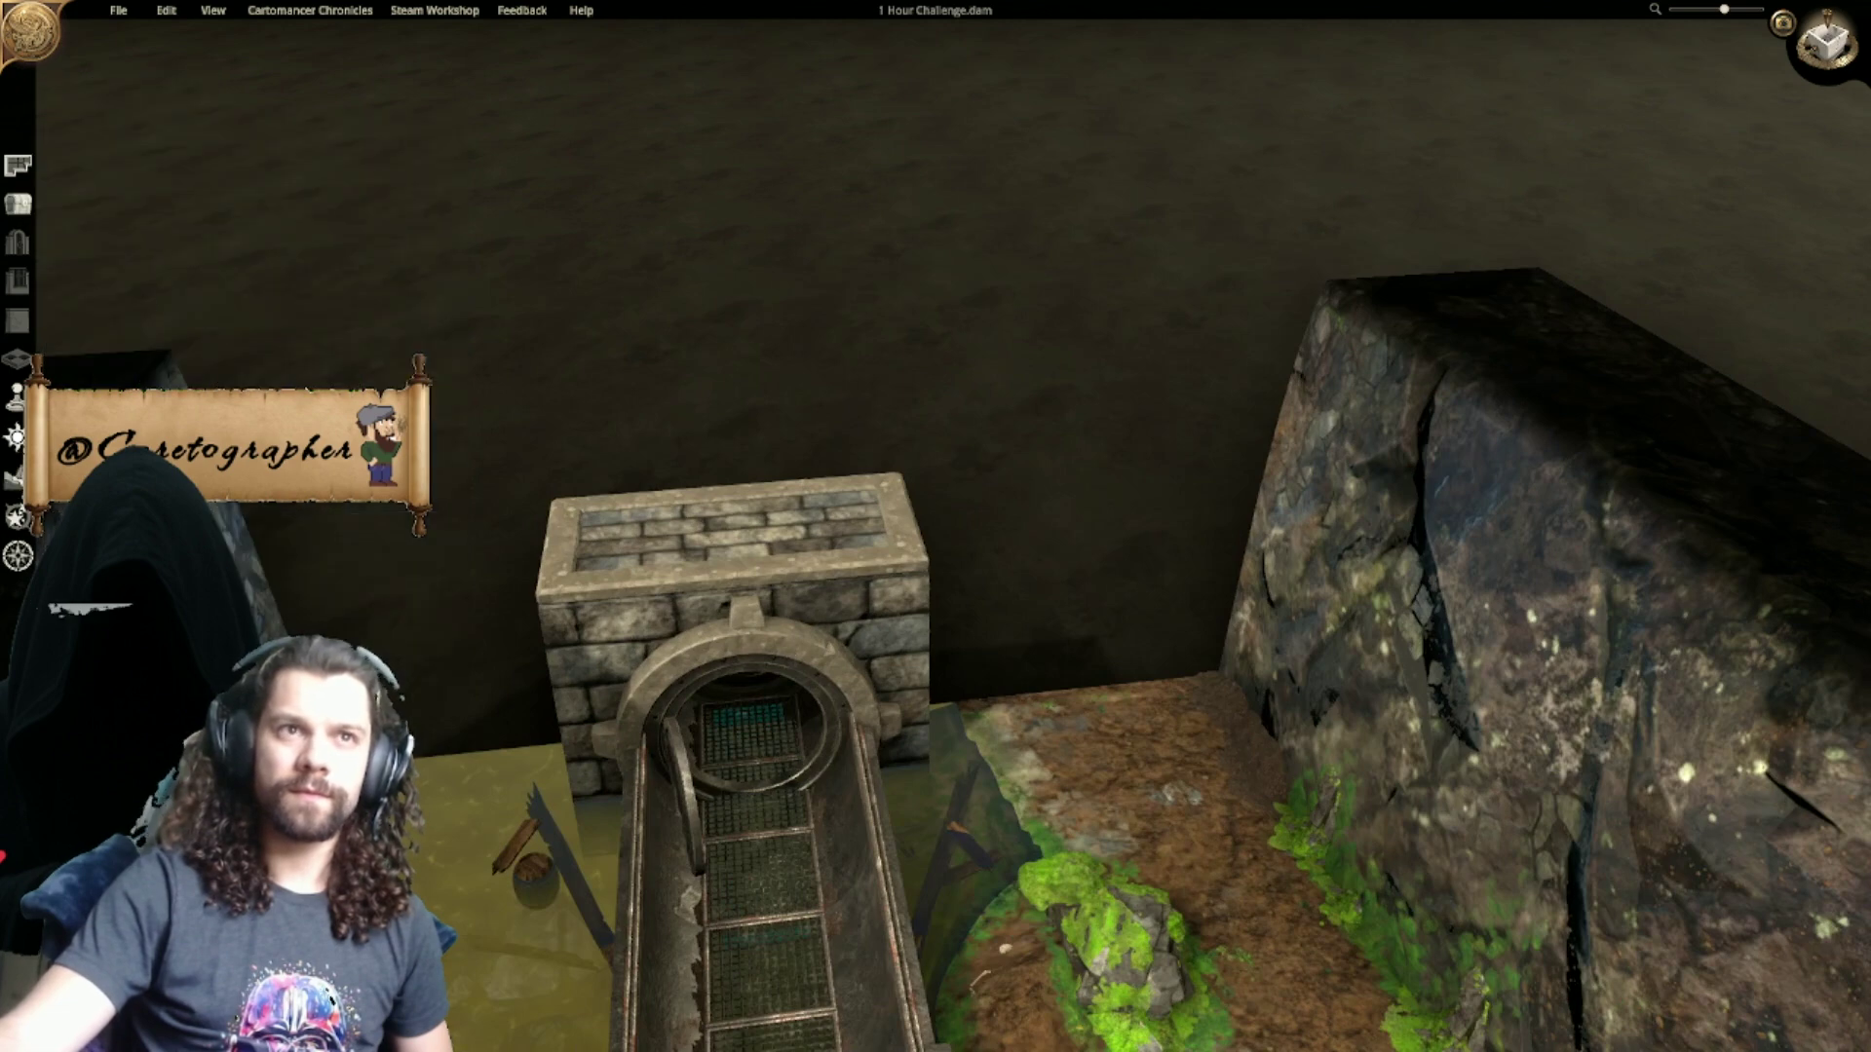
click(20, 207)
click(635, 581)
click(673, 910)
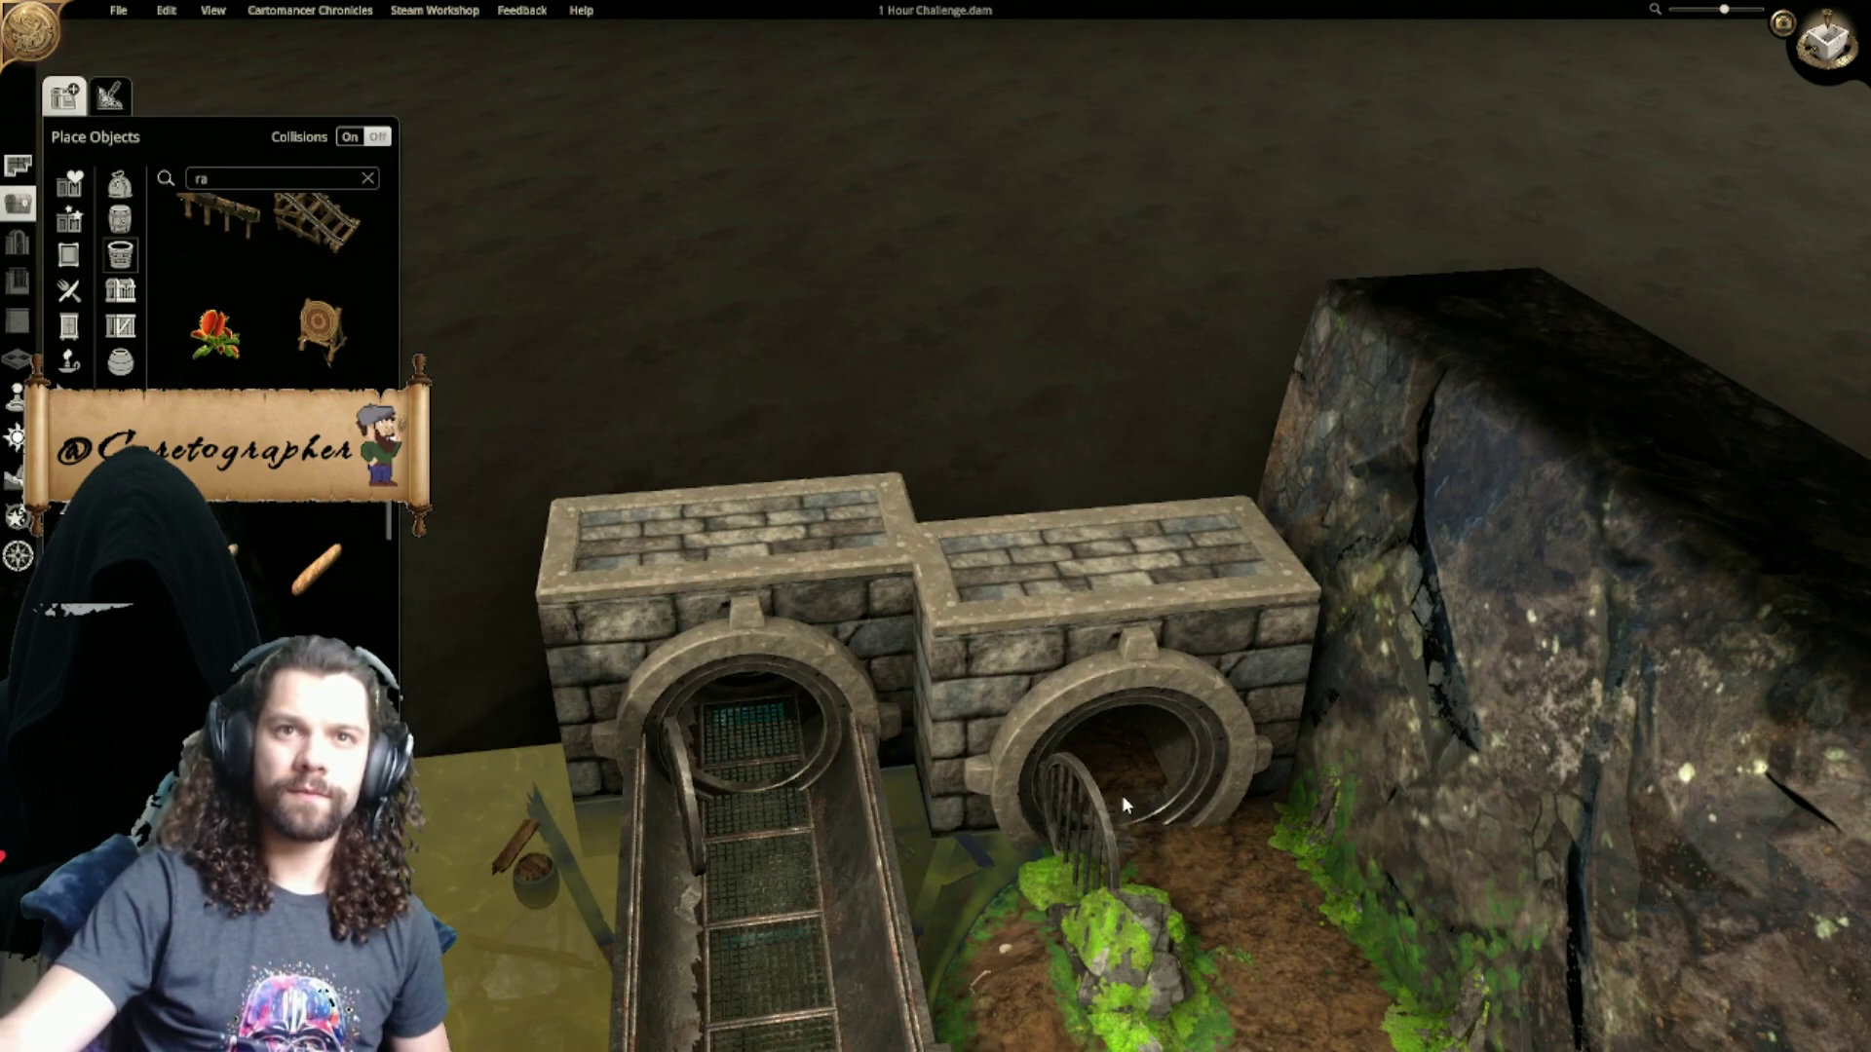
click(1065, 736)
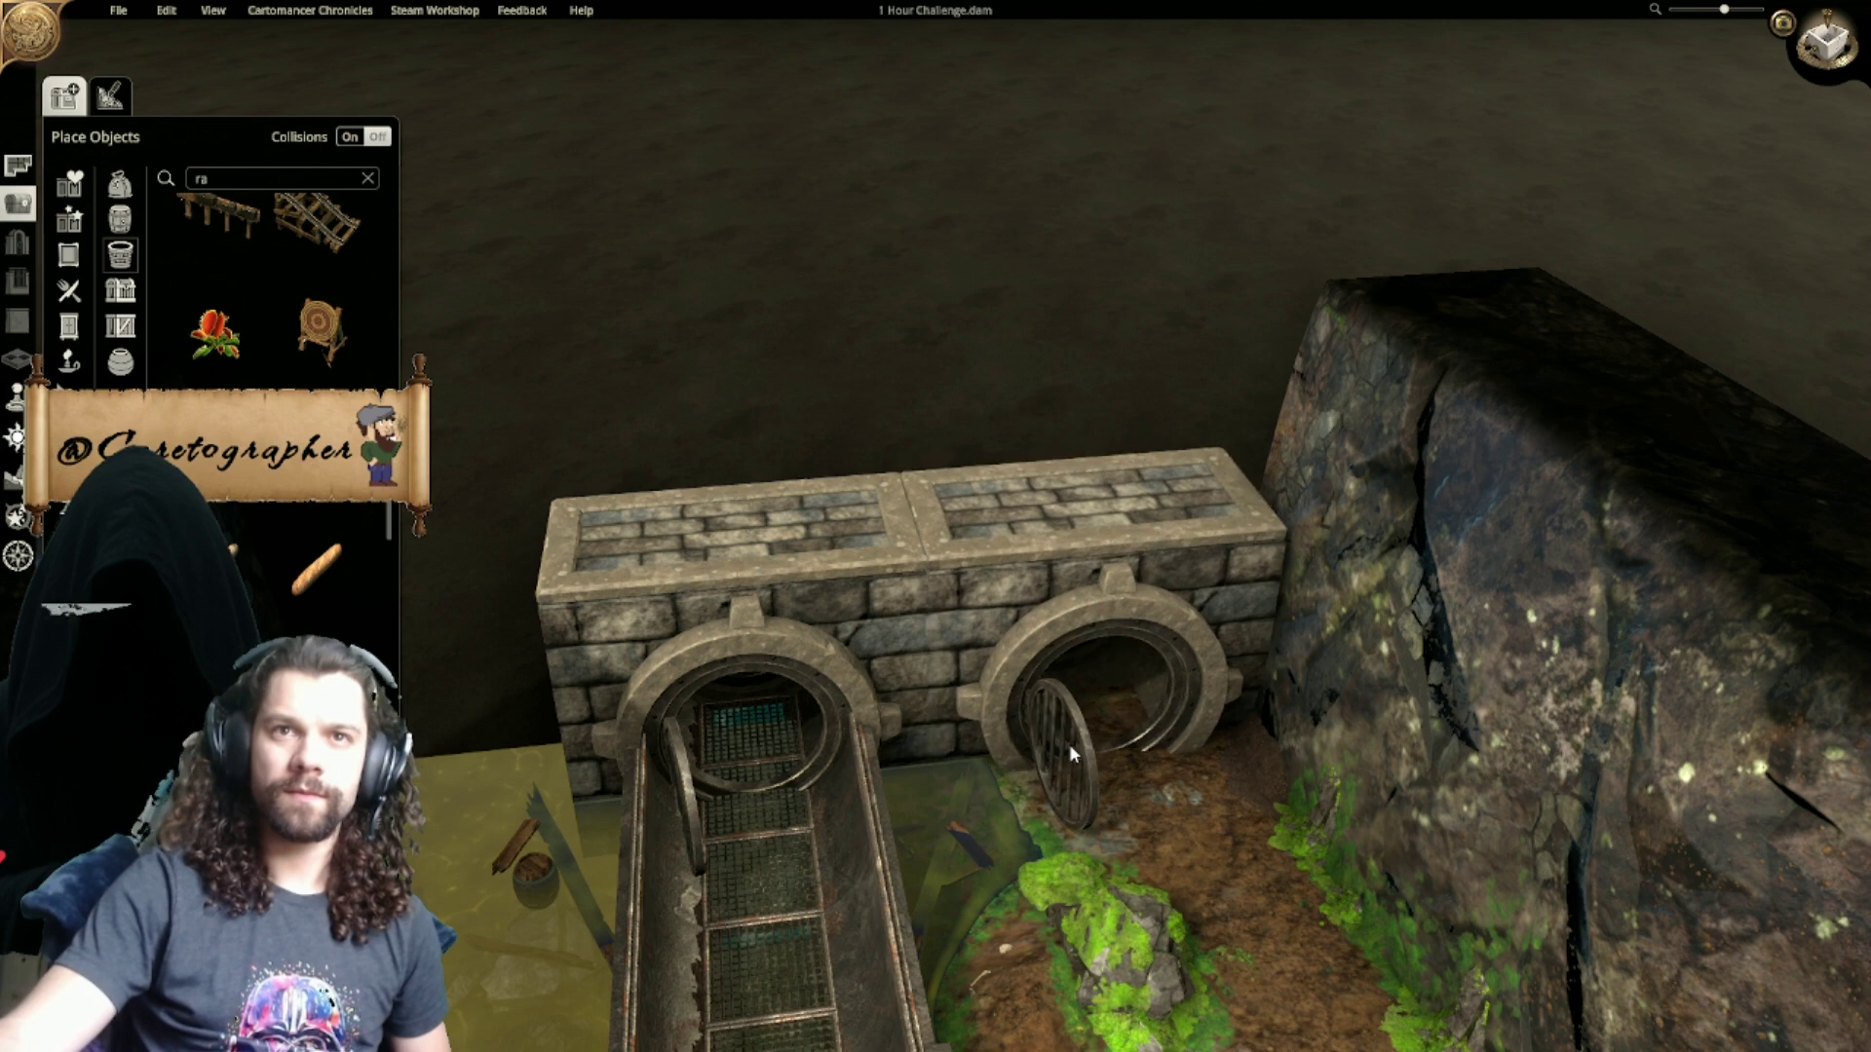
drag(1065, 742, 1124, 739)
Step: From the top view, fine-tune the copied pier so it lines up with the original and meets the rock wall
click(1827, 43)
right_drag(1156, 488, 1210, 481)
scroll(891, 231, up, 3)
mouse_move(1008, 624)
mouse_down()
mouse_move(944, 626)
mouse_move(1002, 636)
mouse_move(980, 636)
mouse_up()
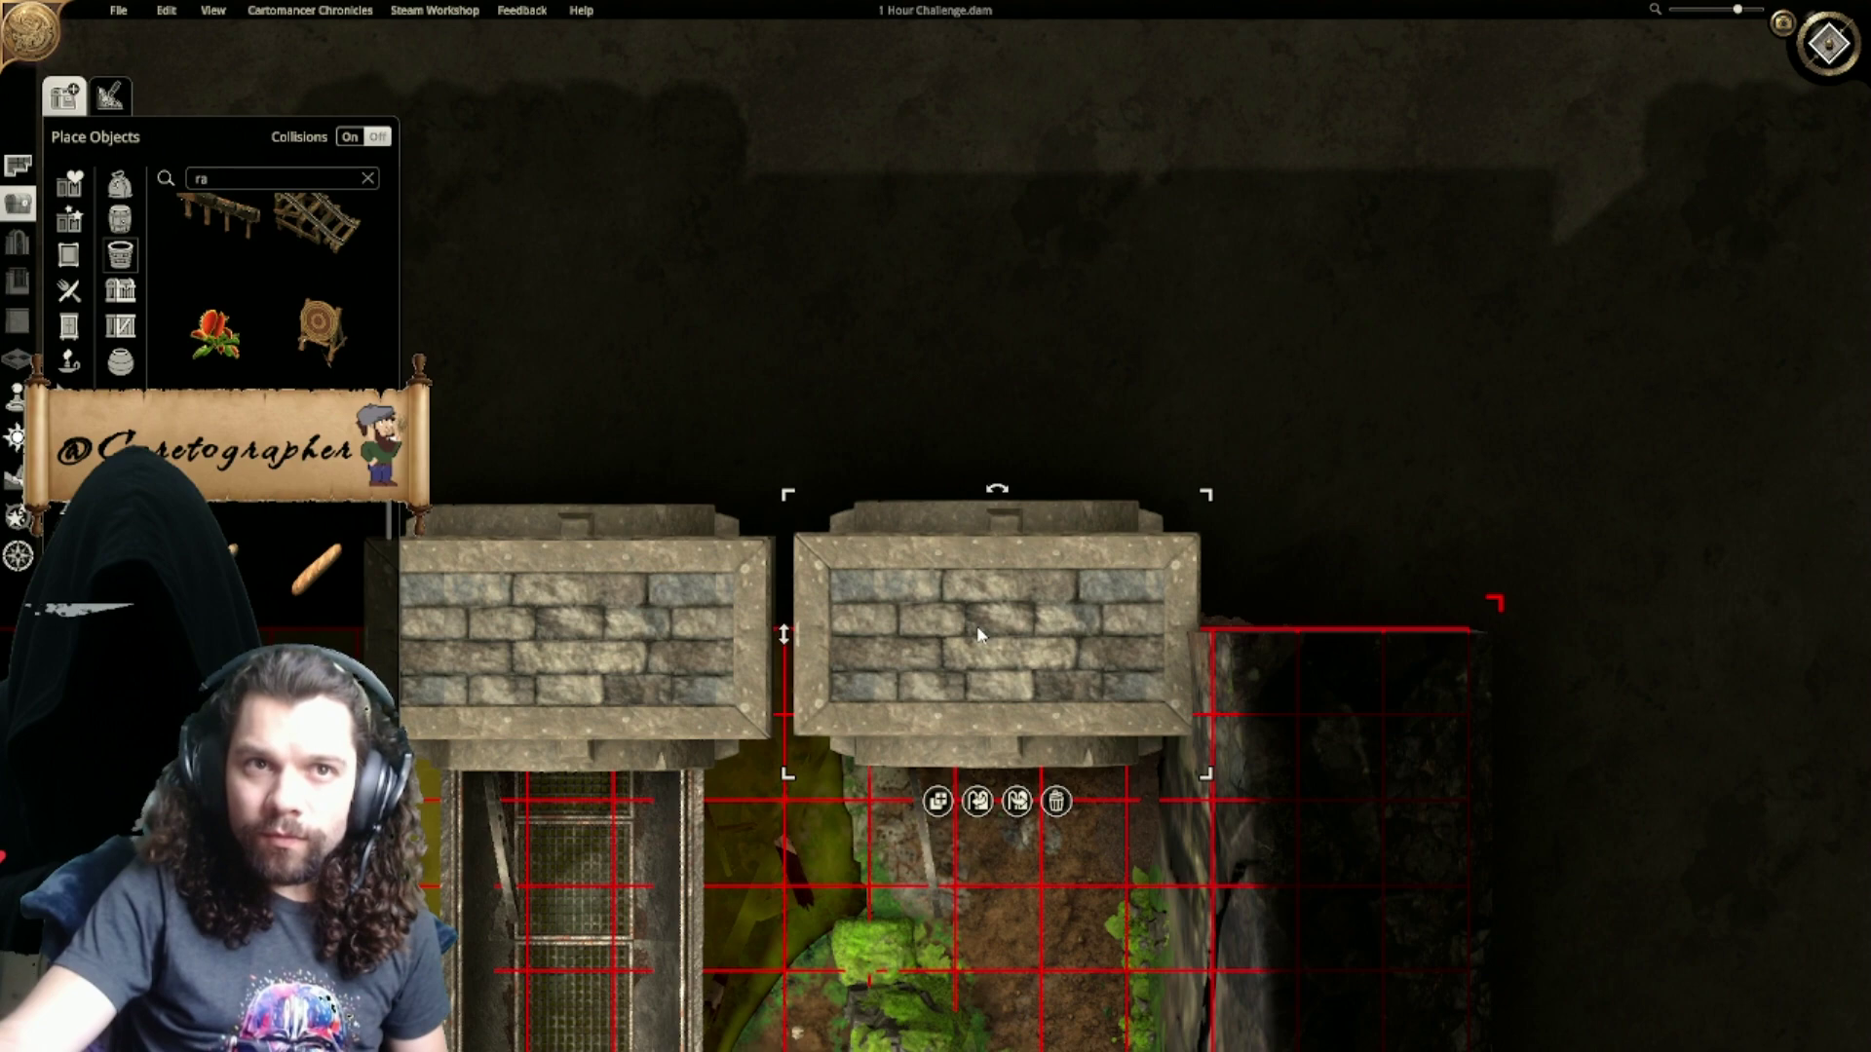
right_drag(1039, 705, 866, 543)
drag(865, 531, 859, 535)
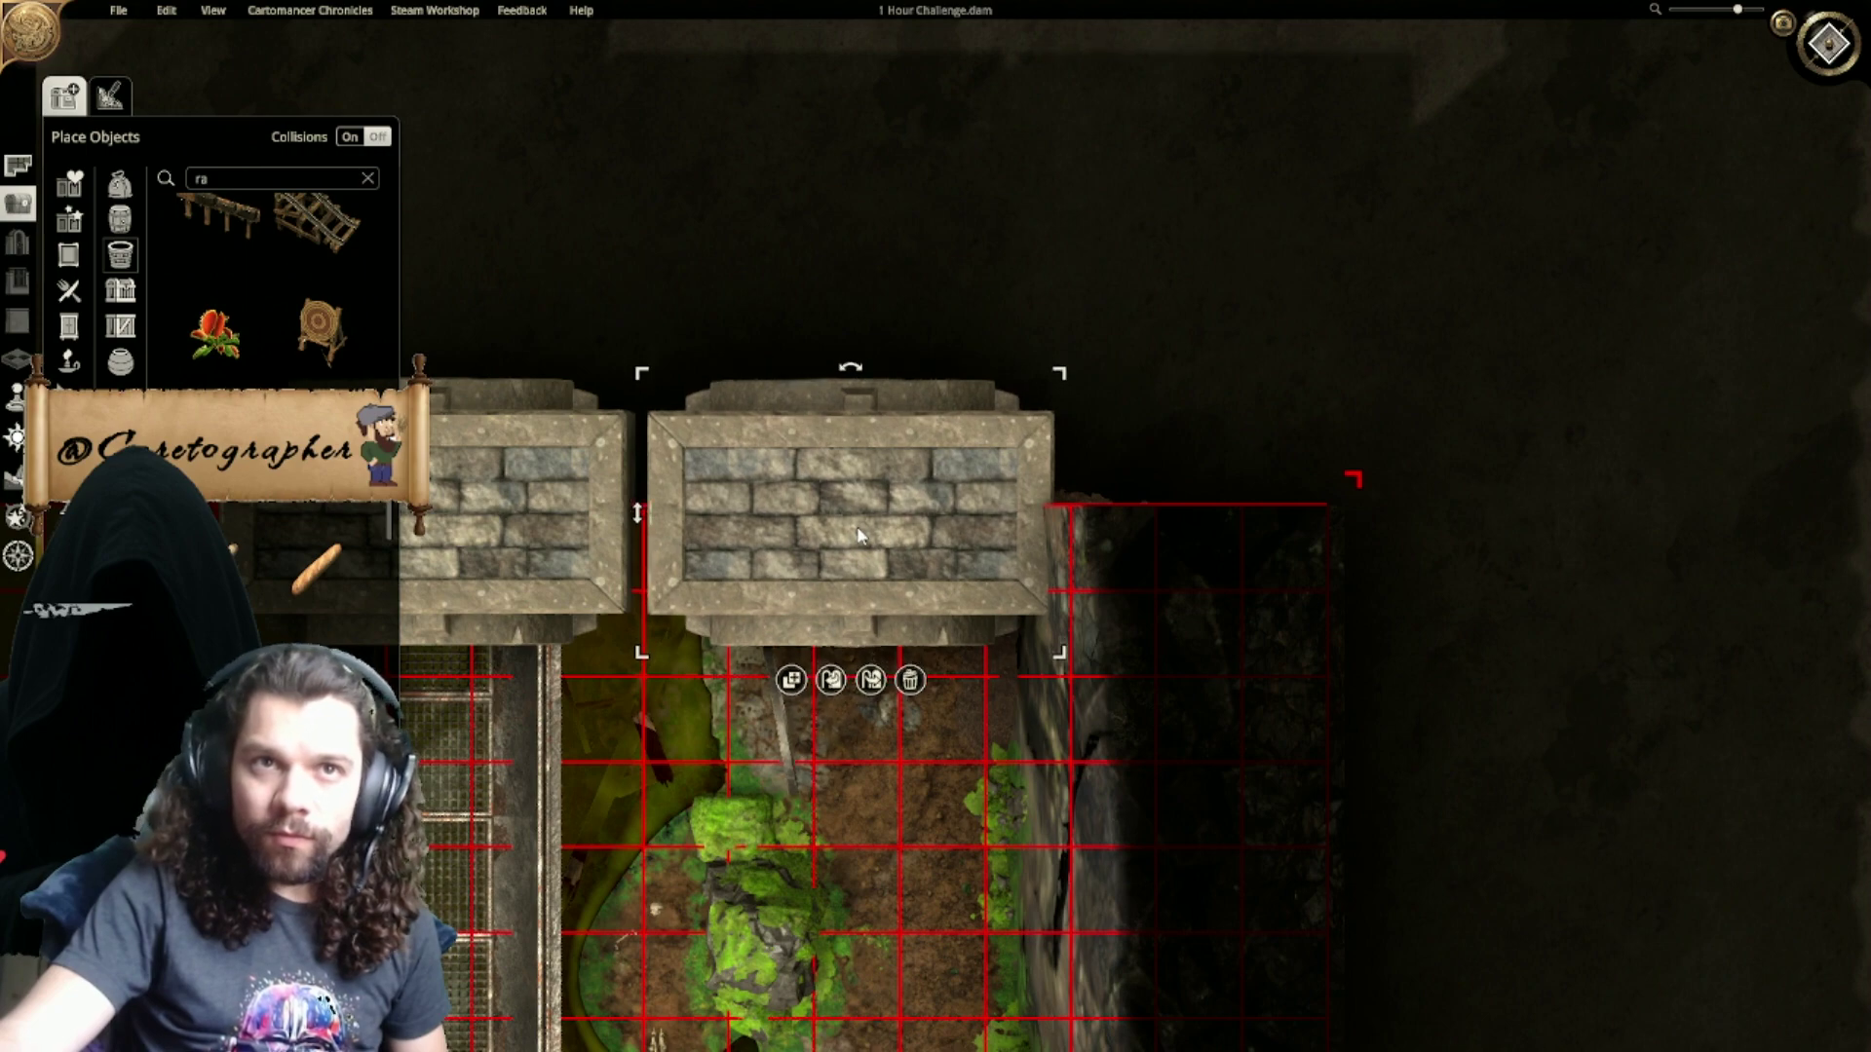
key(ctrl+z)
right_drag(908, 559, 1102, 644)
key(ctrl+z)
click(1079, 635)
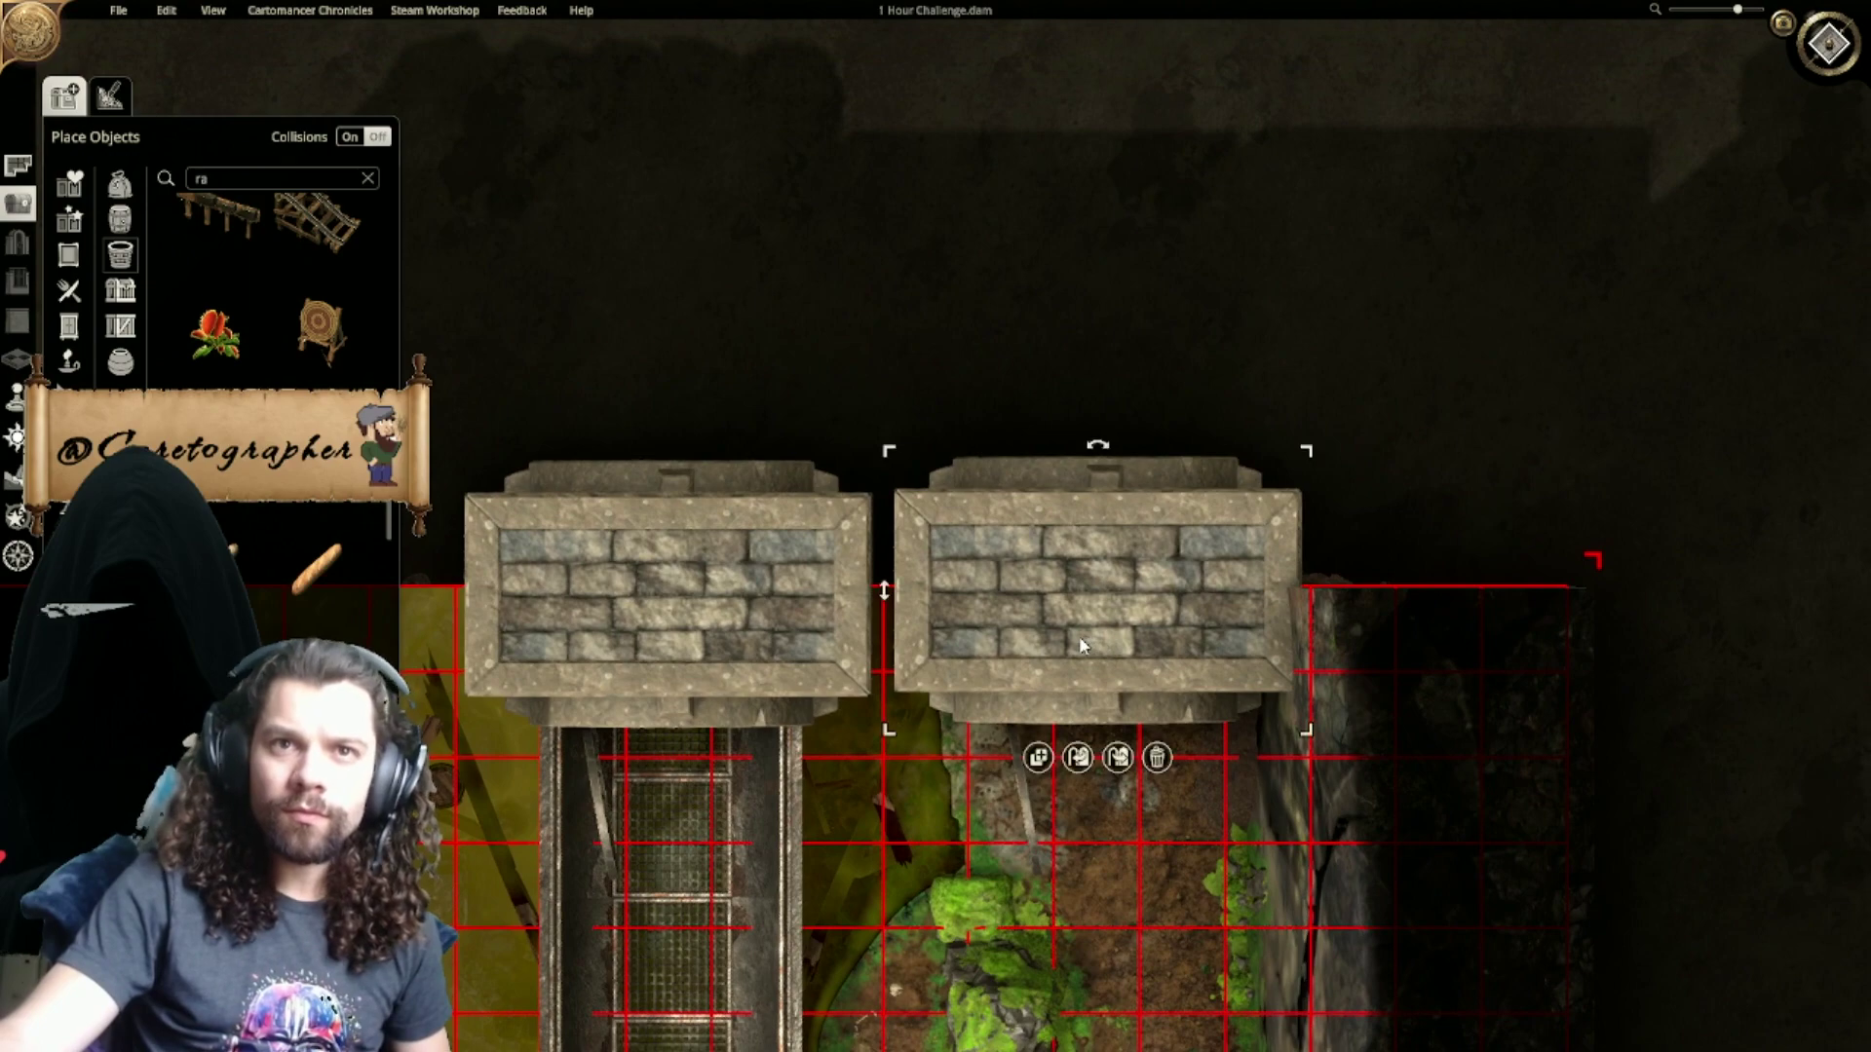
drag(1080, 644, 1082, 647)
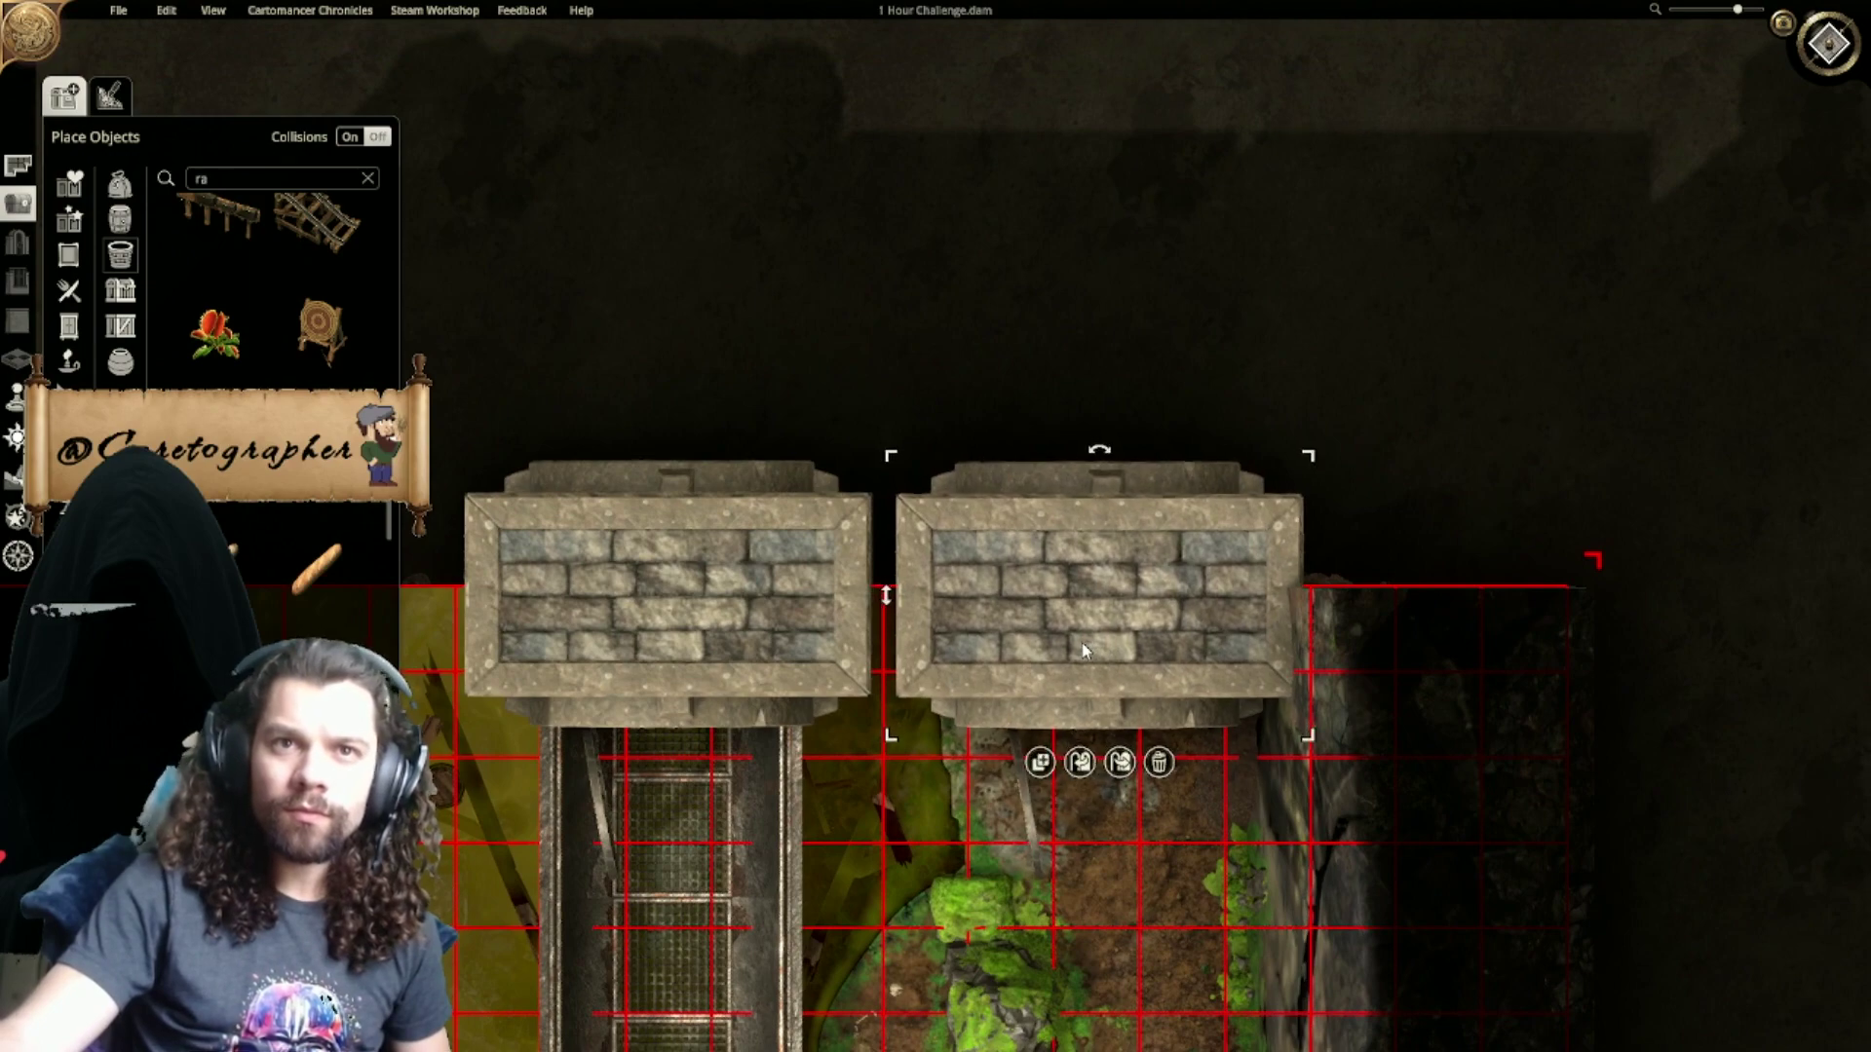
Step: Duplicate the bank pier with its round gate and place the copy across the dirt bank at the opposite end of the map
click(1040, 762)
right_drag(1071, 848, 1023, 122)
right_drag(1060, 809, 1004, 300)
right_drag(1003, 719, 950, 606)
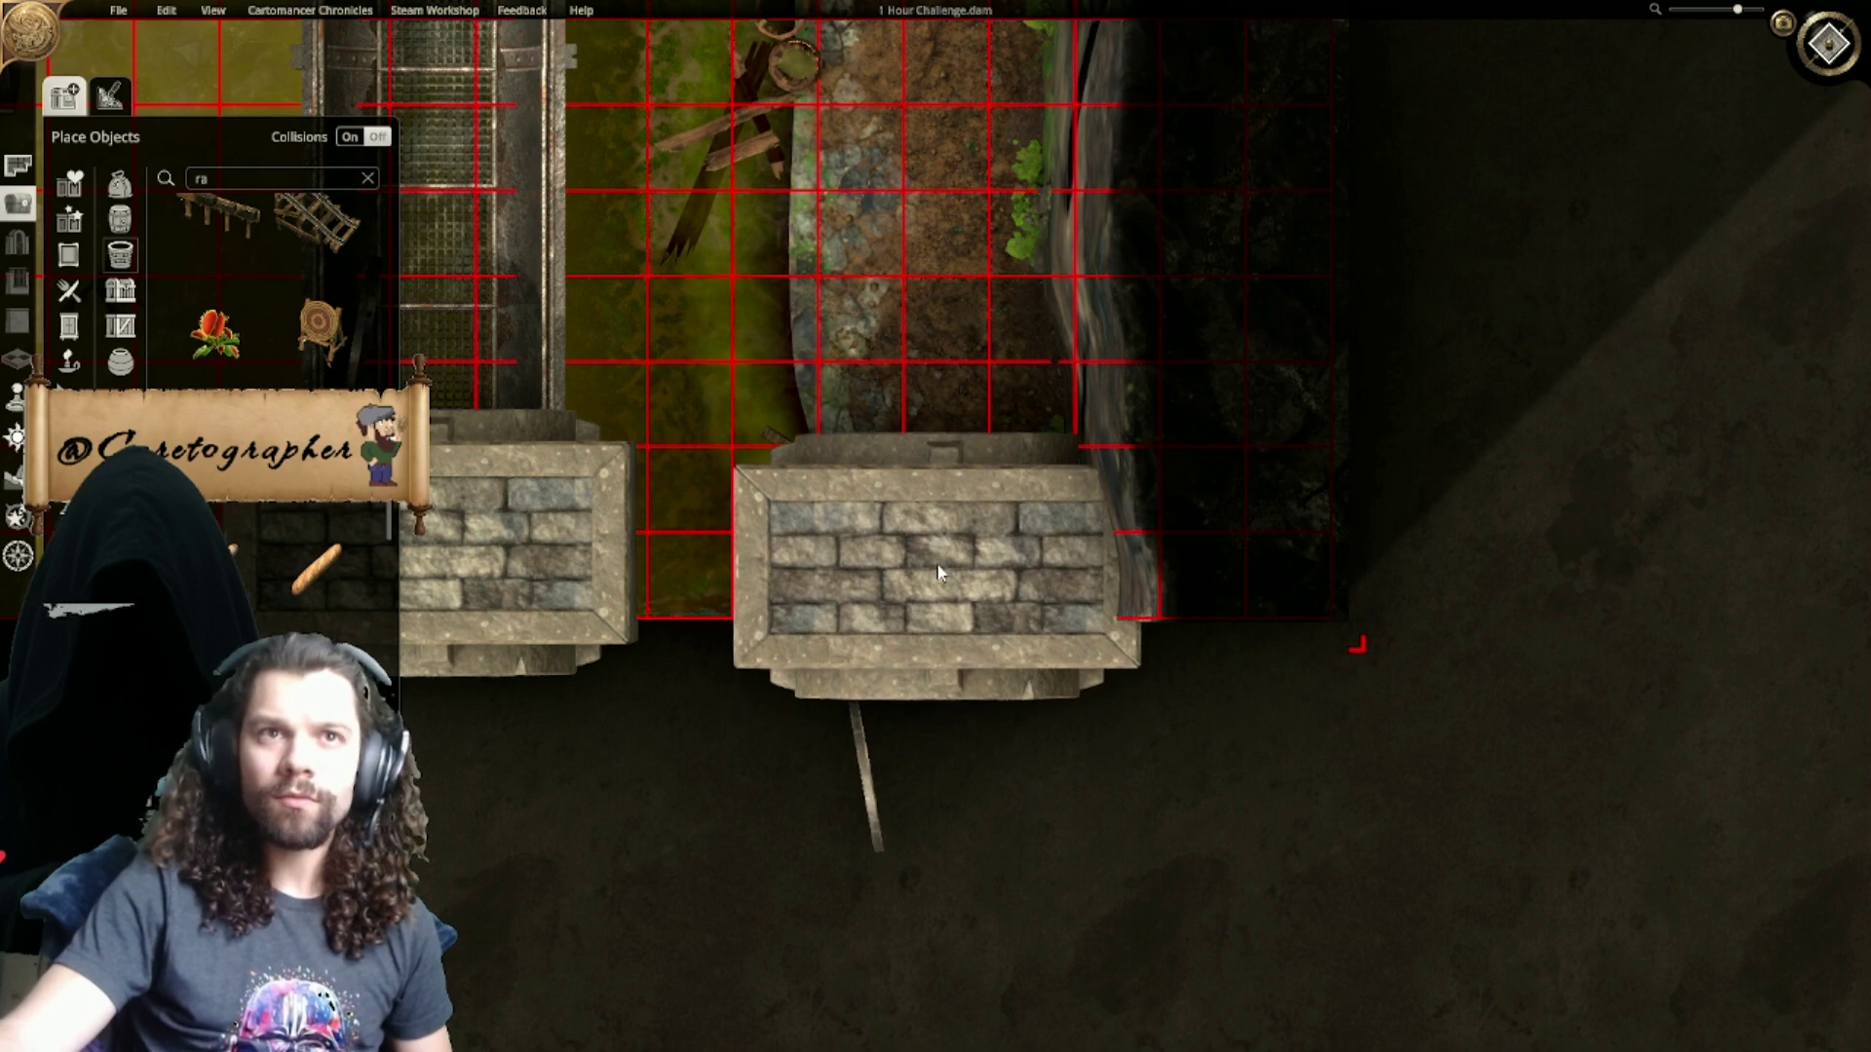
right_drag(940, 541, 937, 627)
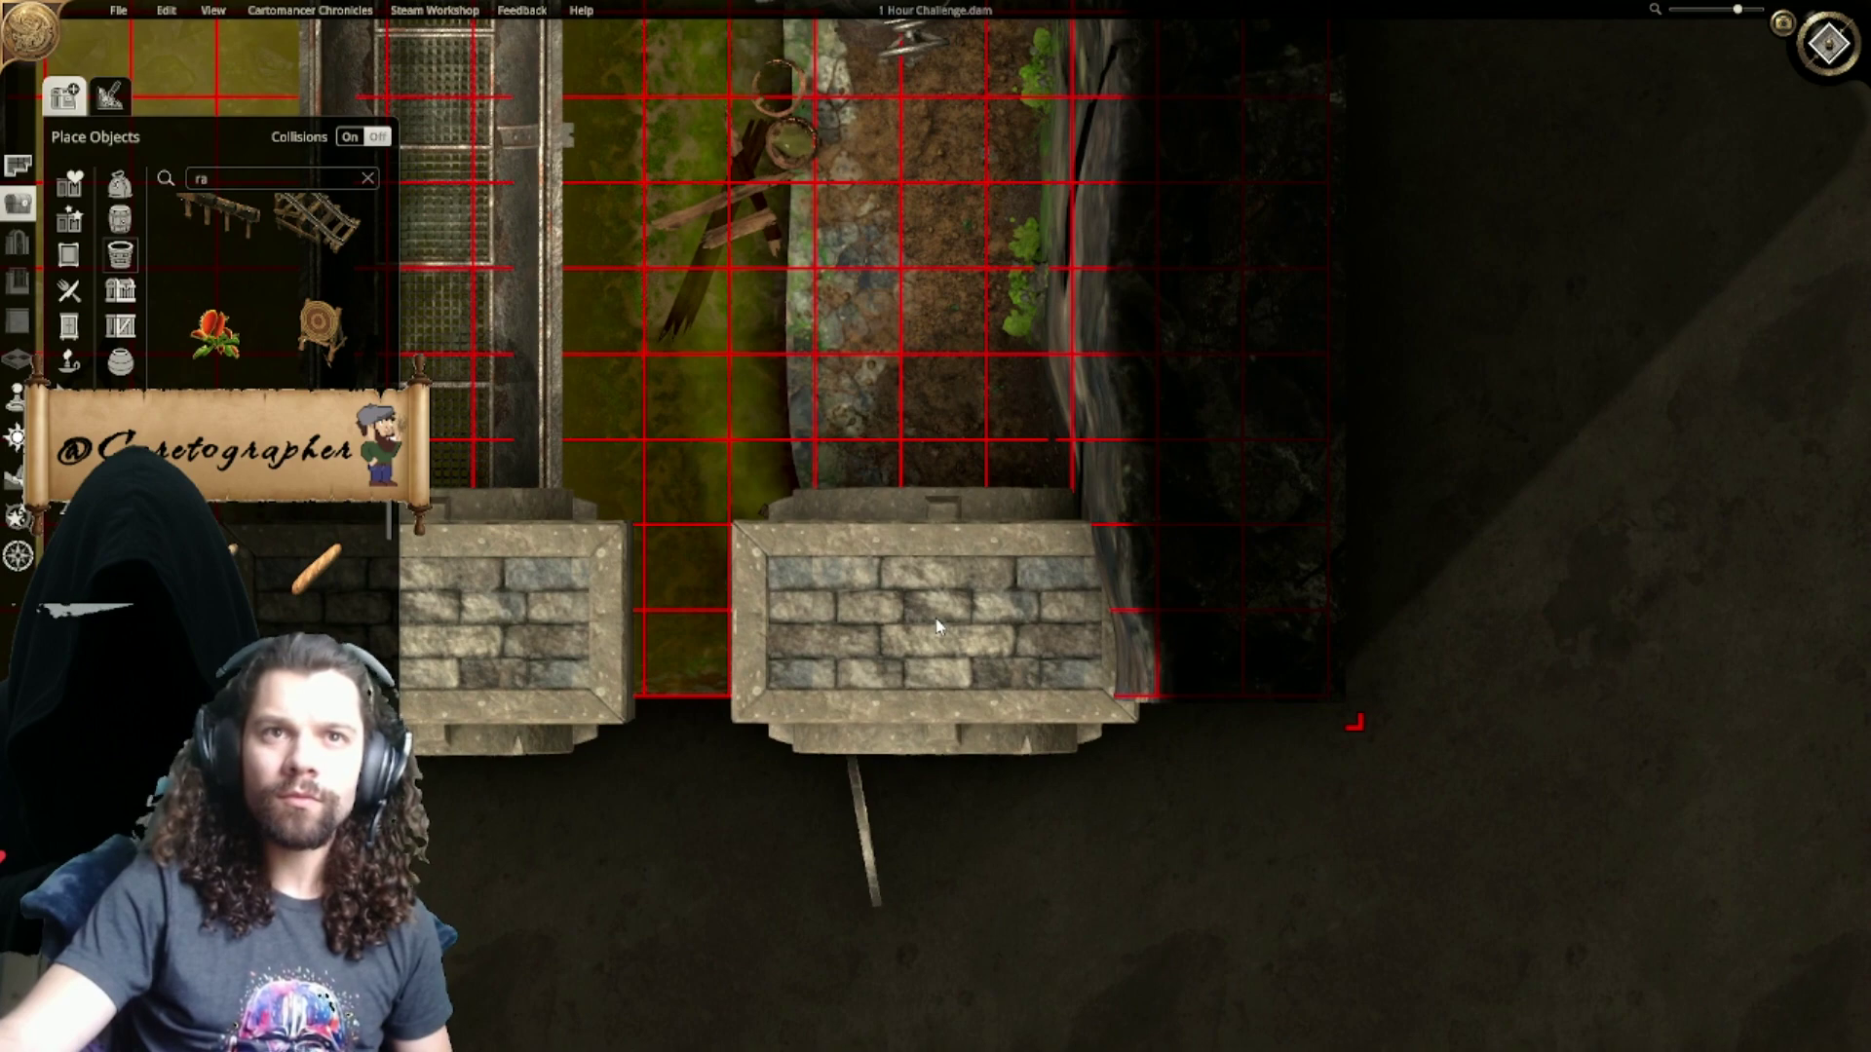
click(938, 627)
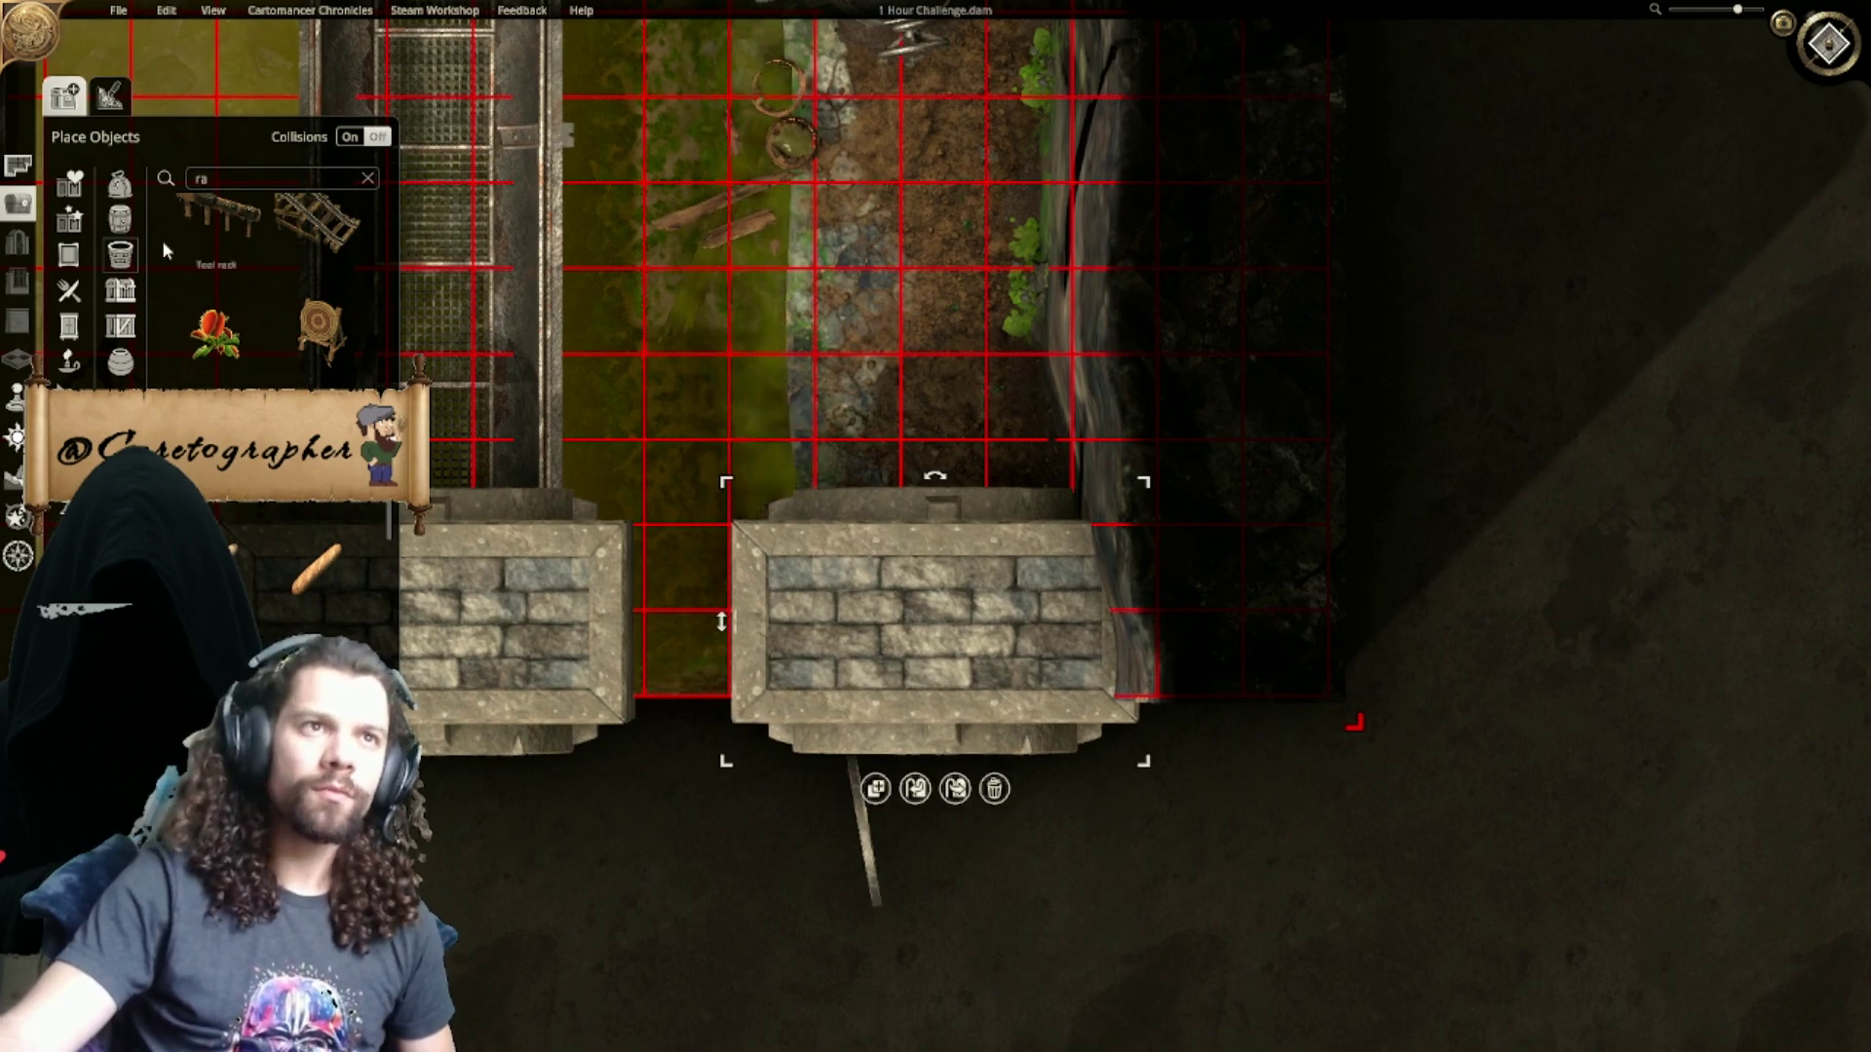
right_drag(961, 477, 1255, 630)
click(1266, 531)
Step: In the 3D view, swing the inner round gate of the newly placed pier beside the rock wall
scroll(1267, 531, down, 6)
right_drag(1150, 481, 1122, 601)
click(1829, 43)
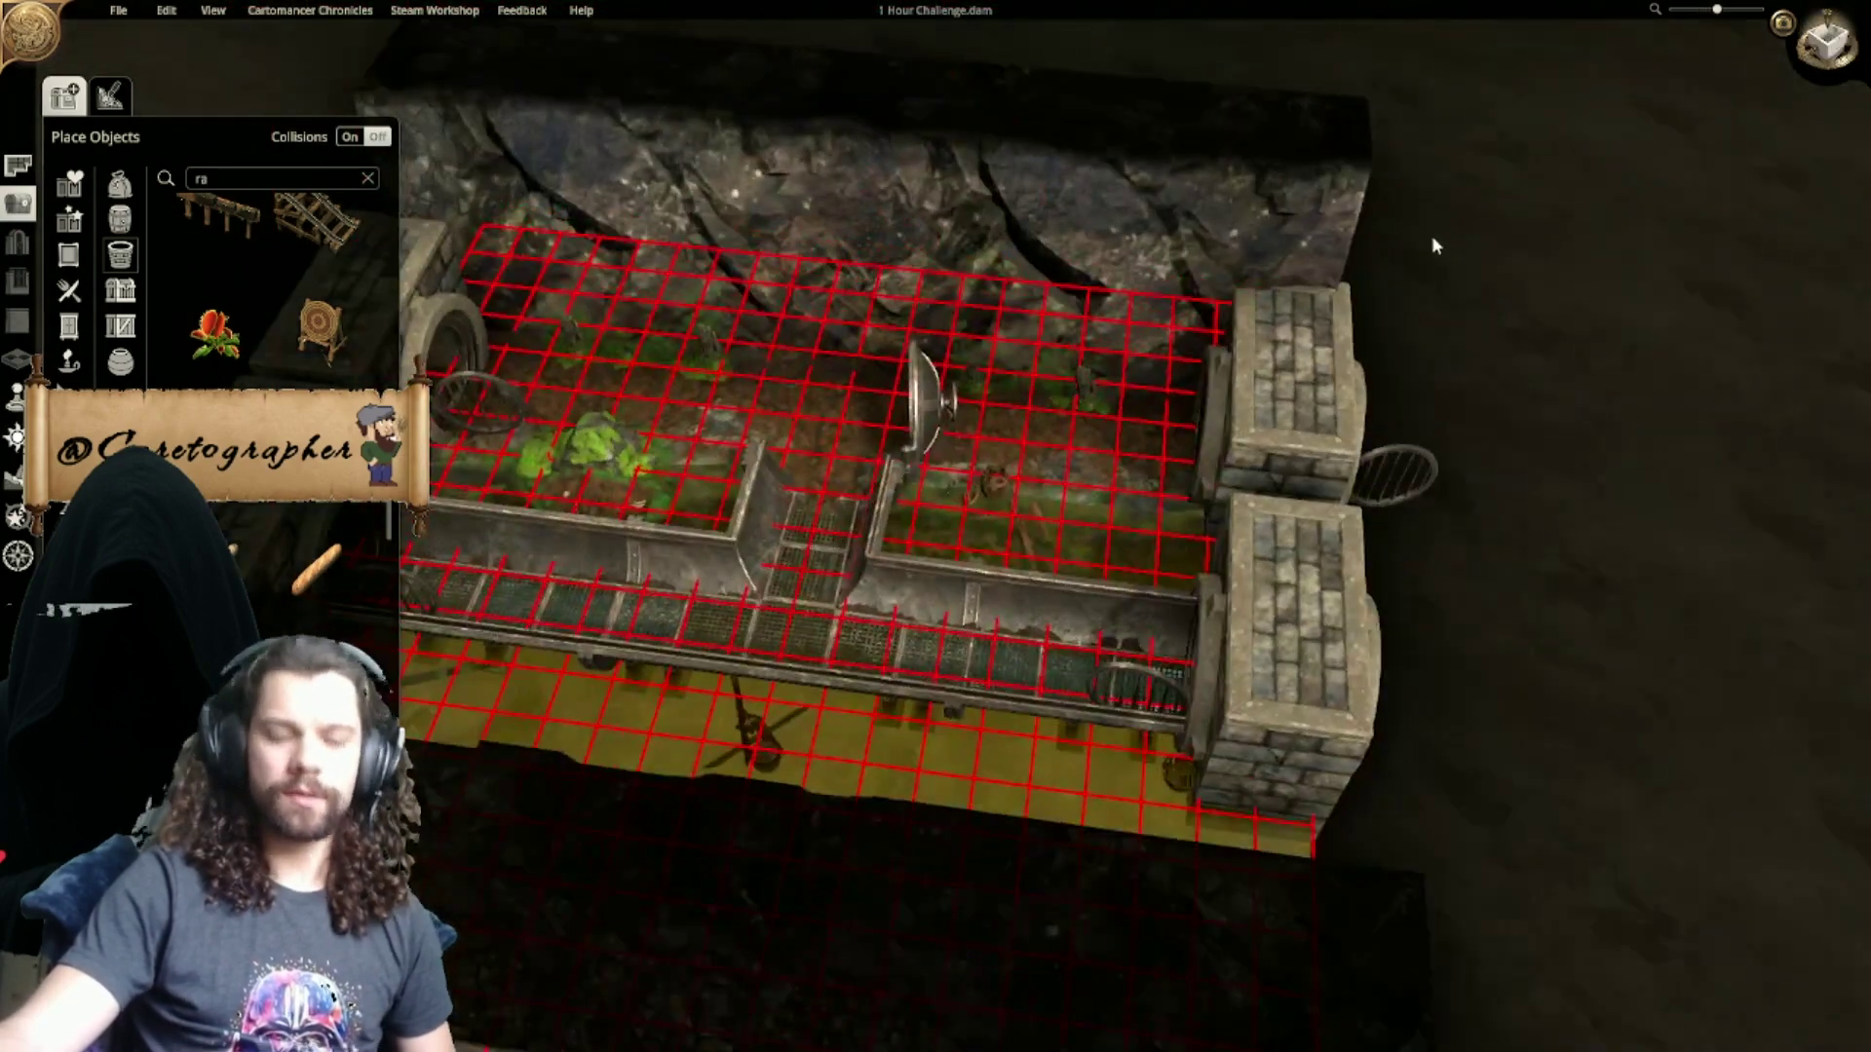
middle_drag(877, 477, 1150, 369)
scroll(1150, 368, up, 1)
click(998, 337)
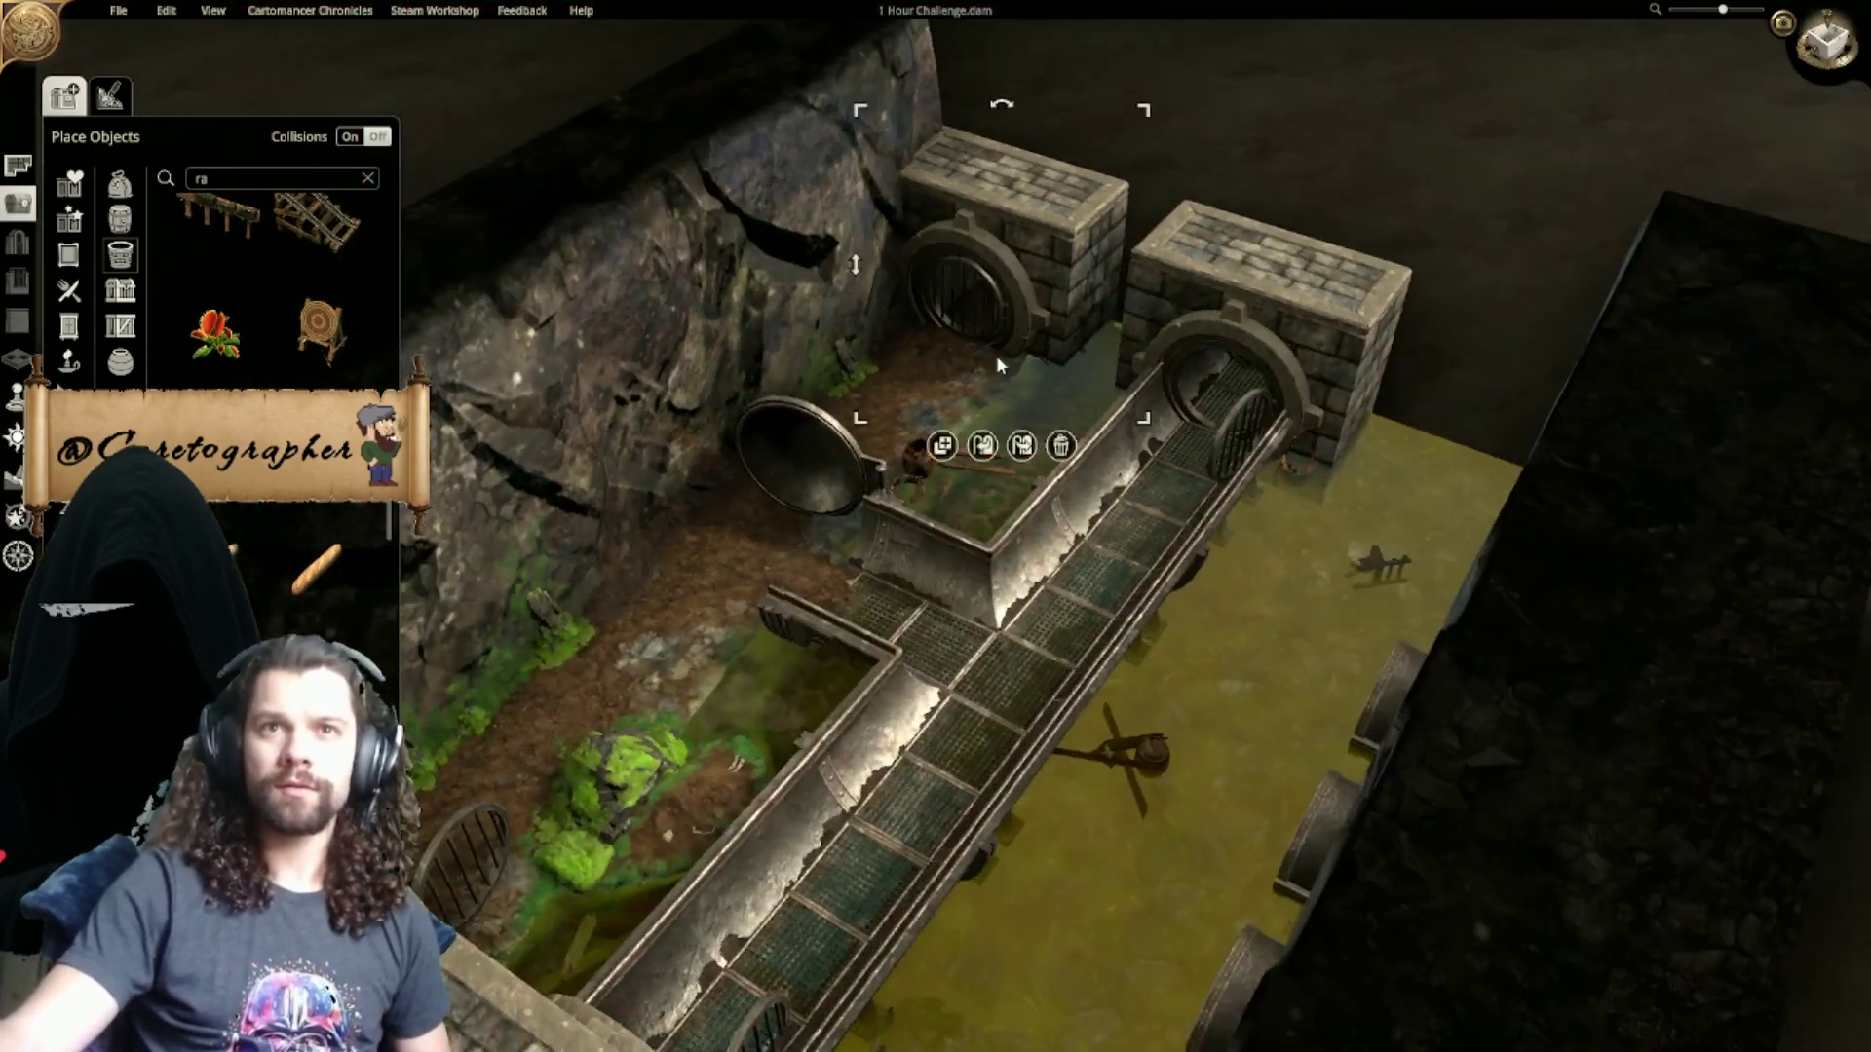
click(1021, 446)
click(1404, 169)
Step: Close the swung-out round gates on the two stone piers that block the ends of the dirt bank
middle_drag(1404, 169, 731, 234)
scroll(936, 376, up, 1)
middle_drag(1259, 488, 1353, 559)
click(1203, 541)
click(1232, 671)
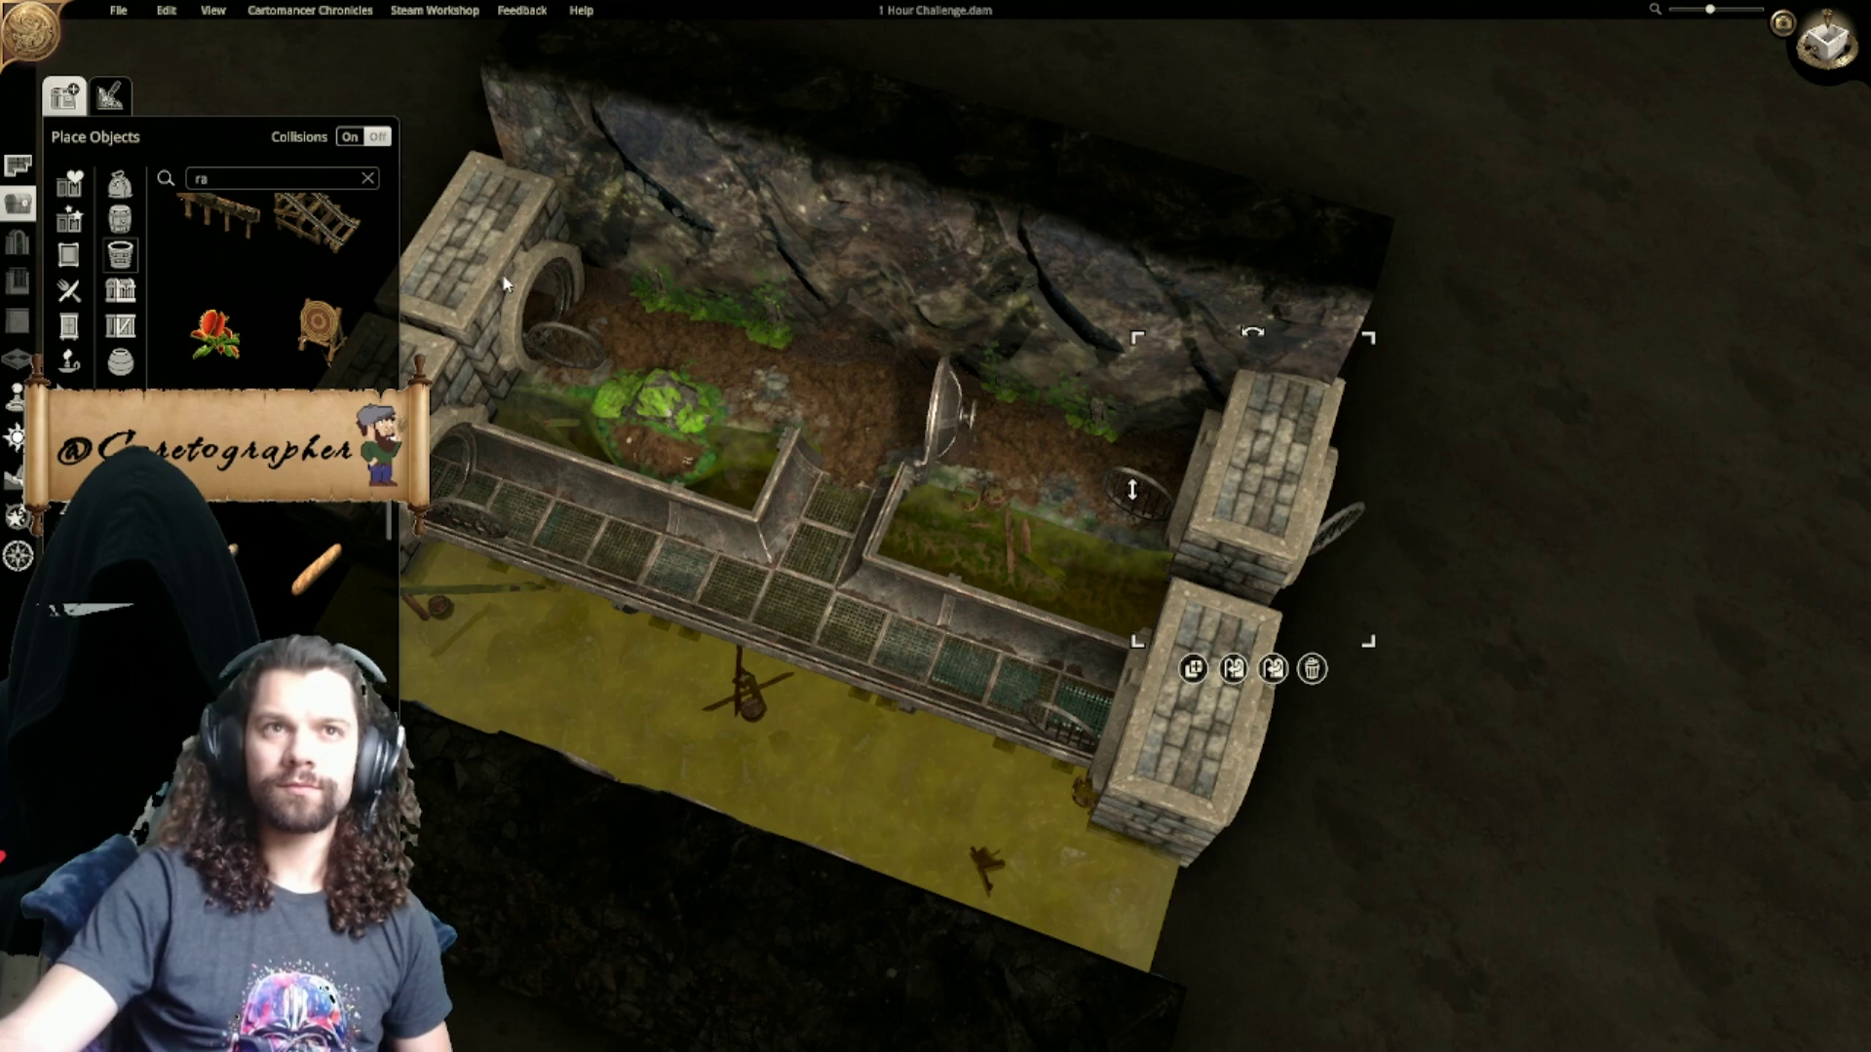
click(507, 287)
click(476, 464)
click(1241, 542)
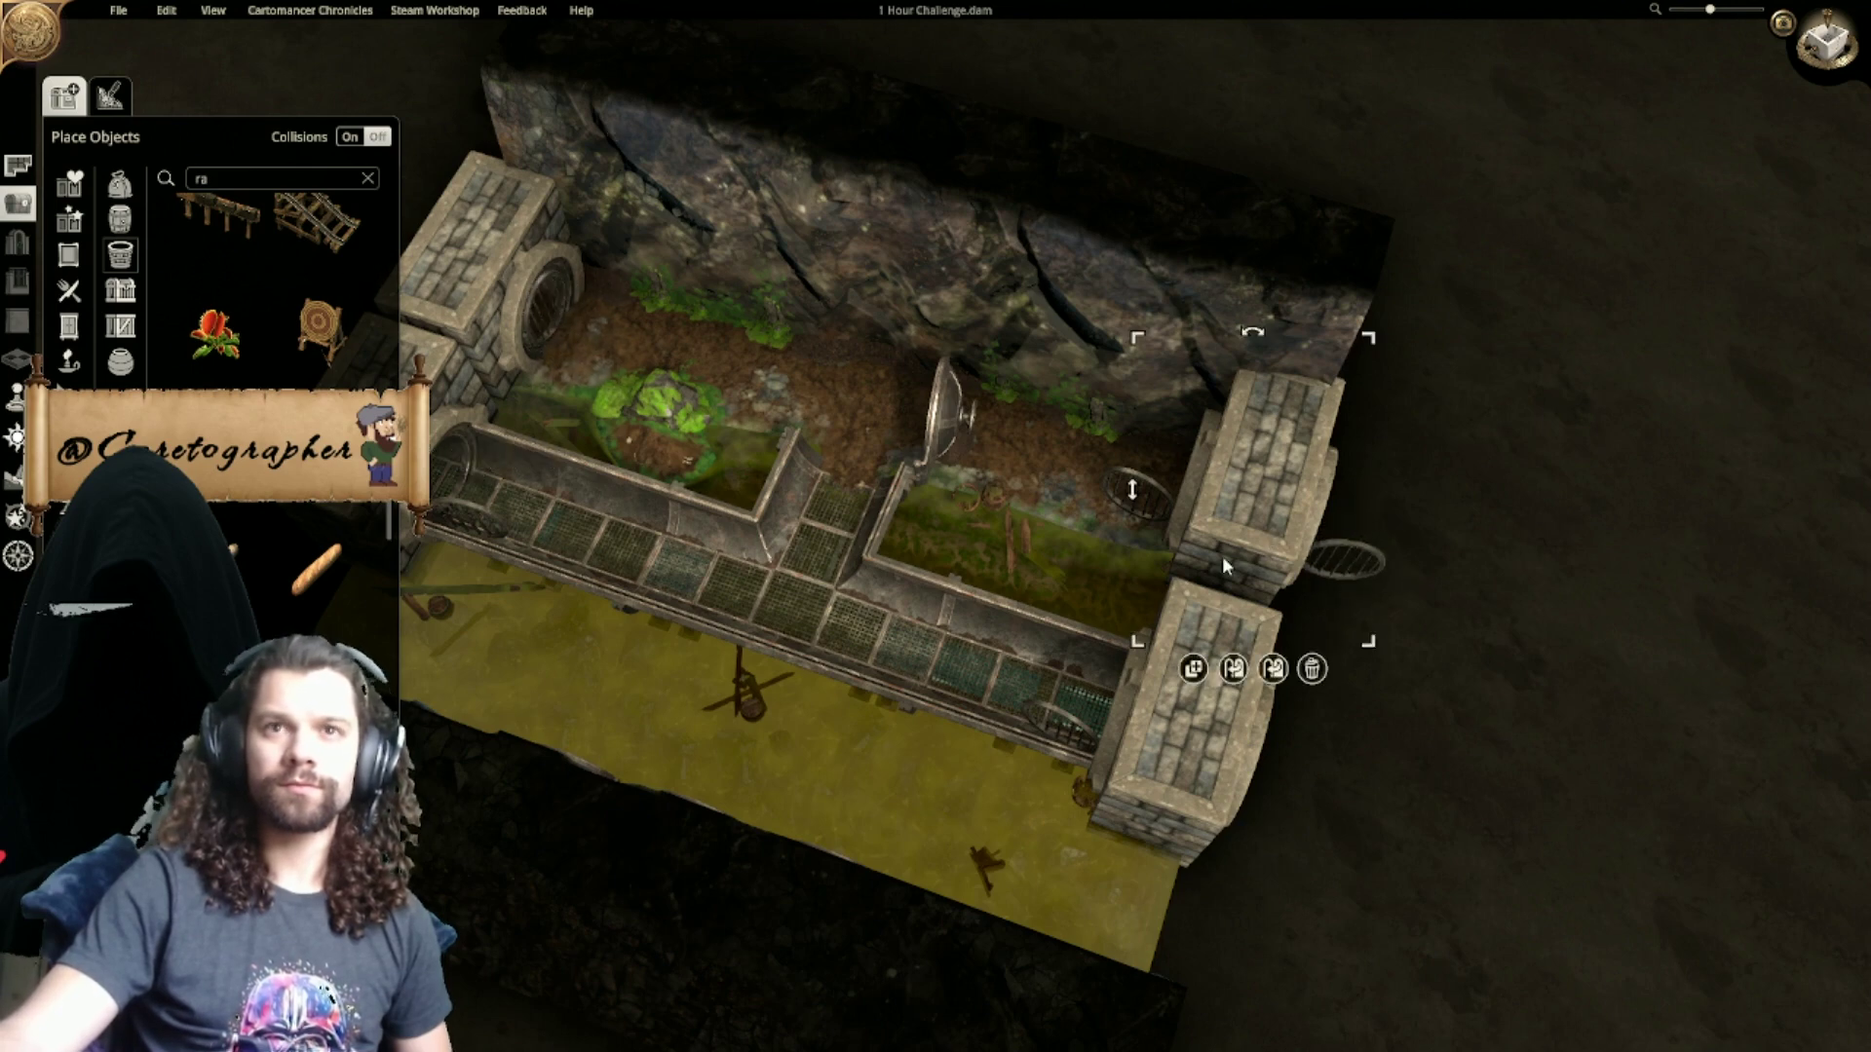
click(1233, 670)
Step: Toggle the inner round gate on the stone pier at the far end of the metal canal
middle_drag(1505, 797, 859, 168)
click(860, 168)
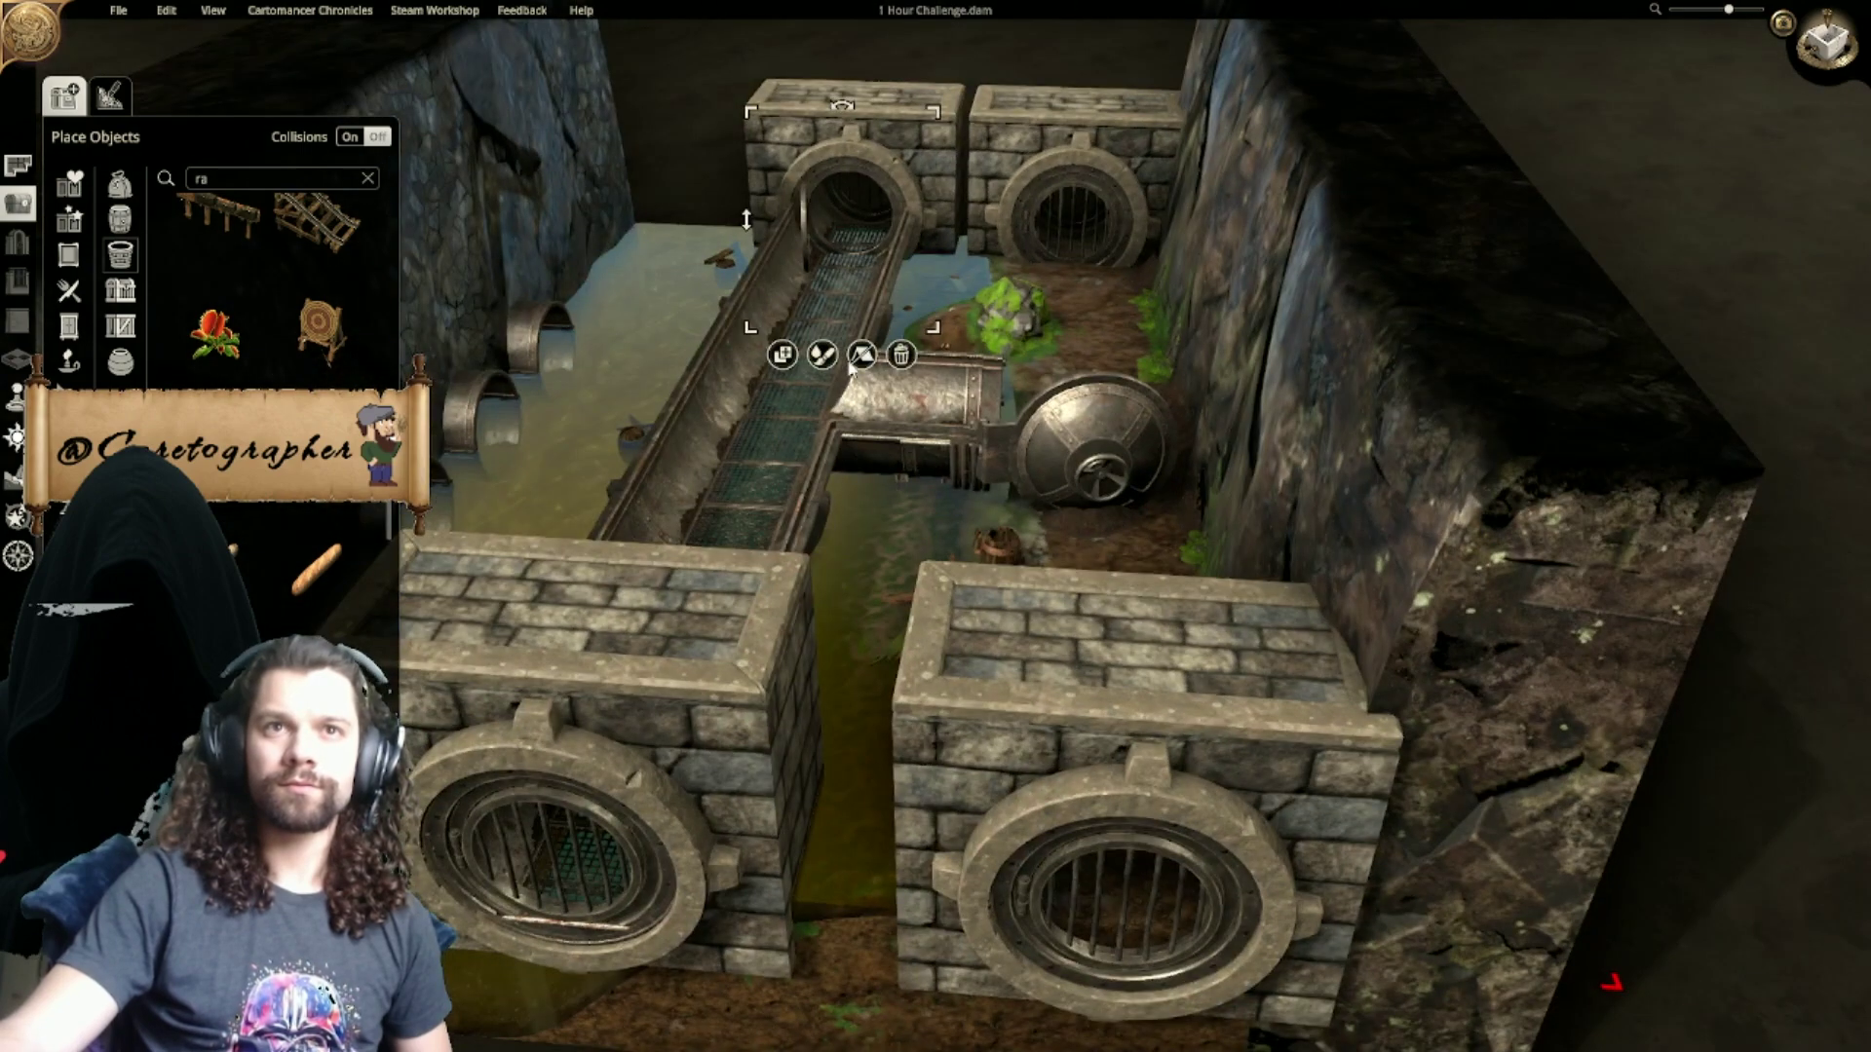
click(858, 130)
click(841, 339)
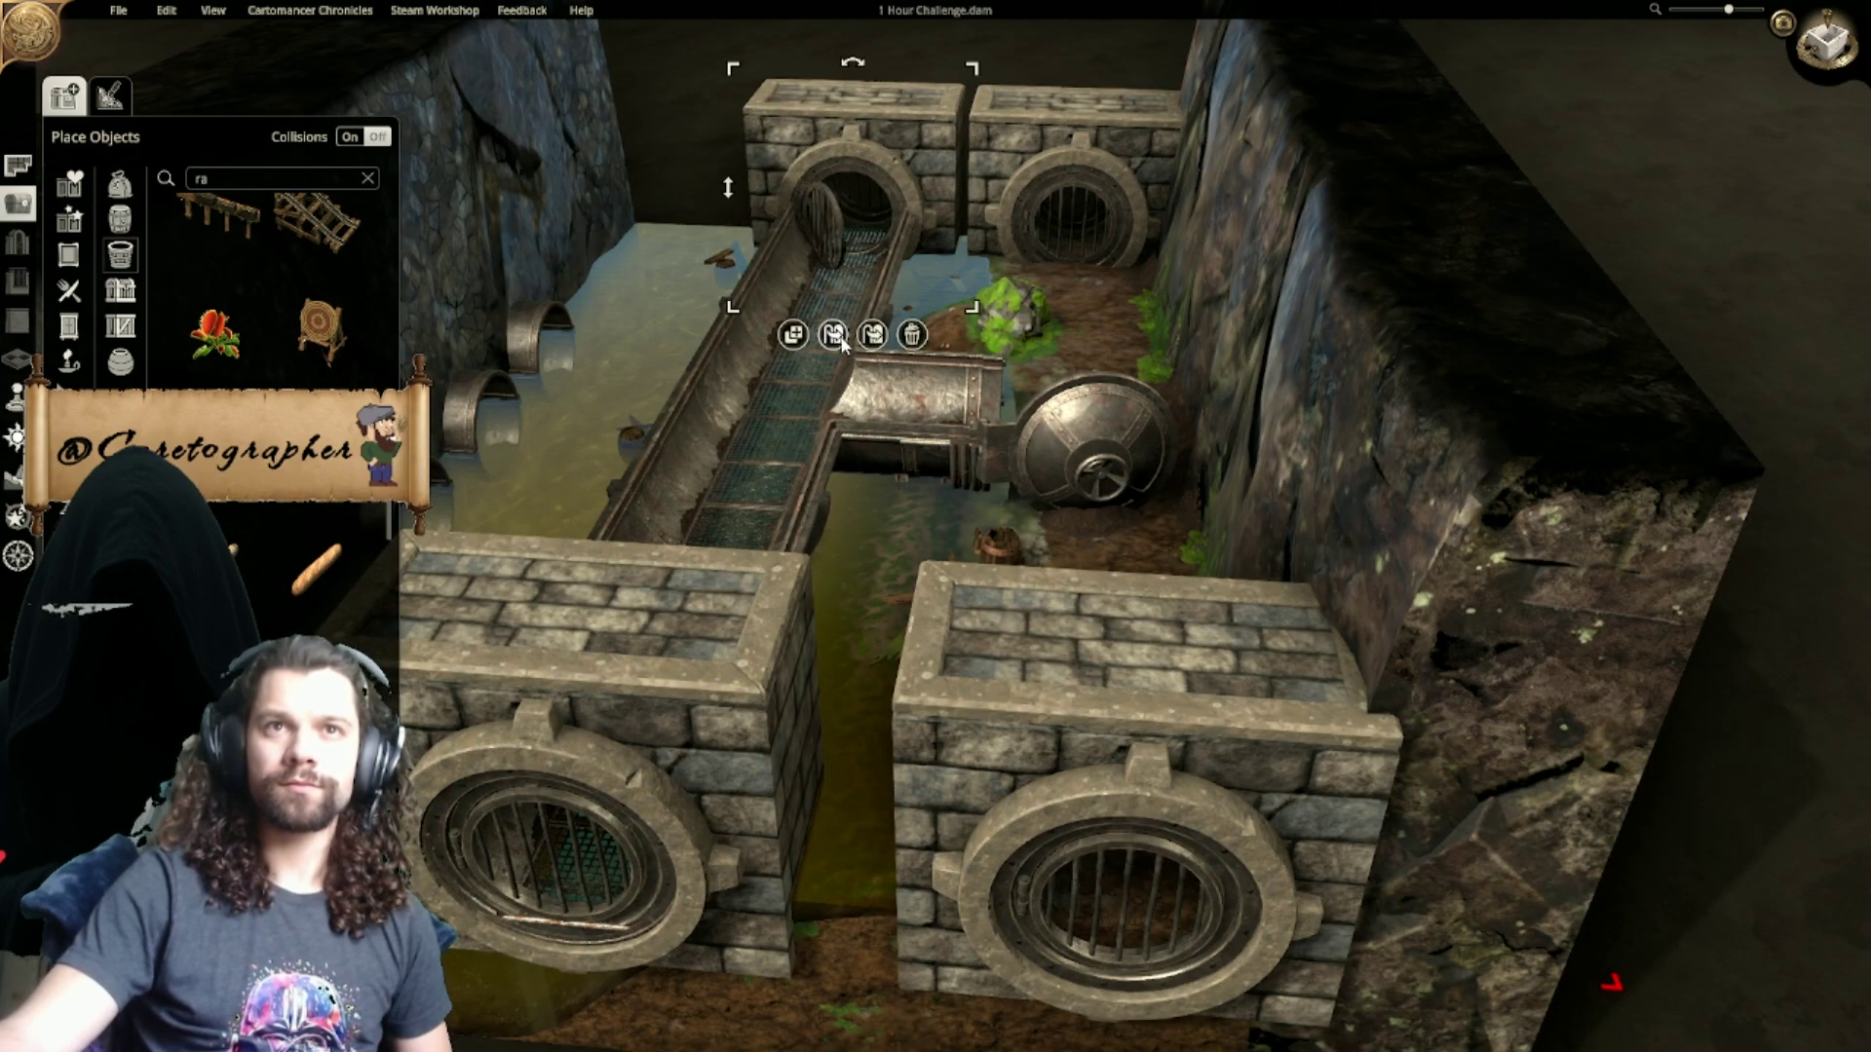
Step: From the top-down view, move the bank pier at the debris end away from the rock wall, close beside the canal pier
middle_drag(829, 429, 975, 700)
middle_drag(1191, 973, 1095, 861)
scroll(1090, 620, down, 4)
scroll(1096, 861, down, 2)
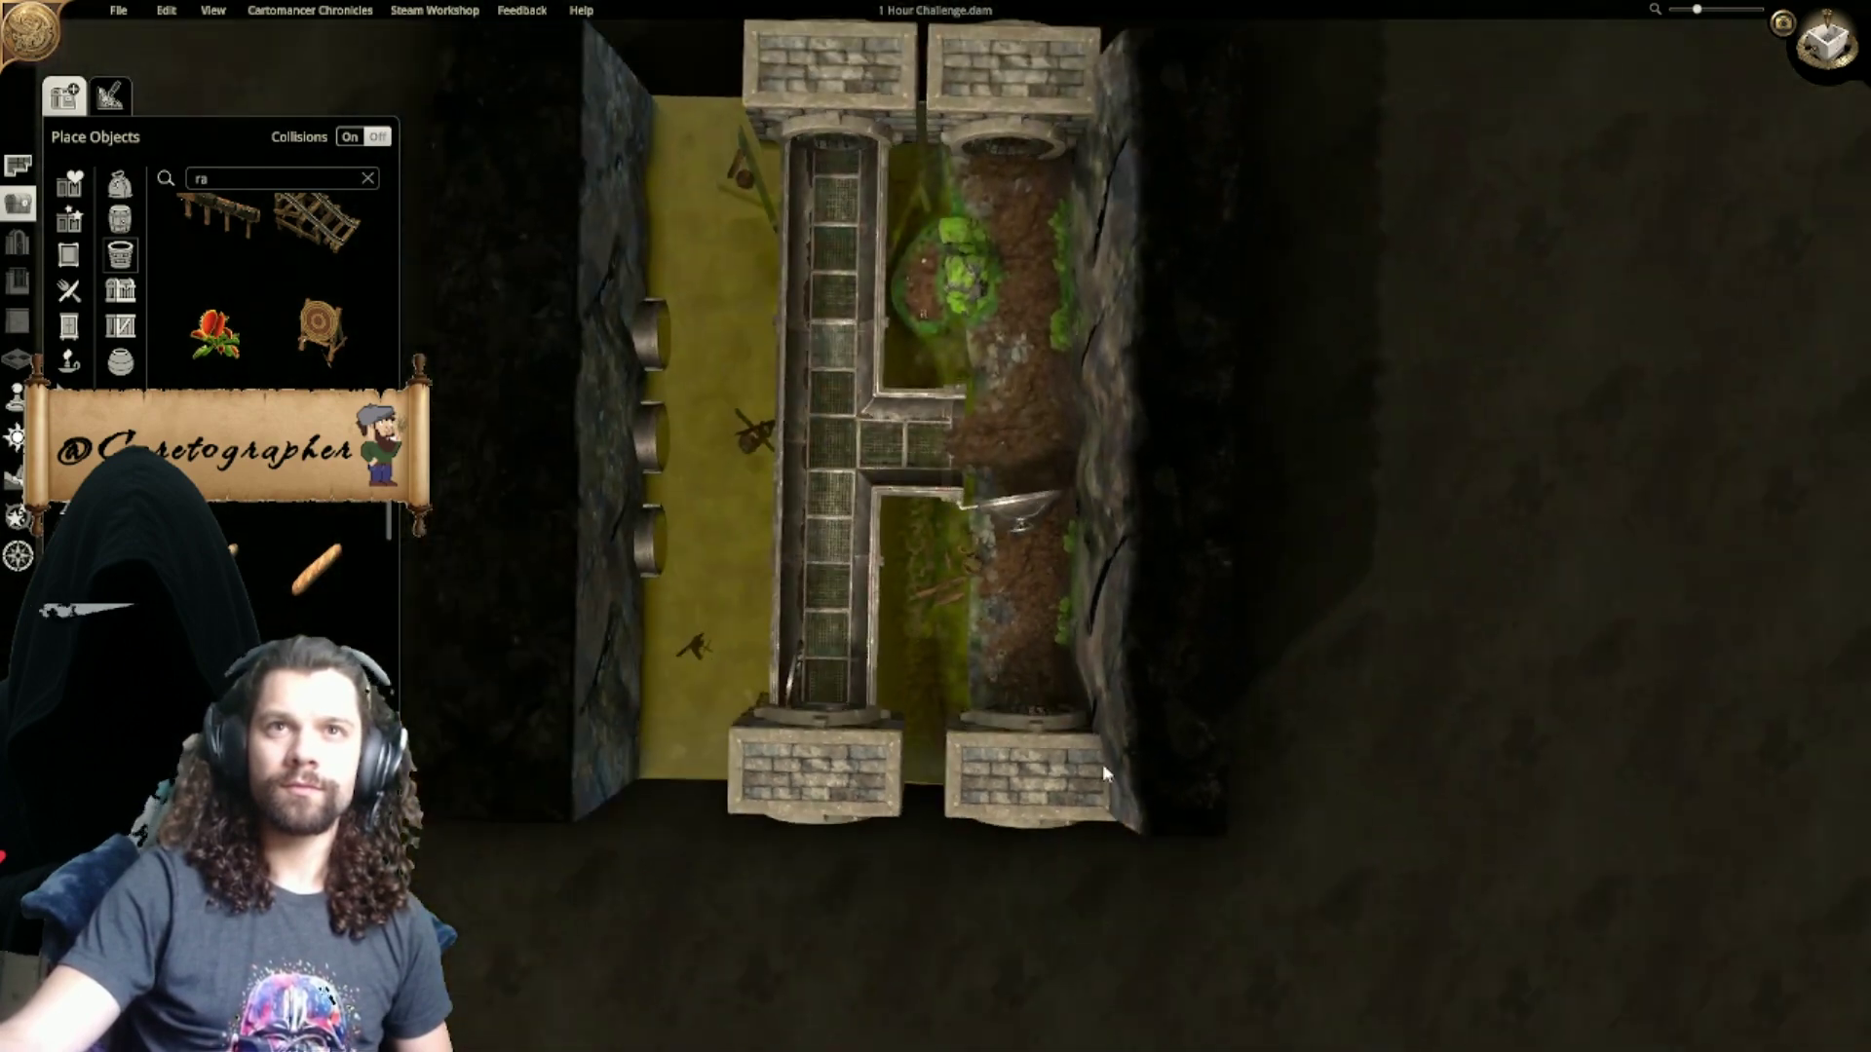
click(1825, 48)
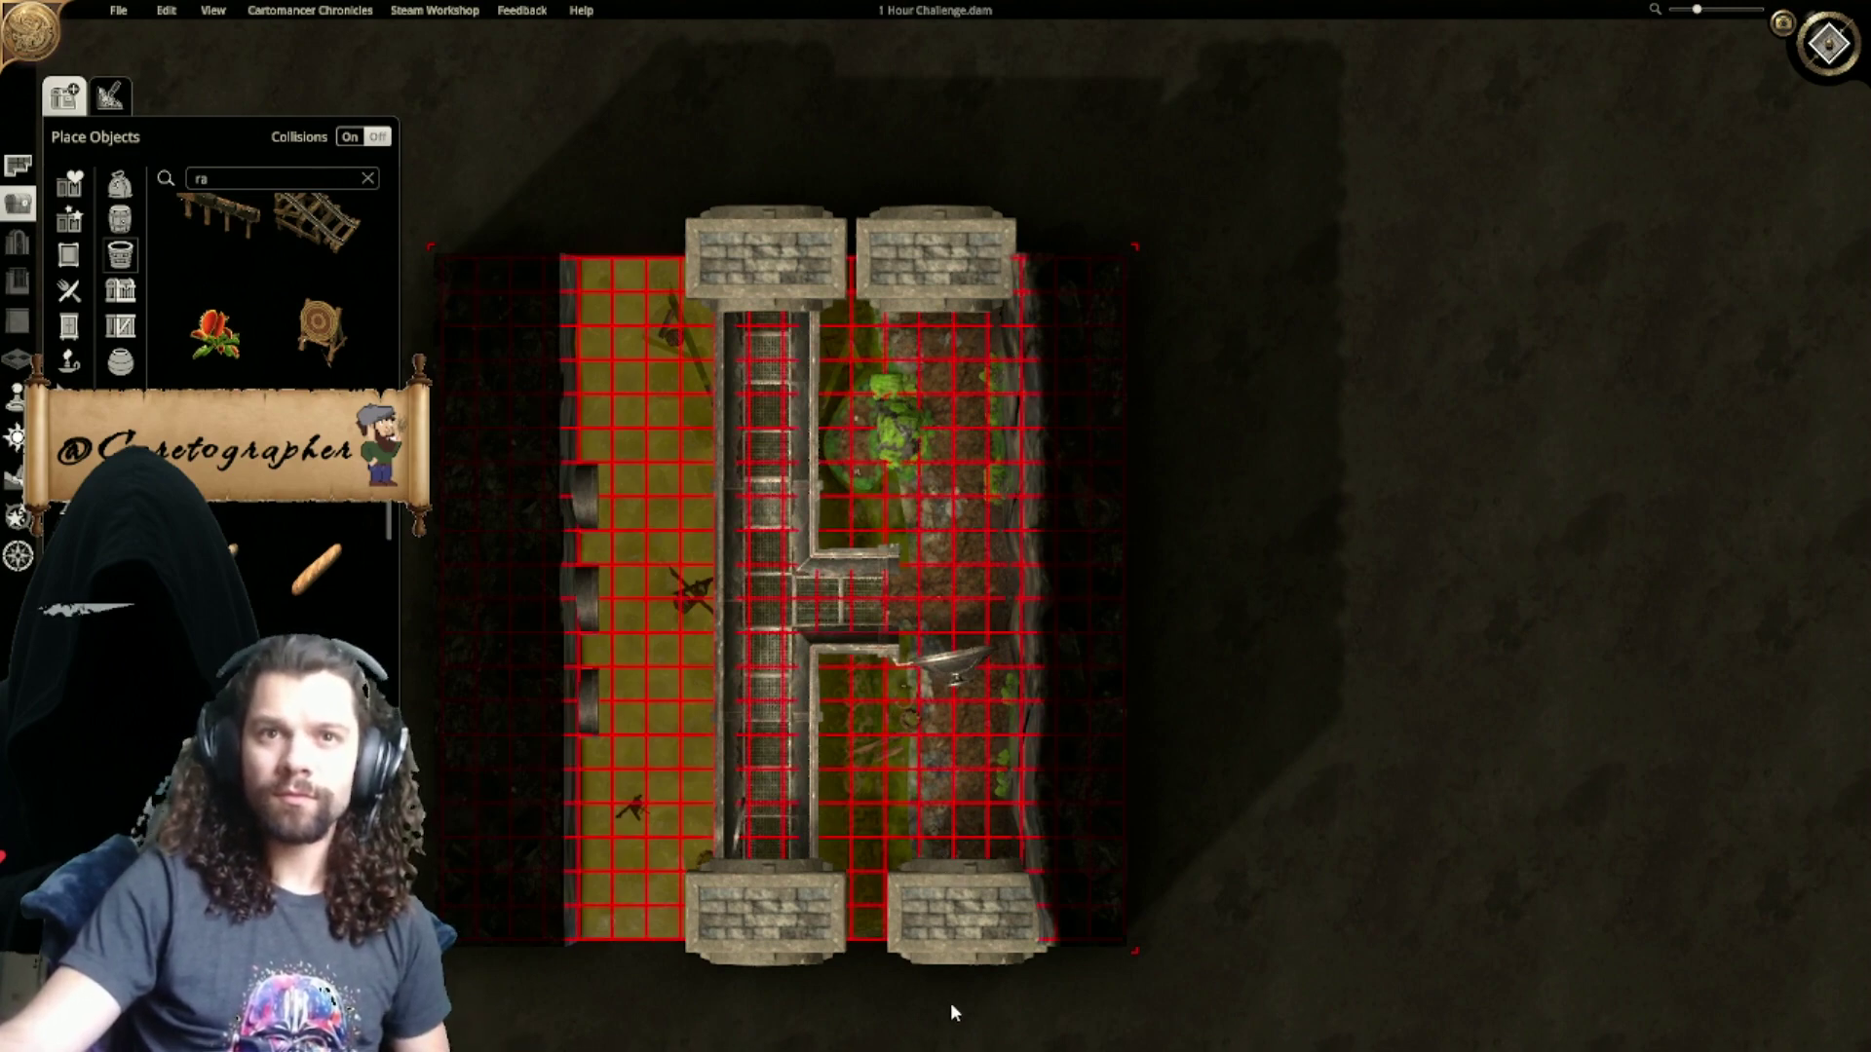
scroll(974, 851, up, 10)
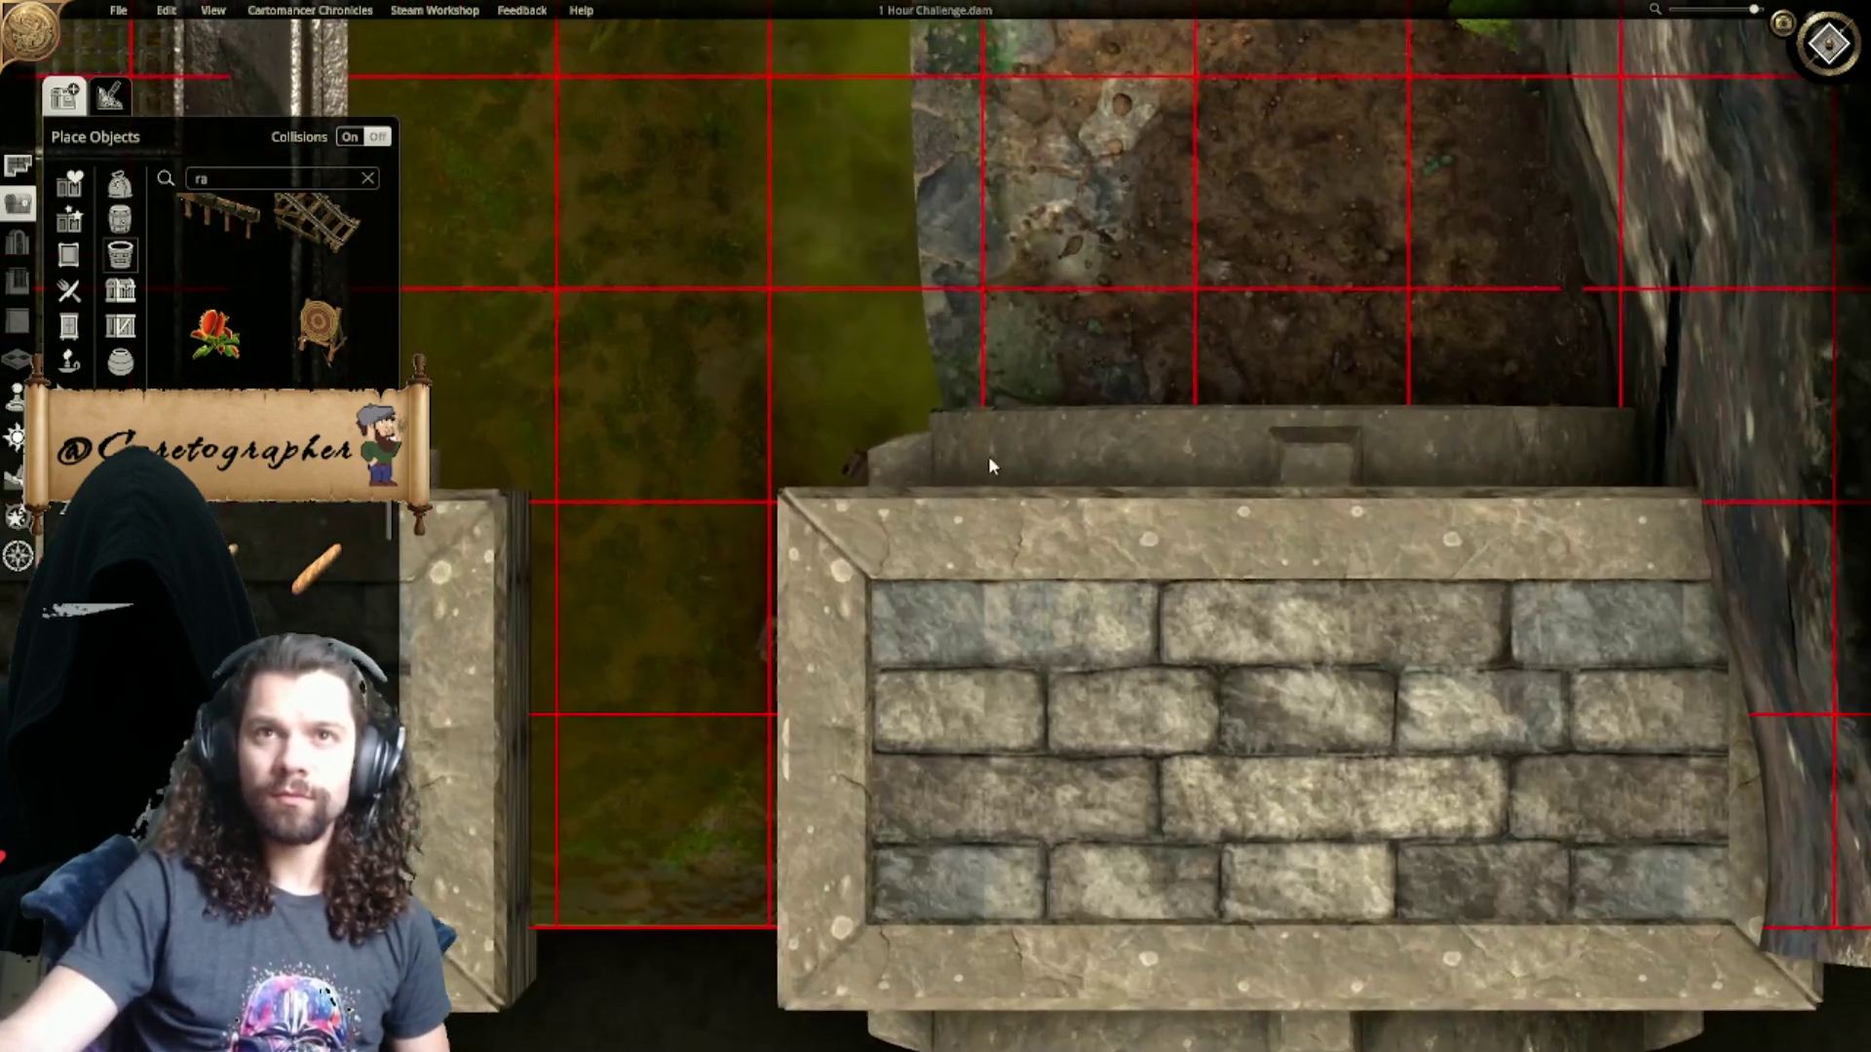
click(1176, 707)
drag(1176, 706, 1594, 684)
click(819, 670)
drag(819, 670, 752, 245)
drag(1485, 657, 1043, 673)
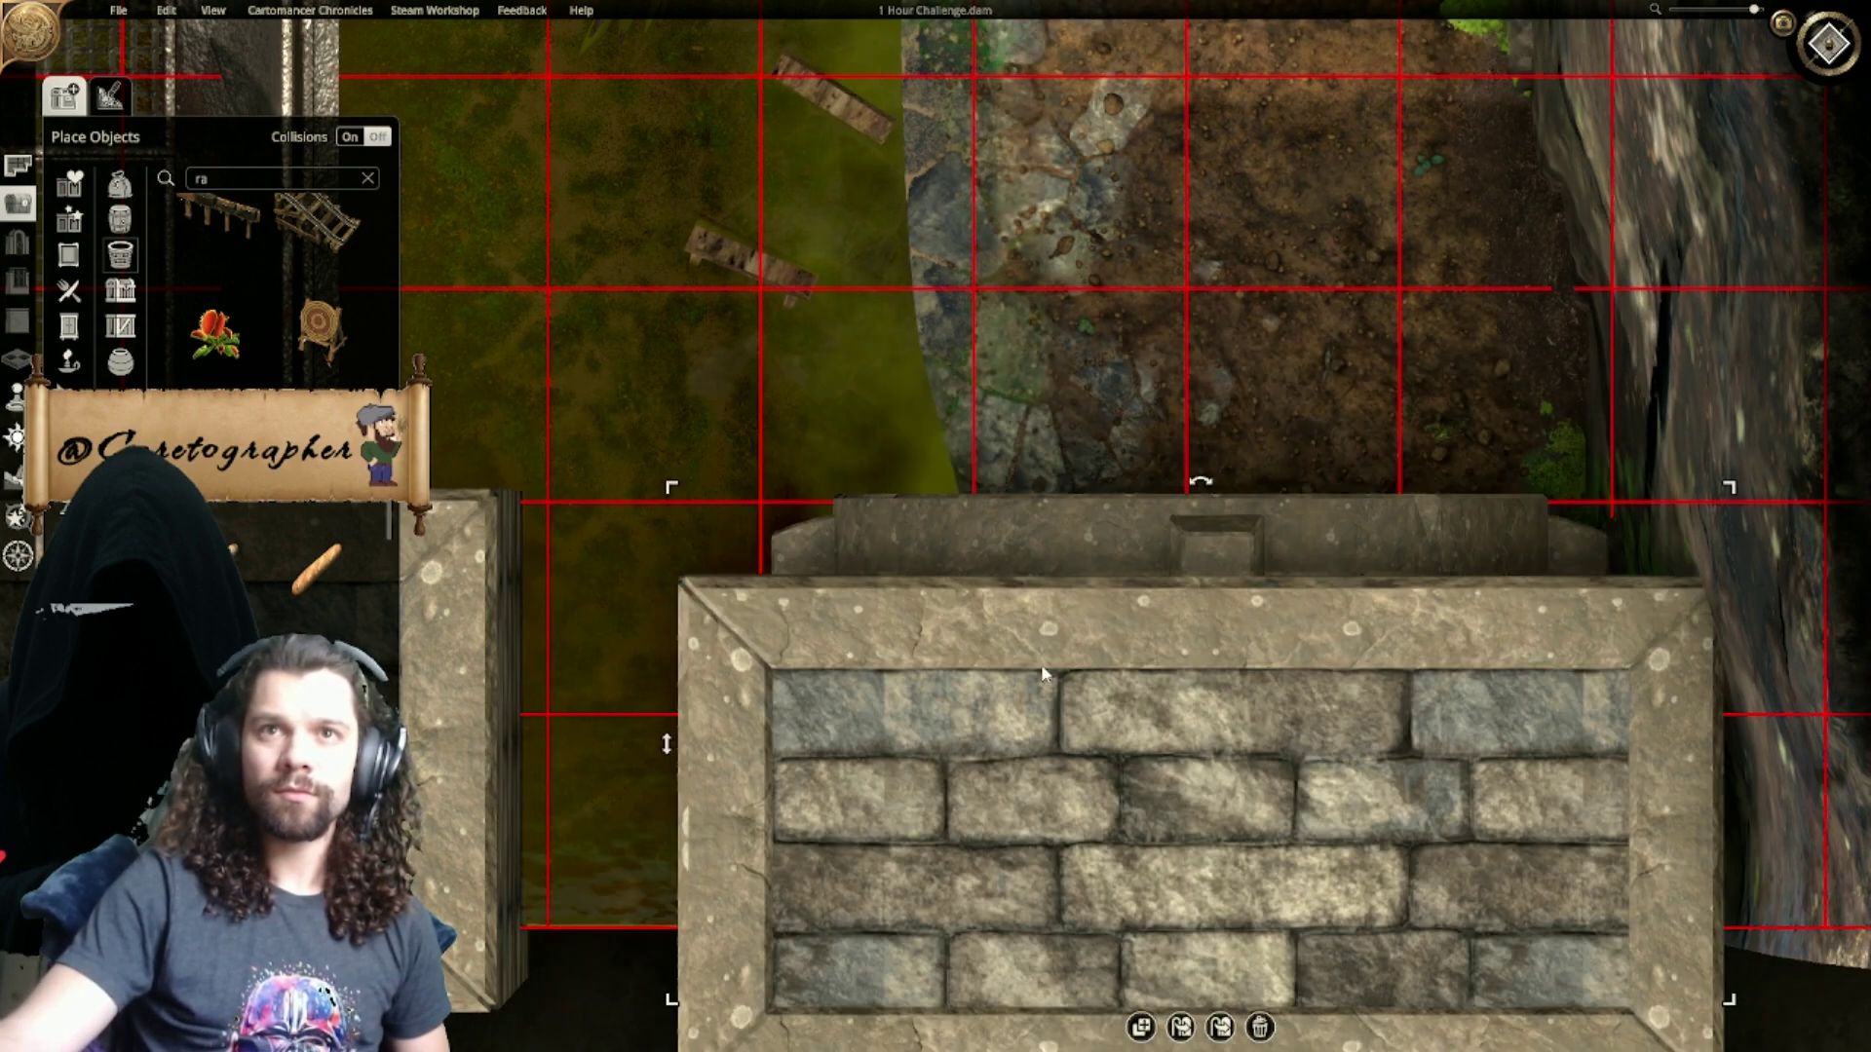
drag(1251, 767, 1108, 675)
Step: Nudge that bank pier slightly so it lines up with the neighbouring canal pier with a narrow gap between them
scroll(1108, 675, down, 5)
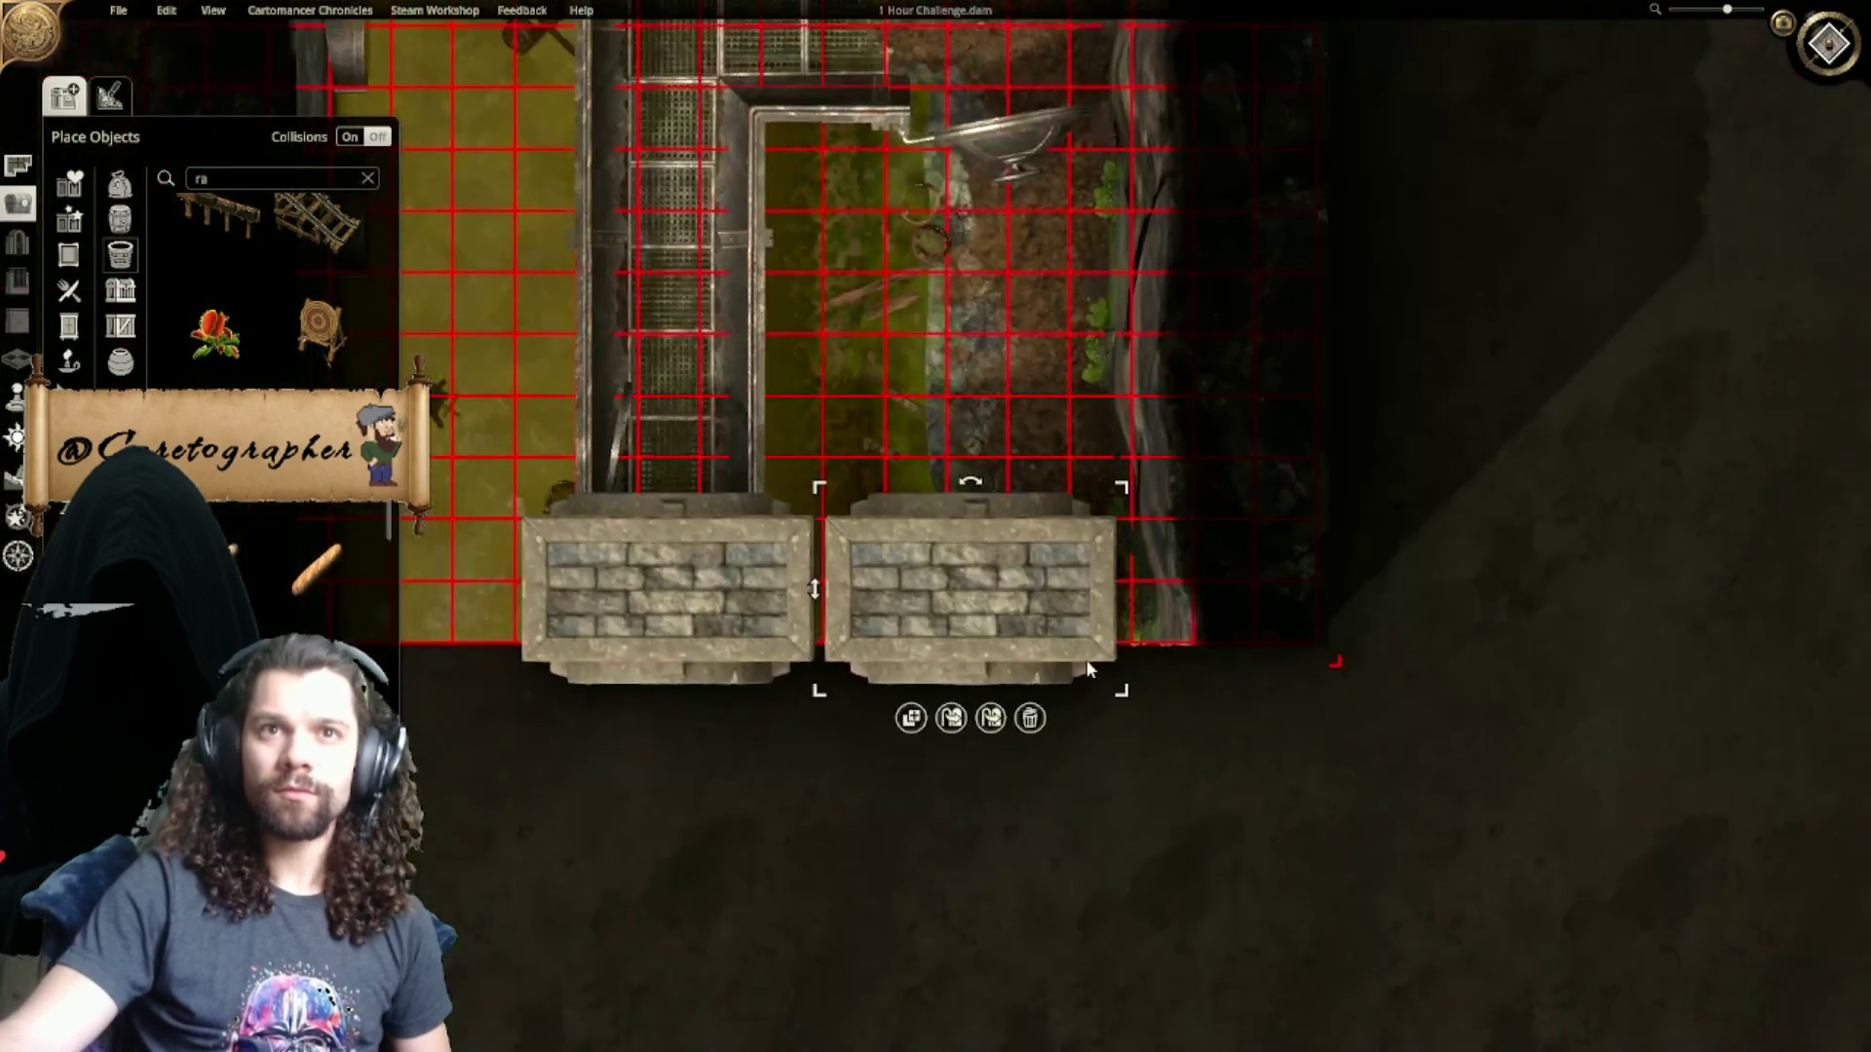
scroll(1191, 717, up, 5)
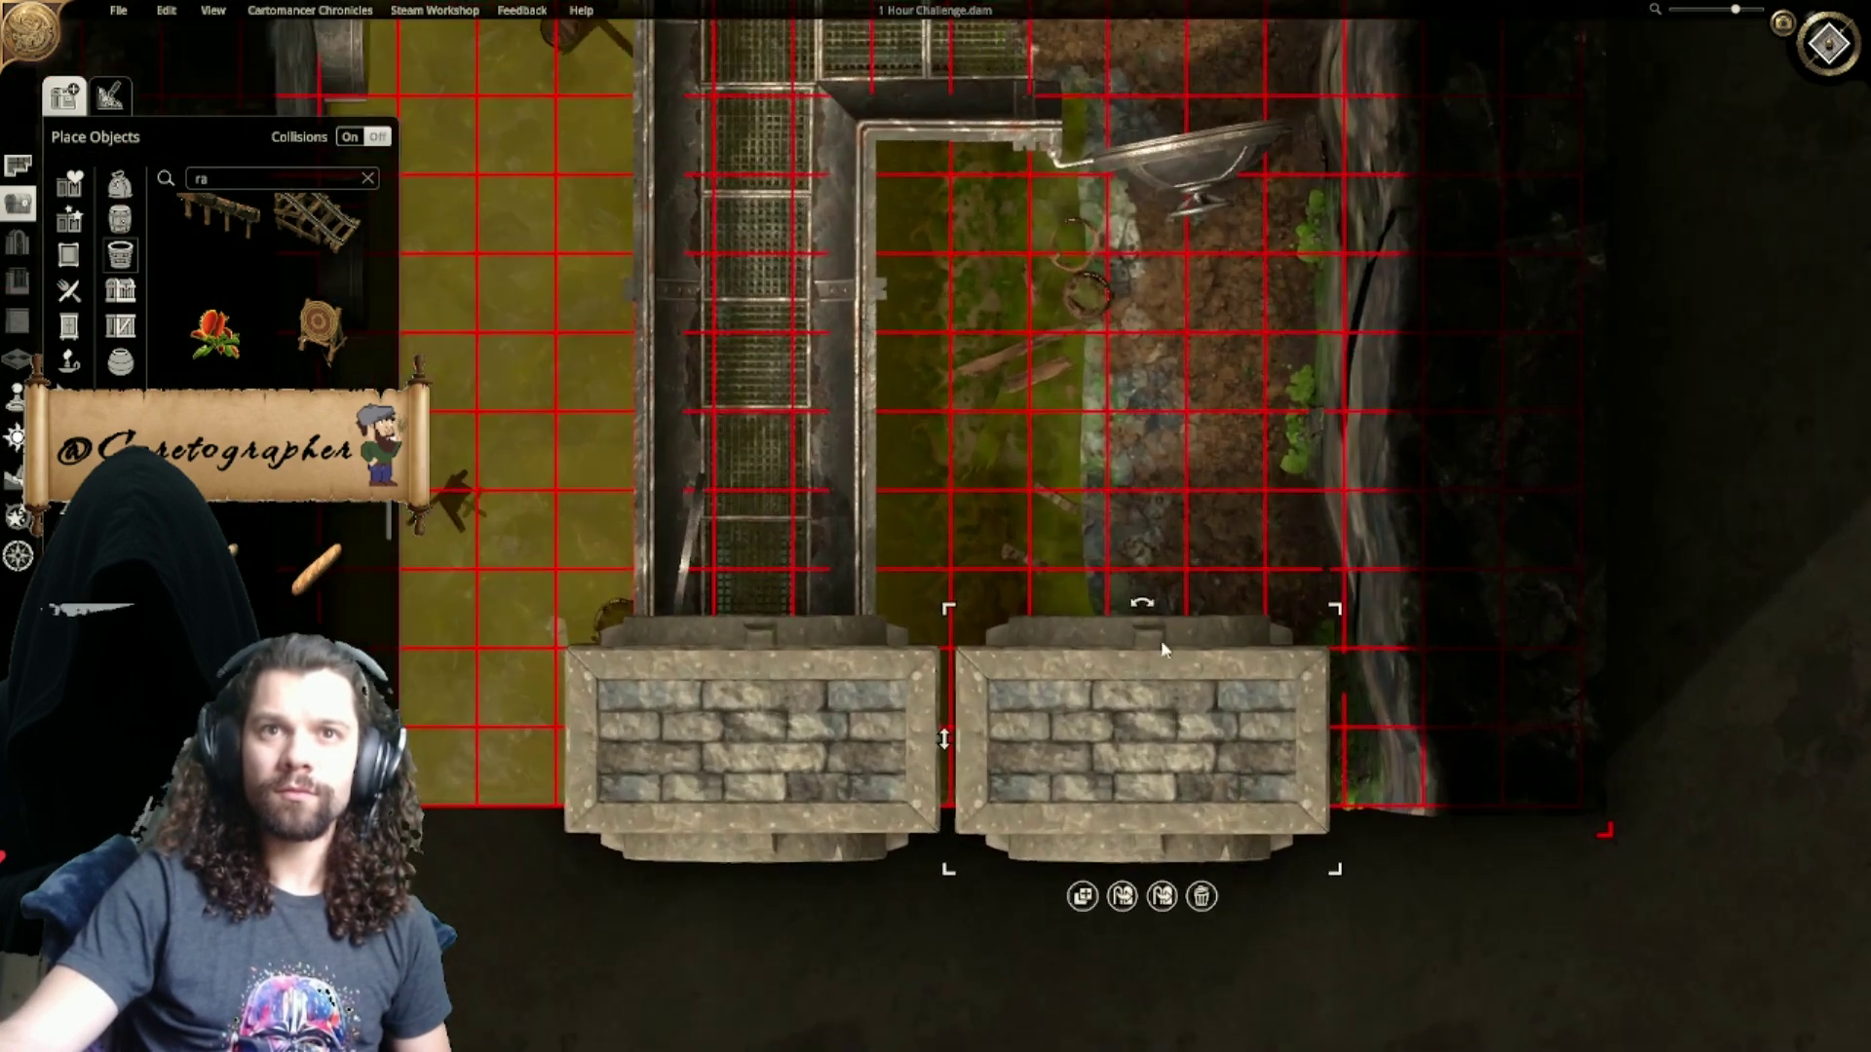
scroll(1101, 692, up, 2)
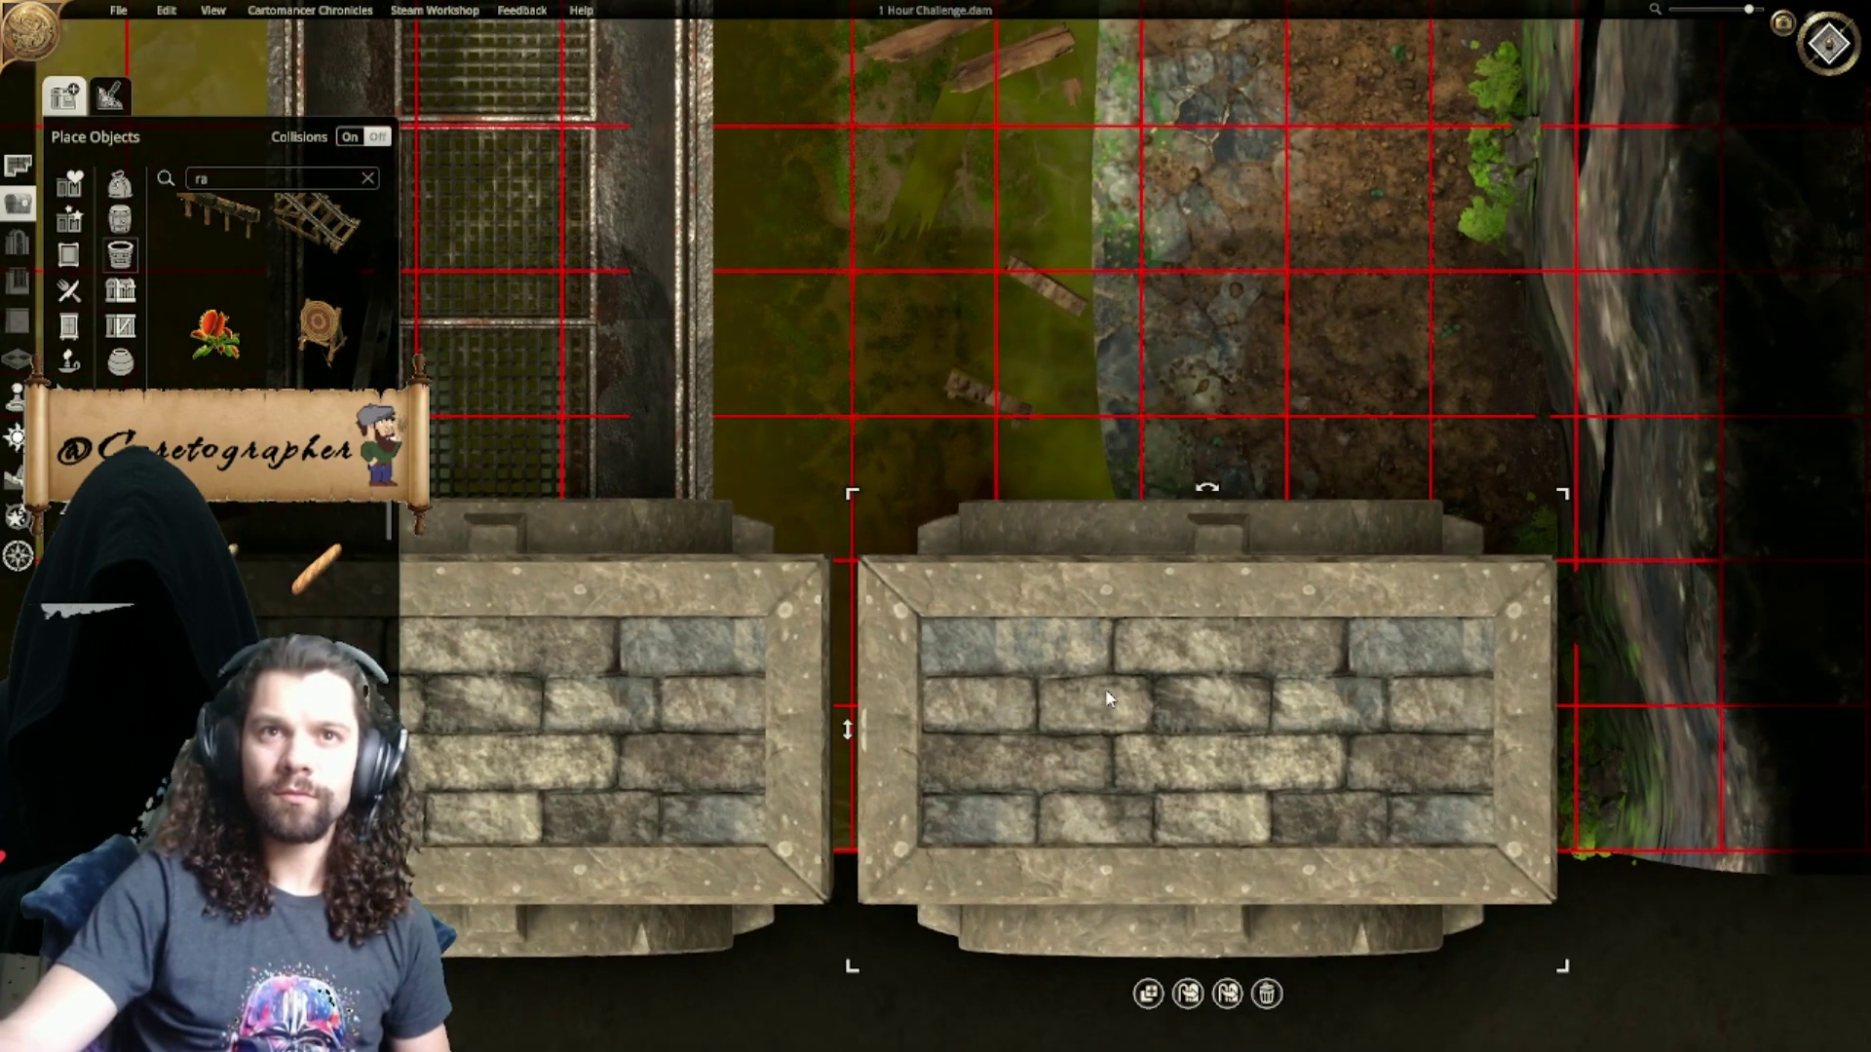
drag(1127, 692, 1115, 699)
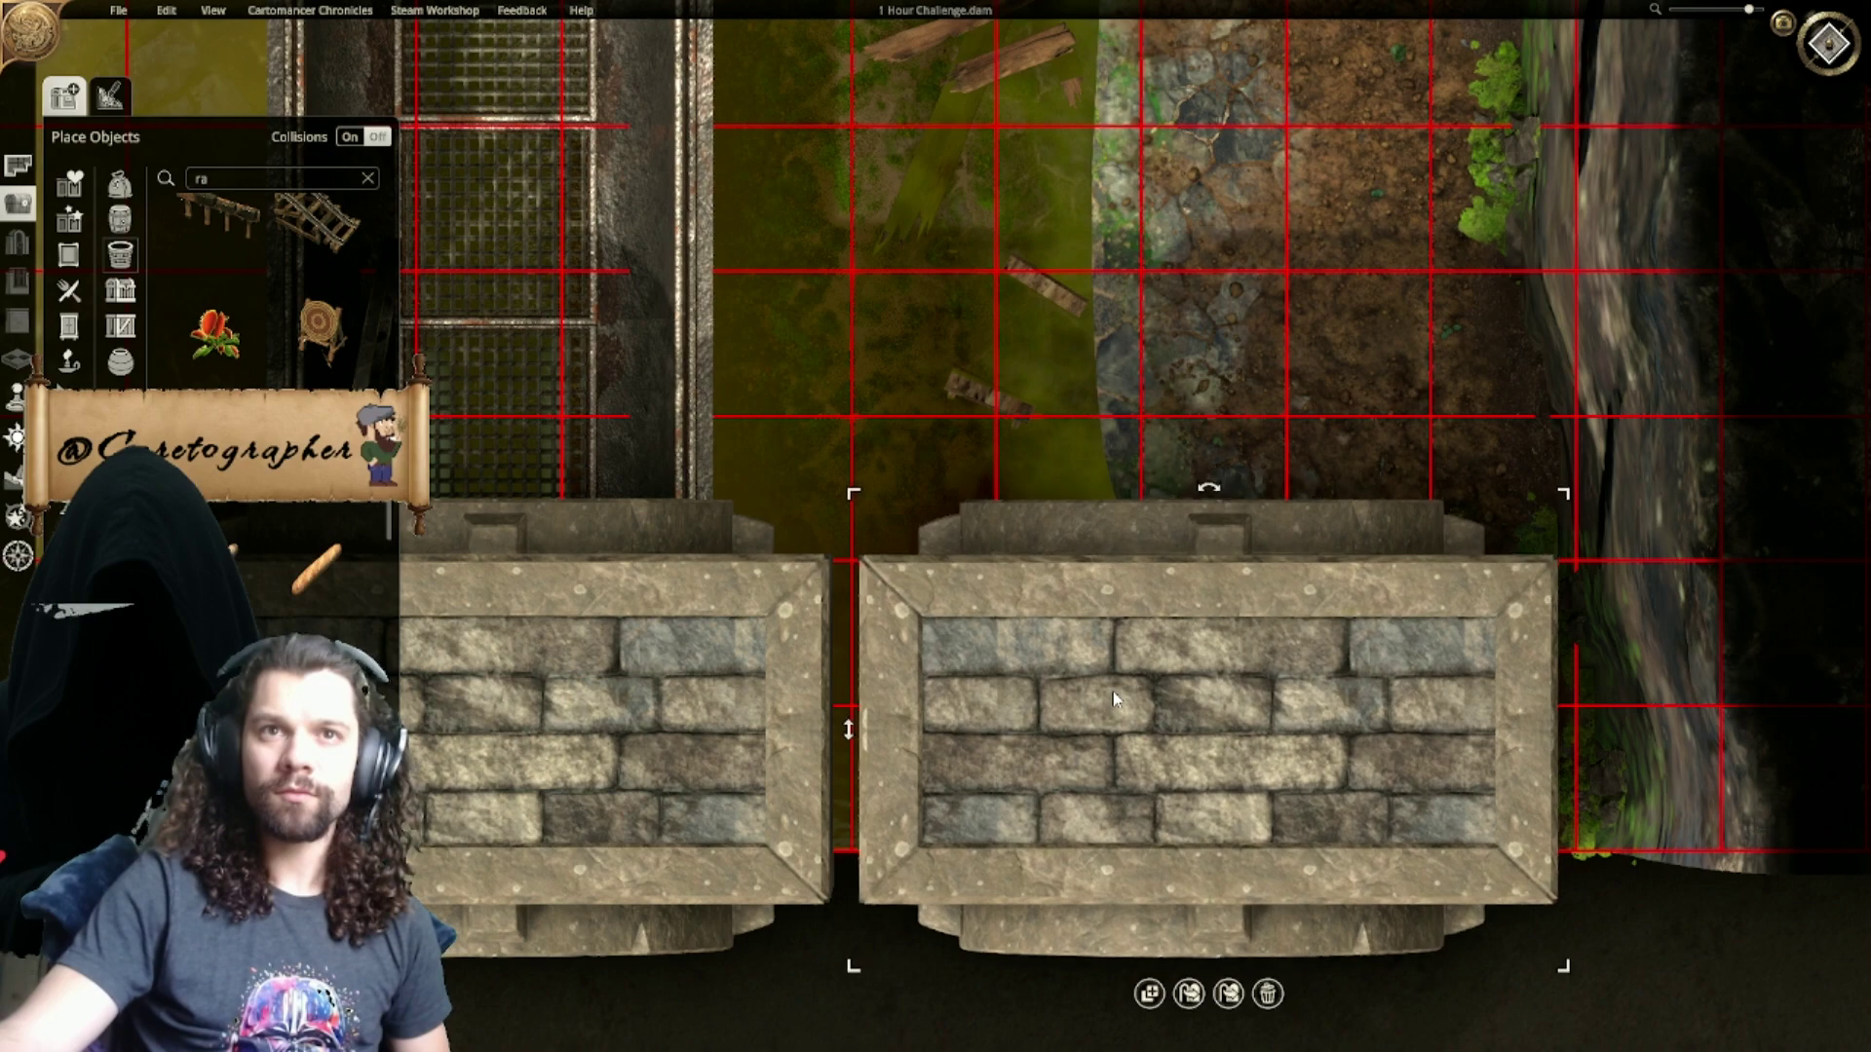
Step: Shift the bank pier at the mossy end of the map sideways, away from the canal pier and into the rock wall
right_drag(1235, 465, 1187, 964)
right_drag(1213, 565, 1187, 975)
right_drag(1181, 478, 1148, 1041)
right_drag(1145, 156, 1062, 898)
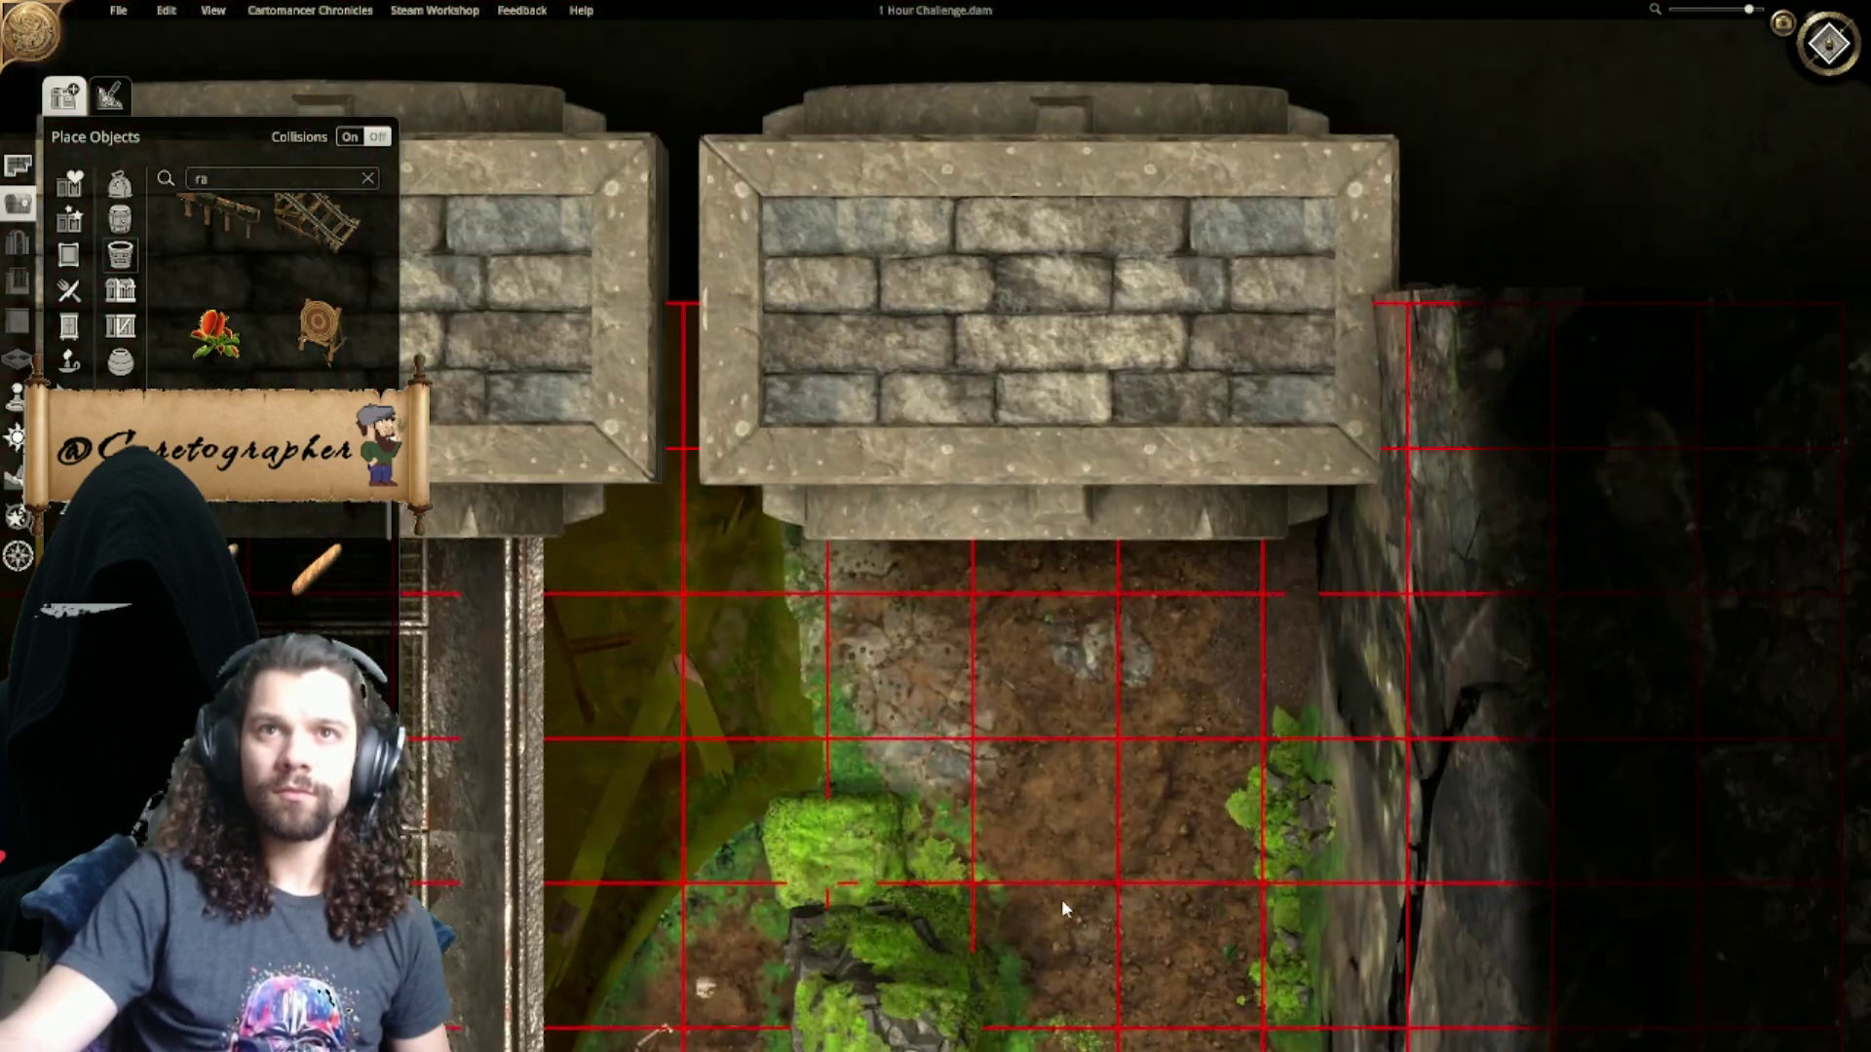
right_drag(1087, 581, 1049, 695)
drag(1064, 501, 1119, 505)
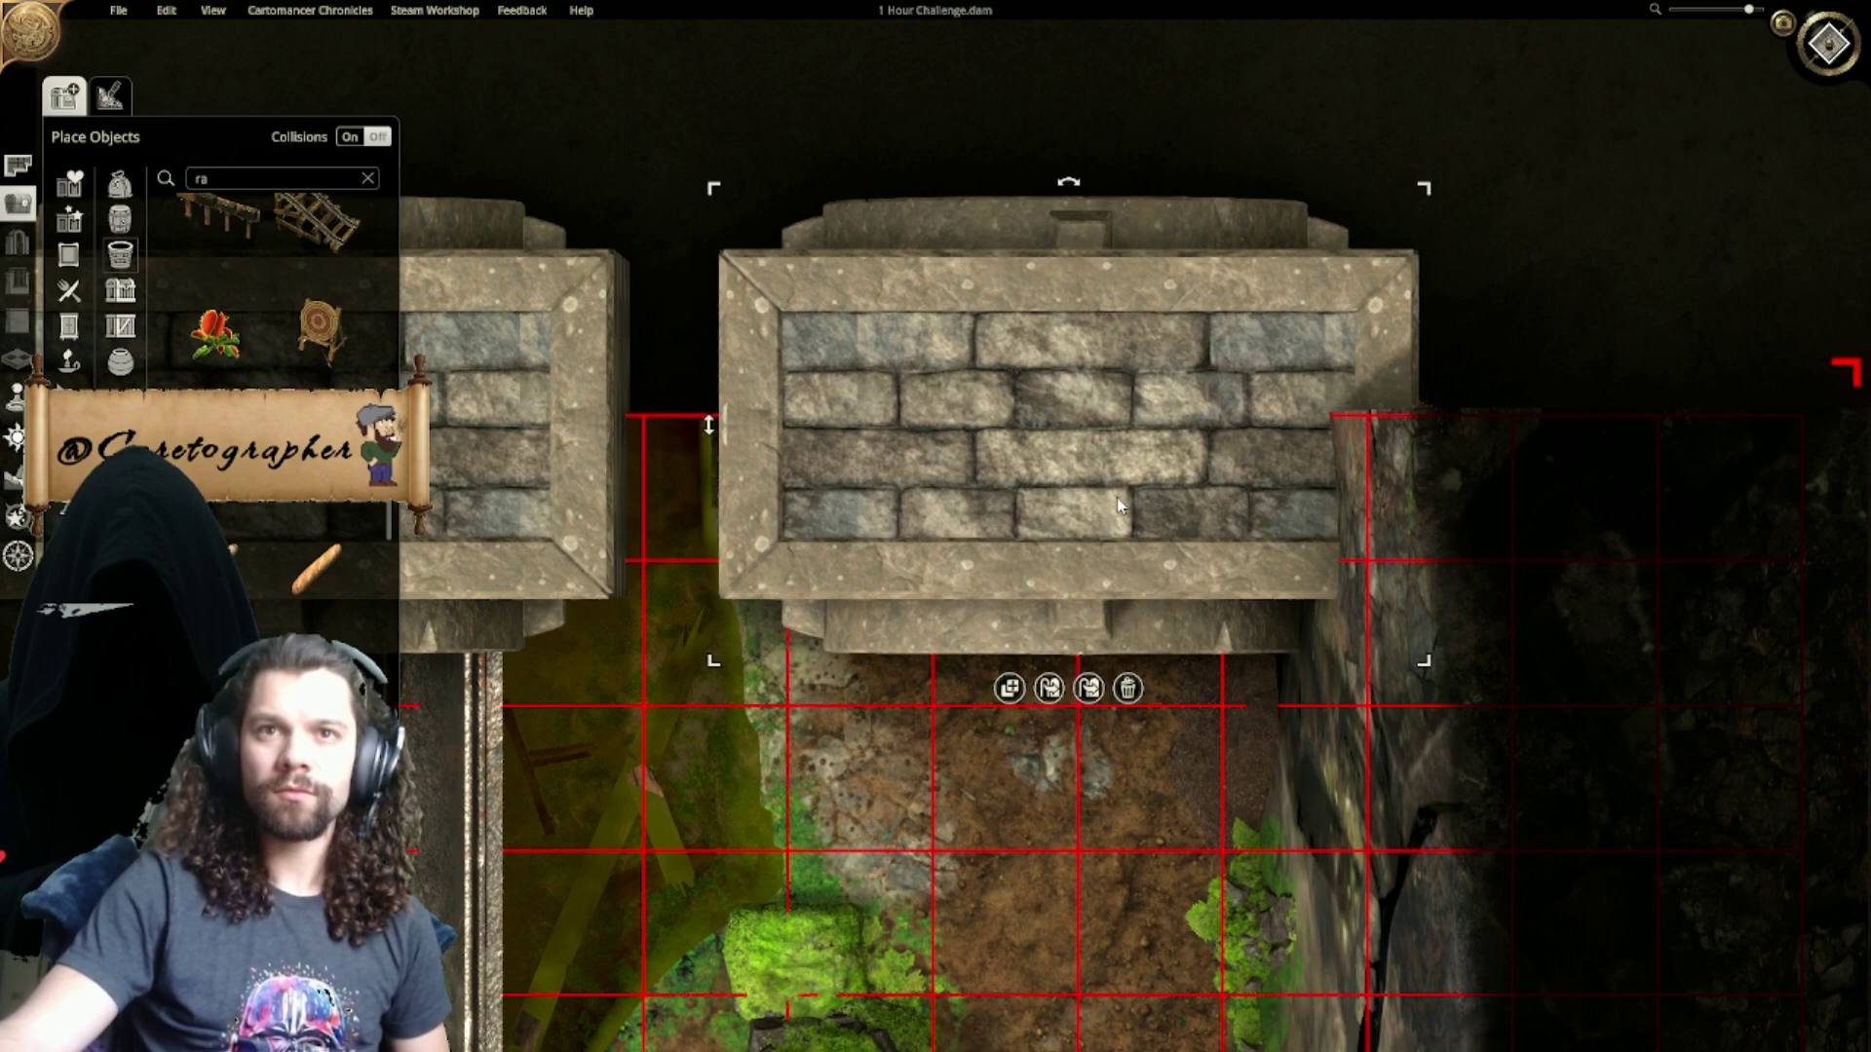
Step: Position a matching stone-brick gate block across the south end of the dirt bank, beside the walkway's block
mouse_move(751, 651)
middle_down()
mouse_move(1267, 530)
mouse_move(967, 468)
mouse_move(933, 480)
mouse_move(945, 693)
middle_up()
middle_drag(1150, 802, 977, 317)
middle_drag(1138, 768, 1097, 214)
middle_drag(1150, 974, 1096, 195)
middle_drag(1039, 655, 1013, 154)
drag(908, 518, 987, 511)
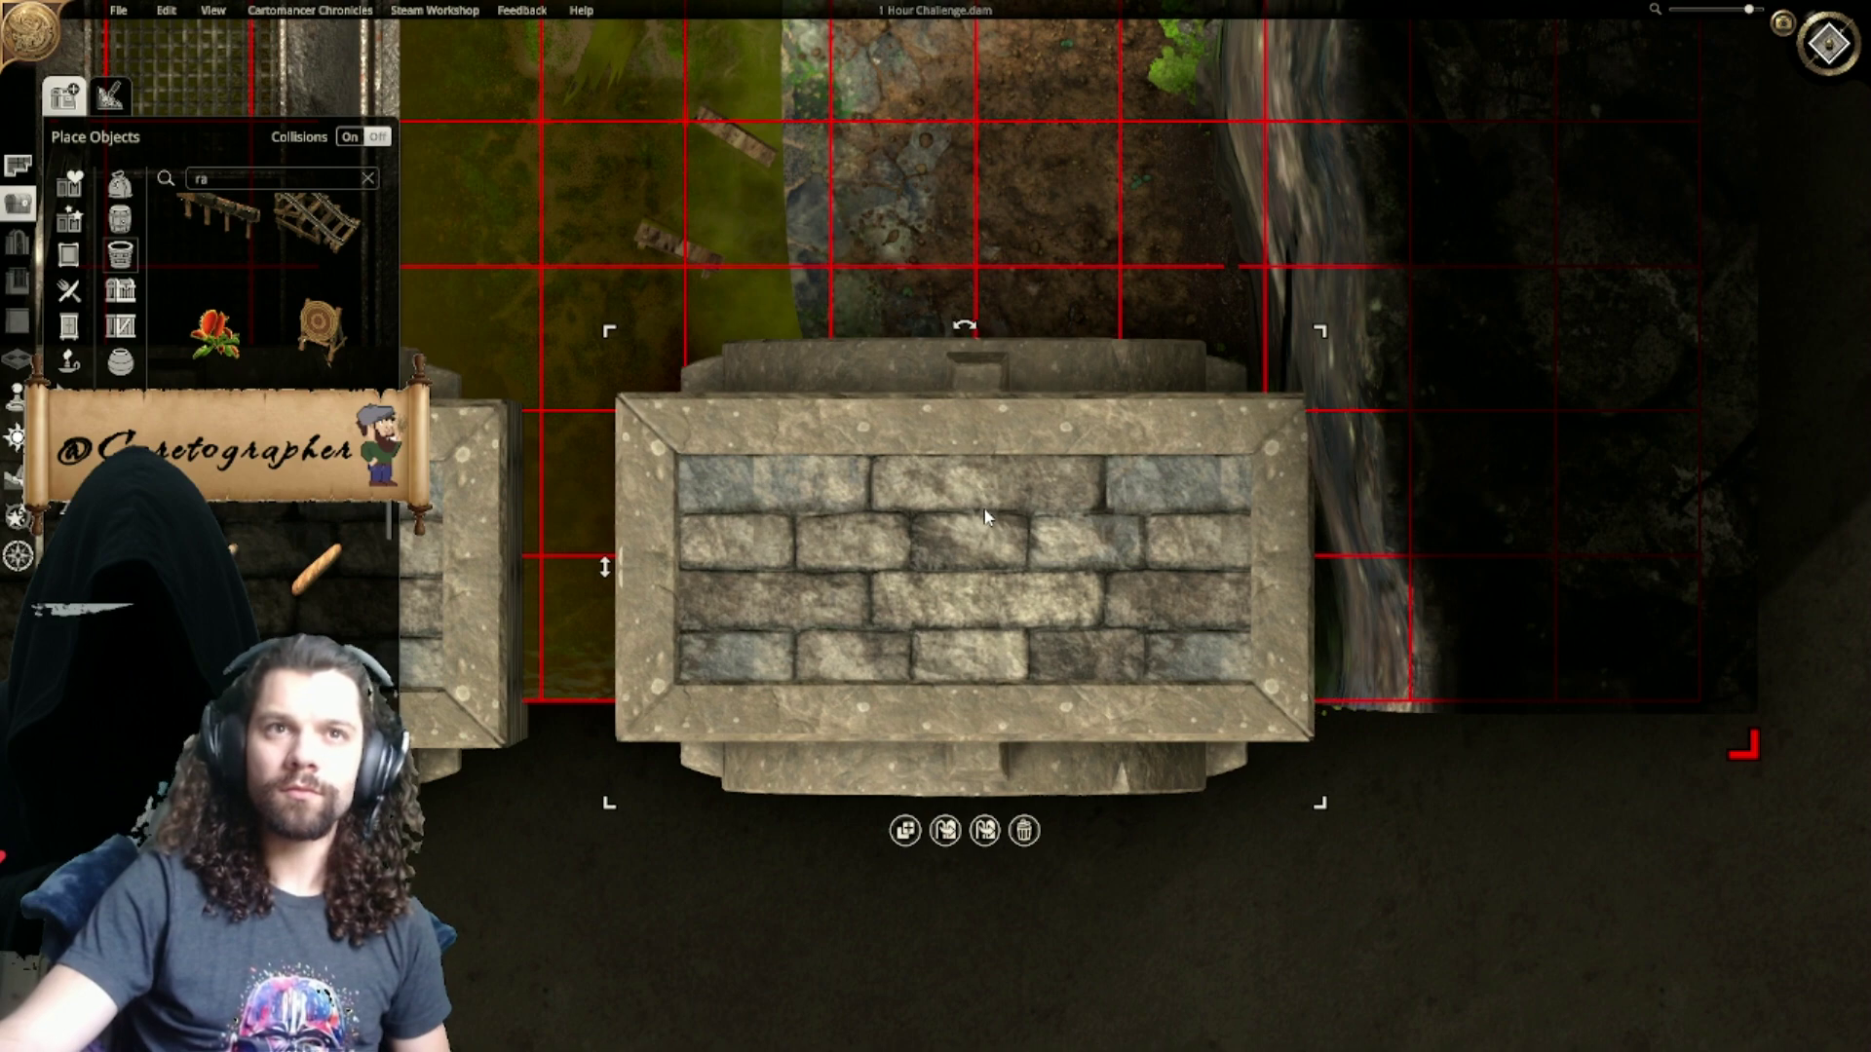
middle_drag(1017, 523, 1131, 623)
drag(1130, 629, 1130, 633)
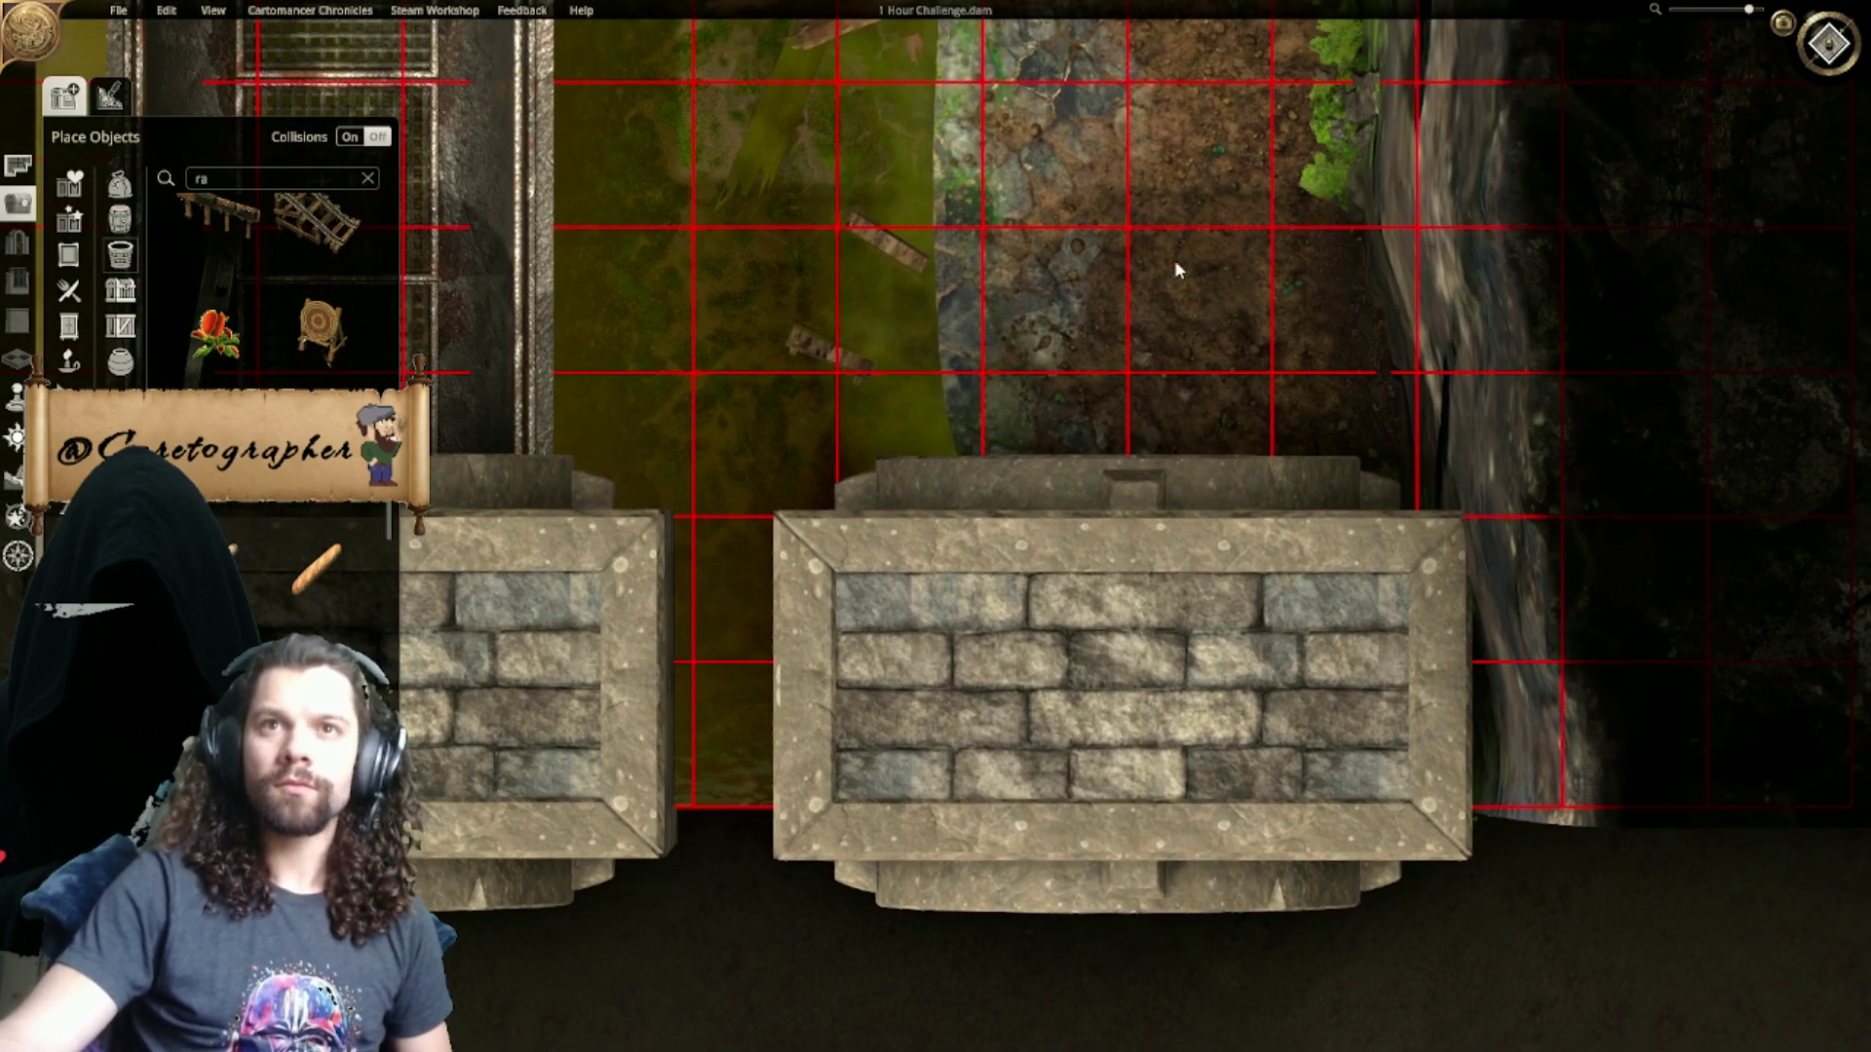
Step: Examine the gate blocks at both ends of the dirt bank from above and in perspective
scroll(1185, 226, down, 5)
key(w)
key(s)
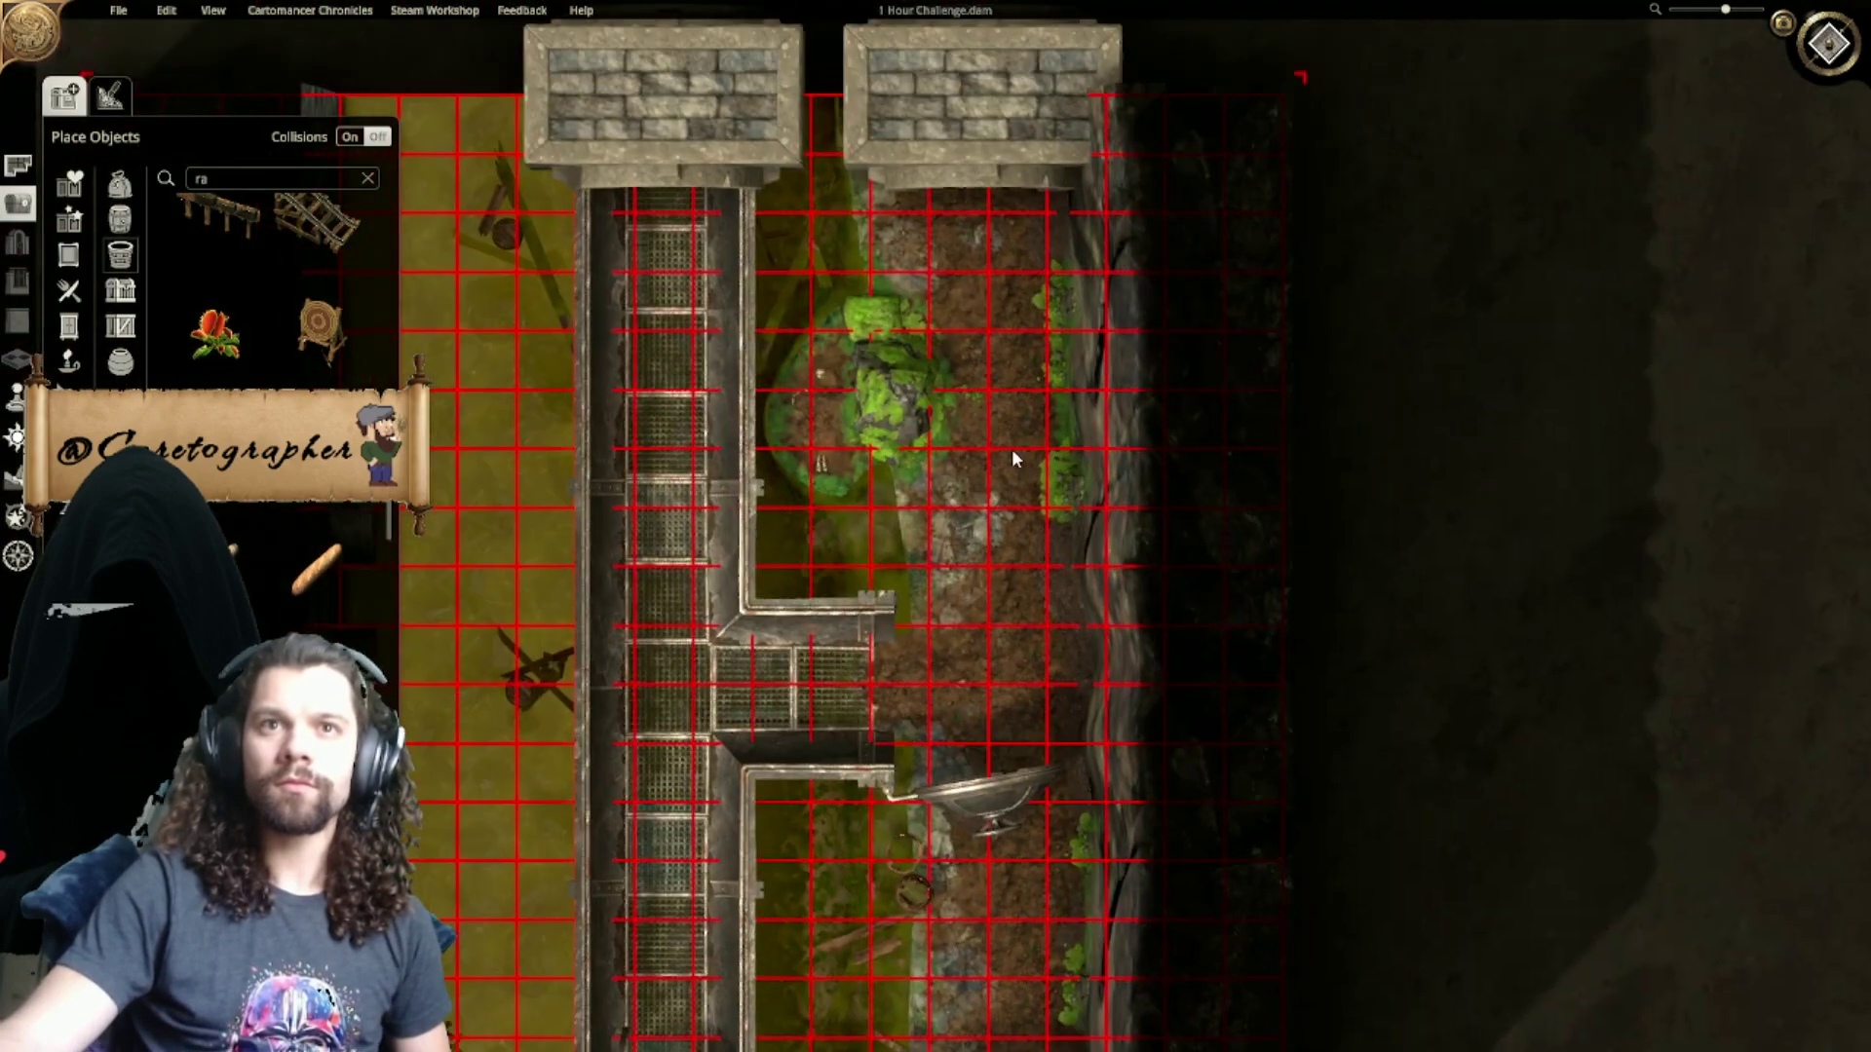
scroll(1616, 96, up, 6)
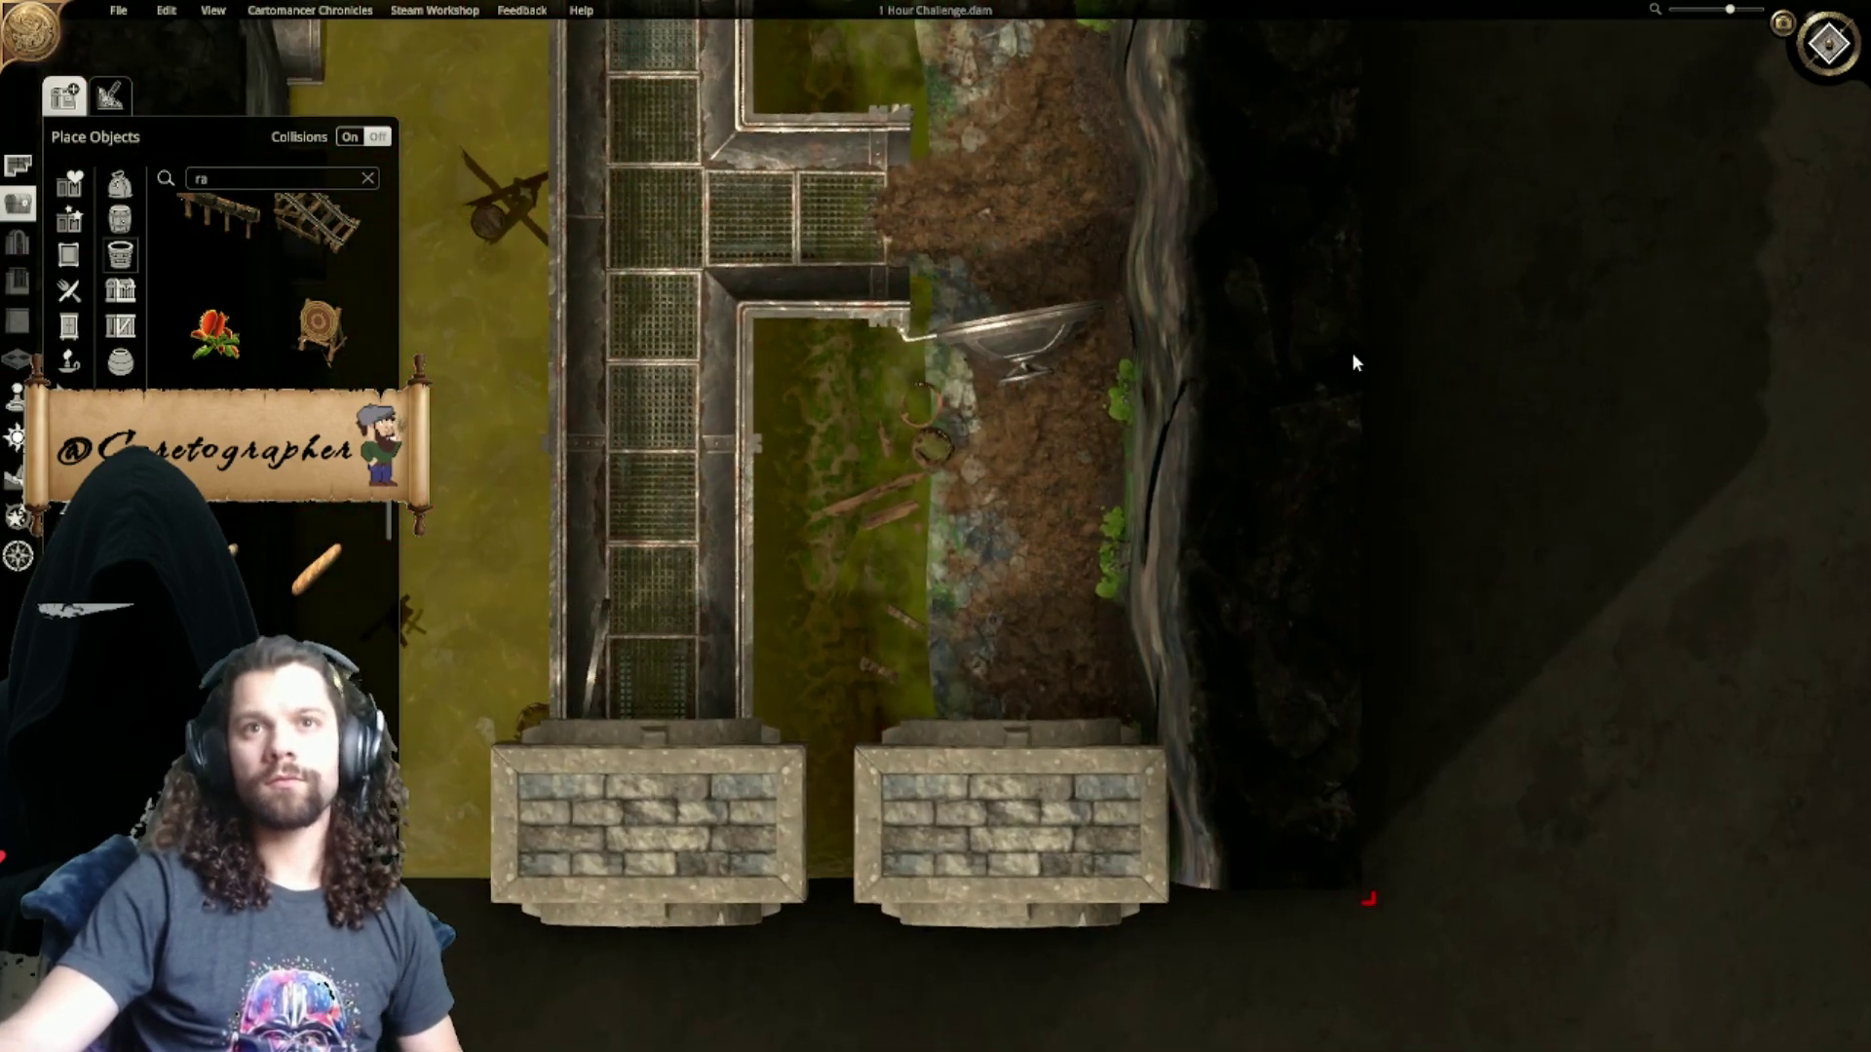
scroll(1066, 390, down, 5)
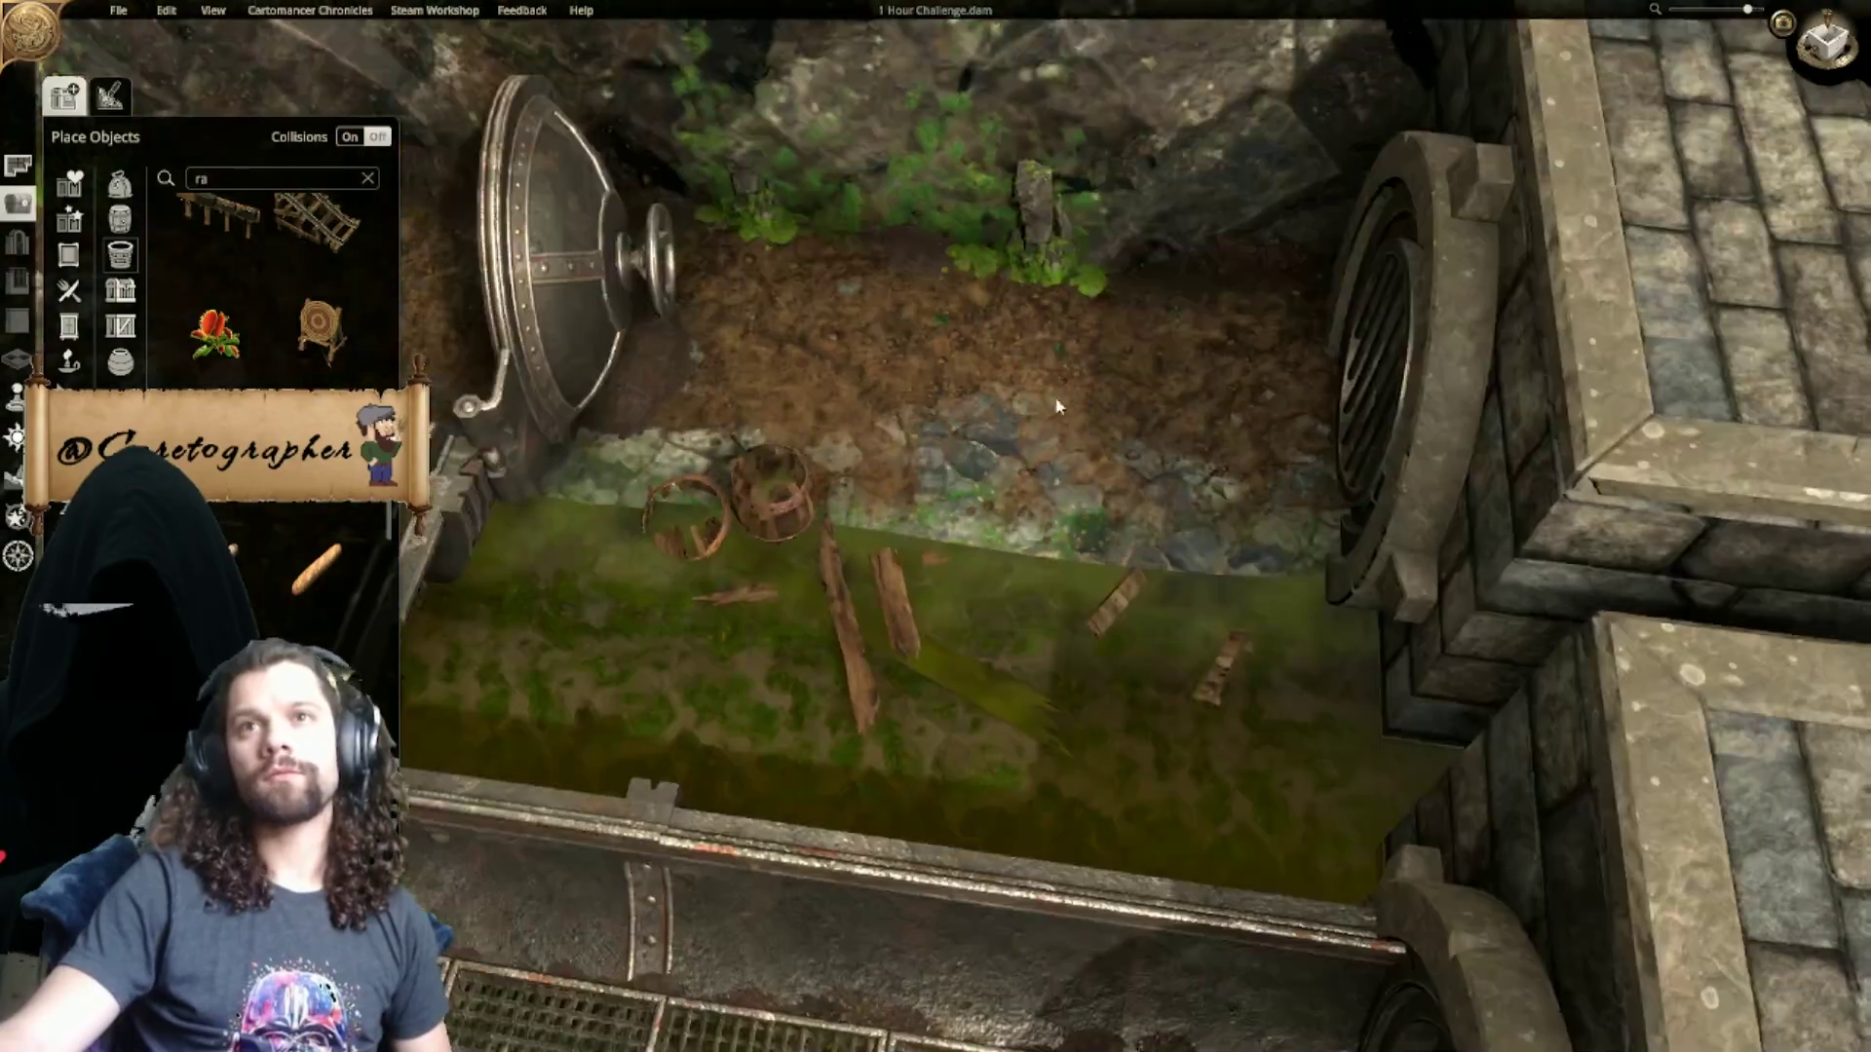
middle_drag(1066, 390, 1564, 388)
scroll(1564, 388, up, 3)
scroll(1029, 311, down, 4)
scroll(1068, 365, up, 5)
scroll(1070, 362, down, 7)
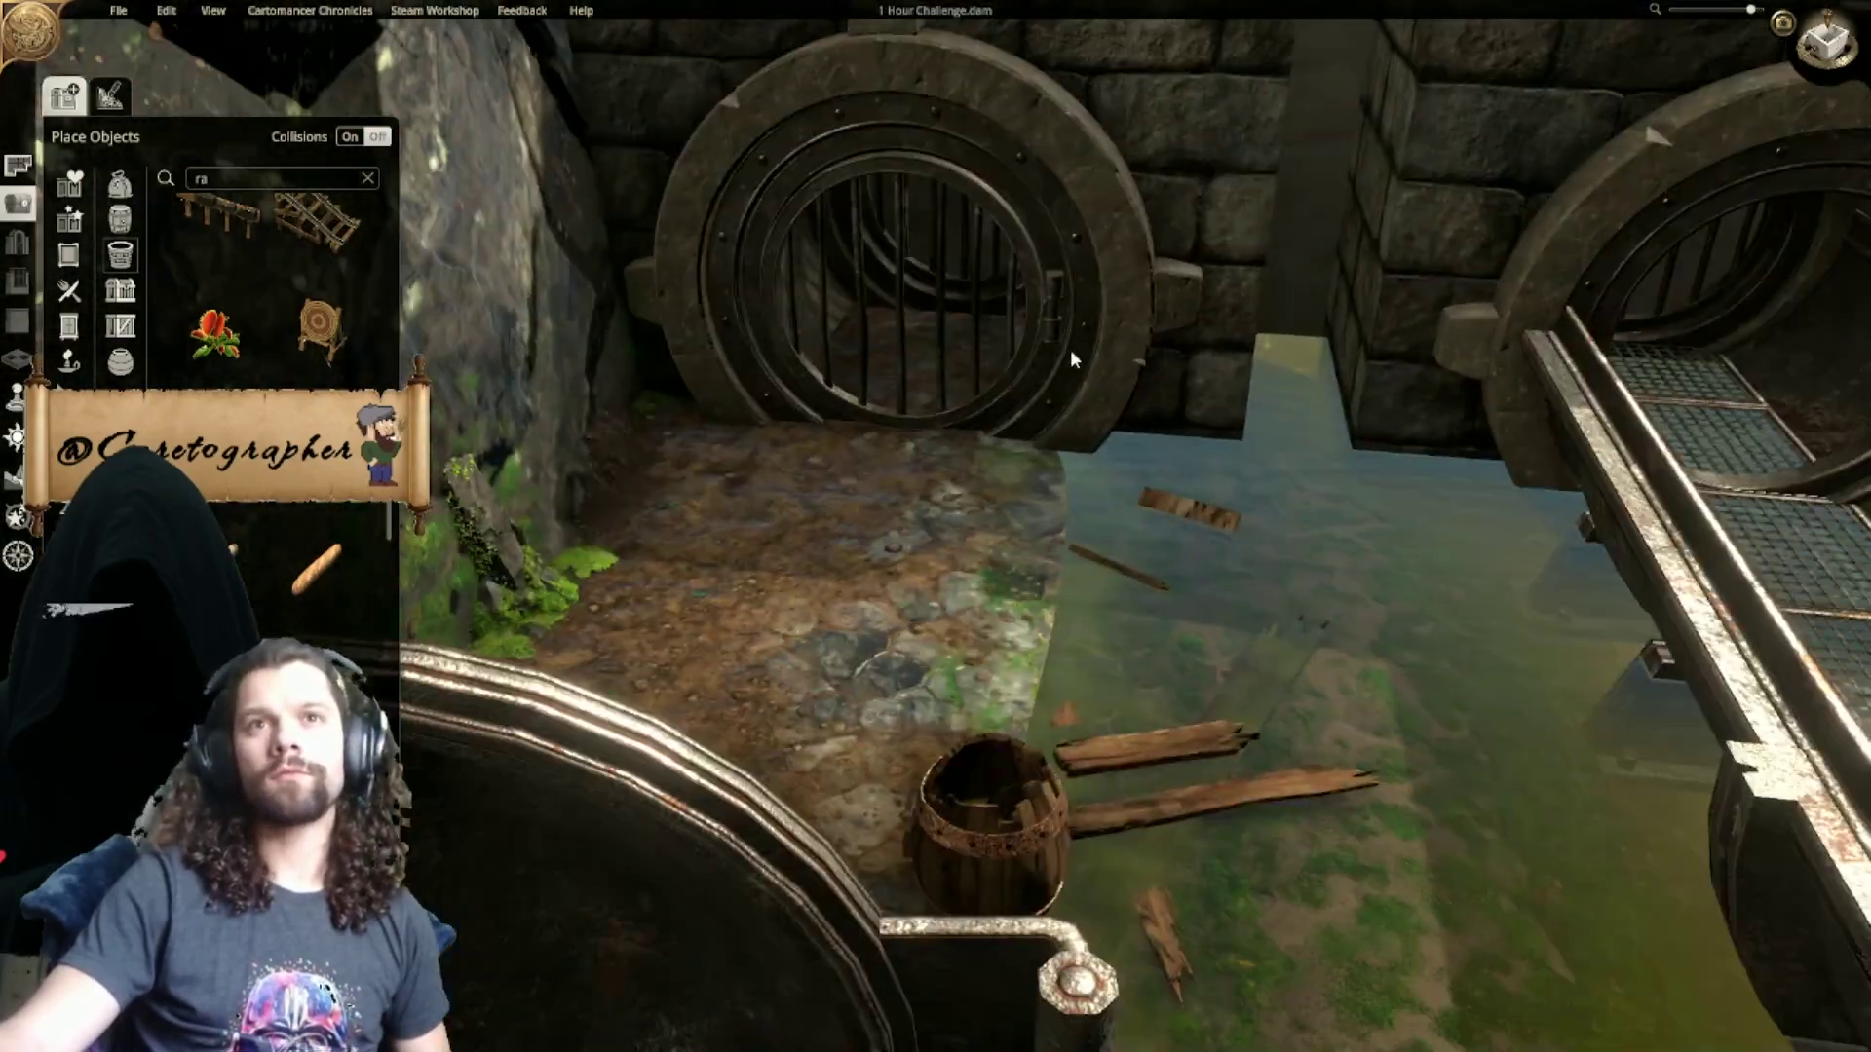
middle_drag(1124, 249, 744, 417)
drag(744, 417, 725, 427)
scroll(725, 427, down, 2)
middle_drag(725, 427, 916, 424)
Step: Try to flatten the cliff terrain beside the gate block at the north end of the dirt bank
click(13, 477)
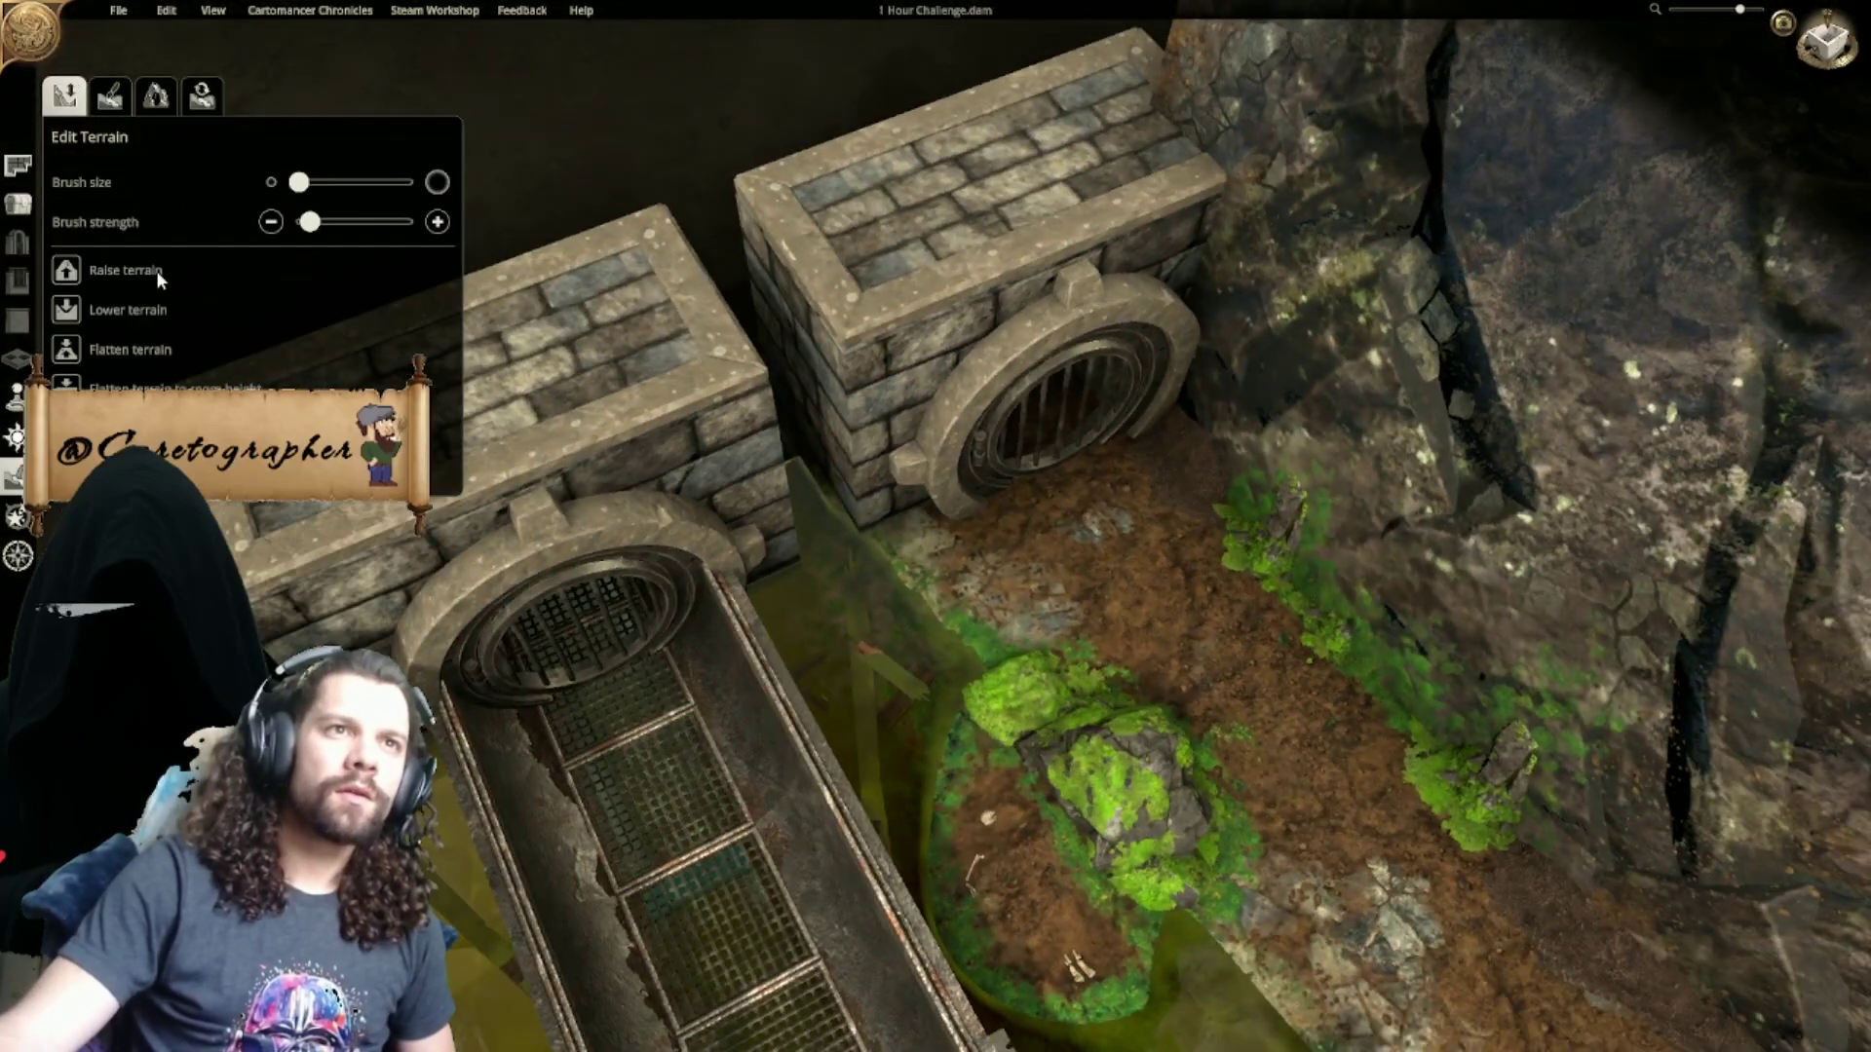
mouse_move(851, 514)
mouse_down()
mouse_move(774, 508)
mouse_move(819, 521)
mouse_up()
click(78, 272)
mouse_move(937, 587)
right_down()
mouse_move(758, 374)
mouse_move(991, 417)
right_up()
right_drag(718, 391, 1023, 450)
right_drag(947, 577, 850, 558)
click(78, 357)
drag(920, 576, 887, 624)
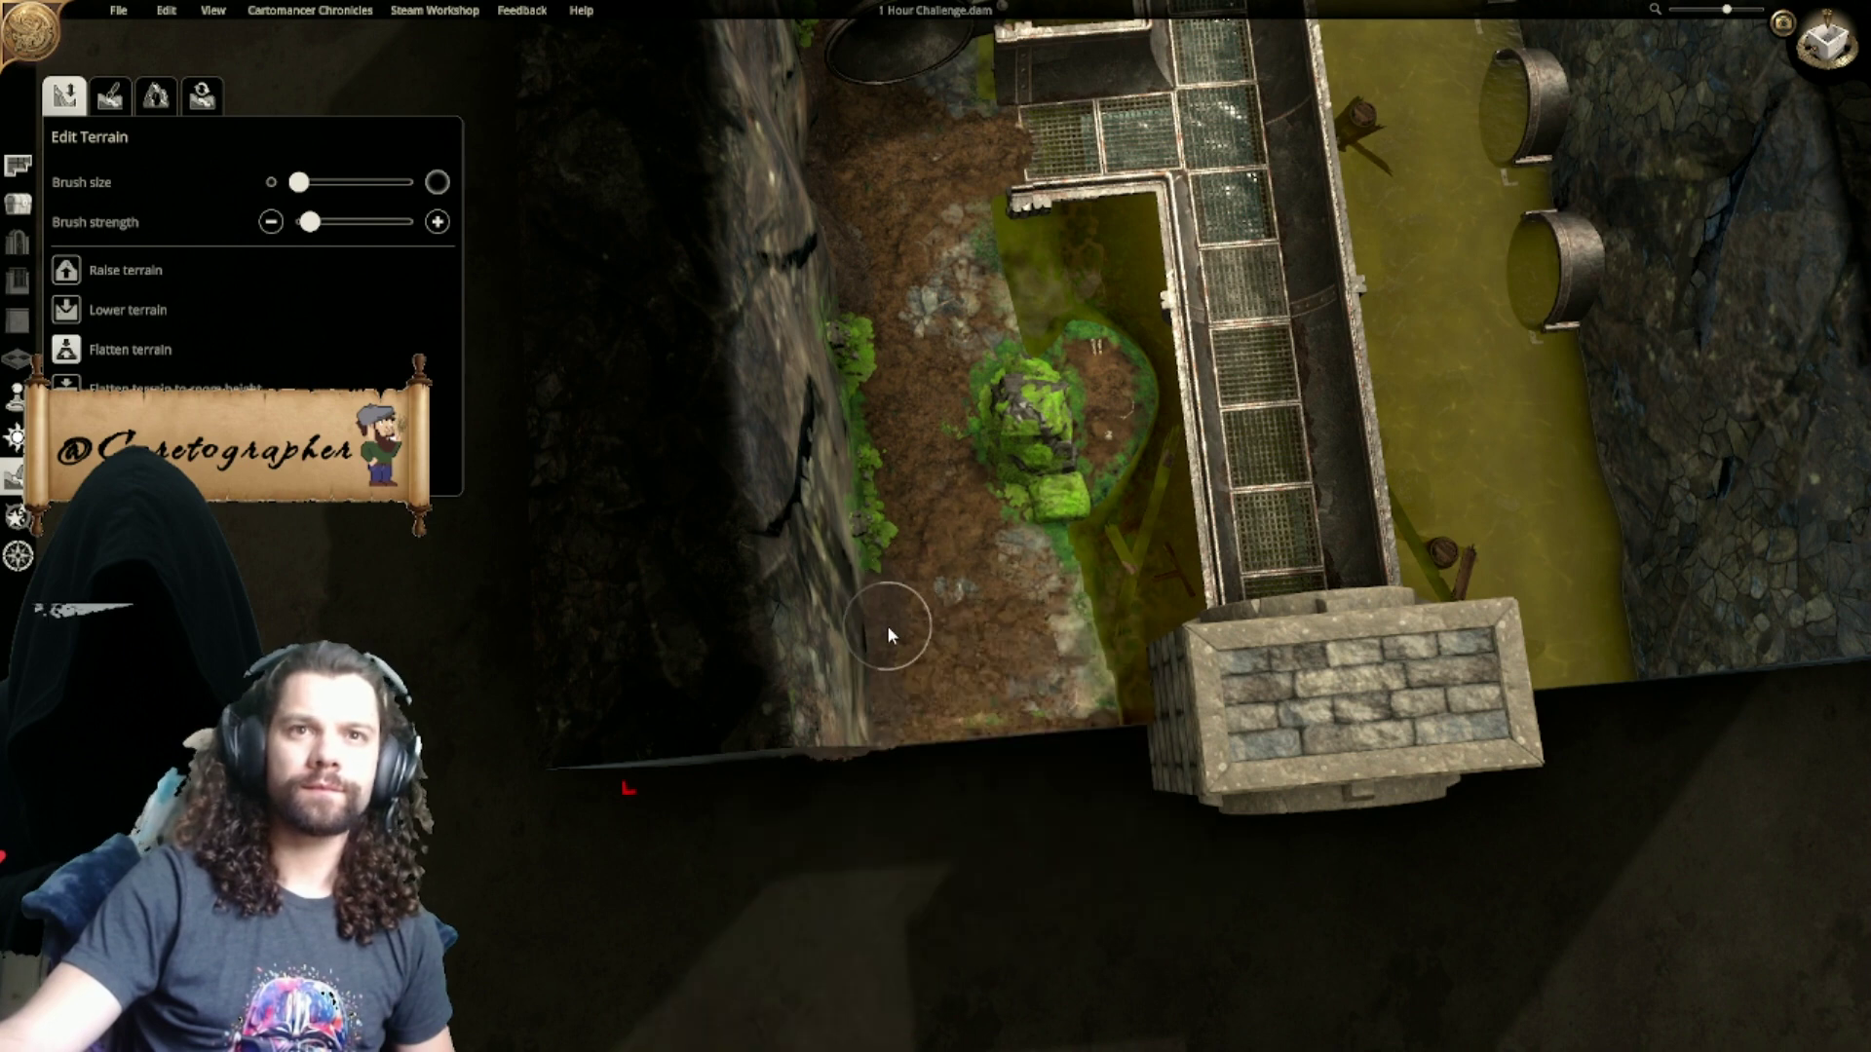
key(ctrl+z)
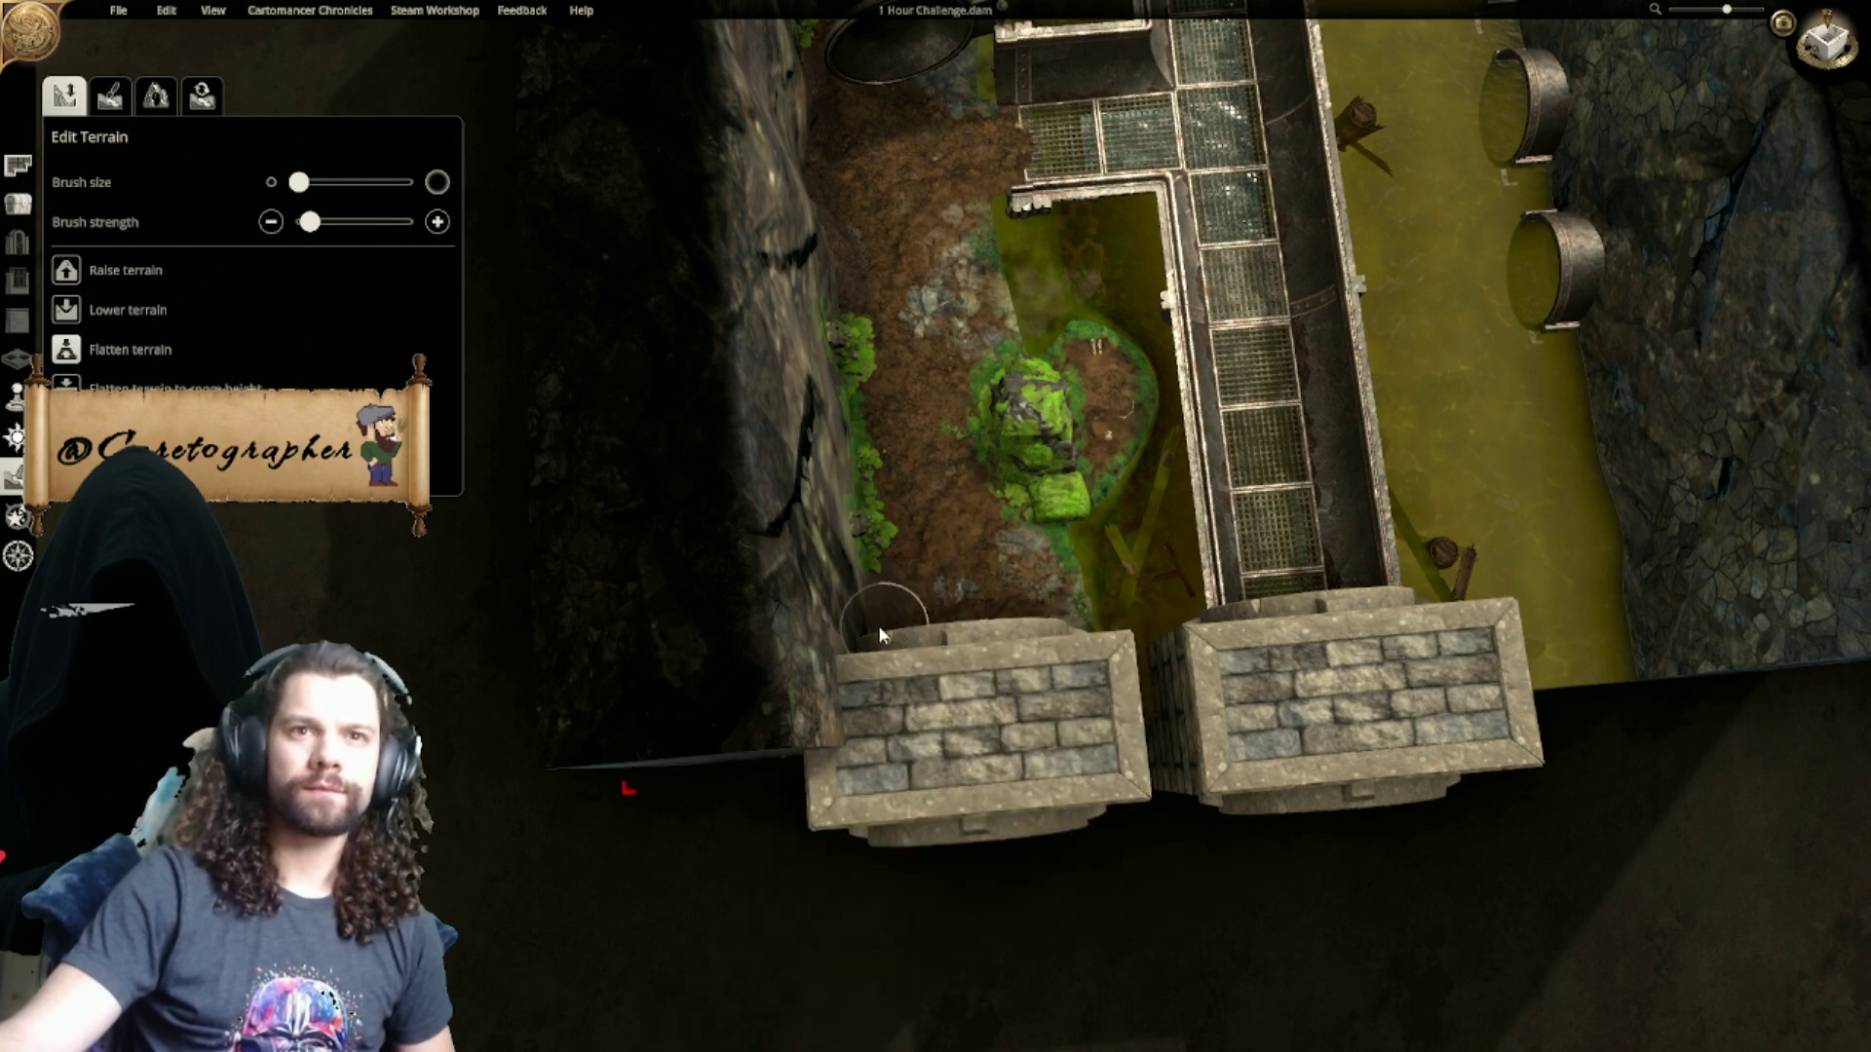
Step: Try to reshape the north cliff edge from the top view with Flatten terrain at maximum brush strength
click(67, 310)
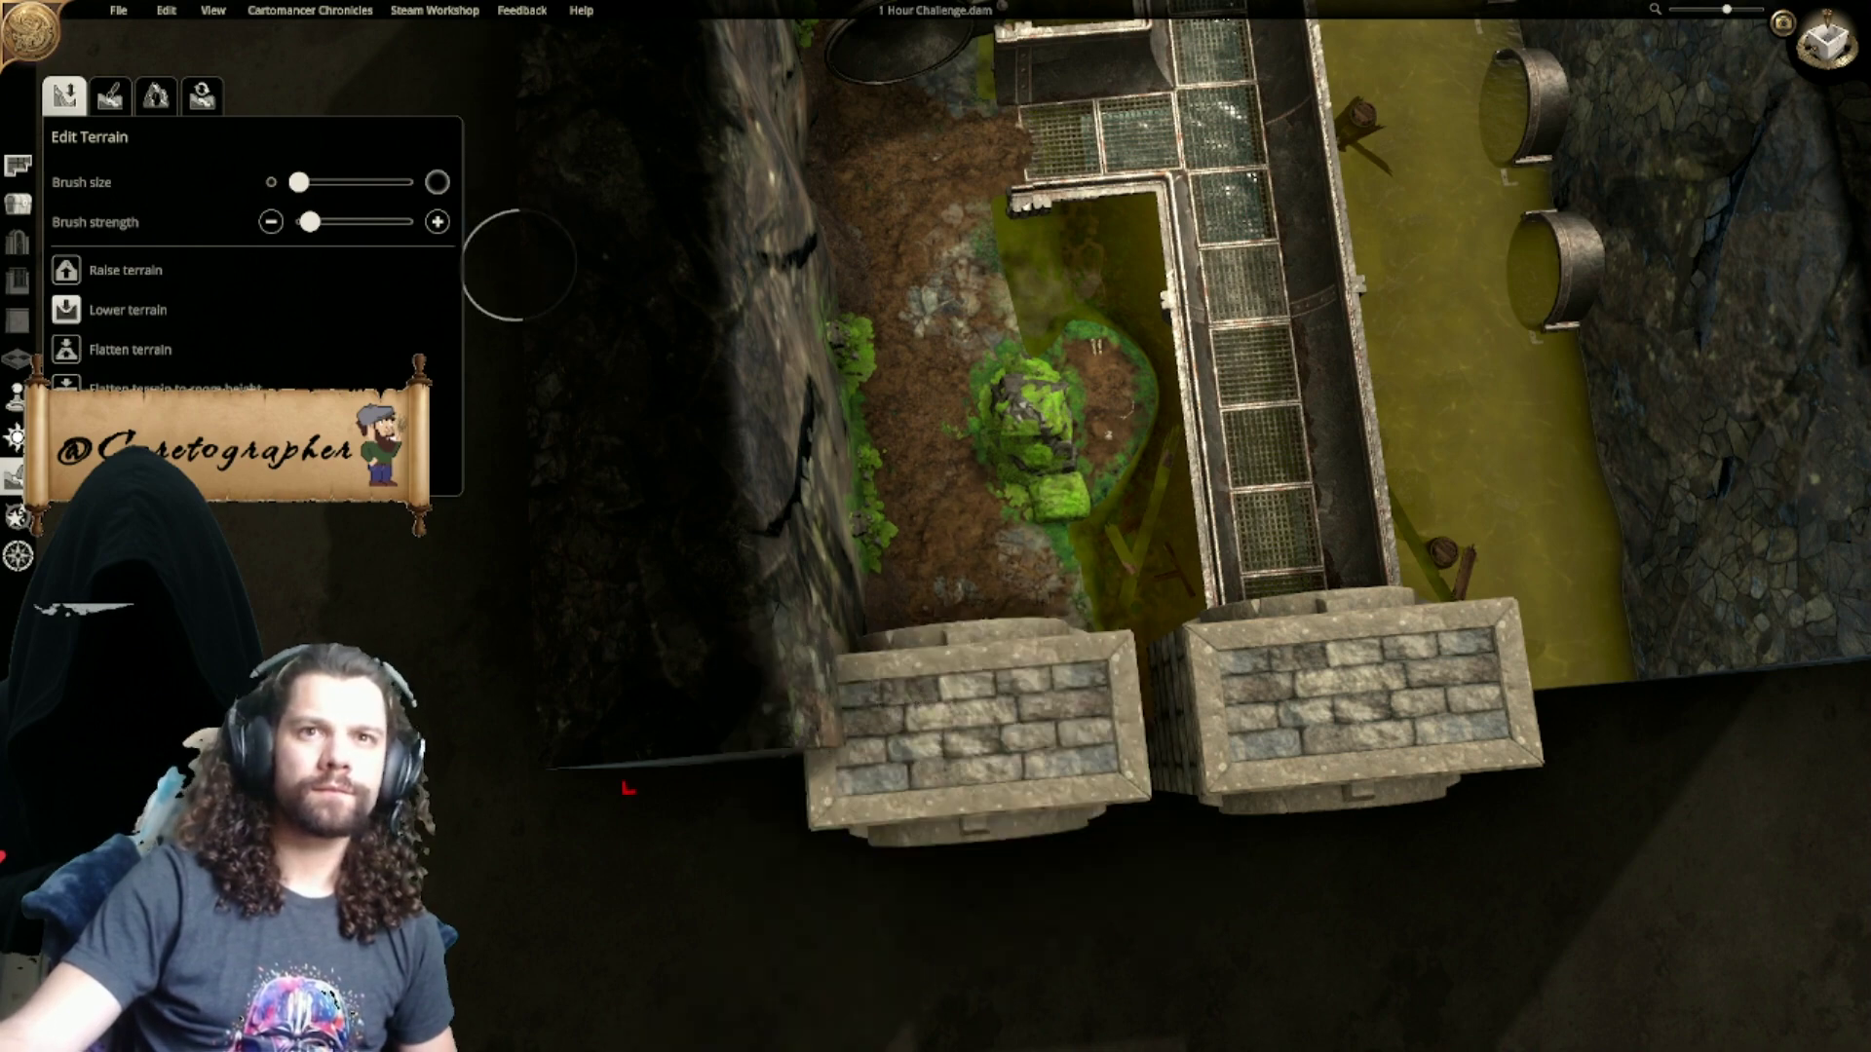
scroll(803, 593, down, 4)
click(69, 356)
scroll(1071, 487, up, 2)
middle_drag(1072, 487, 1673, 154)
click(1829, 46)
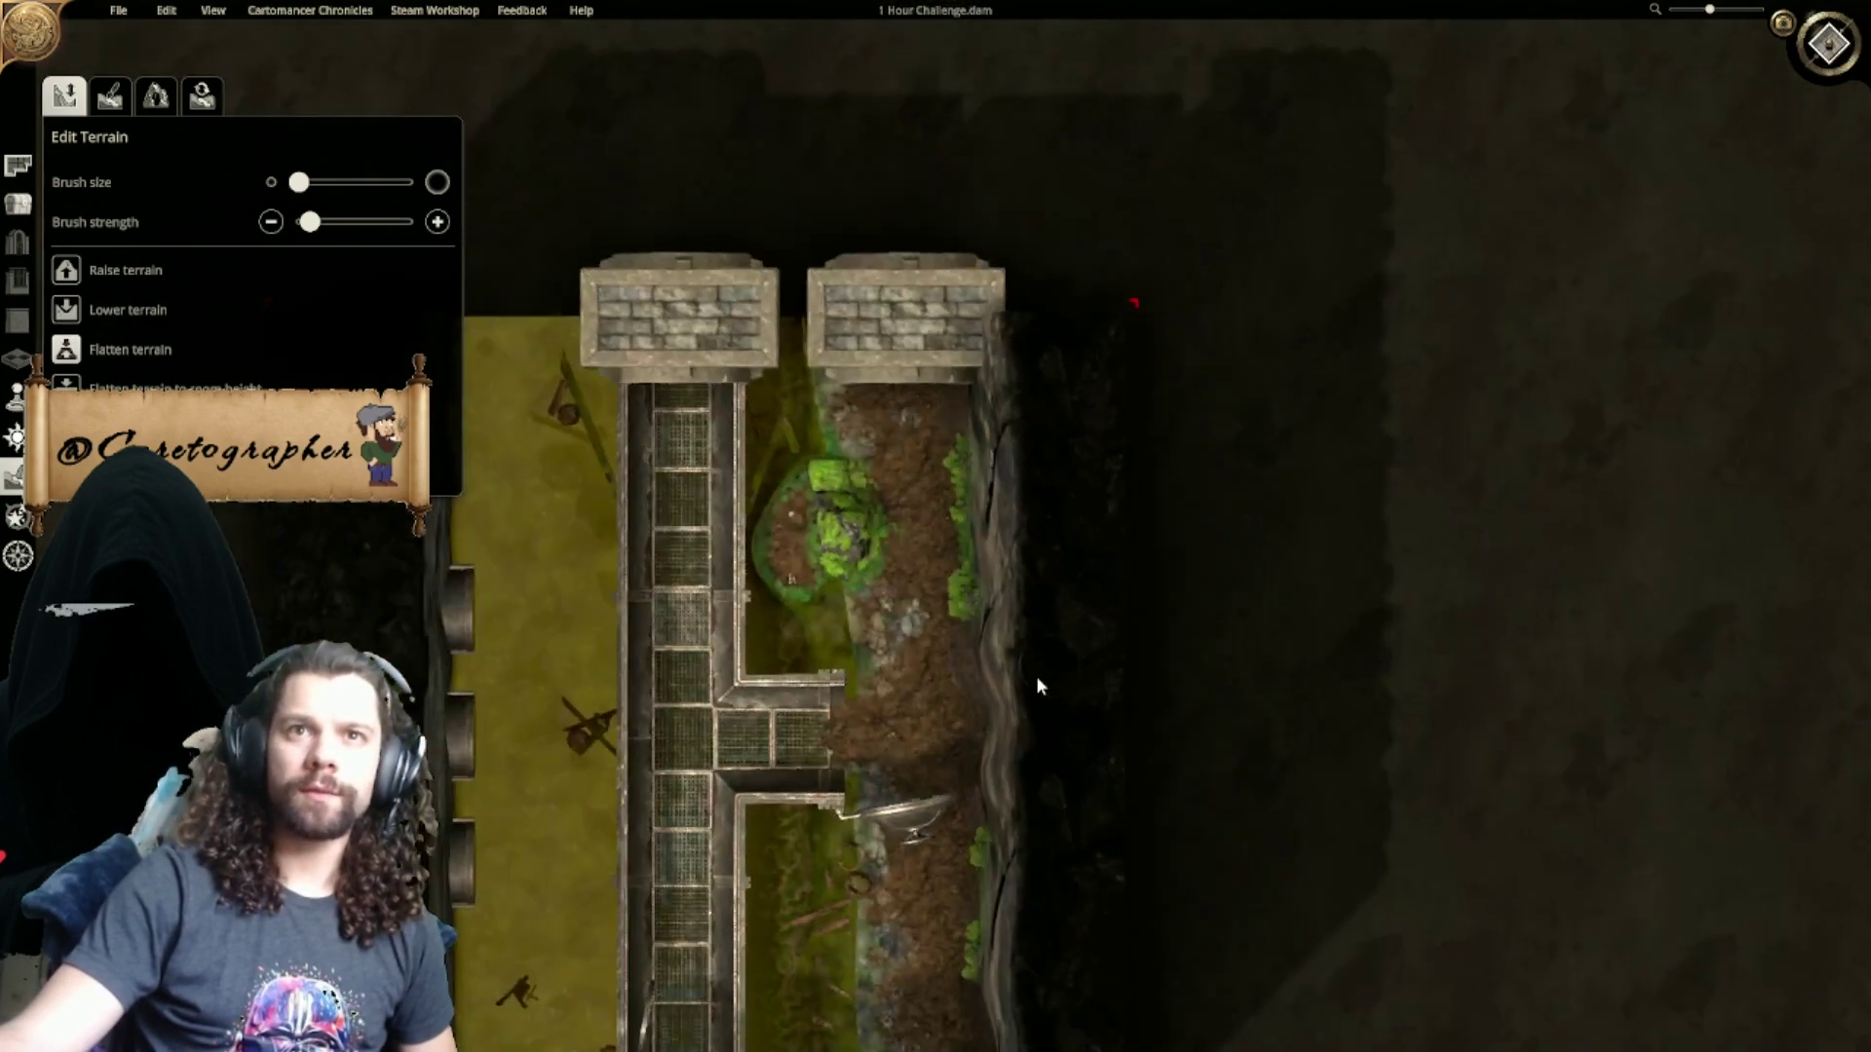
key(ctrl+z)
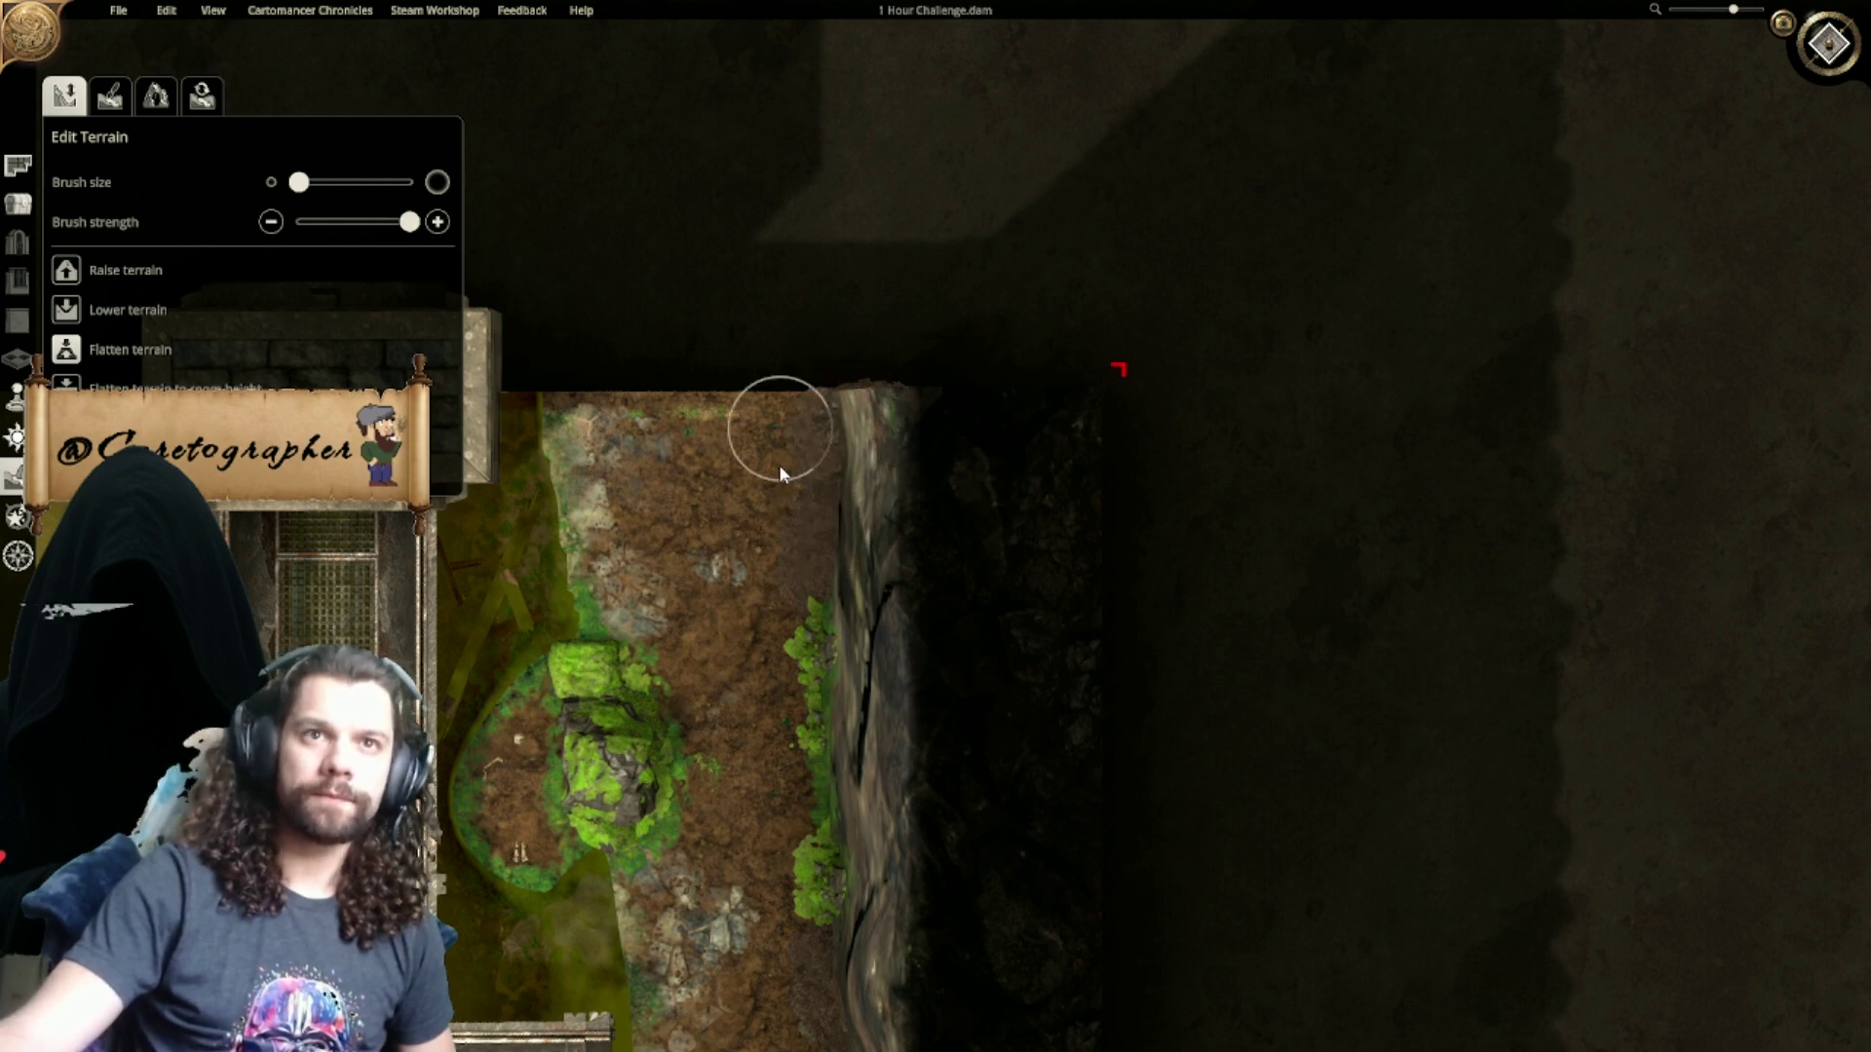
mouse_move(840, 427)
mouse_down()
mouse_move(835, 383)
mouse_move(837, 403)
mouse_up()
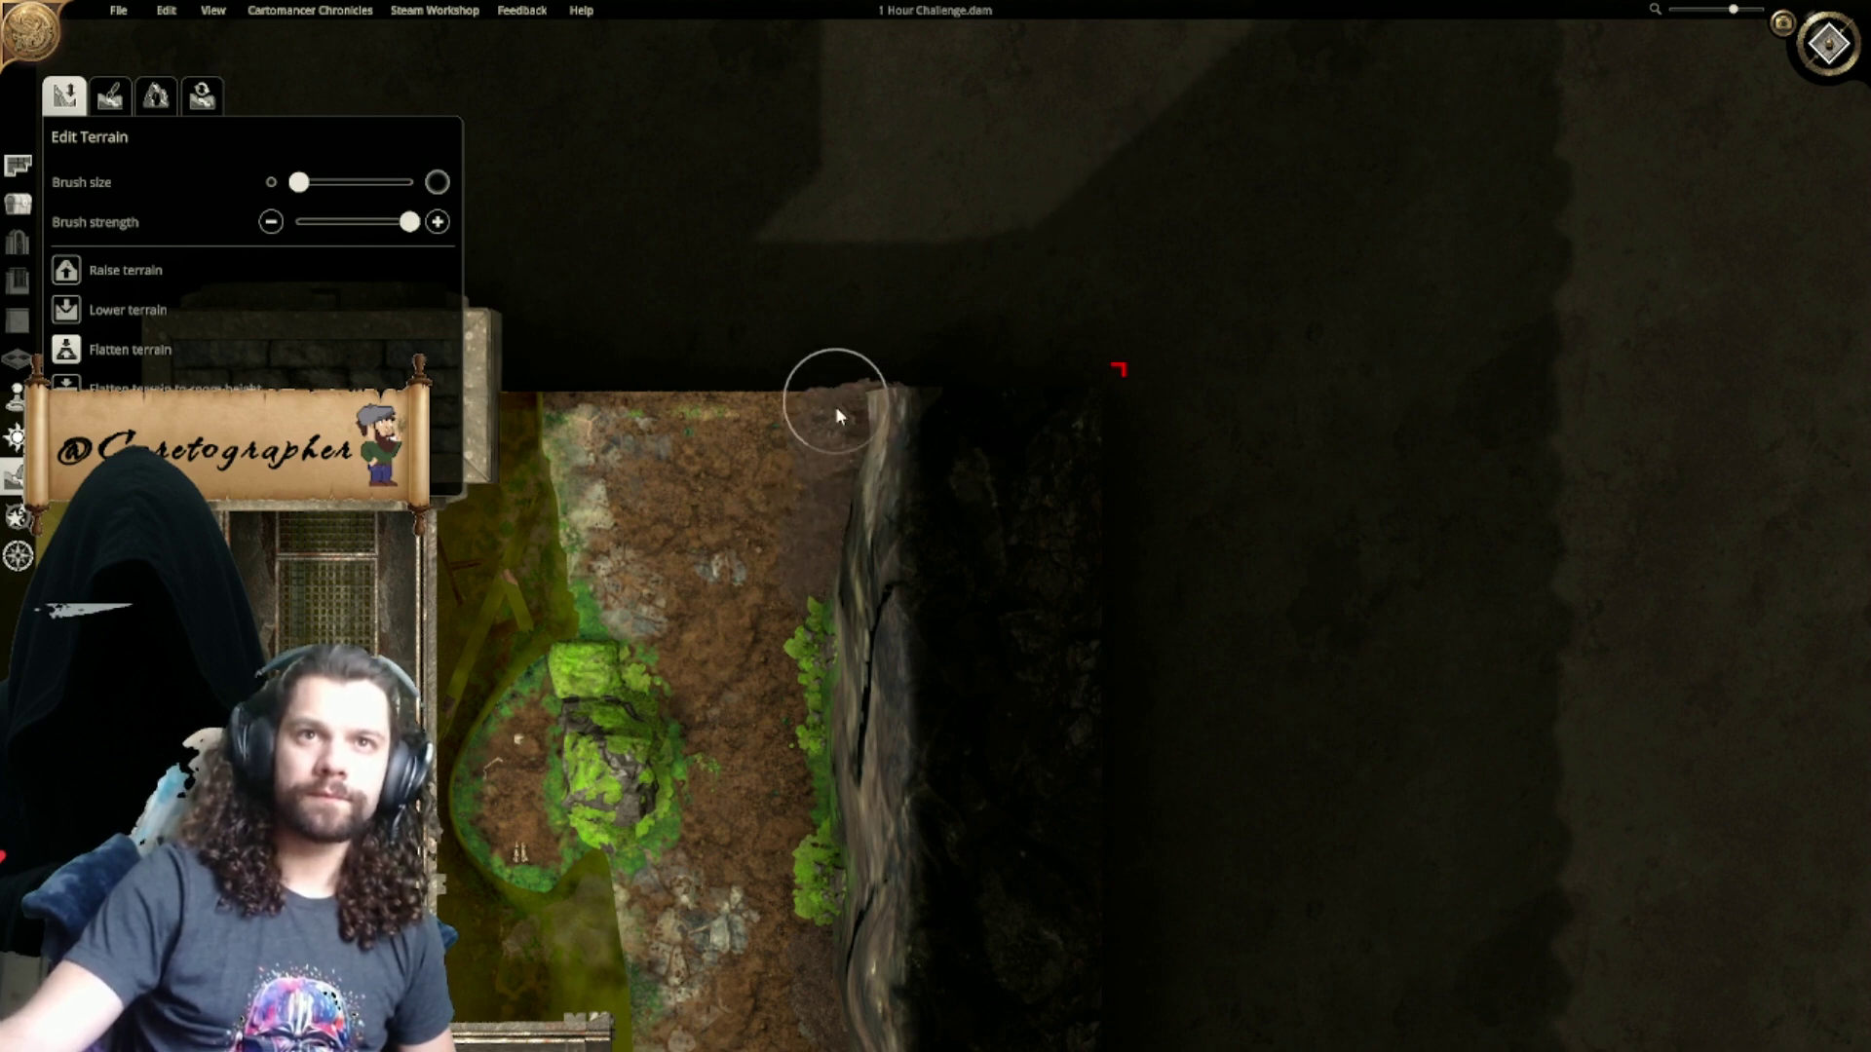
right_drag(826, 495, 1019, 440)
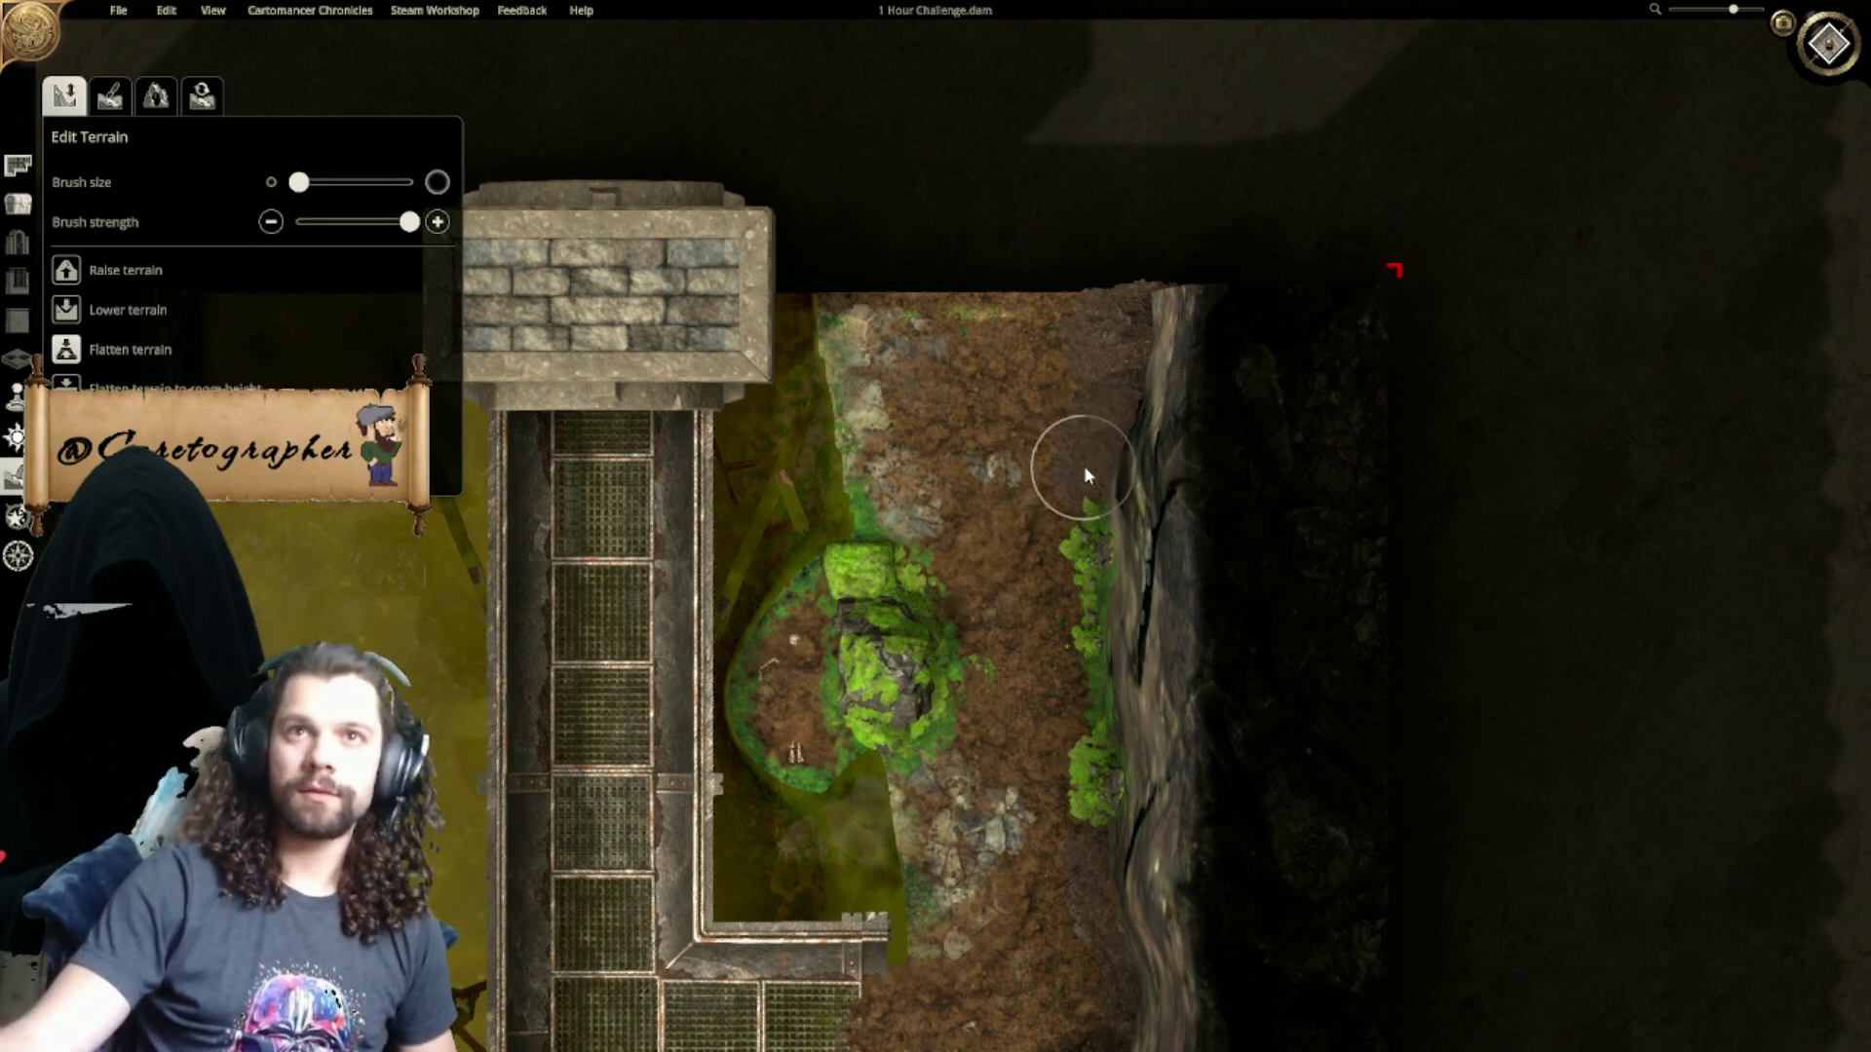
drag(1150, 474, 1165, 477)
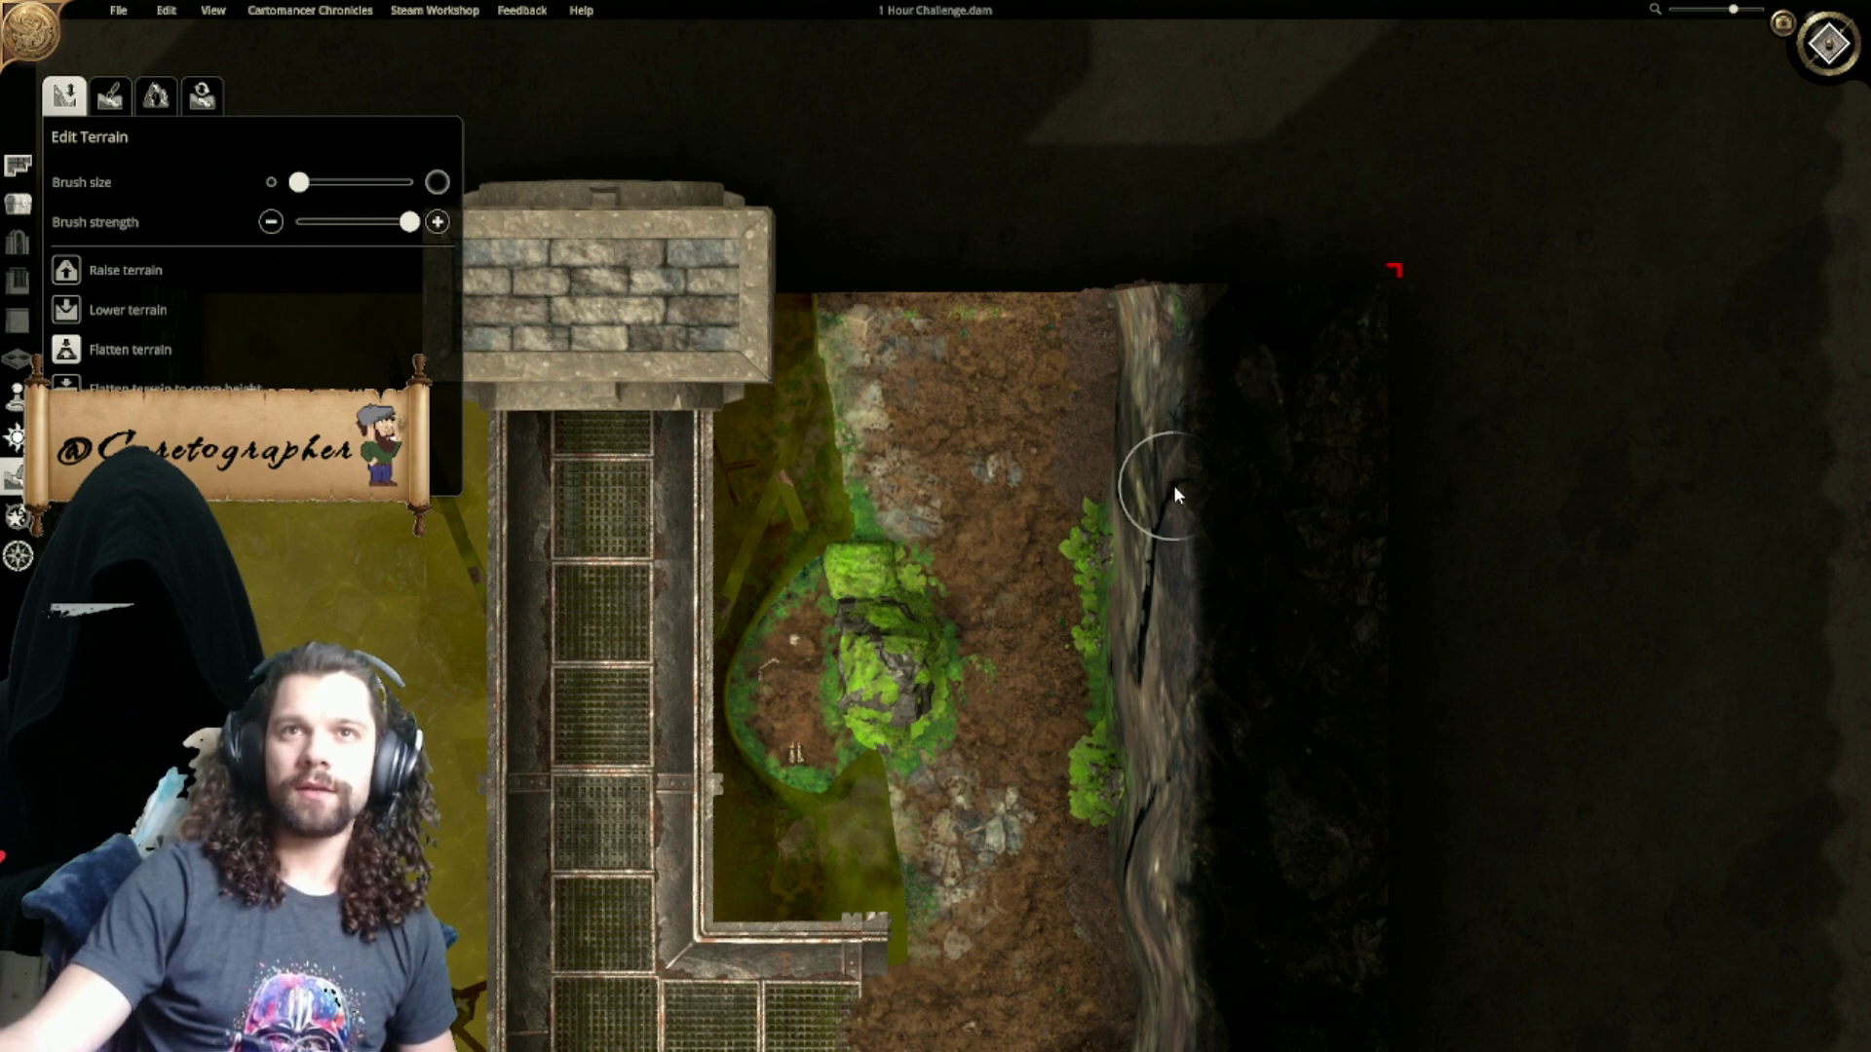
key(ctrl+z)
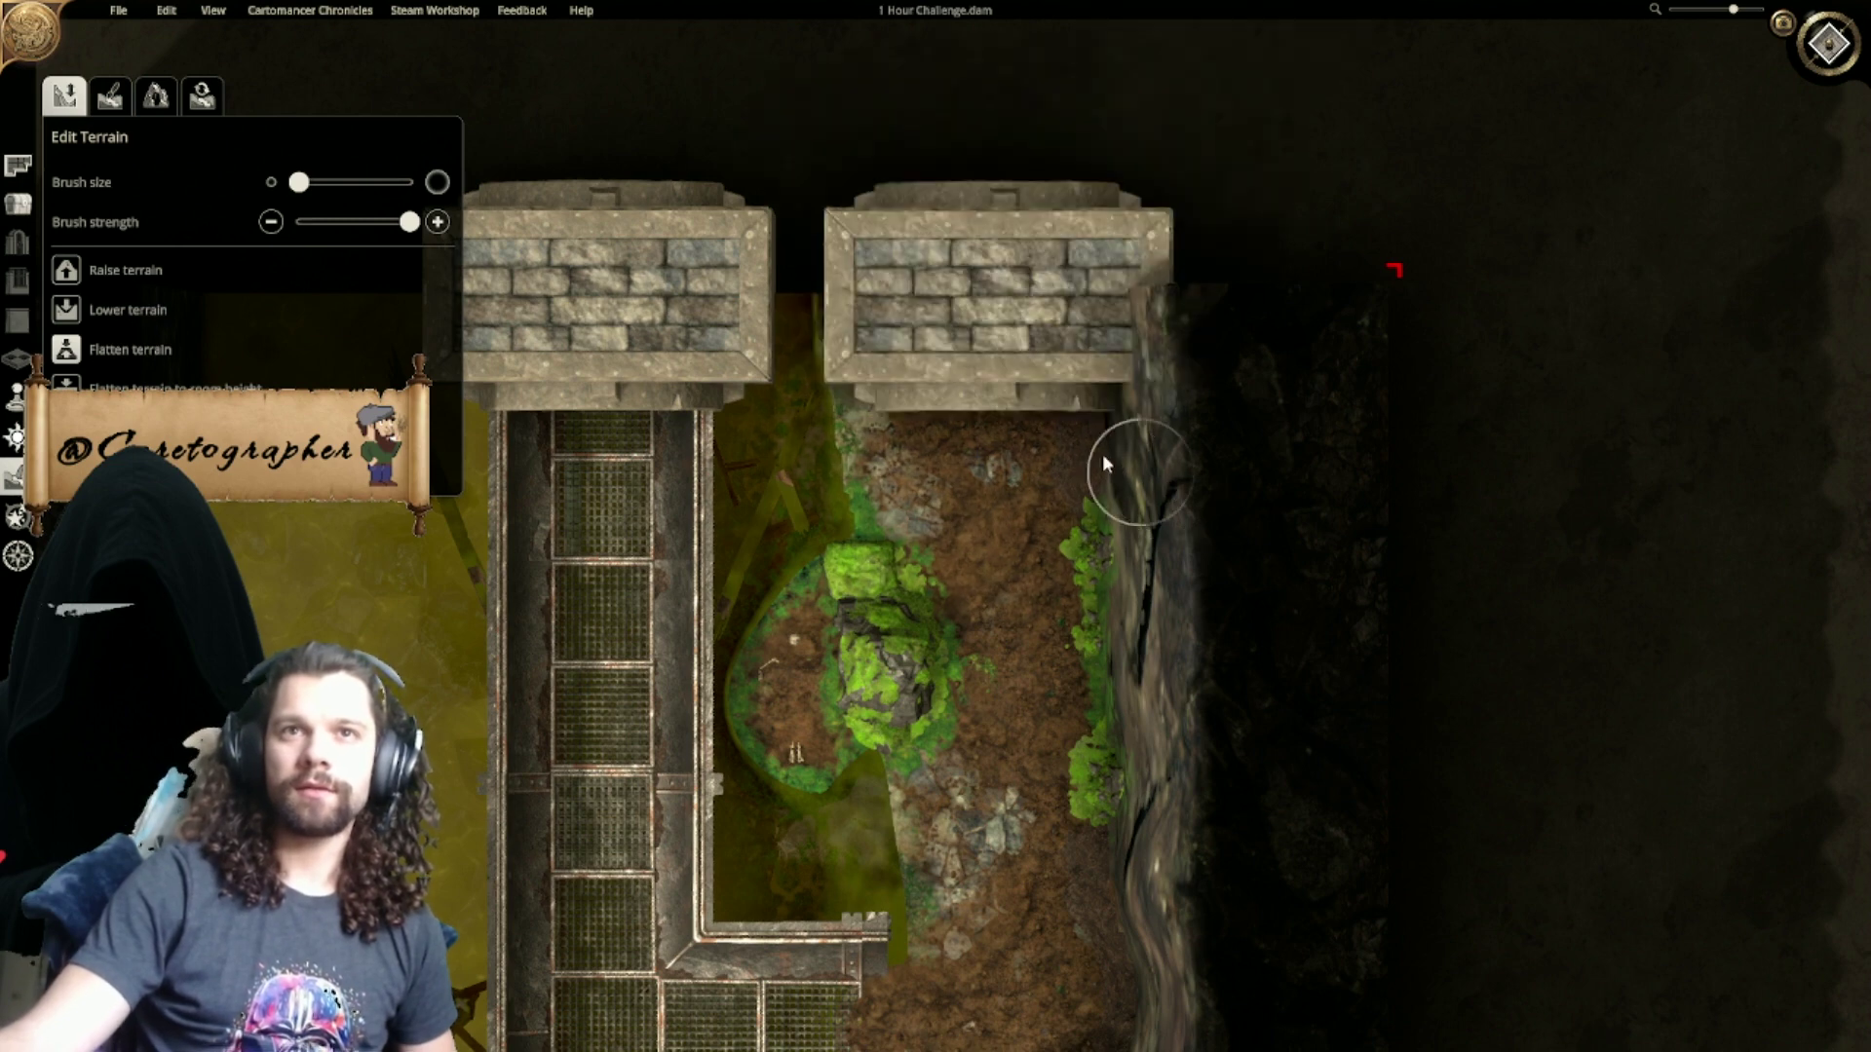
Step: Delete the stone gate blocks at the north and south ends of the dirt bank
click(27, 205)
click(1017, 353)
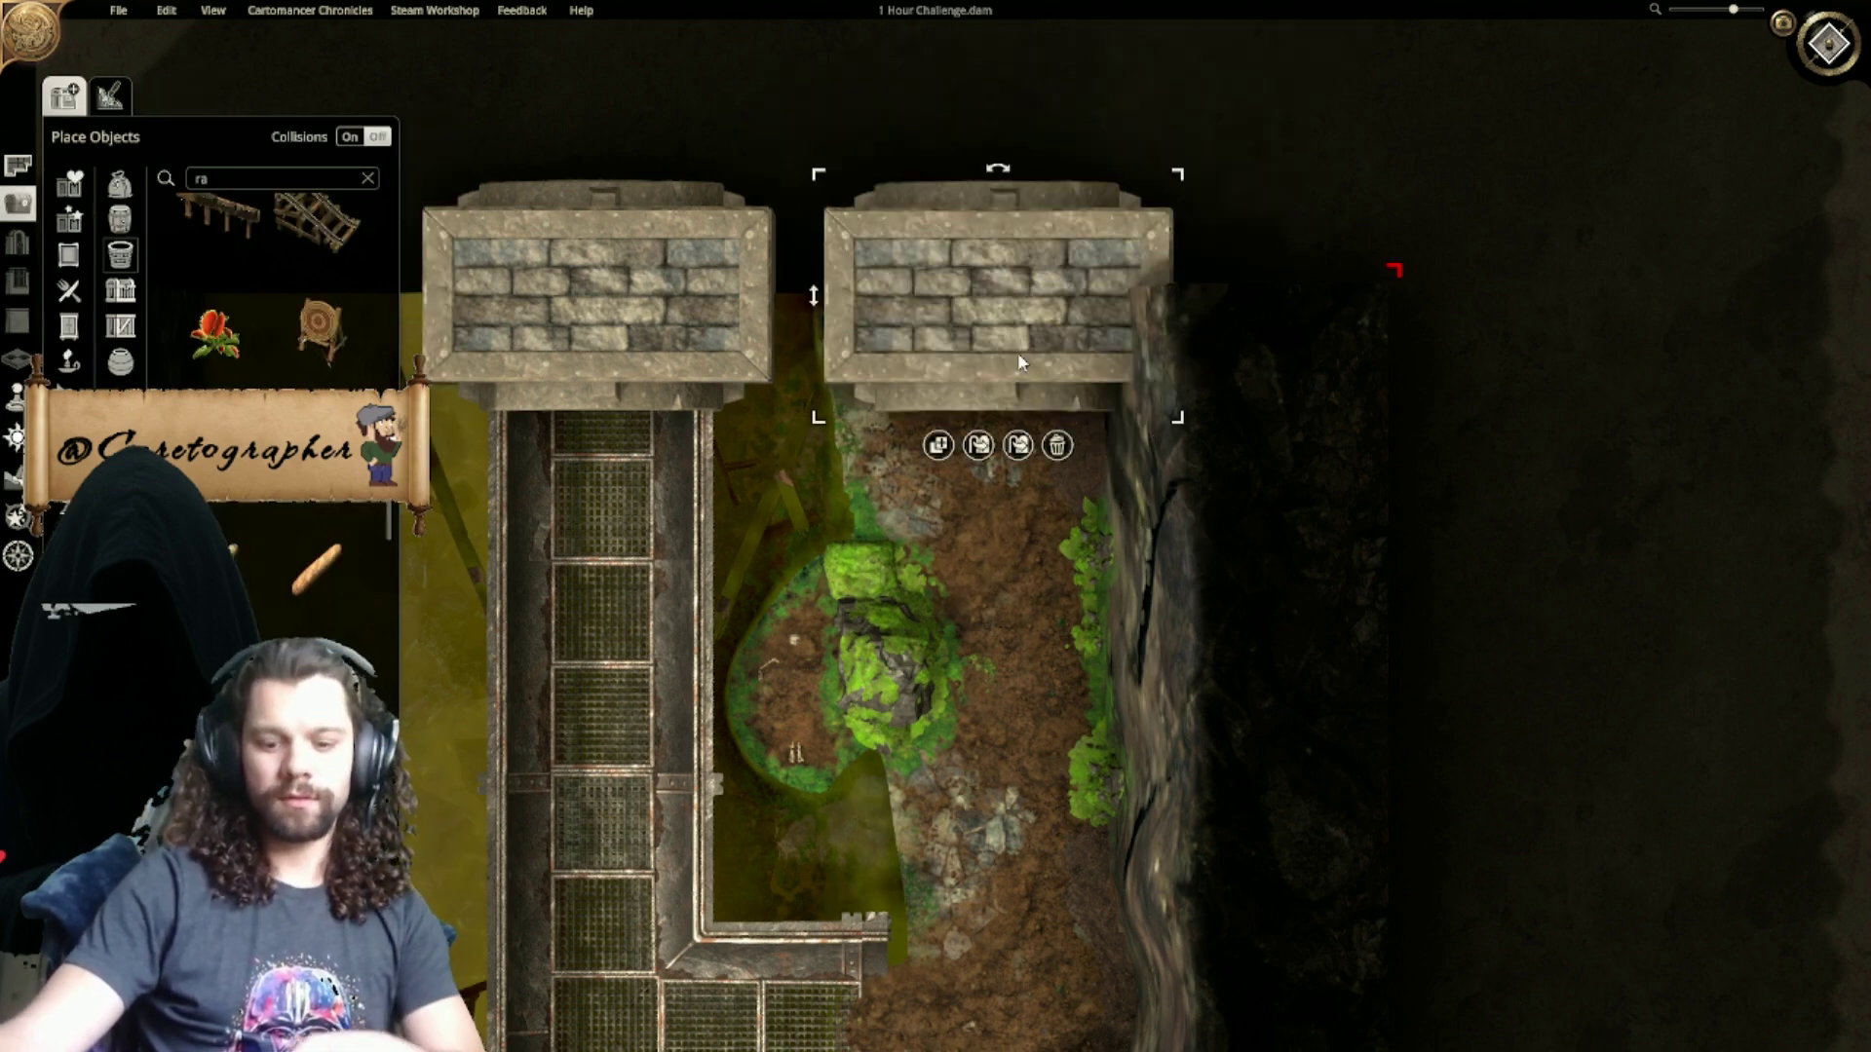
key(Delete)
right_drag(1077, 1002, 1158, 29)
click(1139, 643)
key(Delete)
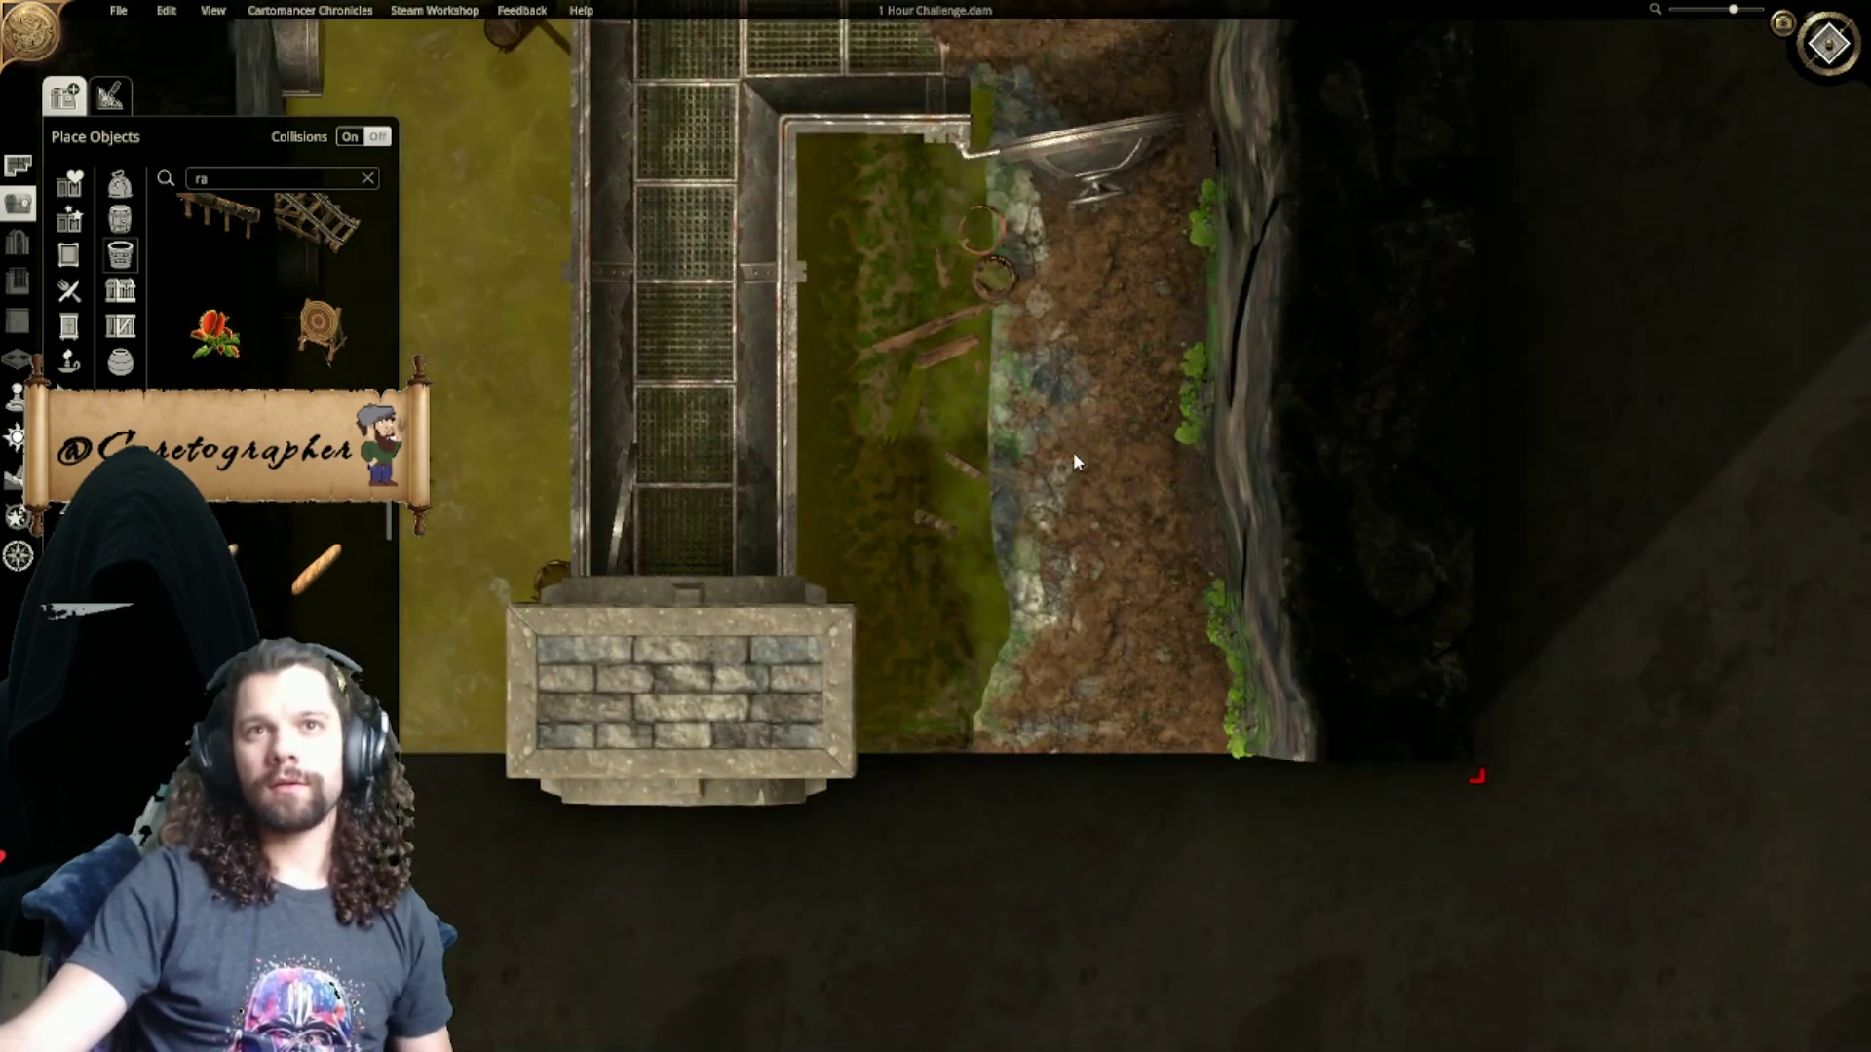
Step: Move the small floating planks beside the dirt bank to the south end of the water
right_drag(1073, 452, 1260, 532)
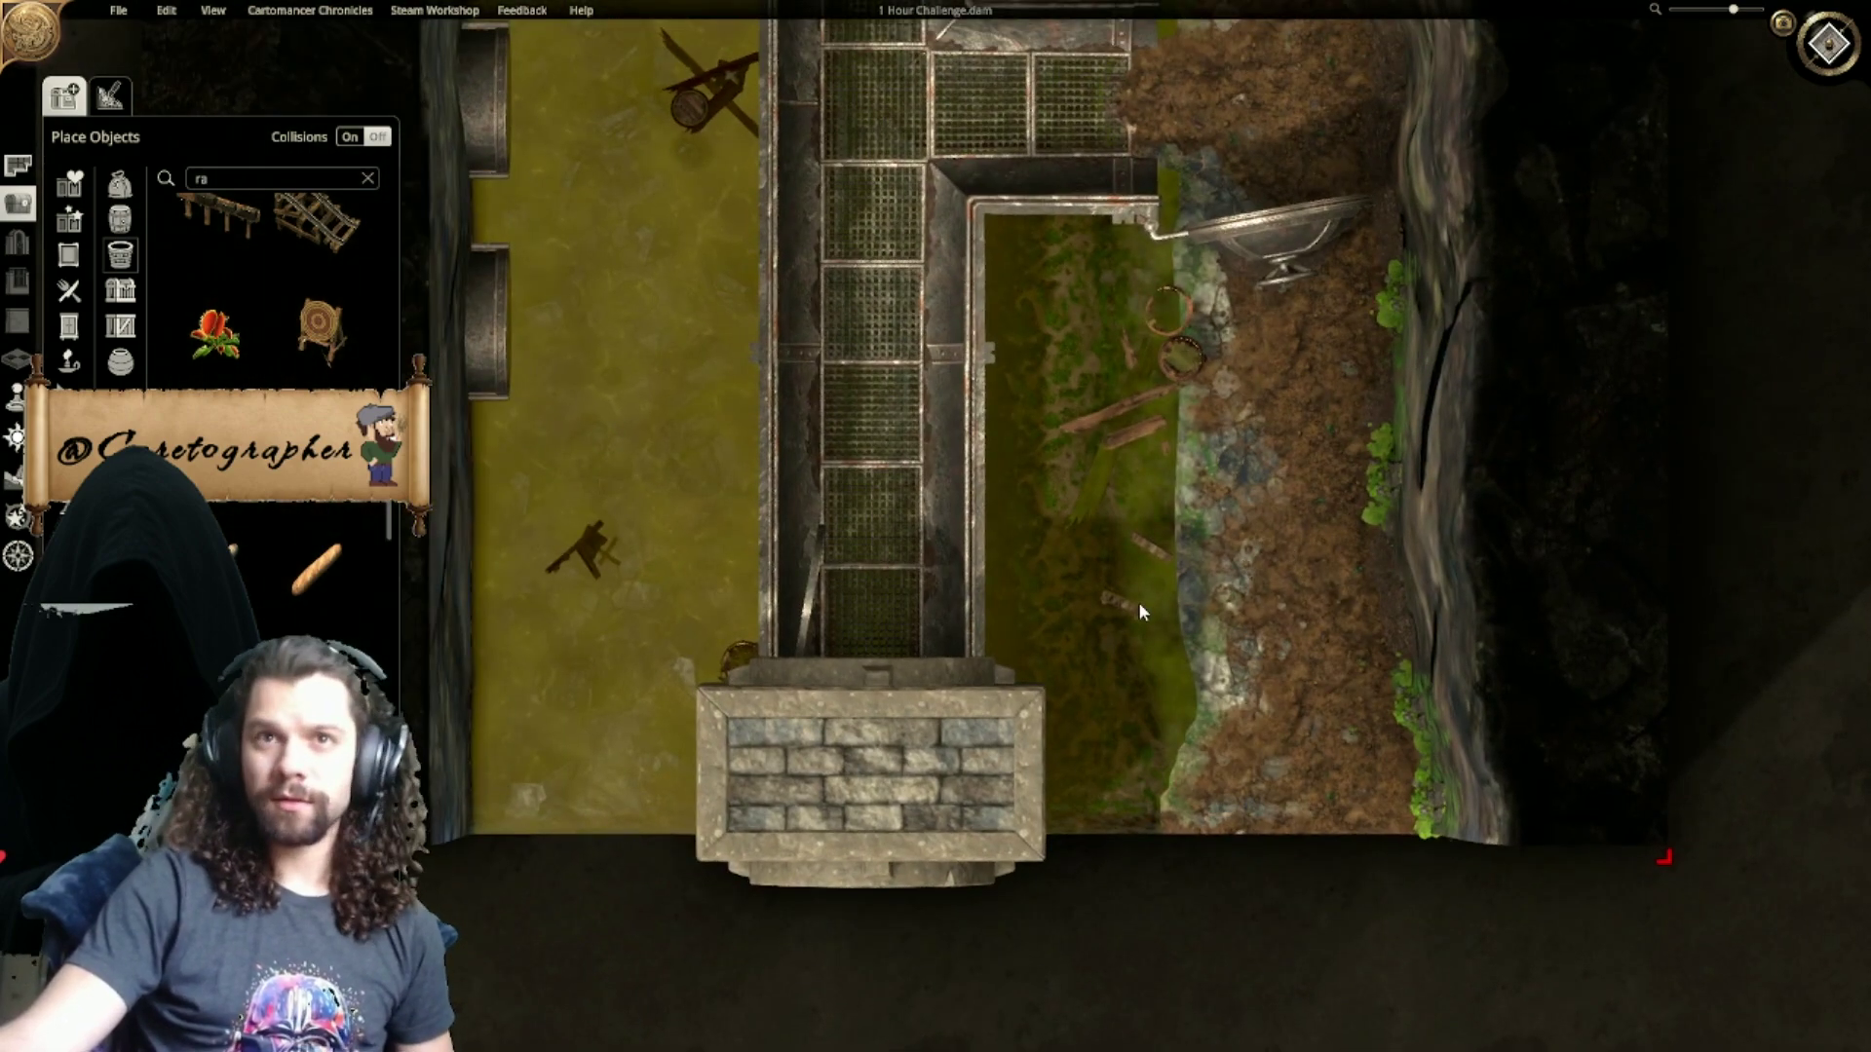
drag(1150, 743, 1150, 778)
click(1327, 776)
right_drag(1265, 643, 1432, 841)
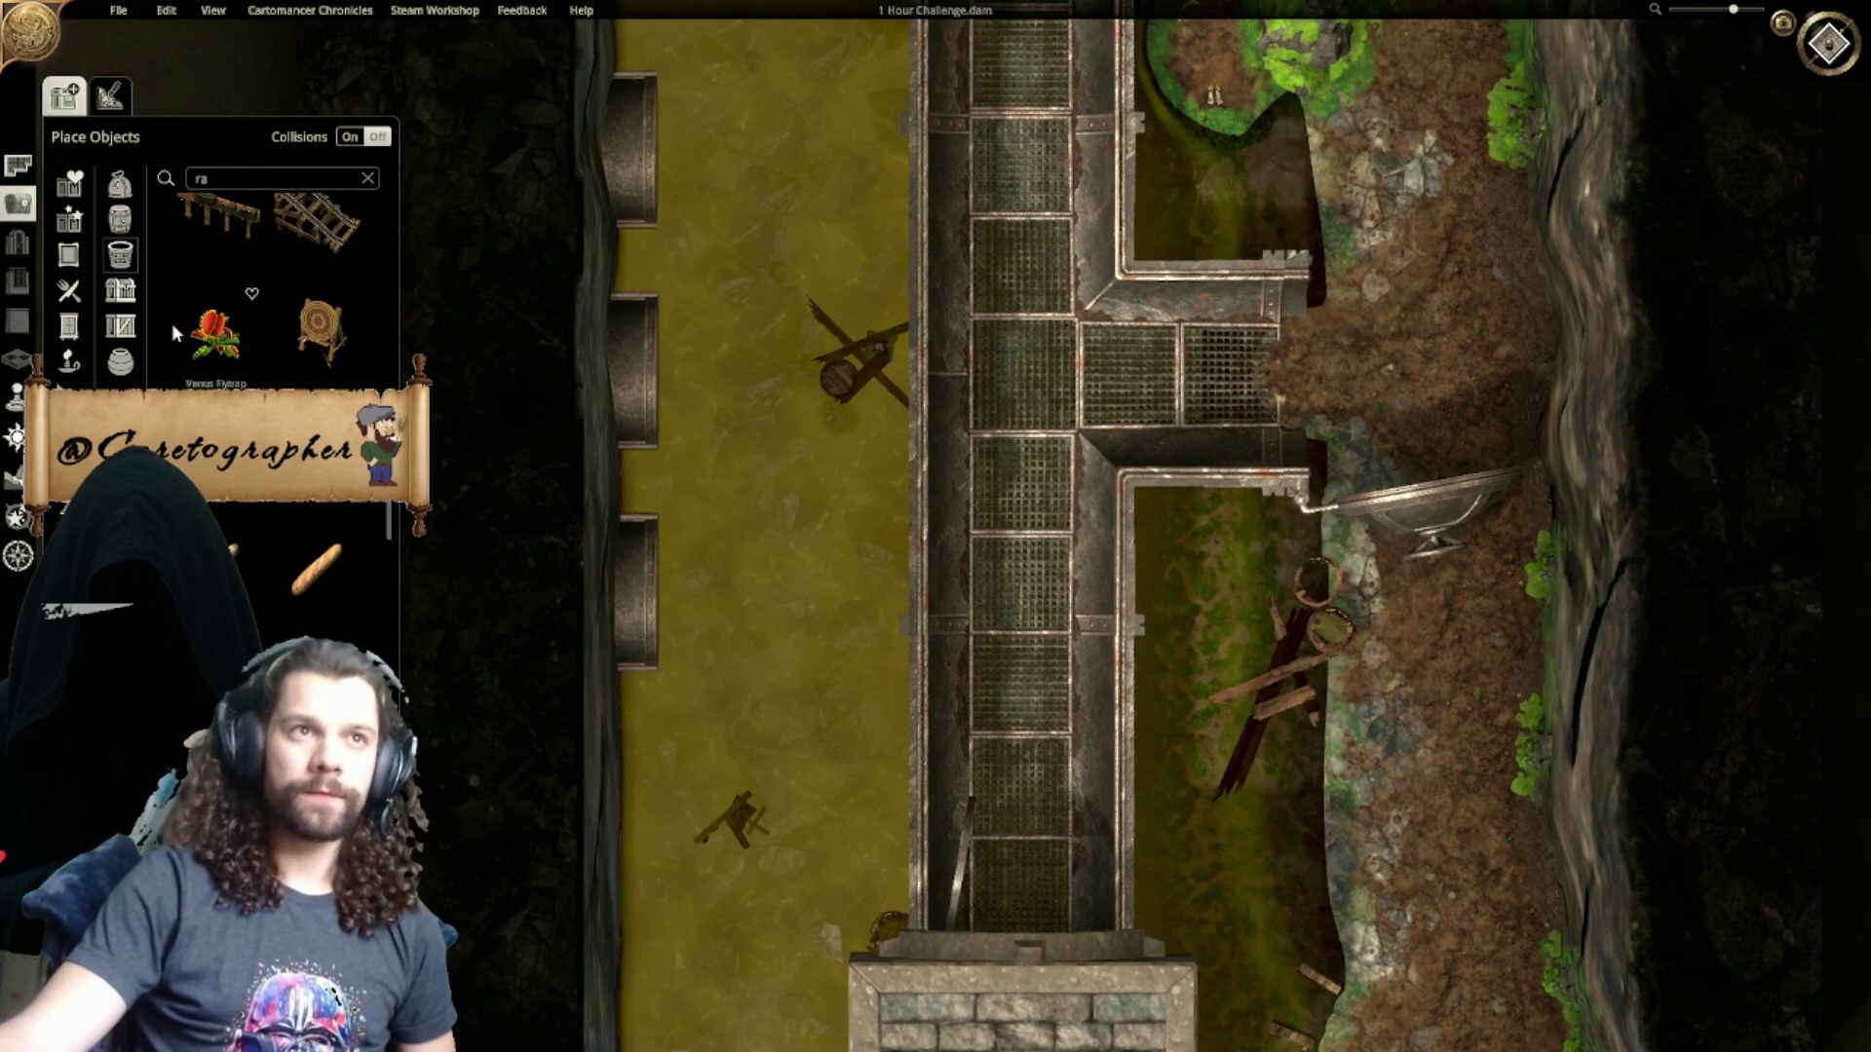
Step: Switch to painting special effects from the smoke group, reduce the brush size slightly and set the density to minimum
click(18, 517)
click(70, 371)
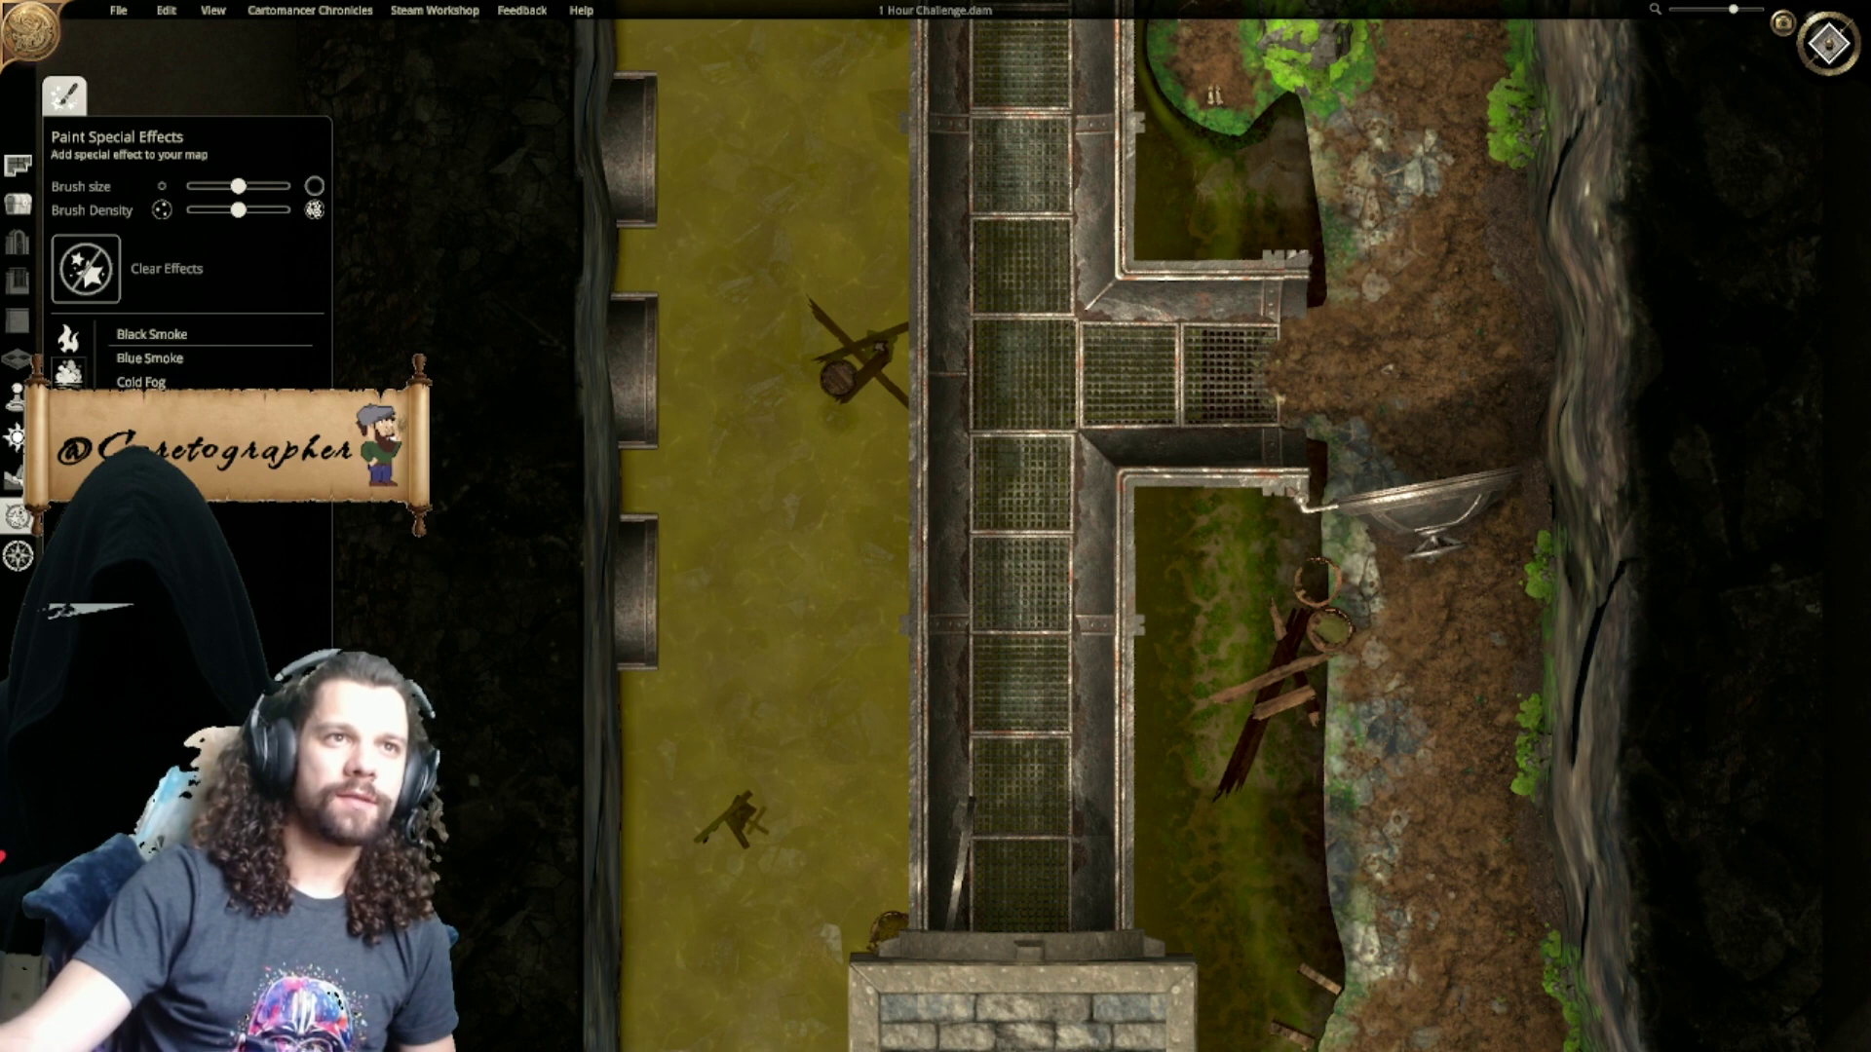
click(742, 407)
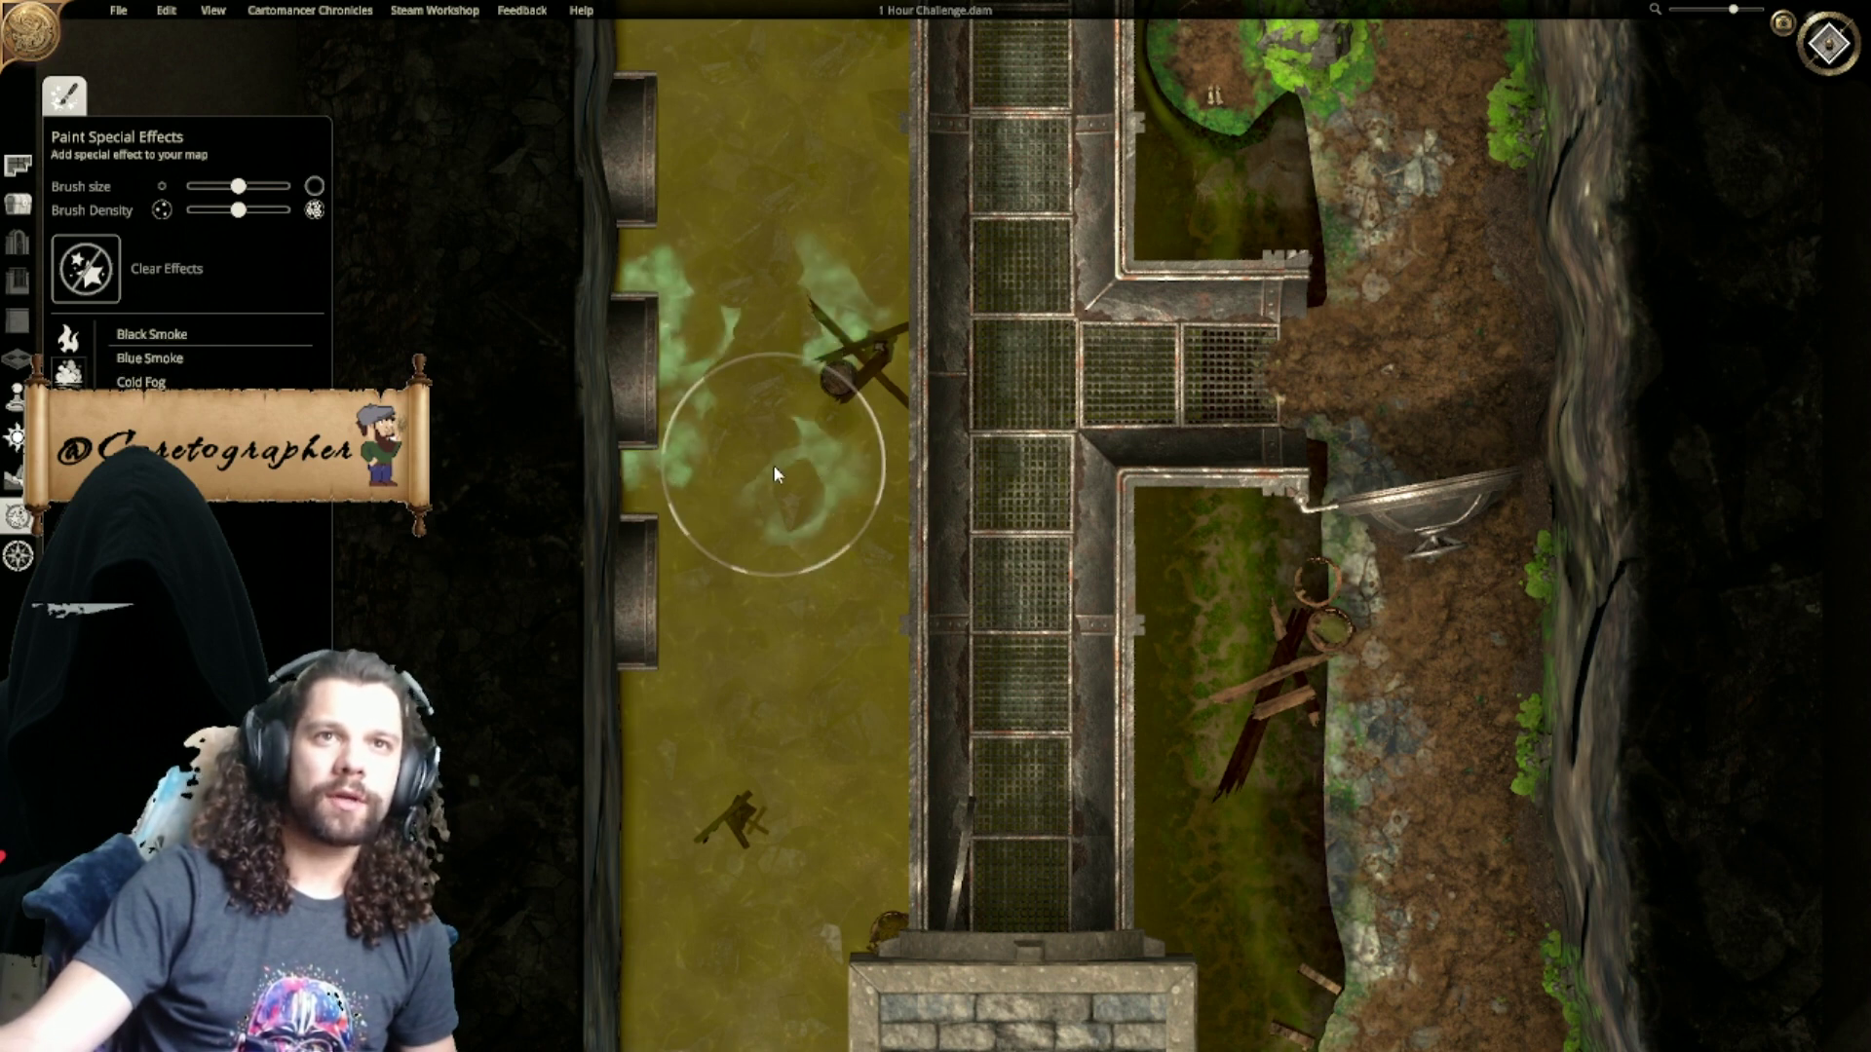
key(ctrl+z)
mouse_move(240, 187)
mouse_down()
mouse_move(184, 191)
mouse_move(229, 198)
mouse_move(185, 210)
mouse_up()
Step: Try painting the effect along the sewage channel and over the wooden debris by the dirt bank
mouse_move(705, 415)
mouse_down()
mouse_move(740, 374)
mouse_move(762, 663)
mouse_move(751, 986)
mouse_up()
mouse_move(1230, 769)
mouse_down()
mouse_move(1203, 698)
mouse_move(1211, 597)
mouse_move(1213, 616)
mouse_up()
key(ctrl+z)
key(ctrl+z)
key(ctrl+z)
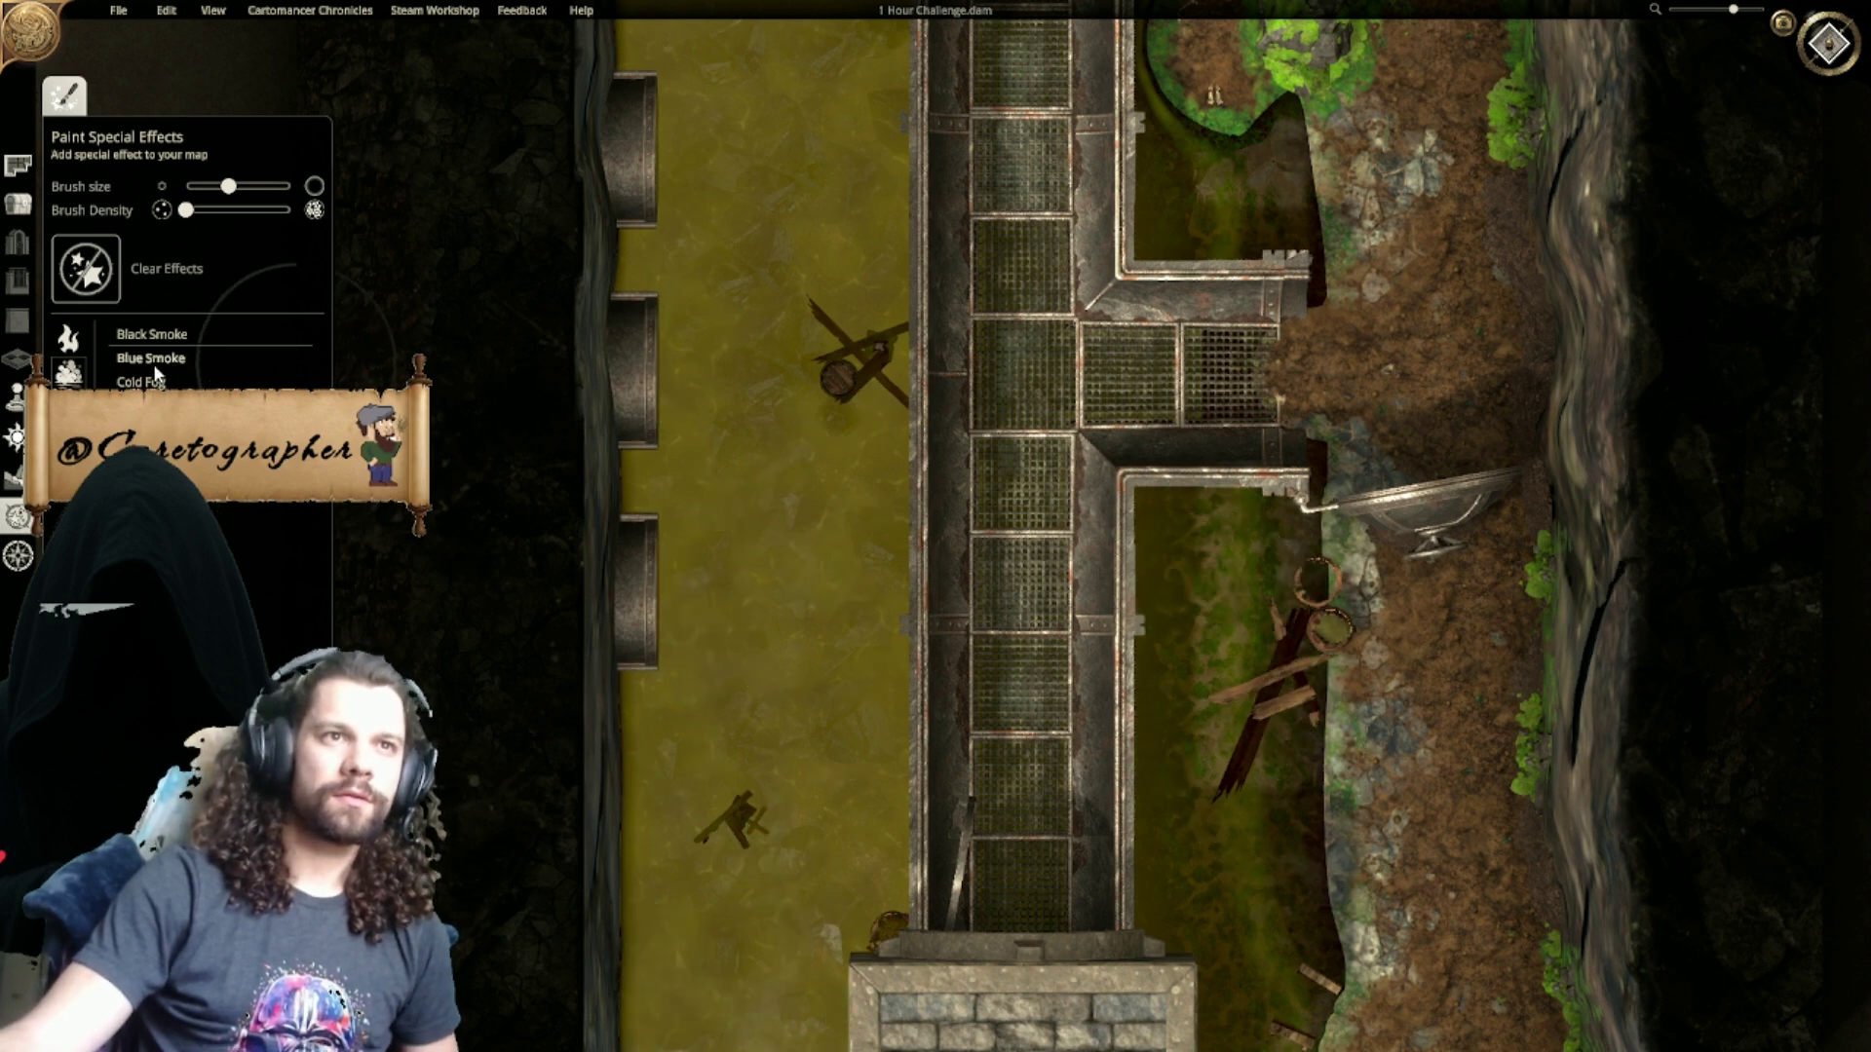
Step: Dab green gas at minimum density on the sewage water in front of the outflow pipes in the cliff wall
scroll(740, 274, up, 3)
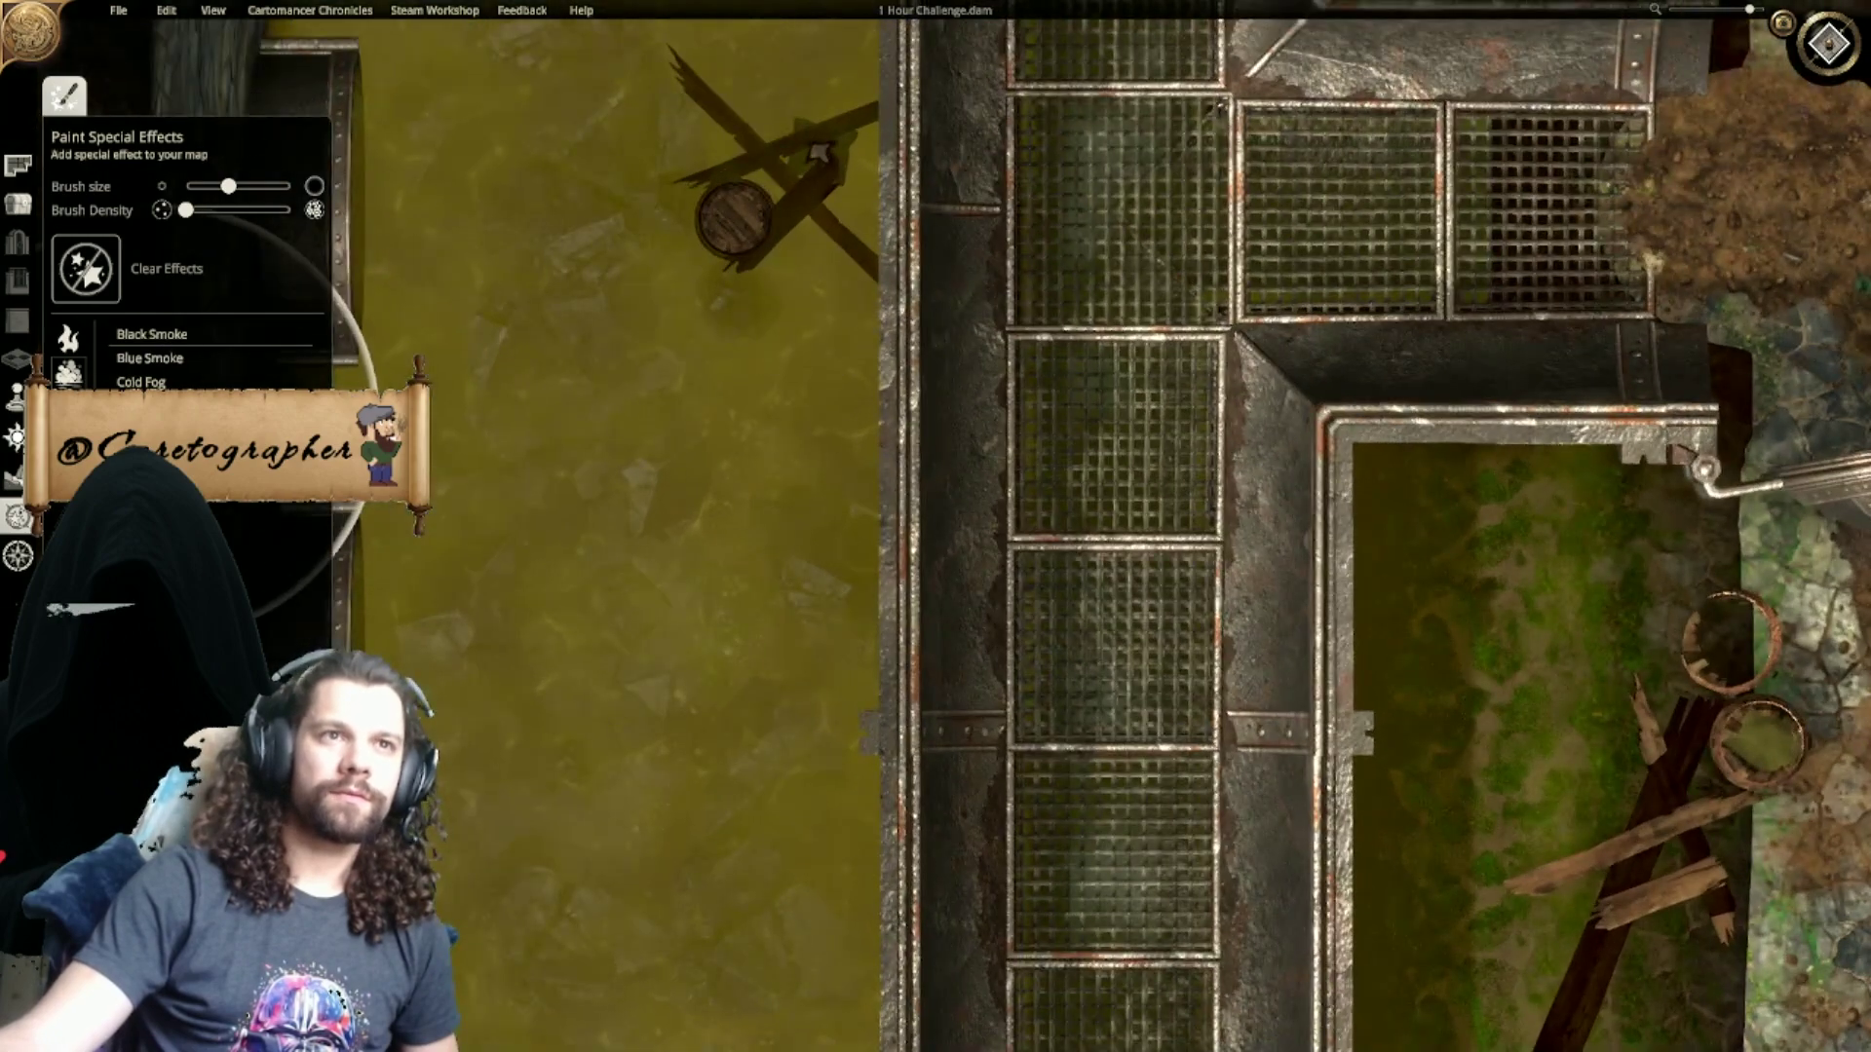
click(548, 462)
click(723, 306)
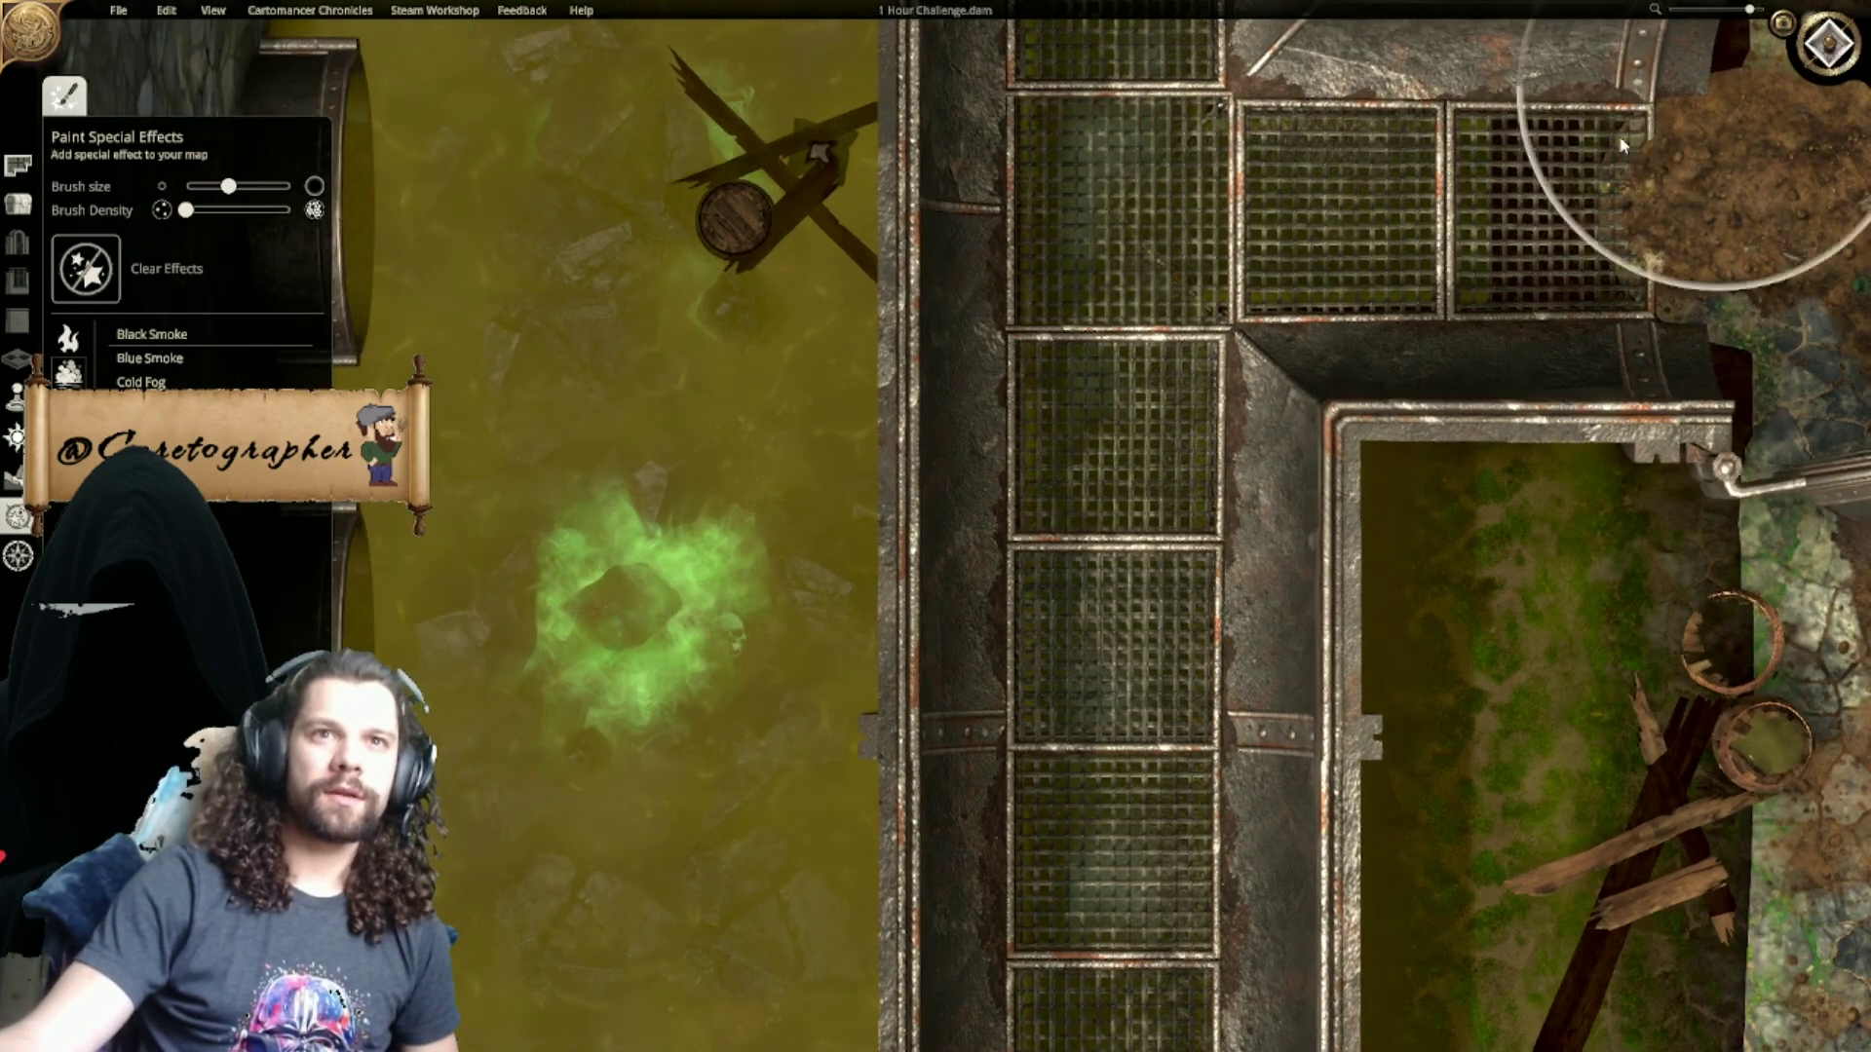
click(1830, 42)
mouse_move(772, 536)
middle_down()
mouse_move(641, 452)
mouse_move(787, 526)
middle_up()
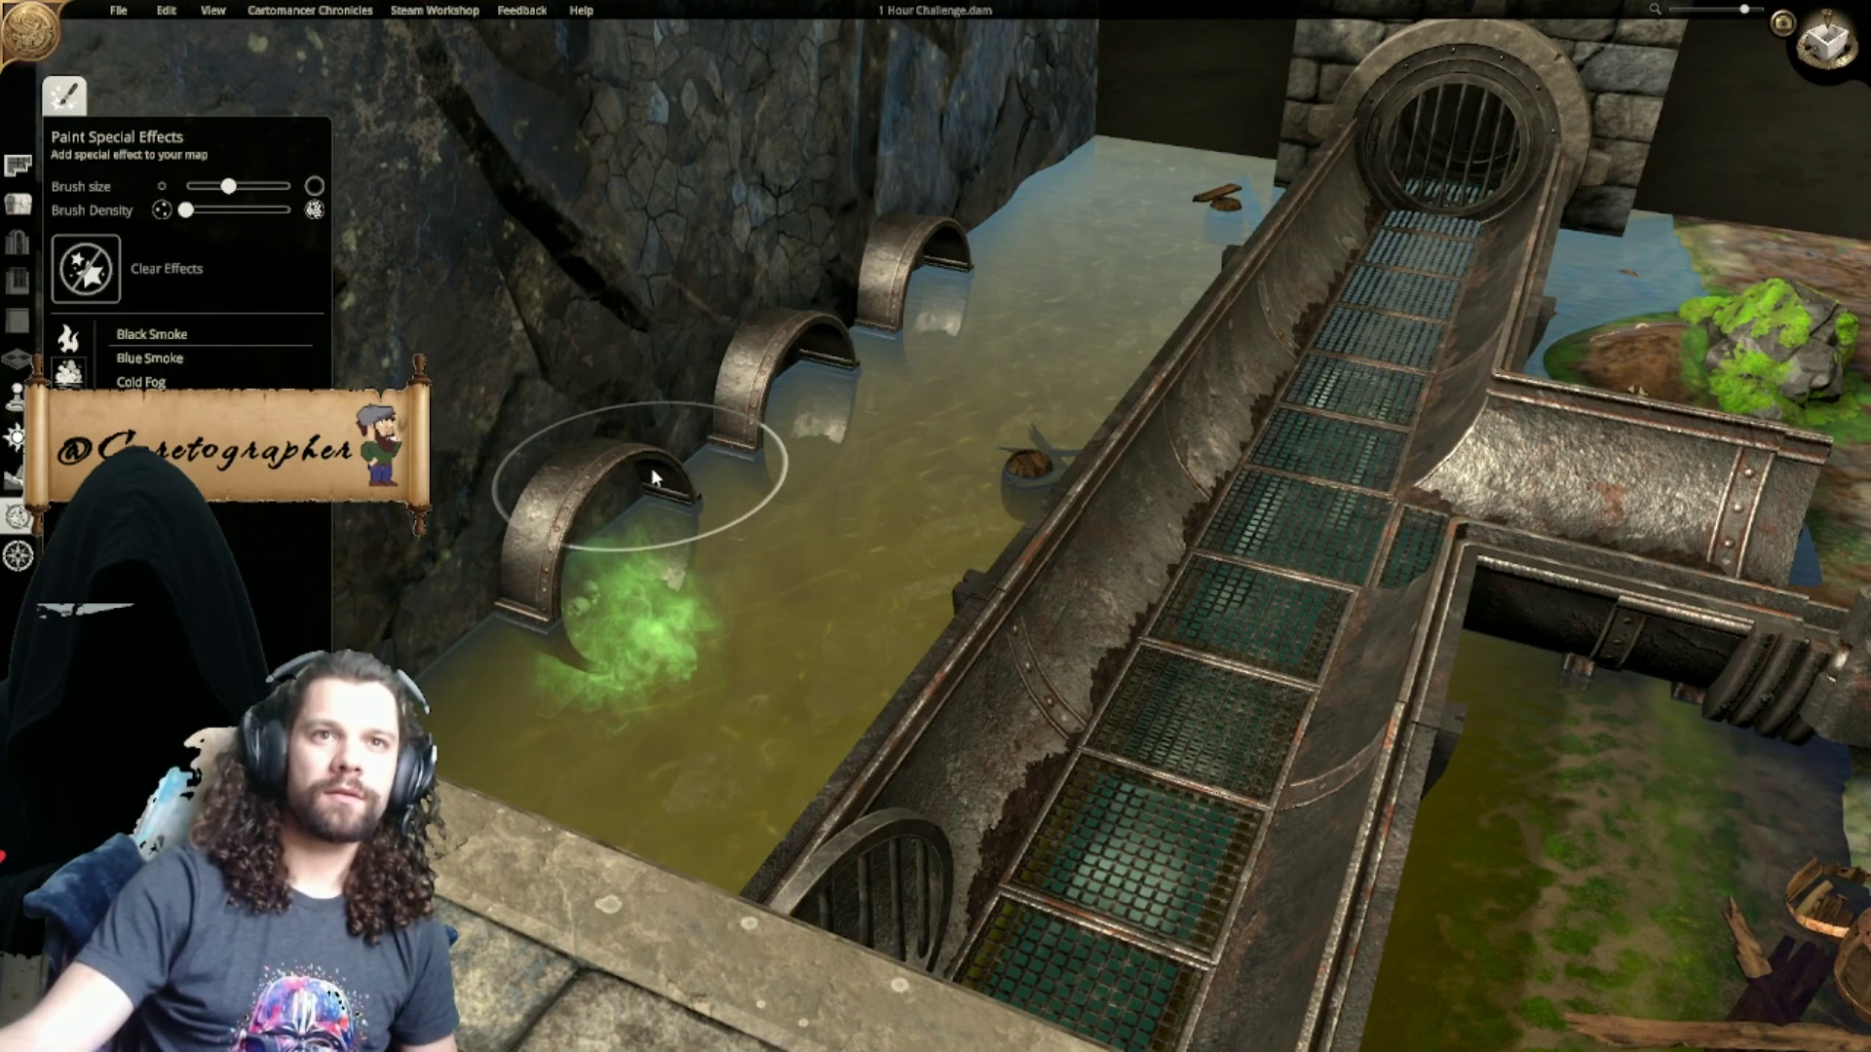
click(756, 413)
click(914, 313)
Step: Add more green gas from the top view around the middle and northern outflow pipes and over the nearby water
scroll(505, 488, down, 2)
mouse_move(960, 314)
middle_down()
mouse_move(505, 489)
mouse_move(897, 543)
mouse_move(746, 900)
mouse_move(668, 910)
mouse_move(567, 794)
middle_up()
scroll(568, 794, up, 1)
mouse_move(903, 817)
middle_down()
mouse_move(1420, 656)
mouse_move(1358, 63)
mouse_move(982, 635)
middle_up()
scroll(899, 458, up, 3)
right_drag(900, 451, 1024, 570)
click(928, 735)
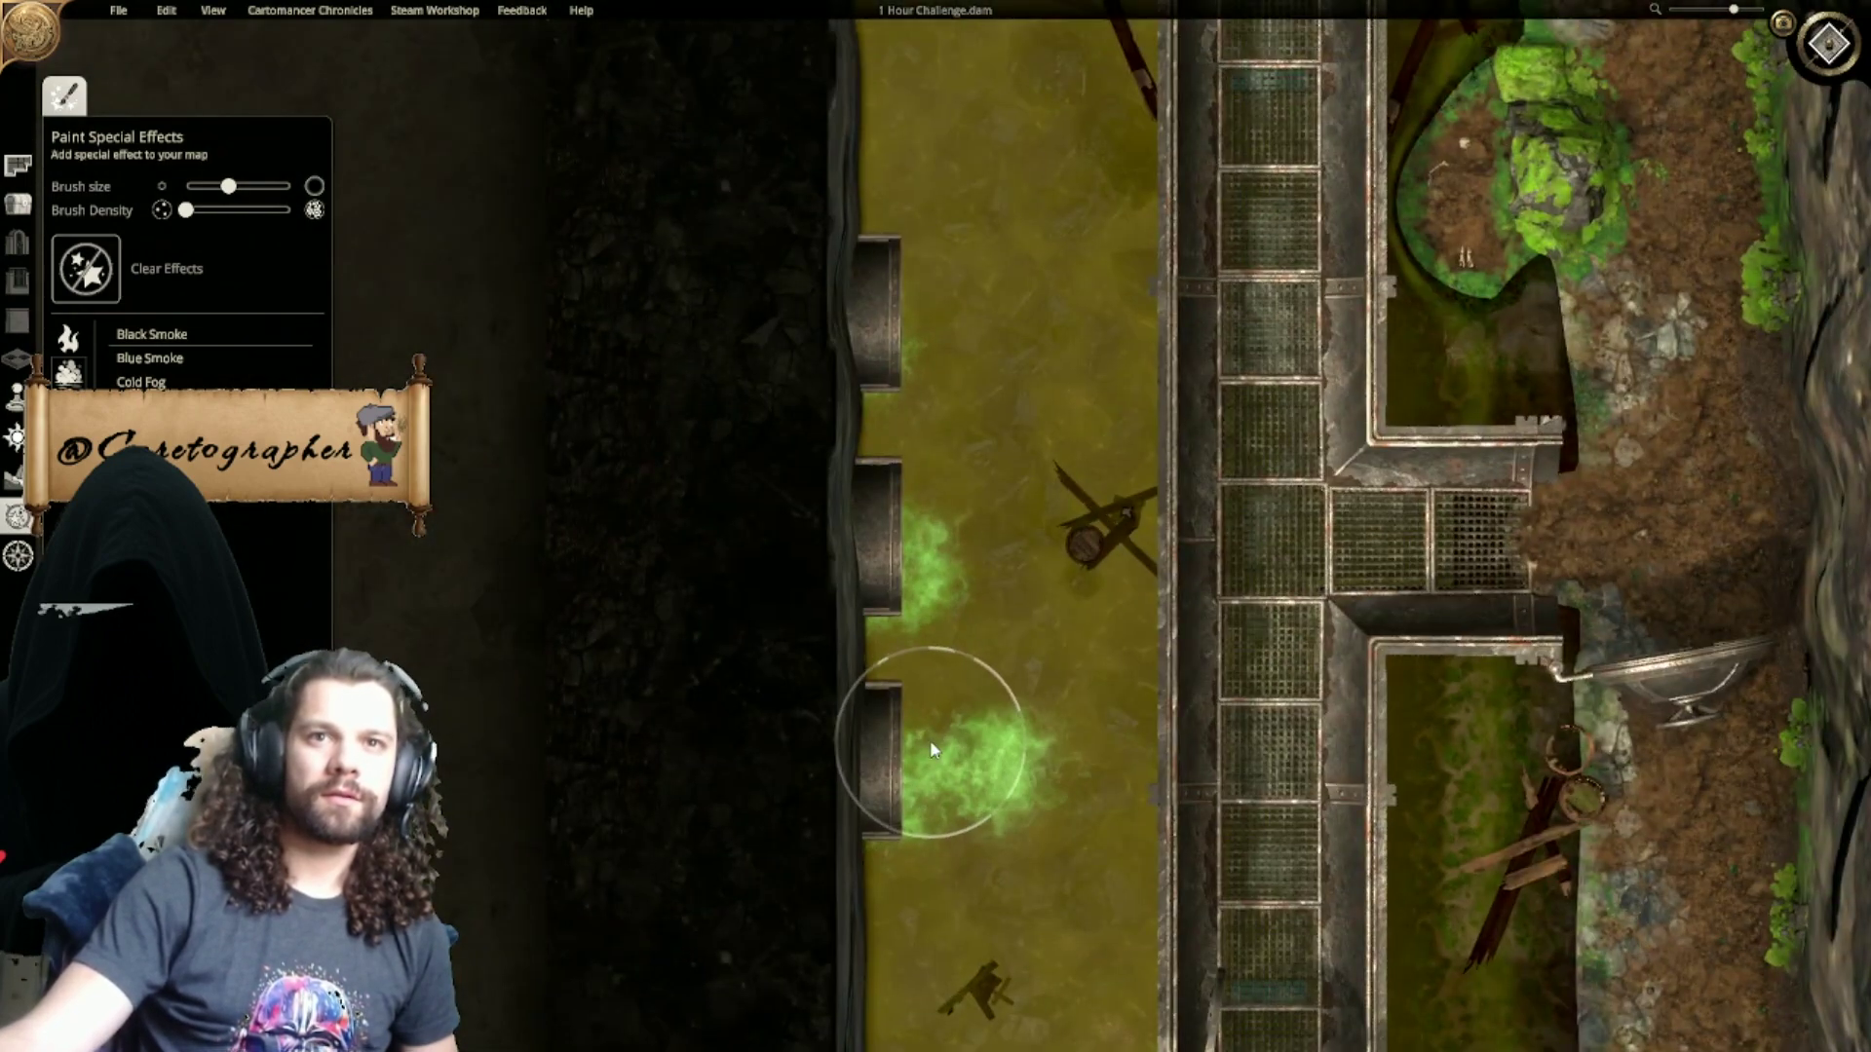
click(943, 548)
click(980, 546)
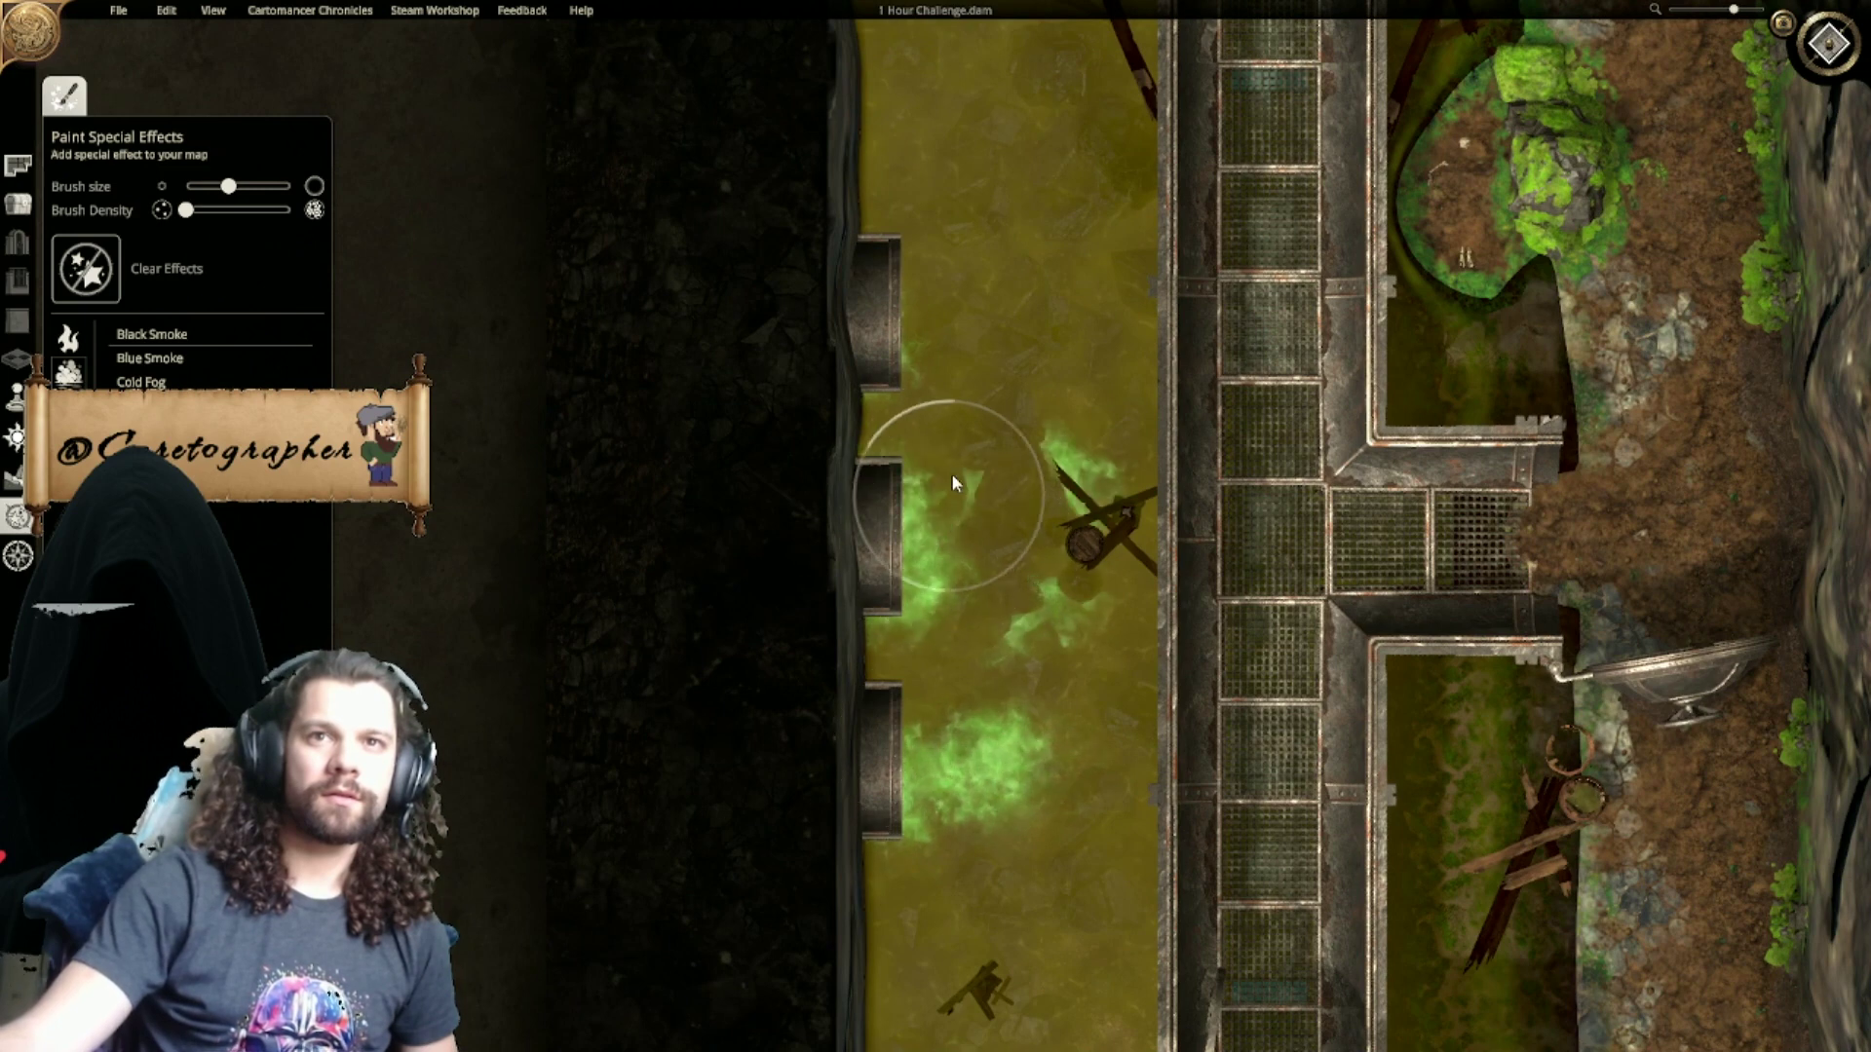
click(925, 299)
click(982, 329)
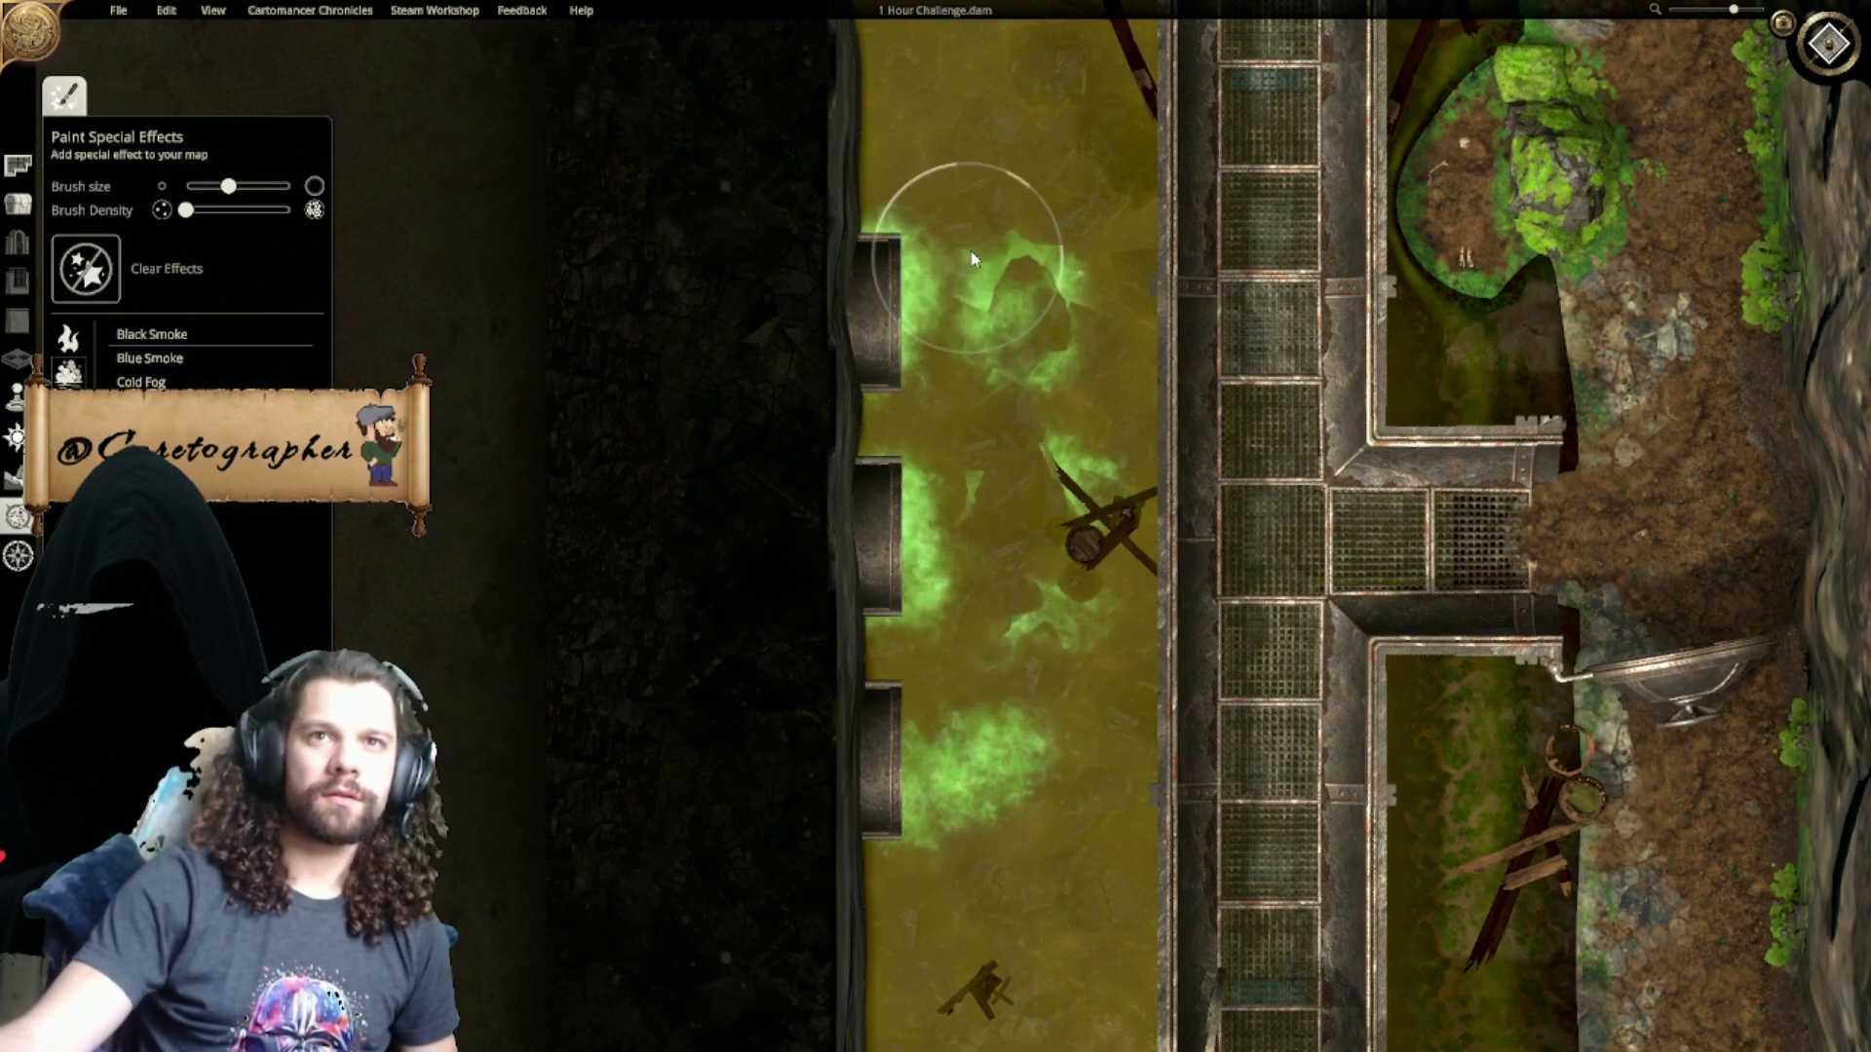
click(983, 212)
click(1003, 301)
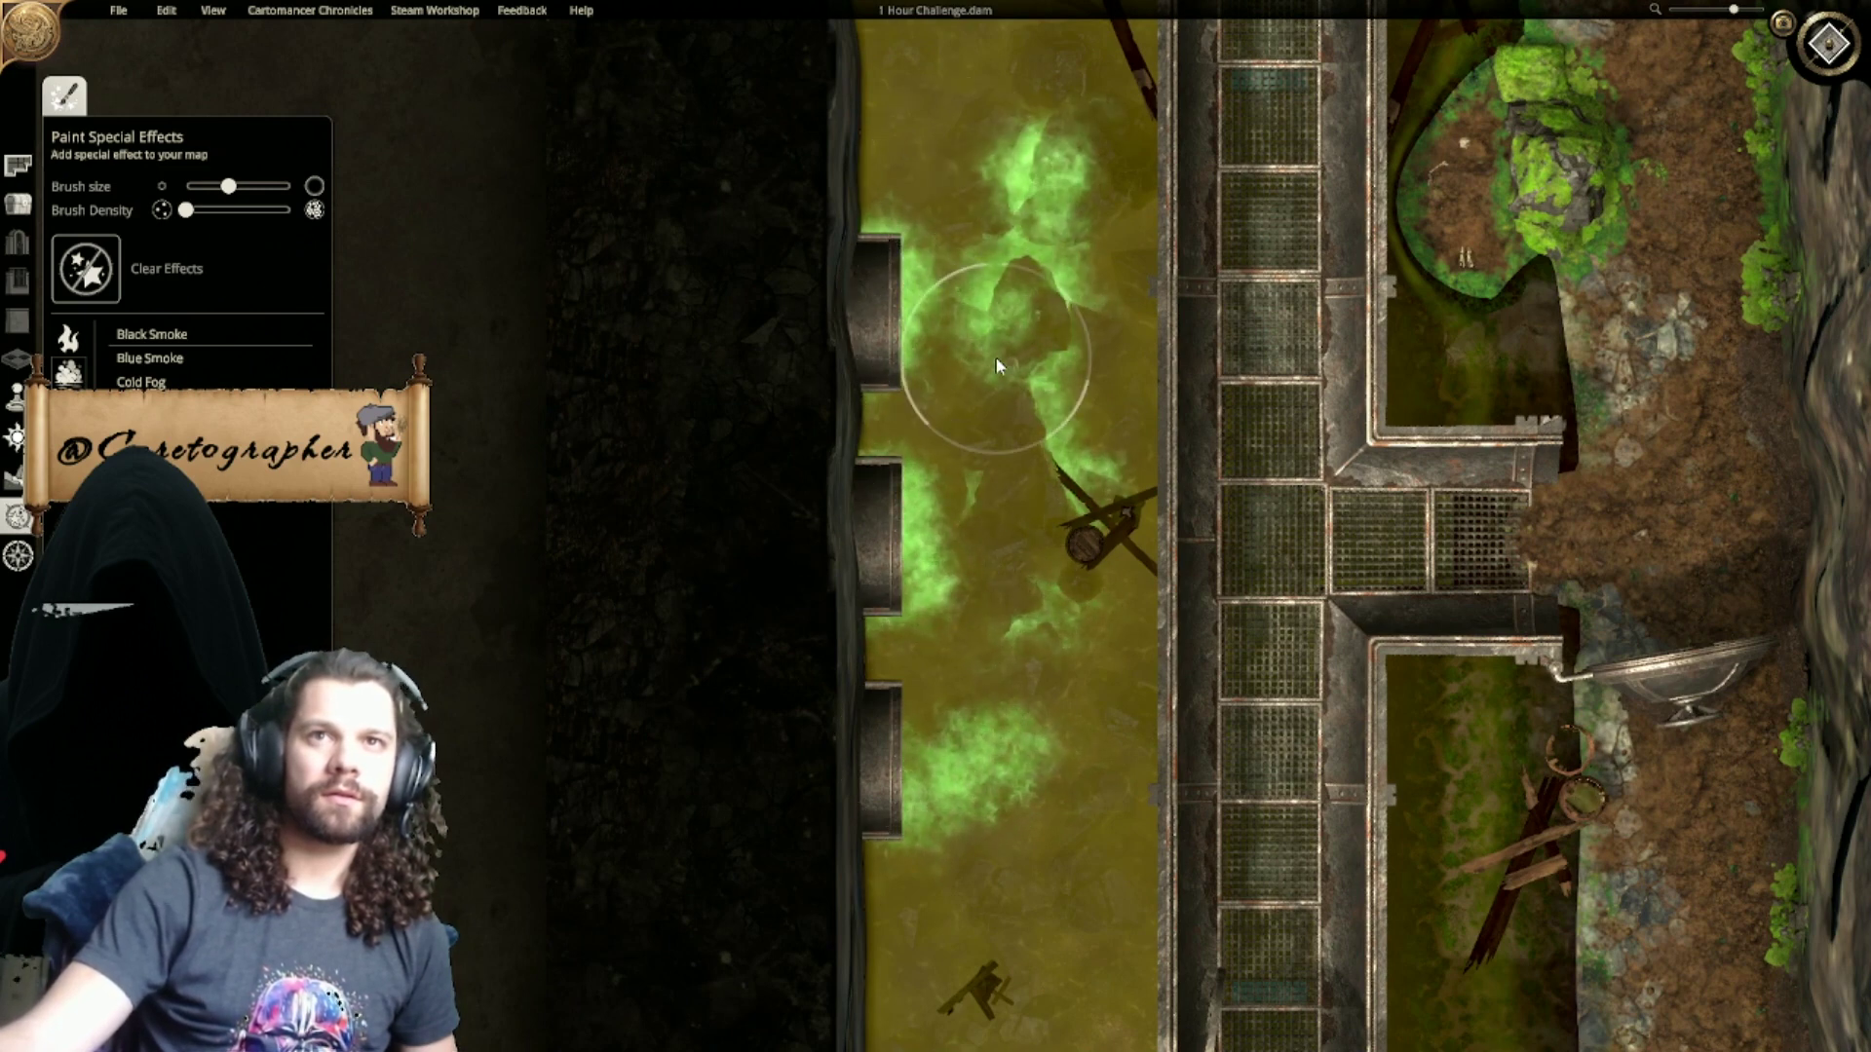
Step: Spread the green gas across the channel to the walkway and south to the small wooden debris
click(1023, 517)
click(1004, 908)
right_drag(997, 834, 992, 639)
click(1093, 363)
click(1066, 545)
click(1045, 294)
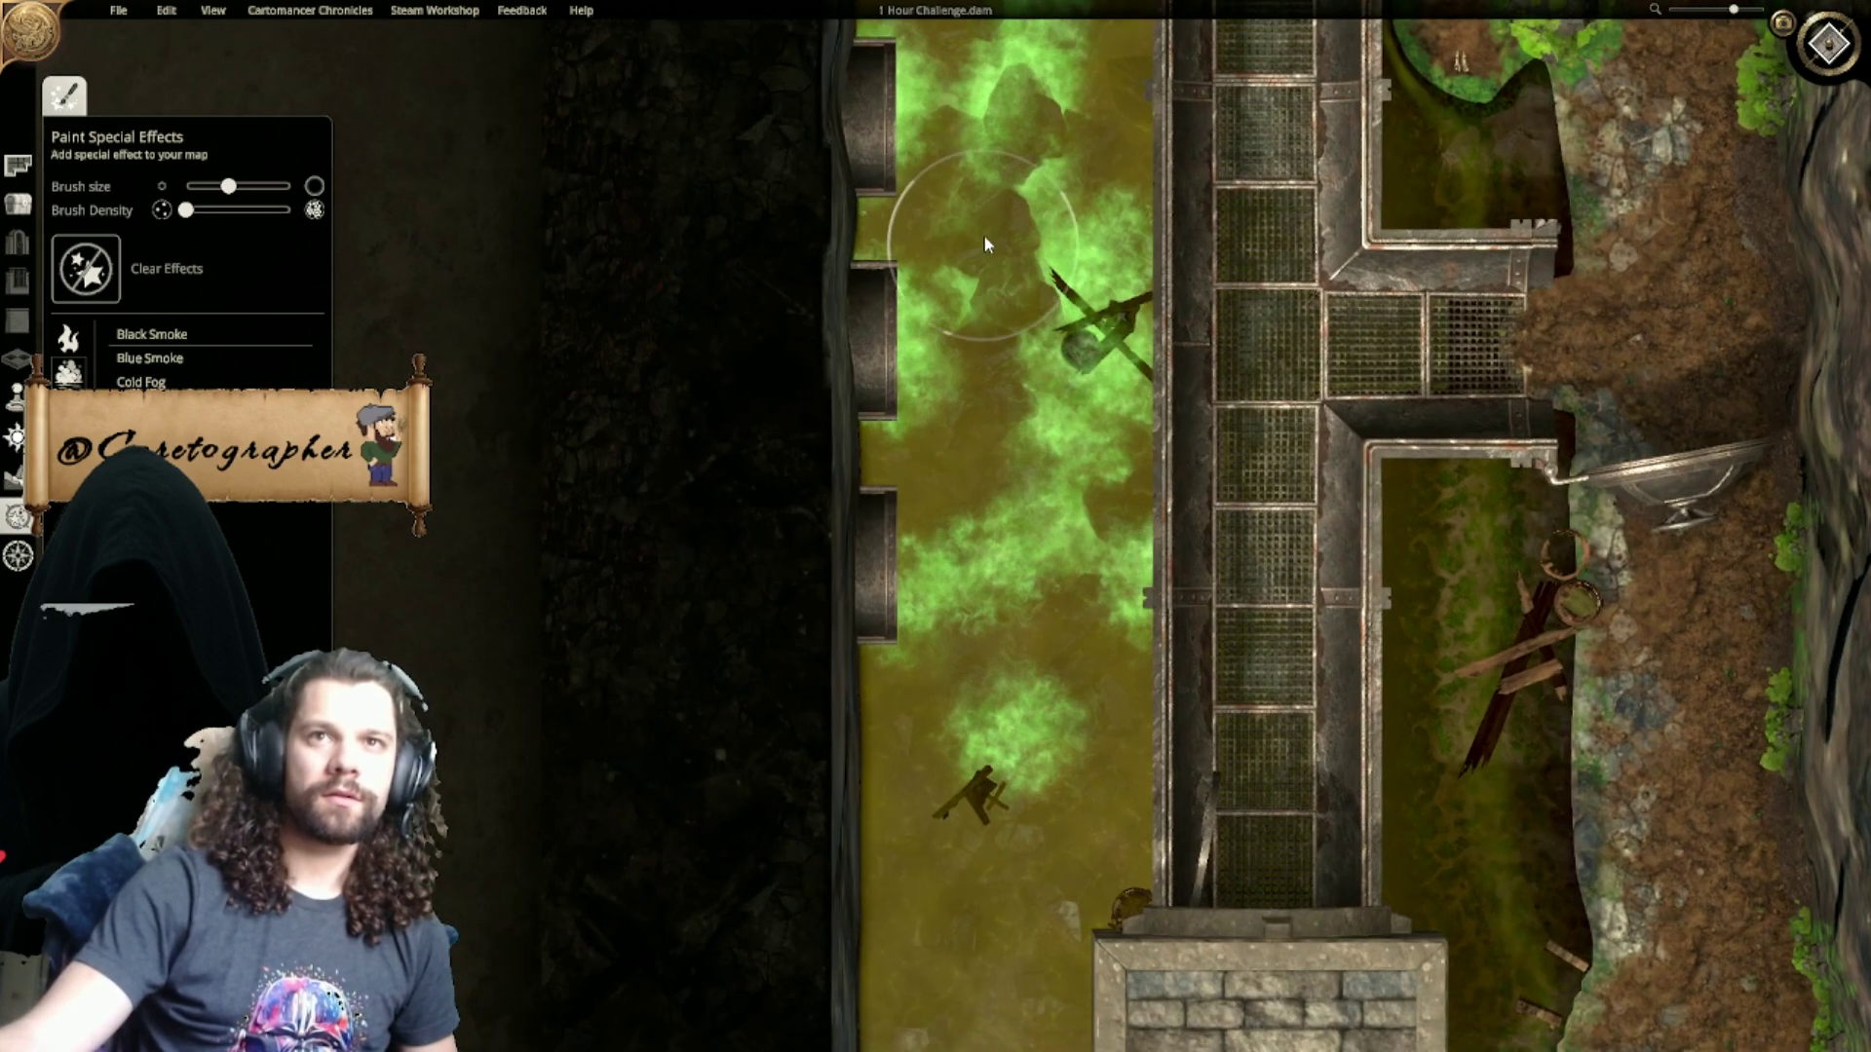
Step: Fill the gaps in the green gas between the outflow pipes and the walkway, continuing just south of the last pipe
click(982, 242)
click(965, 195)
click(988, 371)
click(910, 468)
click(926, 360)
click(1020, 682)
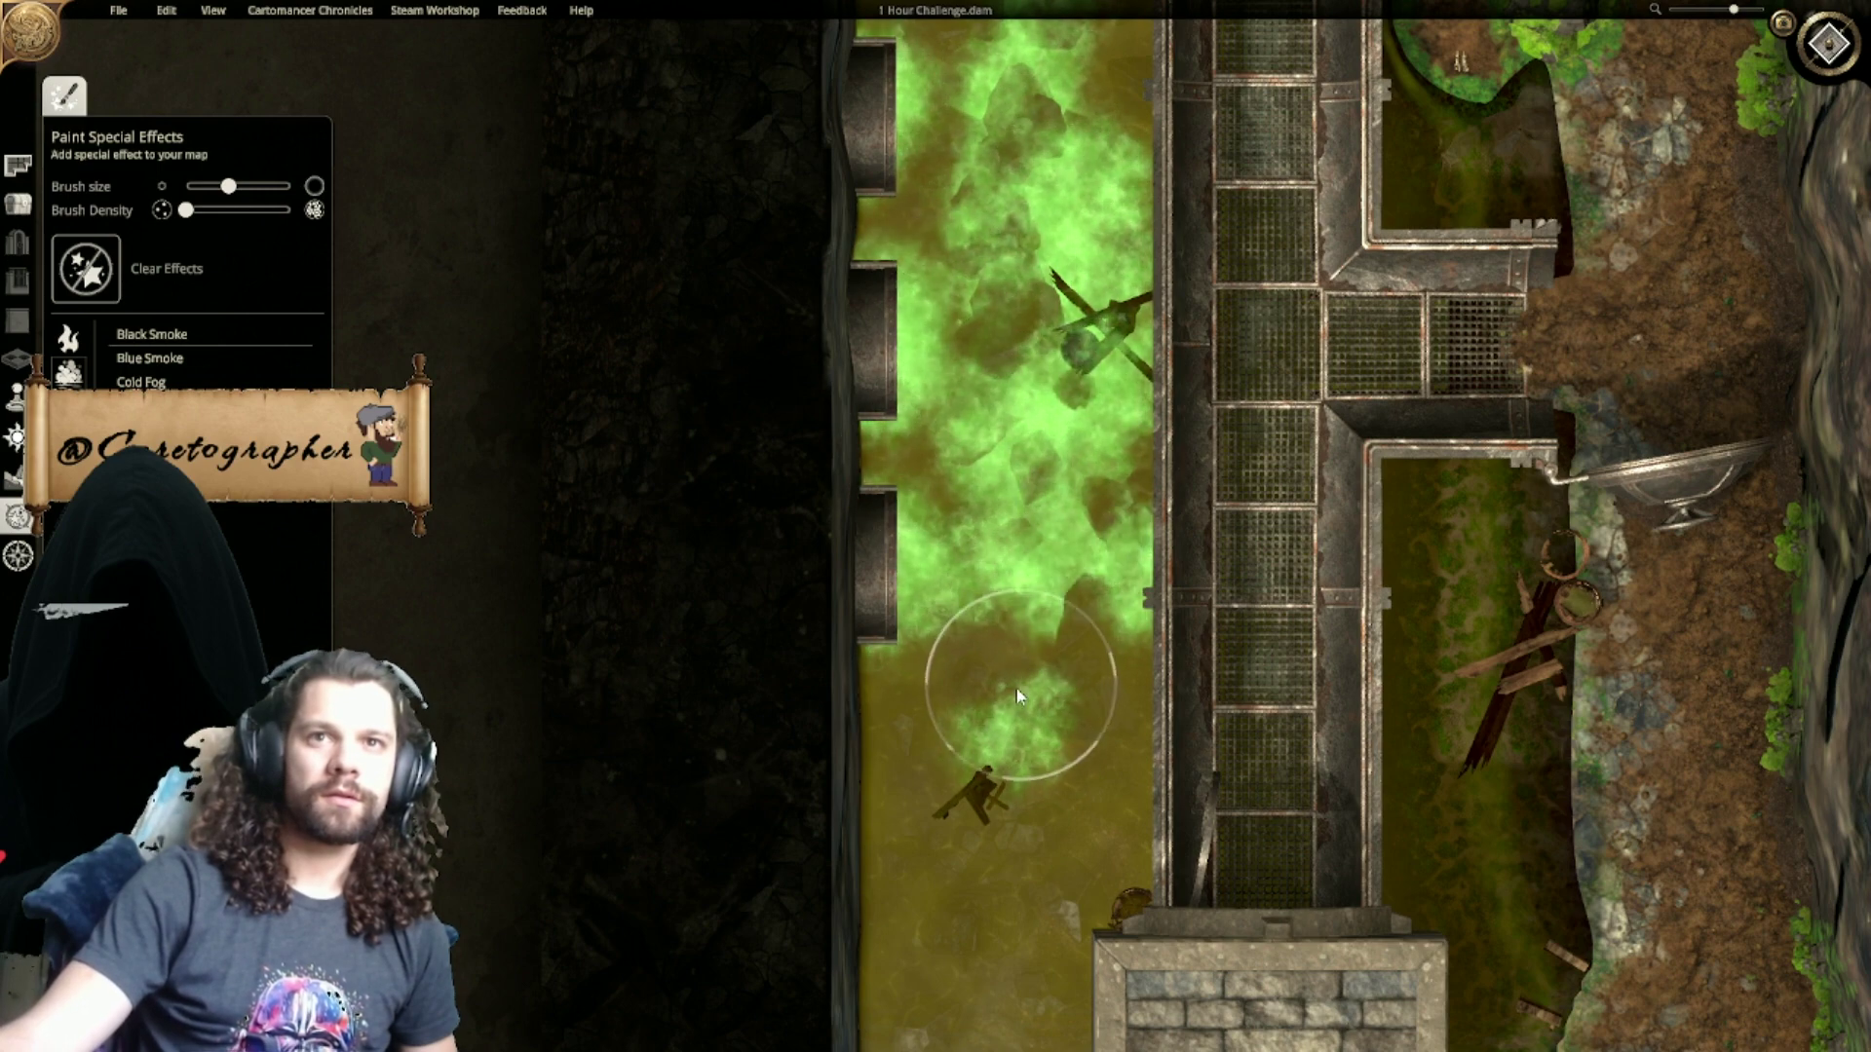
click(897, 671)
click(897, 726)
Step: Set the brush density to maximum and paint thick green gas over the southern part of the sewage channel
right_drag(894, 726, 786, 593)
drag(186, 210, 292, 211)
mouse_move(809, 786)
mouse_down()
mouse_move(820, 701)
mouse_move(815, 834)
mouse_move(844, 795)
mouse_move(898, 857)
mouse_move(960, 468)
mouse_up()
drag(926, 371, 883, 199)
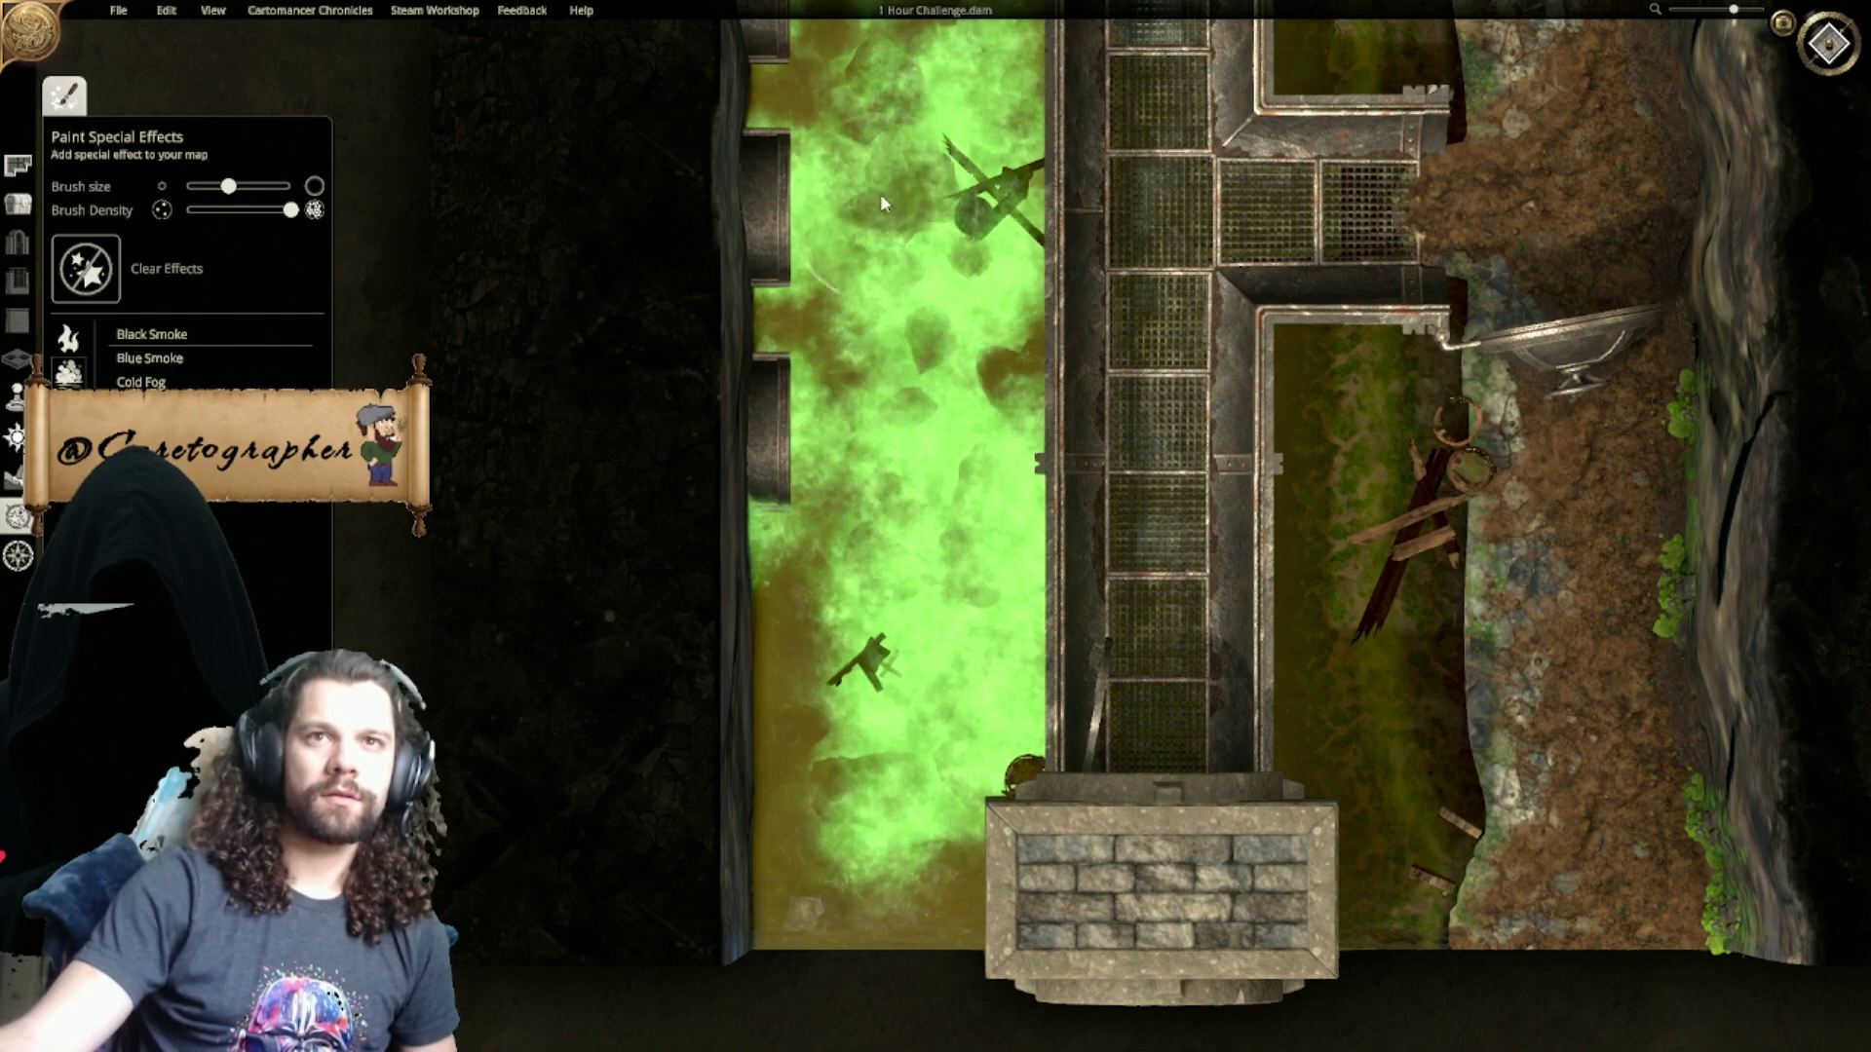
Step: Extend the thick green gas north along the sewage channel, past the northernmost outflow pipe
right_drag(883, 199, 873, 689)
mouse_move(874, 688)
mouse_down()
mouse_move(870, 489)
mouse_move(845, 417)
mouse_move(848, 576)
mouse_move(829, 475)
mouse_move(940, 326)
mouse_move(983, 164)
mouse_move(960, 205)
mouse_up()
right_drag(928, 261, 921, 493)
scroll(934, 499, down, 5)
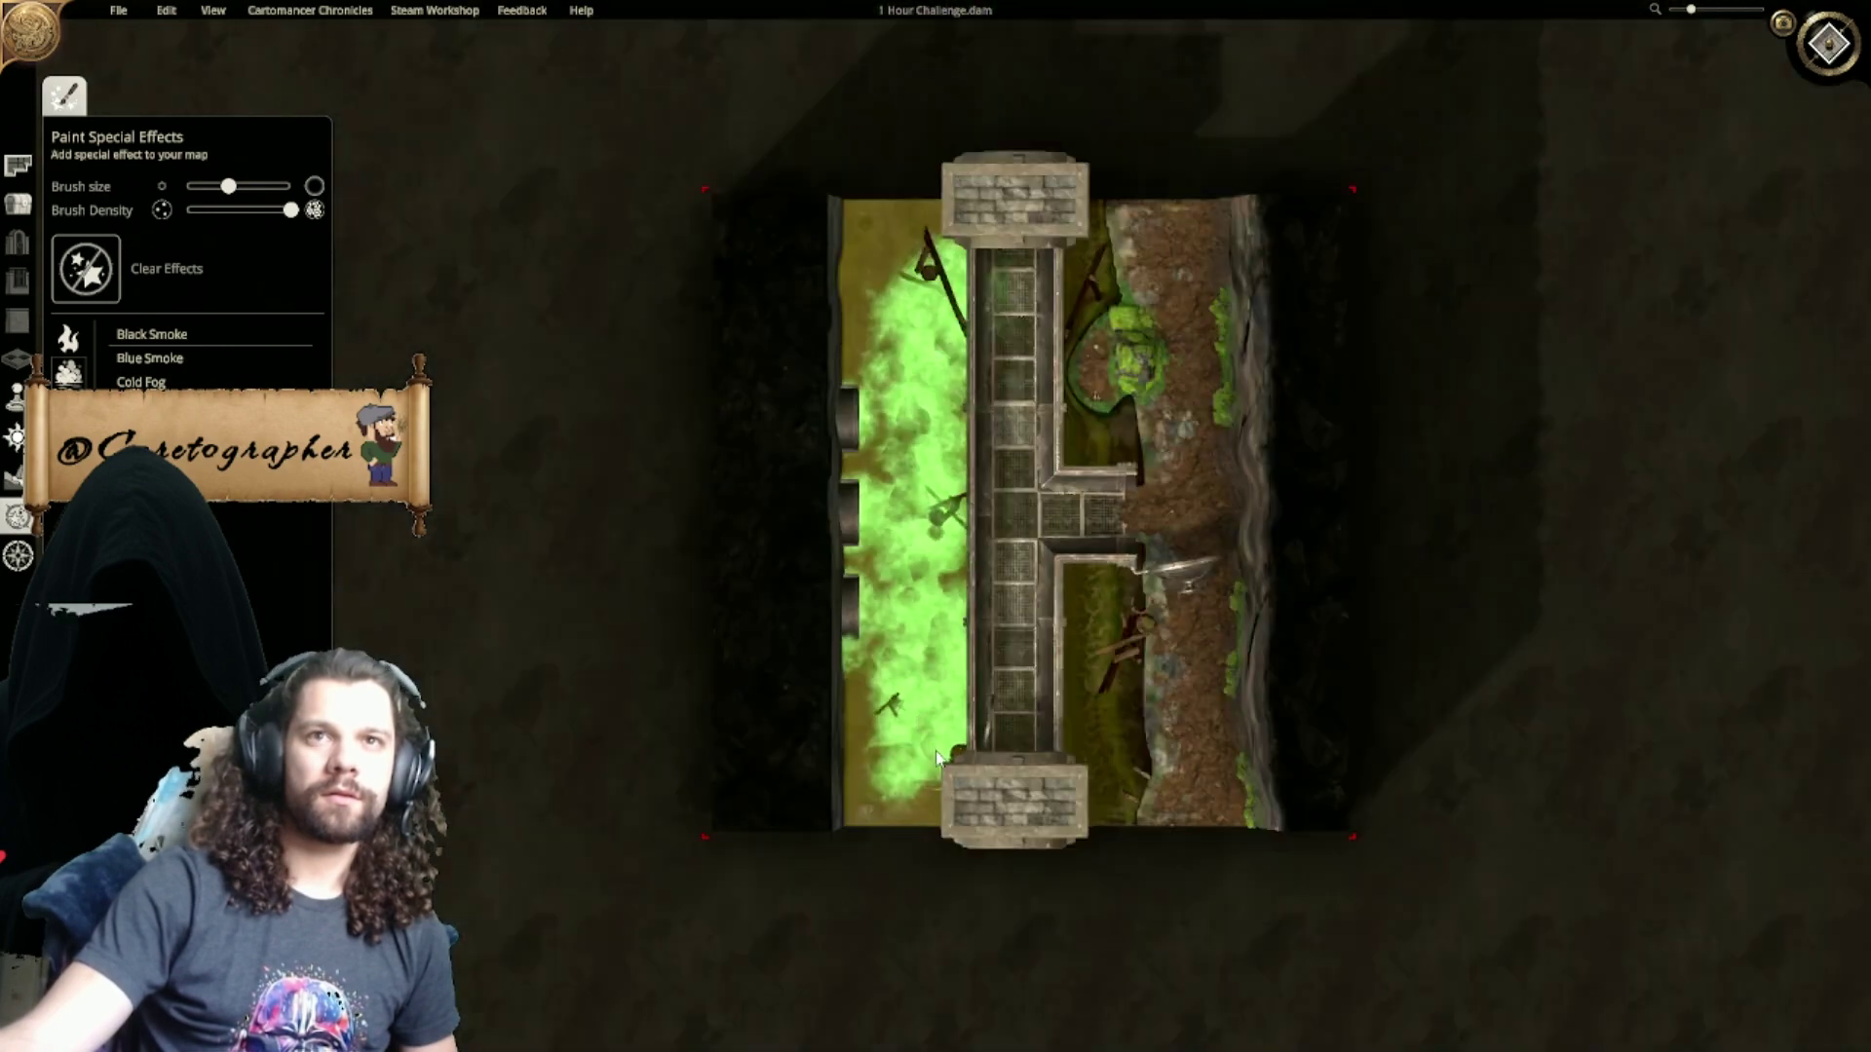
scroll(916, 711, up, 2)
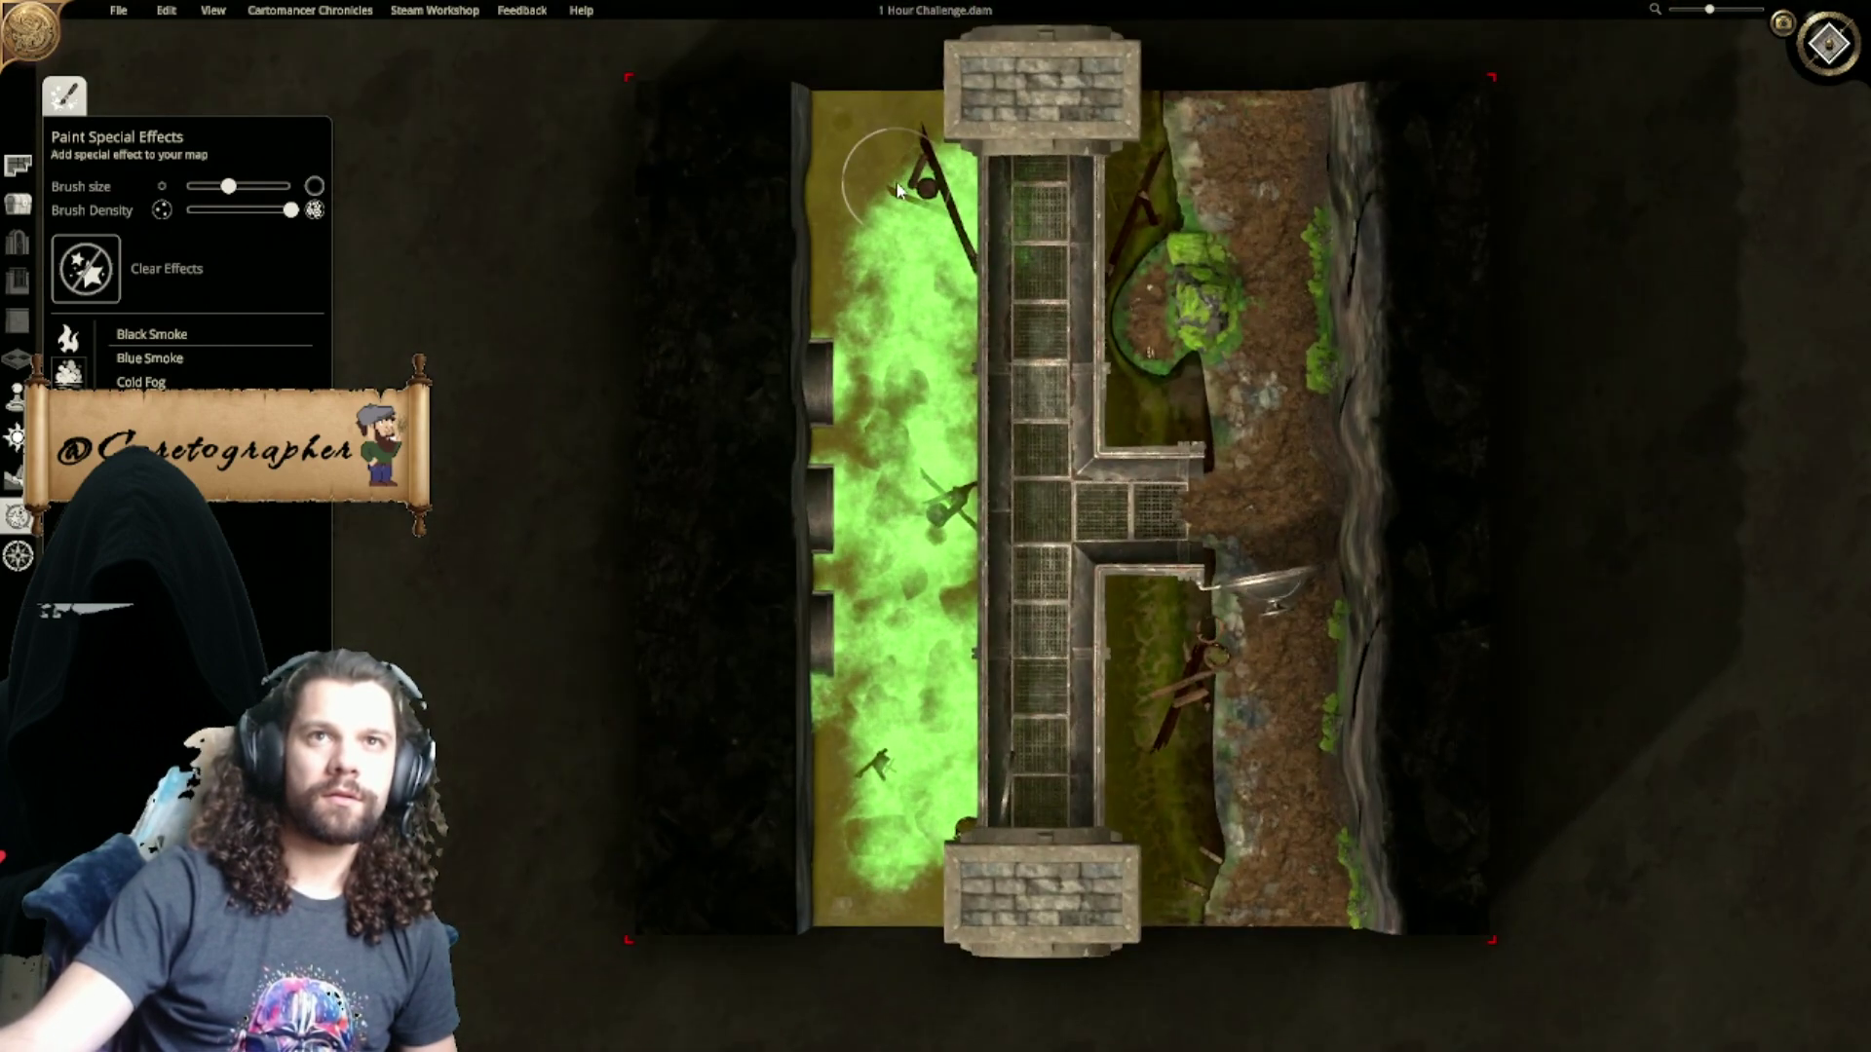
Step: Lower the brush density to about the middle and paint green gas over the sewage channel east of the walkway
right_drag(894, 462, 915, 265)
scroll(864, 454, up, 2)
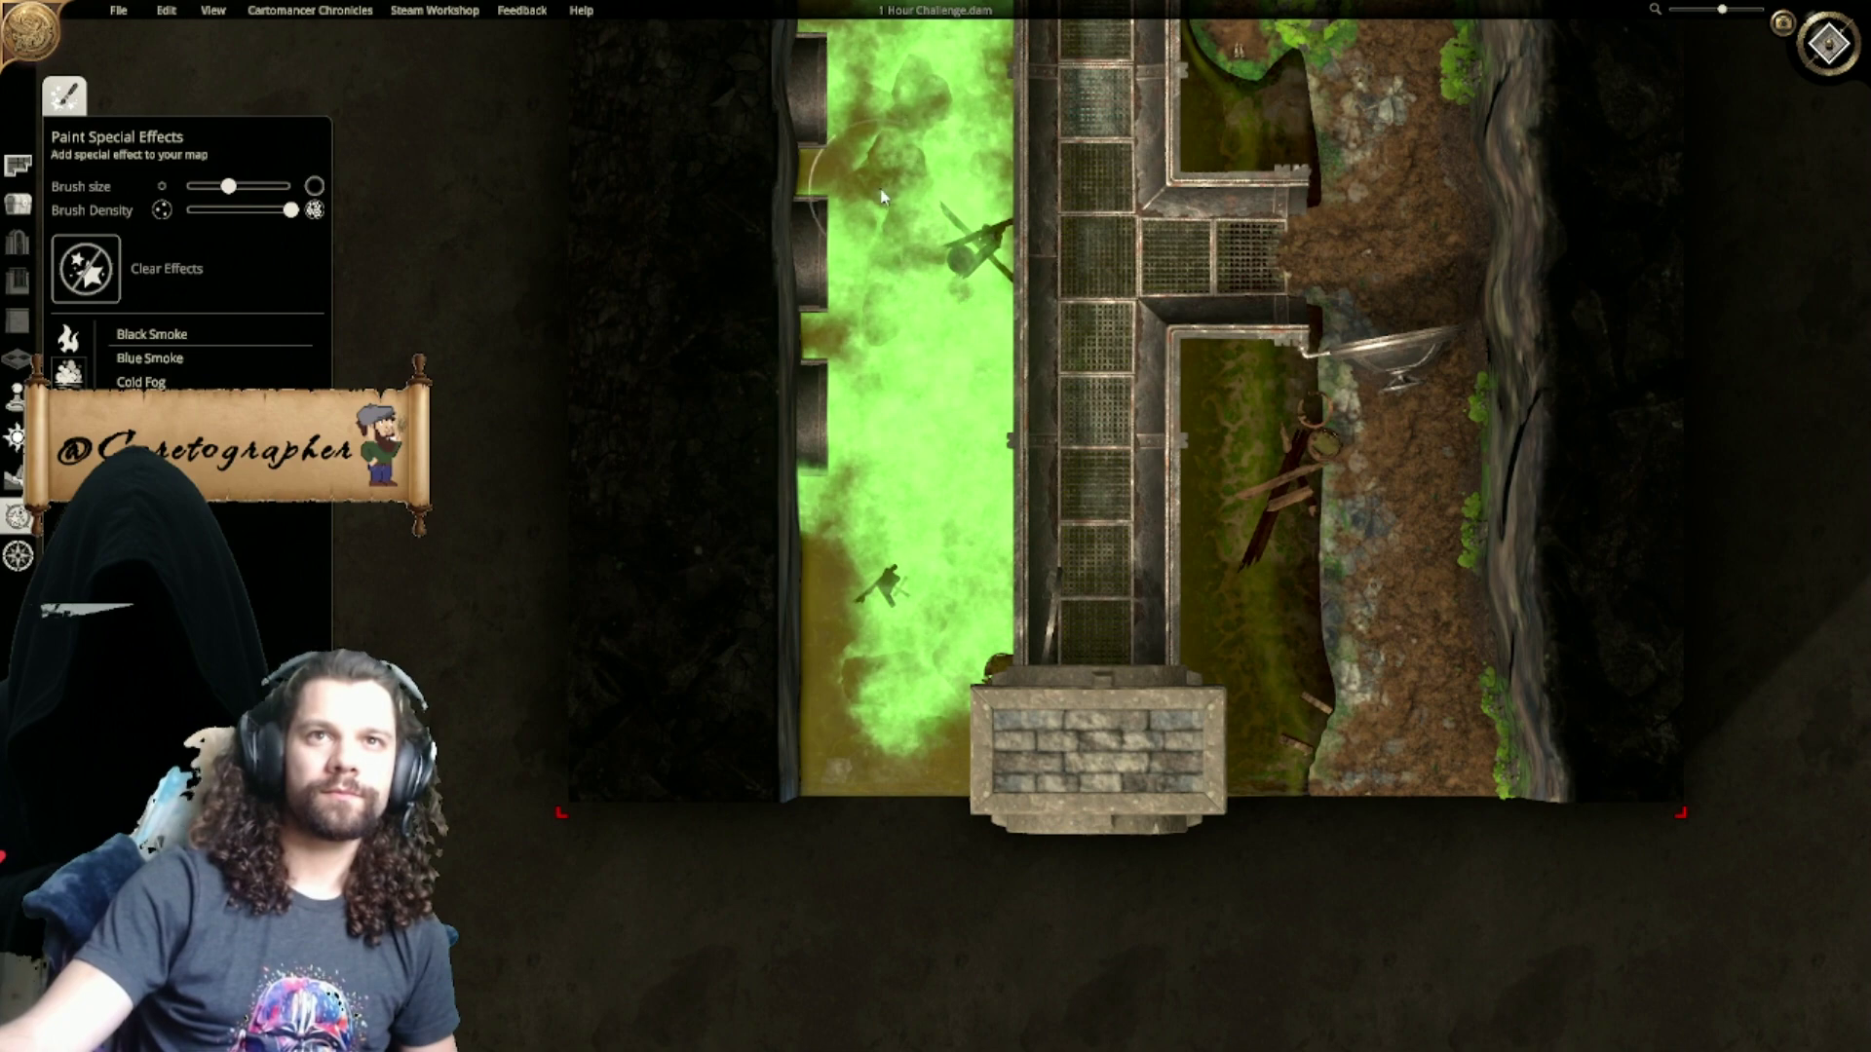
right_drag(882, 190, 894, 644)
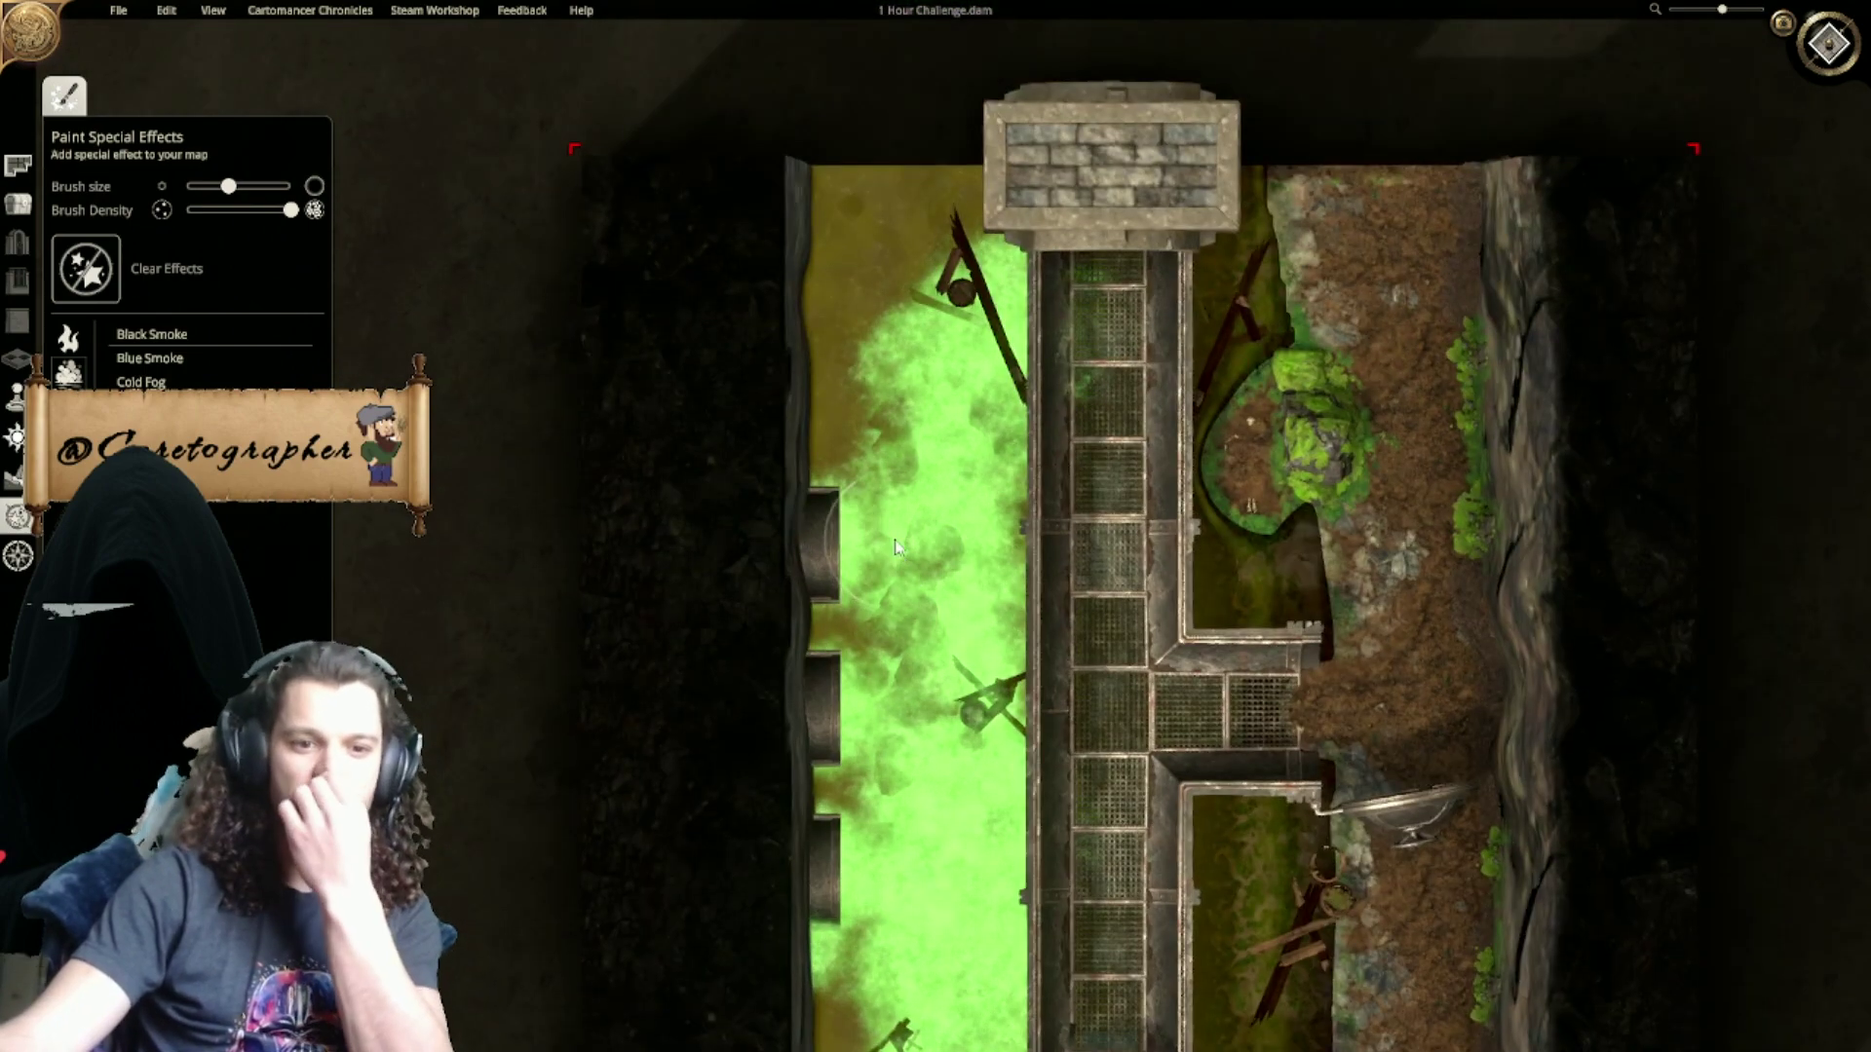
mouse_move(1128, 785)
right_down()
mouse_move(1084, 576)
mouse_move(924, 610)
right_up()
click(230, 210)
mouse_move(1014, 408)
mouse_down()
mouse_move(1015, 98)
mouse_move(1013, 252)
mouse_up()
mouse_move(1021, 433)
mouse_down()
mouse_move(990, 174)
mouse_move(981, 191)
mouse_up()
mouse_move(987, 705)
mouse_down()
mouse_move(1004, 604)
mouse_move(984, 916)
mouse_move(982, 826)
mouse_up()
Step: Shrink the brush and clear the green gas from the walkway's southern stretch and the southern end of the eastern channel
right_drag(840, 553, 731, 485)
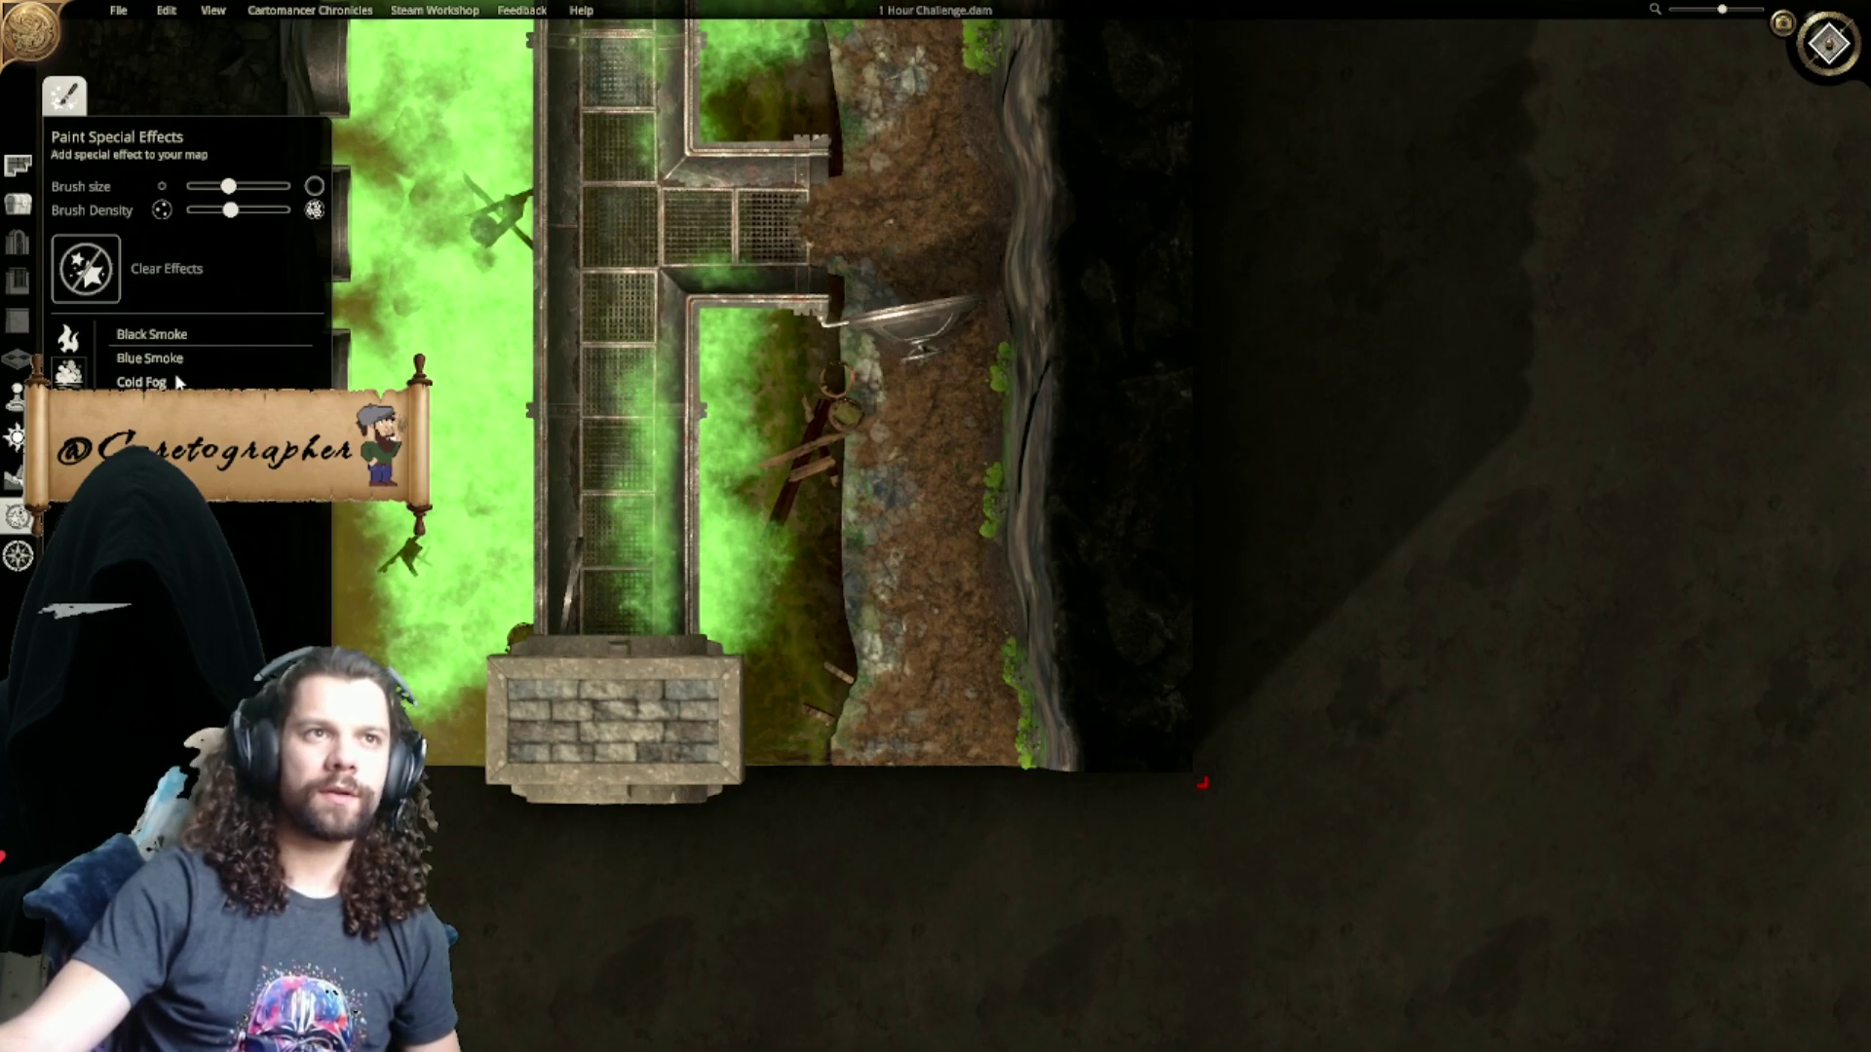
scroll(911, 641, up, 4)
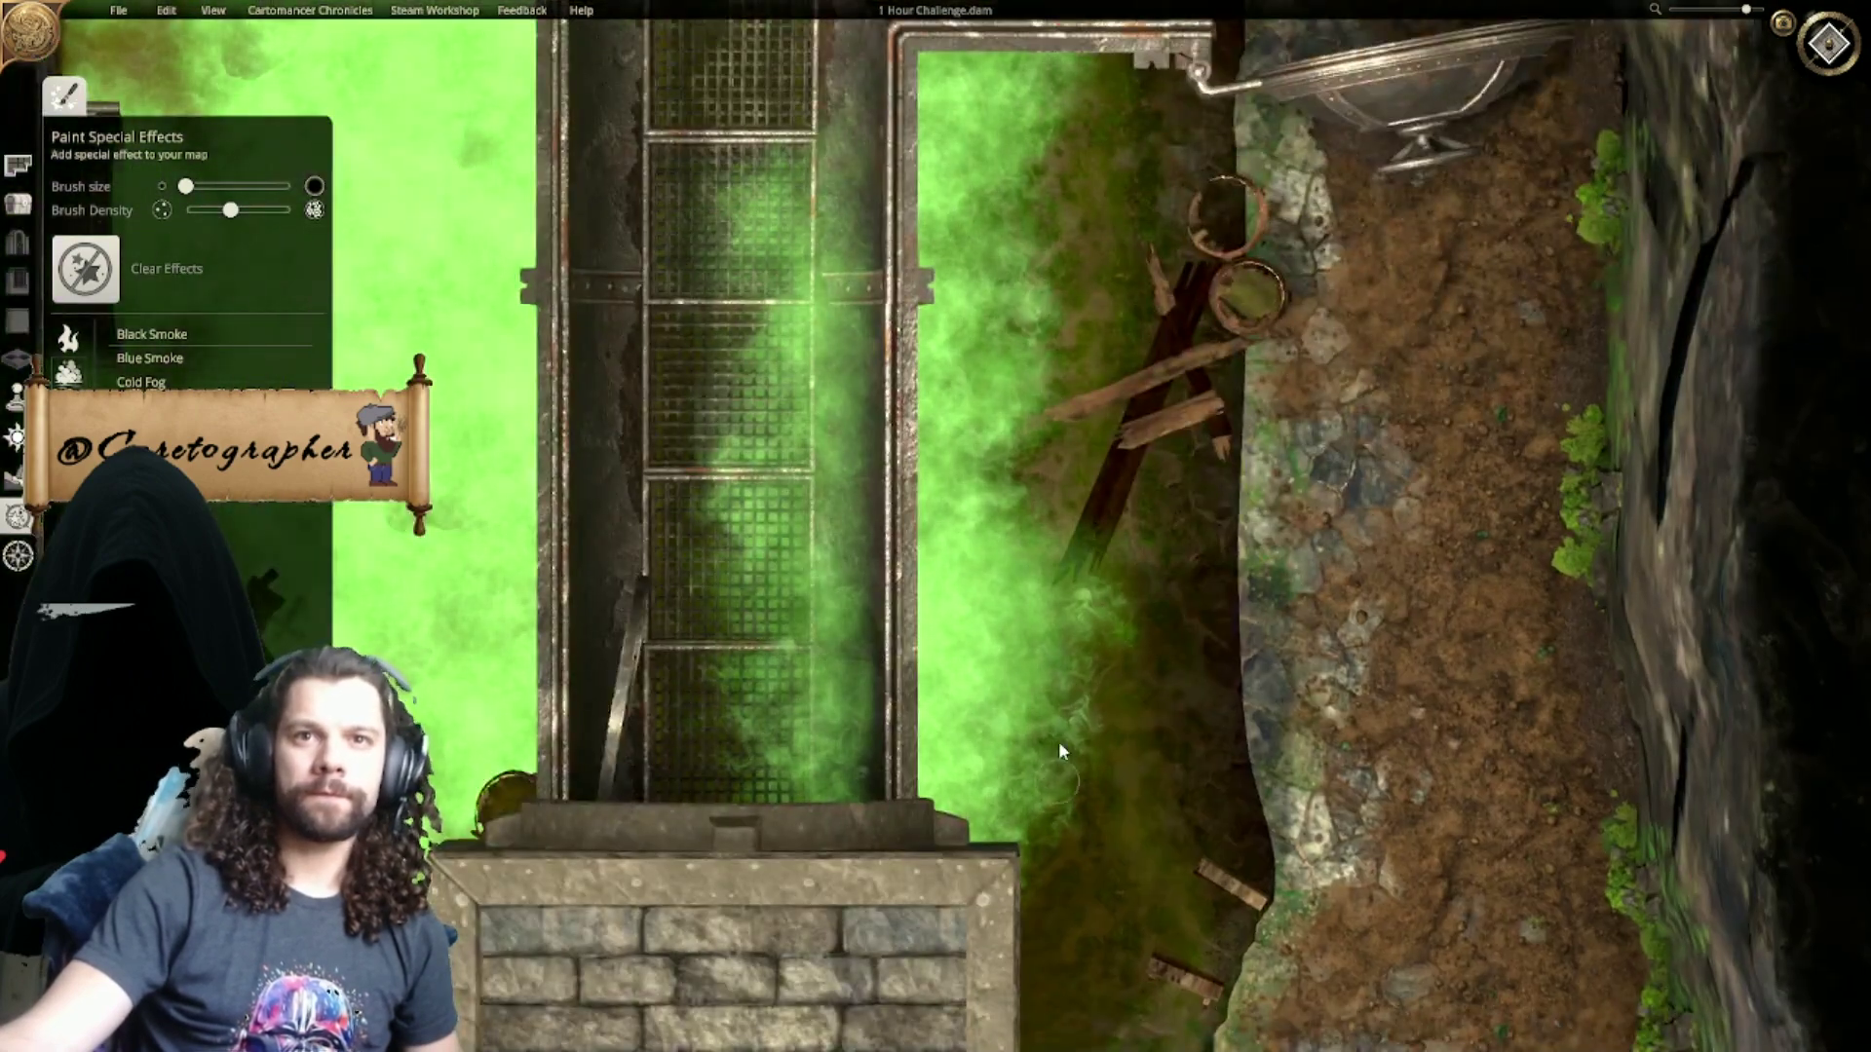
drag(1059, 742, 1067, 652)
mouse_move(1064, 210)
mouse_down()
mouse_move(1041, 201)
mouse_move(1056, 198)
mouse_up()
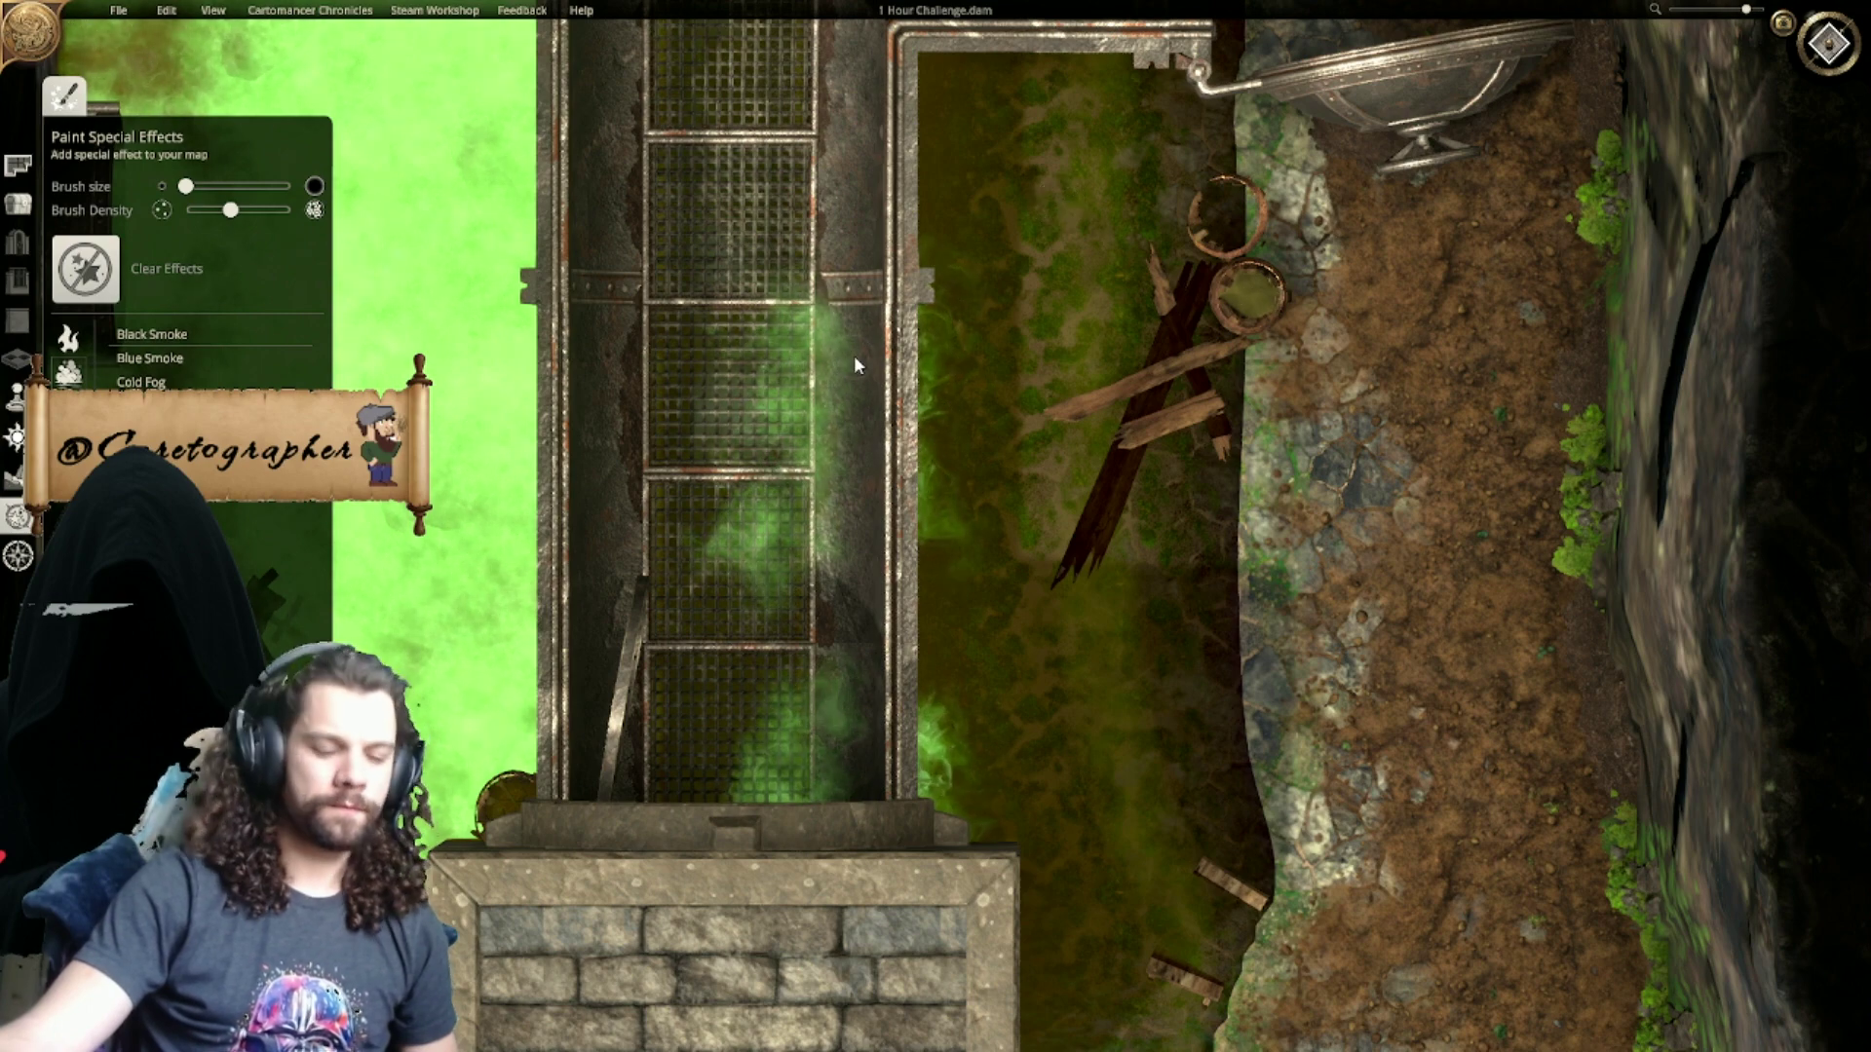
key(ctrl+z)
mouse_move(728, 361)
mouse_down()
mouse_move(762, 249)
mouse_move(743, 321)
mouse_up()
key(ctrl+z)
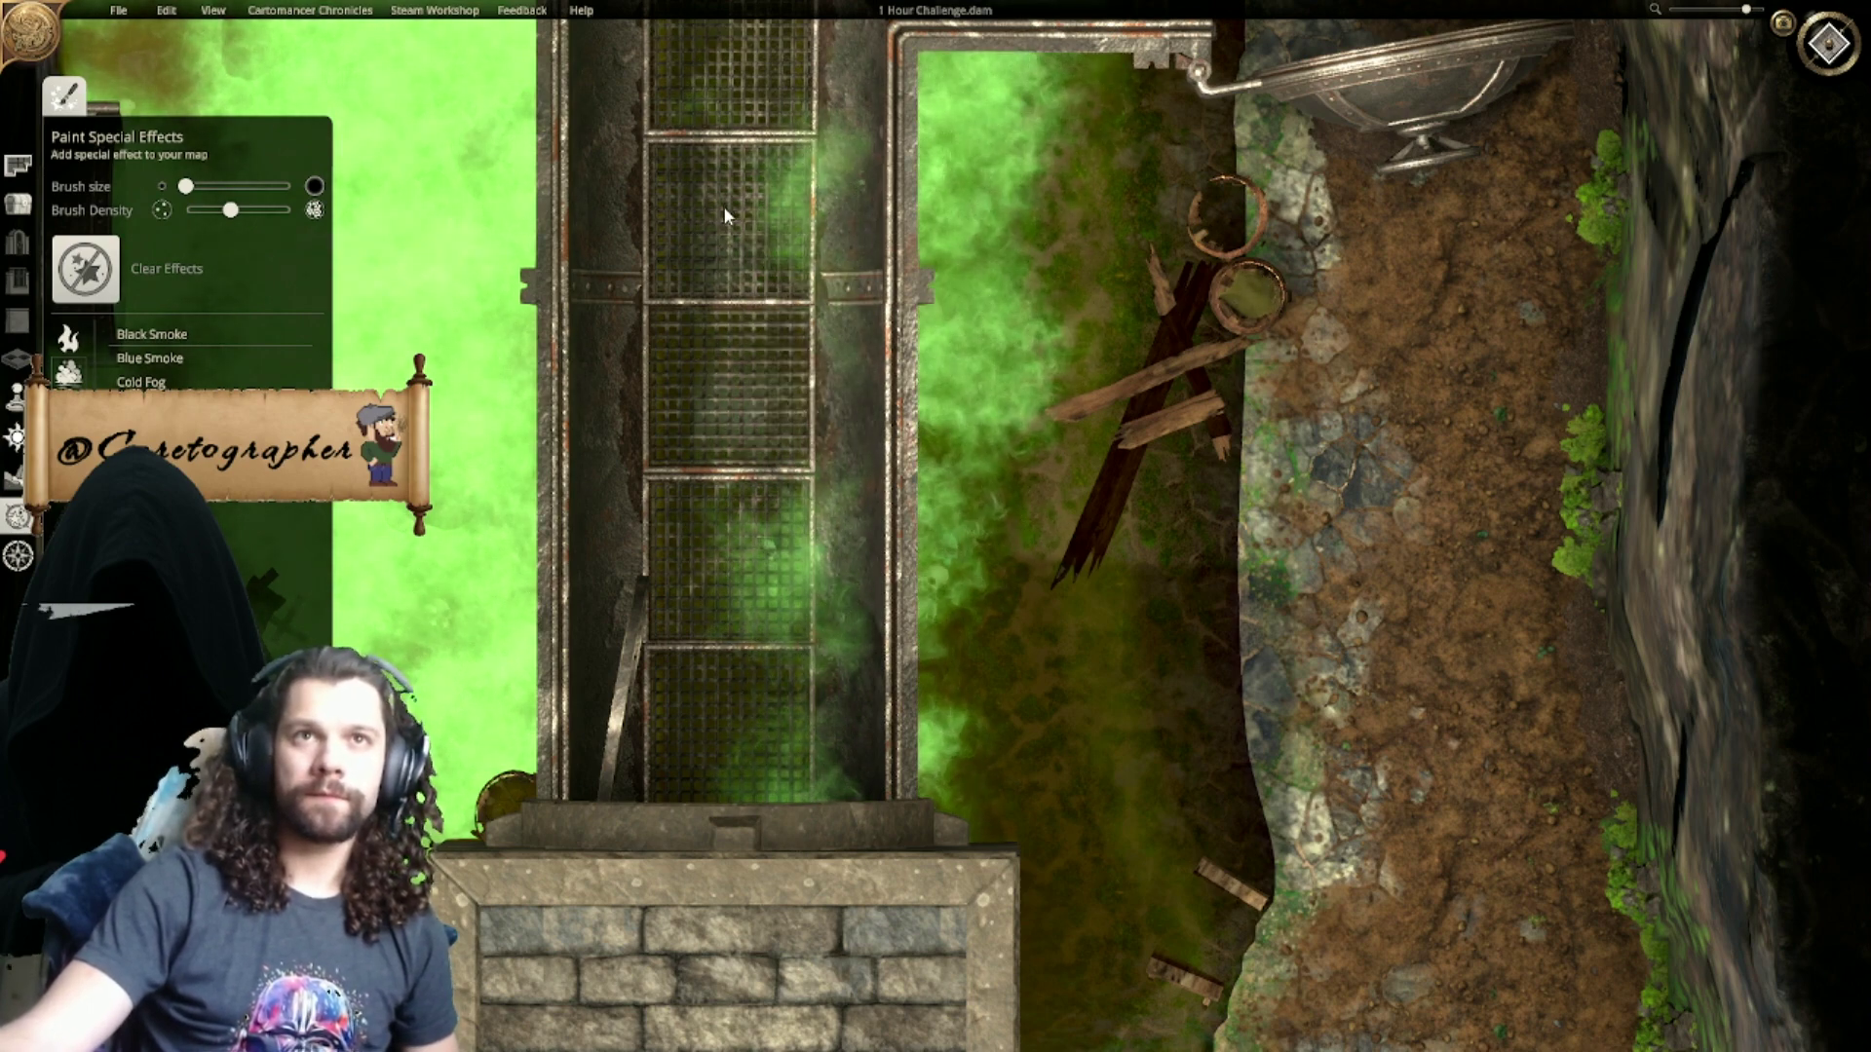
click(723, 211)
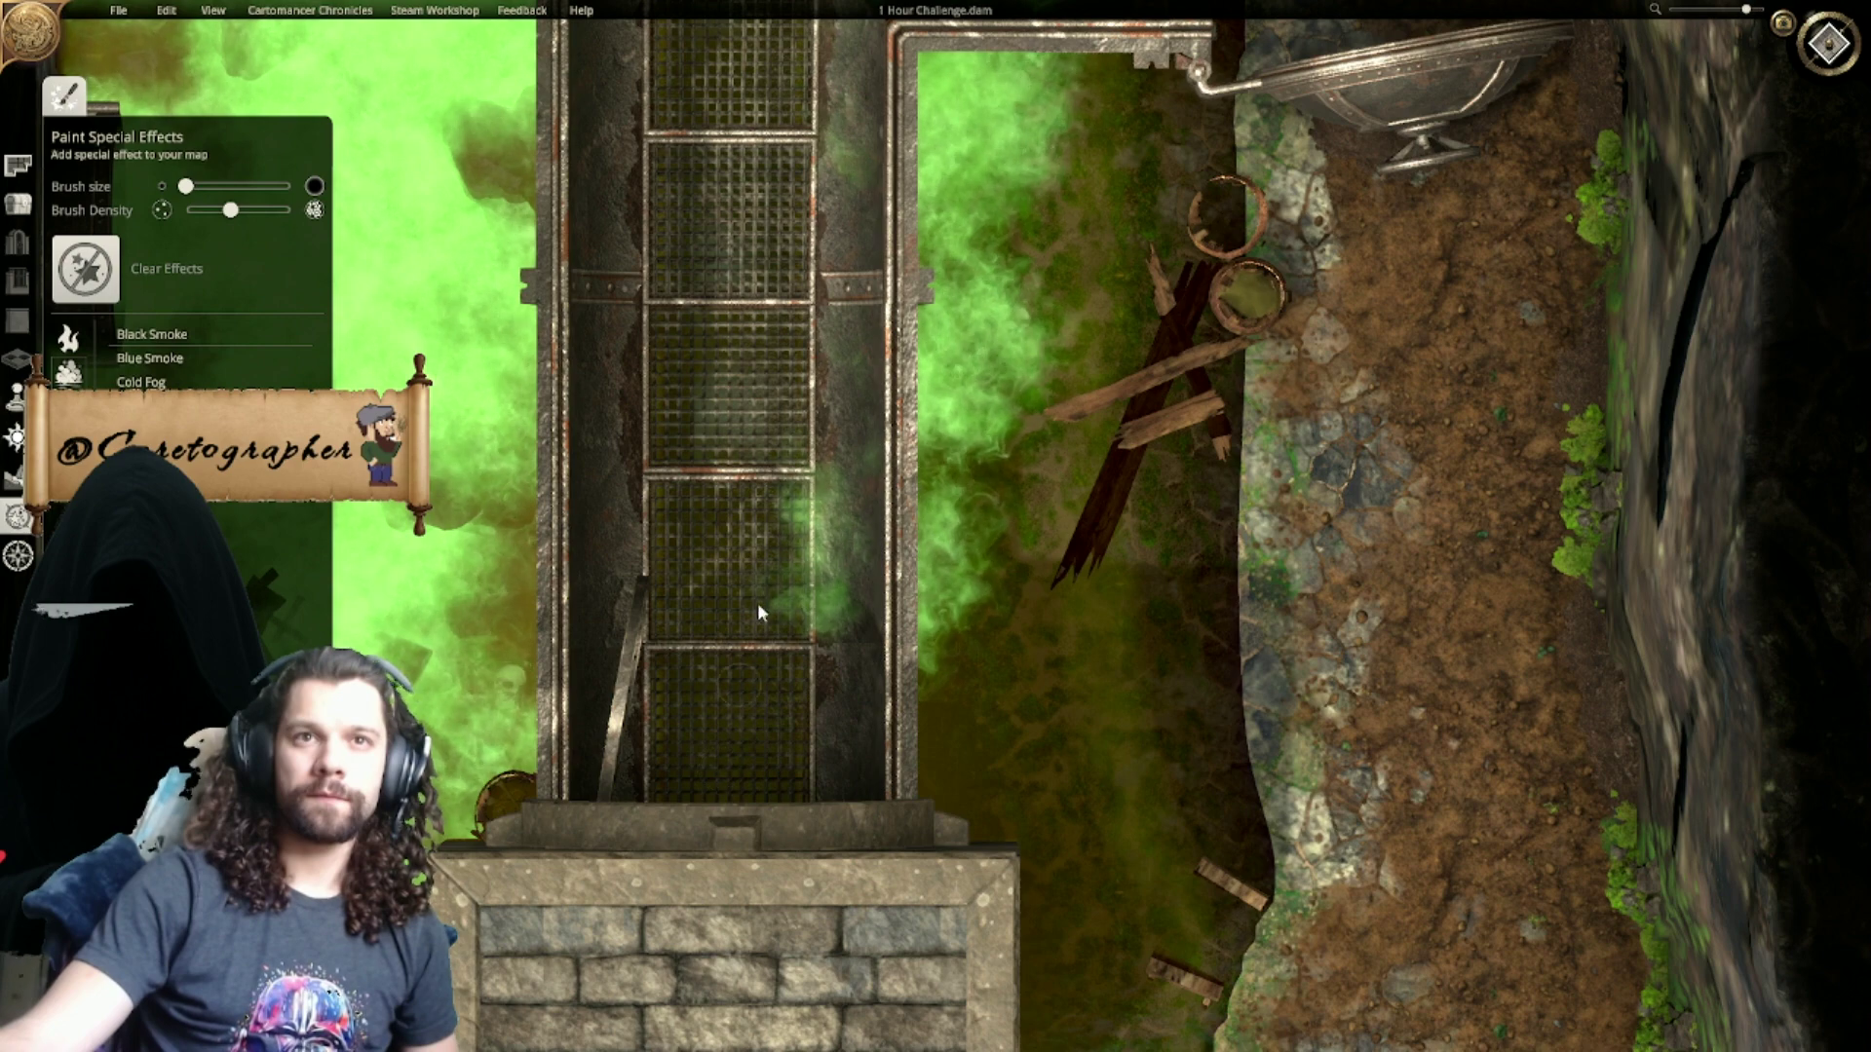
Step: Clear the remaining green gas off the walkway's side branch and its northern stretch
scroll(757, 690, down, 2)
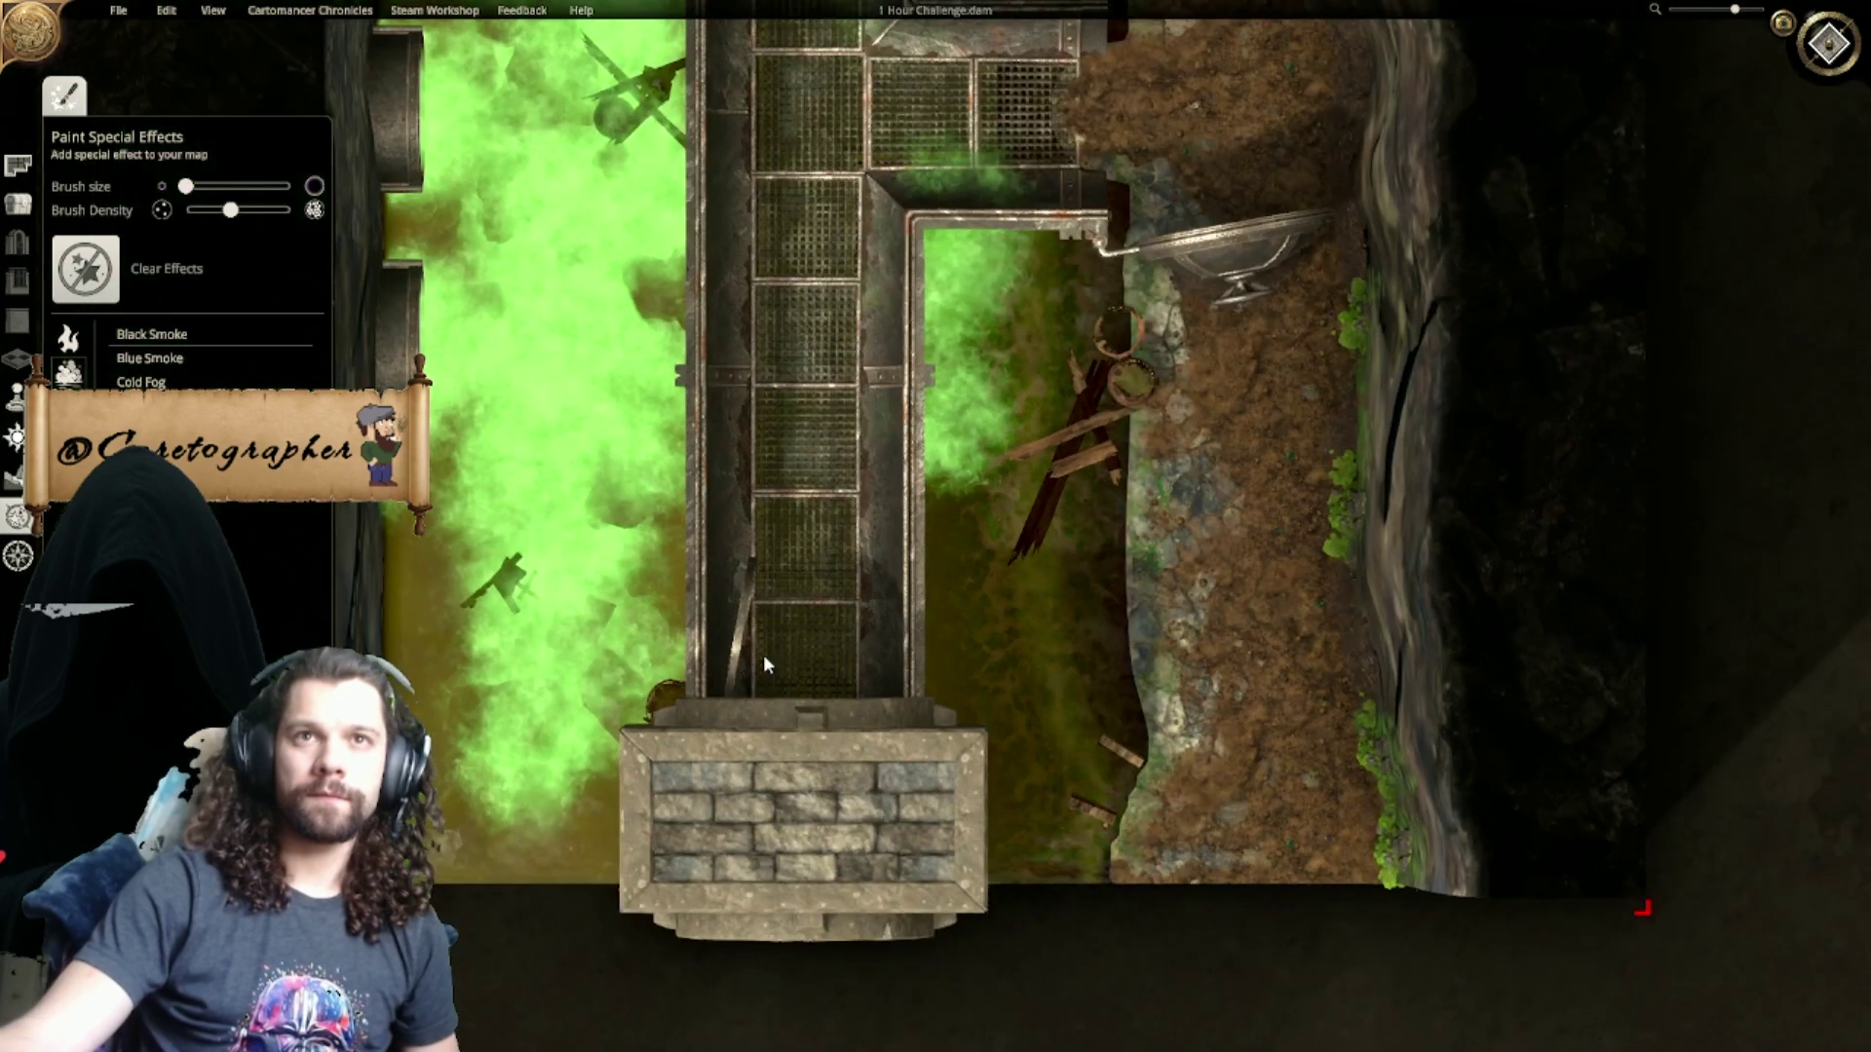
right_drag(818, 565, 863, 788)
click(983, 388)
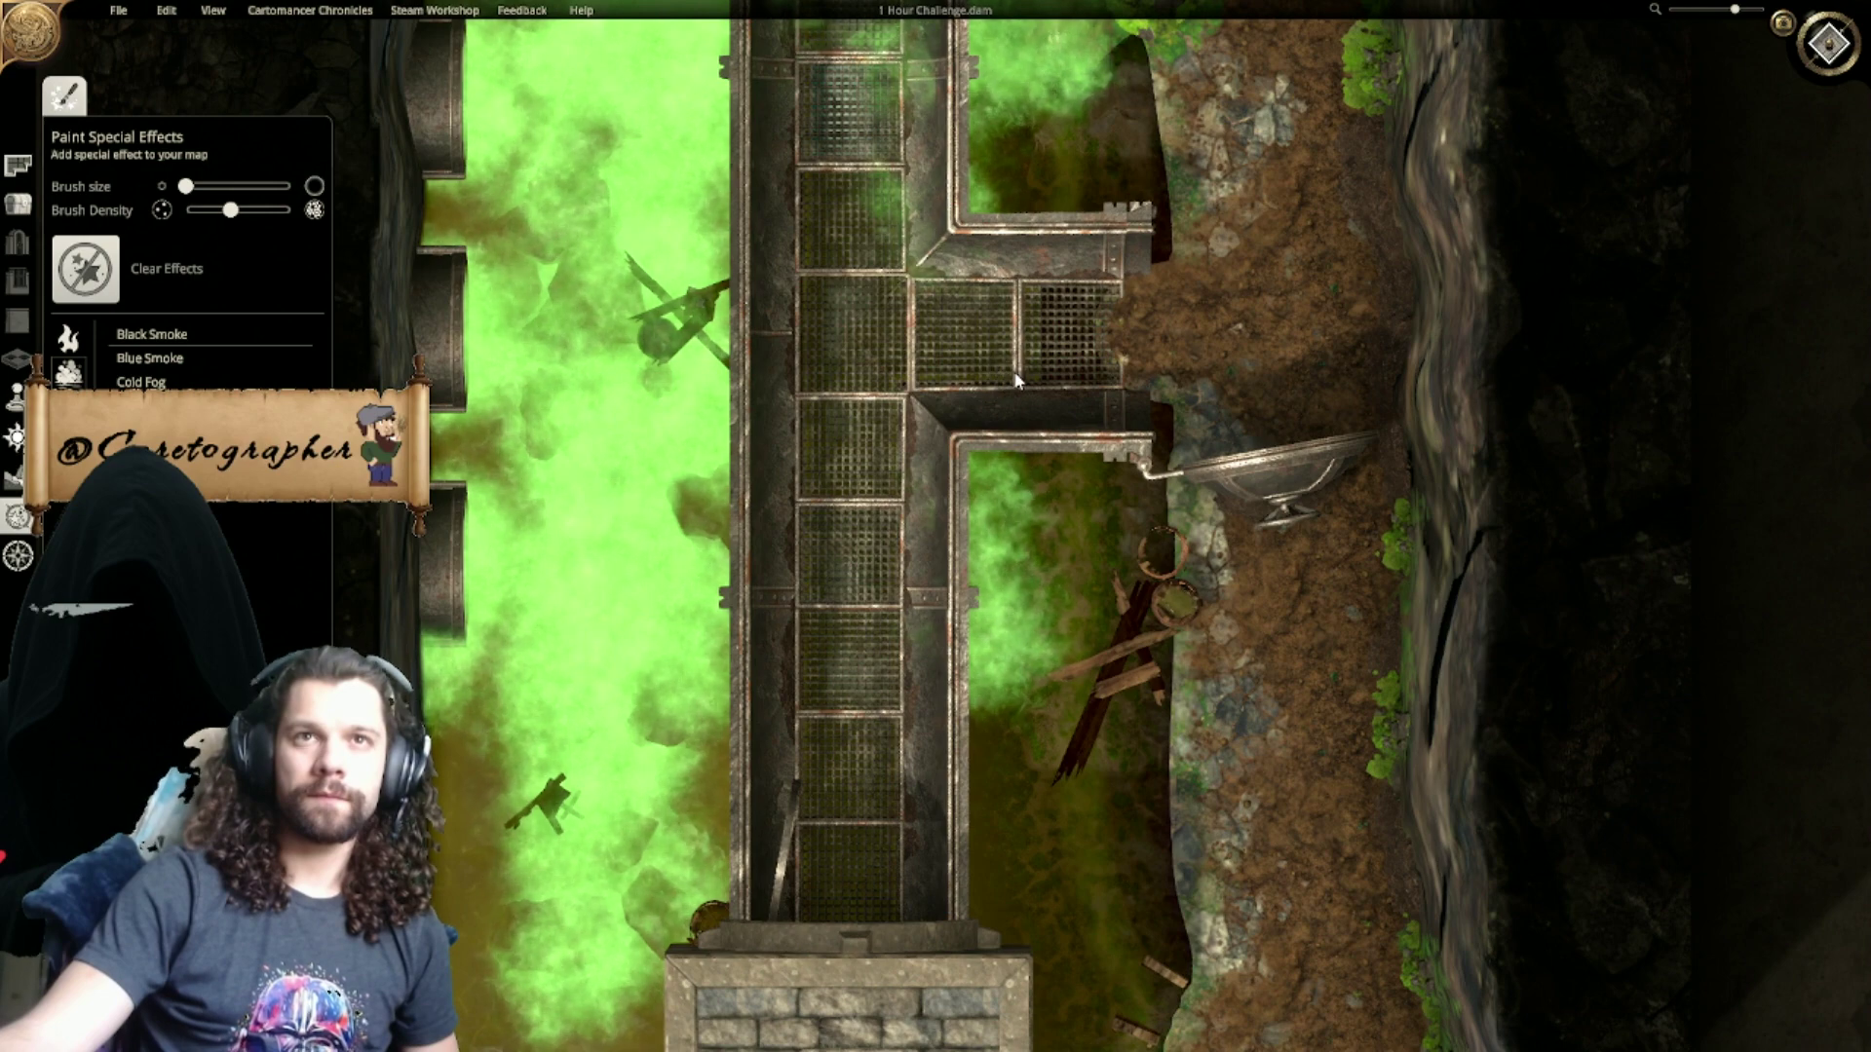
right_drag(961, 204, 914, 433)
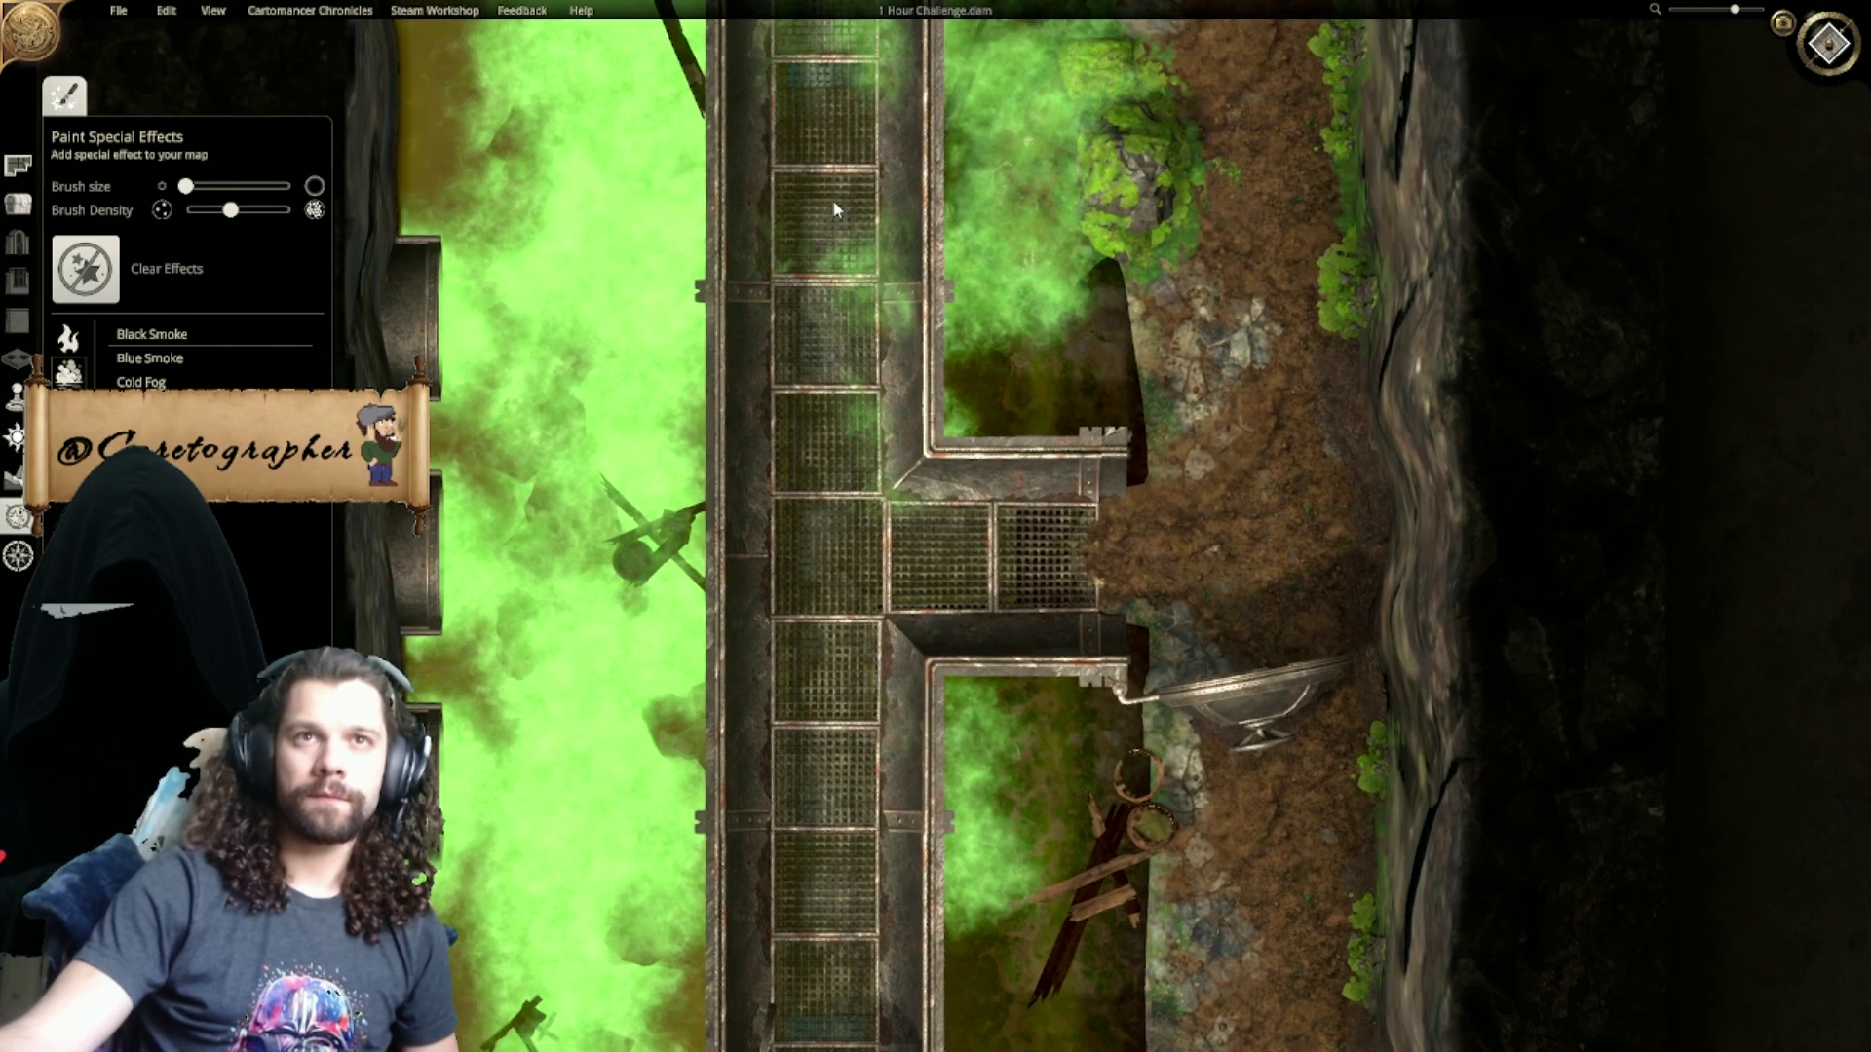
right_drag(830, 190, 854, 454)
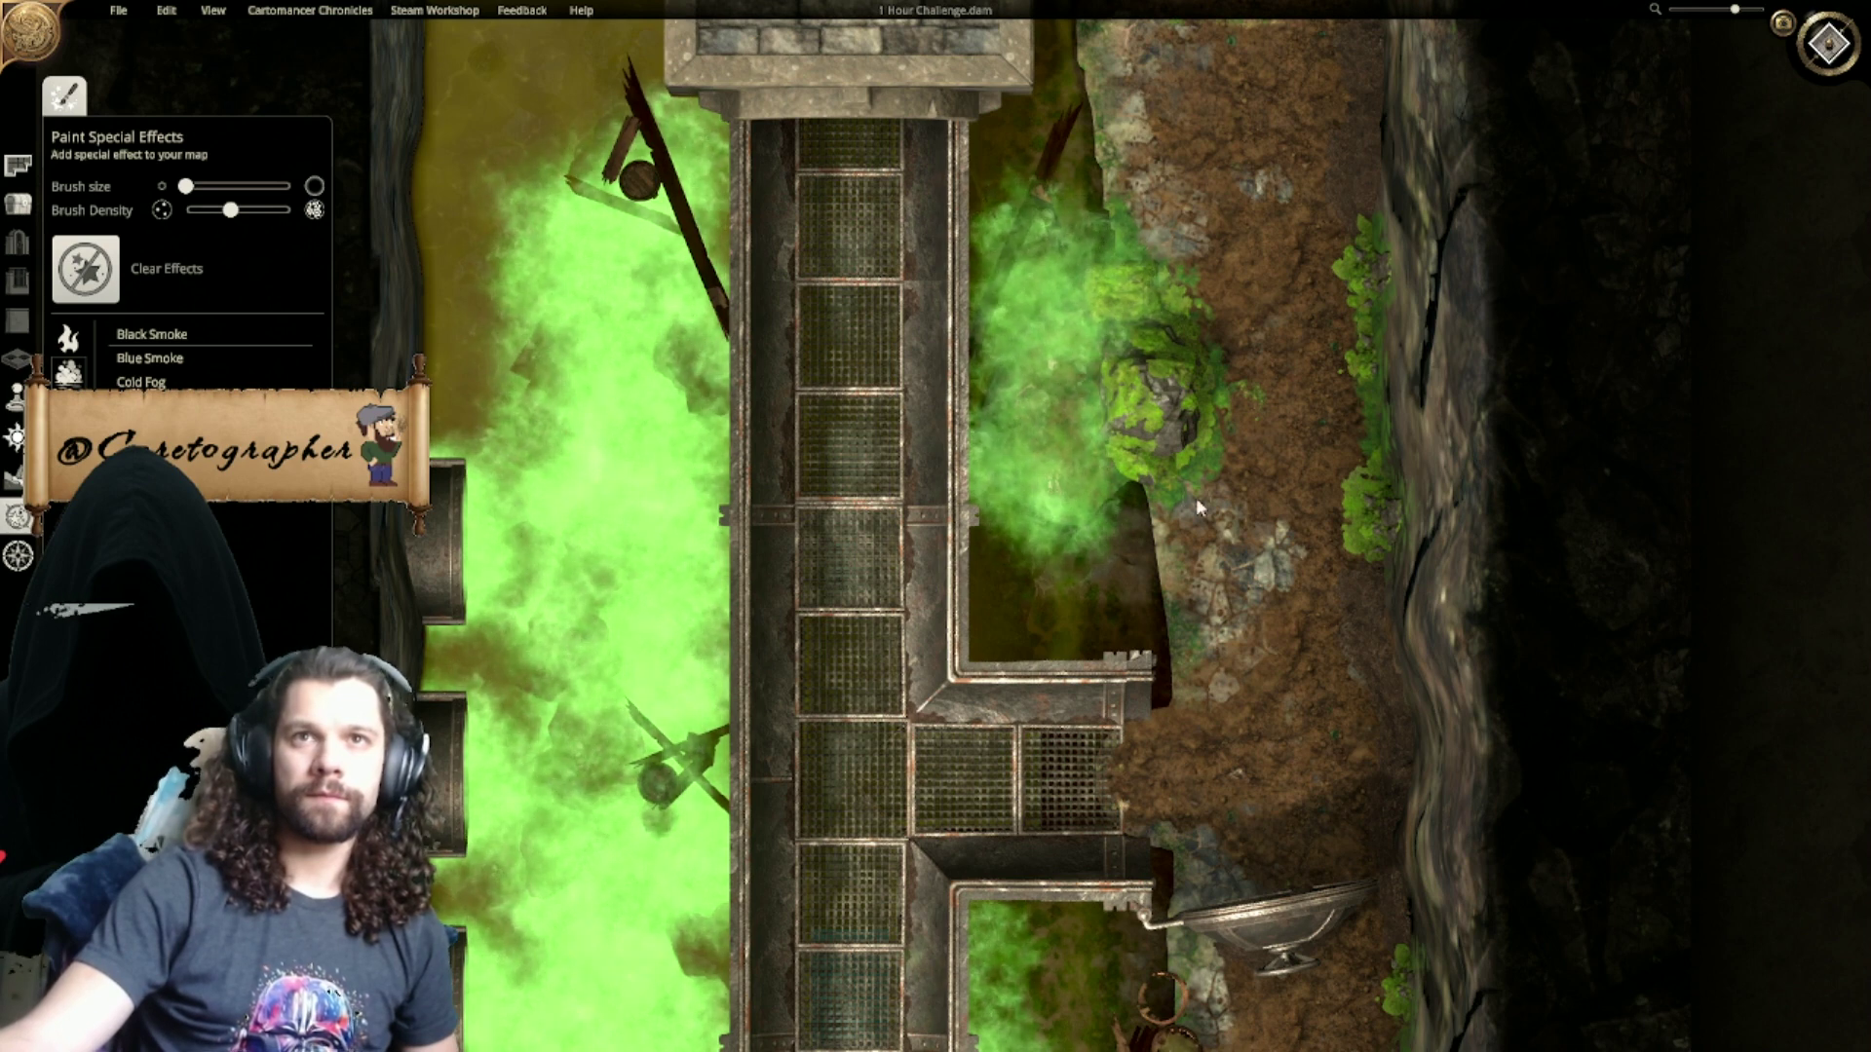
Step: Clear the green gas around the mossy rock in the northeastern pool, undoing and repeating clearing strokes
key(ctrl+z)
key(ctrl+z)
key(ctrl+z)
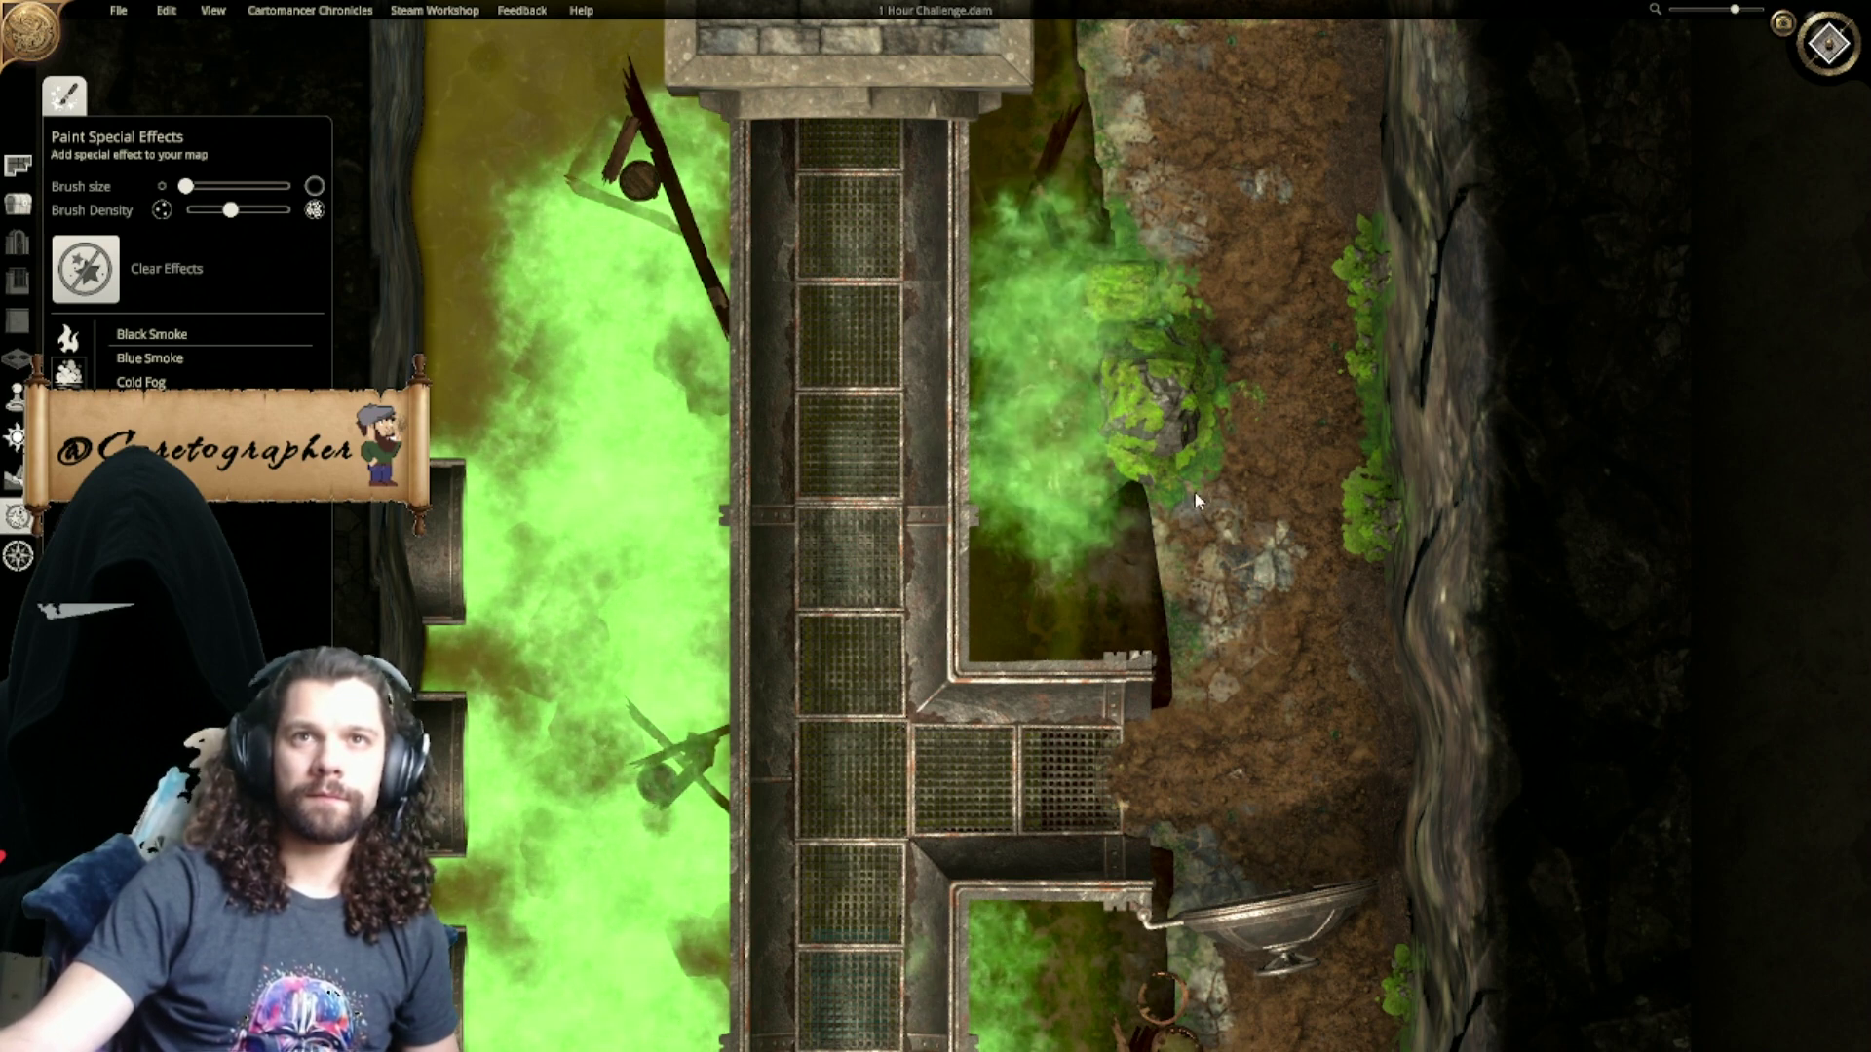
click(1126, 238)
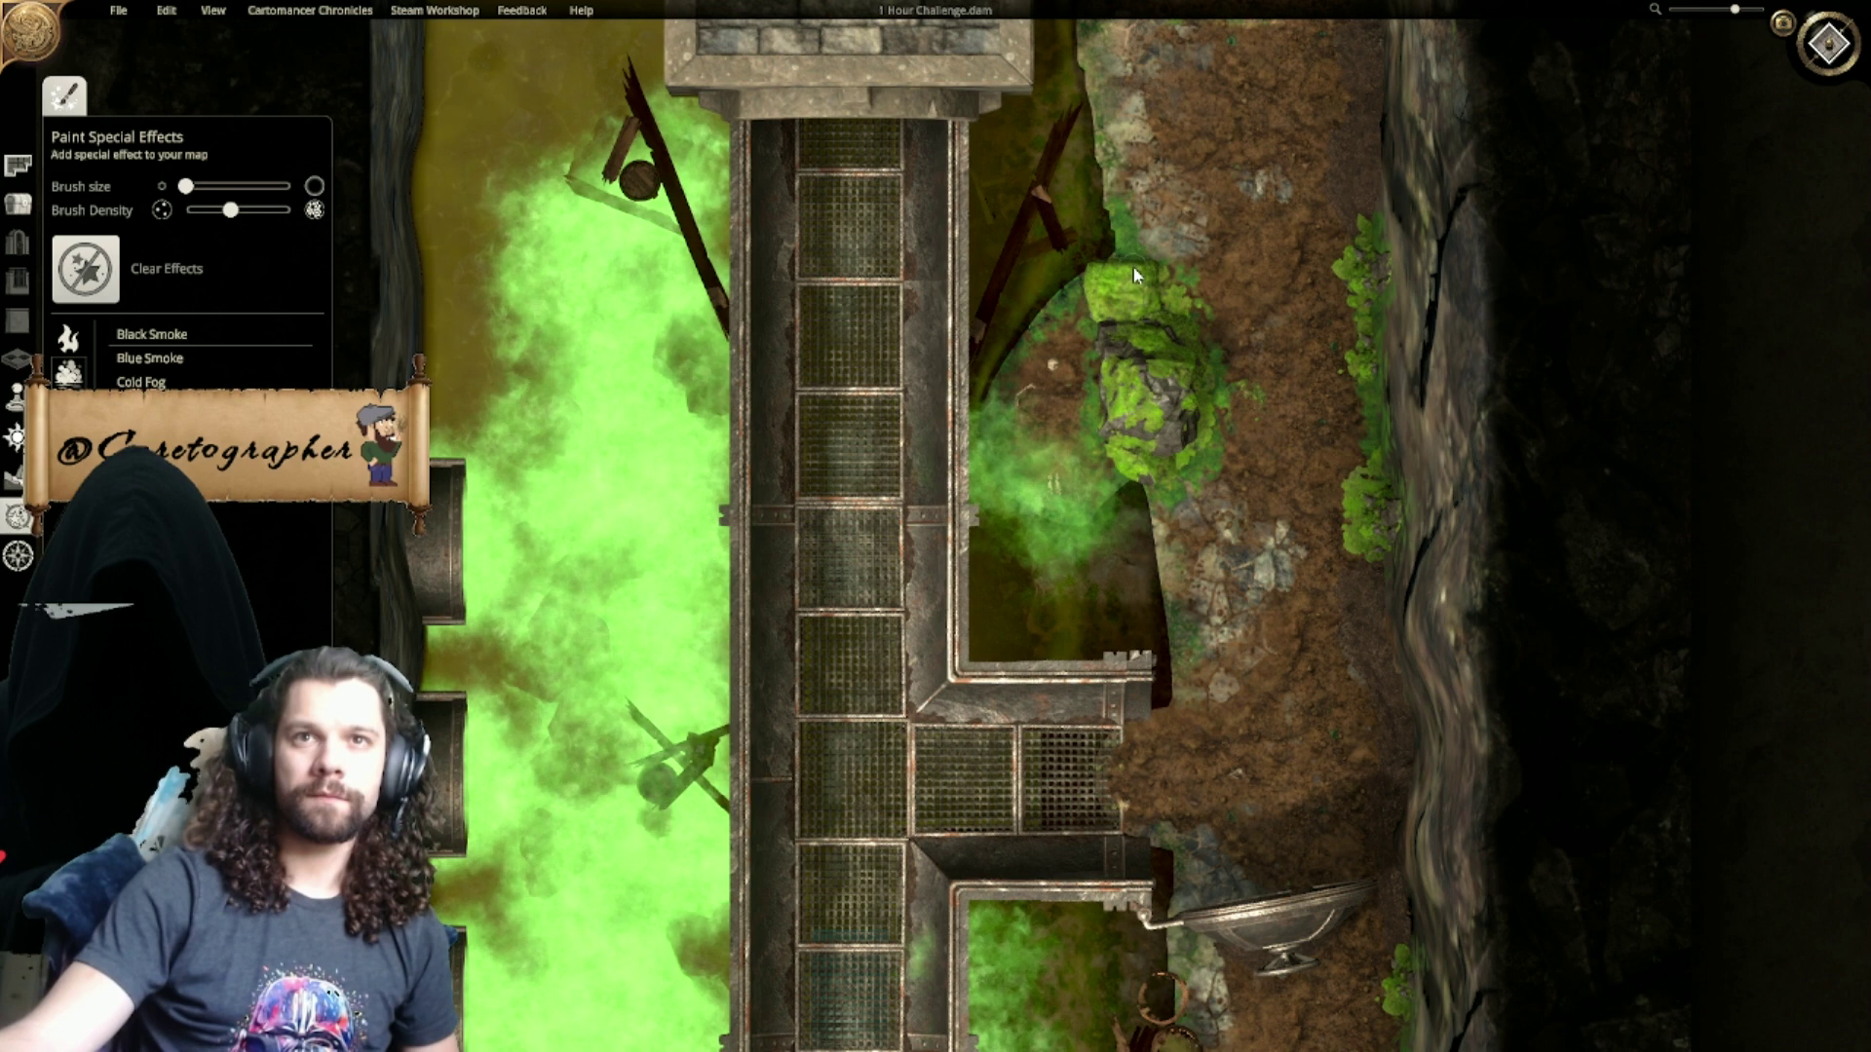
key(ctrl+z)
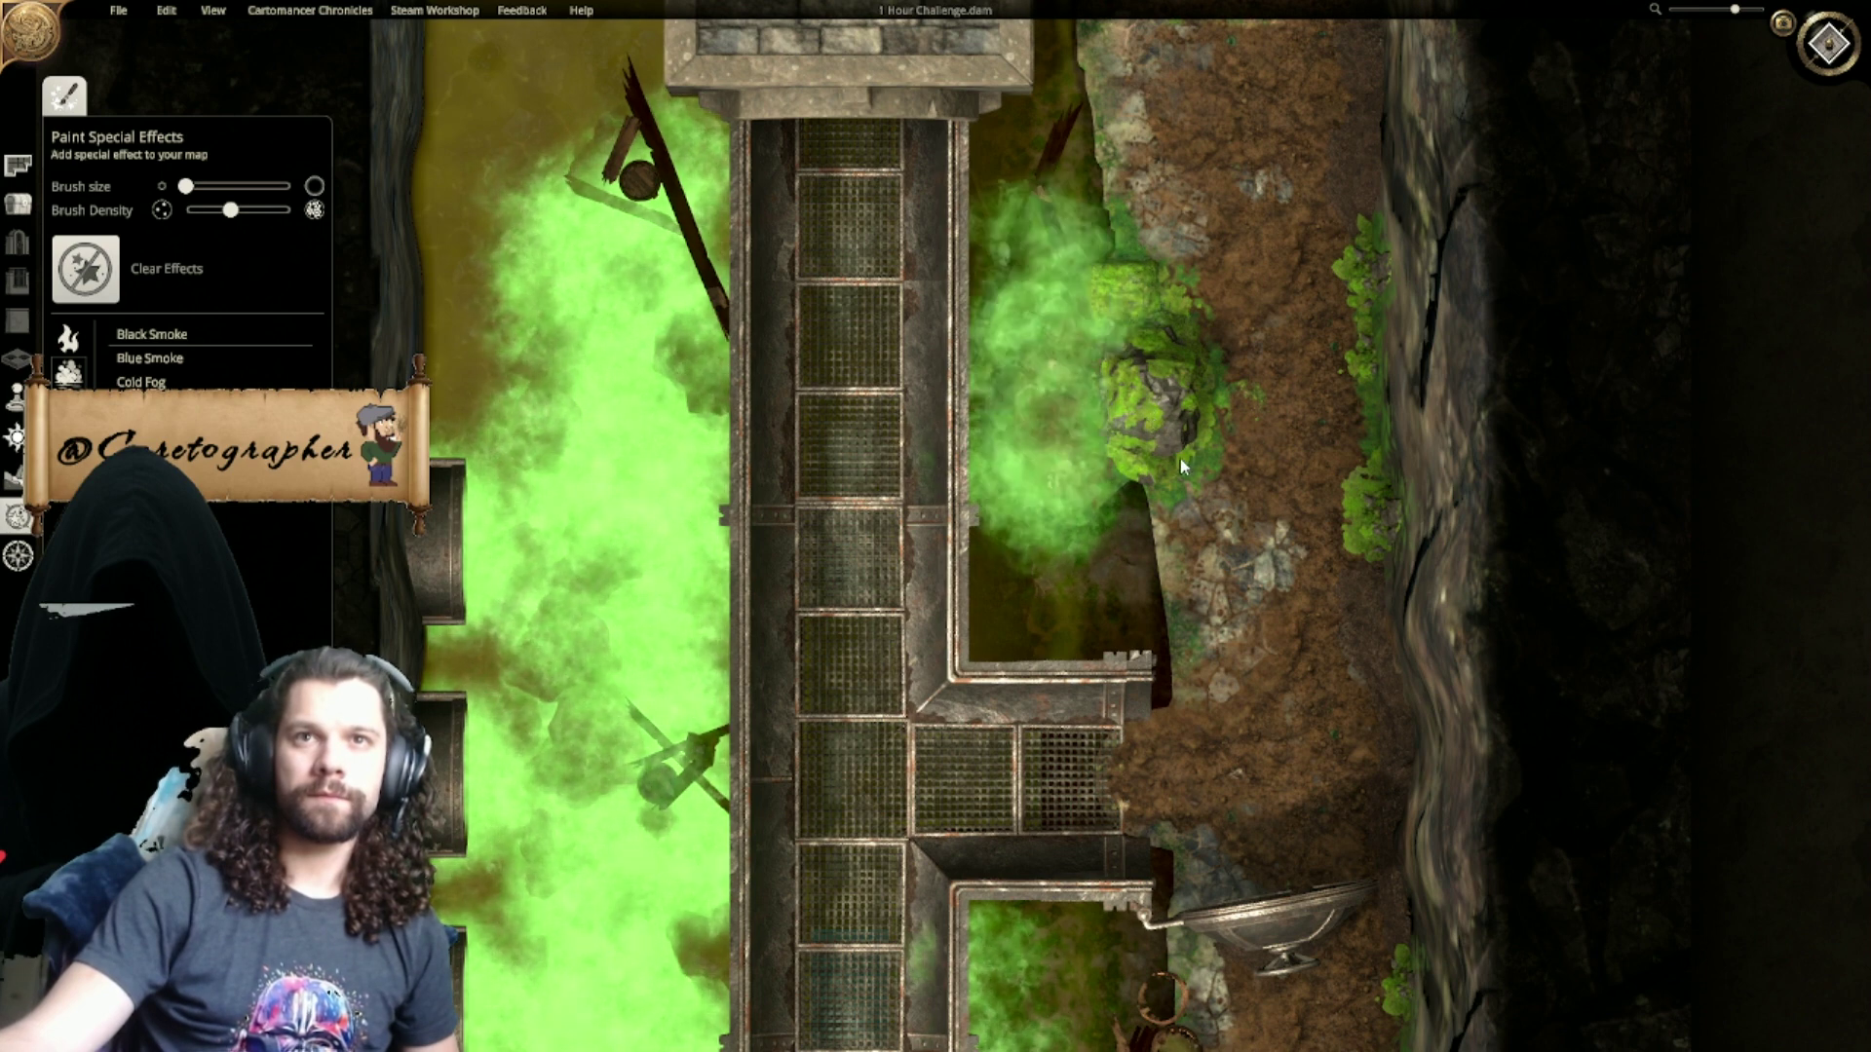
key(ctrl+z)
key(ctrl+z)
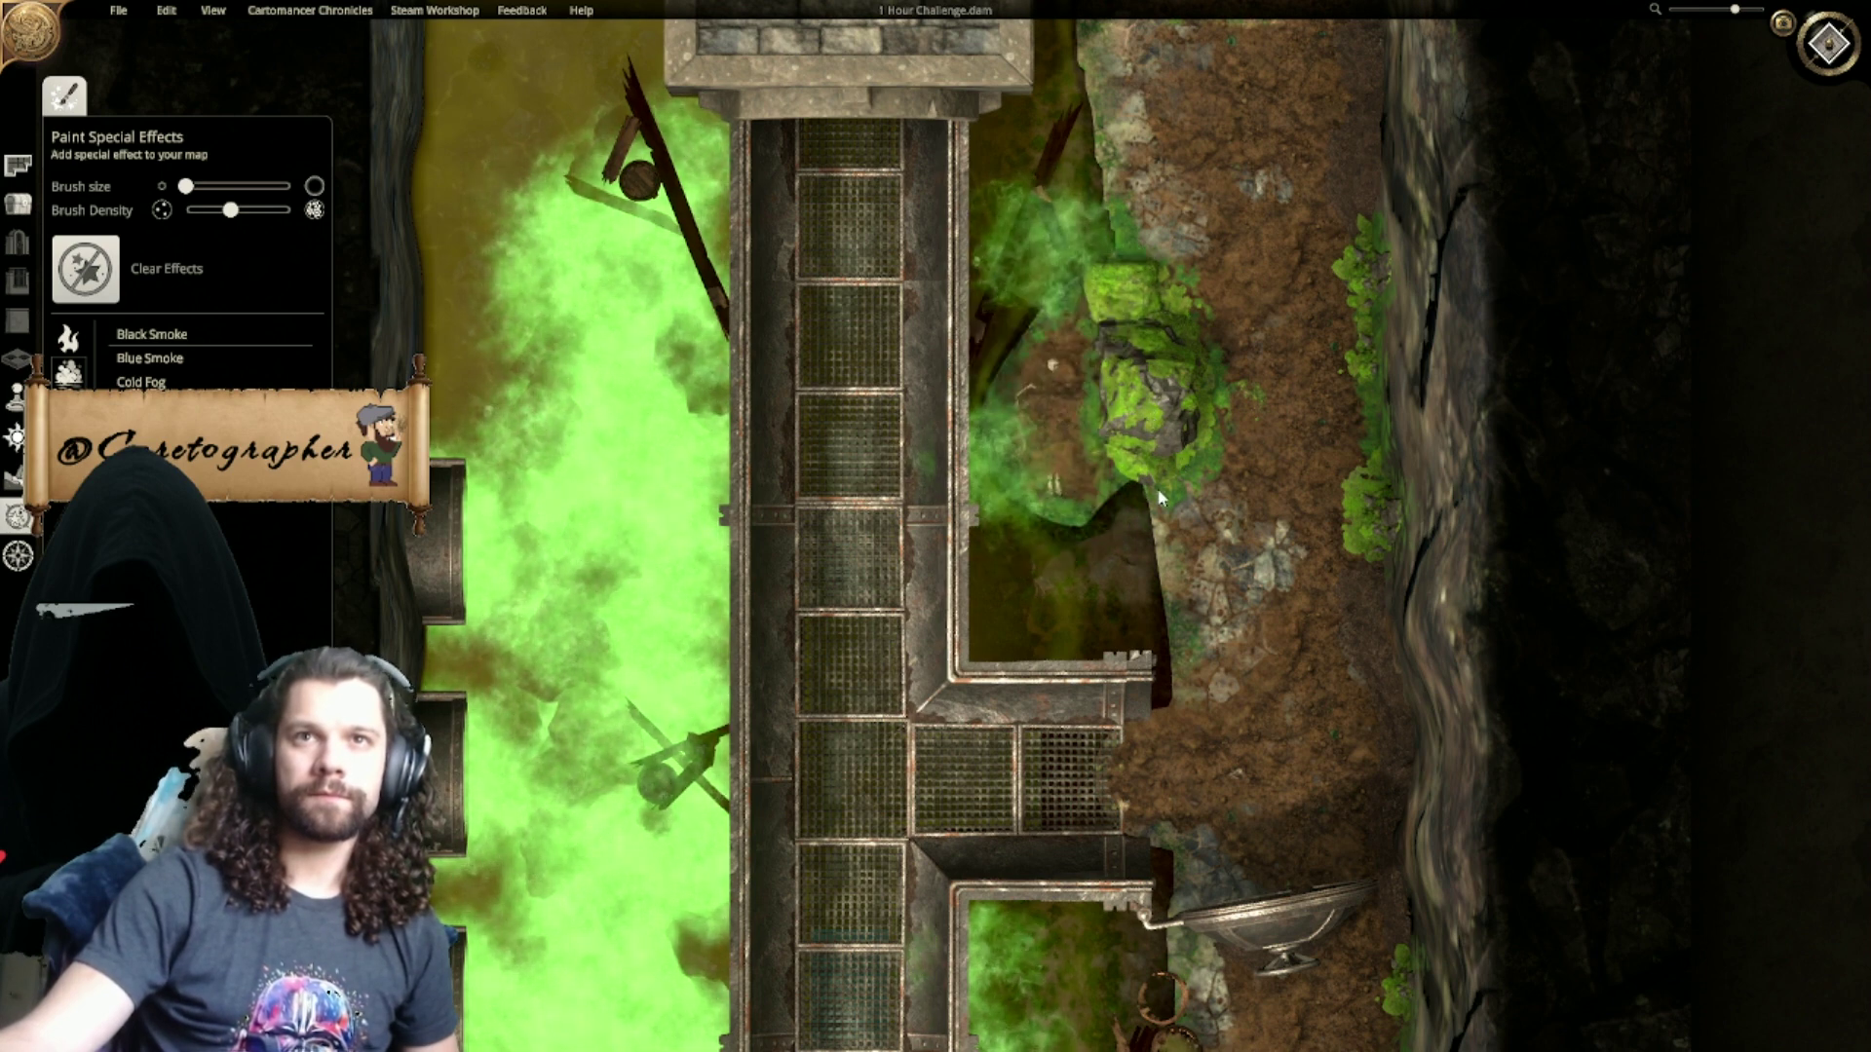
key(ctrl+z)
right_drag(1009, 470, 990, 294)
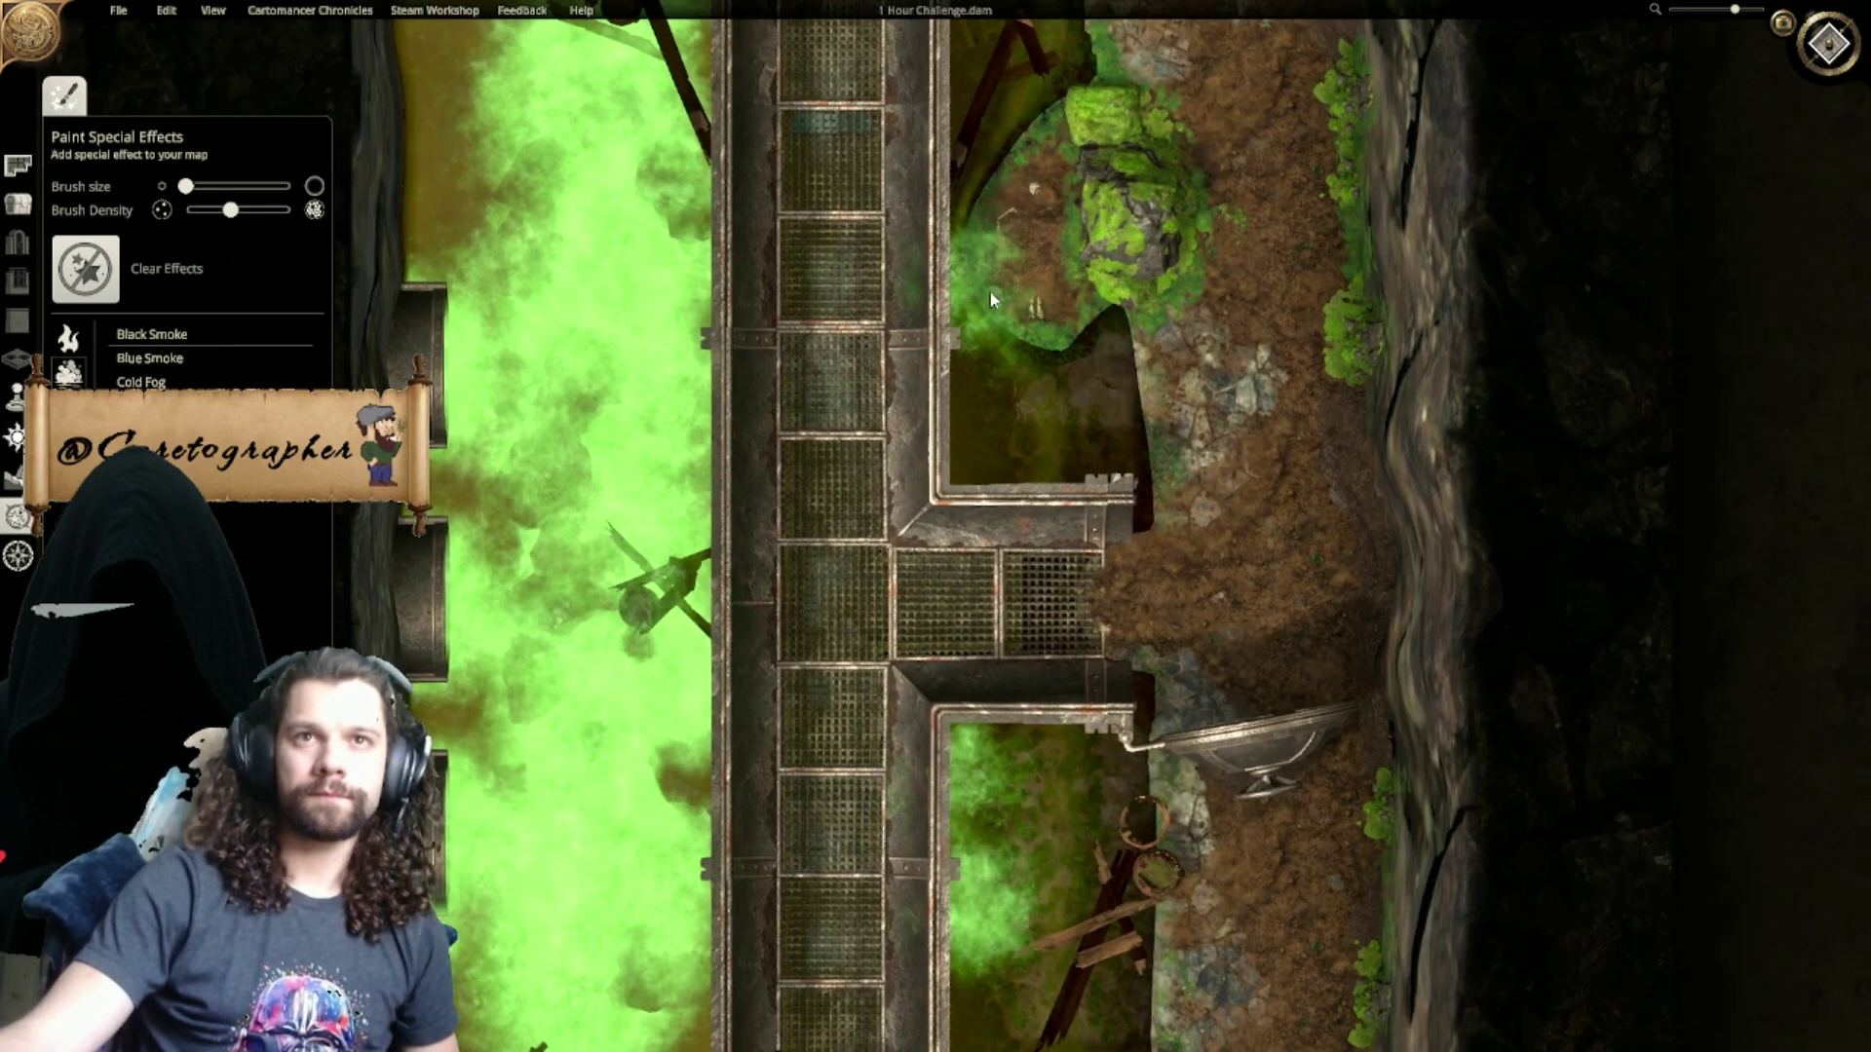
key(ctrl+z)
Step: Trim the green gas in the western channel south of the outflow pipes, clearing the area between the small wooden debris and the southern map edge
right_drag(709, 535, 1054, 256)
right_drag(983, 592, 927, 423)
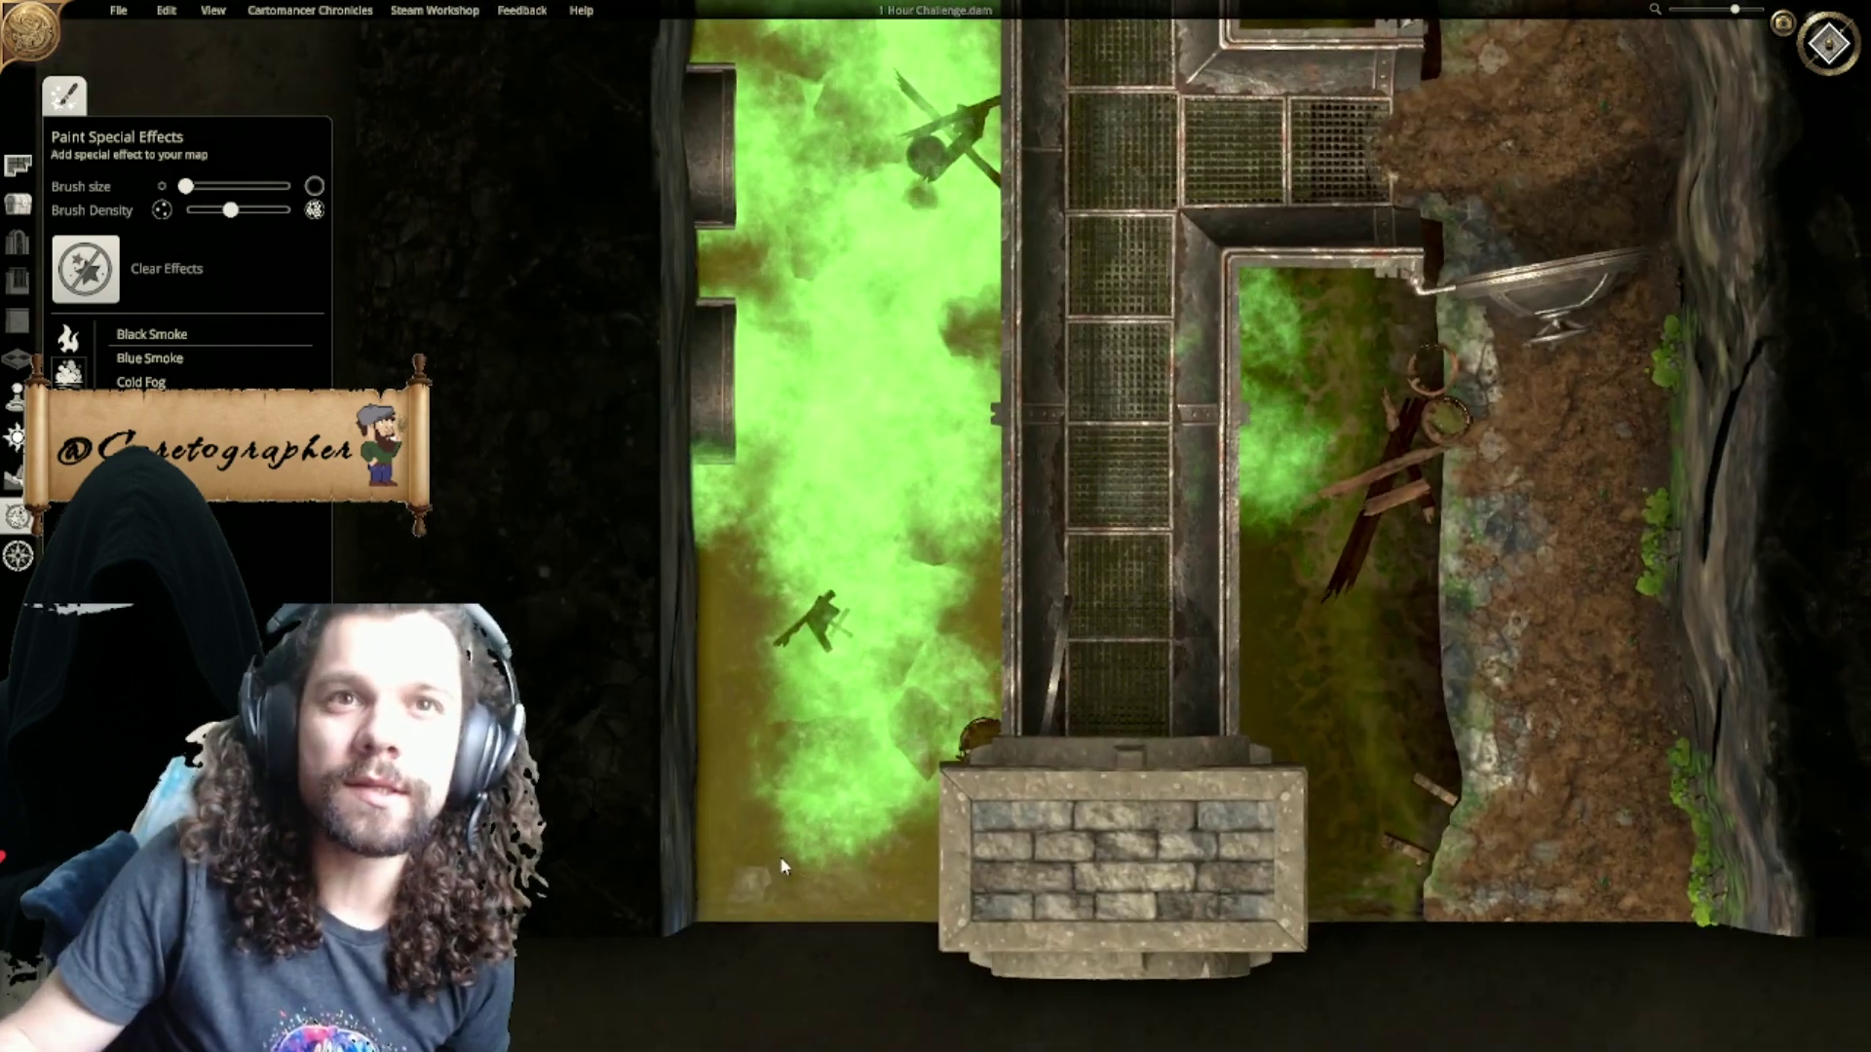
key(ctrl+z)
key(ctrl+z)
key(ctrl+z)
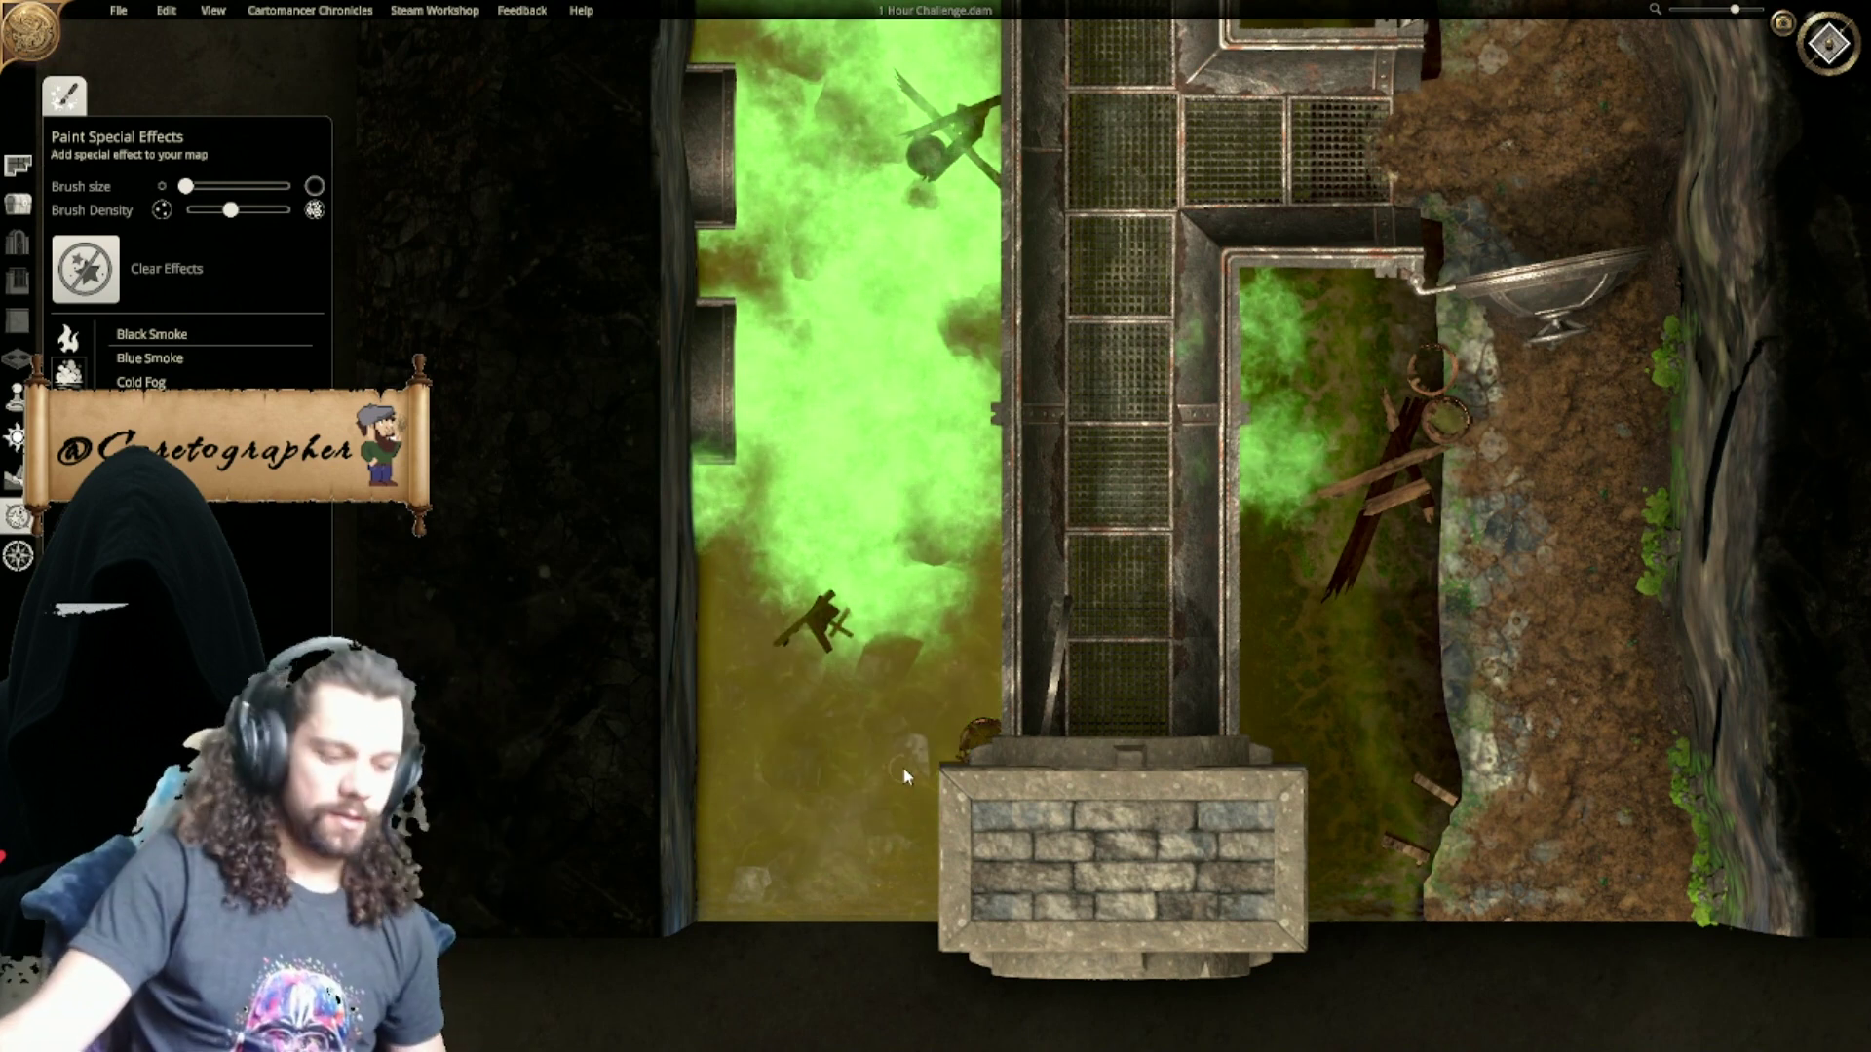
key(ctrl+y)
key(ctrl+z)
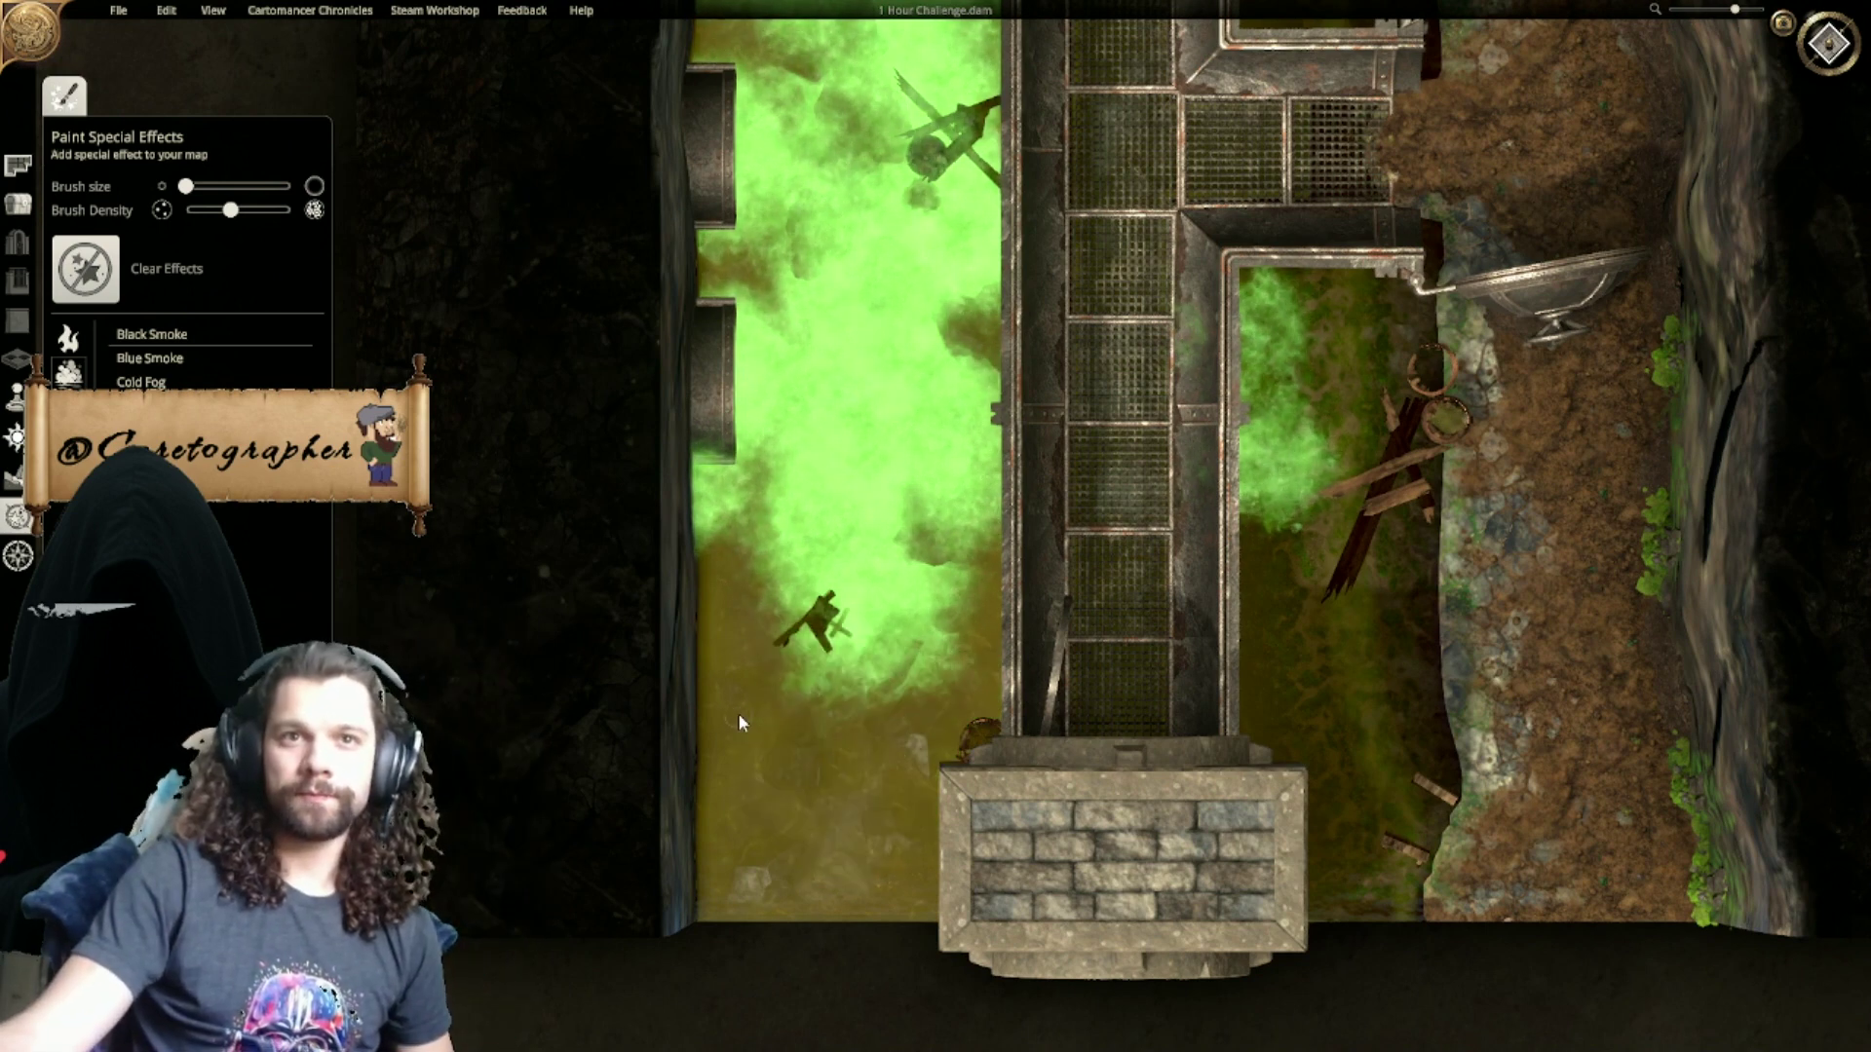
key(ctrl+y)
key(ctrl+z)
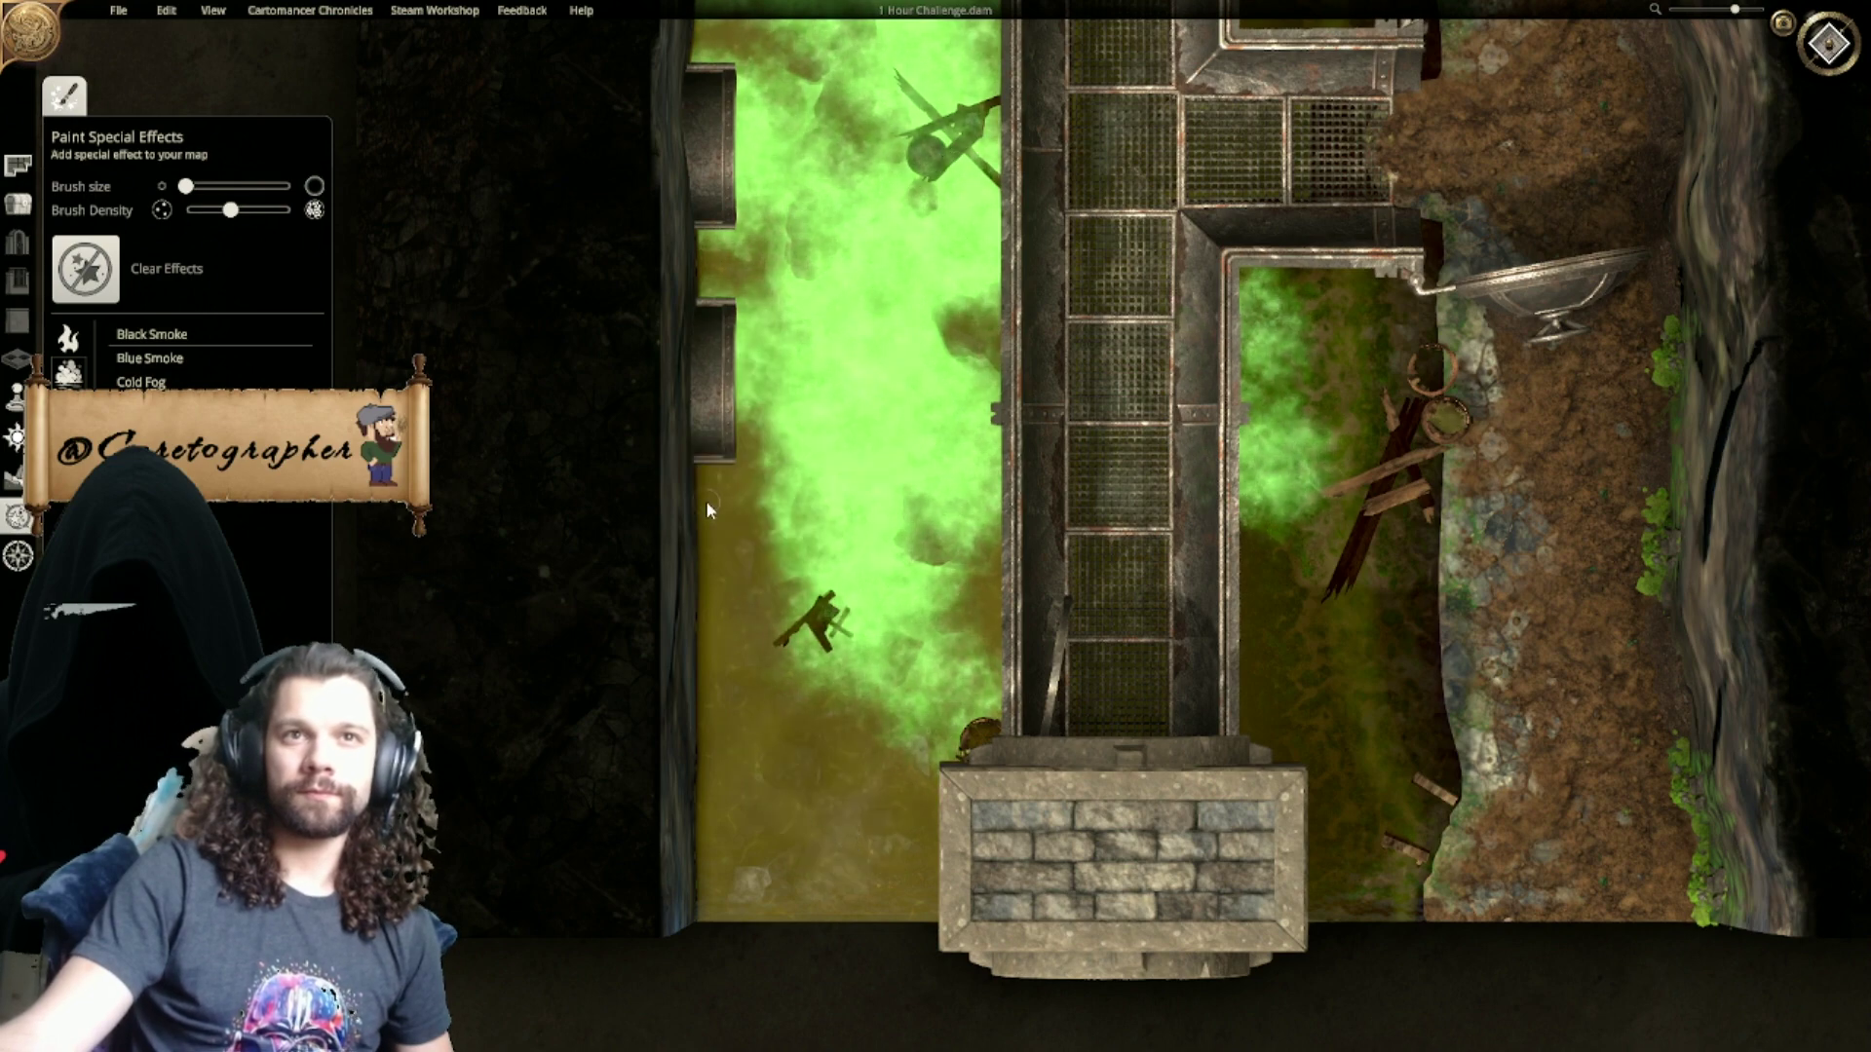
key(ctrl+y)
Step: Clear the green gas from the northwest part of the western channel, north of the northernmost outflow pipe
key(w)
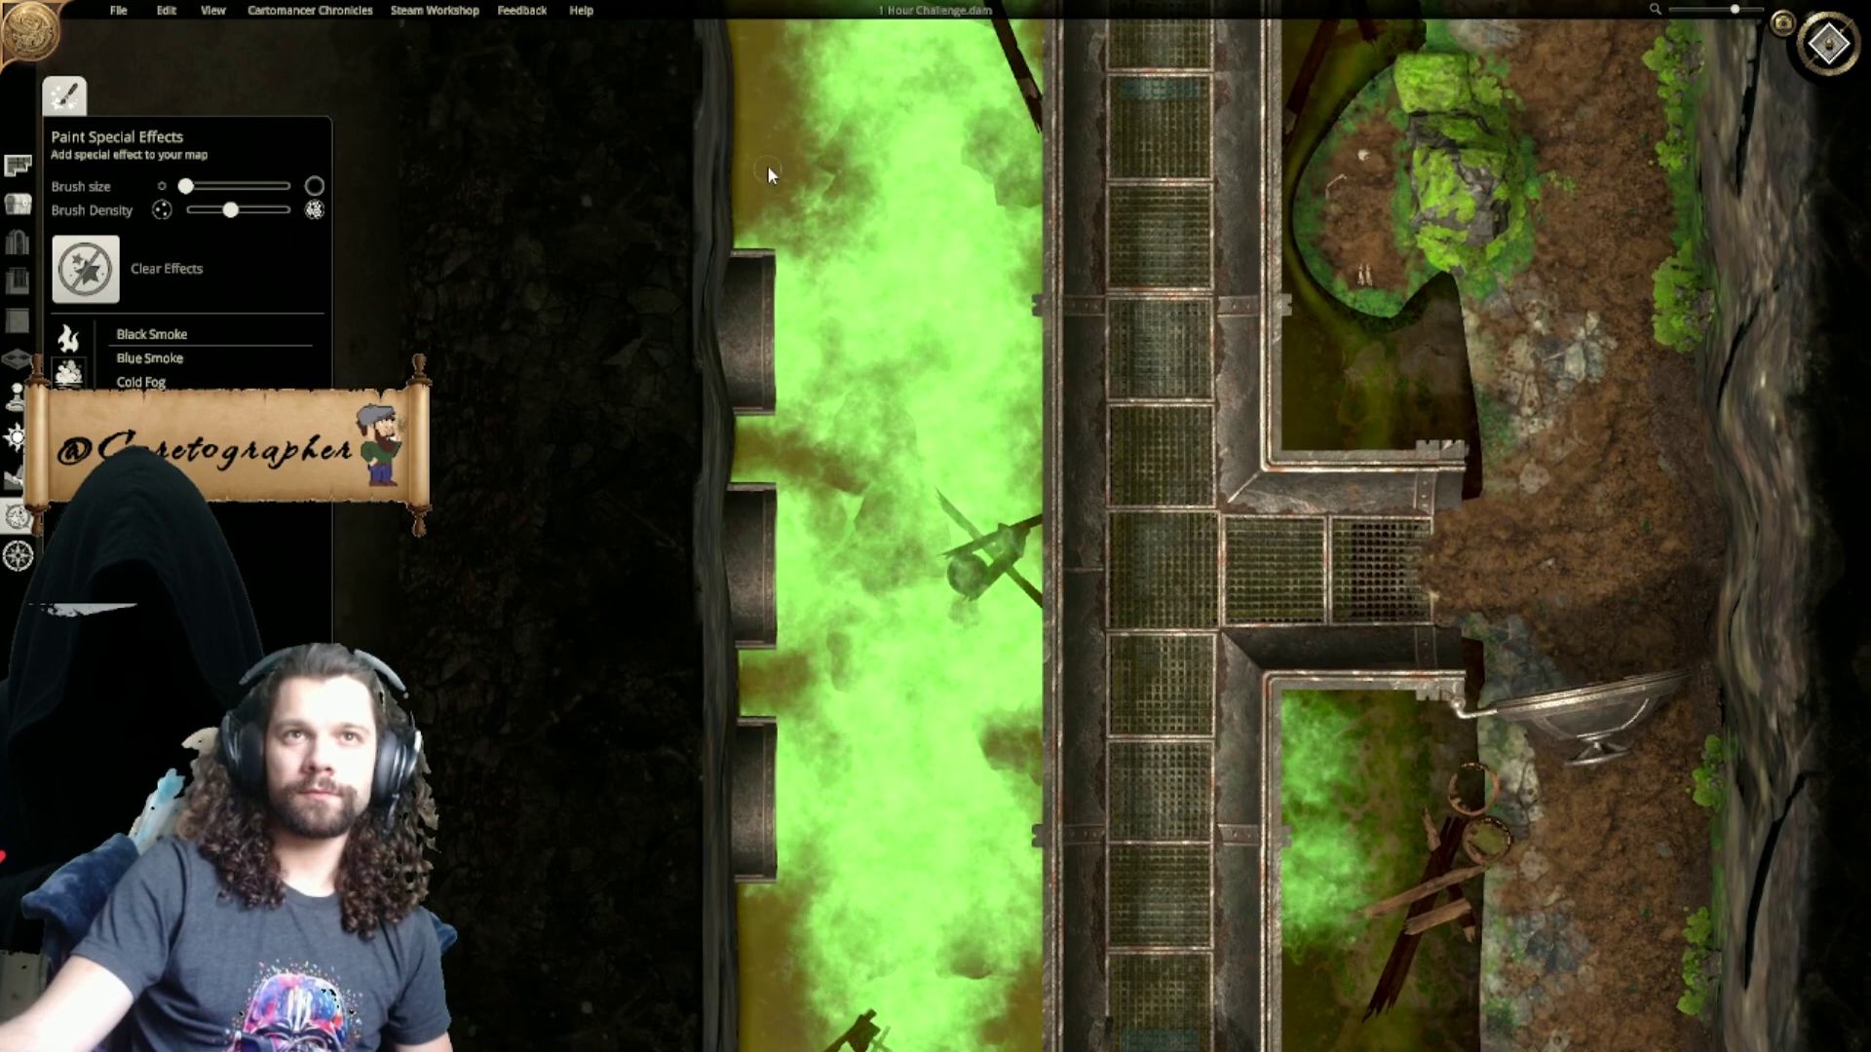
click(767, 140)
right_drag(764, 168, 773, 439)
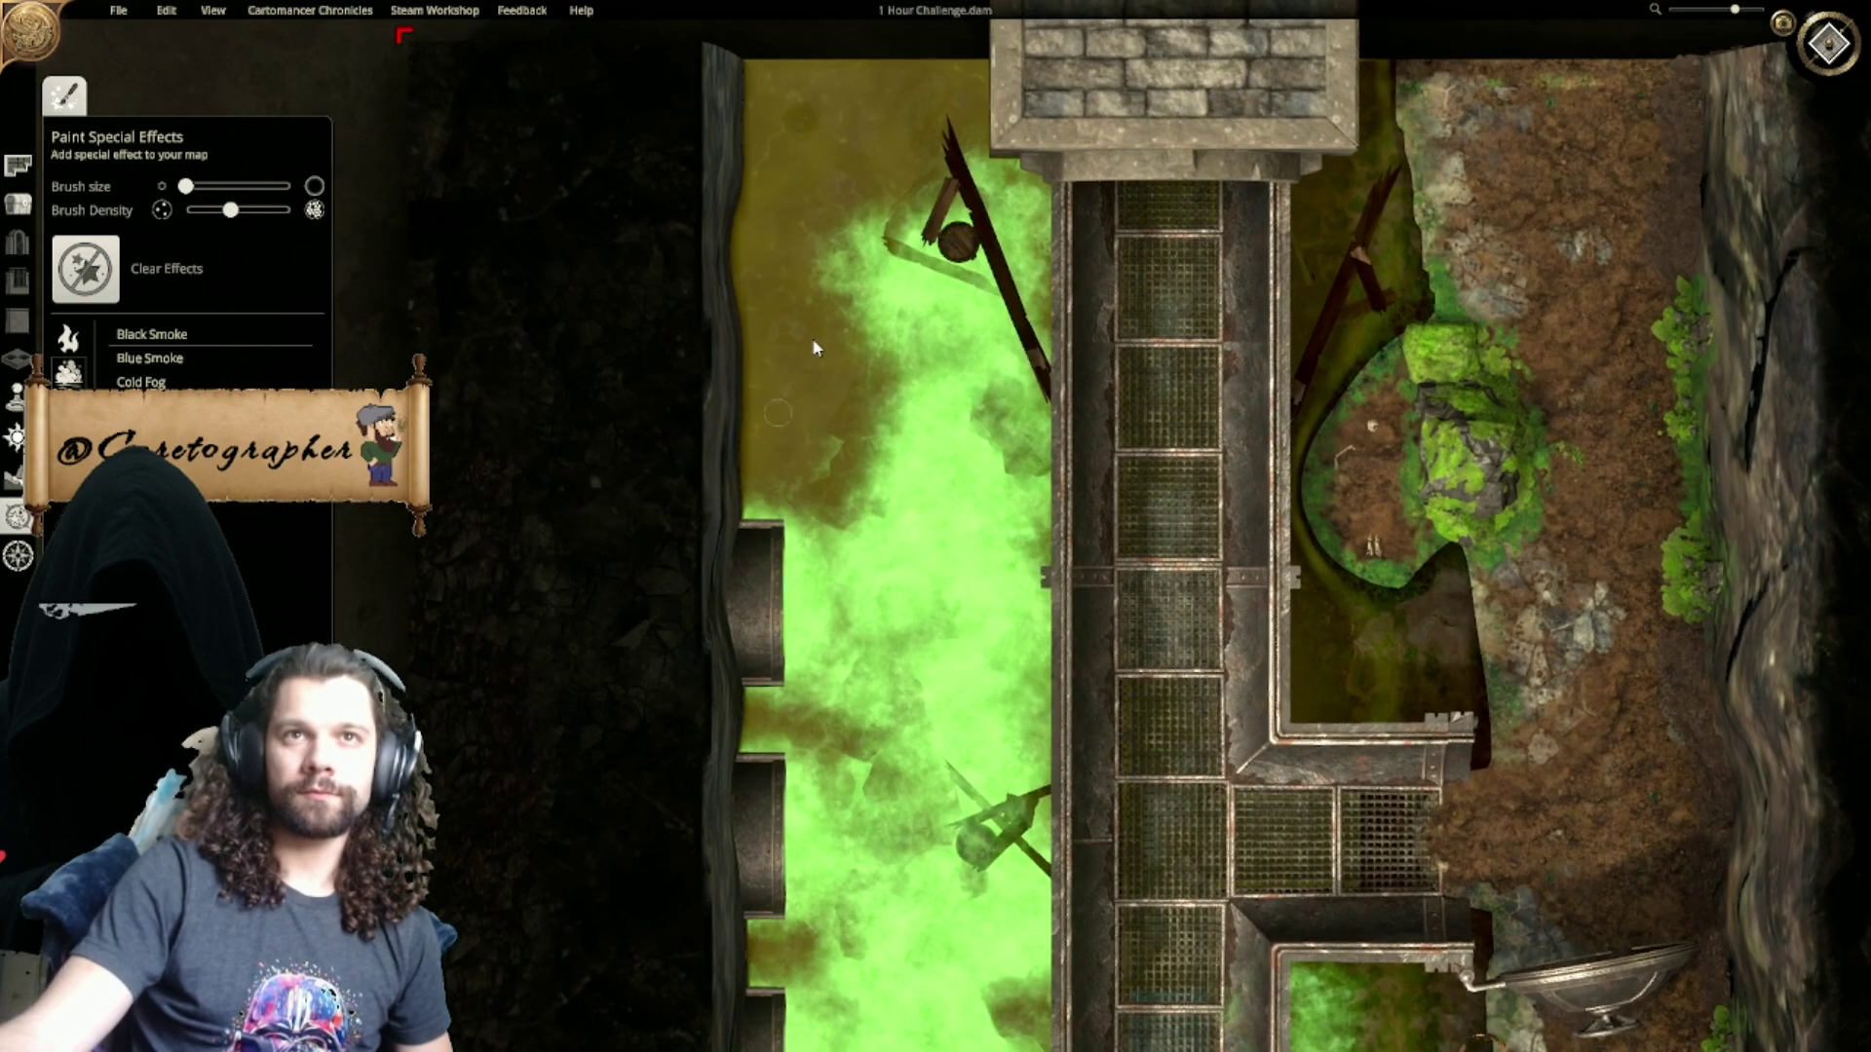
Step: Examine the trimmed gas on the whole map and up close around the southern gate and side branch
right_drag(872, 485, 929, 266)
scroll(868, 795, down, 3)
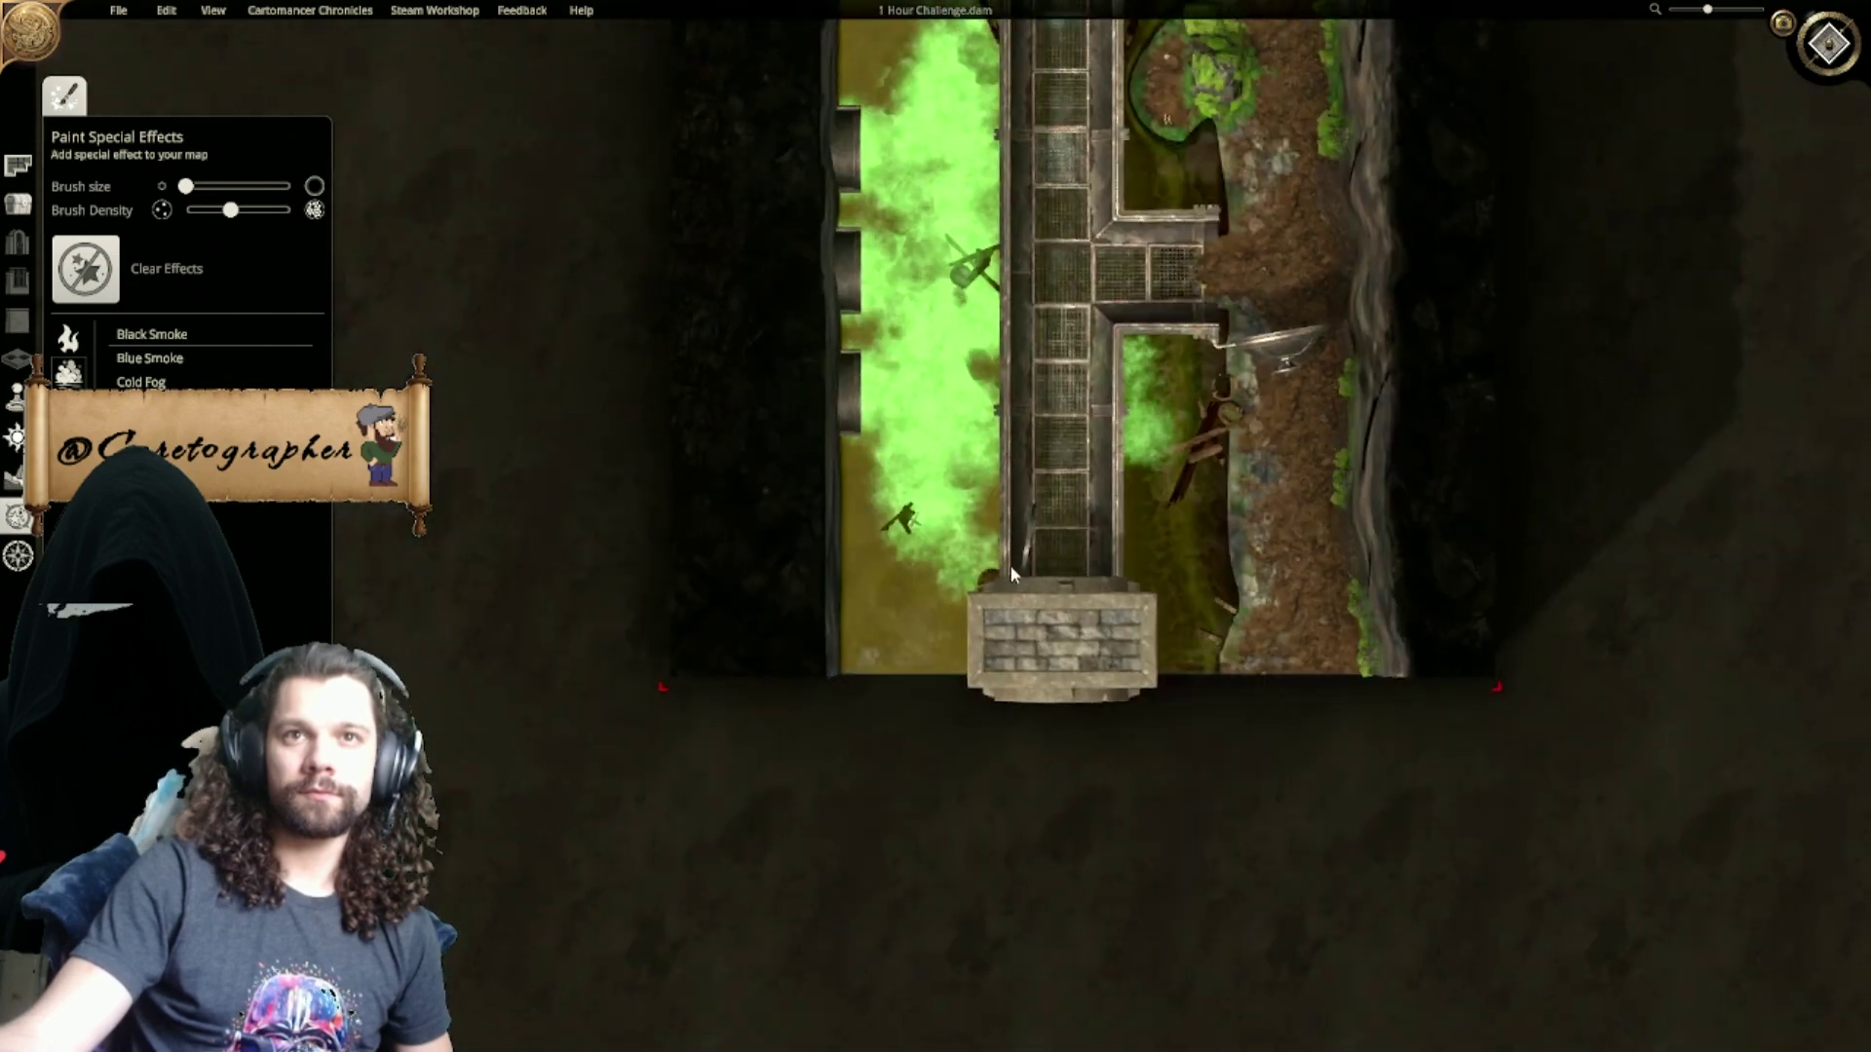
scroll(1006, 499, up, 2)
scroll(1005, 497, down, 3)
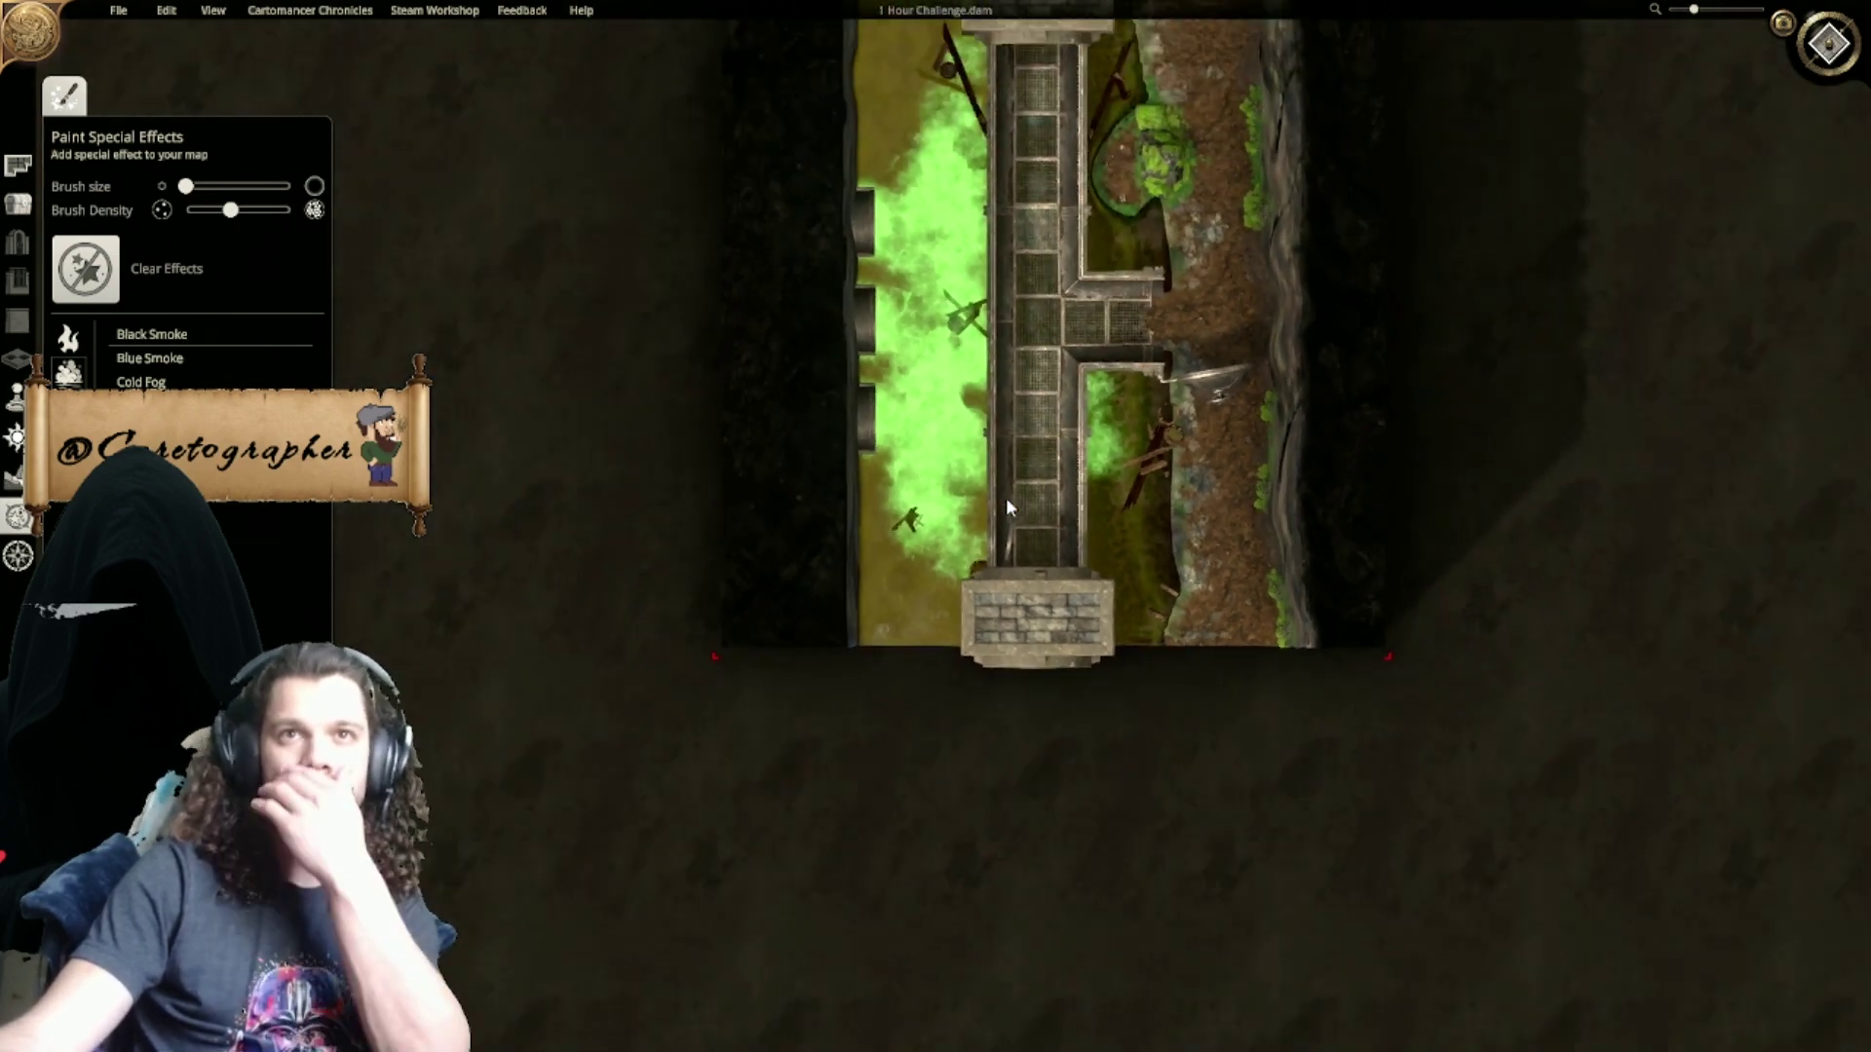
scroll(1037, 479, down, 1)
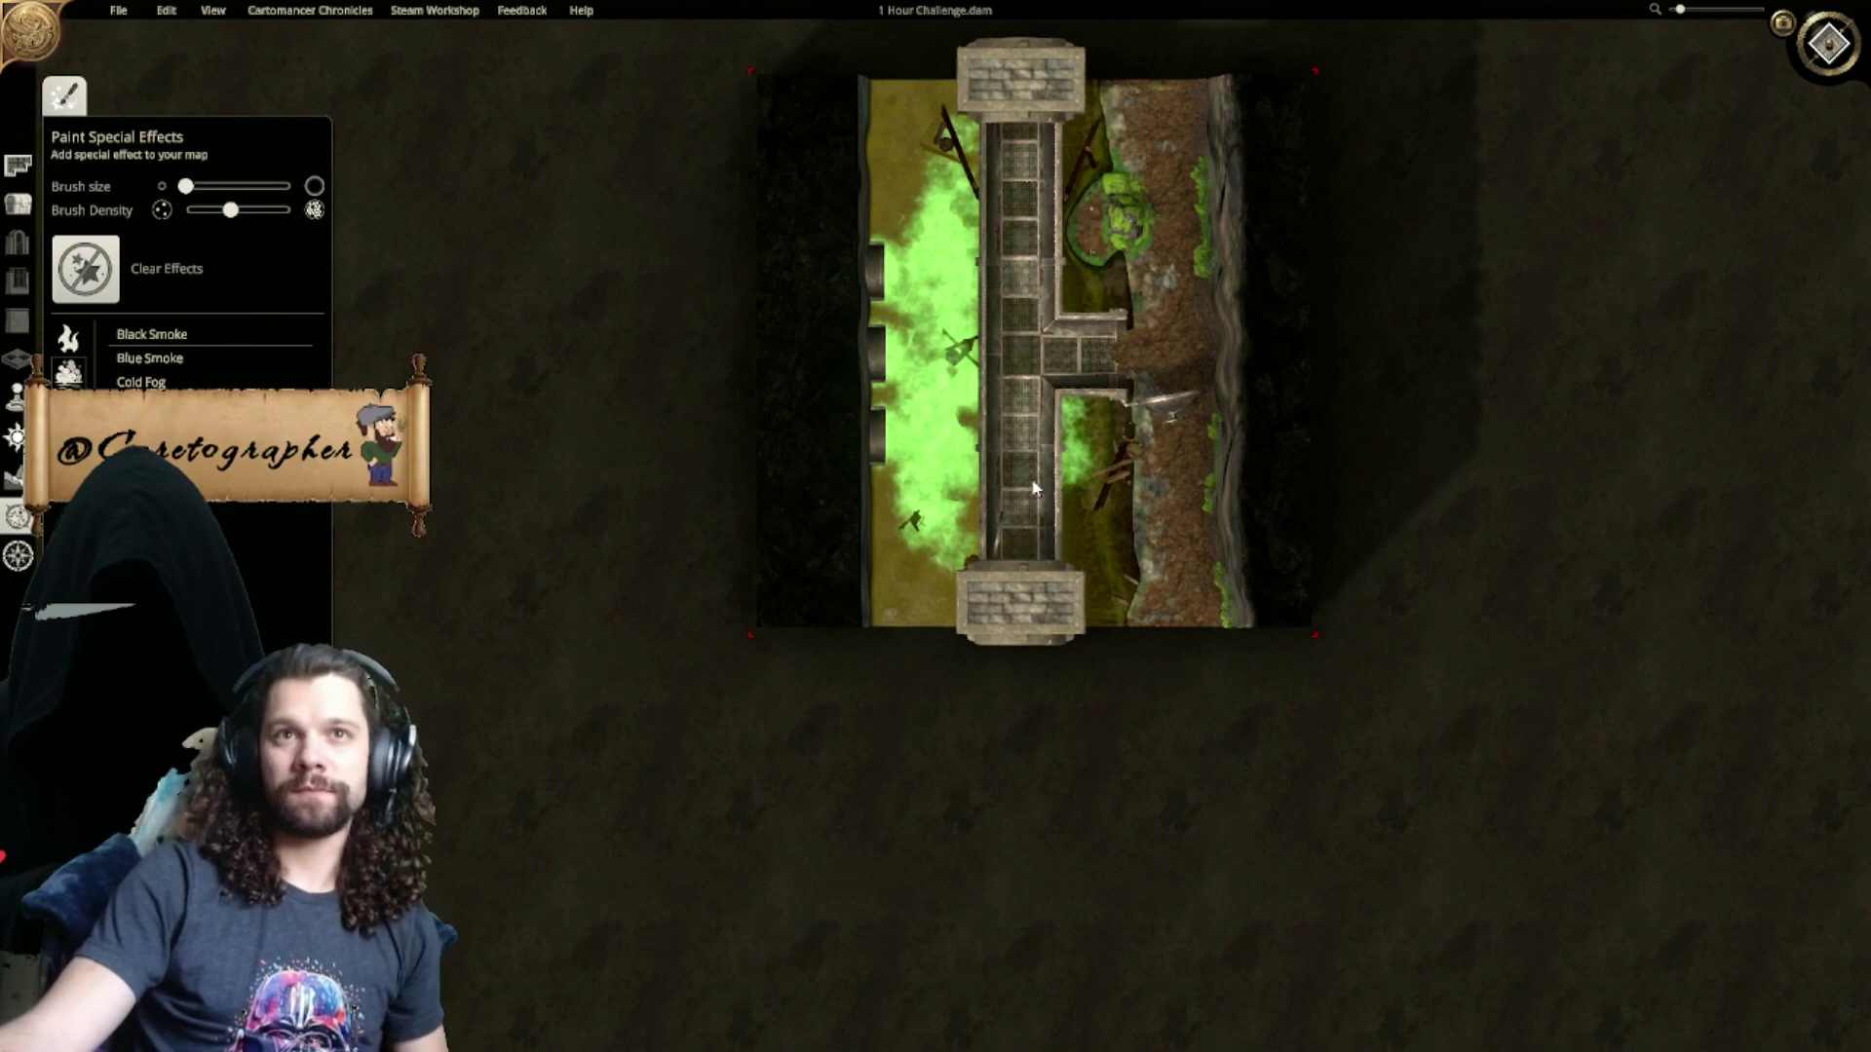
scroll(1109, 216, up, 1)
right_drag(1107, 210, 787, 289)
scroll(850, 460, up, 3)
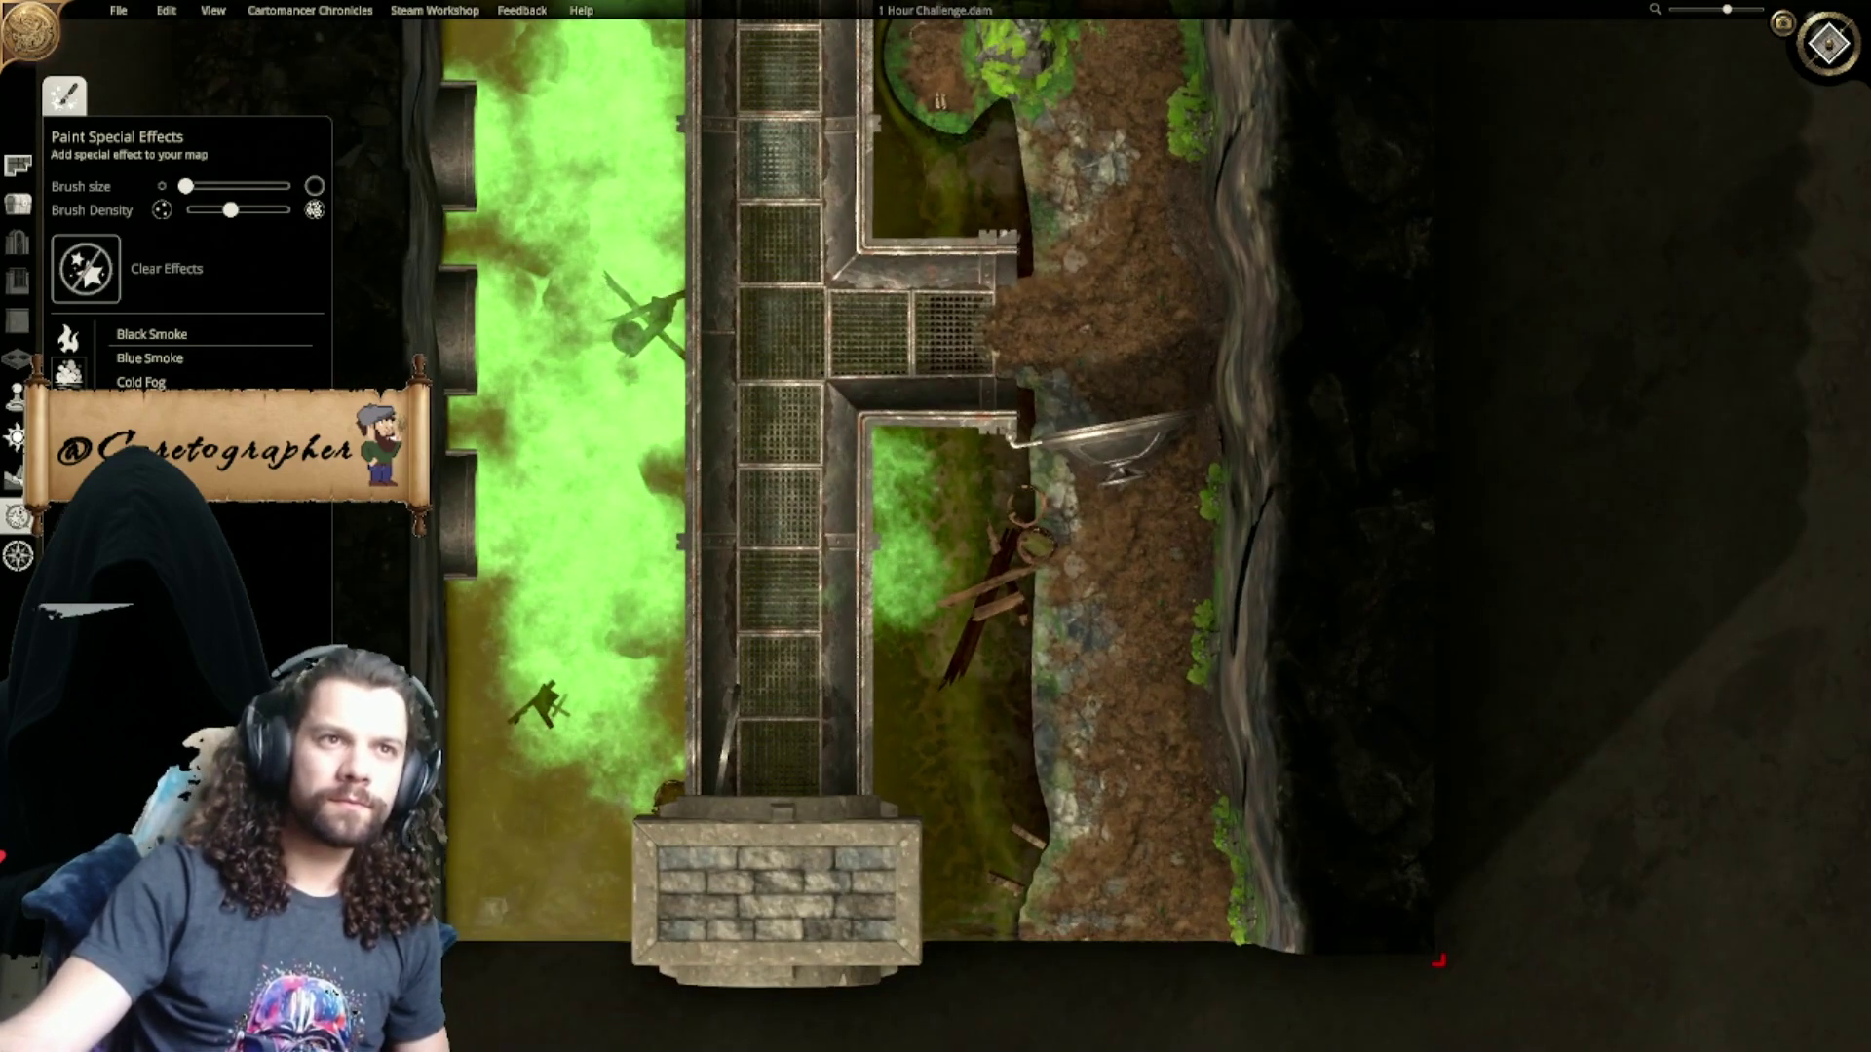
Step: Paint a thin band of green gas along the walkway's east edge, from the mossy pool up to the northern gate
scroll(826, 633, up, 1)
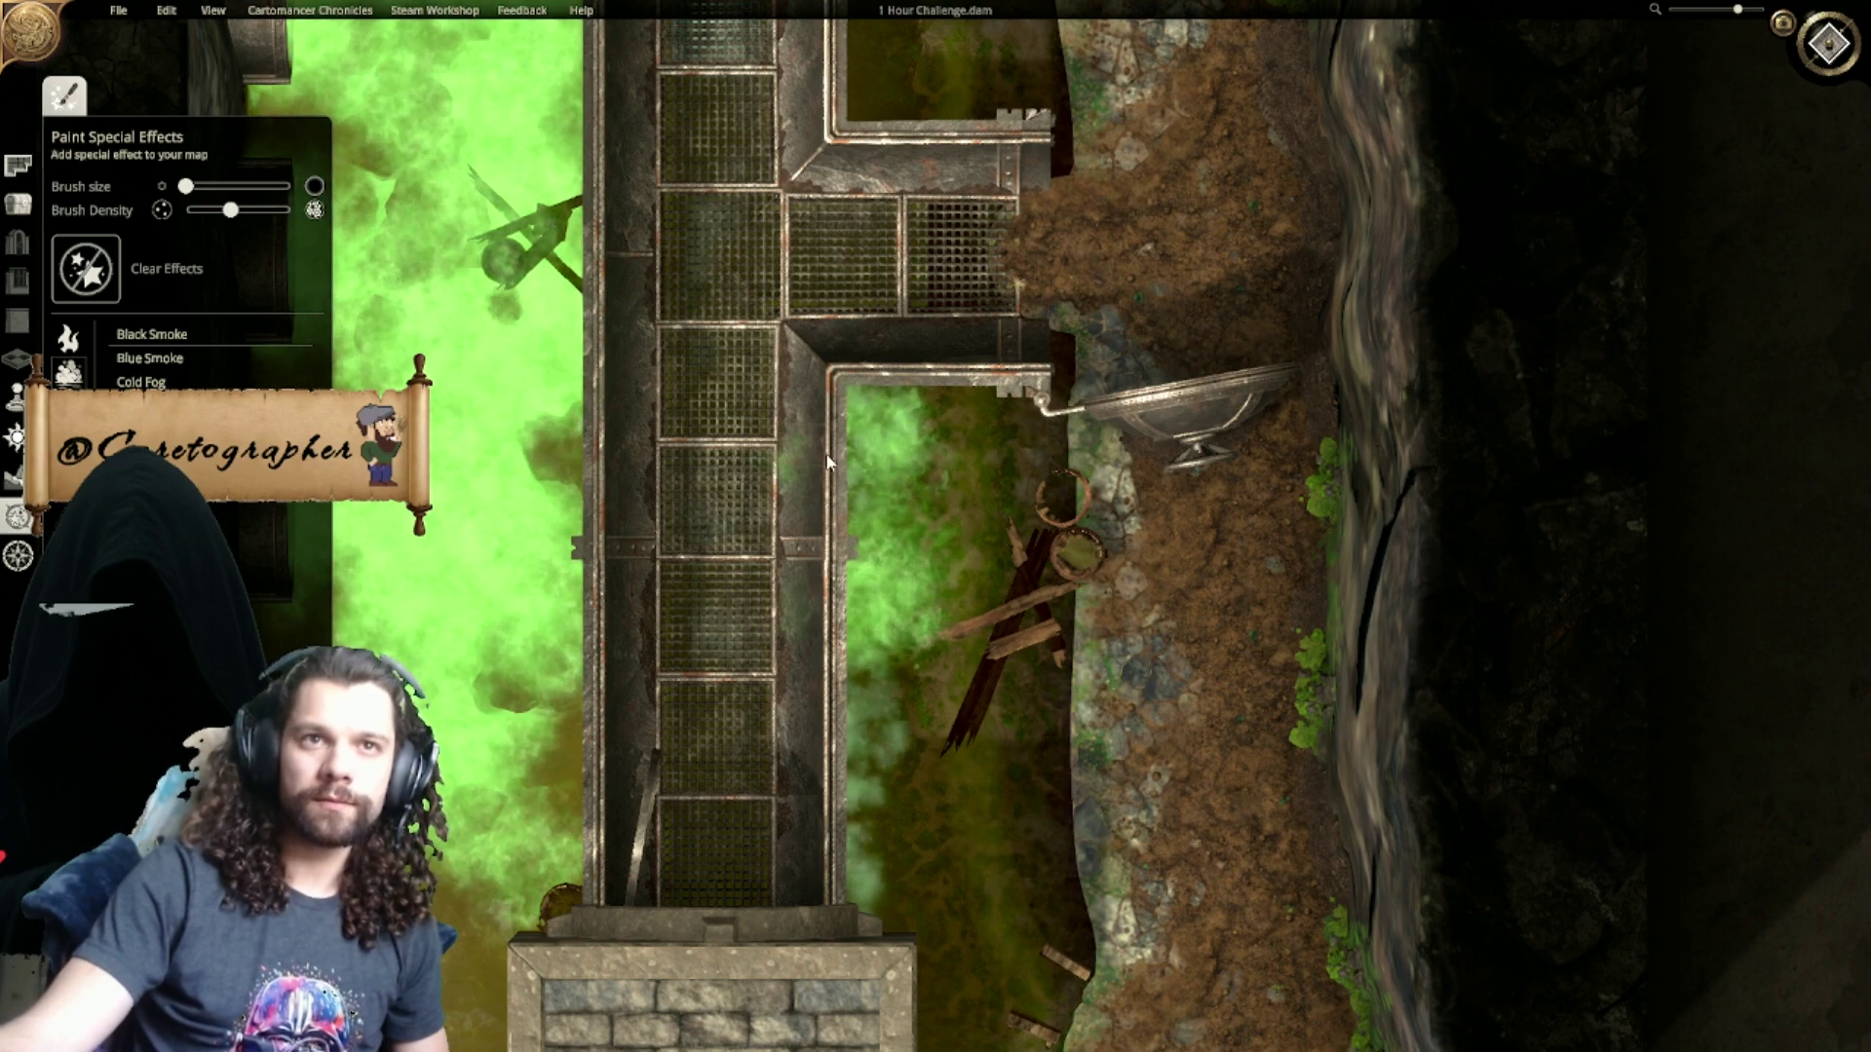
right_drag(819, 443, 902, 799)
right_drag(951, 535, 792, 659)
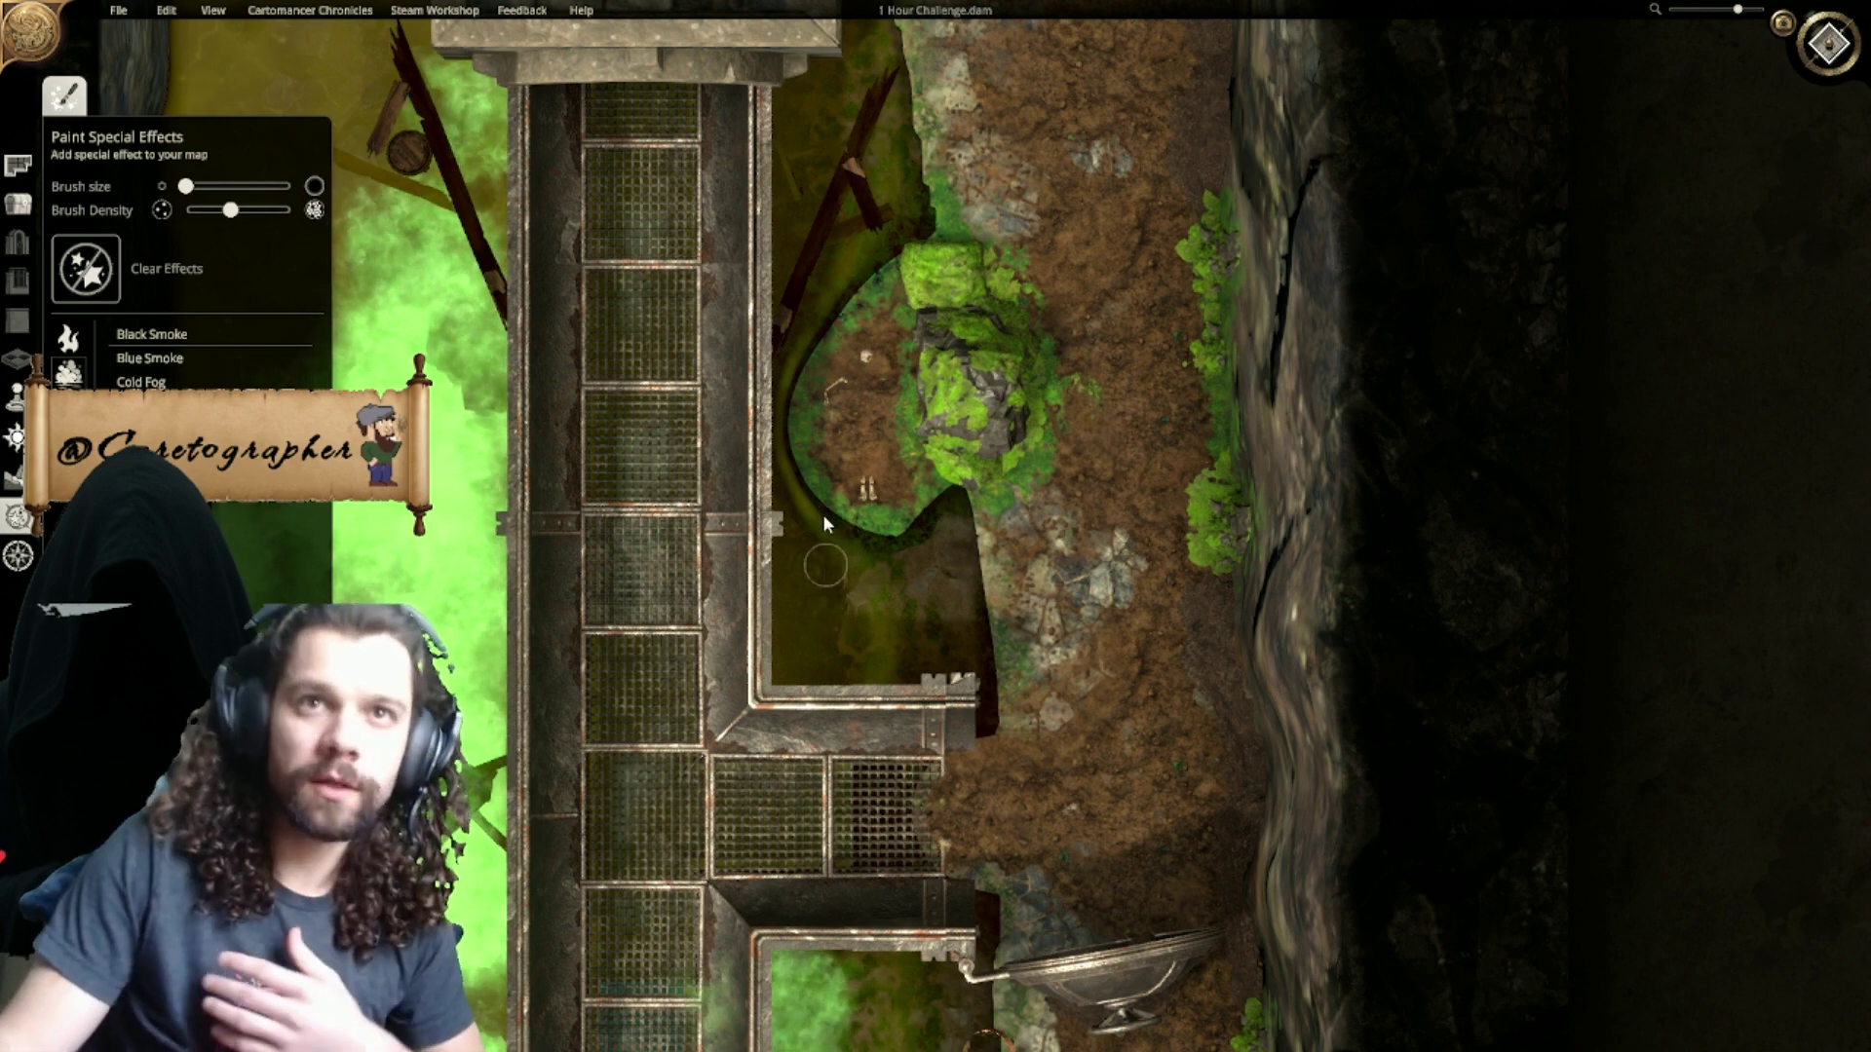
mouse_move(822, 532)
mouse_down()
mouse_move(815, 649)
mouse_move(836, 594)
mouse_move(815, 476)
mouse_move(809, 512)
mouse_up()
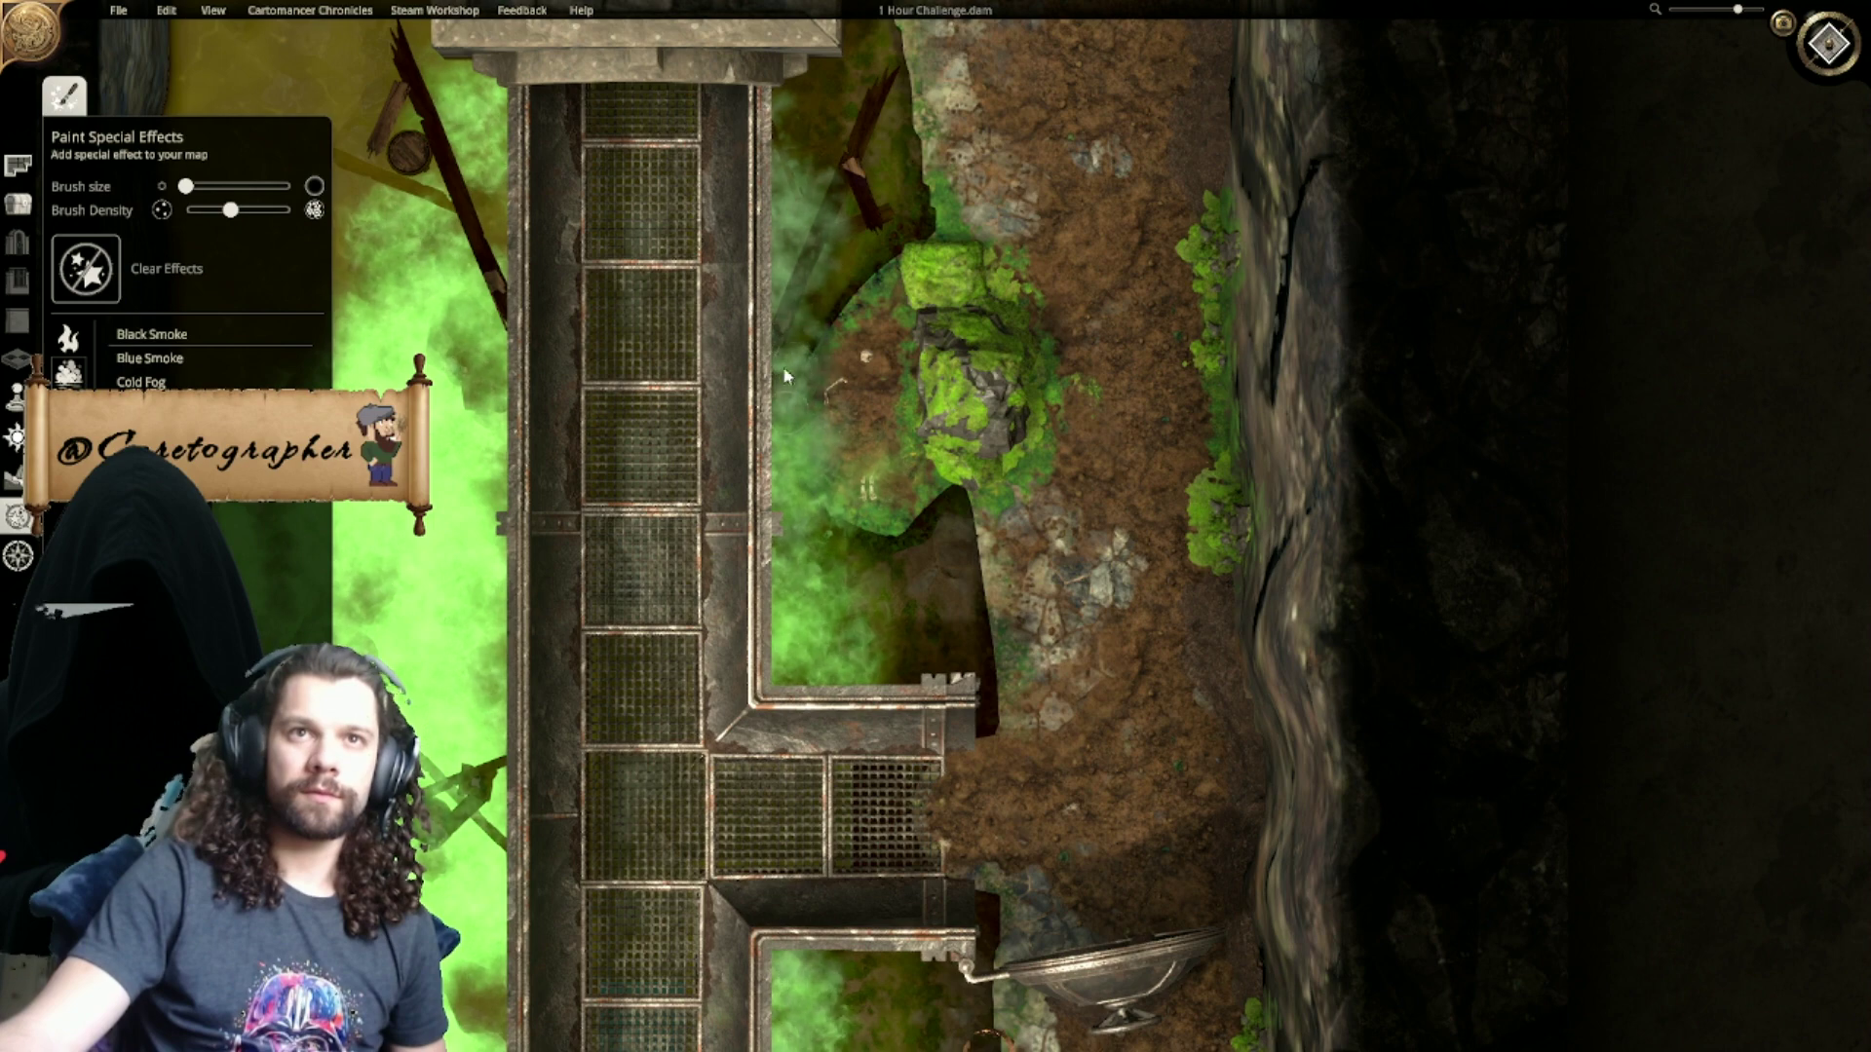
middle_drag(809, 256, 707, 658)
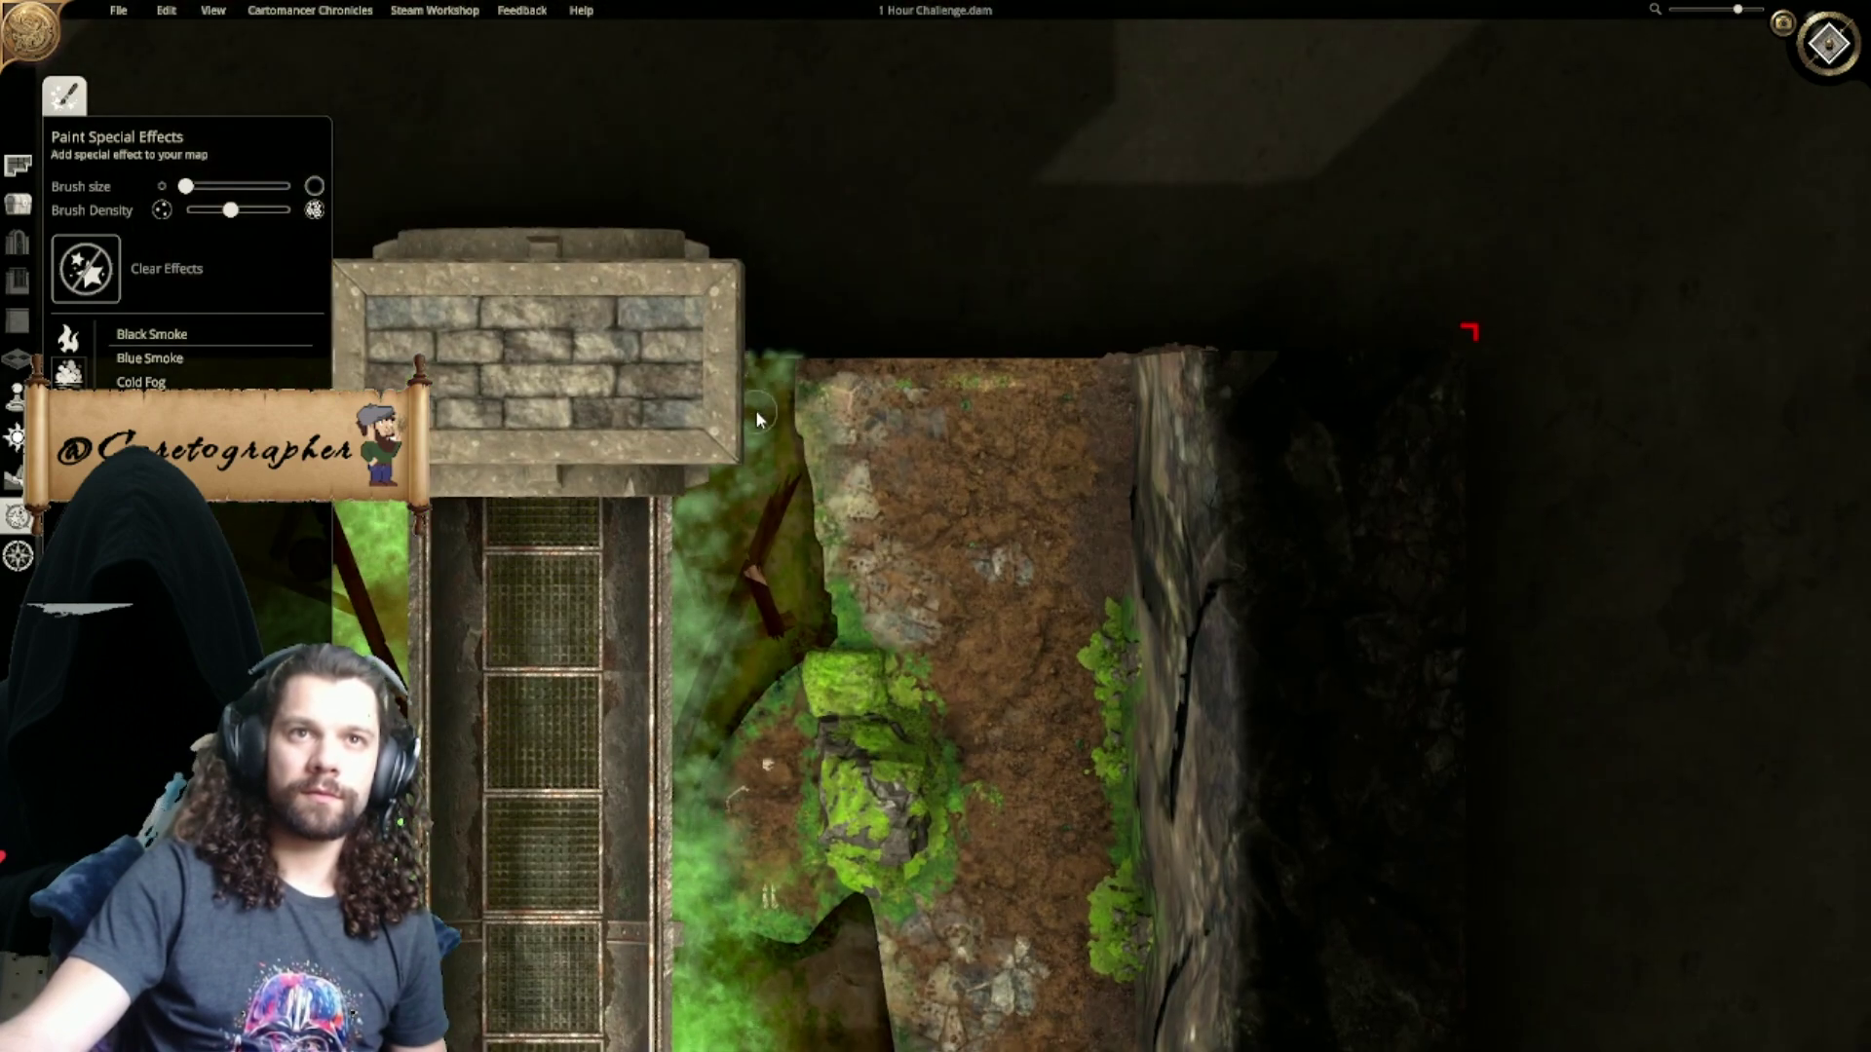
mouse_move(761, 407)
mouse_down()
mouse_move(688, 519)
mouse_move(690, 719)
mouse_up()
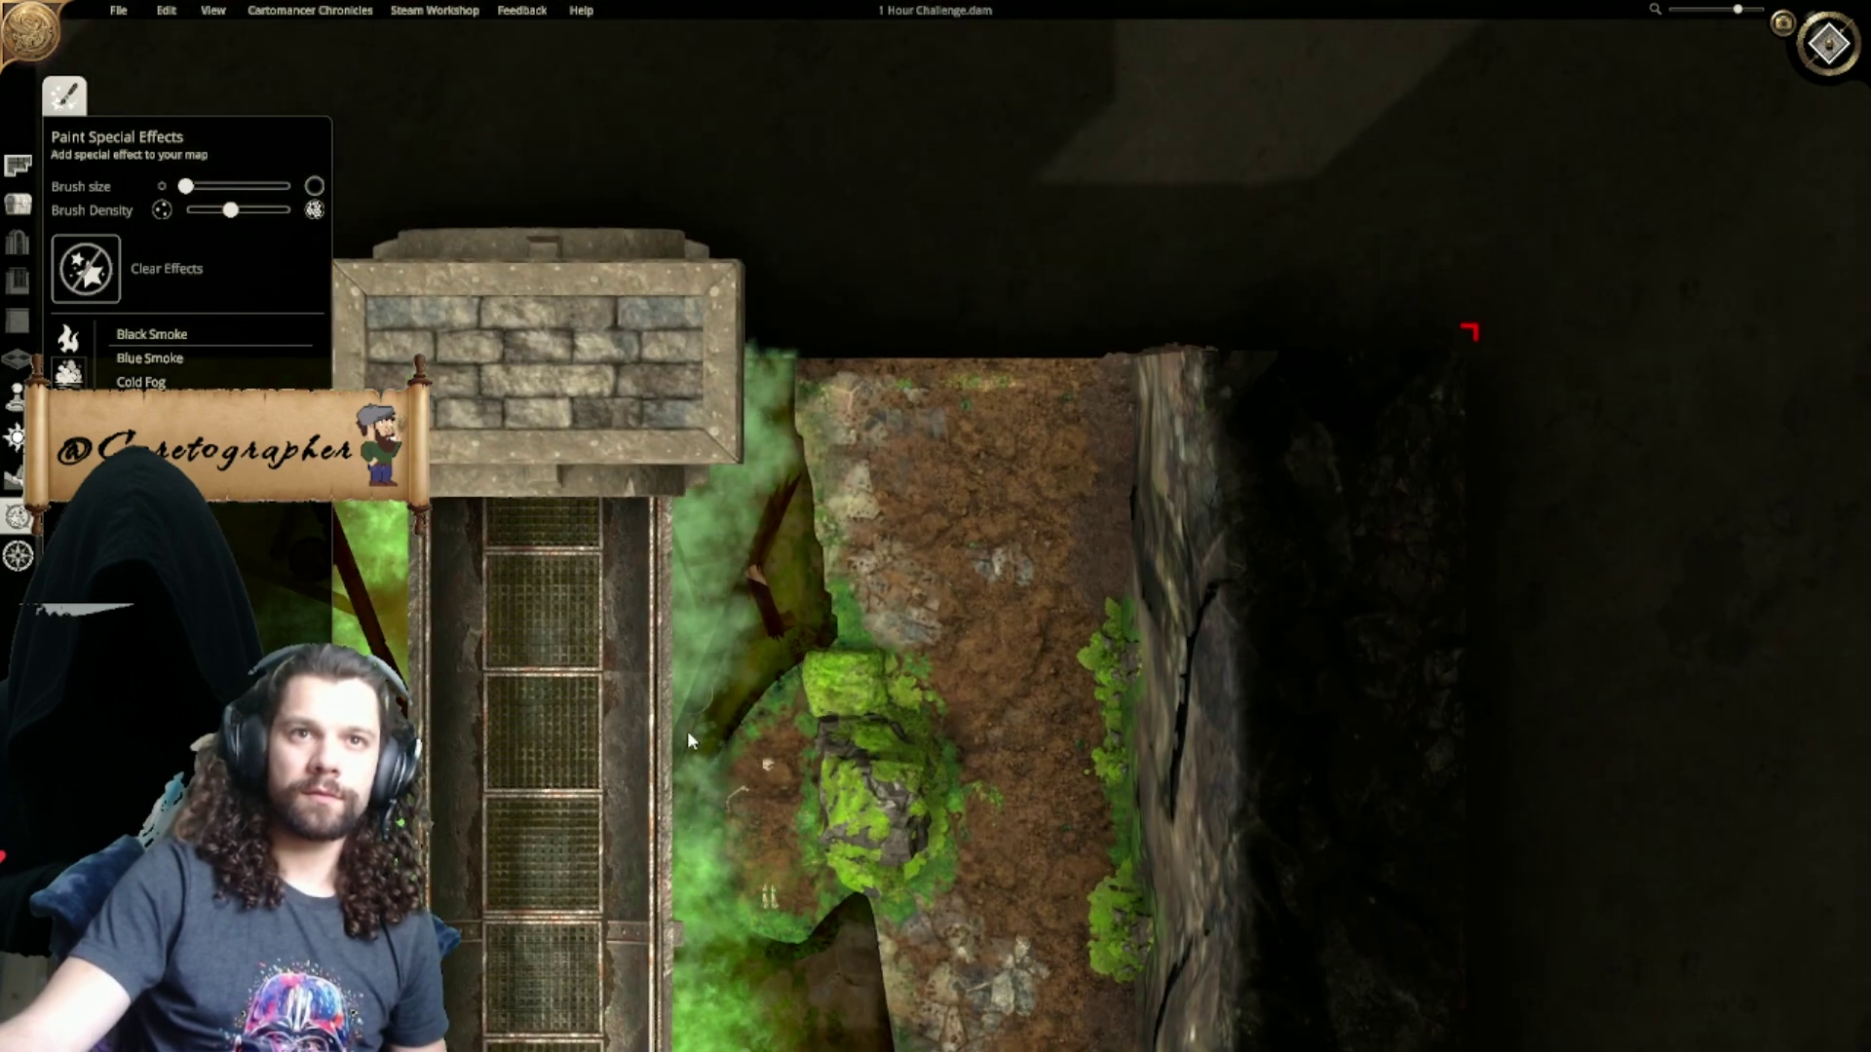
Step: Add small patches of green gas in the eastern channel against the north and south sides of the walkway's side branch
middle_drag(692, 770, 722, 131)
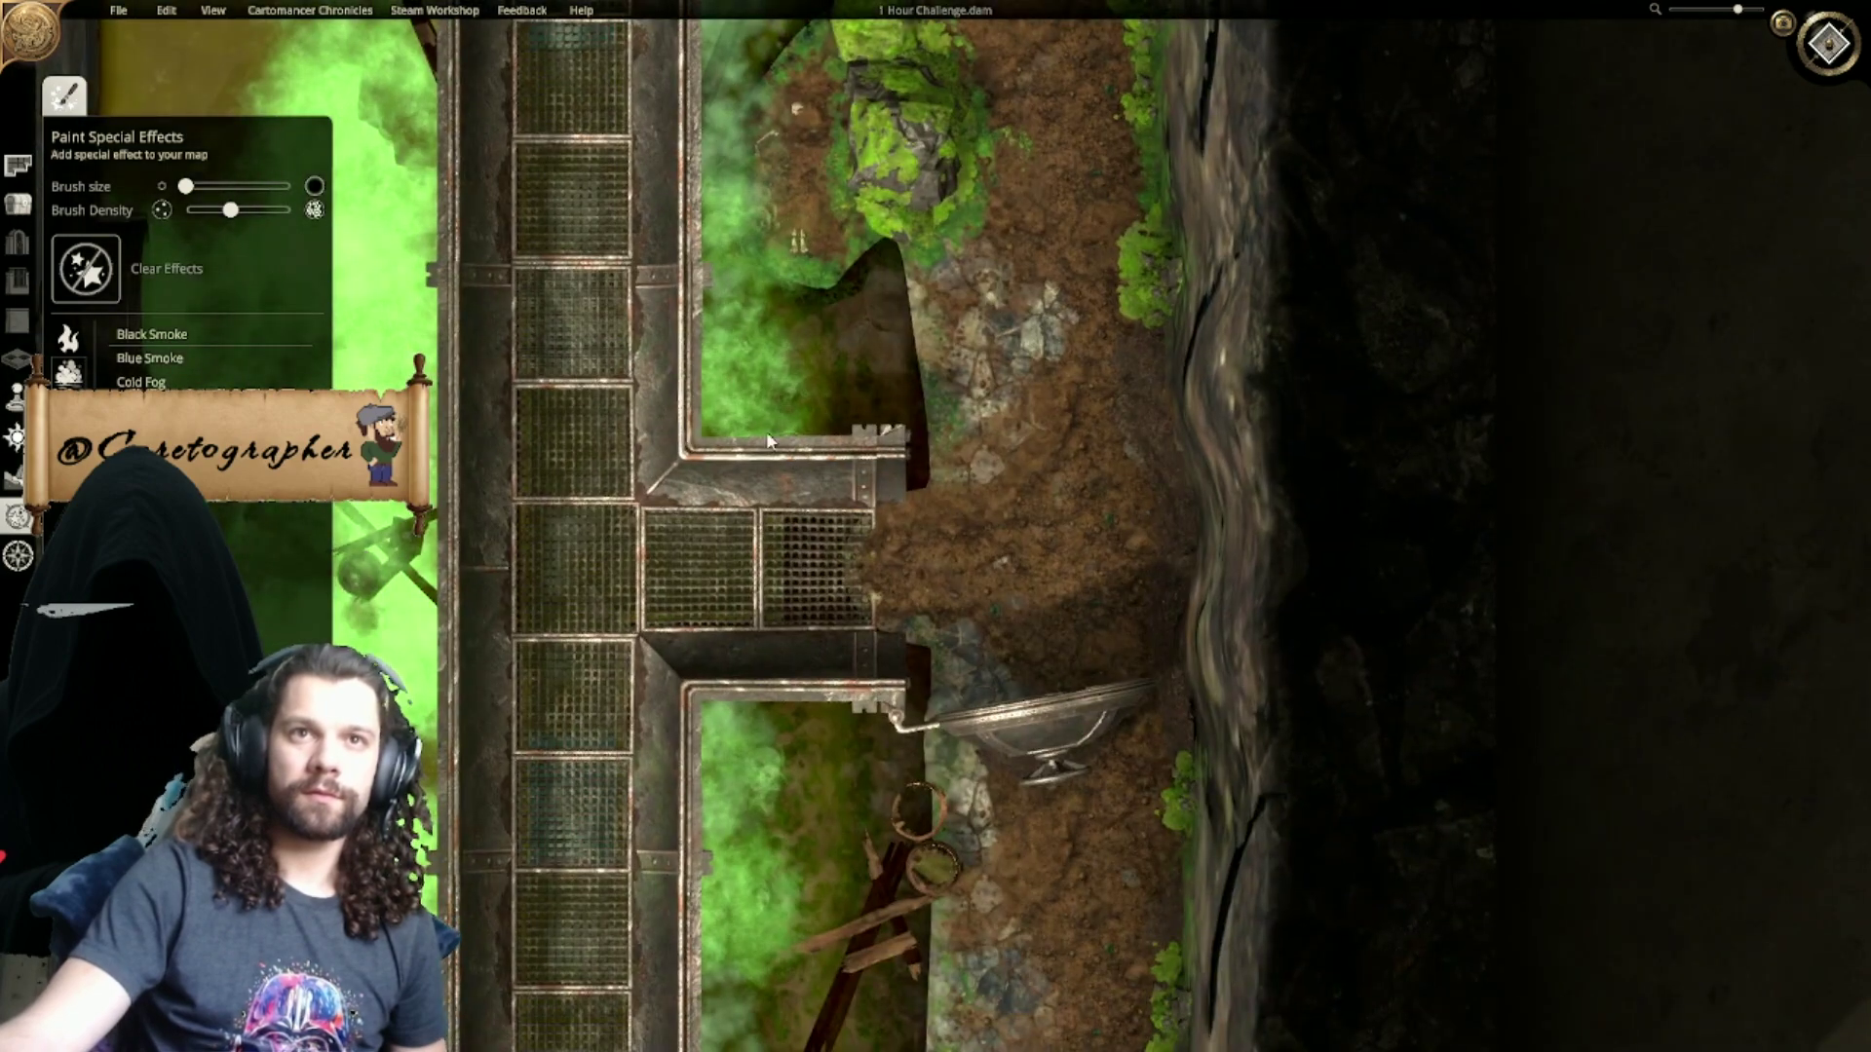
click(777, 721)
click(822, 409)
click(828, 730)
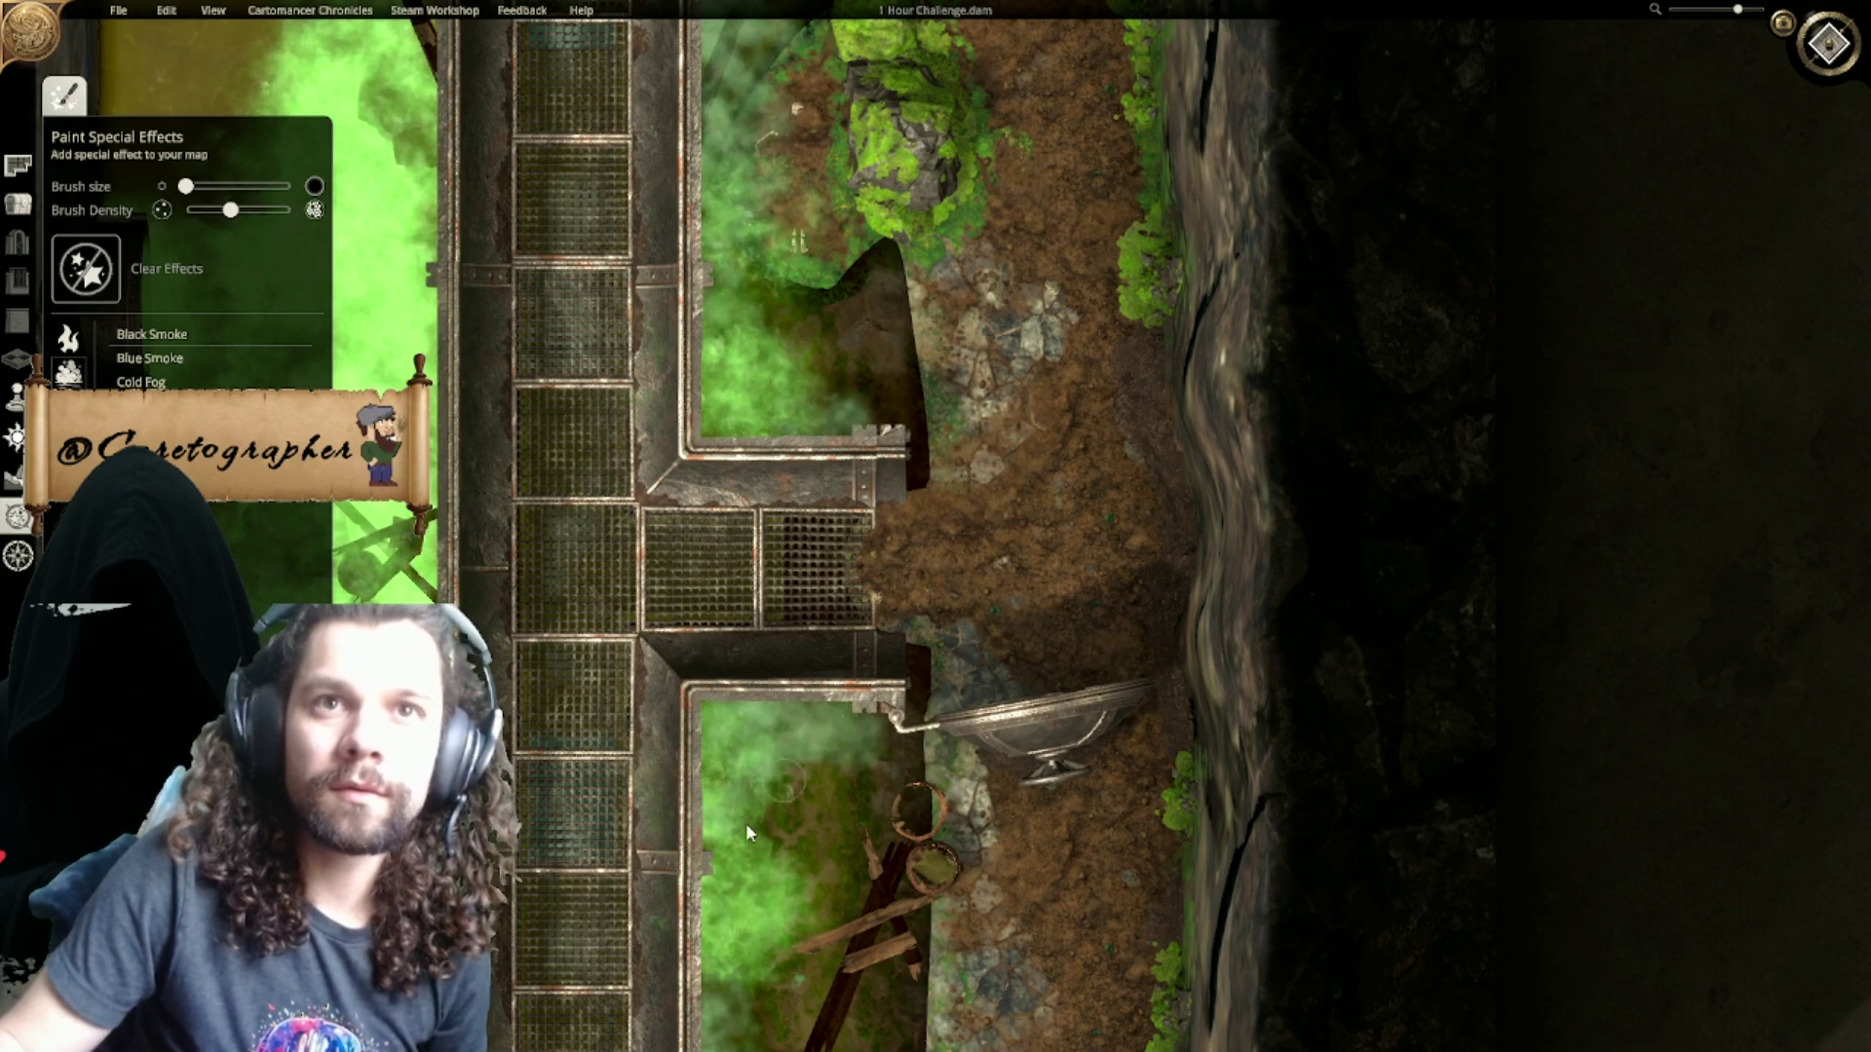
Step: Extend the thin green gas along the walkway's east edge from the side branch south past the southern gate
middle_drag(756, 843, 850, 437)
mouse_move(793, 457)
mouse_down()
mouse_move(804, 665)
mouse_move(845, 850)
mouse_up()
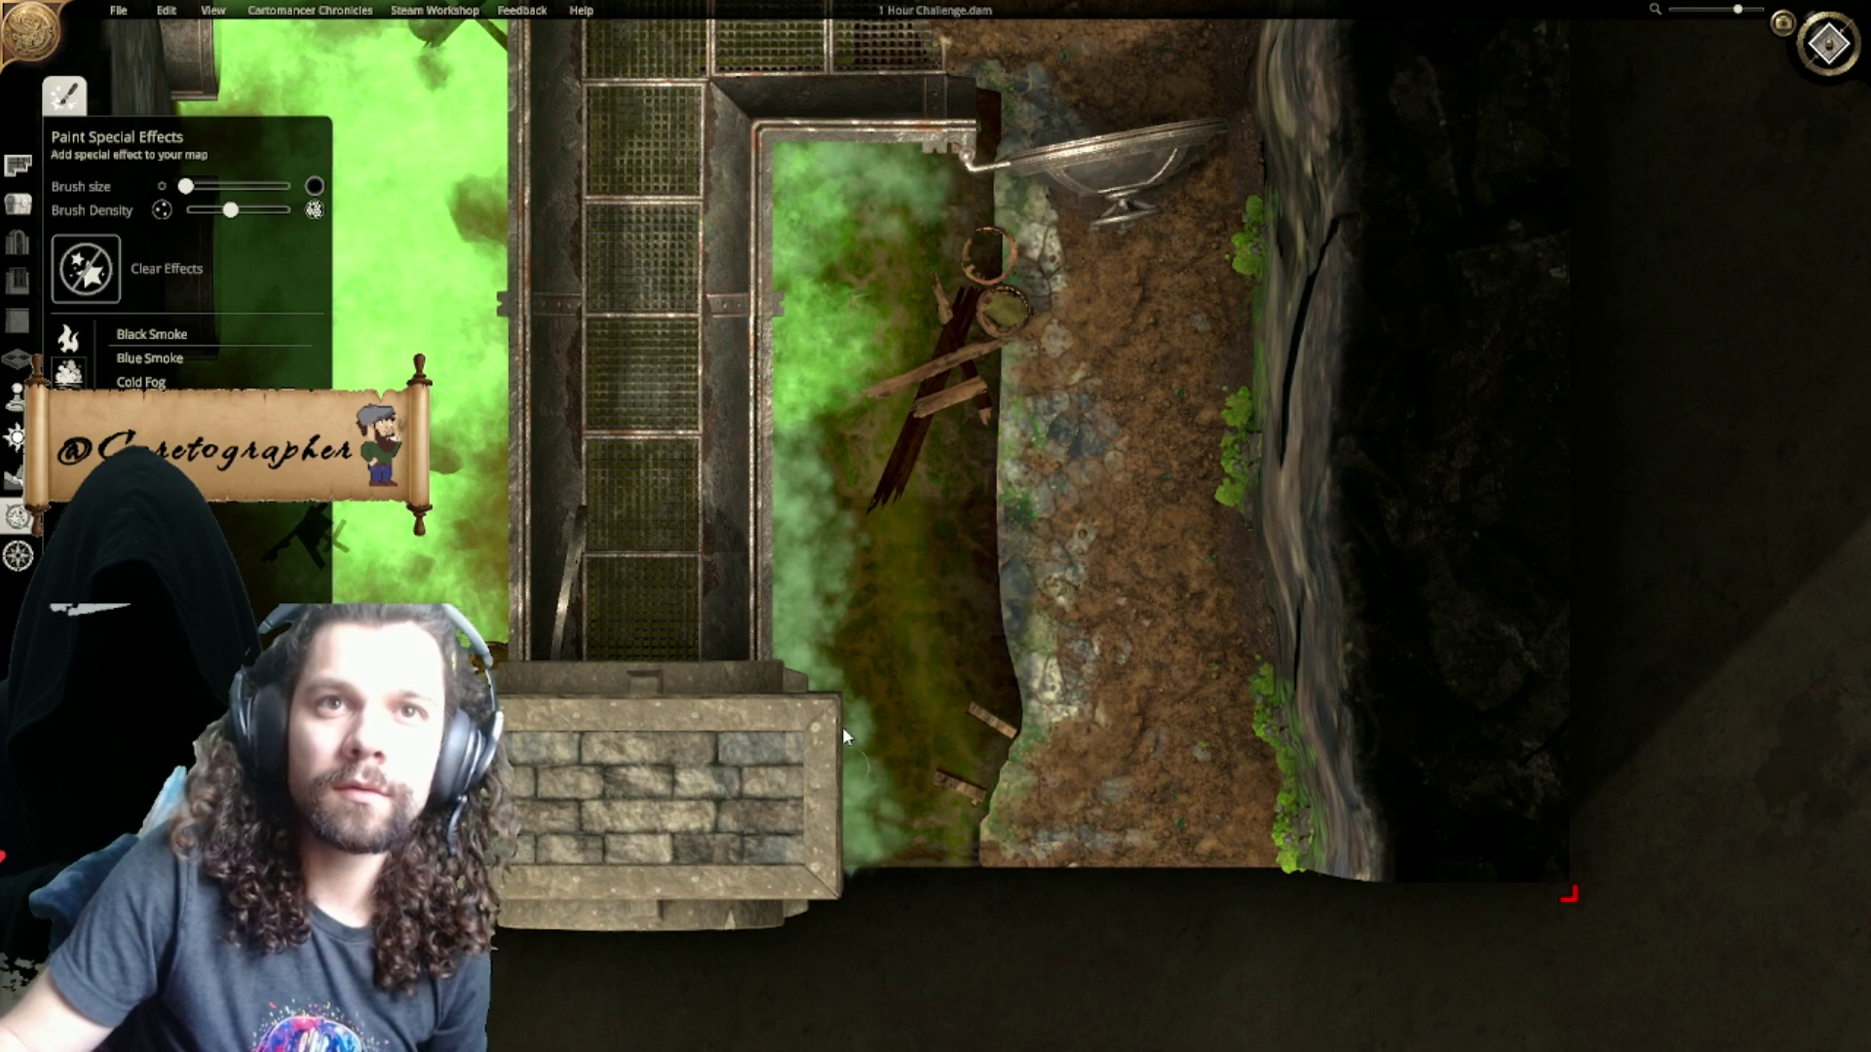
scroll(787, 523, down, 5)
middle_drag(1007, 711, 1108, 447)
scroll(844, 701, up, 3)
scroll(844, 702, up, 2)
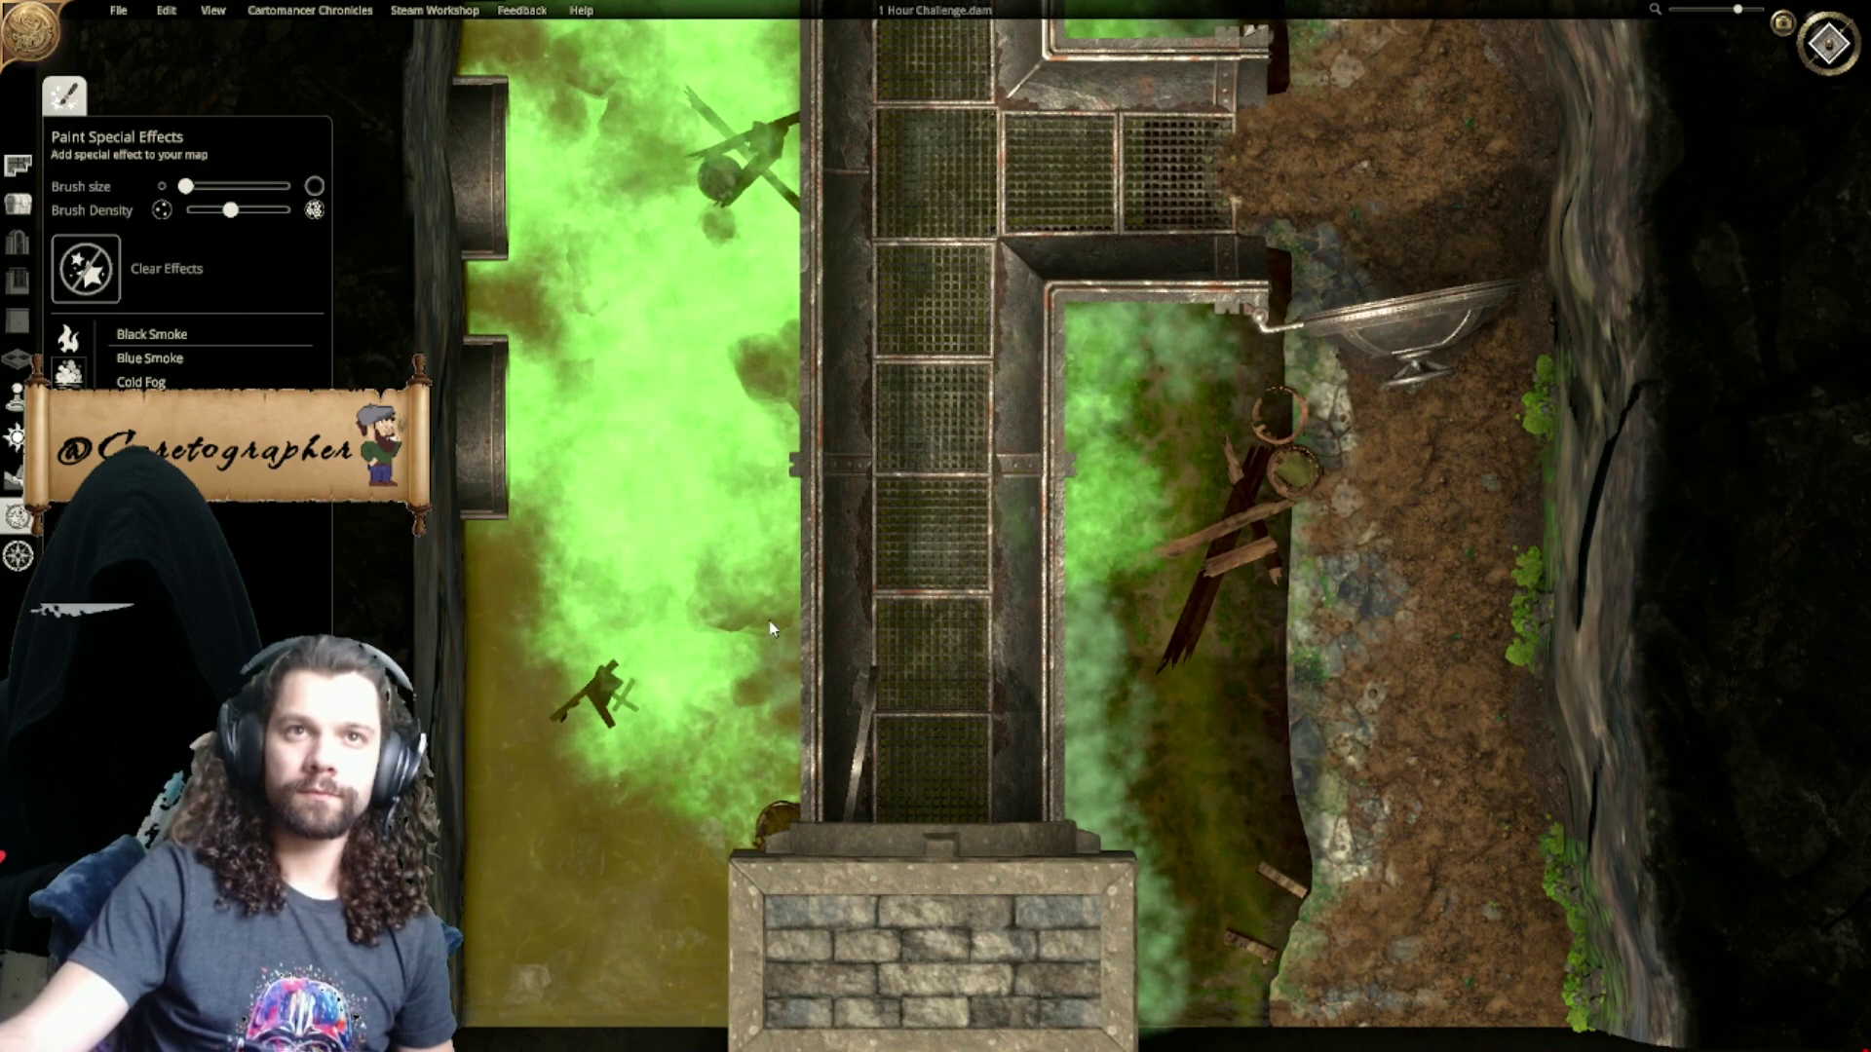
Step: Set the brush density to maximum and paint wisps of green gas at the western channel's southern end, between its pipes and along its northern edge
middle_drag(775, 378, 909, 433)
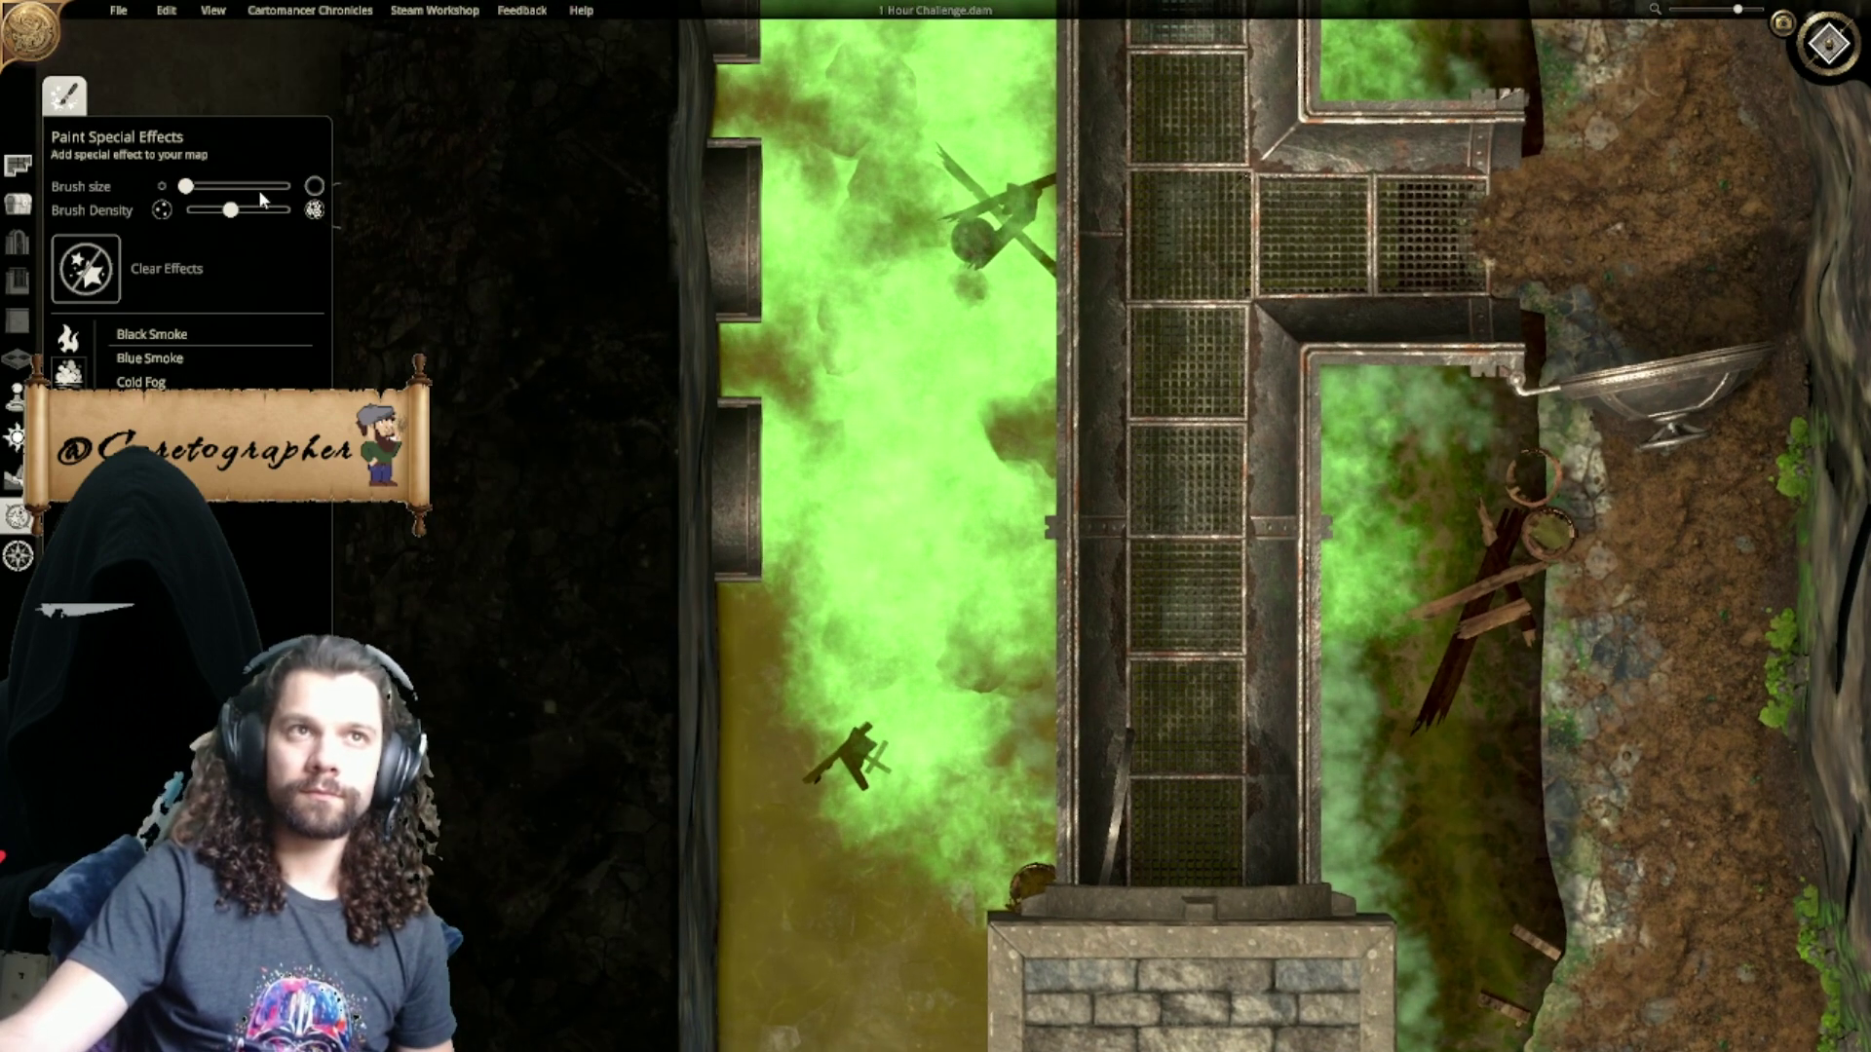
drag(234, 209, 296, 211)
drag(1009, 697, 1031, 765)
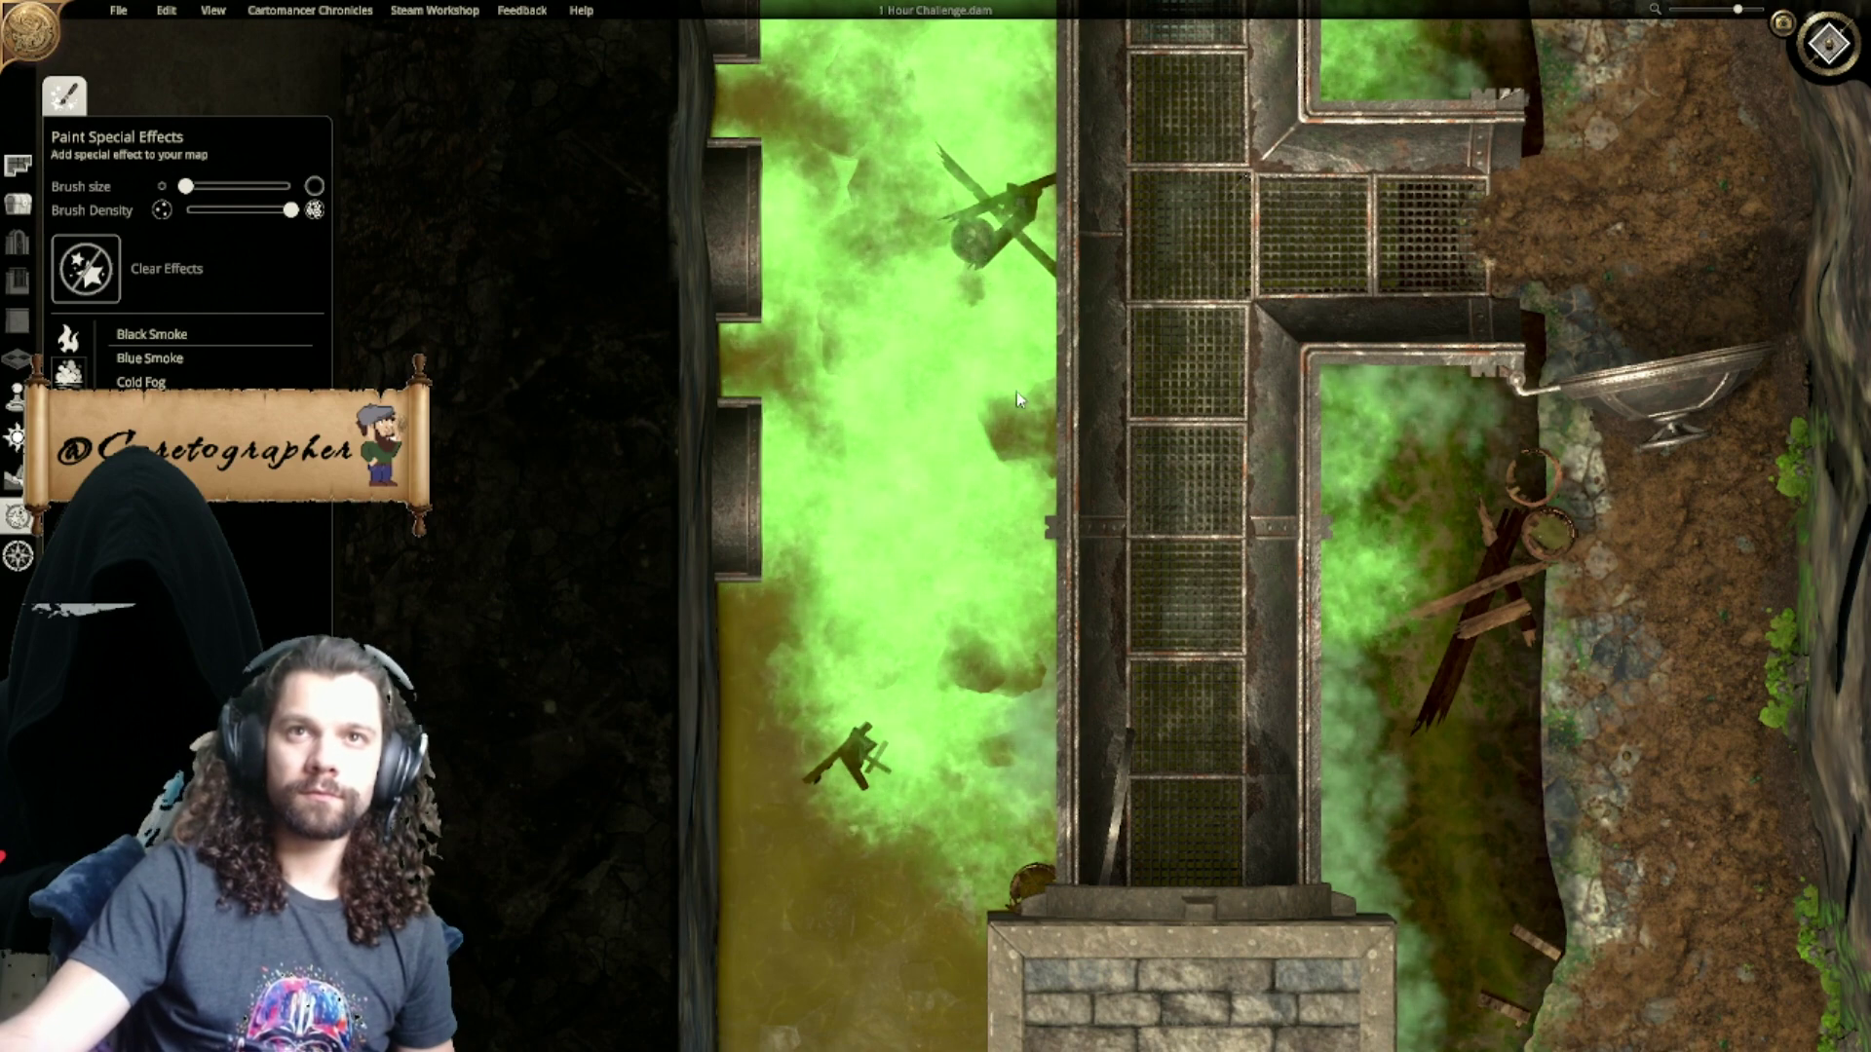
middle_drag(770, 364, 758, 567)
click(721, 296)
click(724, 292)
middle_drag(915, 277, 827, 656)
mouse_move(726, 397)
mouse_down()
mouse_move(814, 180)
mouse_move(928, 199)
mouse_up()
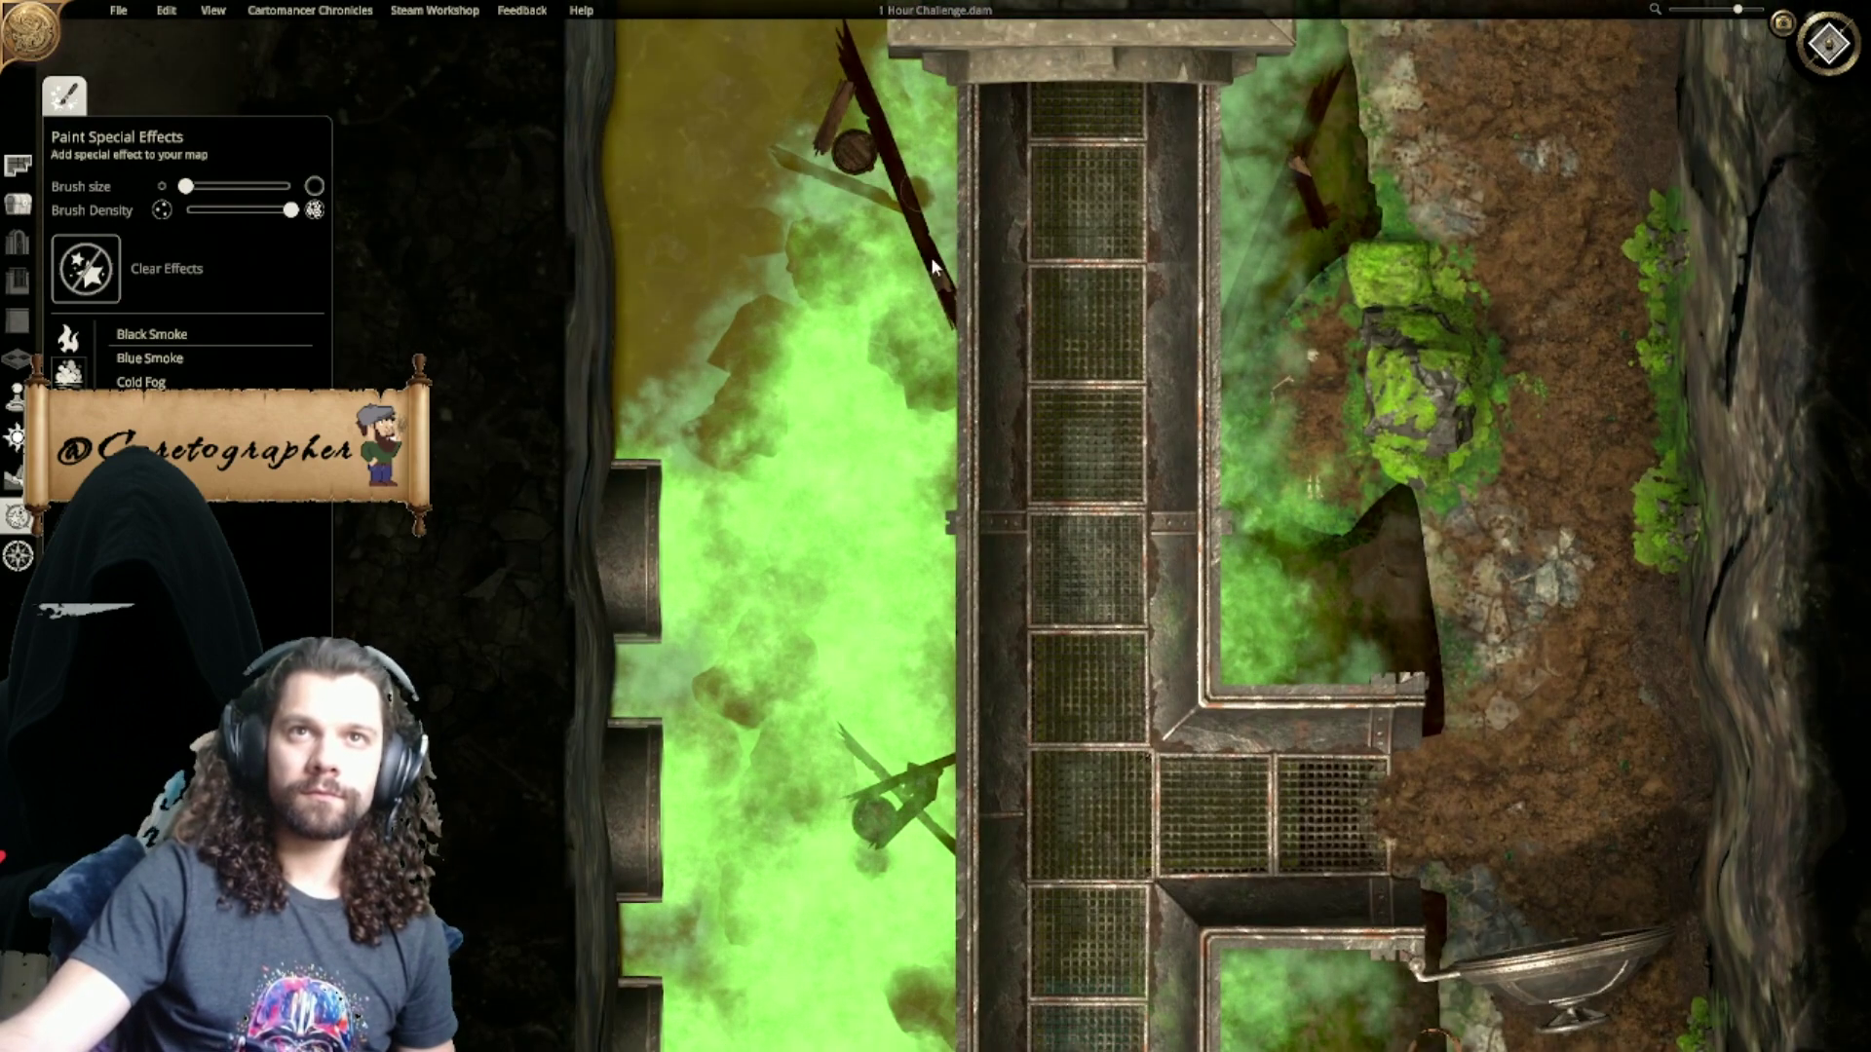
Step: Examine the gas in the western channel across the whole map and up close from the northern to the southern gate
scroll(924, 220, down, 3)
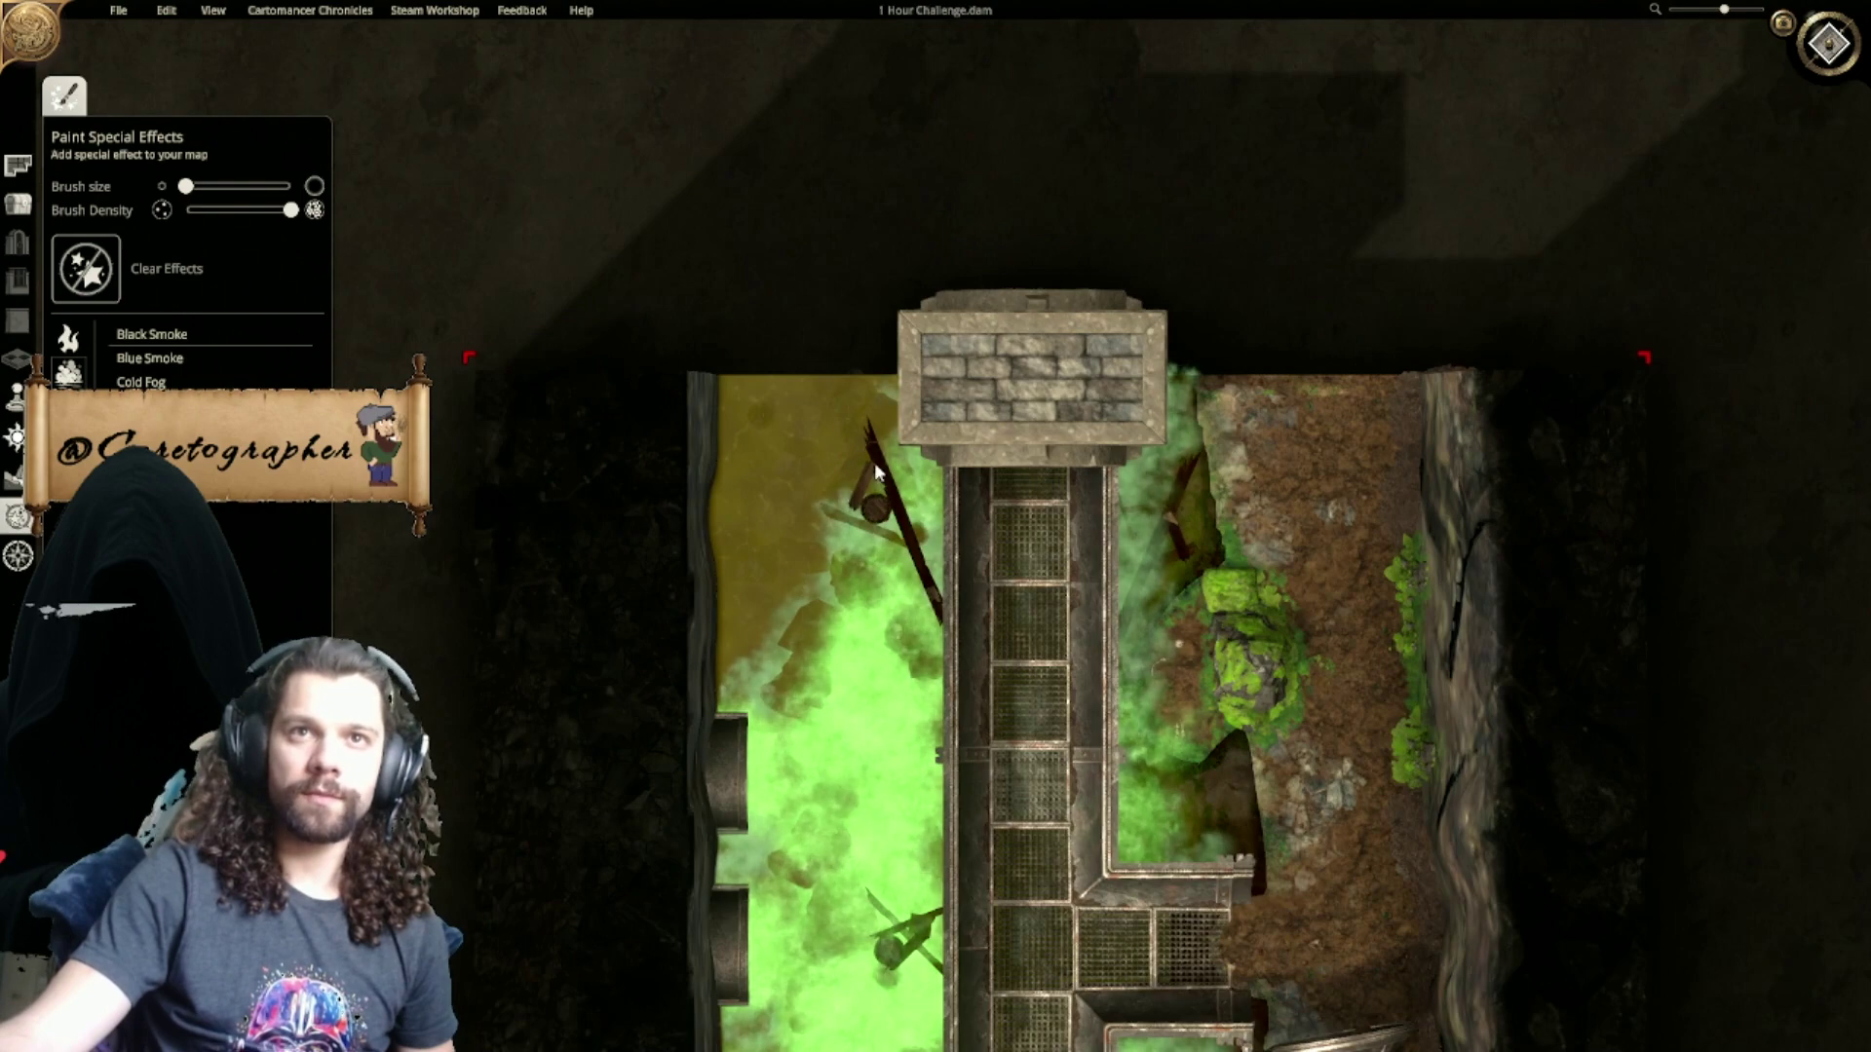
middle_drag(853, 515, 844, 85)
middle_drag(911, 439, 969, 88)
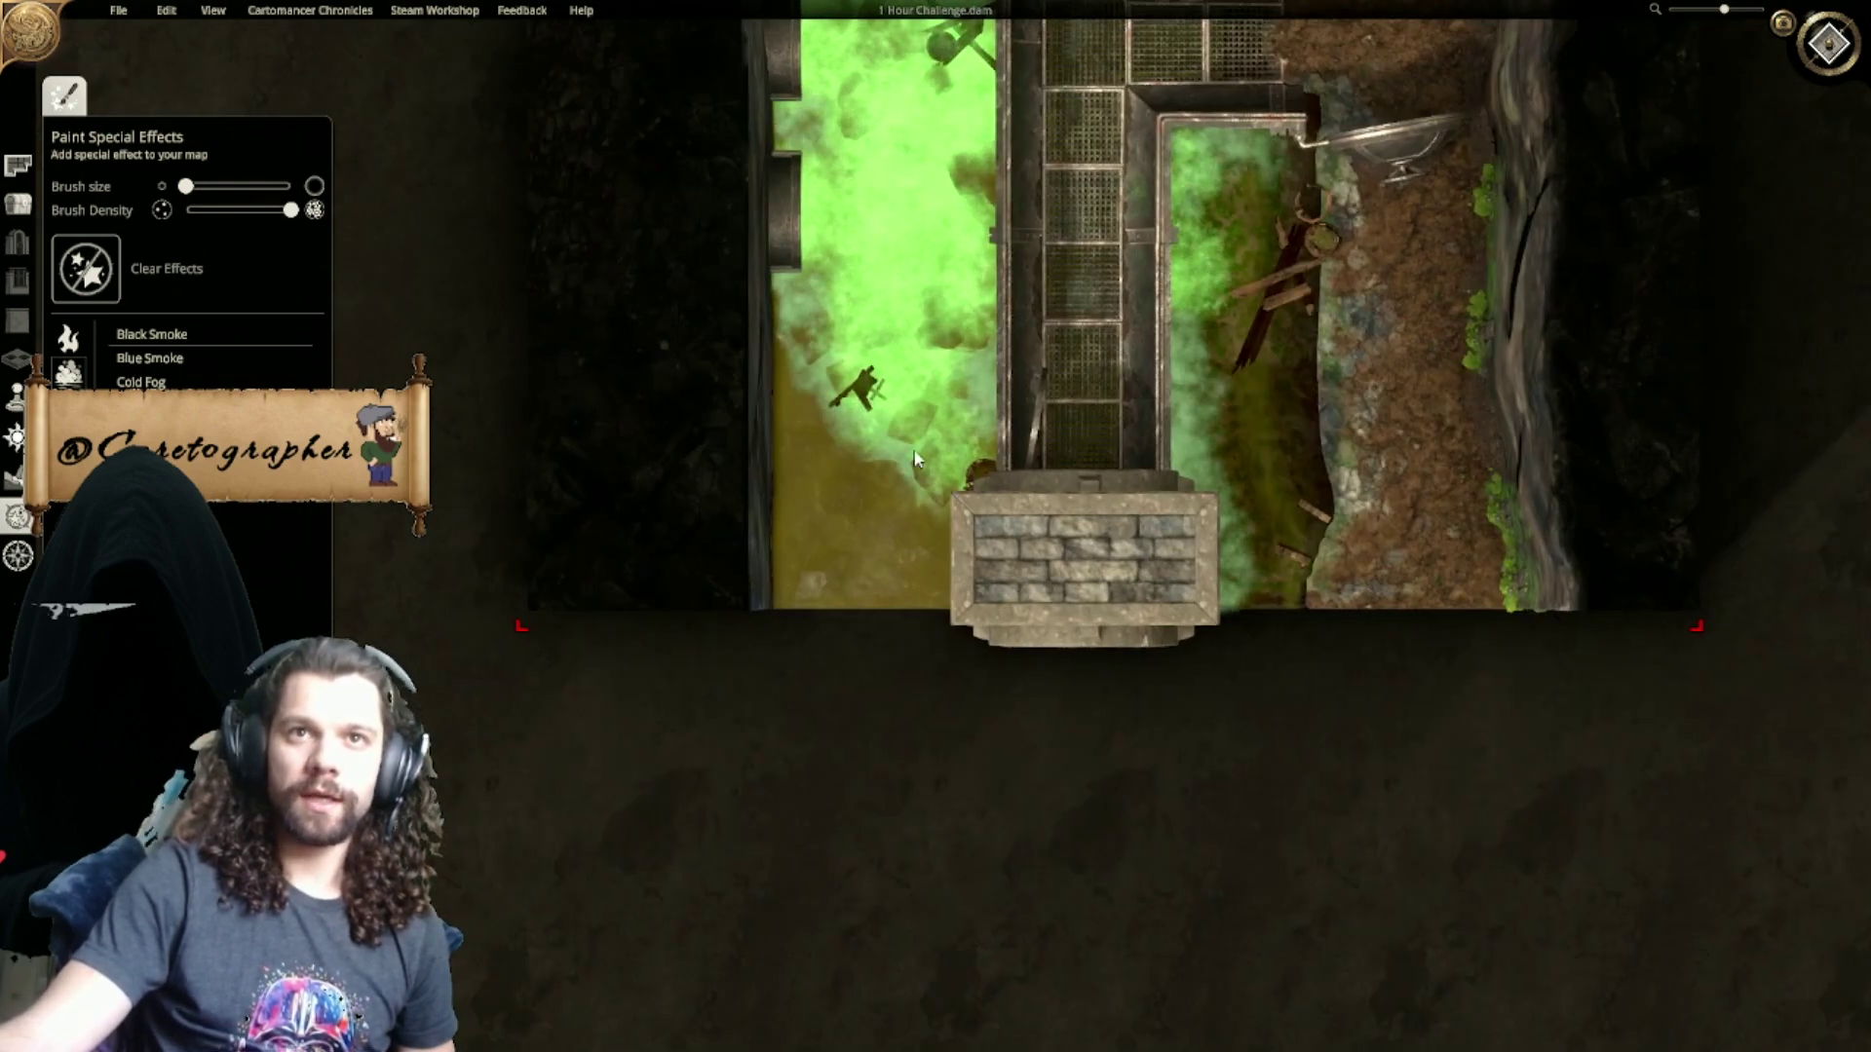
scroll(901, 370, down, 5)
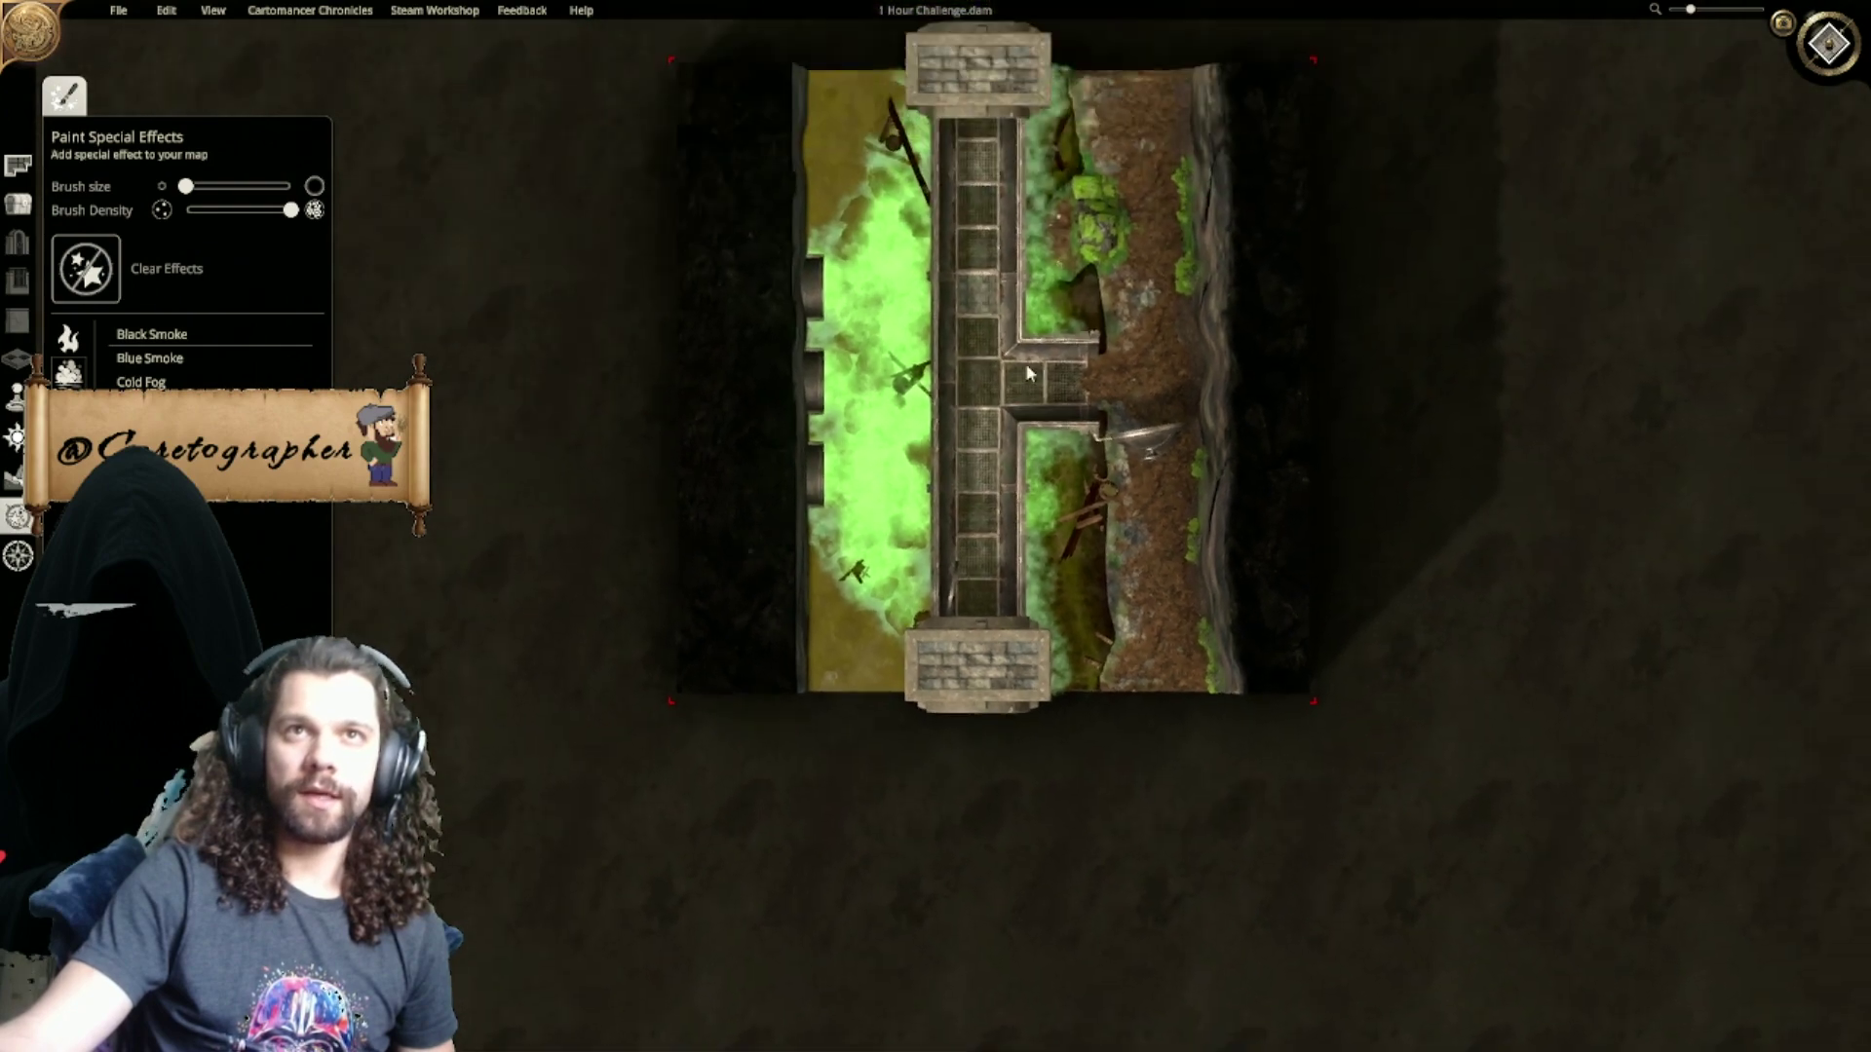
scroll(987, 336, up, 5)
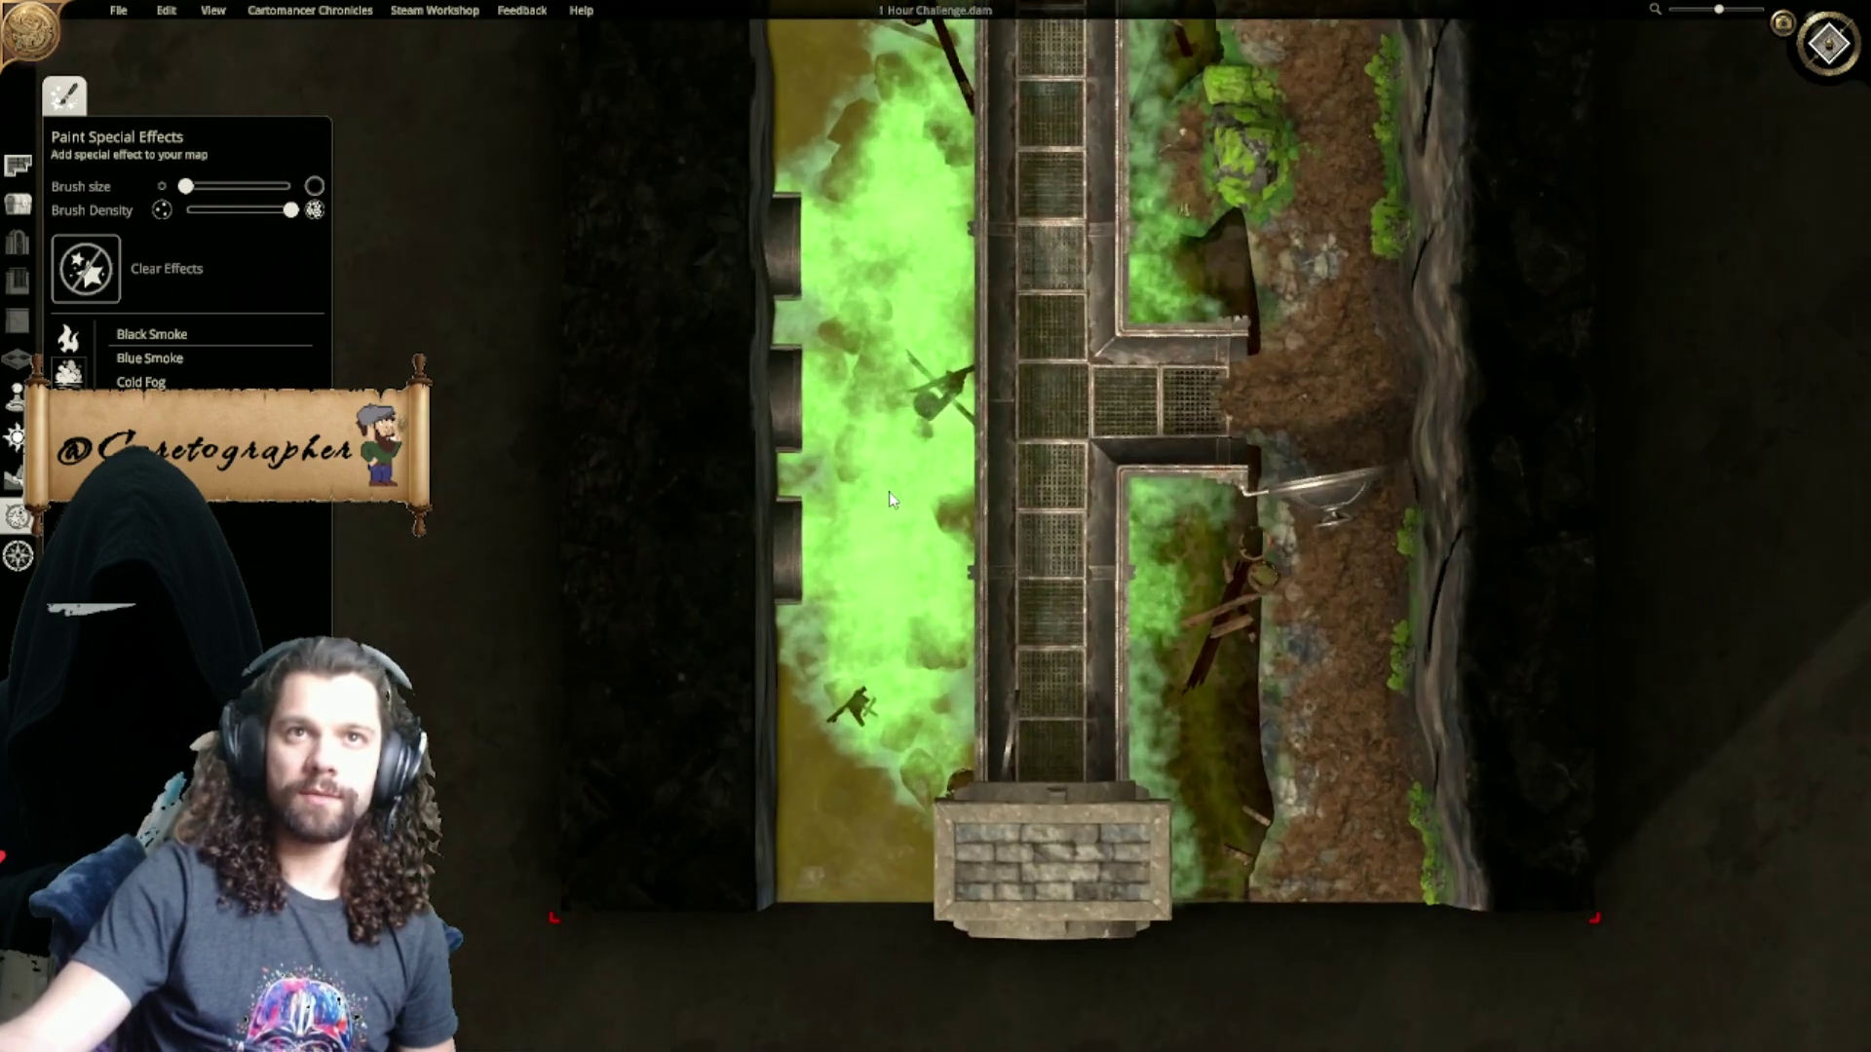
scroll(891, 499, up, 2)
scroll(896, 575, down, 1)
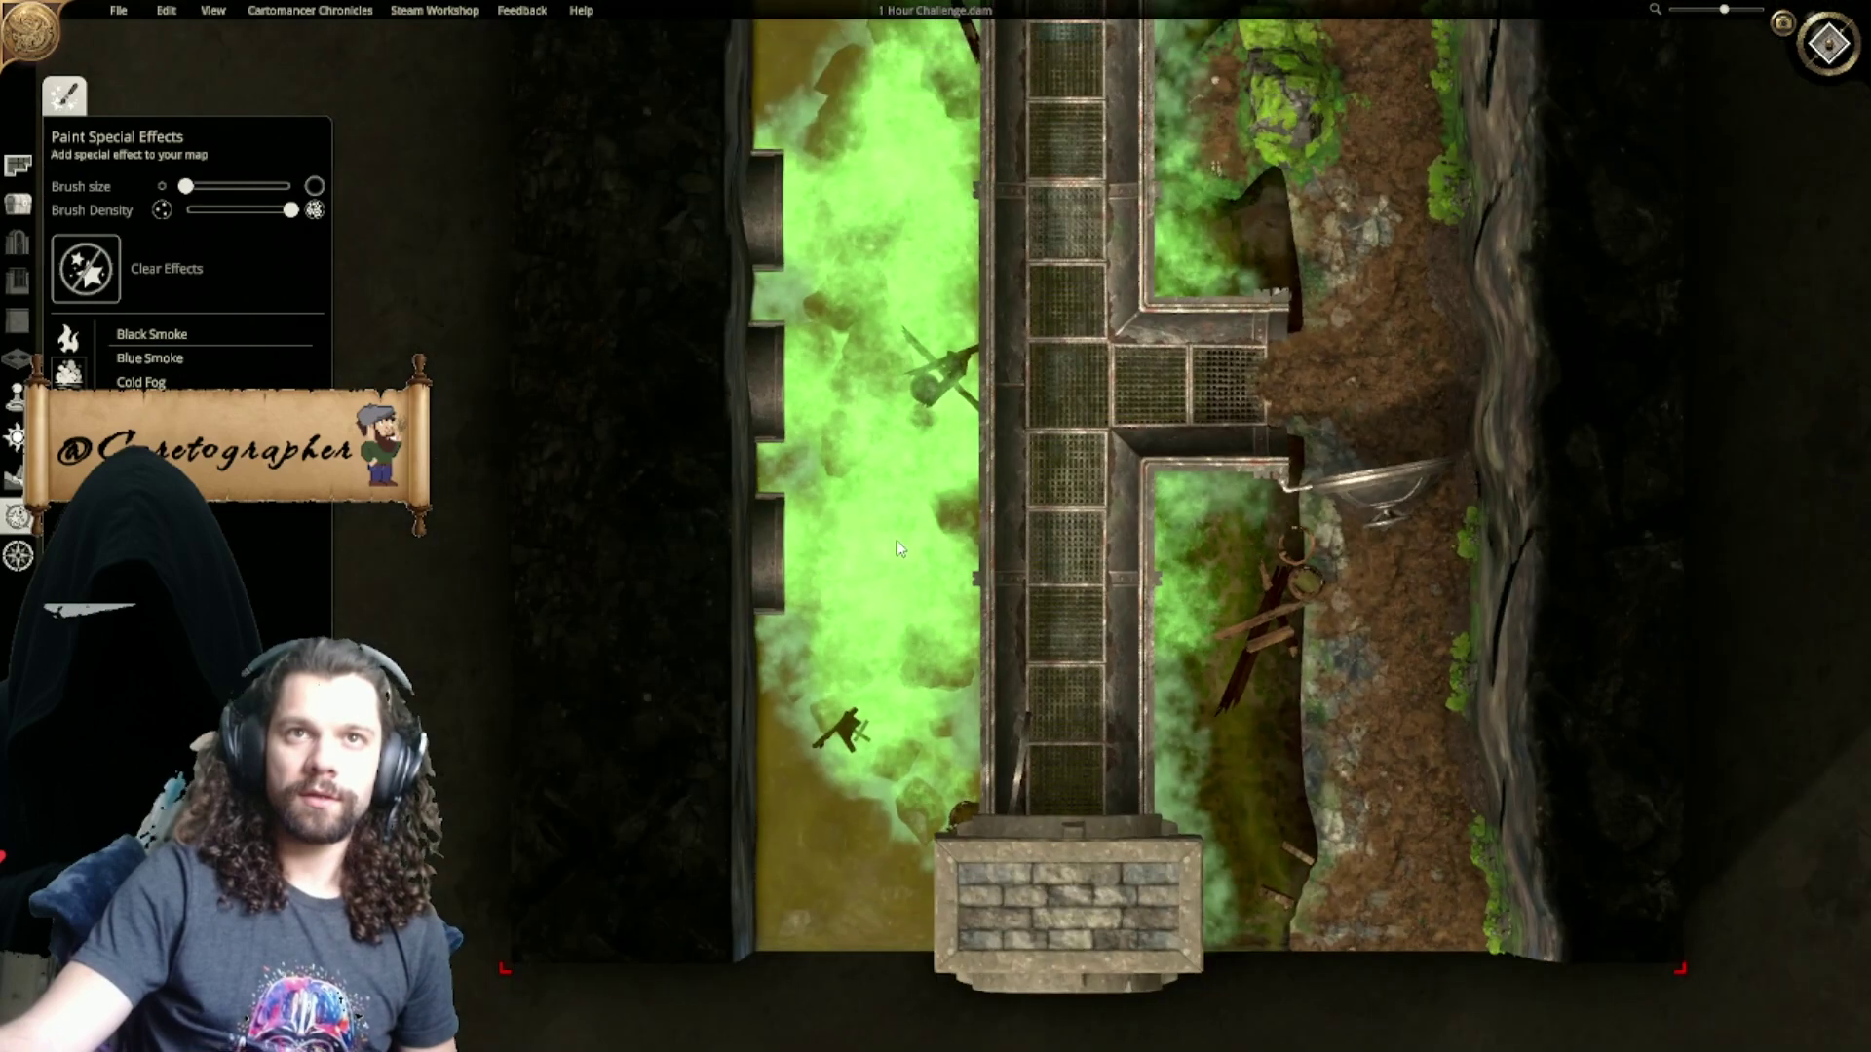
scroll(889, 575, up, 1)
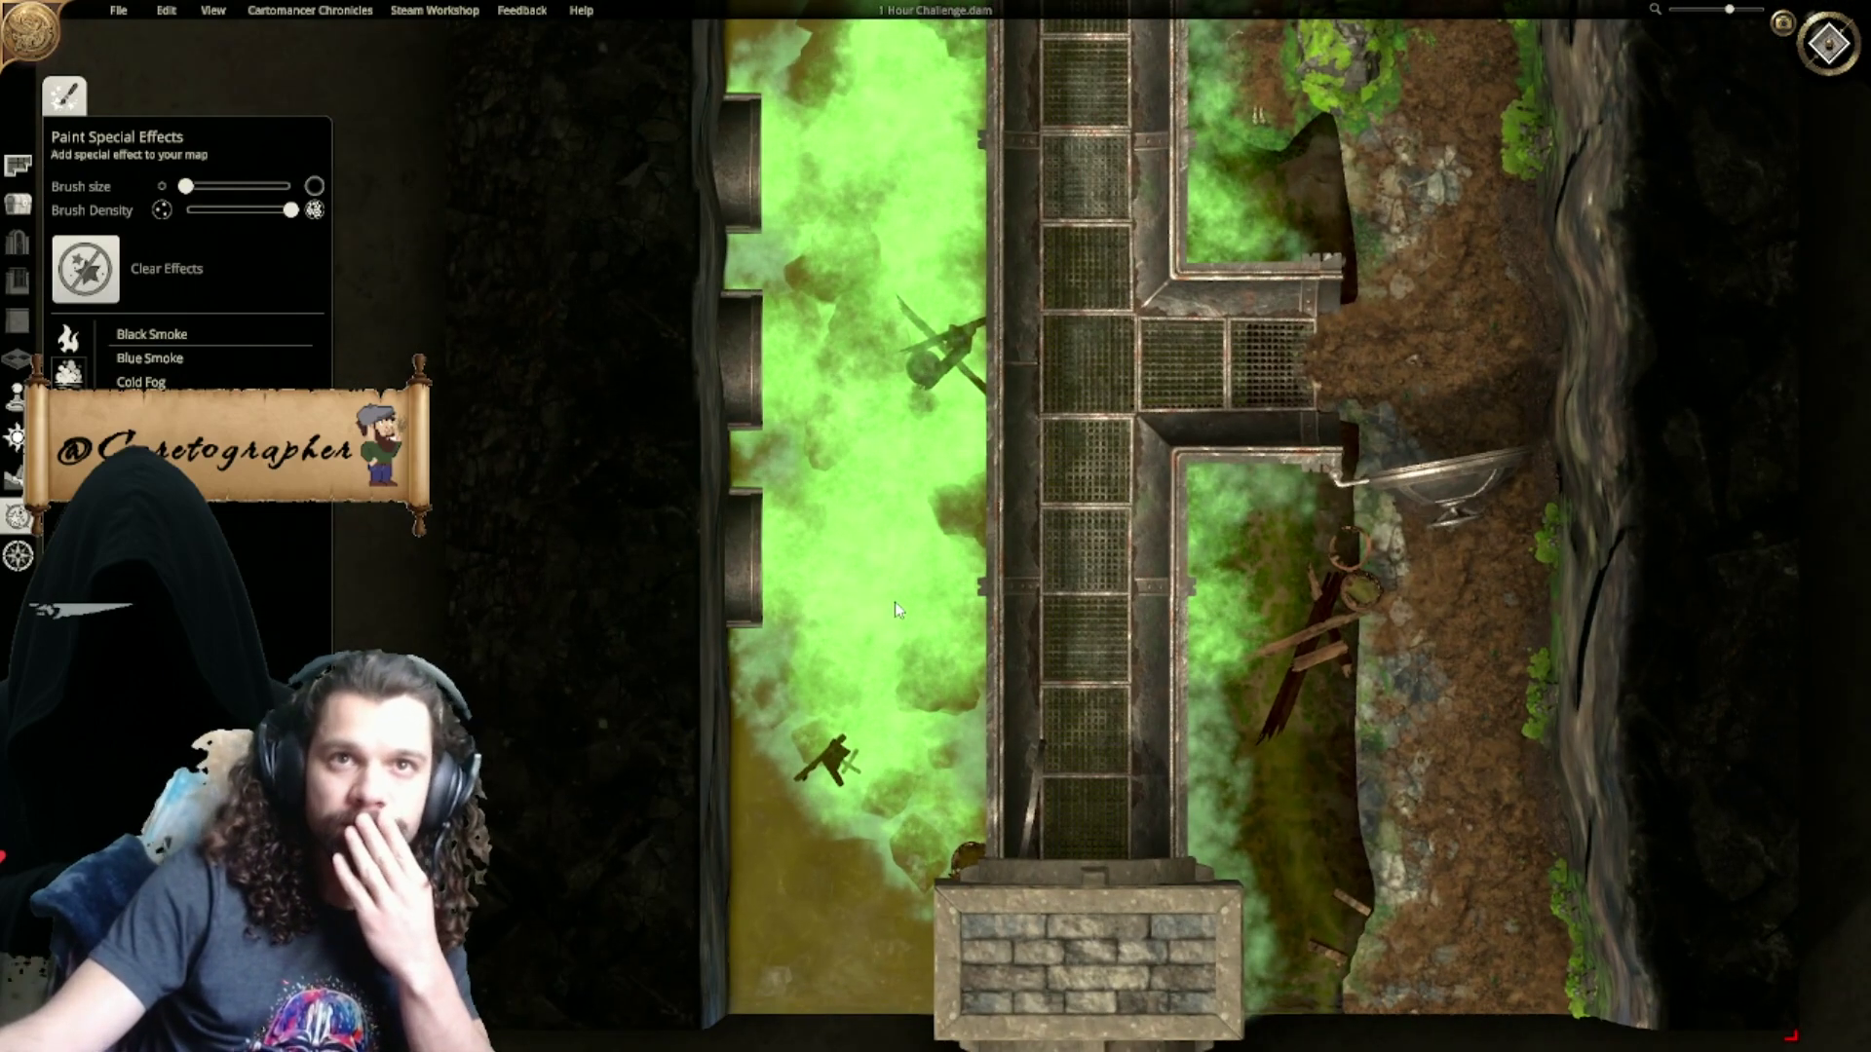
Step: Clear the green gas from the middle stretch of the western channel, beside the pipes
mouse_move(898, 581)
mouse_down()
mouse_move(910, 234)
mouse_move(921, 260)
mouse_up()
scroll(949, 335, down, 3)
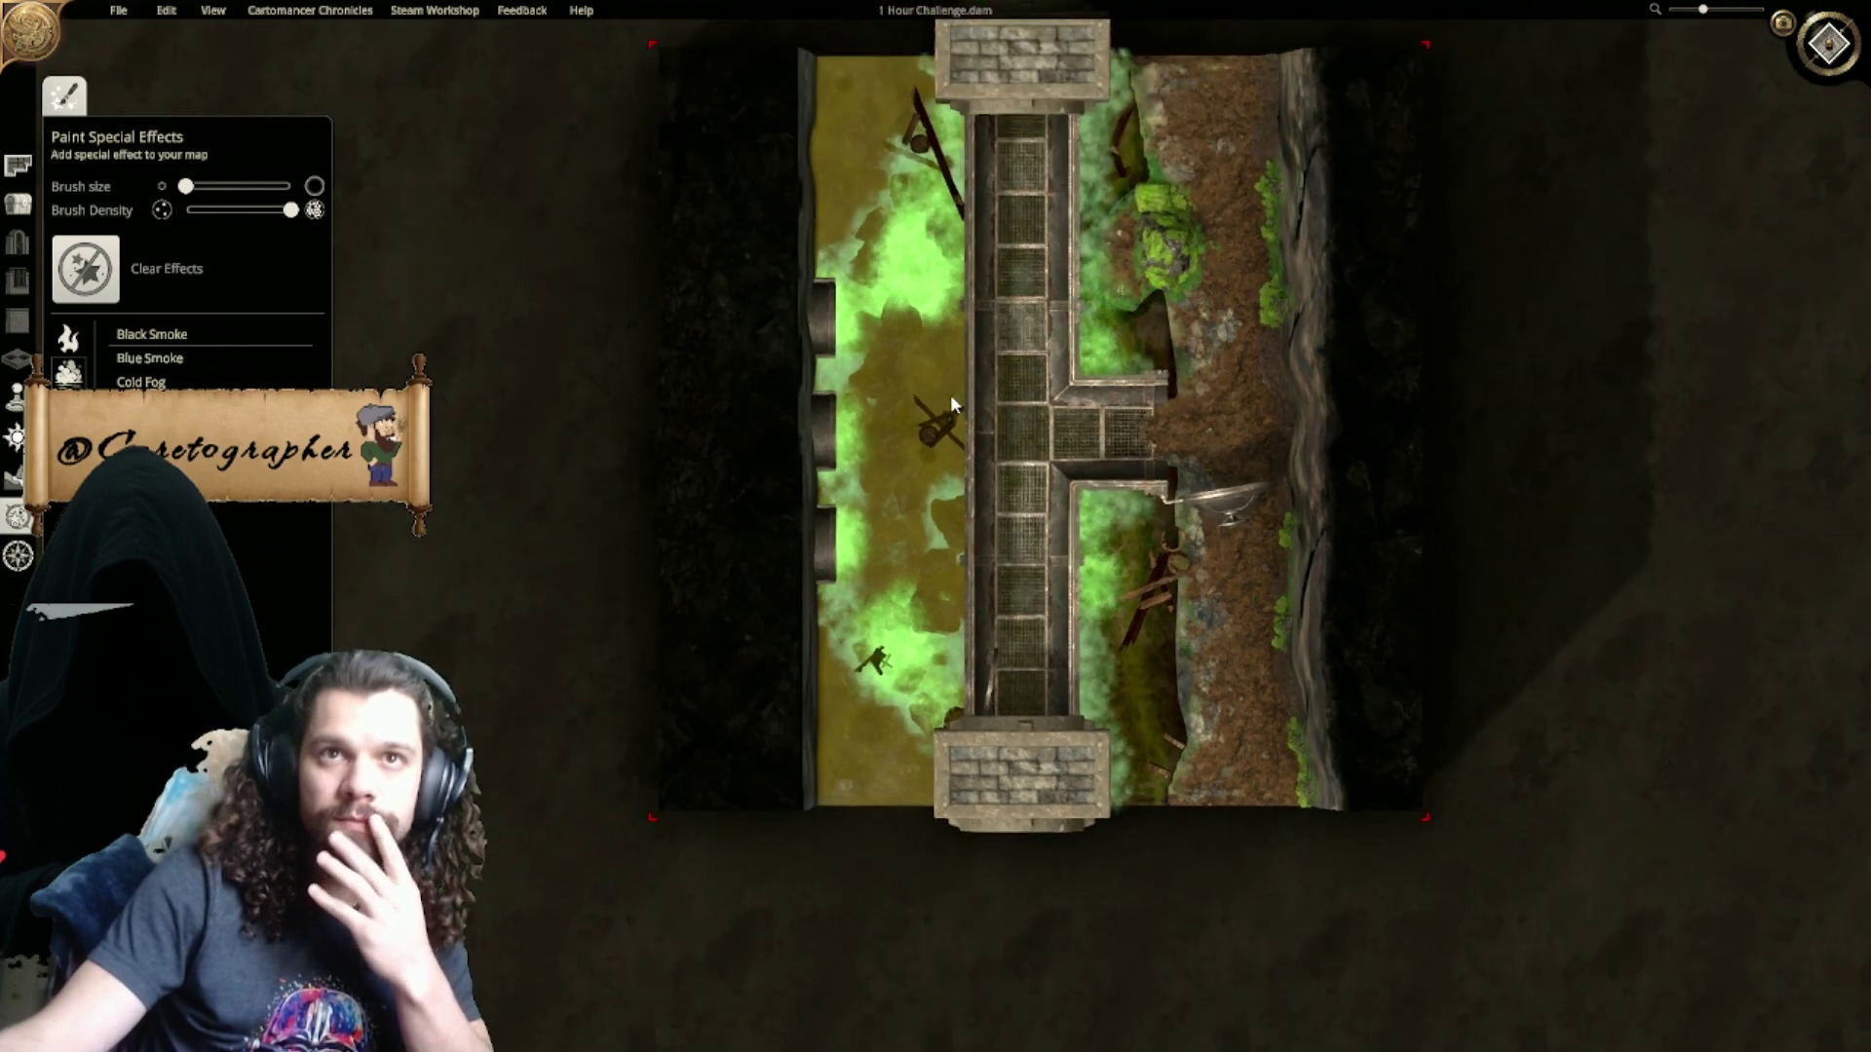
scroll(889, 261, up, 1)
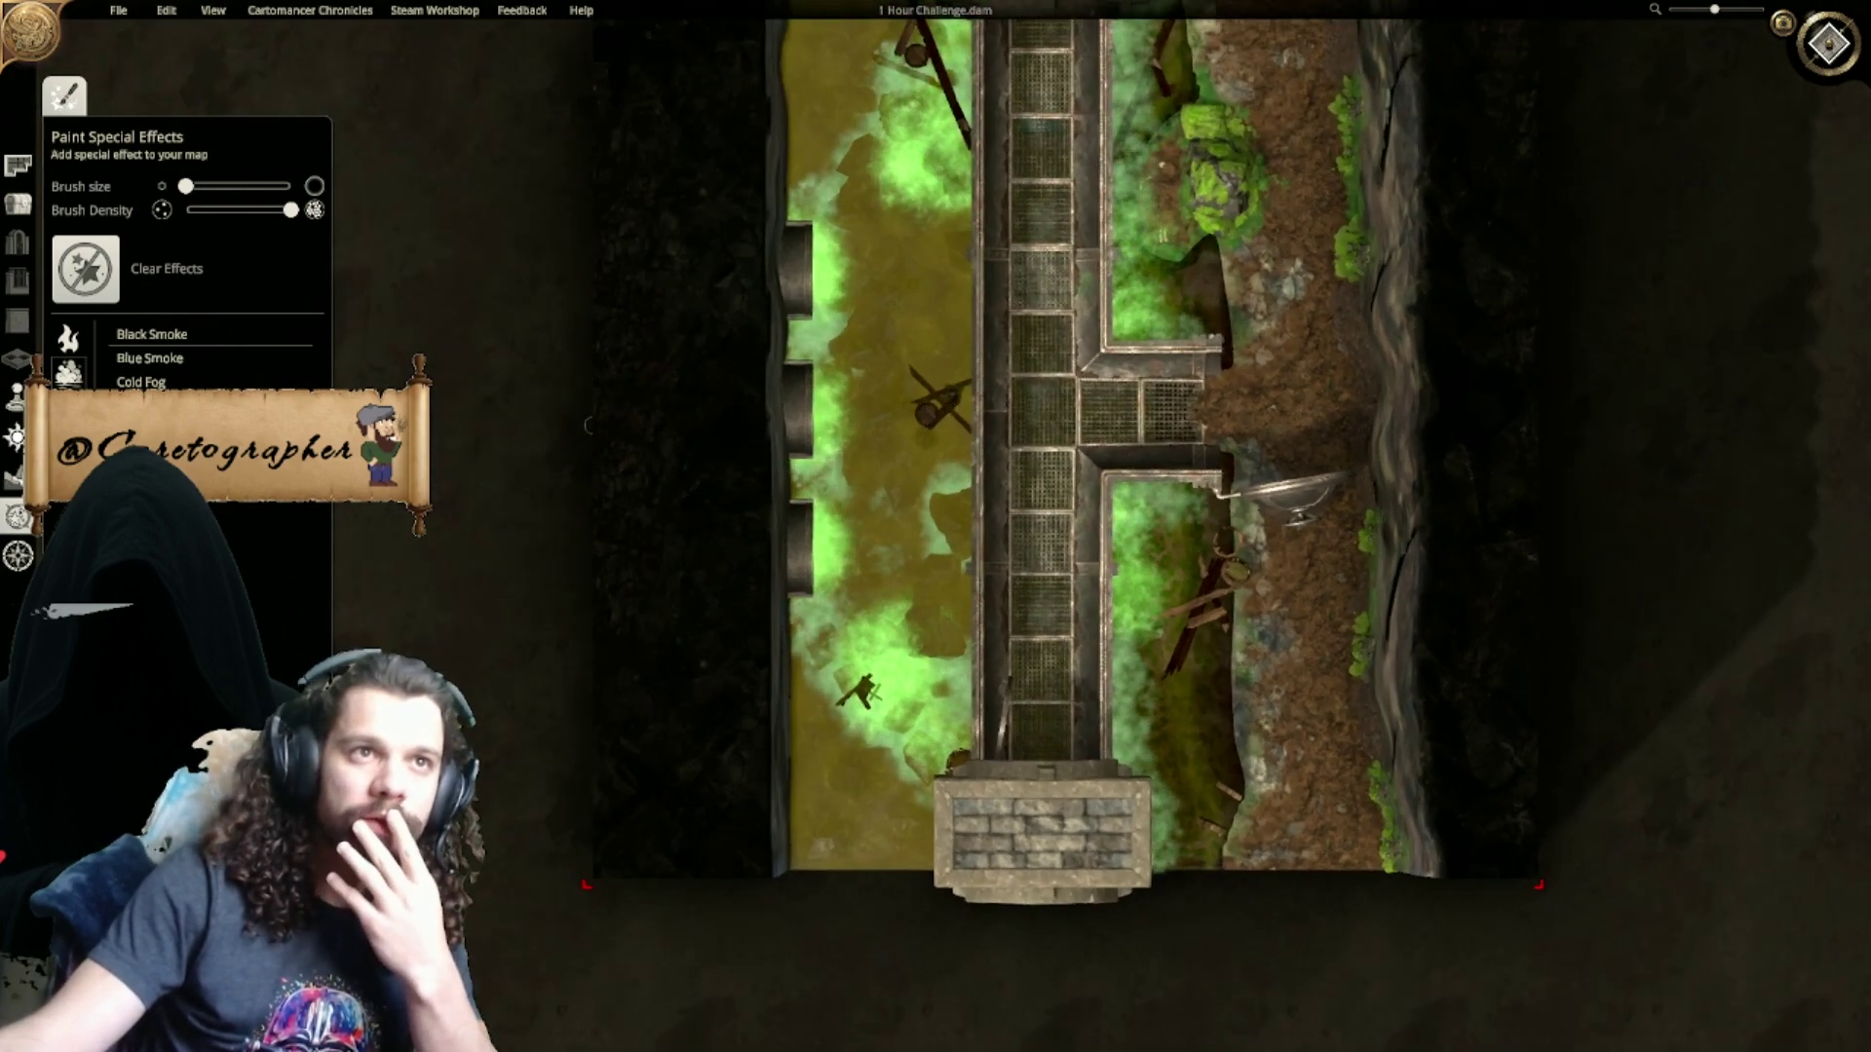
Step: Repaint the cleared stretch with green gas at medium brush density, filling it with a larger brush and touching up its northern part with the smallest size
drag(201, 187, 260, 192)
click(231, 209)
mouse_move(902, 604)
mouse_down()
mouse_move(867, 194)
mouse_move(896, 446)
mouse_up()
drag(259, 186, 186, 186)
click(870, 230)
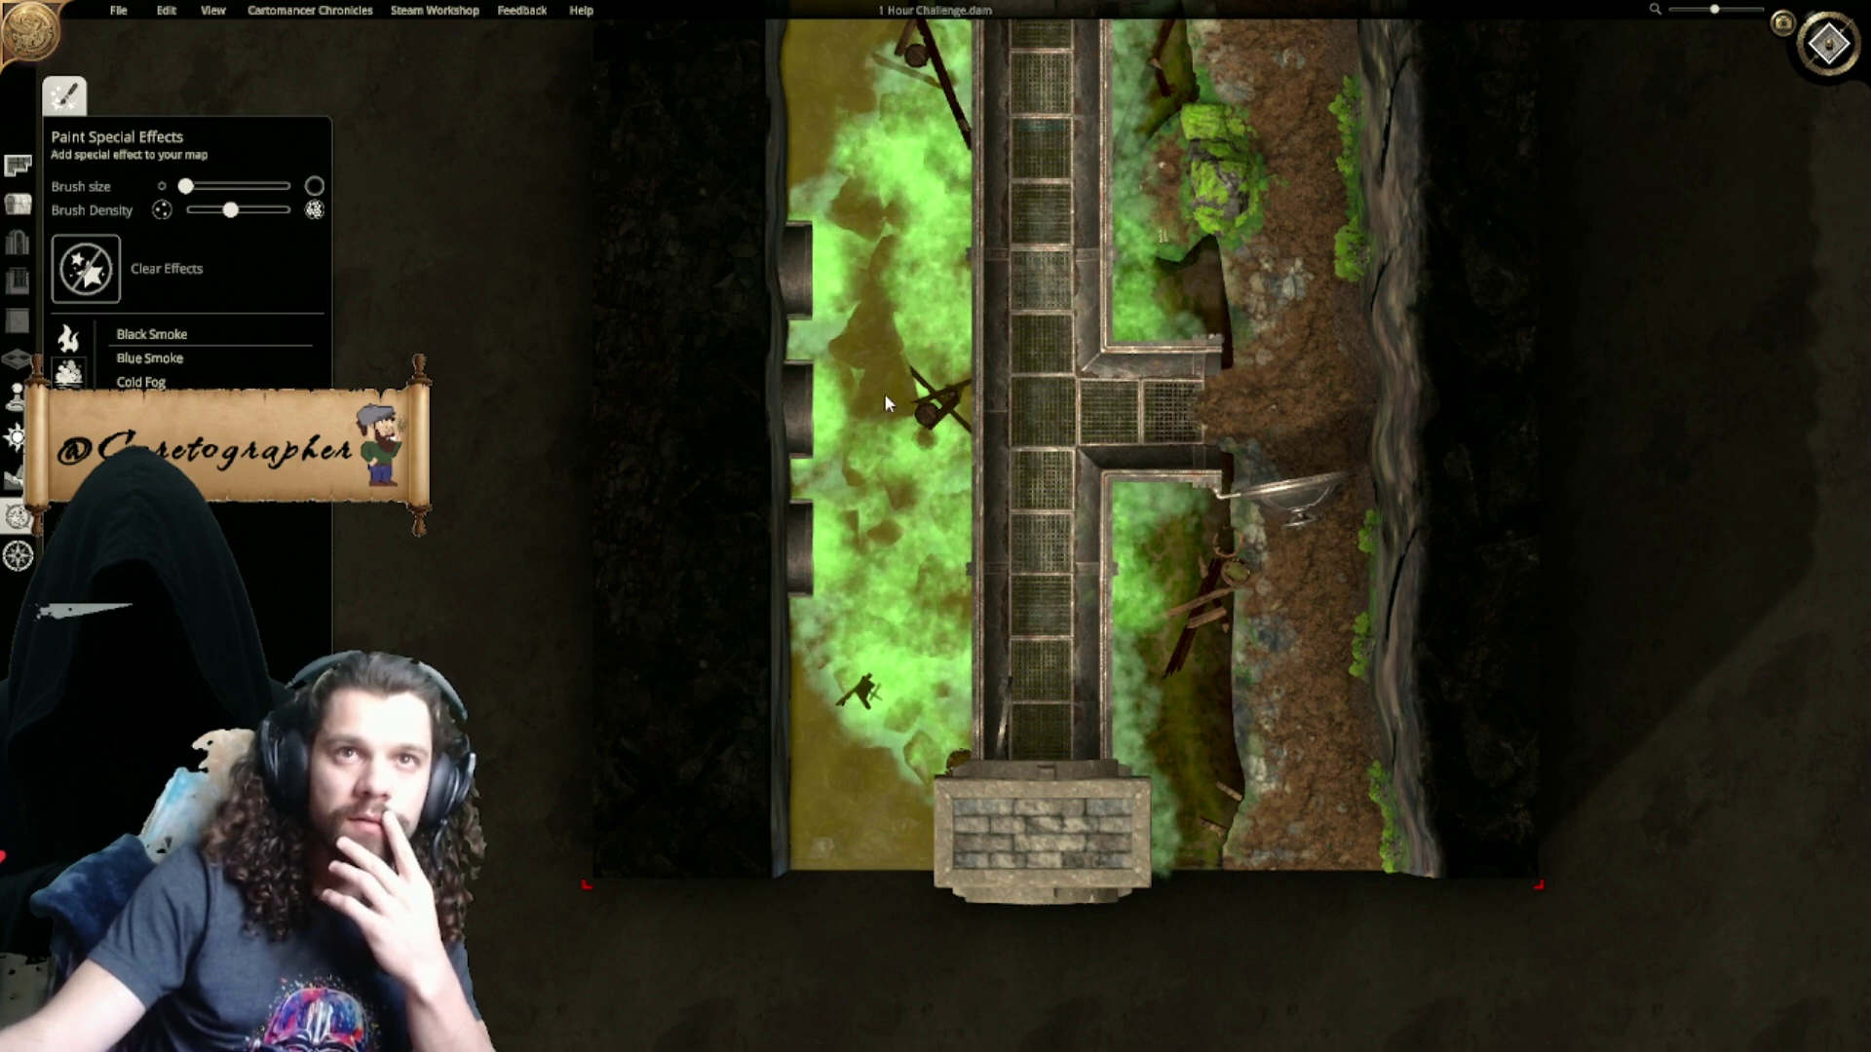
Step: Lower the rocks showing through the gas in the middle and northern parts of the western channel
click(869, 329)
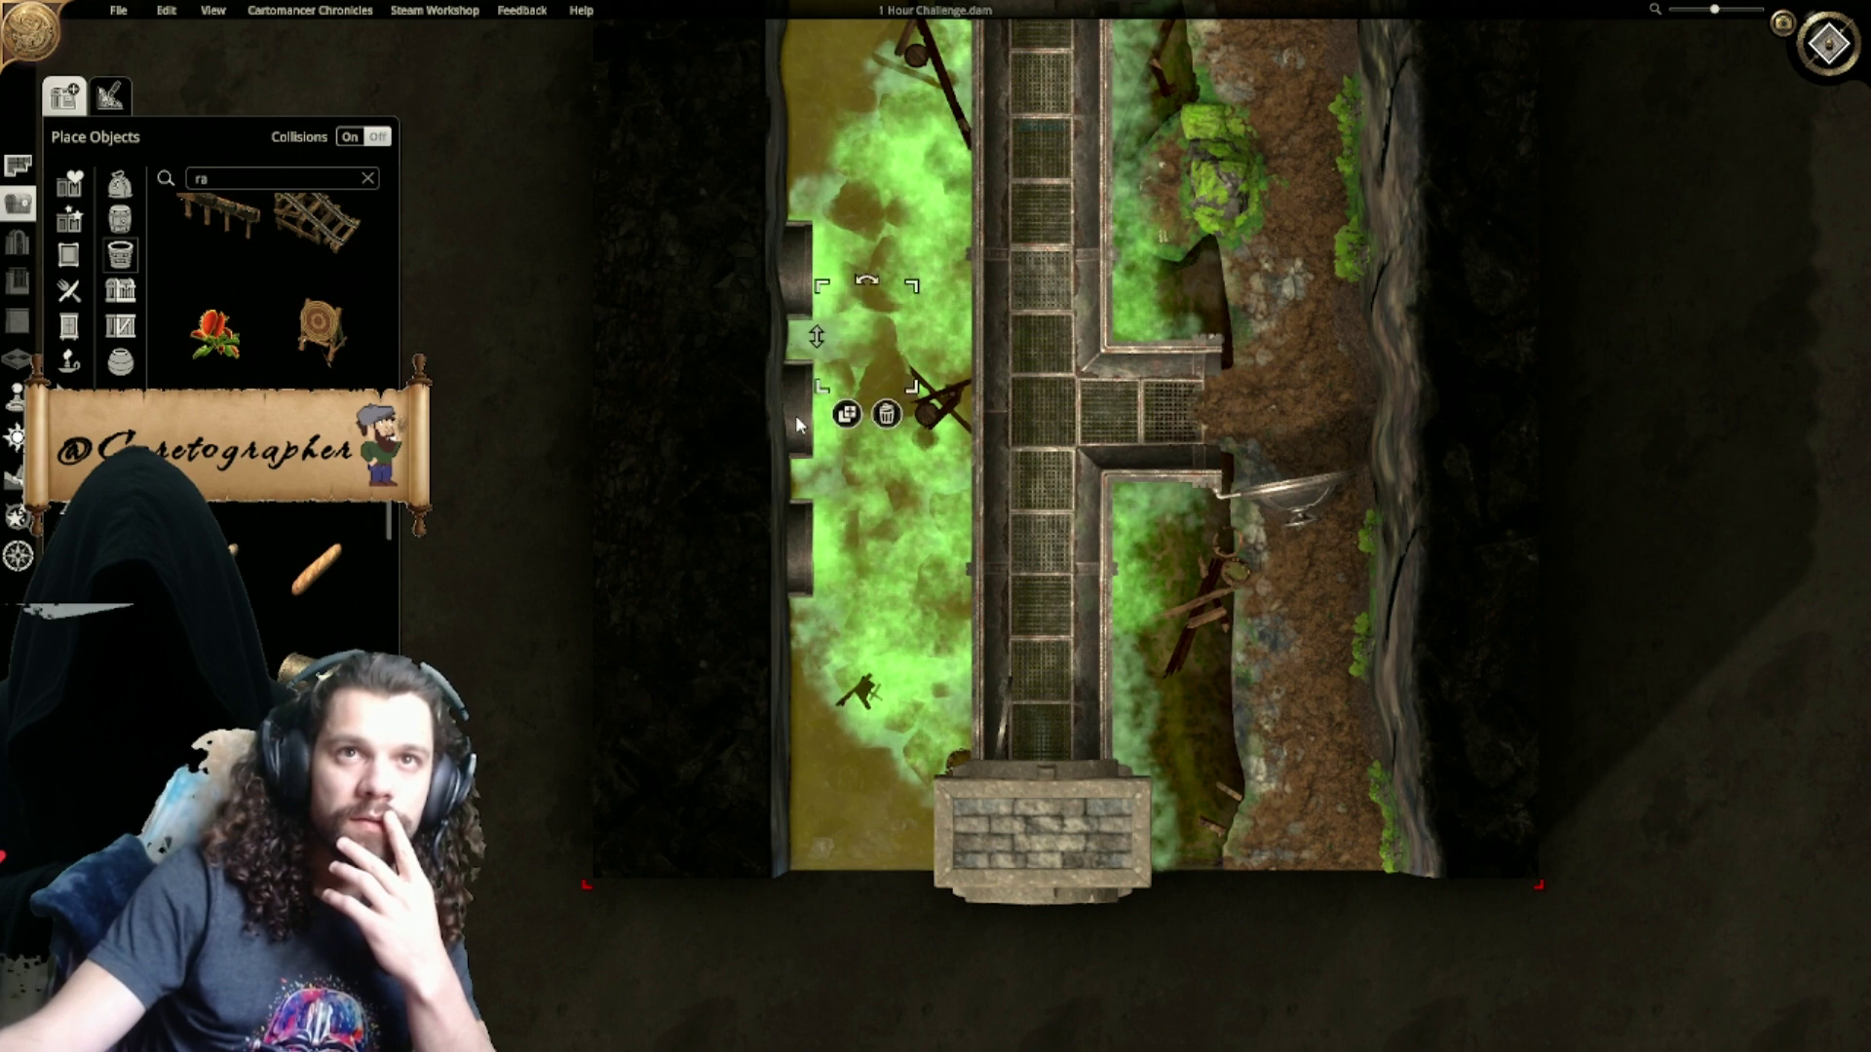
click(888, 414)
click(885, 394)
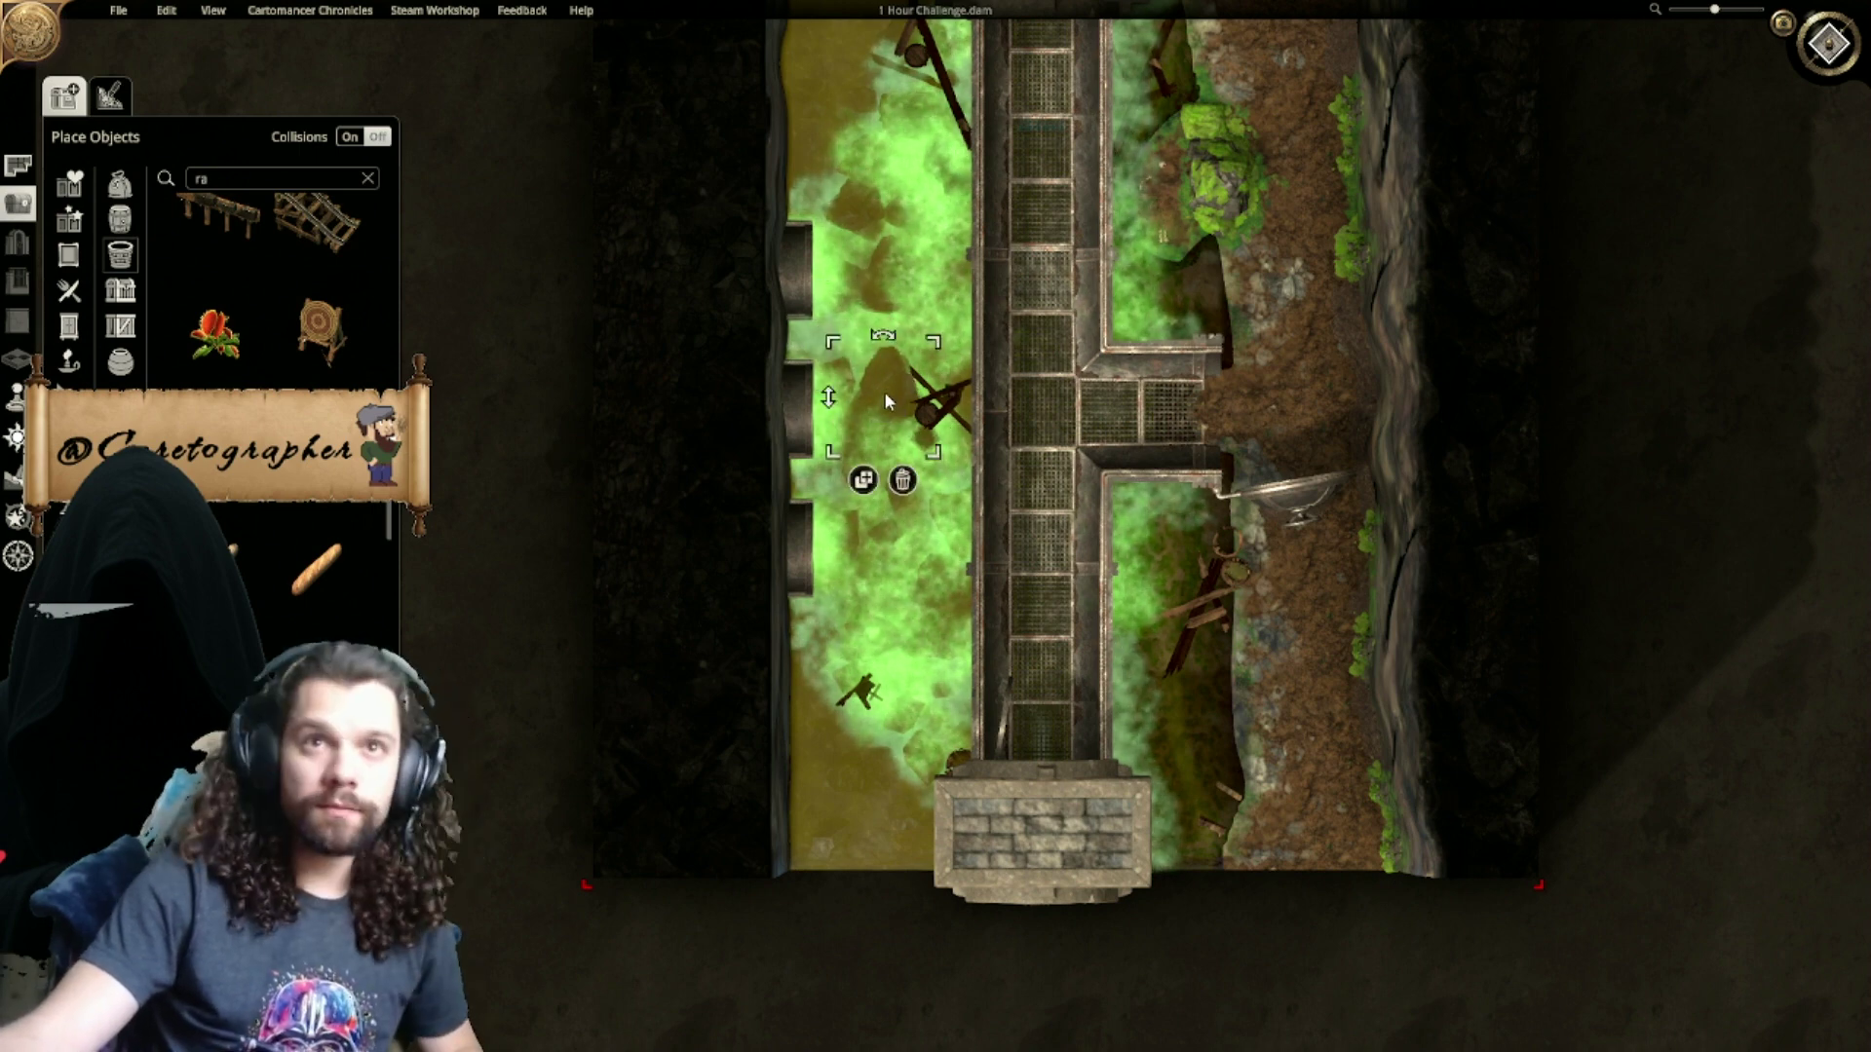
click(885, 394)
click(884, 392)
drag(828, 398, 831, 462)
click(876, 252)
drag(841, 280, 835, 345)
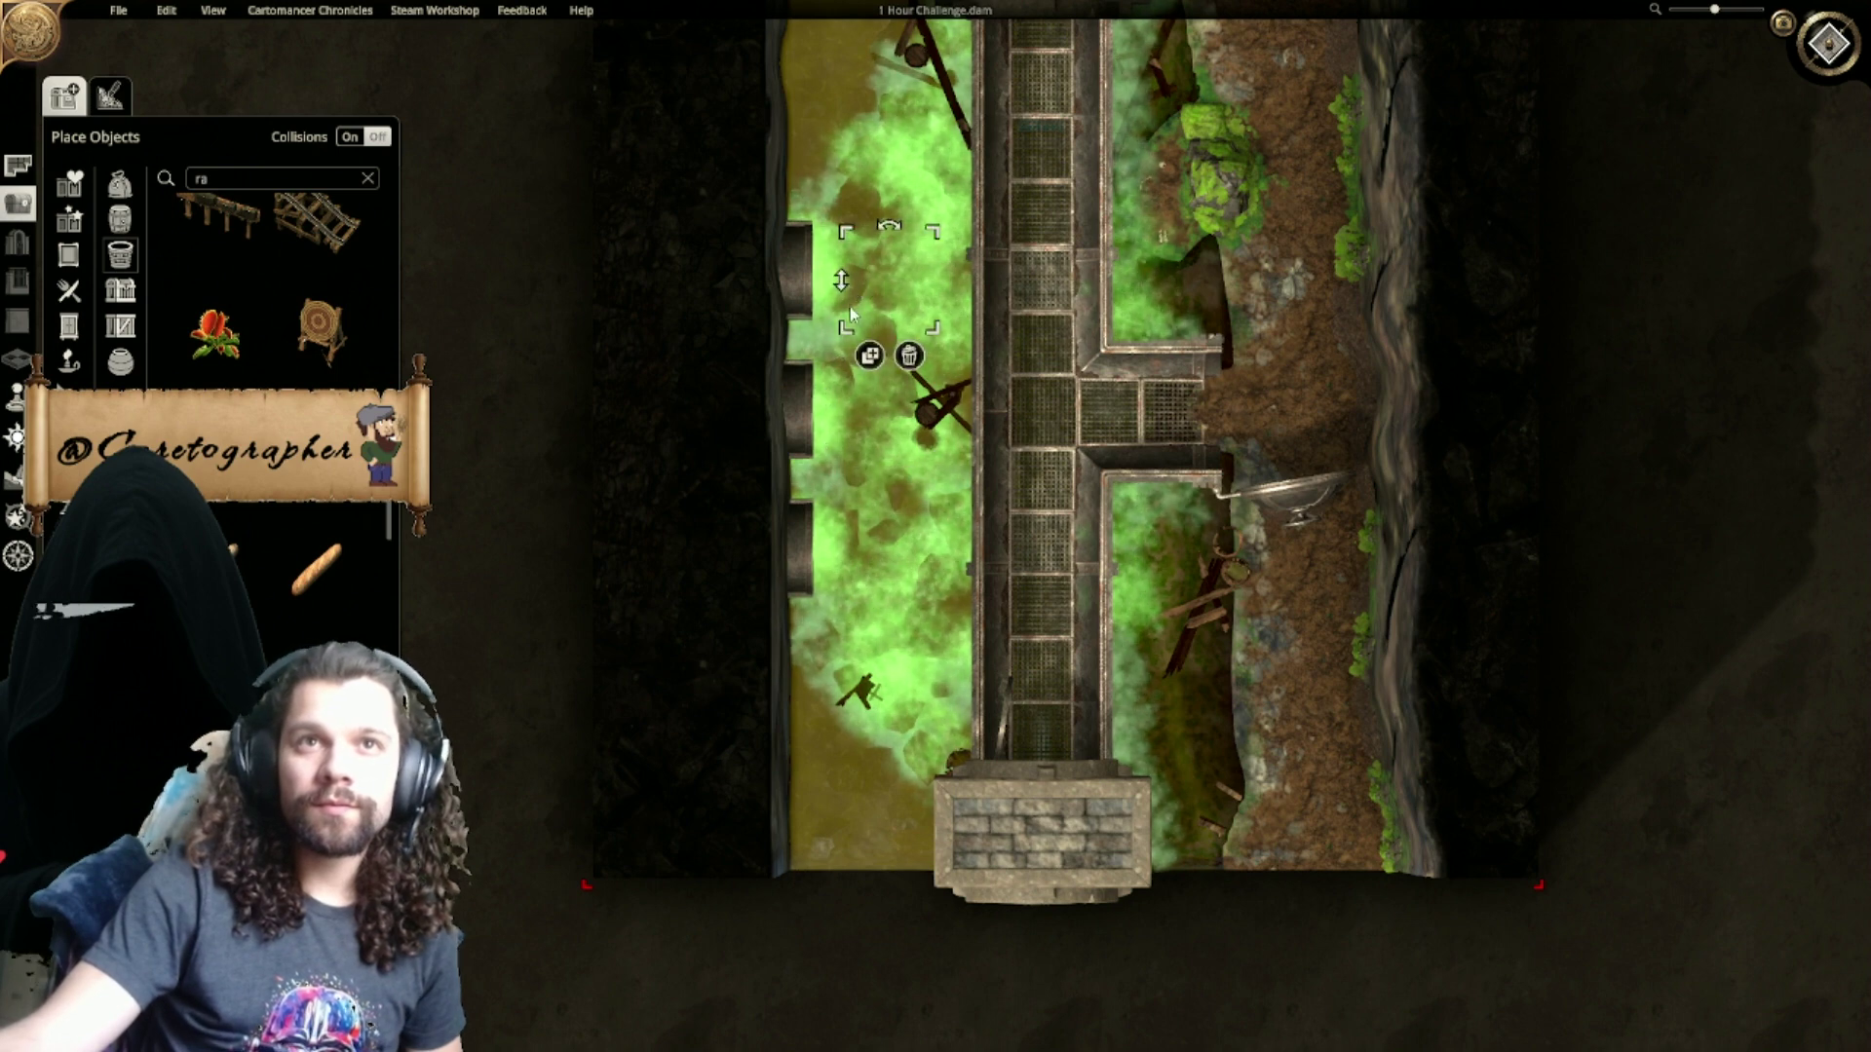
click(871, 202)
drag(811, 201, 818, 265)
click(722, 308)
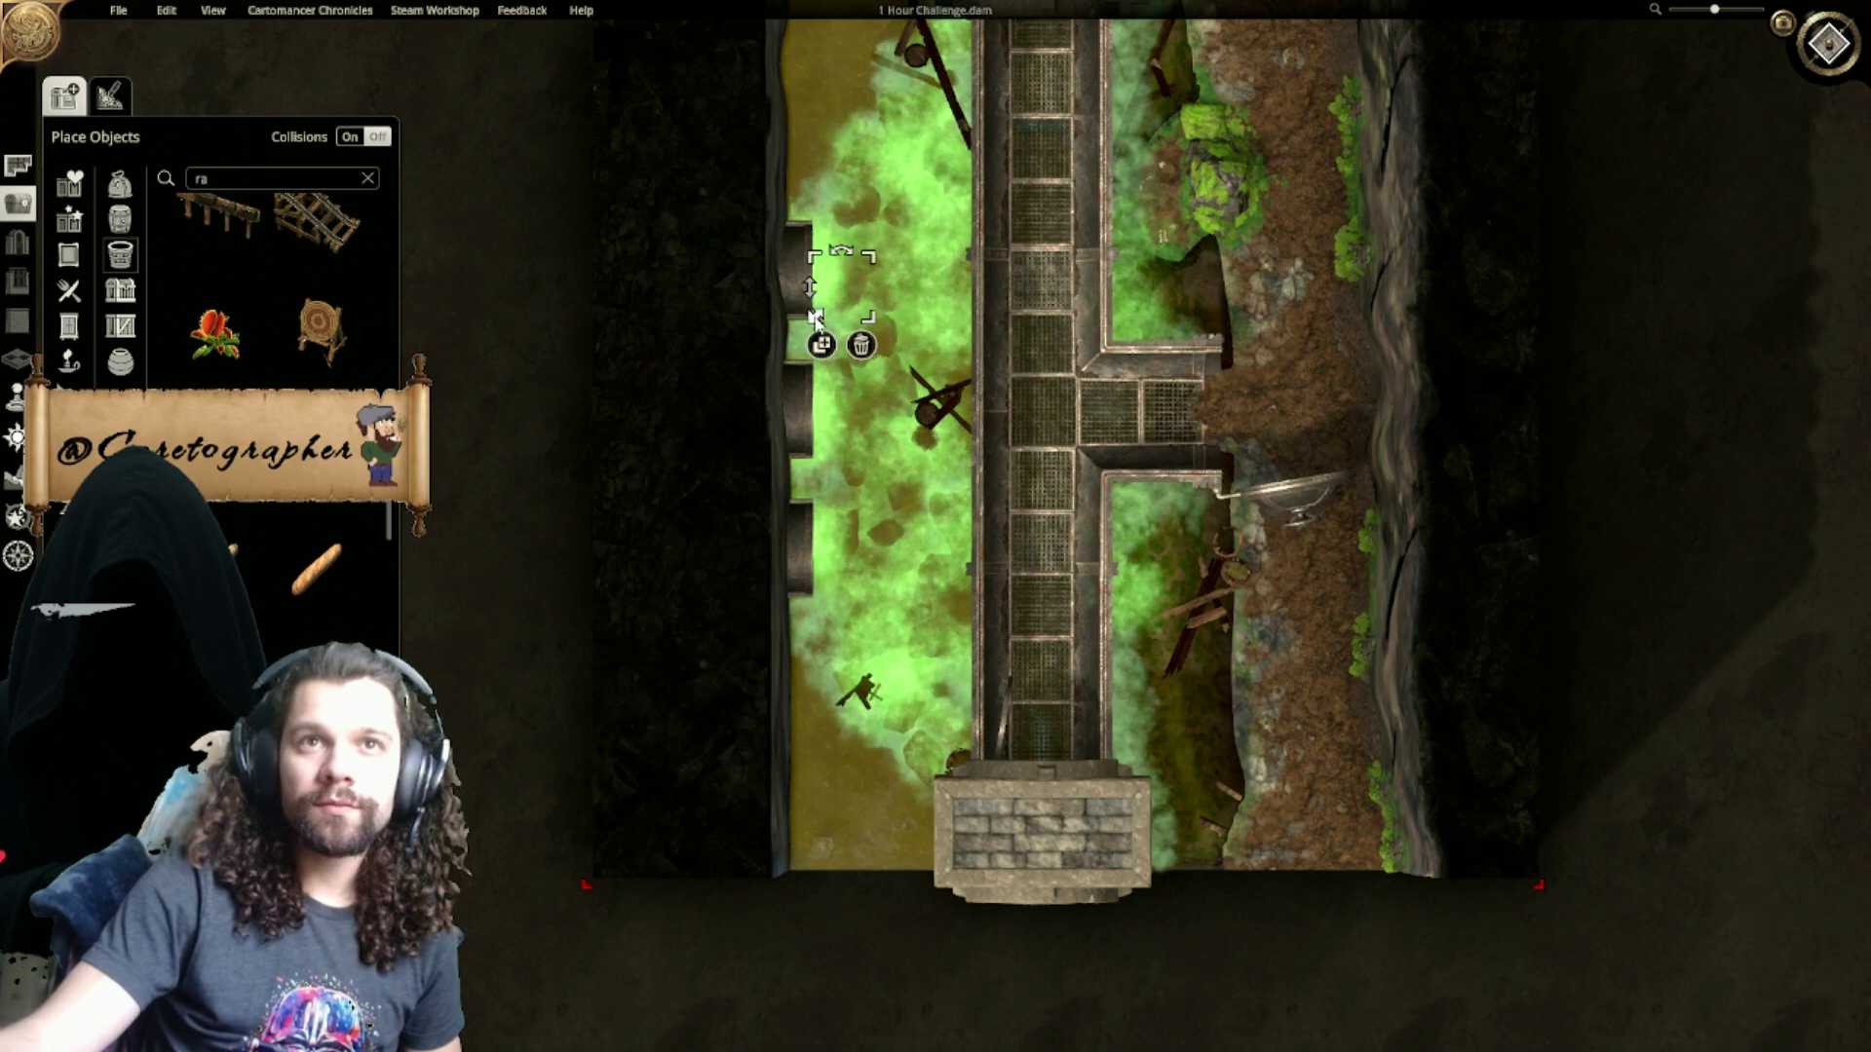
Step: Lower the pieces of broken wood near the western channel's southern end into the gas
click(859, 694)
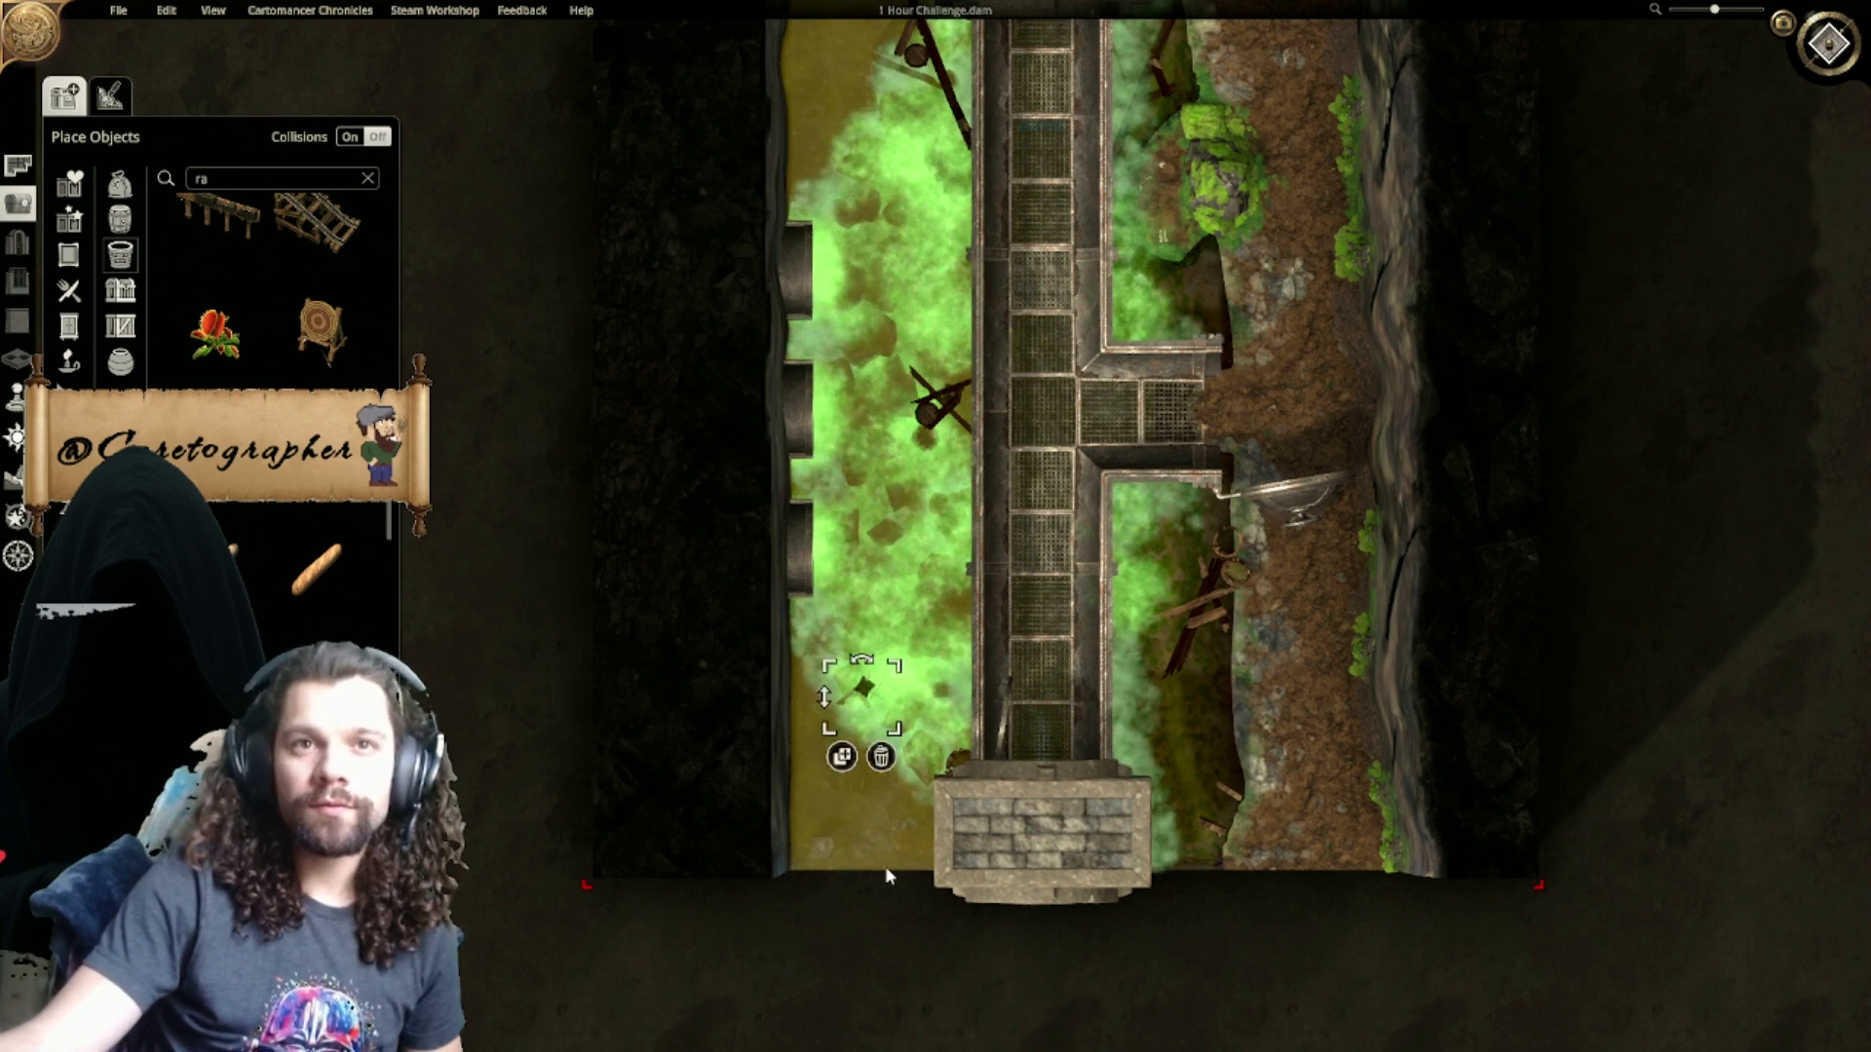
scroll(868, 637, up, 5)
click(908, 558)
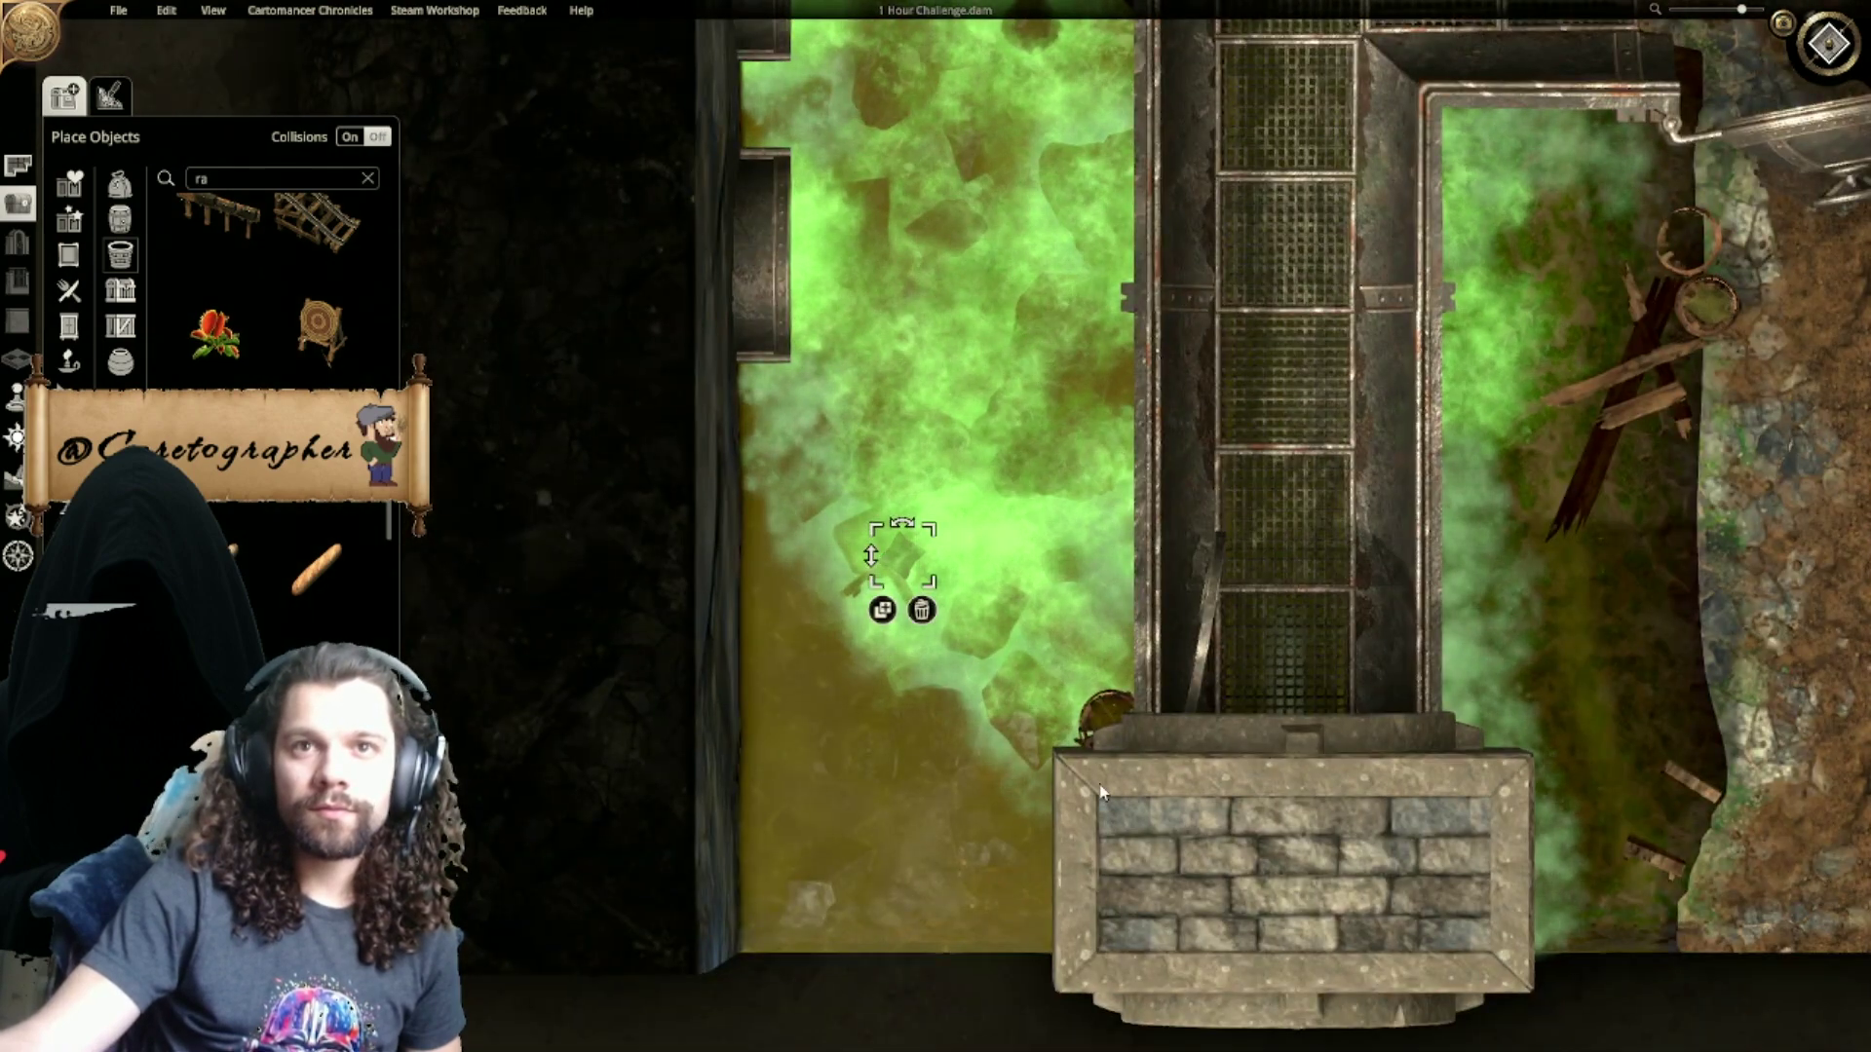
click(937, 784)
click(850, 593)
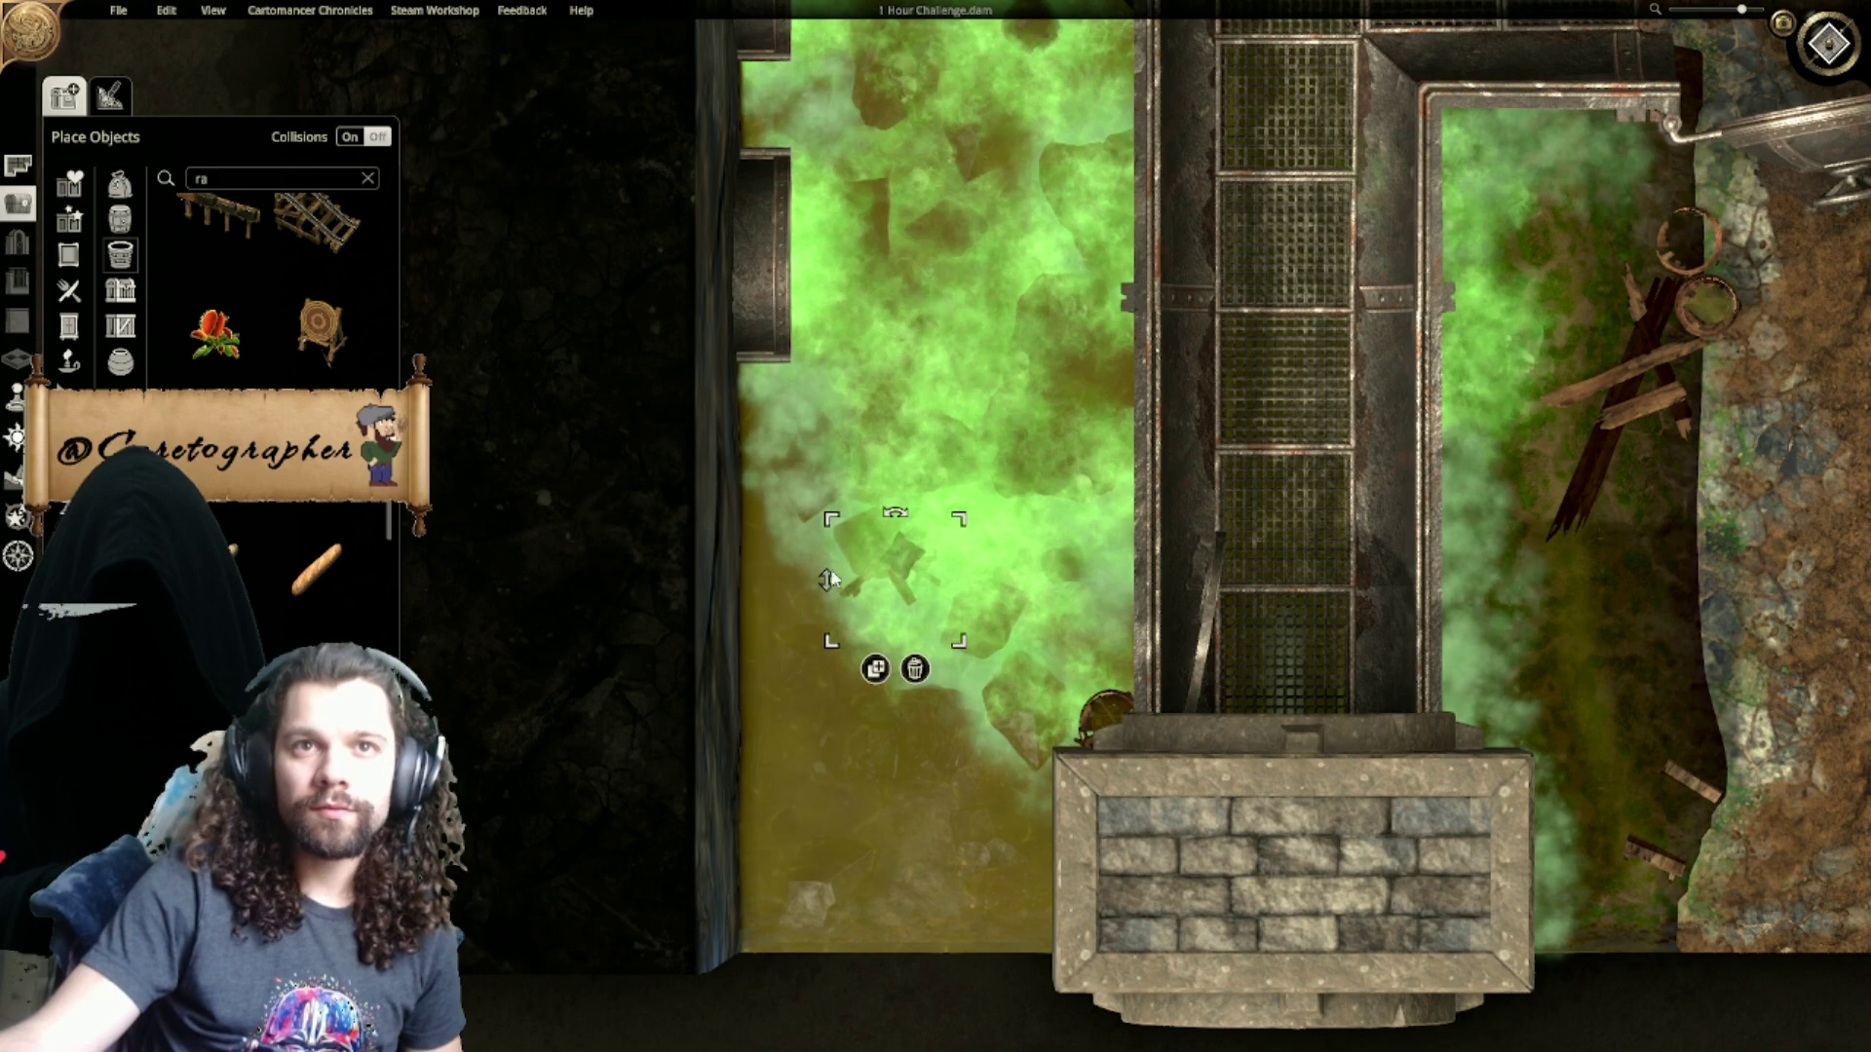
key(Escape)
Step: Lower the broken planks and the barrel in the debris pile against the middle of the walkway's west side
scroll(961, 577, down, 3)
key(w)
key(d)
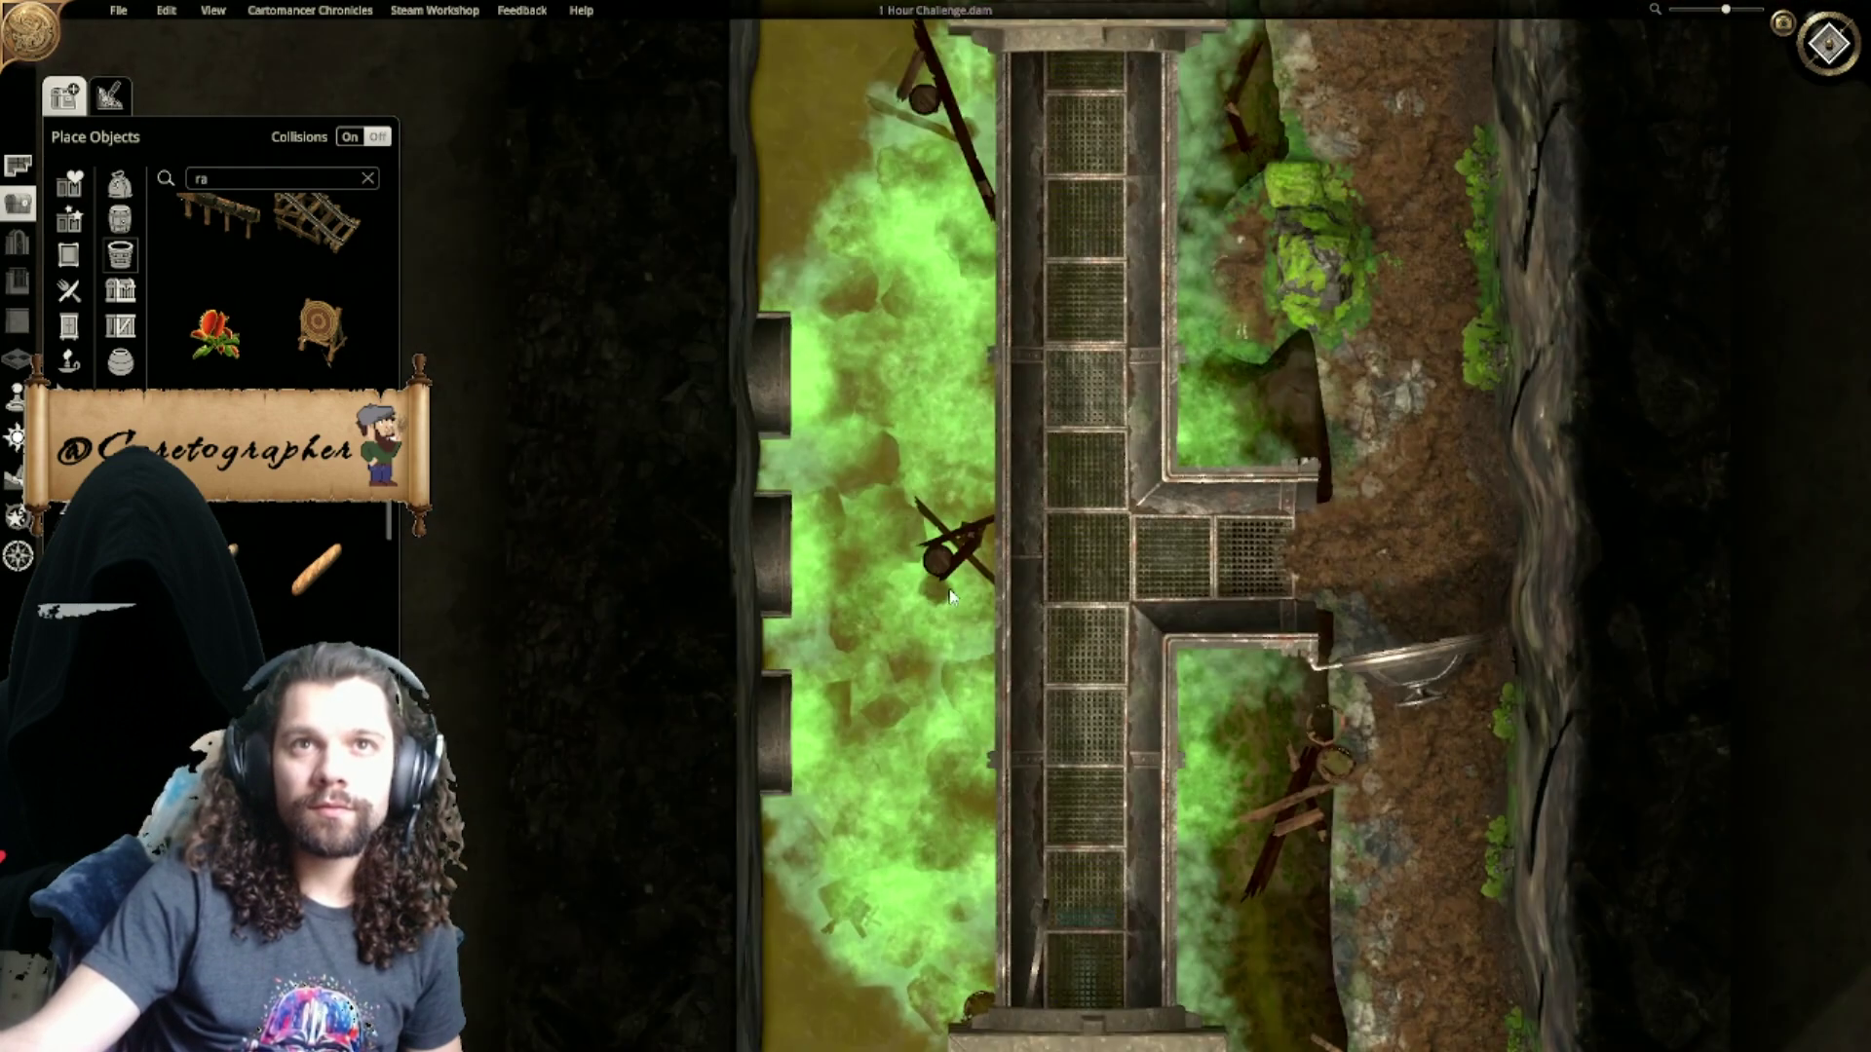
scroll(935, 516, up, 3)
click(925, 594)
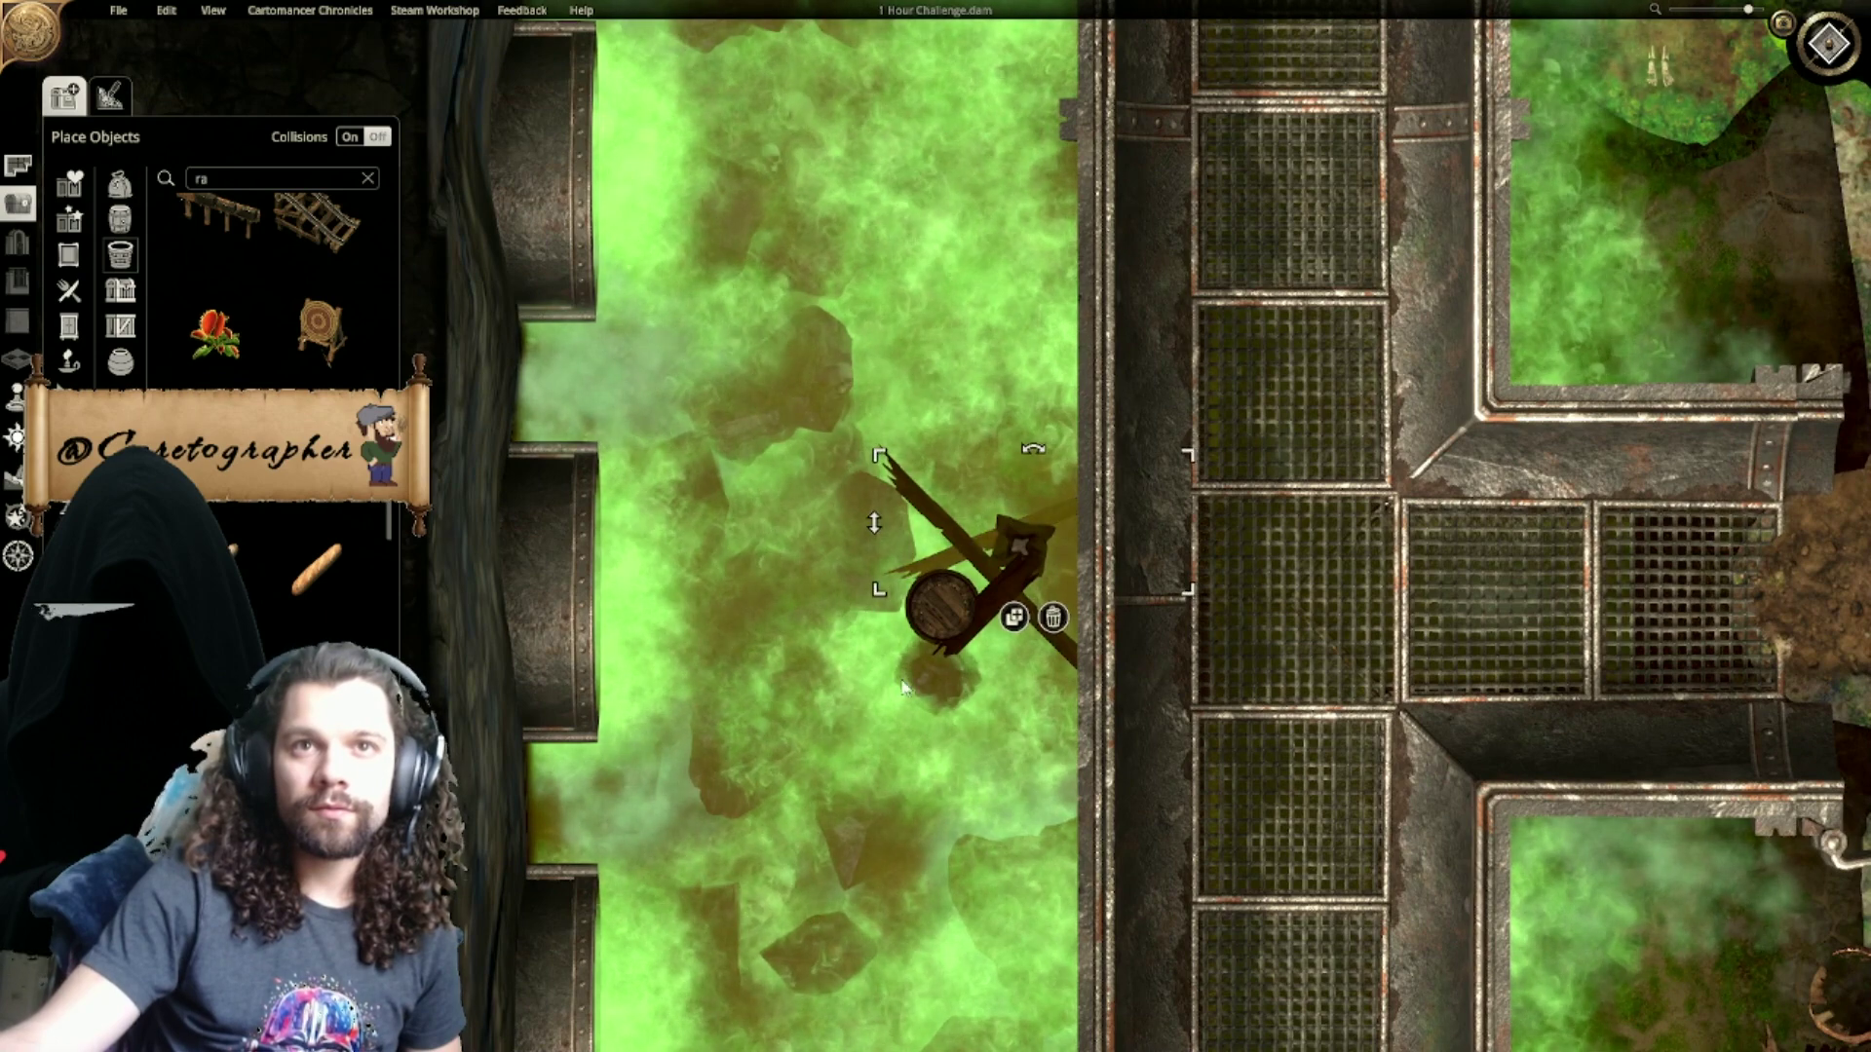
click(926, 512)
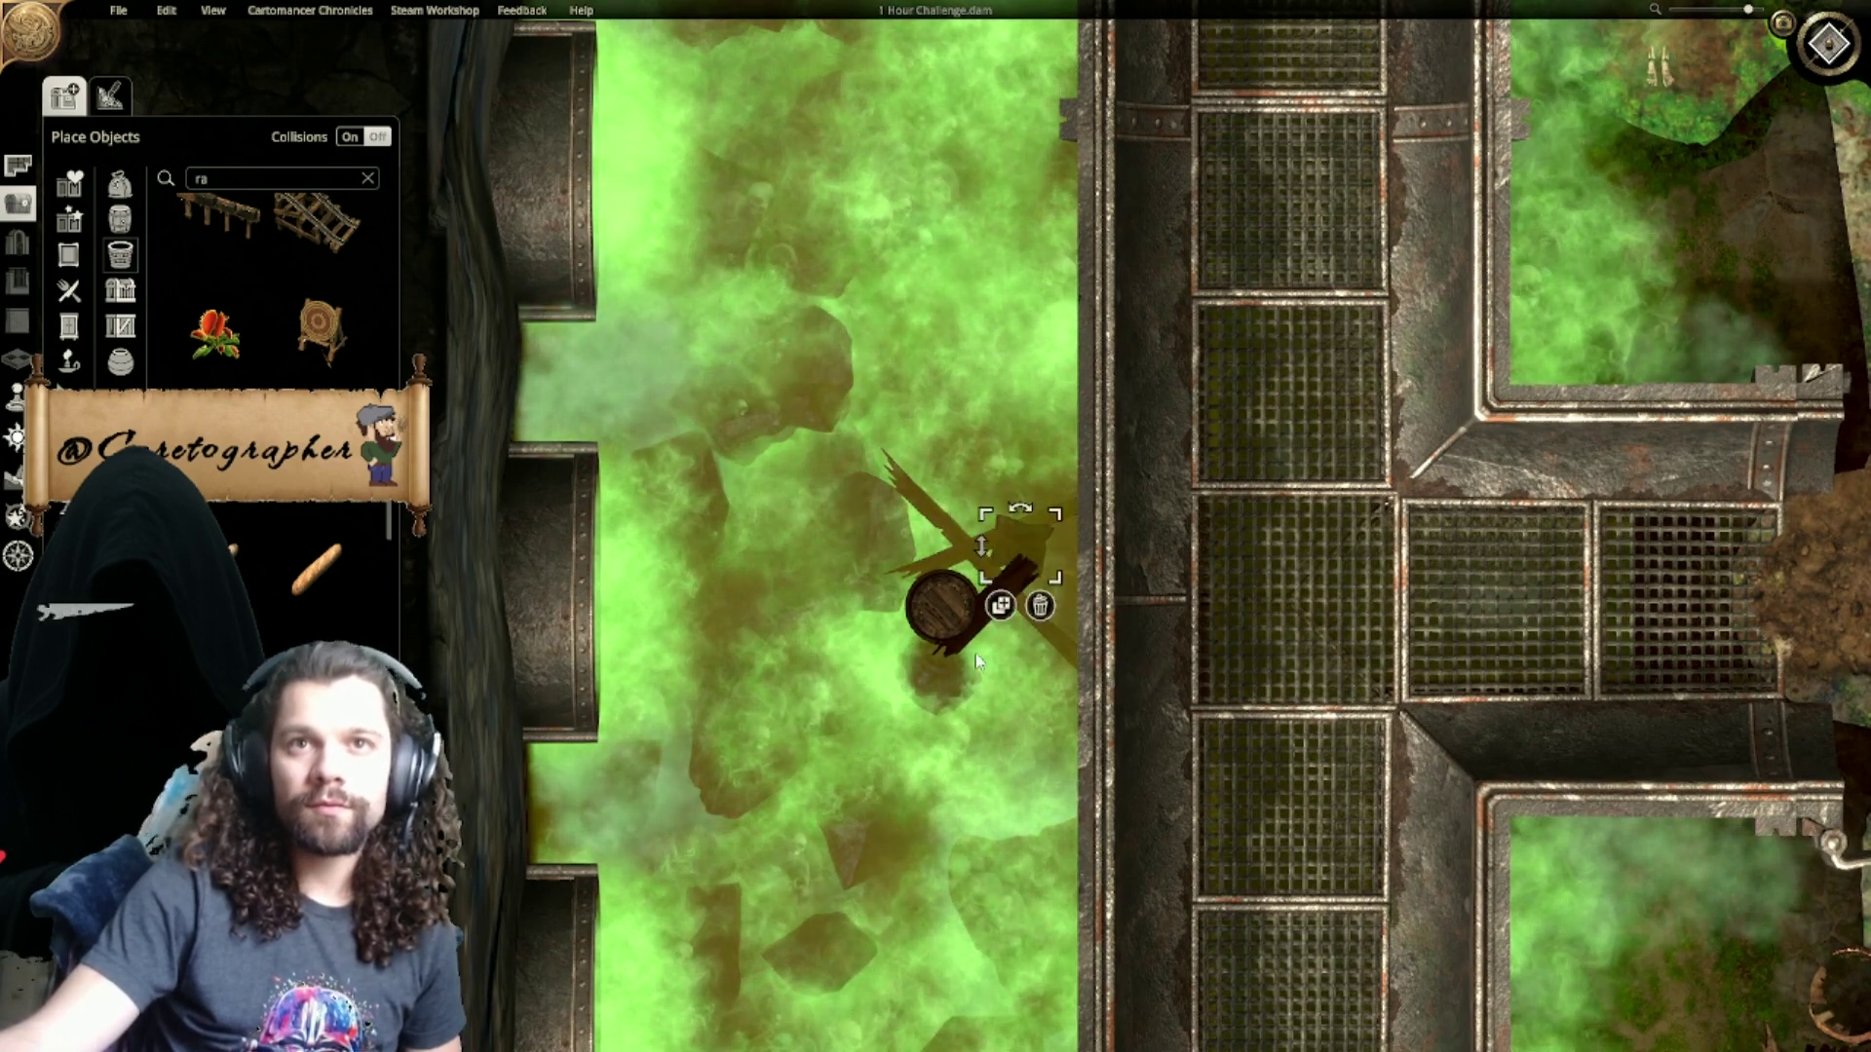
click(927, 624)
drag(905, 609, 881, 823)
click(974, 609)
Step: Lower the long beam, the barrel and the short plank in the debris pile beside the northern gate, undoing a first attempt on the beam
right_drag(987, 336, 972, 969)
right_drag(930, 195, 927, 519)
click(960, 516)
drag(847, 508, 877, 615)
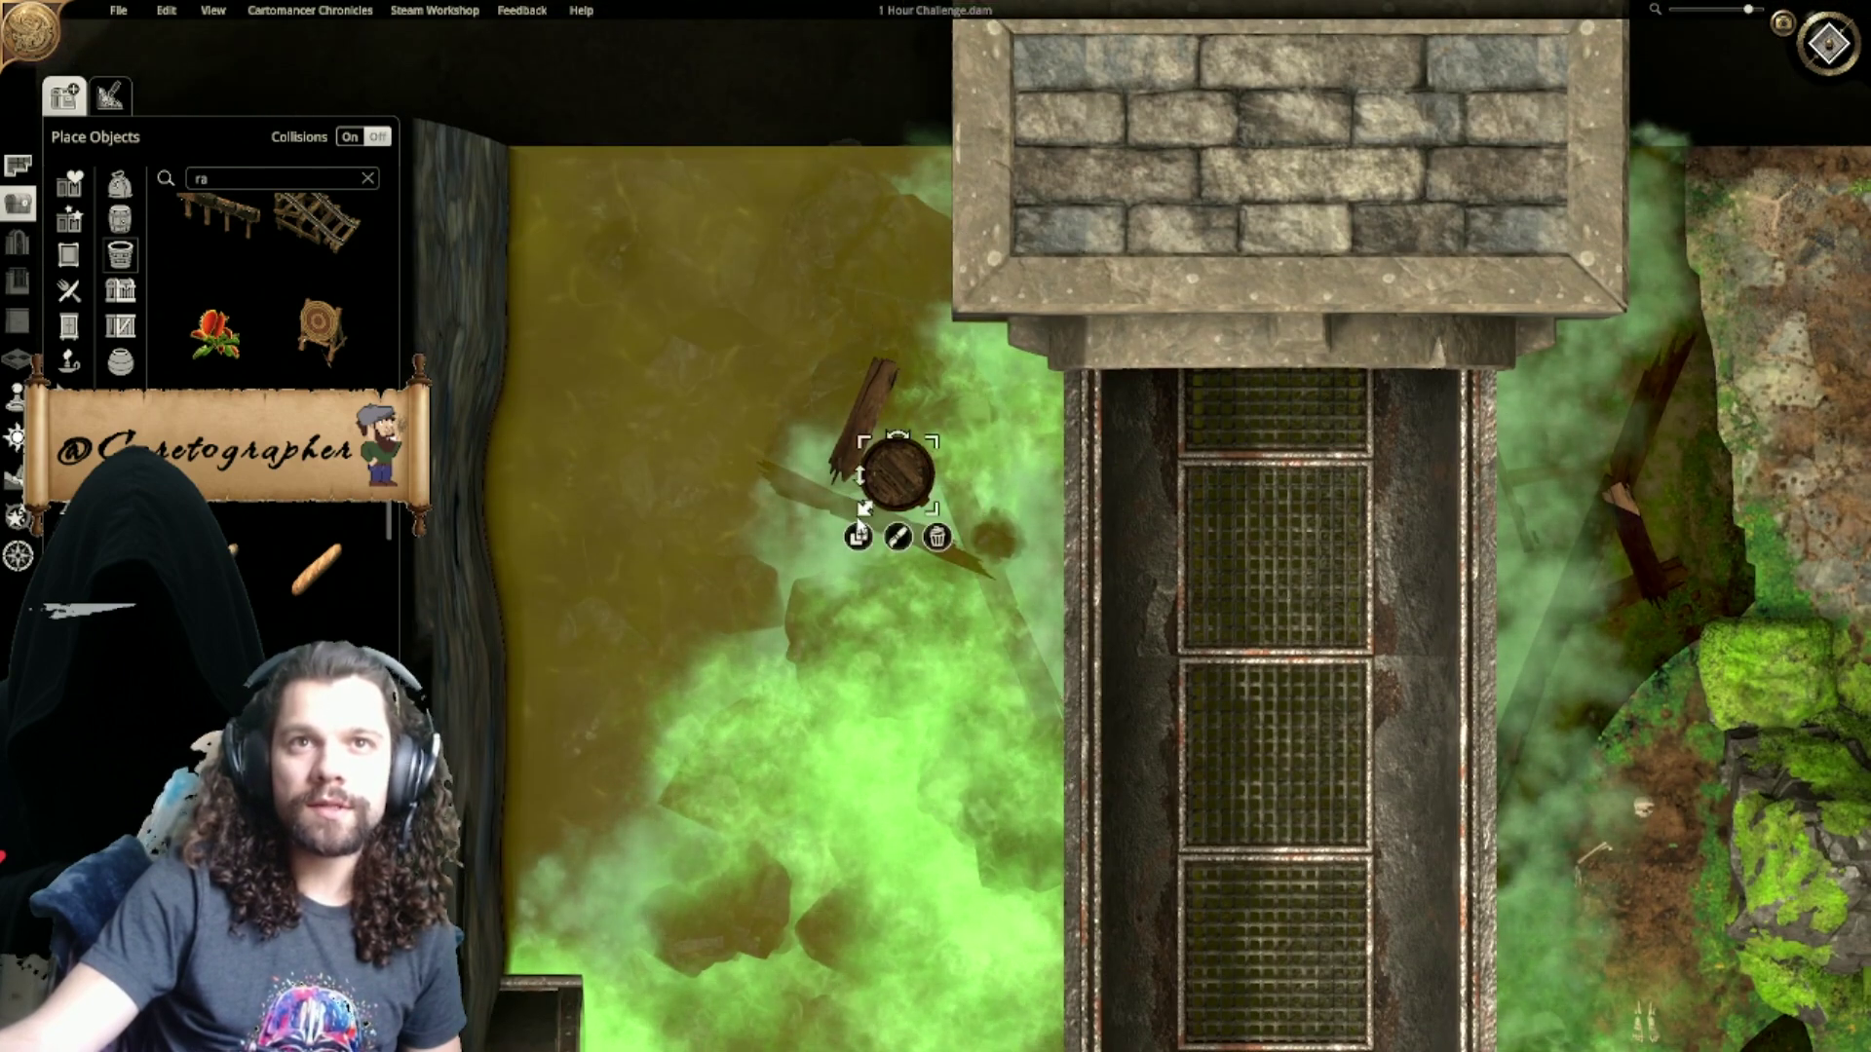
key(ctrl+z)
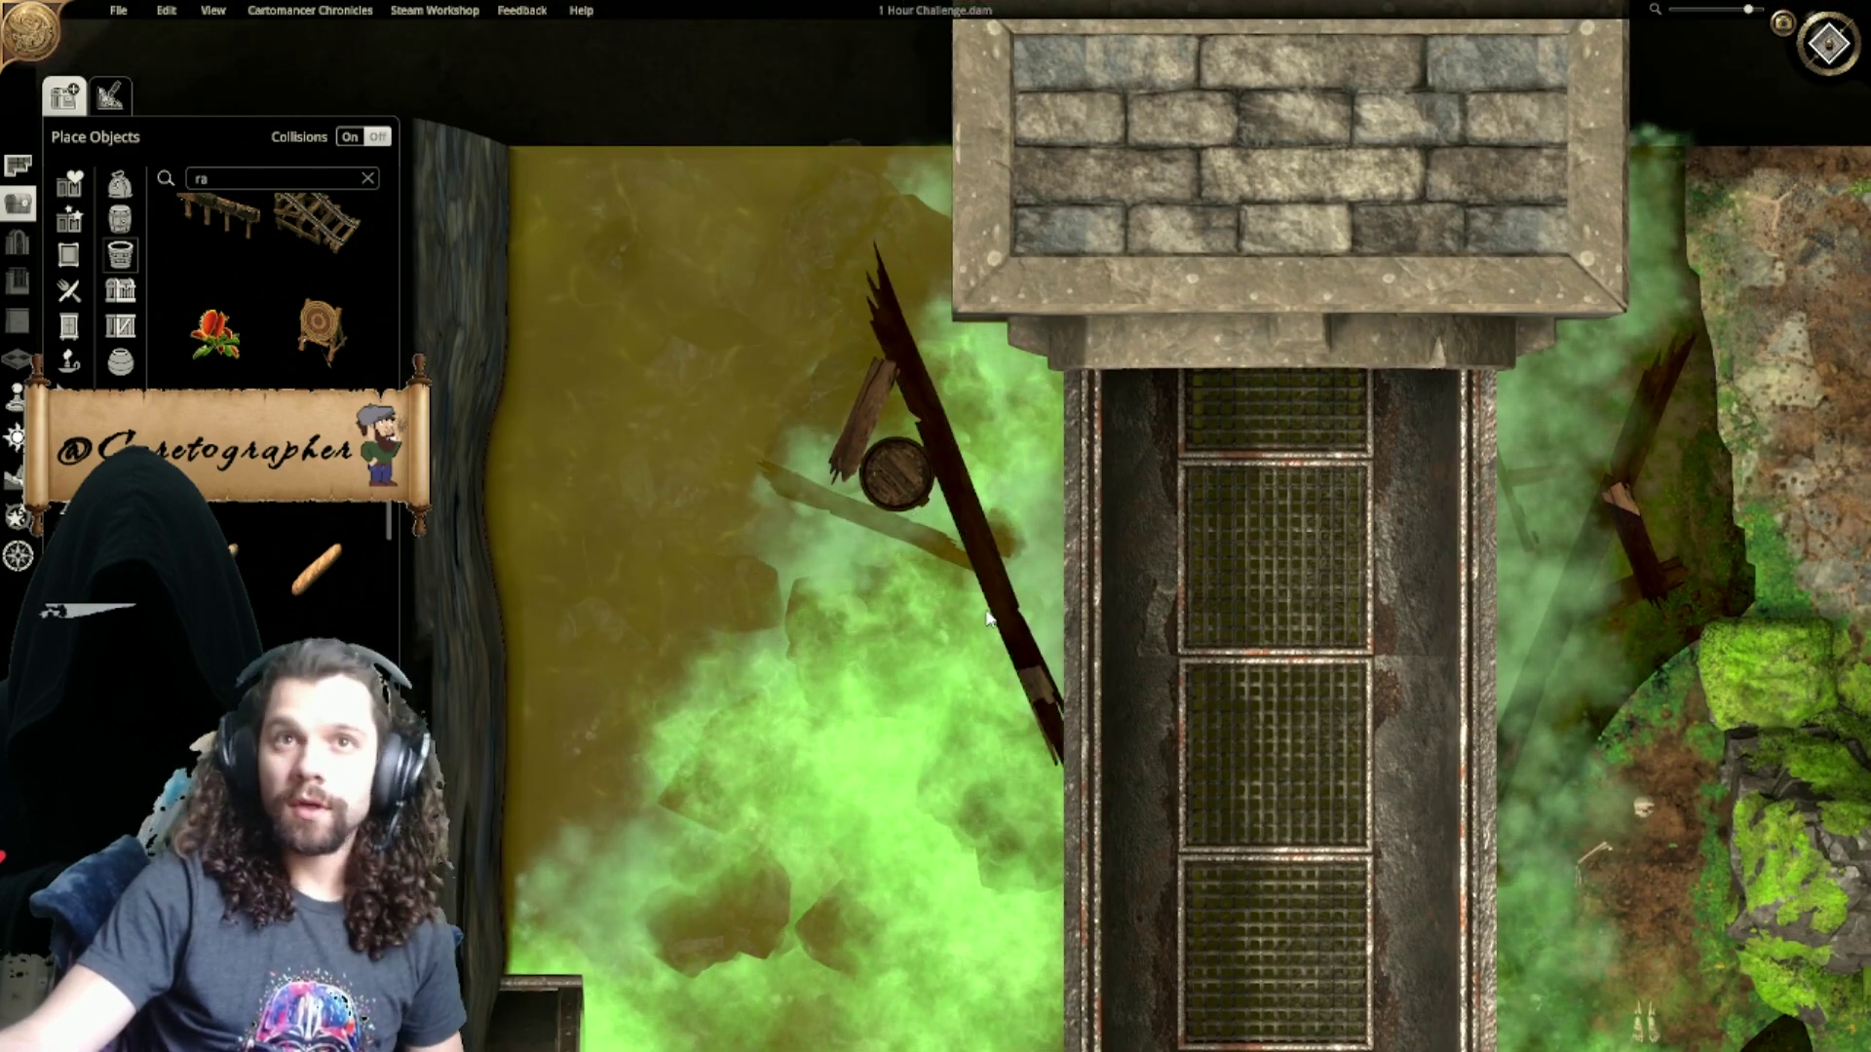
drag(849, 504, 854, 593)
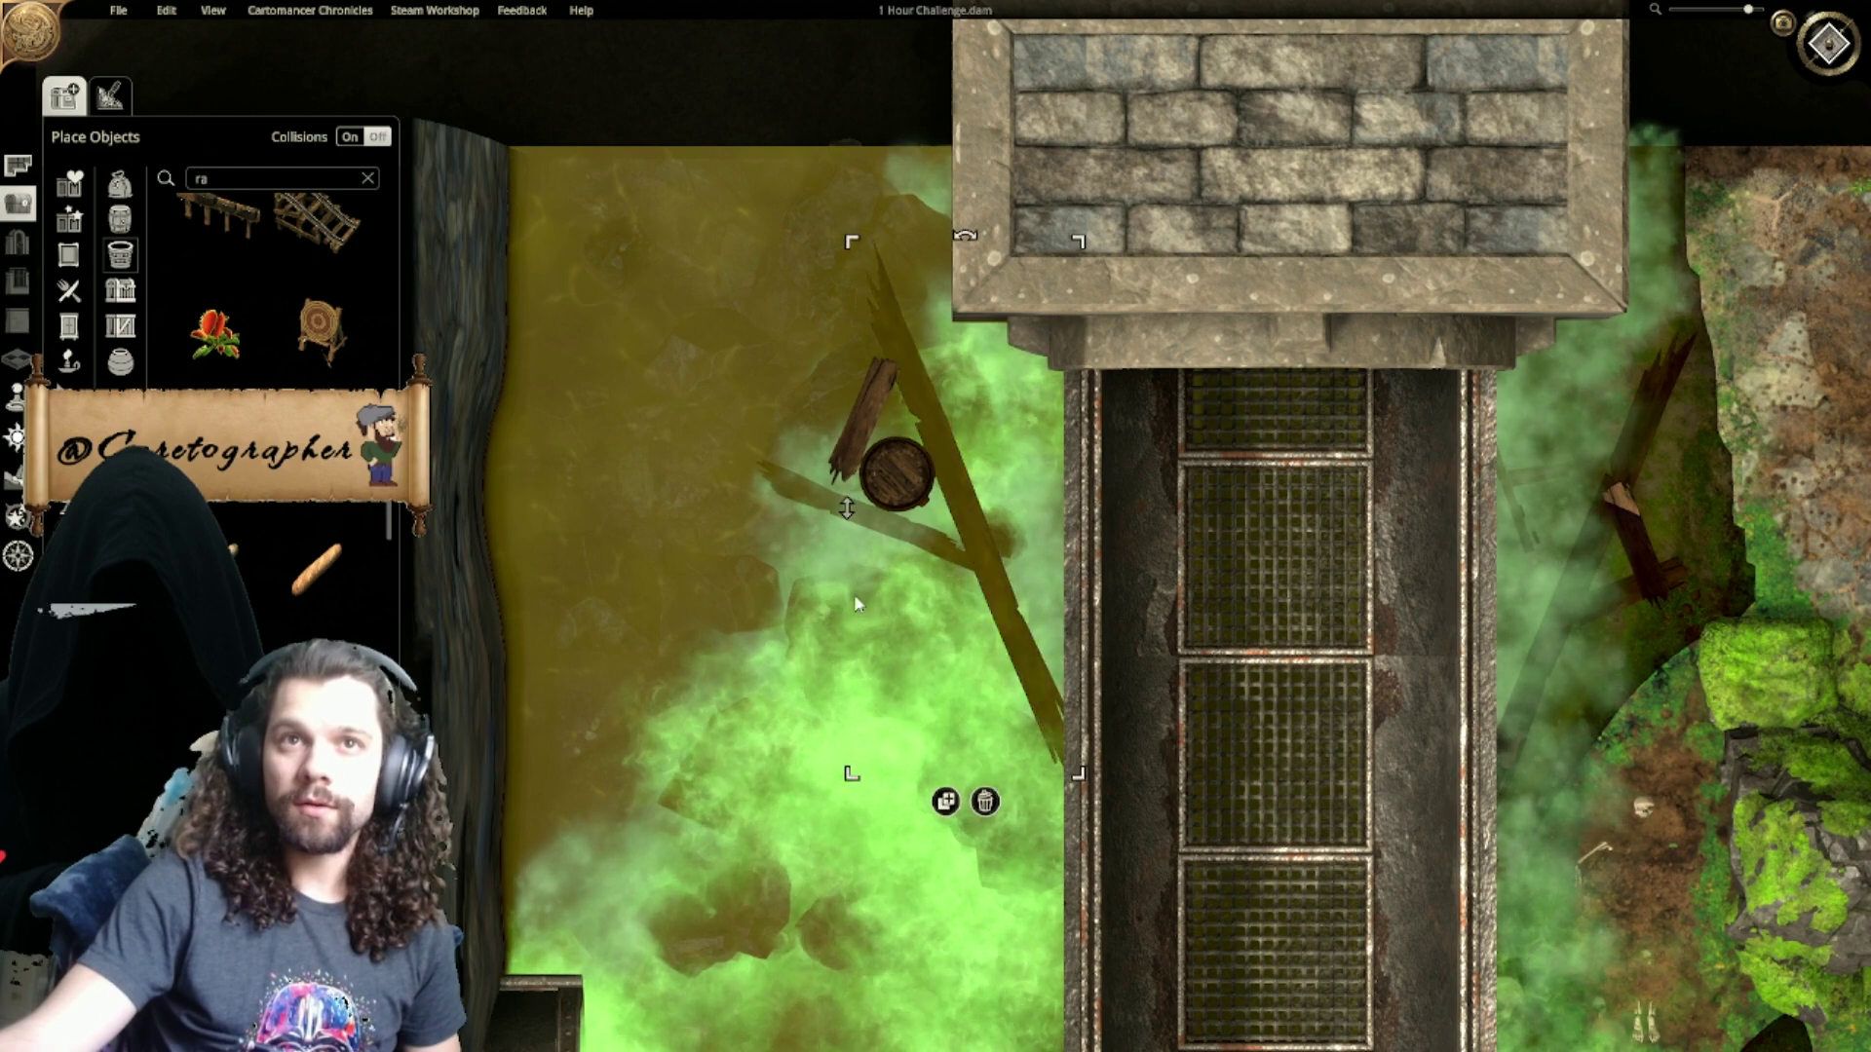
click(894, 475)
drag(852, 529, 855, 548)
drag(826, 424, 834, 524)
Step: Examine the whole map from directly above and in the perspective view
scroll(829, 655, down, 5)
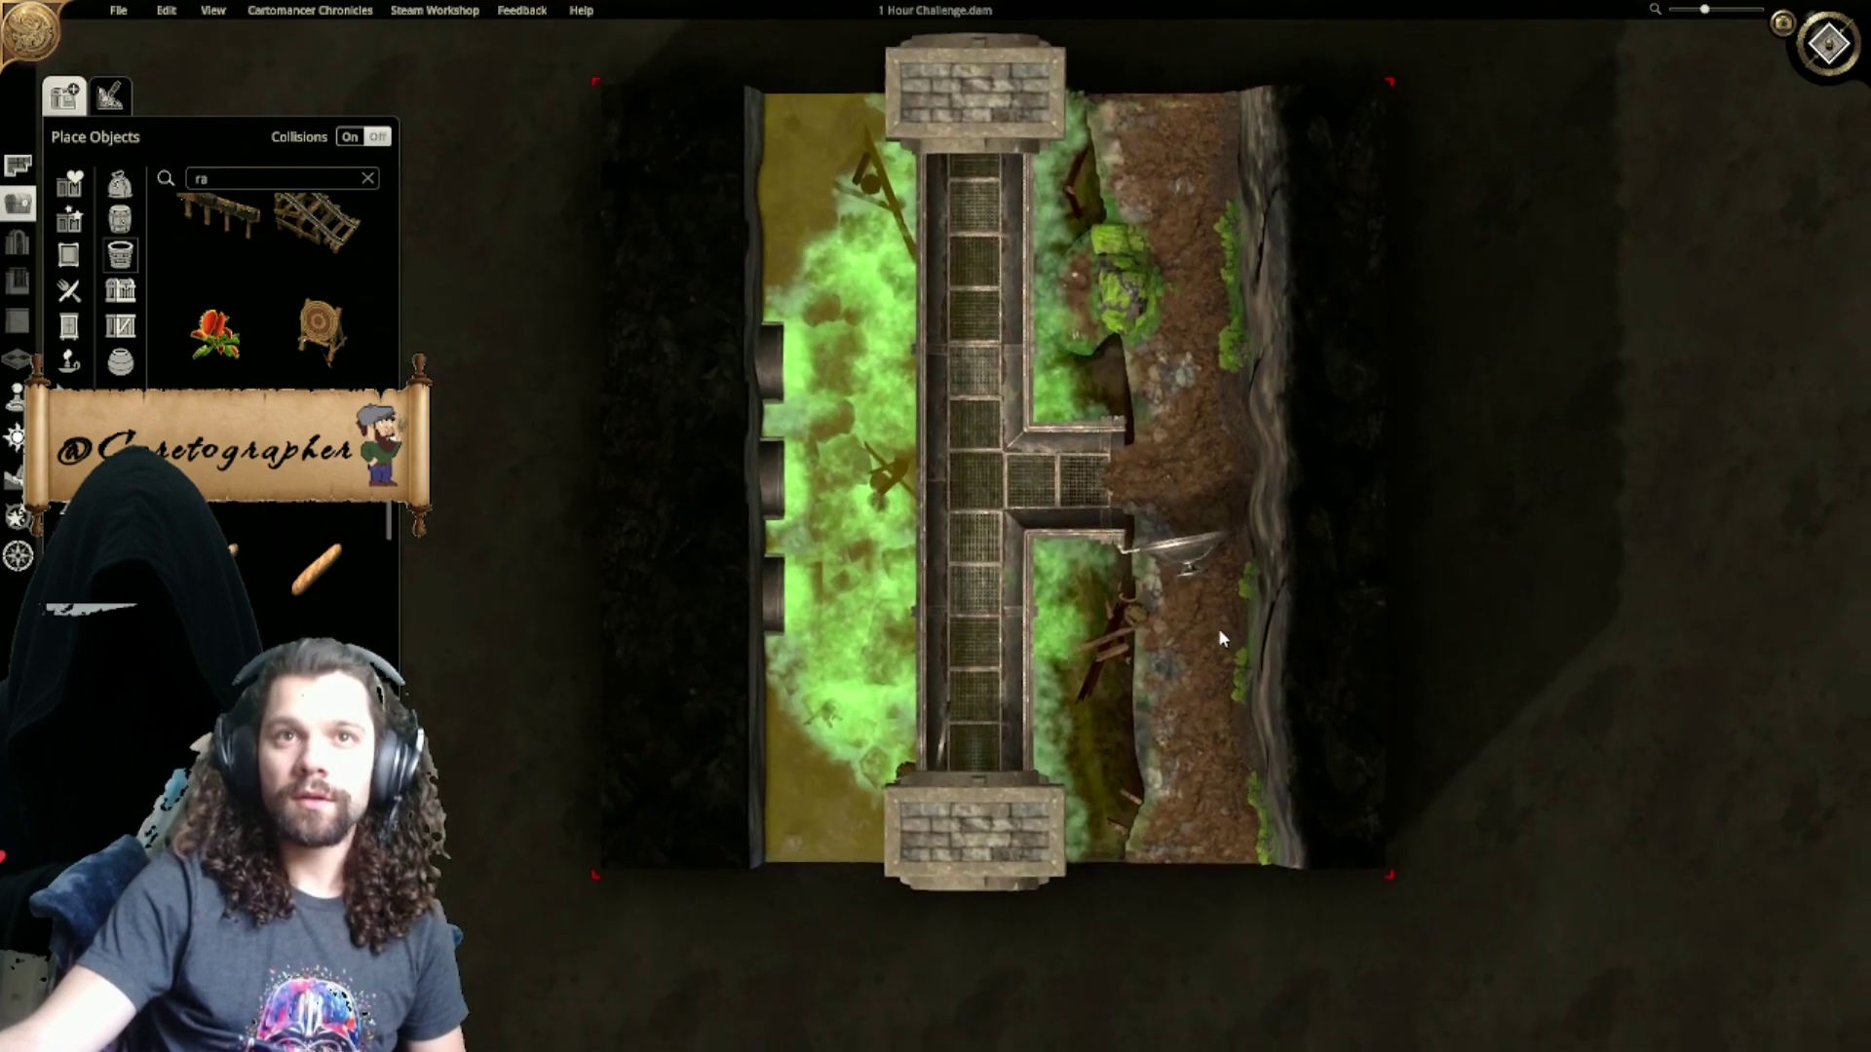
middle_drag(1220, 639, 1138, 653)
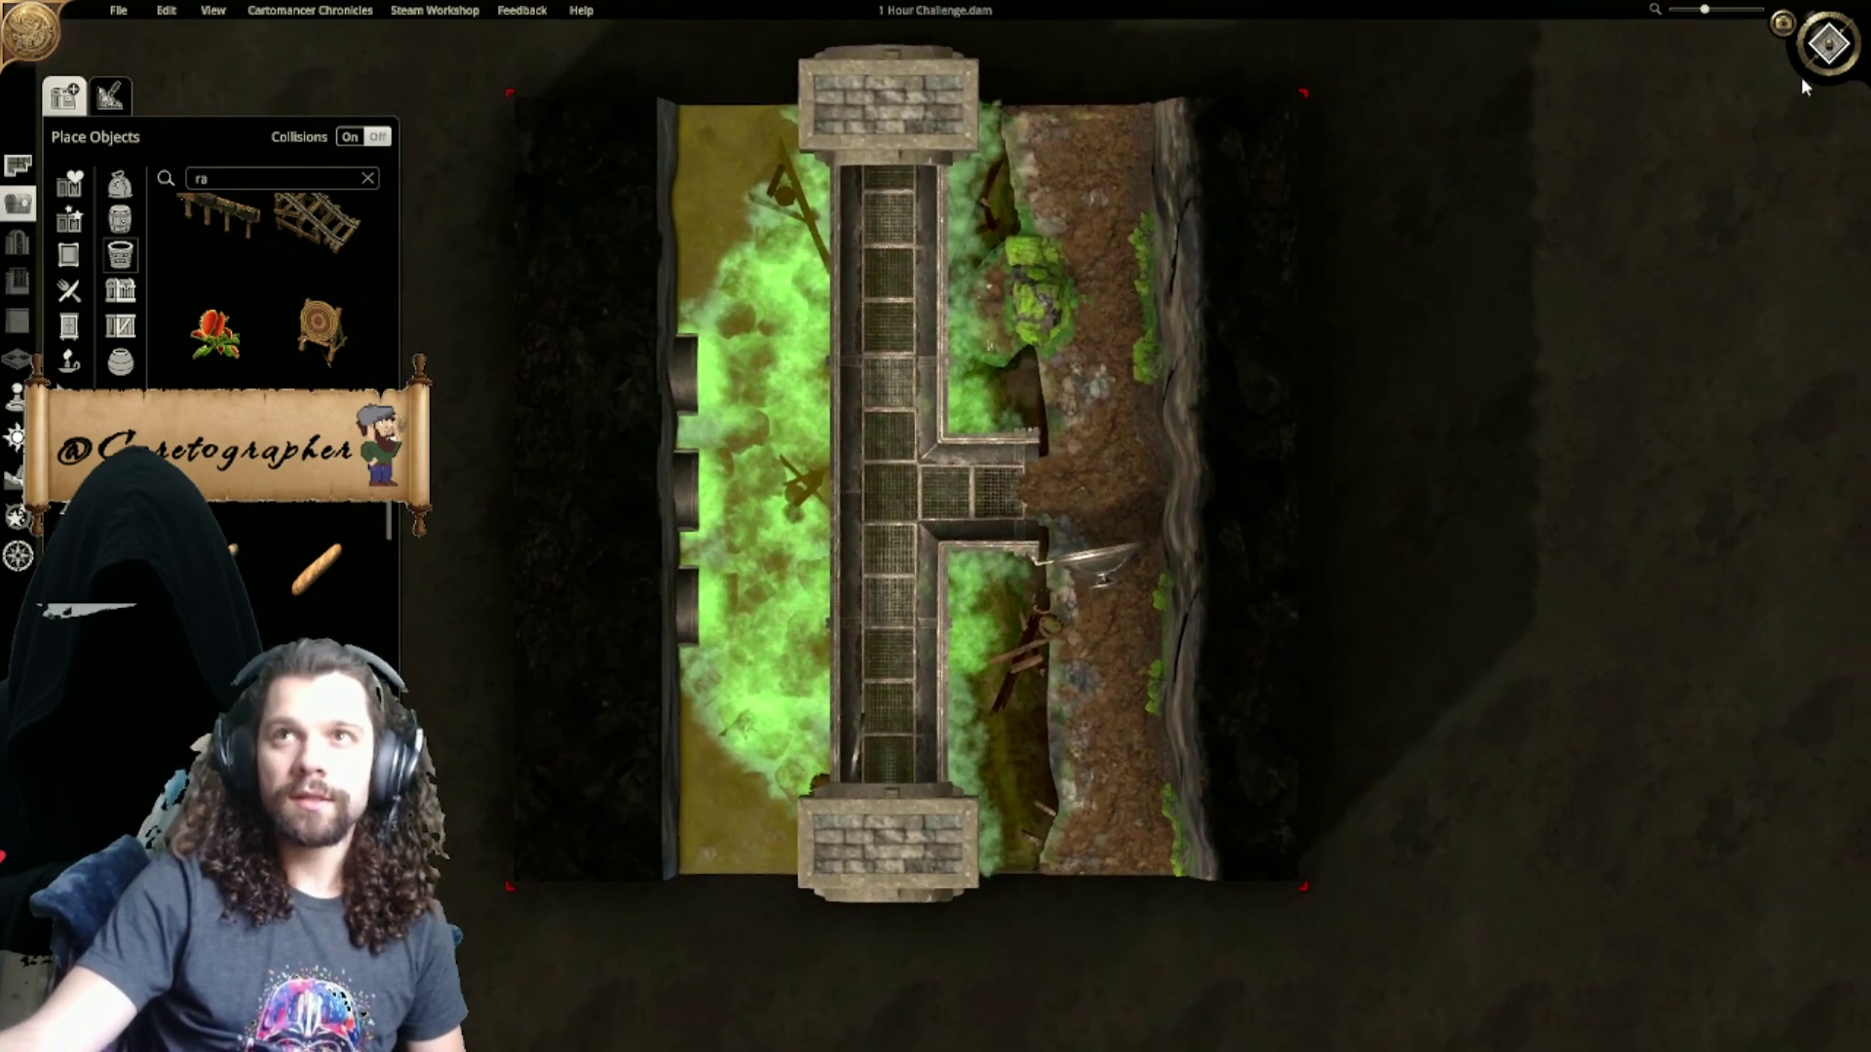
click(1825, 45)
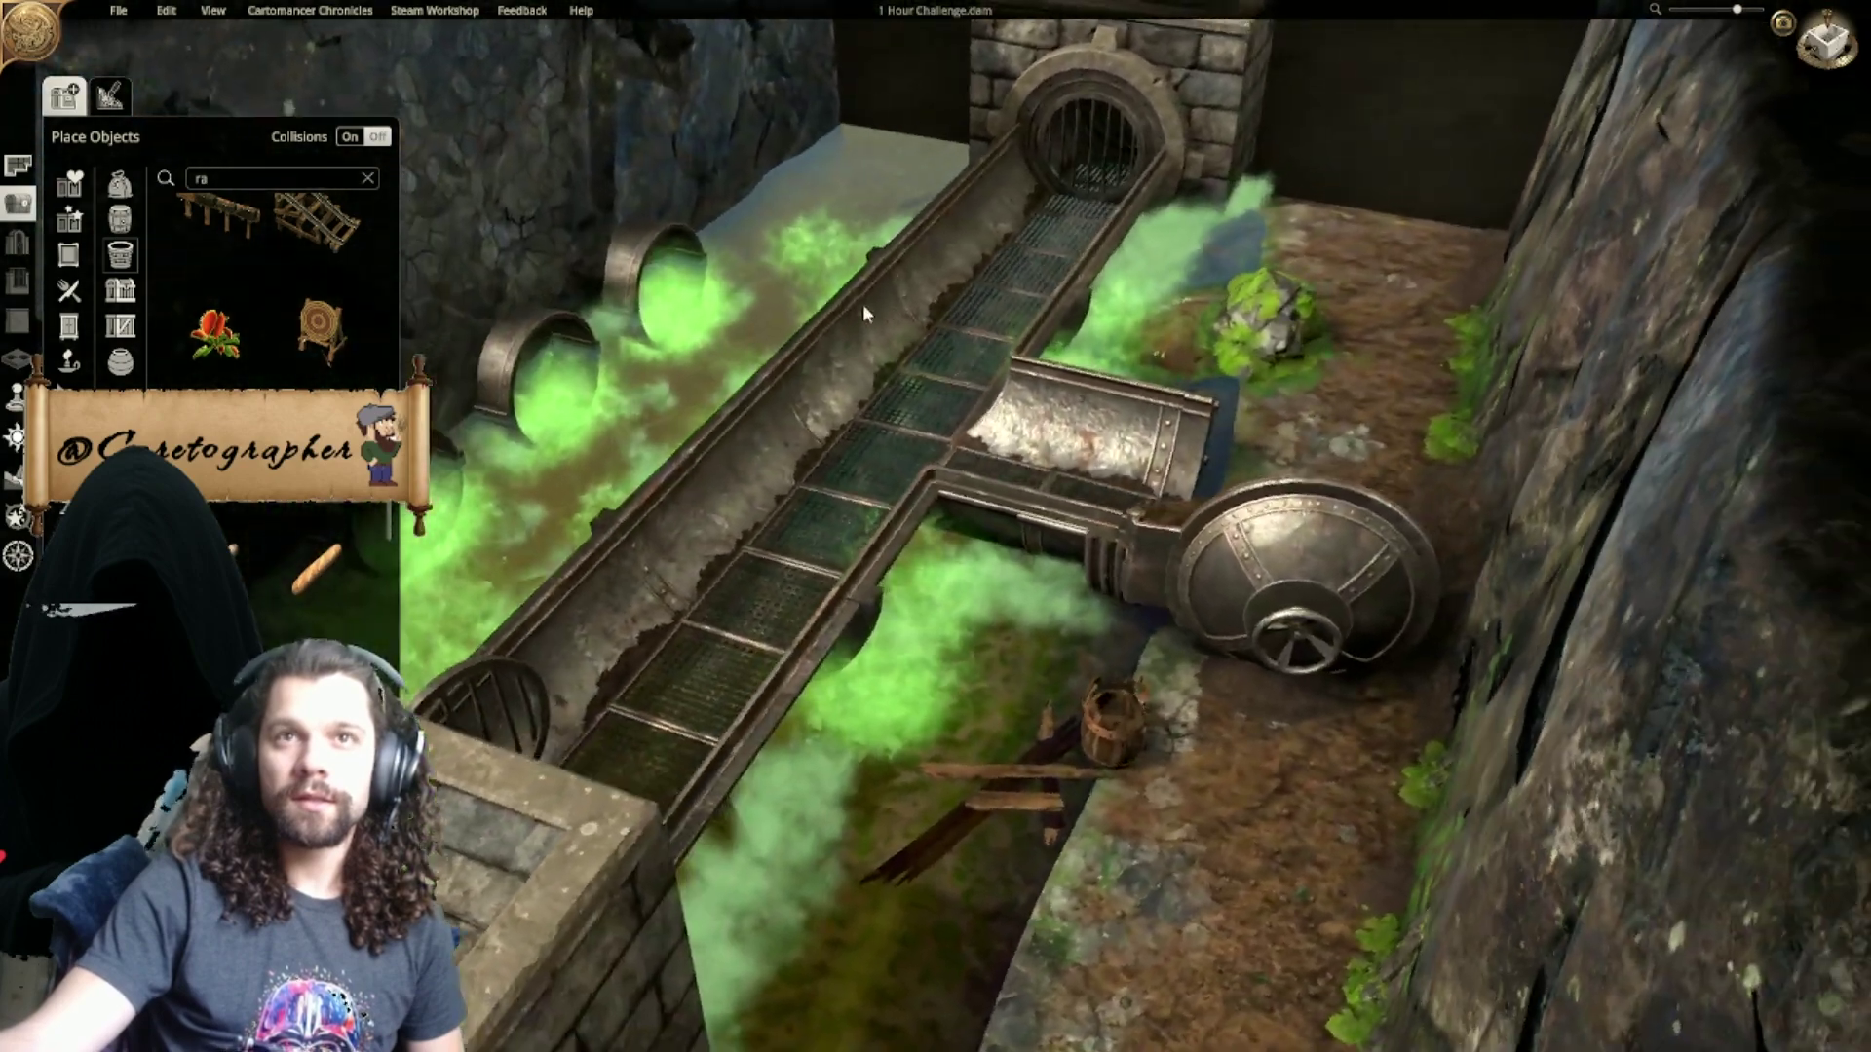
scroll(858, 310, down, 3)
middle_drag(862, 308, 982, 886)
scroll(670, 569, down, 5)
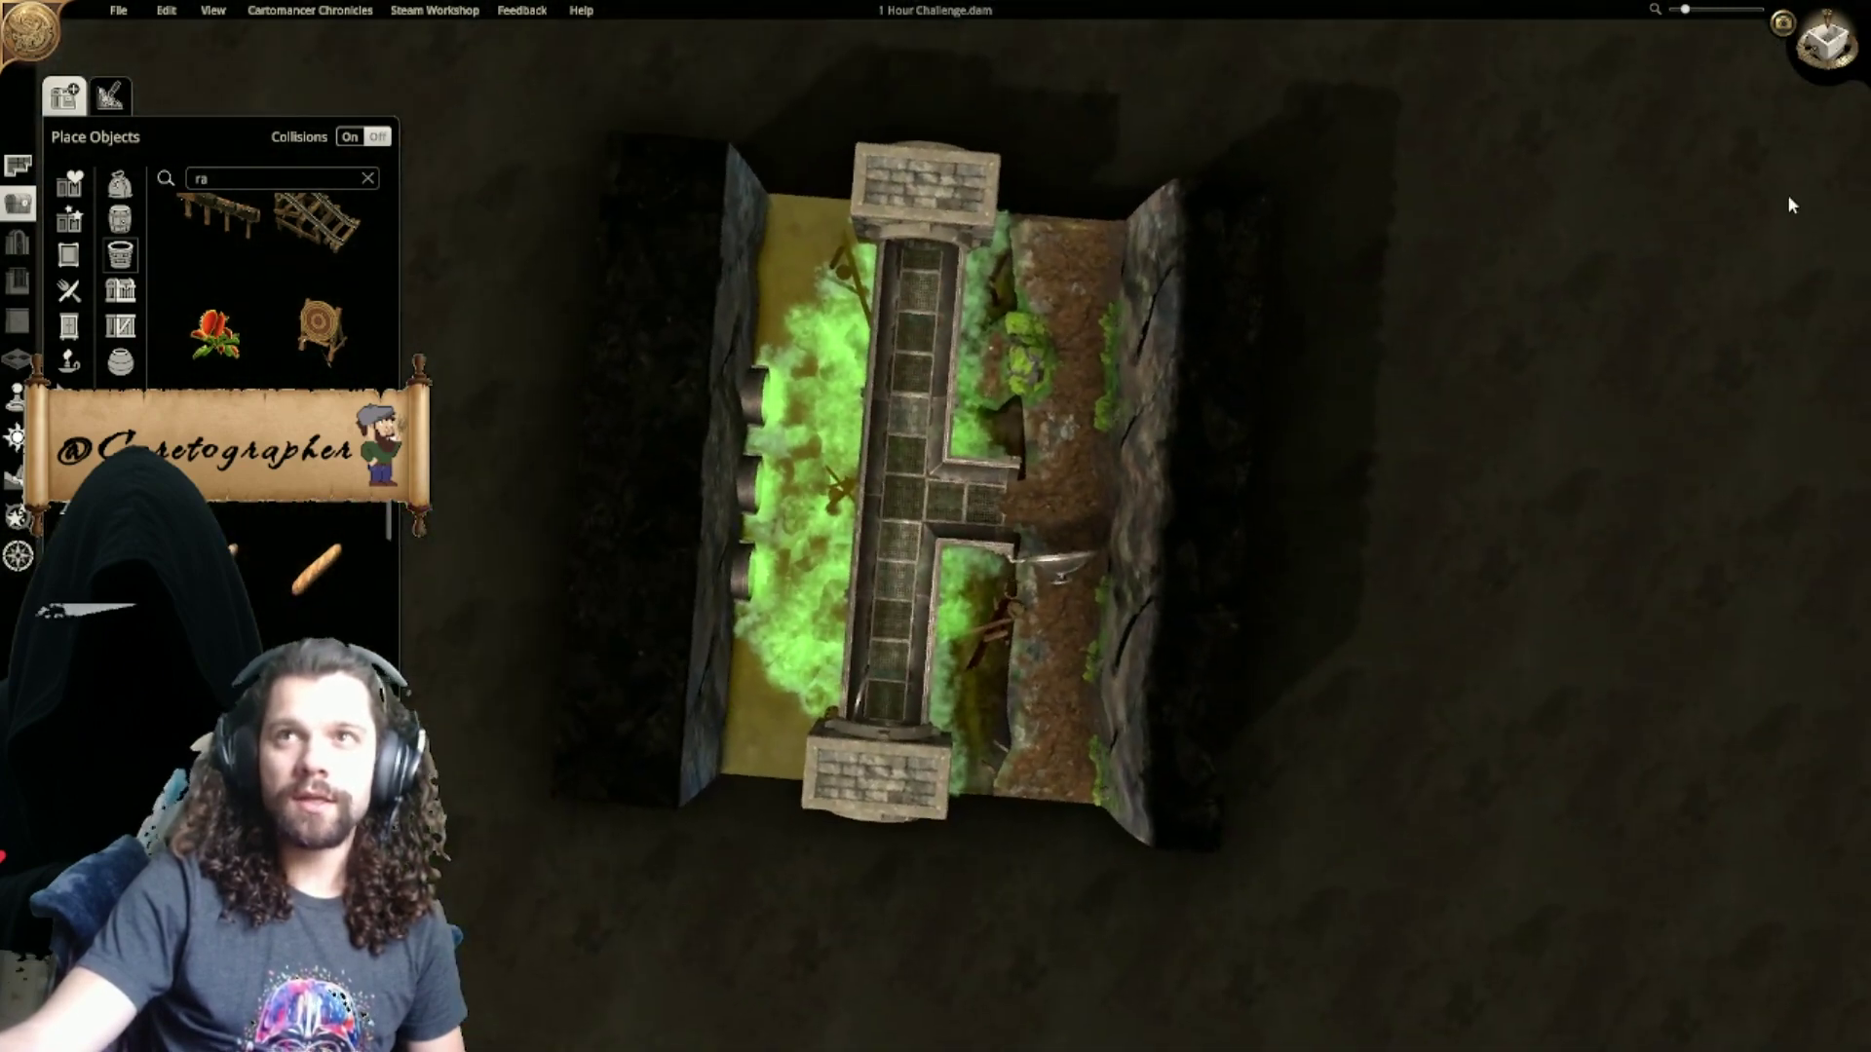
click(1835, 59)
scroll(1125, 482, up, 3)
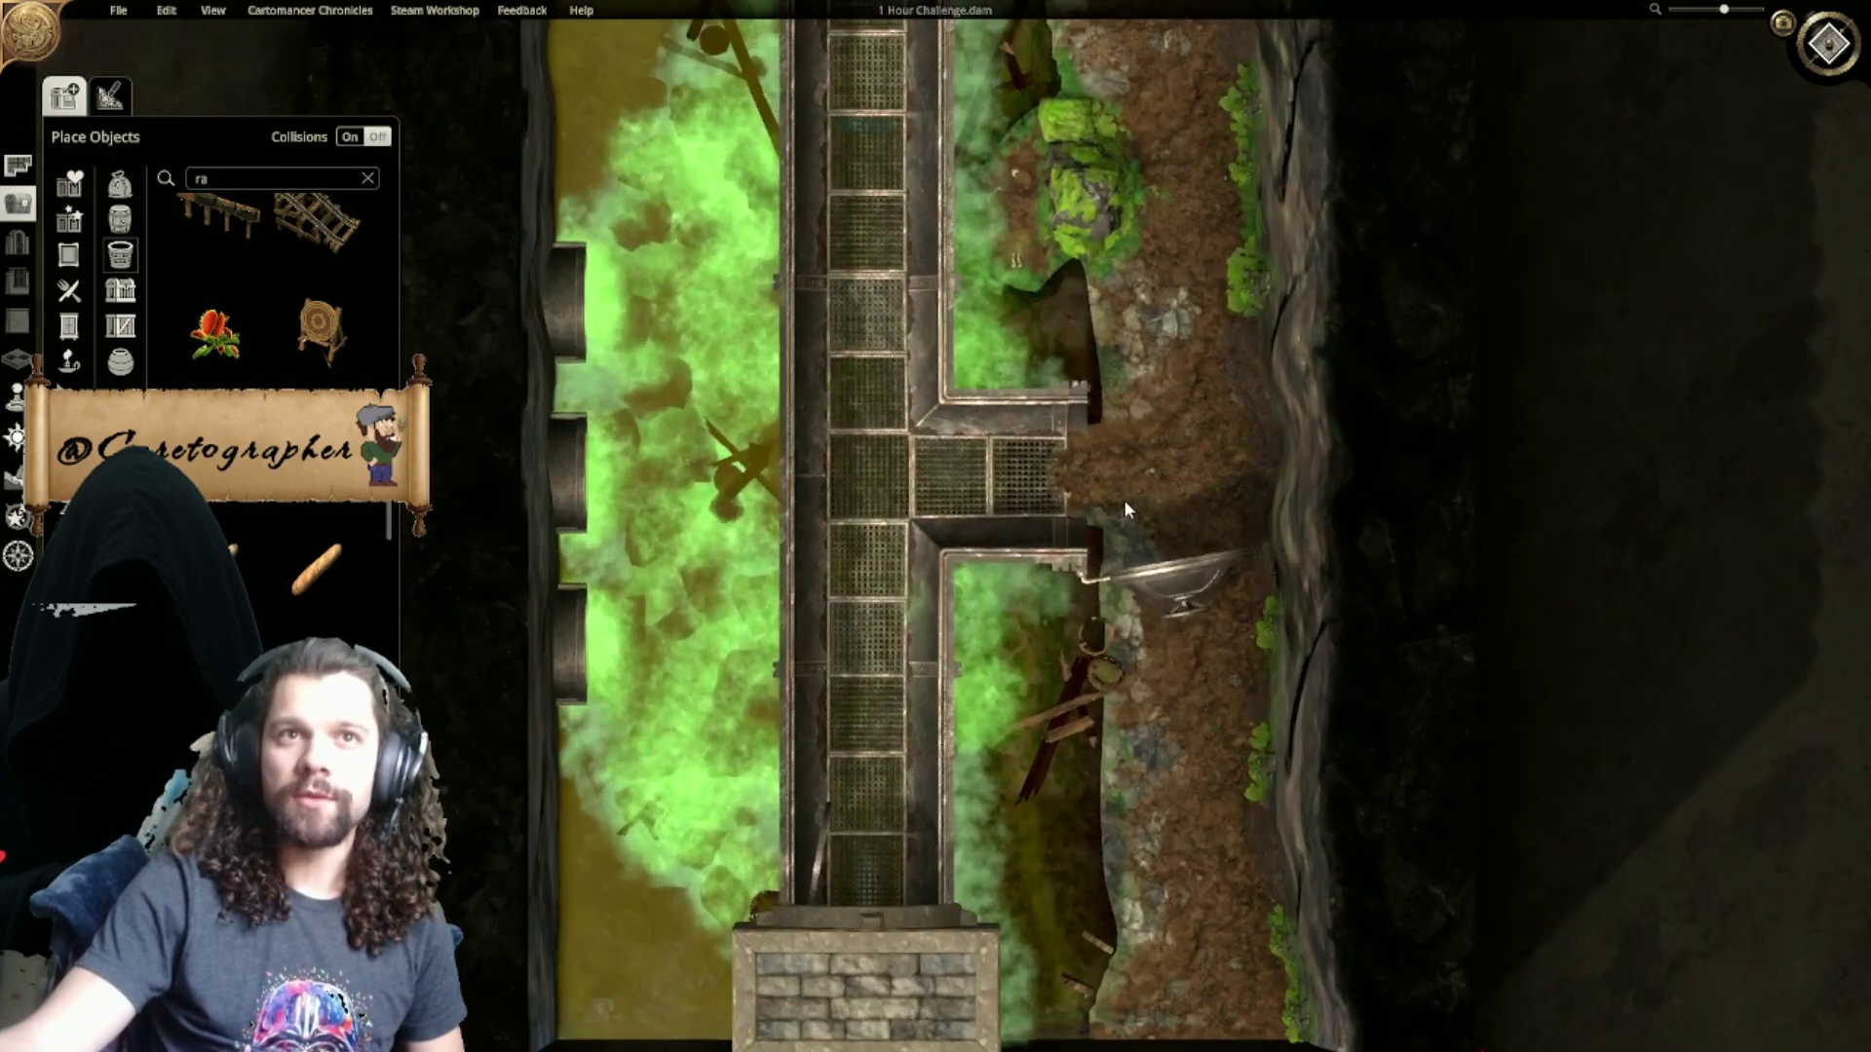
mouse_move(1086, 416)
right_down()
mouse_move(1105, 505)
mouse_move(1070, 441)
right_up()
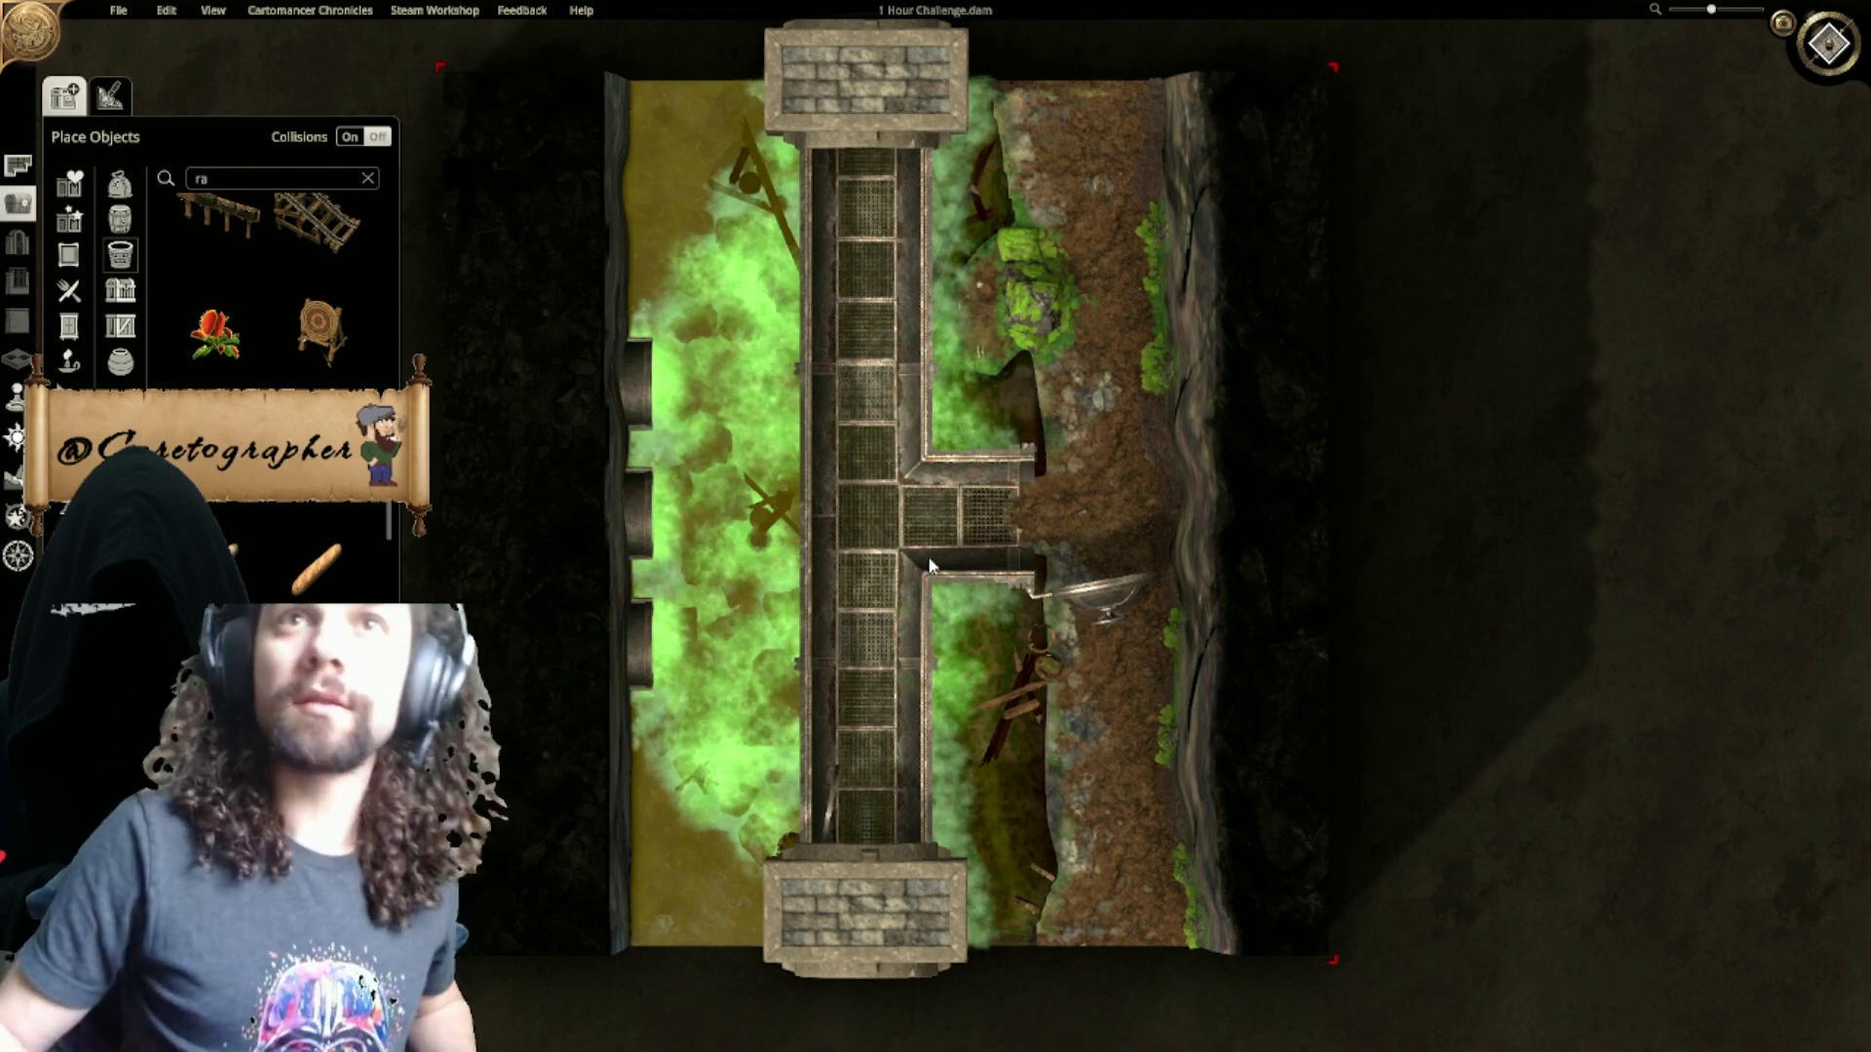
right_drag(993, 504, 1118, 514)
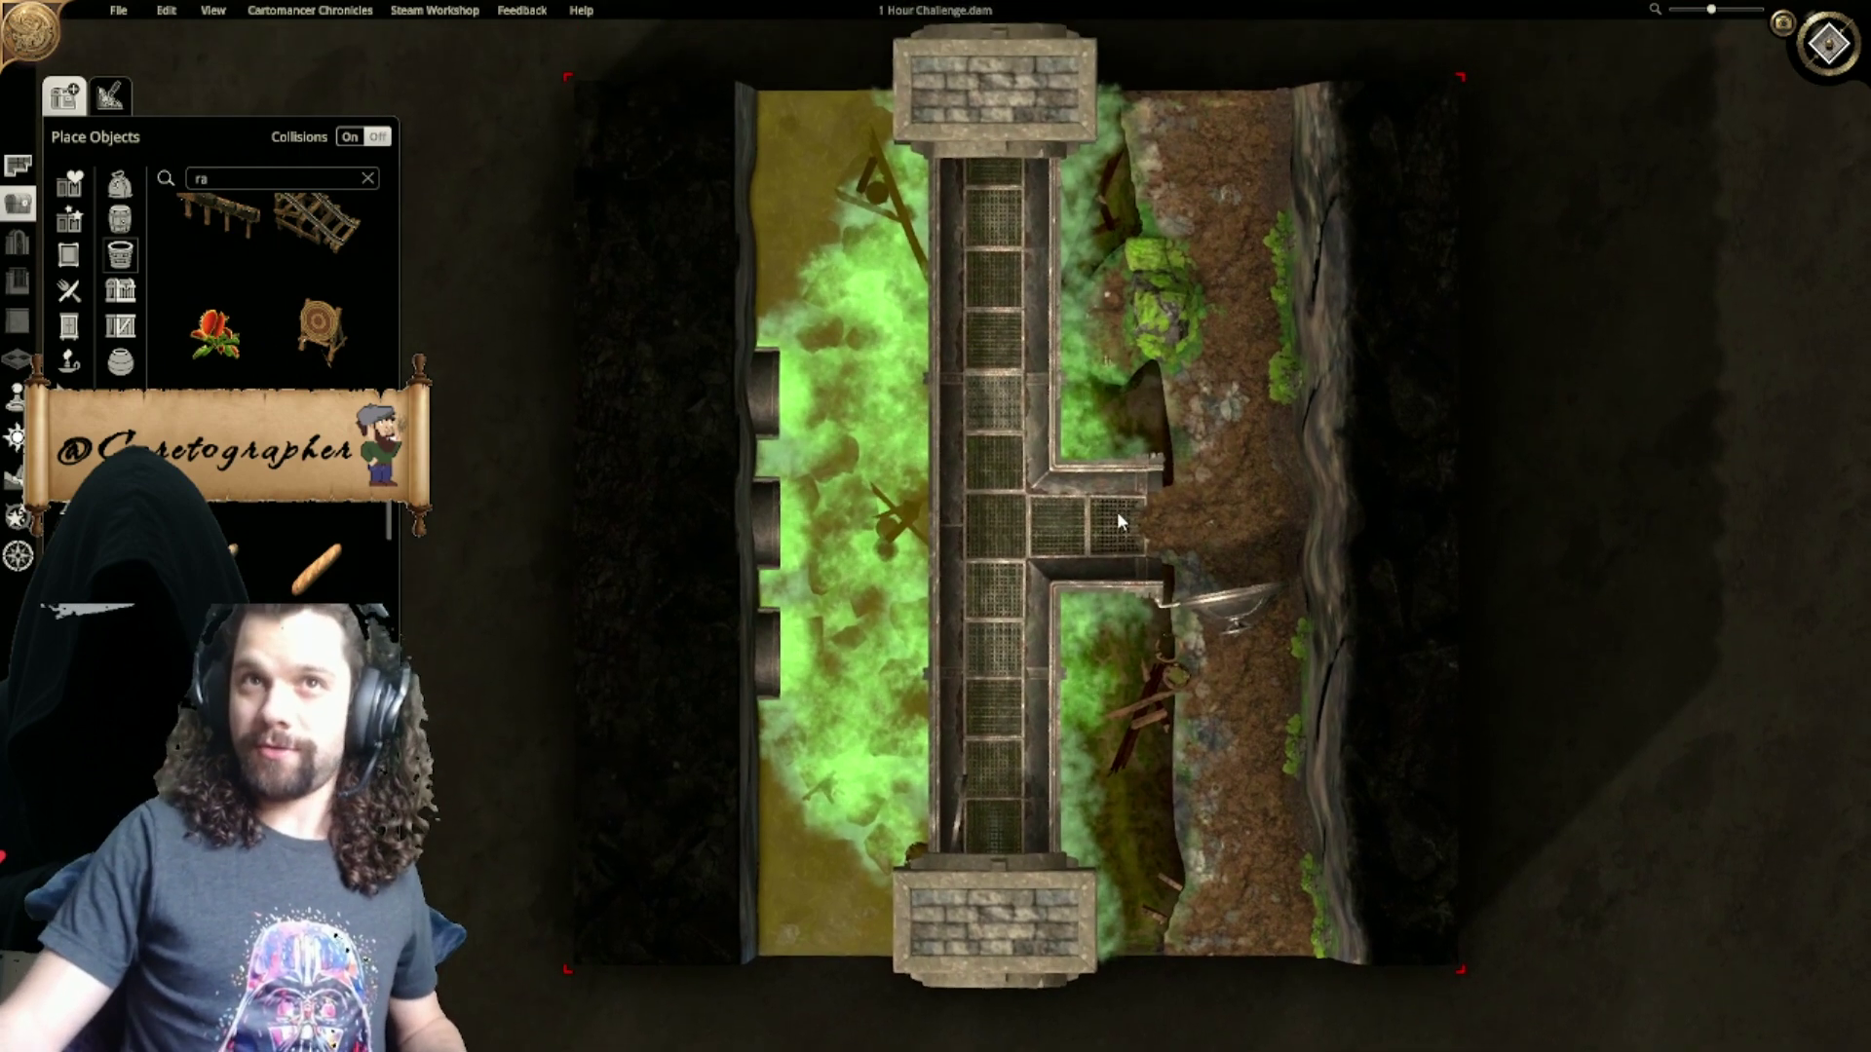
Step: Examine the map in perspective from several sides, covering both gates, the pipes, the walkway's side branch and the gas over the channels
click(1818, 54)
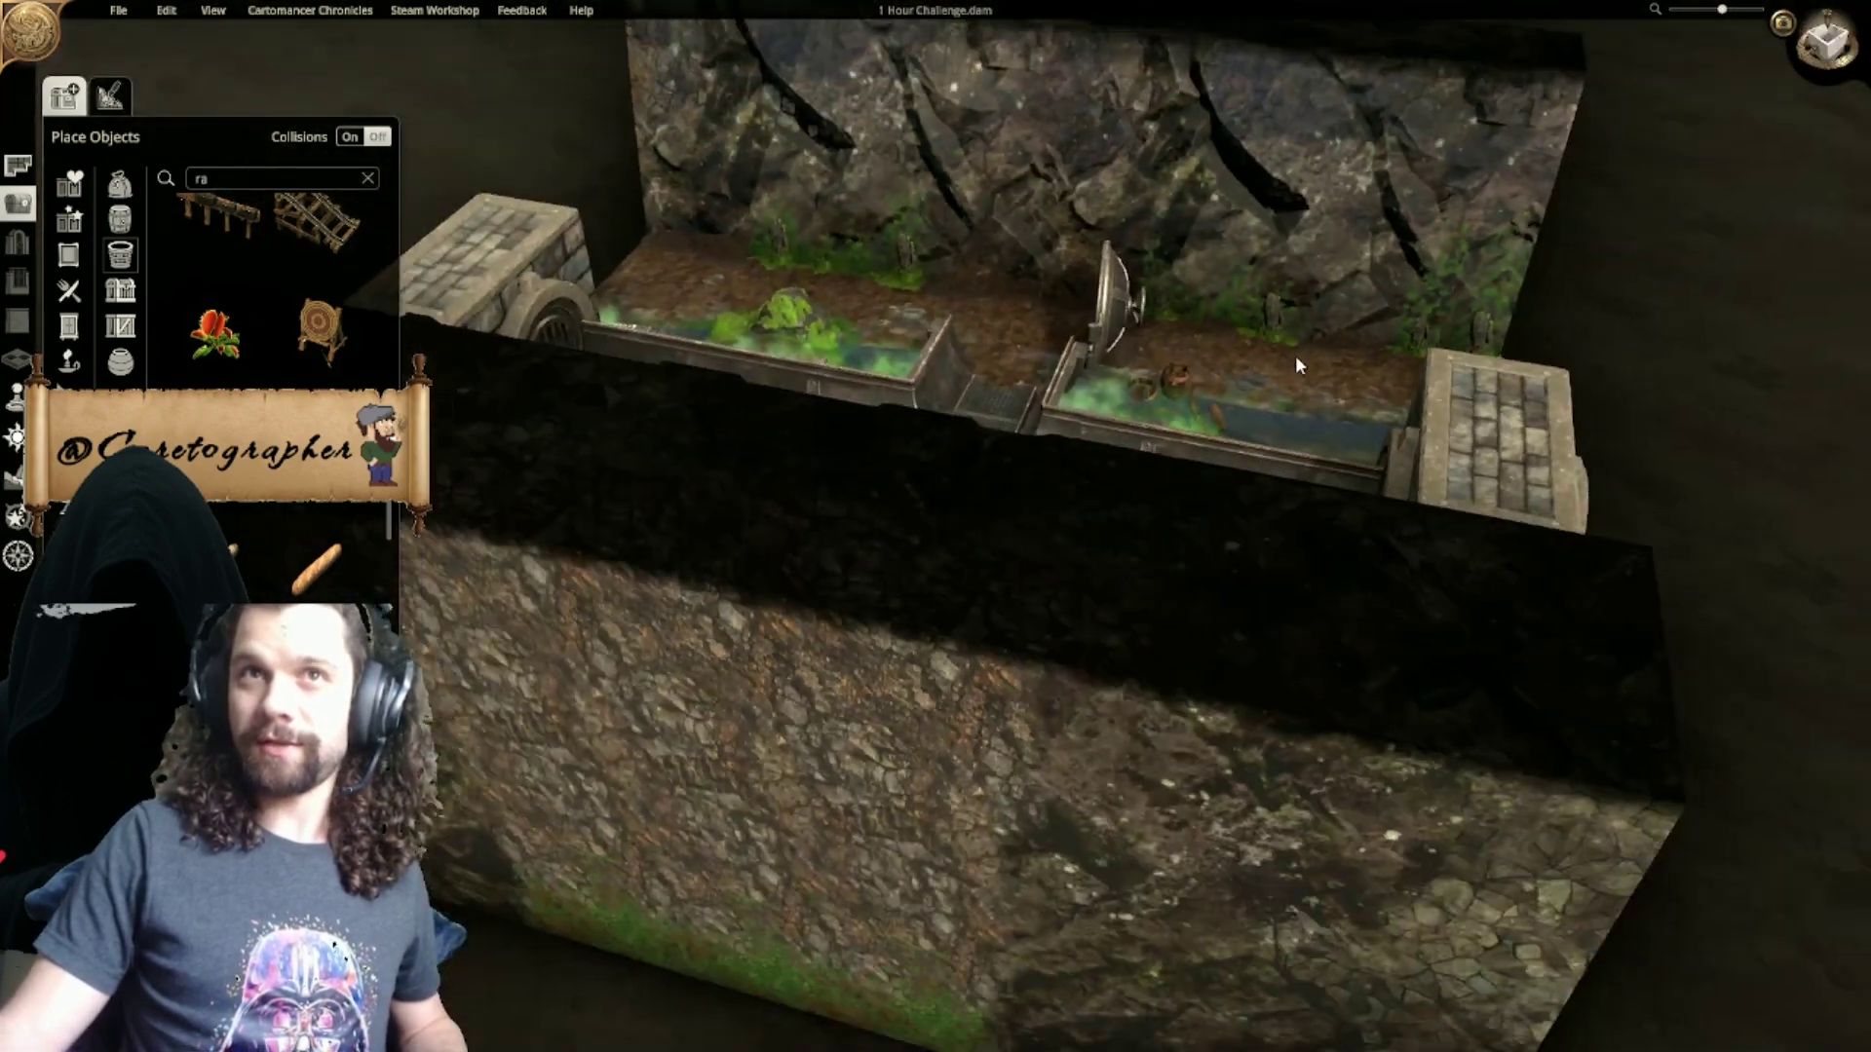
scroll(1311, 438, down, 4)
scroll(1313, 493, up, 5)
middle_drag(1312, 493, 902, 336)
right_drag(1042, 420, 978, 402)
middle_drag(978, 401, 666, 370)
middle_drag(781, 390, 721, 405)
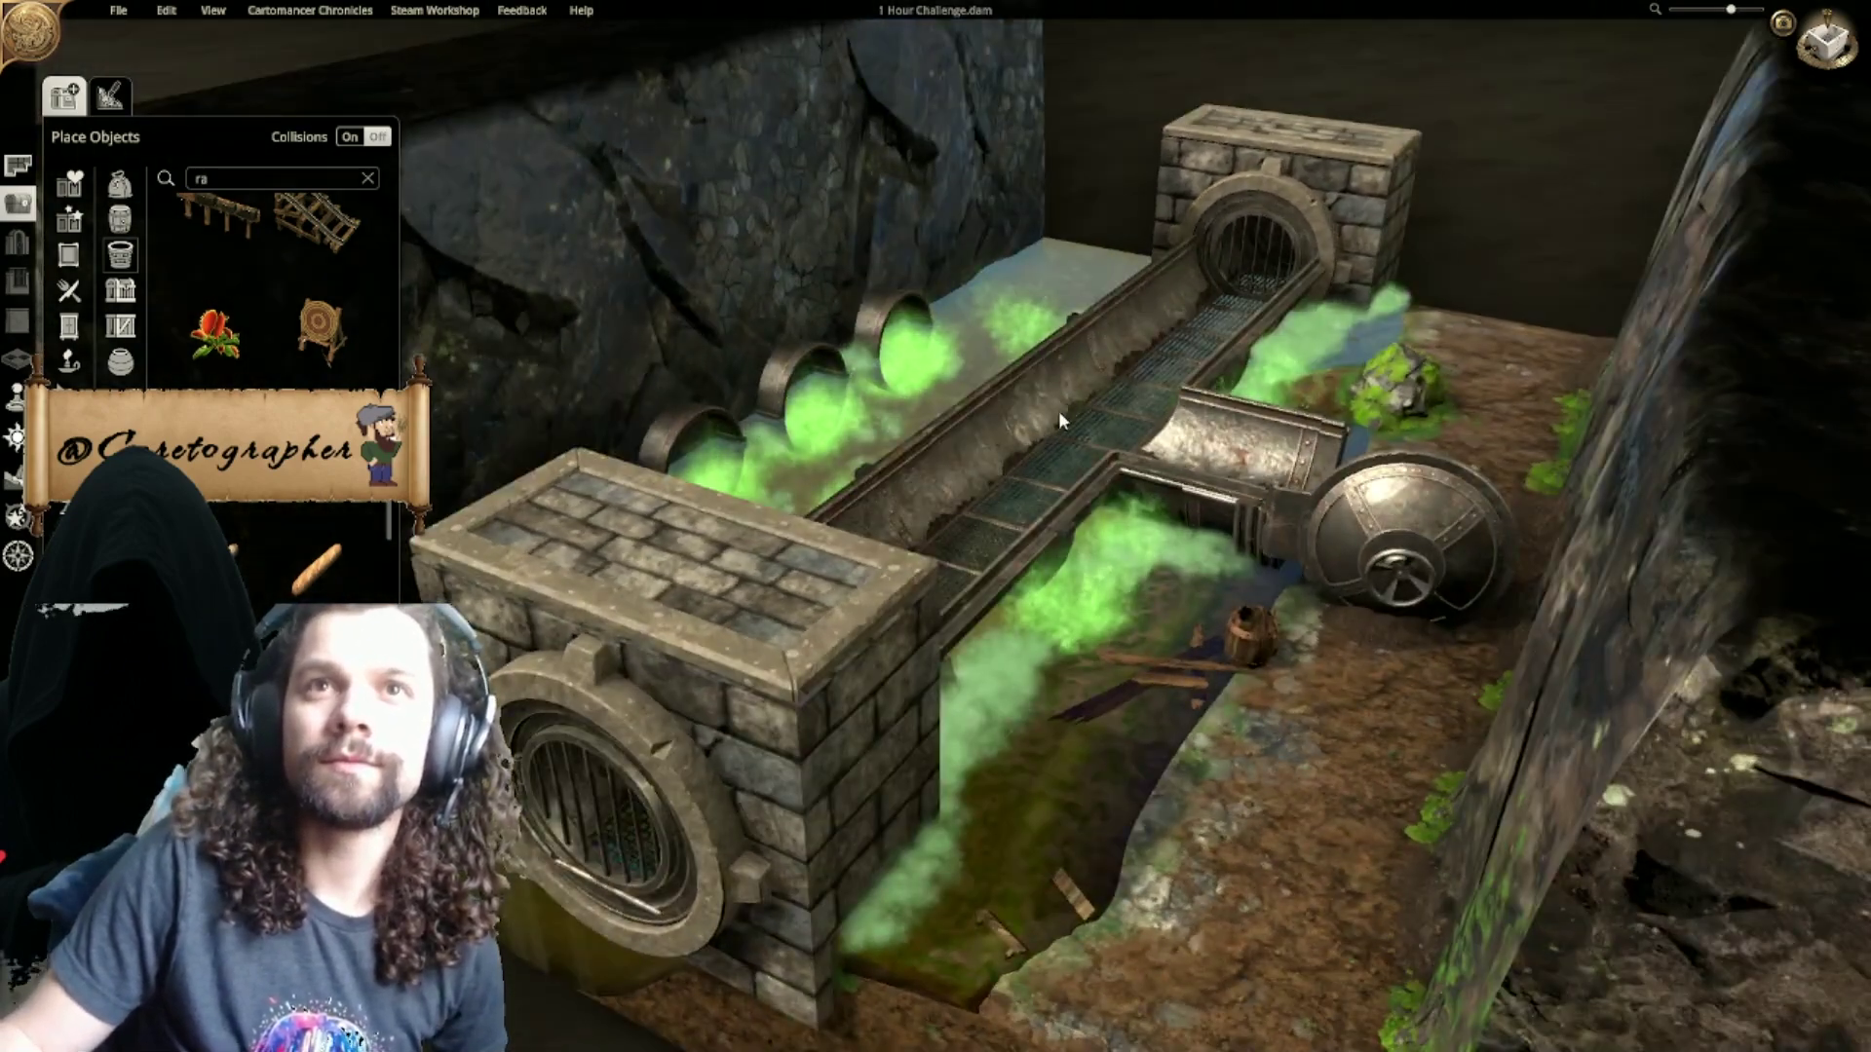
right_drag(1066, 405, 1018, 594)
middle_drag(1033, 595, 718, 555)
right_drag(584, 536, 773, 551)
scroll(772, 551, up, 1)
middle_drag(775, 557, 858, 453)
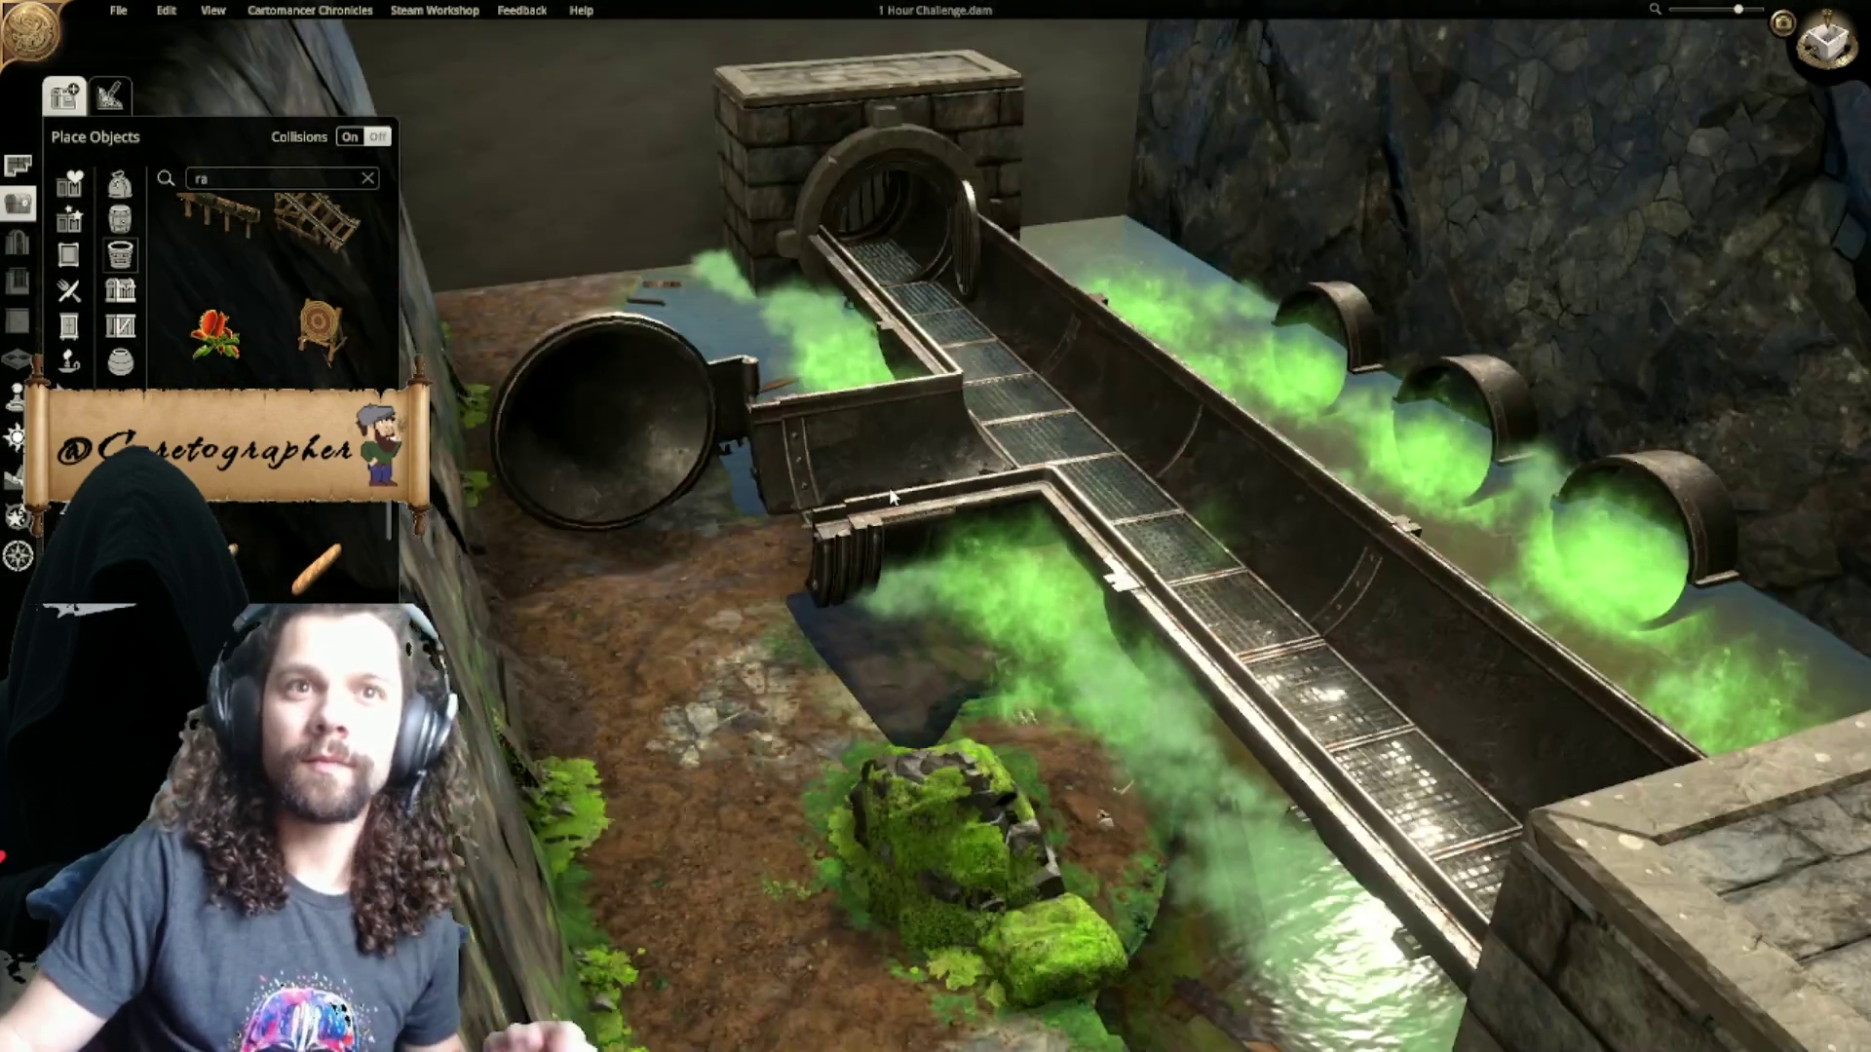
Step: Search the object library for "mush" and place green mushrooms along the dirt bank, two by the rock wall's moss and one by the mossy boulder
scroll(890, 497, up, 1)
right_drag(889, 497, 1038, 460)
click(1828, 44)
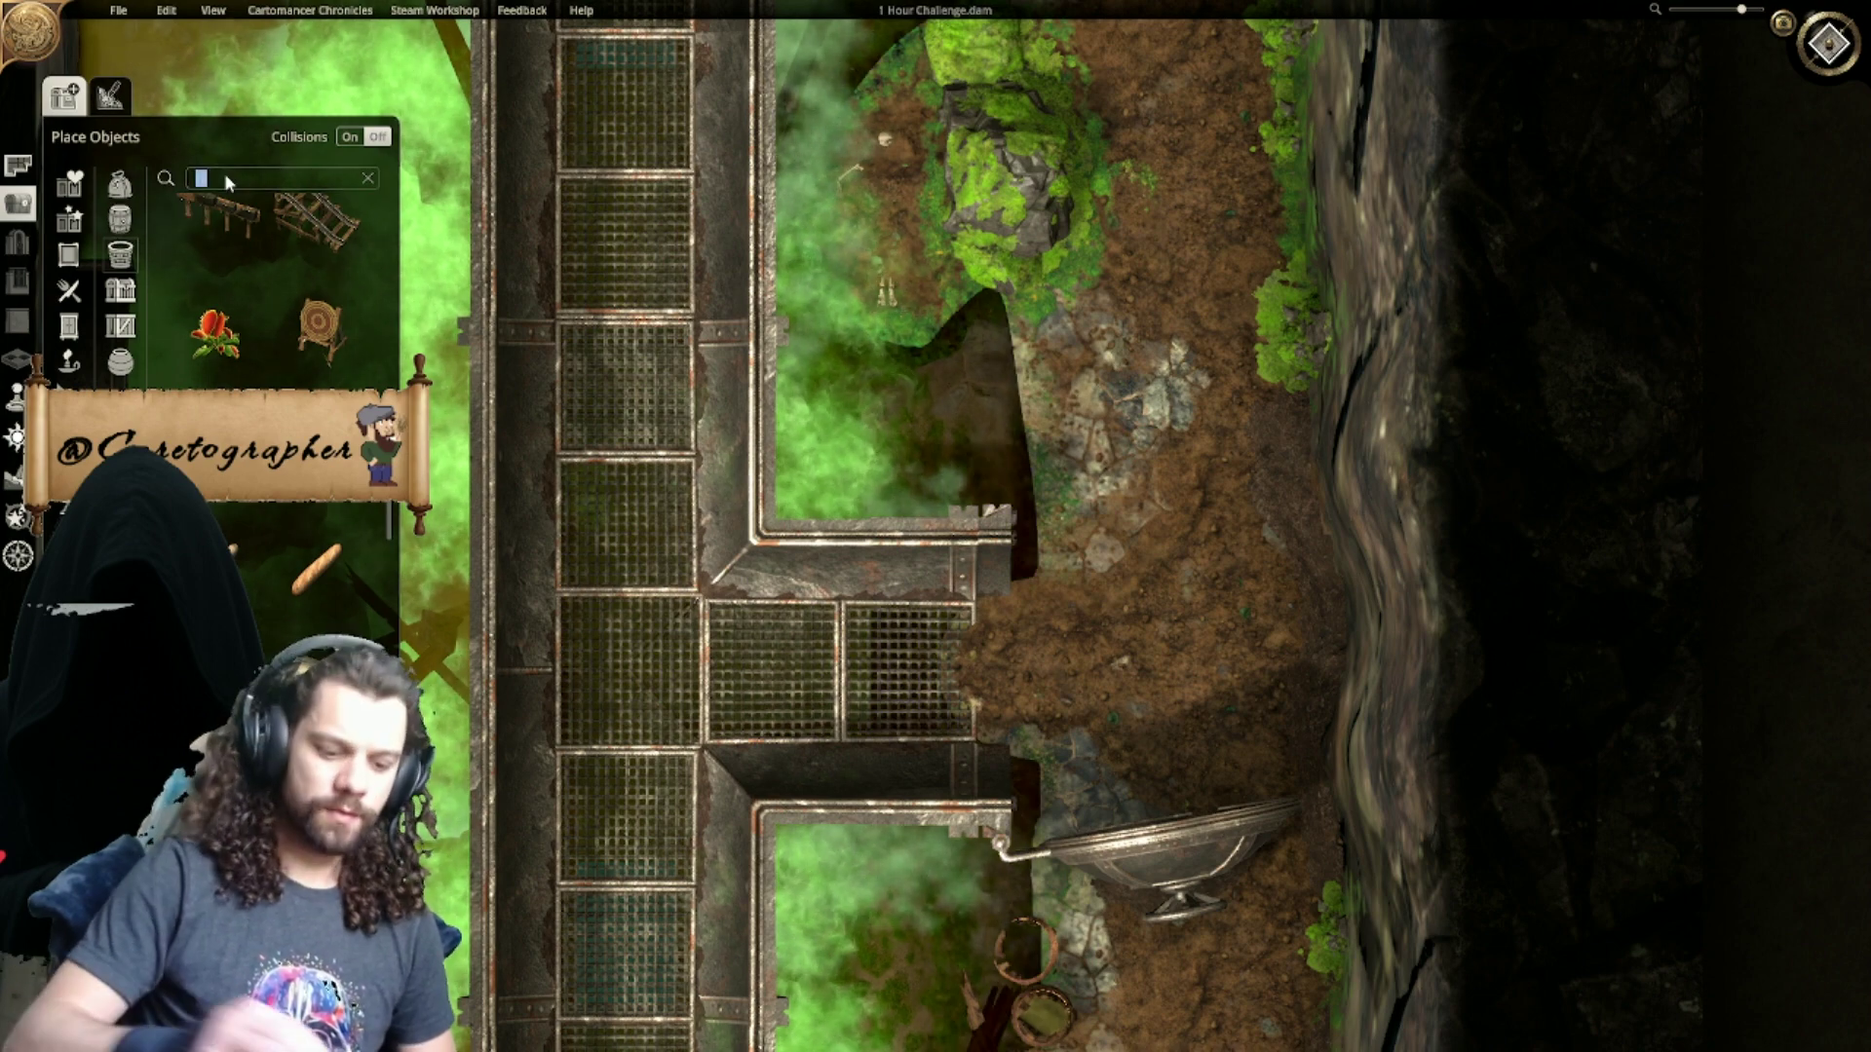
text(mush)
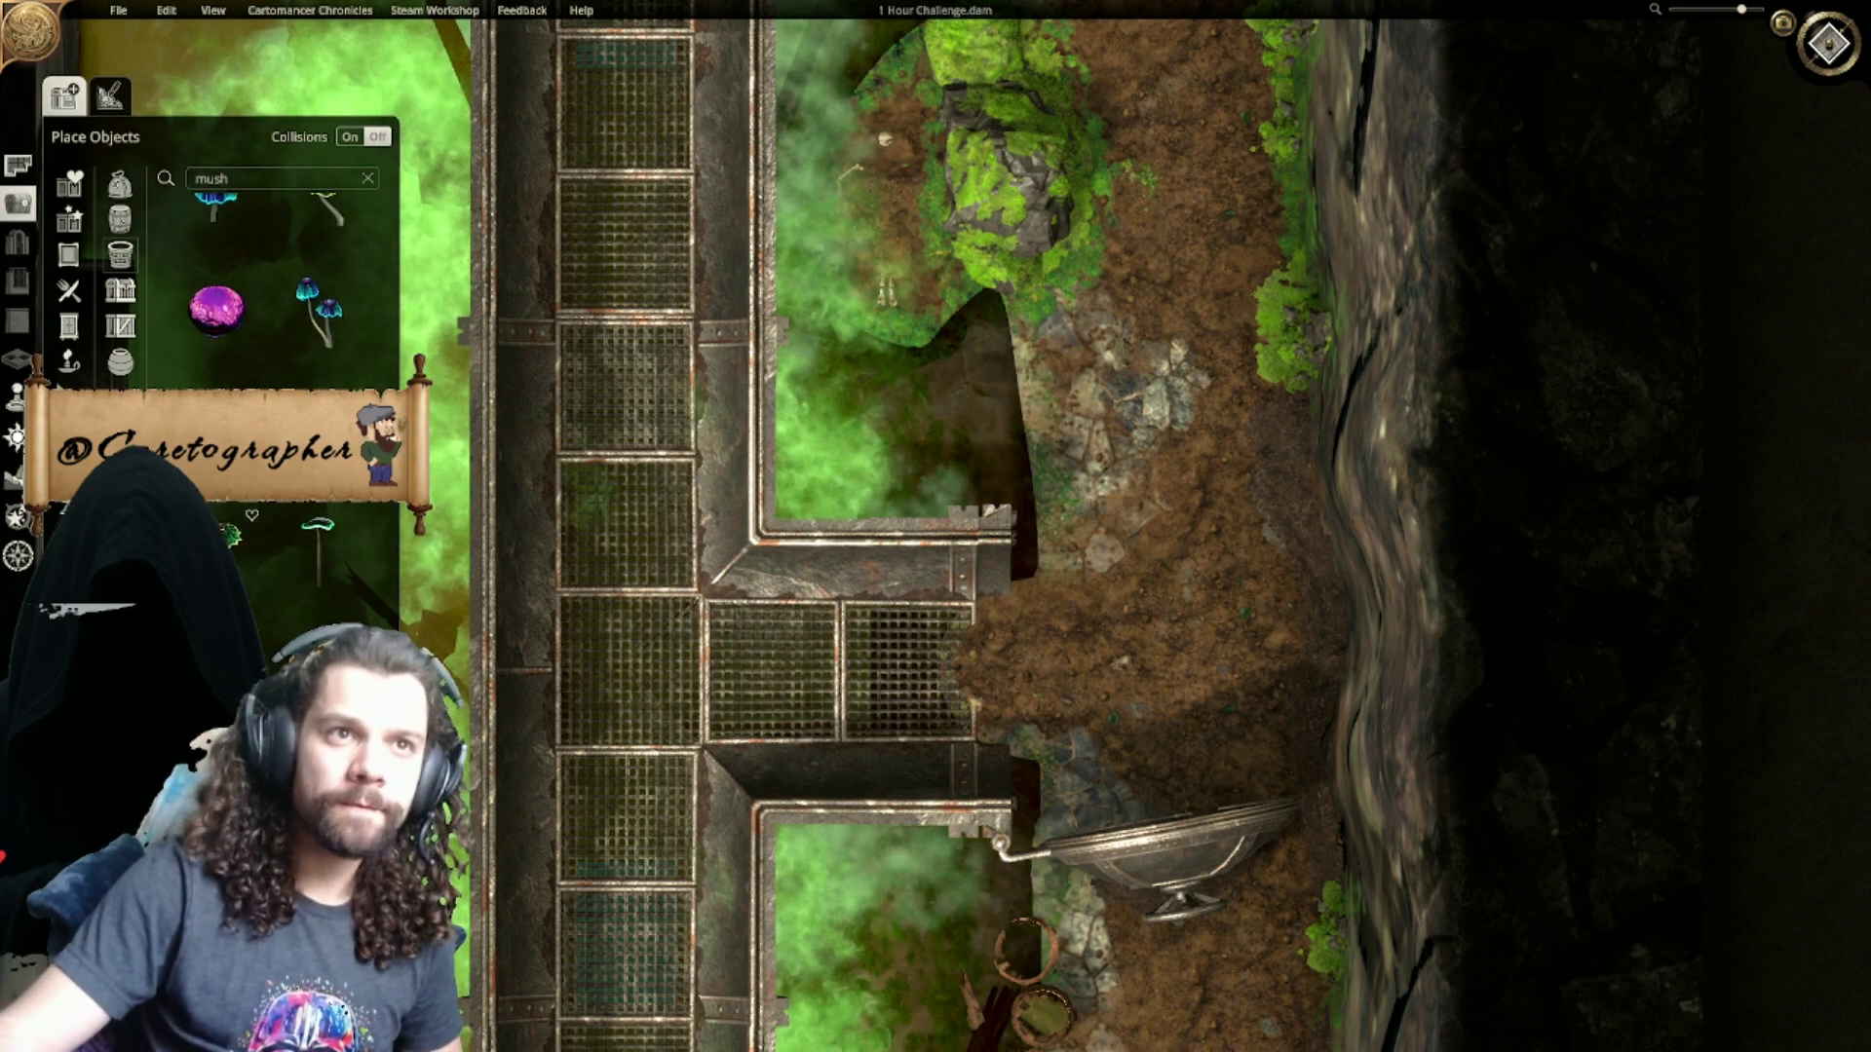
right_drag(1237, 401, 1095, 546)
scroll(1077, 380, up, 4)
right_drag(1218, 577, 1174, 481)
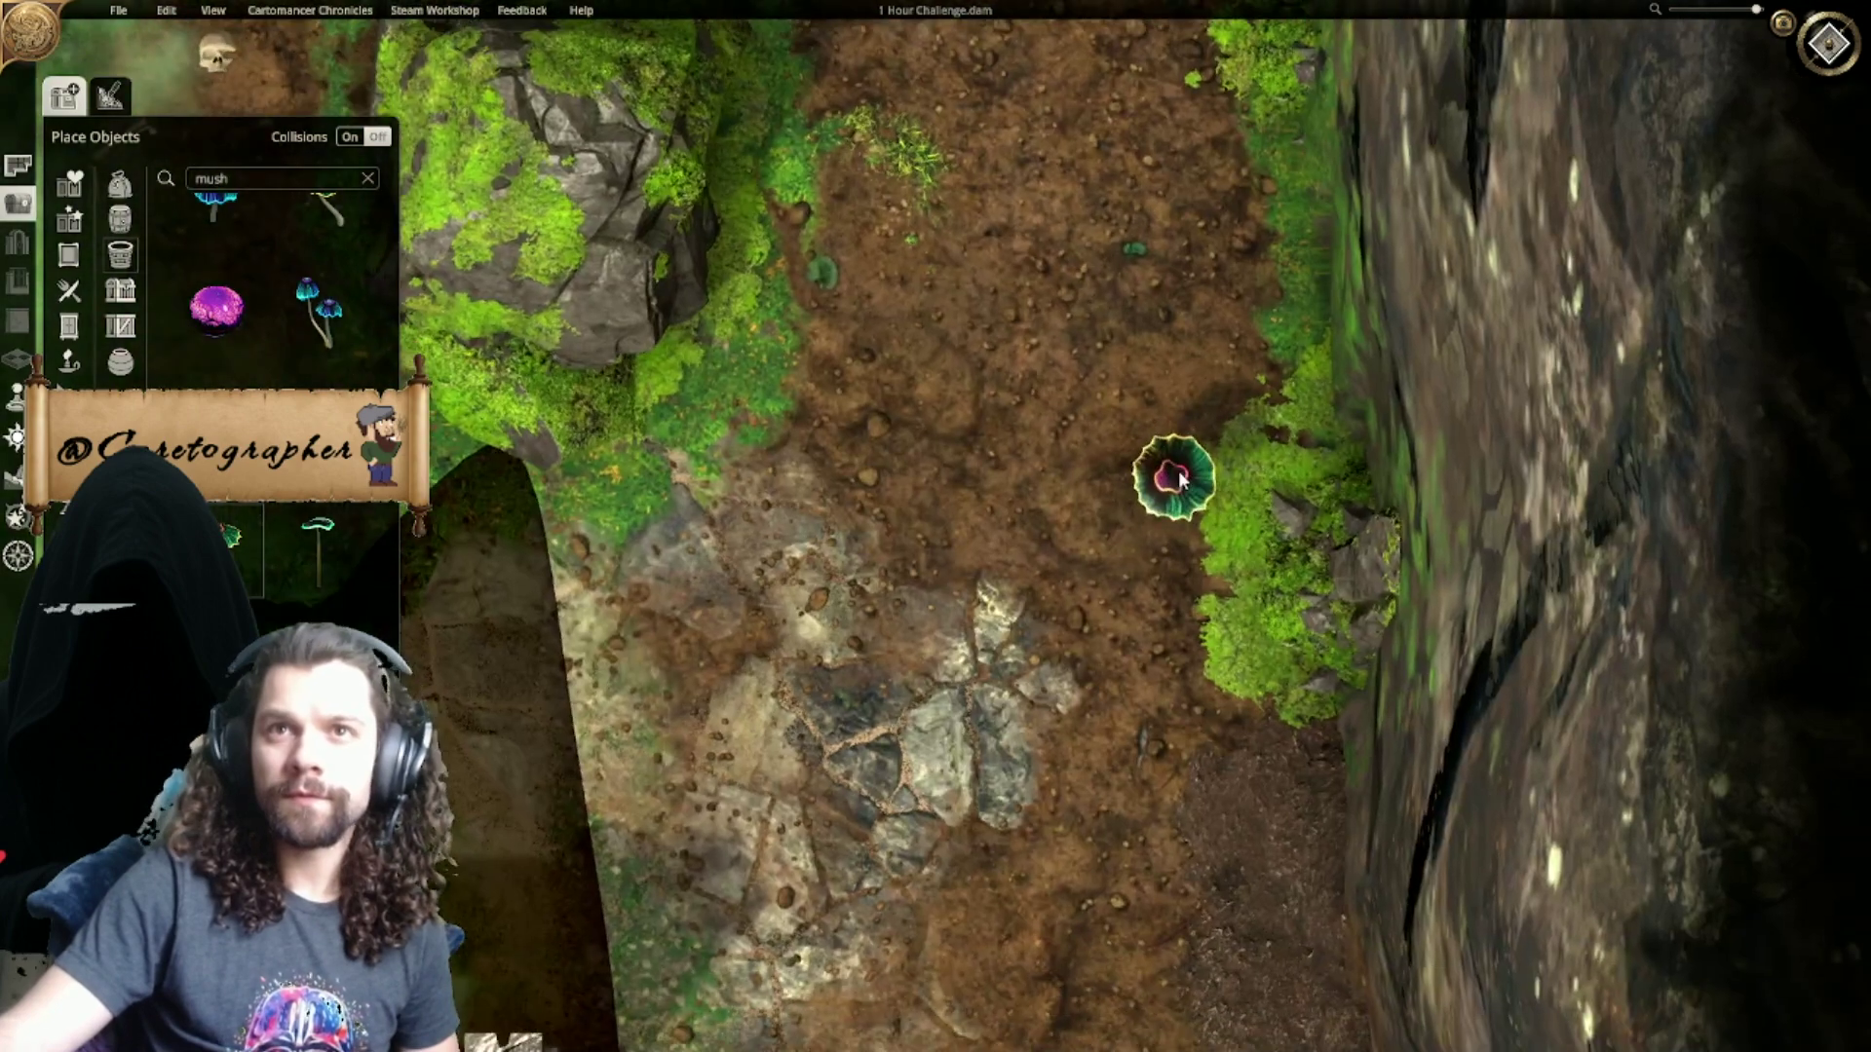
click(1293, 427)
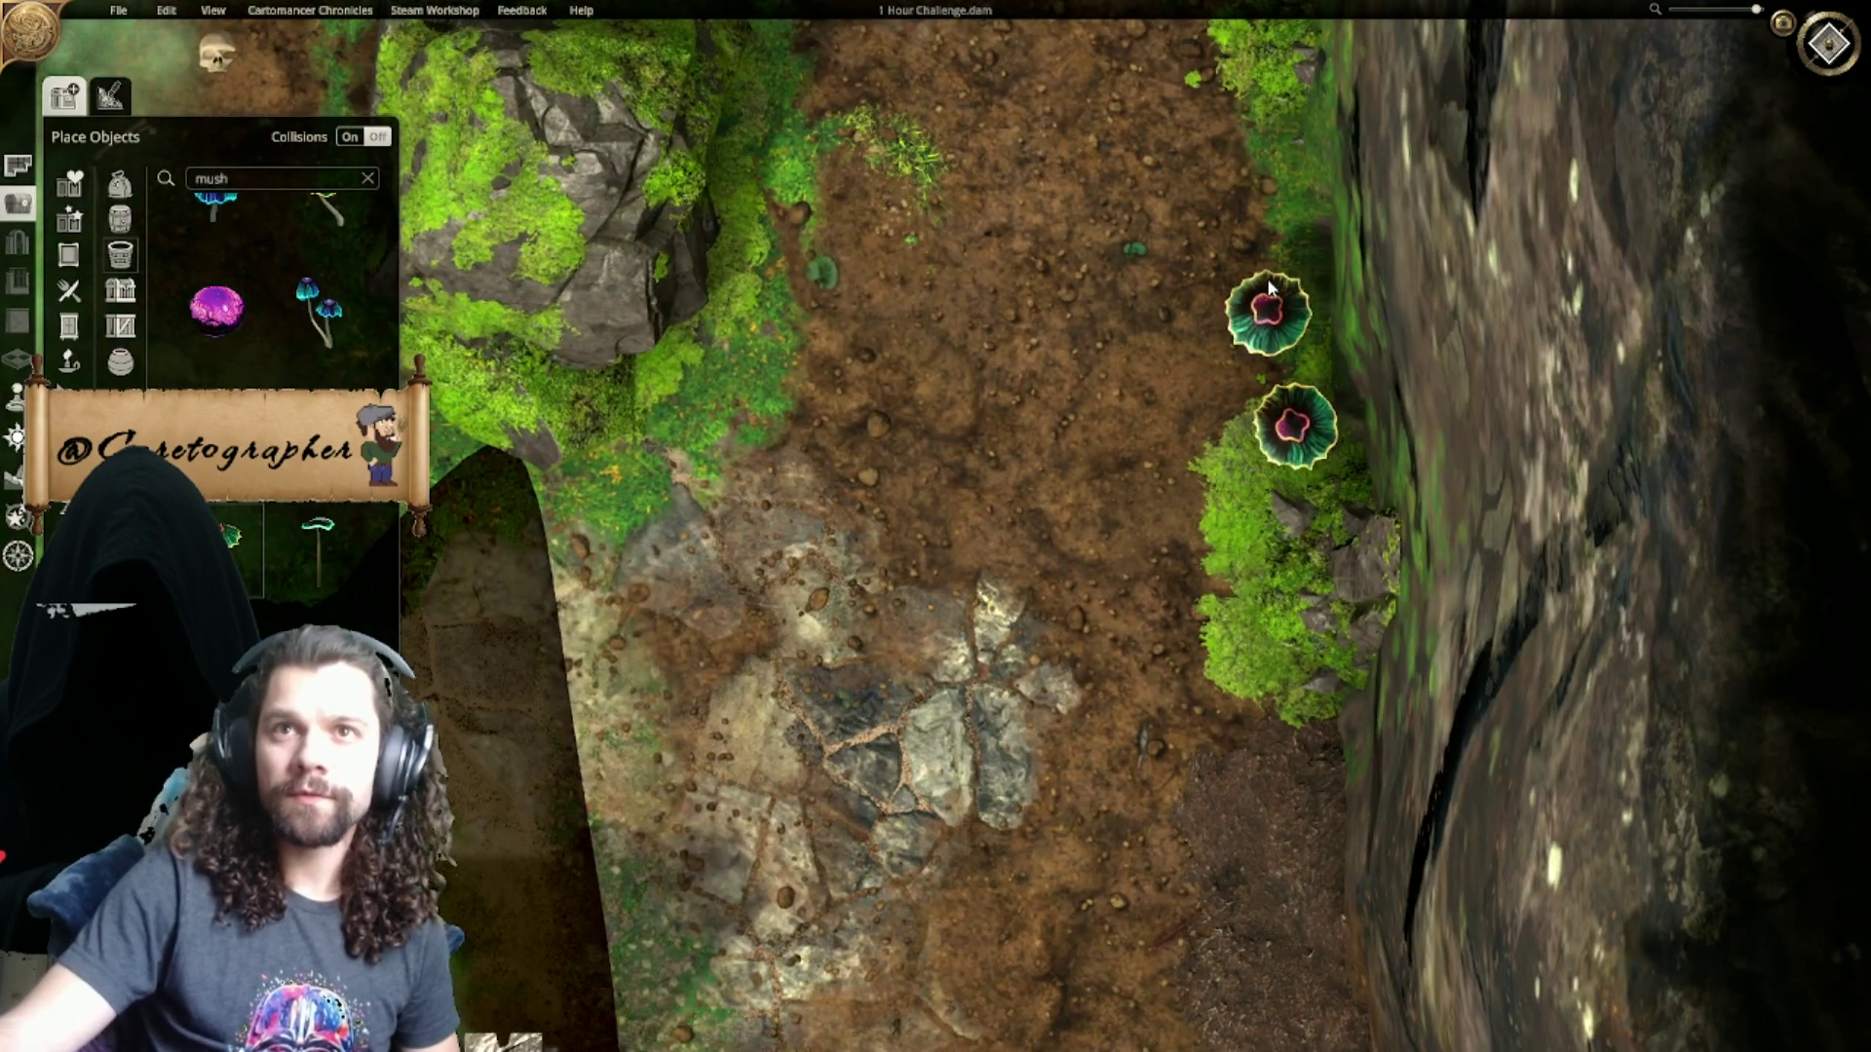
right_drag(1266, 321, 1237, 698)
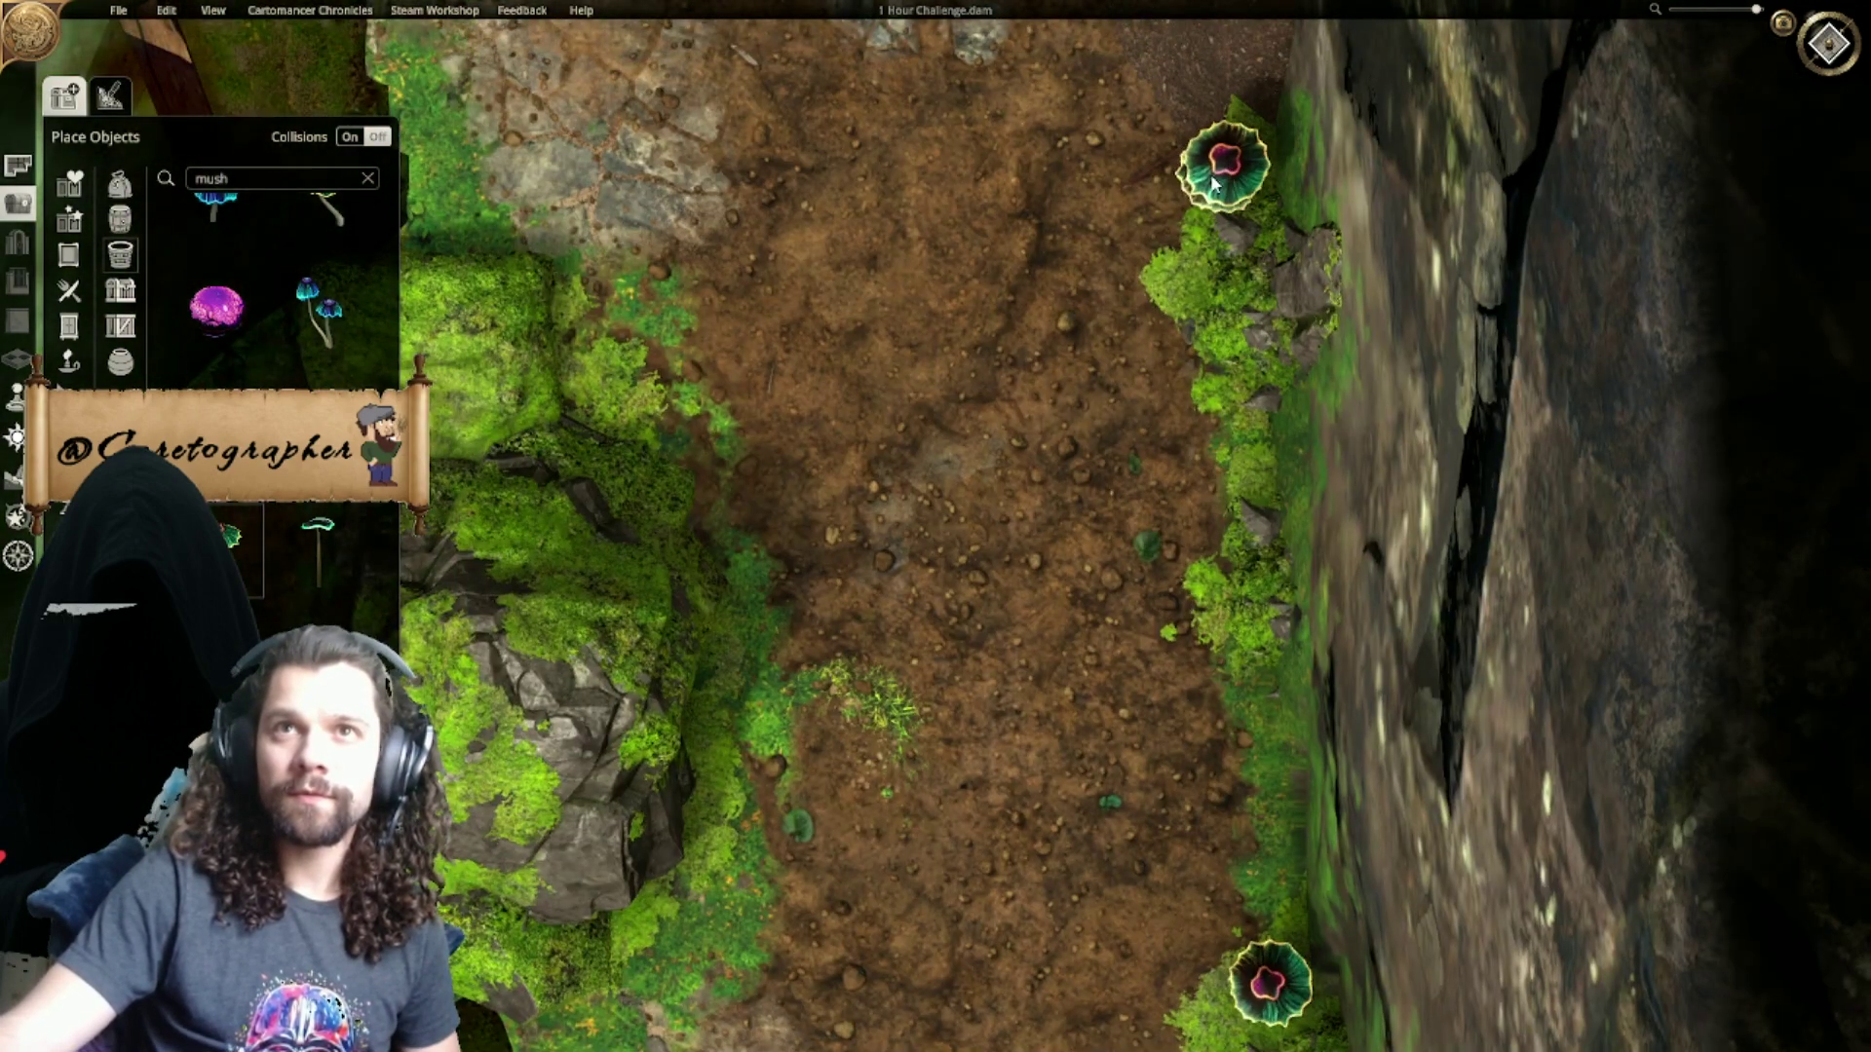
scroll(1167, 388, down, 4)
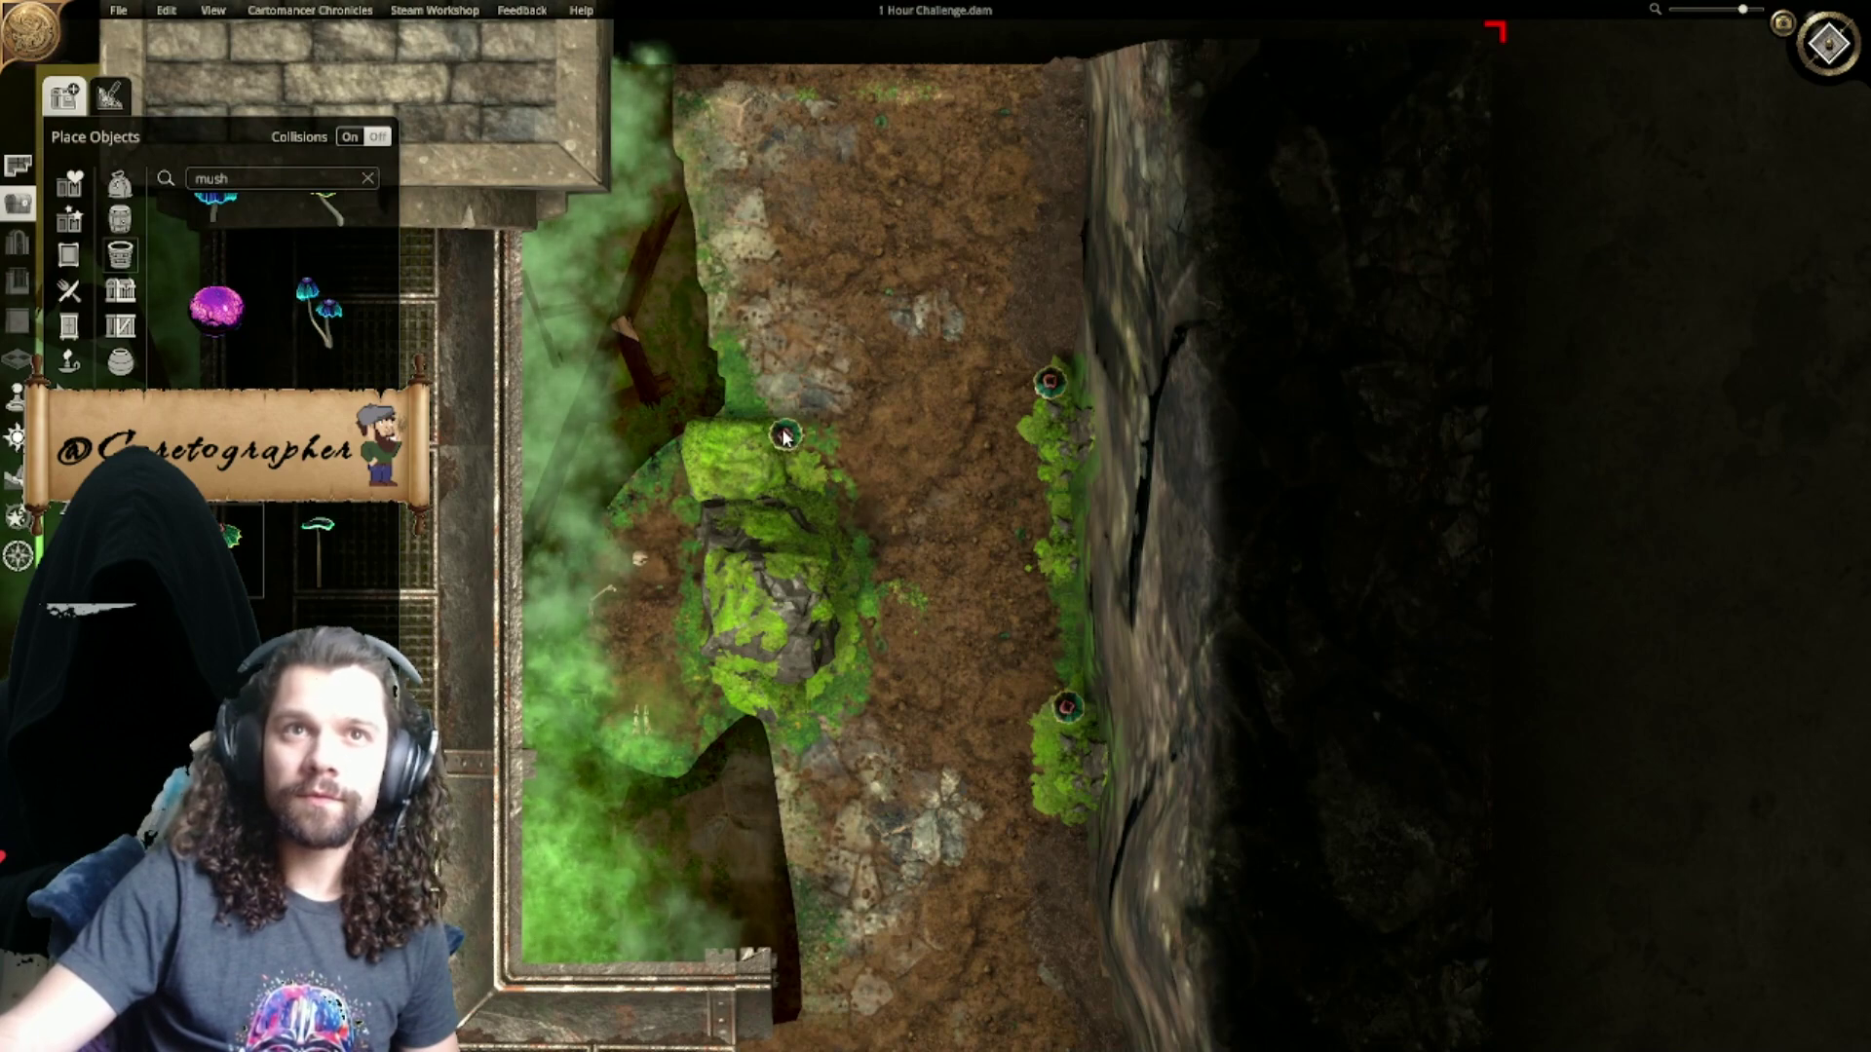
Step: Place three small green mushrooms beside the moss clumps along the rock wall south of the open round hatch
right_drag(945, 932, 1043, 376)
right_drag(1035, 502, 1012, 287)
right_drag(1113, 750, 1162, 443)
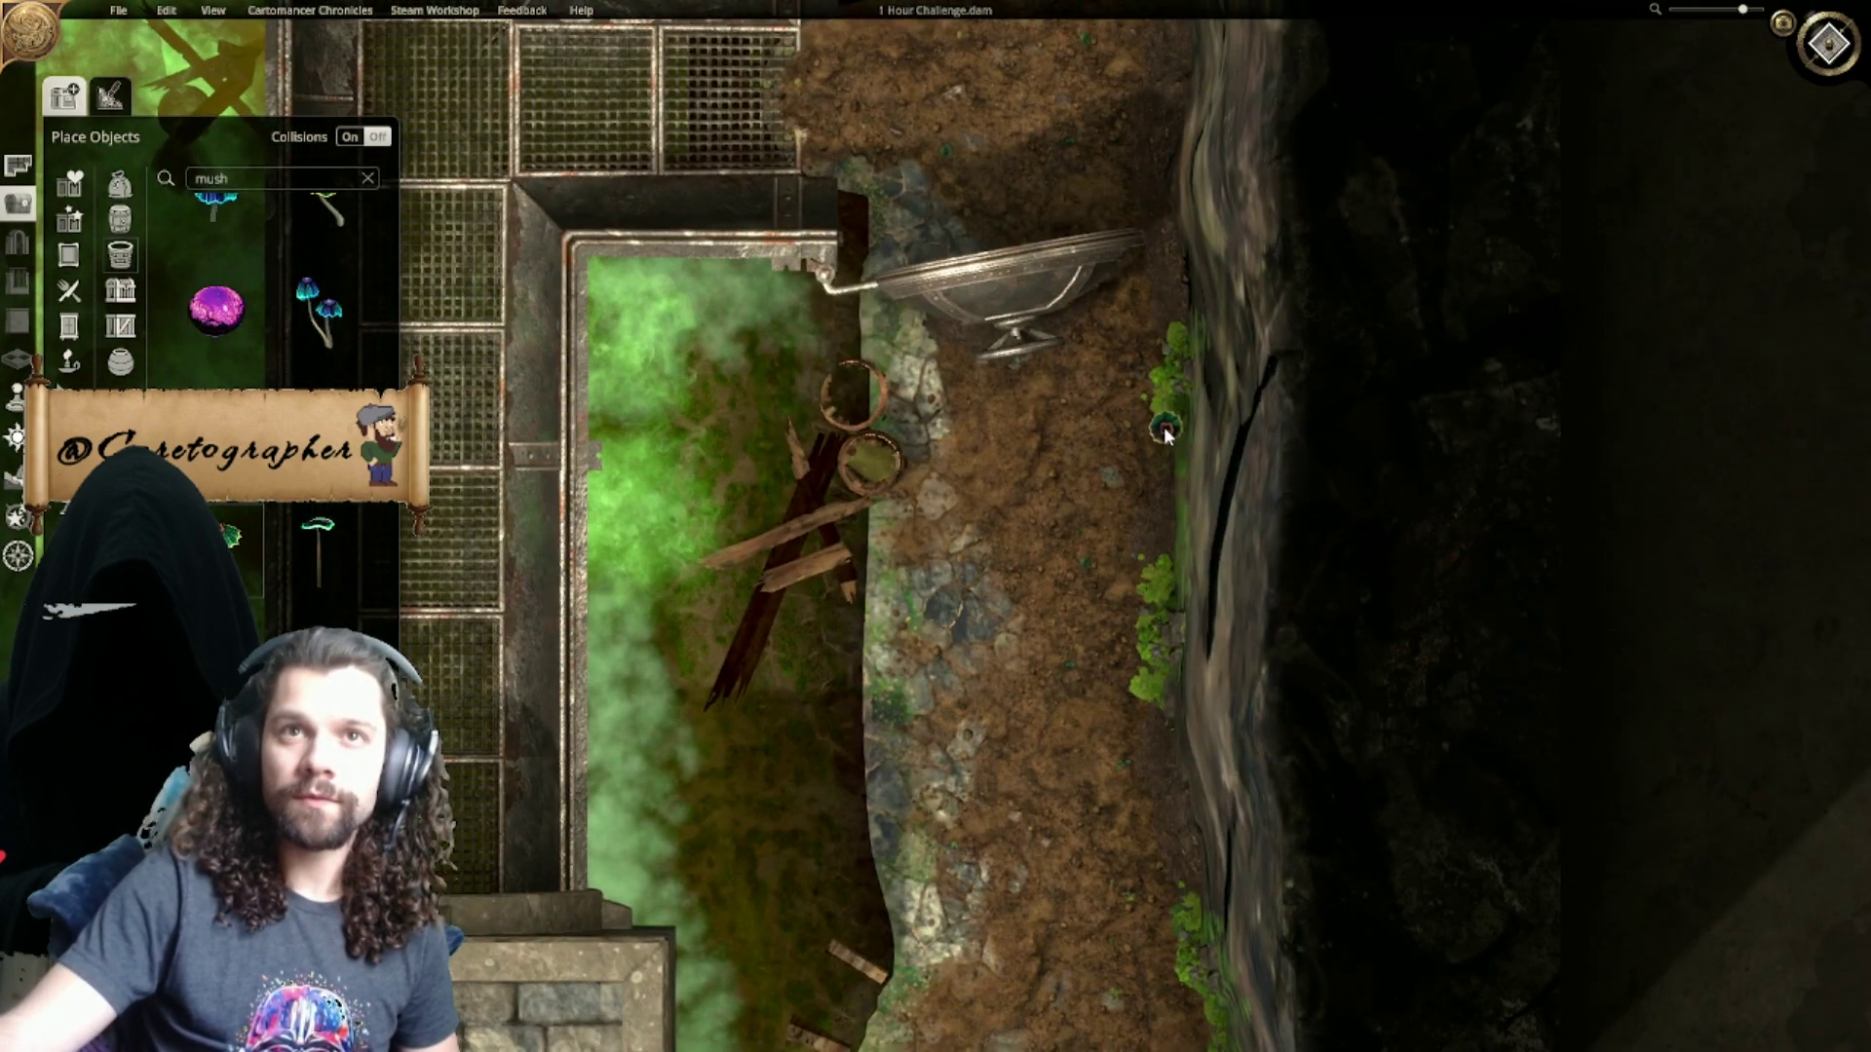
scroll(292, 383, up, 3)
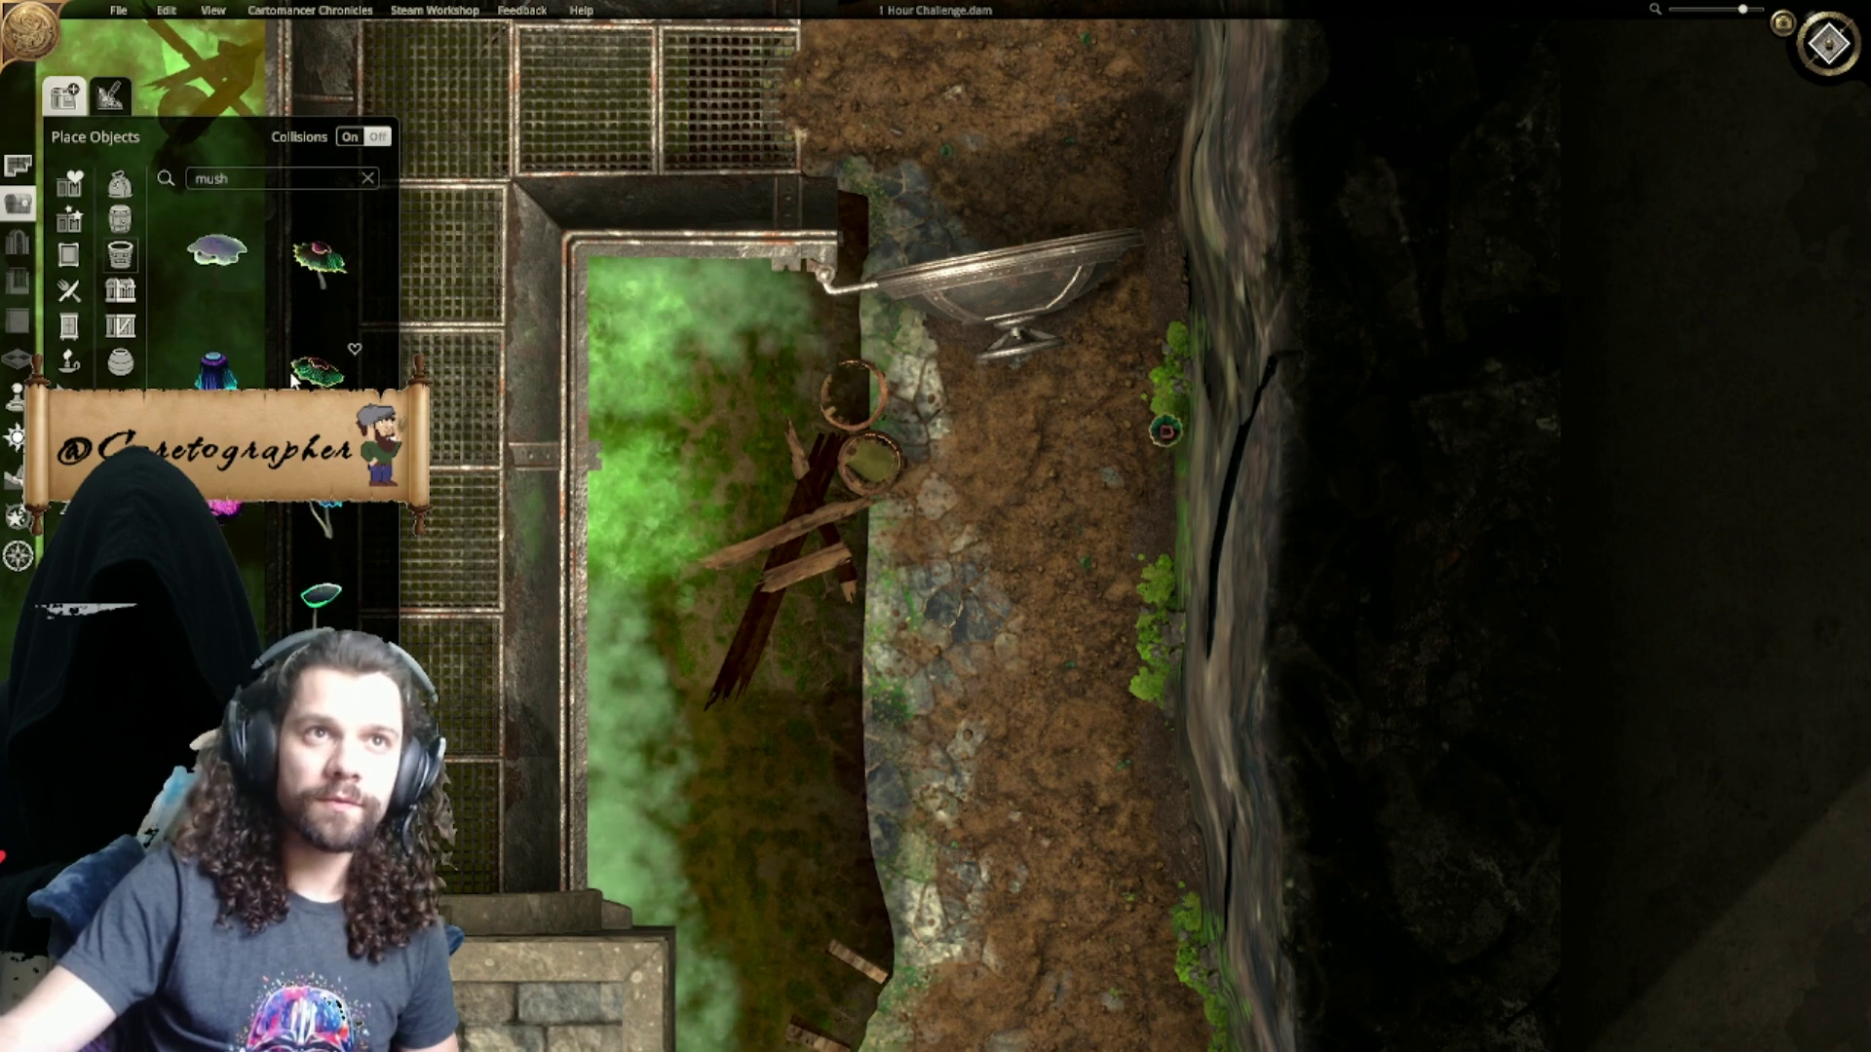
scroll(1092, 770, up, 5)
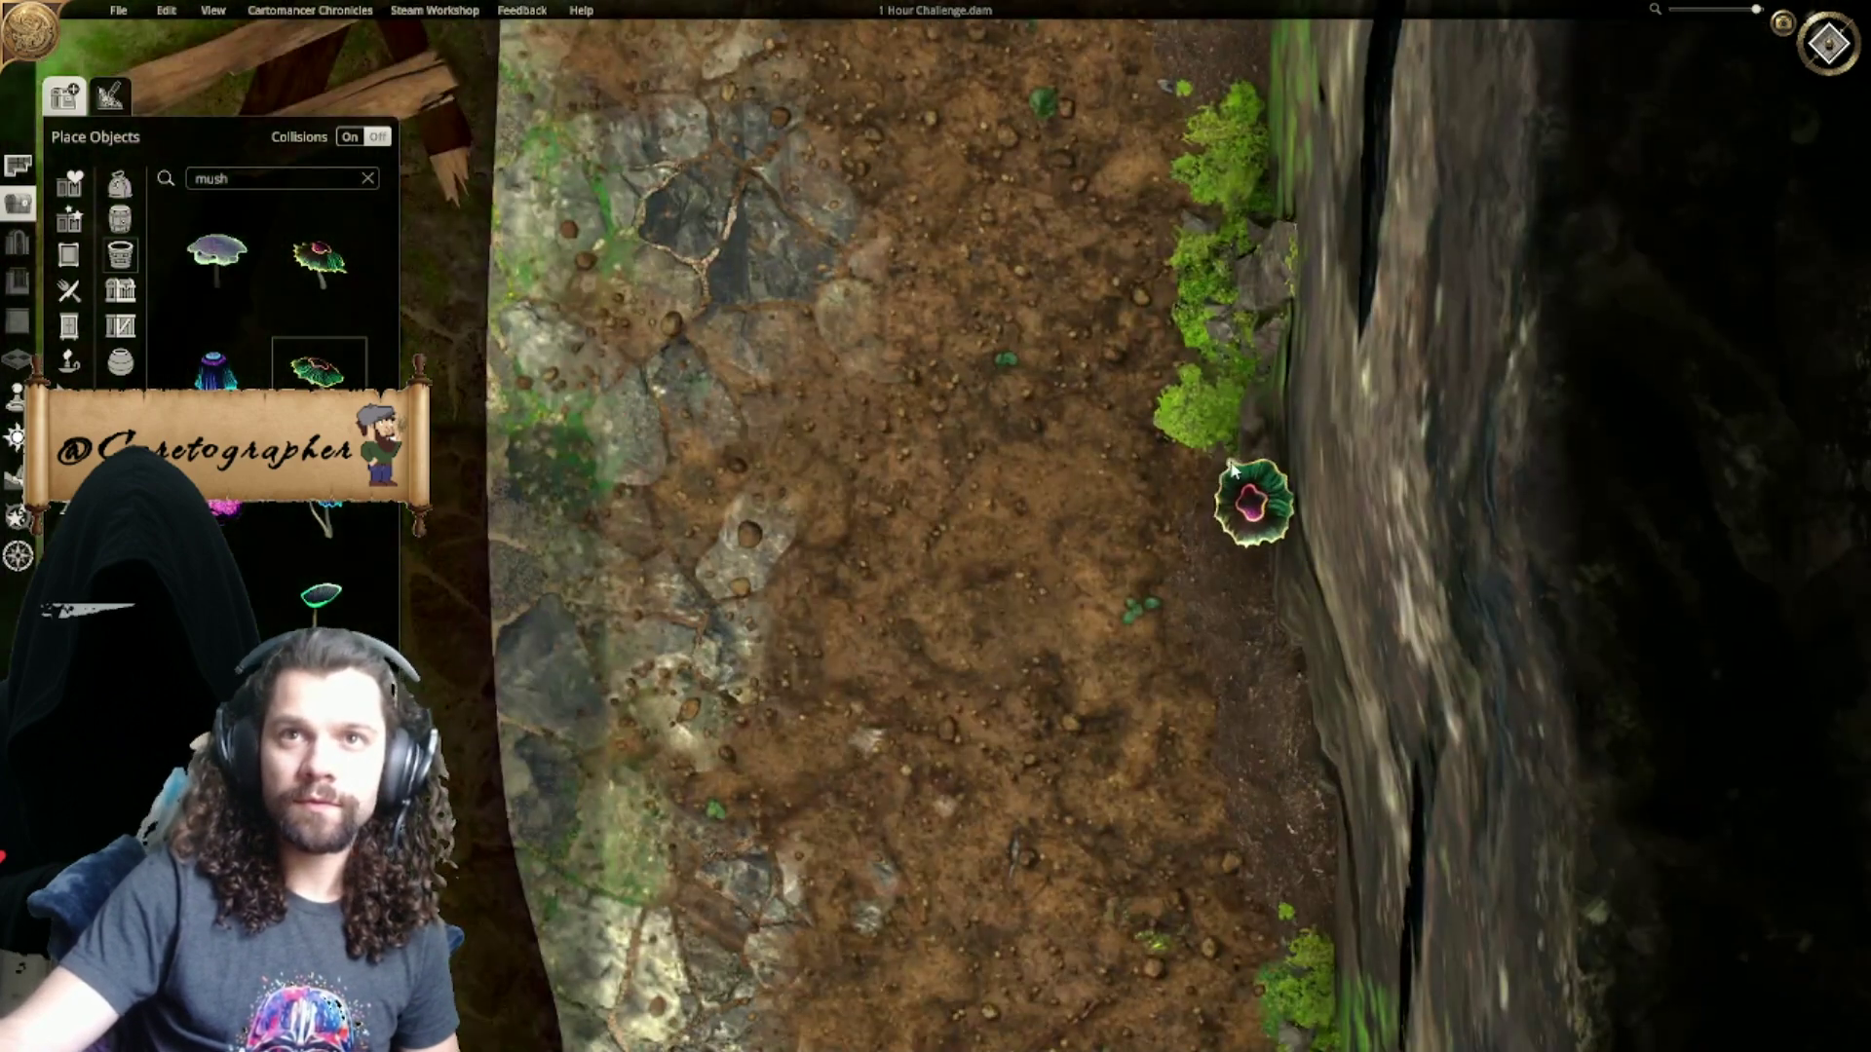
click(1261, 465)
key(s)
key(s)
click(1316, 480)
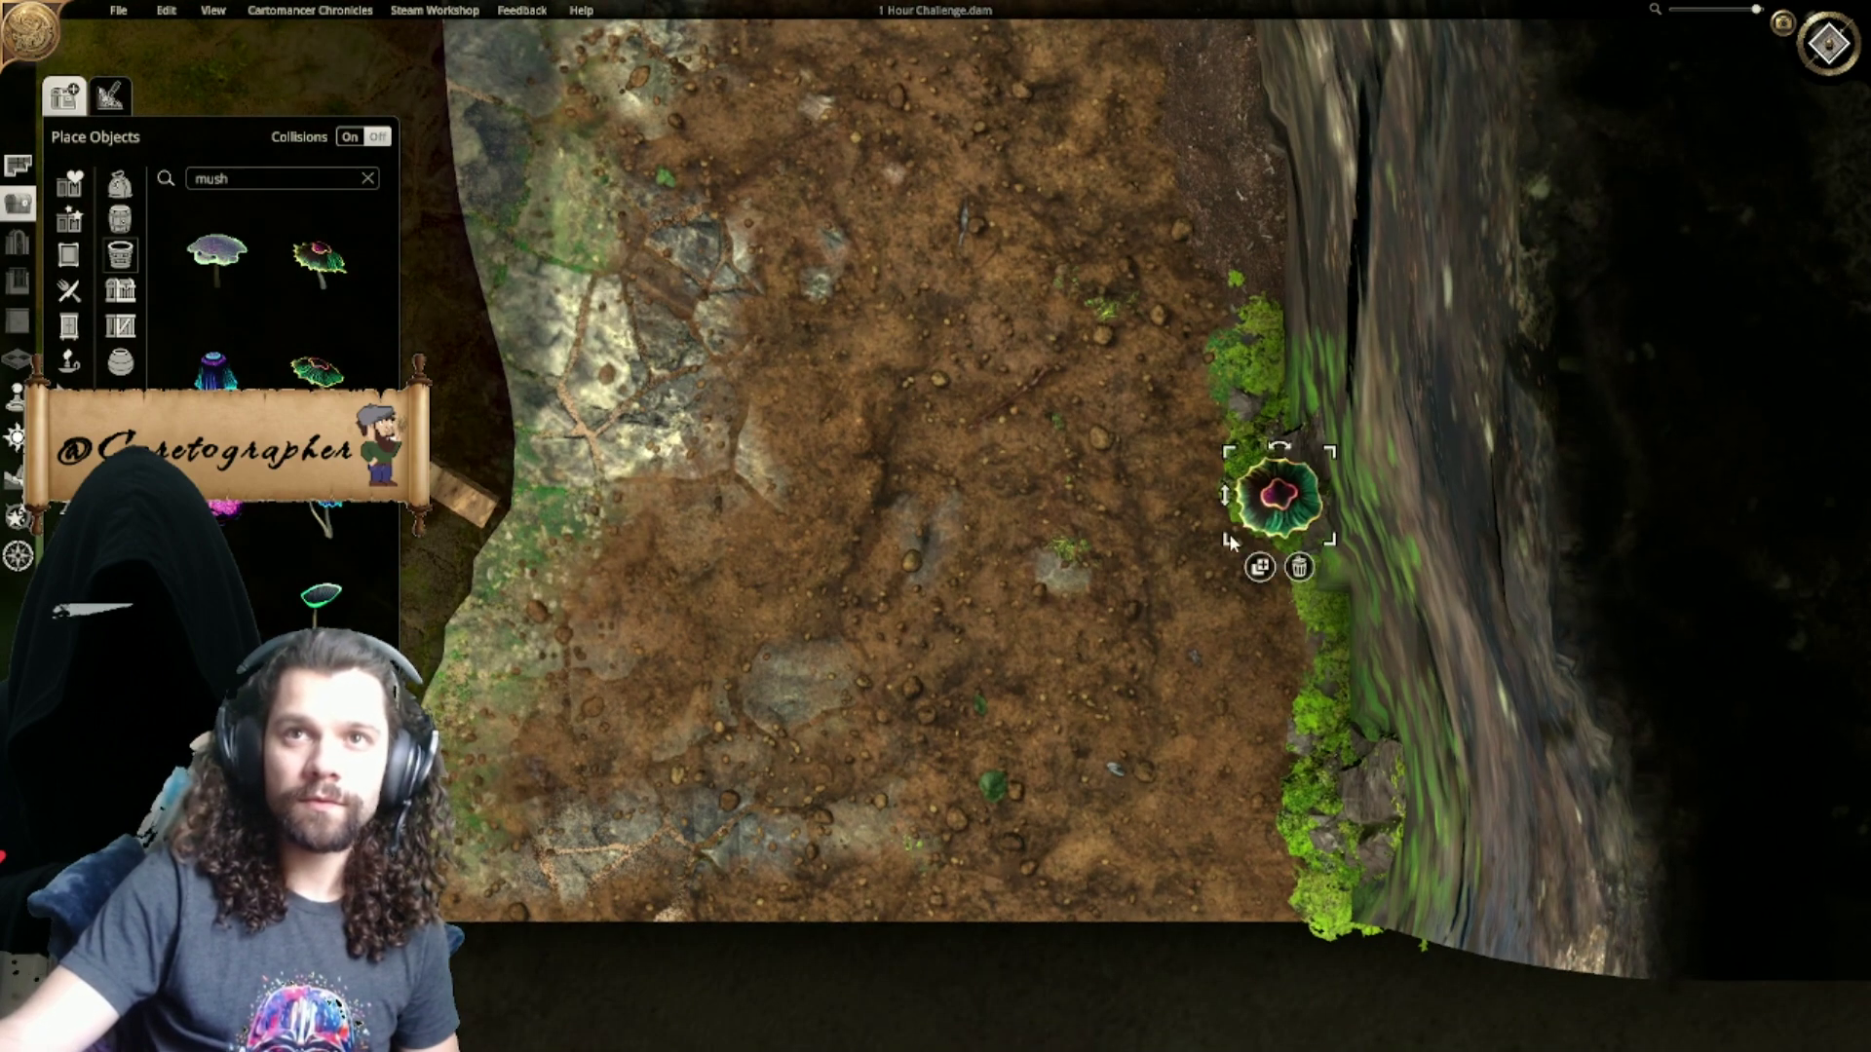
Step: Place two larger green mushrooms next to the moss at the southern end of the rock wall
scroll(327, 429, up, 2)
click(322, 424)
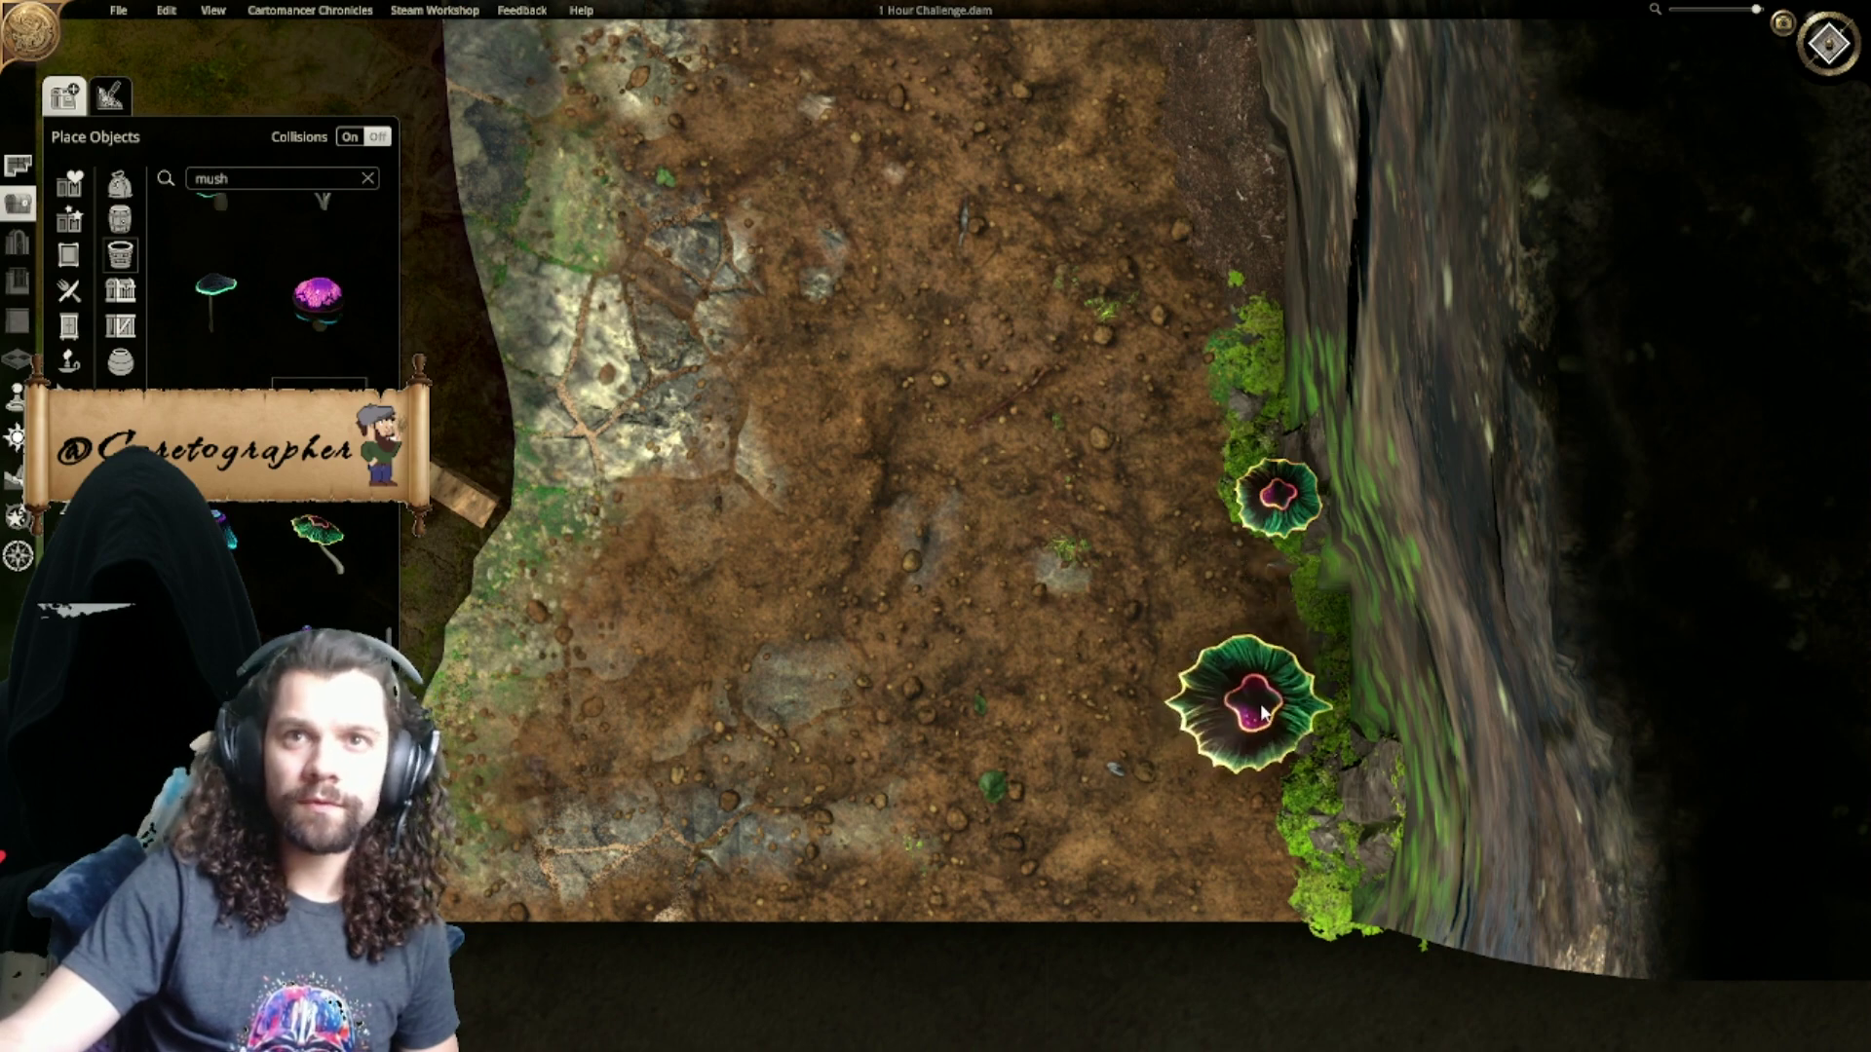
click(1283, 663)
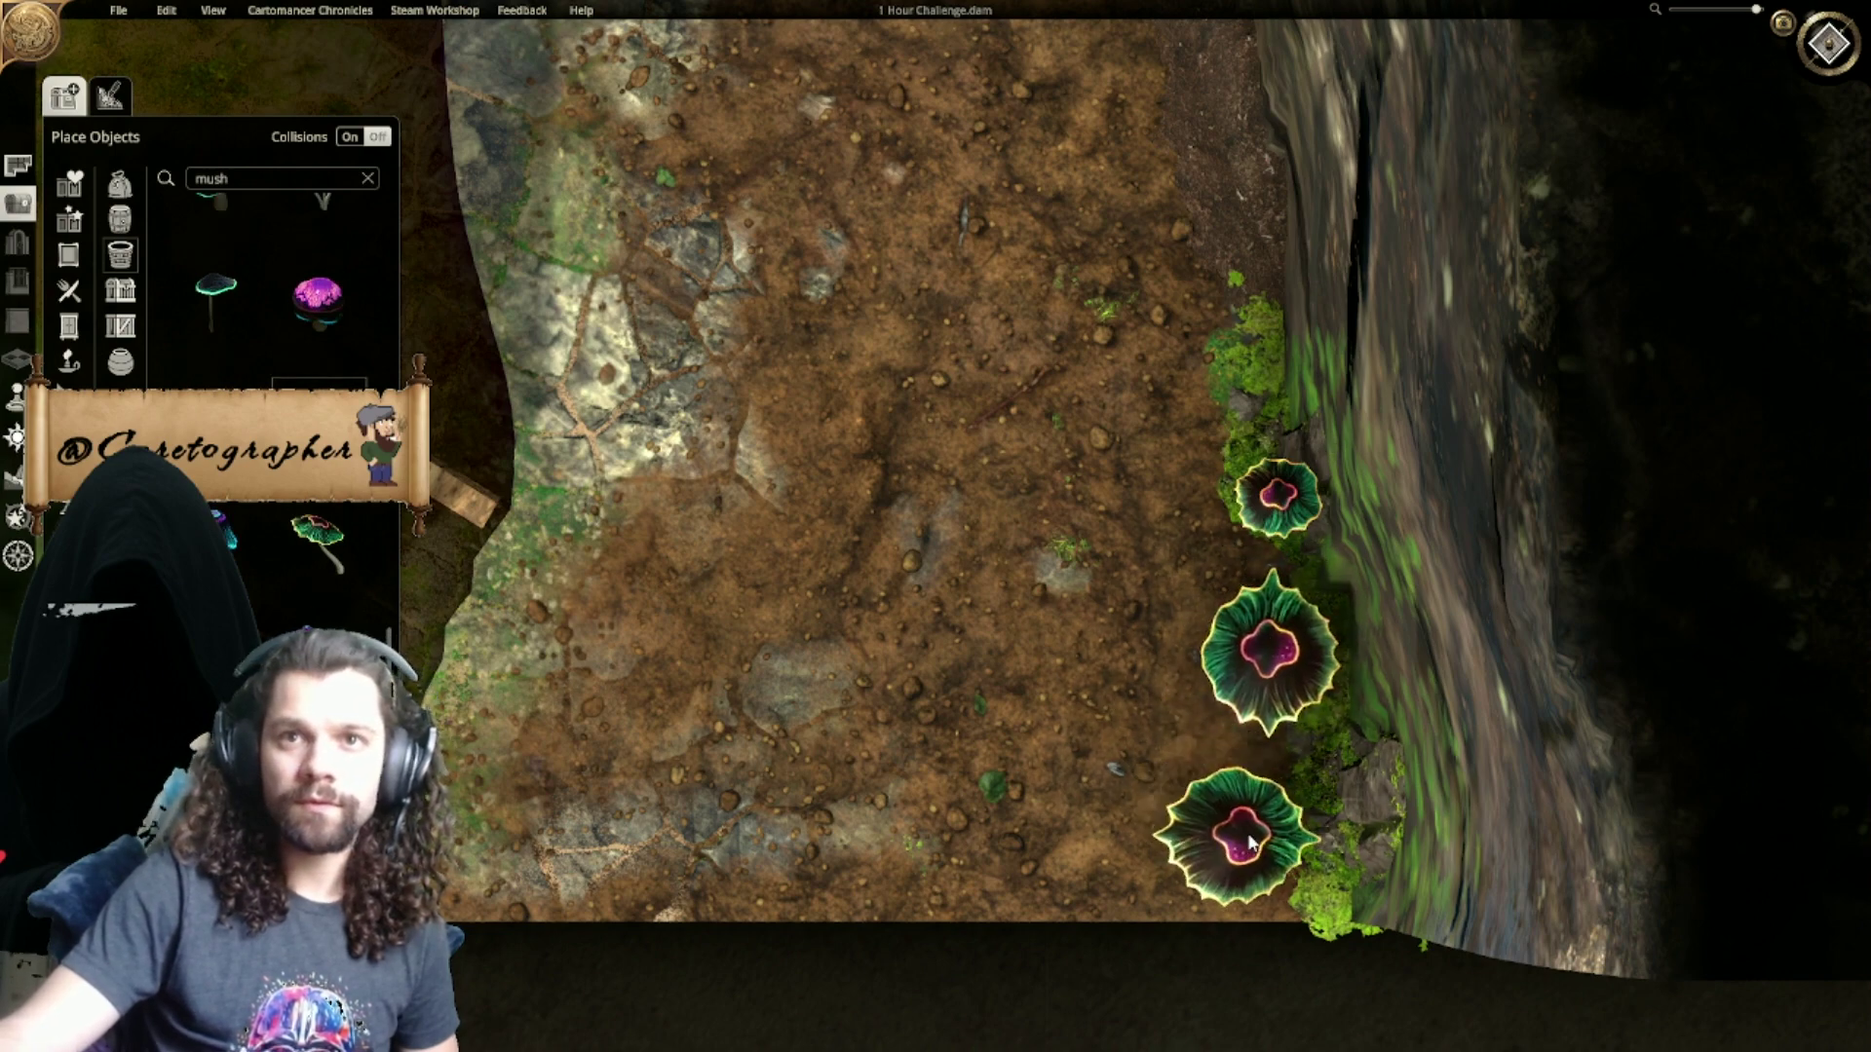
click(1249, 840)
Step: Place a cluster of green shelf fungi upright against the rock wall, between the two moss clumps just south of the hatch
scroll(1025, 388, down, 3)
right_drag(1052, 304, 1076, 652)
scroll(1058, 595, up, 3)
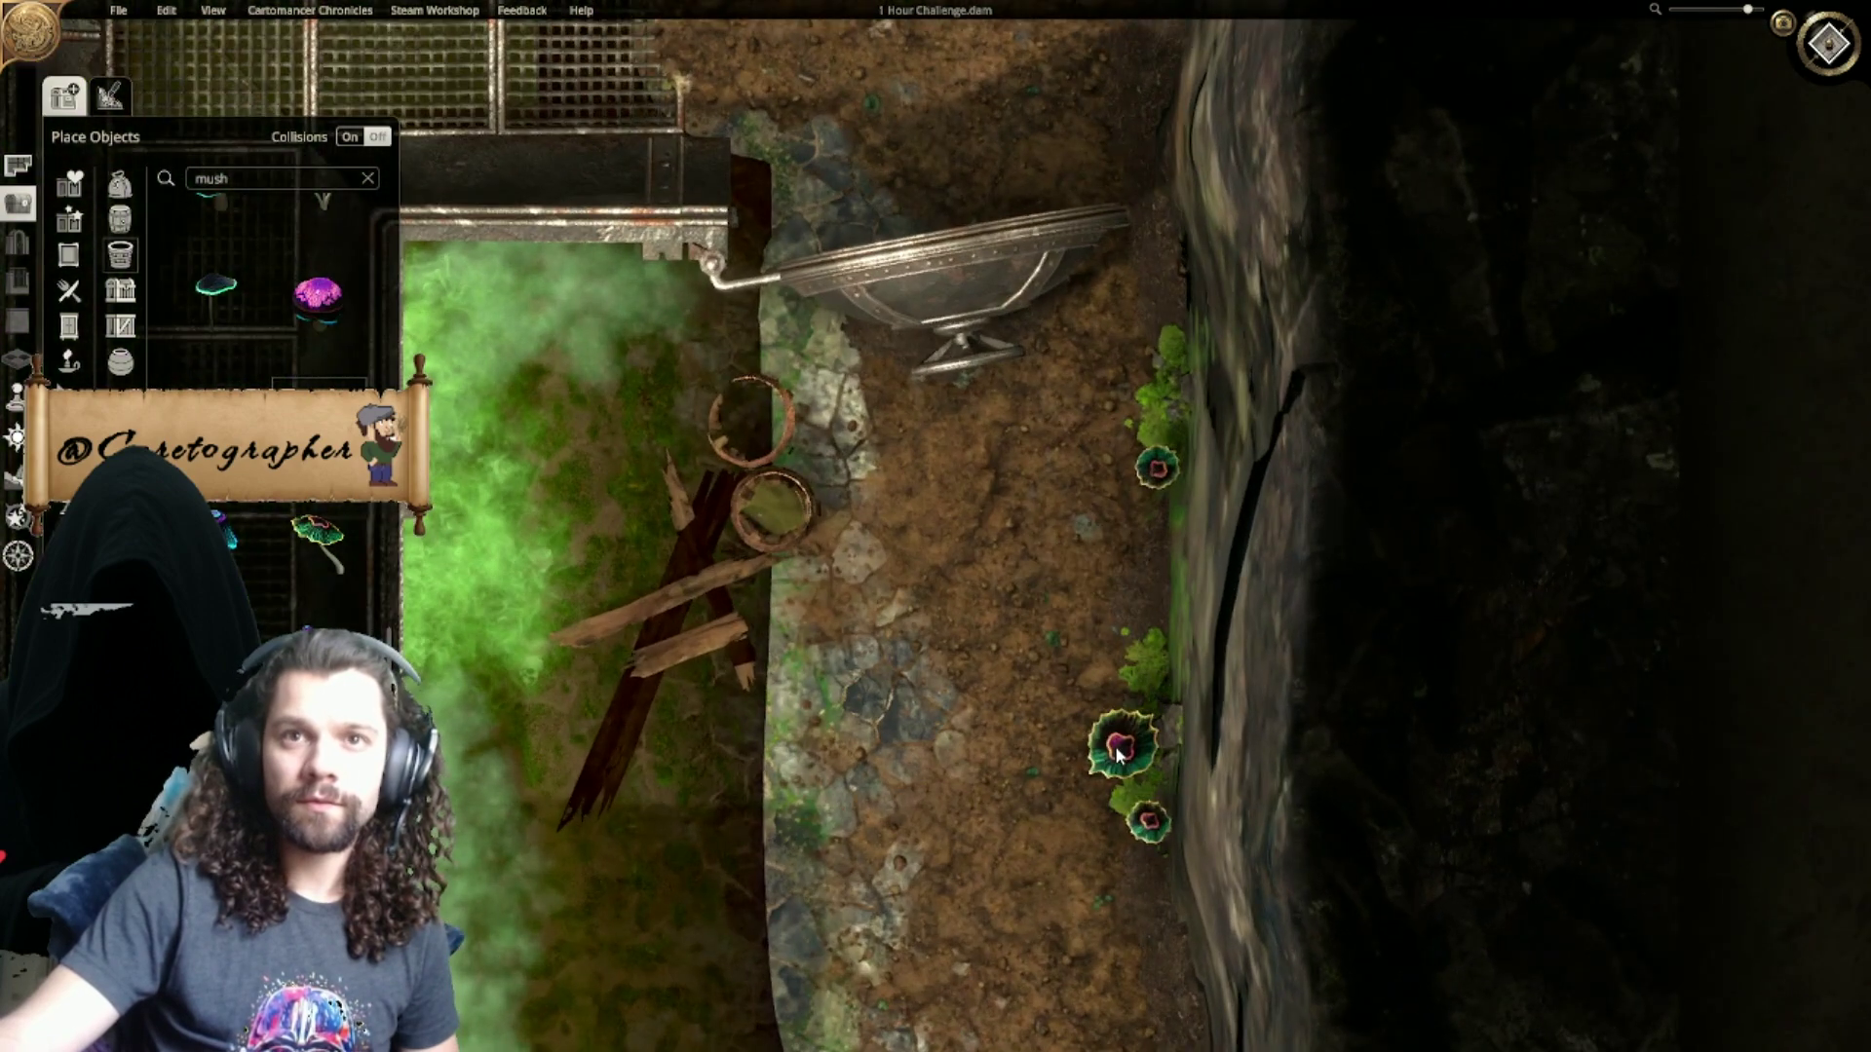
scroll(314, 513, up, 1)
scroll(314, 514, up, 2)
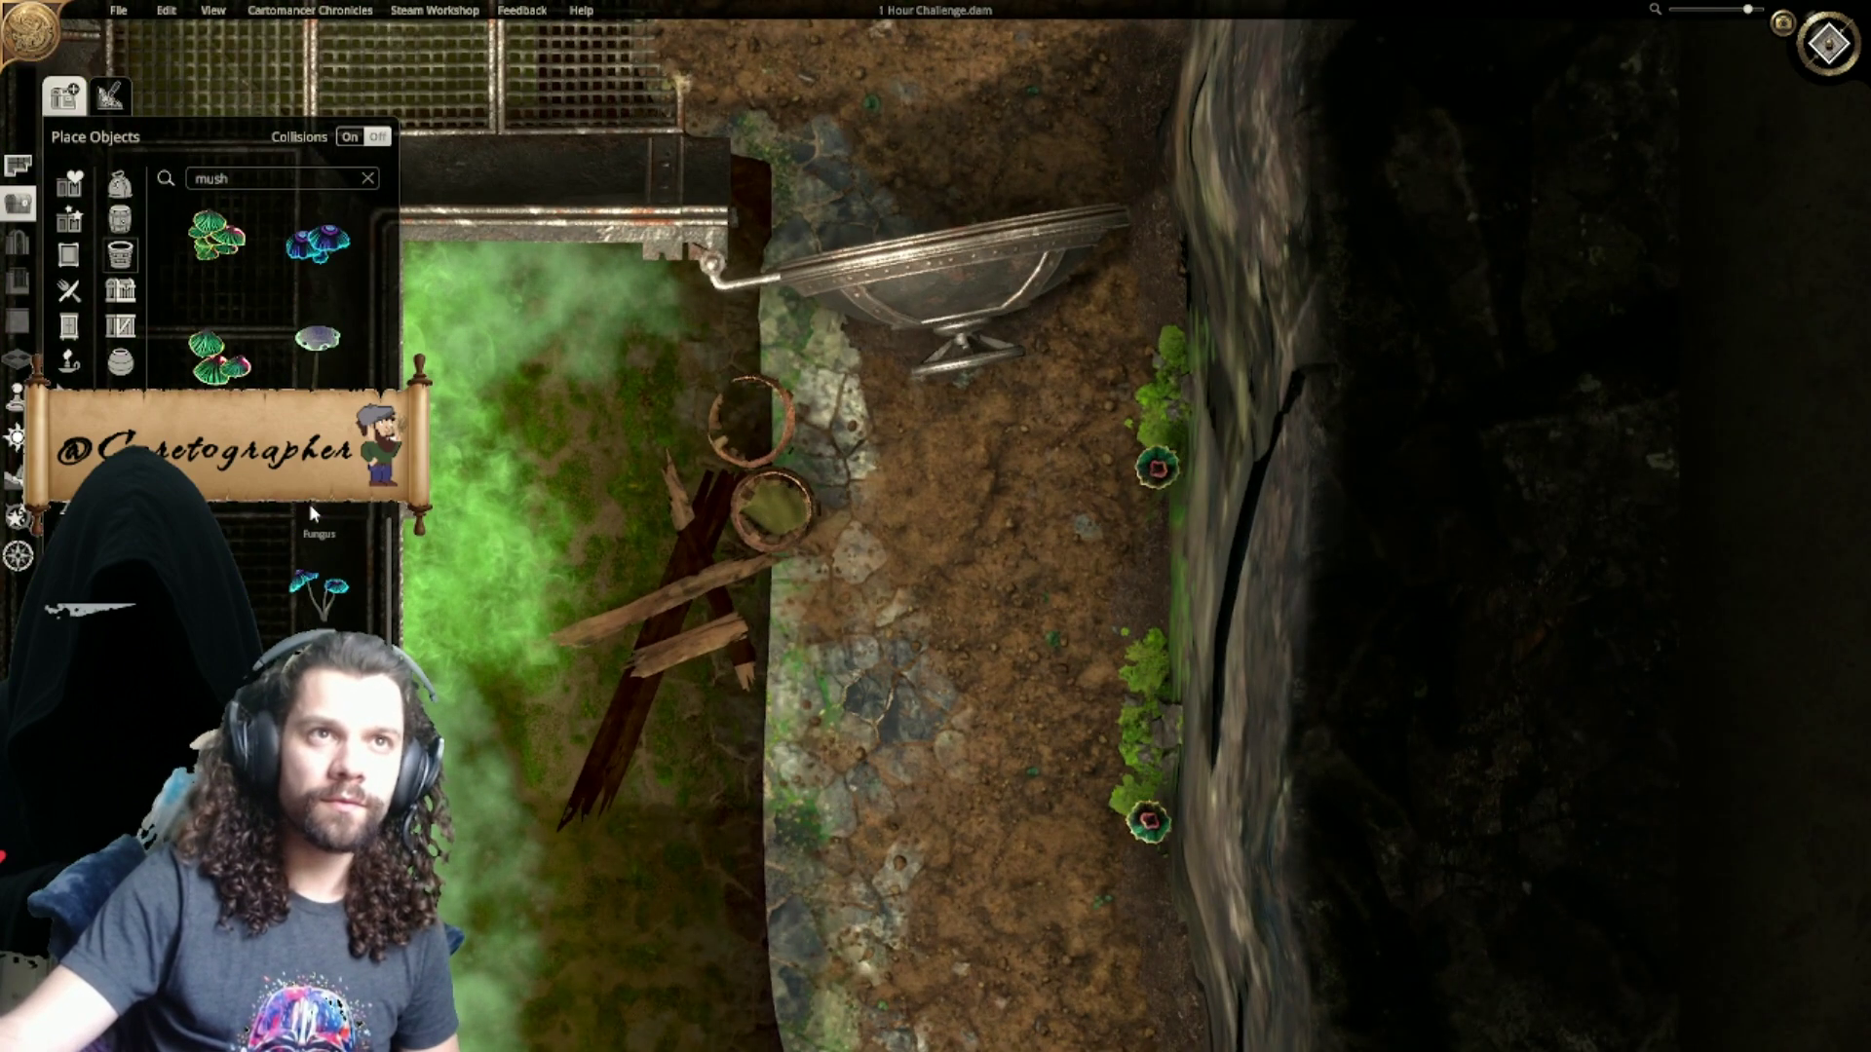
scroll(310, 503, up, 1)
click(334, 289)
right_drag(892, 717, 793, 349)
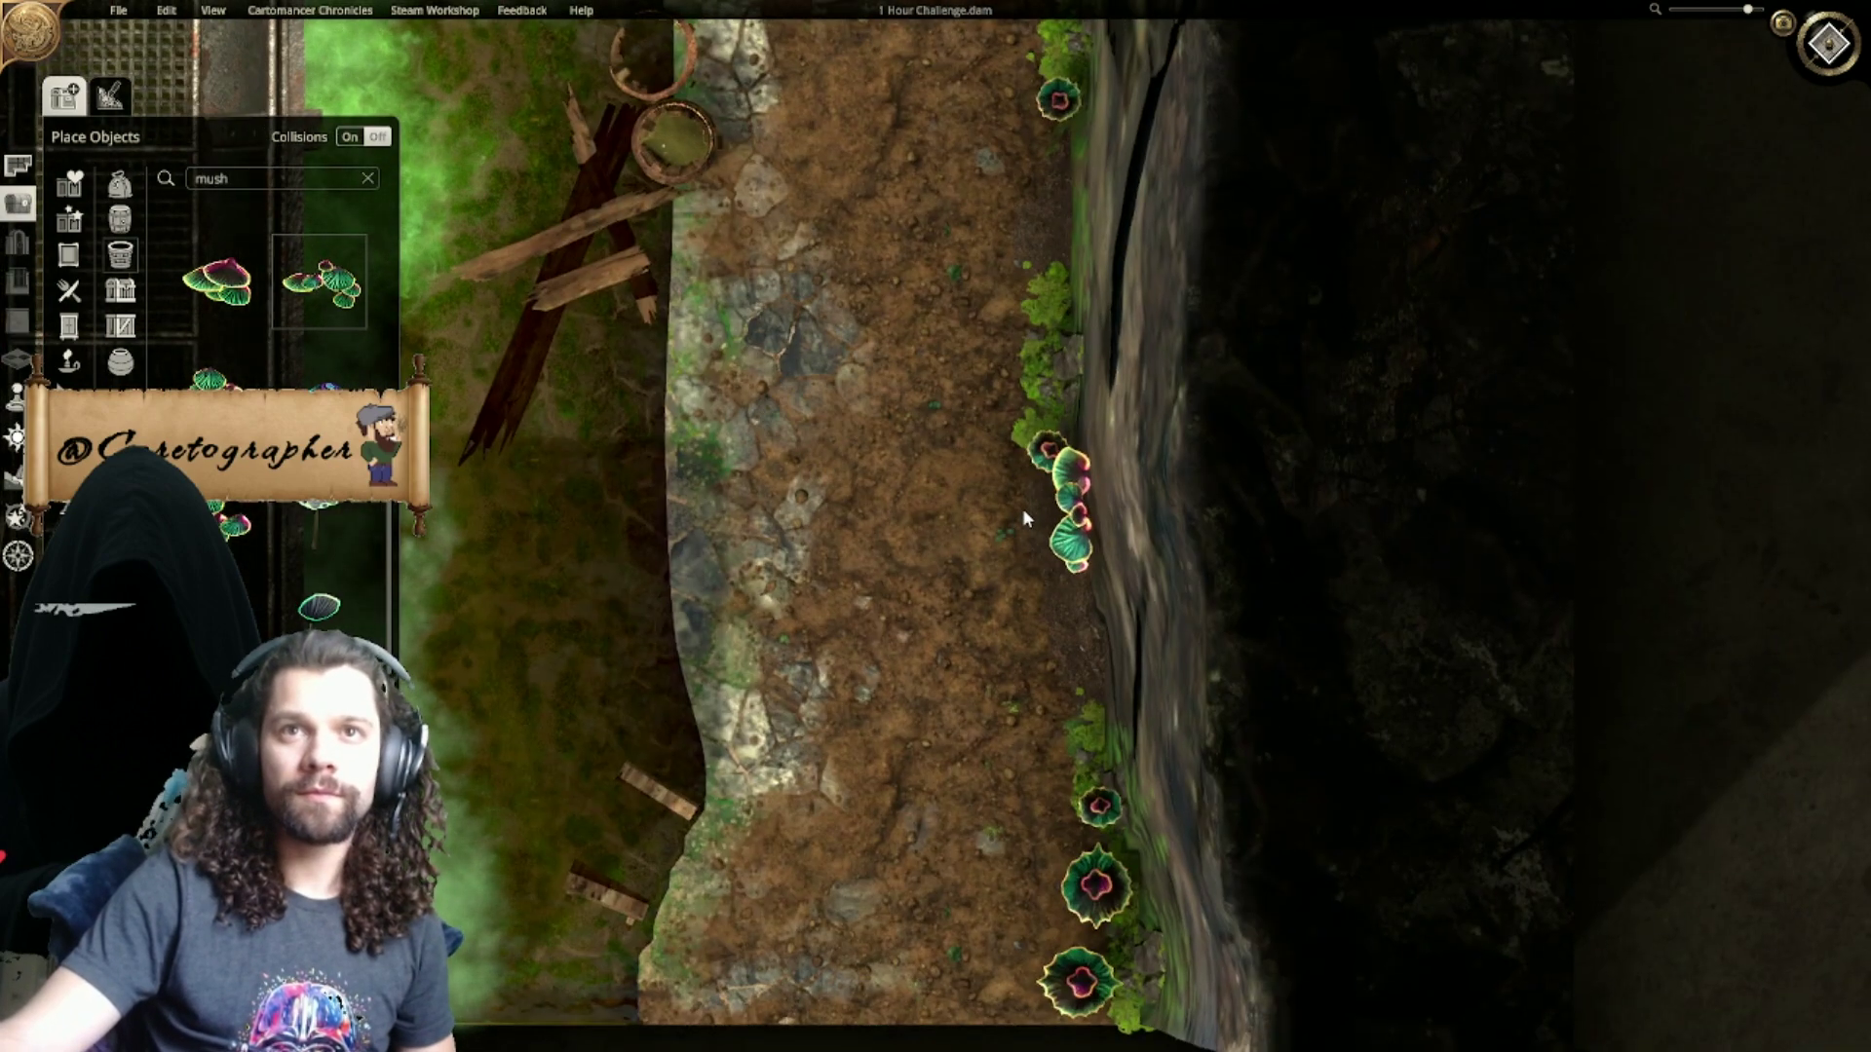
click(1013, 199)
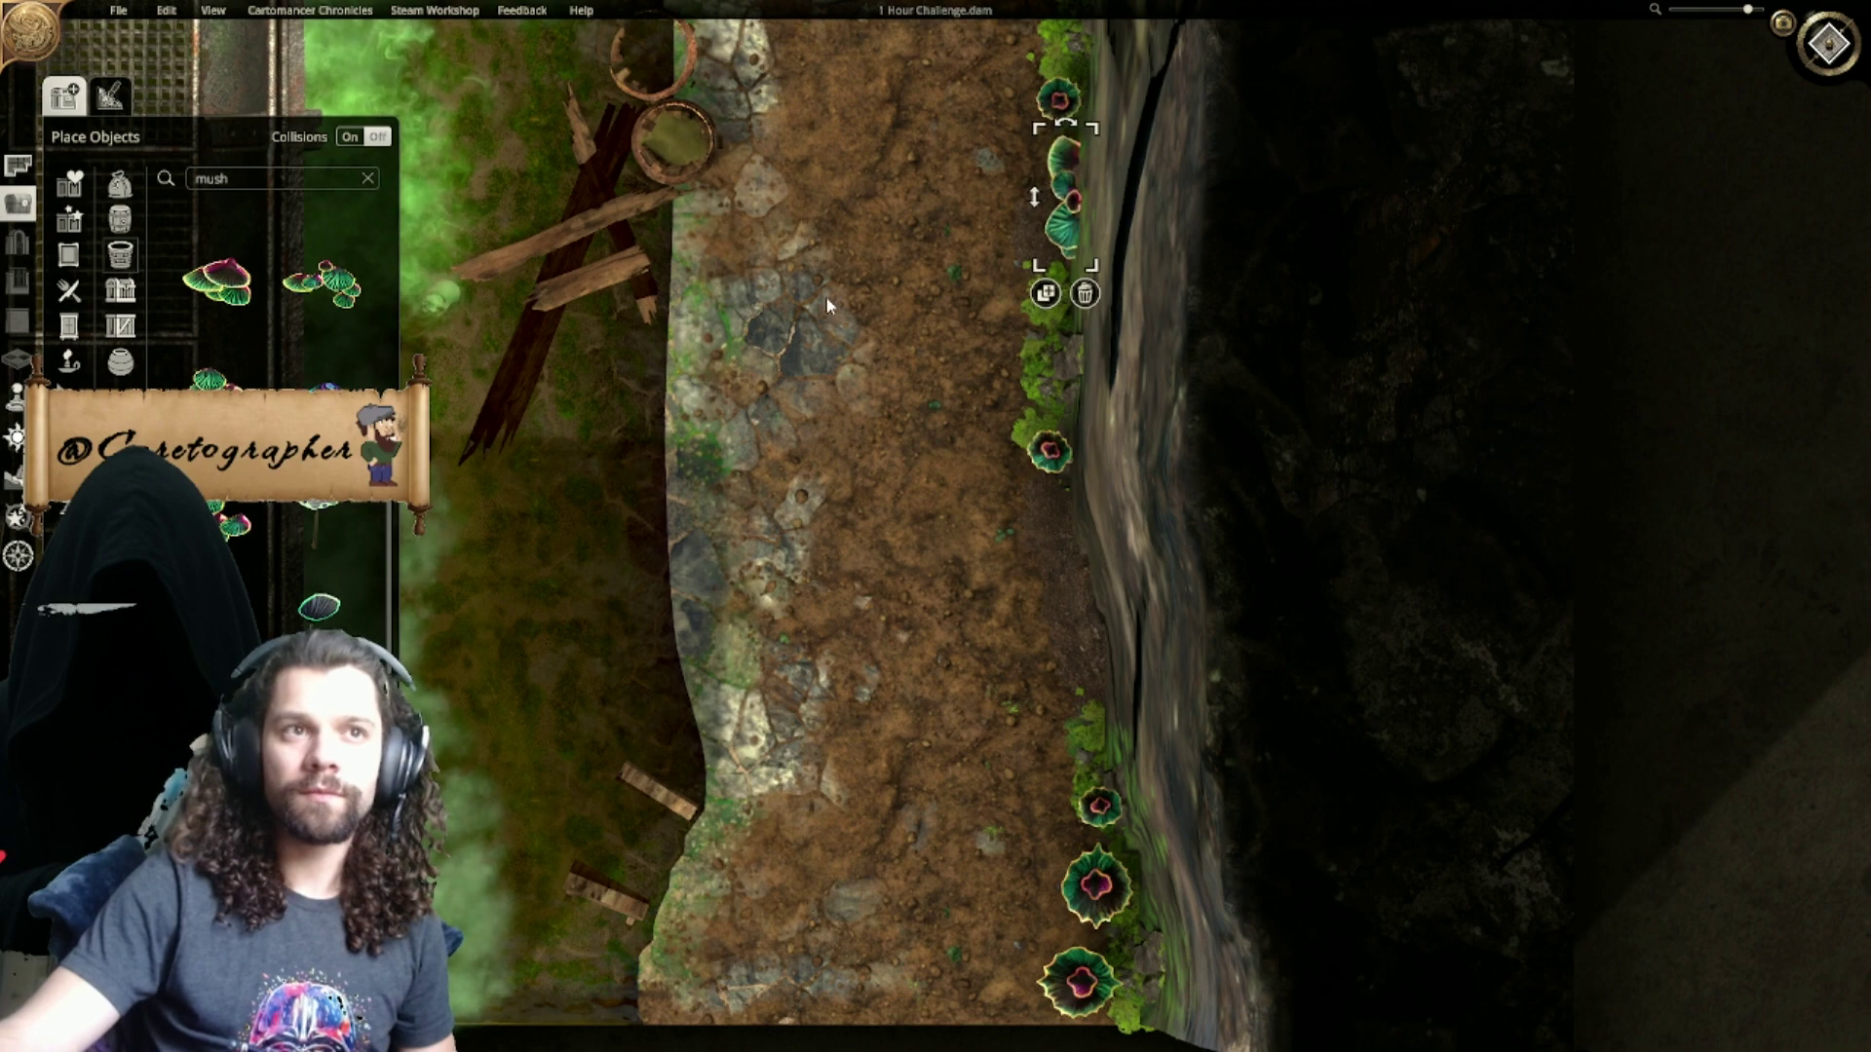
right_drag(824, 298, 837, 556)
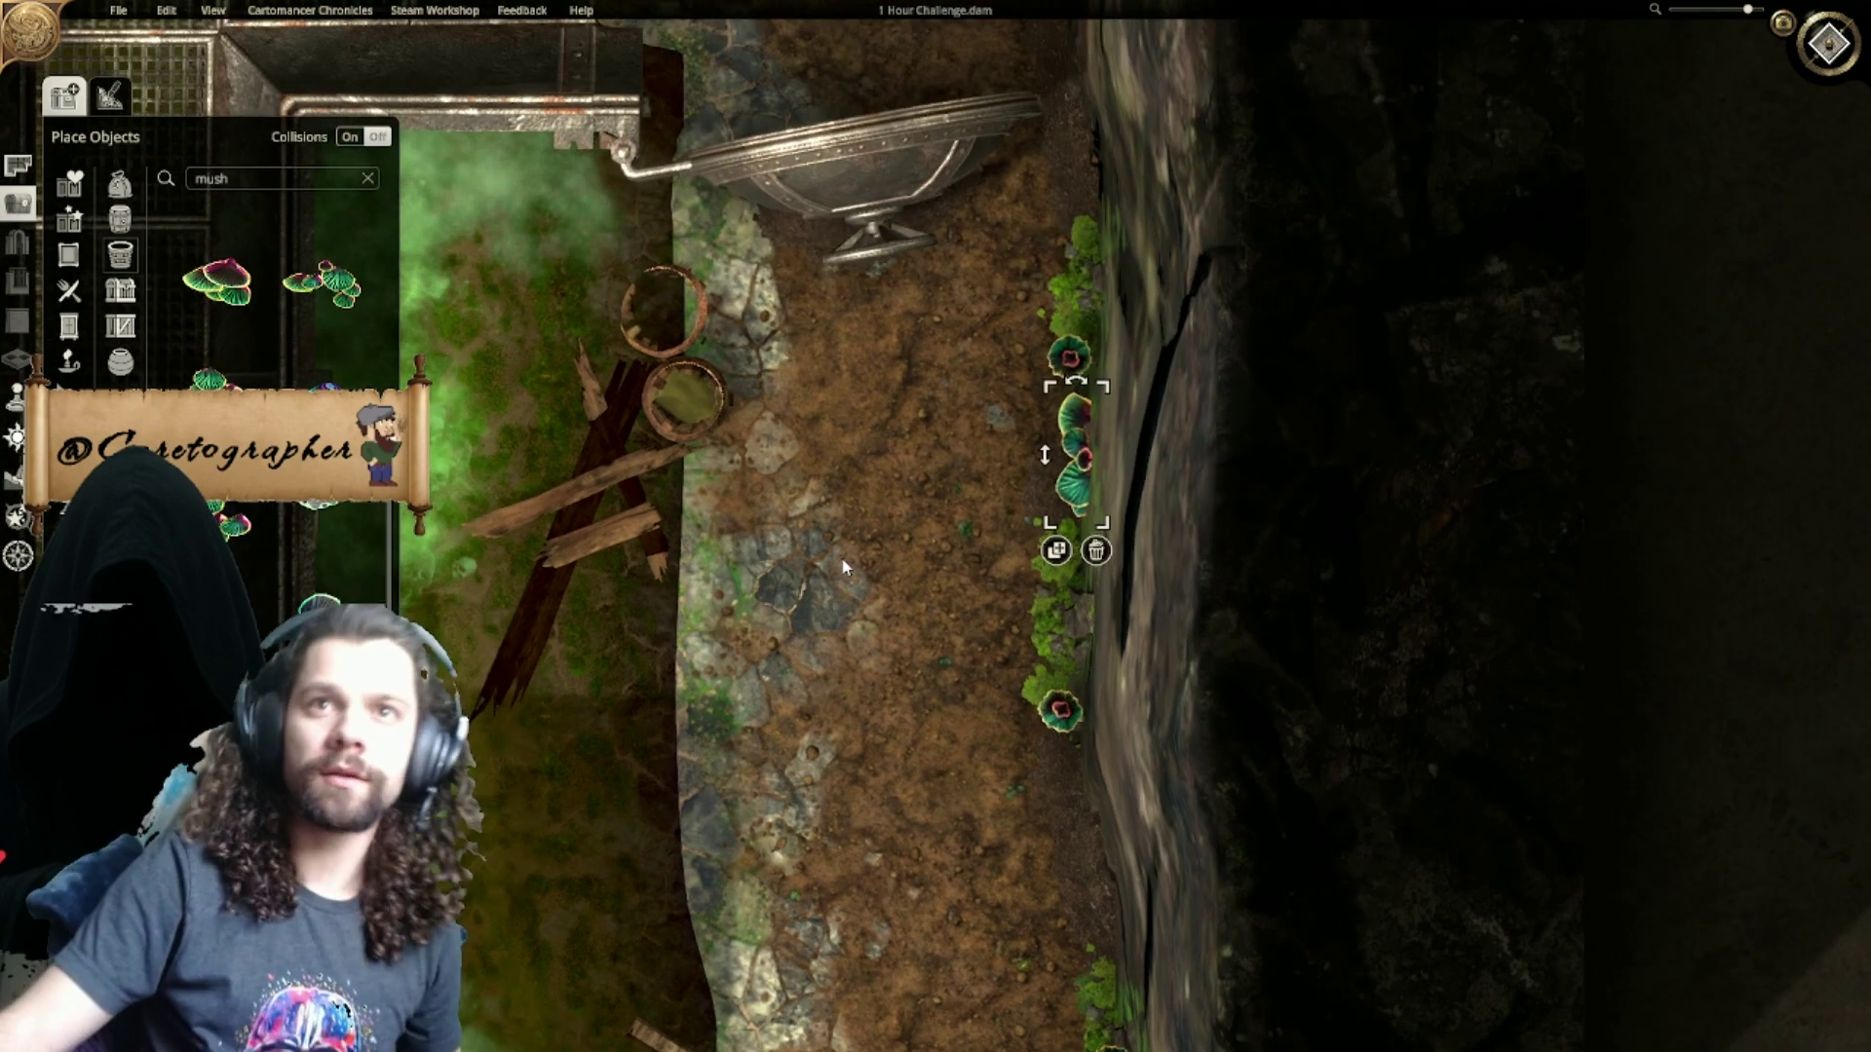
click(827, 630)
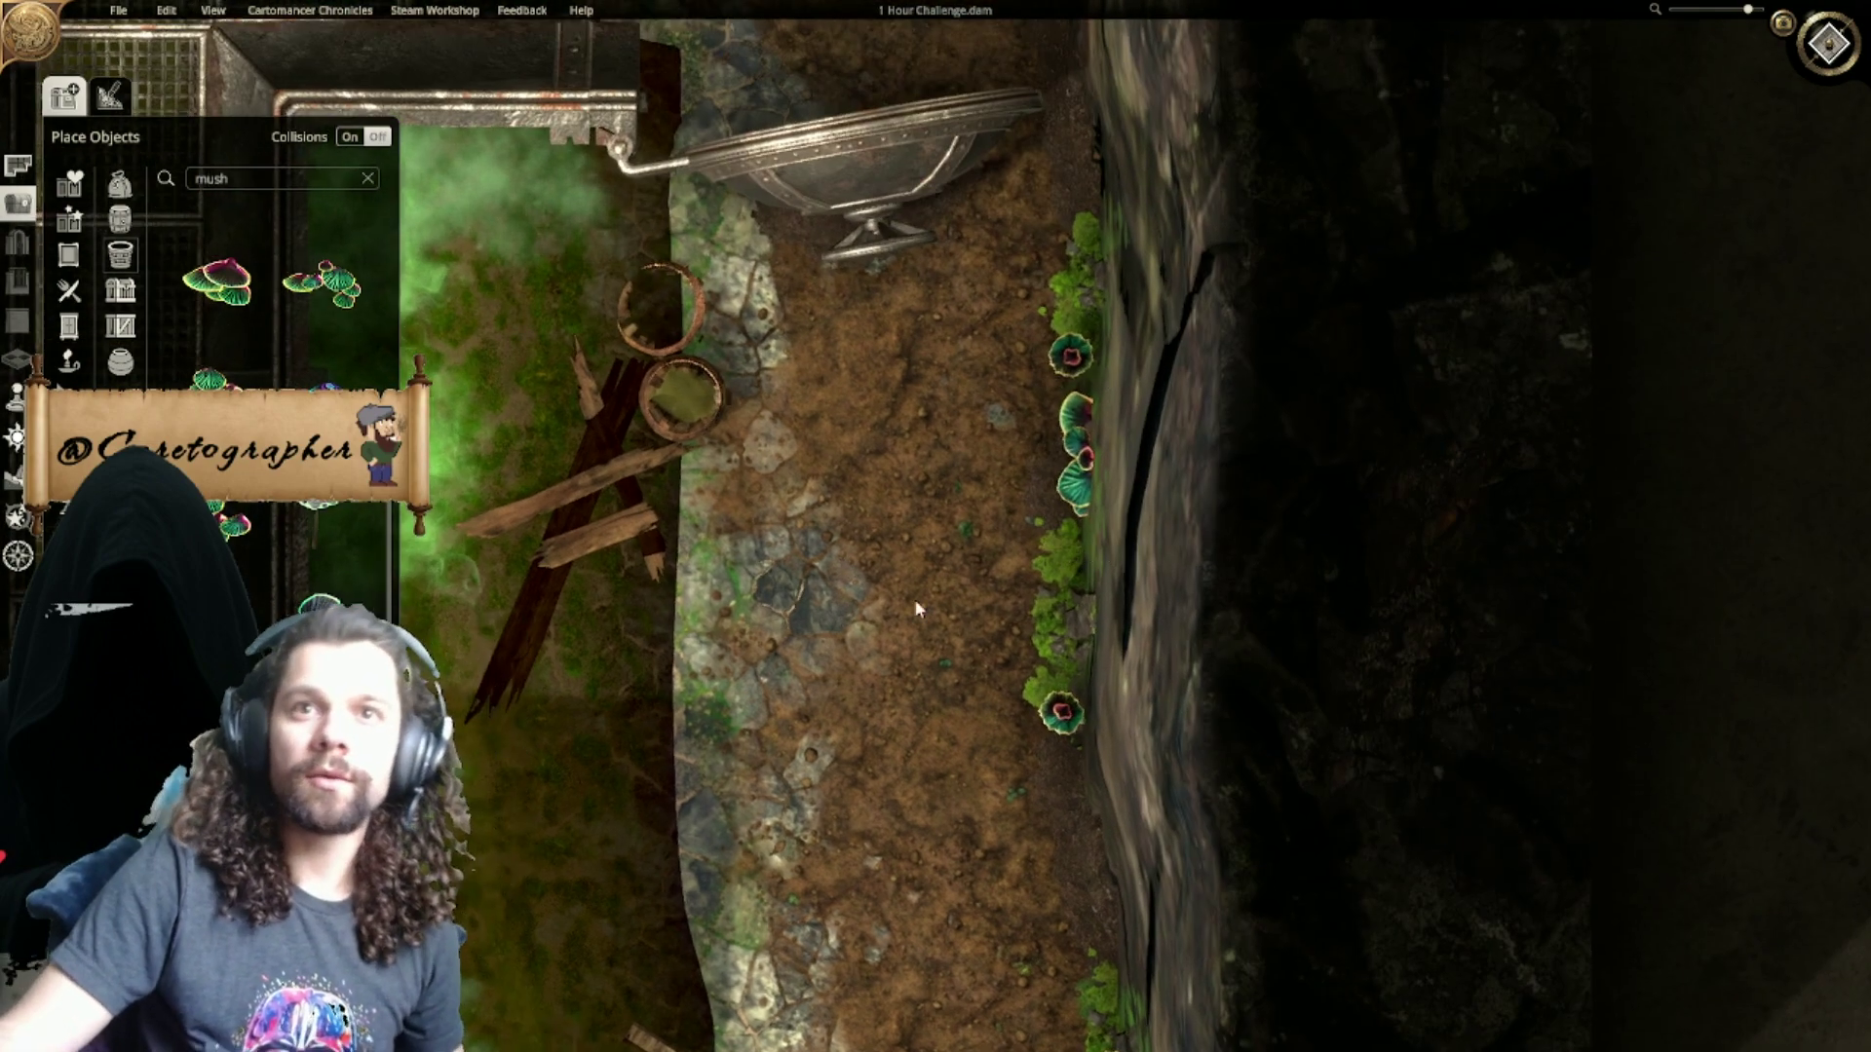
Step: Scale down the three green mushrooms in the wall's southern corner in perspective view, undoing a stray move of one
scroll(861, 612, up, 2)
middle_drag(862, 610, 1691, 253)
scroll(1211, 415, down, 5)
middle_drag(1210, 415, 831, 477)
scroll(706, 563, up, 3)
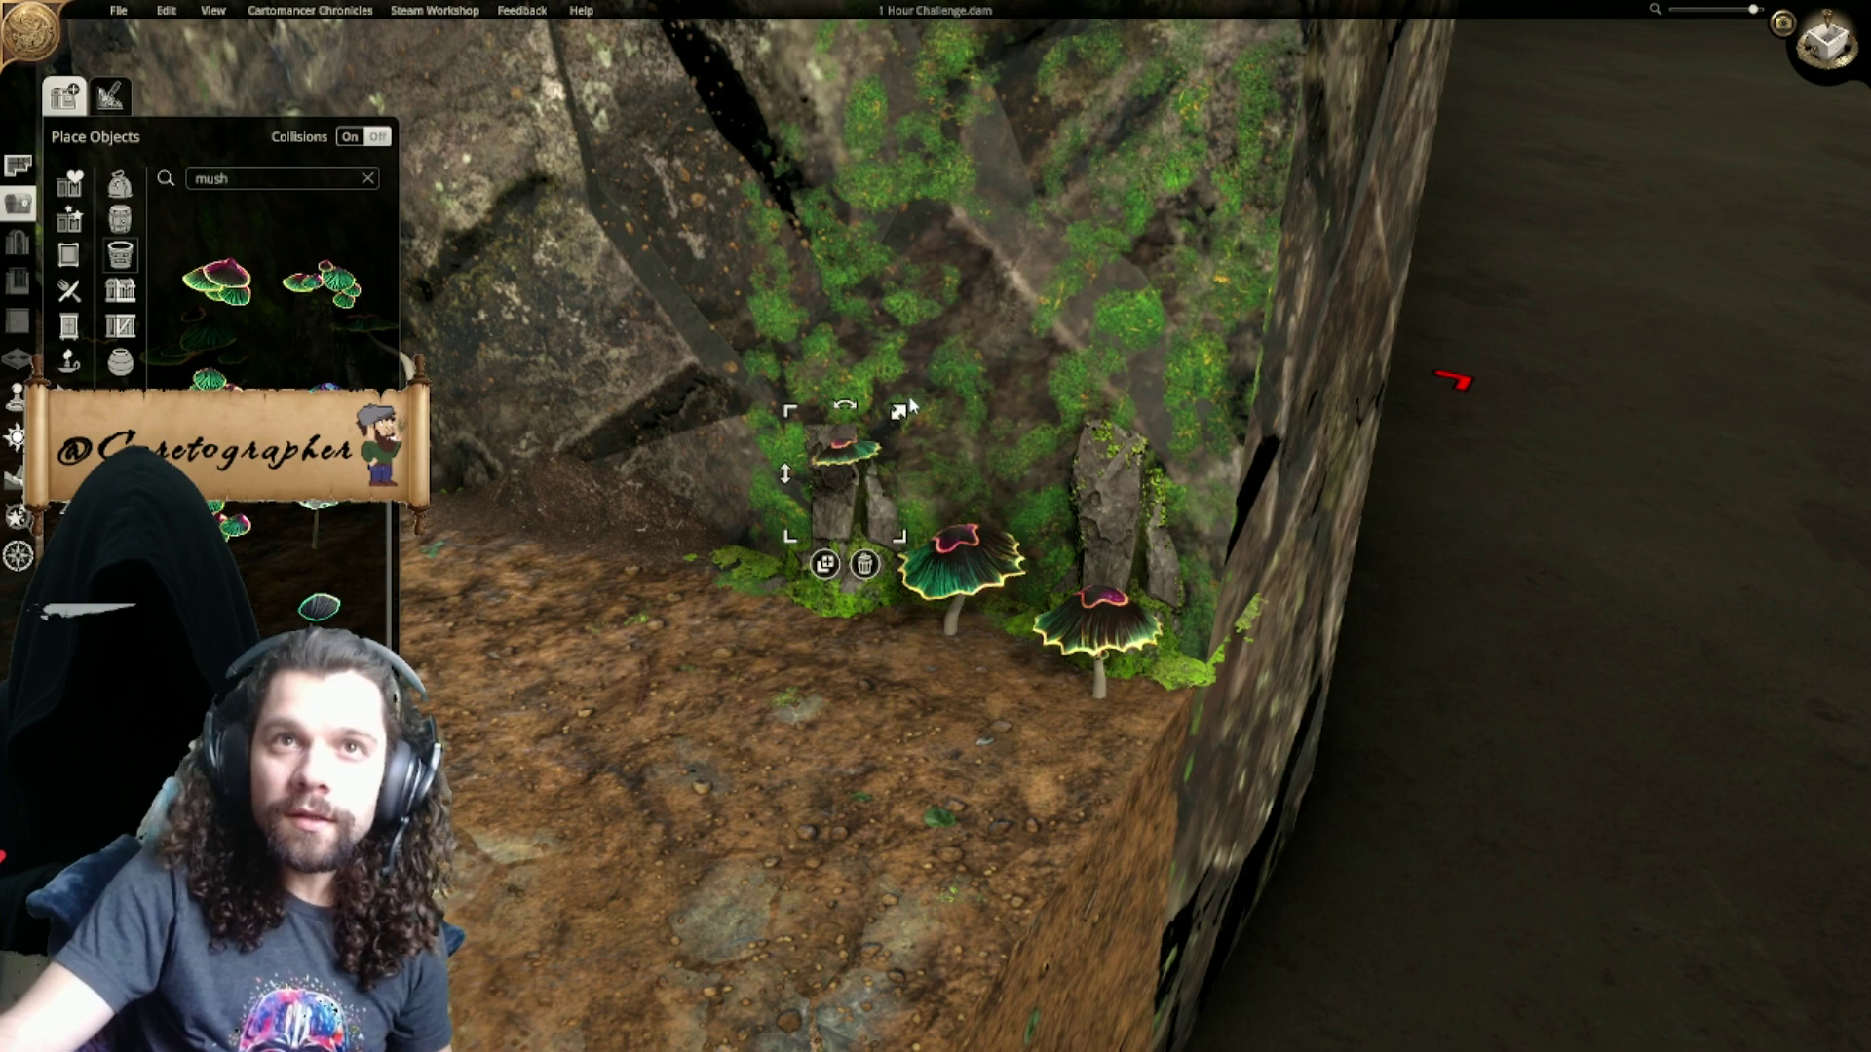
drag(910, 404, 889, 436)
drag(1037, 497, 1026, 540)
drag(1199, 531, 1177, 604)
drag(1079, 655, 1020, 618)
key(ctrl+z)
Step: Scale down the tall bent-stem mushroom and the mushroom on the other side of the shelf fungi
right_drag(950, 693, 1069, 769)
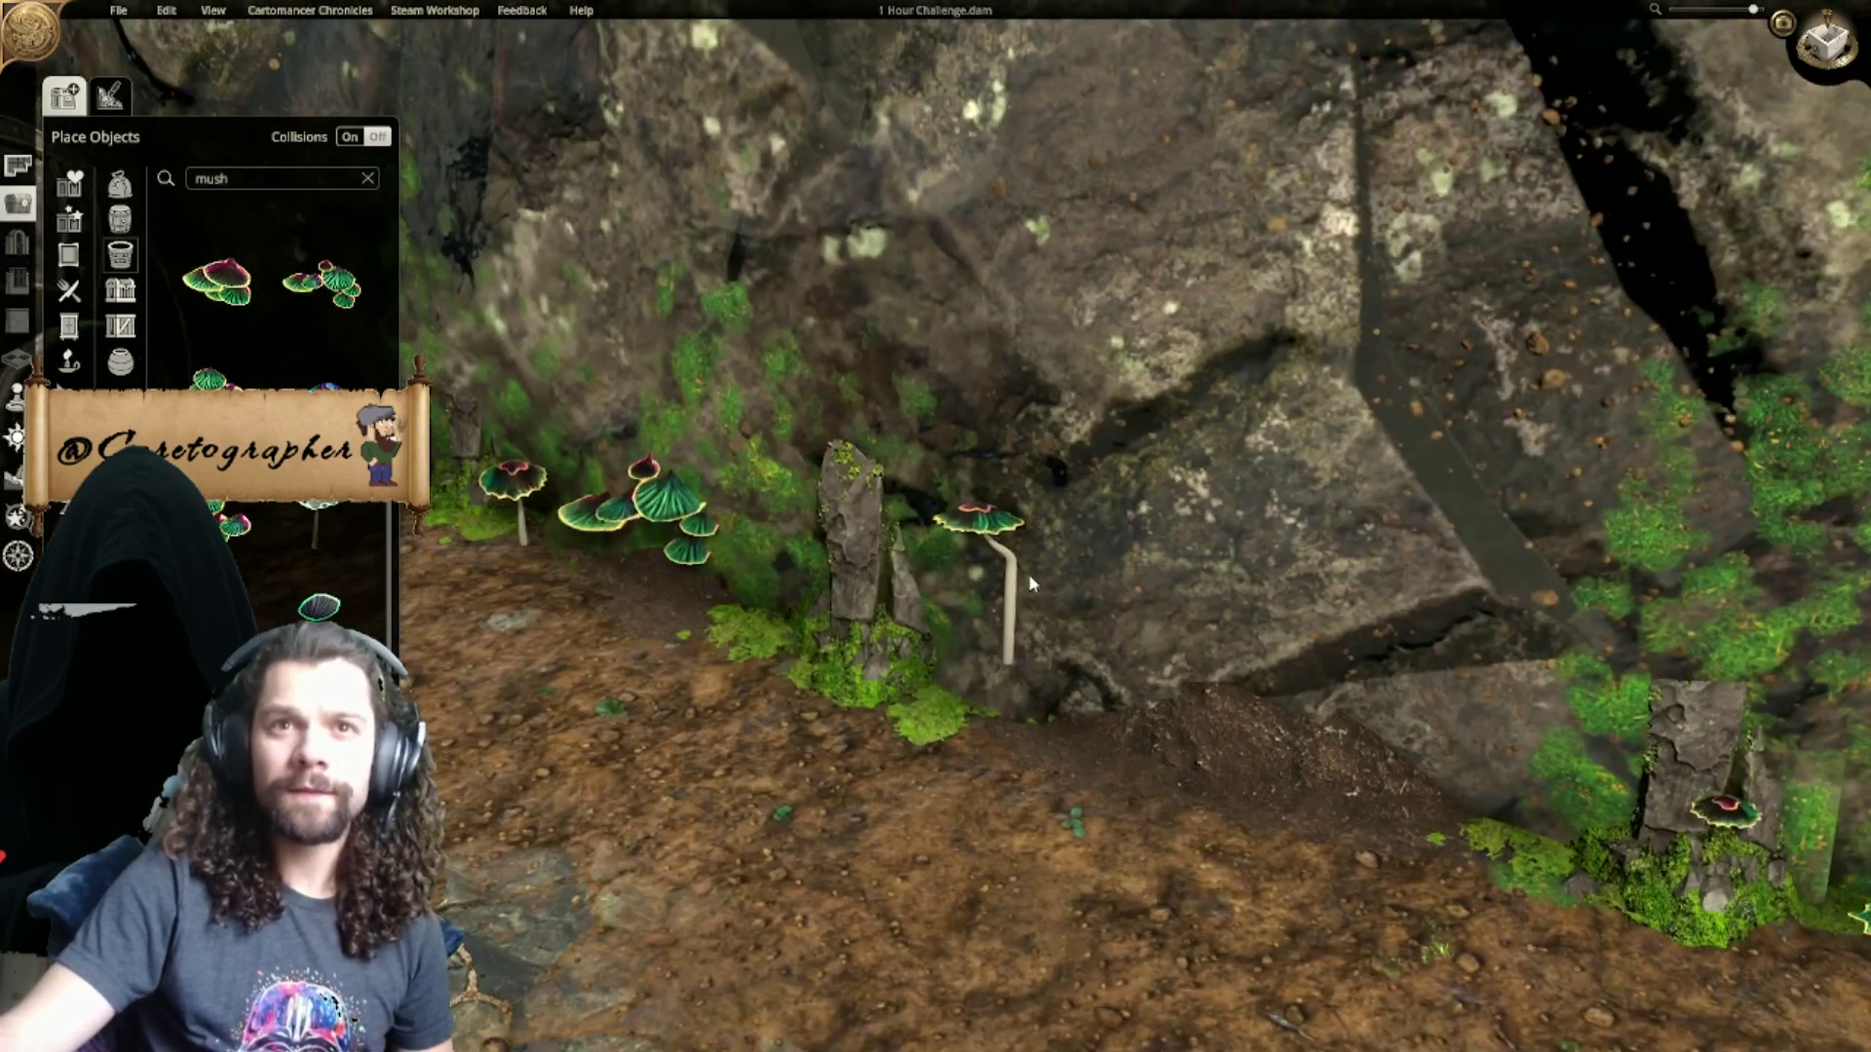
drag(1041, 470, 1004, 524)
click(685, 509)
click(522, 516)
right_drag(522, 516, 1026, 686)
drag(1074, 638, 1057, 673)
Step: Scale down the two green mushrooms beside the mossy standing rocks on the wall opposite the boulder
right_drag(882, 797, 1599, 848)
right_drag(687, 453, 992, 571)
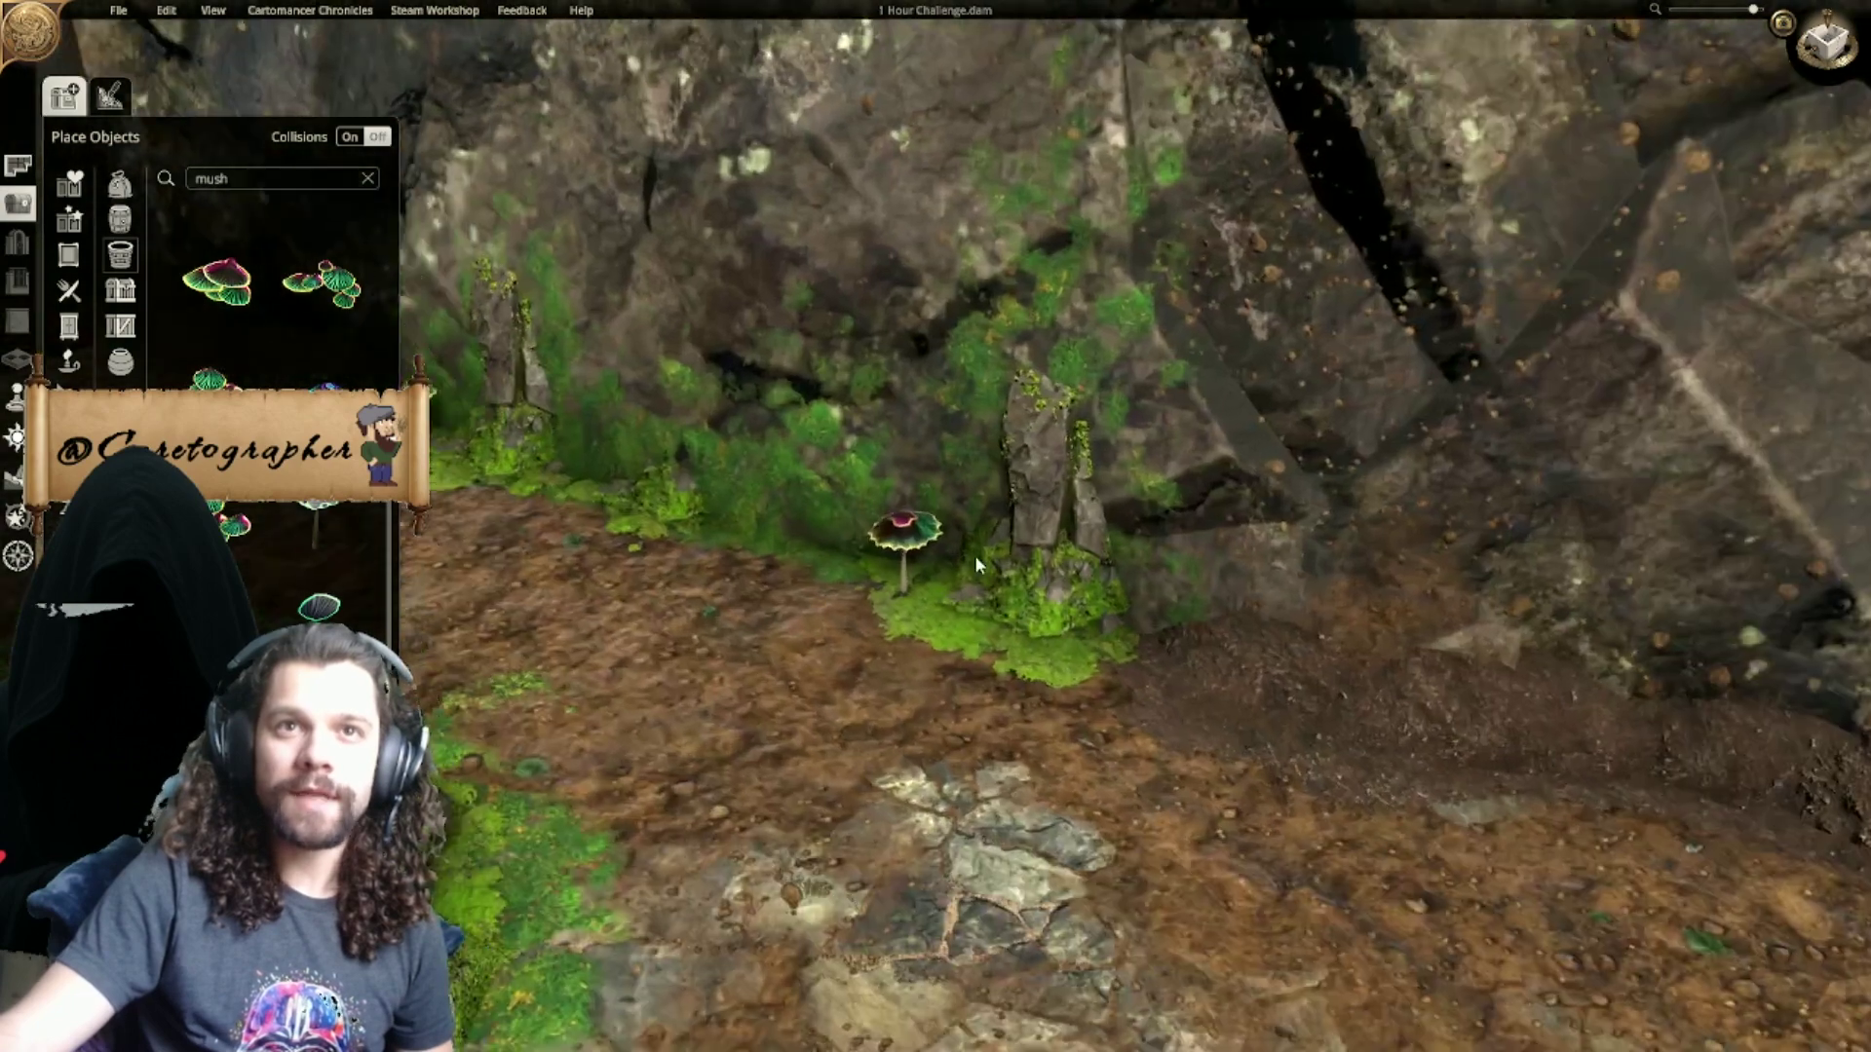
click(908, 539)
drag(971, 489, 936, 526)
right_drag(705, 612, 1208, 824)
click(759, 522)
drag(791, 487, 662, 492)
Step: Mount a stack of green shelf fungi on the rock wall between the two mossy standing rocks, turned to face the bank
click(1120, 479)
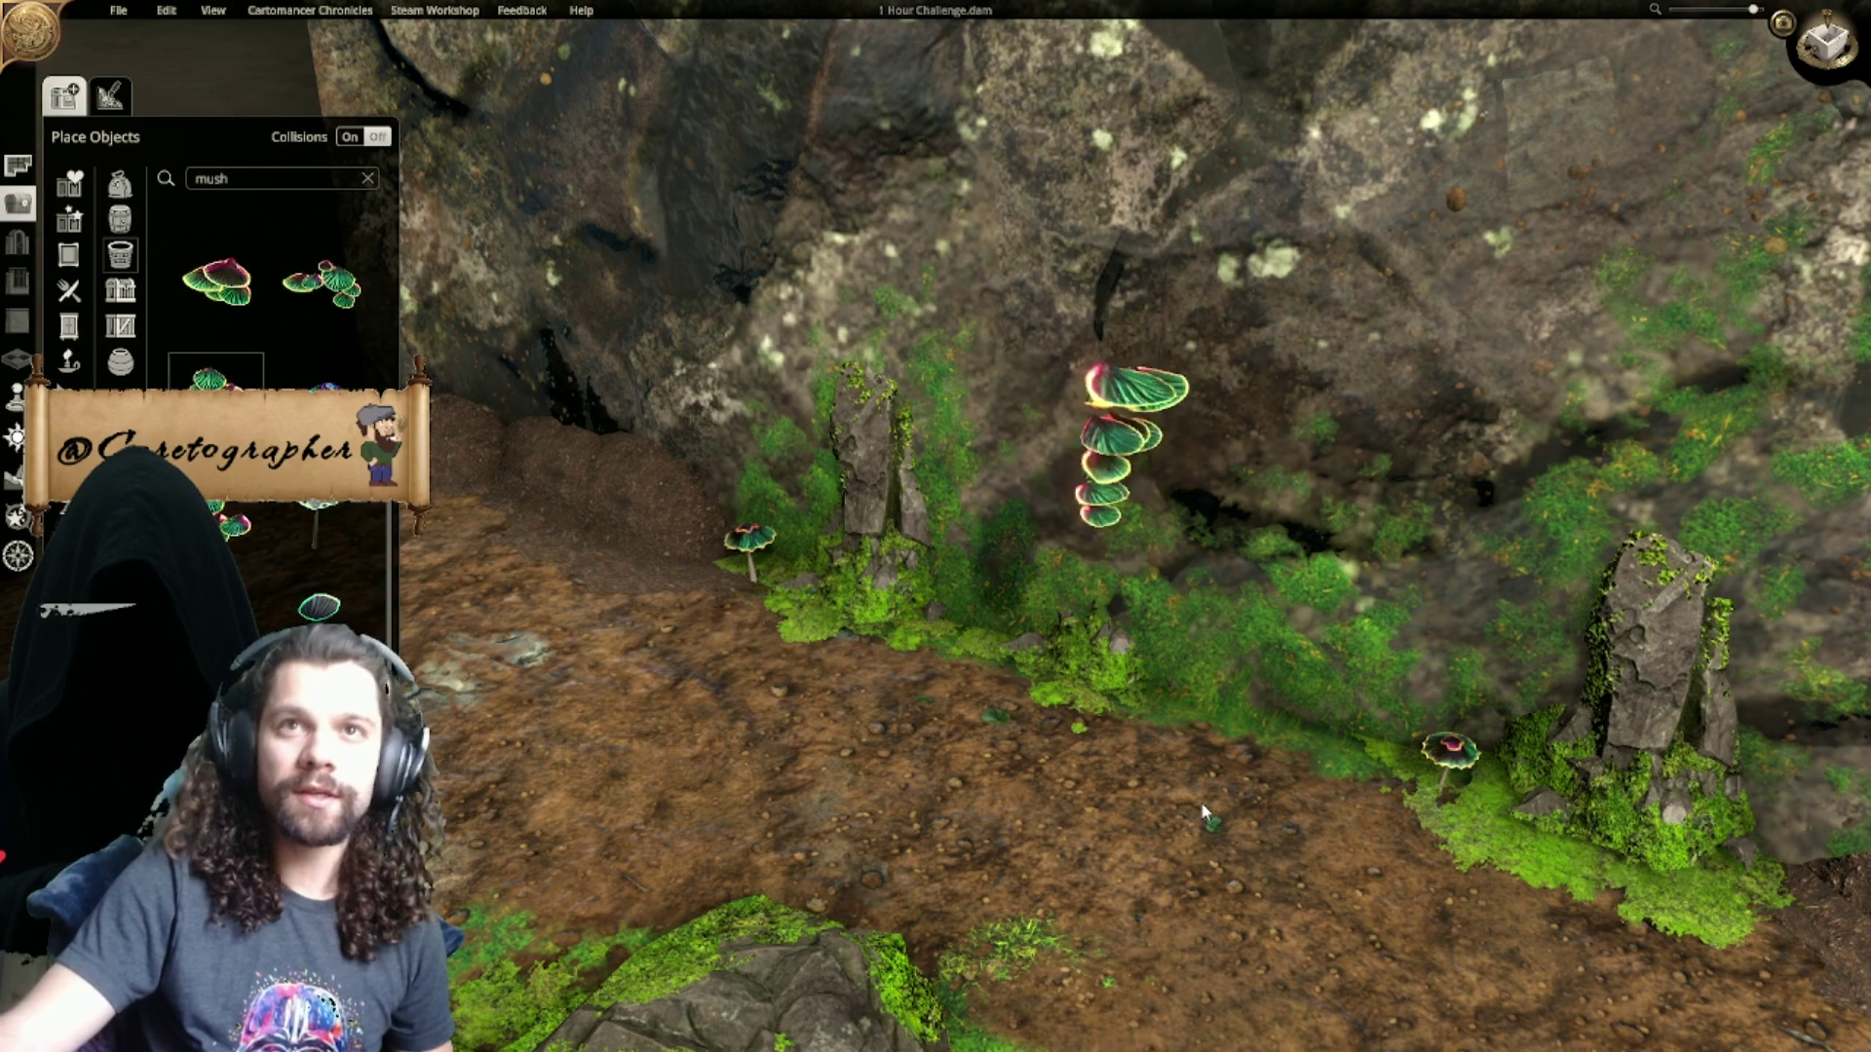
drag(1119, 481, 1155, 738)
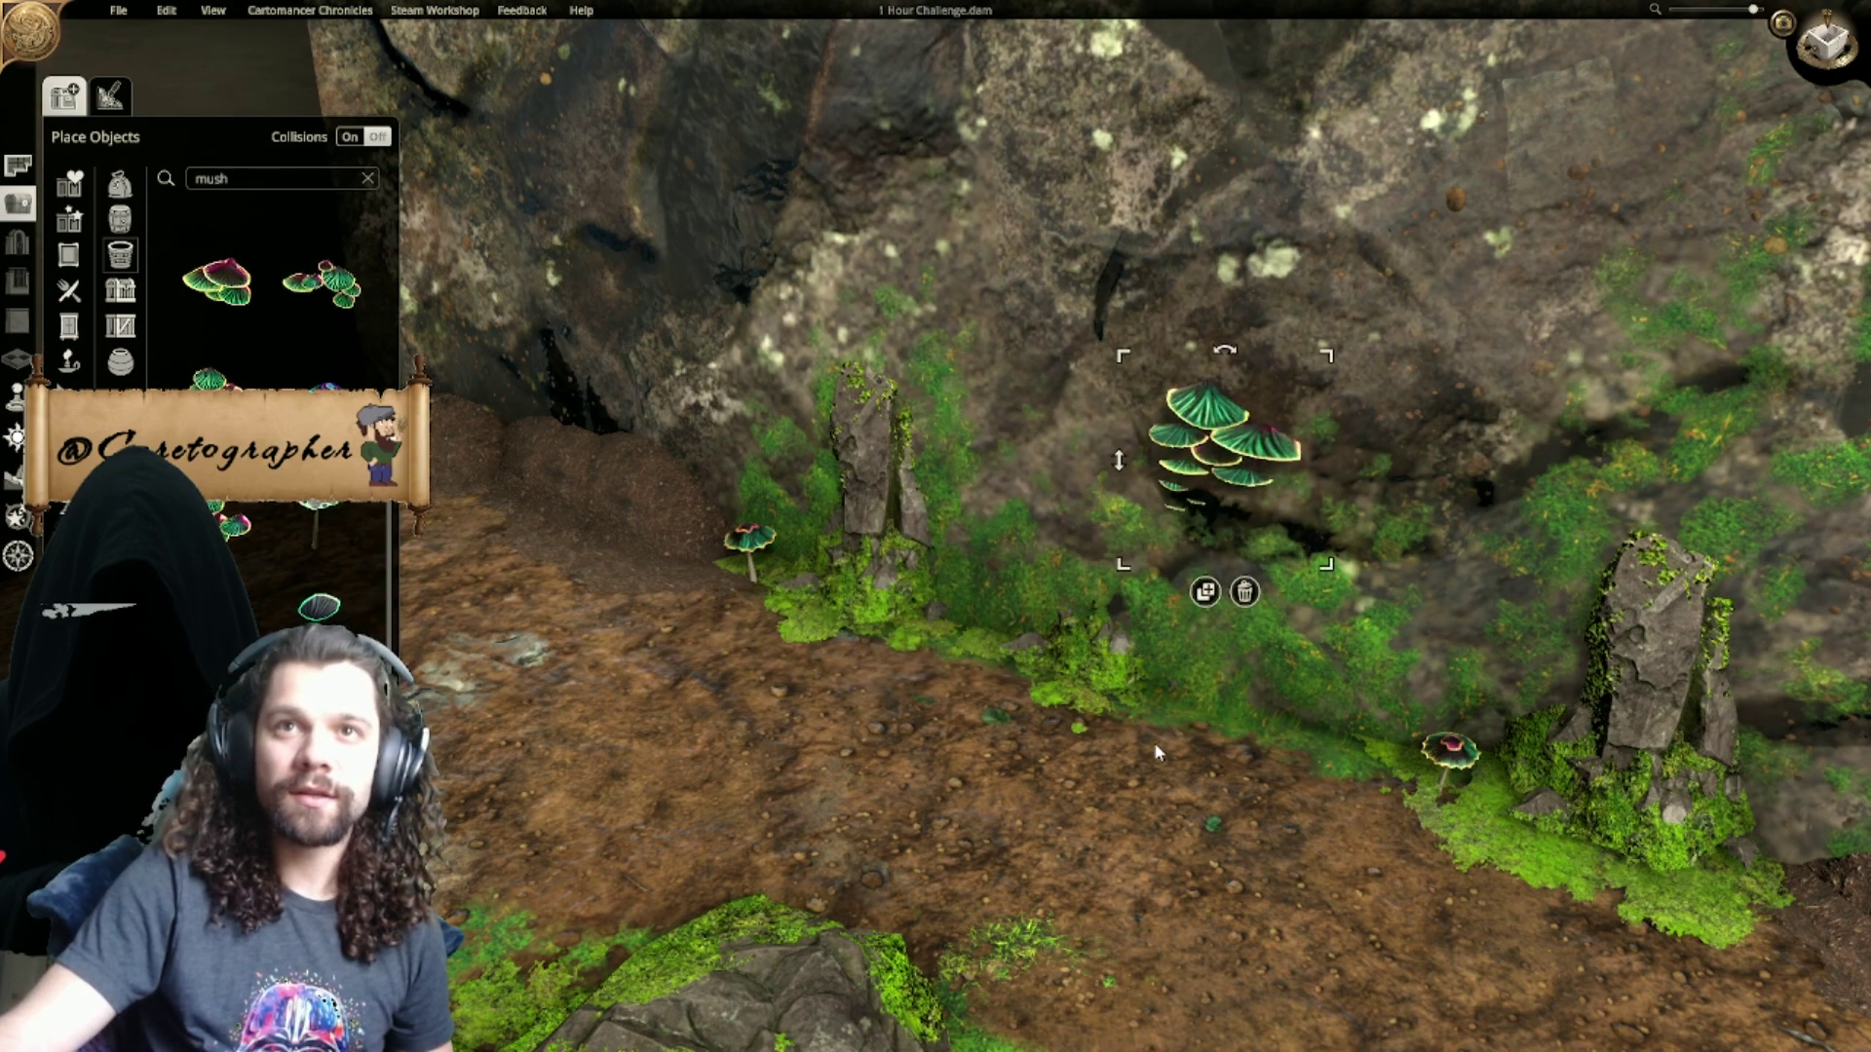
scroll(1385, 926, down, 5)
click(1358, 702)
Step: Examine the map from above the gate, covering the gas channels and the mushrooms along the rock wall
middle_drag(1358, 701, 1254, 604)
scroll(1254, 604, down, 5)
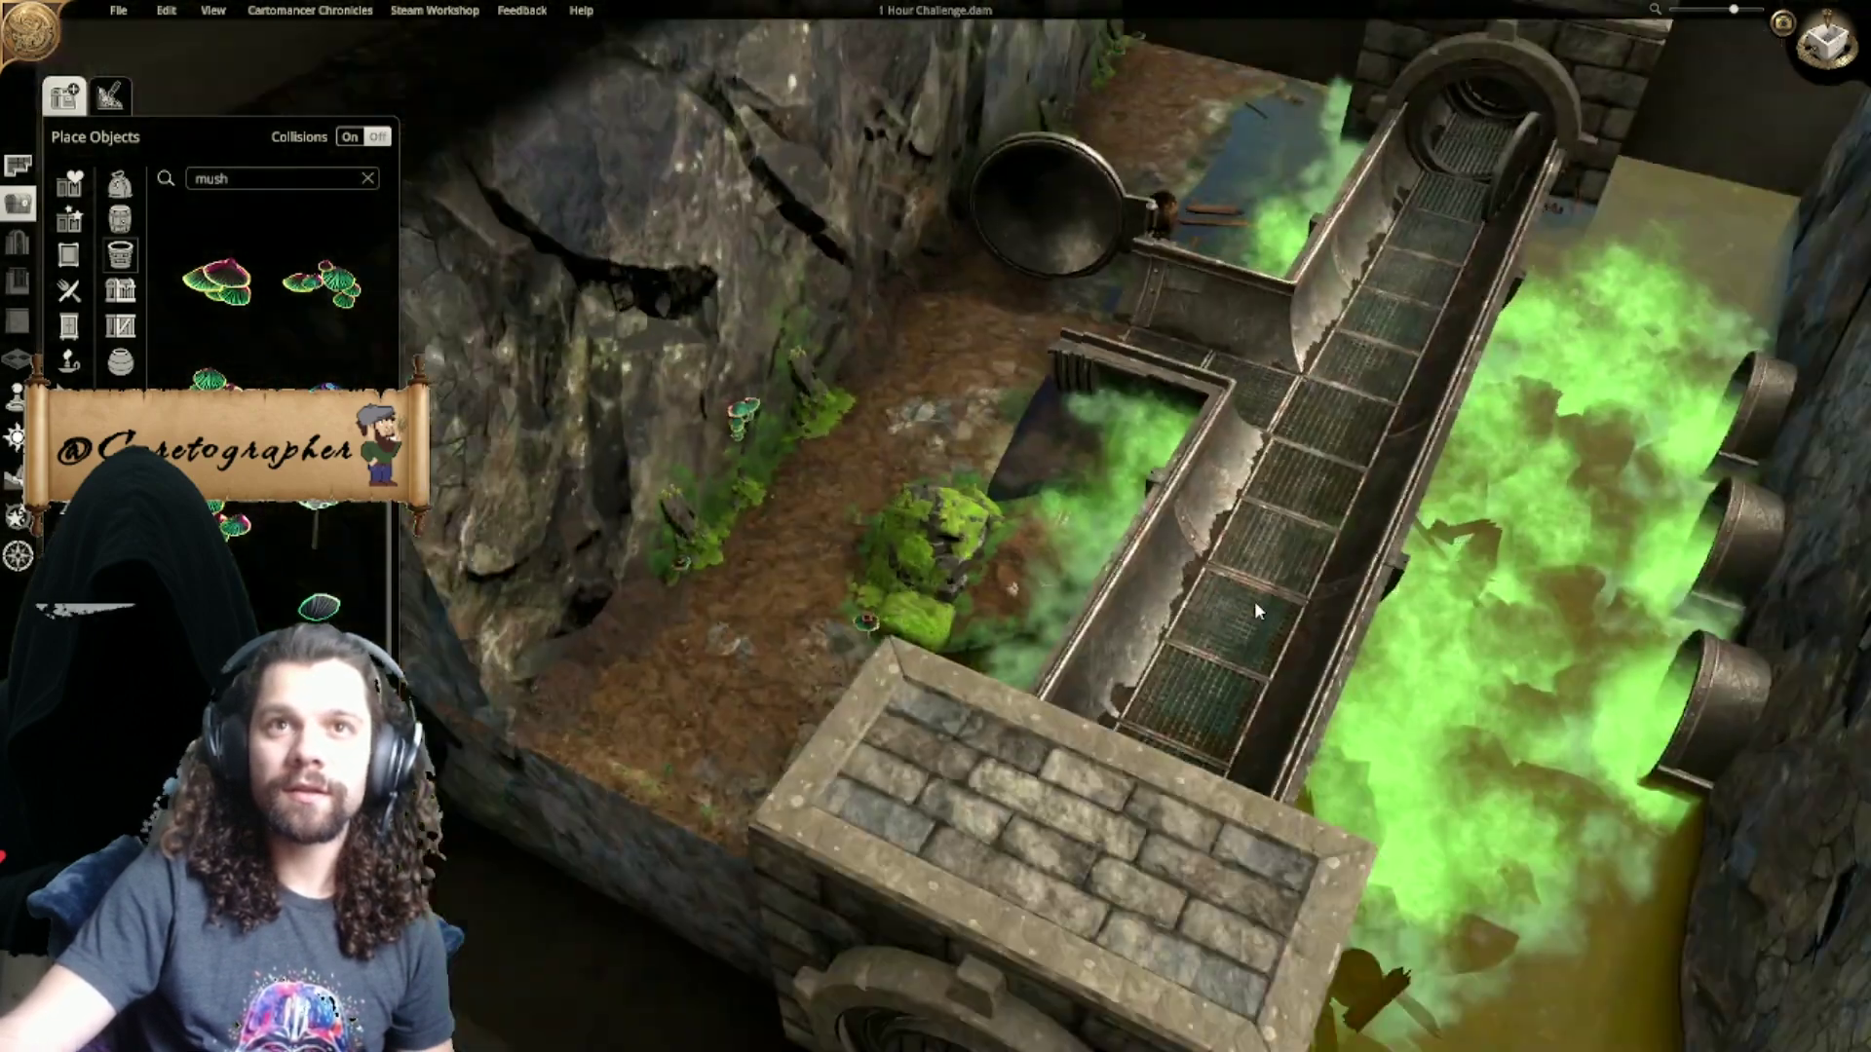
middle_drag(1403, 644, 1207, 670)
scroll(1025, 581, up, 2)
key(a)
scroll(1047, 680, up, 3)
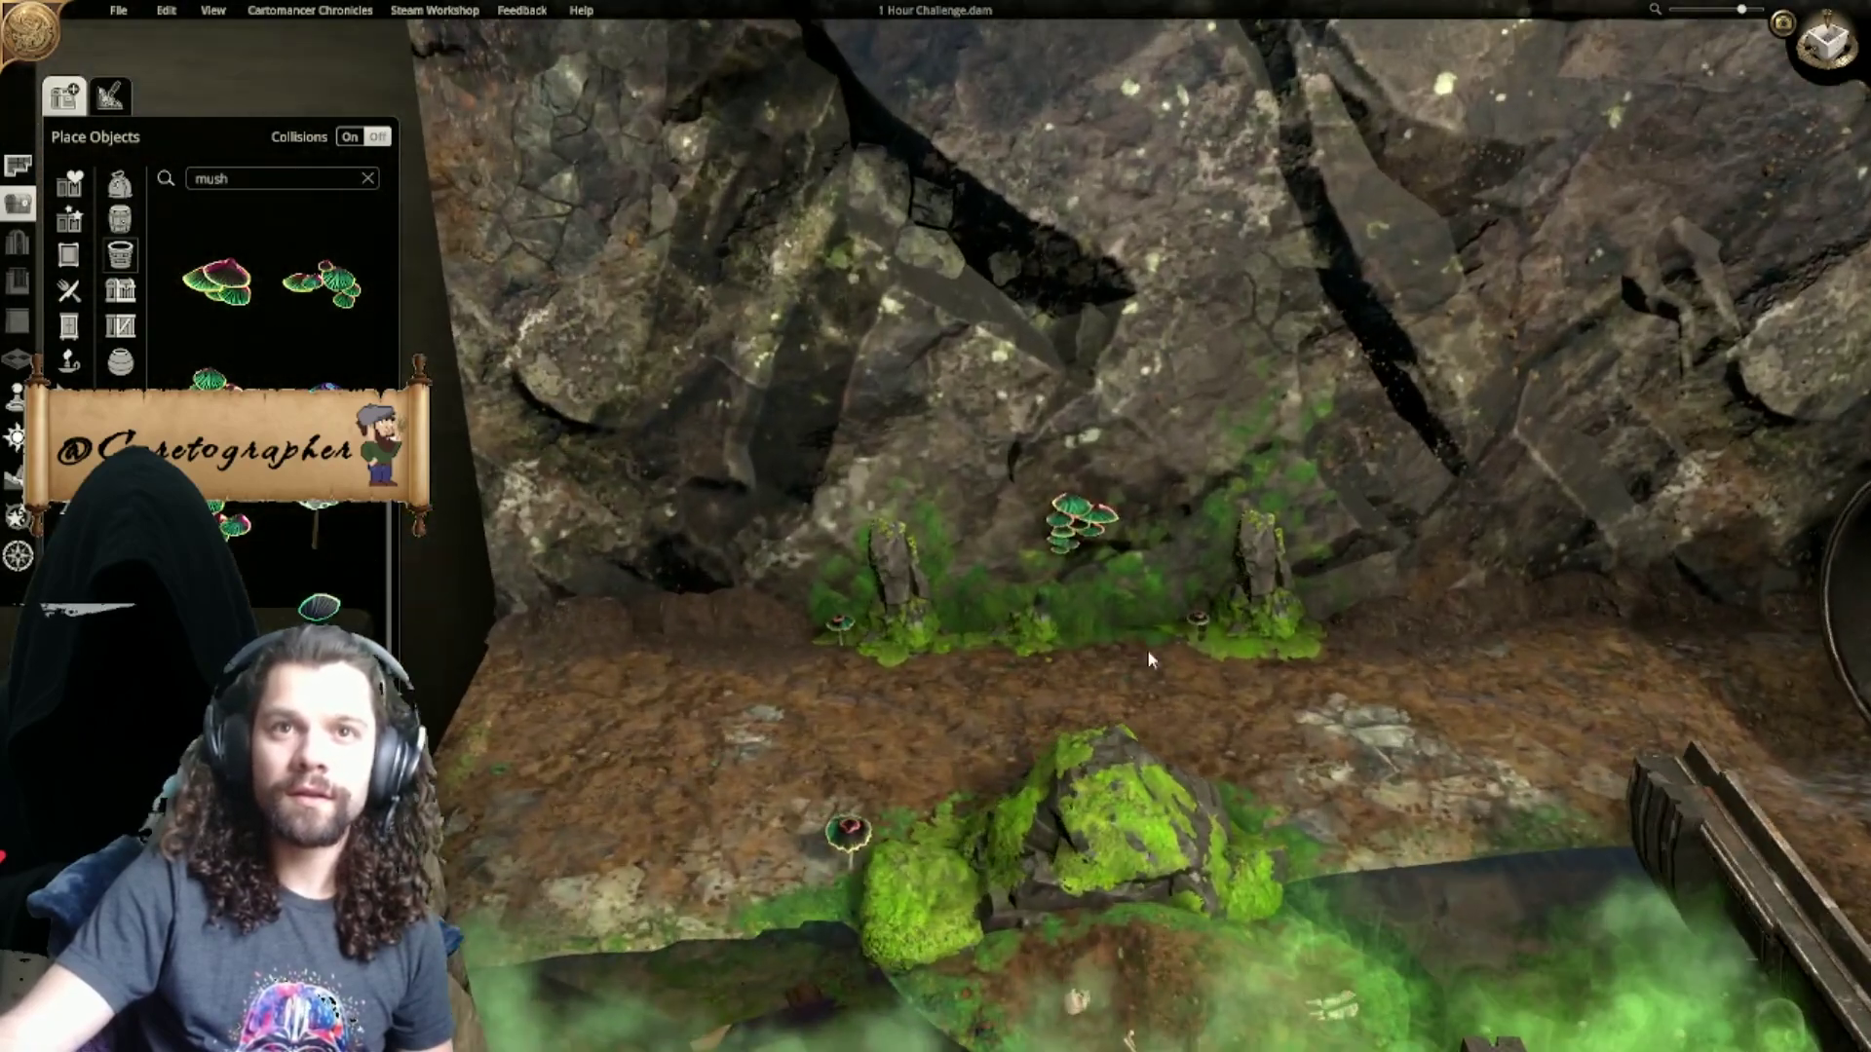
right_drag(1125, 644, 953, 679)
Step: Place two small brown mushrooms side by side on the bank beside the mossy boulder, scaled to slightly different sizes
scroll(328, 514, down, 5)
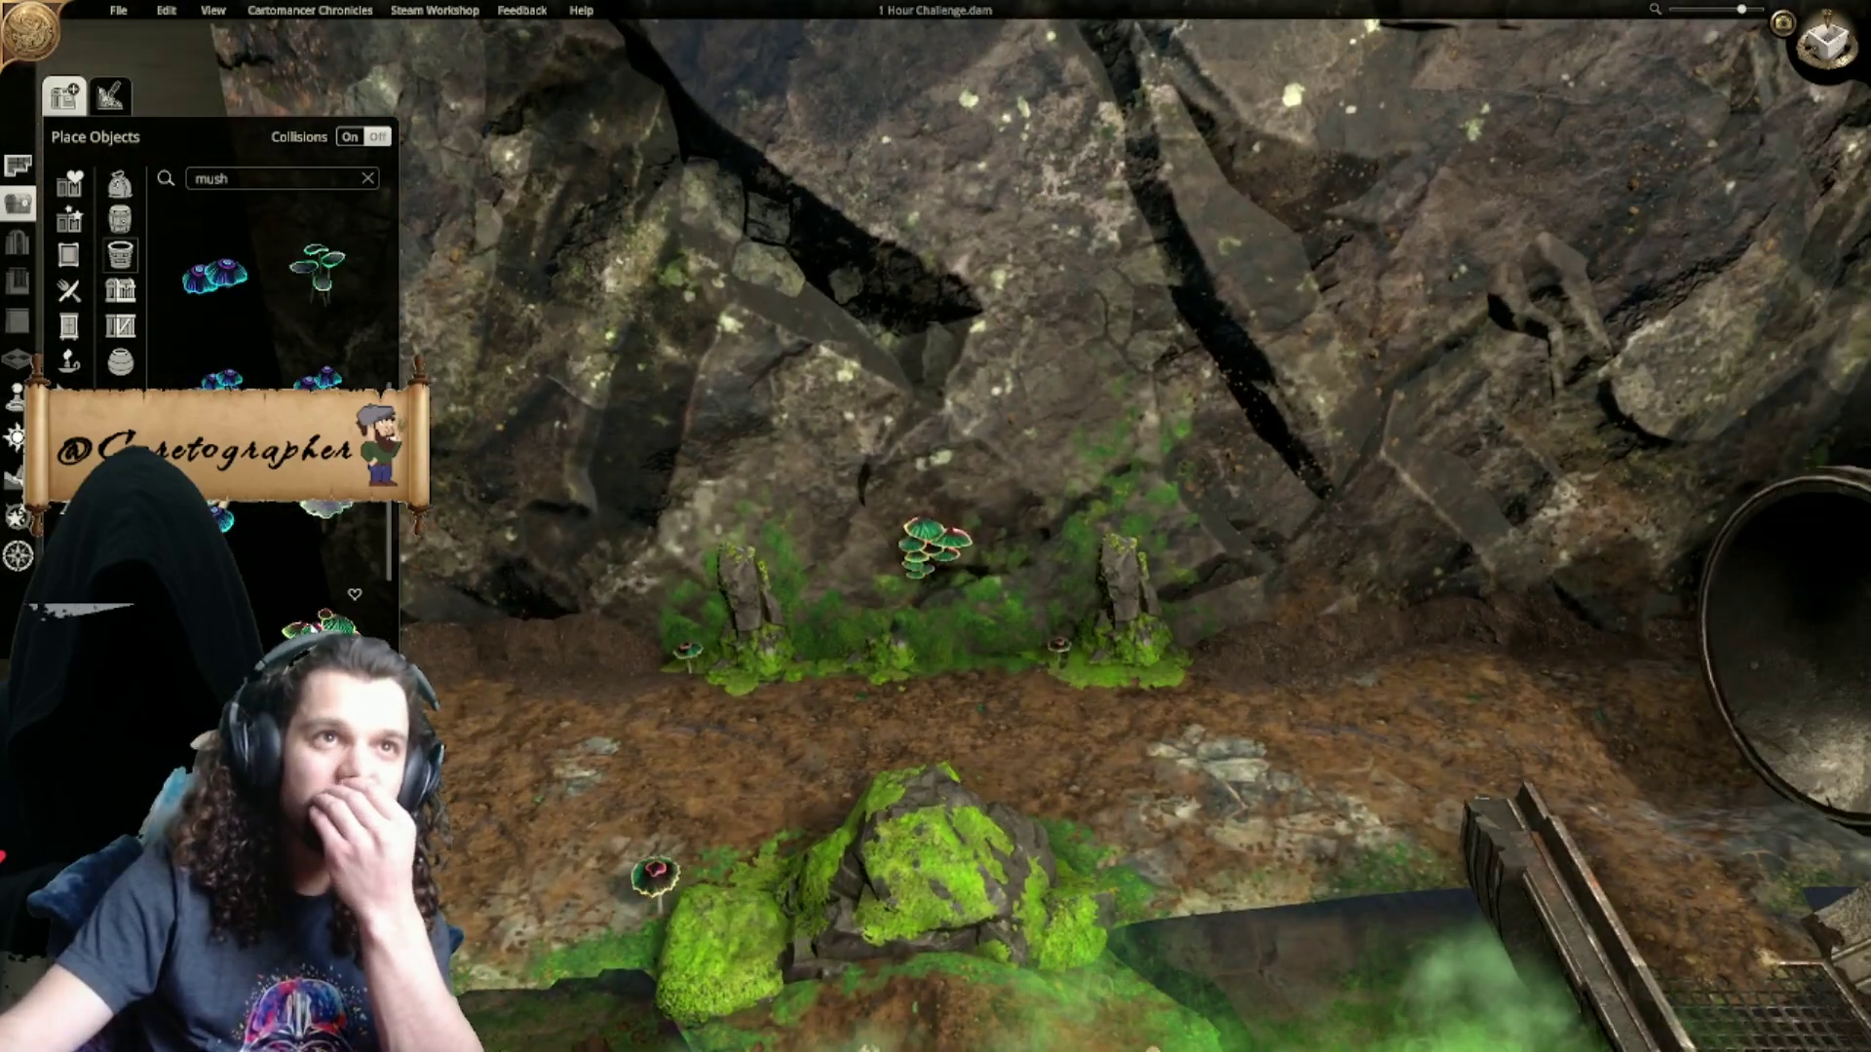
click(328, 514)
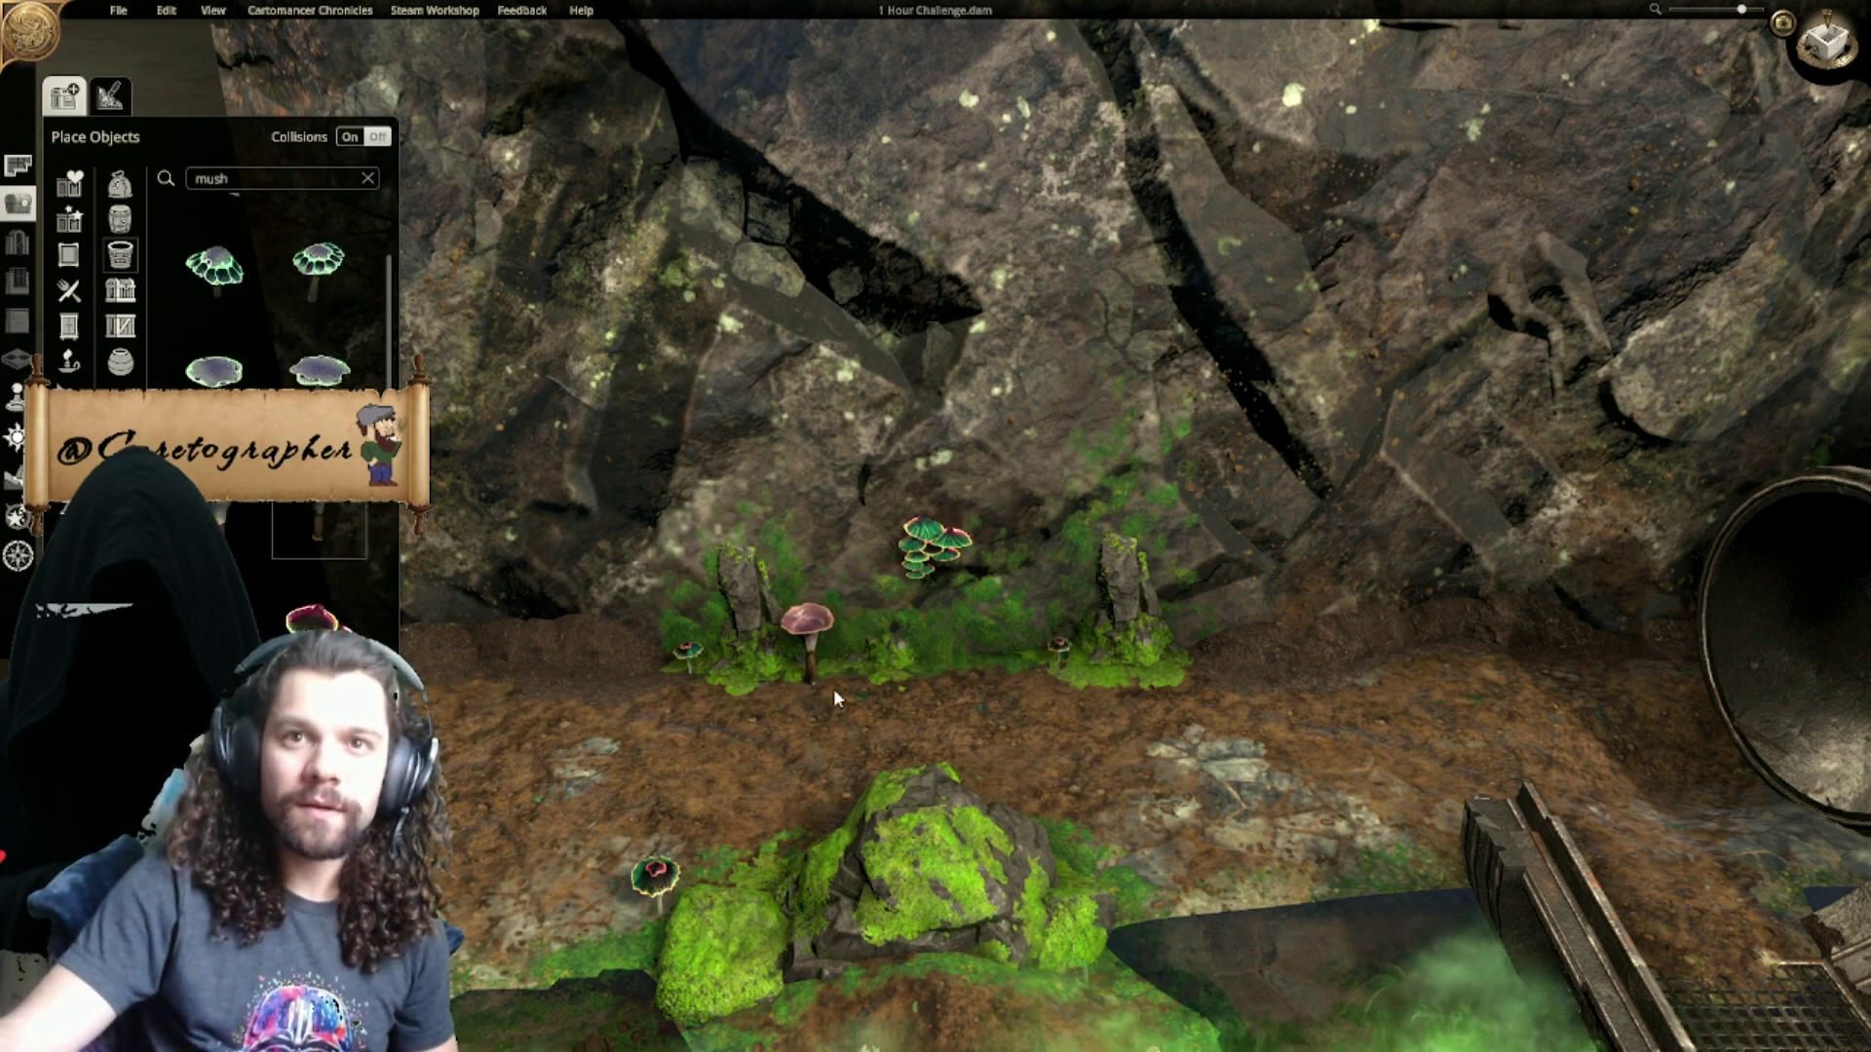
click(1169, 844)
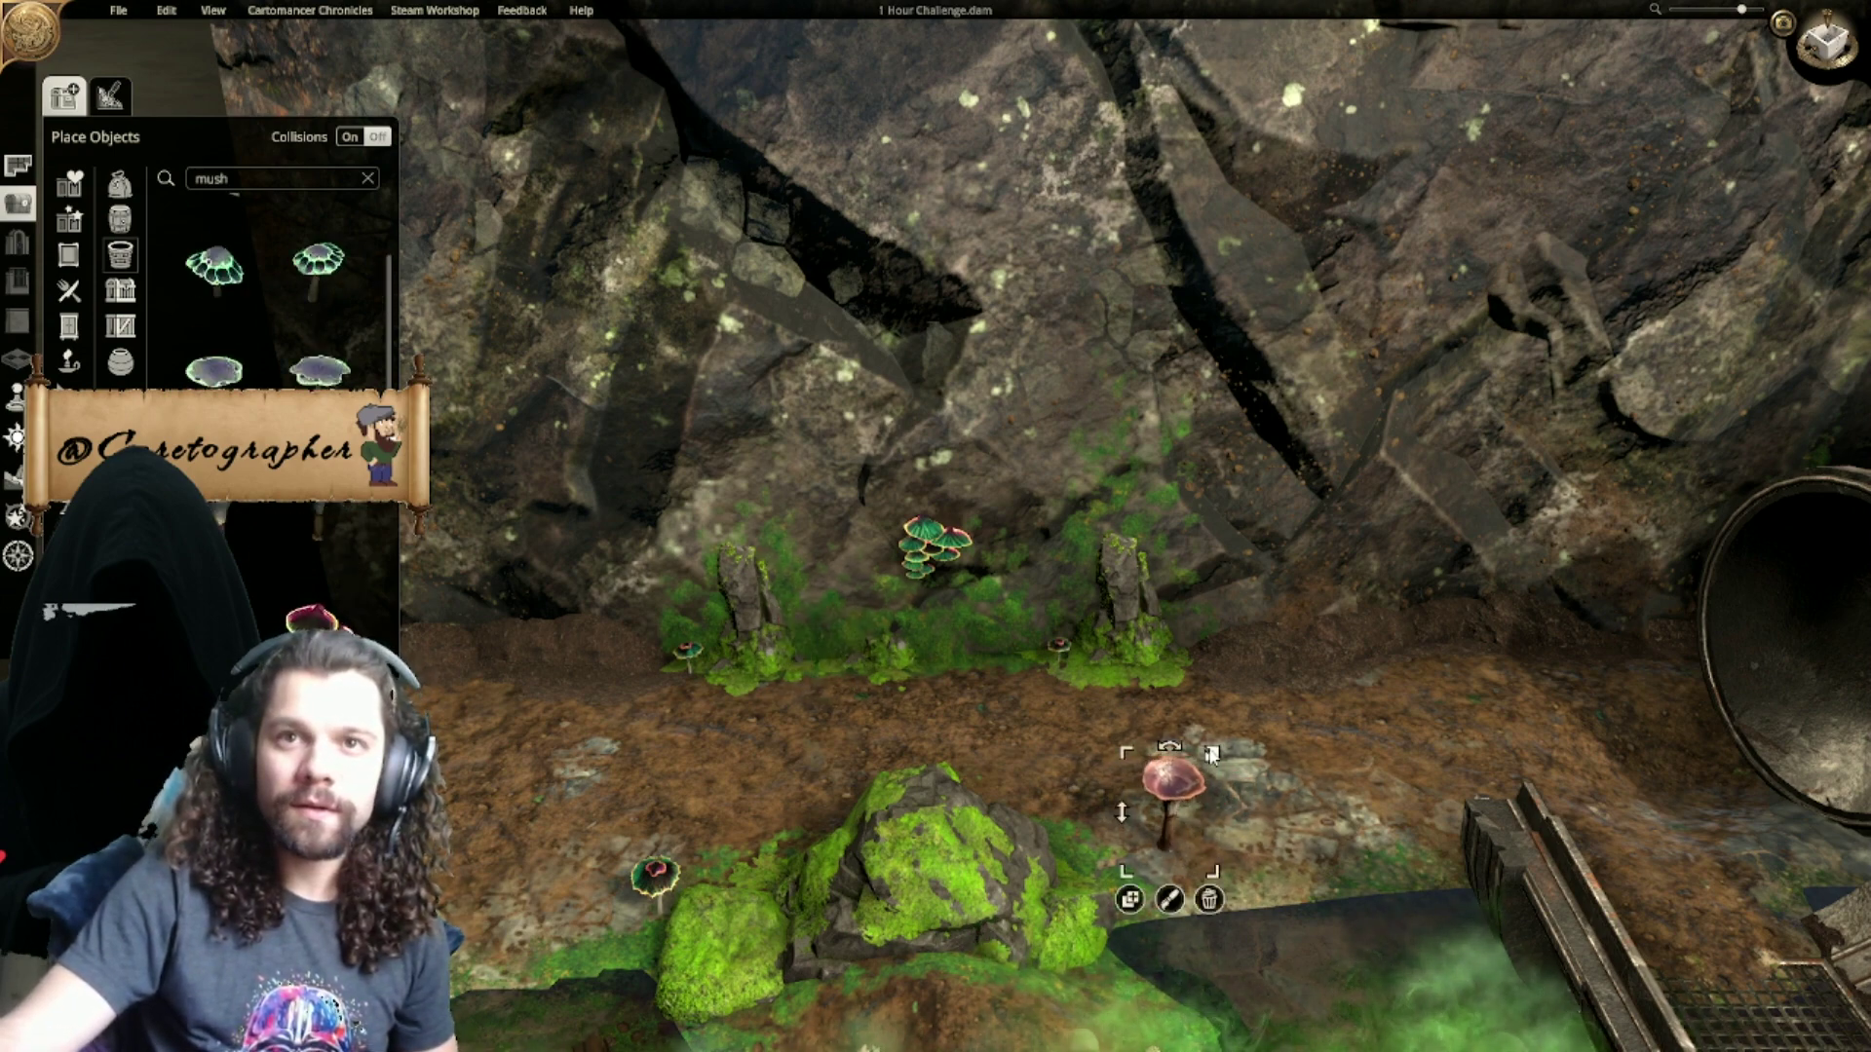
drag(1212, 755, 1191, 794)
click(1200, 872)
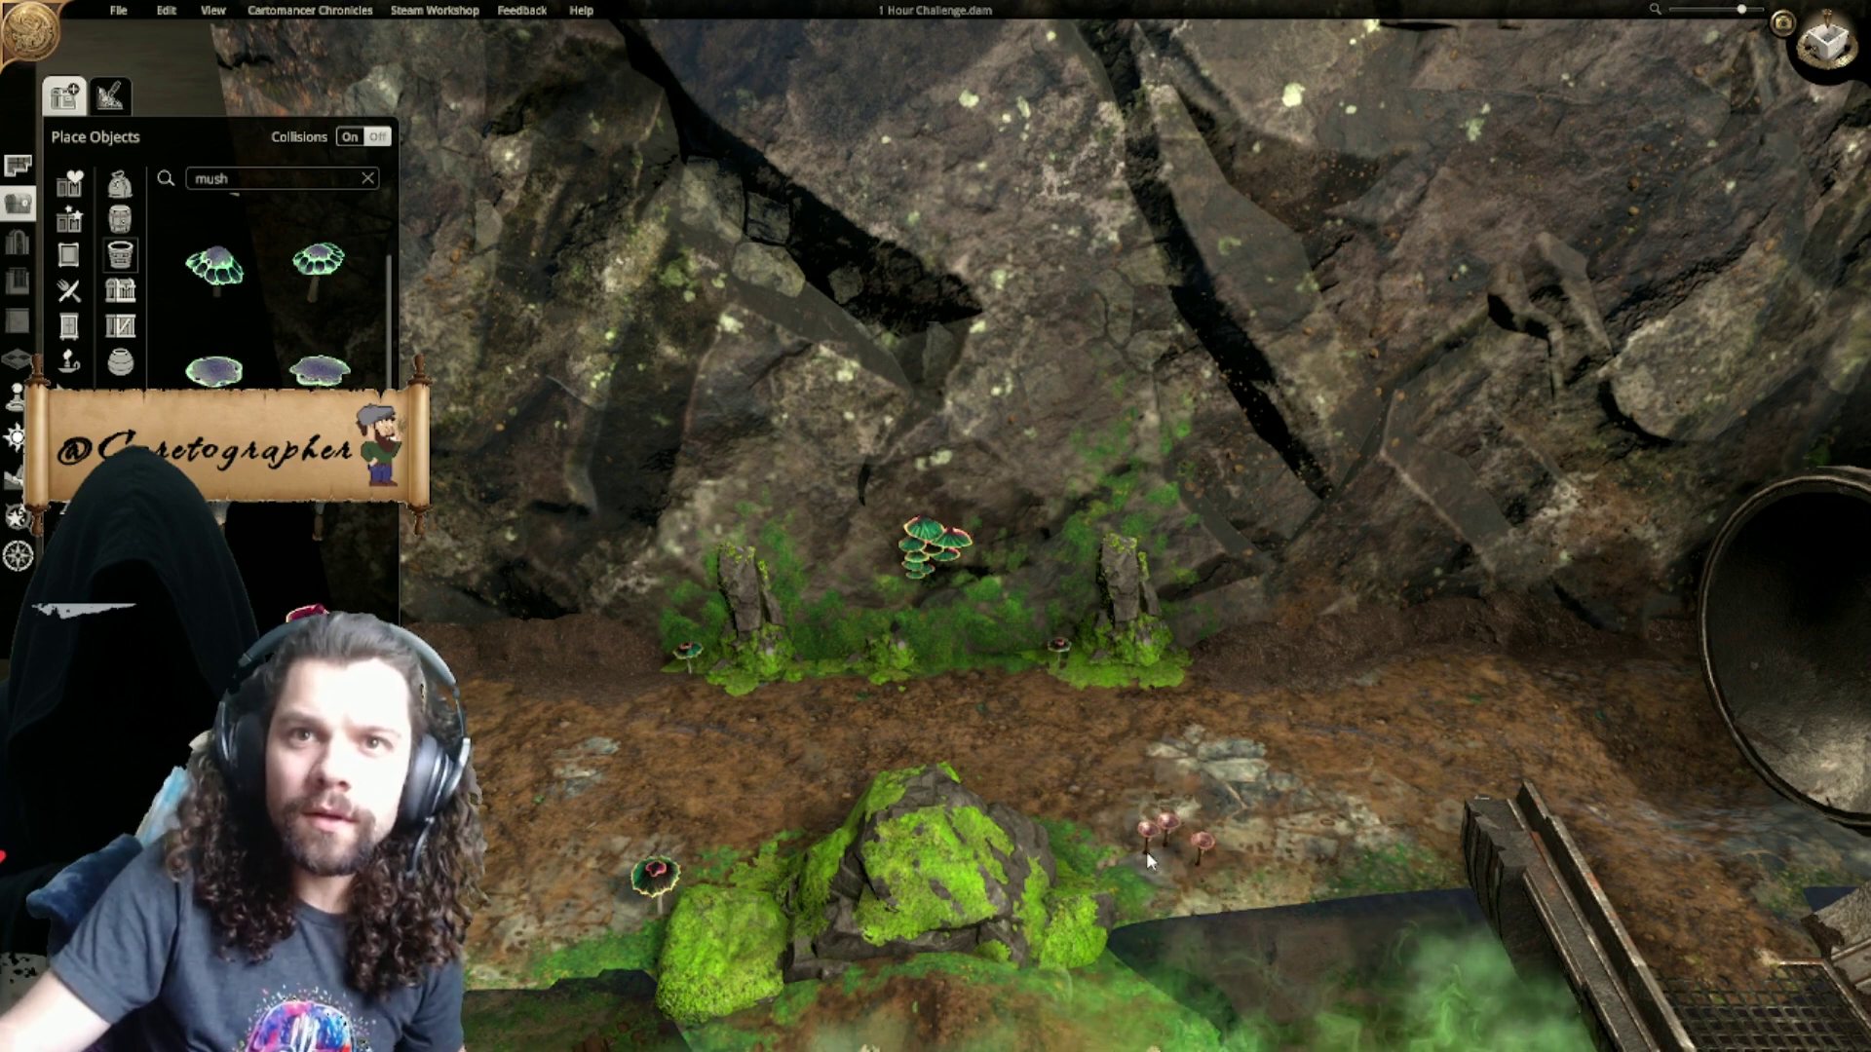
drag(1230, 828, 1240, 810)
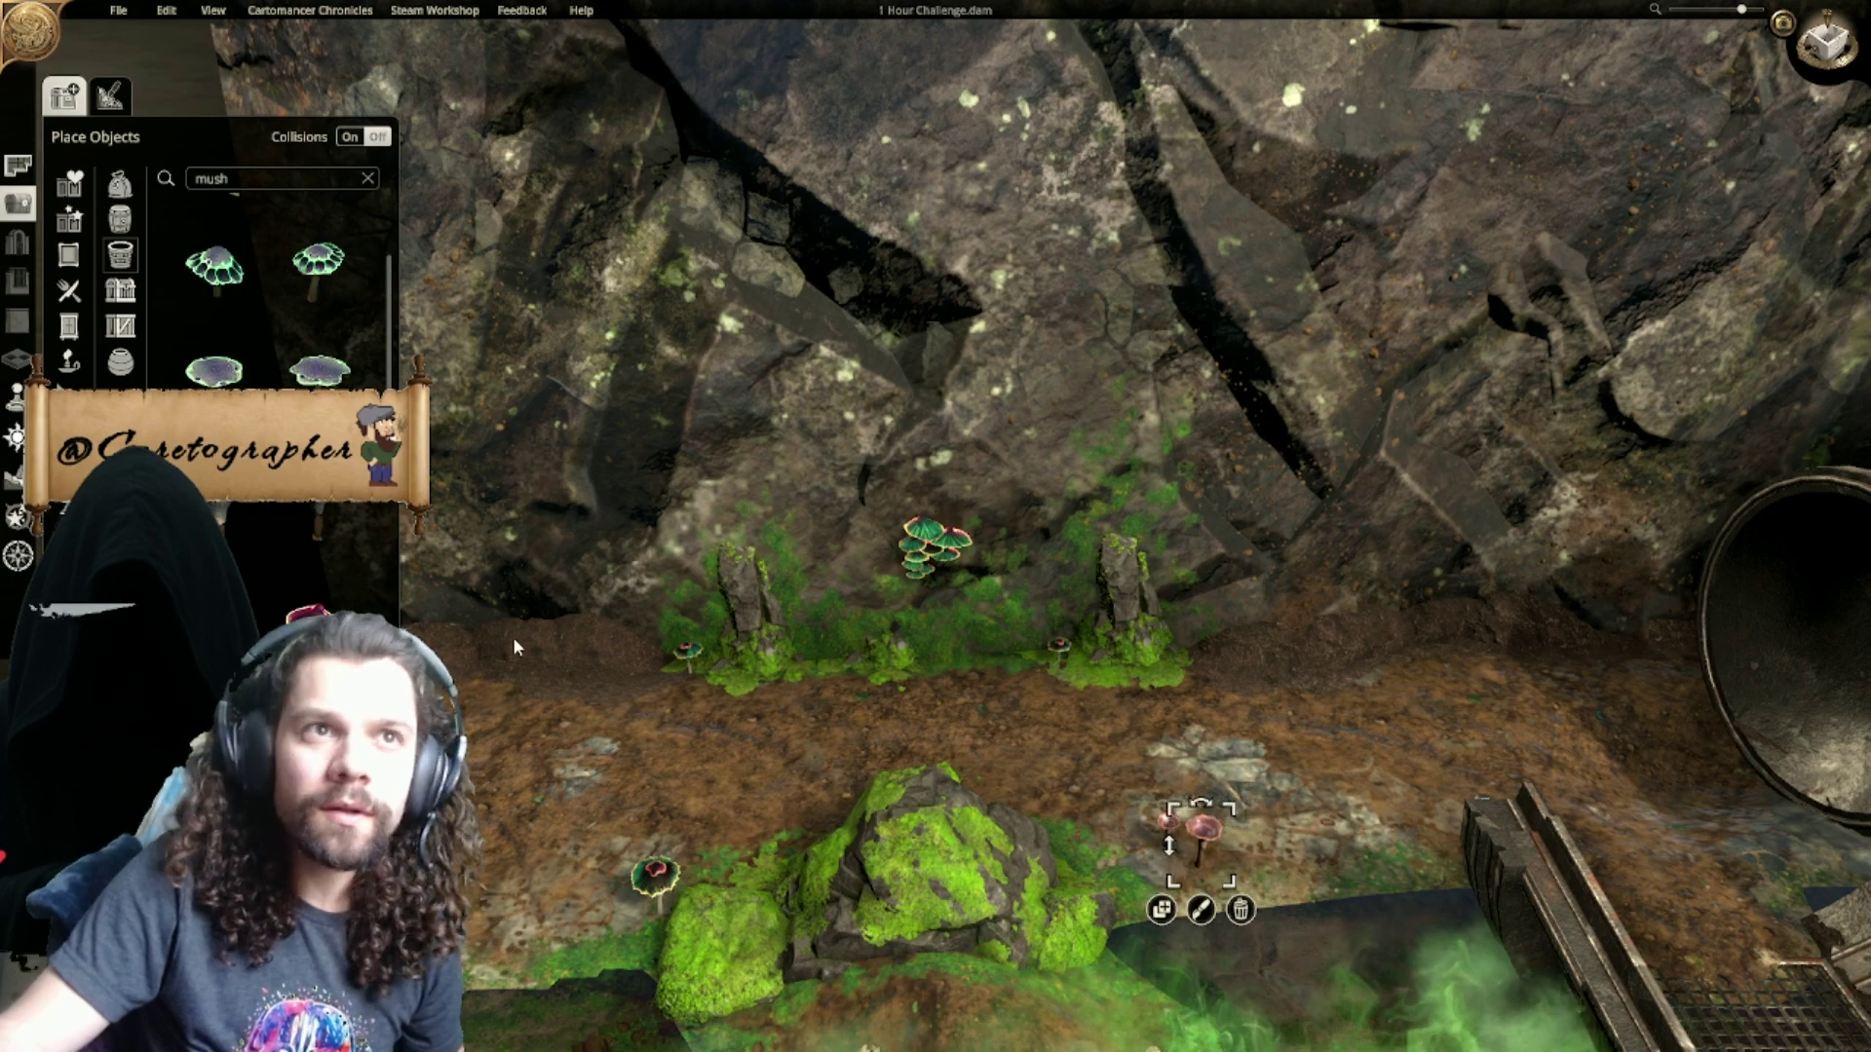
Step: Place a brown funnel-shaped mushroom clump against the wall-facing side of the mossy boulder and scale it down to a small size
scroll(284, 597, up, 1)
click(245, 606)
click(1164, 836)
right_drag(579, 865, 801, 857)
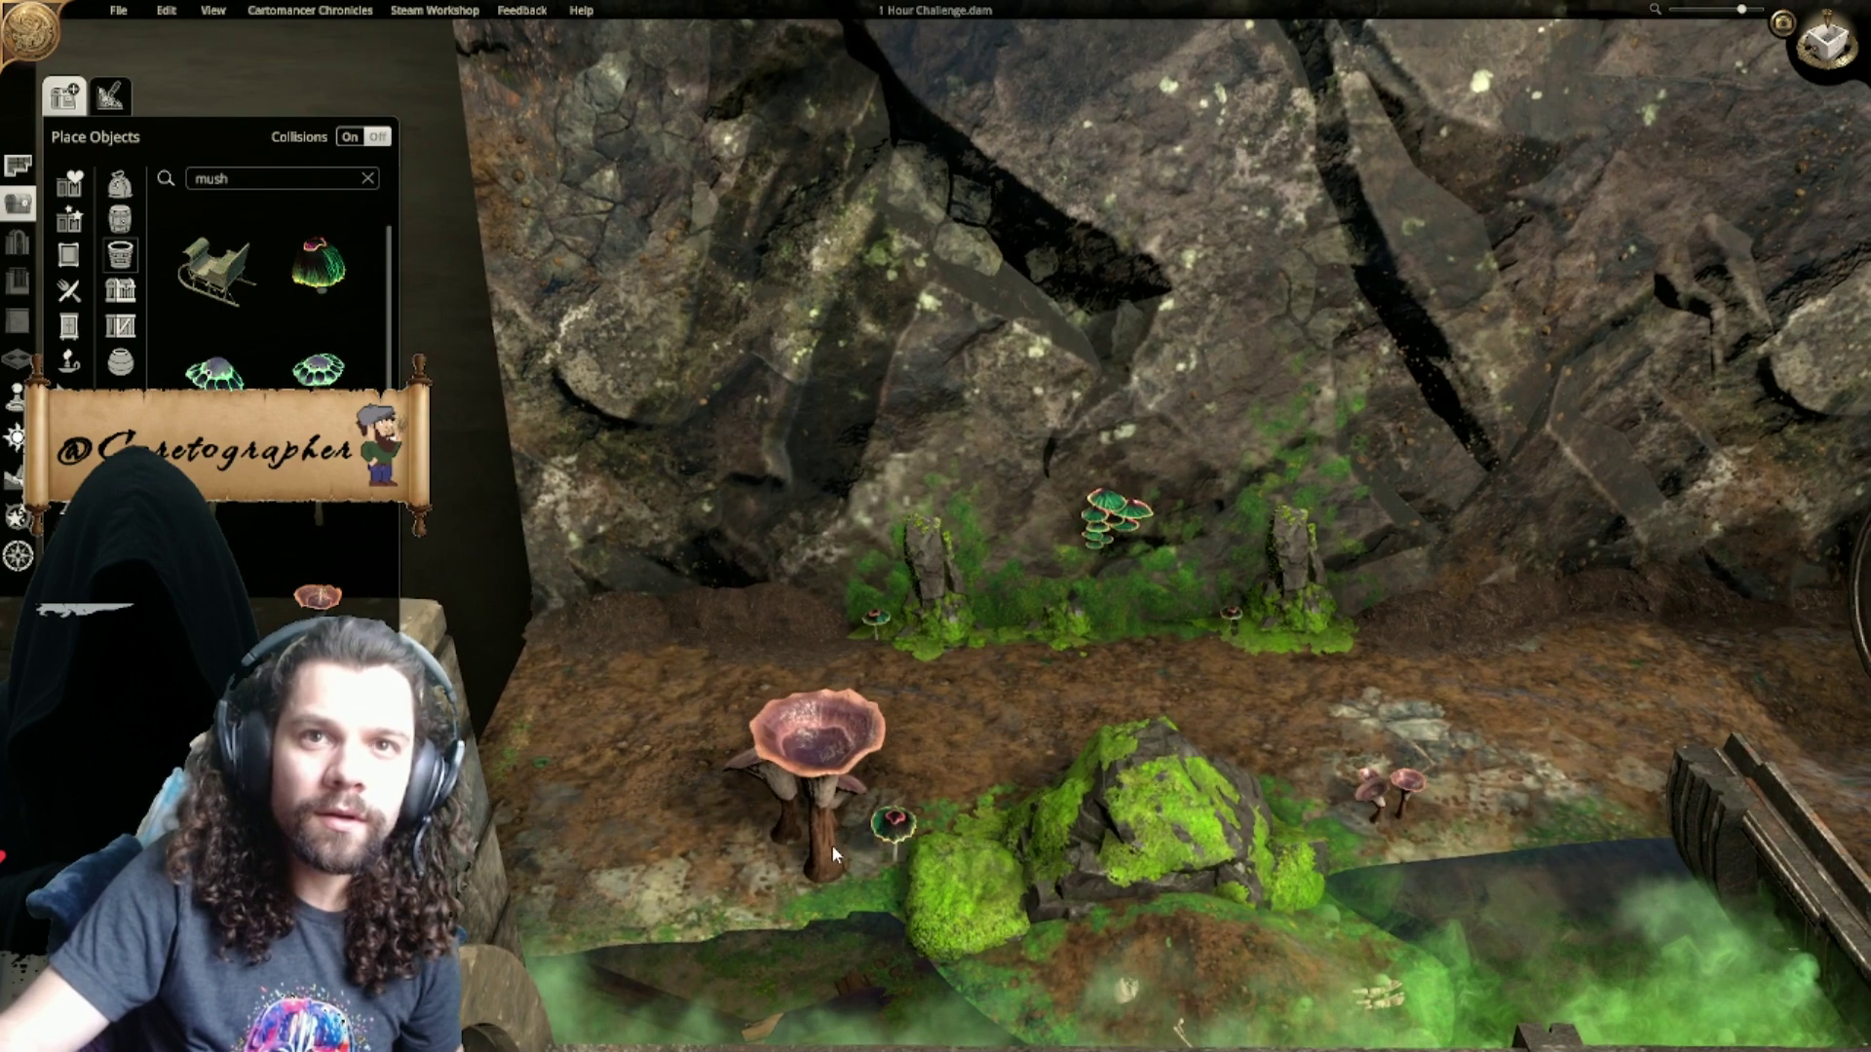
drag(1010, 788, 973, 733)
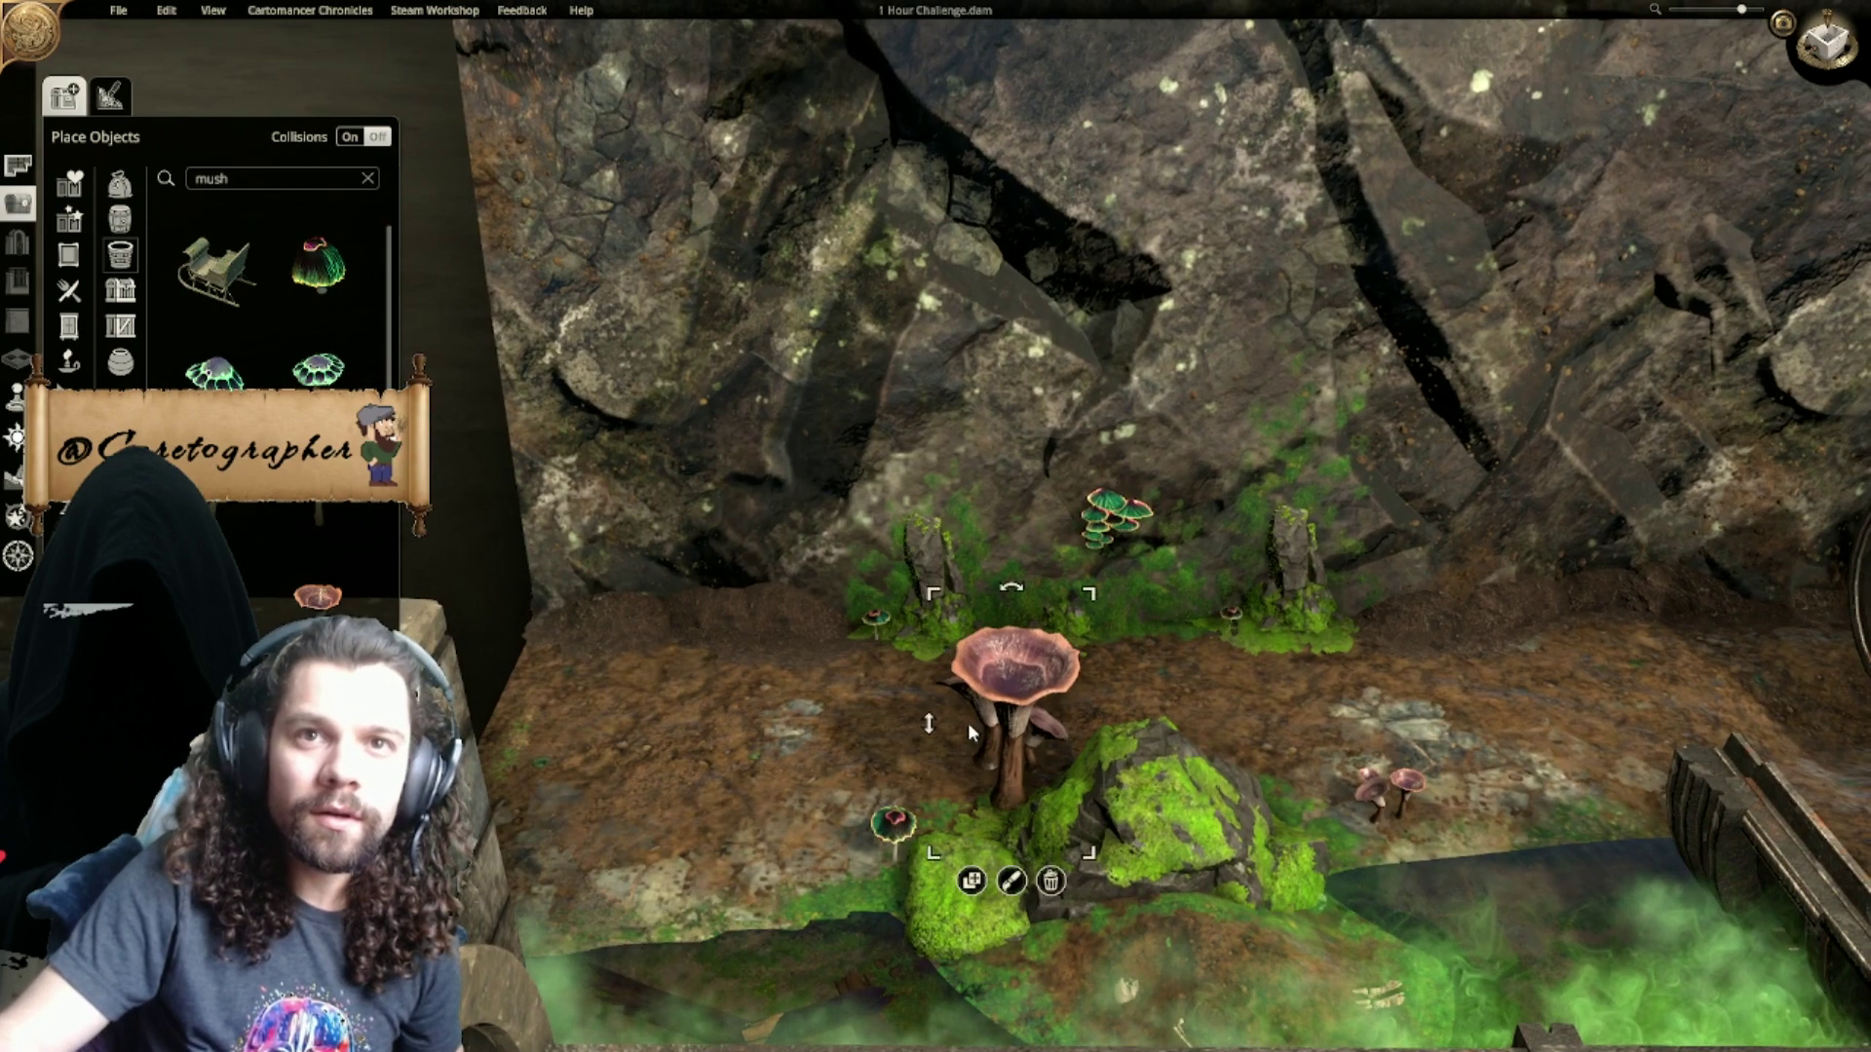
drag(931, 590, 964, 714)
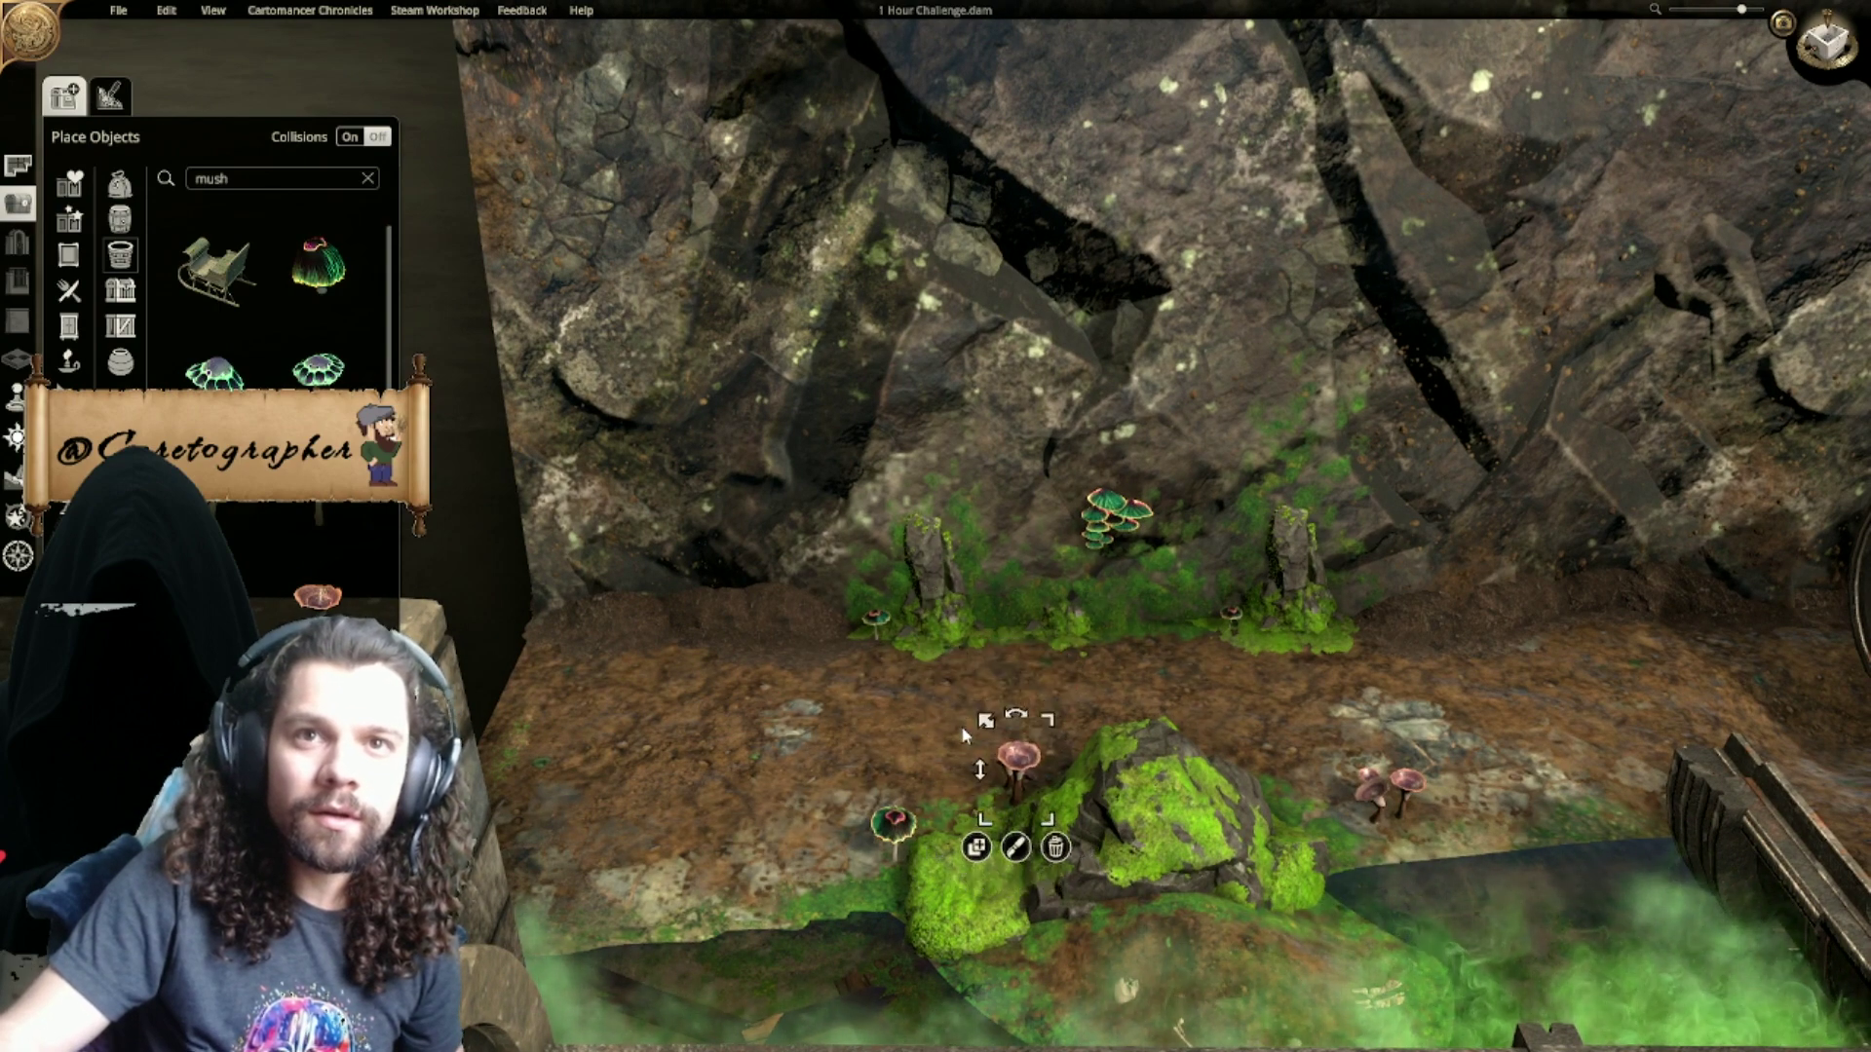
Step: Duplicate the brown funnel-shaped mushroom clump beside the mossy boulder and place another copy against the broken barrel beyond the round hatch
click(977, 851)
click(970, 814)
click(923, 866)
key(d)
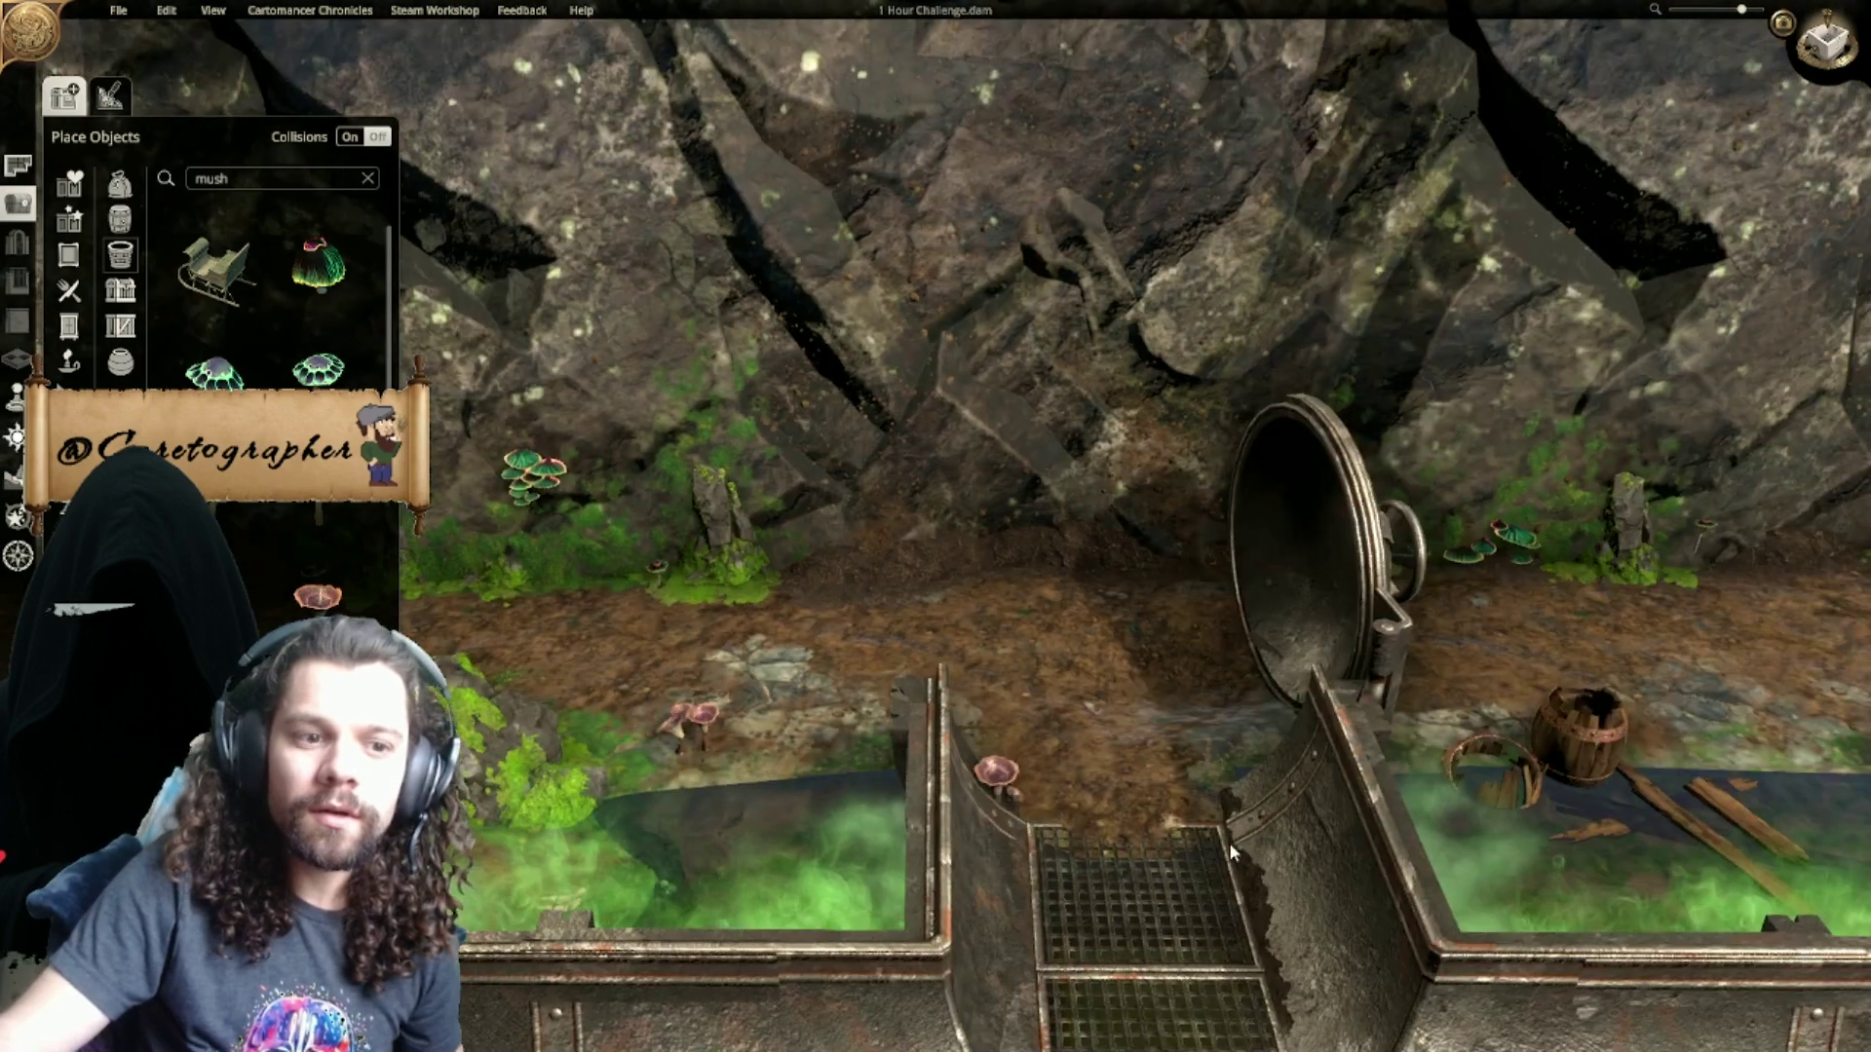
key(d)
key(w)
key(a)
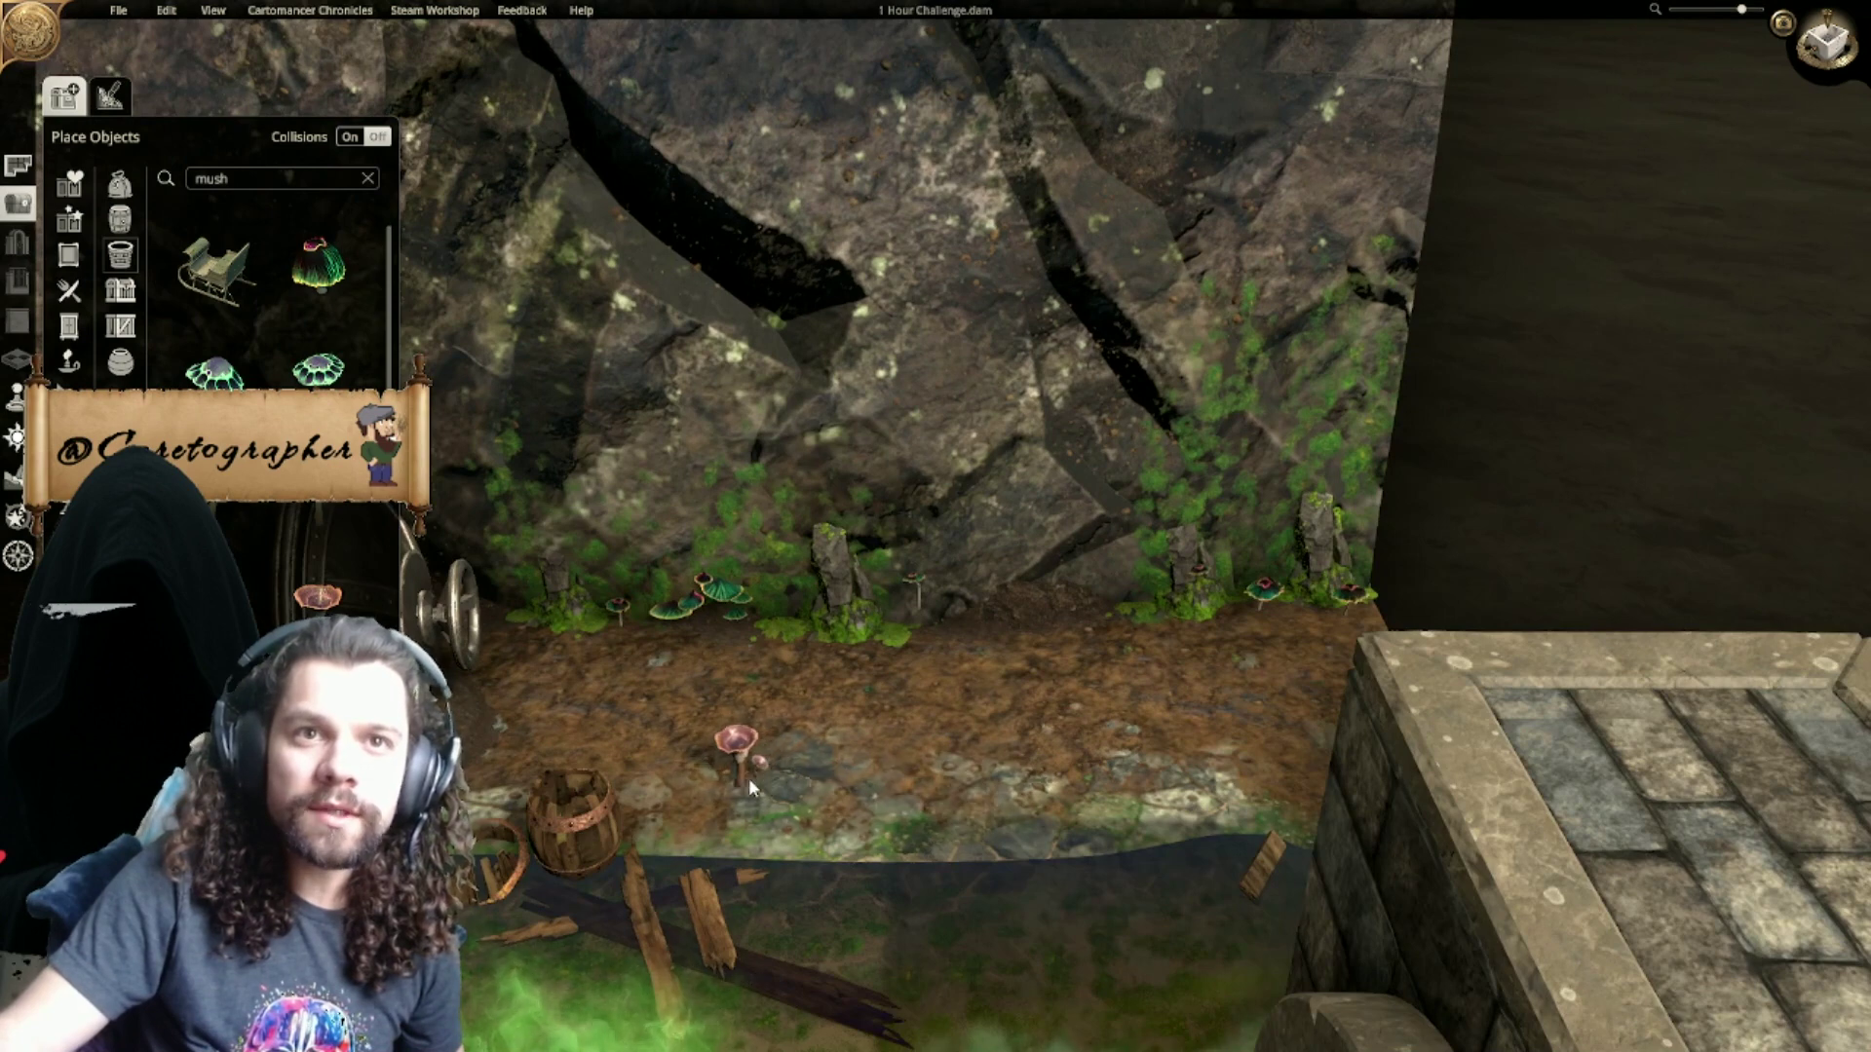
click(634, 818)
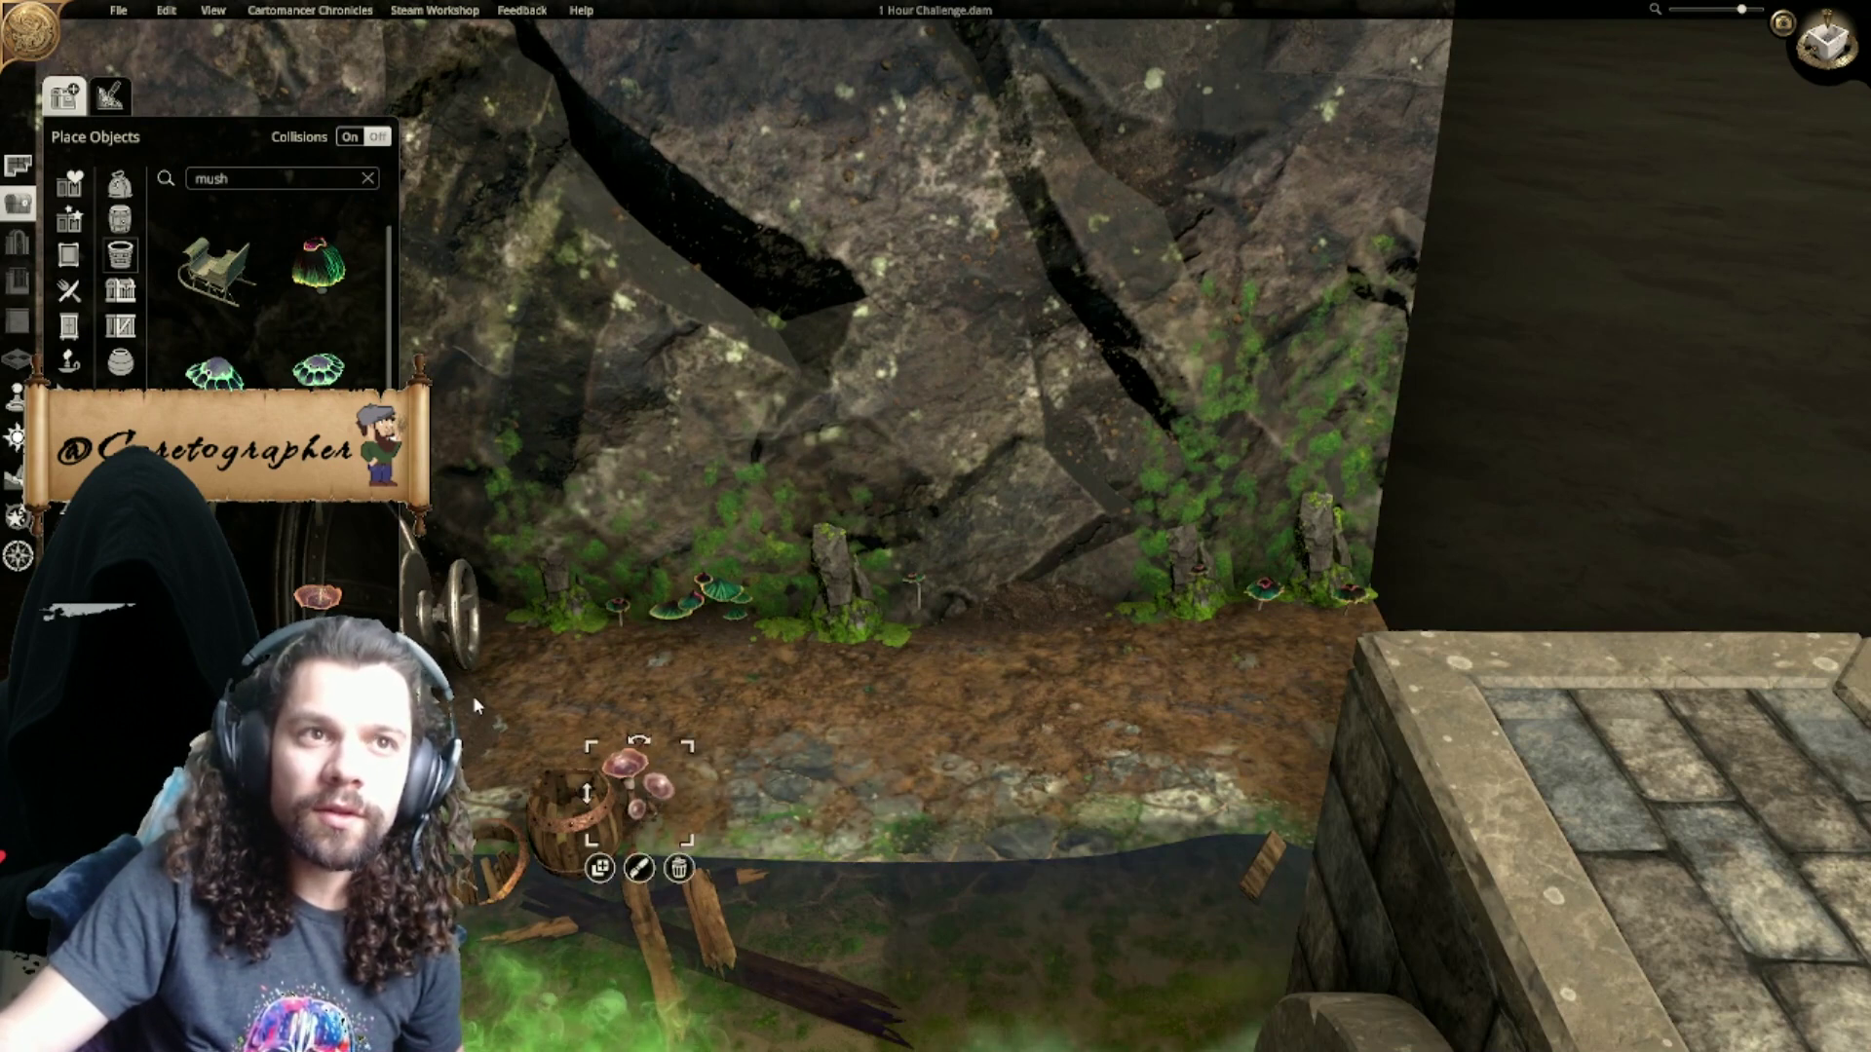
Step: Place green bell-shaped mushrooms, scaled down small, at the foot of the mossy standing rocks along the wall beyond the round hatch
scroll(319, 312, up, 2)
click(319, 349)
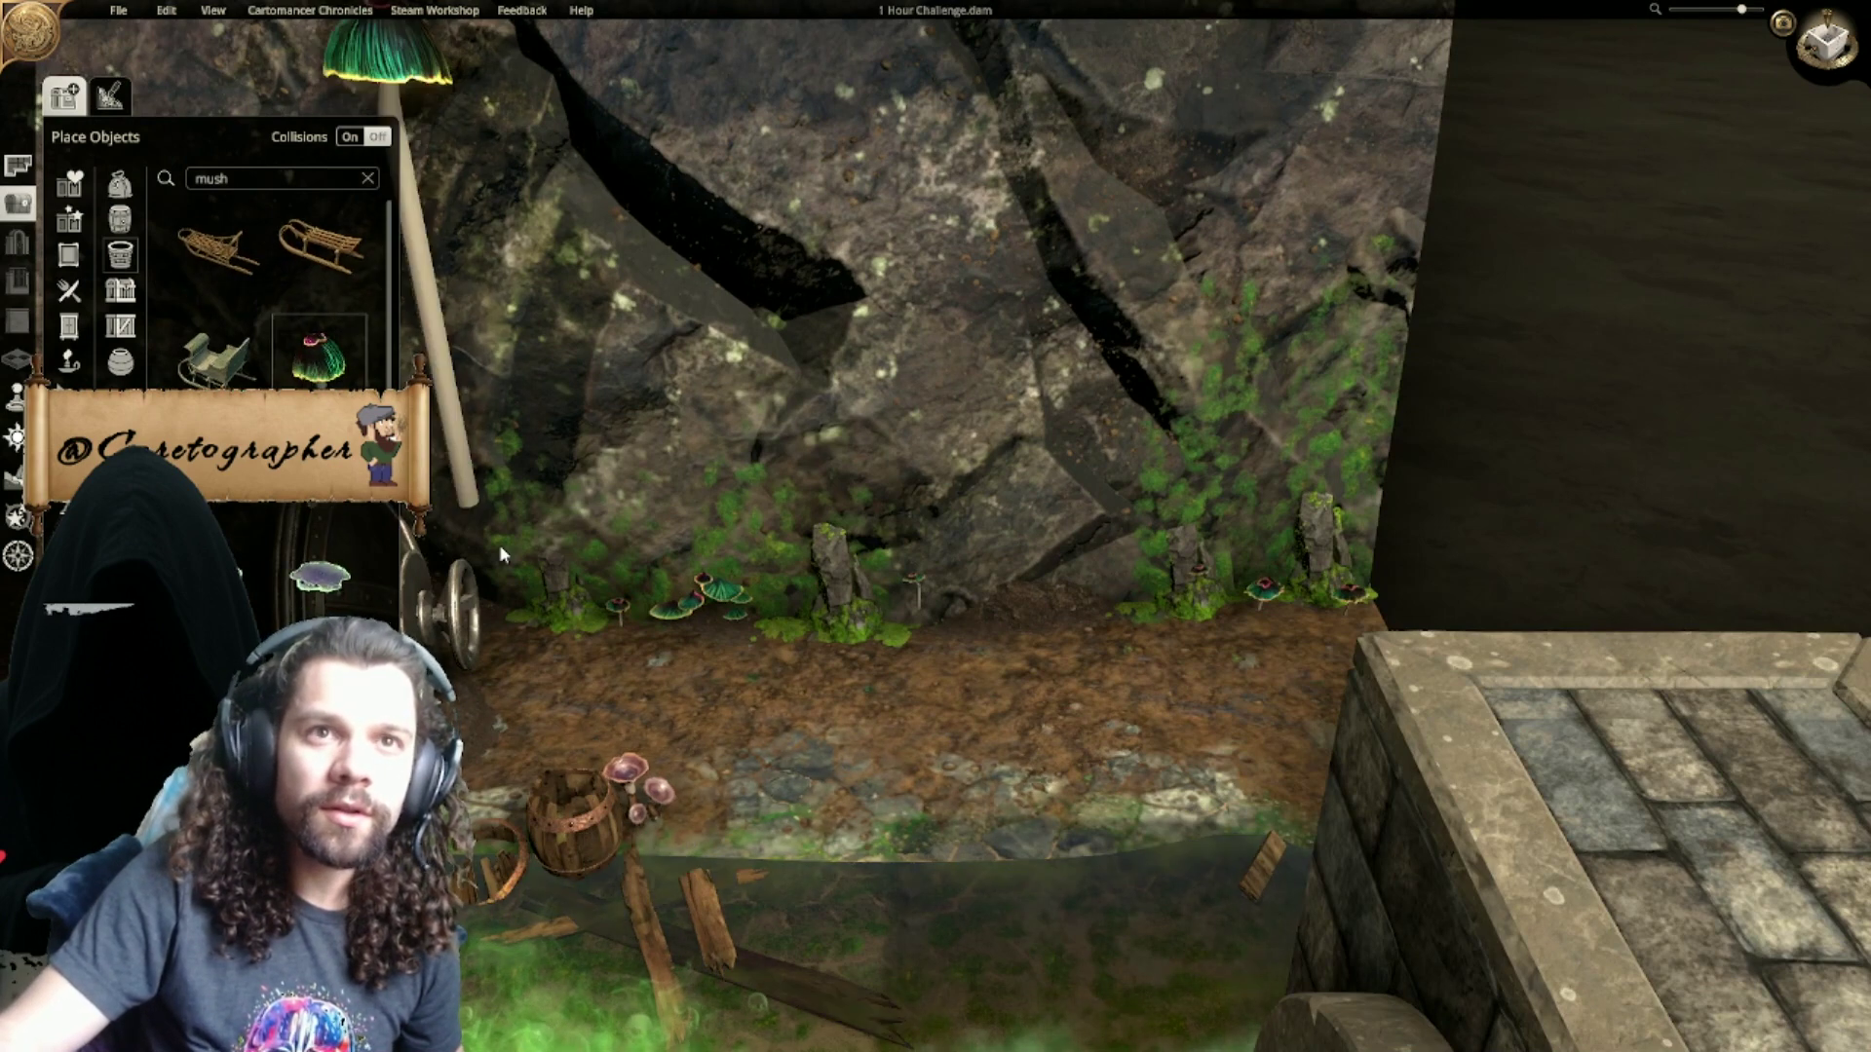
click(887, 639)
drag(912, 572, 909, 590)
click(863, 682)
click(1305, 627)
click(1286, 670)
Step: Place two more green bell-shaped mushrooms near the boulder's side of the wall, one under a standing rock and one between the two rocks
scroll(1283, 680, up, 3)
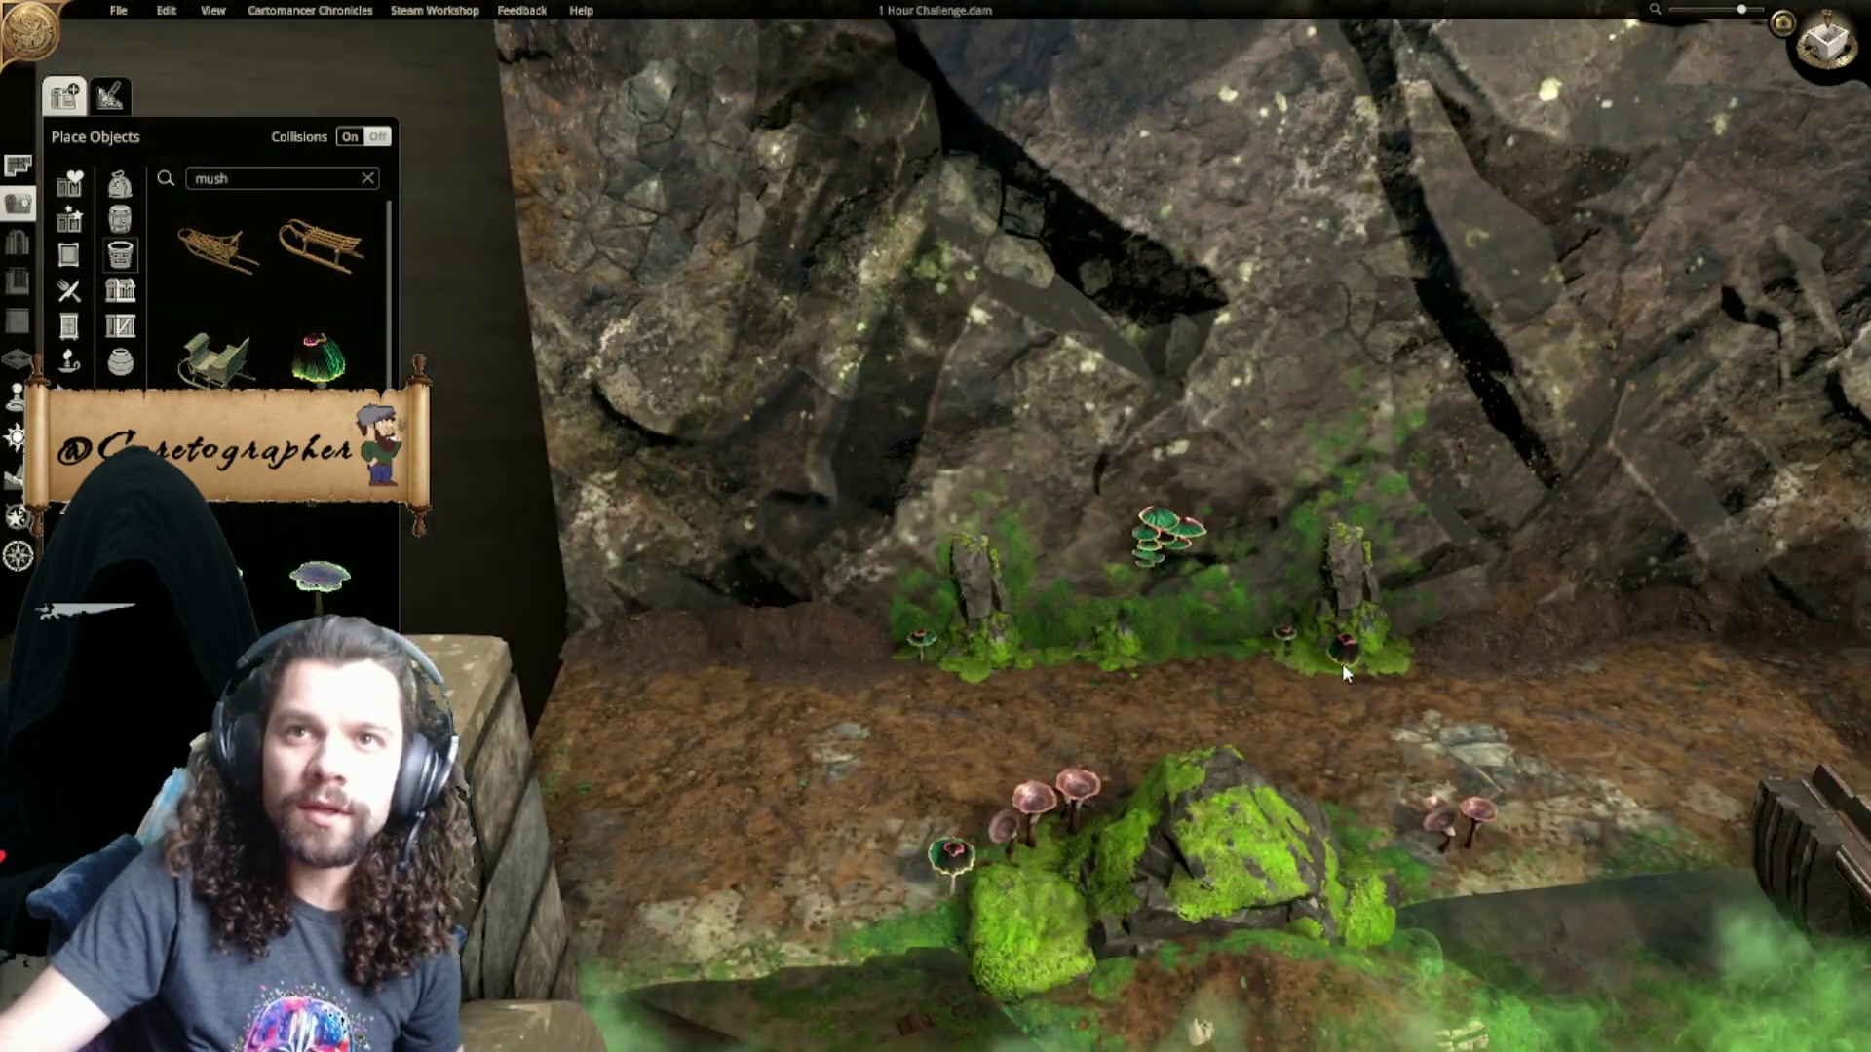
click(1358, 668)
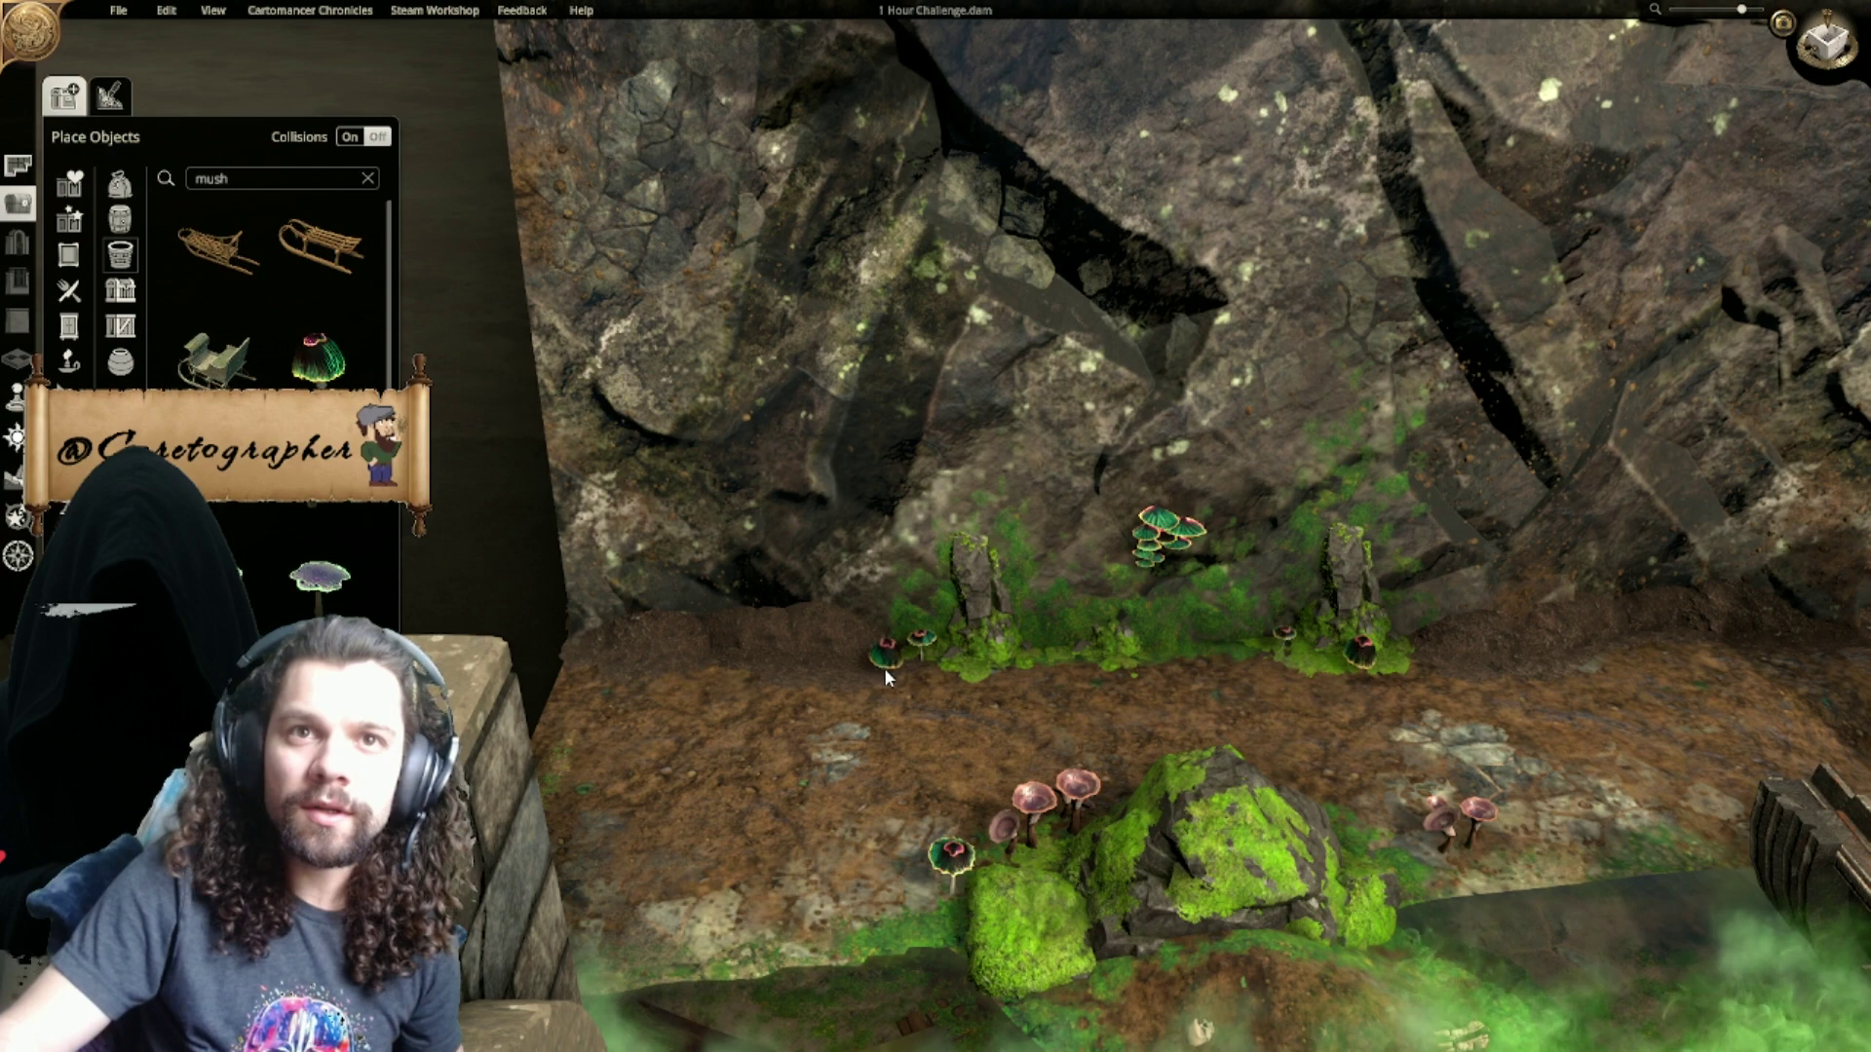
click(920, 657)
click(1055, 659)
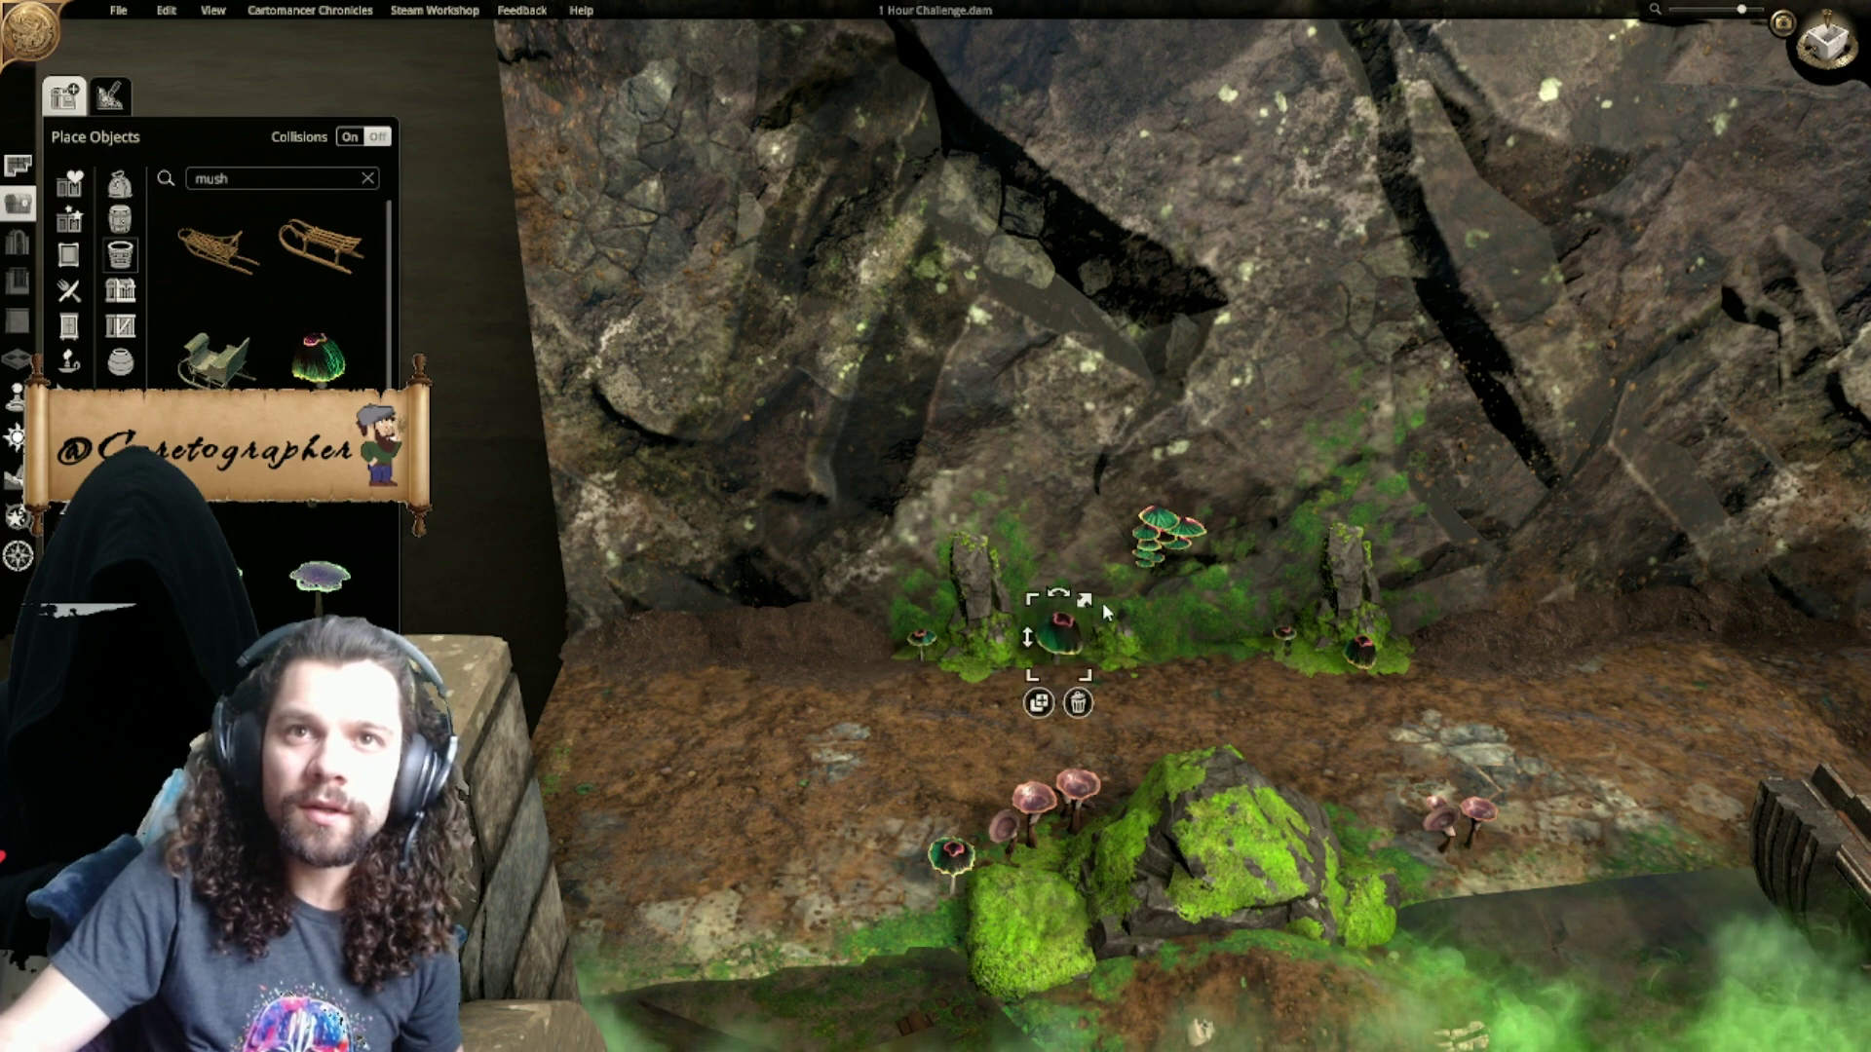
click(1242, 840)
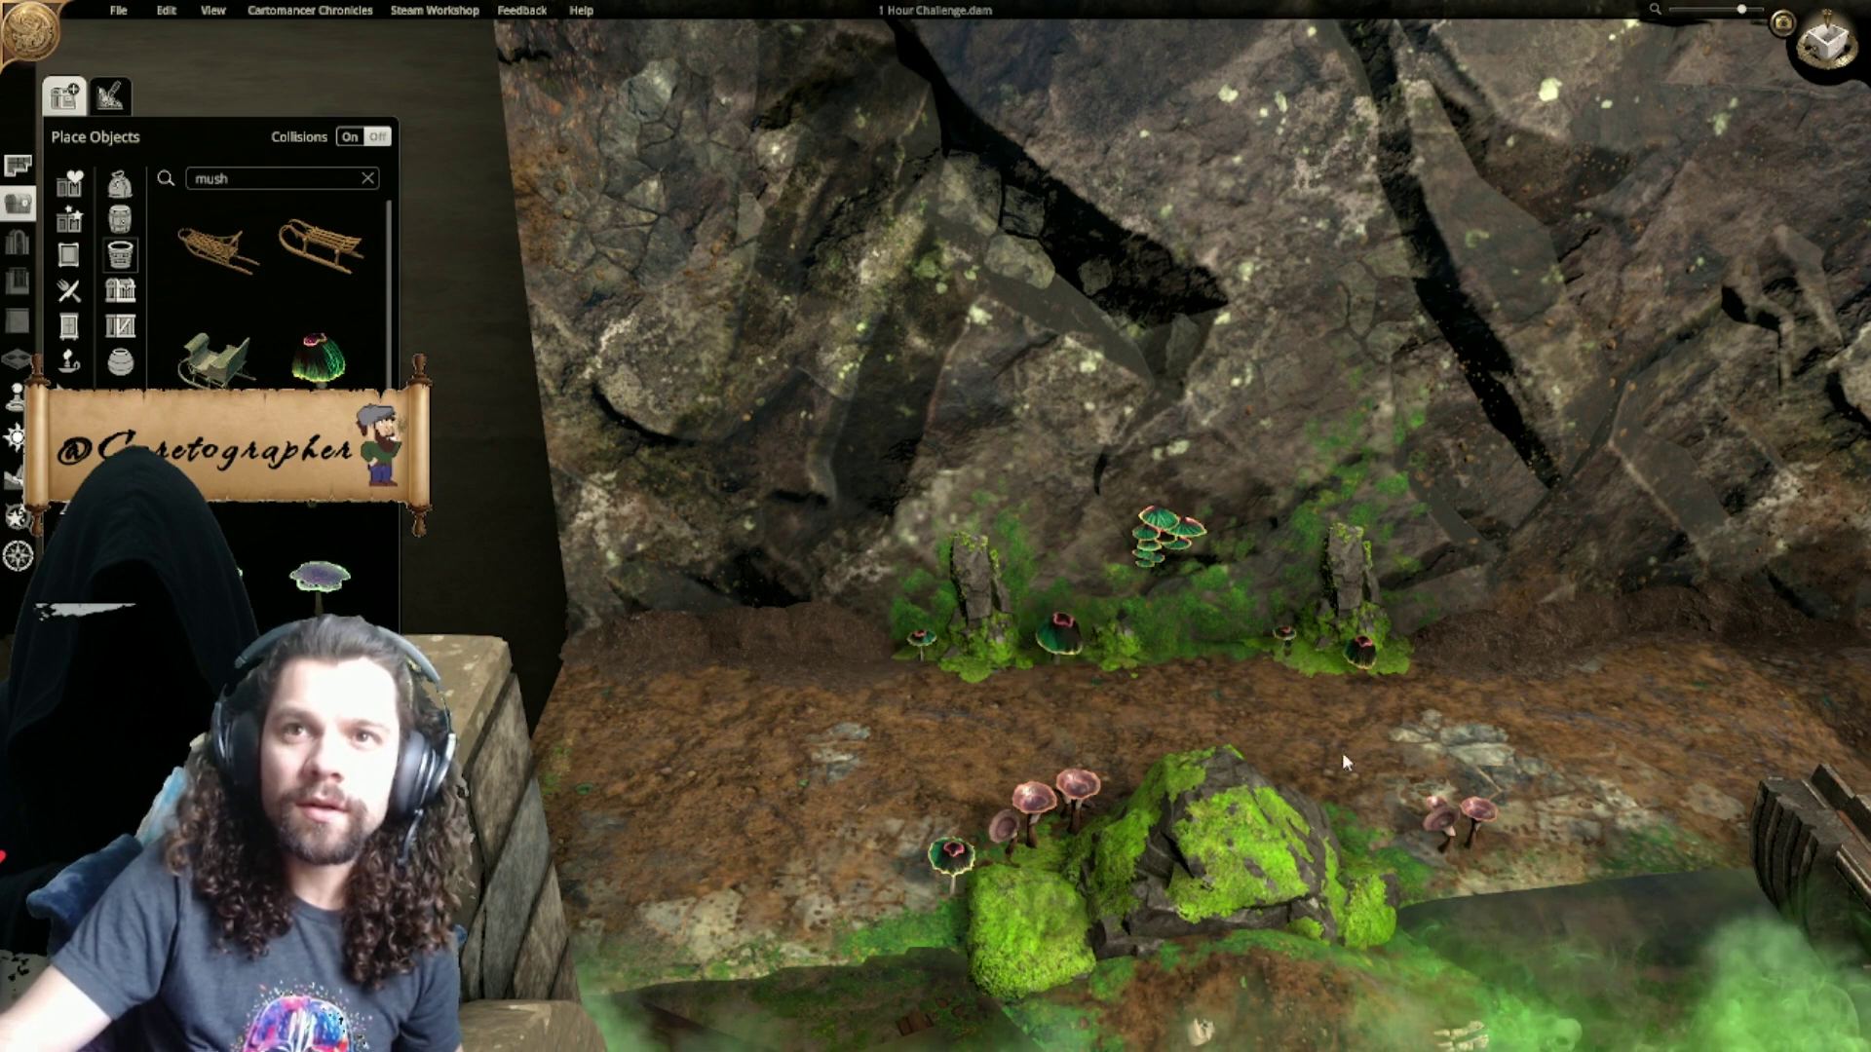
click(1322, 674)
Step: Switch to the top-down view and fill out the moss patch under the green mushrooms at the bank's corner
click(1830, 41)
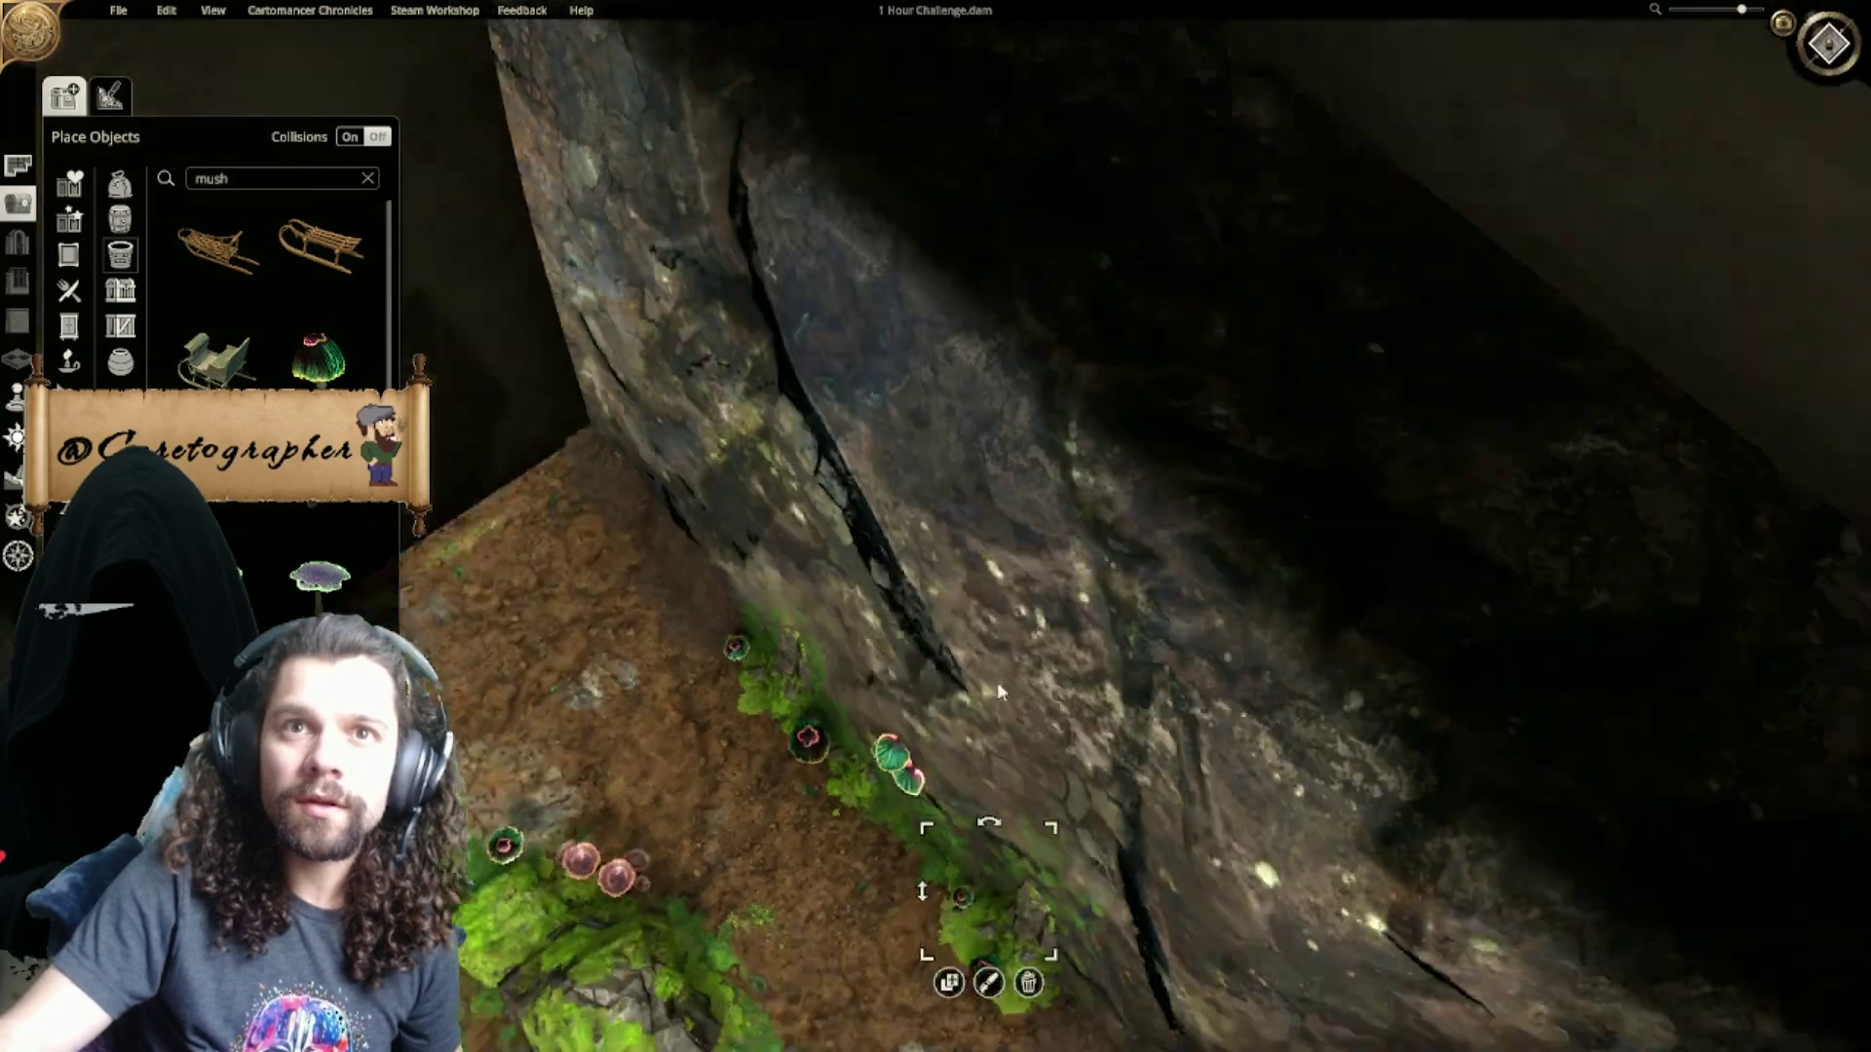
click(683, 654)
right_drag(687, 651, 915, 284)
right_drag(1077, 609, 848, 488)
scroll(916, 594, up, 3)
click(945, 637)
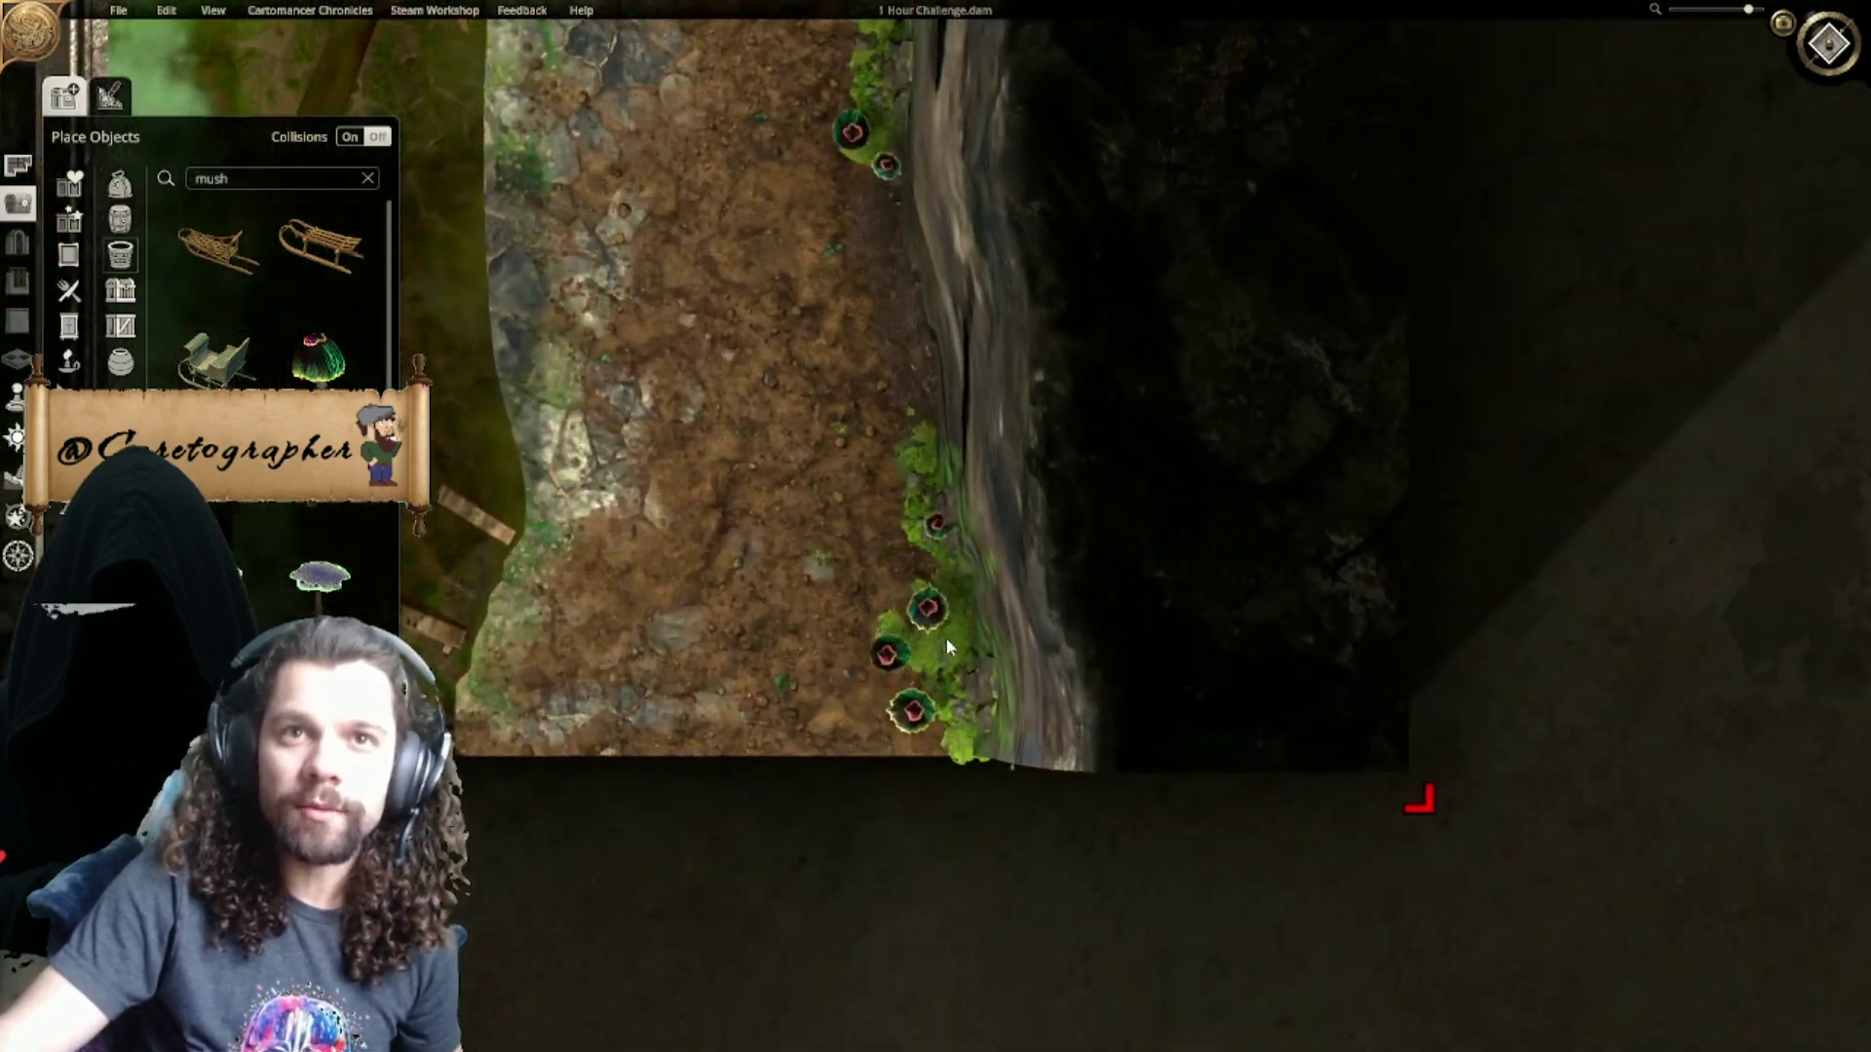
click(922, 695)
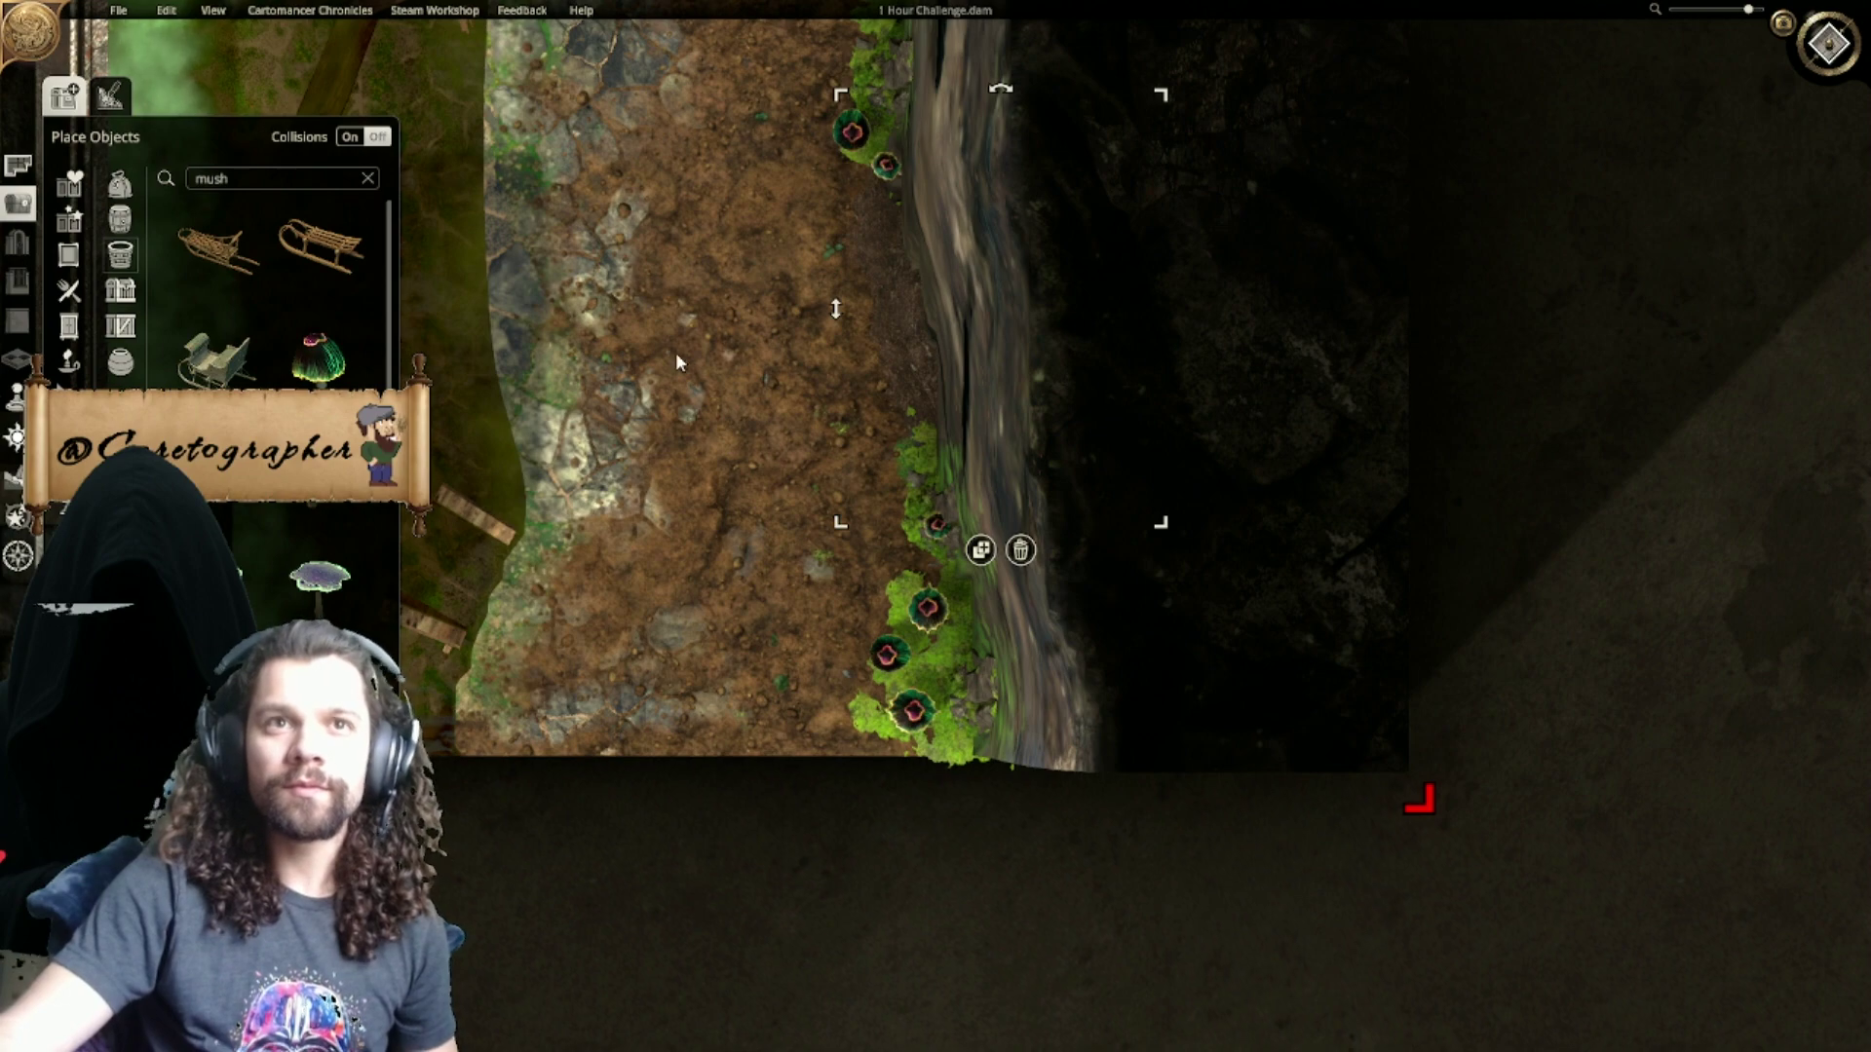
Step: Examine the whole map from above, from the walkway and gas channels to the mushrooms around the mossy boulder
scroll(726, 375, down, 7)
right_drag(786, 448, 1016, 780)
right_drag(1022, 605, 927, 507)
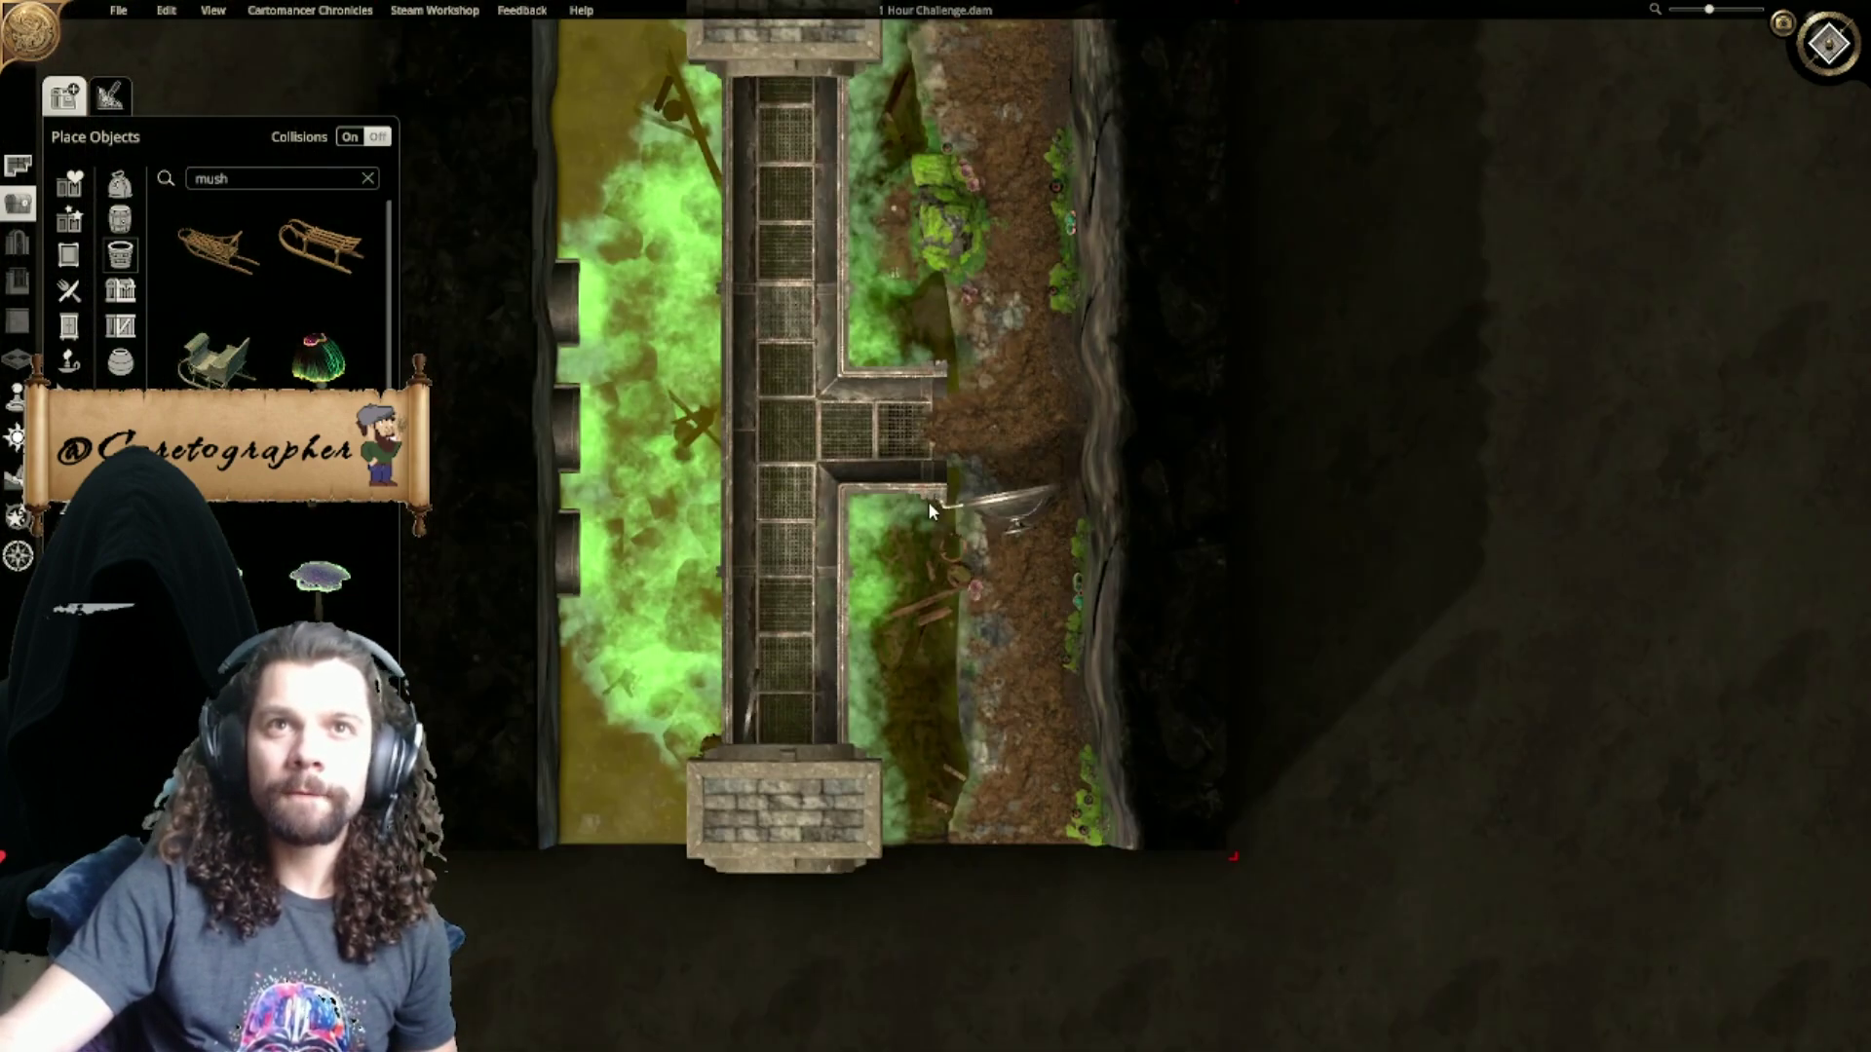
right_drag(989, 565, 1102, 734)
scroll(1086, 582, up, 2)
scroll(1086, 582, up, 1)
right_drag(1142, 565, 1068, 565)
scroll(1079, 633, down, 2)
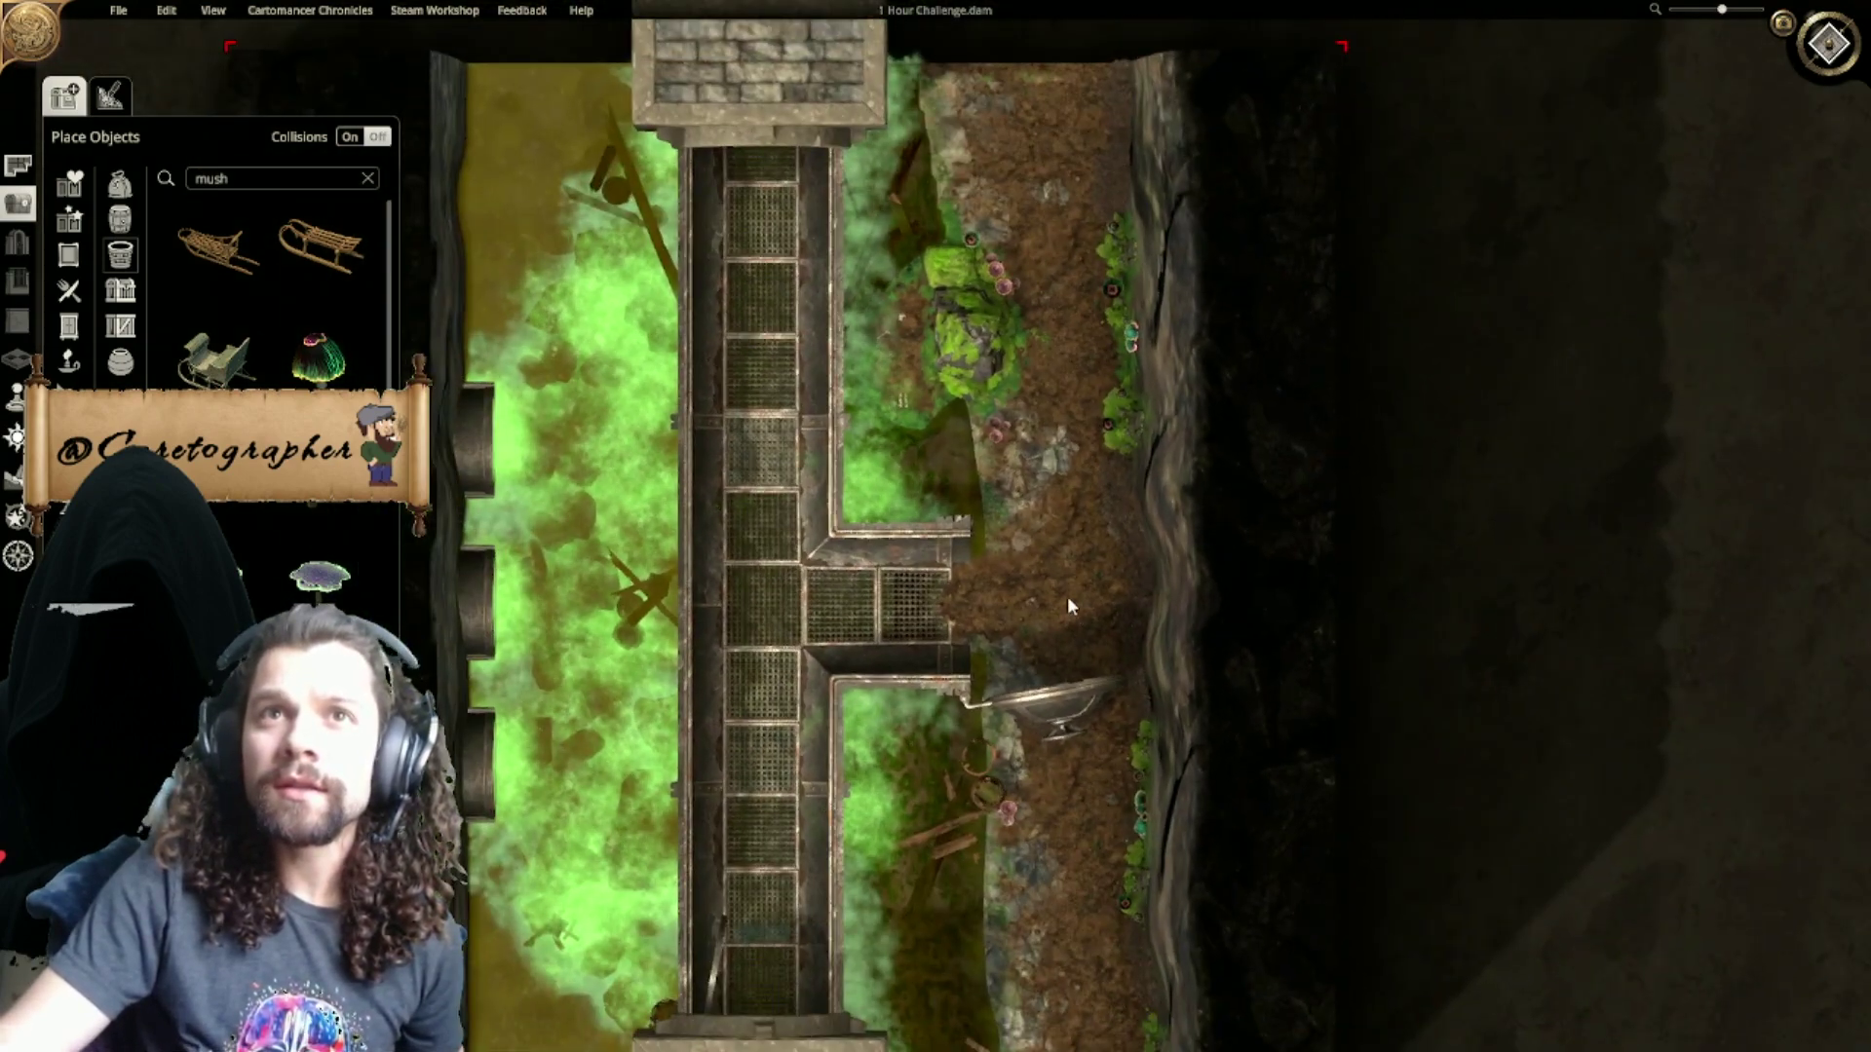
scroll(1069, 594, up, 2)
scroll(959, 845, up, 2)
right_drag(1105, 424, 1062, 624)
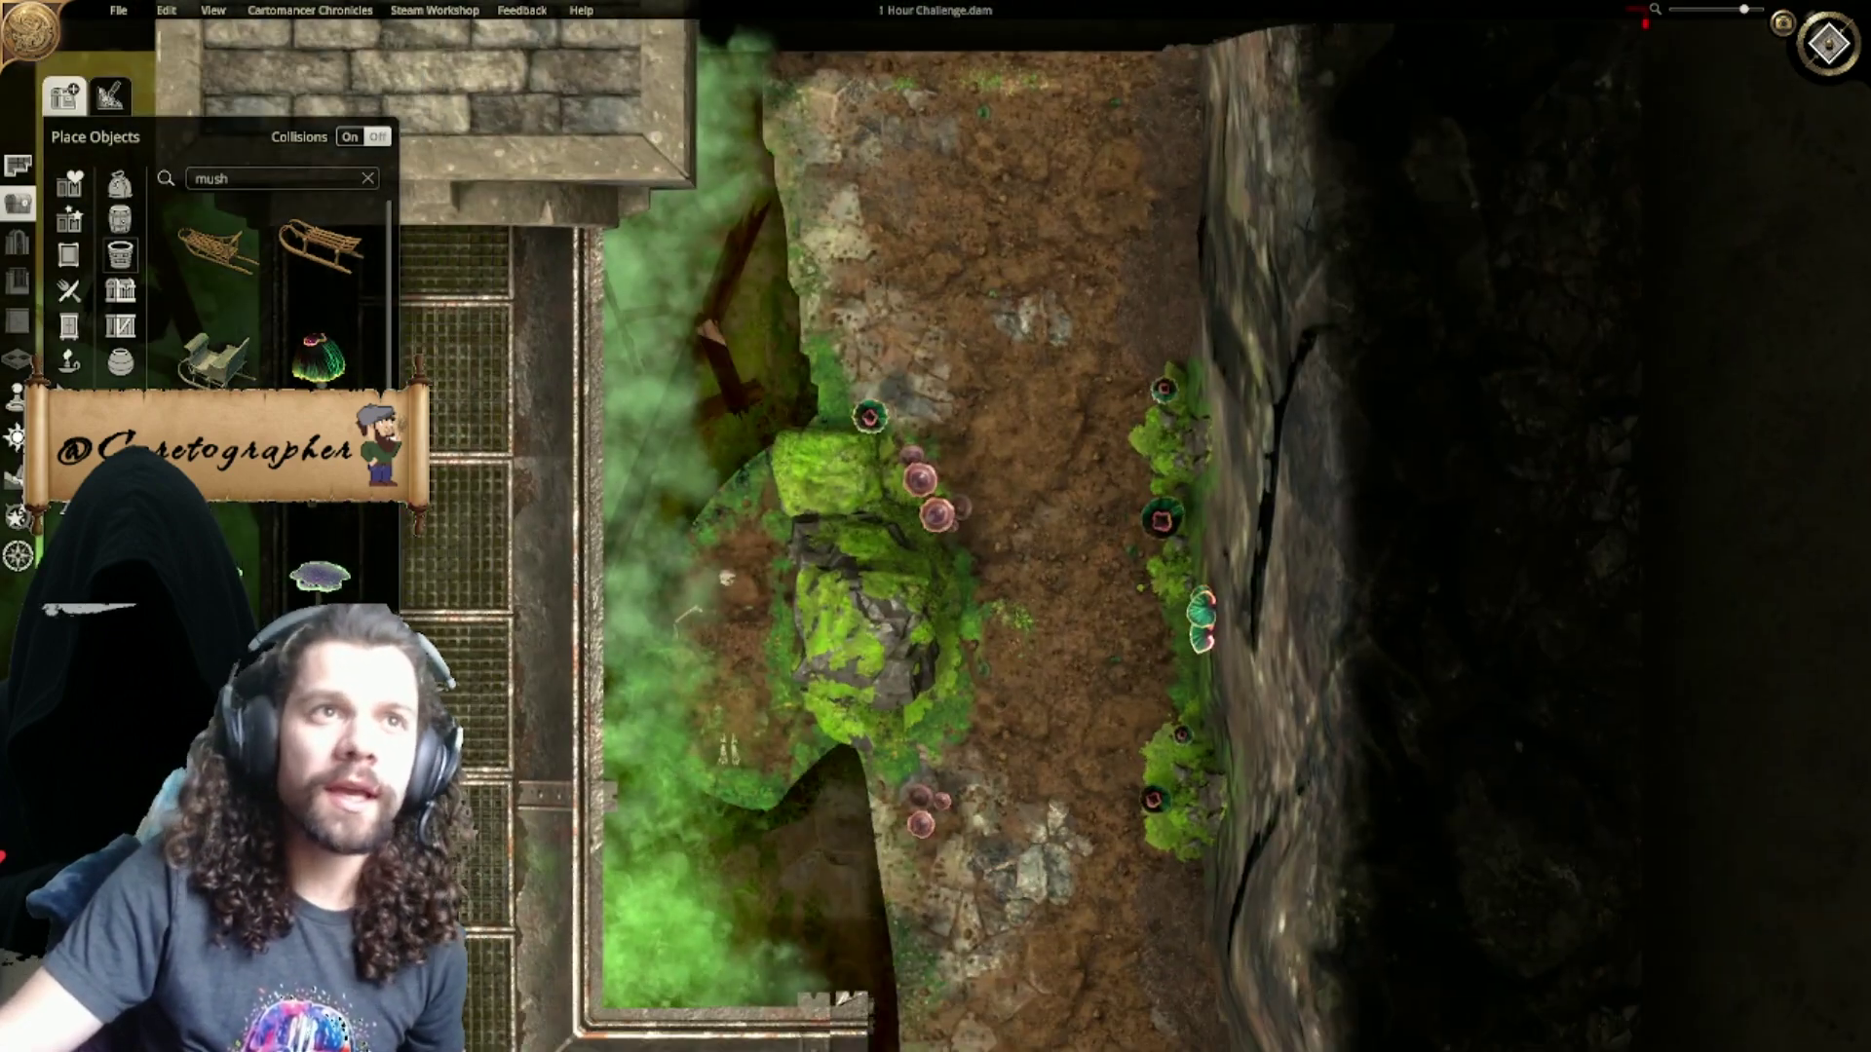
Step: Search the object library for trash and look through the matching models
scroll(238, 310, down, 3)
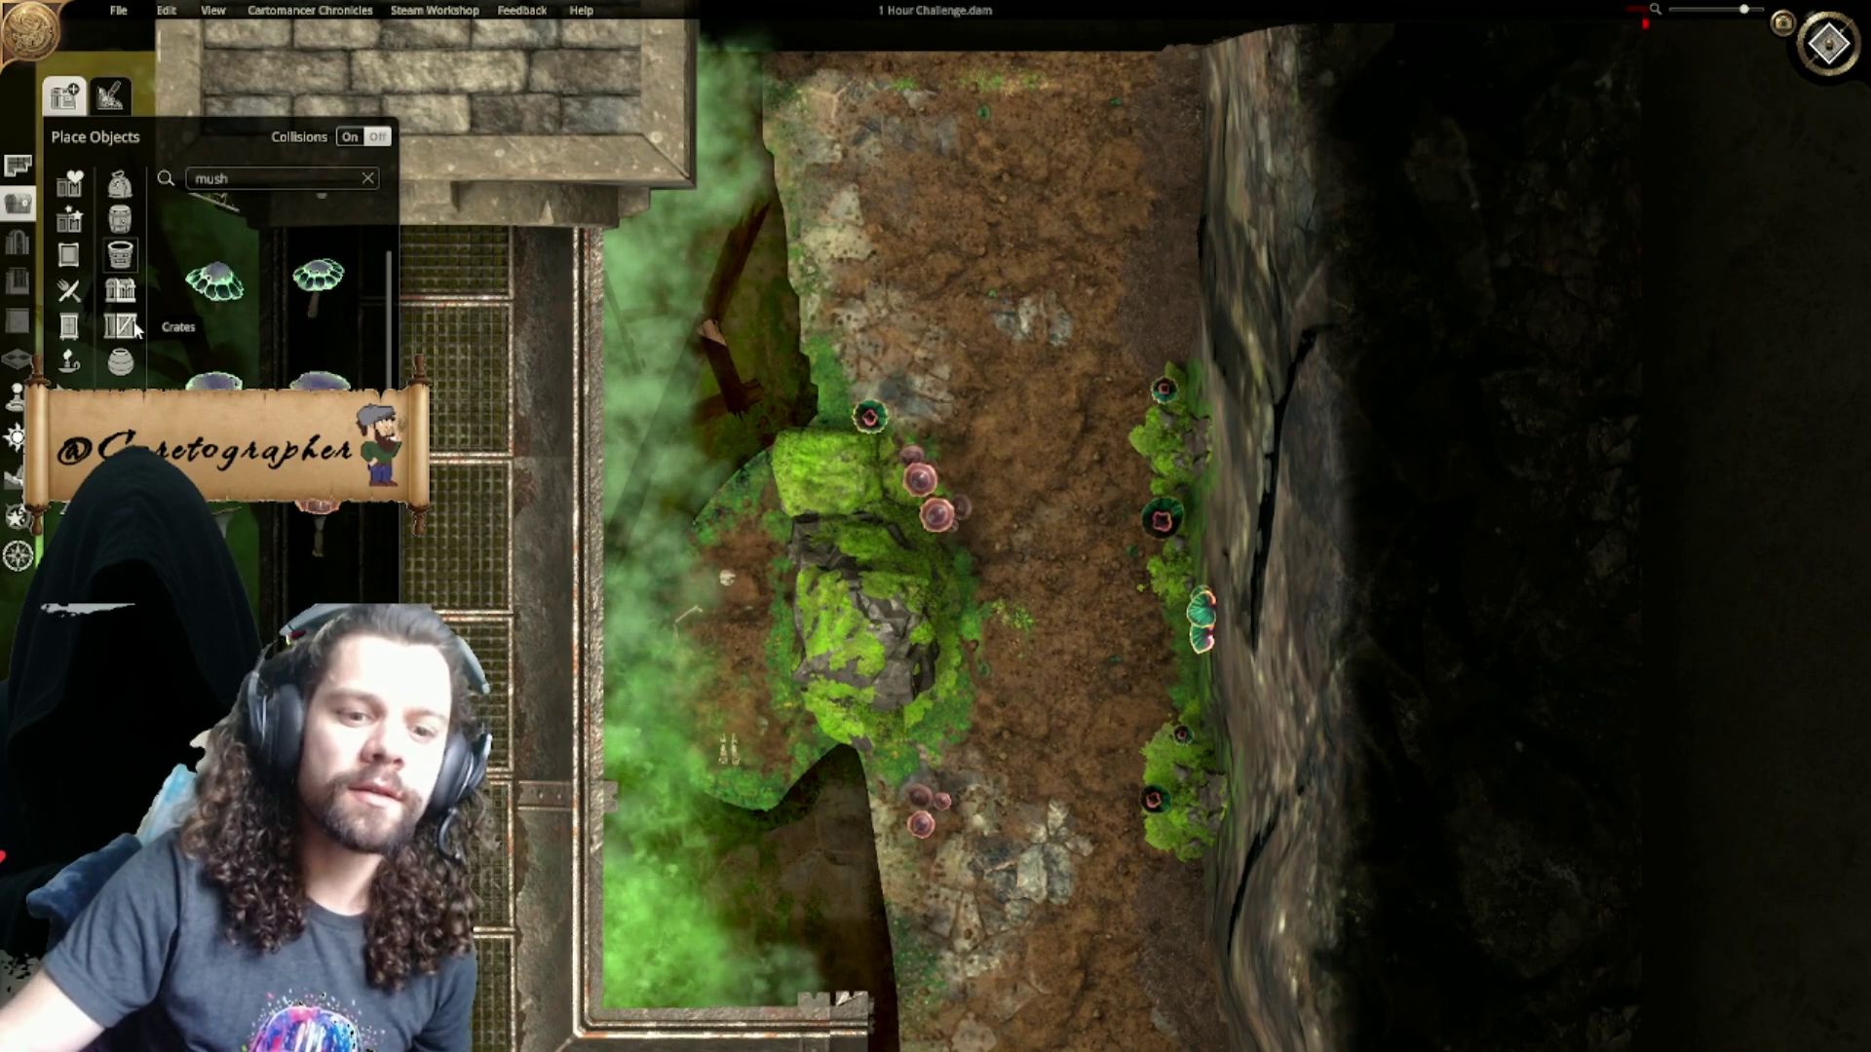
key(BackSpace)
key(BackSpace)
key(BackSpace)
key(BackSpace)
text(trashj)
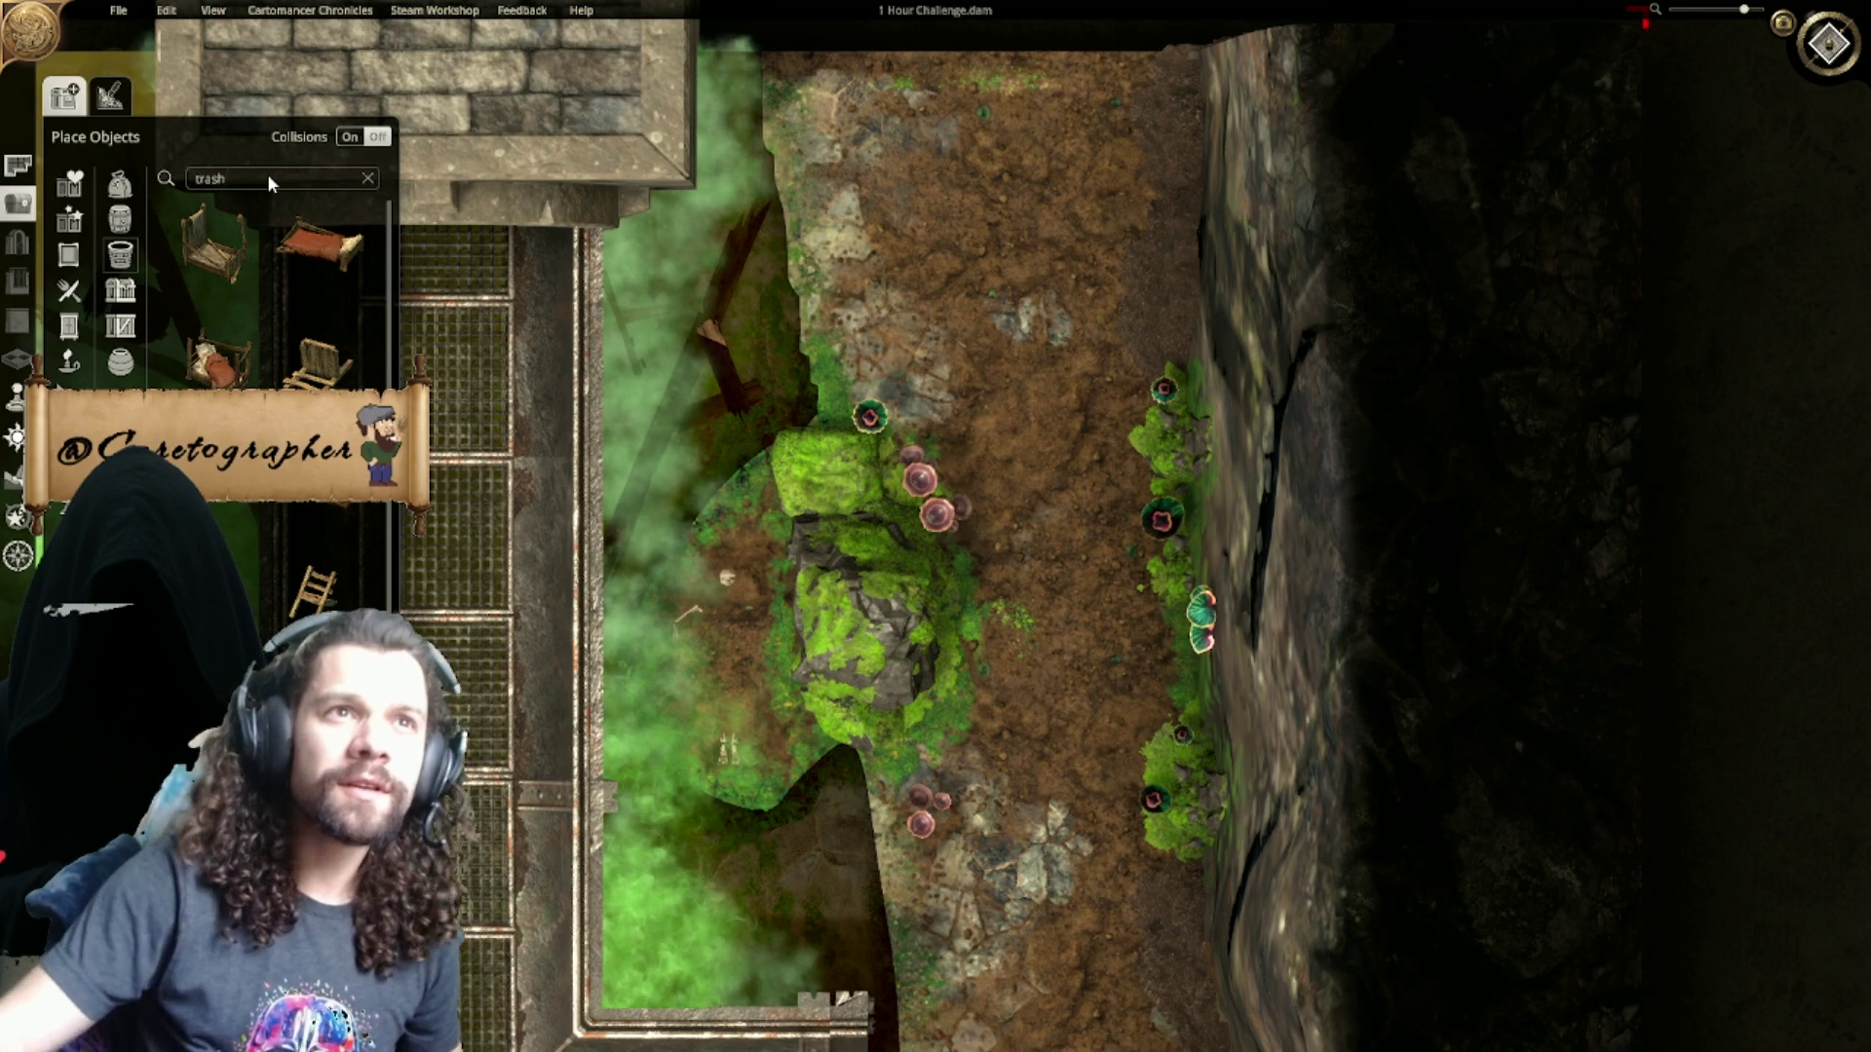
scroll(216, 199, up, 5)
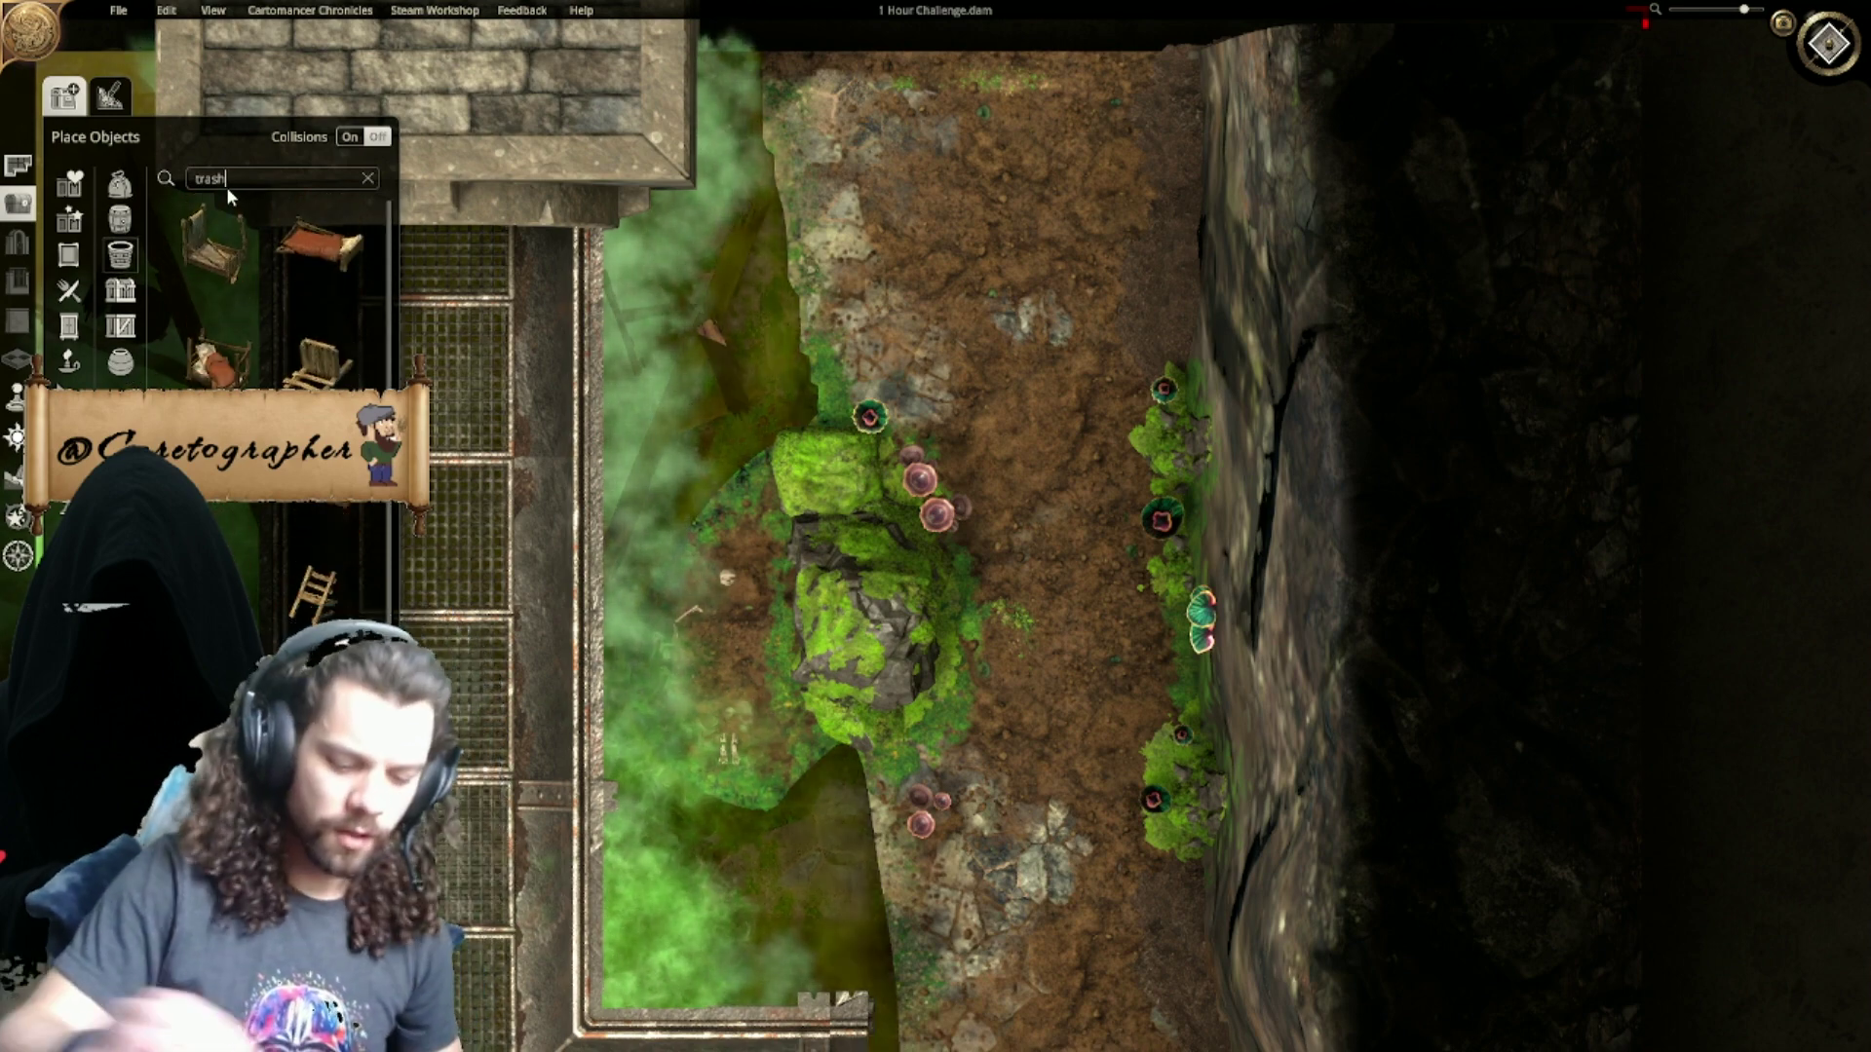
Step: Search the object library for broken objects and place a broken clay pot in the water beside the mossy boulder
key(BackSpace)
text(pot)
key(BackSpace)
key(BackSpace)
key(BackSpace)
key(BackSpace)
key(BackSpace)
key(BackSpace)
key(BackSpace)
text(broken)
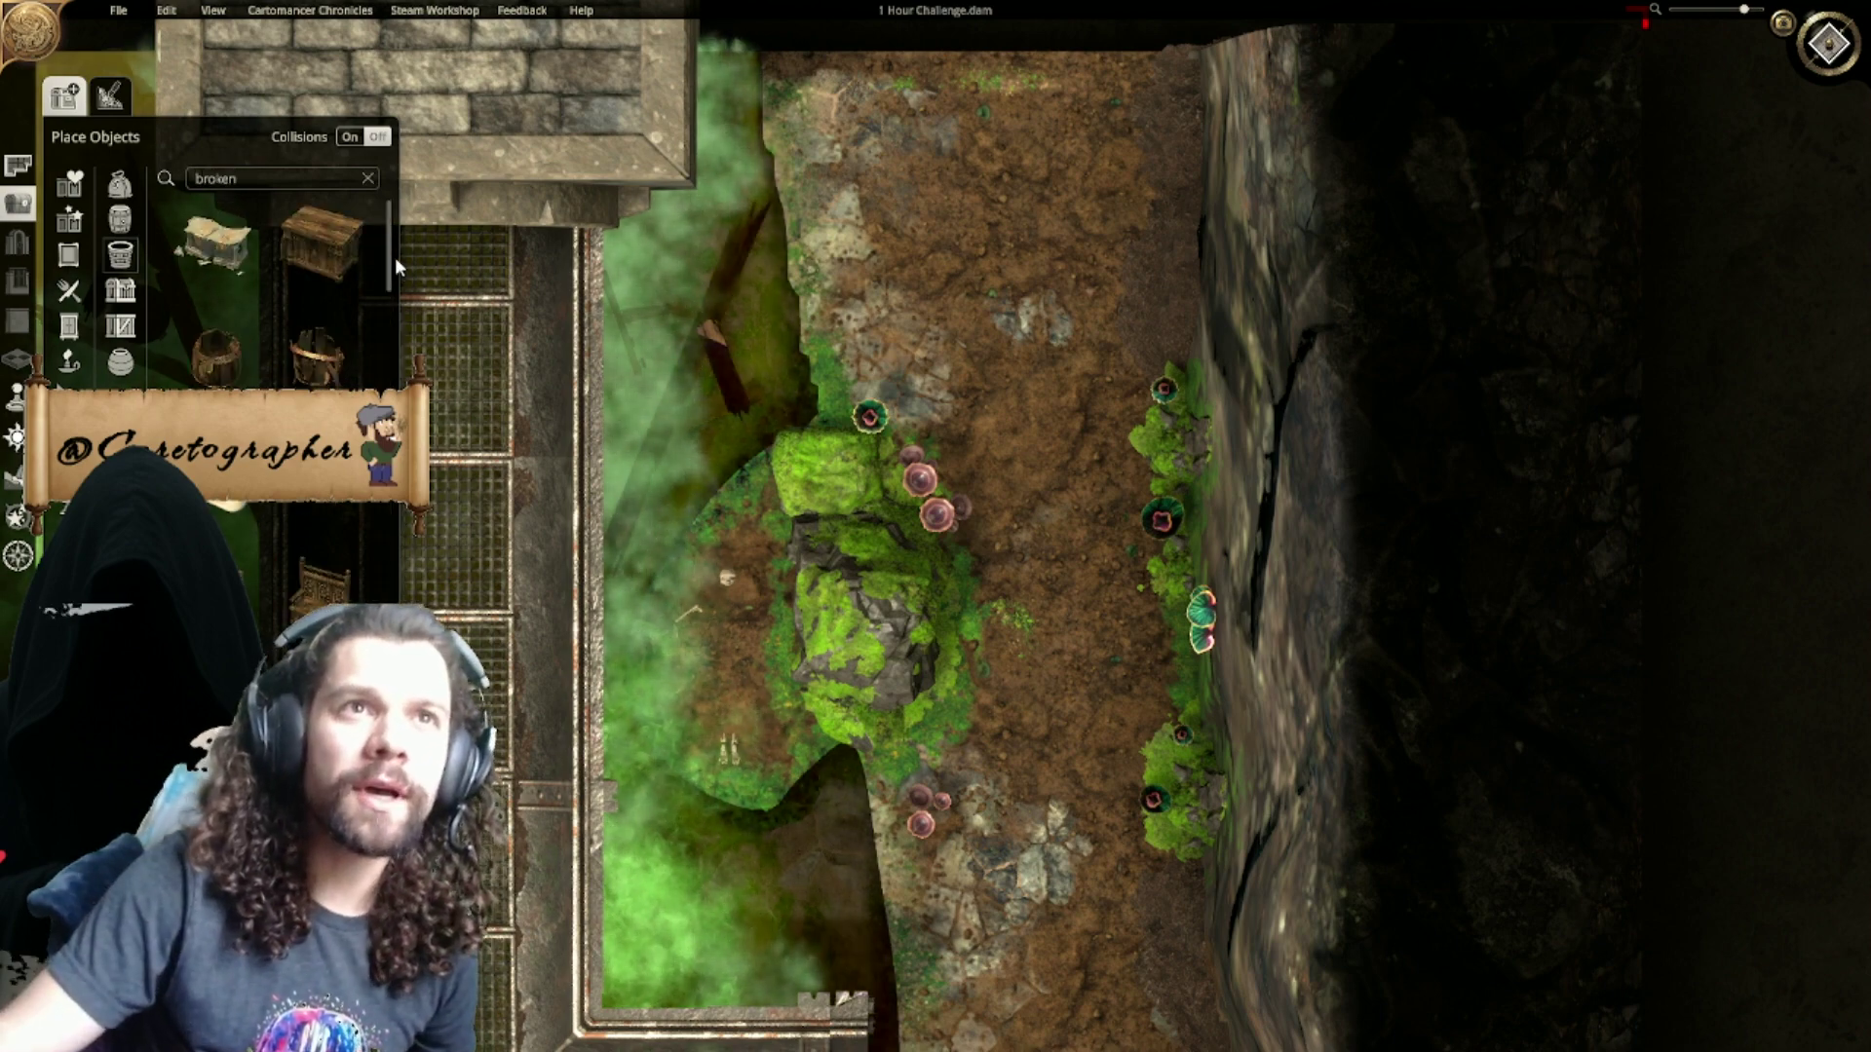
scroll(372, 359, down, 7)
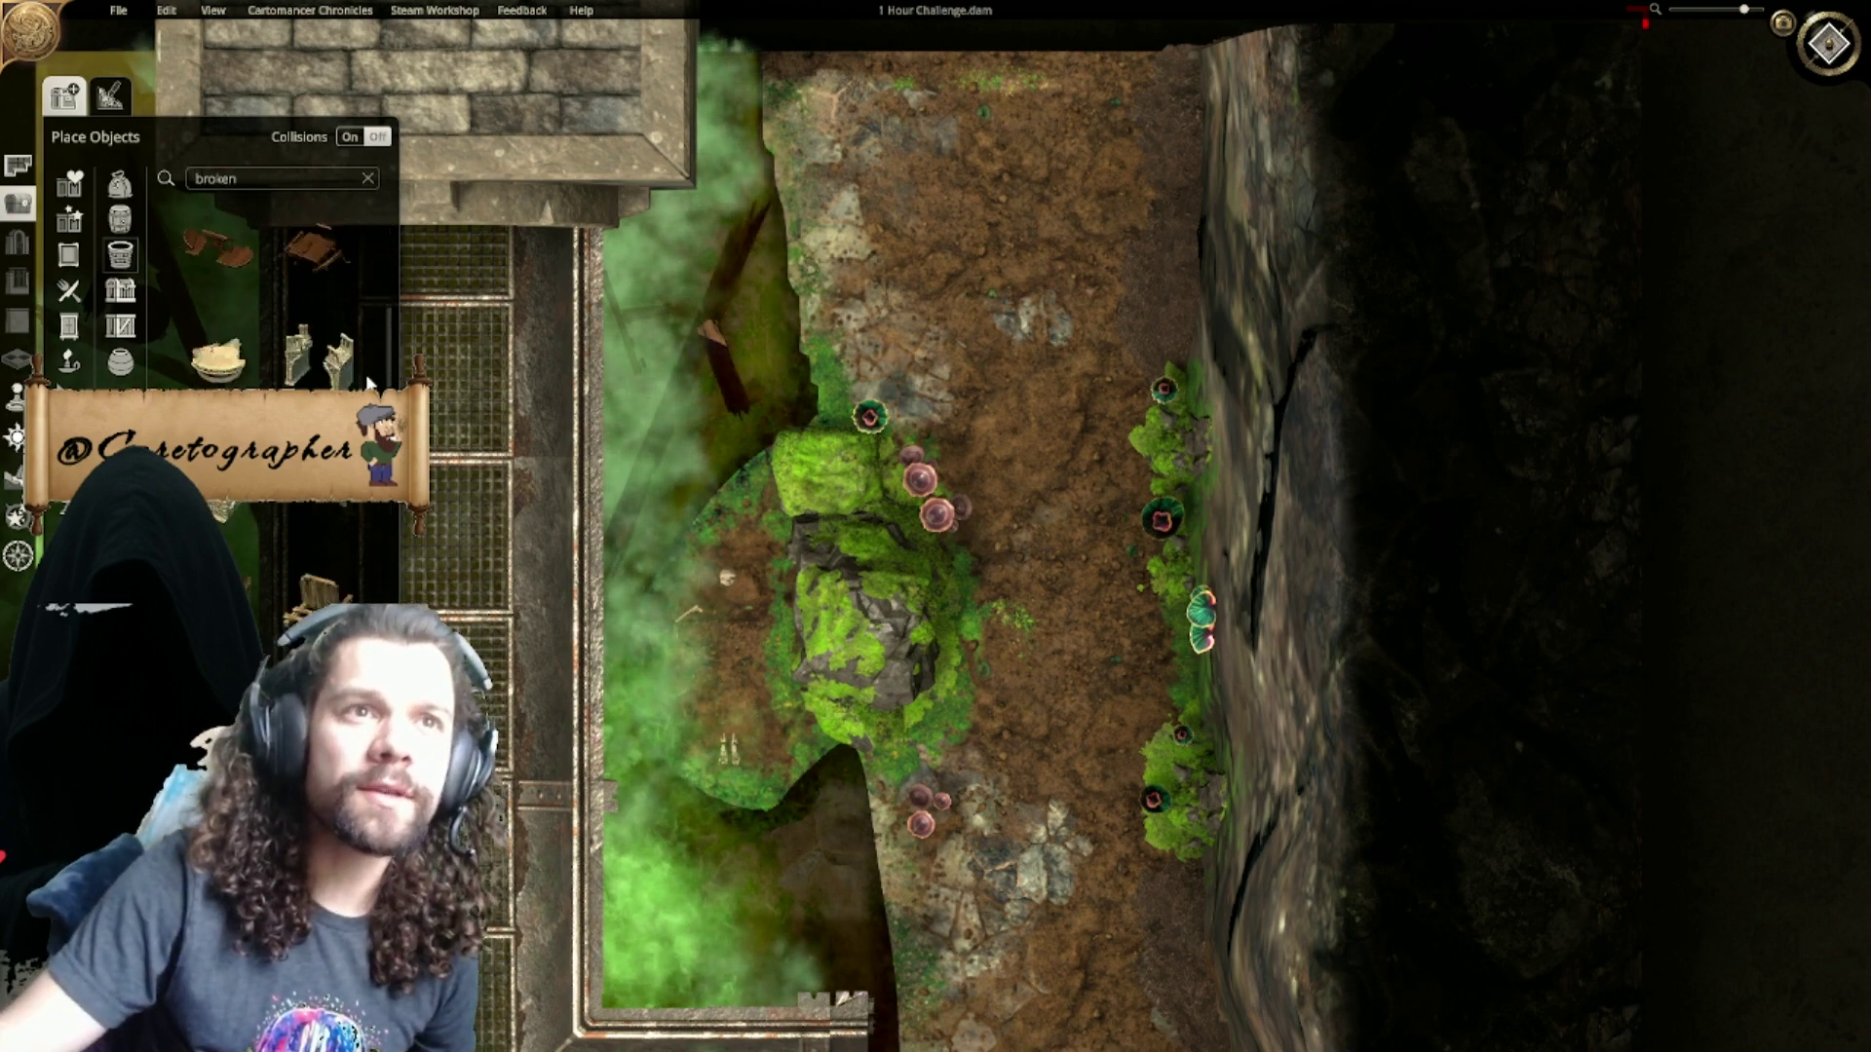
scroll(322, 341, down, 5)
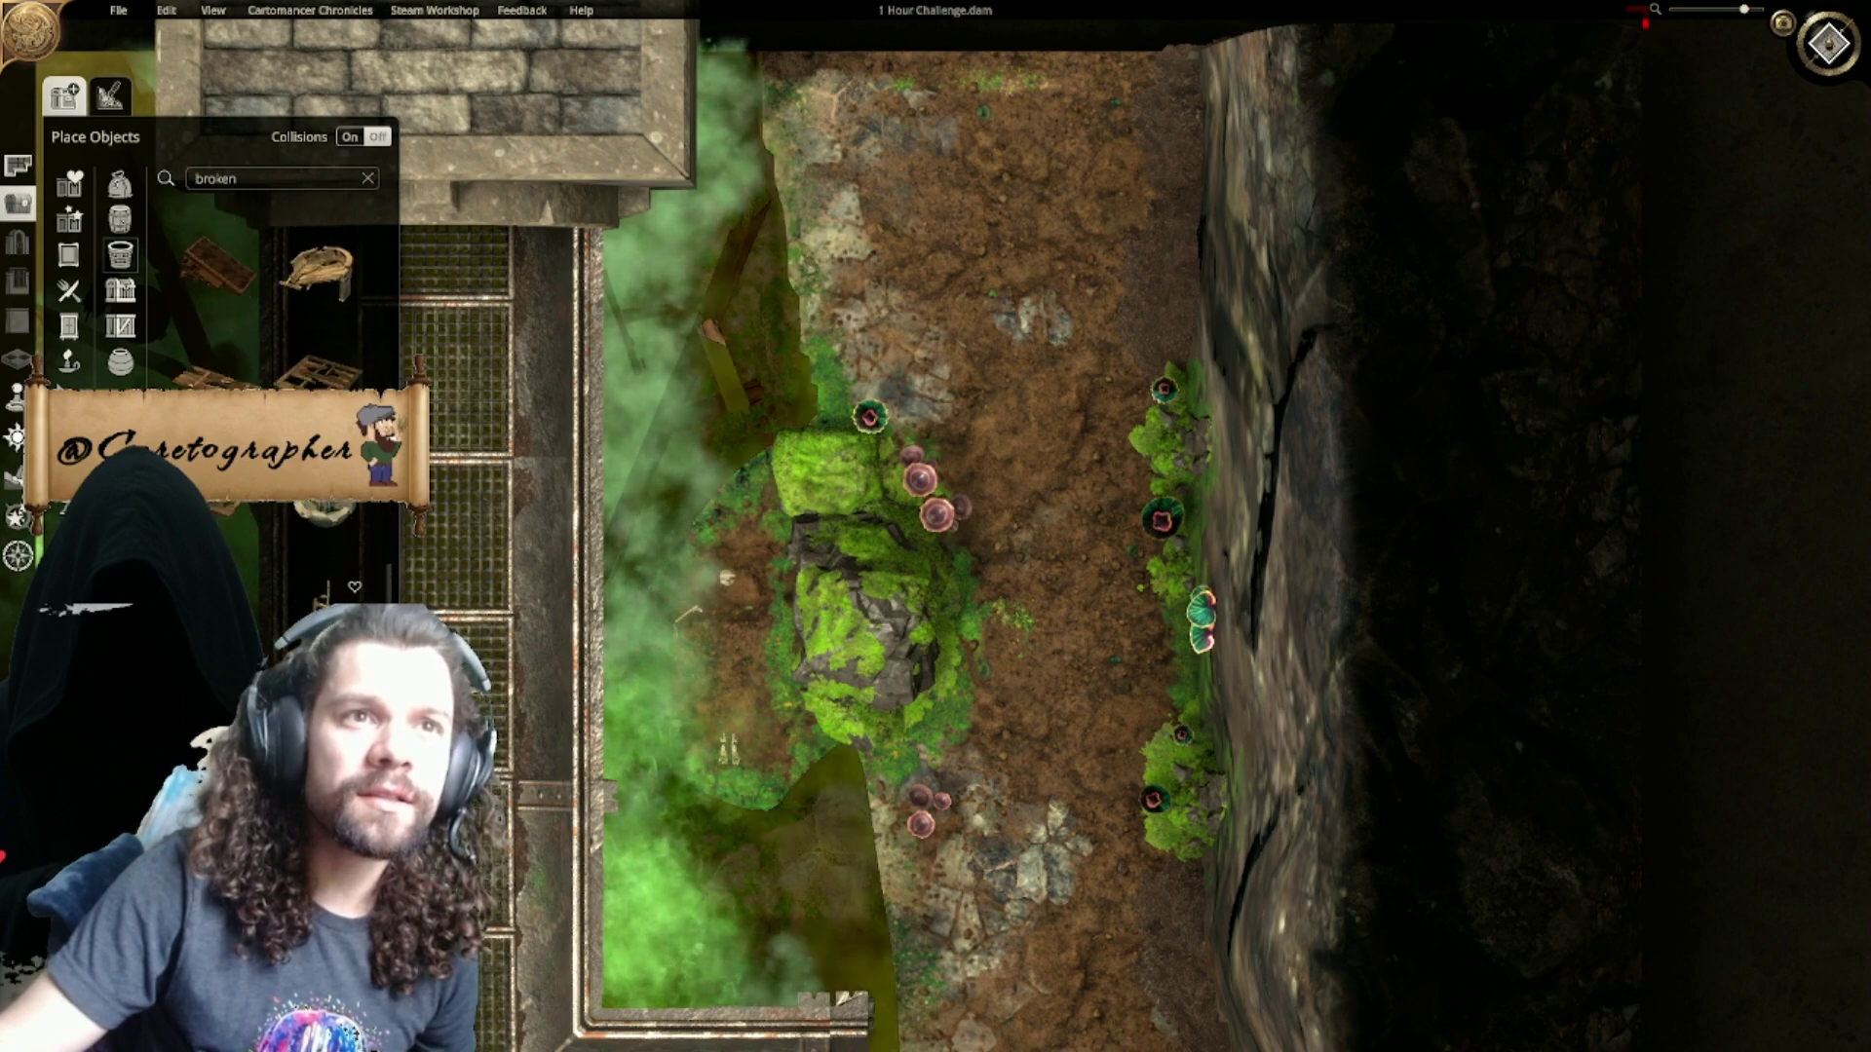
right_drag(979, 538, 925, 385)
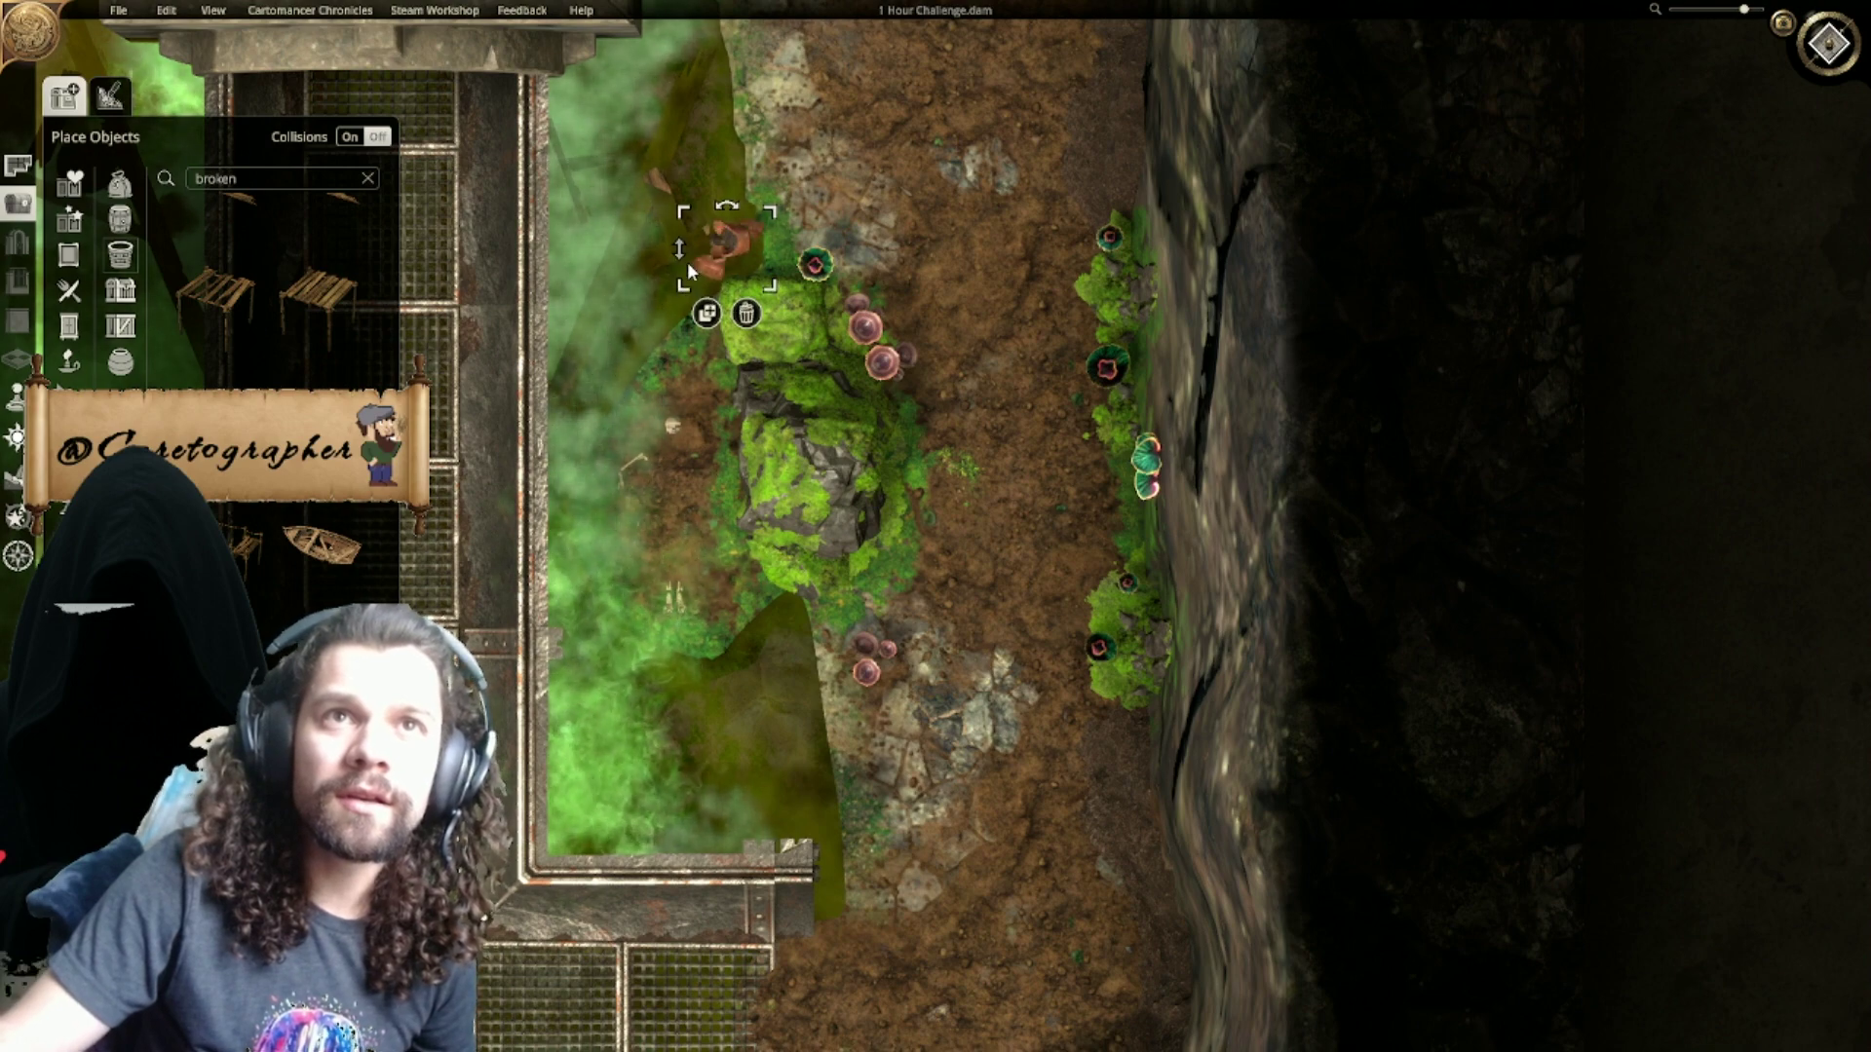
Step: Duplicate the broken clay pot and set the copy at the bank's edge next to the broken barrel's mushrooms
click(709, 313)
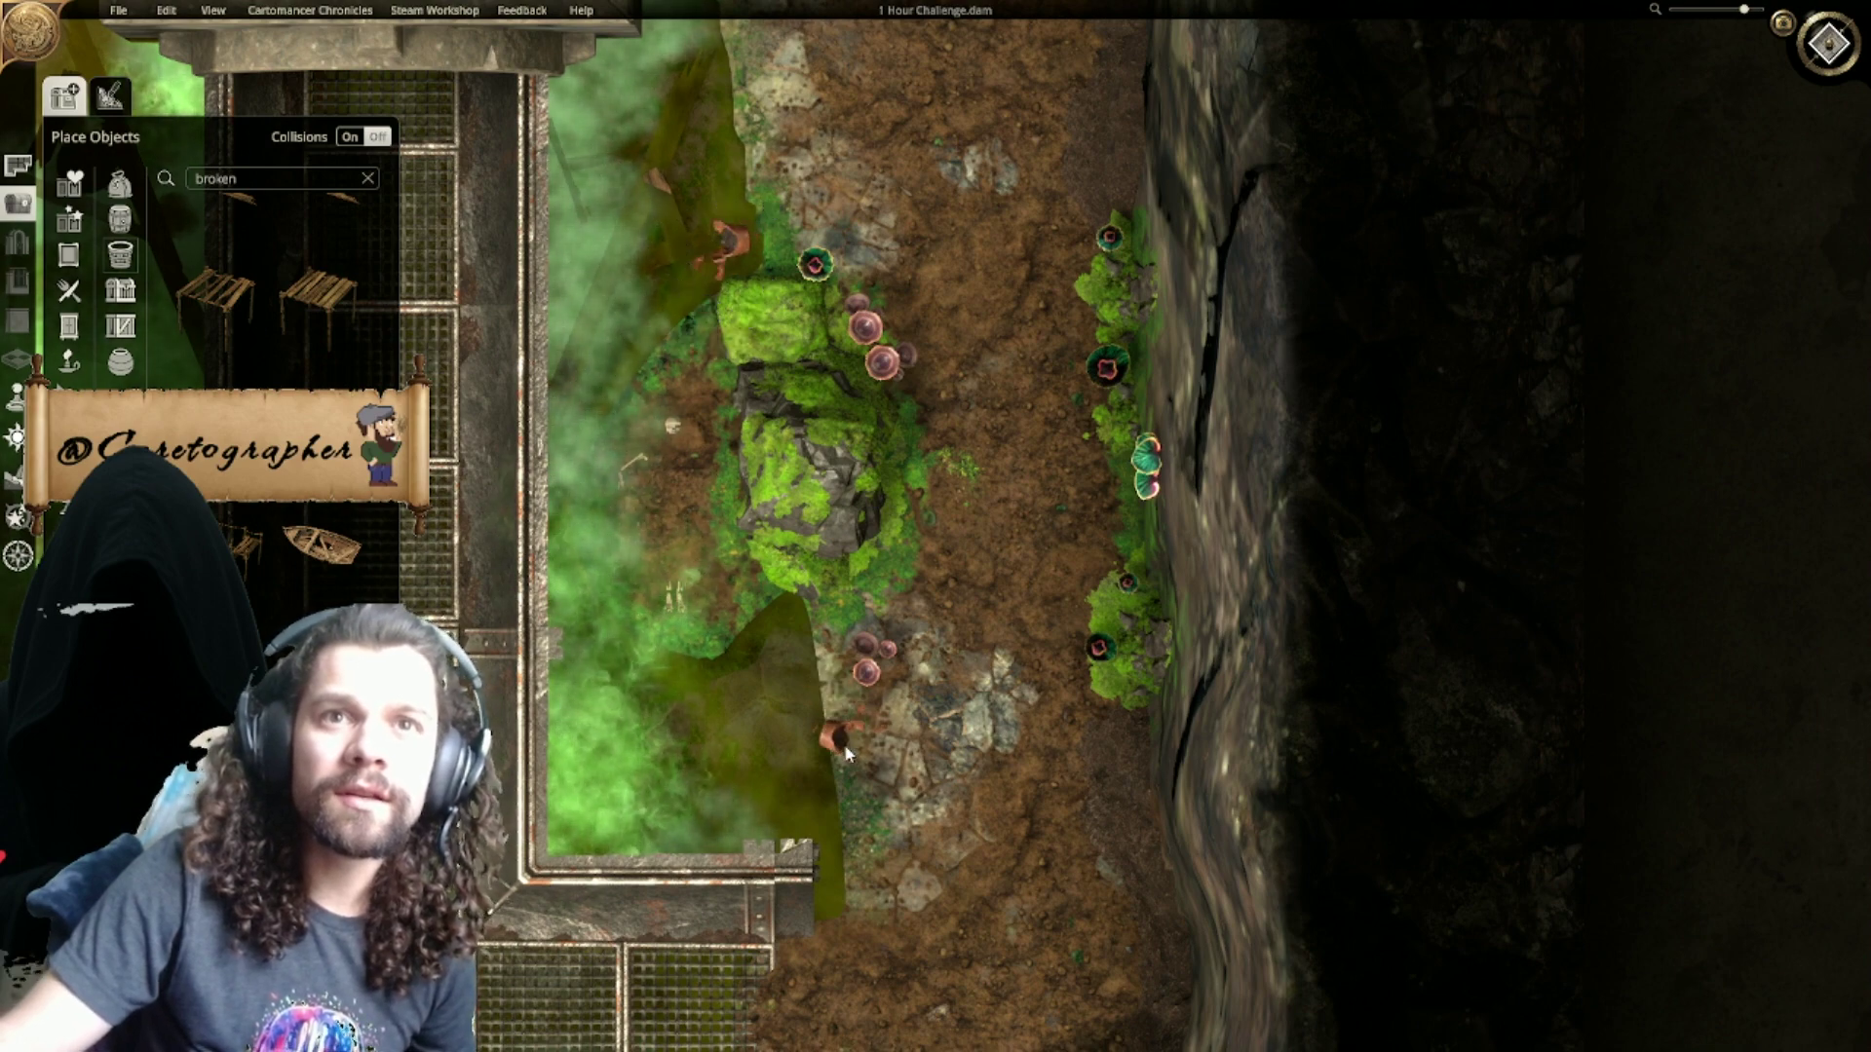
right_drag(847, 799, 835, 9)
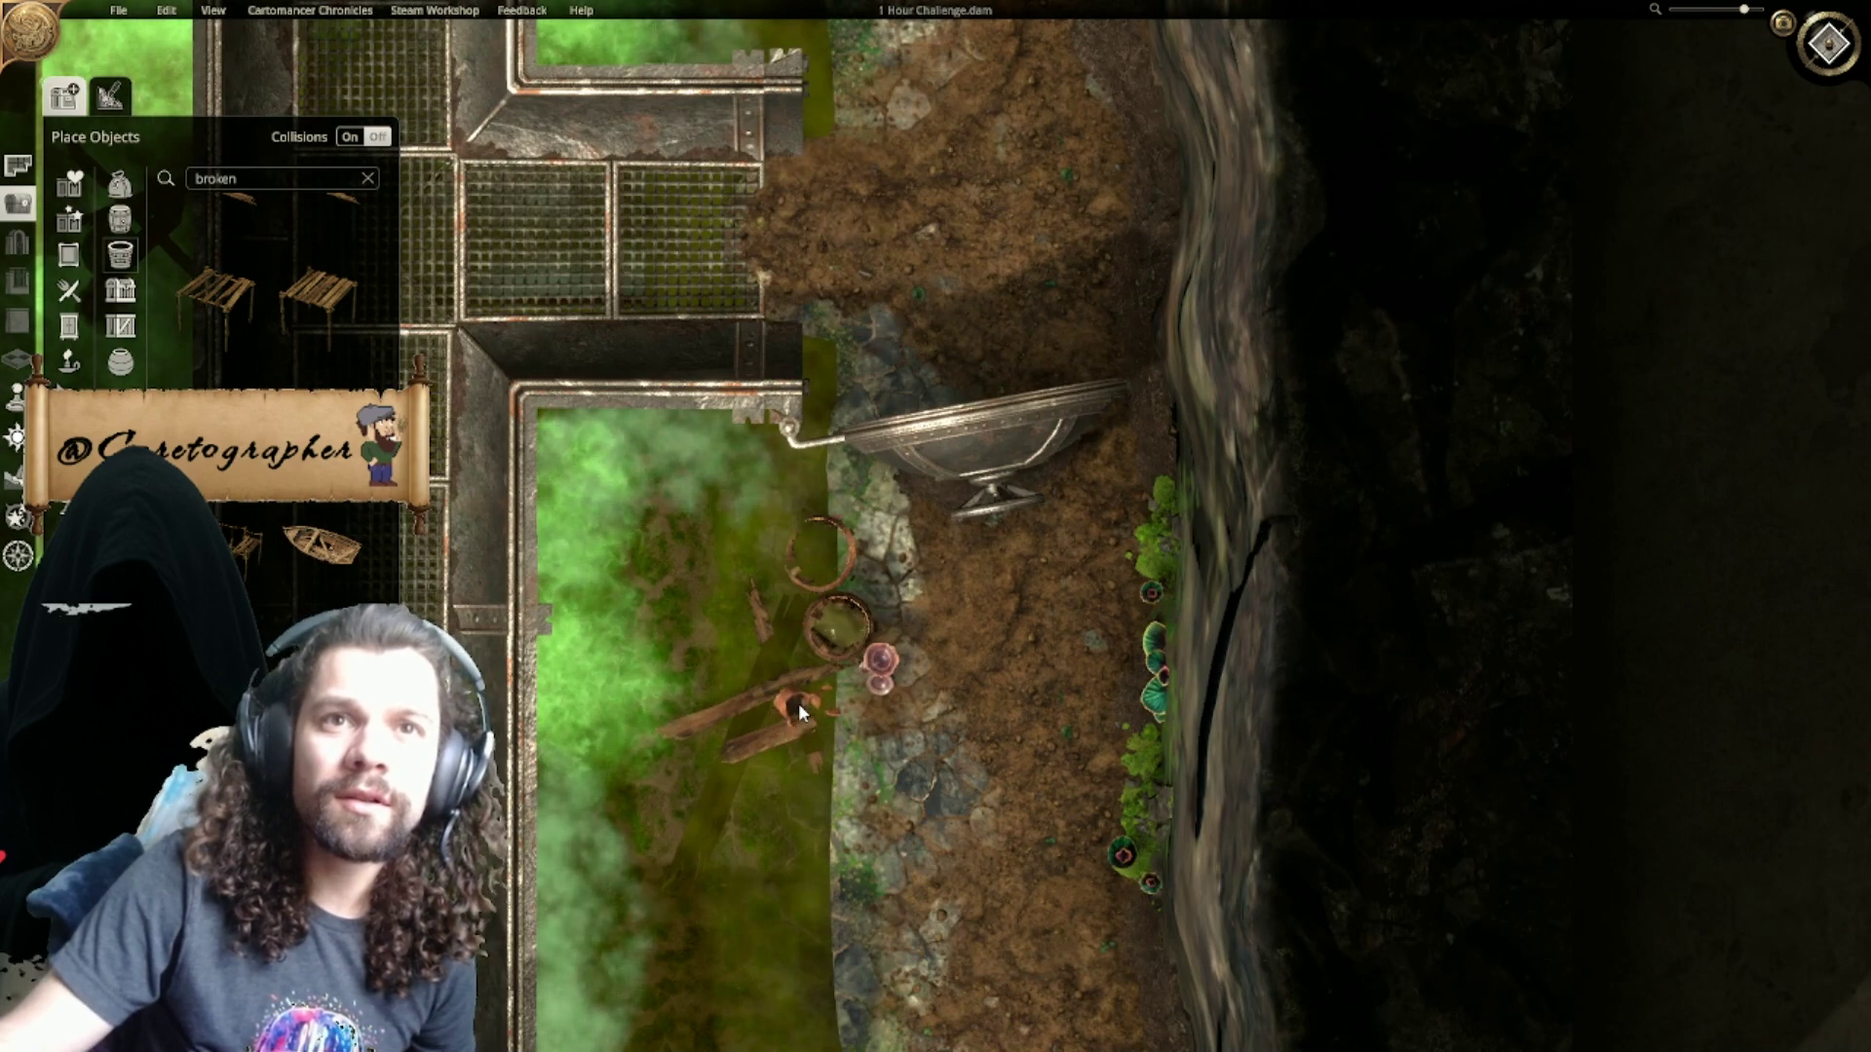
click(798, 718)
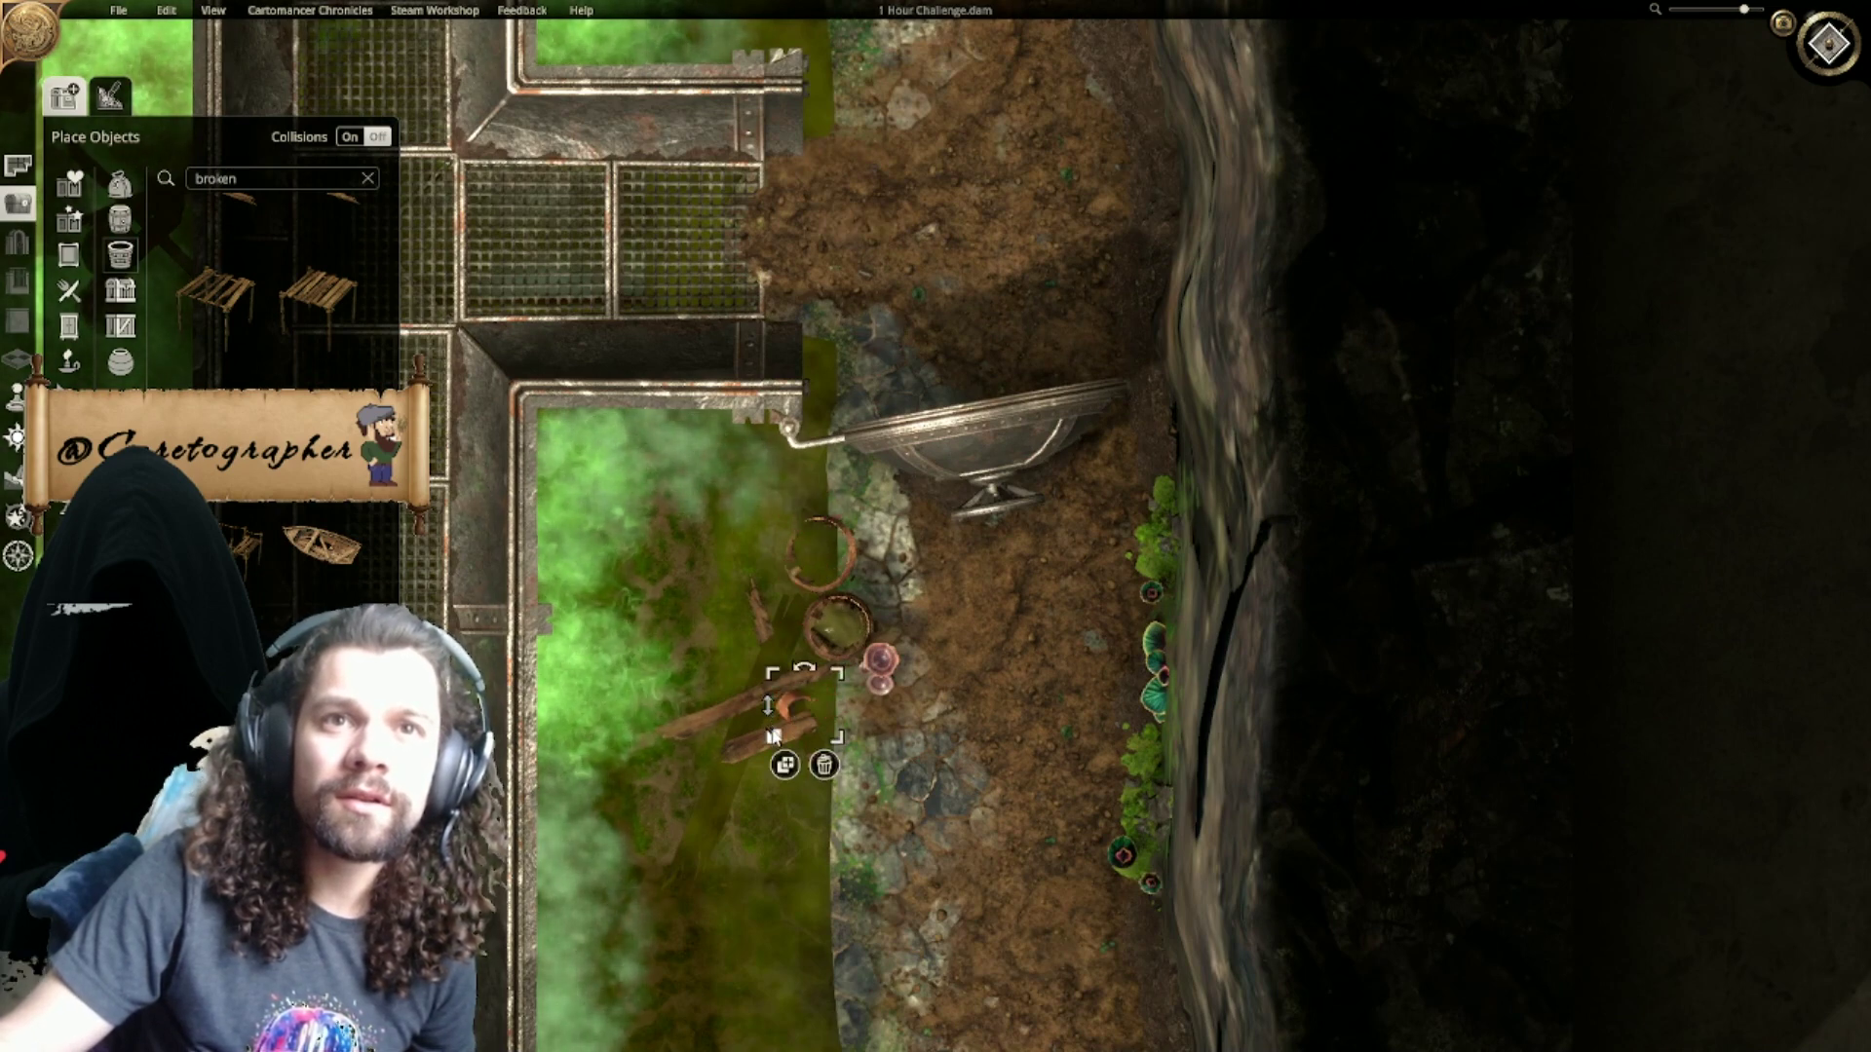
mouse_move(797, 712)
mouse_down()
mouse_move(833, 713)
mouse_move(881, 659)
mouse_move(855, 680)
mouse_up()
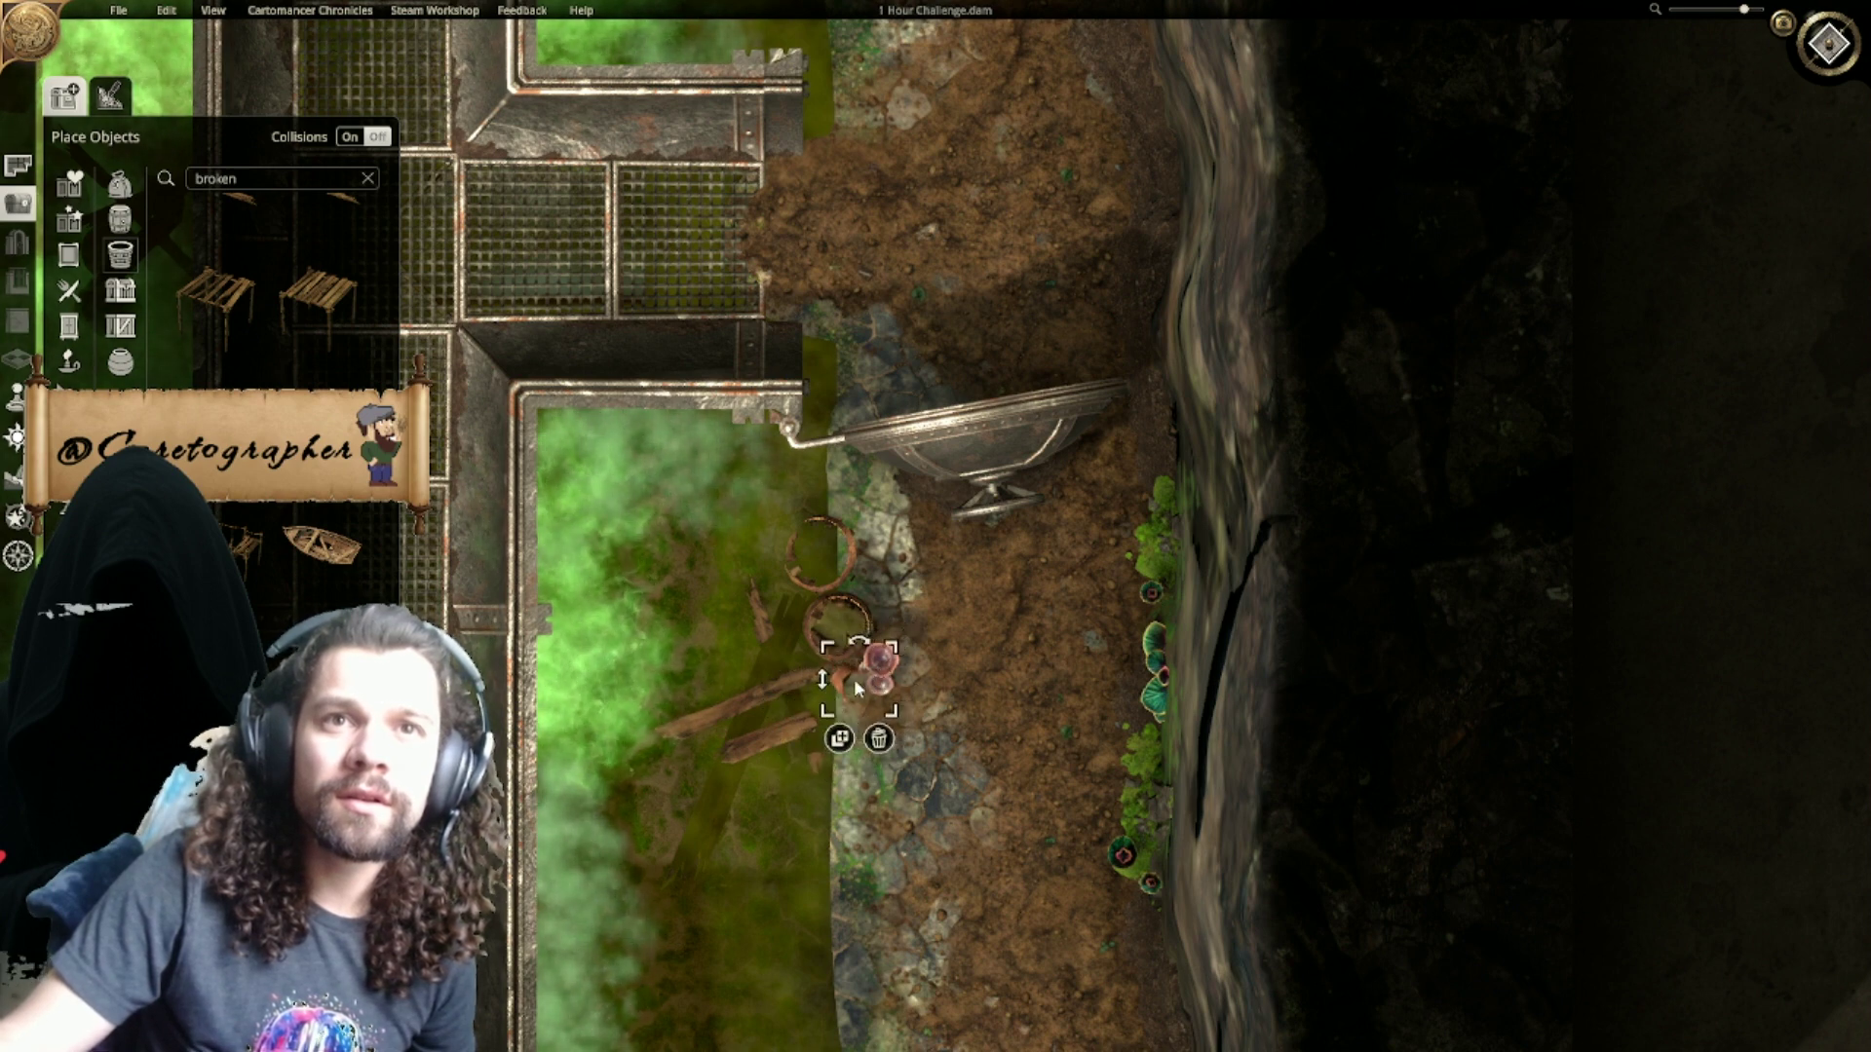
Step: Browse the remaining broken objects and the chest, pot and bag categories for more debris
scroll(272, 443, down, 10)
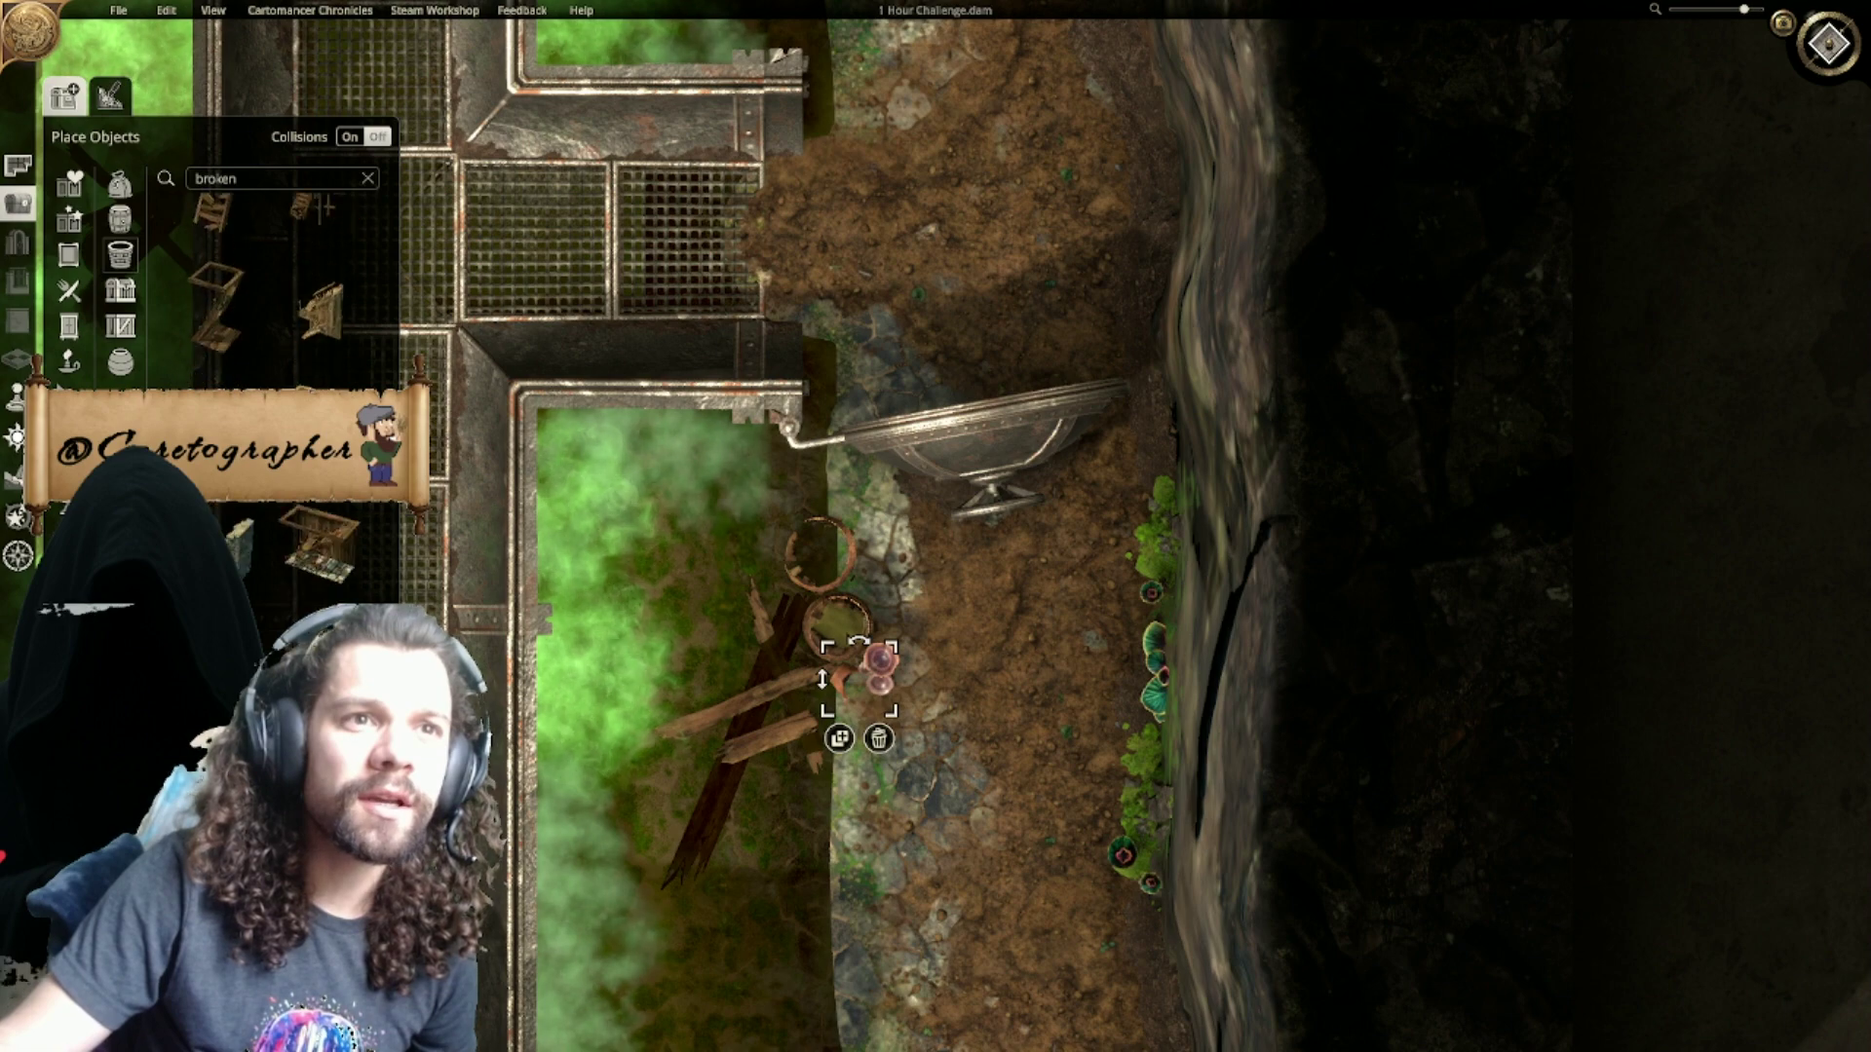
scroll(273, 293, down, 8)
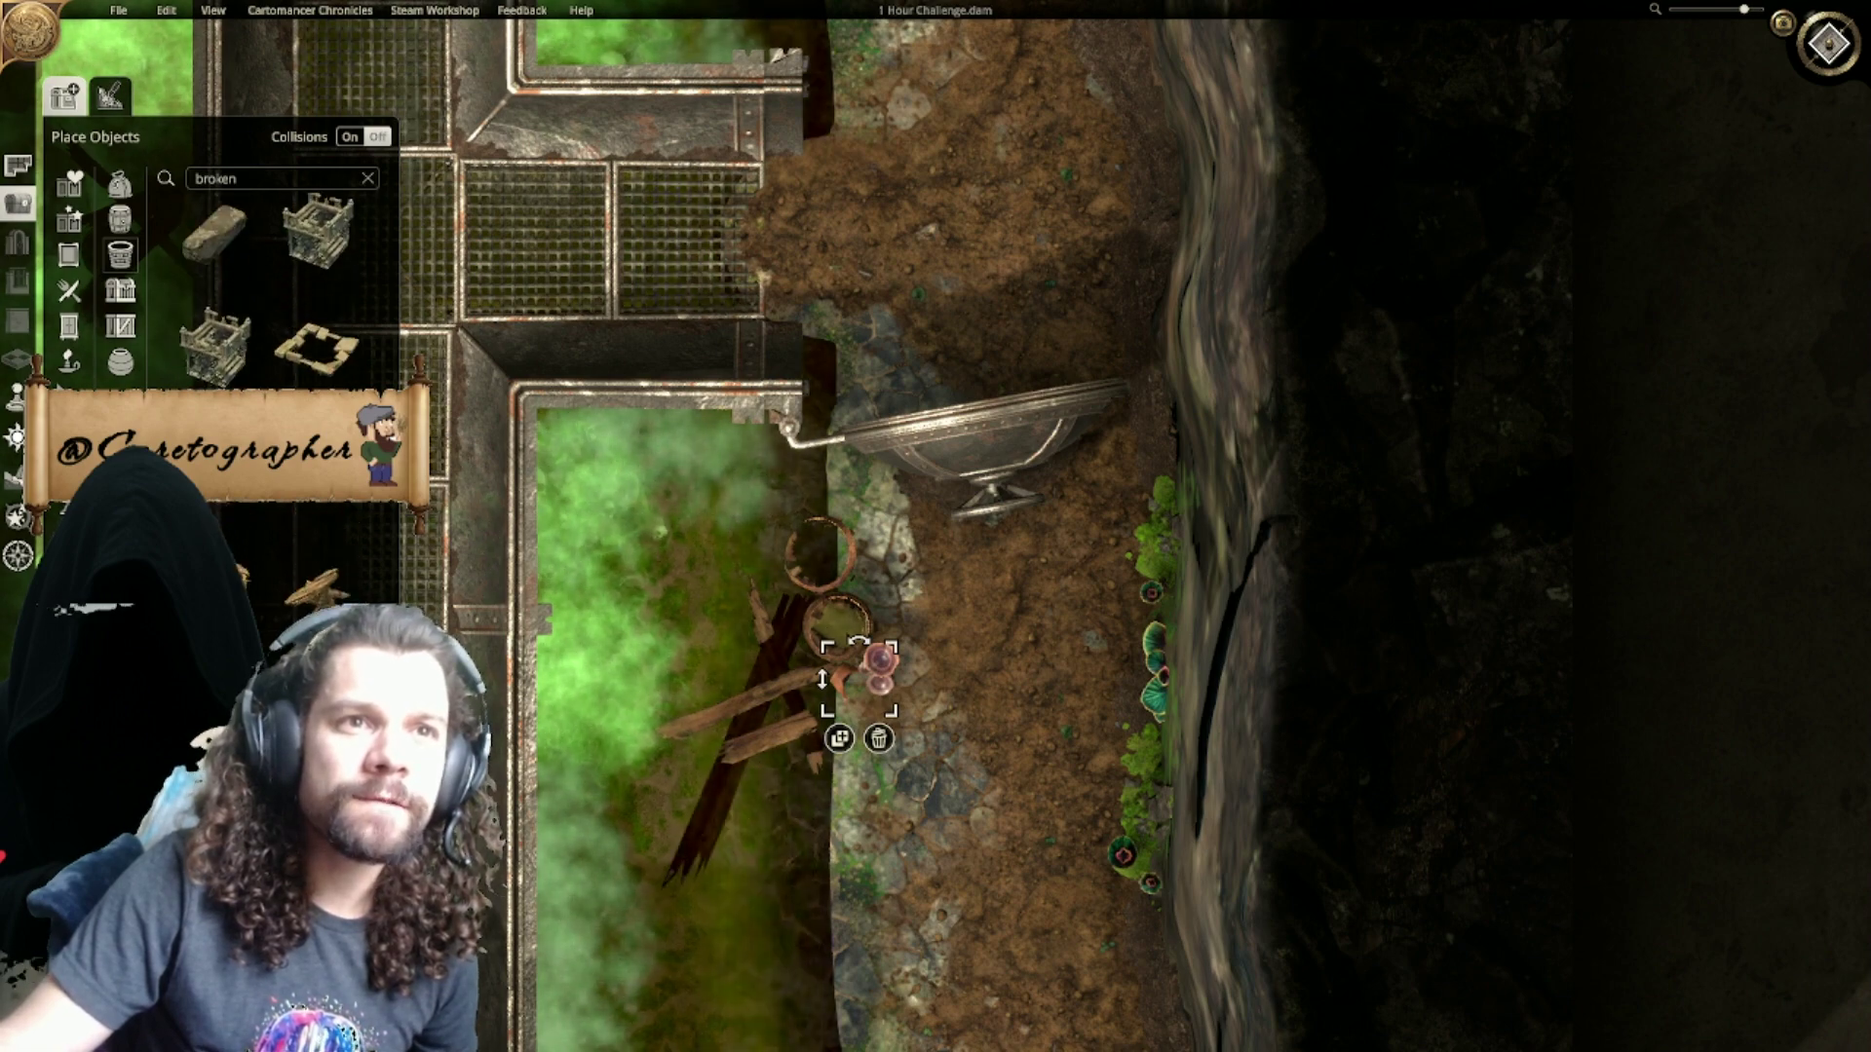
click(1020, 902)
scroll(1020, 903, down, 5)
right_drag(947, 830, 1135, 756)
scroll(1101, 694, up, 2)
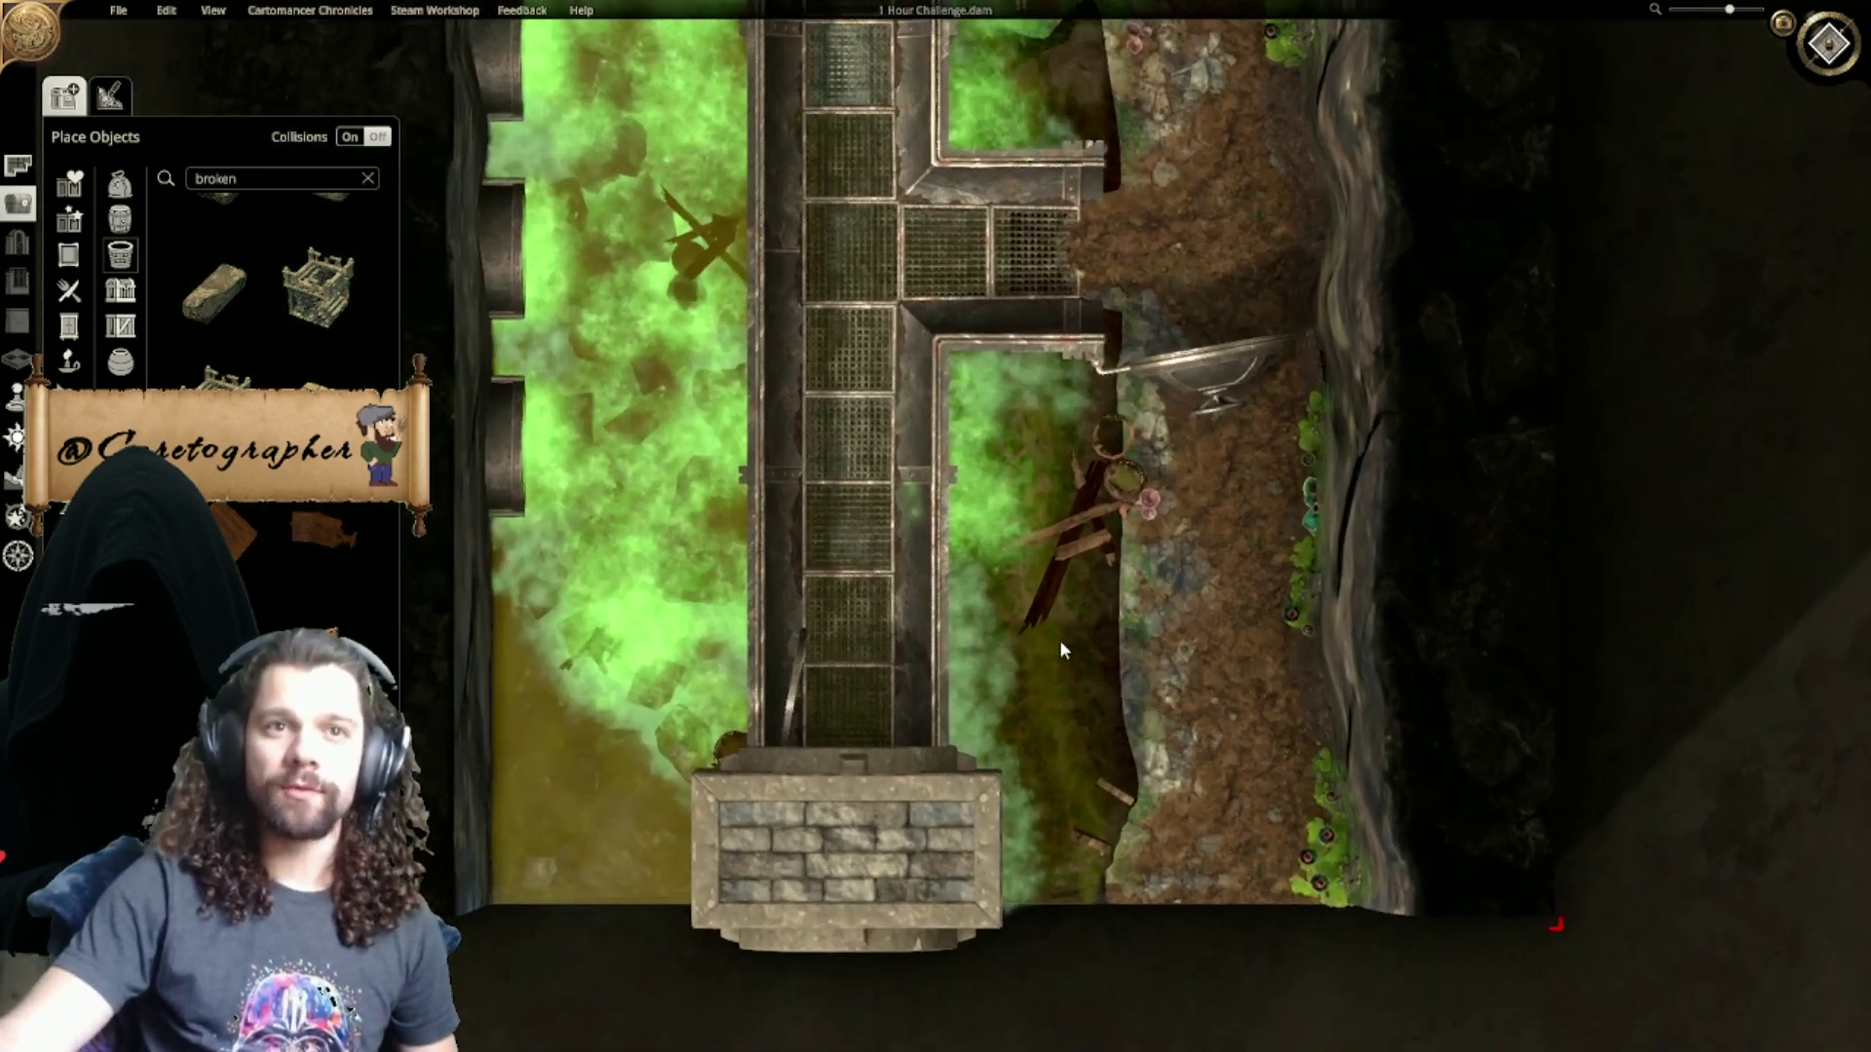
click(119, 290)
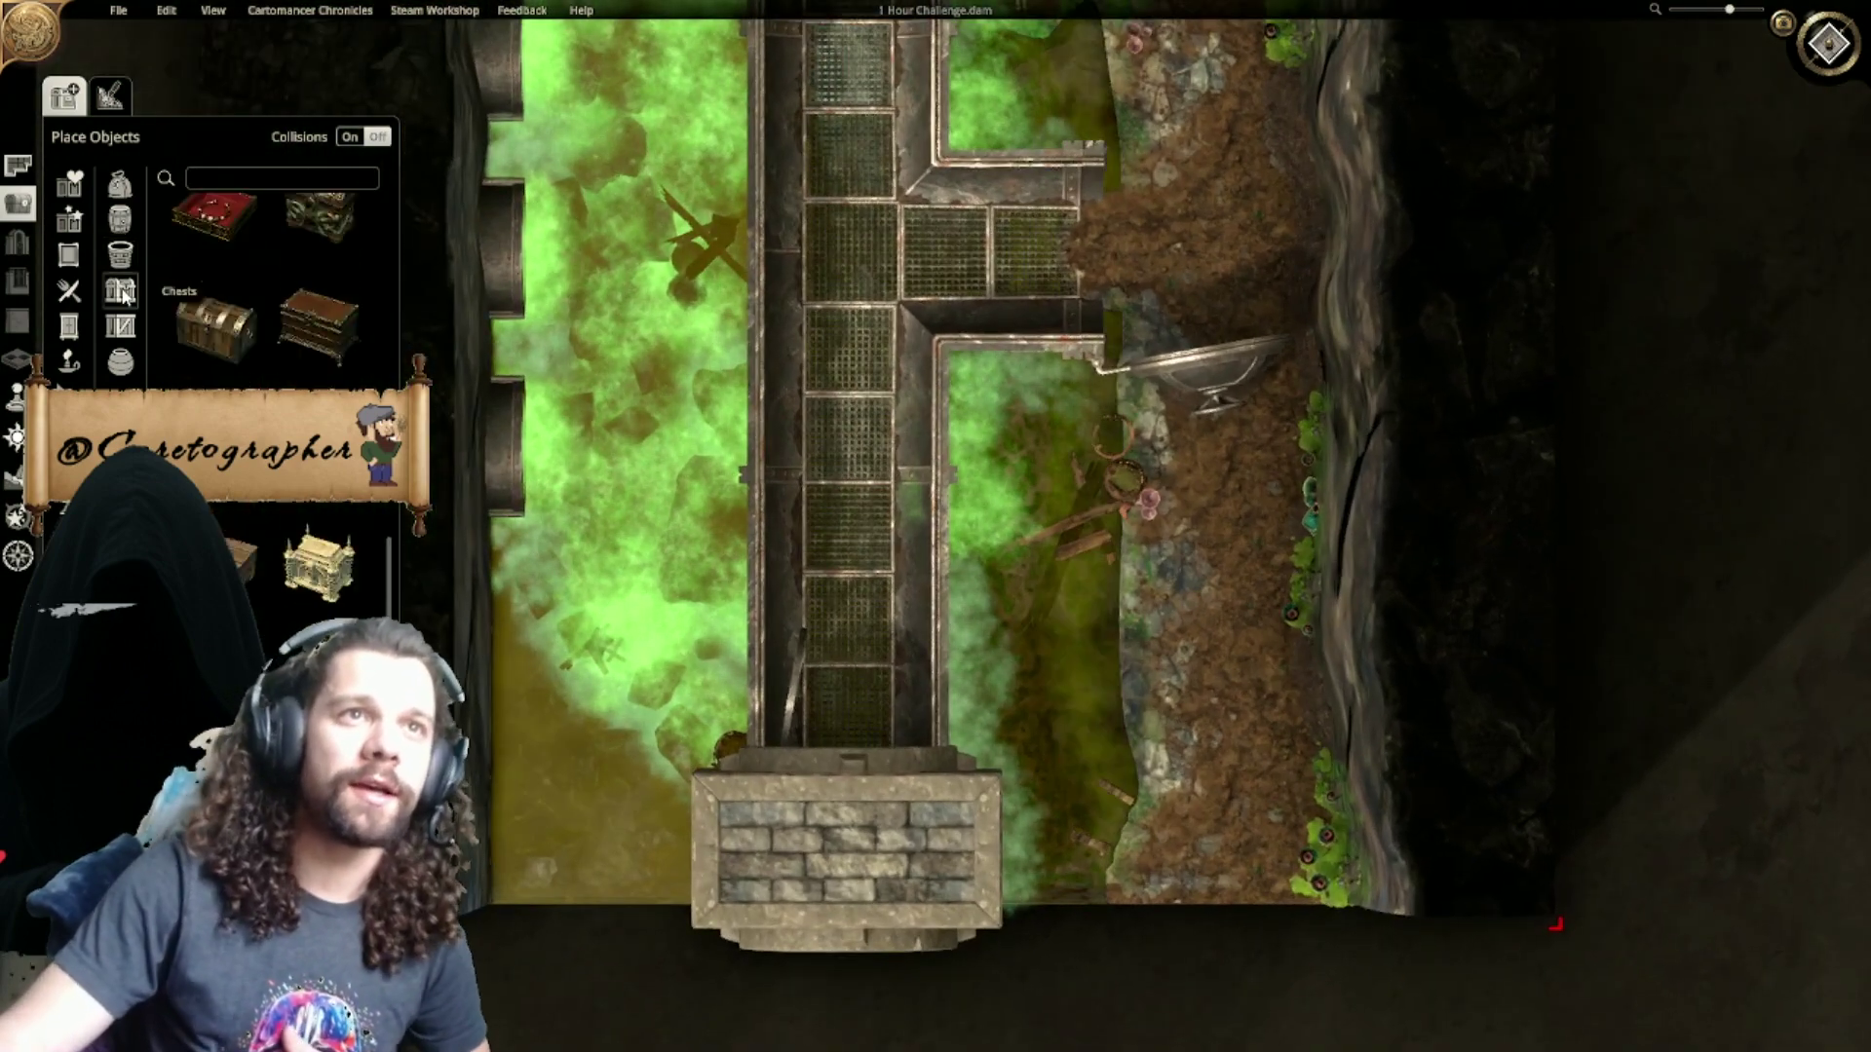
click(120, 361)
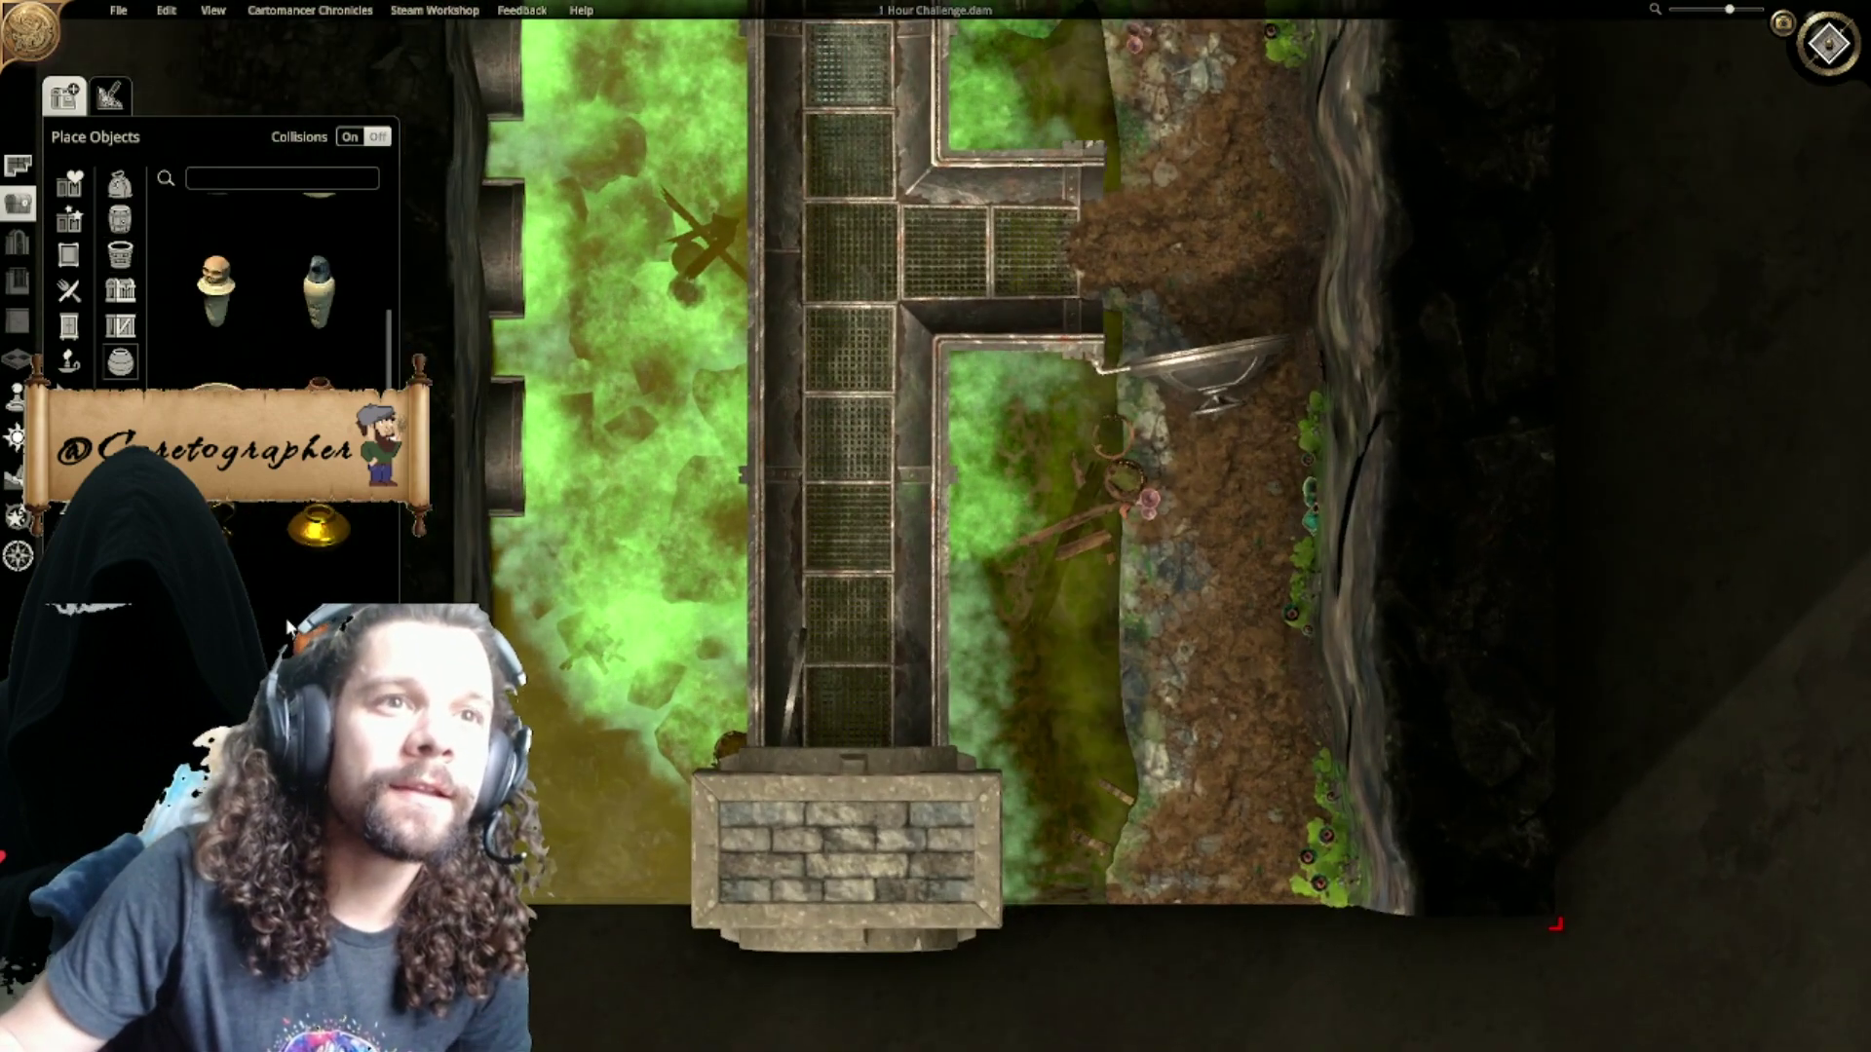
click(120, 182)
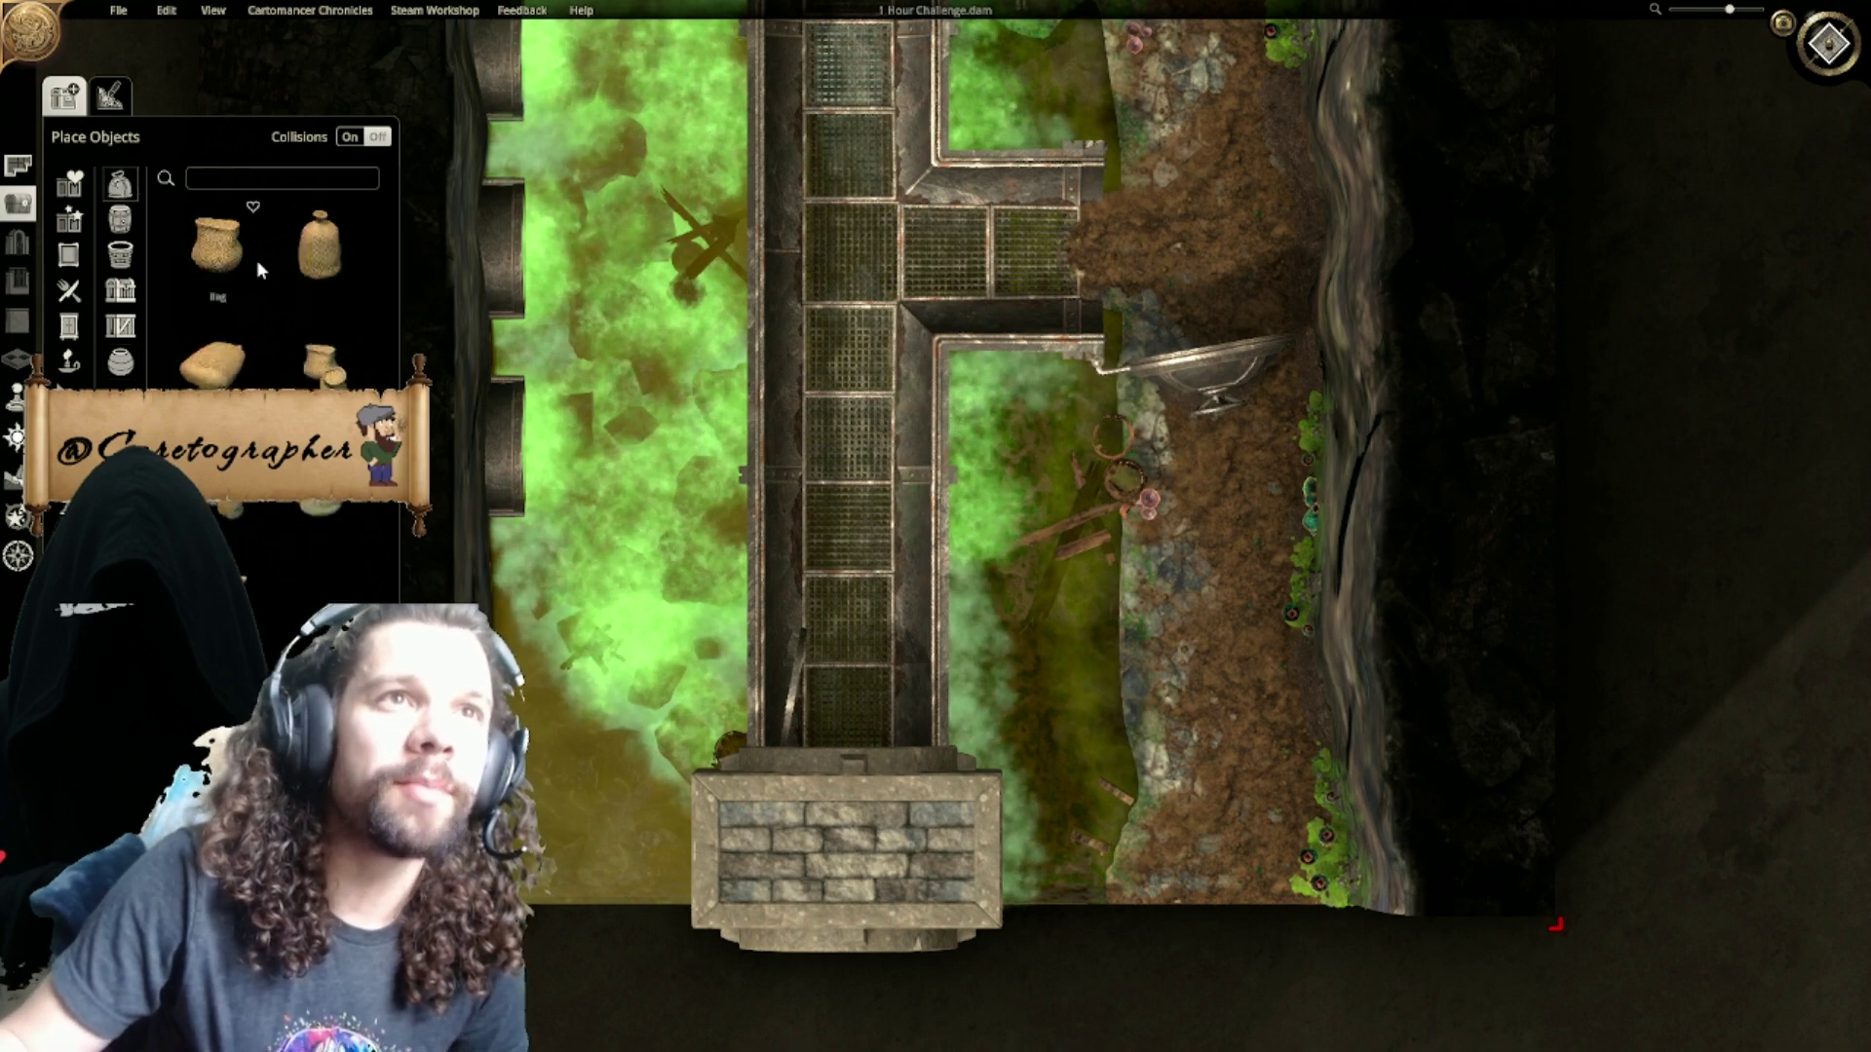
Step: Try out a shrunken, dark-coloured sack beside the broken barrel on the bank and delete it
click(317, 512)
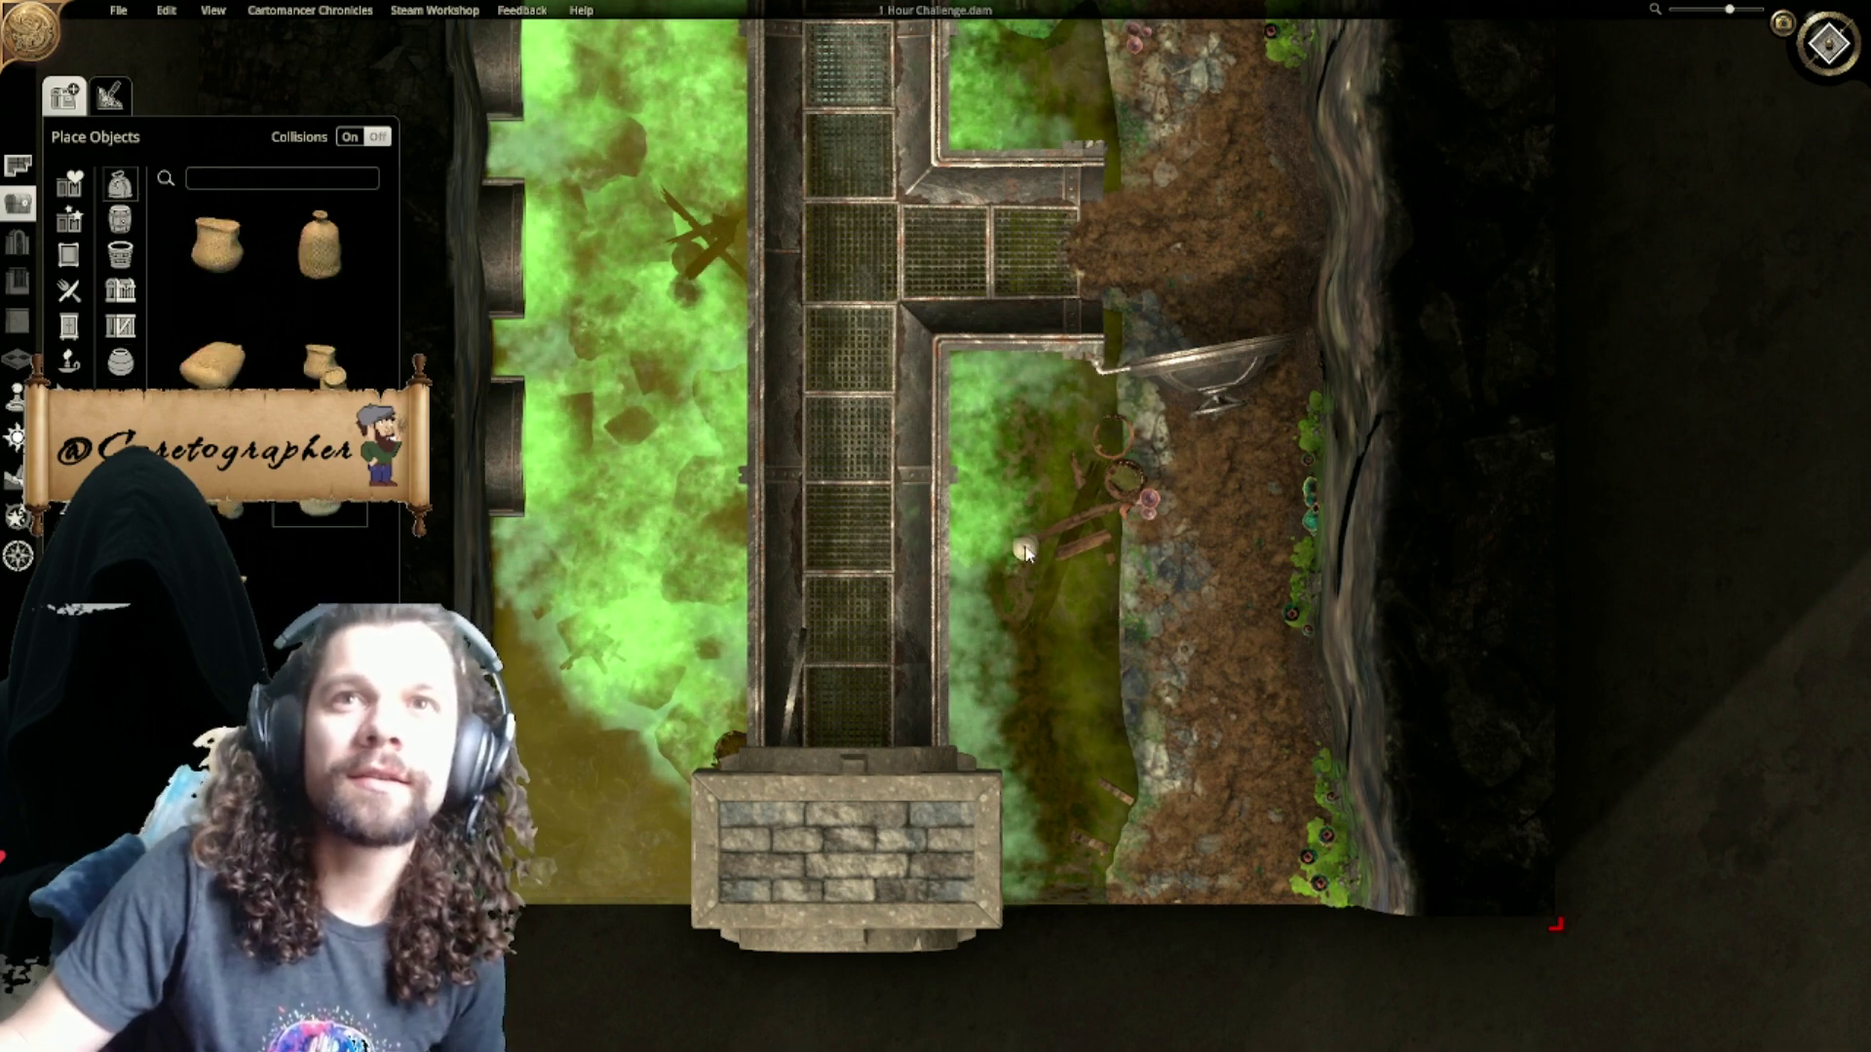
right_drag(1184, 570, 924, 665)
scroll(924, 665, up, 1)
scroll(925, 664, up, 5)
click(746, 591)
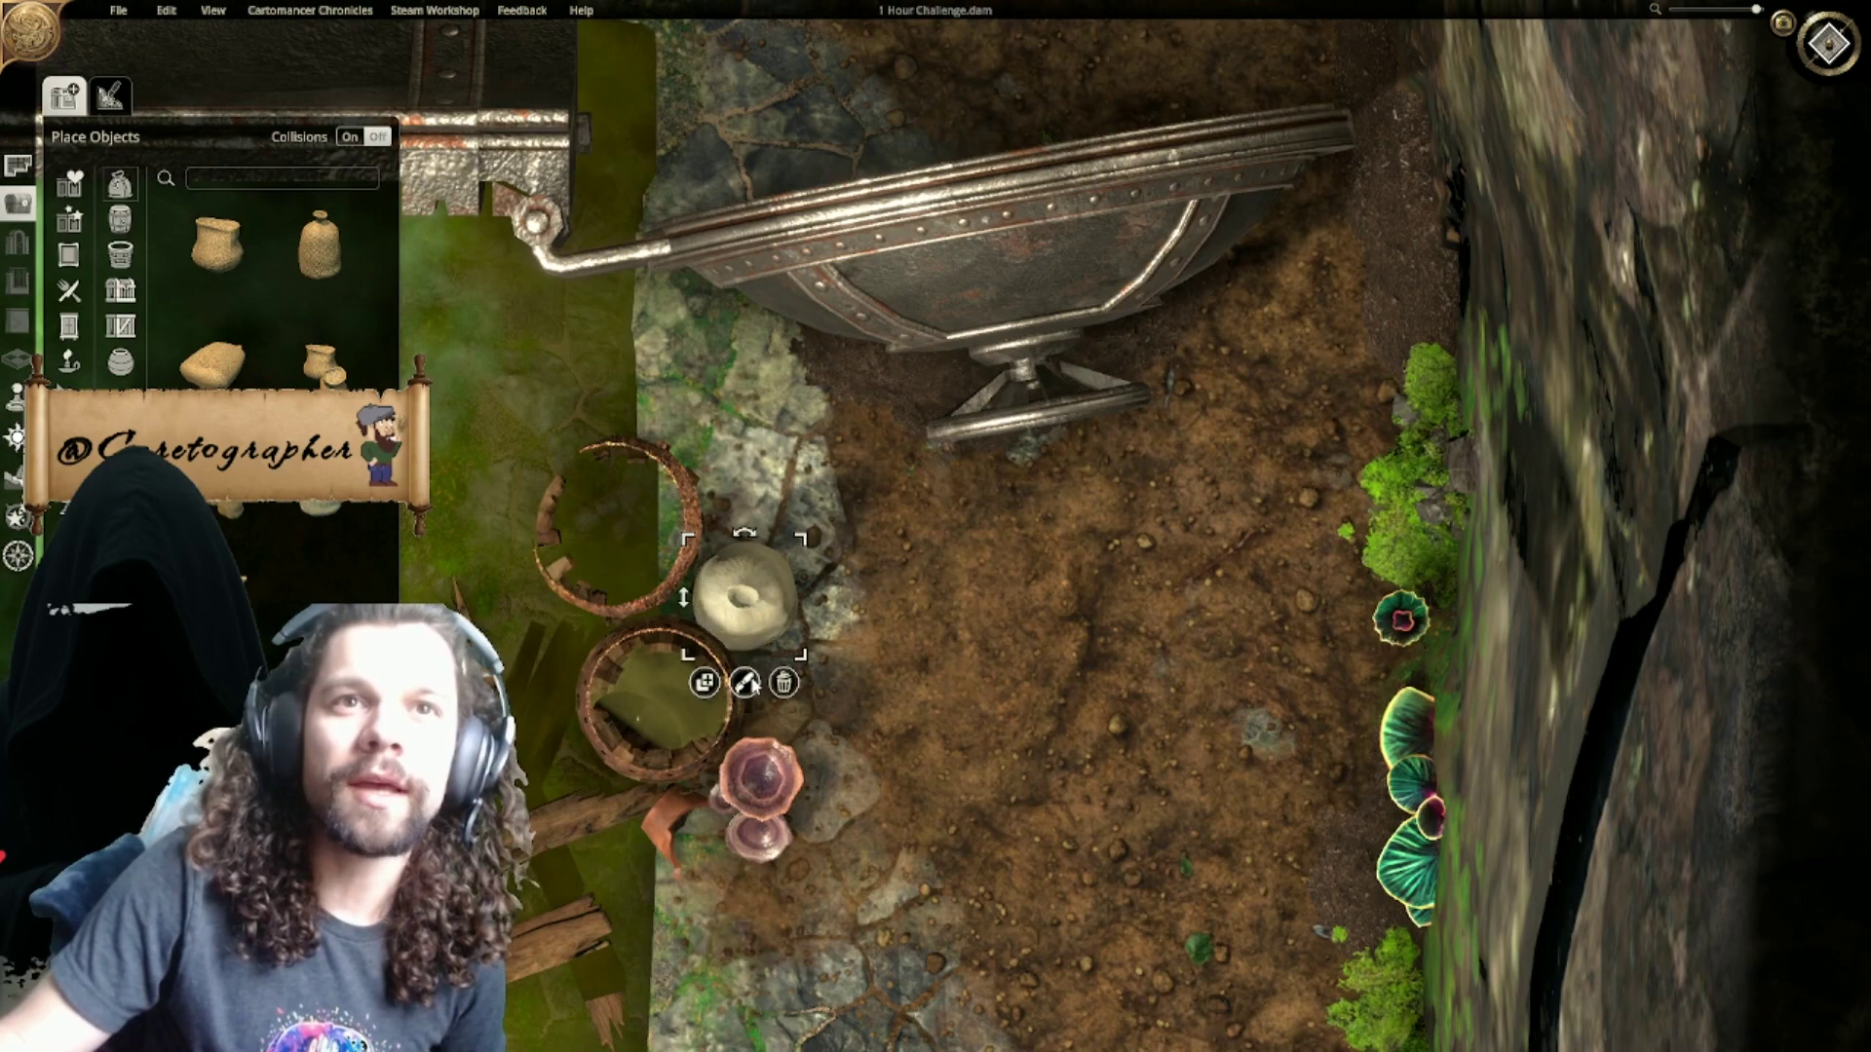
click(646, 735)
drag(799, 546, 754, 585)
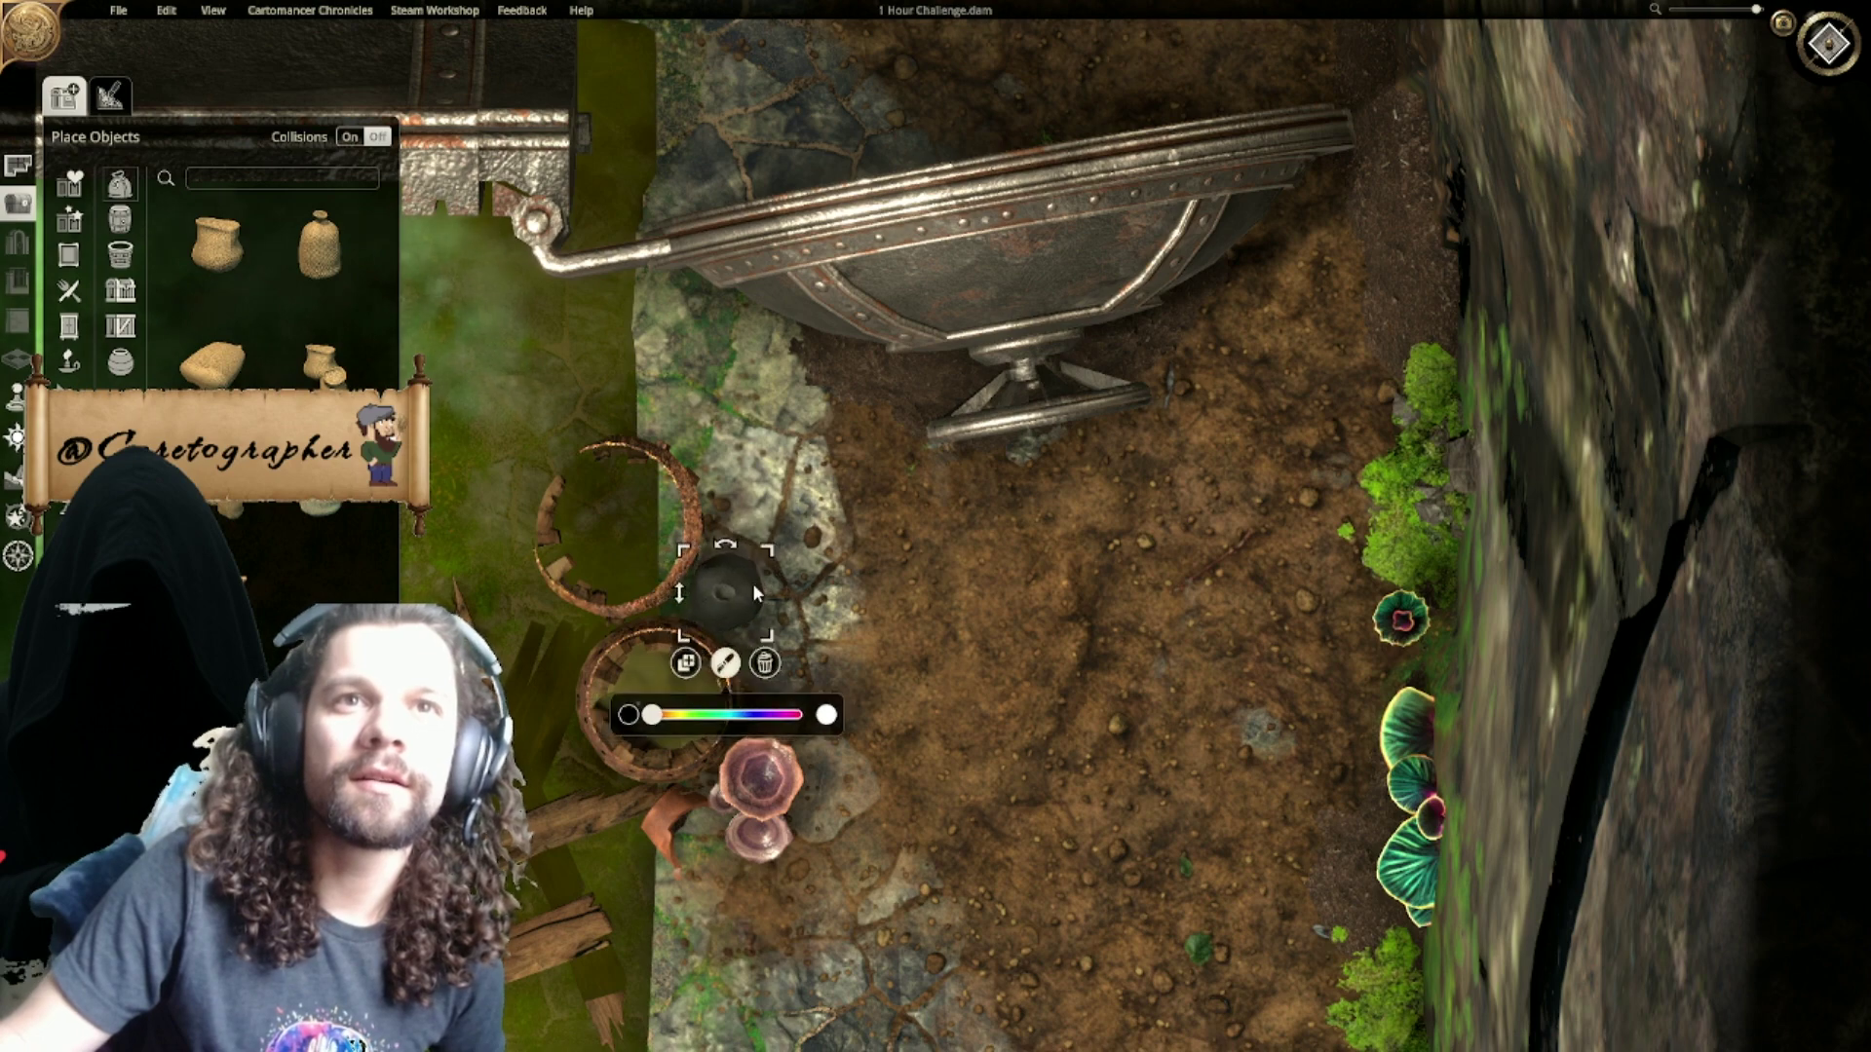
click(769, 664)
Step: Search the object library for "crate" and place a shrunken, rotated crate partly sunk in the water at the left channel's lower end
click(275, 179)
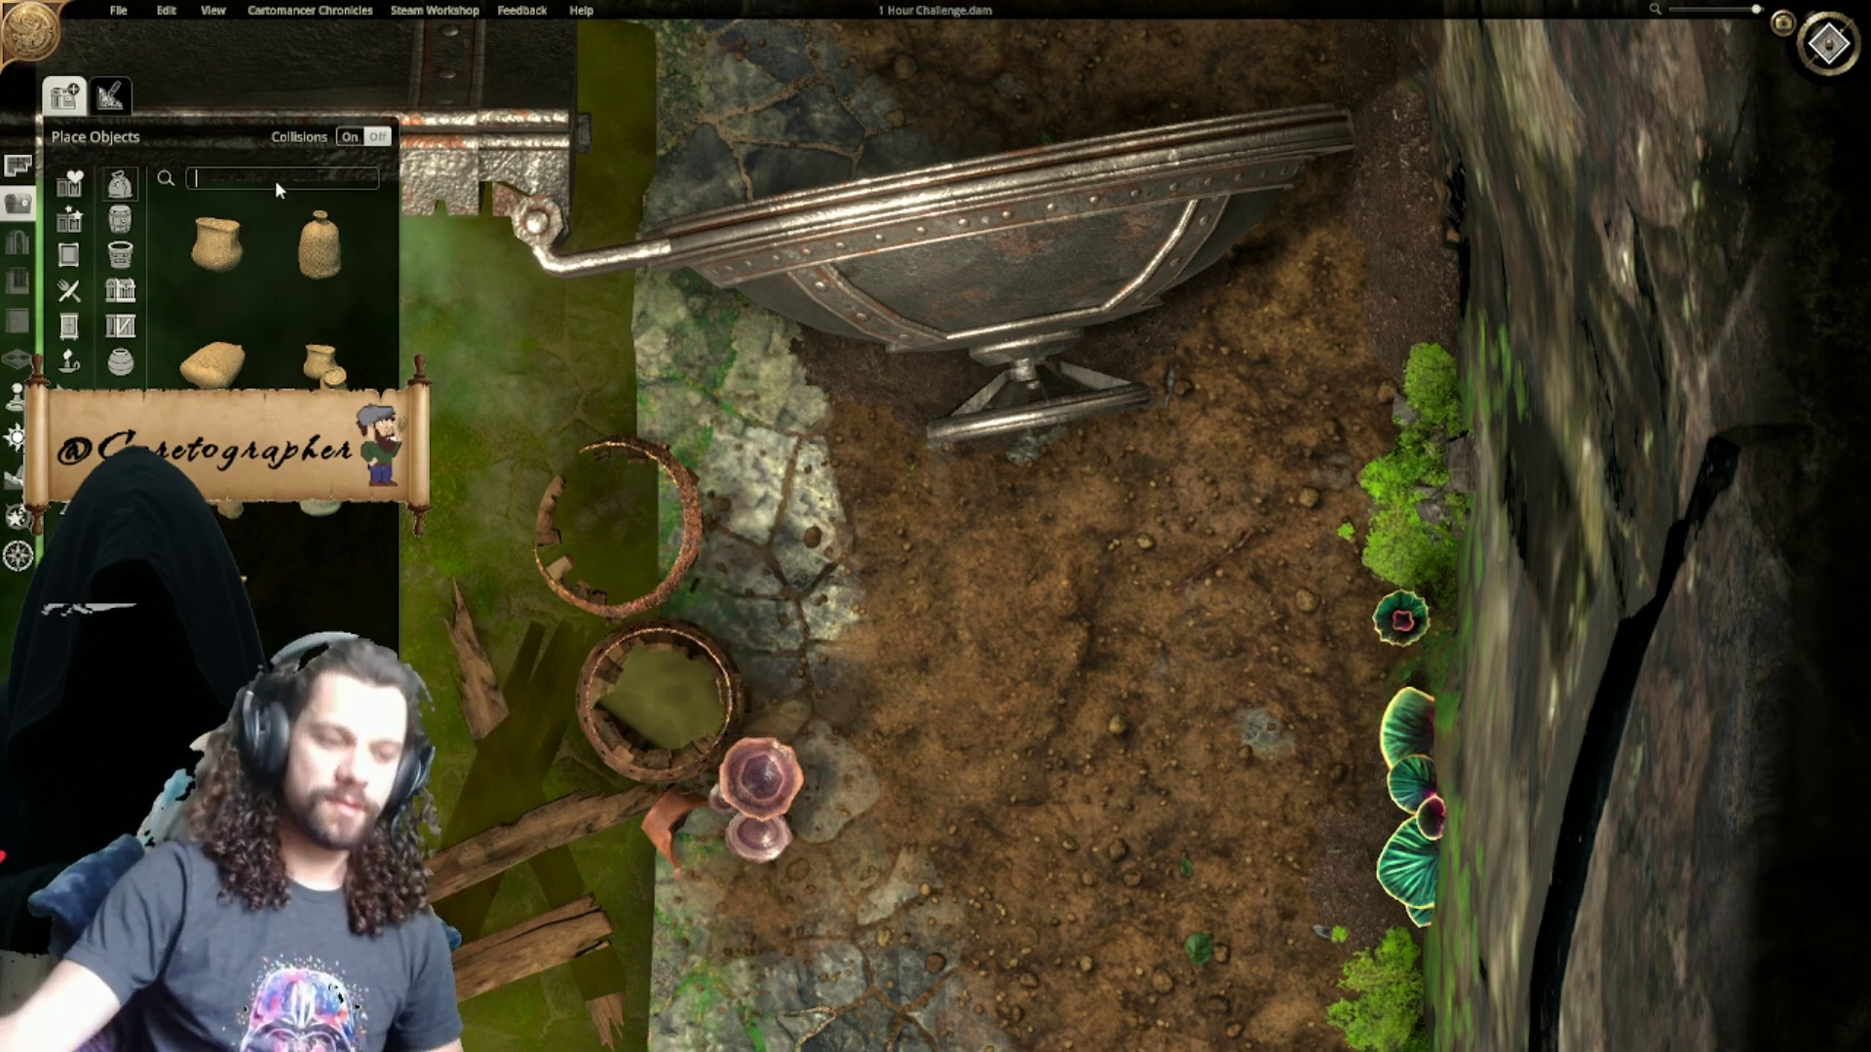
text(crate)
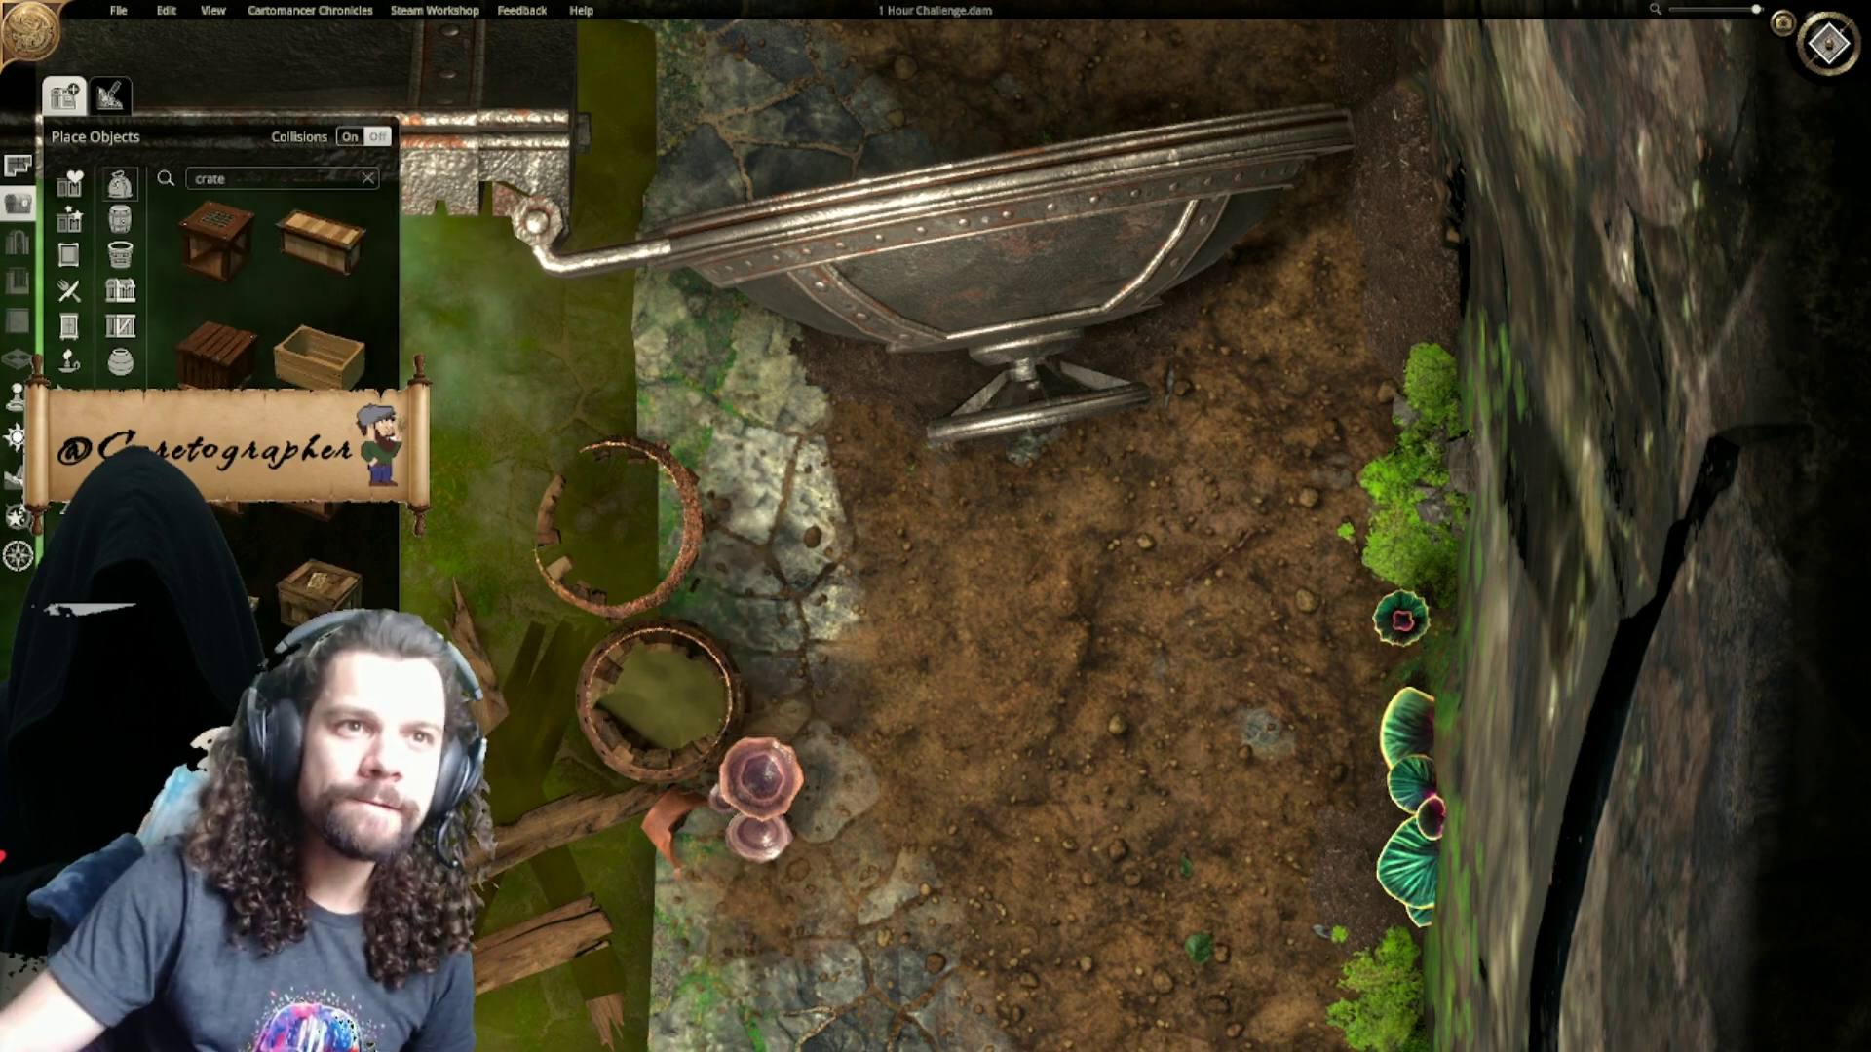
scroll(656, 919, down, 6)
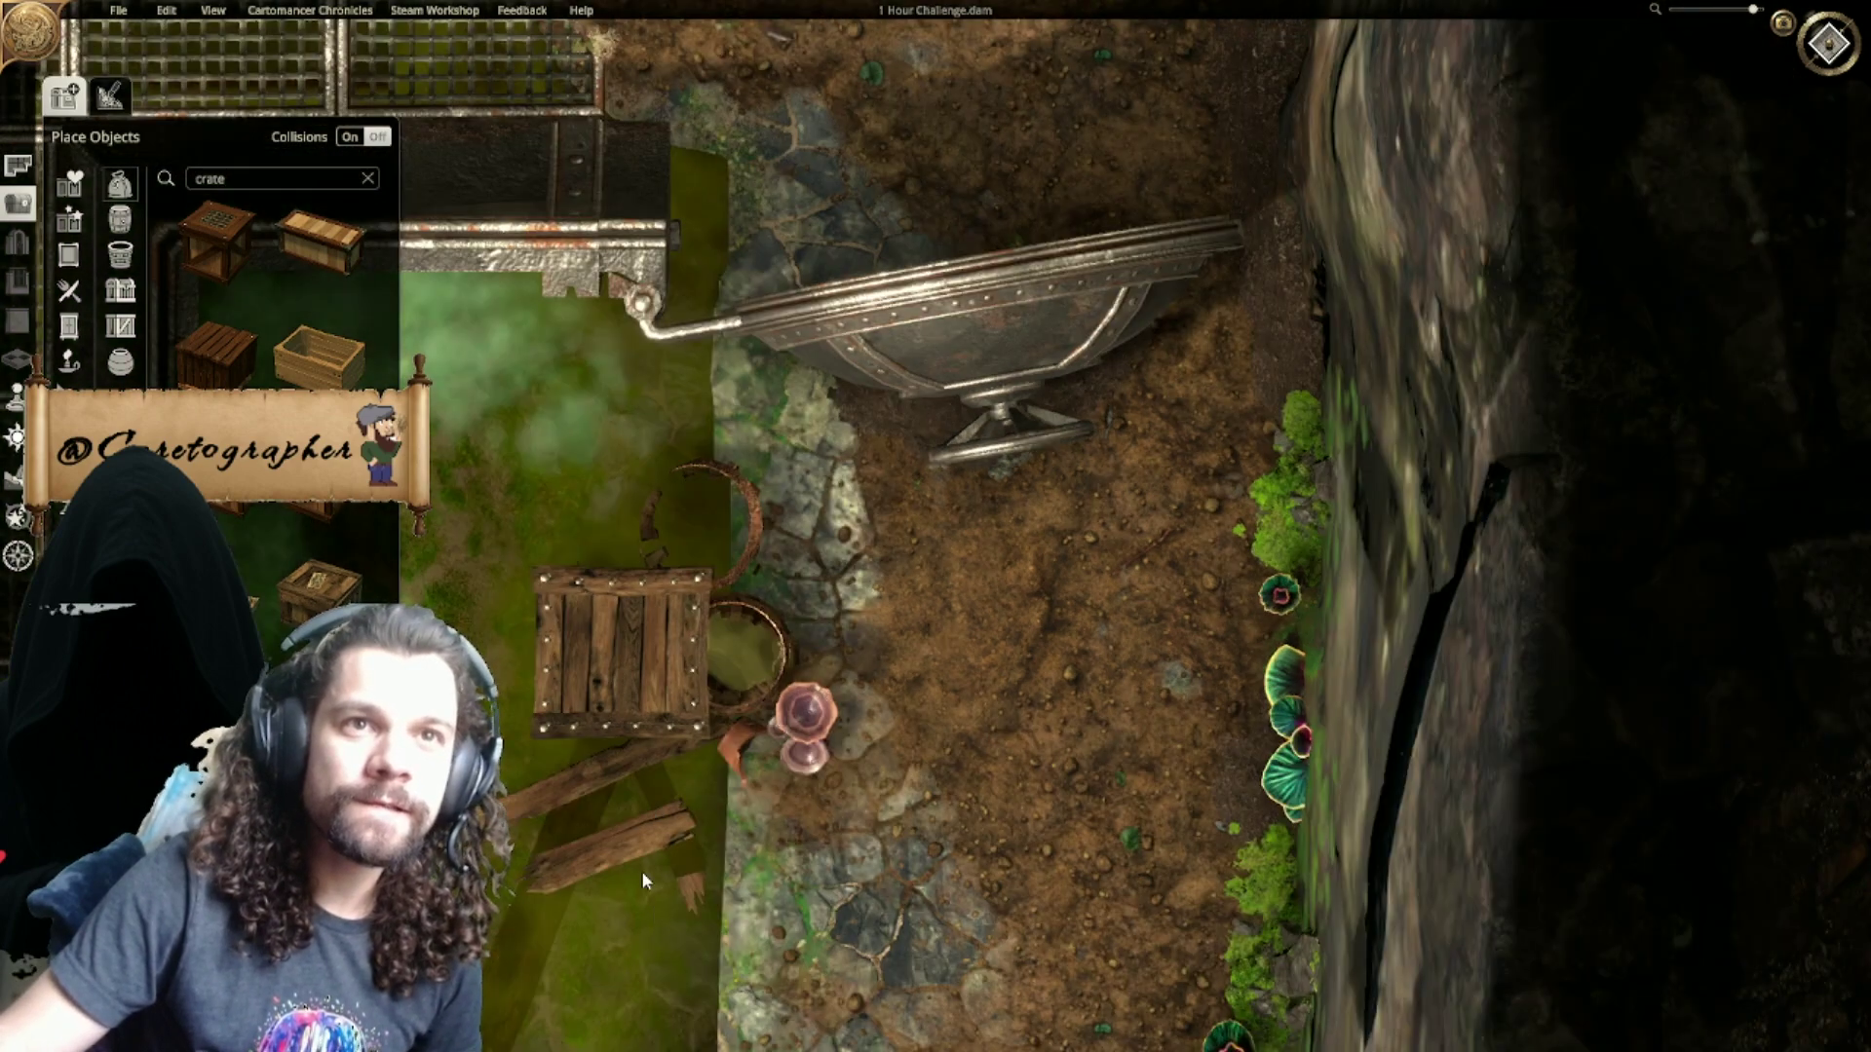
middle_drag(769, 706, 912, 648)
scroll(912, 648, up, 2)
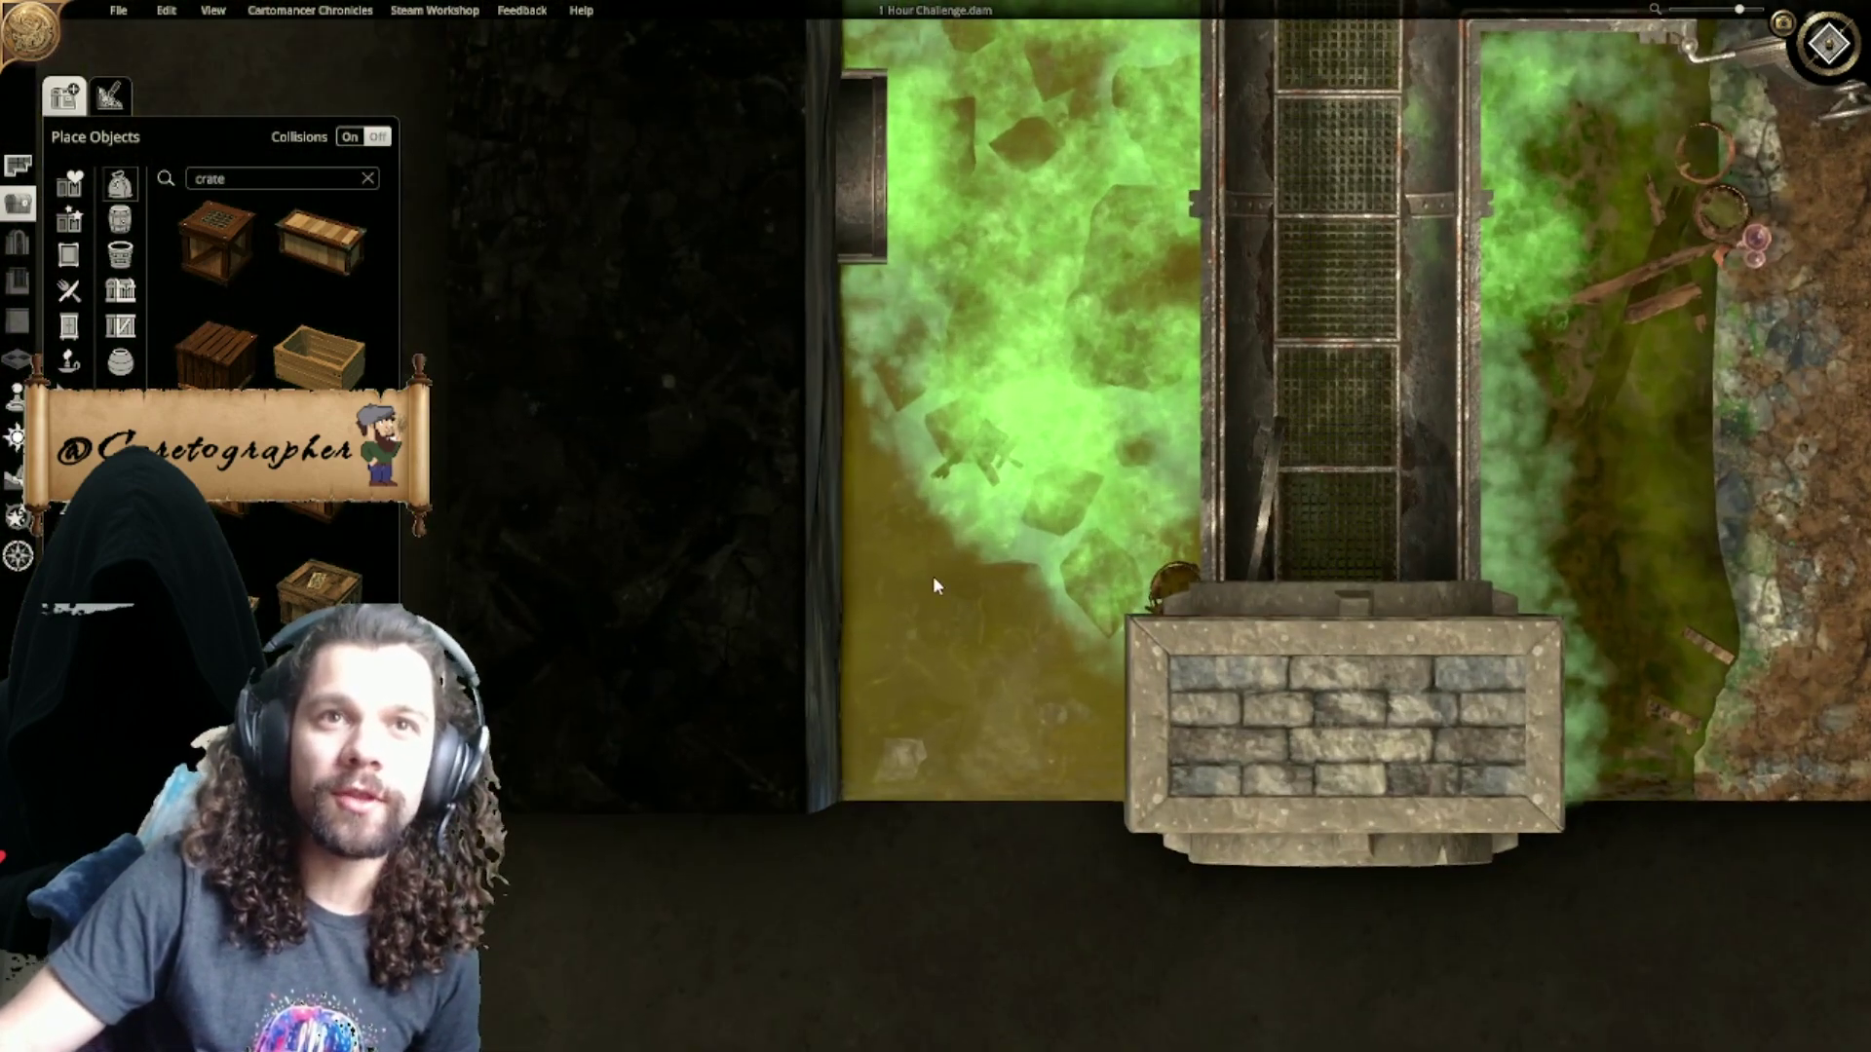
click(943, 671)
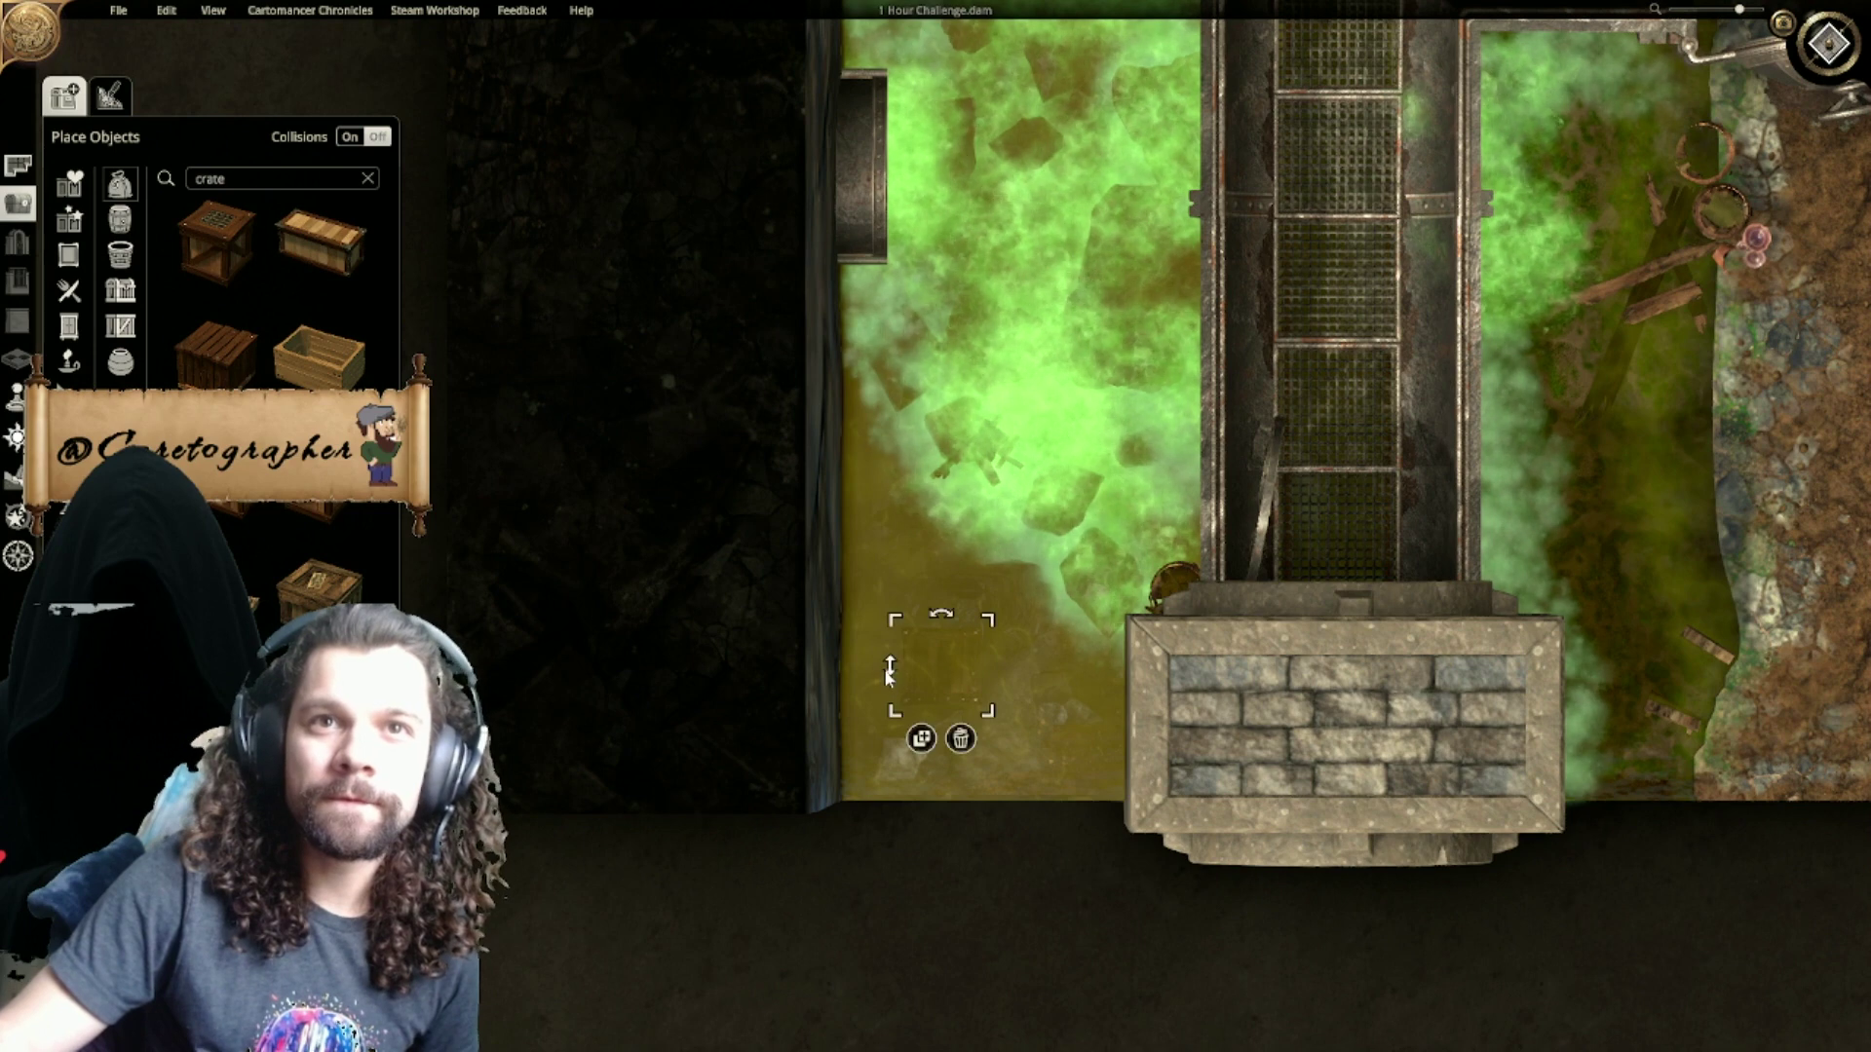
drag(883, 564, 887, 448)
key(r)
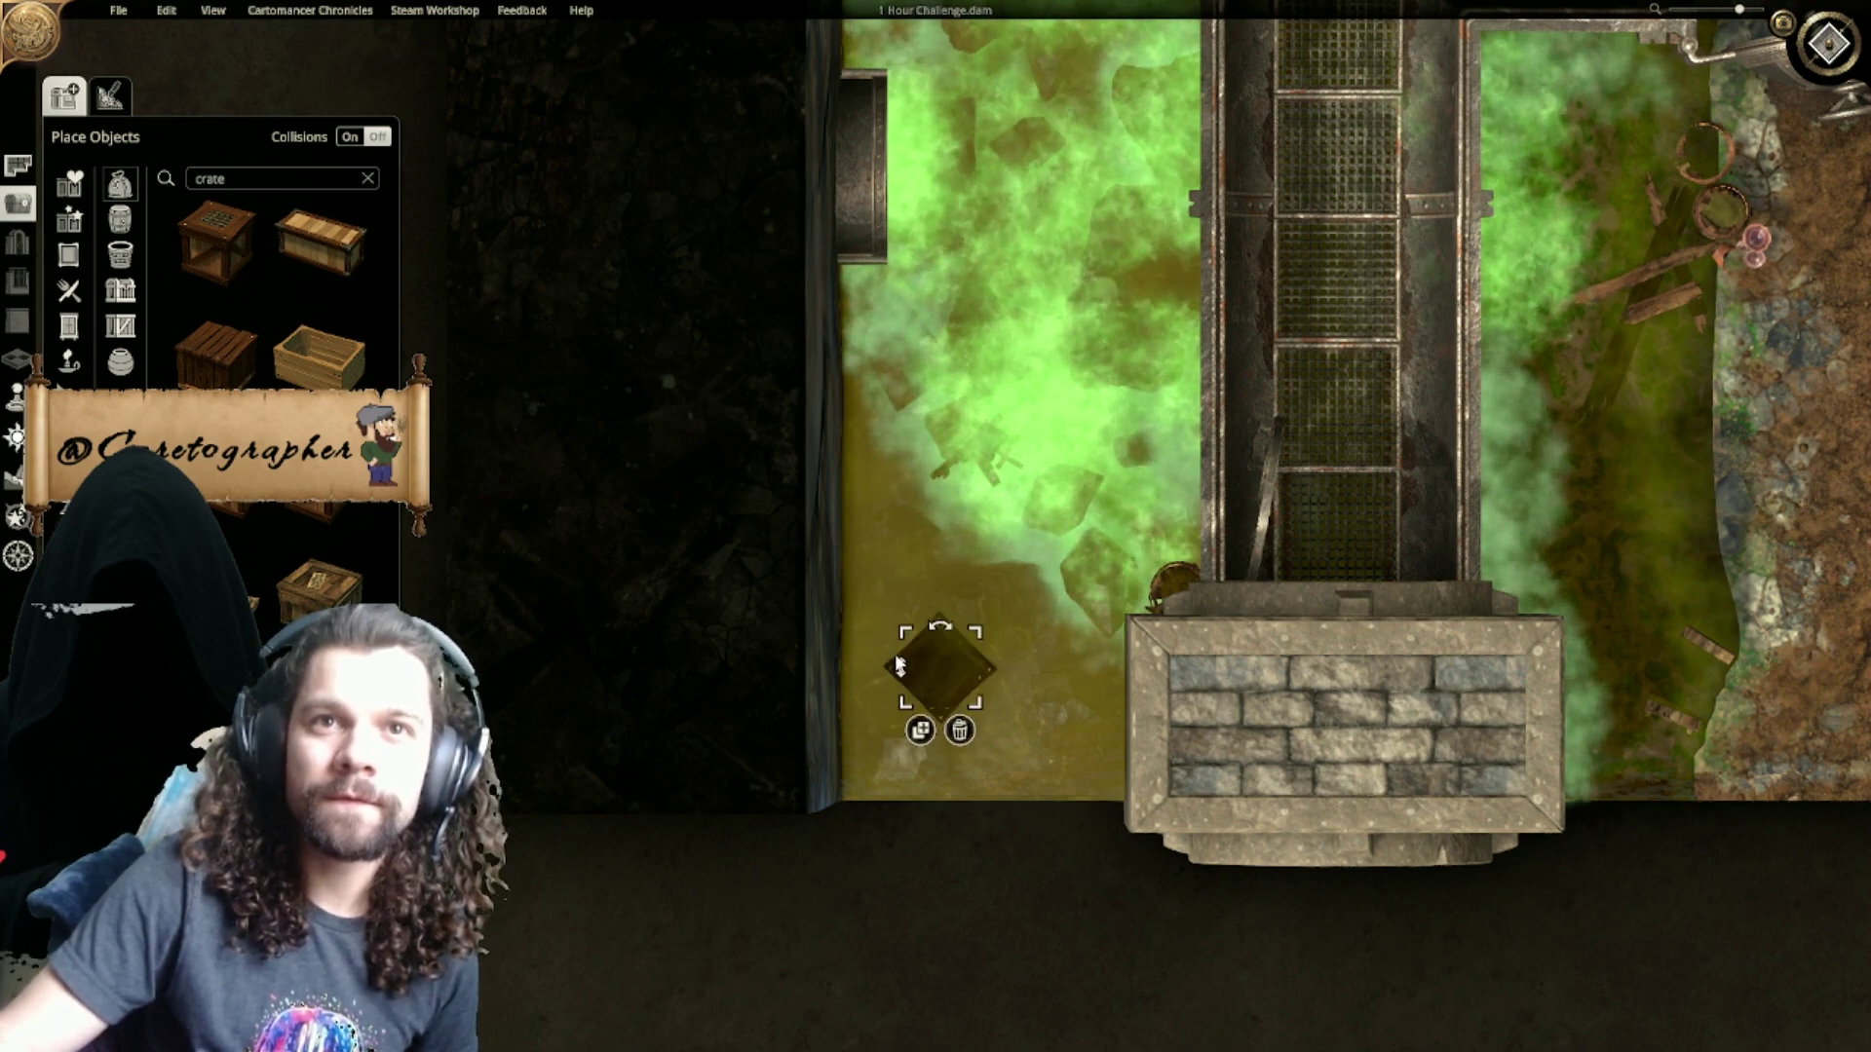
key(Escape)
scroll(1150, 770, down, 3)
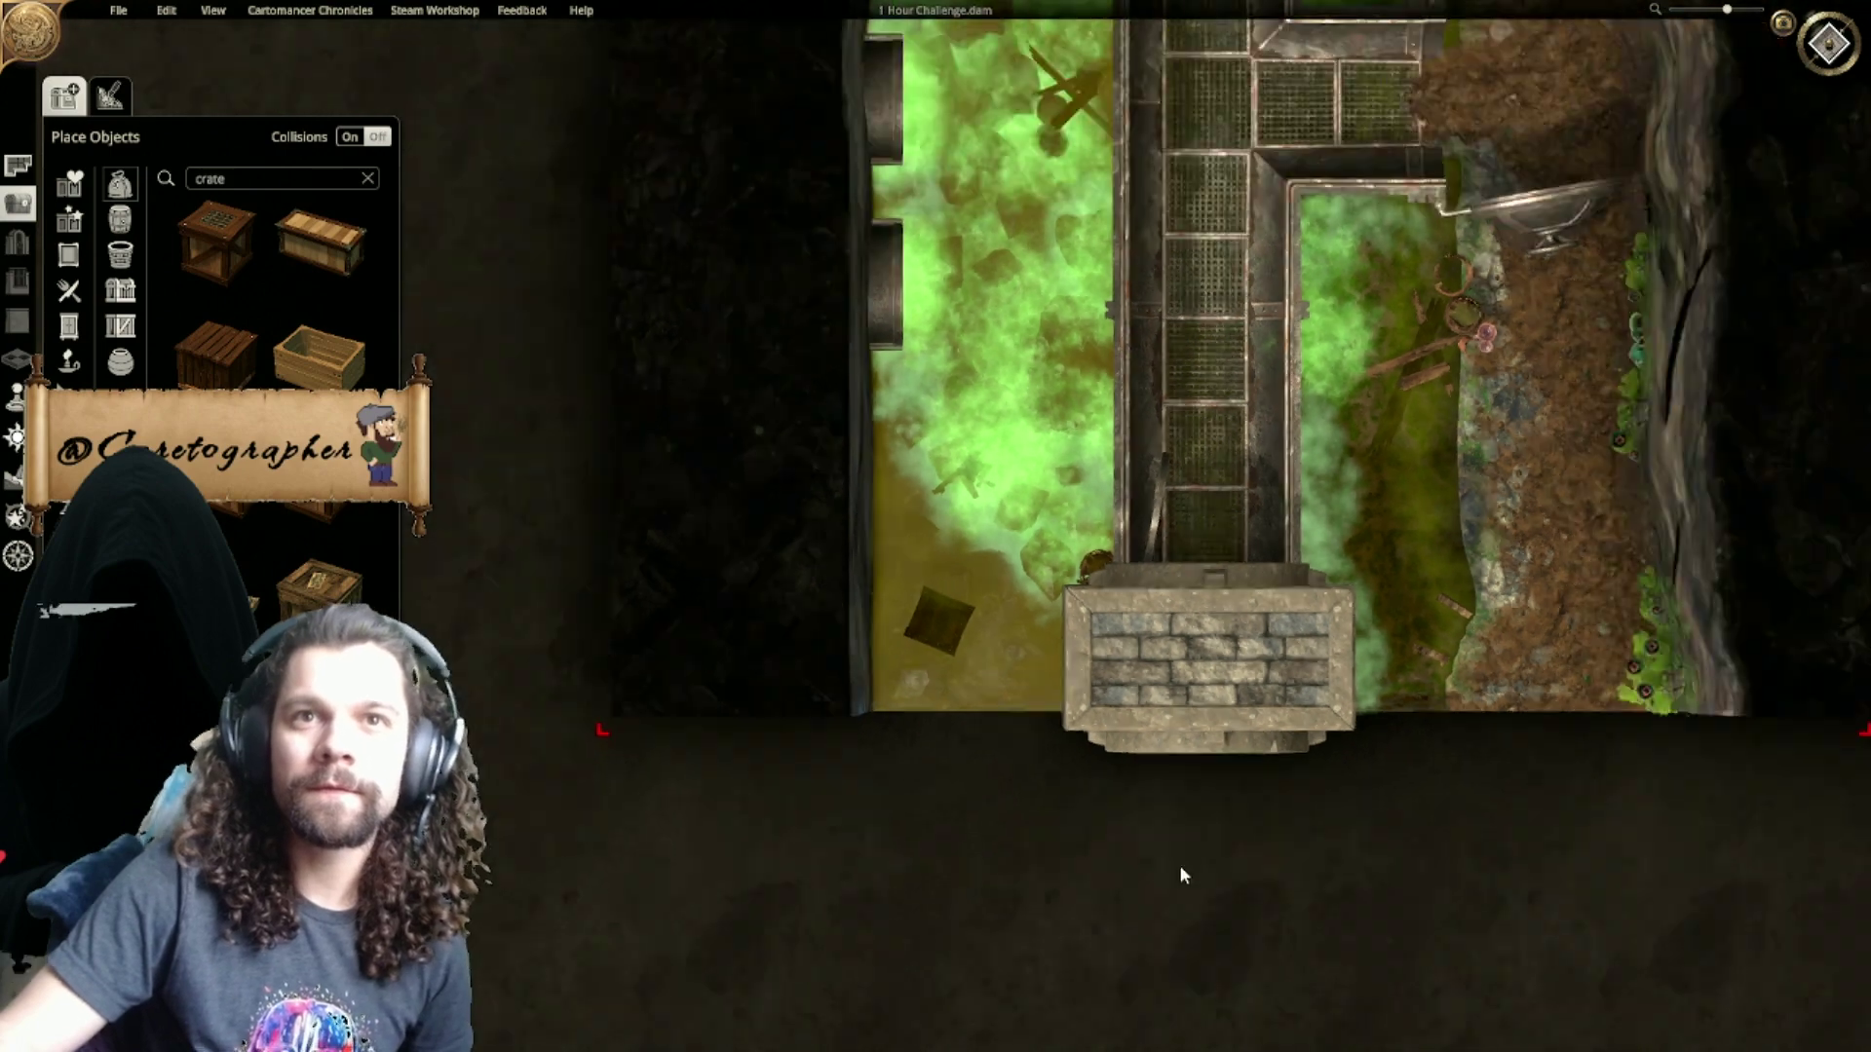
Step: Place an open wooden crate sunk in the water beside the broken planks and barrels in the lower right channel
right_drag(1058, 897, 944, 412)
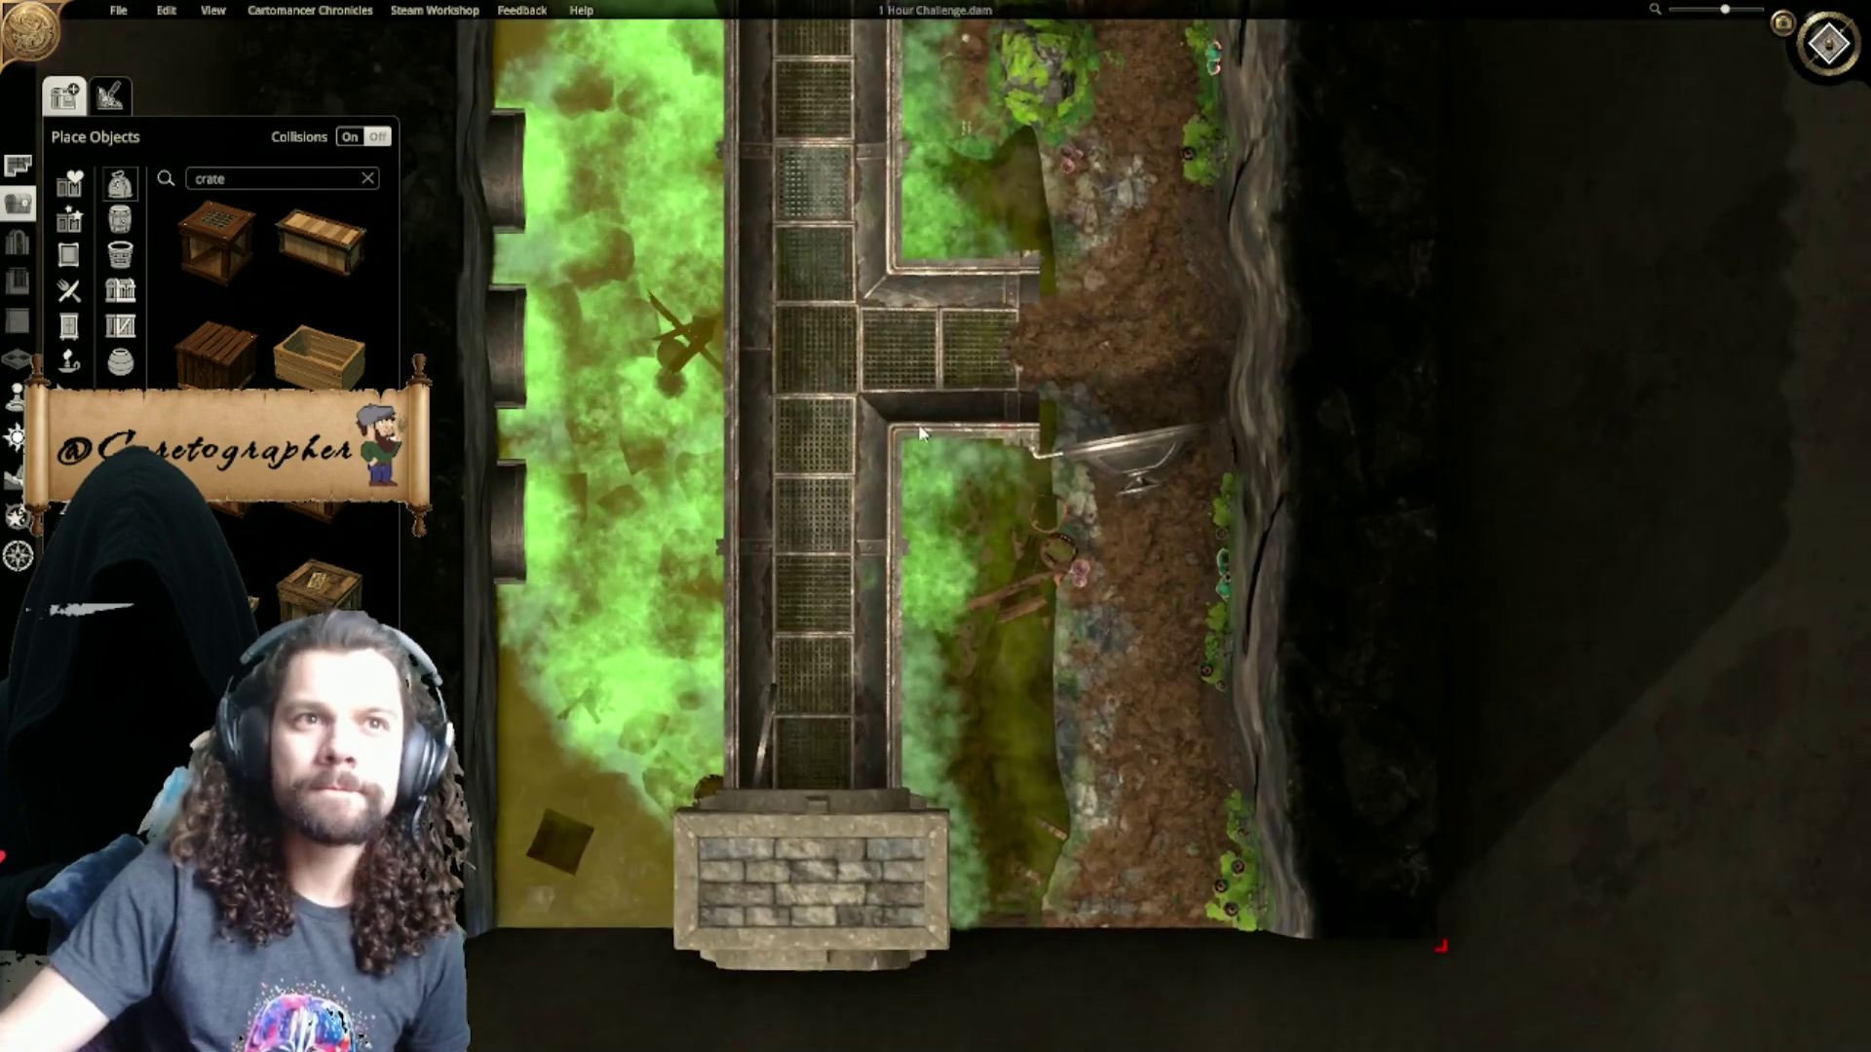
right_drag(1045, 526, 868, 574)
click(318, 352)
scroll(721, 672, up, 3)
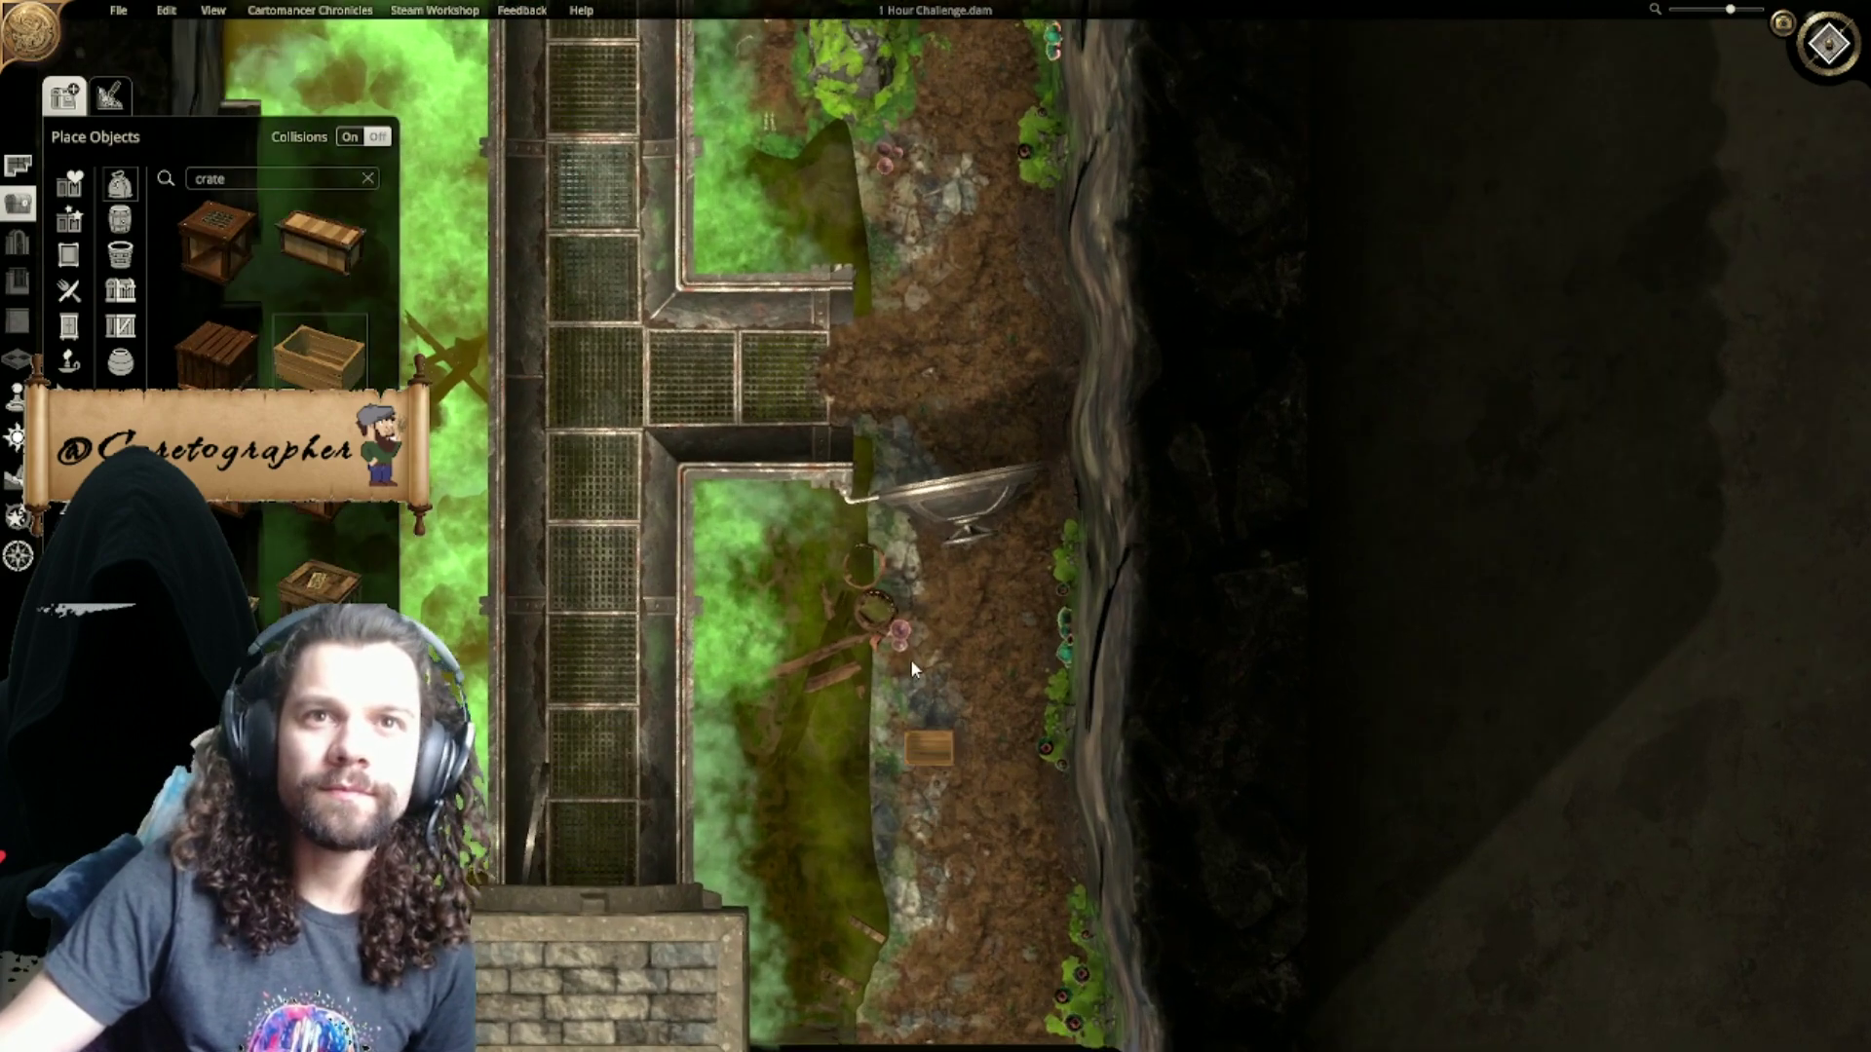
ctrl+scroll(682, 692, down, 5)
right_drag(560, 756, 763, 435)
click(689, 604)
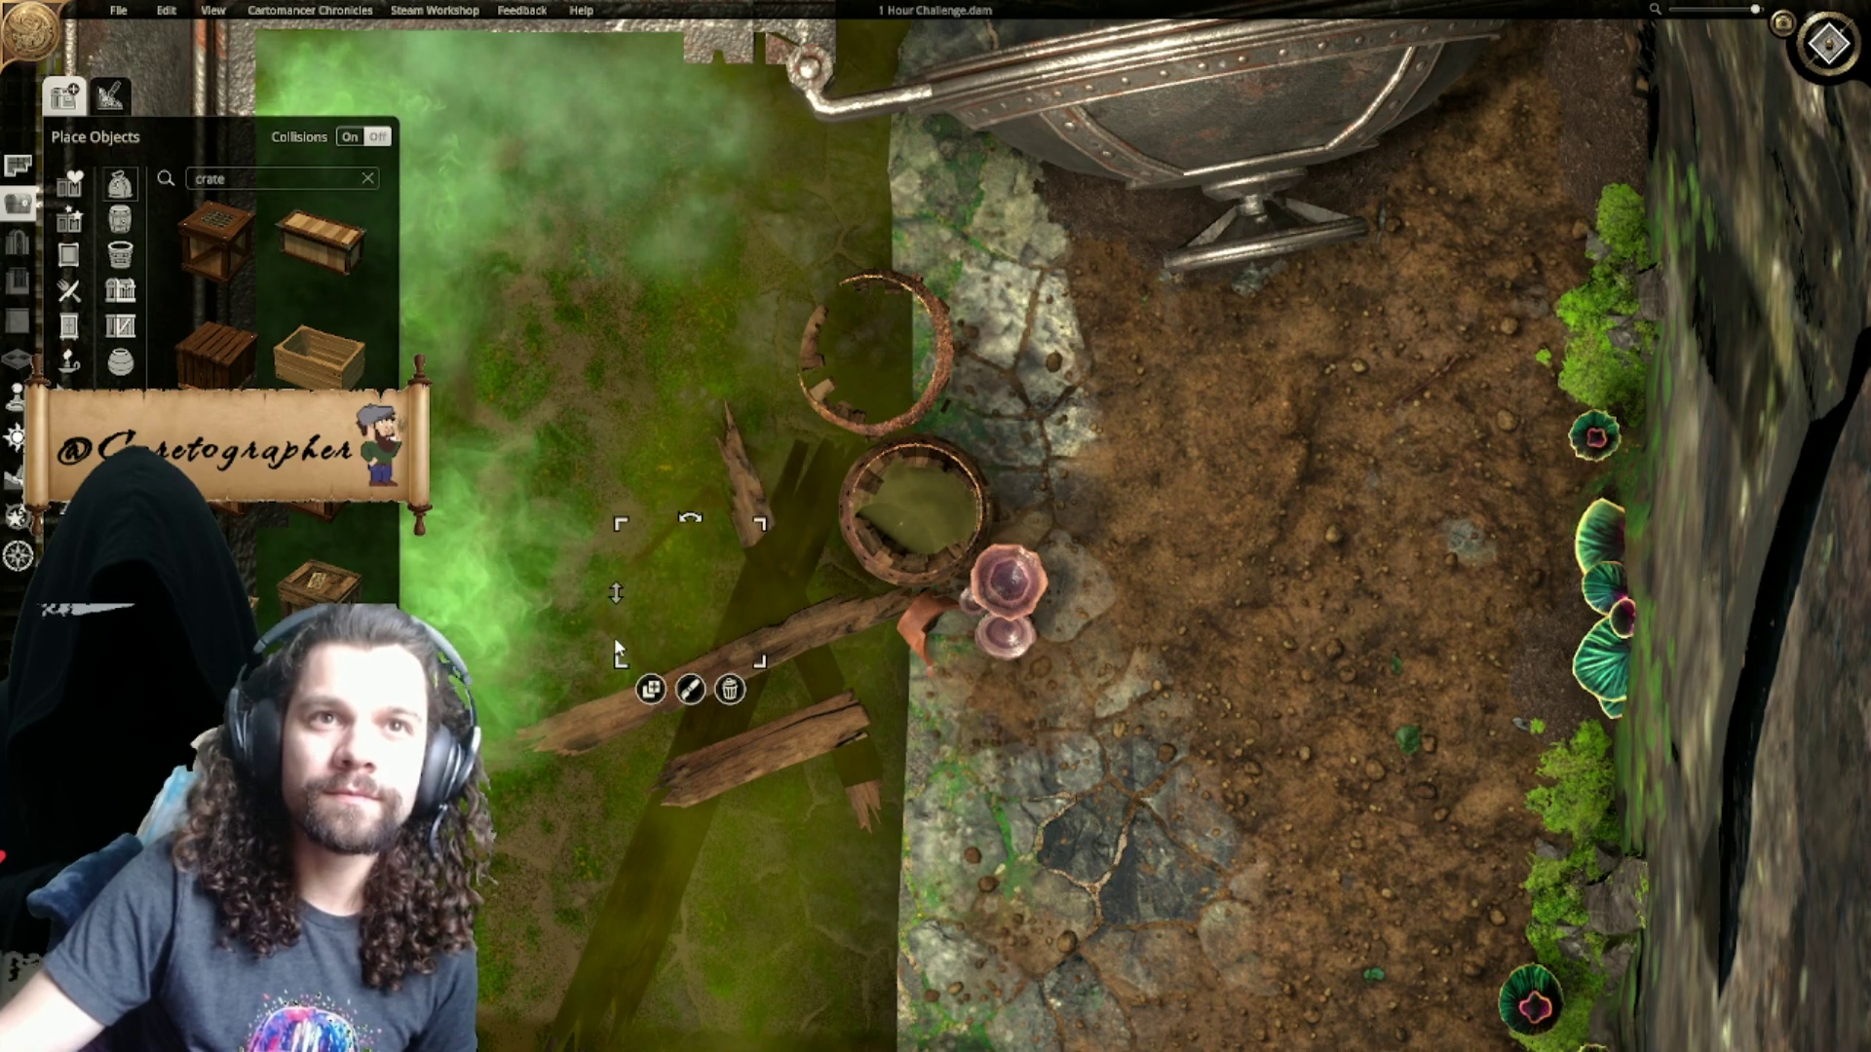
click(1254, 763)
scroll(1254, 762, down, 5)
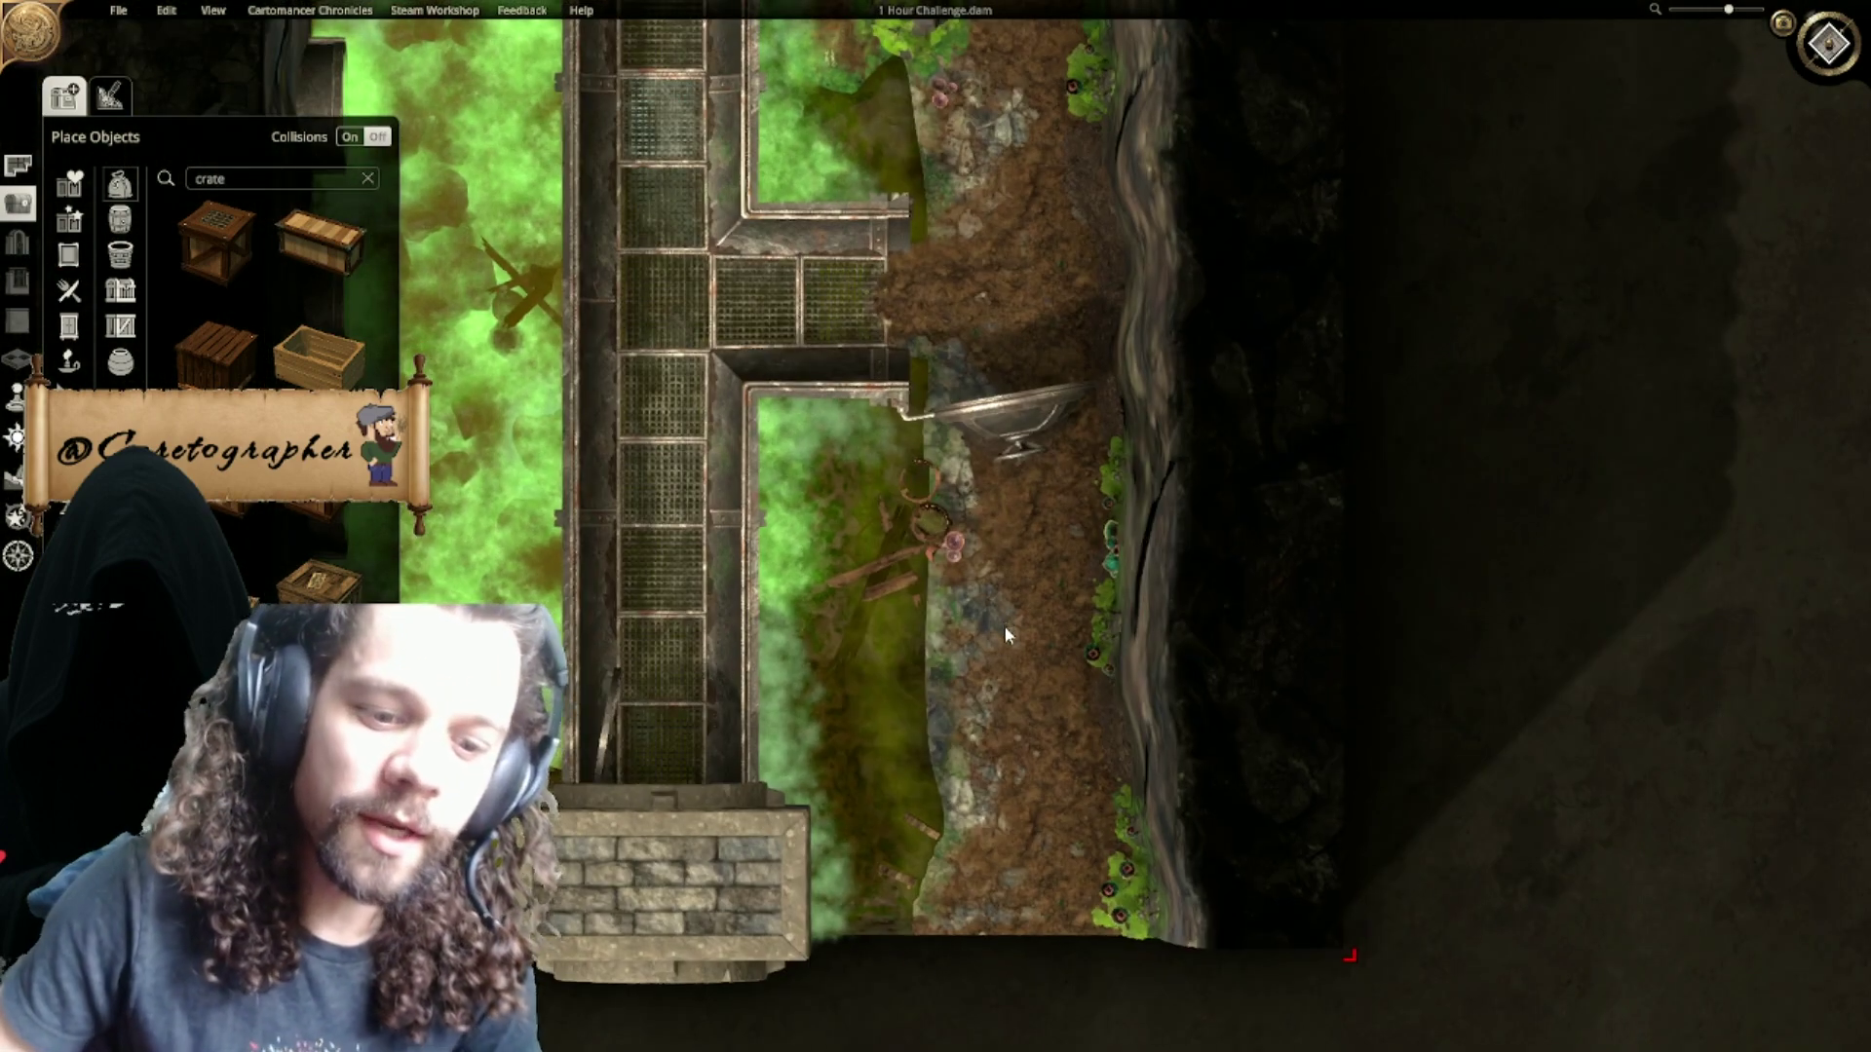
Step: Switch the map's lighting to the night preset and look over the terrain and cave-drawing options
right_drag(1041, 634, 1118, 743)
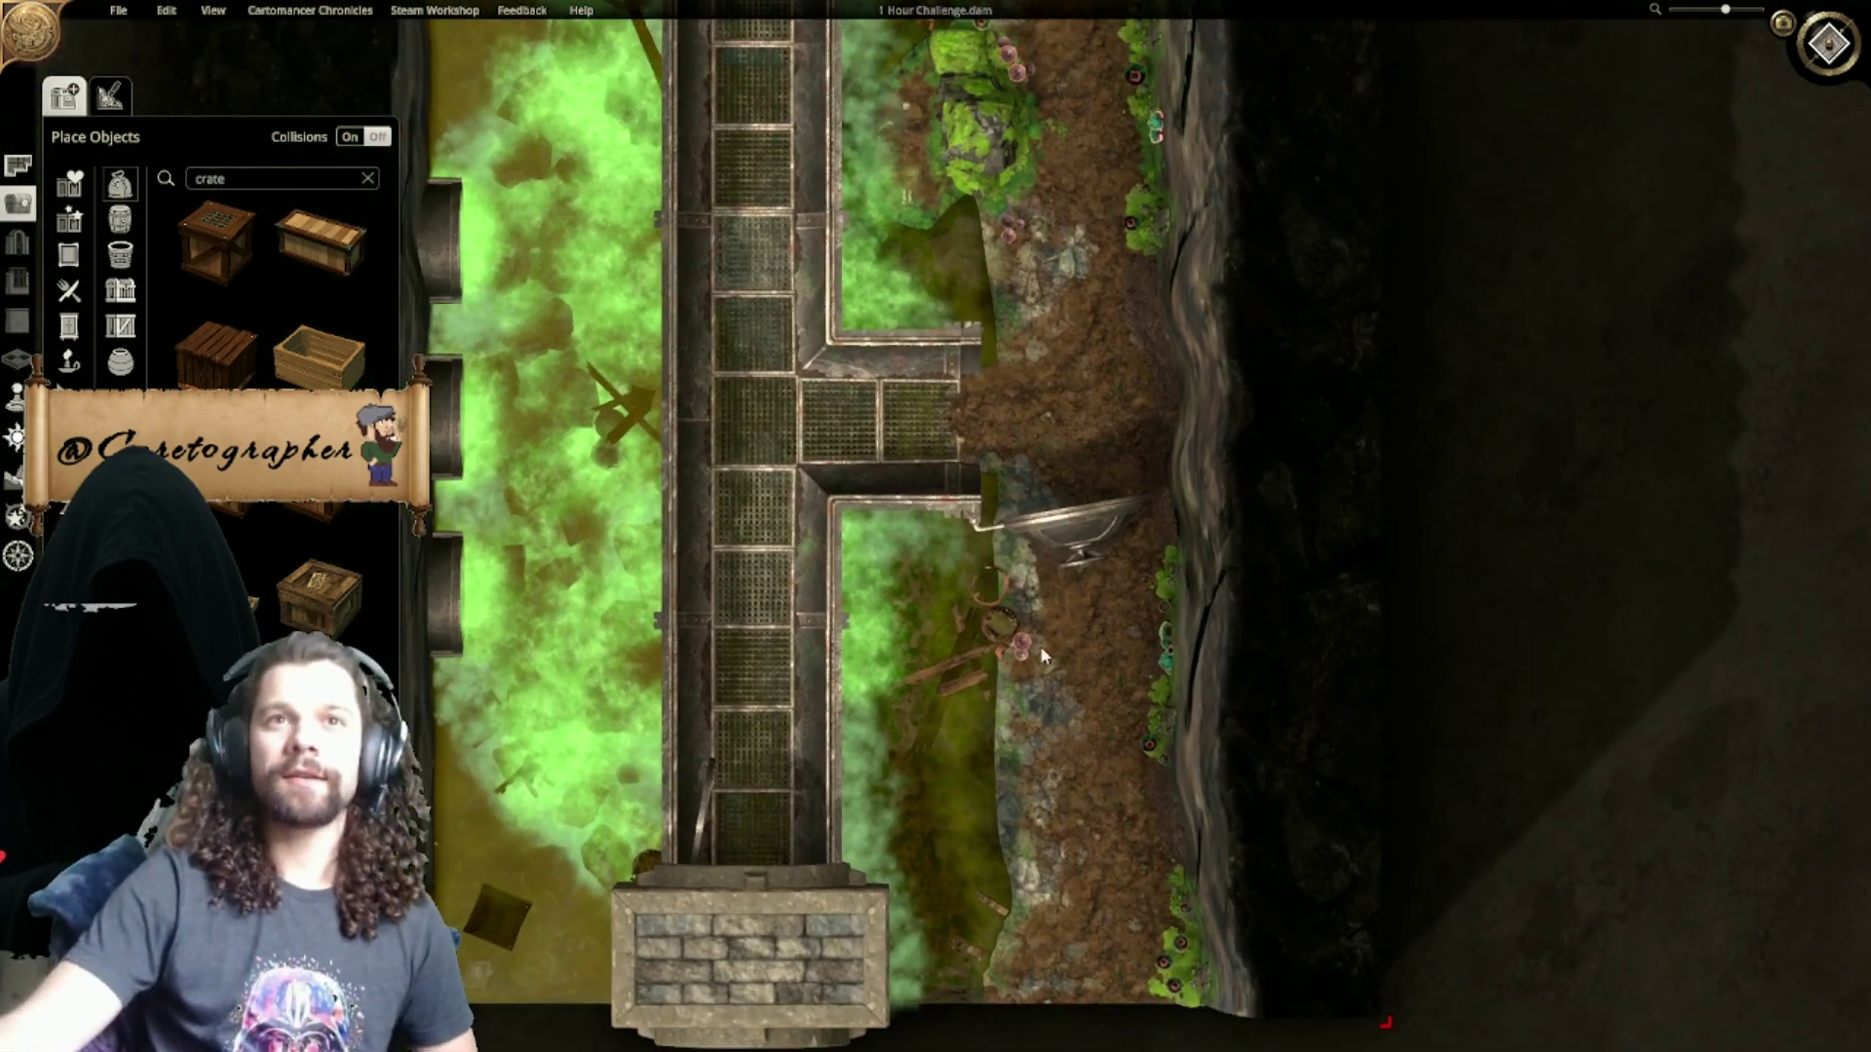
middle_drag(1038, 645, 1150, 619)
scroll(1142, 651, down, 3)
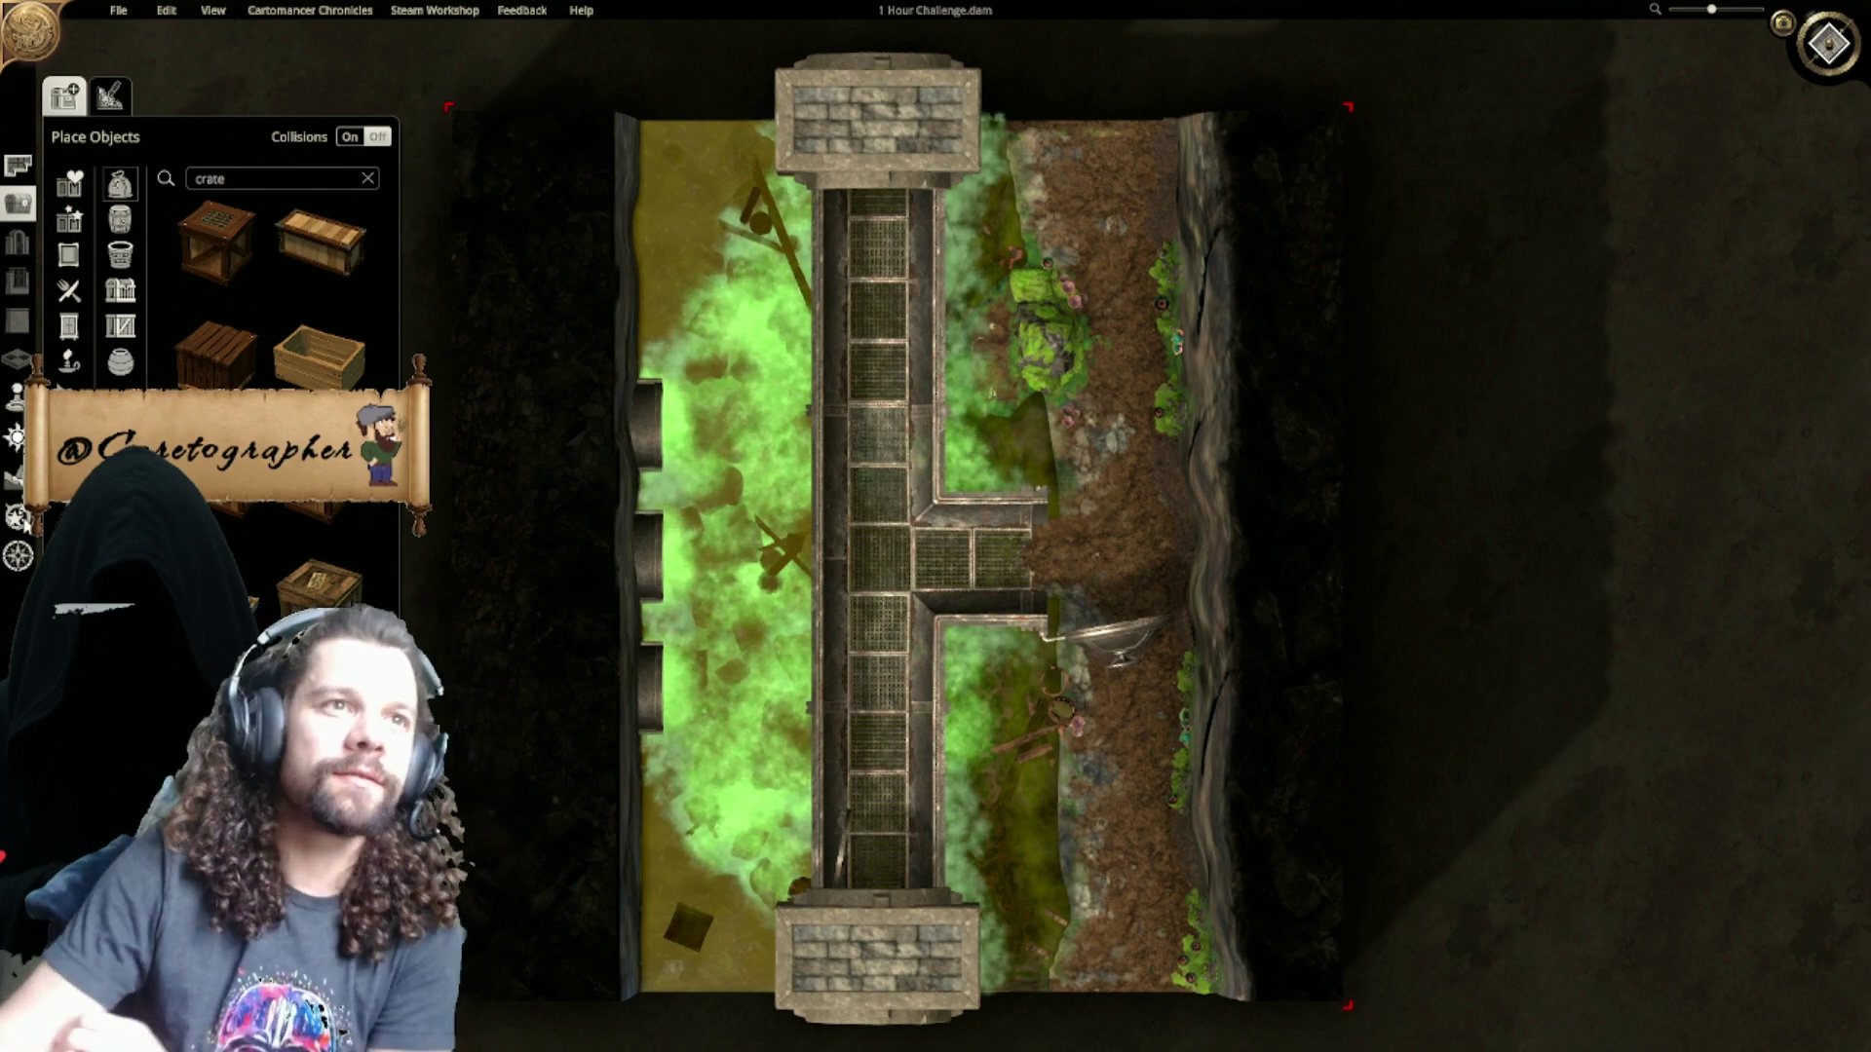
click(16, 437)
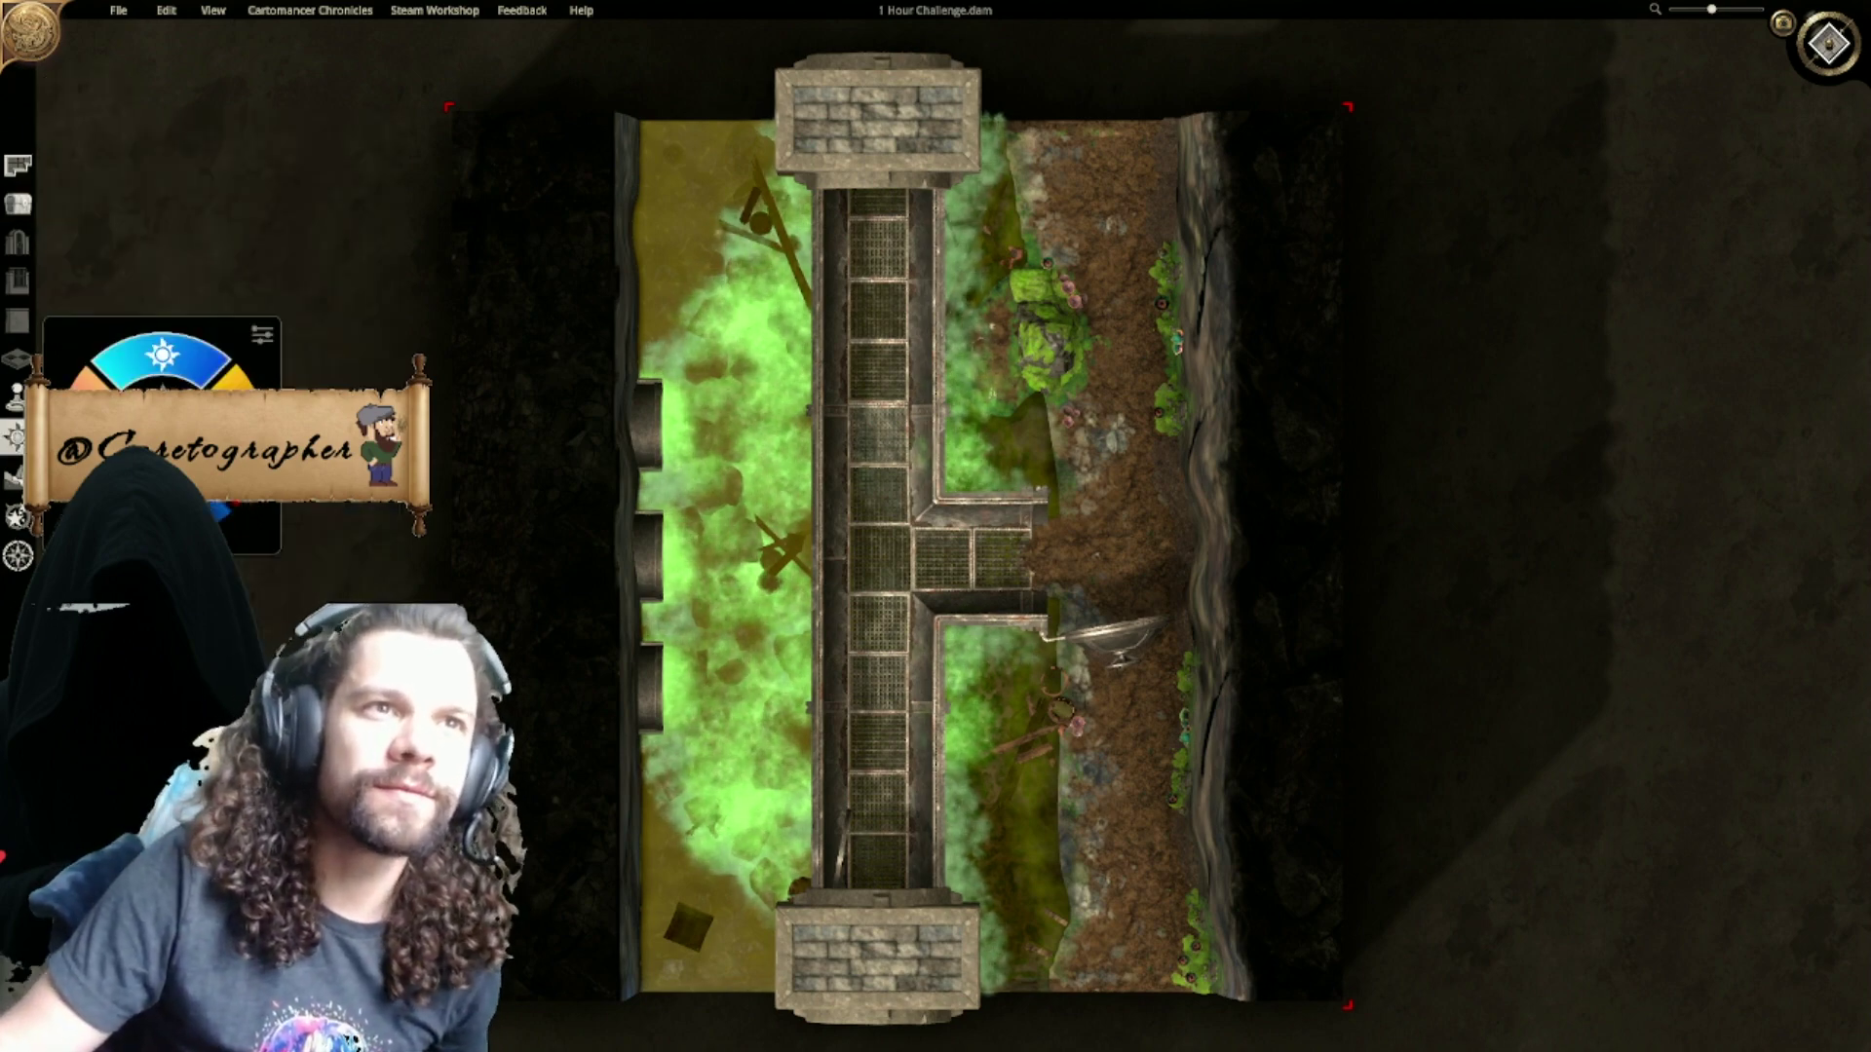
click(164, 516)
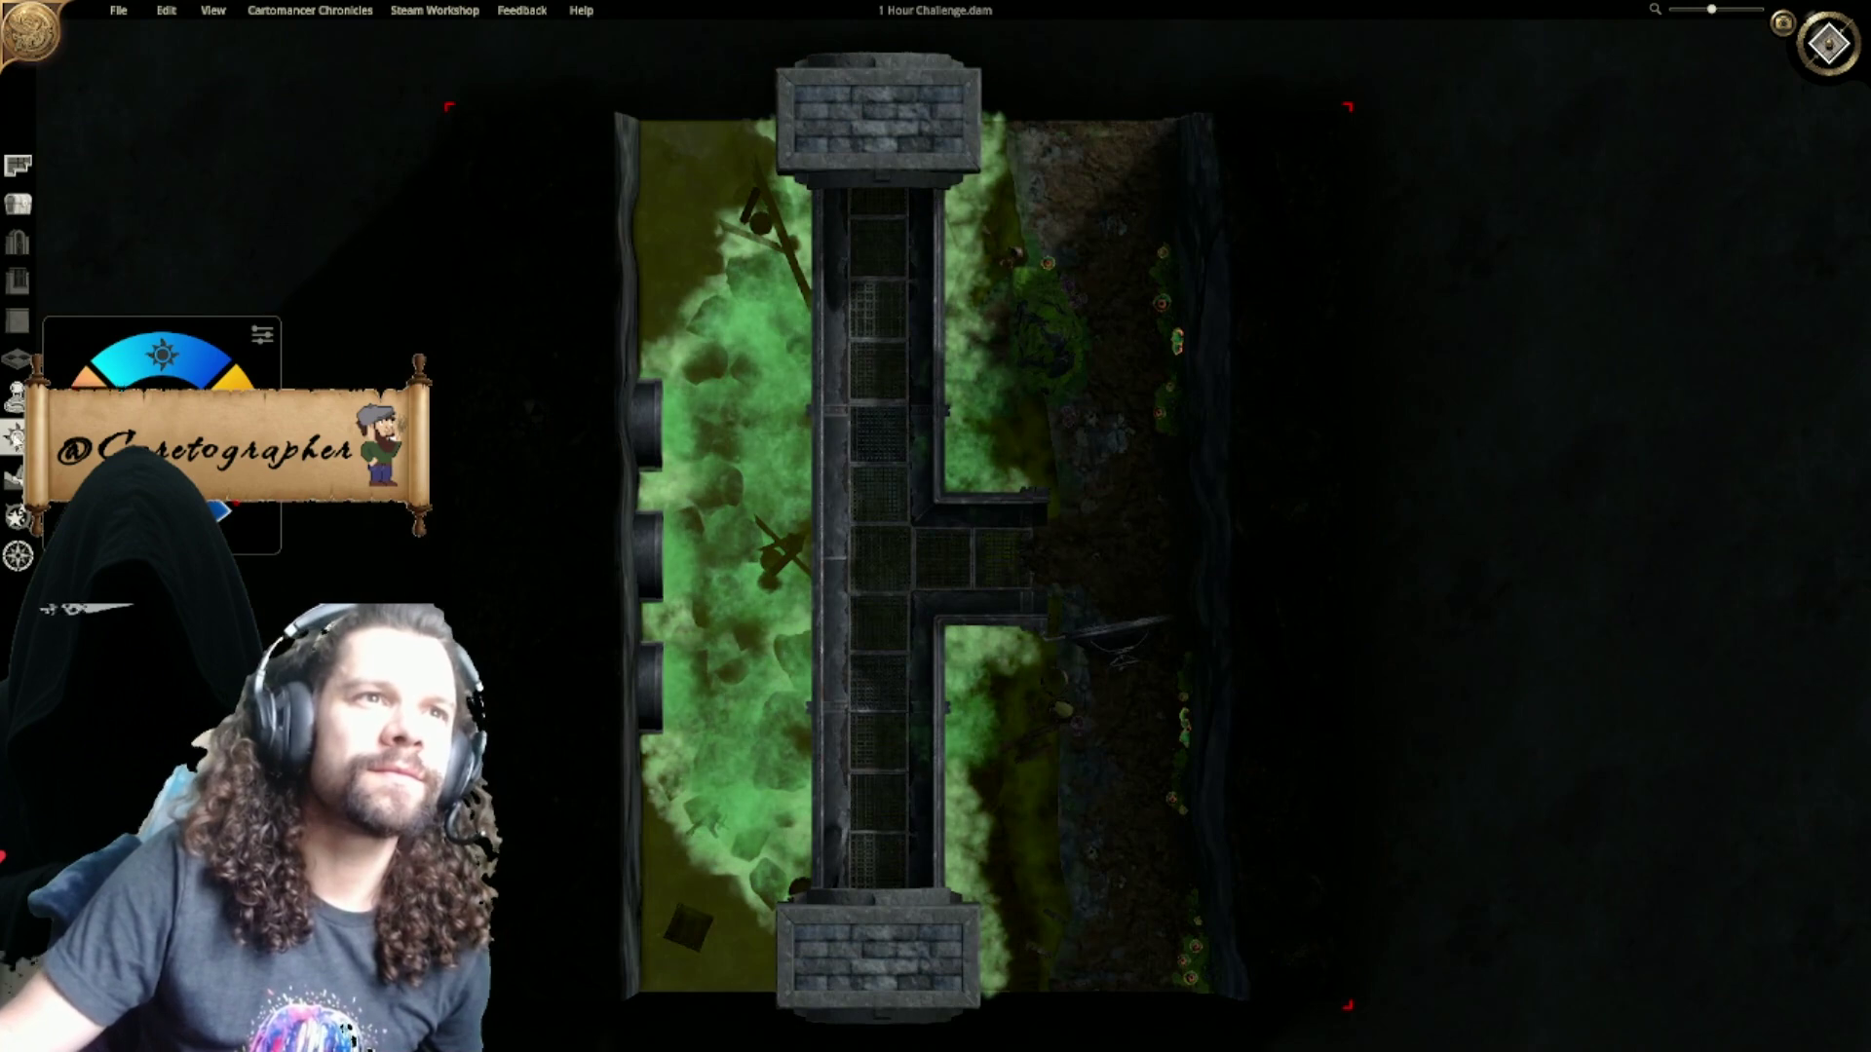
click(15, 477)
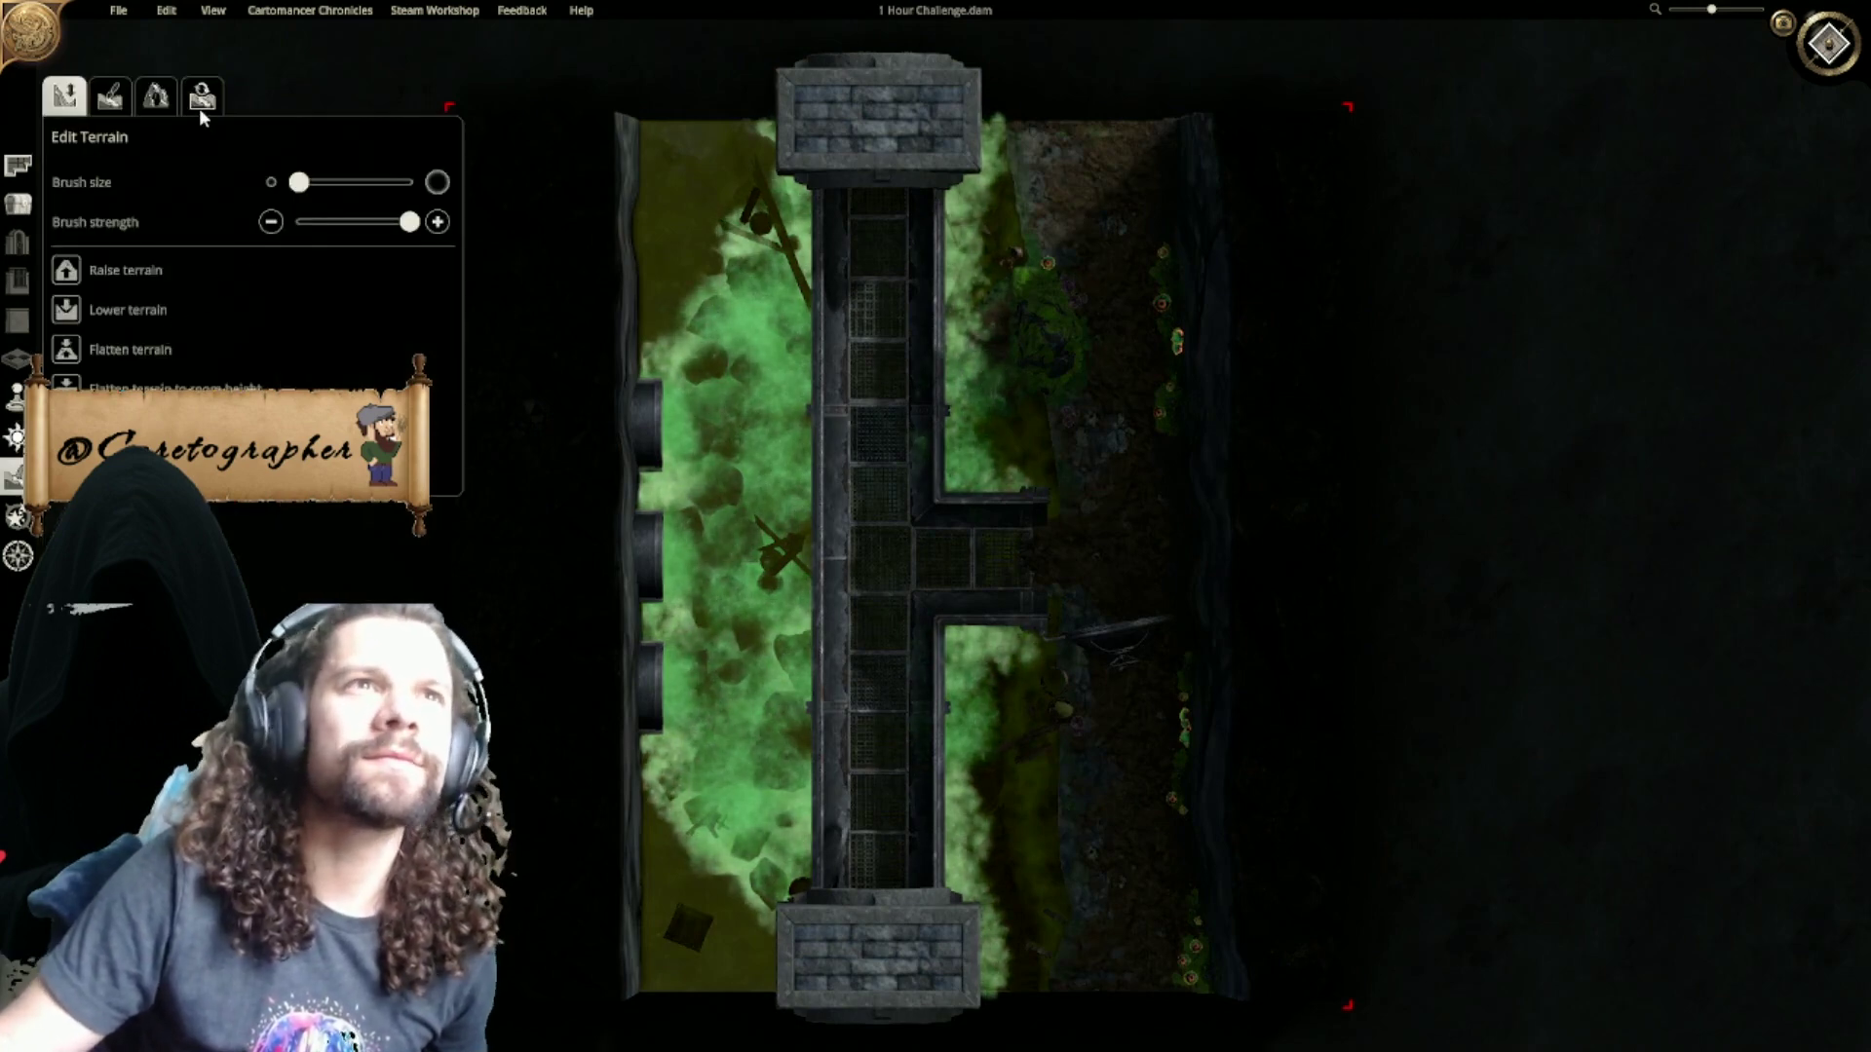
click(156, 94)
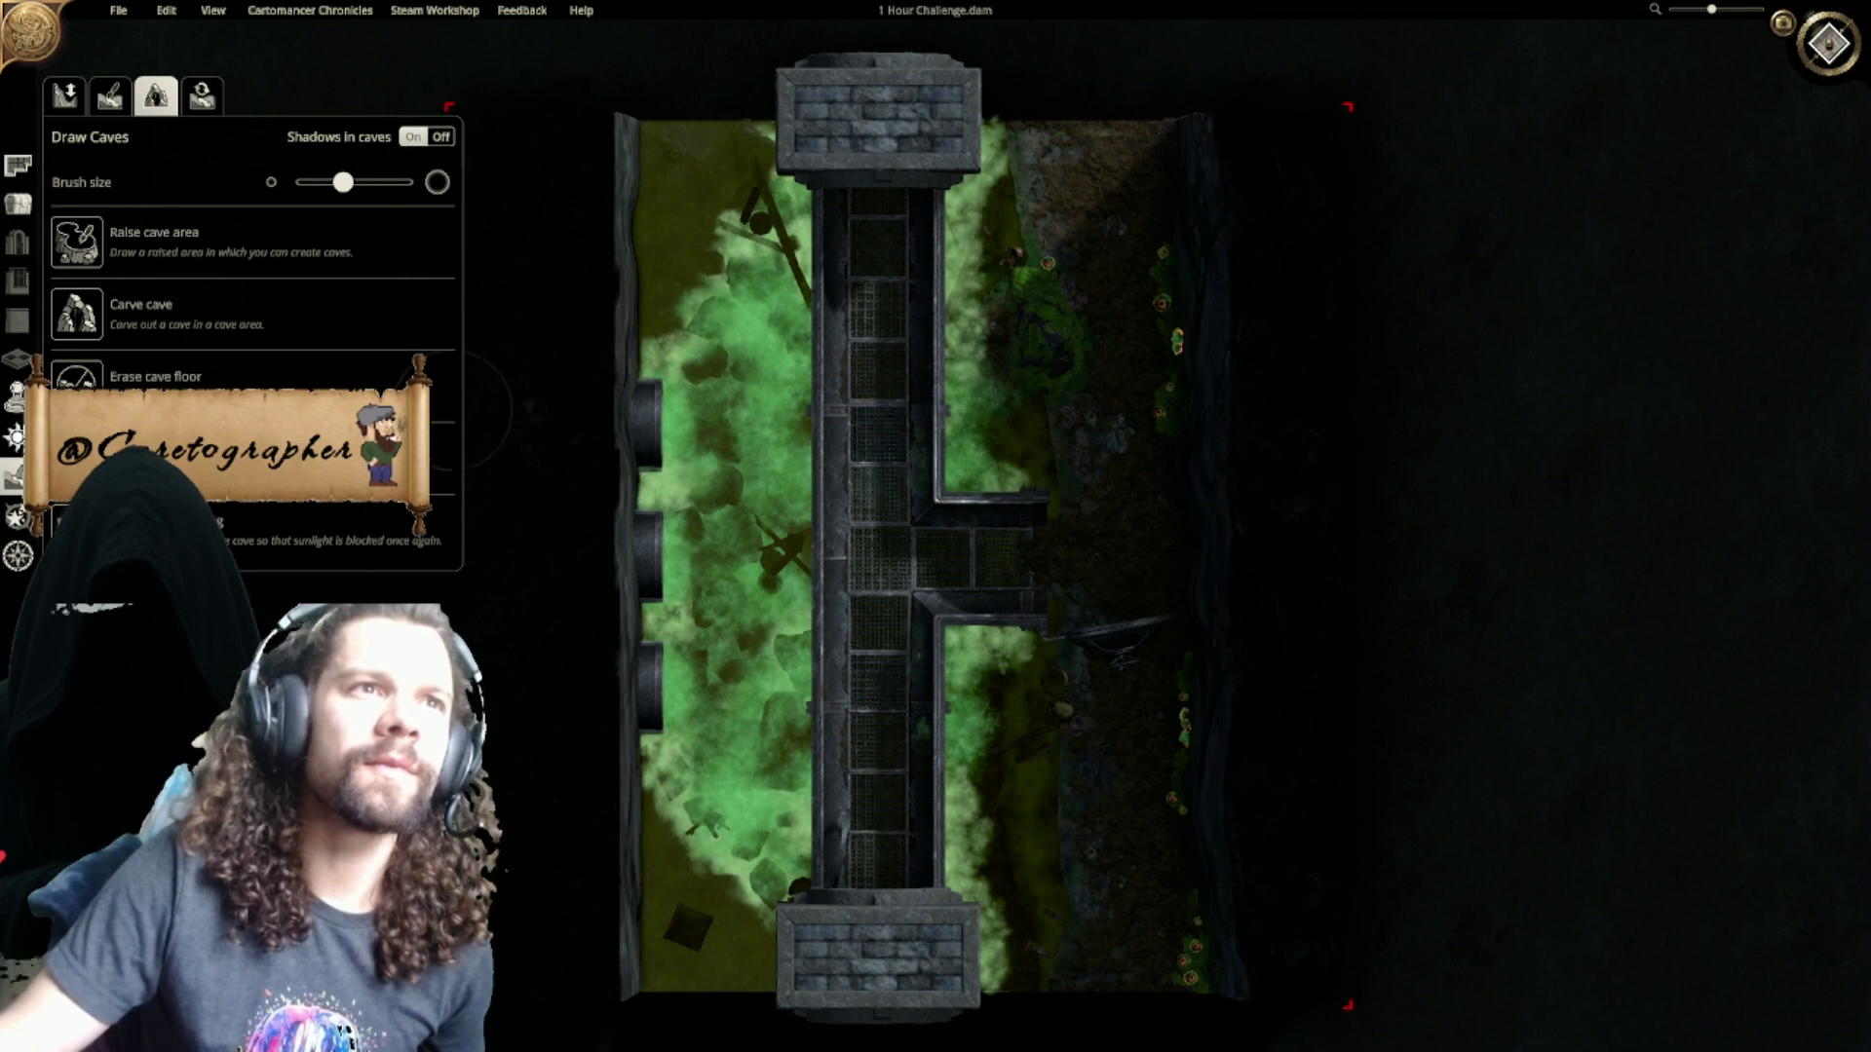
Step: Adjust the night light in the advanced lighting settings, changing its height and swinging its direction to the map's lower side
click(16, 437)
click(256, 333)
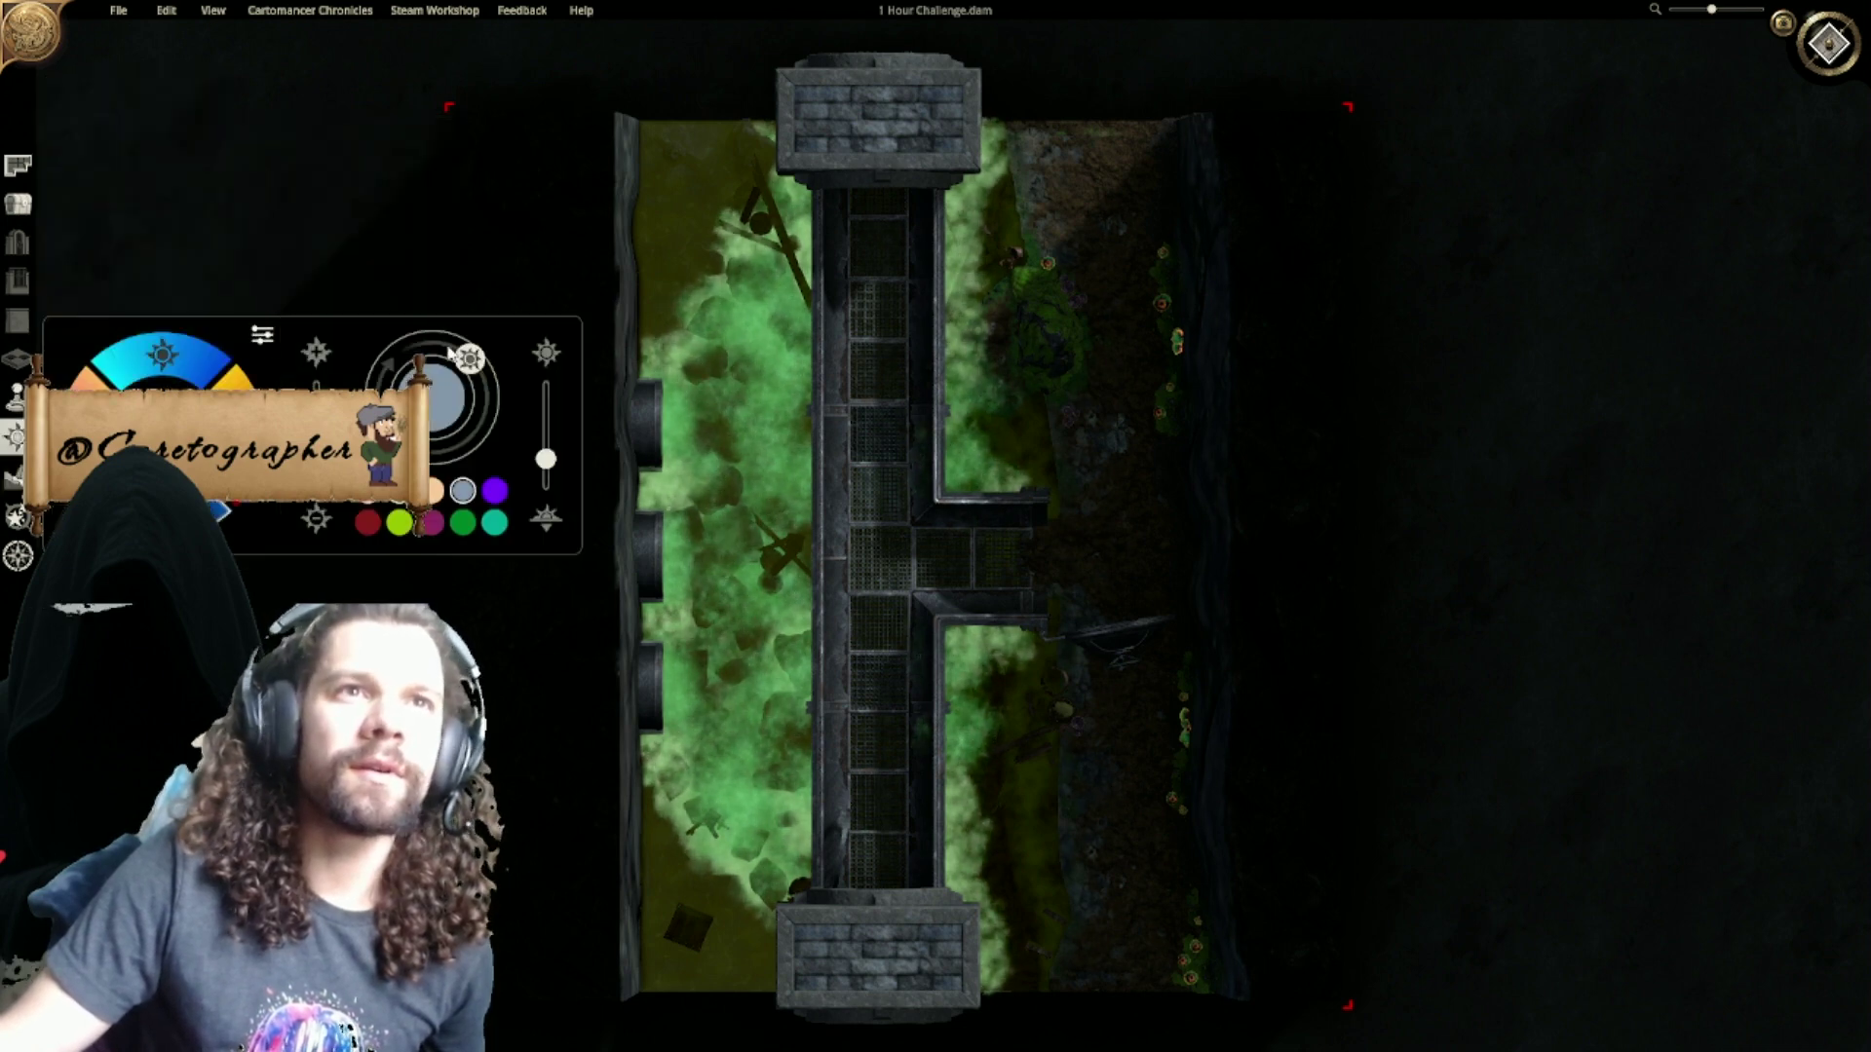
drag(472, 361, 542, 433)
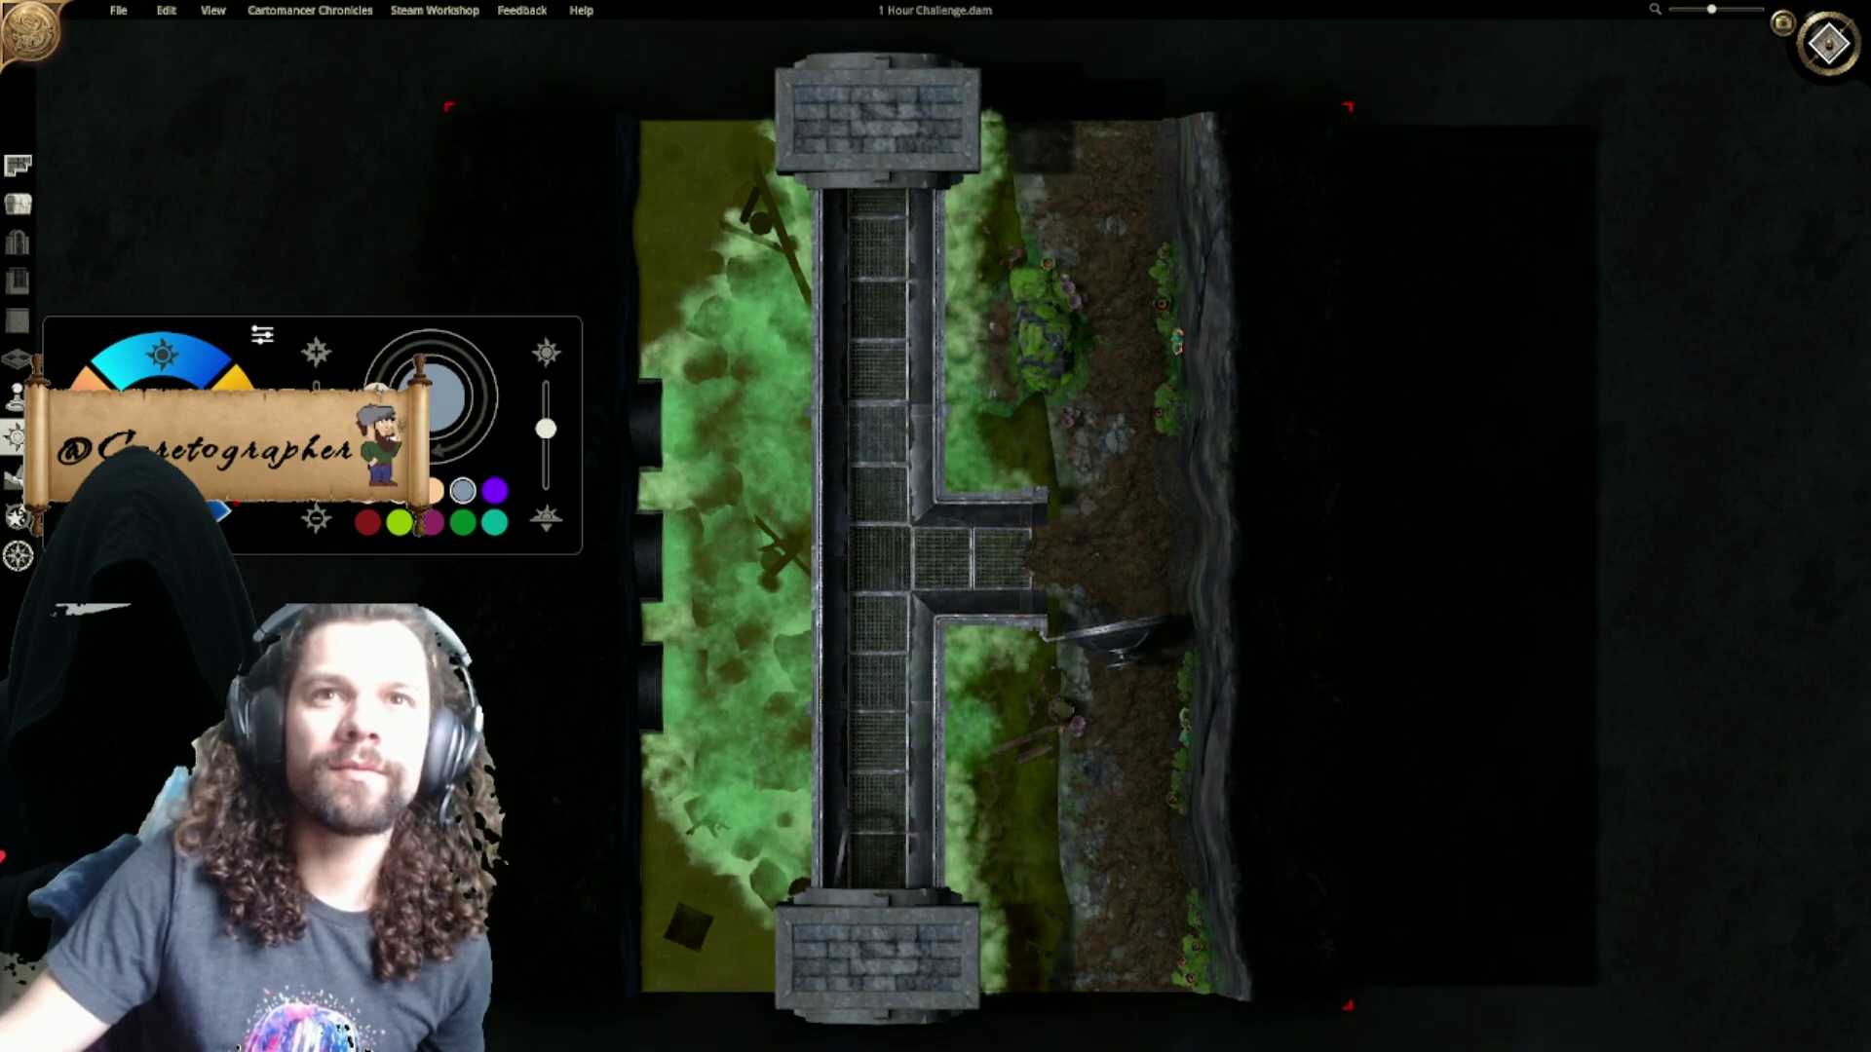
drag(376, 401, 435, 495)
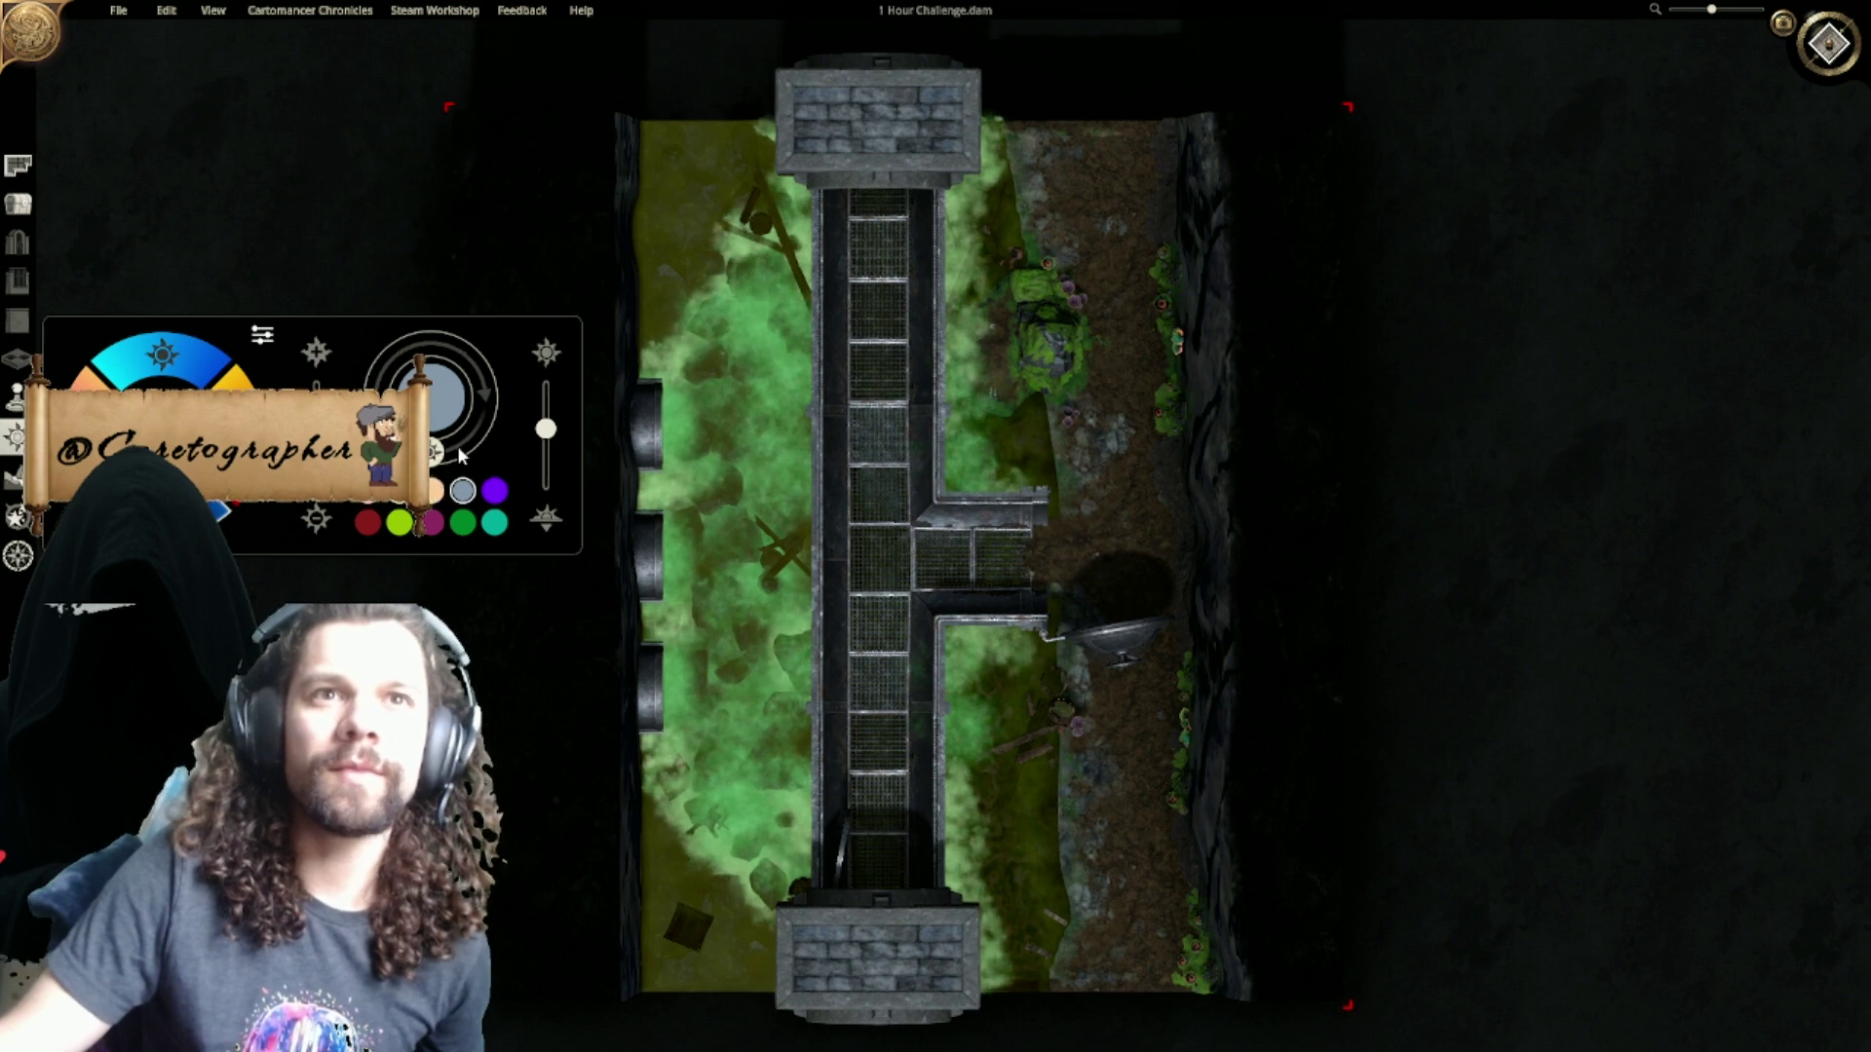
Step: Try green light tints, lower the light's intensity, and restore the grey-blue tint
click(467, 526)
click(400, 526)
drag(317, 429, 317, 466)
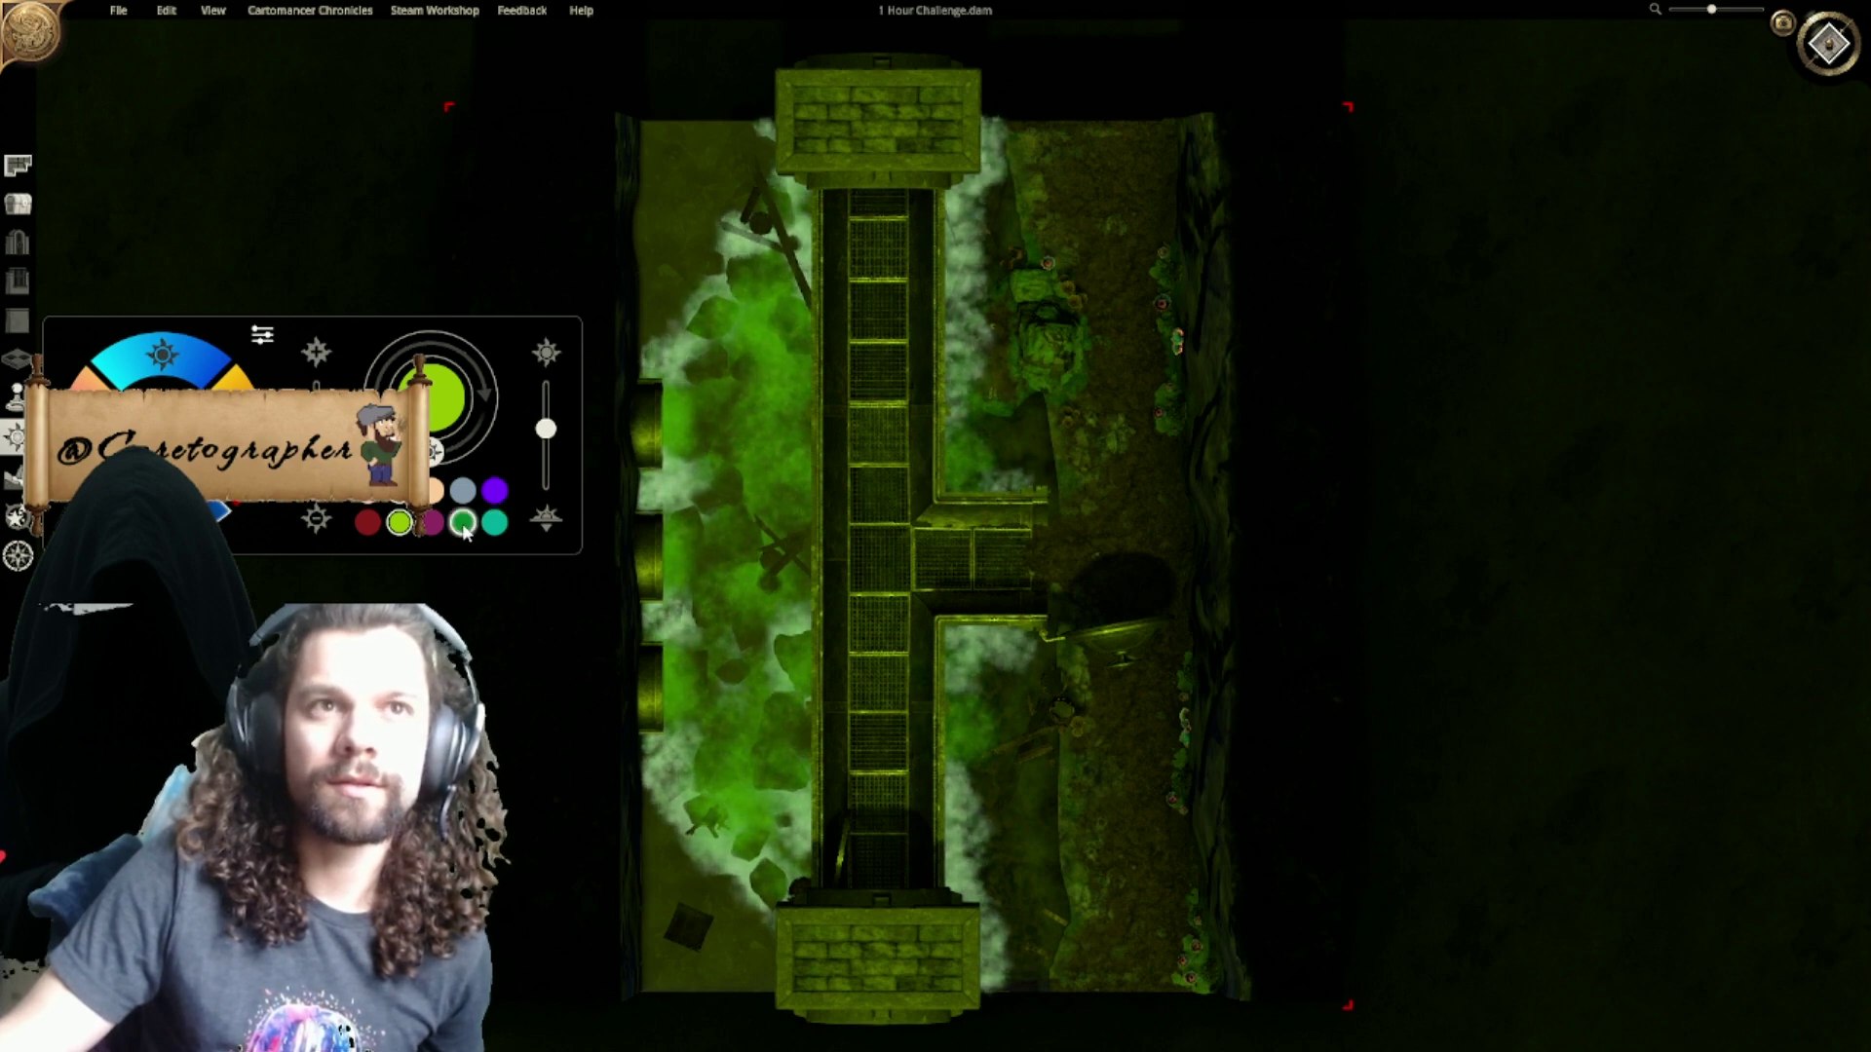
click(464, 491)
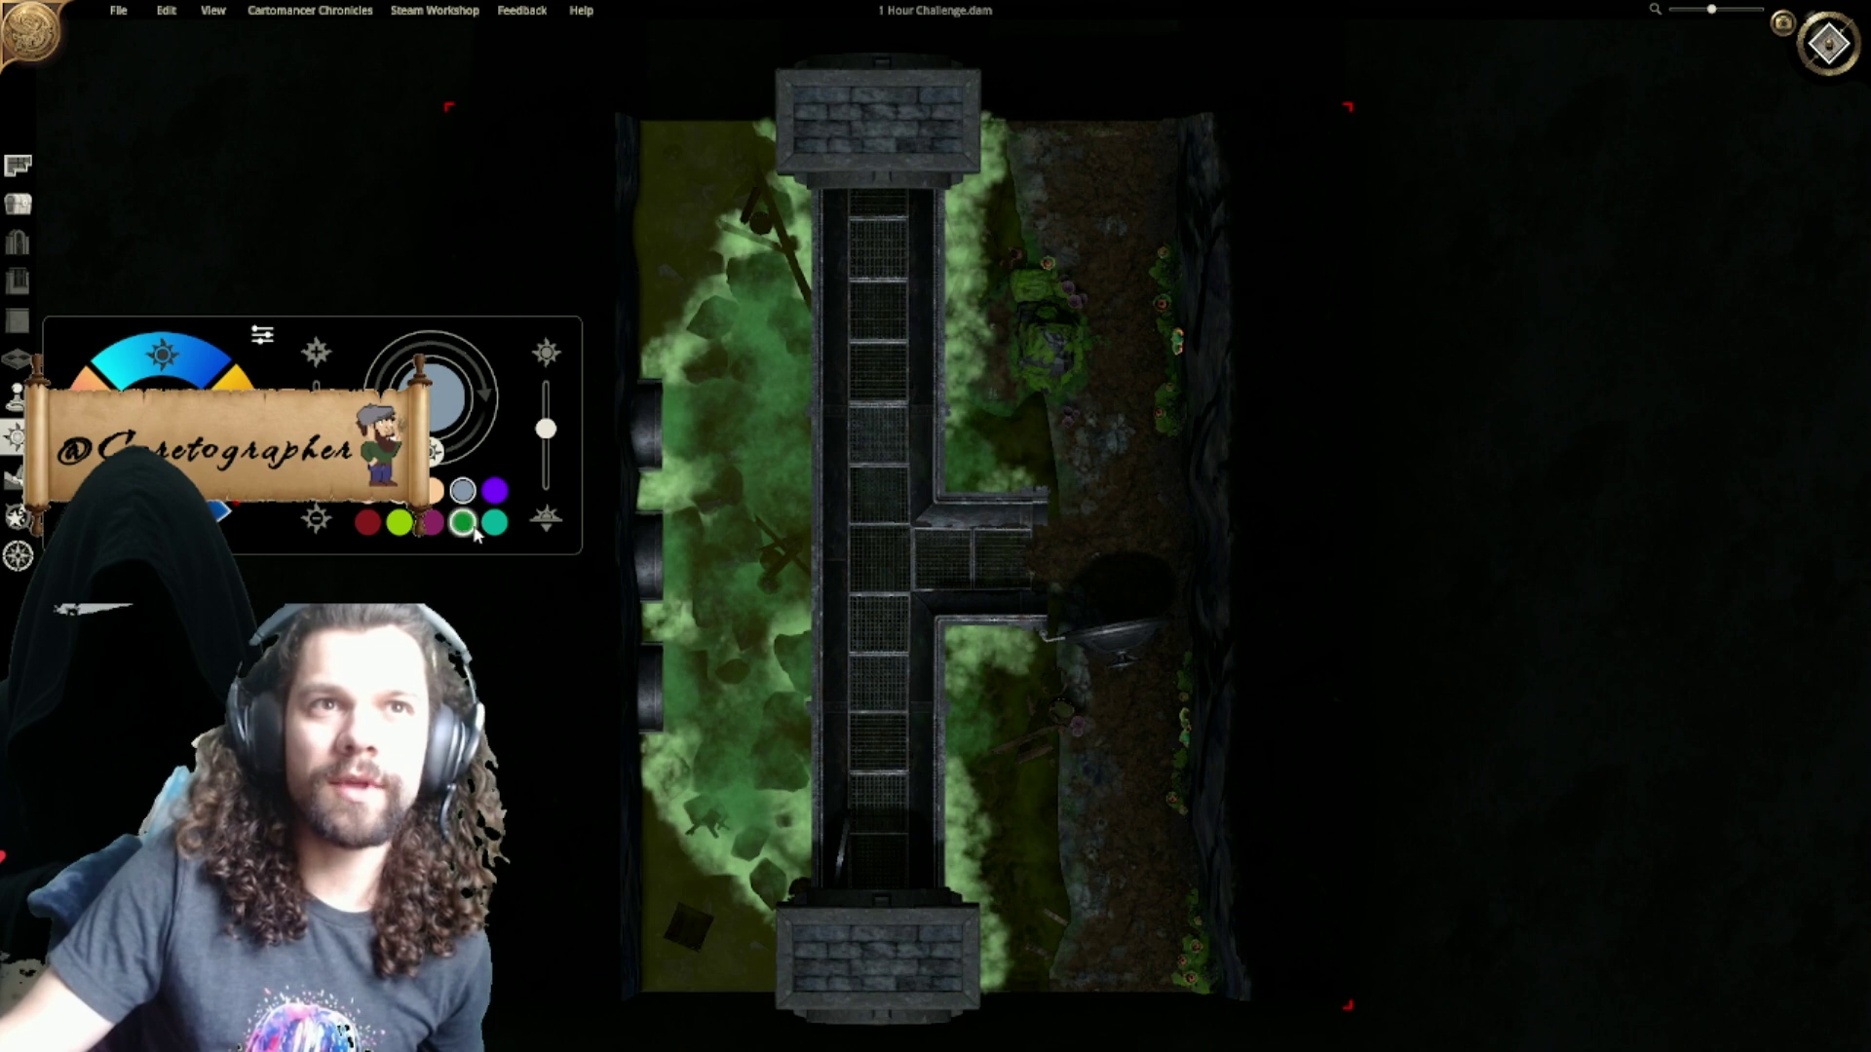
Step: Try green, lime, peach and purple tints for the night light, ending on grey-blue again
click(472, 531)
click(463, 493)
click(400, 523)
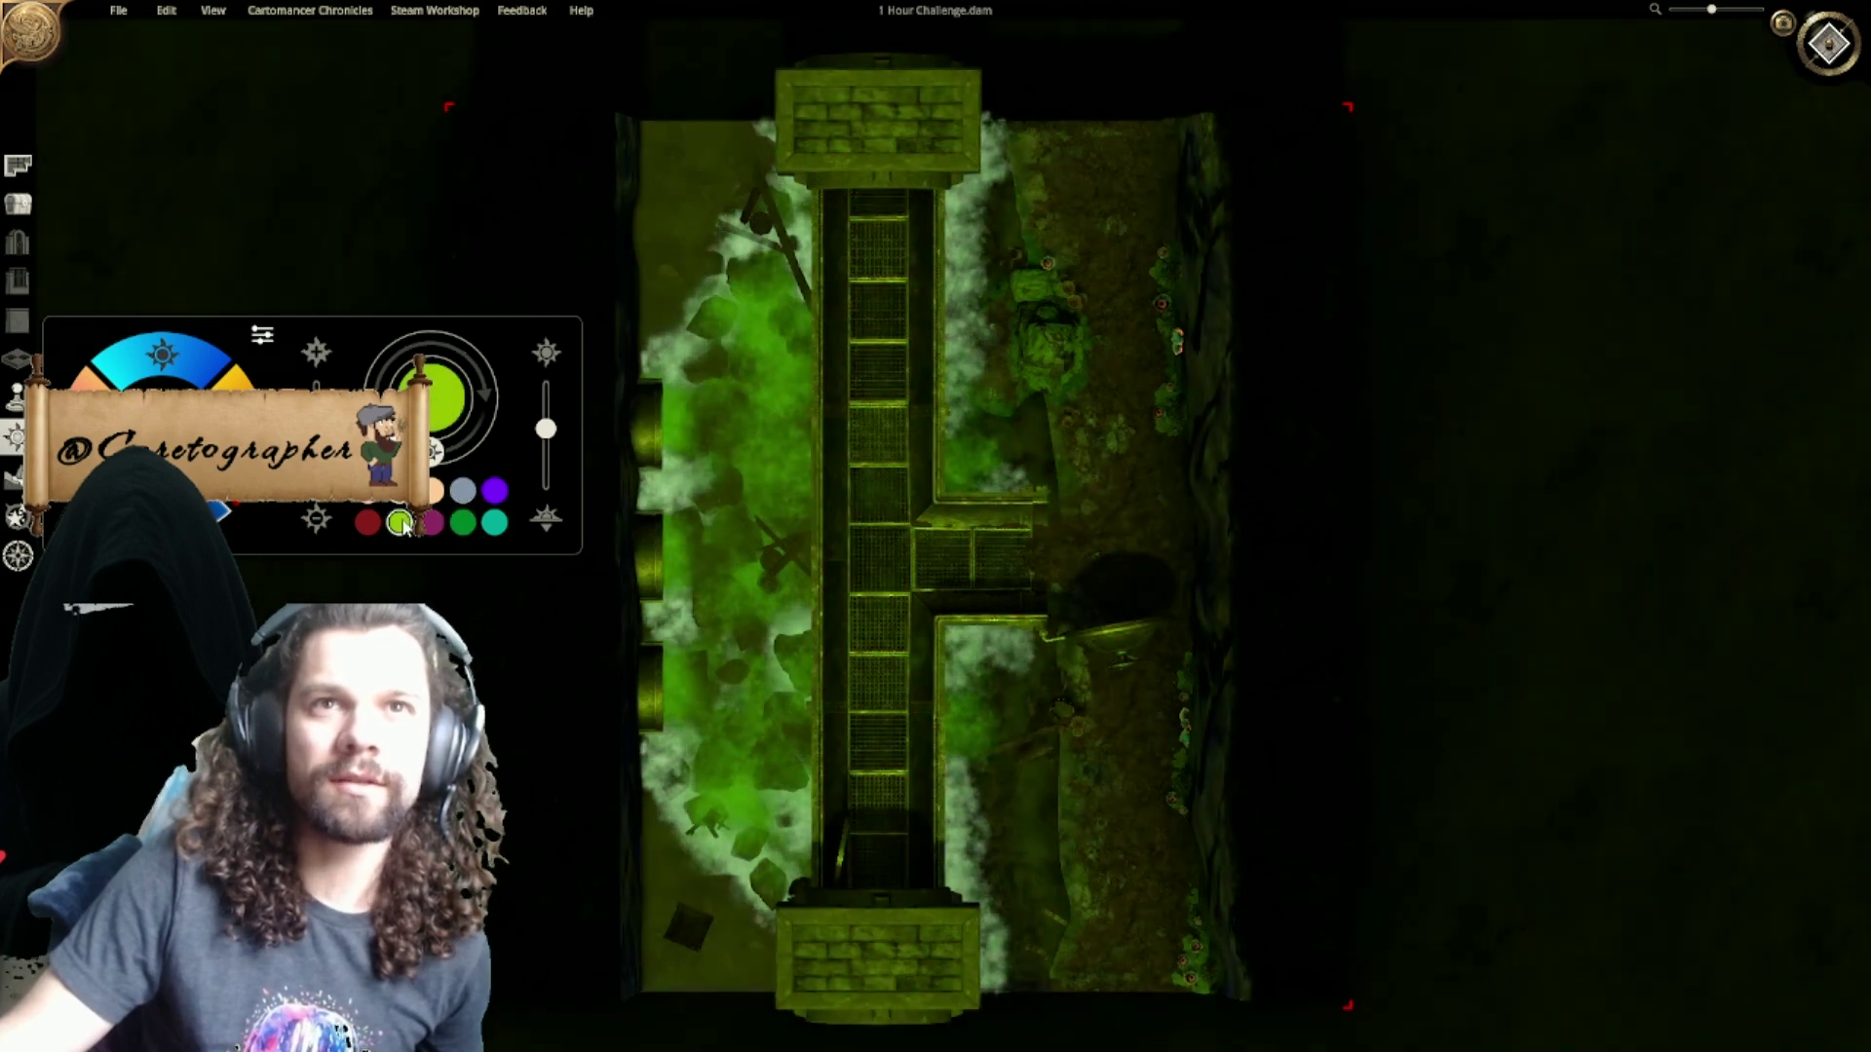
click(436, 493)
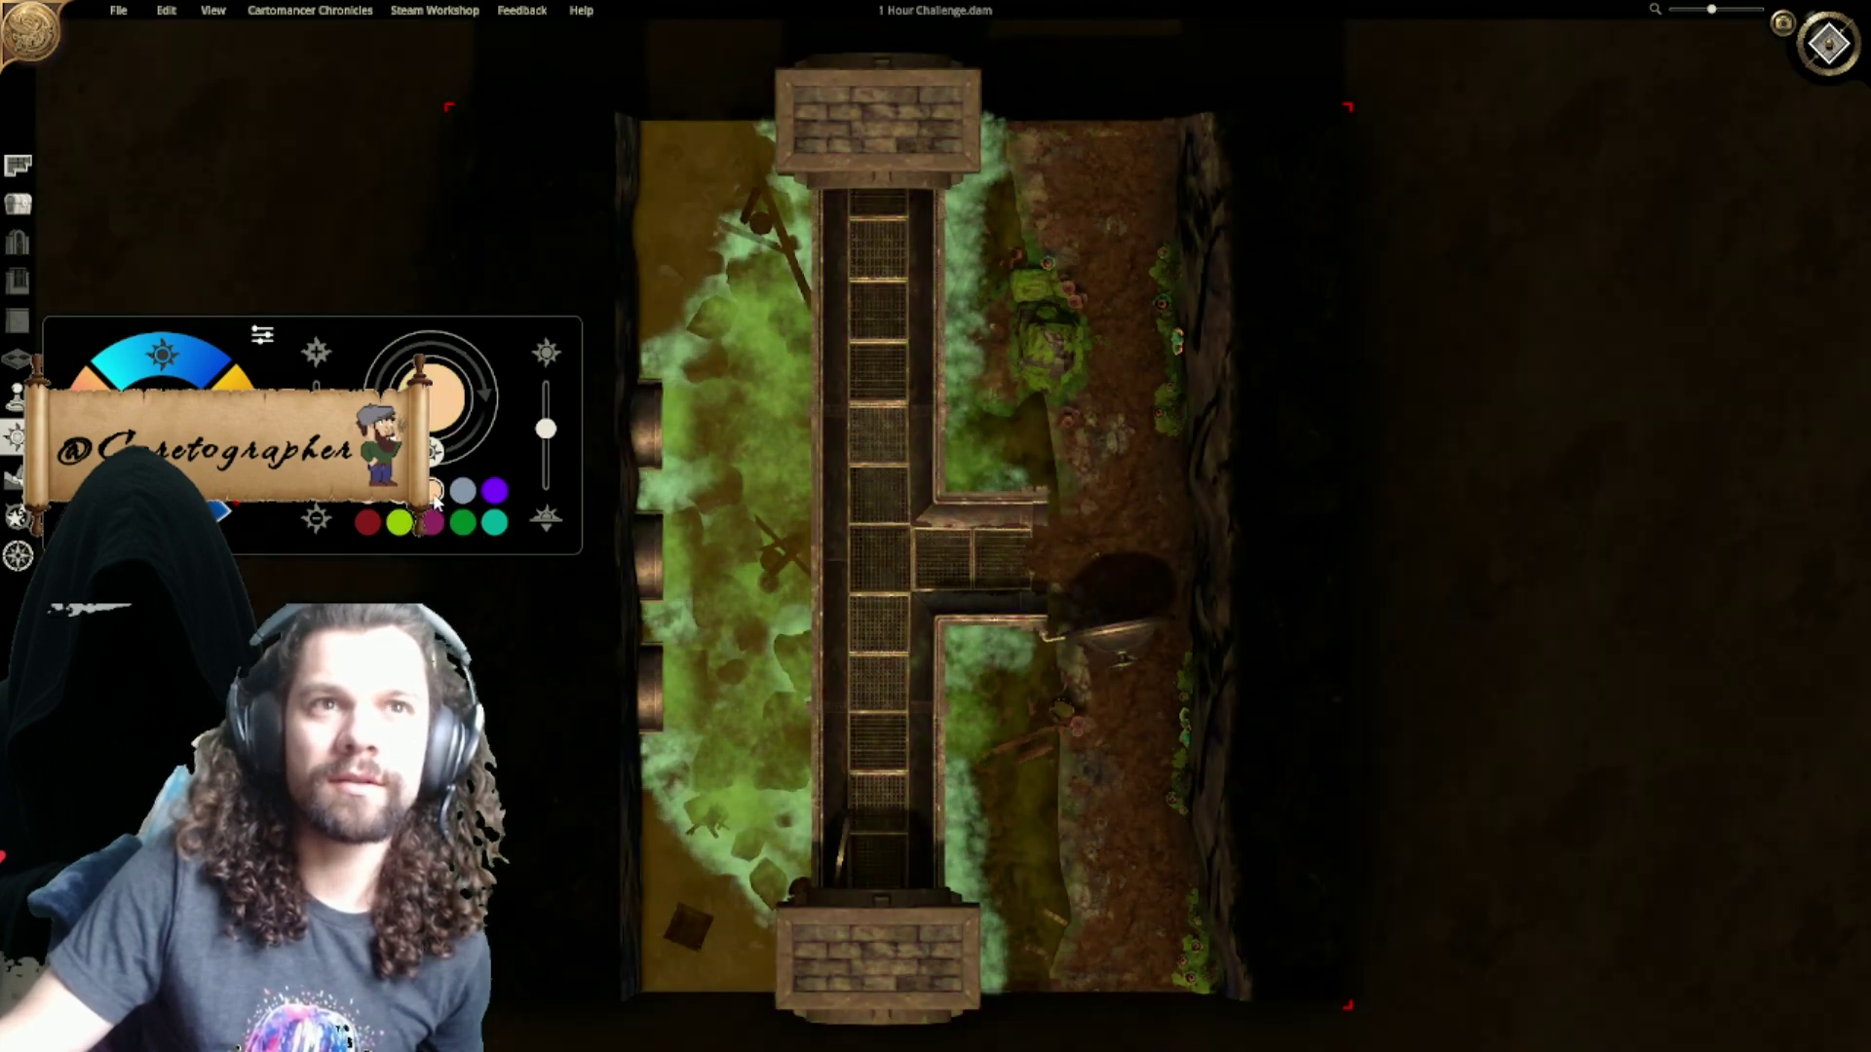
click(463, 493)
click(495, 493)
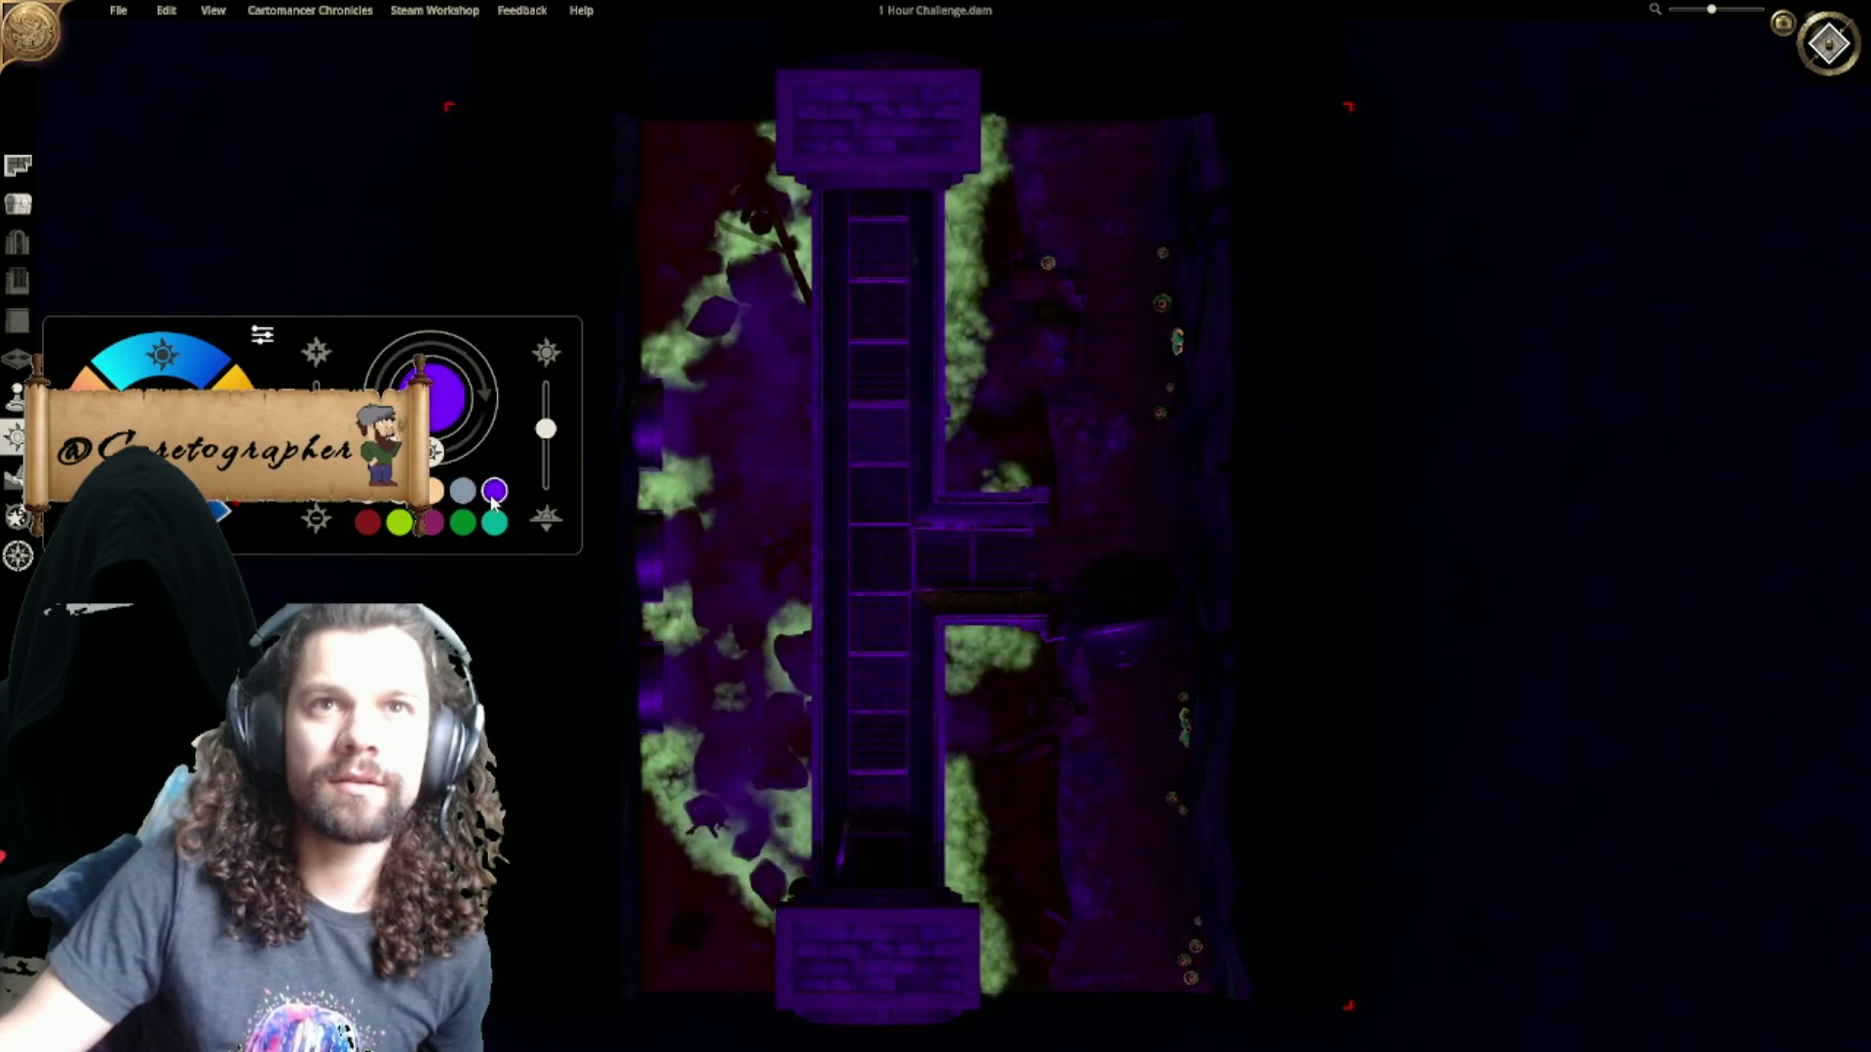
click(463, 493)
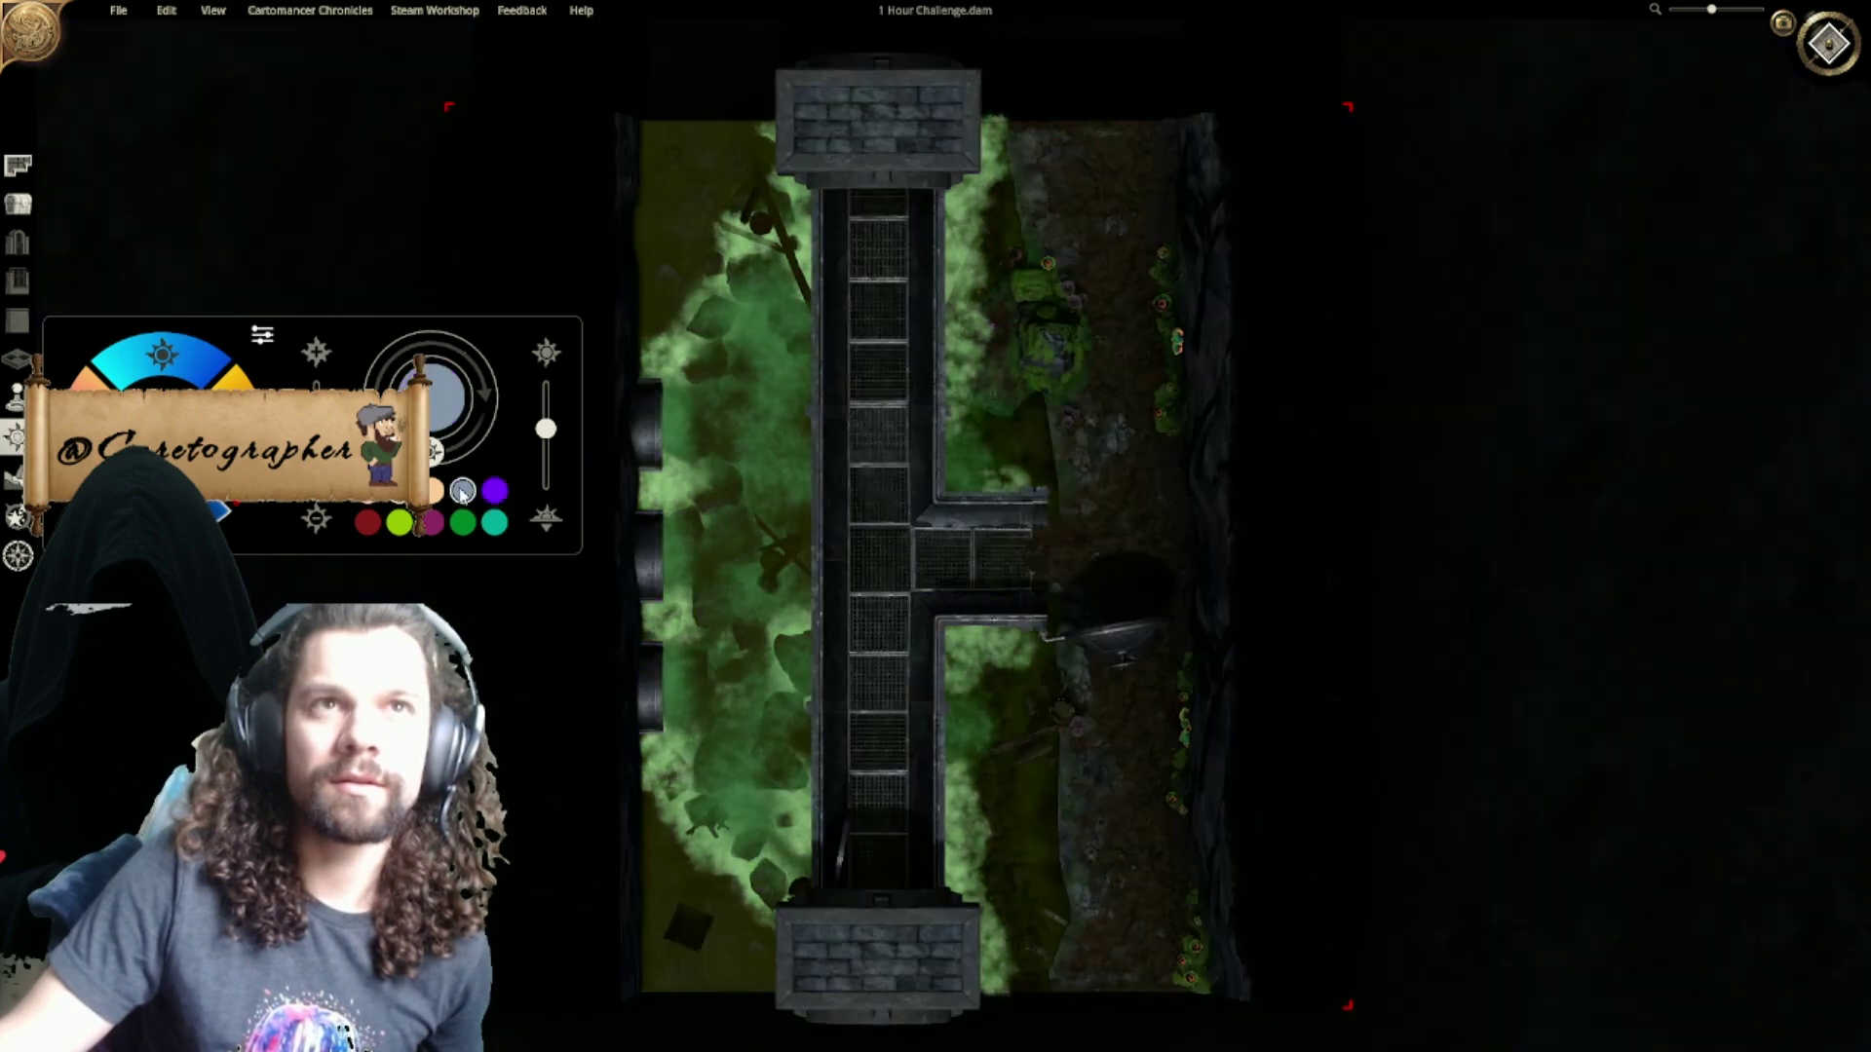
click(399, 524)
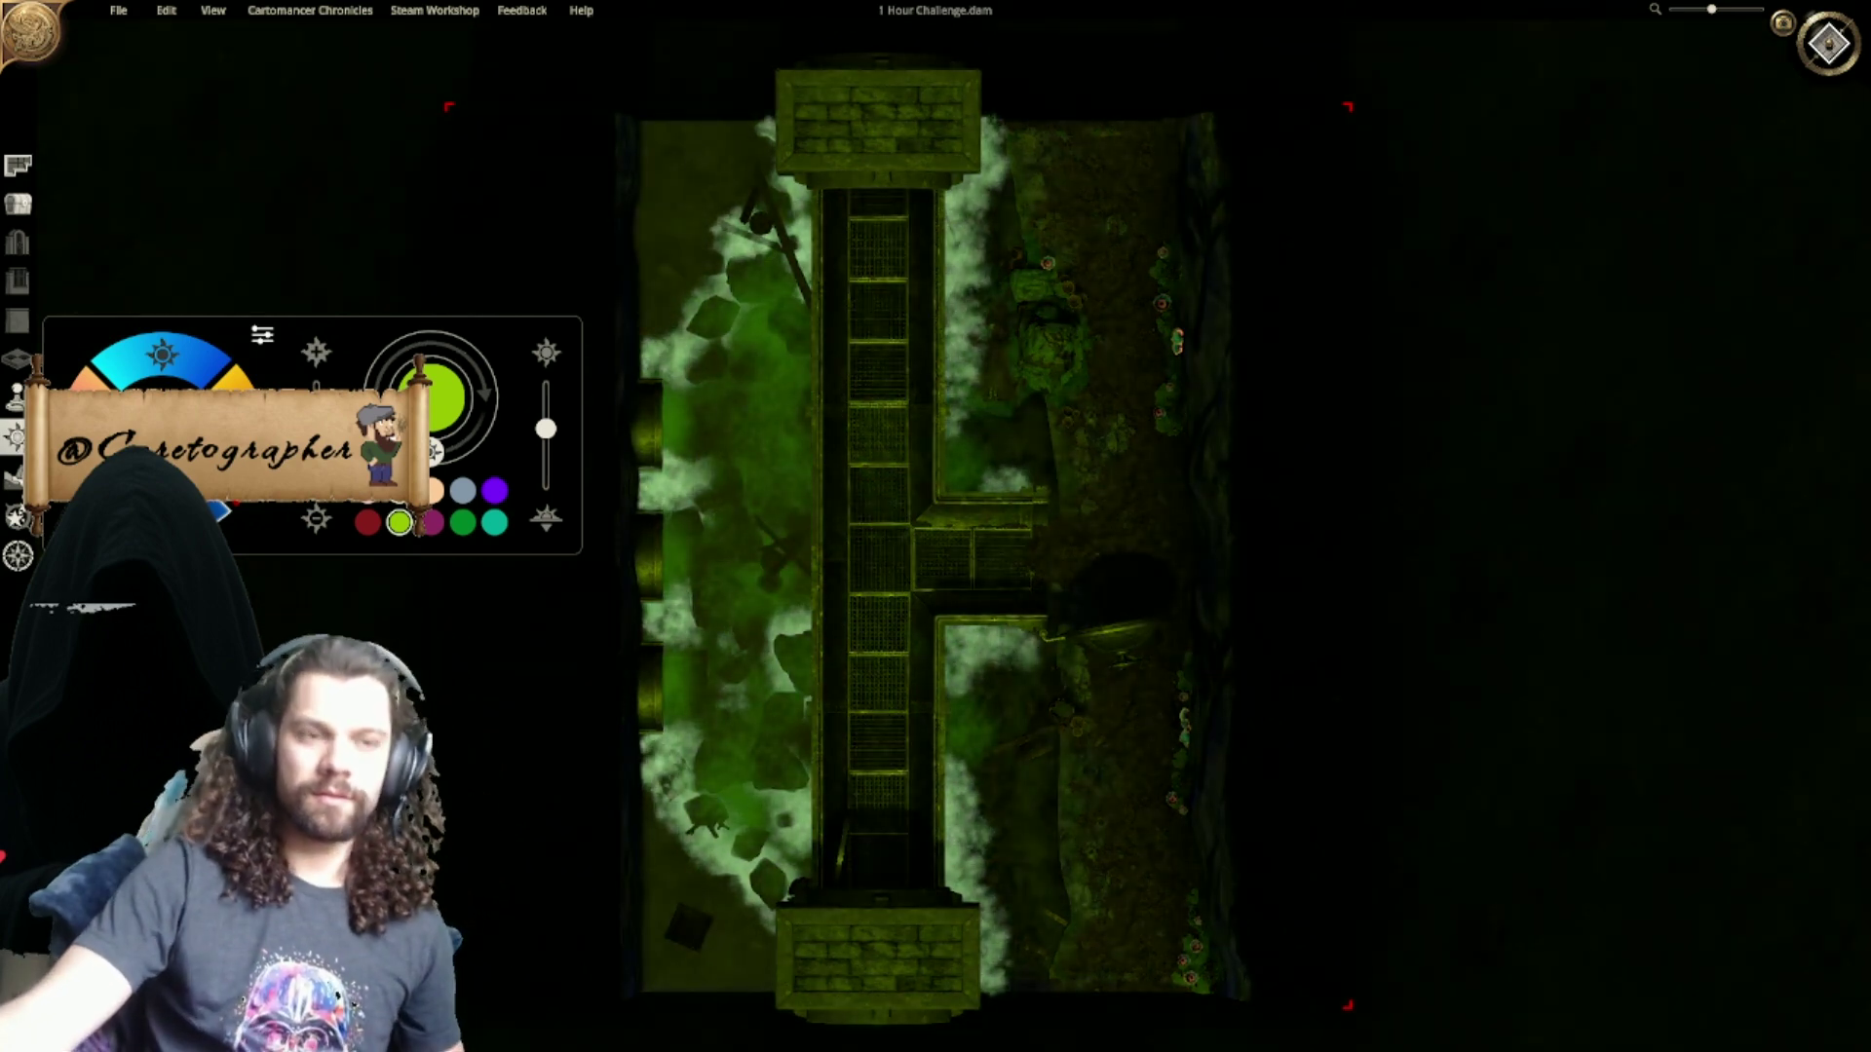
click(464, 495)
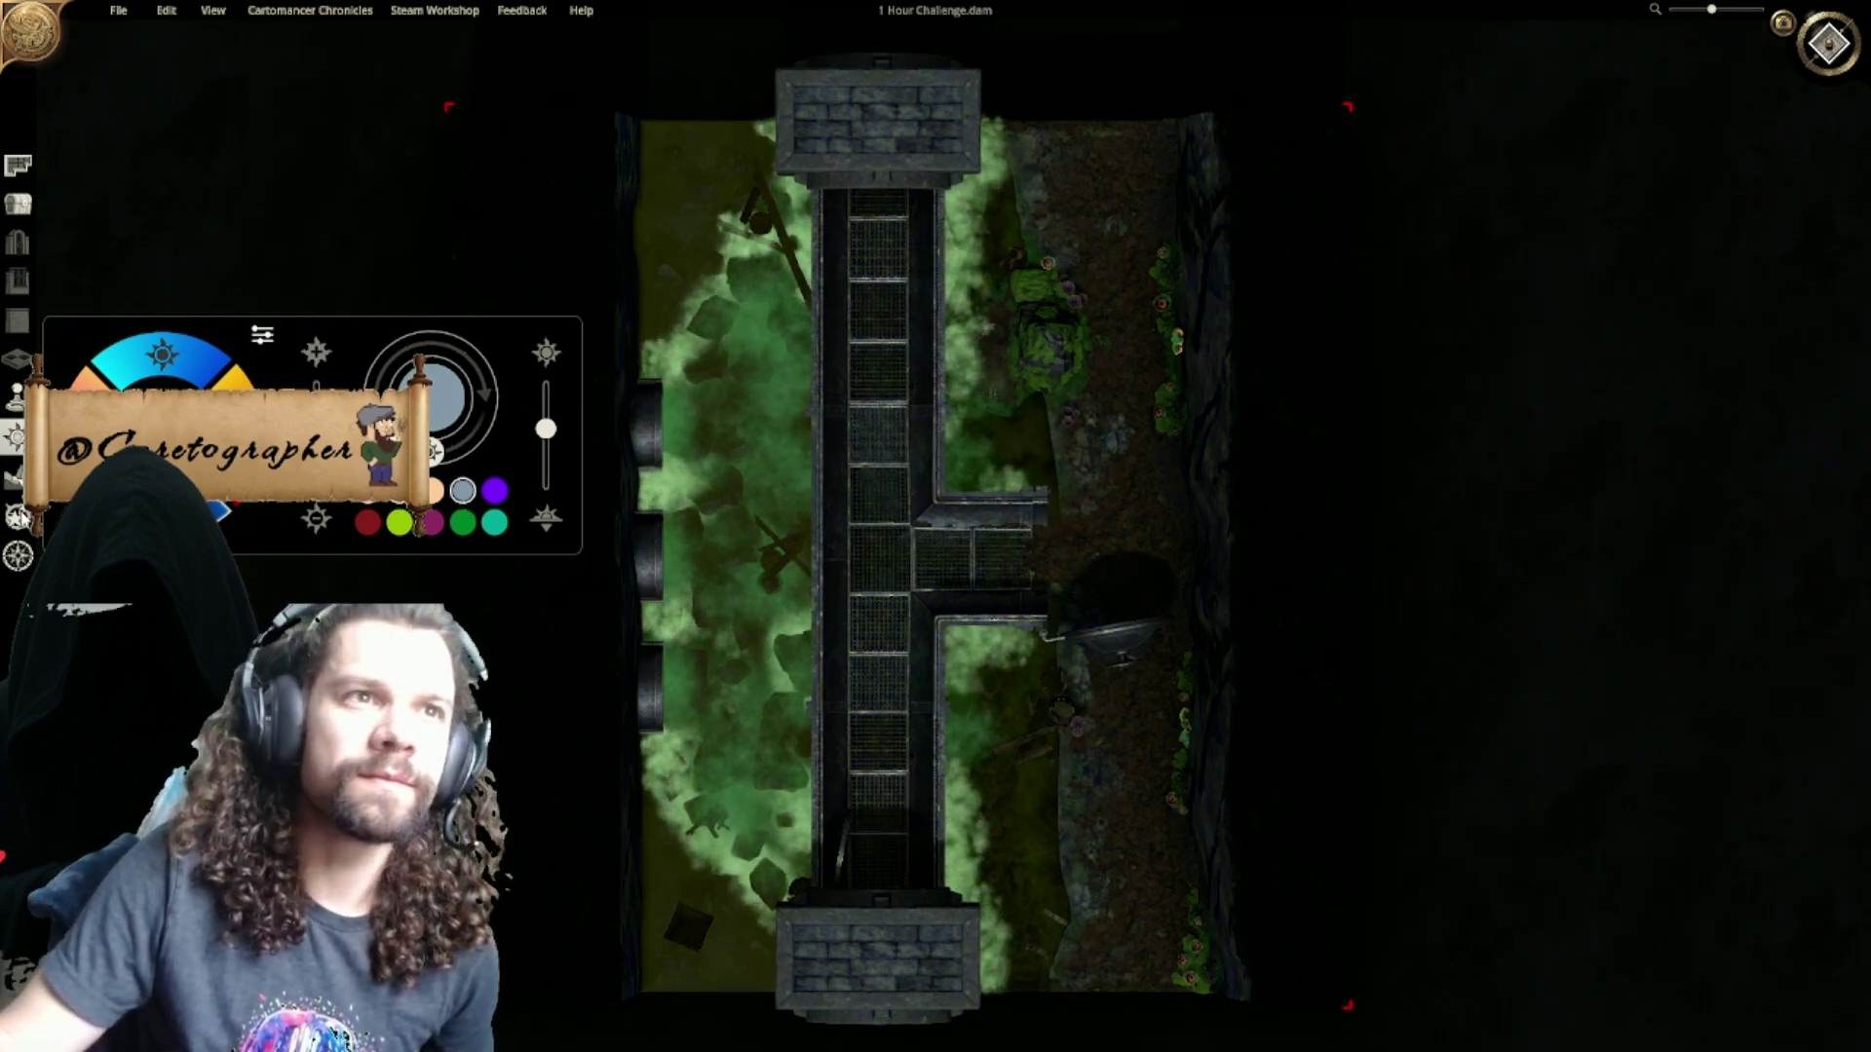
Step: Set up the Clear Effects brush for special effects at the smallest brush size
click(18, 517)
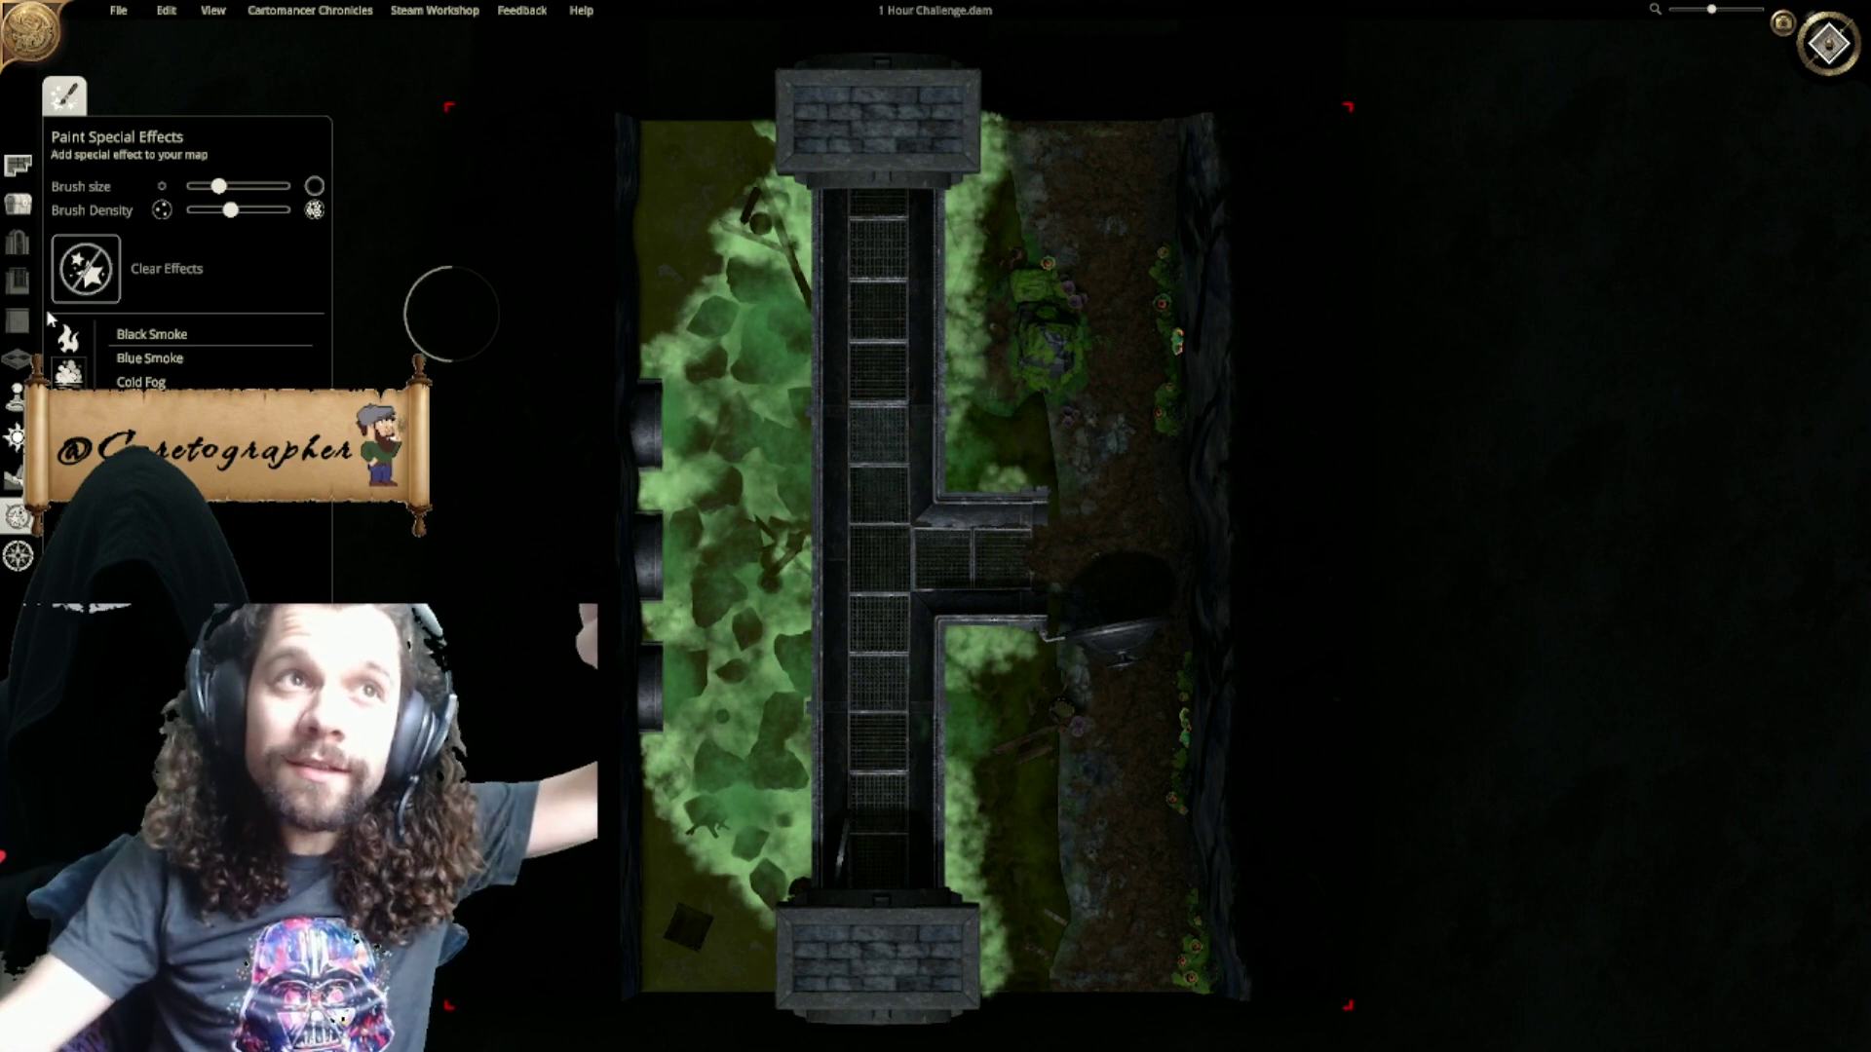
drag(191, 190, 185, 187)
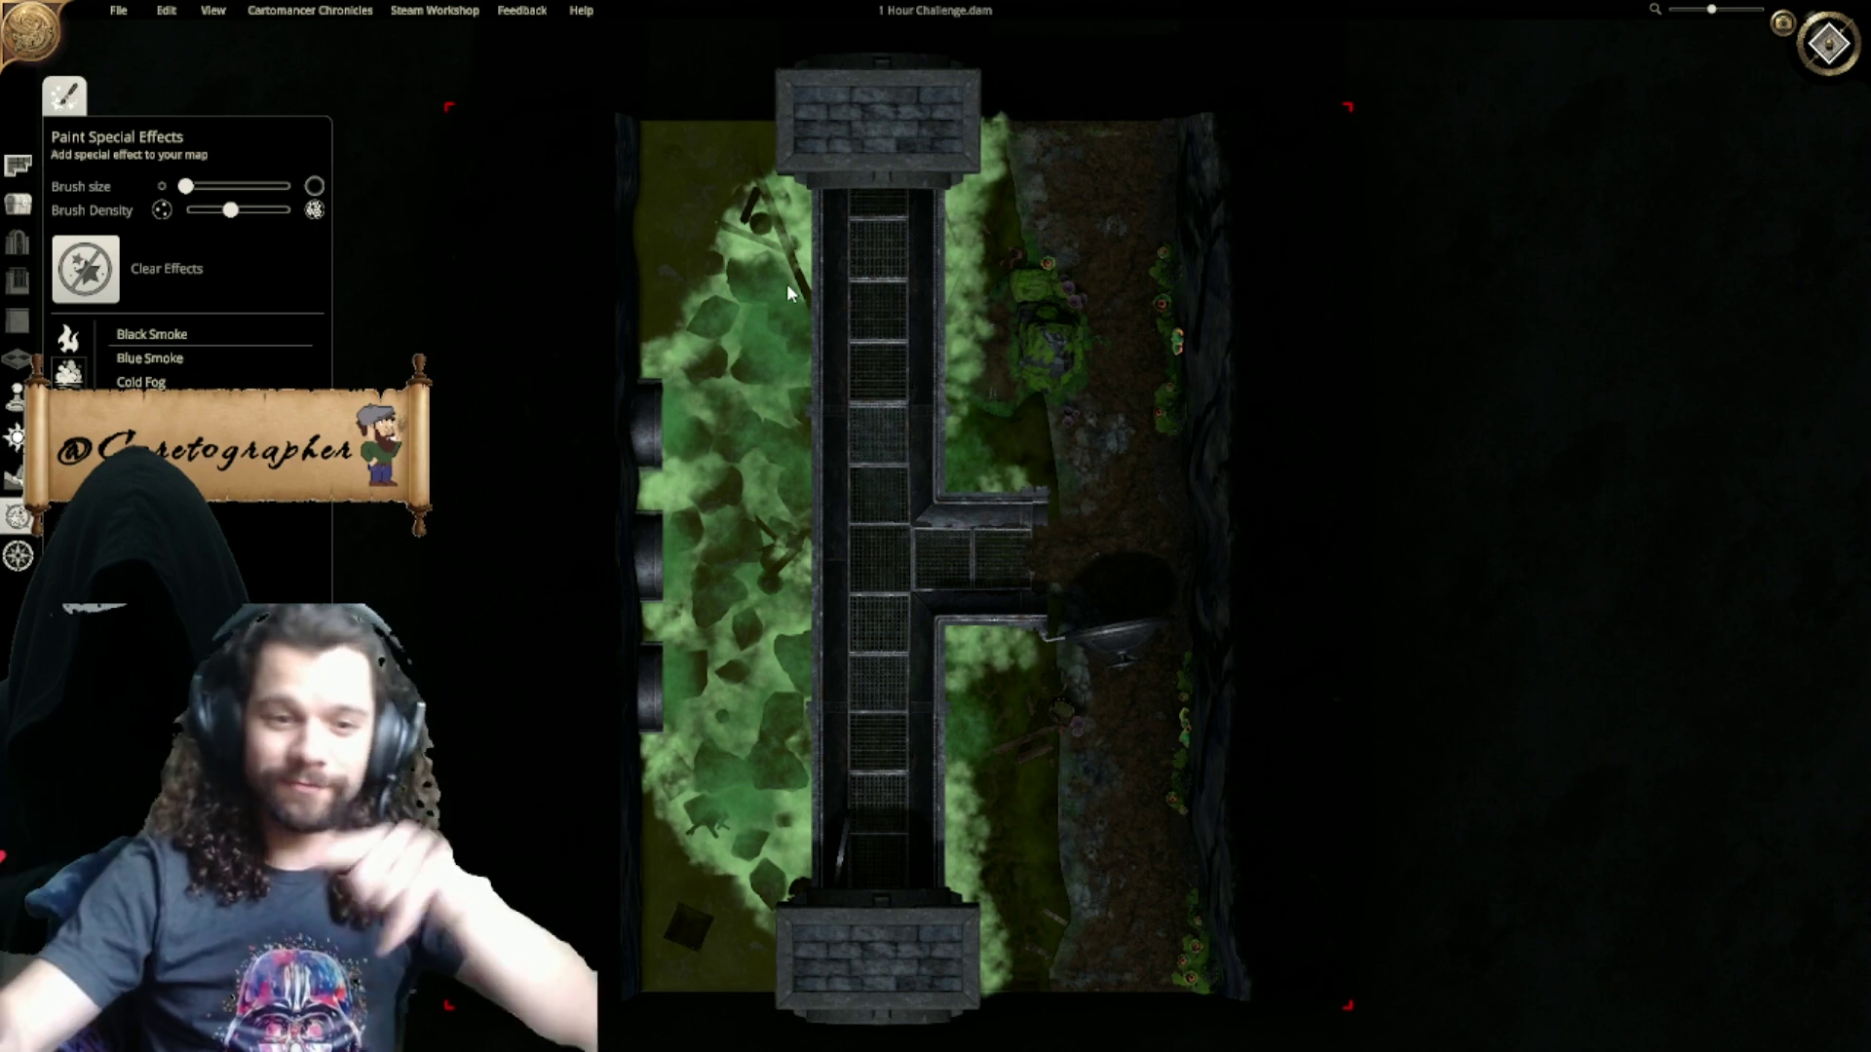
click(118, 11)
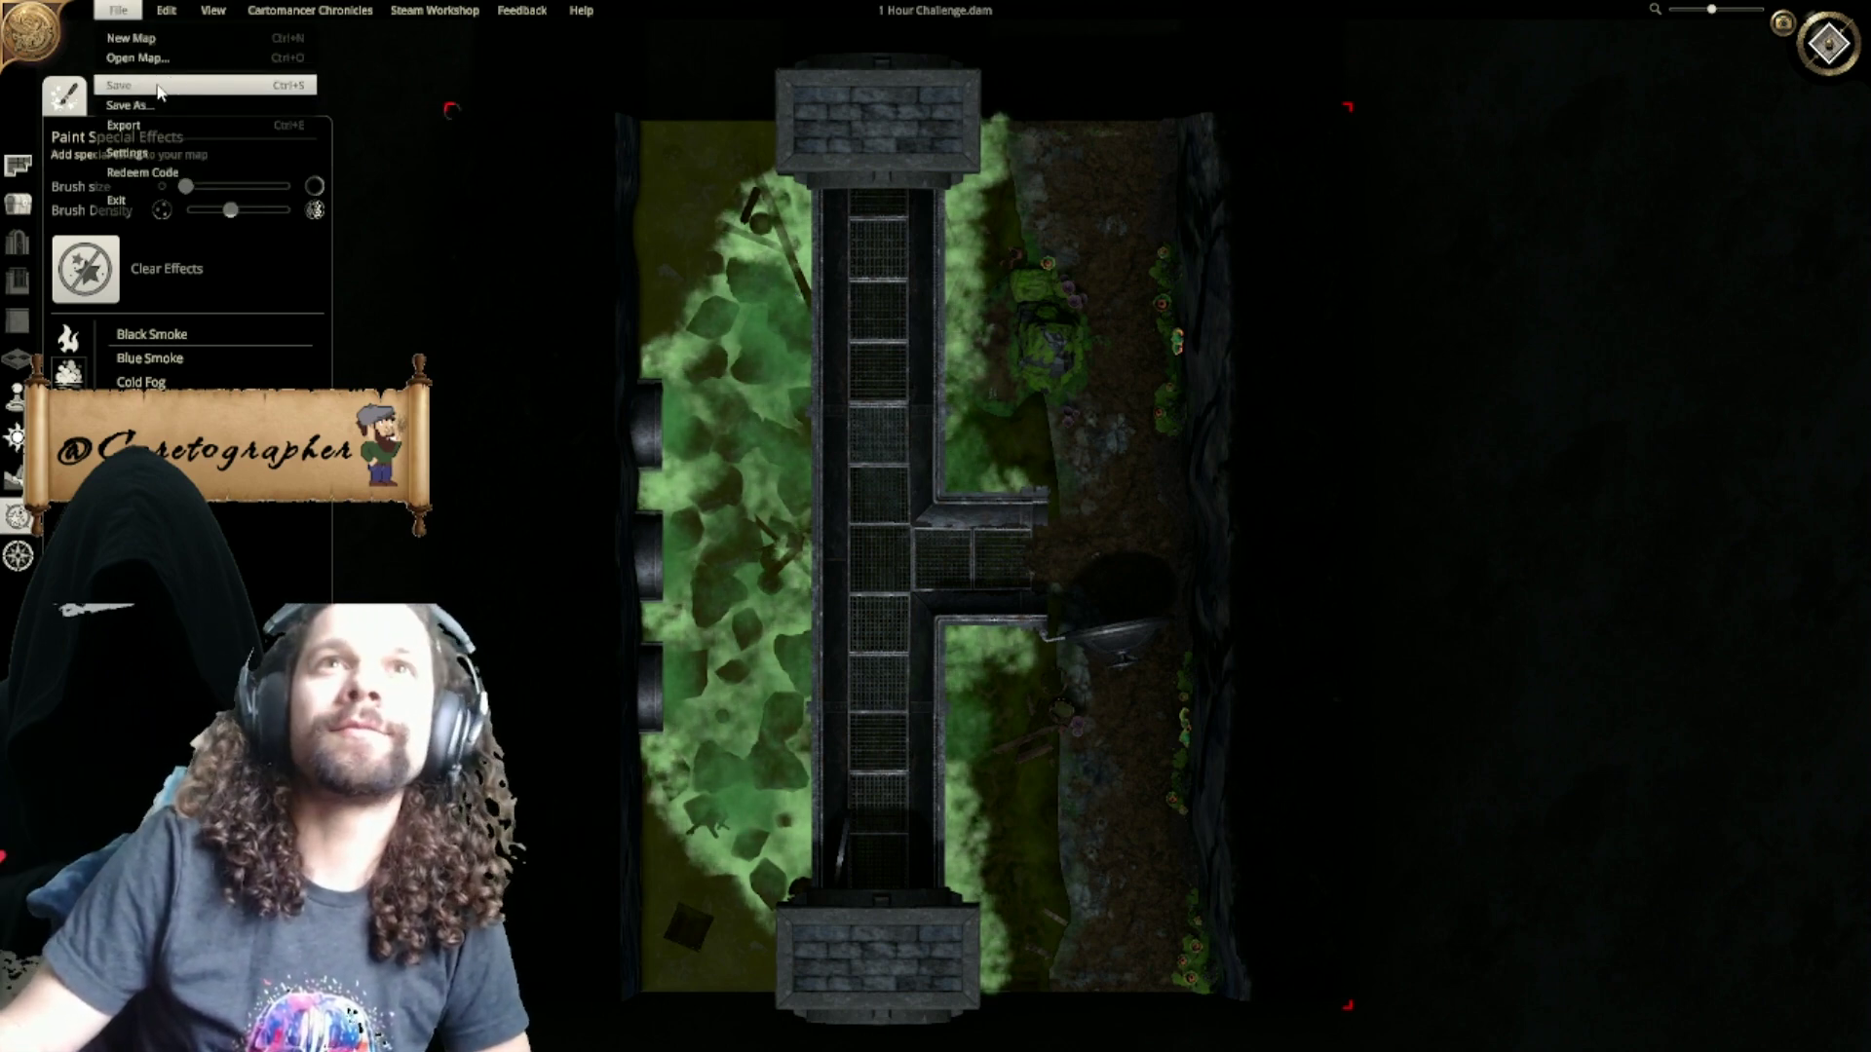
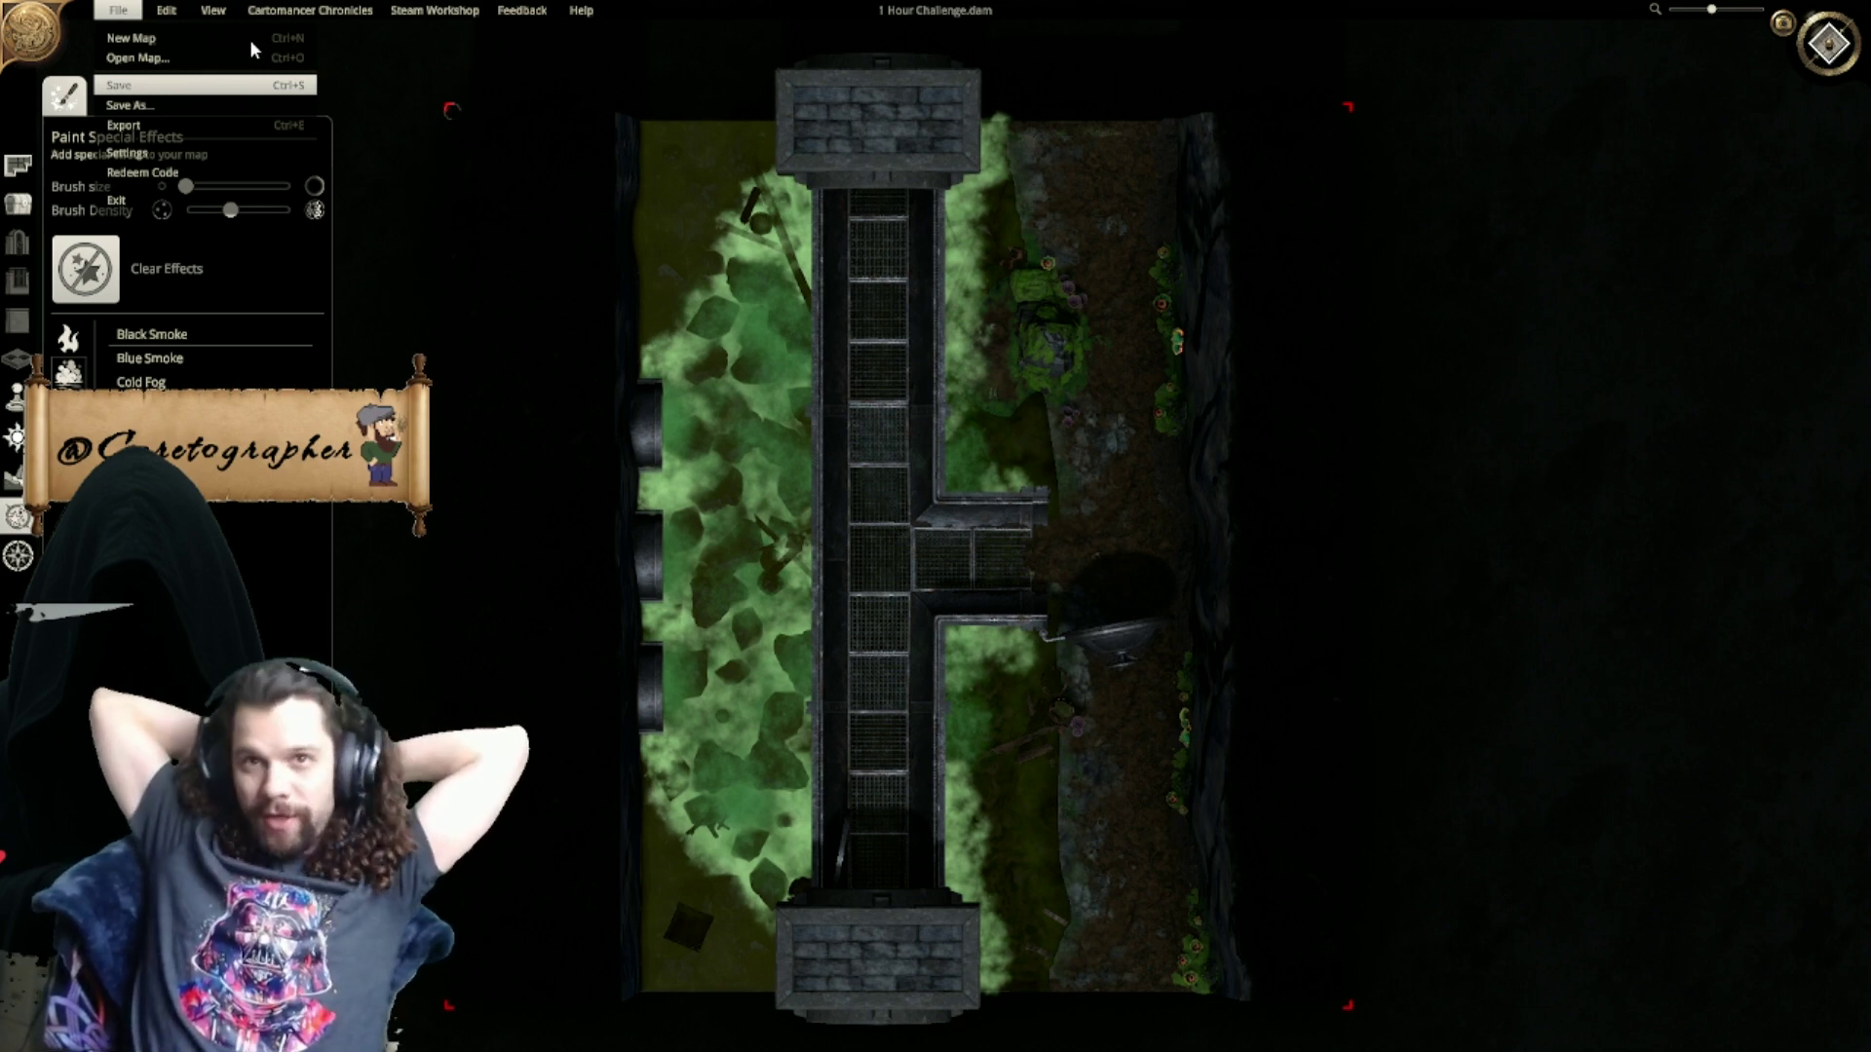
key(Escape)
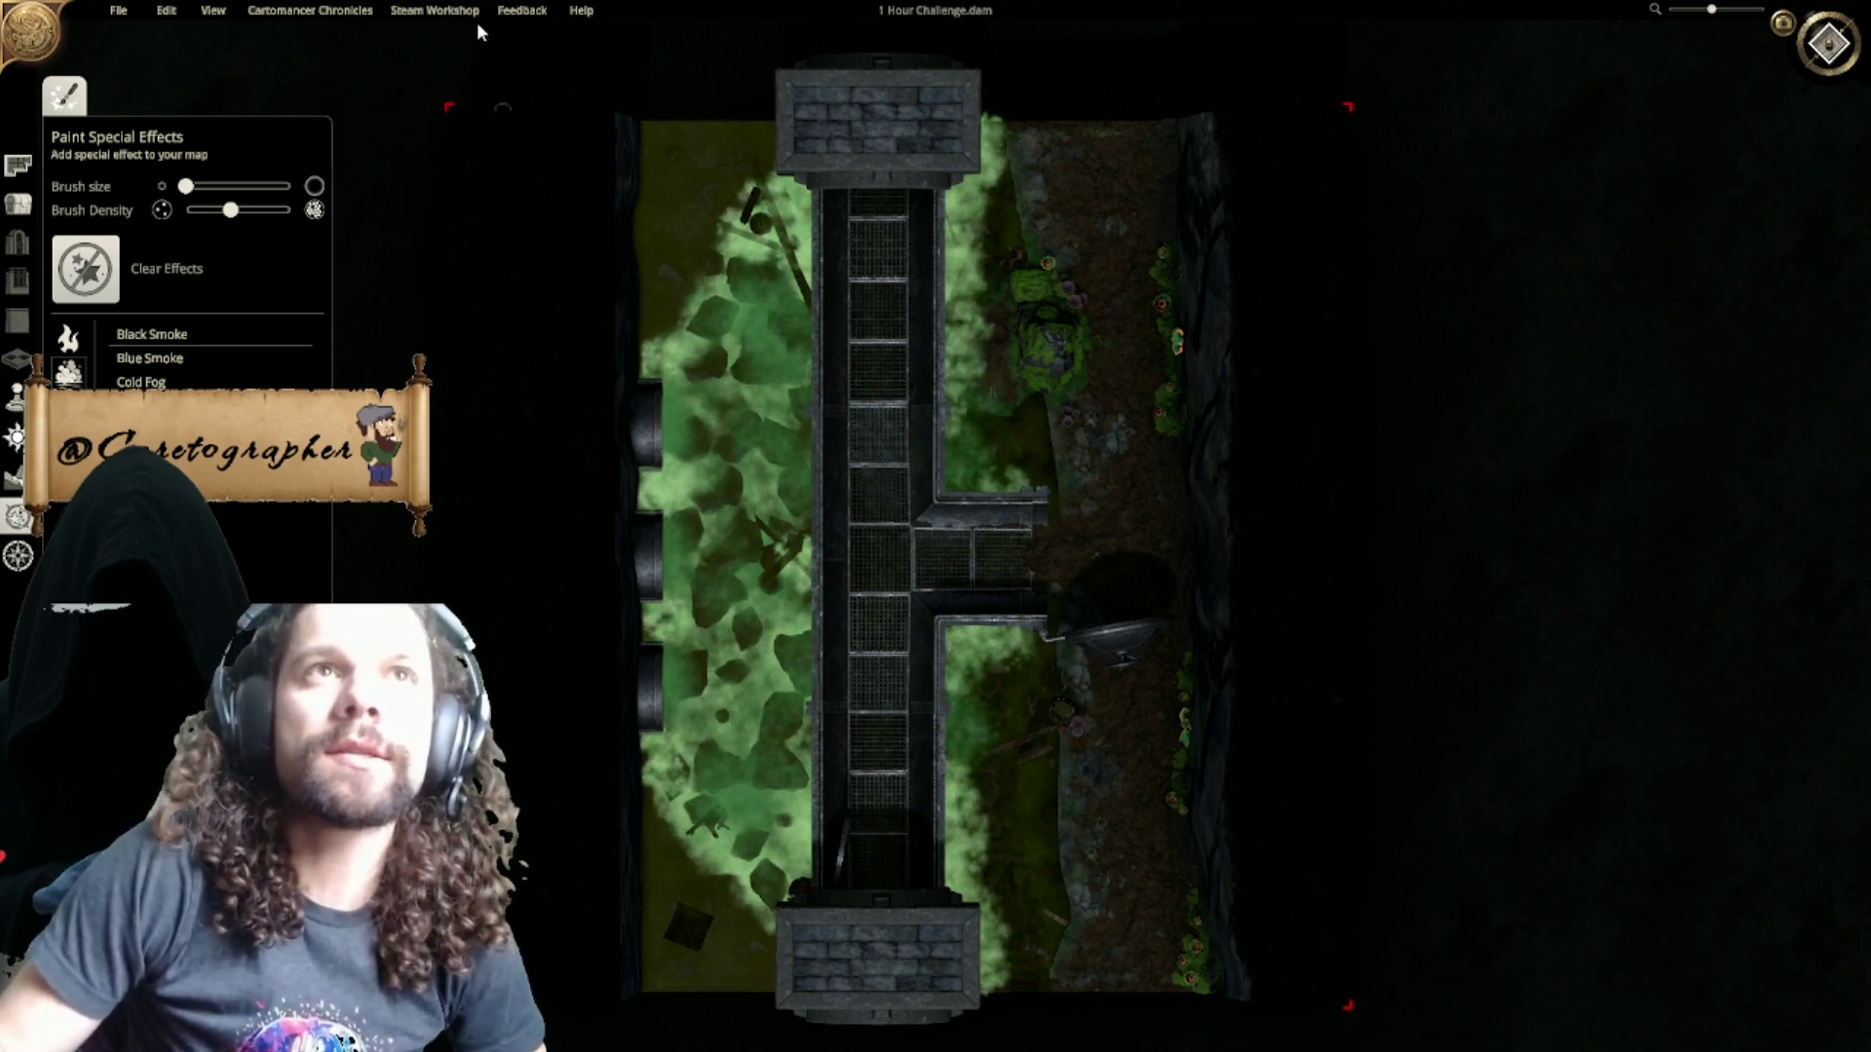
click(442, 11)
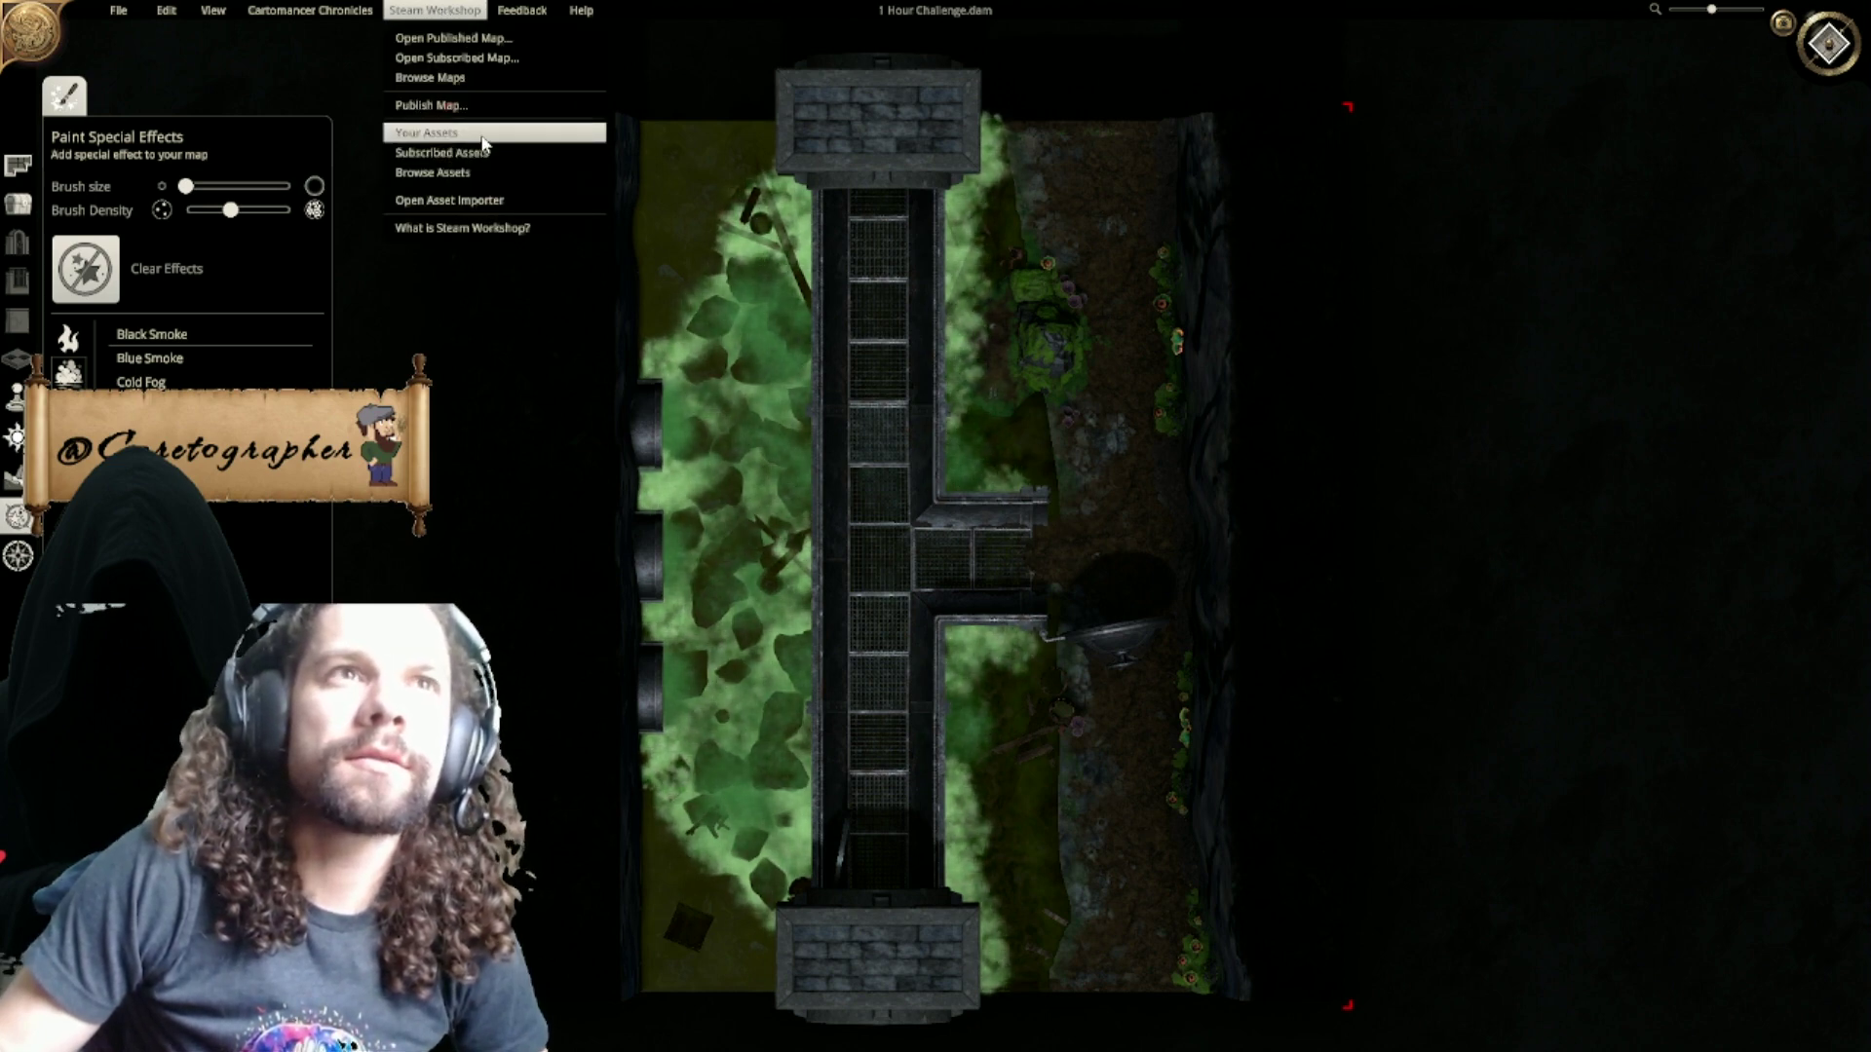
click(446, 13)
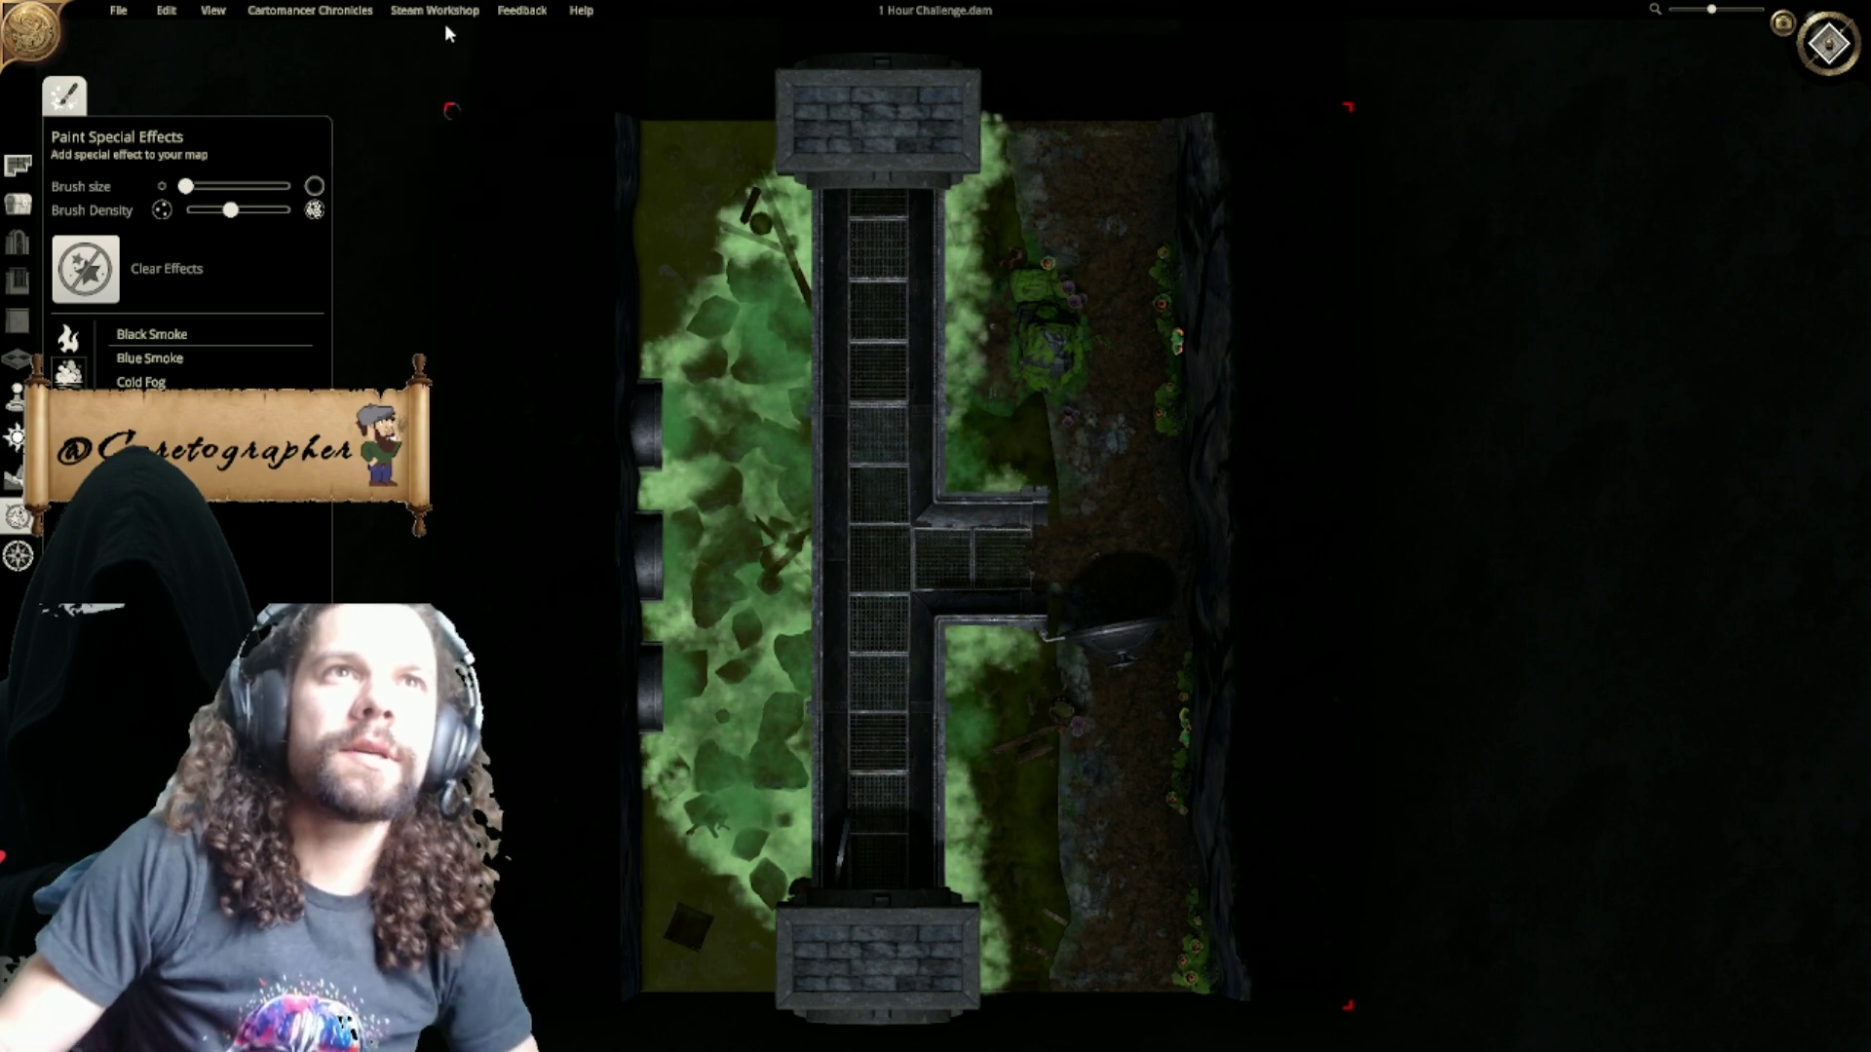
Step: Fly through the open-topped pipe walkway and the mushroom-lined bank in cinematic mode to examine the night lighting
click(1782, 21)
key(w)
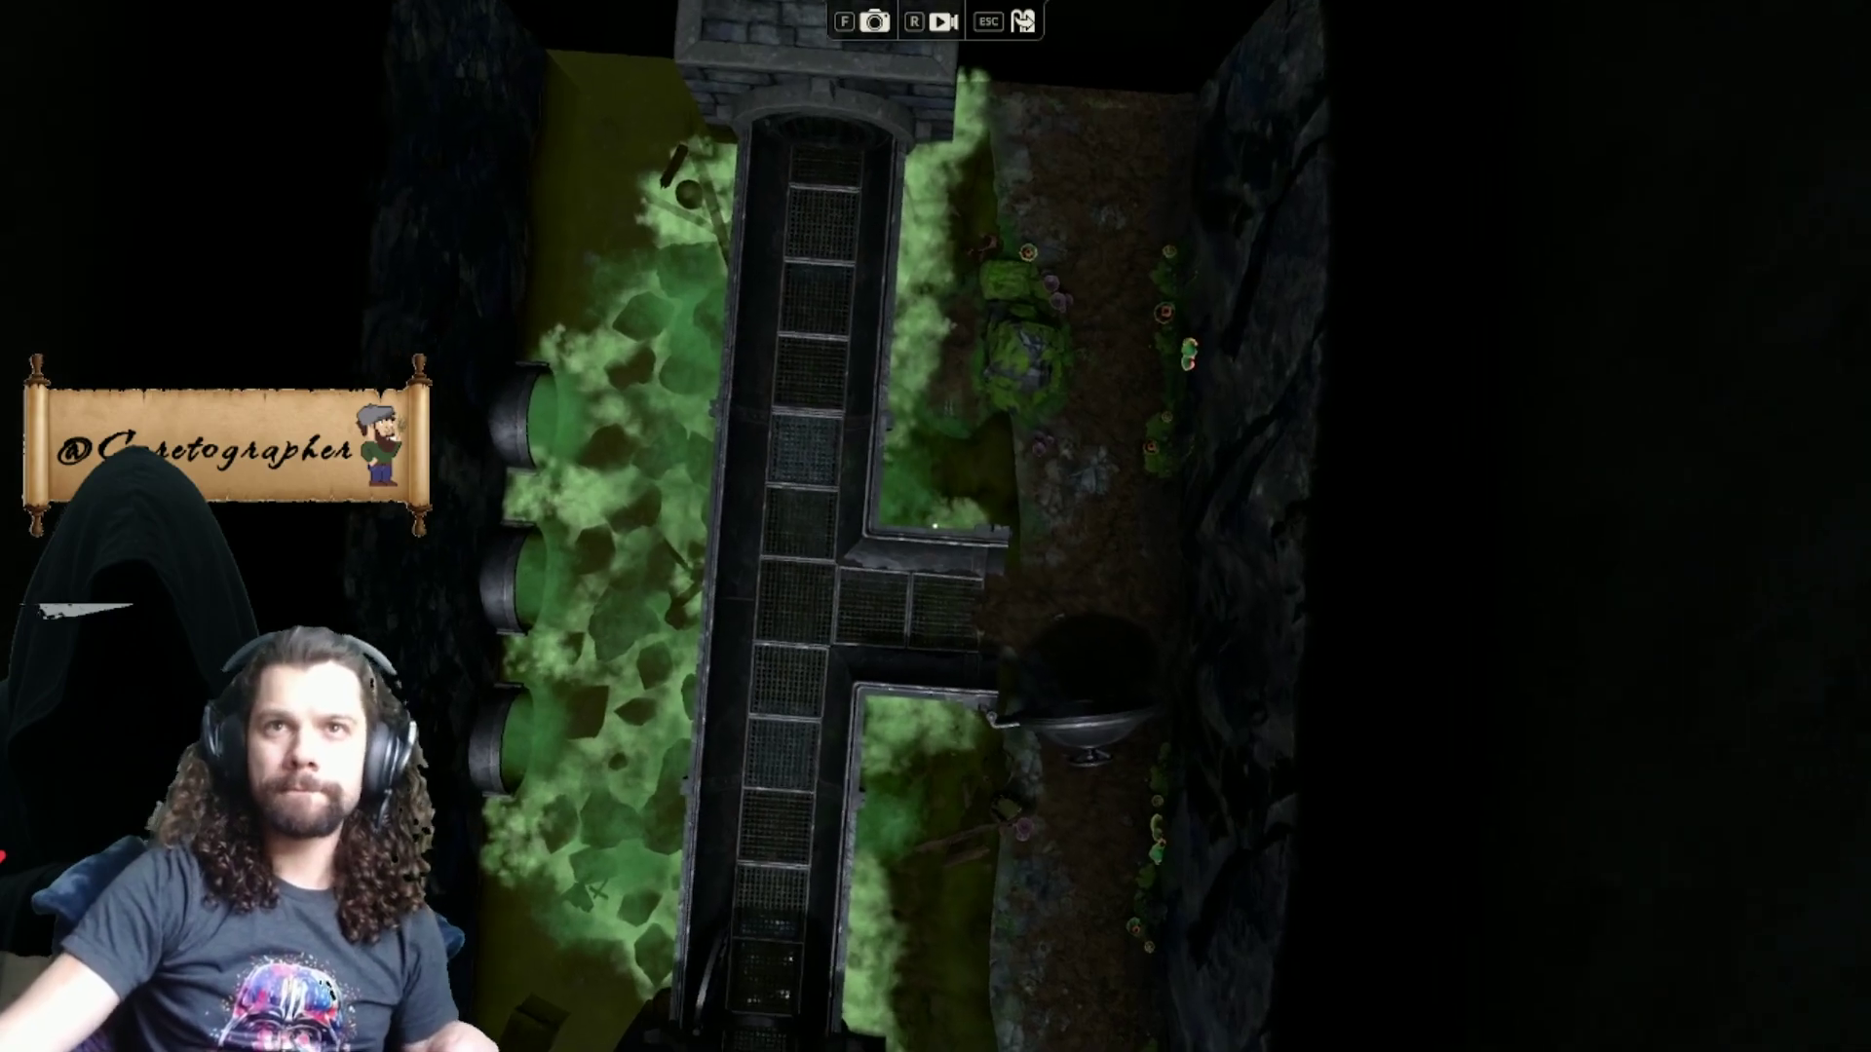
key(w)
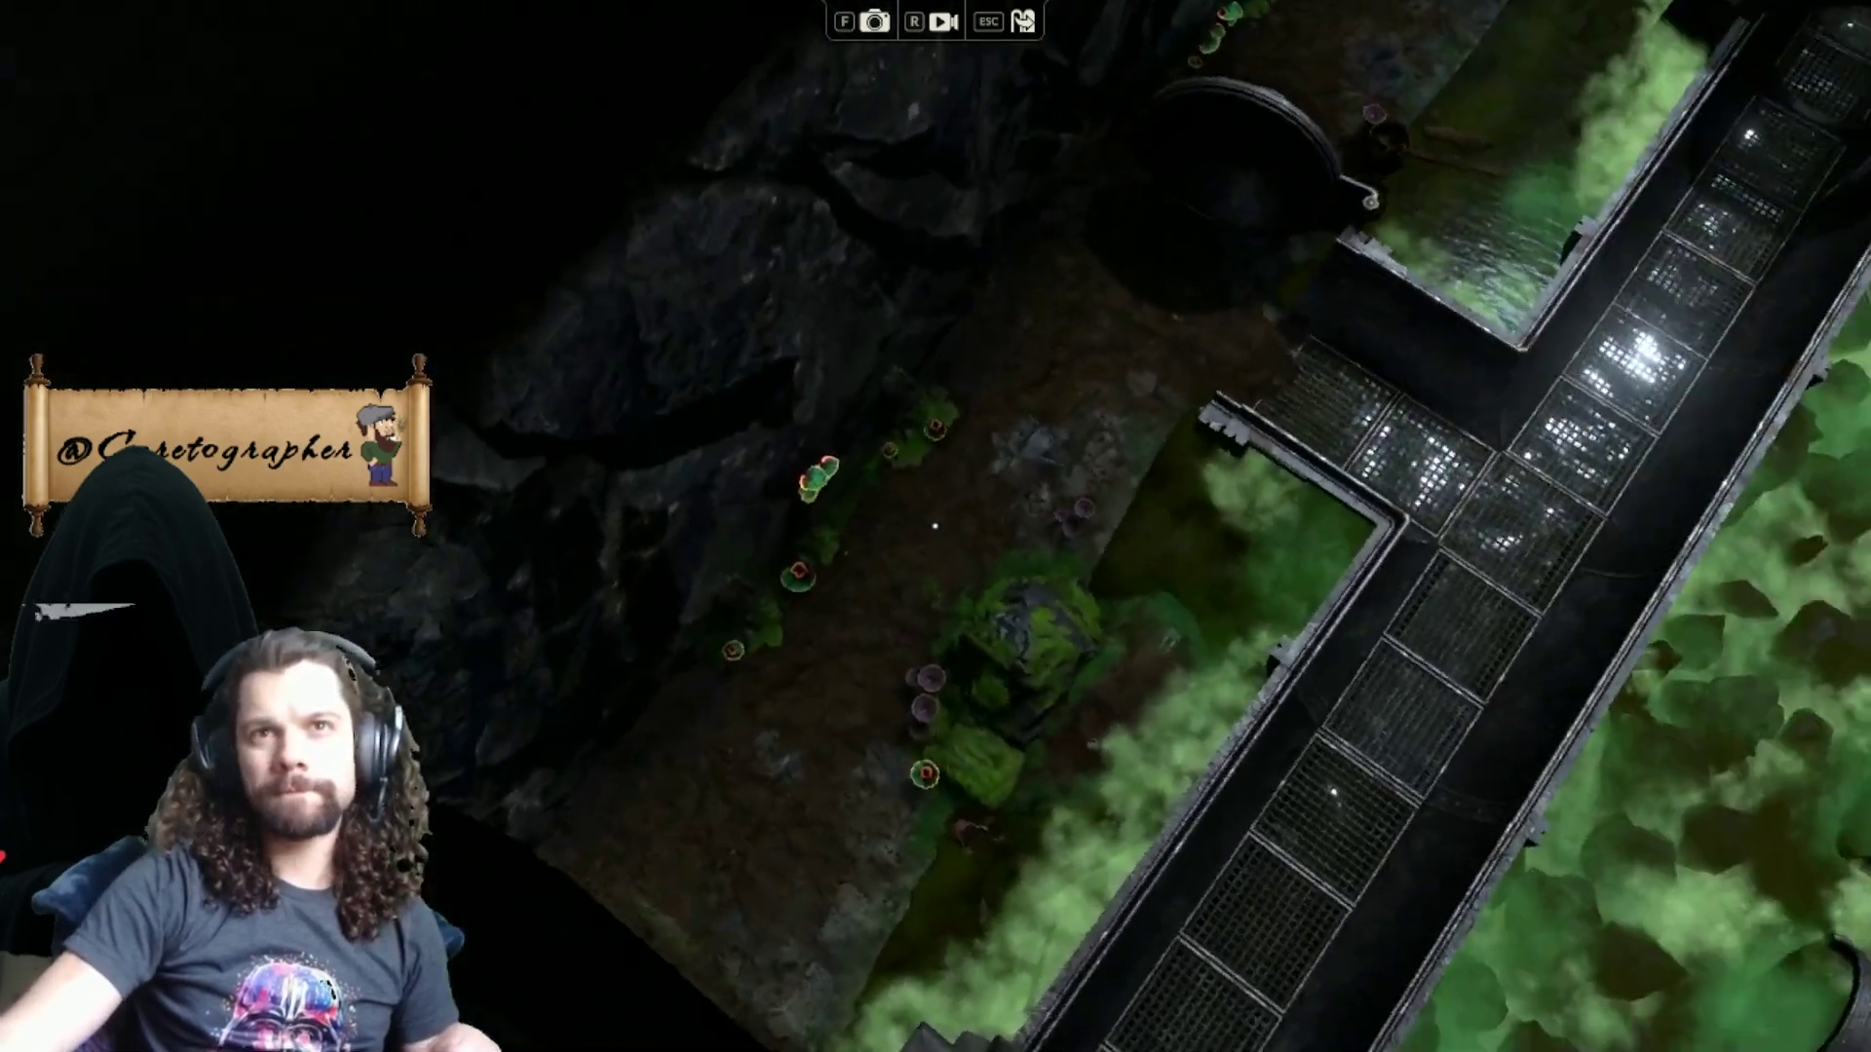
key(w)
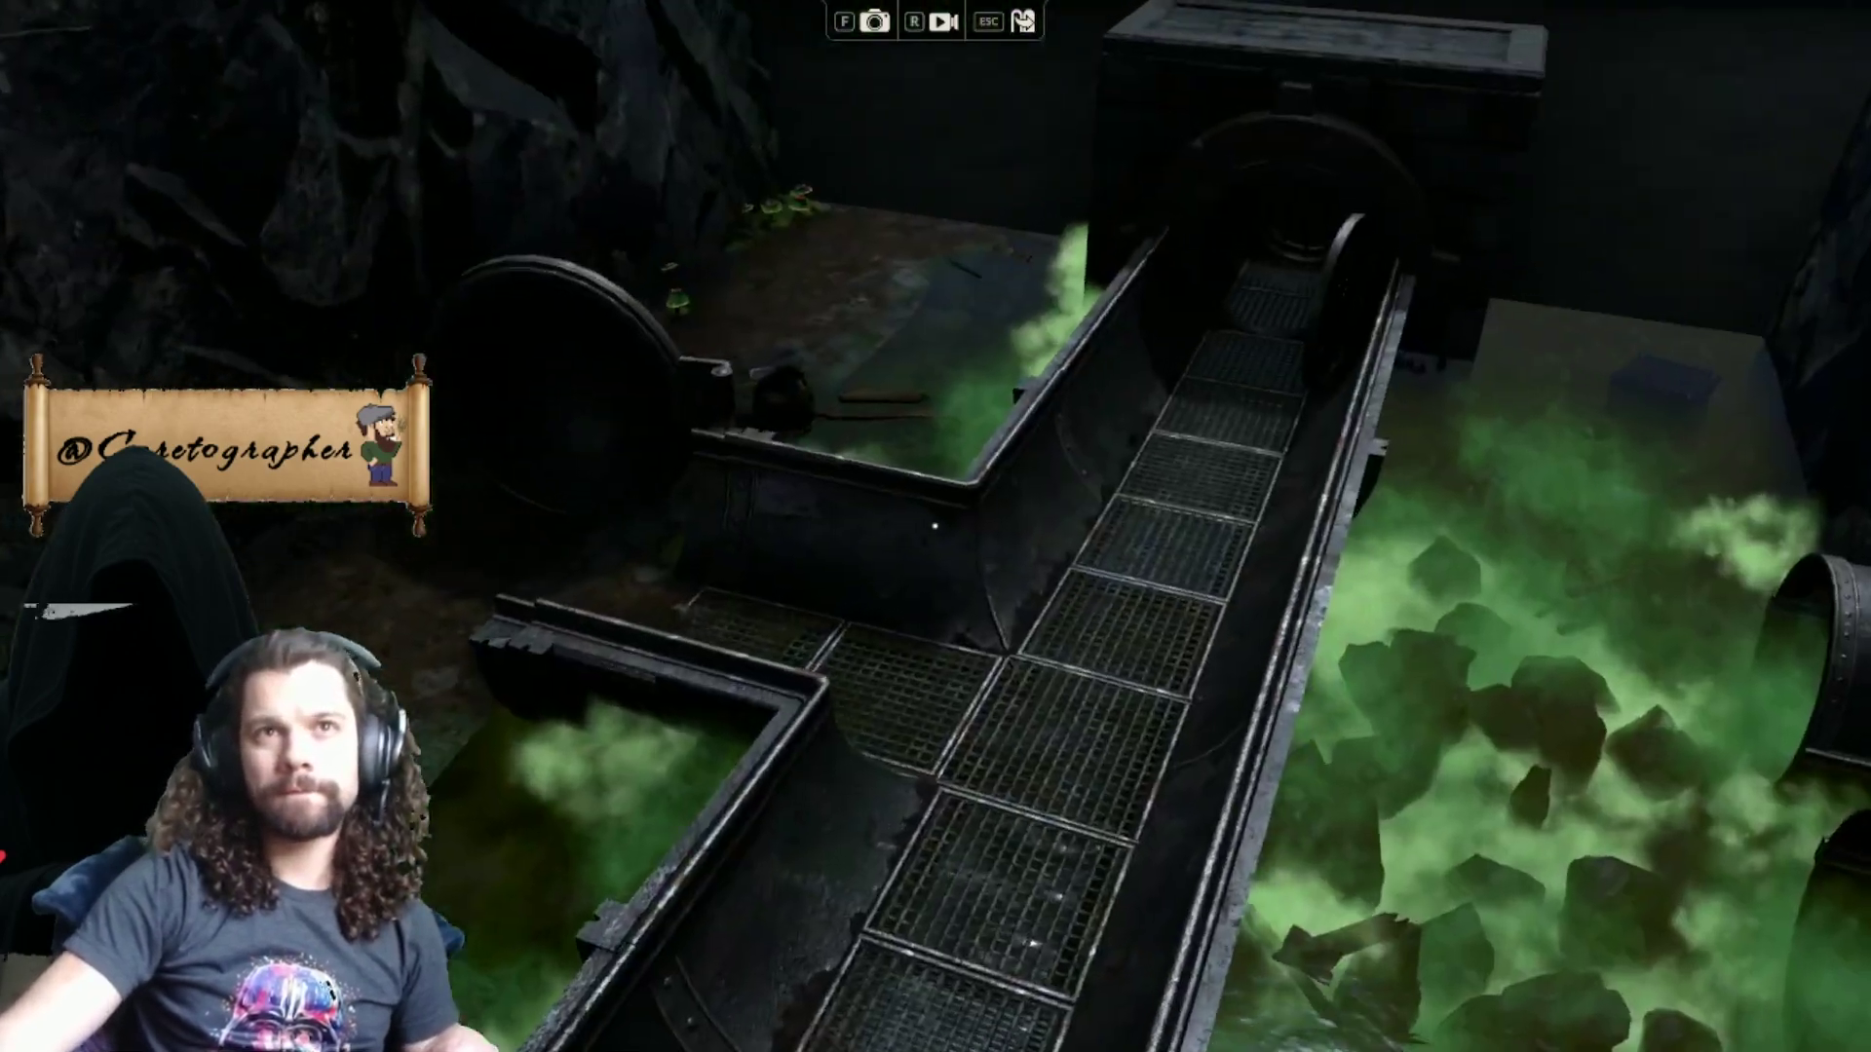
key(w)
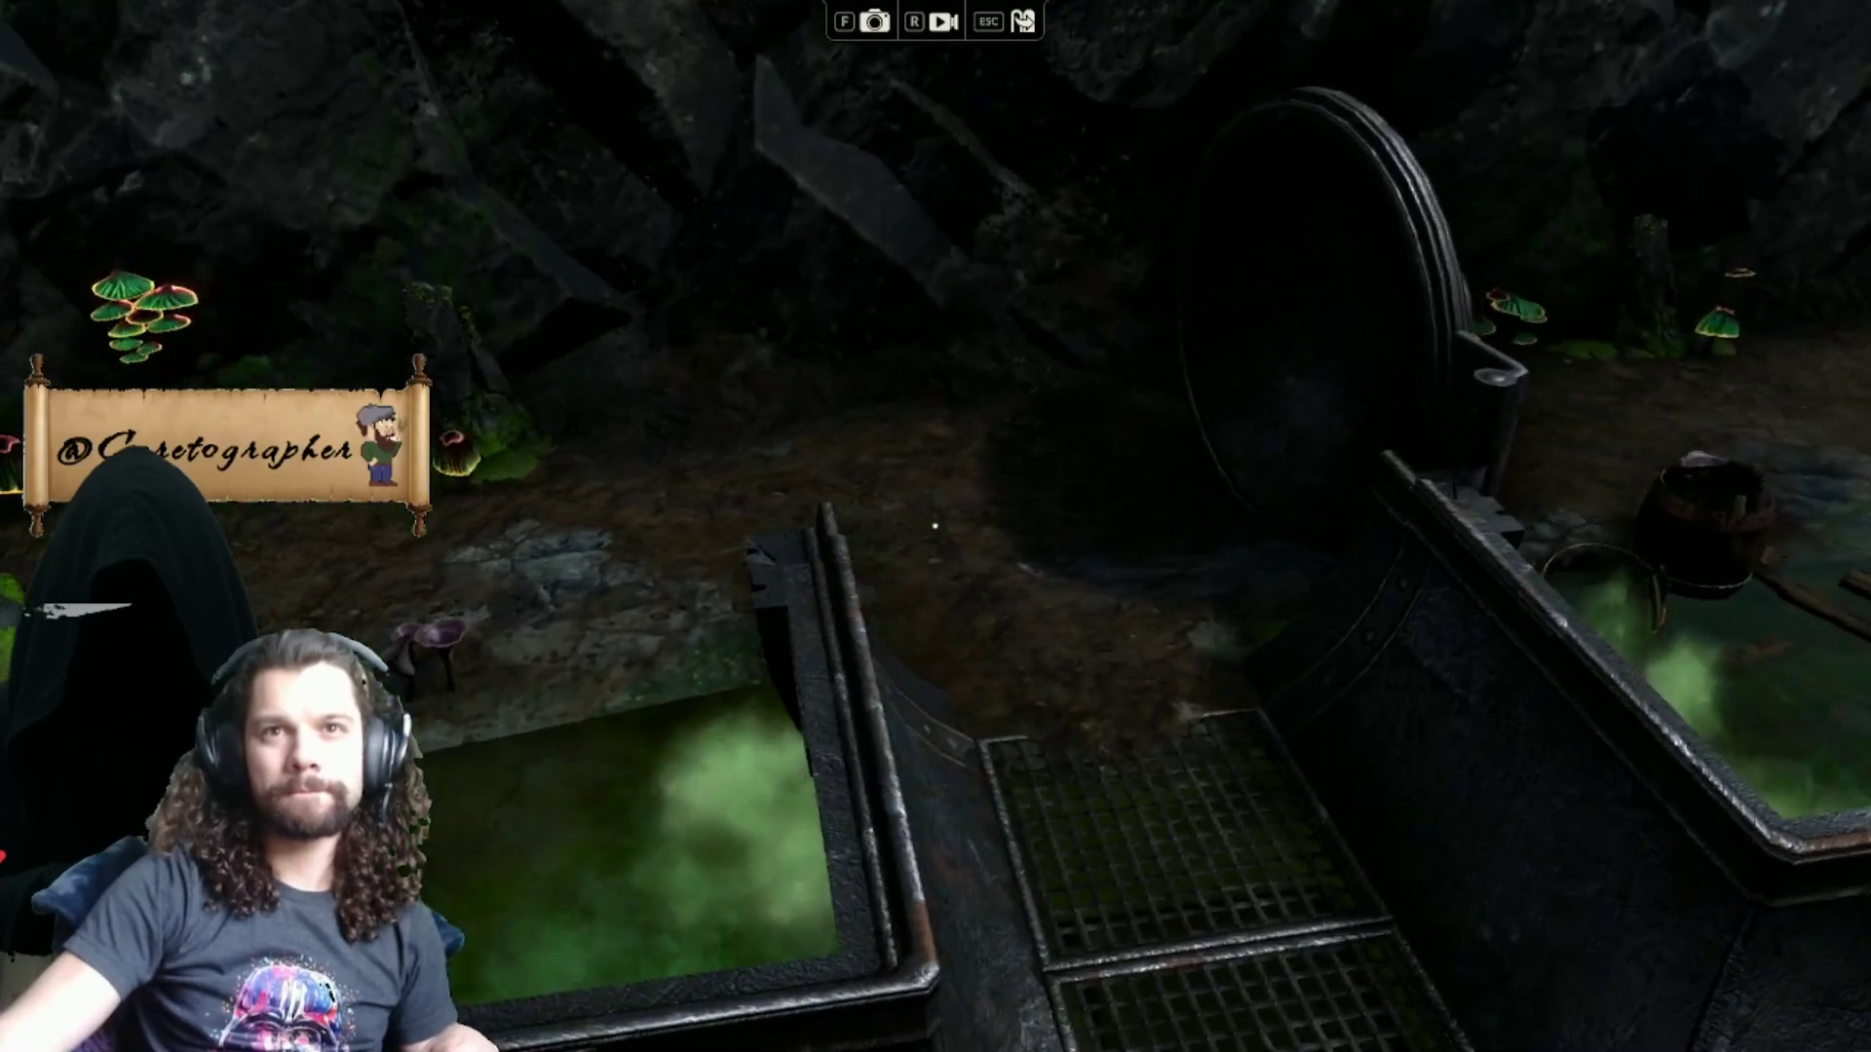
key(d)
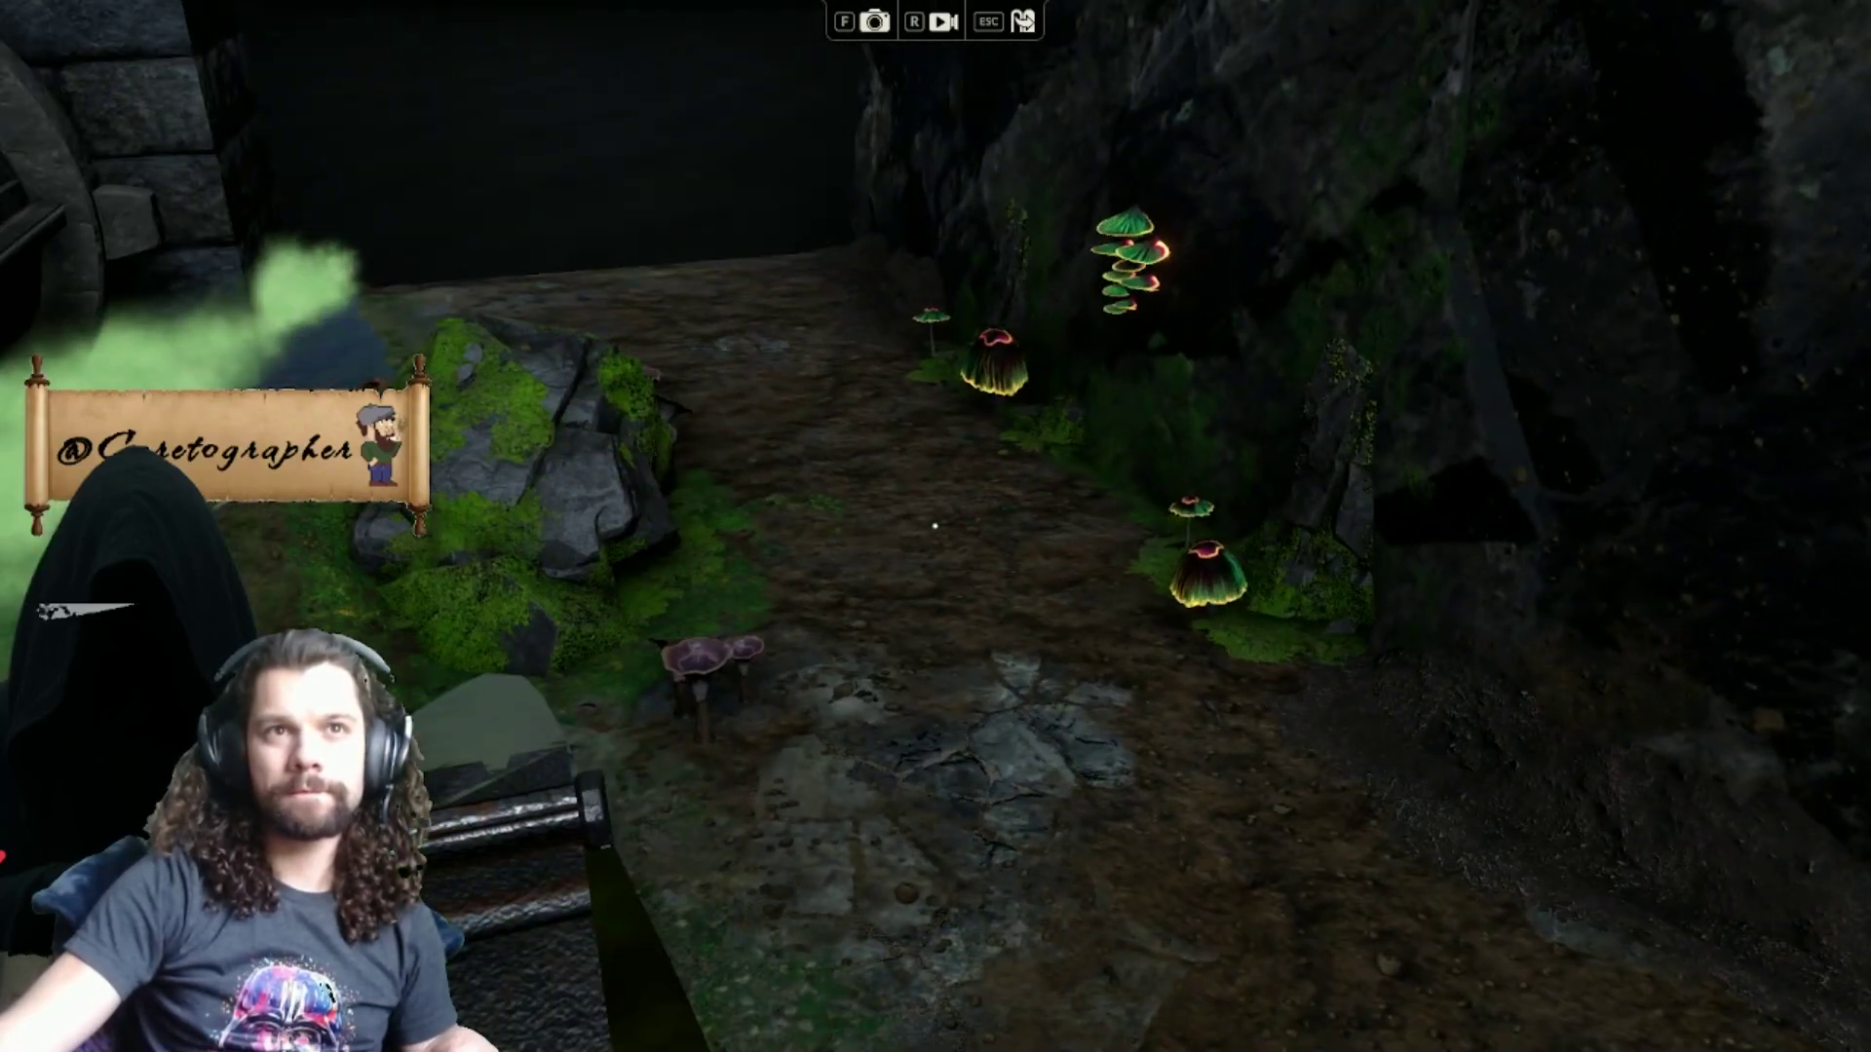
key(a)
key(a)
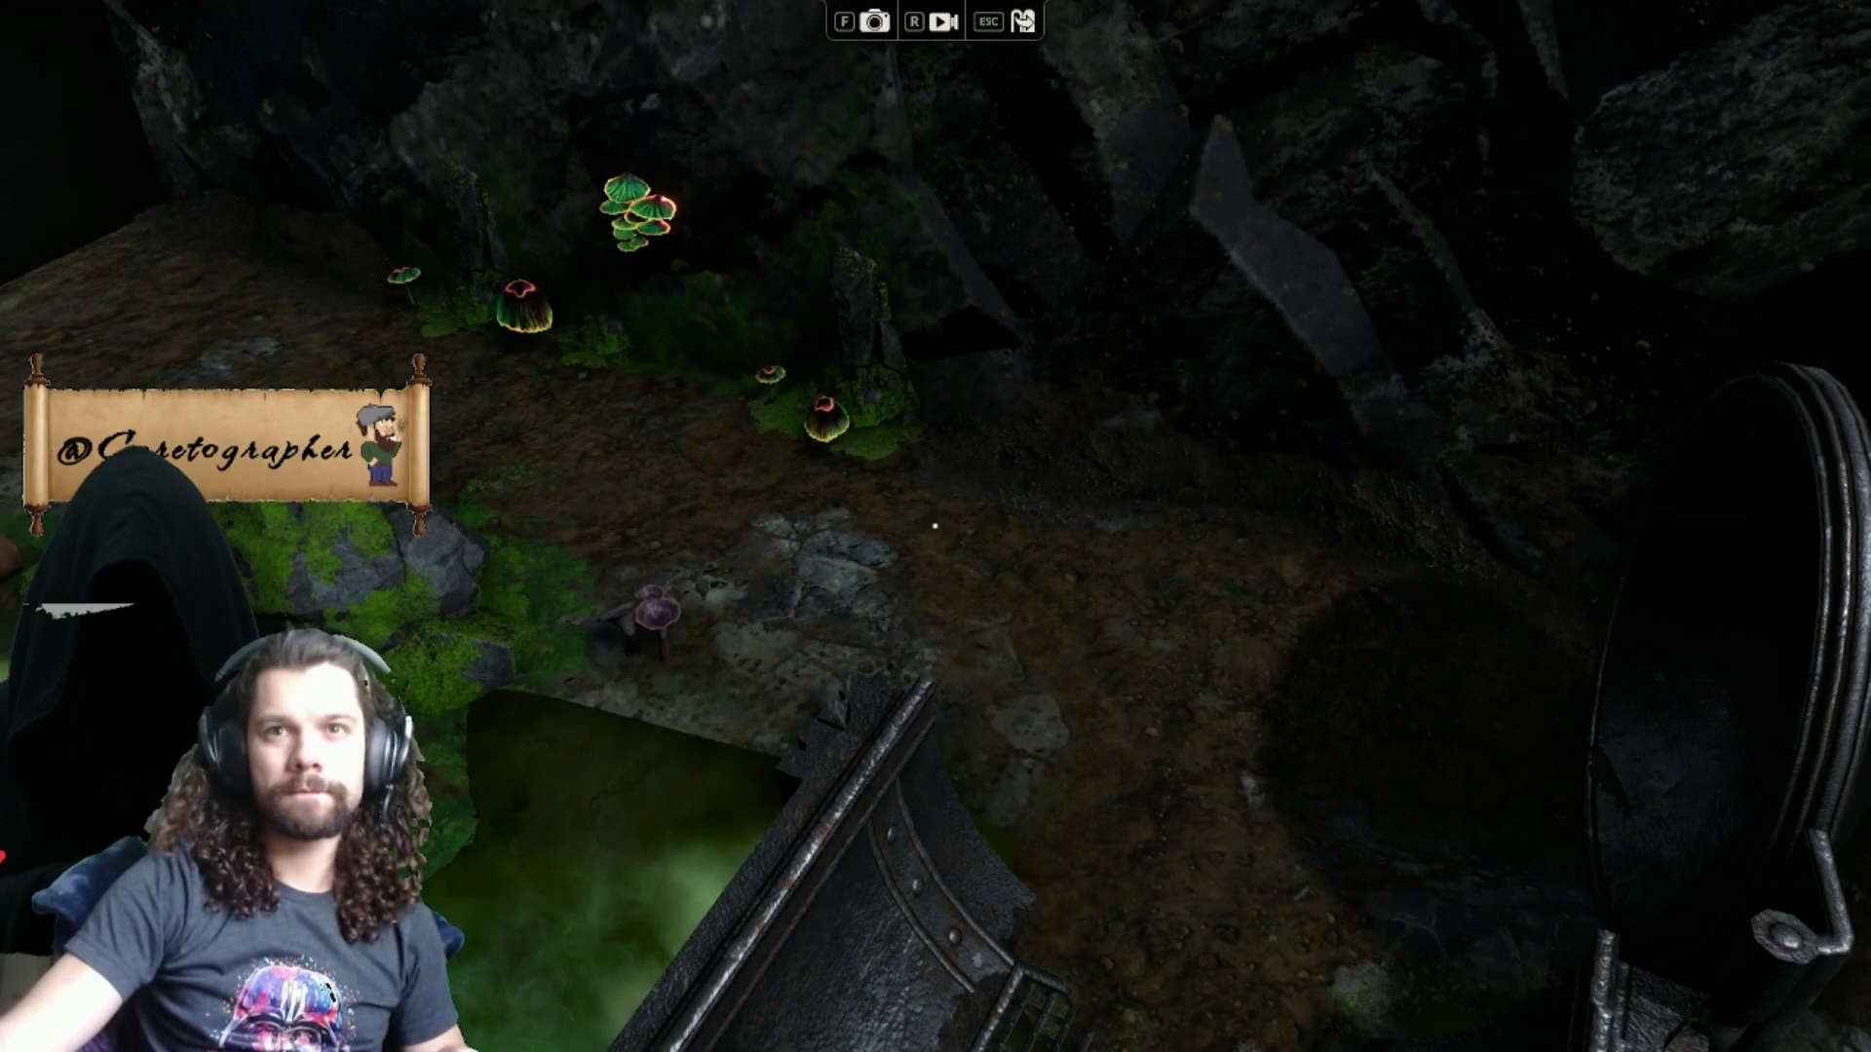
key(s)
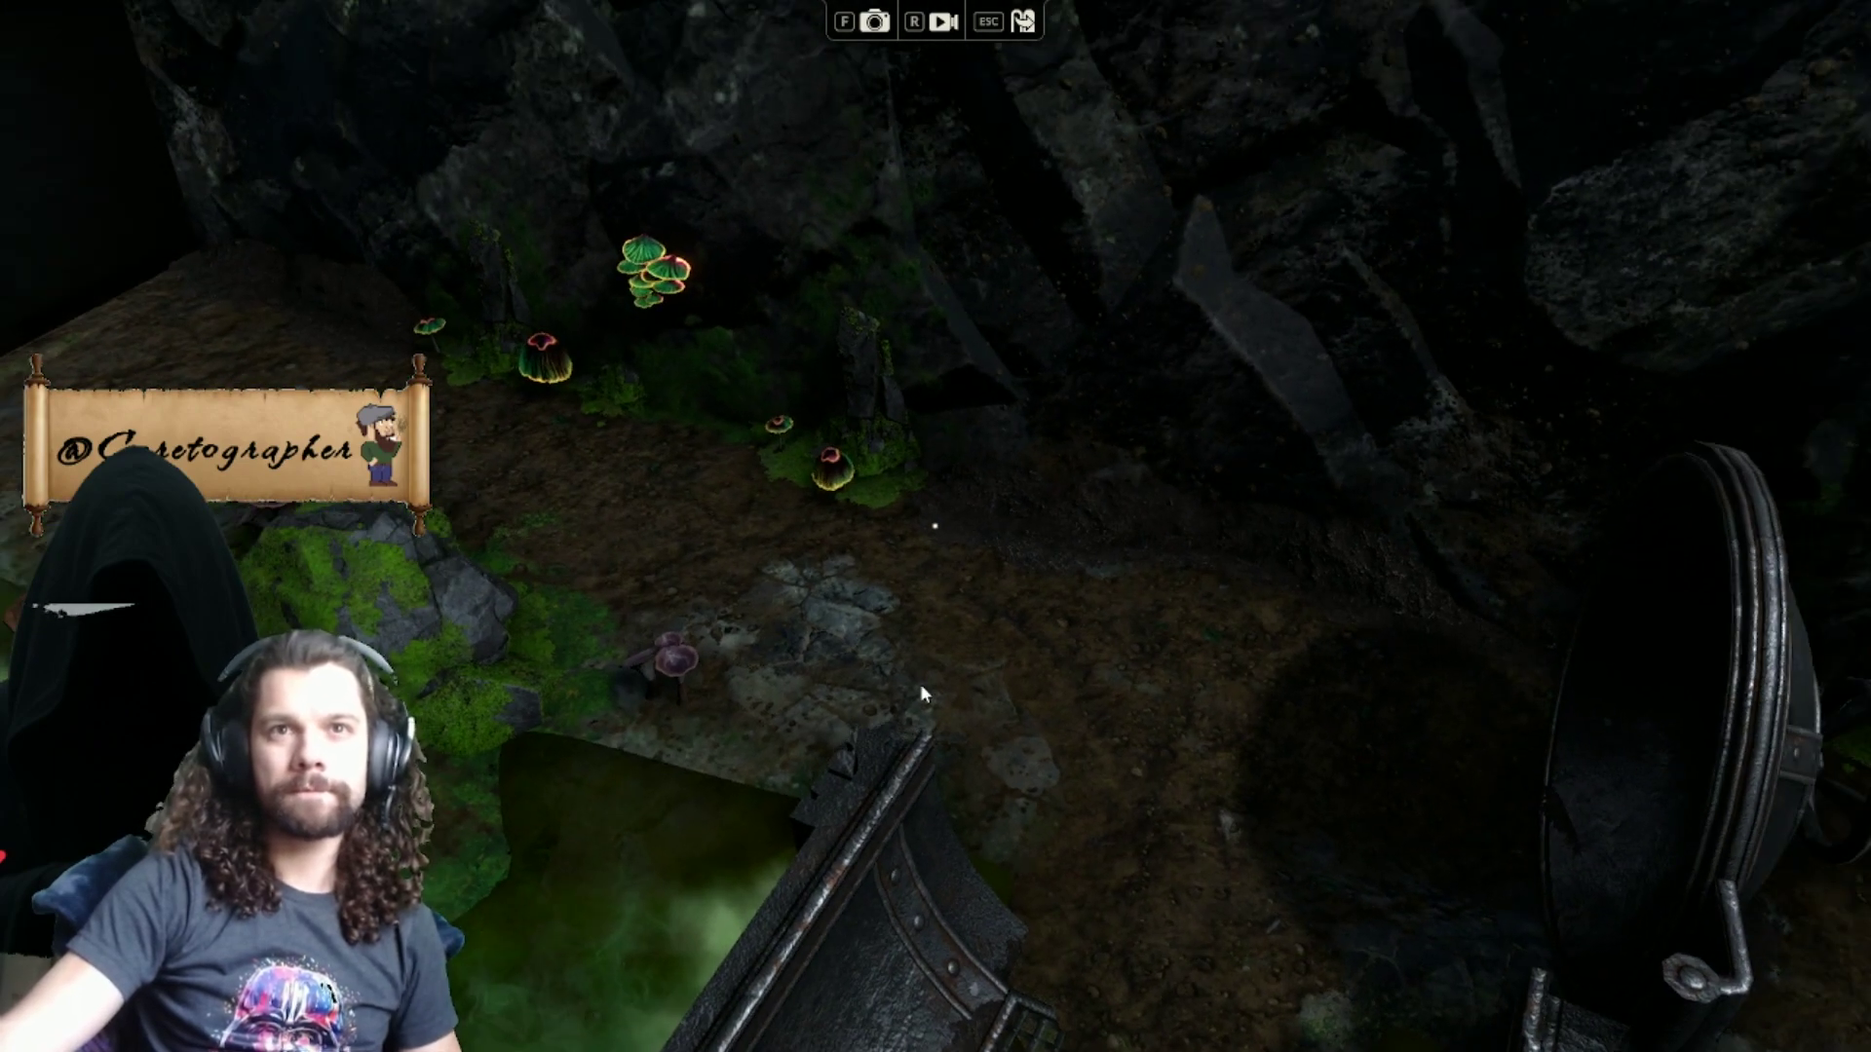
key(Escape)
Step: Turn on the covers of the T-junction pipe and of the two pipe sections north of it
click(803, 638)
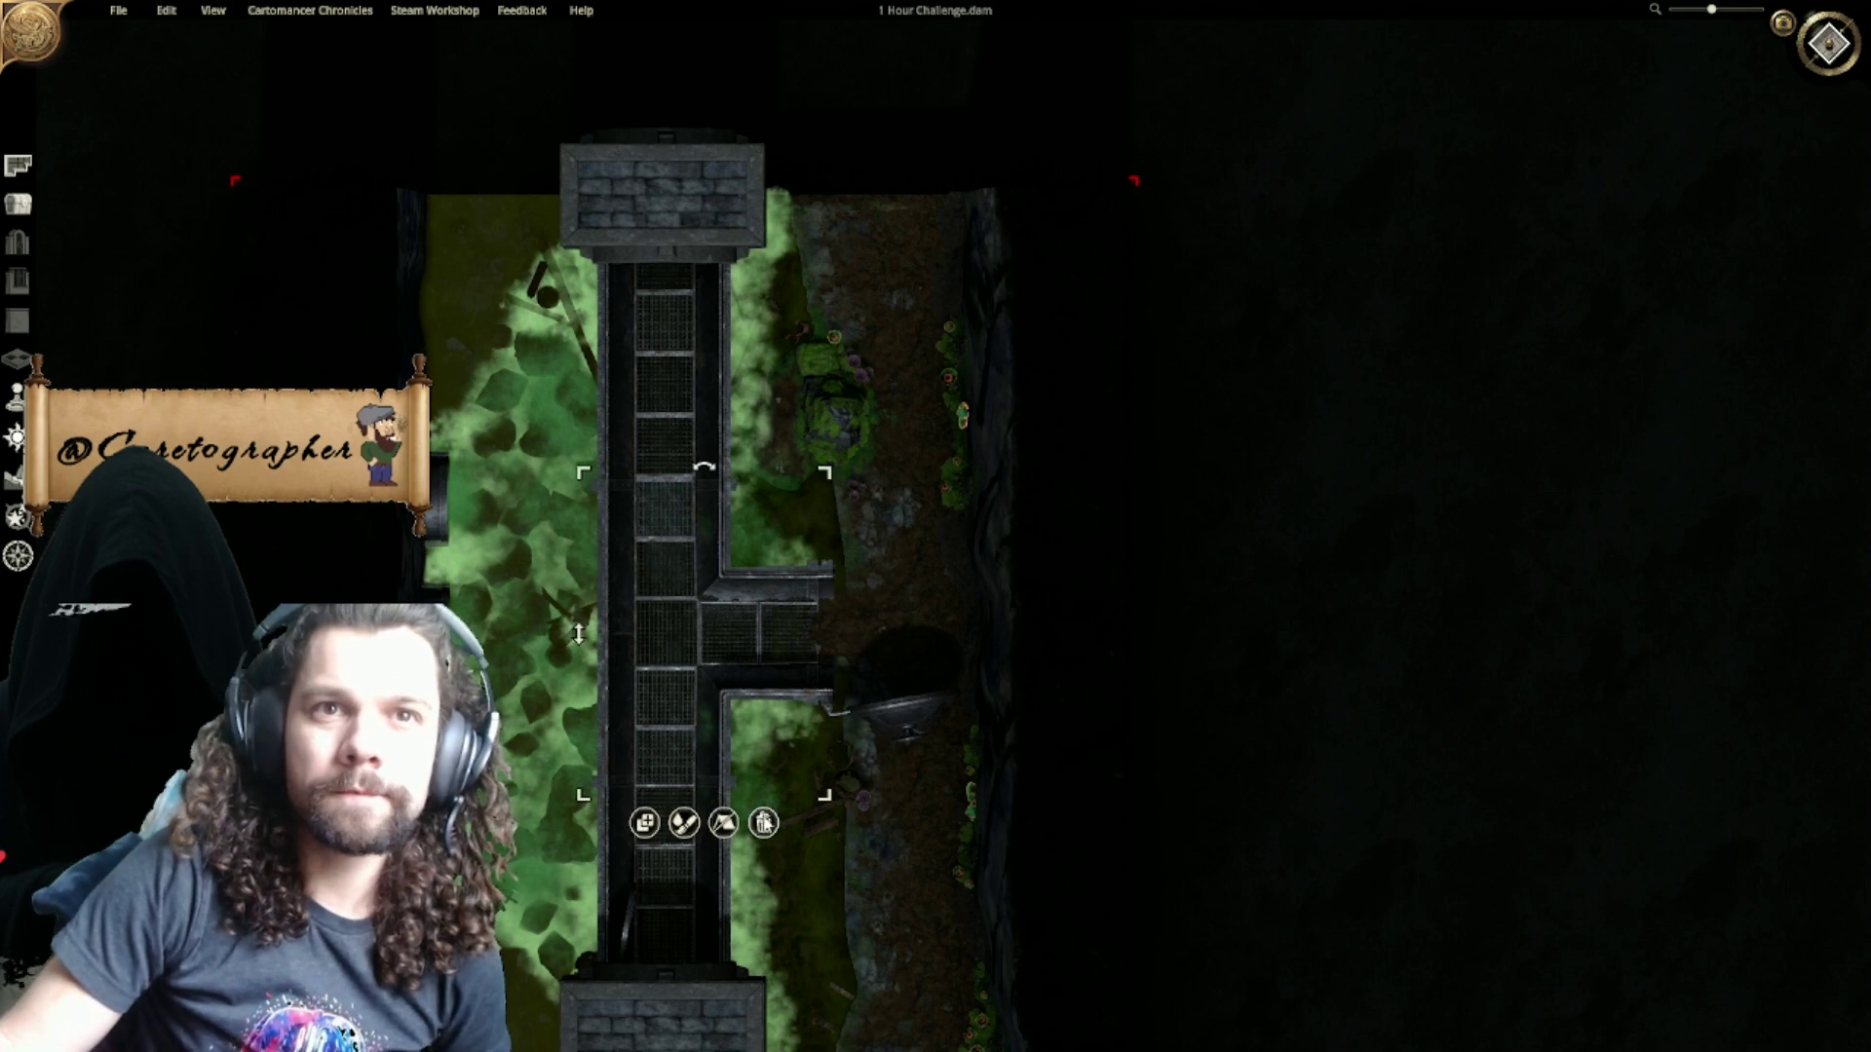
click(726, 825)
click(670, 409)
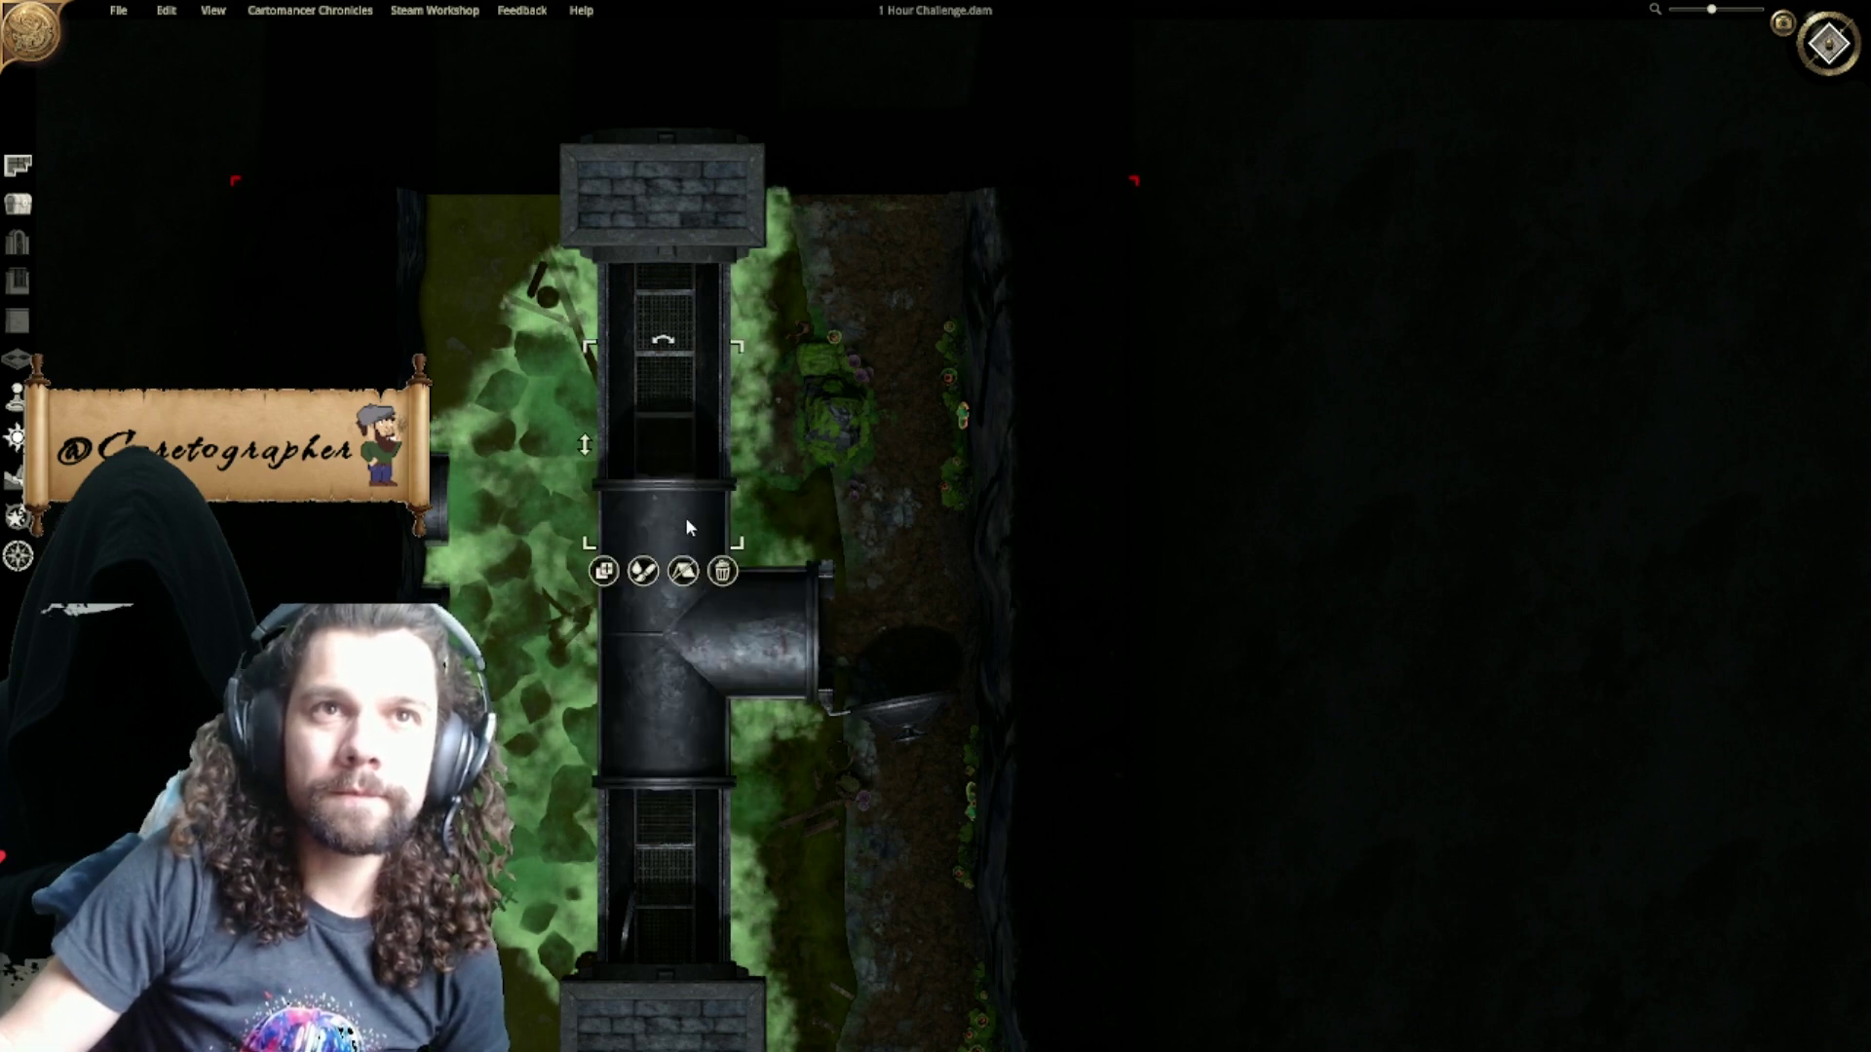
click(685, 571)
click(693, 288)
click(682, 387)
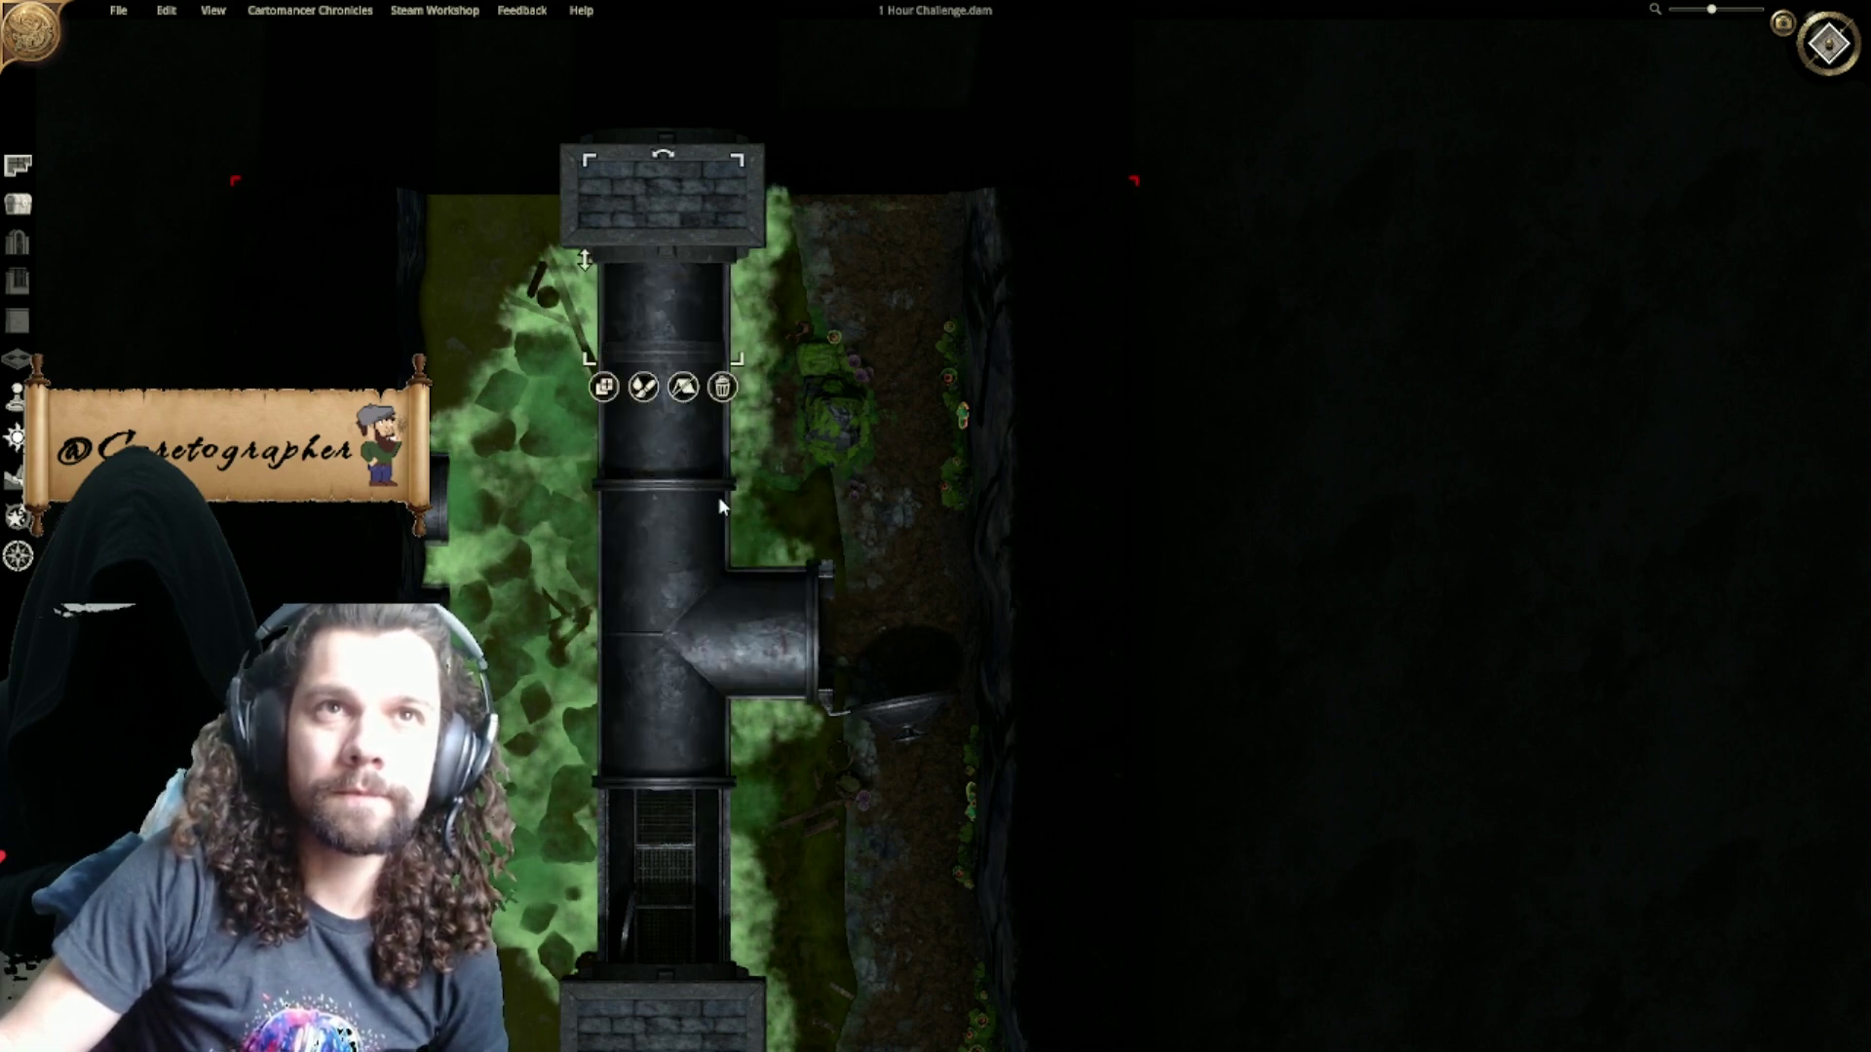
Step: Turn on the covers of the two pipe sections south of the T-junction
click(679, 889)
click(684, 945)
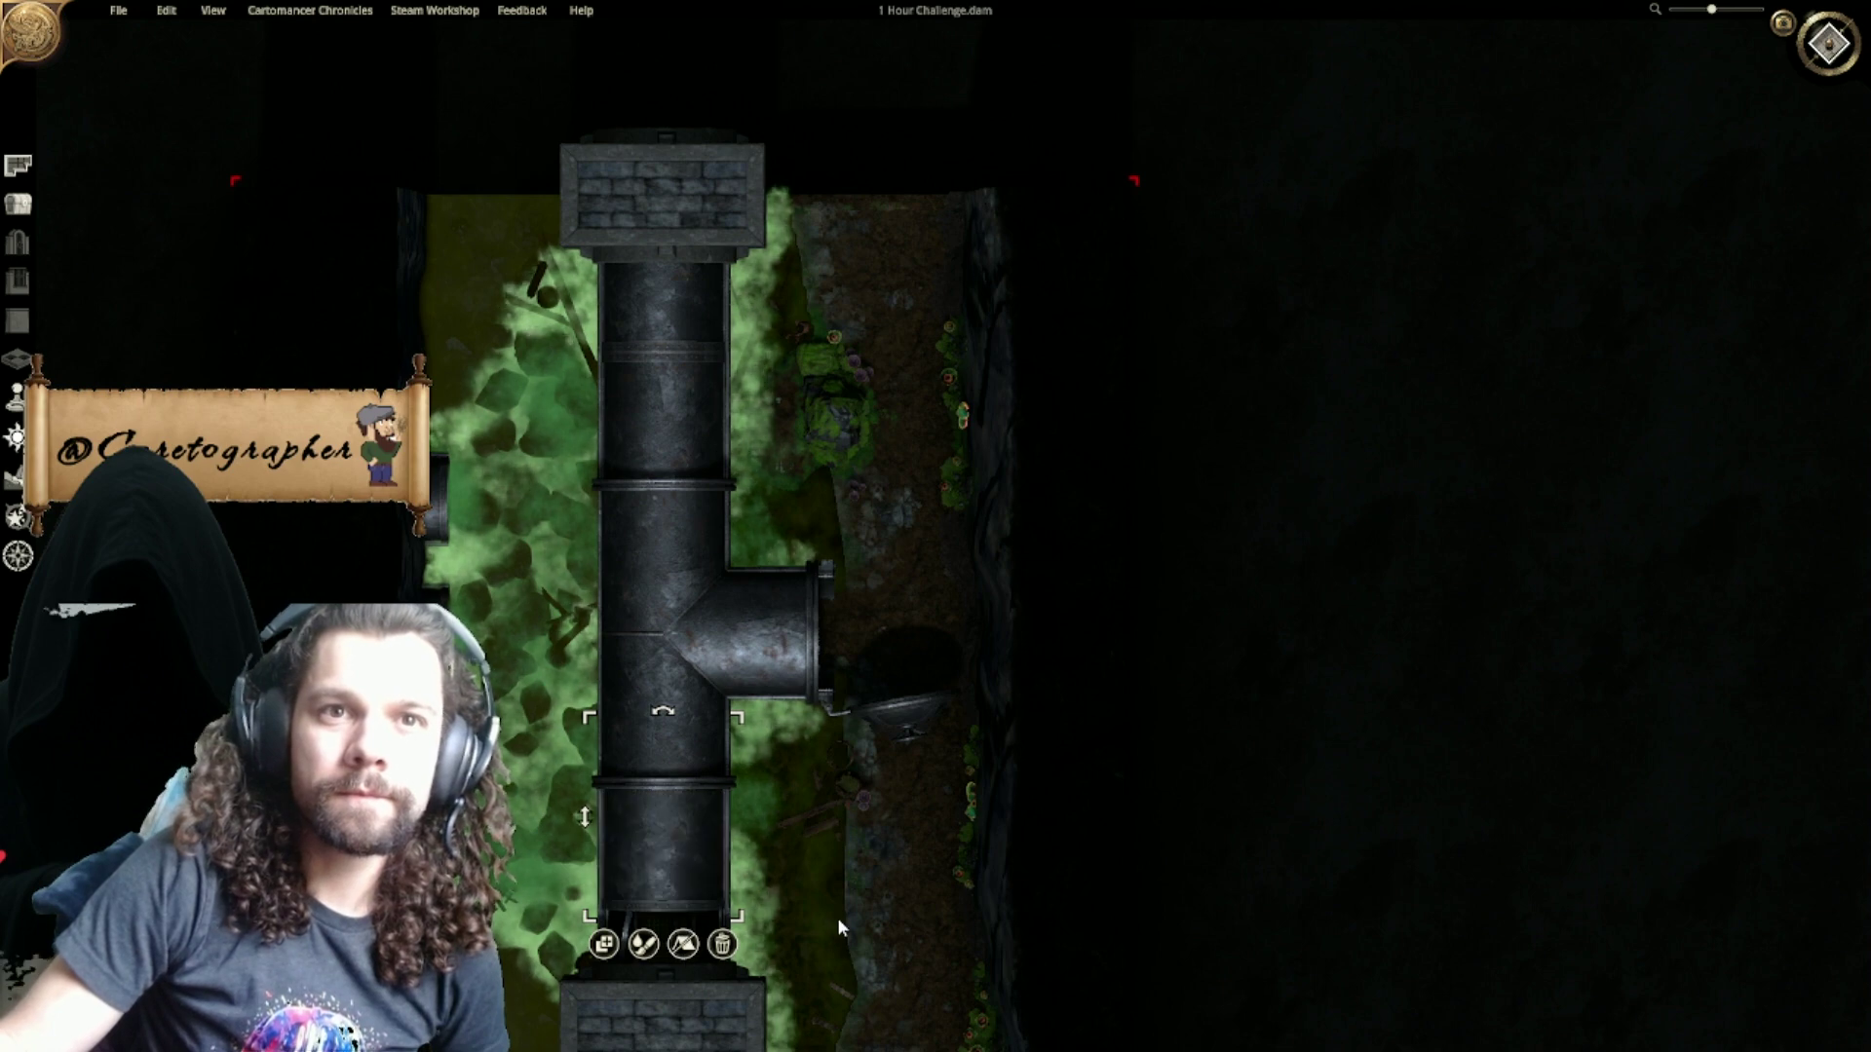
middle_drag(841, 925, 969, 723)
click(819, 743)
click(826, 928)
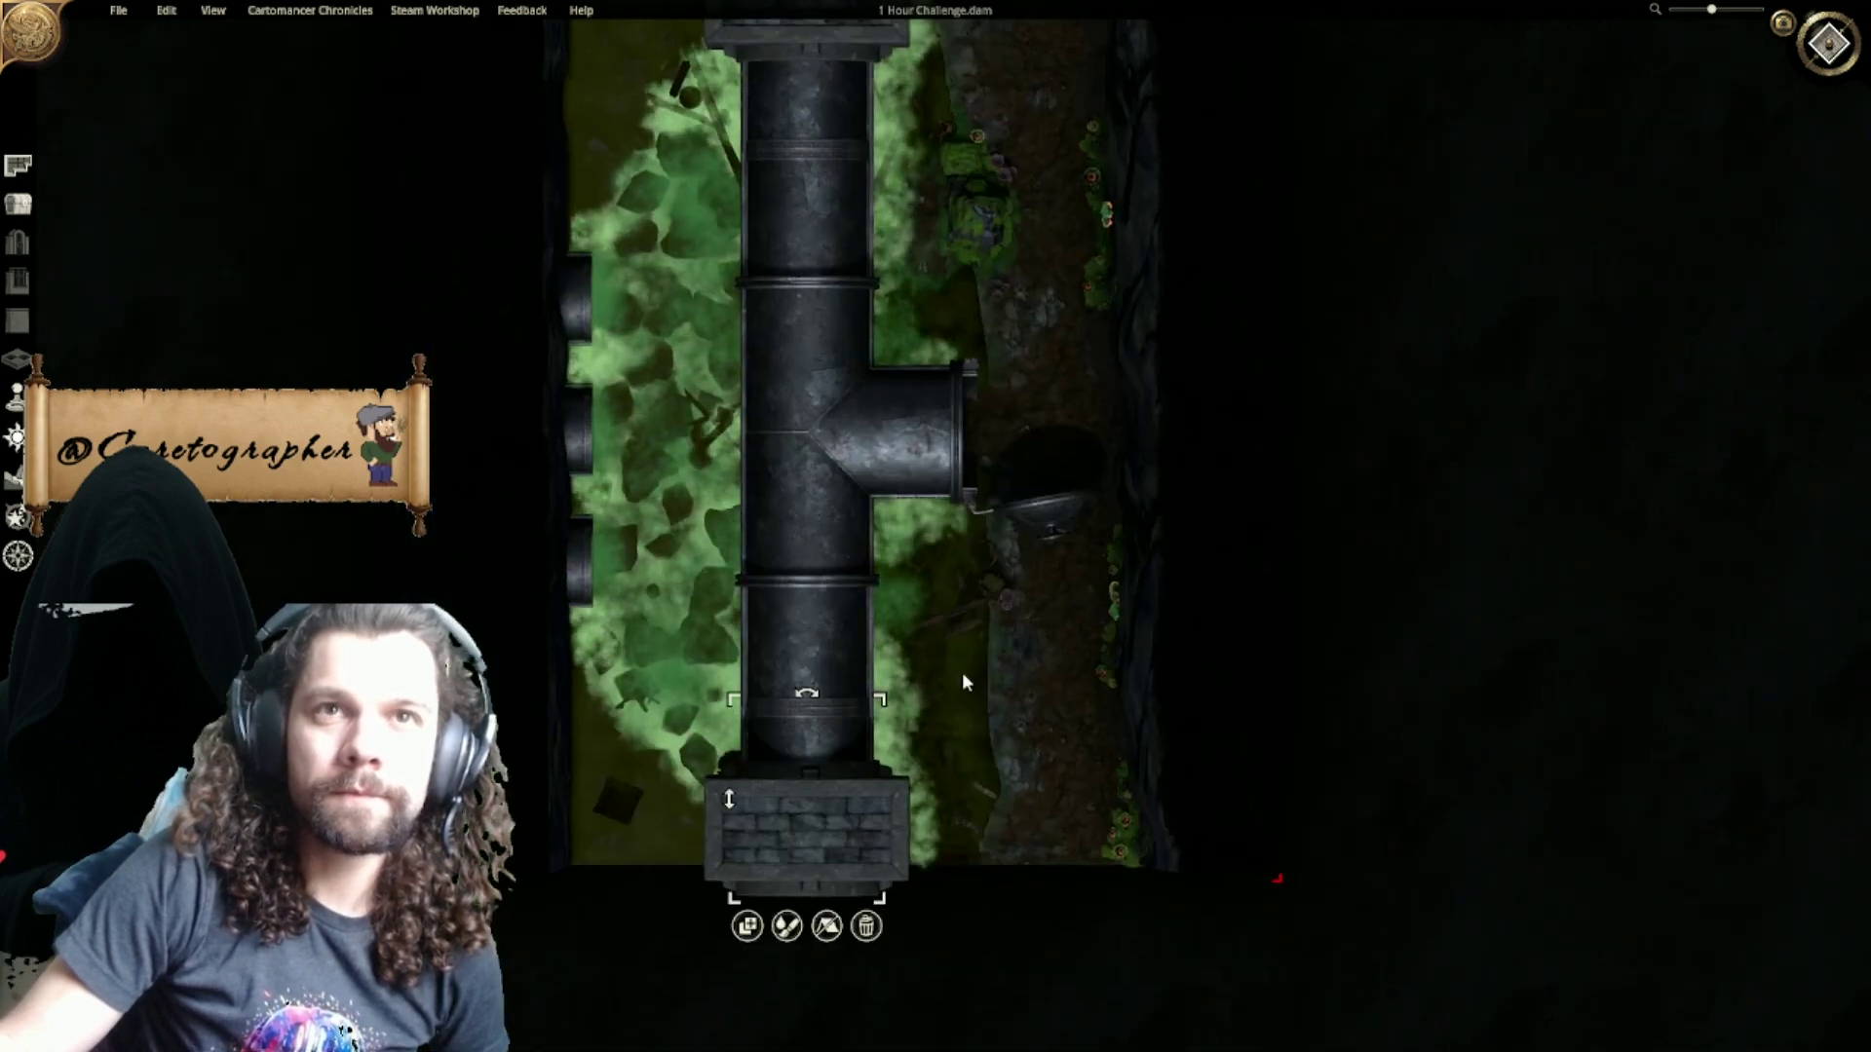
middle_drag(1000, 644, 842, 776)
Step: Try toggling the open state of the hatch end piece on the T-junction's side pipe
click(892, 648)
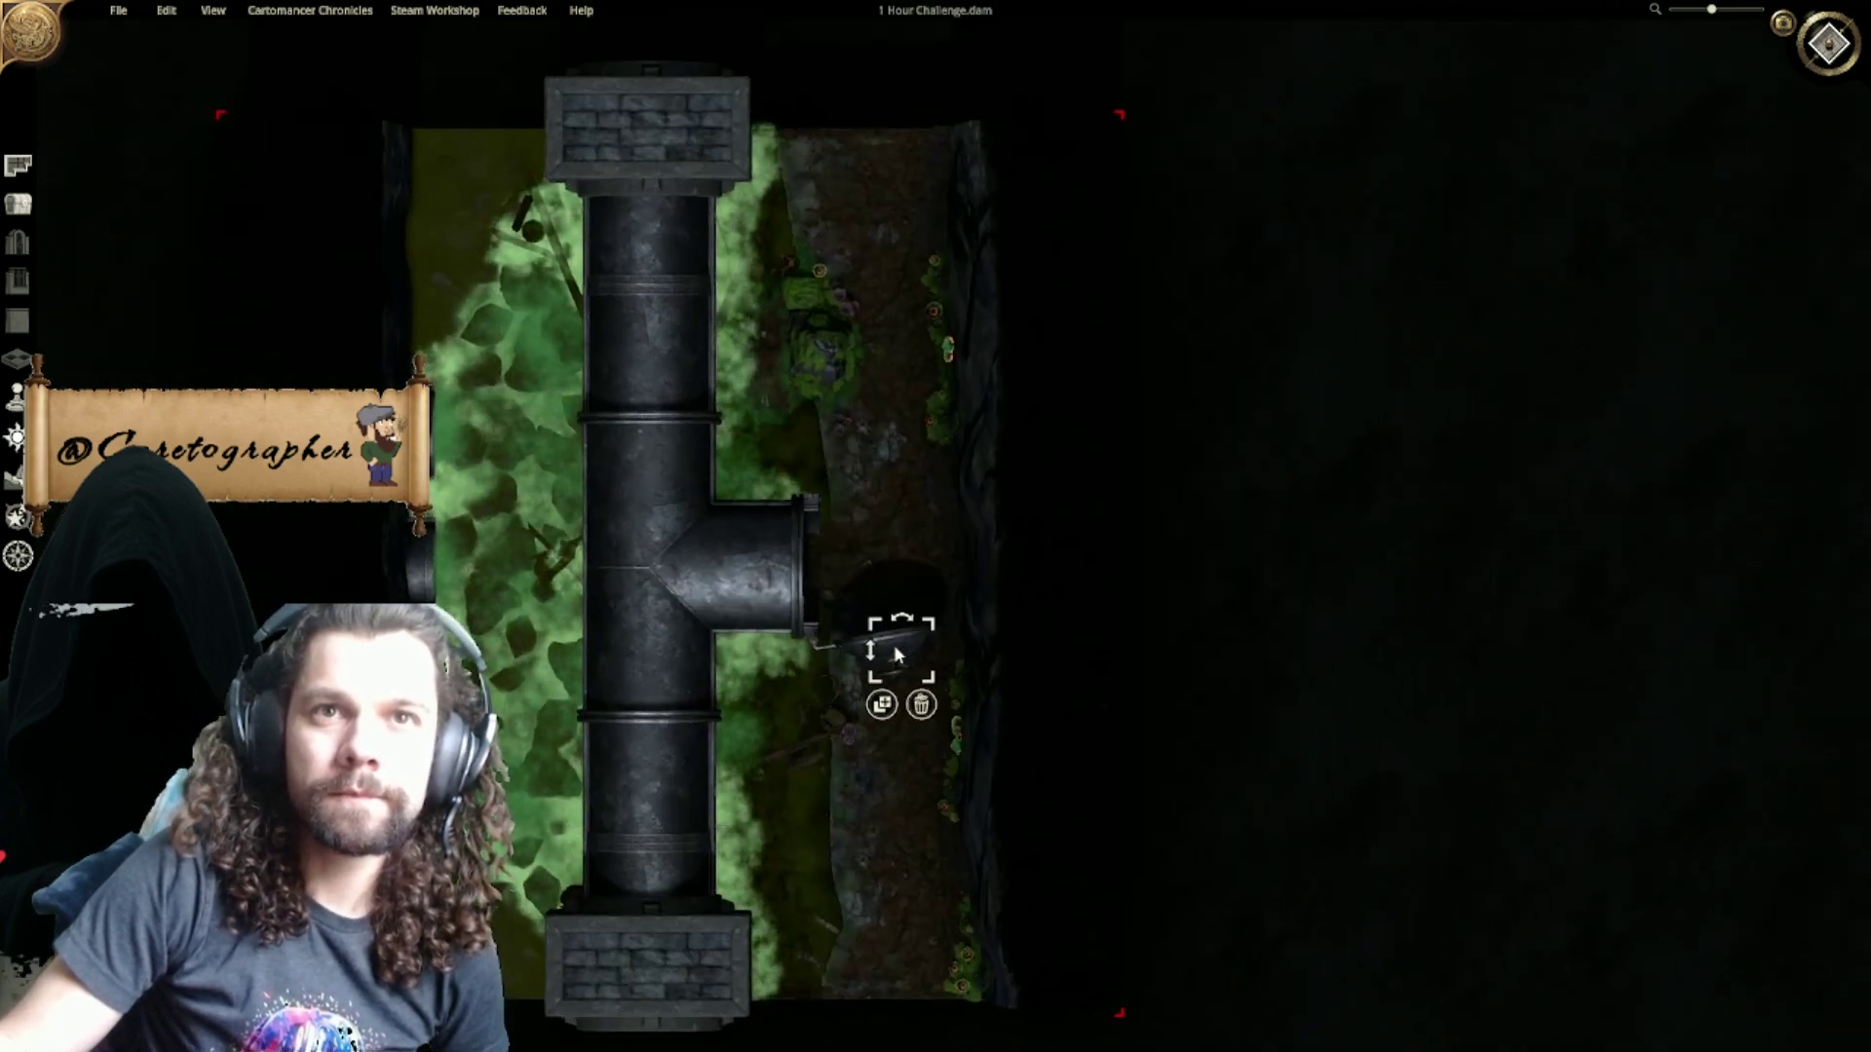
click(797, 590)
click(811, 638)
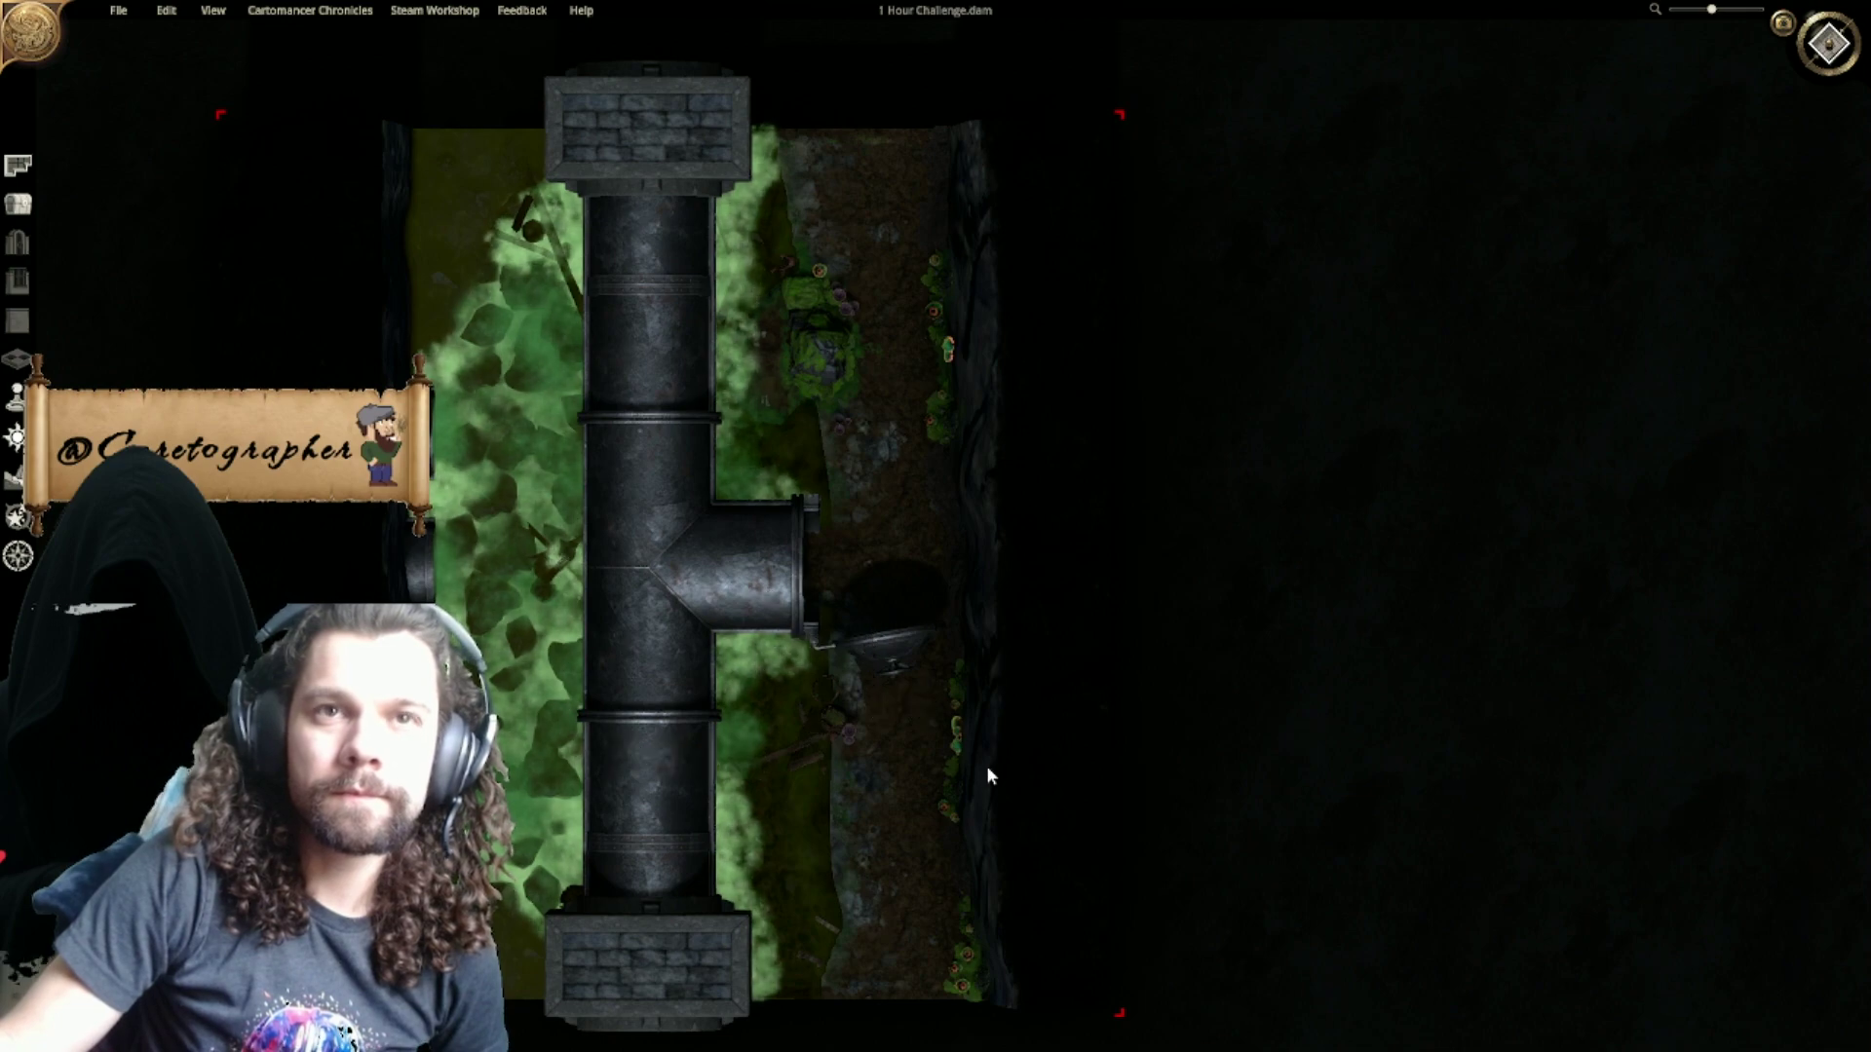
scroll(926, 726, up, 10)
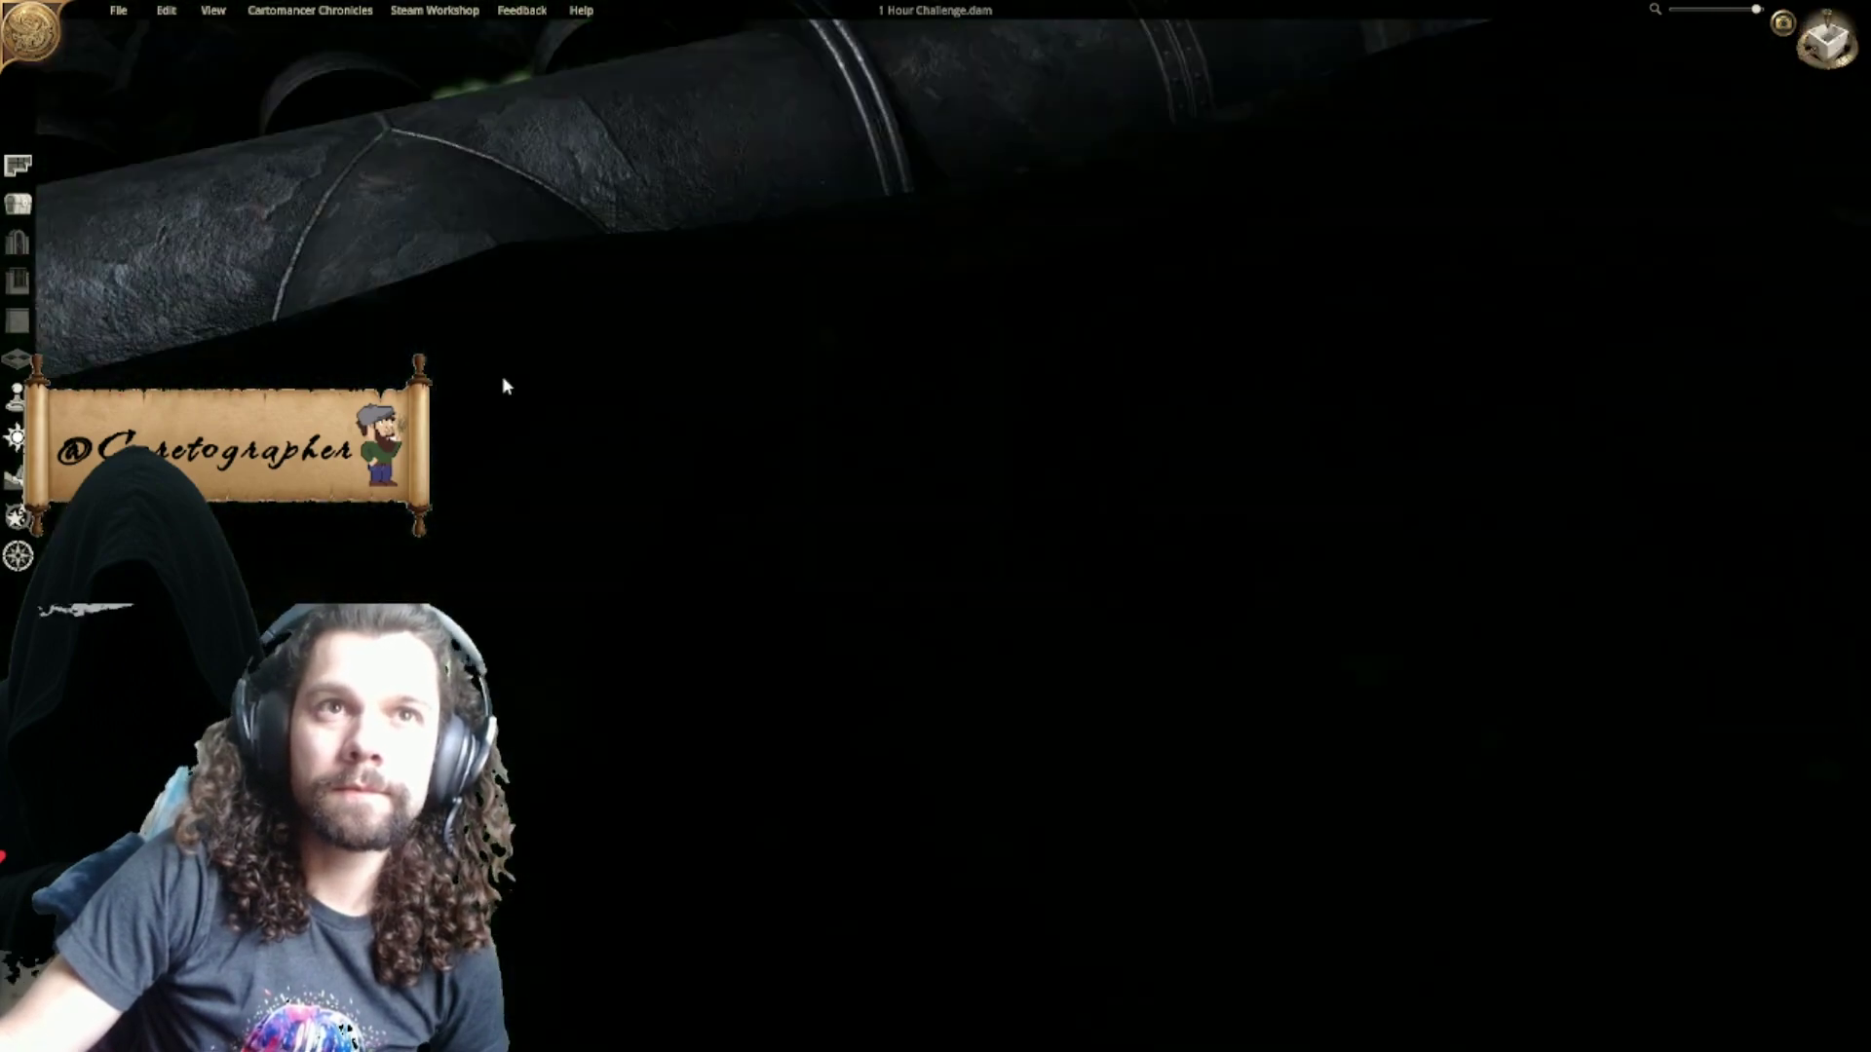
scroll(488, 371, up, 2)
scroll(945, 633, down, 2)
click(955, 659)
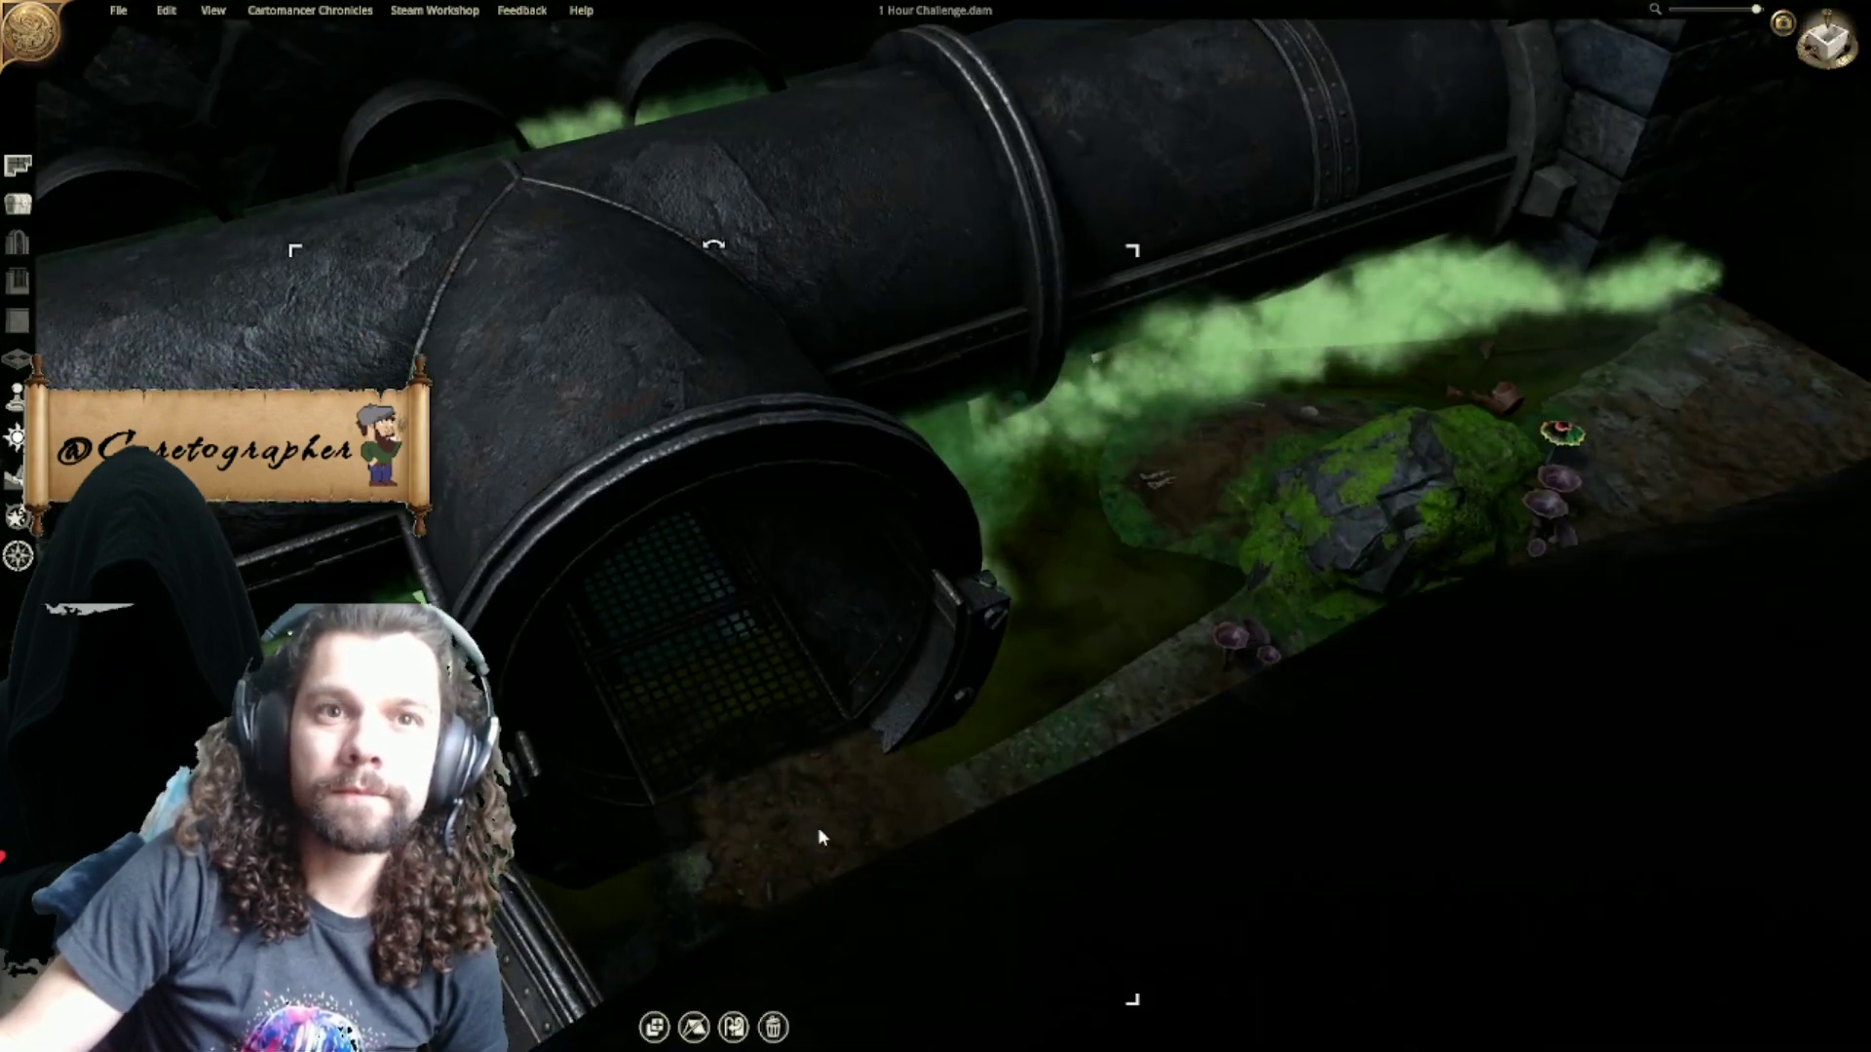
click(733, 1028)
Step: Examine the covered pipe, its side opening and the hatch from tilted 3D angles
mouse_move(758, 846)
middle_down()
mouse_move(1277, 939)
mouse_move(1207, 713)
middle_up()
scroll(1103, 915, down, 1)
scroll(1276, 939, down, 3)
click(1335, 632)
scroll(1335, 632, down, 4)
middle_drag(1306, 643, 912, 563)
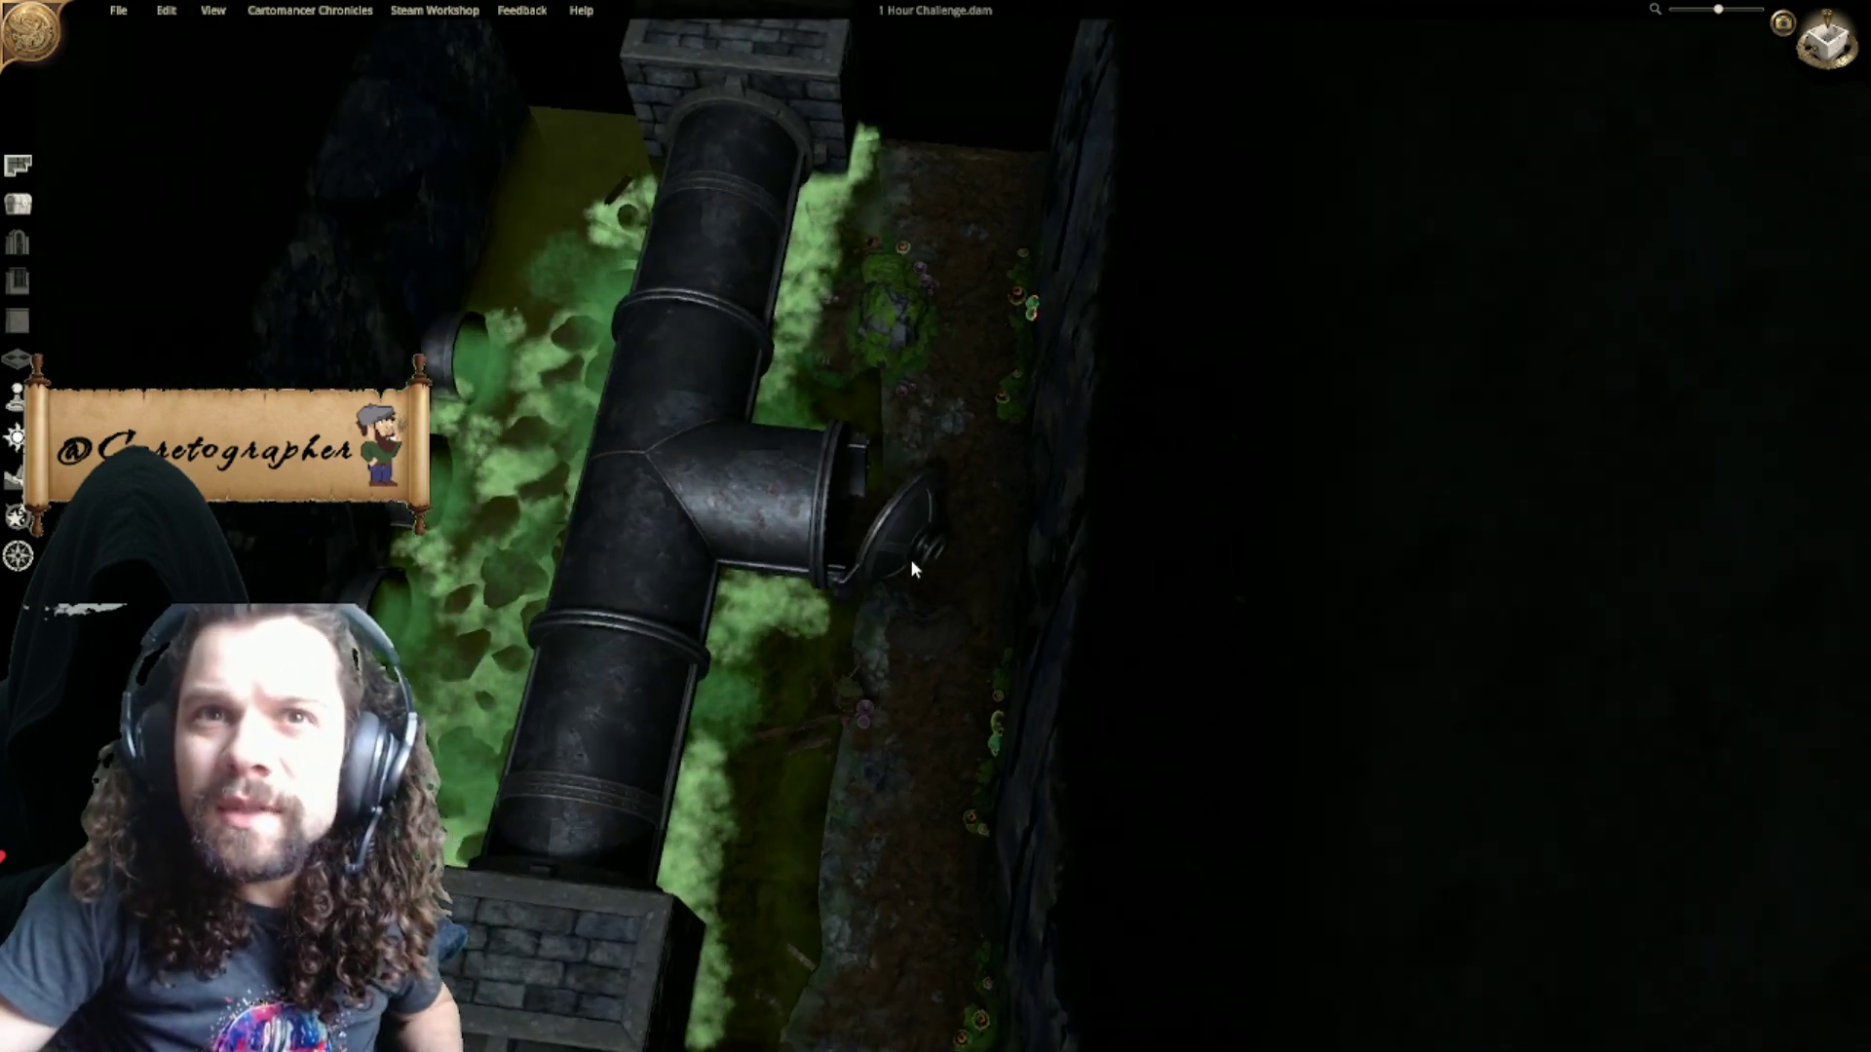
middle_drag(863, 628, 1020, 675)
middle_drag(1372, 523, 1065, 448)
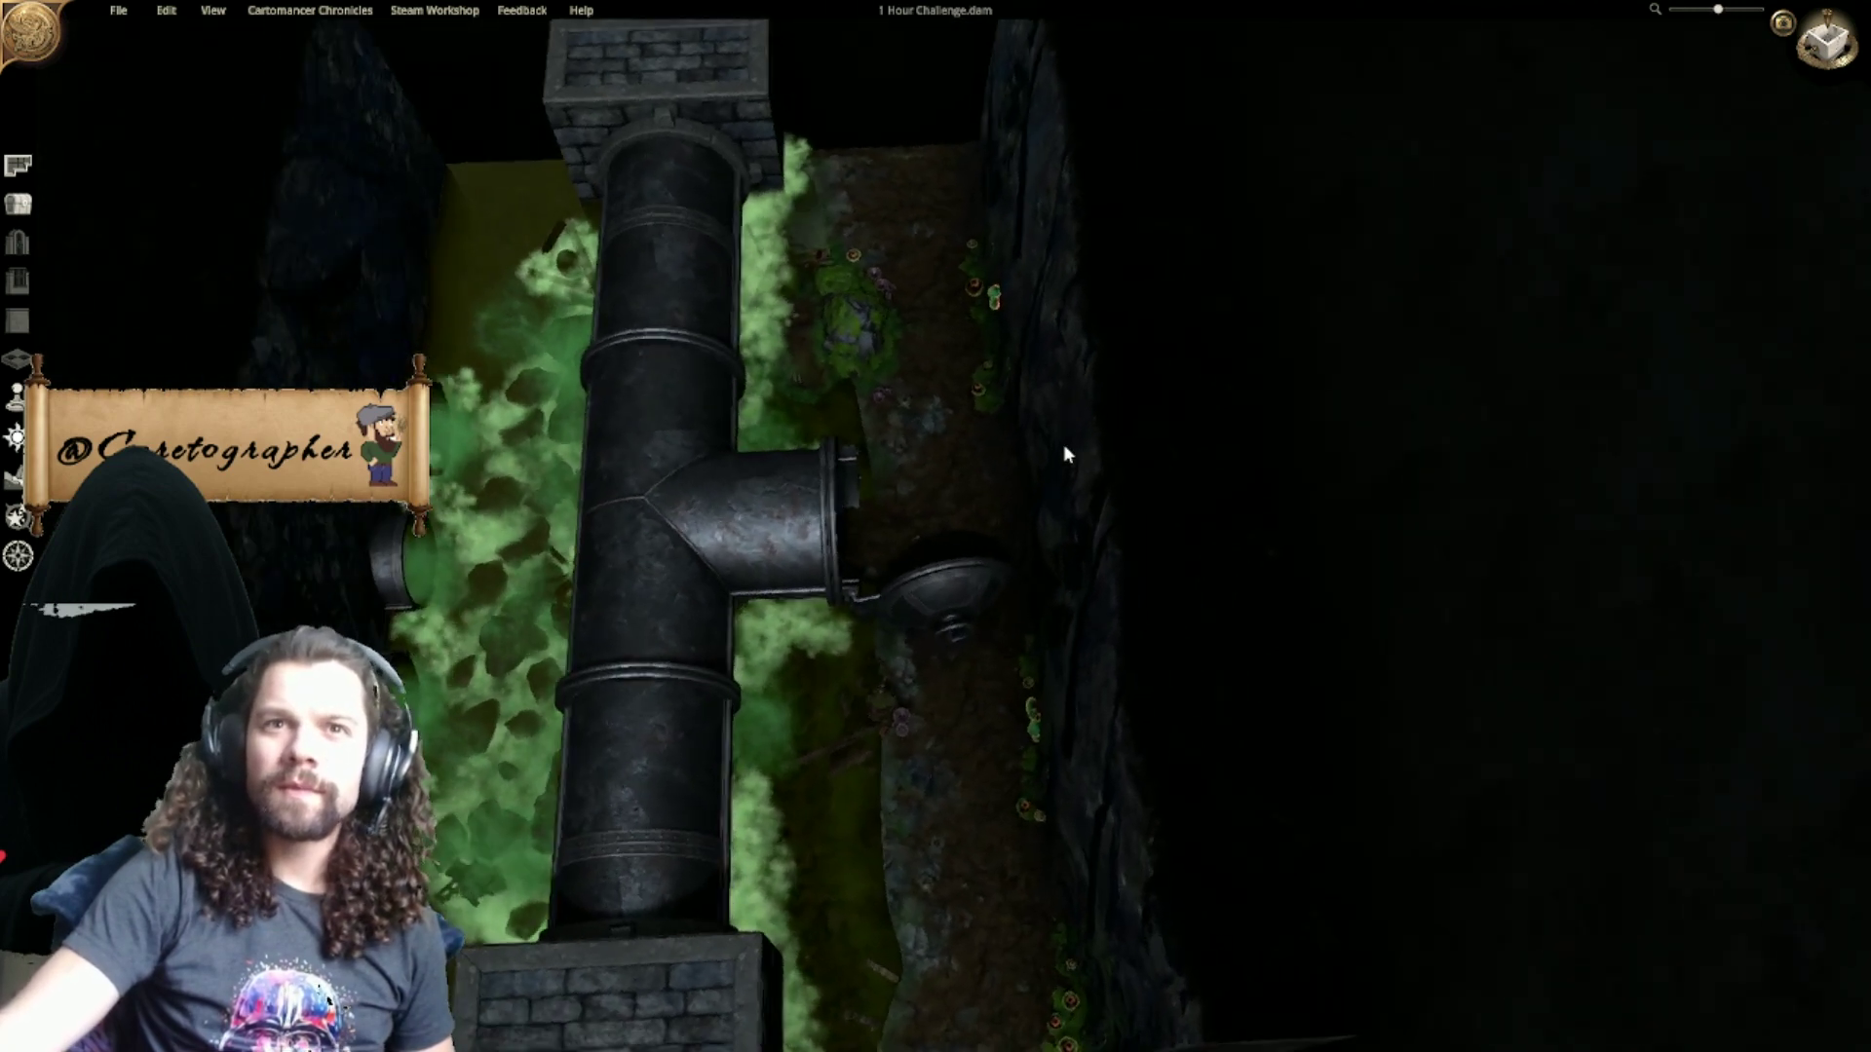
mouse_move(1228, 444)
right_down()
mouse_move(1263, 524)
mouse_move(1239, 439)
mouse_move(1218, 485)
mouse_move(1231, 434)
right_up()
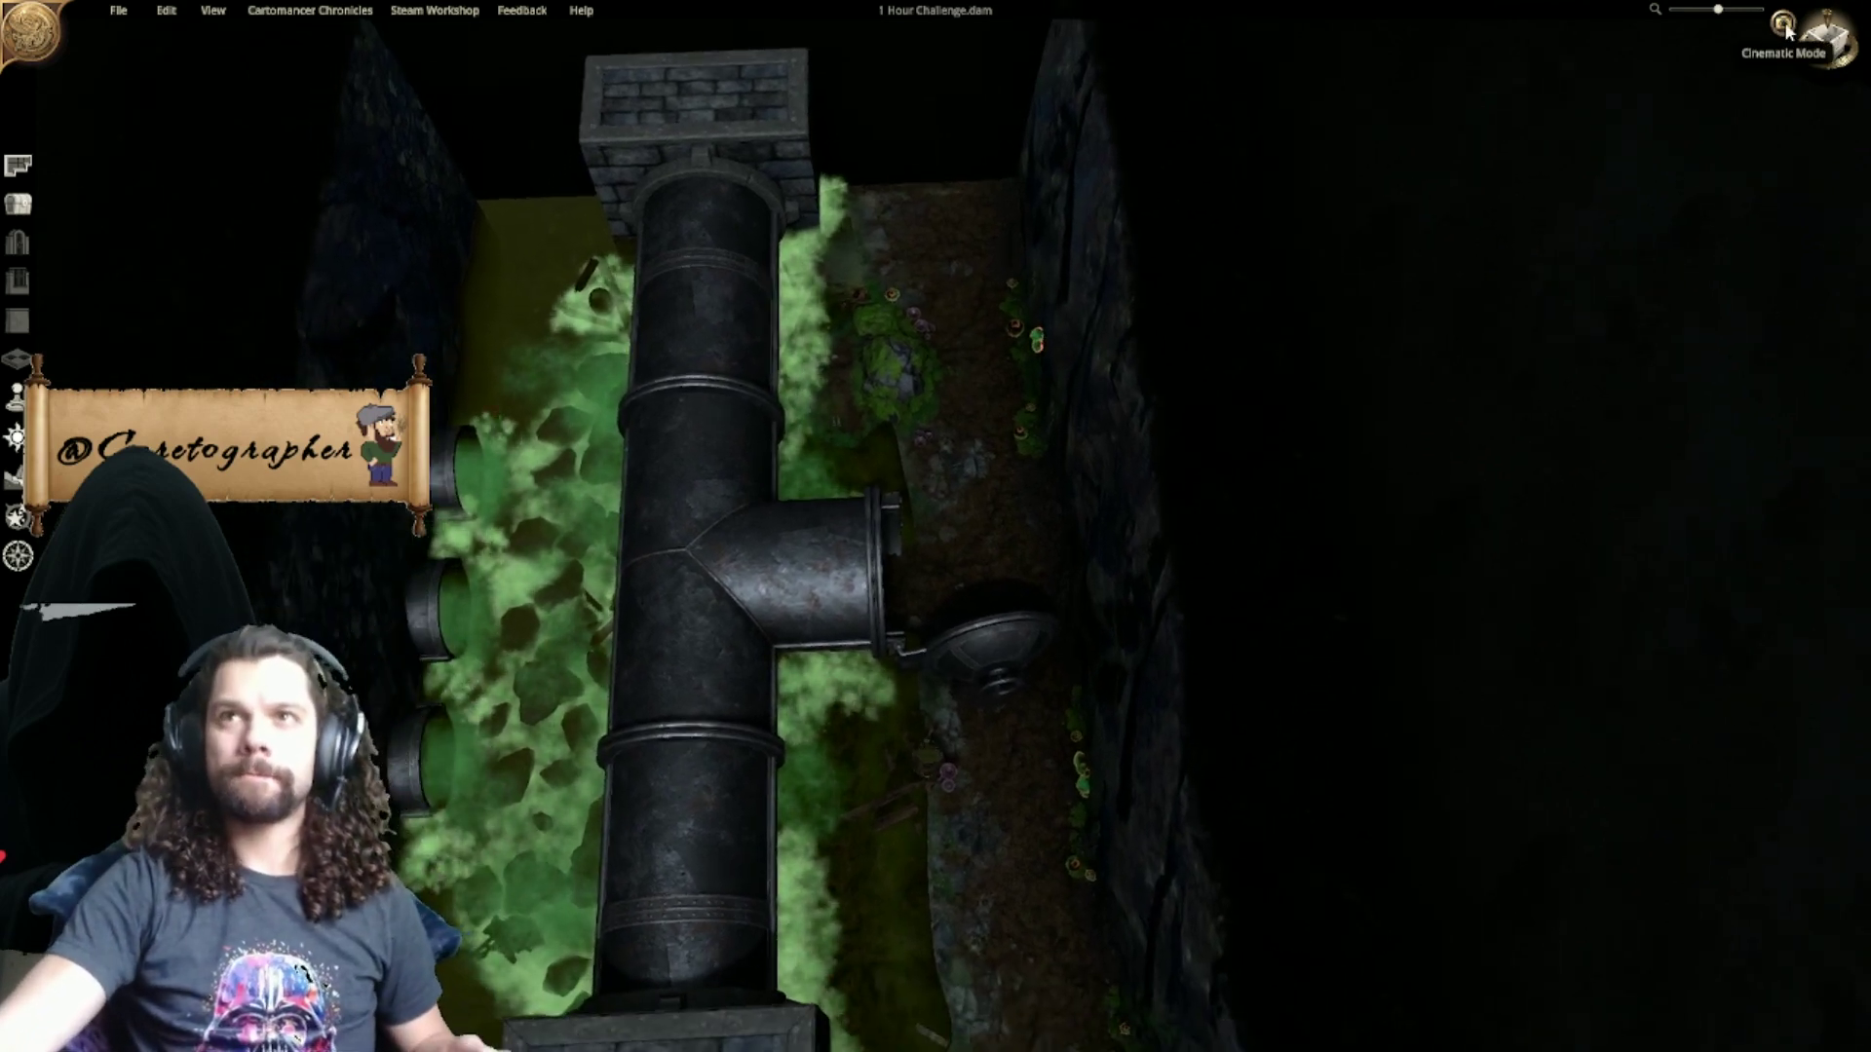
Step: Enter cinematic mode and examine the hatch, broken barrels, planks and glowing mushrooms along the dirt bank
click(1825, 39)
key(w)
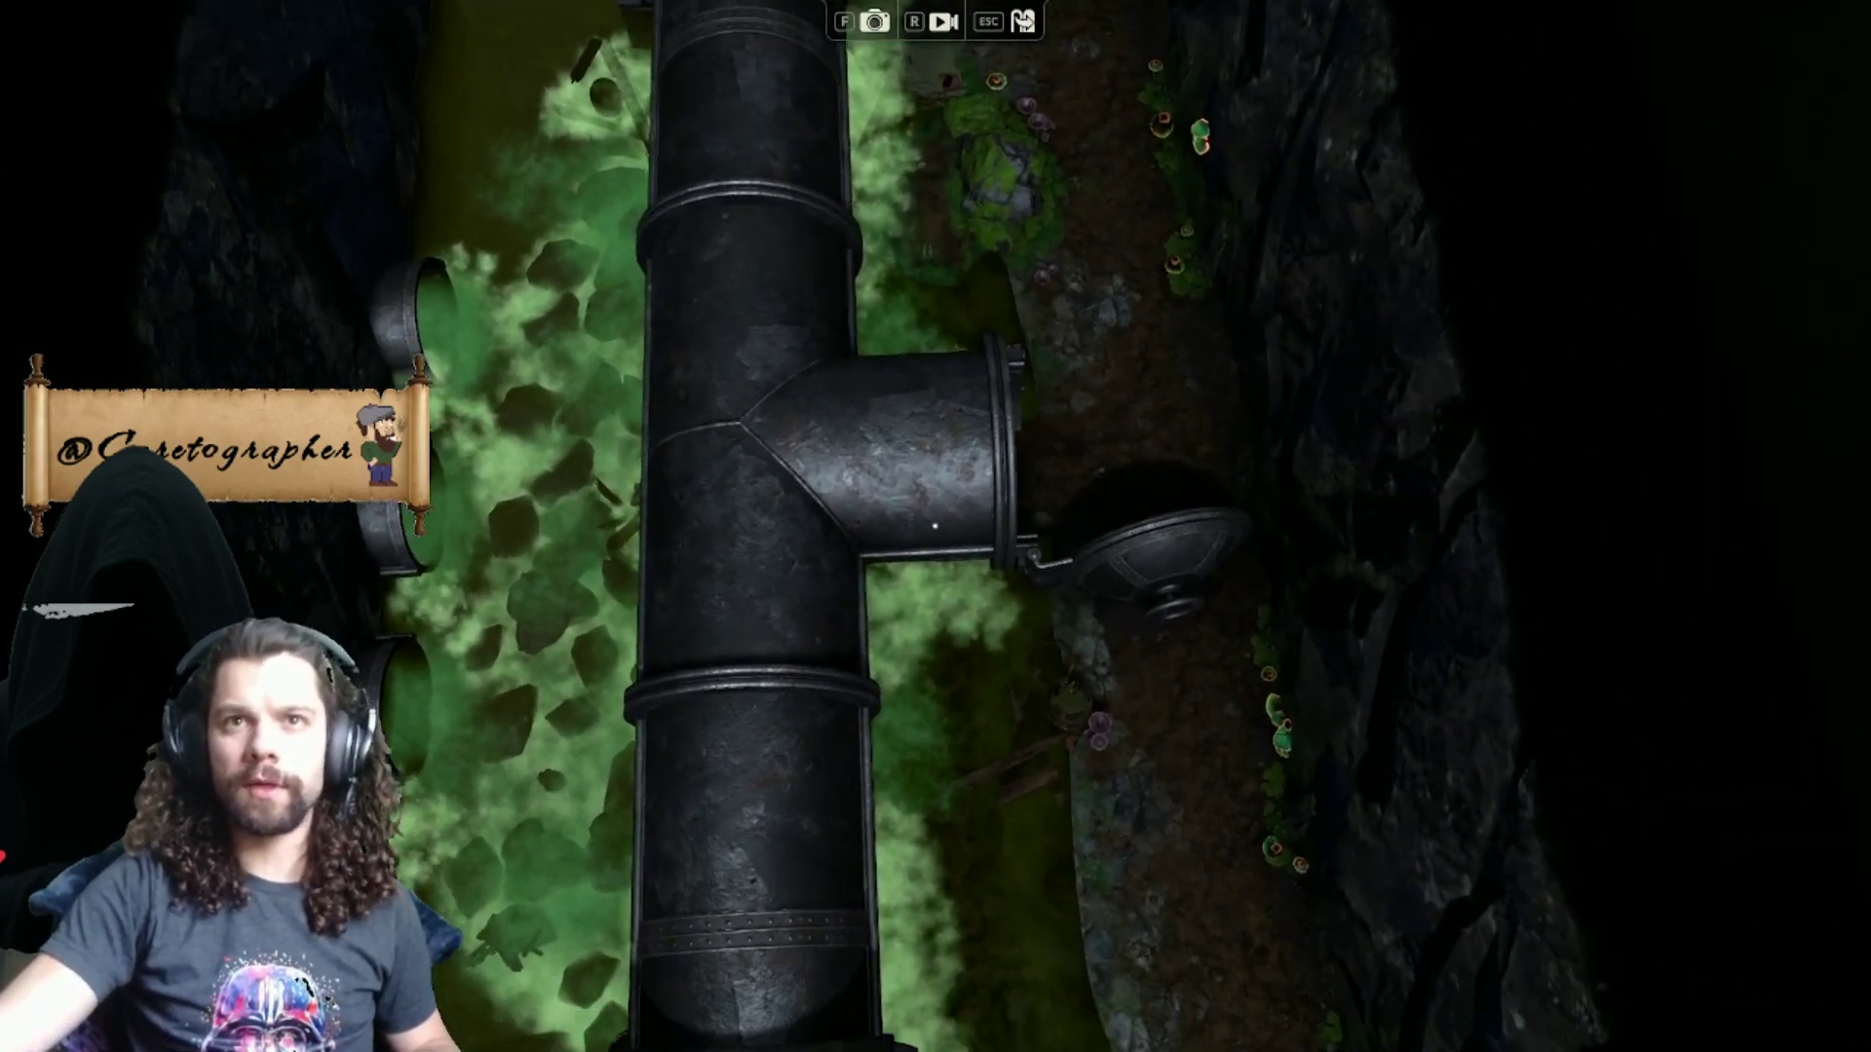
key(w)
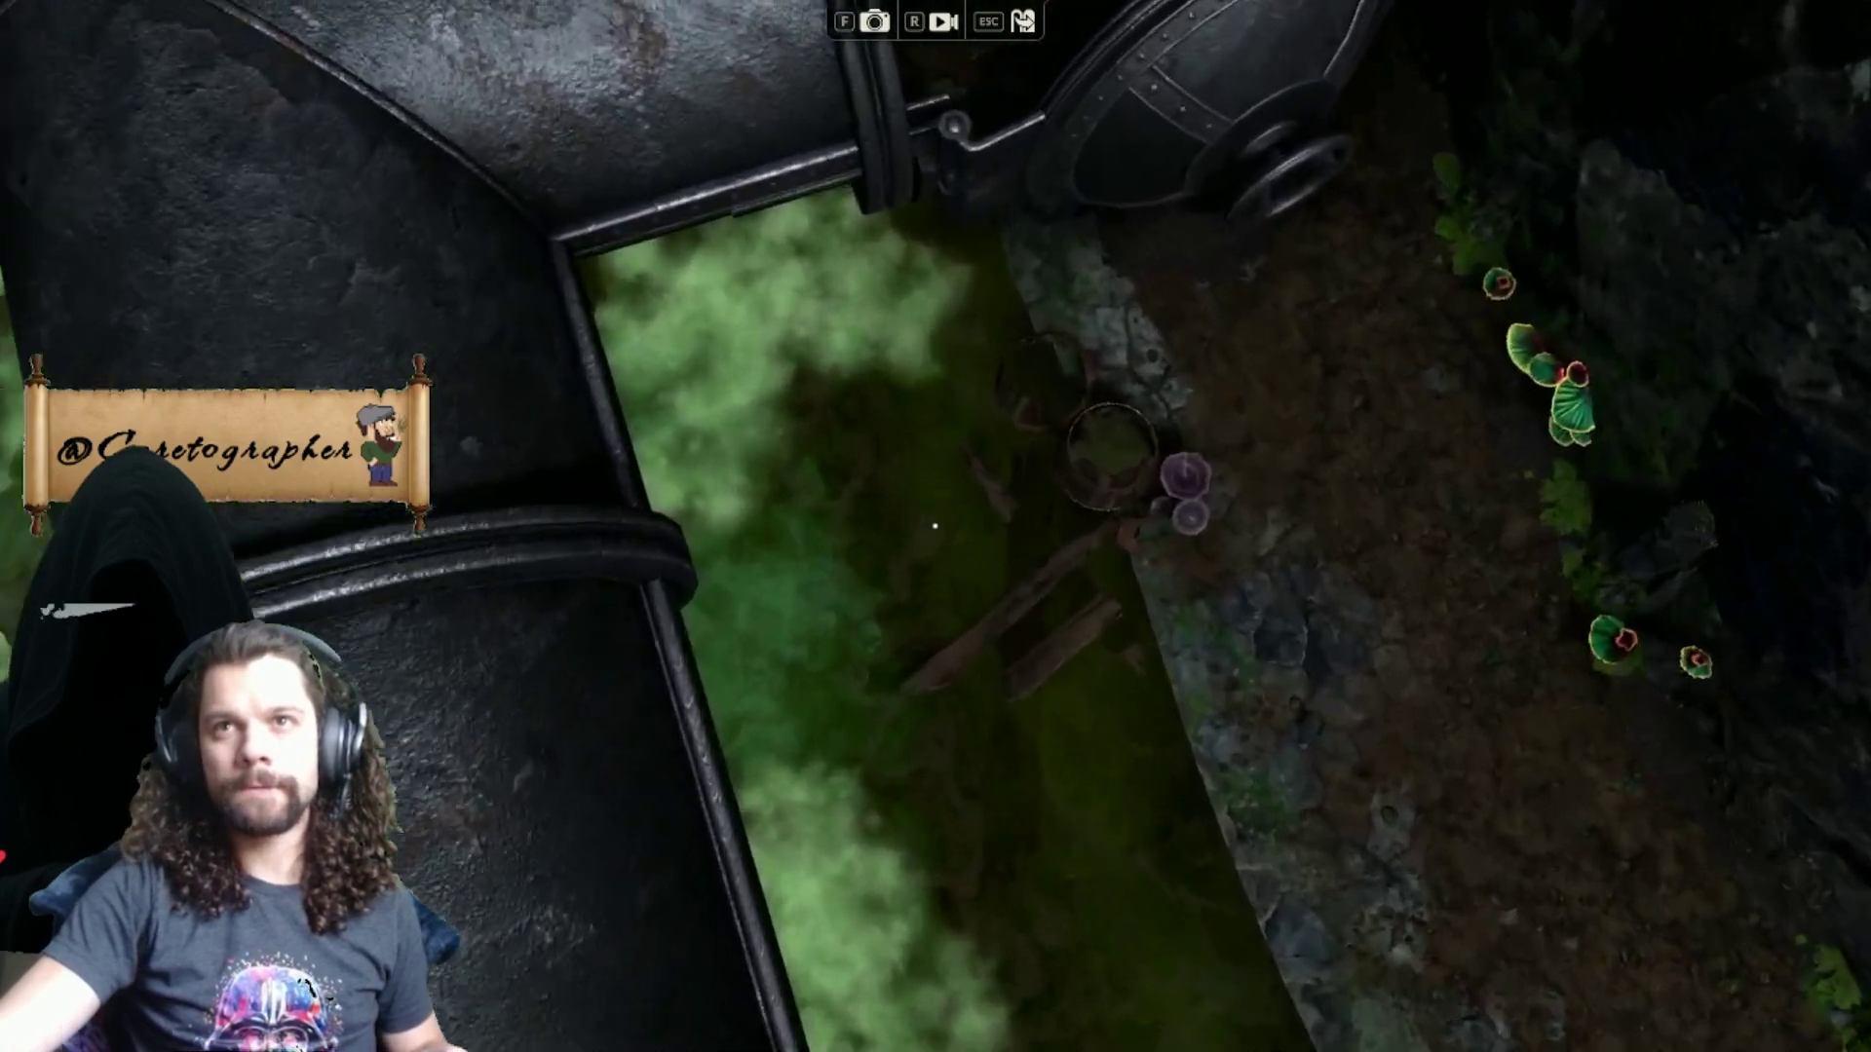
key(a)
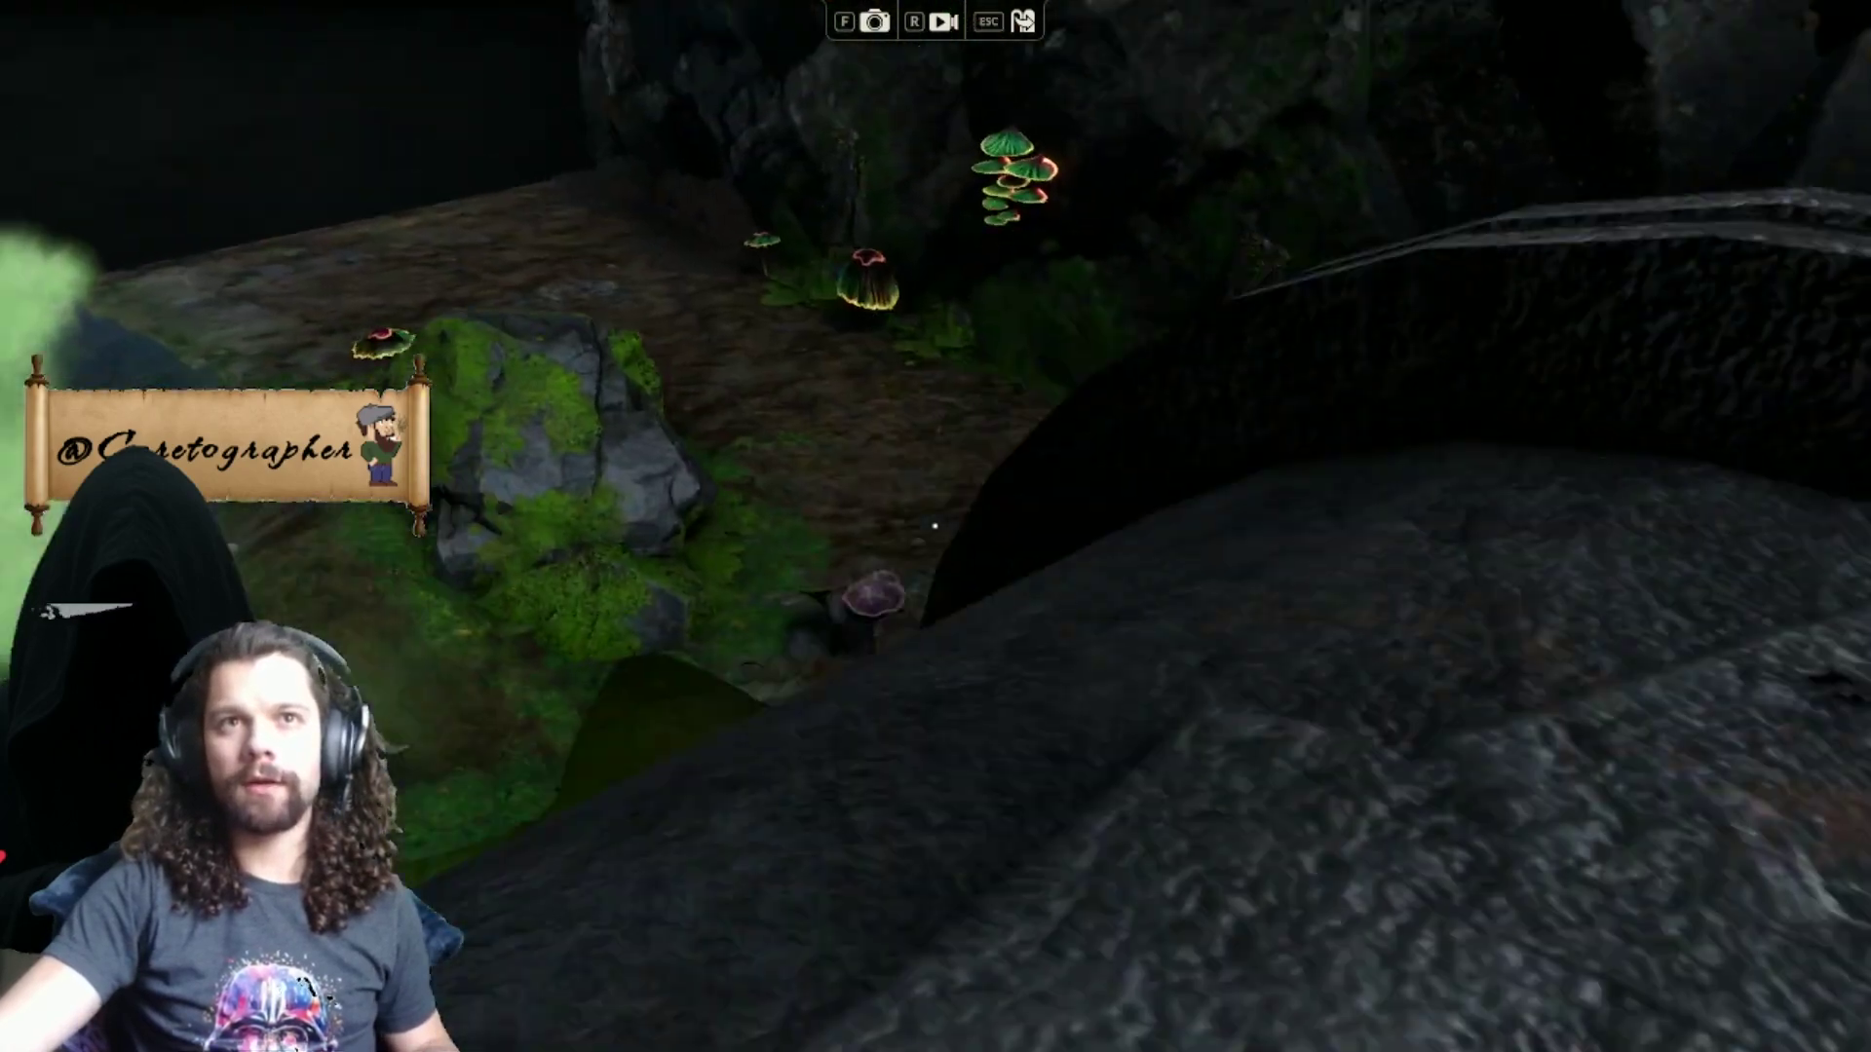
key(d)
key(s)
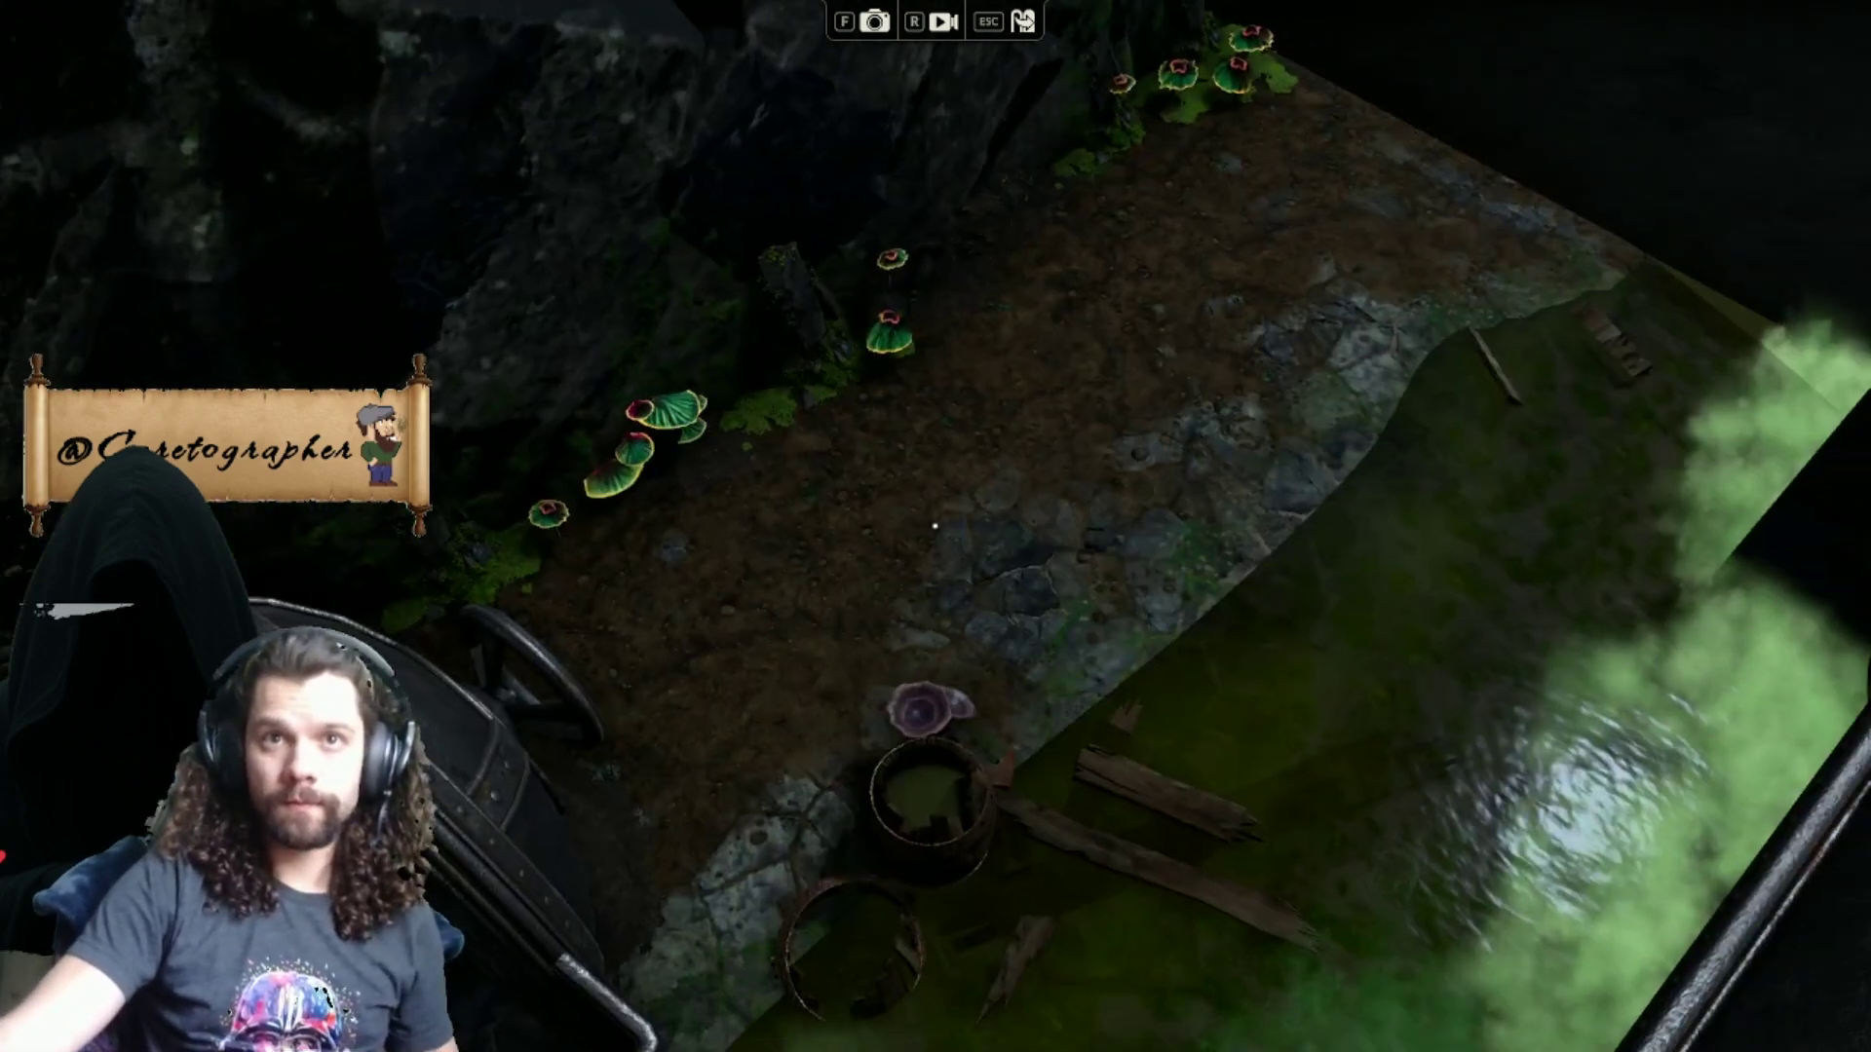
key(w)
key(d)
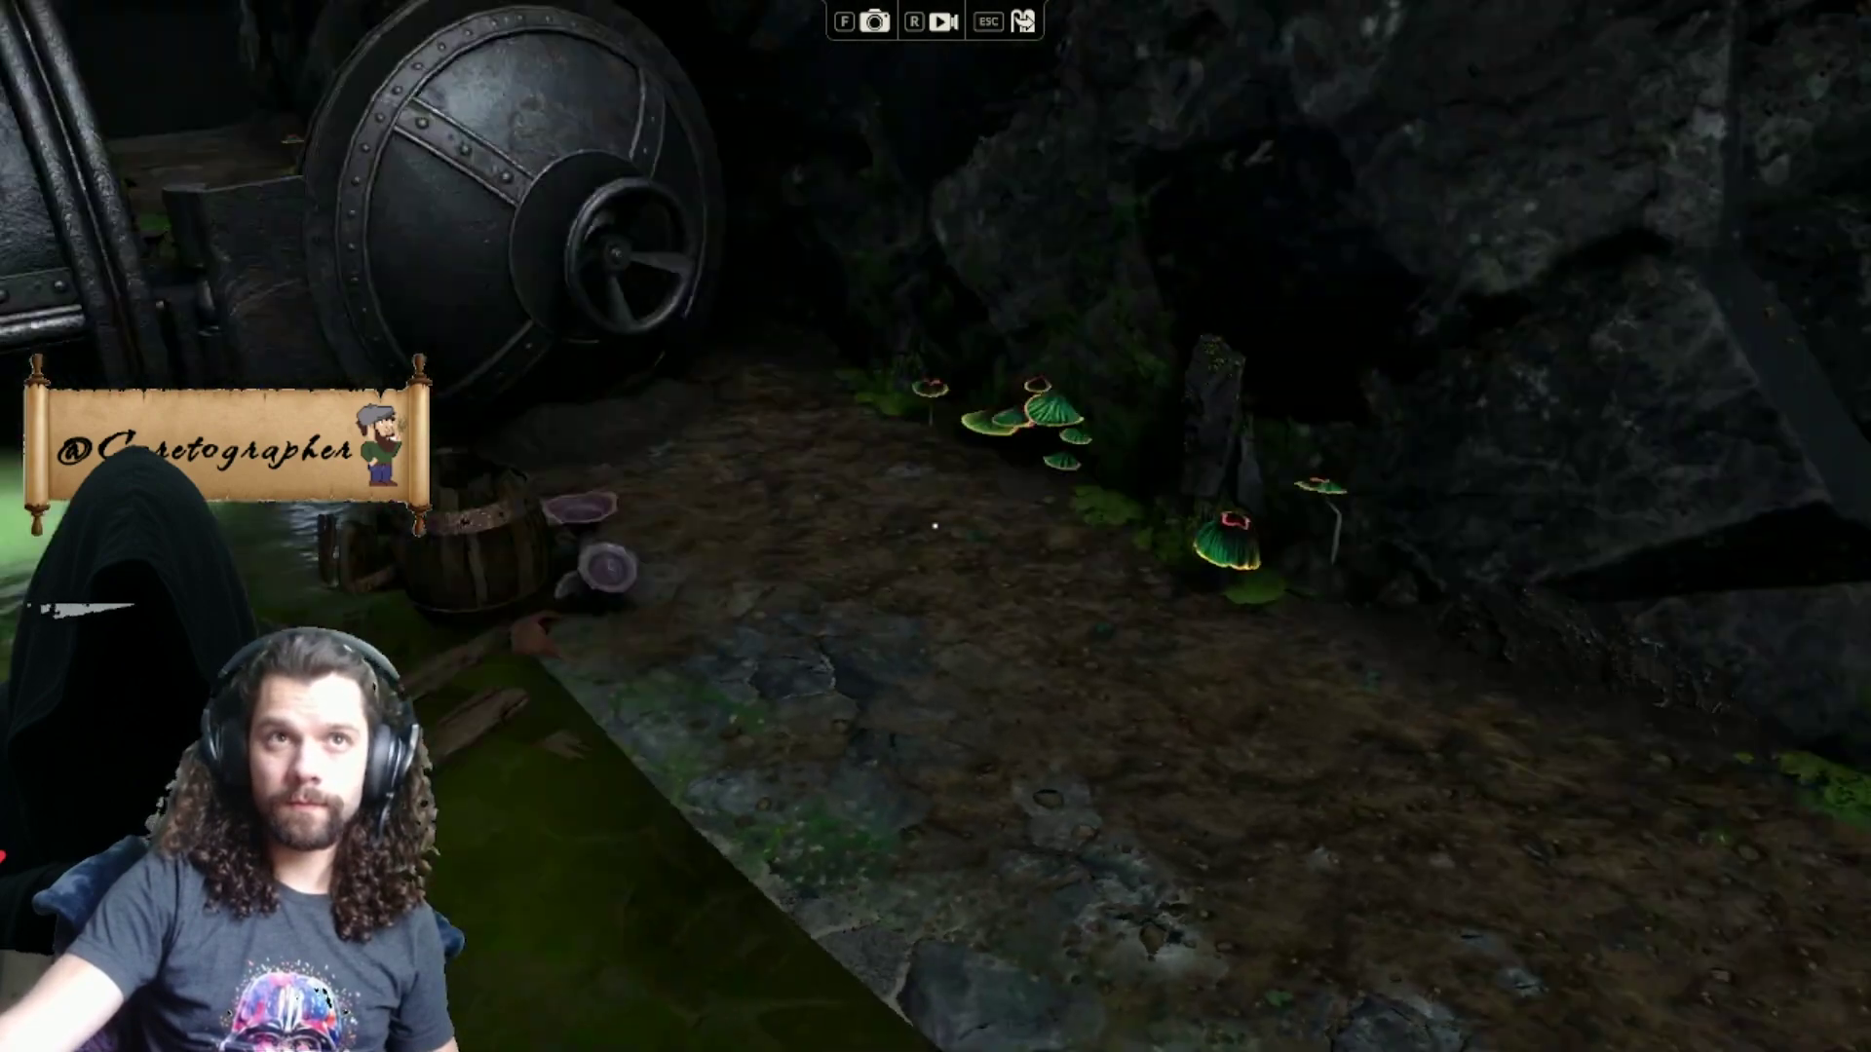
key(s)
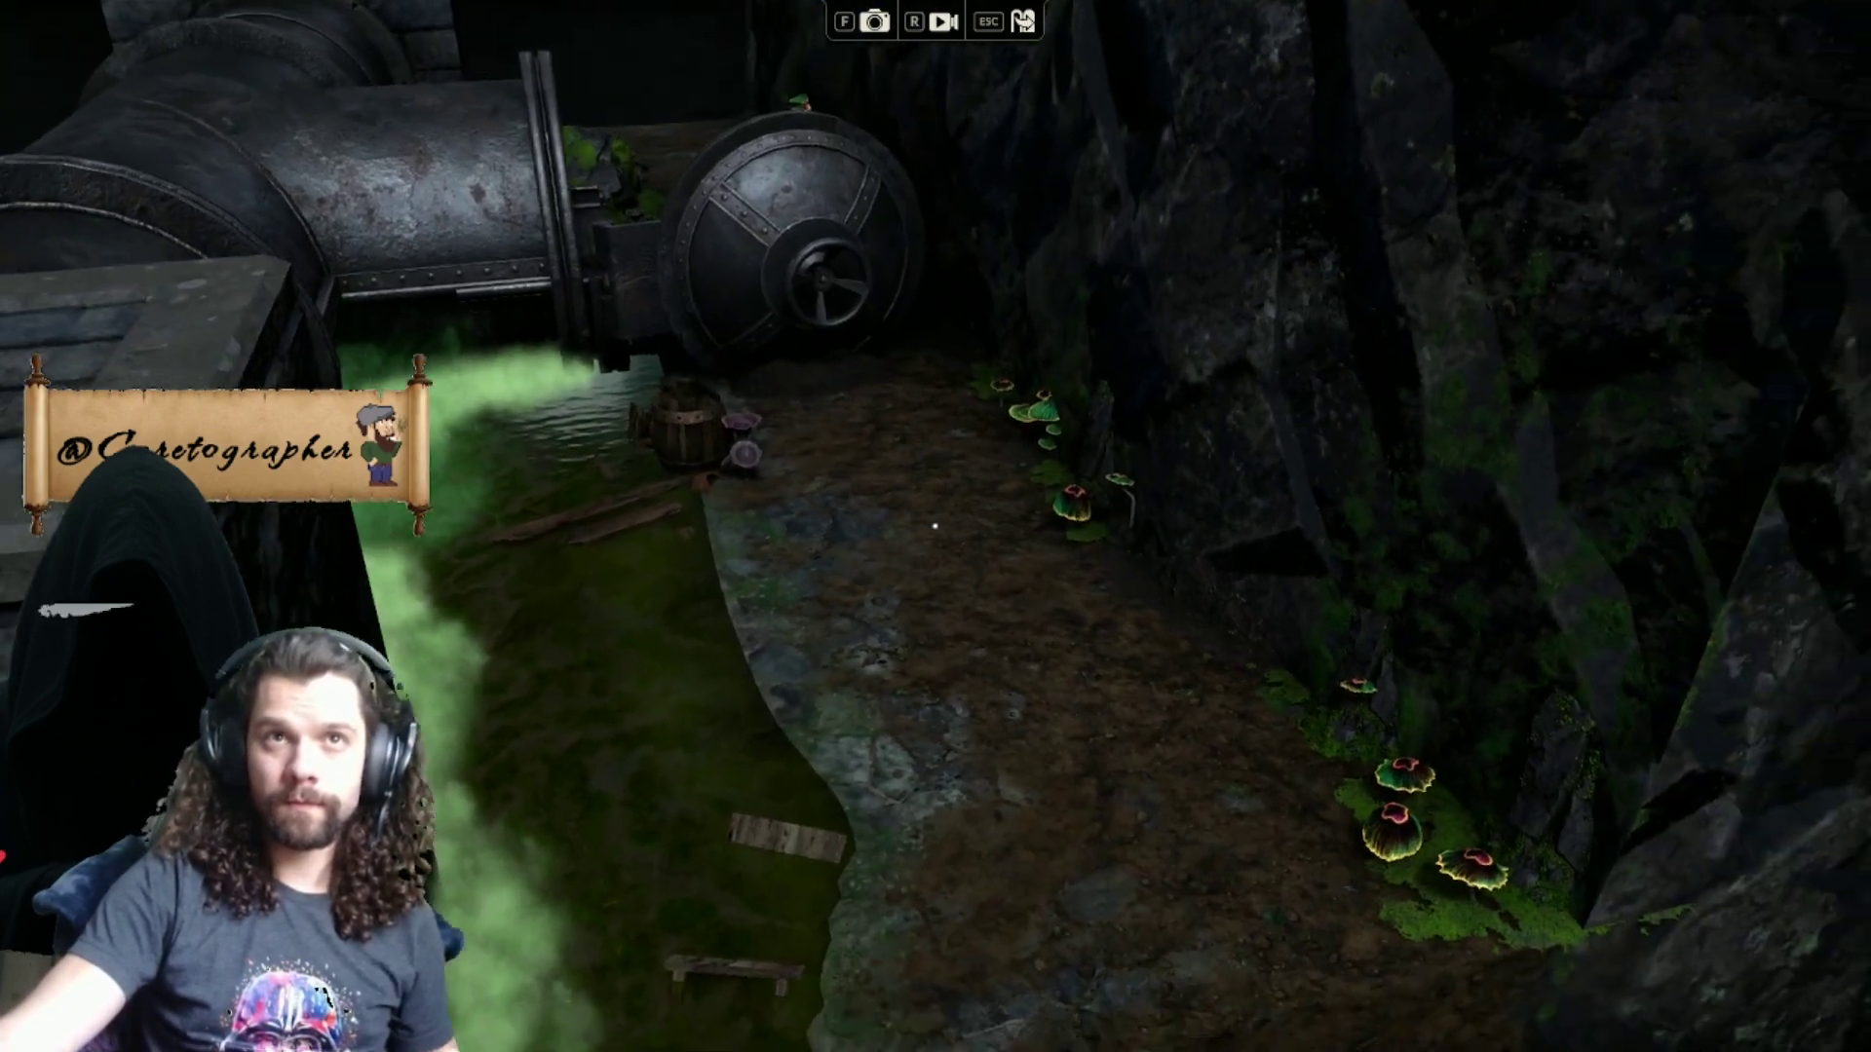
Step: Examine the three outfall pipes in the toxic water and the whole sewer from above, and leave cinematic mode
key(w)
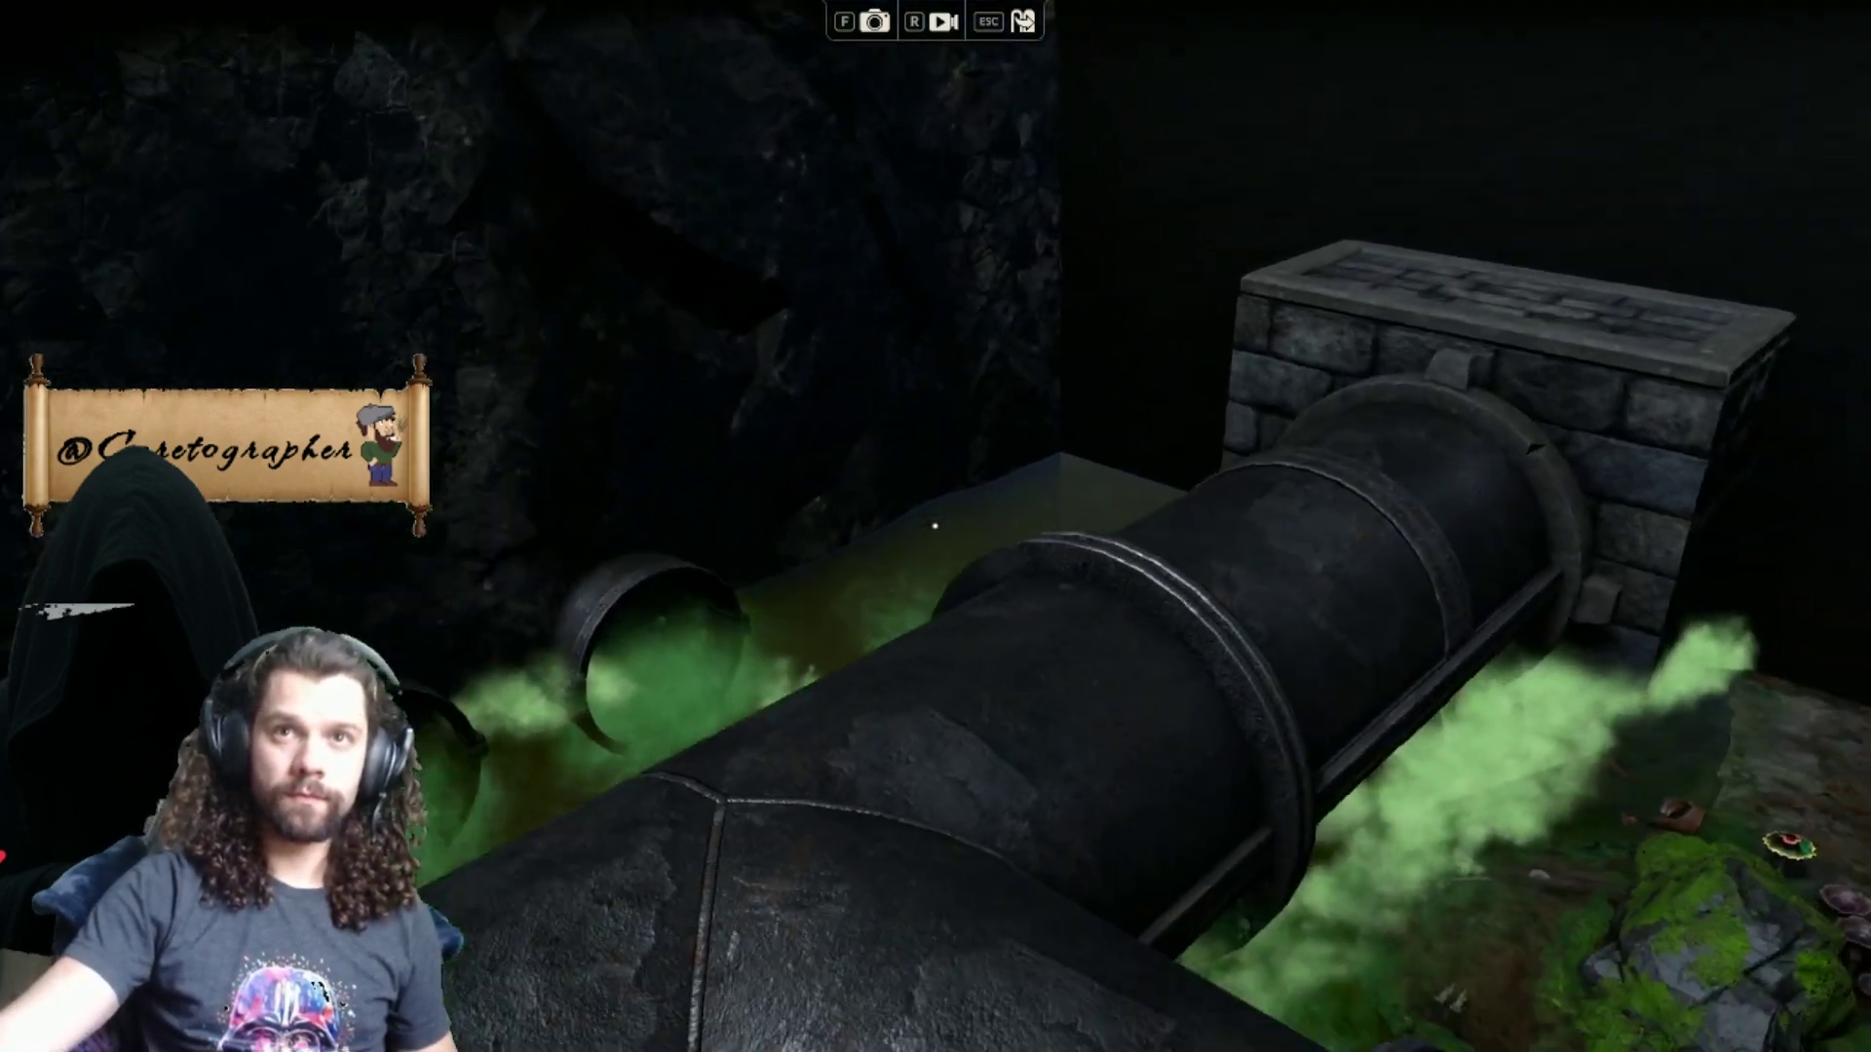
key(w)
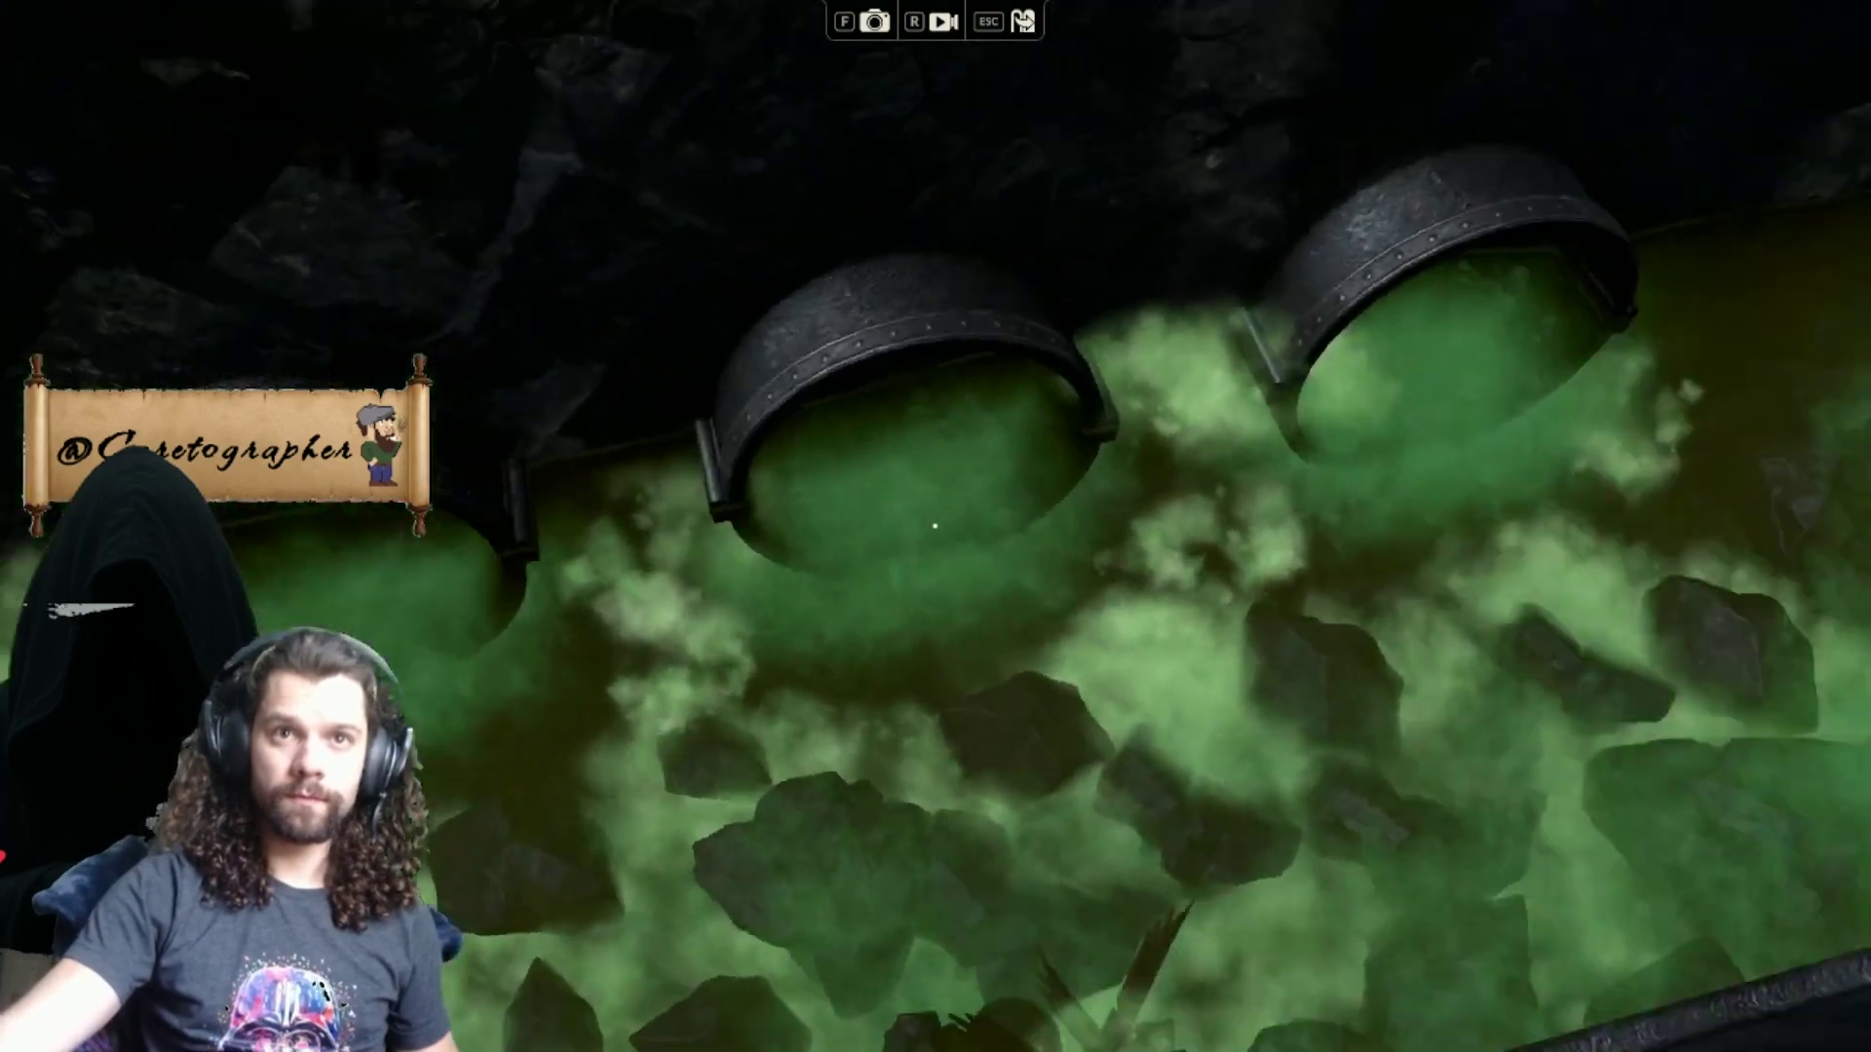
key(s)
key(s)
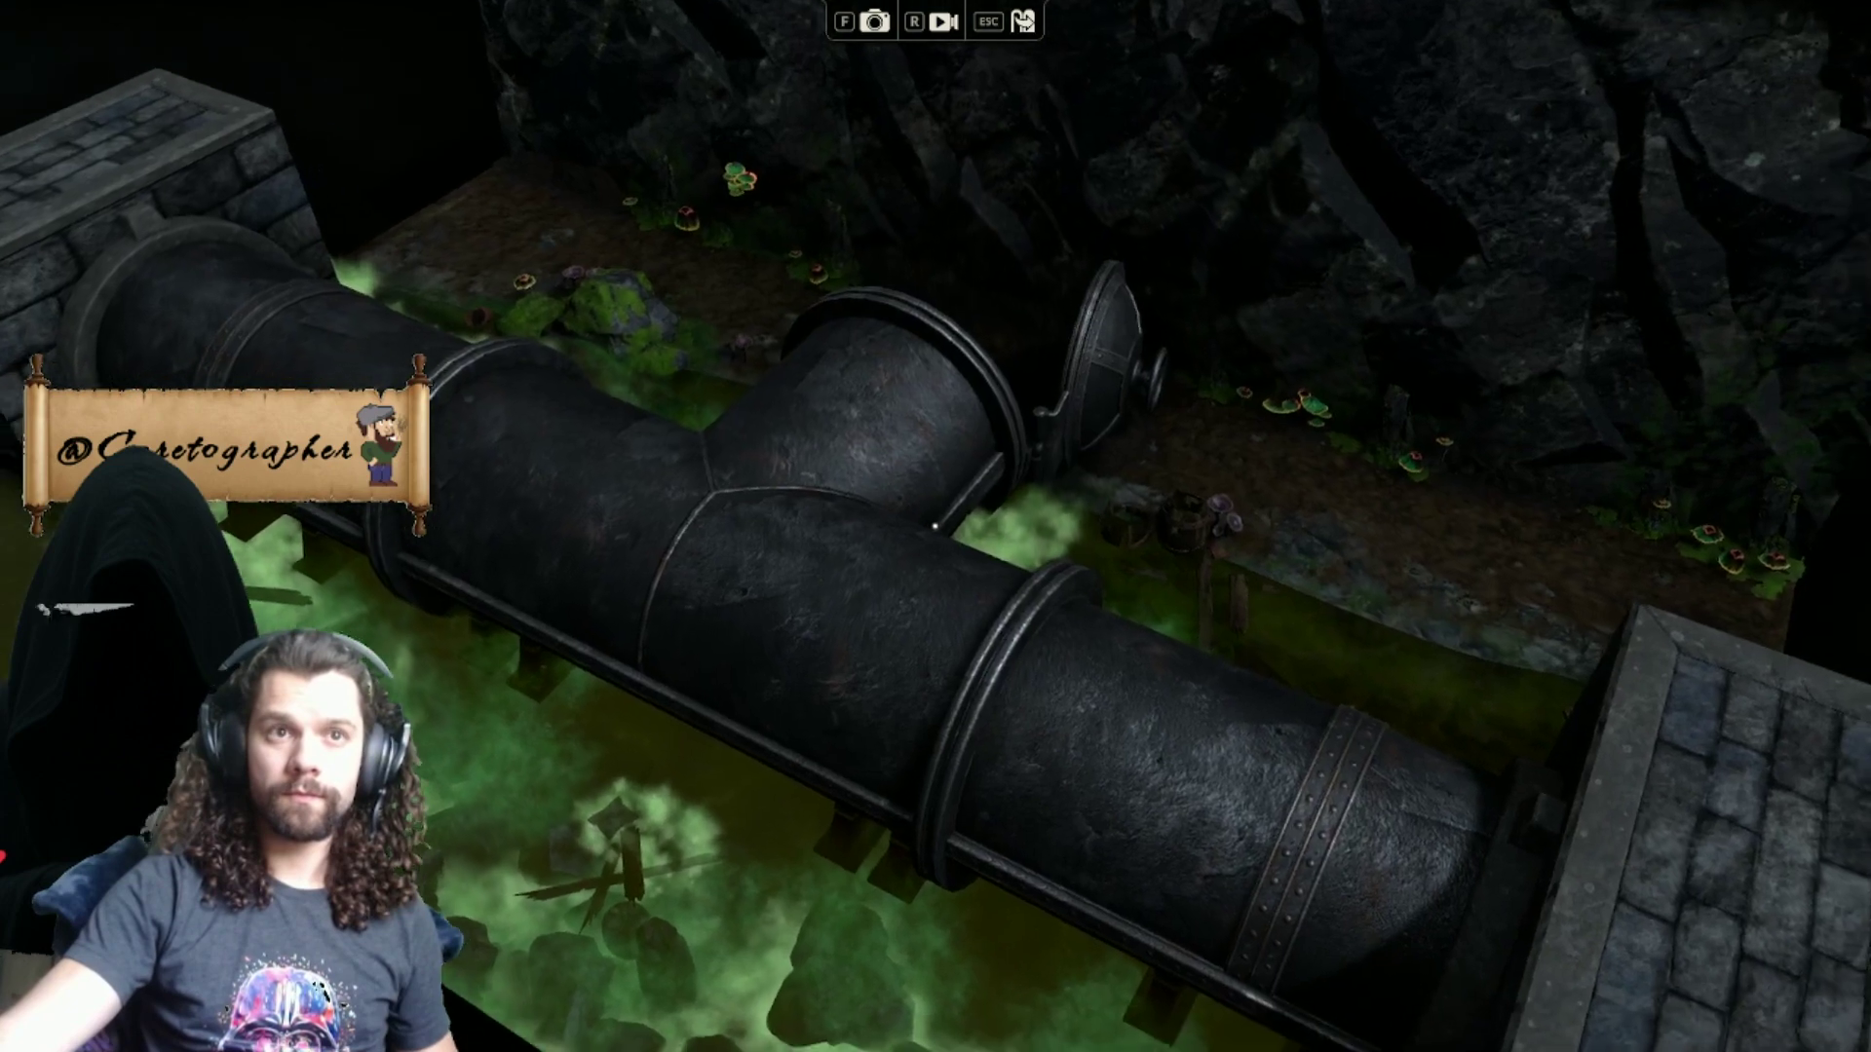
key(s)
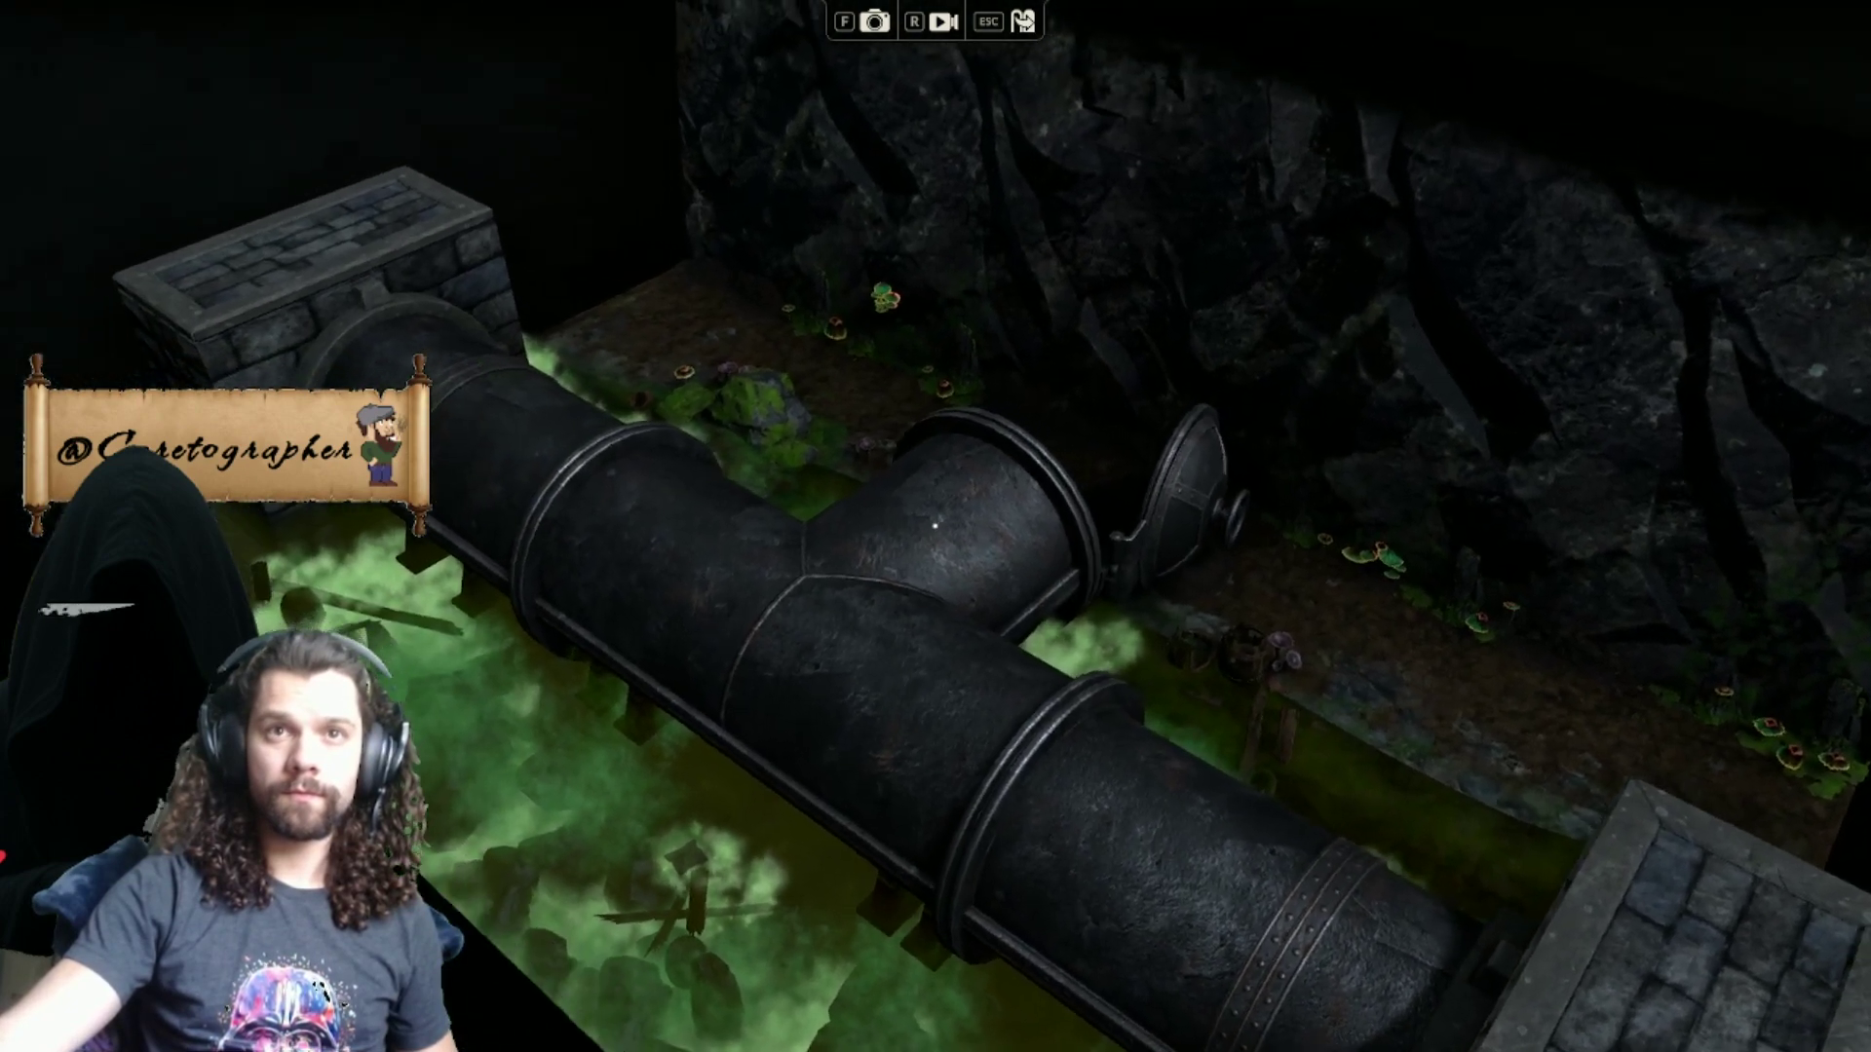
key(s)
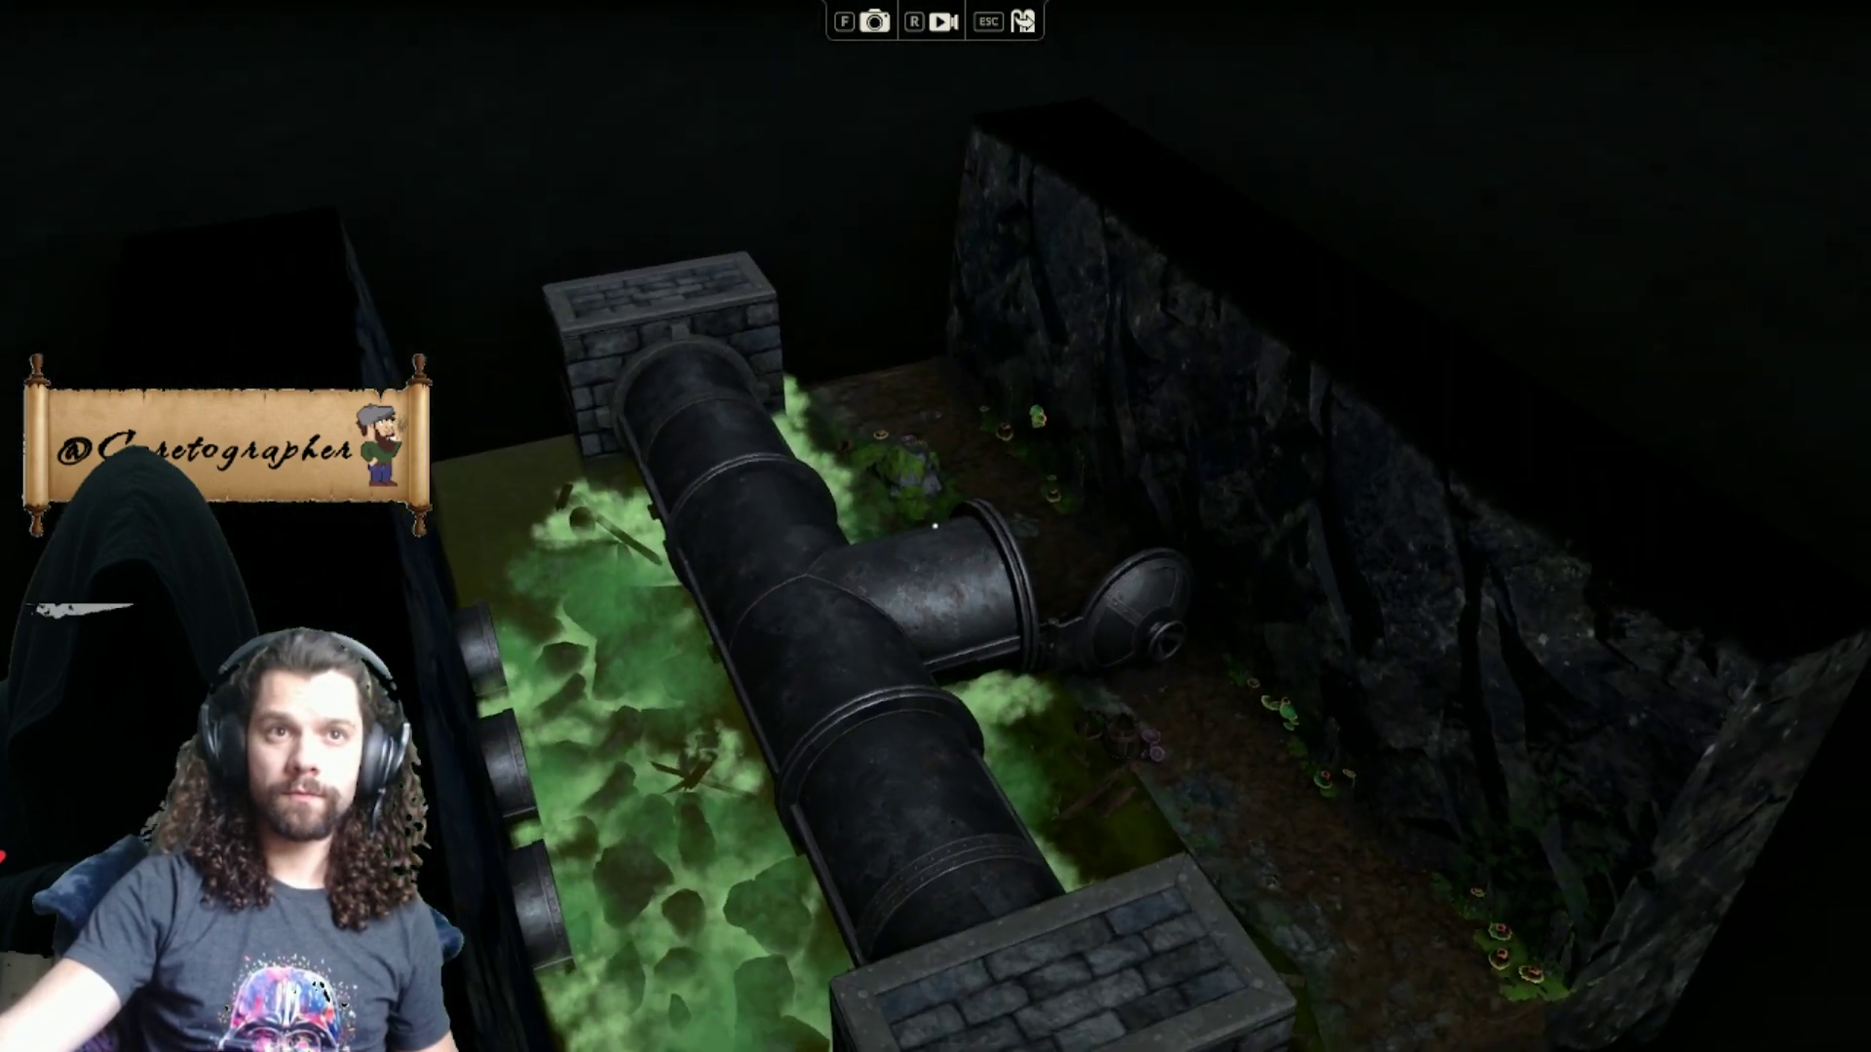
key(s)
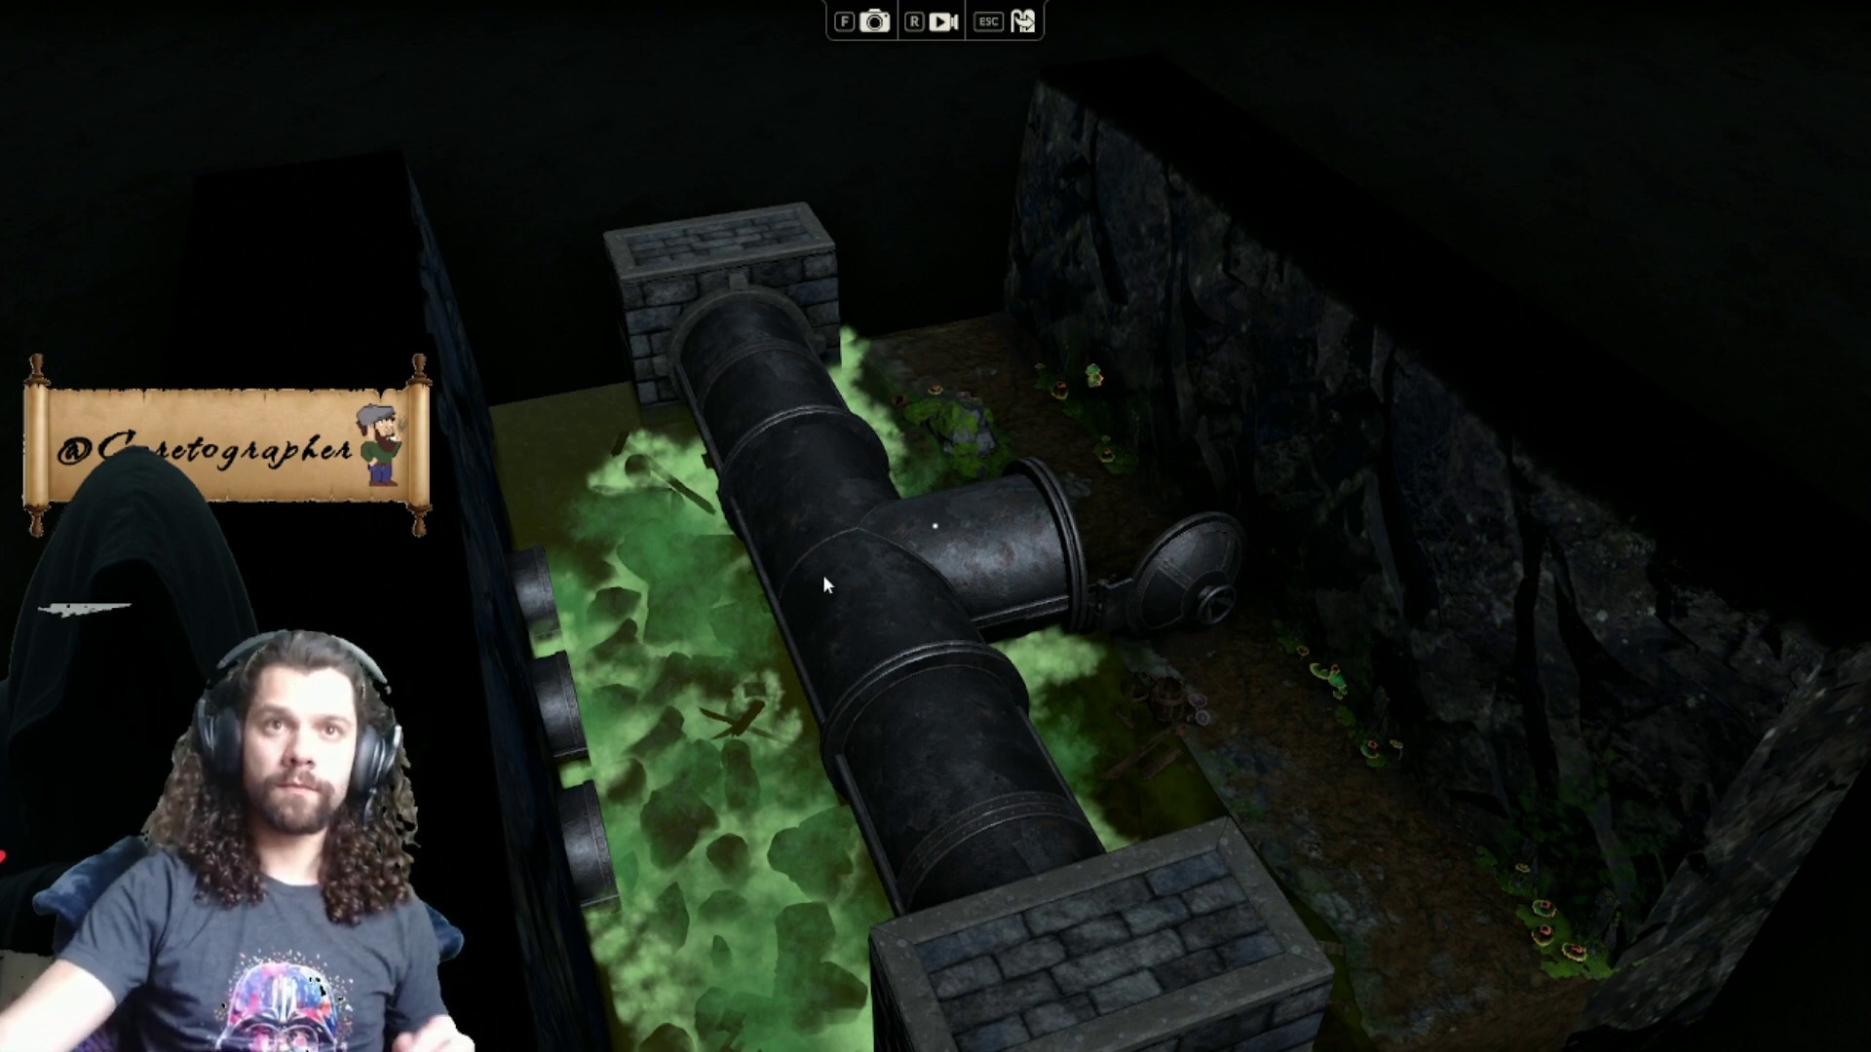
key(Escape)
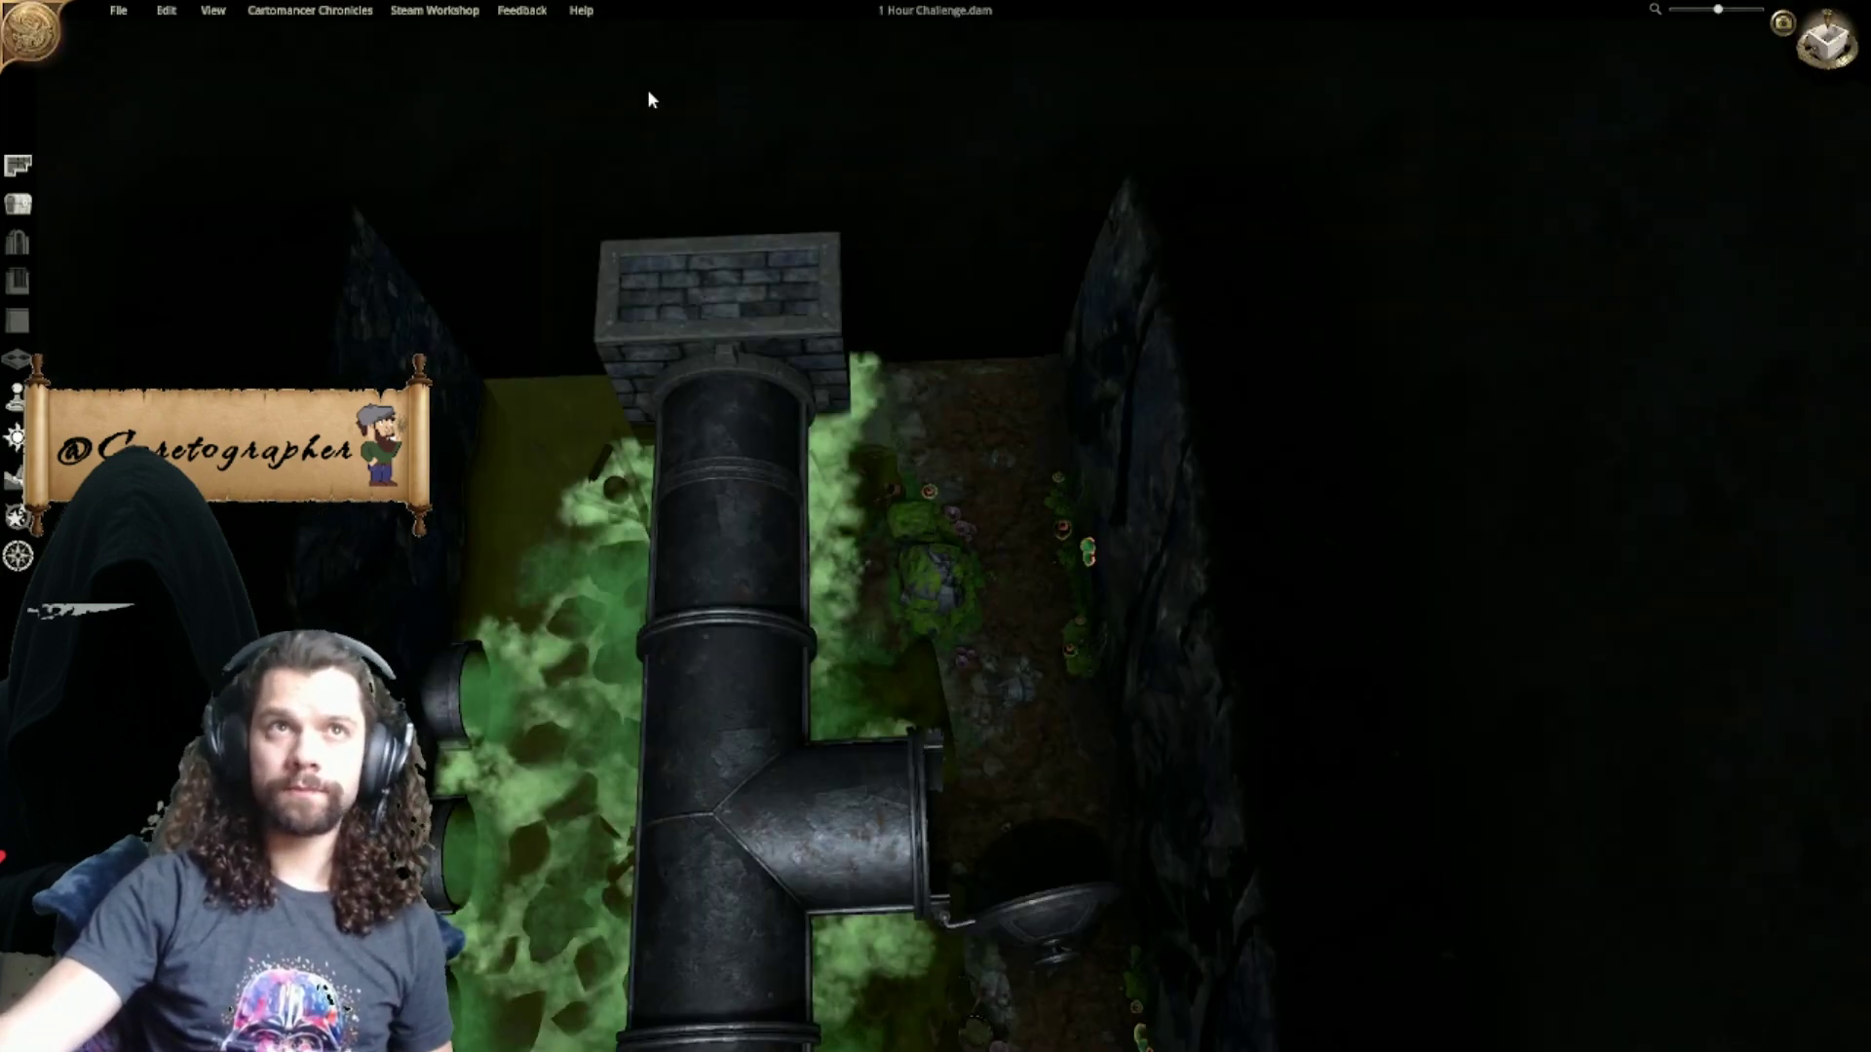
Step: Export the map as Image Only, orthographic top-down, rendered lights, Very High Quality (300 DPI), 22x22 grid with small borders, in color
click(118, 10)
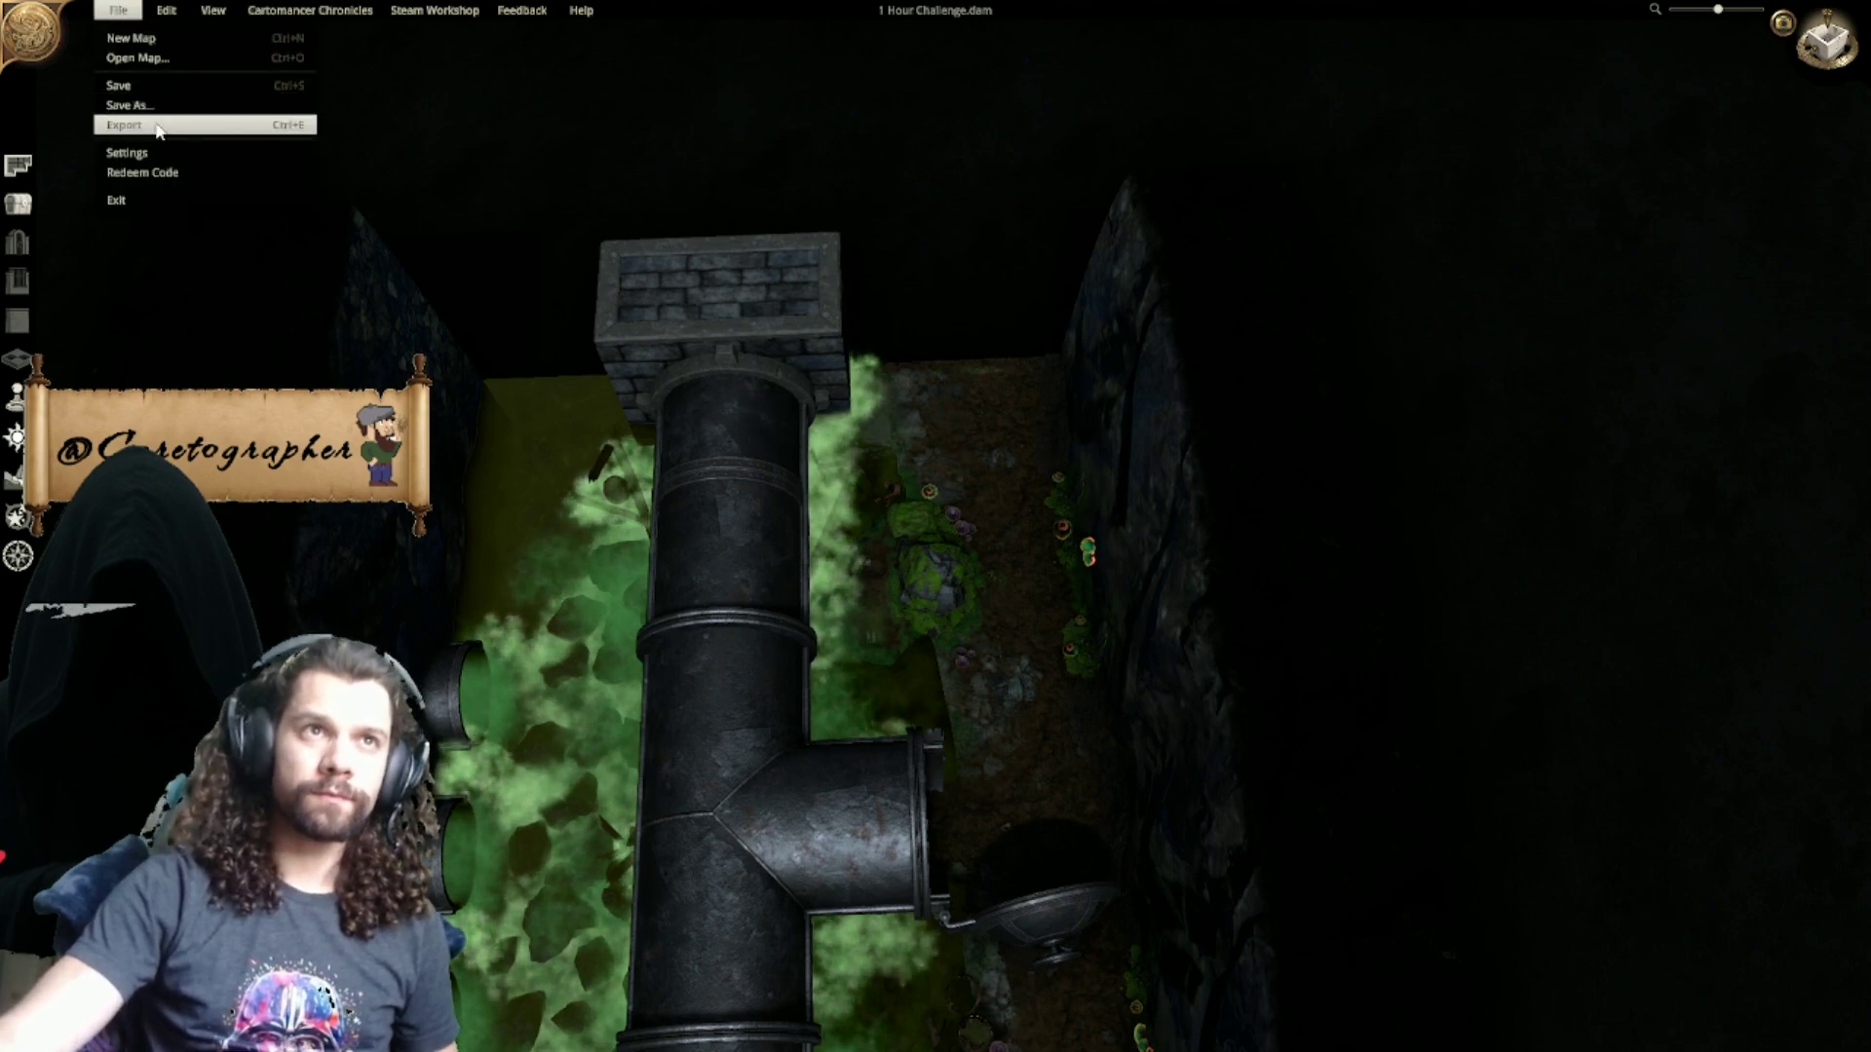
click(156, 126)
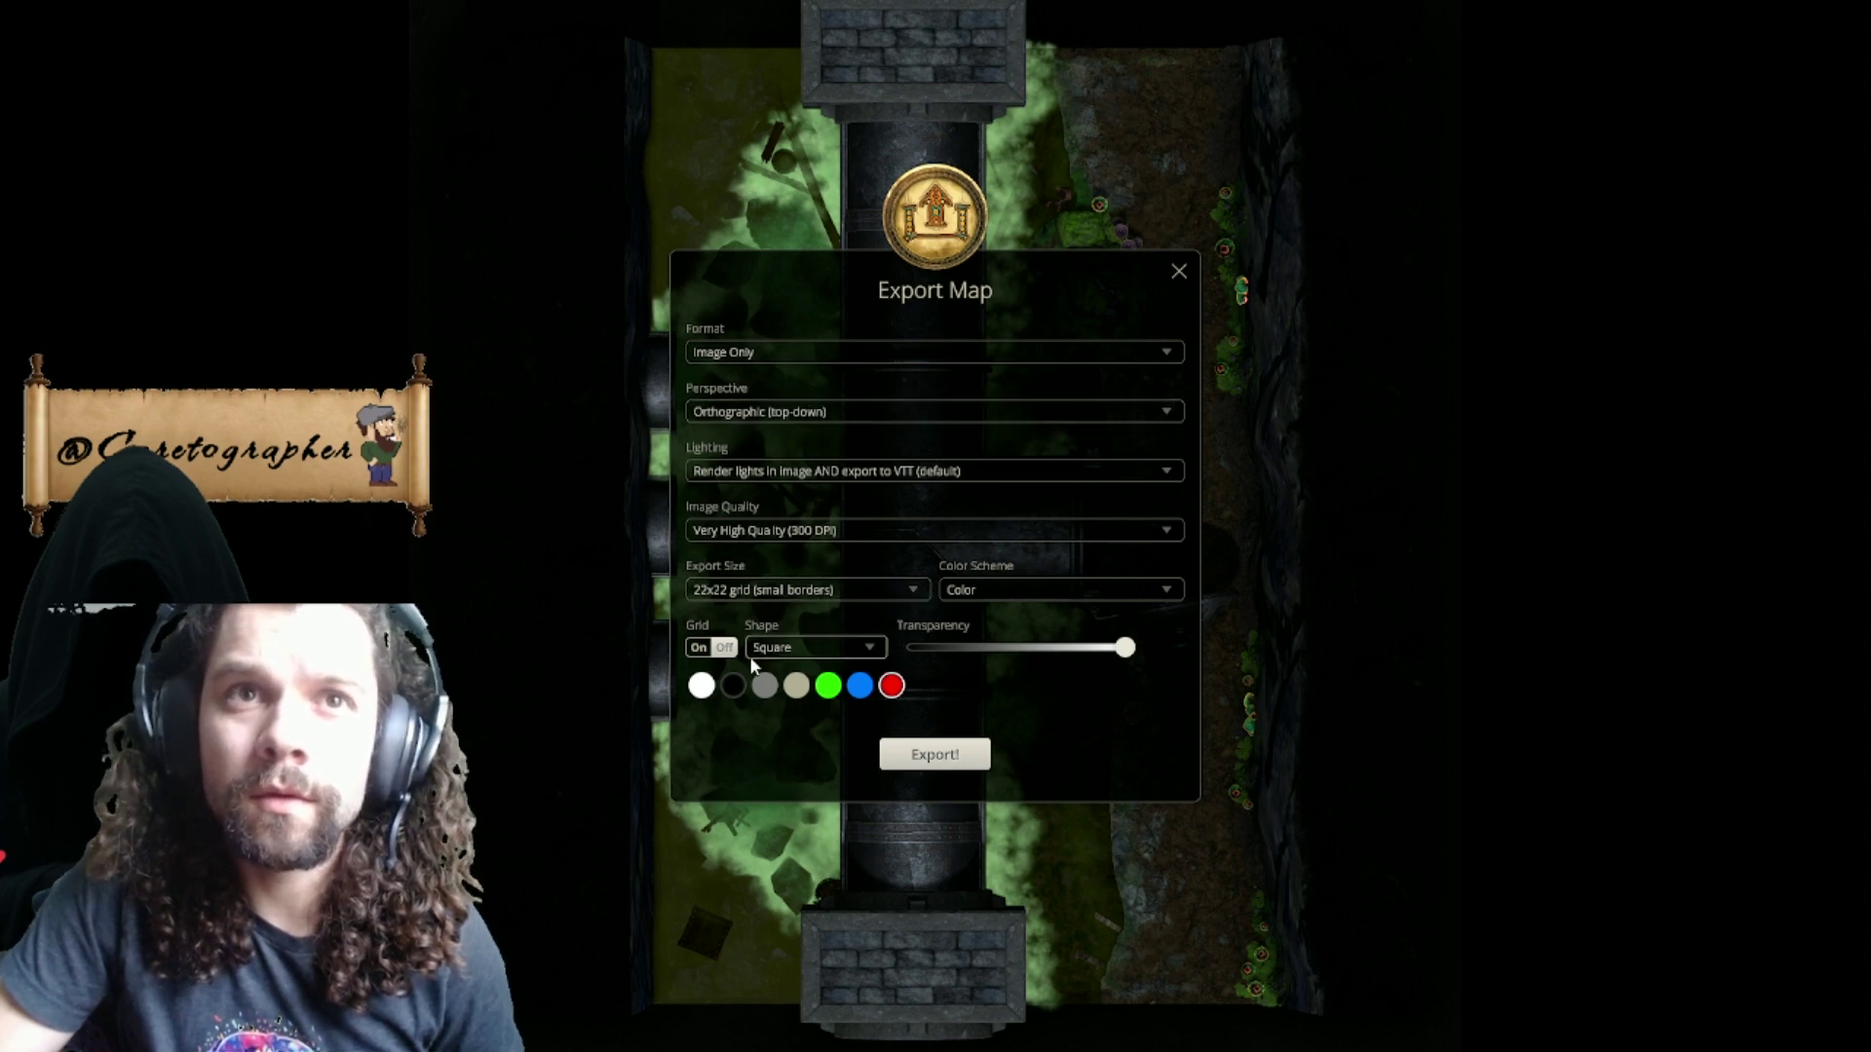
click(930, 756)
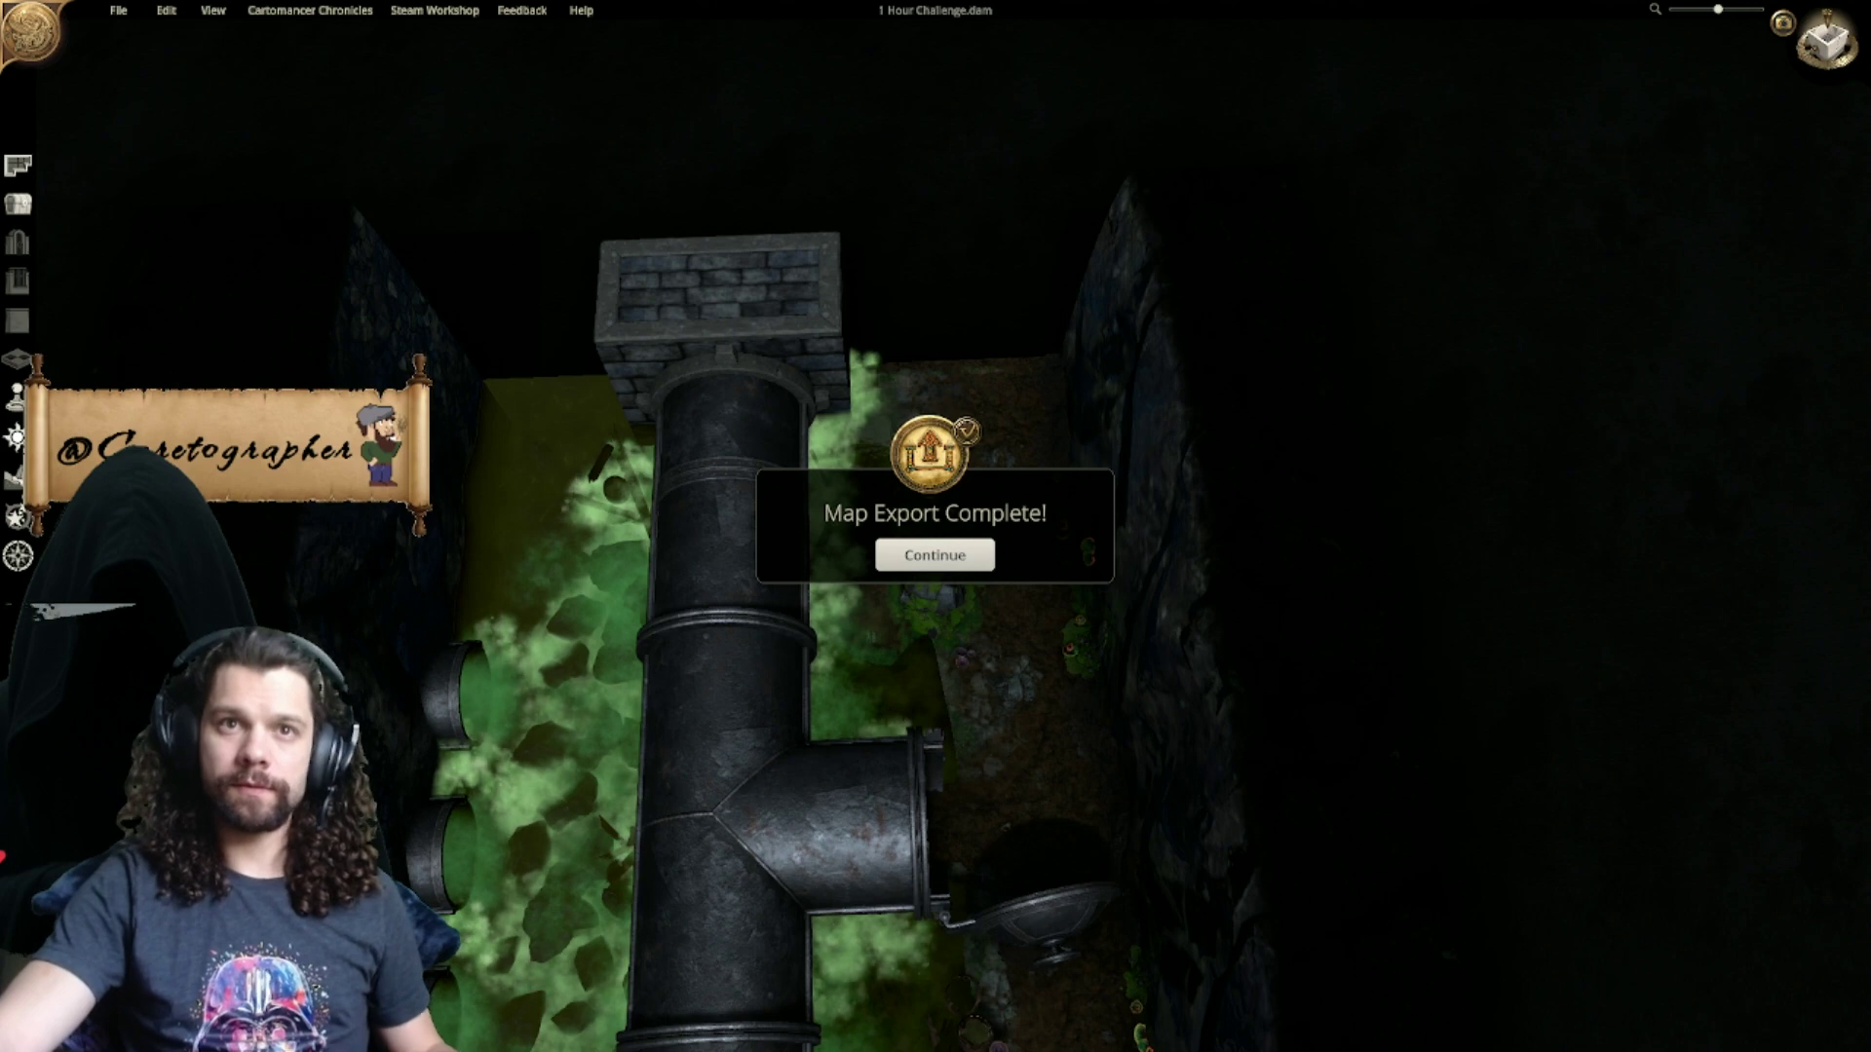
Step: Dismiss the export notice and switch the pipe's far end piece, T-junction and the straight section between them to their open versions
click(934, 555)
click(758, 452)
click(741, 635)
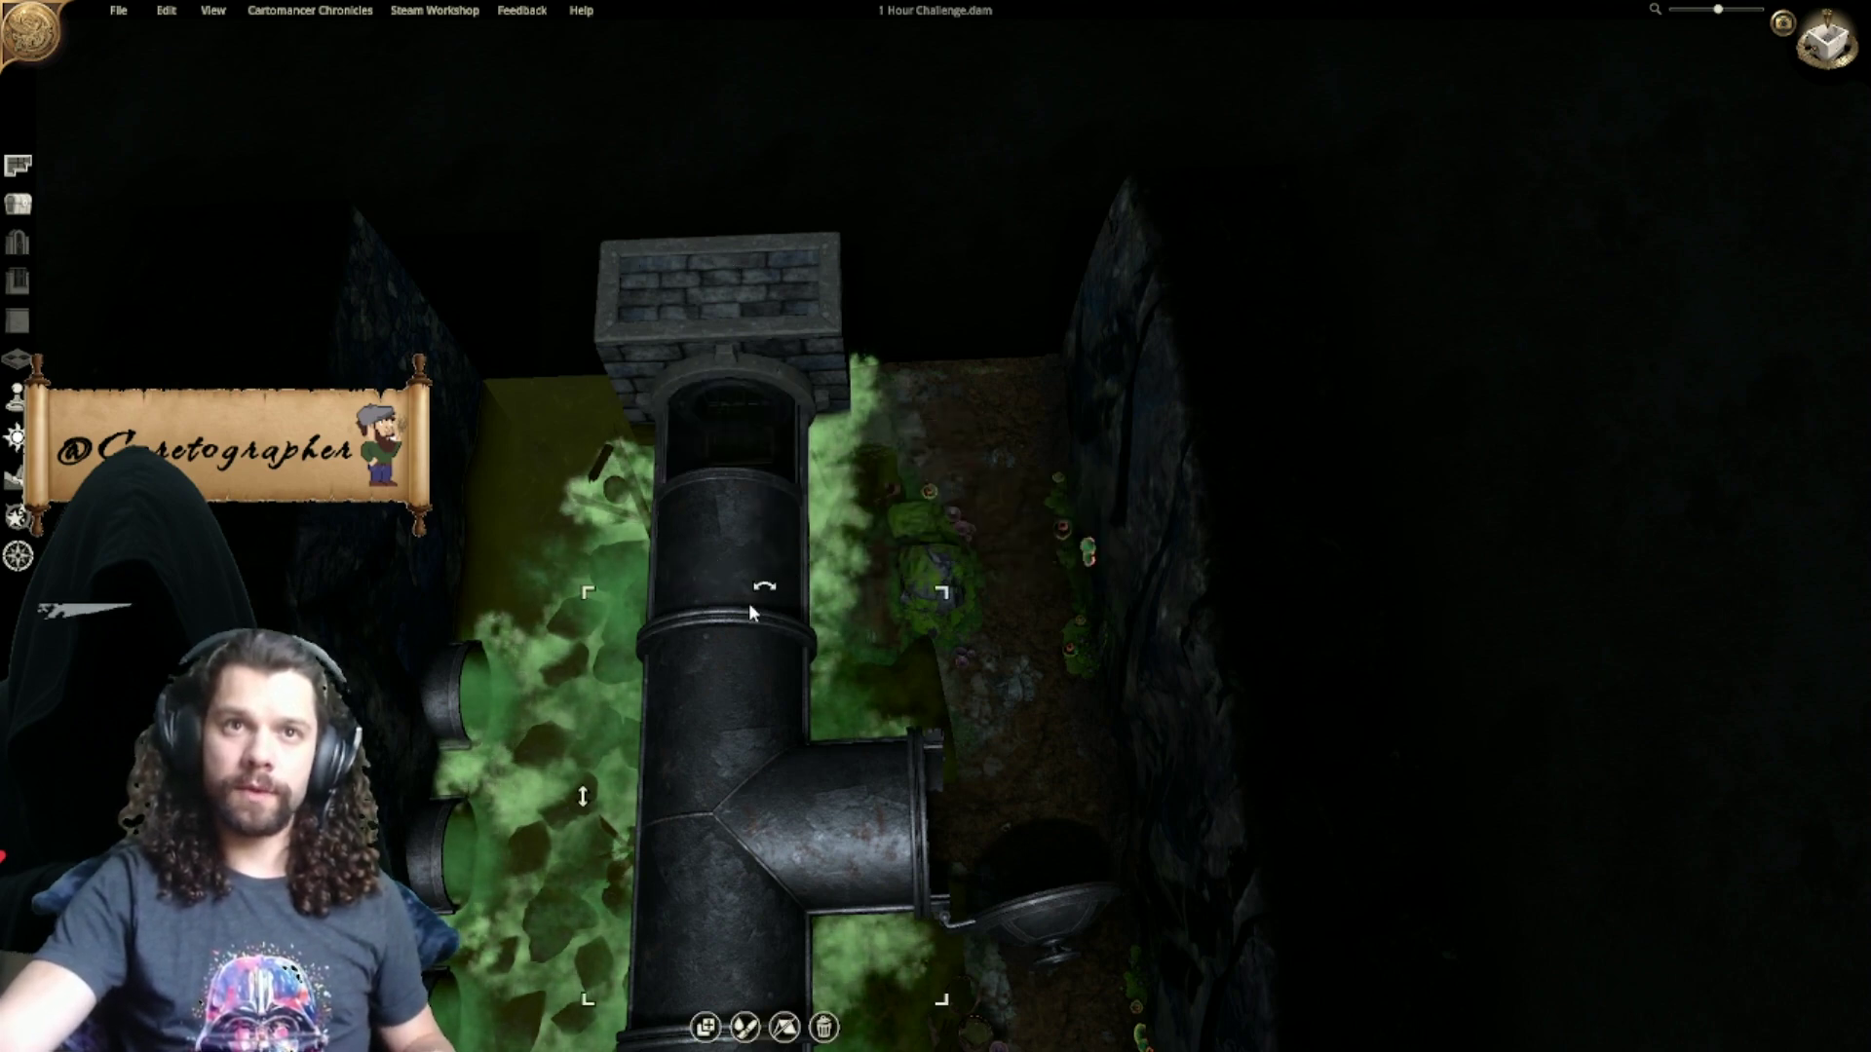
click(786, 1025)
click(754, 692)
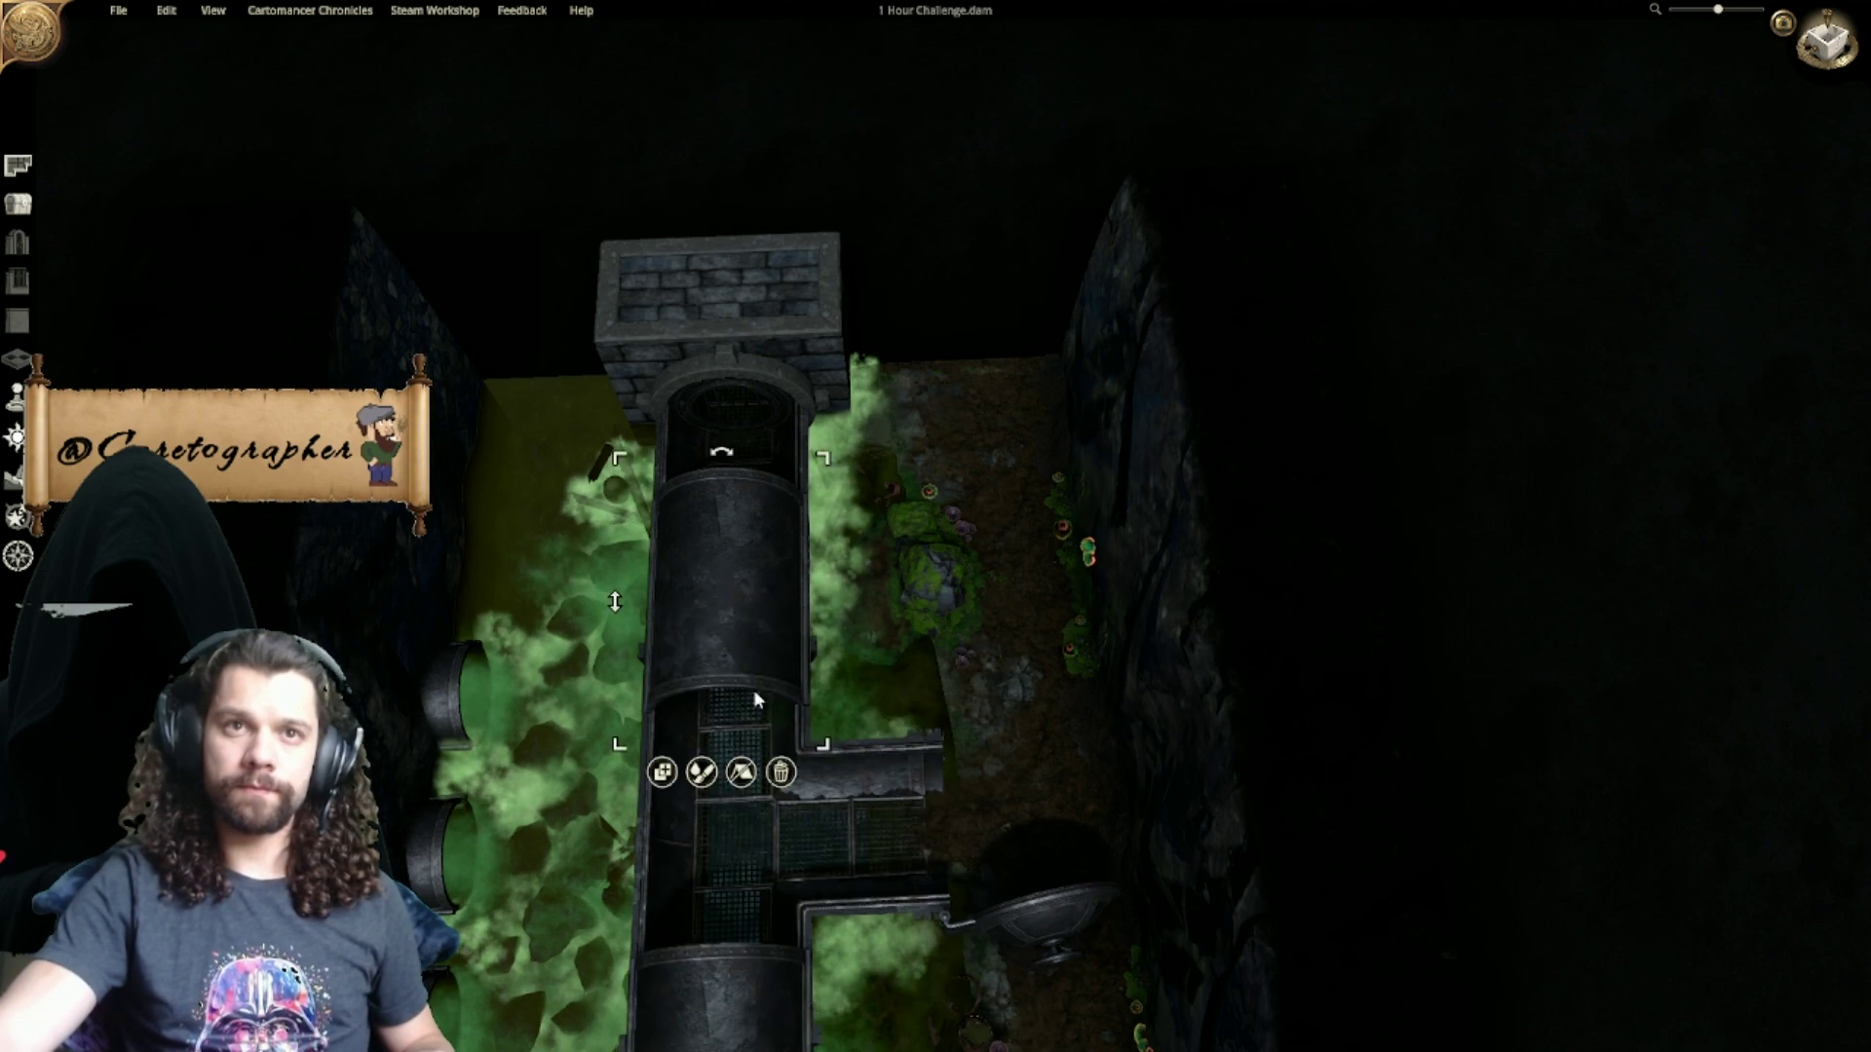
click(743, 776)
Step: Switch the remaining covered sections between the T-junction and the other brick block to their open versions
key(s)
key(d)
click(653, 922)
click(605, 1026)
right_drag(693, 813, 833, 531)
middle_drag(879, 672, 638, 543)
click(634, 502)
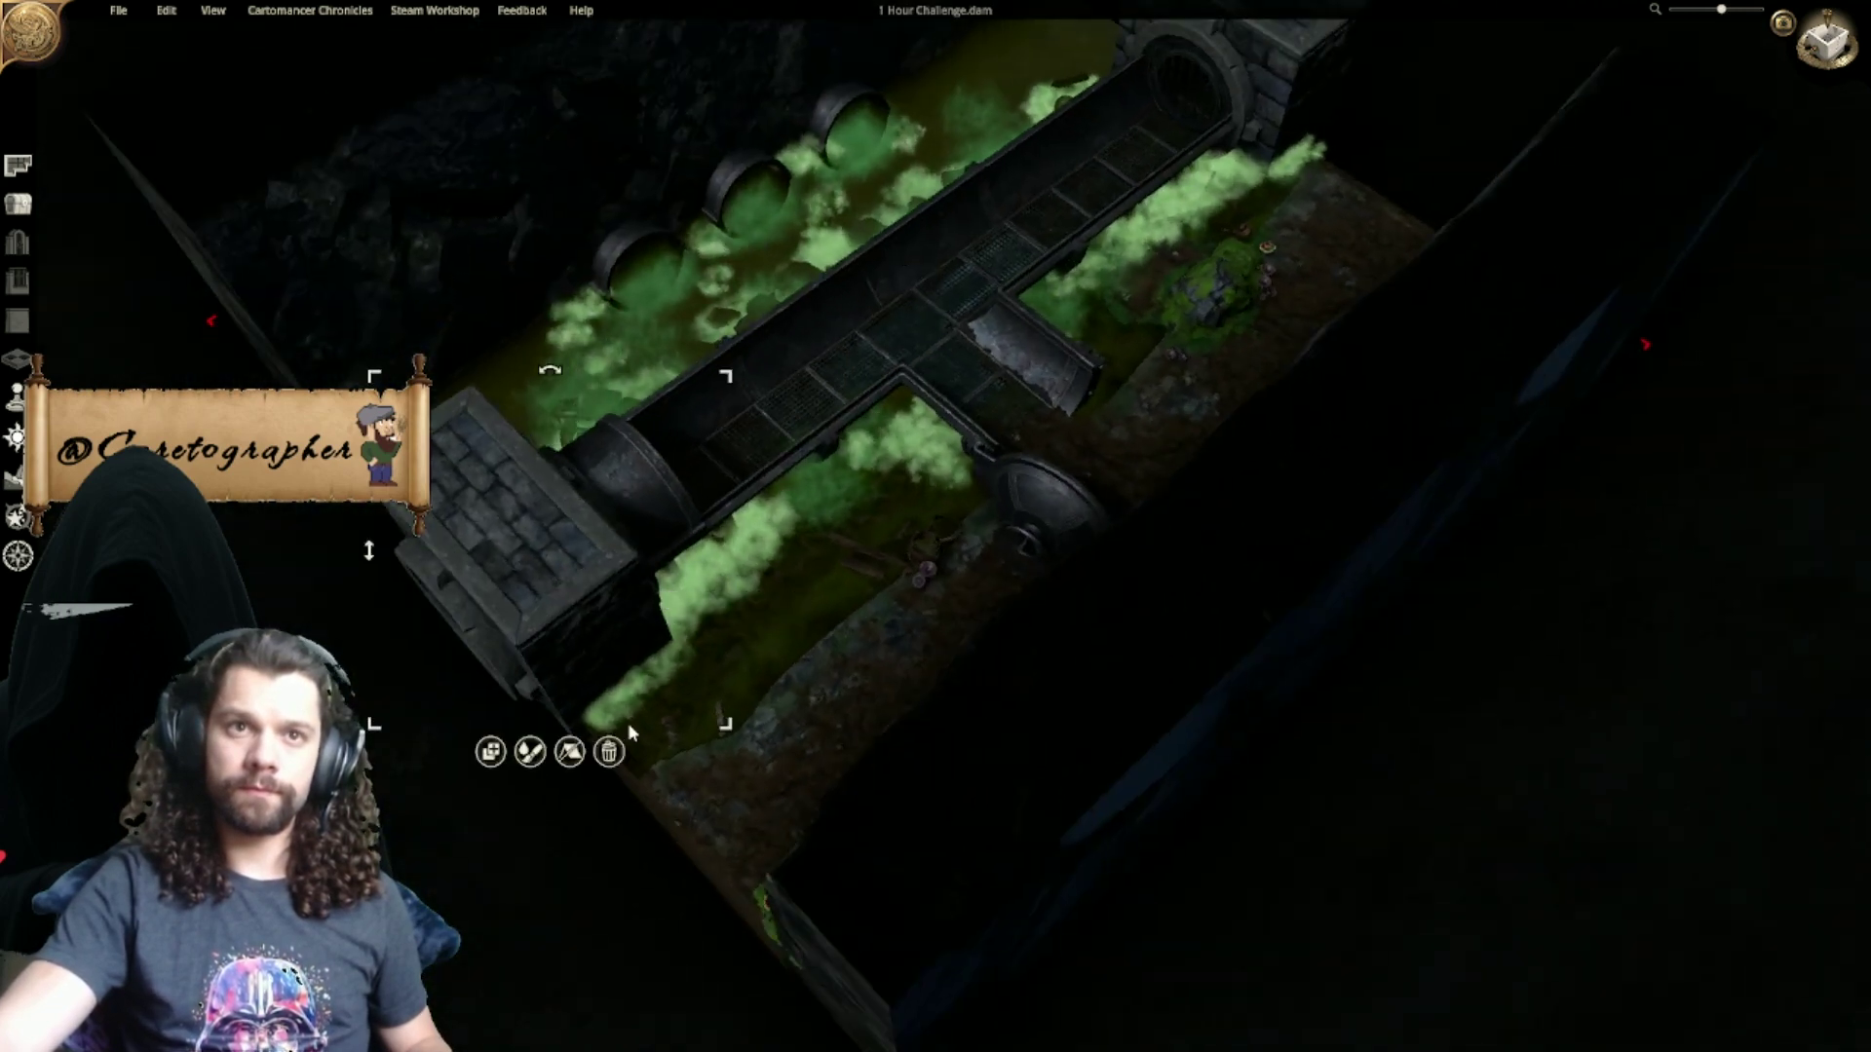
click(568, 755)
Step: Export the map again with the pipe's grated walkway exposed, and dismiss the completion notice
middle_drag(932, 599, 595, 468)
click(819, 734)
click(970, 382)
scroll(883, 383, up, 3)
middle_drag(1096, 483, 1062, 458)
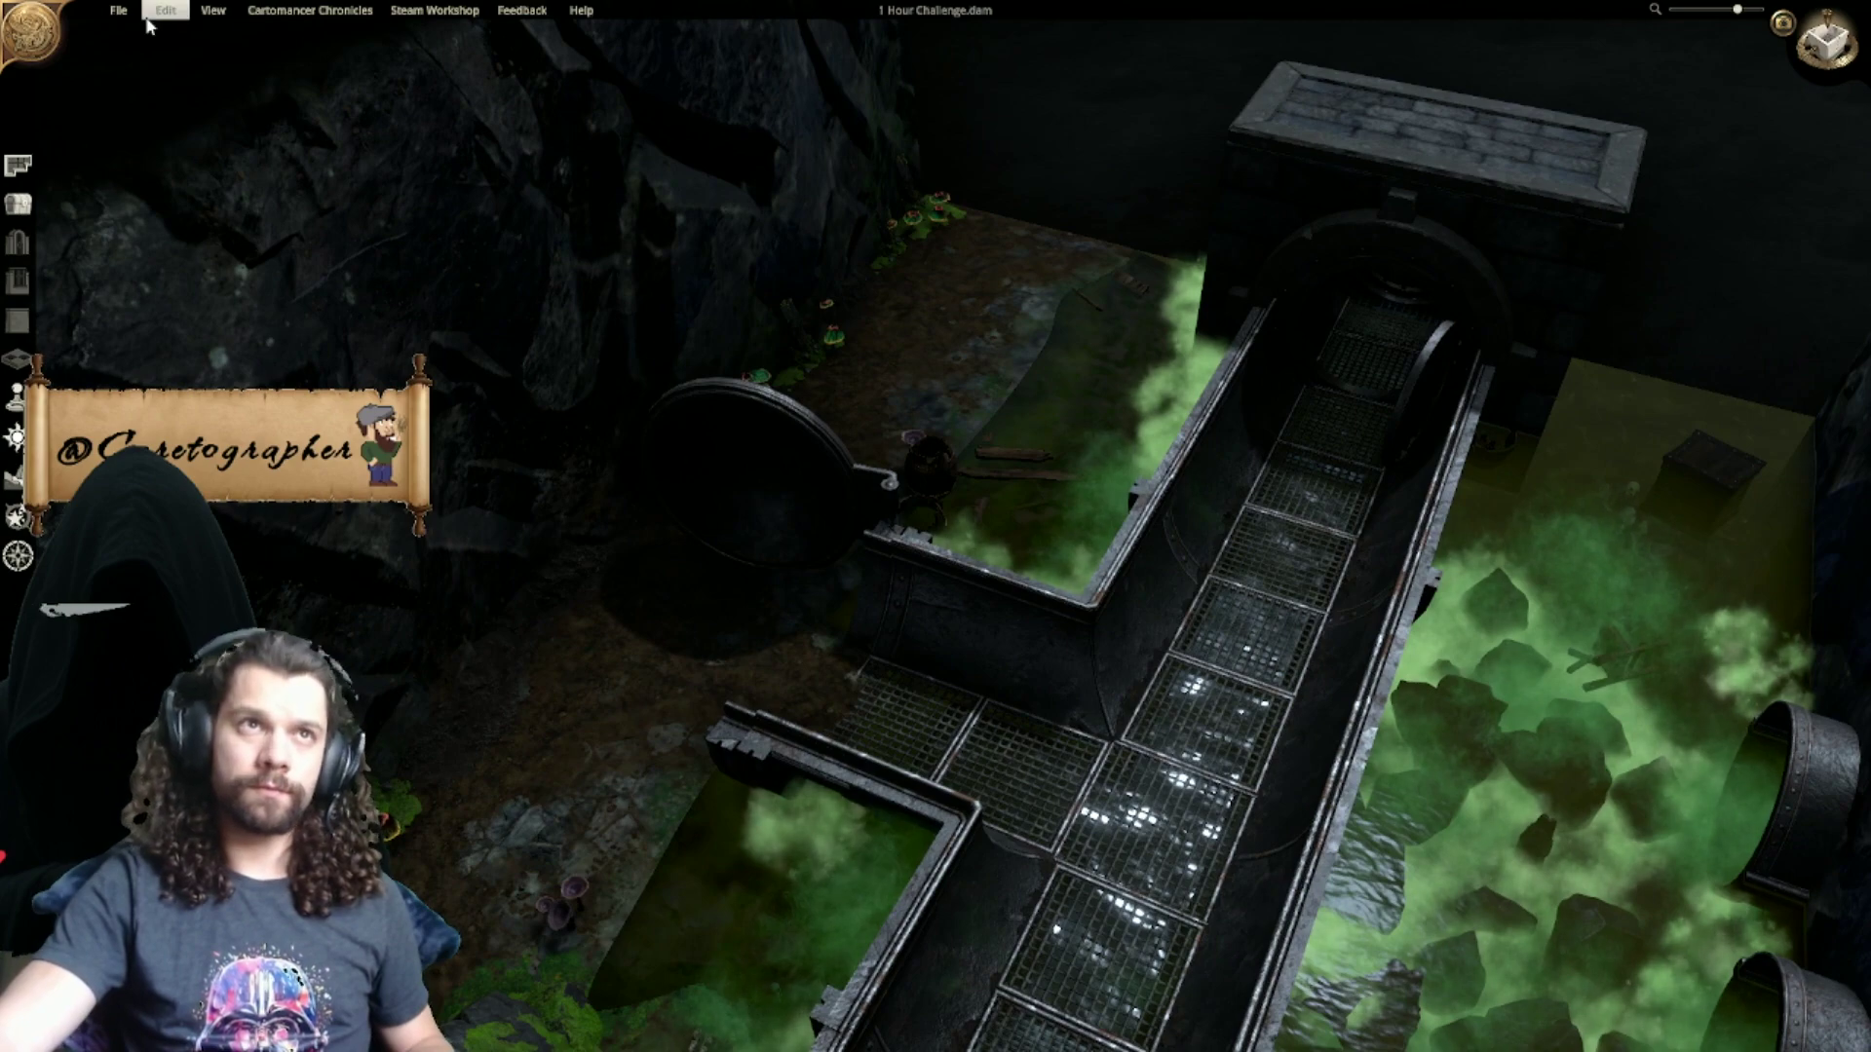
click(118, 9)
click(170, 125)
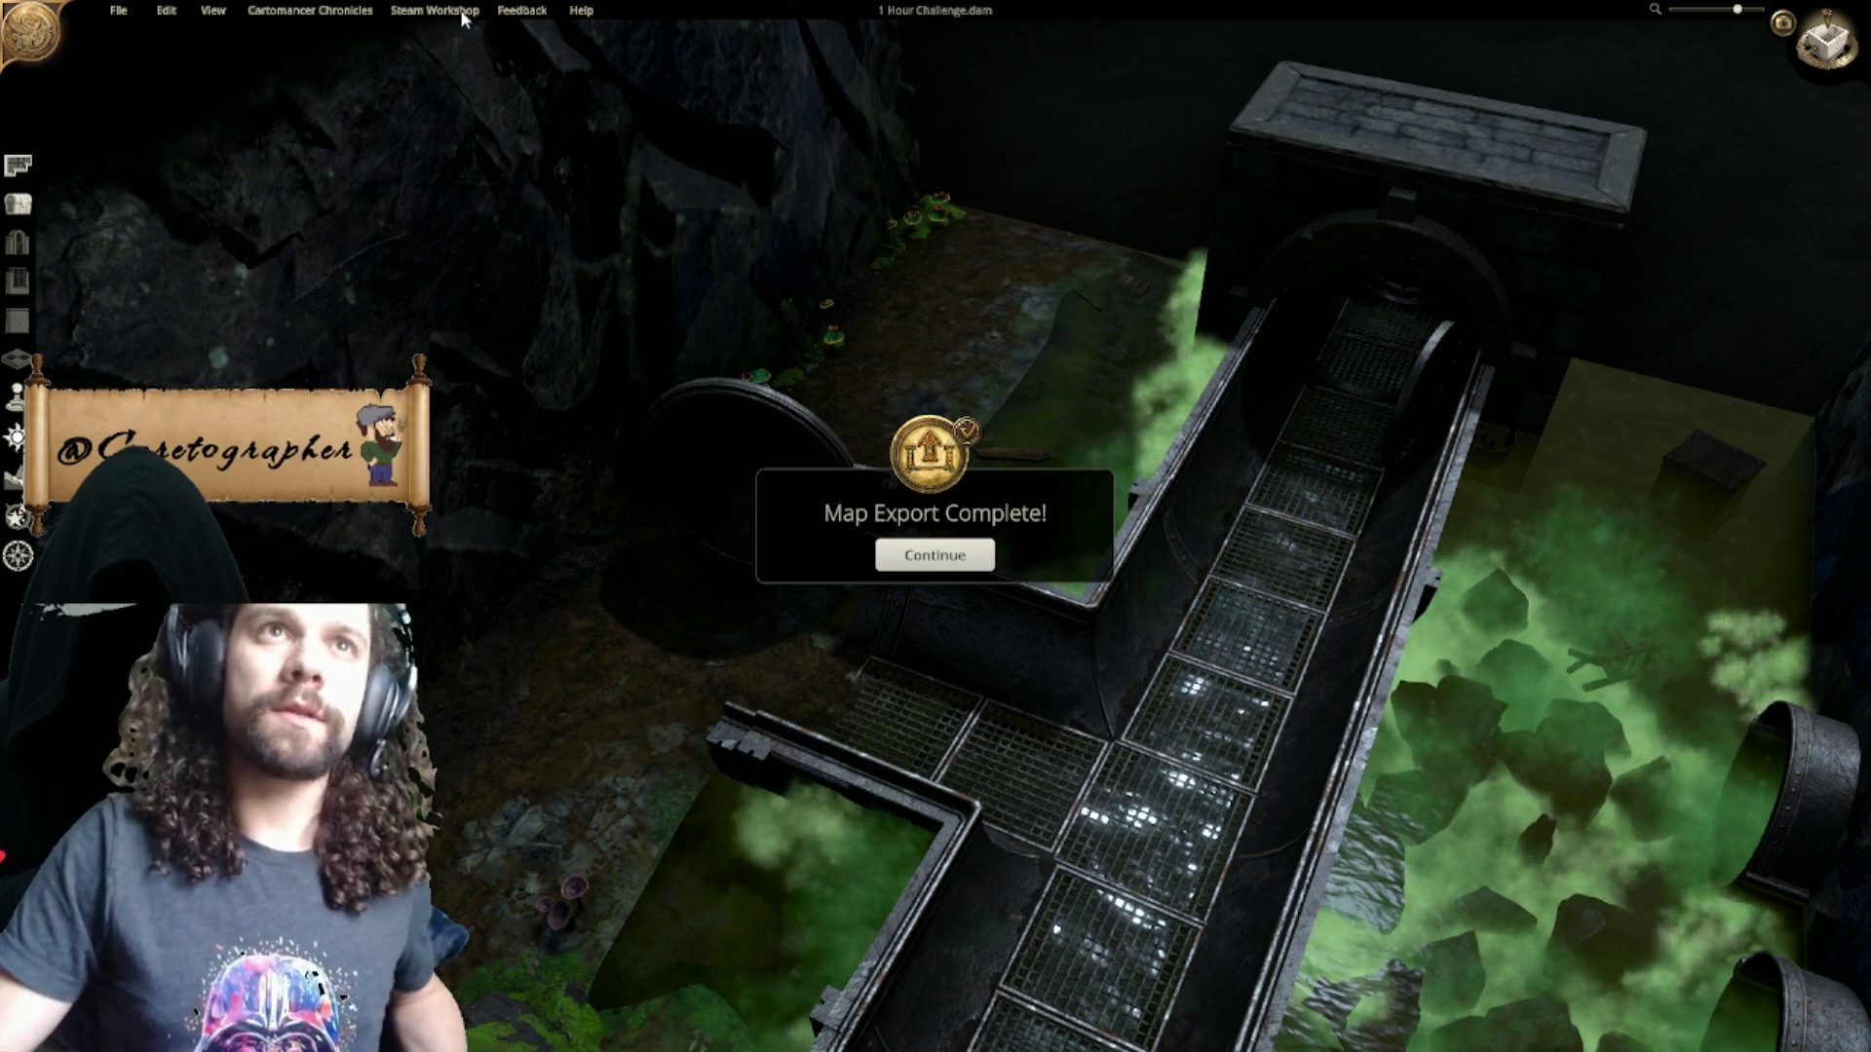
click(982, 565)
click(430, 13)
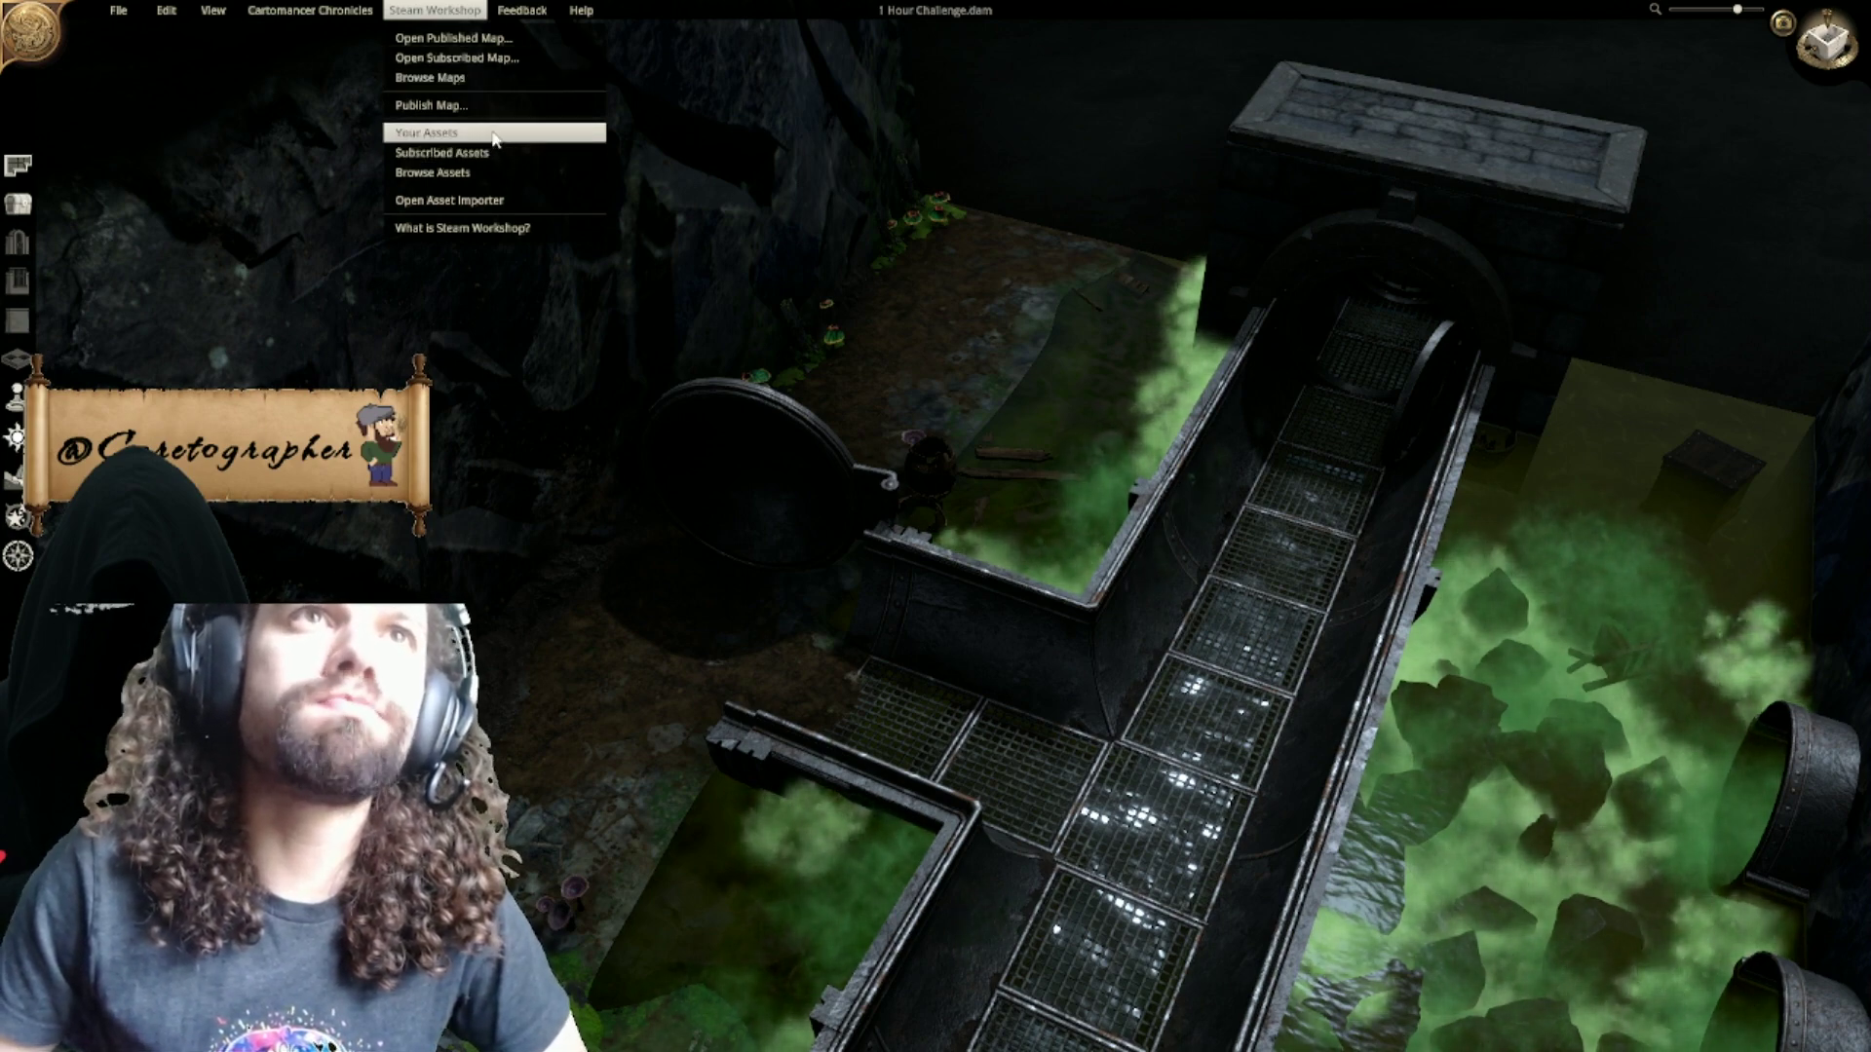
click(491, 106)
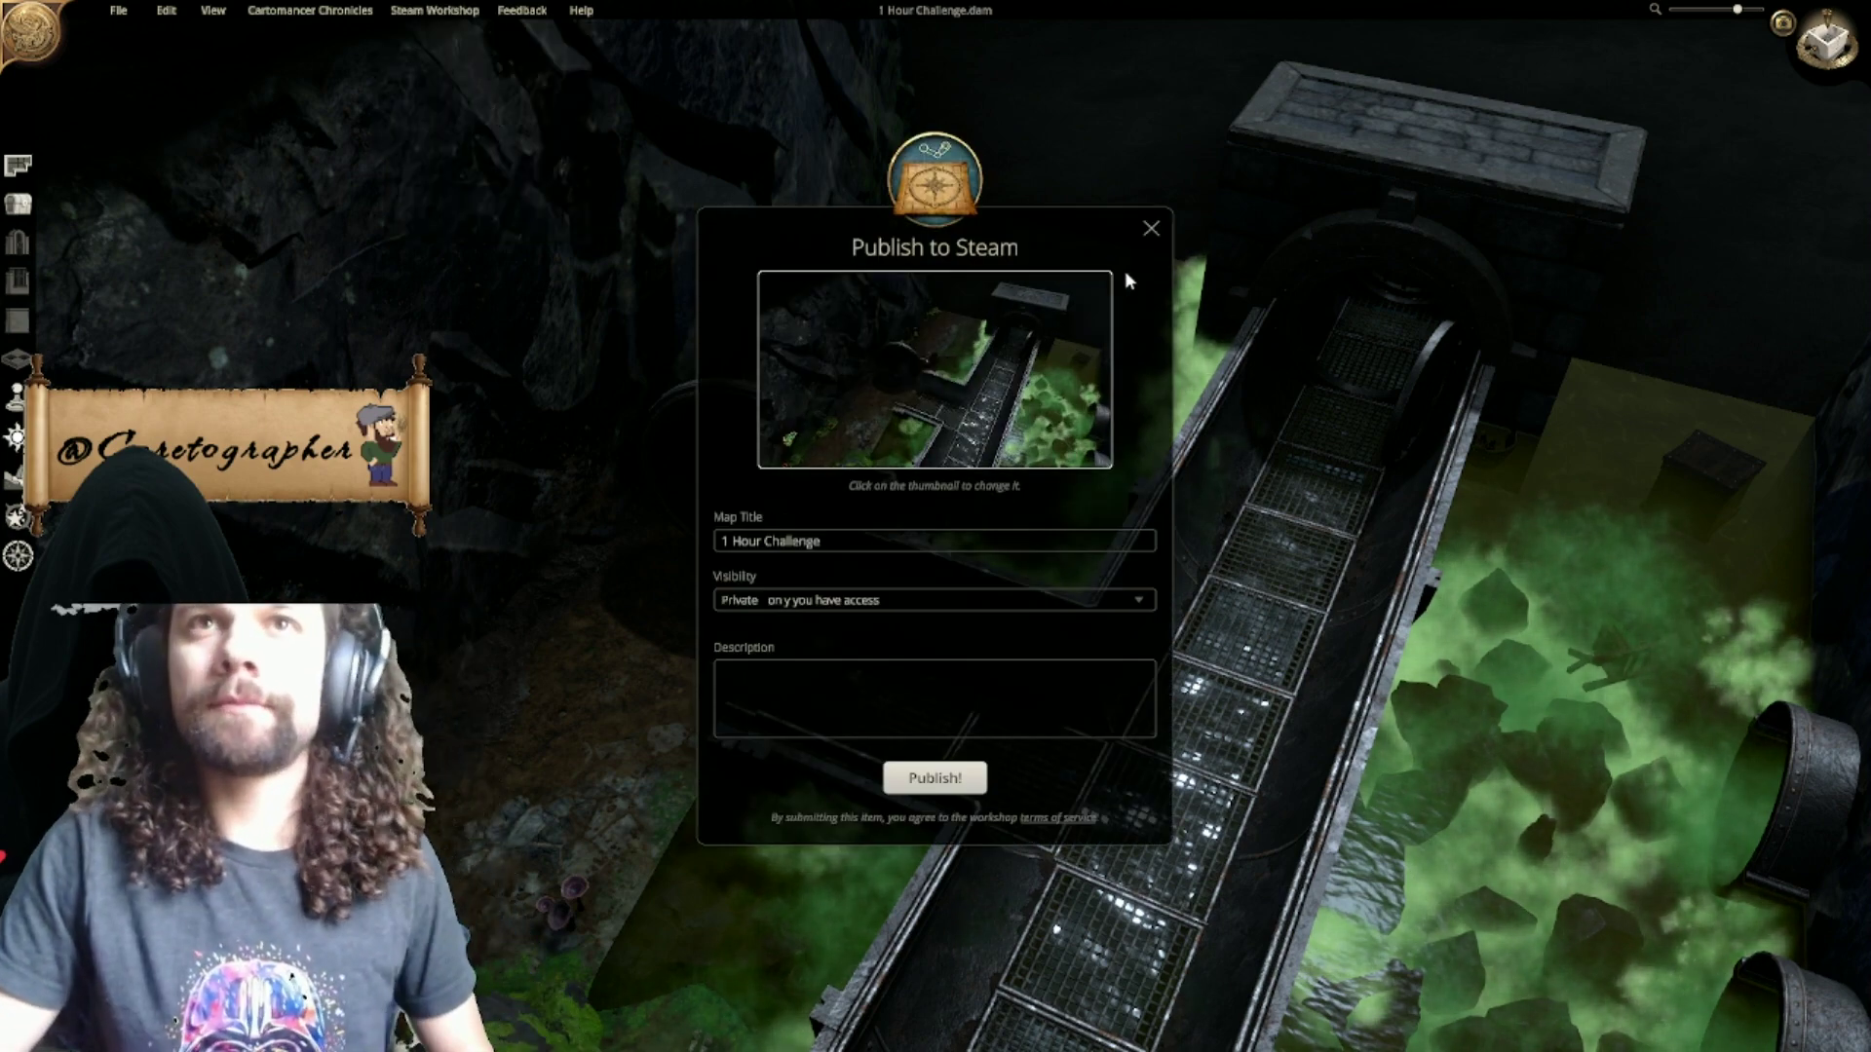
click(1151, 229)
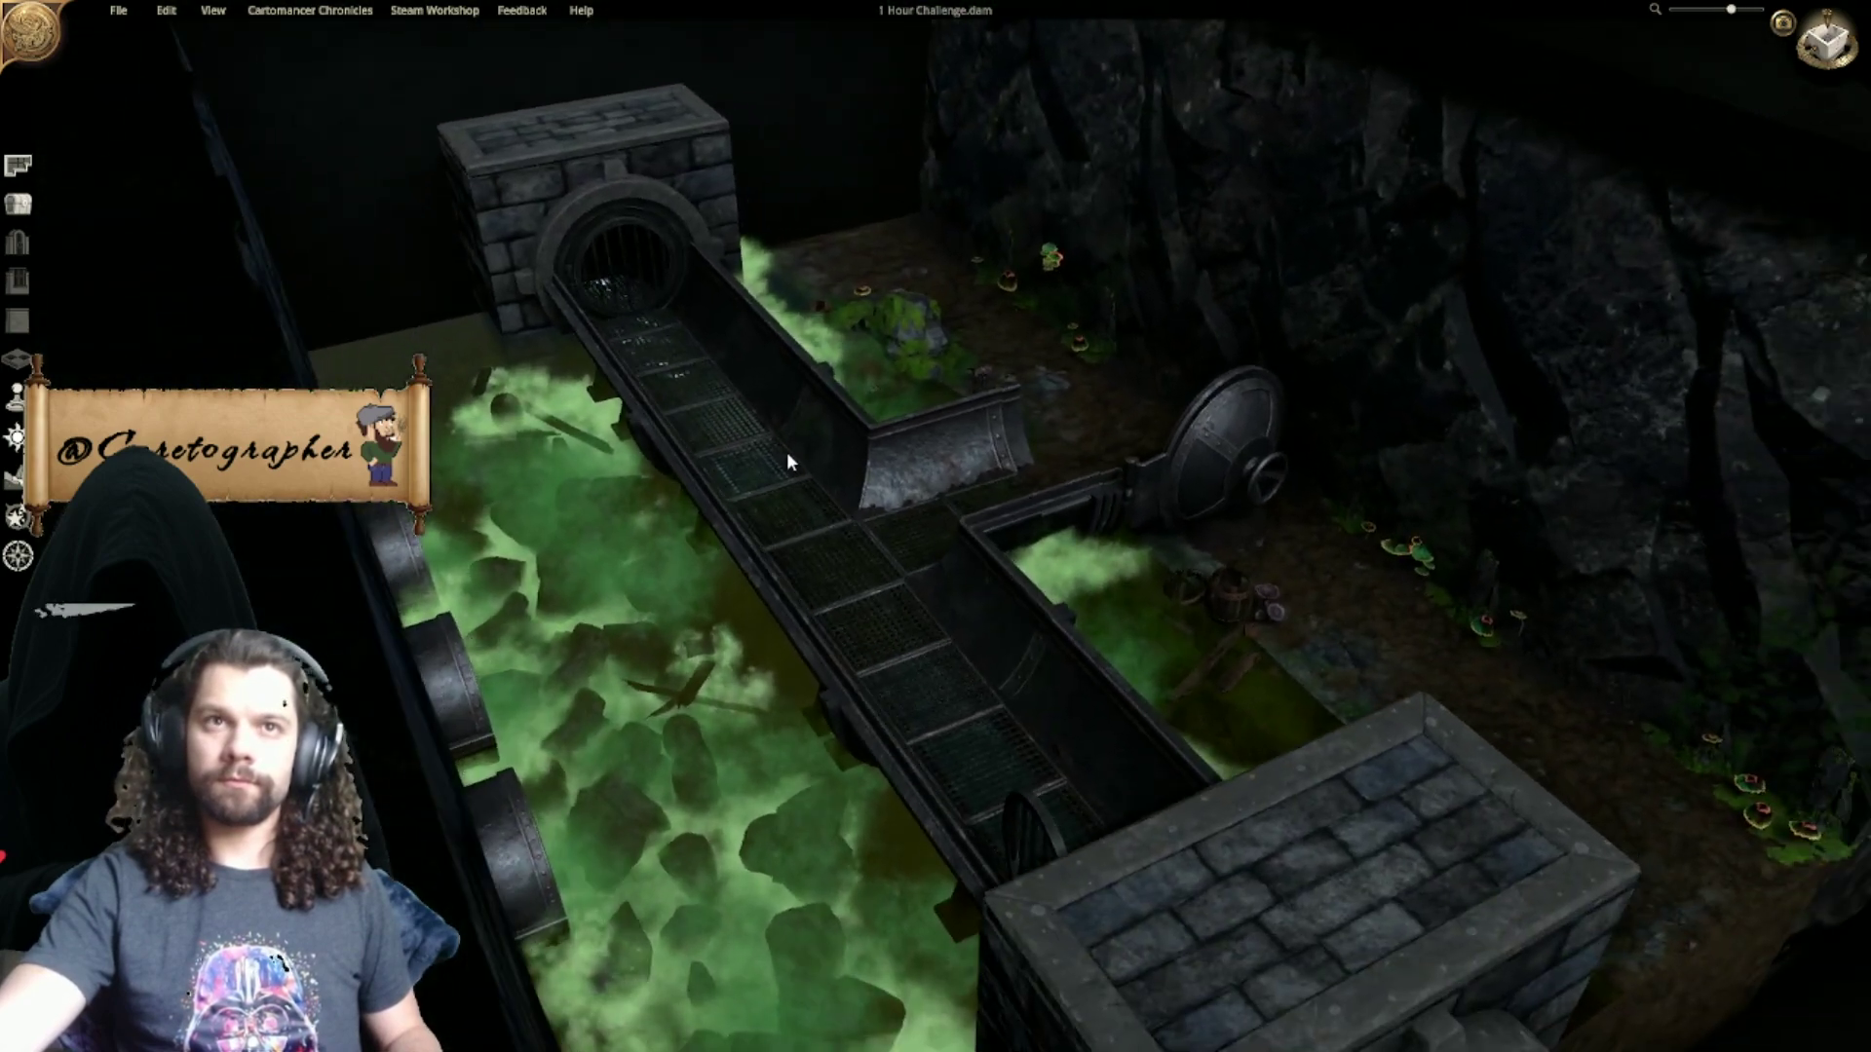
click(786, 452)
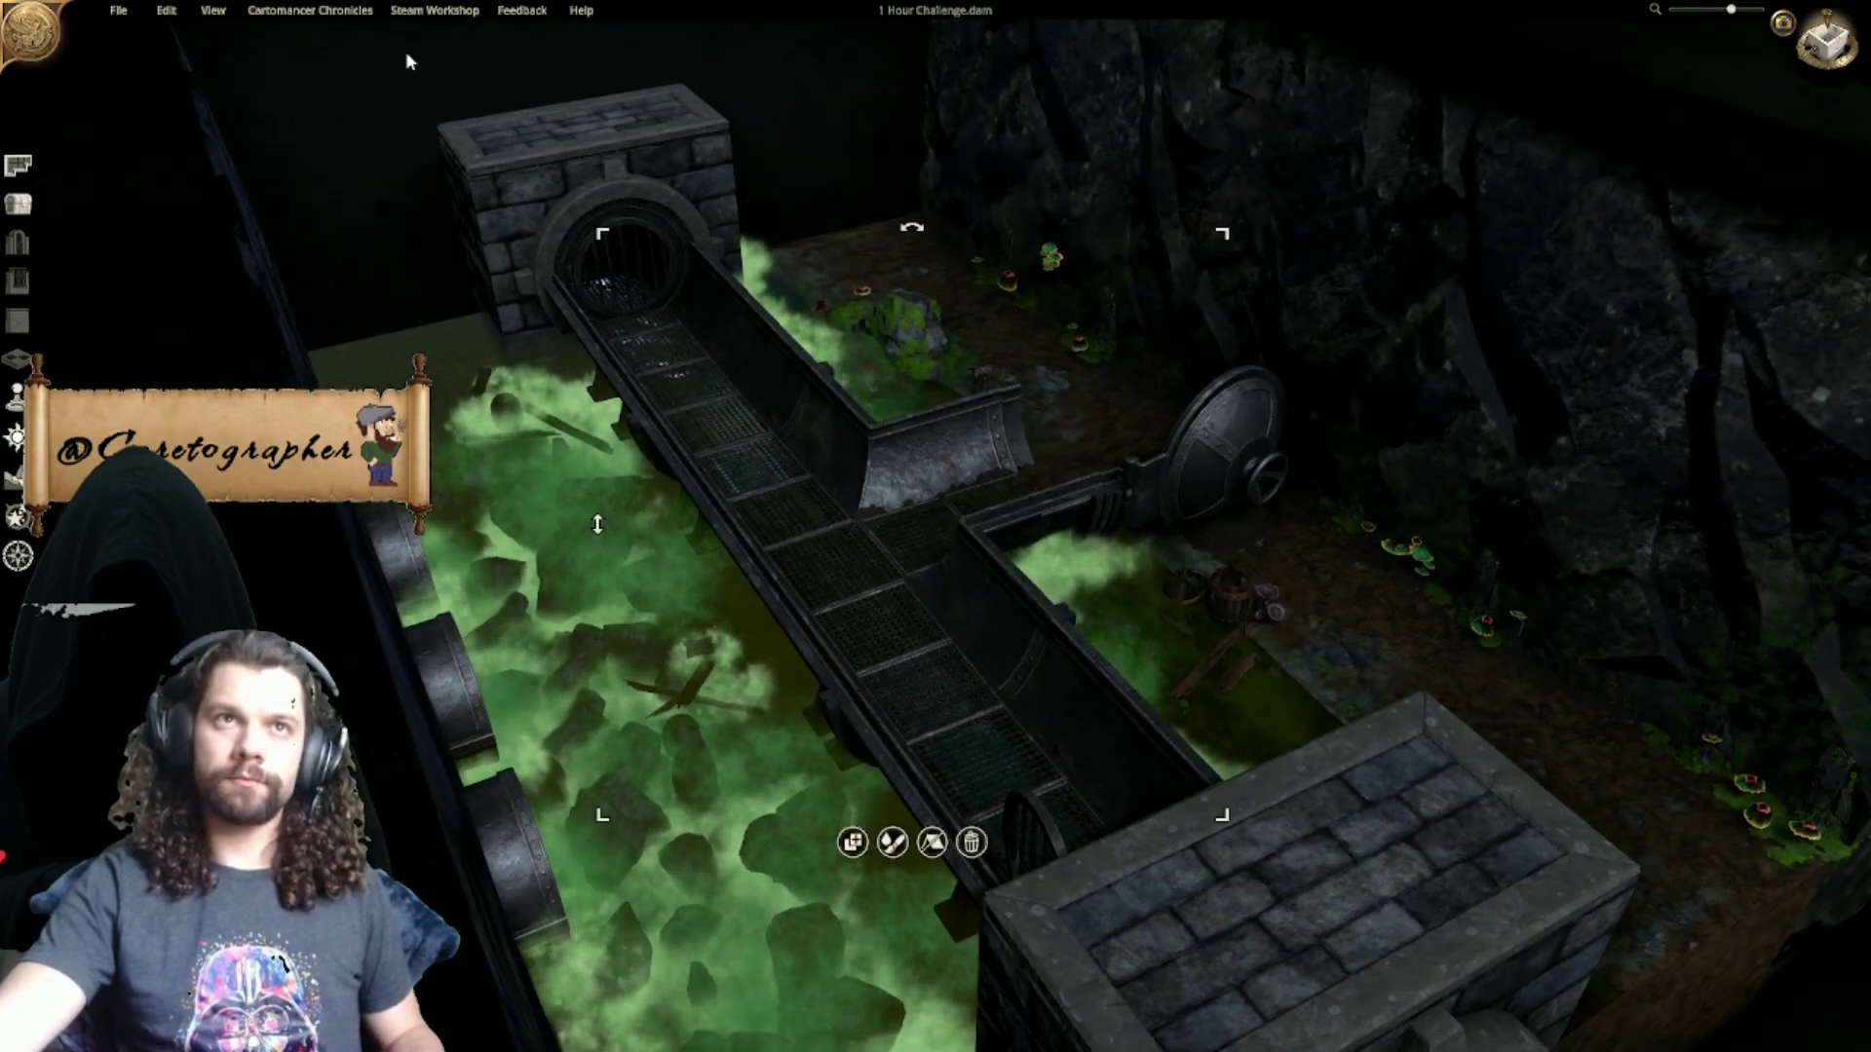
click(435, 10)
click(448, 81)
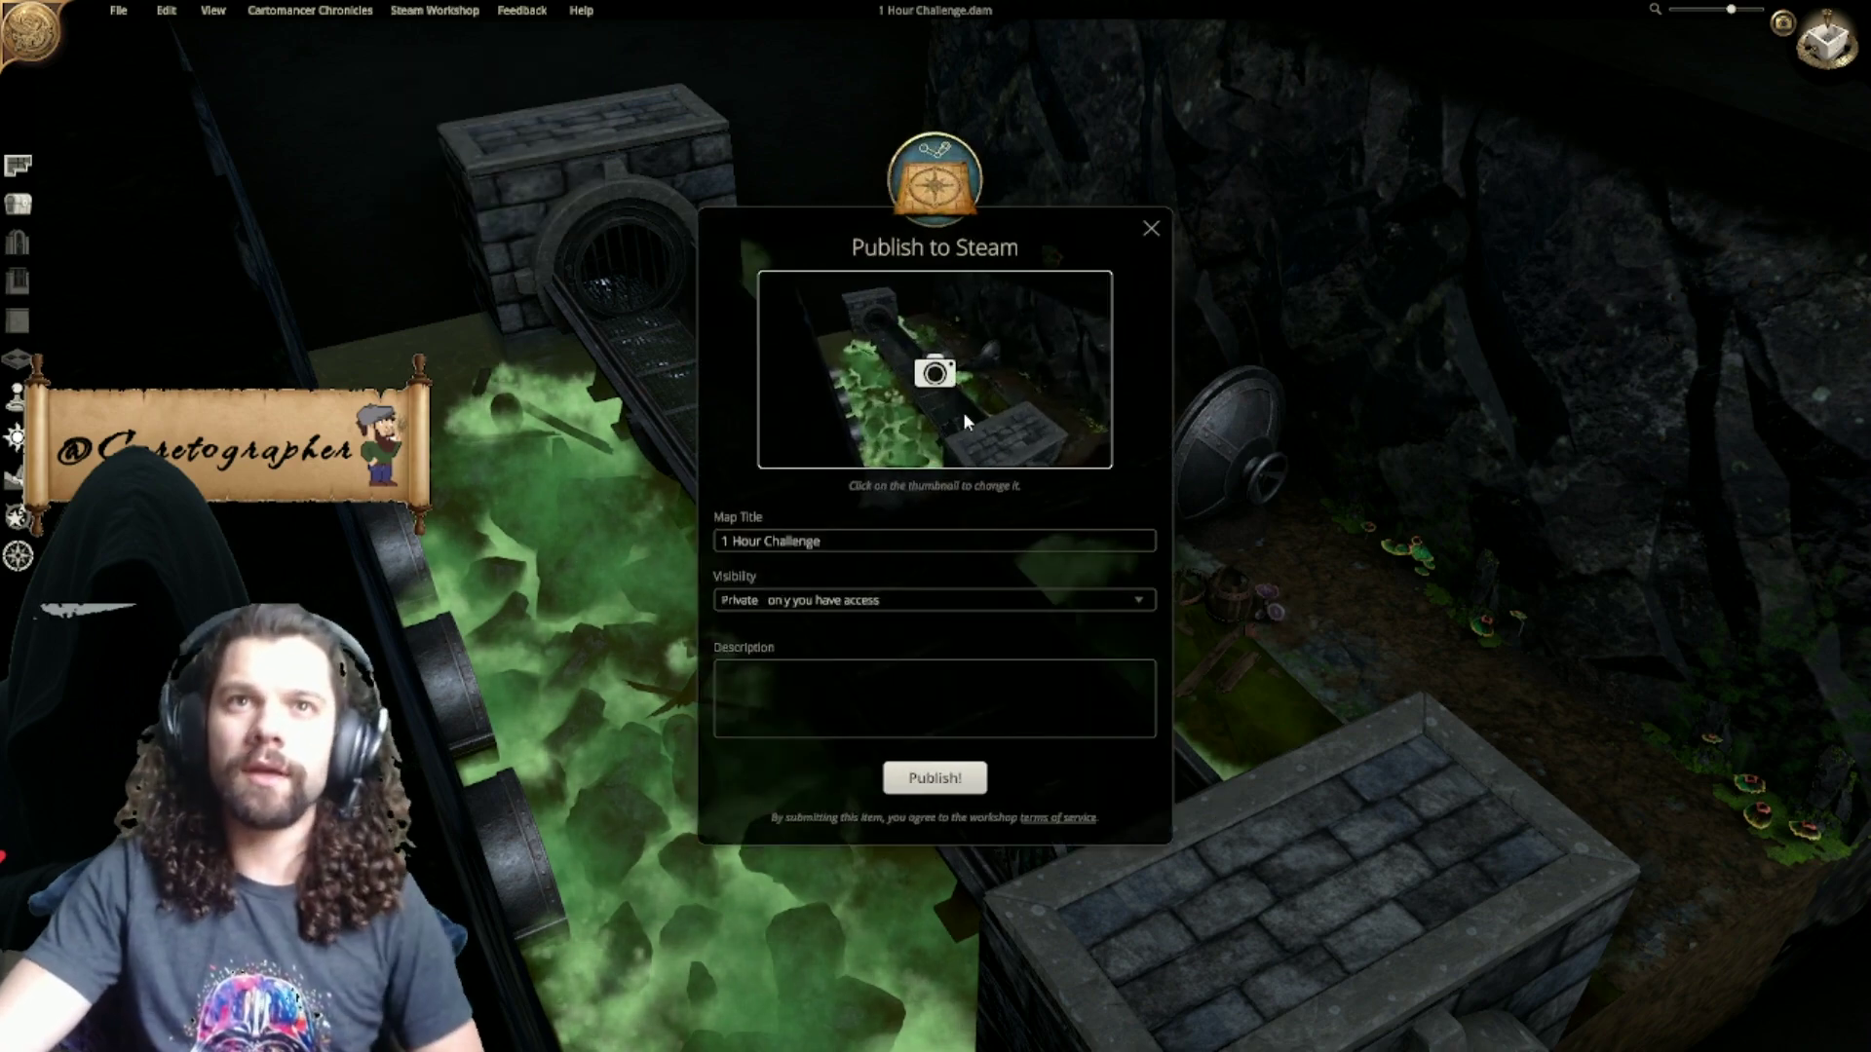
click(971, 406)
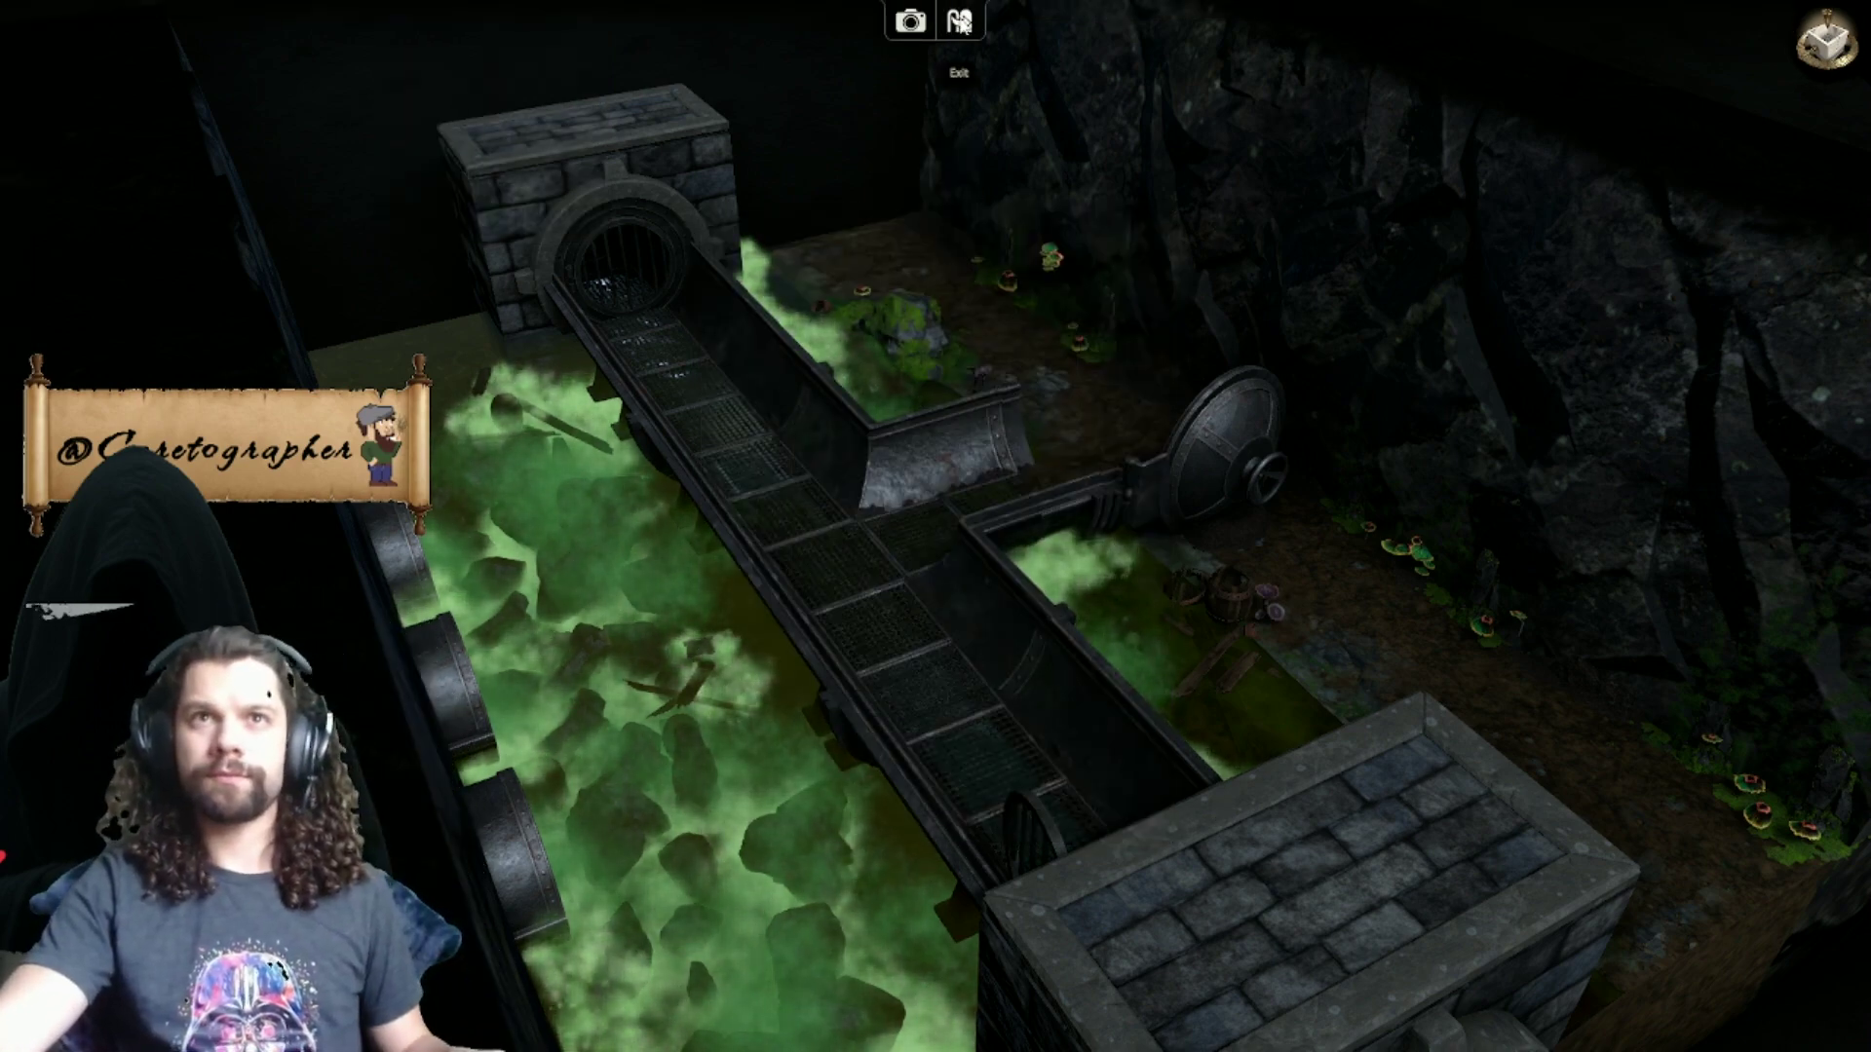
click(960, 21)
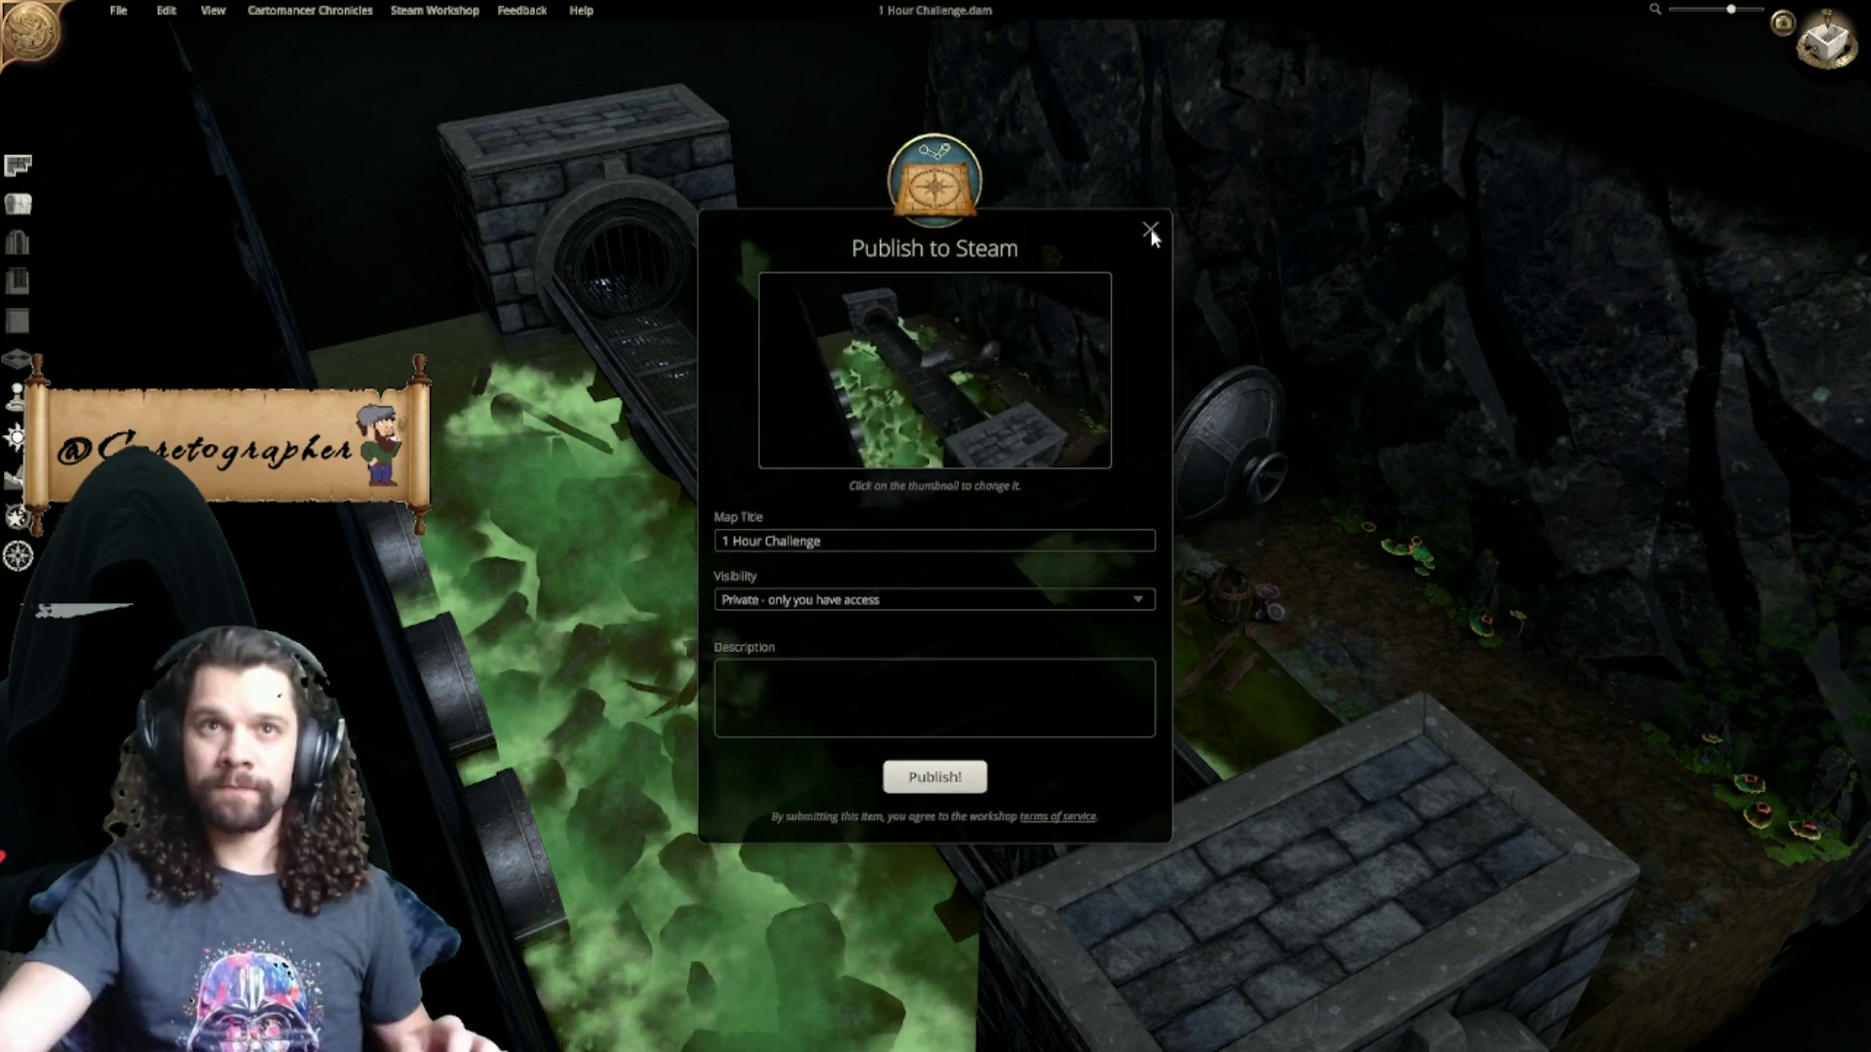
click(1151, 229)
Step: Switch every pipe section between the two brick blocks, including the T-junction, back to its covered version
click(671, 305)
click(731, 583)
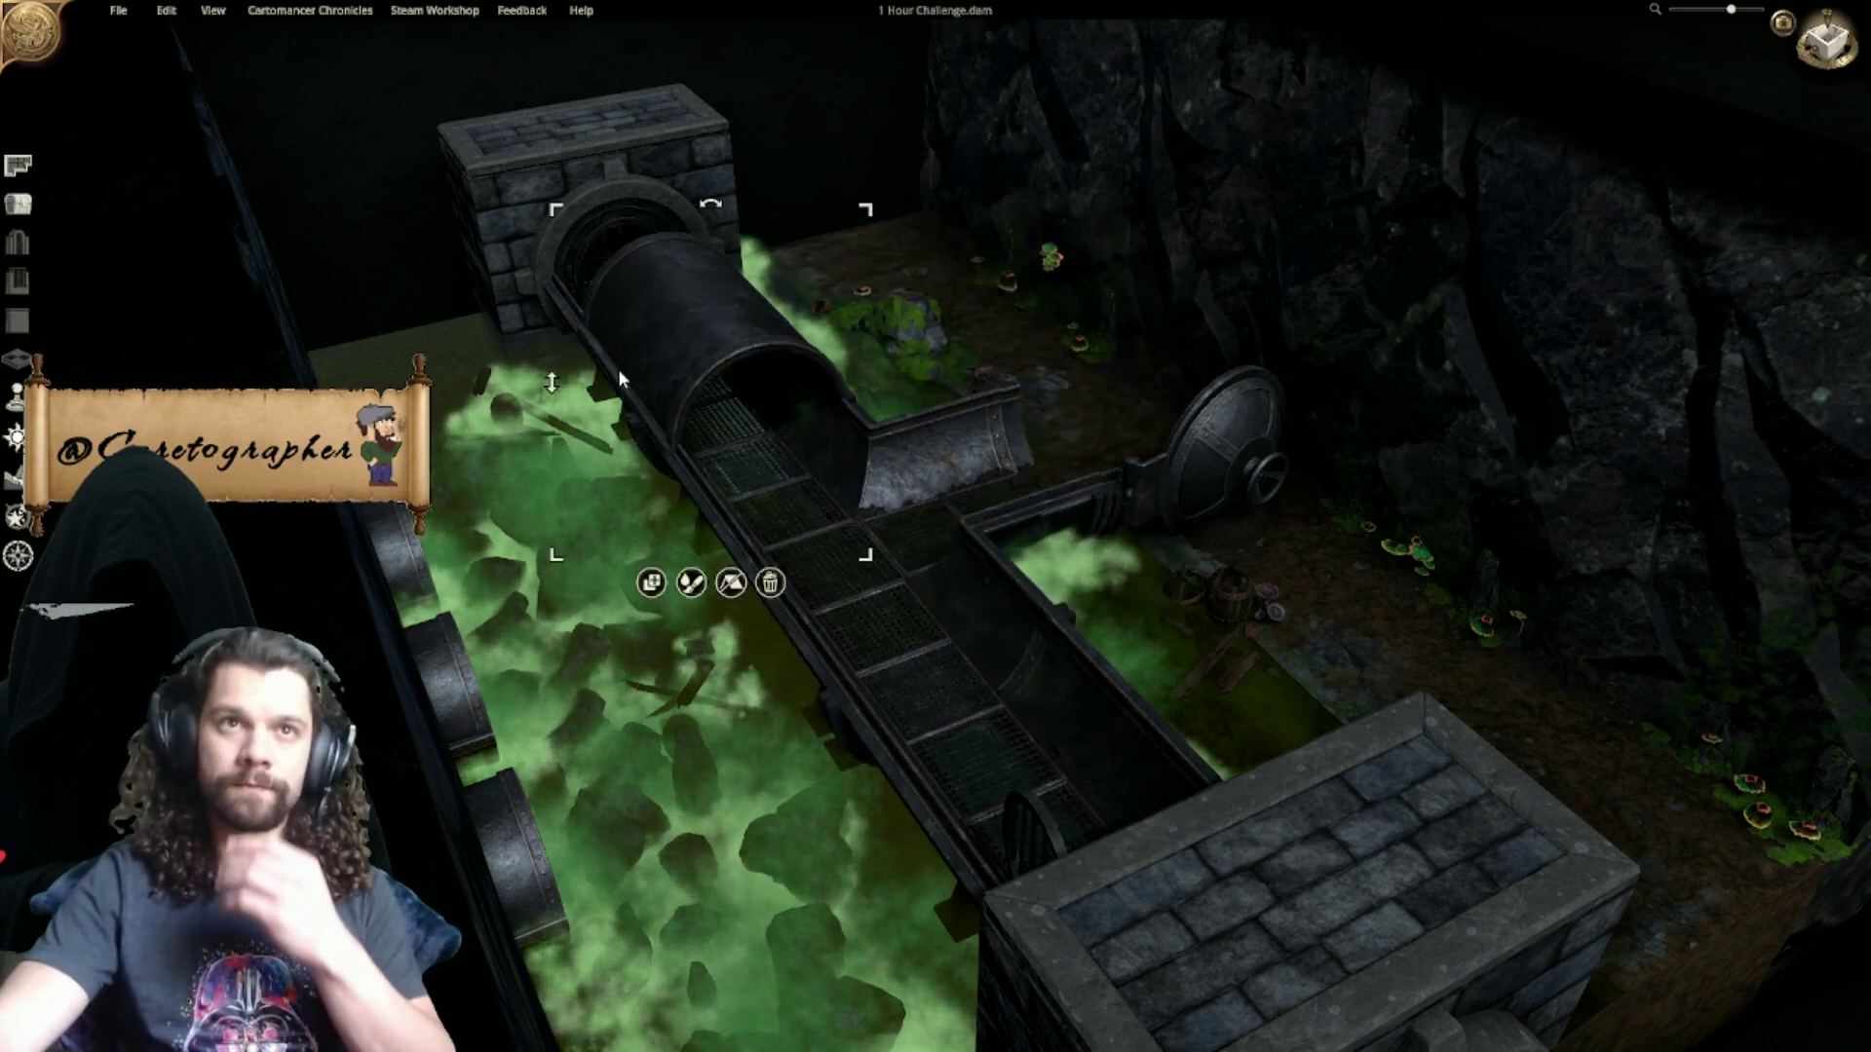
click(793, 517)
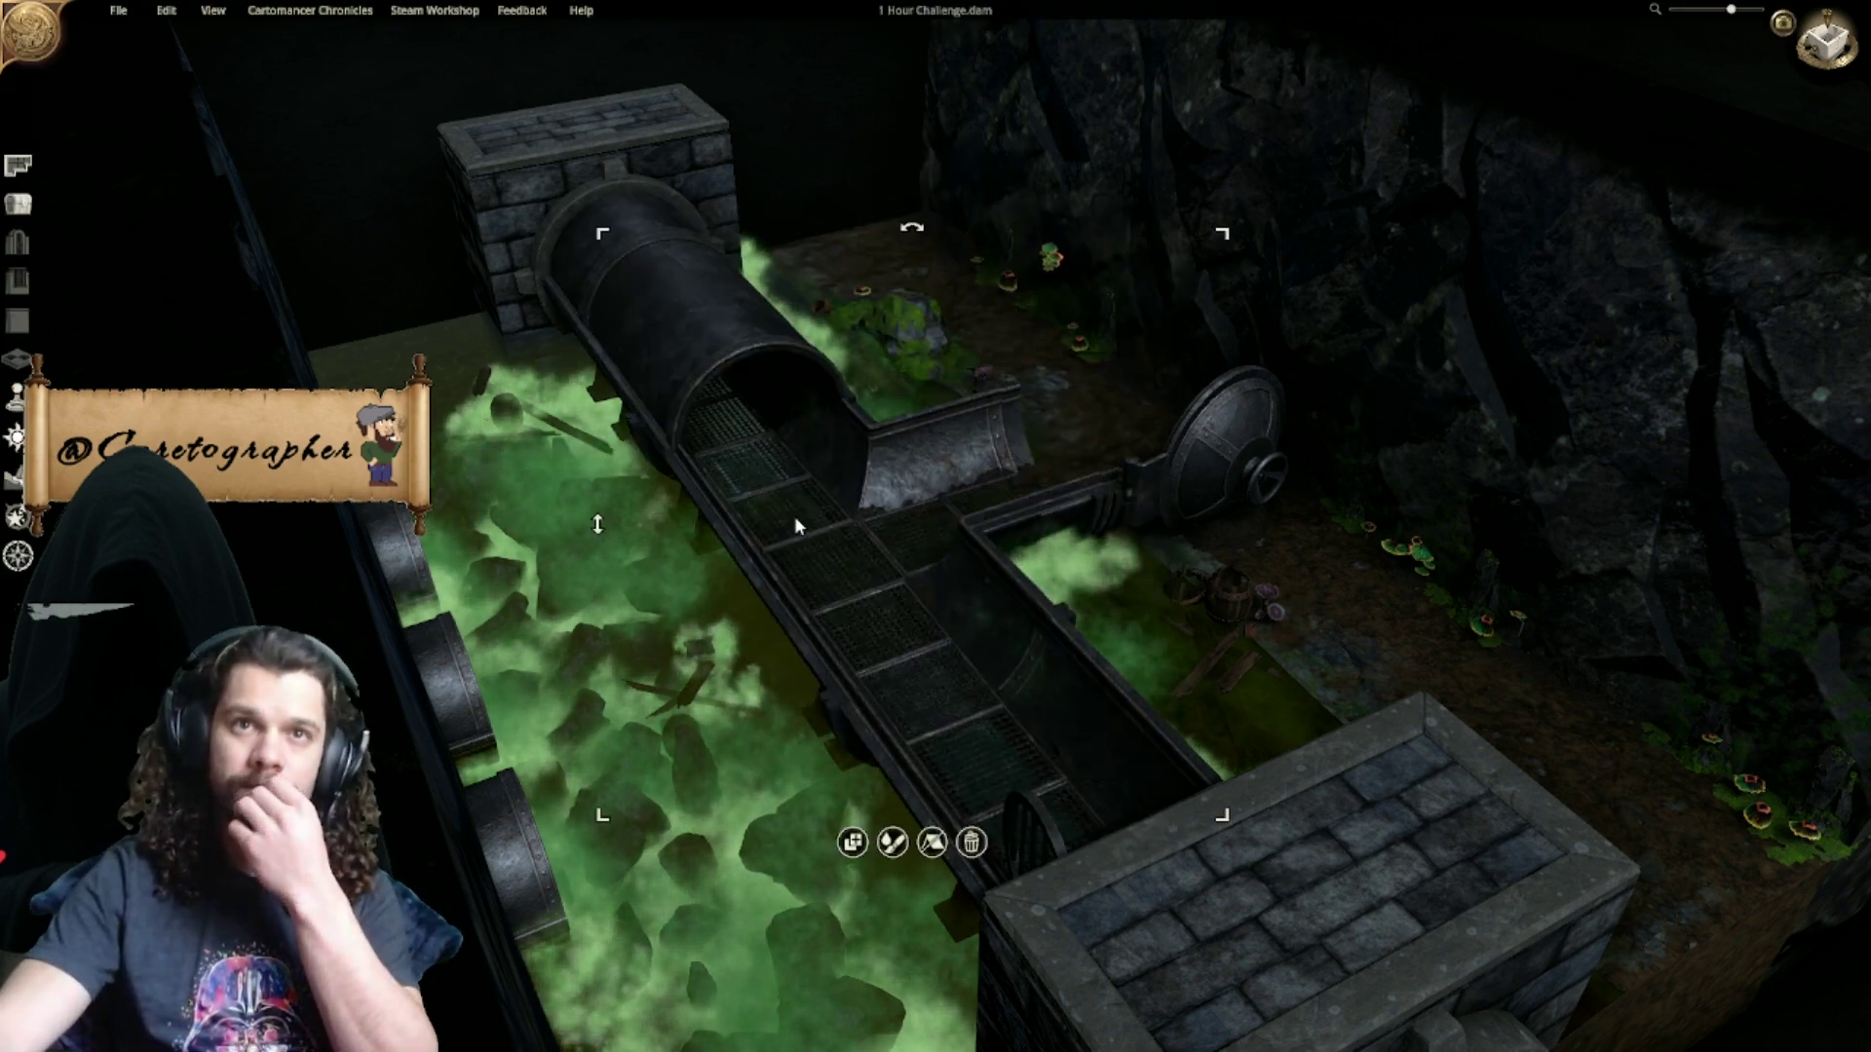
click(929, 845)
click(975, 655)
click(1025, 1018)
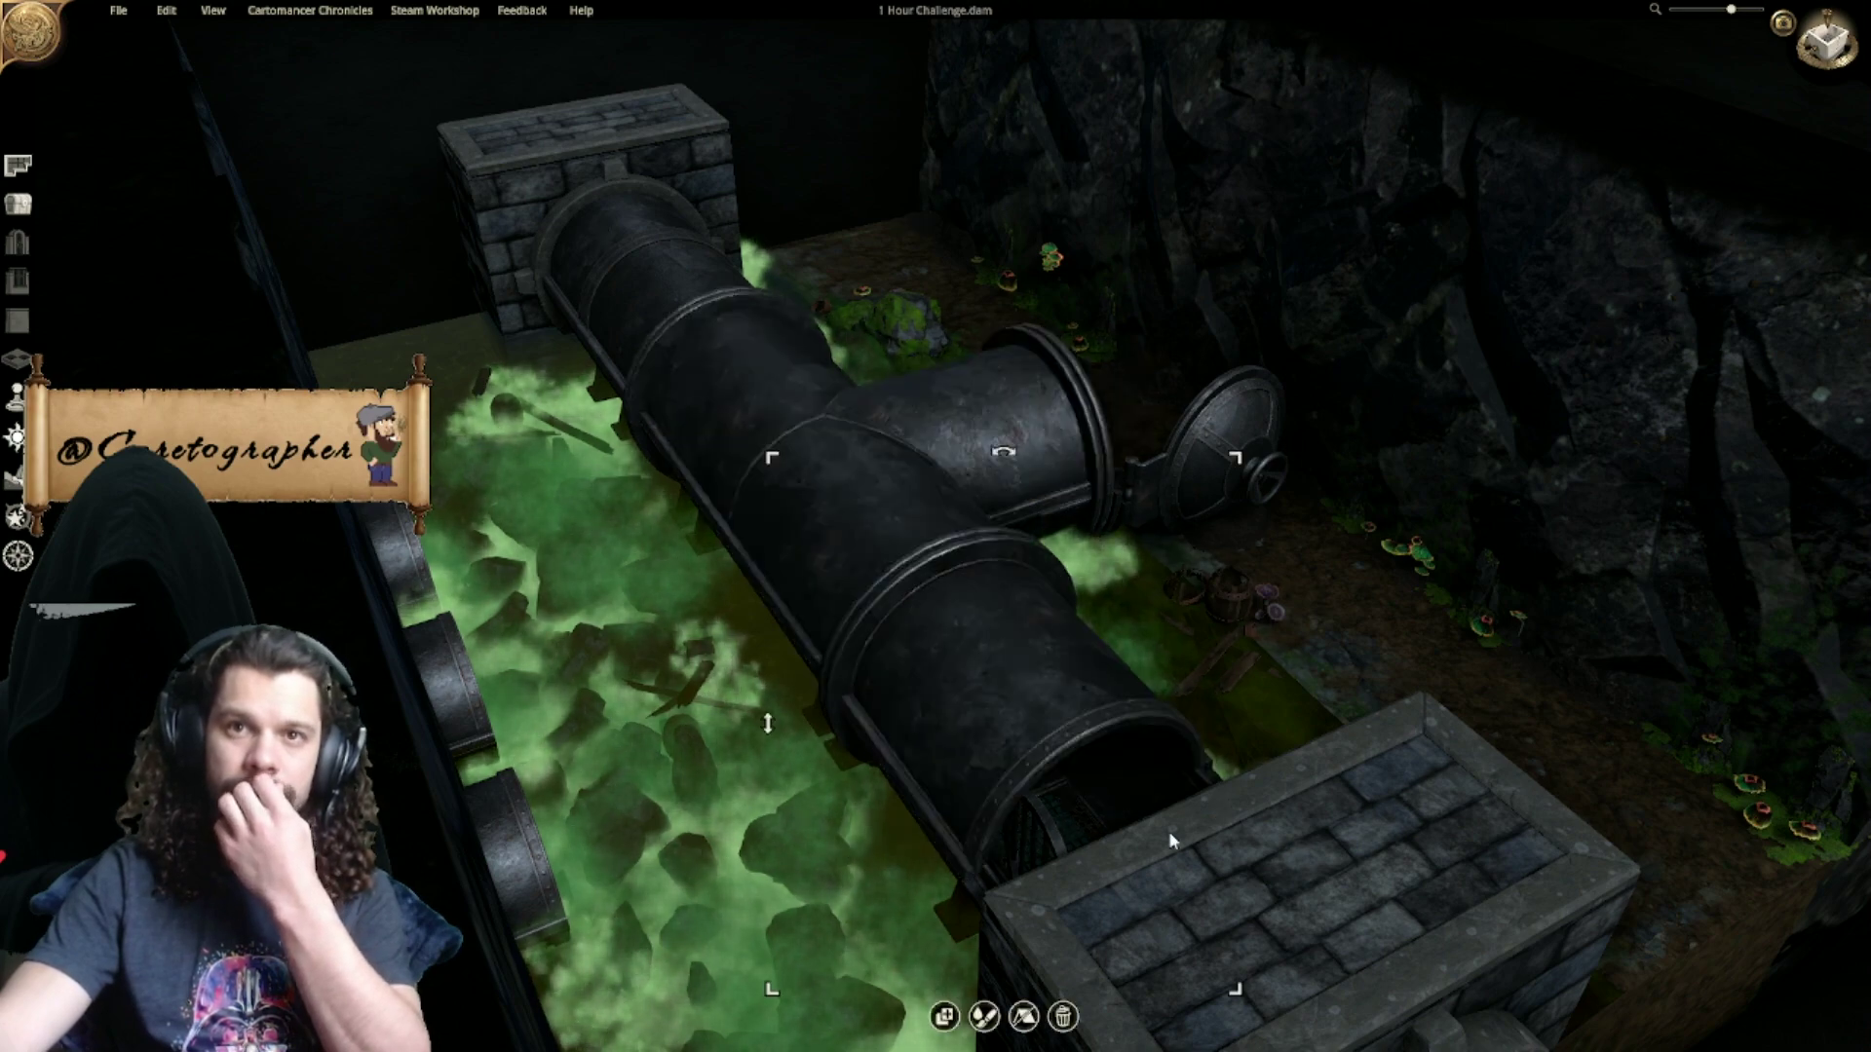
click(1171, 787)
right_drag(1202, 858, 1300, 384)
right_drag(1485, 514, 867, 518)
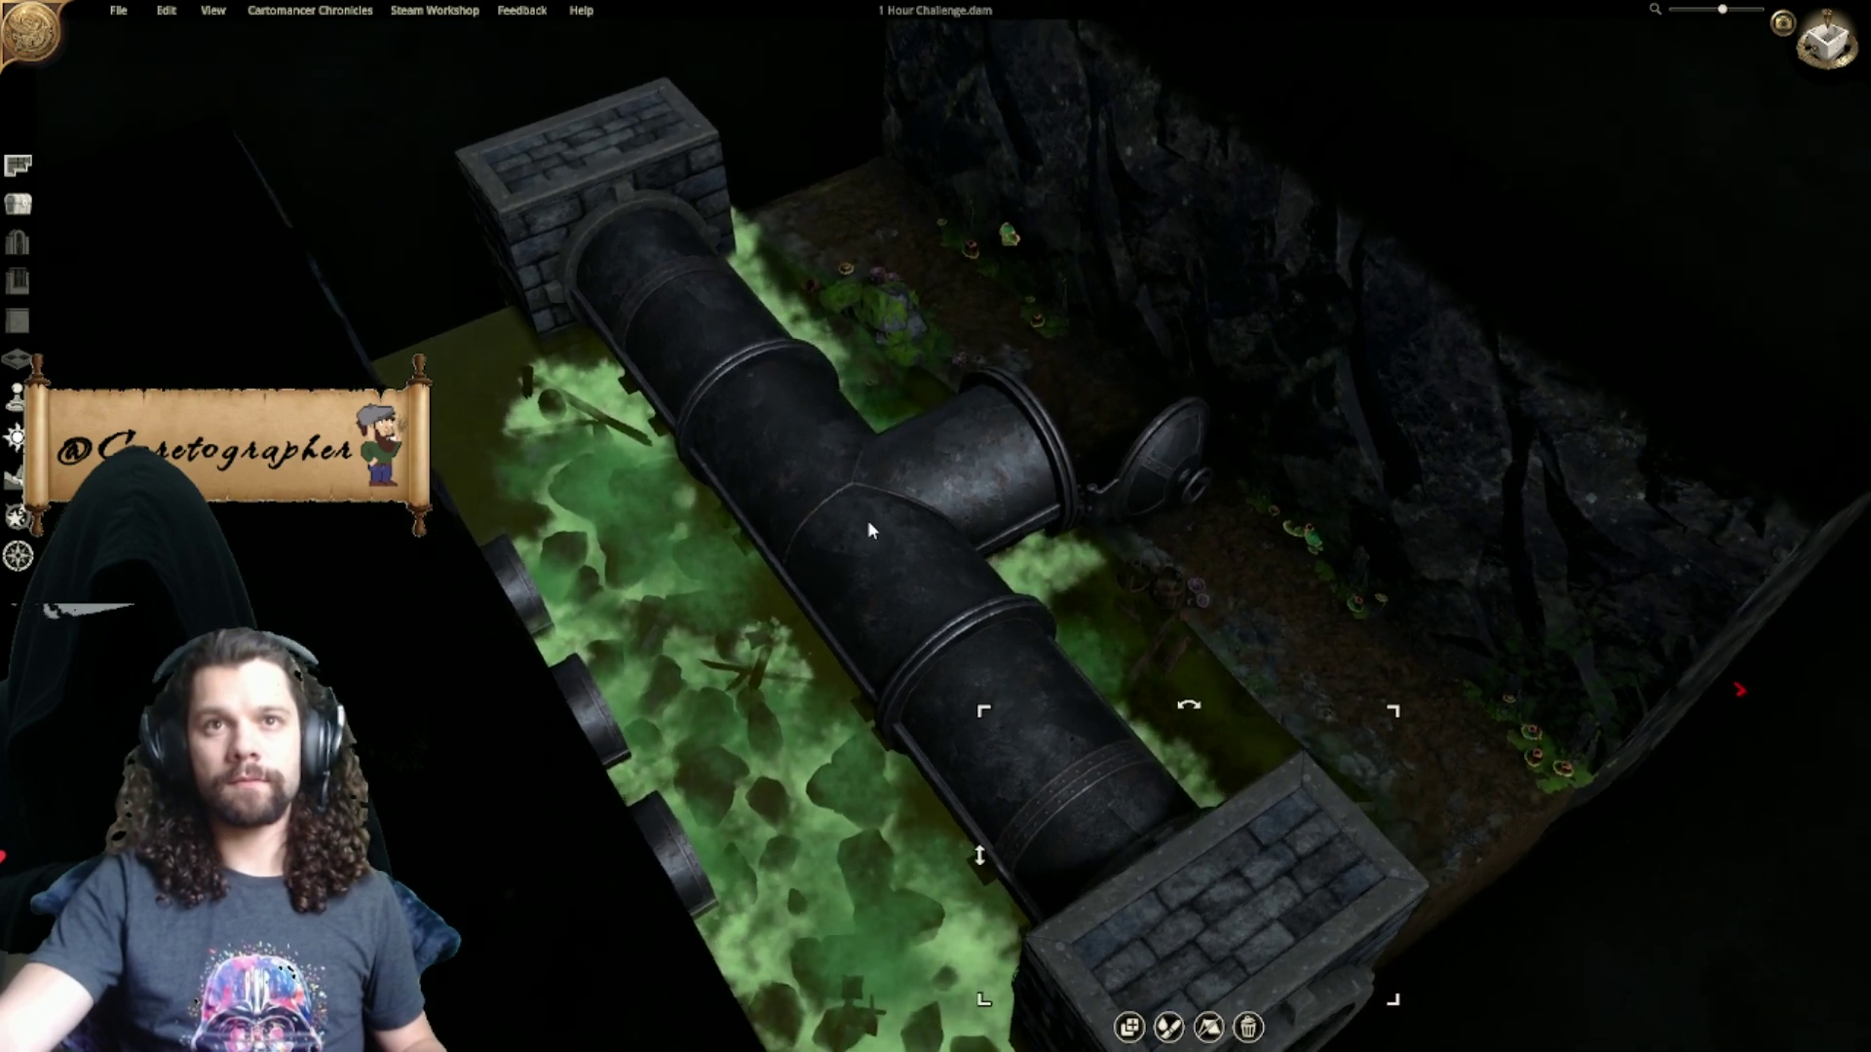
click(434, 10)
click(460, 85)
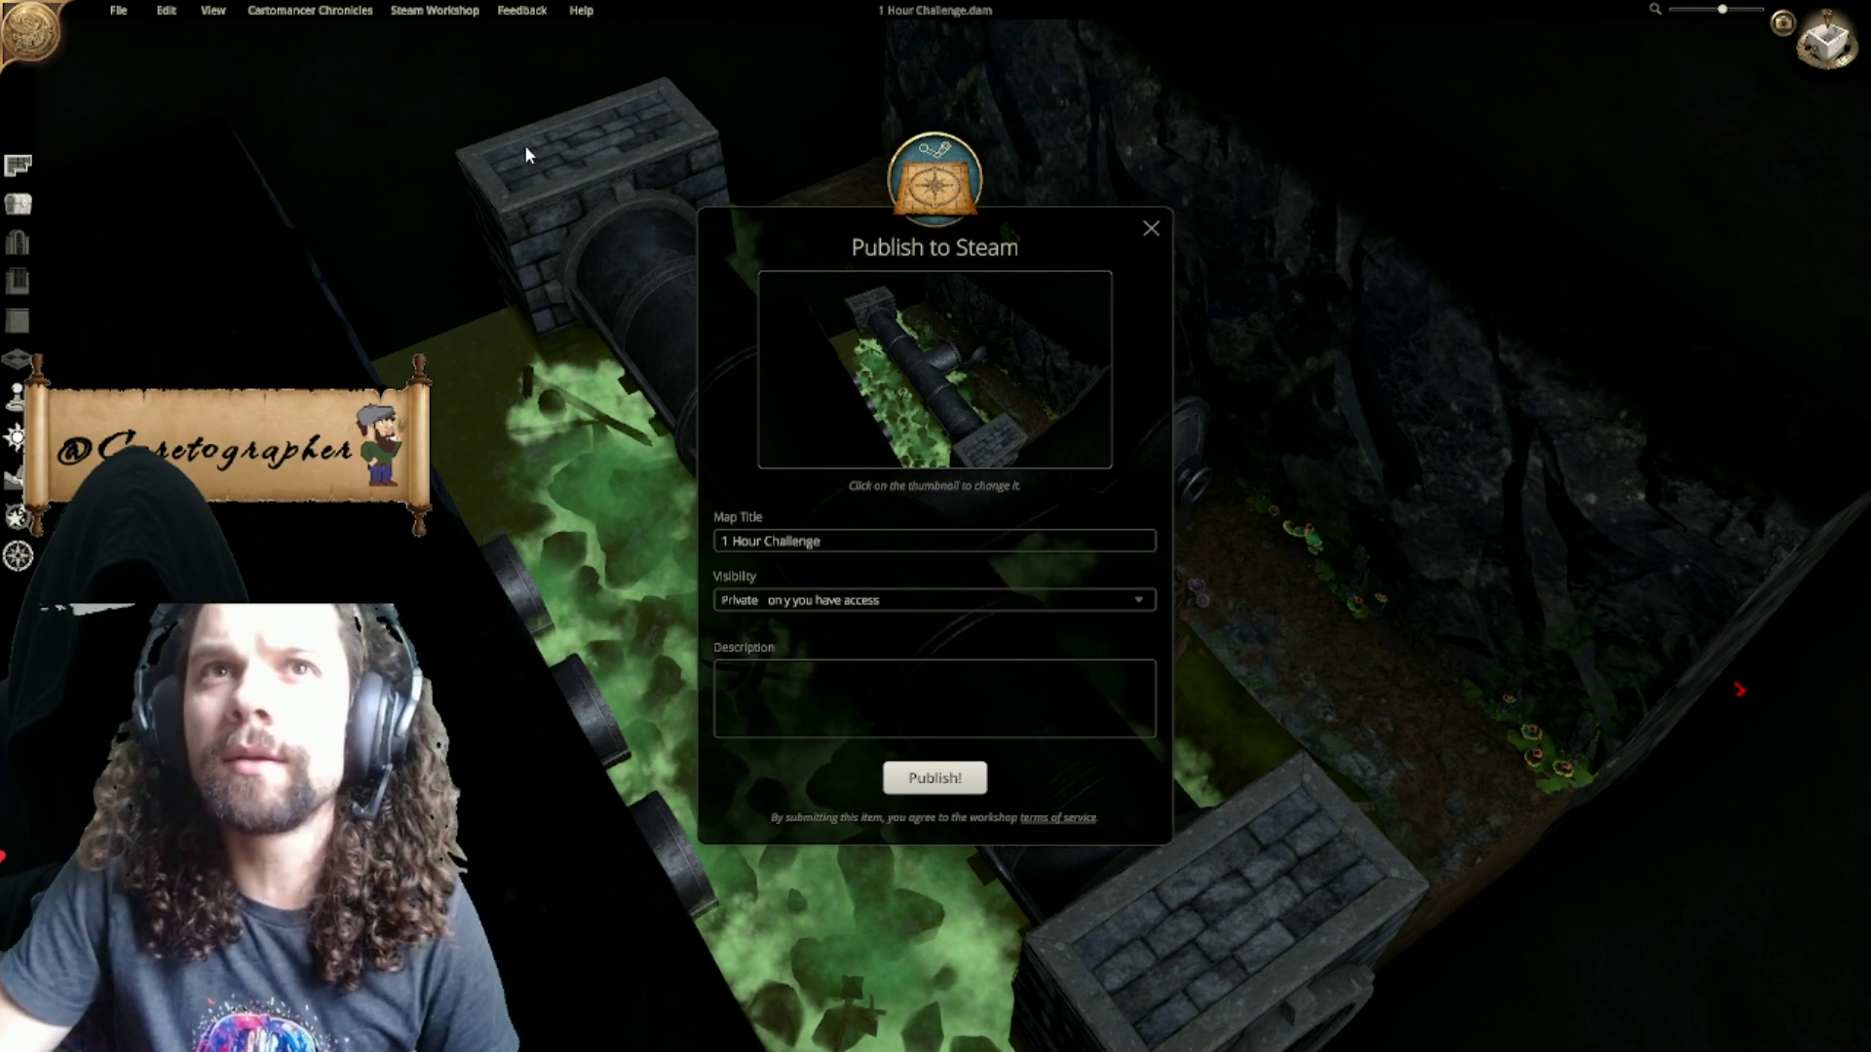
mouse_move(818, 291)
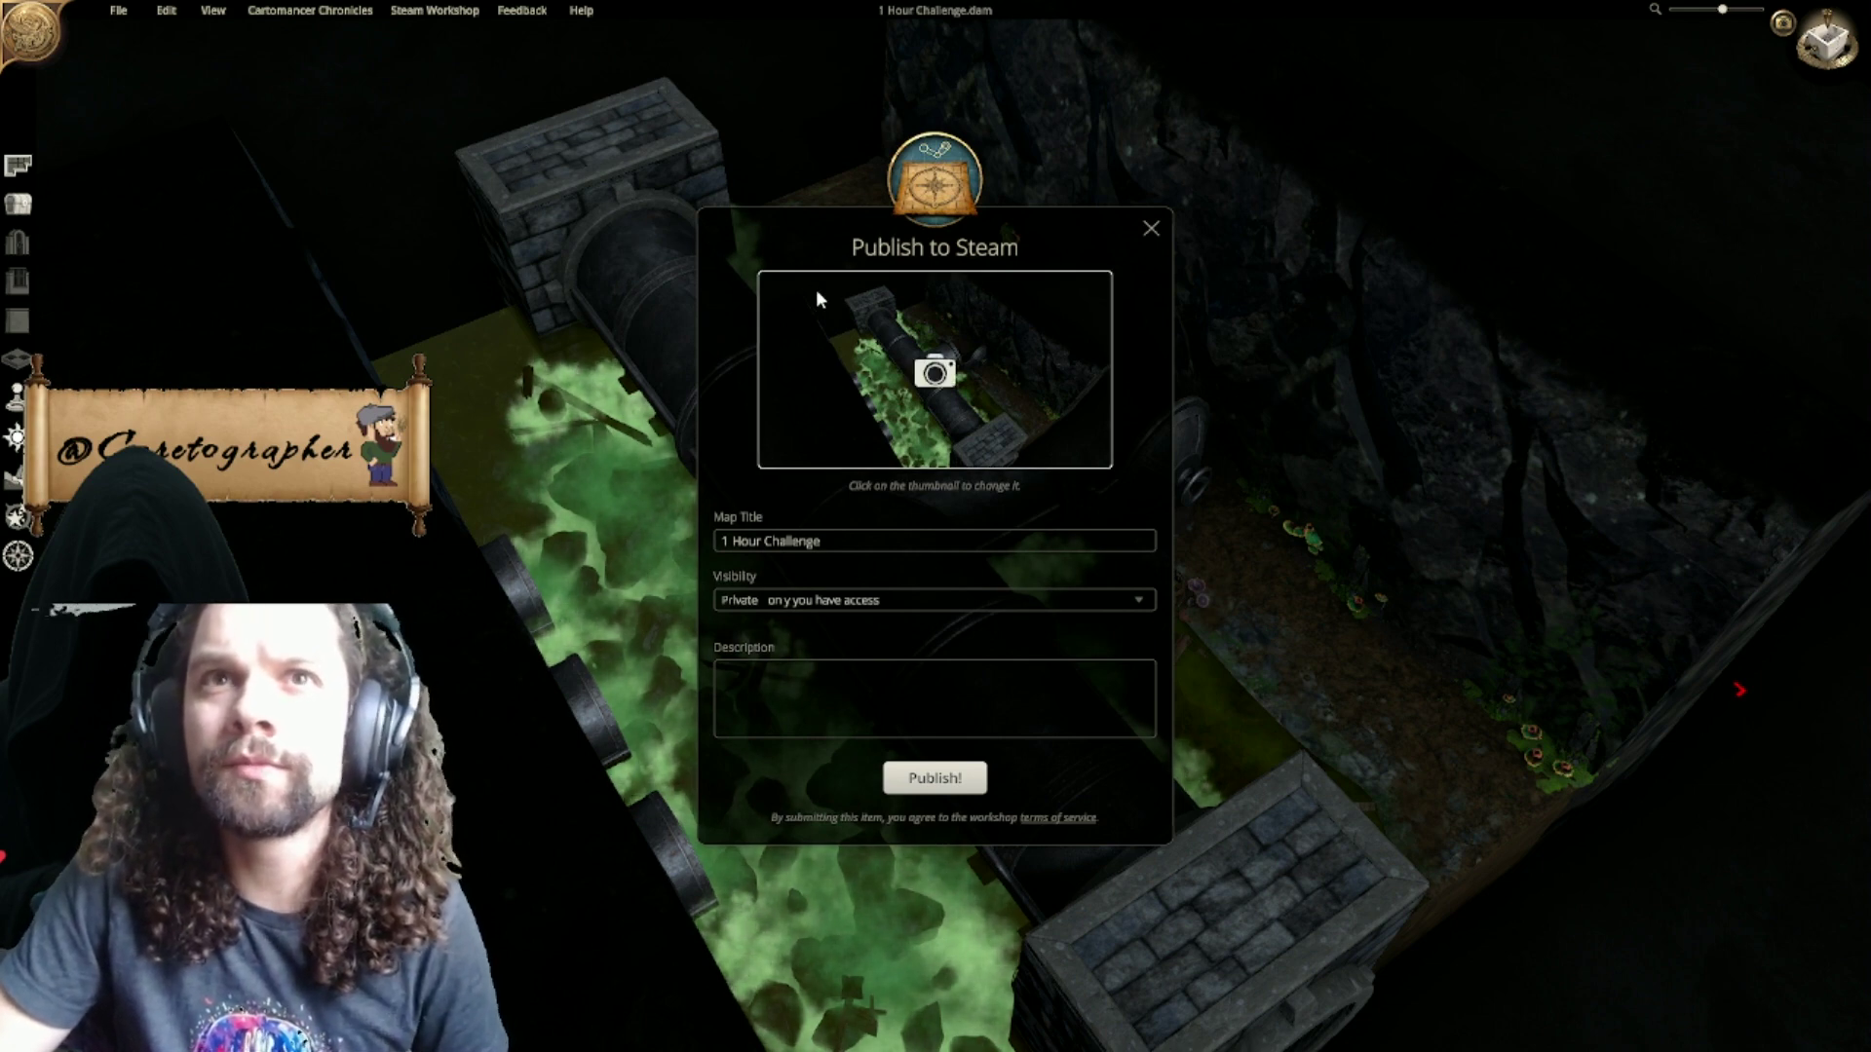
click(1151, 229)
Step: Frame the whole map with the covered pipe running horizontally below the rock wall, and start publishing it to the Steam Workshop
scroll(616, 394, down, 2)
middle_drag(618, 396, 935, 653)
scroll(961, 582, up, 2)
scroll(938, 667, down, 1)
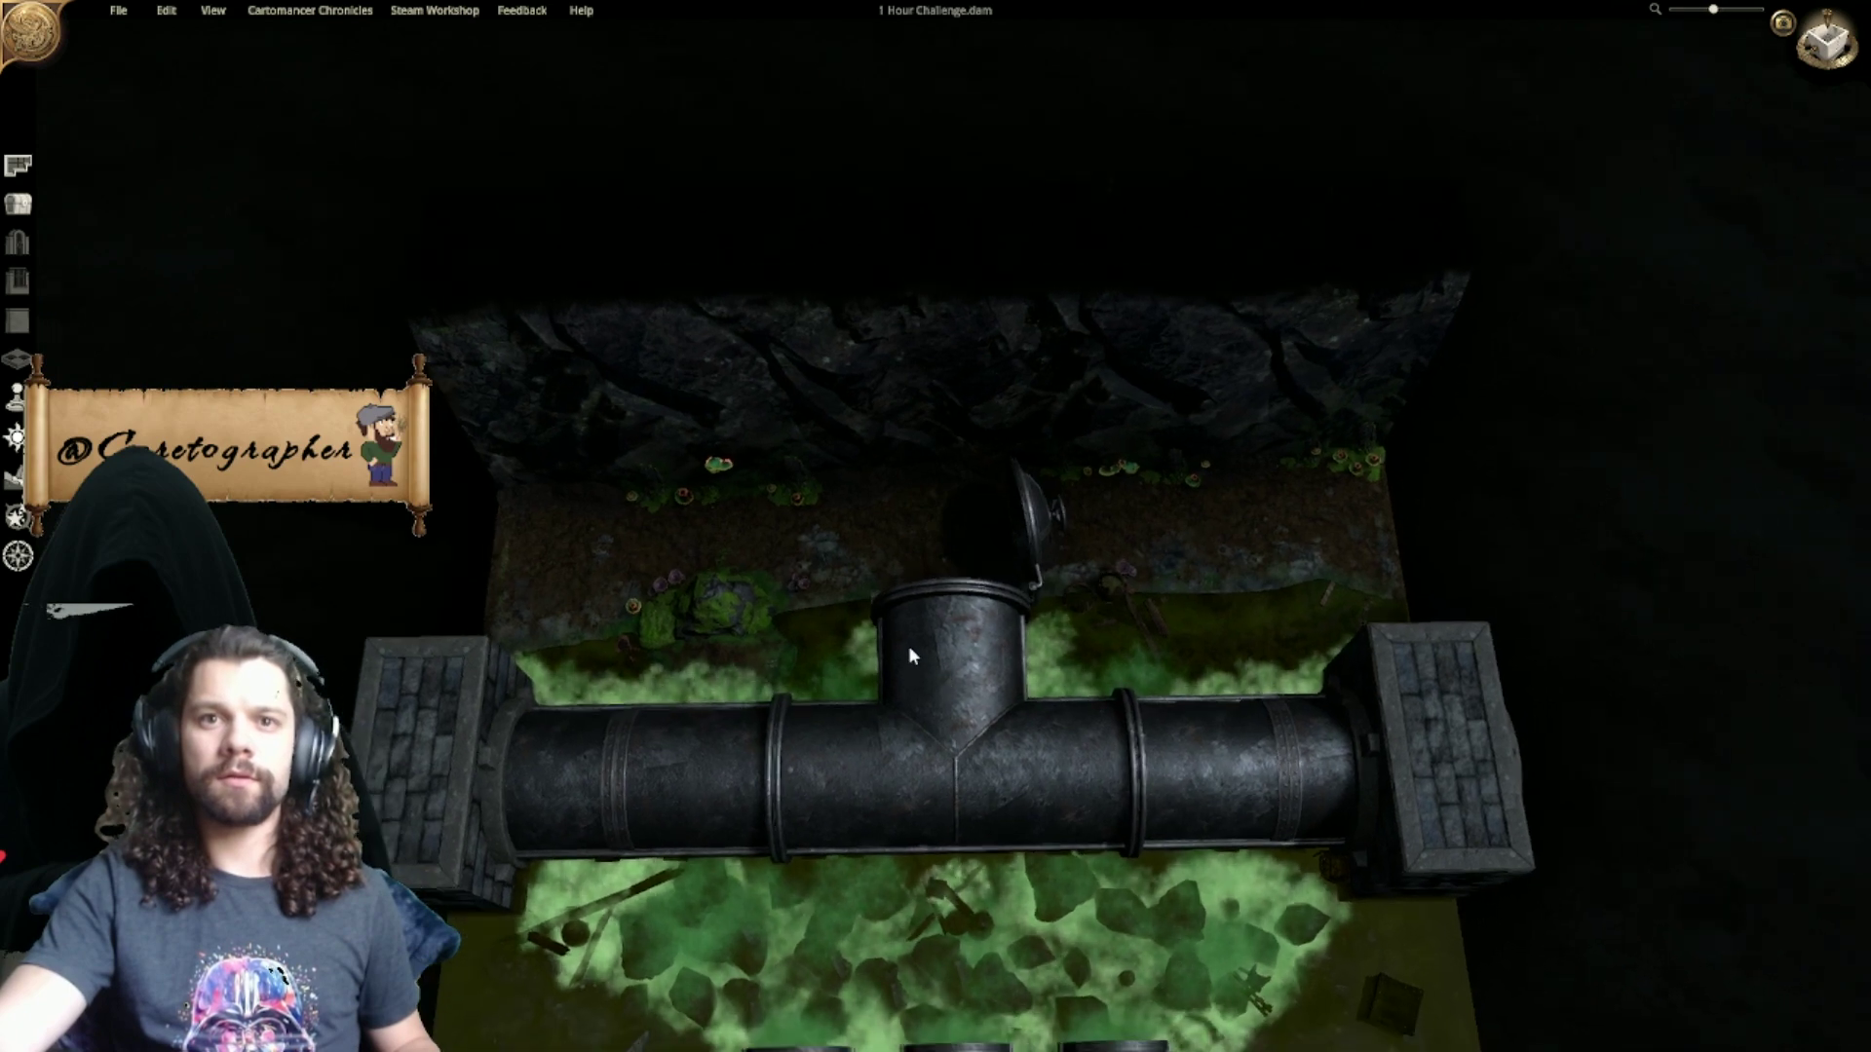
scroll(942, 669, up, 1)
middle_drag(941, 660, 962, 636)
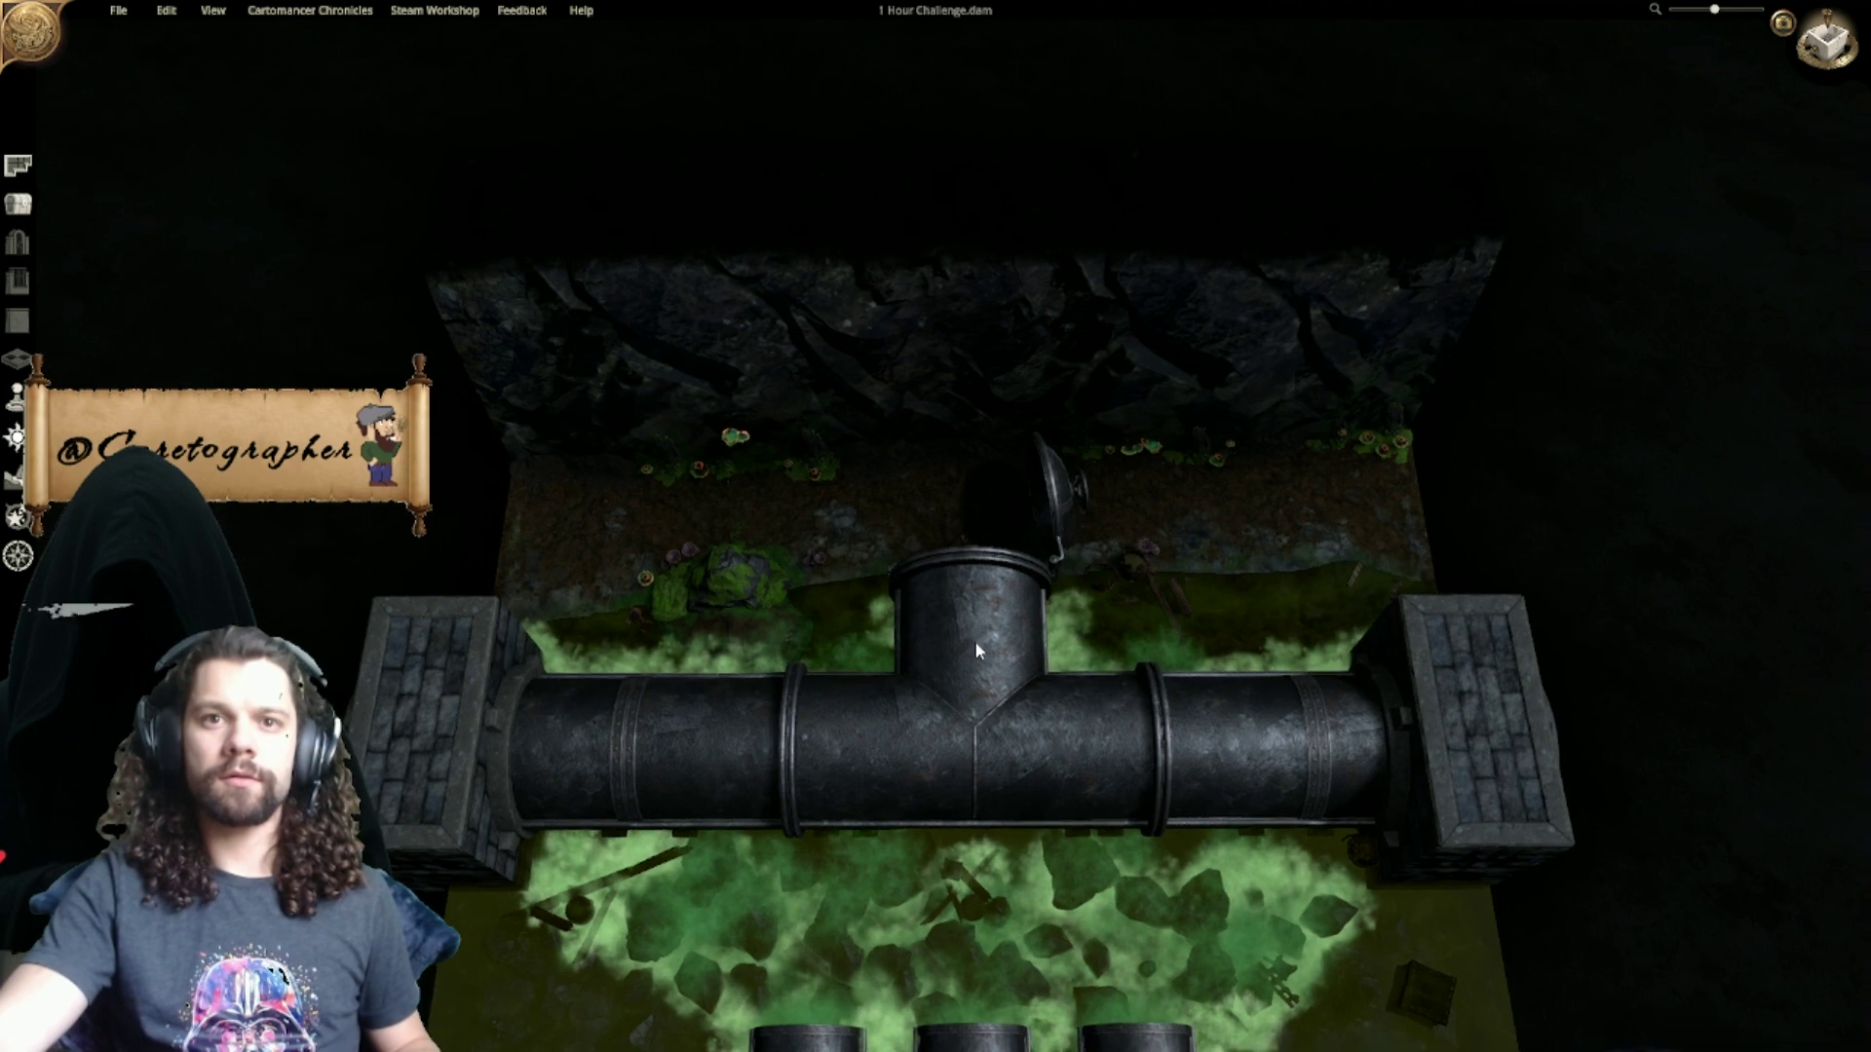
click(458, 10)
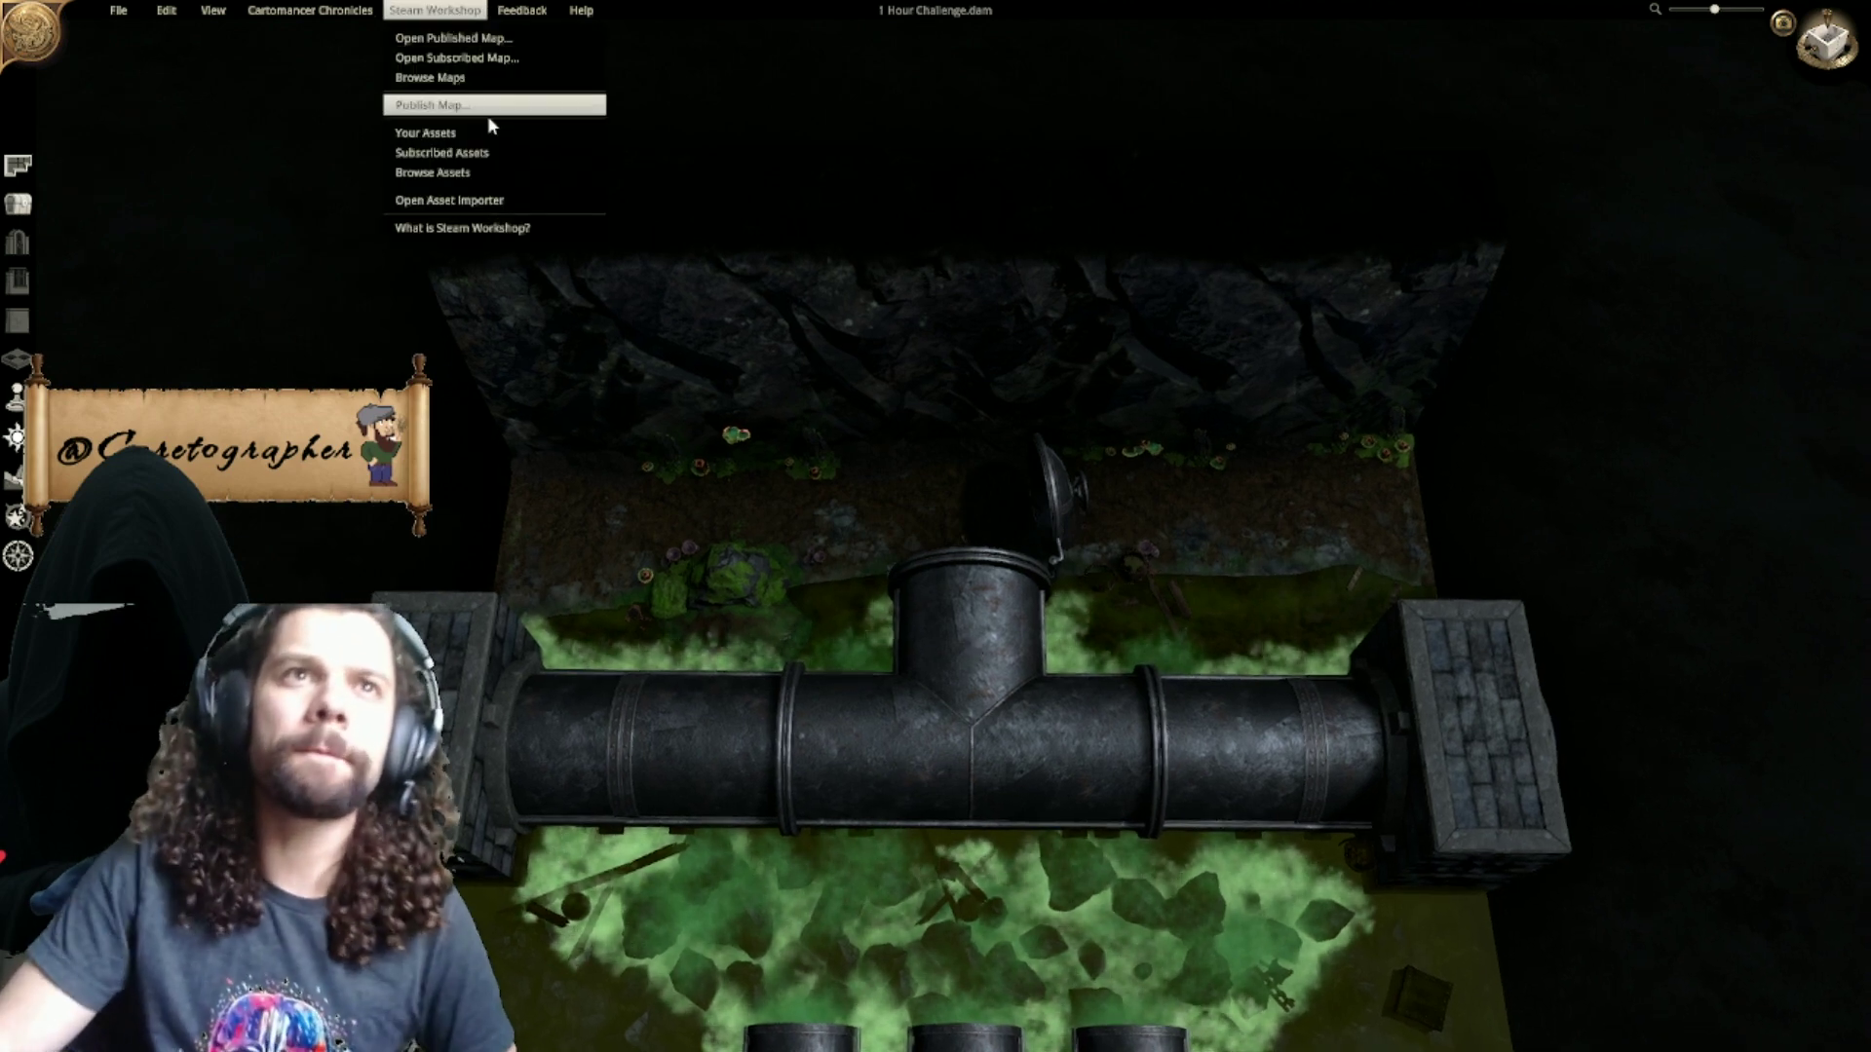
click(462, 109)
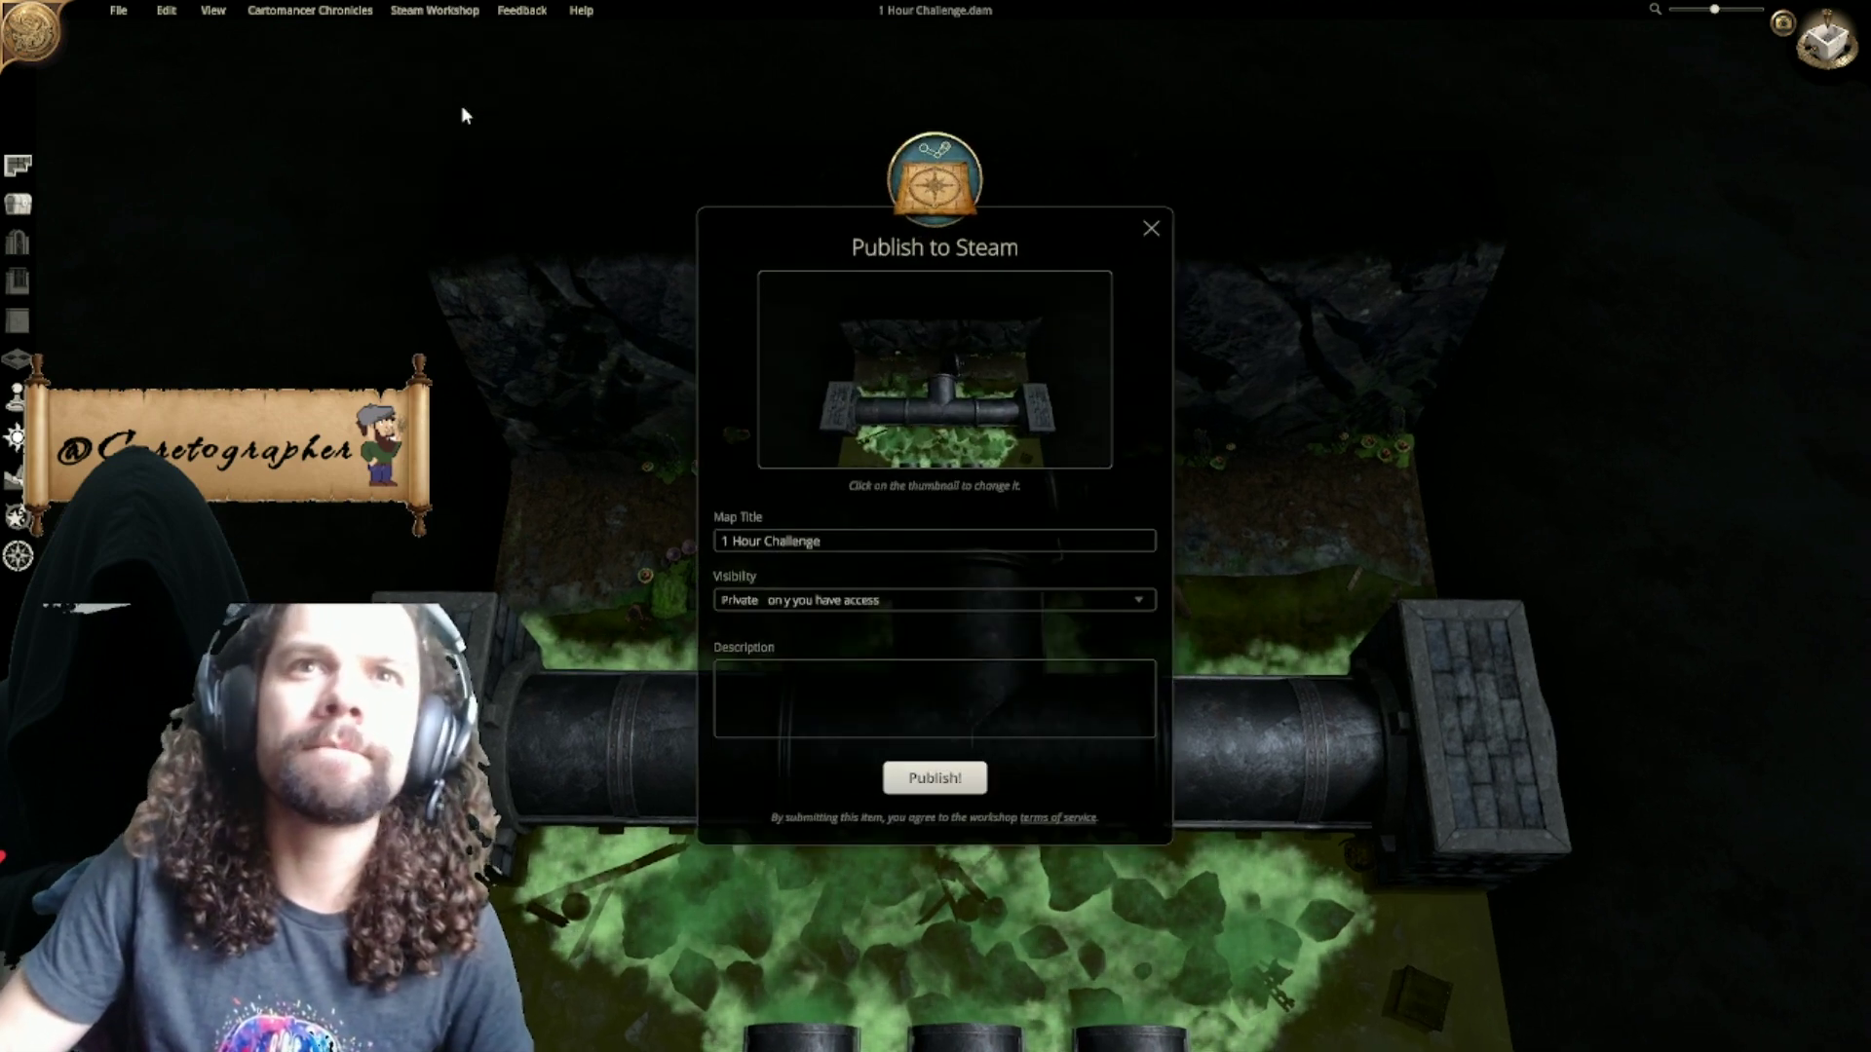
Step: Title the published map "Sewage Path 1" and set its visibility to Public - everyone can download your map
click(865, 543)
text(Se)
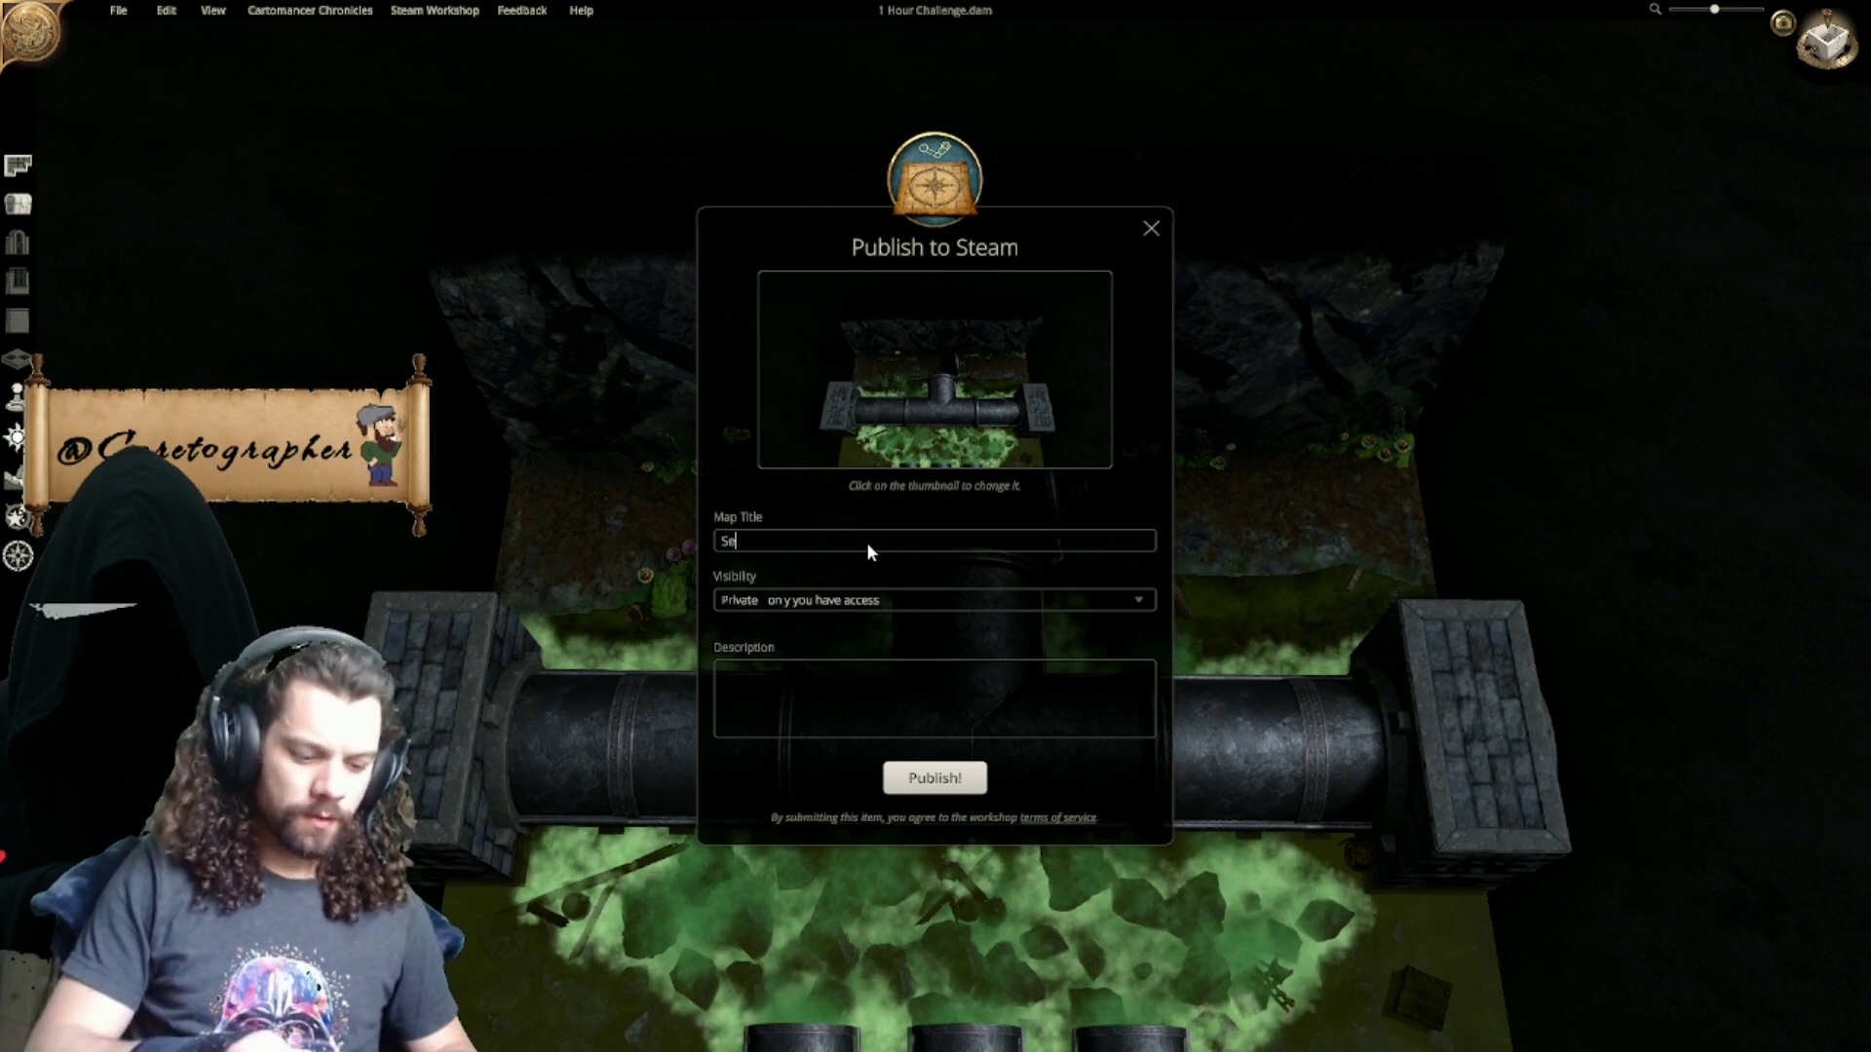
text(wage Path 1)
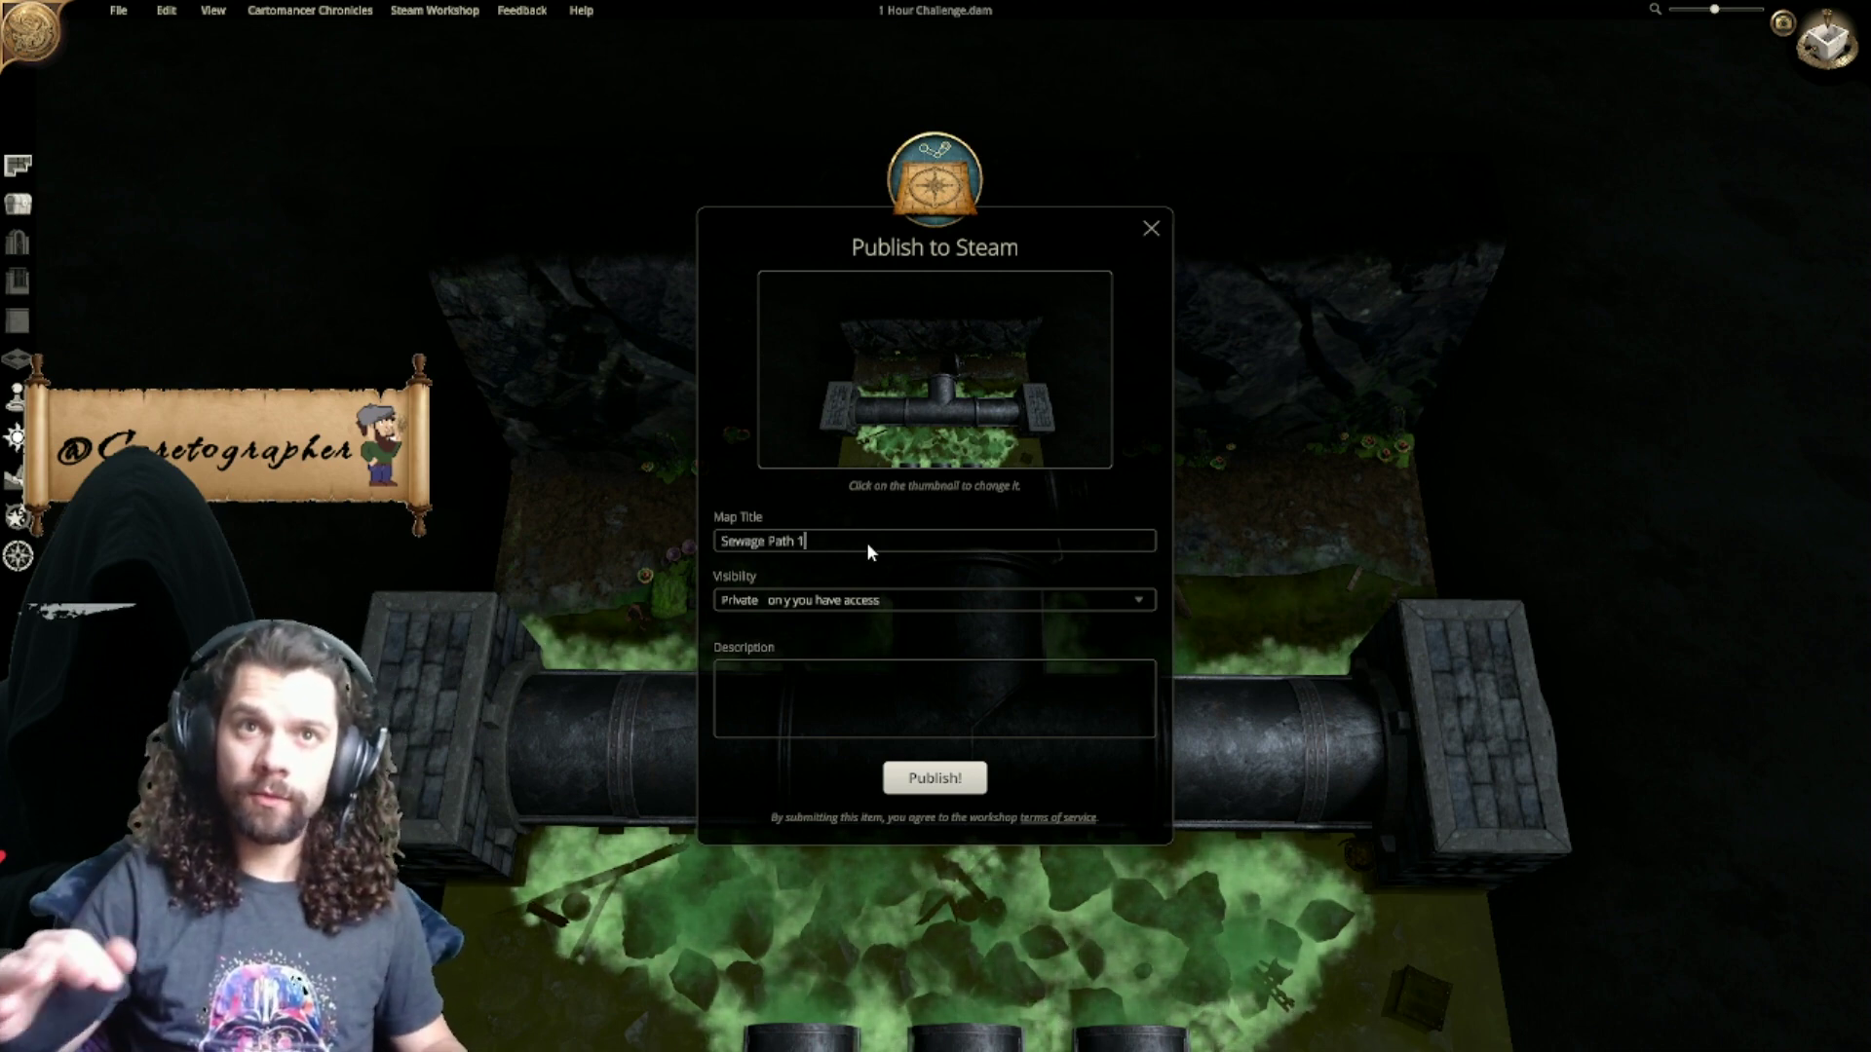
click(920, 598)
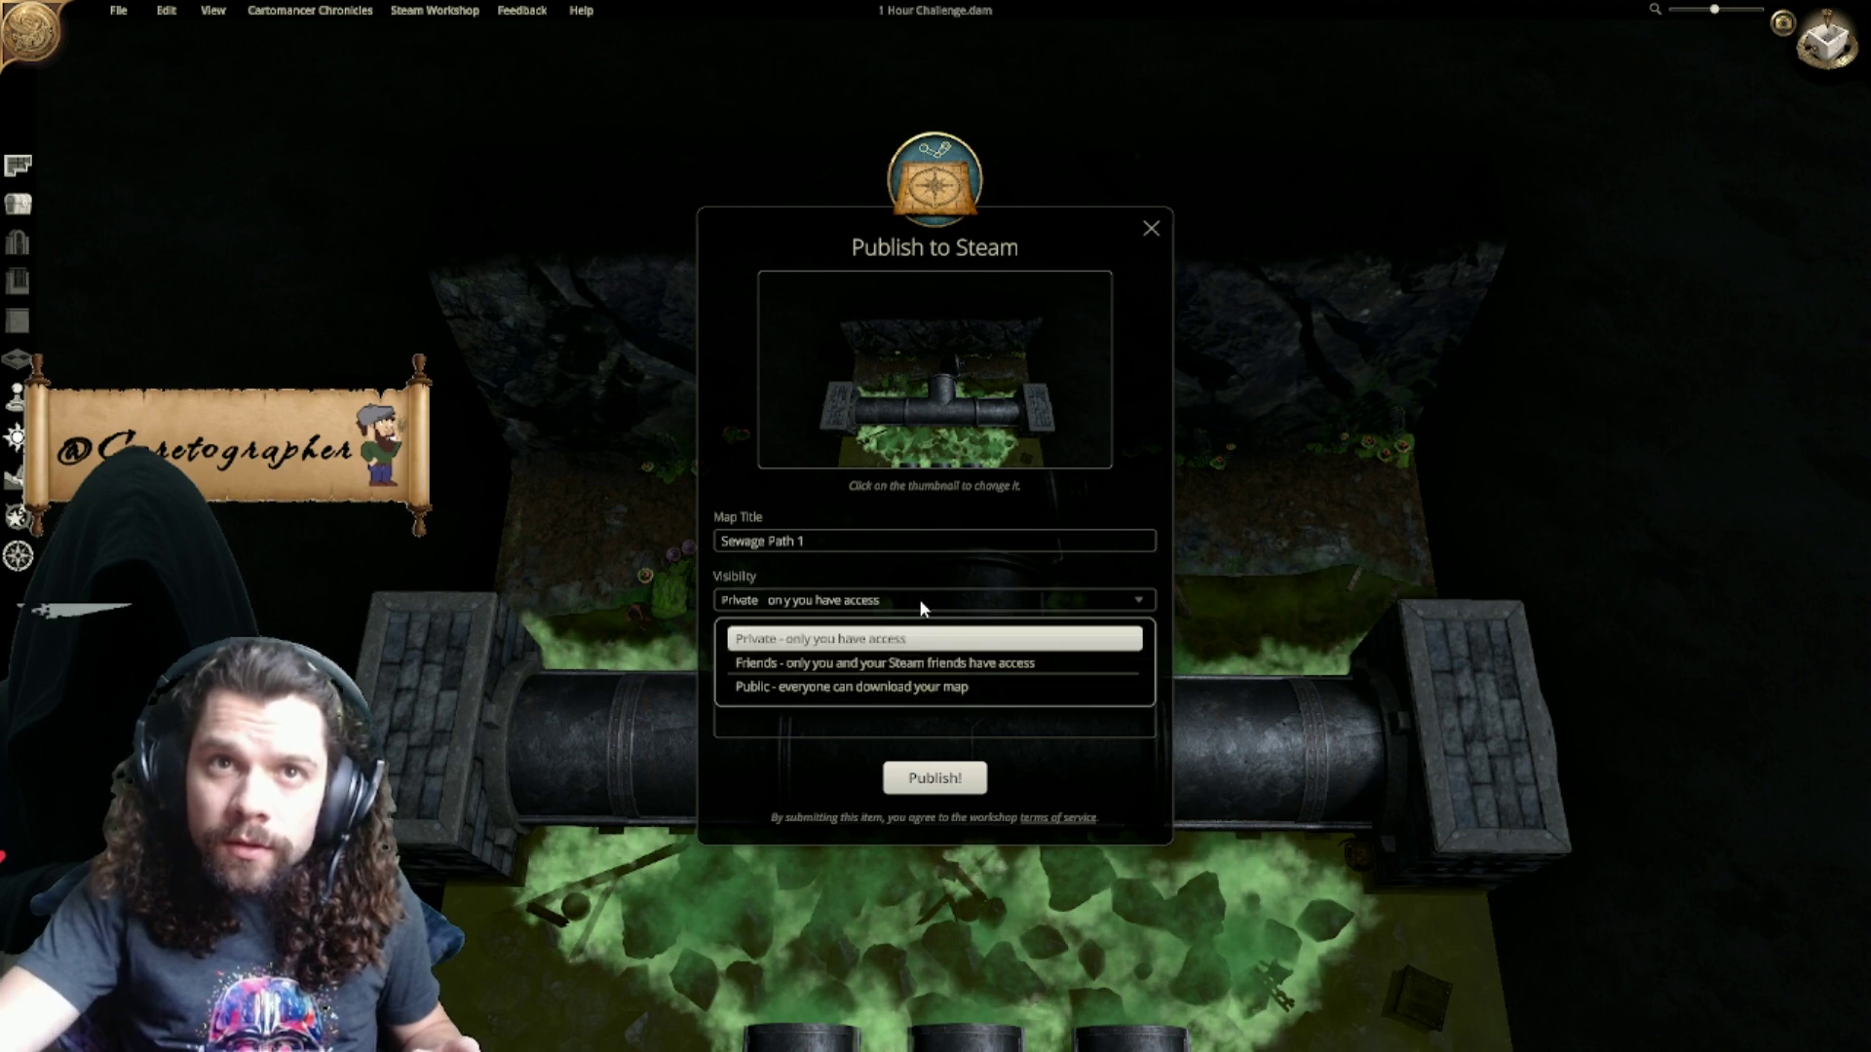
click(844, 688)
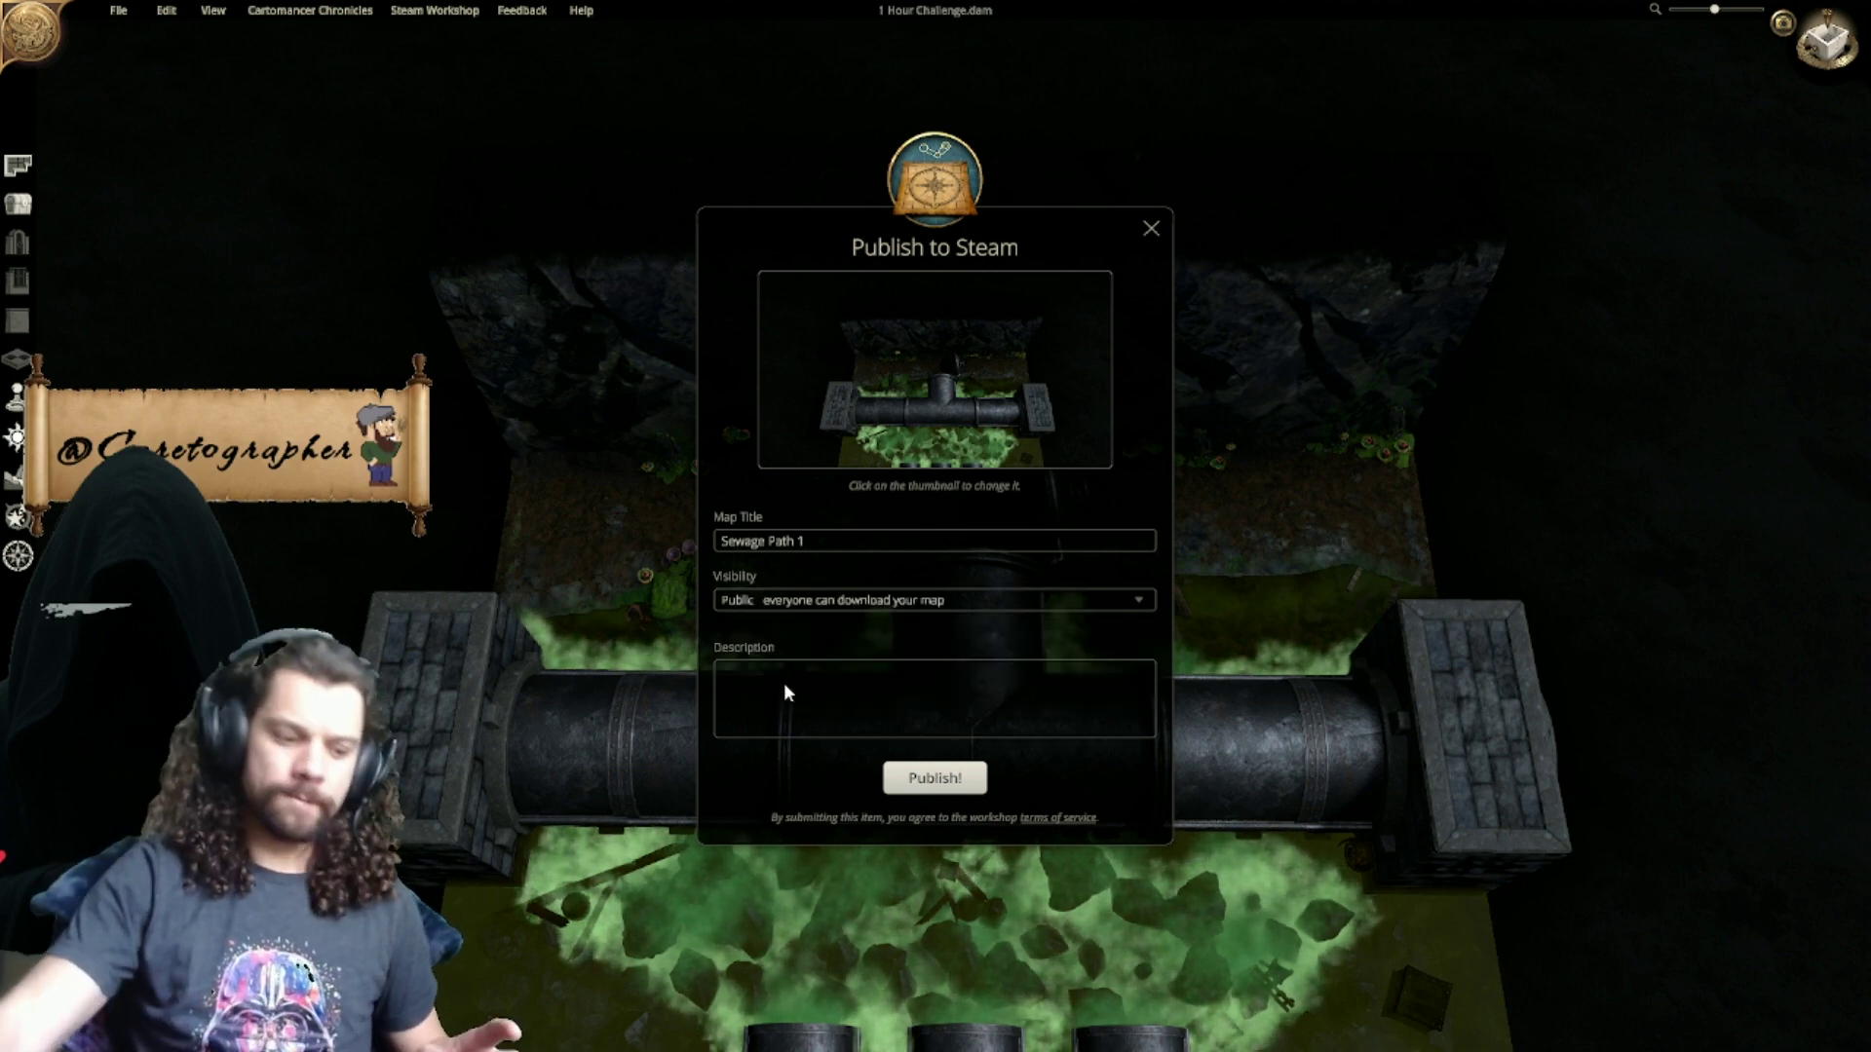
Step: Enter the map description "Deep Below the city you can find all sorts of unsettling things."
text(Th)
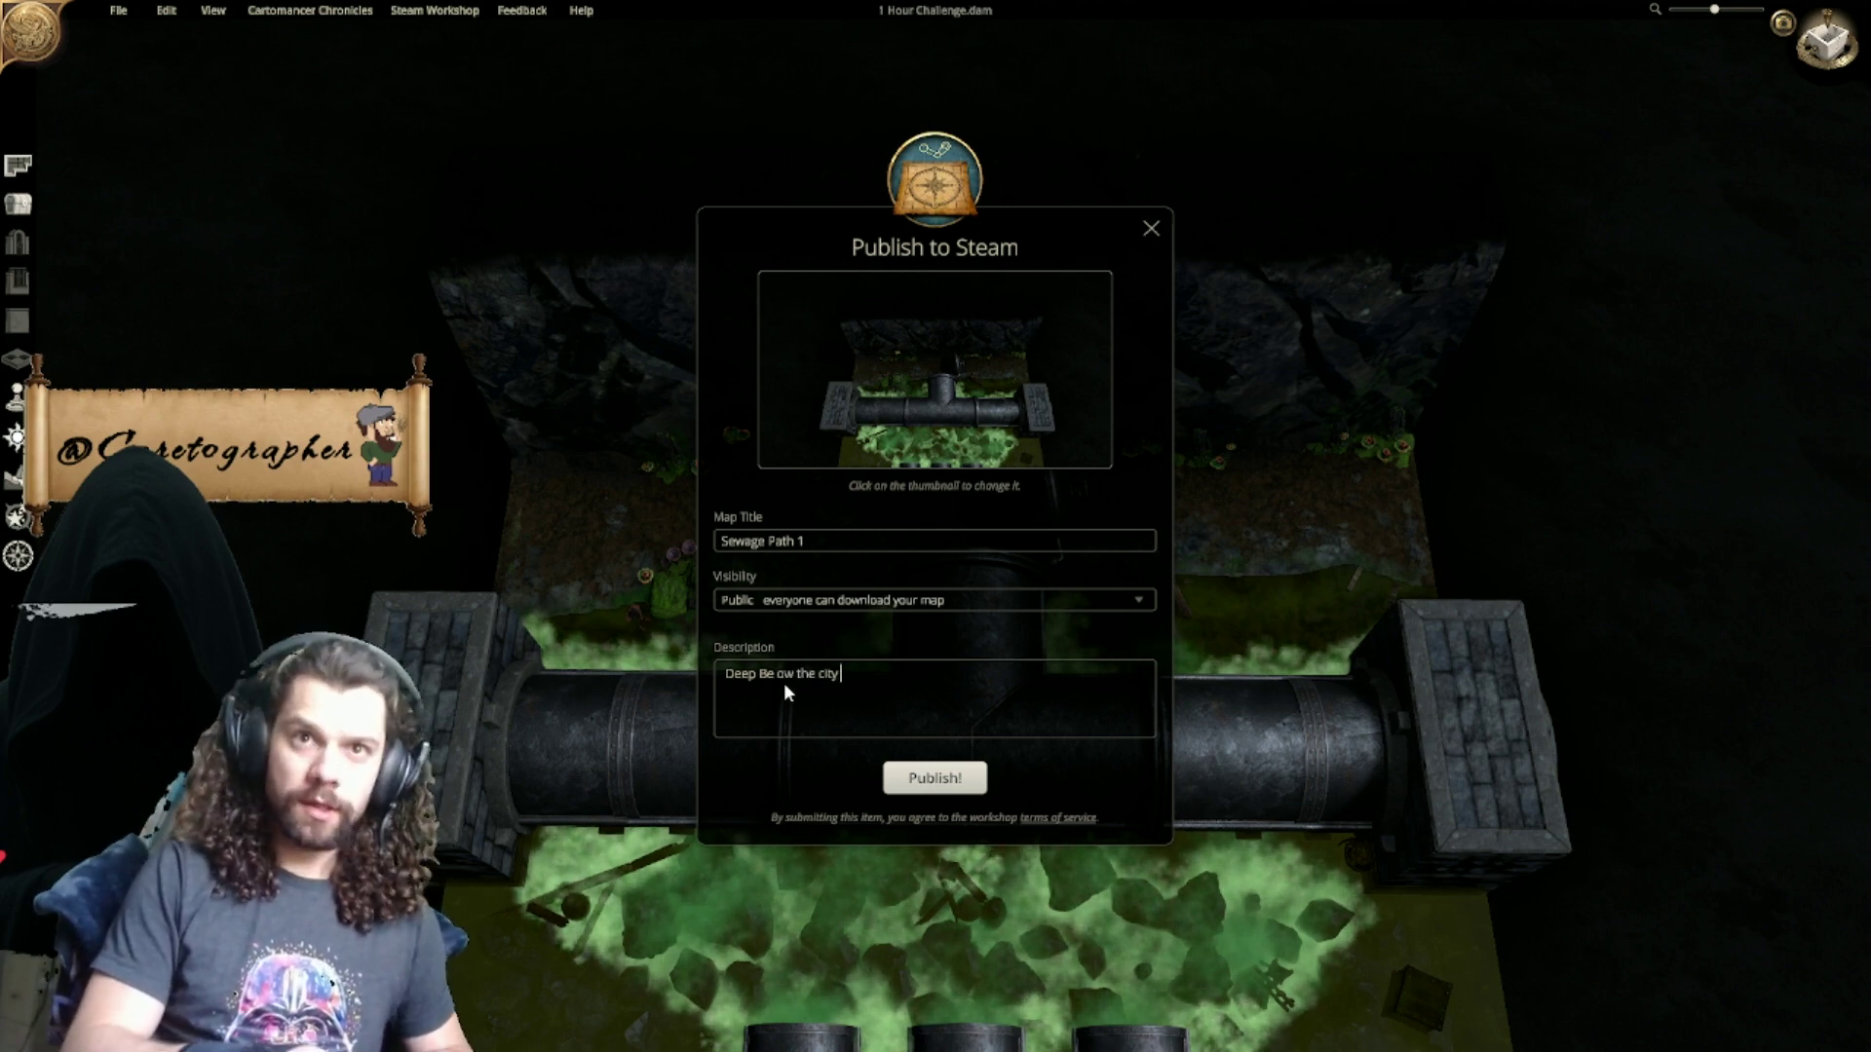
text(you can find)
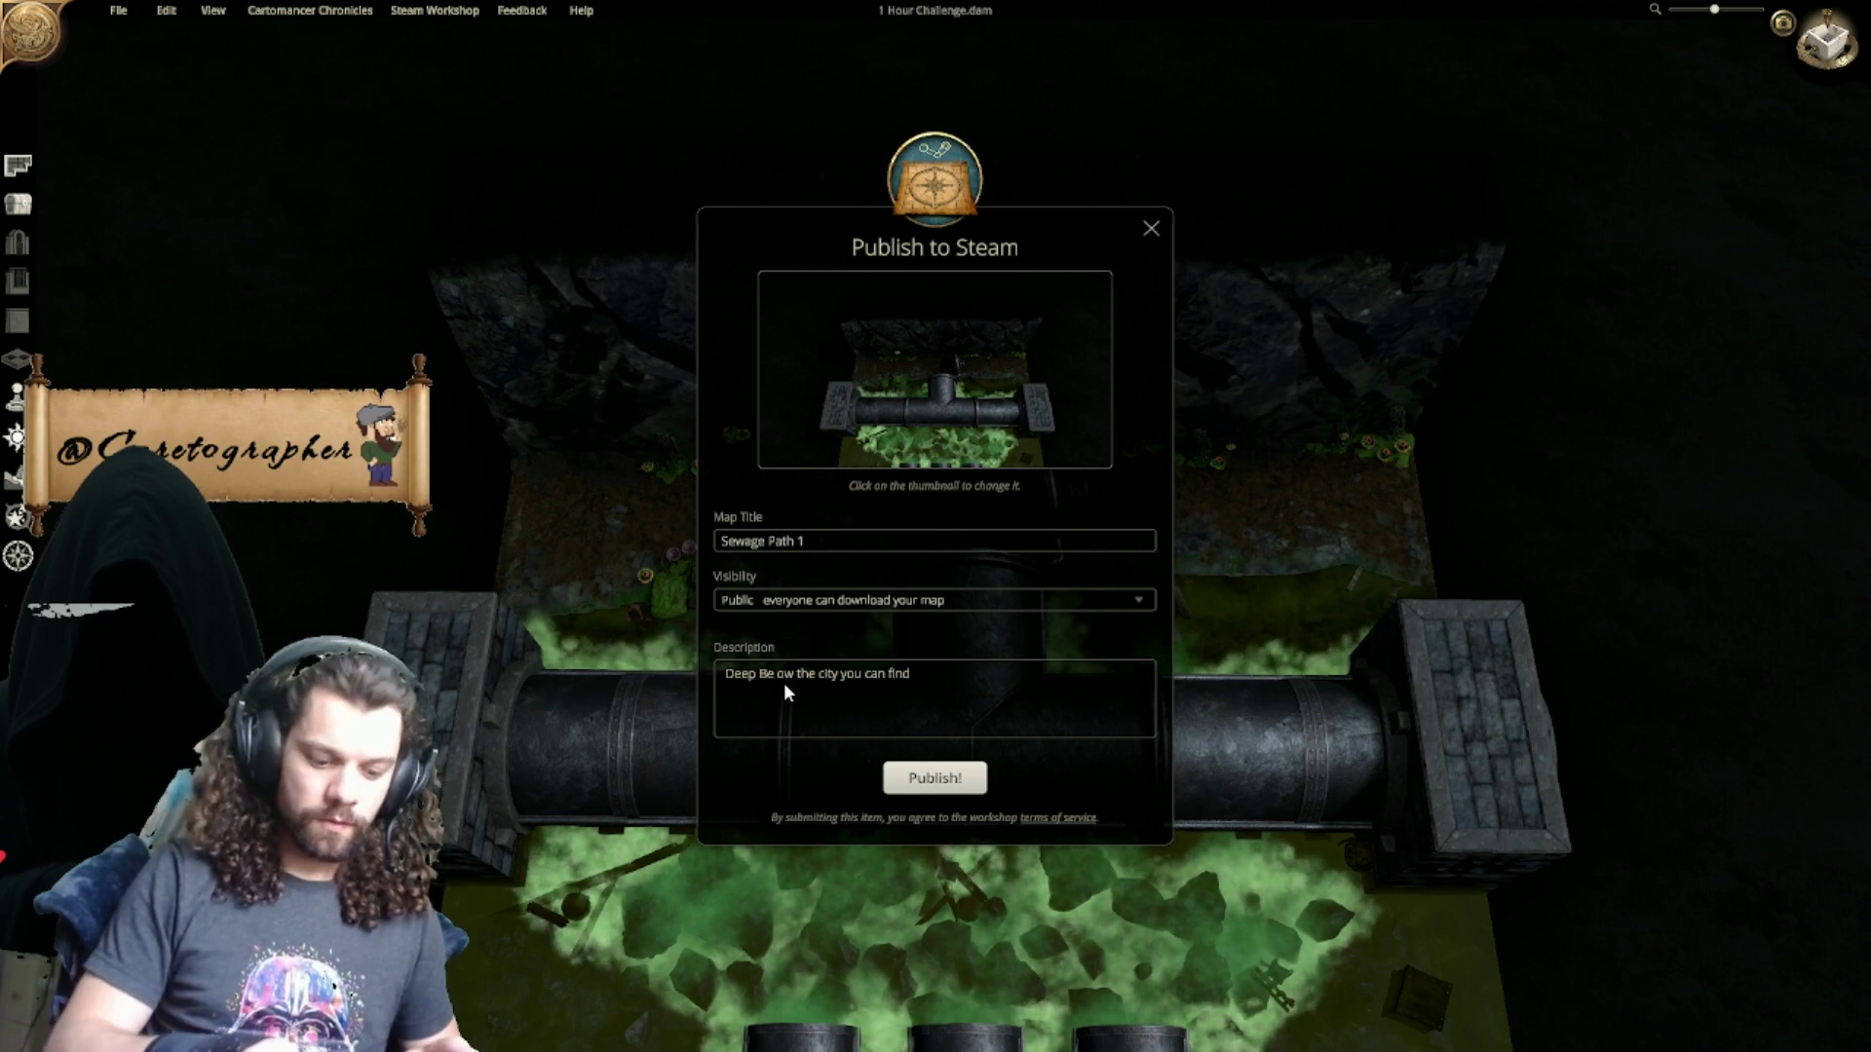
text(all sorts of)
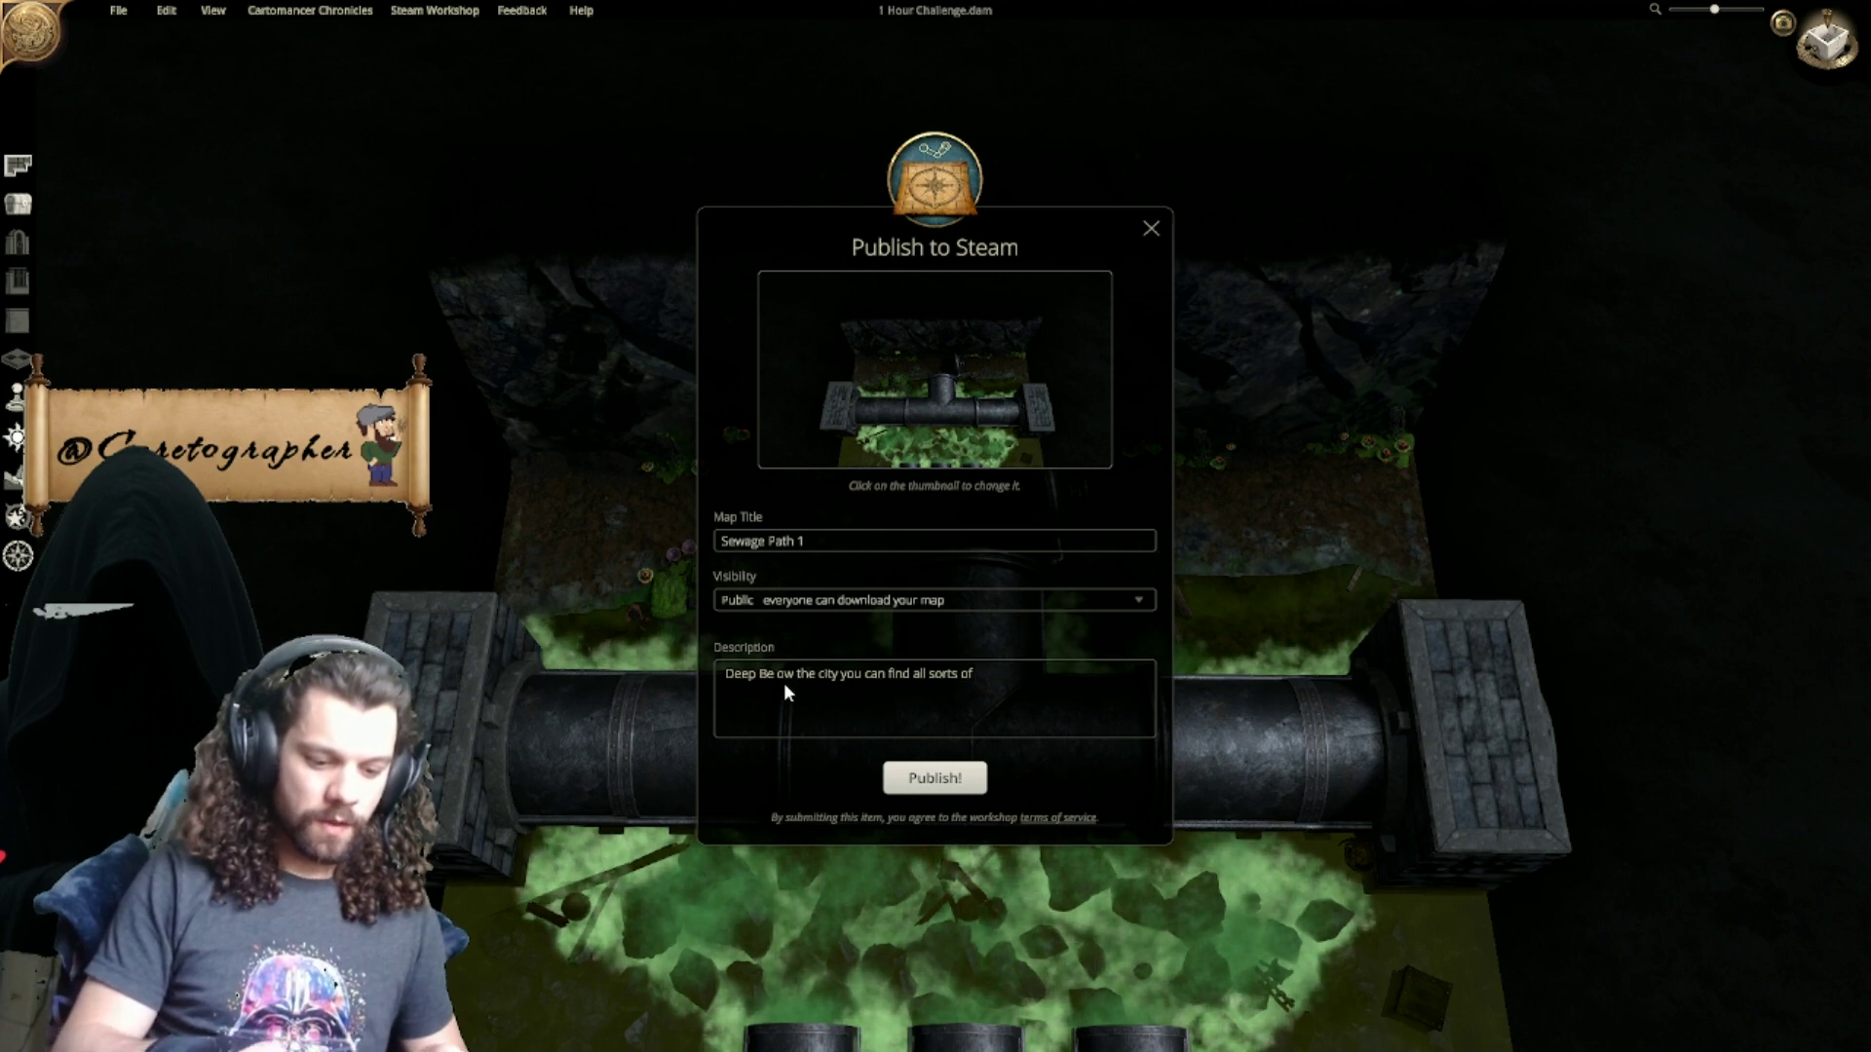
text(unsettling thing)
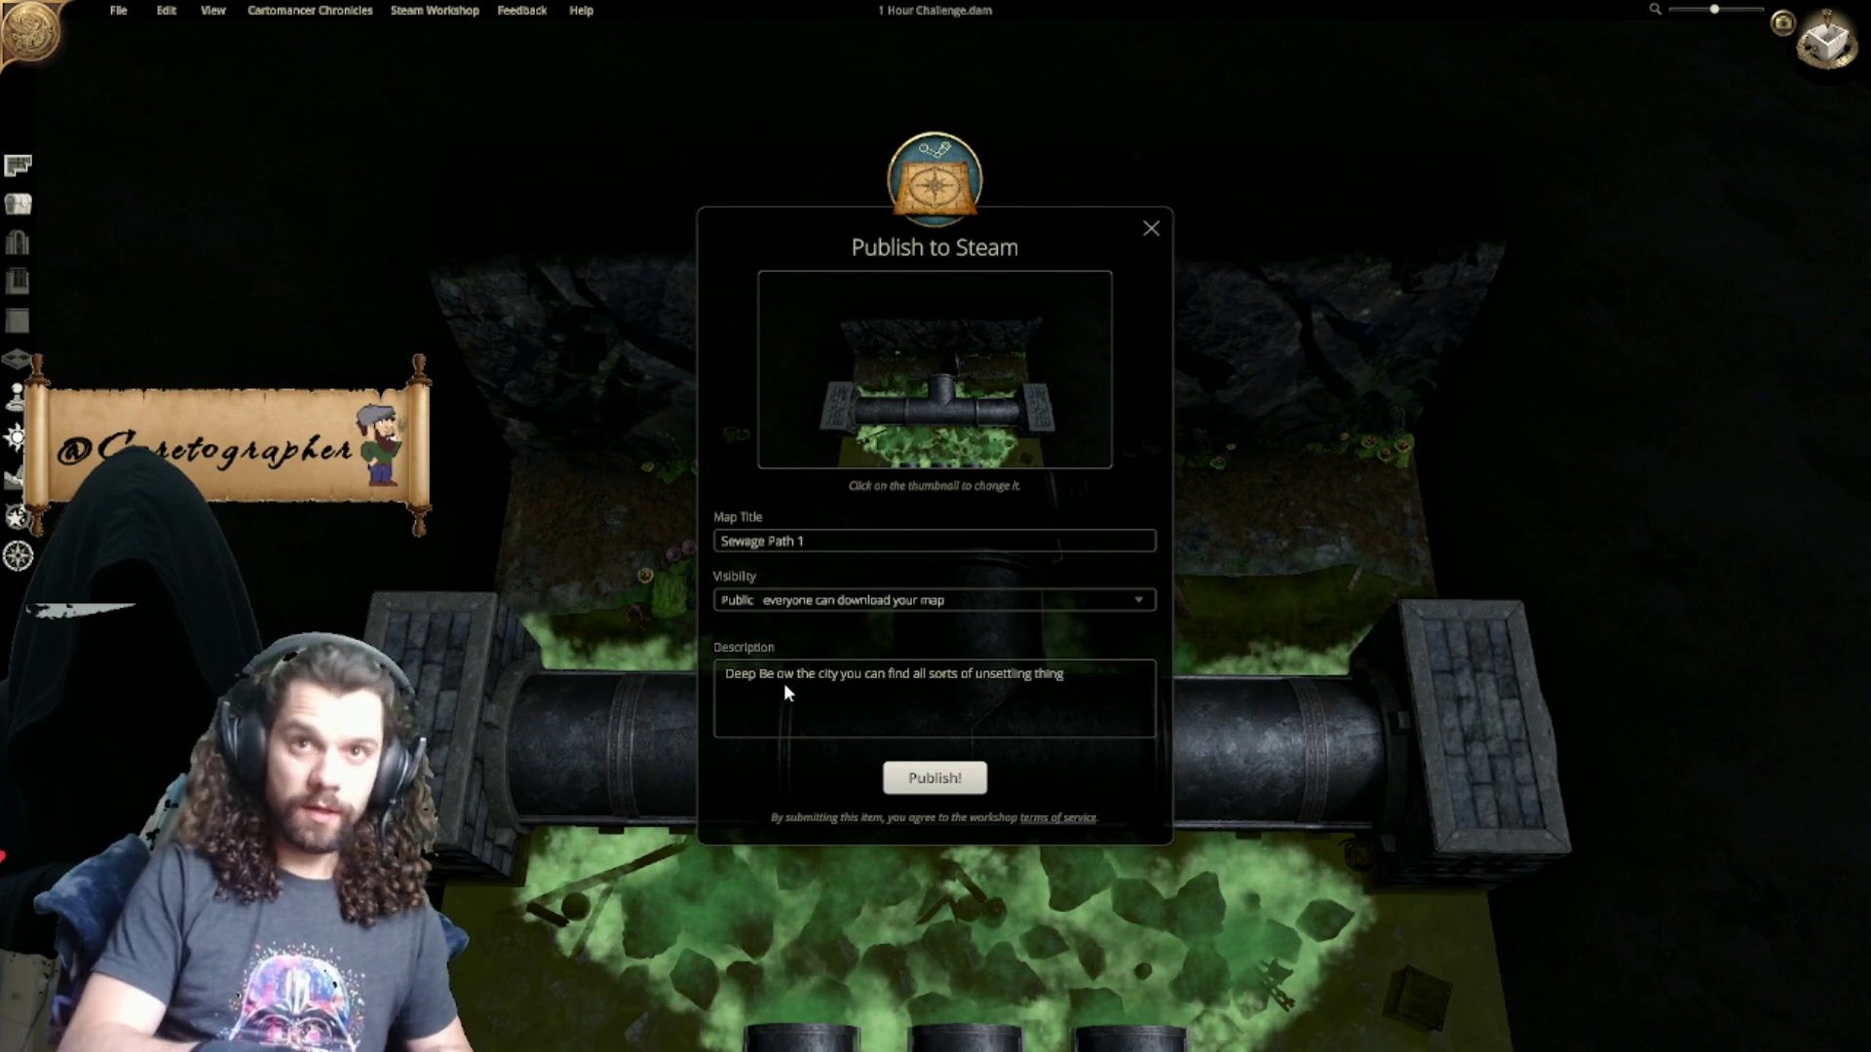
text(s.)
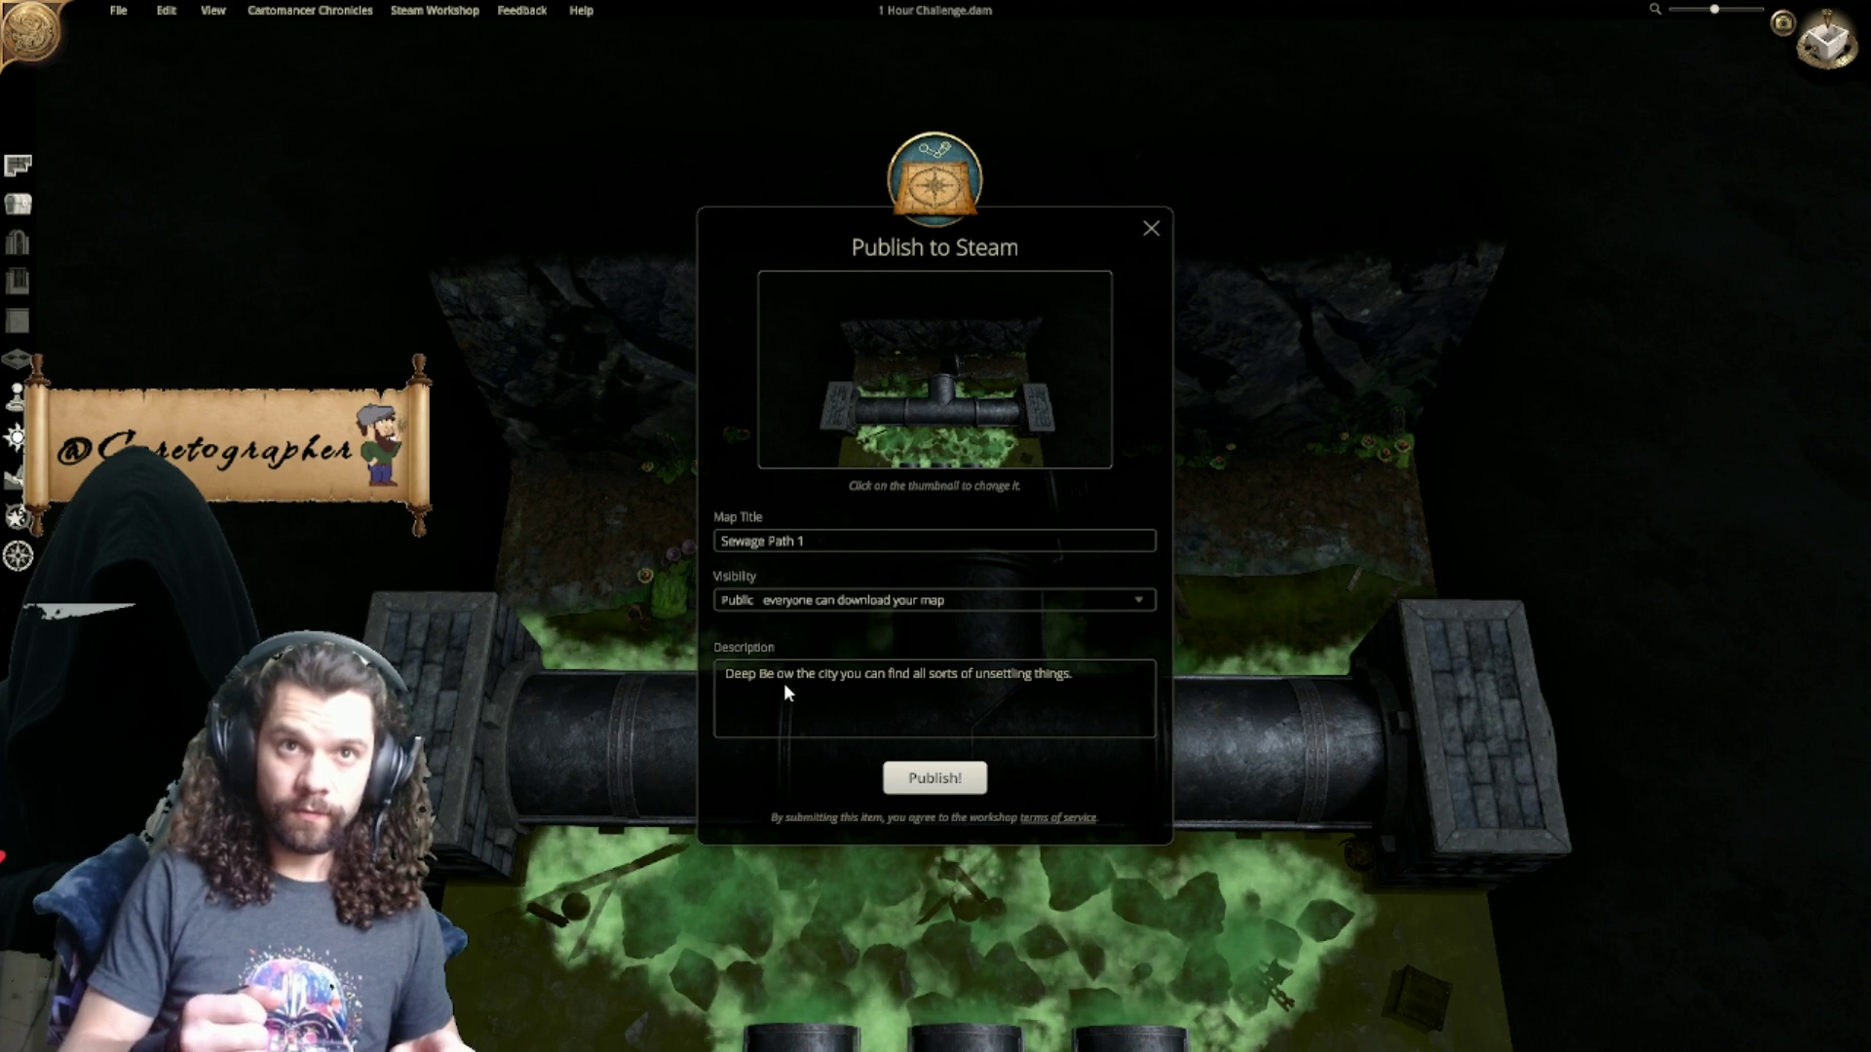
Step: Add the sentence "What goes on down here stays down here." to the map description
text(WHat goe)
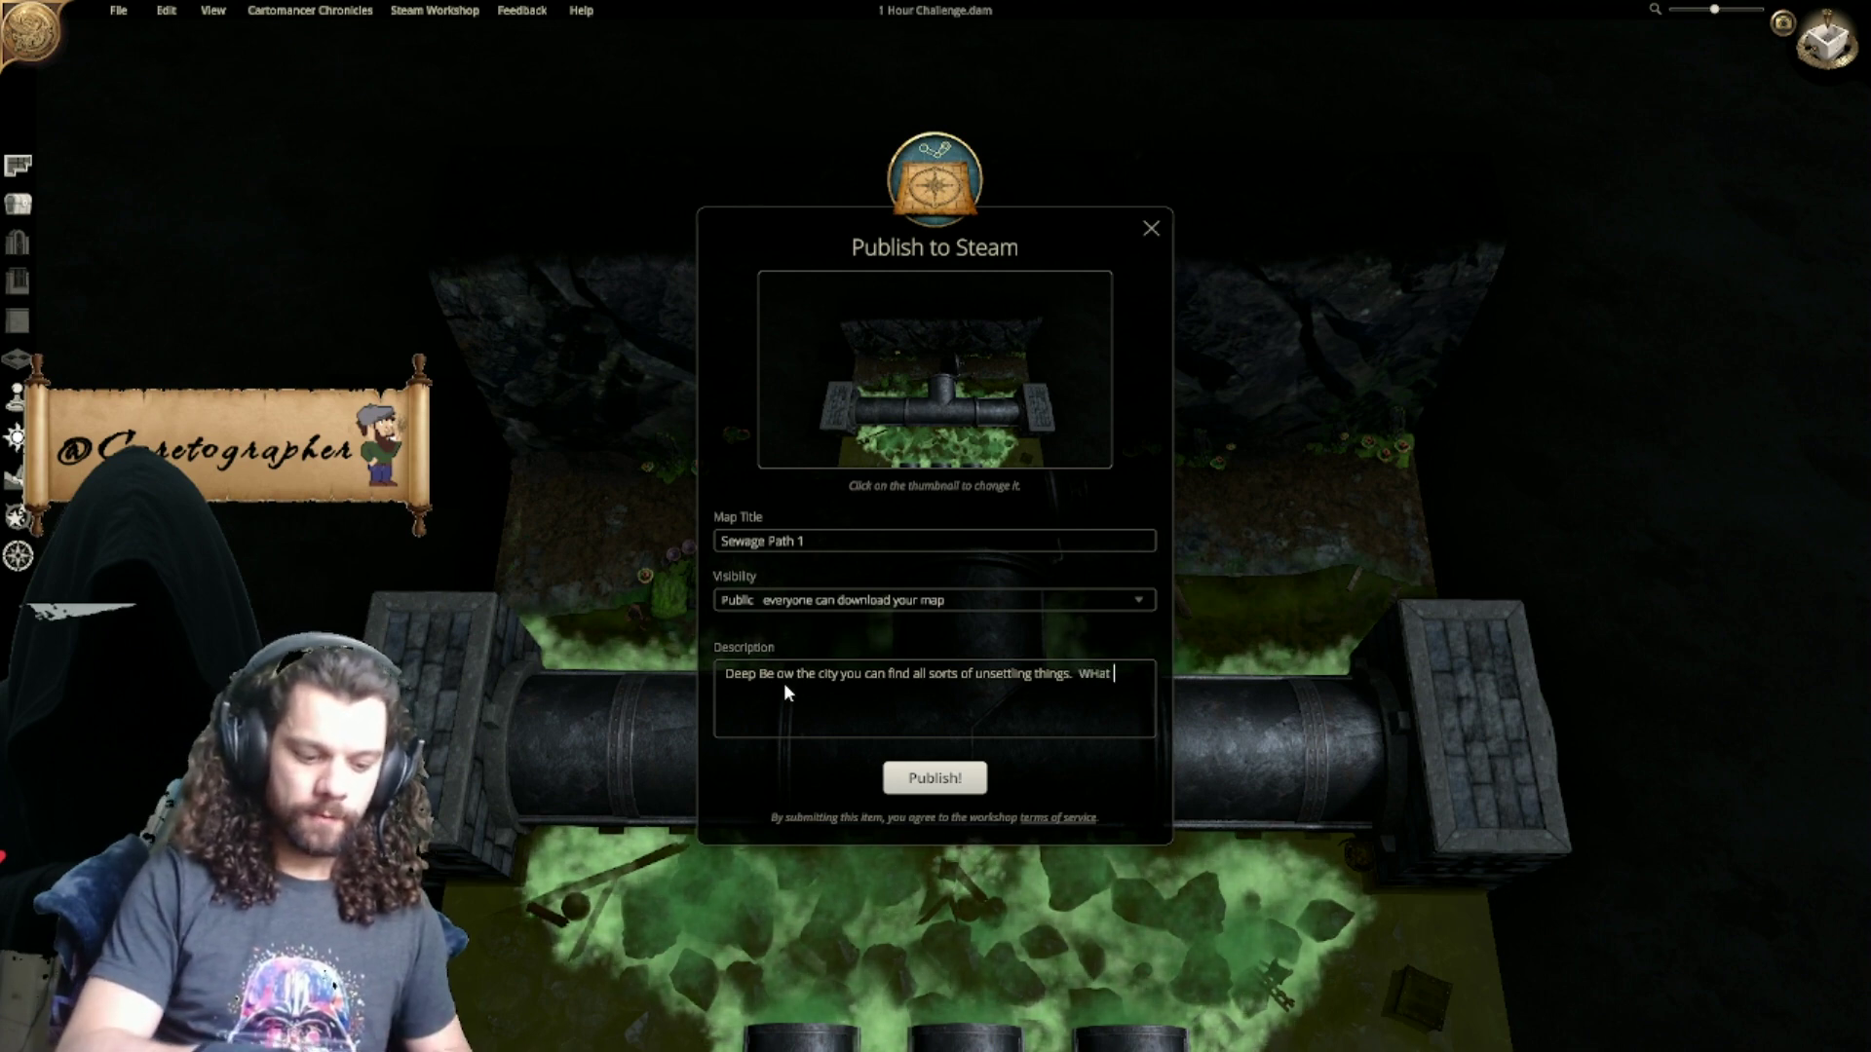
key(BackSpace)
key(BackSpace)
key(BackSpace)
key(BackSpace)
key(BackSpace)
key(BackSpace)
key(BackSpace)
key(BackSpace)
key(BackSpace)
key(BackSpace)
text(hat goes on down here)
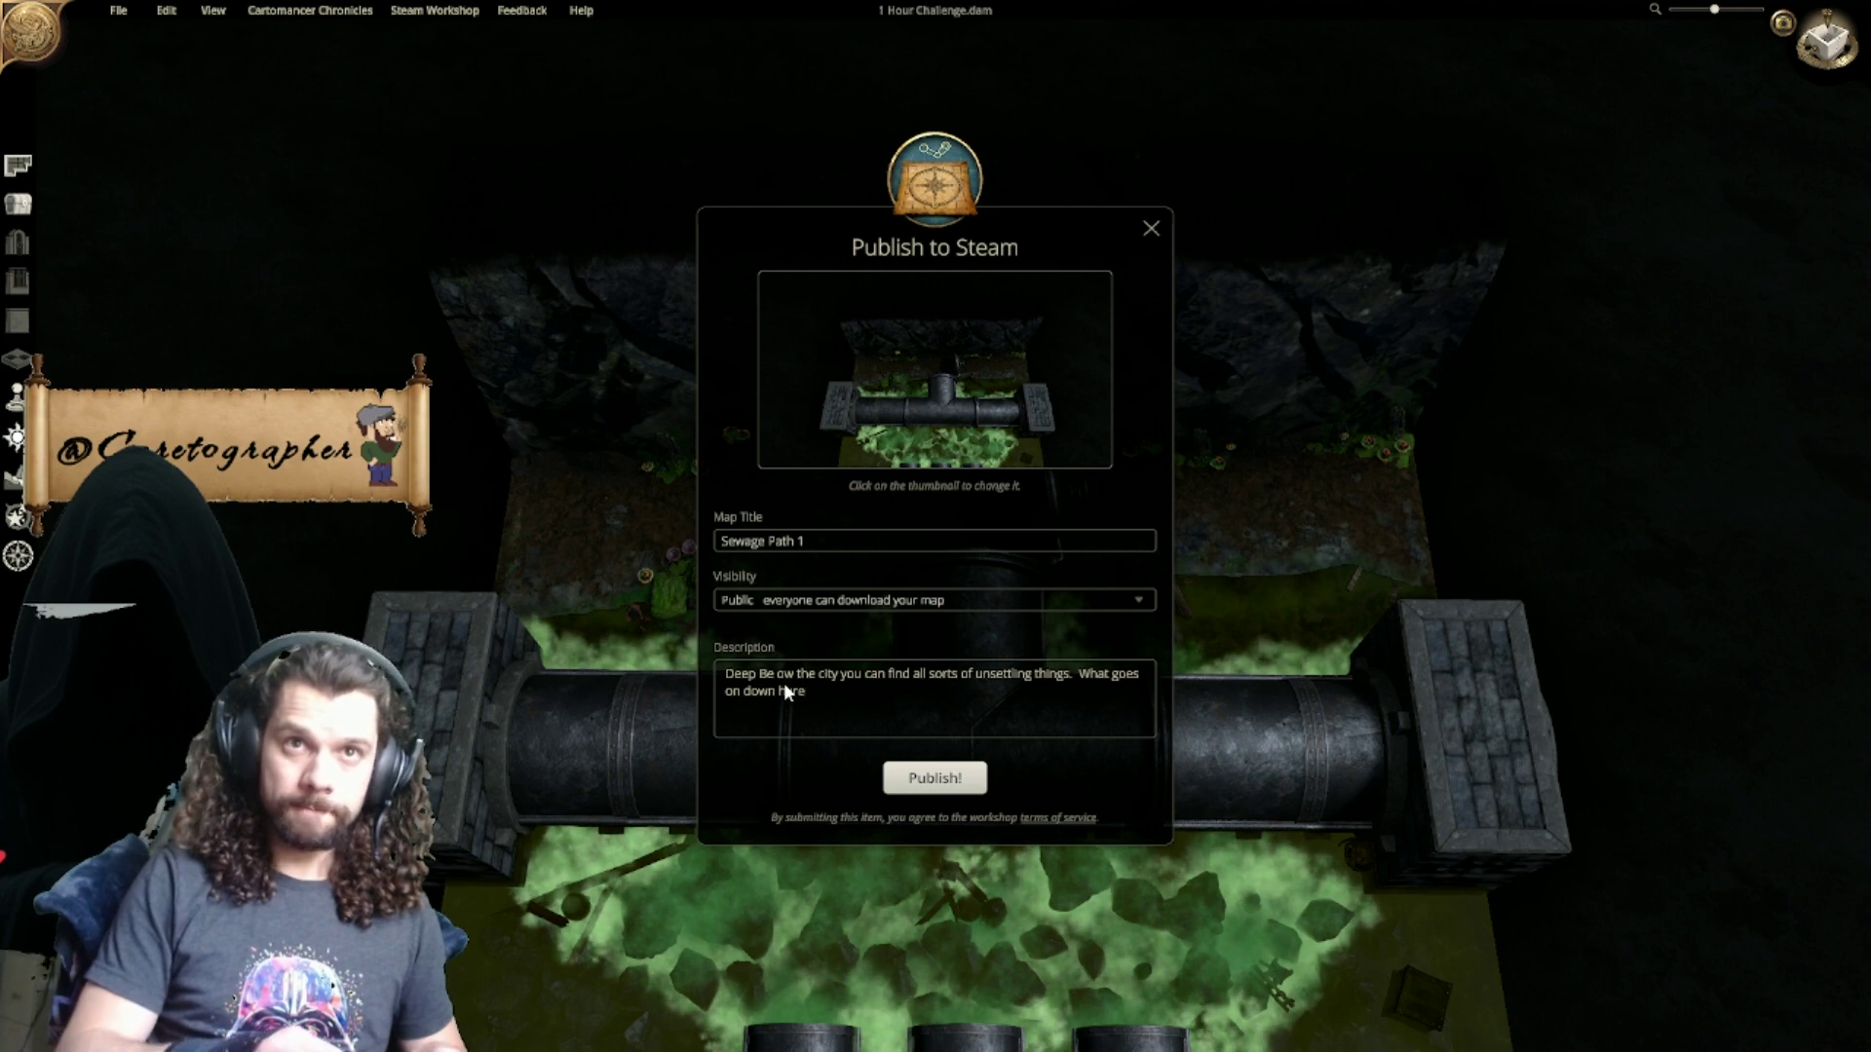
text( w)
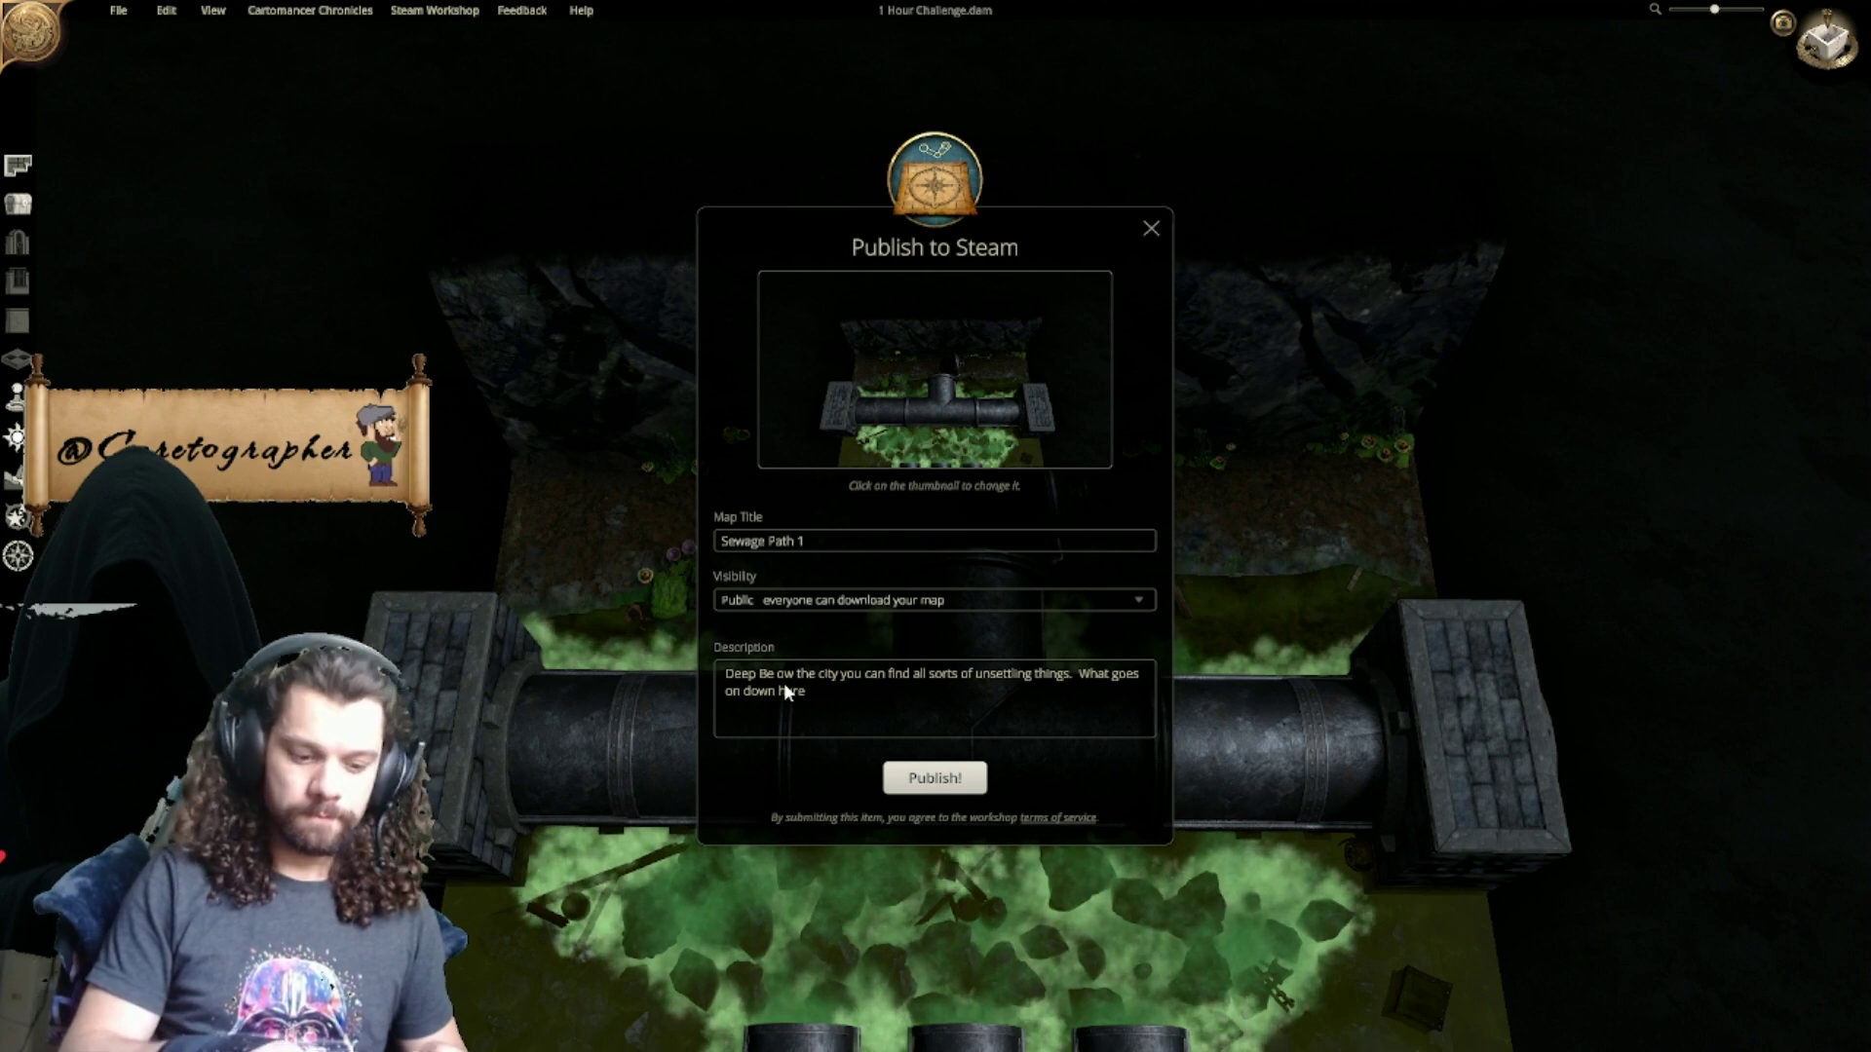
text(ys down)
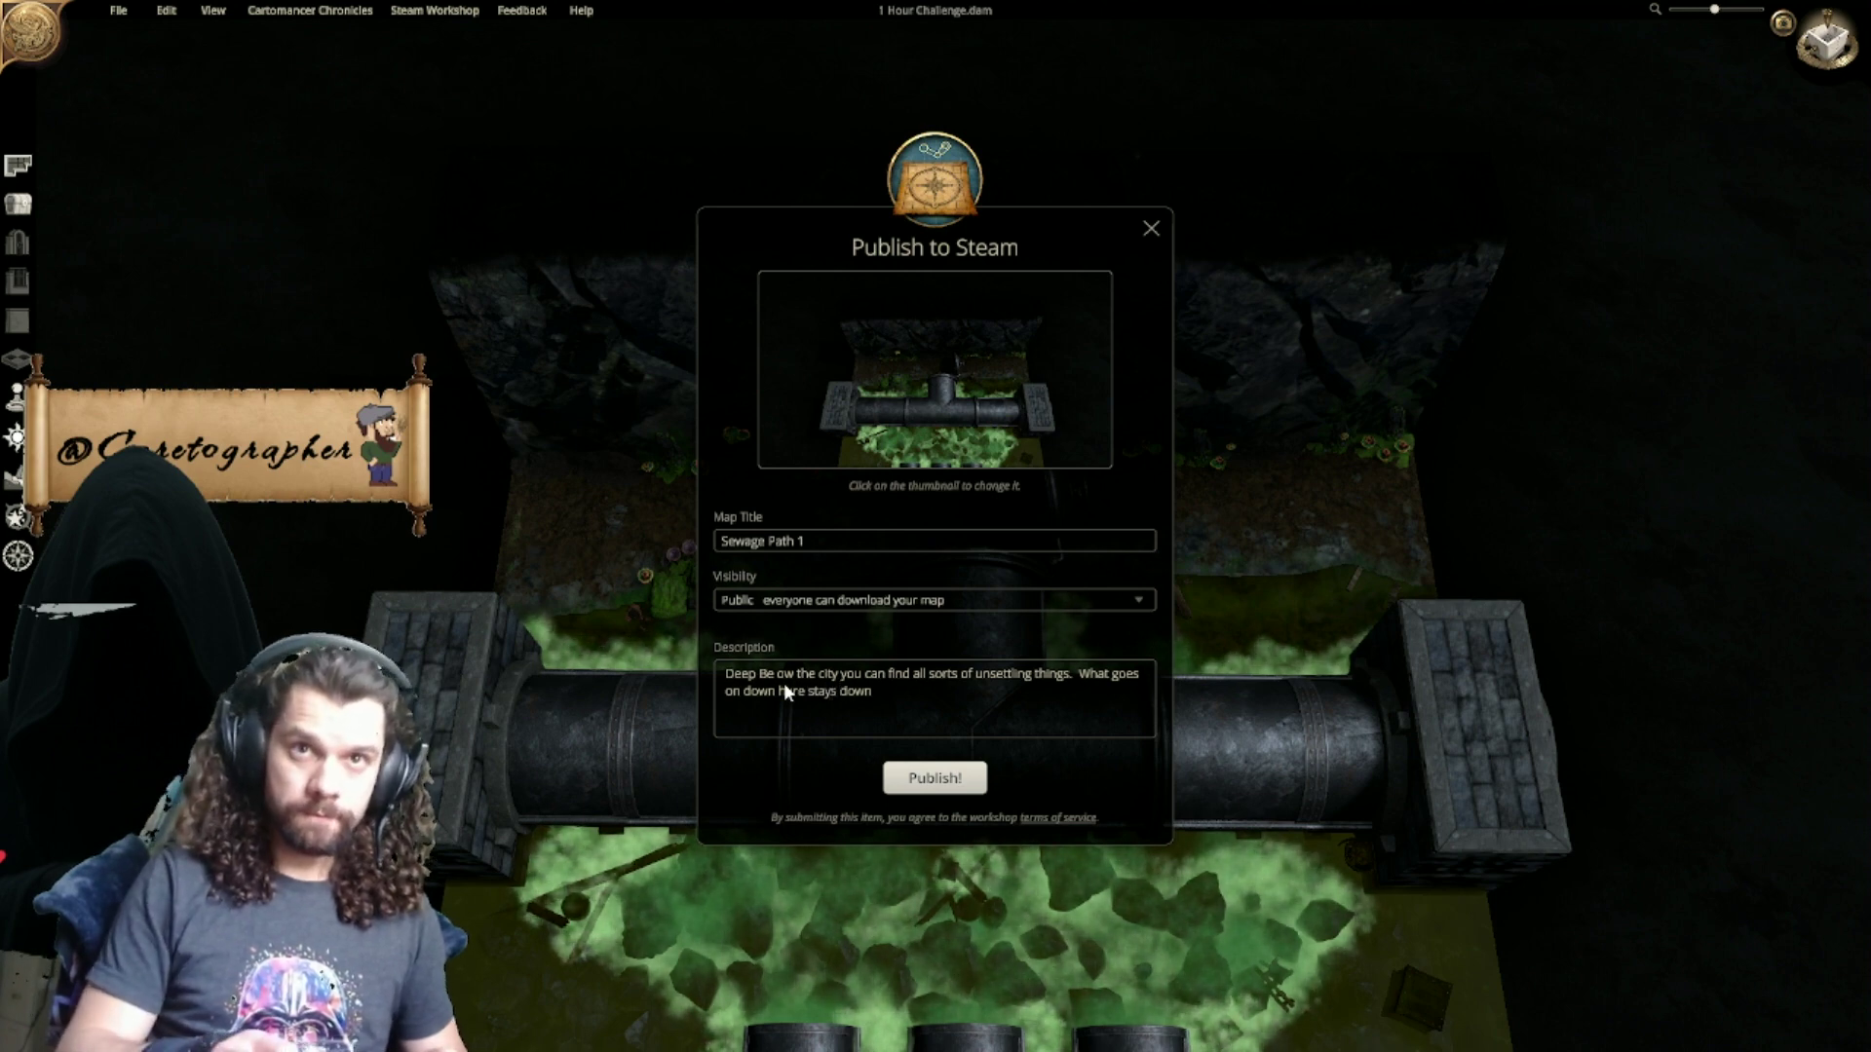
text( here)
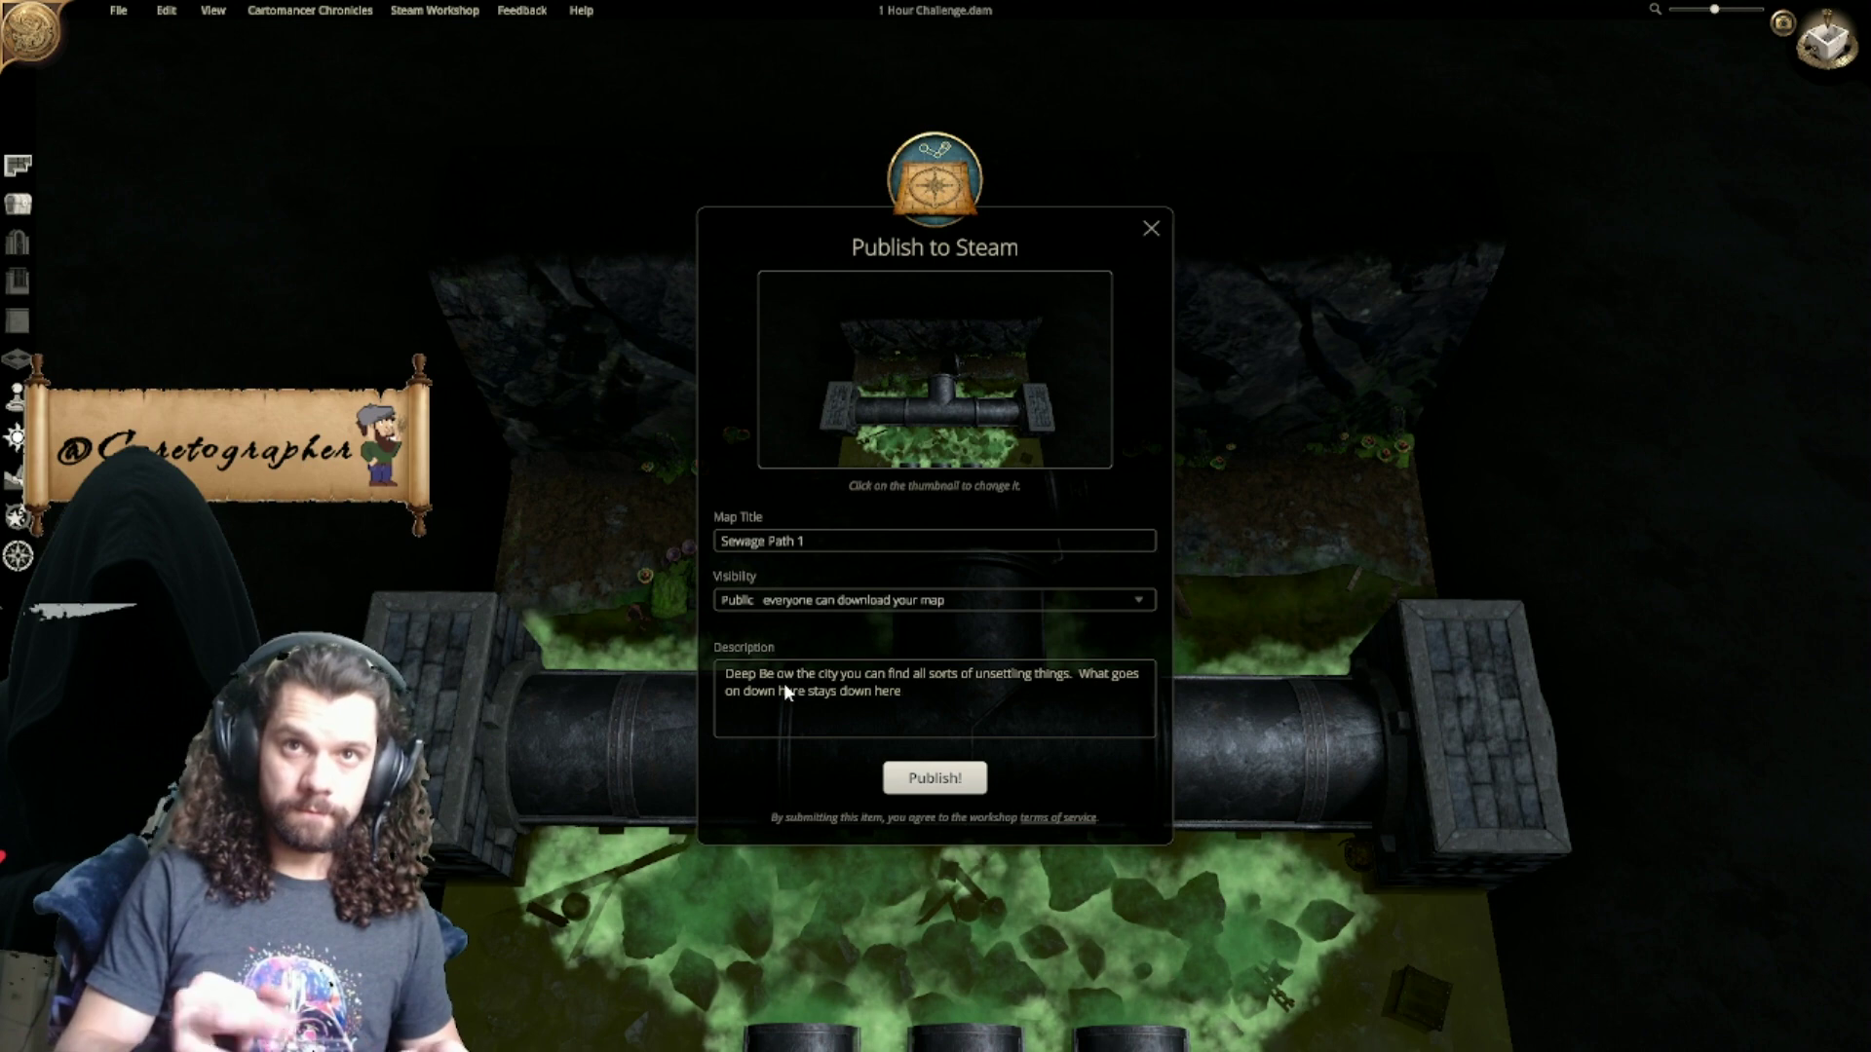
text(.)
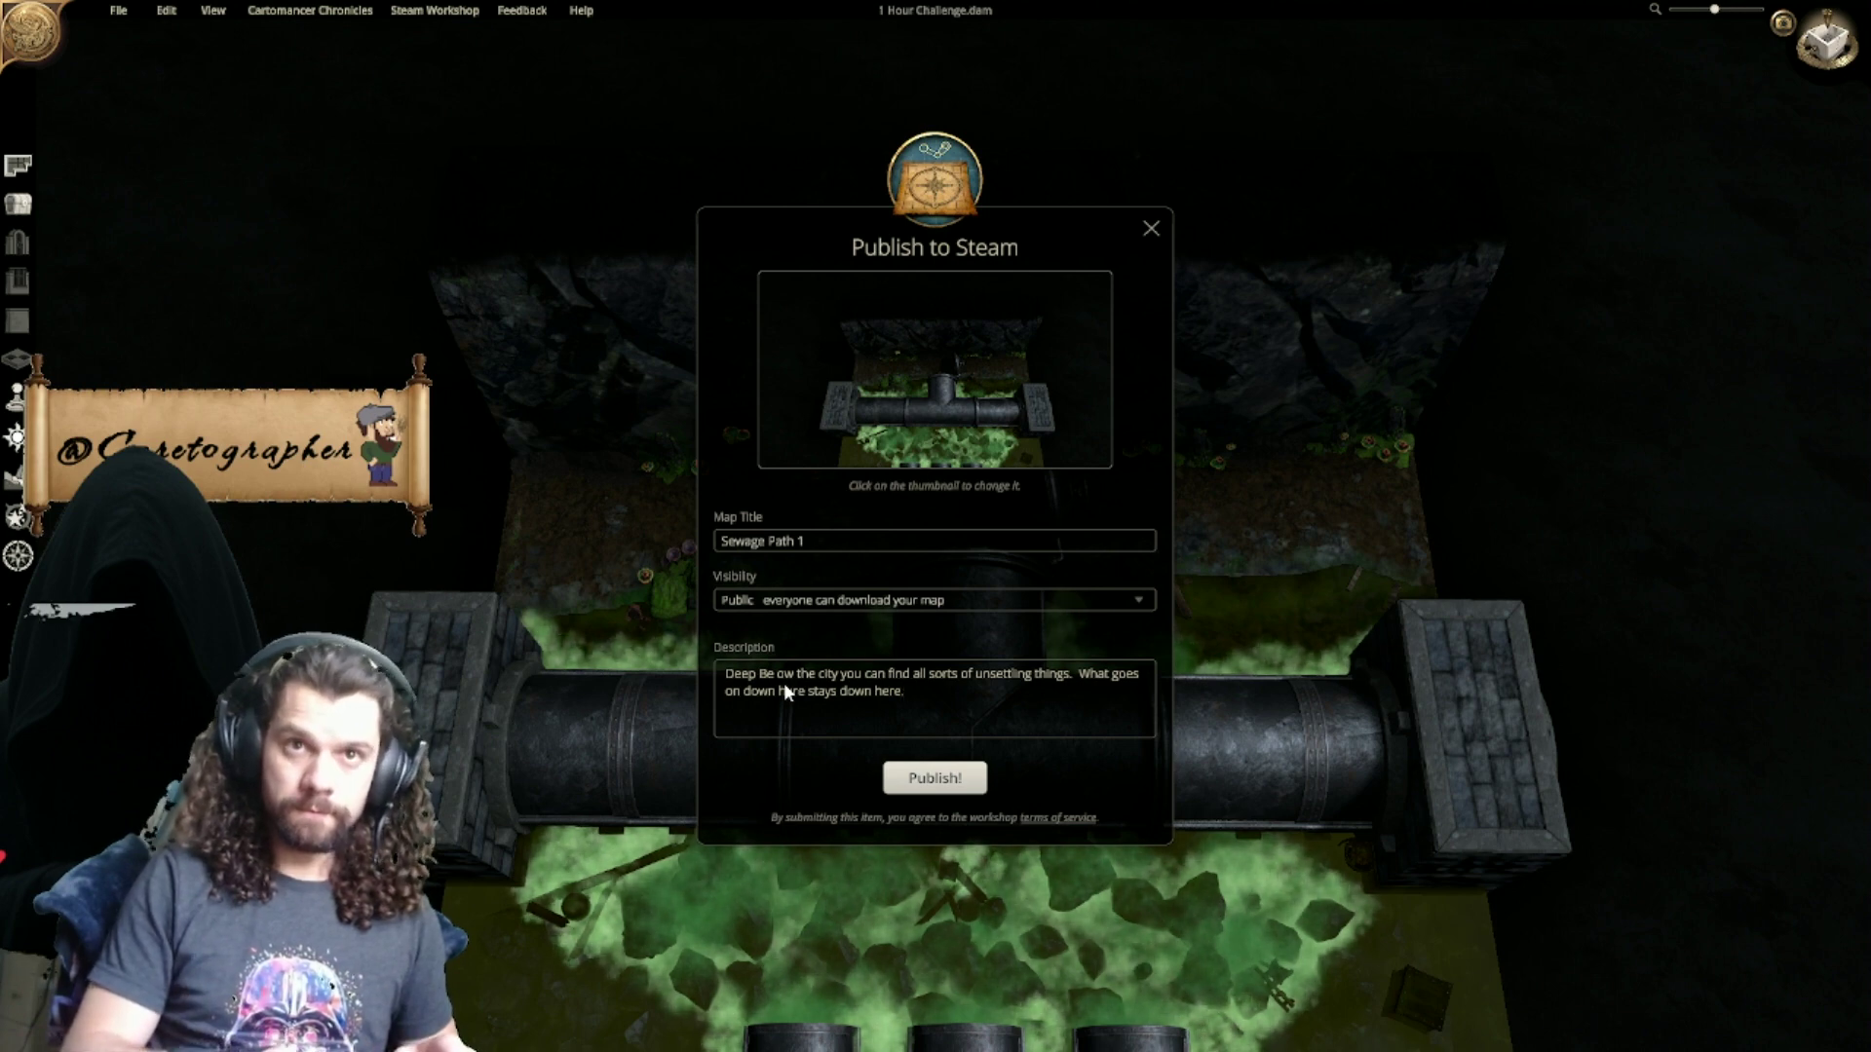
Step: Finish the map description with "Just mind where you step. DAM 1 Hour Challenge"
text(  Just m)
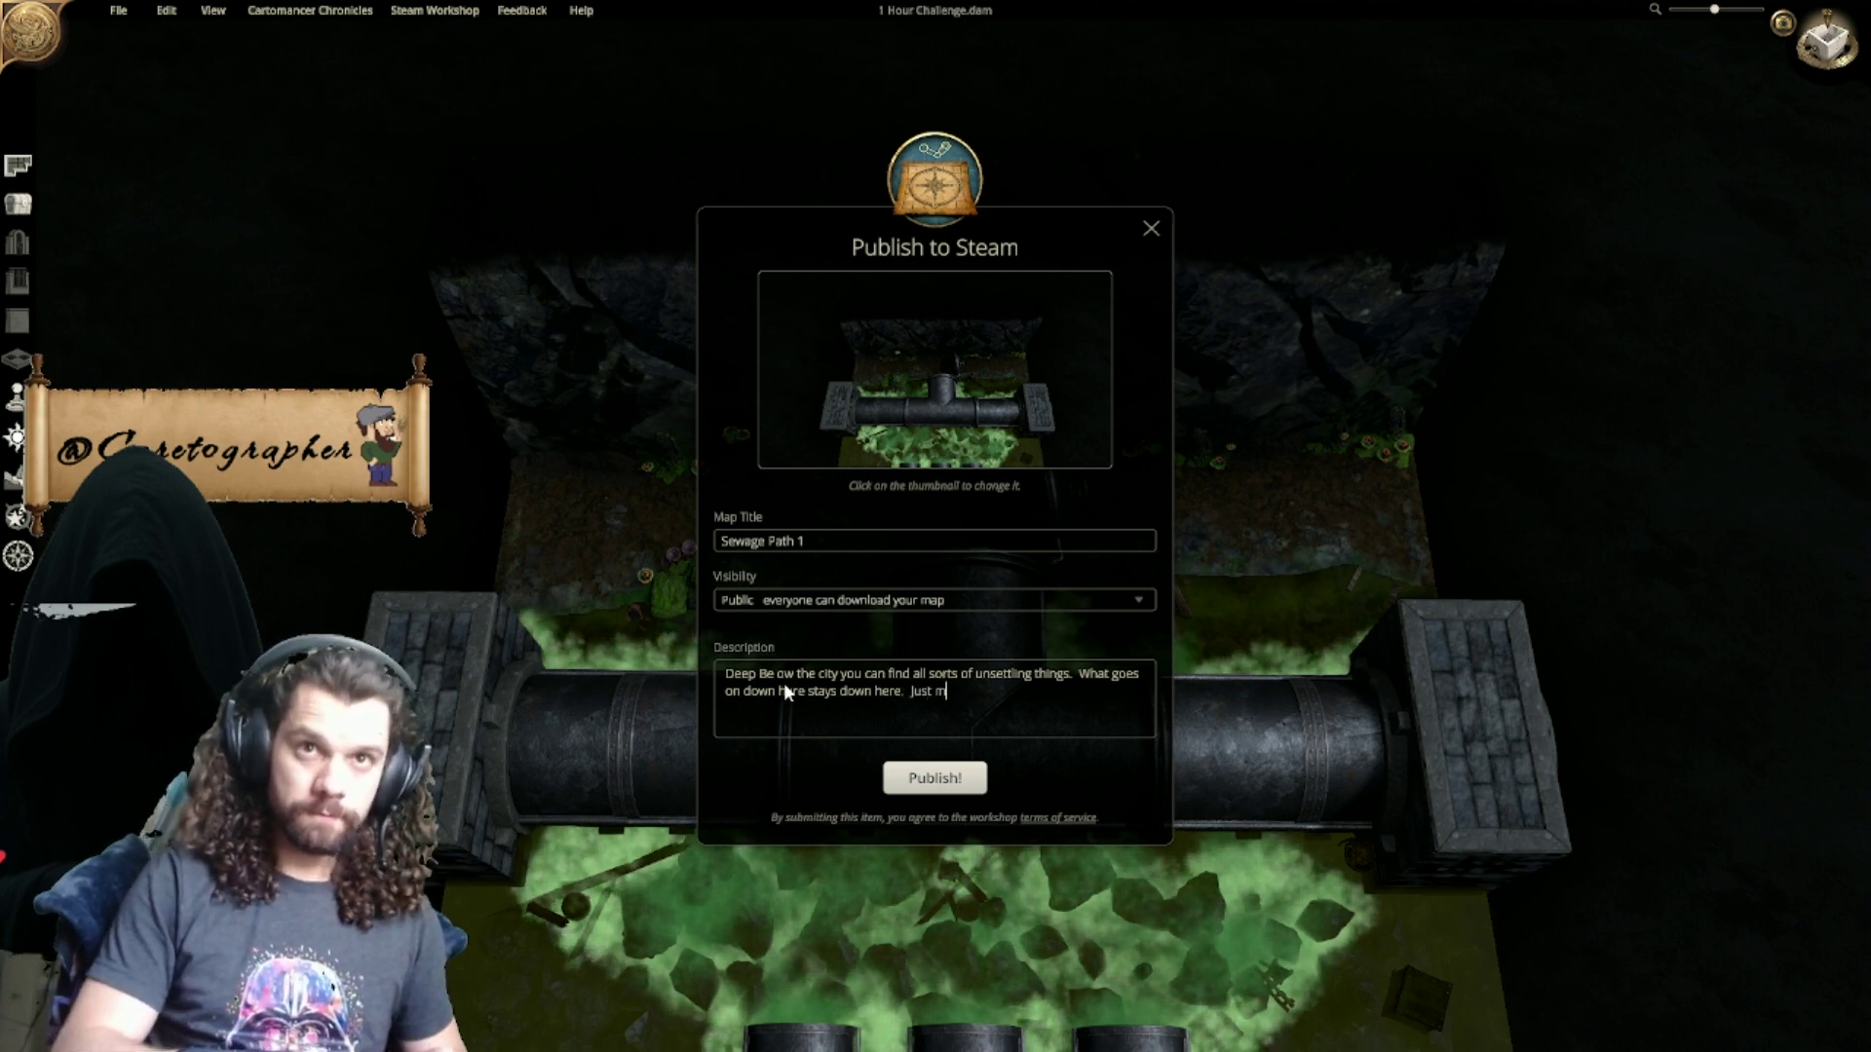
text(ind where you s)
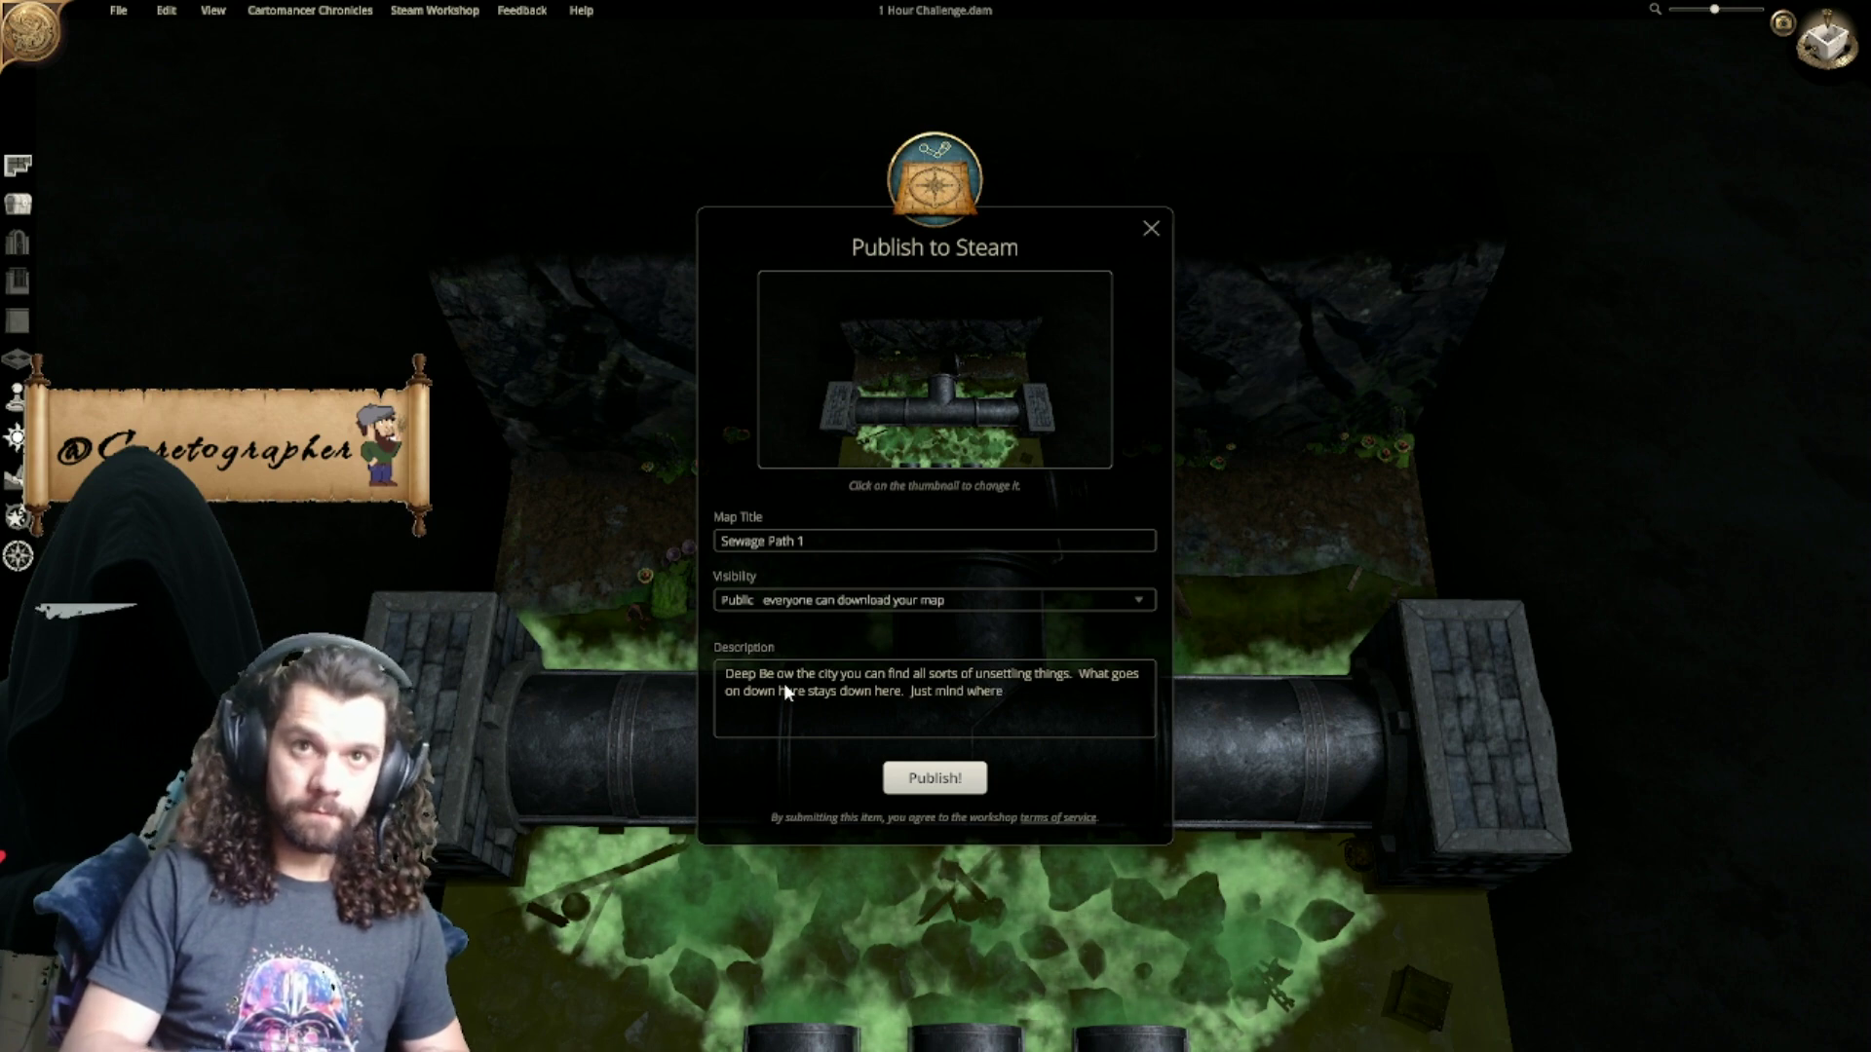
text(.)
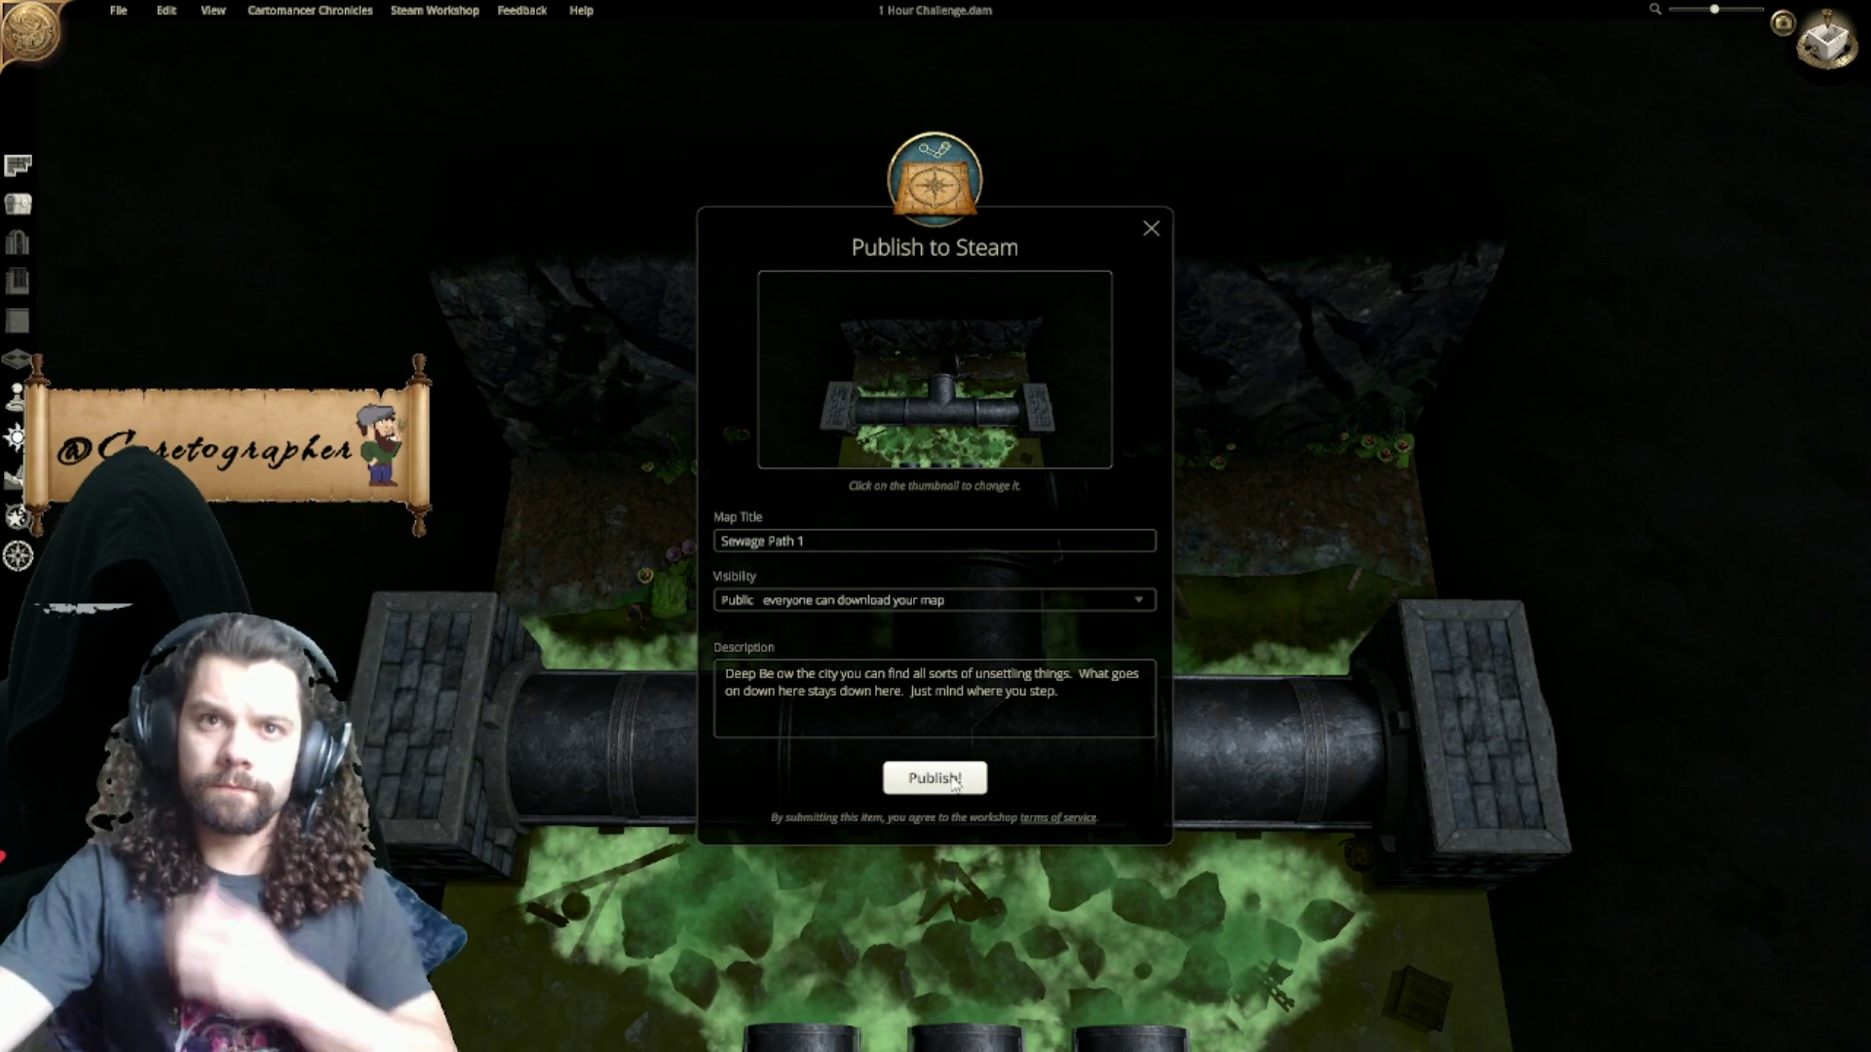
text(DAM)
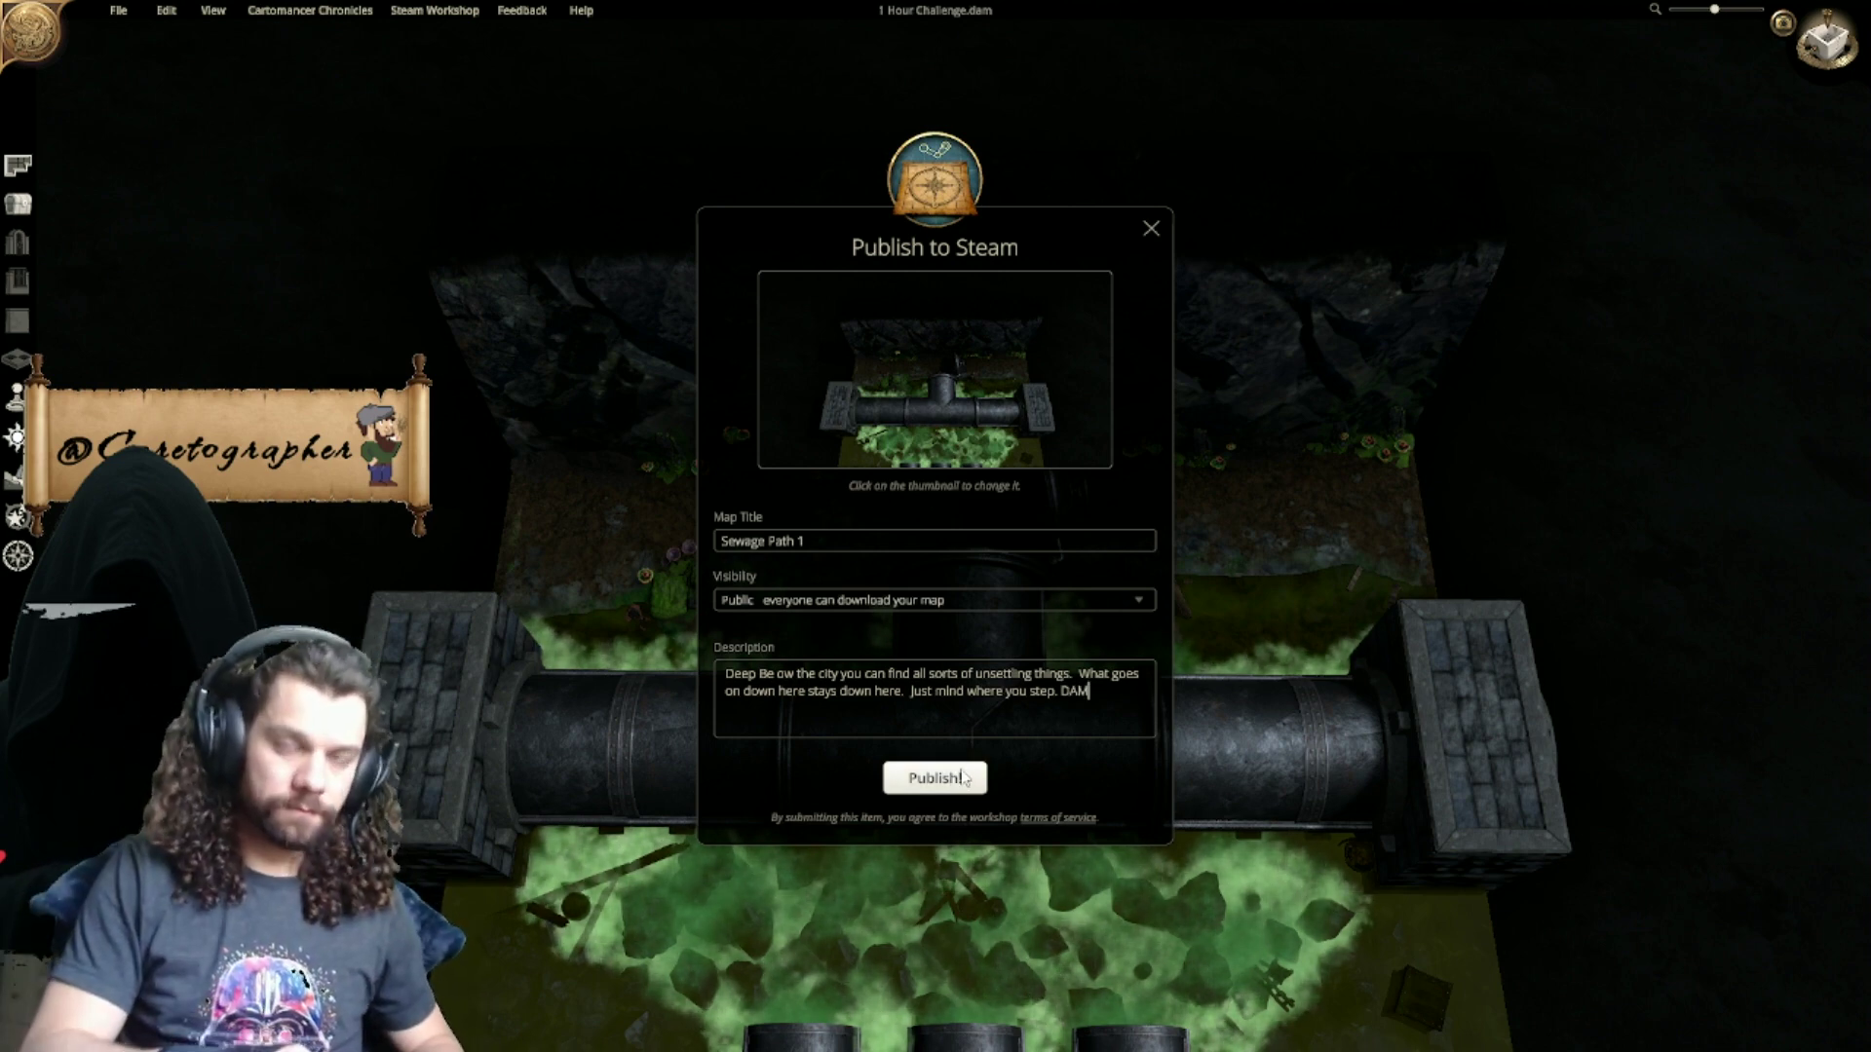
text( 1)
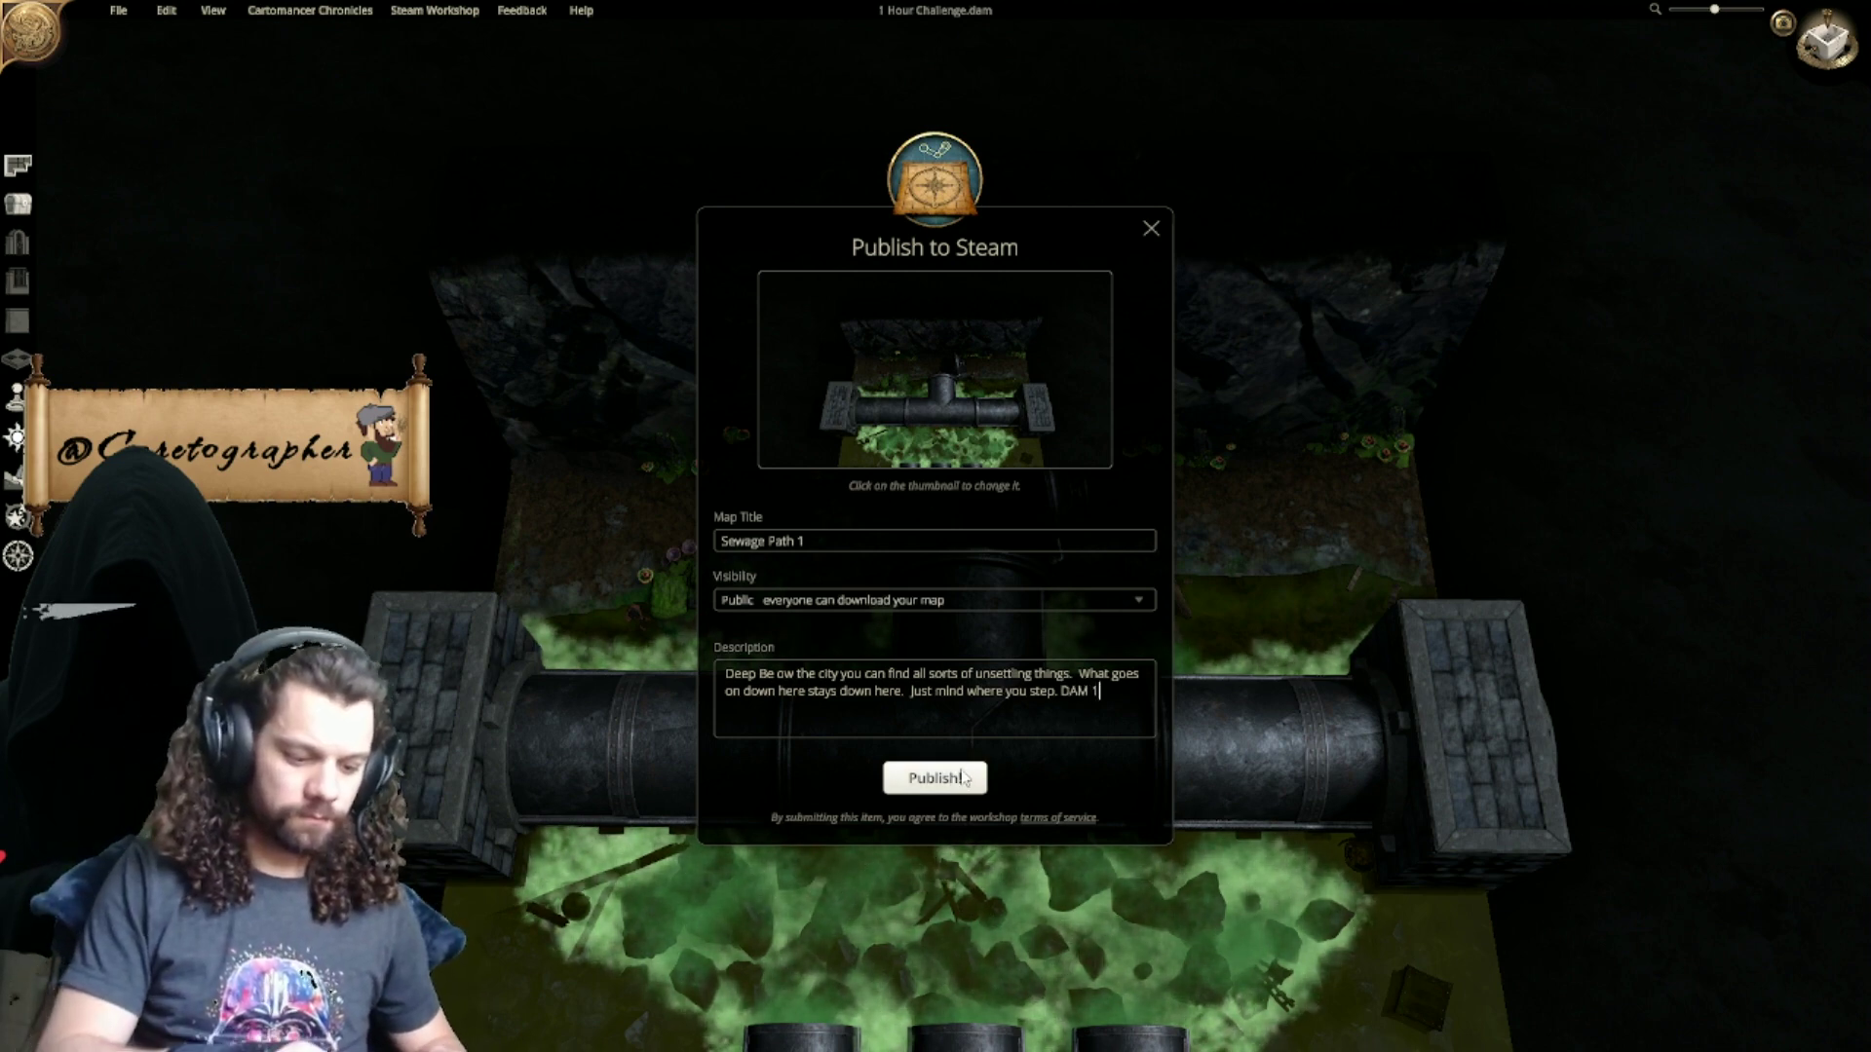
text( Hour Challenge)
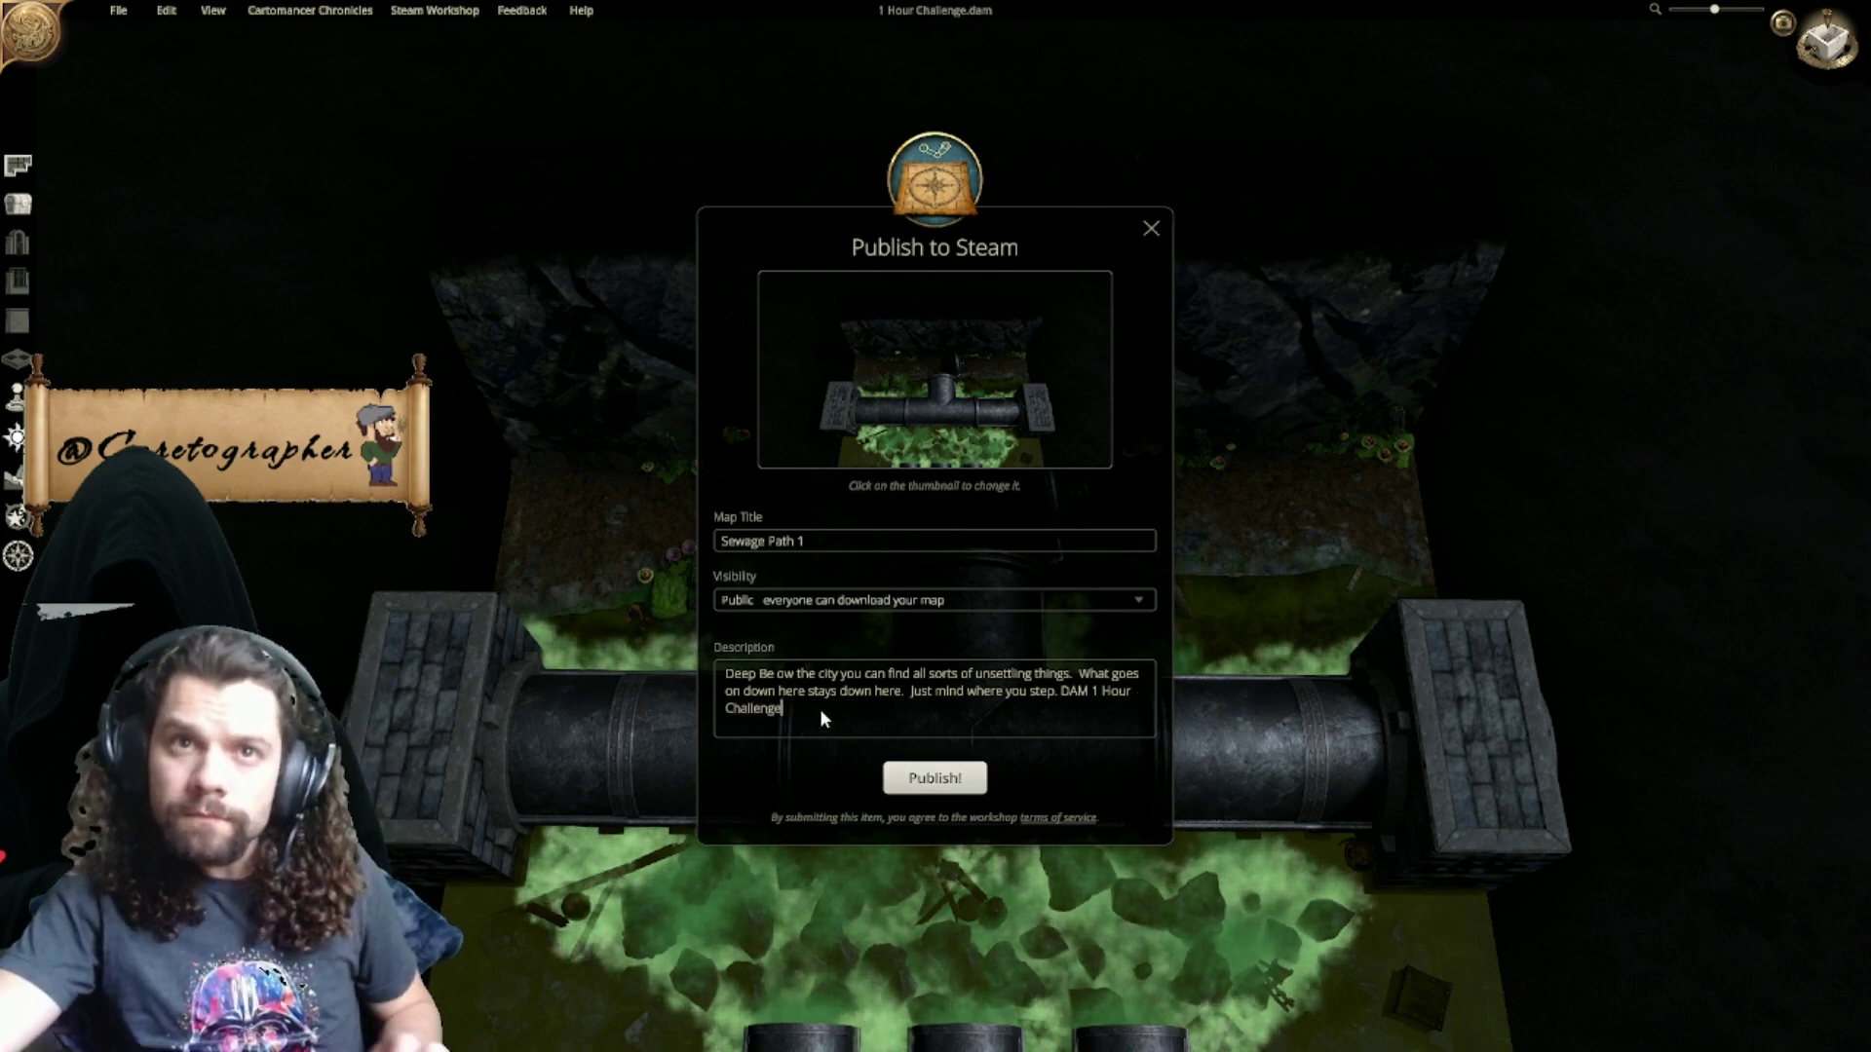
Step: Publish the Sewage Path 1 map to the Steam Workshop and continue past the upload confirmation
drag(827, 711, 682, 673)
click(916, 778)
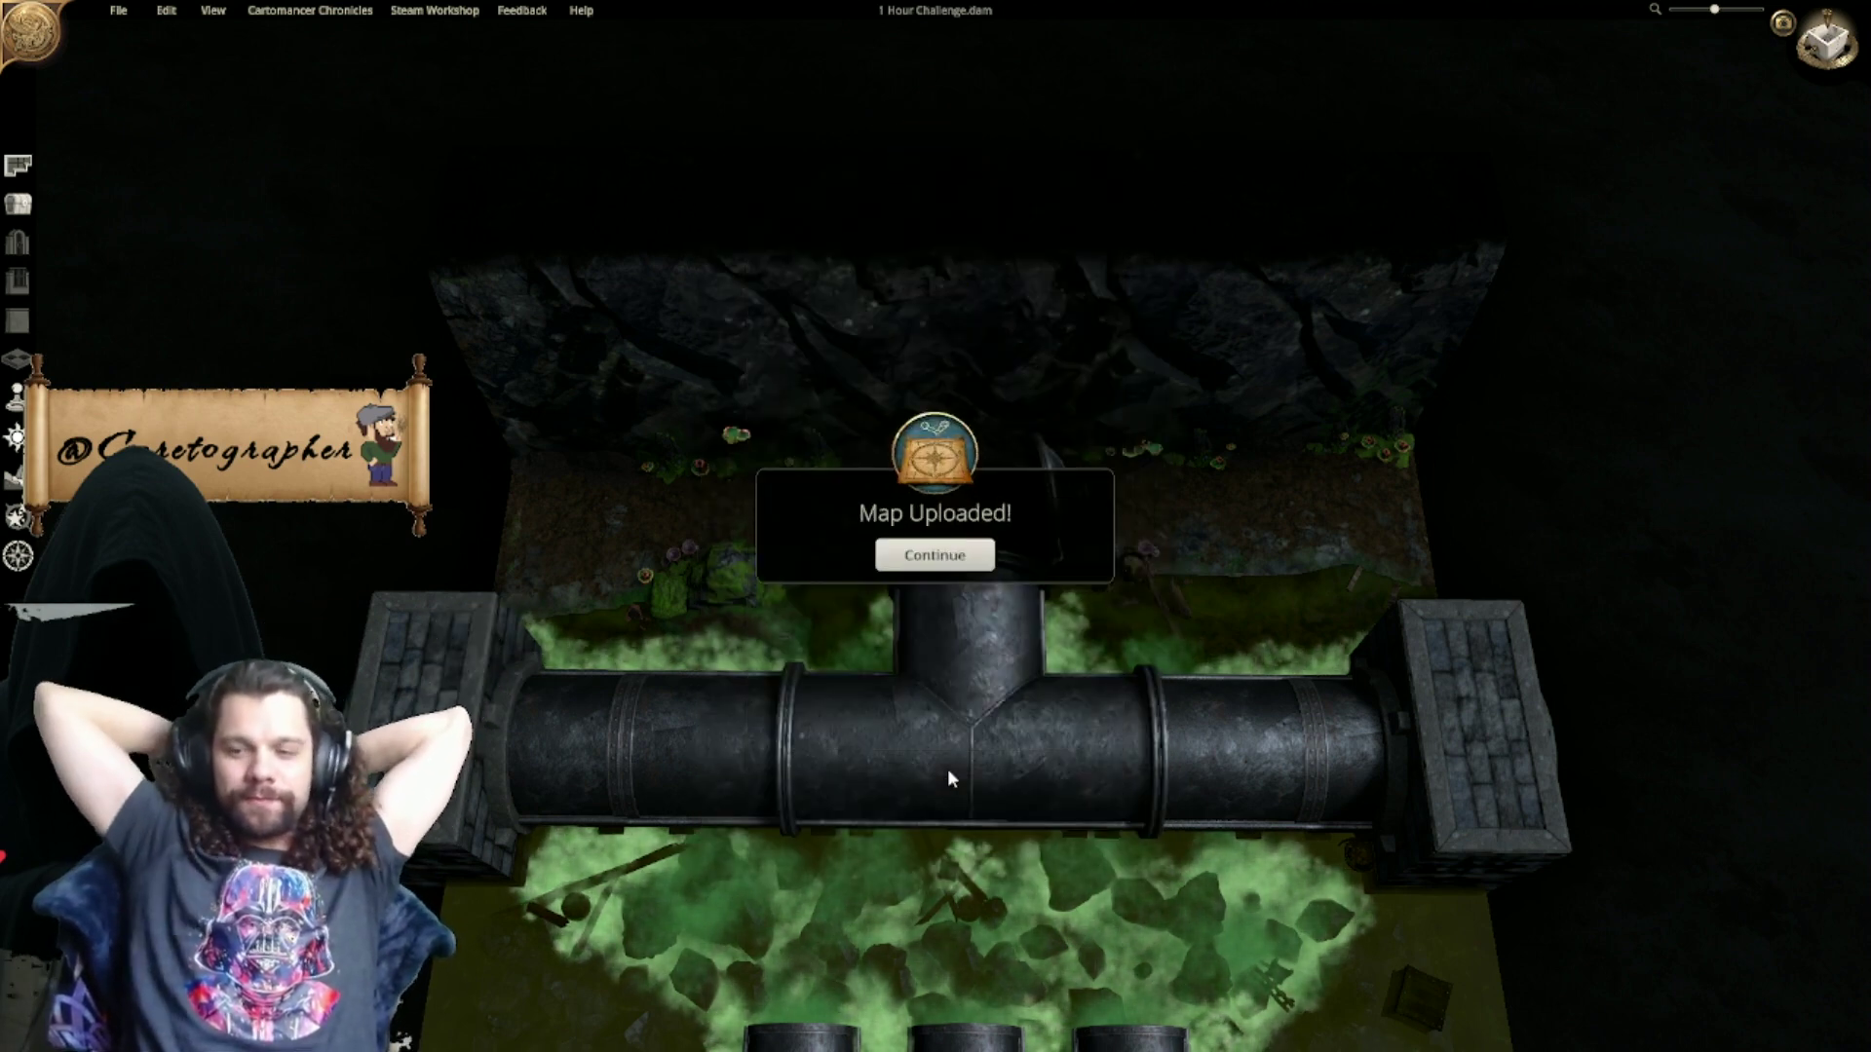
click(907, 550)
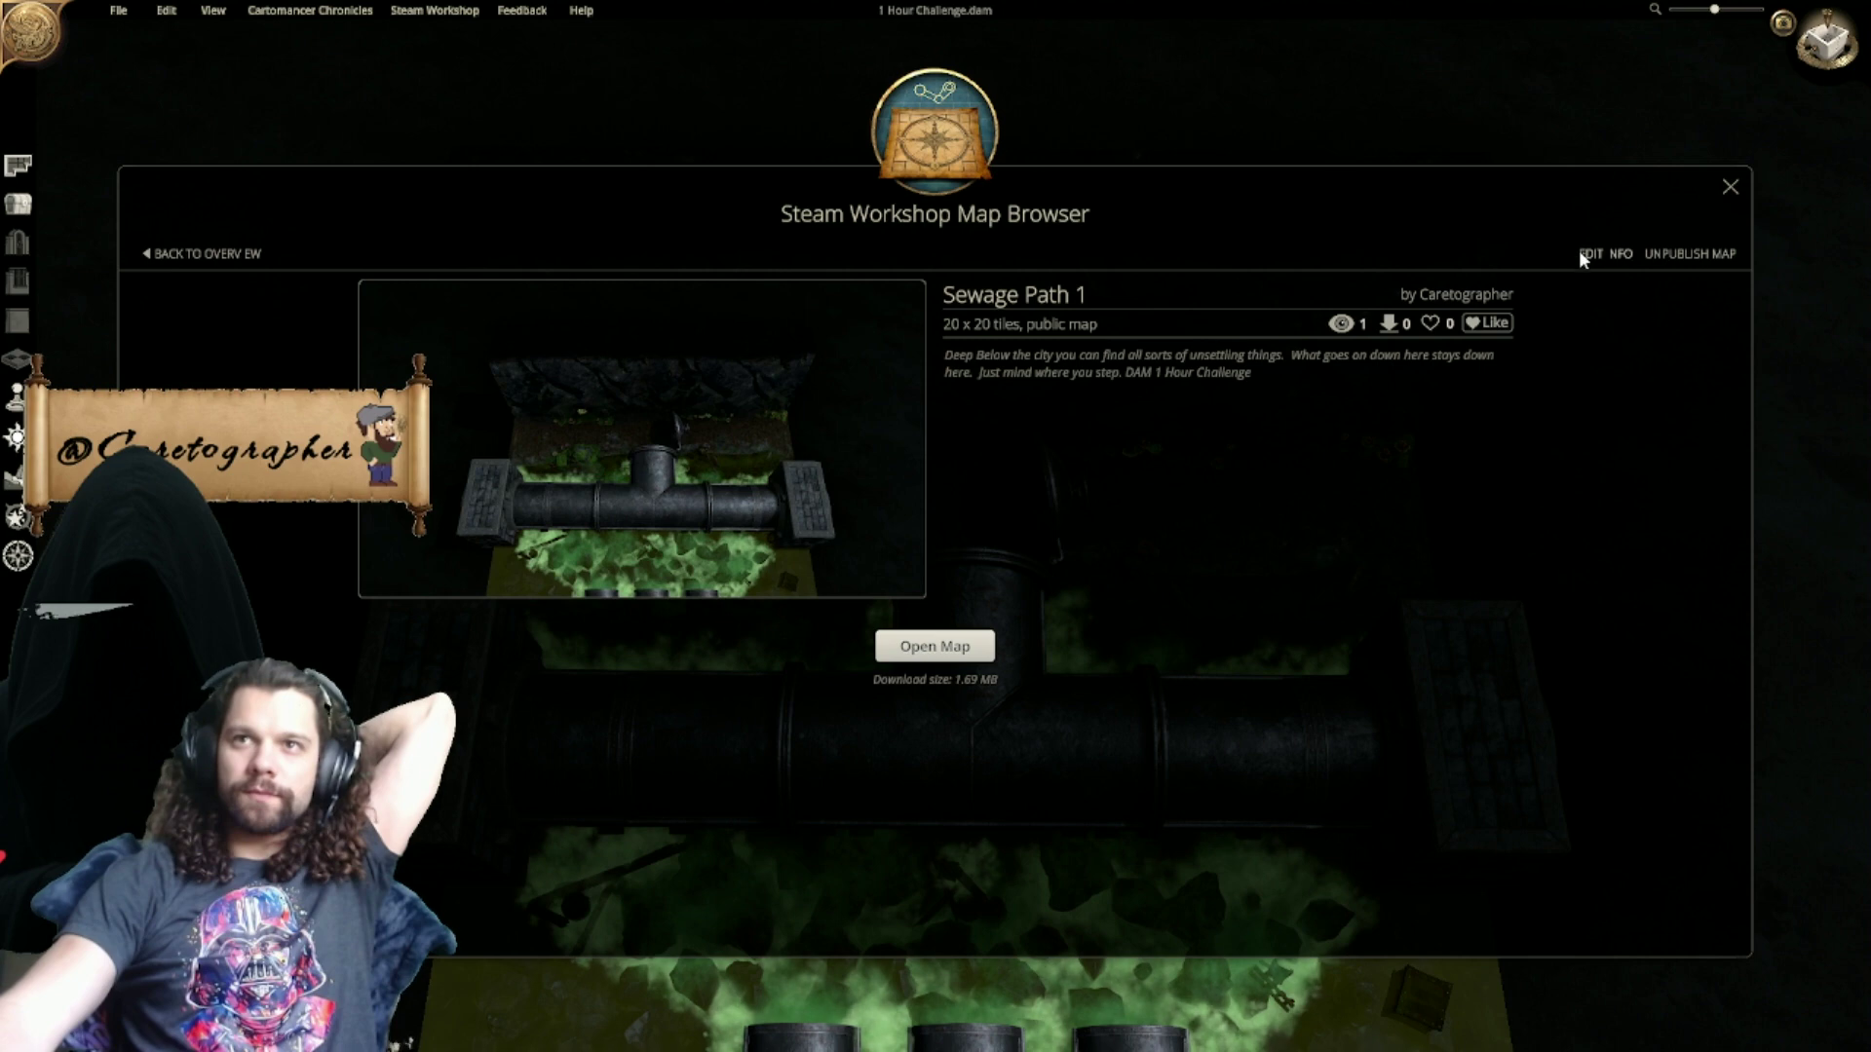
Step: Close the Steam Workshop map browser and quit the program without saving the map's changes
click(1731, 188)
click(120, 12)
click(133, 200)
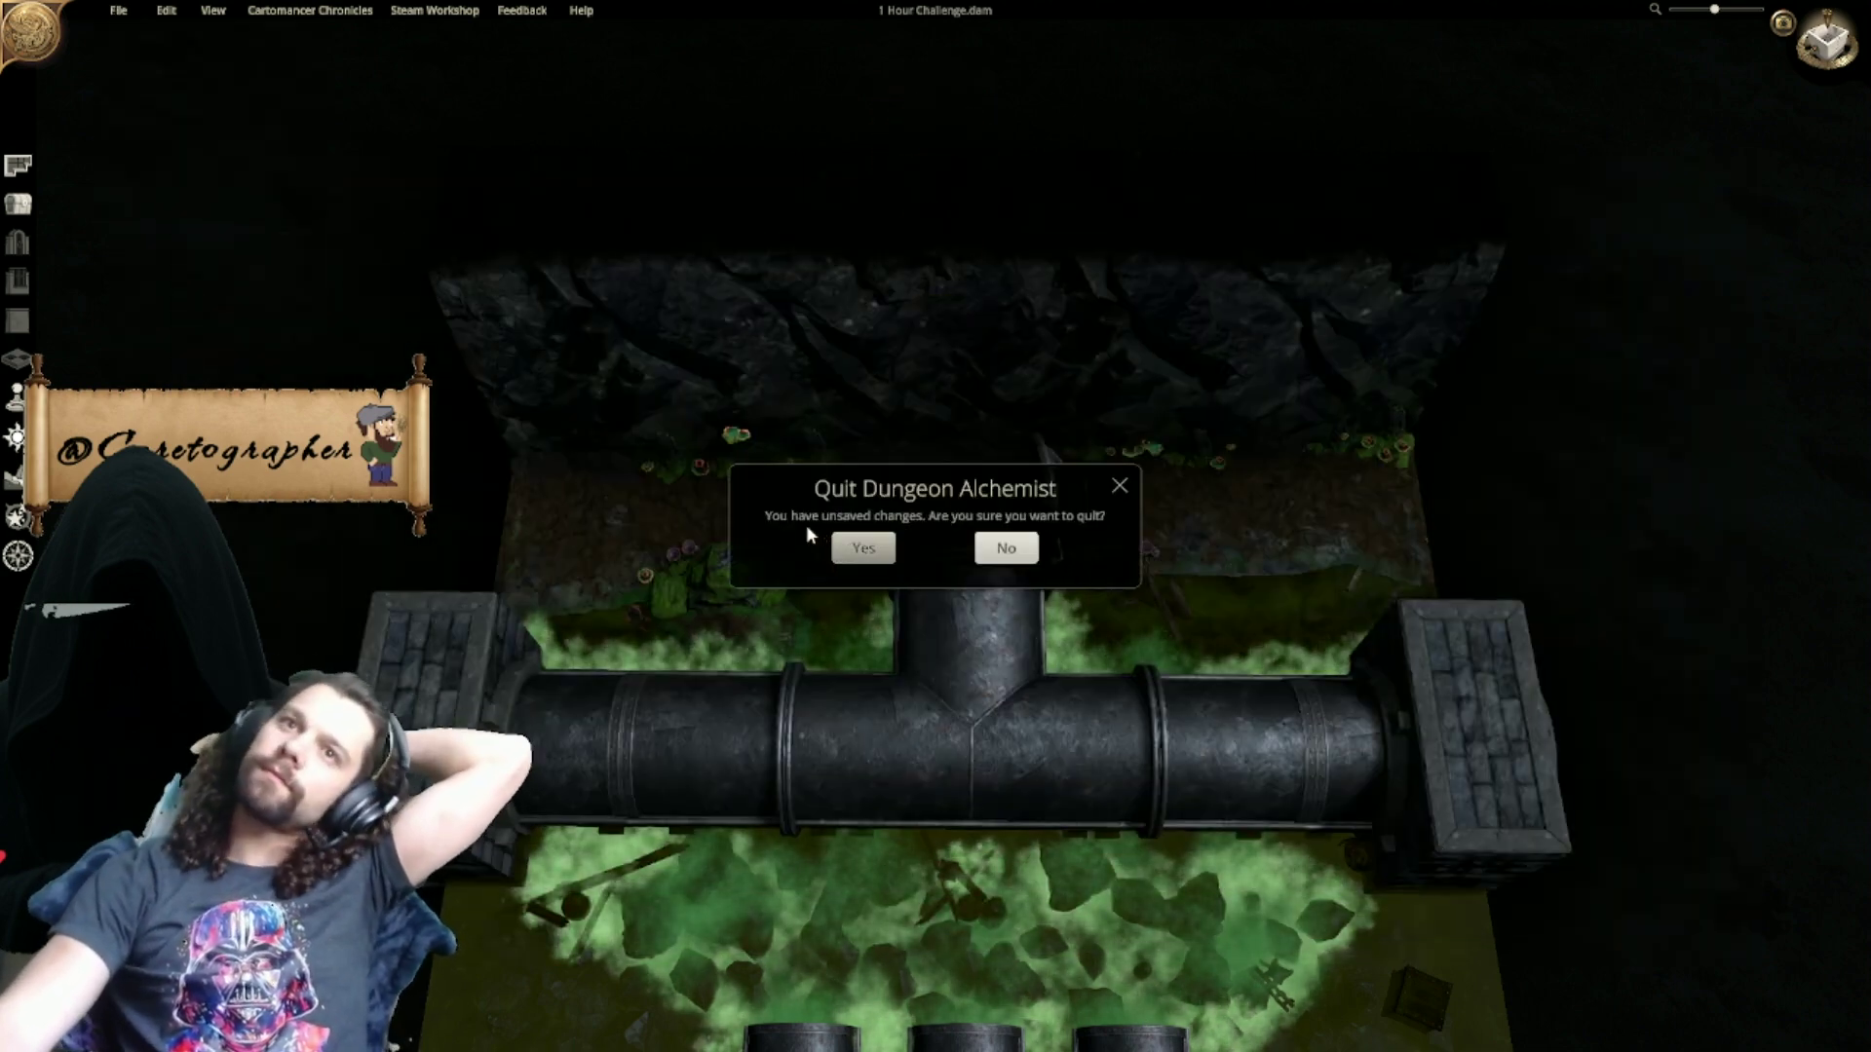
click(834, 541)
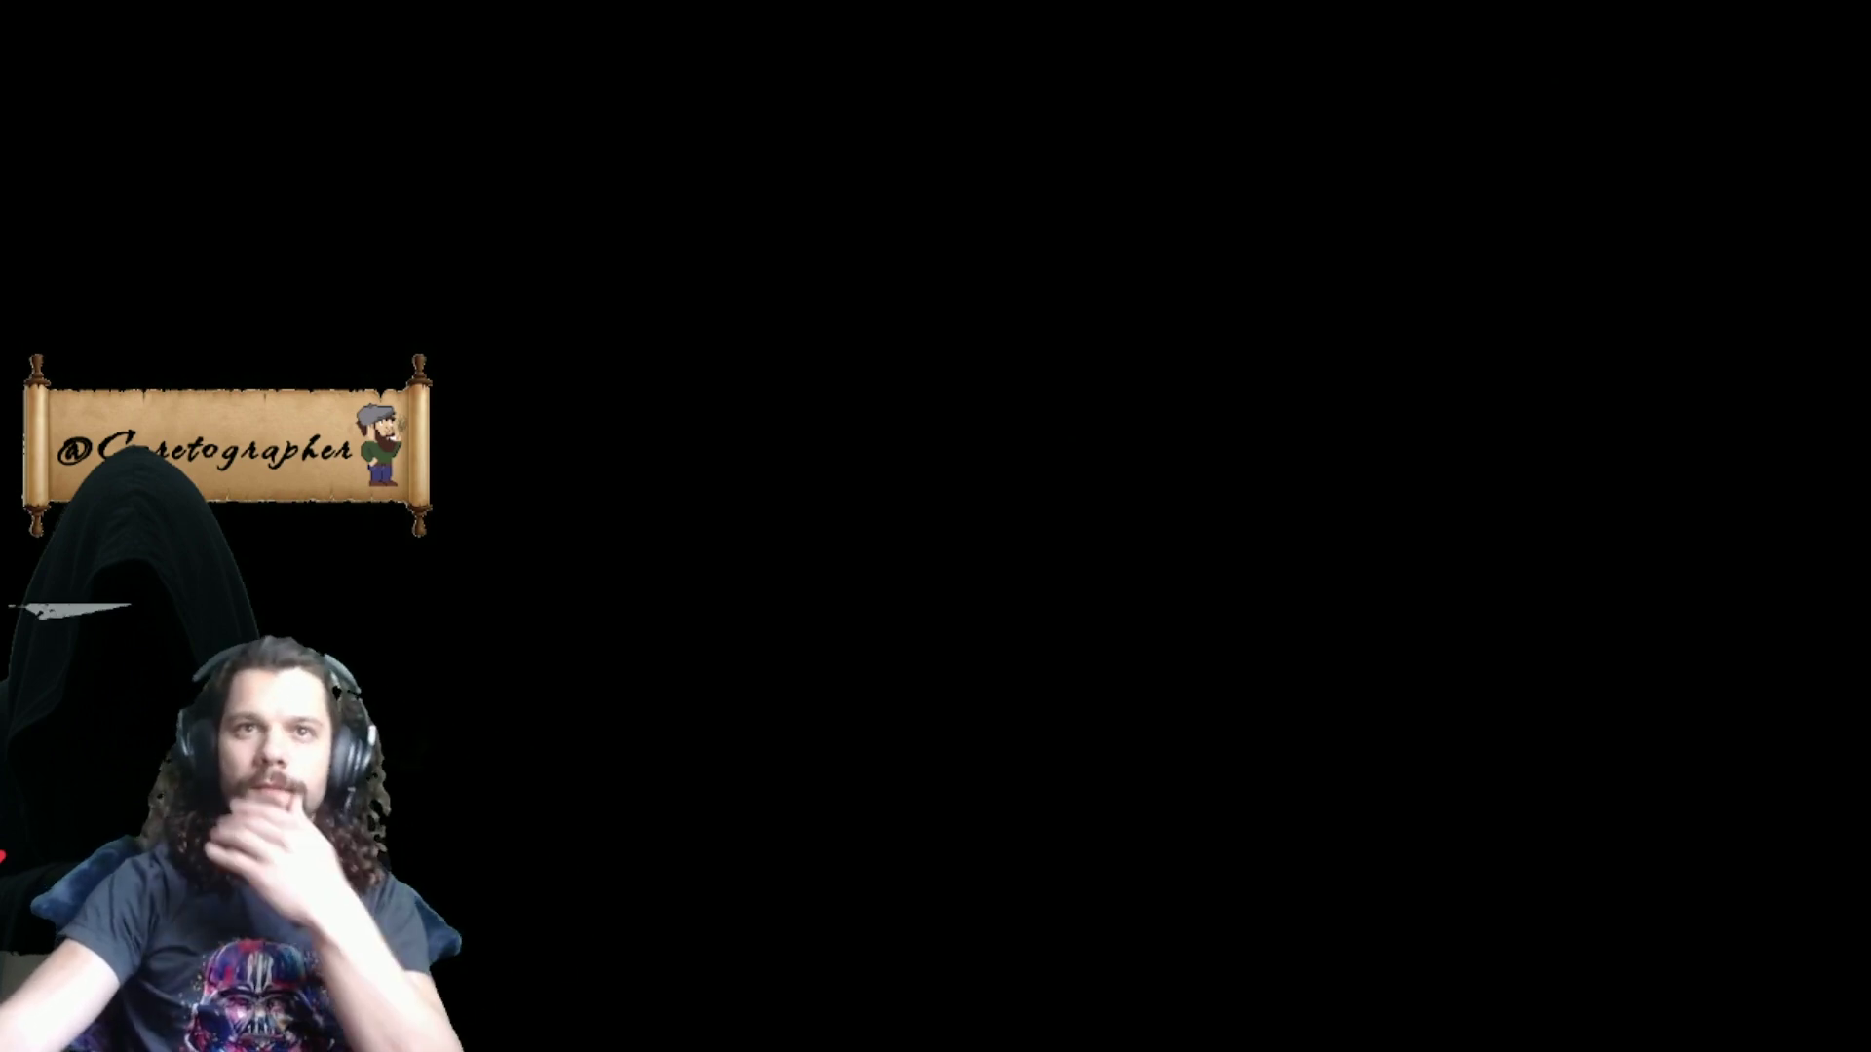
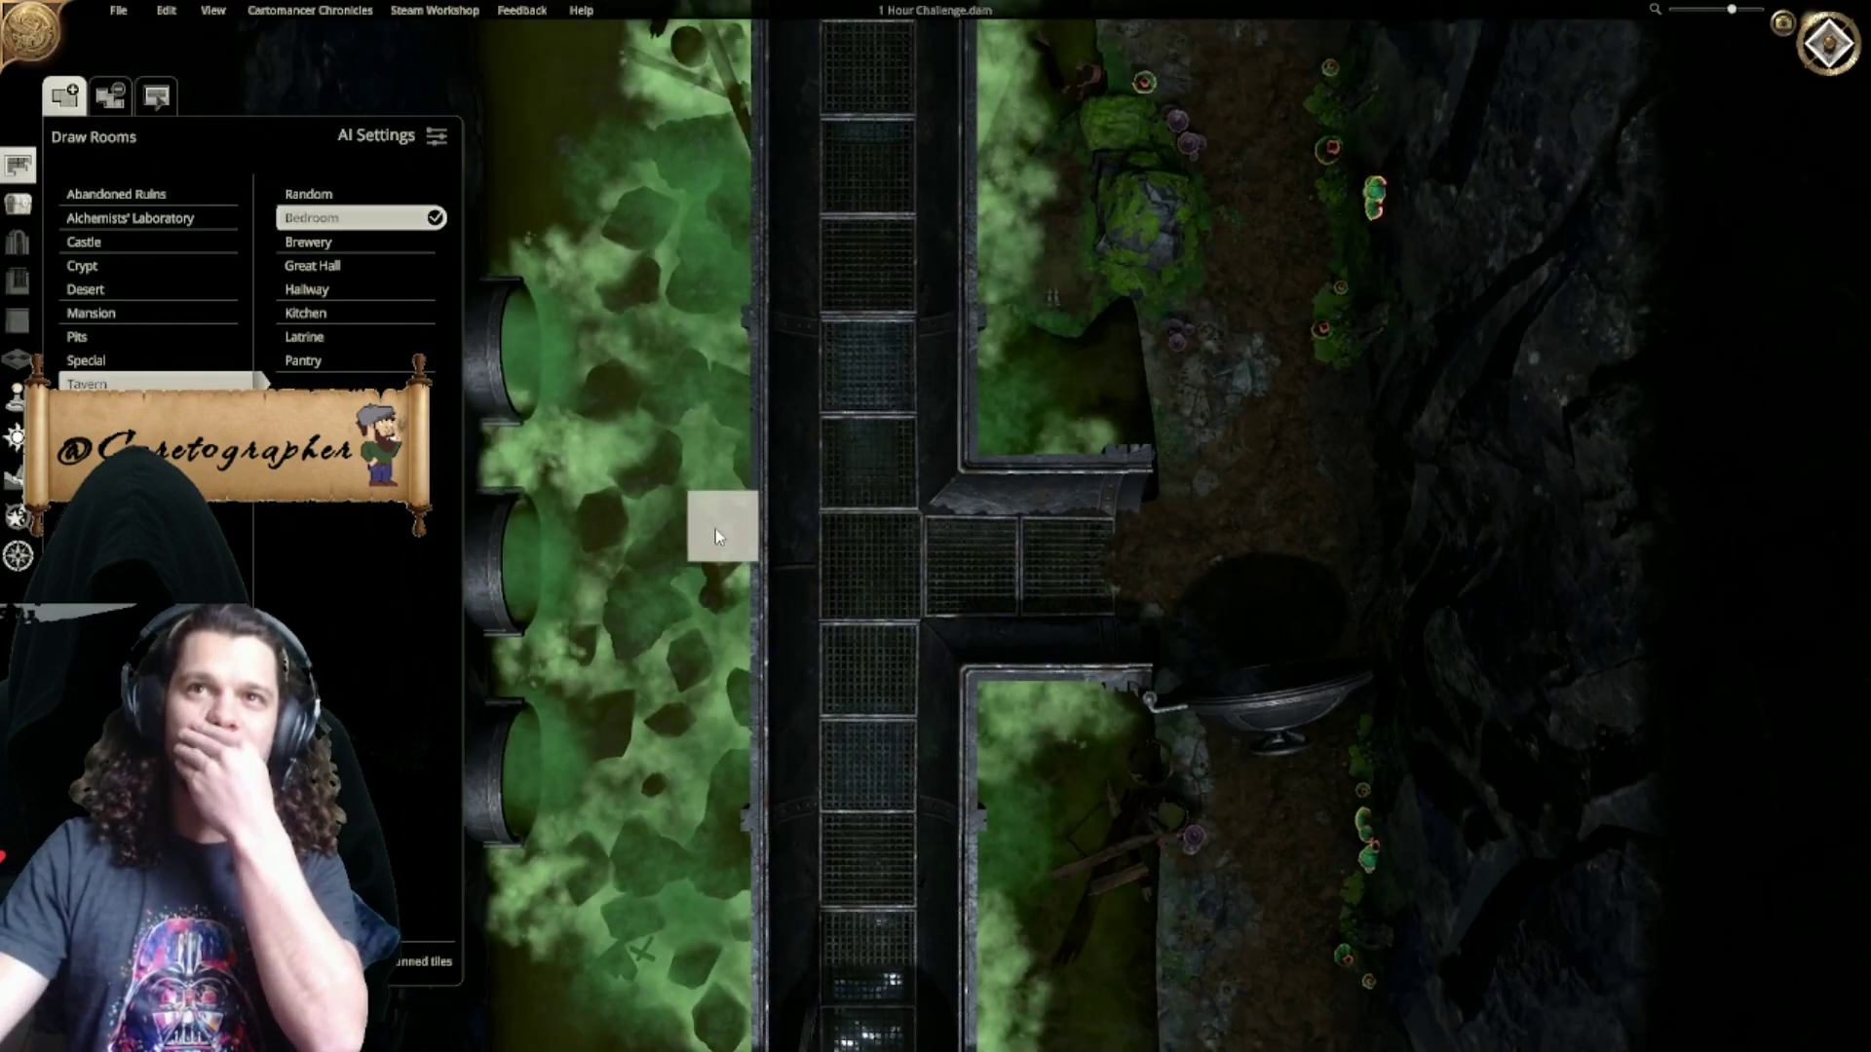
Step: Look over the sewer map with its opened pipes from above and open the map file just Zombies.dam instead
scroll(716, 528, down, 3)
right_drag(832, 552, 891, 565)
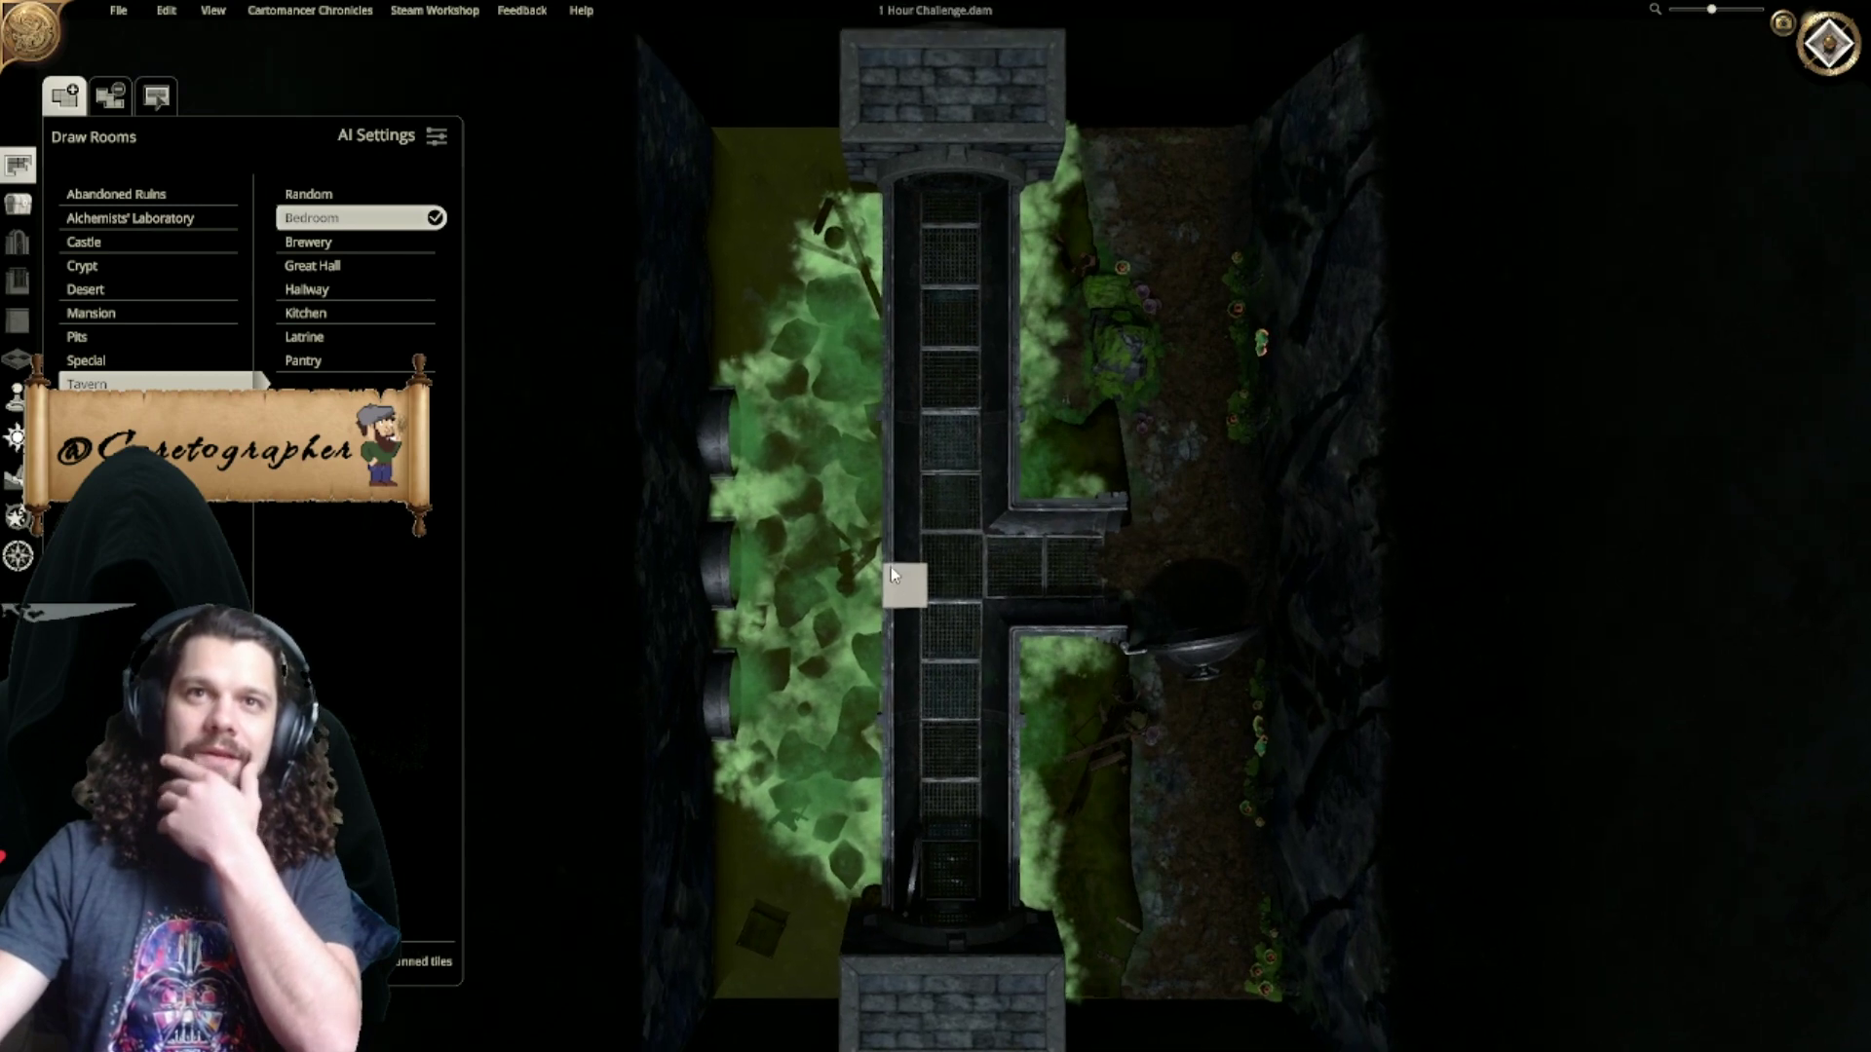
click(118, 10)
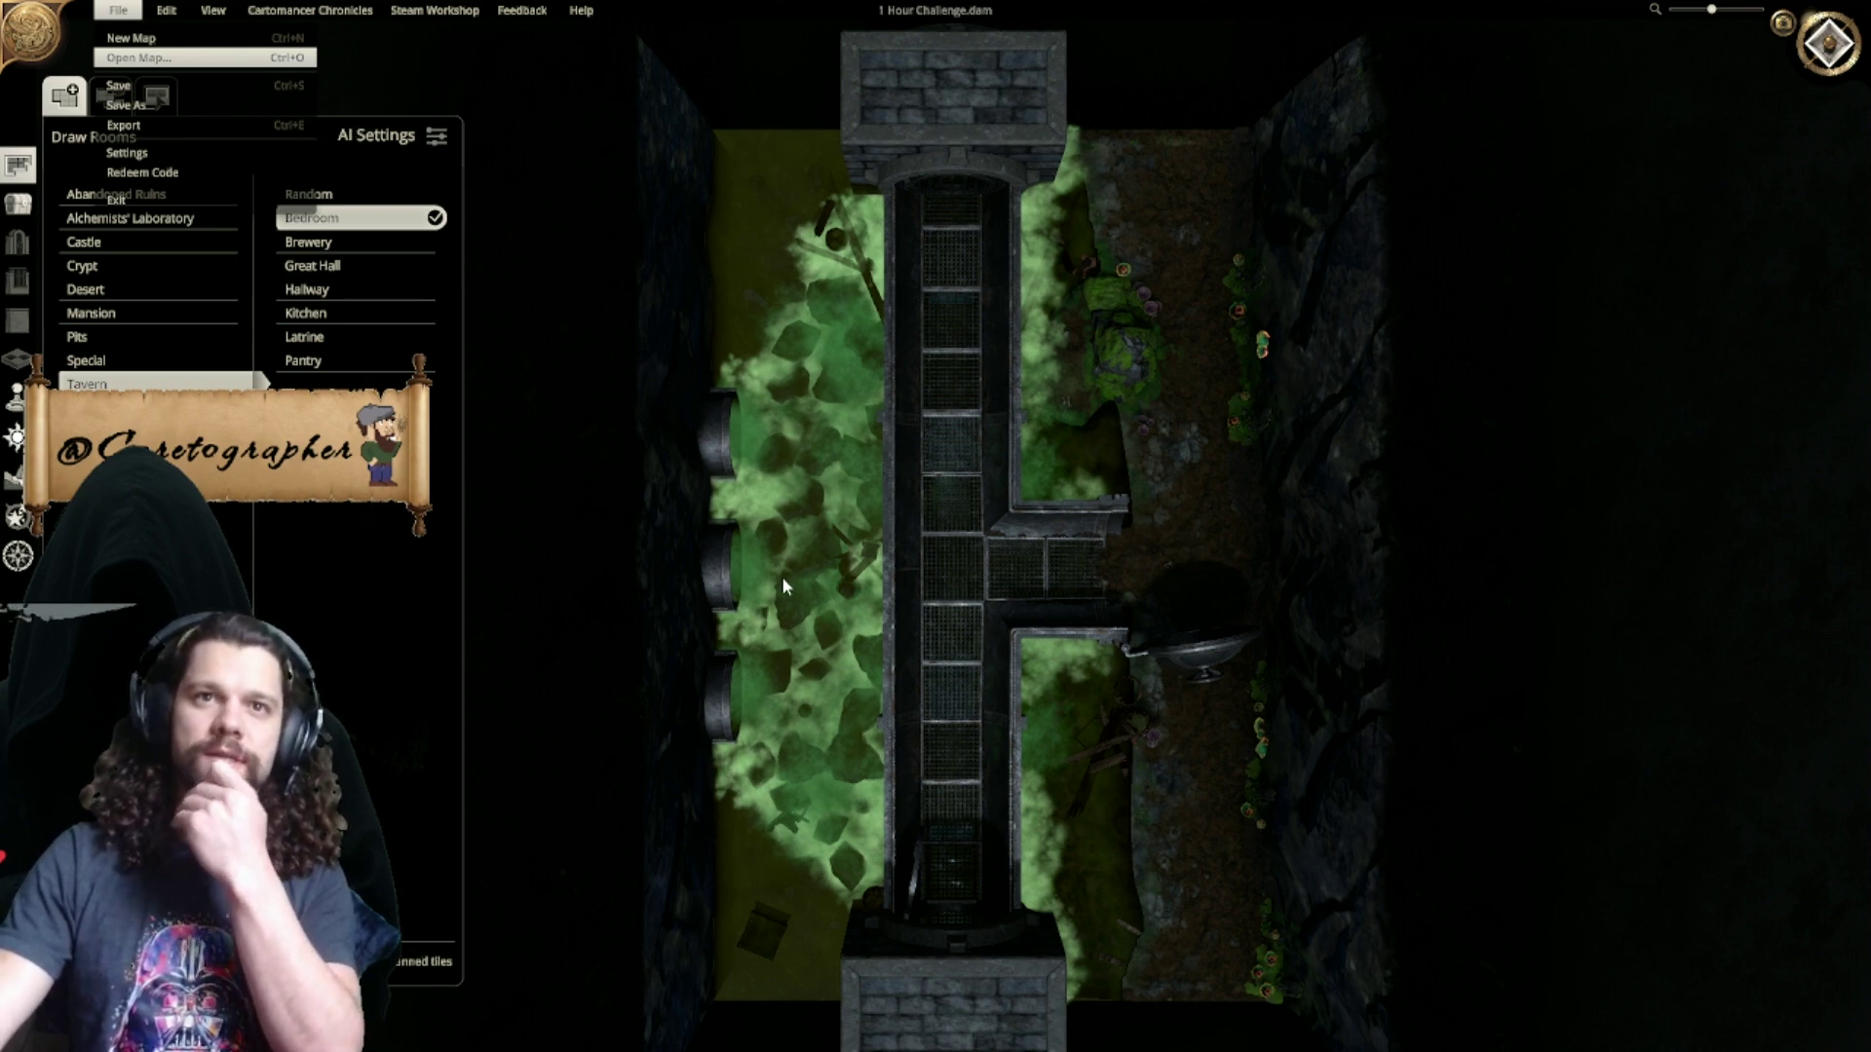
click(819, 572)
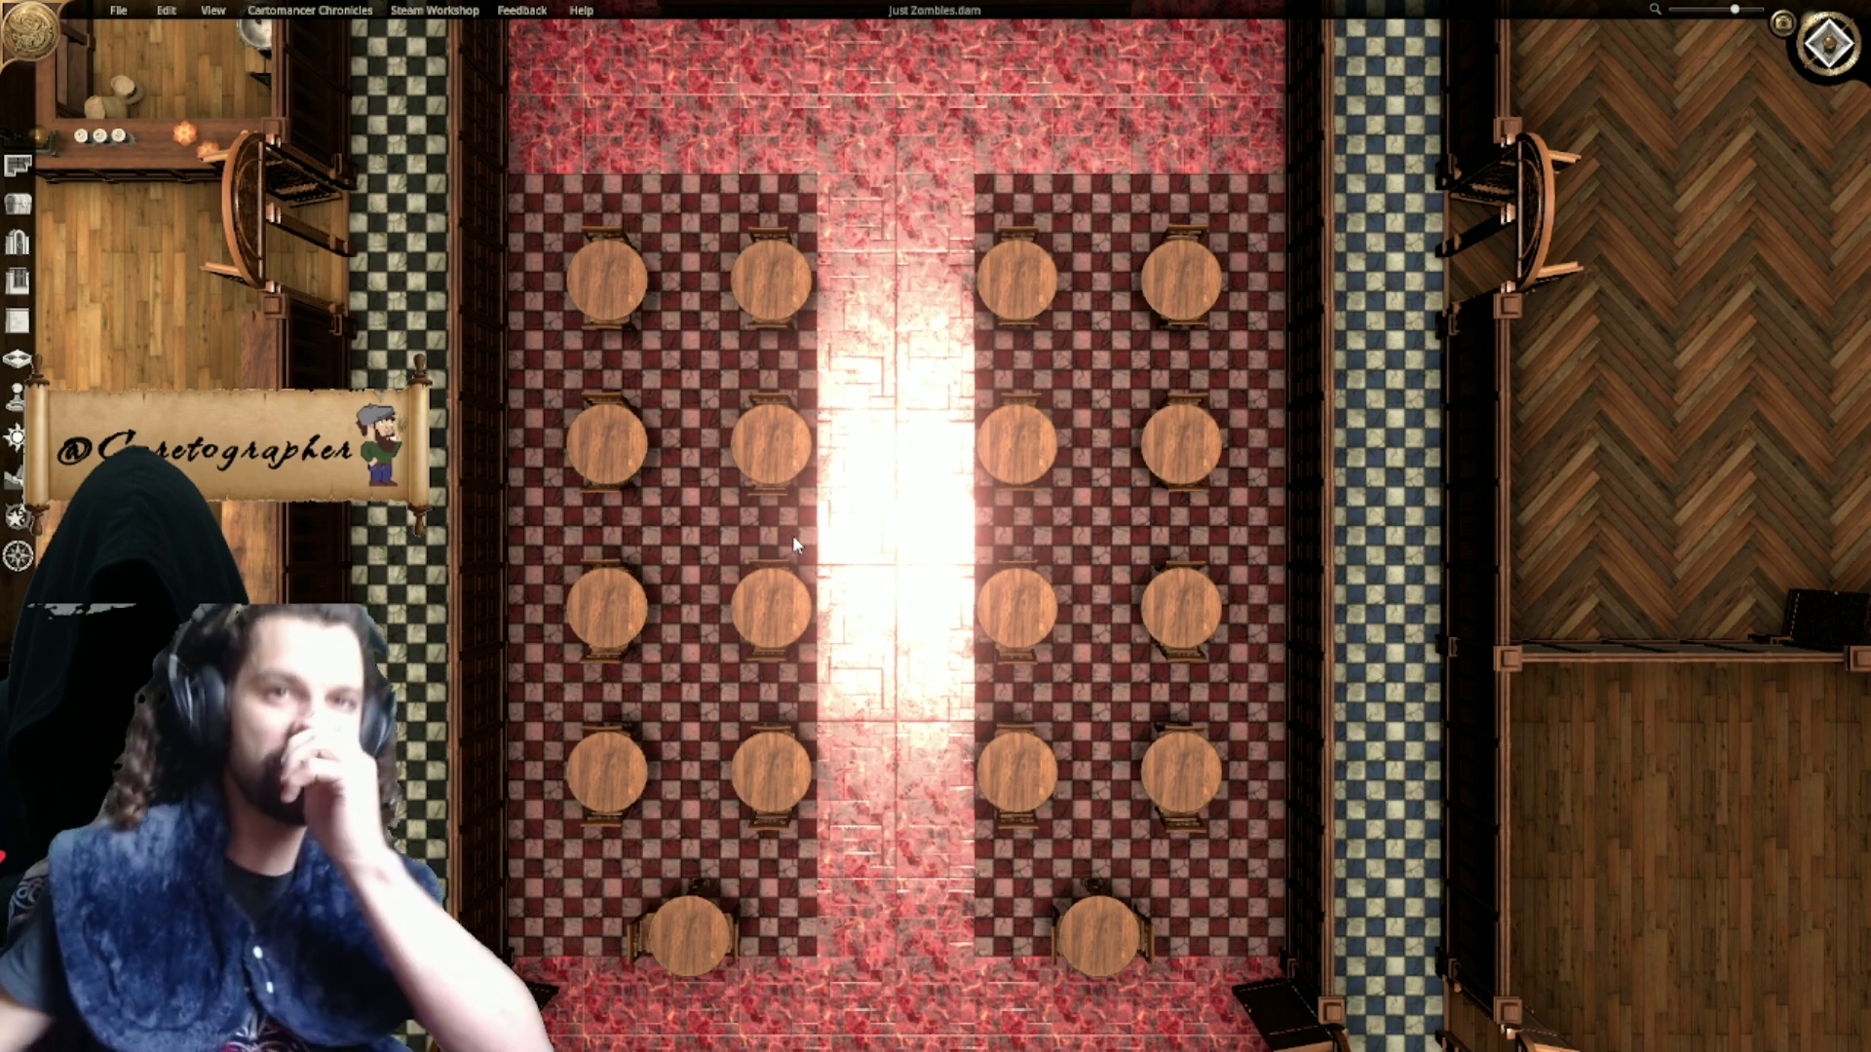
Step: Examine the building's overall floor plan, including the dining hall, kitchen and side rooms, from above and in perspective
scroll(942, 458, down, 2)
scroll(942, 458, down, 2)
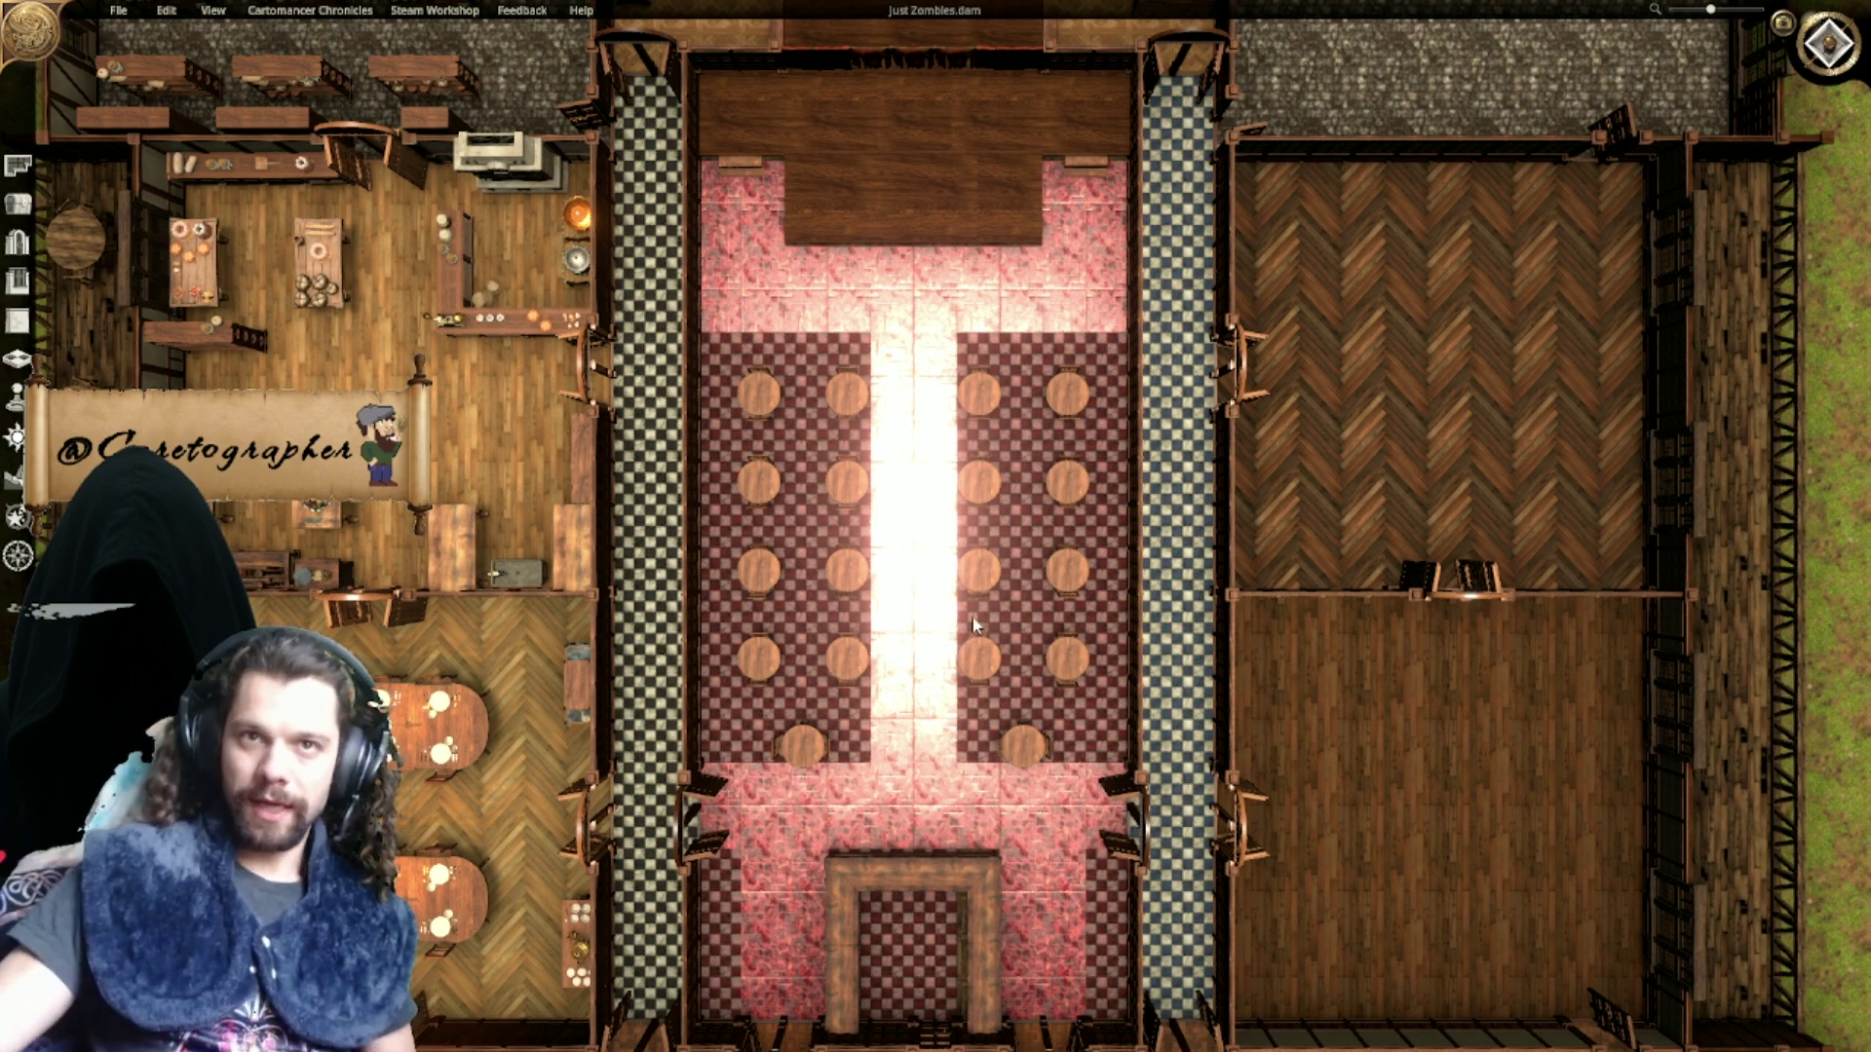
right_drag(972, 618, 1025, 536)
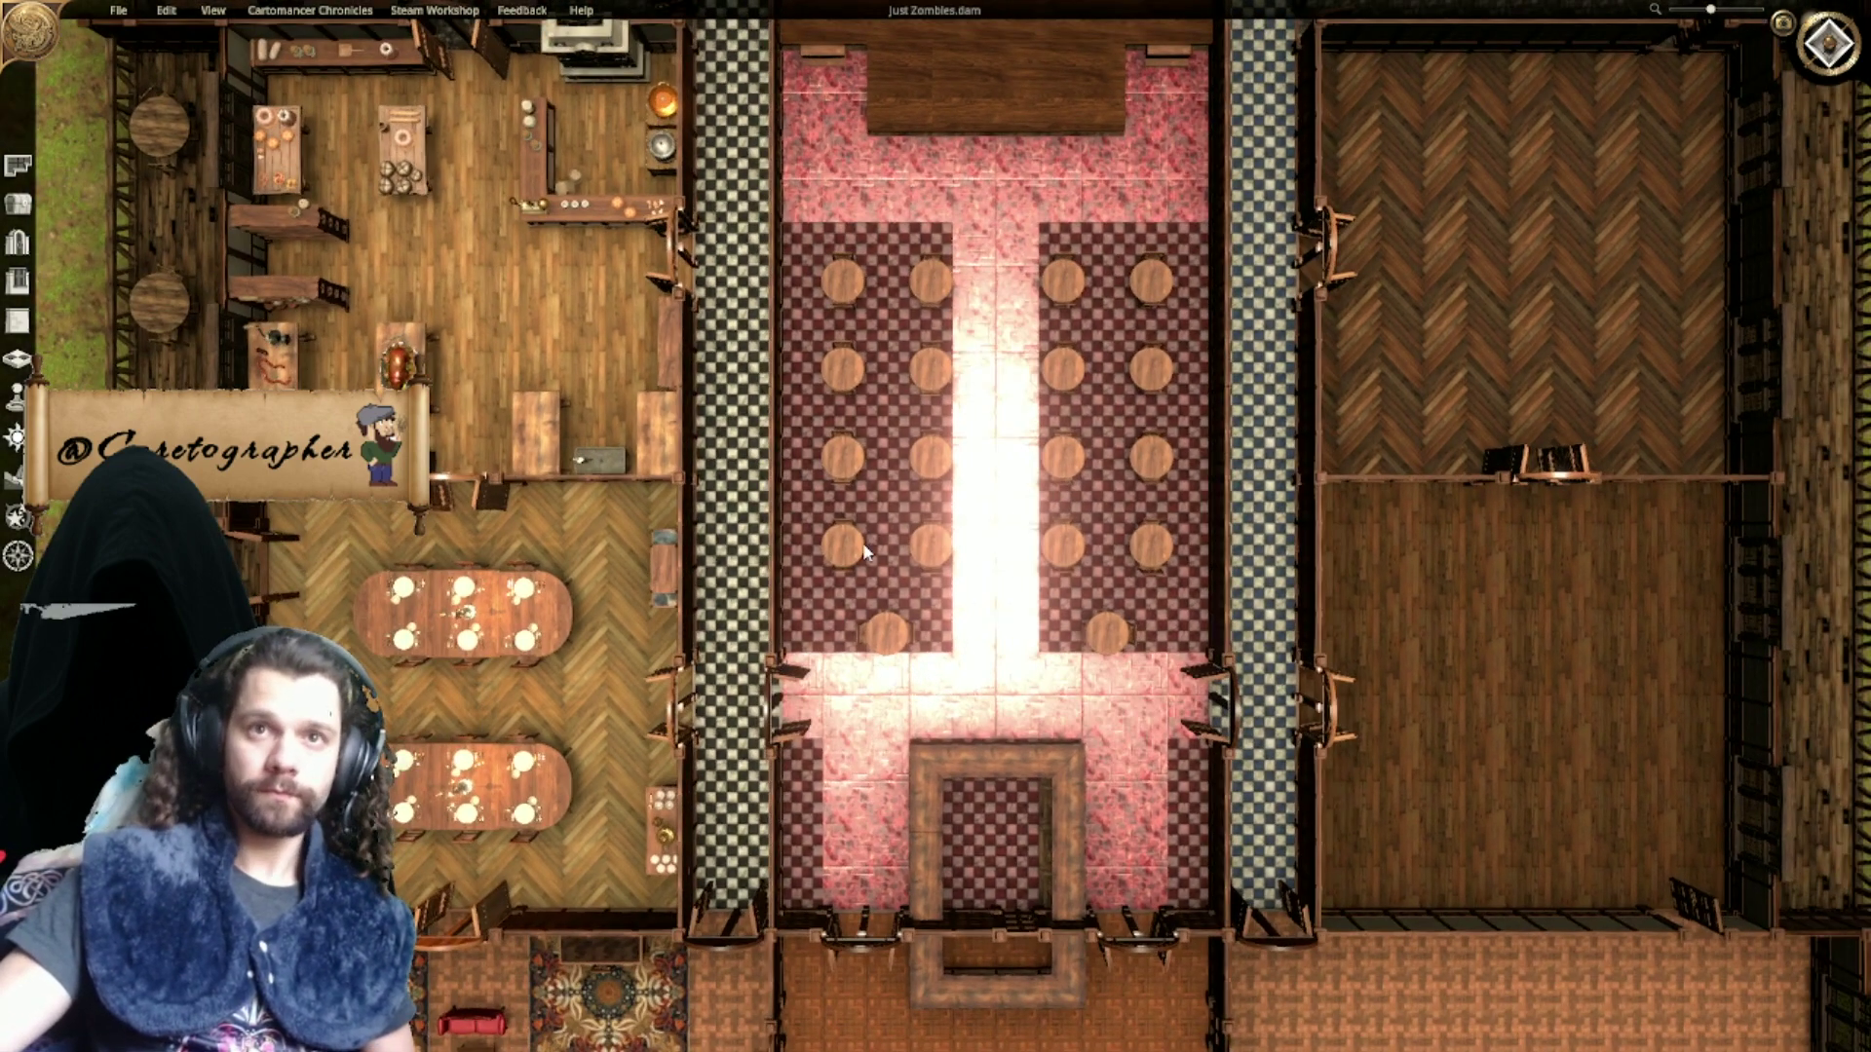
middle_drag(865, 548, 1031, 452)
scroll(1094, 444, up, 3)
middle_drag(960, 581, 1083, 430)
scroll(1094, 448, down, 3)
scroll(1093, 456, down, 8)
right_drag(1084, 429, 1068, 470)
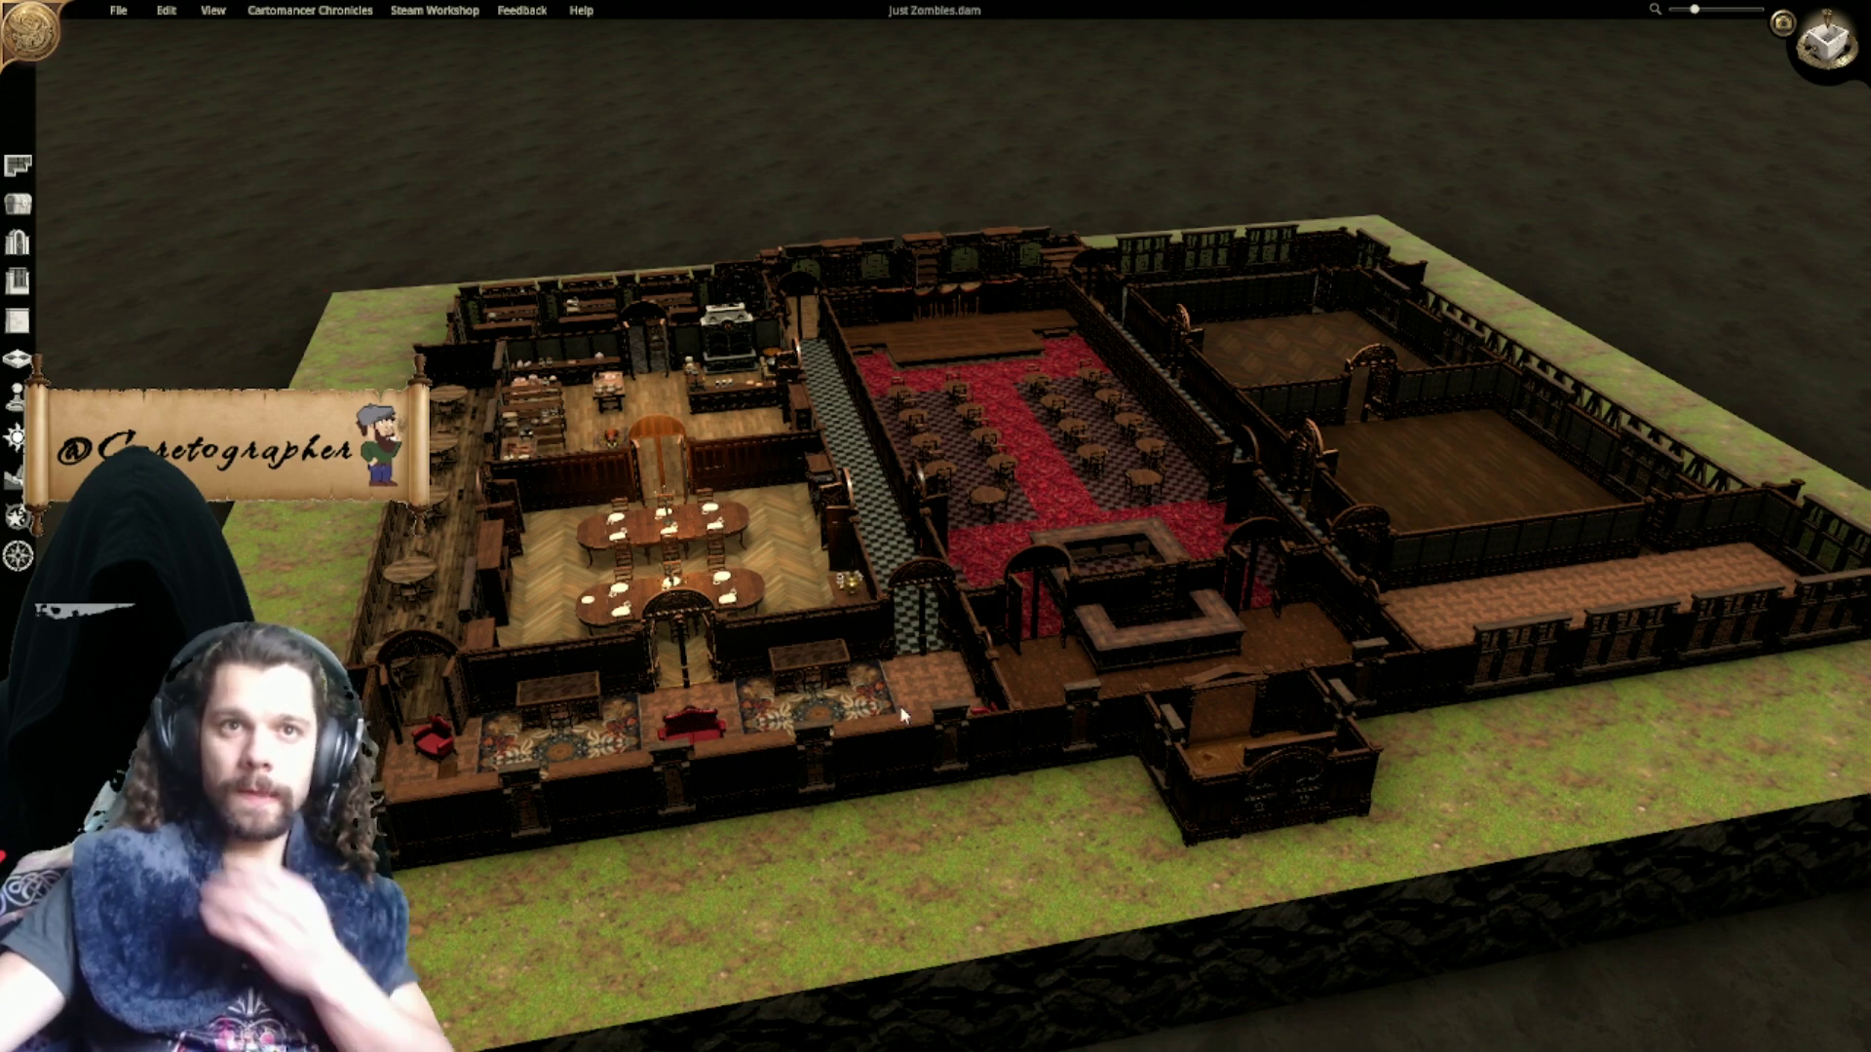
Step: Inspect the building in 3D from its front and back, covering the kitchen, storeroom, red-carpeted hall and entrance
right_drag(1077, 633, 1035, 546)
scroll(1033, 614, up, 3)
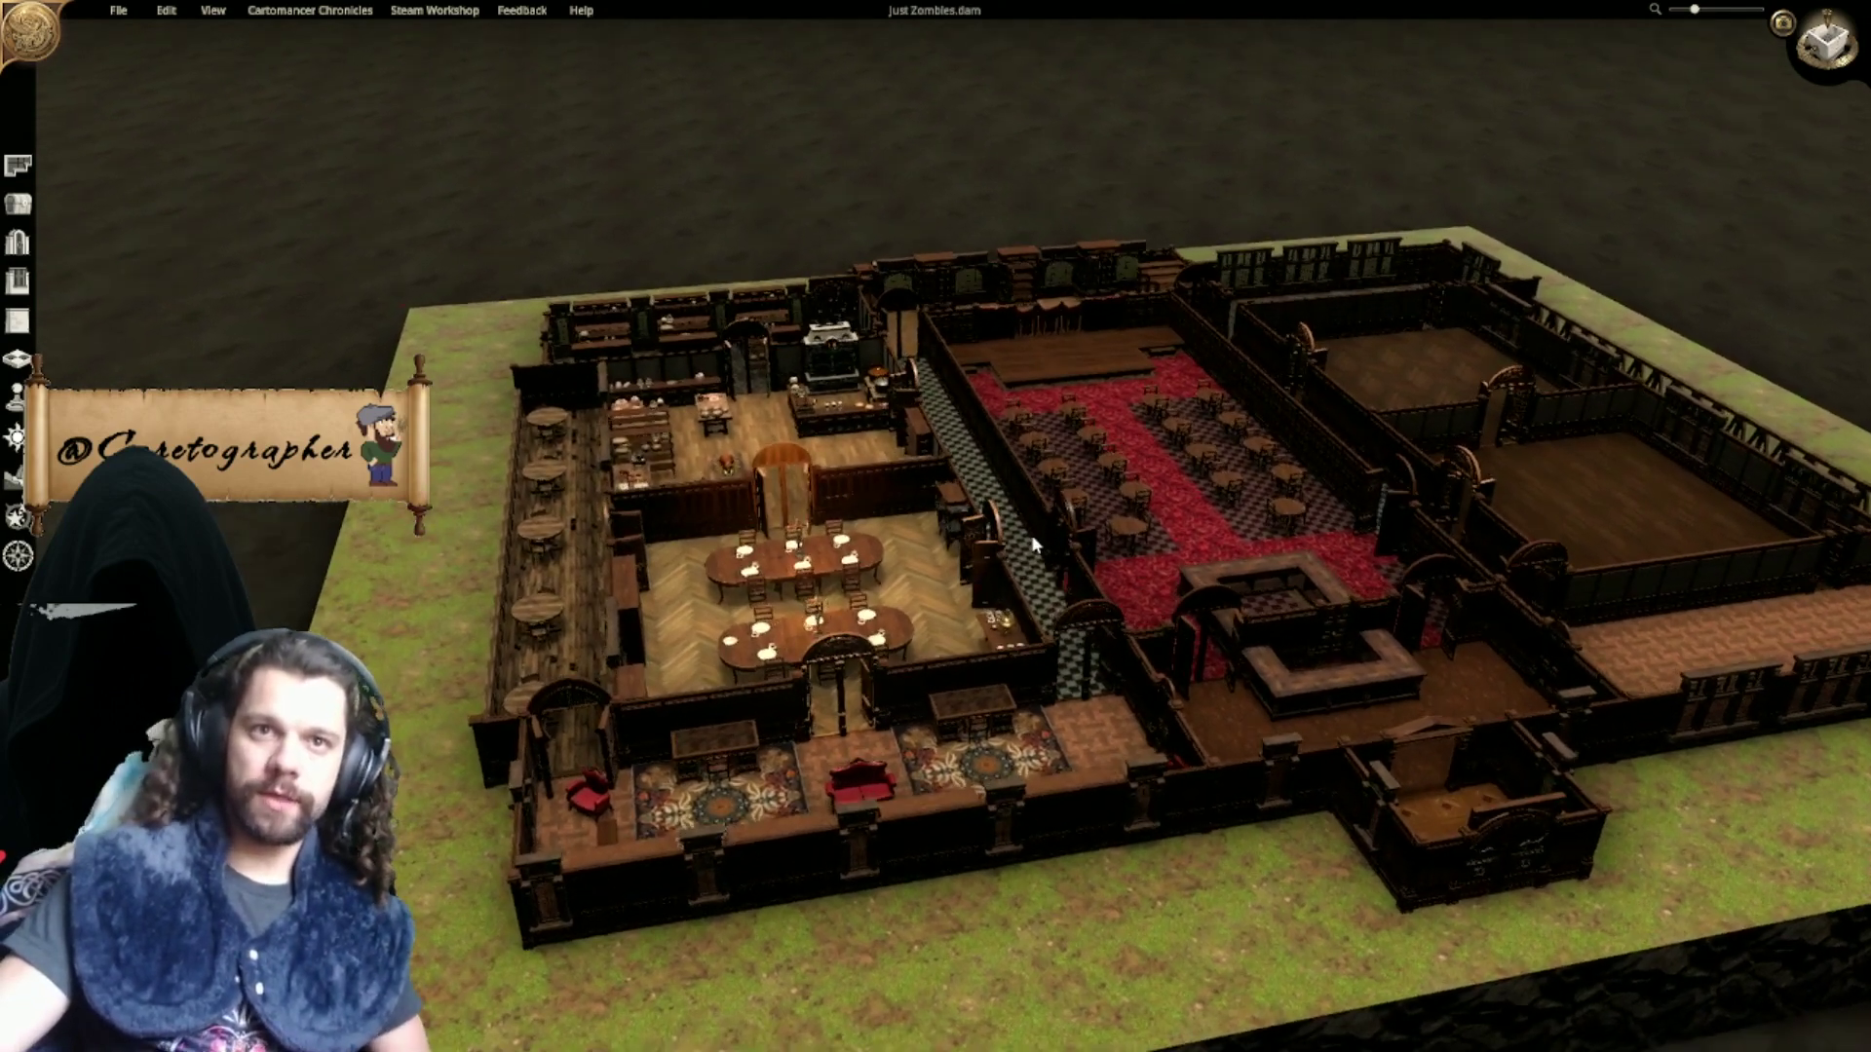
middle_drag(1181, 576, 848, 567)
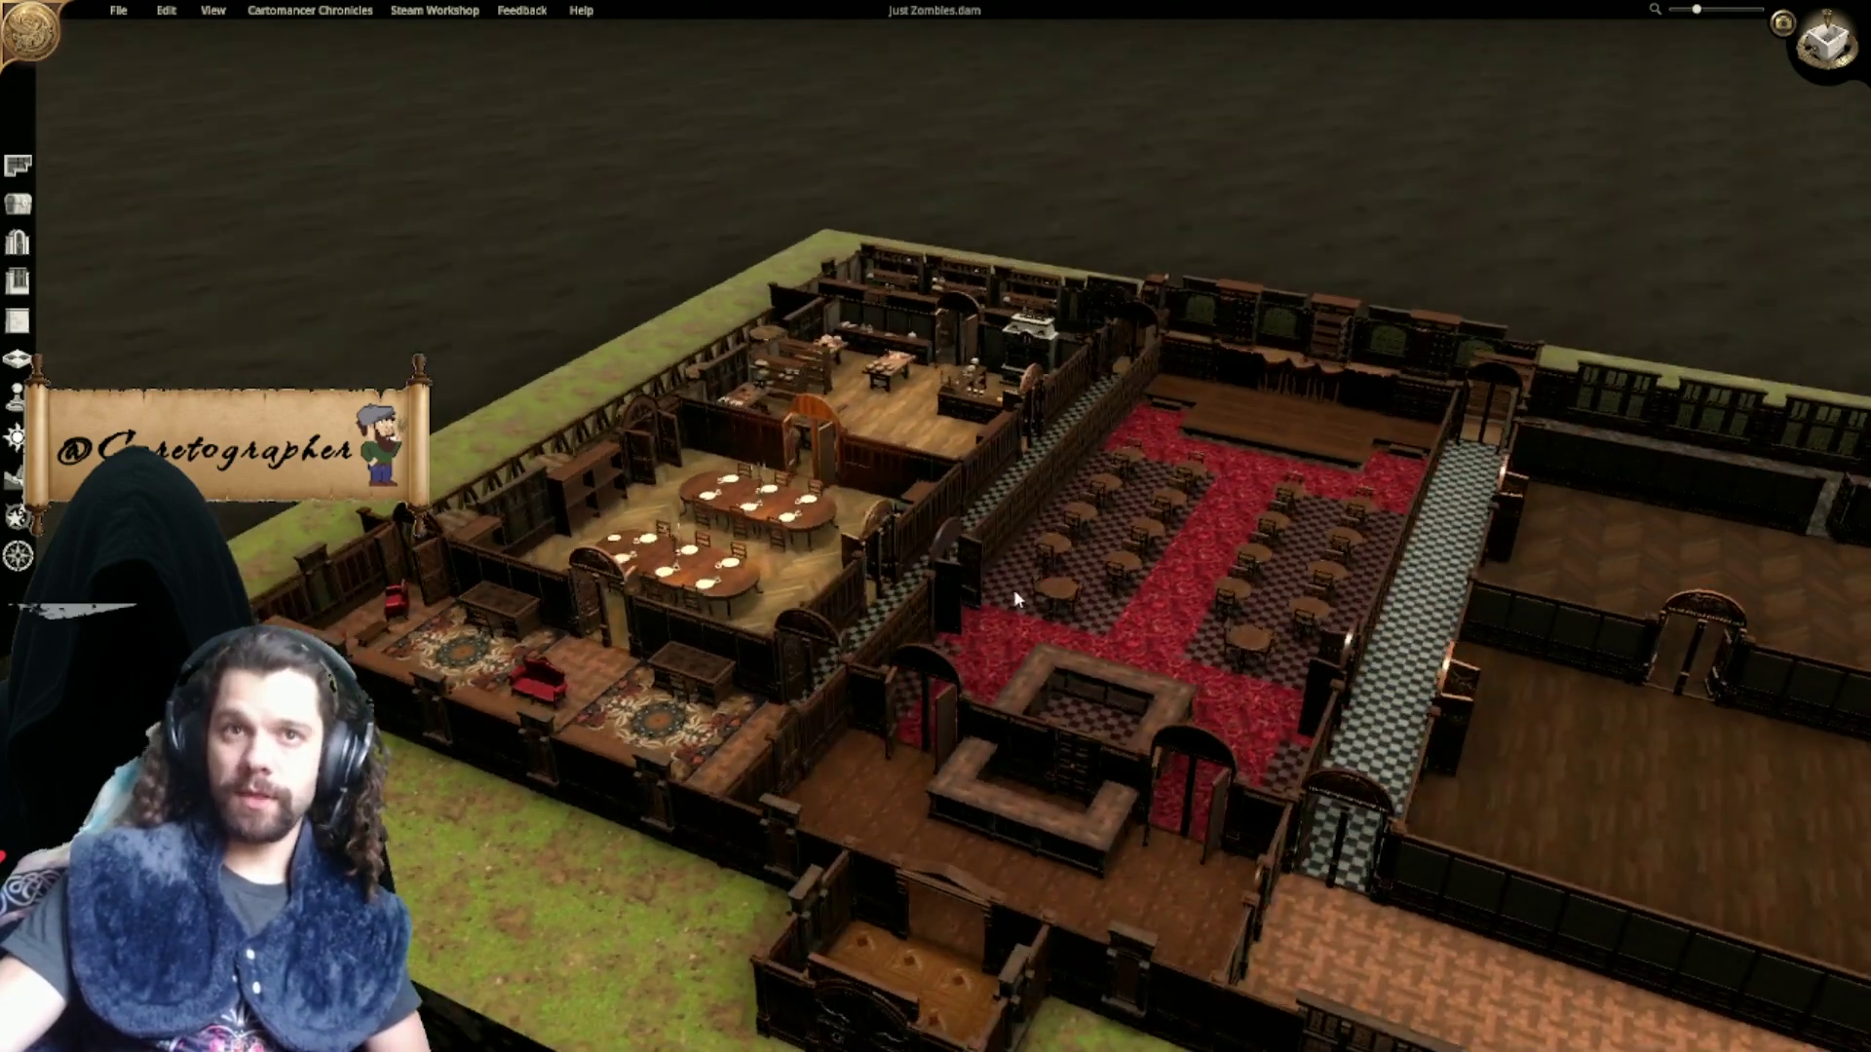
middle_drag(1014, 588, 1184, 563)
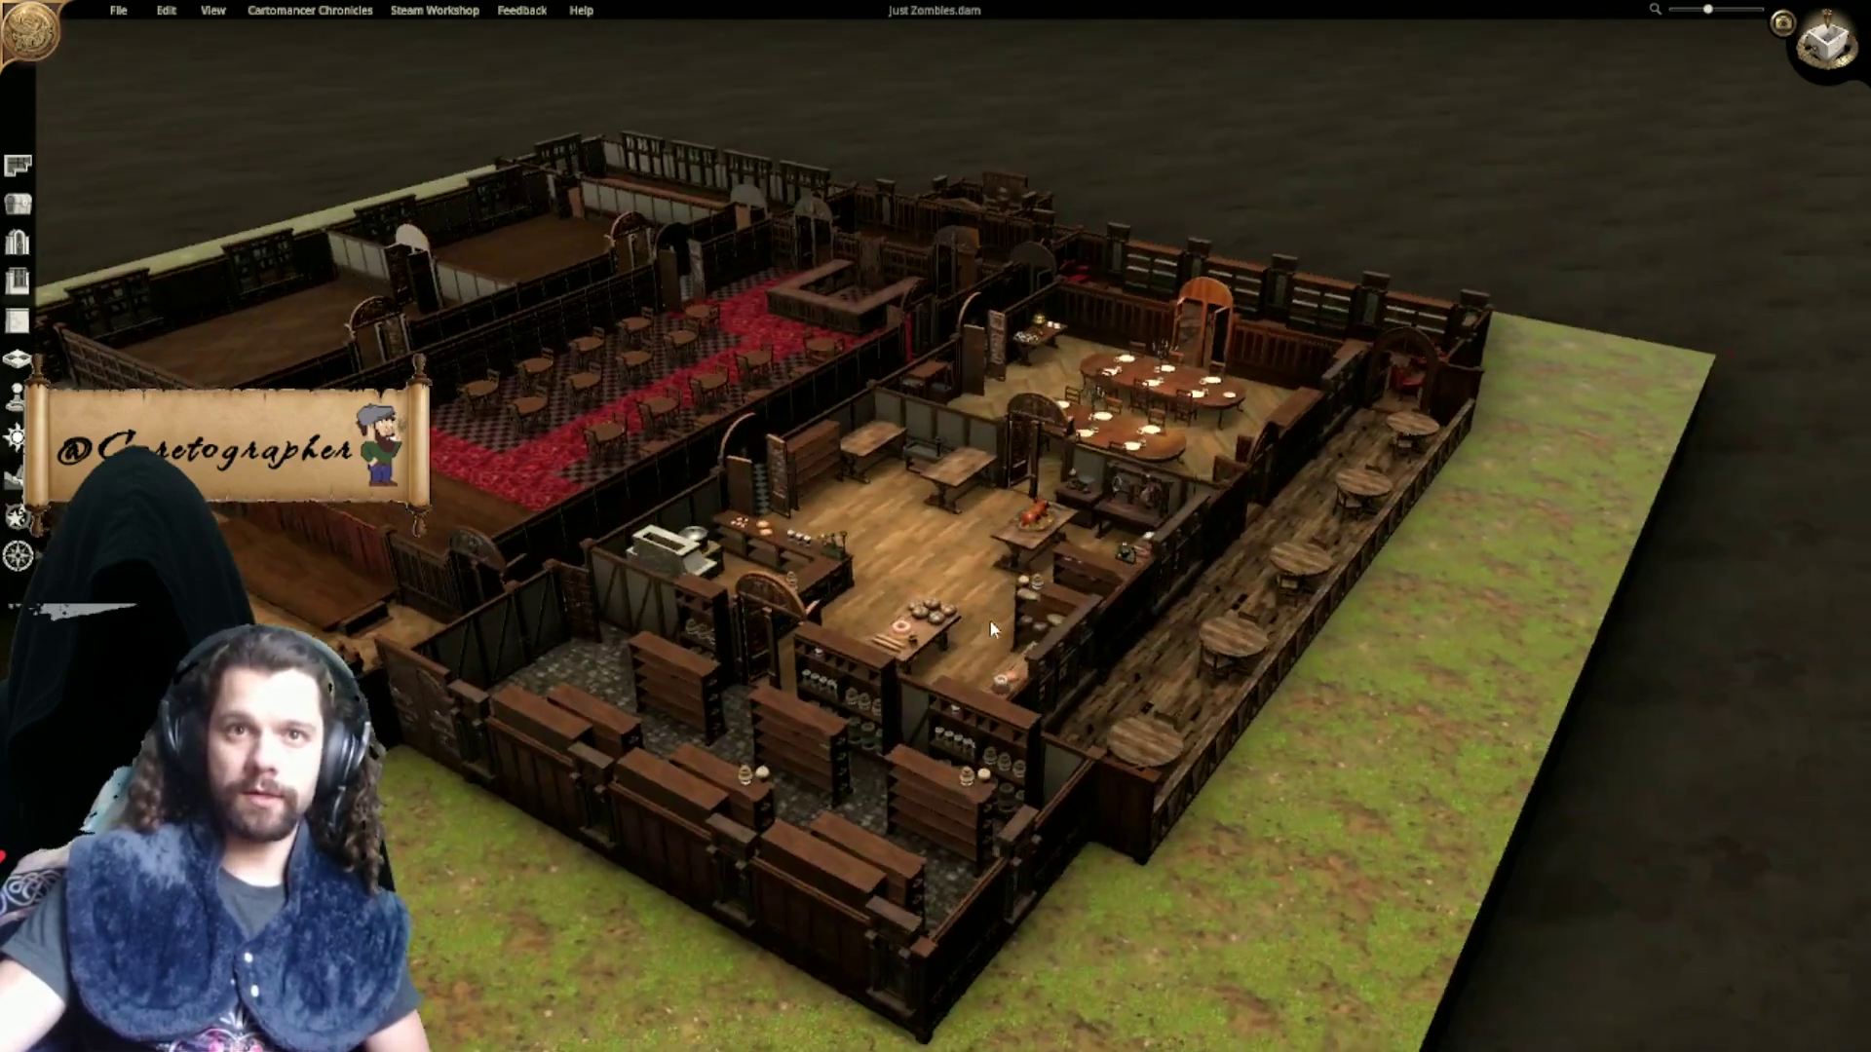
middle_drag(990, 622, 979, 501)
scroll(979, 501, down, 6)
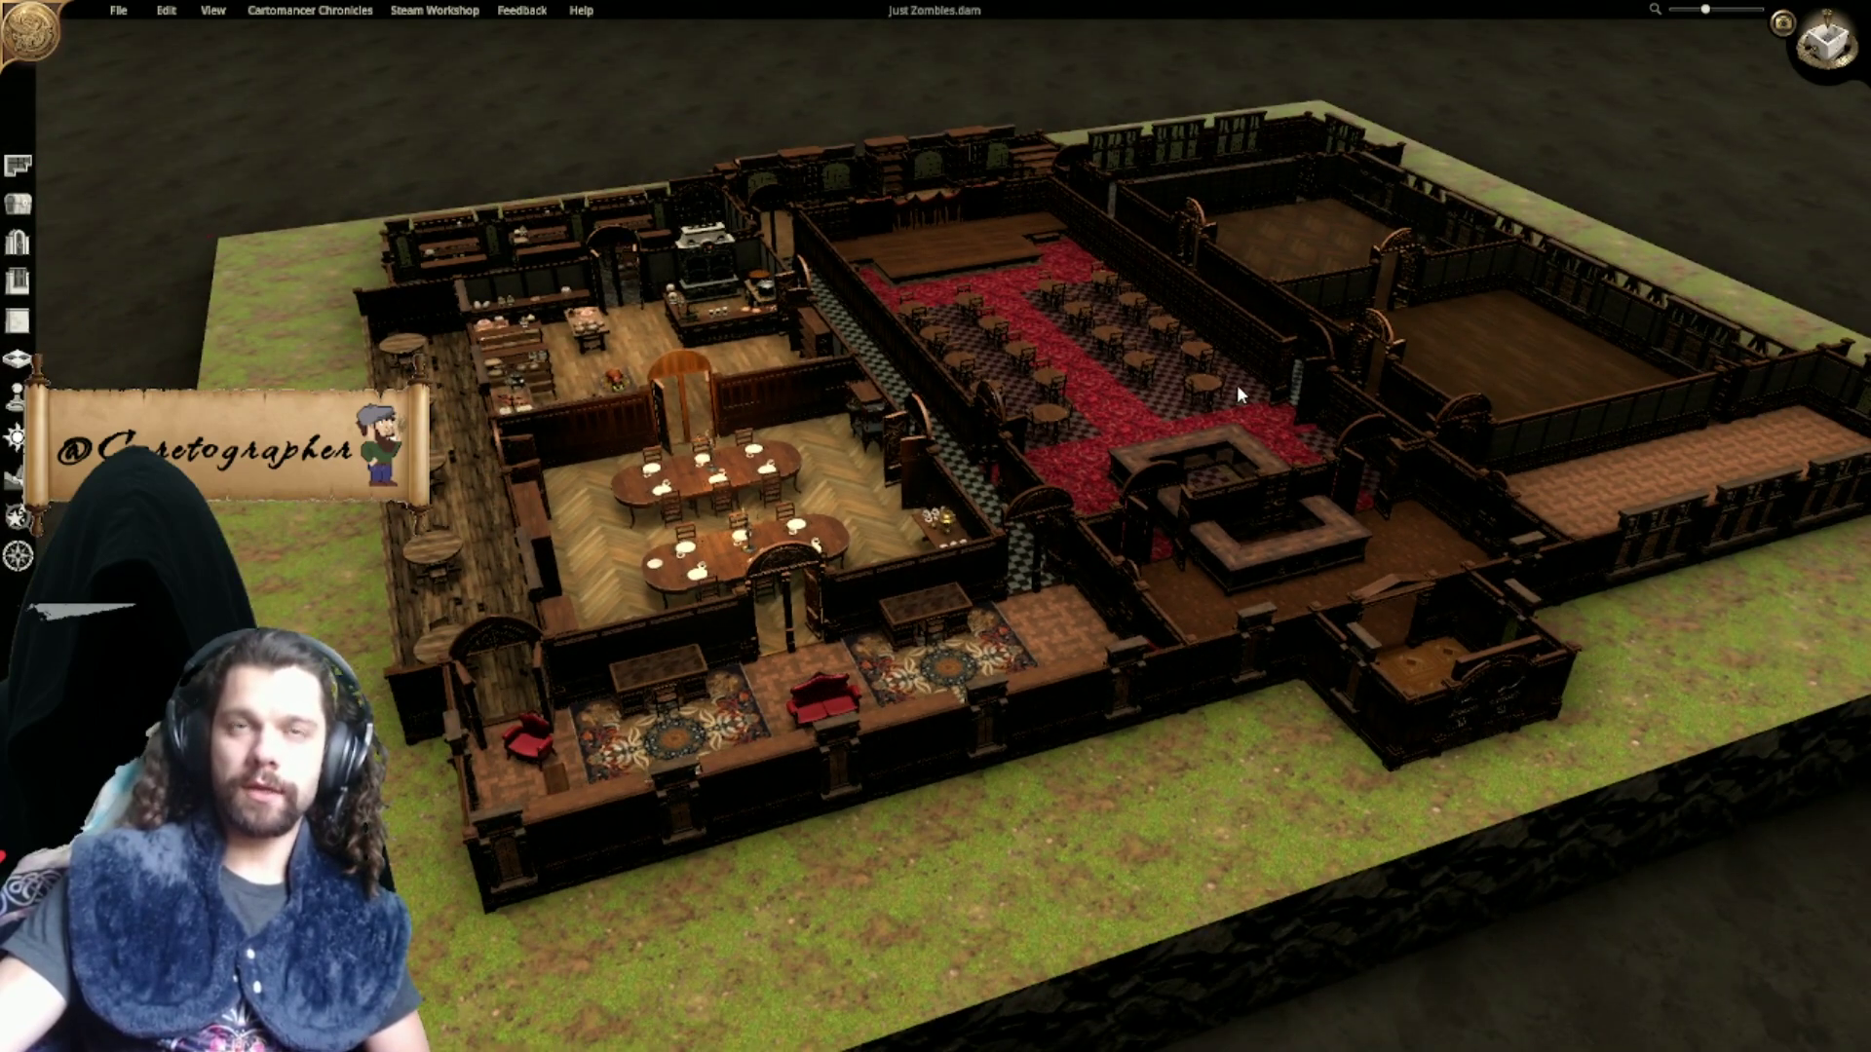
middle_drag(1237, 384, 1104, 521)
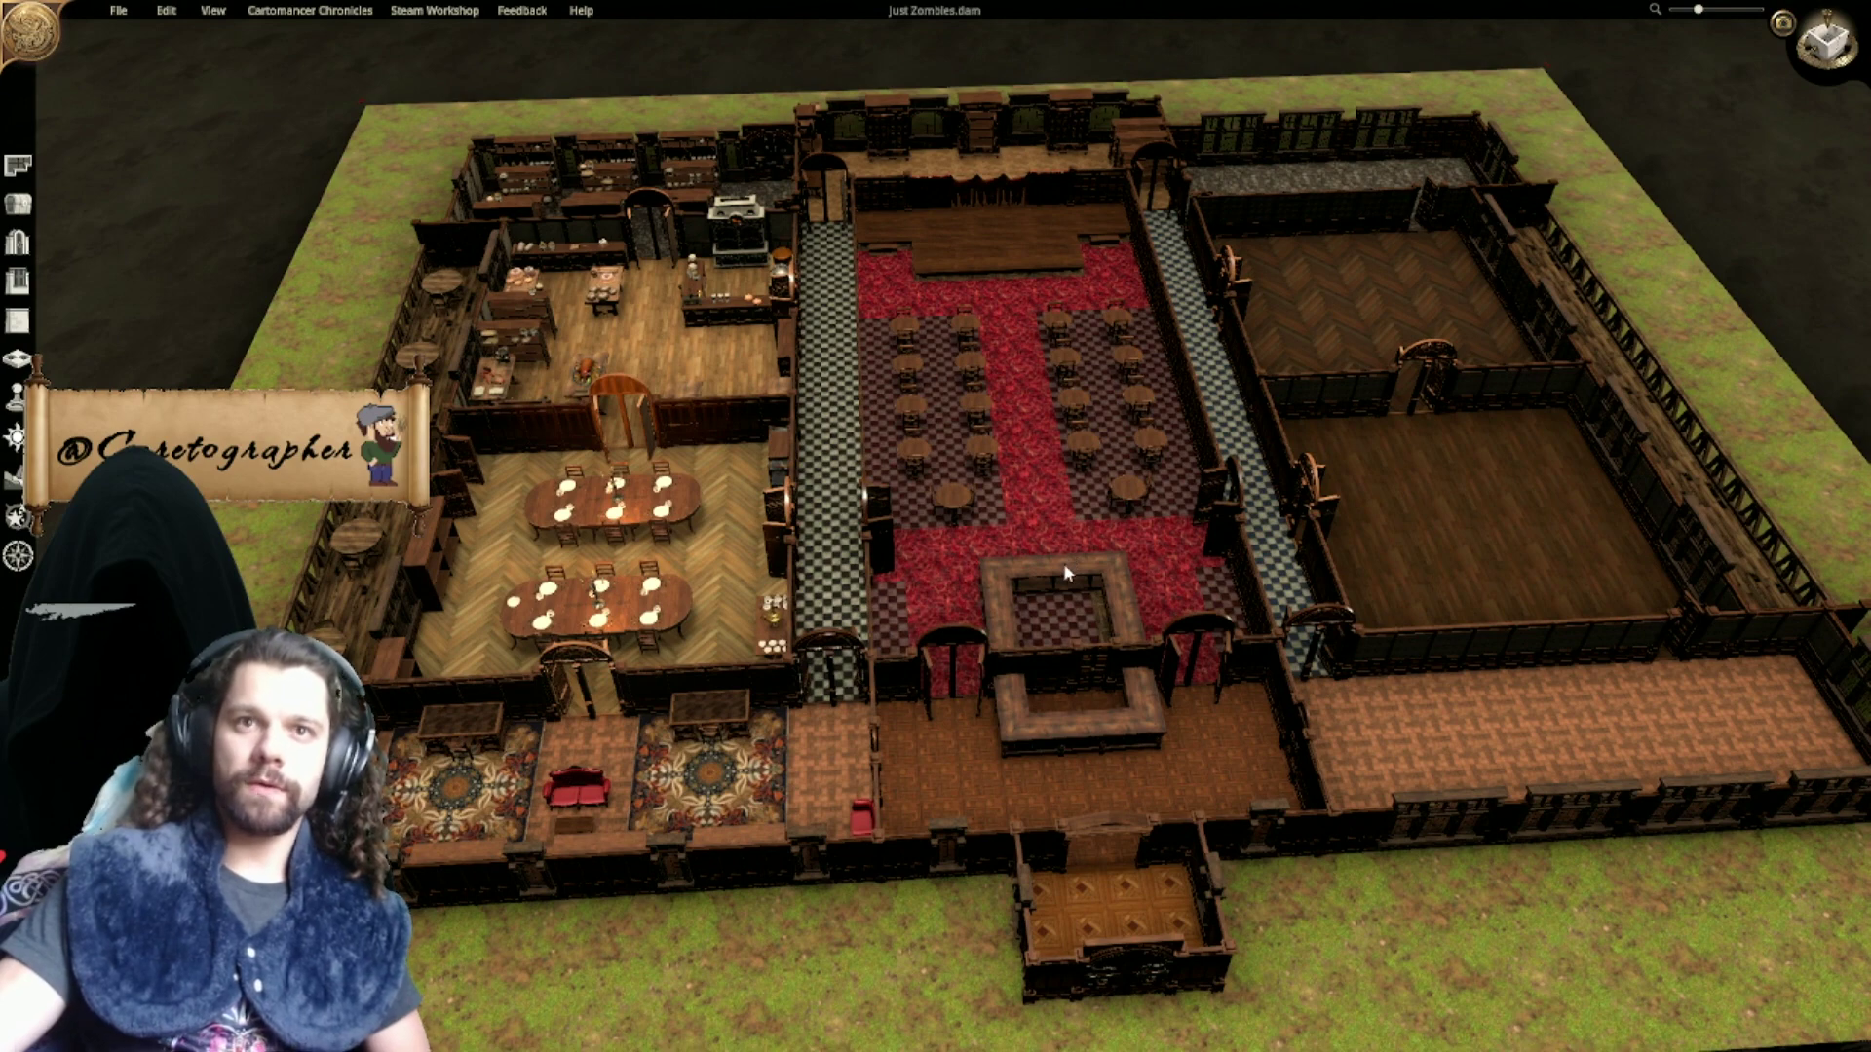
middle_drag(1058, 535, 1013, 587)
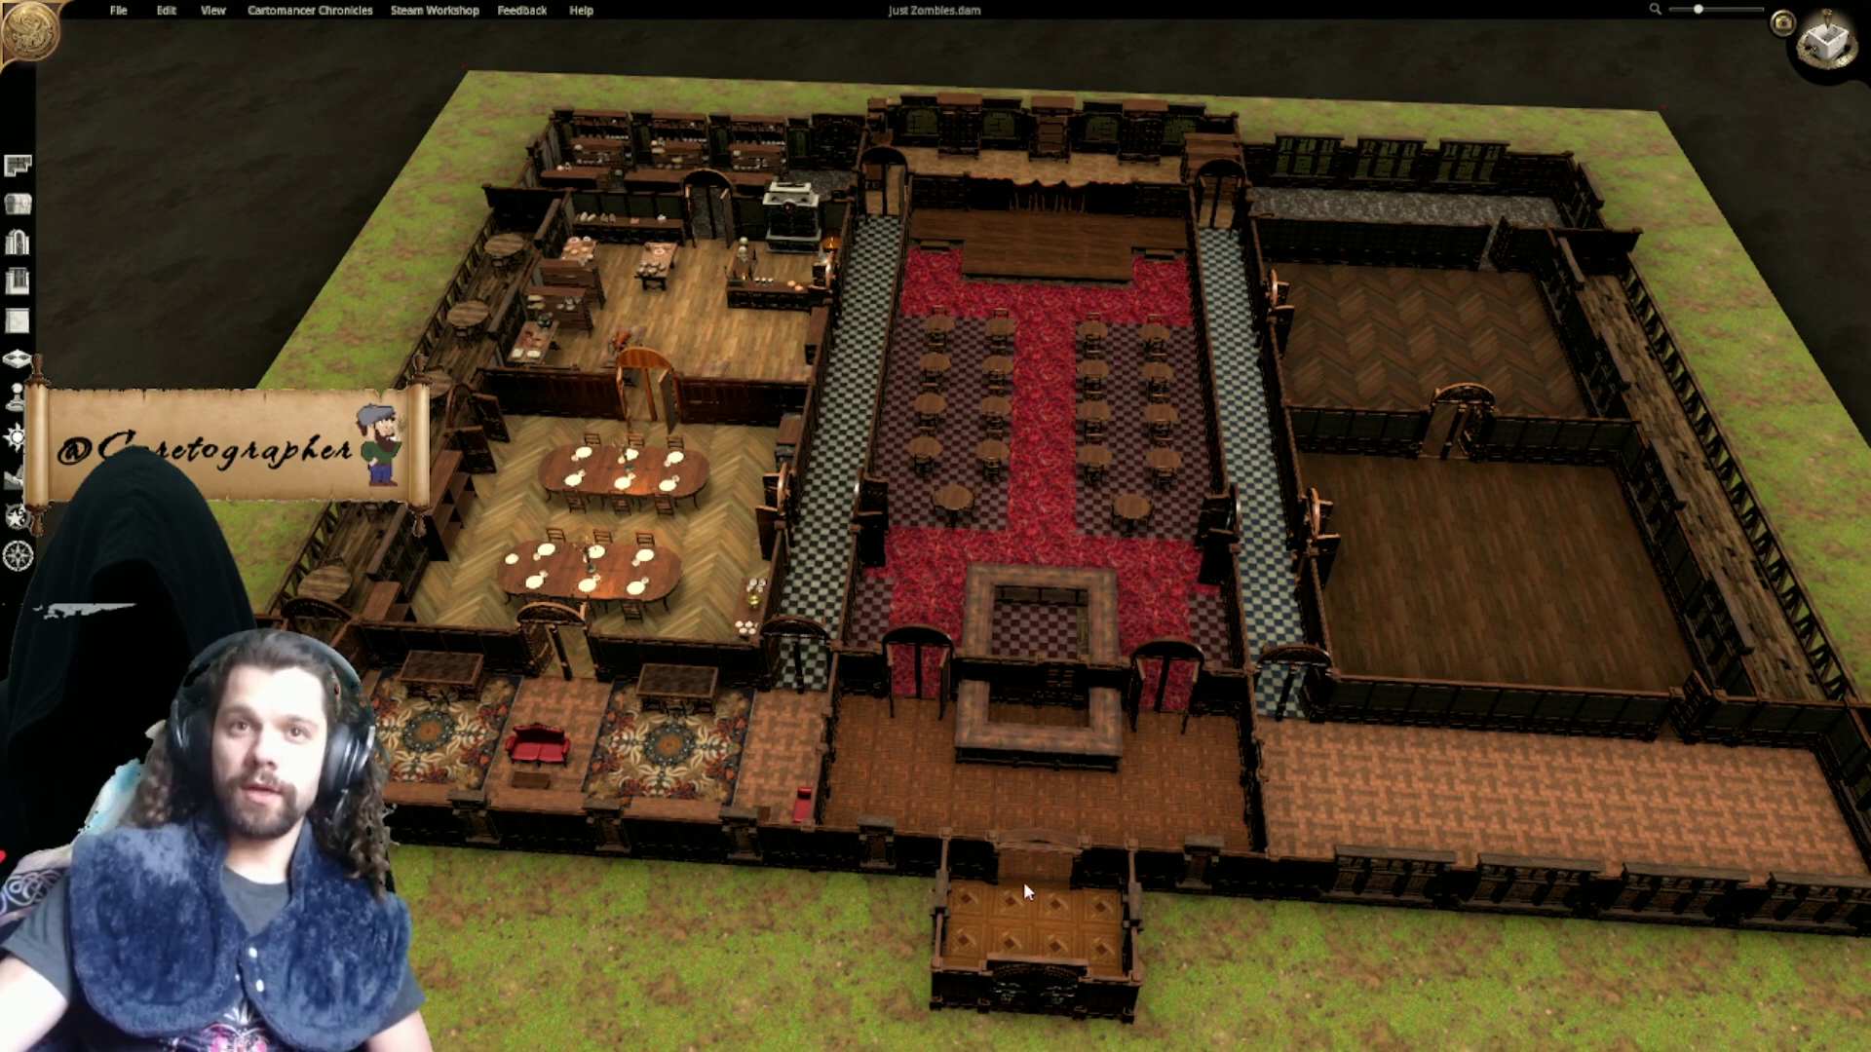
Step: Close the two arched doors between the reception lobby and the red-carpeted hall
click(916, 687)
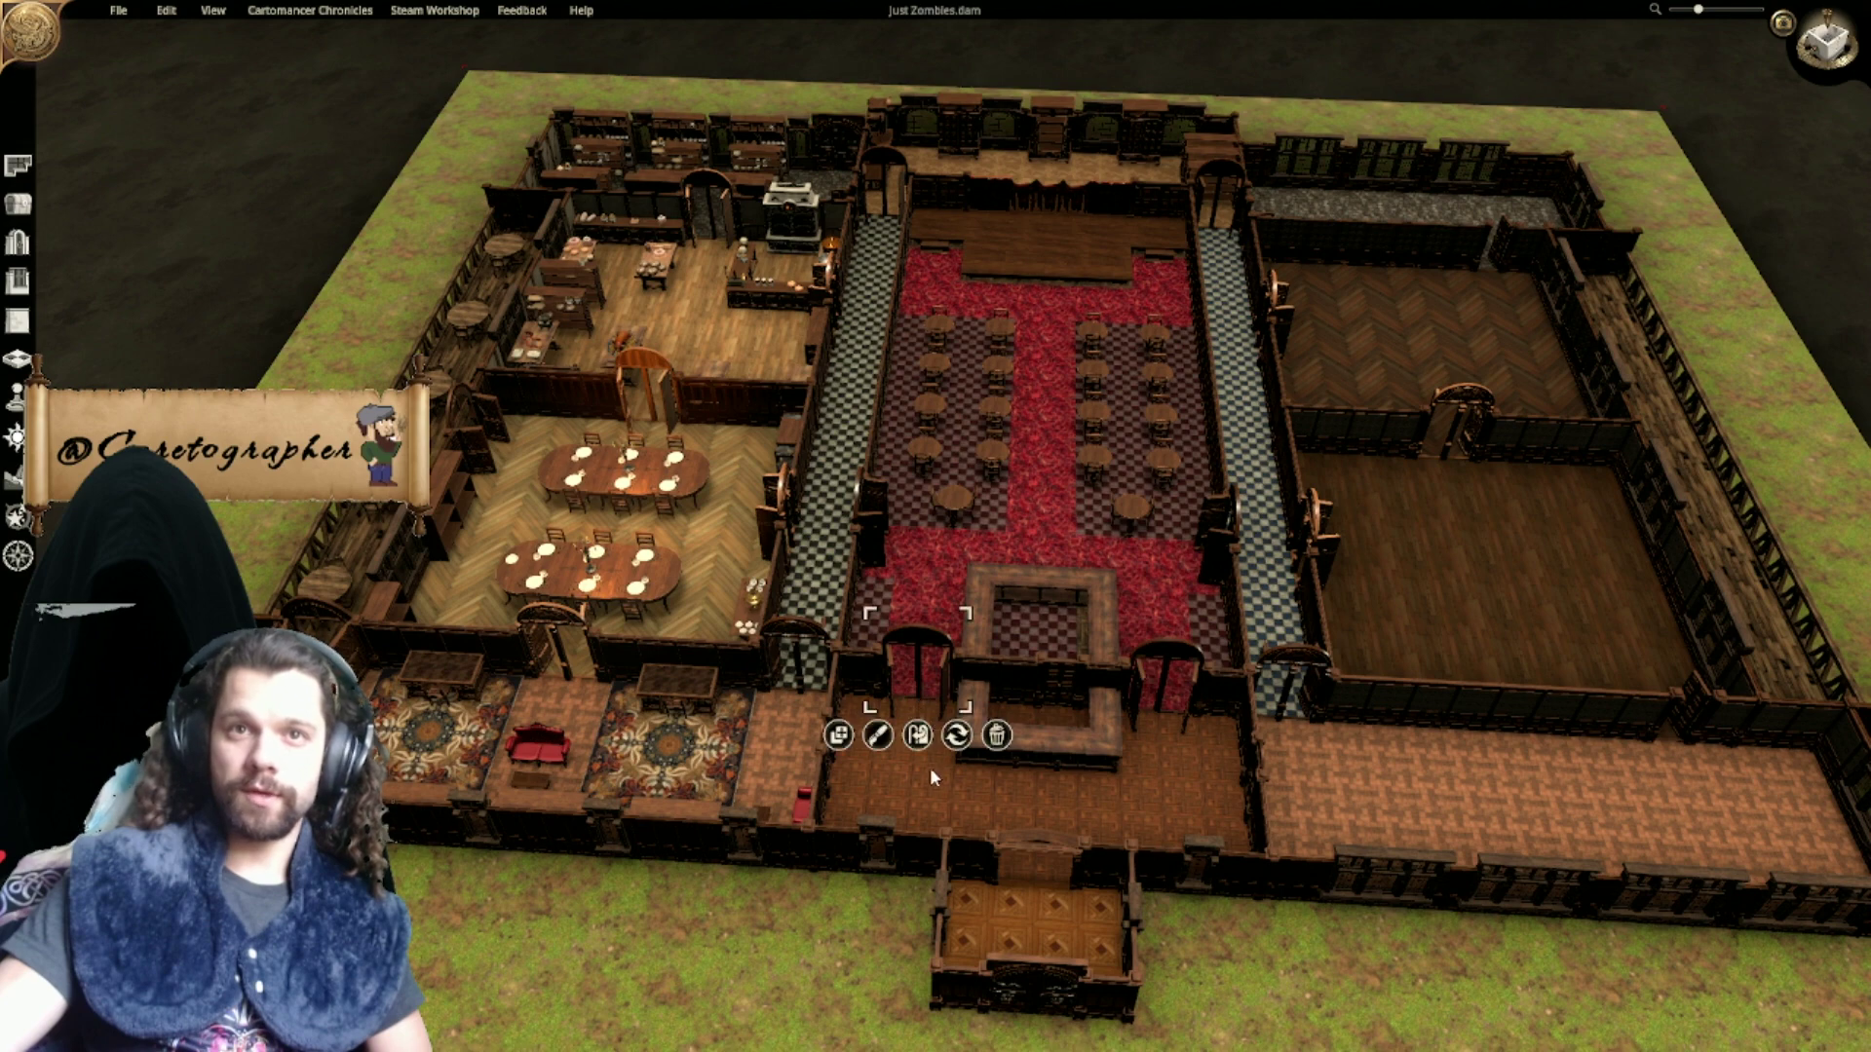
click(1174, 687)
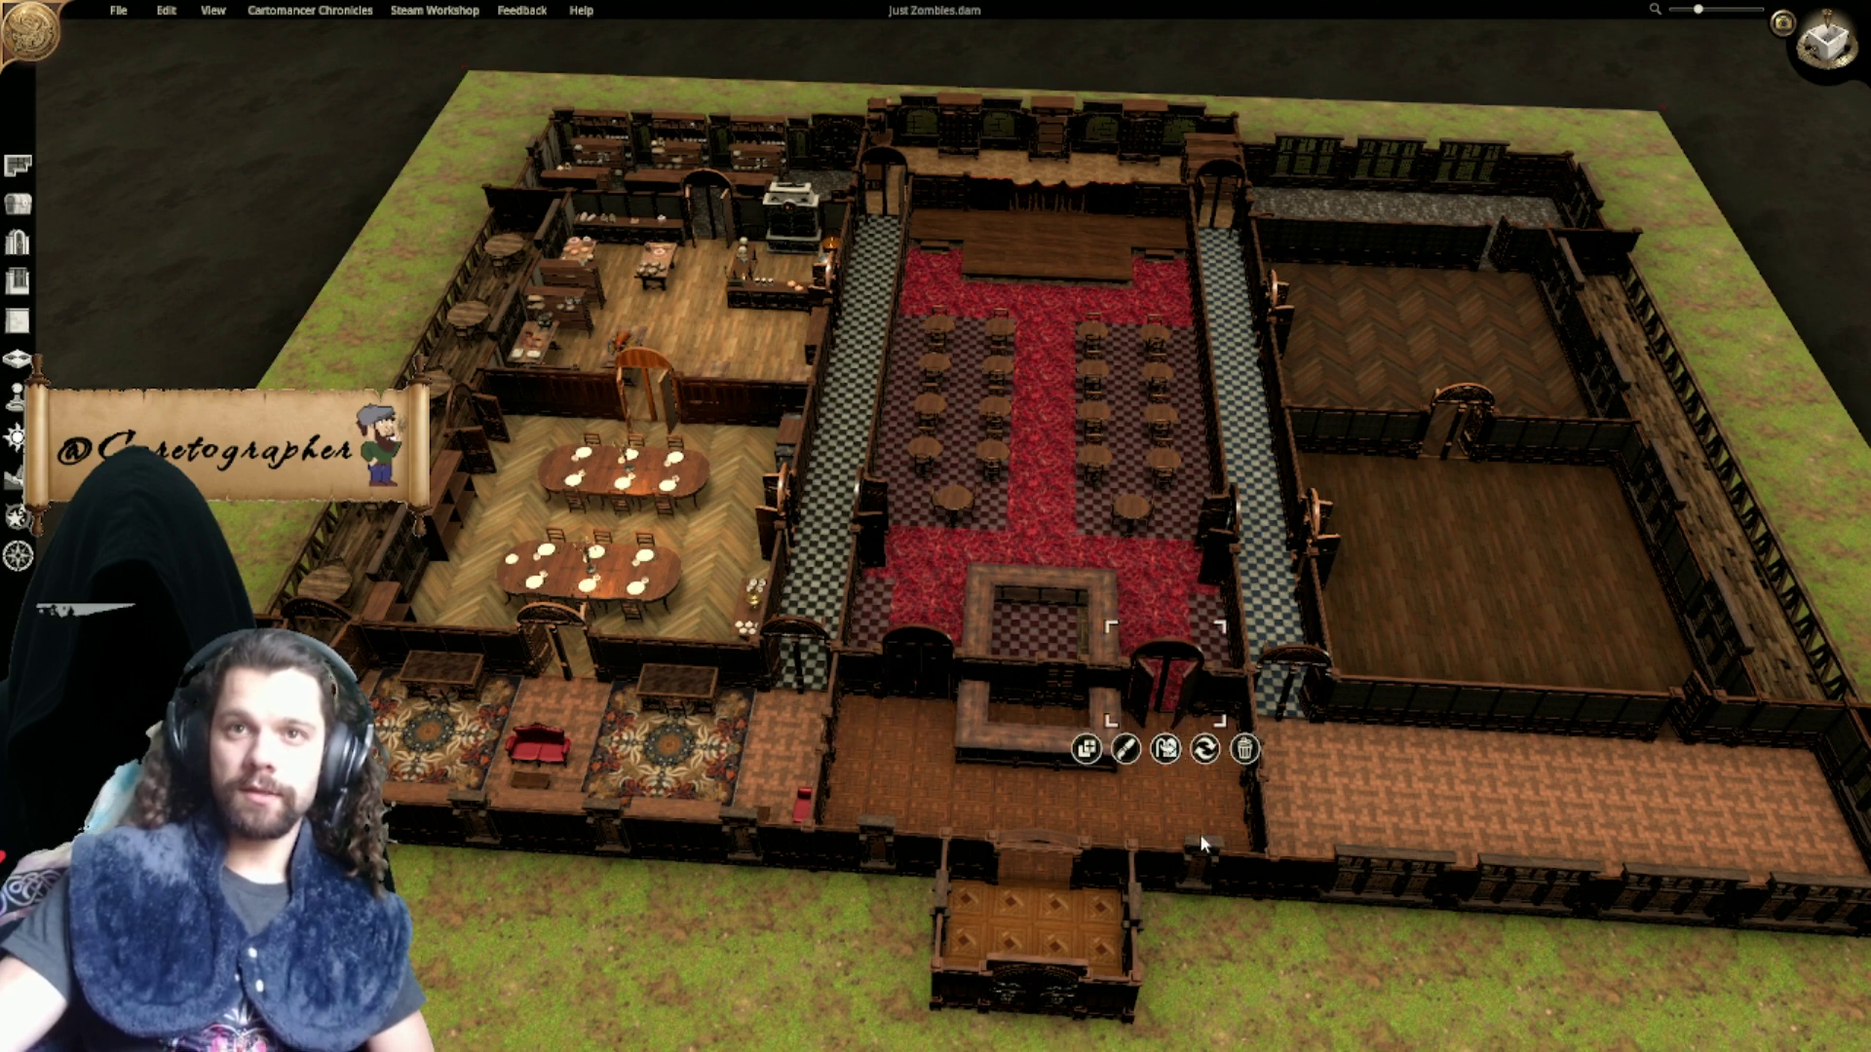
key(Delete)
Step: Open the door between the reception lobby and the carpeted lounge, and close the lounge's doors to the dining room and chequered corridor
click(1255, 778)
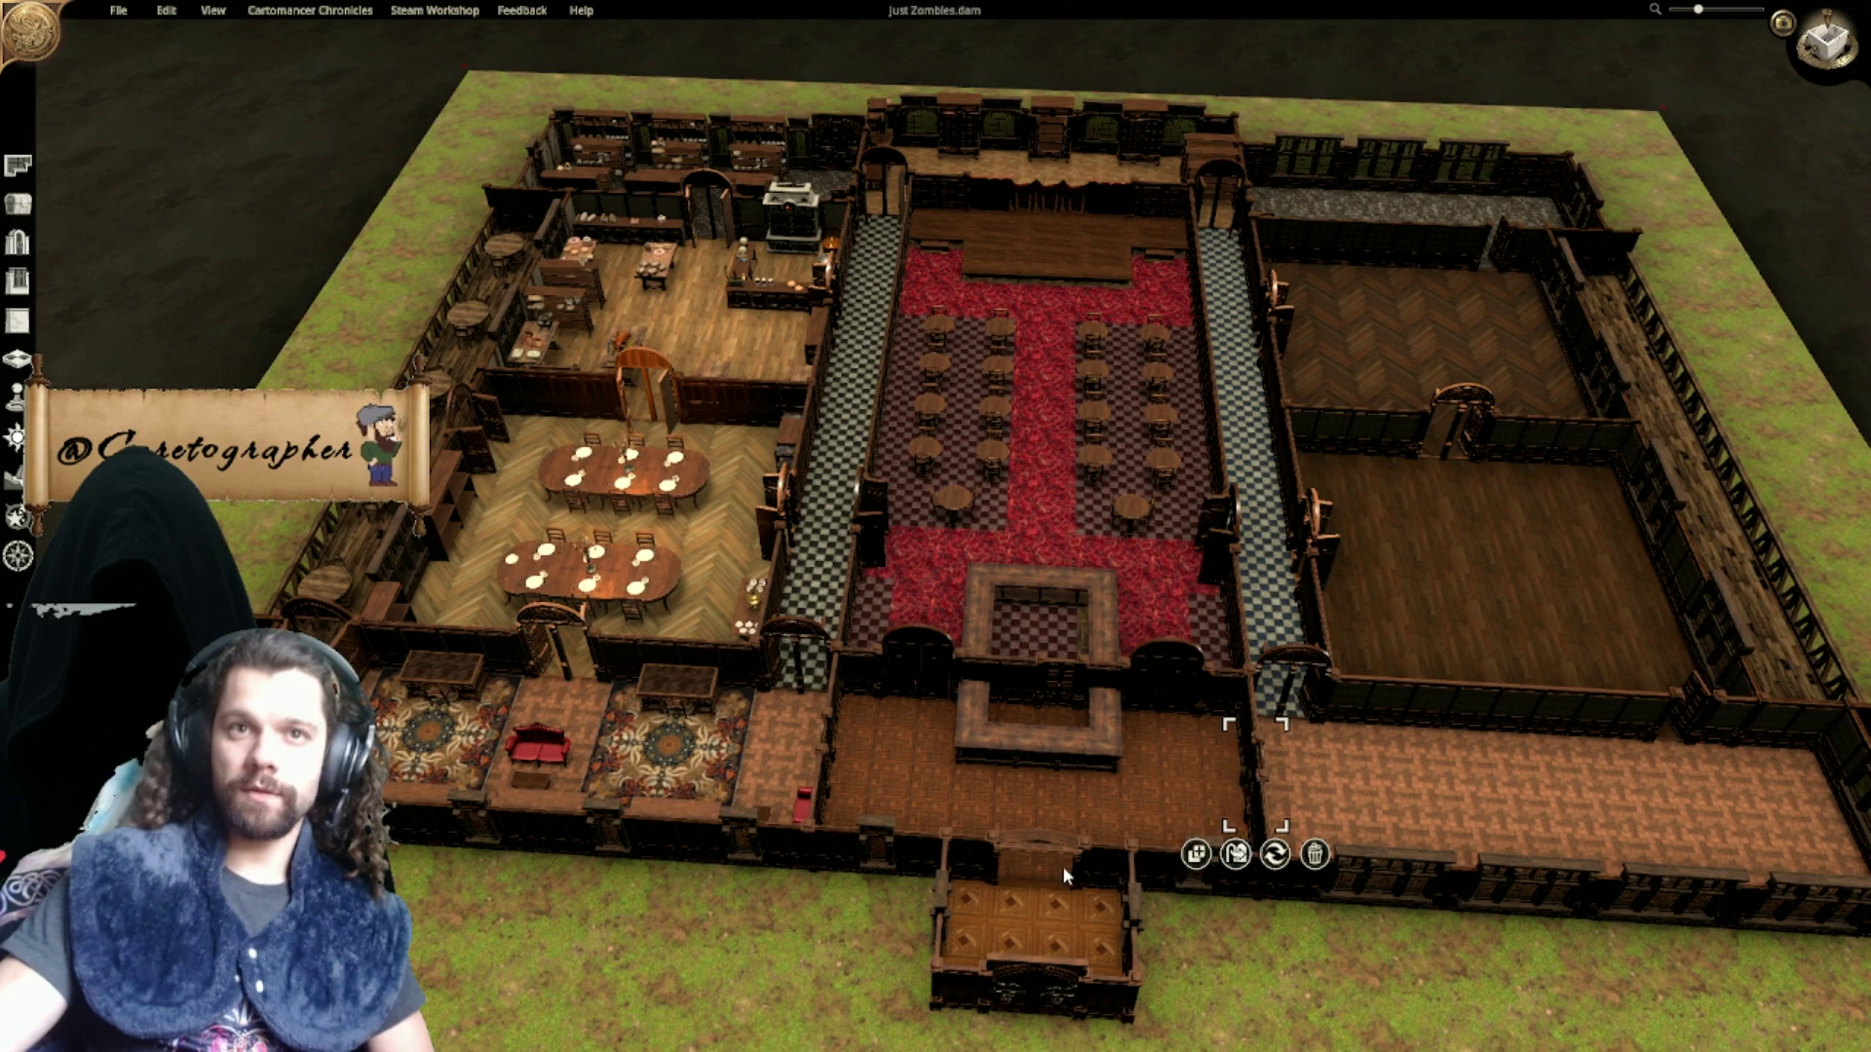
click(822, 747)
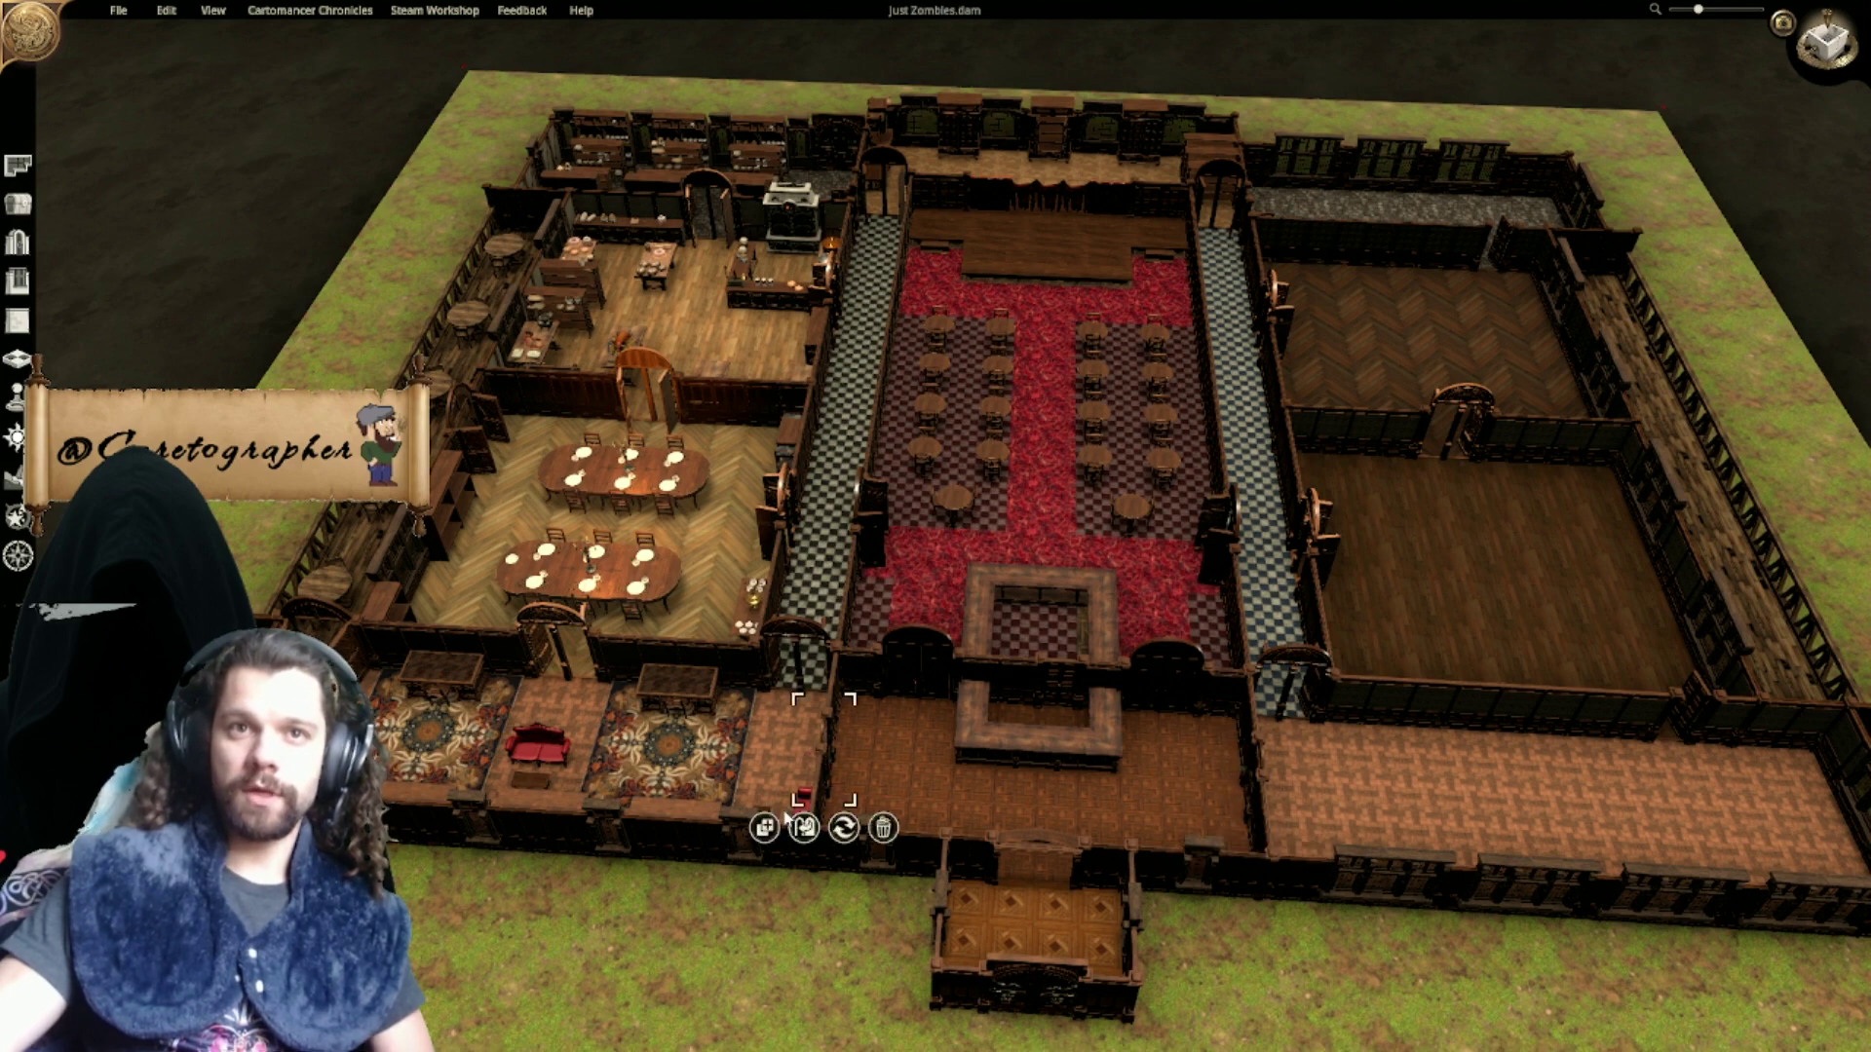
click(554, 638)
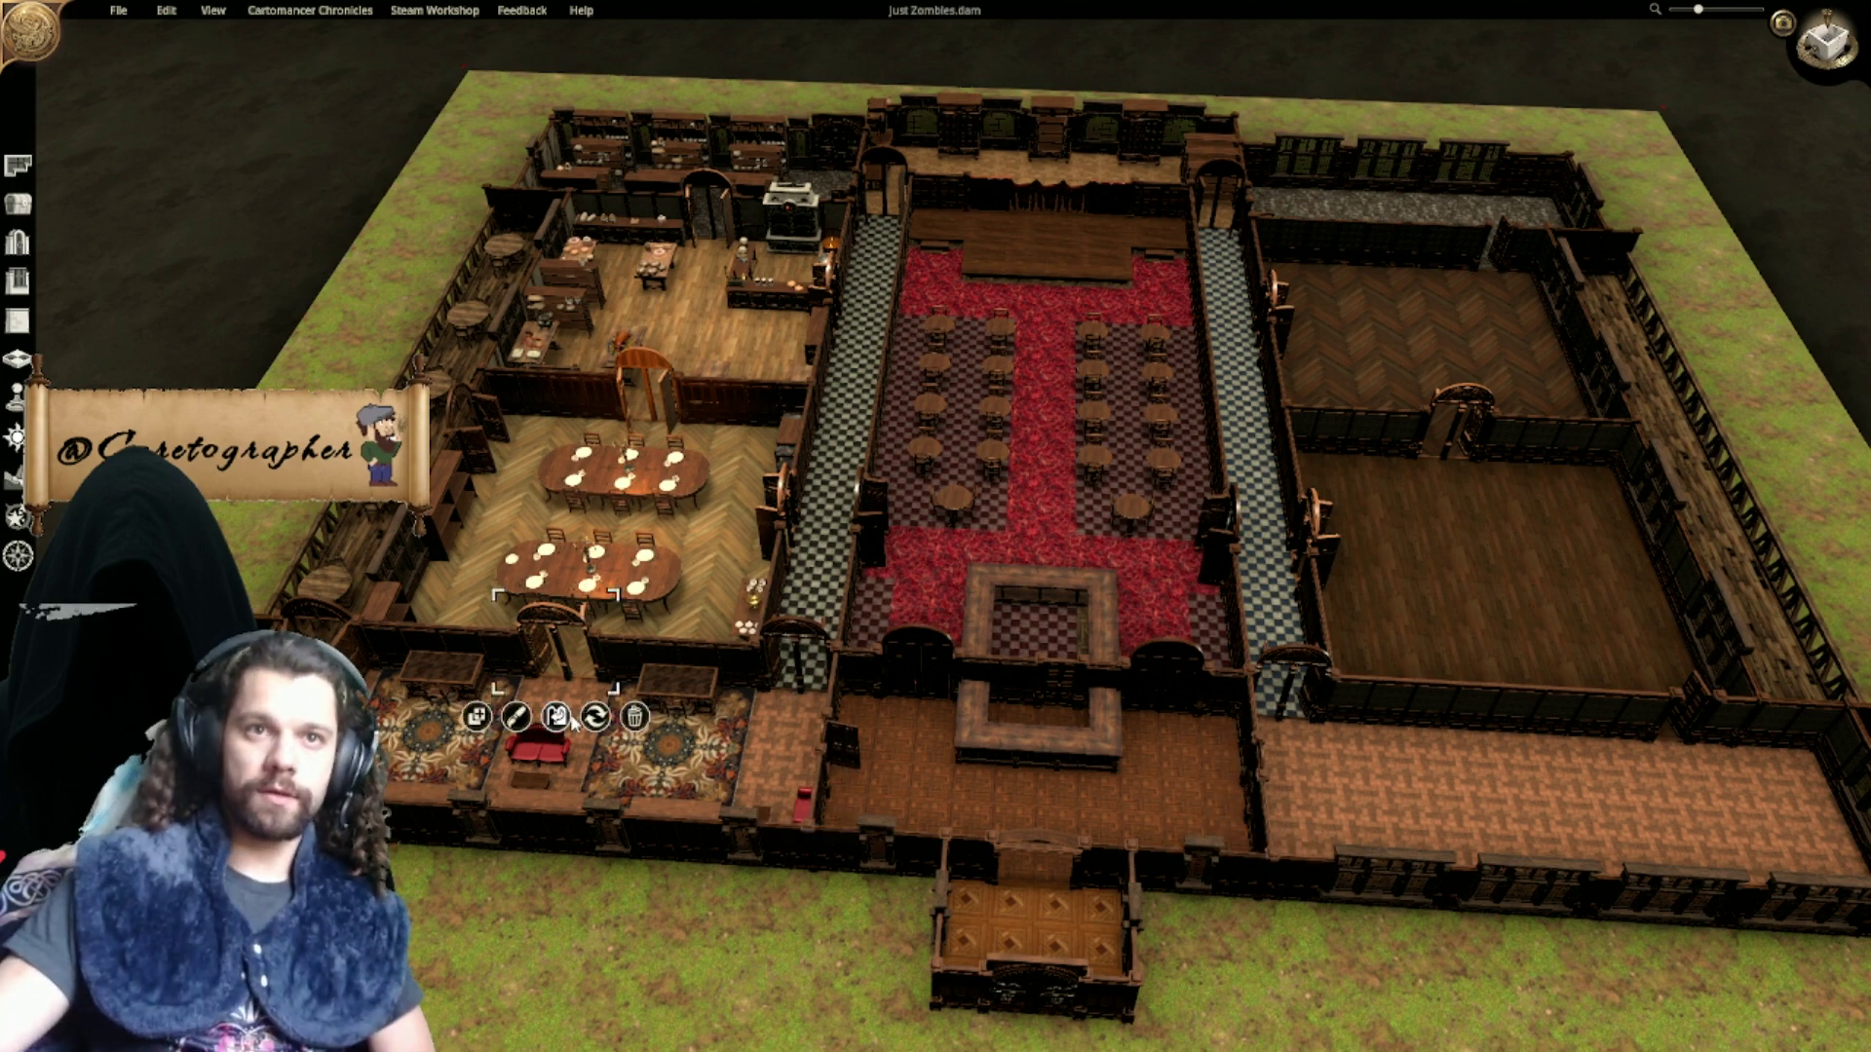
click(791, 677)
click(366, 700)
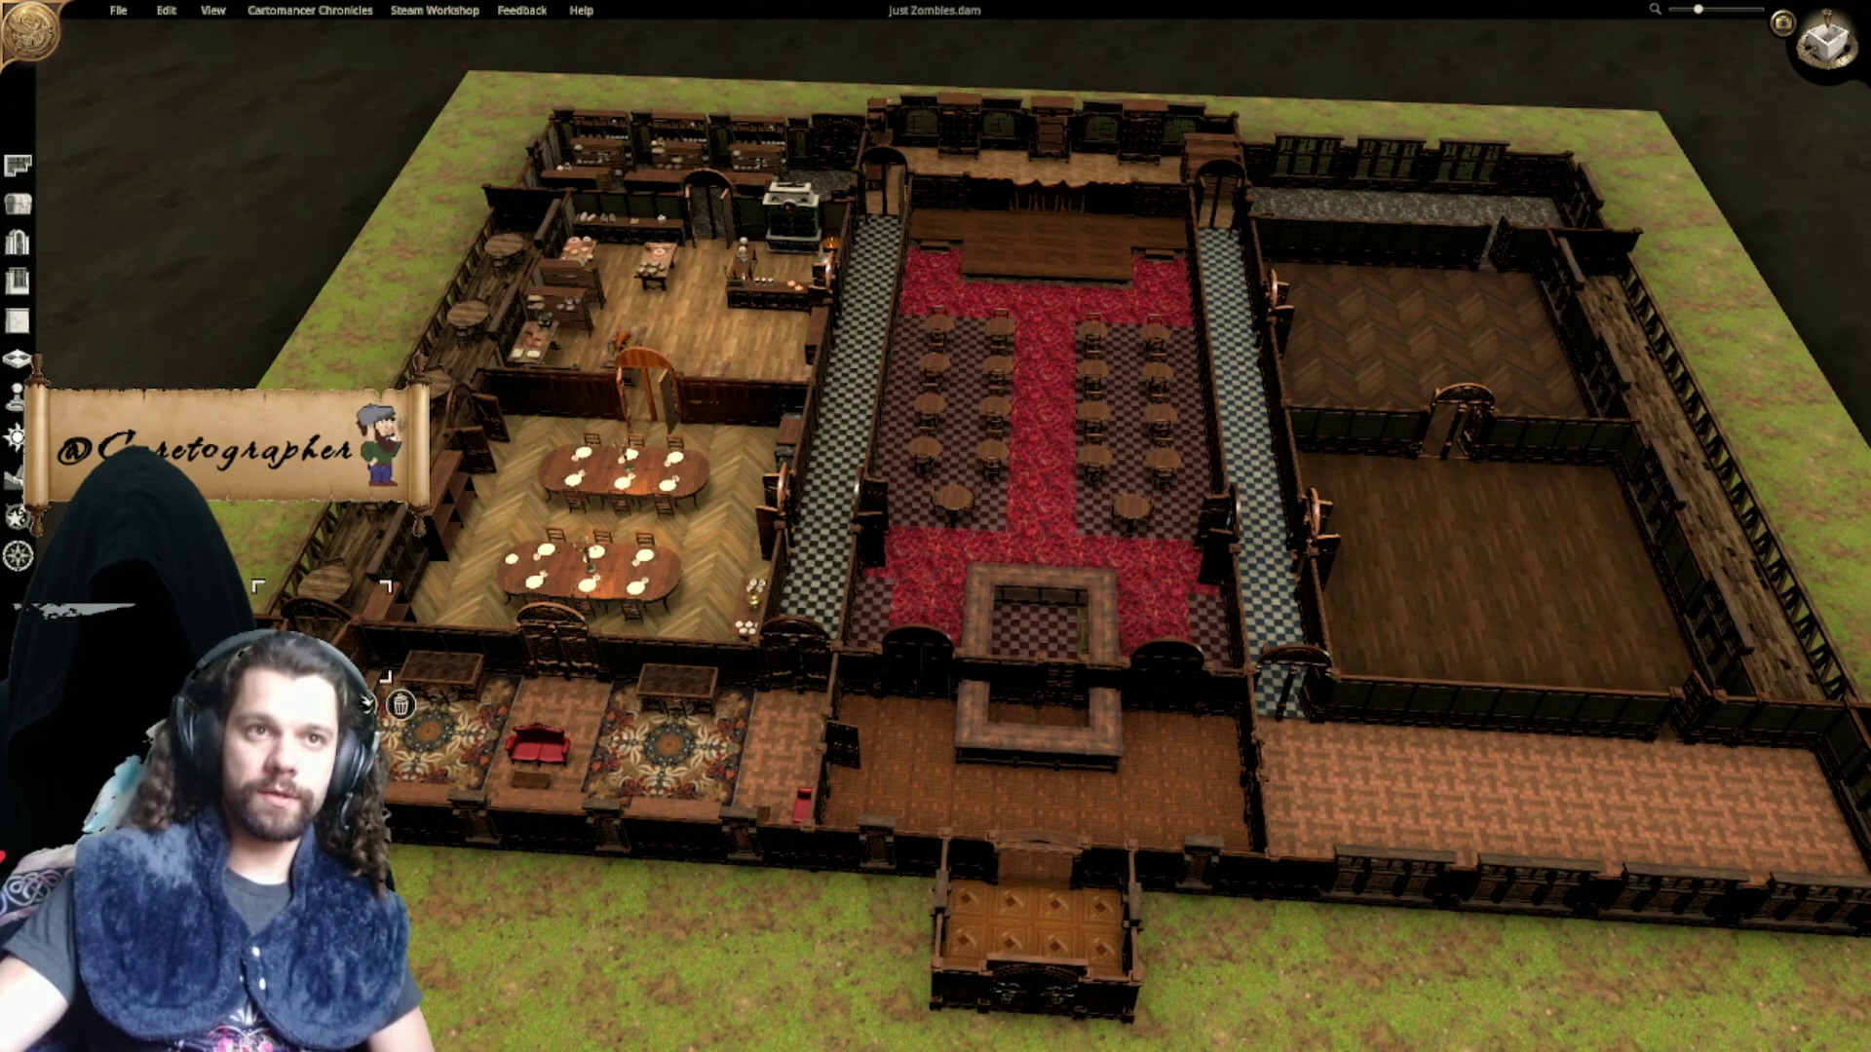
click(479, 953)
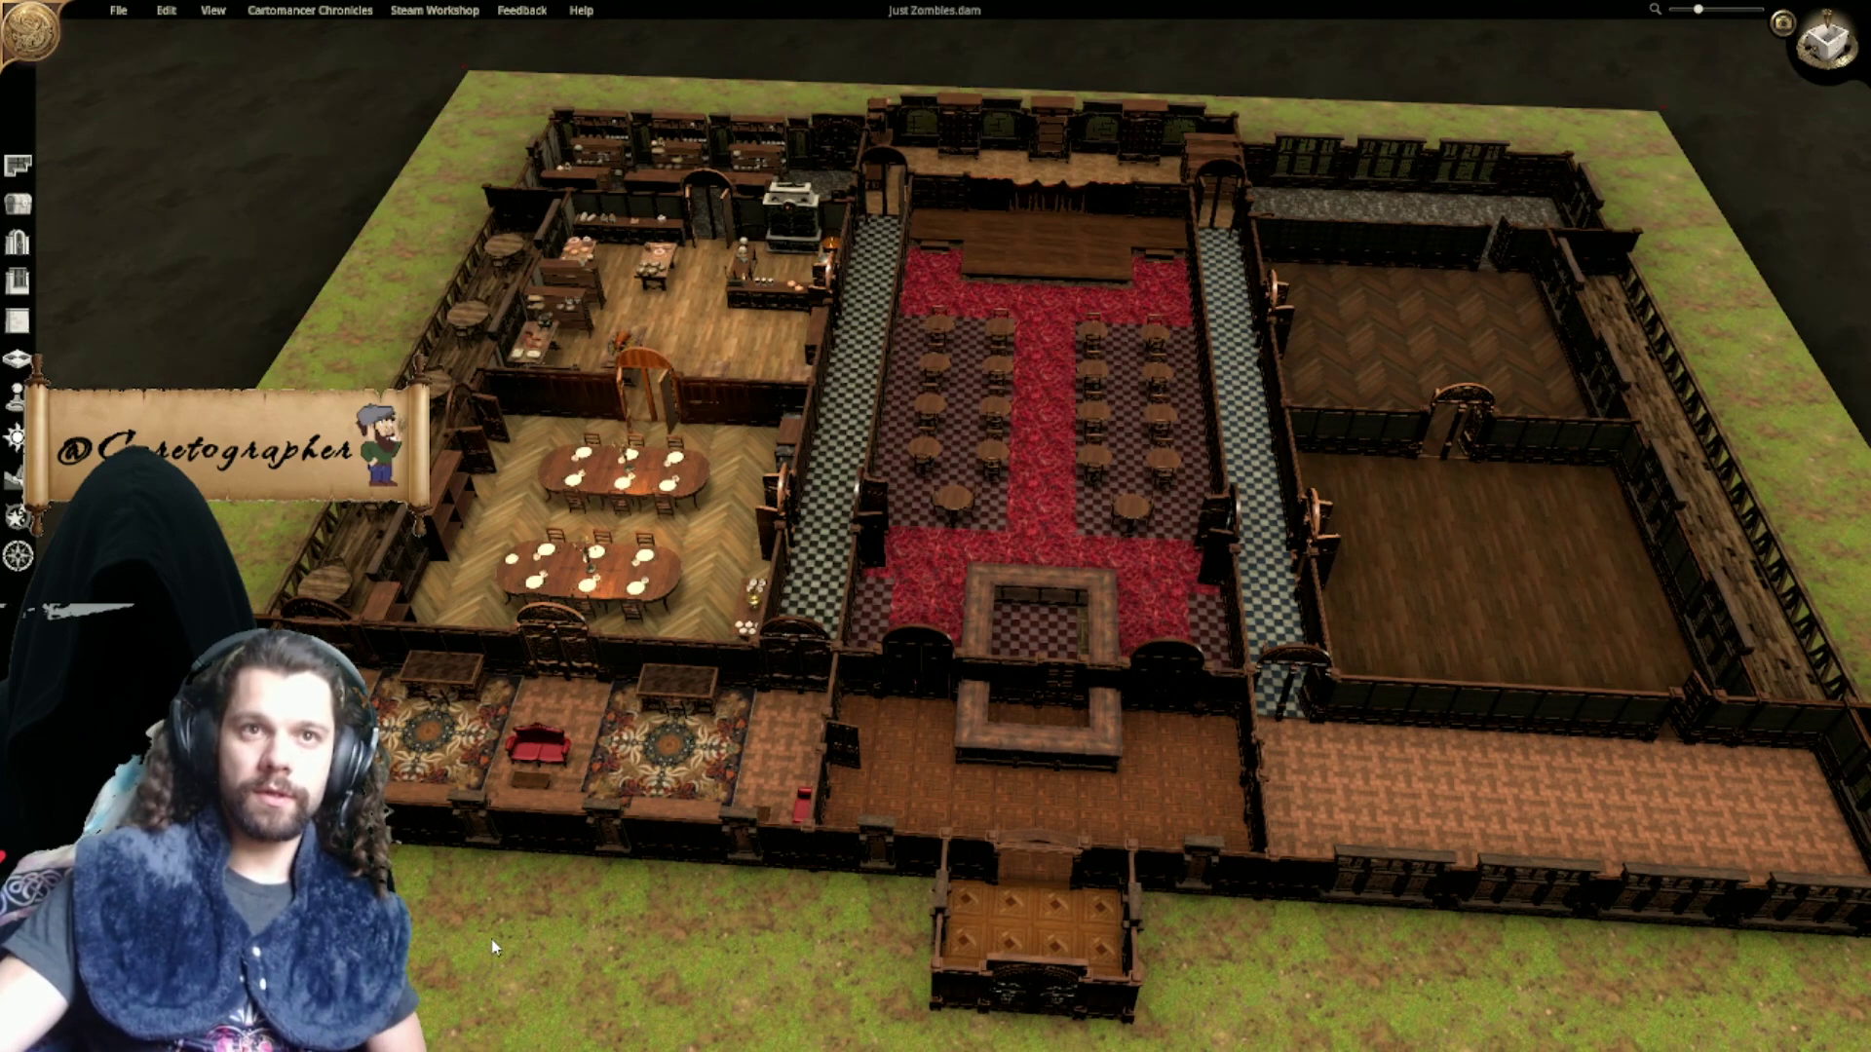
Step: Inspect the front lounge with its red sofas and patterned rugs in perspective and from directly above
right_drag(426, 905, 705, 740)
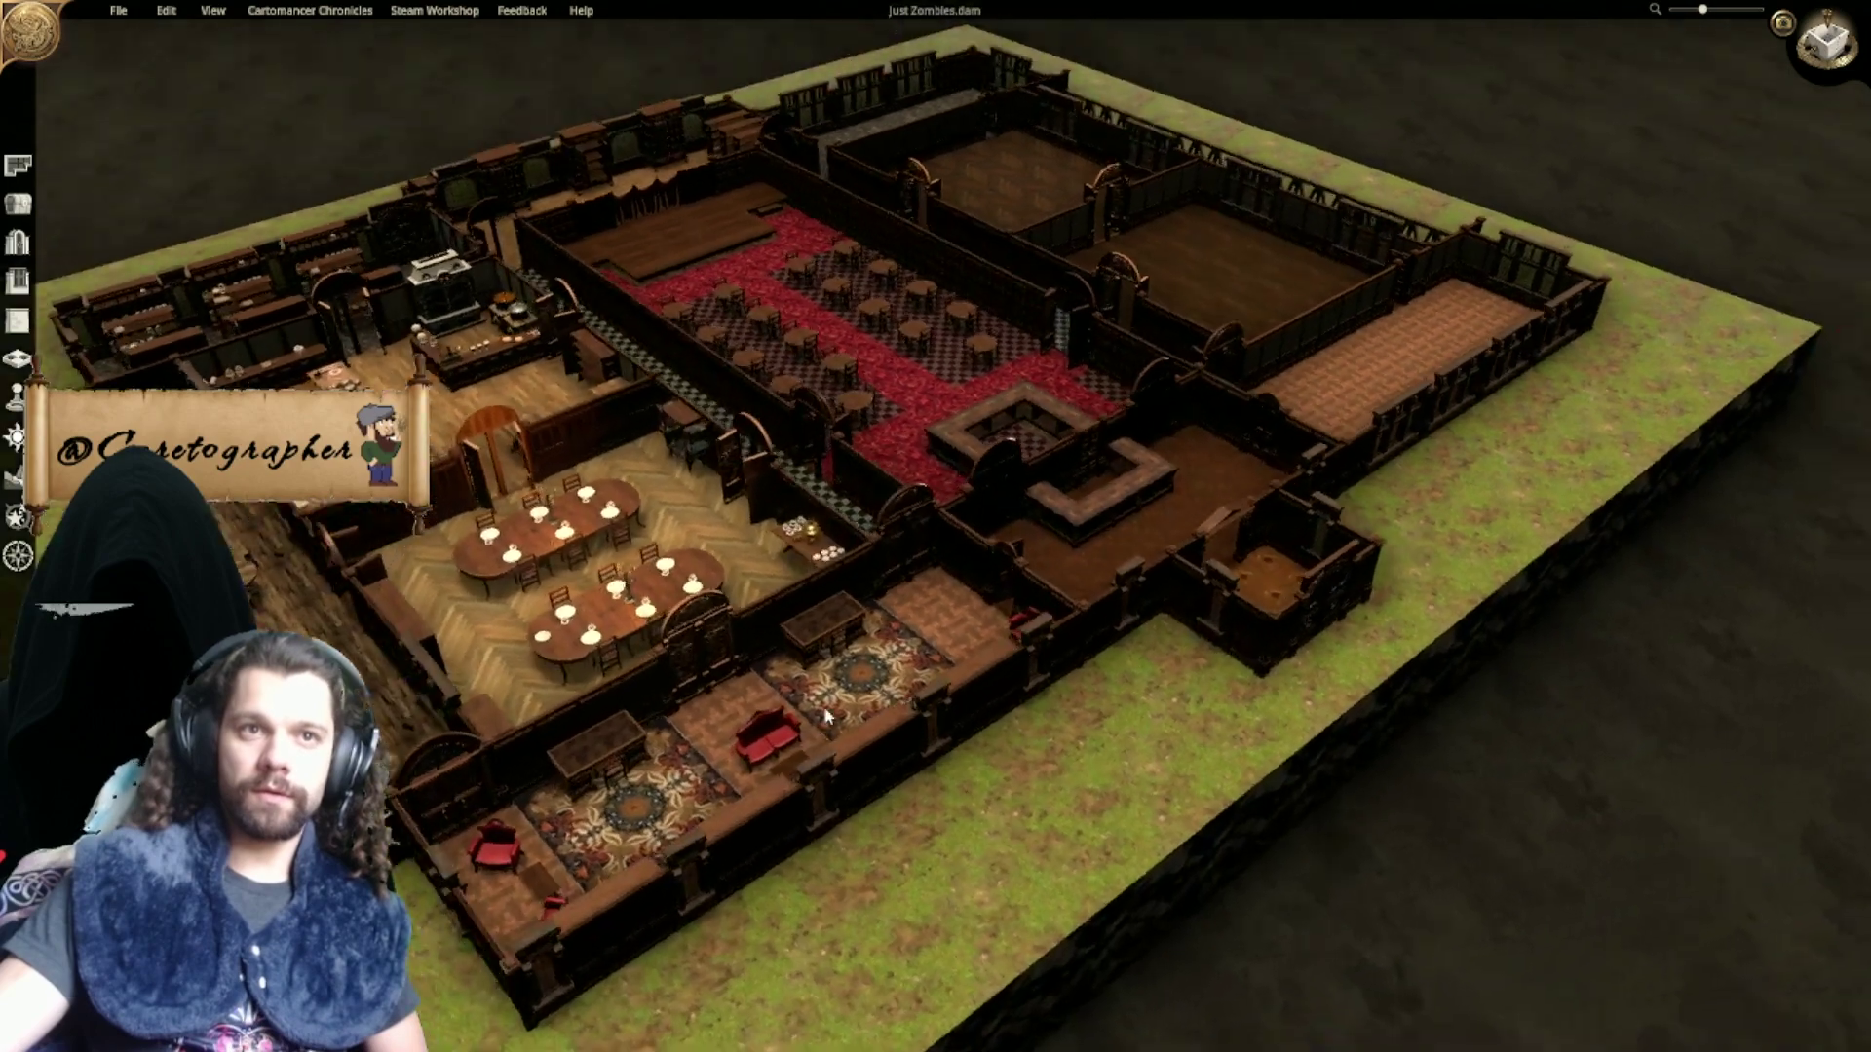
right_drag(825, 716, 582, 767)
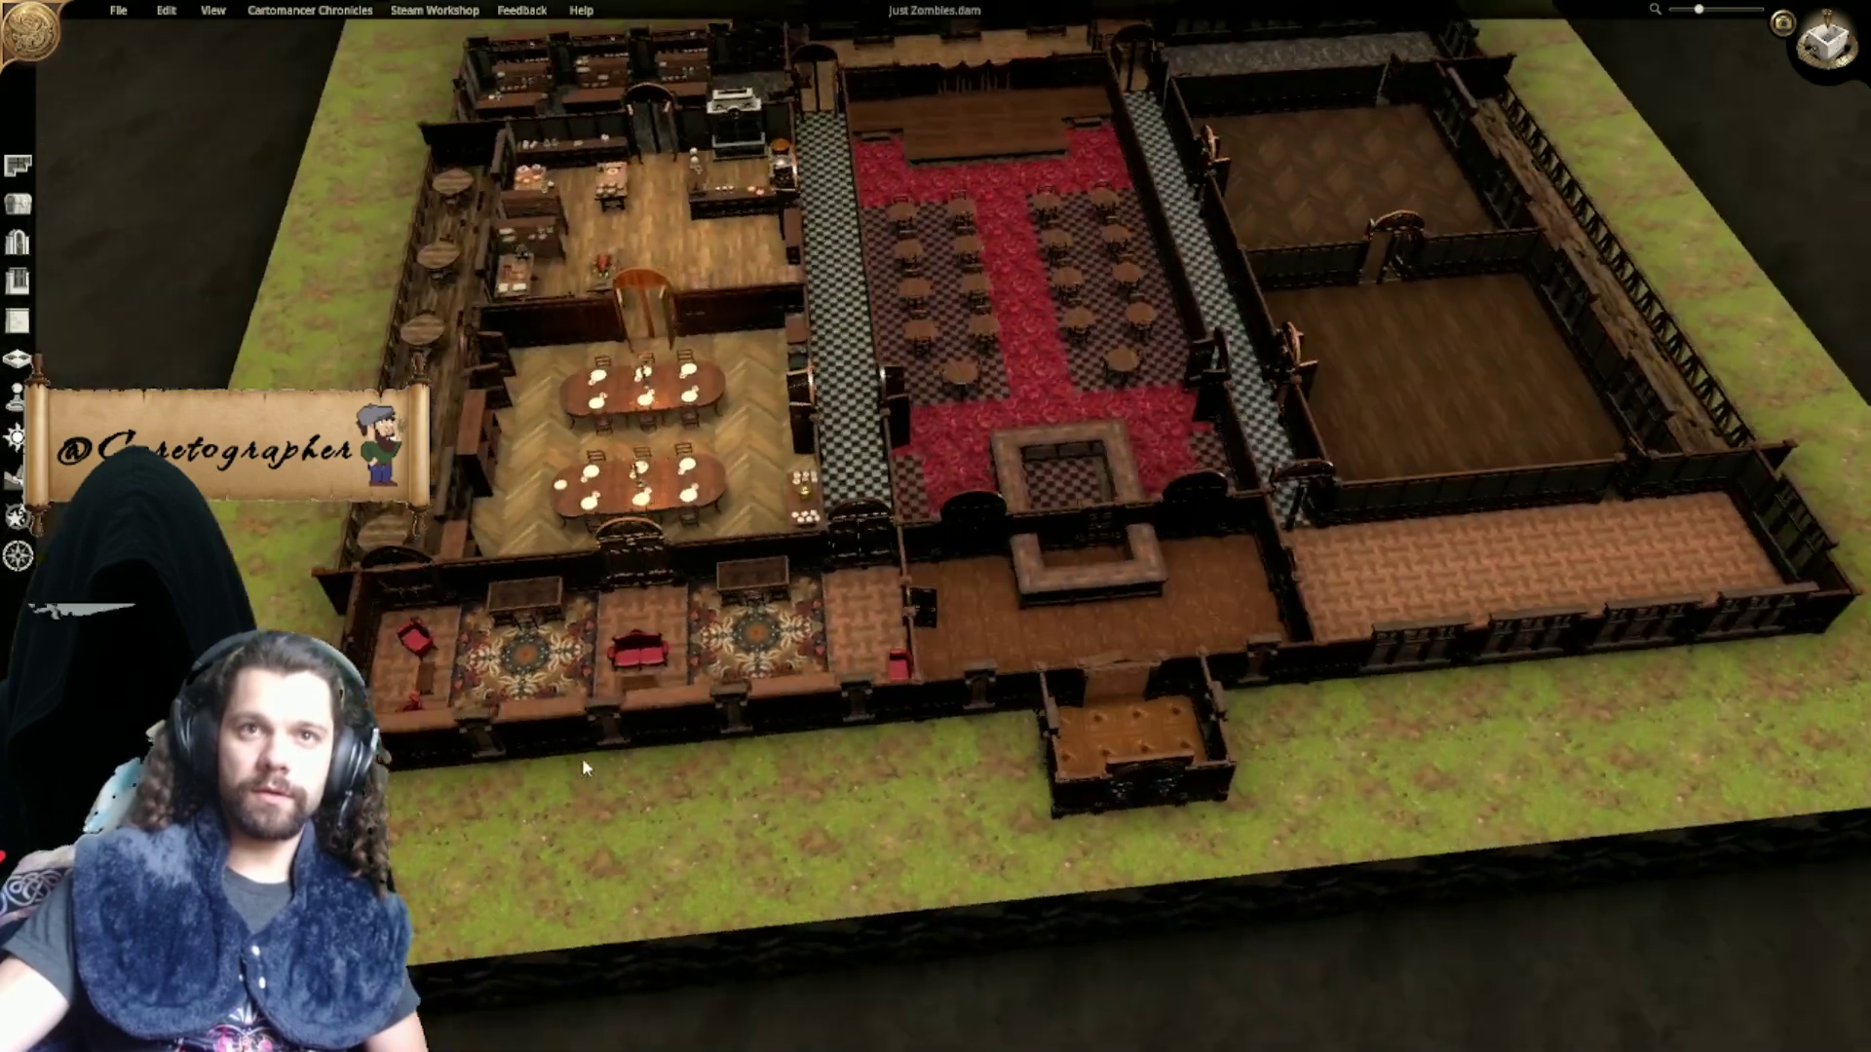
key(a)
key(w)
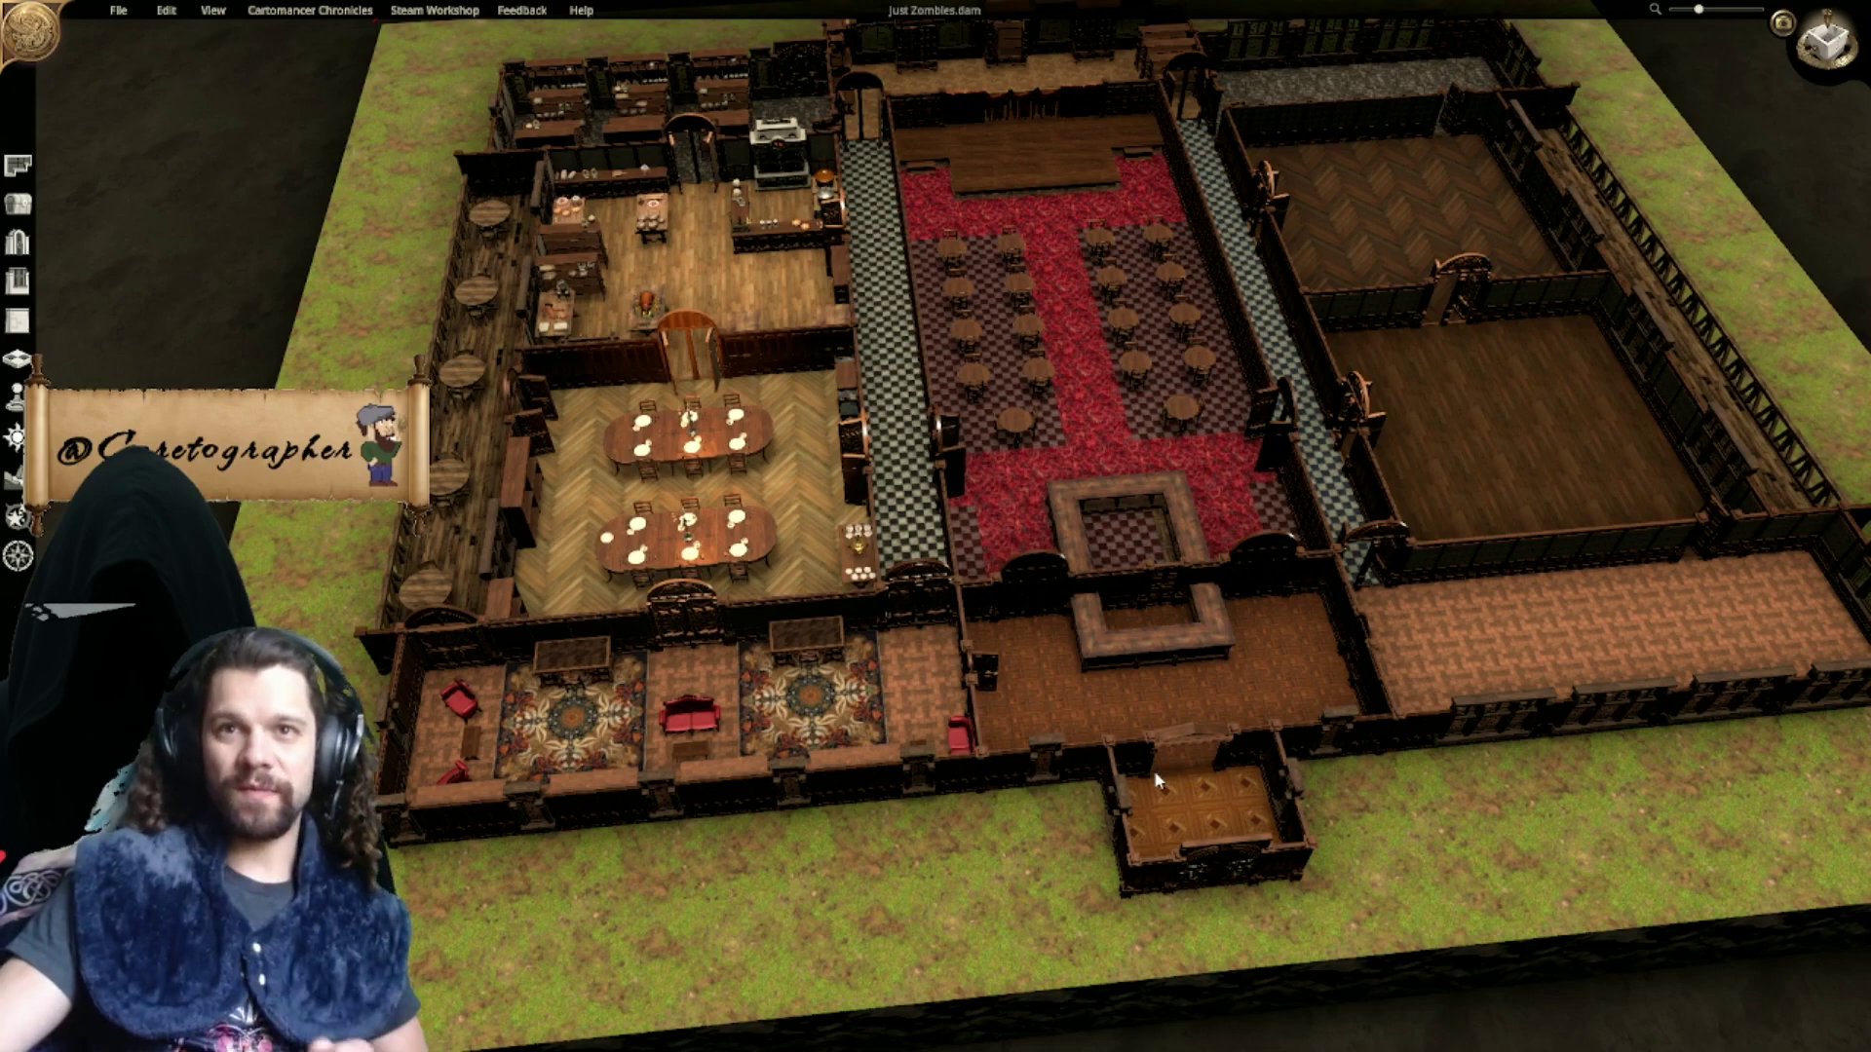
click(1827, 42)
scroll(1062, 807, up, 4)
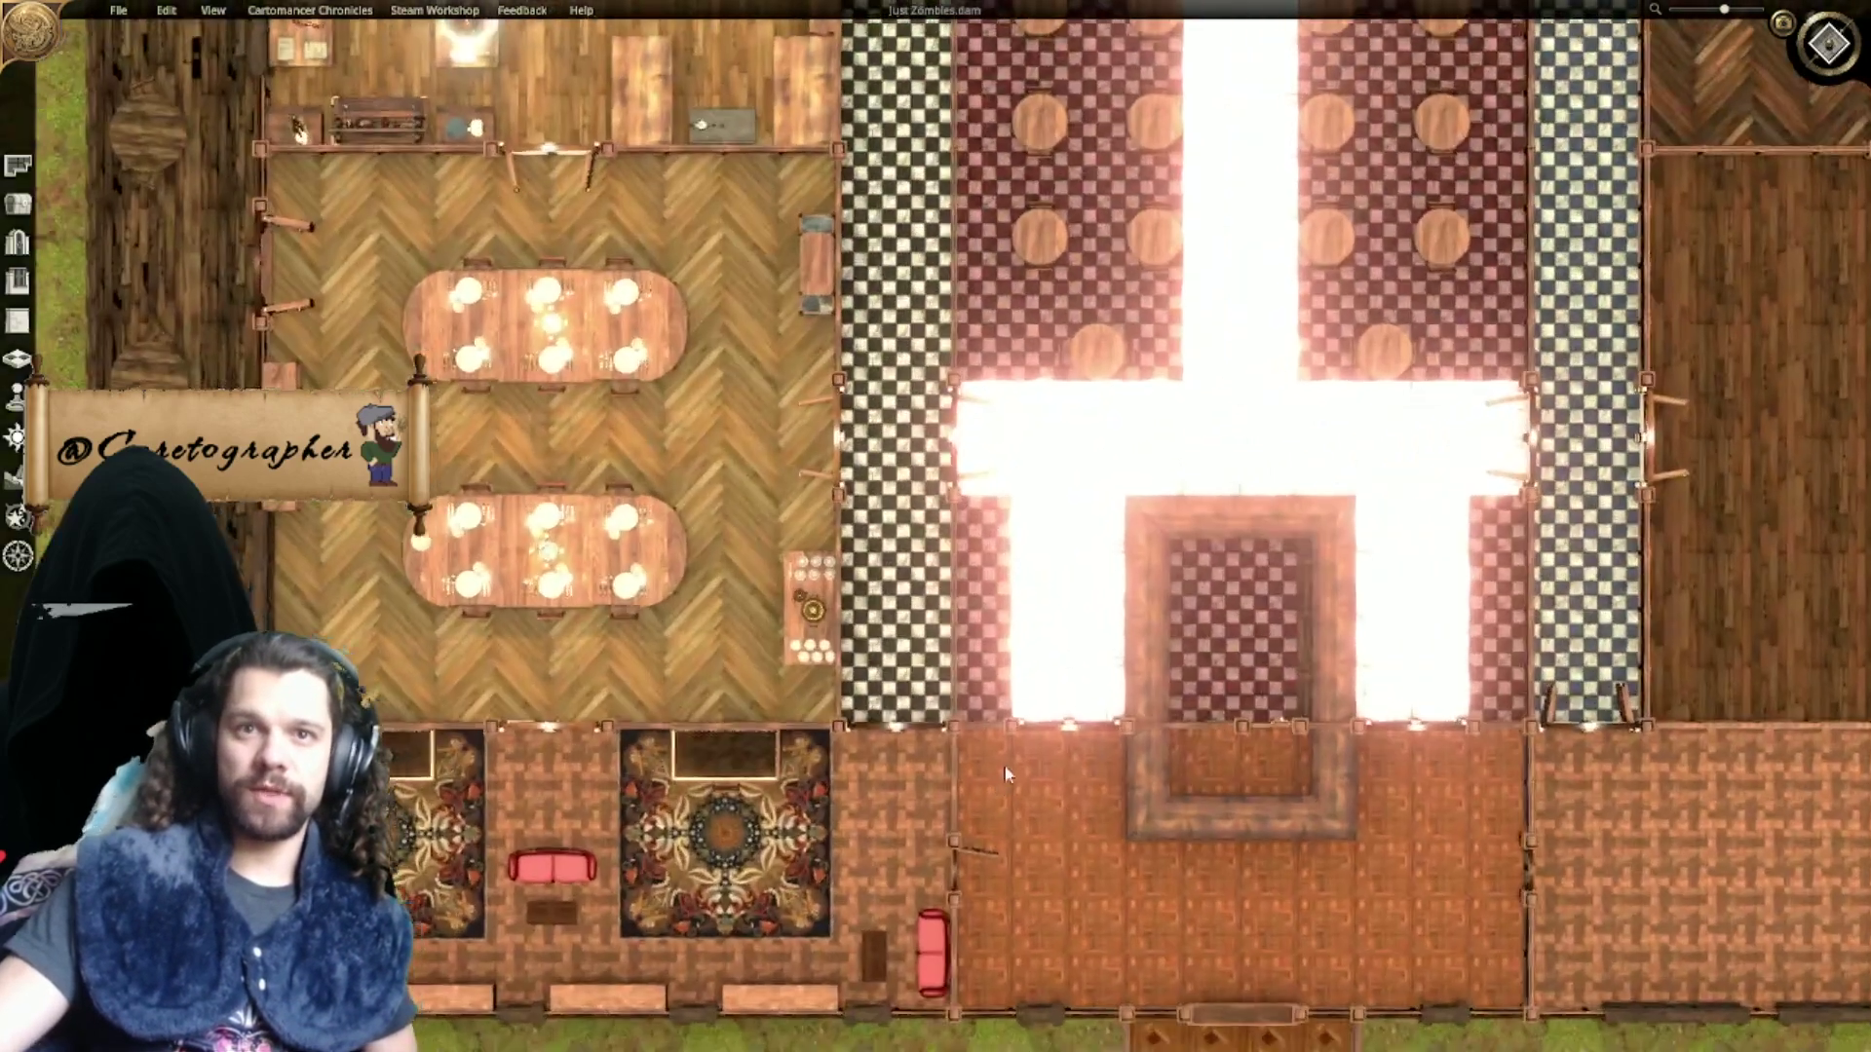
right_drag(1009, 774, 1056, 454)
scroll(1061, 653, up, 3)
right_drag(1061, 653, 1231, 592)
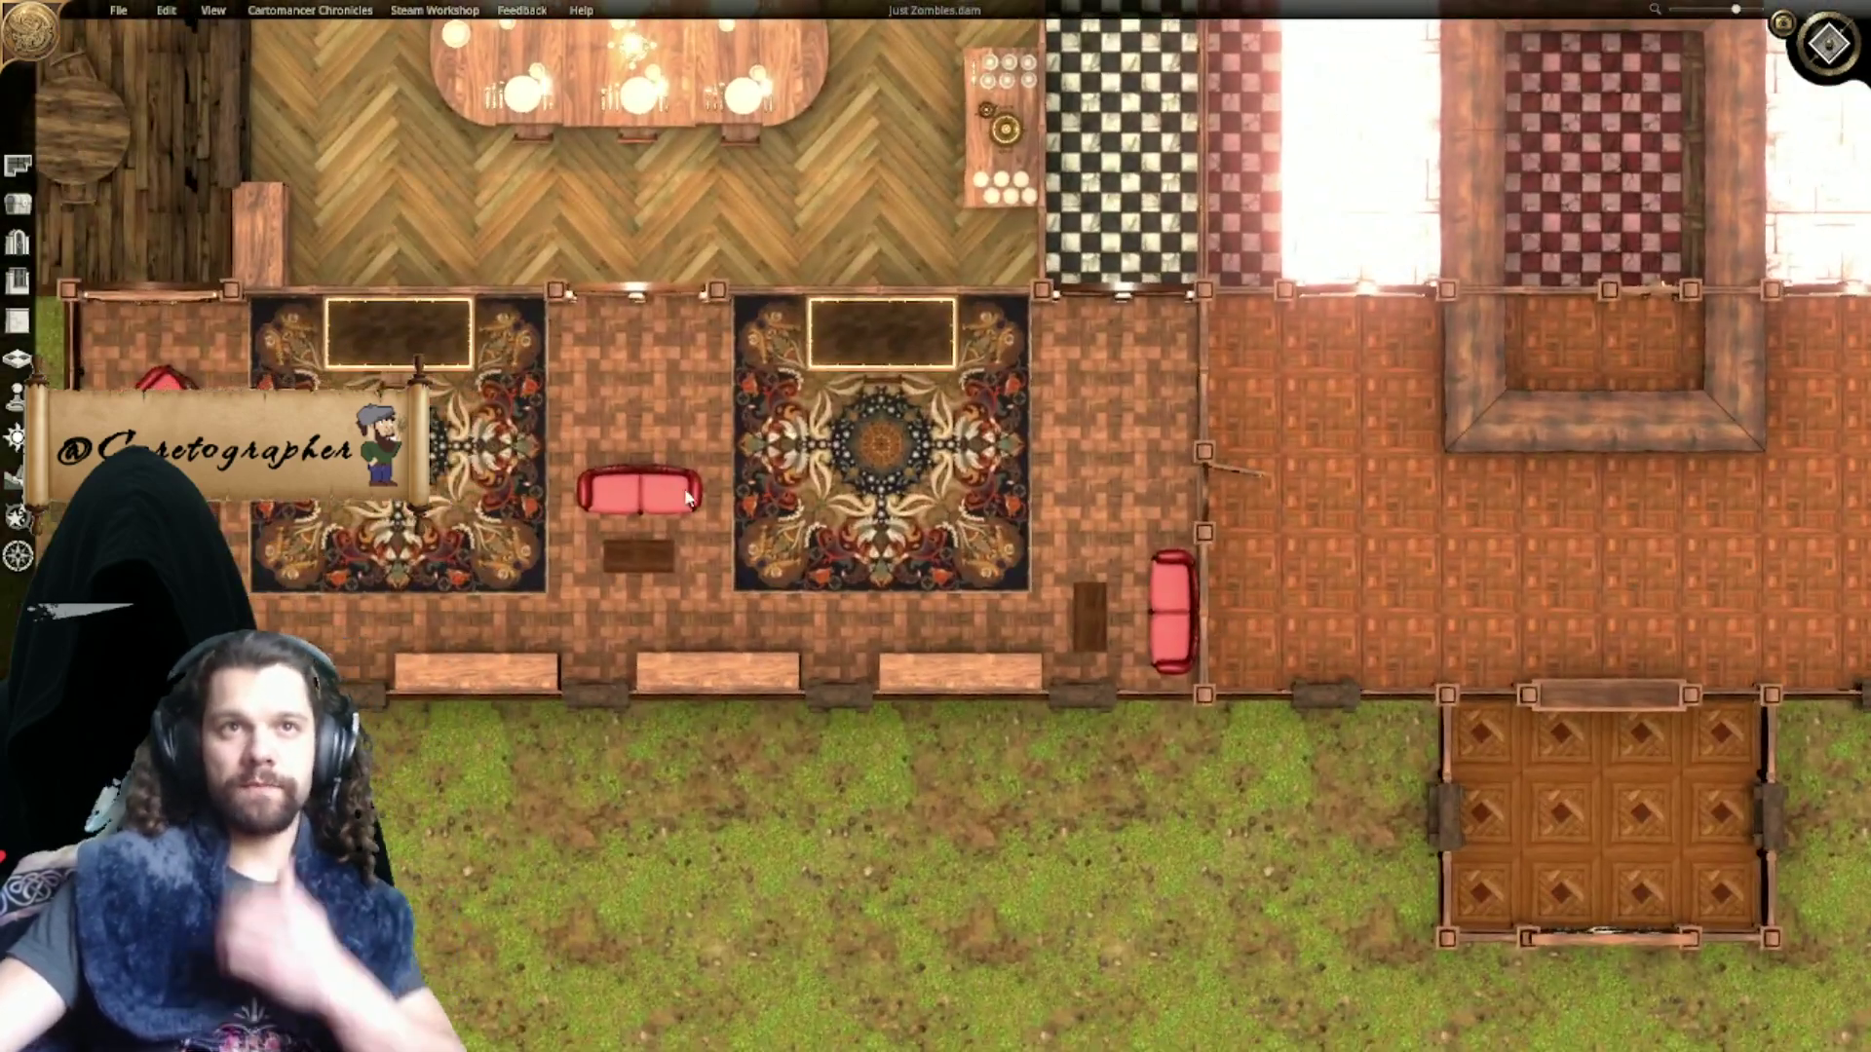
right_drag(686, 497, 826, 539)
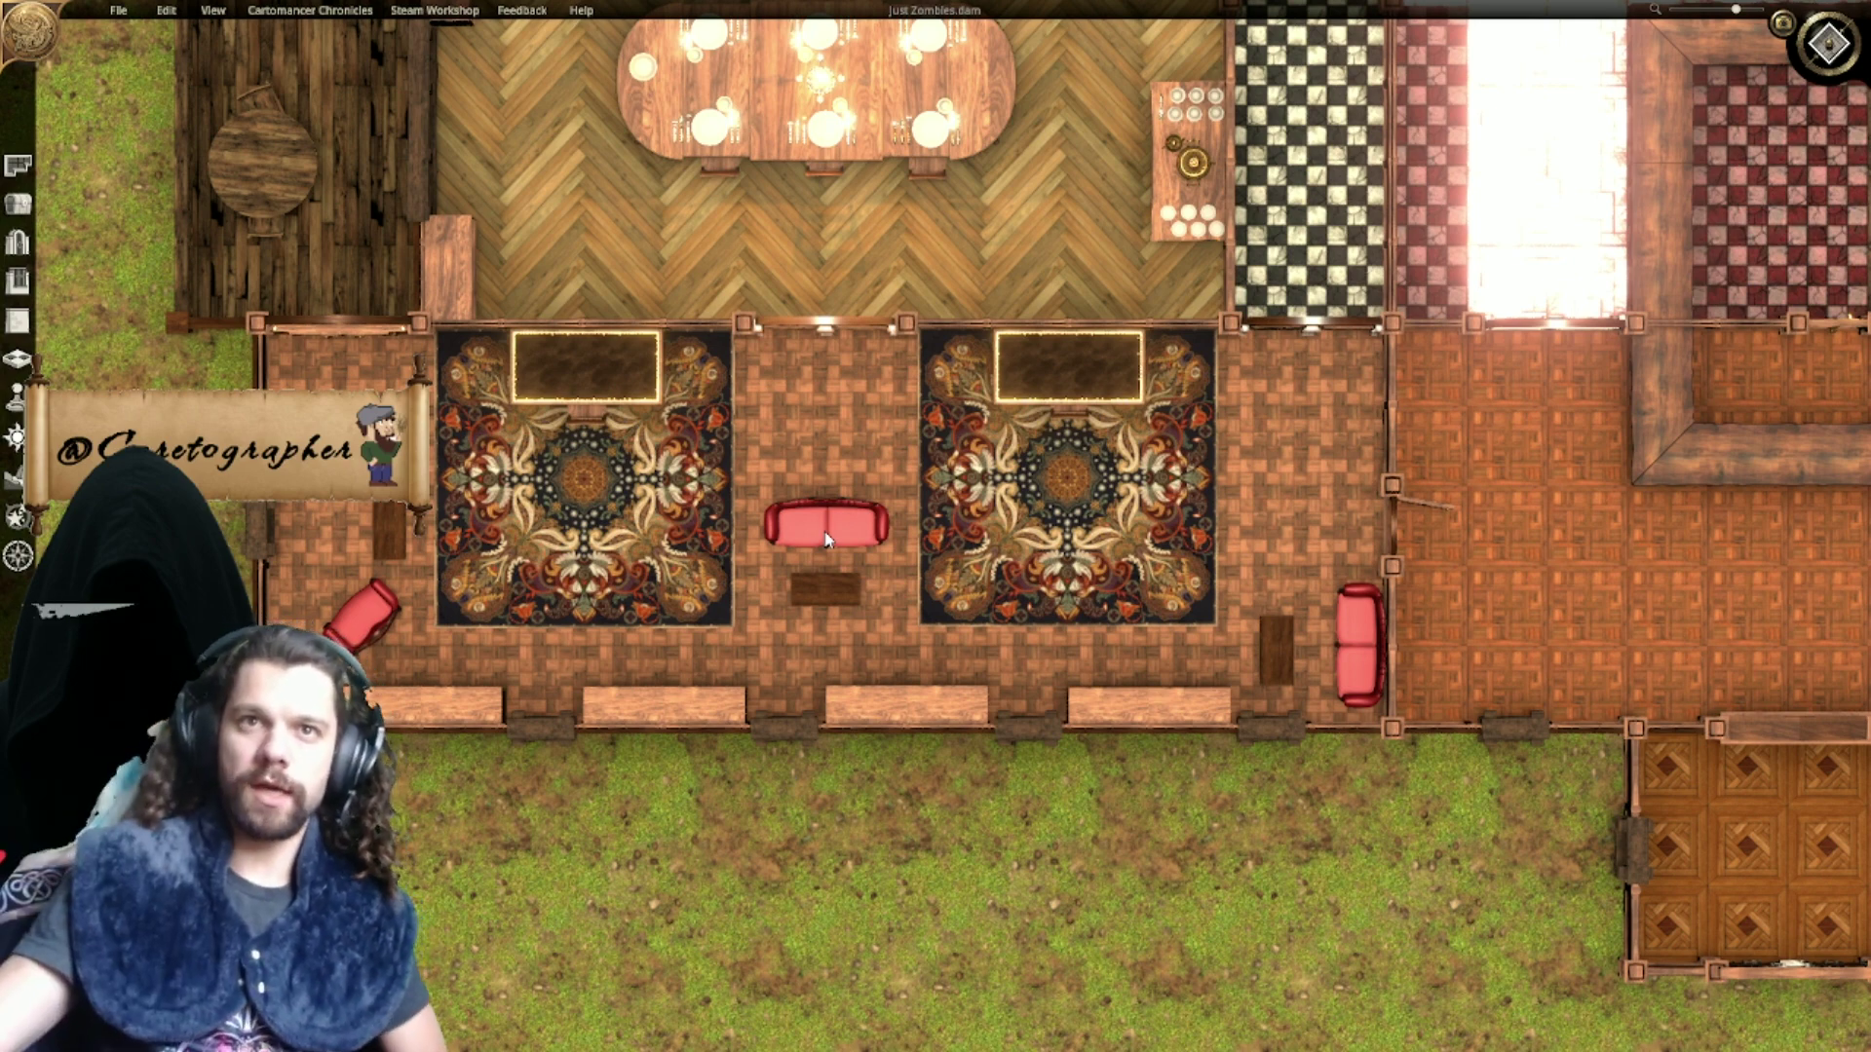
Step: Examine the reception lobby, its counter and the entrance porch from above
middle_drag(1226, 904, 886, 769)
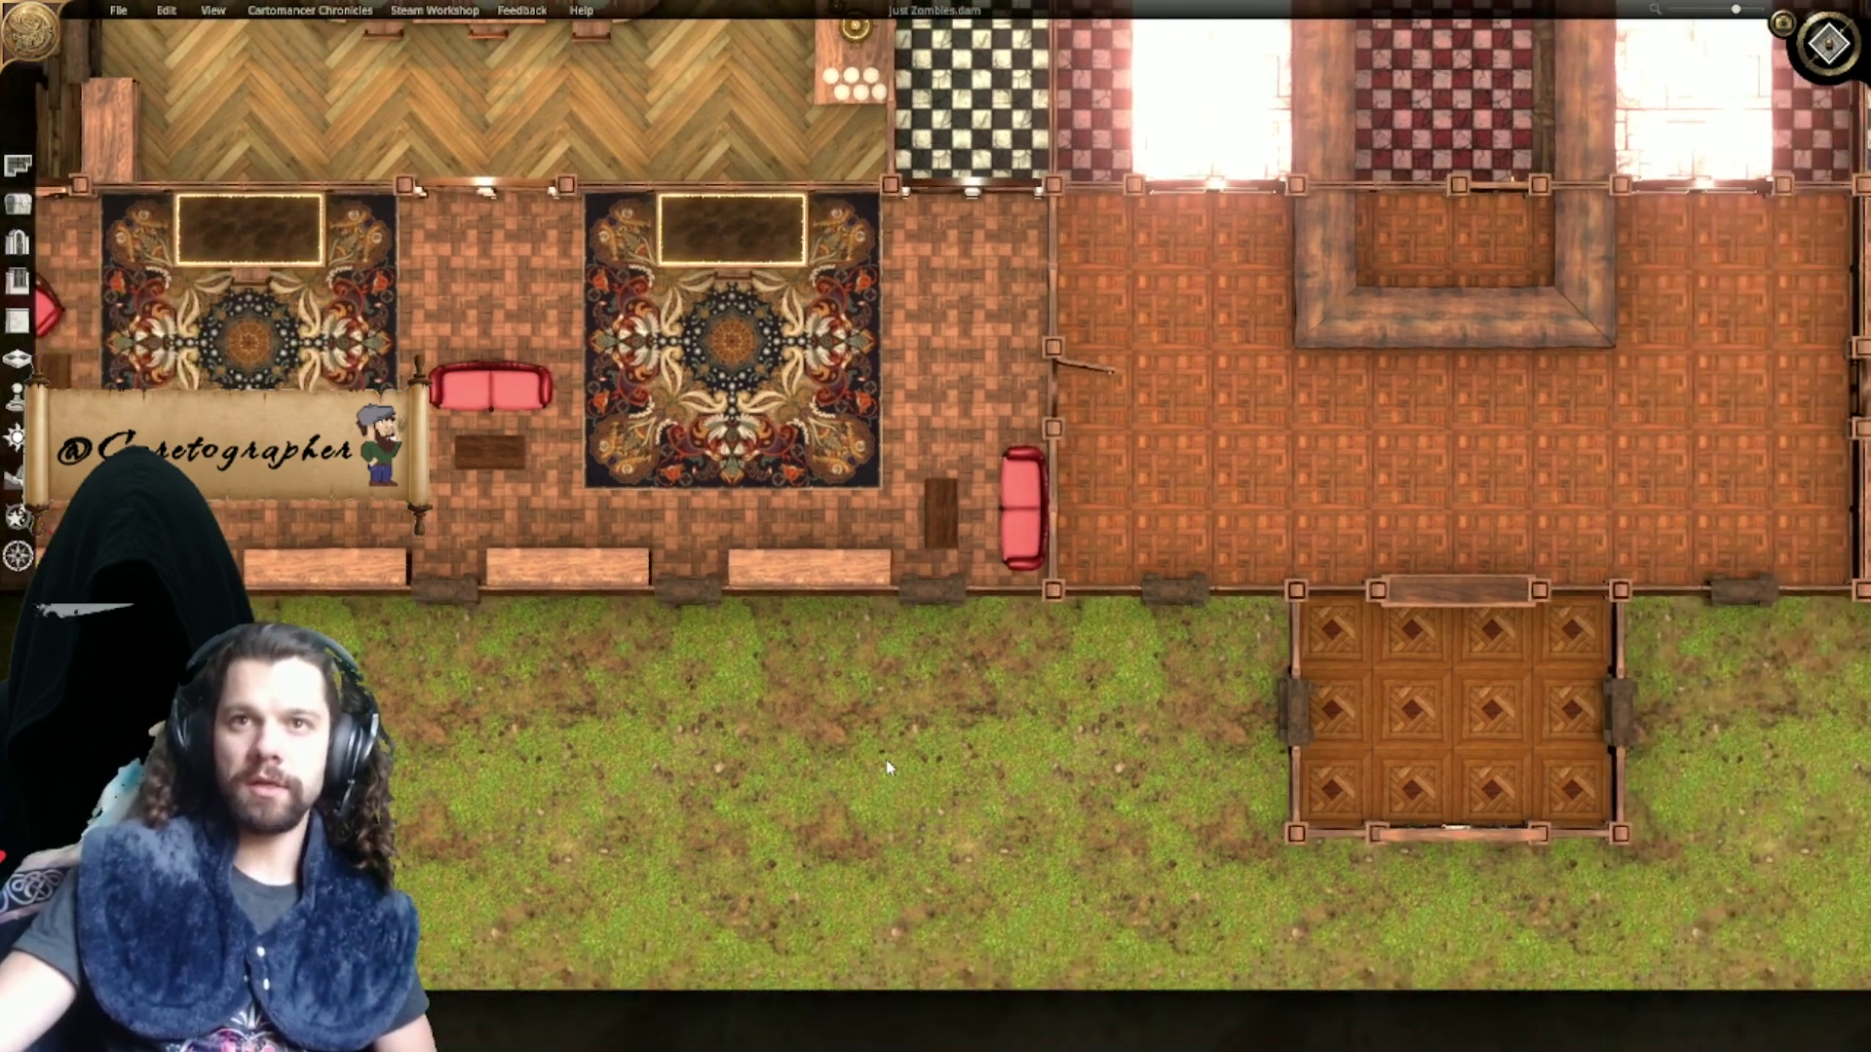
scroll(886, 758, down, 2)
middle_drag(1052, 772, 638, 793)
middle_drag(1177, 753, 1372, 862)
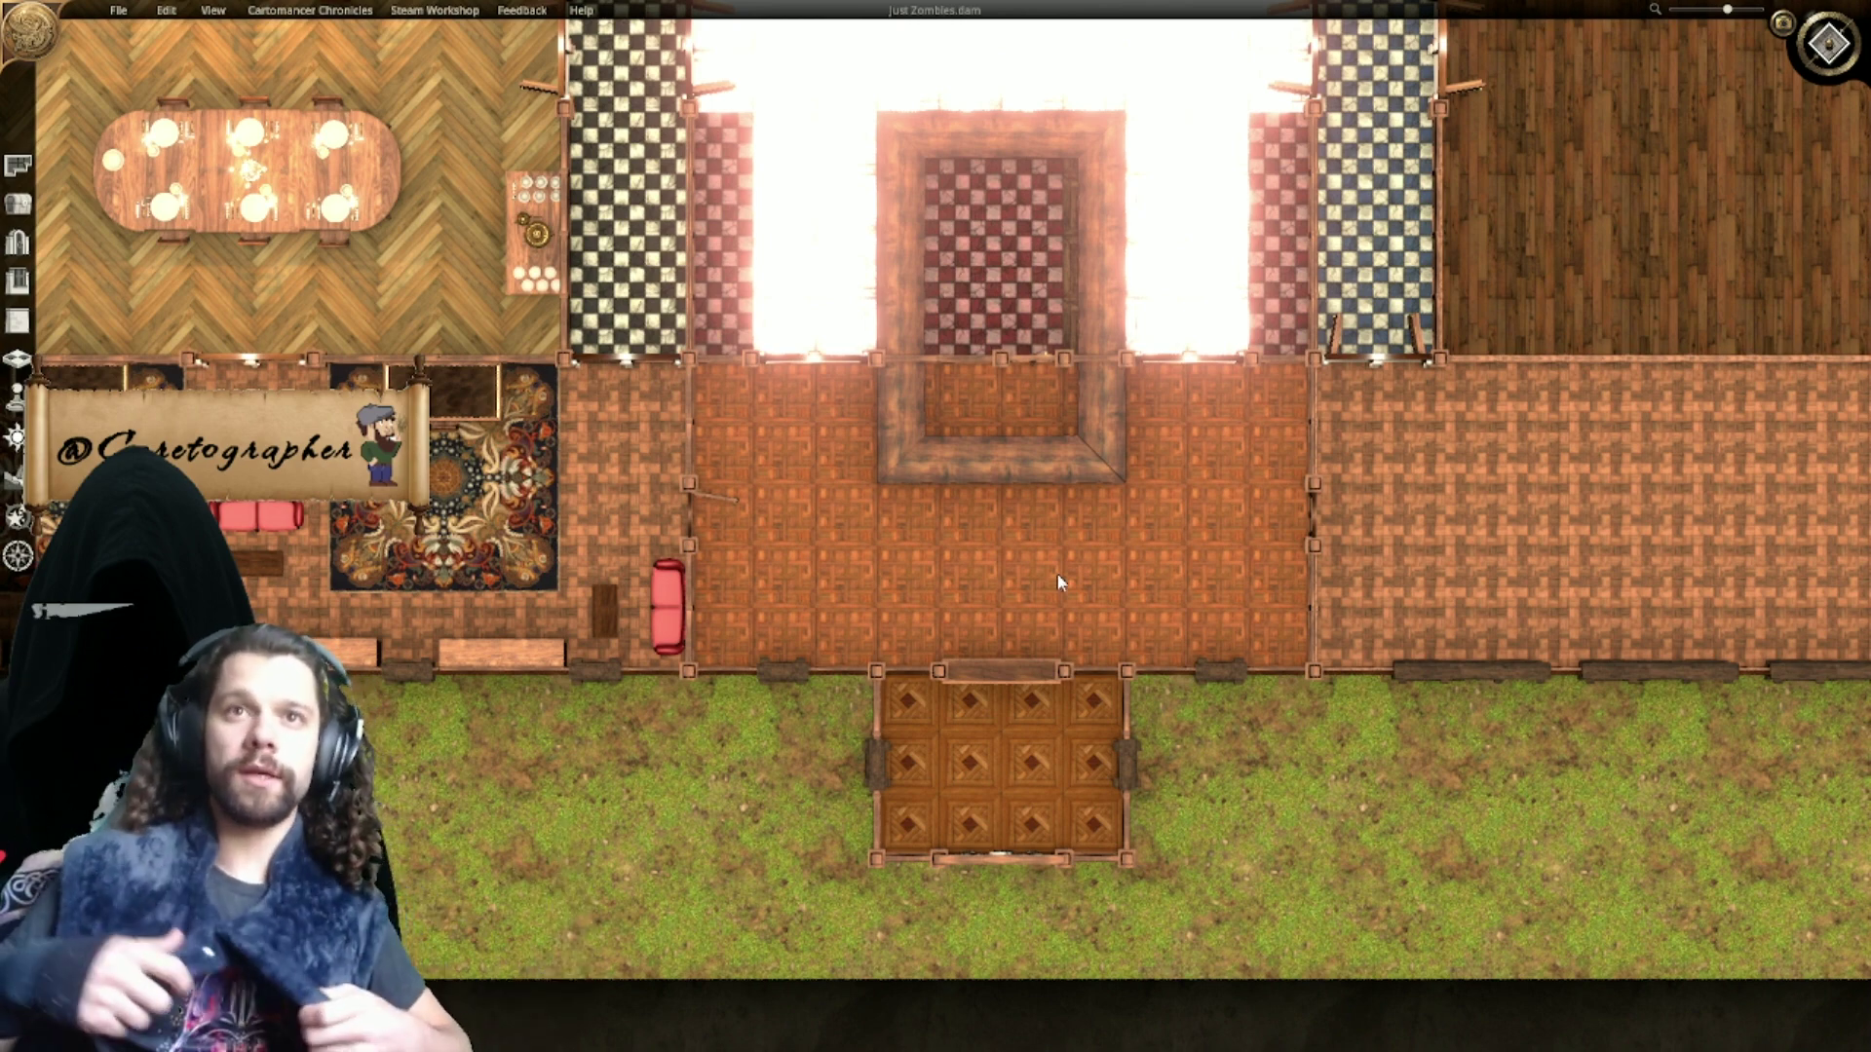
right_drag(869, 548, 1301, 578)
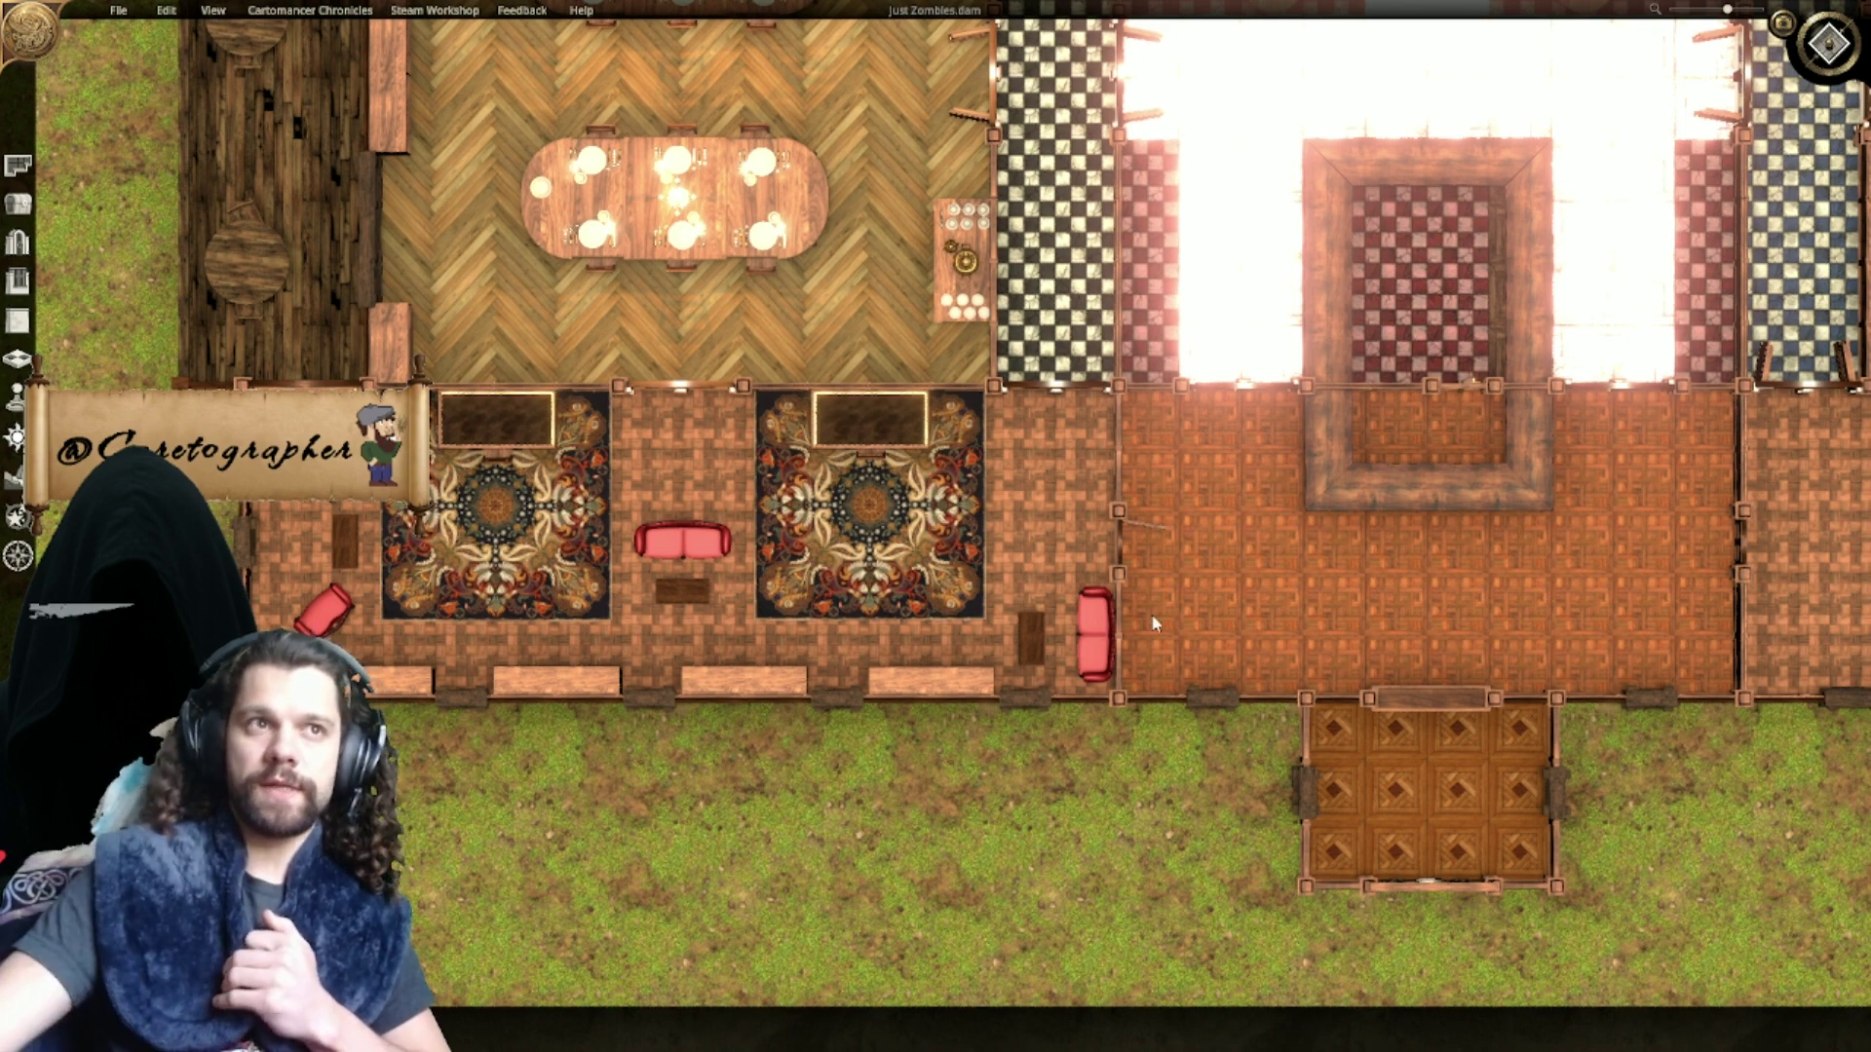
middle_drag(1203, 605, 1071, 581)
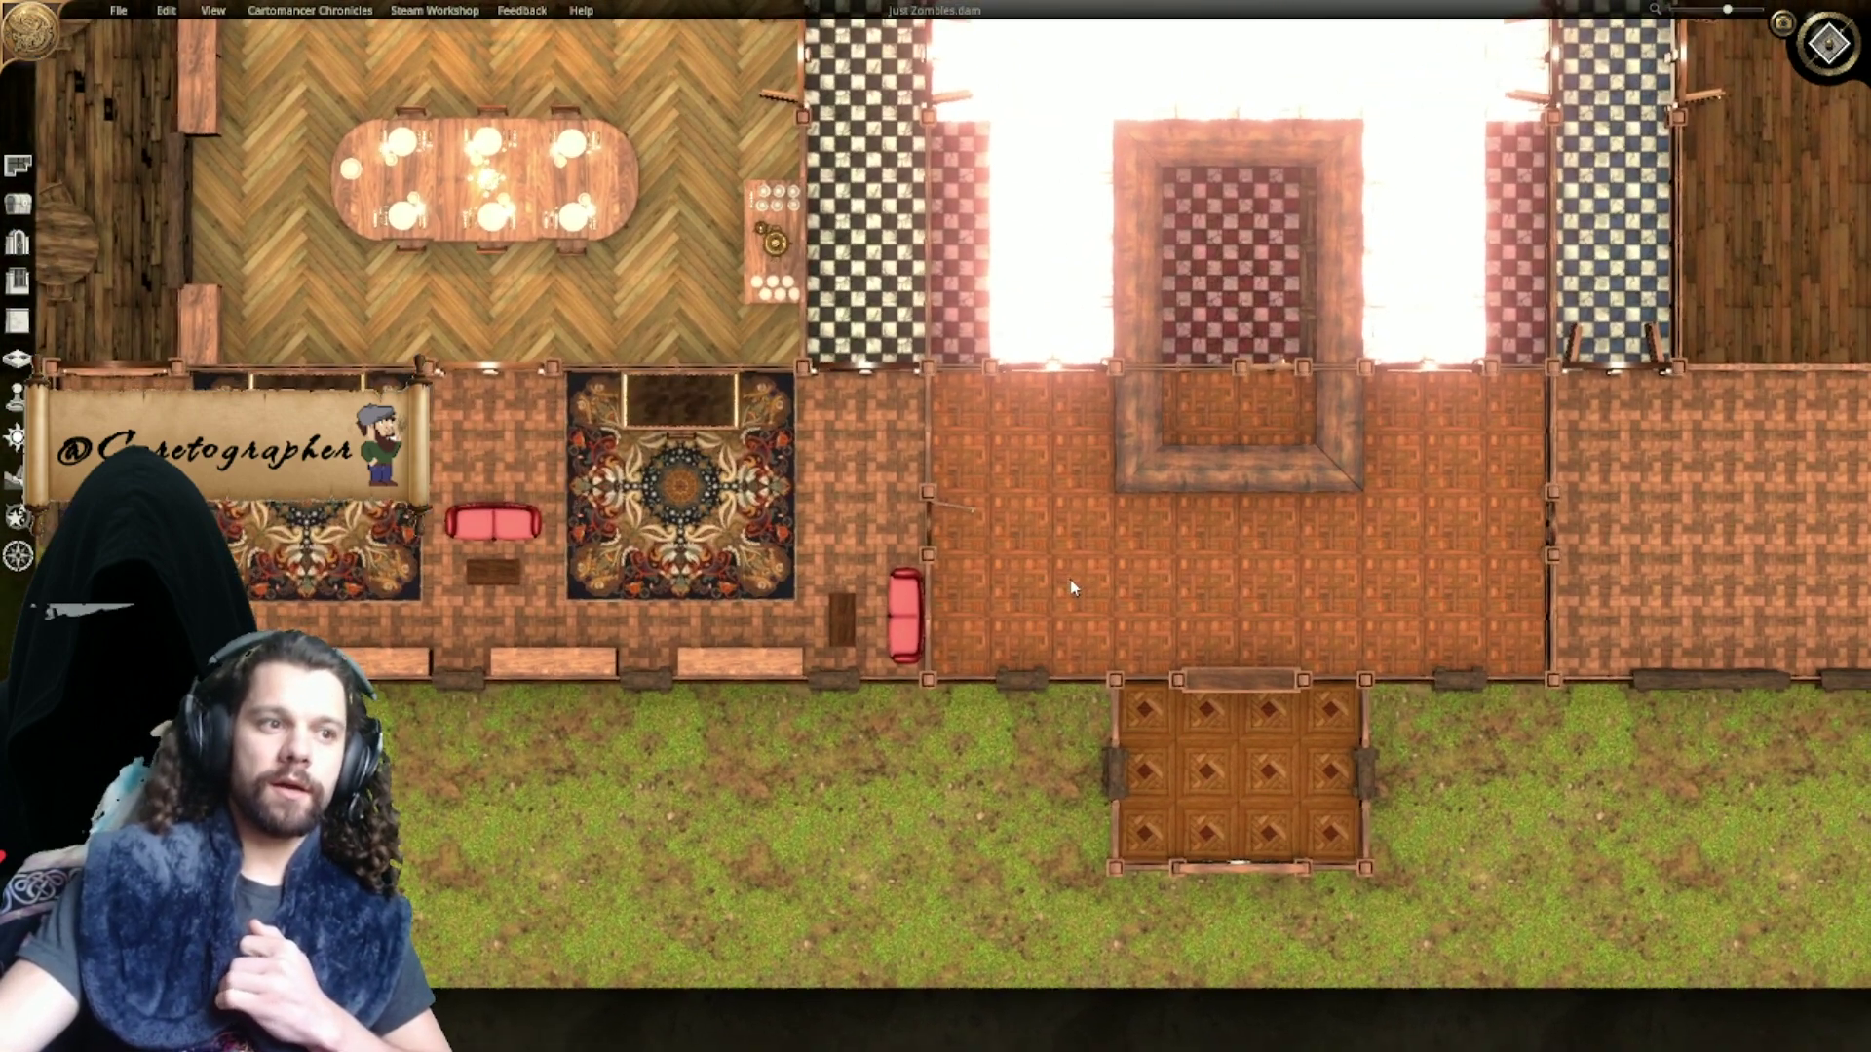
middle_drag(1071, 583, 1157, 602)
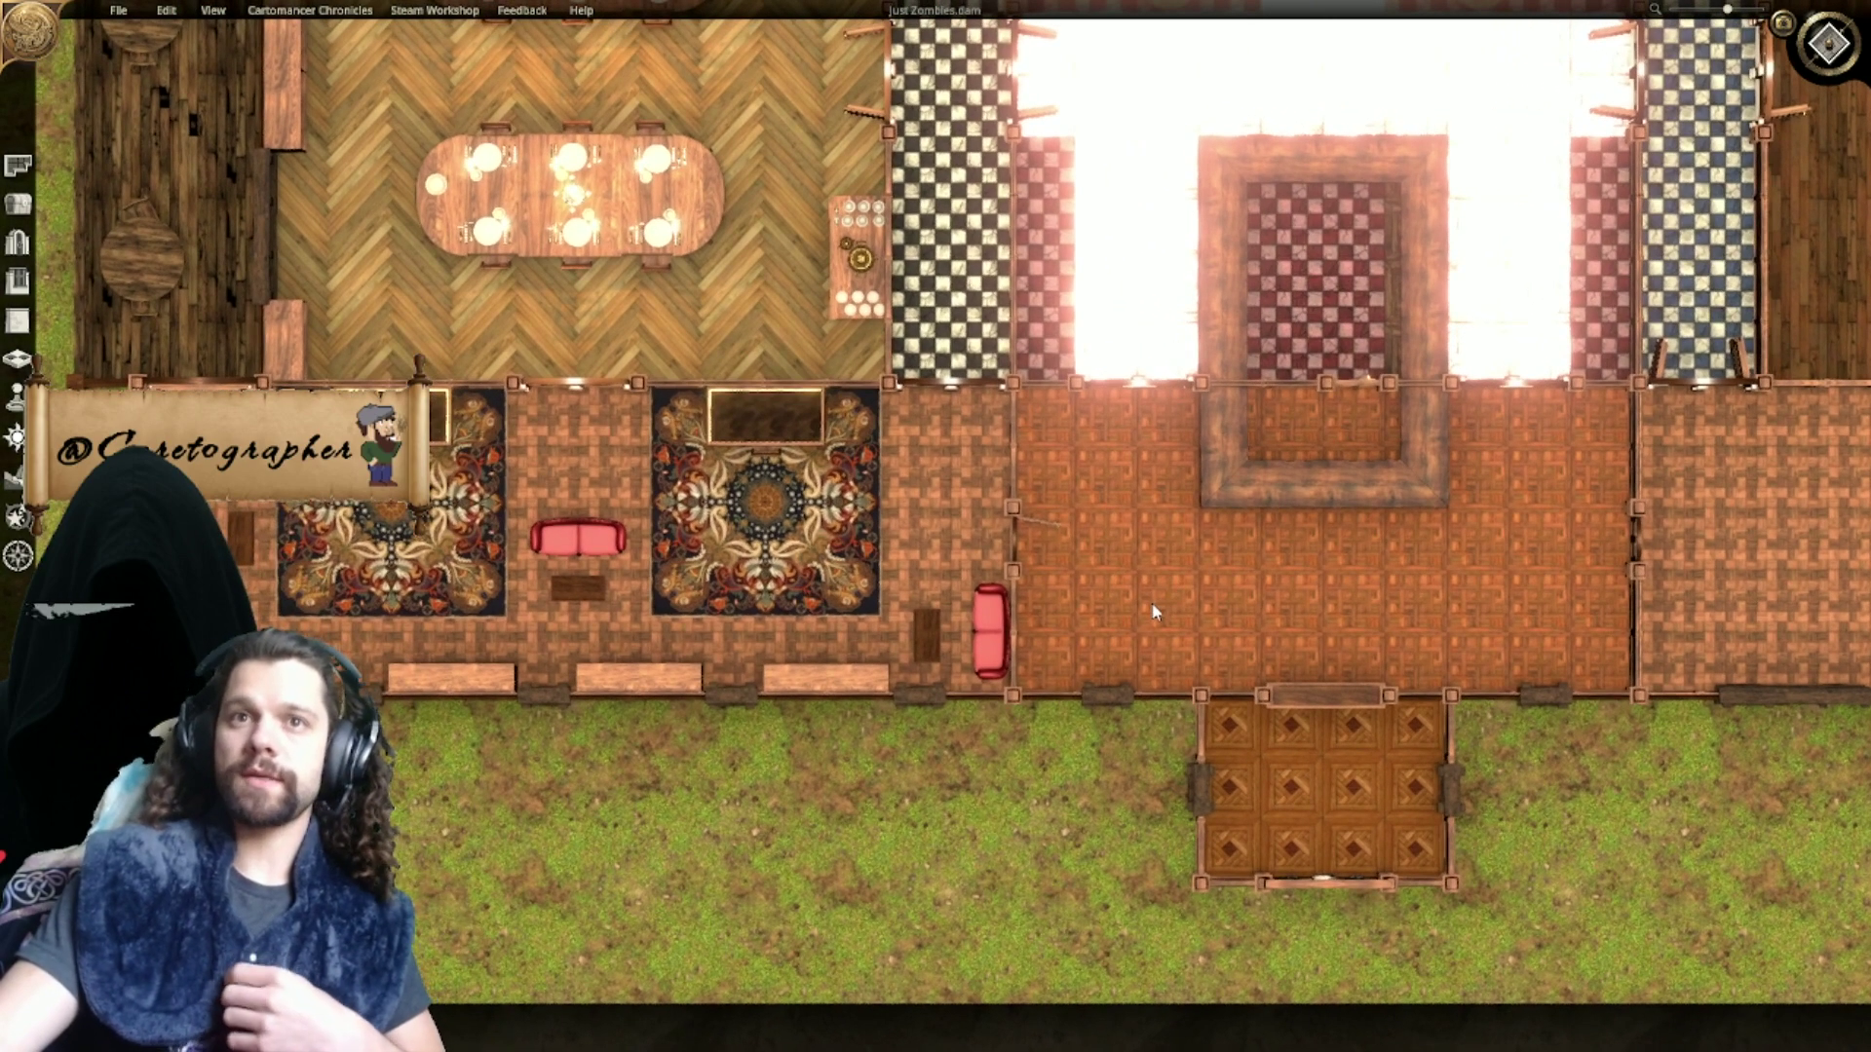
middle_drag(1123, 489, 908, 599)
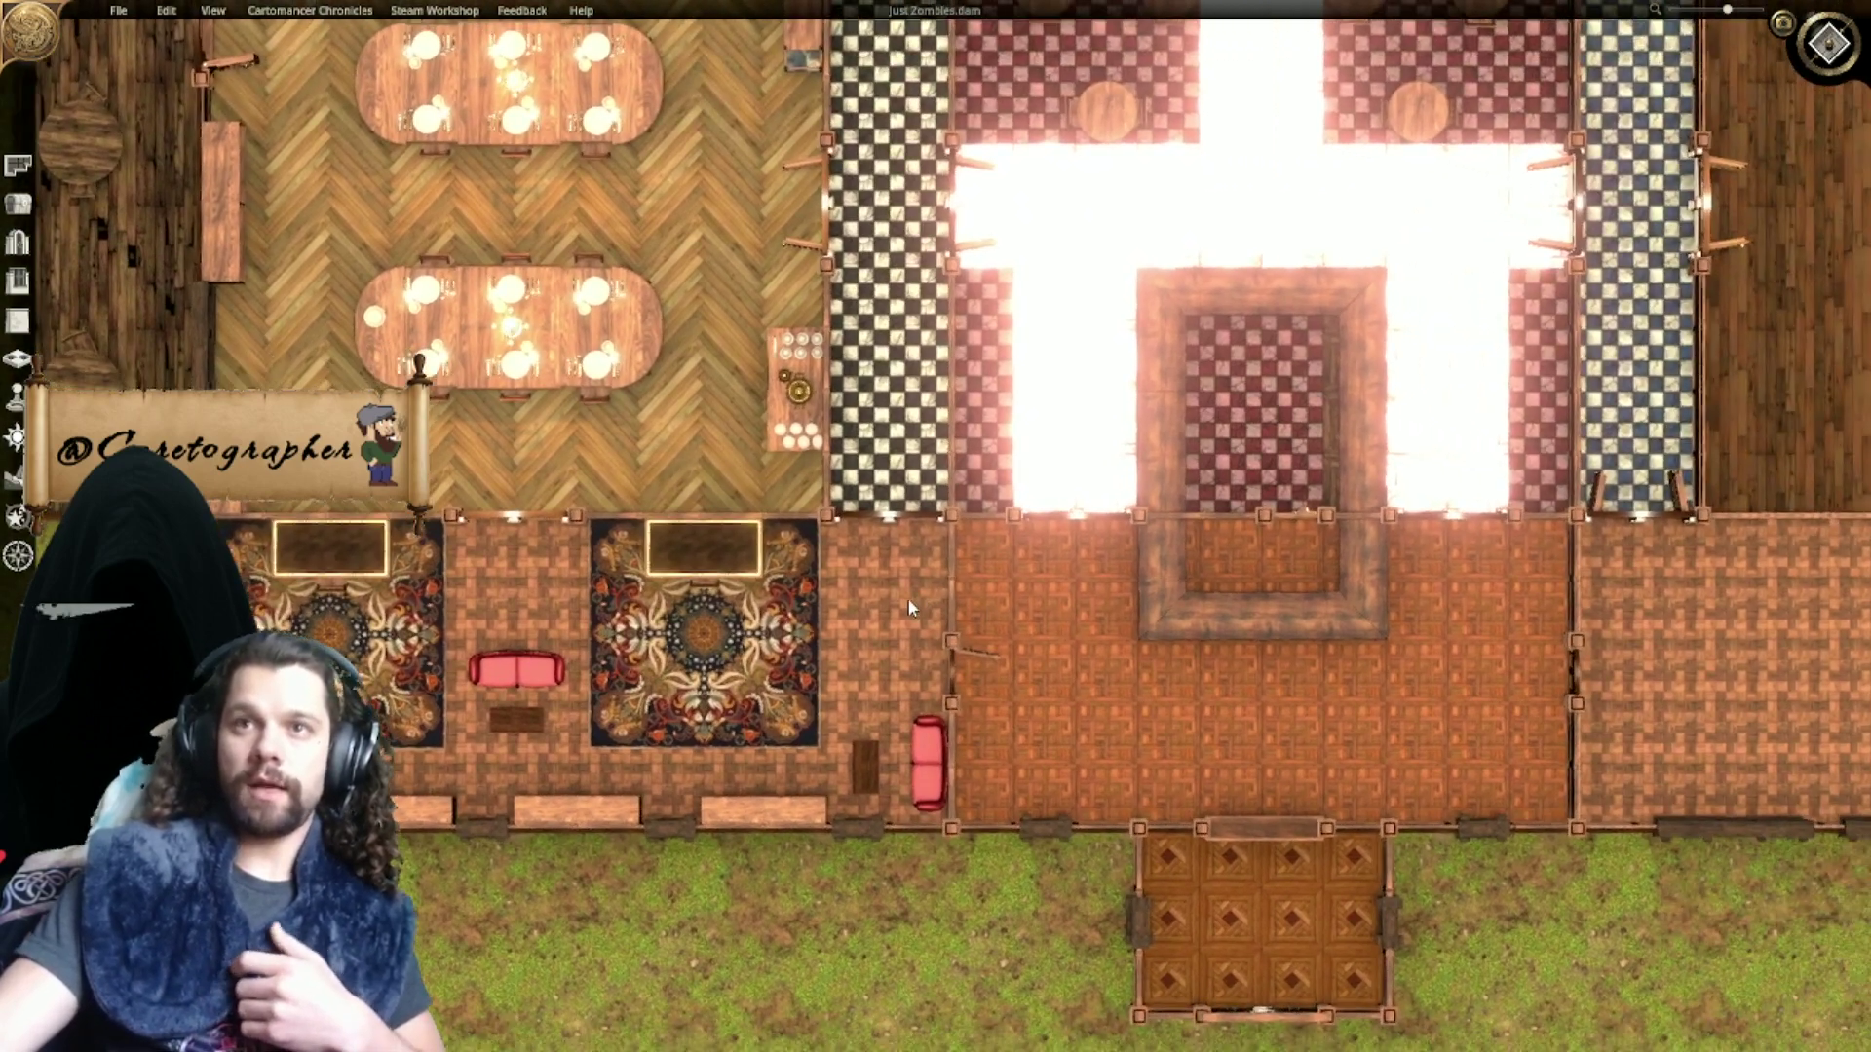
Step: Check the arched lobby door to the red-carpeted hall and the lobby's door to the empty room on the east side
middle_drag(1102, 632, 824, 598)
click(787, 482)
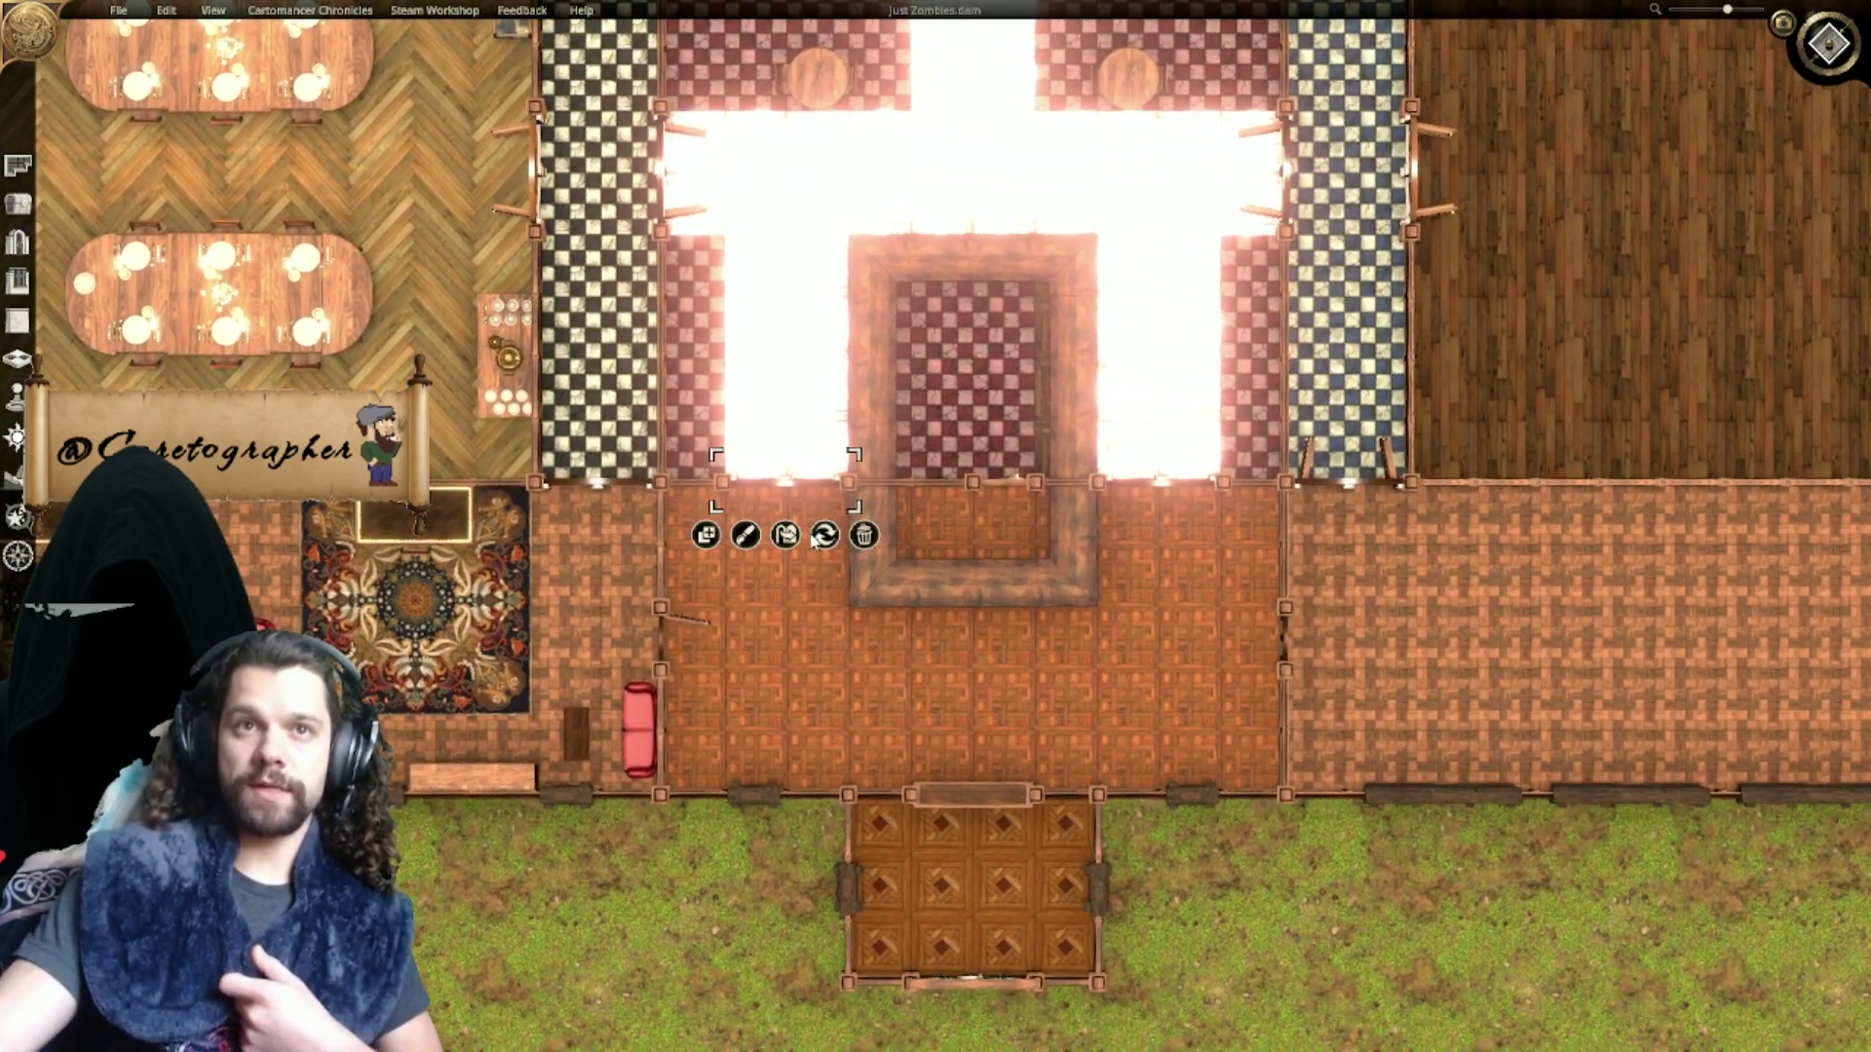
middle_drag(1094, 637, 877, 547)
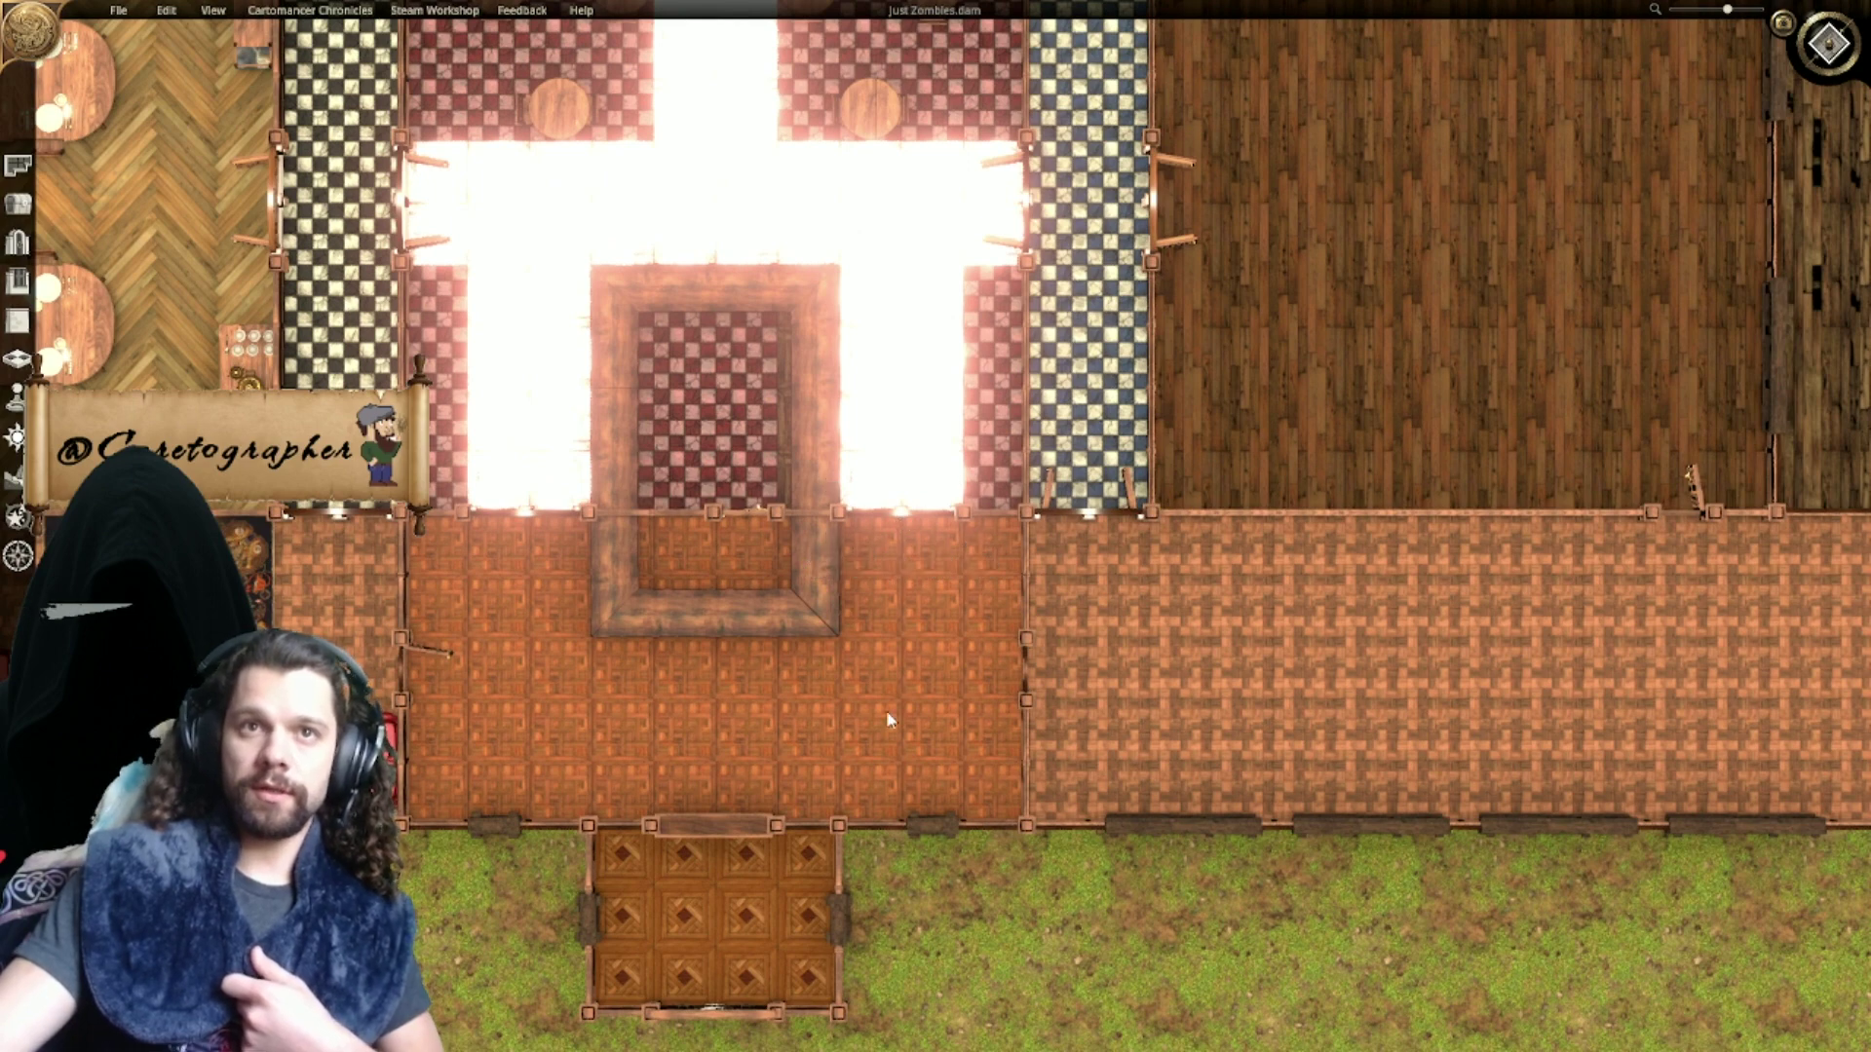
middle_drag(792, 296, 846, 287)
middle_drag(1021, 777, 1026, 706)
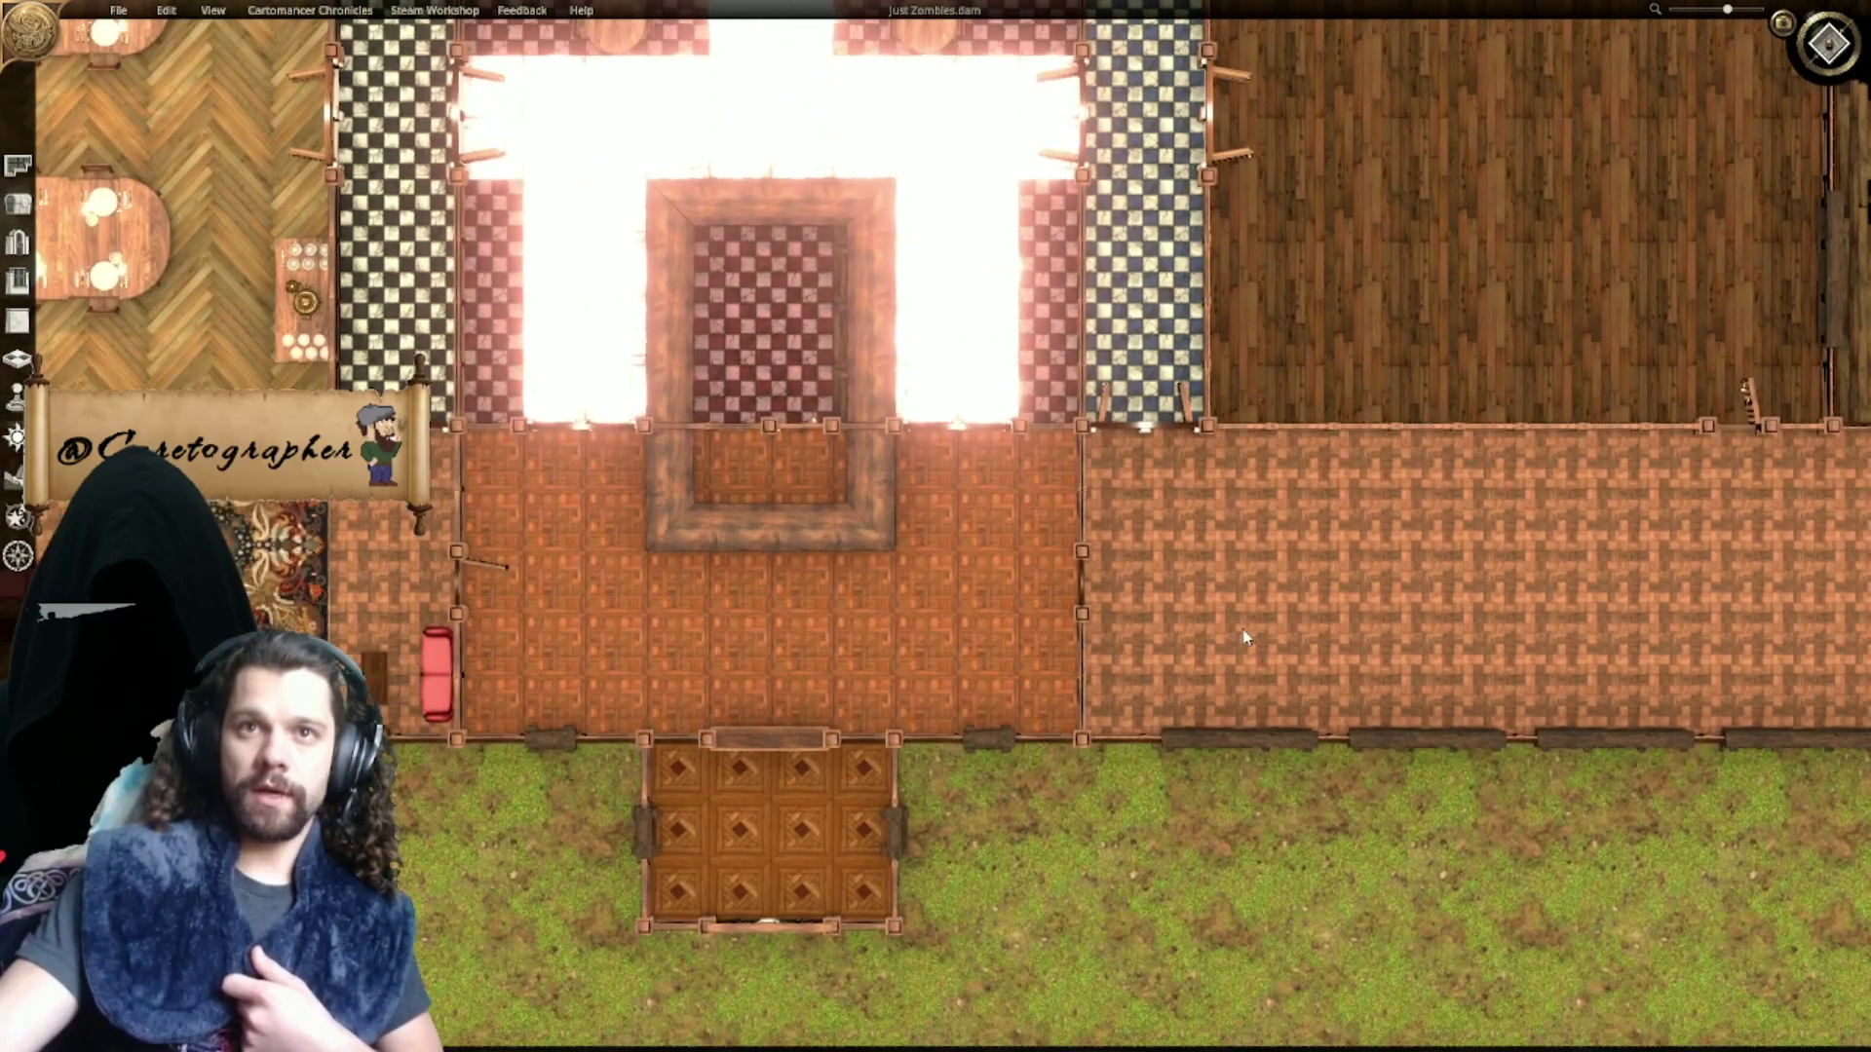
middle_drag(1248, 634, 668, 564)
click(579, 542)
click(827, 581)
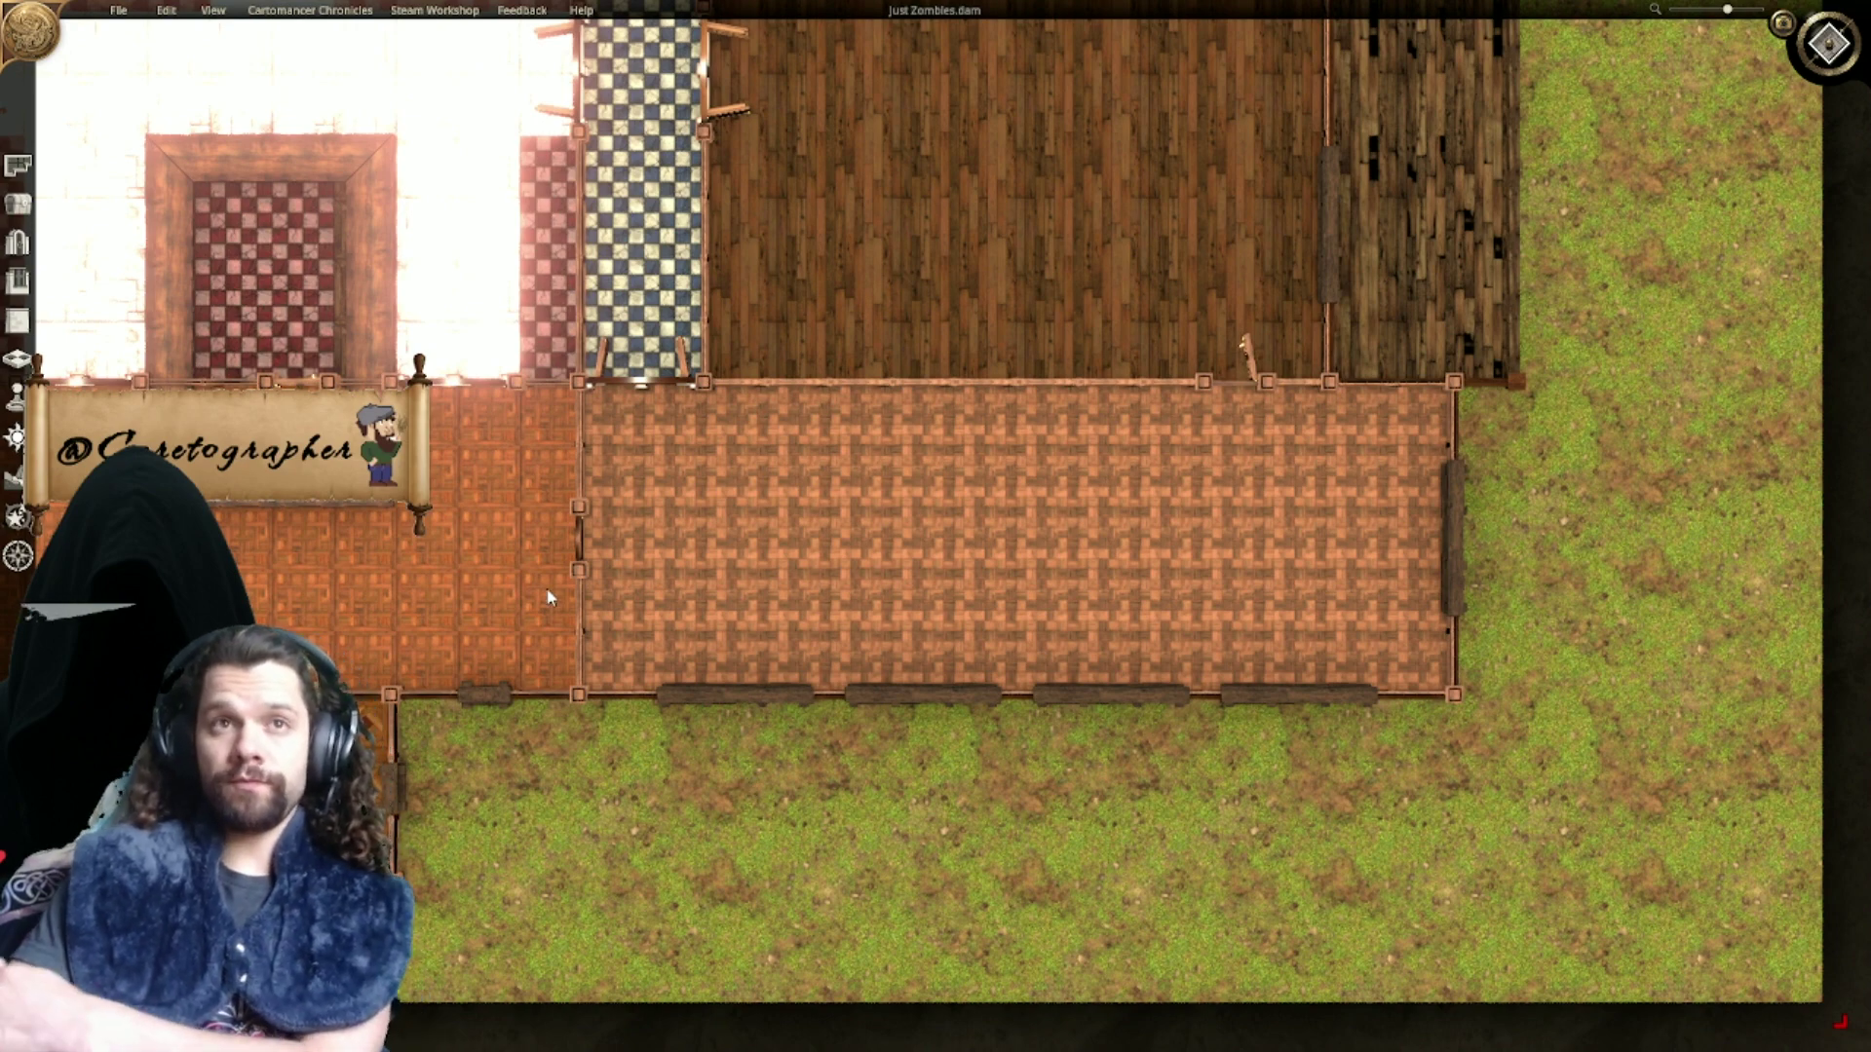
Step: Check the lounge's closed doors to the chequered corridor and the dining room from above
middle_drag(509, 595, 1611, 642)
middle_drag(1024, 571, 1082, 747)
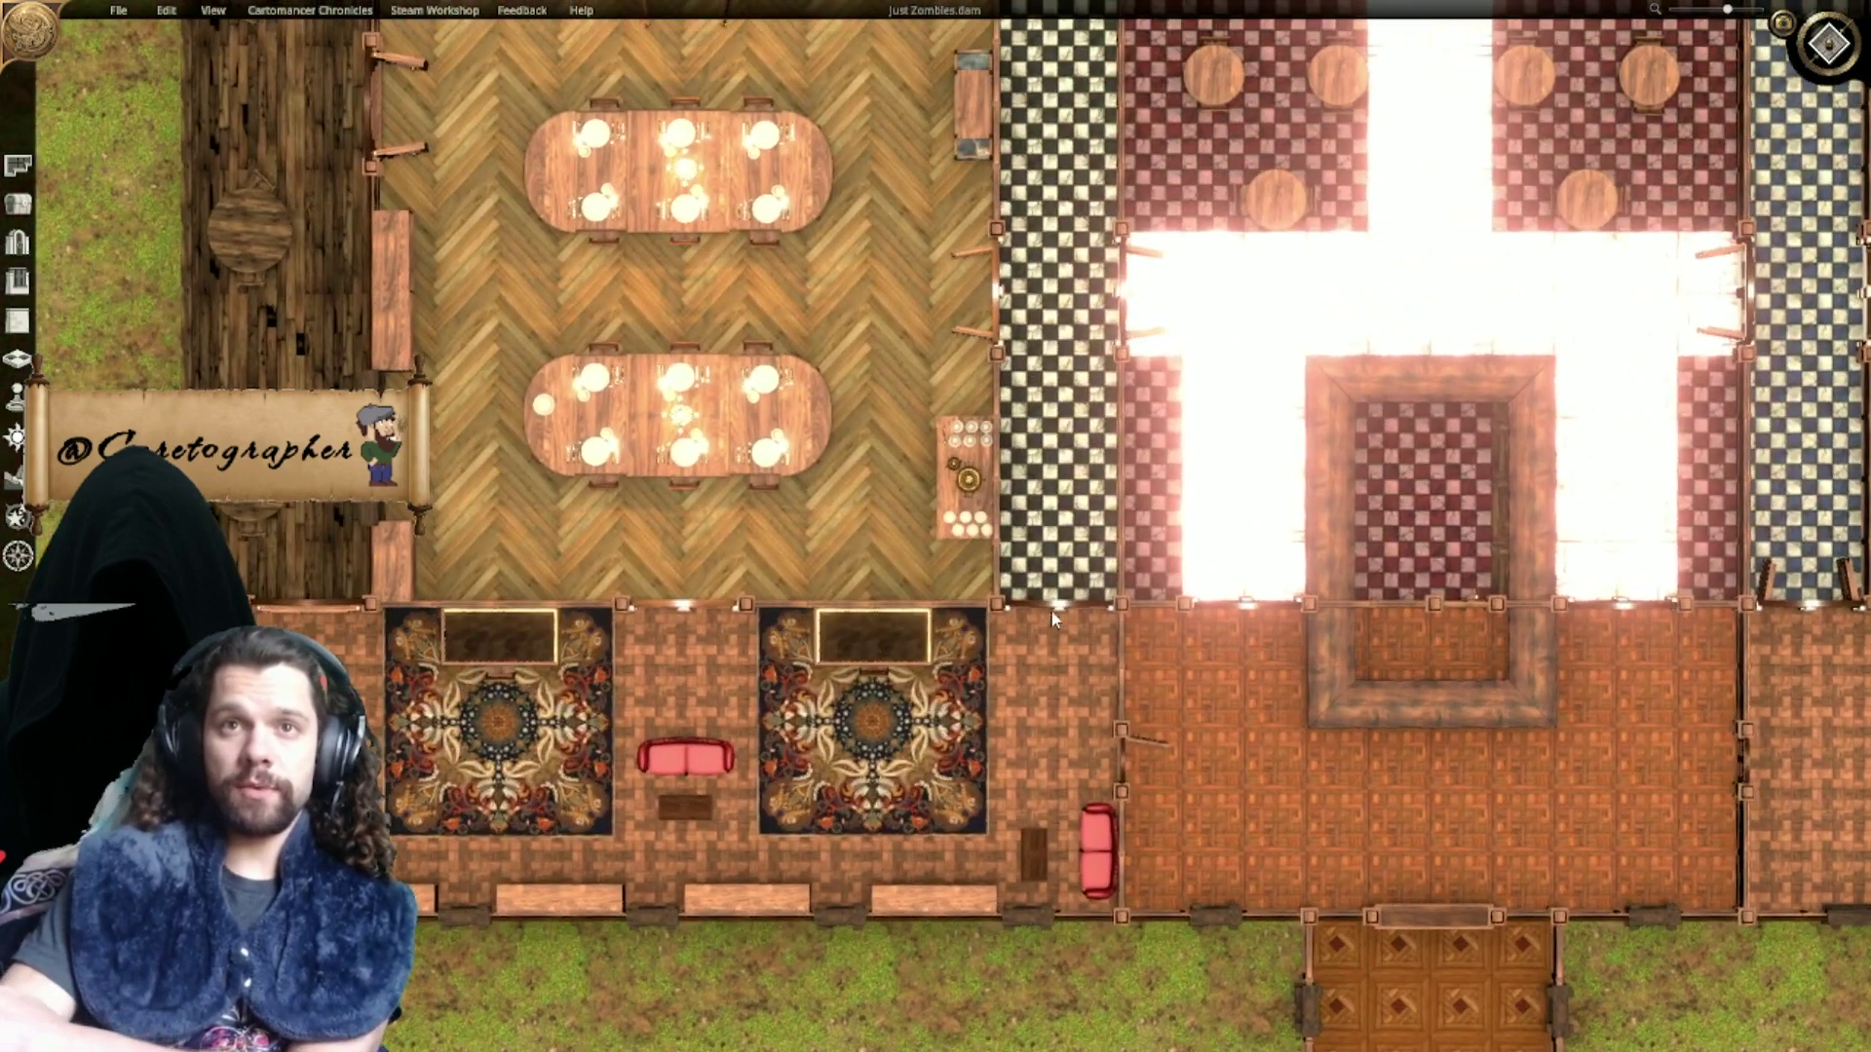
click(1056, 612)
click(1042, 724)
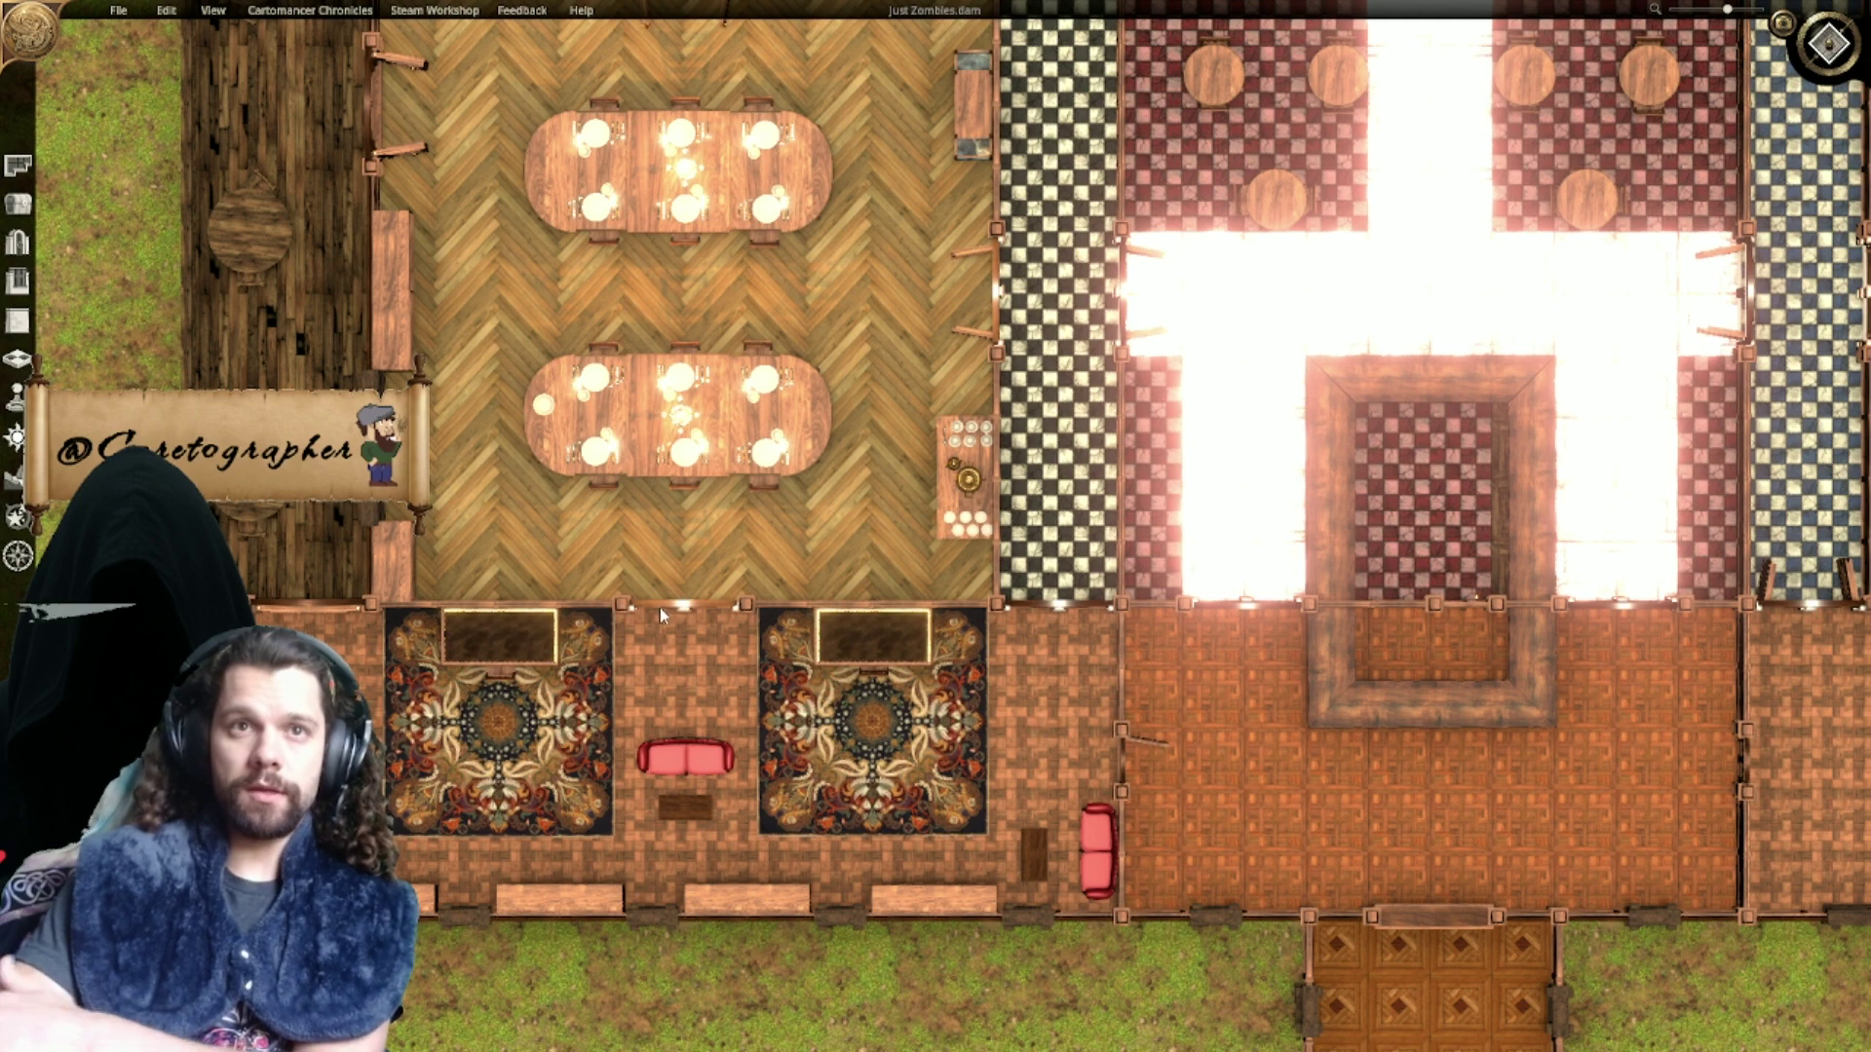
click(670, 608)
click(702, 710)
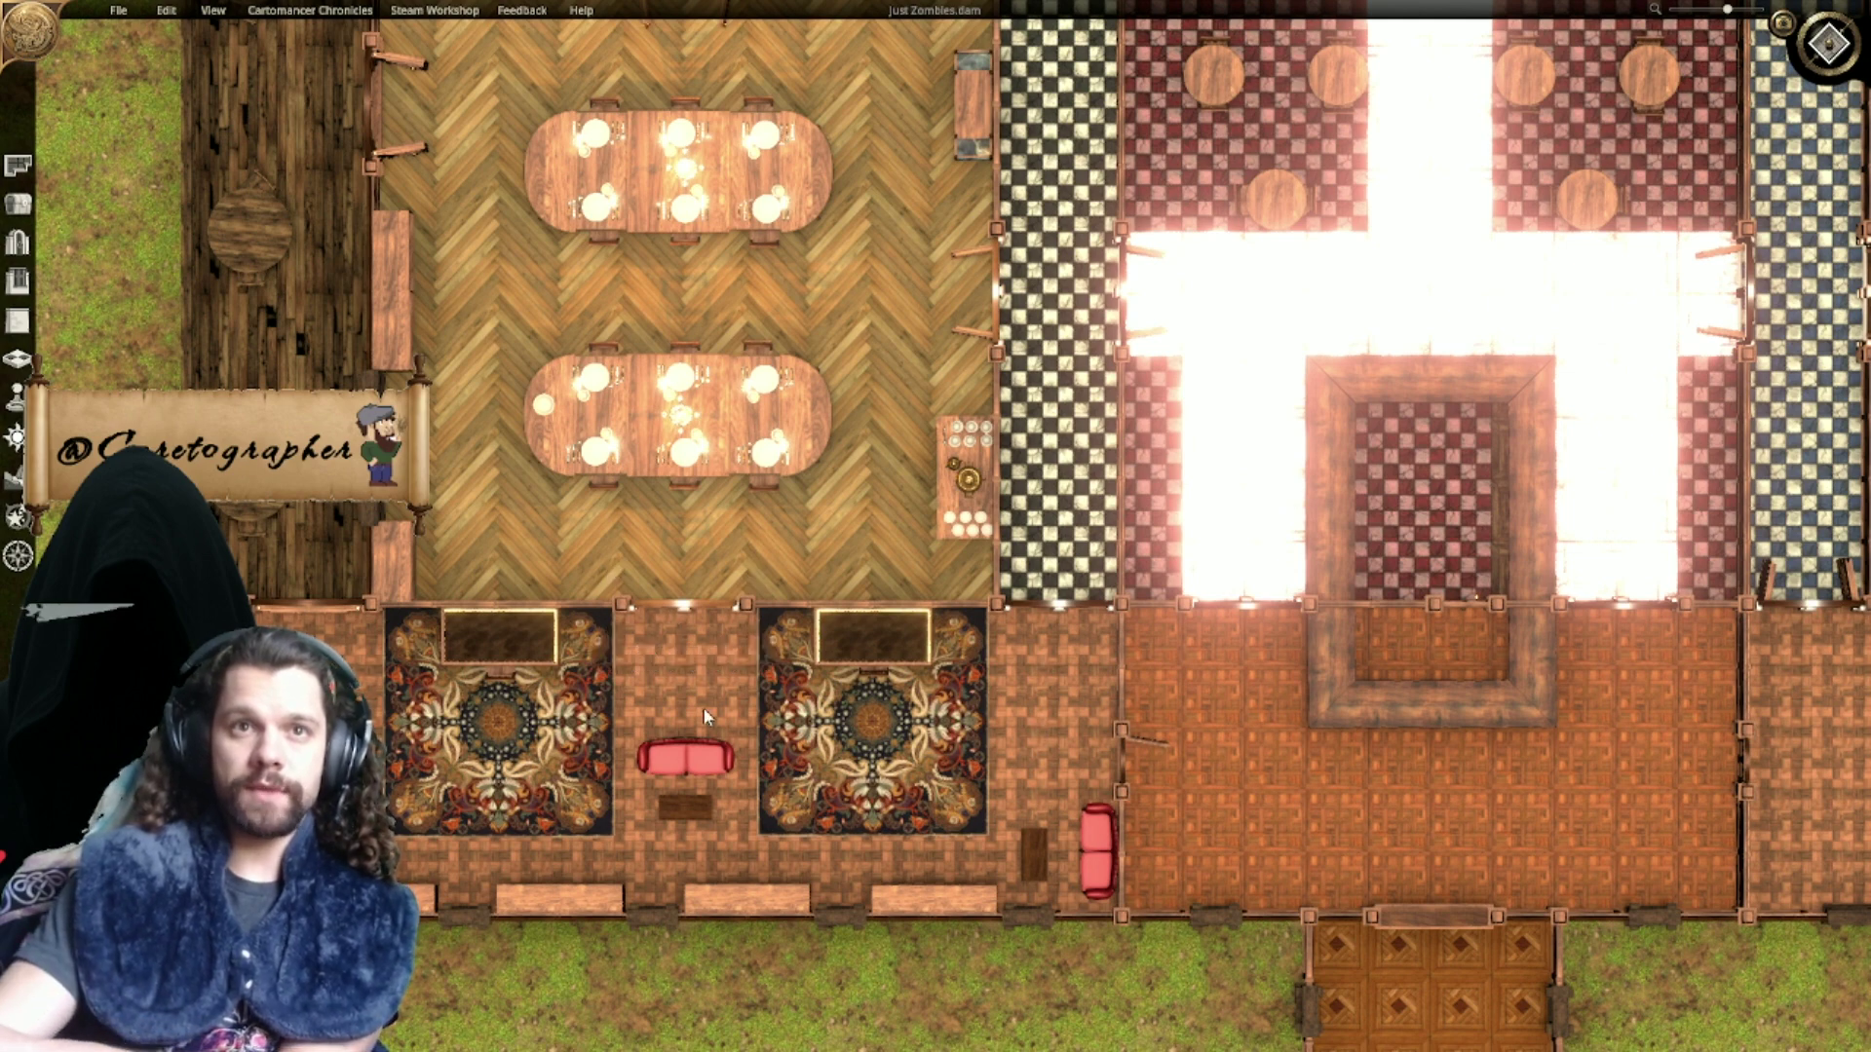
middle_drag(770, 596, 760, 669)
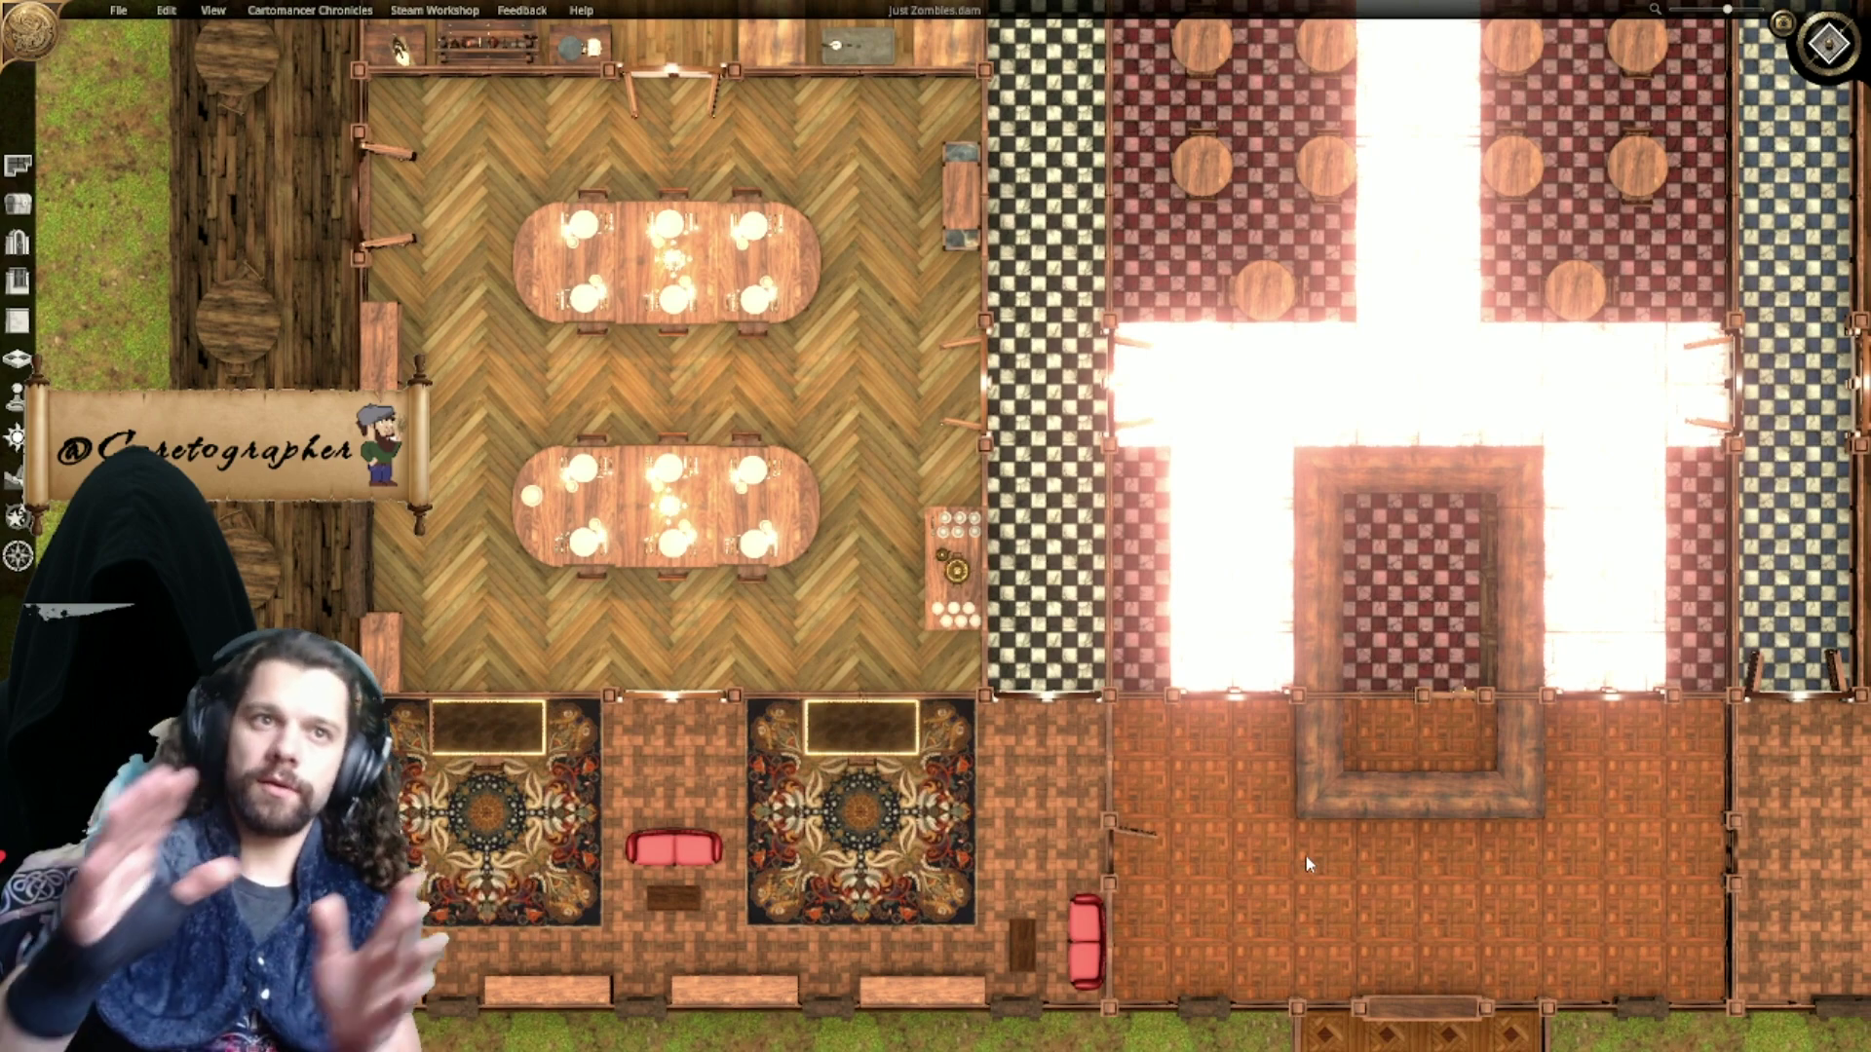
Step: Examine the dining room, the adjoining kitchen and the wooden veranda with round tables from above
mouse_move(427, 726)
middle_down()
mouse_move(582, 793)
mouse_move(740, 918)
middle_up()
middle_drag(666, 533, 713, 978)
middle_drag(712, 691, 705, 437)
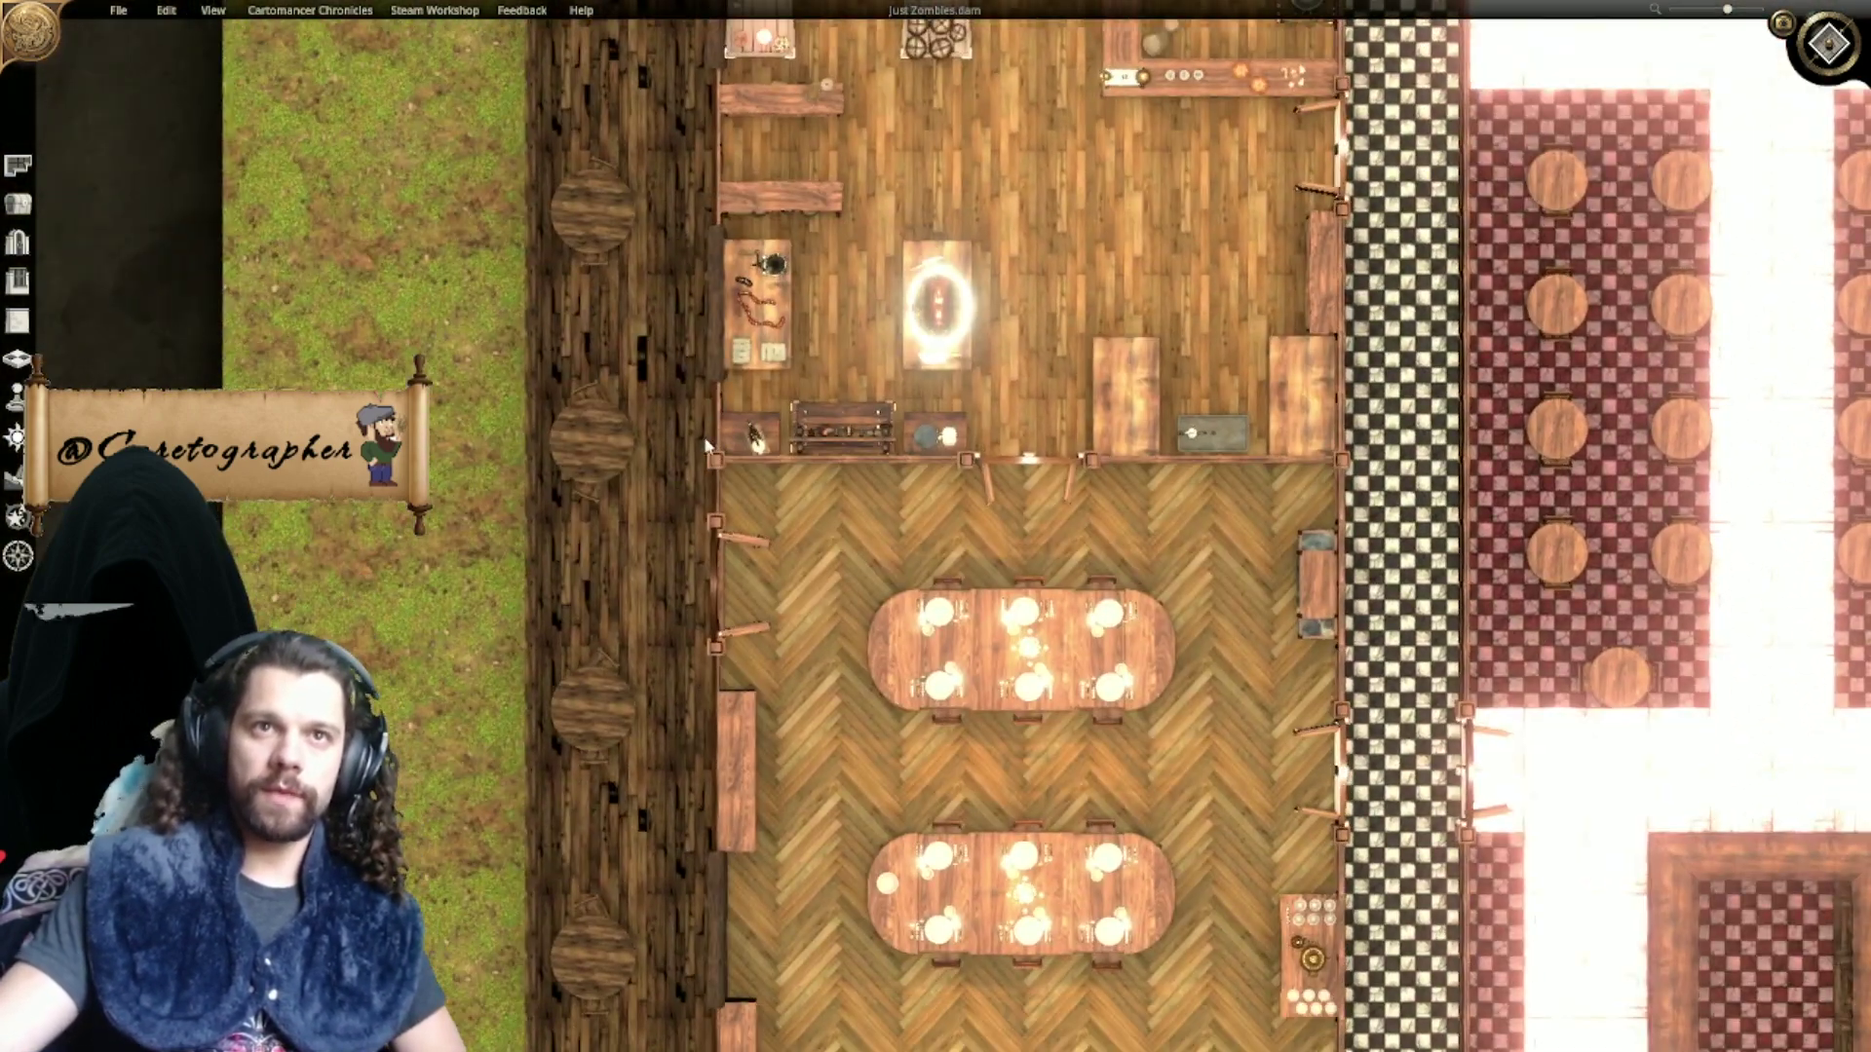
scroll(714, 774, down, 3)
middle_drag(750, 904, 736, 692)
scroll(721, 703, up, 1)
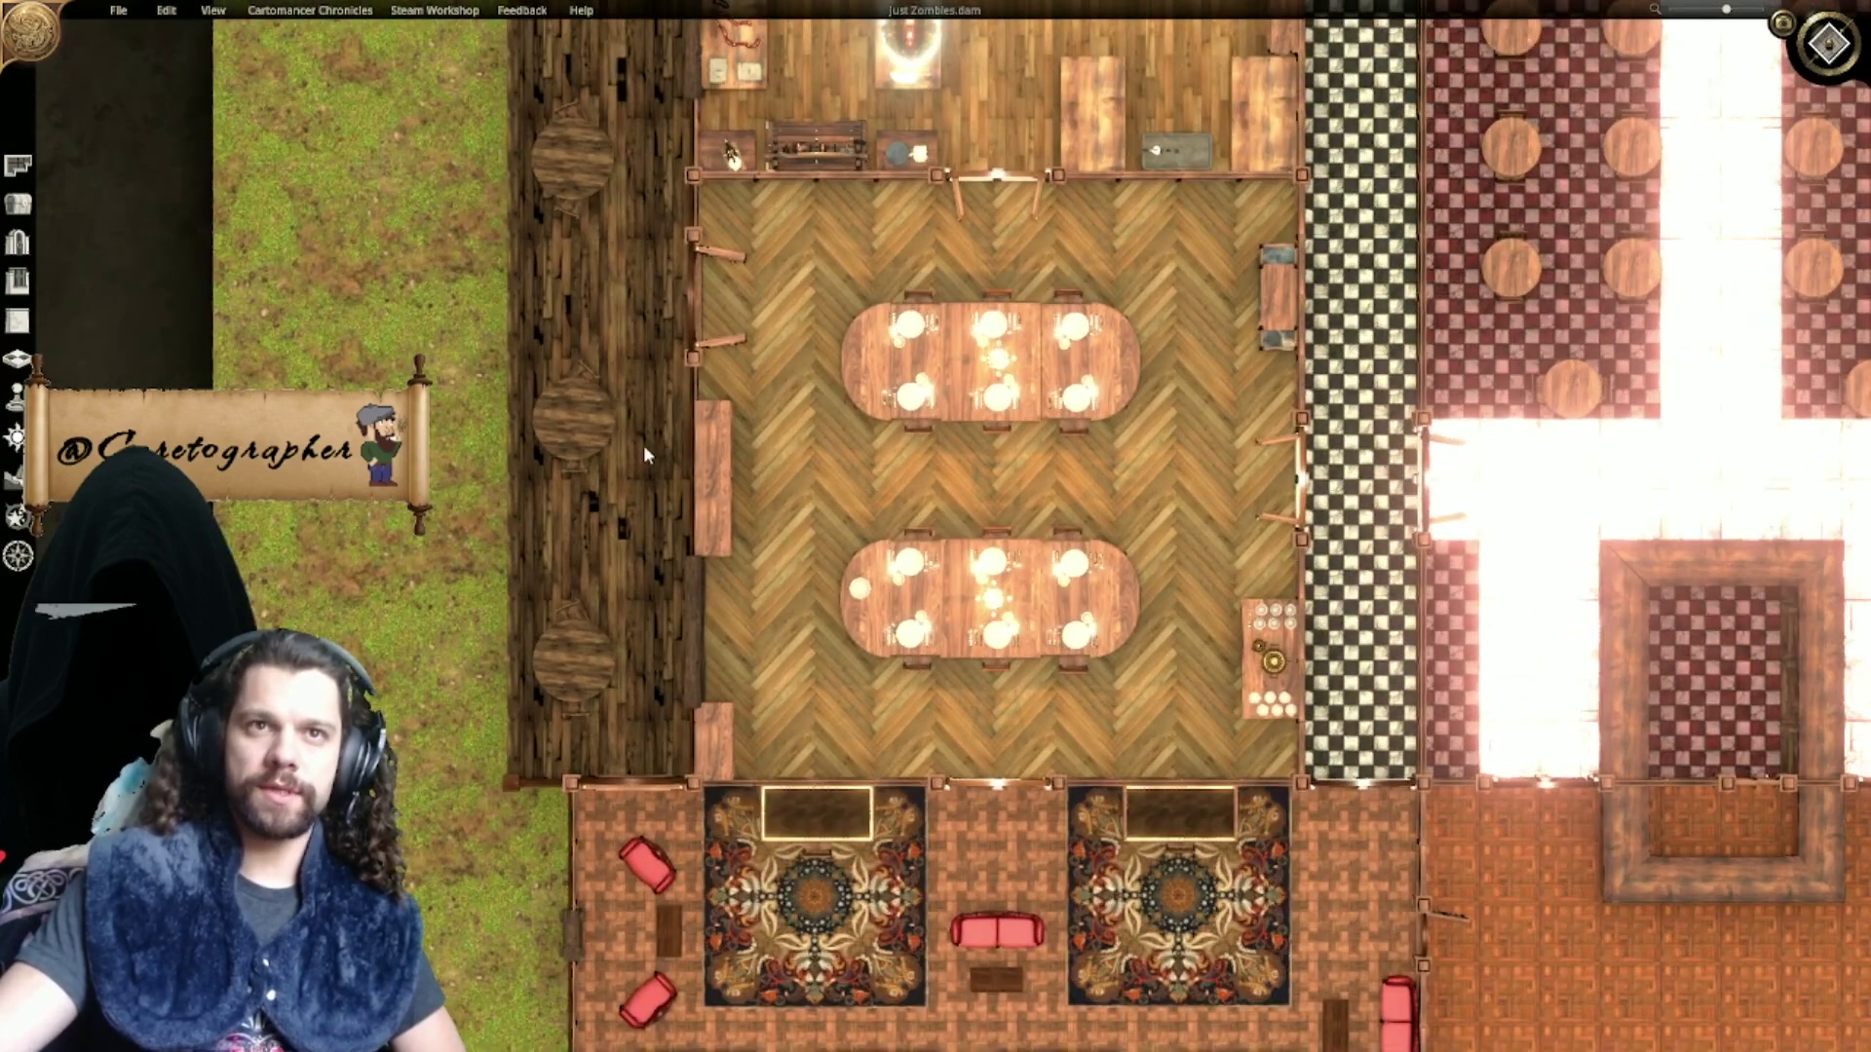
scroll(668, 564, down, 1)
scroll(724, 740, up, 3)
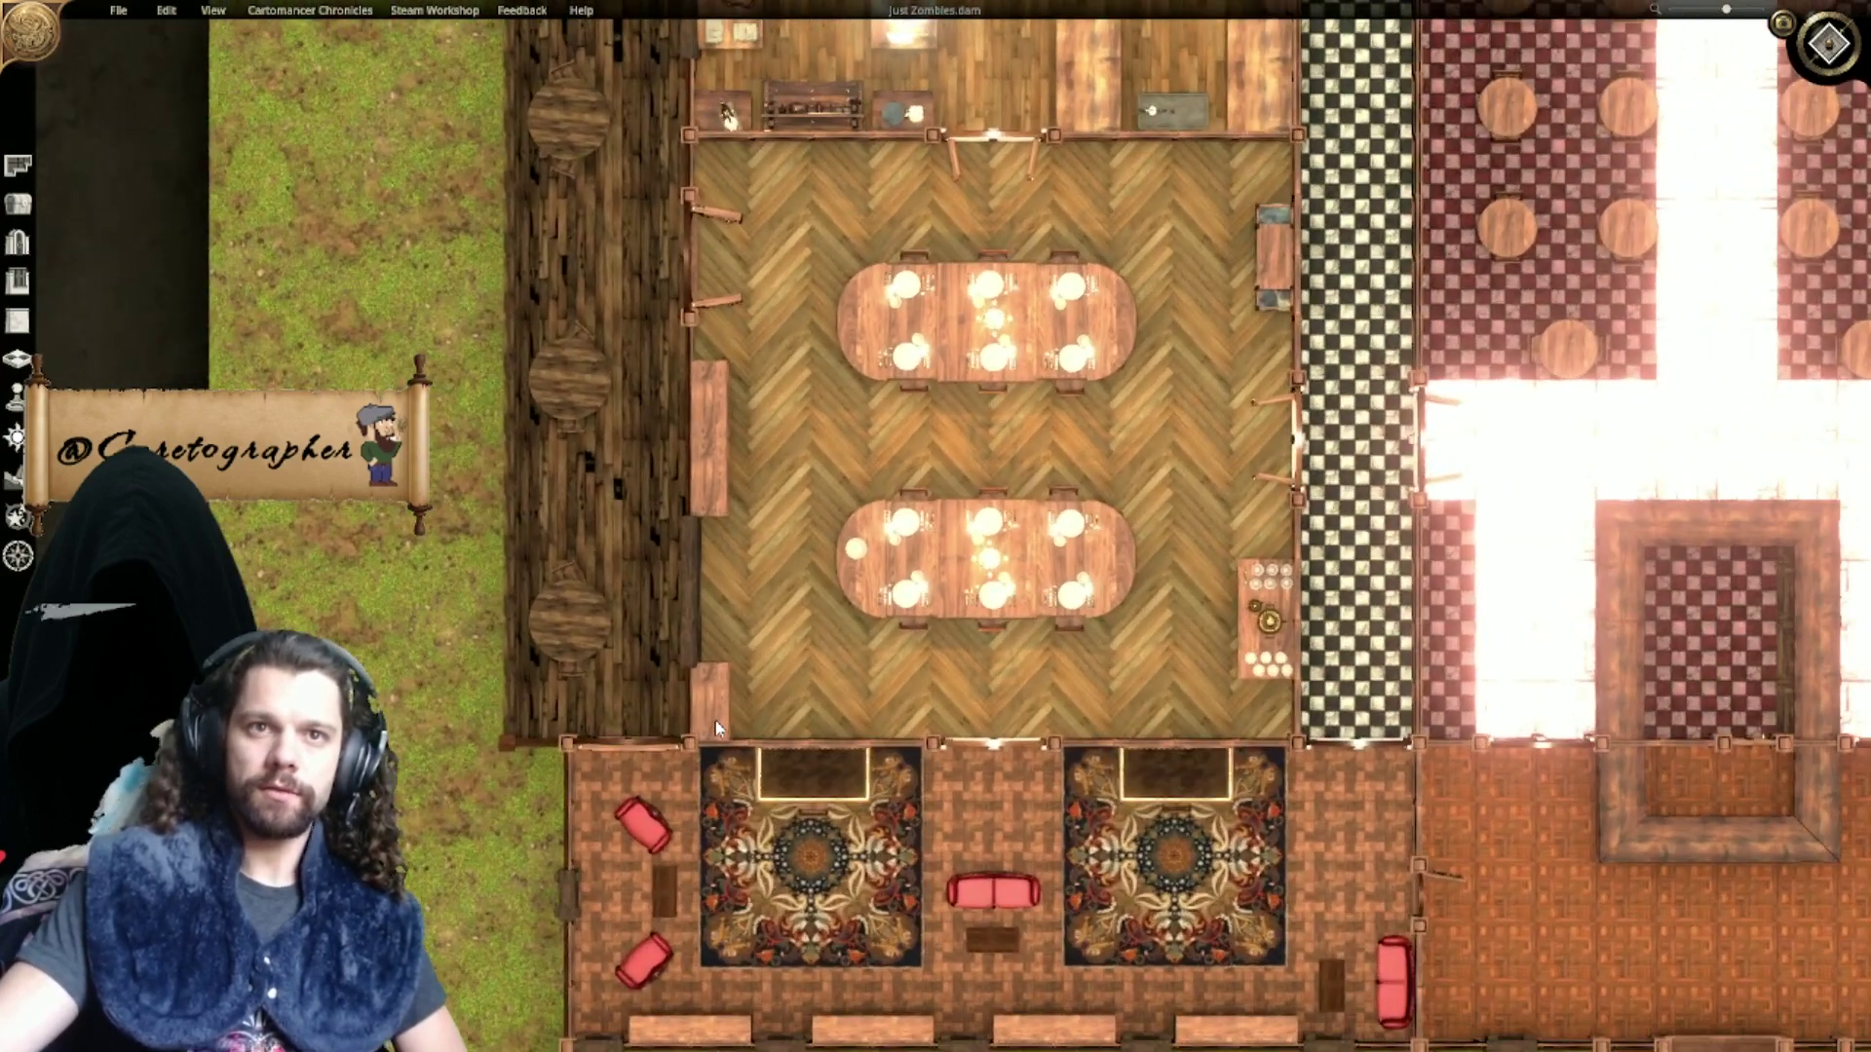
Step: Look over the dining room with its two long tables and the carpeted sitting room beside it
scroll(726, 731, down, 3)
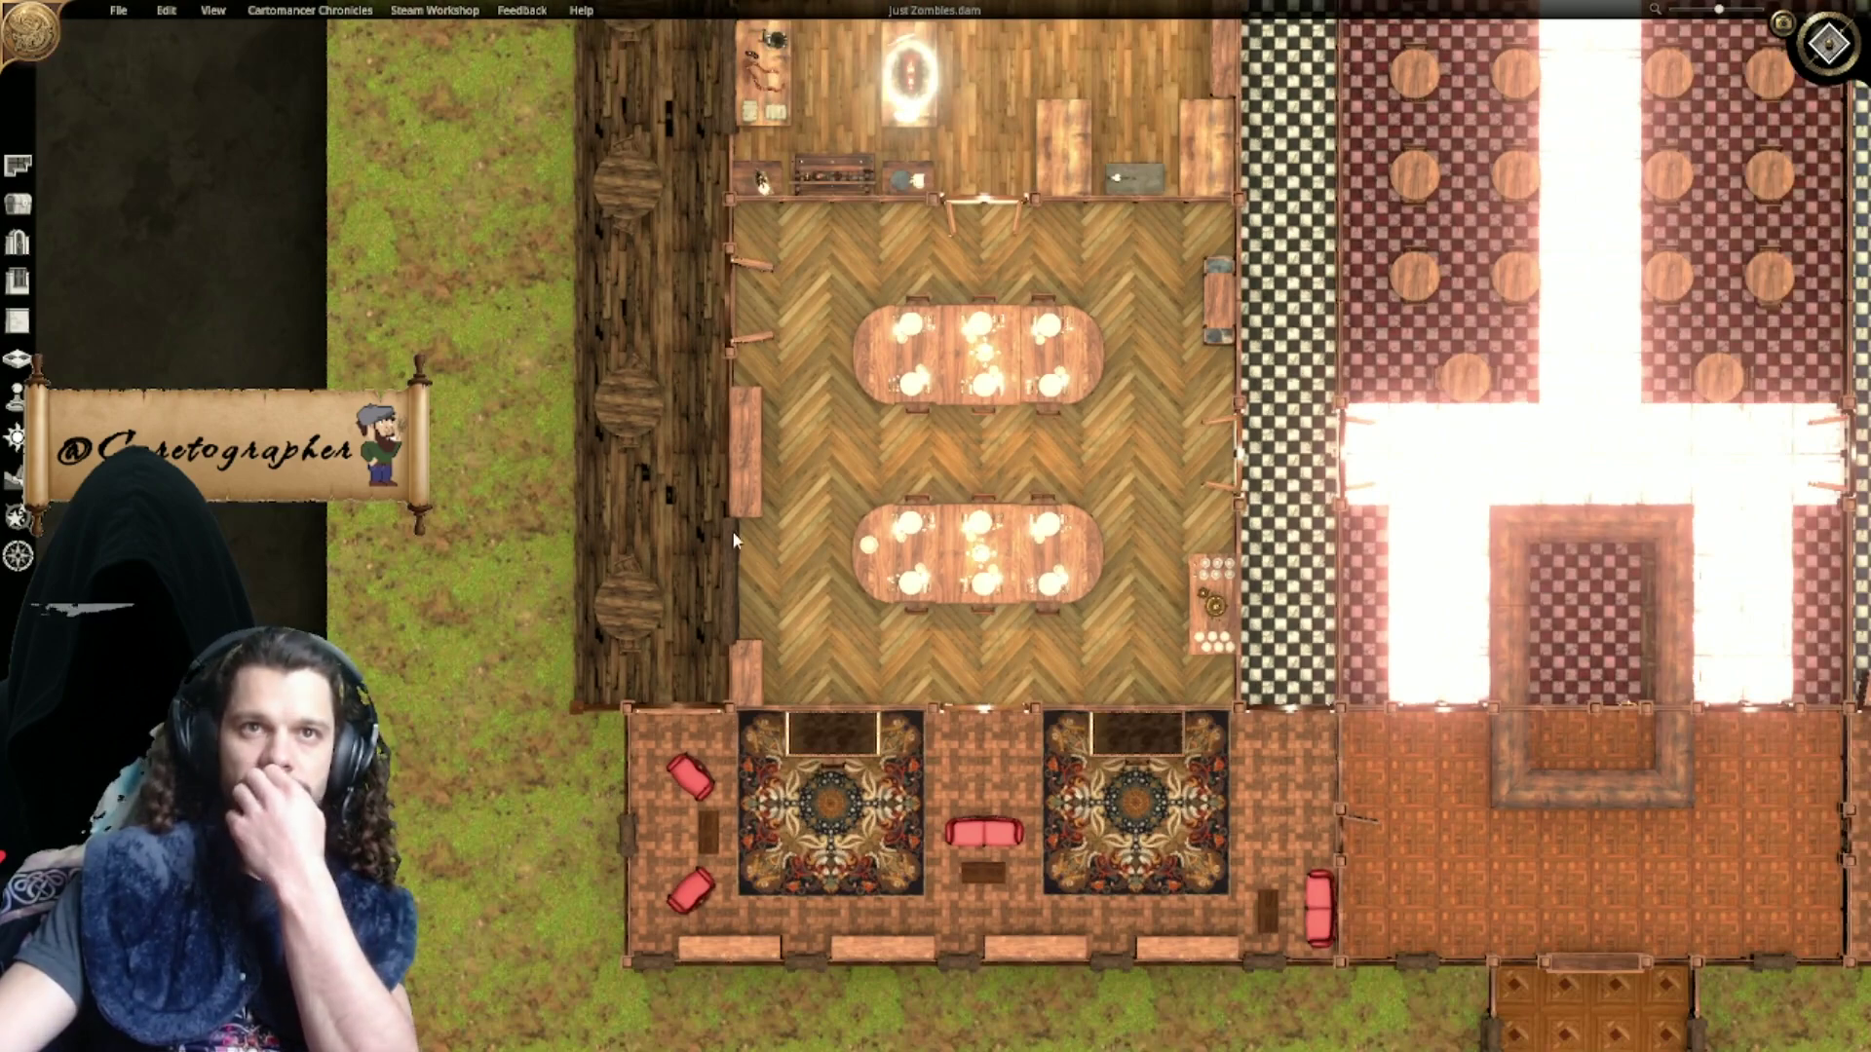
scroll(770, 565, up, 2)
right_drag(777, 593, 792, 1051)
right_drag(745, 628, 688, 292)
right_drag(767, 689, 759, 368)
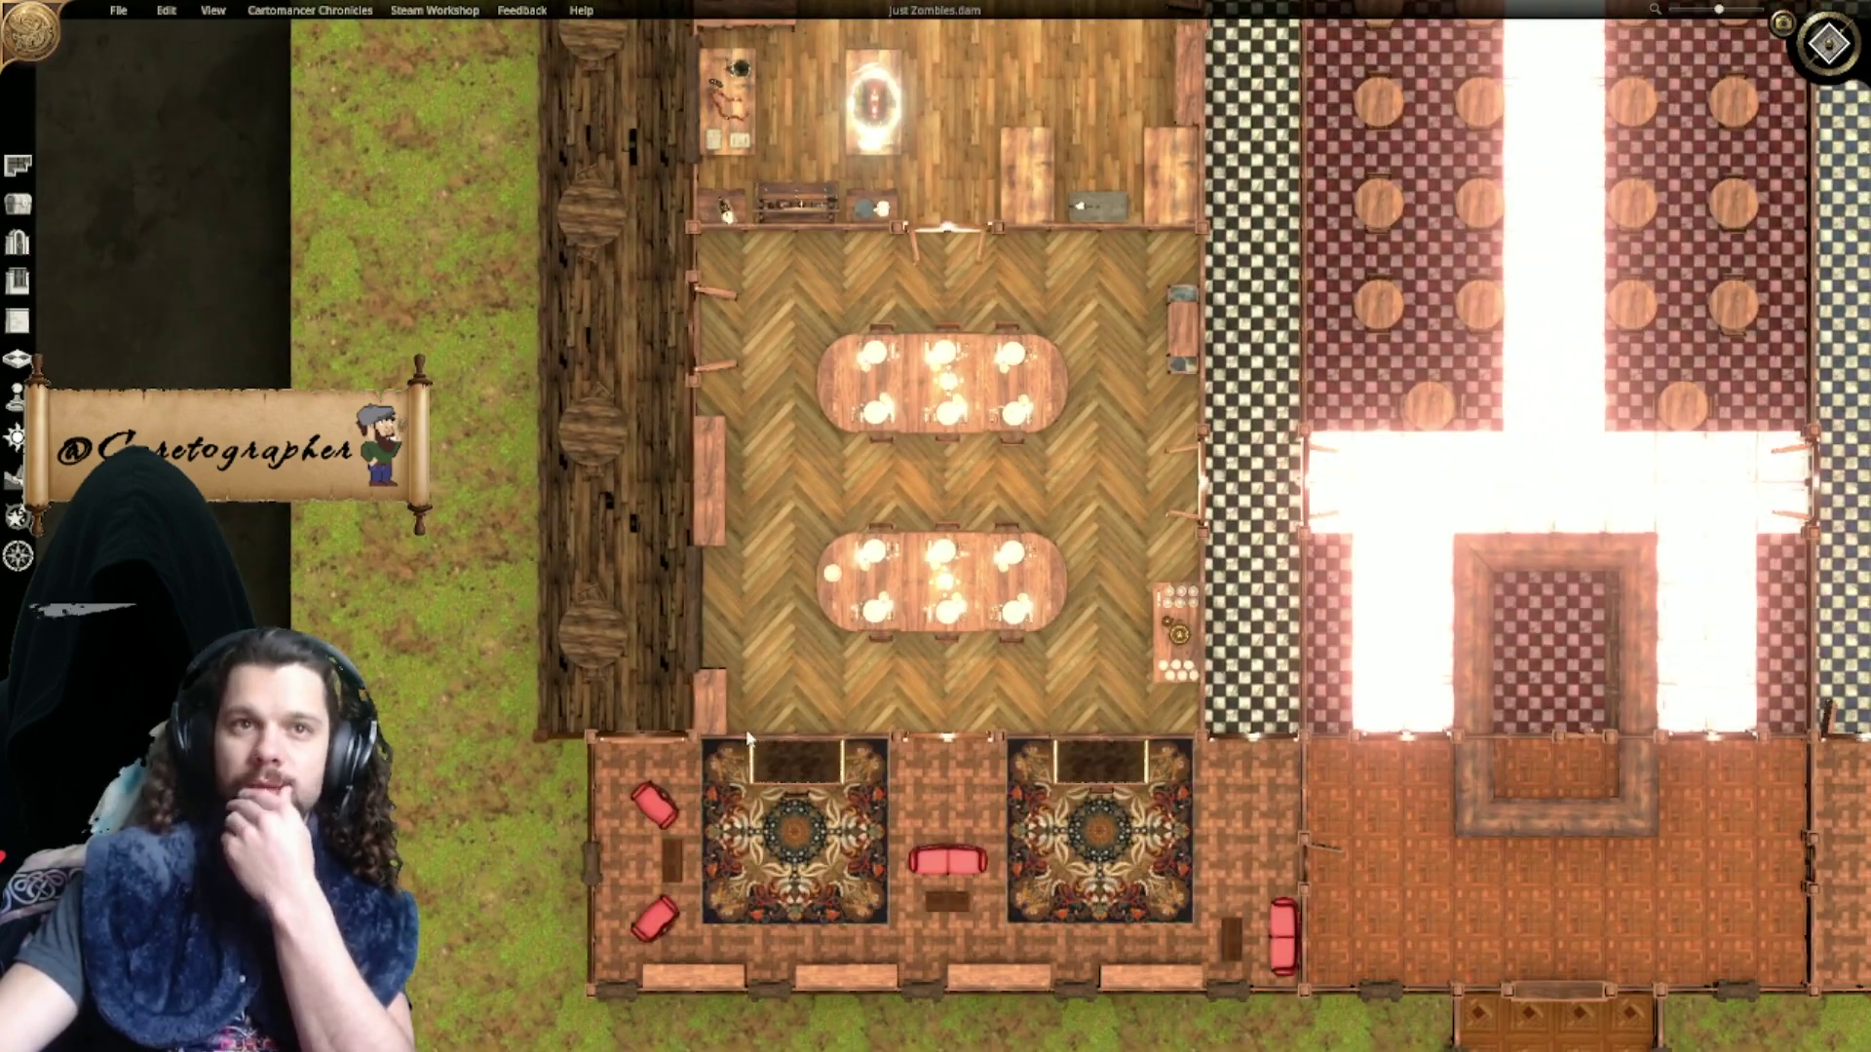
right_drag(799, 749, 679, 662)
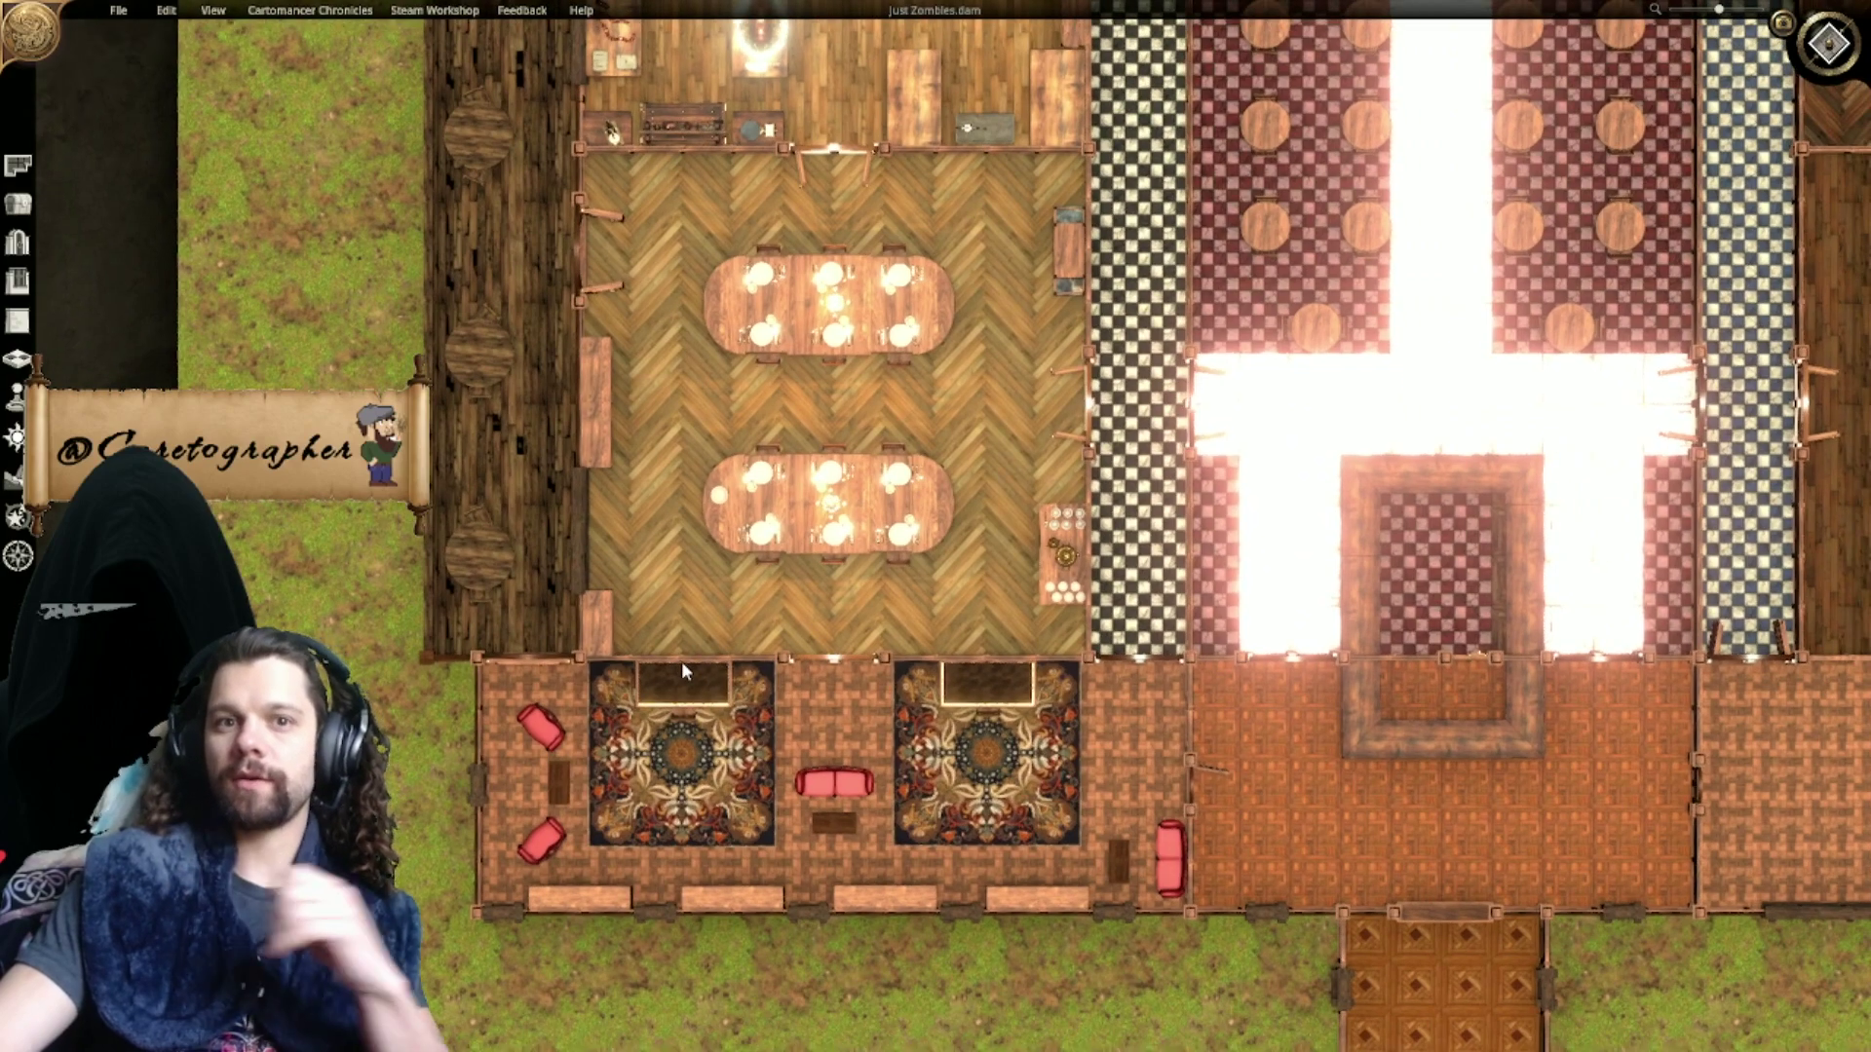
scroll(746, 692, up, 2)
middle_drag(709, 659, 825, 605)
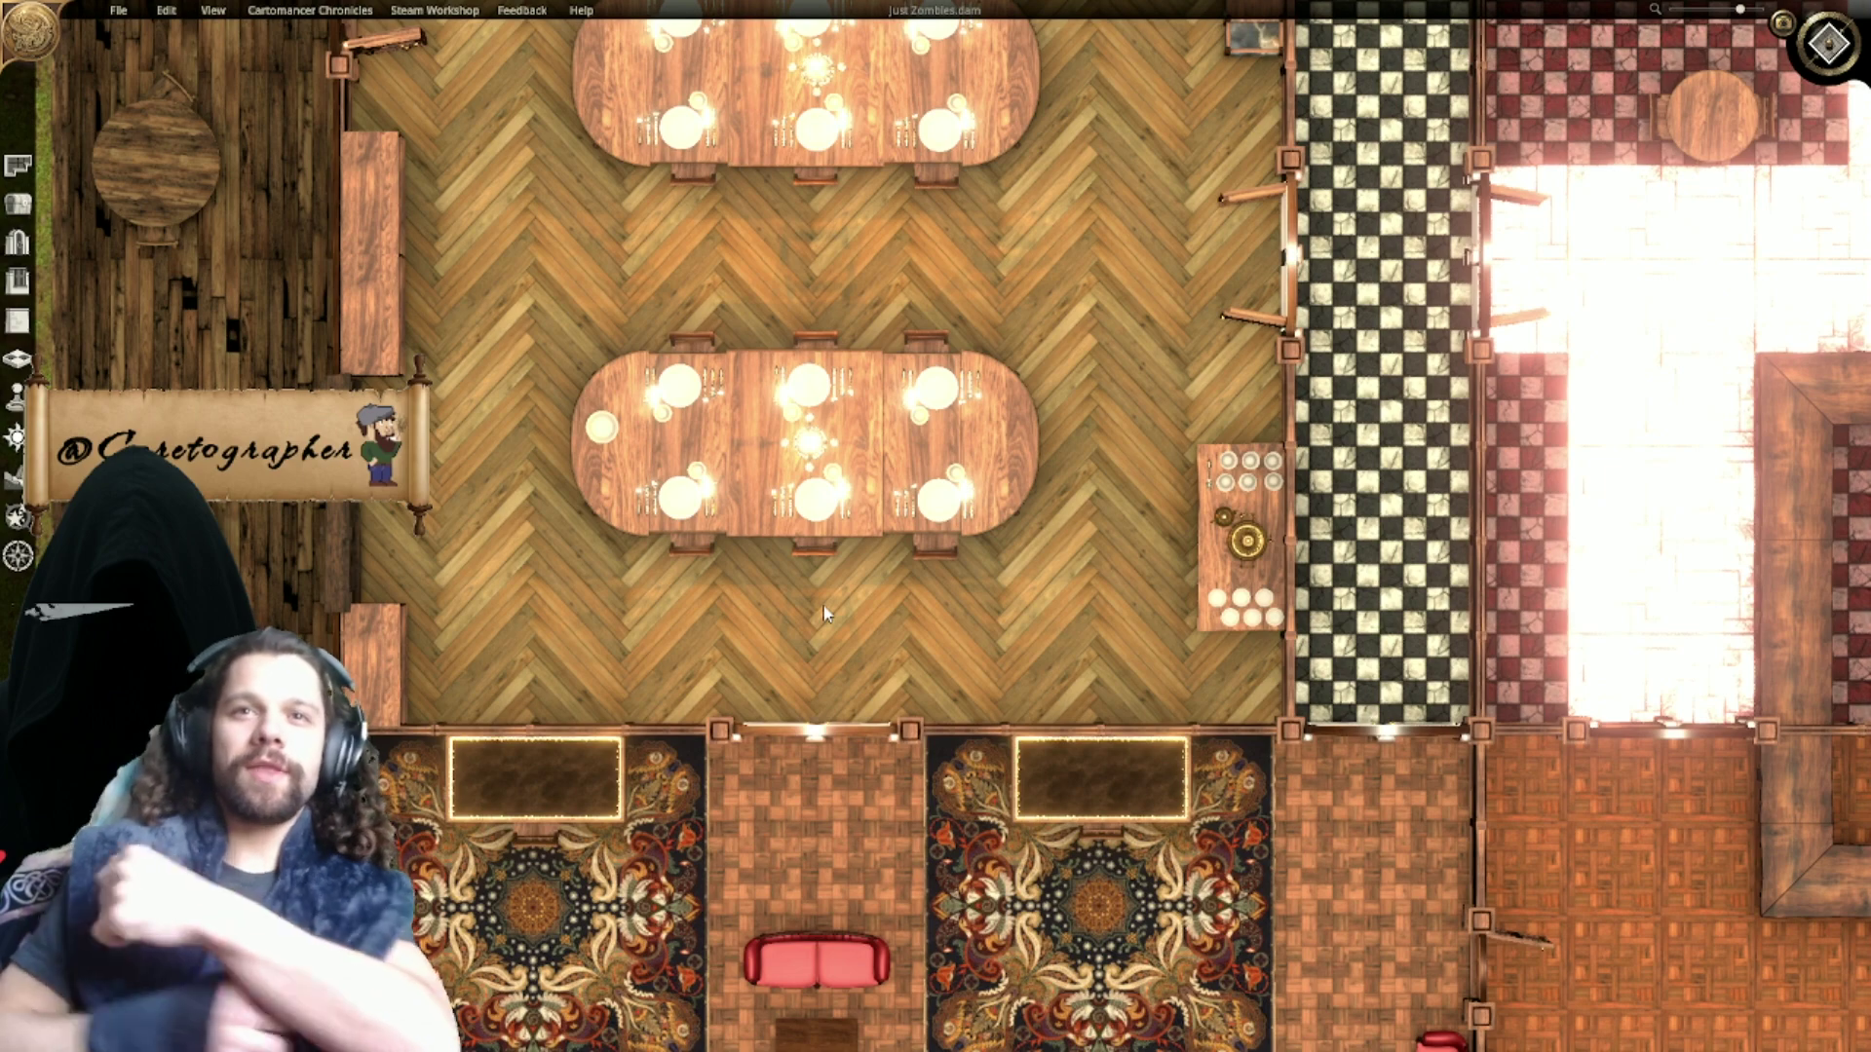
middle_drag(1102, 368, 1060, 526)
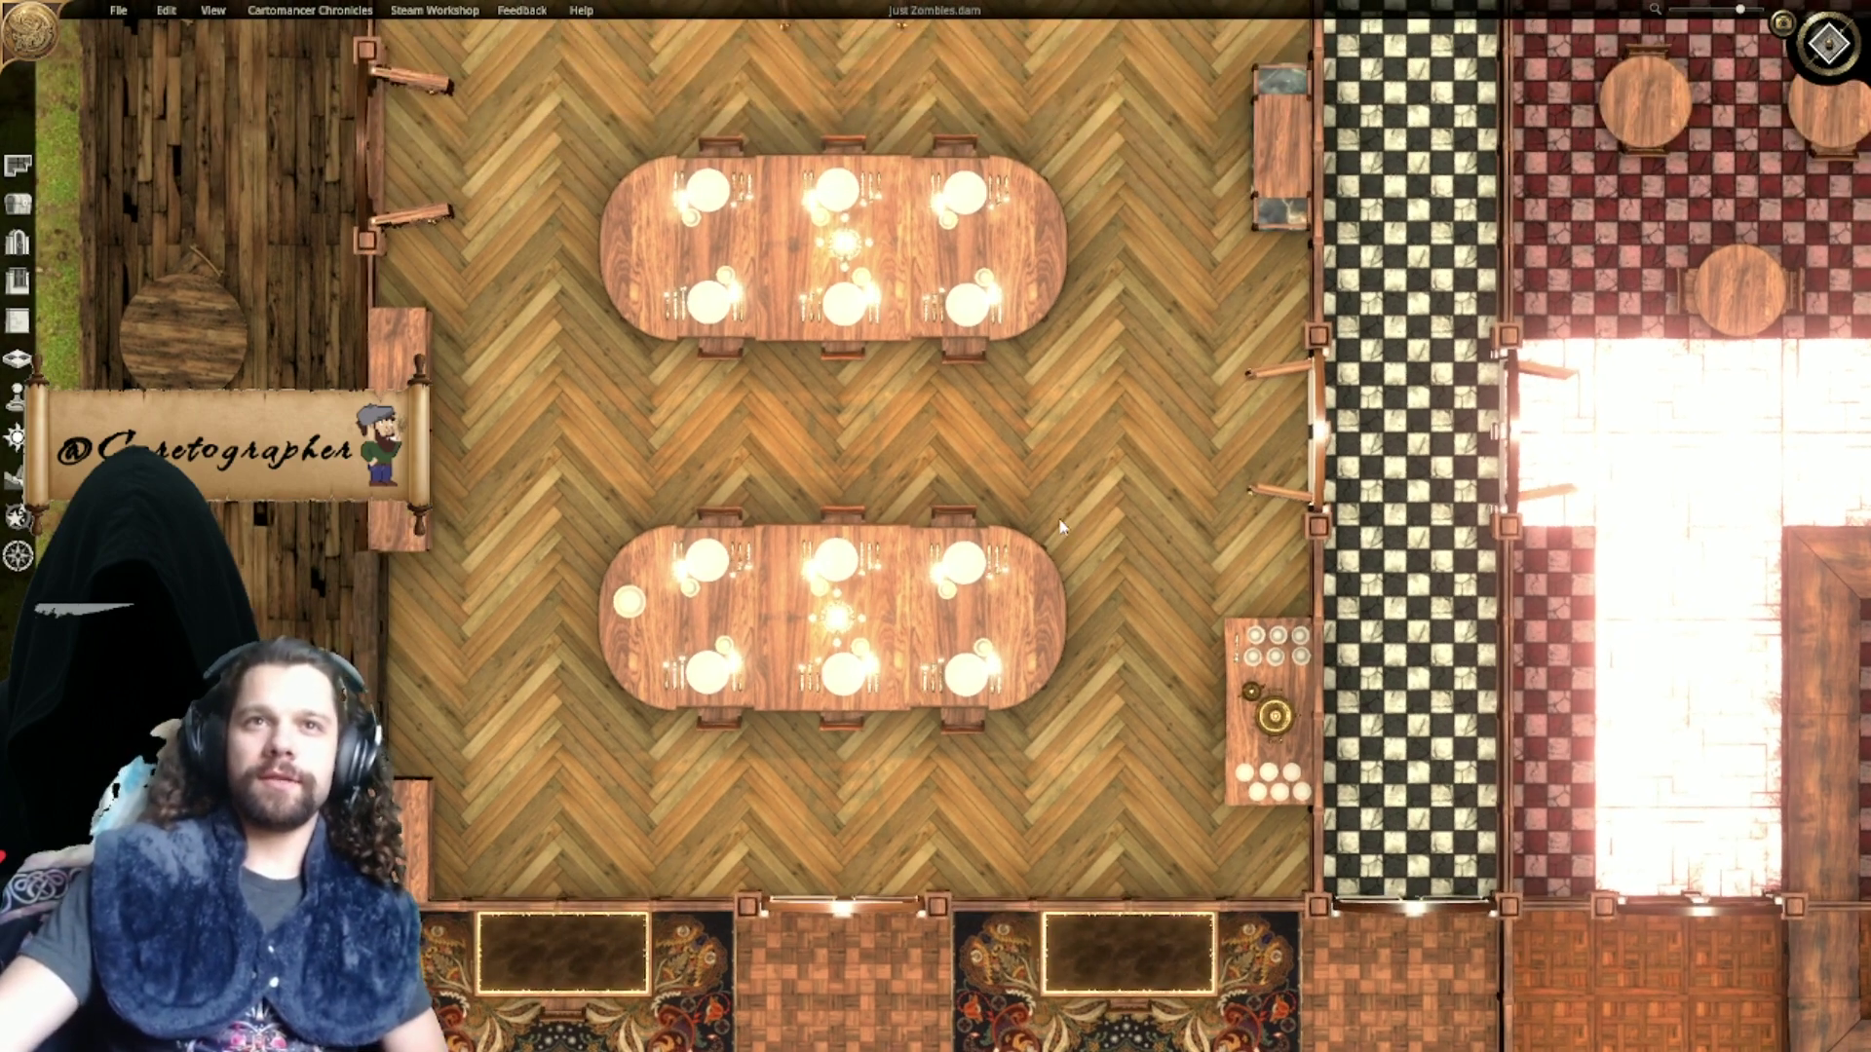
middle_drag(855, 358, 883, 493)
scroll(924, 424, down, 3)
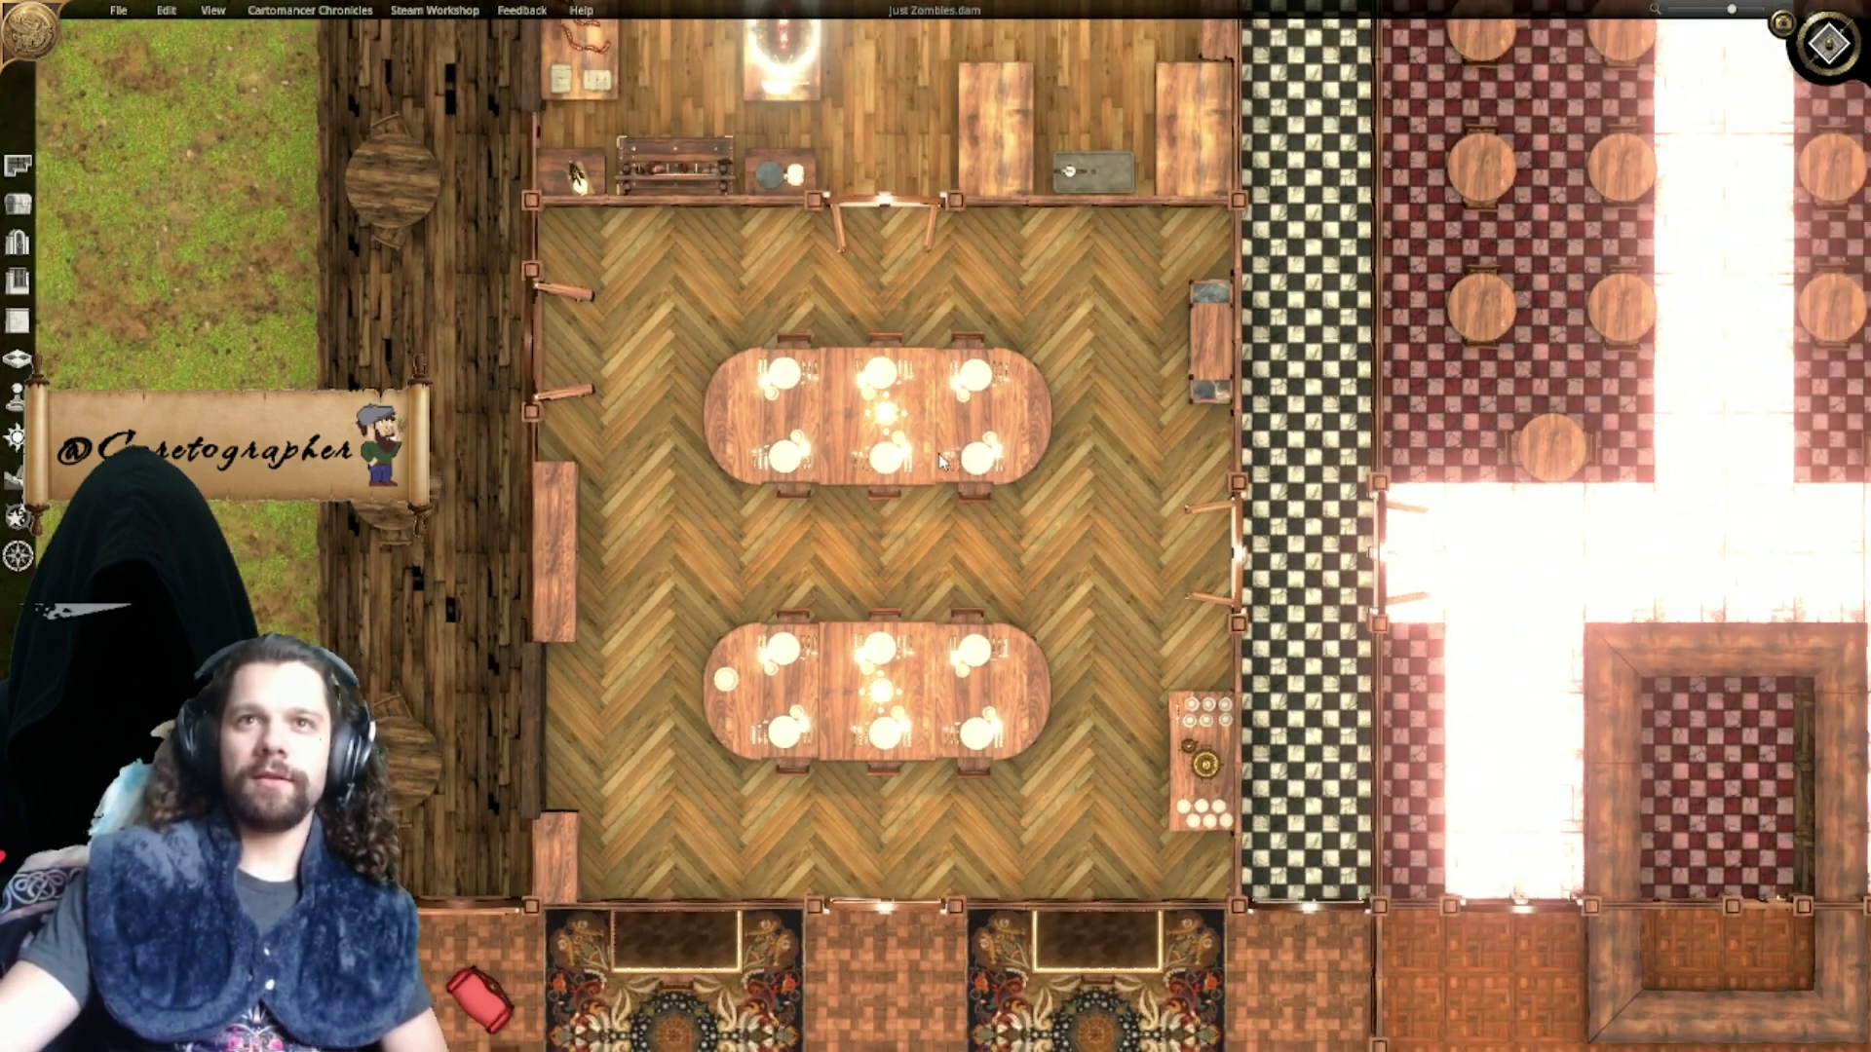
scroll(939, 454, up, 2)
scroll(939, 454, down, 2)
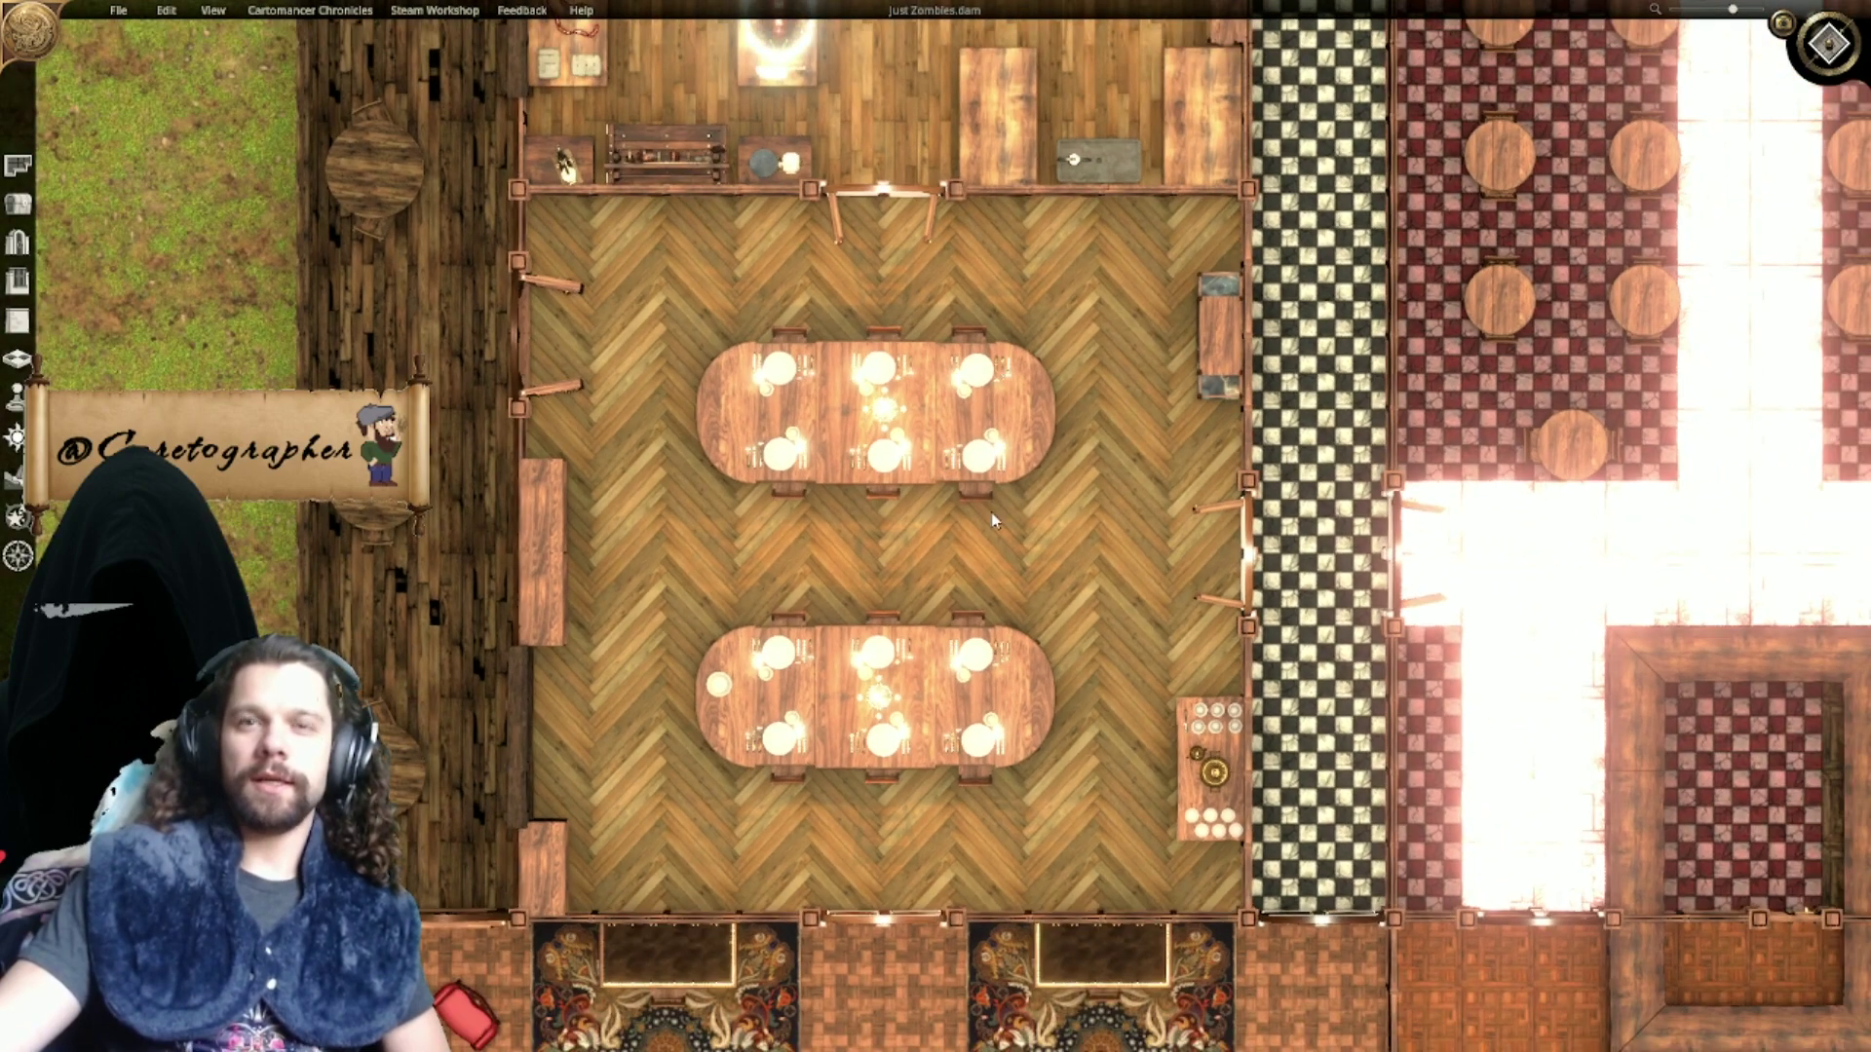
scroll(998, 526, up, 3)
scroll(1000, 528, down, 3)
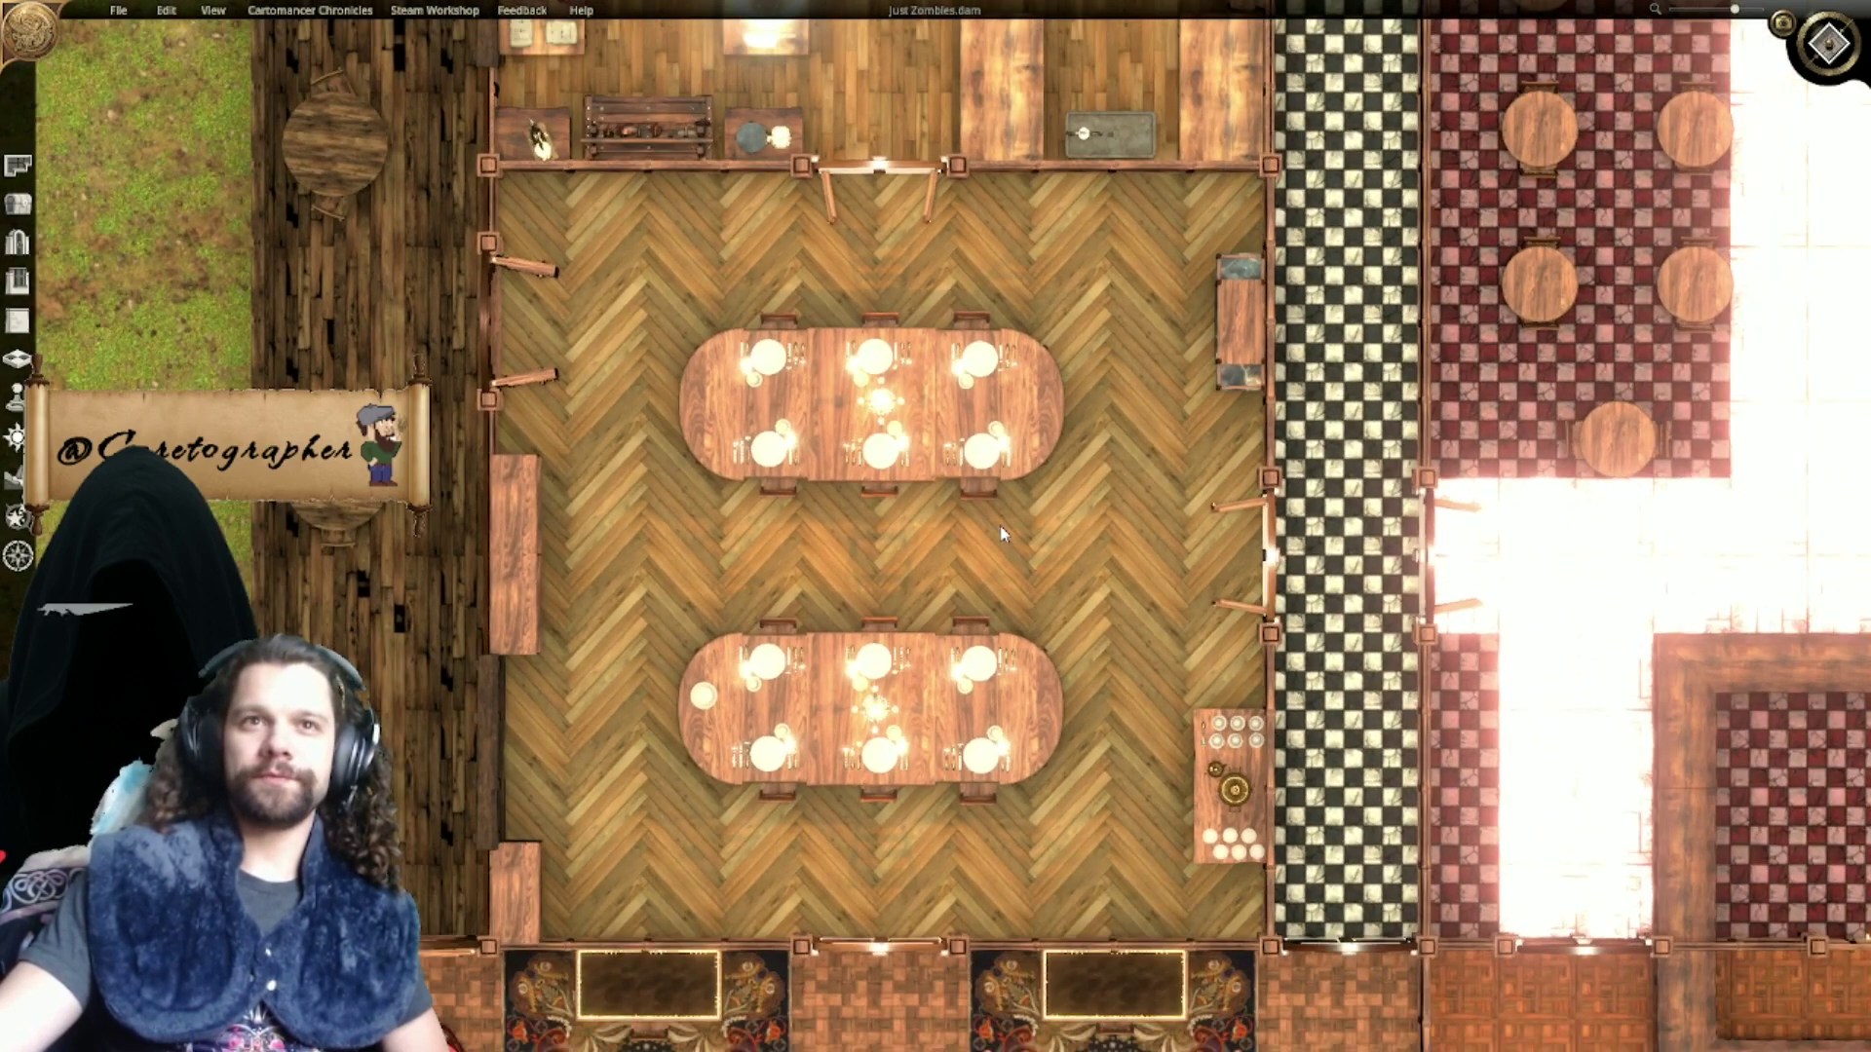
scroll(1000, 528, up, 3)
scroll(1001, 527, down, 3)
scroll(1001, 527, up, 4)
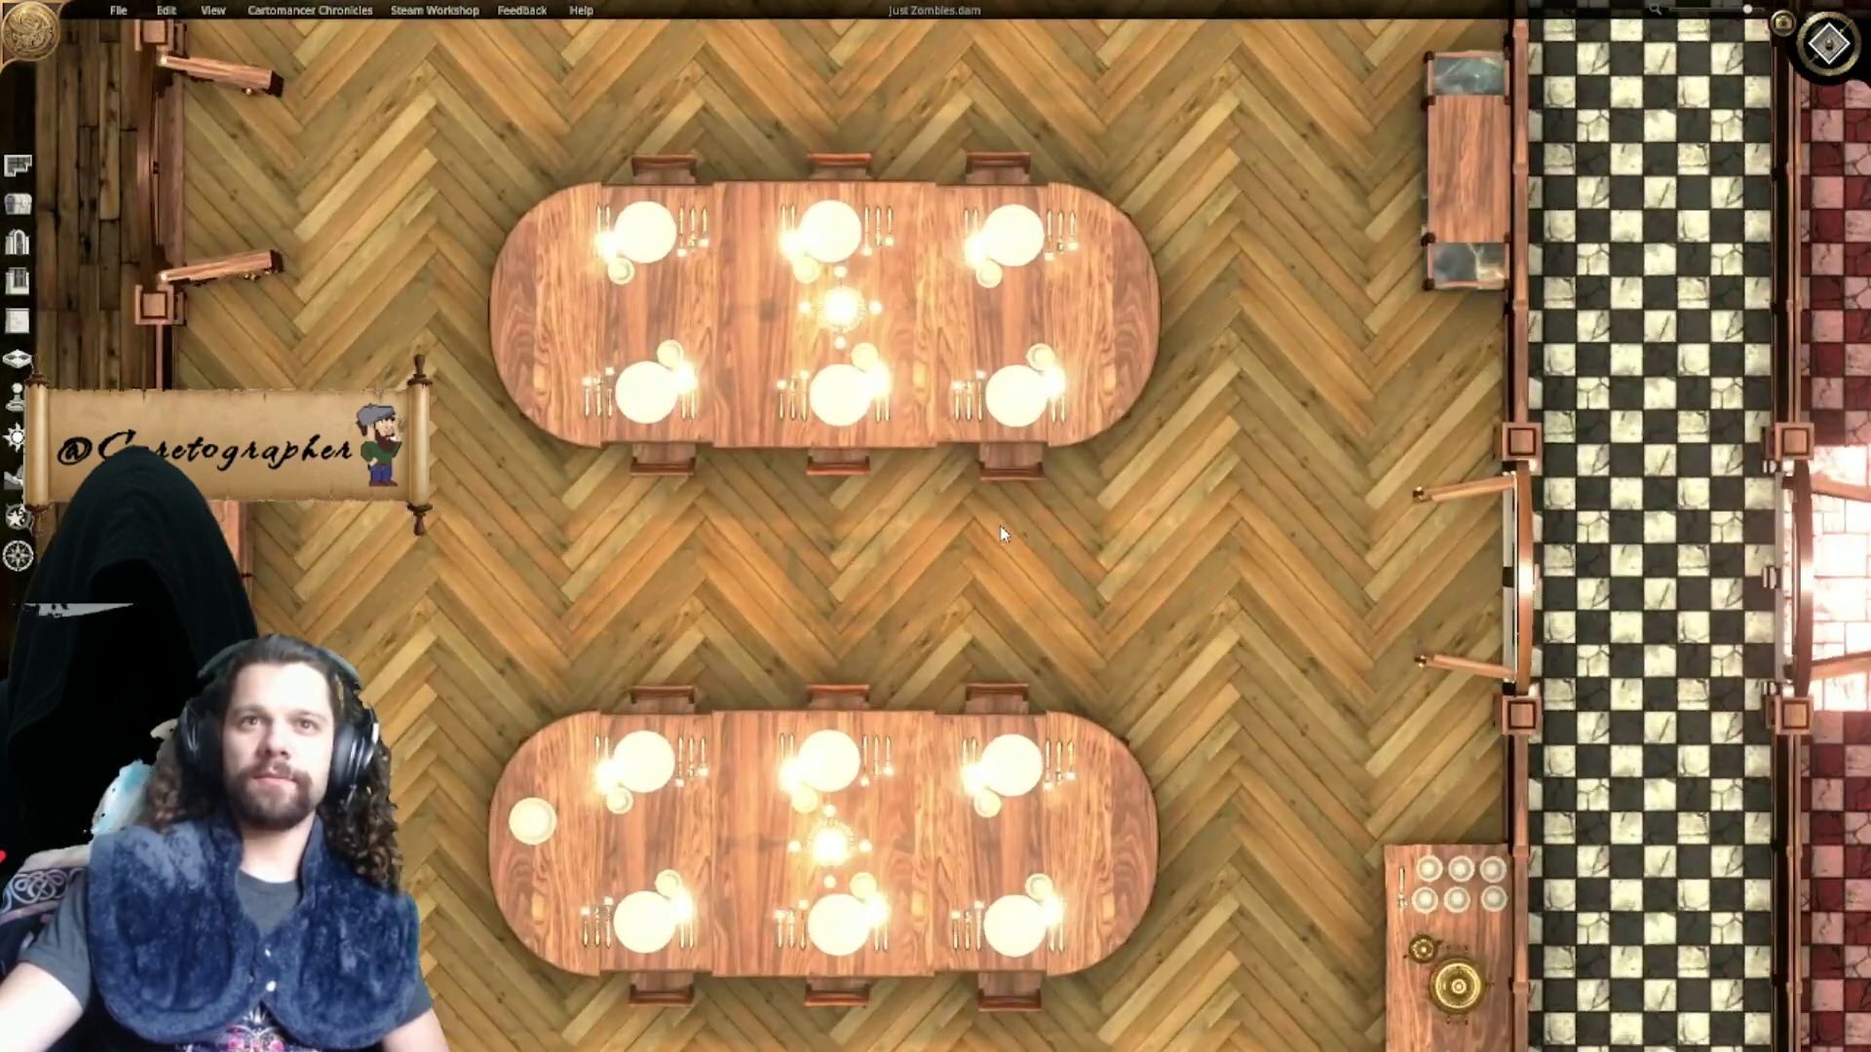
scroll(1000, 529, down, 3)
scroll(1001, 533, up, 4)
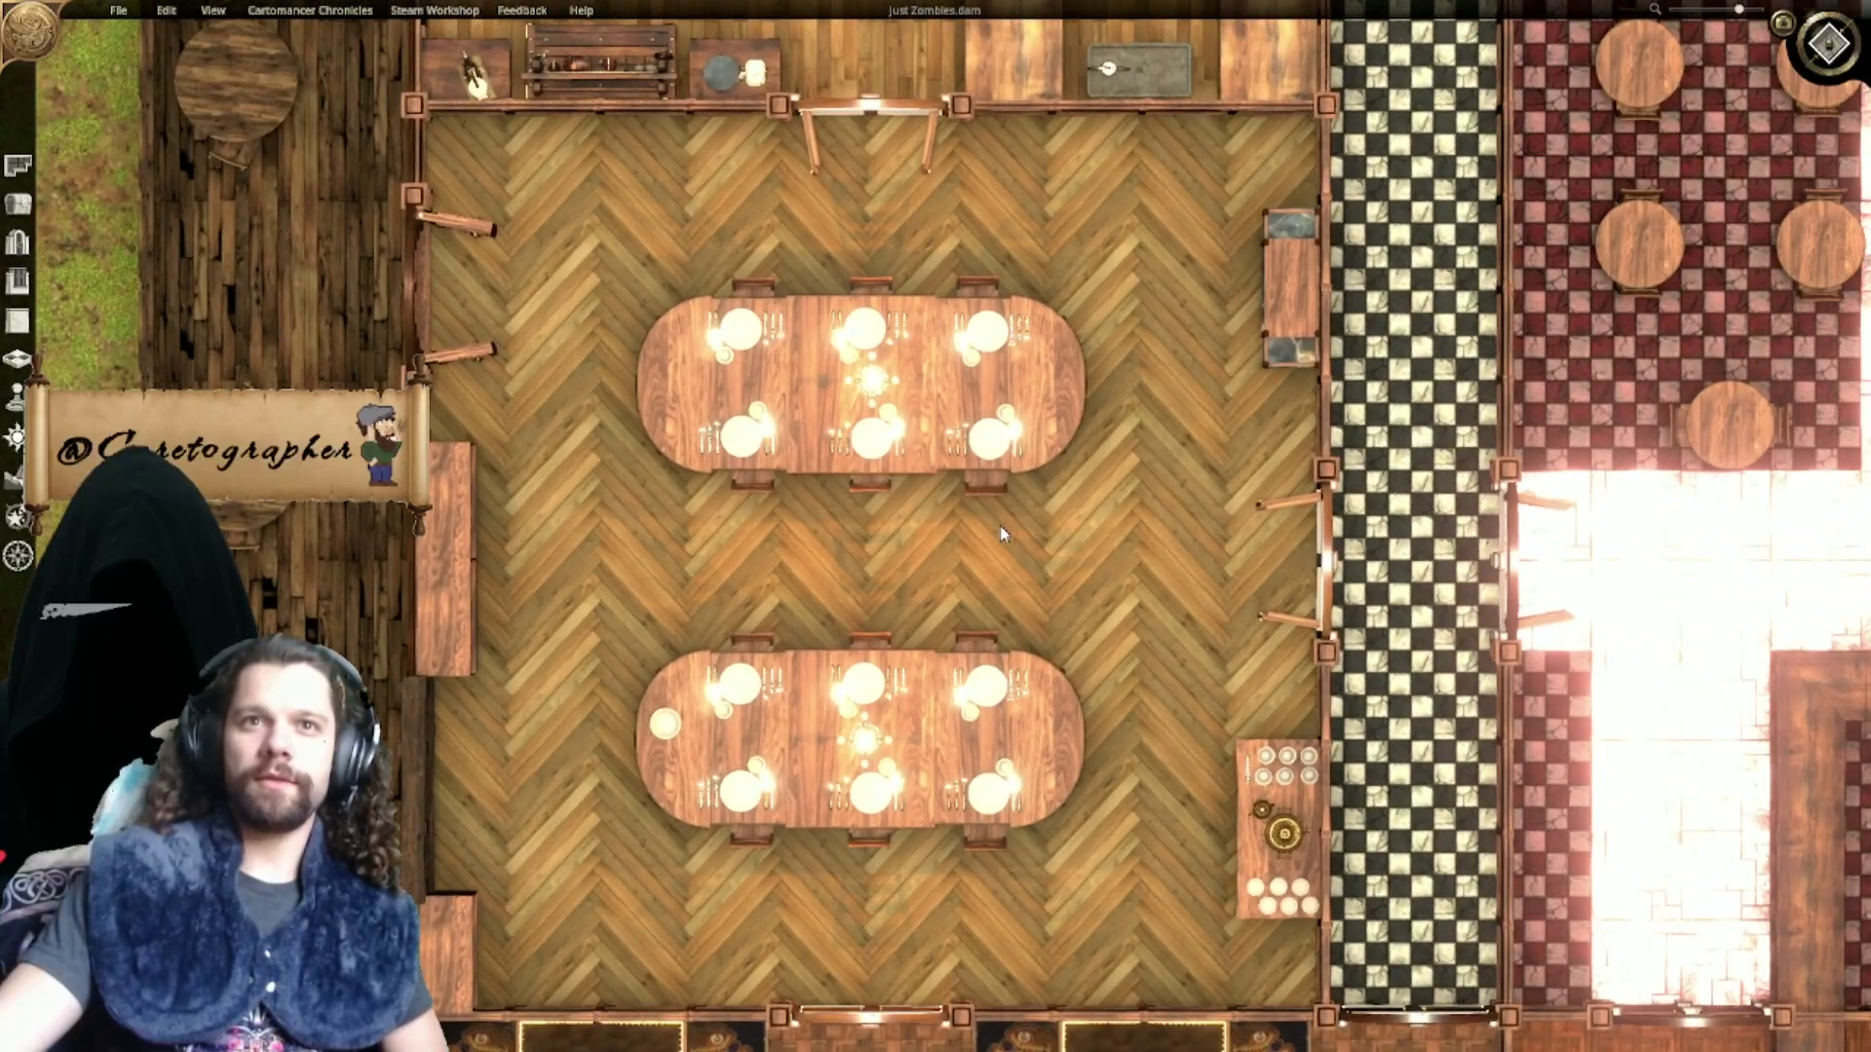
scroll(1001, 533, down, 2)
scroll(1000, 534, down, 4)
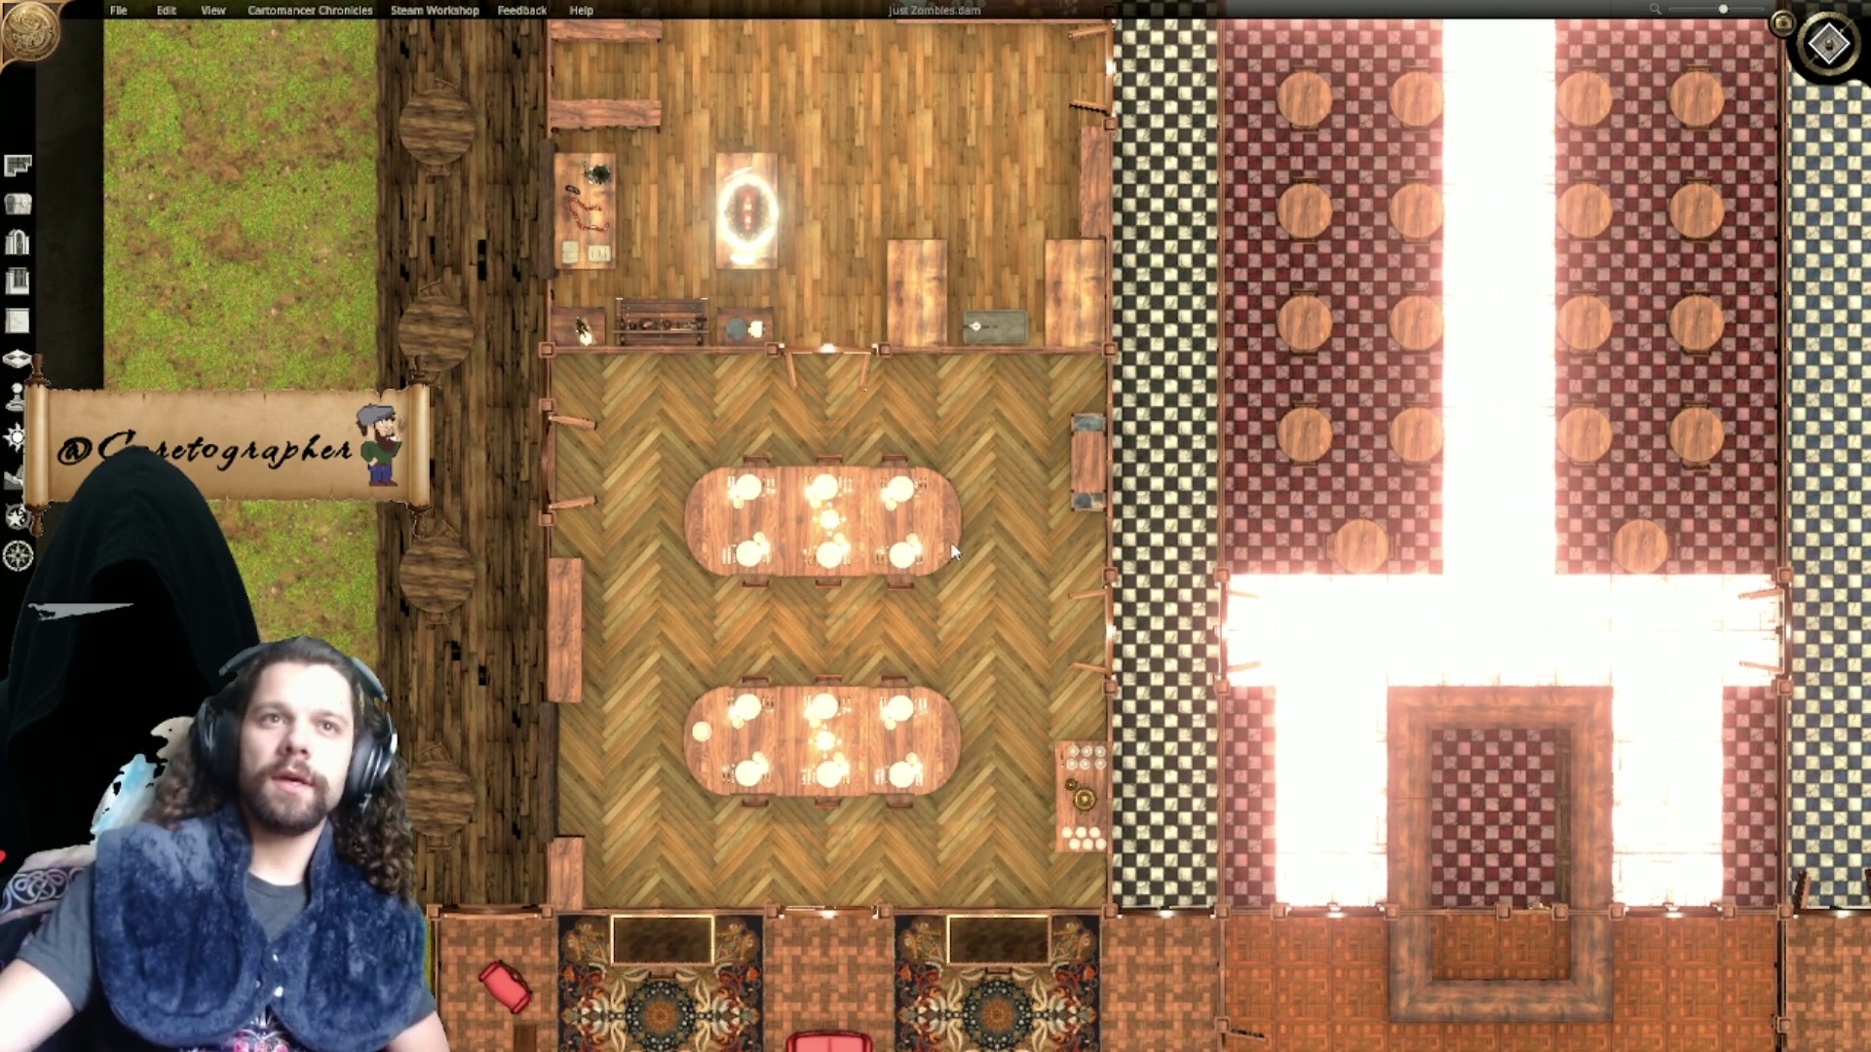
Step: Examine the carpeted sitting room, the reception lobby and the small entrance porch
right_drag(957, 652, 1005, 494)
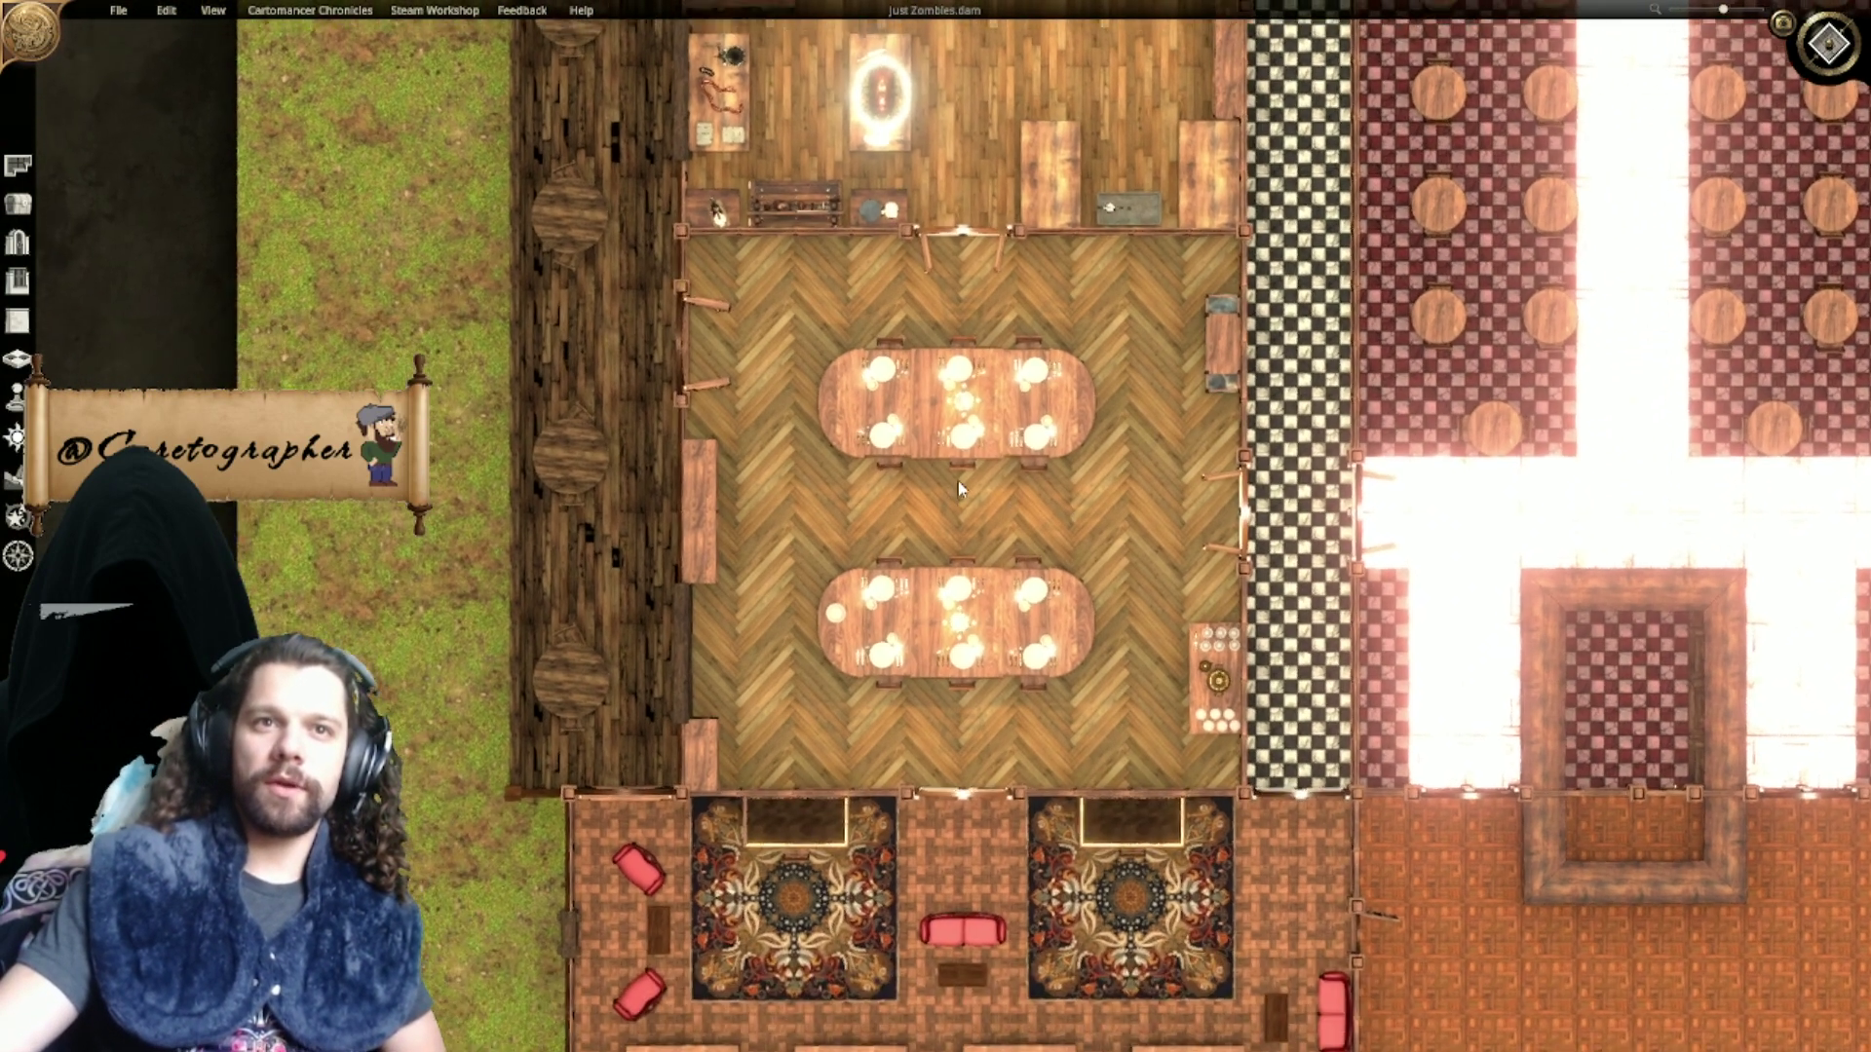
right_drag(1004, 672, 998, 538)
scroll(1005, 684, up, 4)
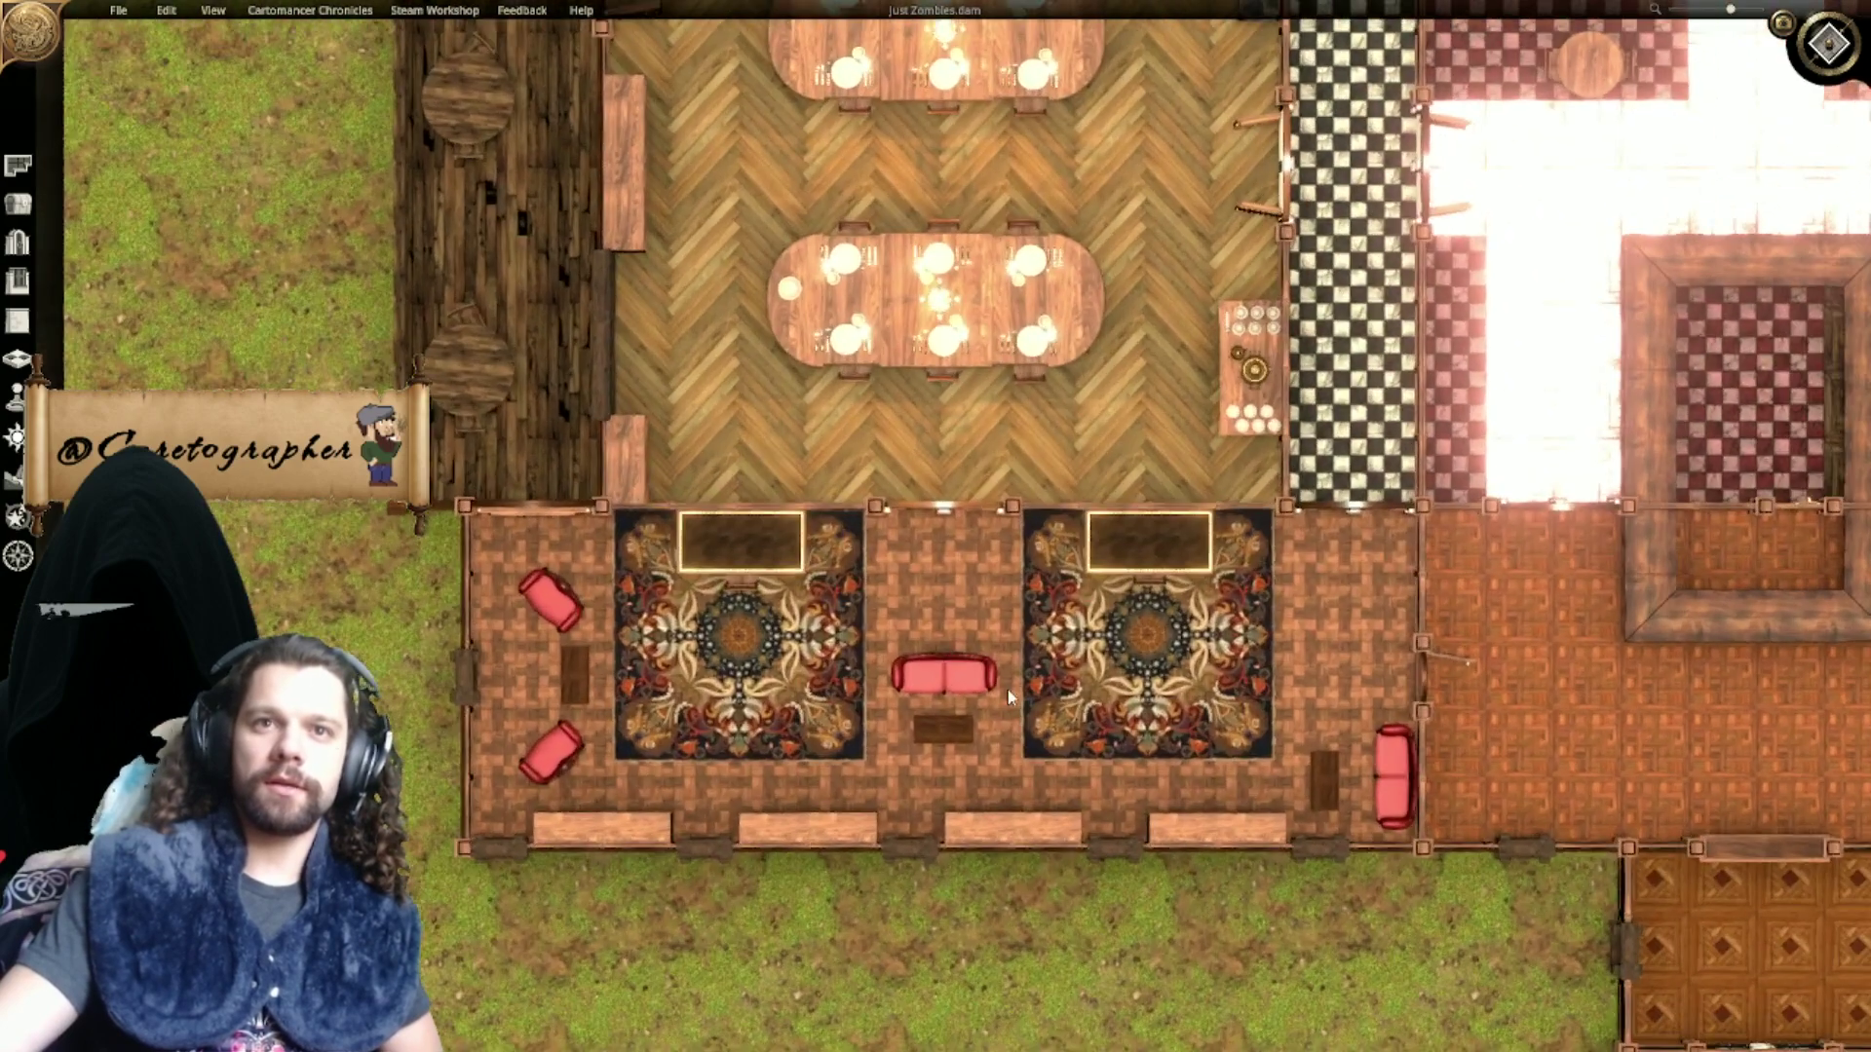
right_drag(1005, 684, 656, 483)
right_drag(1214, 617, 739, 614)
right_drag(936, 422, 862, 501)
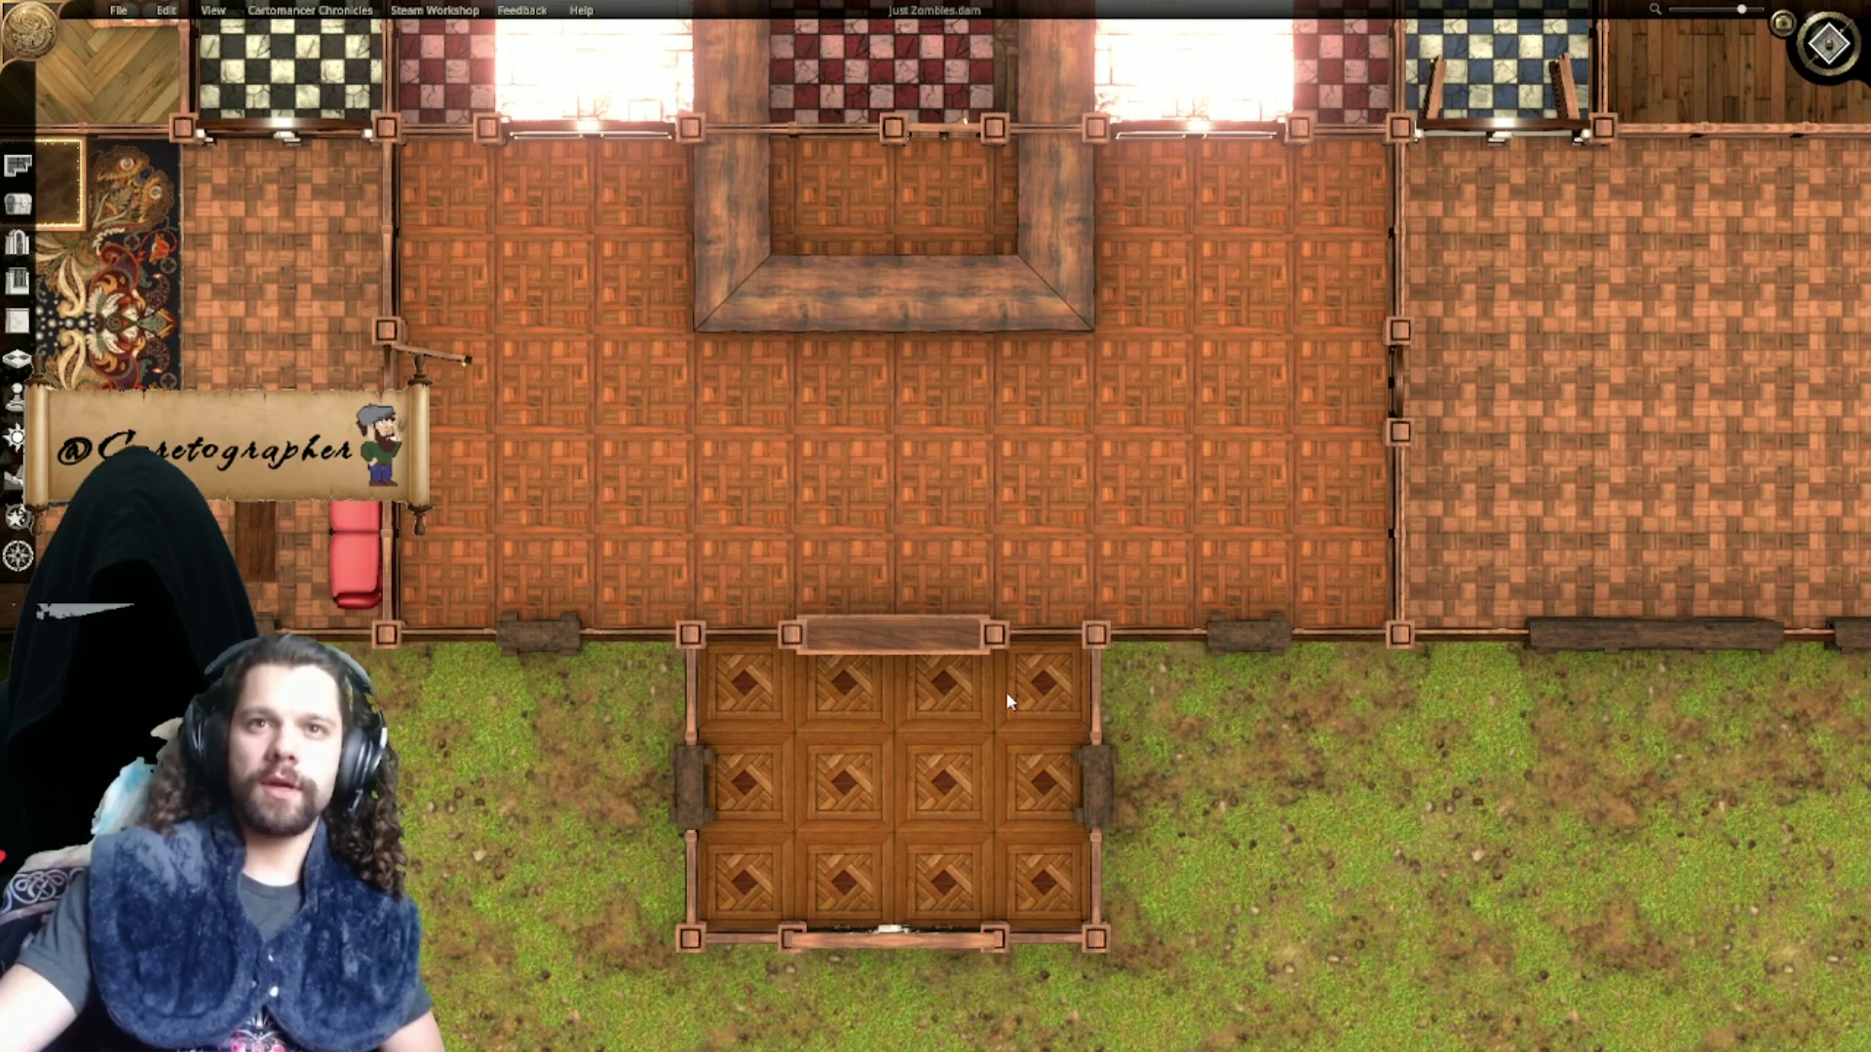
right_drag(715, 583, 778, 772)
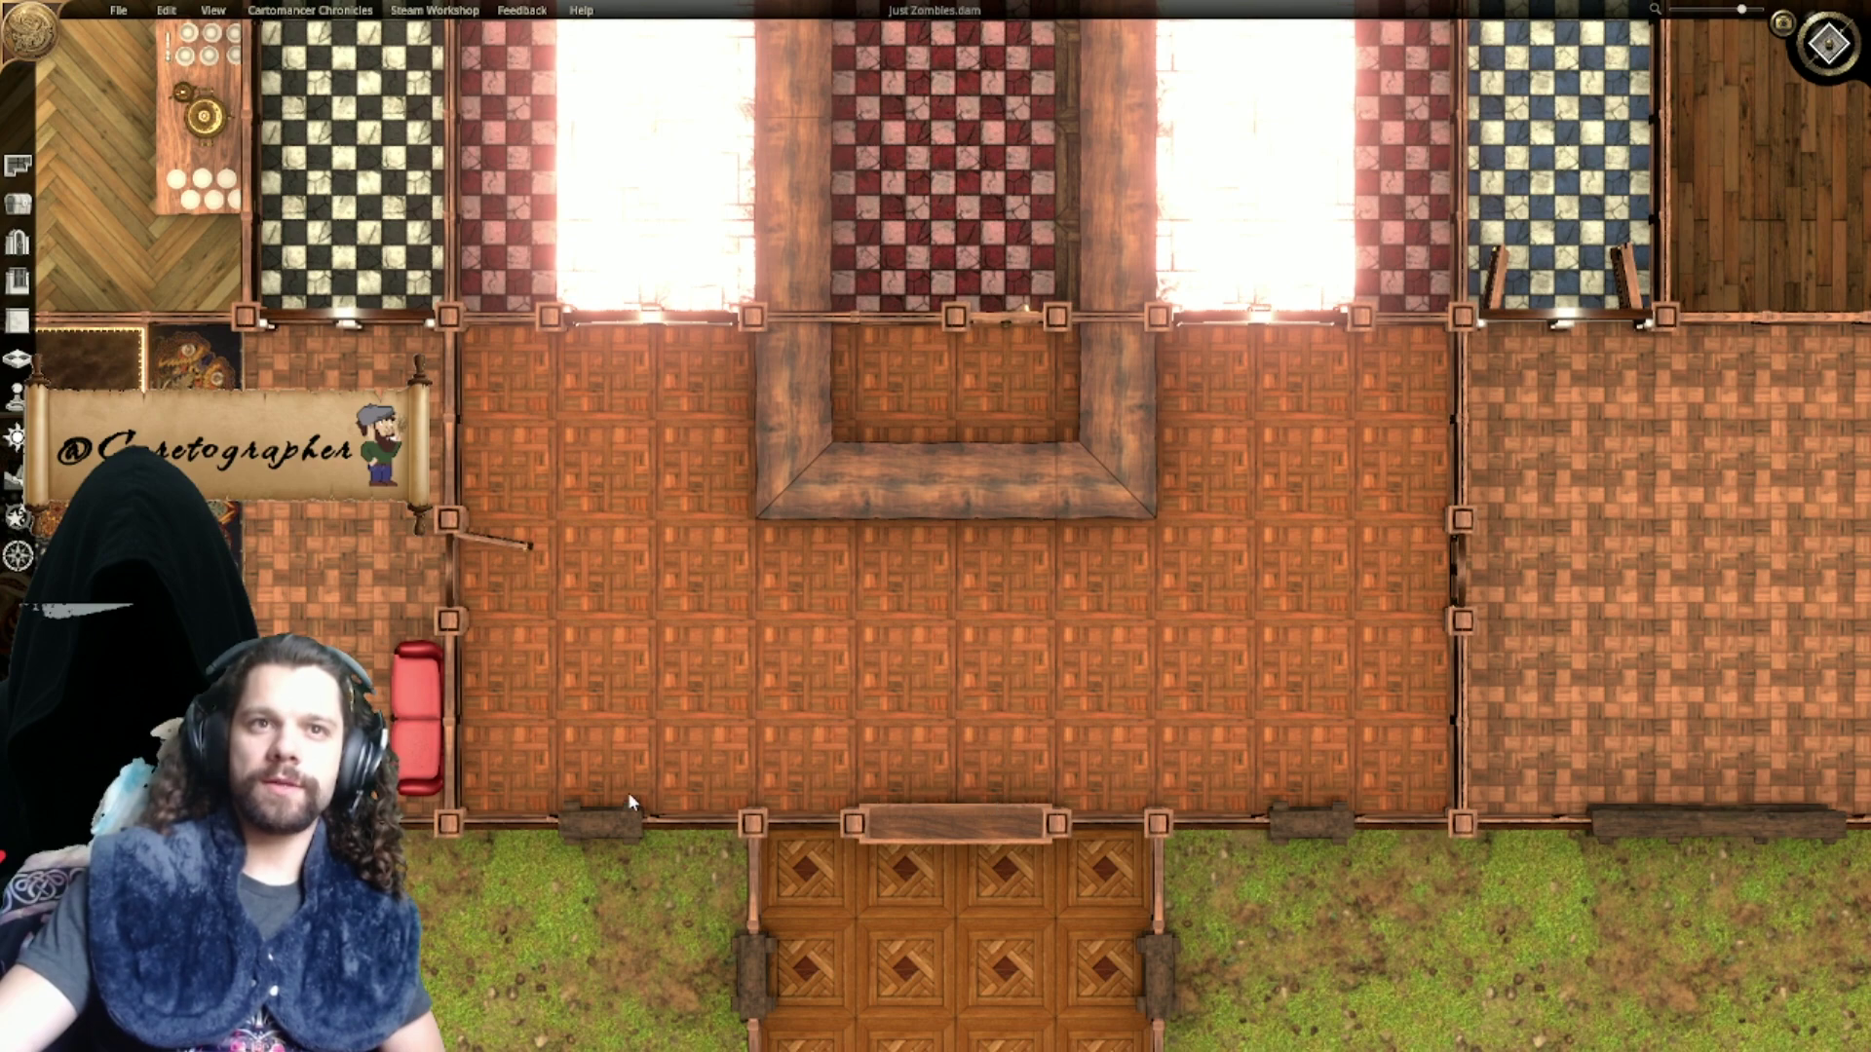
Step: Try to shift the wooden cabinets along the sitting room's outer wall so they stand in front of the windows
right_drag(647, 741, 1611, 638)
right_drag(975, 694, 1256, 710)
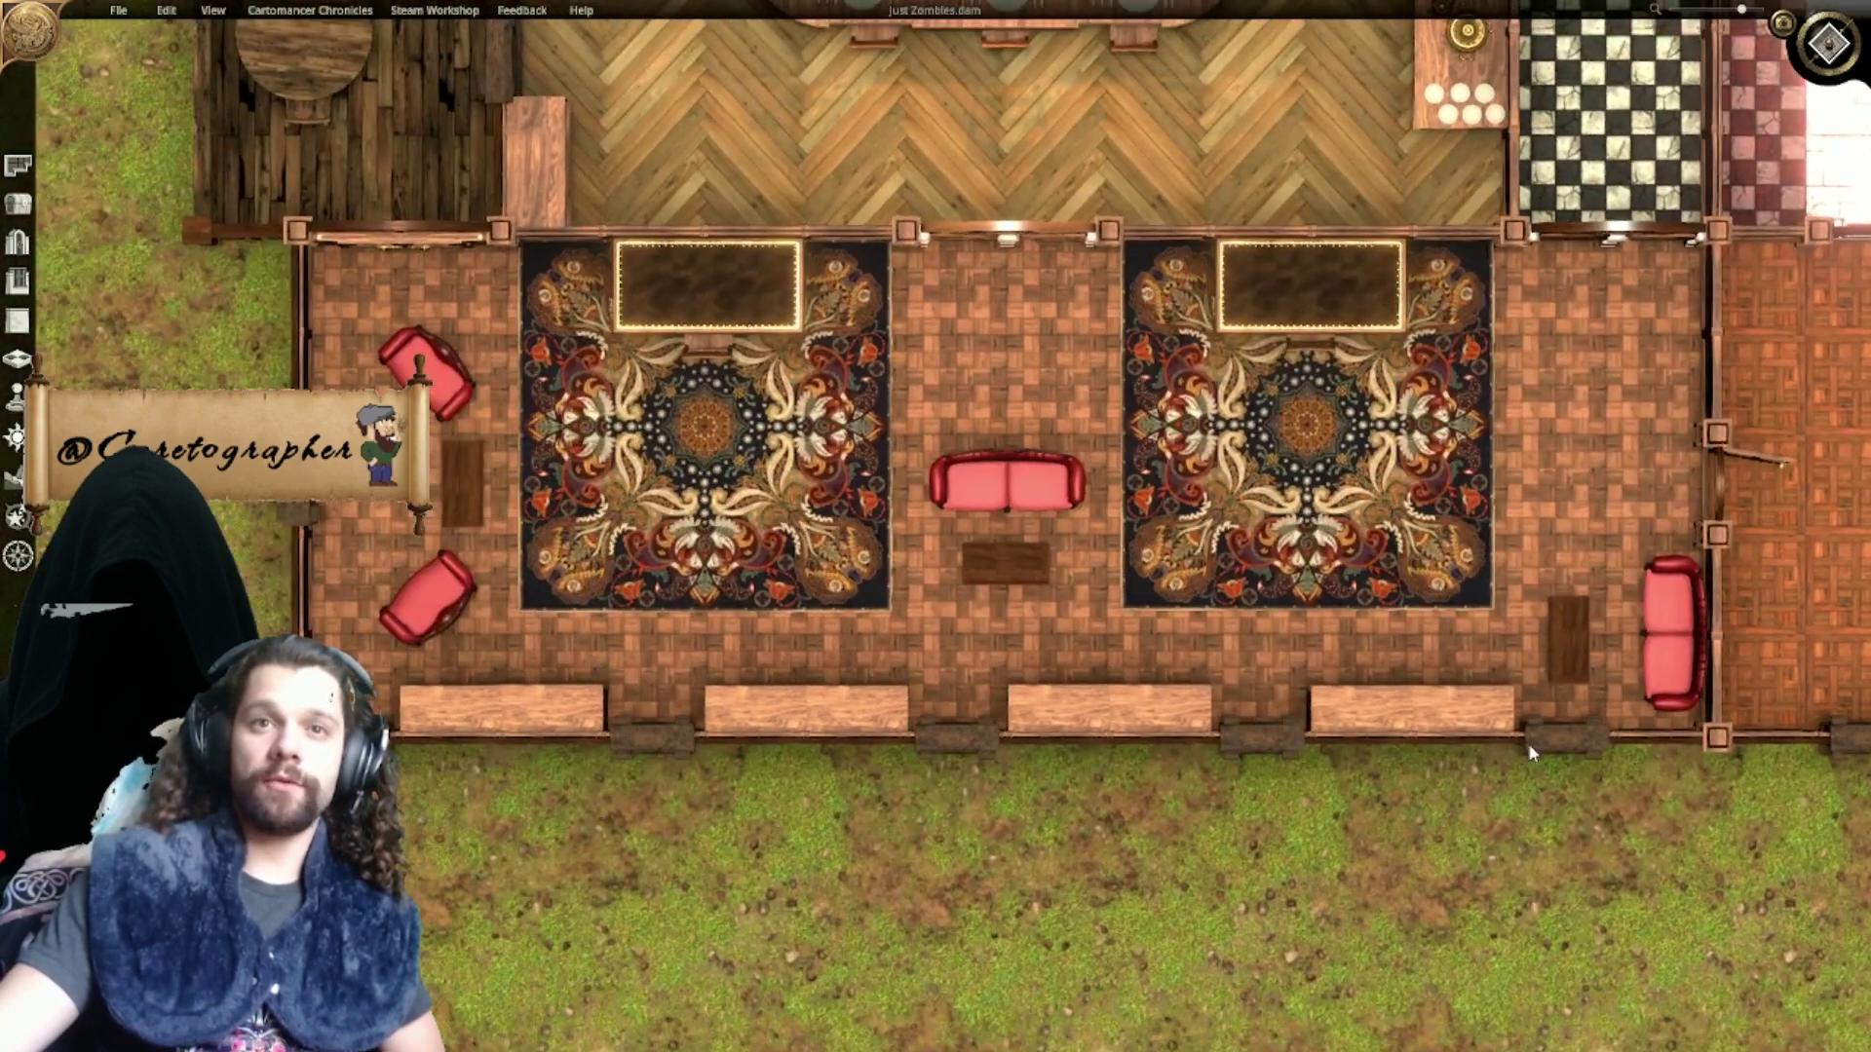
click(440, 723)
drag(440, 723, 339, 724)
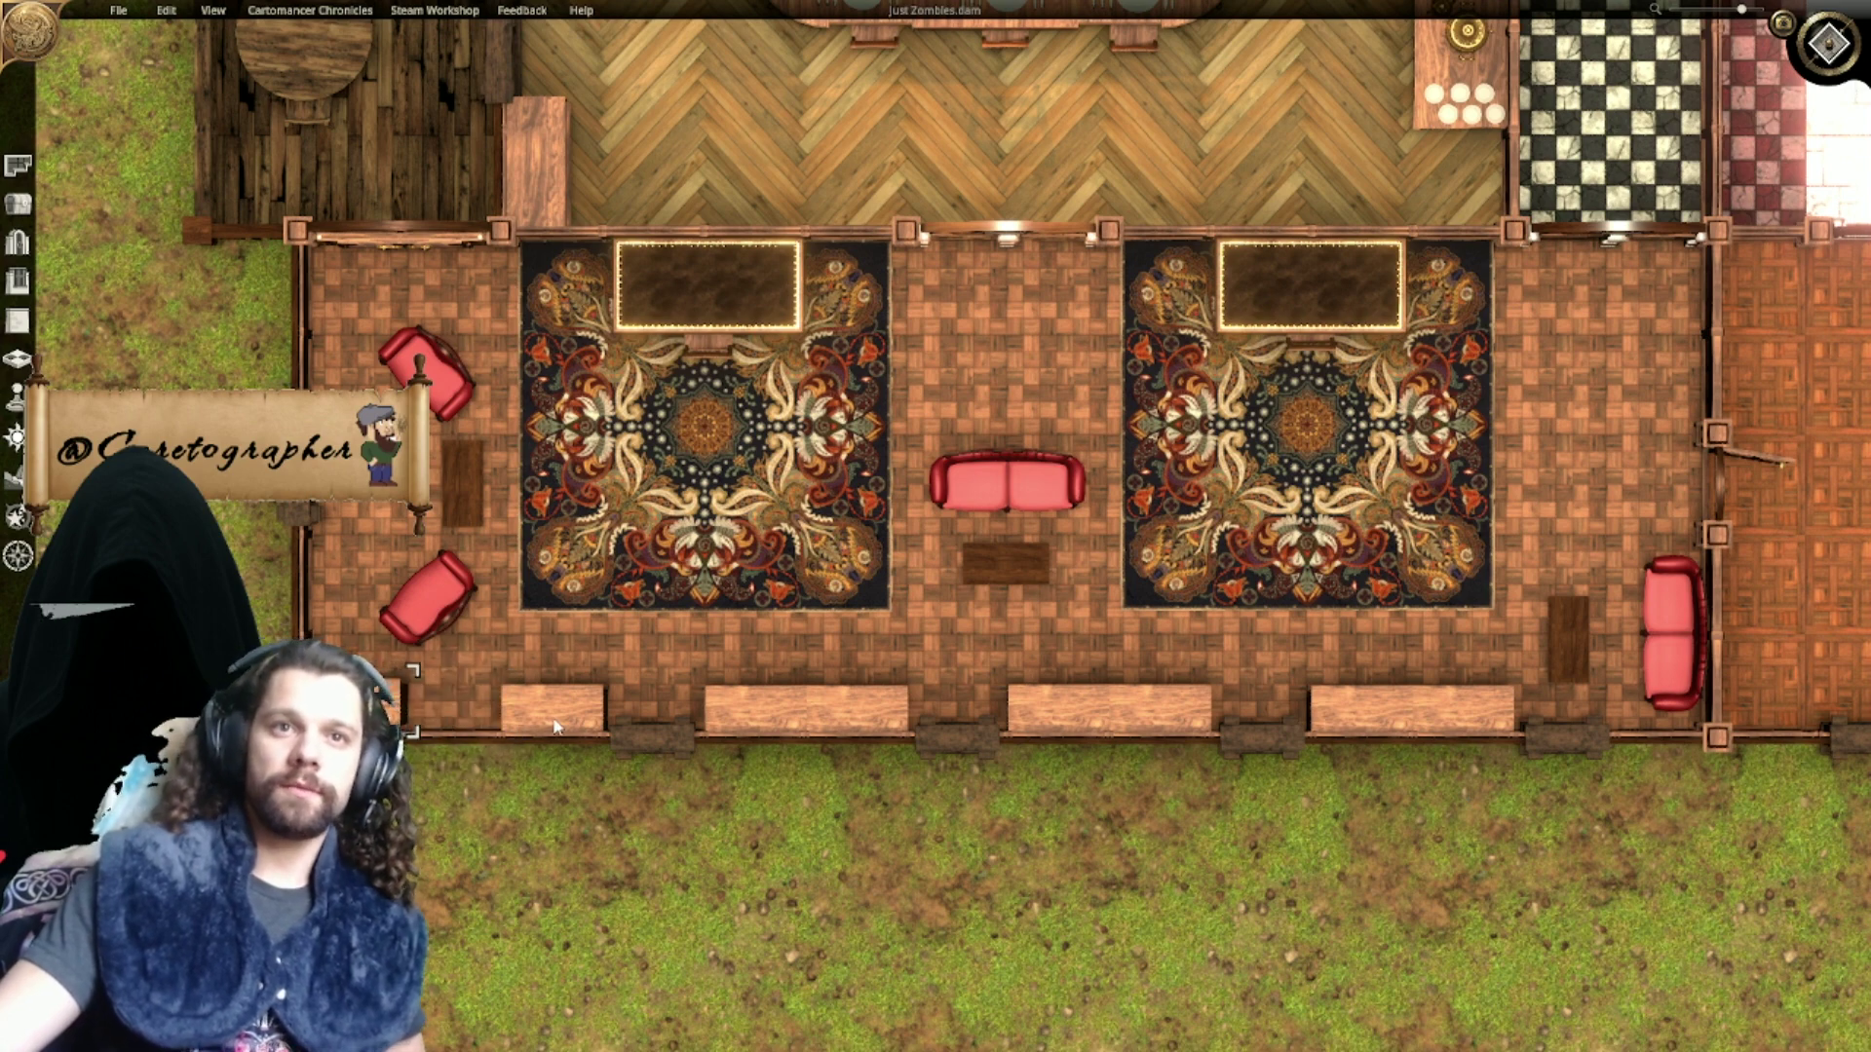
drag(556, 726, 655, 723)
drag(838, 718, 965, 709)
drag(1159, 711, 1262, 712)
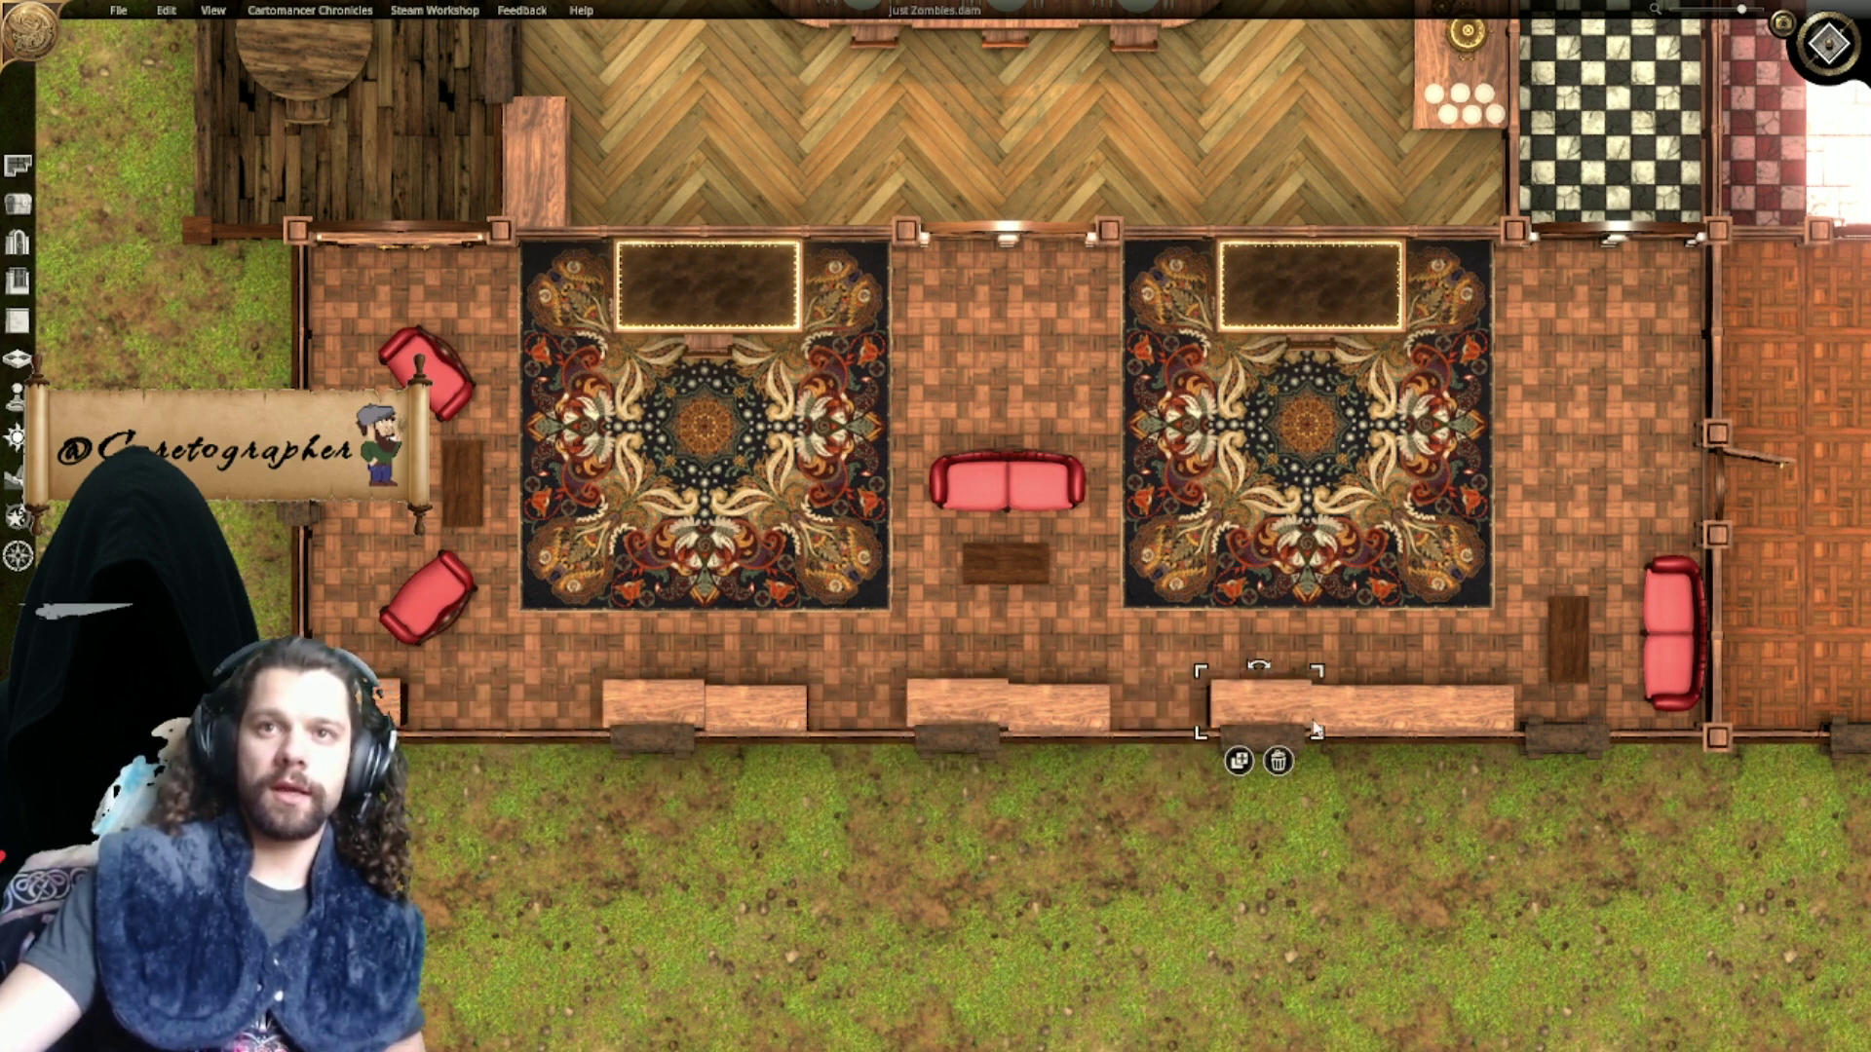
right_drag(1419, 759, 861, 756)
drag(928, 714, 1004, 723)
click(978, 758)
right_drag(977, 817, 1423, 794)
right_drag(684, 814, 1065, 916)
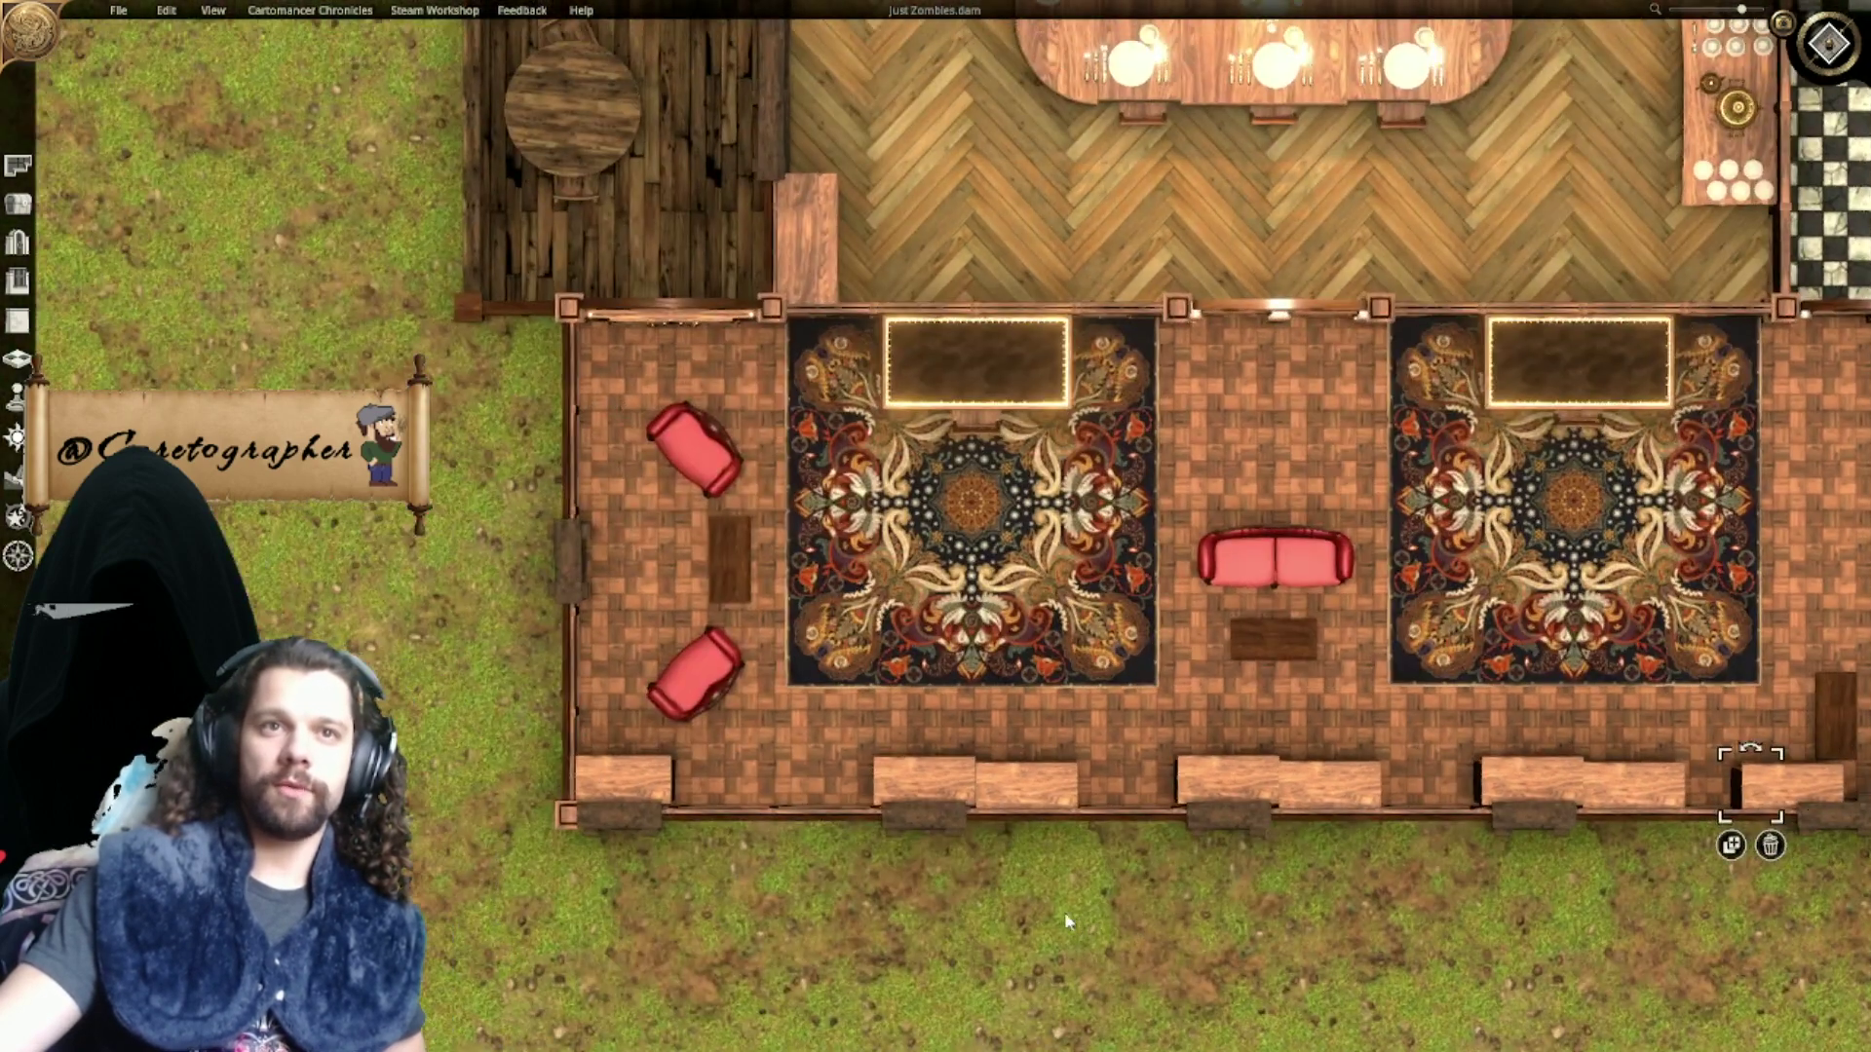
right_drag(1119, 734, 926, 753)
right_drag(1312, 973, 776, 908)
click(775, 907)
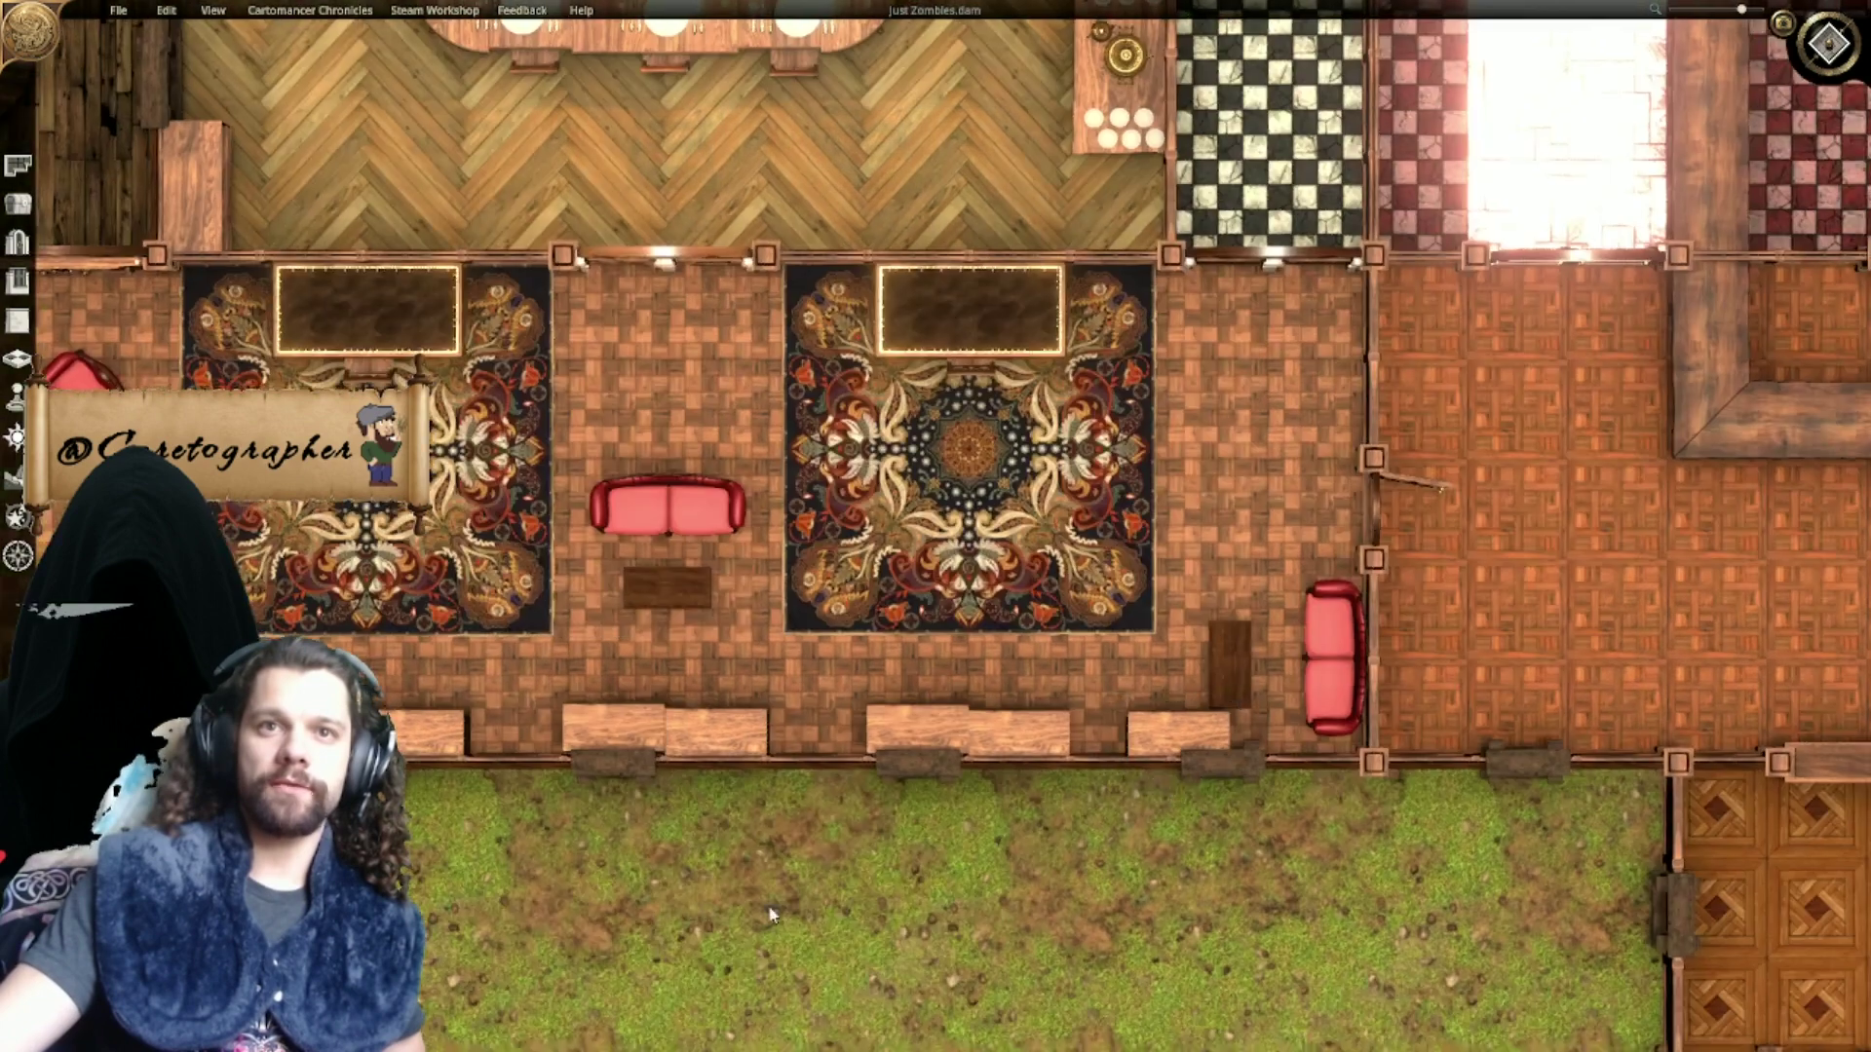
scroll(776, 907, down, 3)
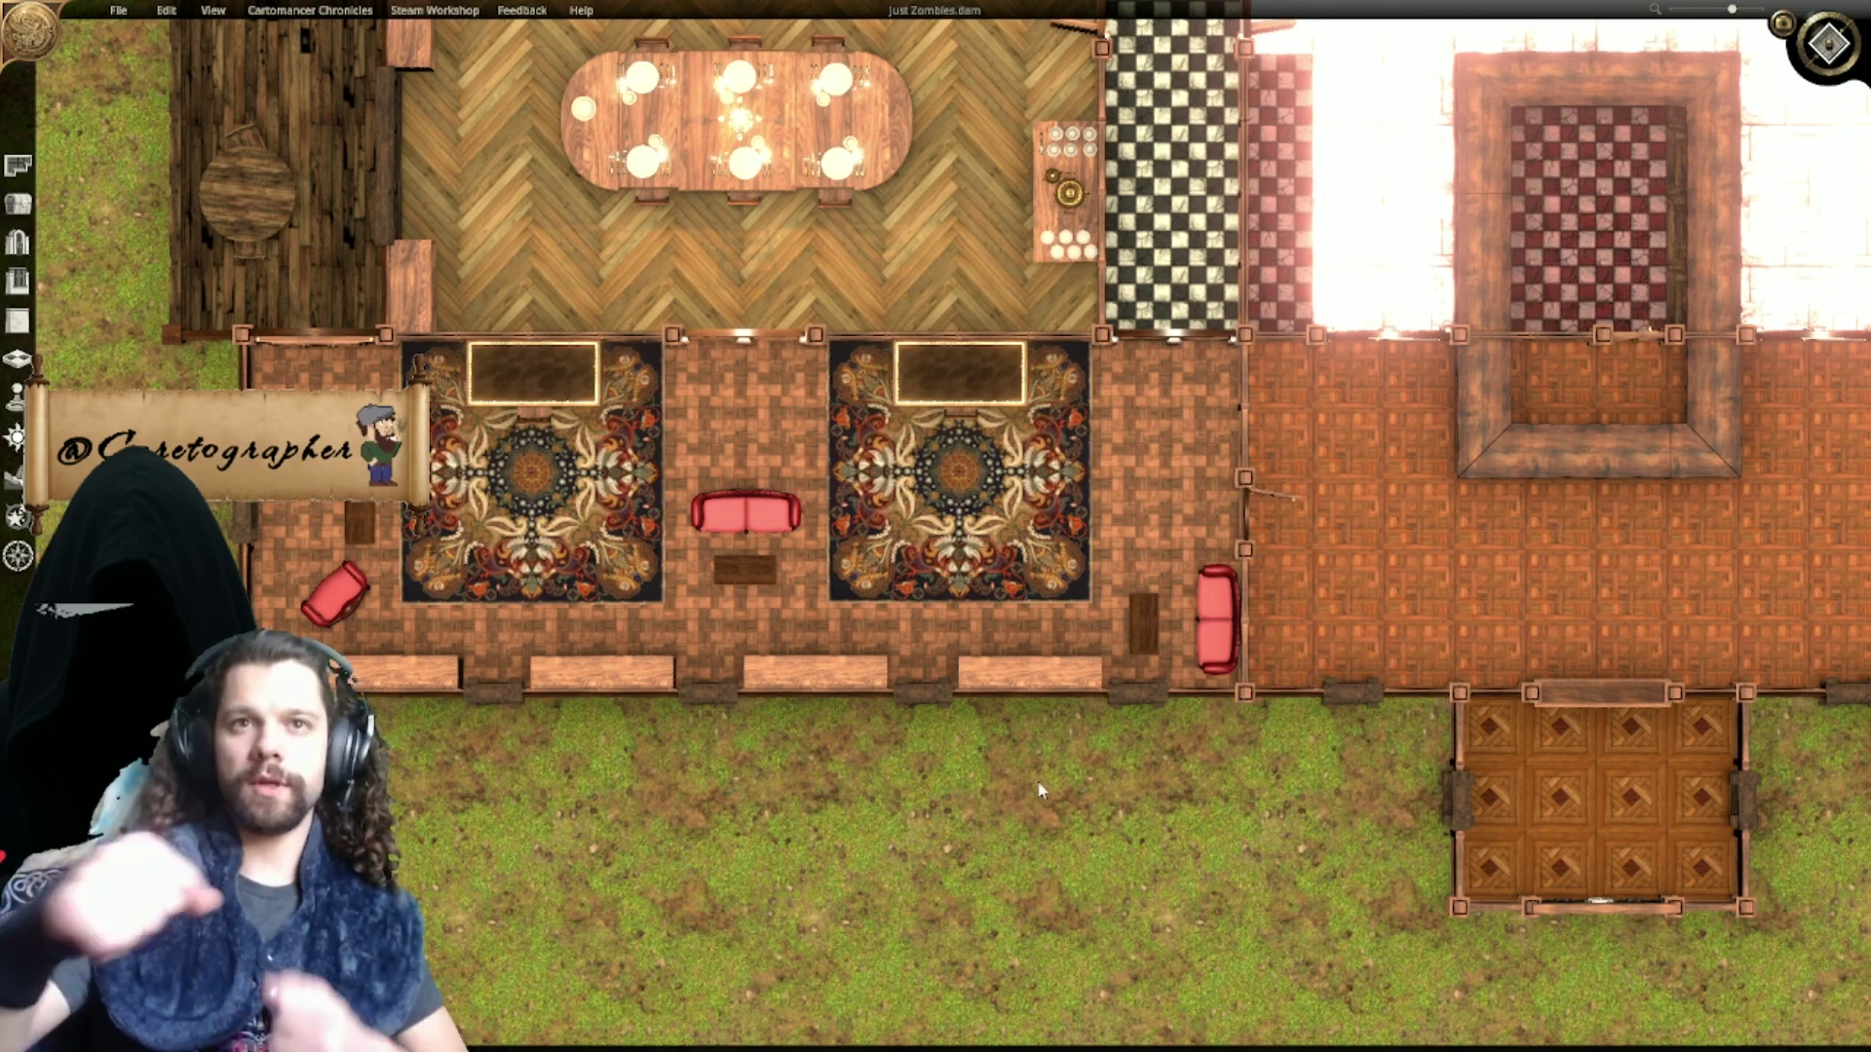
Step: Try to slide the two wooden cabinets on the dining room's veranda-side wall in front of its window
scroll(696, 577, up, 5)
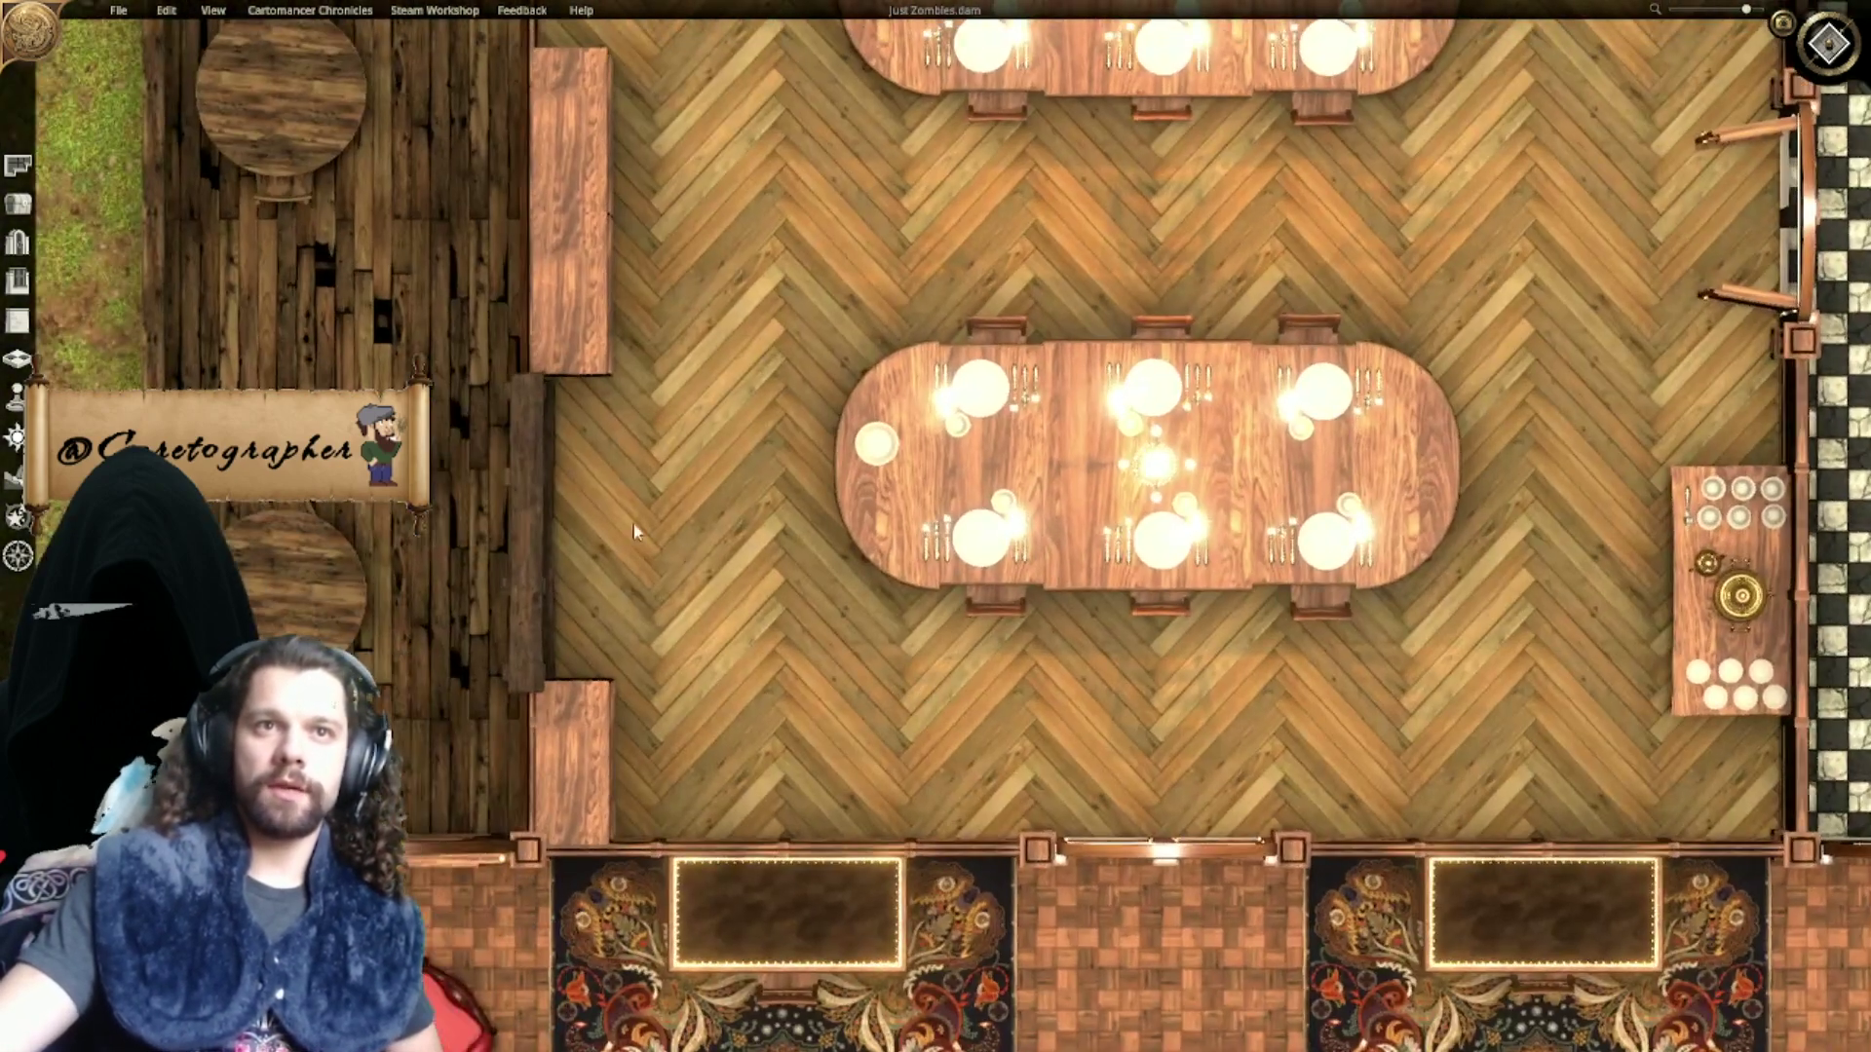
middle_drag(600, 567, 738, 571)
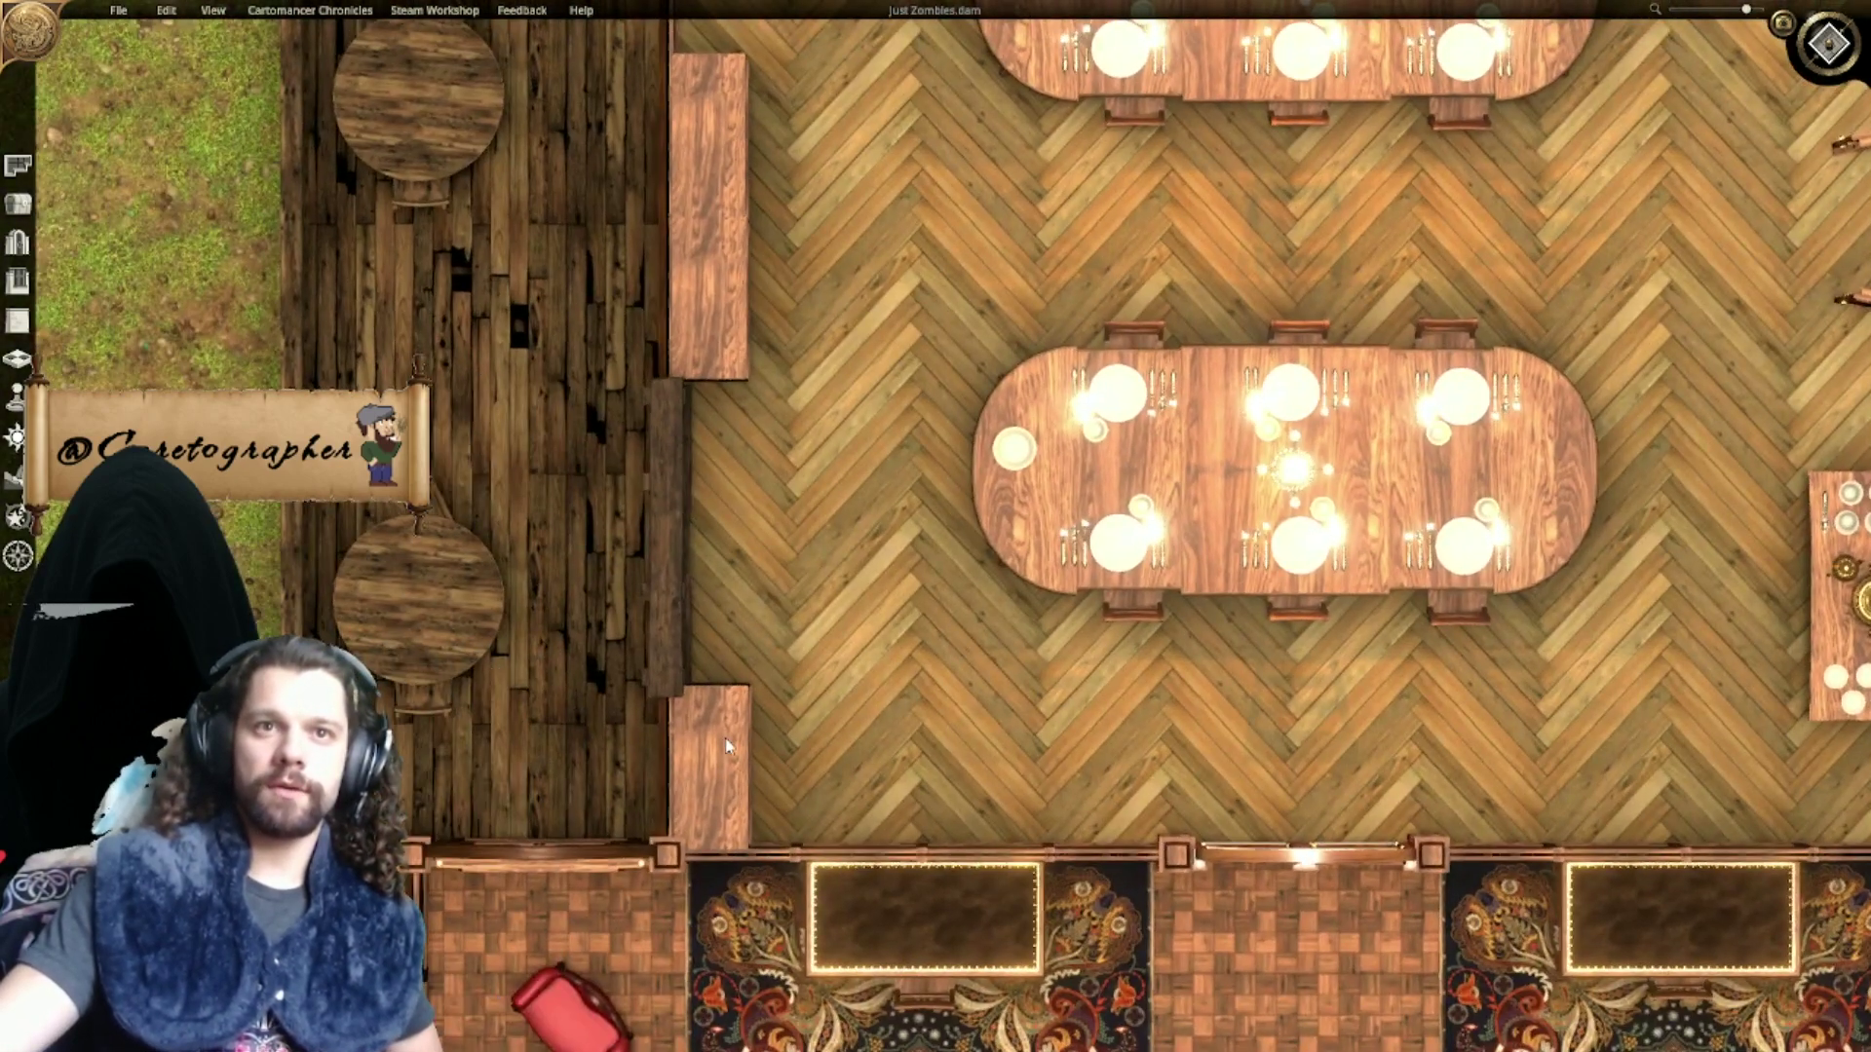
drag(725, 739, 729, 580)
drag(730, 300, 740, 466)
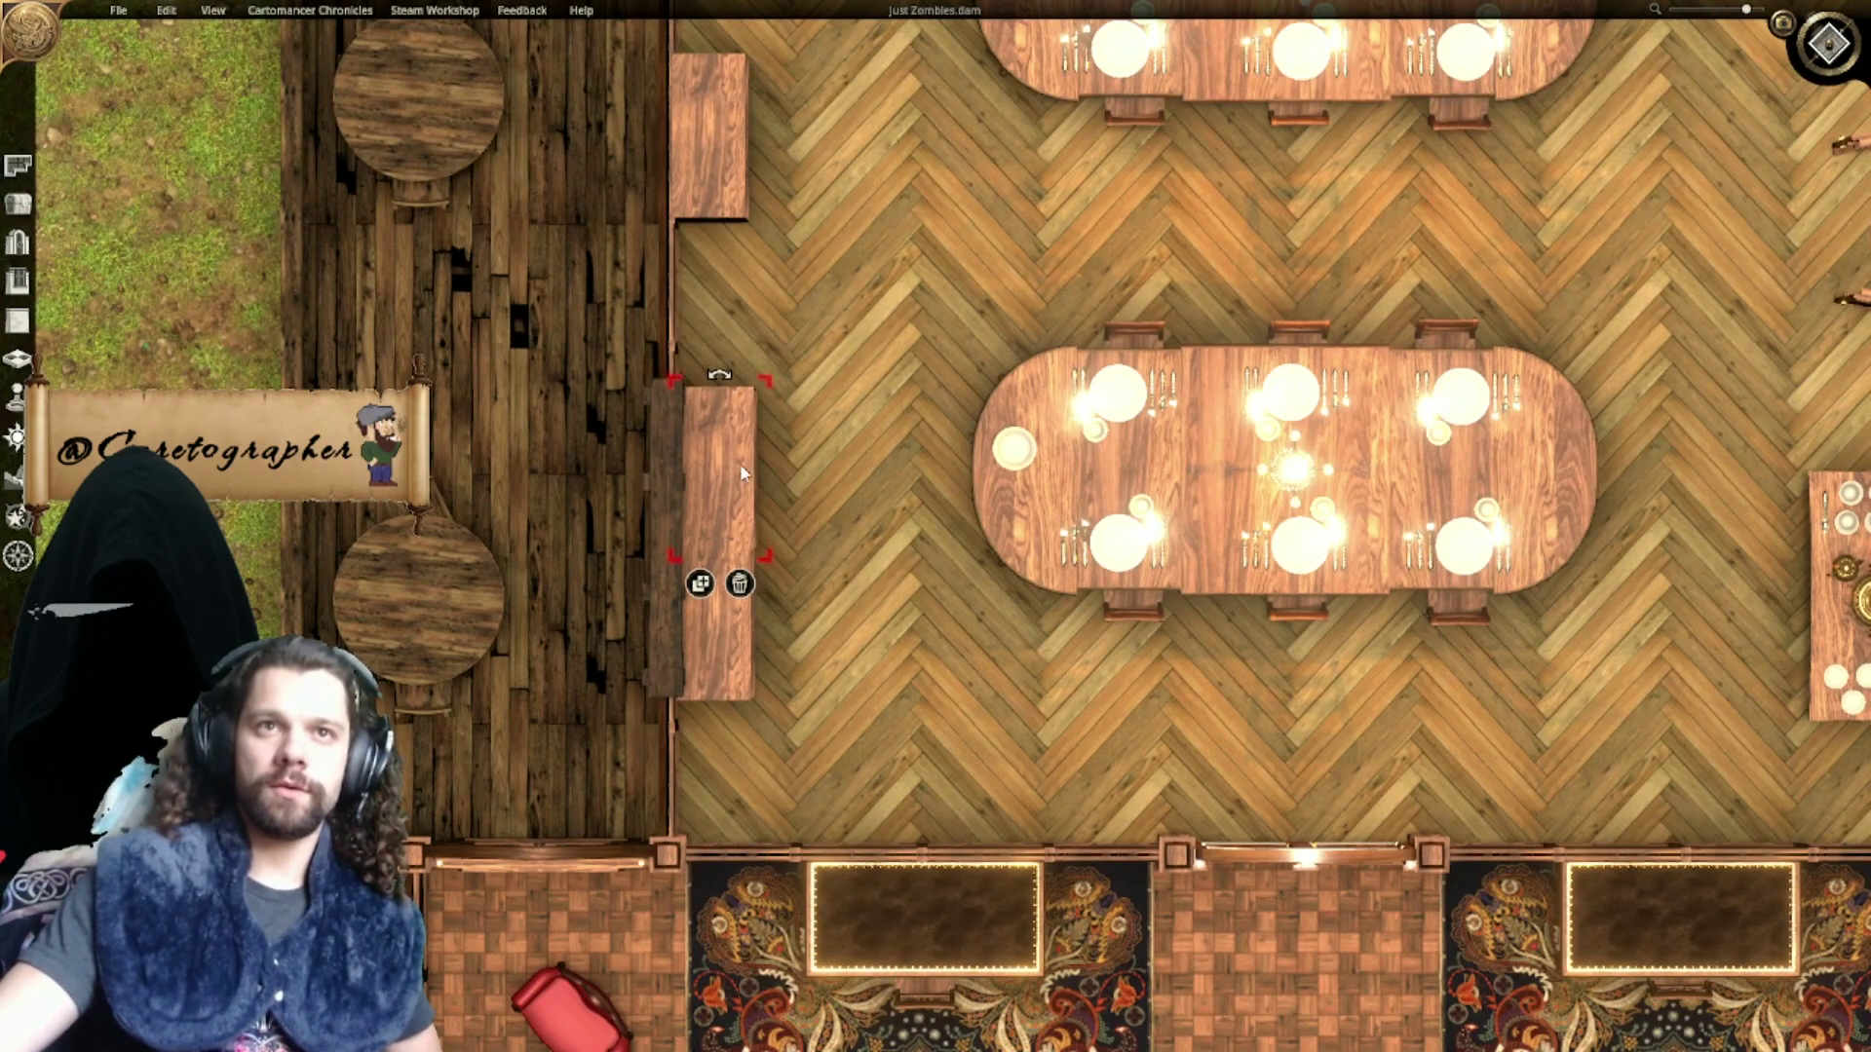
scroll(850, 542, down, 5)
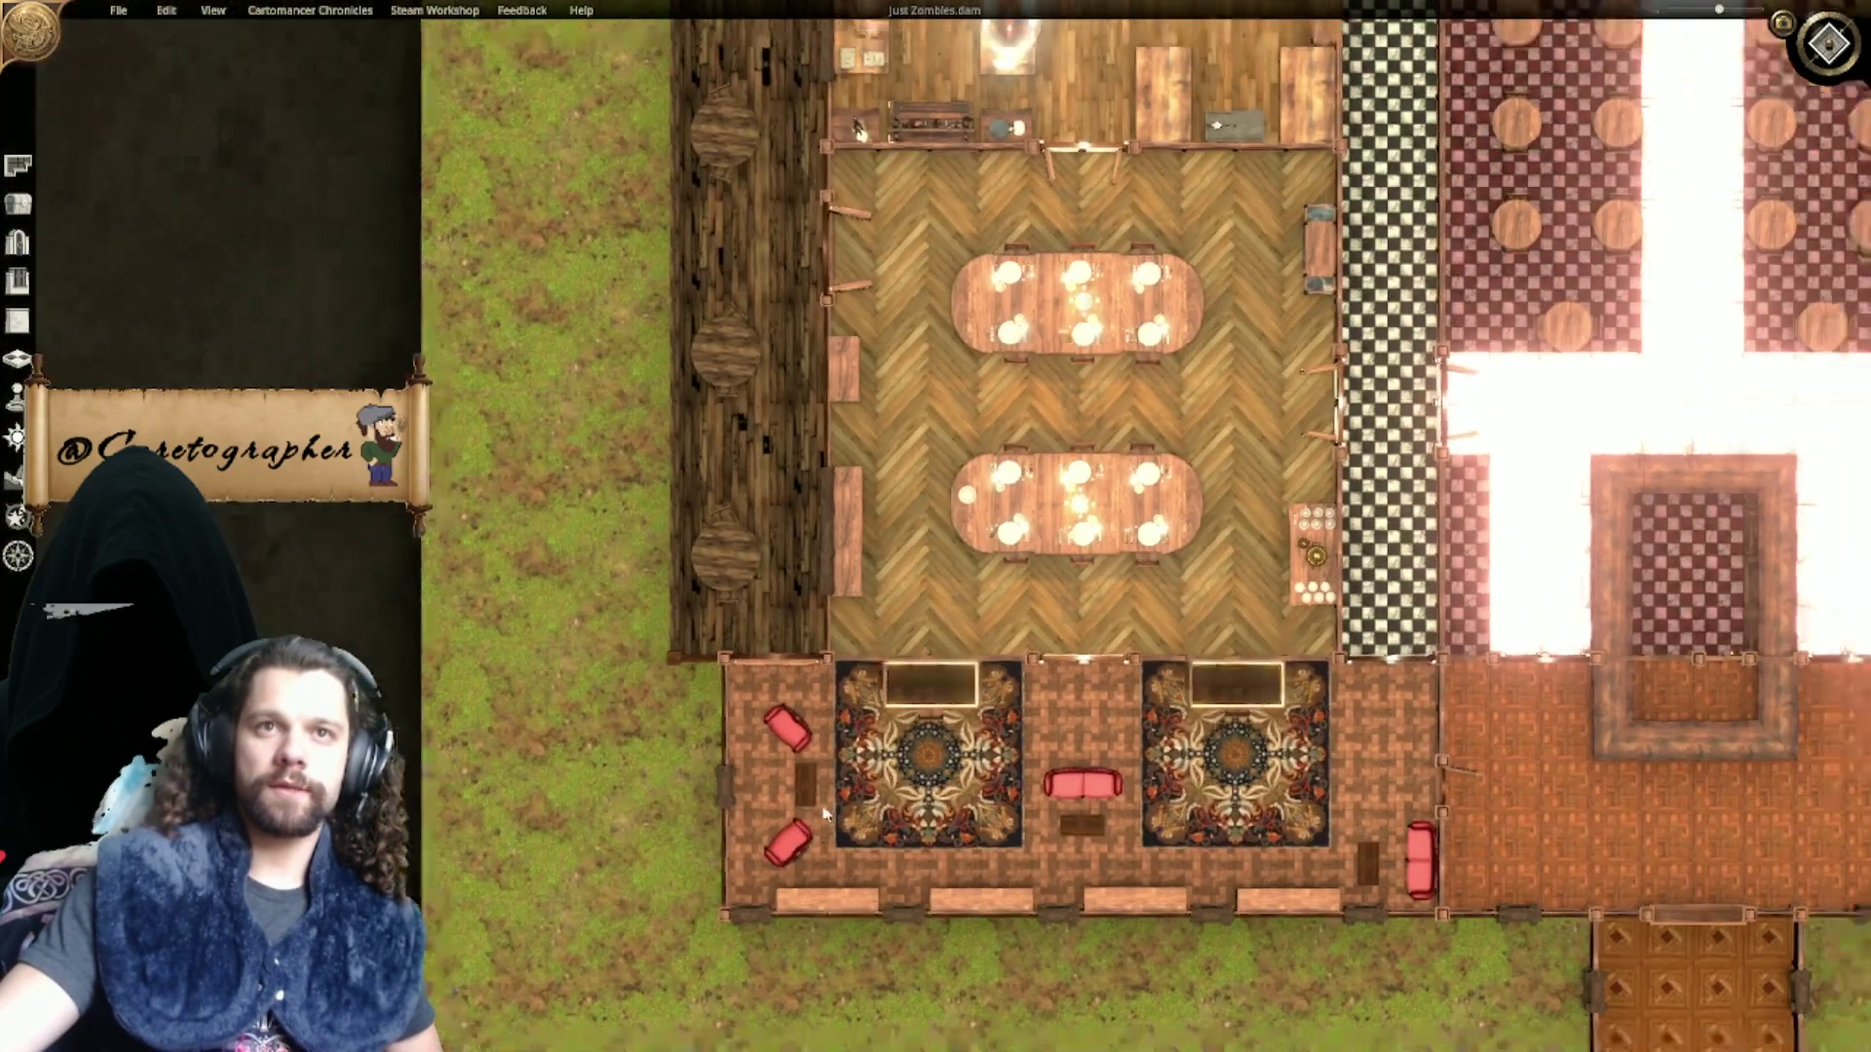
middle_drag(890, 442, 883, 752)
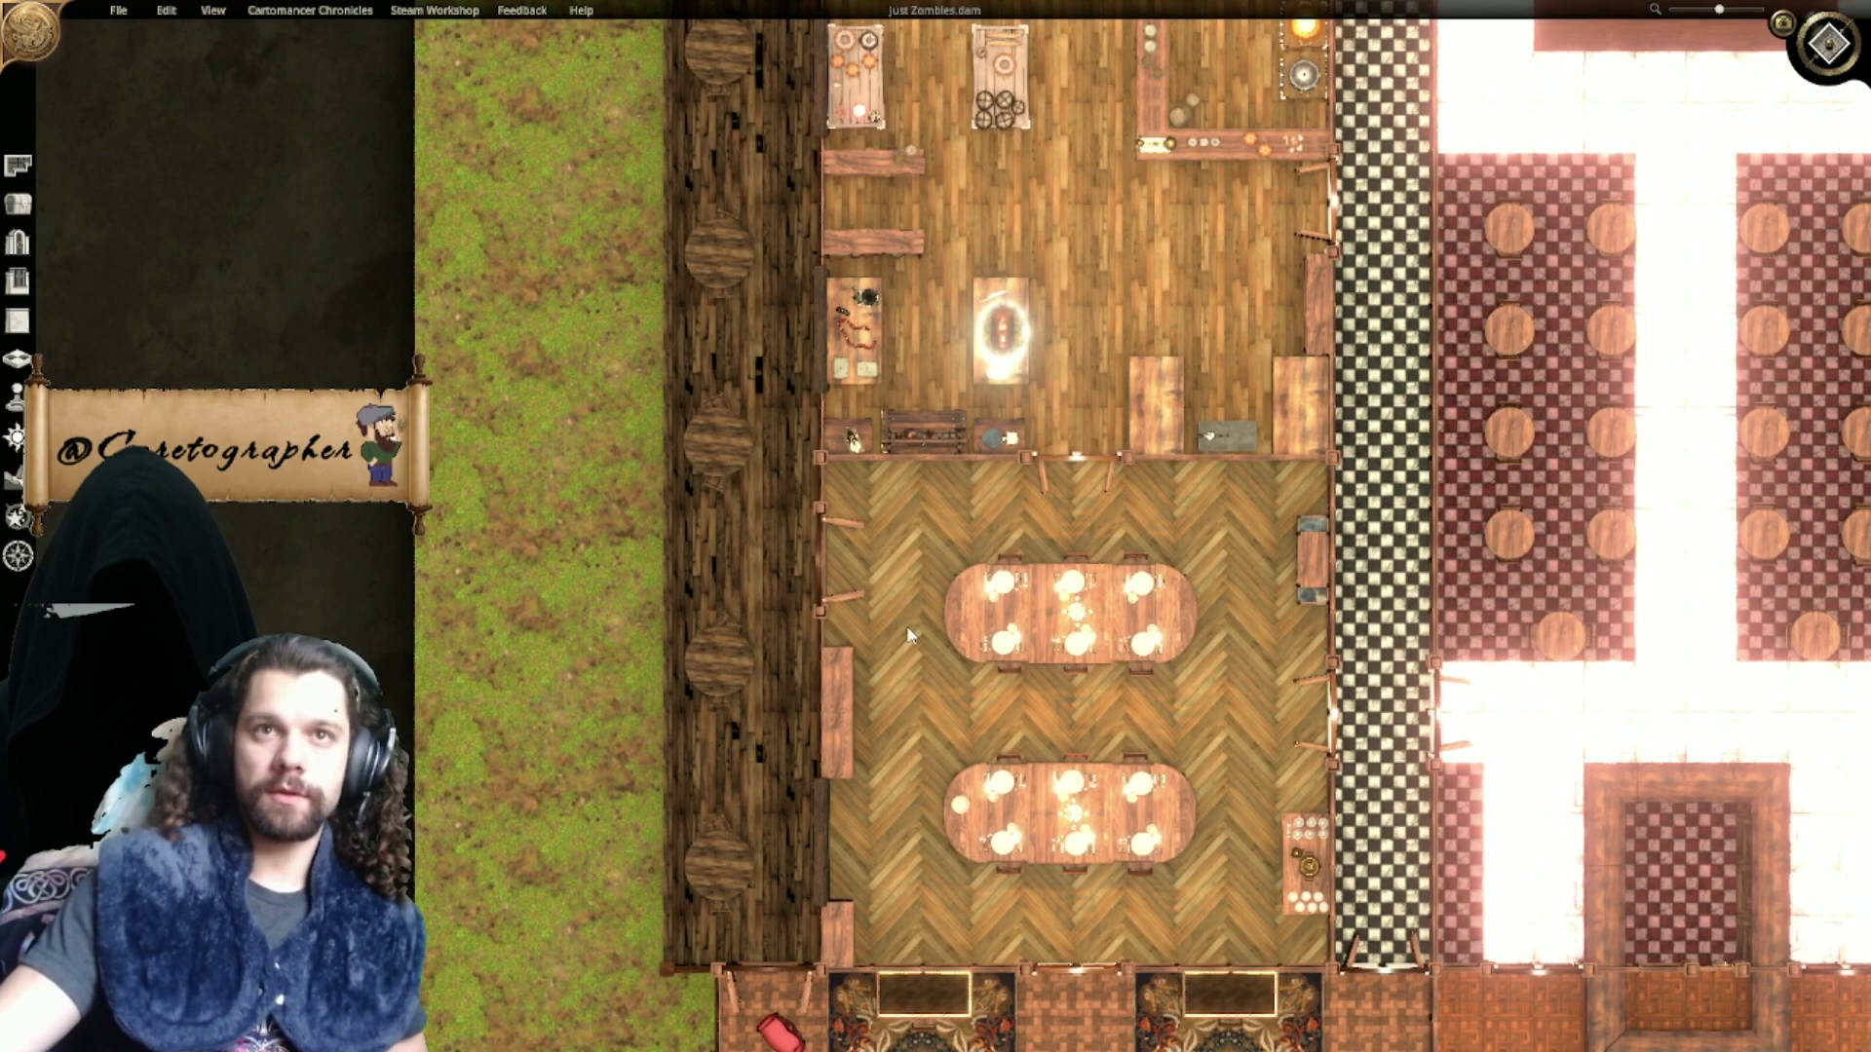
Step: Try to move the kitchen's sausage table and neighbouring shelf away from the veranda-side wall, and undo the changes
middle_drag(908, 629, 905, 907)
scroll(877, 848, up, 5)
middle_drag(864, 806, 898, 694)
drag(832, 721, 1133, 701)
drag(821, 489, 746, 606)
key(ctrl+z)
key(ctrl+z)
key(ctrl+z)
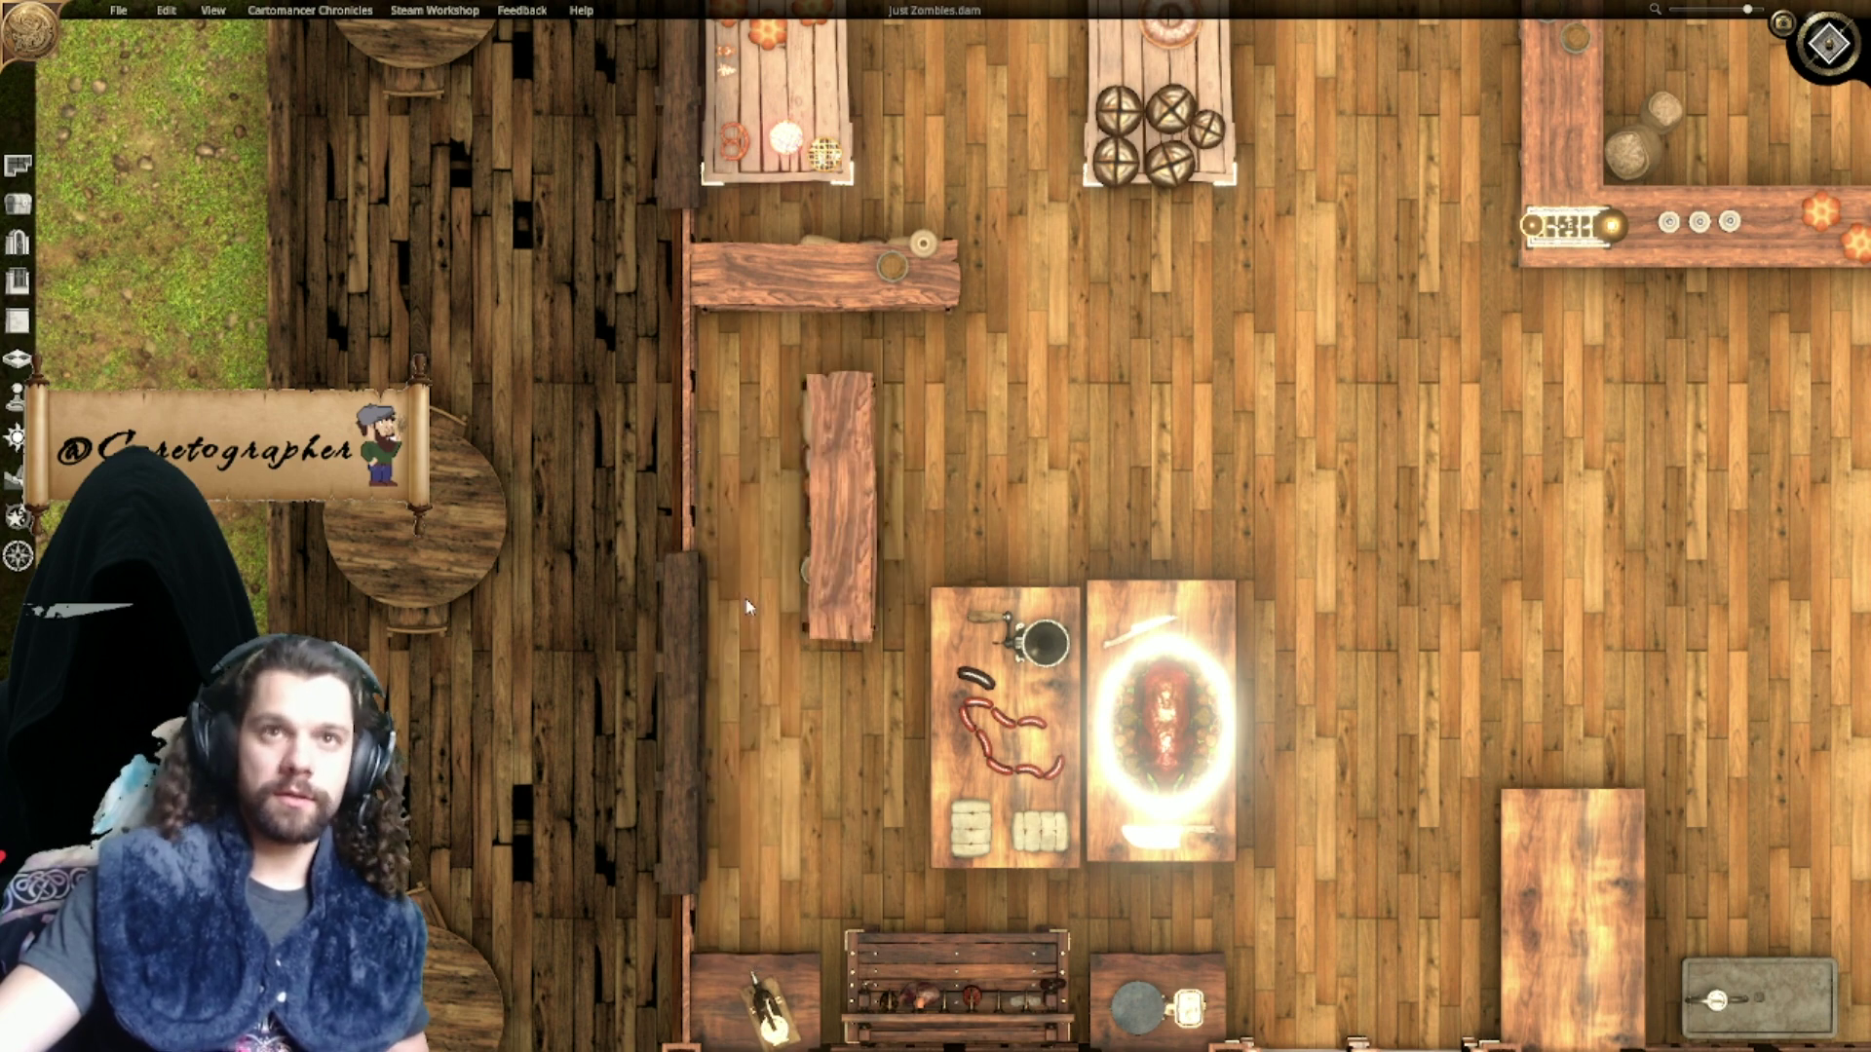
Step: Review the furniture layout of the kitchen, dining room and cobblestone storeroom
scroll(932, 694, down, 5)
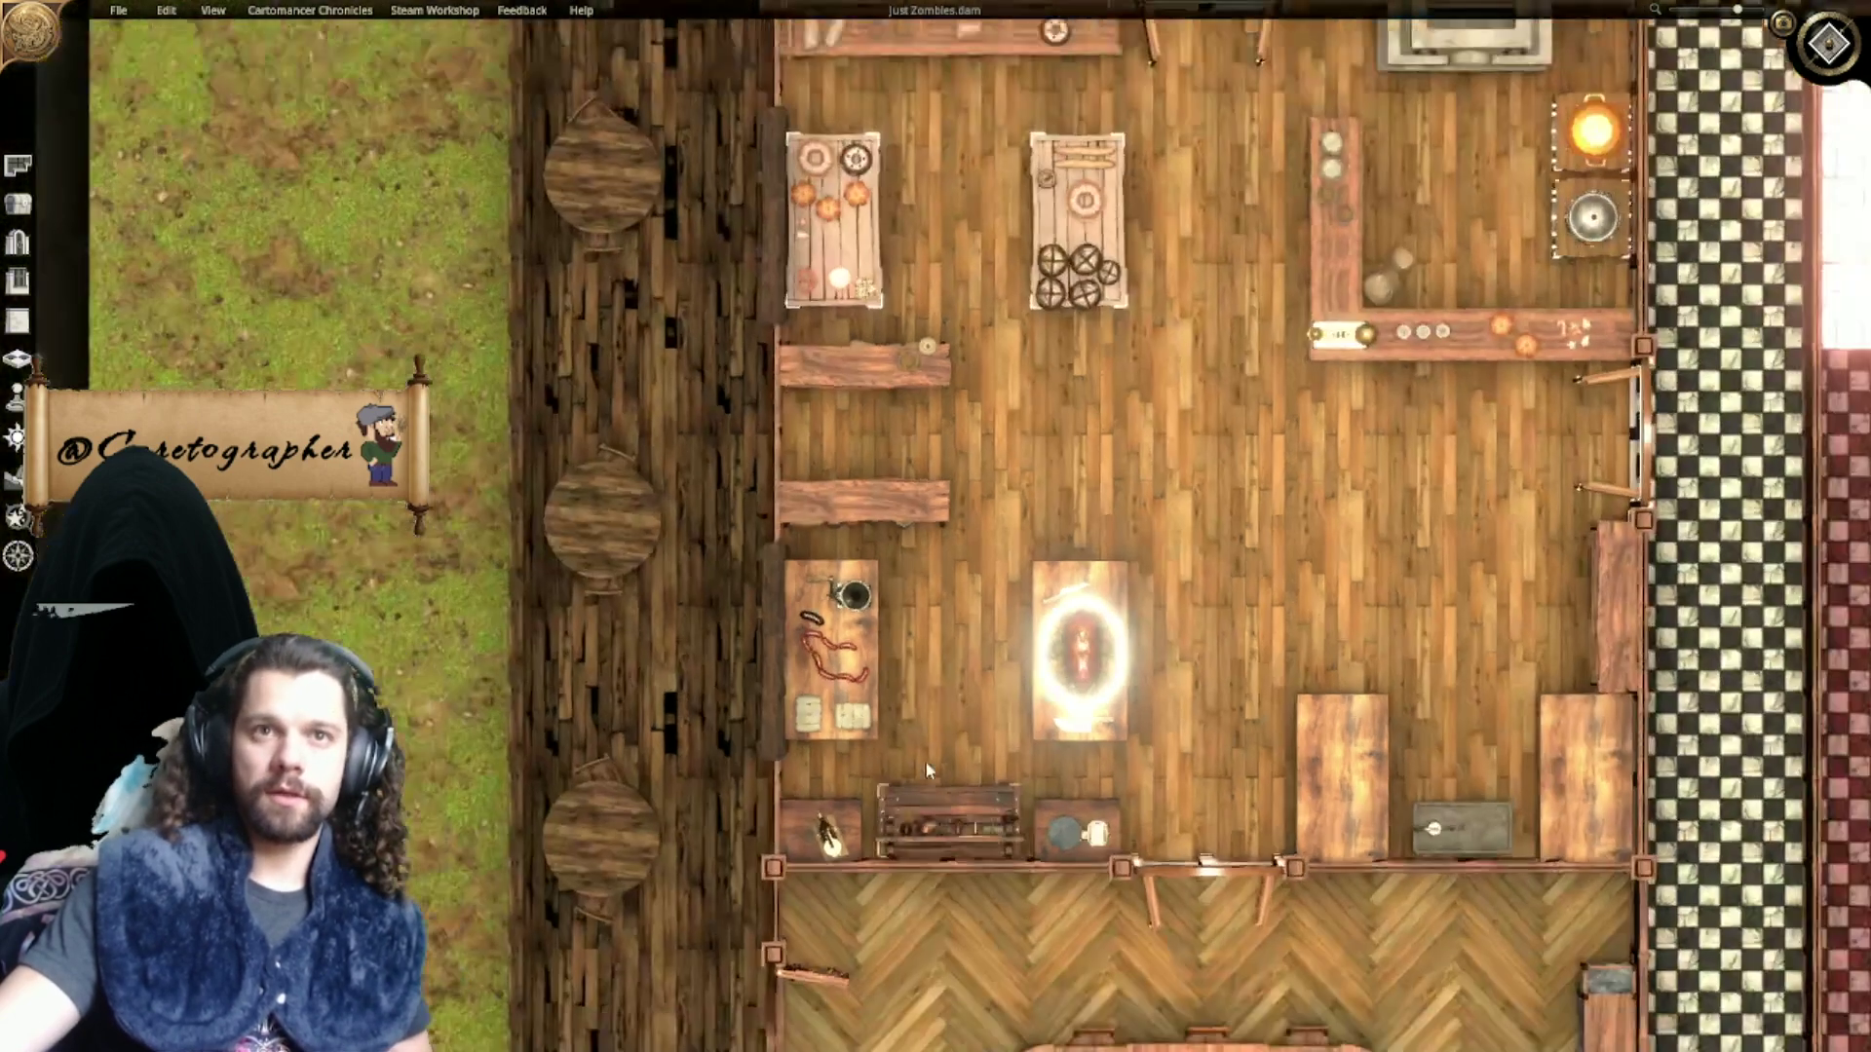
scroll(950, 695, up, 3)
scroll(952, 701, down, 3)
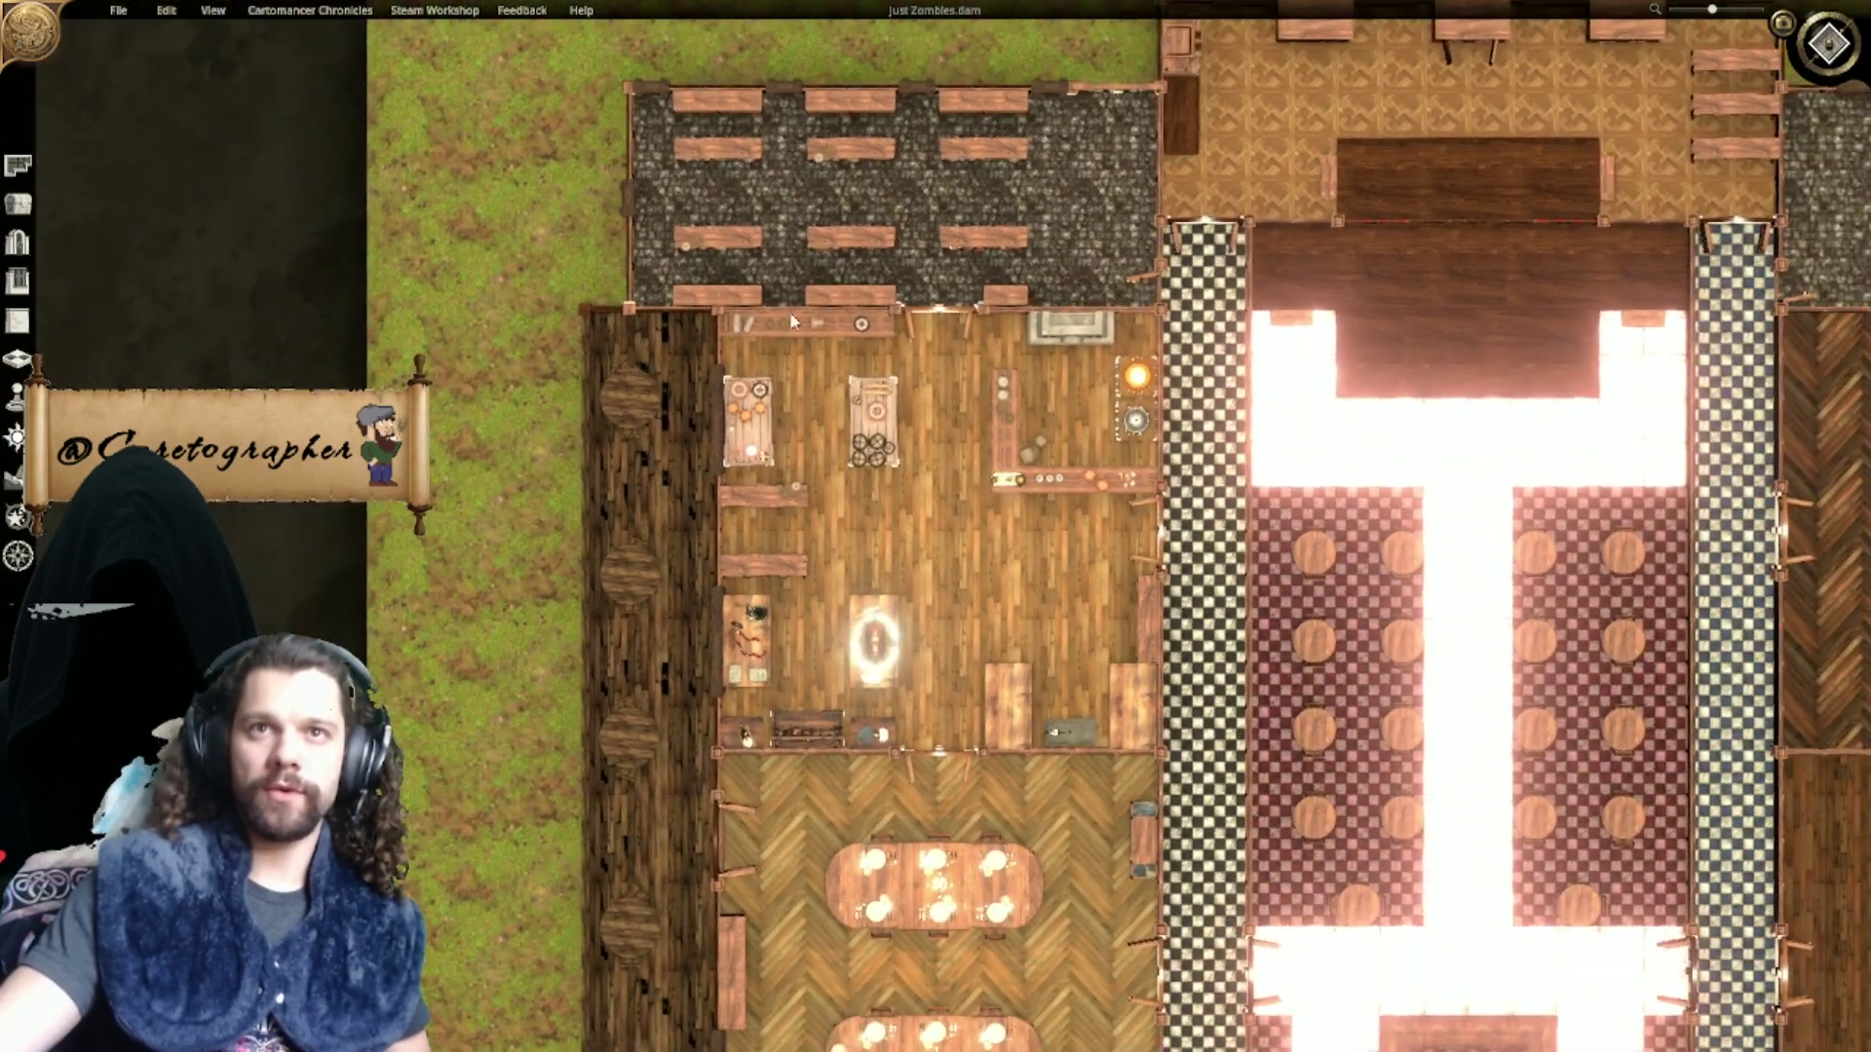
key(s+d)
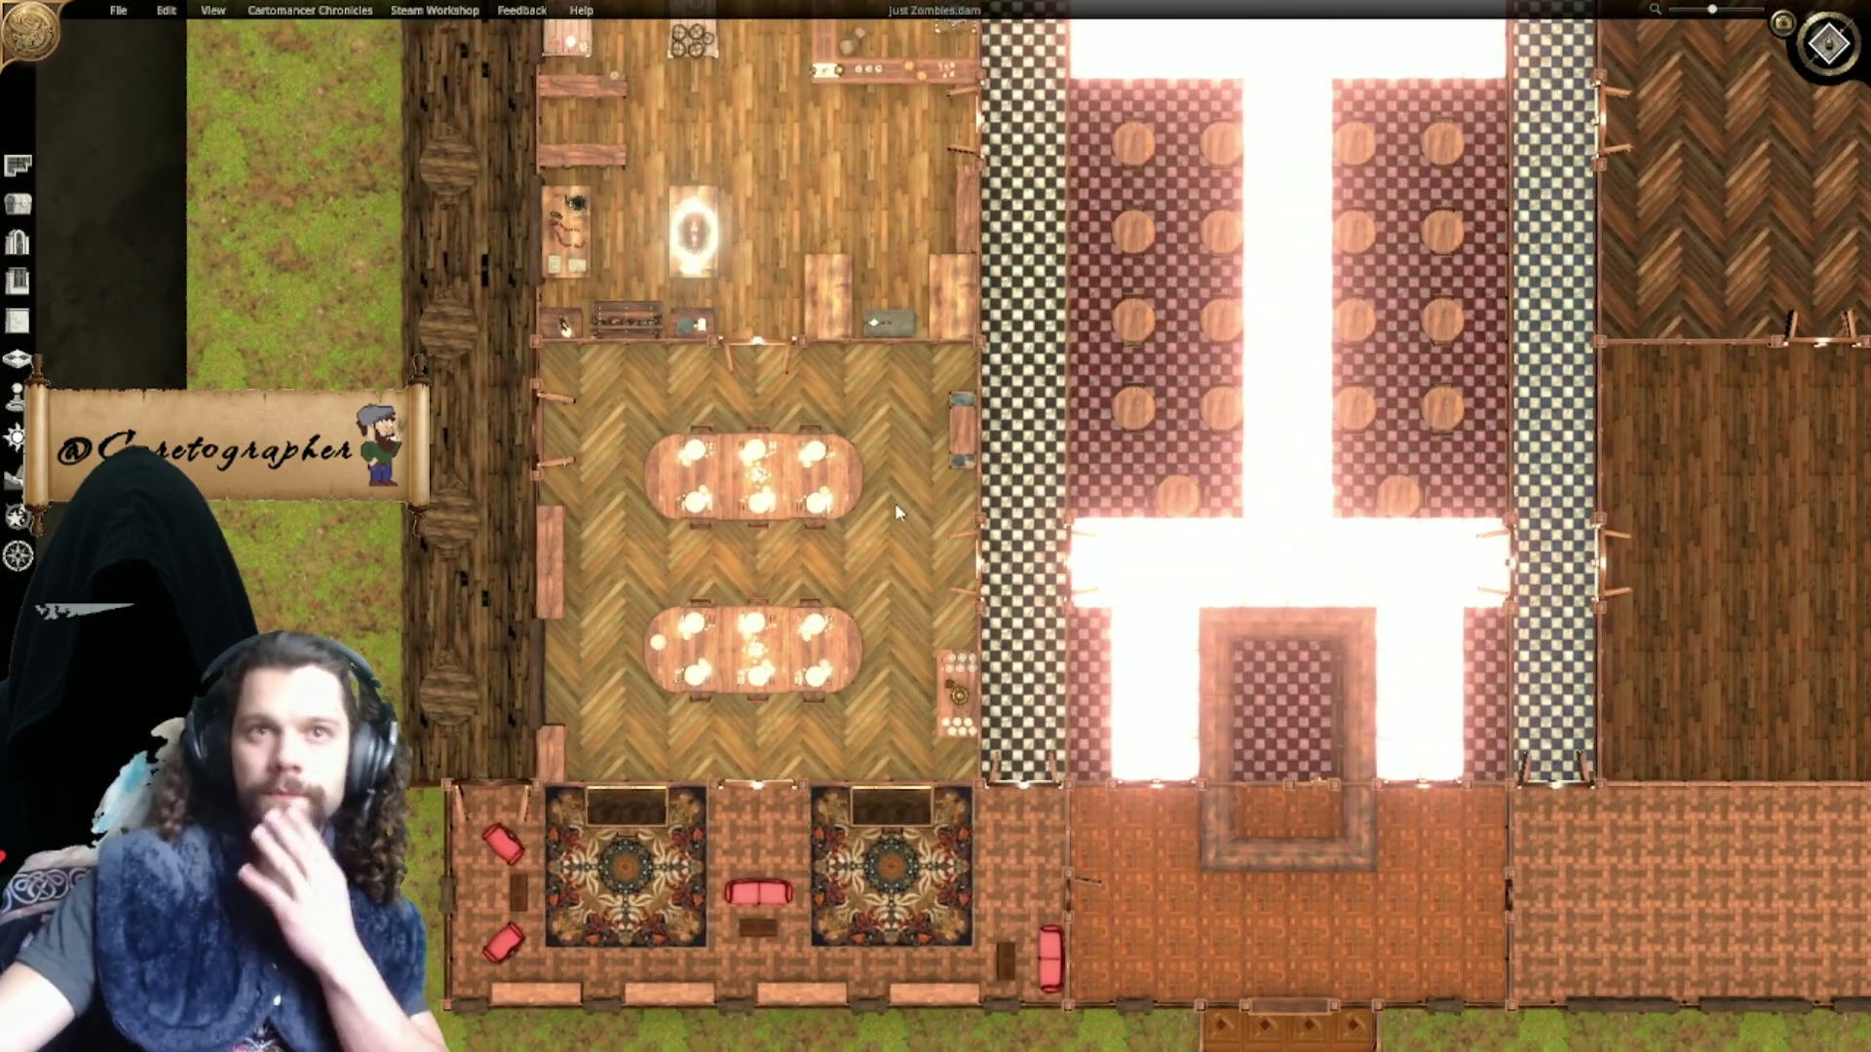
middle_drag(789, 375, 848, 682)
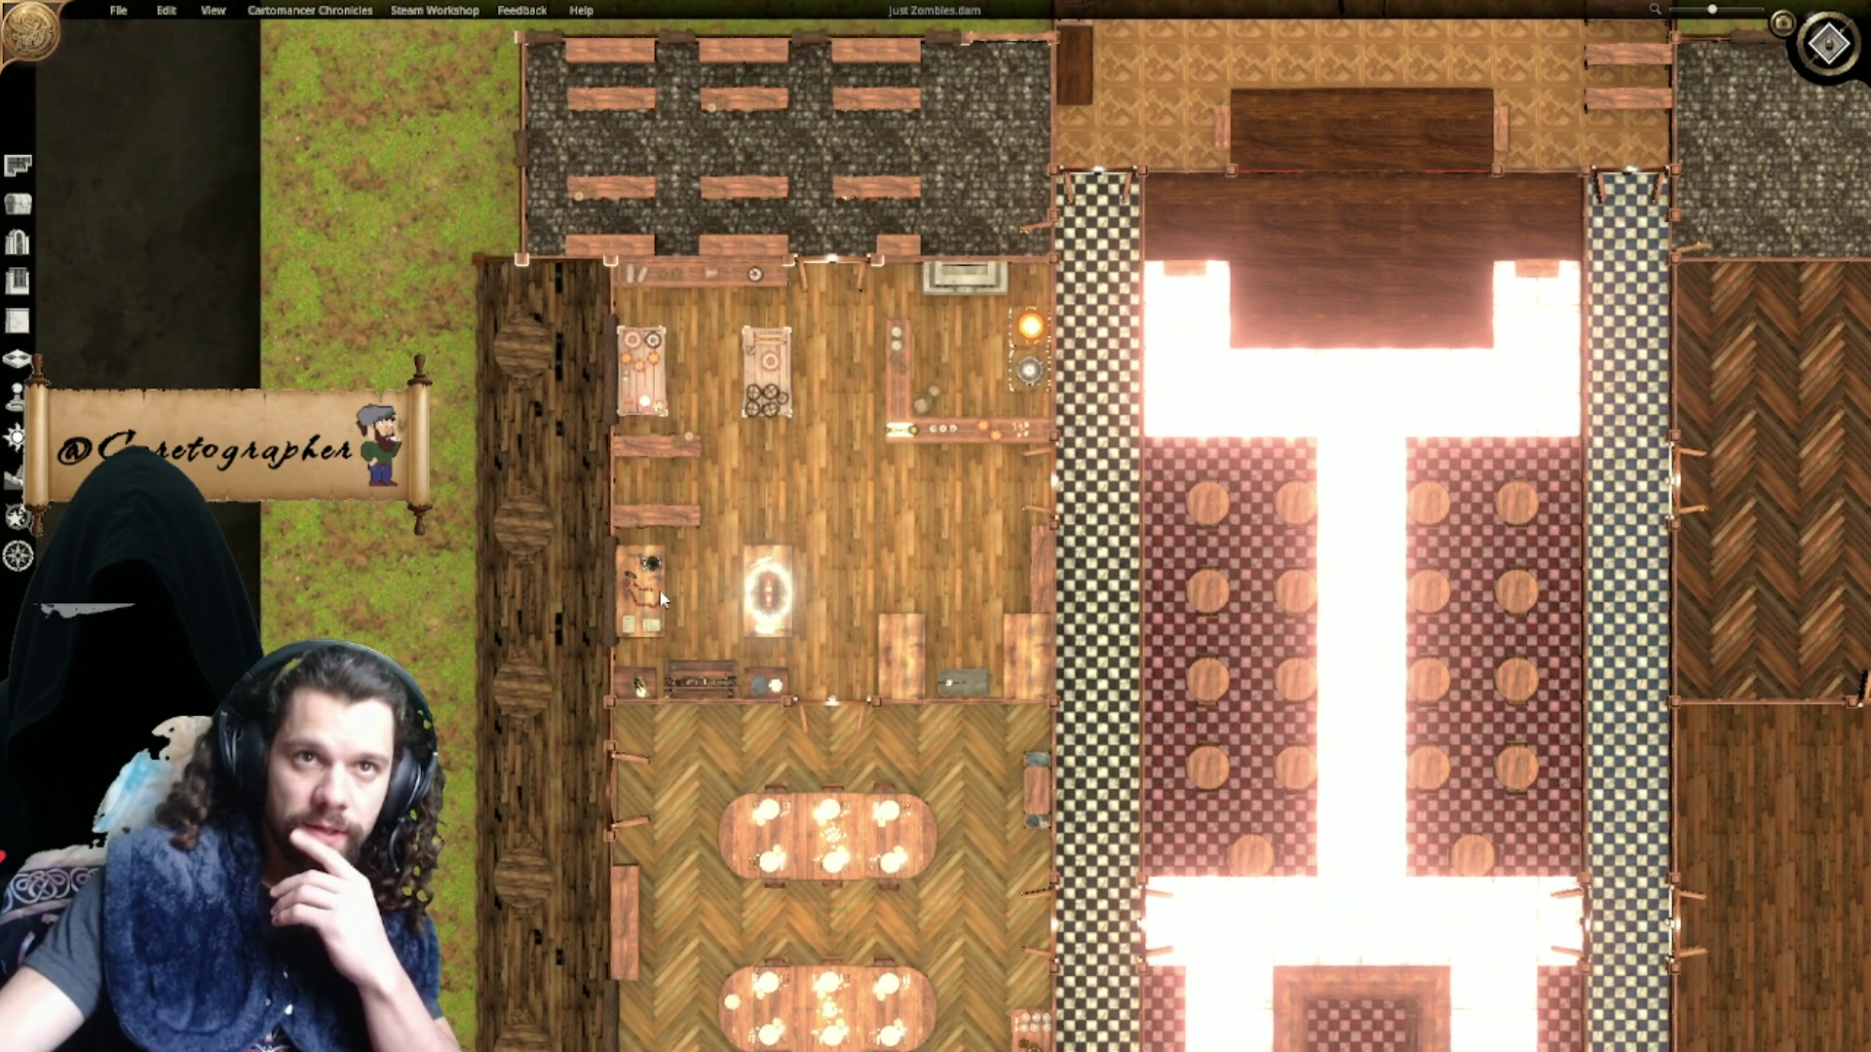
middle_drag(694, 626, 796, 710)
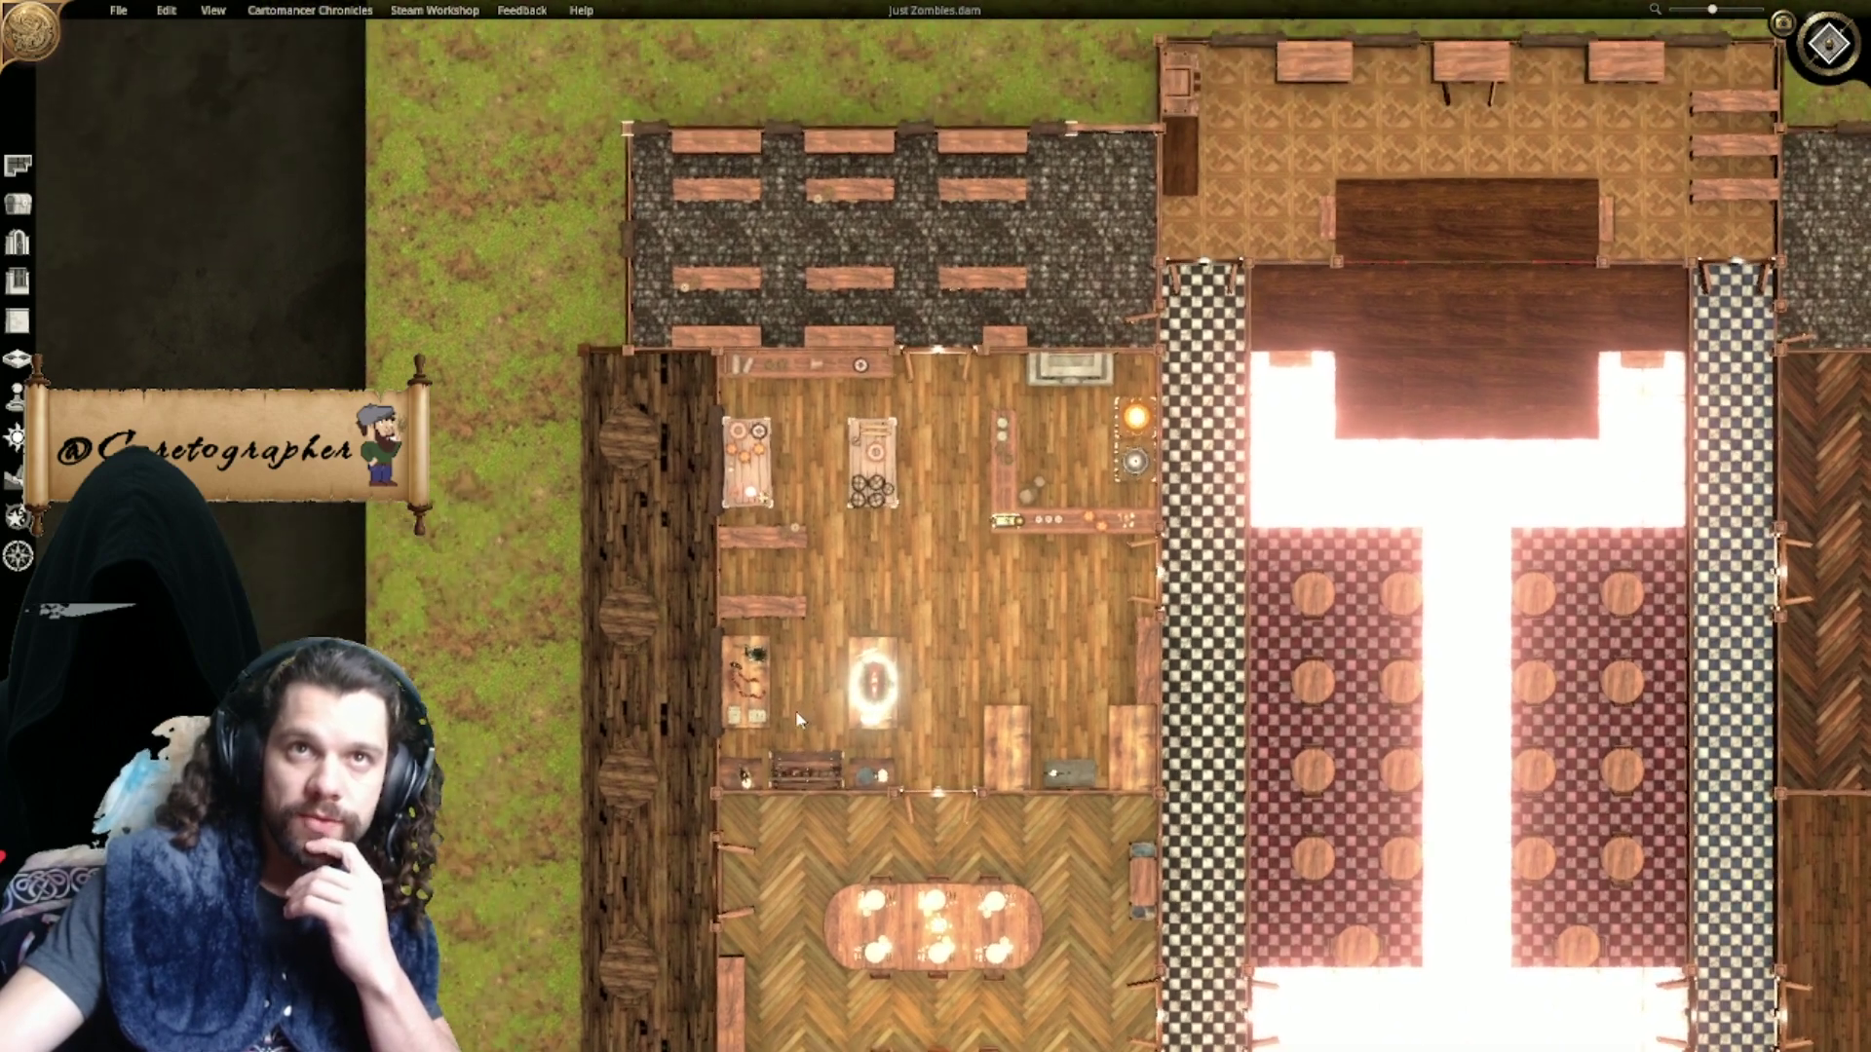
Step: Try to shift the corner shelf on the cobblestone storeroom's outer wall, and undo the move
middle_drag(877, 468, 933, 741)
scroll(976, 668, up, 5)
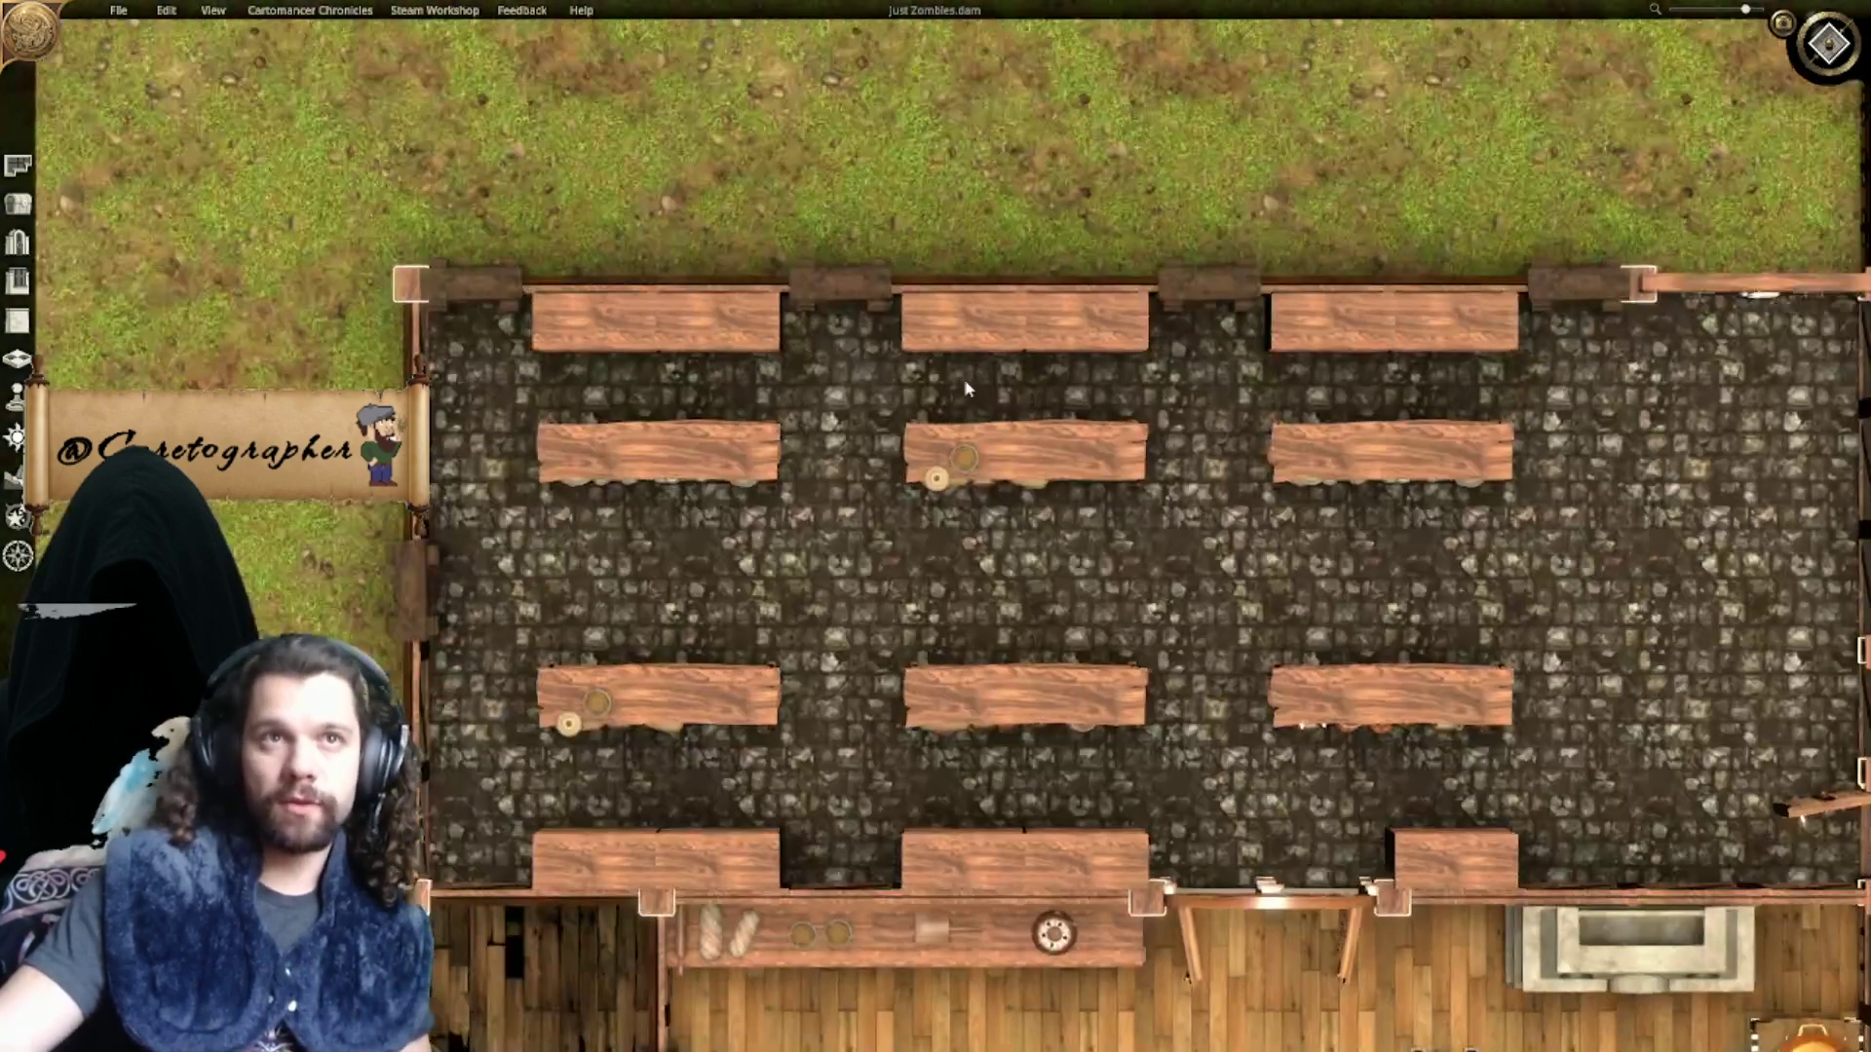
click(617, 332)
mouse_move(617, 331)
mouse_down()
mouse_move(483, 331)
mouse_move(598, 332)
mouse_up()
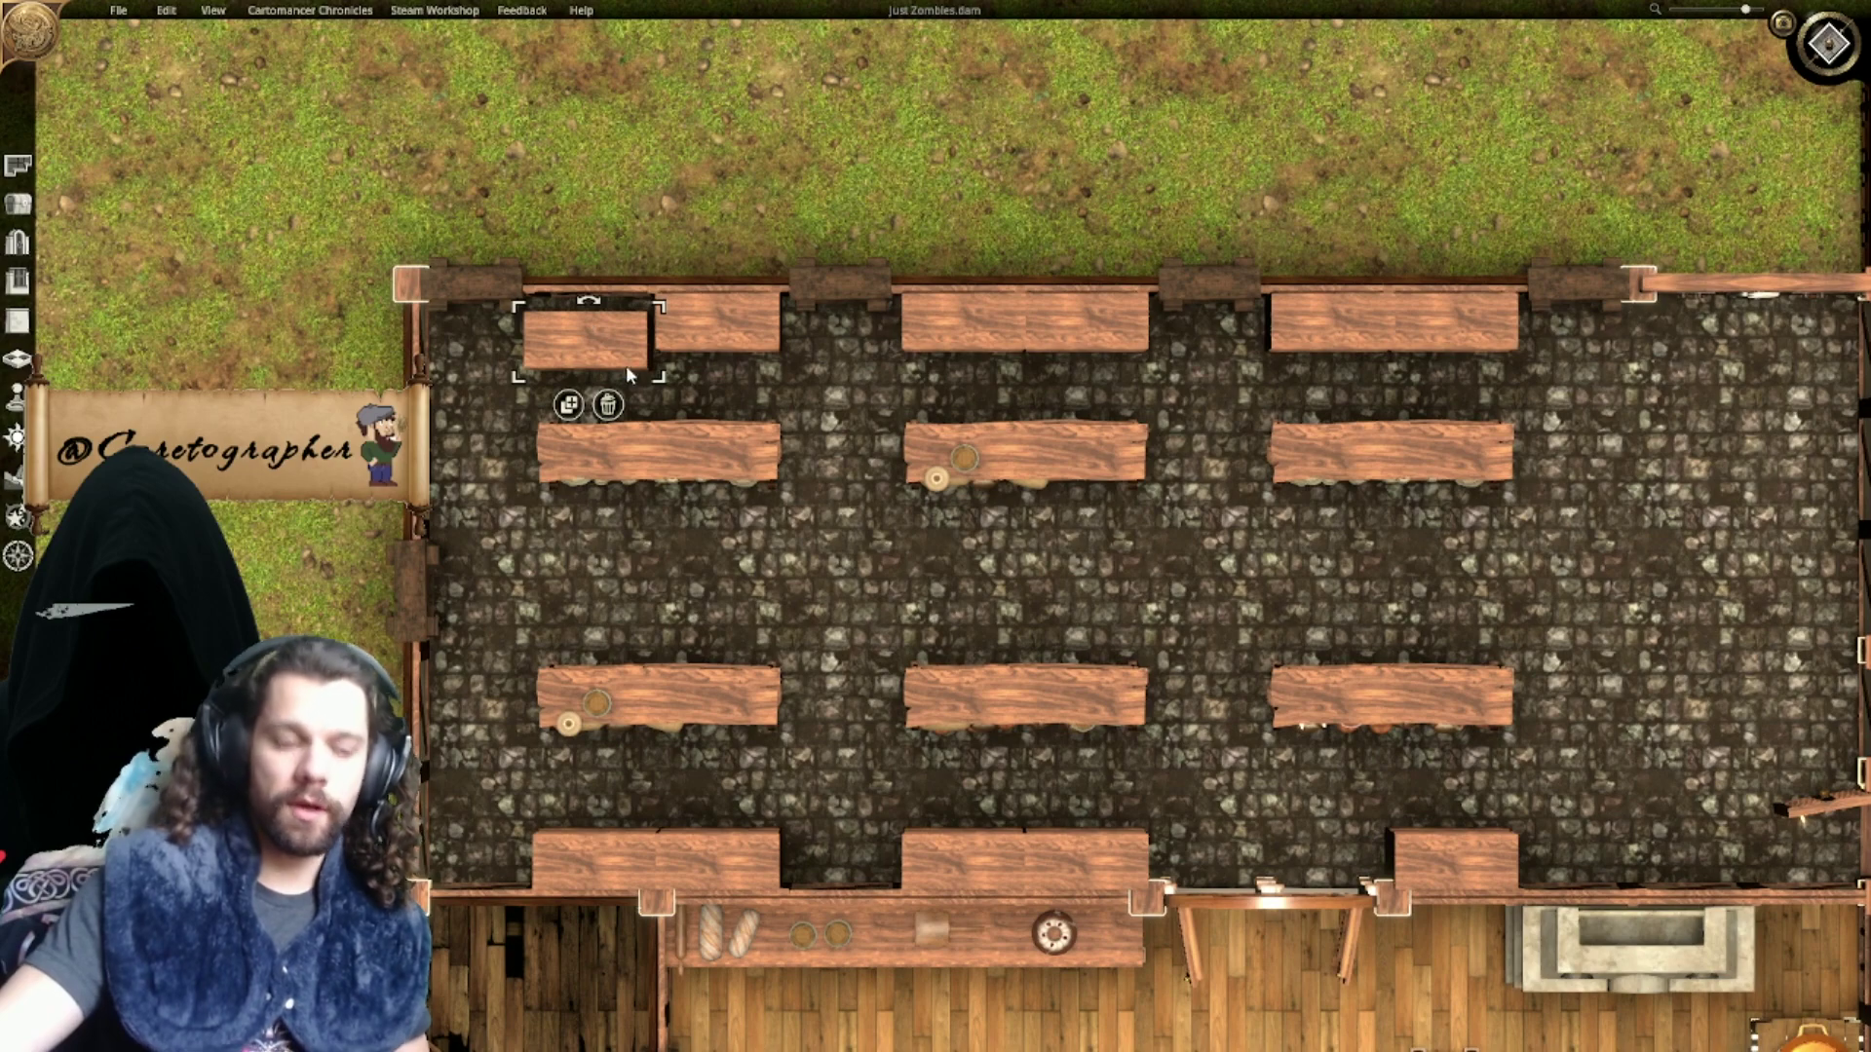
key(ctrl+z)
scroll(817, 563, down, 6)
middle_drag(974, 858, 858, 412)
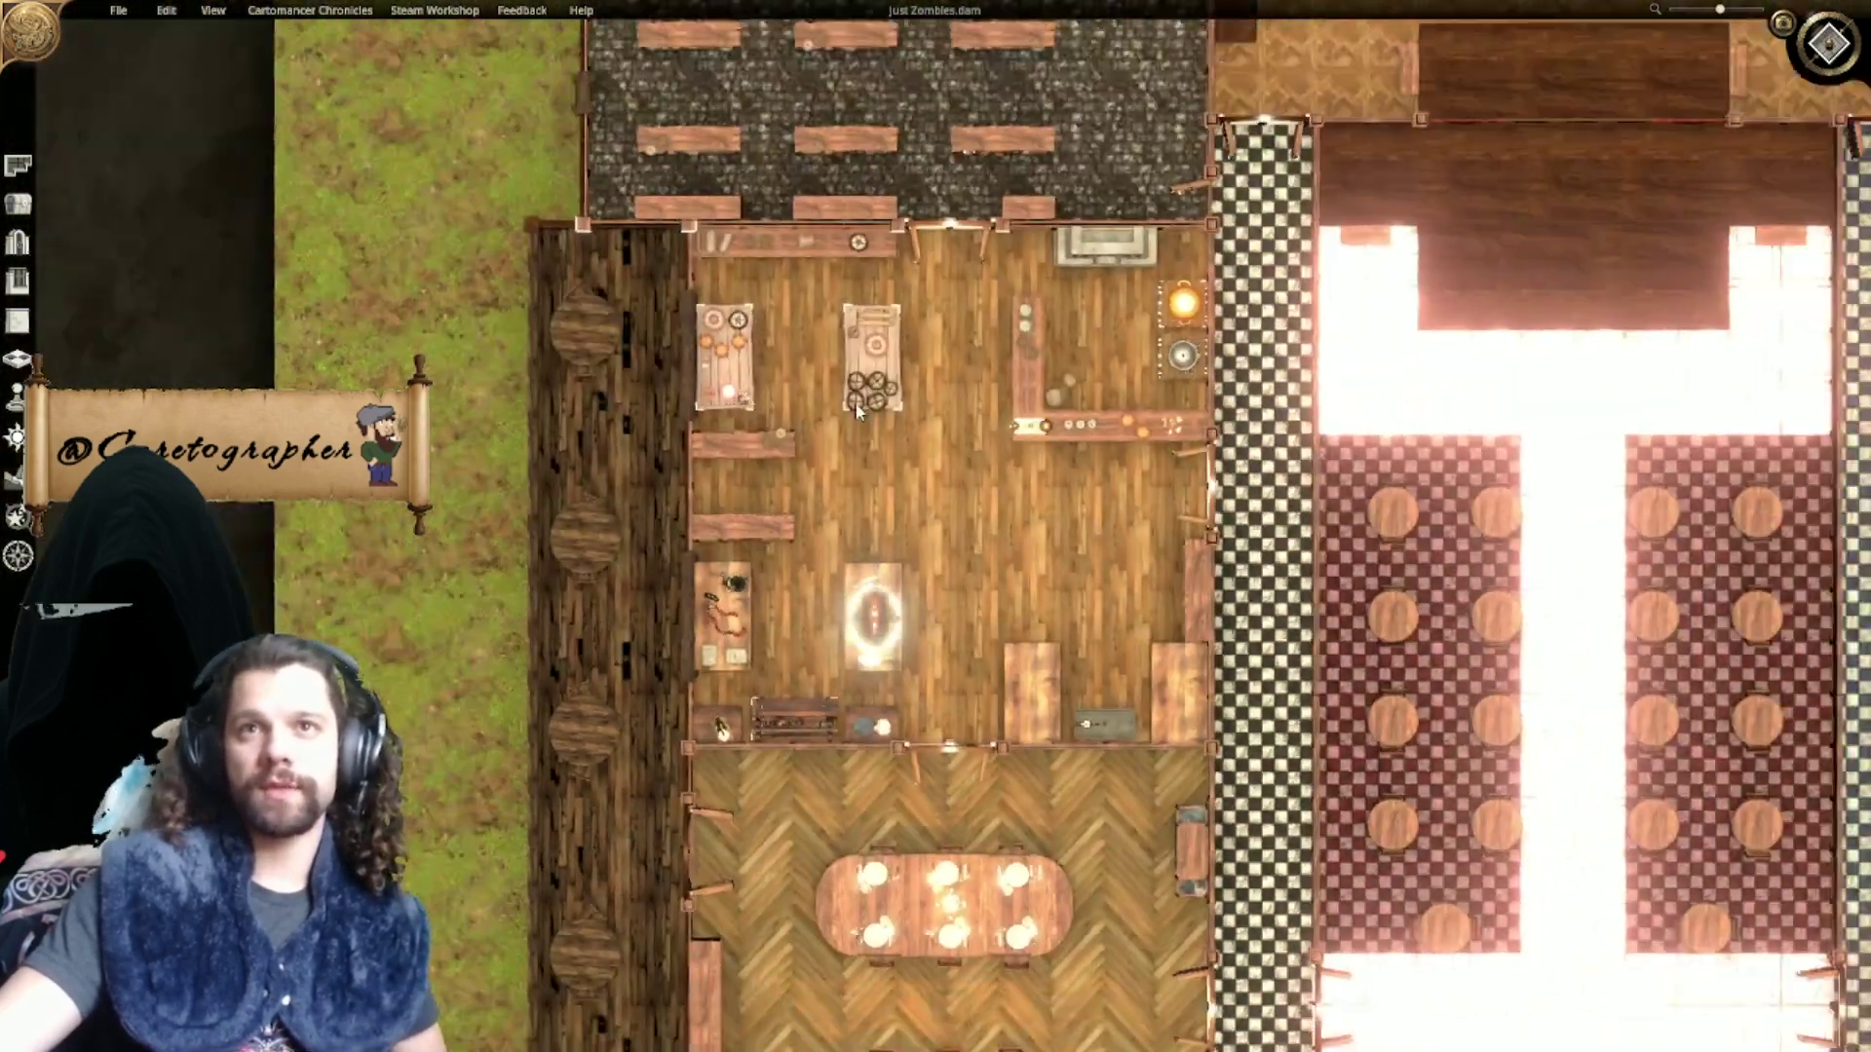
Step: Examine the entrance hall, front porch and the adjoining end of the sitting room at the front of the building
scroll(857, 411, down, 3)
middle_drag(961, 531, 819, 143)
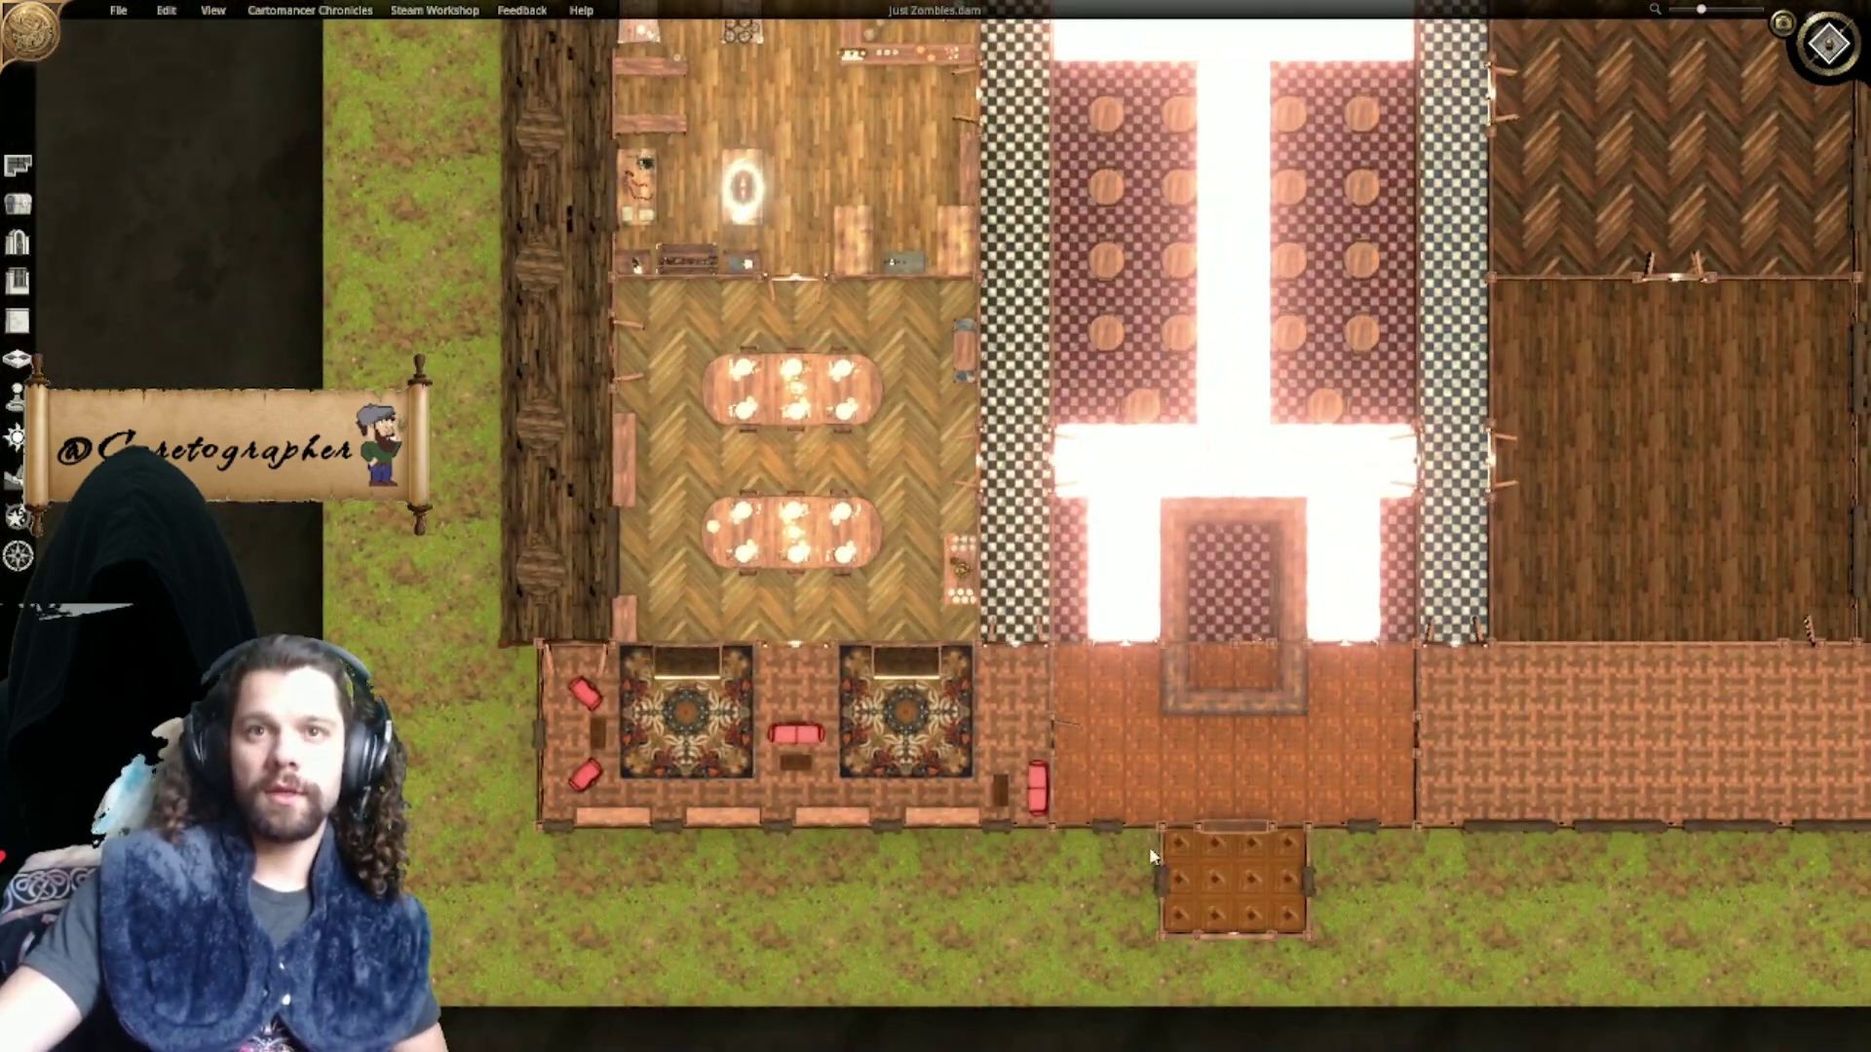
middle_drag(1153, 856, 979, 594)
scroll(1069, 494, up, 4)
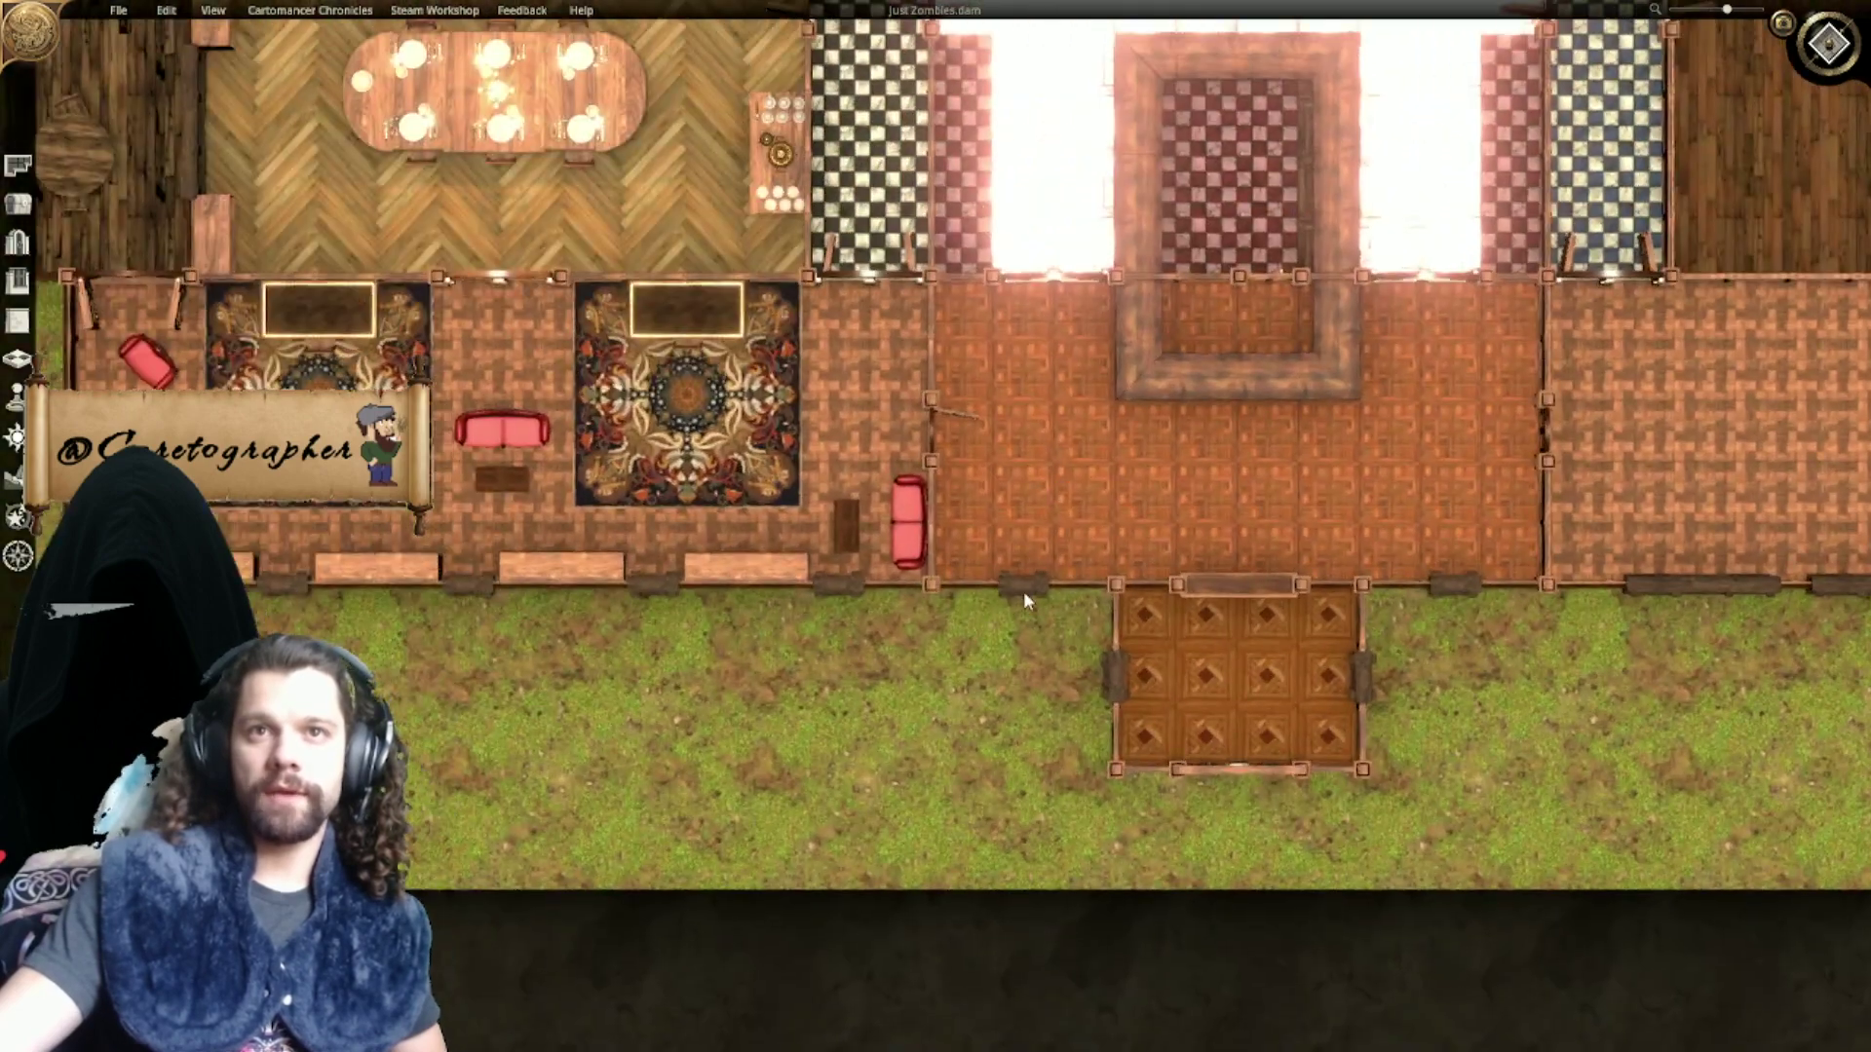
scroll(1023, 591, up, 2)
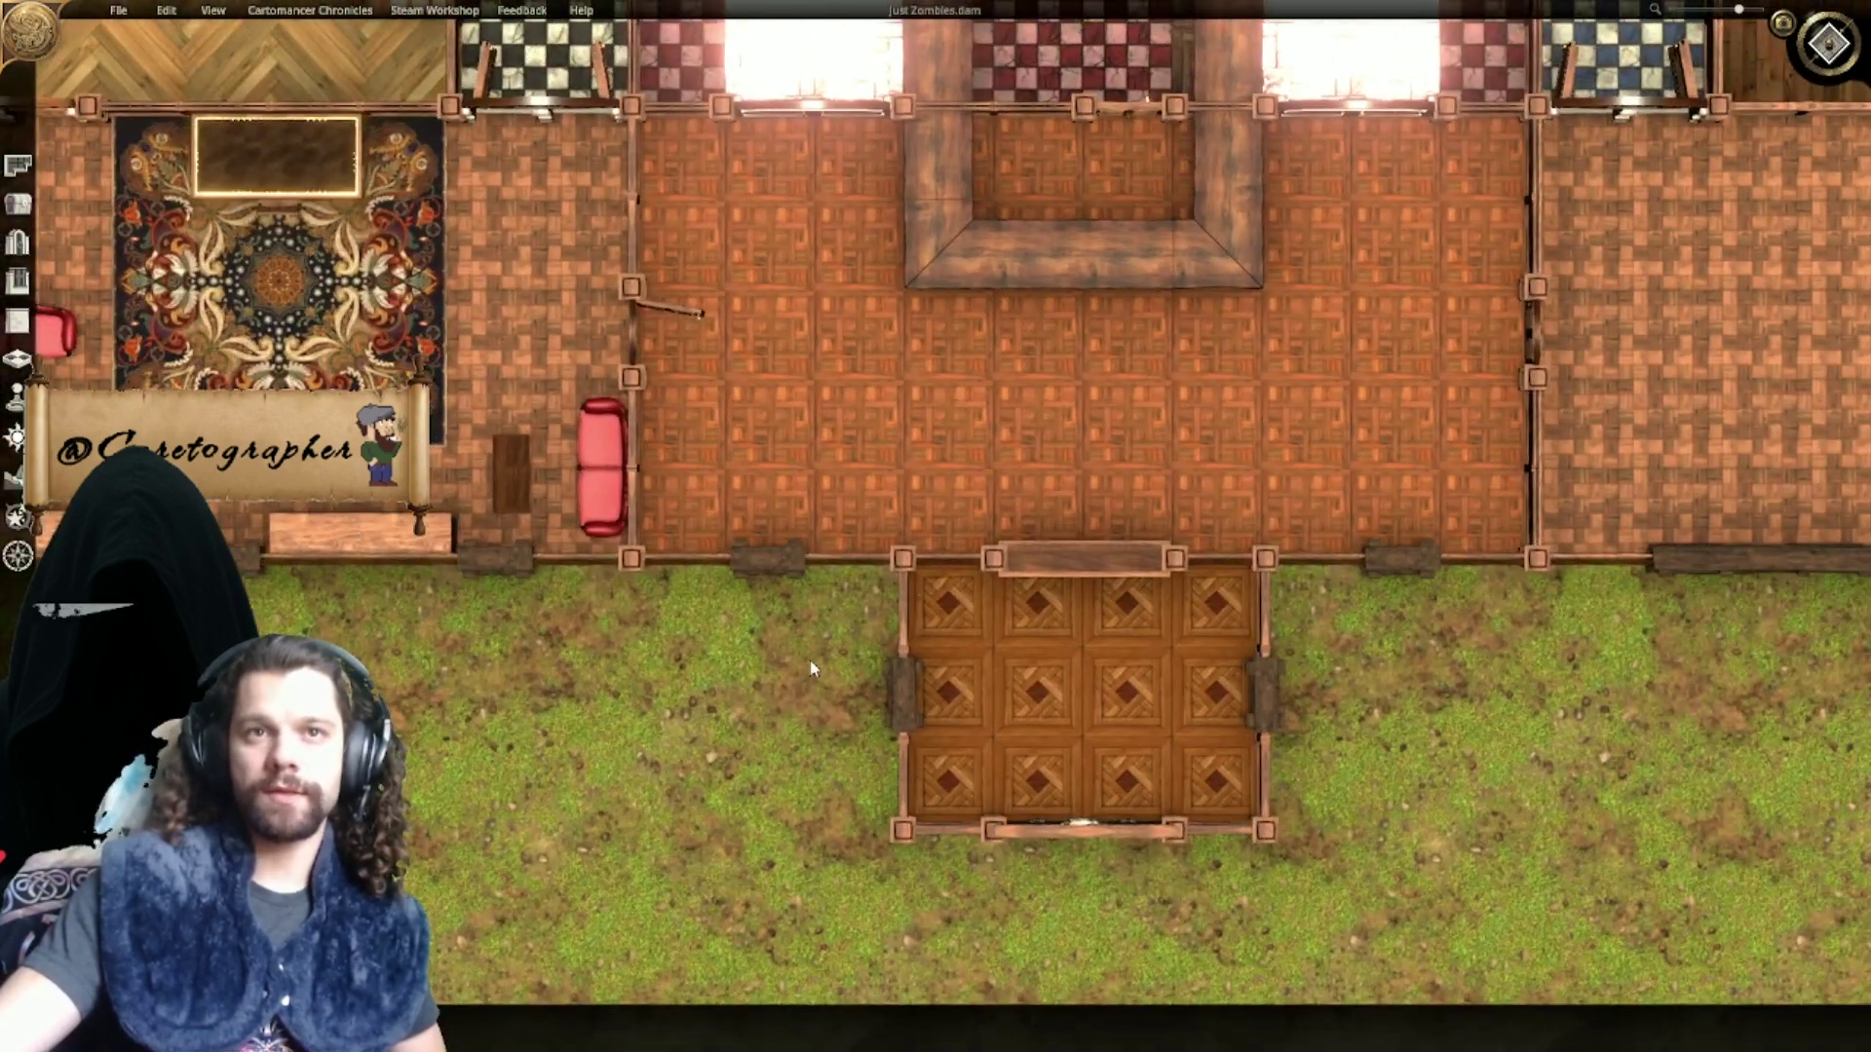
scroll(833, 584, down, 2)
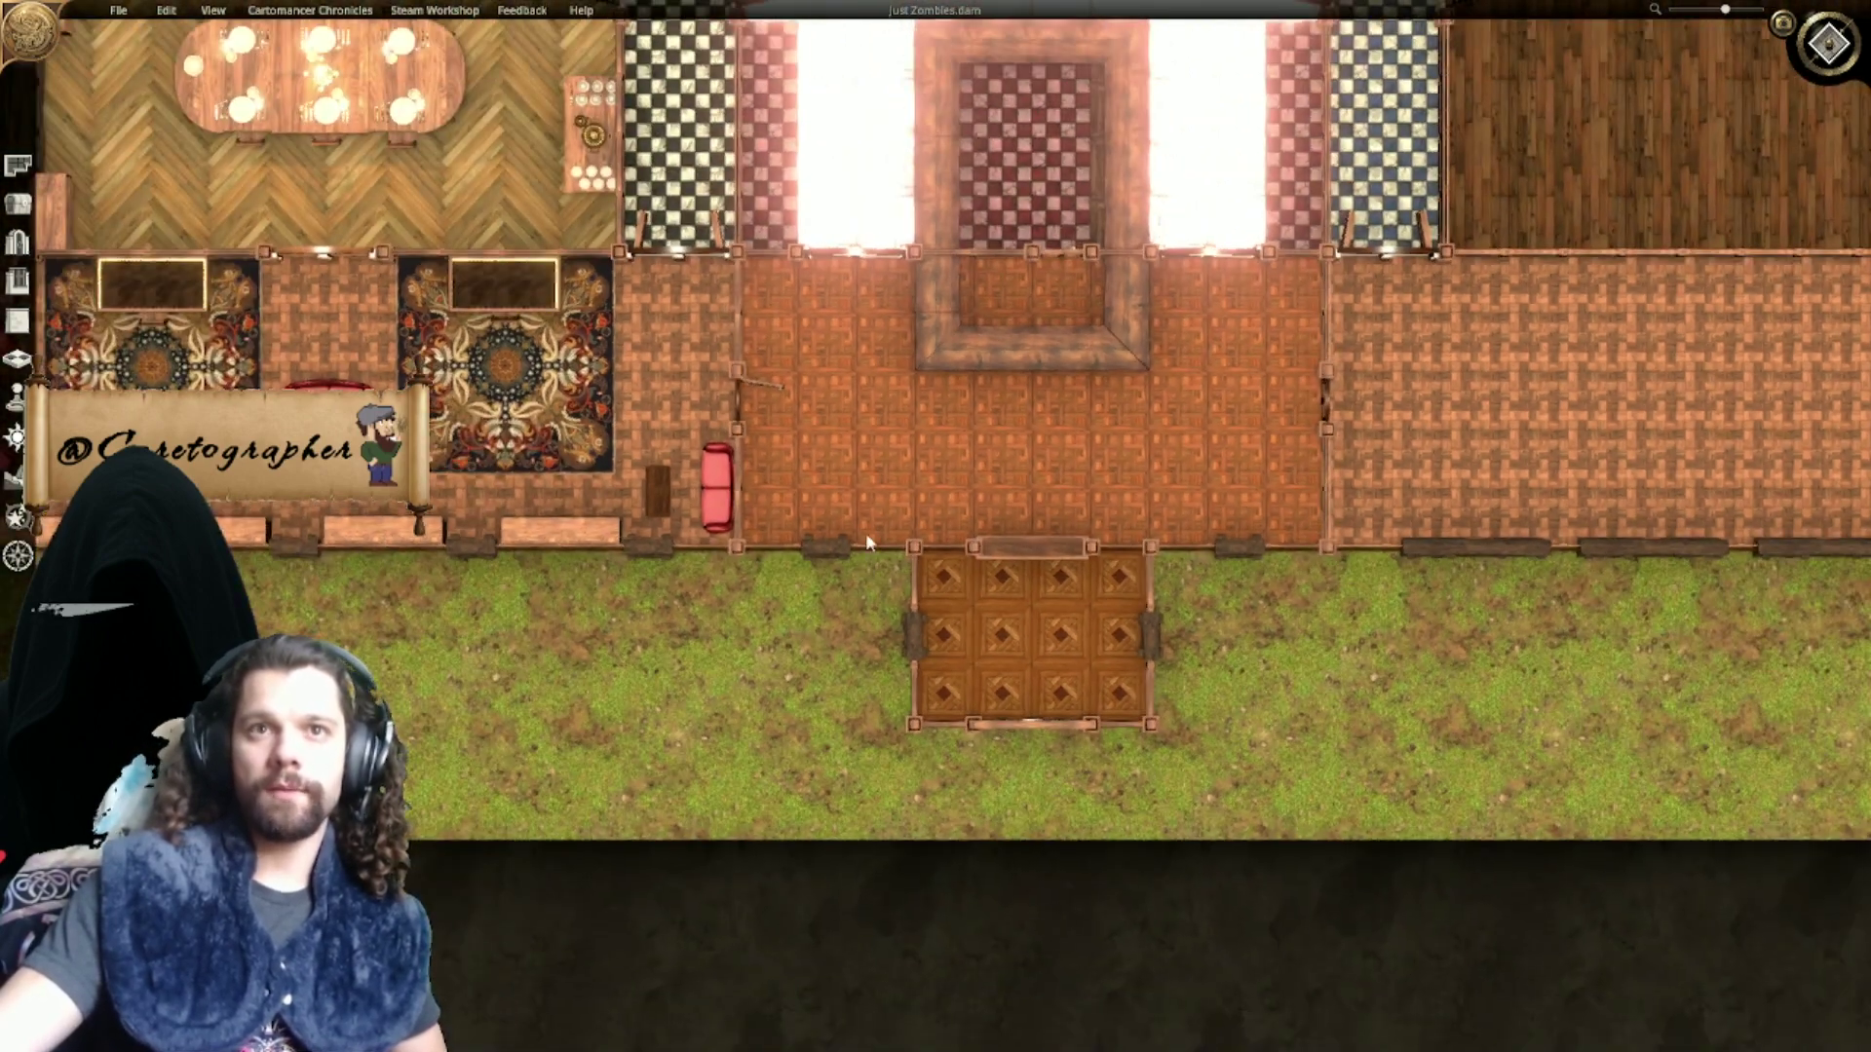
right_drag(847, 462, 1148, 651)
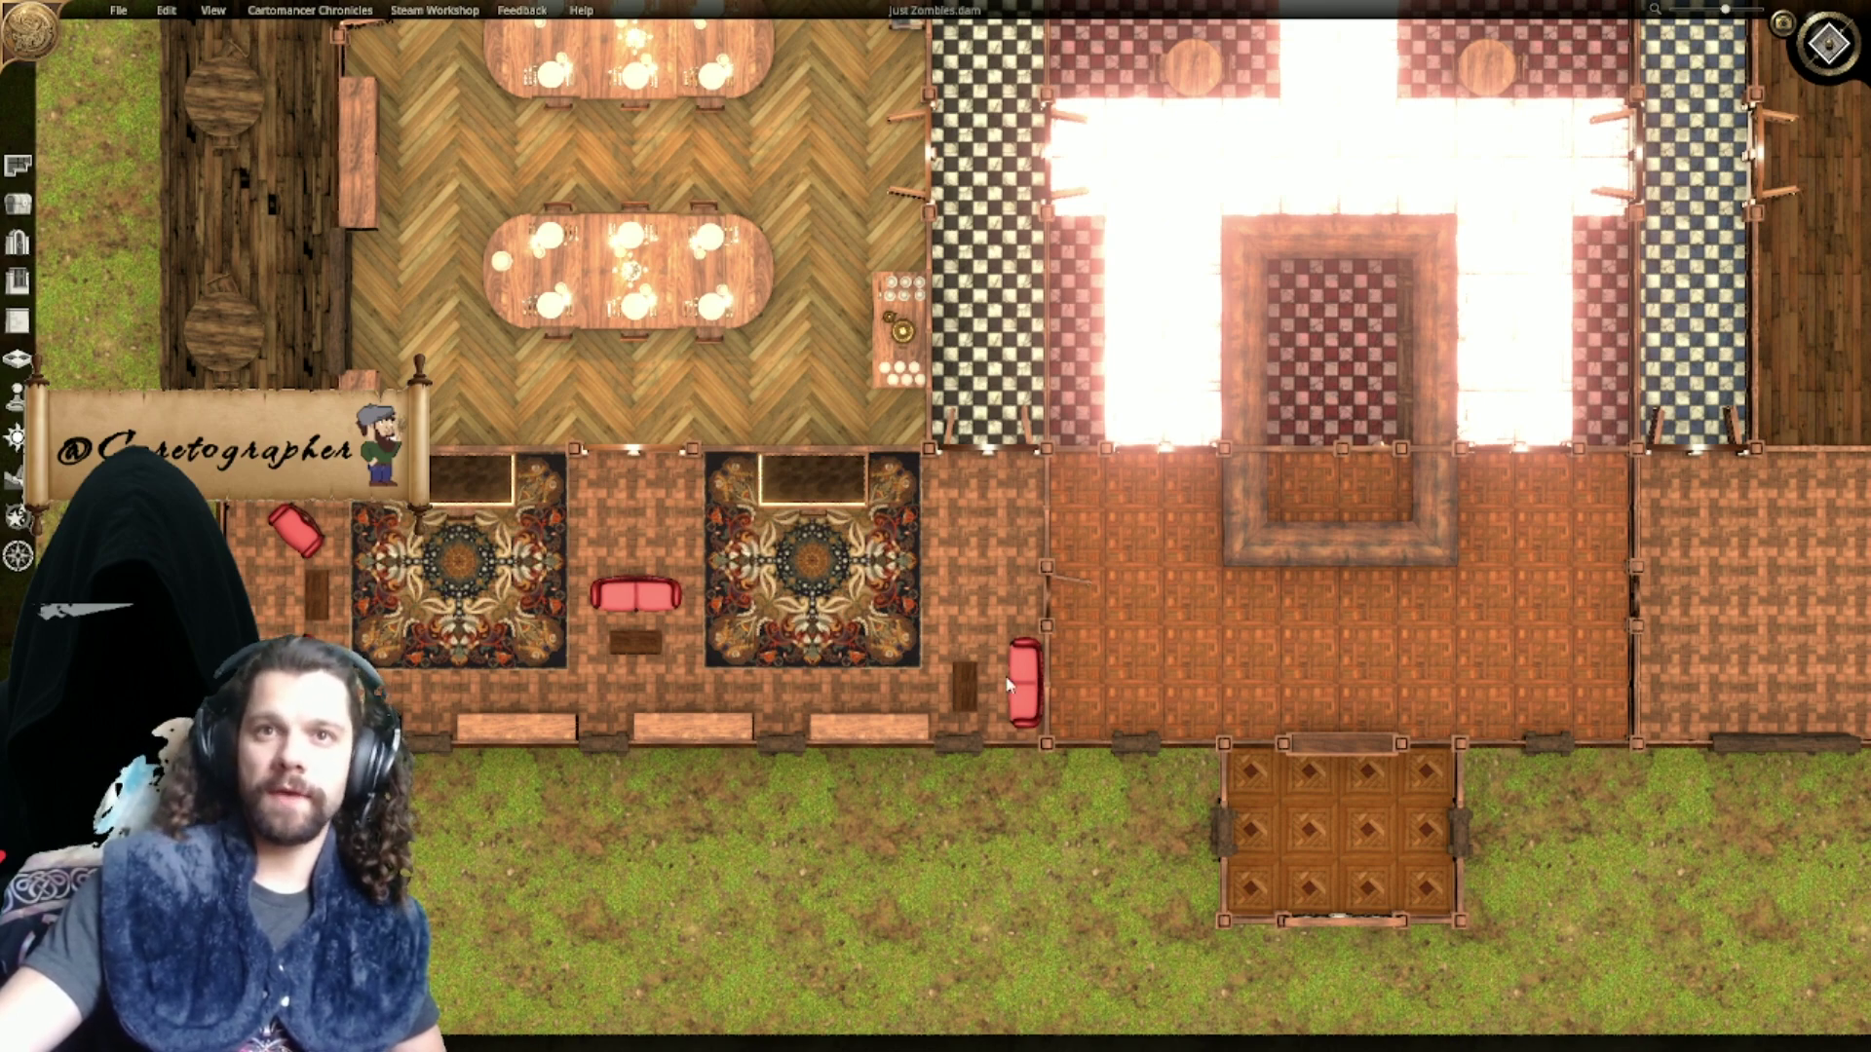
right_drag(1066, 751, 892, 763)
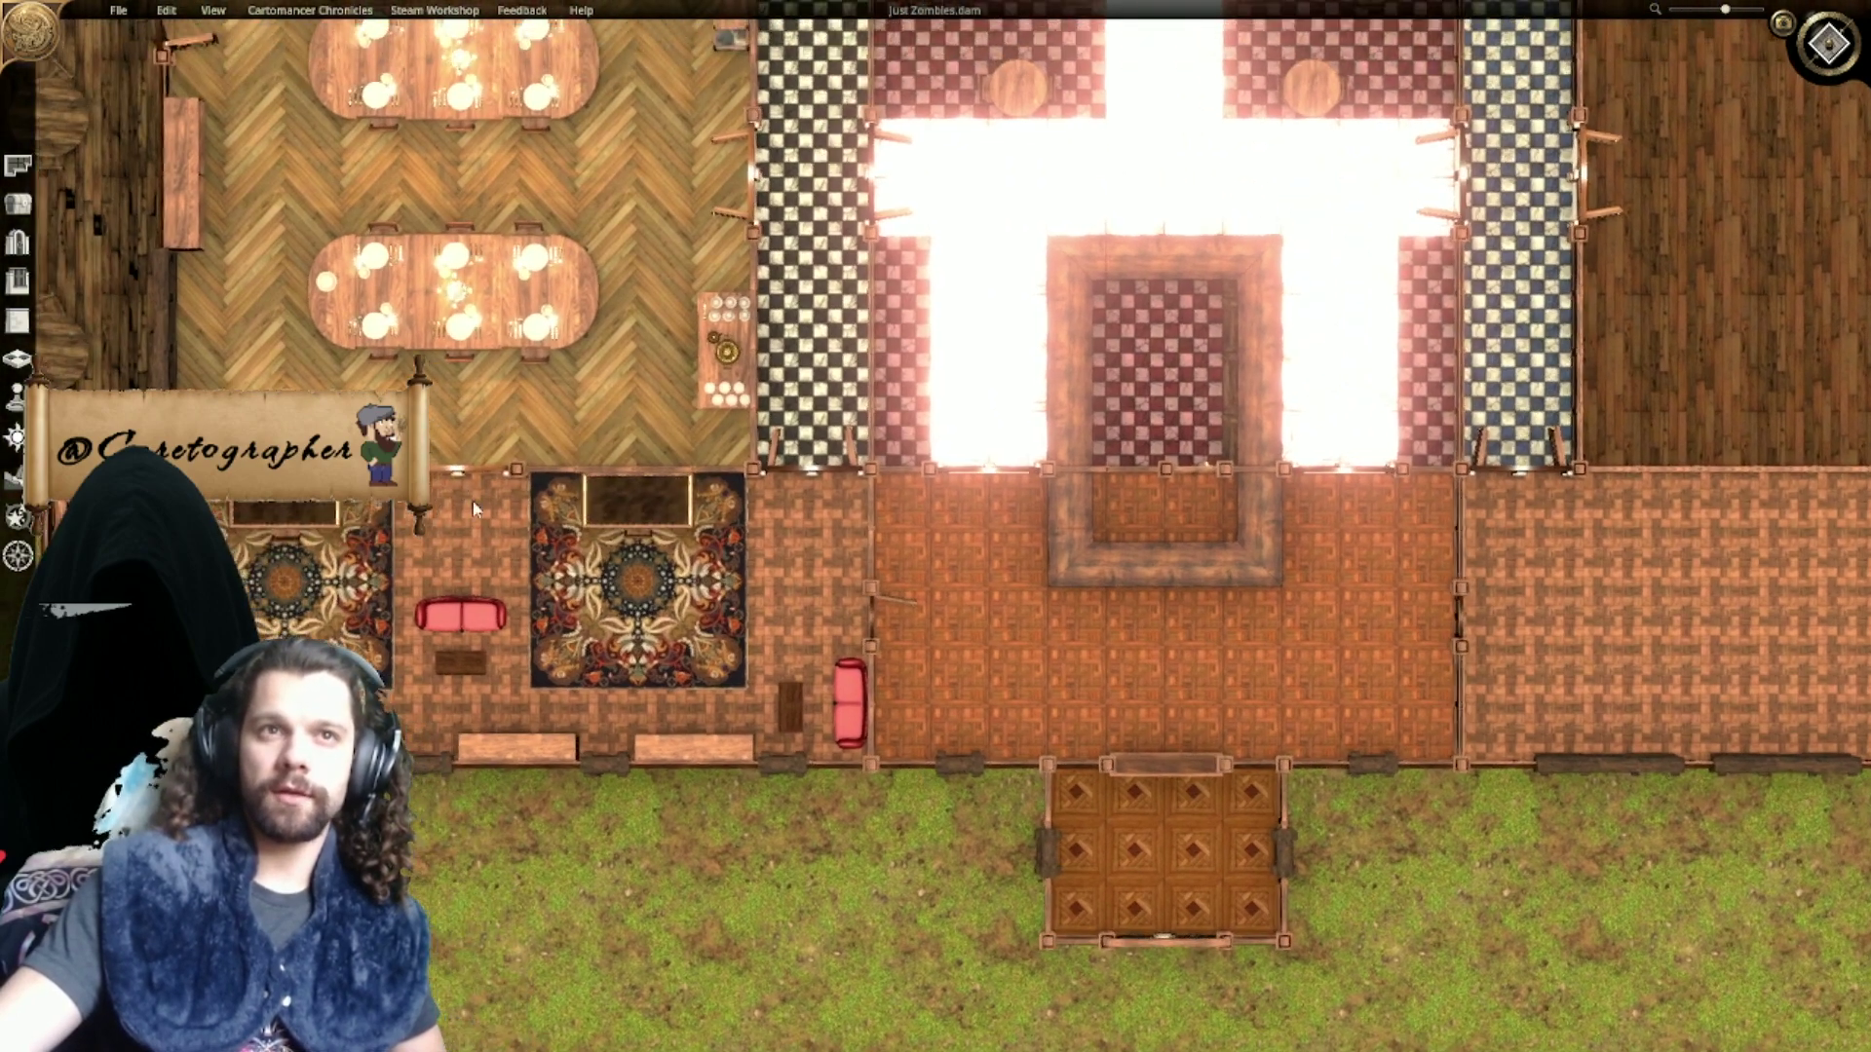
Step: Examine the furniture along the veranda-side walls of the dining room and kitchen
right_drag(502, 370, 716, 780)
right_drag(706, 558, 738, 817)
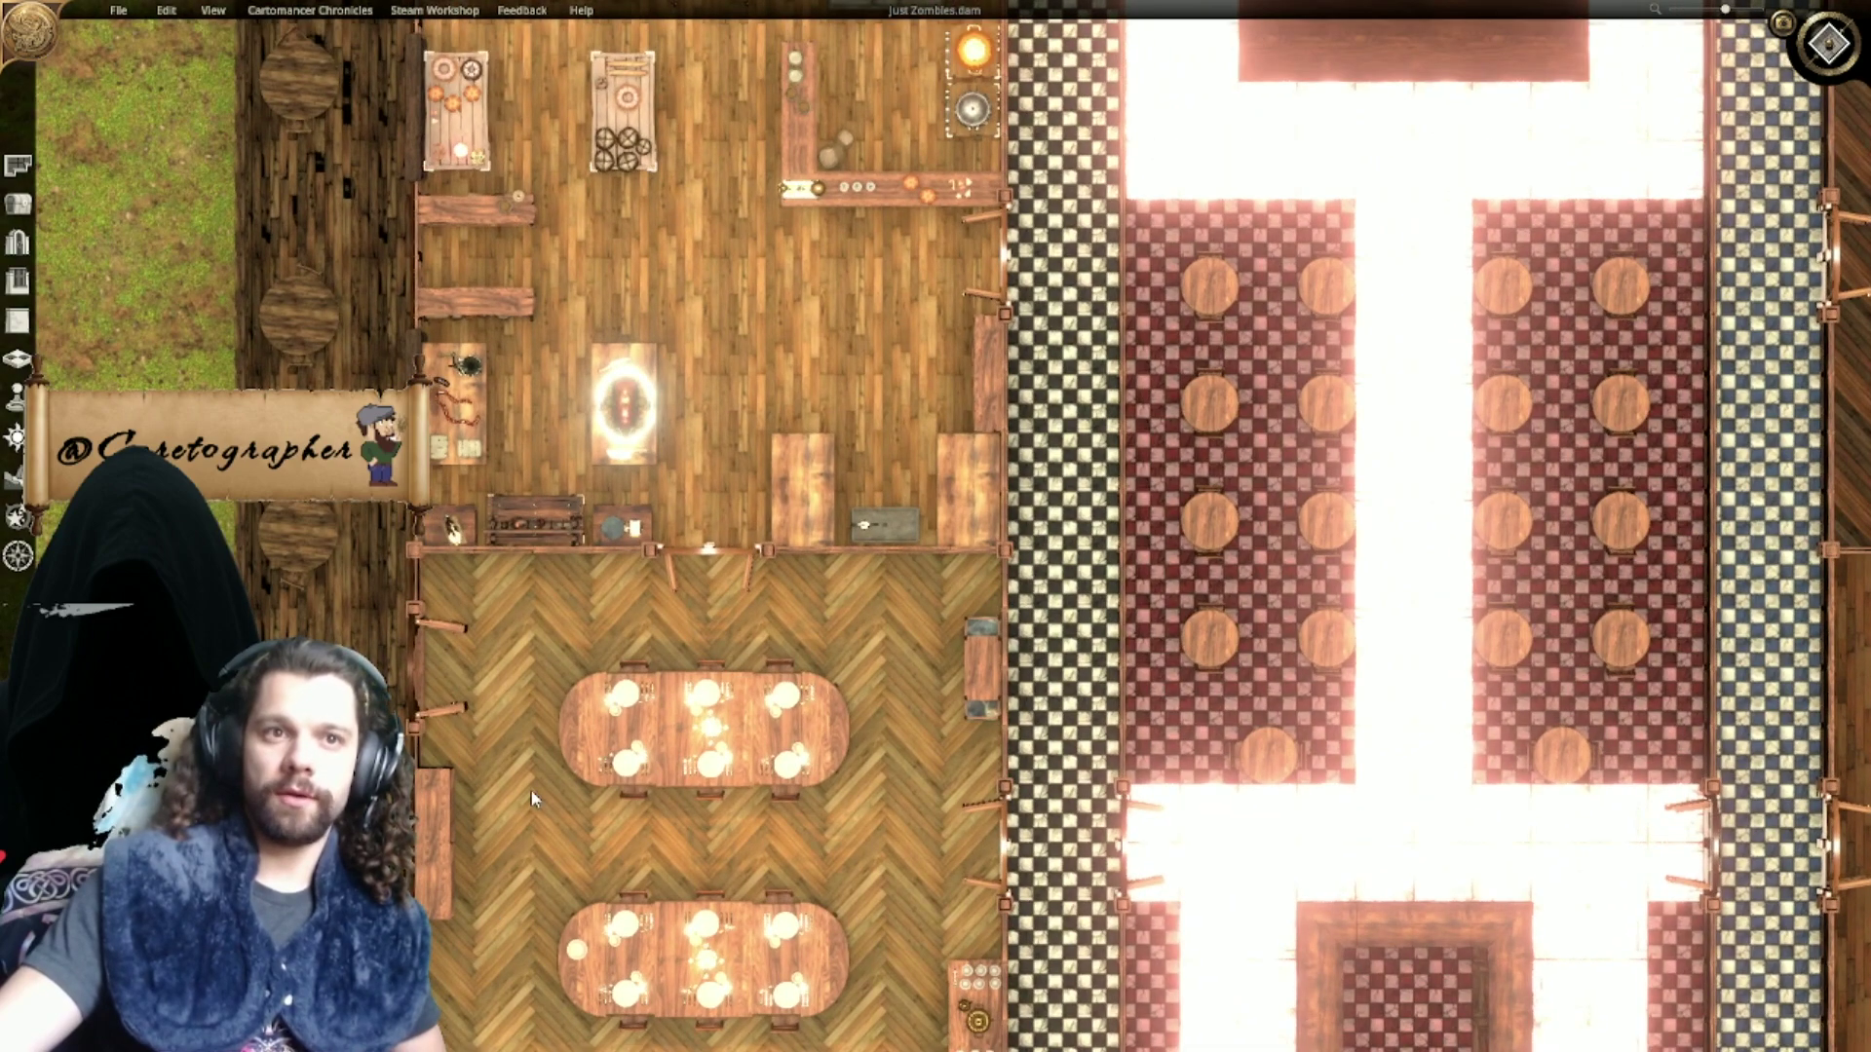
right_drag(646, 620, 638, 918)
right_drag(702, 534, 719, 792)
right_drag(624, 643, 490, 383)
right_drag(420, 692, 480, 185)
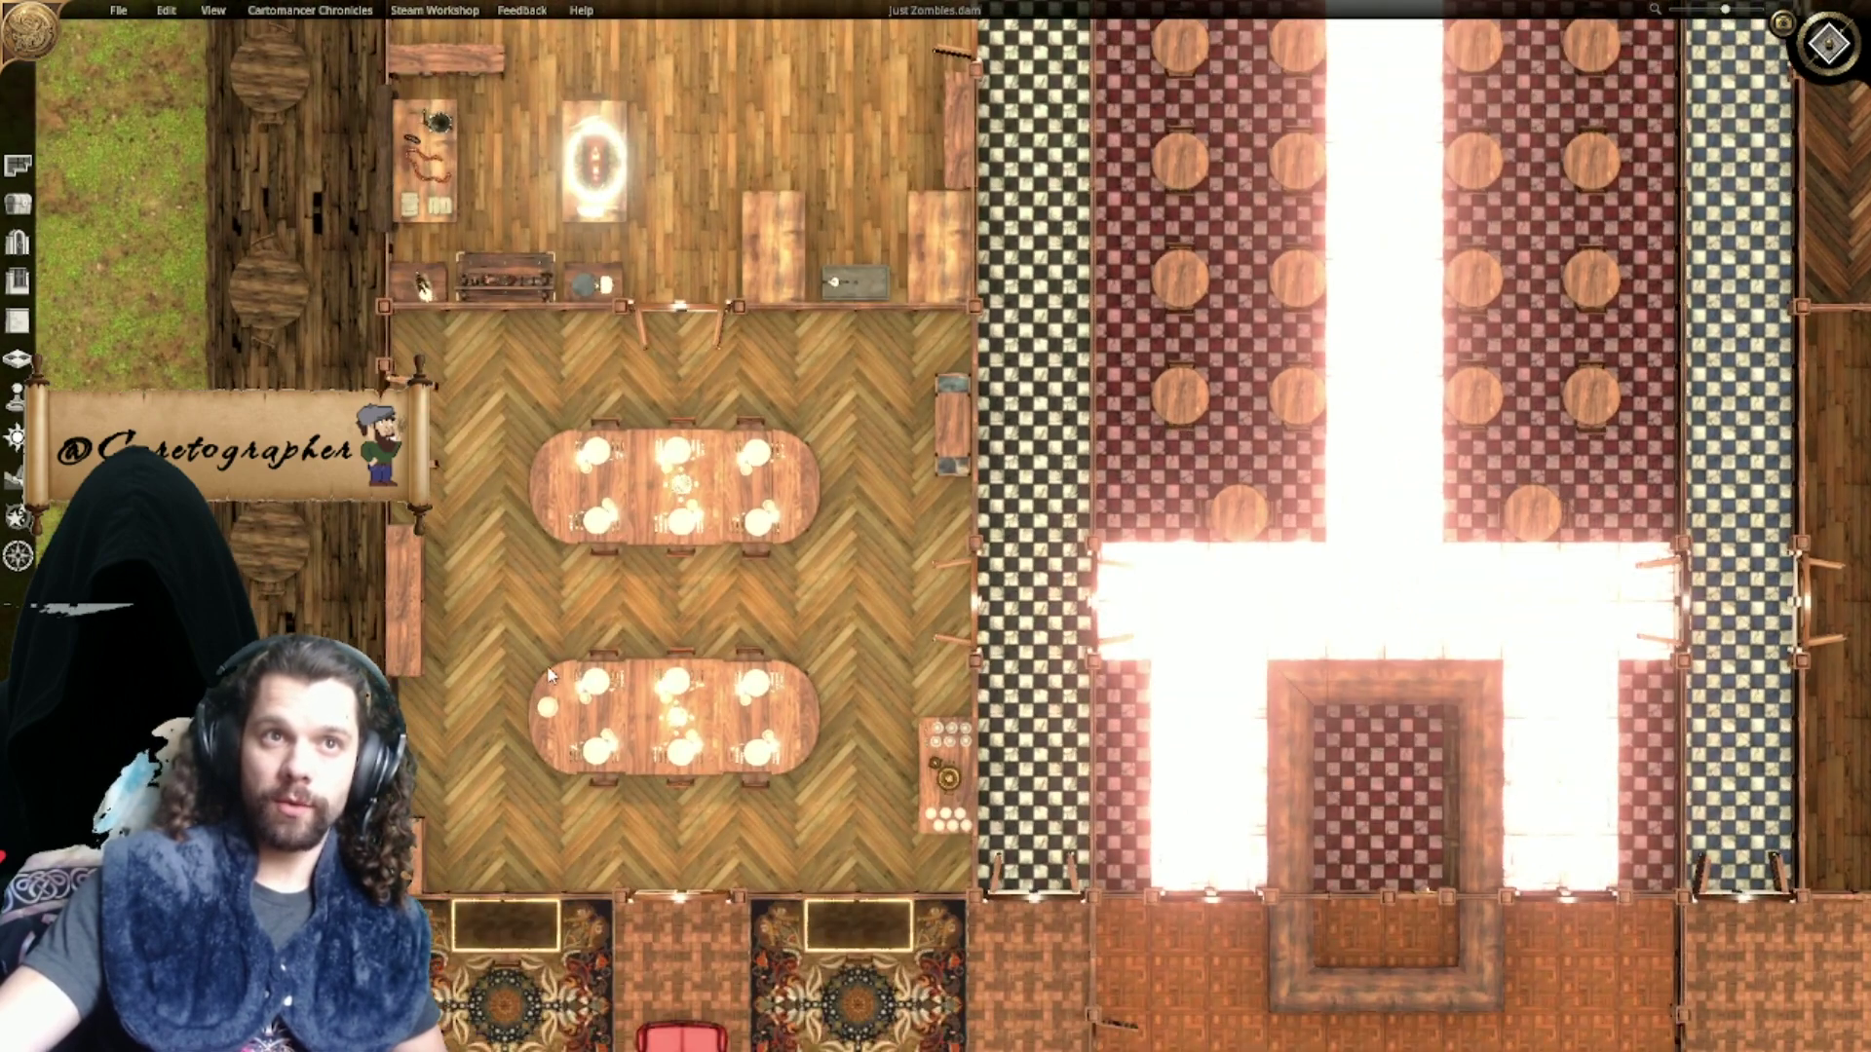
right_drag(567, 772, 689, 576)
right_drag(683, 430, 773, 907)
right_drag(763, 380, 773, 616)
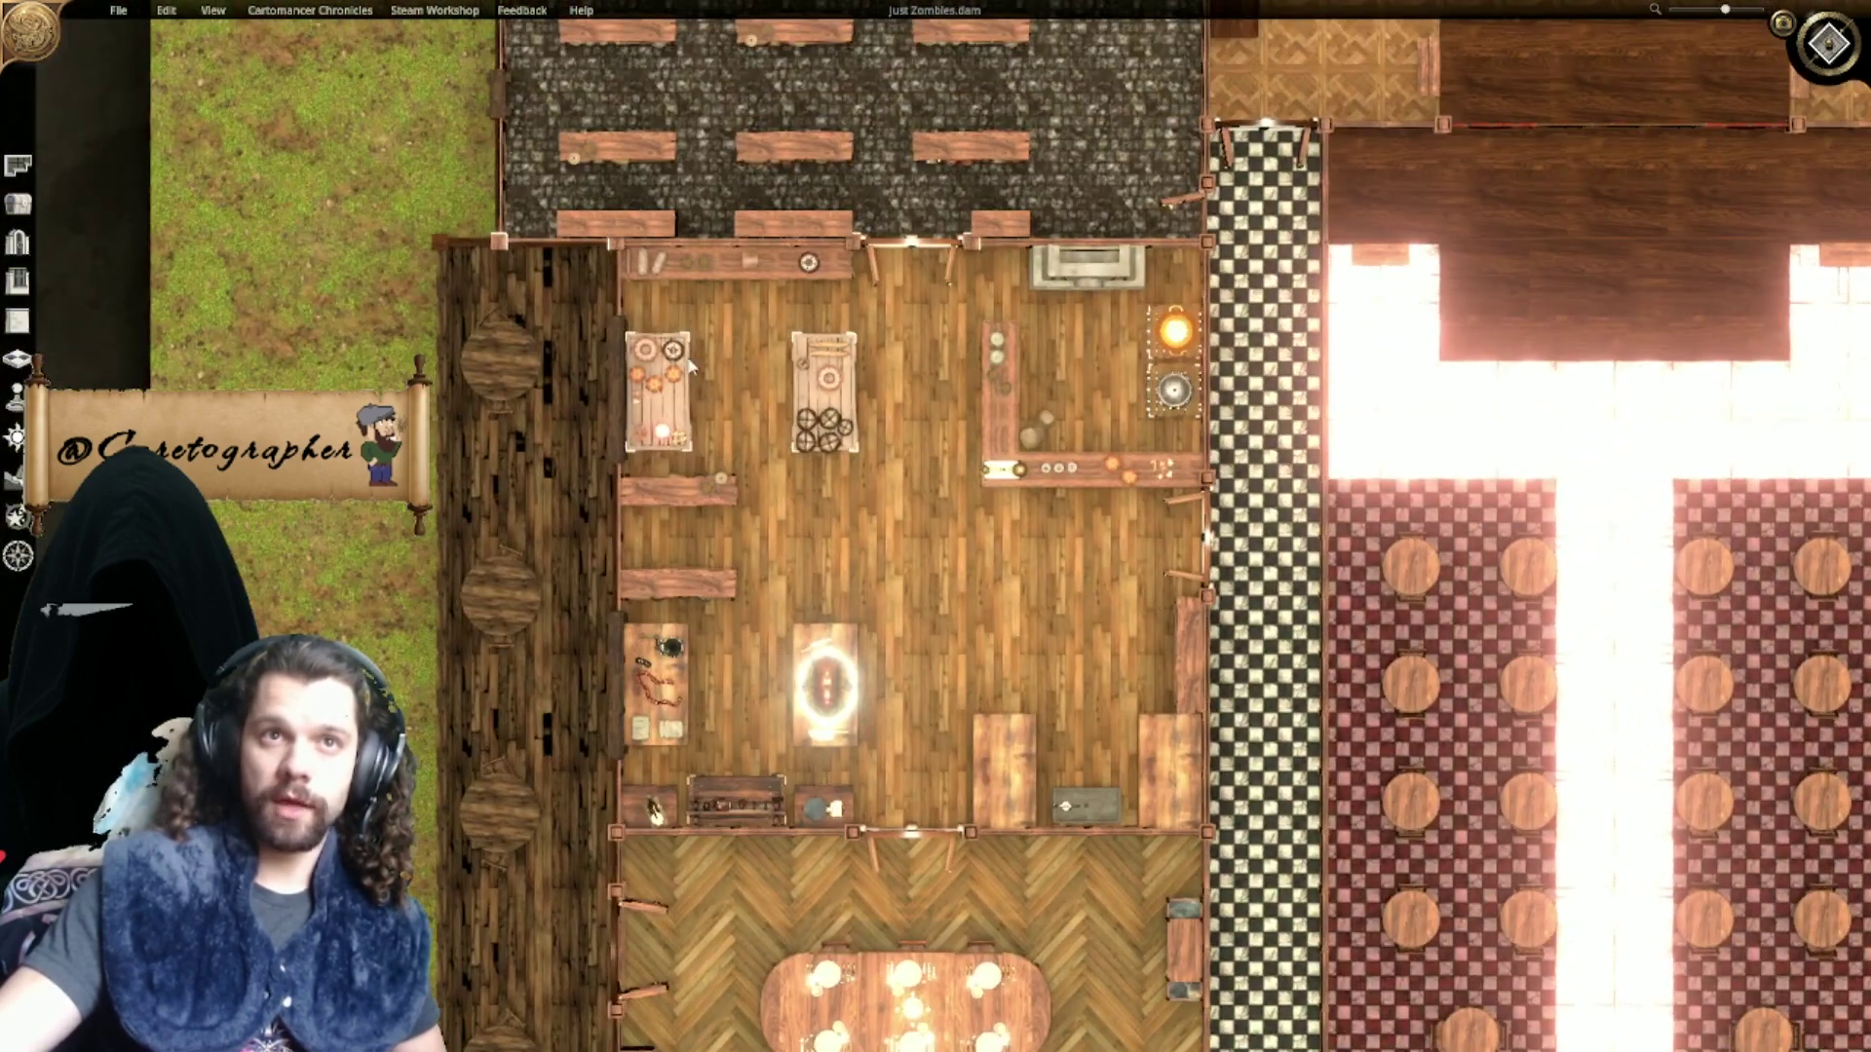
right_drag(592, 420, 710, 393)
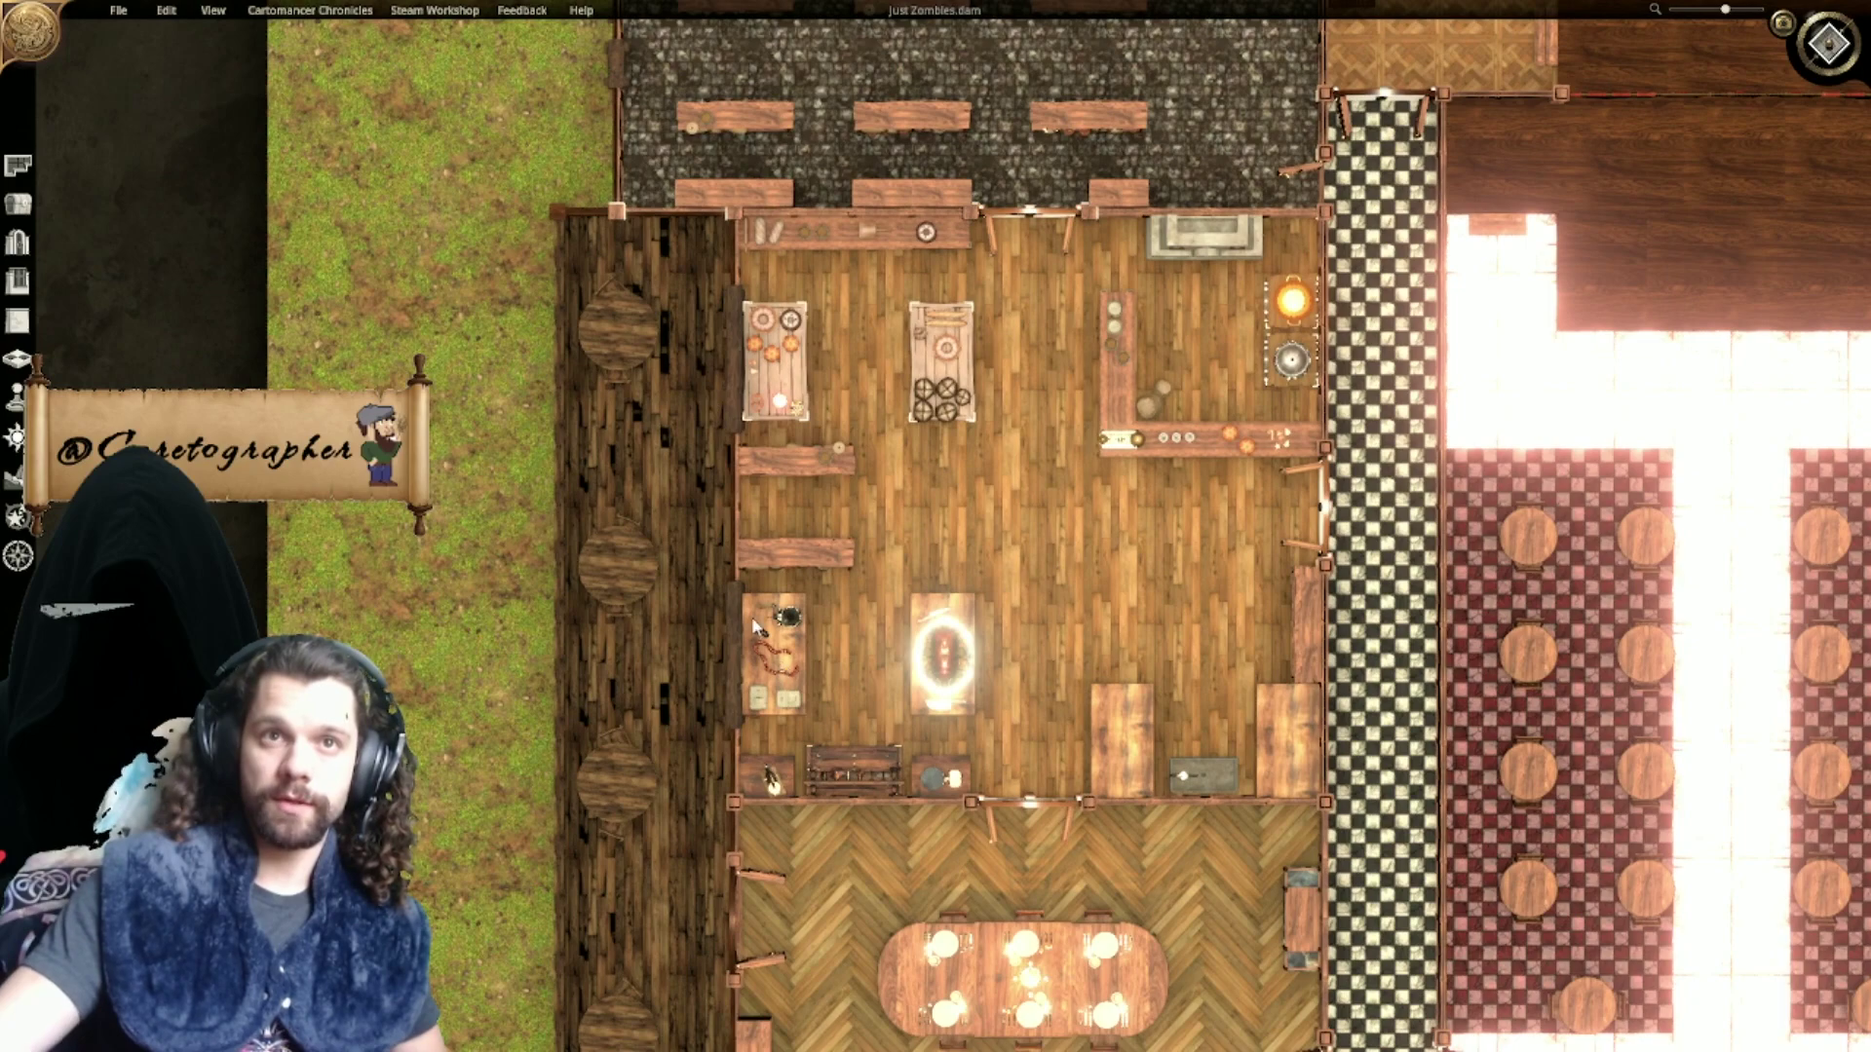
right_drag(891, 711, 678, 536)
Step: Examine the lower part of the dining room and the sitting room's seating, rugs and window-wall furniture
scroll(710, 565, down, 1)
scroll(710, 565, down, 1)
right_drag(726, 647, 859, 543)
scroll(859, 543, up, 1)
right_drag(791, 655, 843, 491)
scroll(867, 495, up, 2)
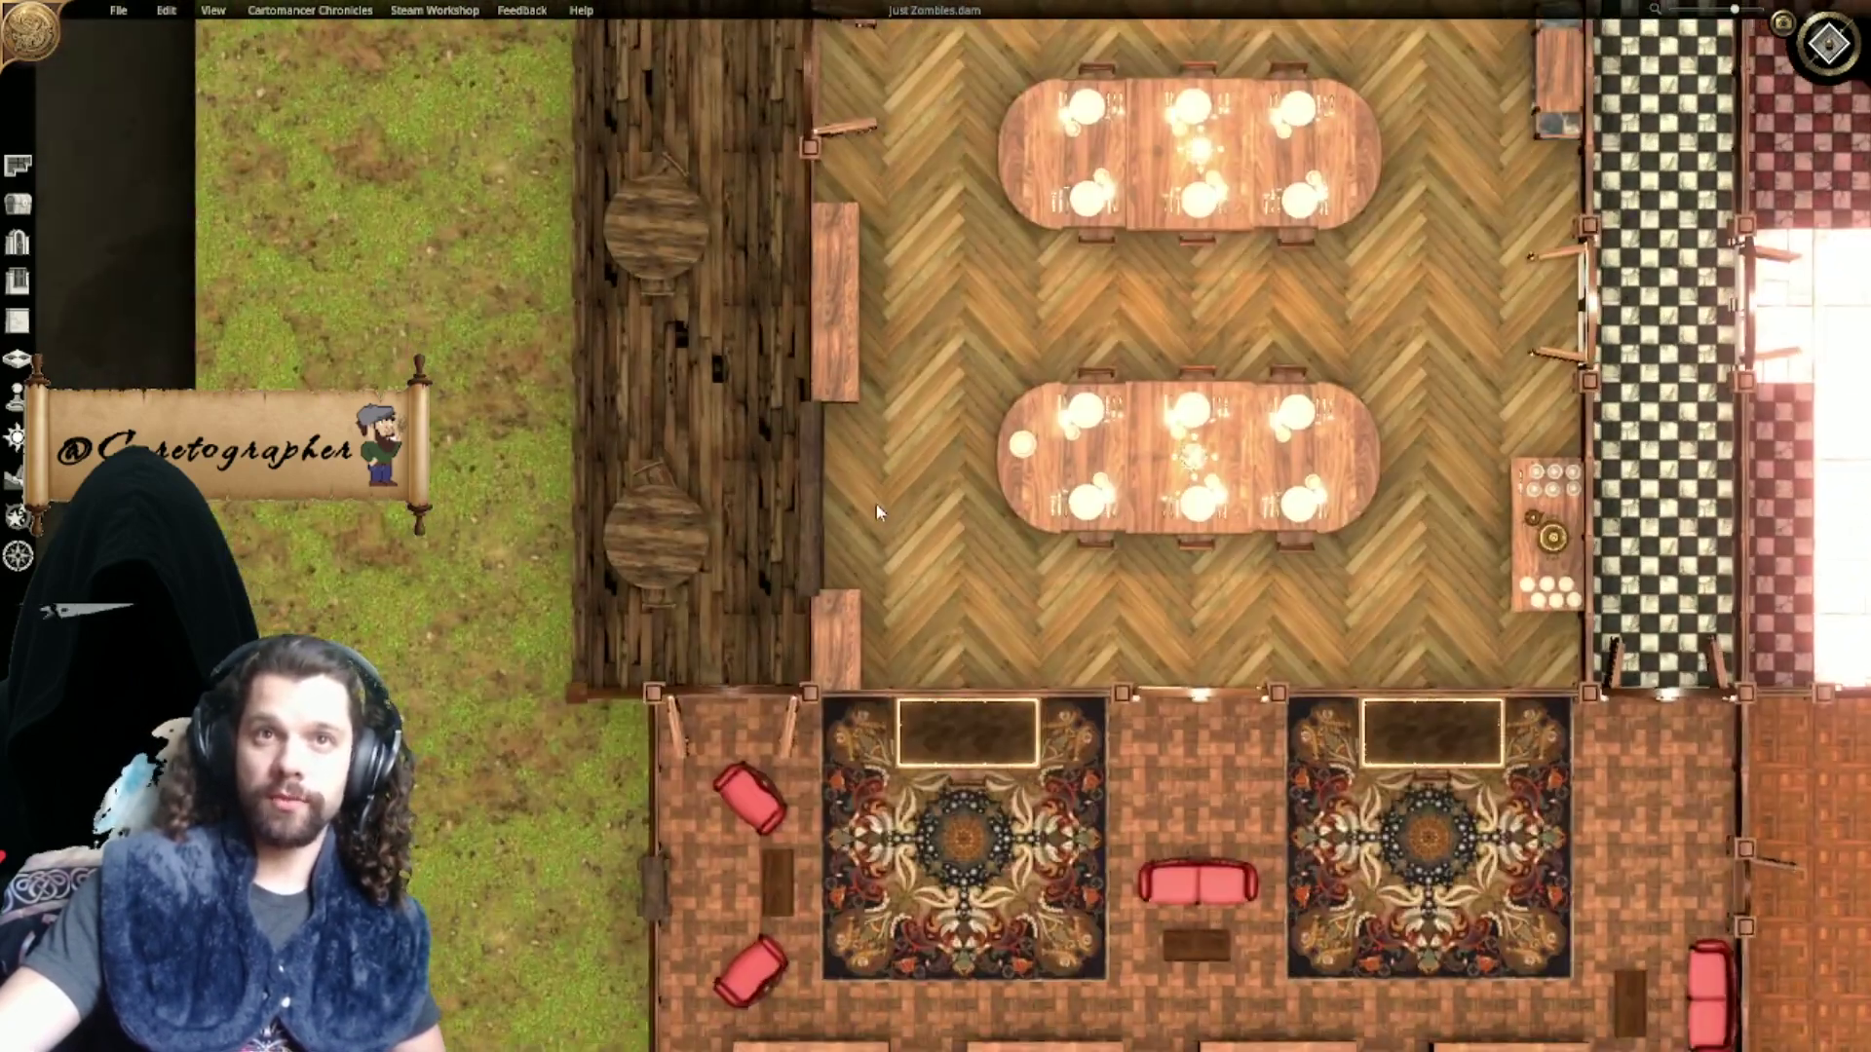
scroll(875, 507, down, 1)
scroll(875, 507, up, 4)
scroll(875, 506, down, 2)
right_drag(875, 877, 722, 543)
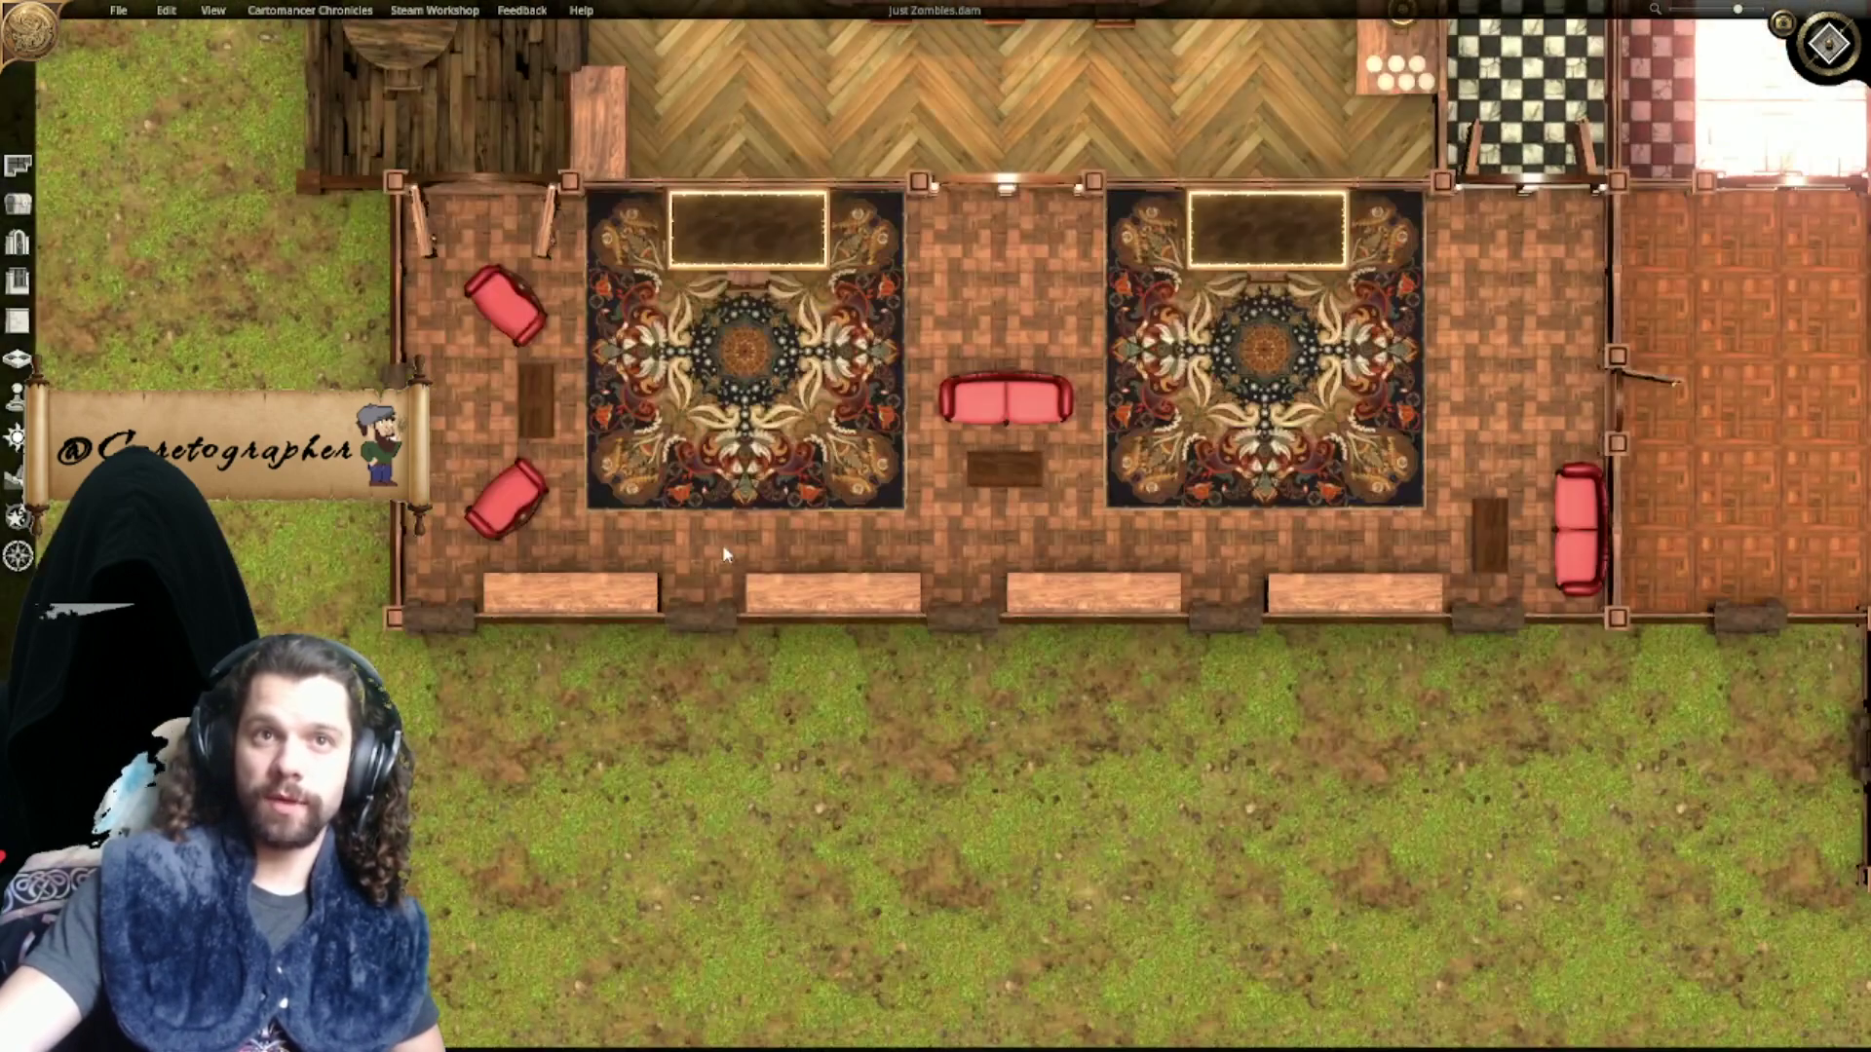
Step: Look over the entrance hall and the main hall up to the tiled room behind the stage
scroll(1062, 527, down, 4)
right_drag(1091, 542, 624, 685)
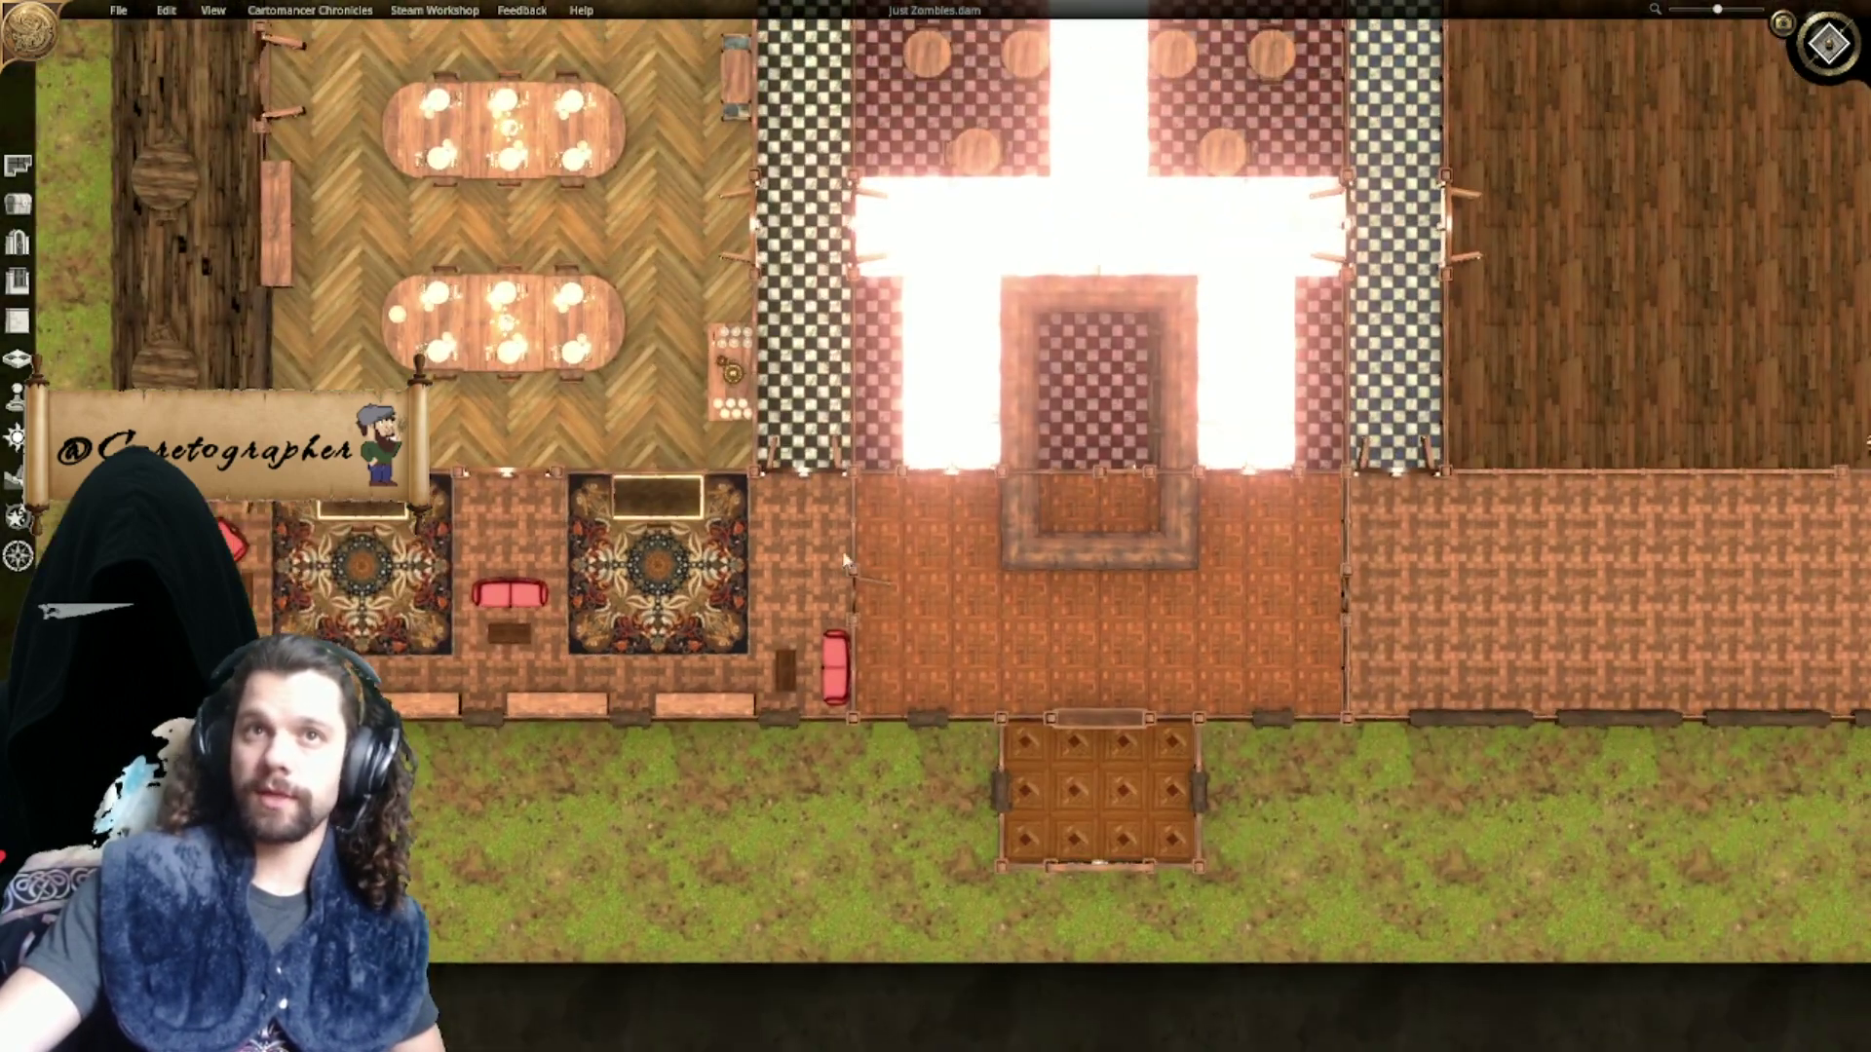
scroll(894, 525, down, 1)
middle_drag(1017, 444, 599, 646)
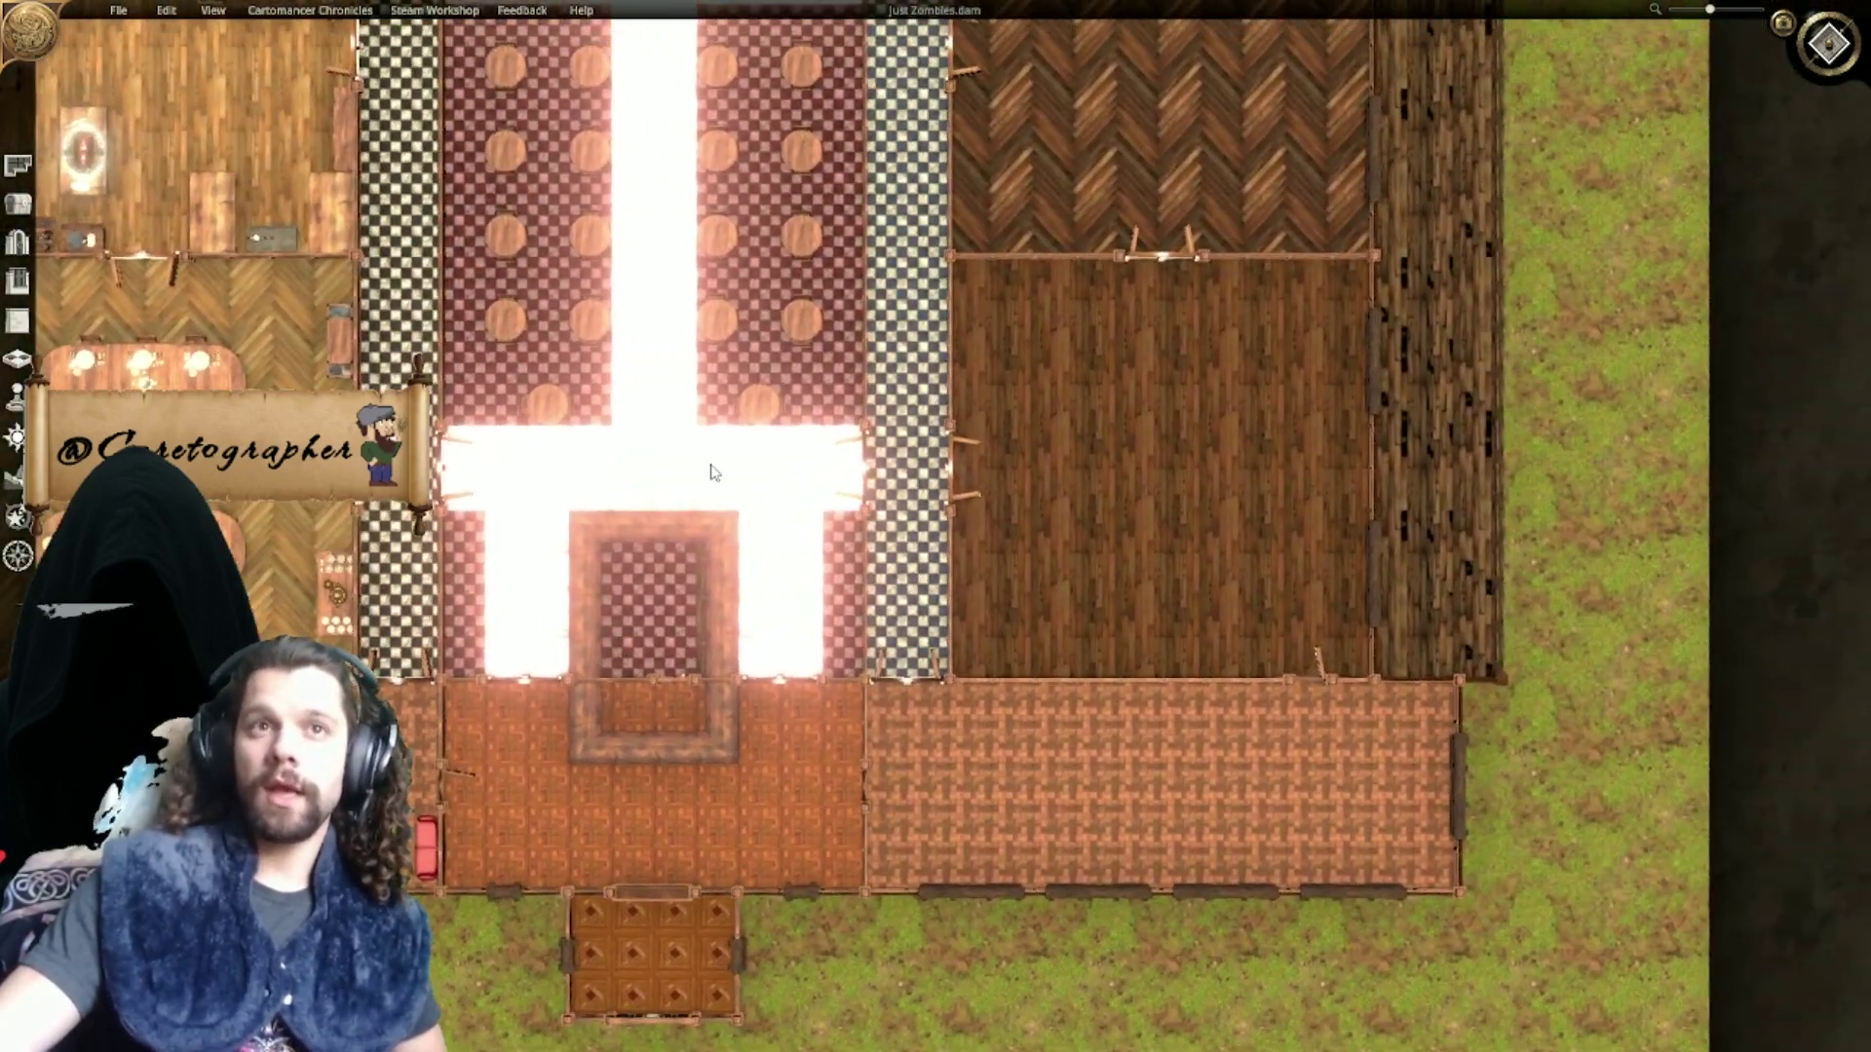
middle_drag(727, 495, 889, 916)
middle_drag(885, 445, 868, 716)
middle_drag(860, 563, 919, 806)
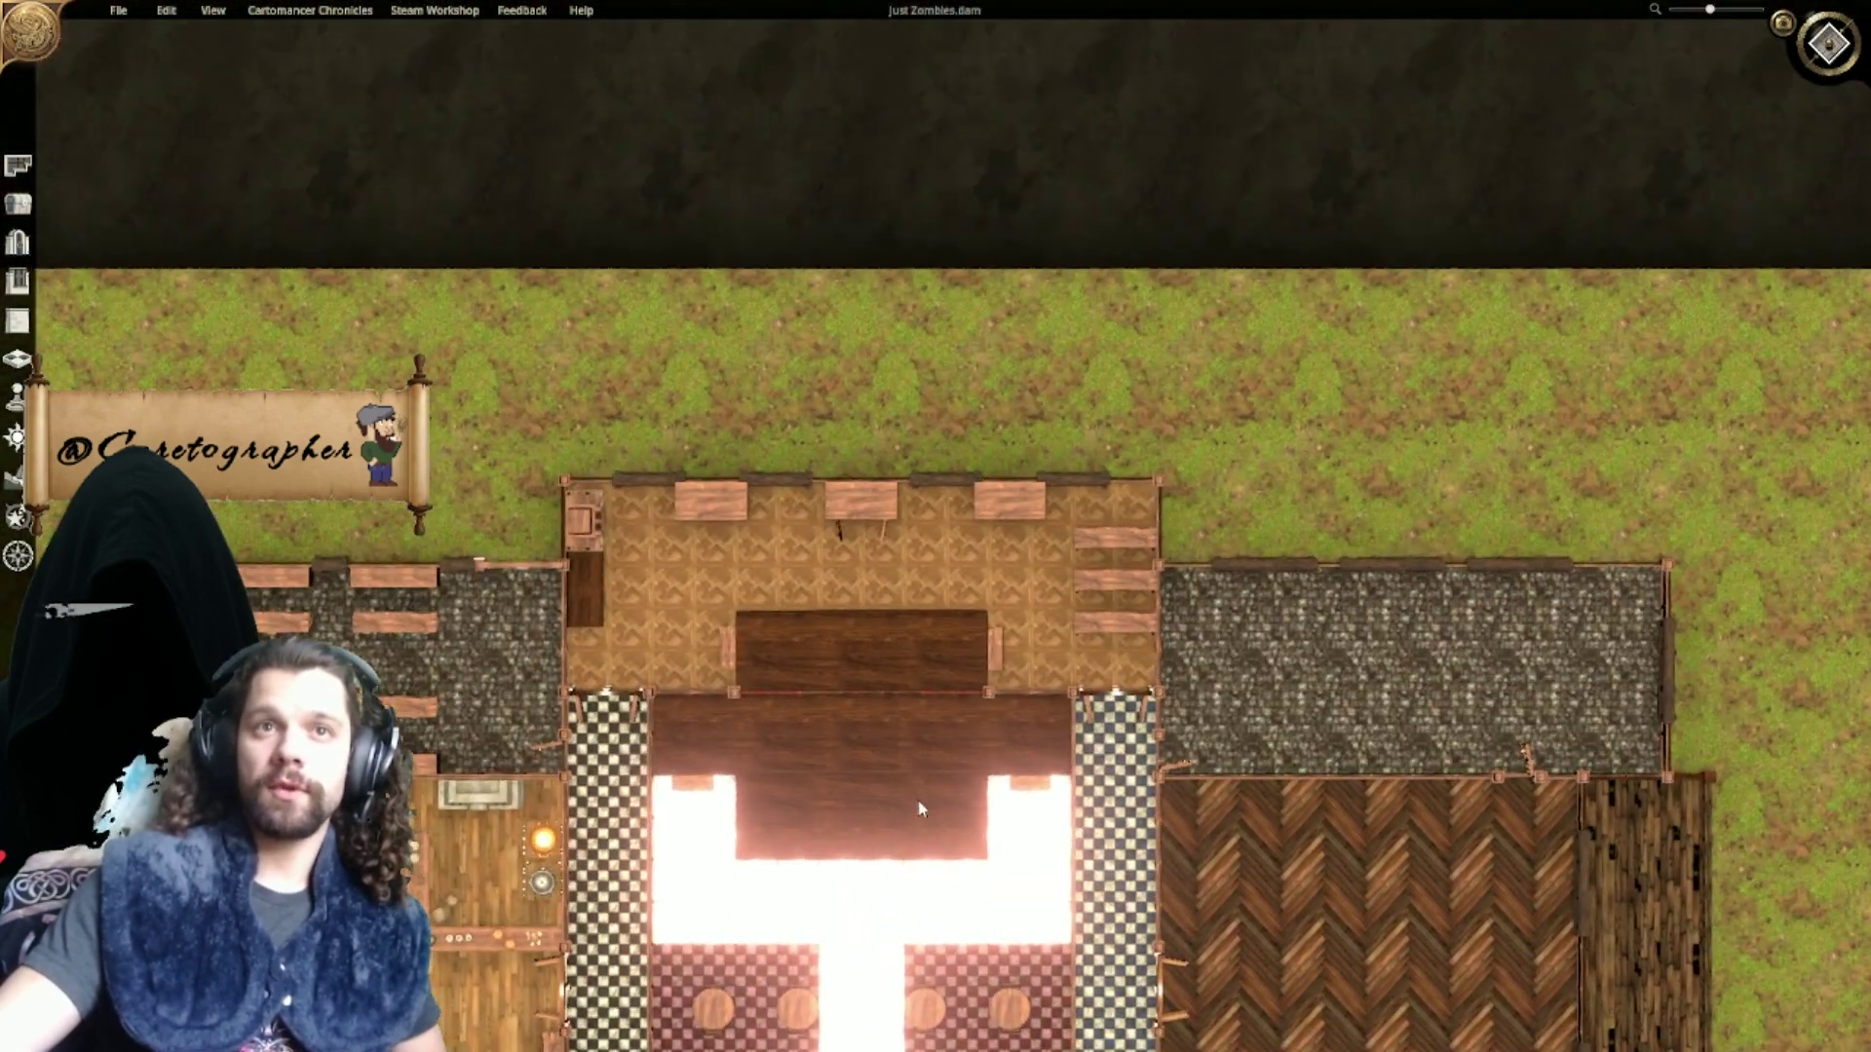
scroll(880, 631, up, 2)
middle_drag(835, 660, 806, 538)
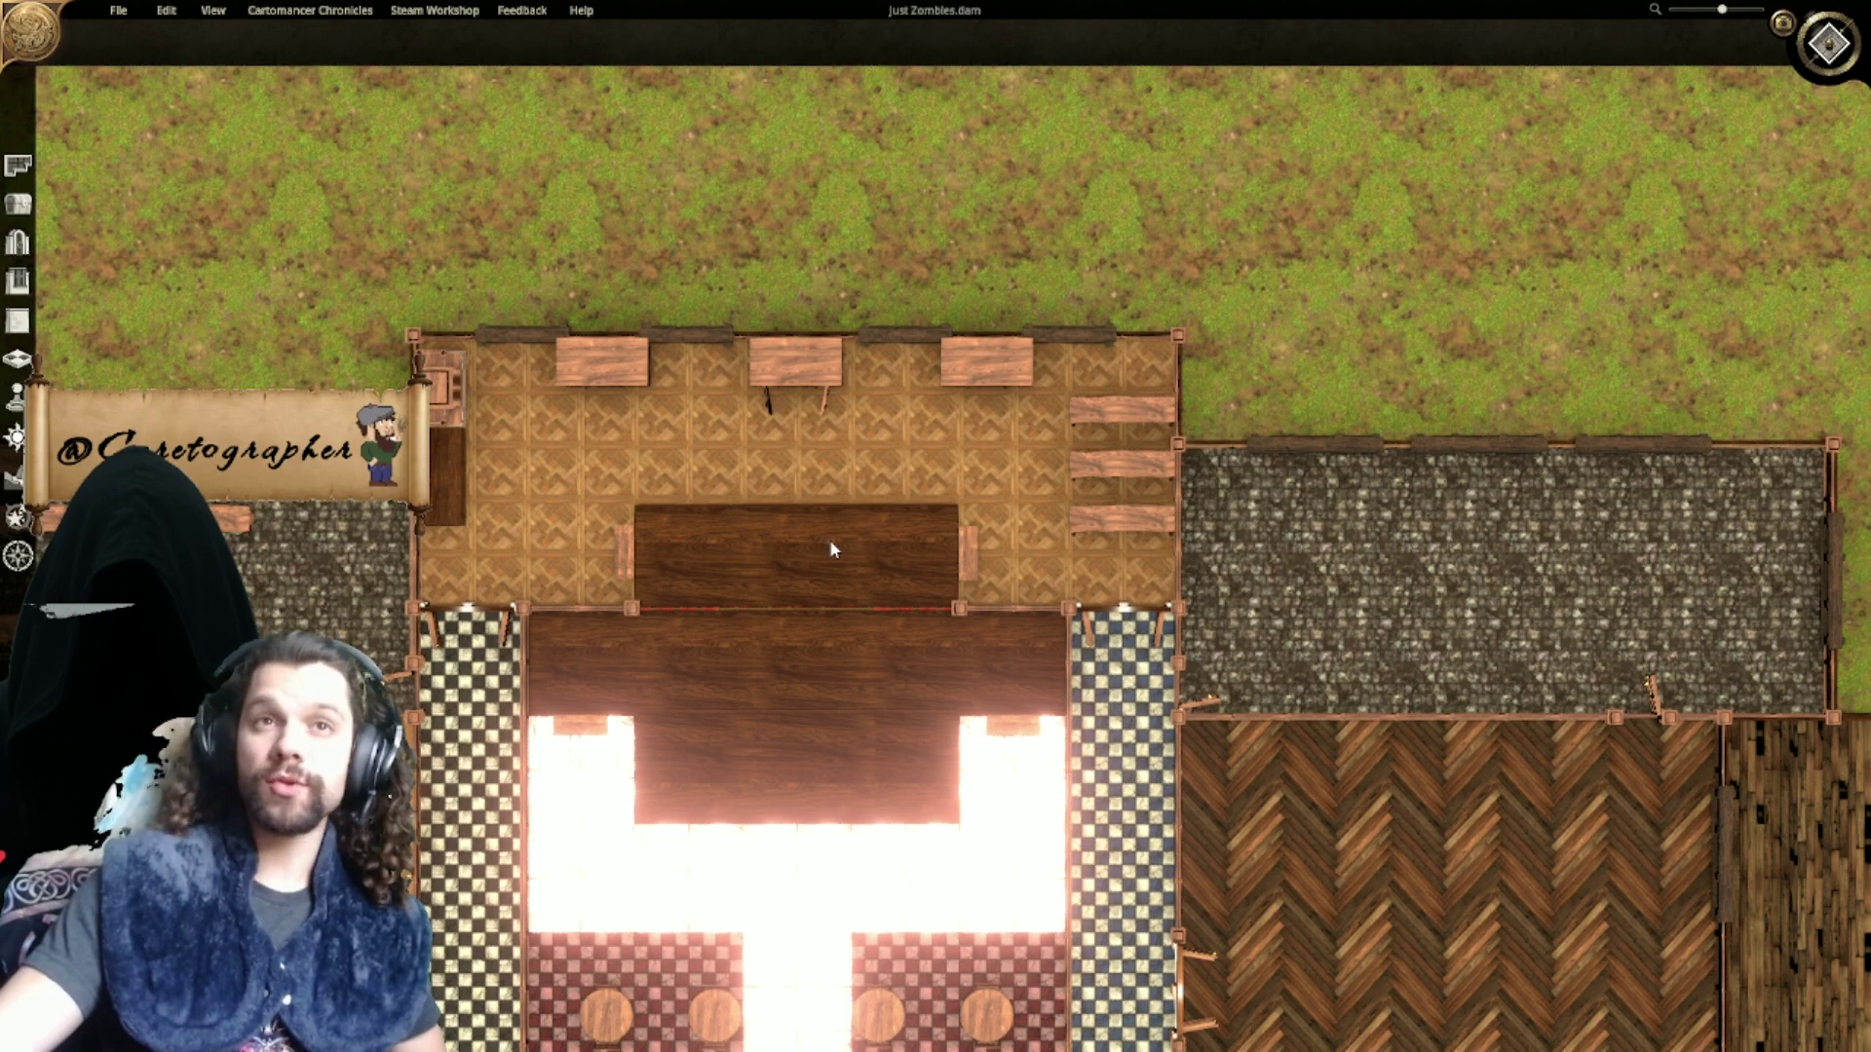
Step: Try to slide the three wooden tables on the backstage room's rear wall in front of its windows, and undo the moves
scroll(830, 548, up, 2)
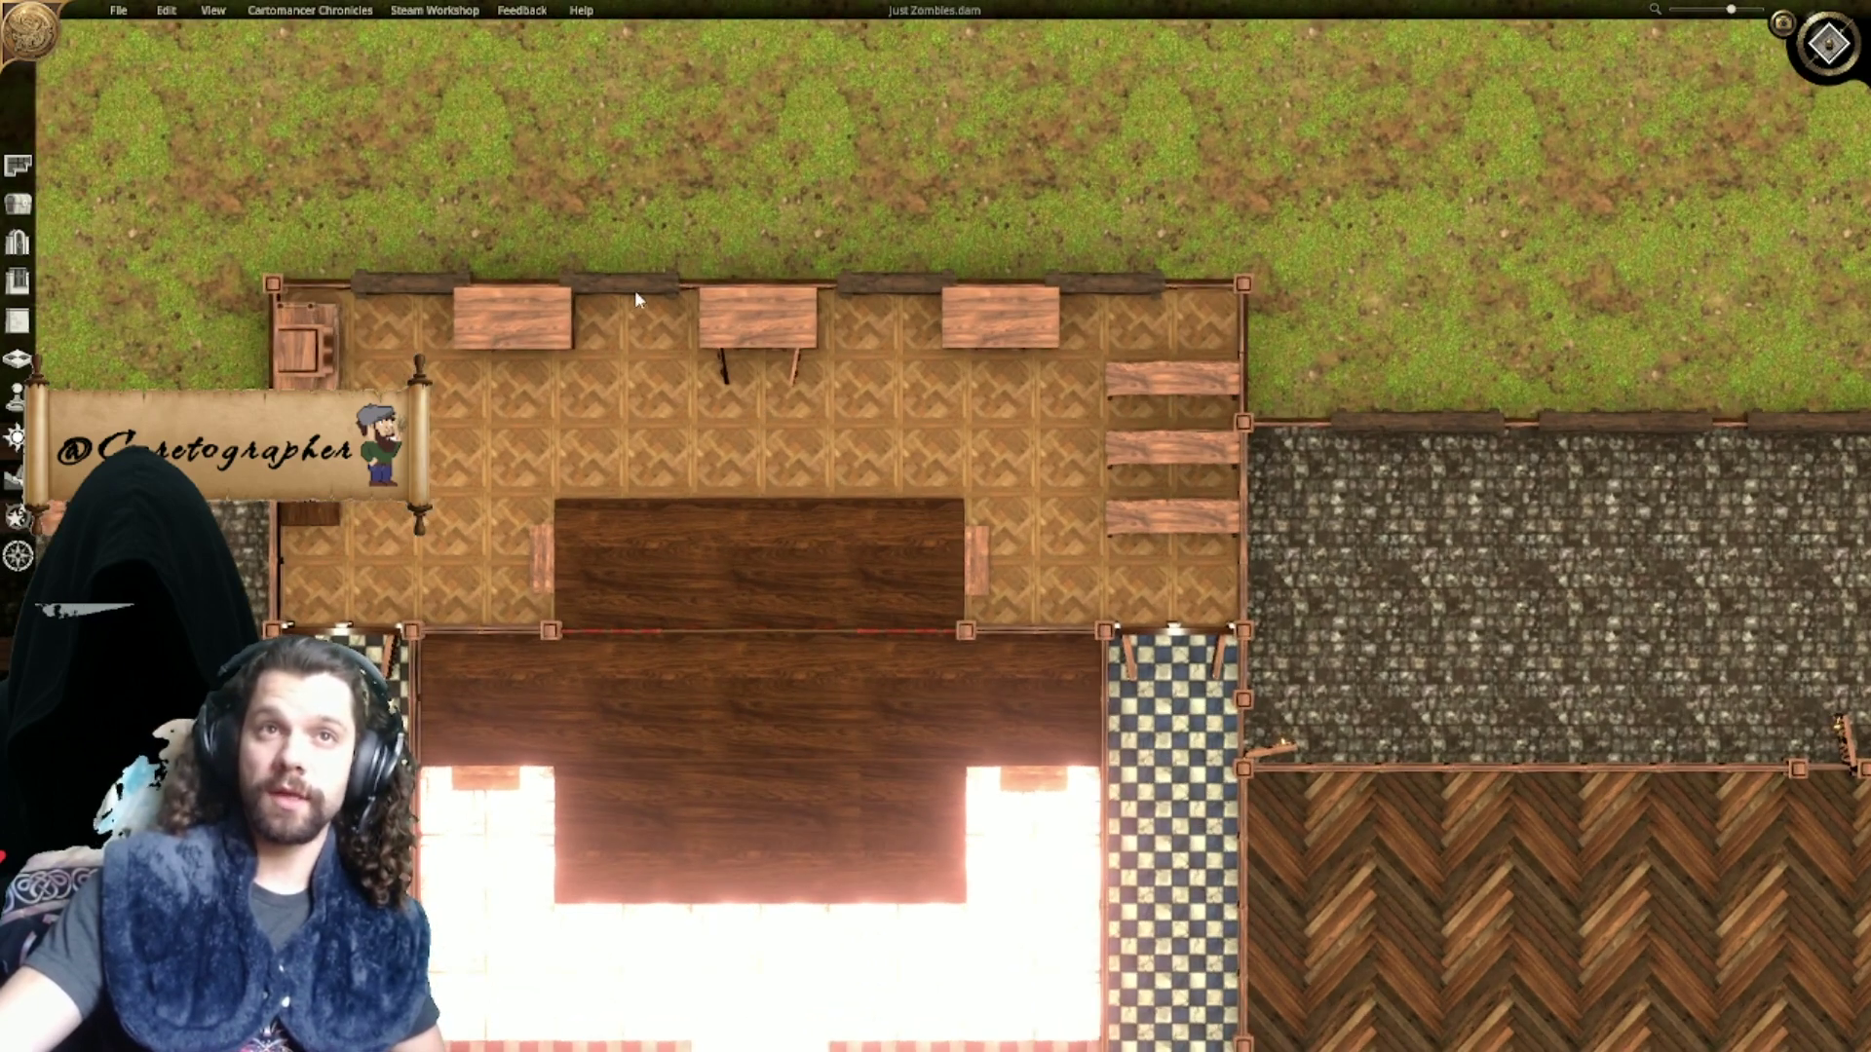
middle_drag(635, 293, 710, 350)
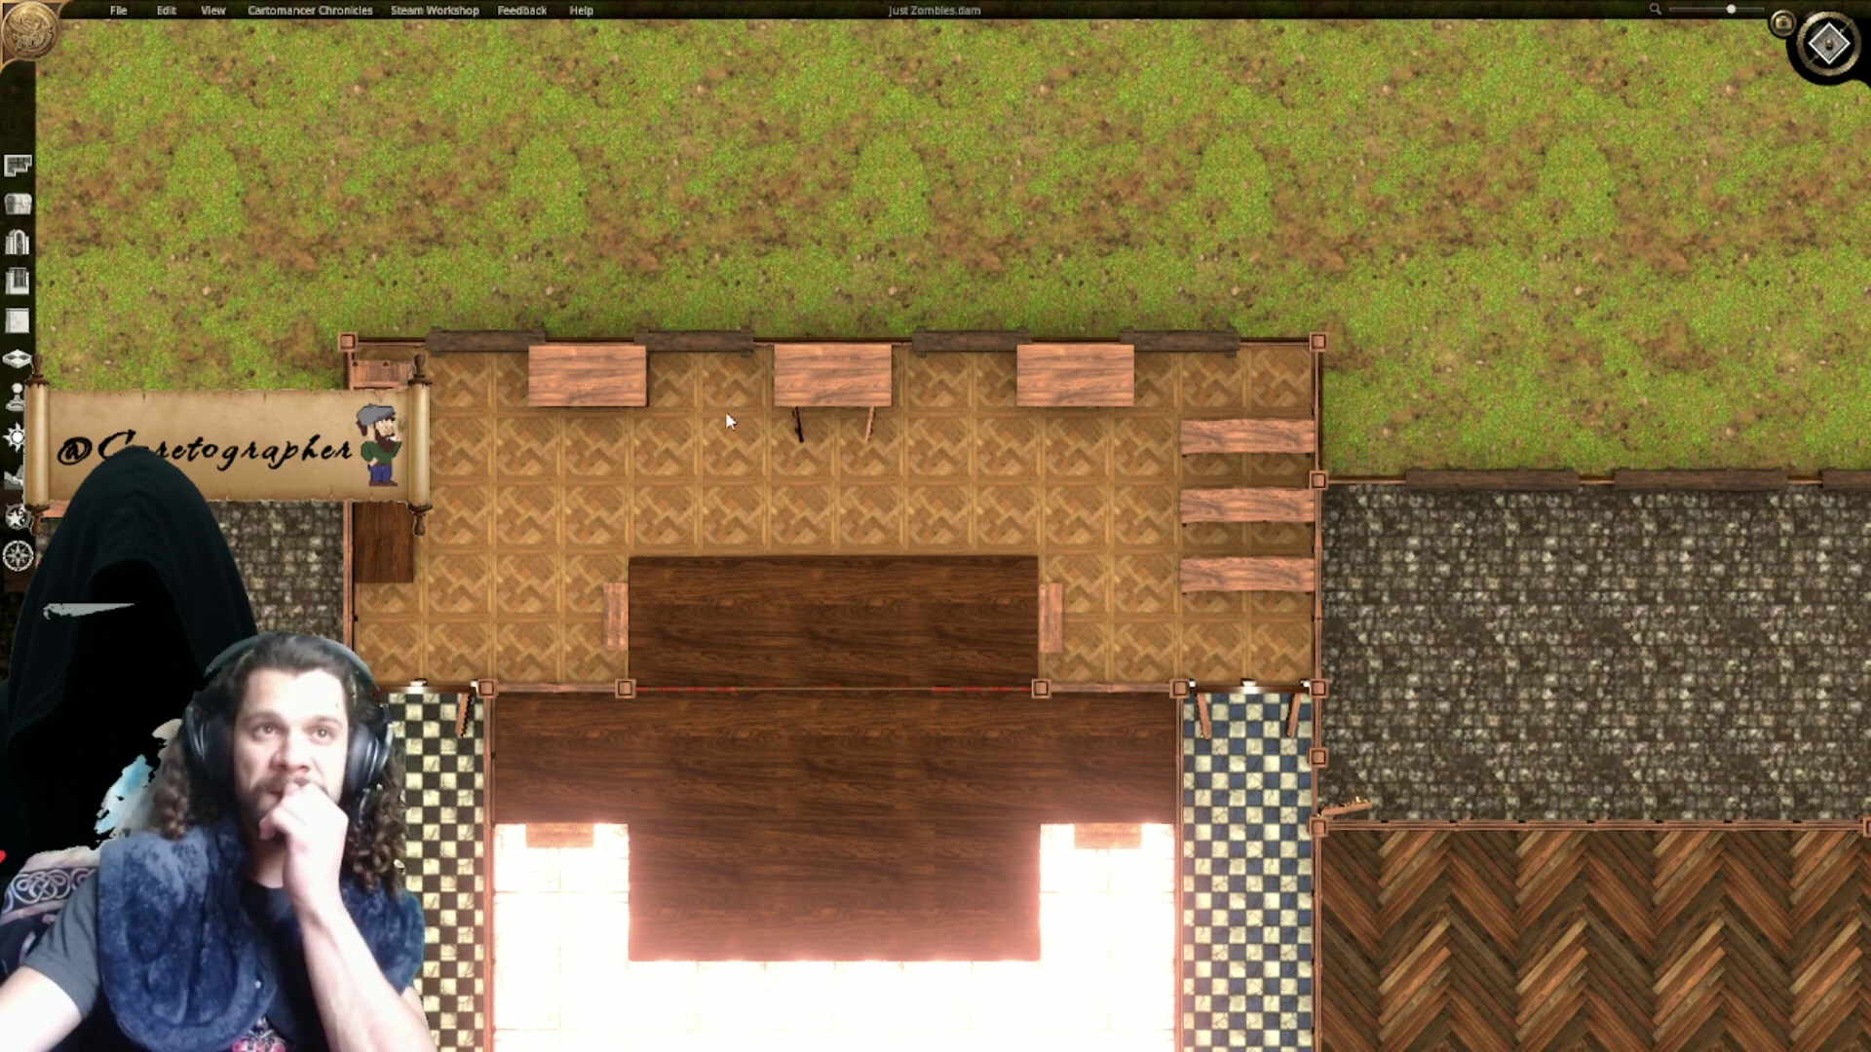
click(580, 388)
drag(578, 391, 477, 392)
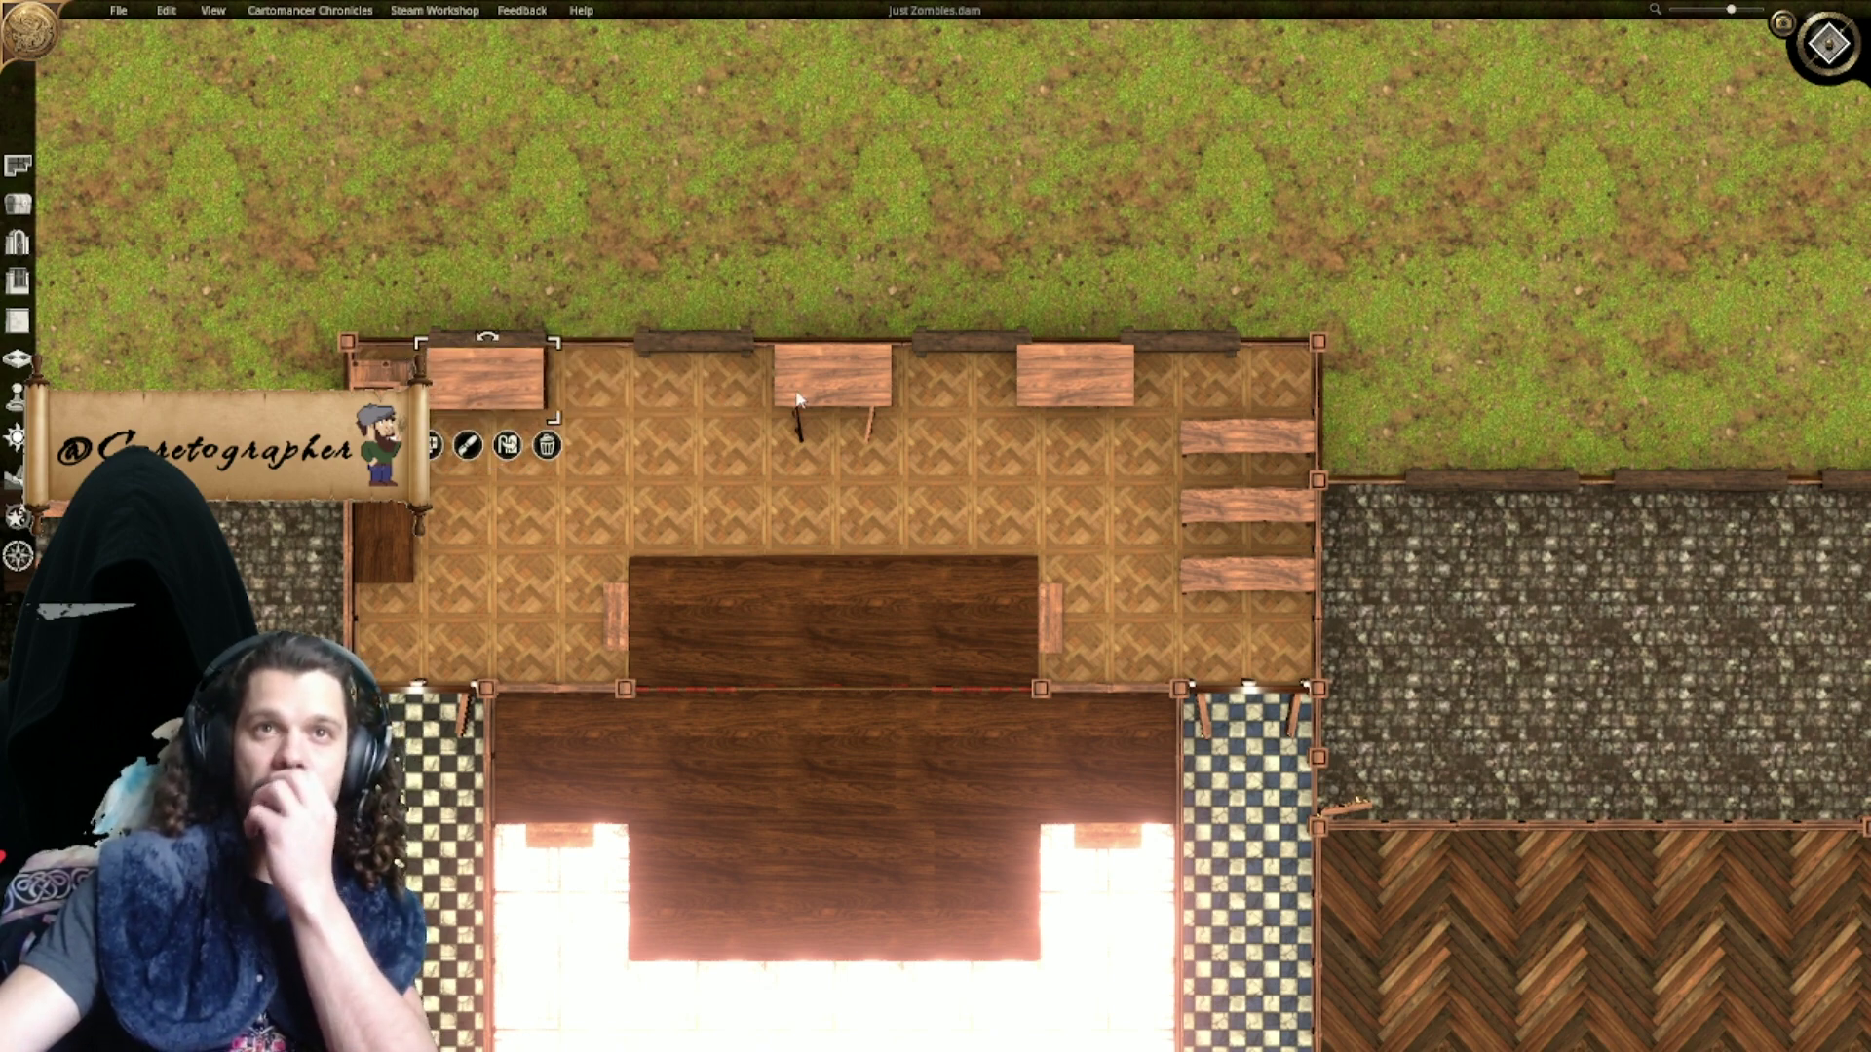
drag(805, 395, 663, 390)
drag(1041, 385, 939, 377)
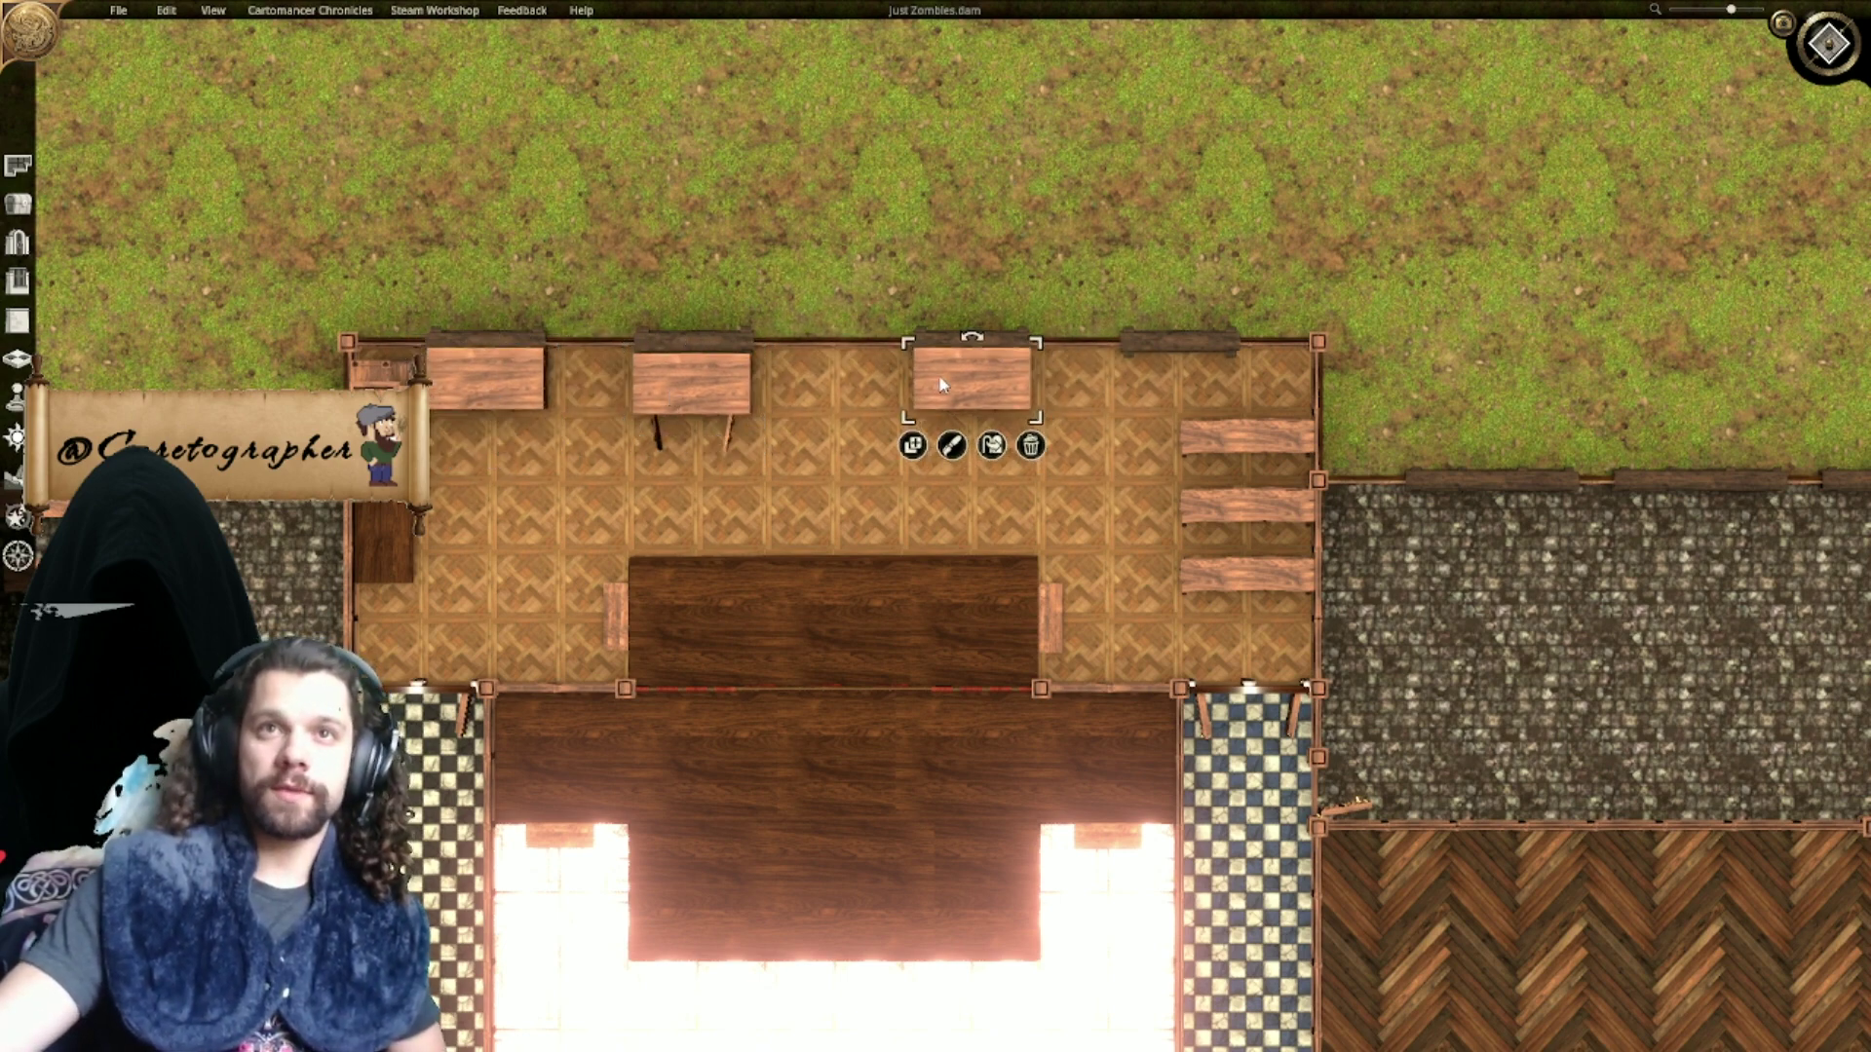
click(1053, 484)
key(ctrl+z)
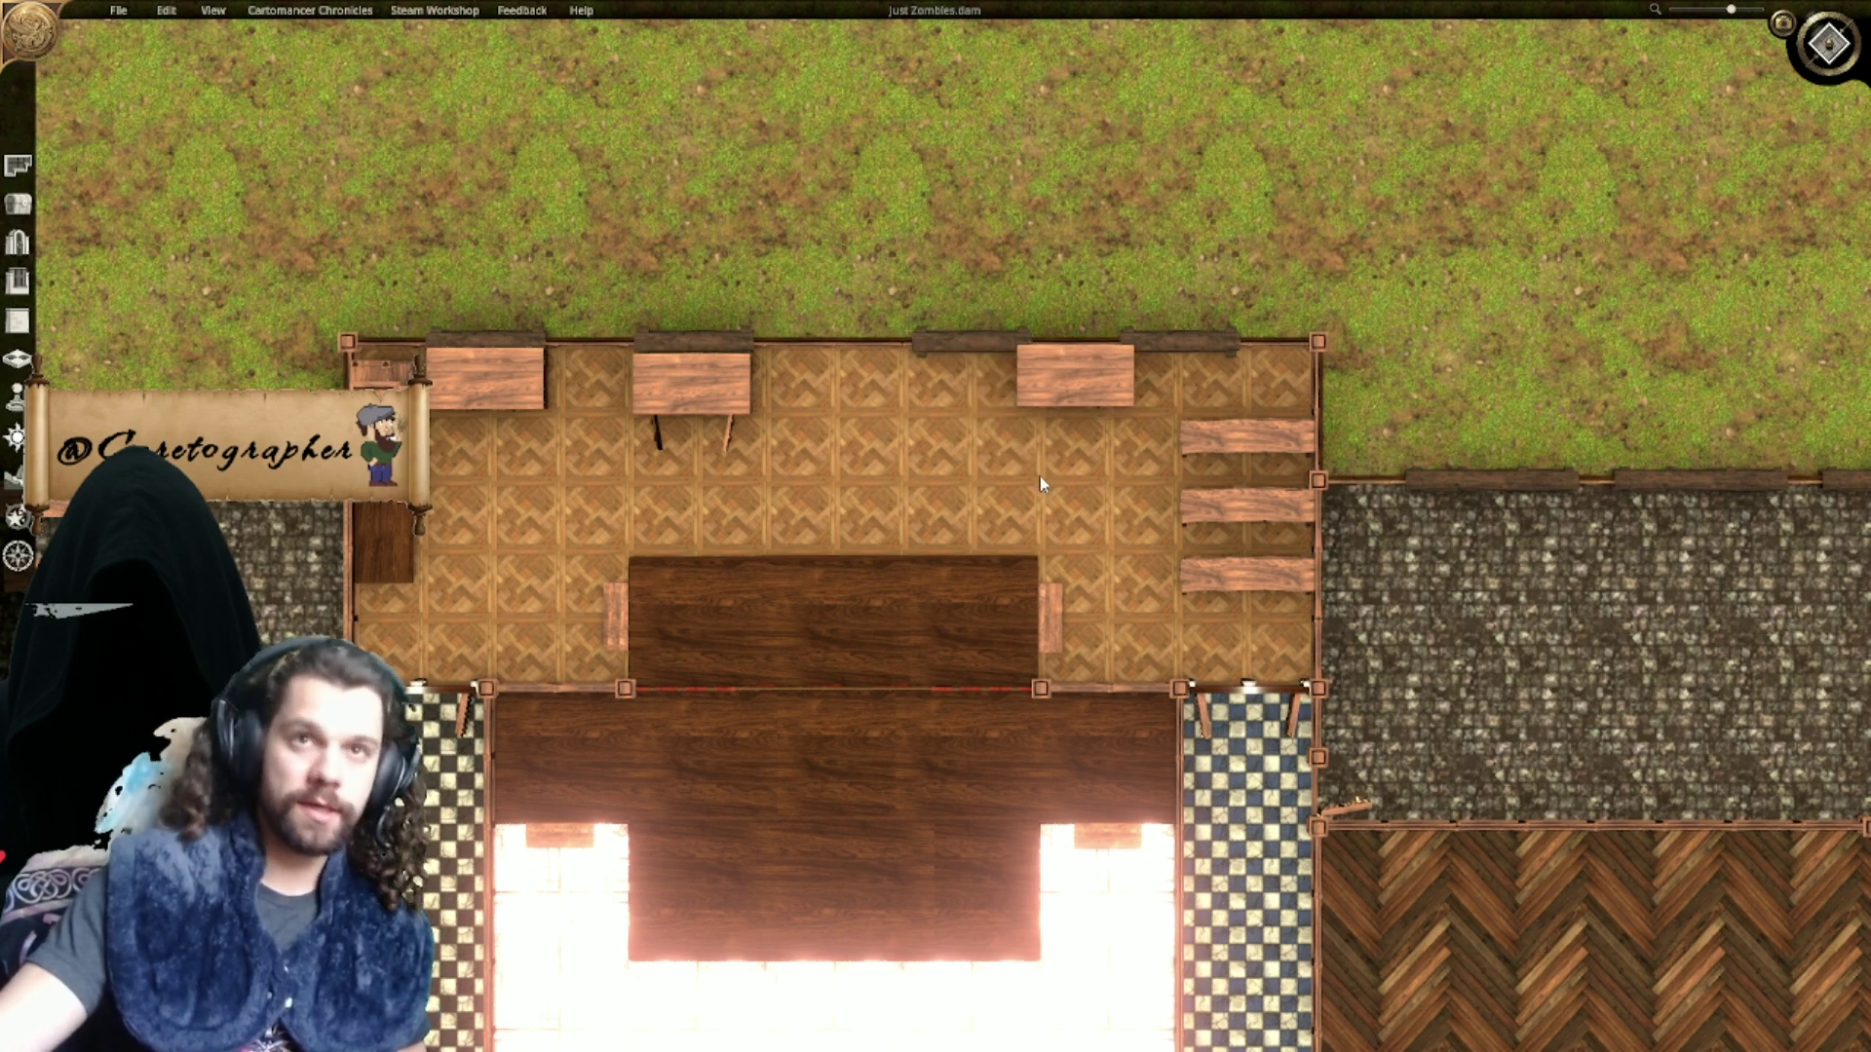
key(ctrl+z)
key(ctrl+z)
Step: Examine the unfurnished wing's cobblestone, herringbone and dark plank rooms and the brick-patterned room at the front
right_drag(1053, 514, 725, 449)
scroll(801, 472, down, 3)
right_drag(821, 516, 1025, 401)
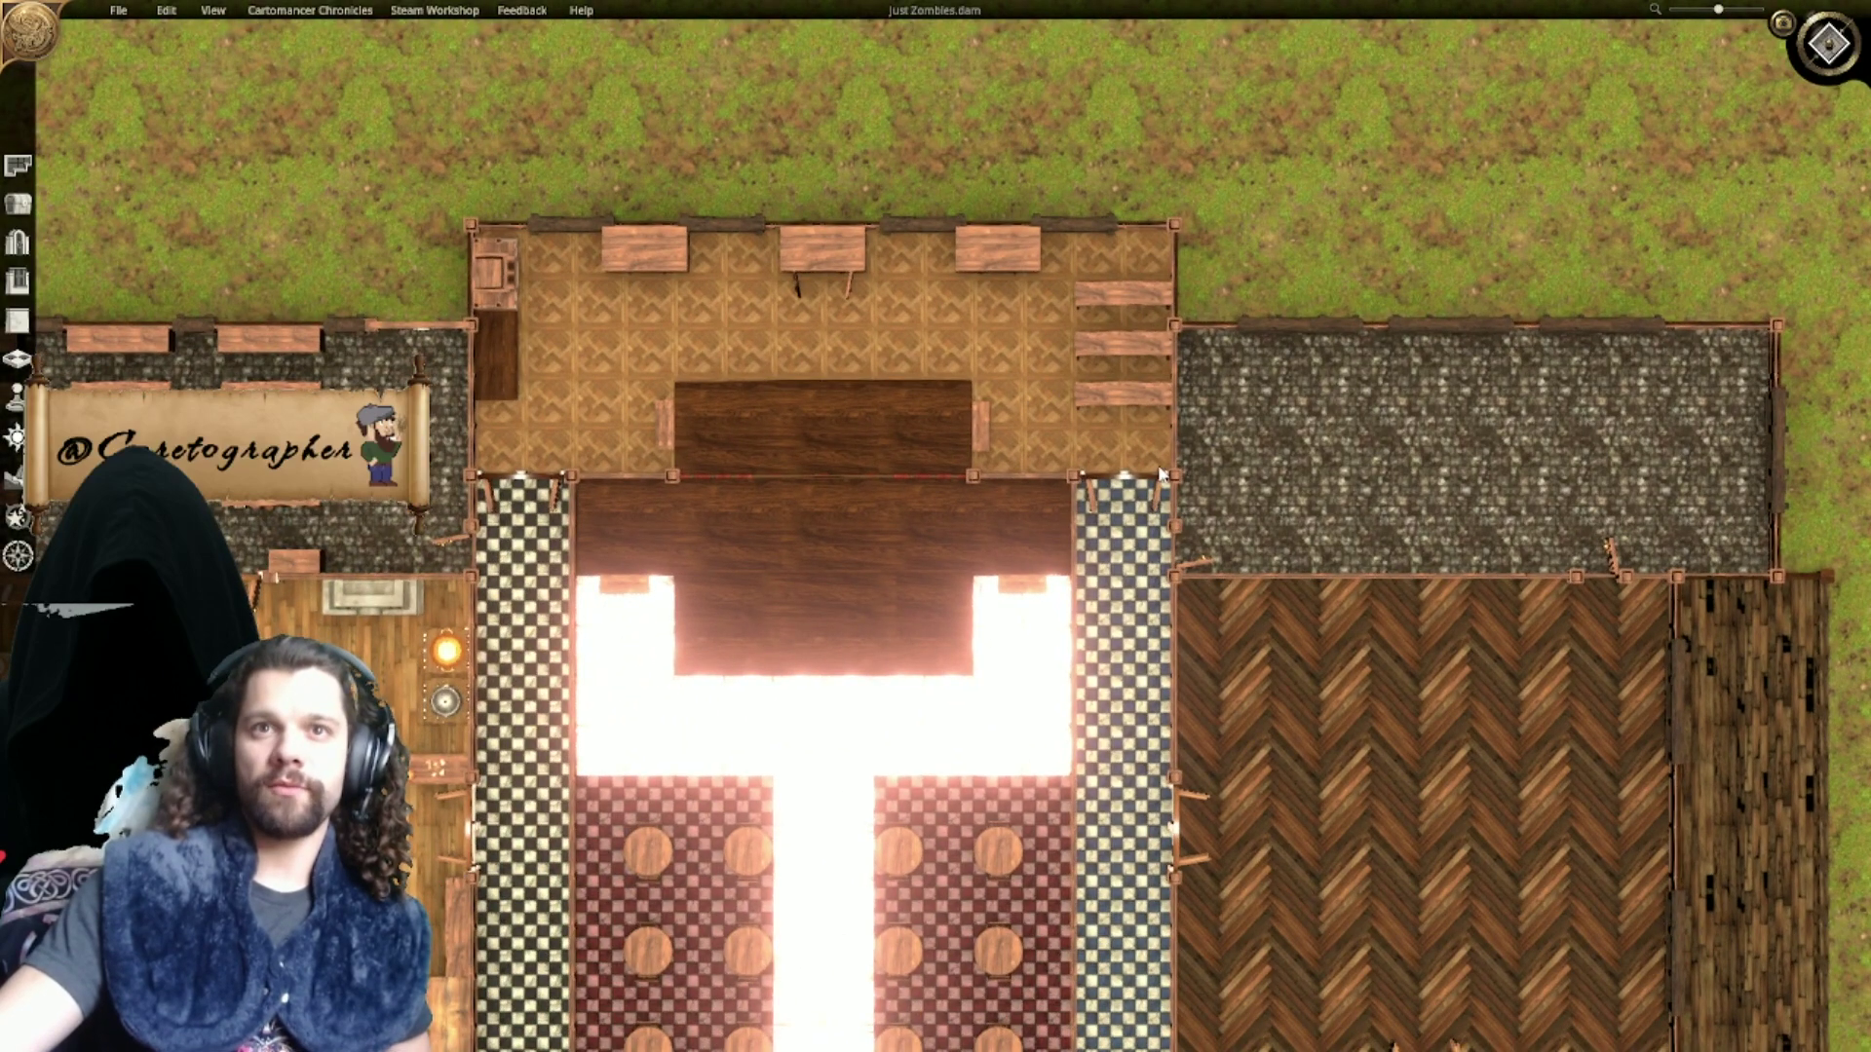
right_drag(1433, 530, 802, 267)
scroll(873, 432, down, 1)
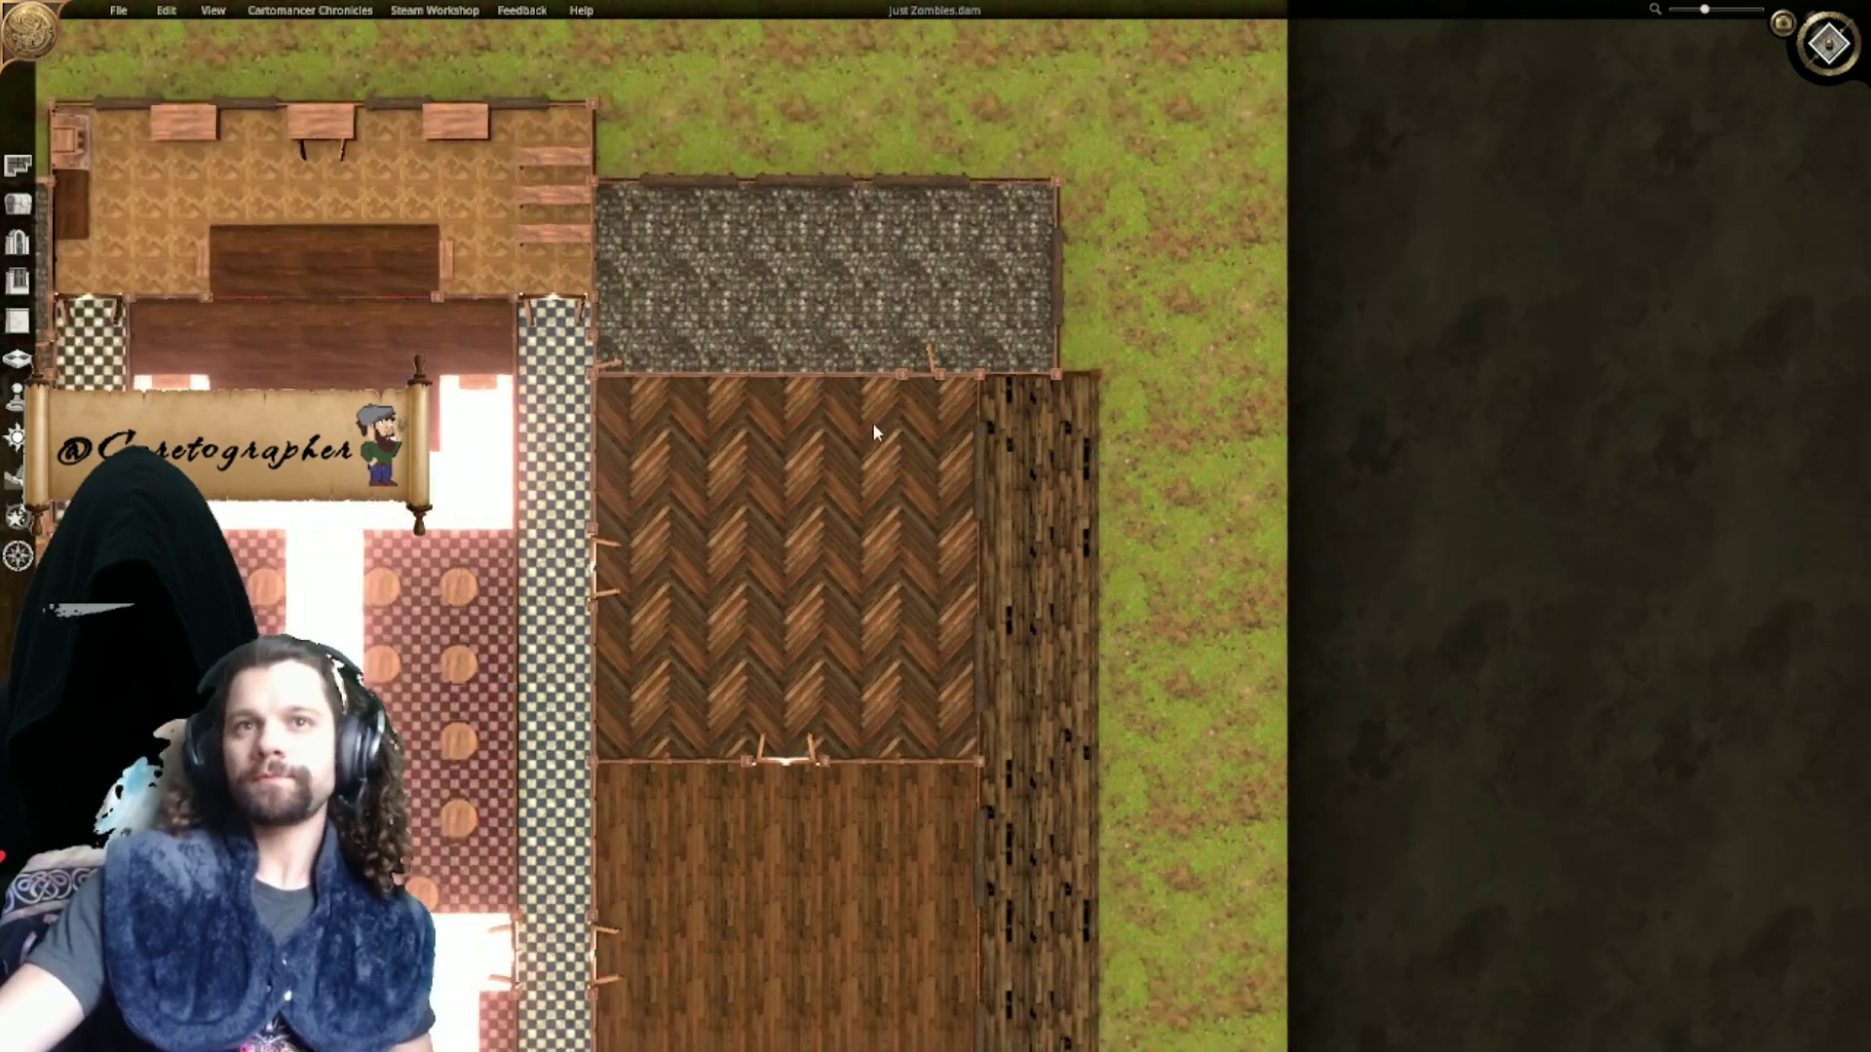
scroll(873, 477, up, 2)
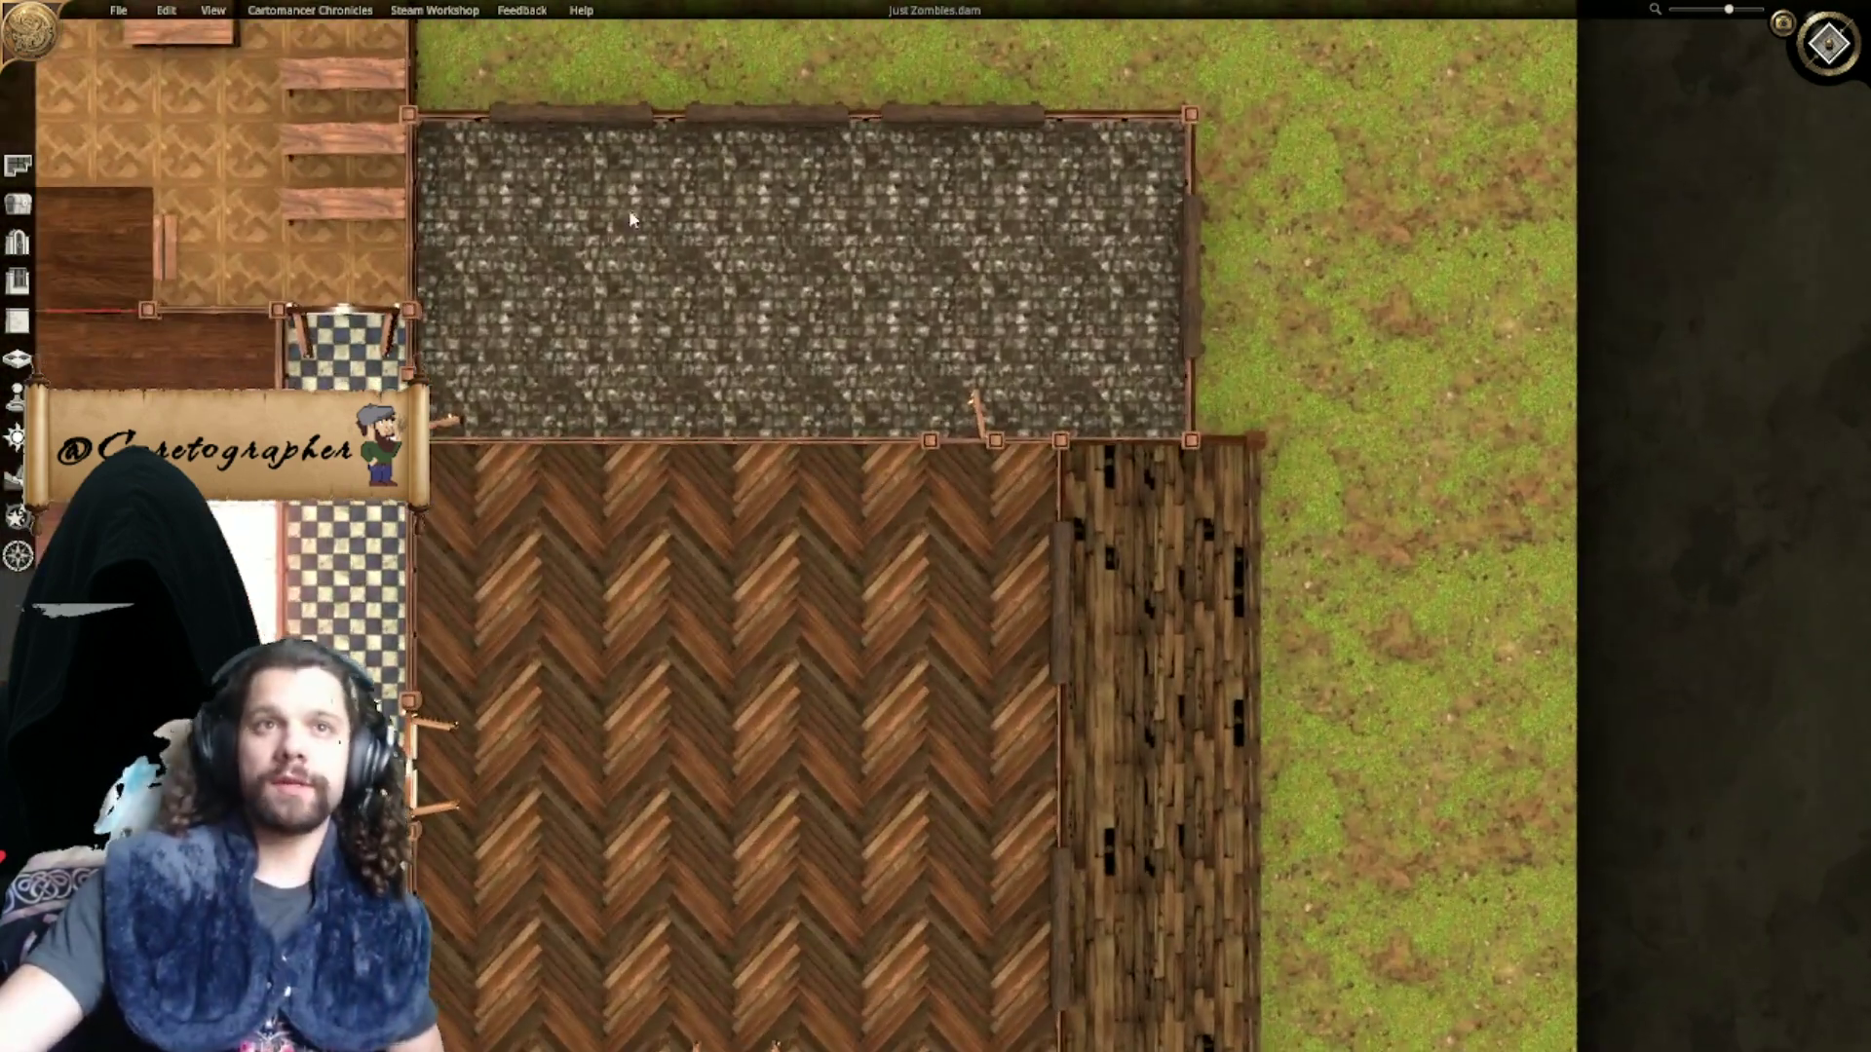
right_drag(929, 299, 947, 61)
right_drag(947, 948, 931, 192)
scroll(899, 534, down, 1)
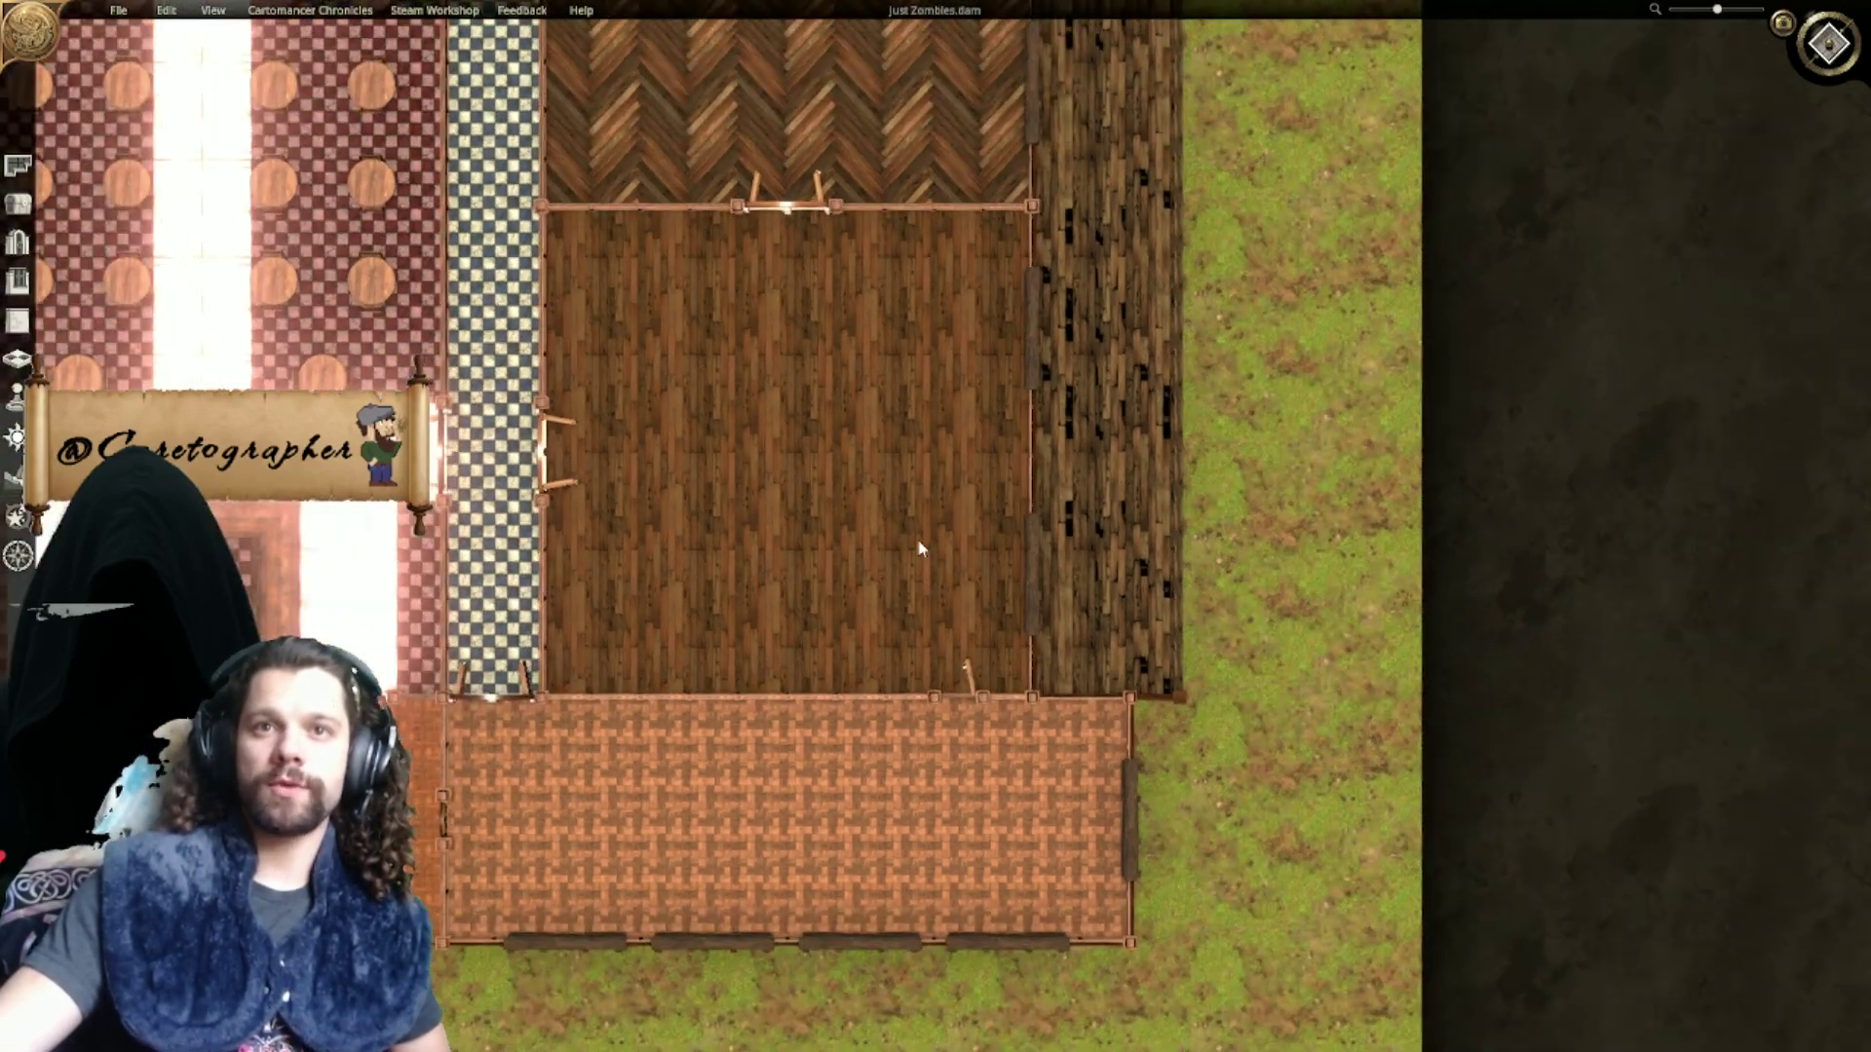
right_drag(928, 532, 901, 241)
scroll(922, 602, up, 2)
right_drag(906, 523, 975, 481)
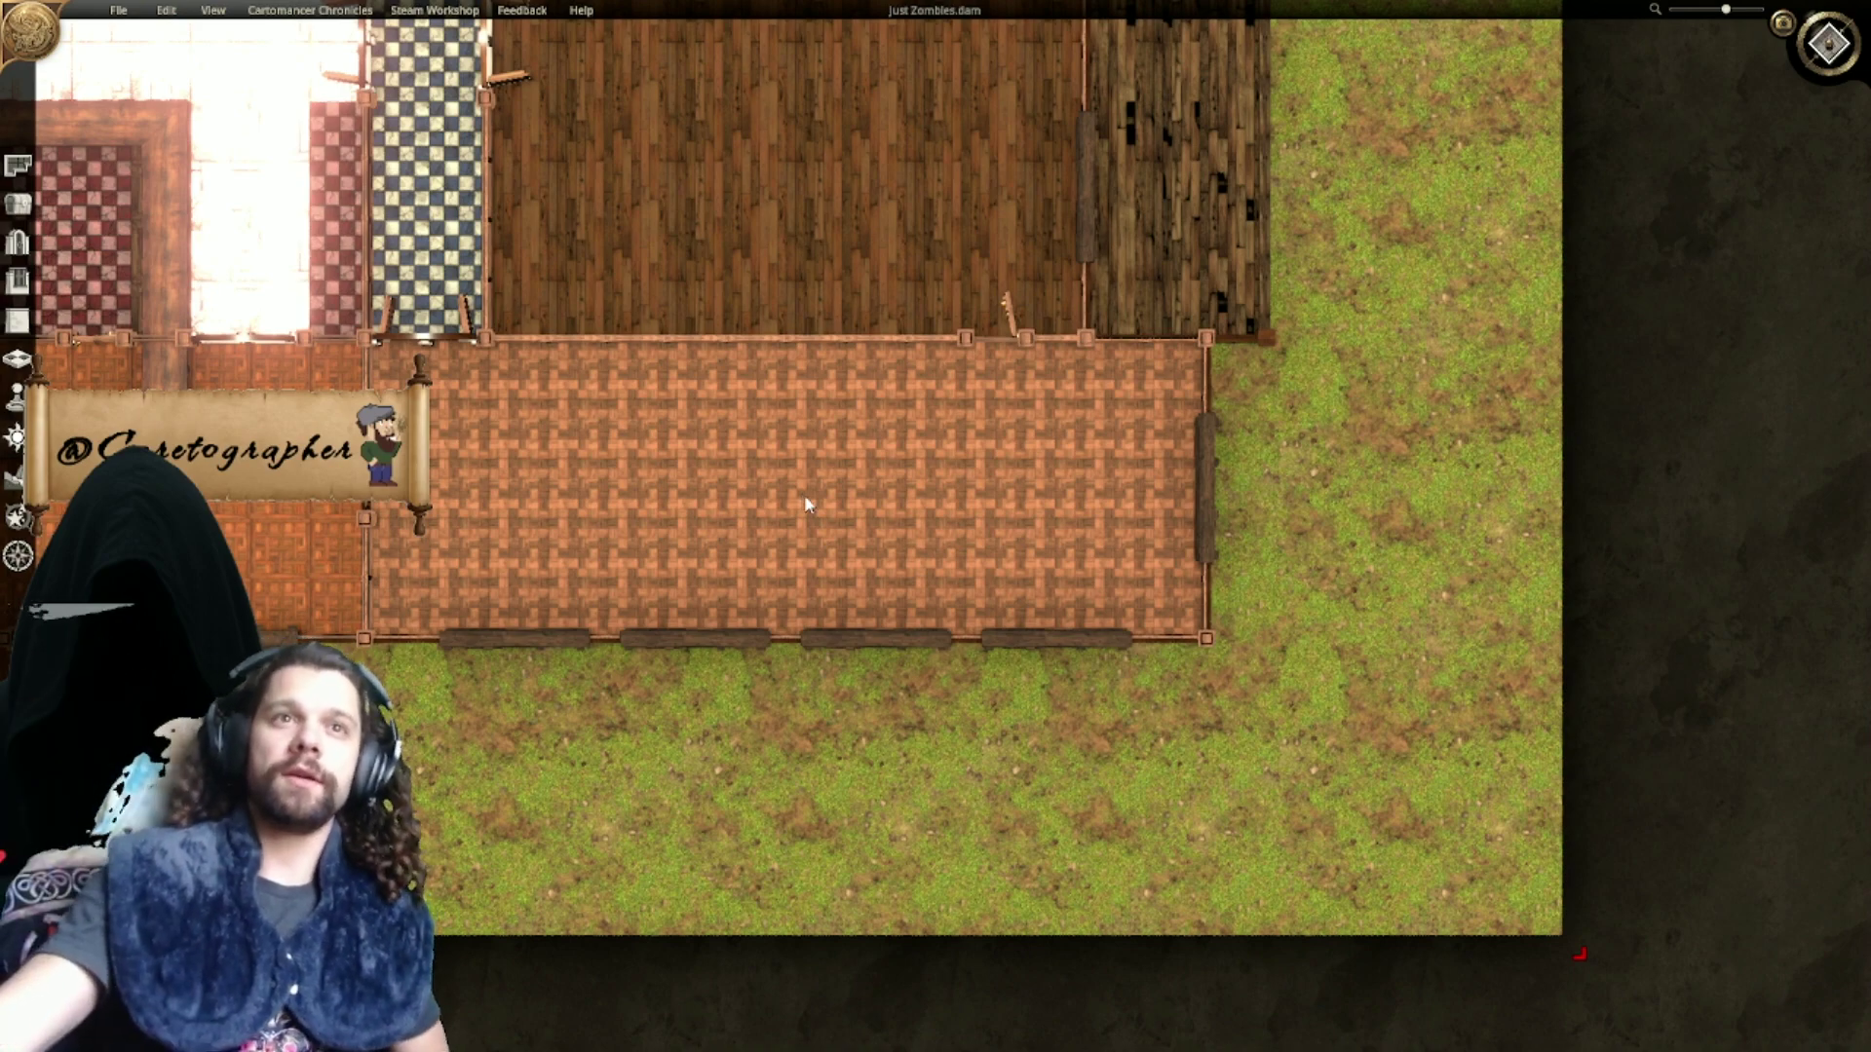
Step: Review the whole building's layout, comparing the furnished wing, main hall and unfurnished wing
scroll(804, 495, down, 5)
right_drag(763, 456, 1058, 680)
right_drag(461, 384, 864, 599)
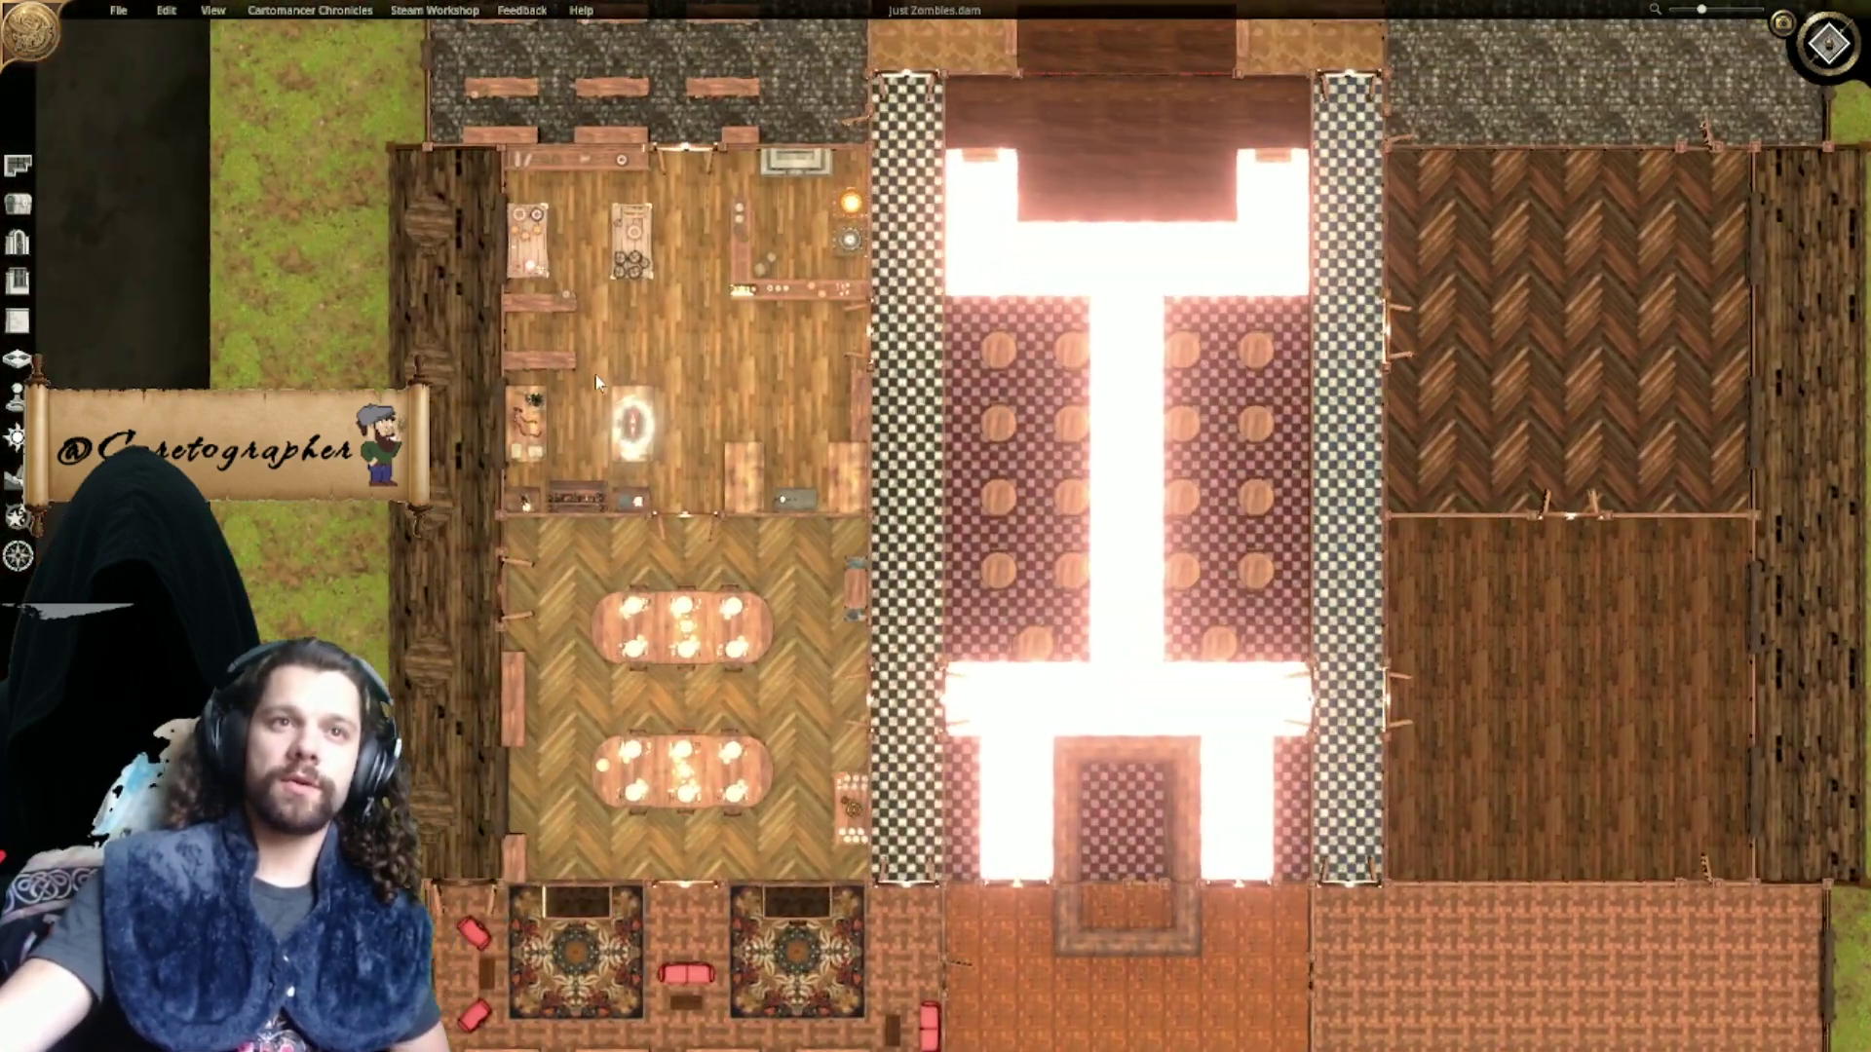
right_drag(540, 240, 528, 546)
right_drag(927, 349, 916, 366)
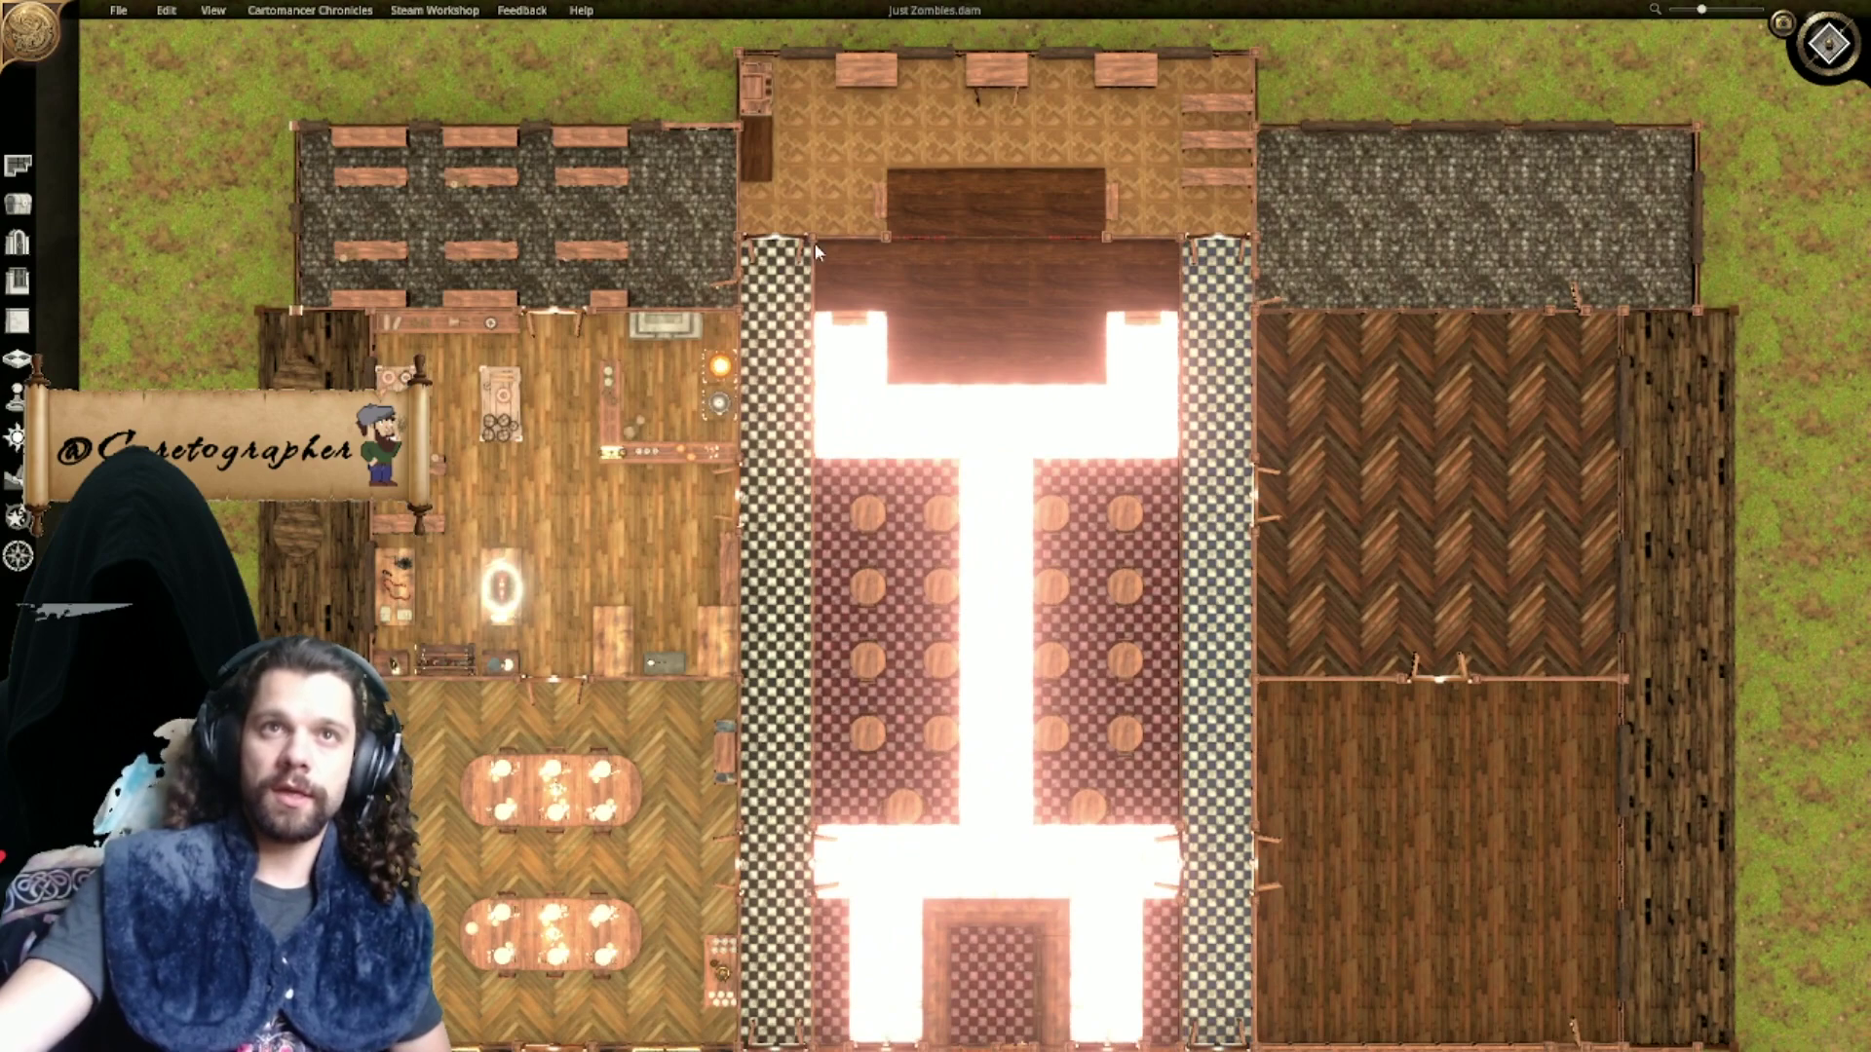
right_drag(1218, 388, 495, 222)
scroll(495, 222, down, 5)
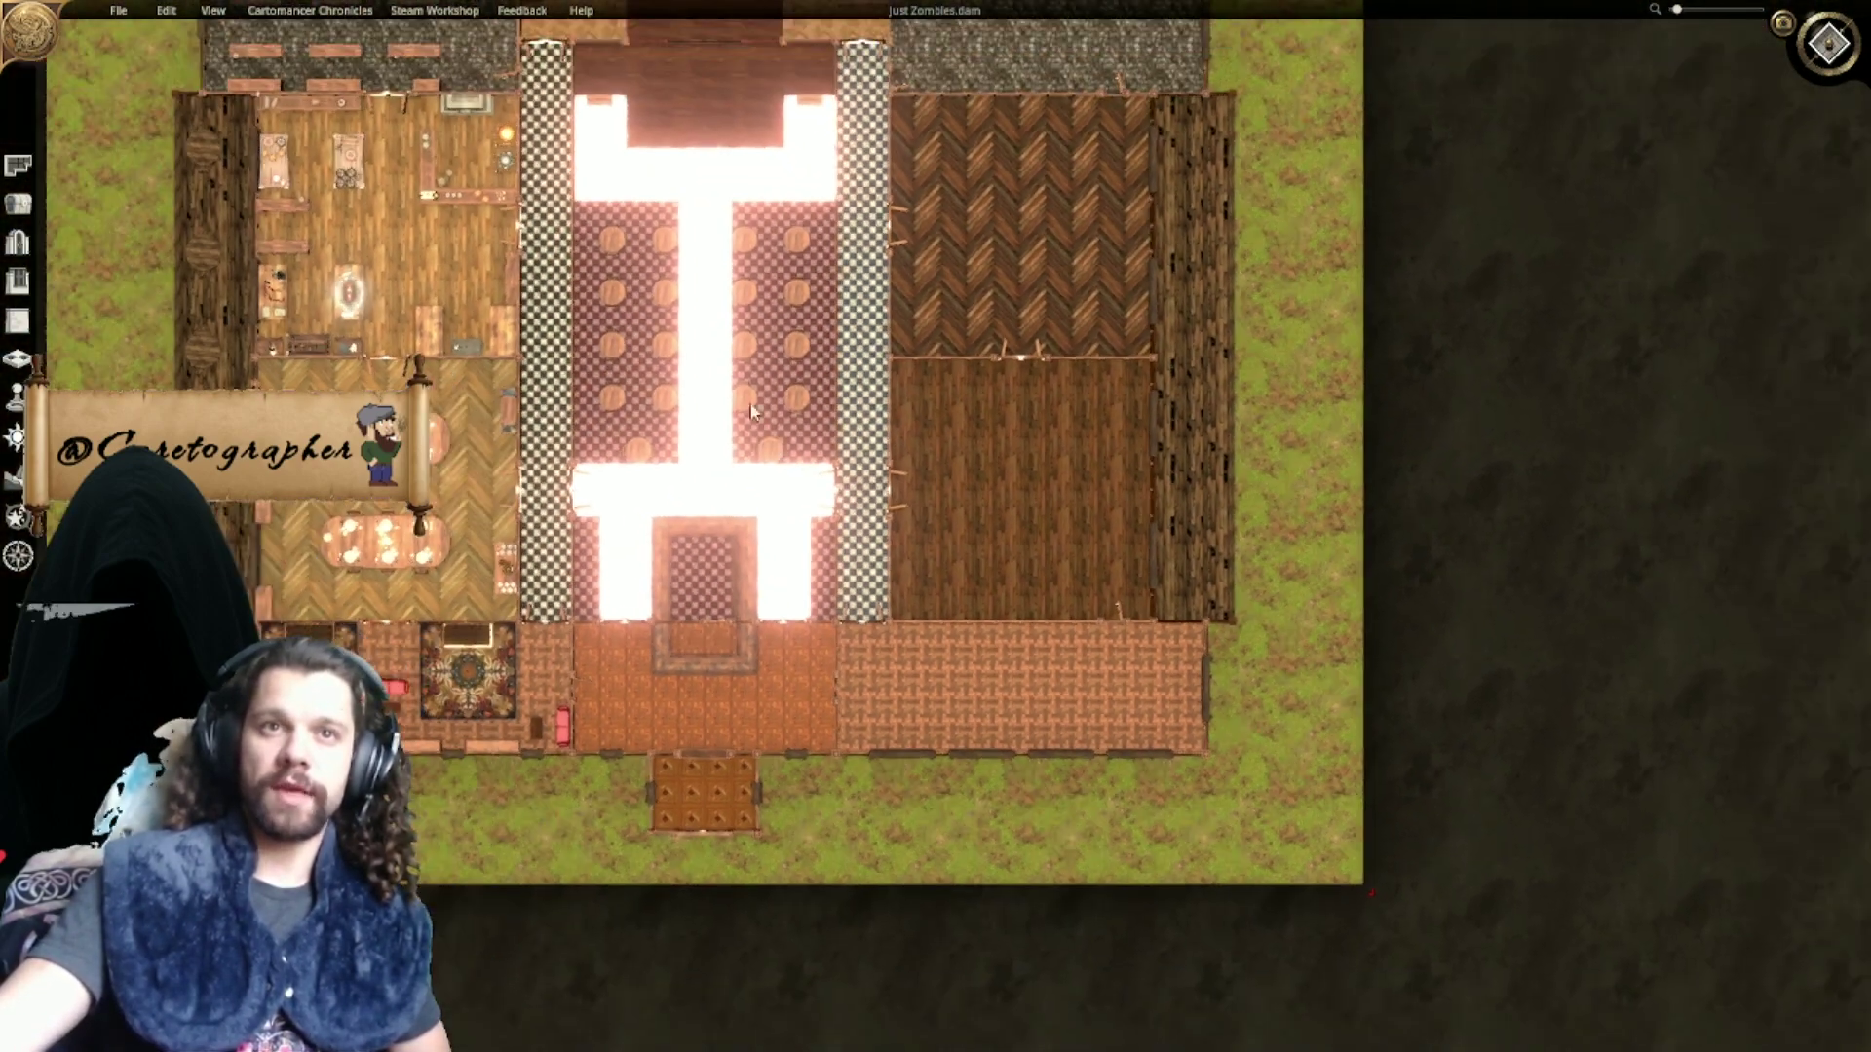
right_drag(750, 404, 899, 499)
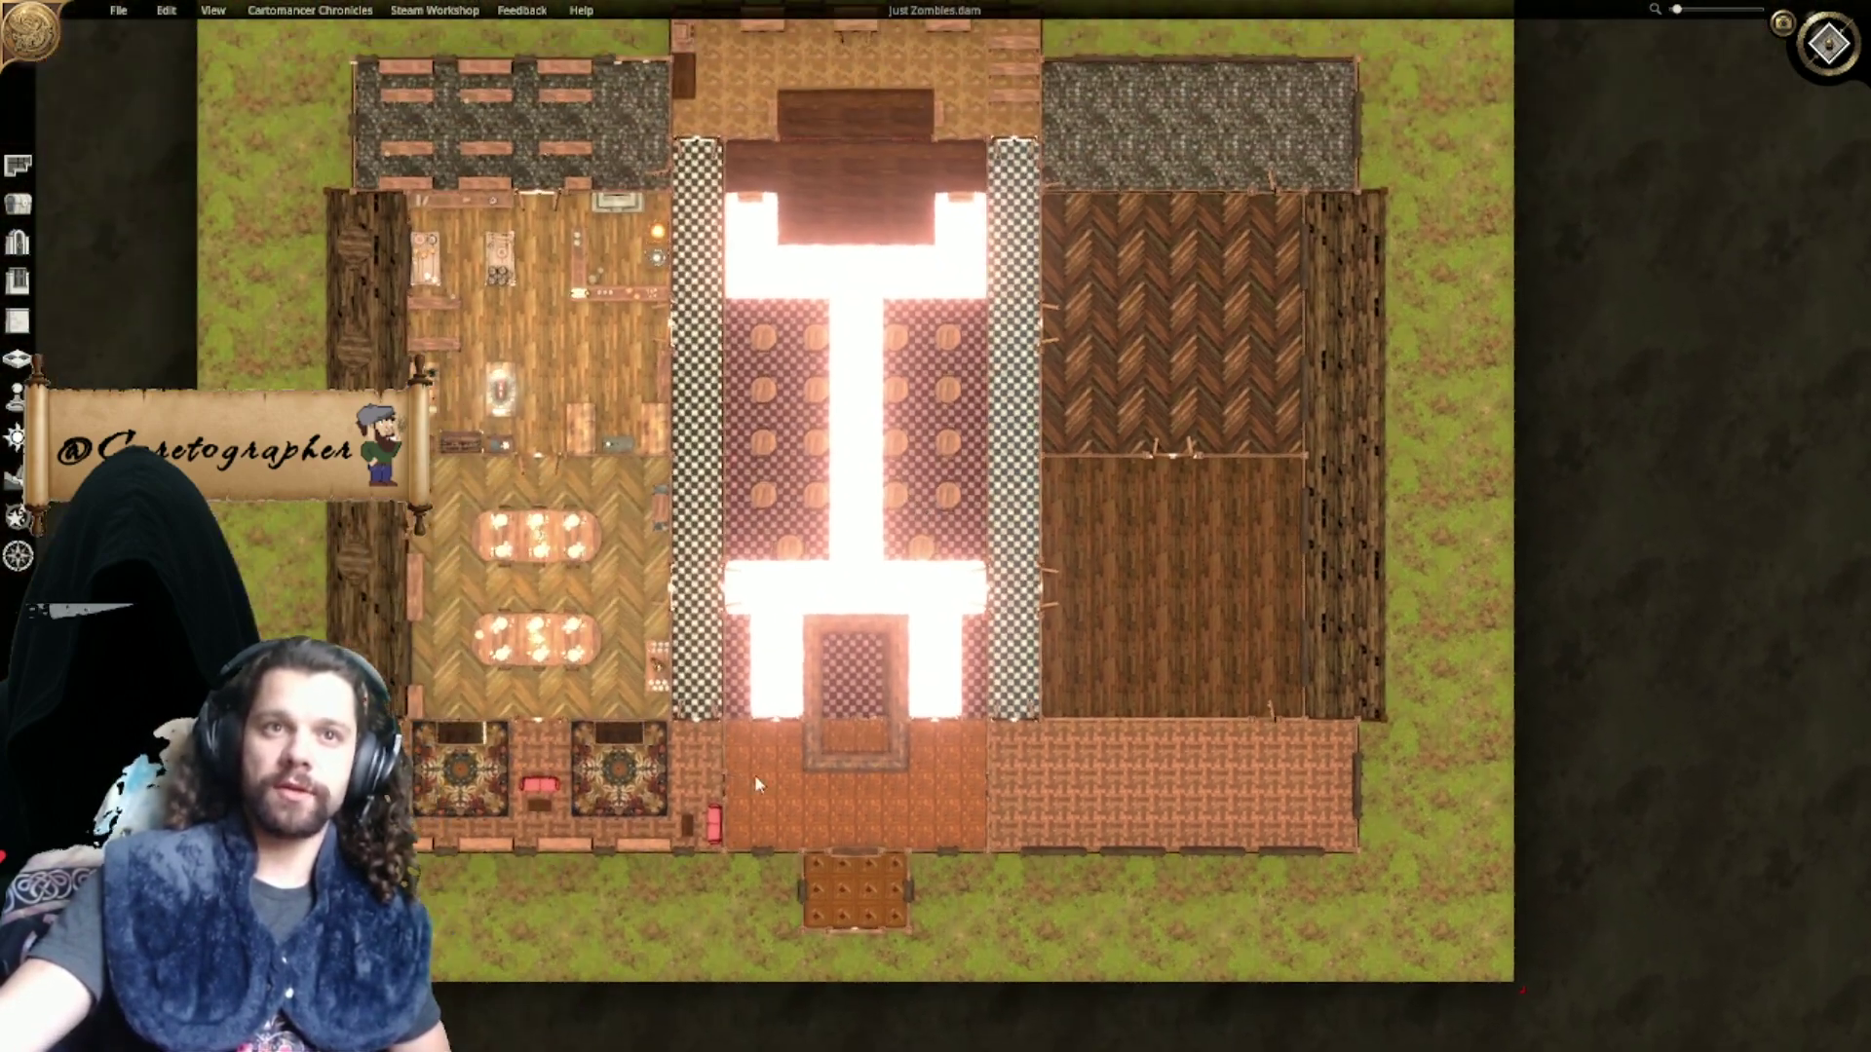
right_drag(941, 108, 912, 253)
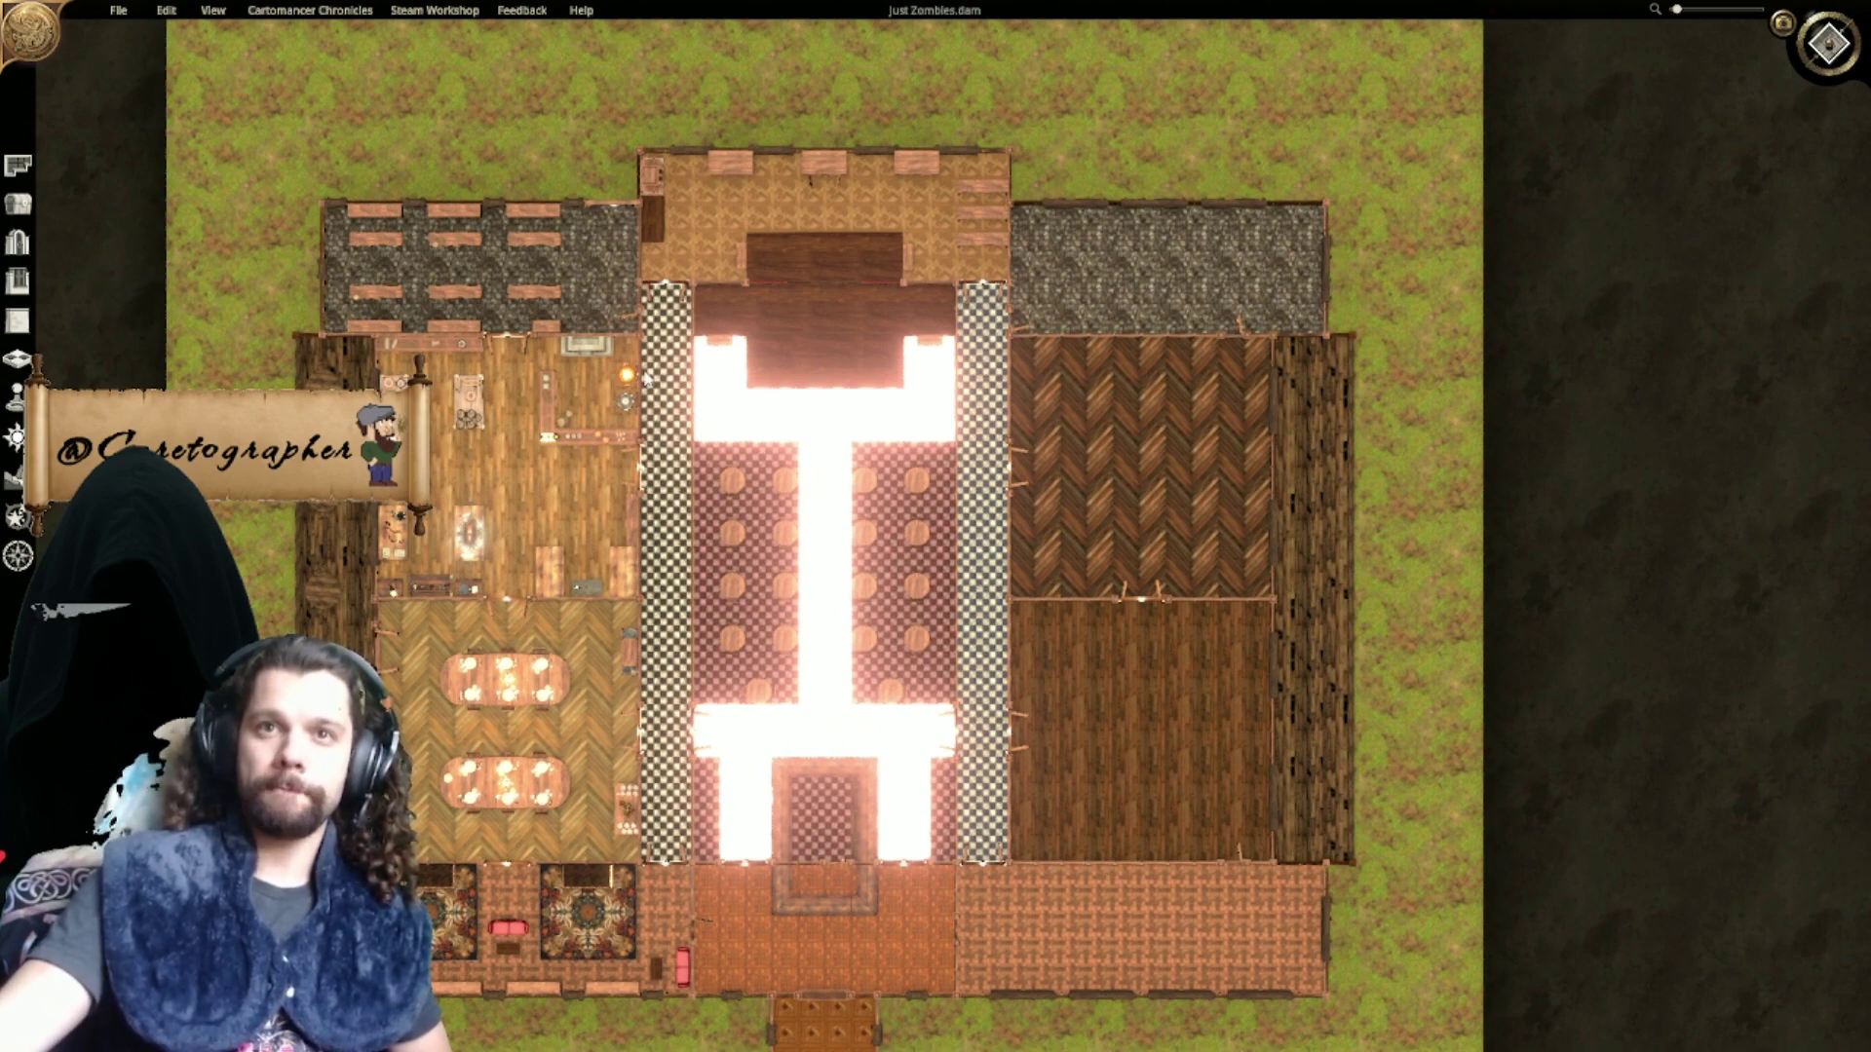
Step: Inspect the unfurnished herringbone and dark plank rooms beside the veranda against the full floor plan
scroll(1258, 551, up, 3)
right_drag(1258, 551, 1022, 290)
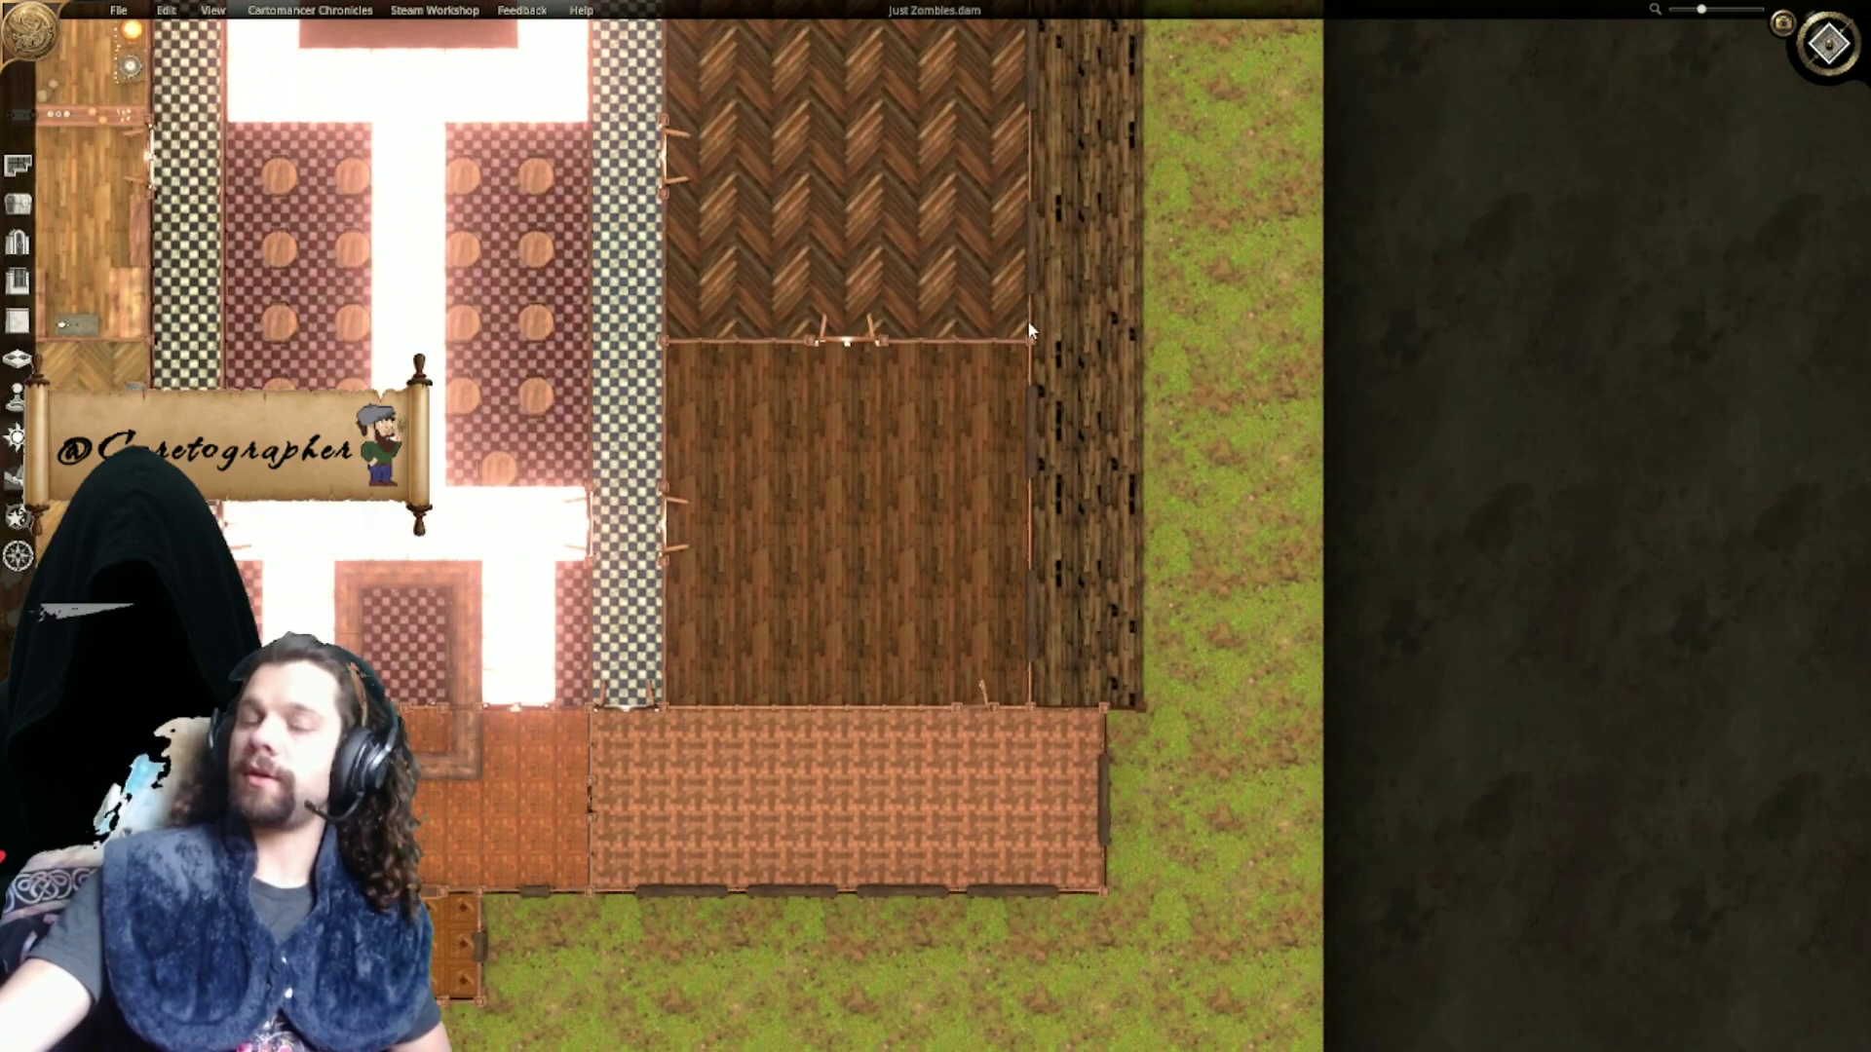
scroll(1012, 453, up, 3)
right_drag(776, 417, 1031, 429)
right_drag(992, 541, 1115, 460)
scroll(1041, 432, up, 3)
scroll(1072, 535, down, 3)
scroll(1072, 535, down, 5)
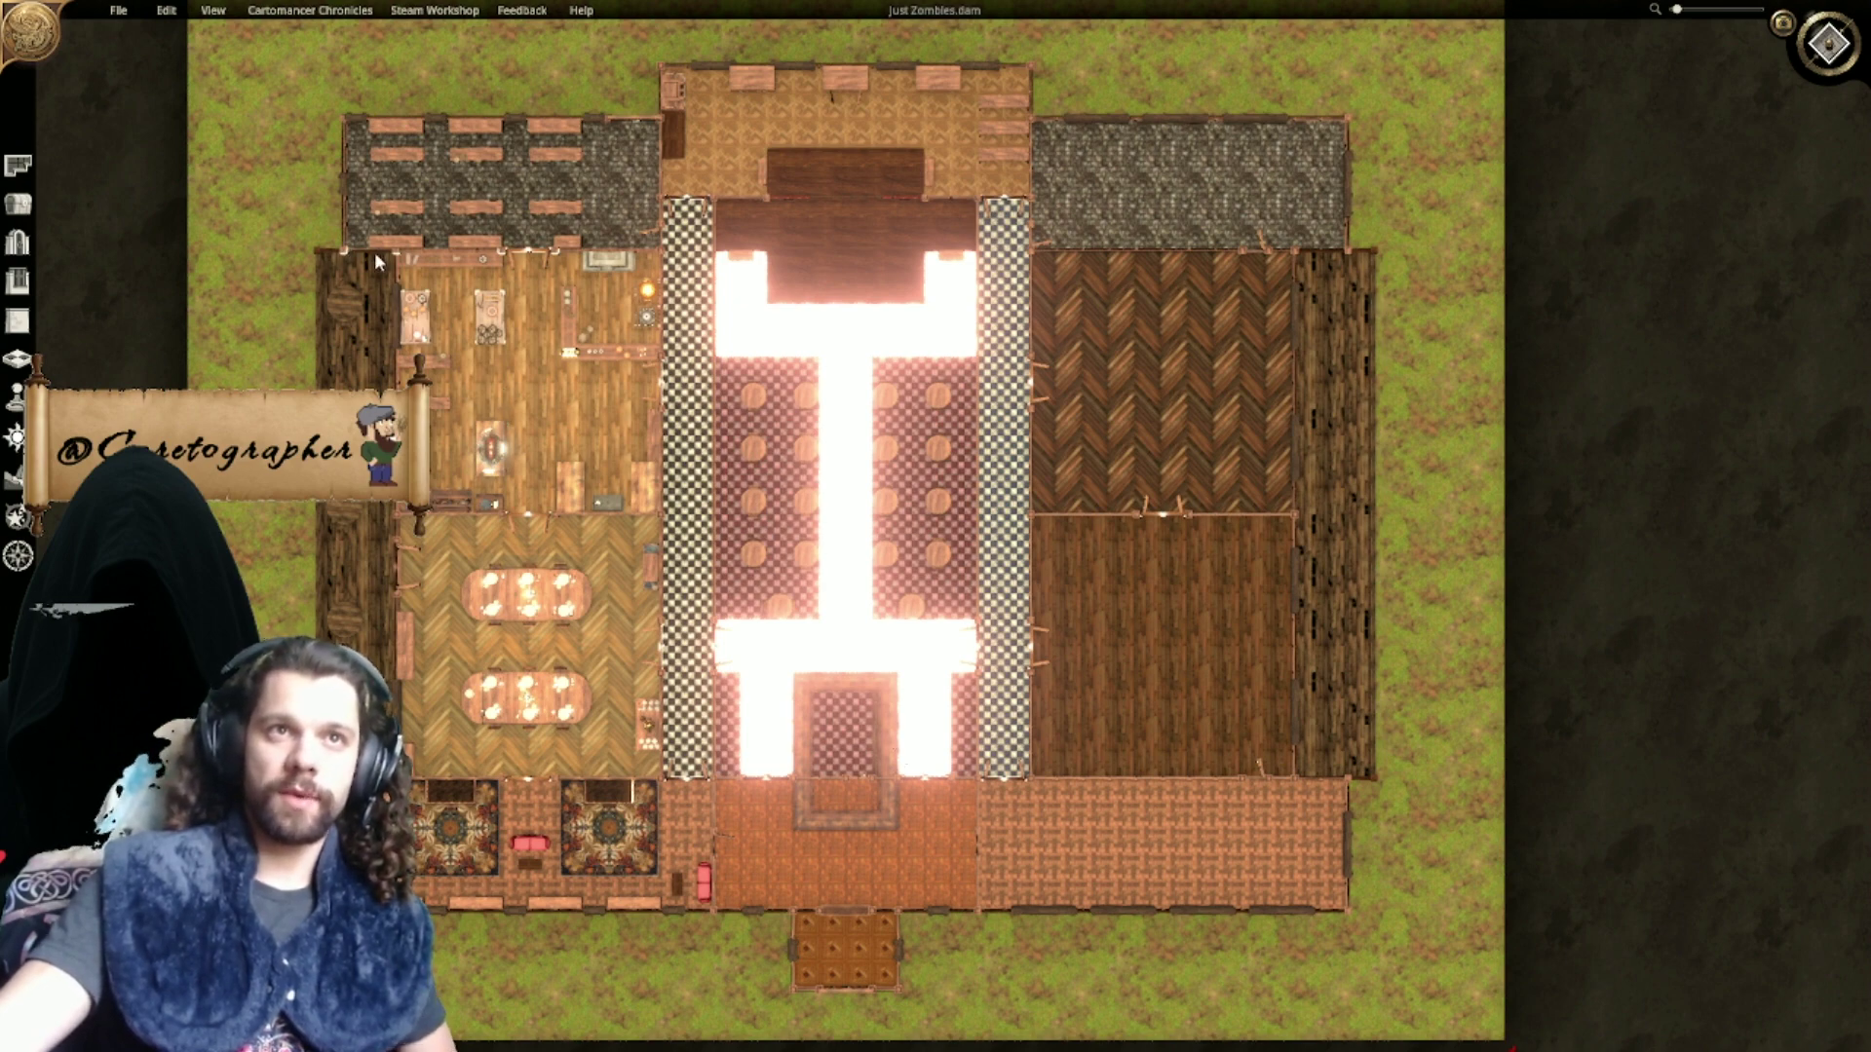
Step: Delete the outer end section of the storeroom table that stands against the veranda wall
scroll(585, 333, up, 5)
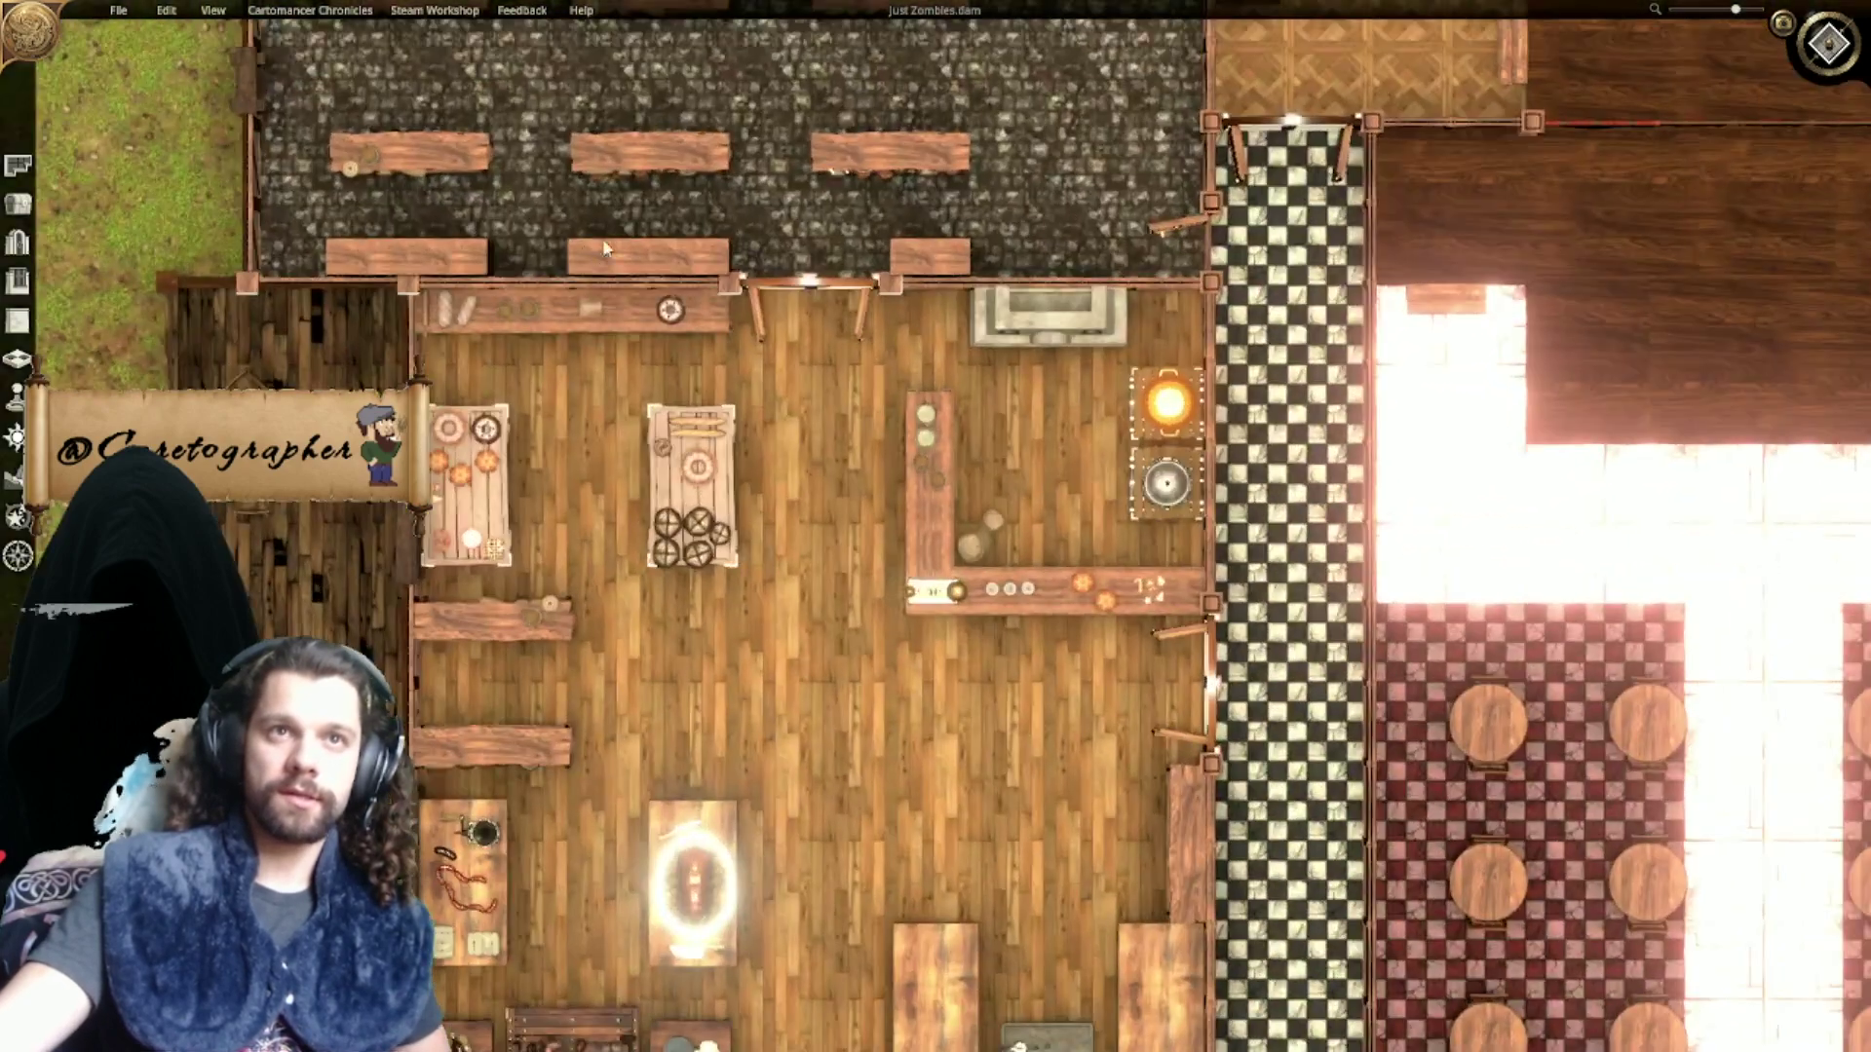
scroll(602, 238, up, 3)
click(550, 422)
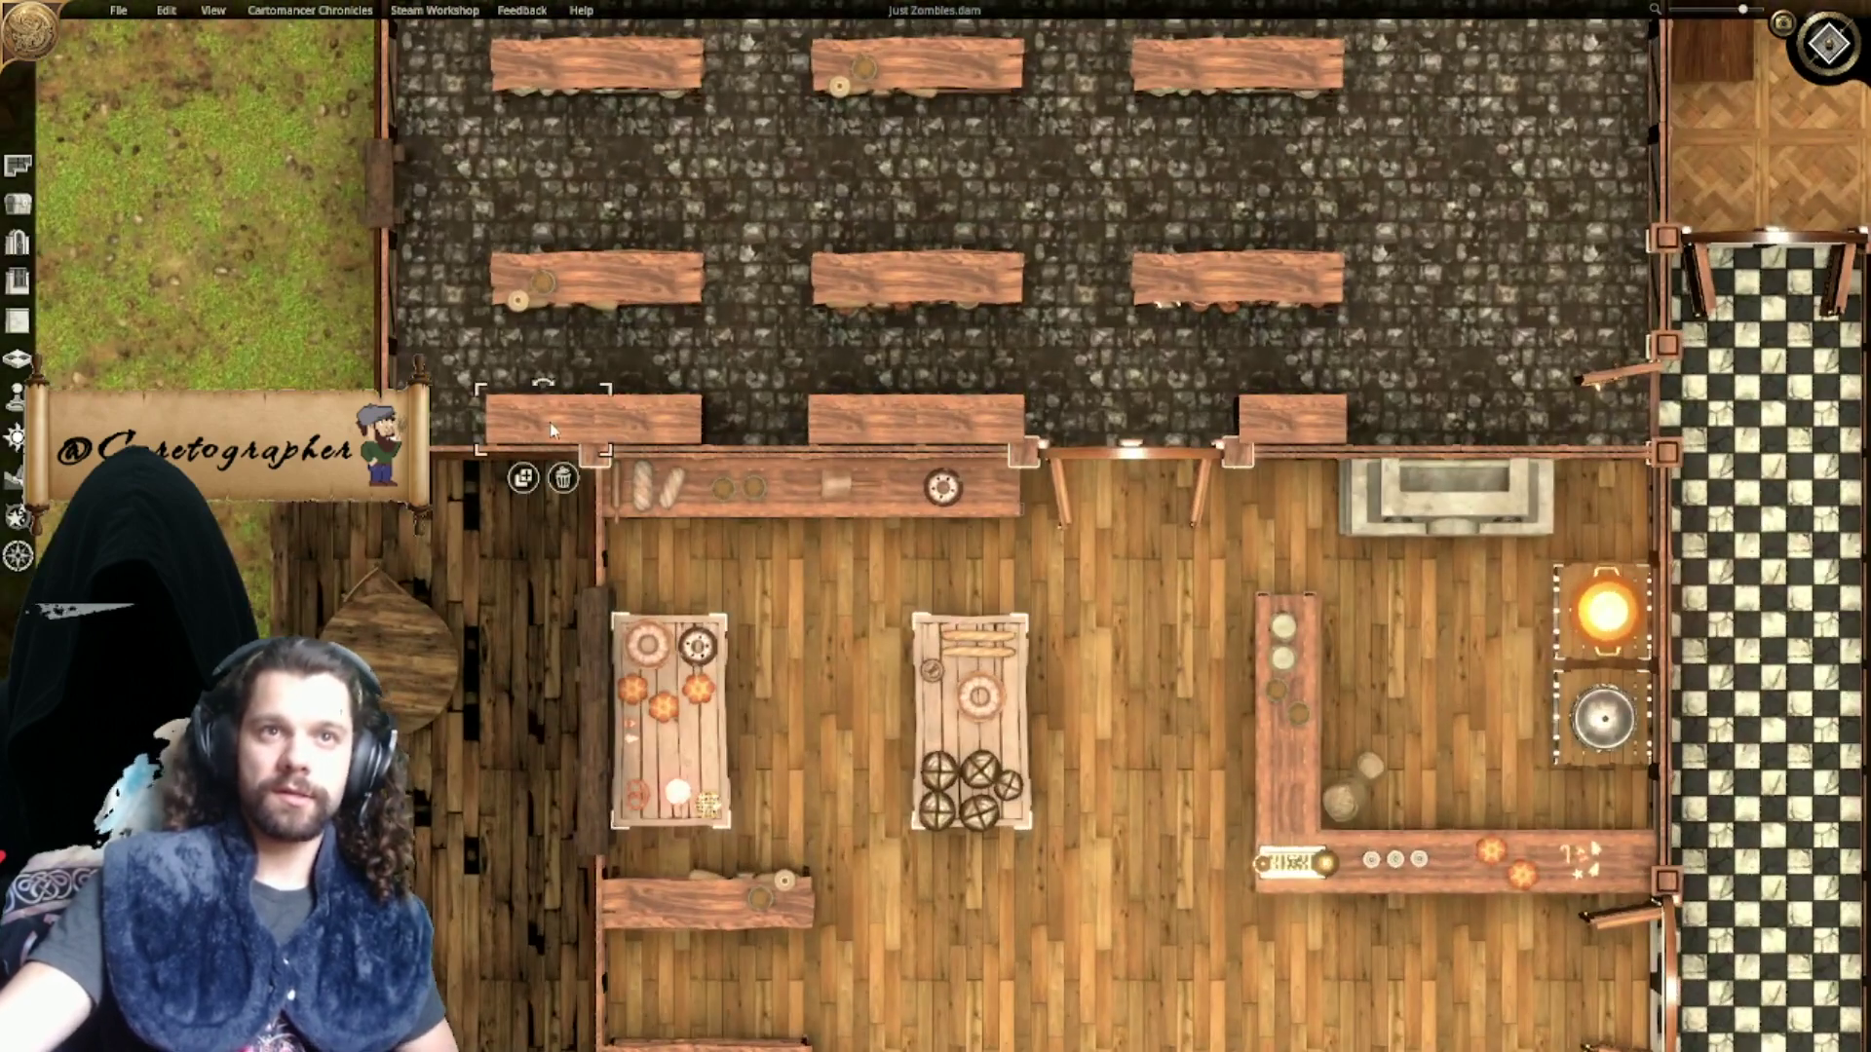
click(563, 477)
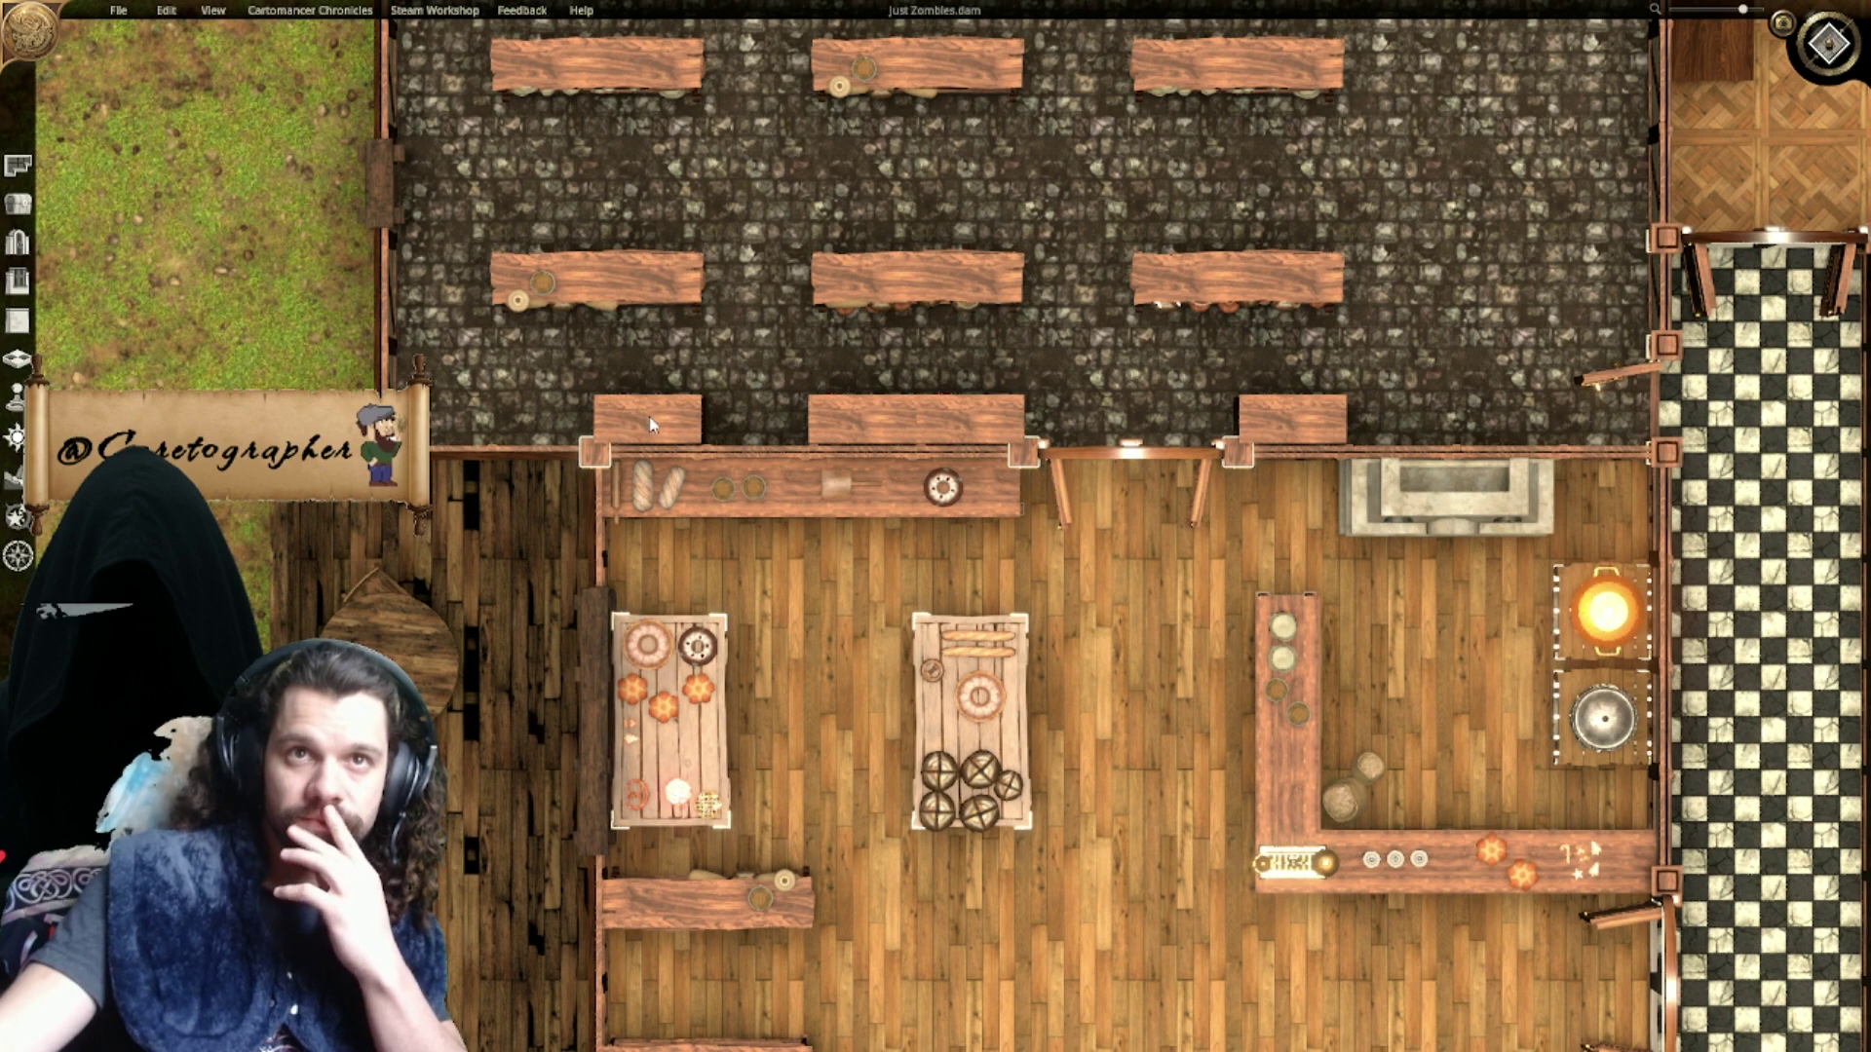
Step: Copy the sitting room's Sculpted Door onto the veranda and place it in the wall between the storeroom and the veranda
middle_drag(736, 308, 749, 681)
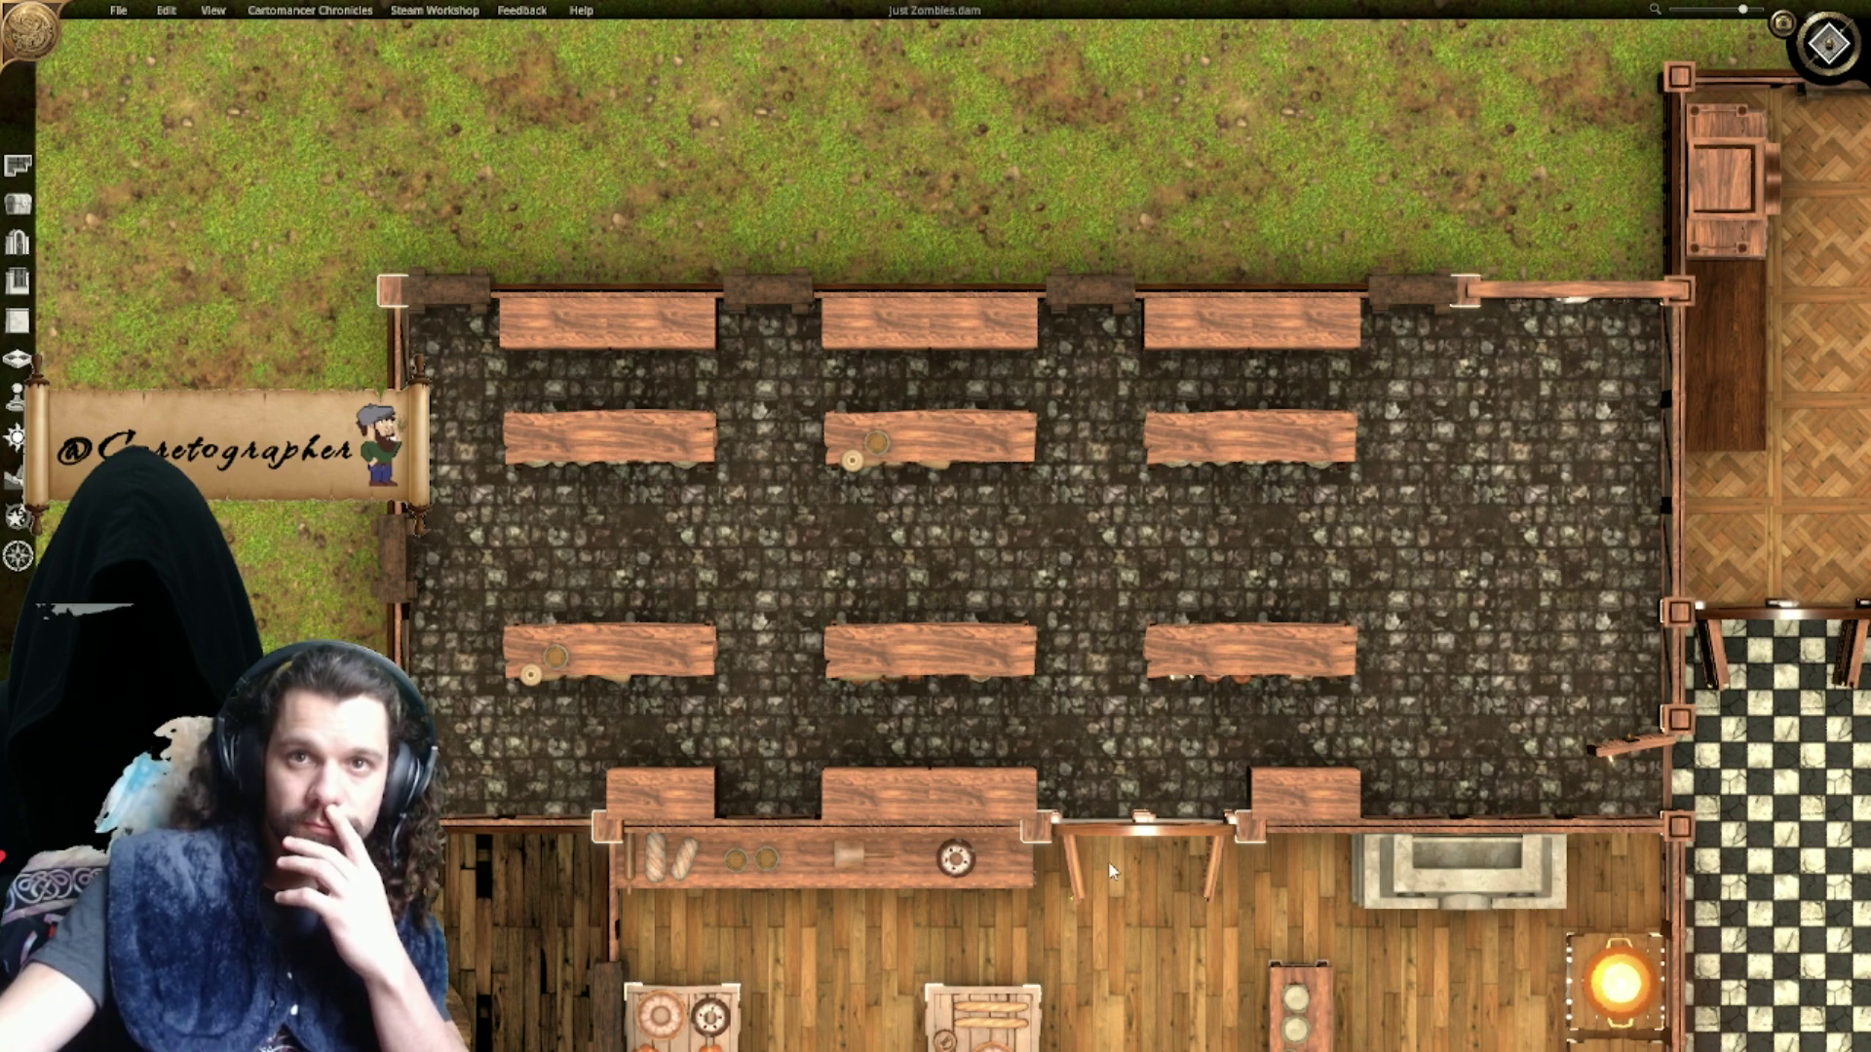
middle_drag(1001, 864, 1029, 312)
scroll(1005, 855, down, 3)
middle_drag(858, 916, 911, 351)
middle_drag(788, 955, 770, 823)
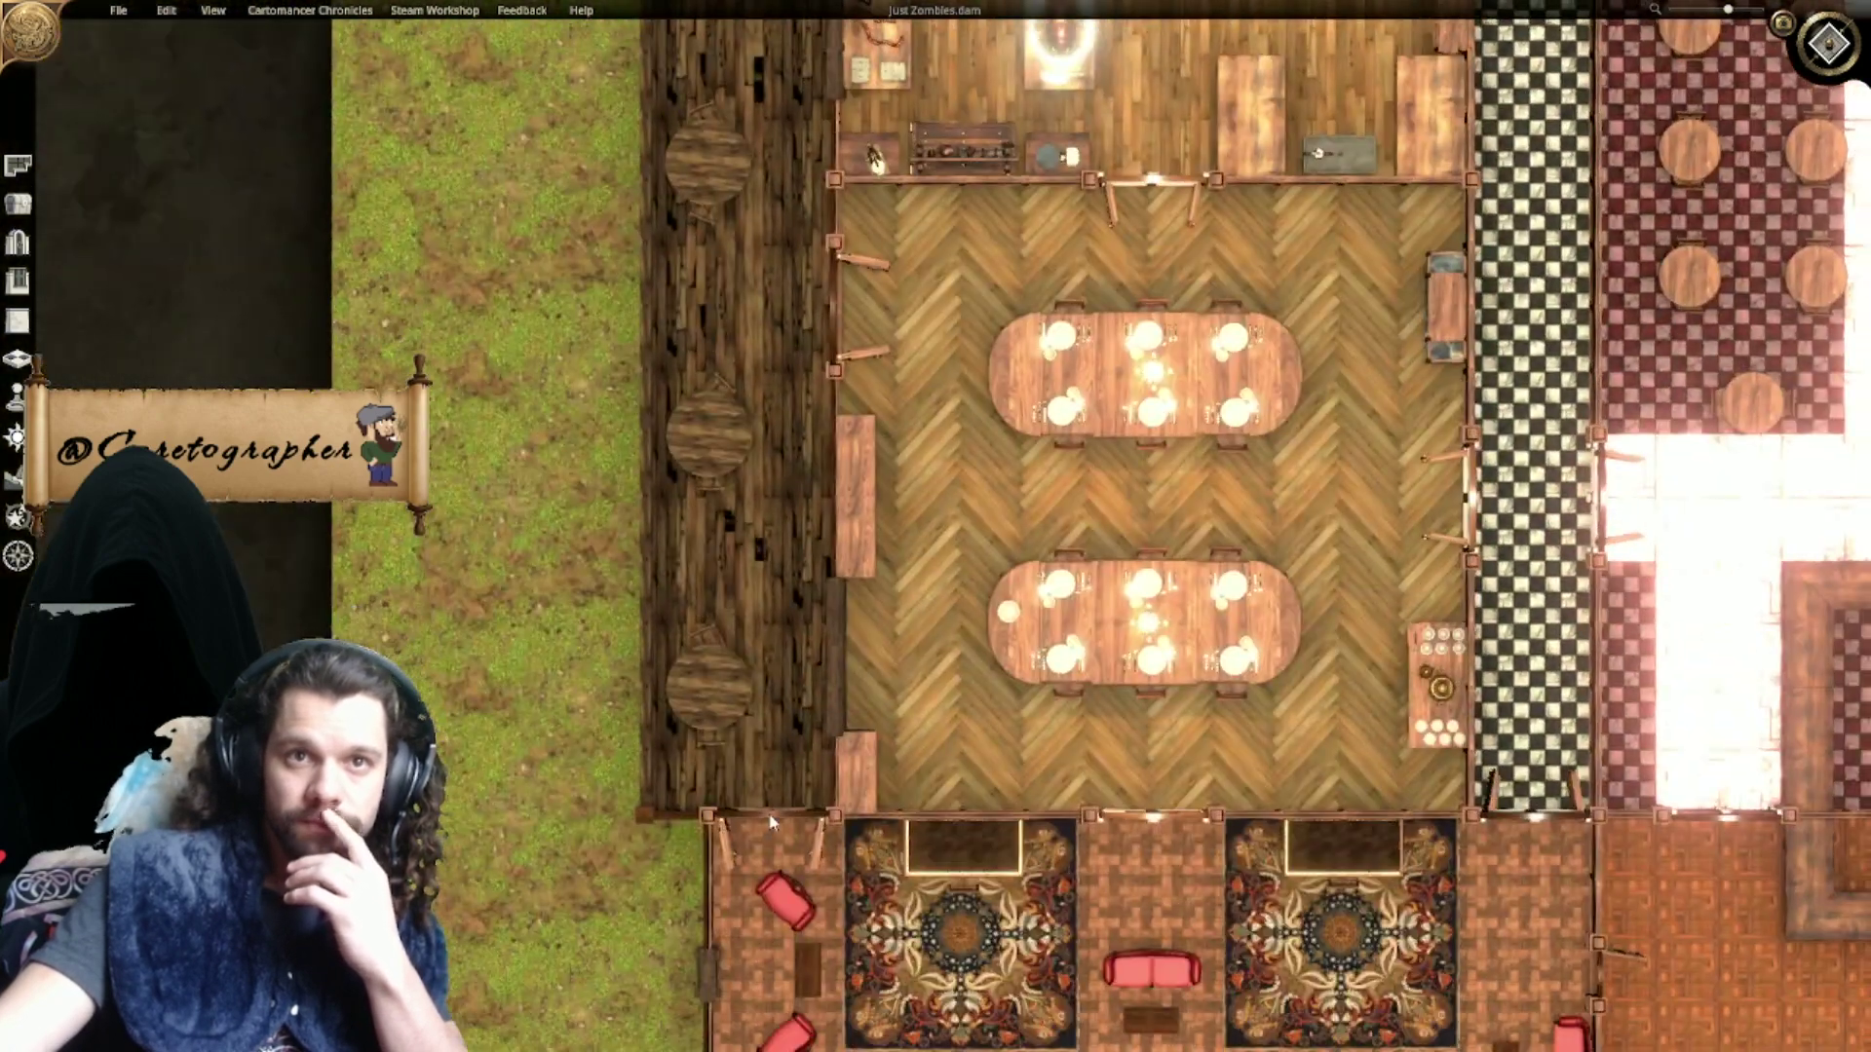
click(775, 825)
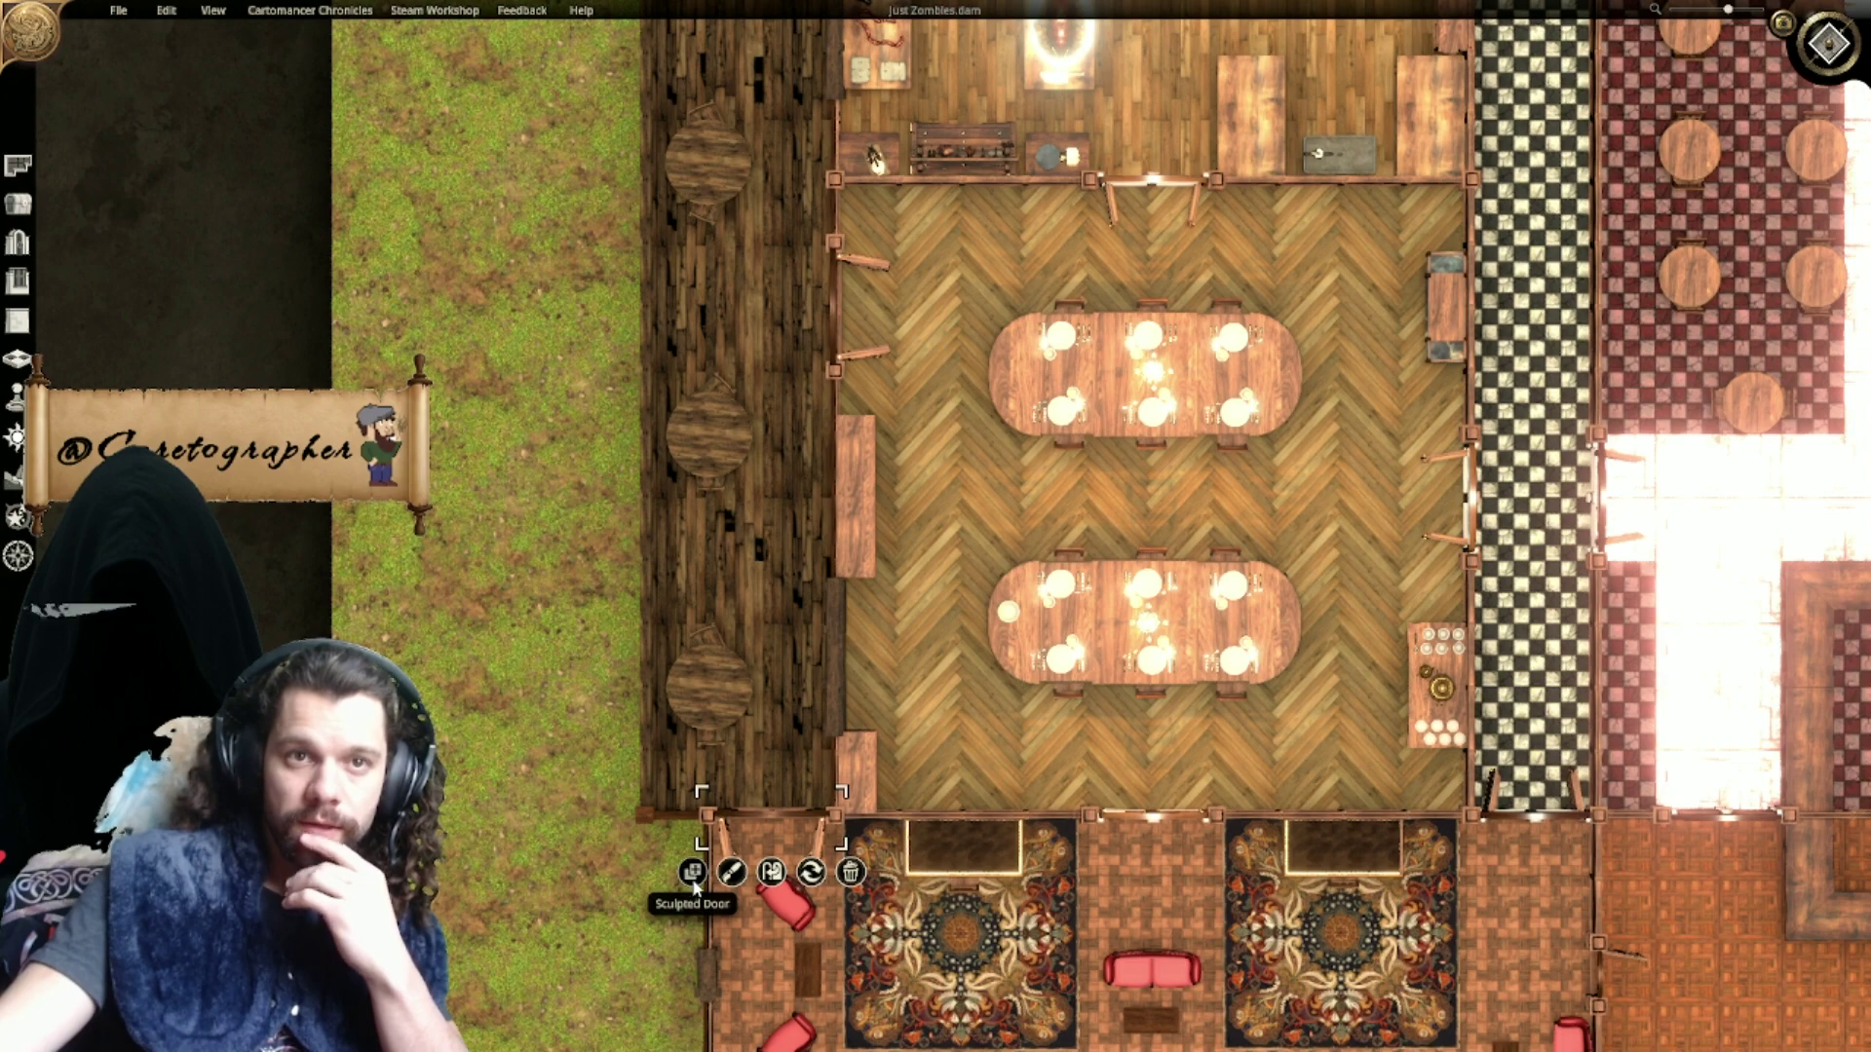
click(800, 301)
middle_drag(799, 279, 918, 1048)
click(890, 301)
Step: Flip the storeroom's veranda door so its leaves open onto the veranda
middle_drag(906, 386, 854, 575)
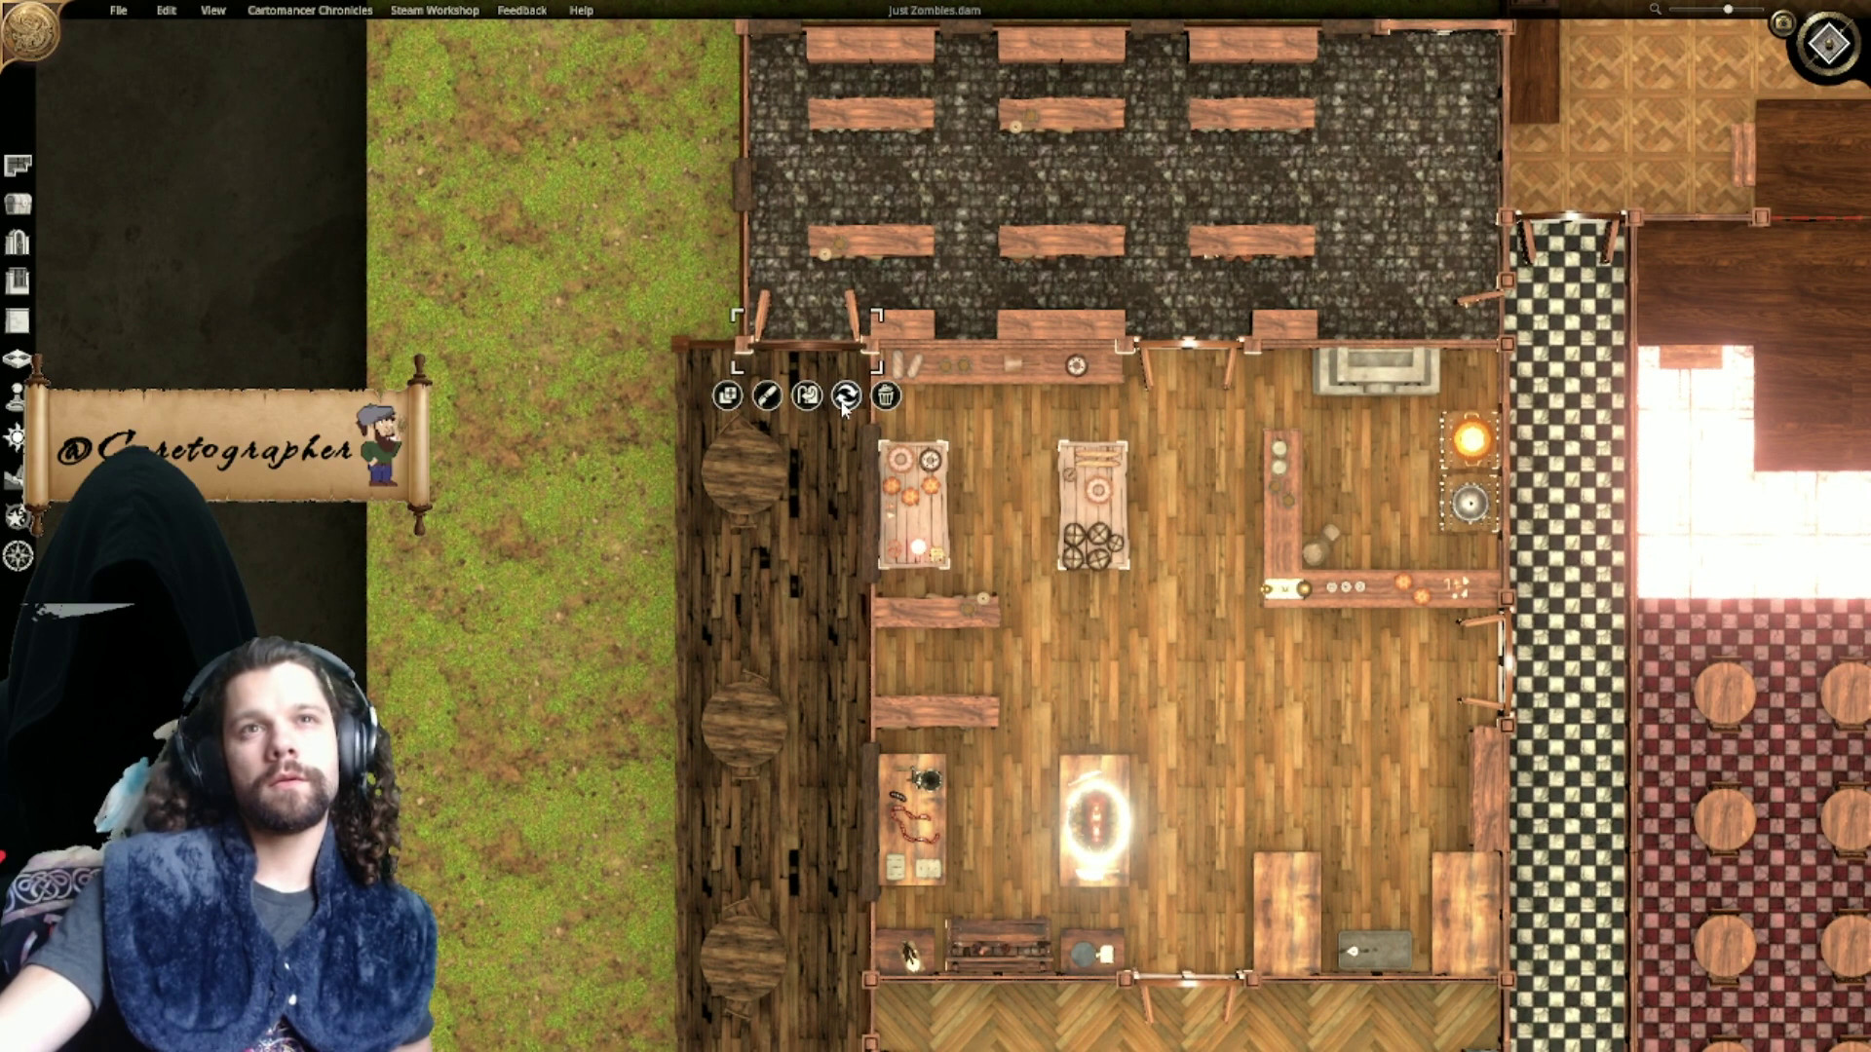
click(844, 396)
click(840, 517)
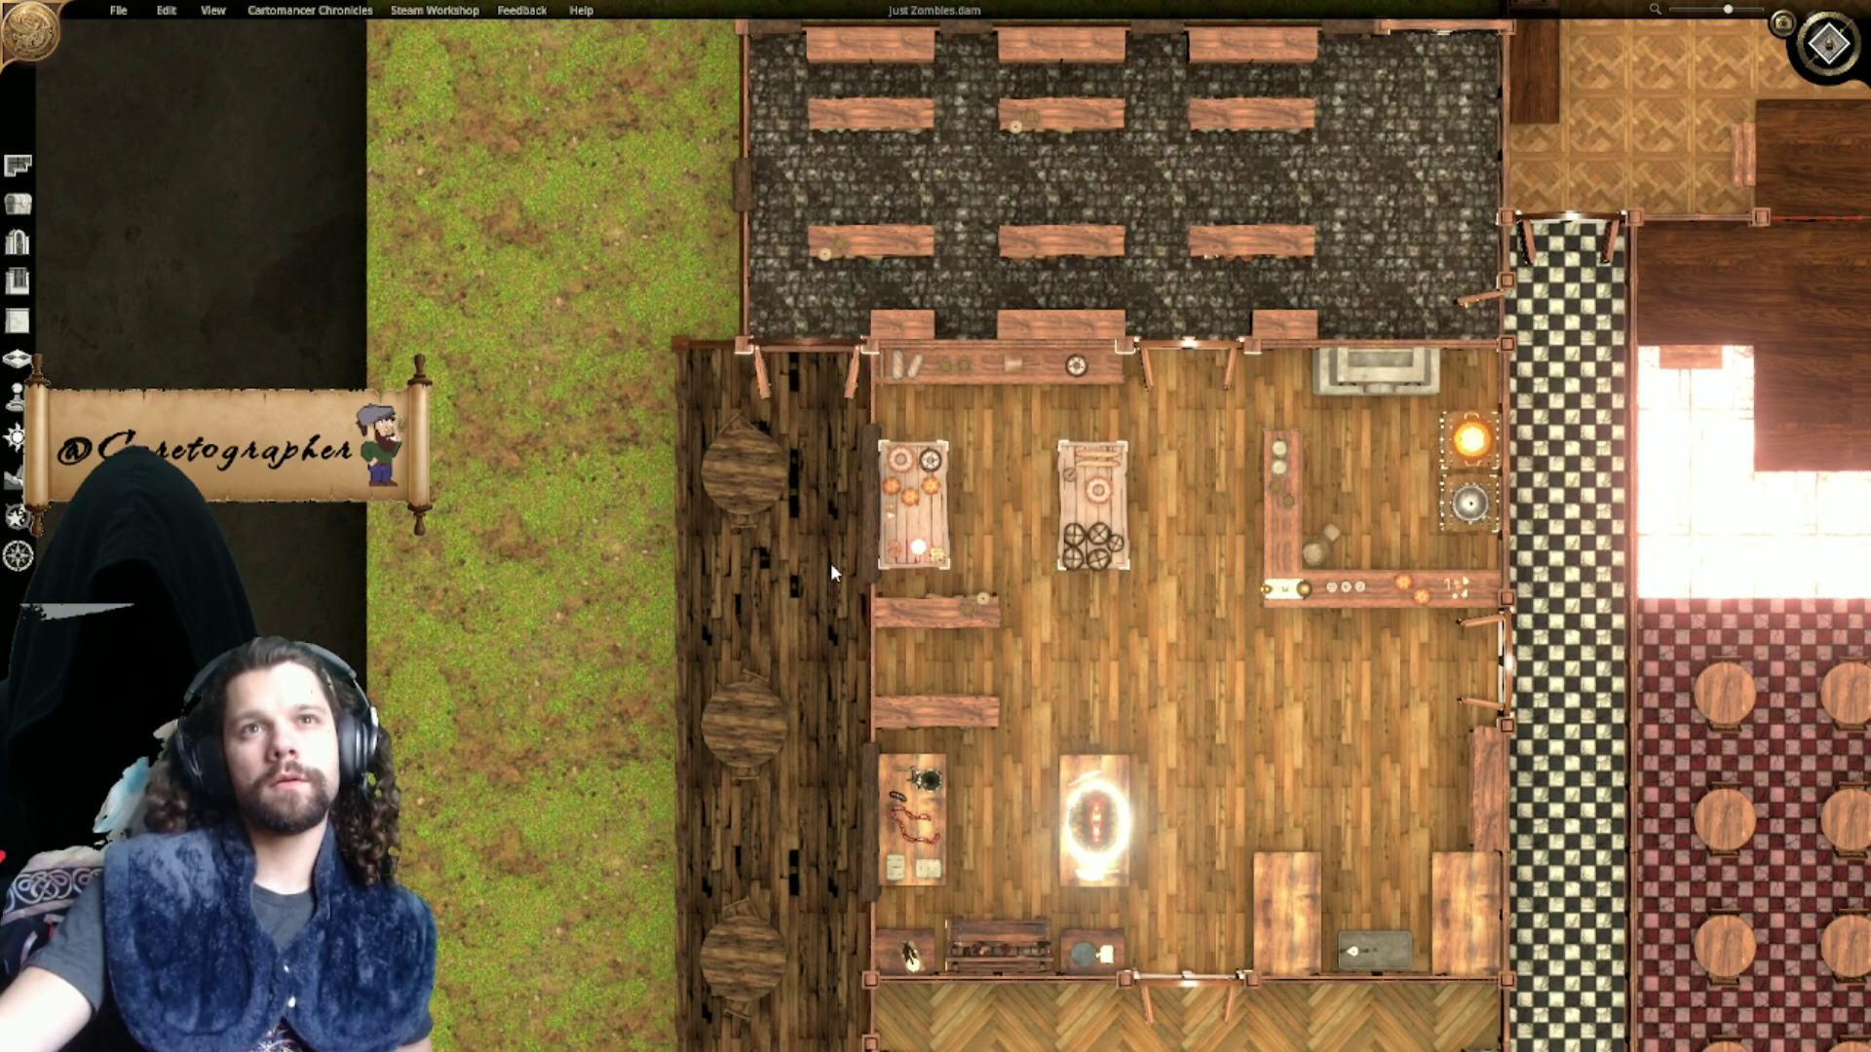
Step: Compare the doors at both ends of the veranda and delete the one leading into the storeroom
middle_drag(832, 640, 850, 470)
scroll(850, 555, down, 2)
middle_drag(851, 643, 824, 184)
click(815, 786)
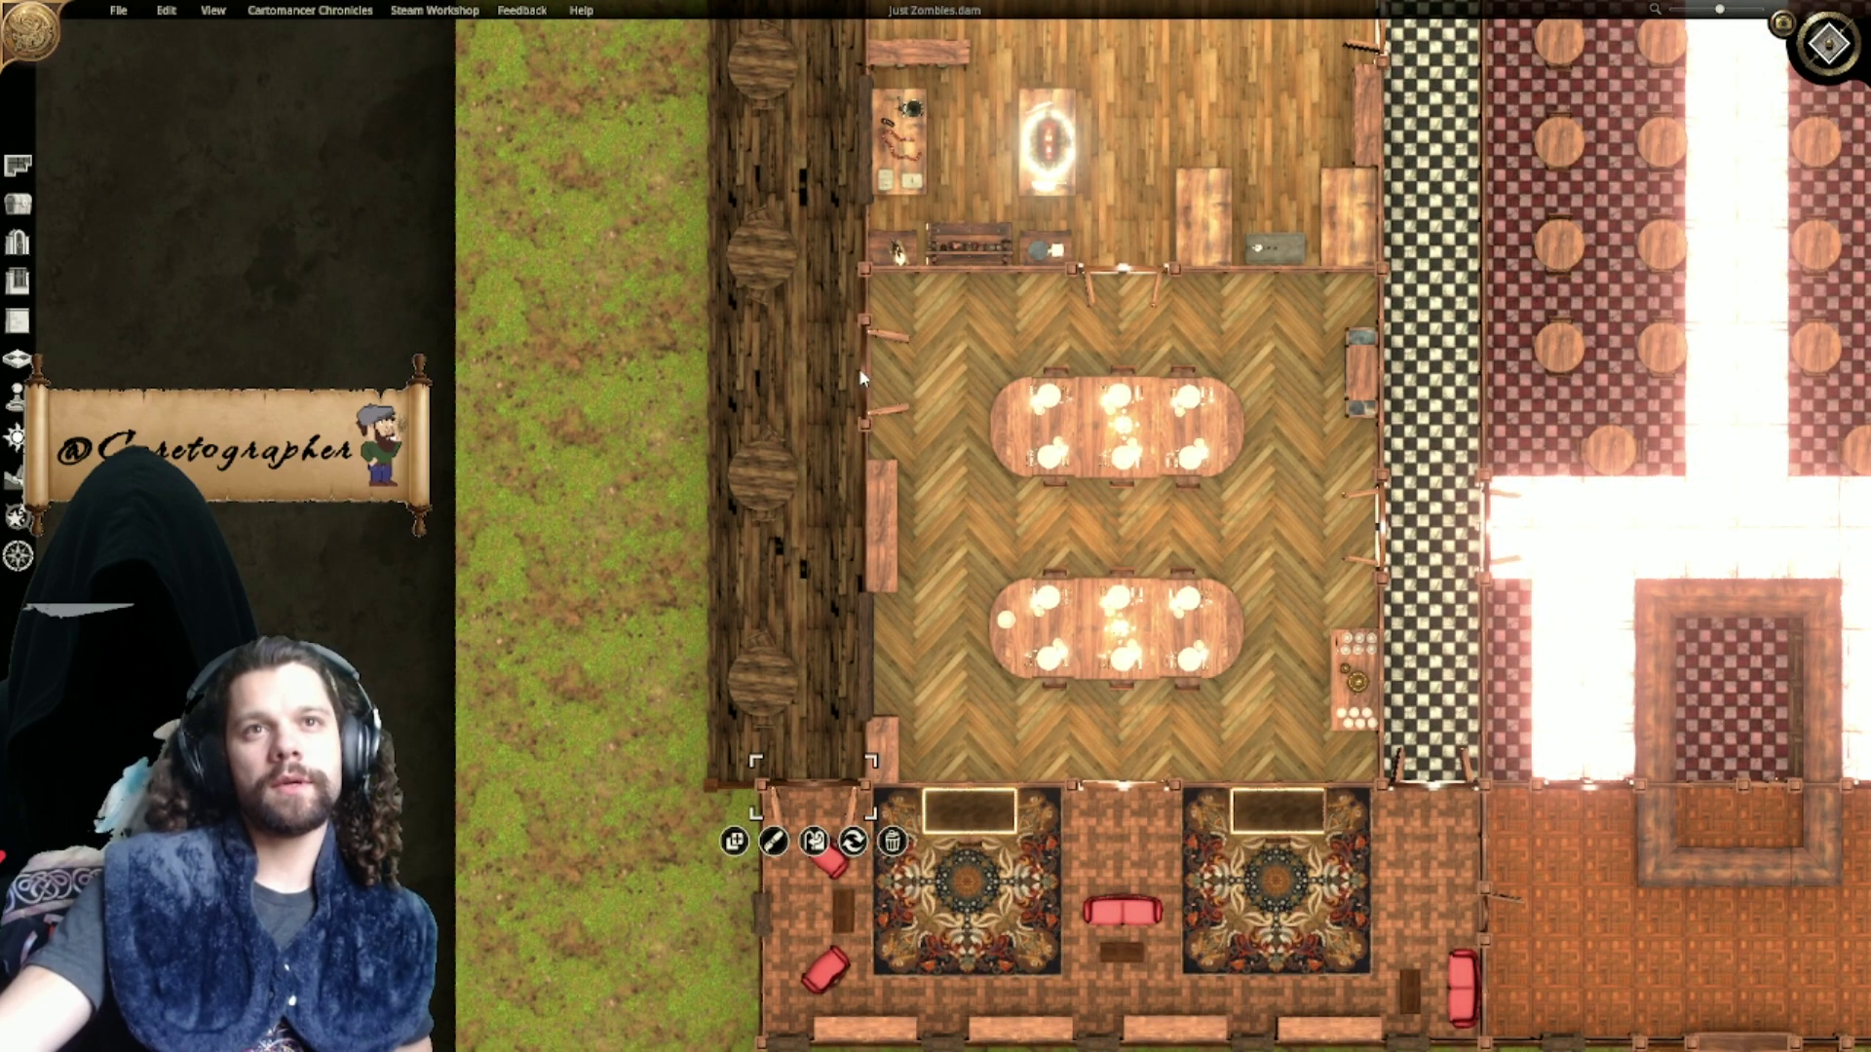
middle_drag(854, 70, 874, 753)
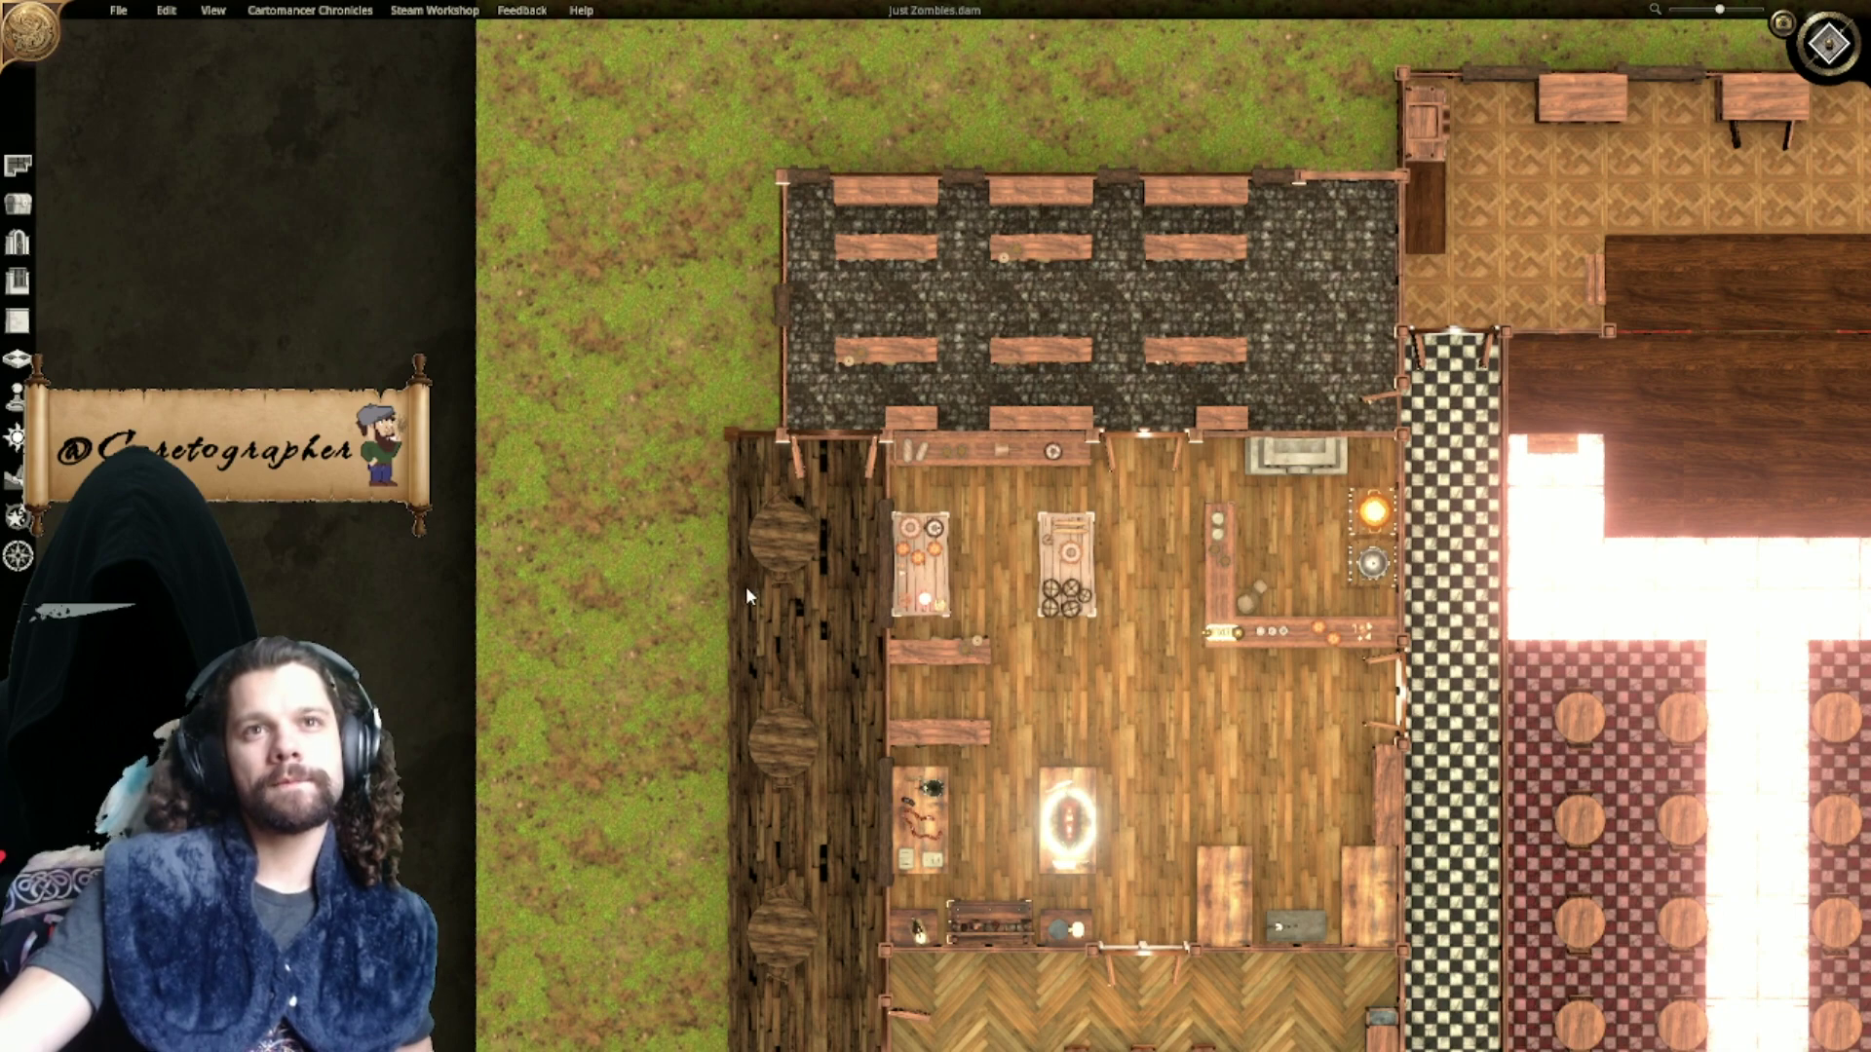
scroll(746, 587, down, 2)
scroll(746, 589, up, 3)
scroll(751, 601, up, 2)
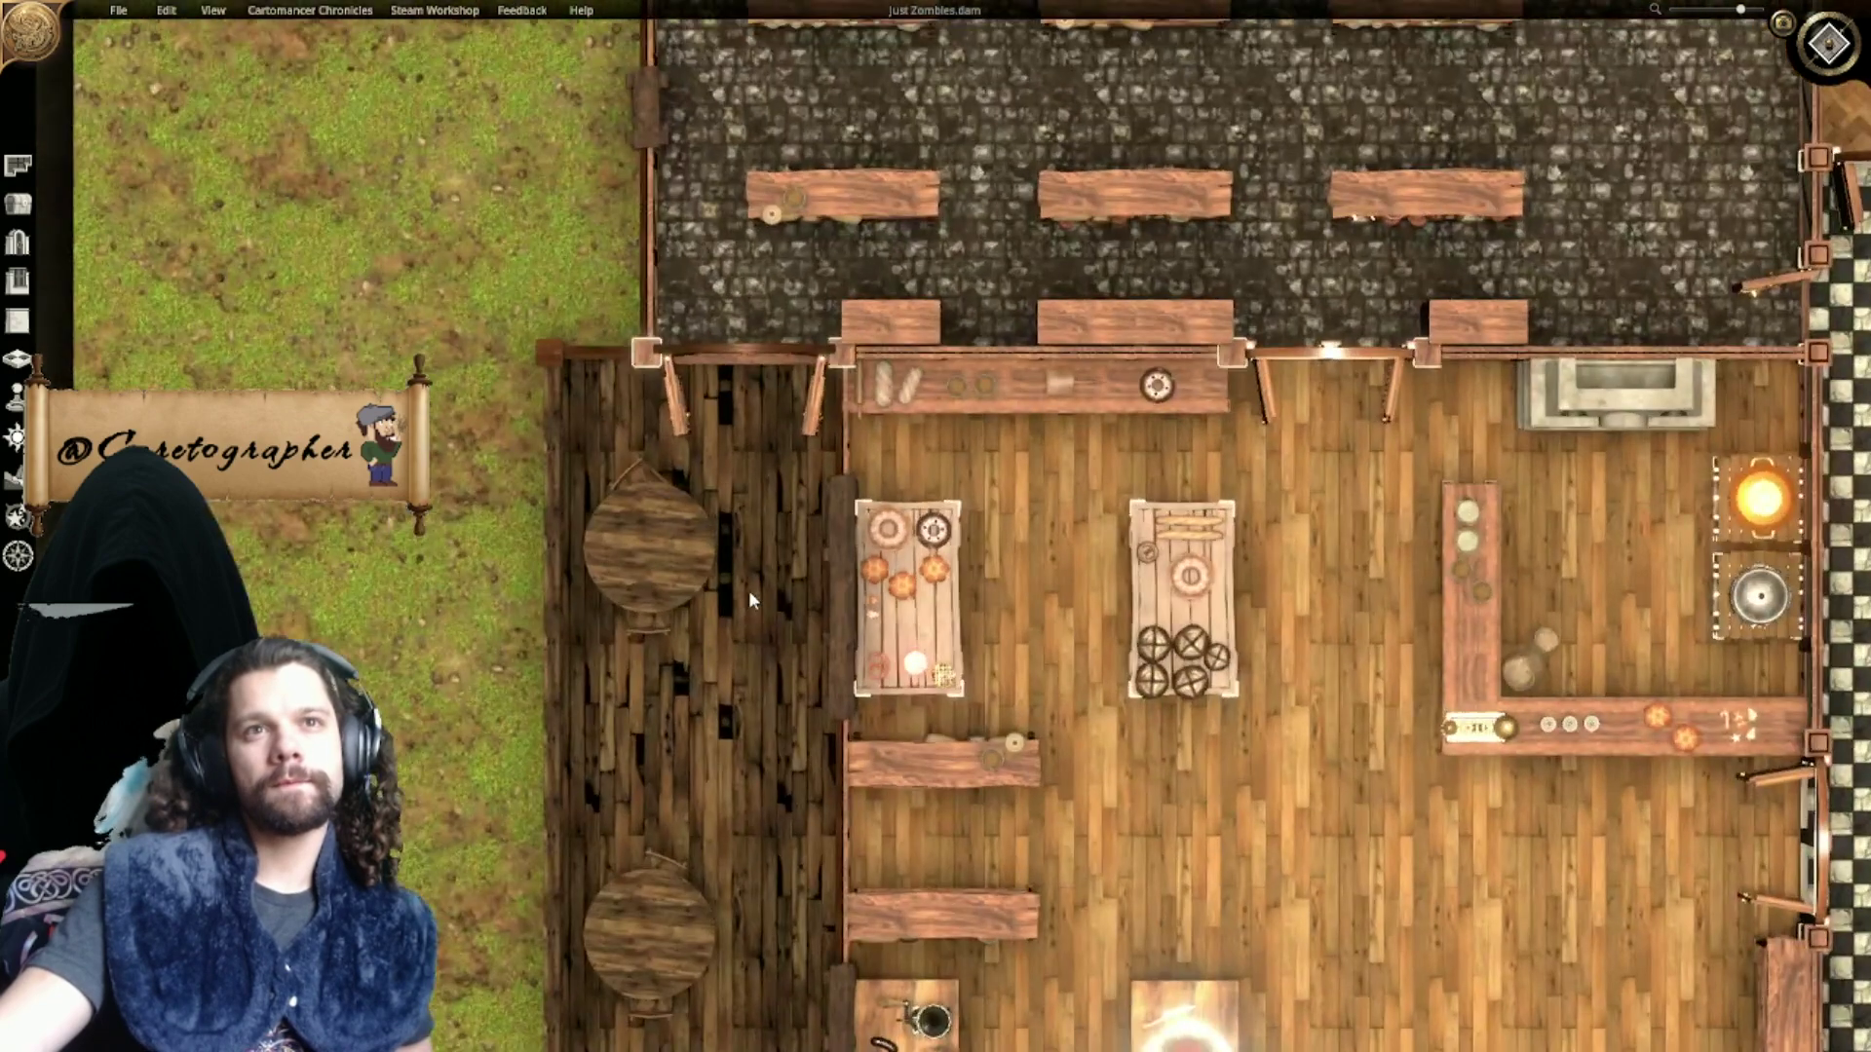
scroll(749, 590, down, 3)
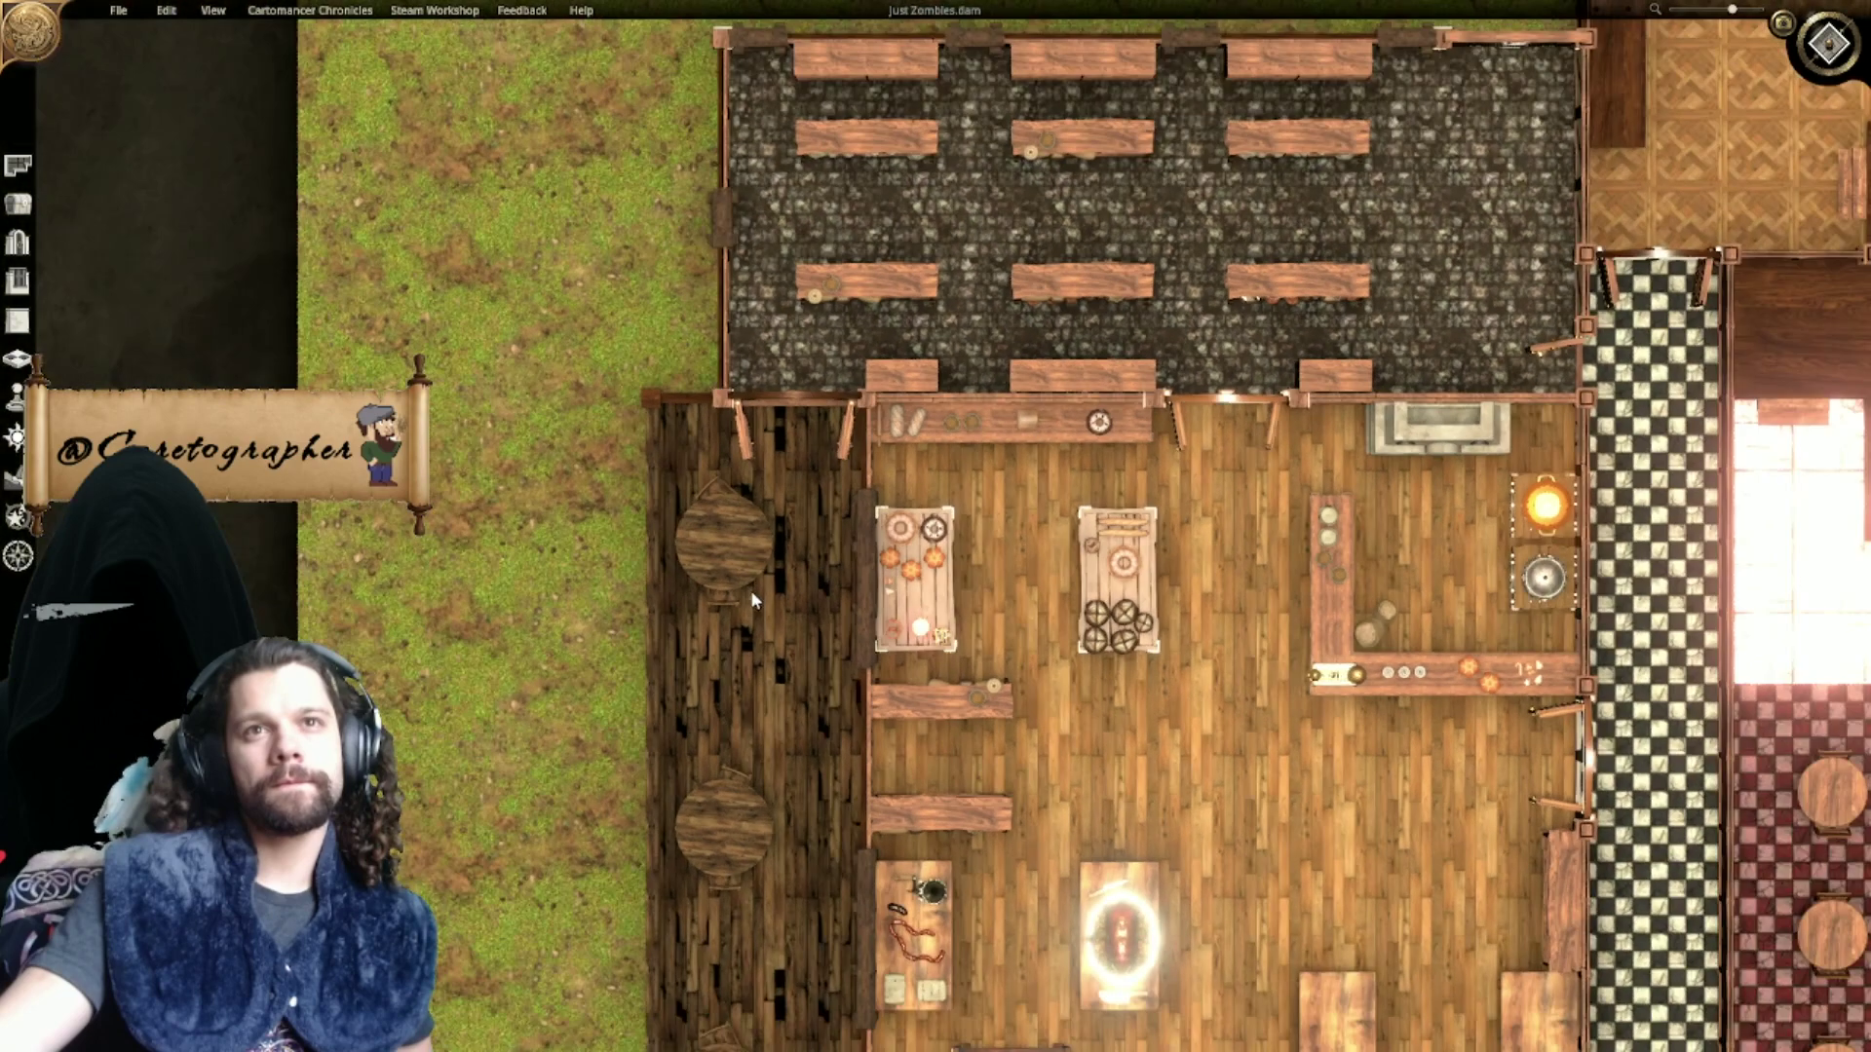
click(815, 401)
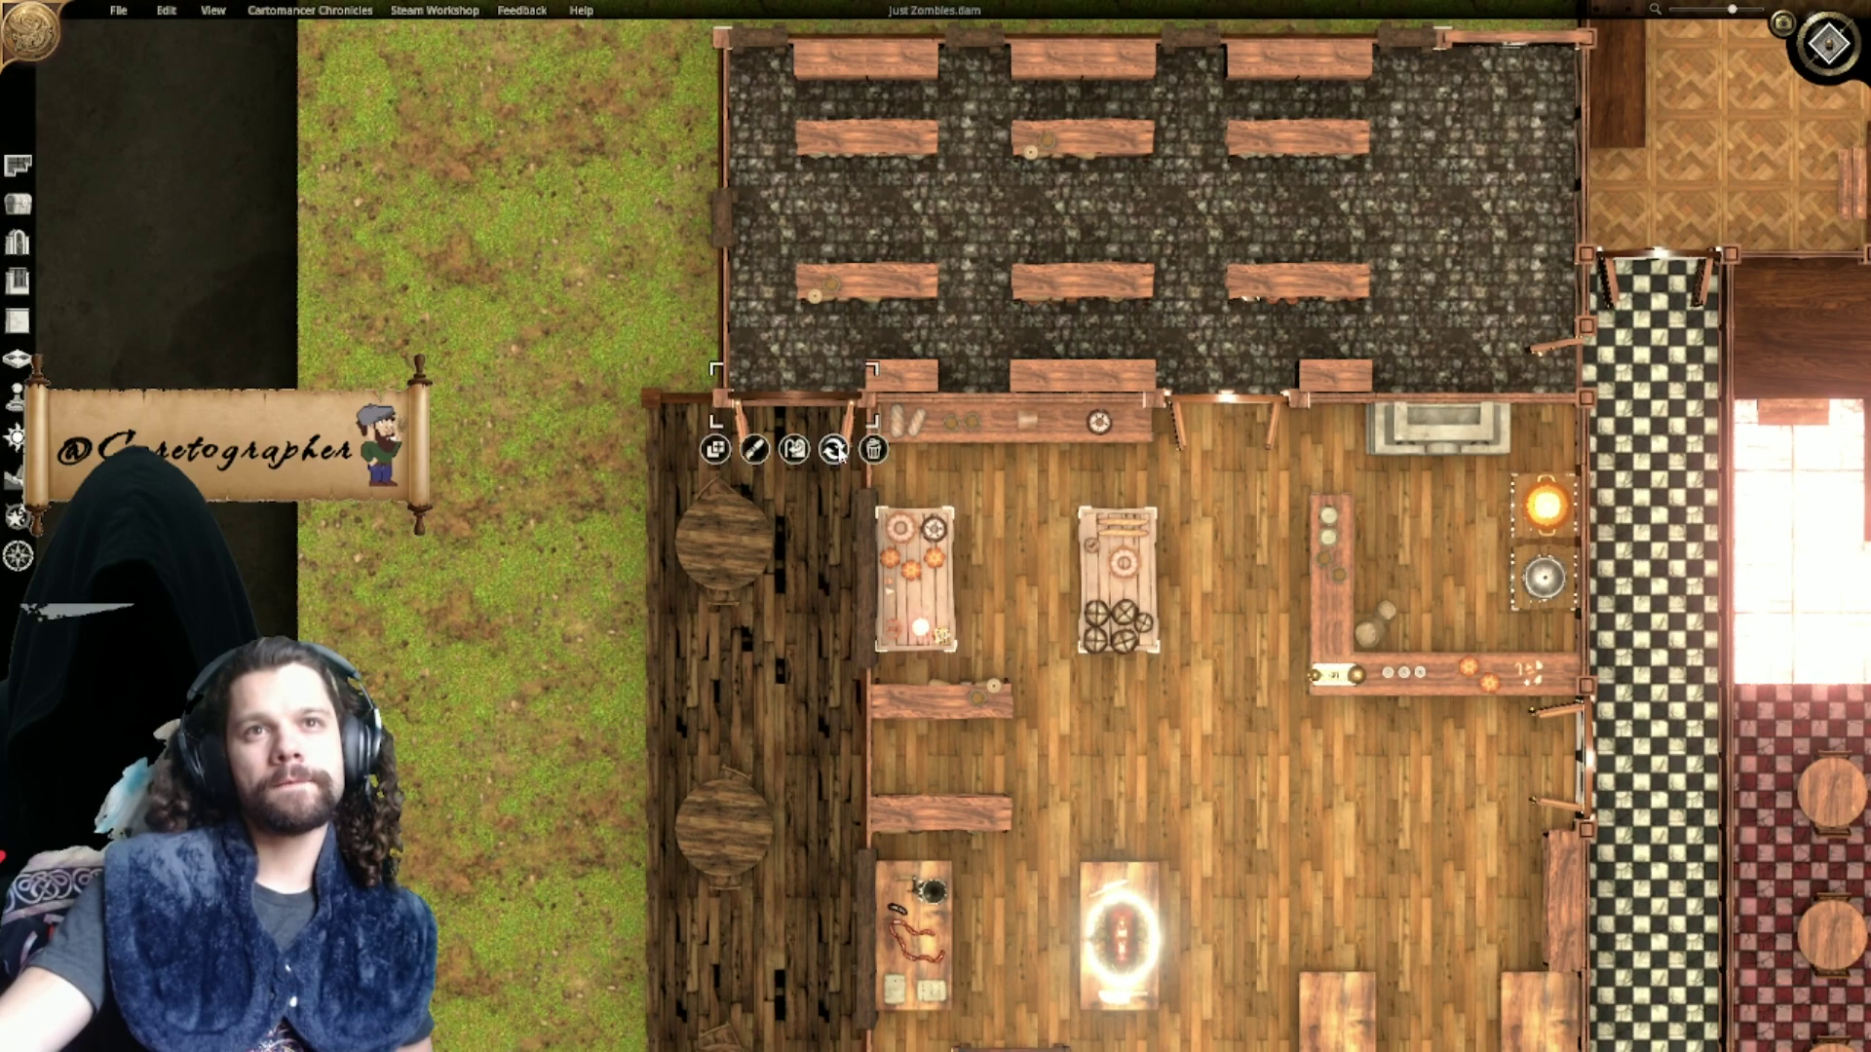
click(870, 451)
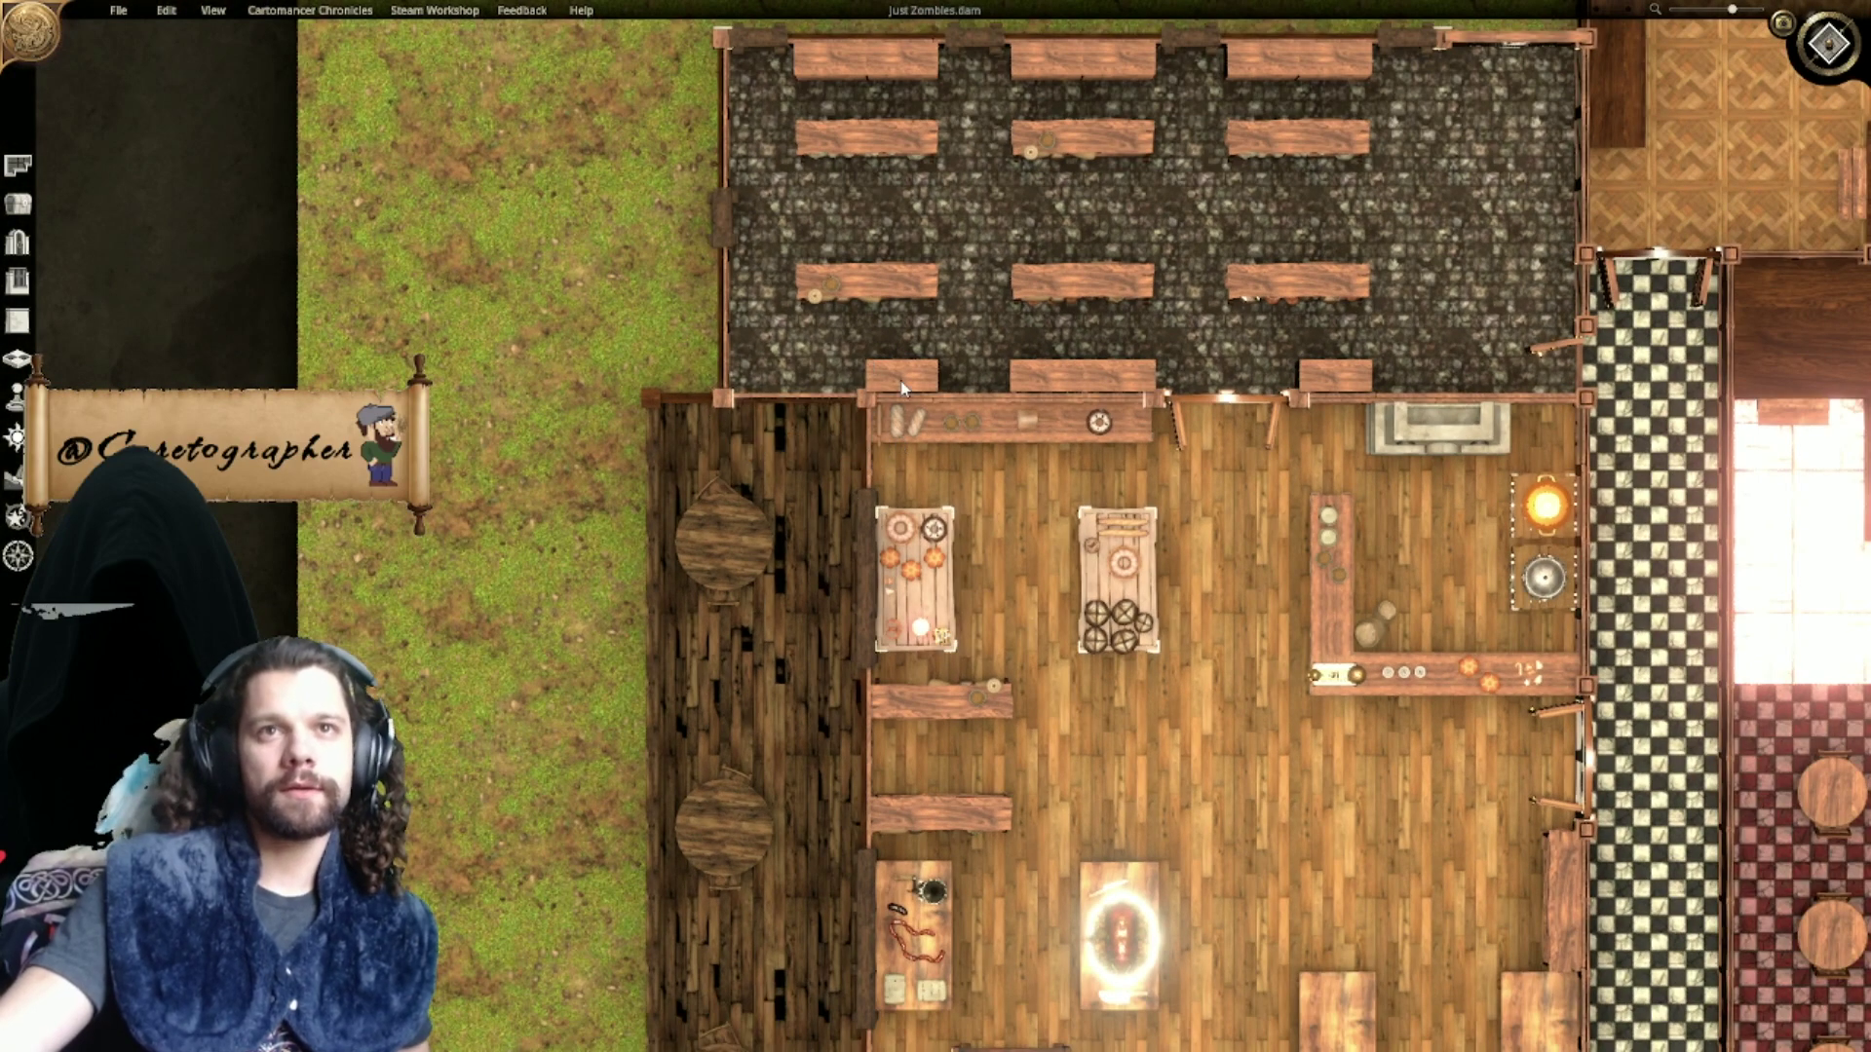
Step: Restore the storeroom table beside the veranda to full length and remove the kitchen counter's end section with its bread
click(930, 431)
click(943, 477)
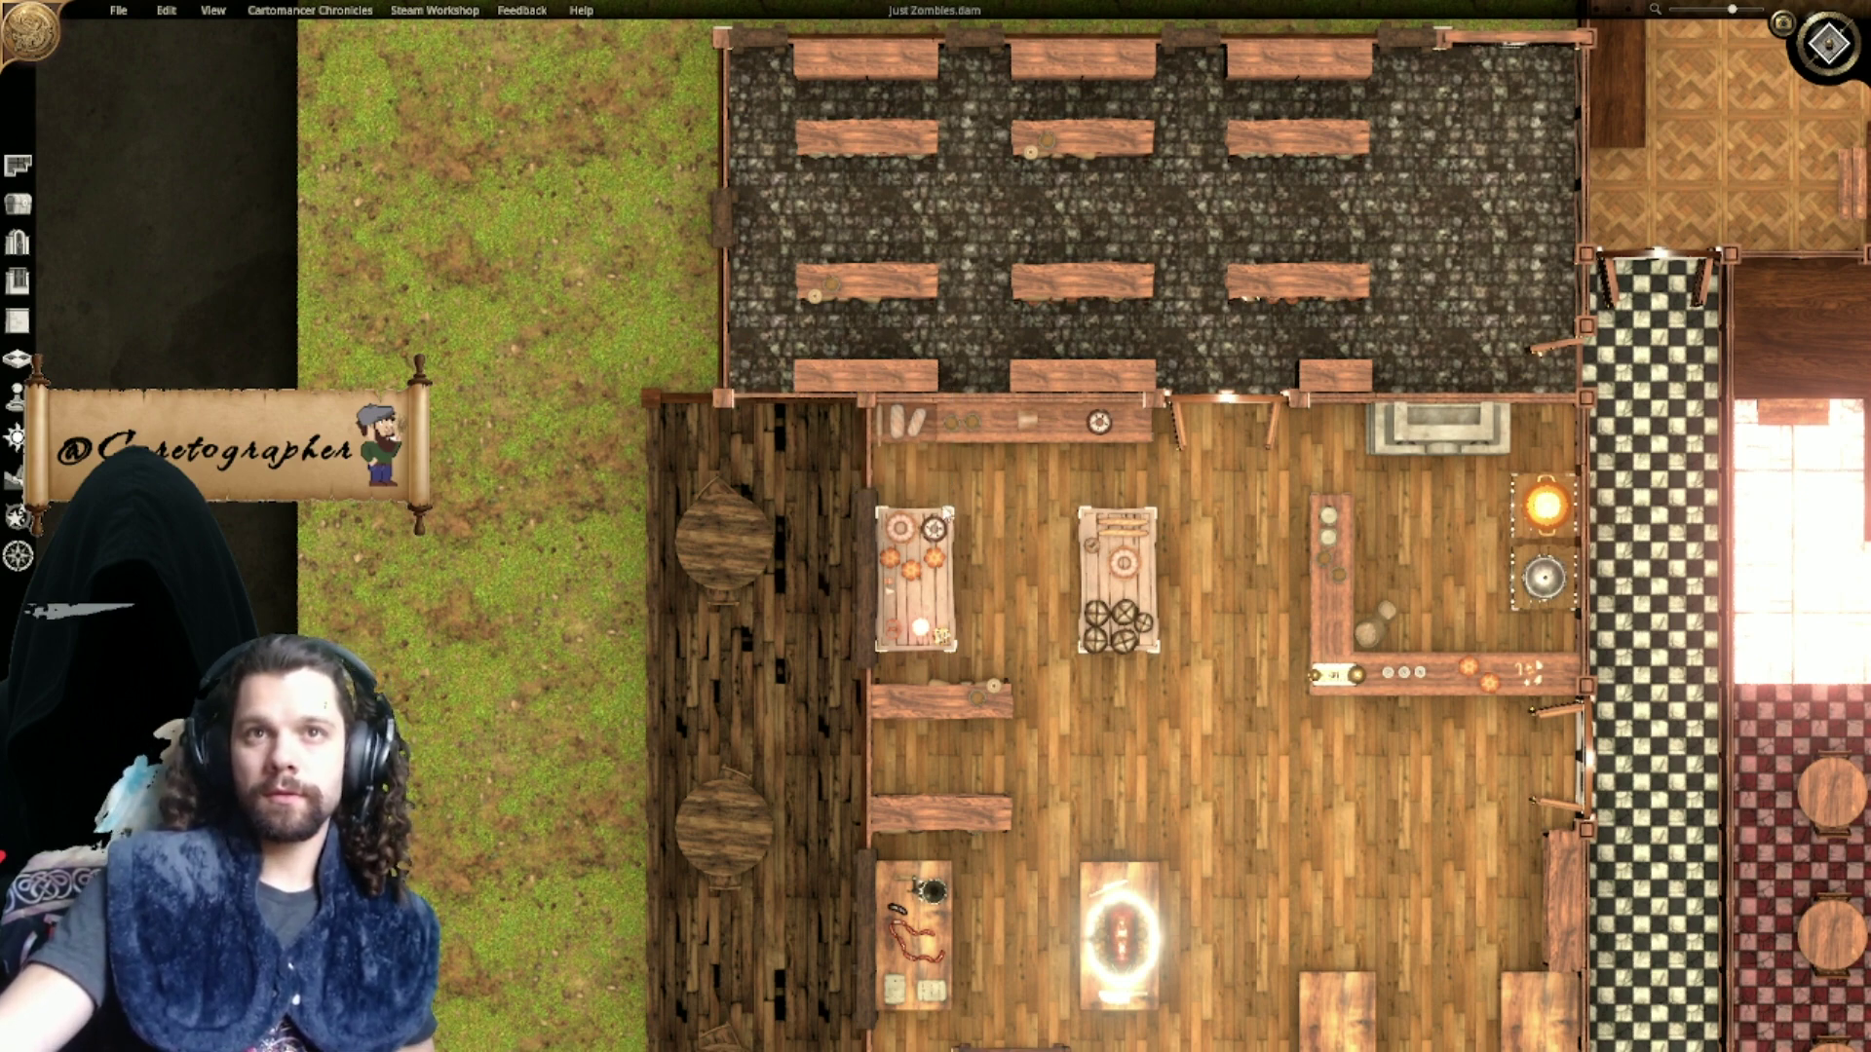
middle_drag(1196, 604, 1005, 411)
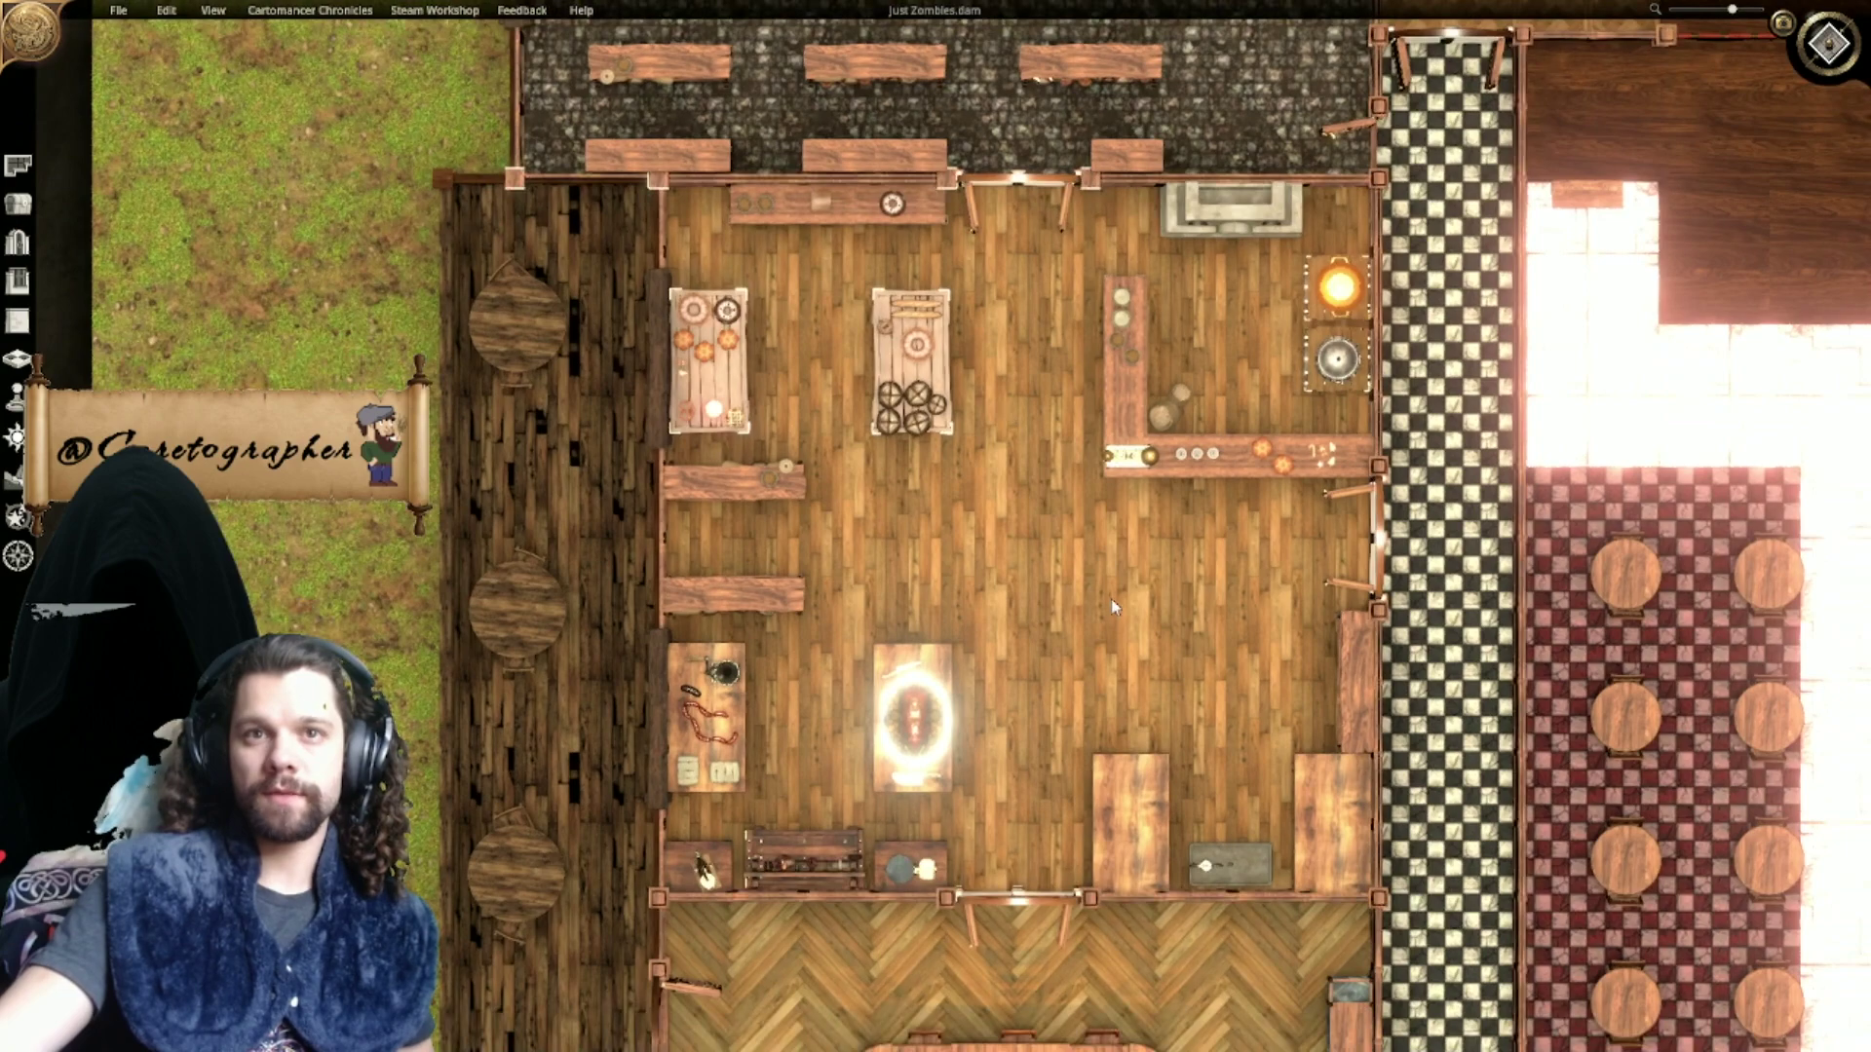
Step: Review the kitchen, dining room and their veranda against the unfurnished wing's cobblestone room
scroll(1109, 602, down, 1)
middle_drag(1053, 668, 974, 413)
scroll(1060, 771, down, 3)
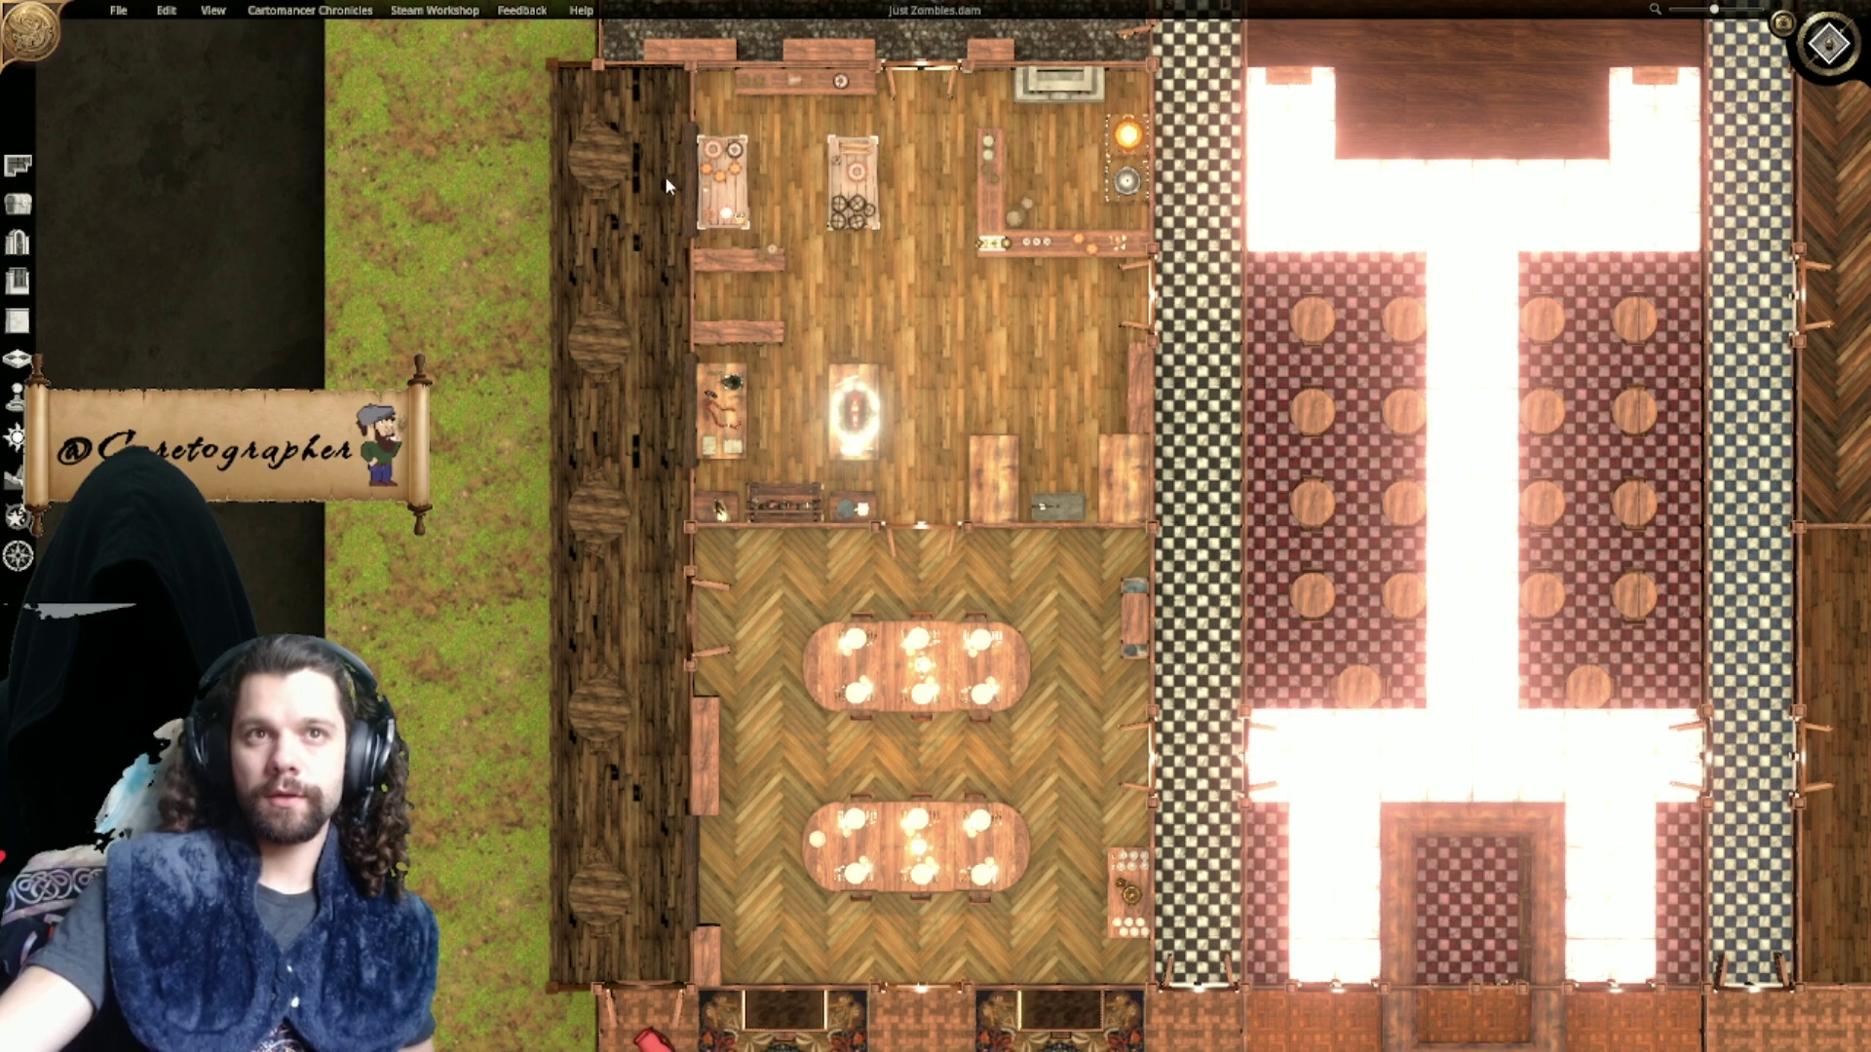
middle_drag(668, 183, 627, 442)
middle_drag(1772, 748, 339, 535)
middle_drag(857, 314, 909, 698)
scroll(877, 526, up, 2)
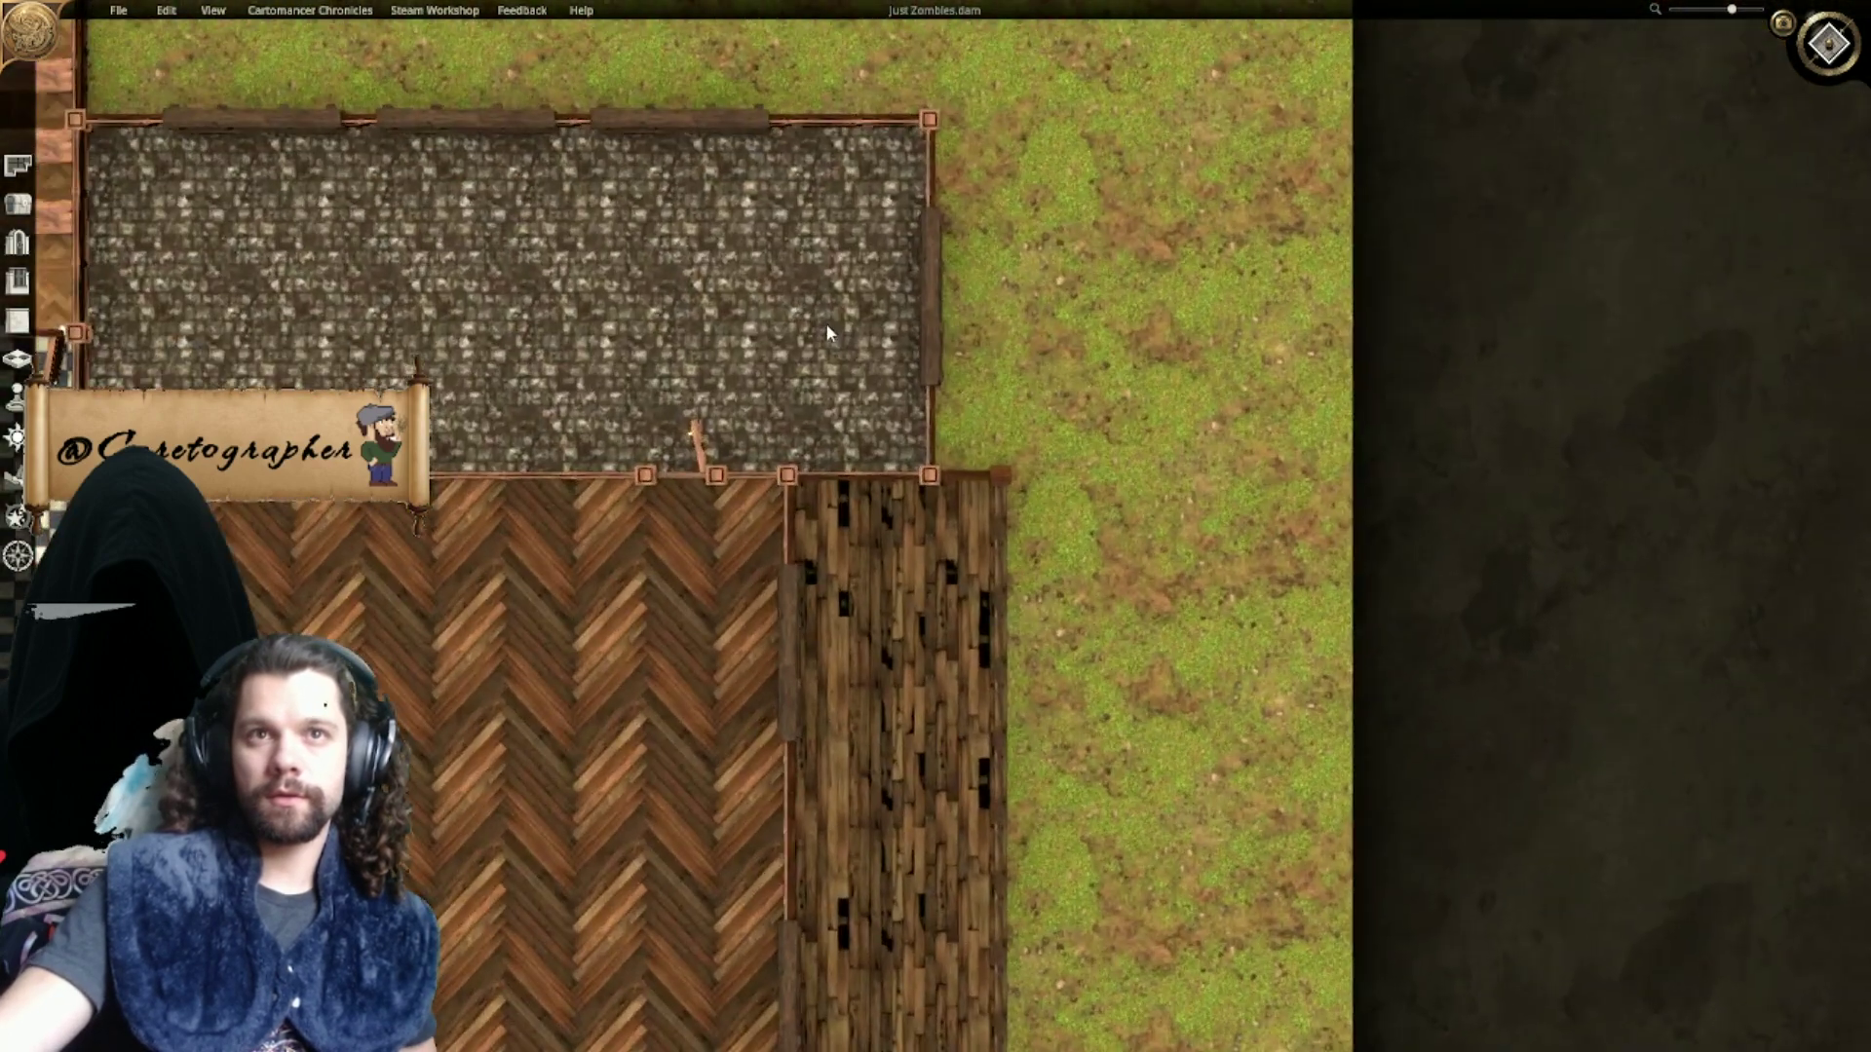
Step: Copy the sitting room's veranda door into the matching wall between the unfurnished brick-patterned front room and its veranda
middle_drag(1028, 561, 999, 43)
scroll(1018, 688, down, 3)
middle_drag(934, 673, 1369, 594)
middle_drag(463, 624, 857, 659)
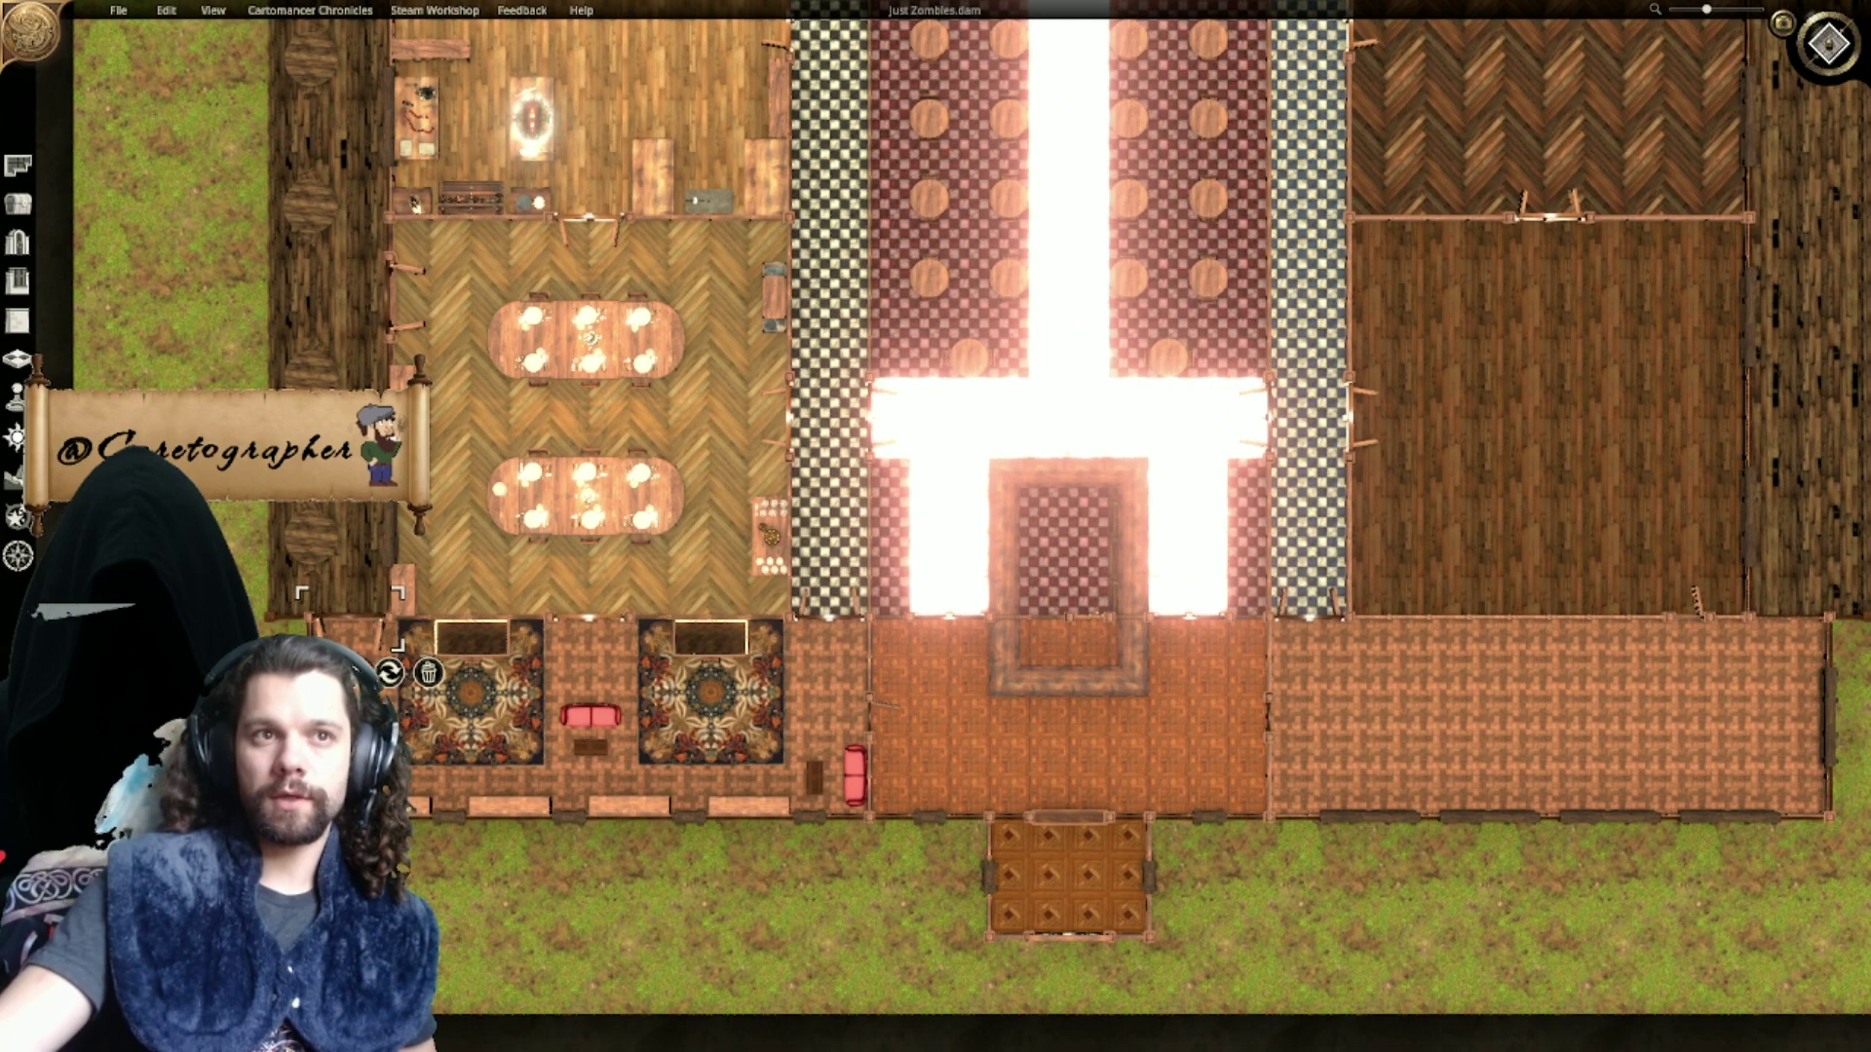
middle_drag(1652, 664, 833, 733)
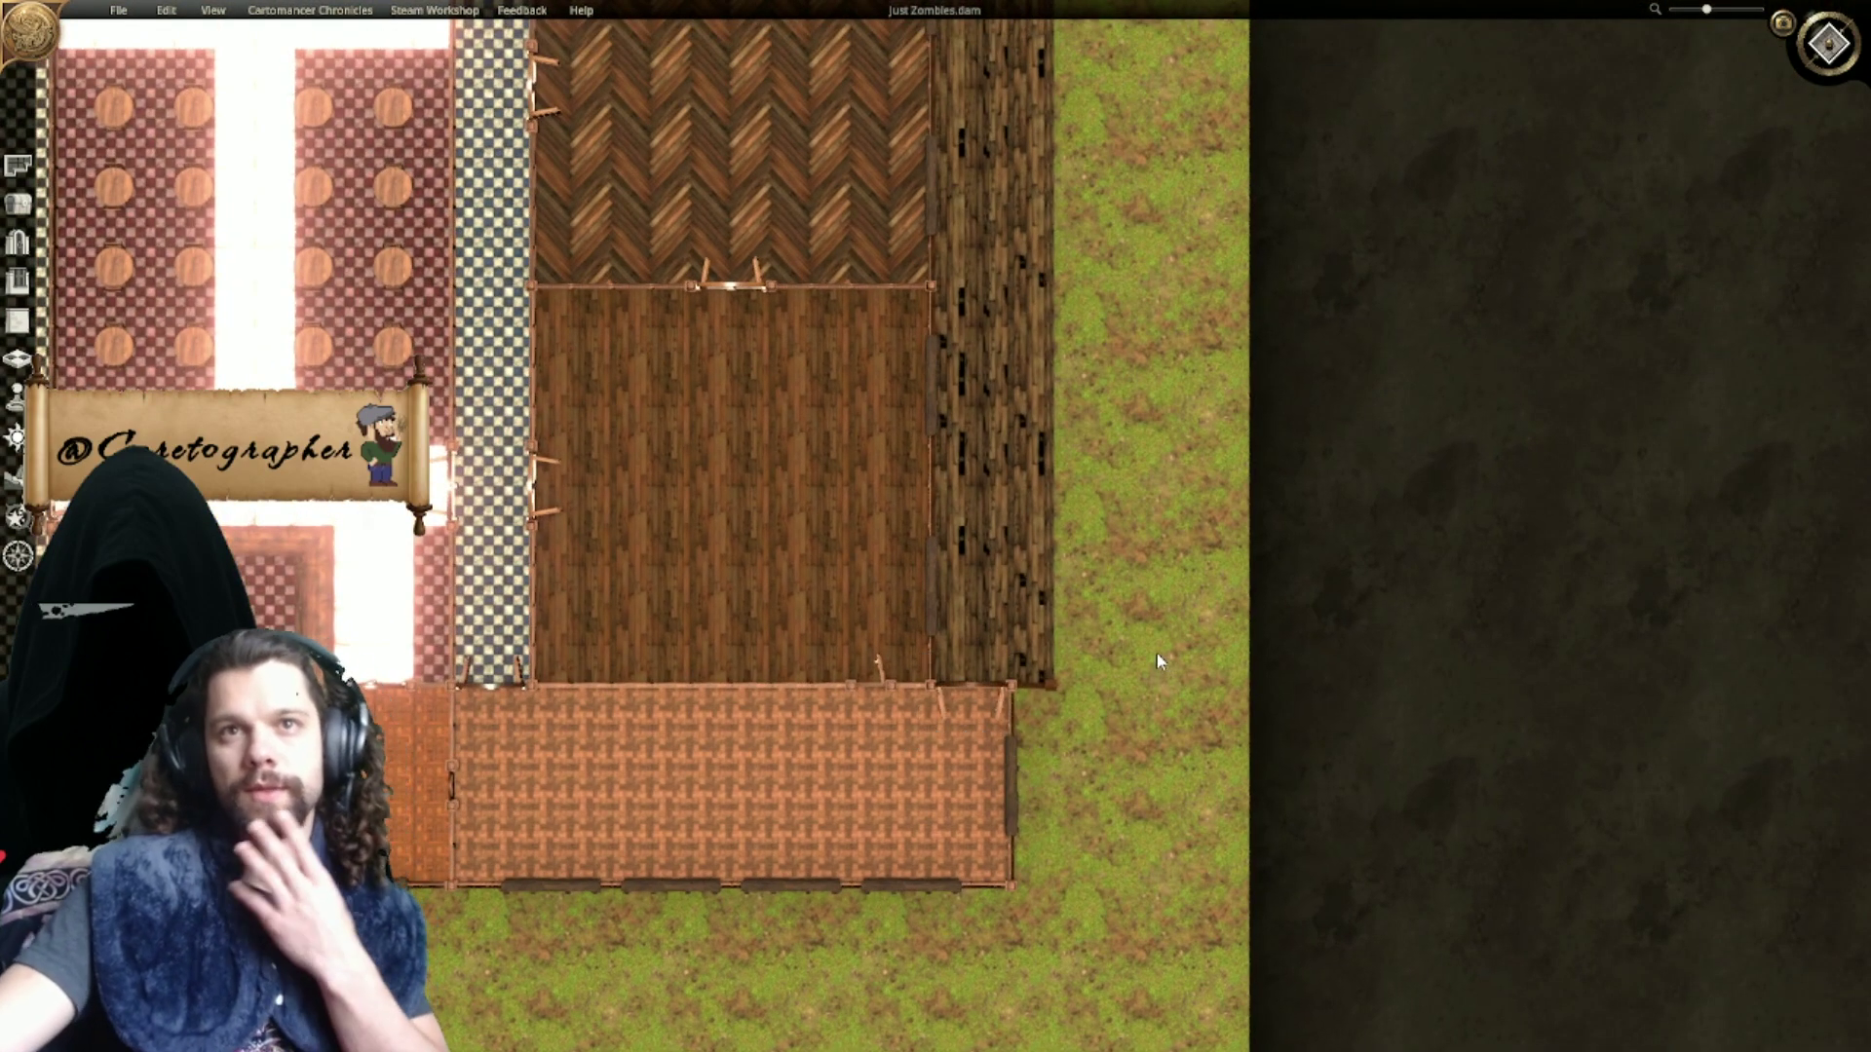
Step: Examine the whole building's layout and the corner where the storeroom, kitchen and furnished wing's veranda meet
scroll(1111, 682, down, 2)
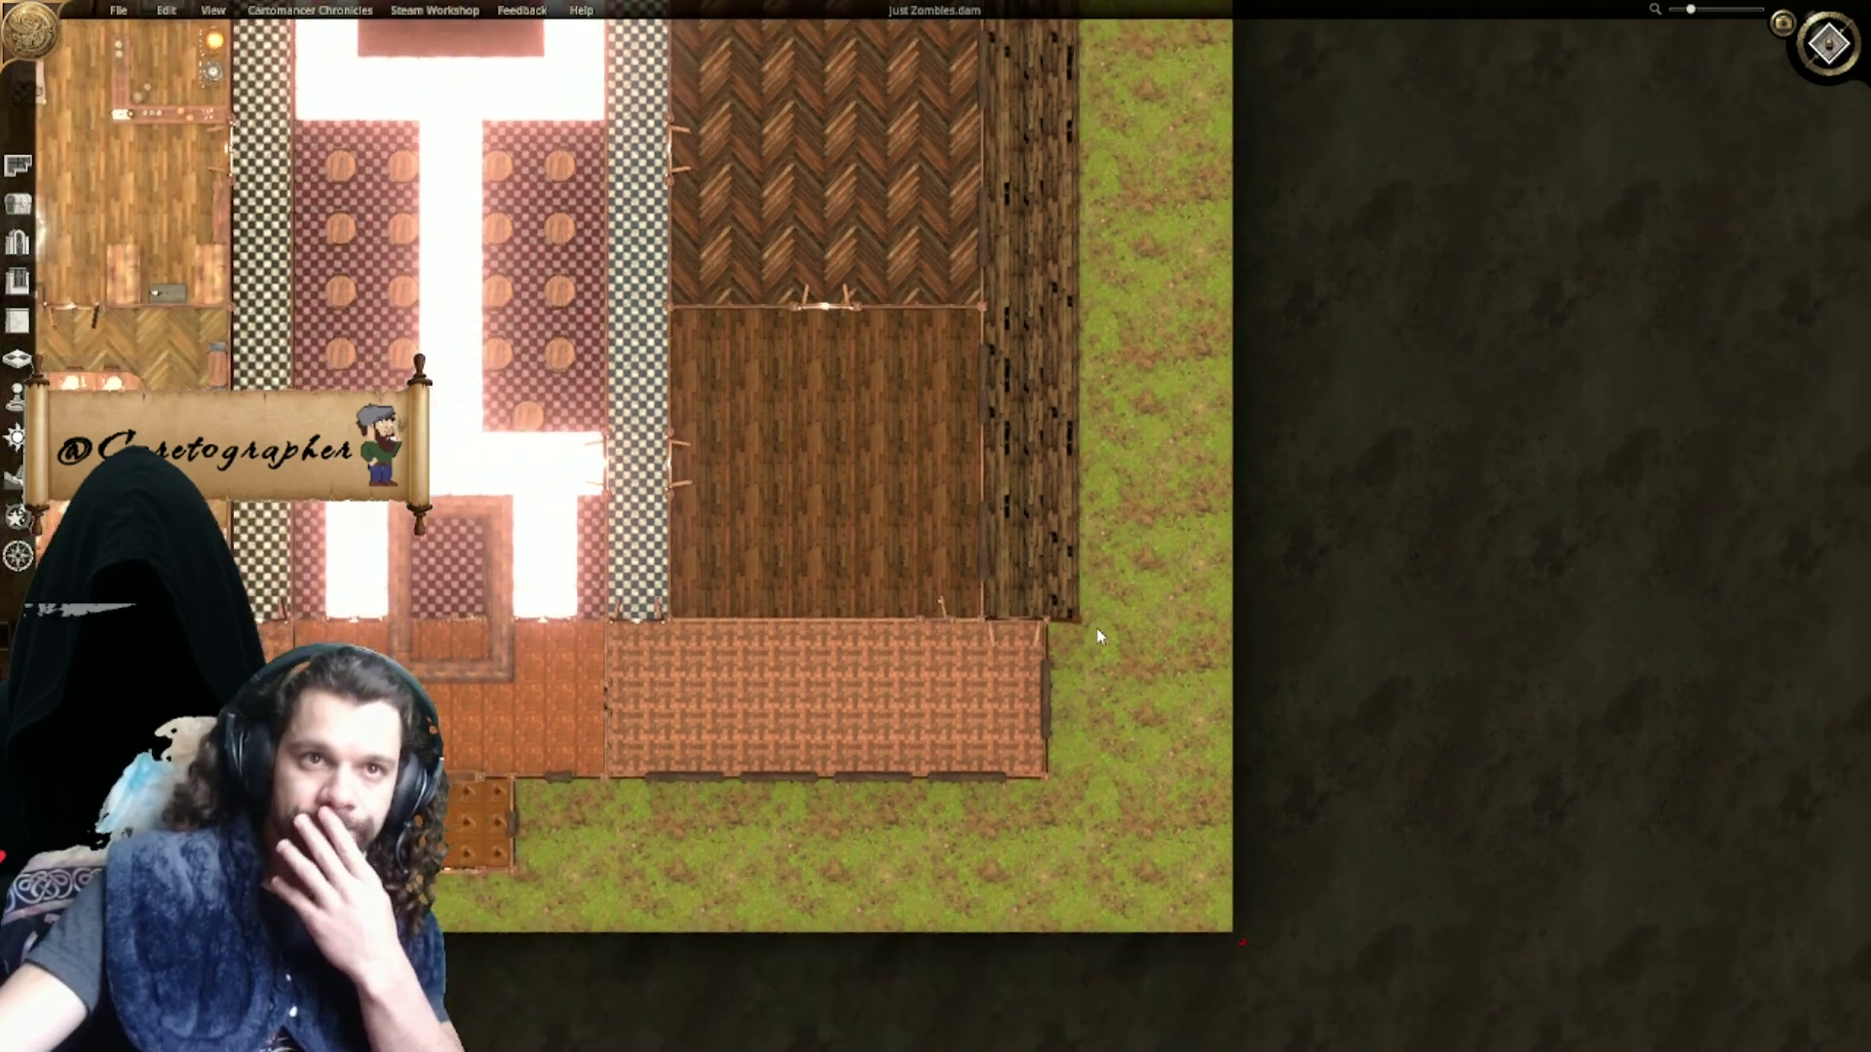
middle_drag(1089, 631, 1357, 684)
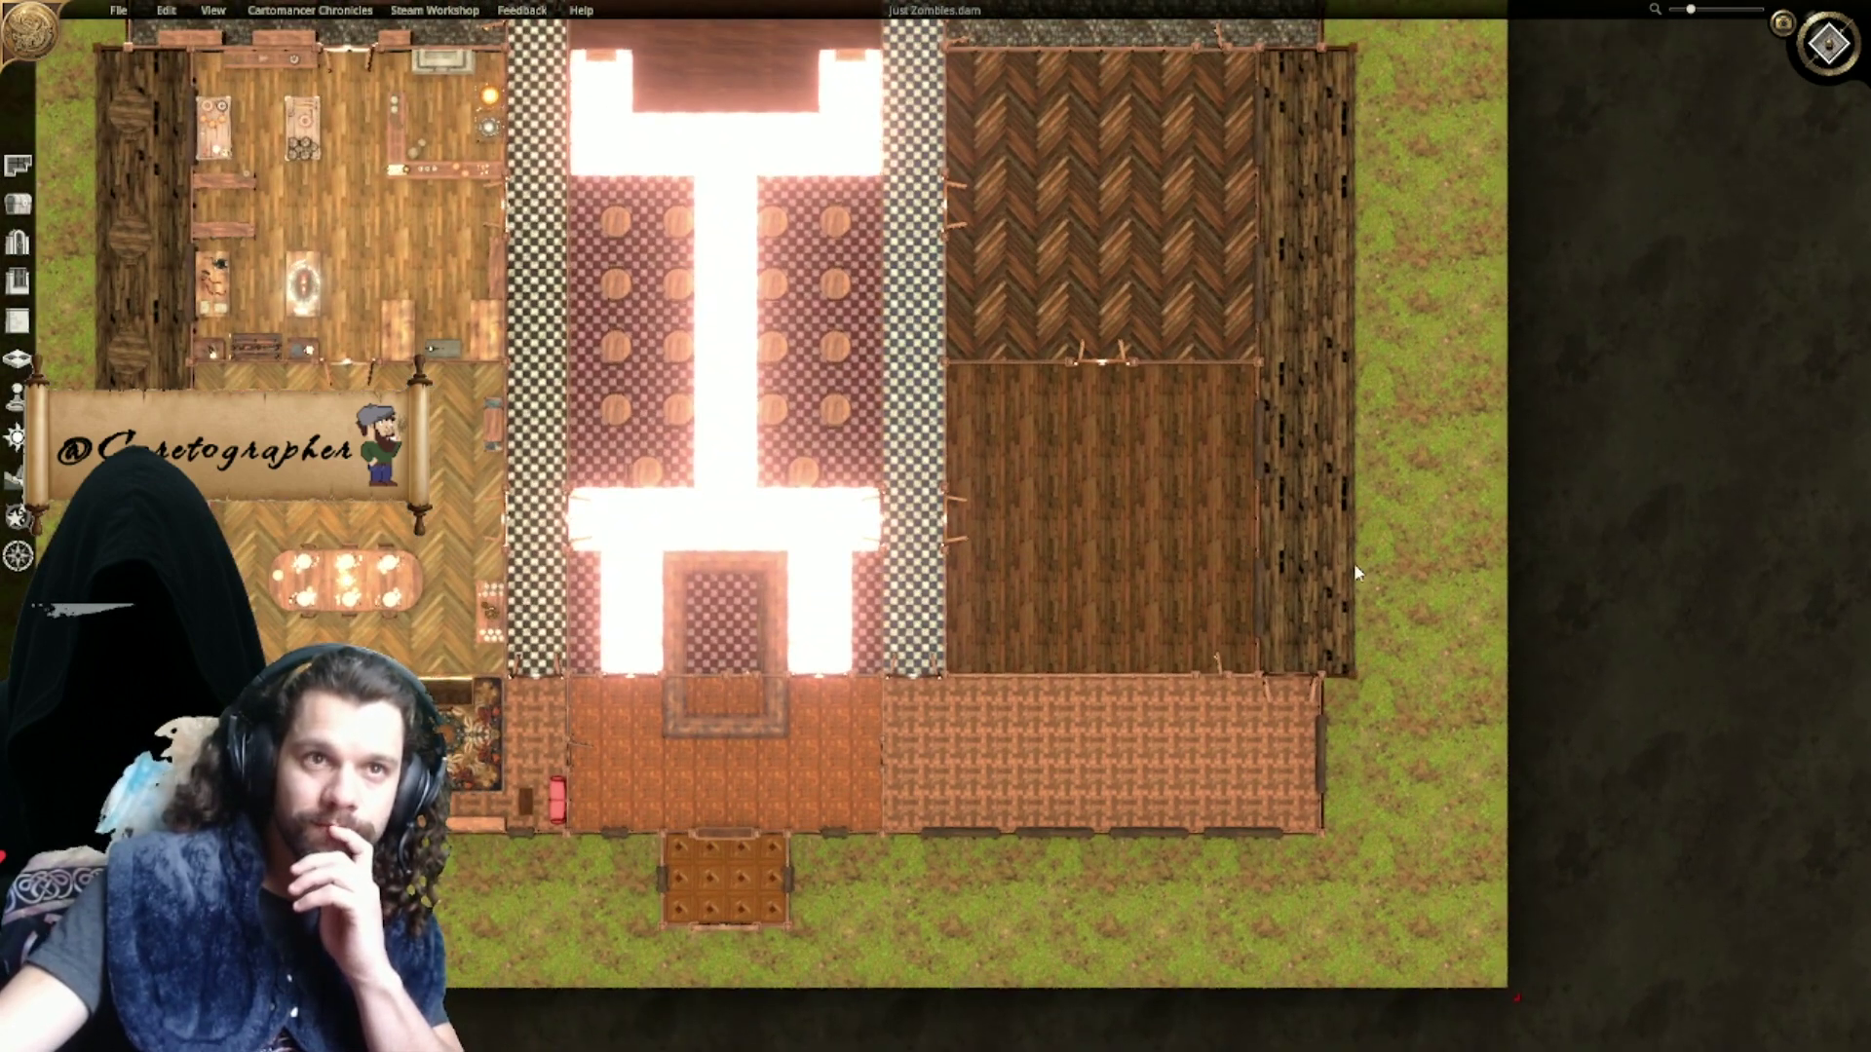
middle_drag(1354, 565, 1367, 570)
middle_drag(928, 568, 1139, 705)
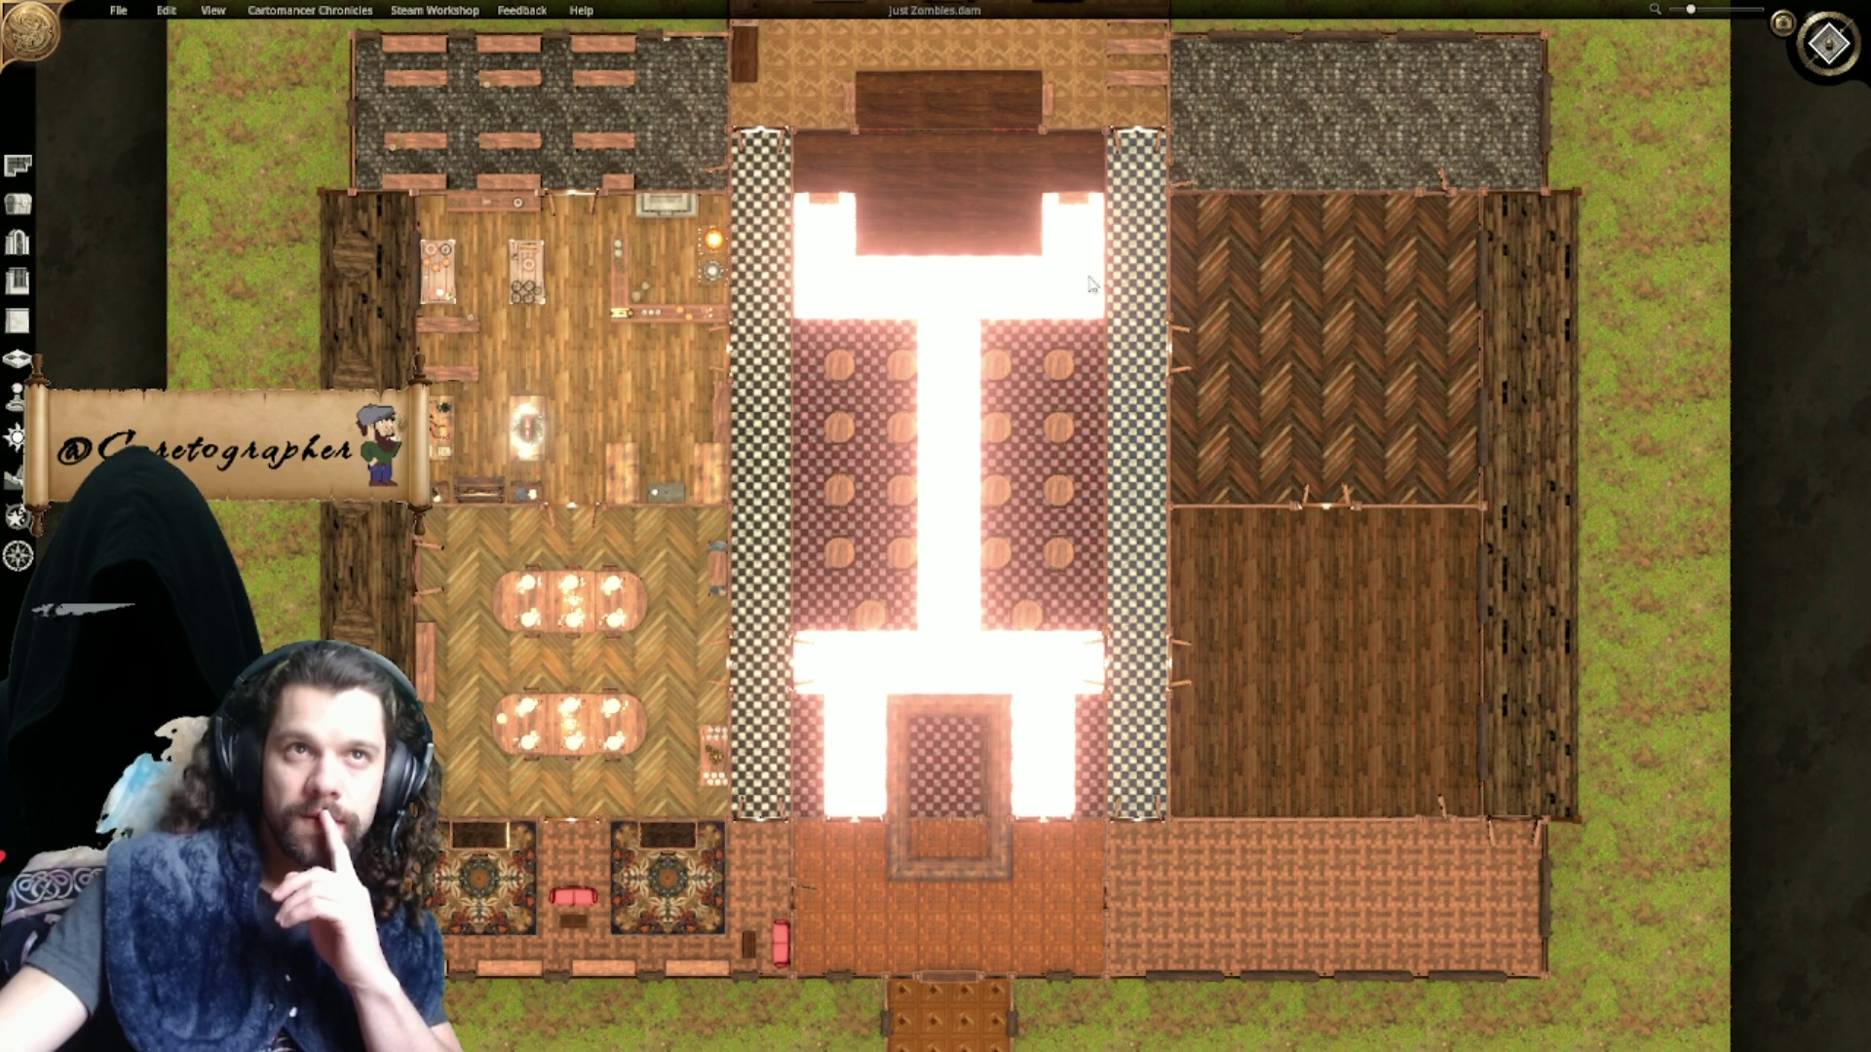
middle_drag(392, 230, 826, 410)
scroll(875, 628, up, 4)
middle_drag(875, 628, 864, 466)
middle_drag(855, 370, 846, 327)
scroll(867, 606, up, 5)
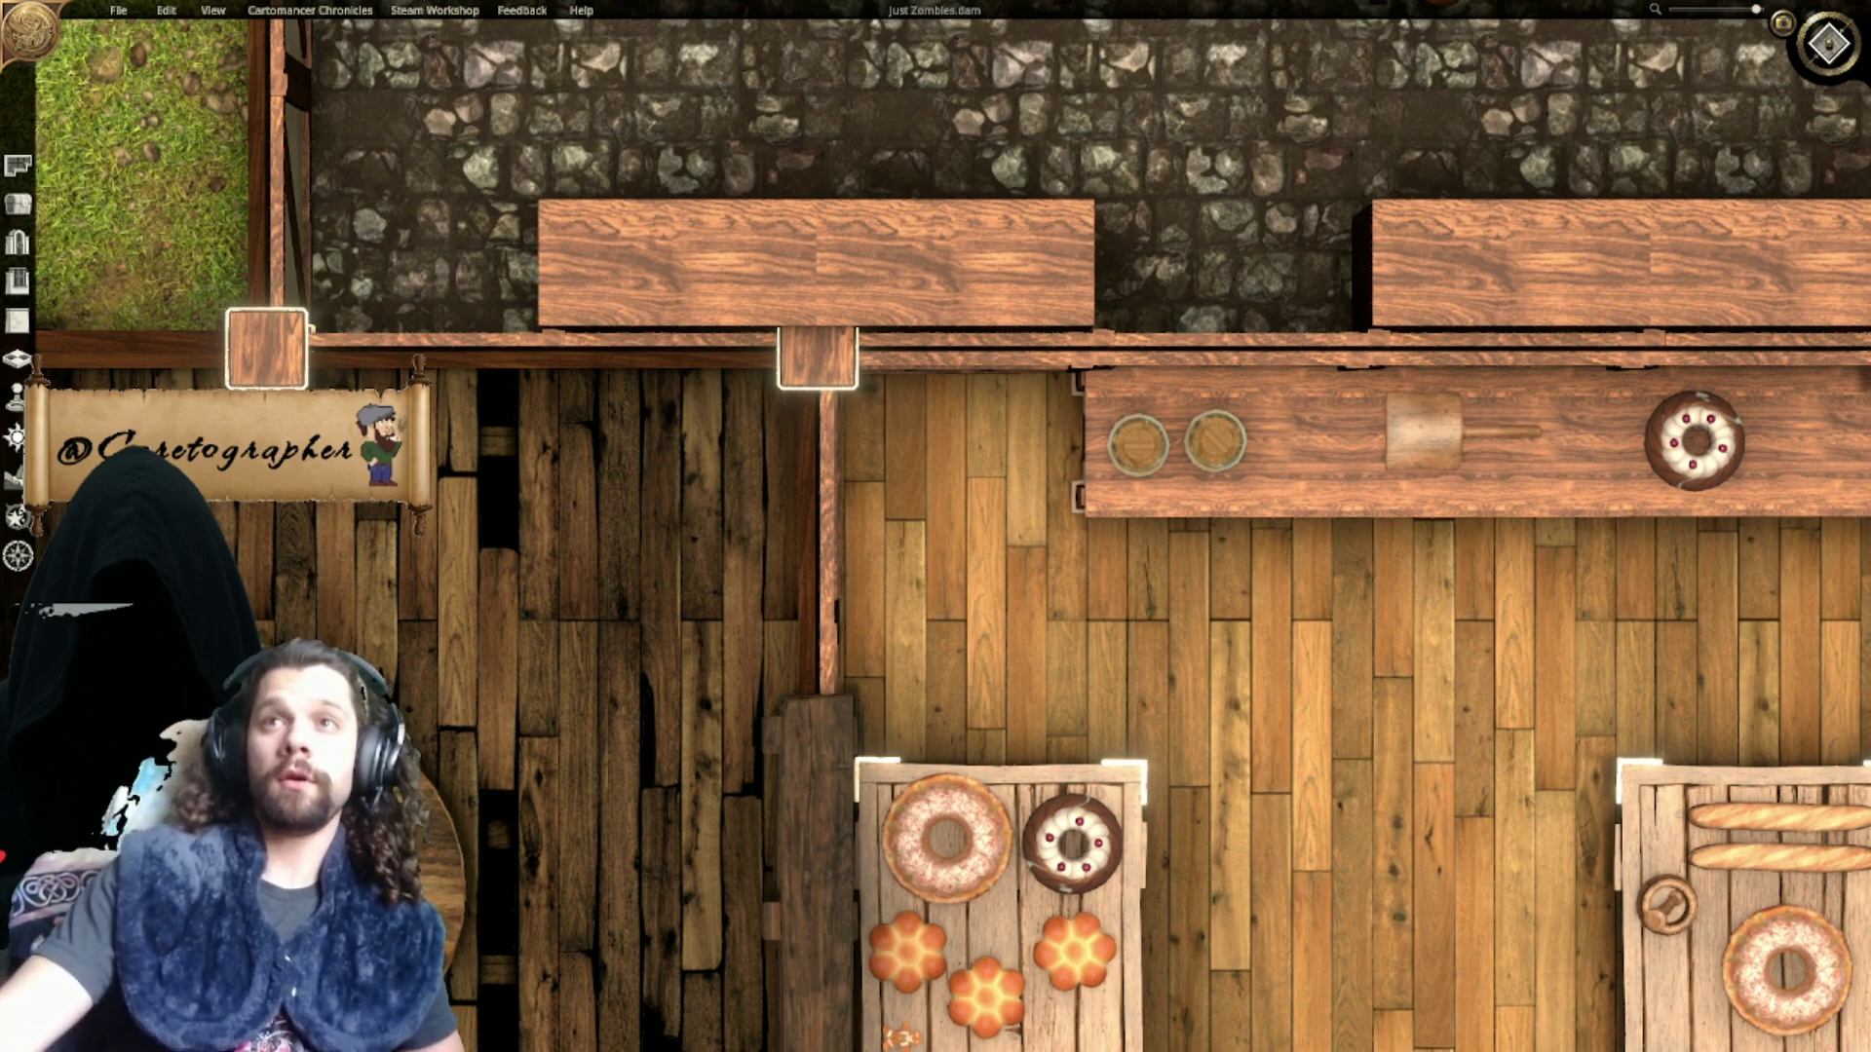
scroll(1248, 453, down, 4)
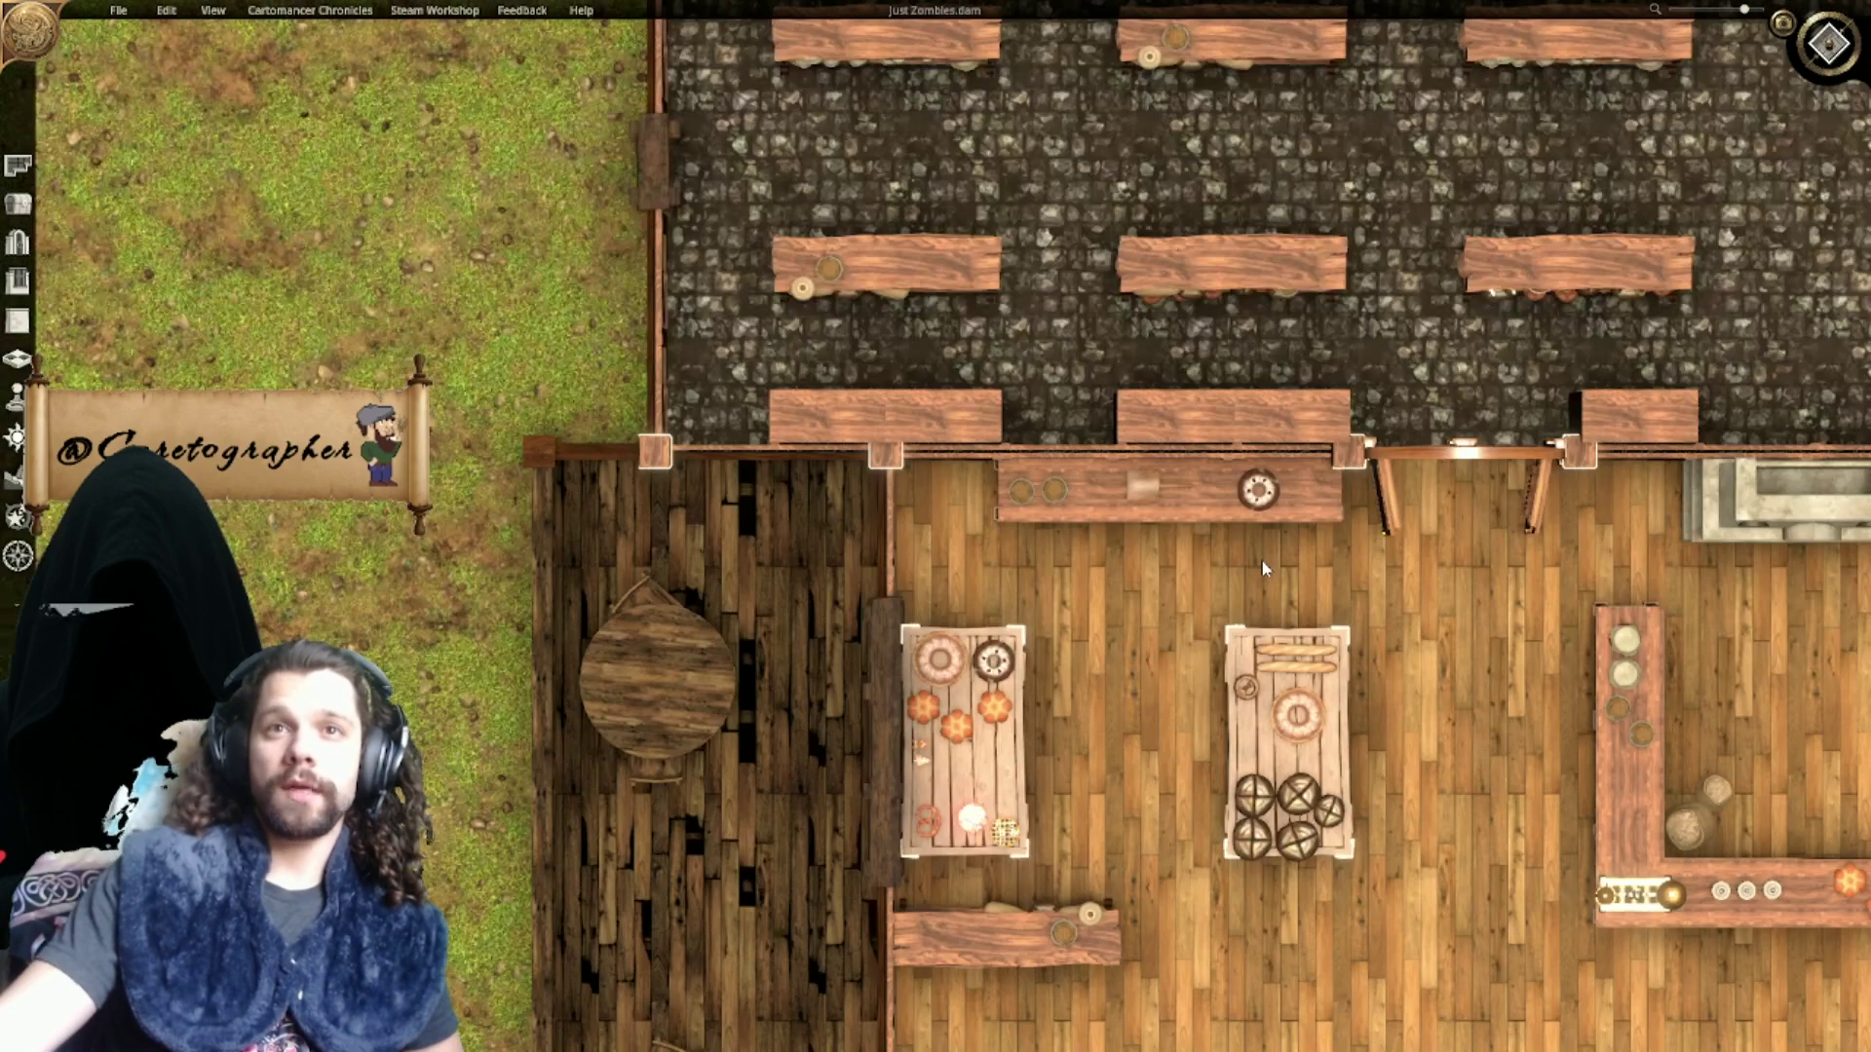
scroll(1266, 565, up, 1)
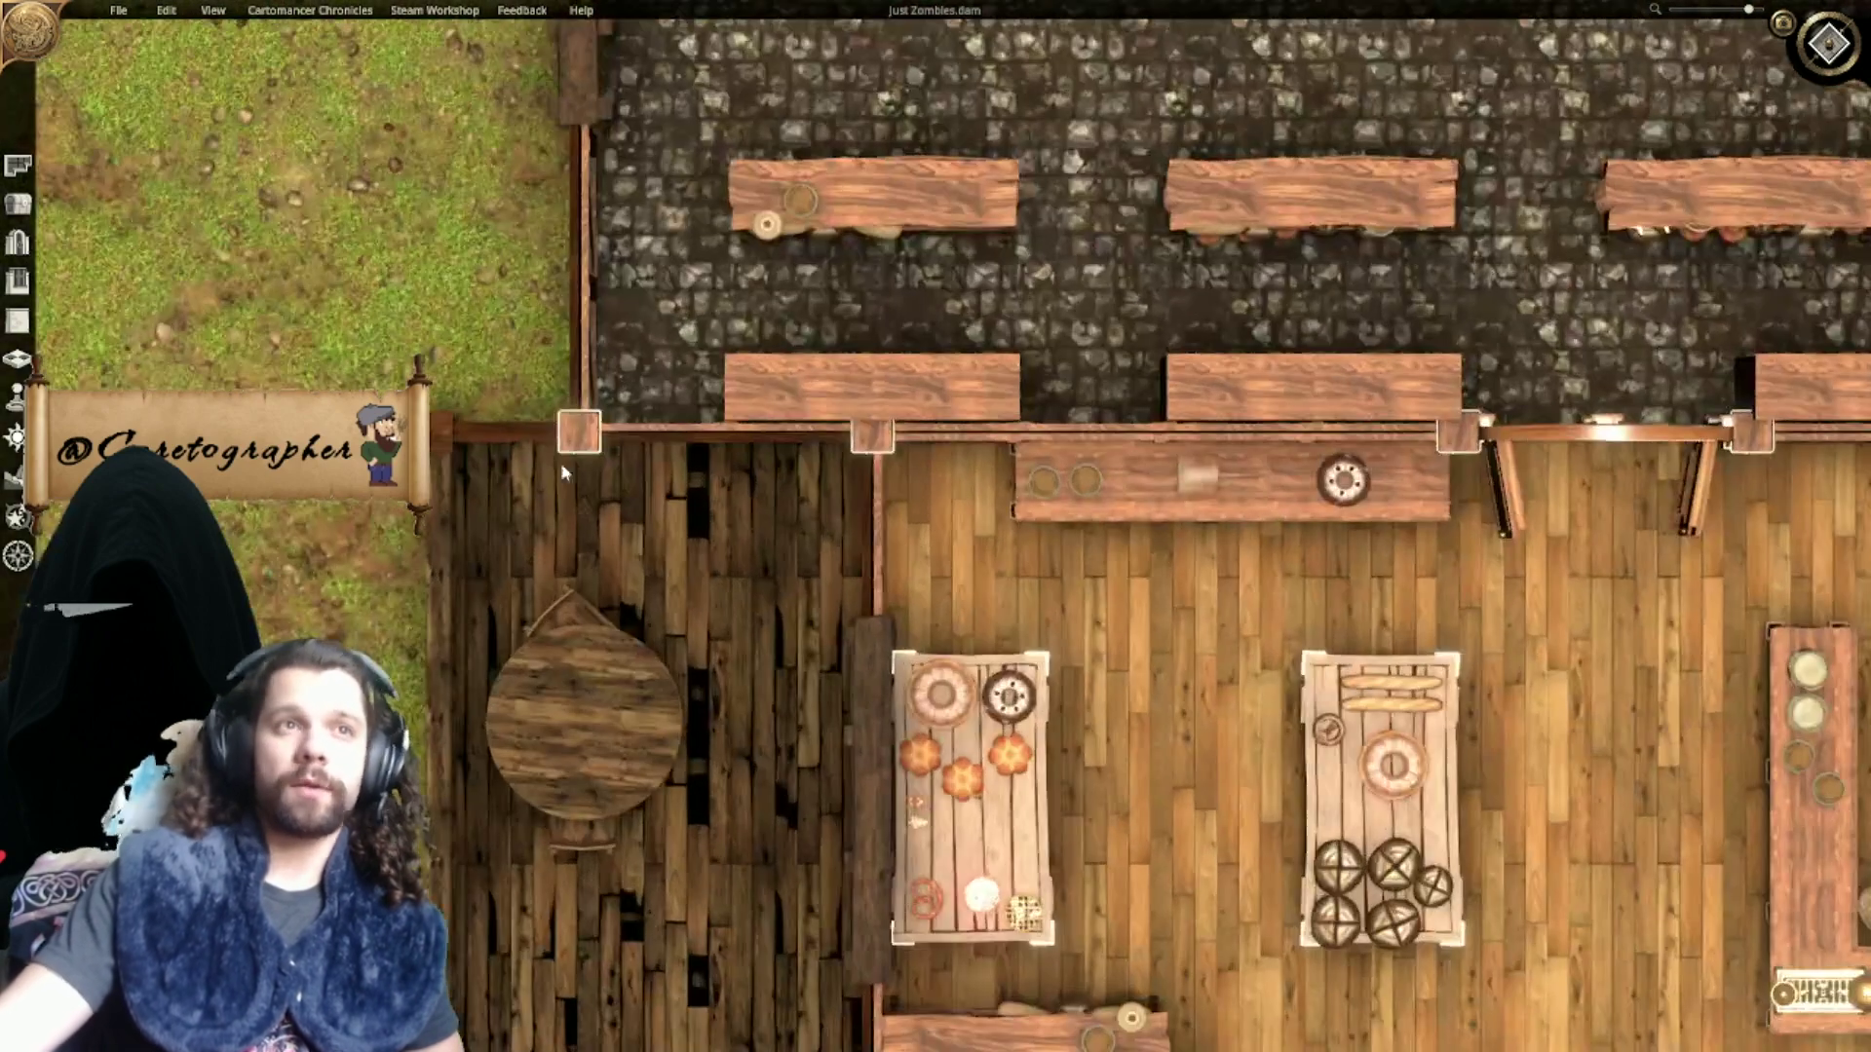
Step: Place a grey stone-topped block, rotated a quarter turn, in the veranda corner beside the storeroom and kitchen walls
click(19, 206)
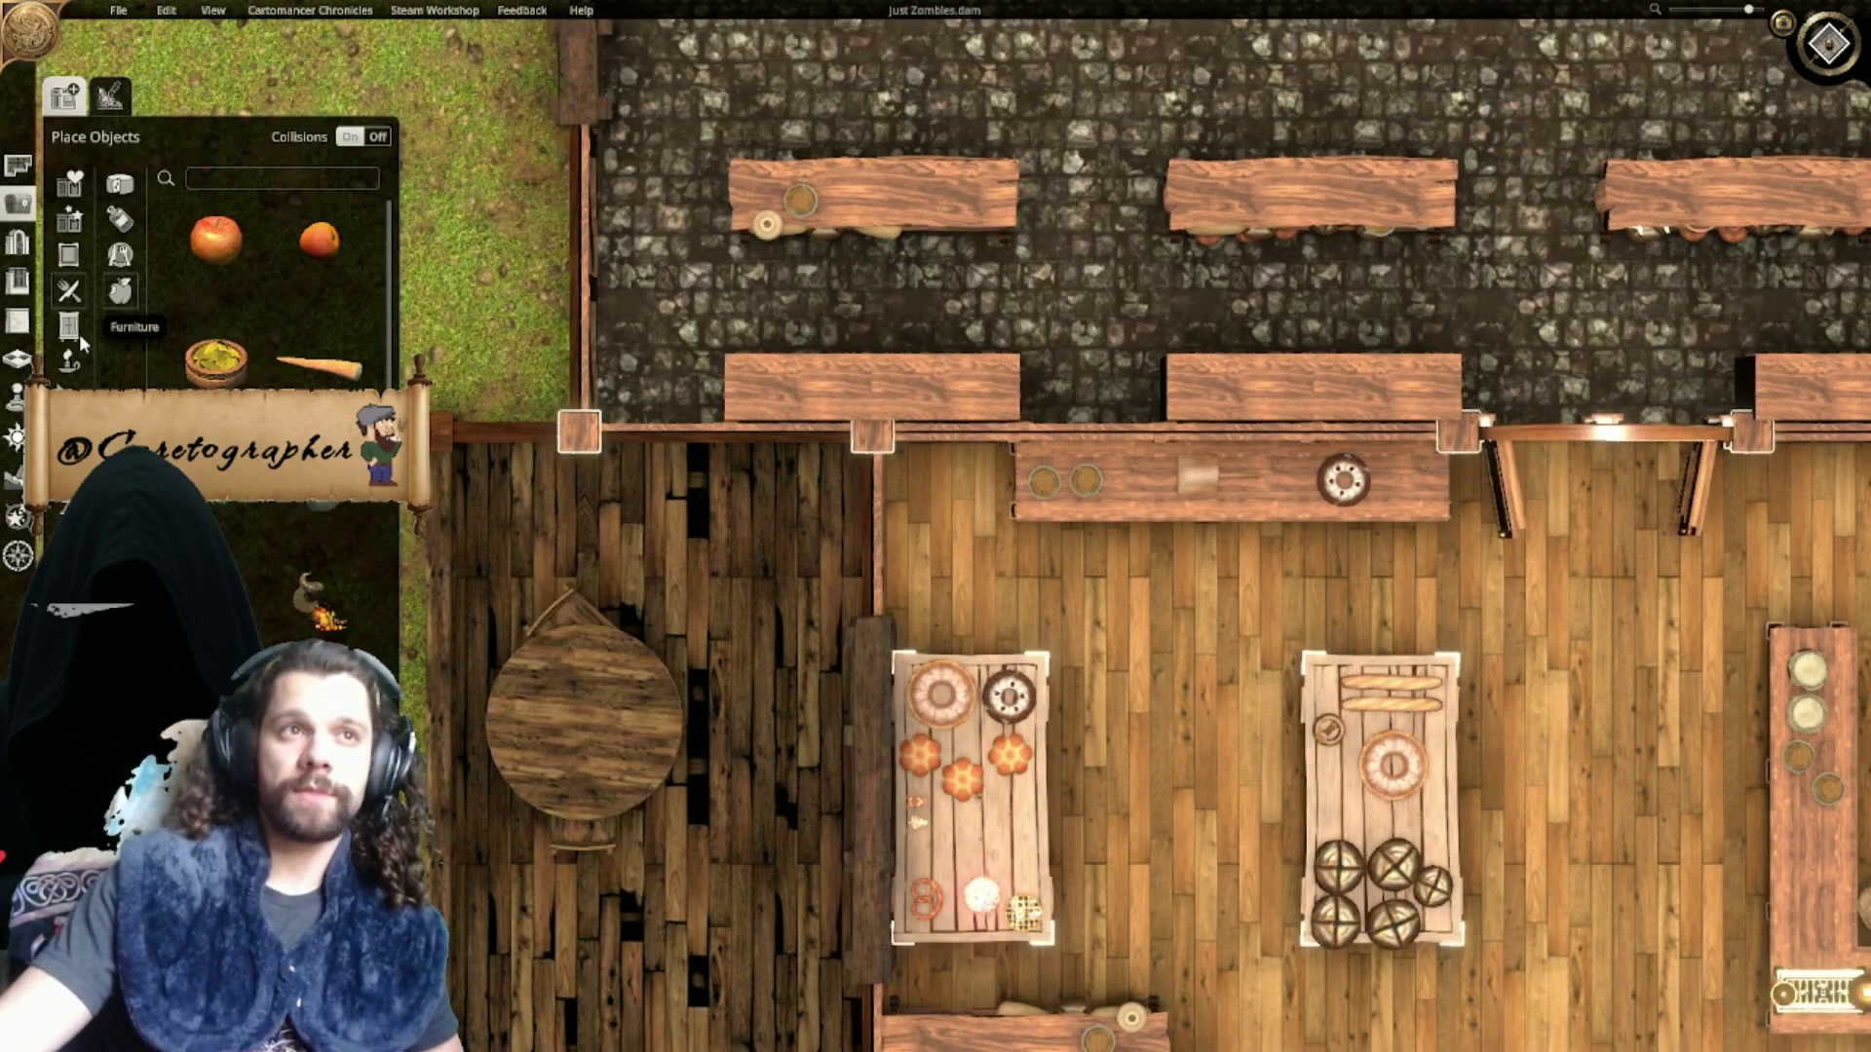
click(79, 333)
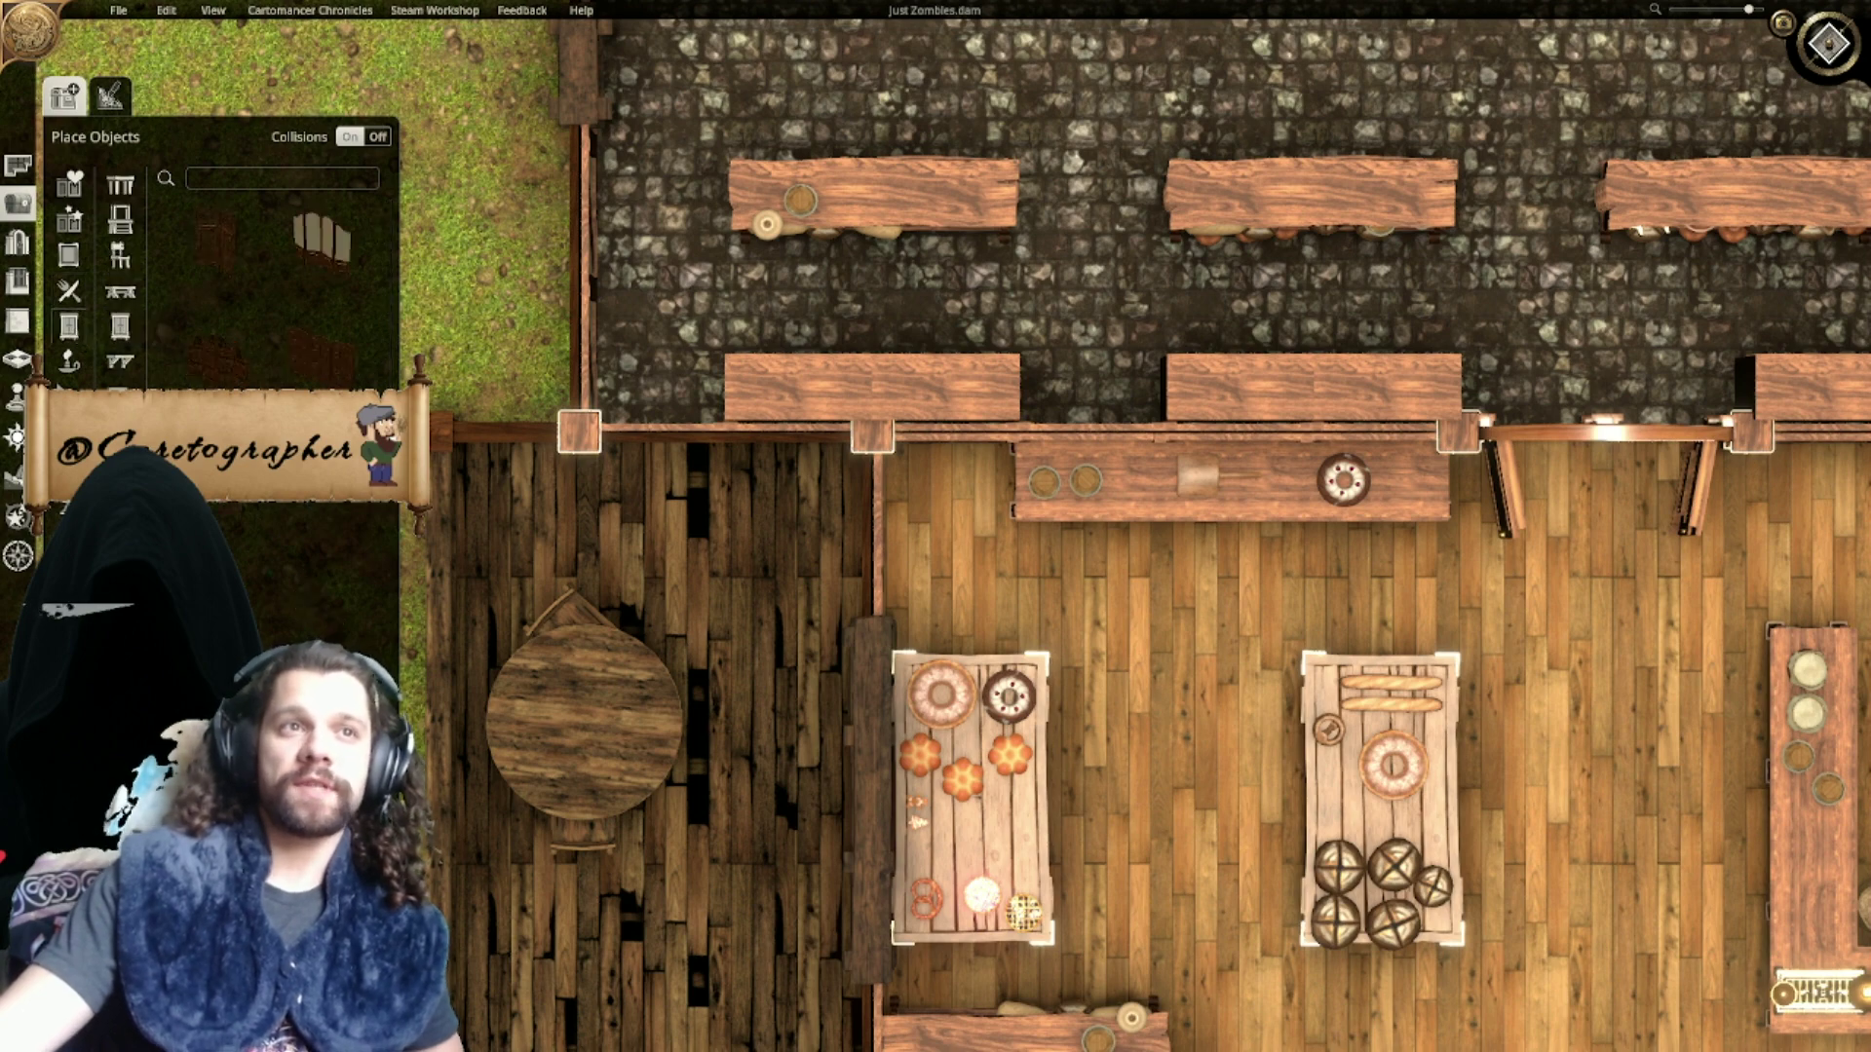
click(70, 434)
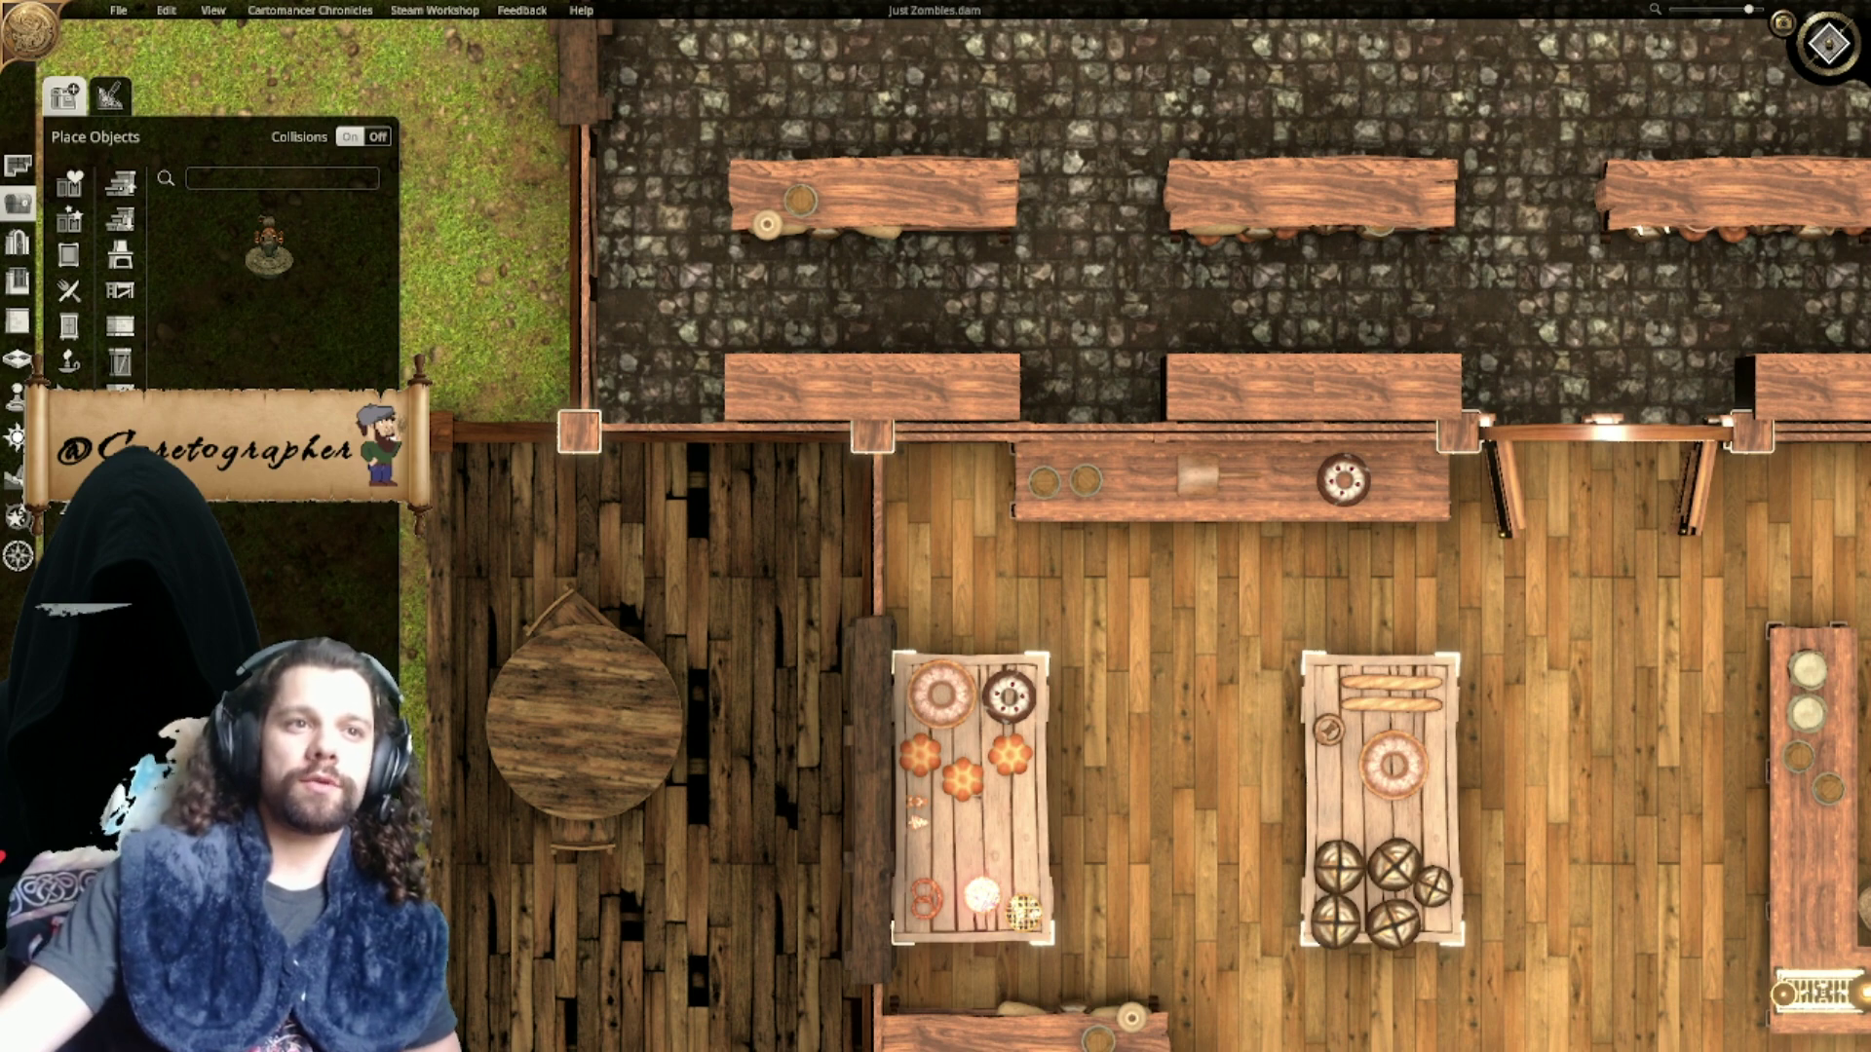
click(120, 434)
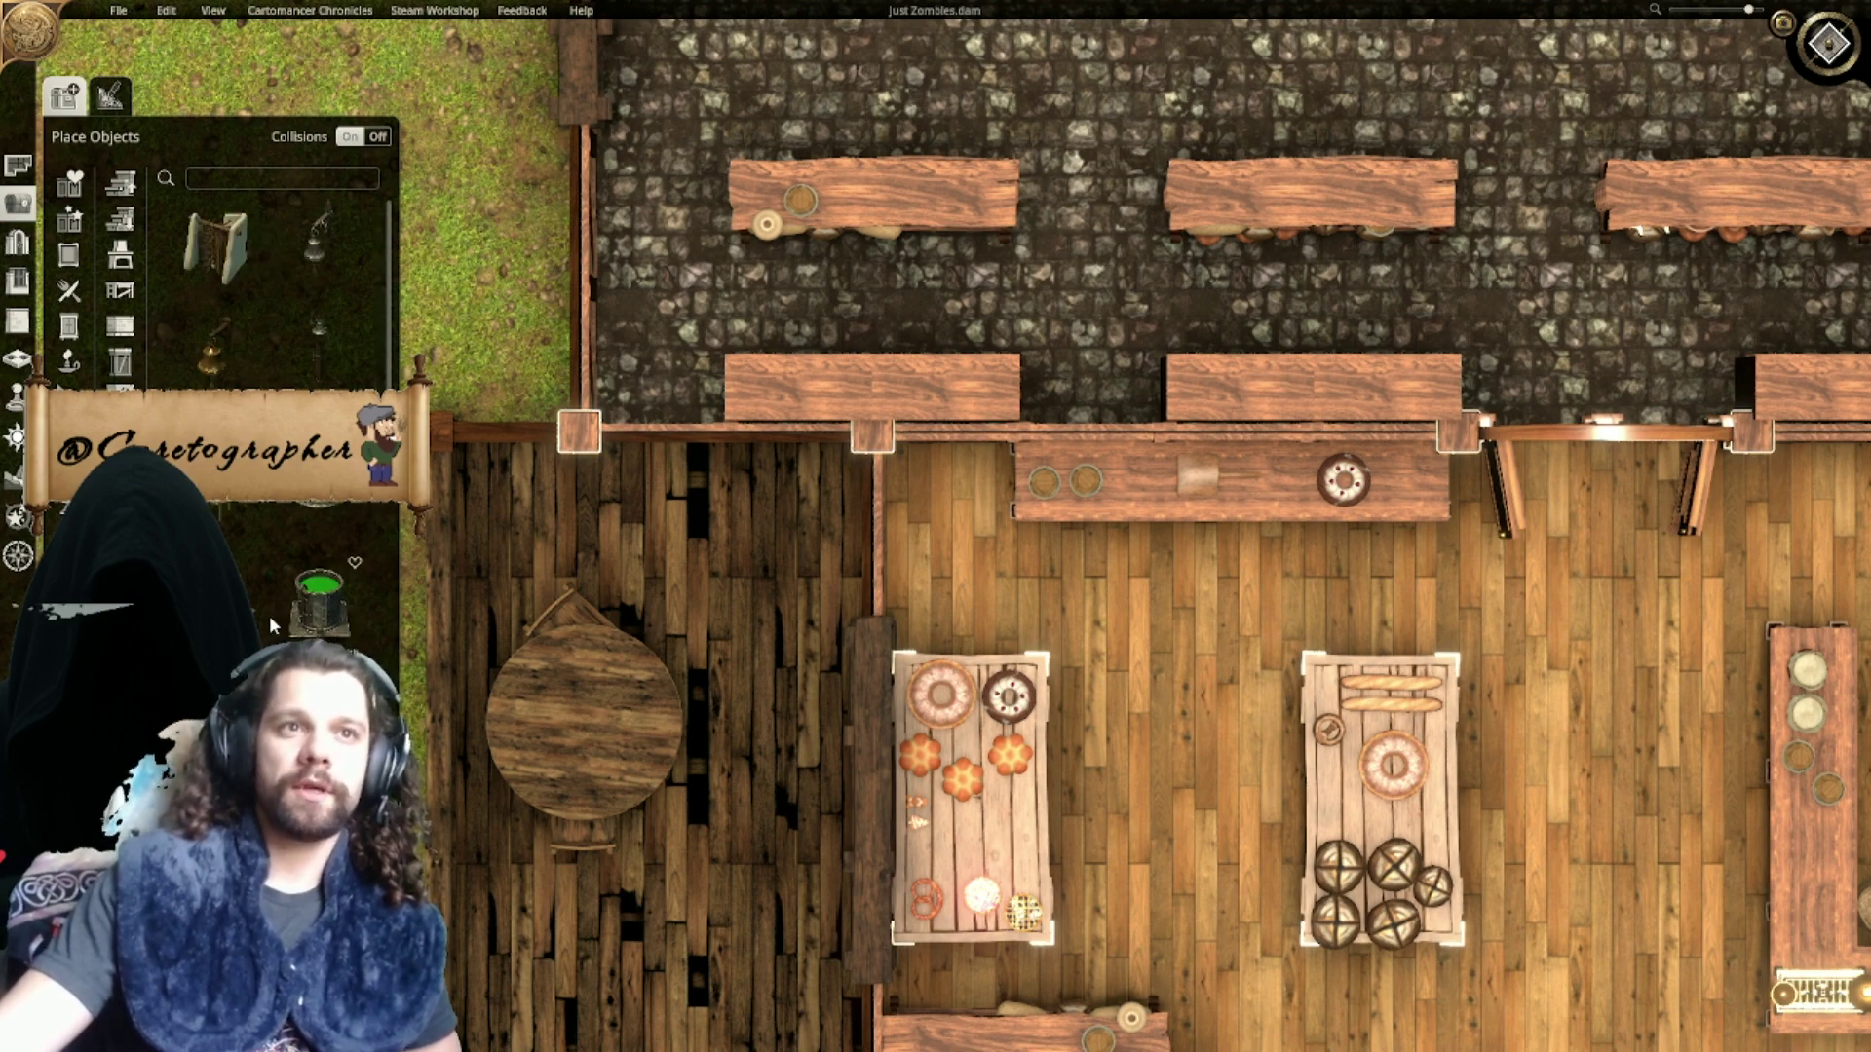
scroll(273, 625, down, 3)
scroll(293, 604, down, 3)
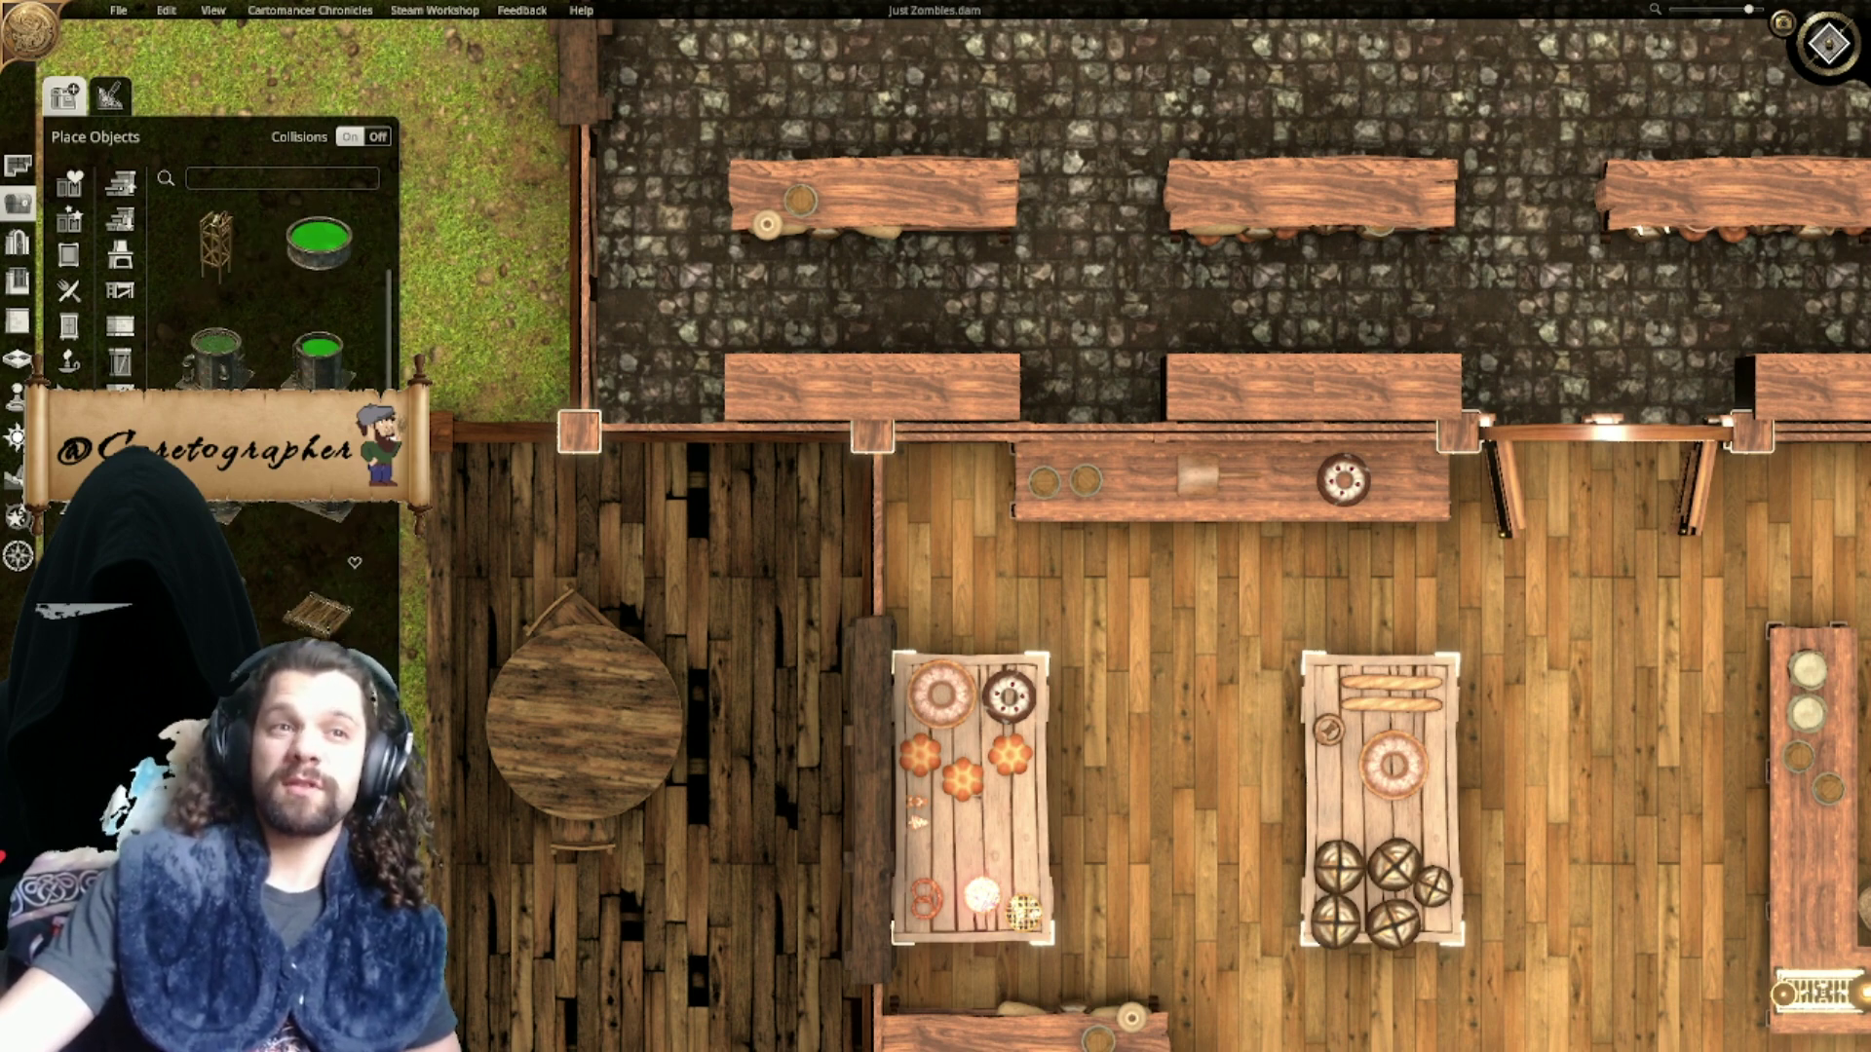
click(319, 594)
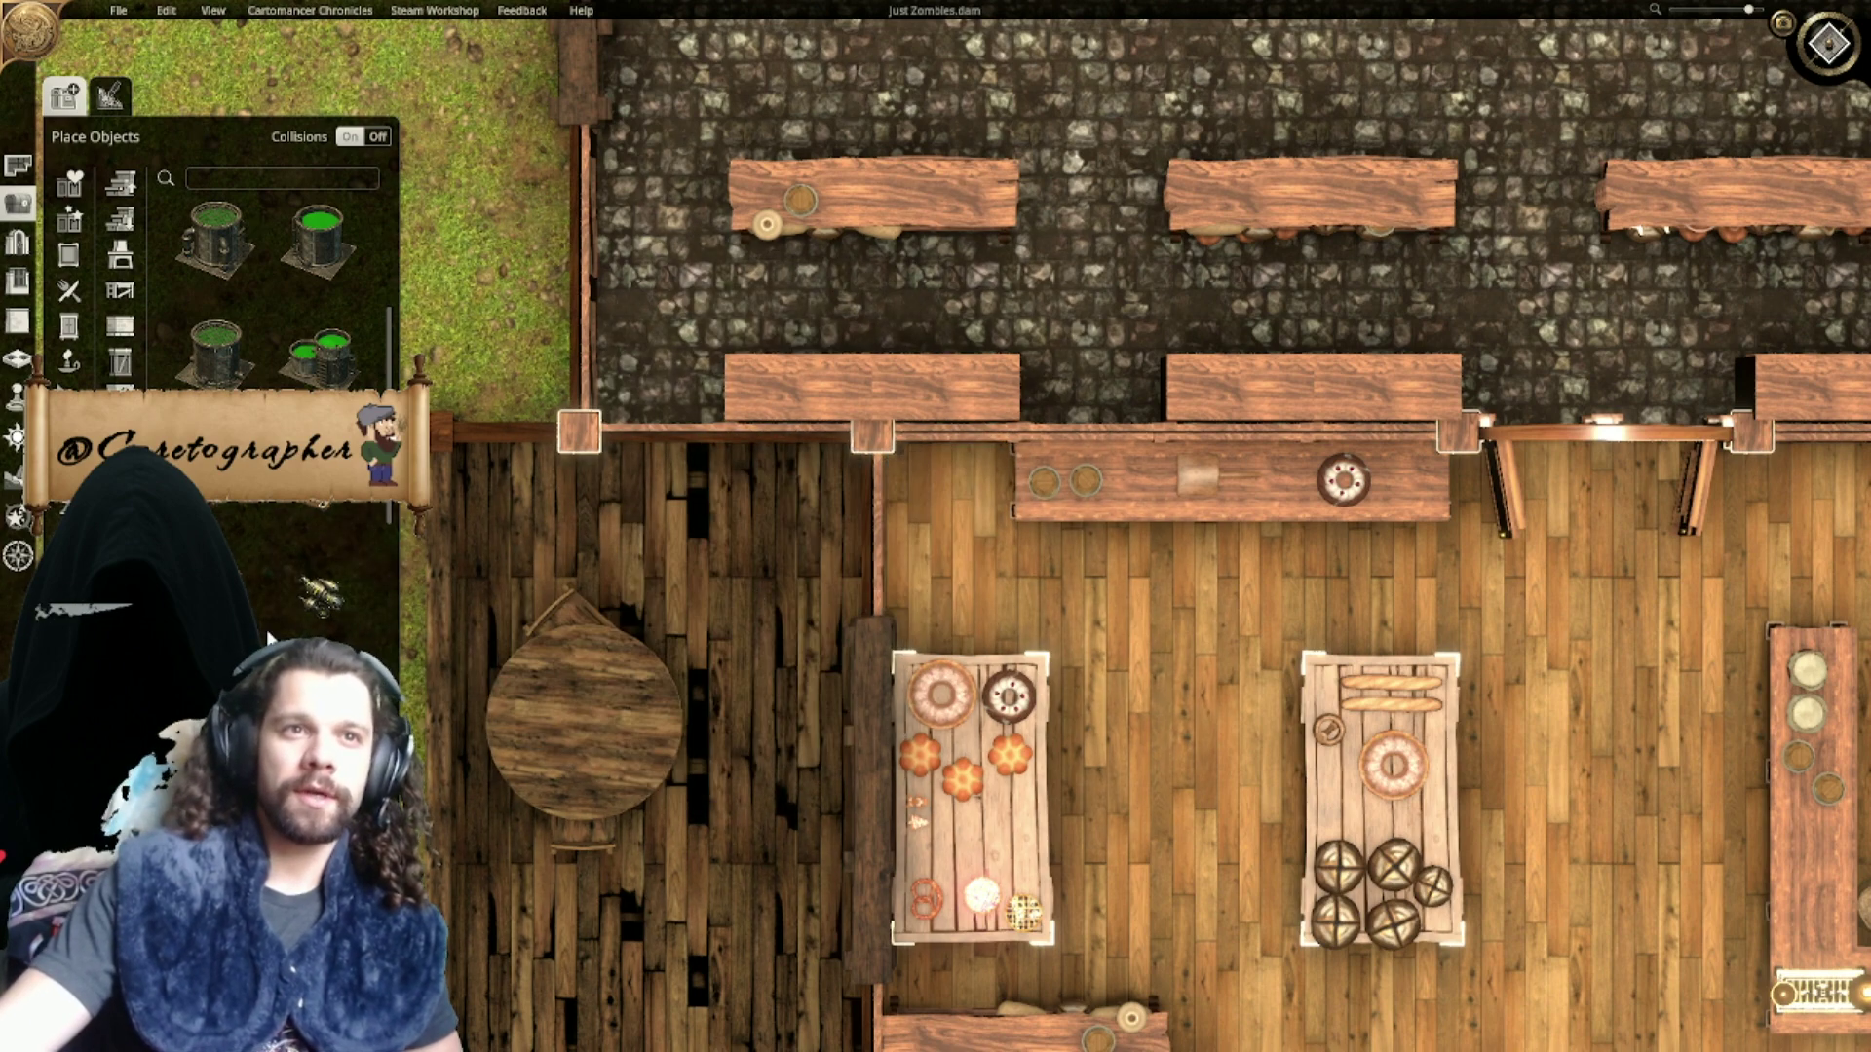
scroll(329, 598, down, 5)
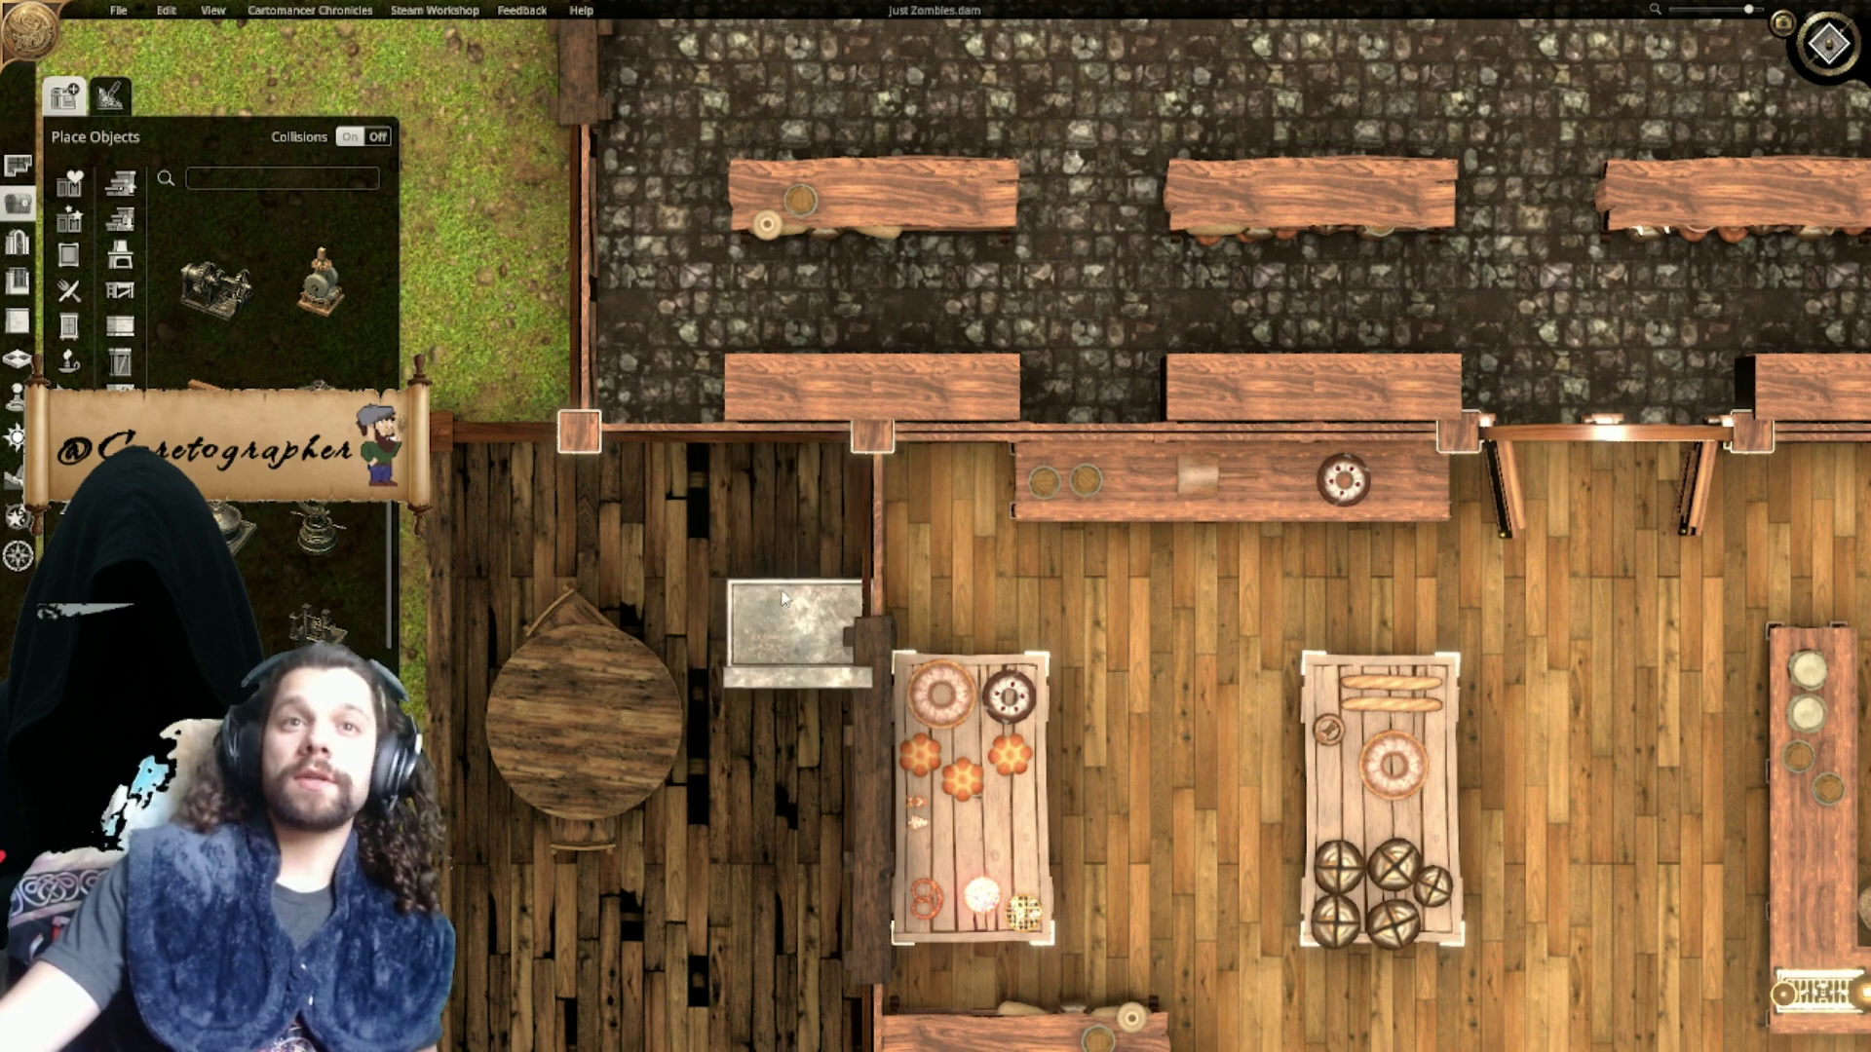
ctrl+scroll(793, 592, down, 5)
ctrl+scroll(793, 562, up, 1)
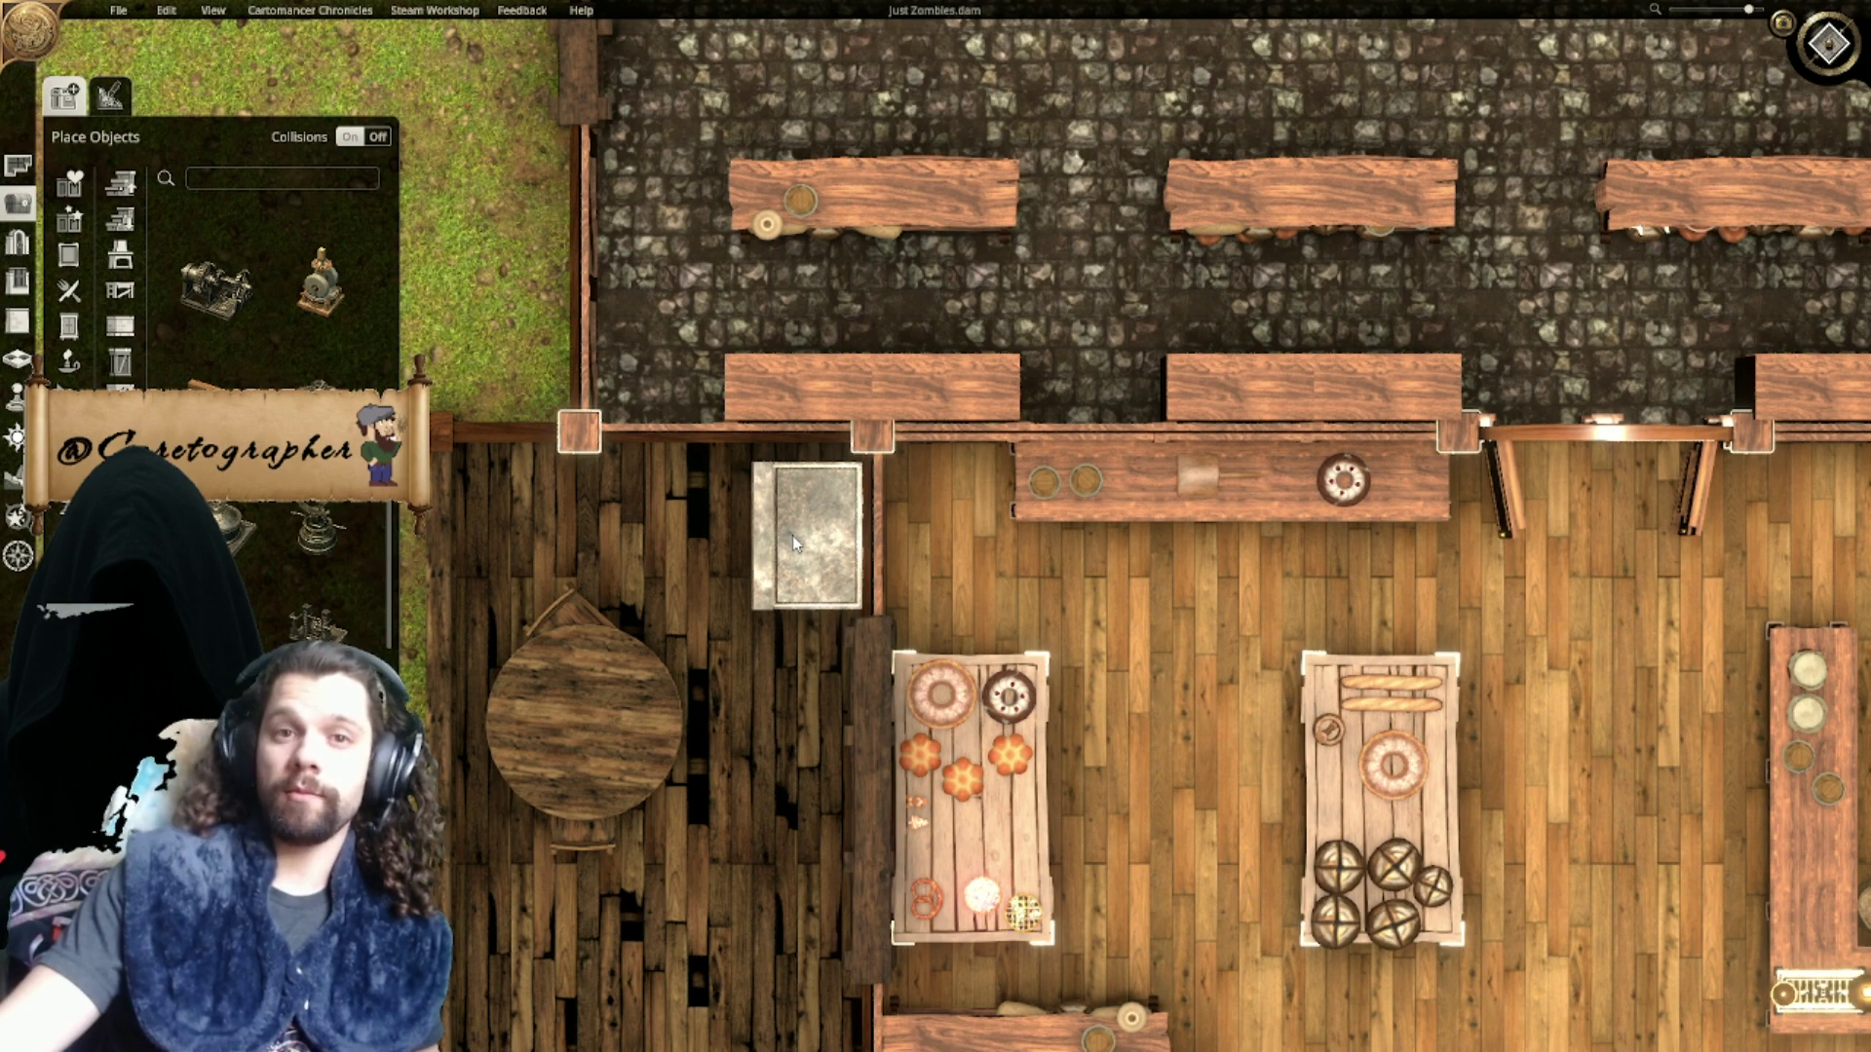
click(792, 539)
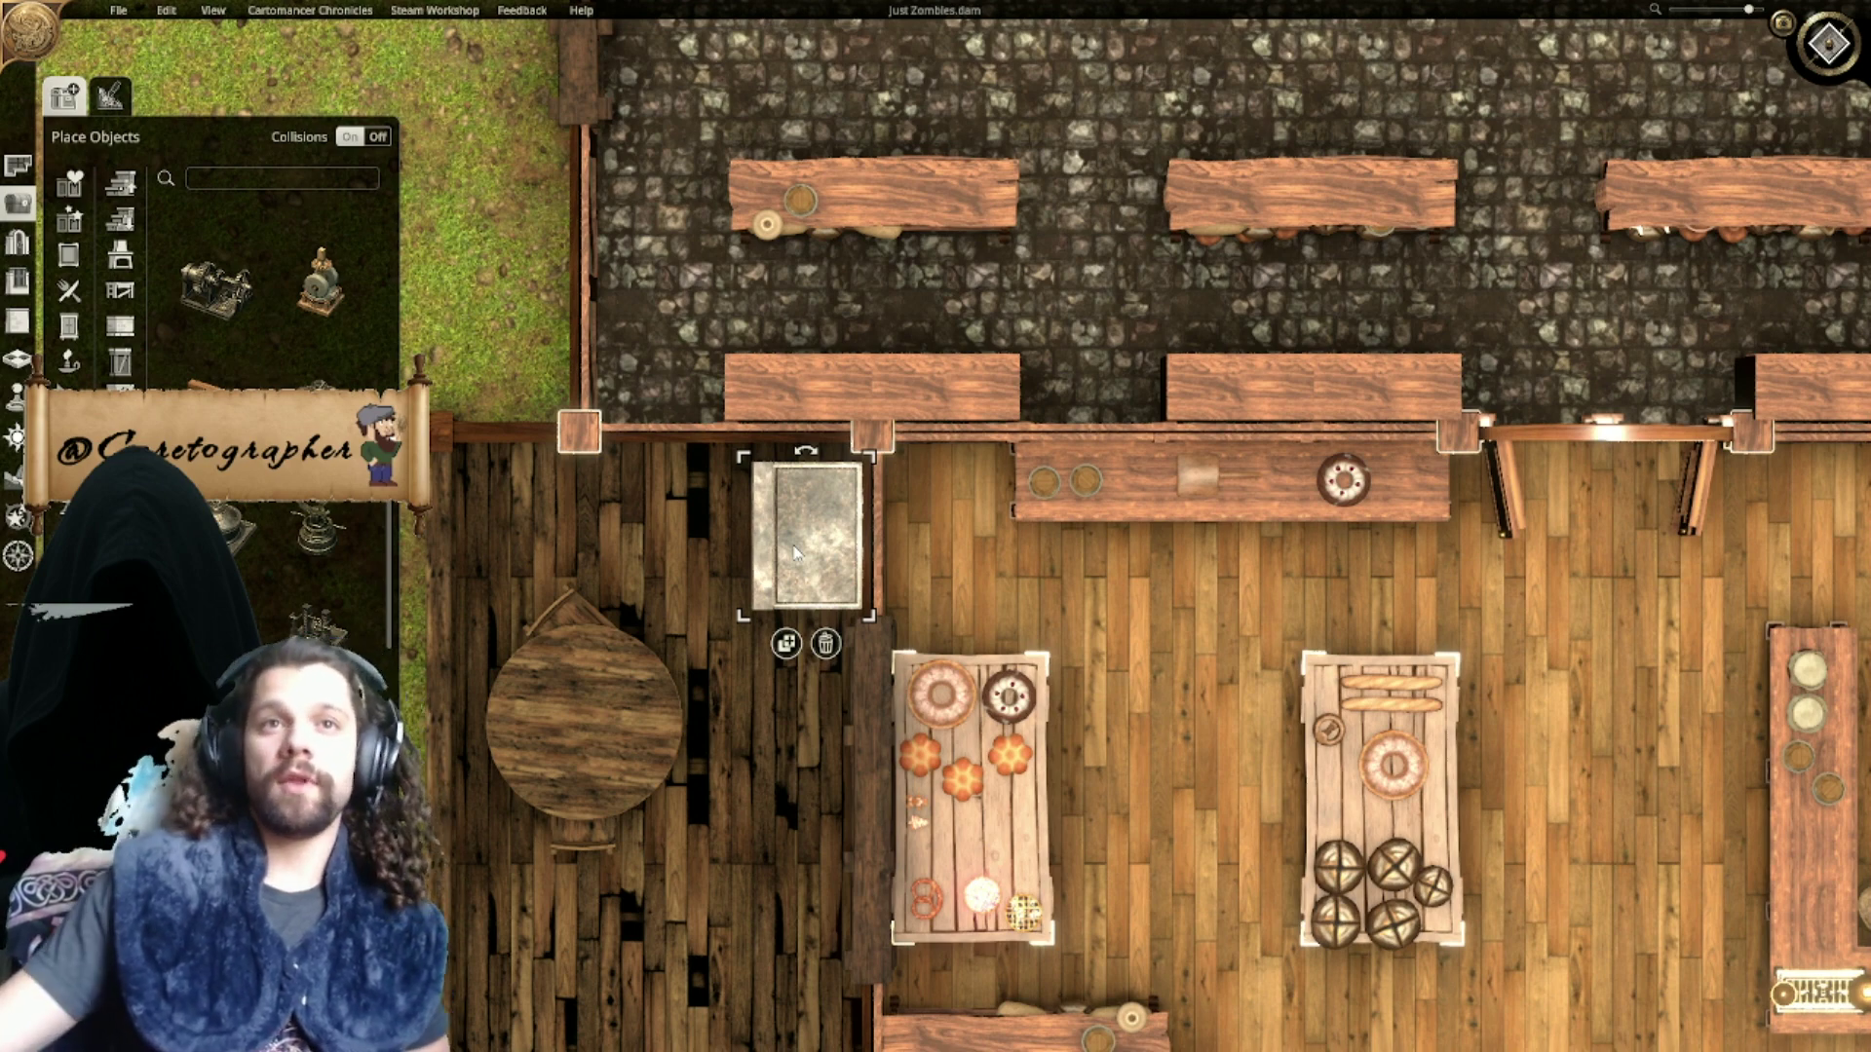
Step: Scale down the stone-topped block, turn object collisions off and set the block against the kitchen wall
drag(867, 458, 847, 537)
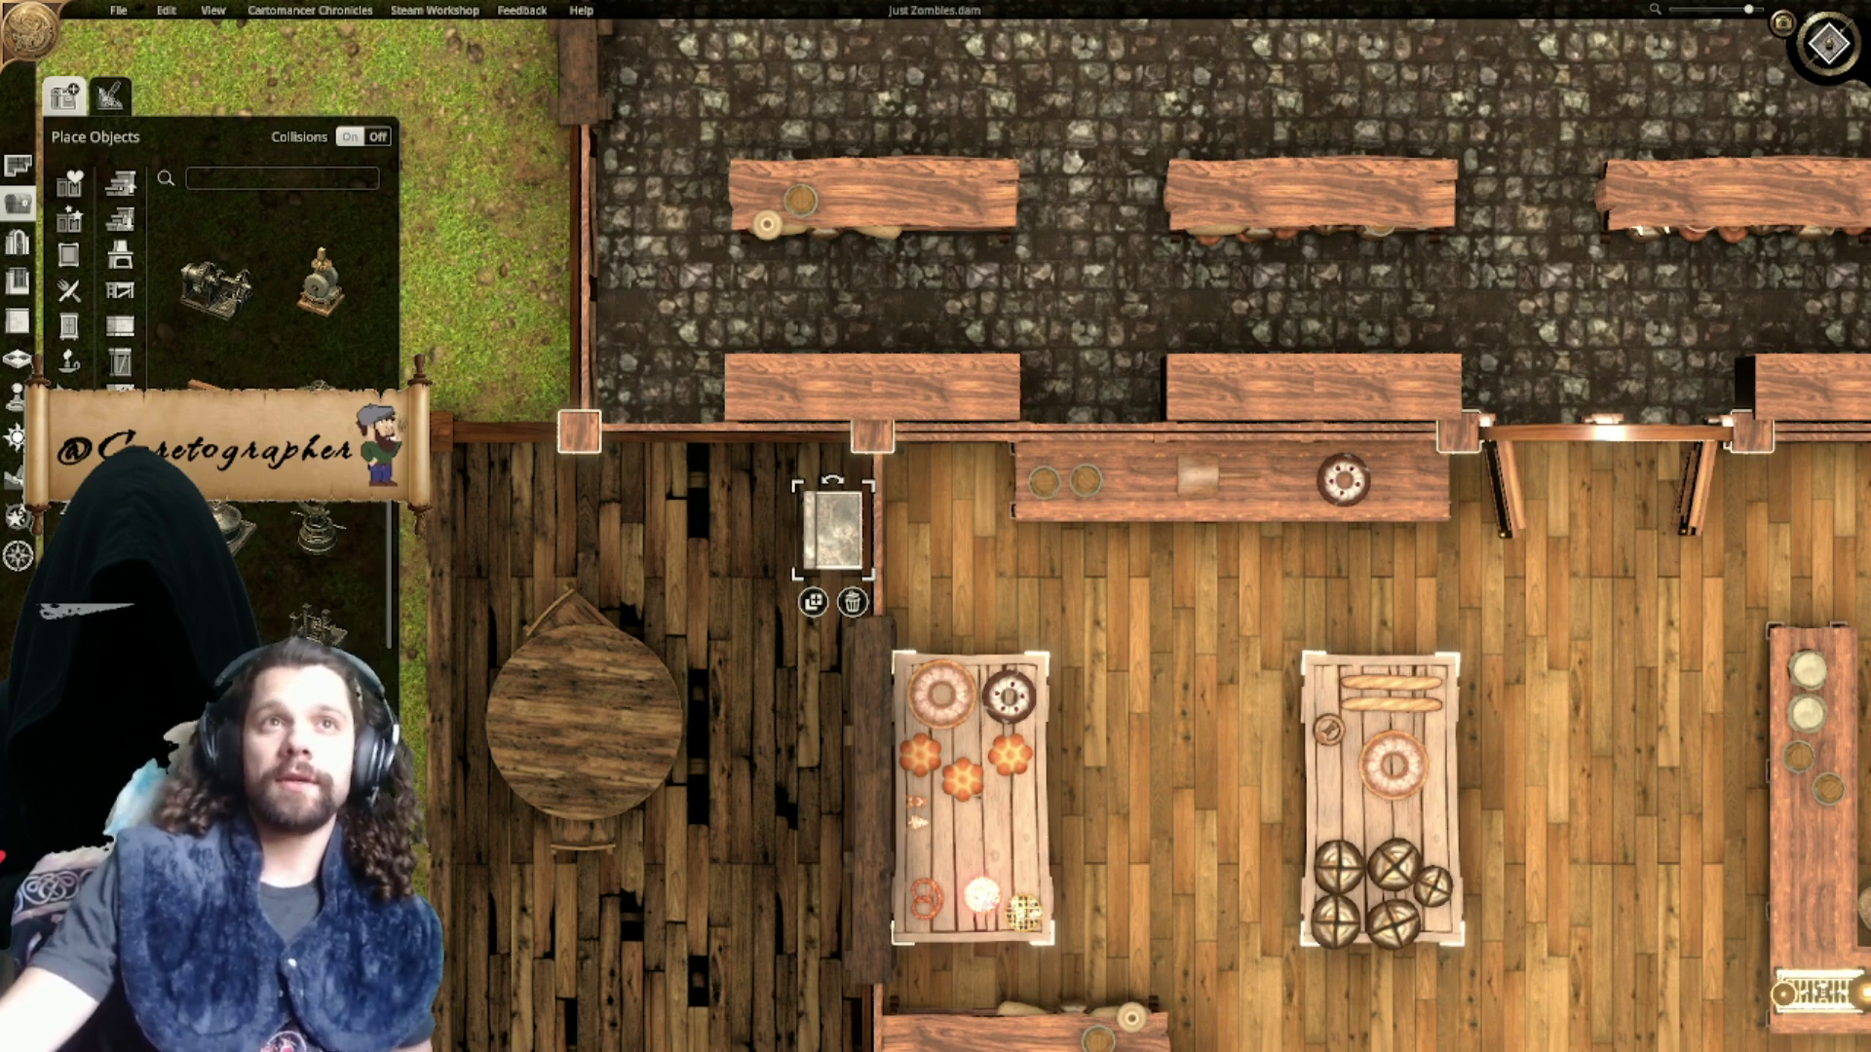
scroll(907, 602, down, 5)
scroll(886, 597, up, 8)
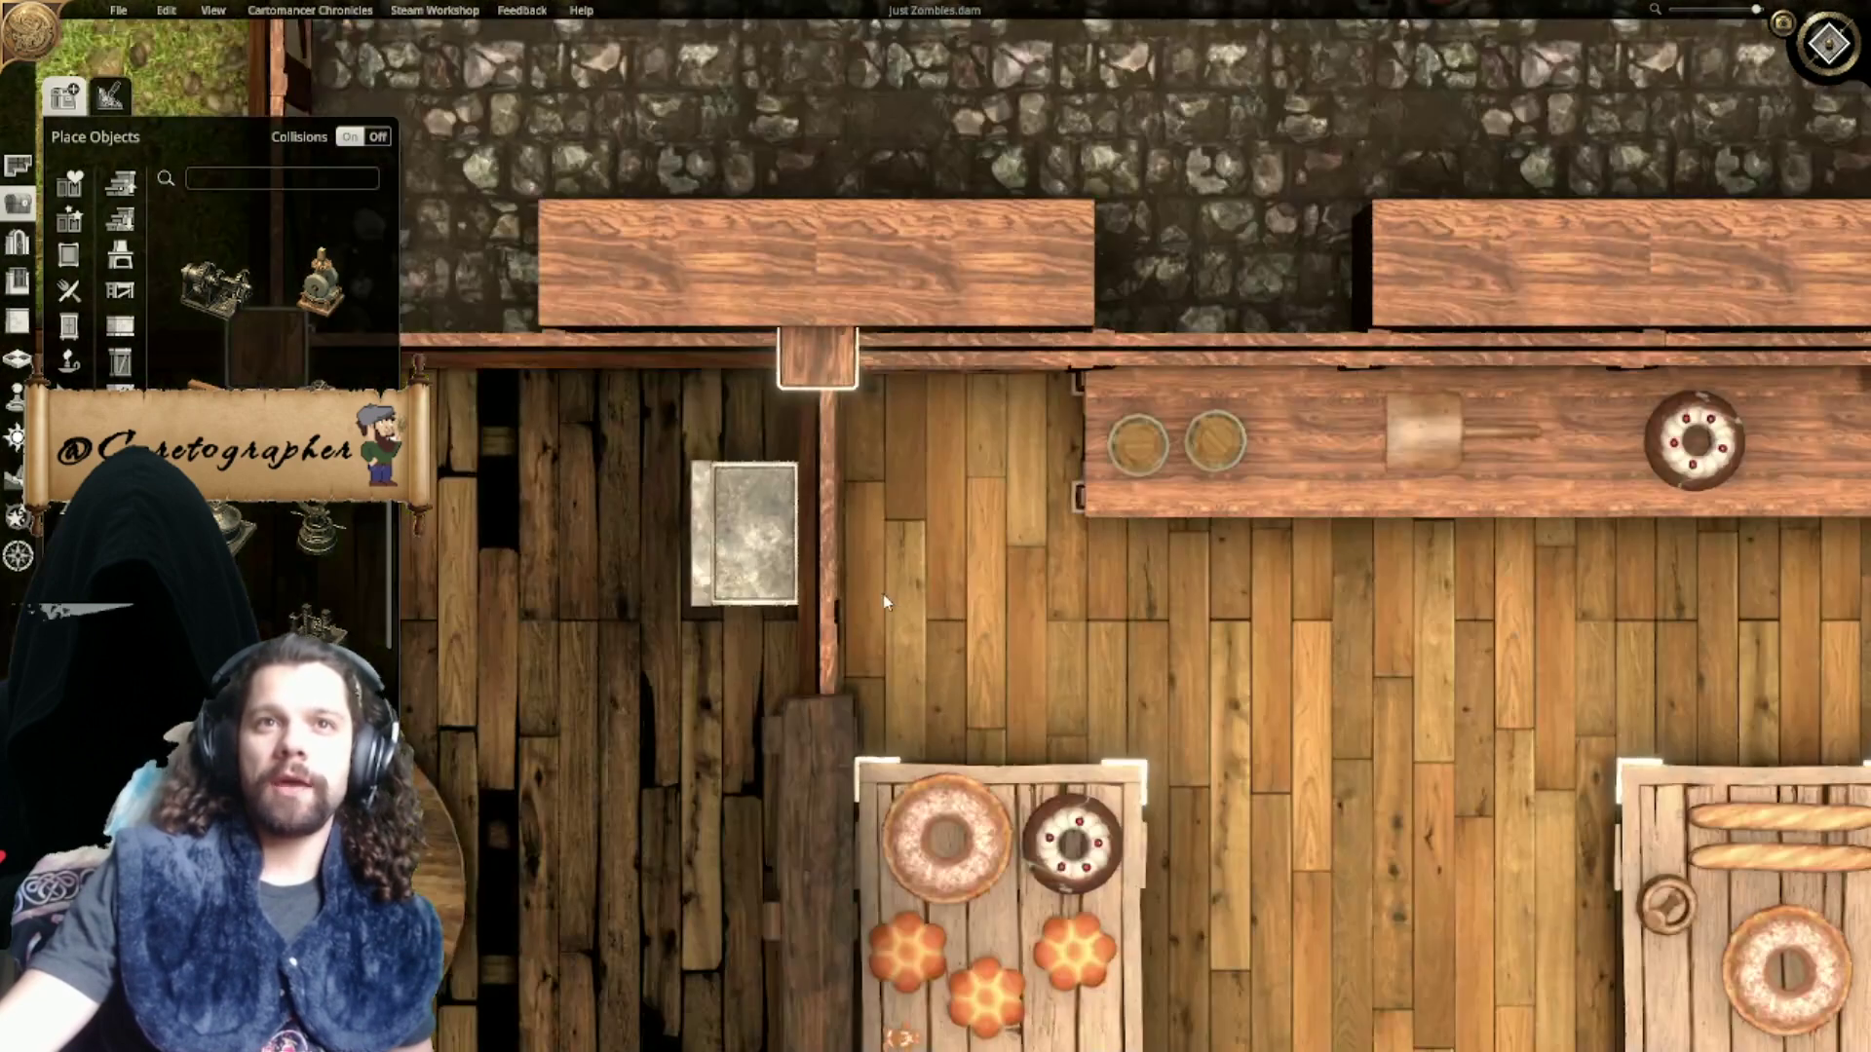
right_drag(884, 597, 935, 588)
mouse_move(854, 583)
mouse_down()
mouse_move(819, 536)
mouse_move(821, 563)
mouse_move(847, 556)
mouse_up()
click(376, 138)
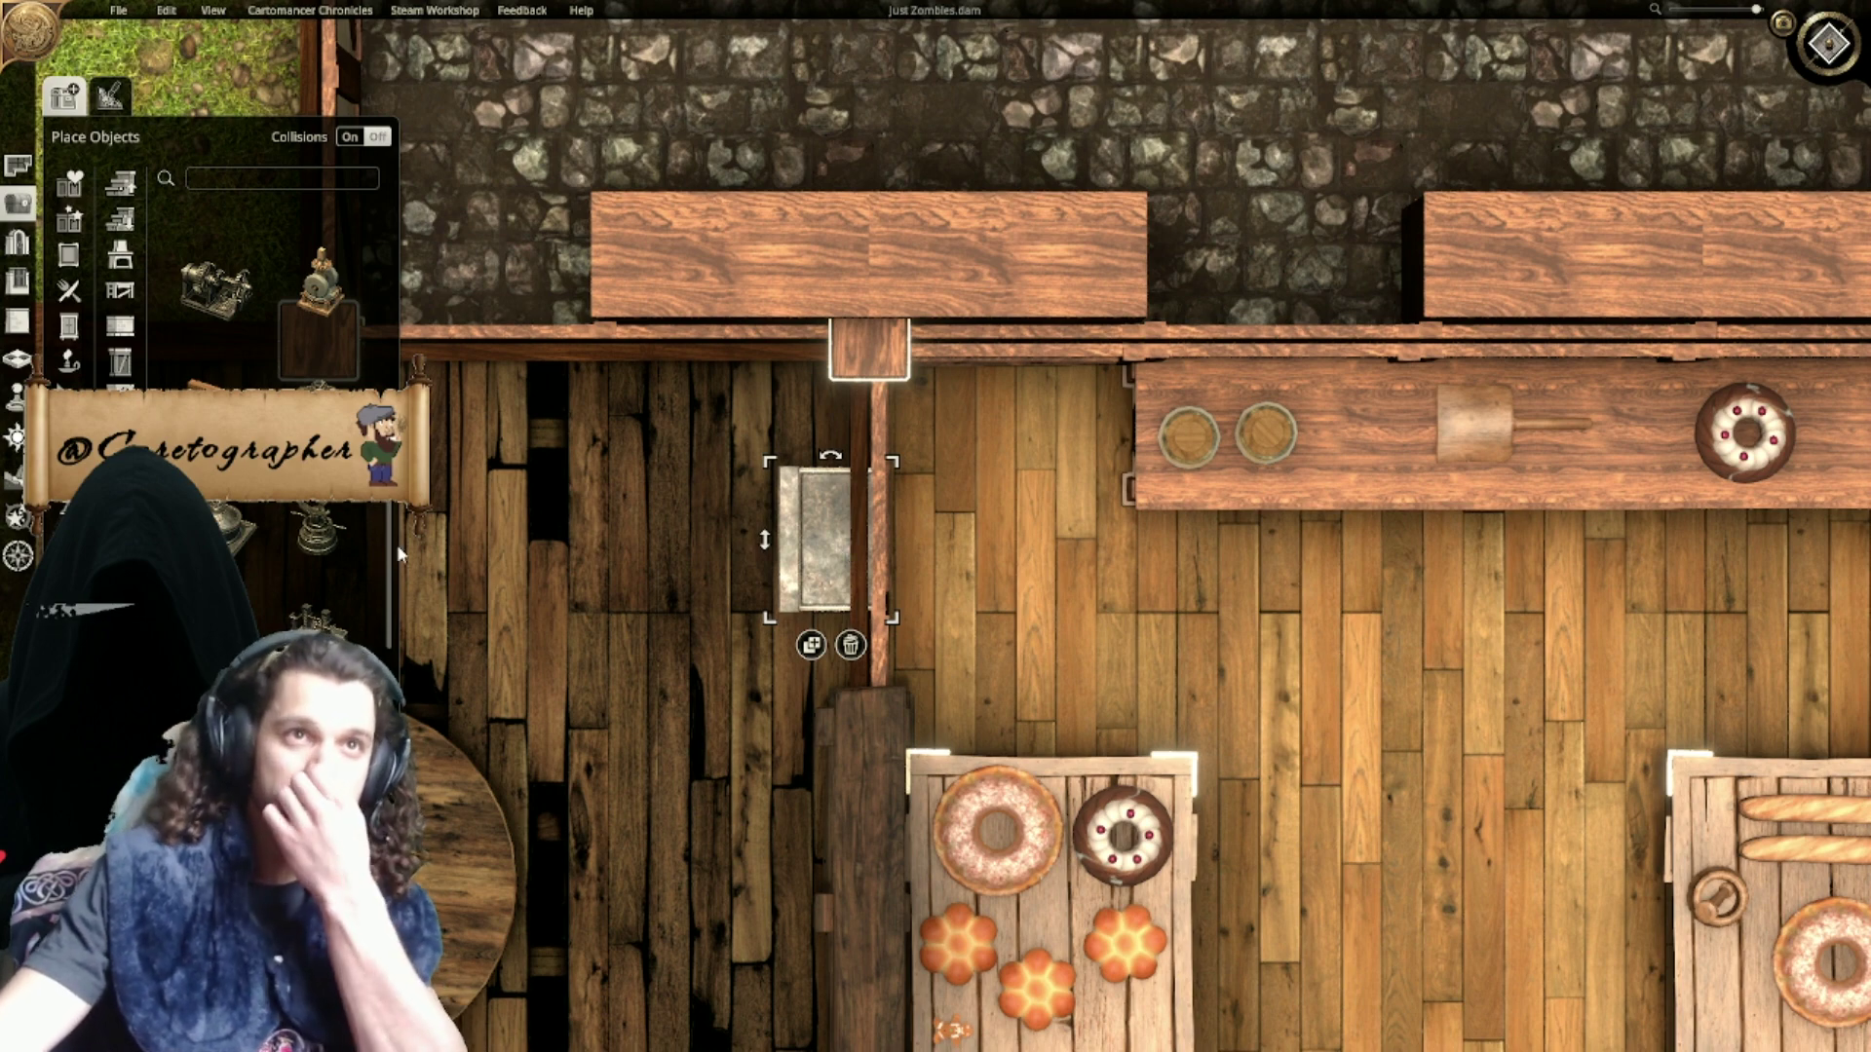
Step: Try a scaled-down spiked metal machine on top of the stone-topped block and remove it
scroll(300, 600, down, 4)
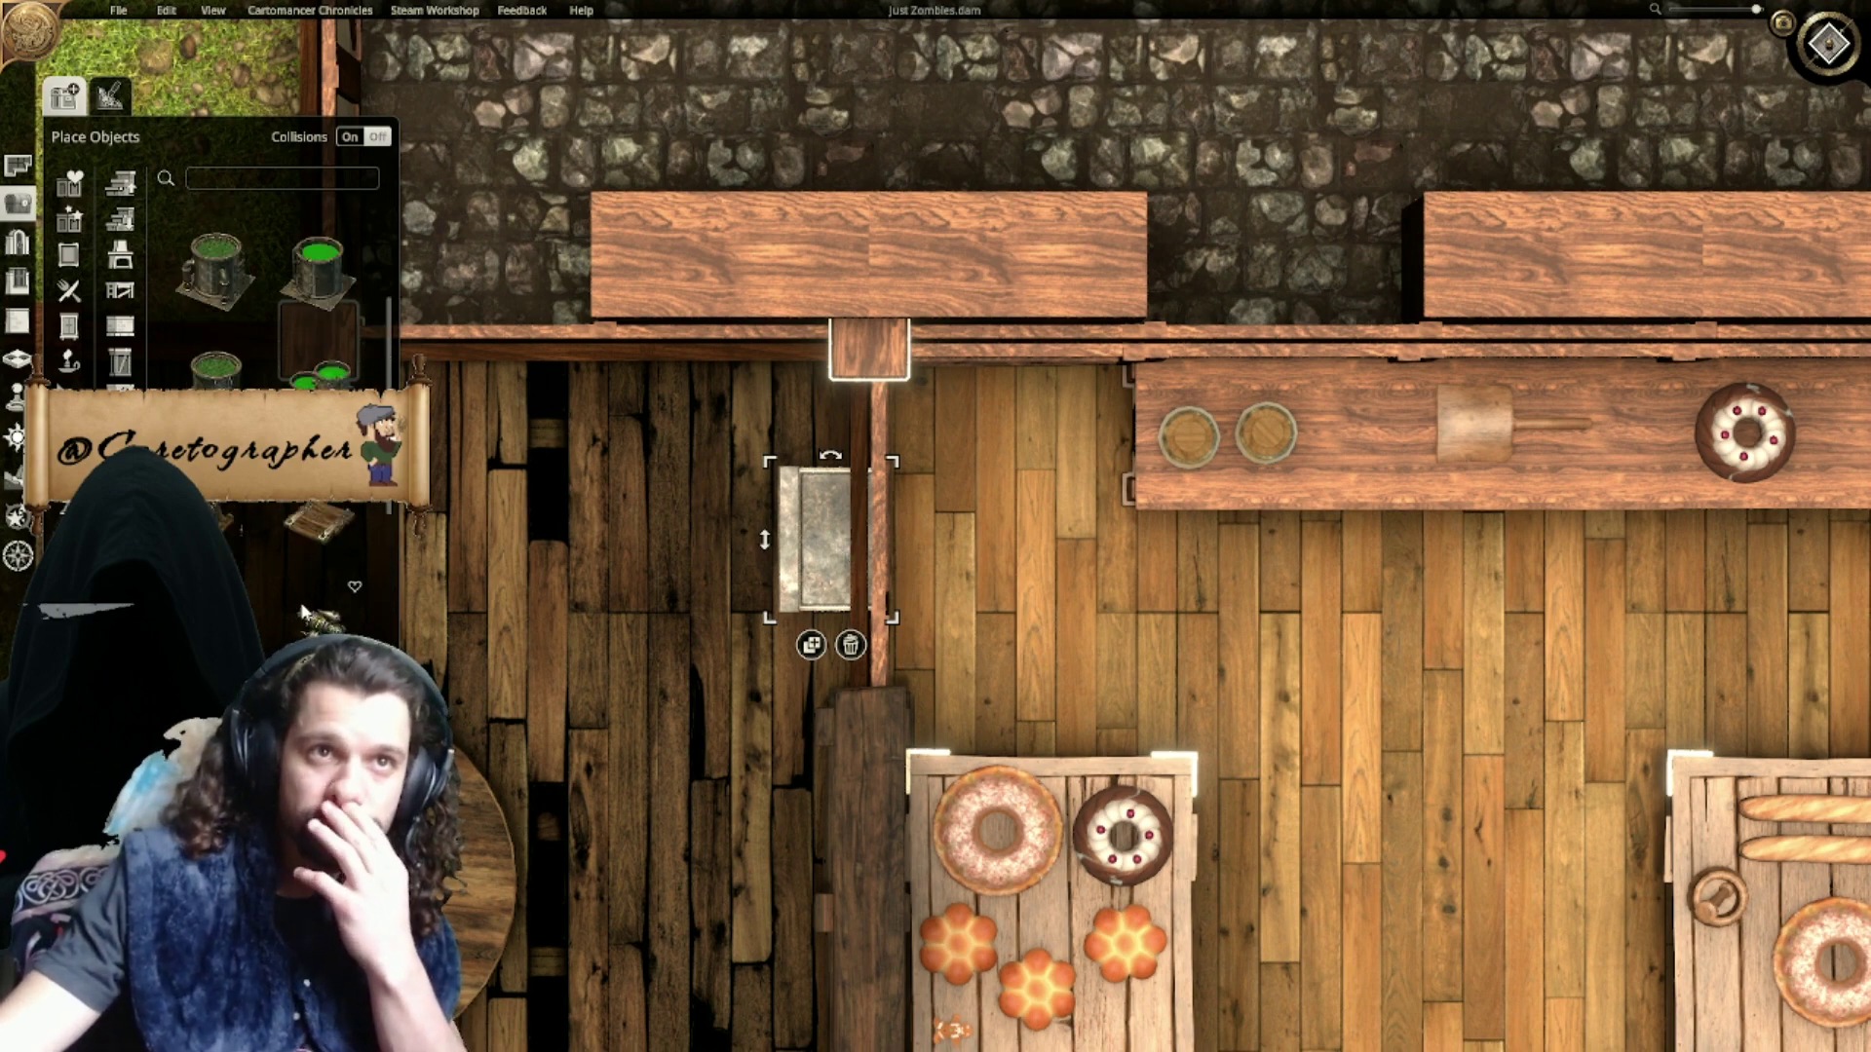
click(303, 602)
drag(784, 535, 1273, 298)
click(815, 1027)
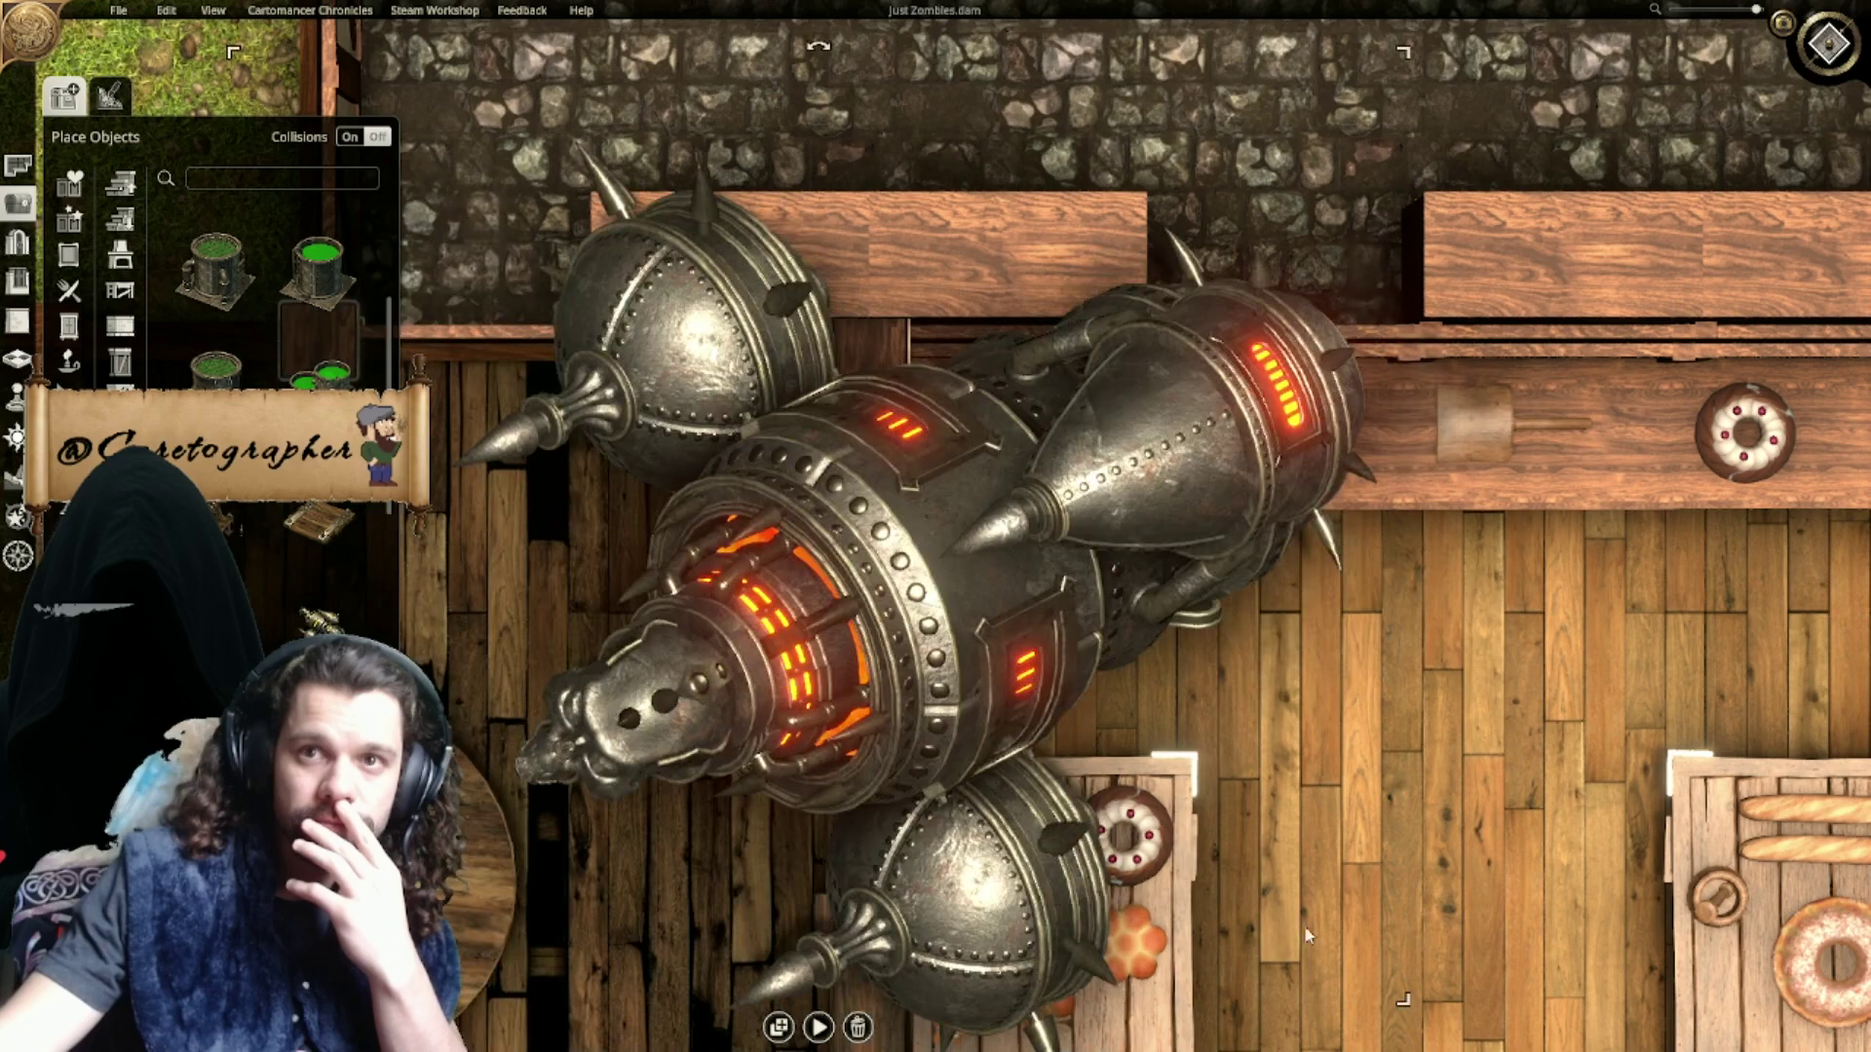
drag(1402, 1004, 846, 594)
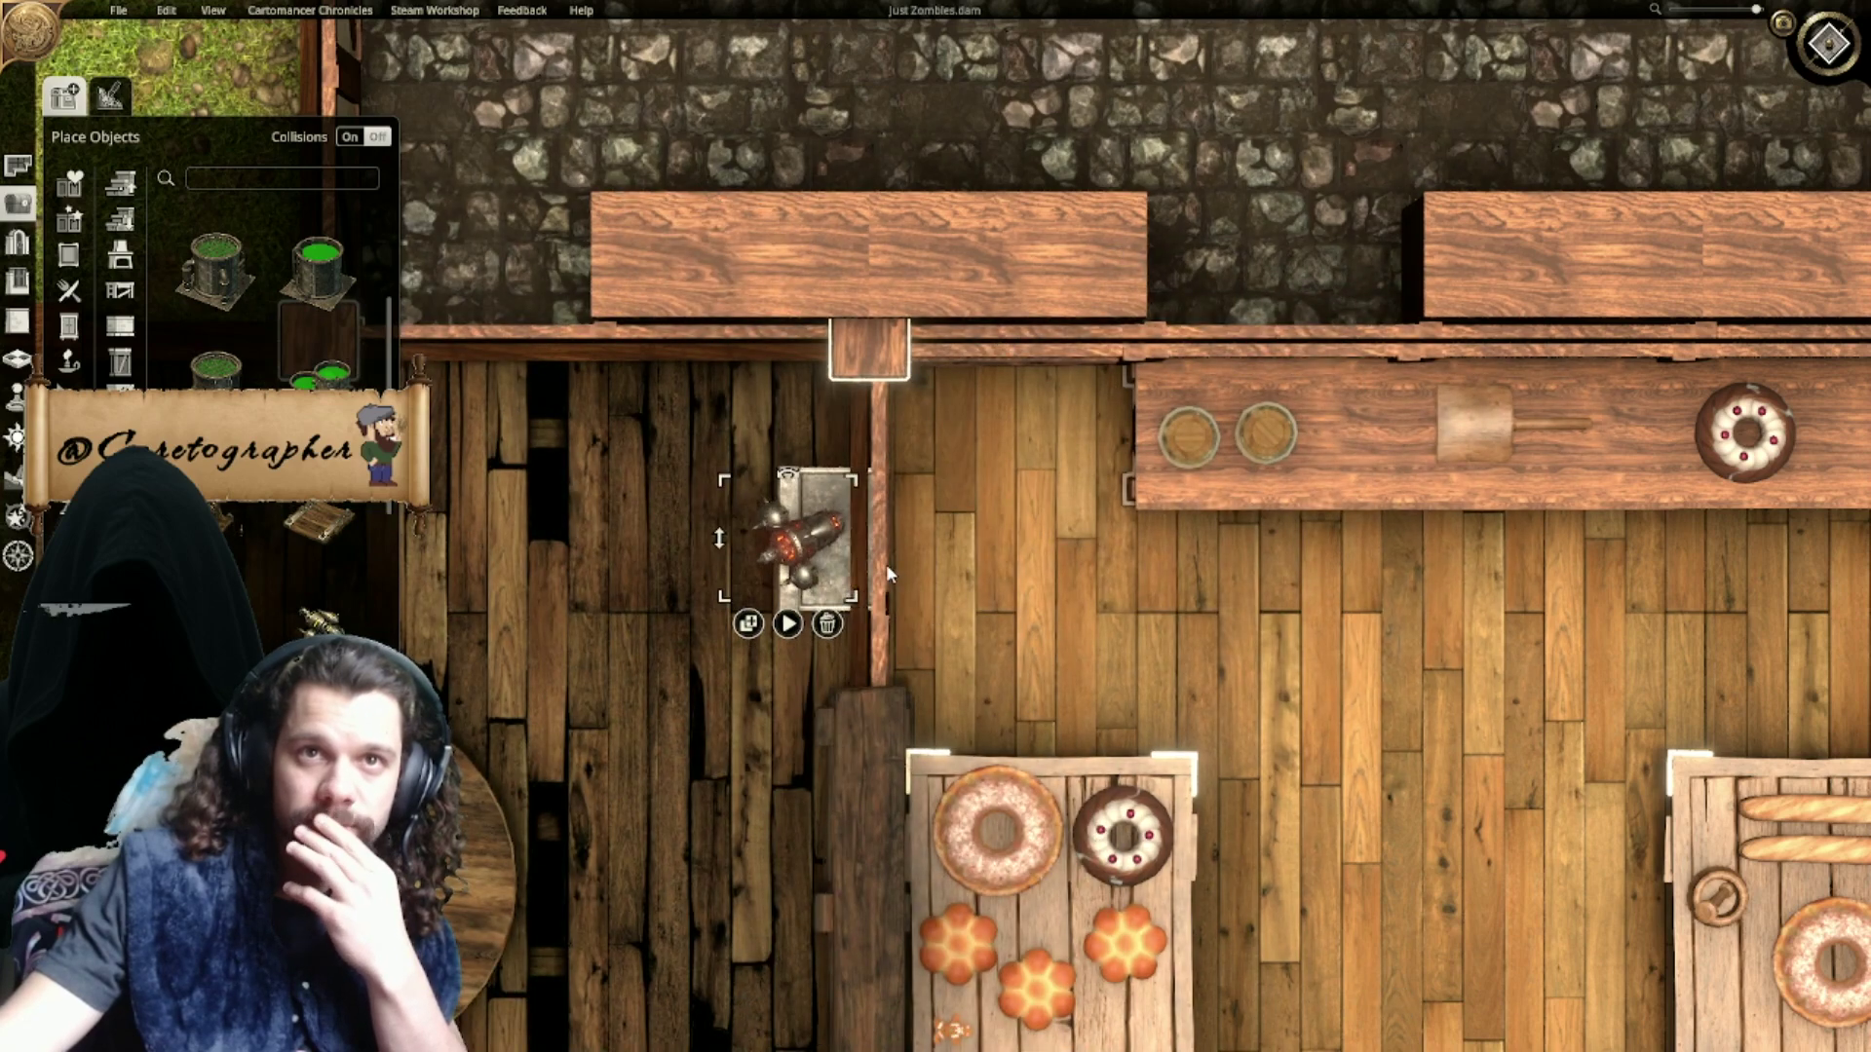
click(827, 618)
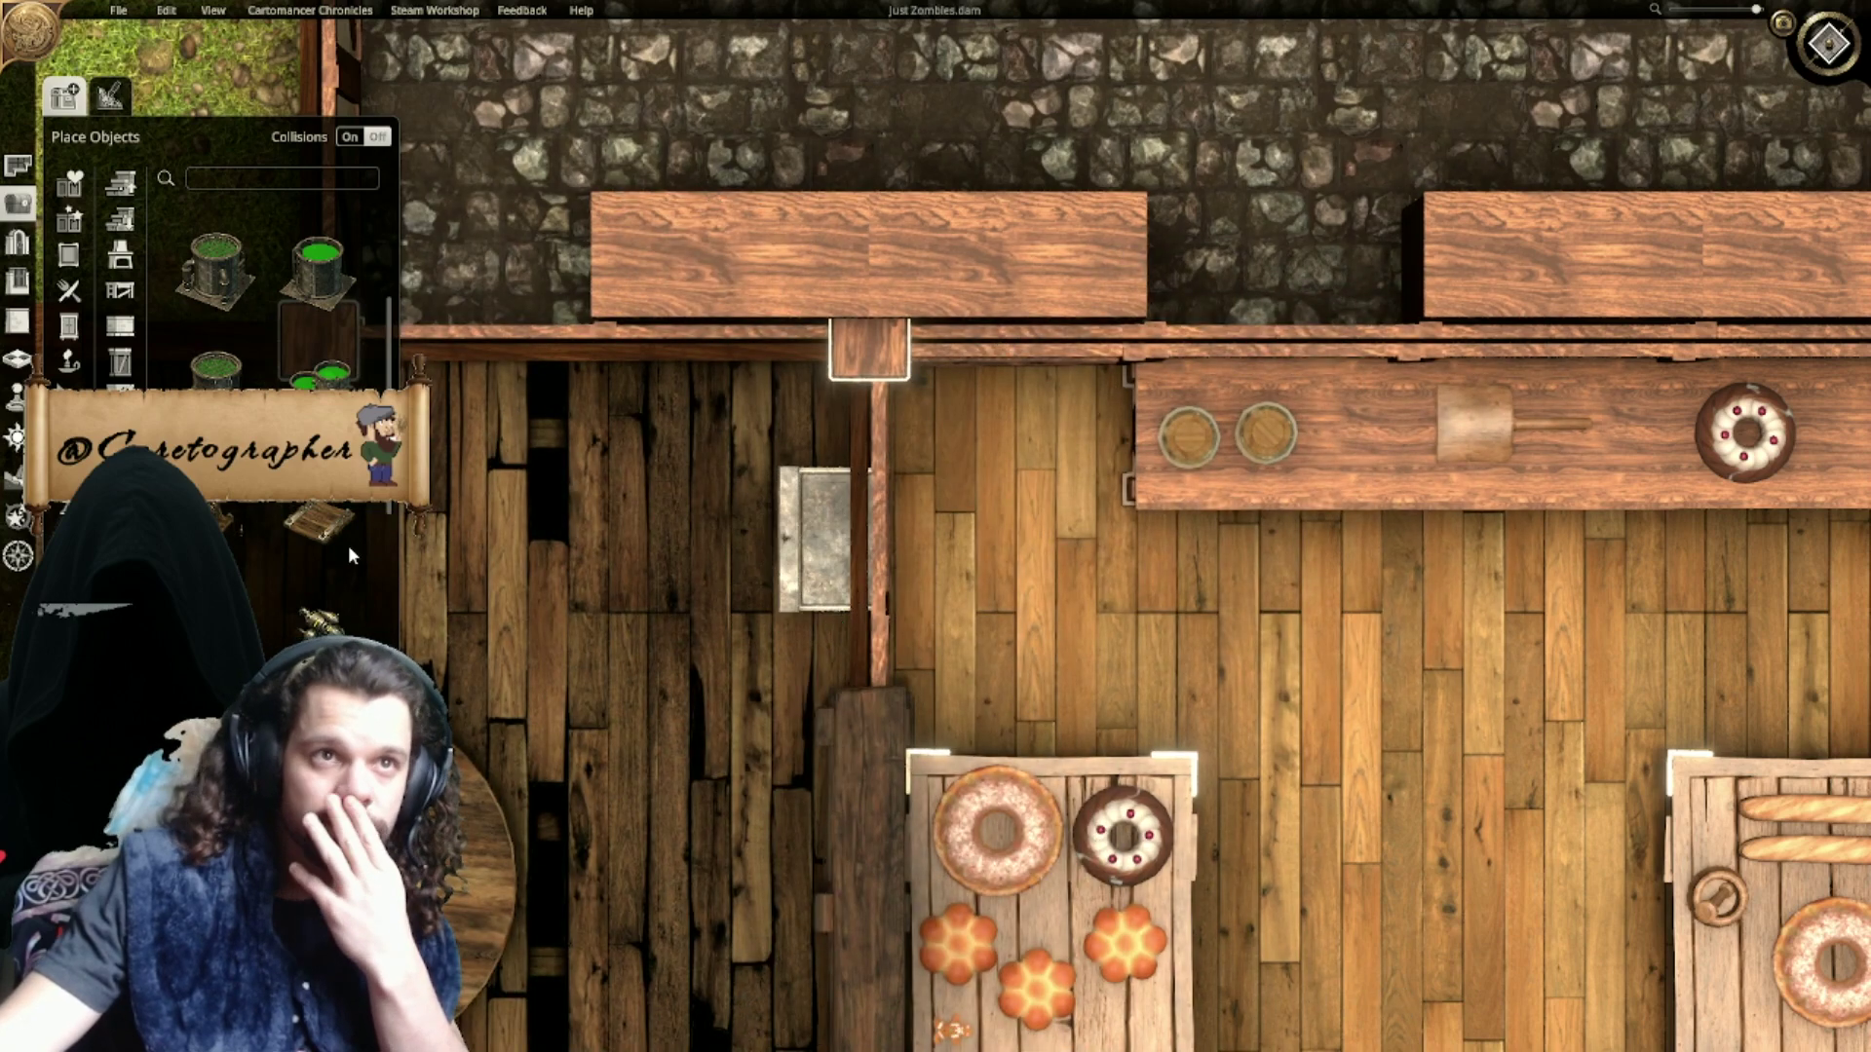
Step: Search the object library for "drain" and place a small square fixture on the stone-topped block instead of the trial curved fitting
click(269, 180)
text(drain)
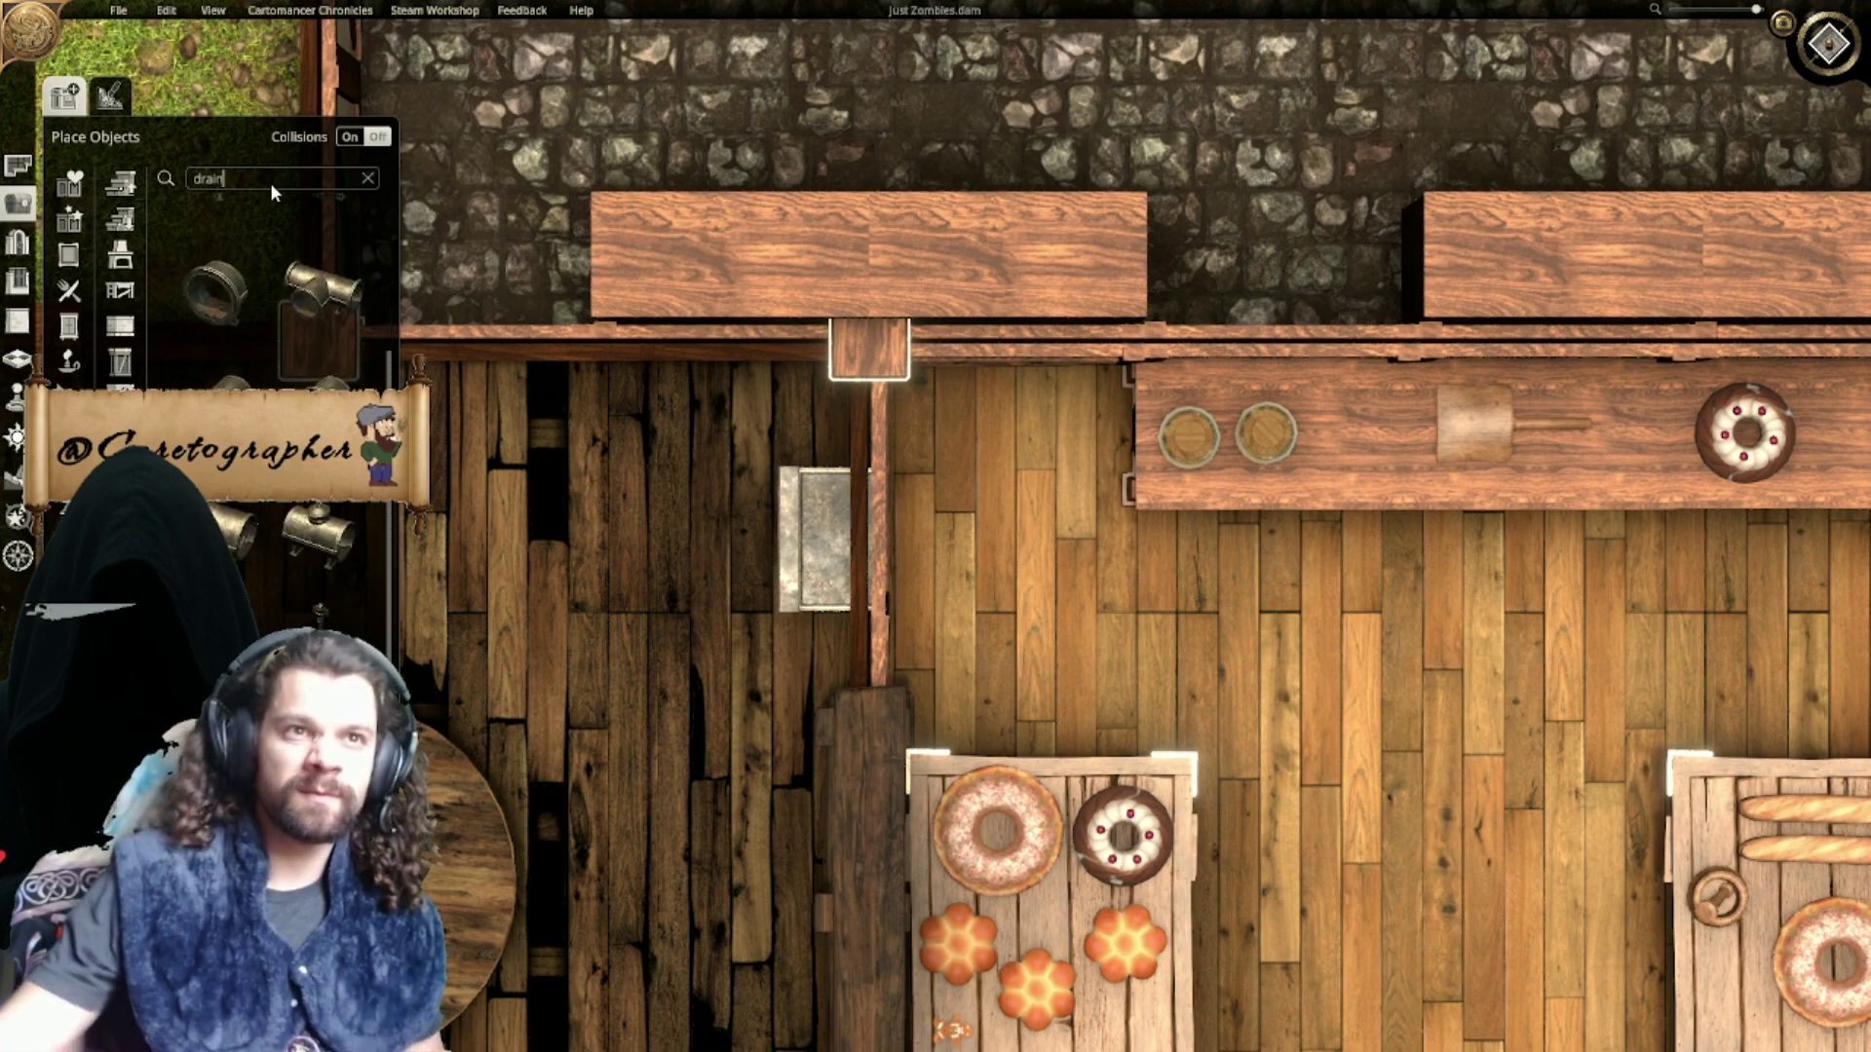
click(321, 614)
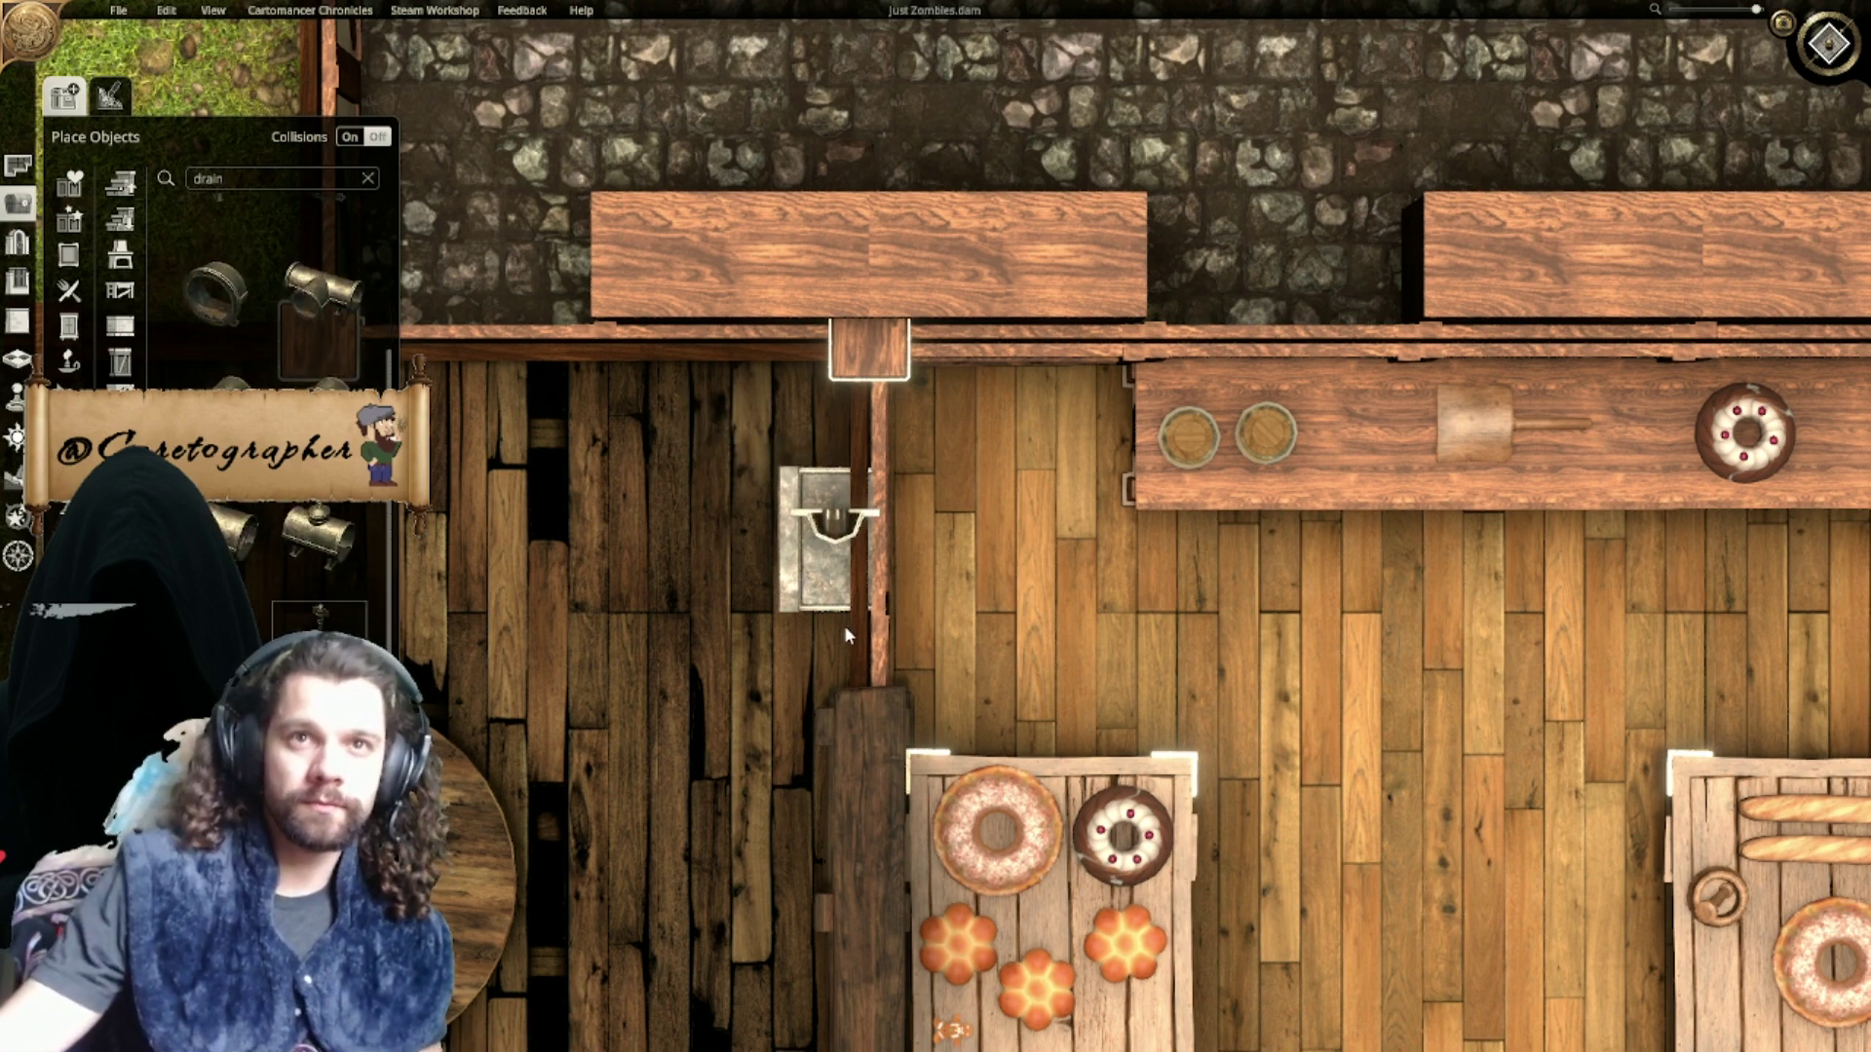
click(738, 547)
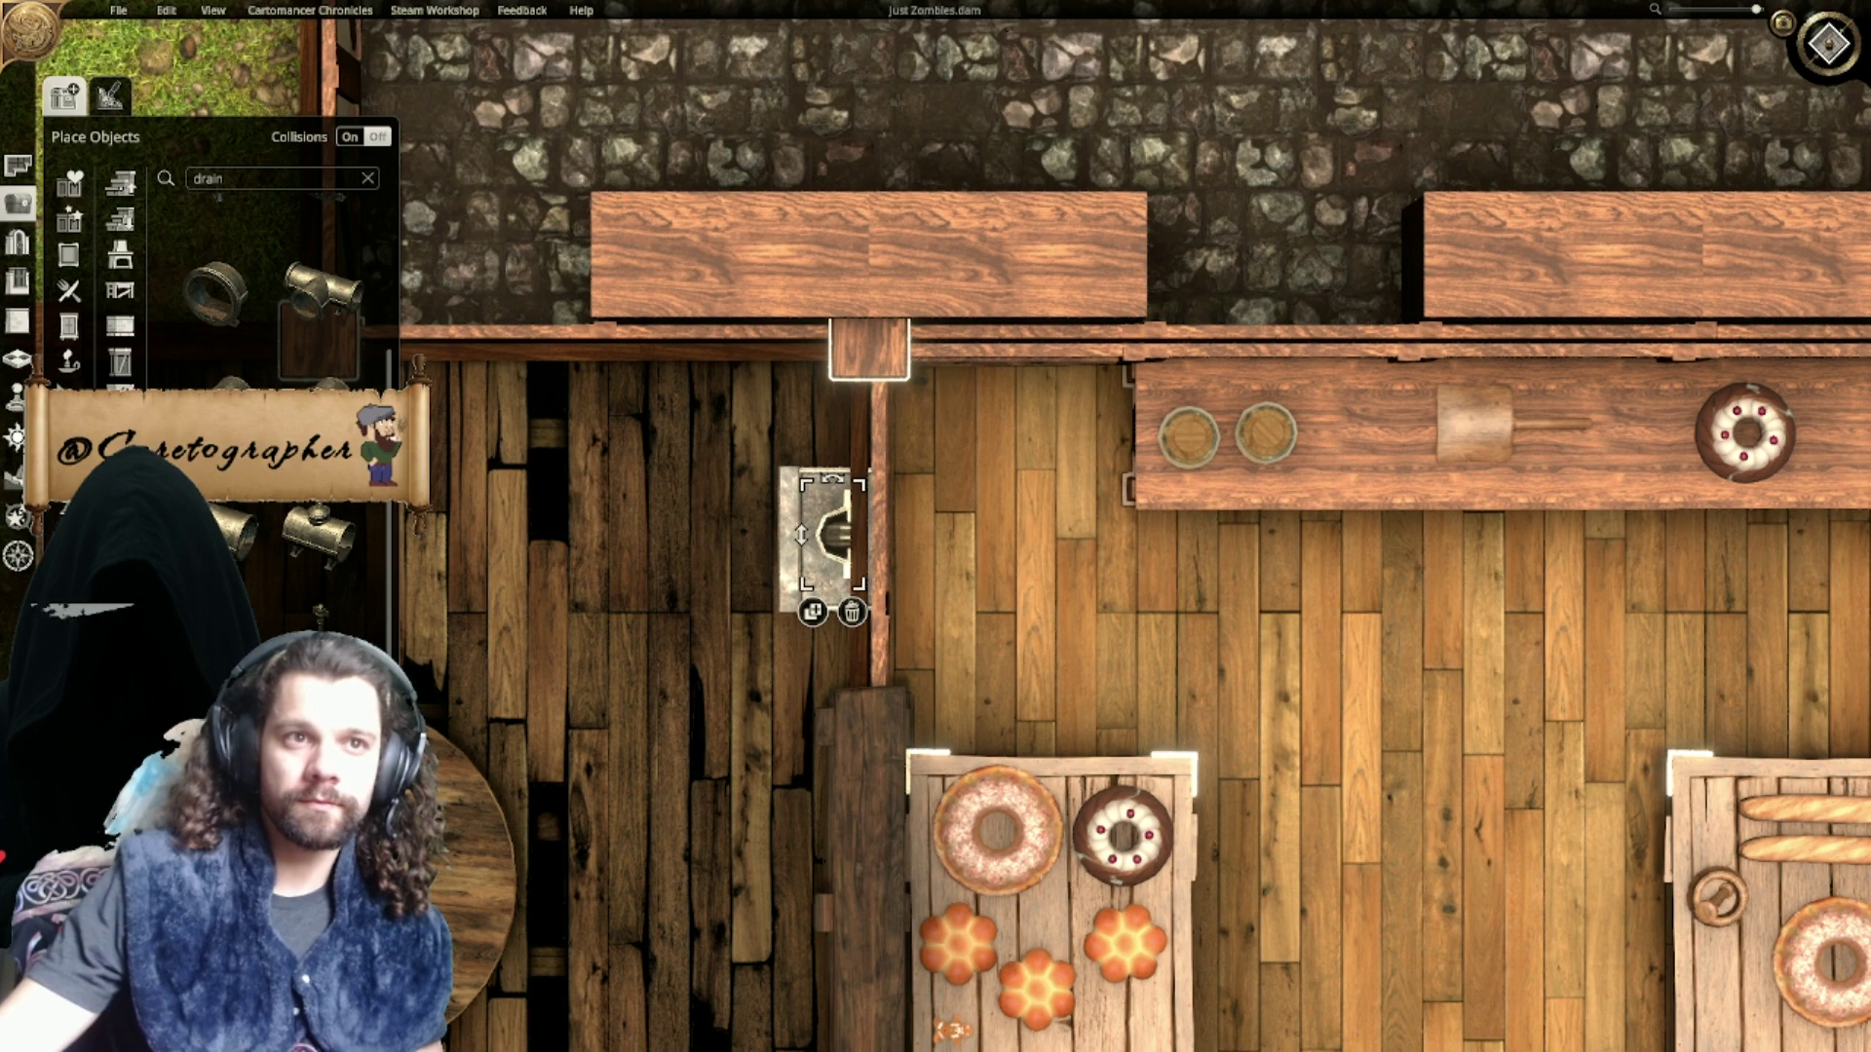
click(320, 750)
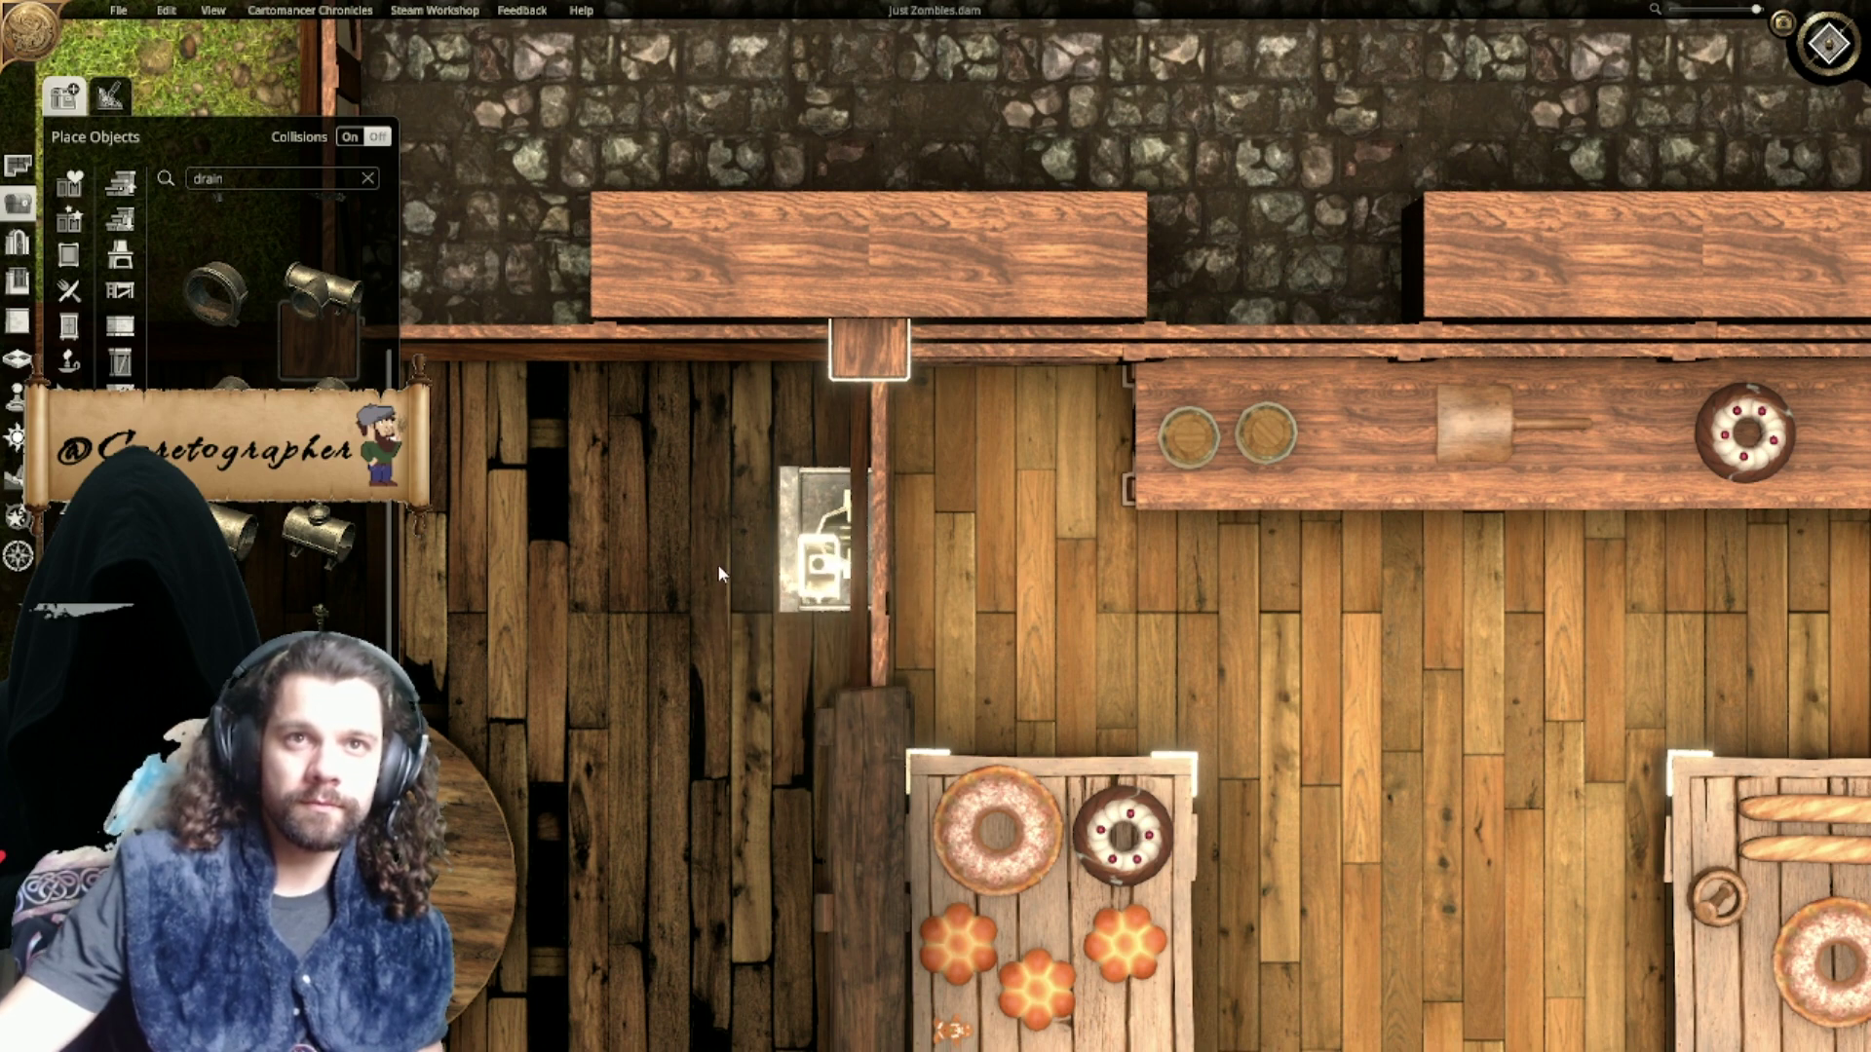
click(733, 533)
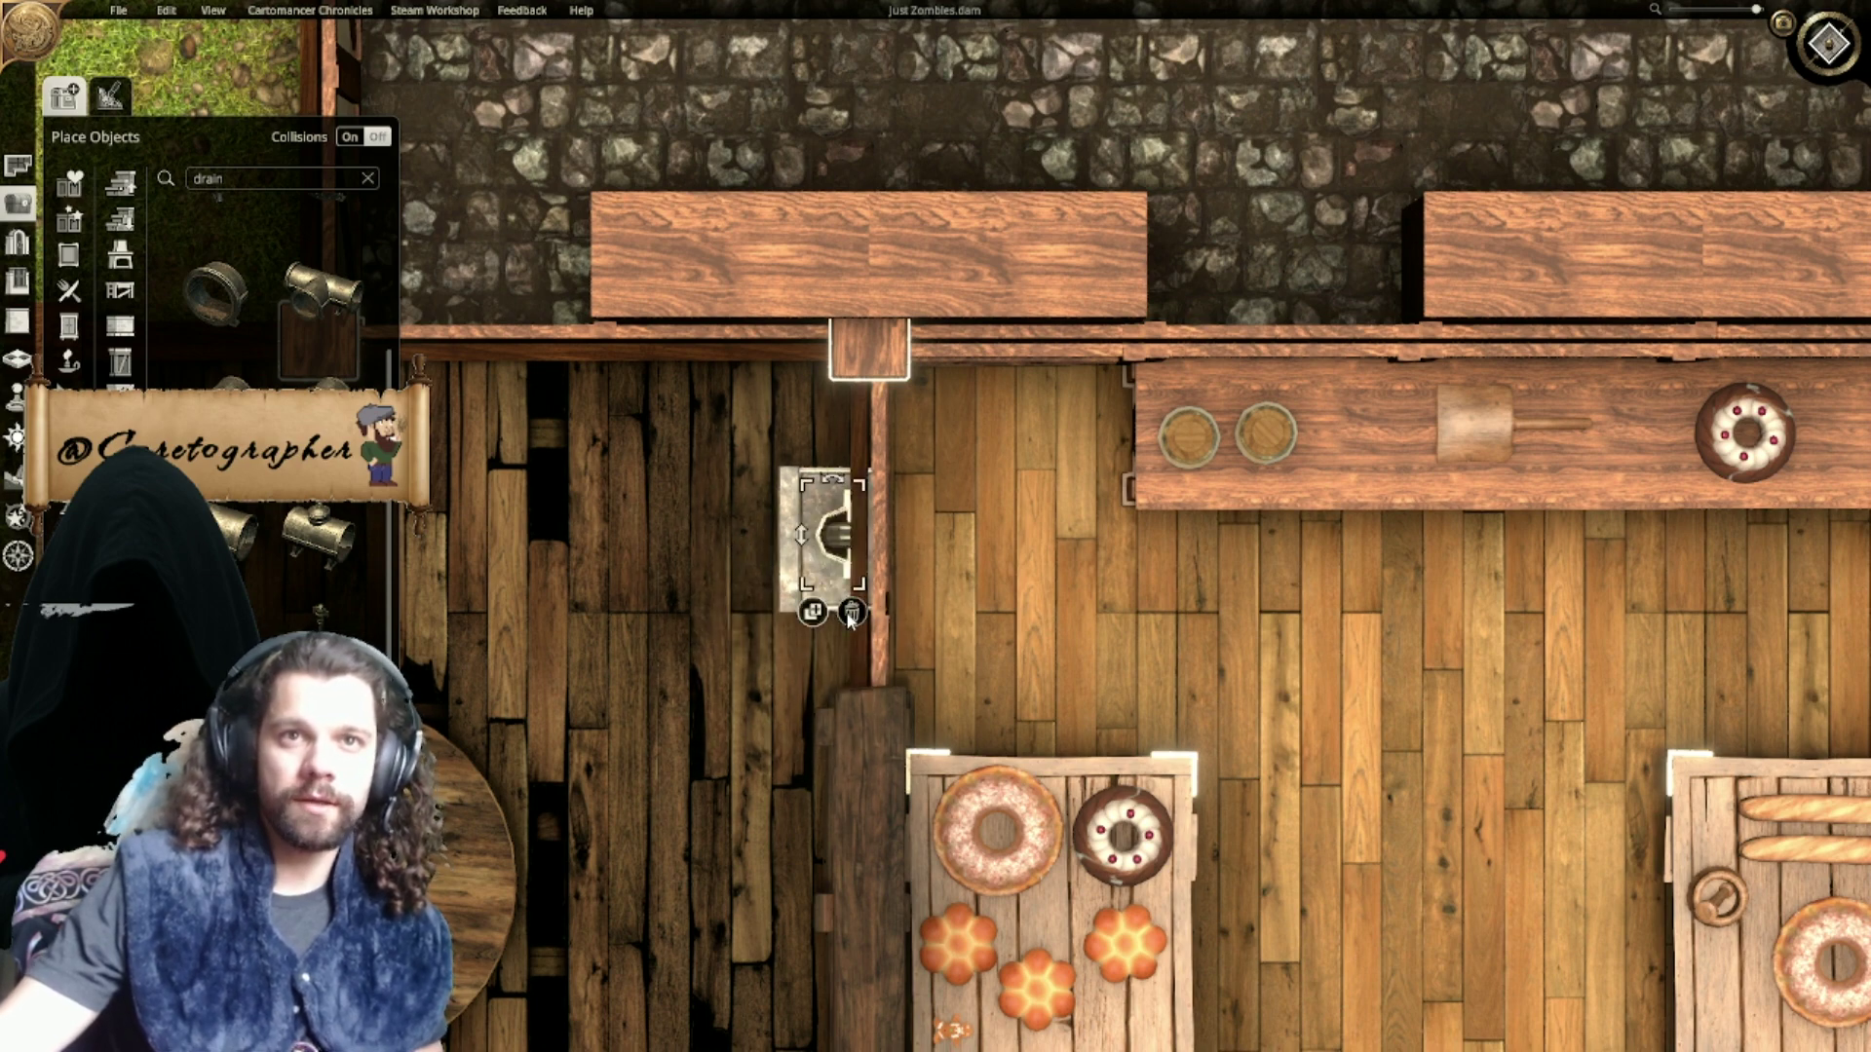
click(851, 614)
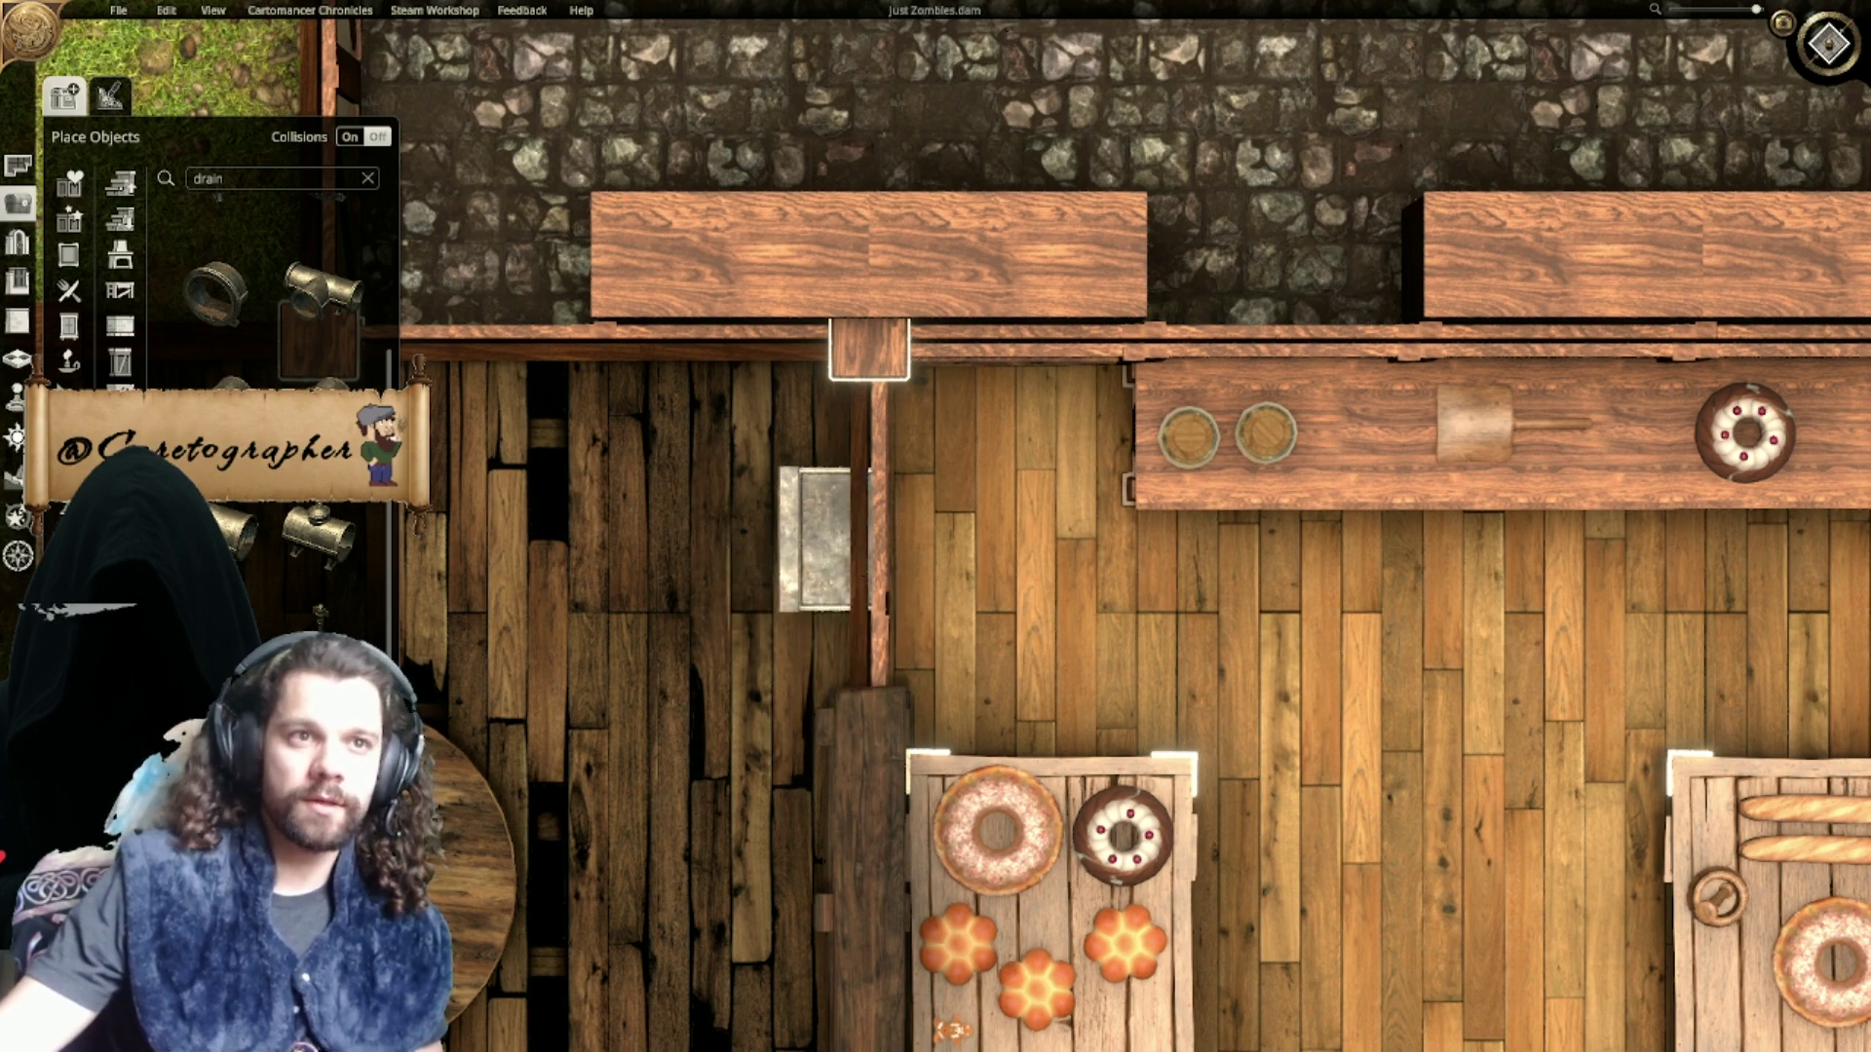
click(727, 532)
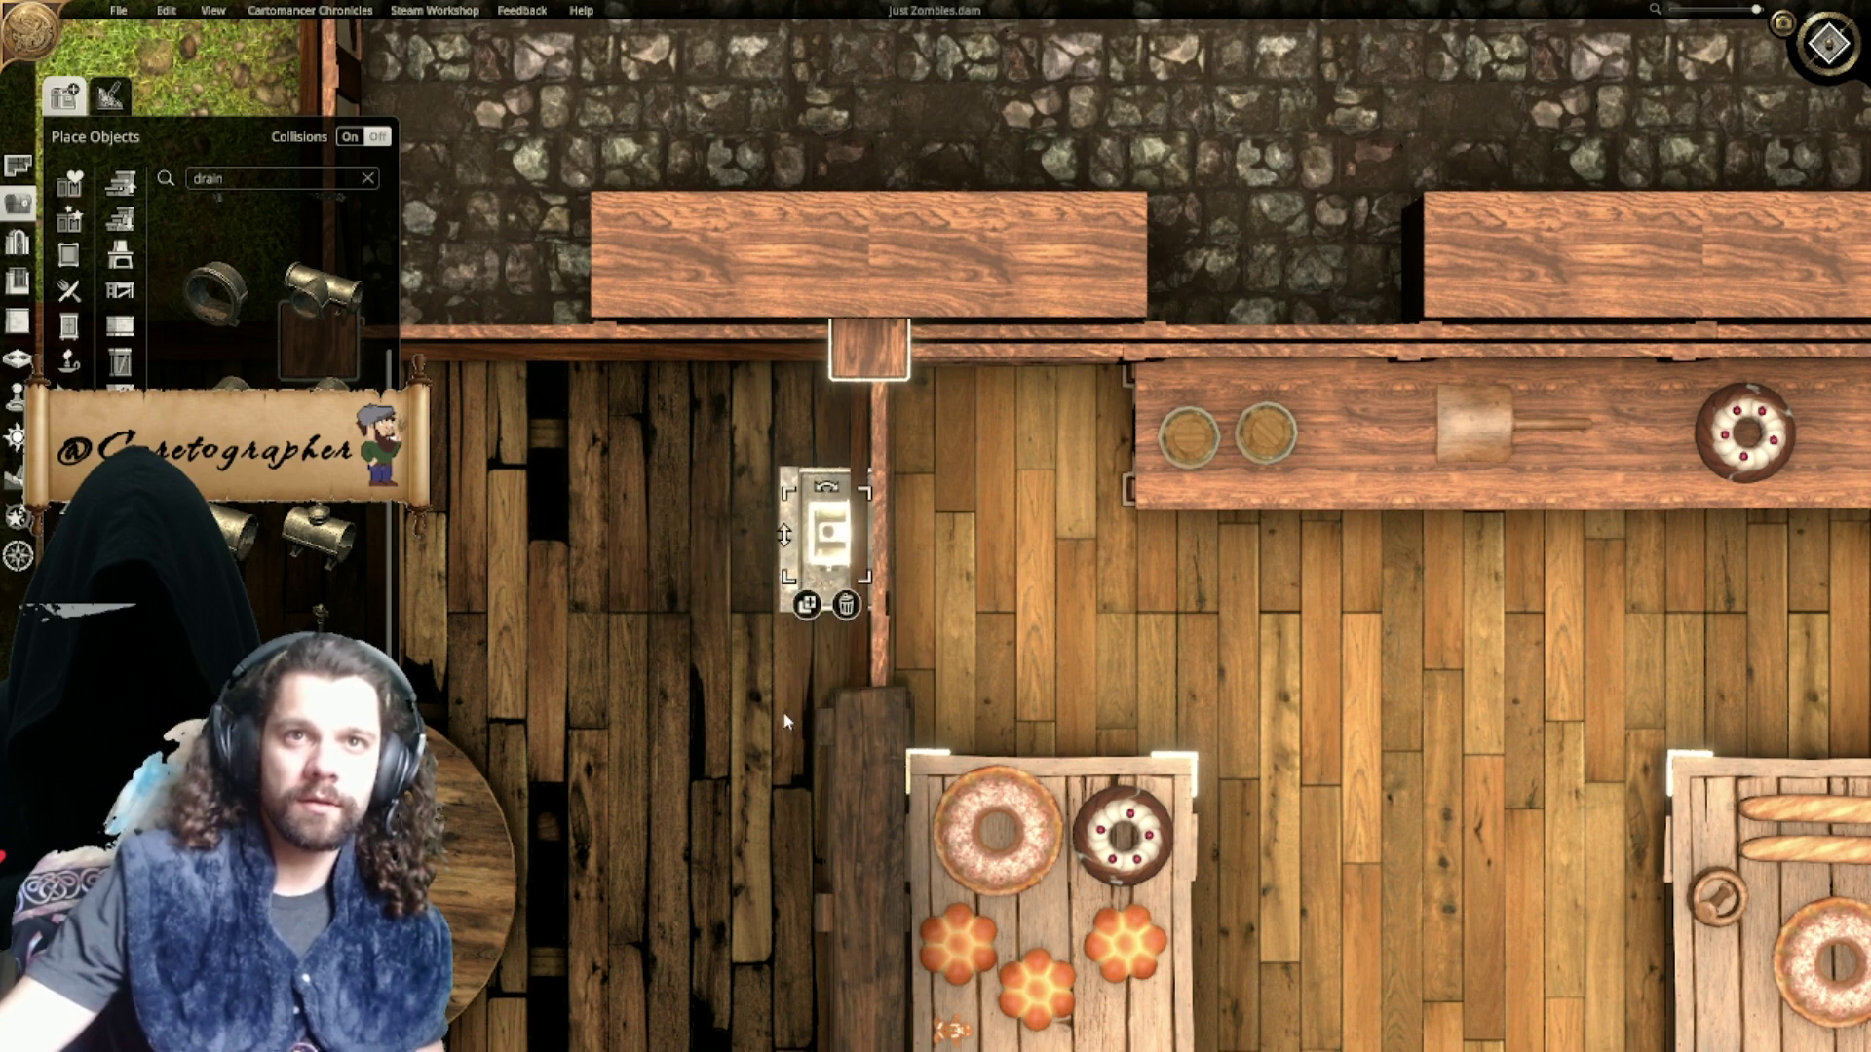
scroll(916, 688, down, 5)
scroll(893, 731, up, 5)
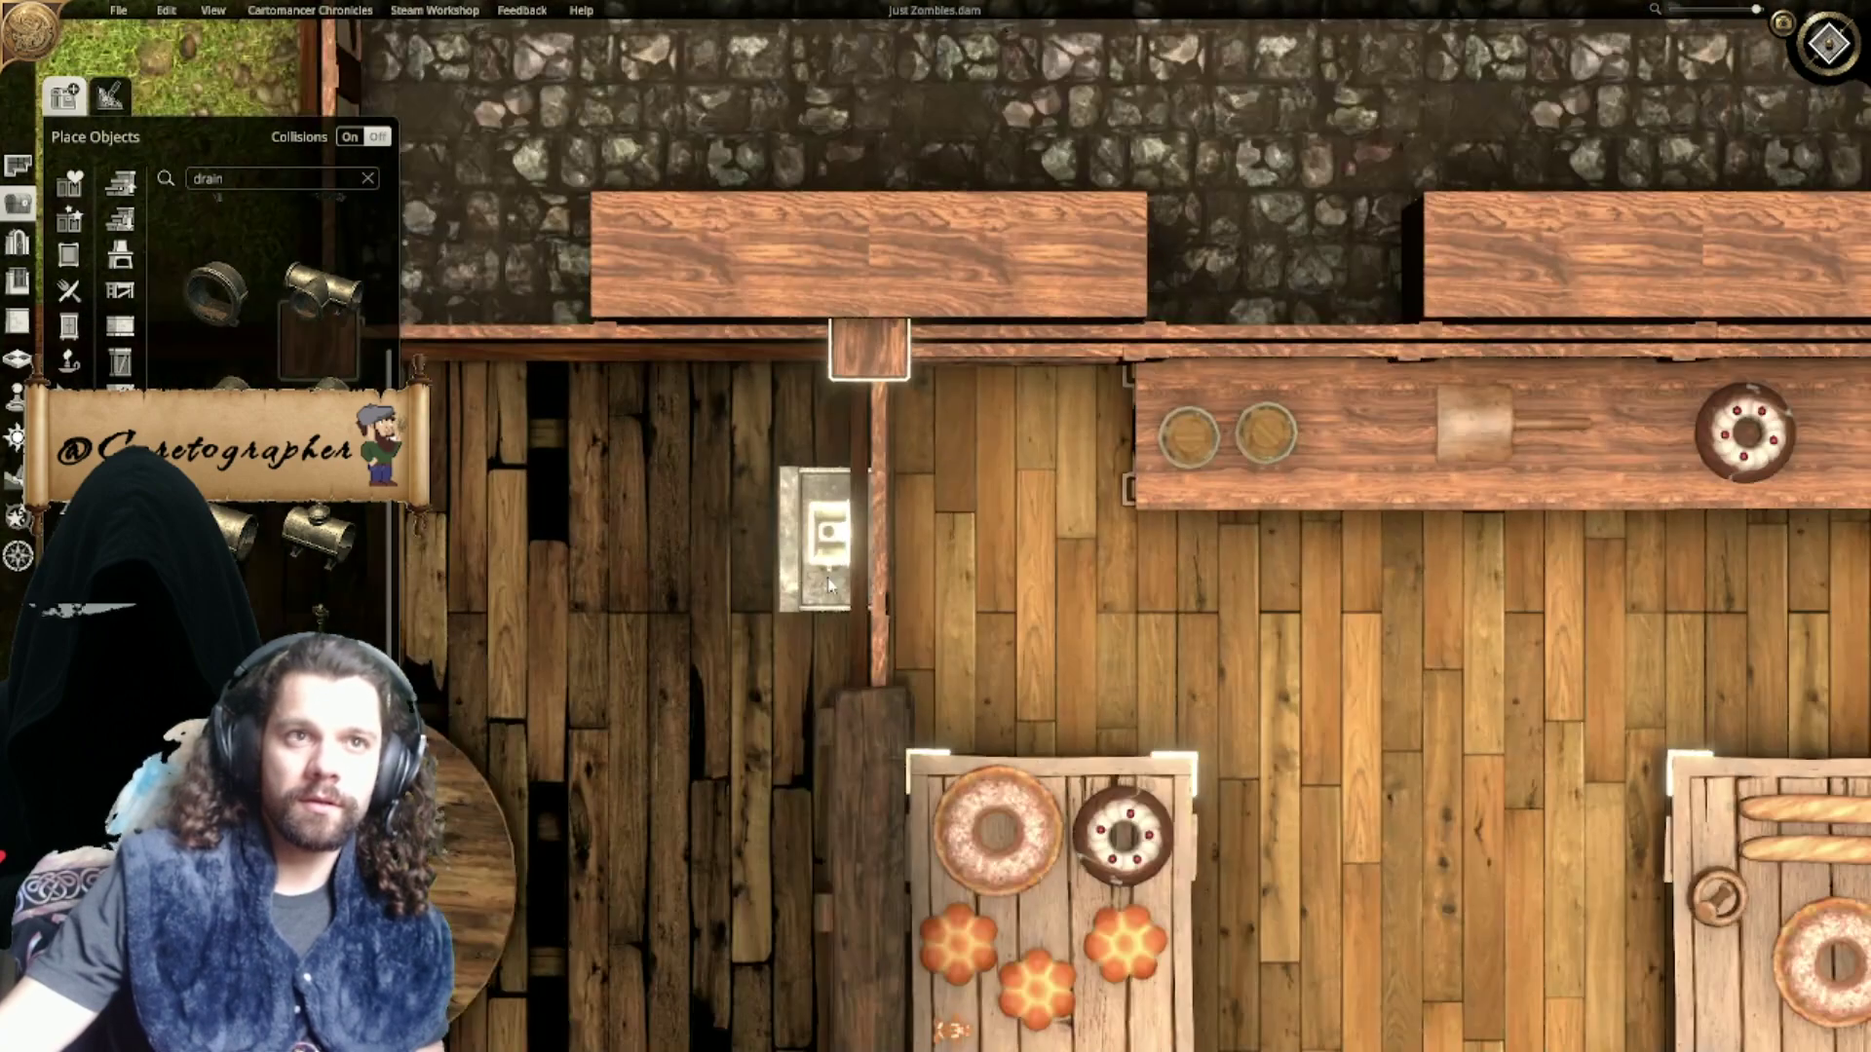
Step: Search the object library for "pipe" and place a rotated, scaled-down metal pipe bend at the southern end of the stone-topped block
scroll(282, 335, down, 3)
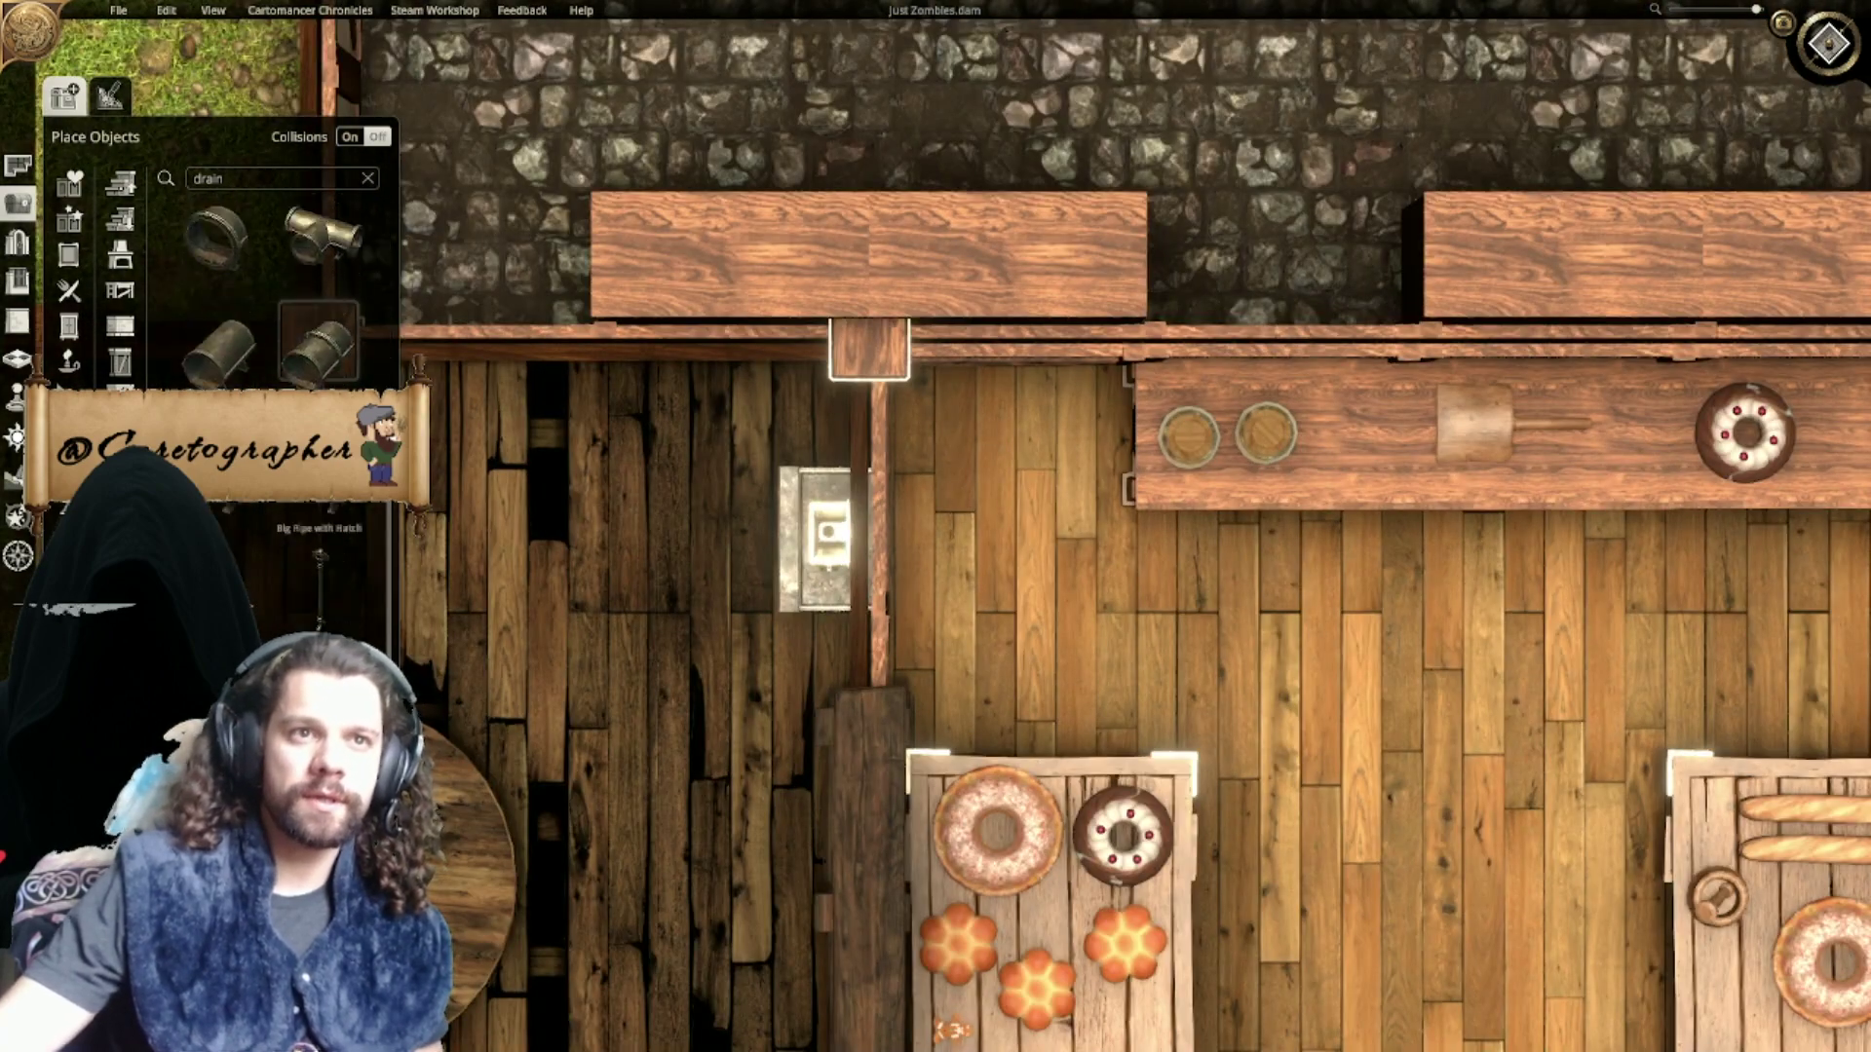
text(pipe)
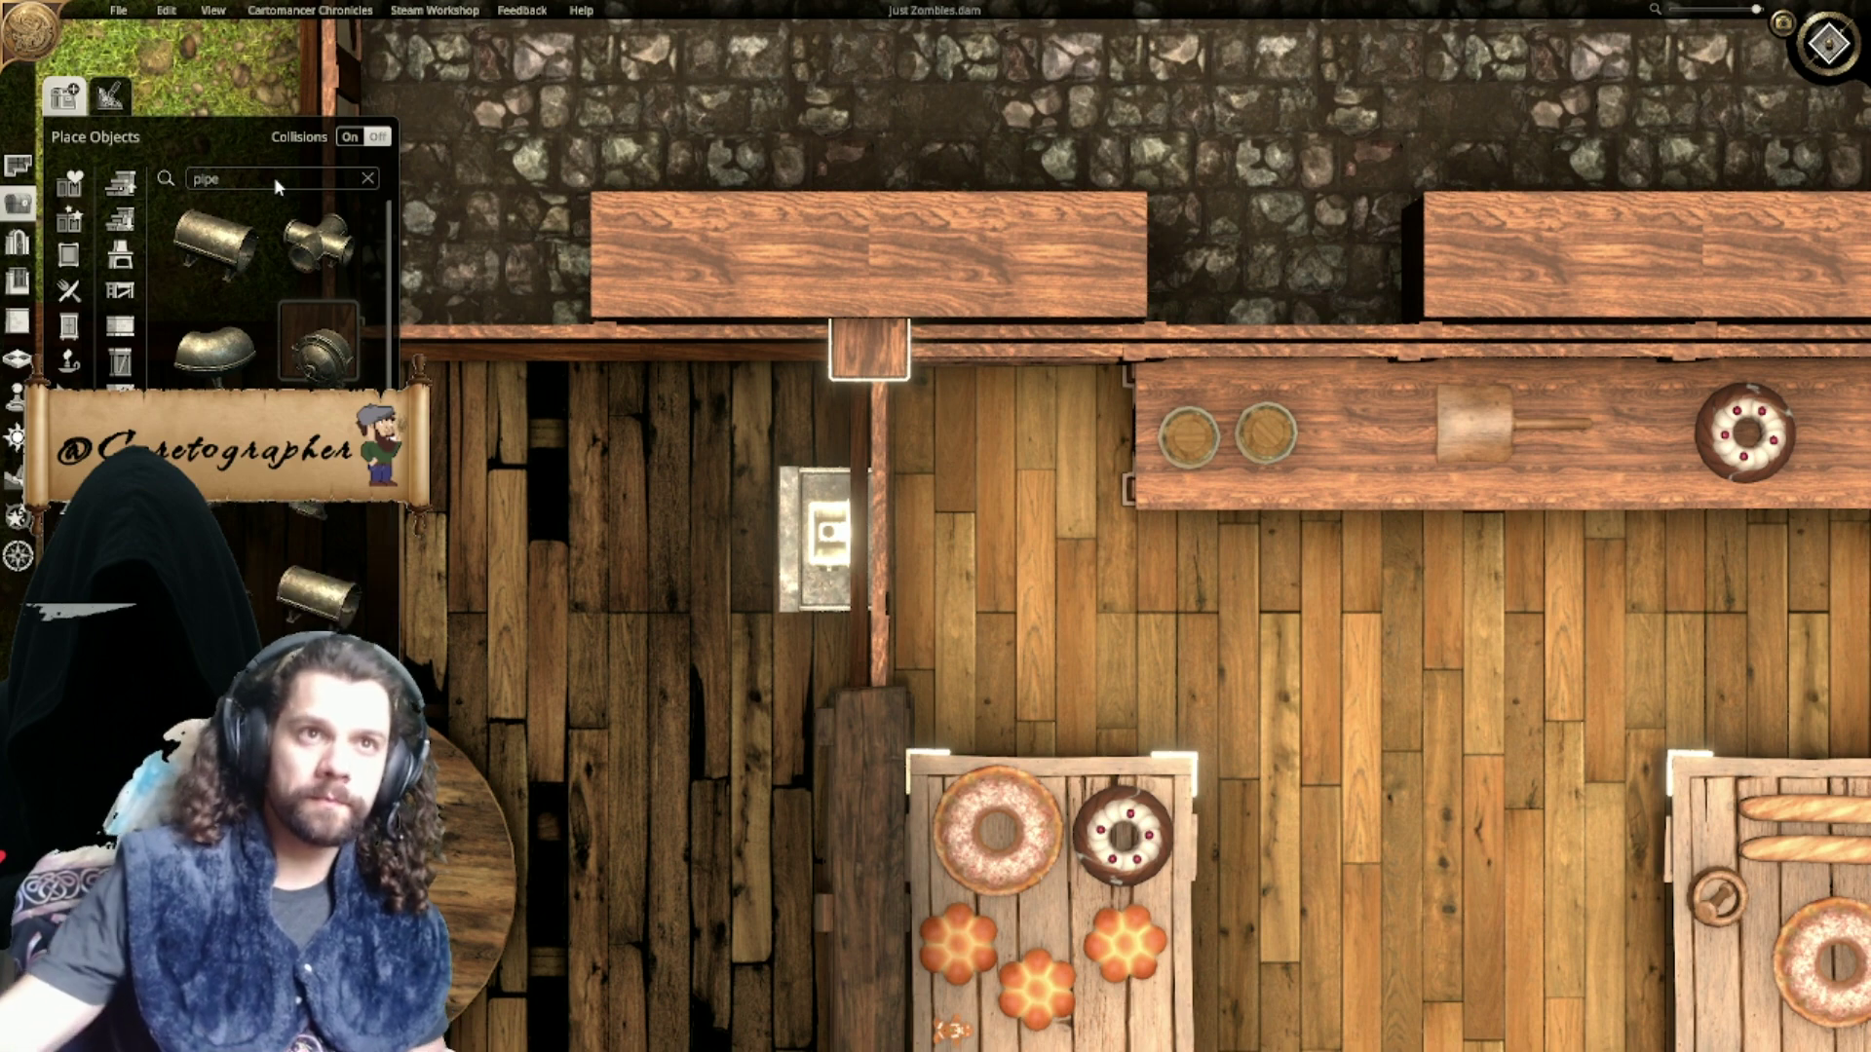
scroll(244, 554, down, 5)
scroll(244, 553, down, 5)
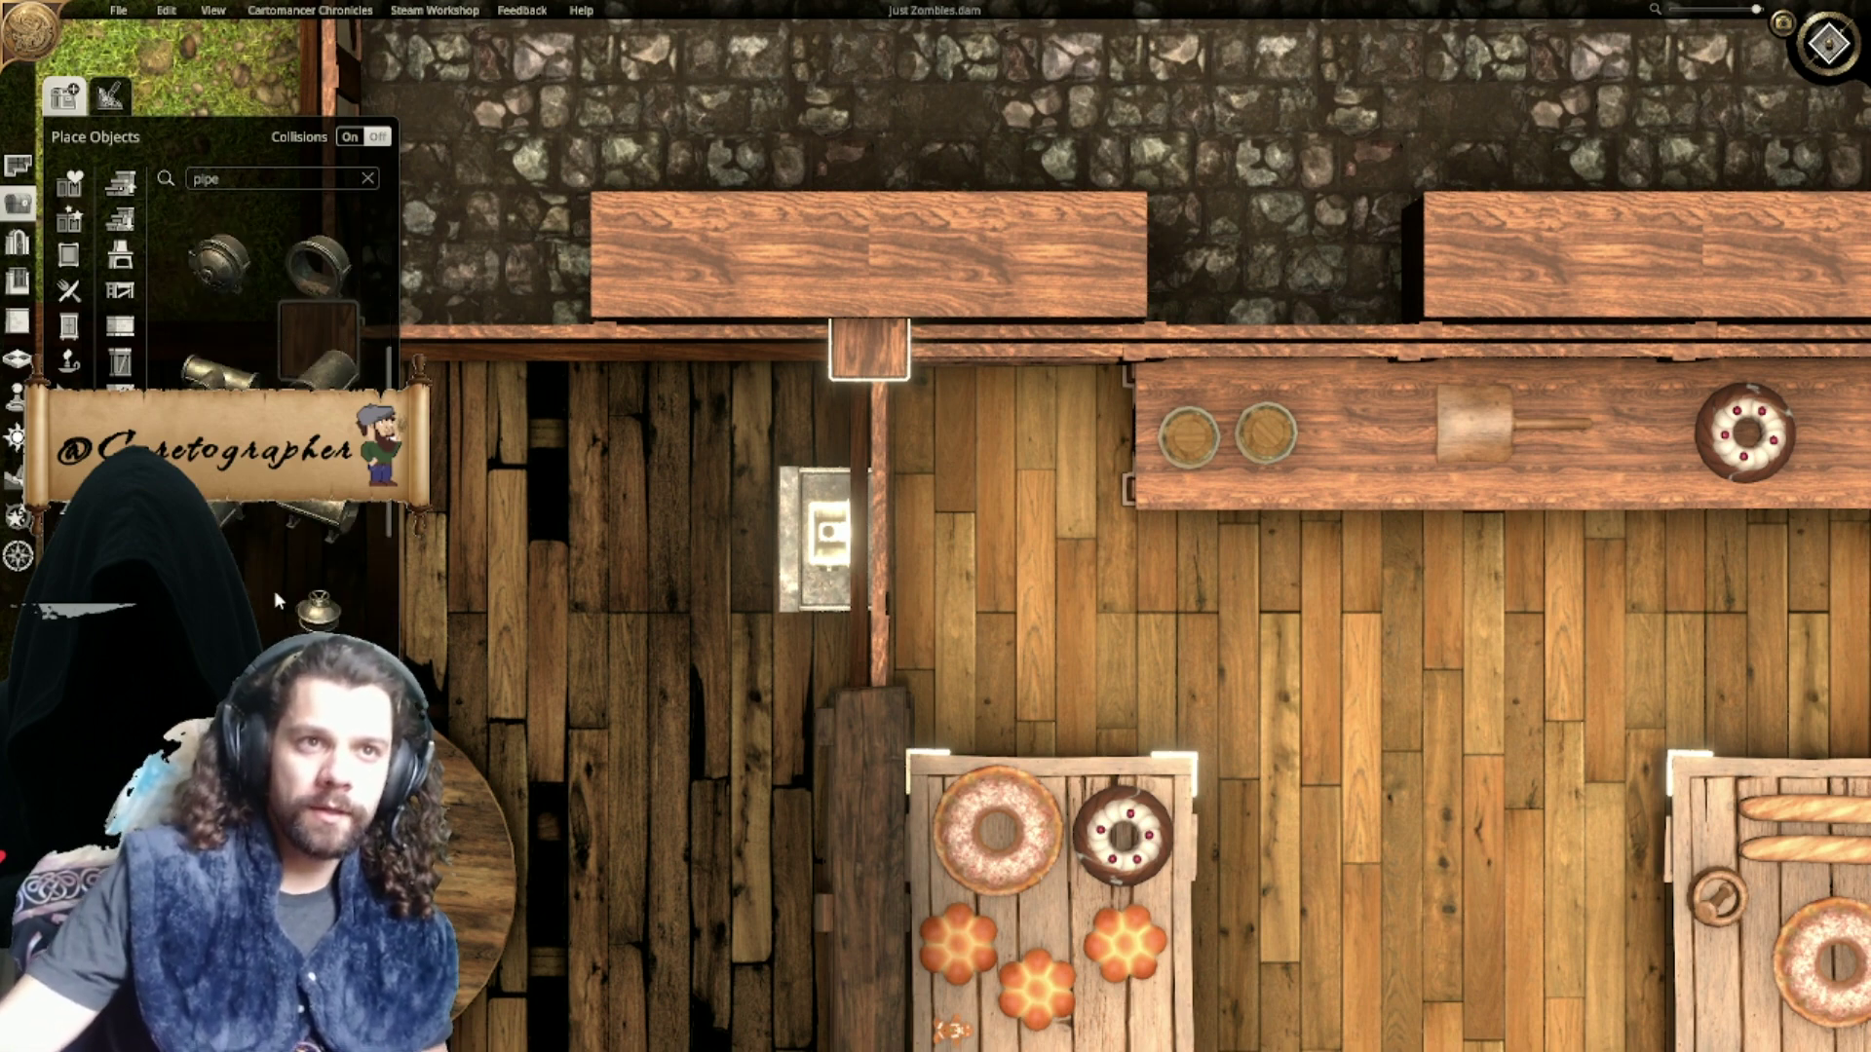
scroll(322, 643, down, 4)
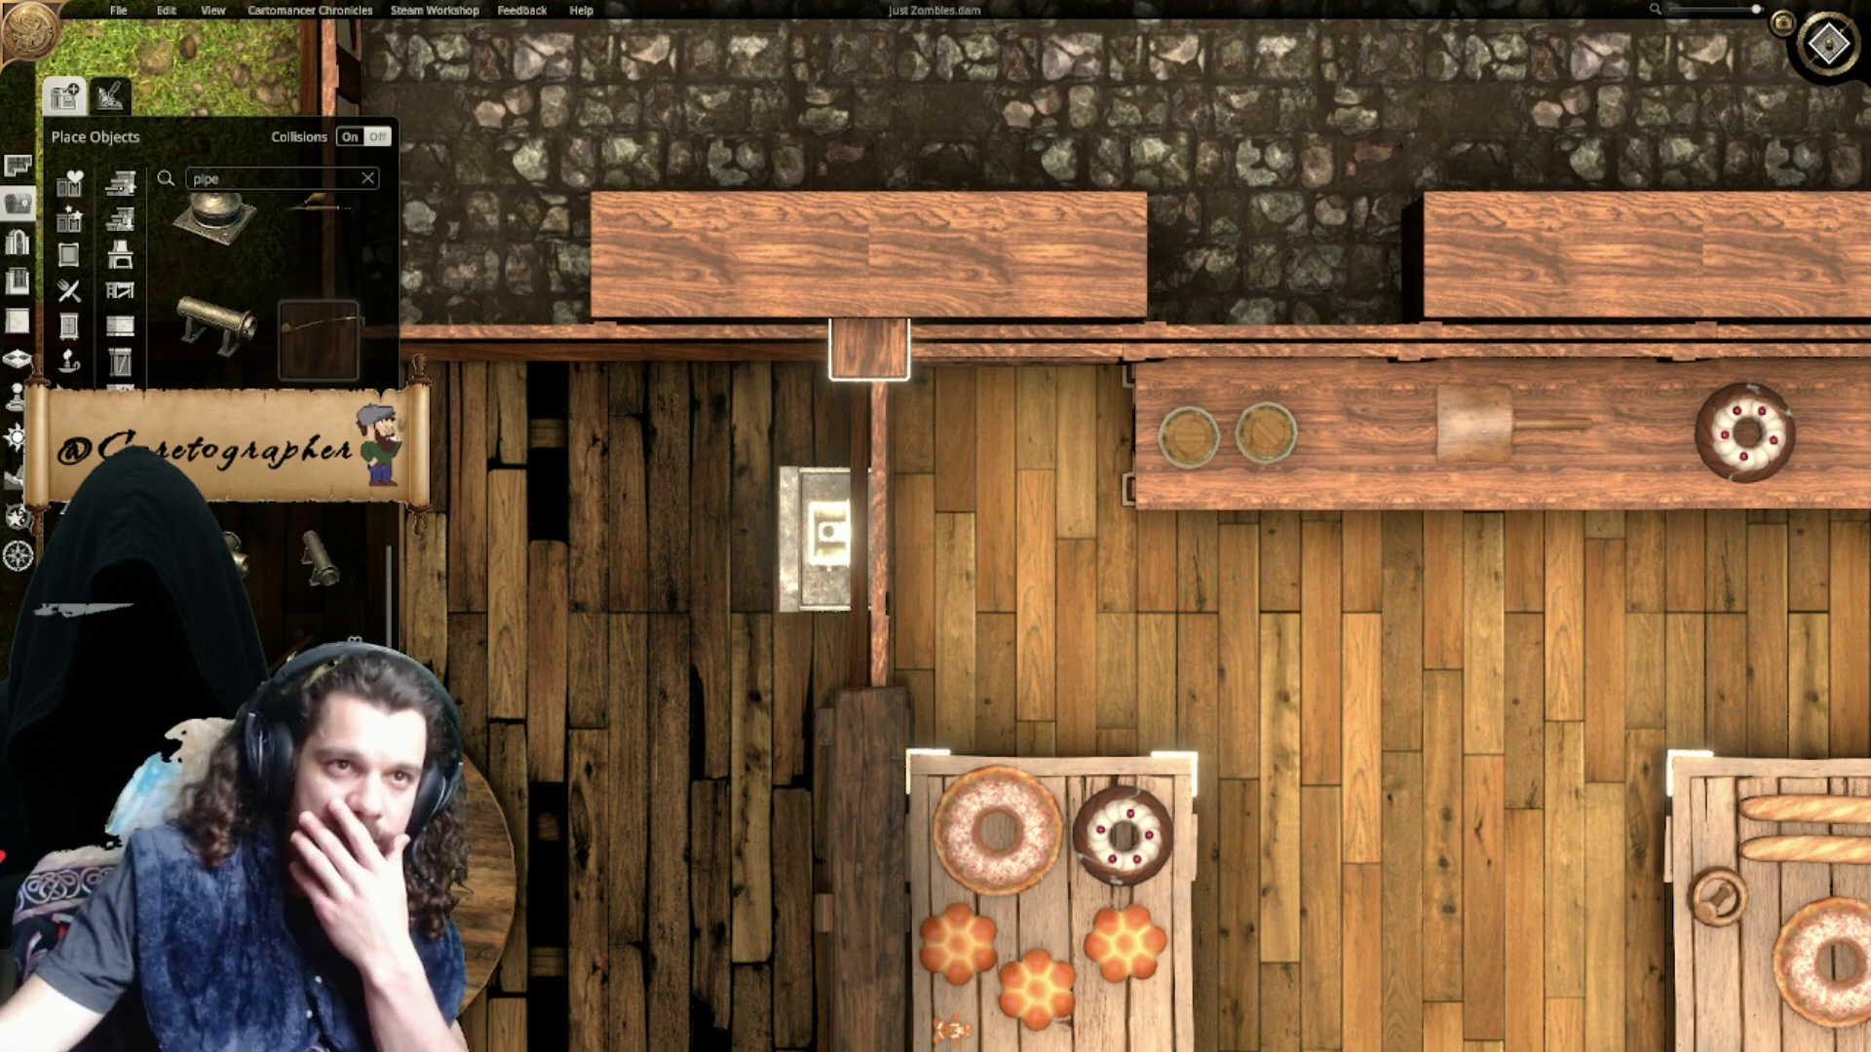
click(322, 638)
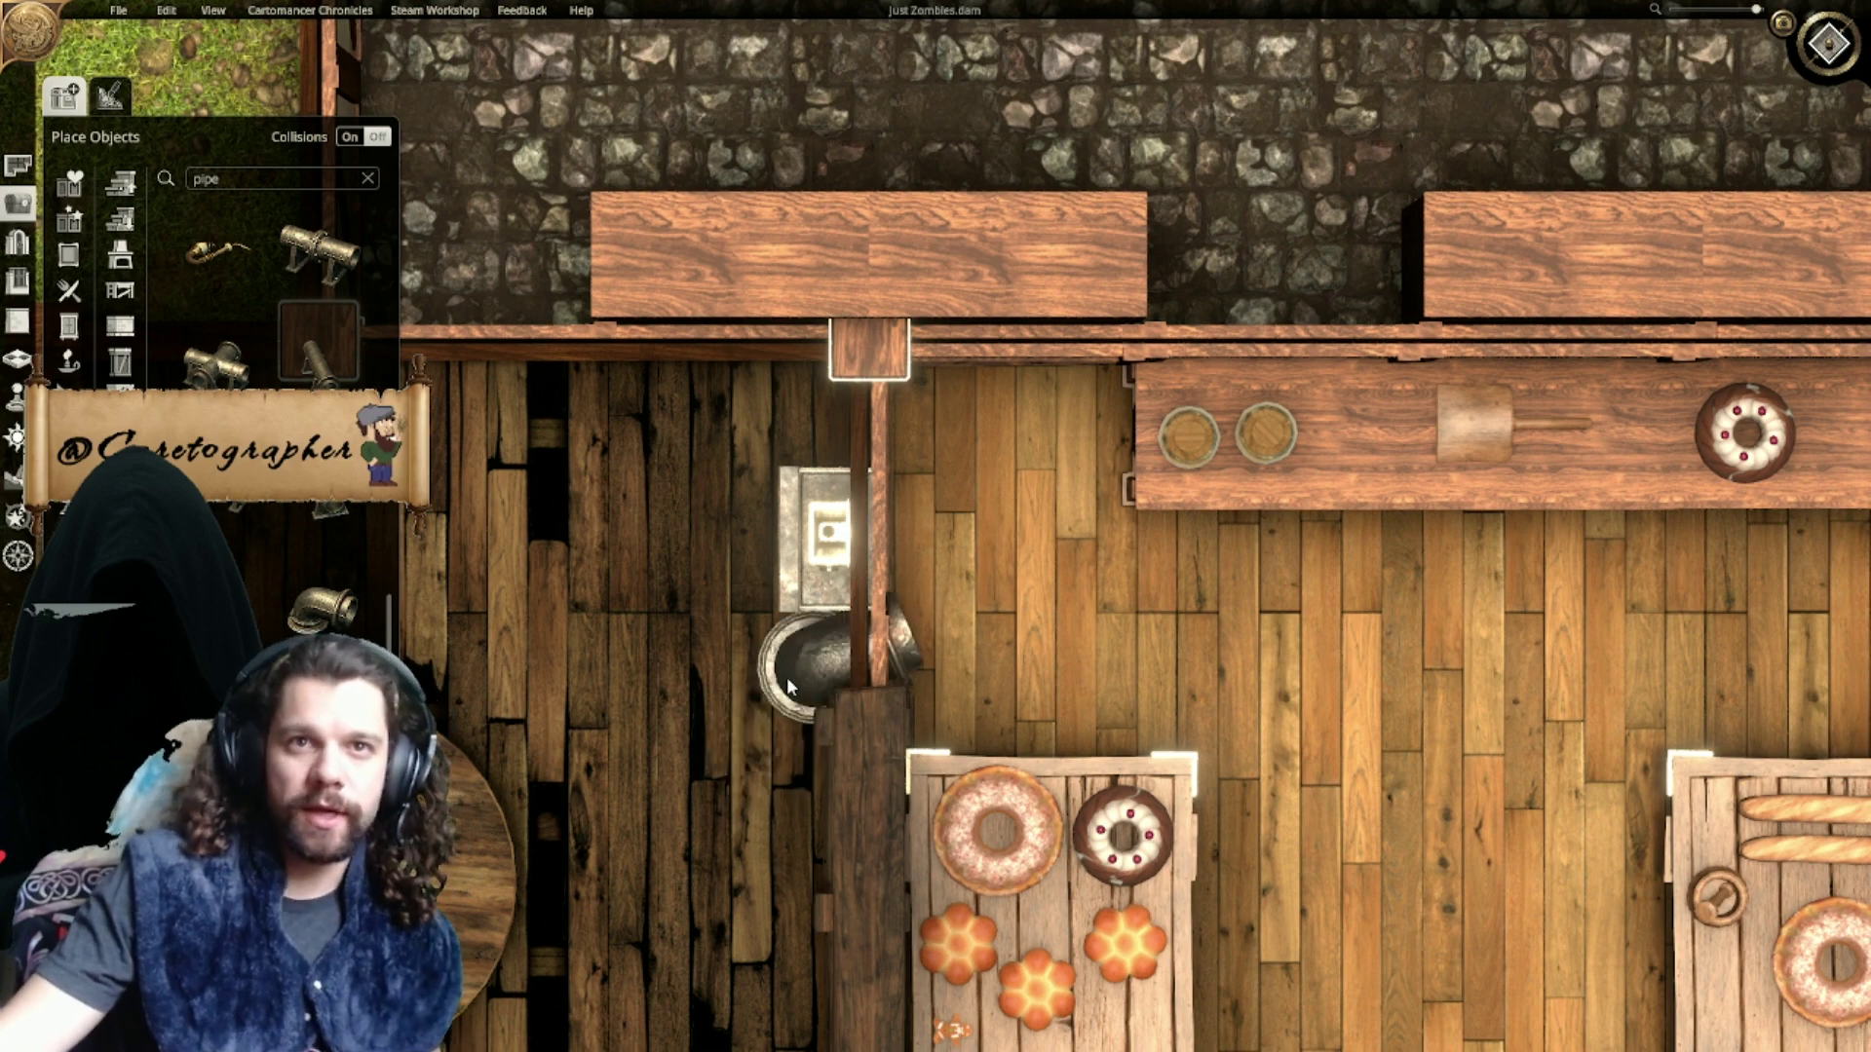
key(r)
key(r)
key(r)
click(794, 731)
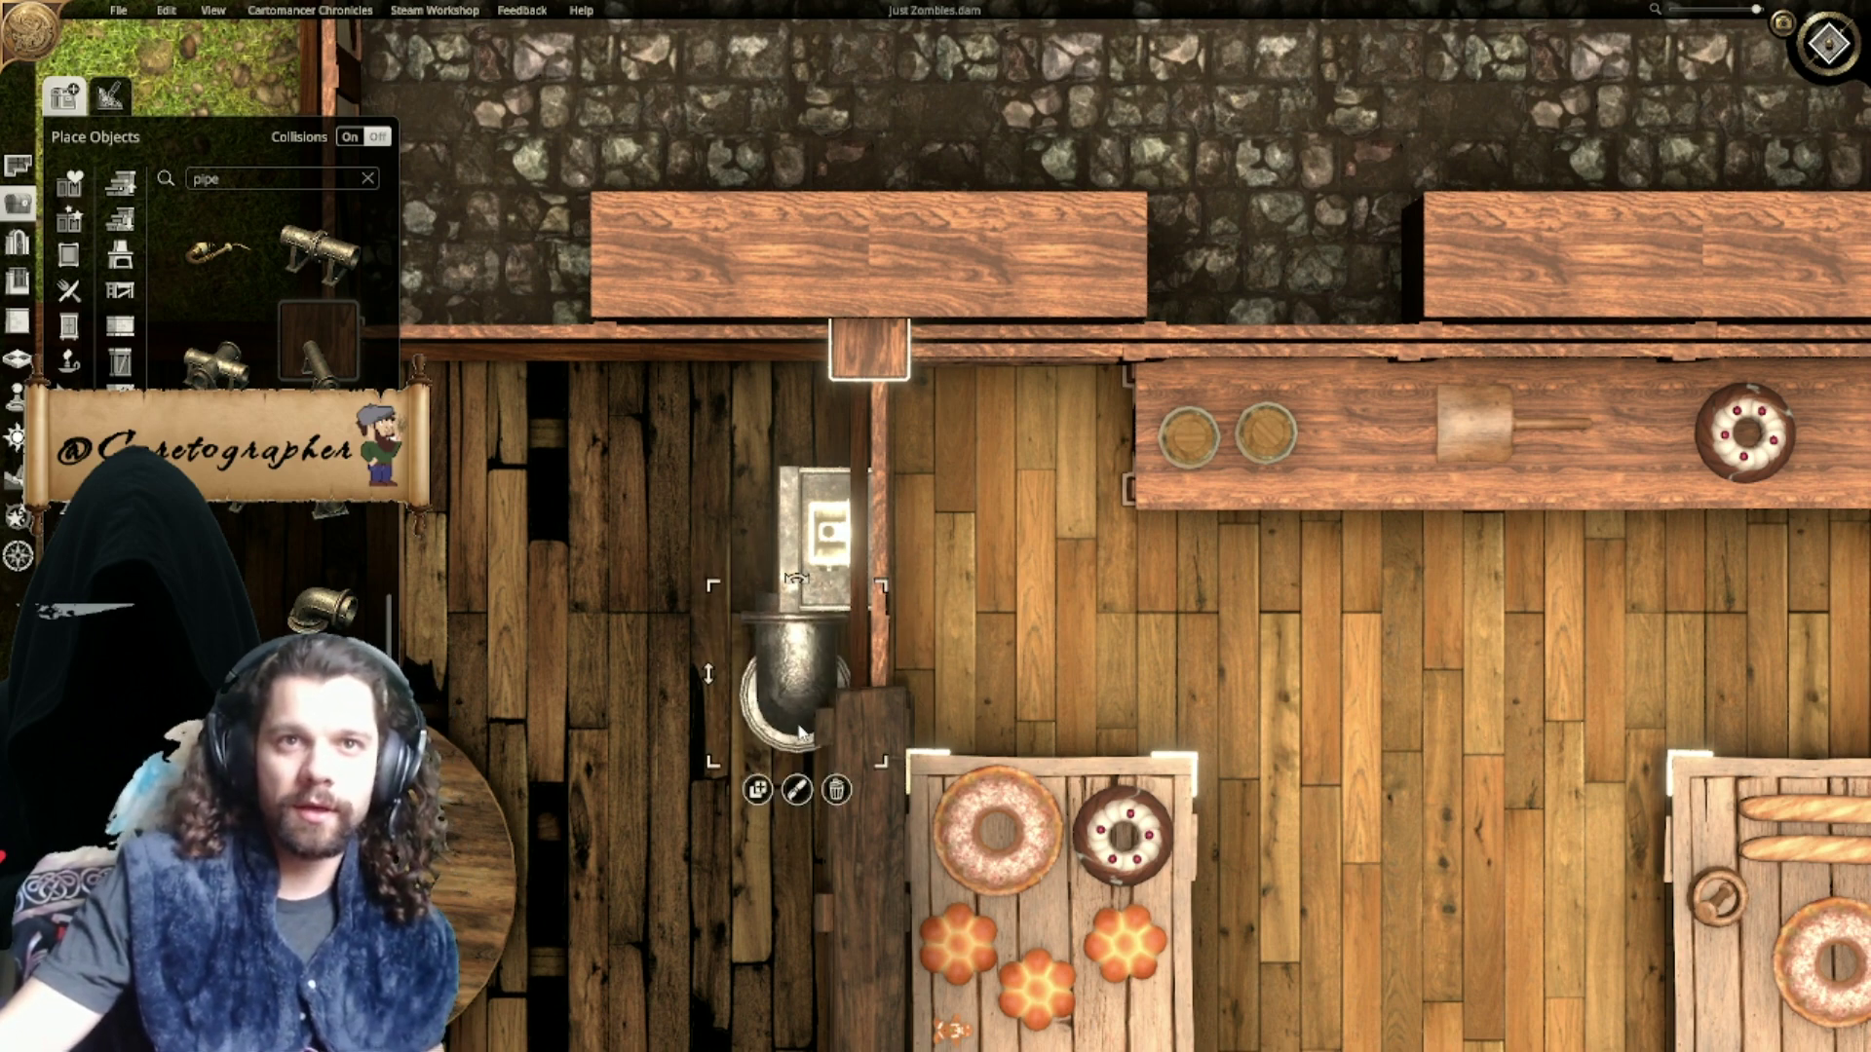
drag(884, 774, 819, 641)
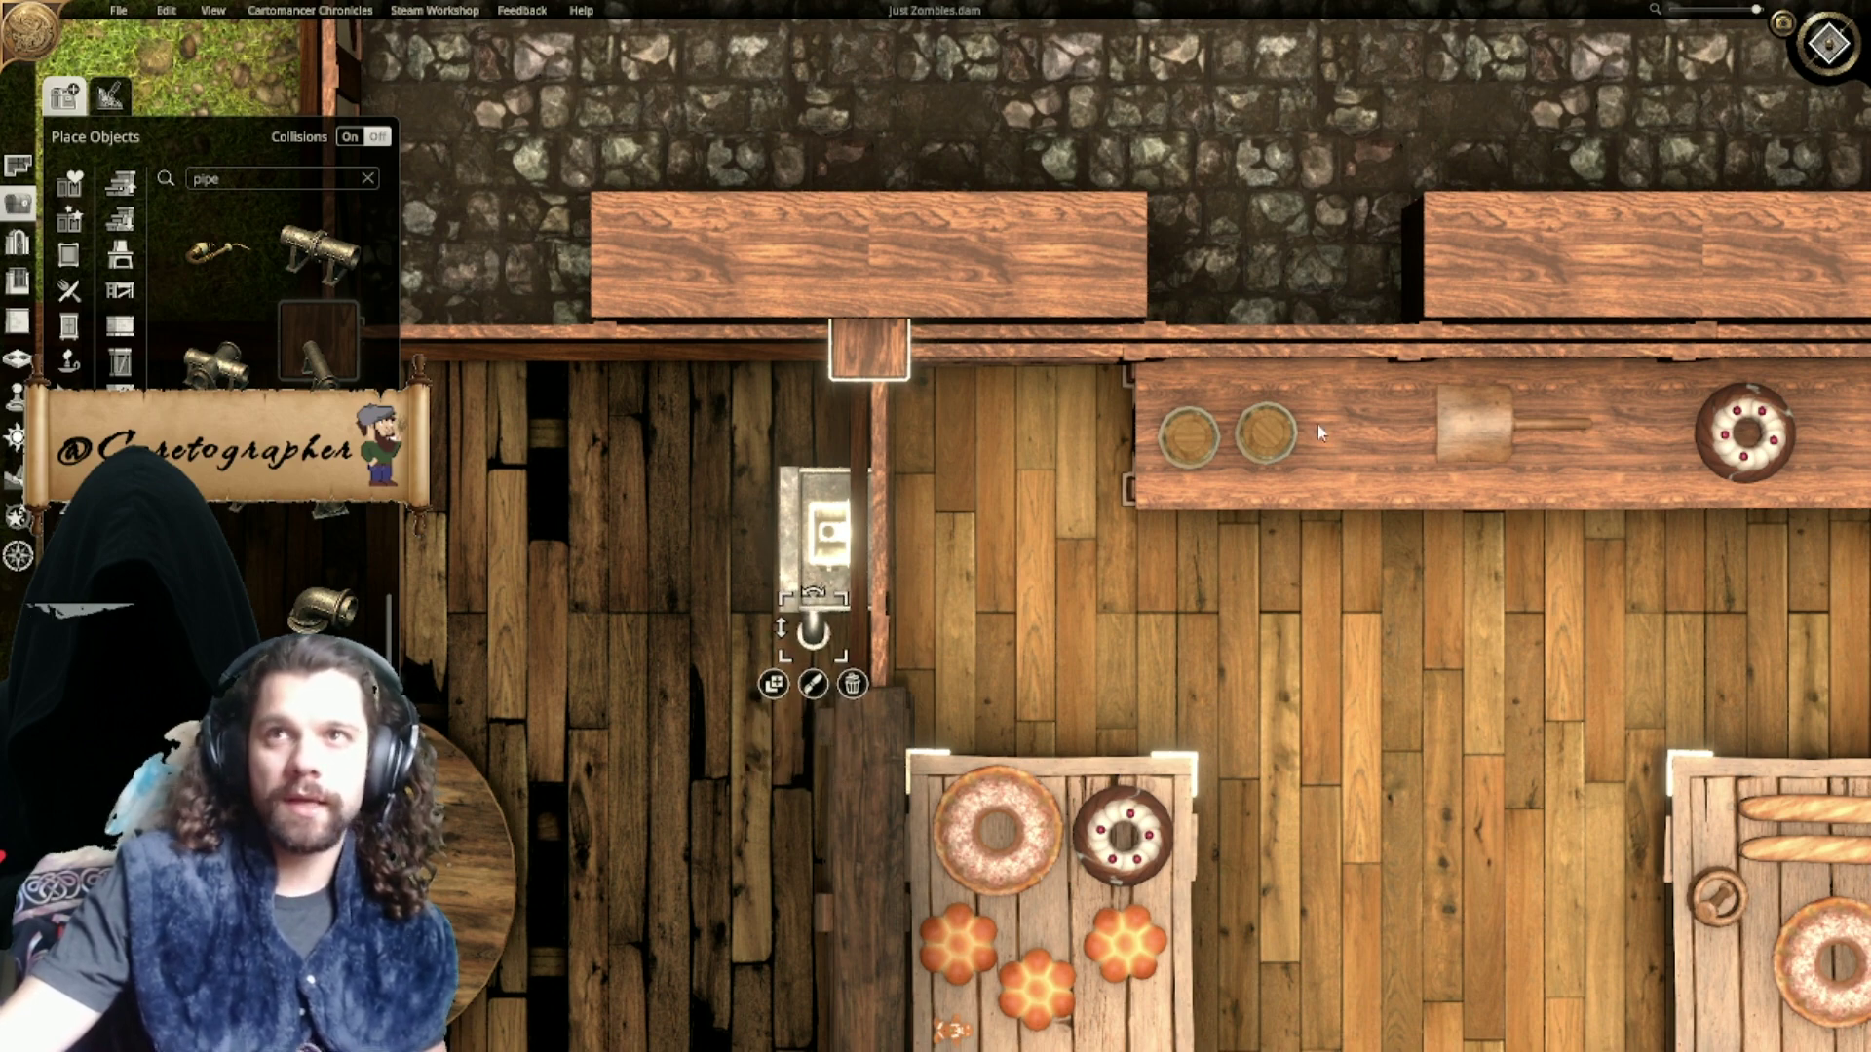
Step: Check the pipe bend against the stone block in the 3D view and scale it down further
click(1840, 53)
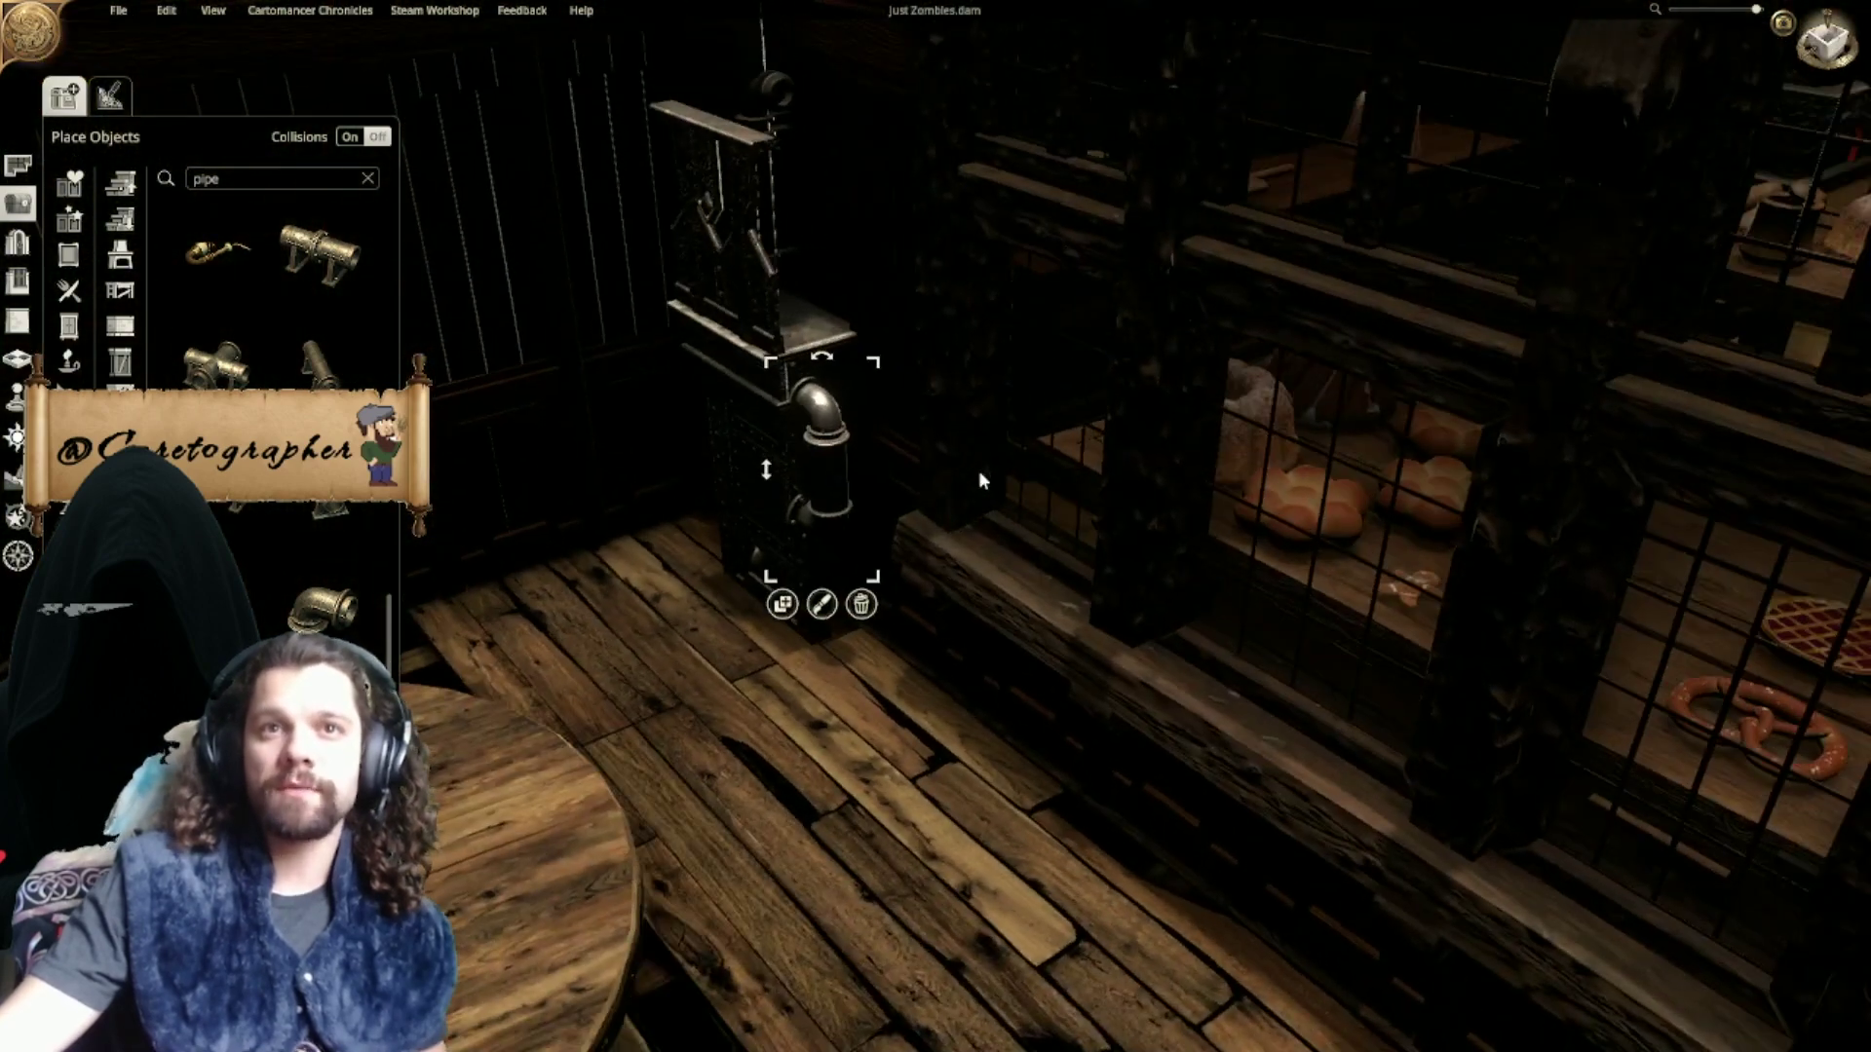
right_drag(978, 470, 950, 645)
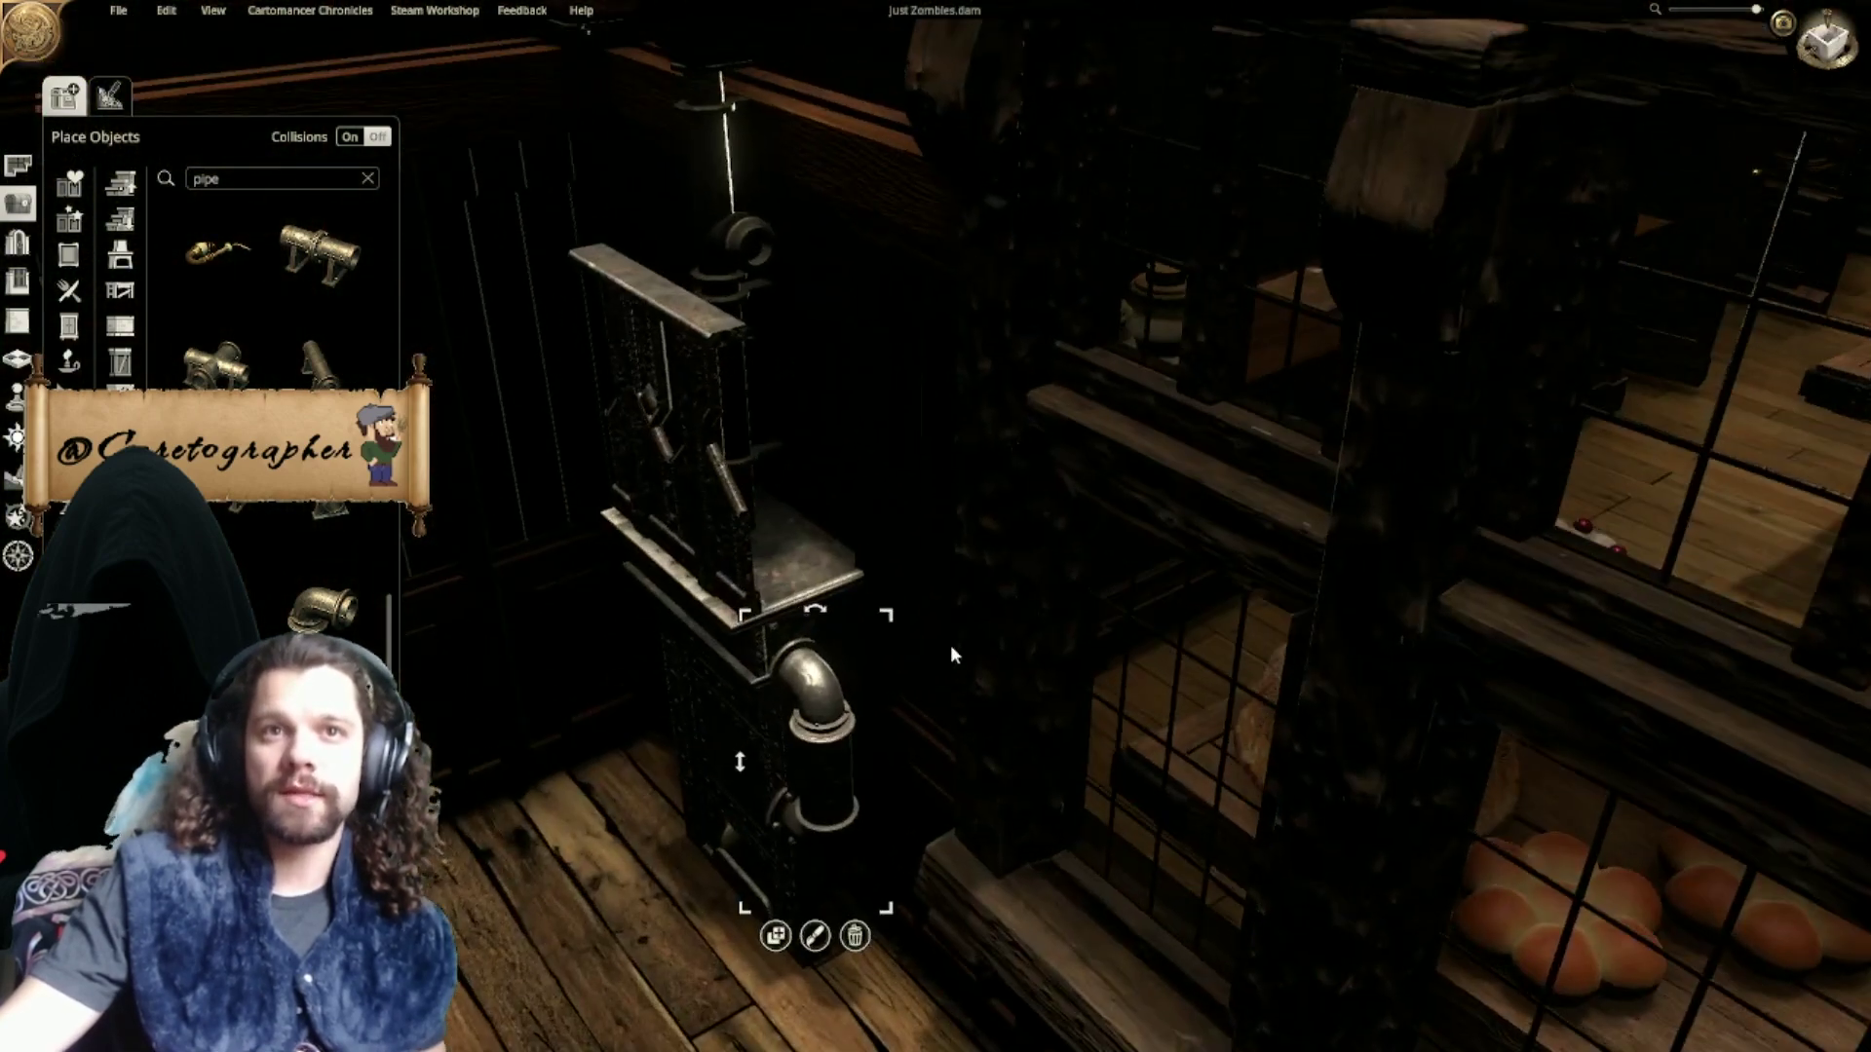
drag(875, 622, 822, 743)
click(1827, 41)
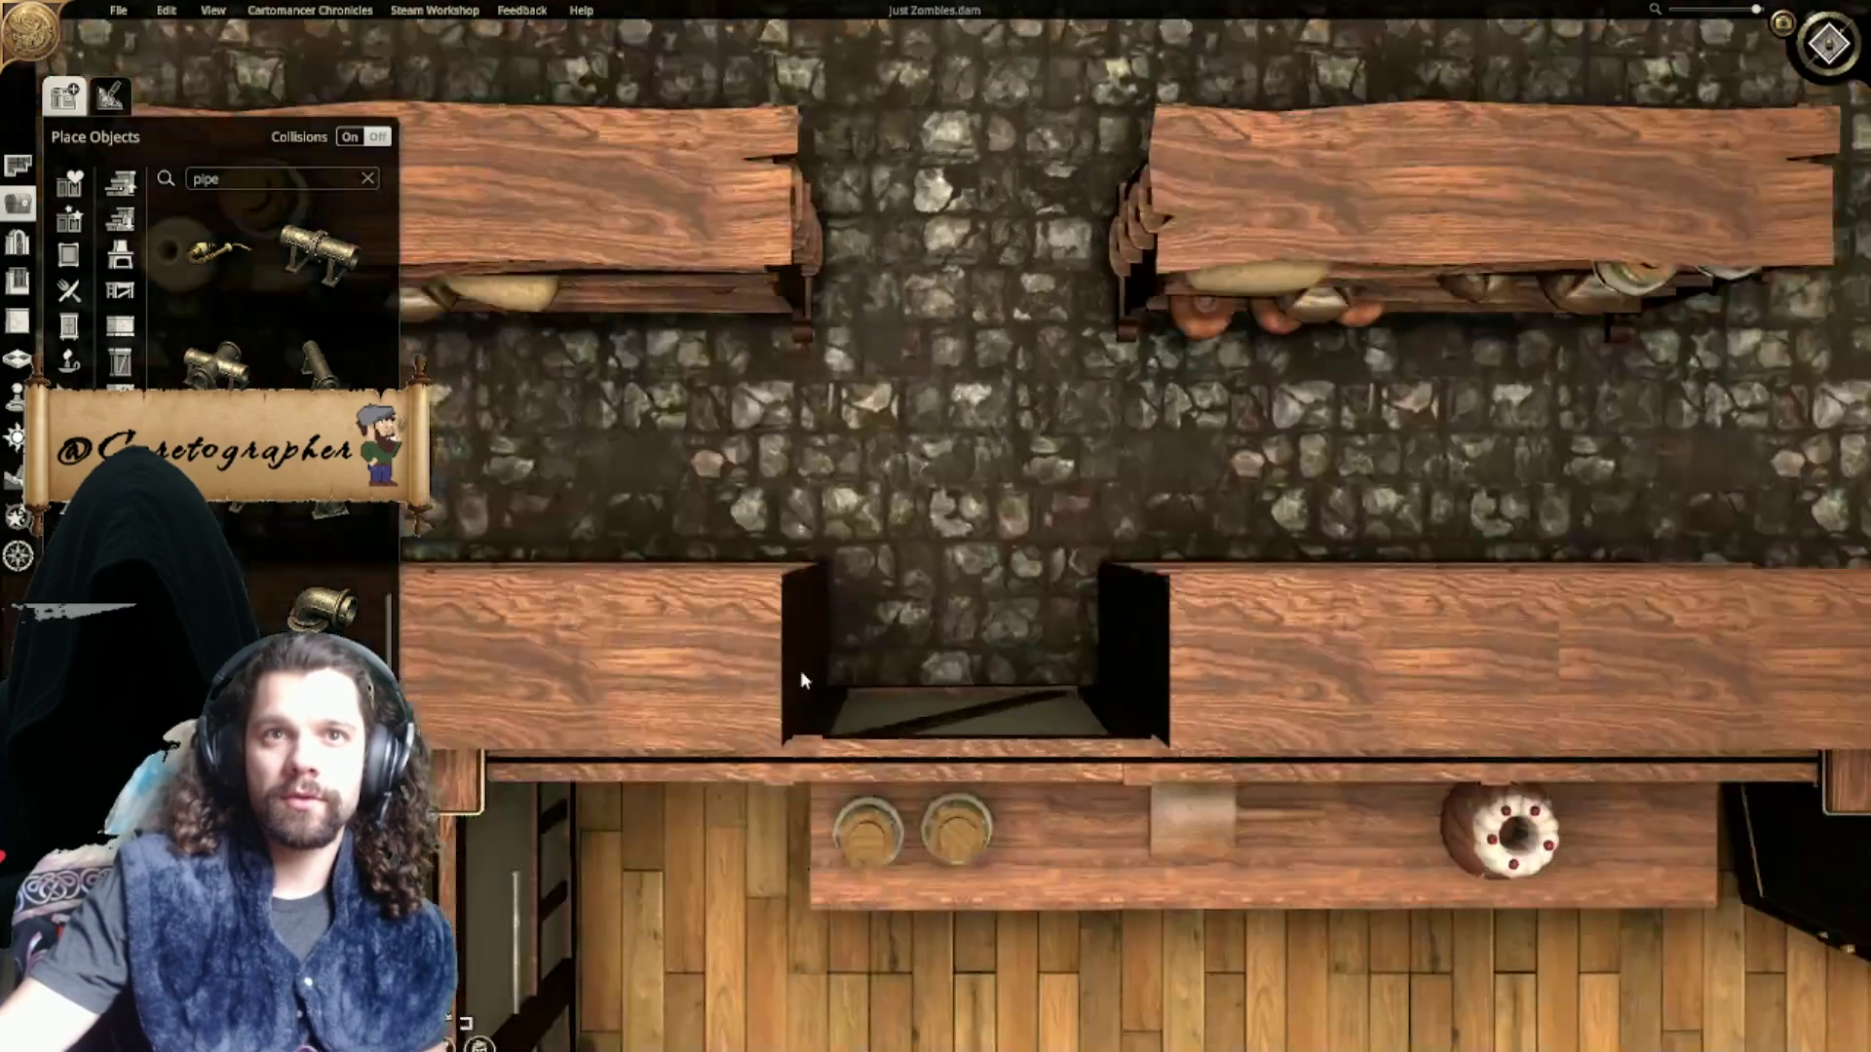
Step: Move the small pipe bend close to the stone block's southern end and place a duplicate beside it
right_drag(799, 671, 1013, 280)
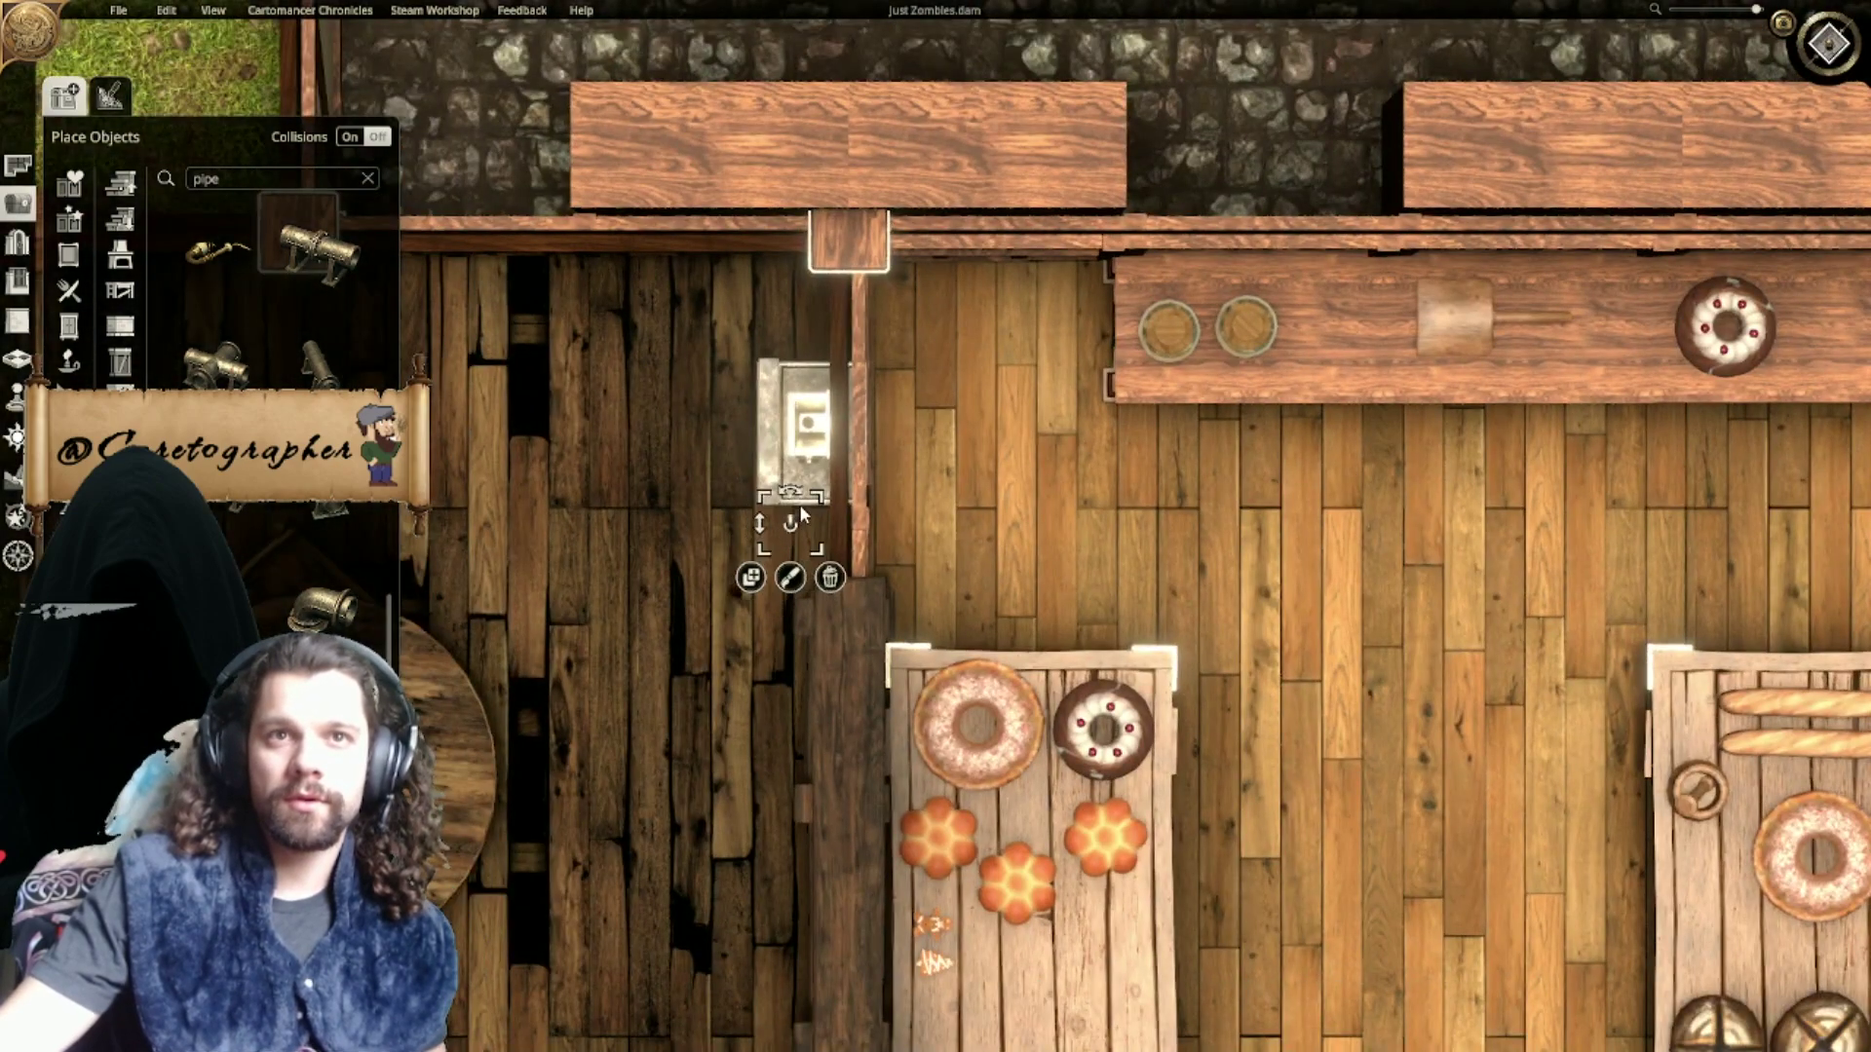
drag(791, 528, 798, 505)
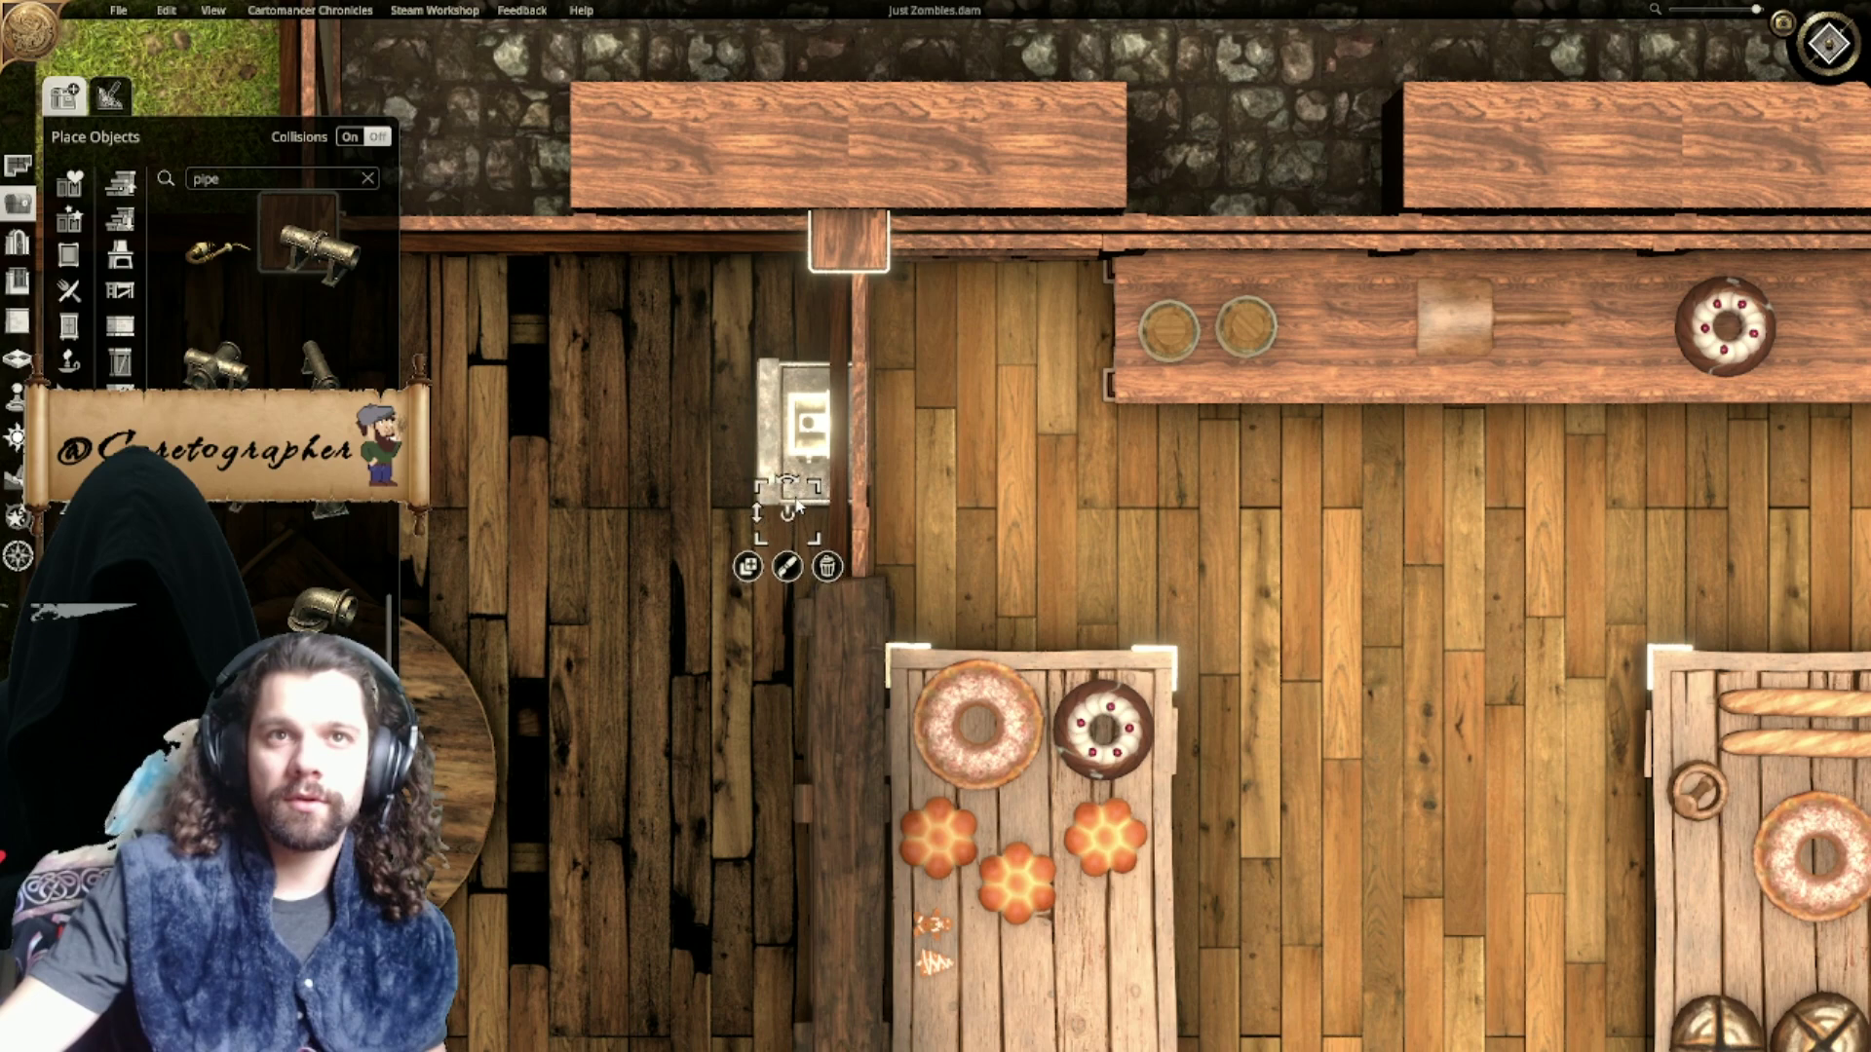
click(747, 566)
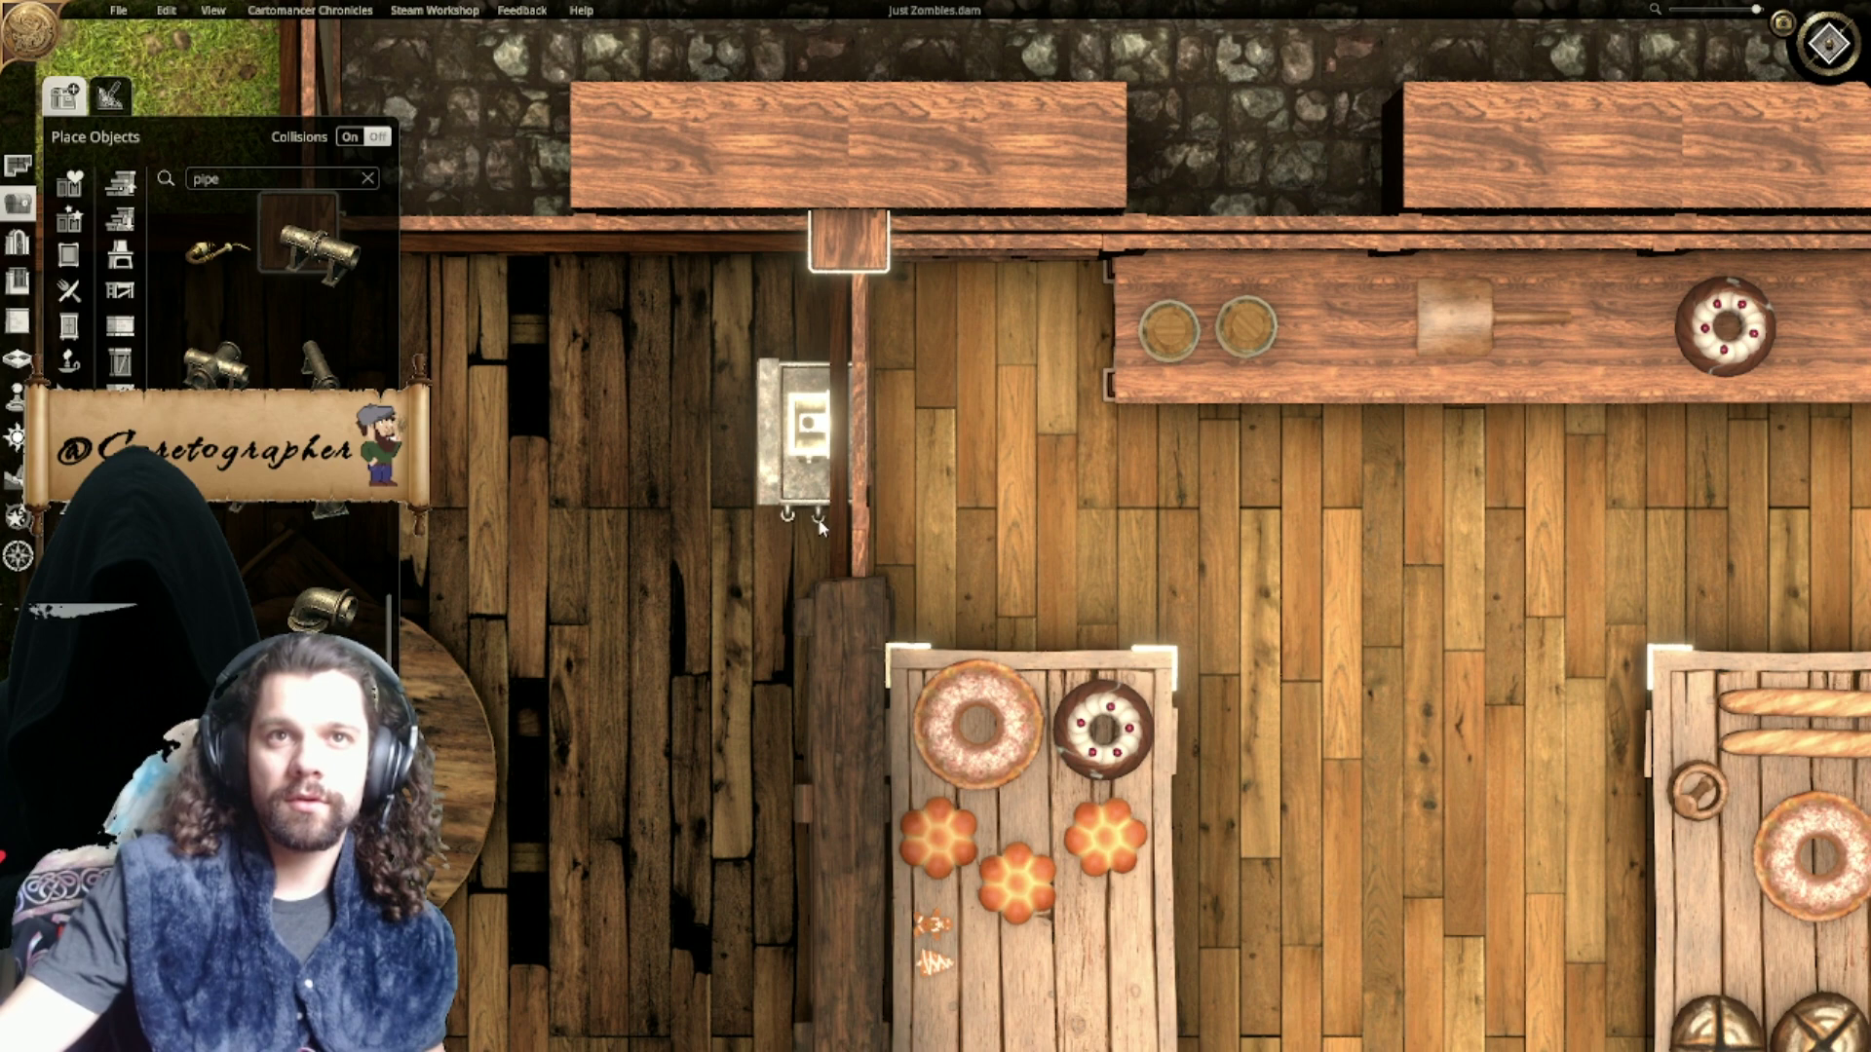
click(819, 518)
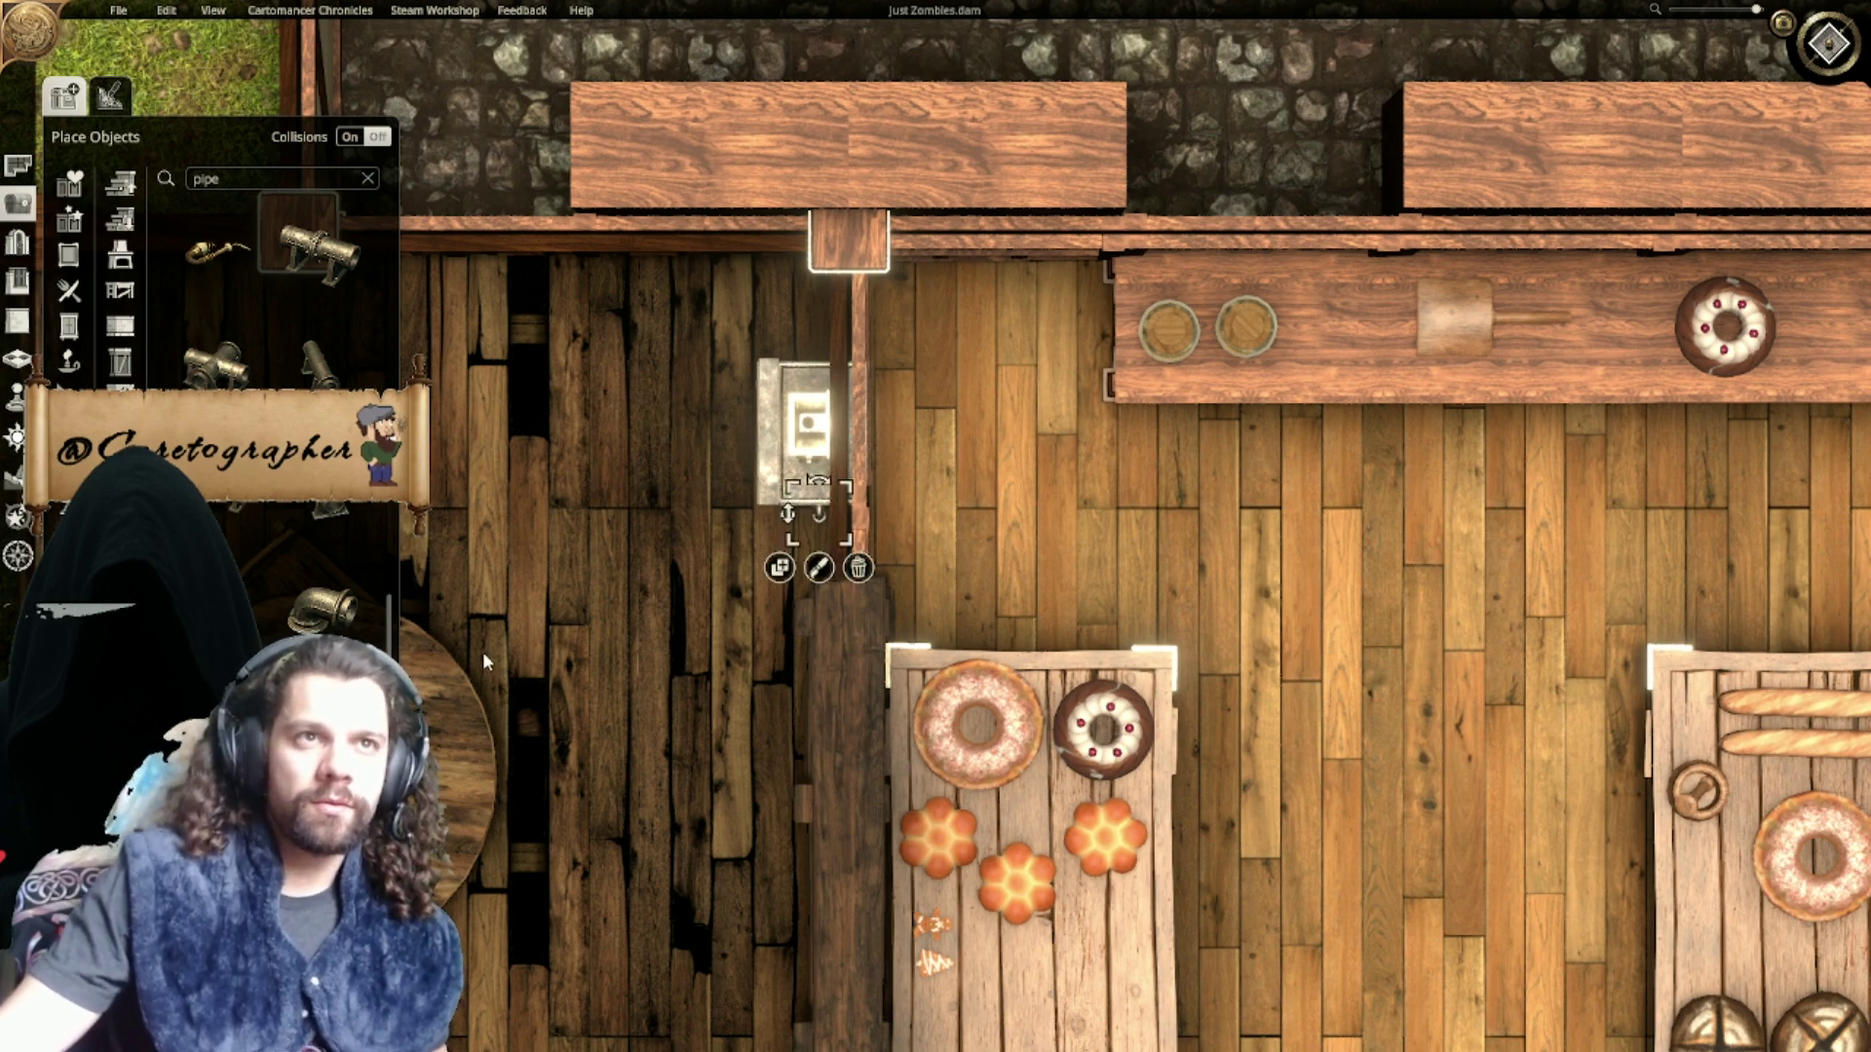
Step: Place another fitting from the pipe results, rotated and scaled down, between the two small bends at the stone block's end
scroll(293, 546, down, 3)
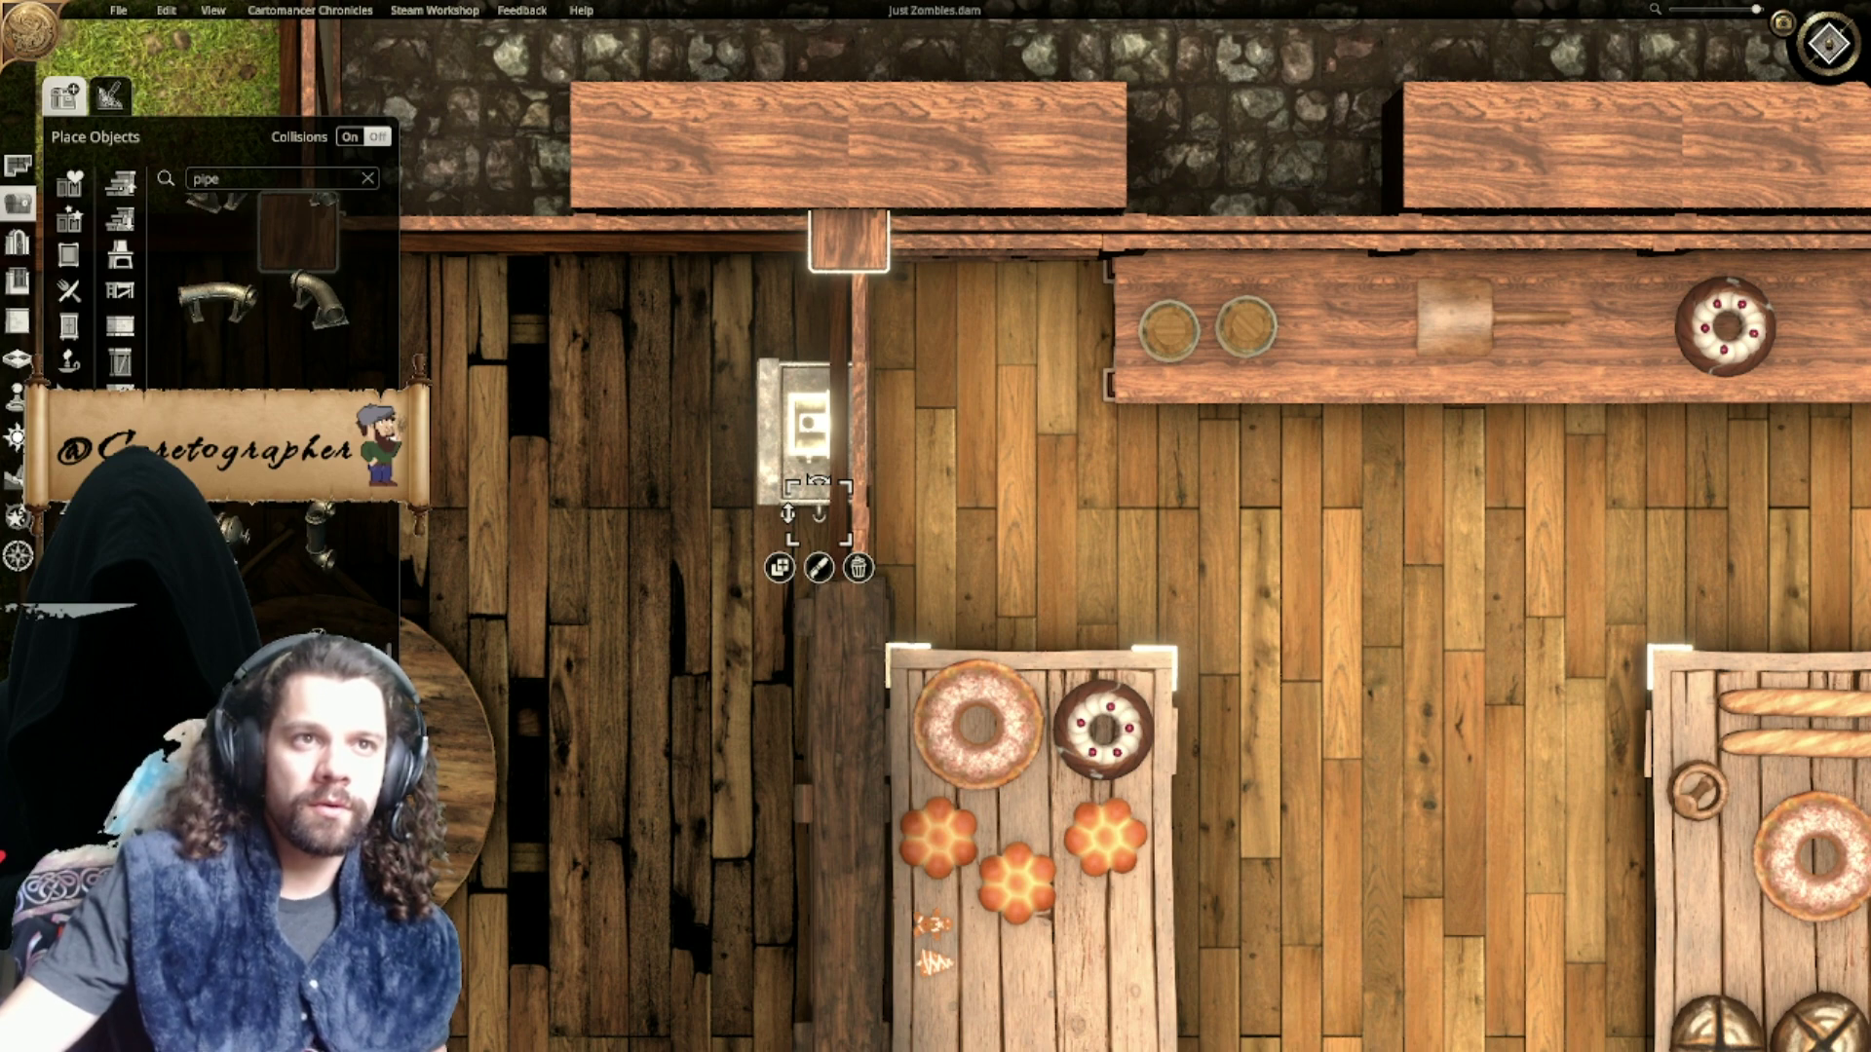
click(234, 534)
key(r)
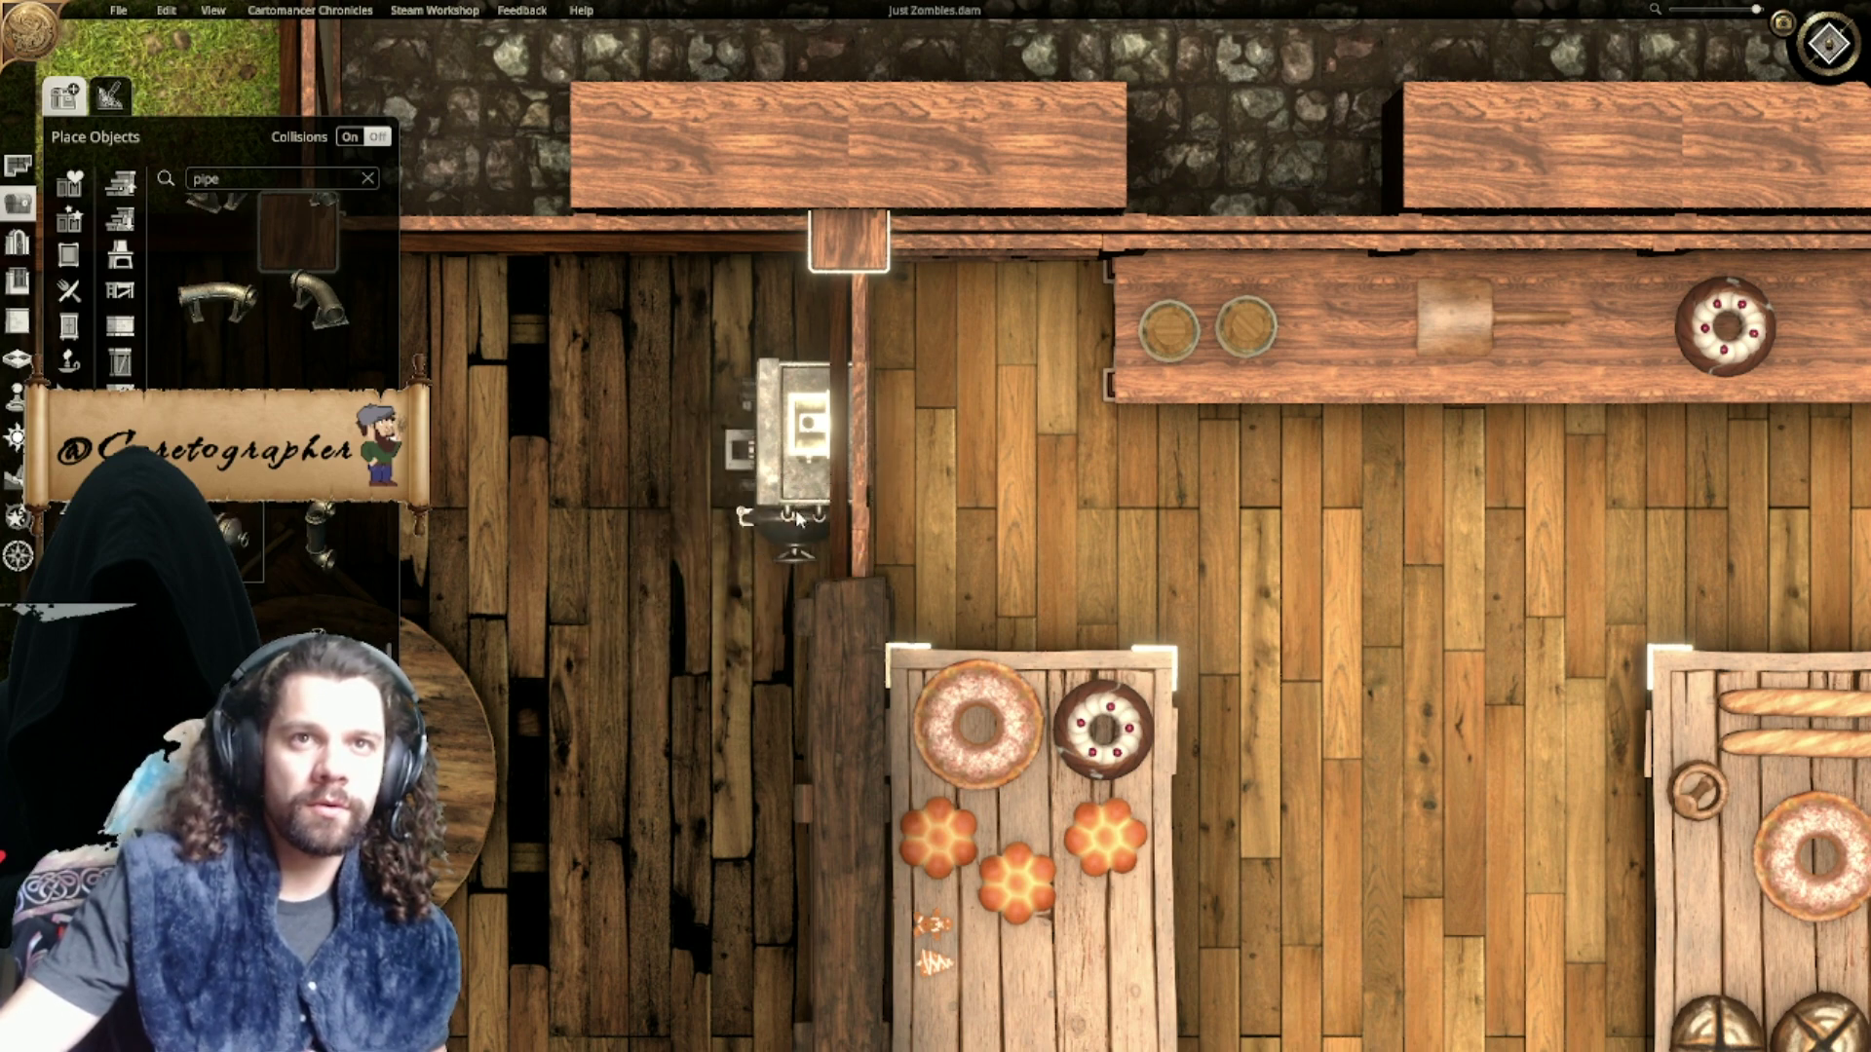
click(807, 486)
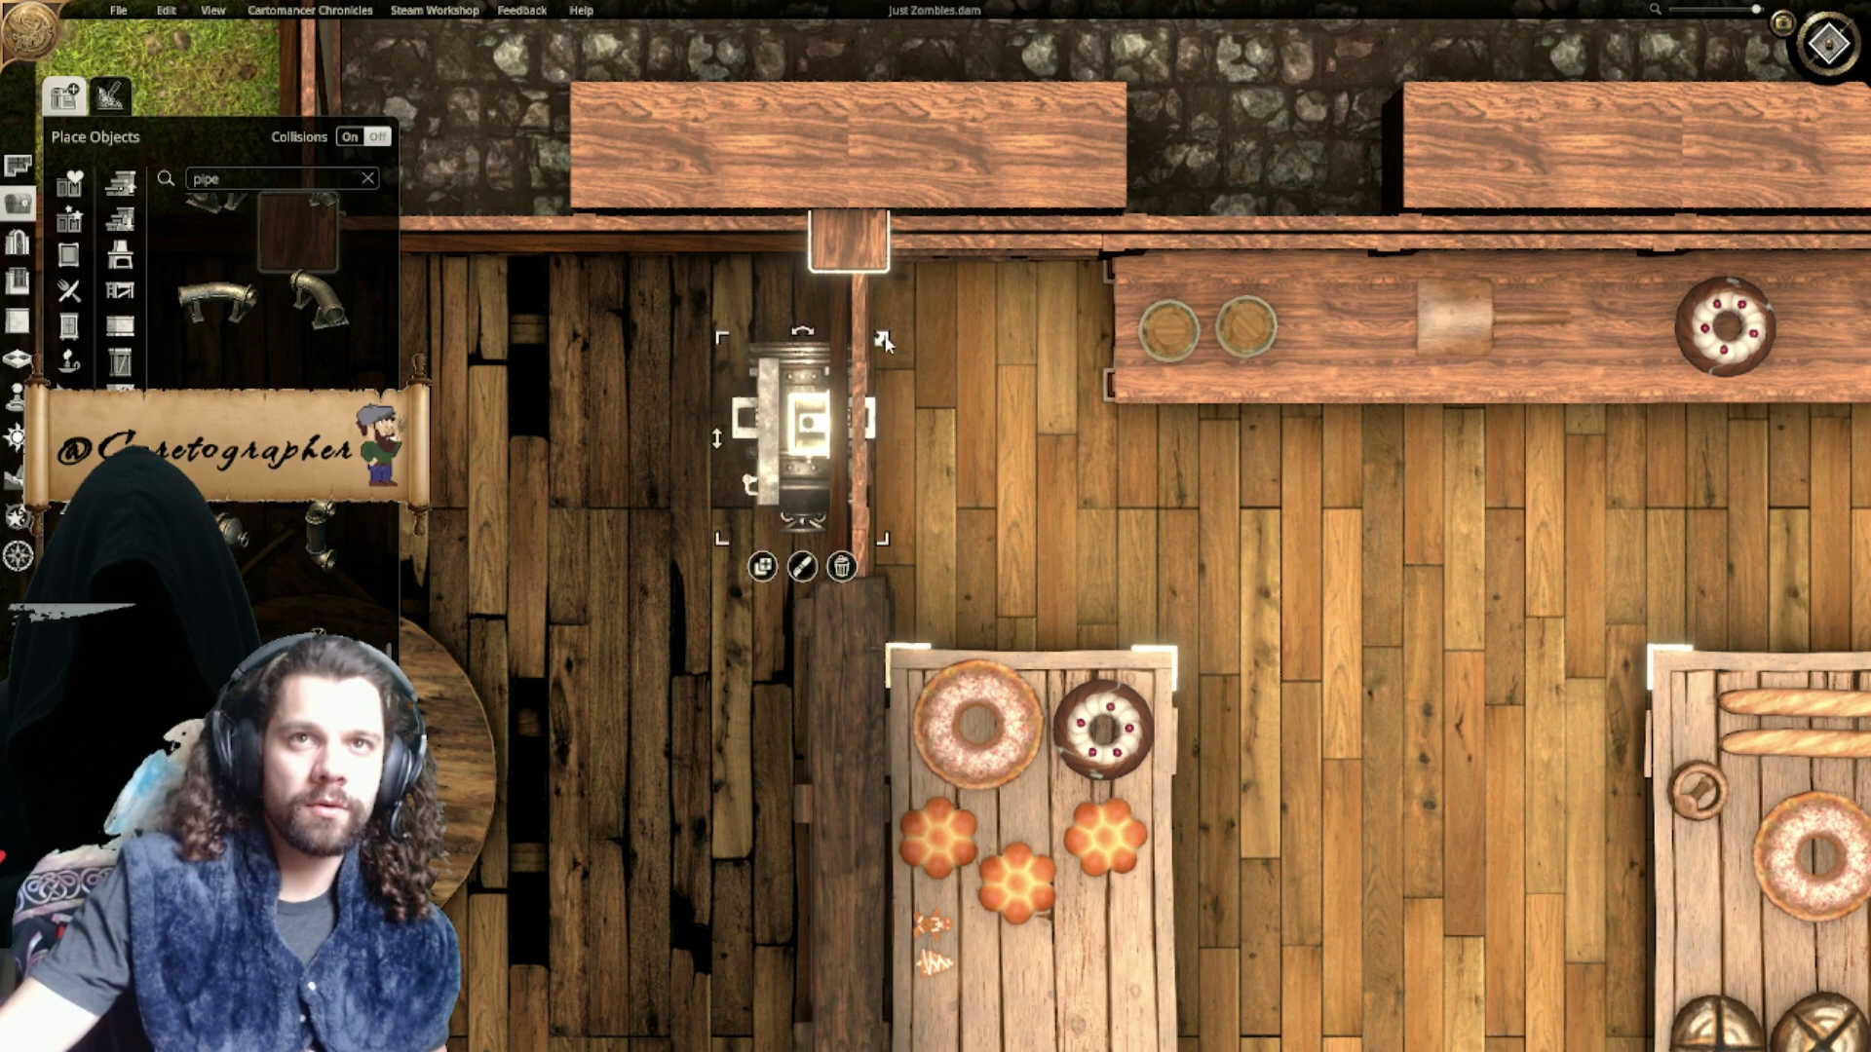
drag(862, 382, 857, 395)
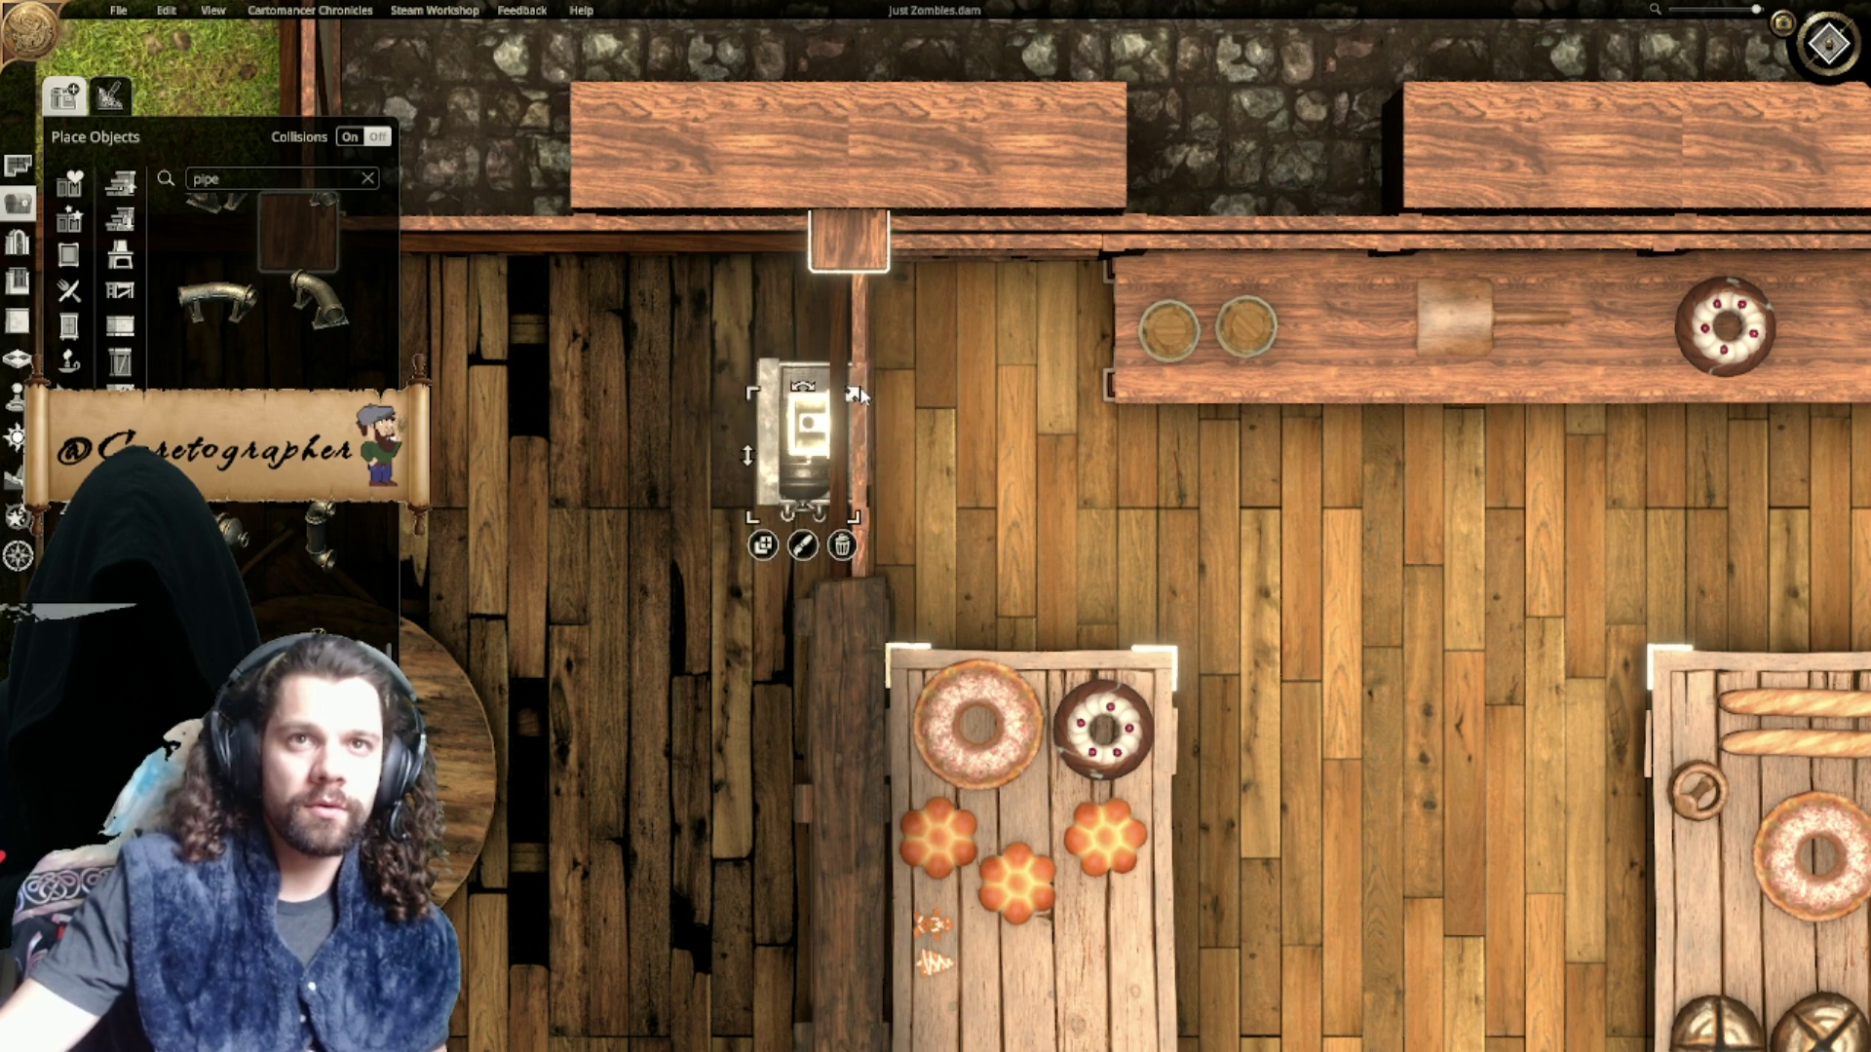
drag(802, 492, 757, 523)
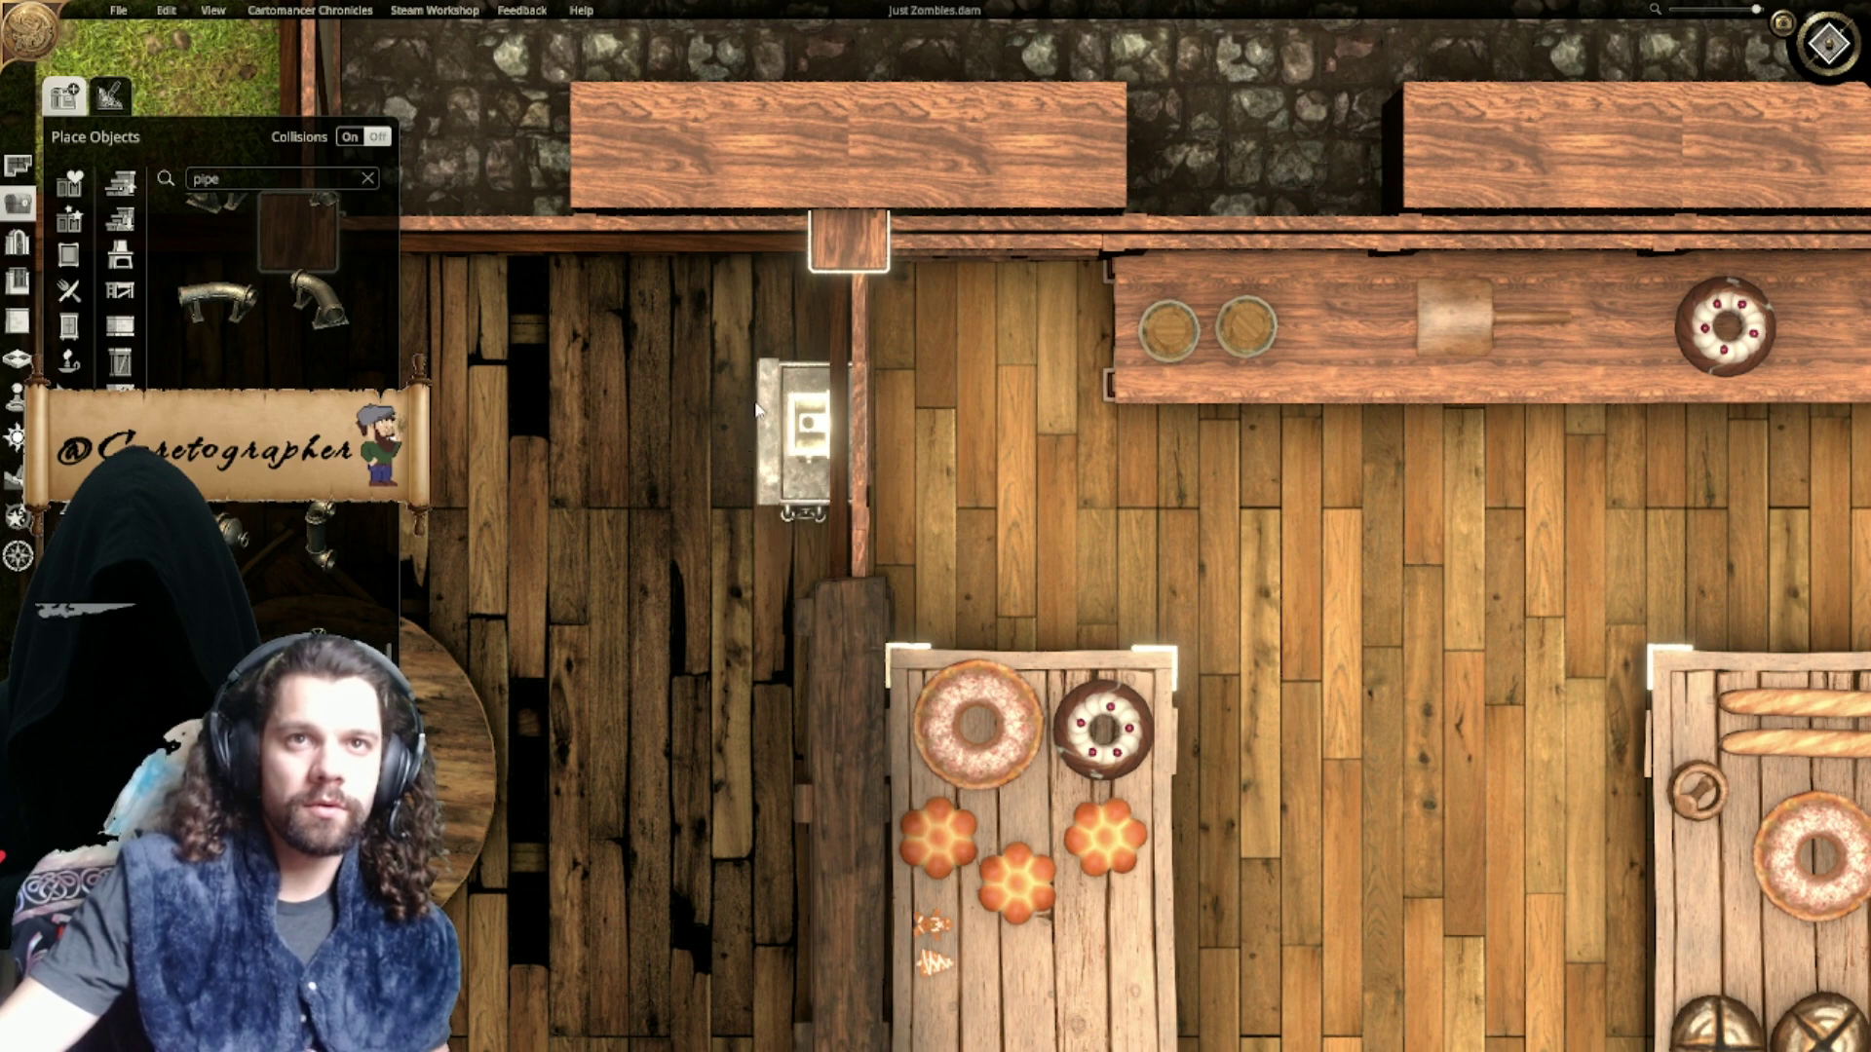
middle_drag(800, 525, 914, 507)
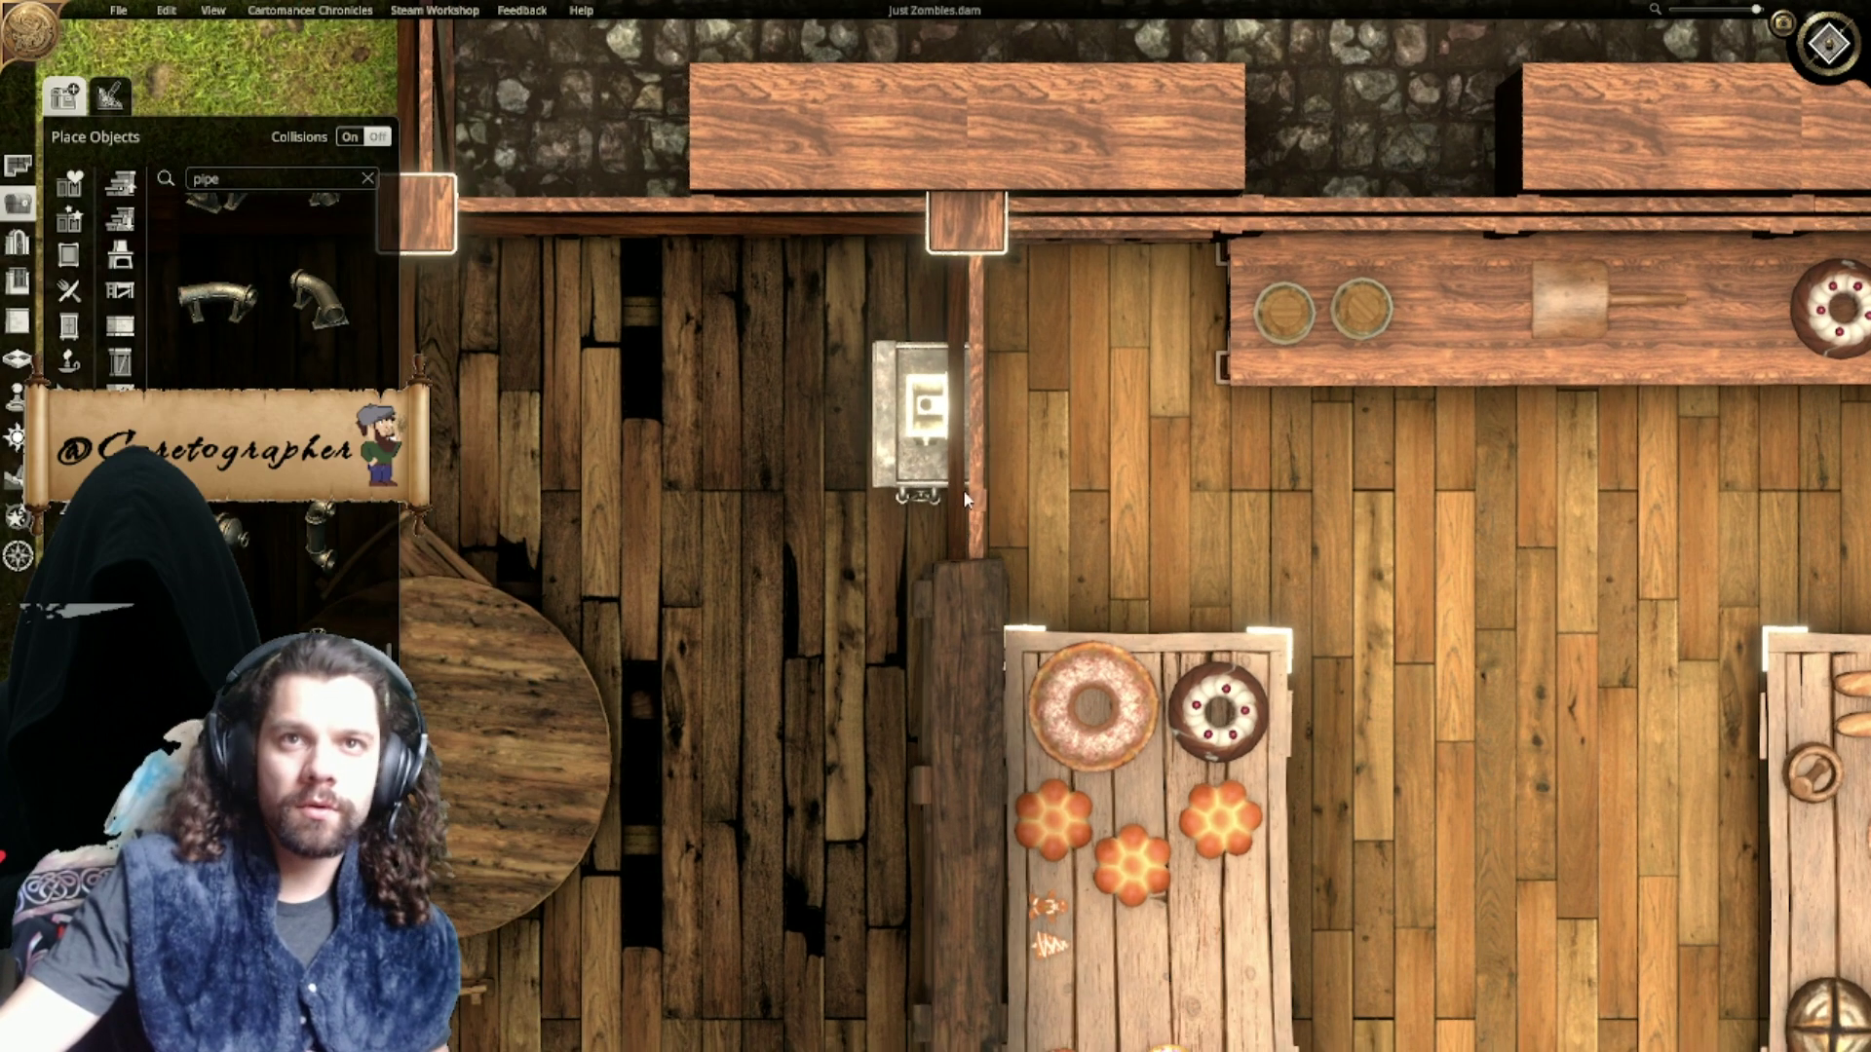
Step: Reposition the middle pipe fitting under the stone block so it sits at the block's northern end
click(905, 500)
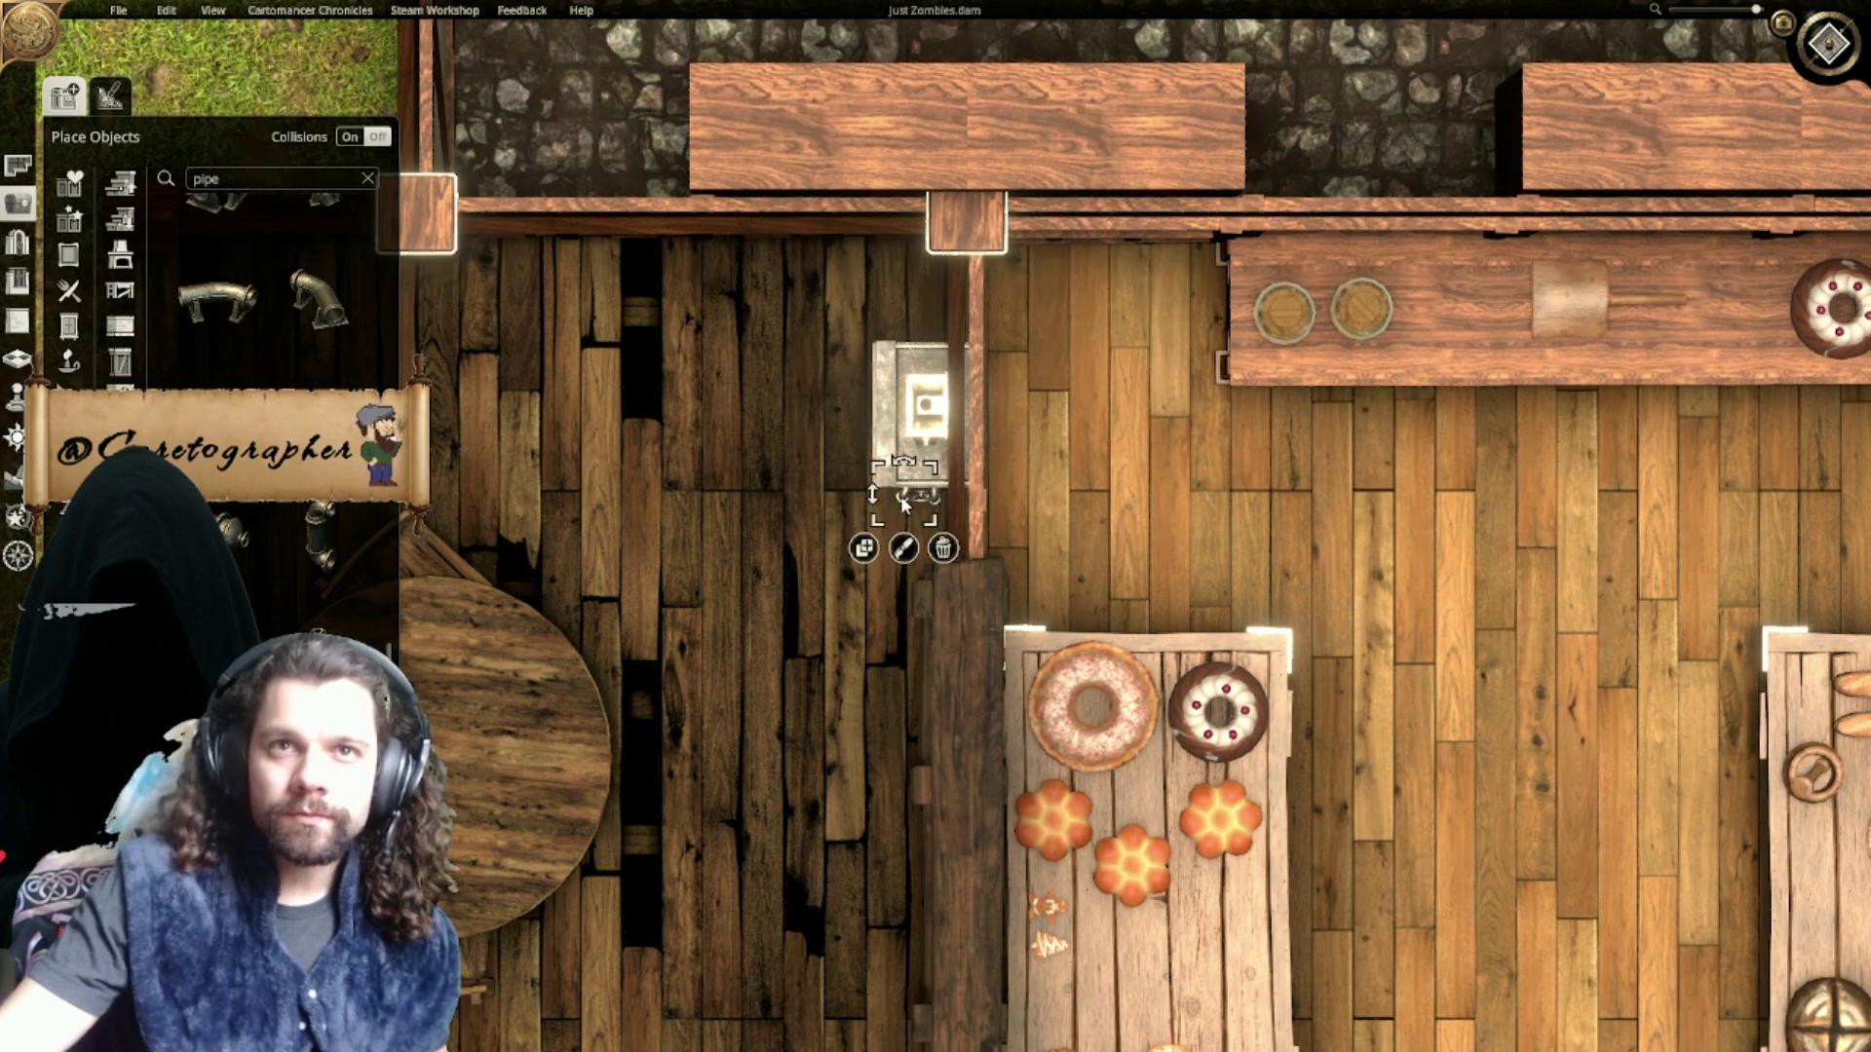
click(911, 526)
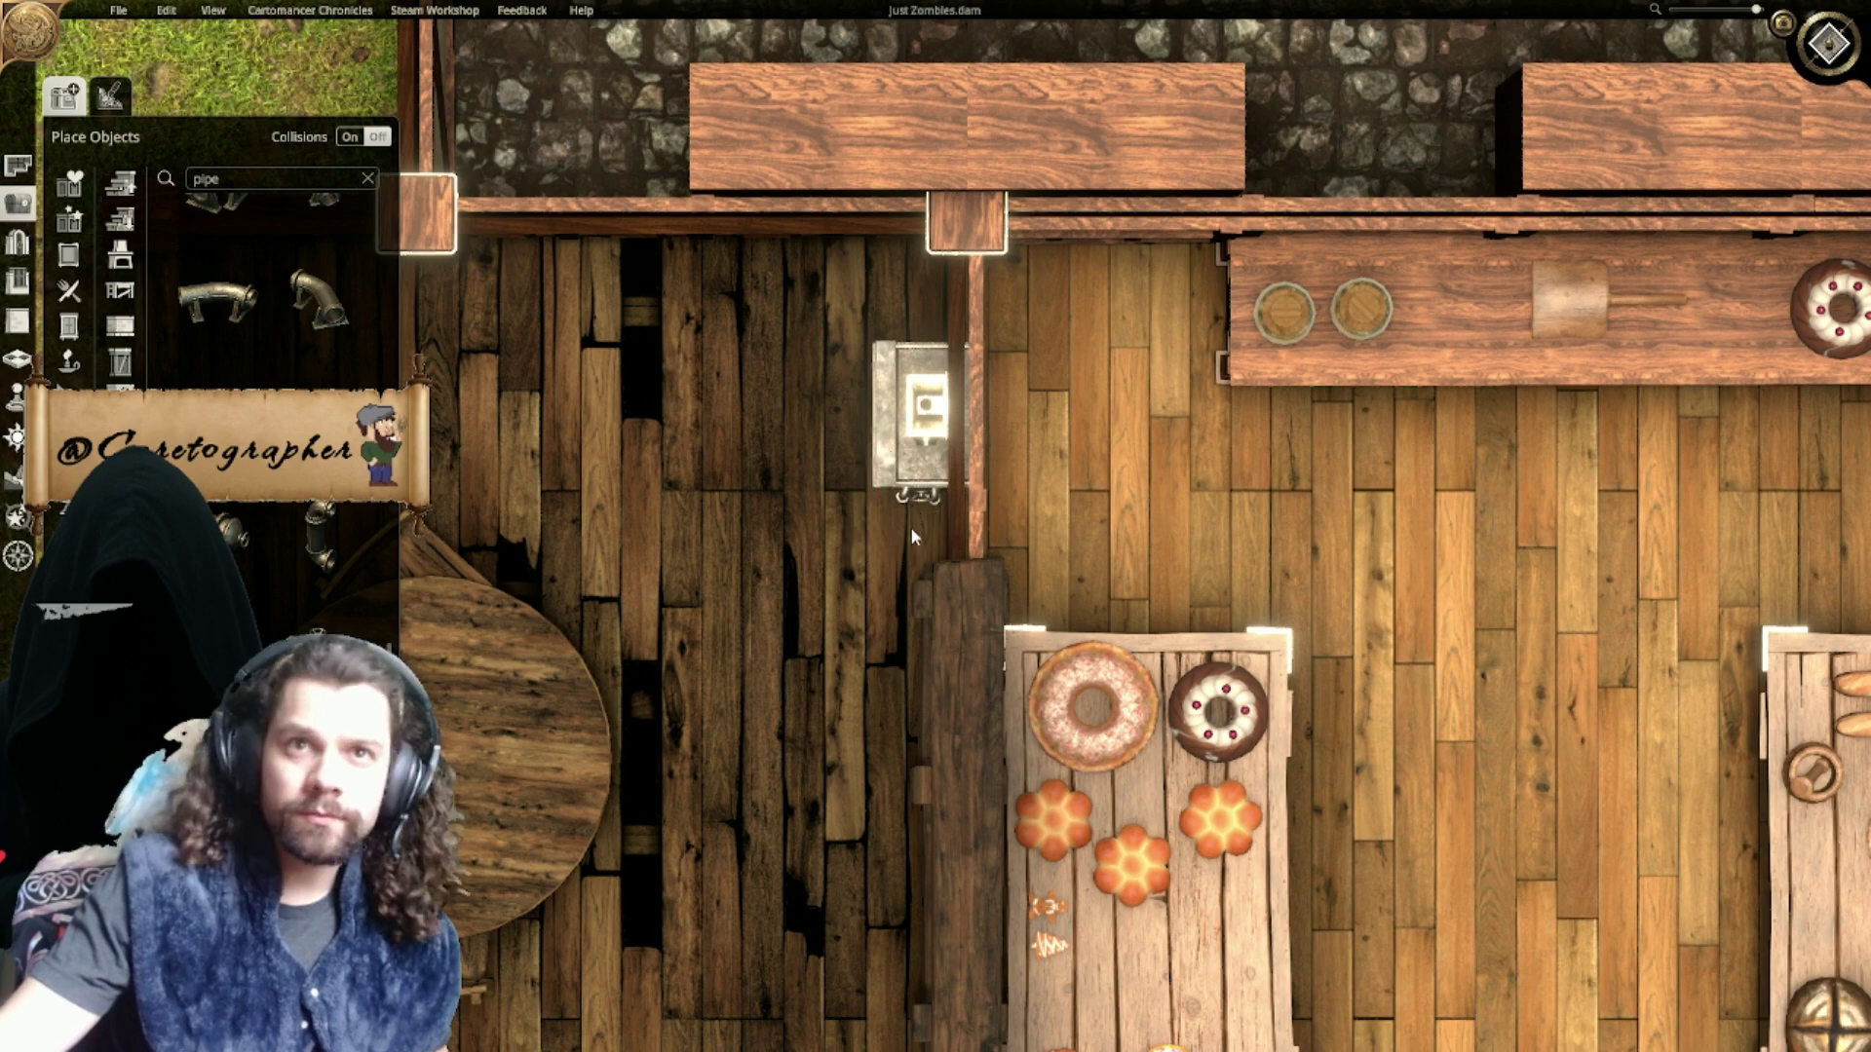
click(922, 494)
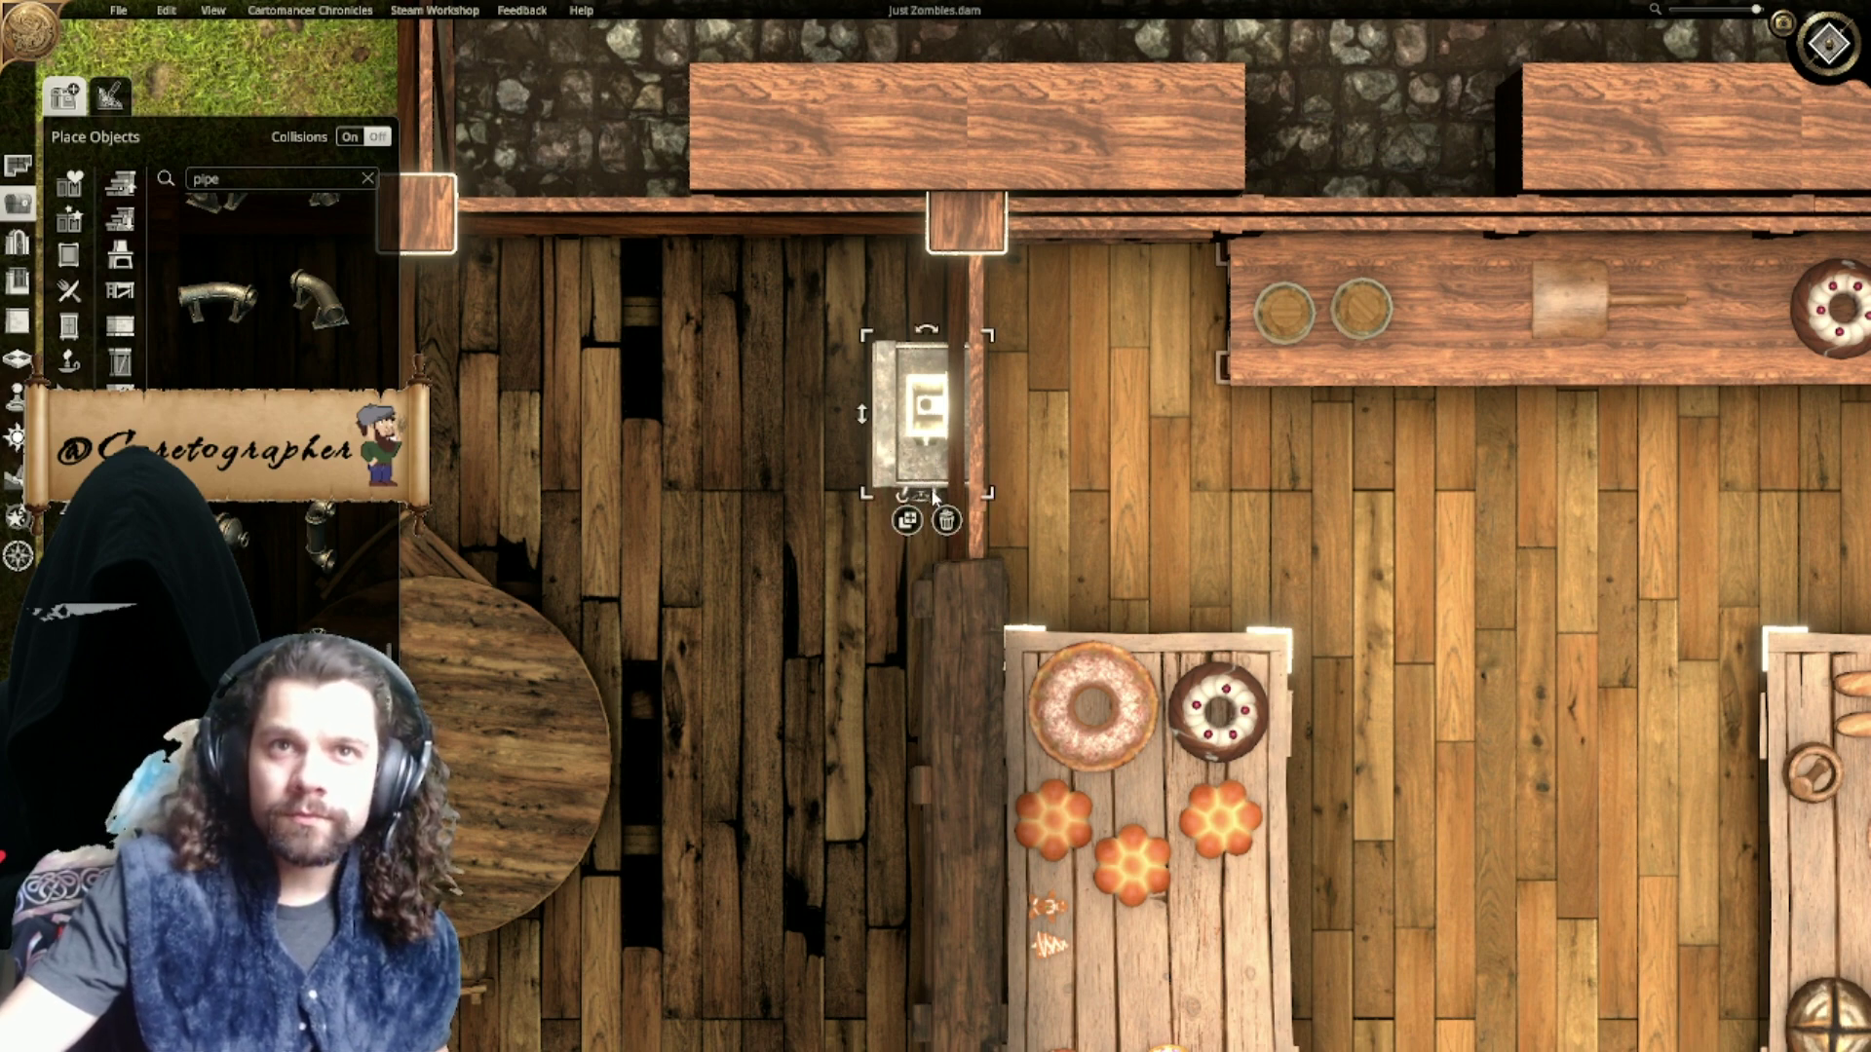
click(919, 476)
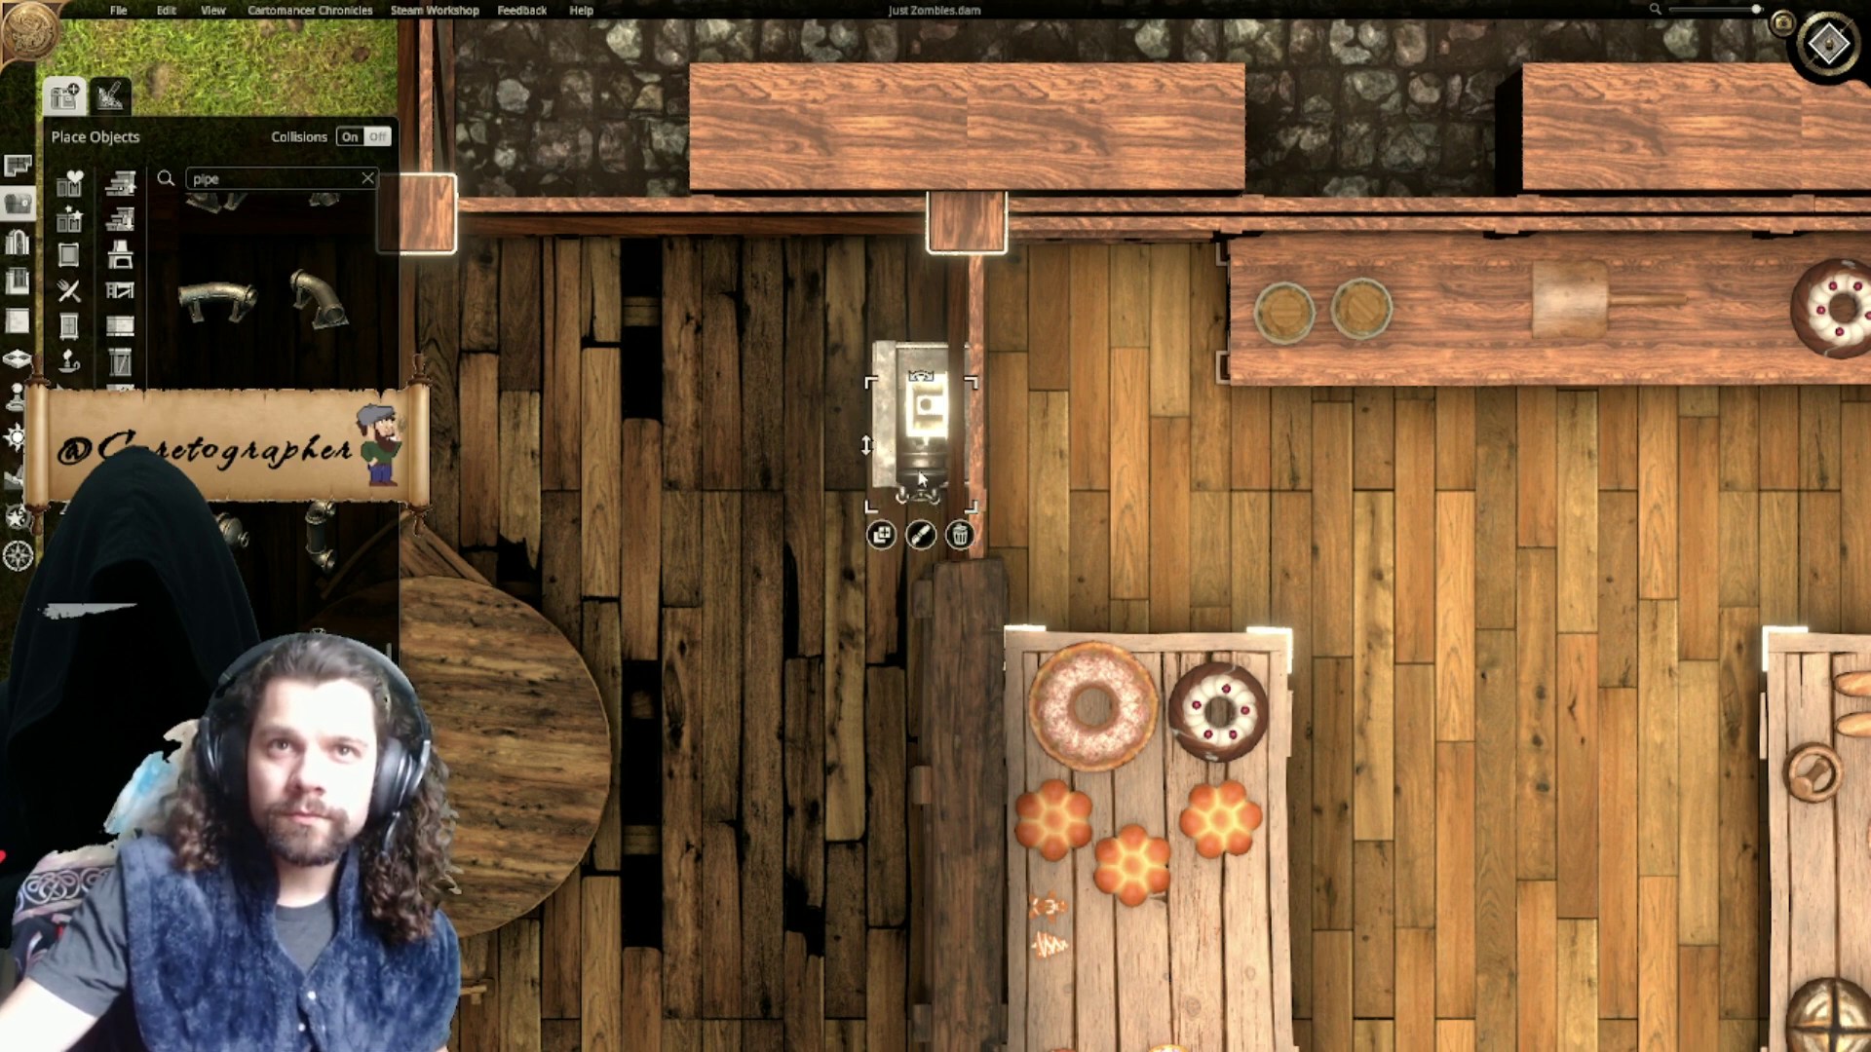
drag(920, 478, 860, 531)
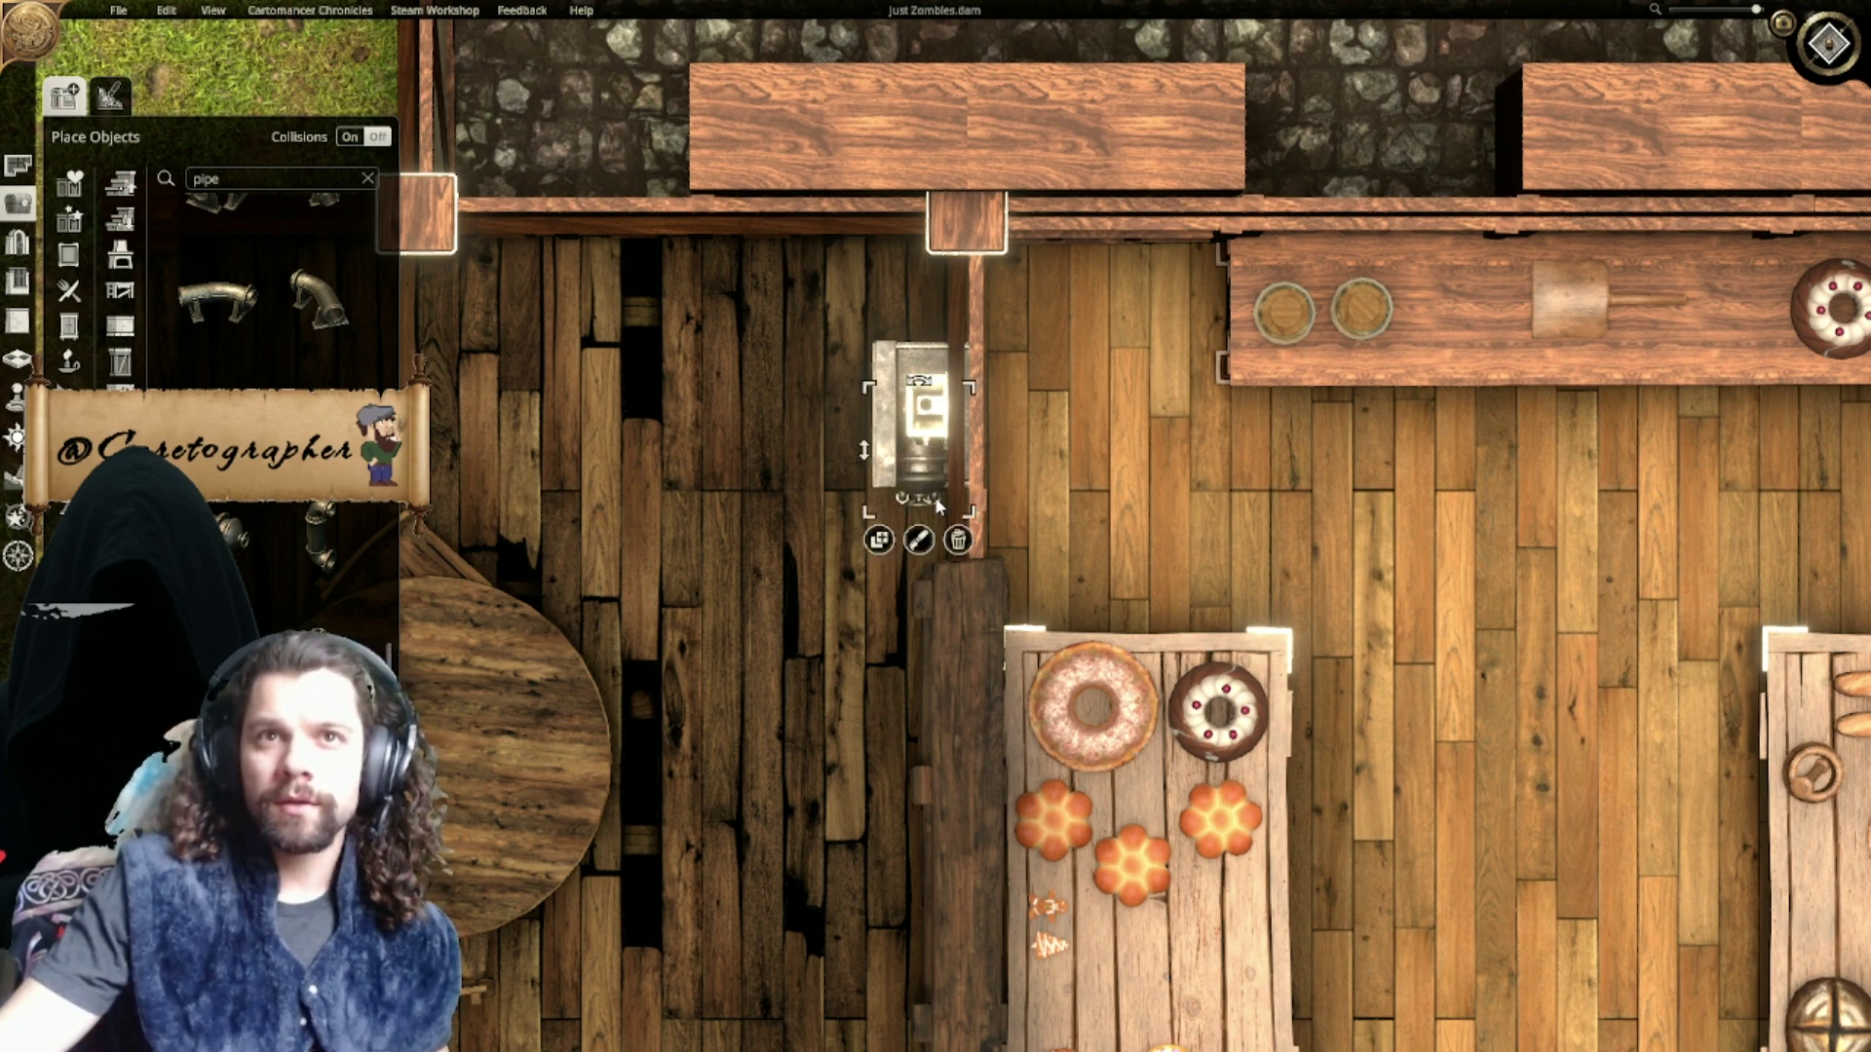
drag(920, 429, 873, 446)
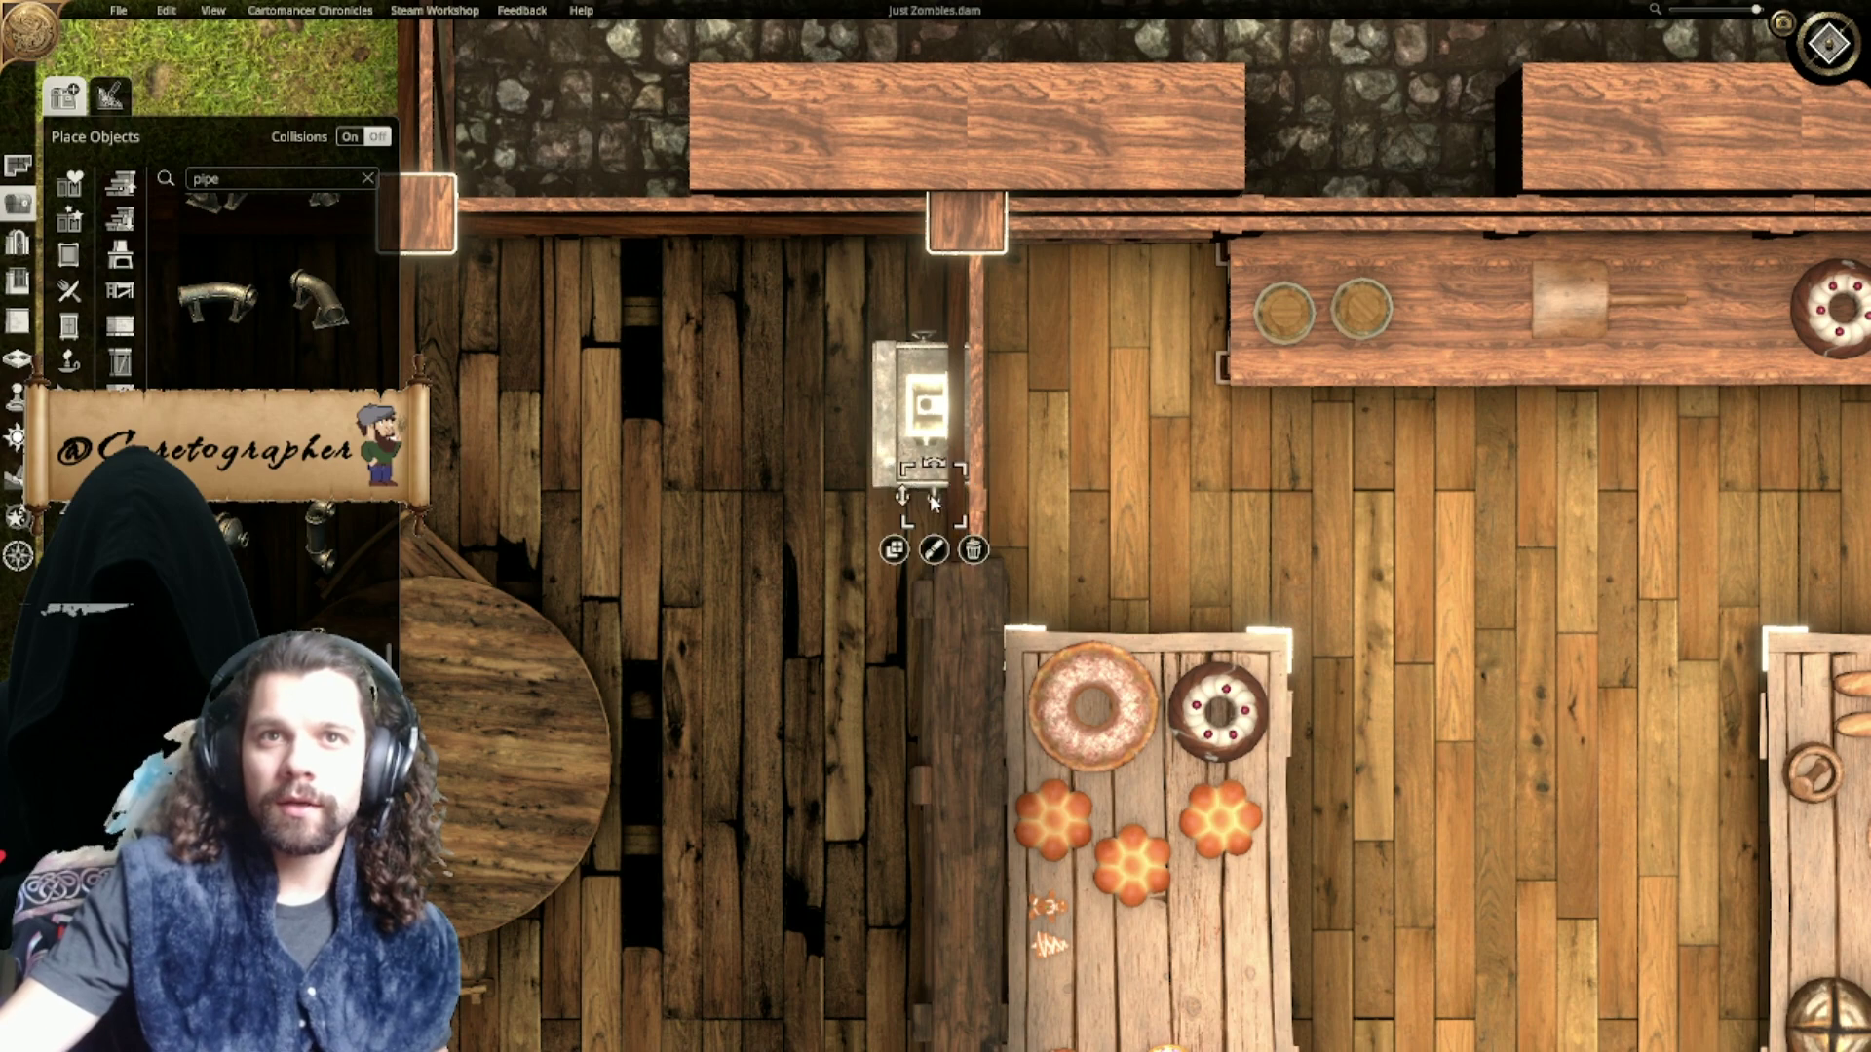
Step: Duplicate the small pipe bend and space the bends evenly along the stone block's southern end
click(894, 539)
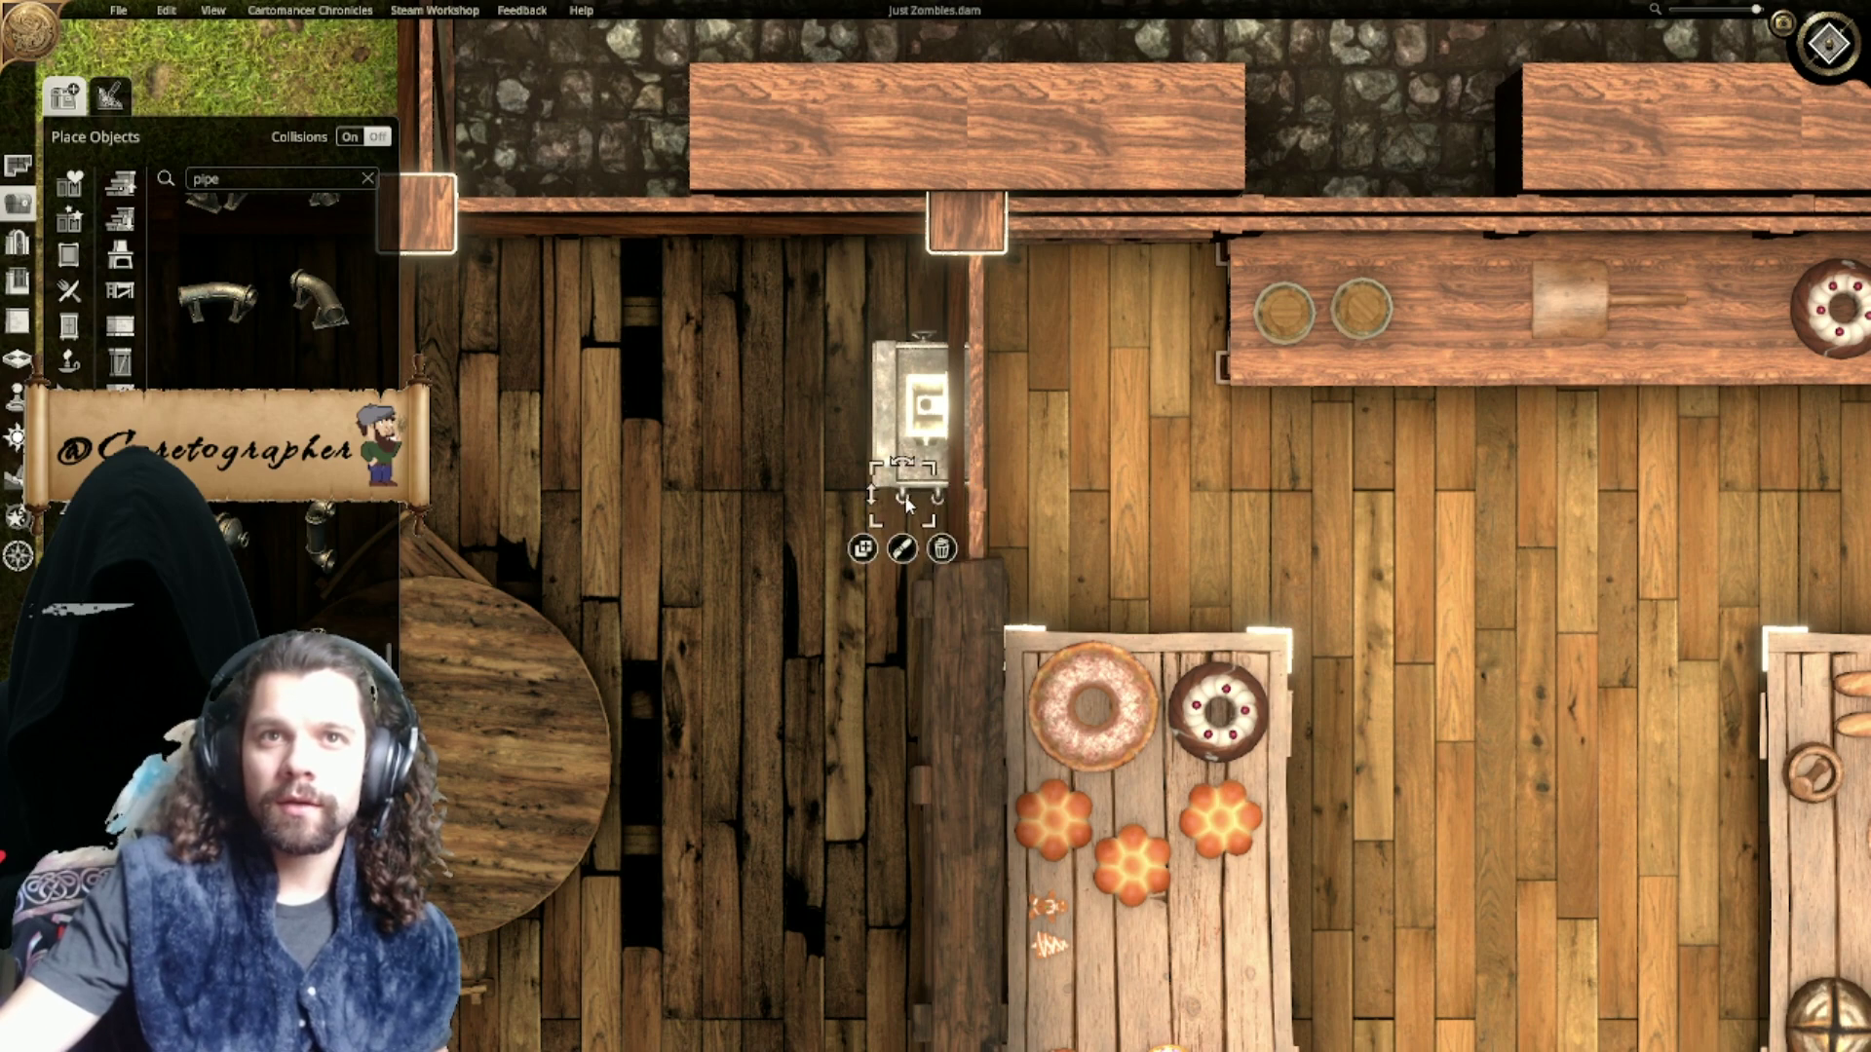
click(1060, 529)
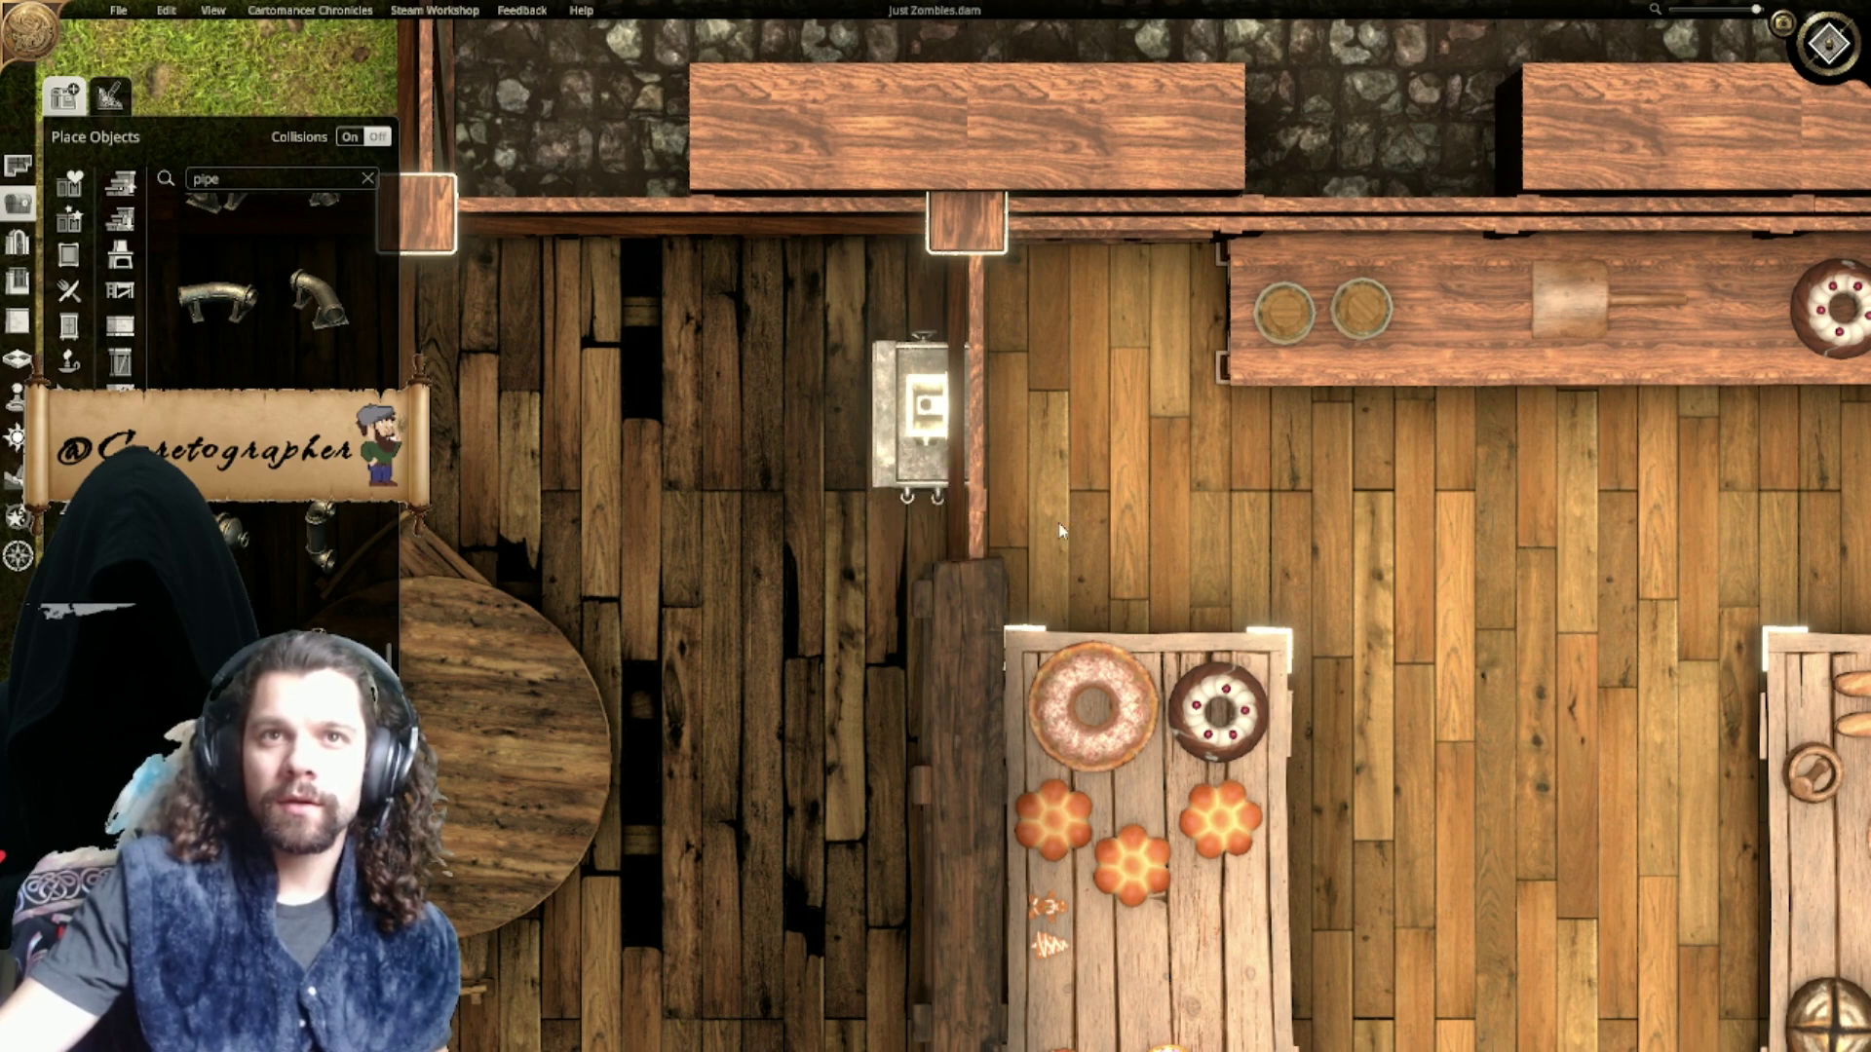
click(936, 522)
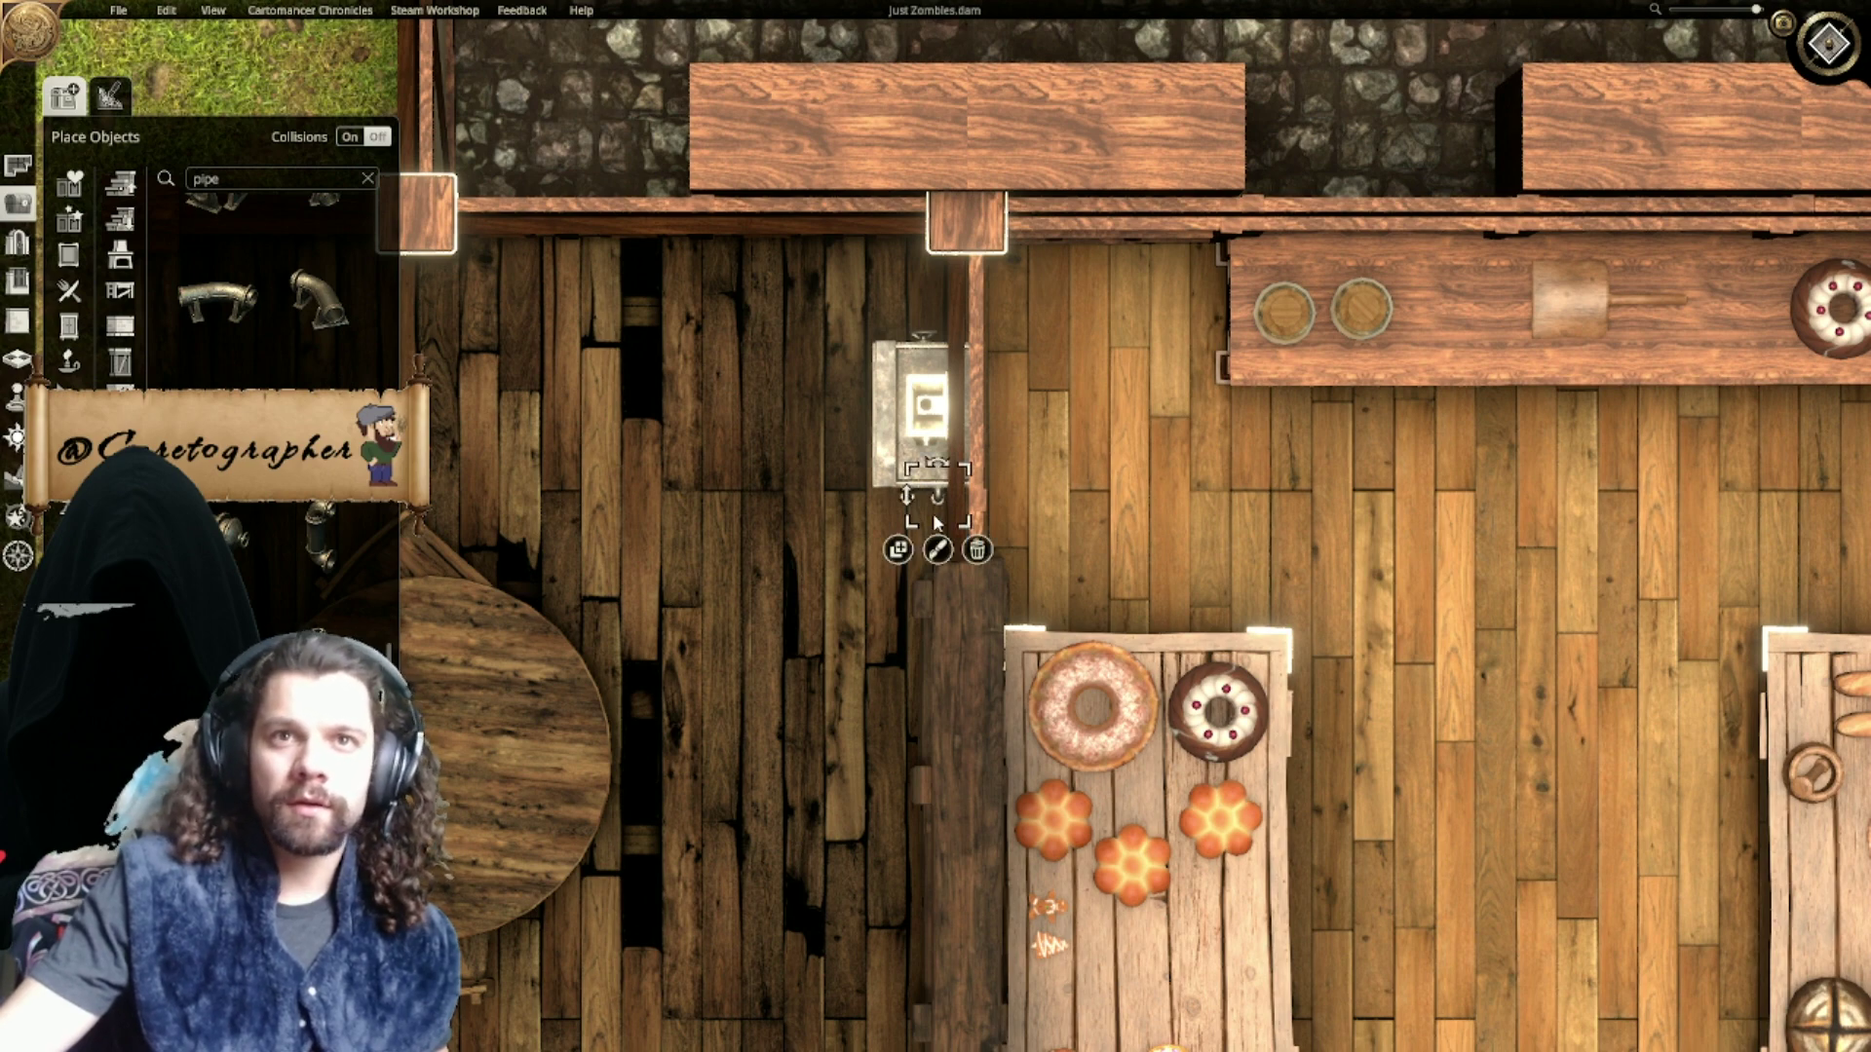
mouse_move(922, 511)
mouse_down()
mouse_move(905, 522)
mouse_move(929, 497)
mouse_up()
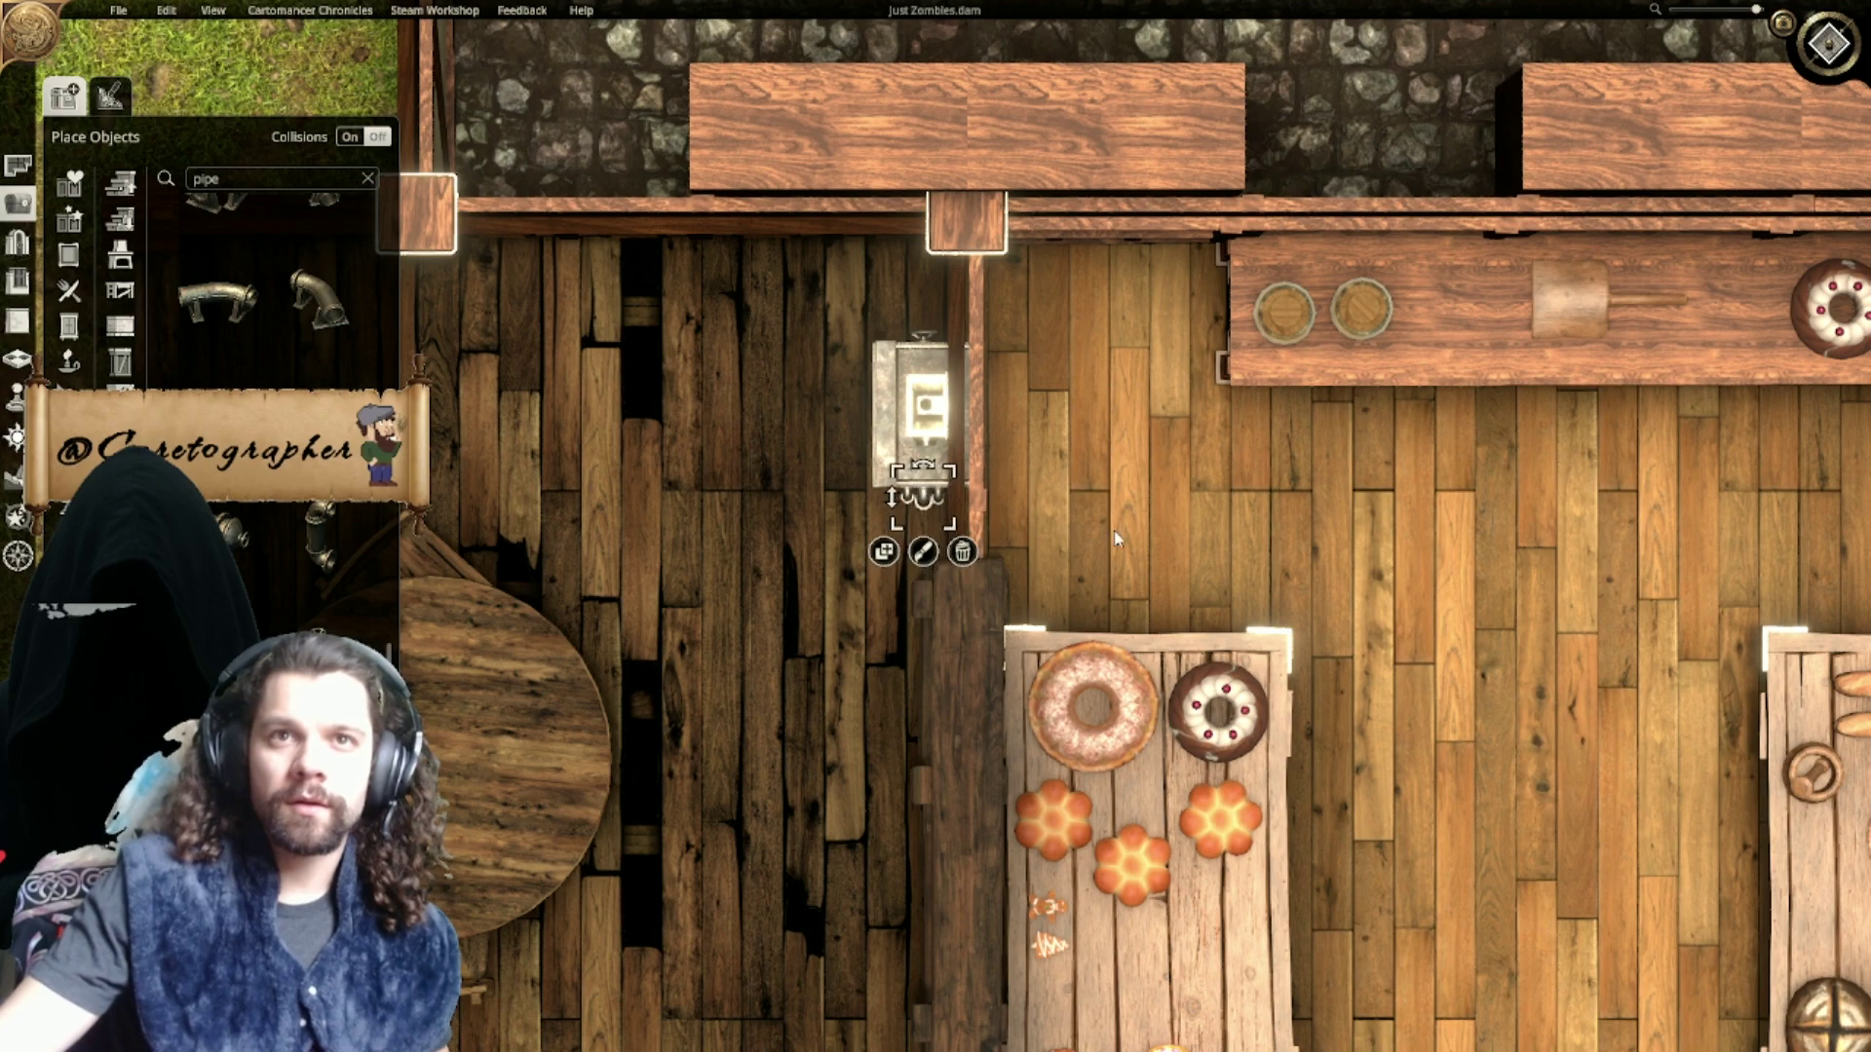
scroll(1121, 534, down, 5)
scroll(1128, 542, up, 3)
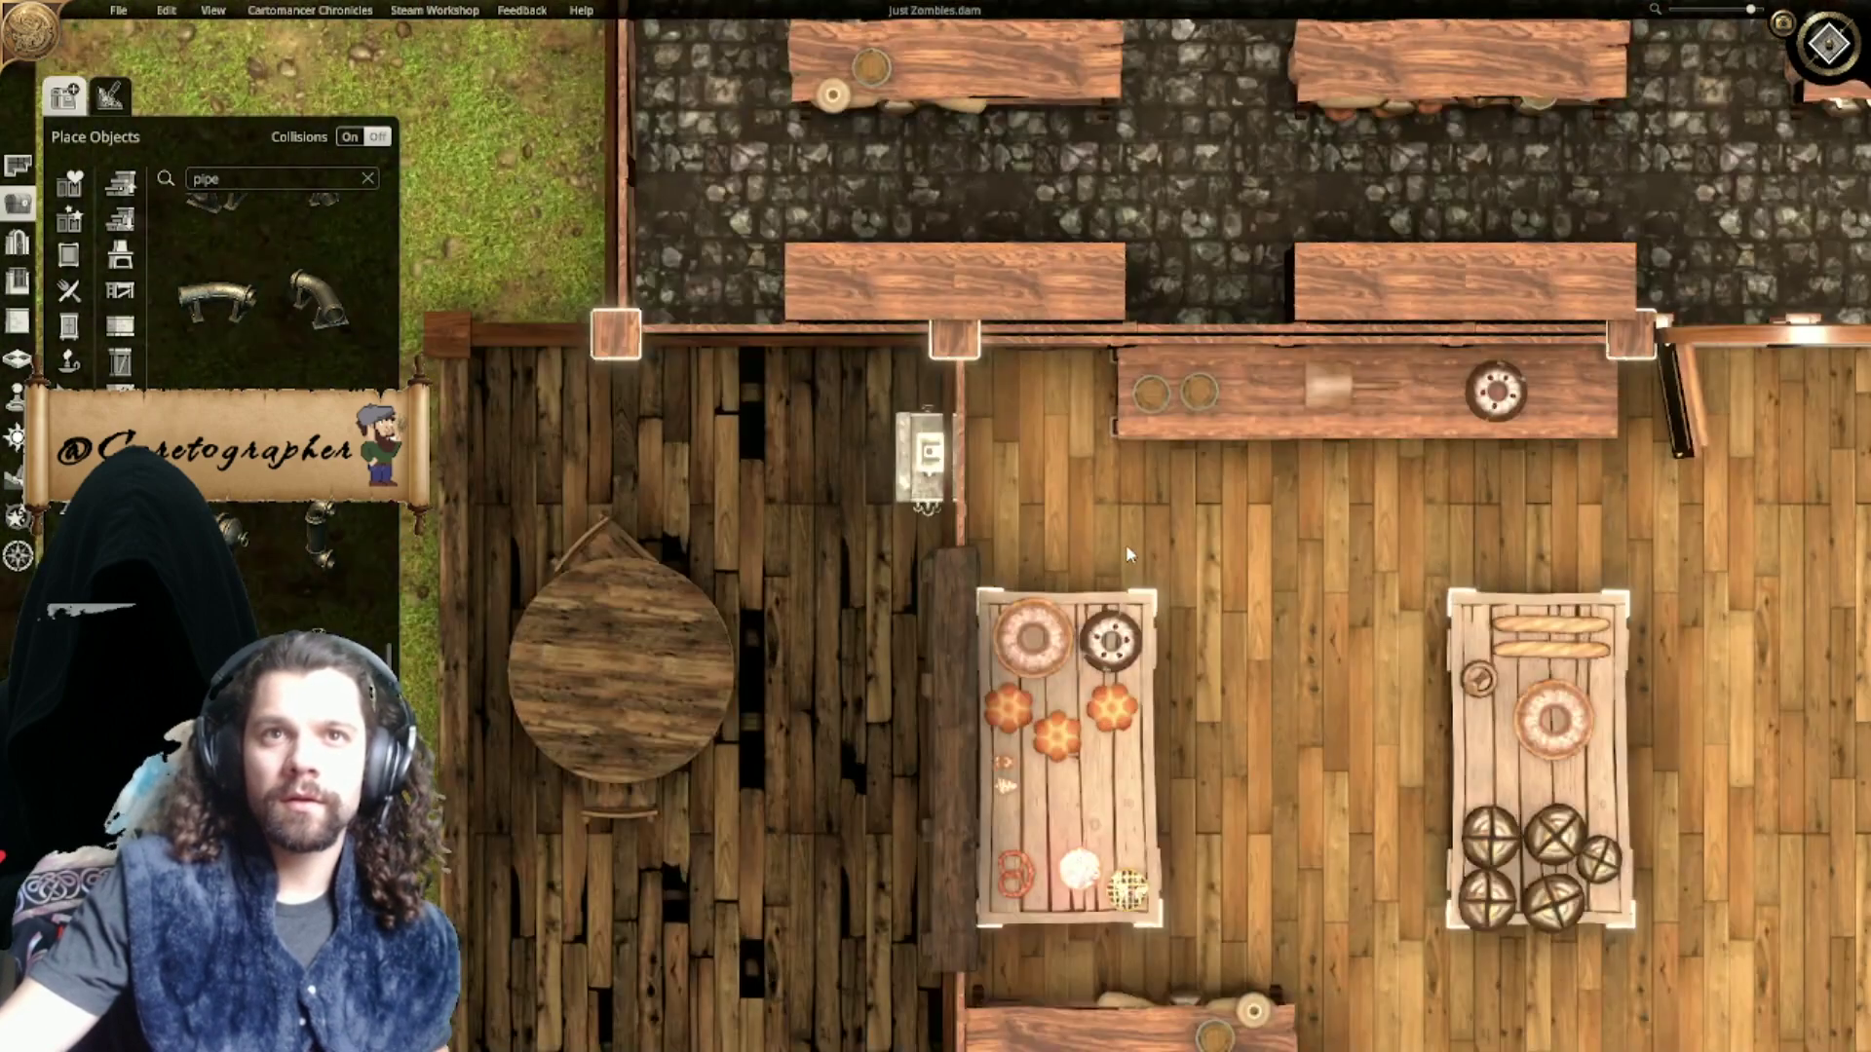
middle_drag(1126, 544, 1058, 640)
scroll(877, 542, up, 2)
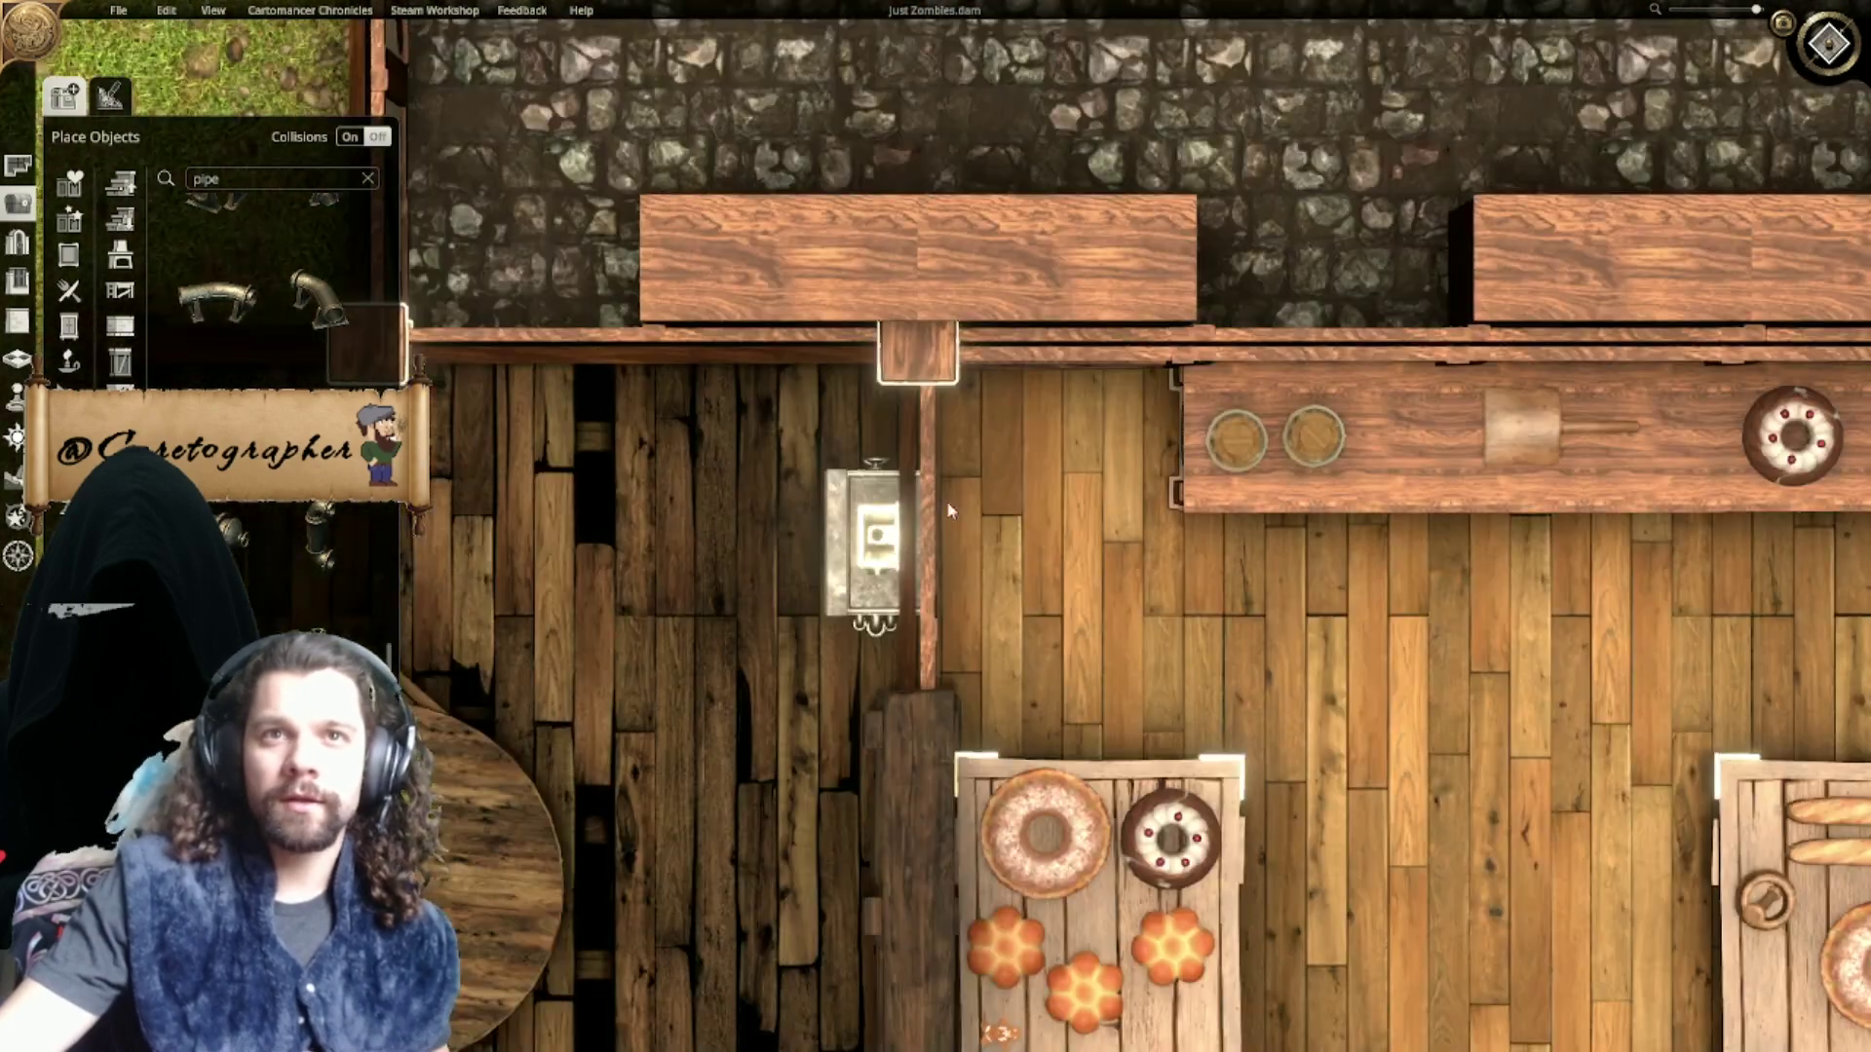
Step: Undo the recent position changes of the white fixture on the stone block and redo them
click(879, 547)
key(ctrl+z)
key(ctrl+z)
key(ctrl+z)
key(ctrl+z)
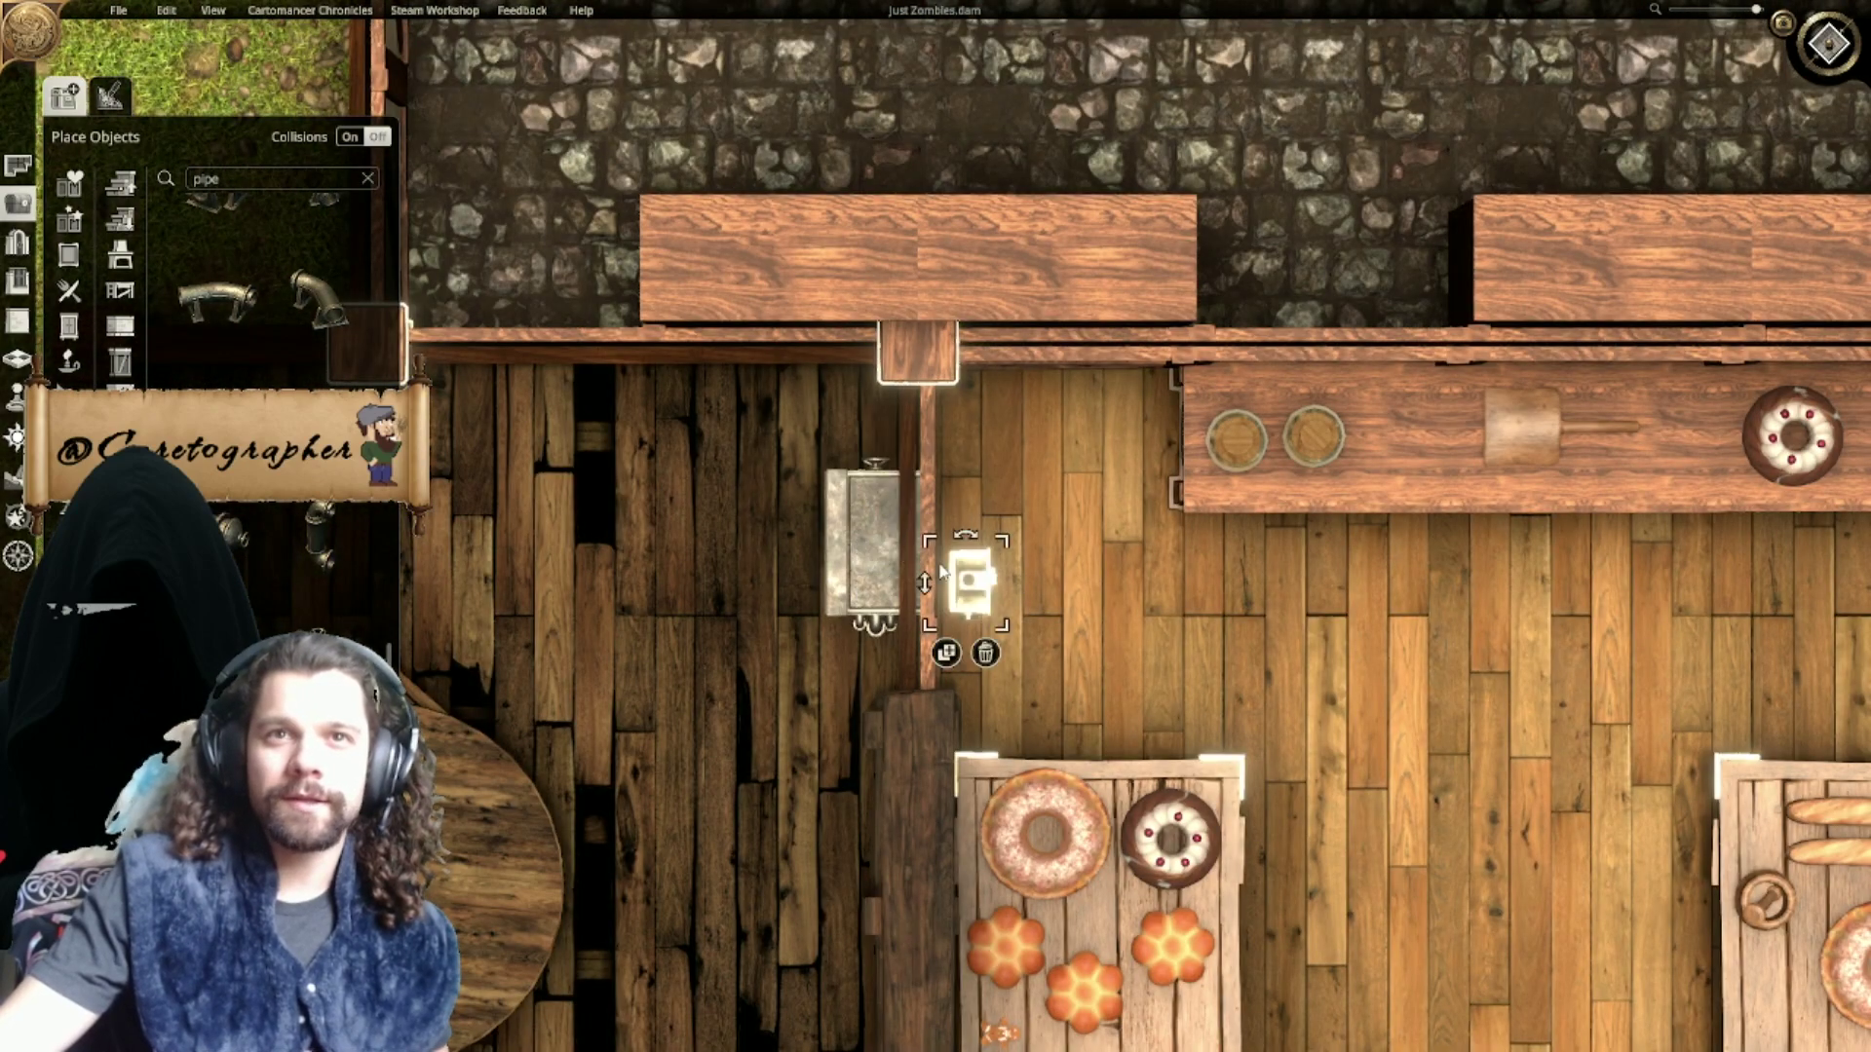
key(ctrl+y)
key(ctrl+y)
key(ctrl+y)
key(ctrl+y)
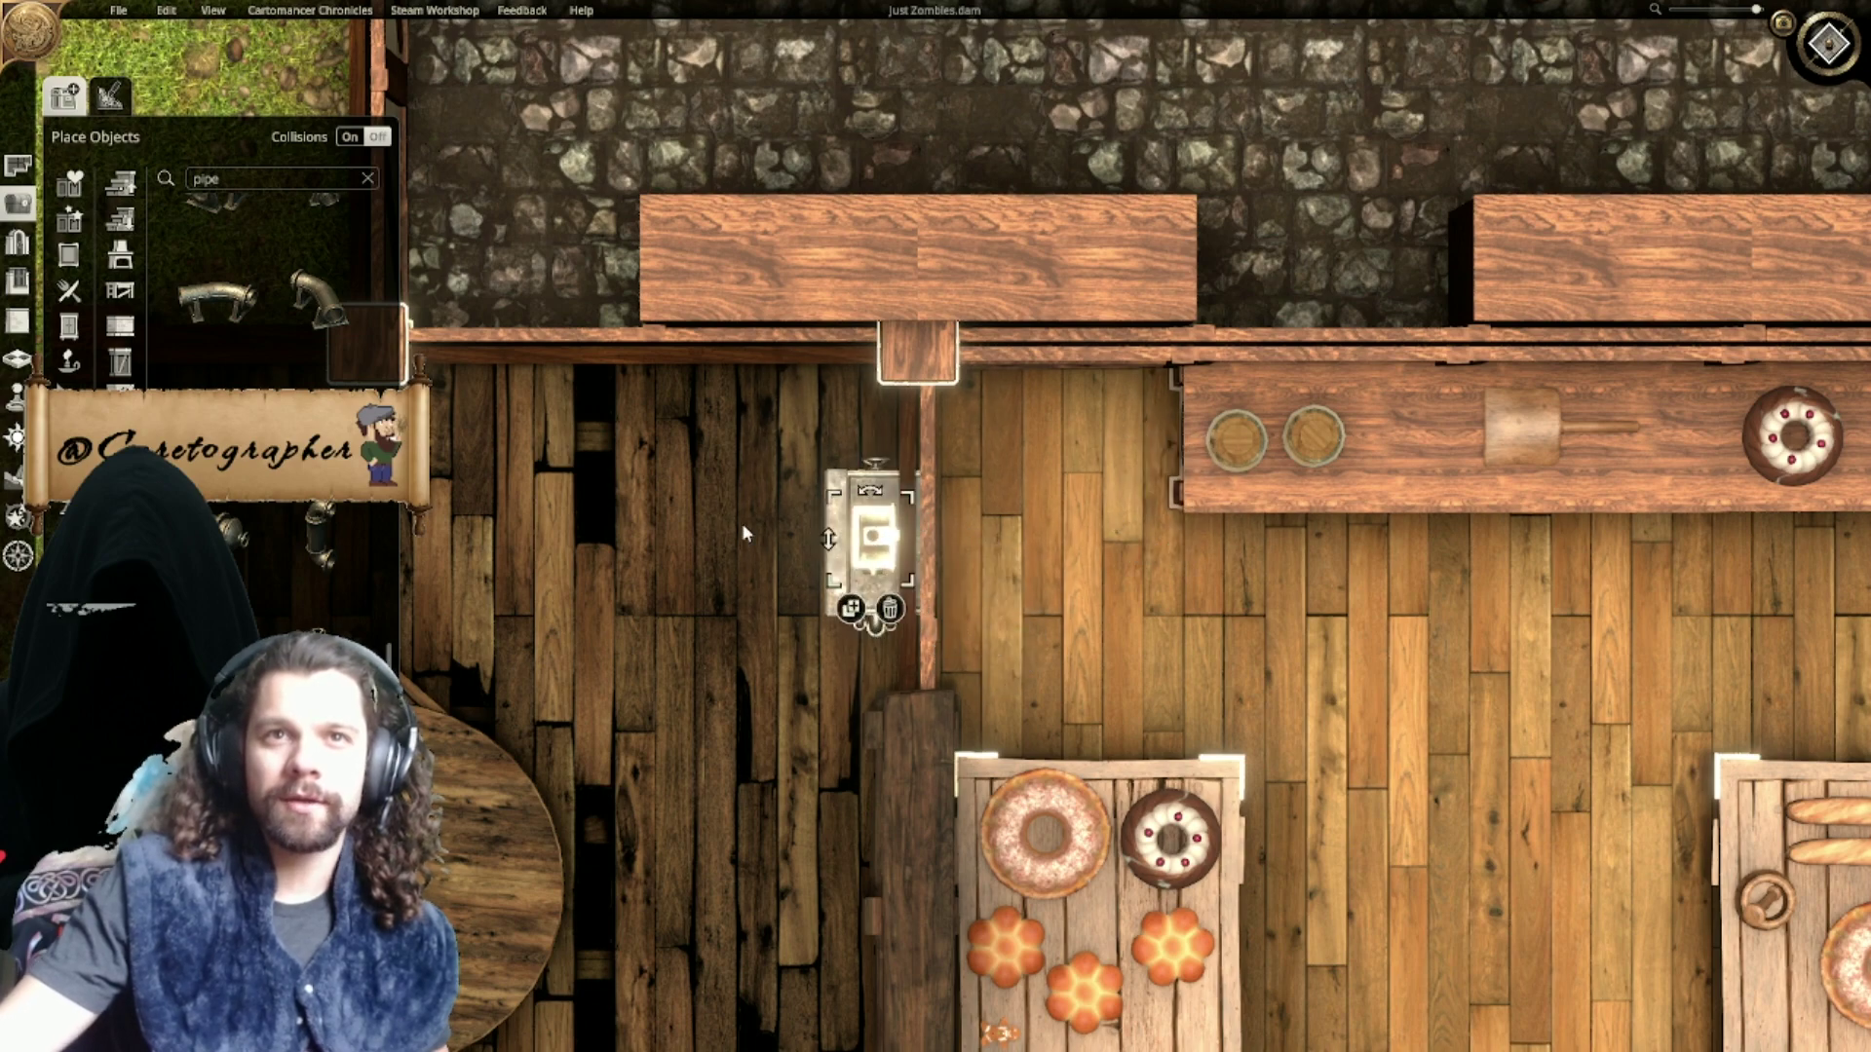
drag(749, 523, 750, 527)
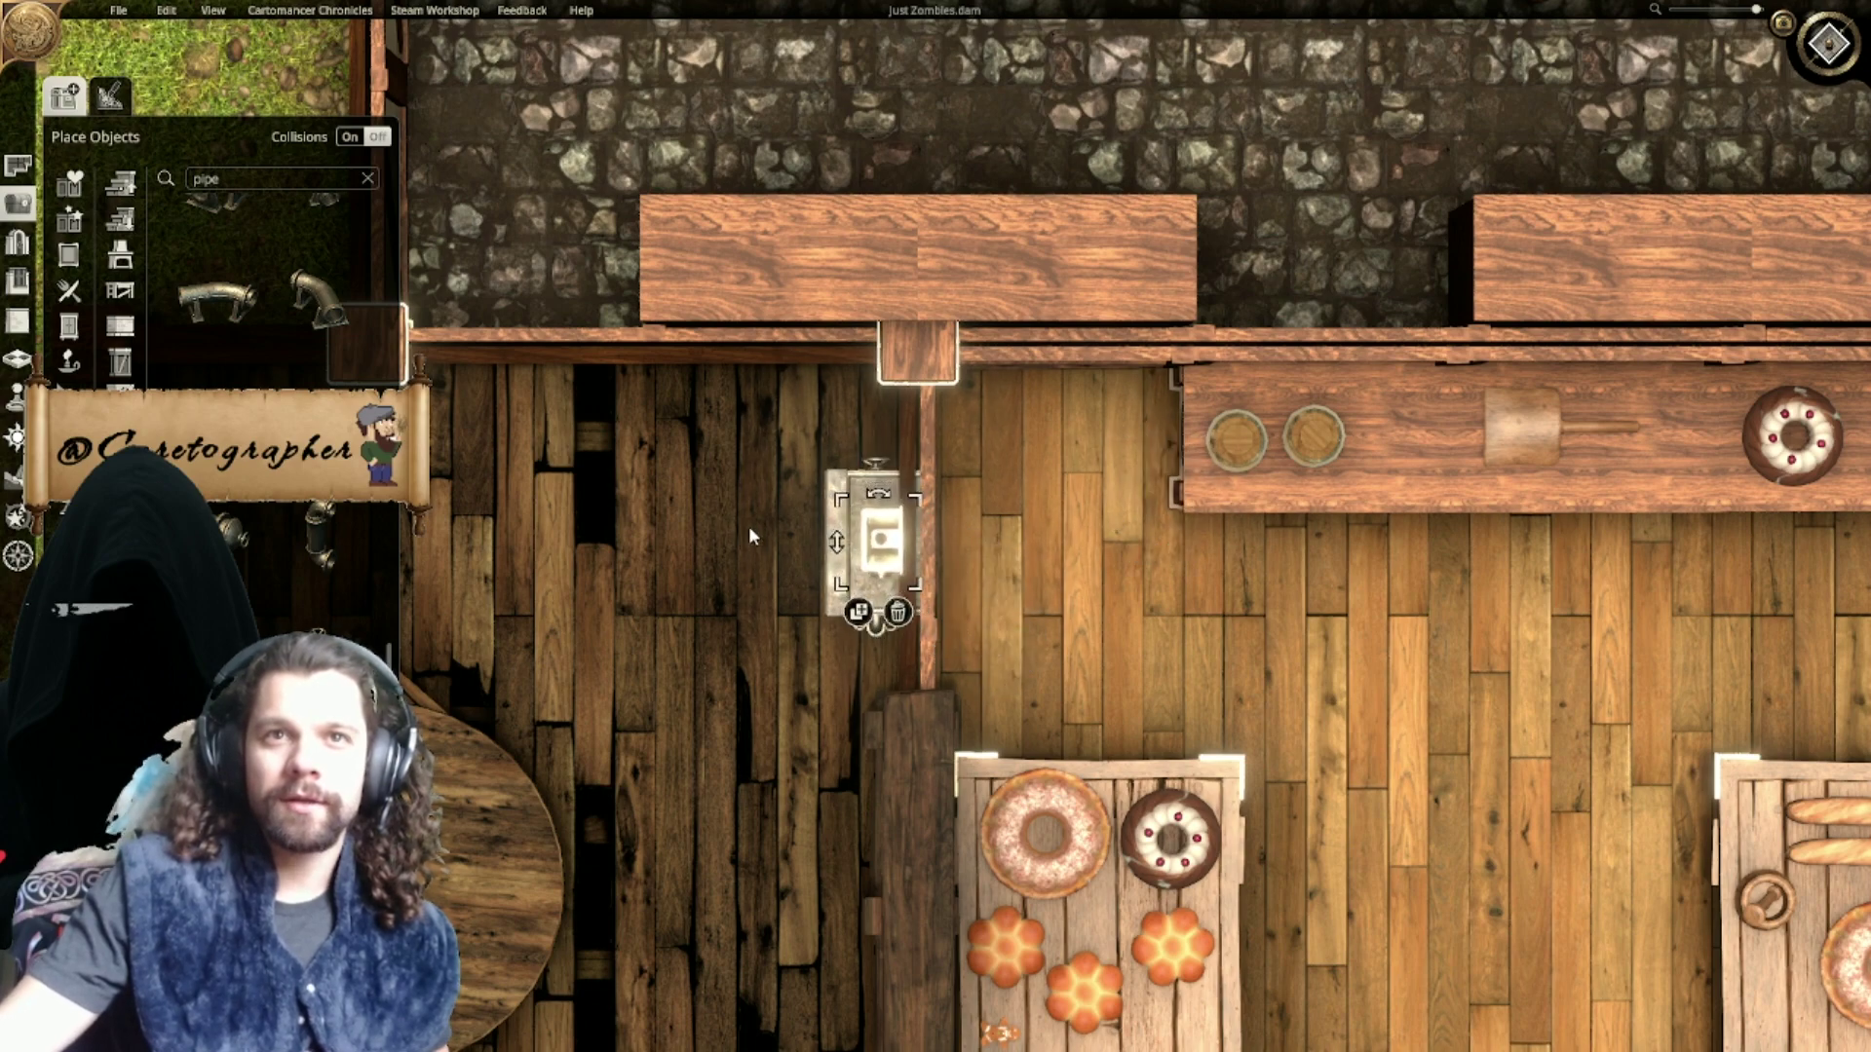
click(1066, 633)
Step: Review the stone-block fixture on the western veranda in relation to the surrounding rooms and furniture
middle_drag(1066, 633, 1079, 473)
scroll(1078, 477, down, 6)
scroll(1082, 541, up, 8)
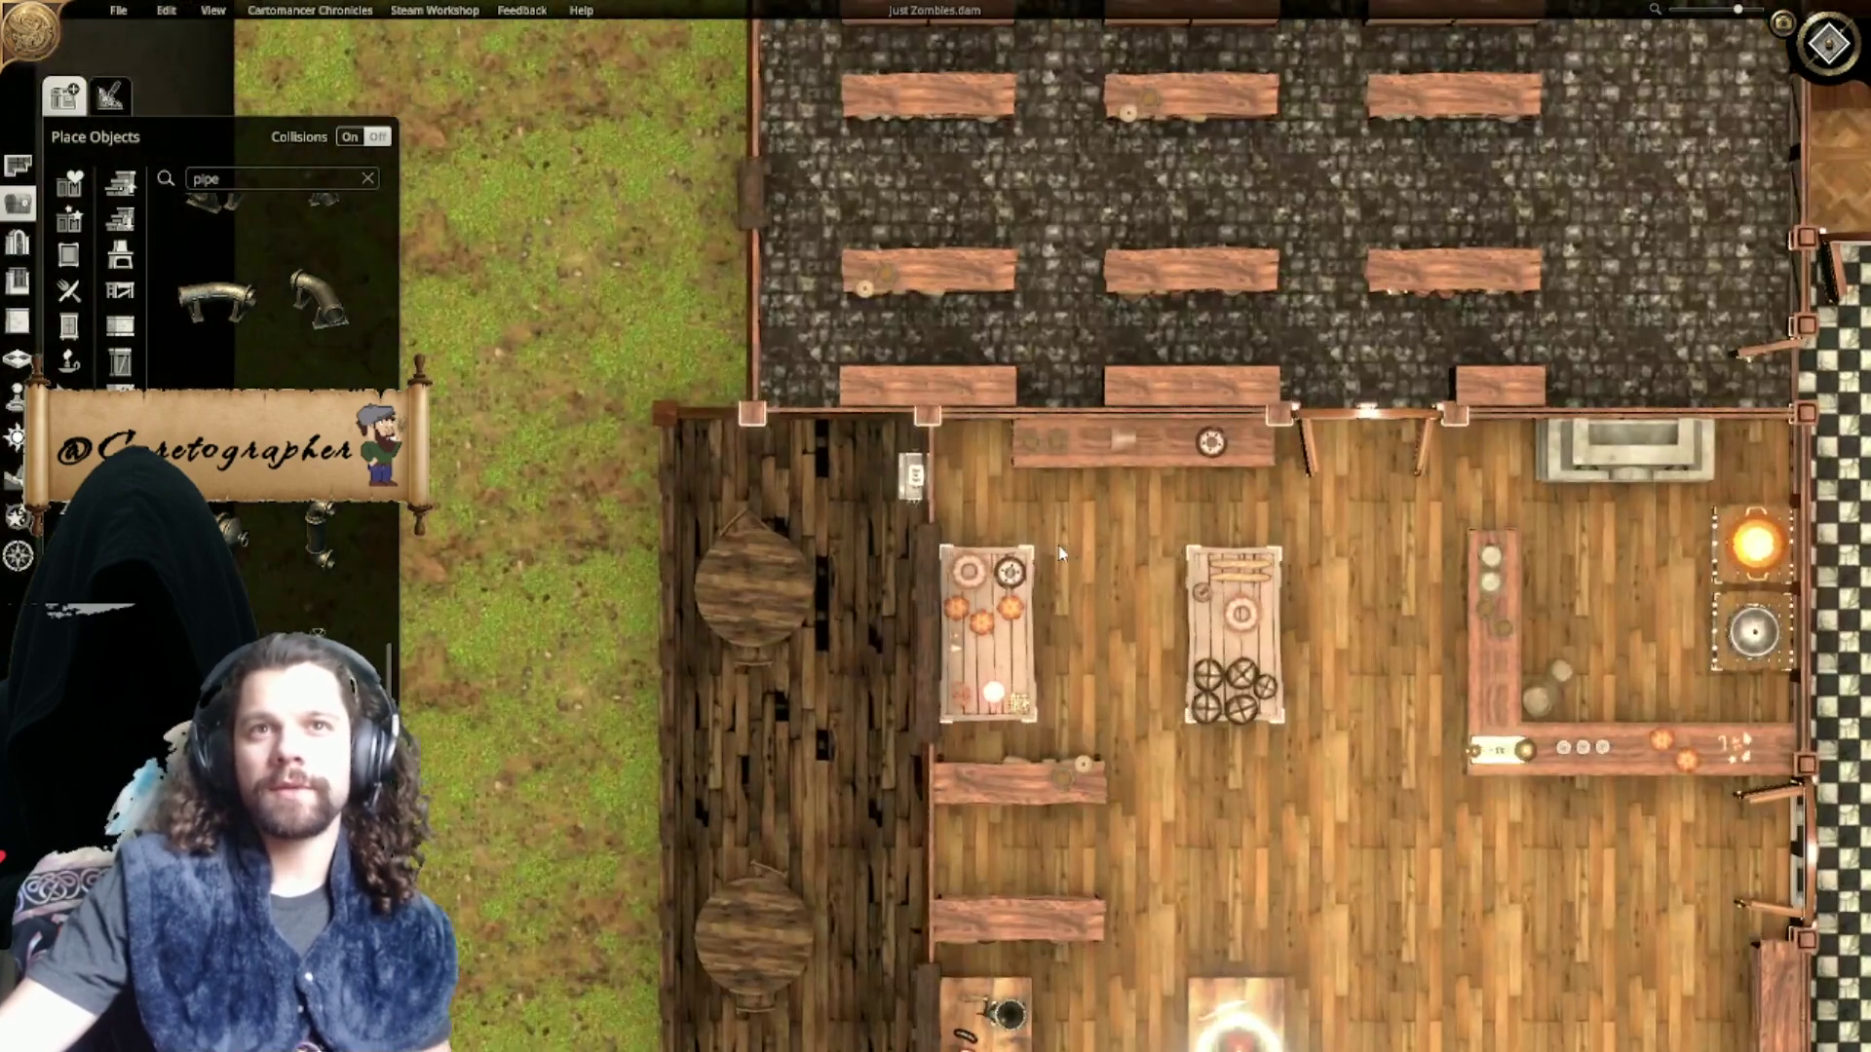
middle_drag(880, 386, 863, 471)
drag(863, 469, 746, 466)
scroll(1126, 600, down, 5)
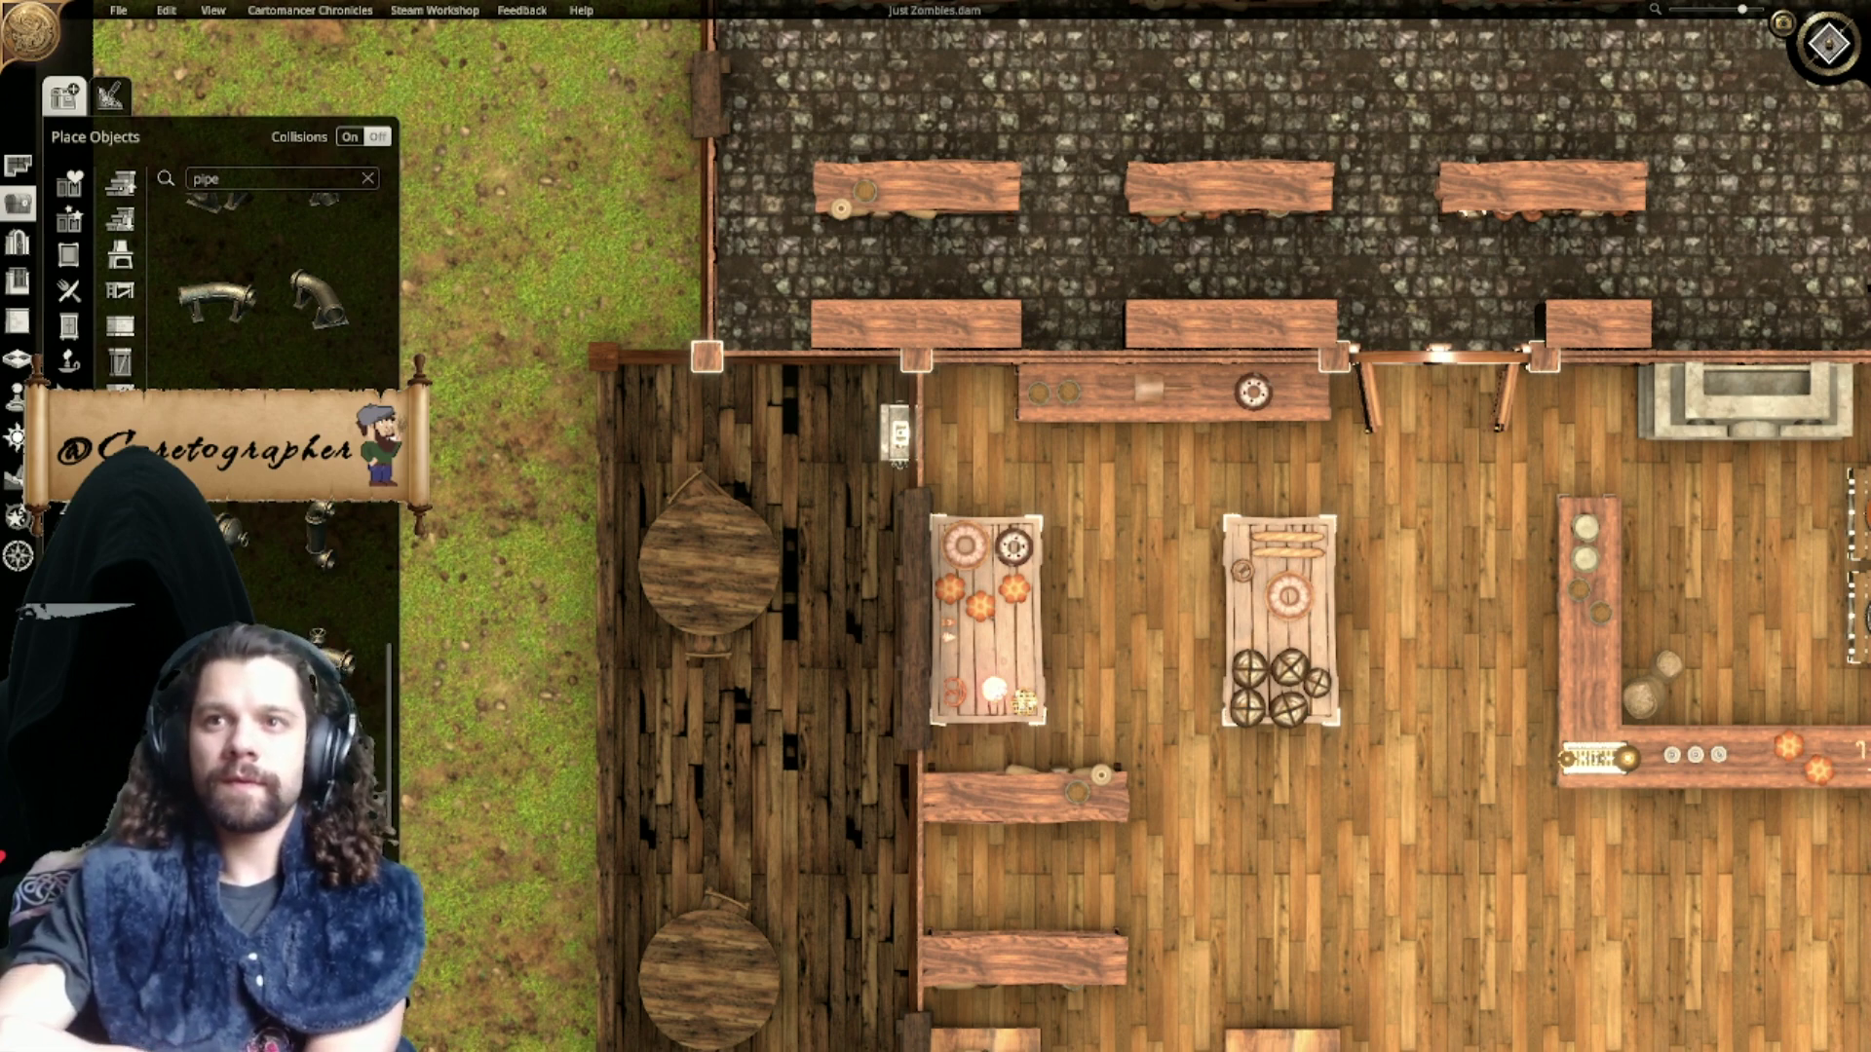
right_drag(1037, 772, 1210, 650)
scroll(973, 535, up, 6)
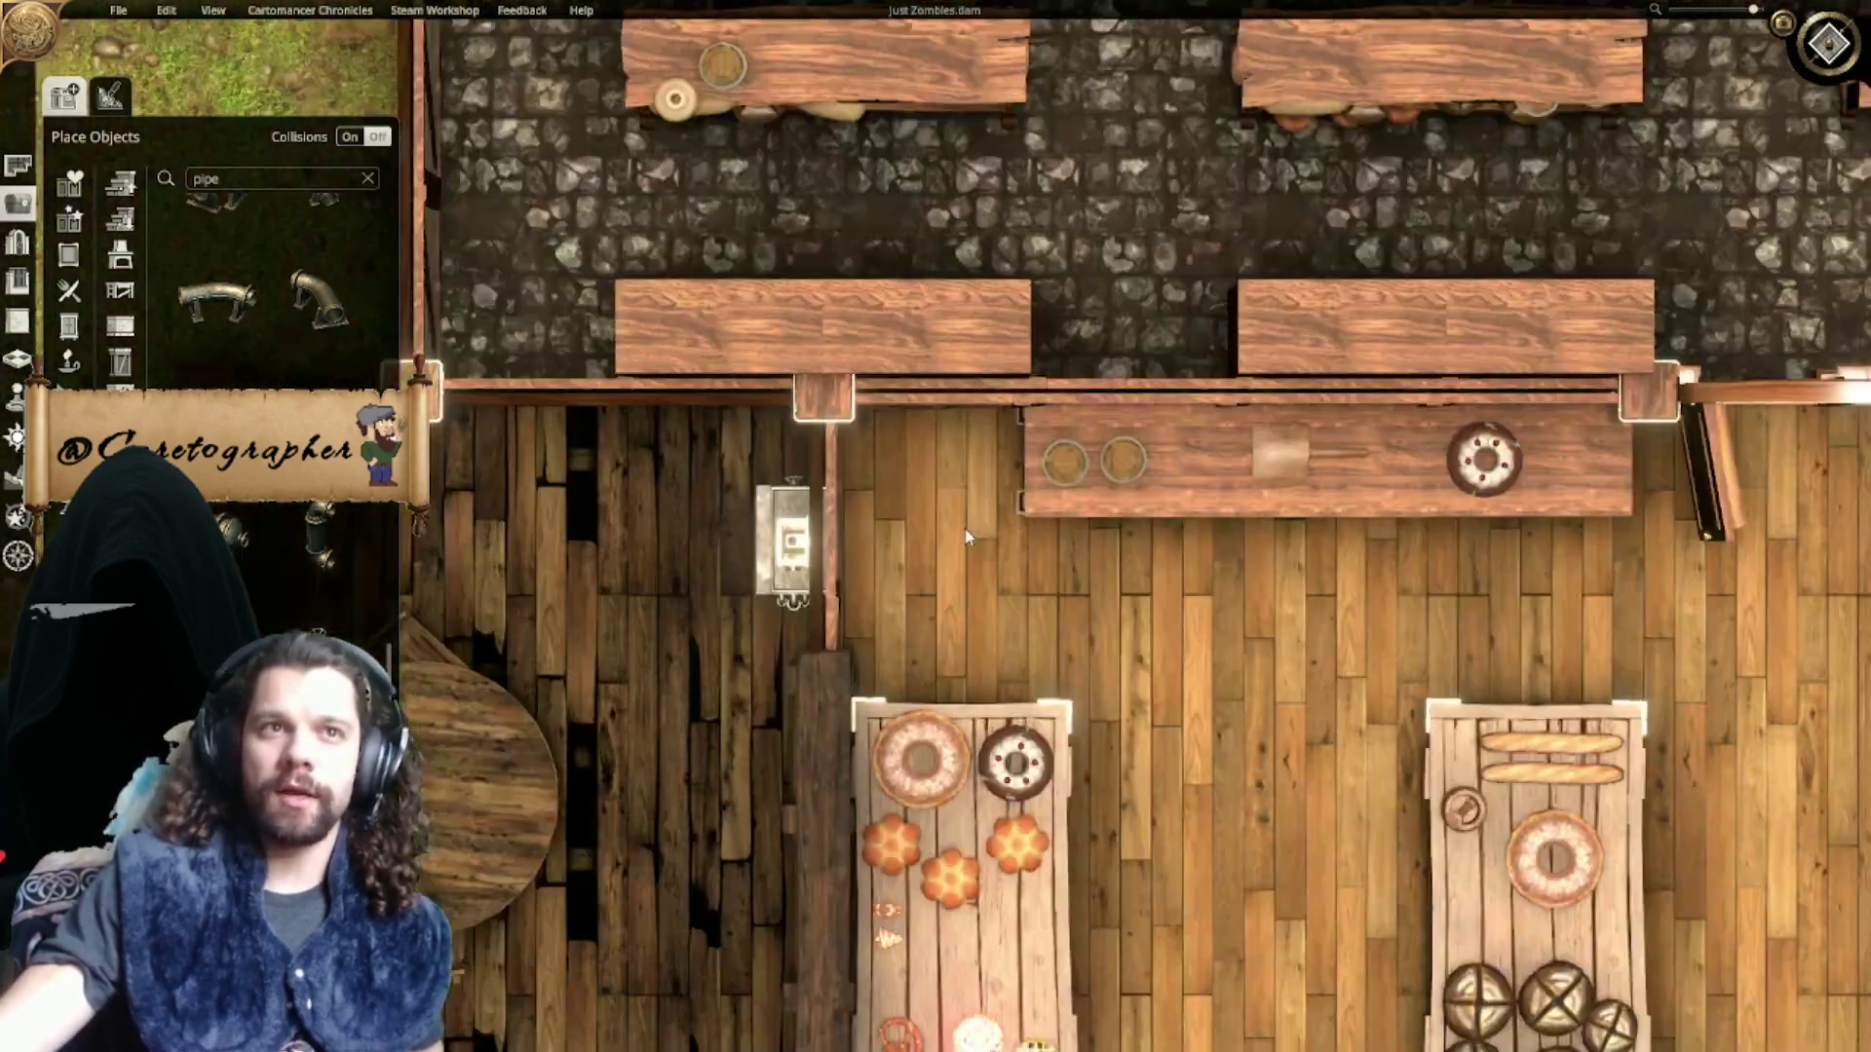
Step: Duplicate the stone block and place the rotated copy against the building wall near the northern end of the eastern veranda
click(814, 532)
click(832, 651)
scroll(906, 741, down, 6)
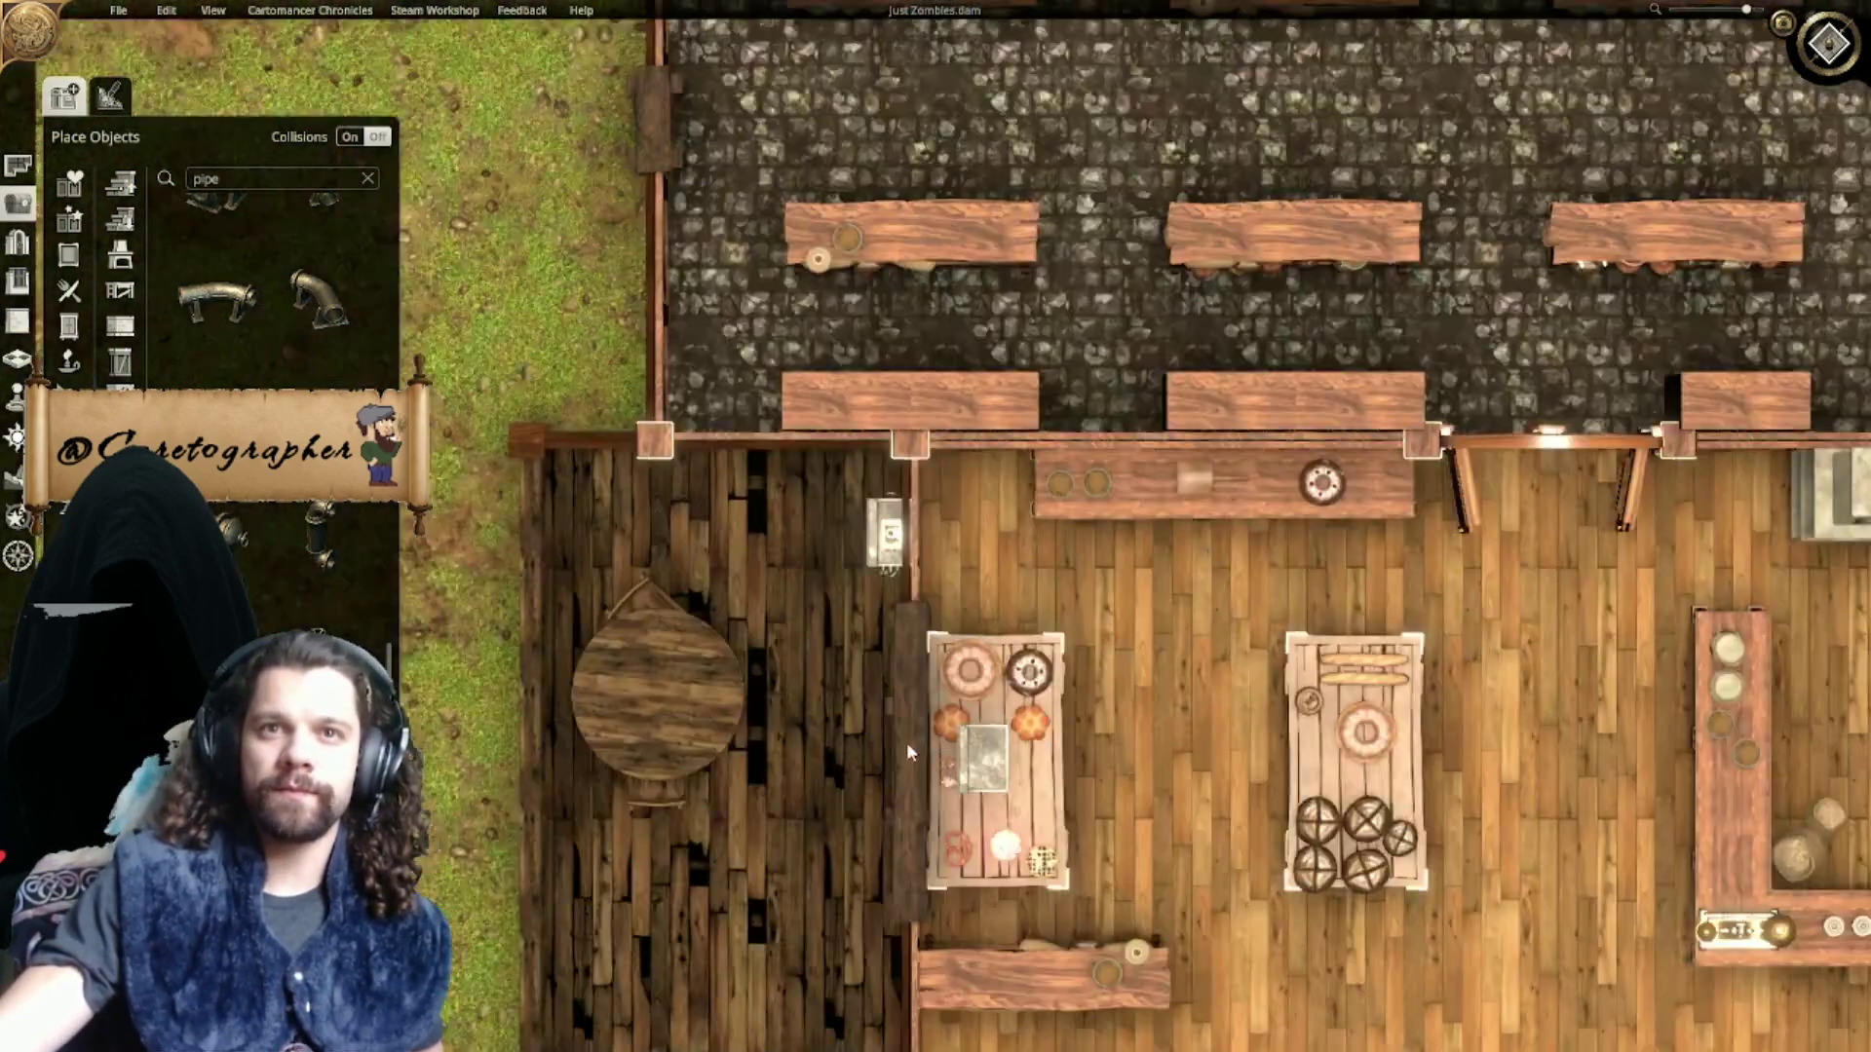
right_drag(1618, 575, 410, 534)
right_drag(1437, 535, 452, 535)
right_drag(1350, 558, 722, 547)
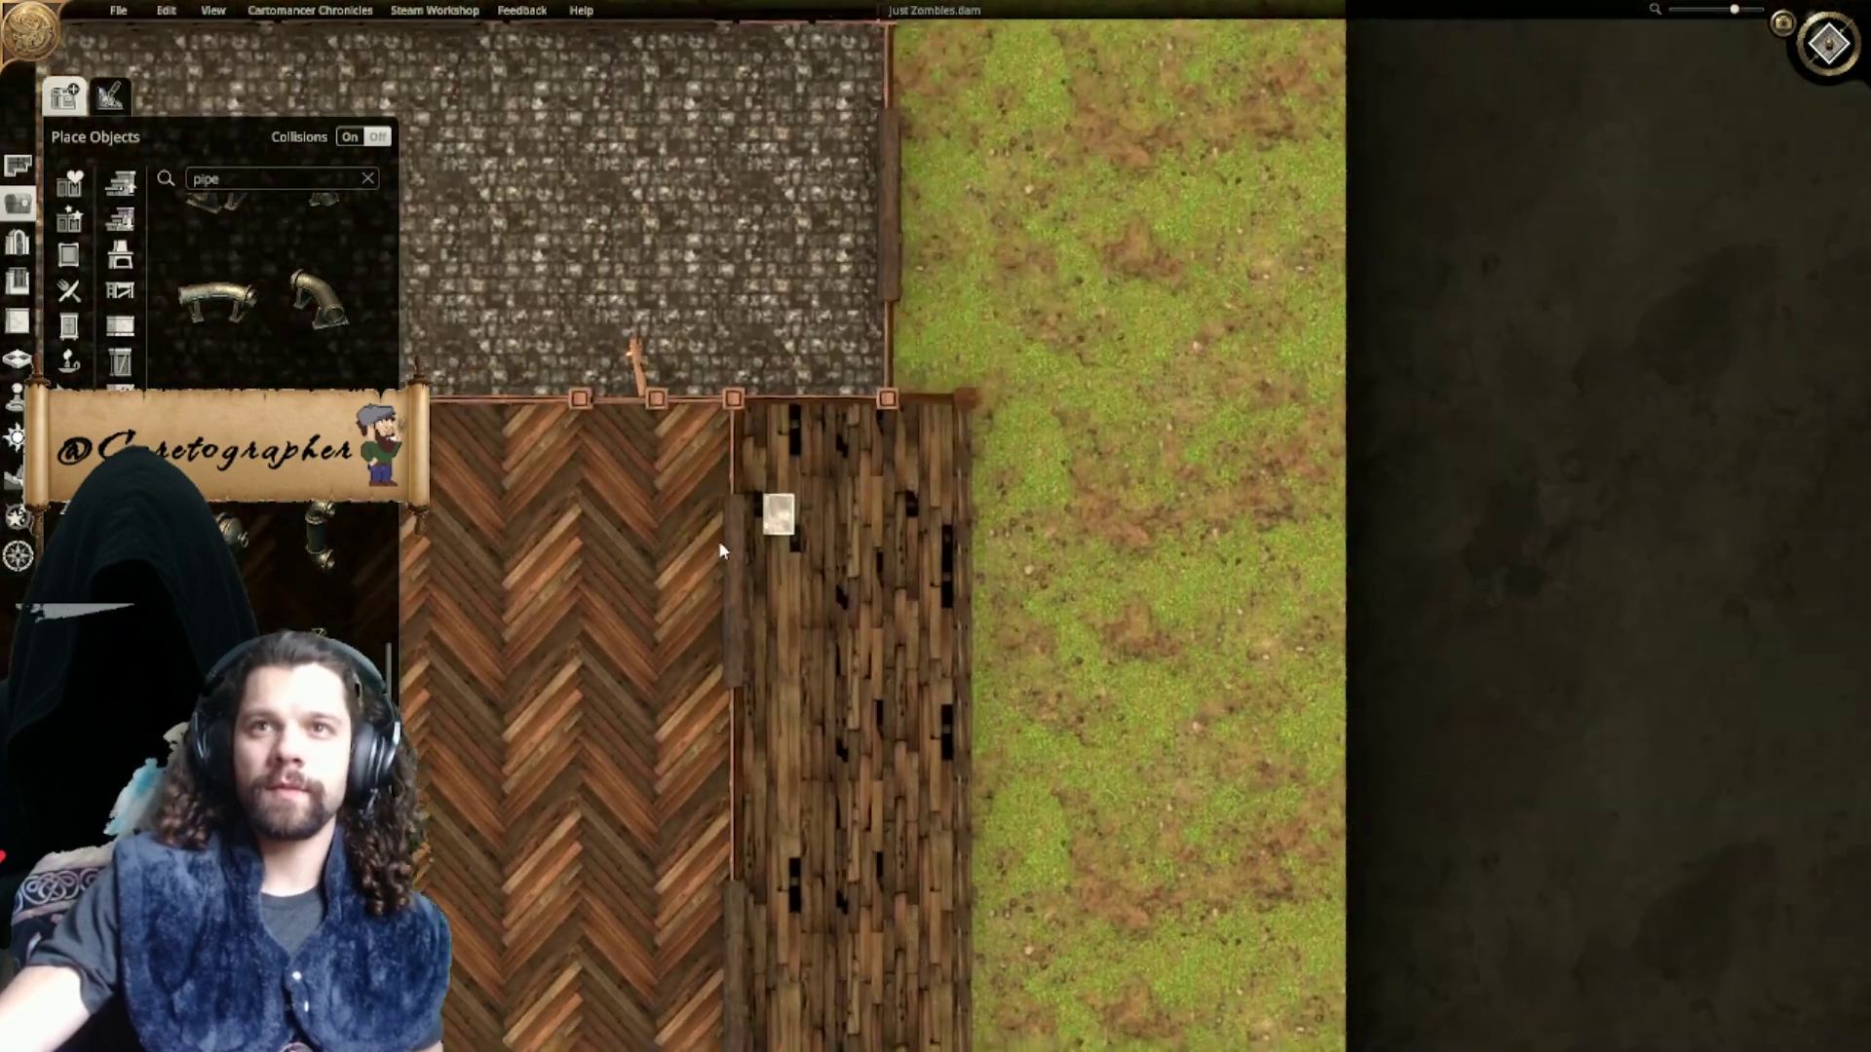
scroll(697, 527, up, 5)
right_drag(628, 431, 998, 520)
scroll(941, 438, up, 5)
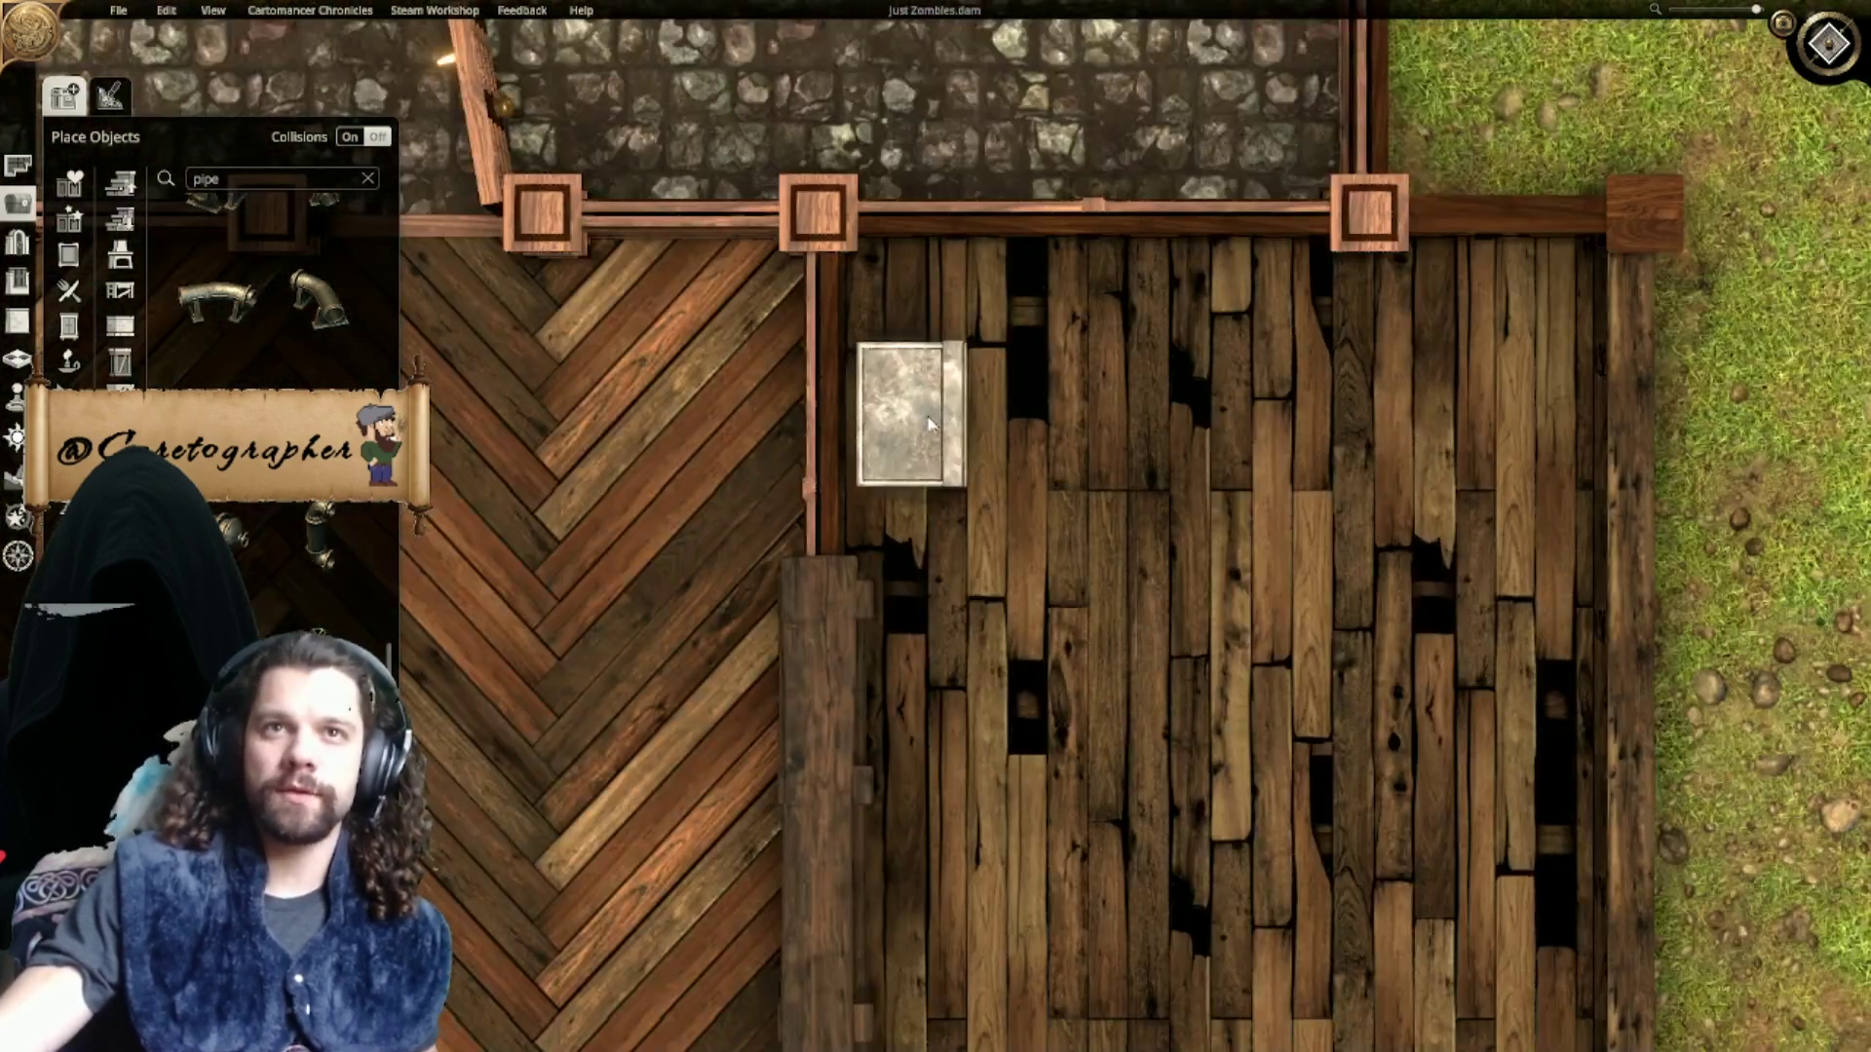
right_drag(872, 394, 965, 440)
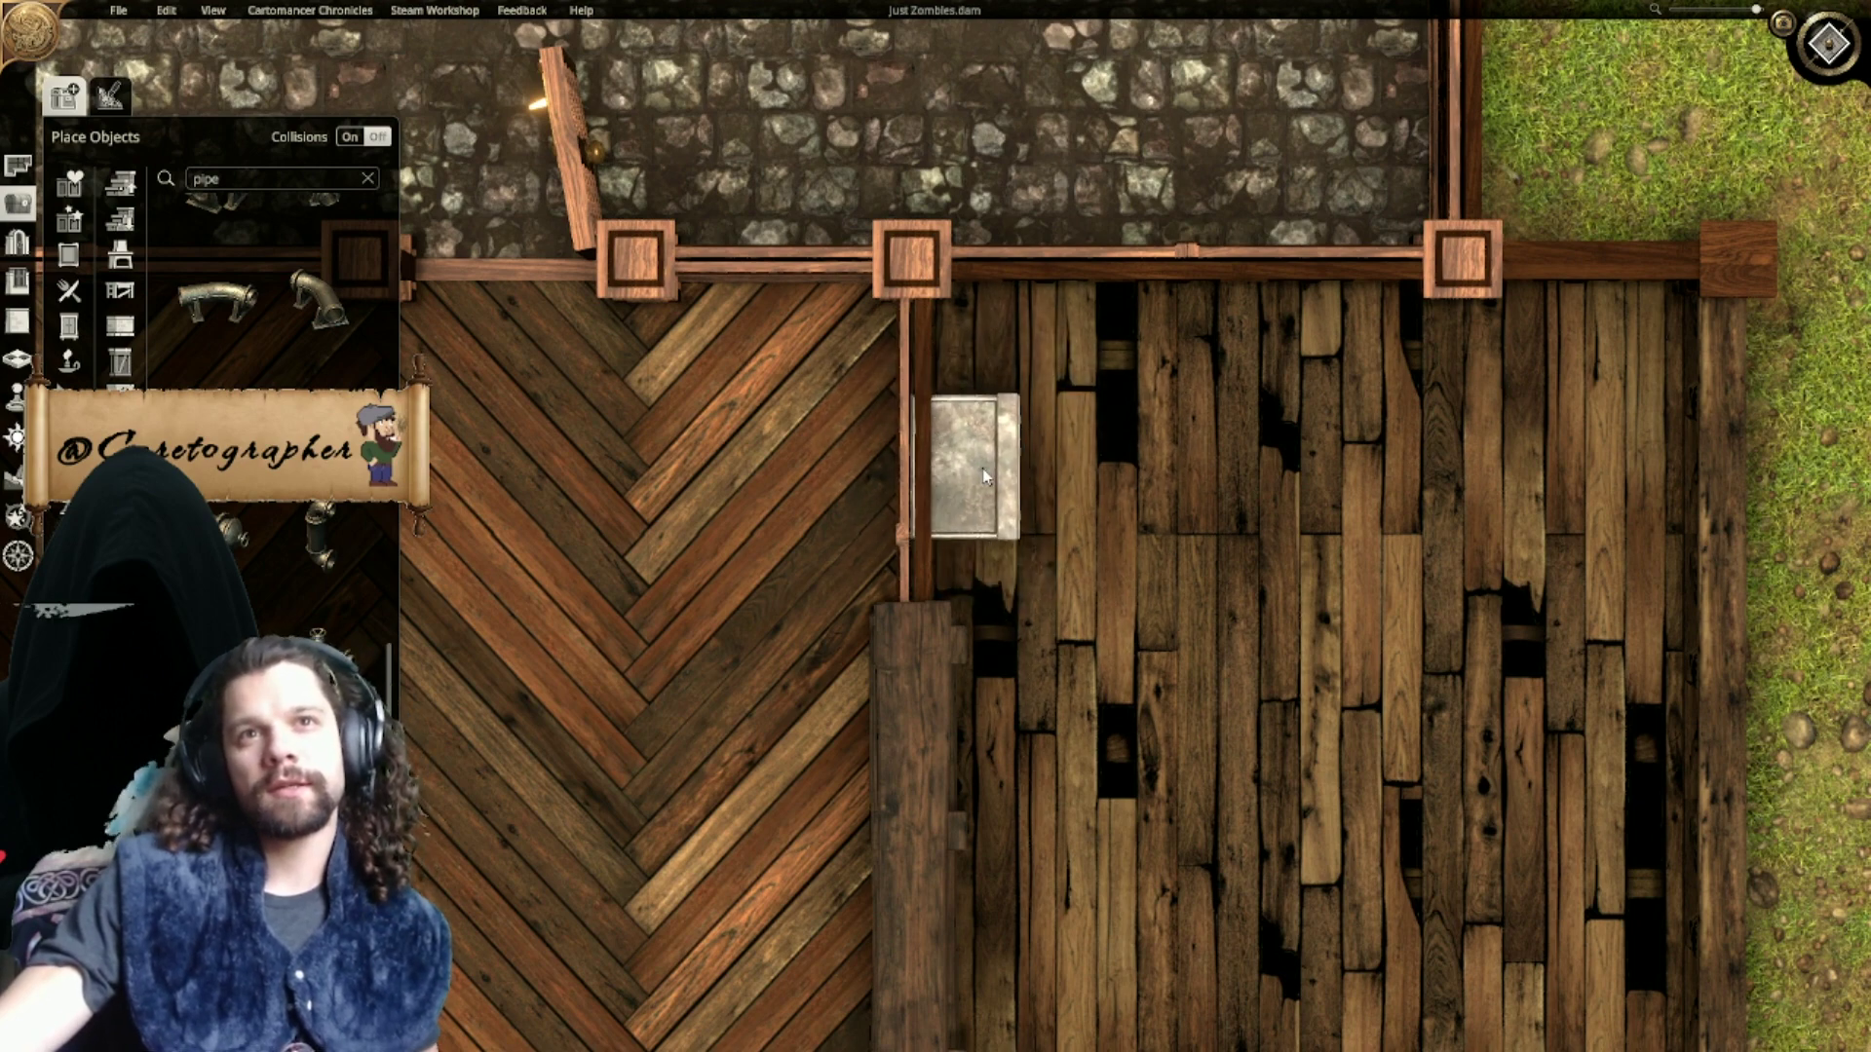
click(984, 478)
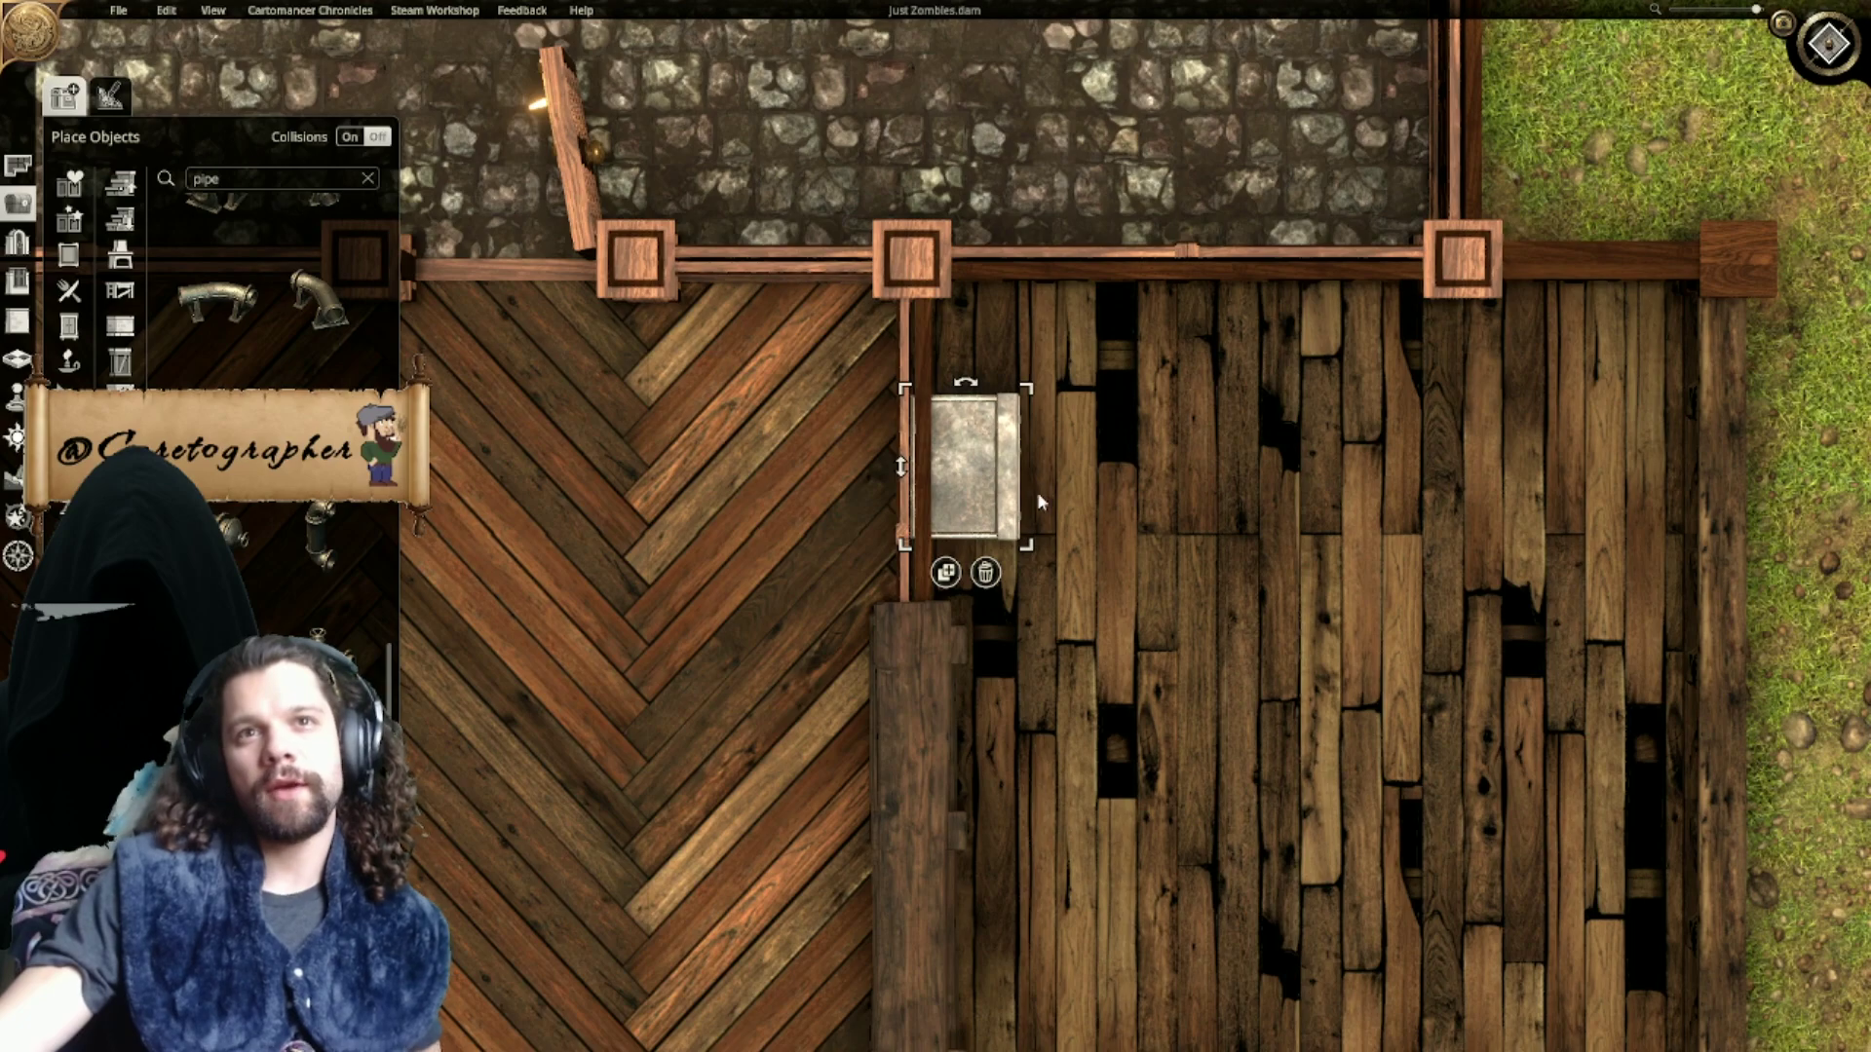
Step: Copy a small pipe bend from the western fixture to the southern end of the eastern veranda's stone block, beside the wall
scroll(1037, 491, down, 3)
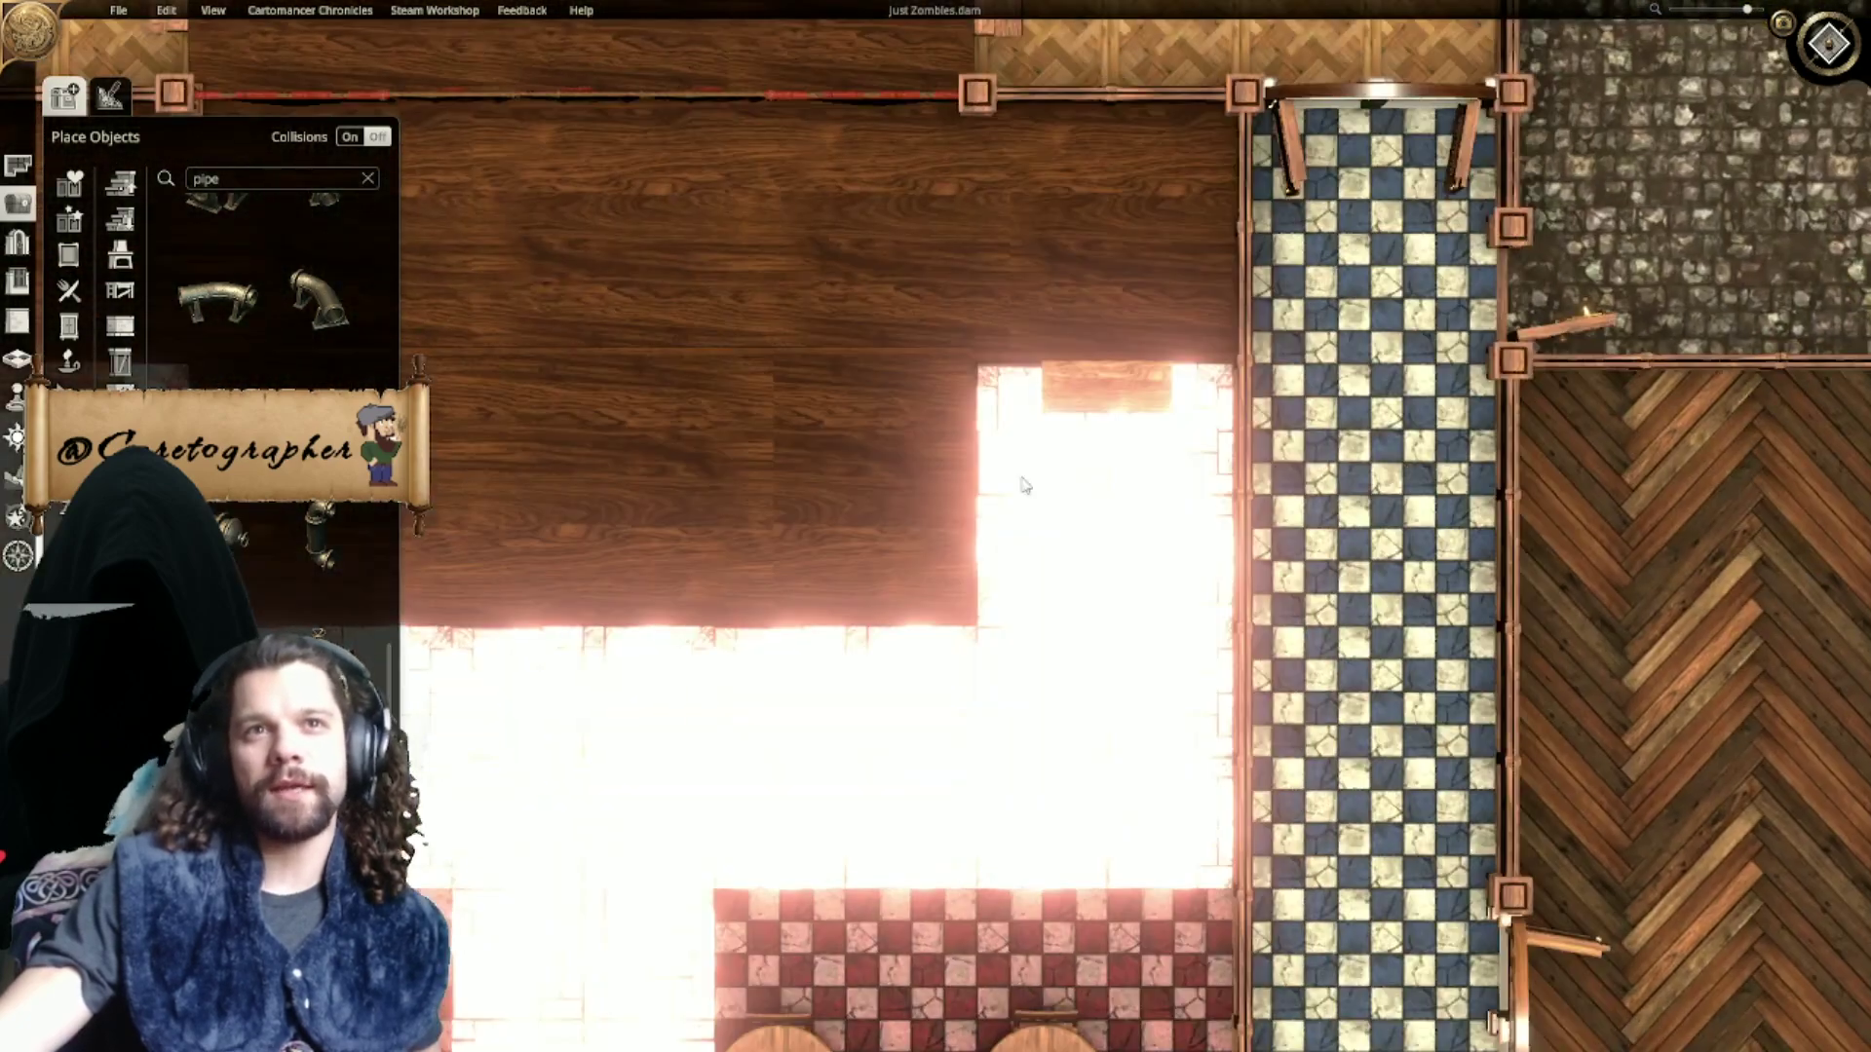
right_drag(1023, 485, 1566, 476)
right_drag(493, 507, 944, 511)
scroll(943, 516, up, 3)
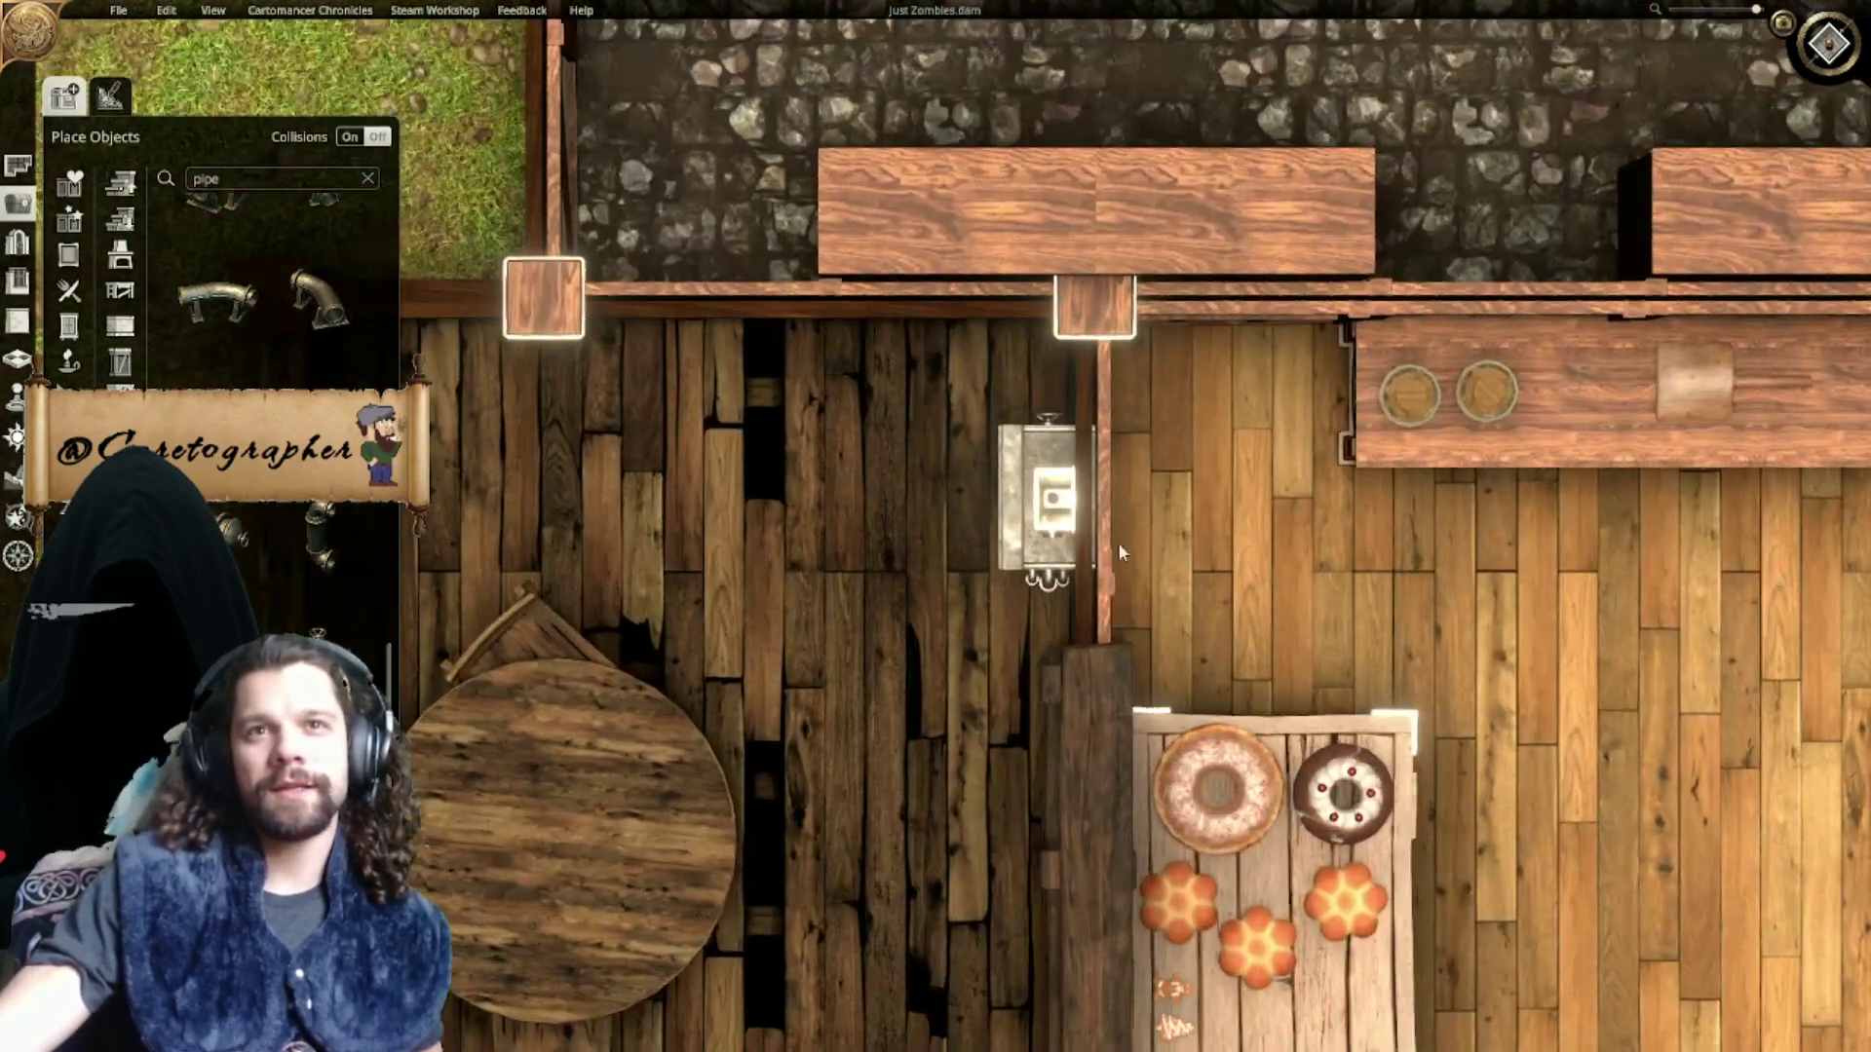
right_drag(1118, 552, 984, 545)
scroll(906, 584, down, 3)
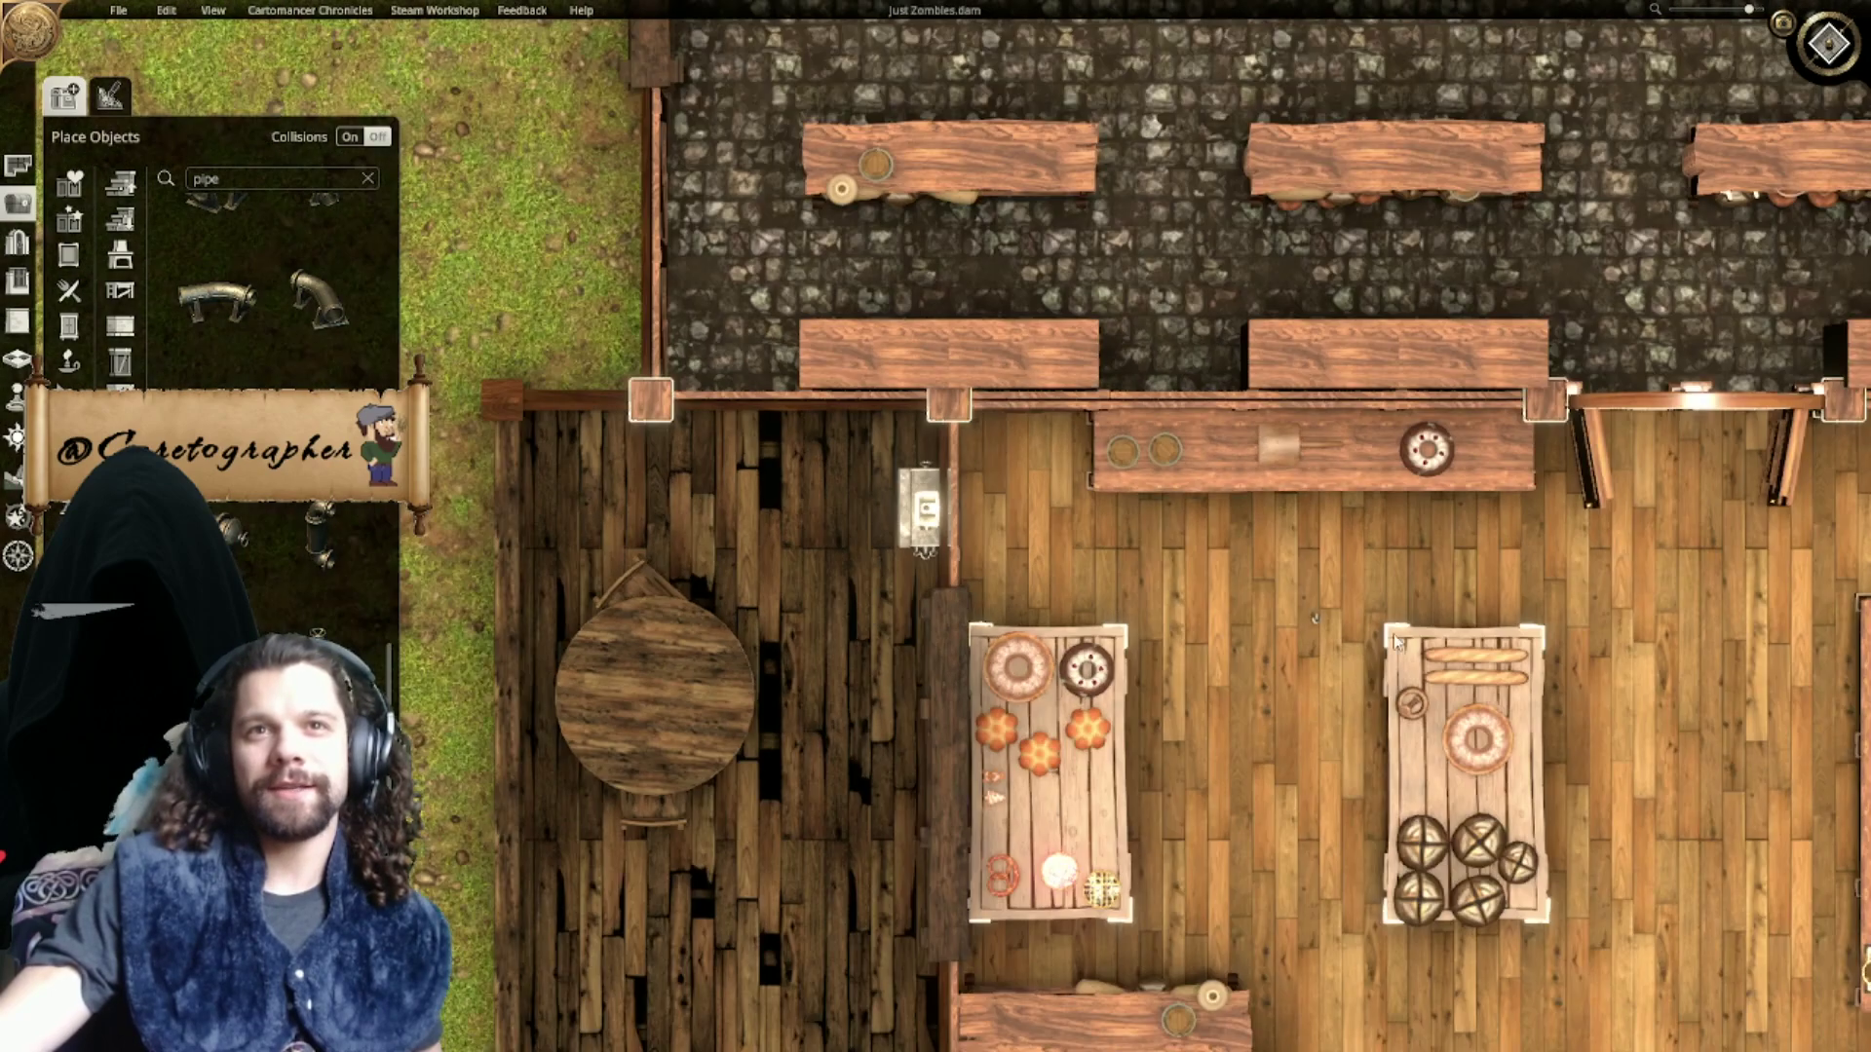
right_drag(1397, 642, 293, 532)
right_drag(1501, 506, 322, 465)
right_drag(1462, 478, 327, 444)
right_drag(1462, 438, 190, 435)
right_drag(1503, 460, 1099, 494)
scroll(1100, 494, up, 3)
right_drag(1048, 334, 951, 516)
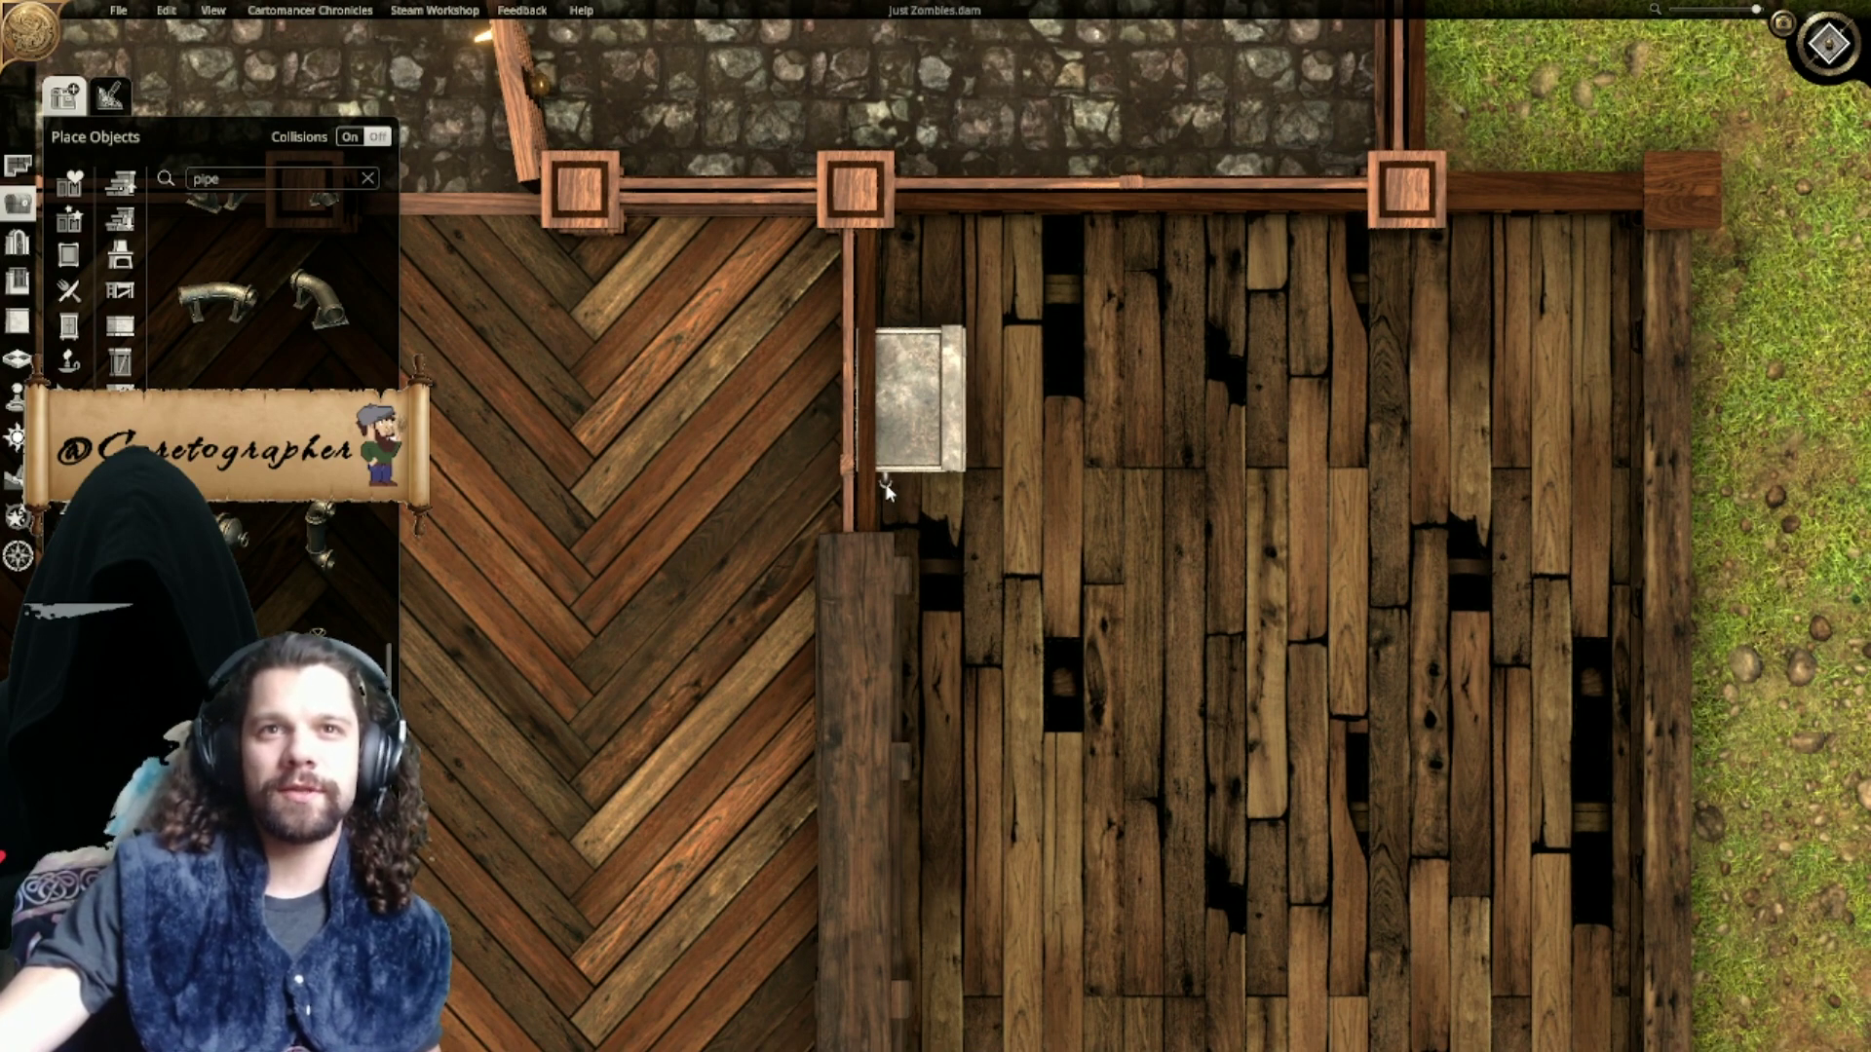
click(885, 485)
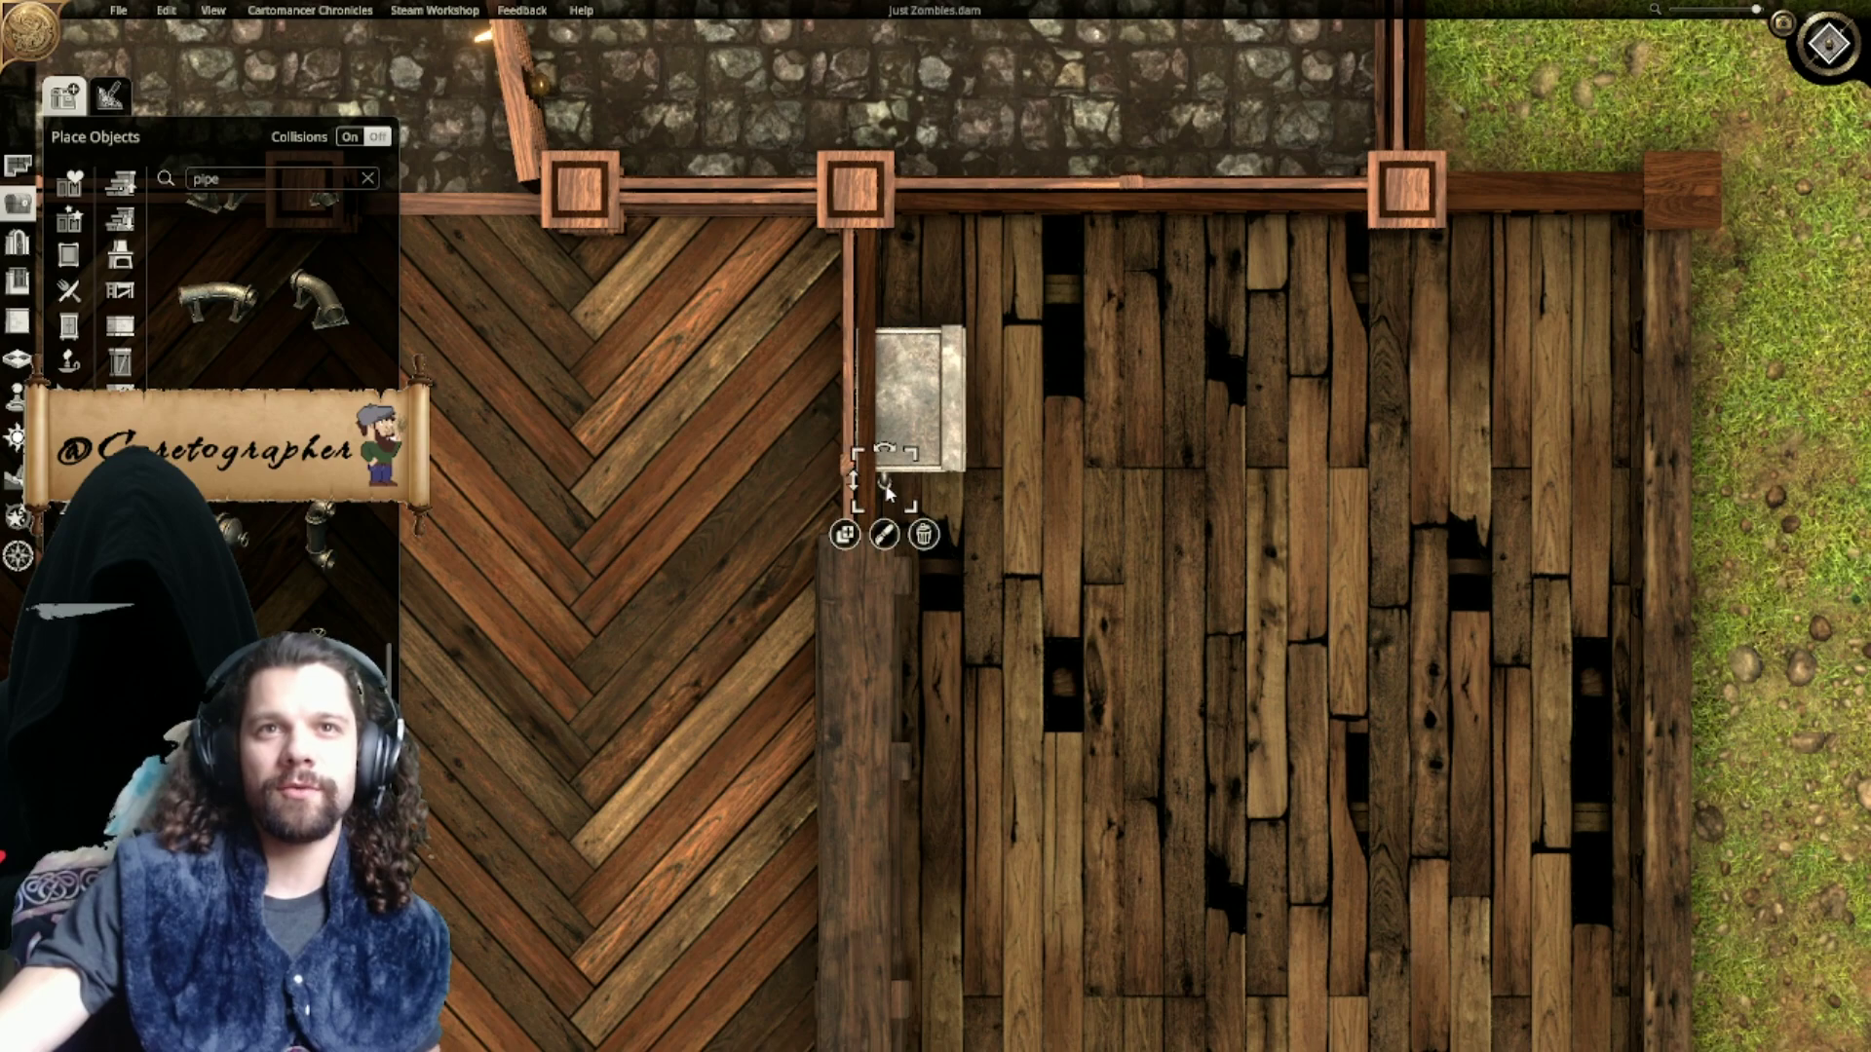
Step: Copy another small pipe bend from the western fixture and place it beside the first bend at the eastern block's southern end
scroll(1045, 484, down, 4)
right_drag(829, 550, 1724, 424)
right_drag(541, 425, 1076, 442)
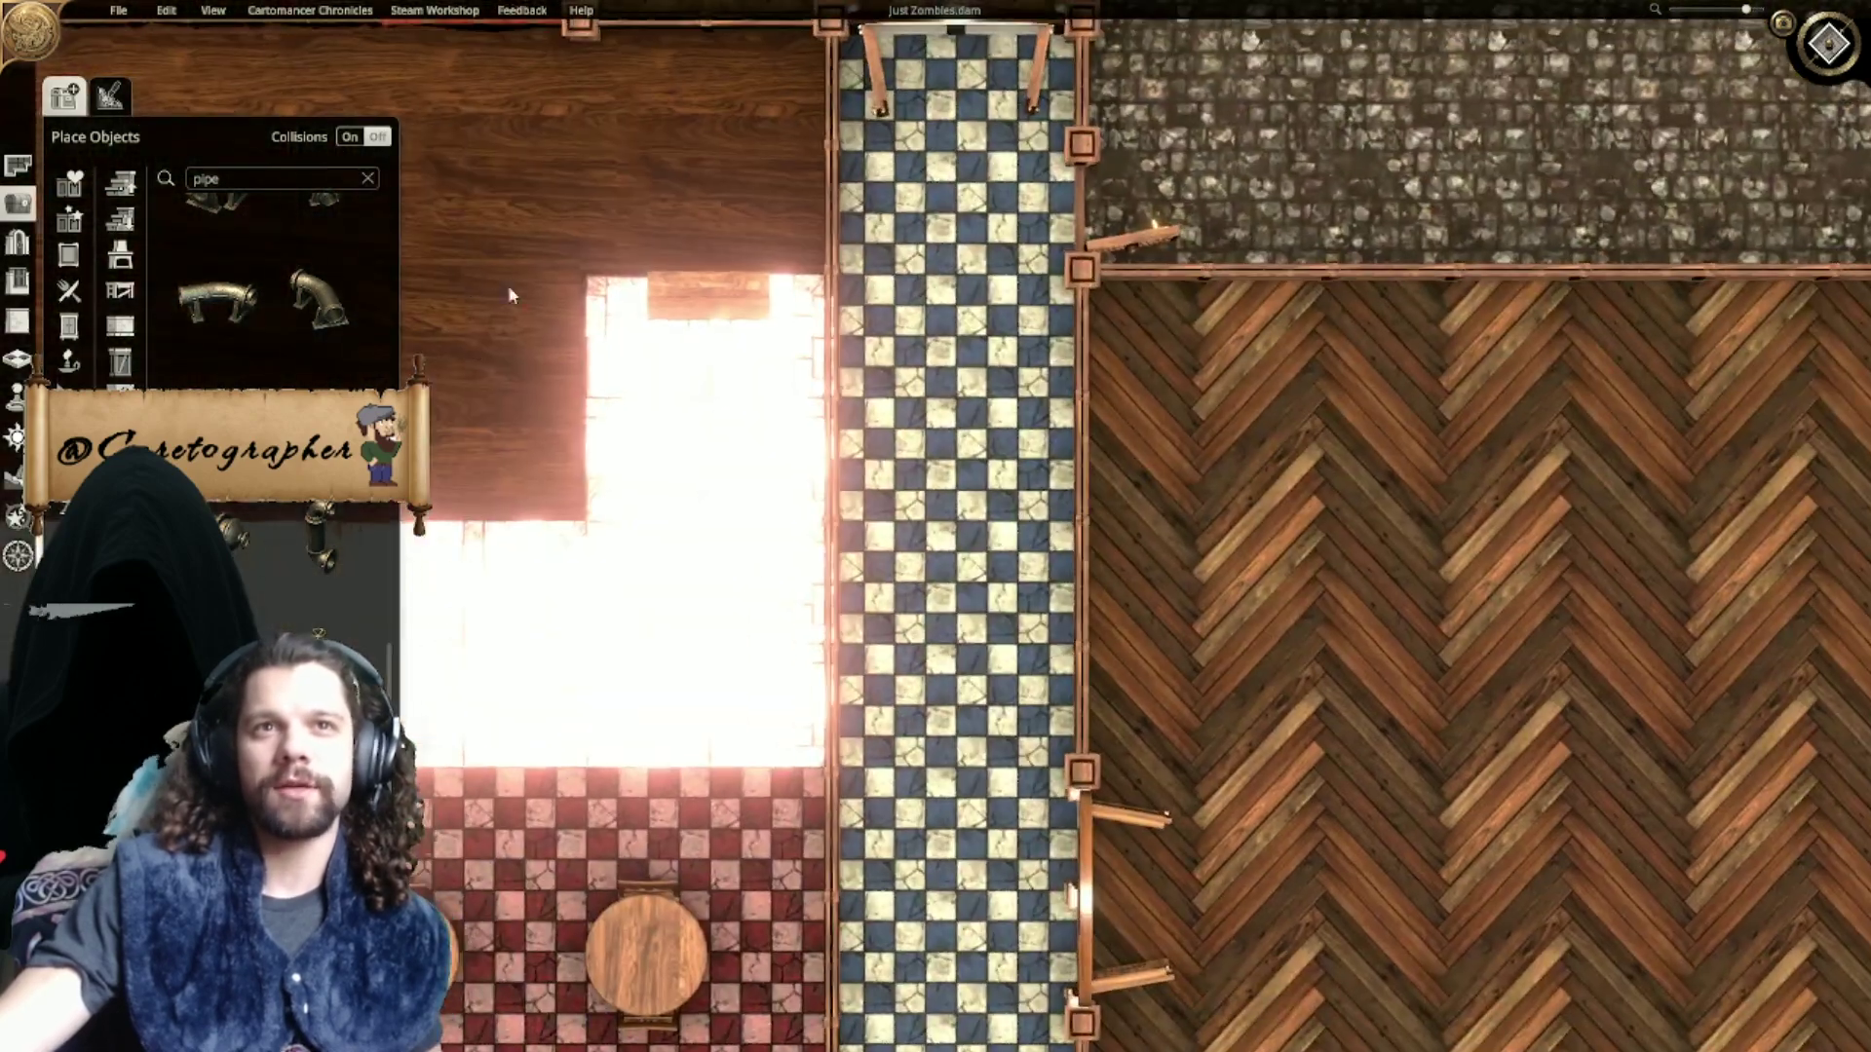
right_drag(508, 290, 1336, 371)
right_drag(536, 360, 1439, 378)
right_drag(715, 472, 1442, 487)
right_drag(478, 345, 880, 316)
scroll(840, 259, up, 4)
click(799, 403)
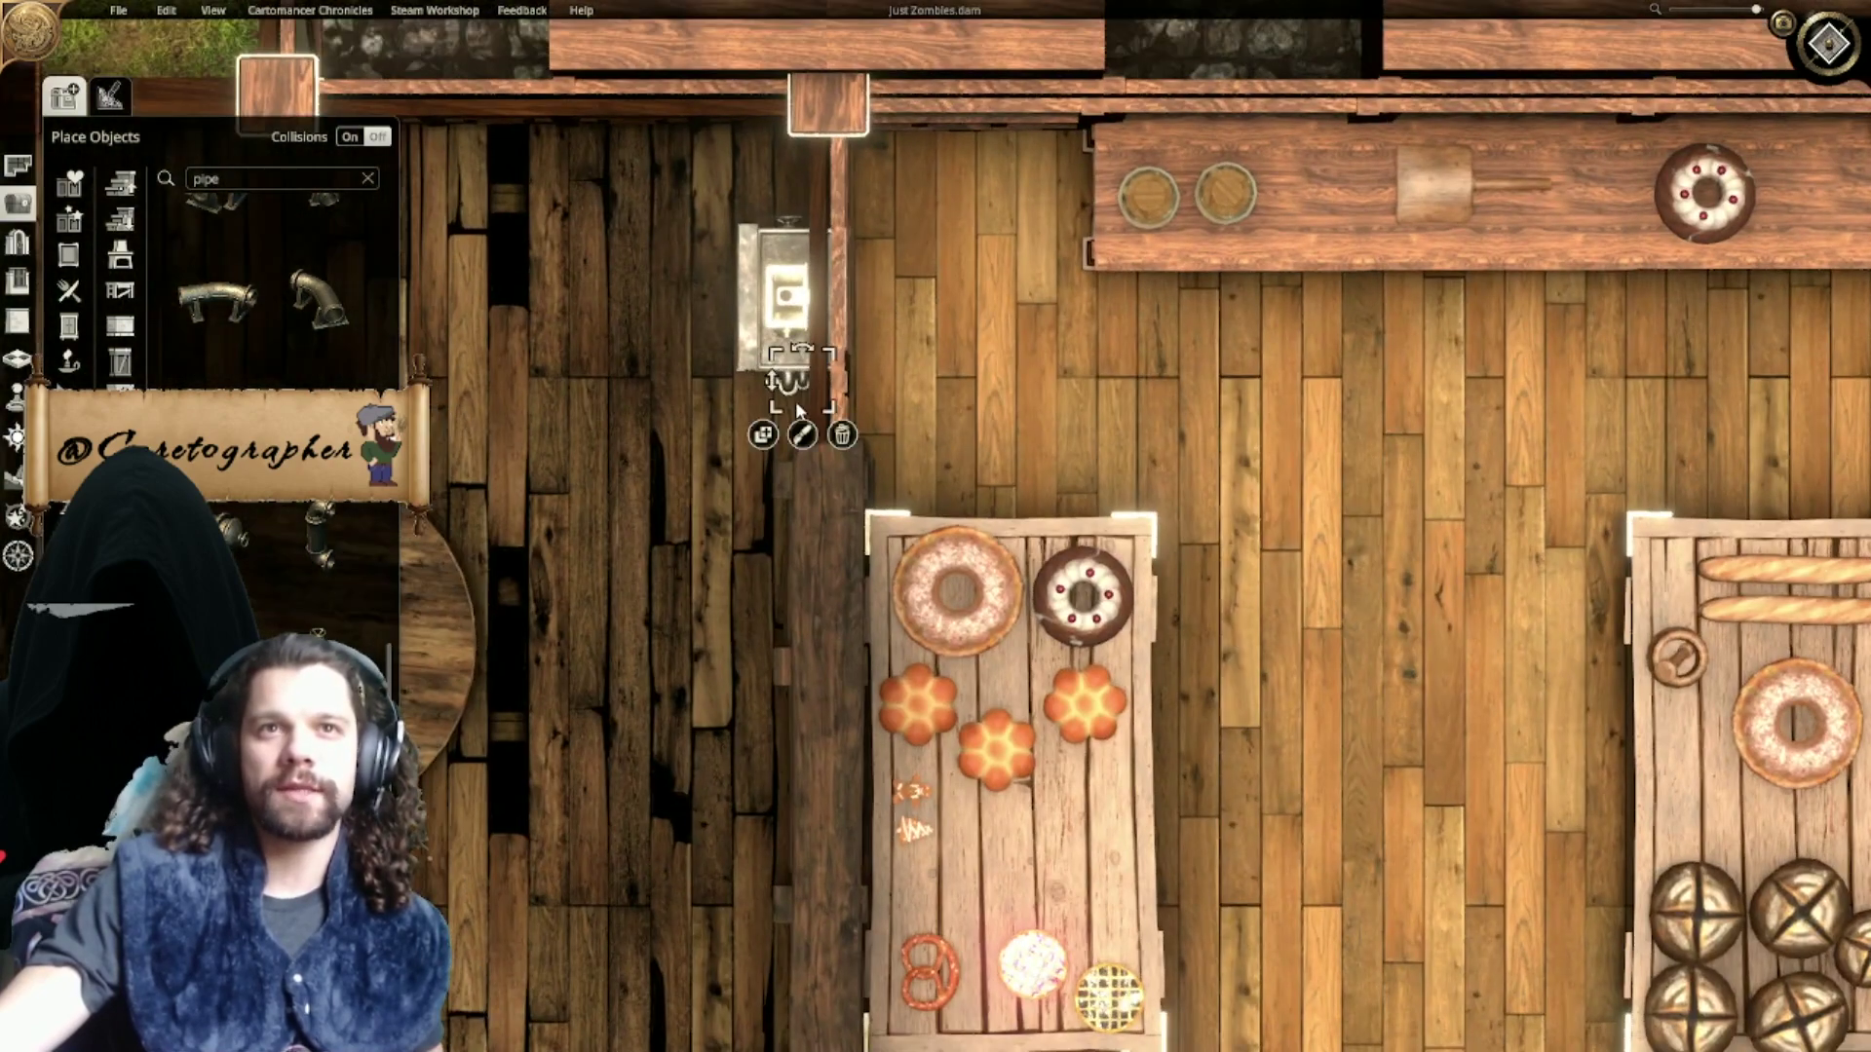
click(938, 430)
scroll(942, 430, down, 5)
right_drag(1637, 546, 360, 385)
right_drag(1409, 445, 408, 376)
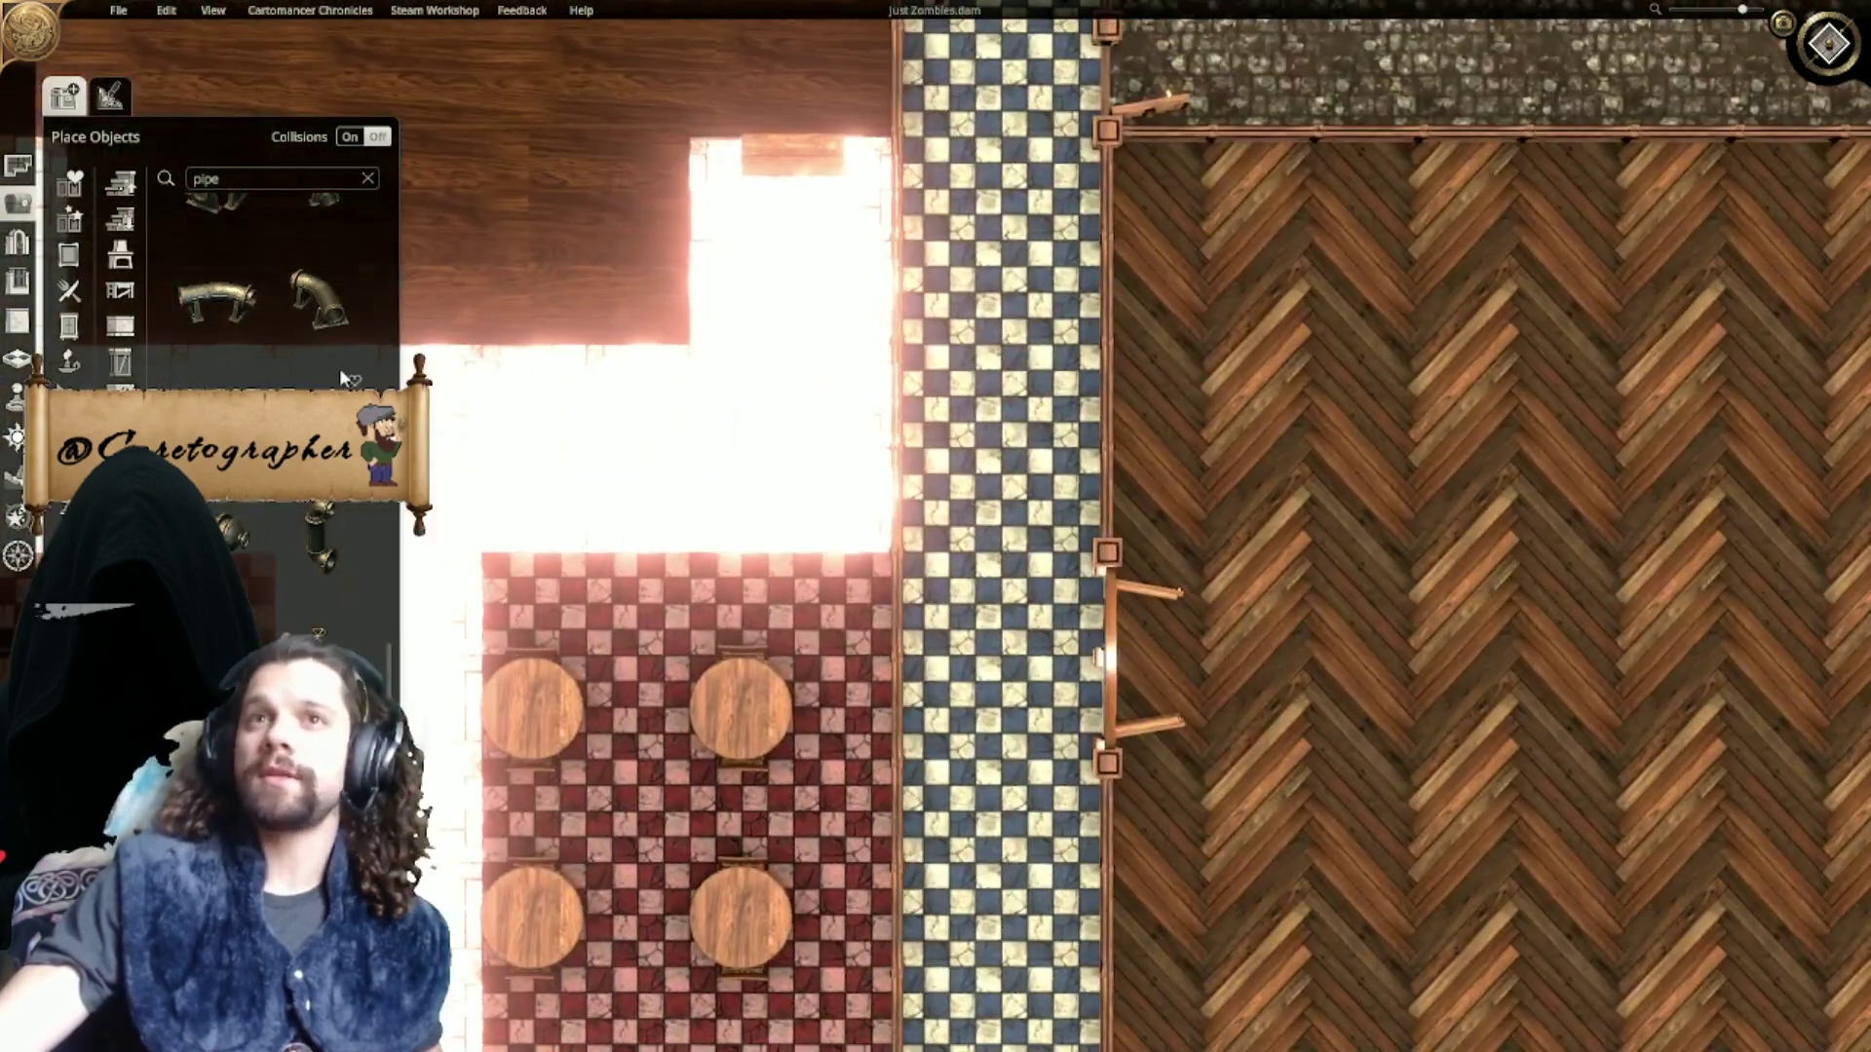
right_drag(1393, 307, 334, 375)
right_drag(1262, 375, 874, 429)
scroll(874, 436, up, 5)
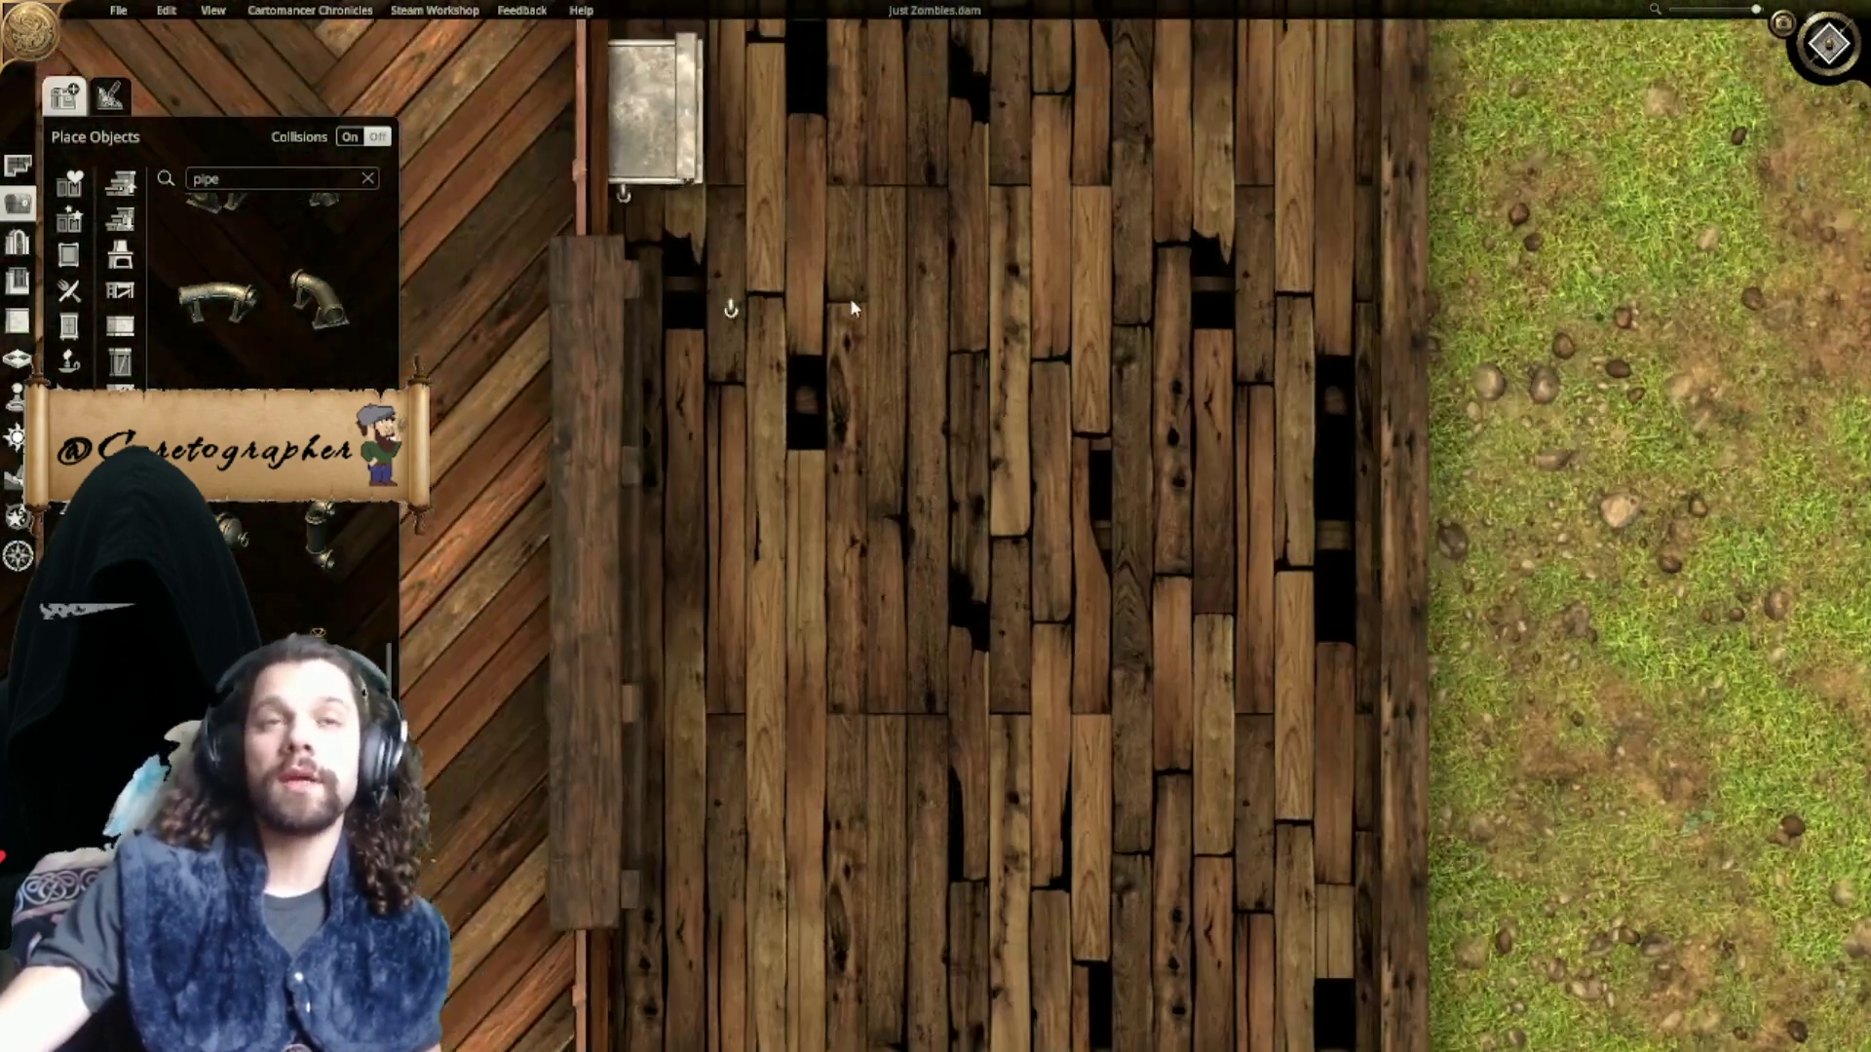
right_drag(849, 298, 1023, 614)
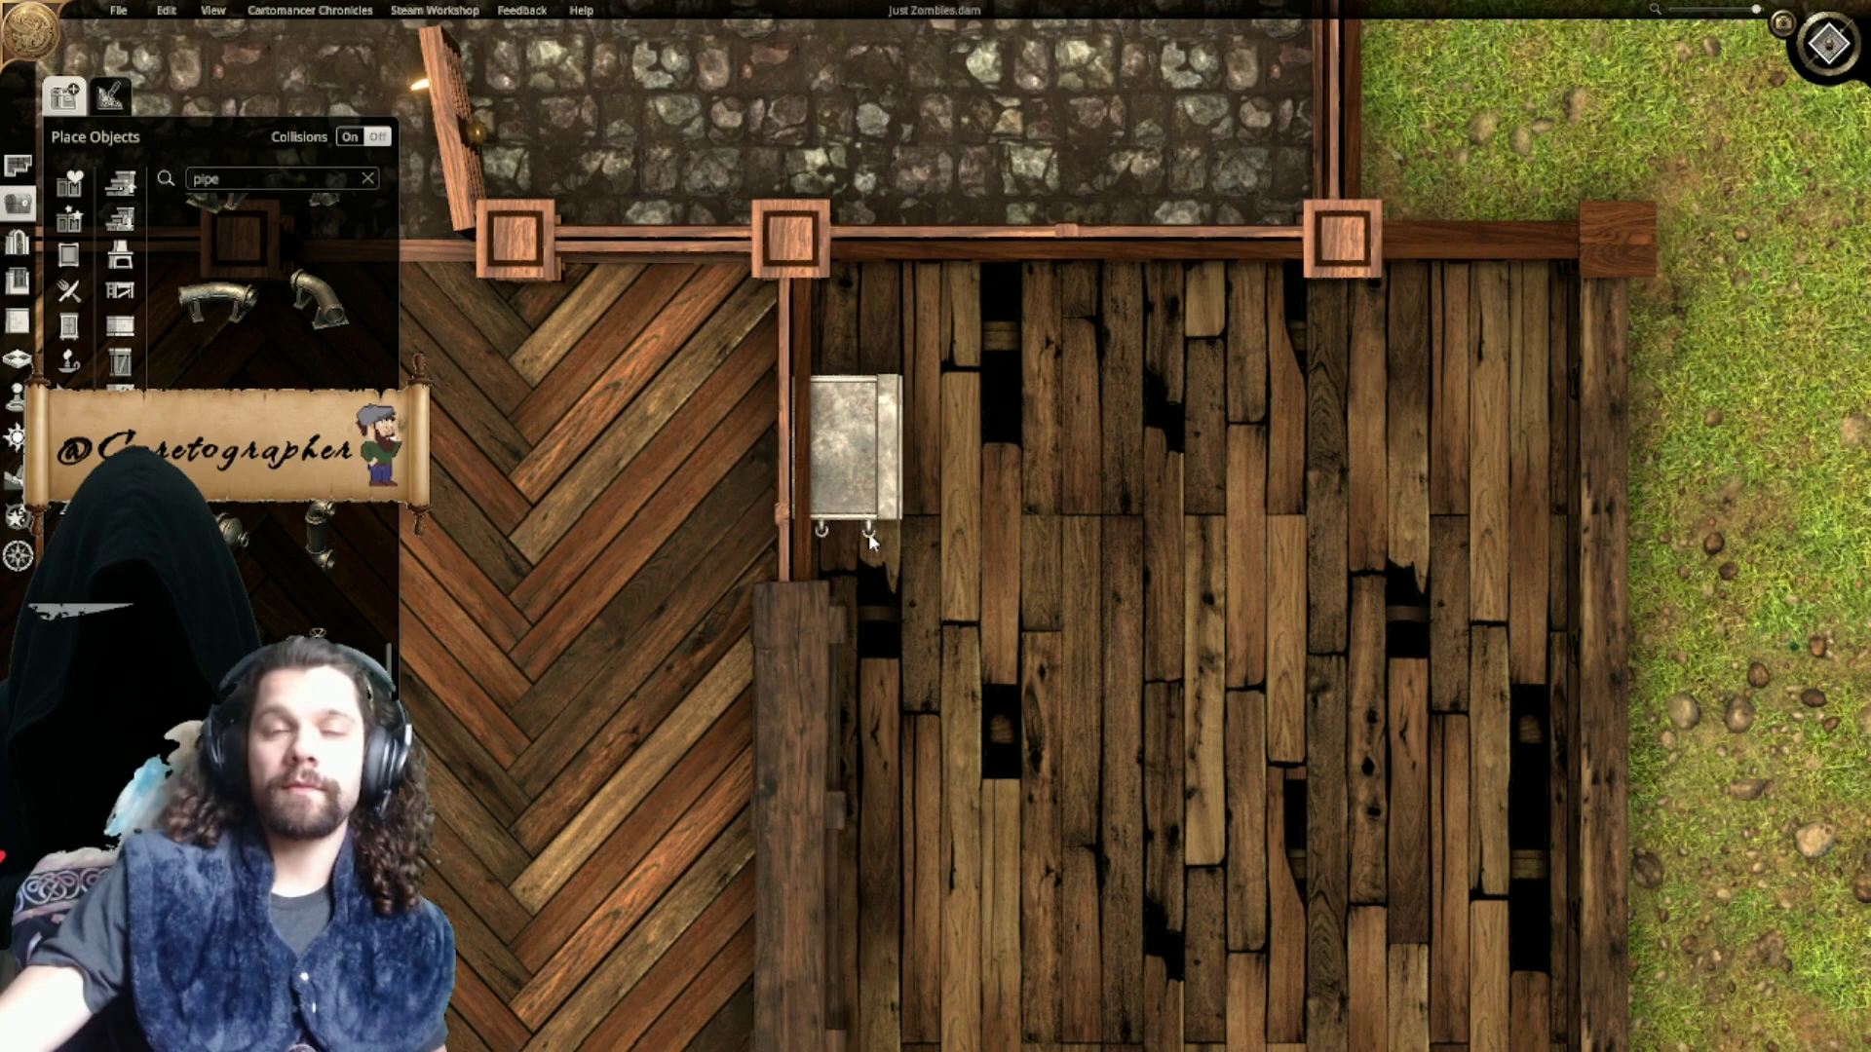
Step: Copy a third small pipe bend from the western fixture and place it in the row at the eastern stone block's southern end
scroll(1150, 581, down, 6)
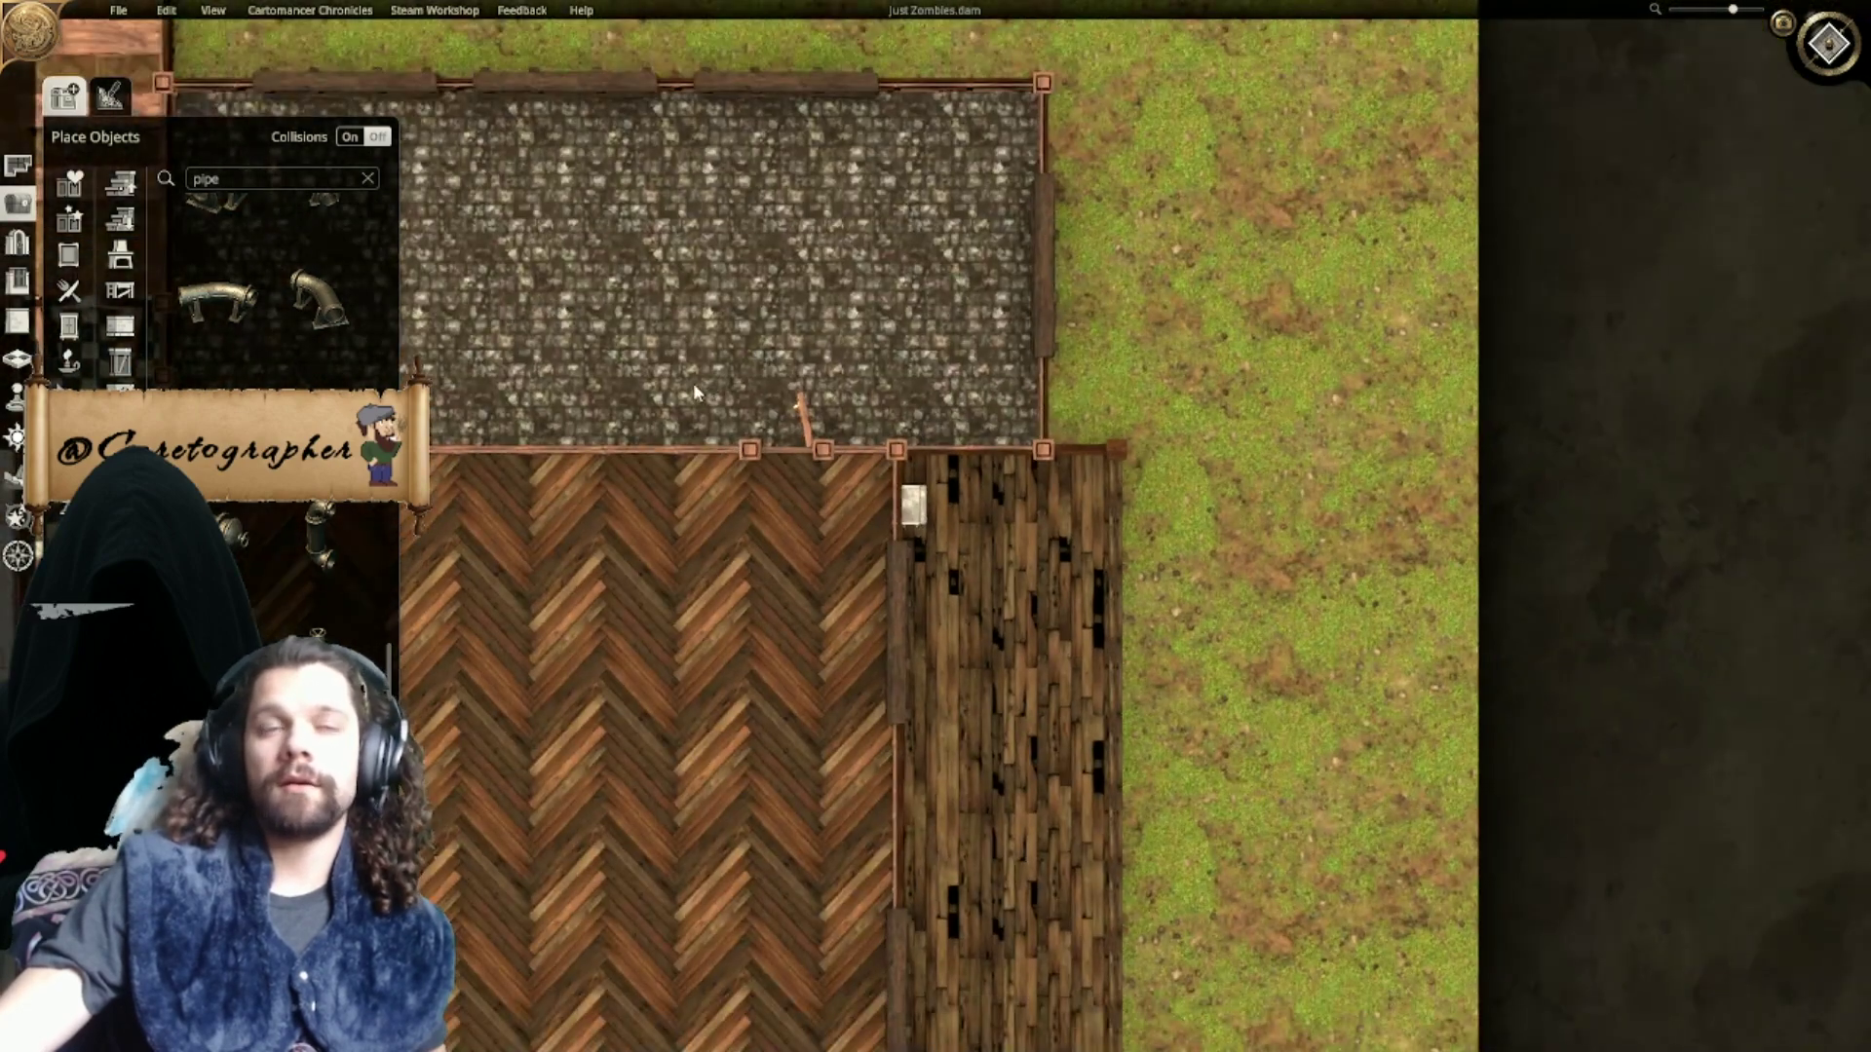
right_drag(694, 392, 1512, 318)
mouse_move(778, 429)
right_down()
mouse_move(1664, 468)
mouse_move(1179, 472)
mouse_move(1517, 489)
right_up()
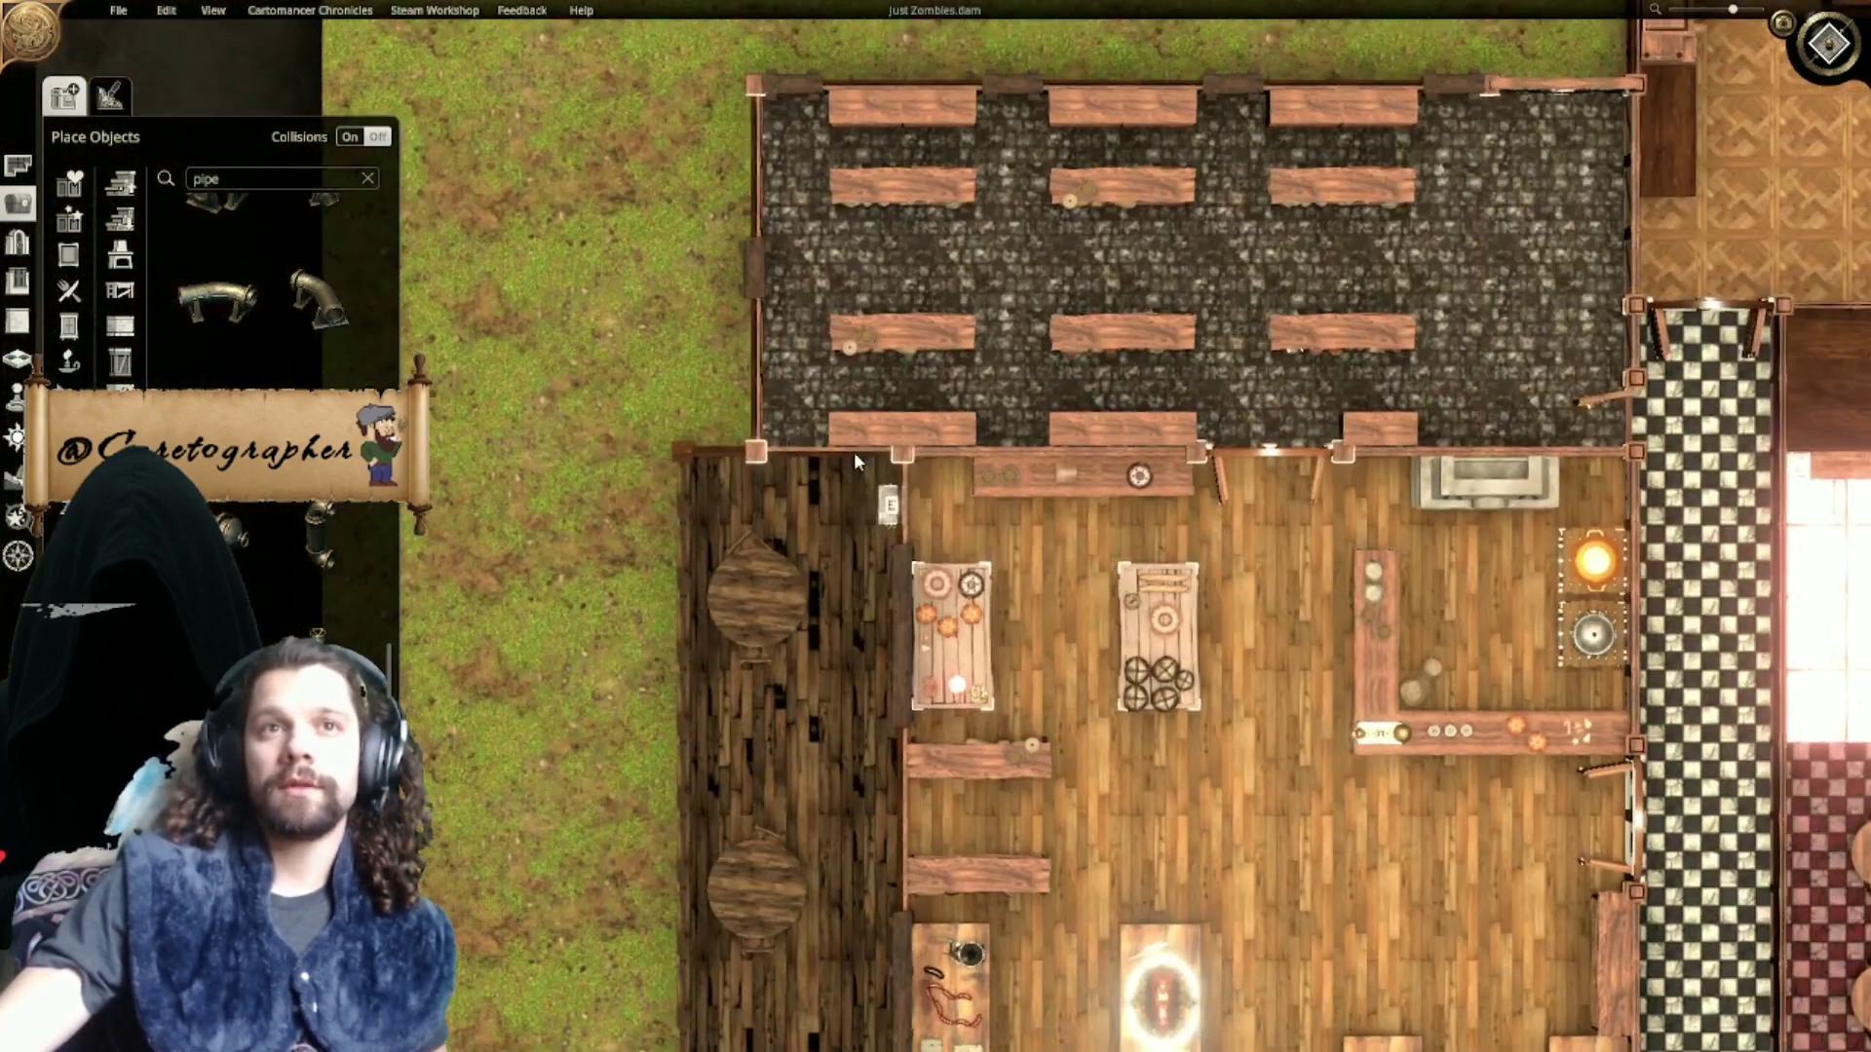
scroll(856, 462, up, 5)
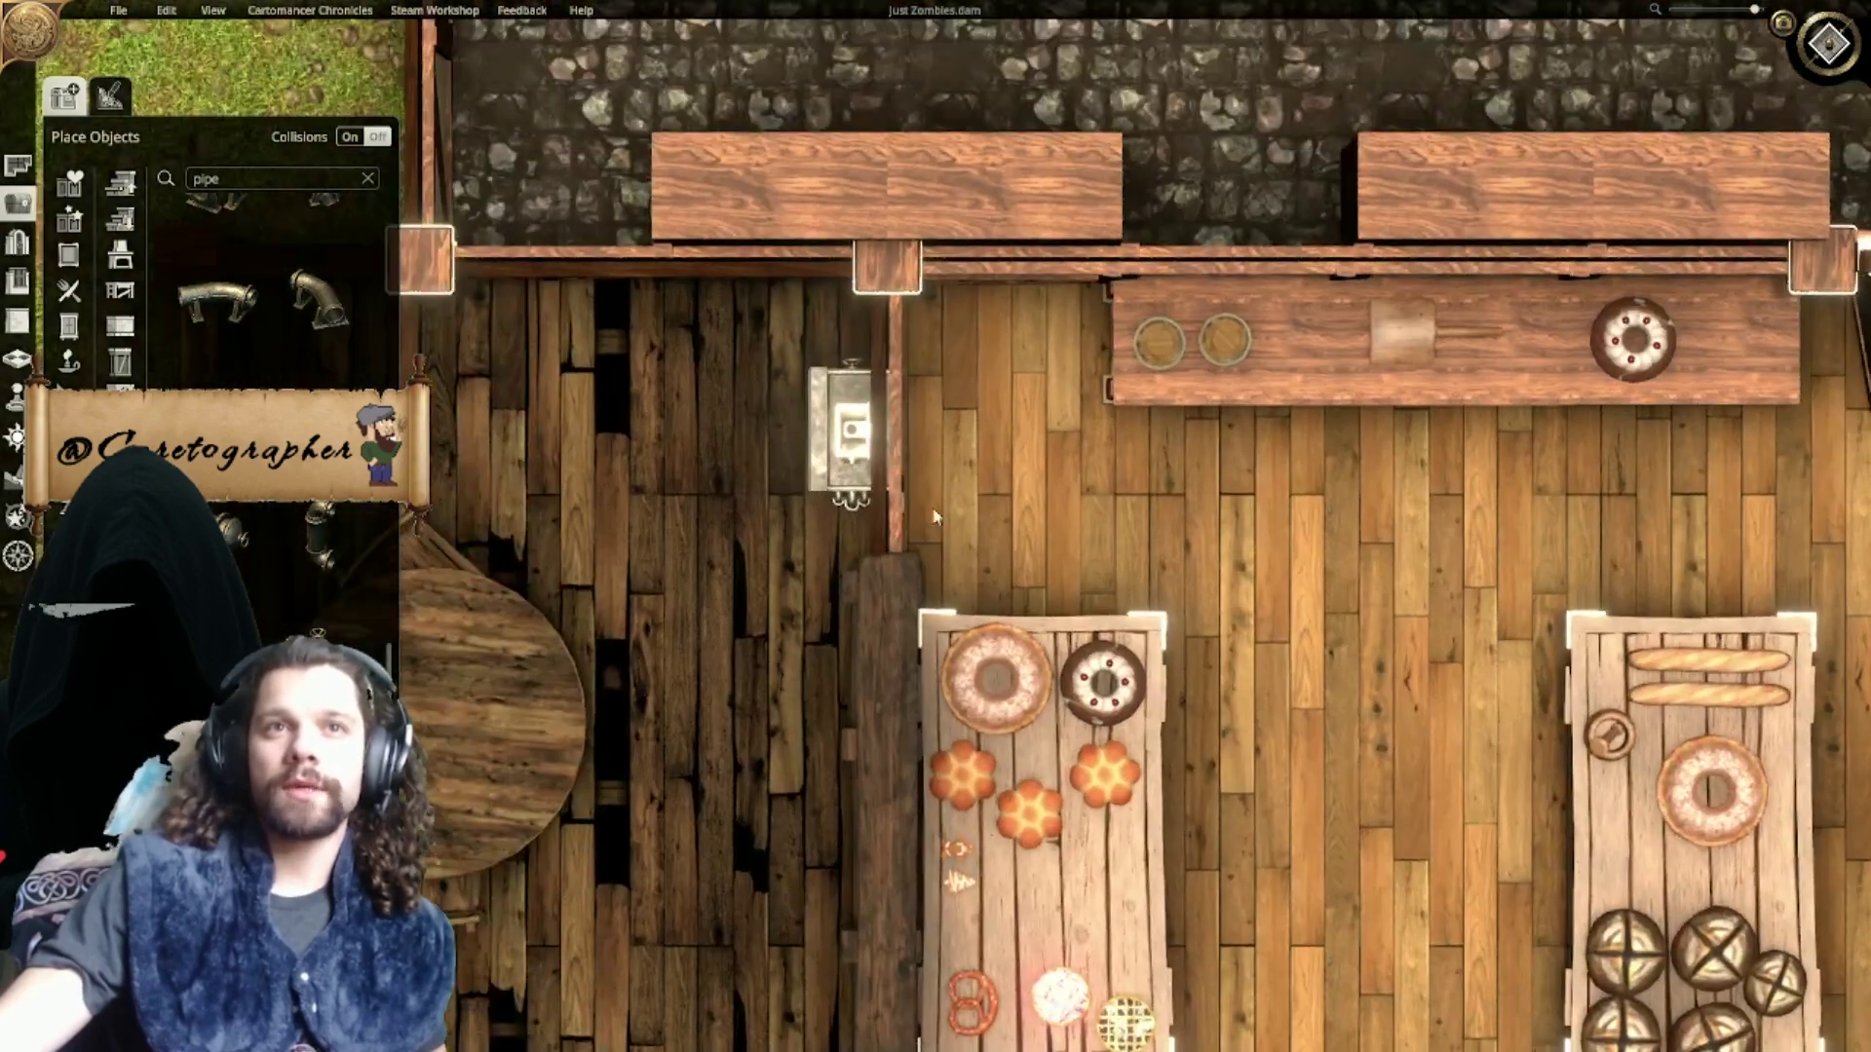
scroll(933, 517, up, 1)
scroll(1001, 597, down, 6)
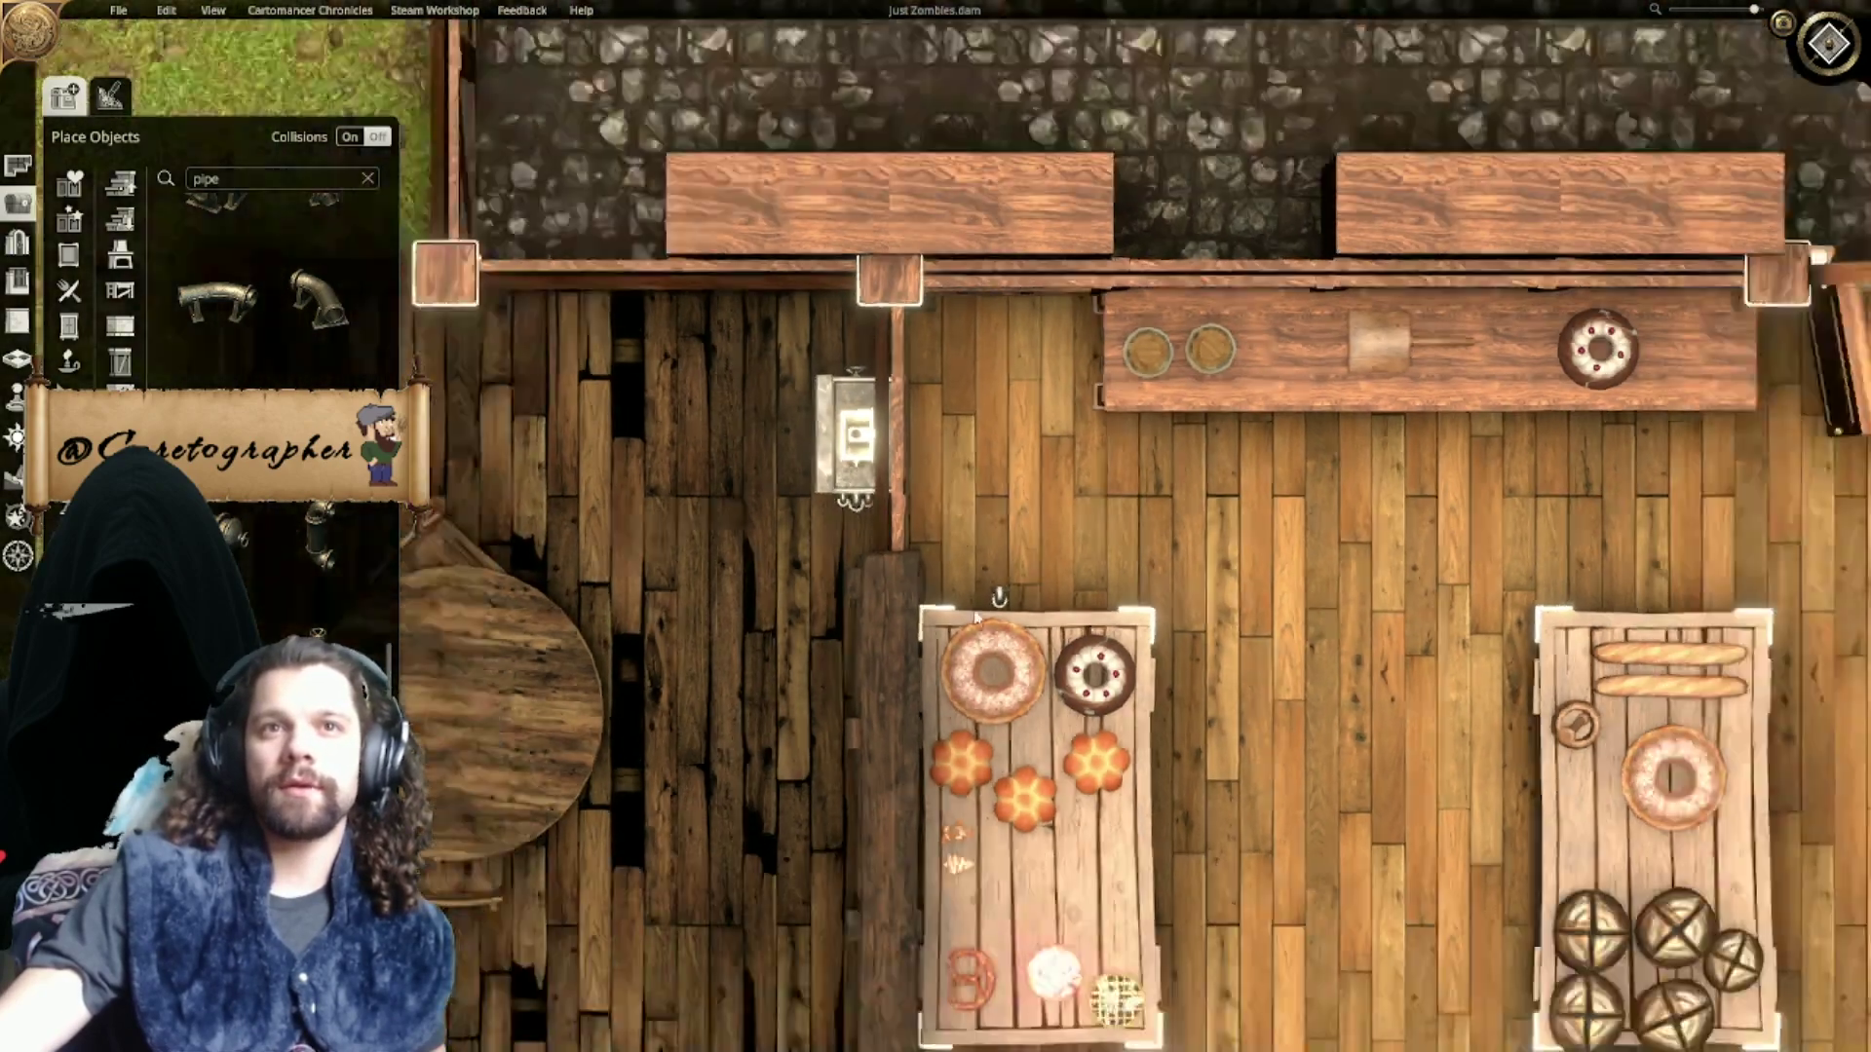
right_drag(1604, 654, 607, 566)
right_drag(1437, 598, 429, 526)
right_drag(1472, 524, 879, 651)
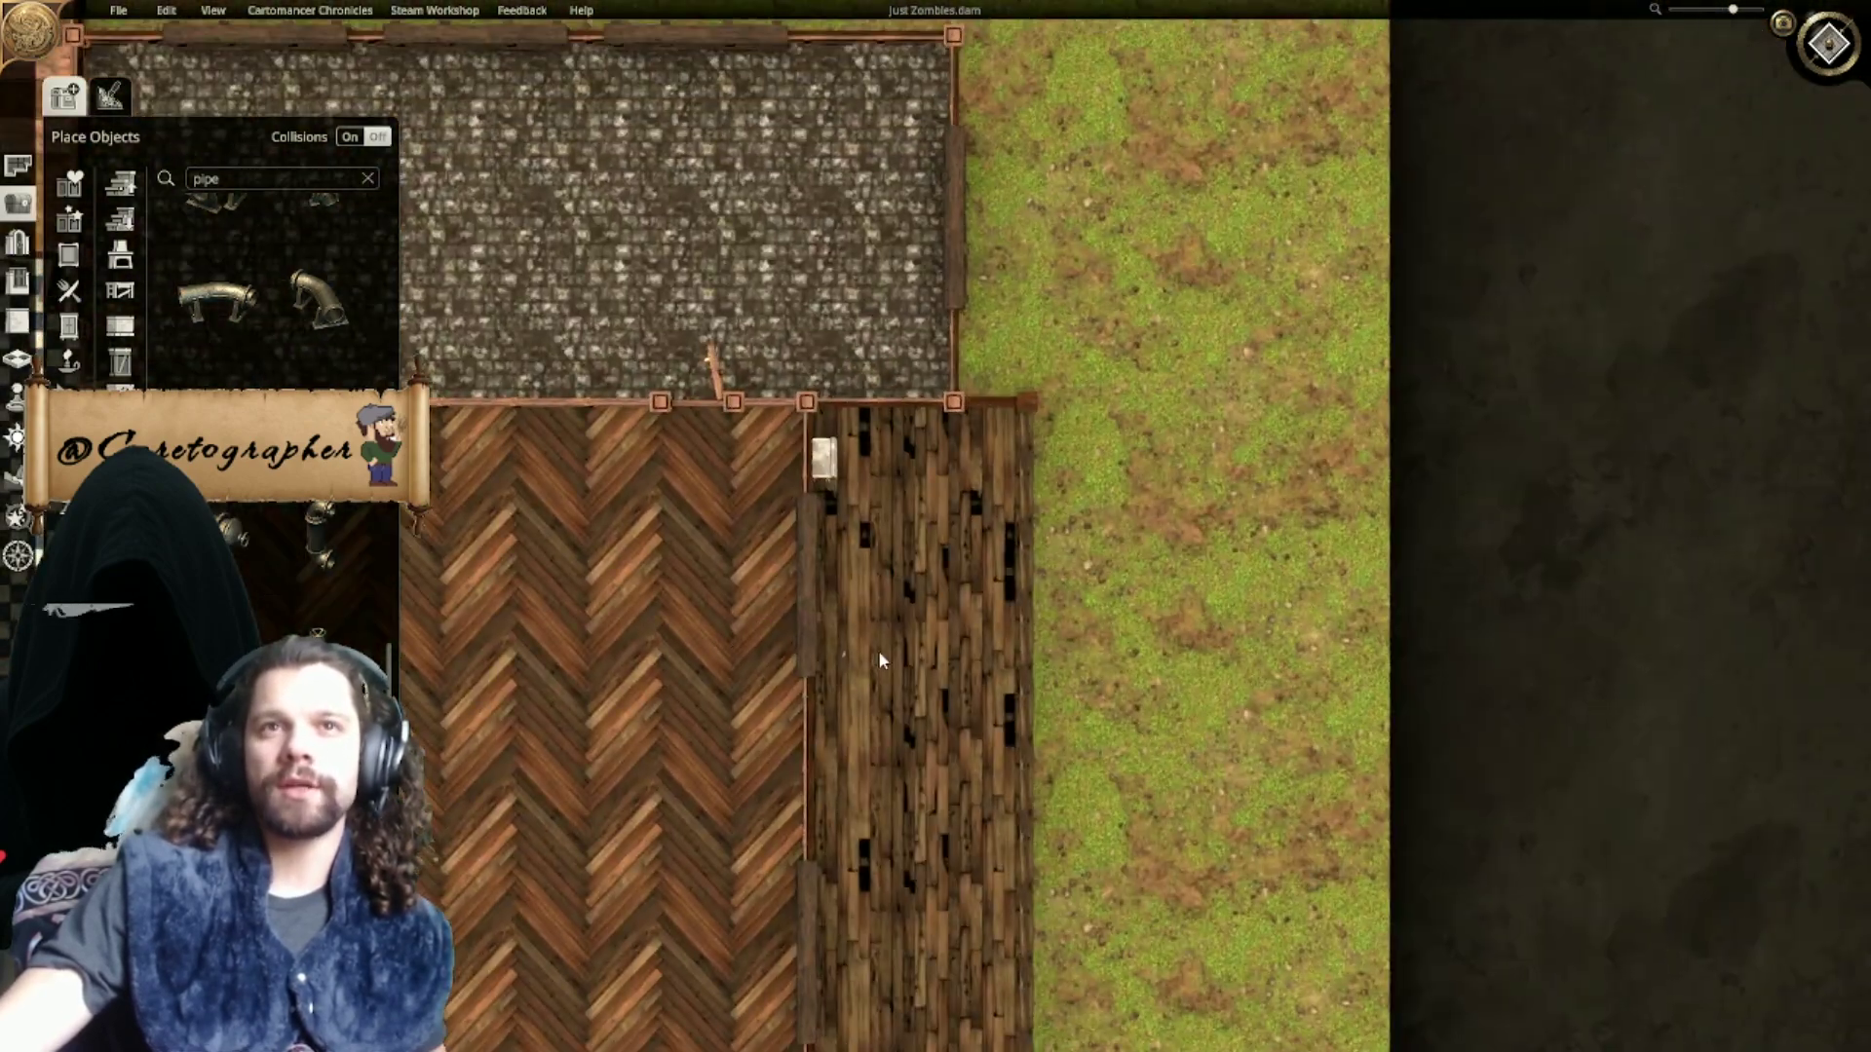
scroll(916, 527, up, 4)
right_drag(799, 453, 986, 551)
scroll(934, 531, up, 3)
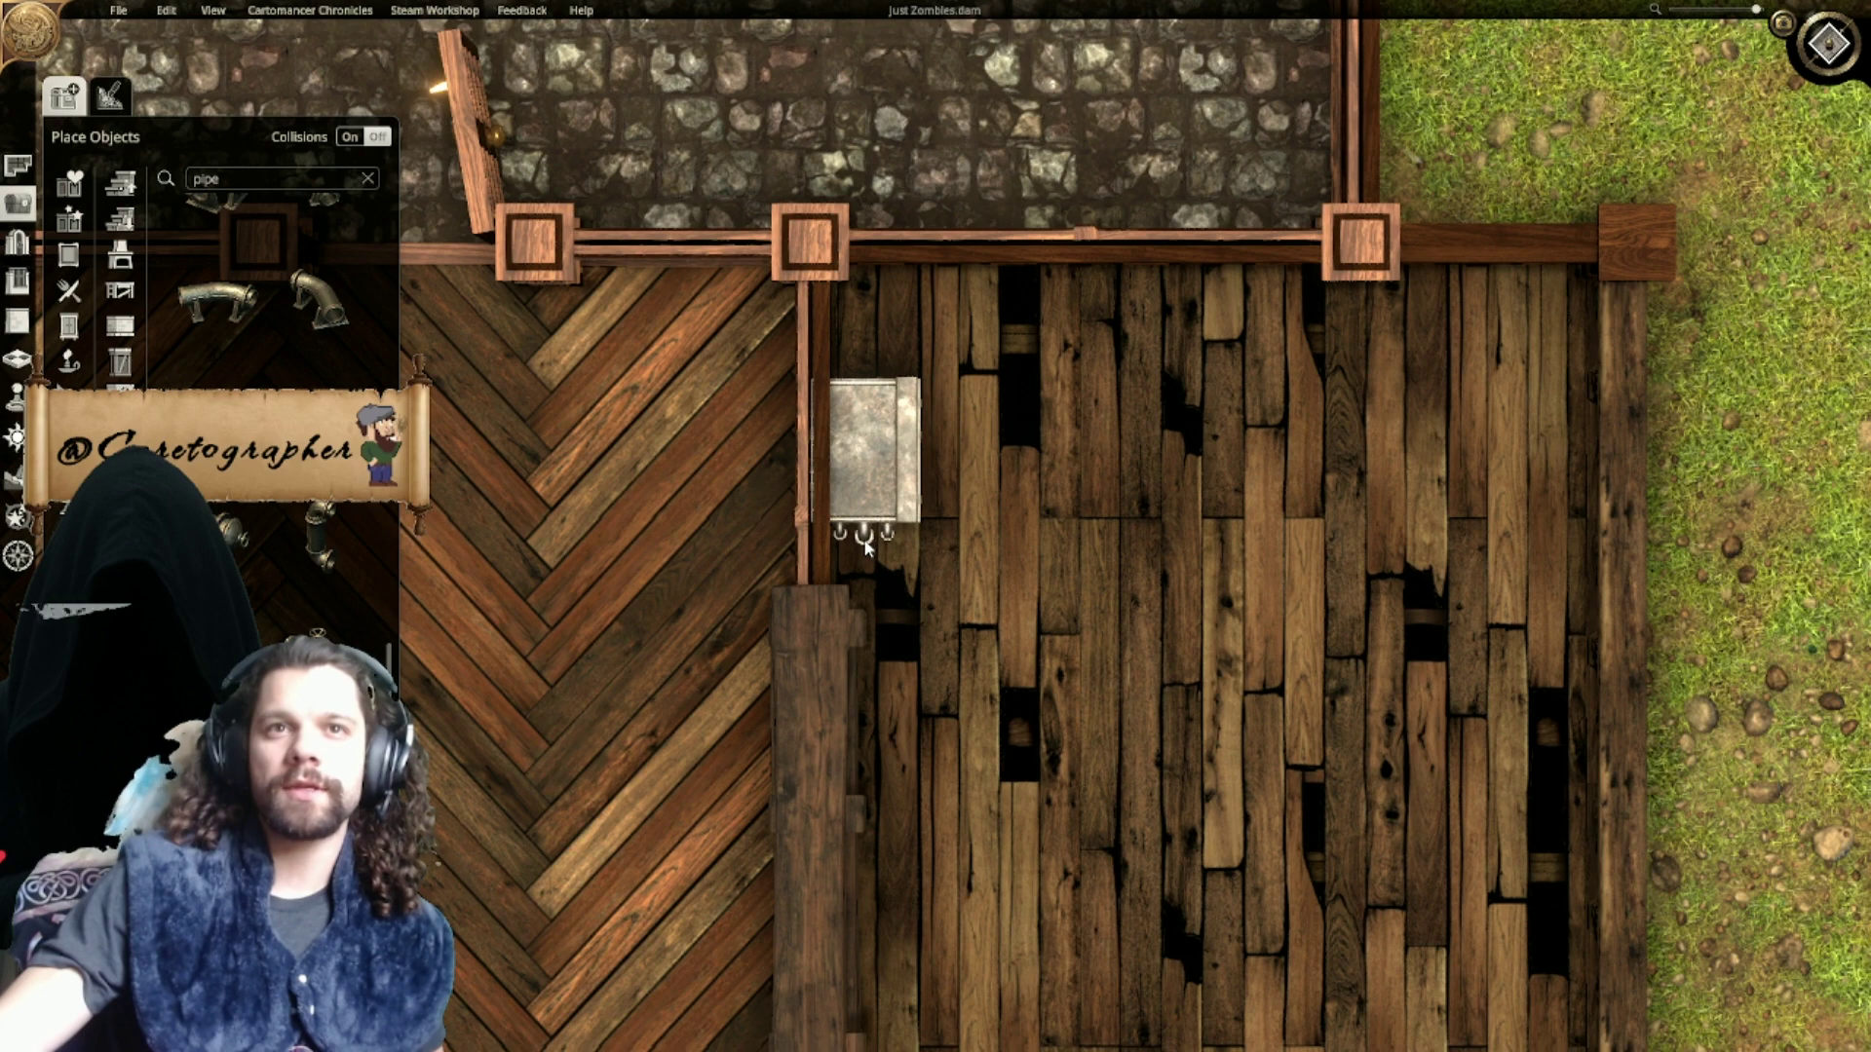
click(865, 548)
Step: Duplicate the small bright fitting on top of the western stone block and place the rotated copy on the eastern block, beside the wall
scroll(1719, 515, down, 6)
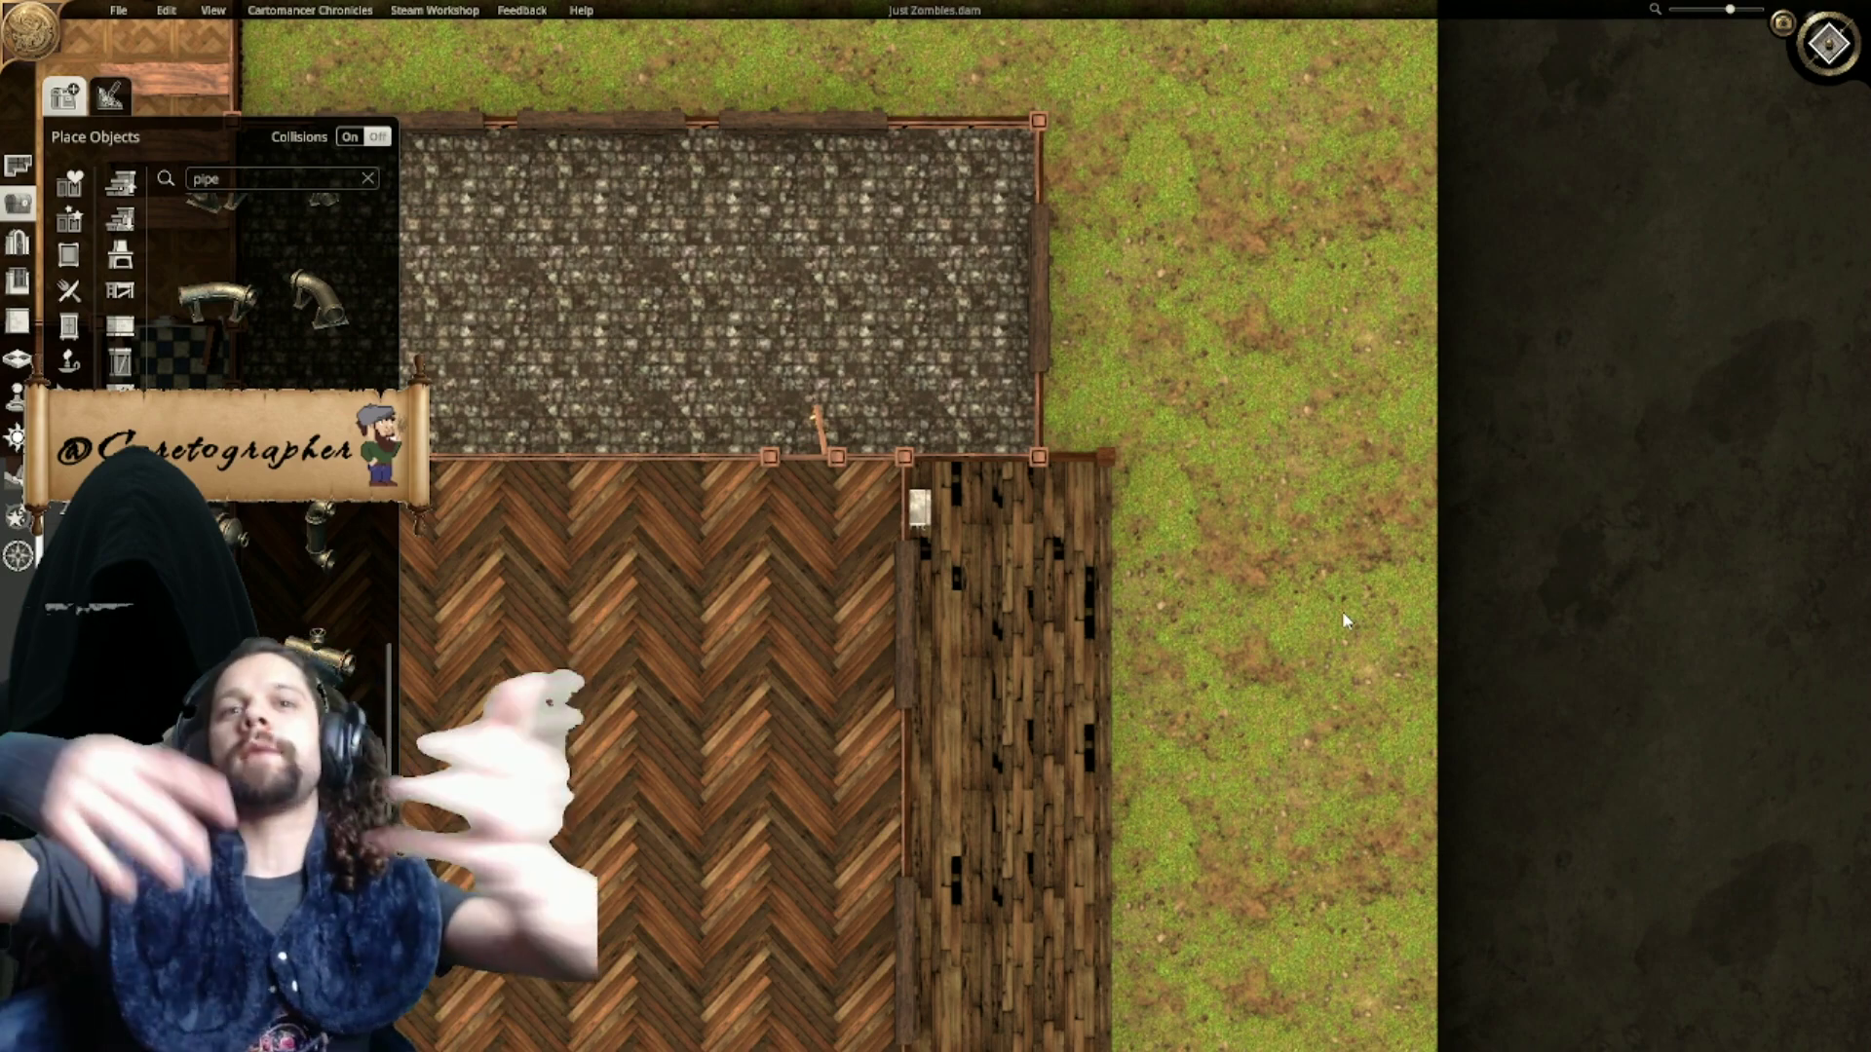
right_drag(848, 556, 1517, 555)
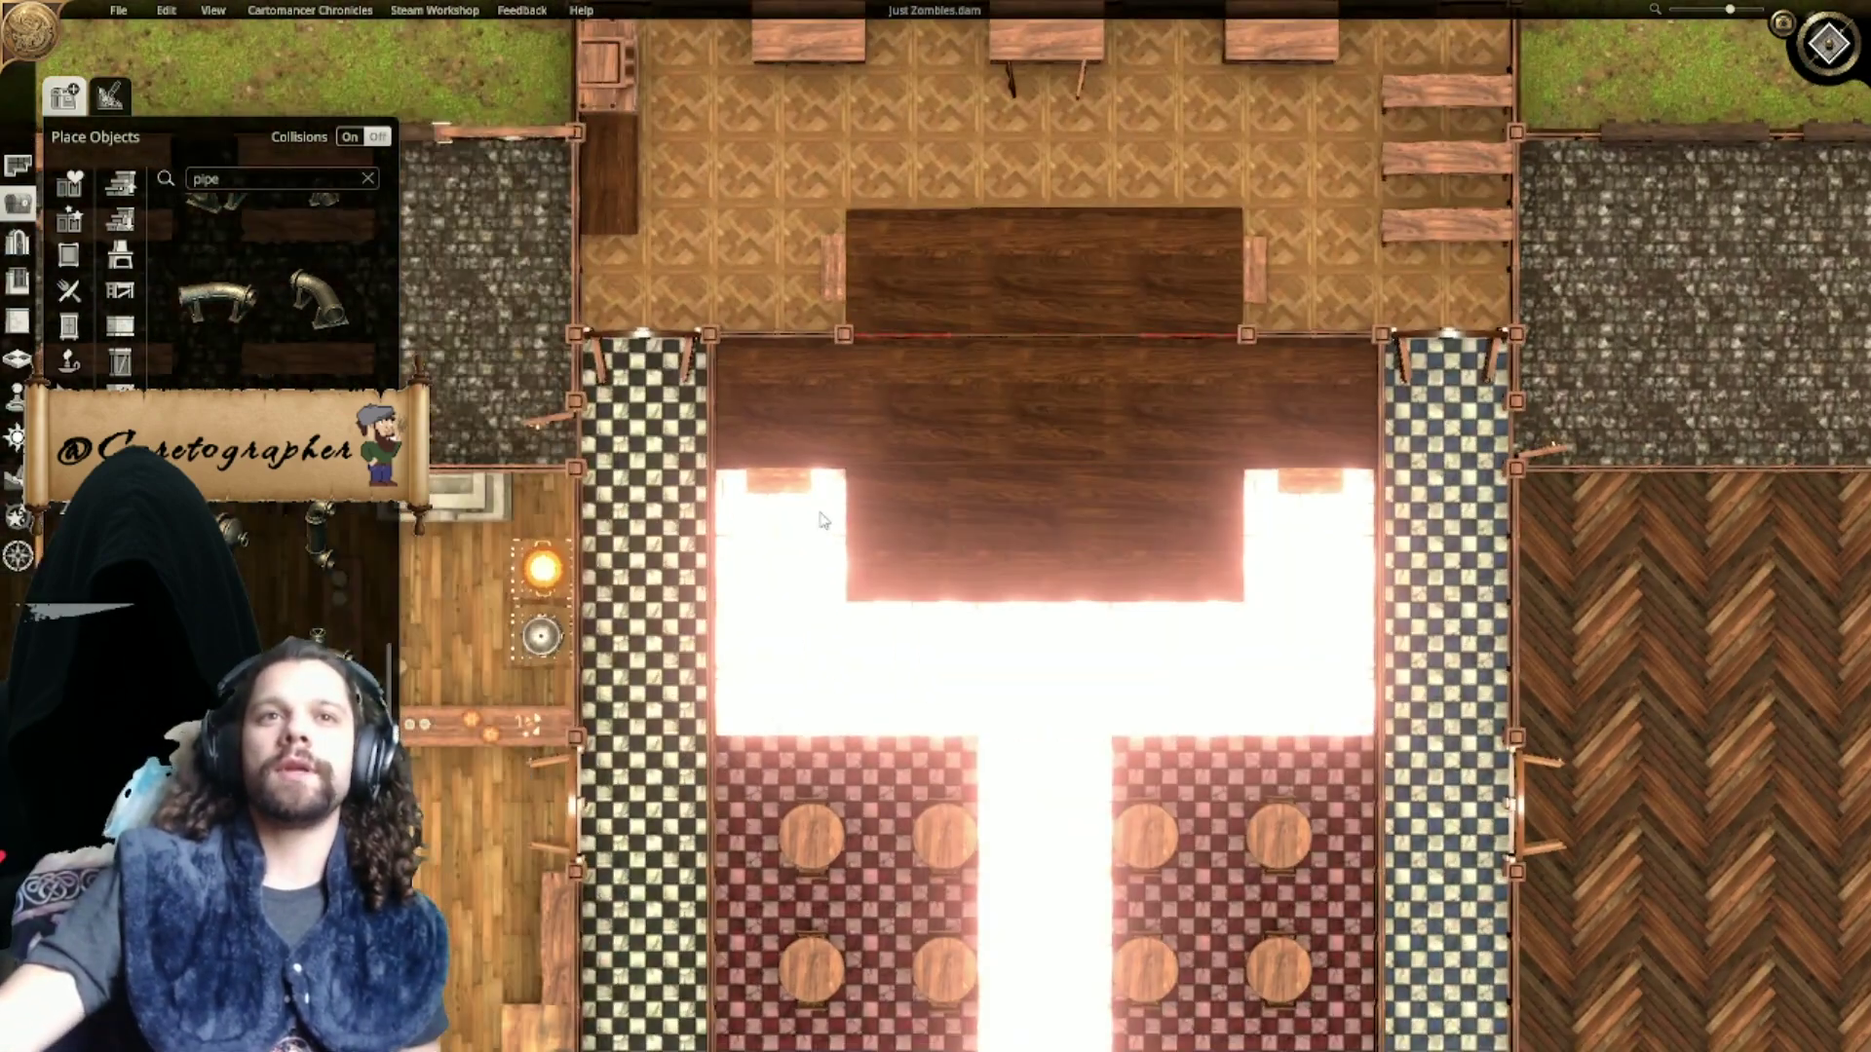
right_drag(820, 516, 1213, 517)
right_drag(780, 487, 1524, 517)
scroll(866, 454, up, 5)
right_drag(1174, 511, 915, 526)
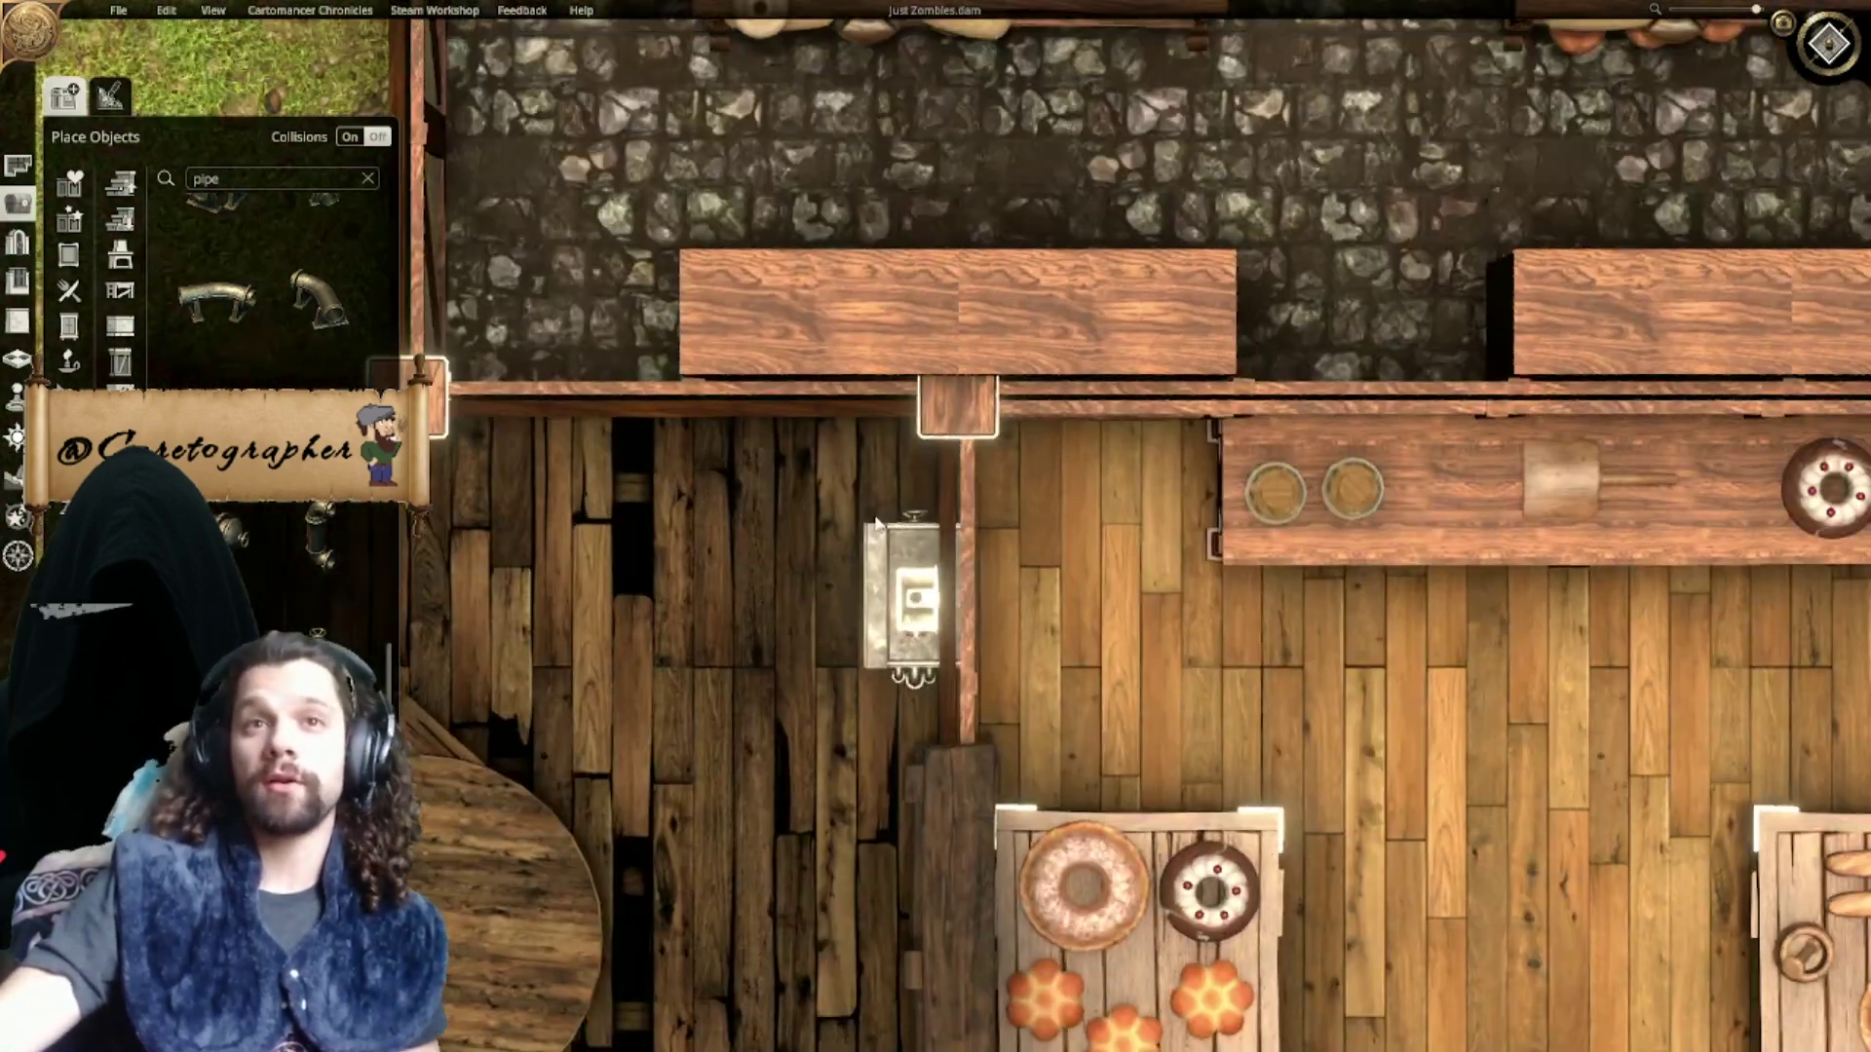
click(916, 531)
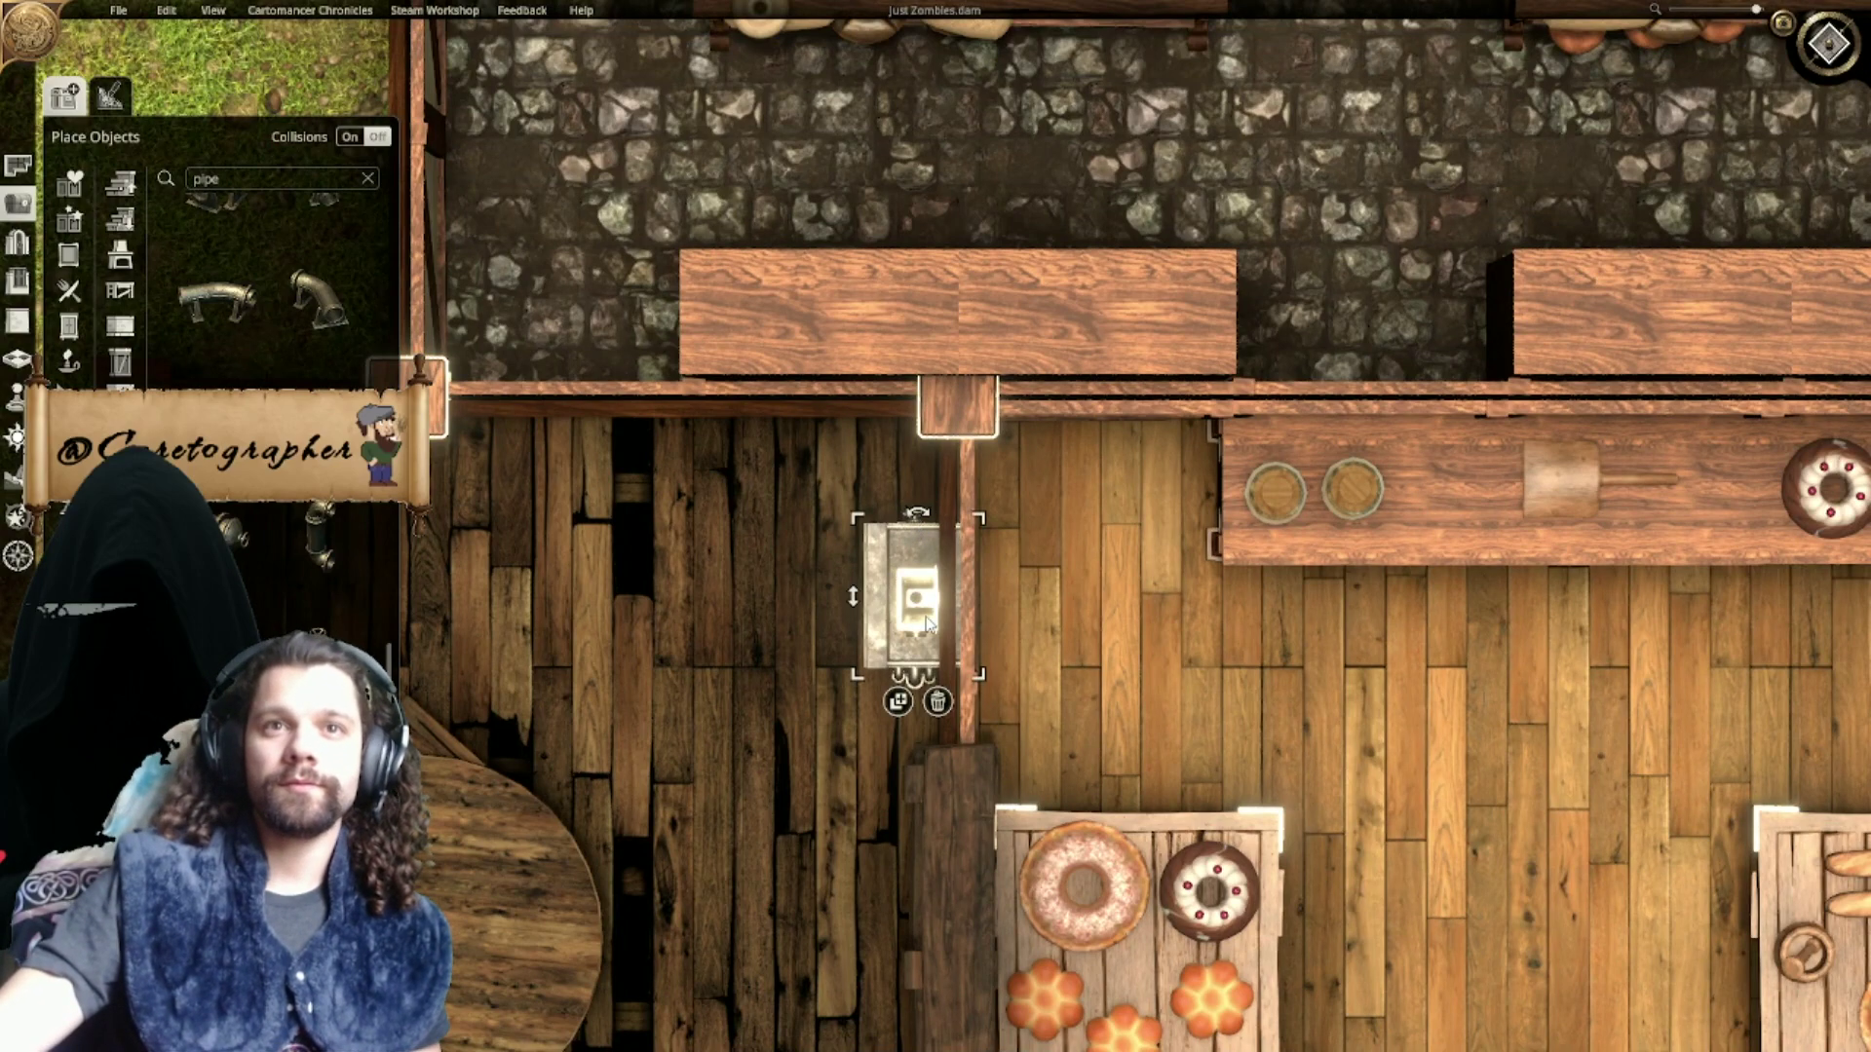
click(898, 701)
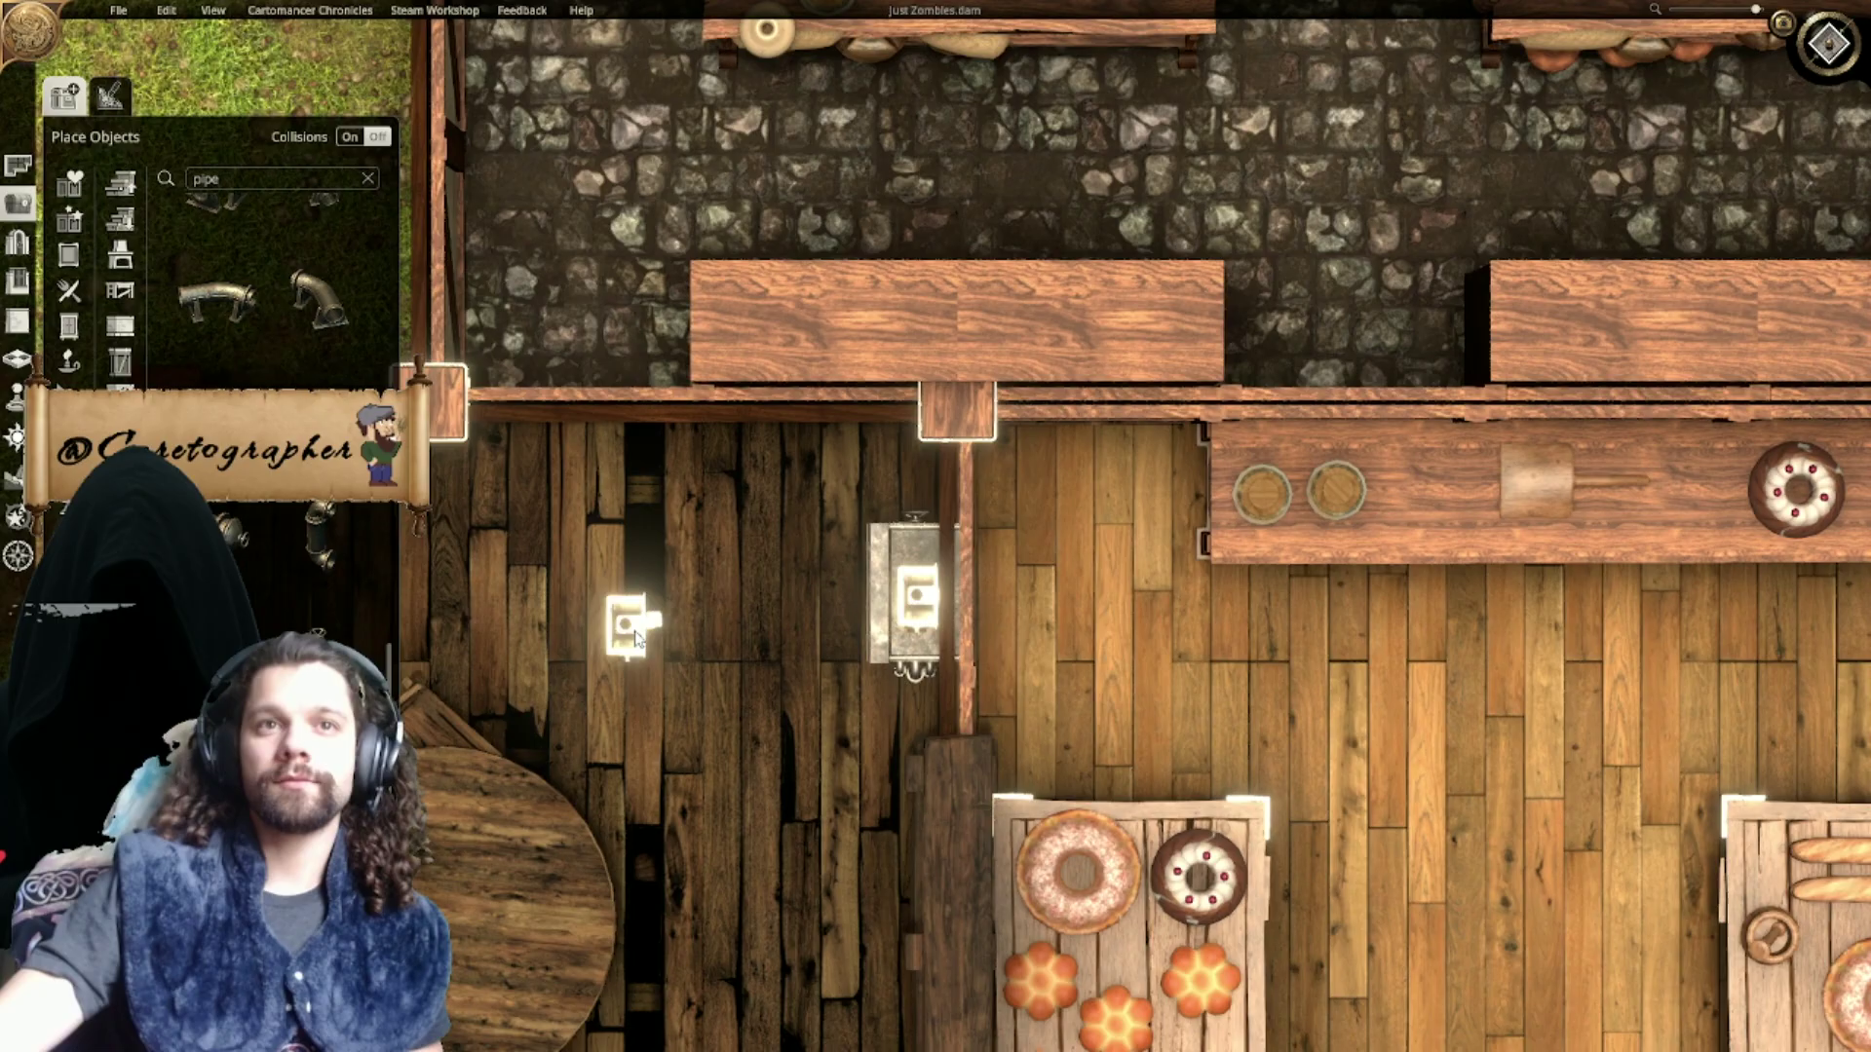
right_drag(1484, 696, 282, 615)
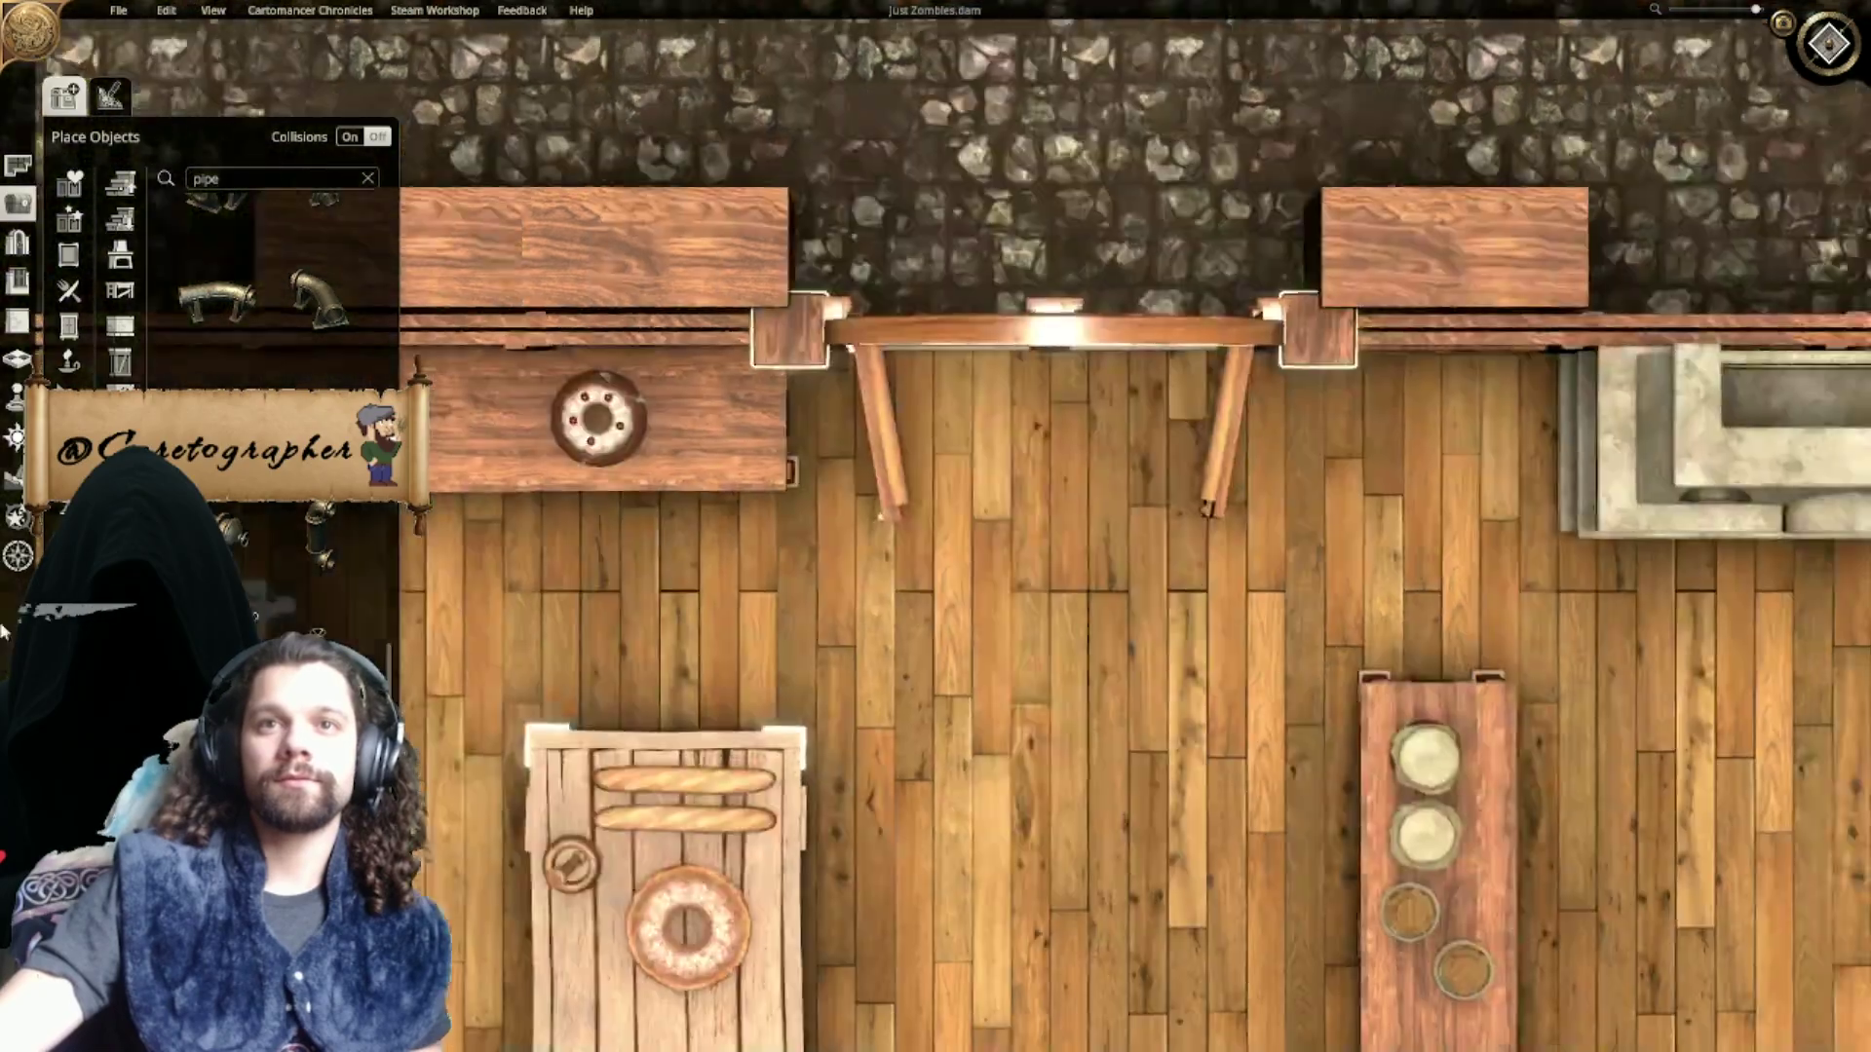
right_drag(975, 623, 453, 638)
right_drag(1434, 650, 302, 579)
mouse_move(1520, 594)
right_down()
mouse_move(356, 600)
mouse_move(395, 471)
right_up()
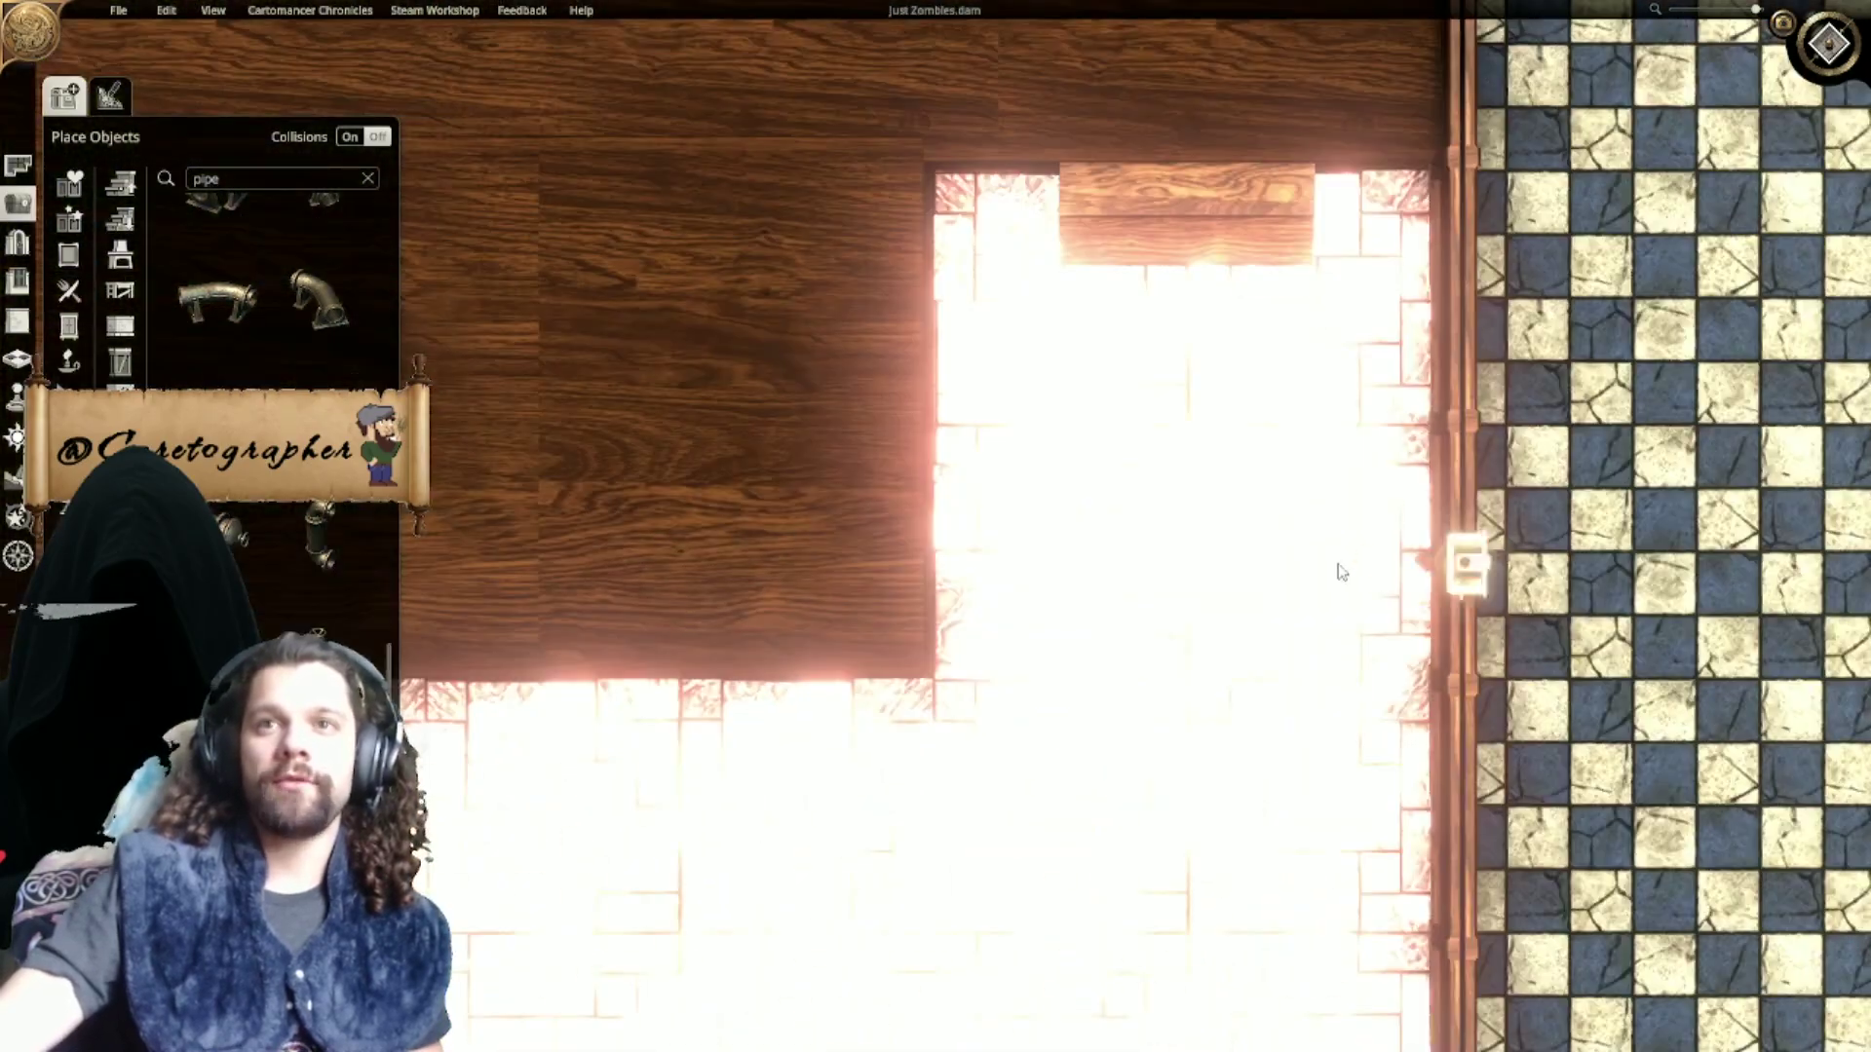
right_drag(1452, 568, 321, 638)
right_drag(1364, 551, 331, 449)
right_drag(1462, 522, 409, 595)
right_drag(1060, 430, 886, 681)
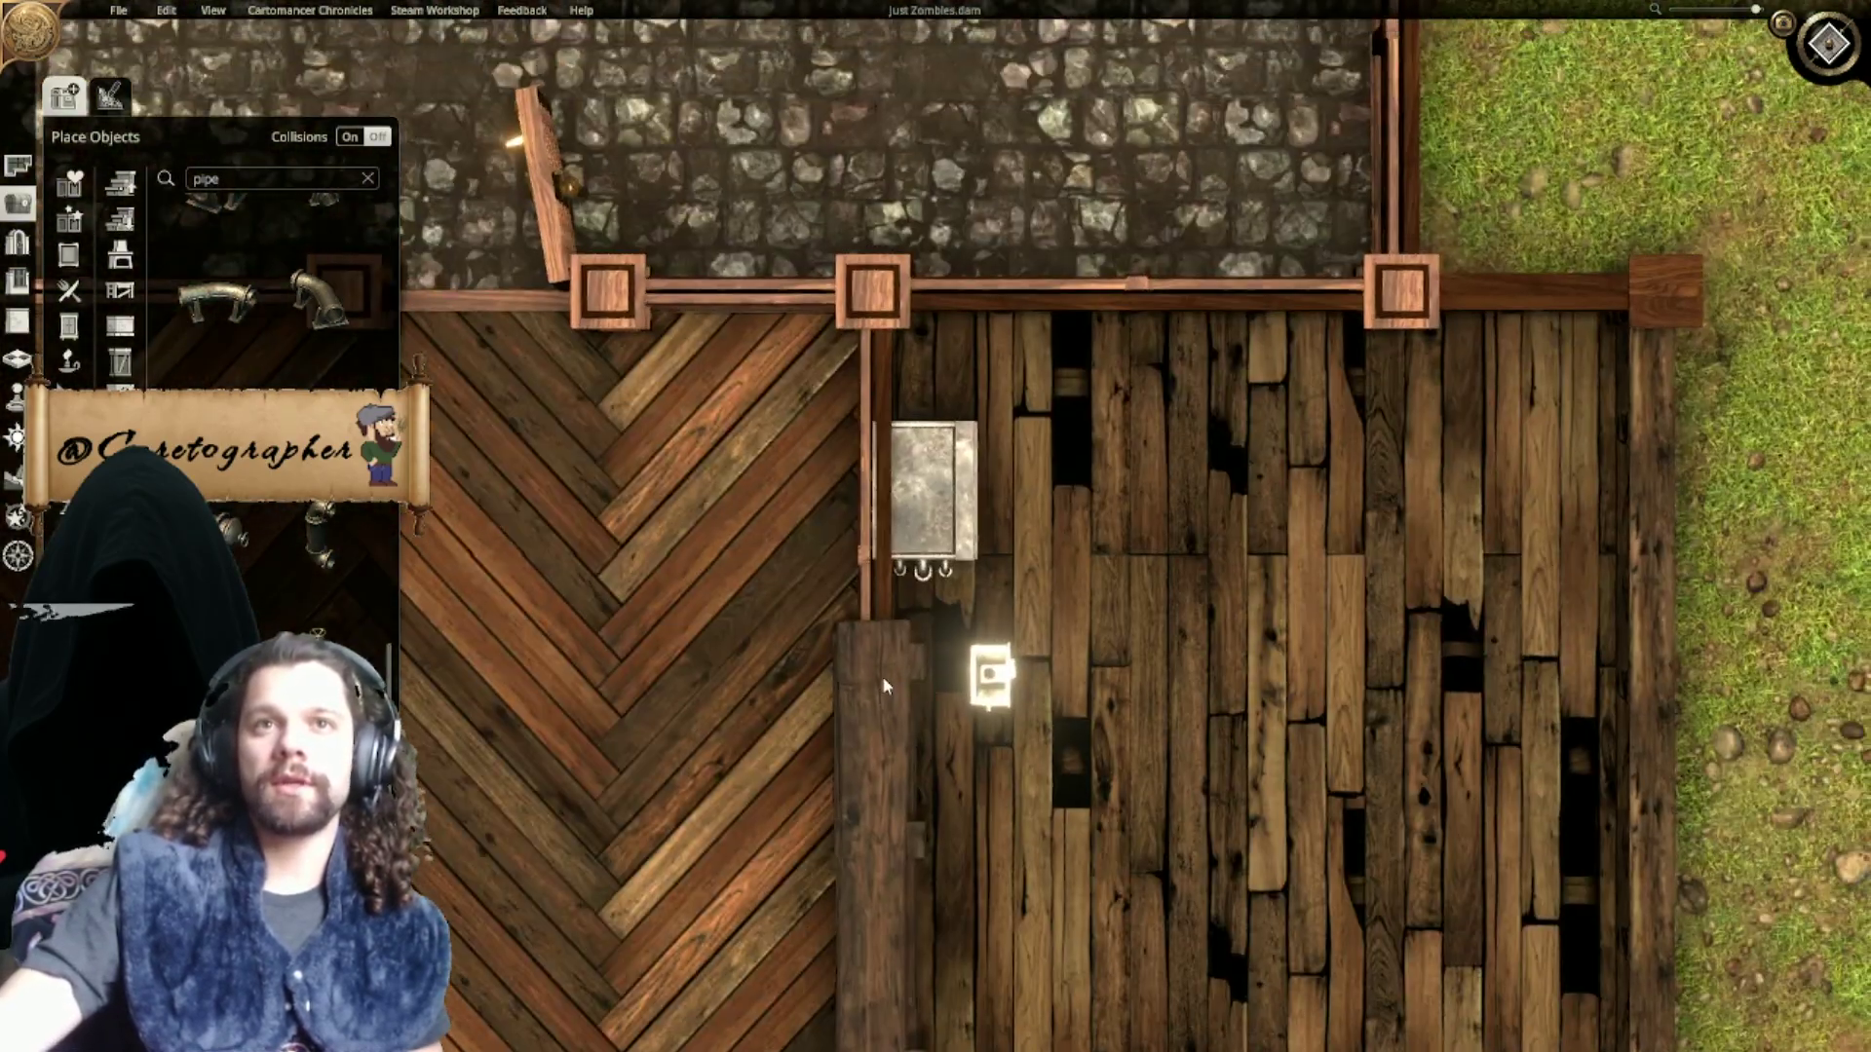
scroll(886, 681, up, 1)
right_drag(868, 551, 919, 602)
ctrl+scroll(992, 551, down, 10)
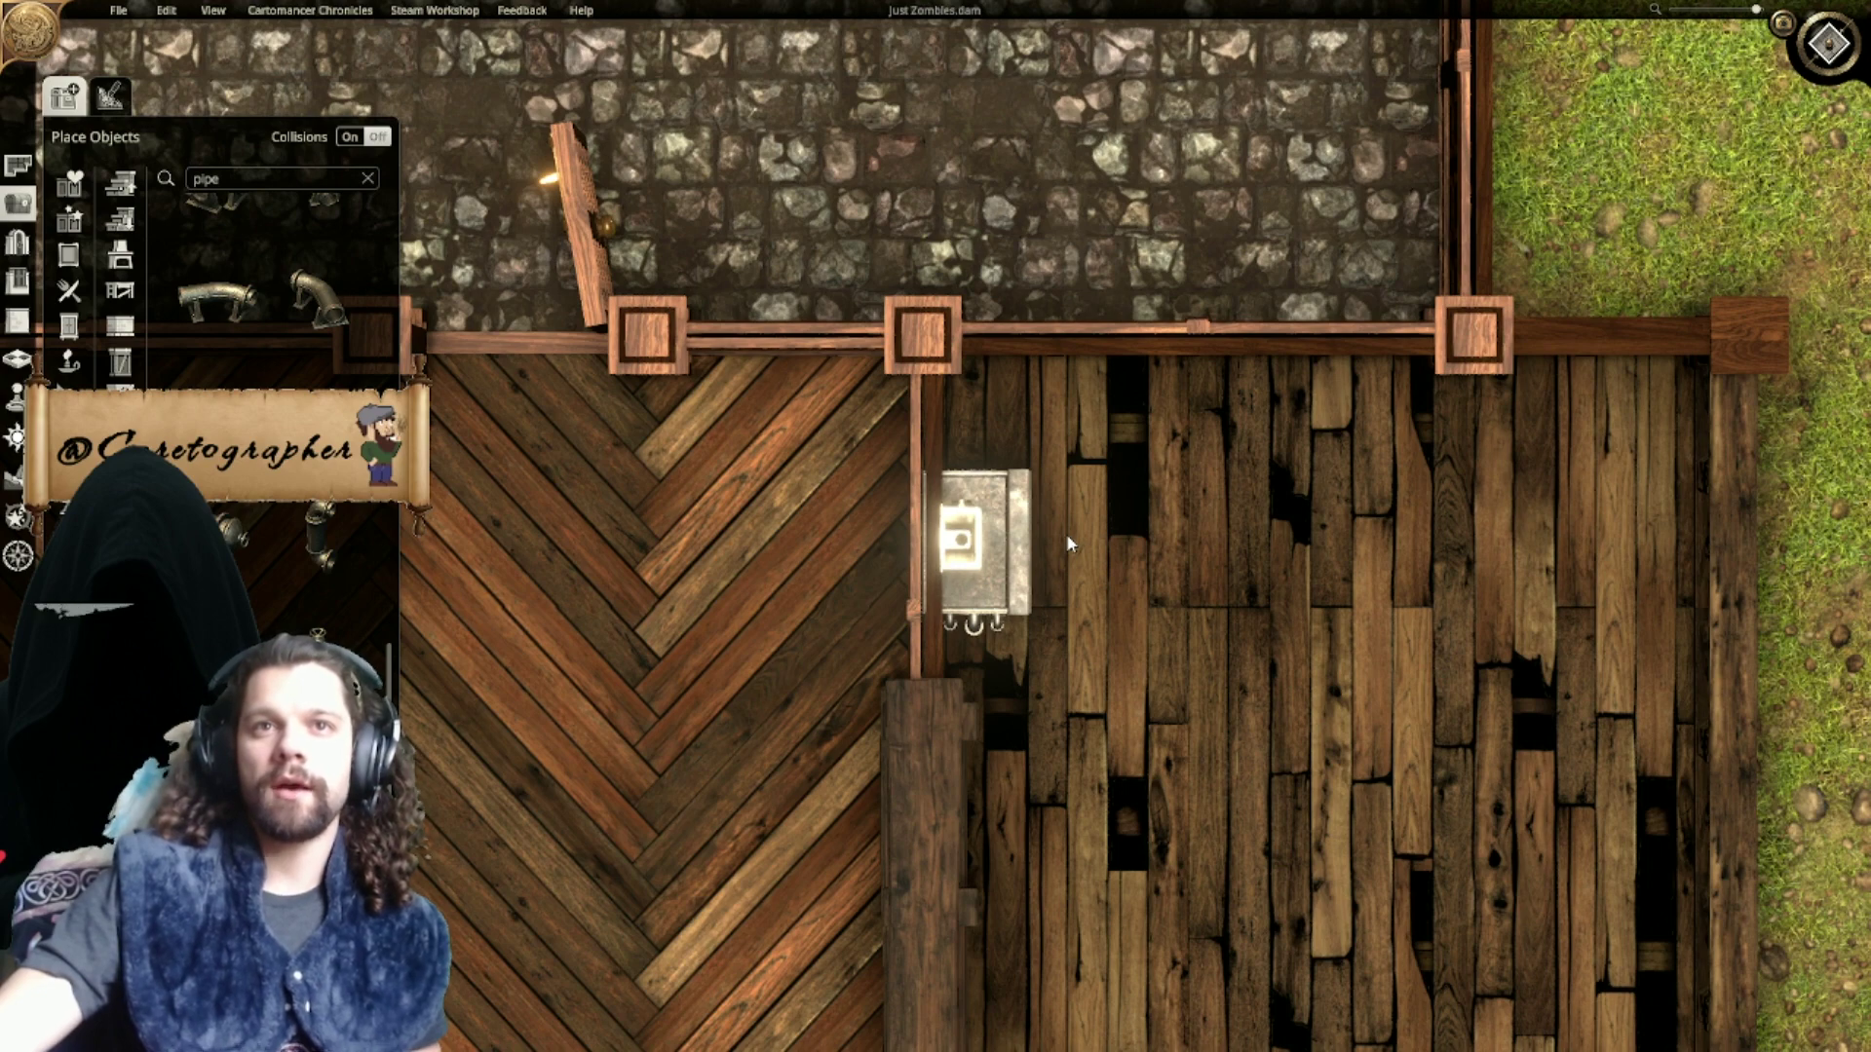
Step: Check the eastern stone-block fixture in relation to the neighbouring rooms and the veranda
scroll(1179, 559, down, 3)
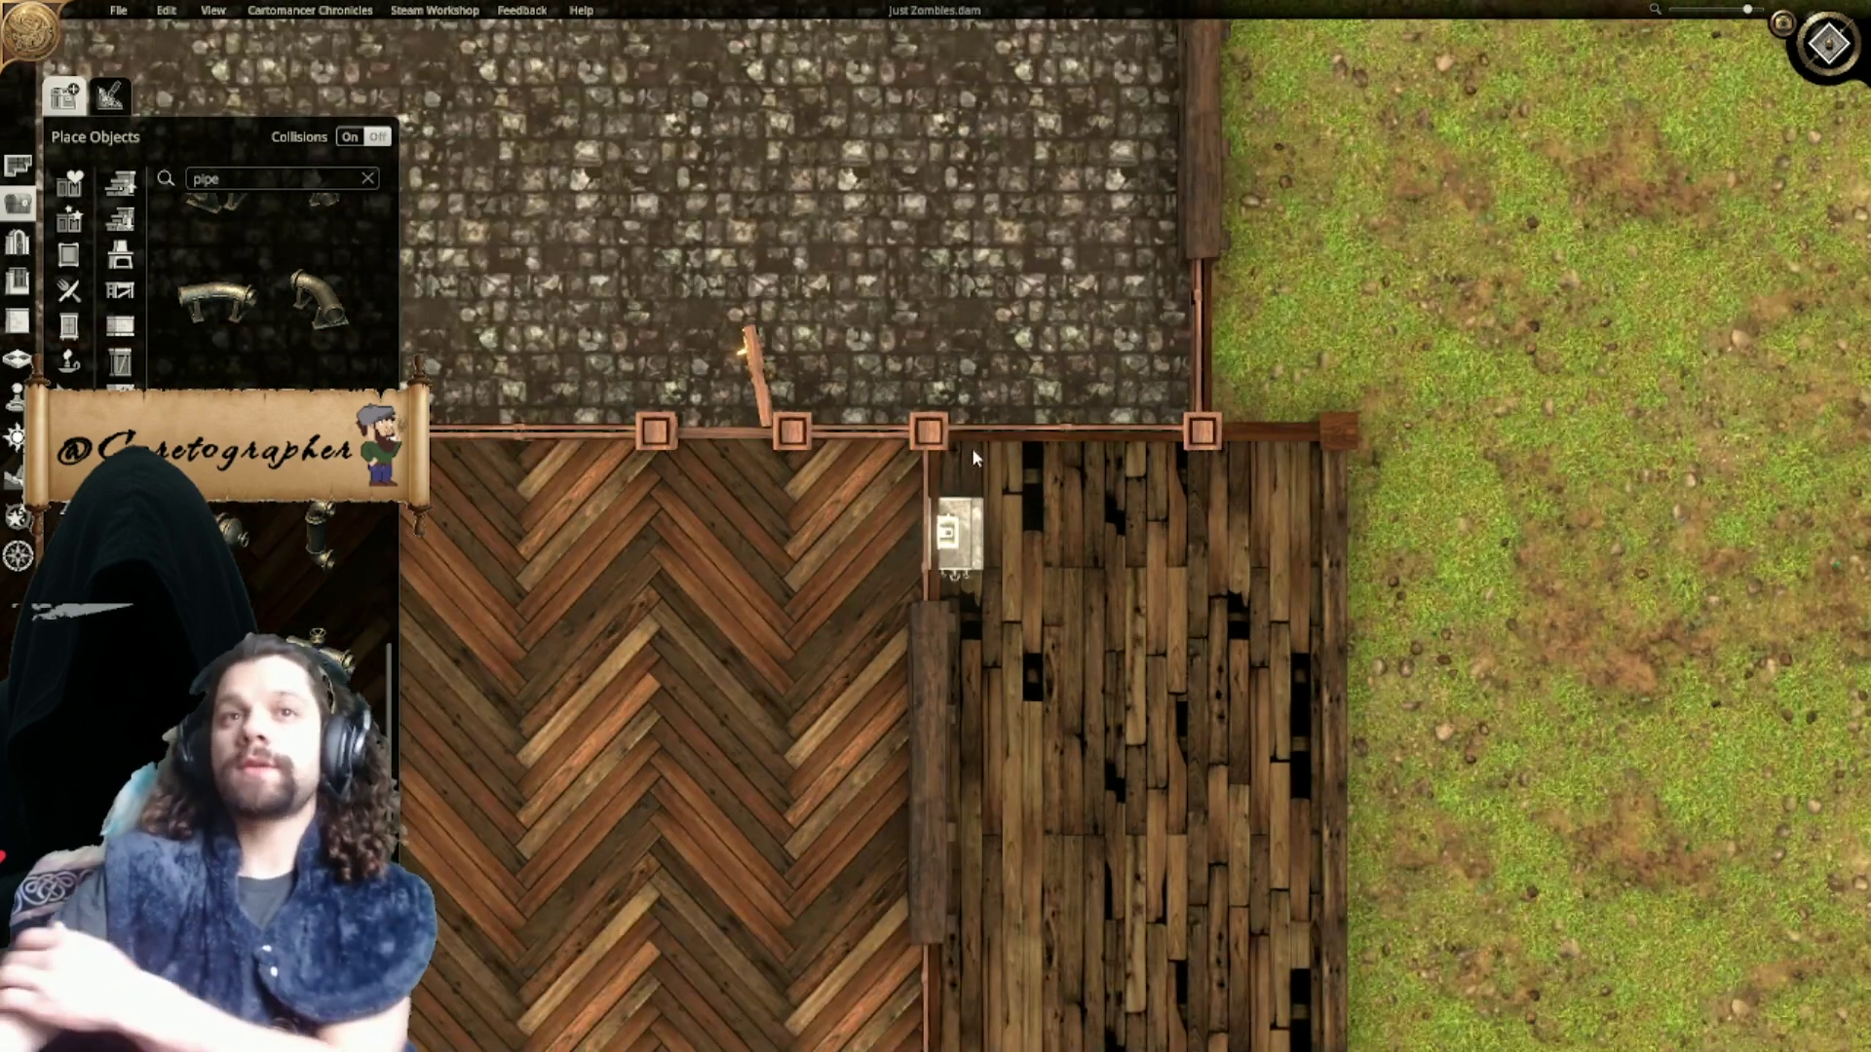
scroll(796, 711, down, 3)
right_drag(795, 711, 1267, 668)
right_drag(726, 580, 297, 493)
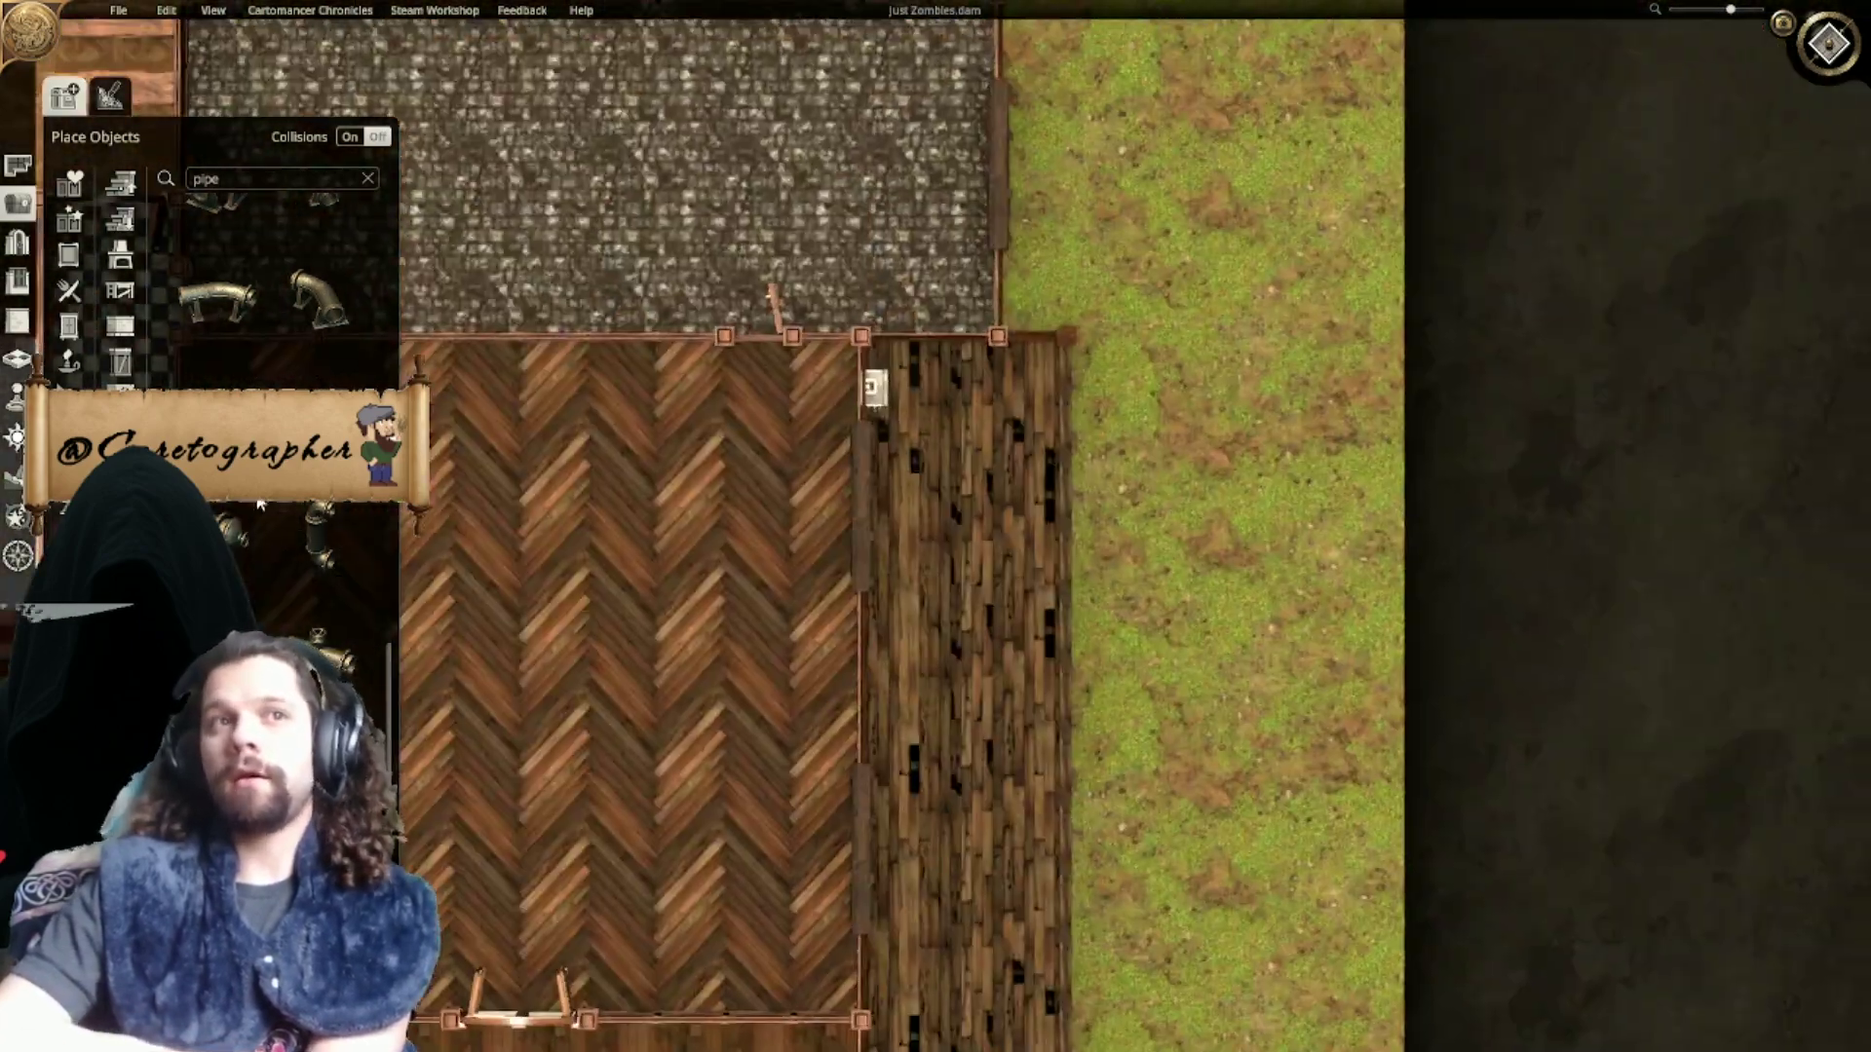
right_drag(991, 540, 975, 587)
scroll(937, 594, up, 3)
scroll(938, 594, up, 3)
right_drag(741, 312, 1014, 756)
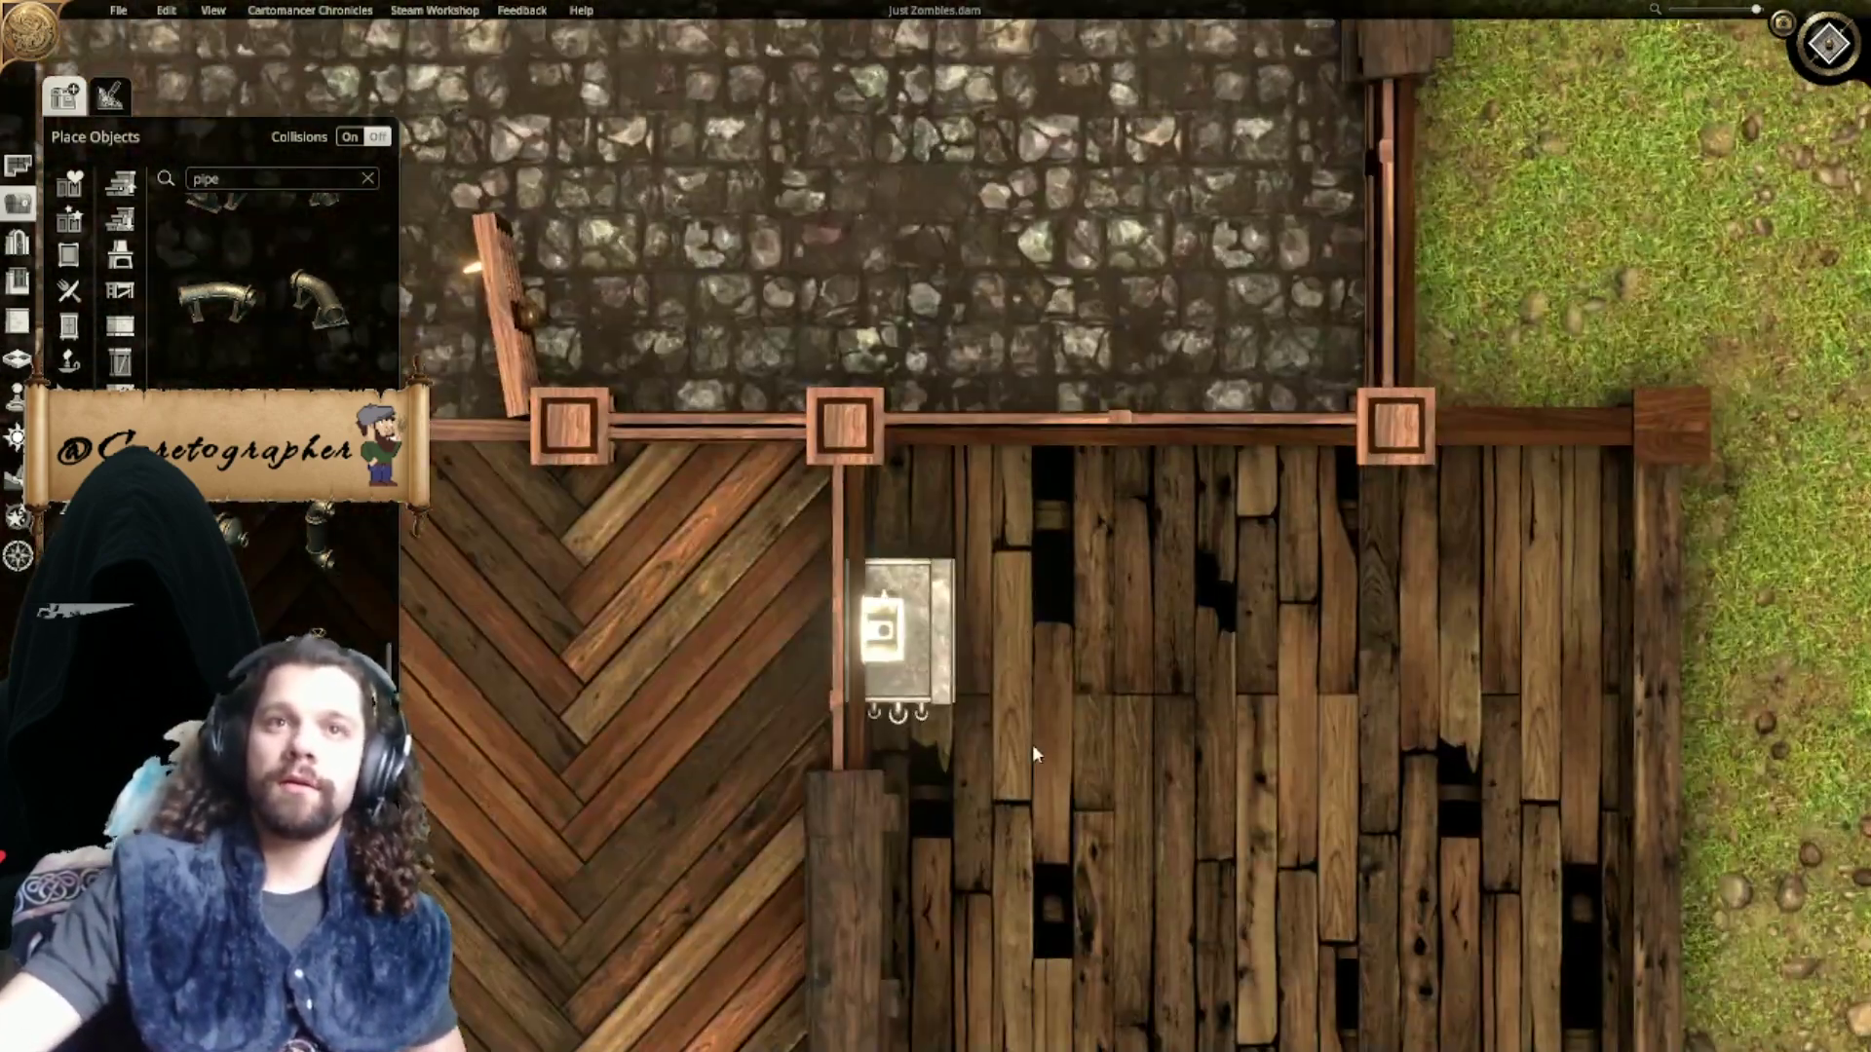
right_drag(986, 683, 977, 653)
click(224, 527)
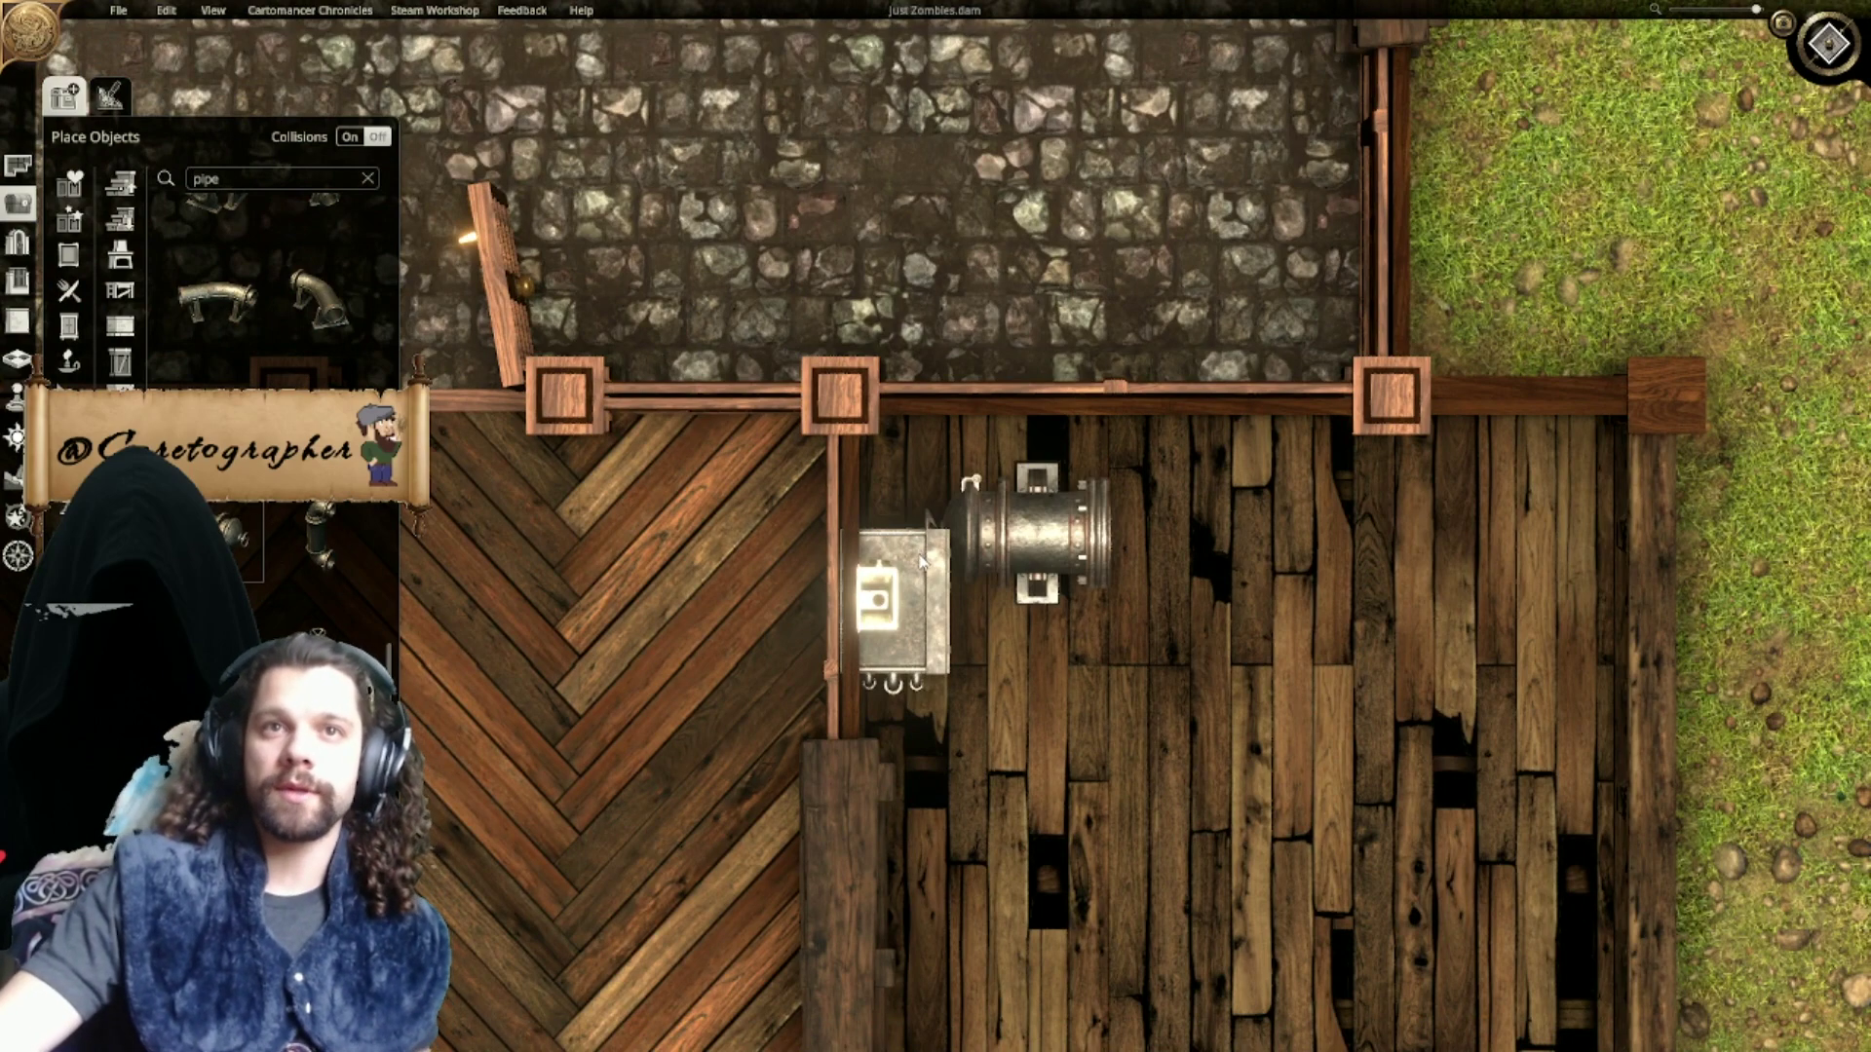
key(r)
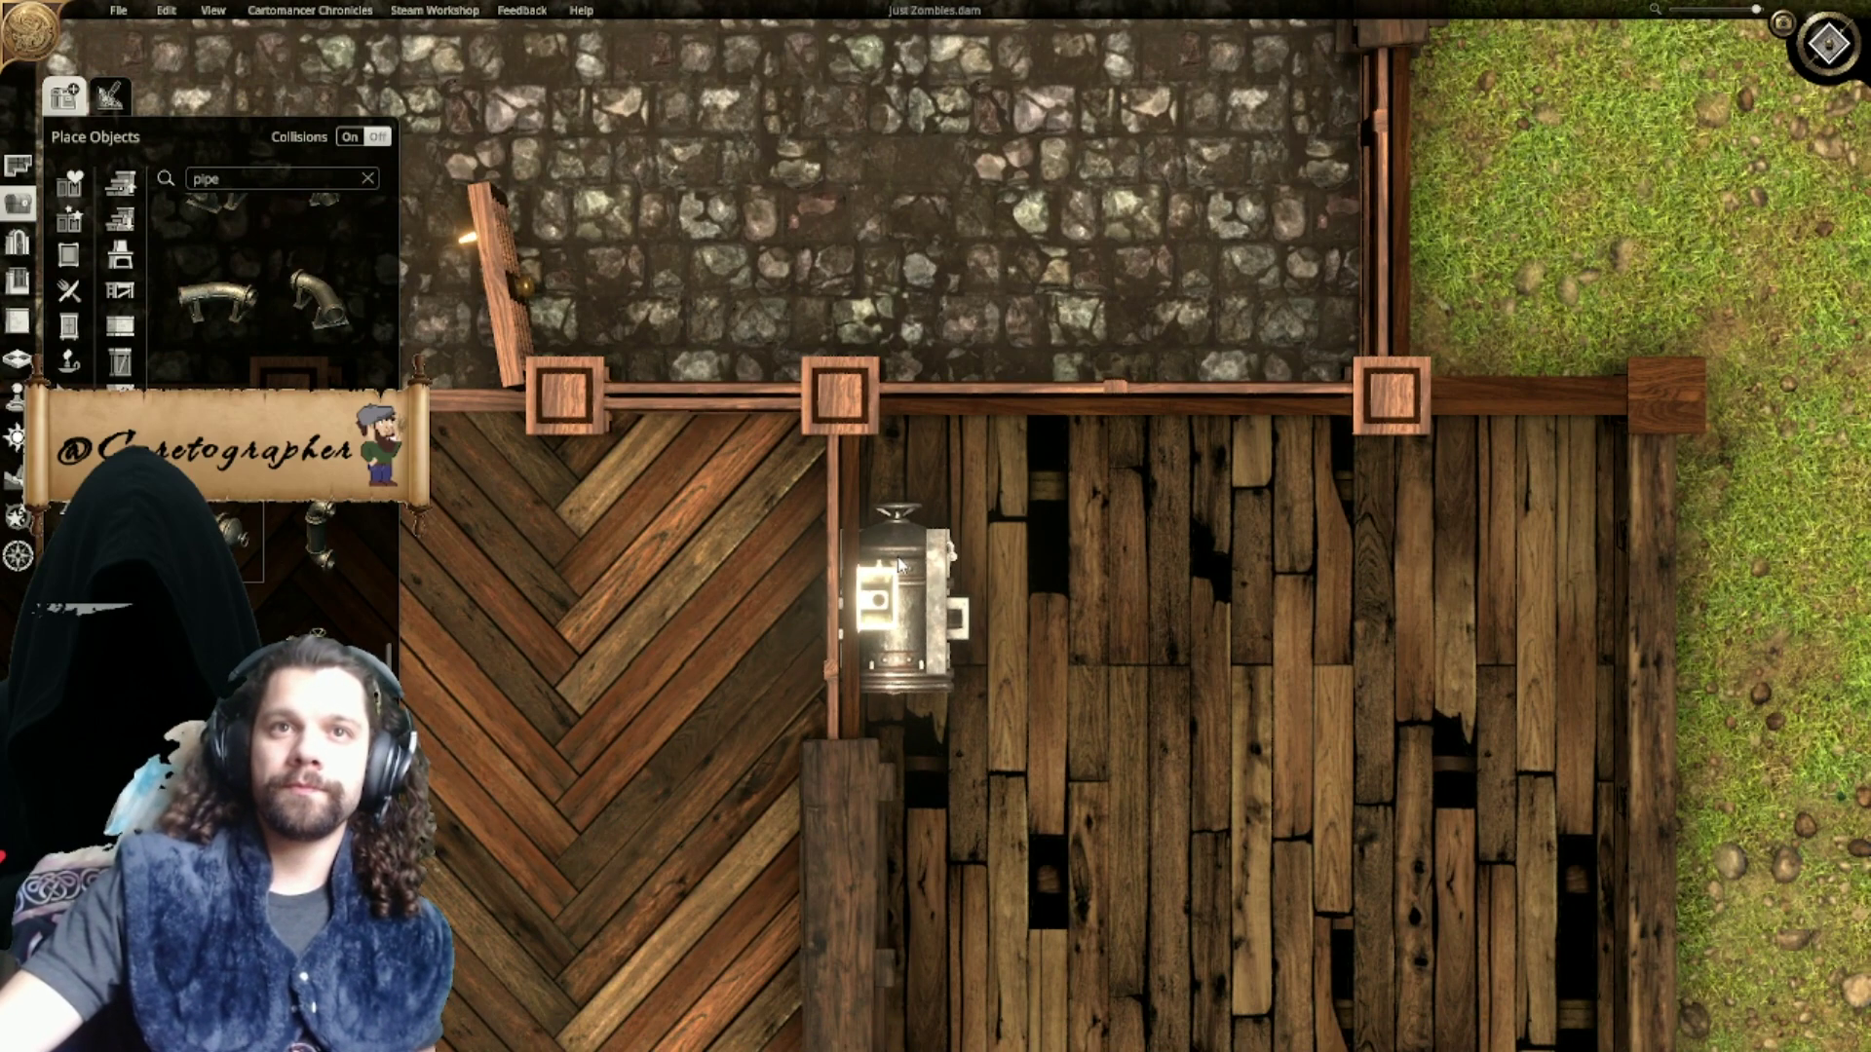
click(896, 565)
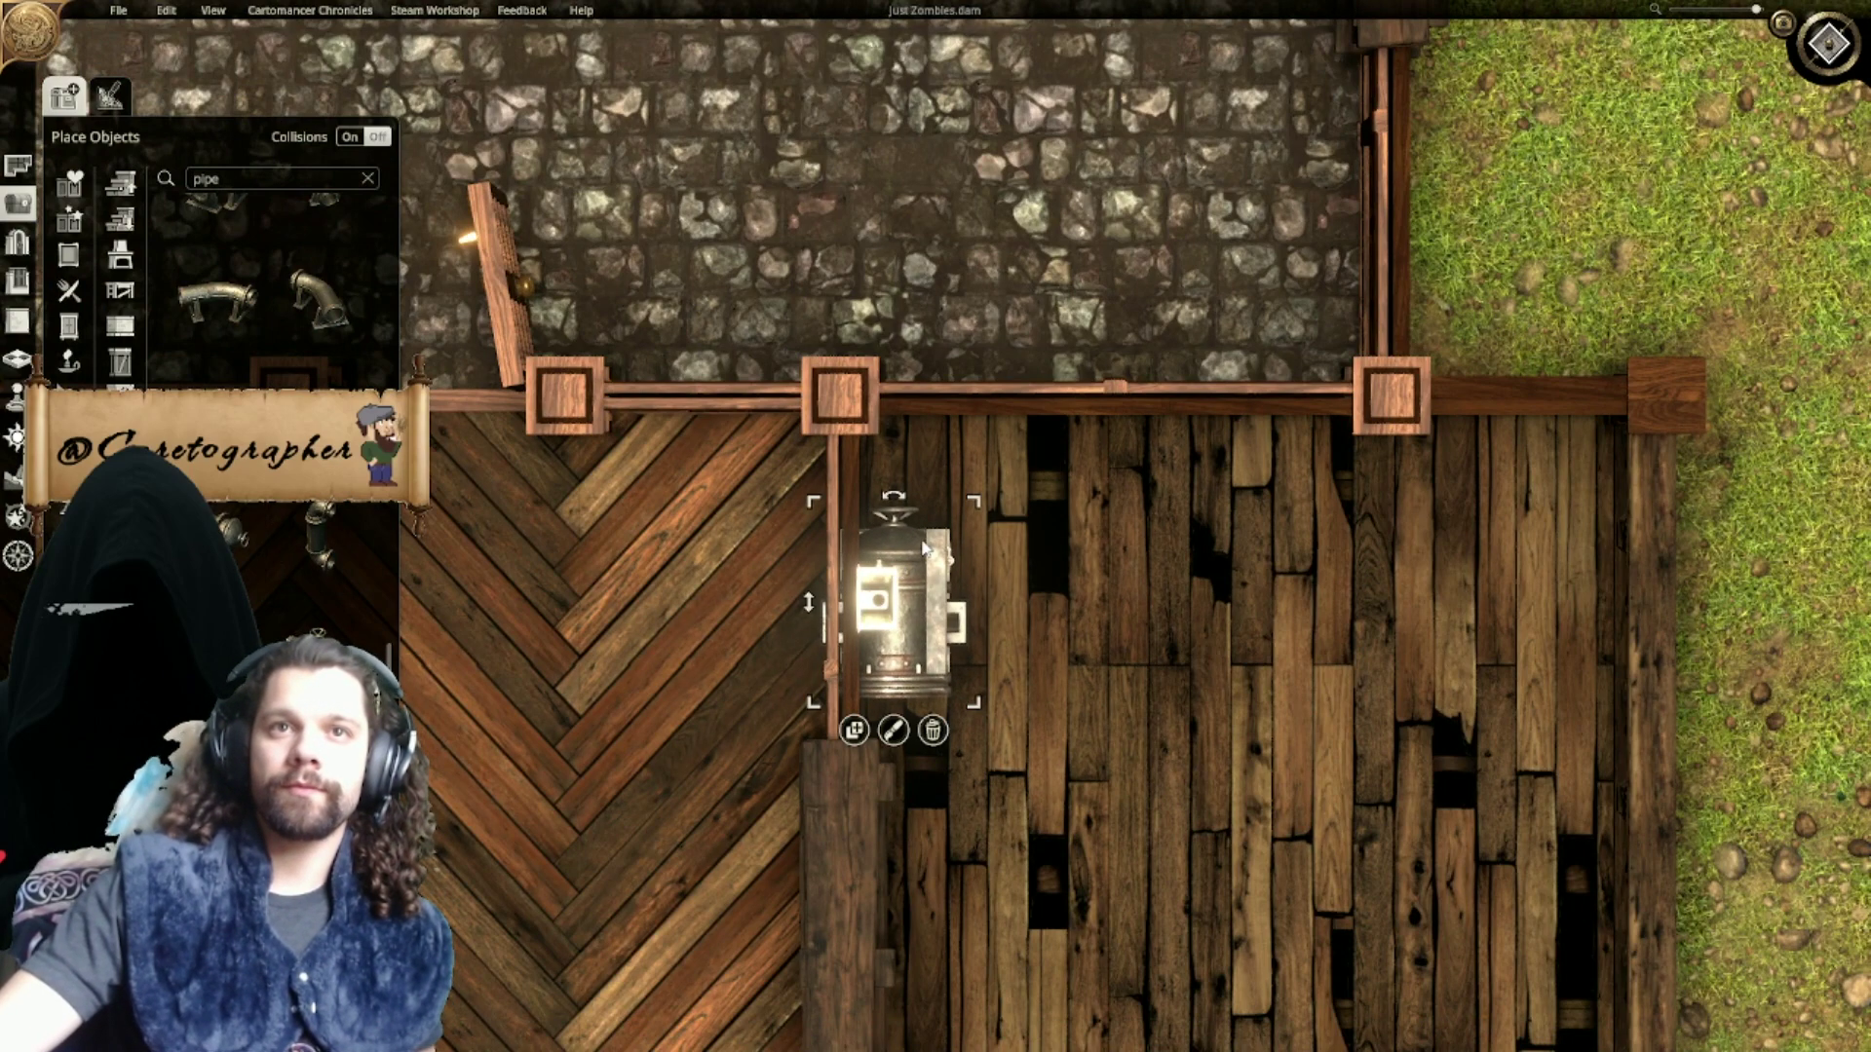
drag(970, 503, 914, 546)
key(Delete)
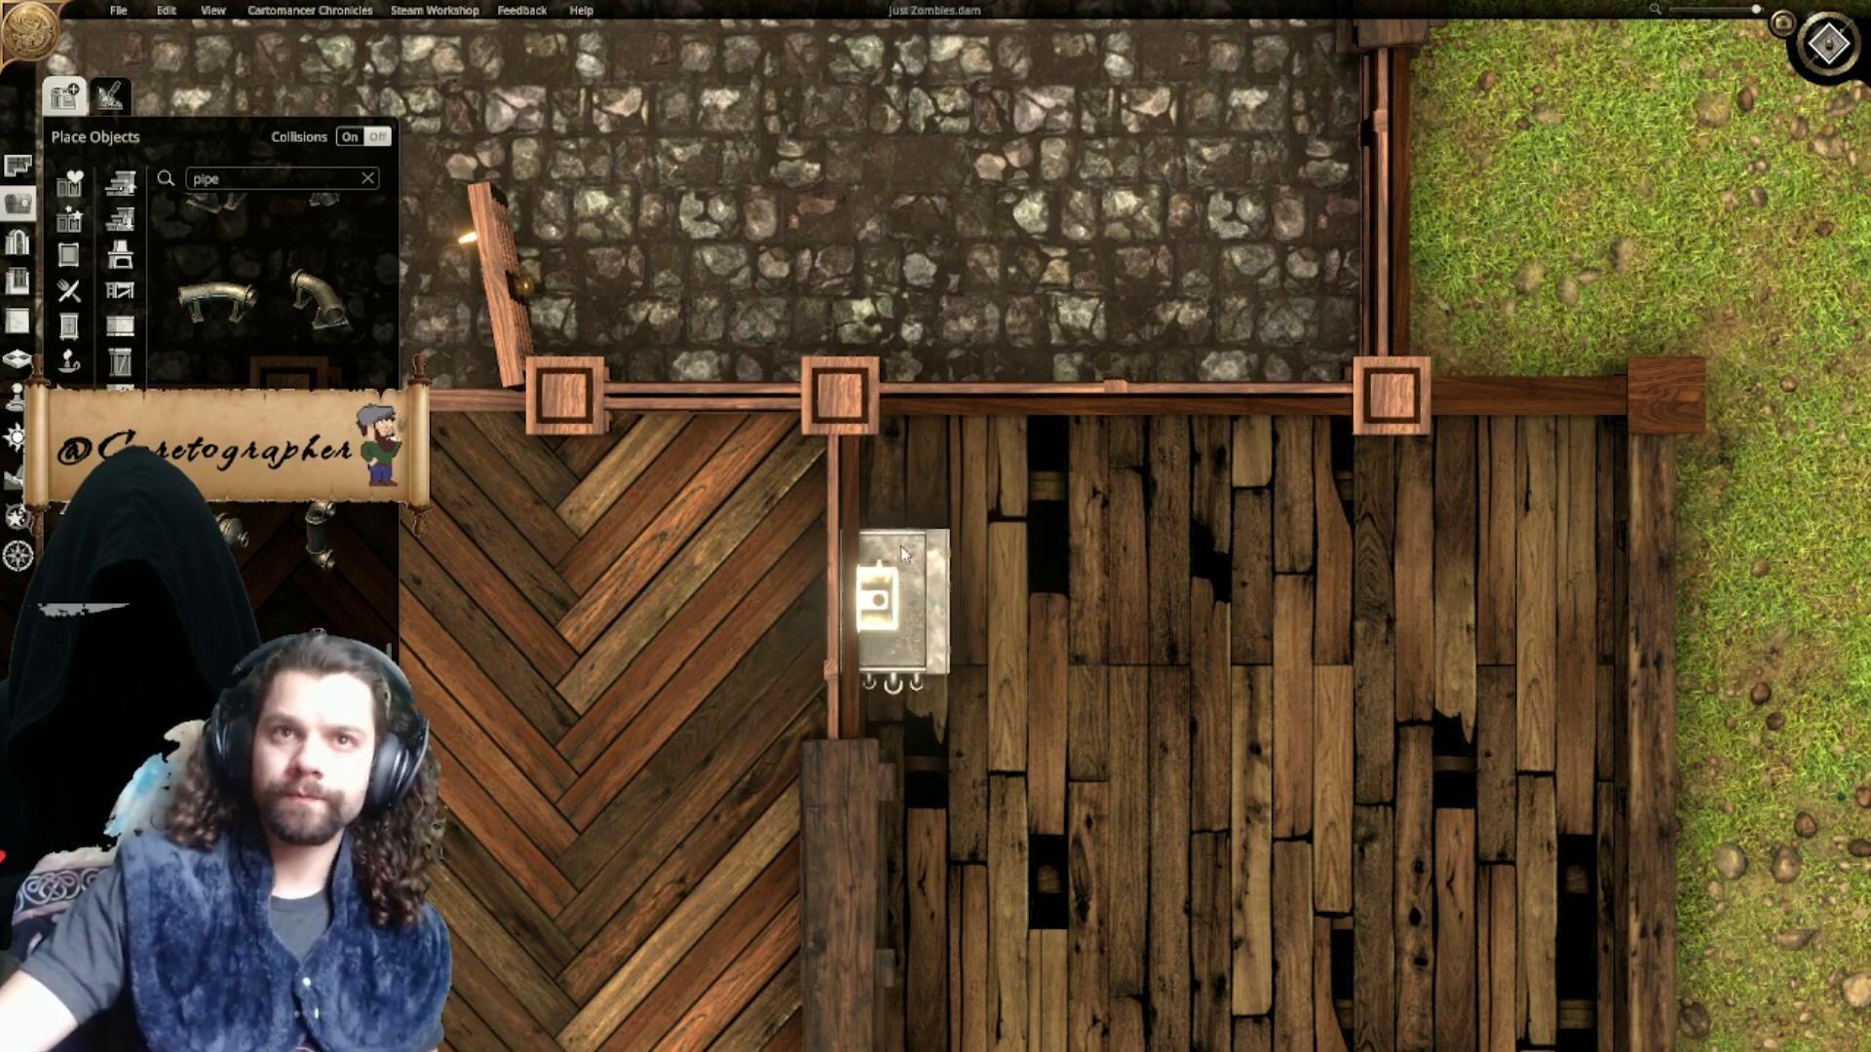
click(230, 536)
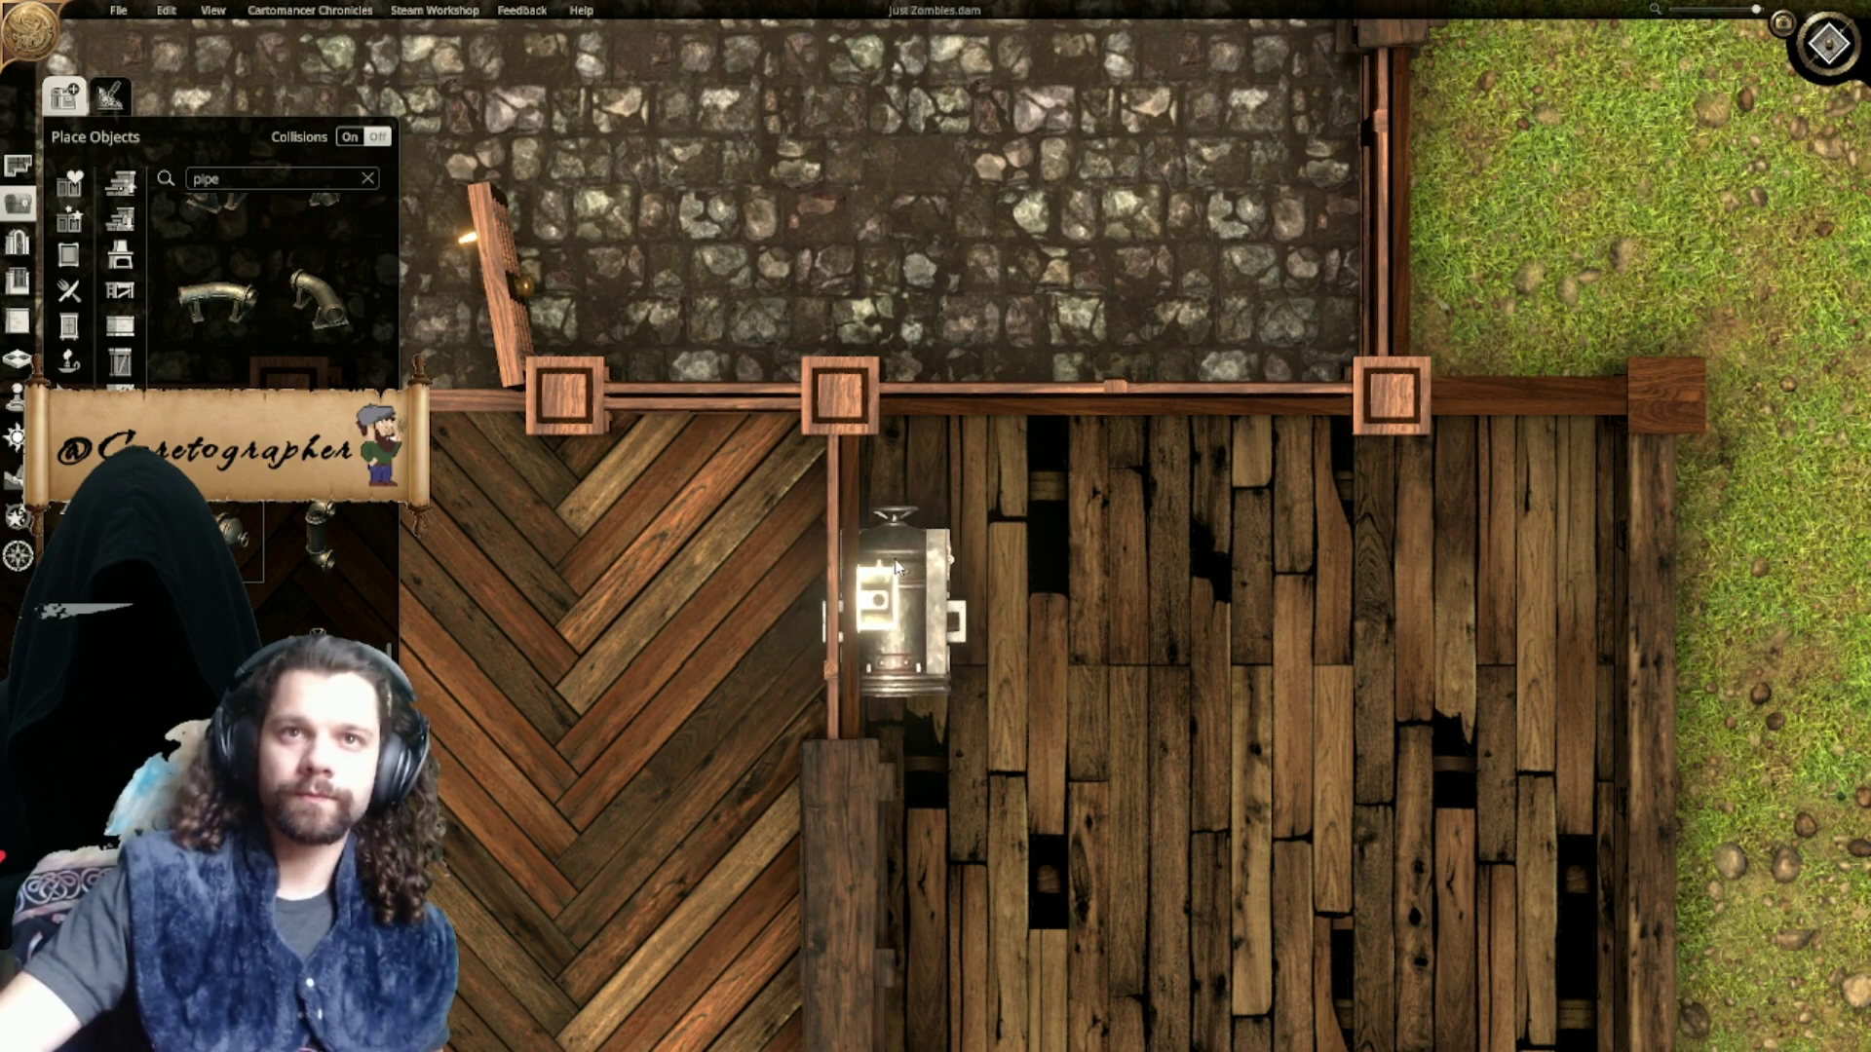
click(912, 559)
drag(972, 501, 957, 518)
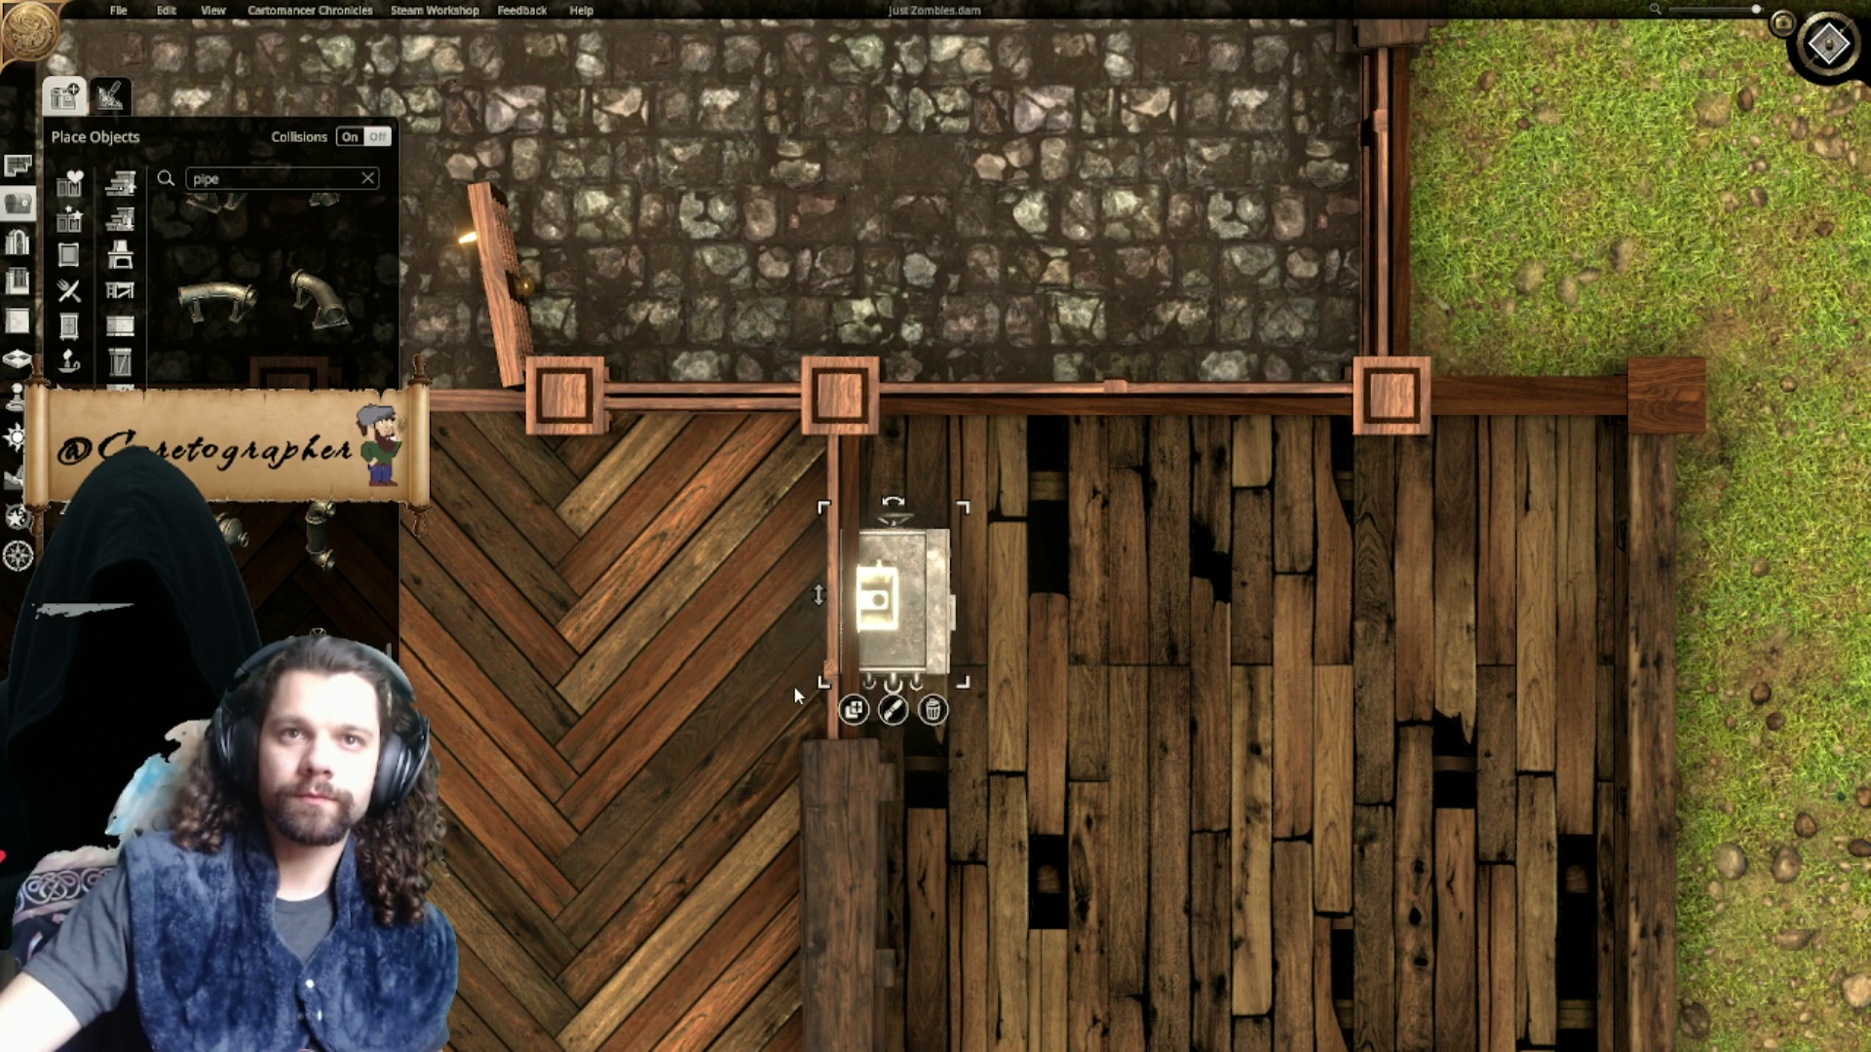
key(ctrl+z)
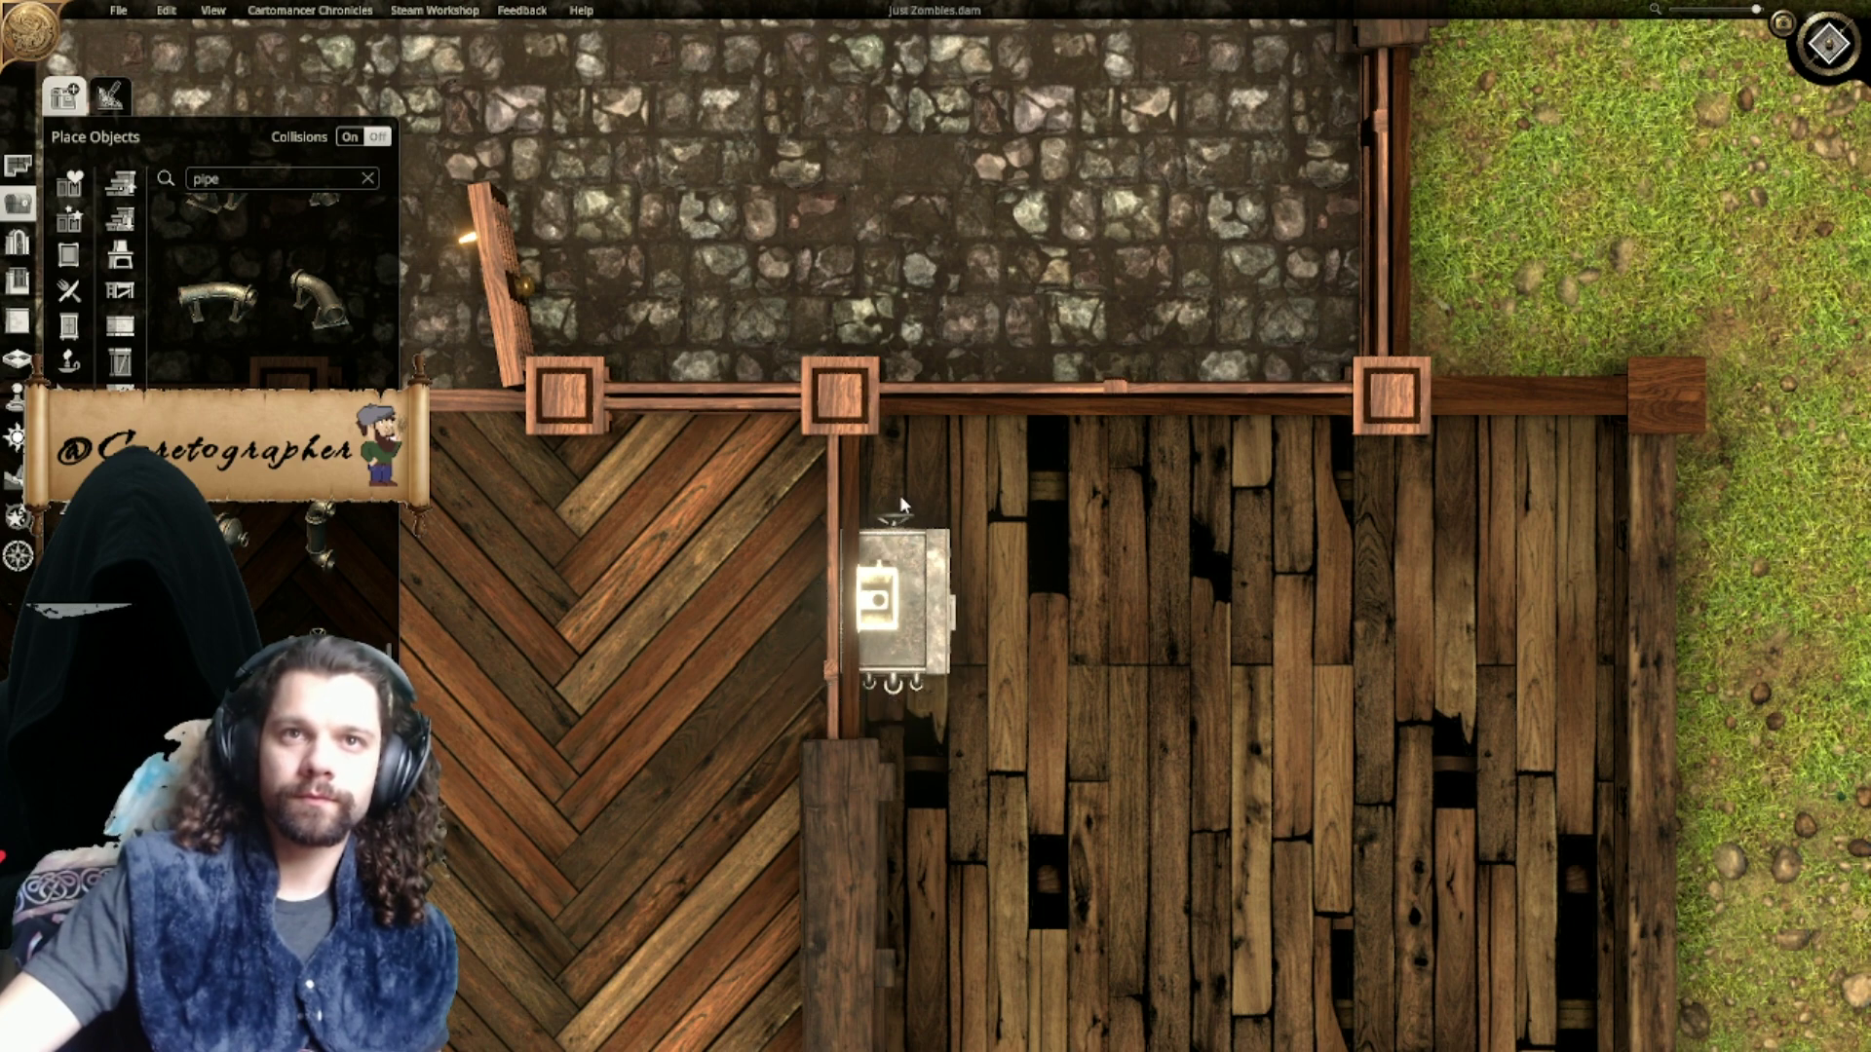
key(ctrl+z)
key(ctrl+y)
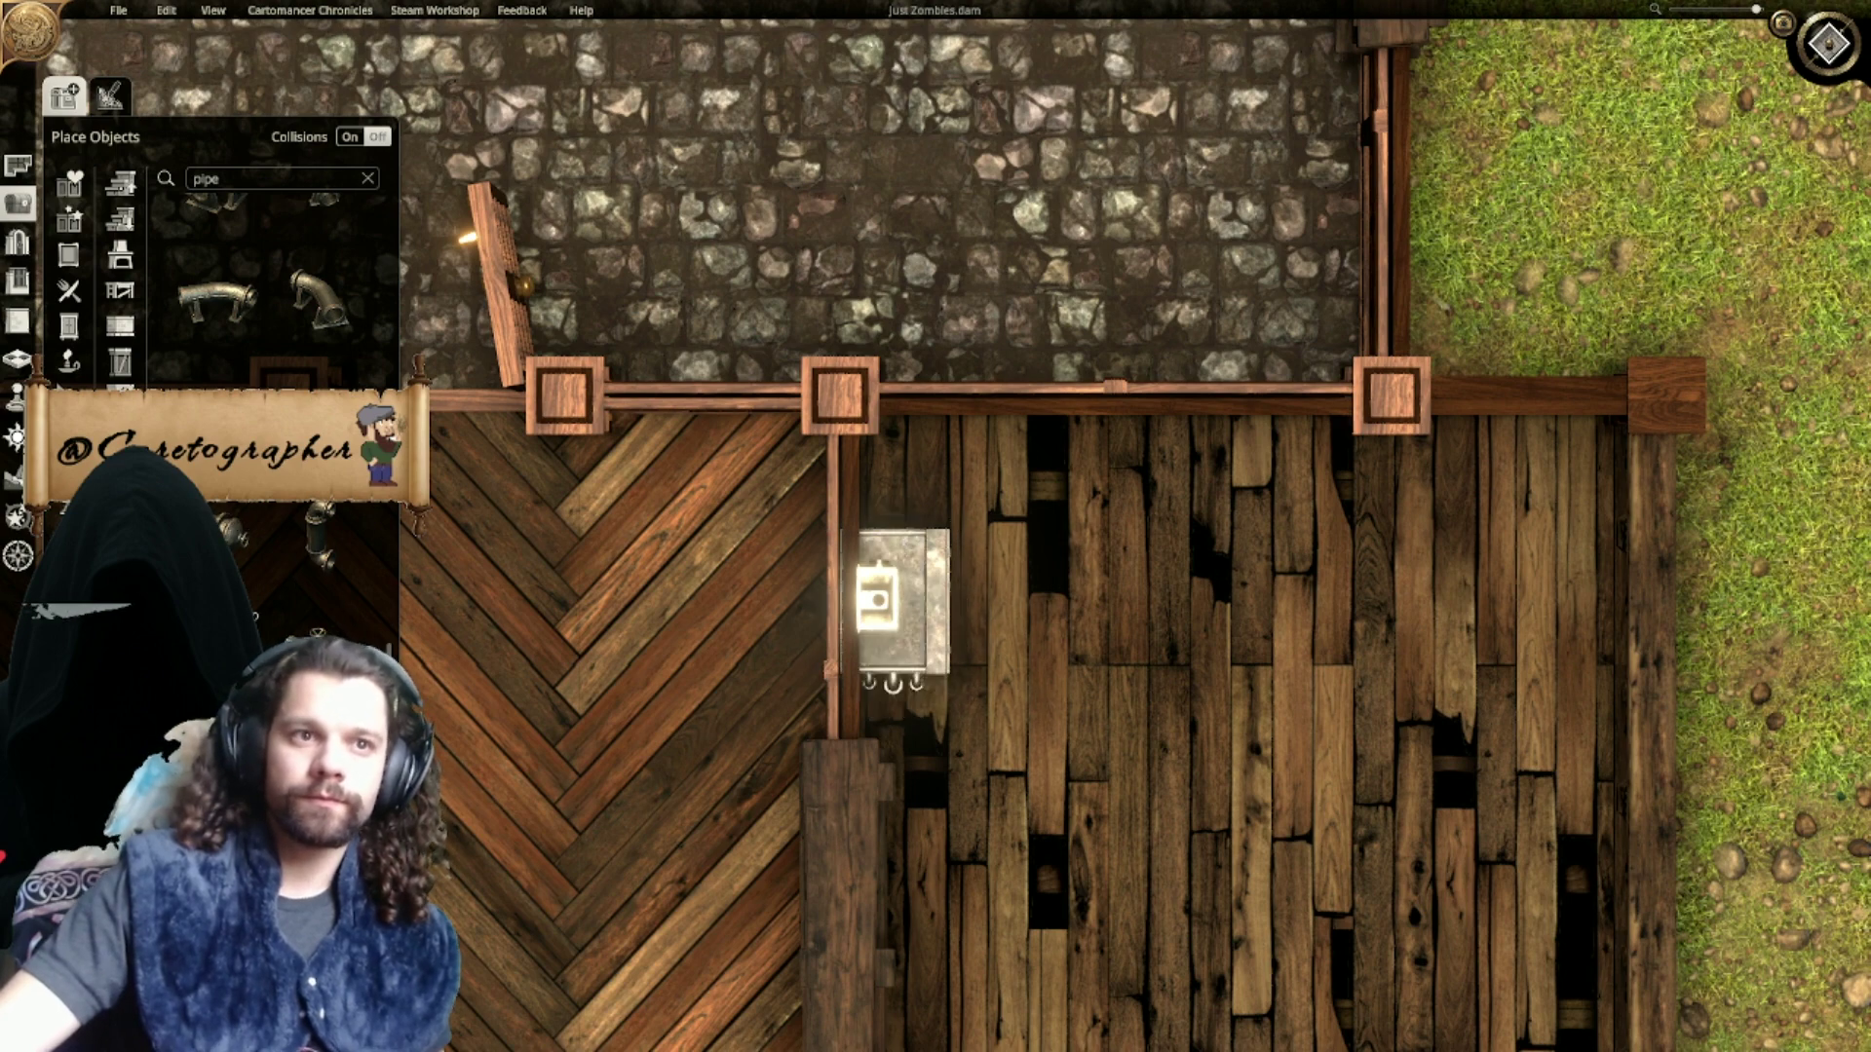
Step: Place a cylindrical metal tank lengthwise on the eastern stone block, shrink it to about the block's width and lower it into the block
click(224, 534)
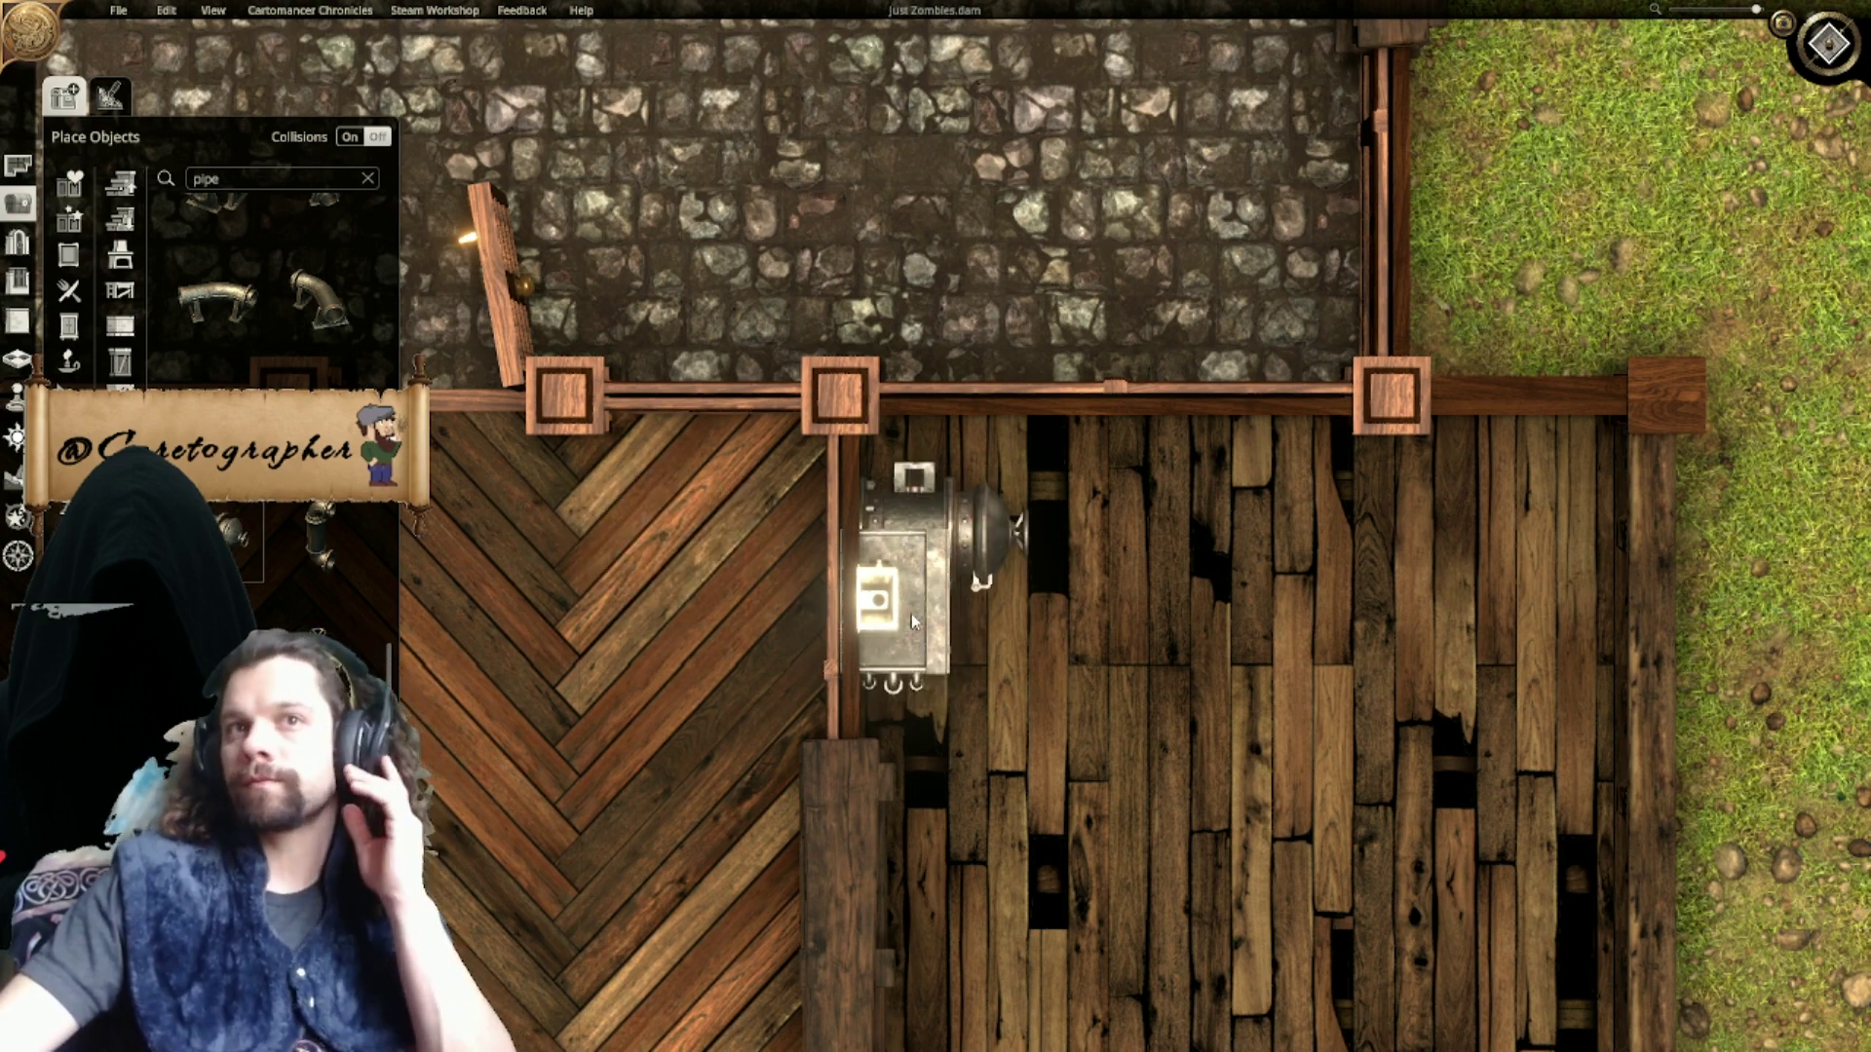
scroll(901, 599, down, 2)
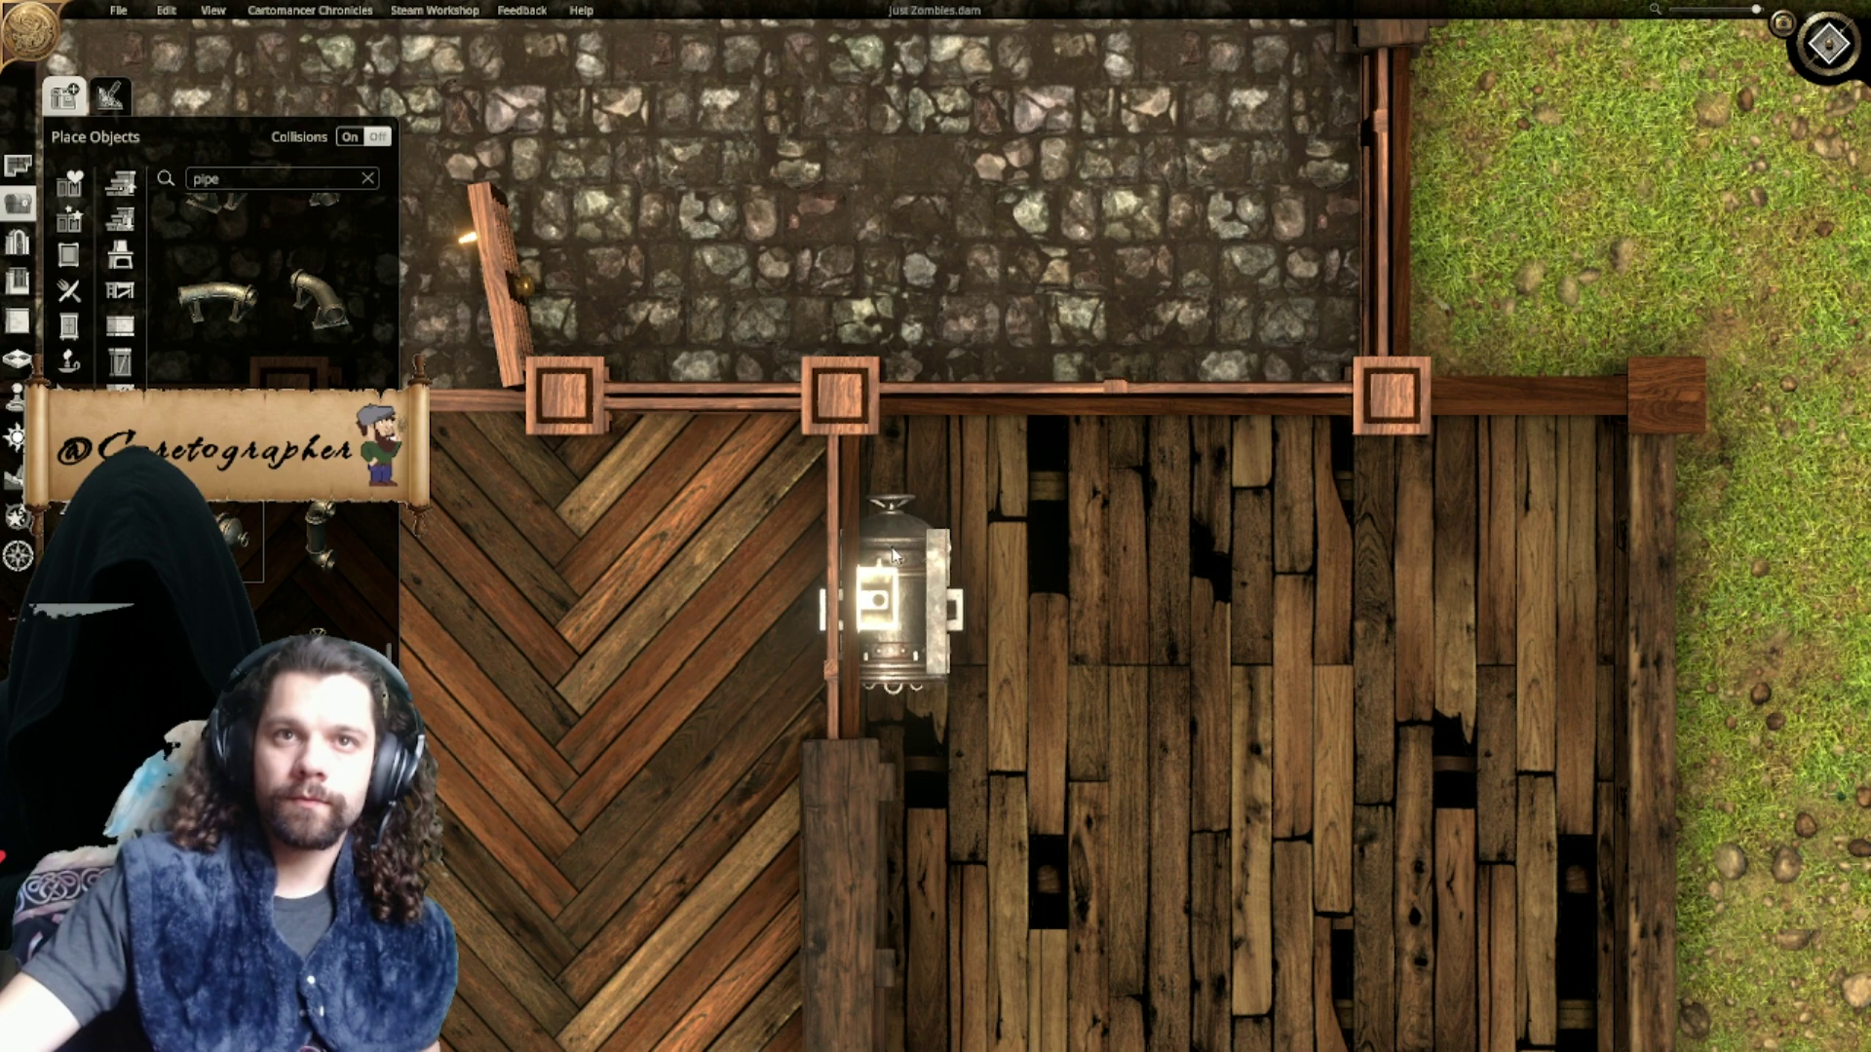
click(894, 567)
drag(973, 493, 944, 529)
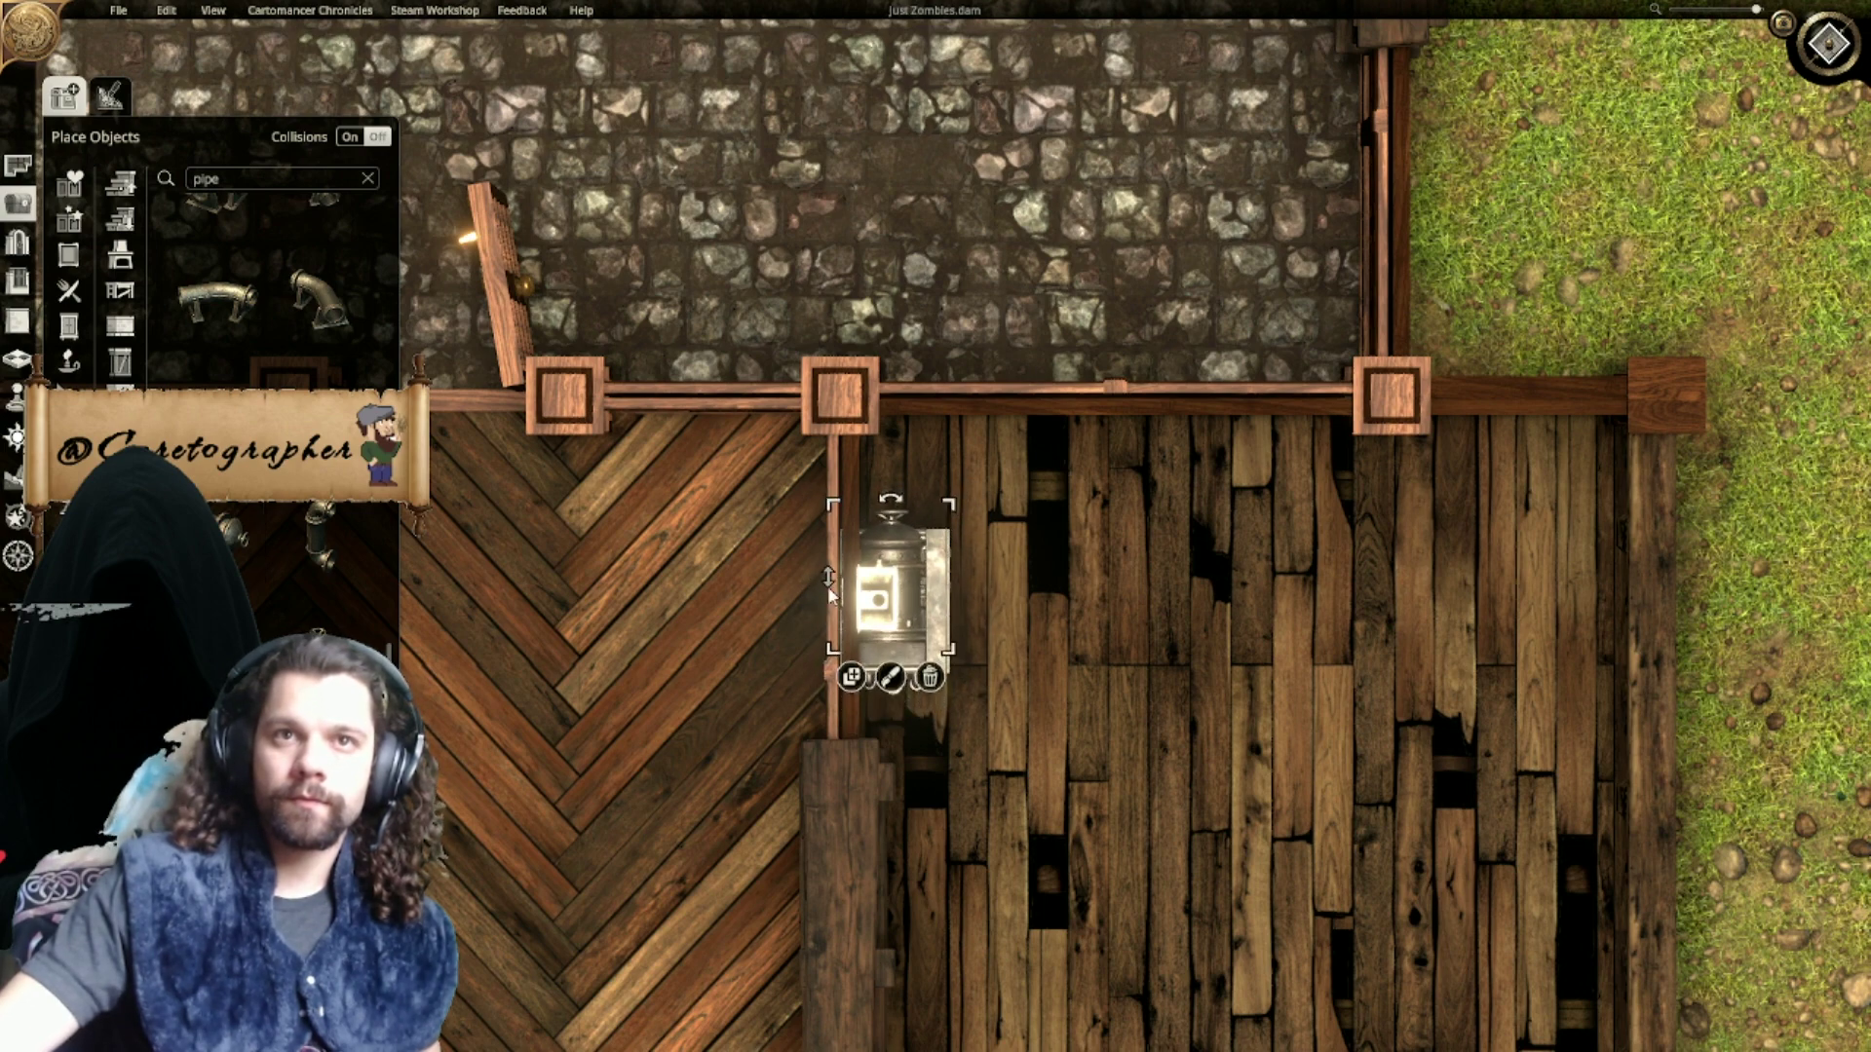
drag(828, 588, 813, 657)
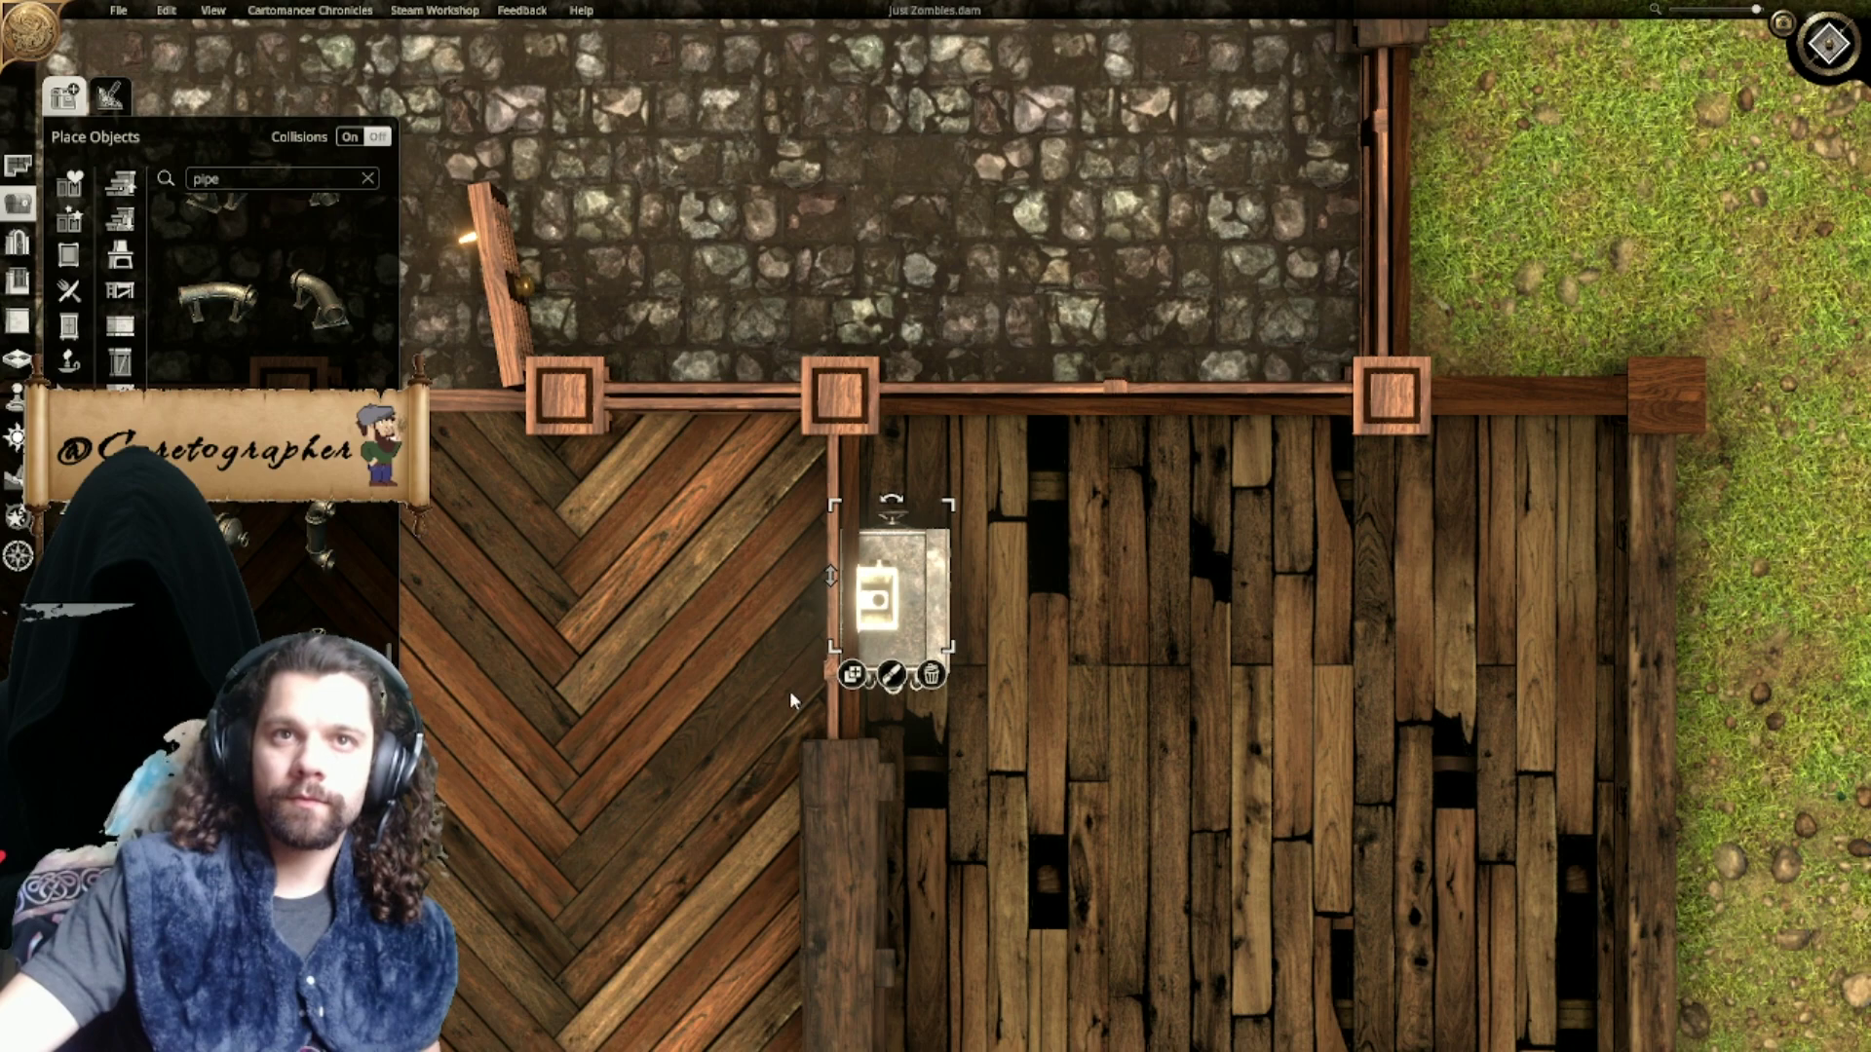
click(1789, 757)
Step: Review the whole building layout, from the western veranda and dining room across the central hall to the southern entrance rooms
scroll(1789, 757, down, 3)
scroll(1790, 750, down, 2)
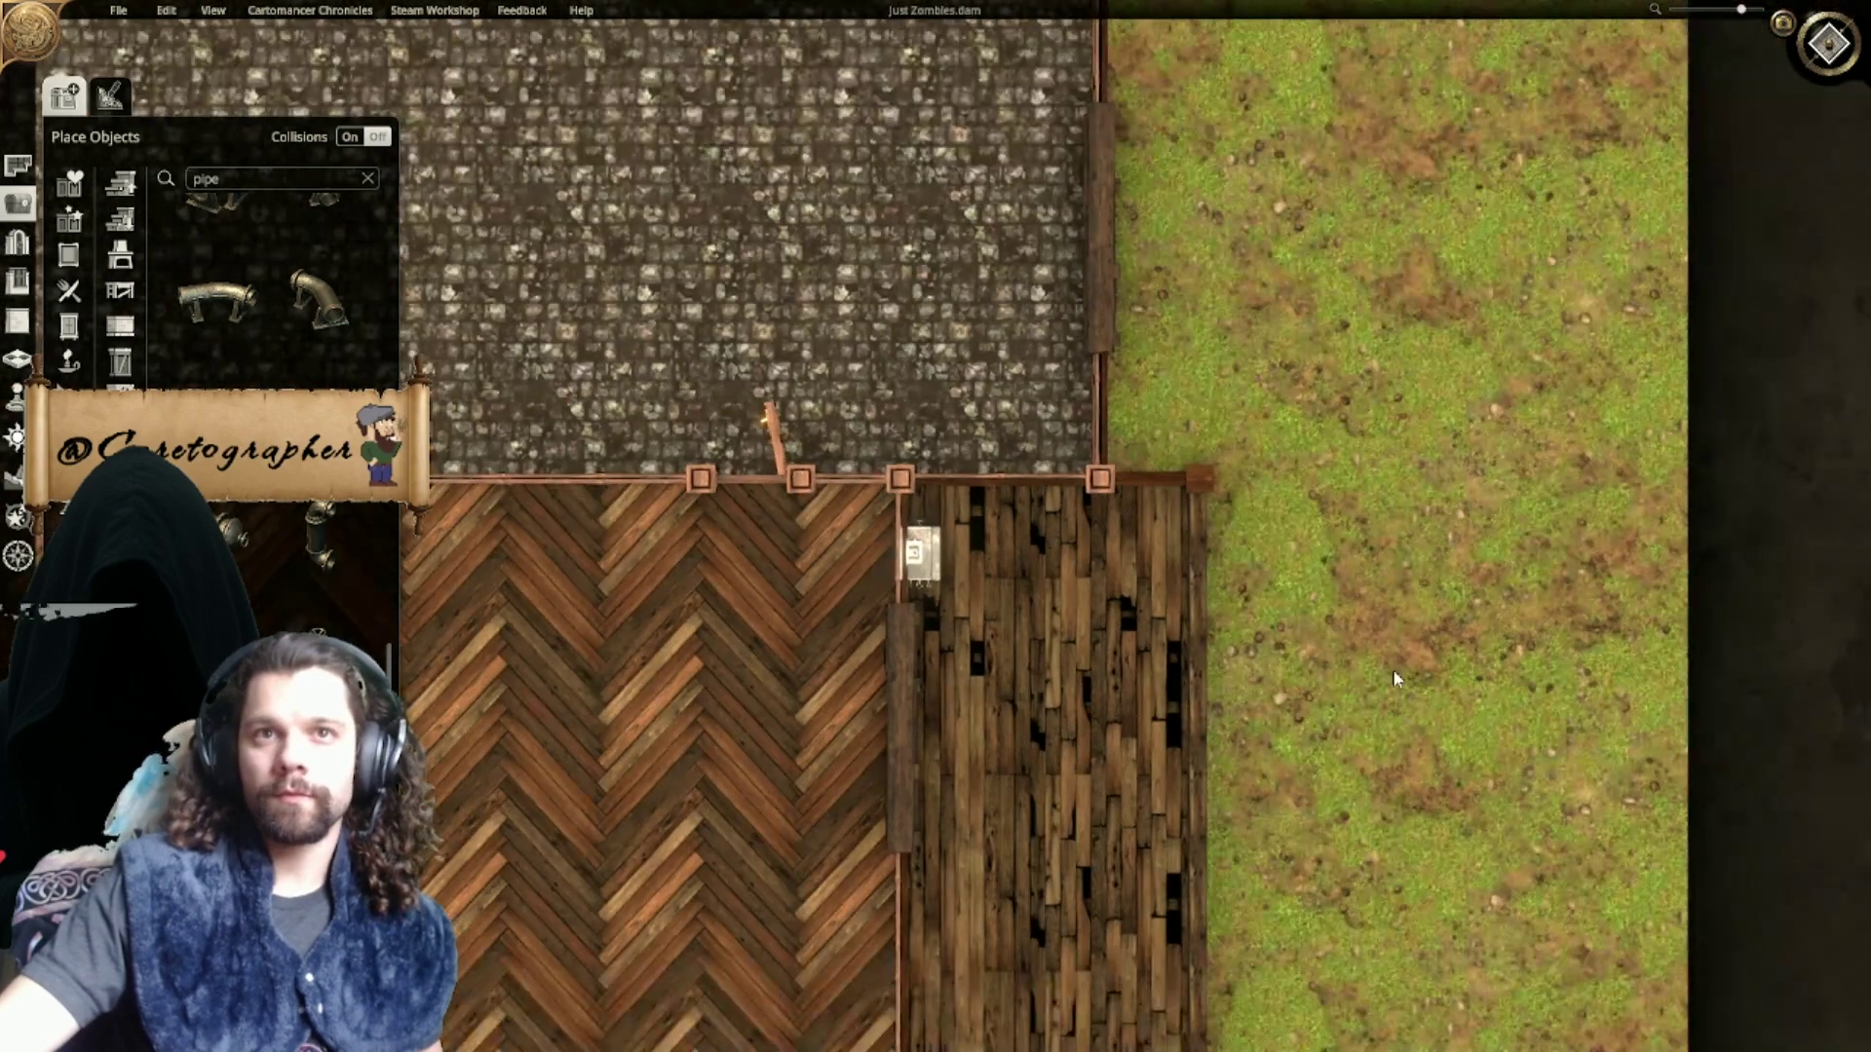
right_drag(1122, 638, 1697, 475)
right_drag(1317, 559, 1736, 473)
scroll(1737, 474, down, 3)
right_drag(701, 624, 1751, 417)
right_drag(1442, 442, 1067, 317)
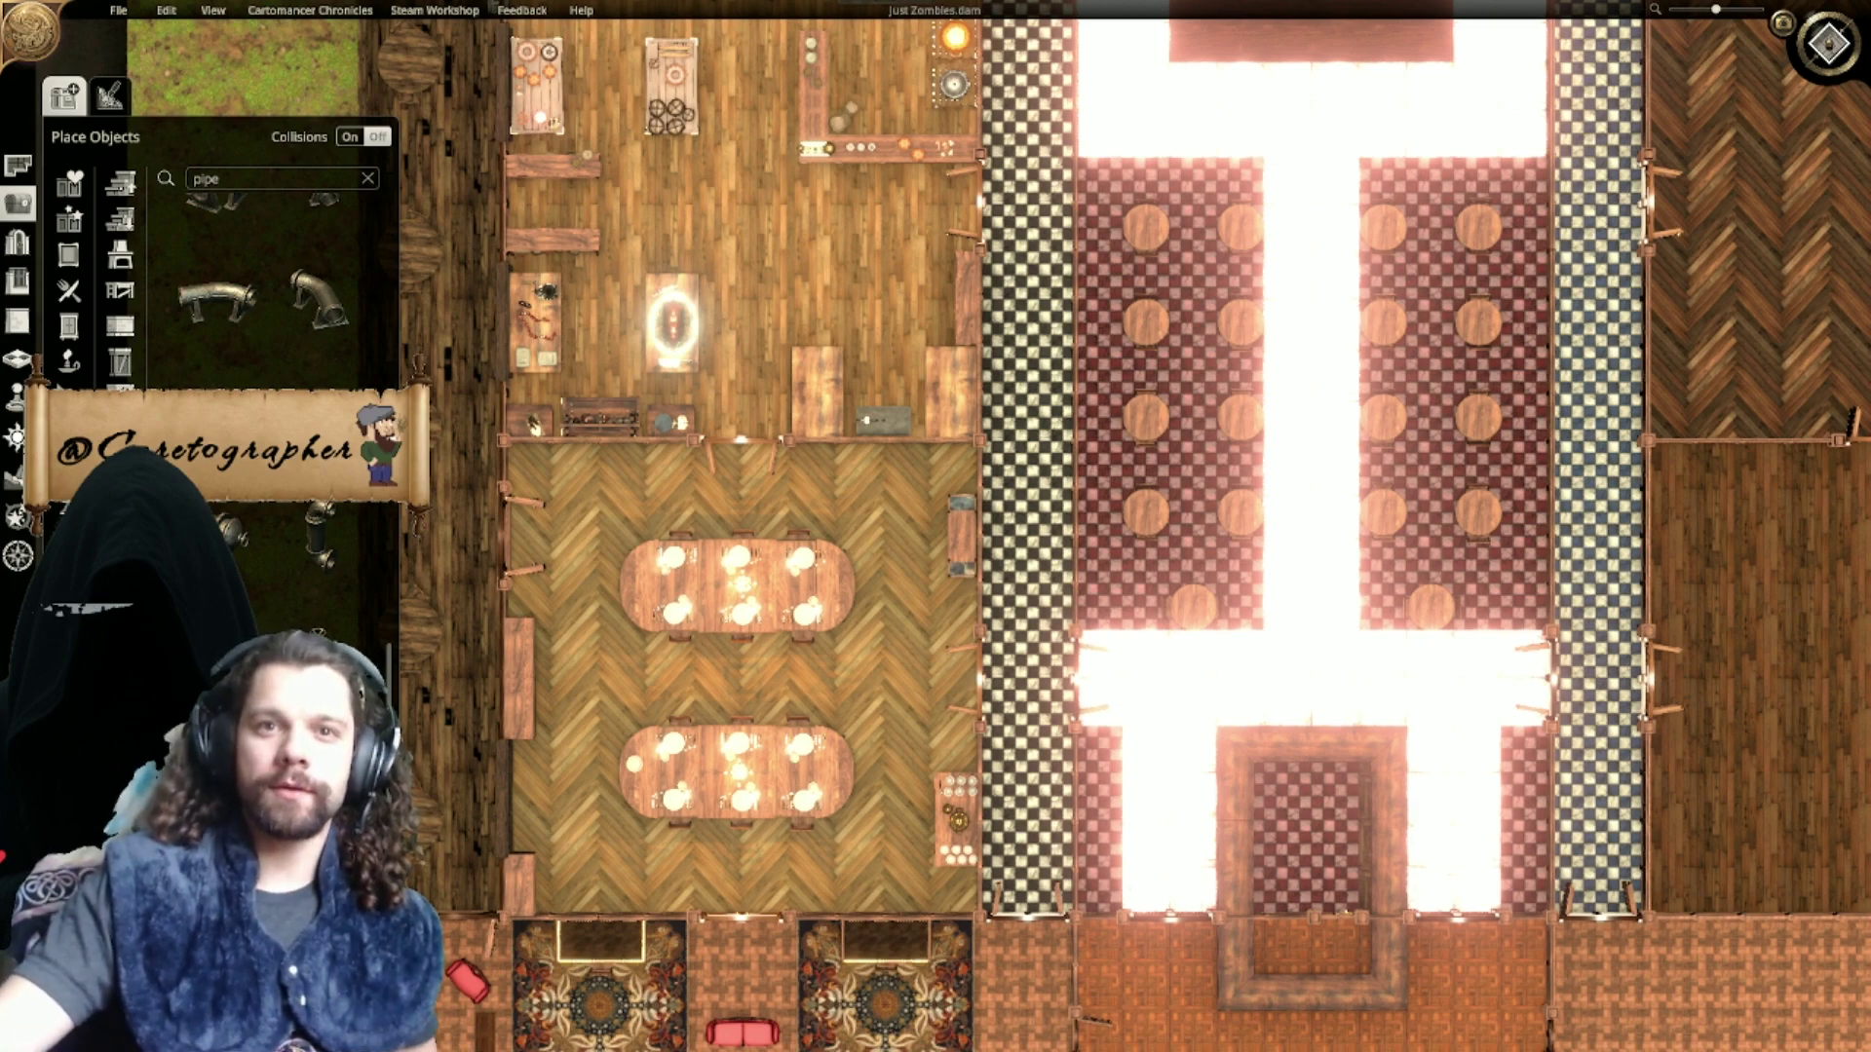
right_drag(1181, 725, 1257, 793)
scroll(1257, 792, down, 3)
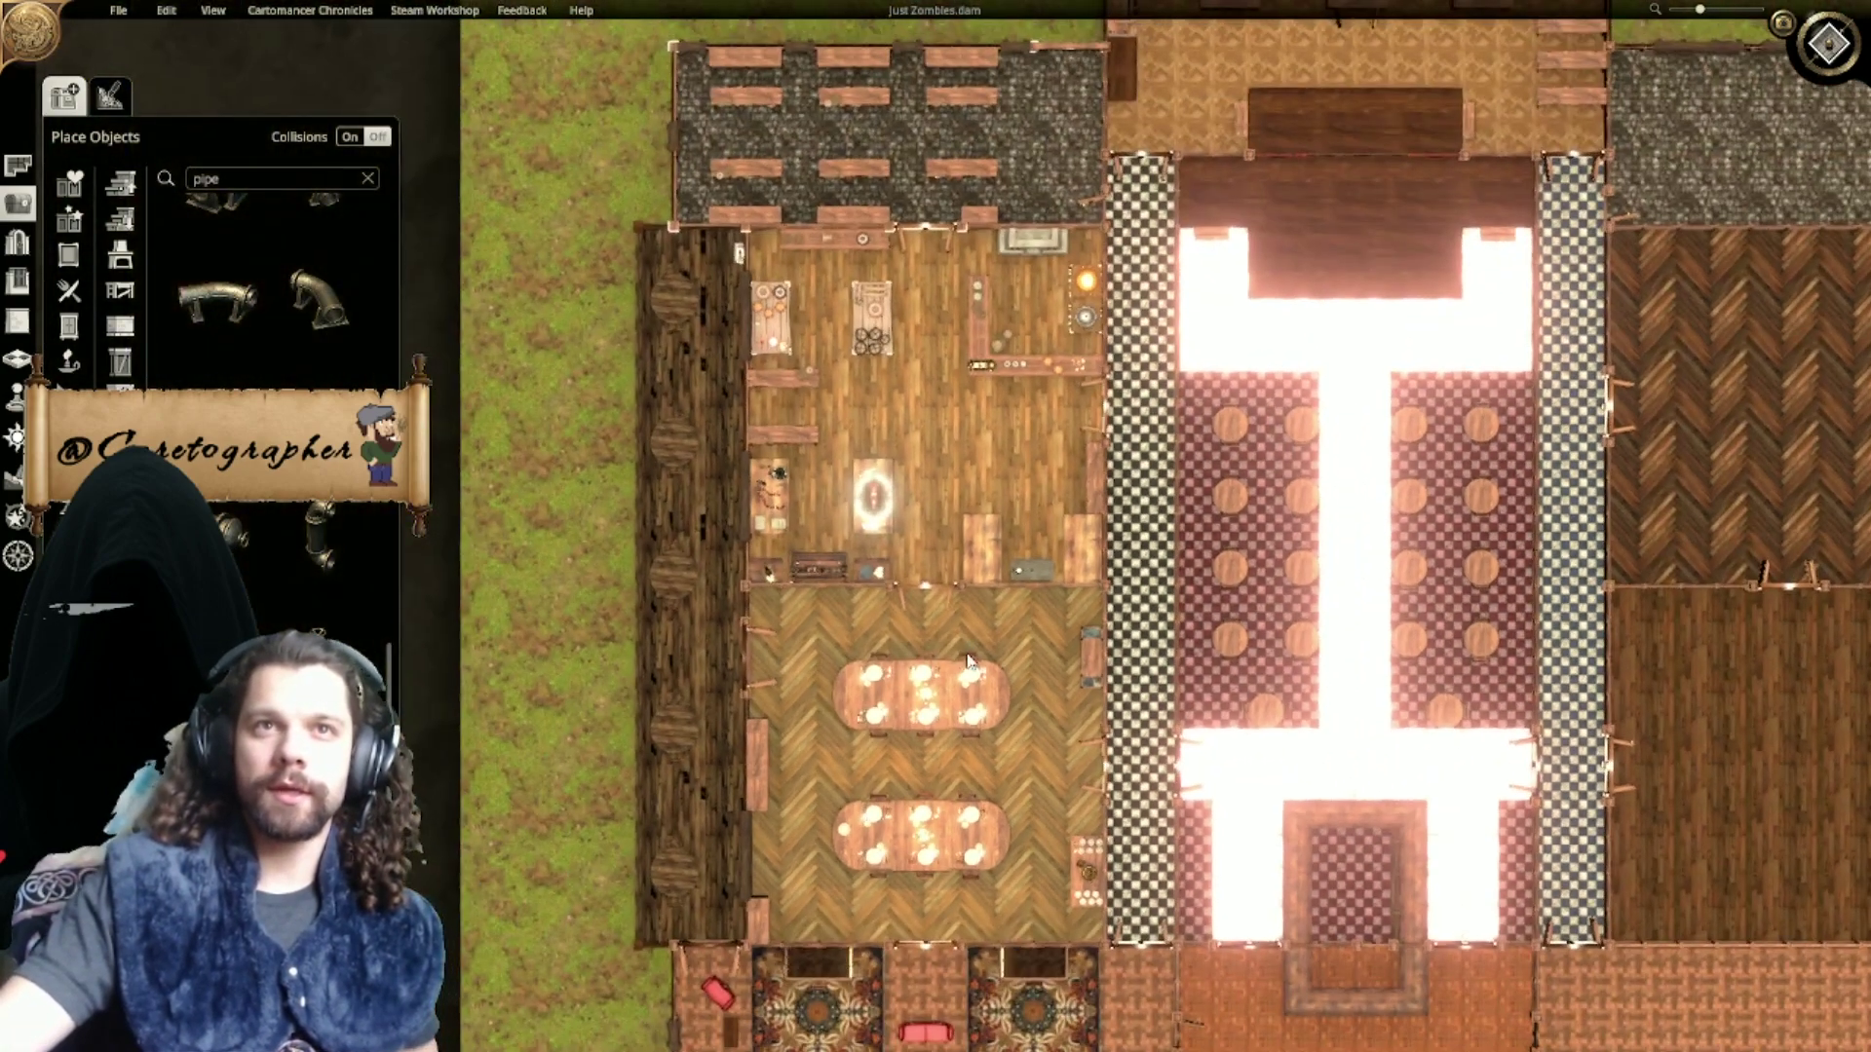
right_drag(960, 648, 795, 372)
scroll(1359, 736, down, 1)
right_drag(1360, 736, 1009, 624)
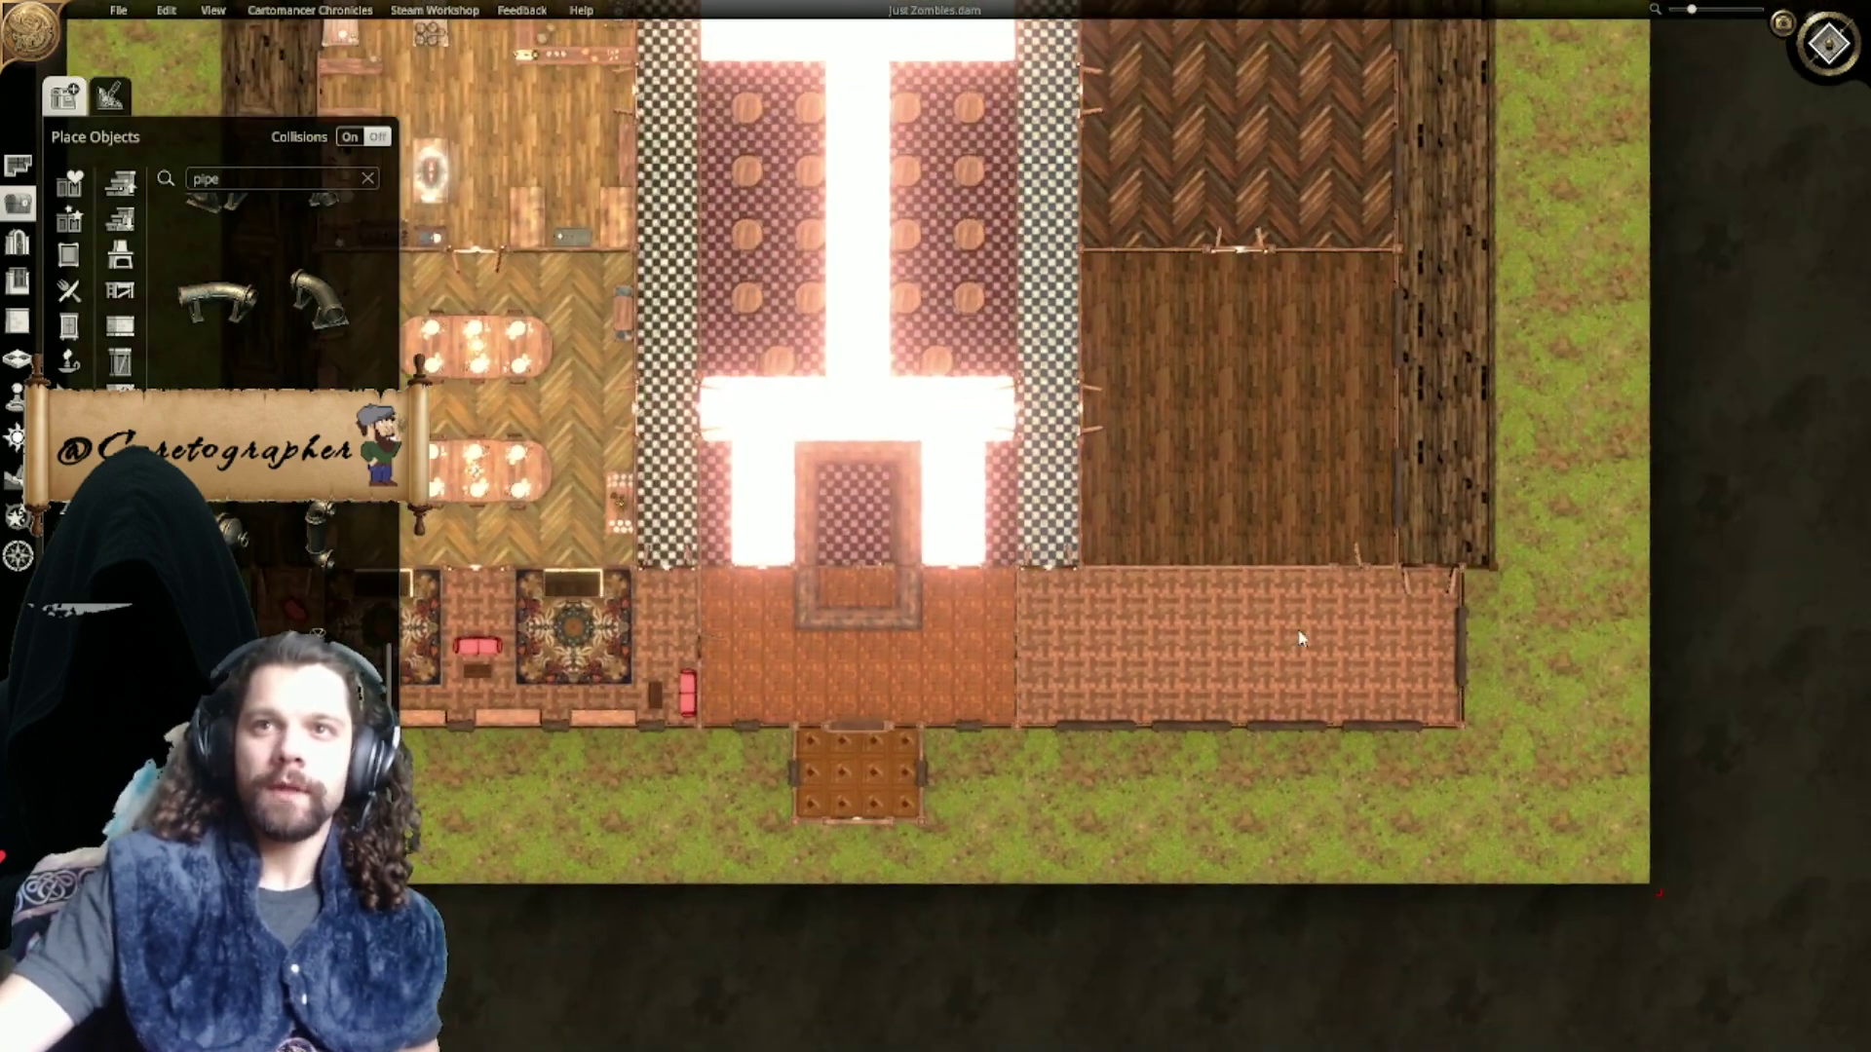
right_drag(488, 613, 1058, 589)
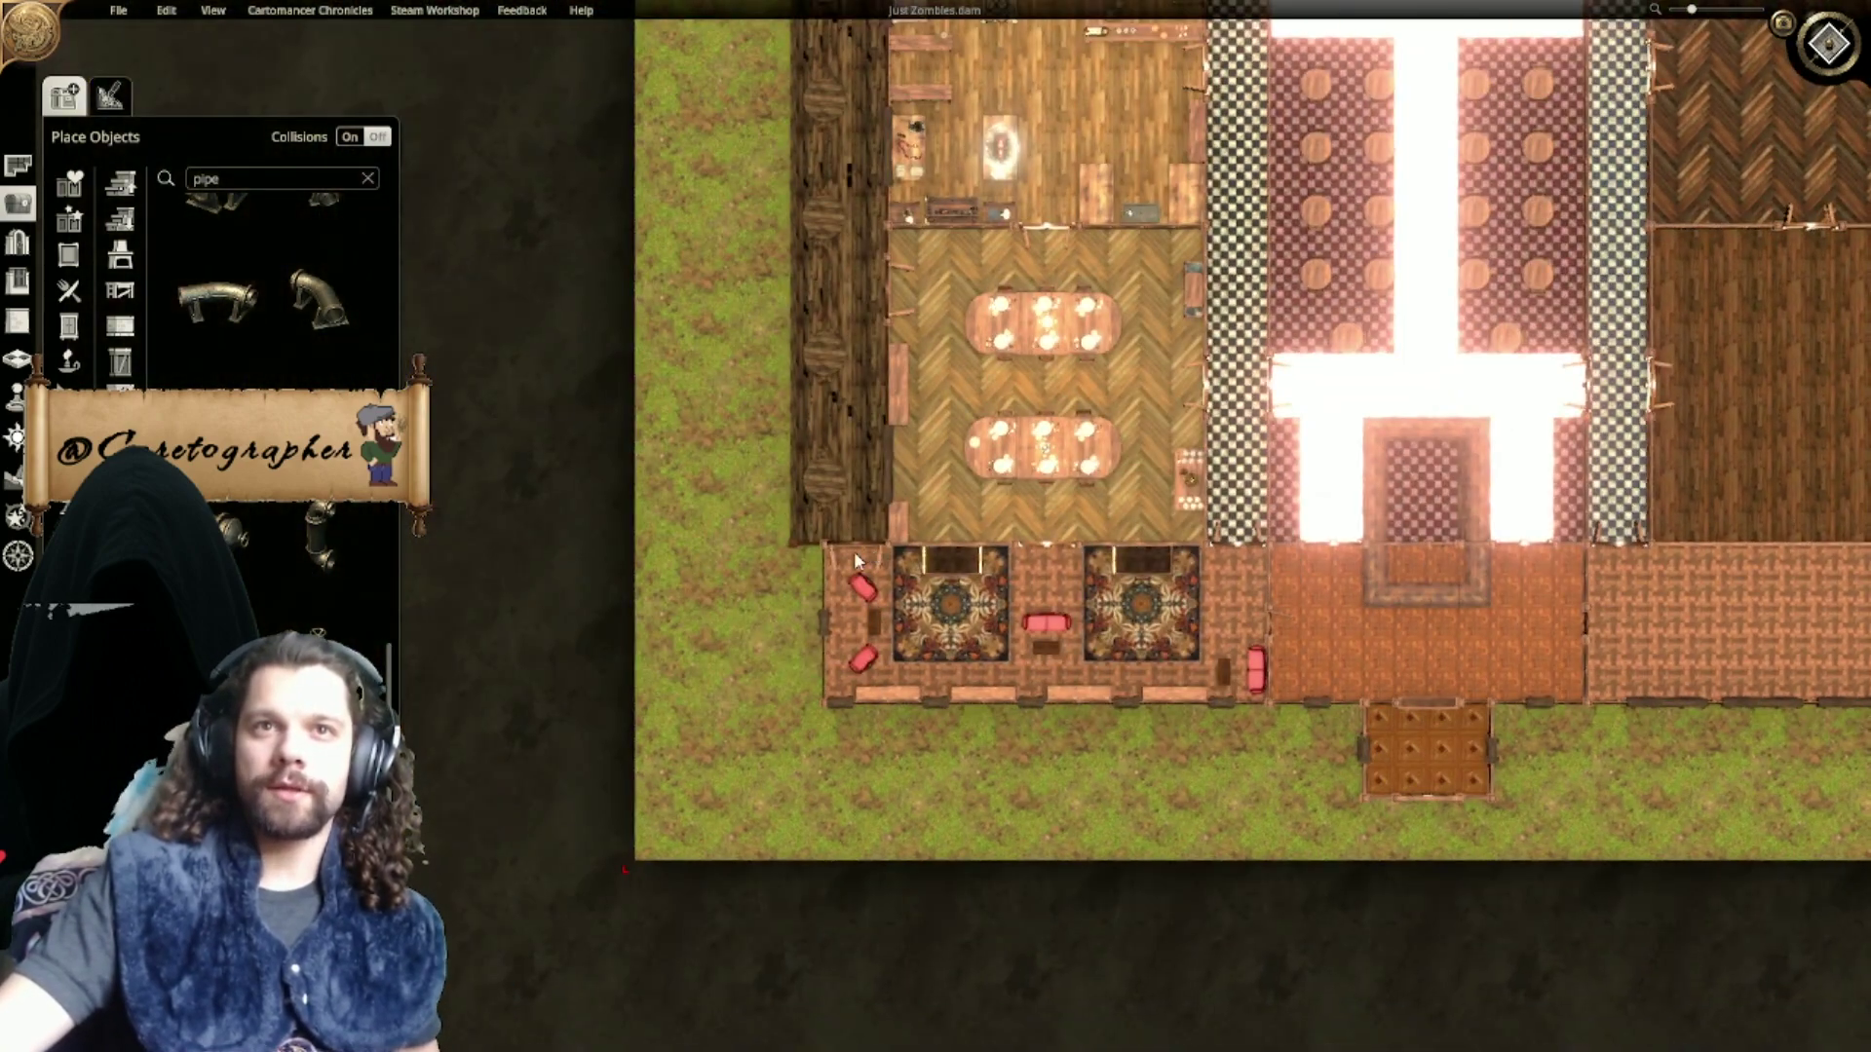
Step: Review the building layout from the southern entrance and eastern rooms across the central hall to the western kitchen and dining room
right_drag(875, 392, 790, 454)
right_drag(800, 2, 798, 413)
right_drag(782, 777, 588, 293)
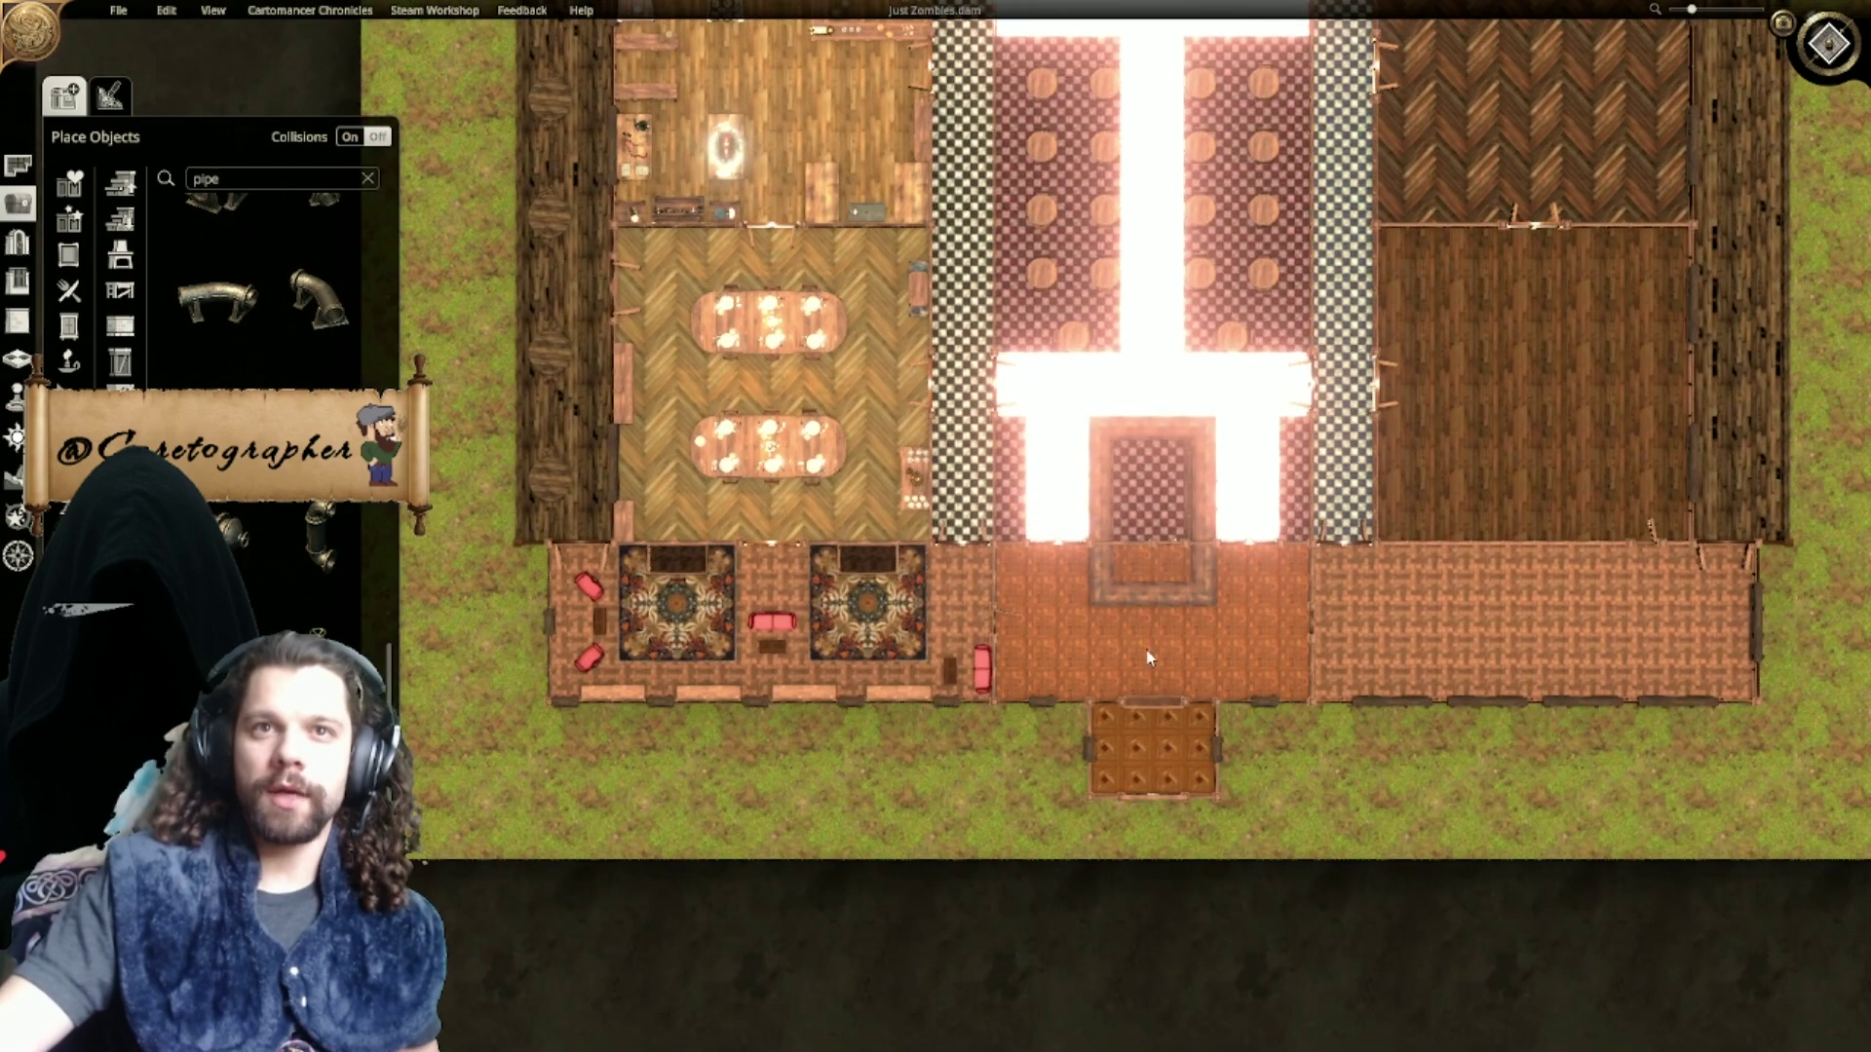
right_drag(1356, 638, 868, 628)
right_drag(1274, 391, 1331, 685)
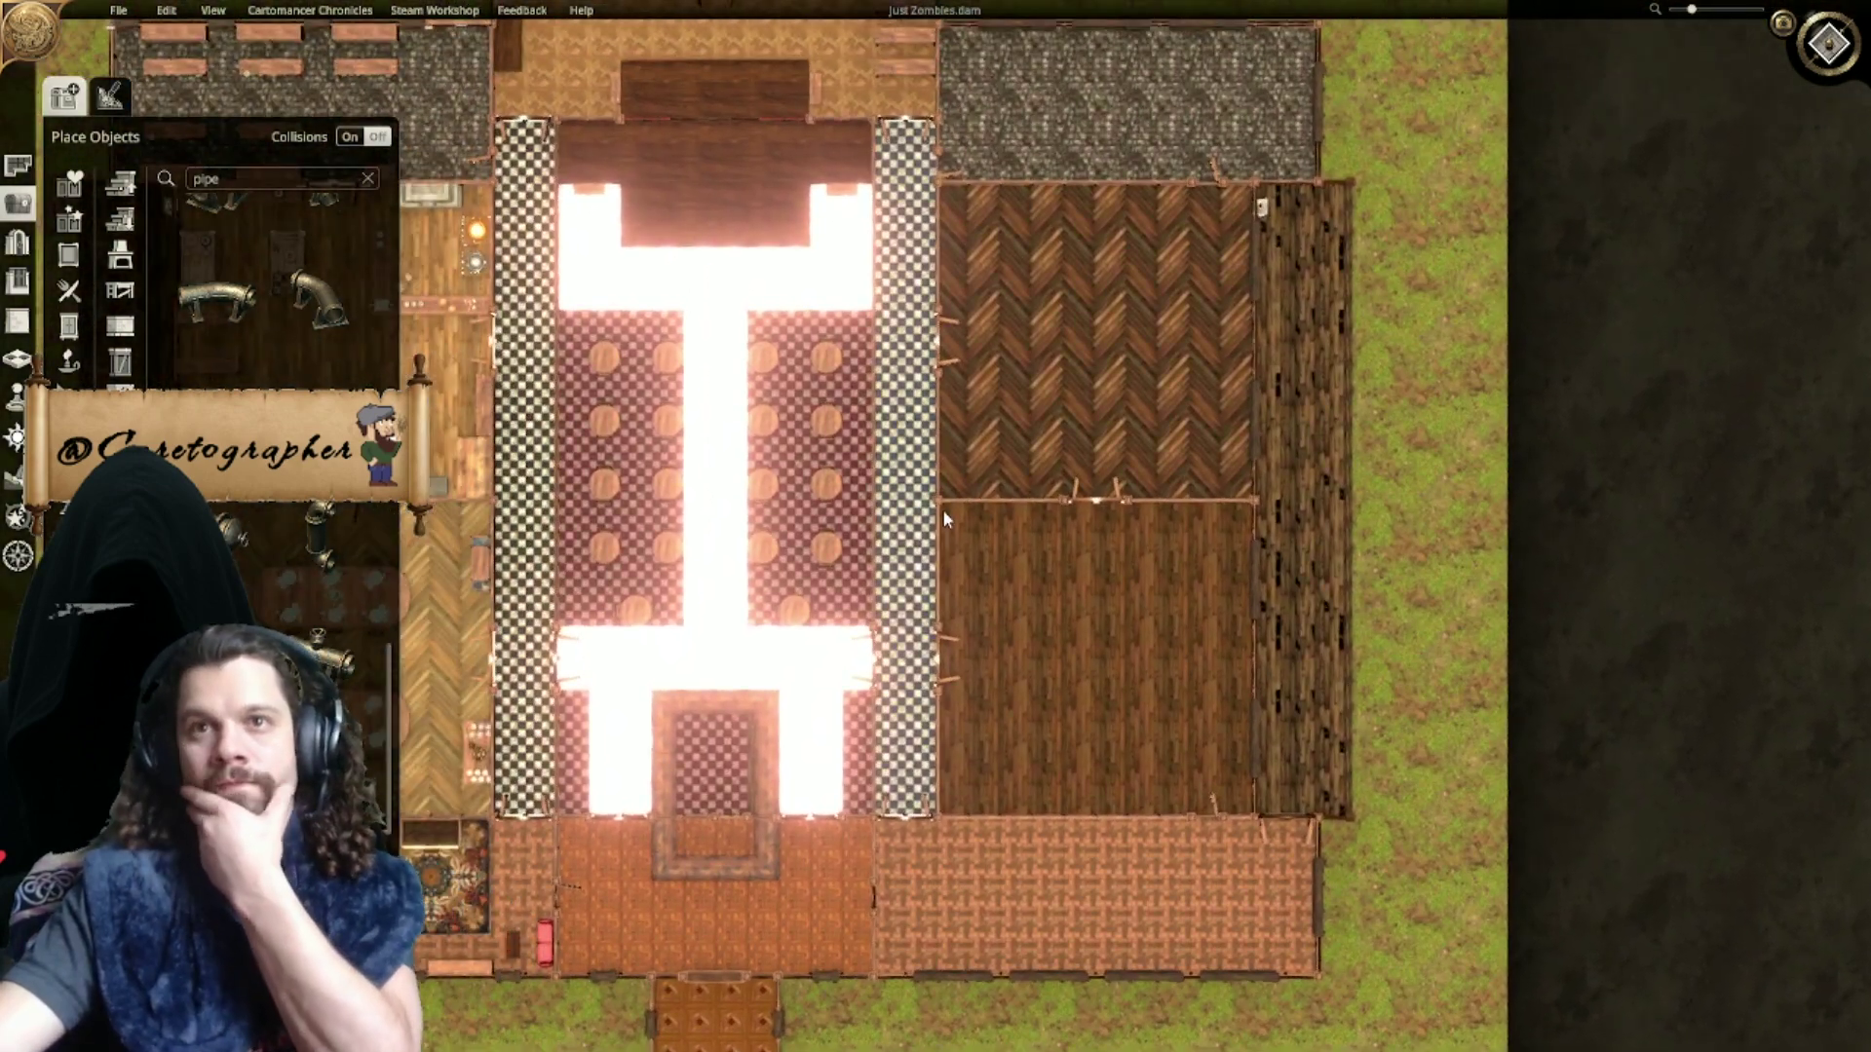
right_drag(943, 509, 1207, 505)
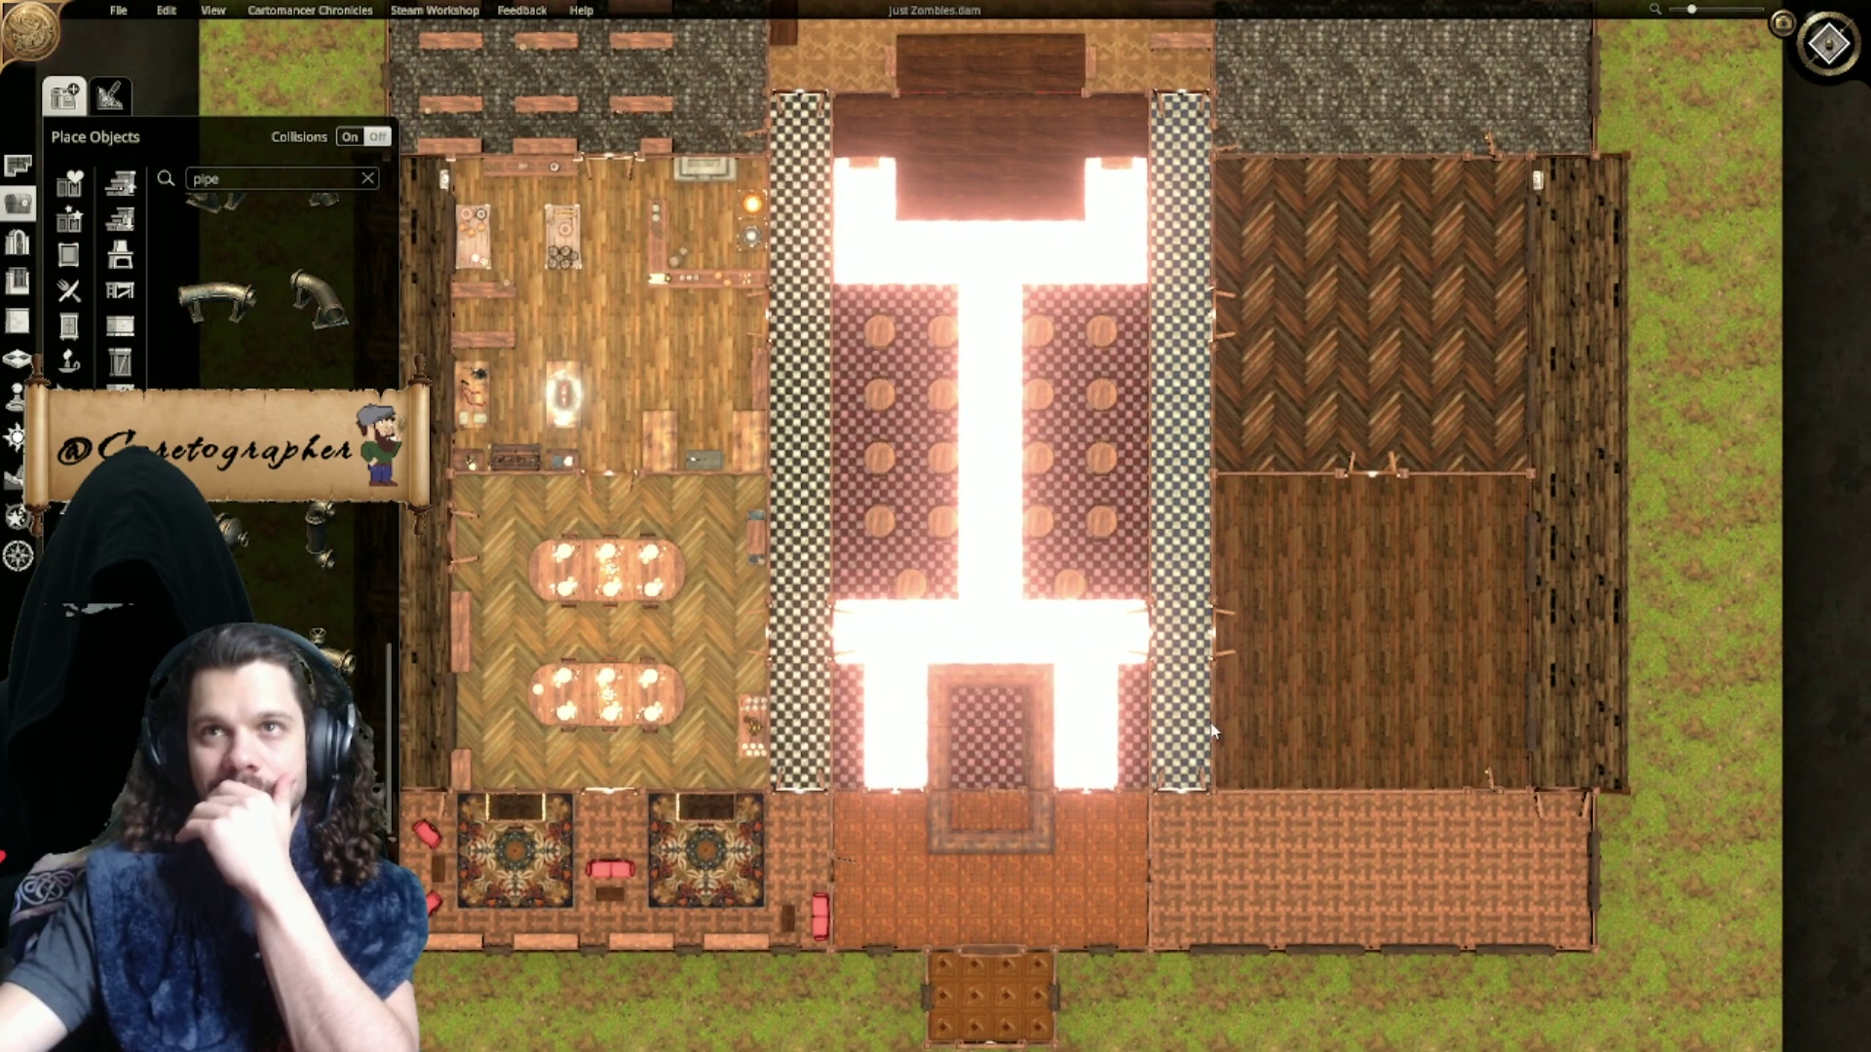
right_drag(999, 453, 1058, 693)
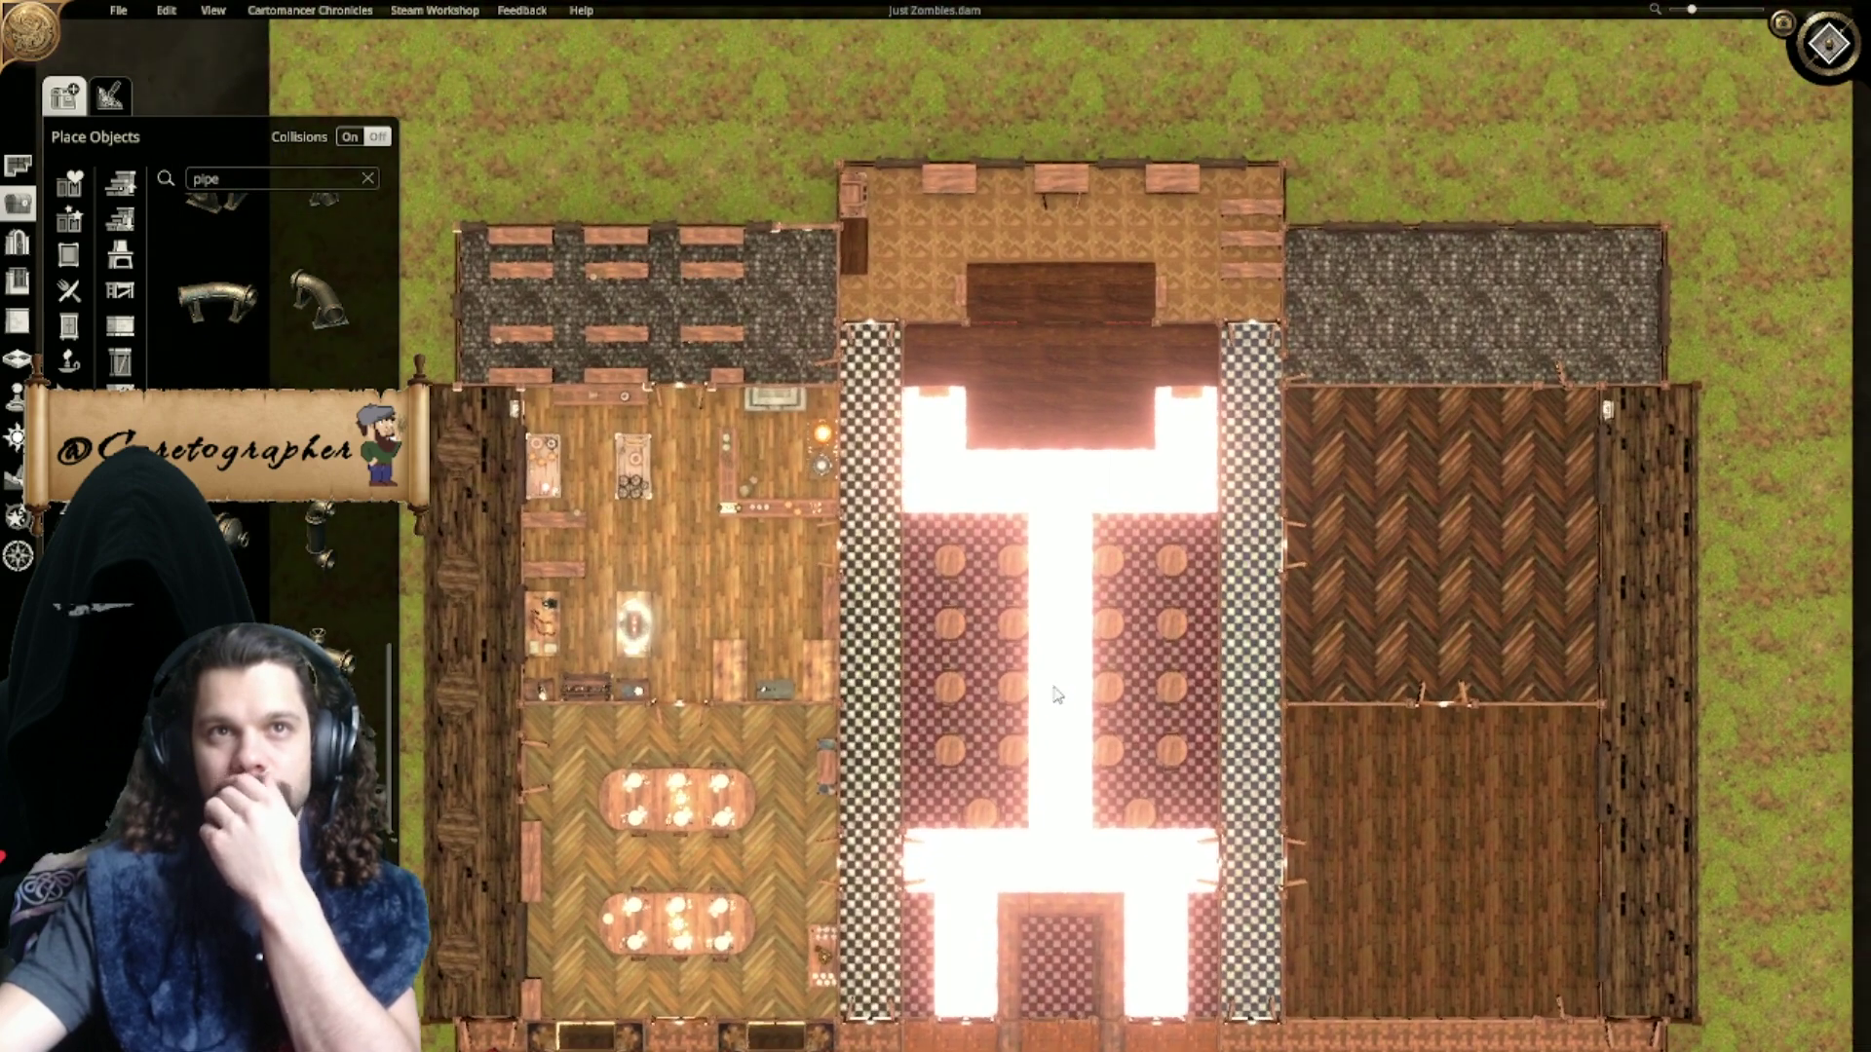
scroll(1064, 698, up, 1)
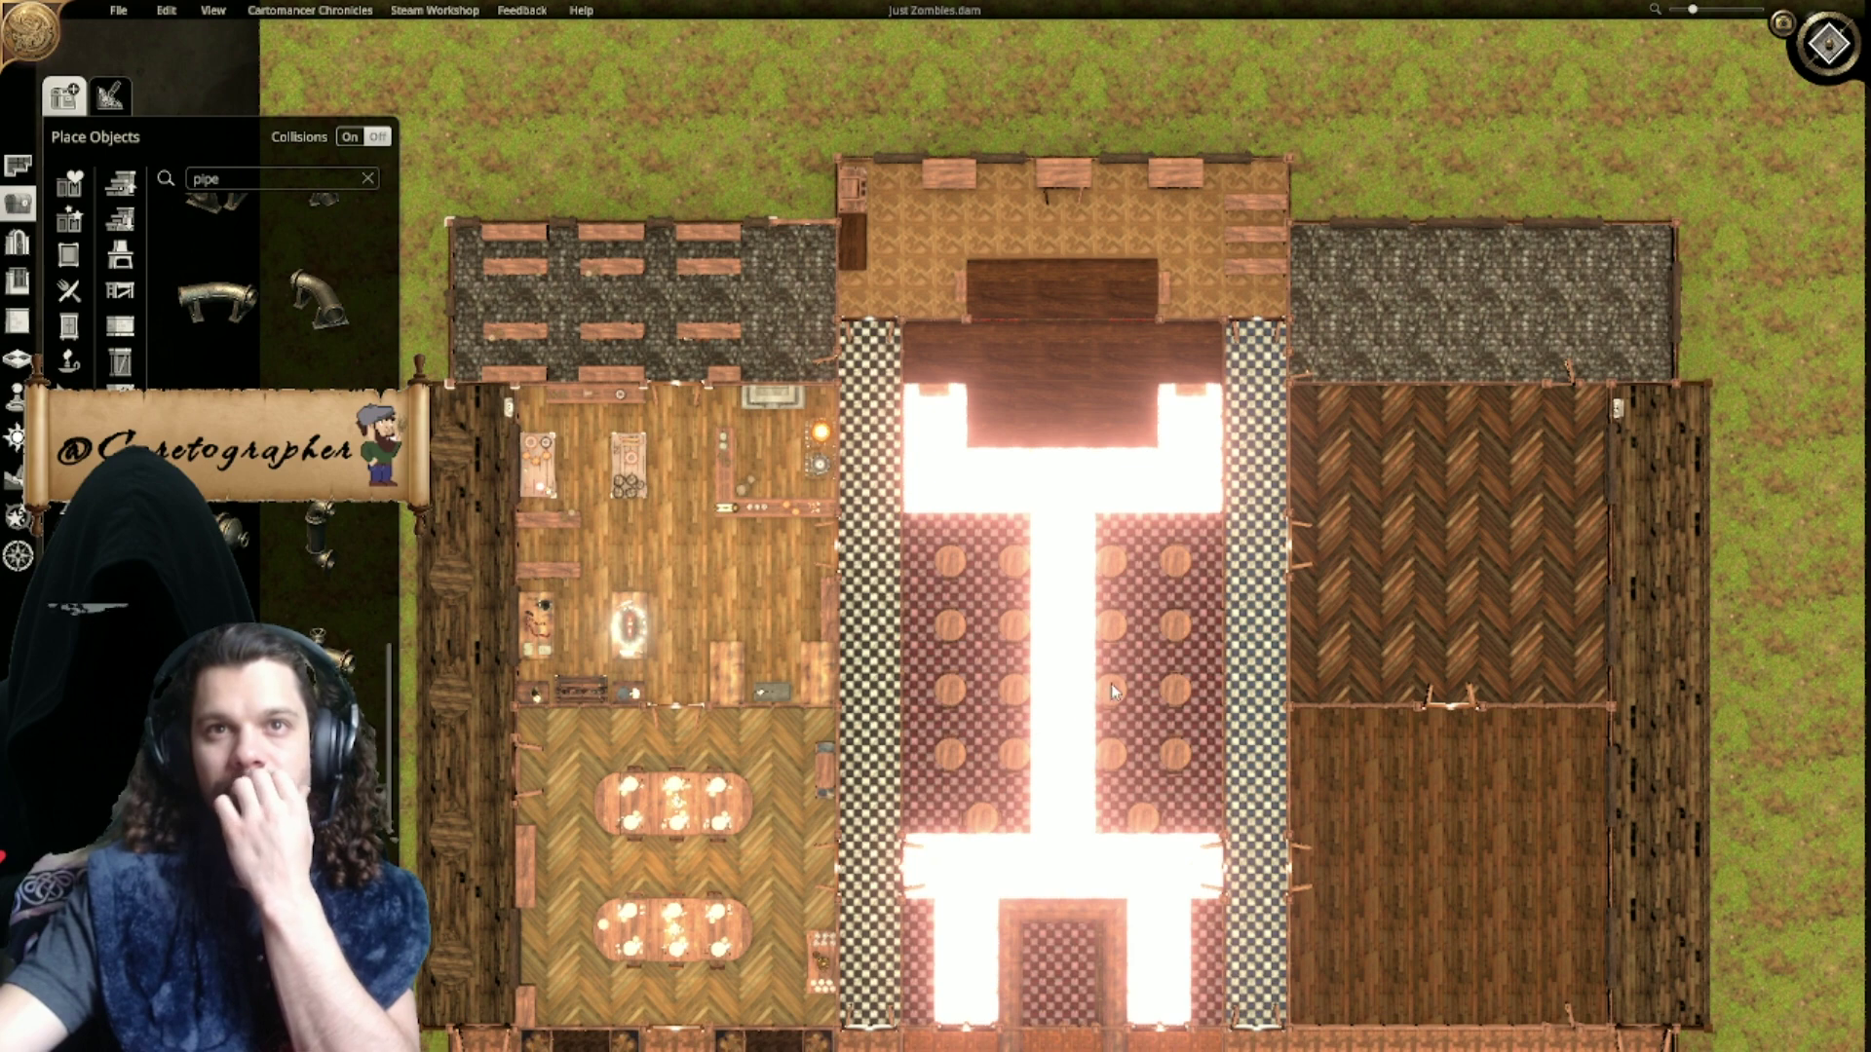
right_drag(1503, 864, 1429, 596)
right_drag(1017, 428, 1291, 475)
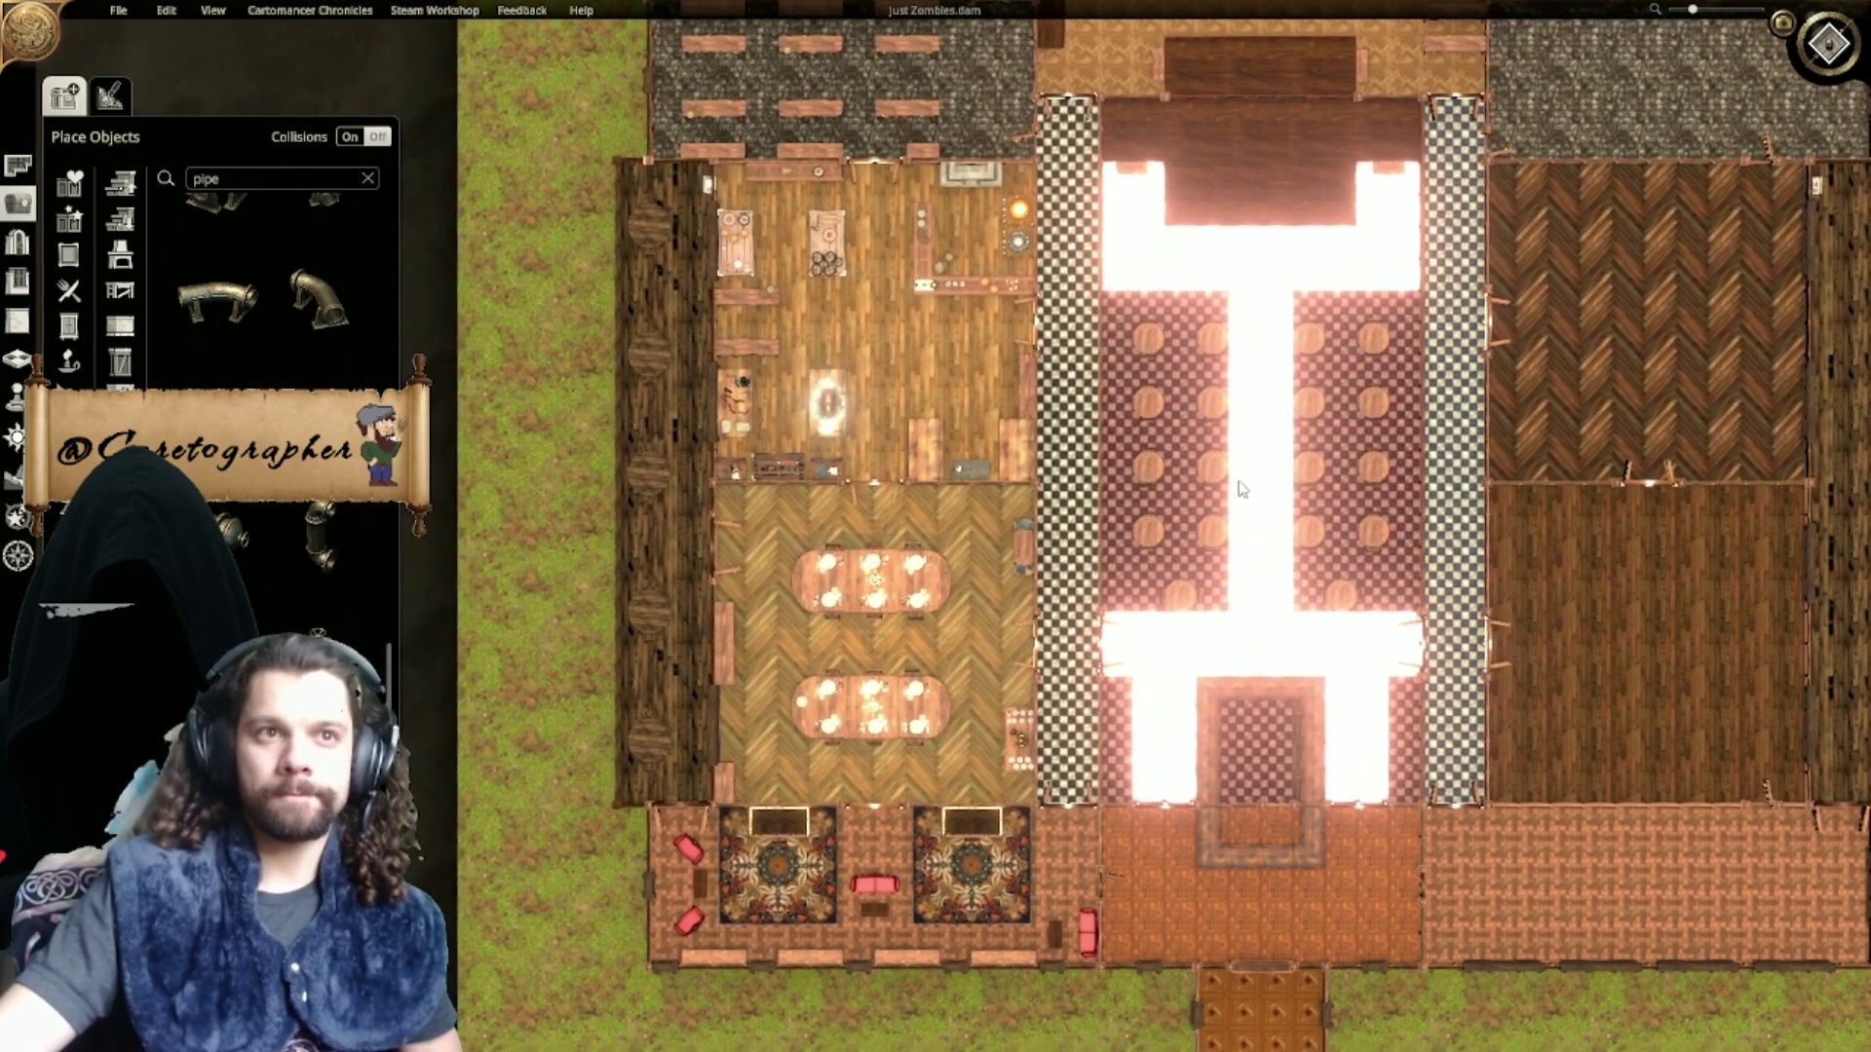
scroll(960, 715, up, 2)
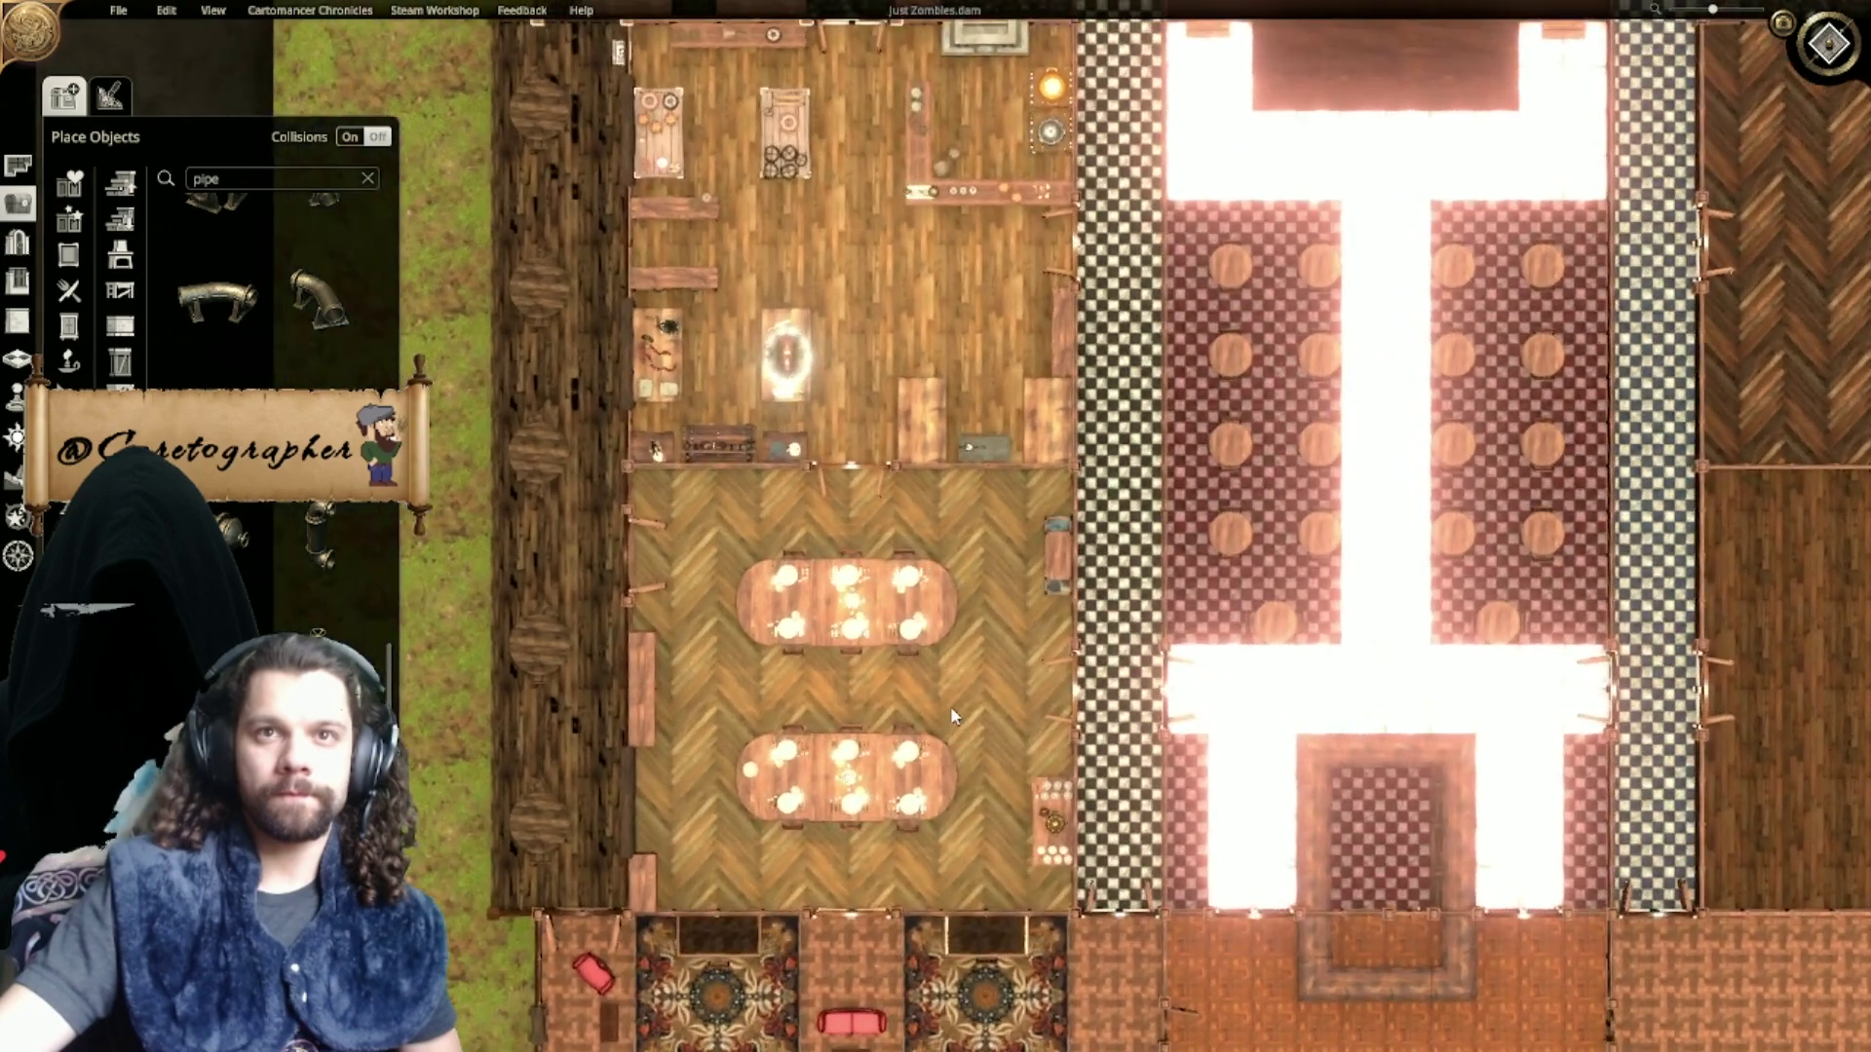
scroll(952, 716, down, 2)
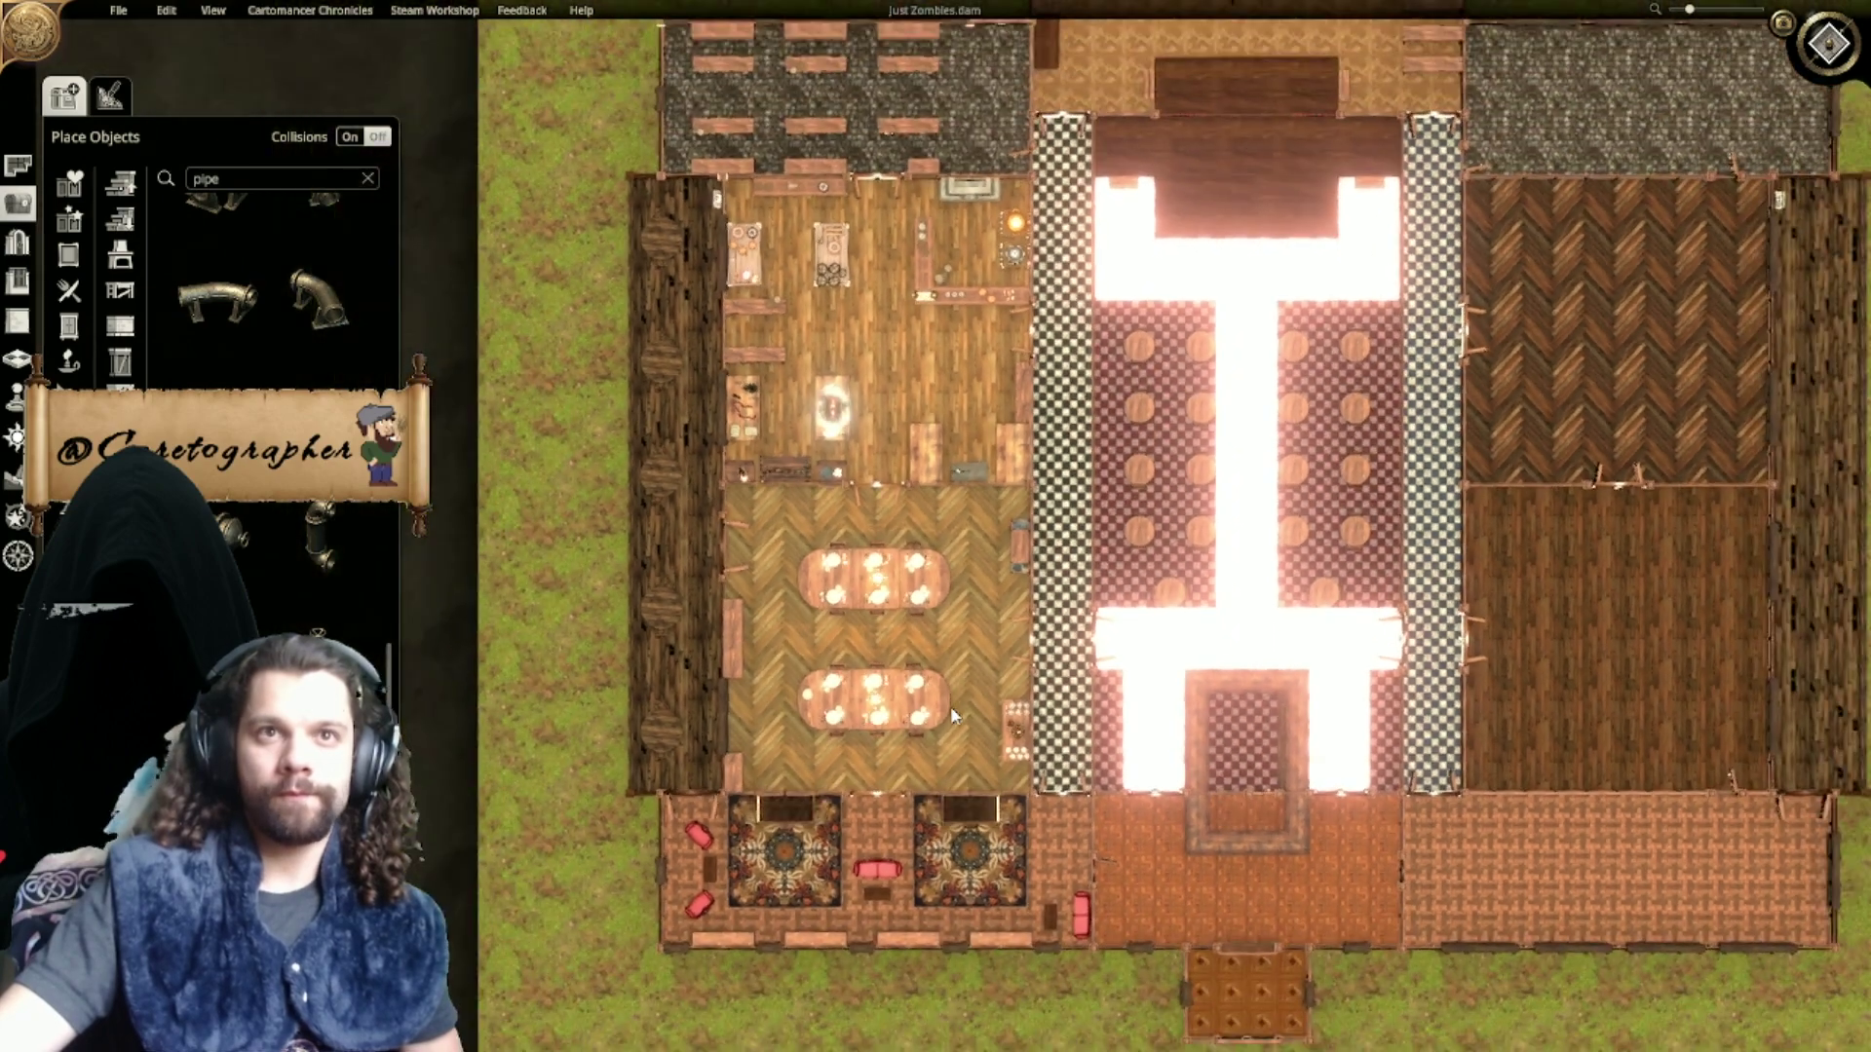
scroll(953, 717, up, 3)
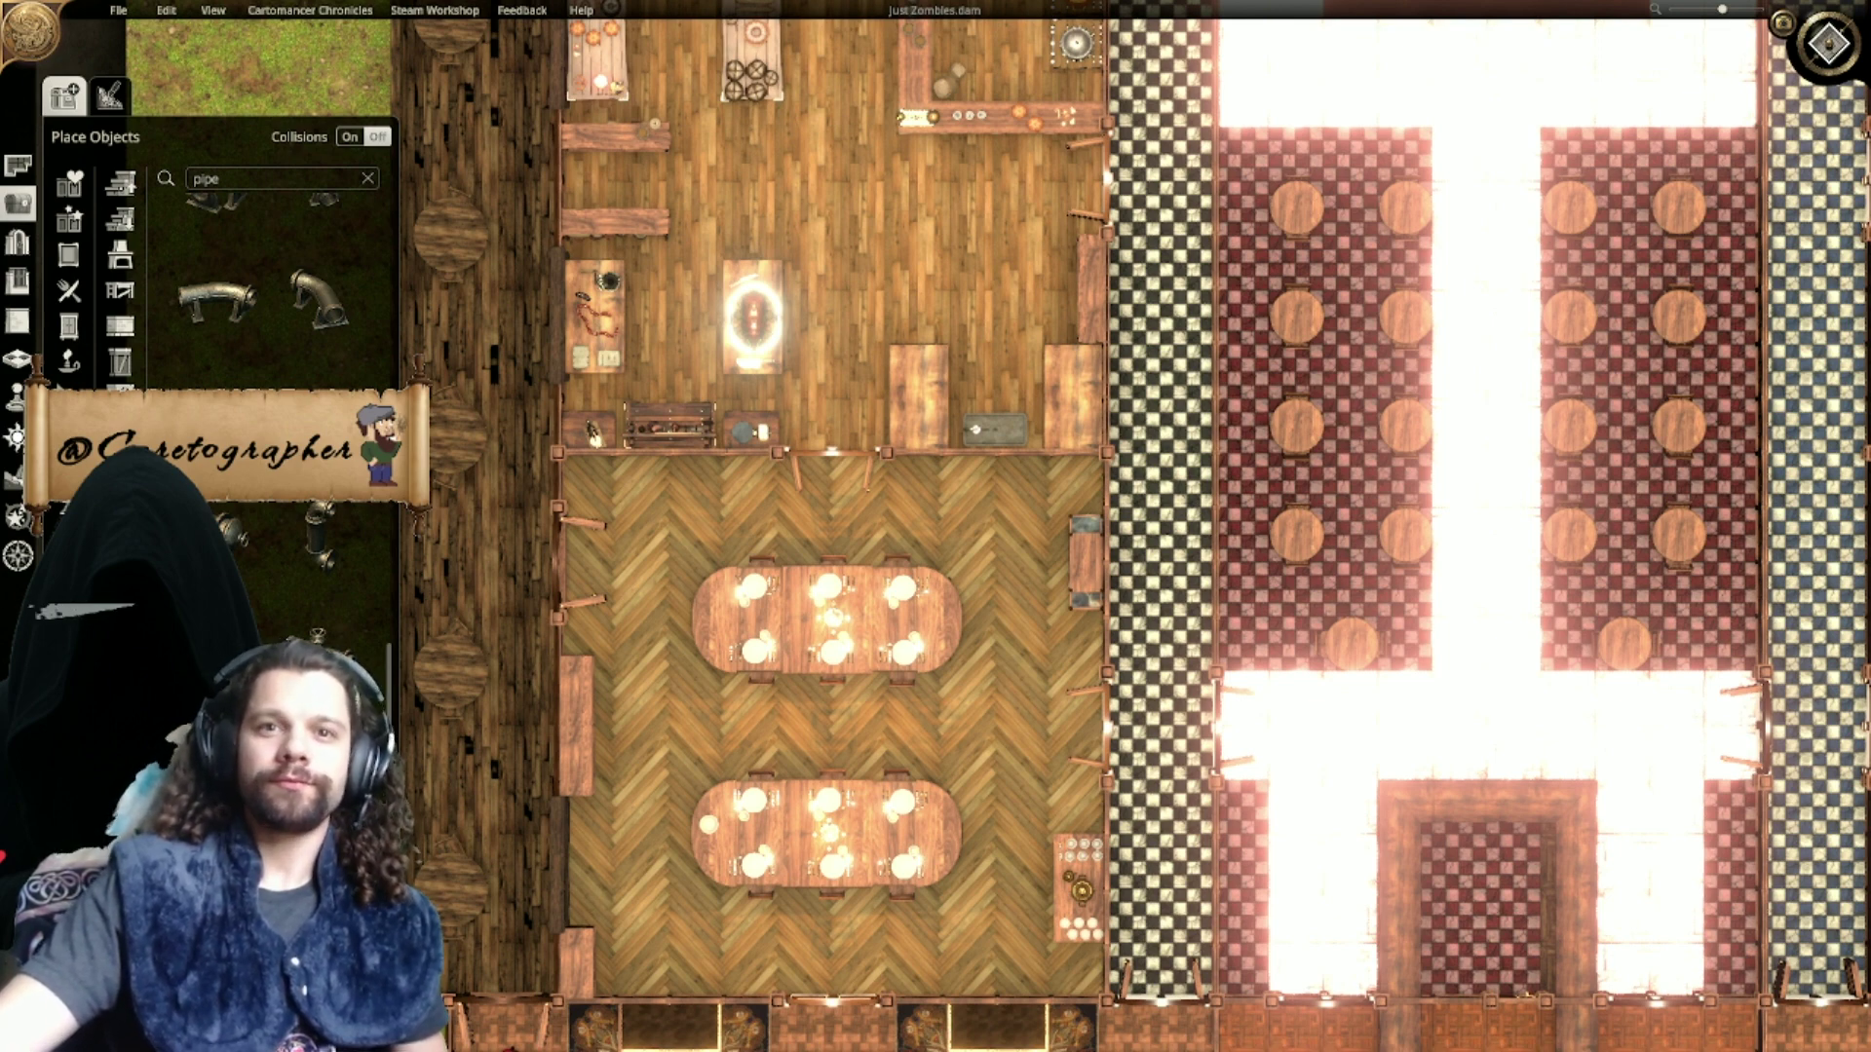
Step: Examine the western wing from the cobbled storeroom through the kitchen and dining room to the carpeted southern sitting area
scroll(798, 602, down, 3)
right_drag(838, 409, 803, 701)
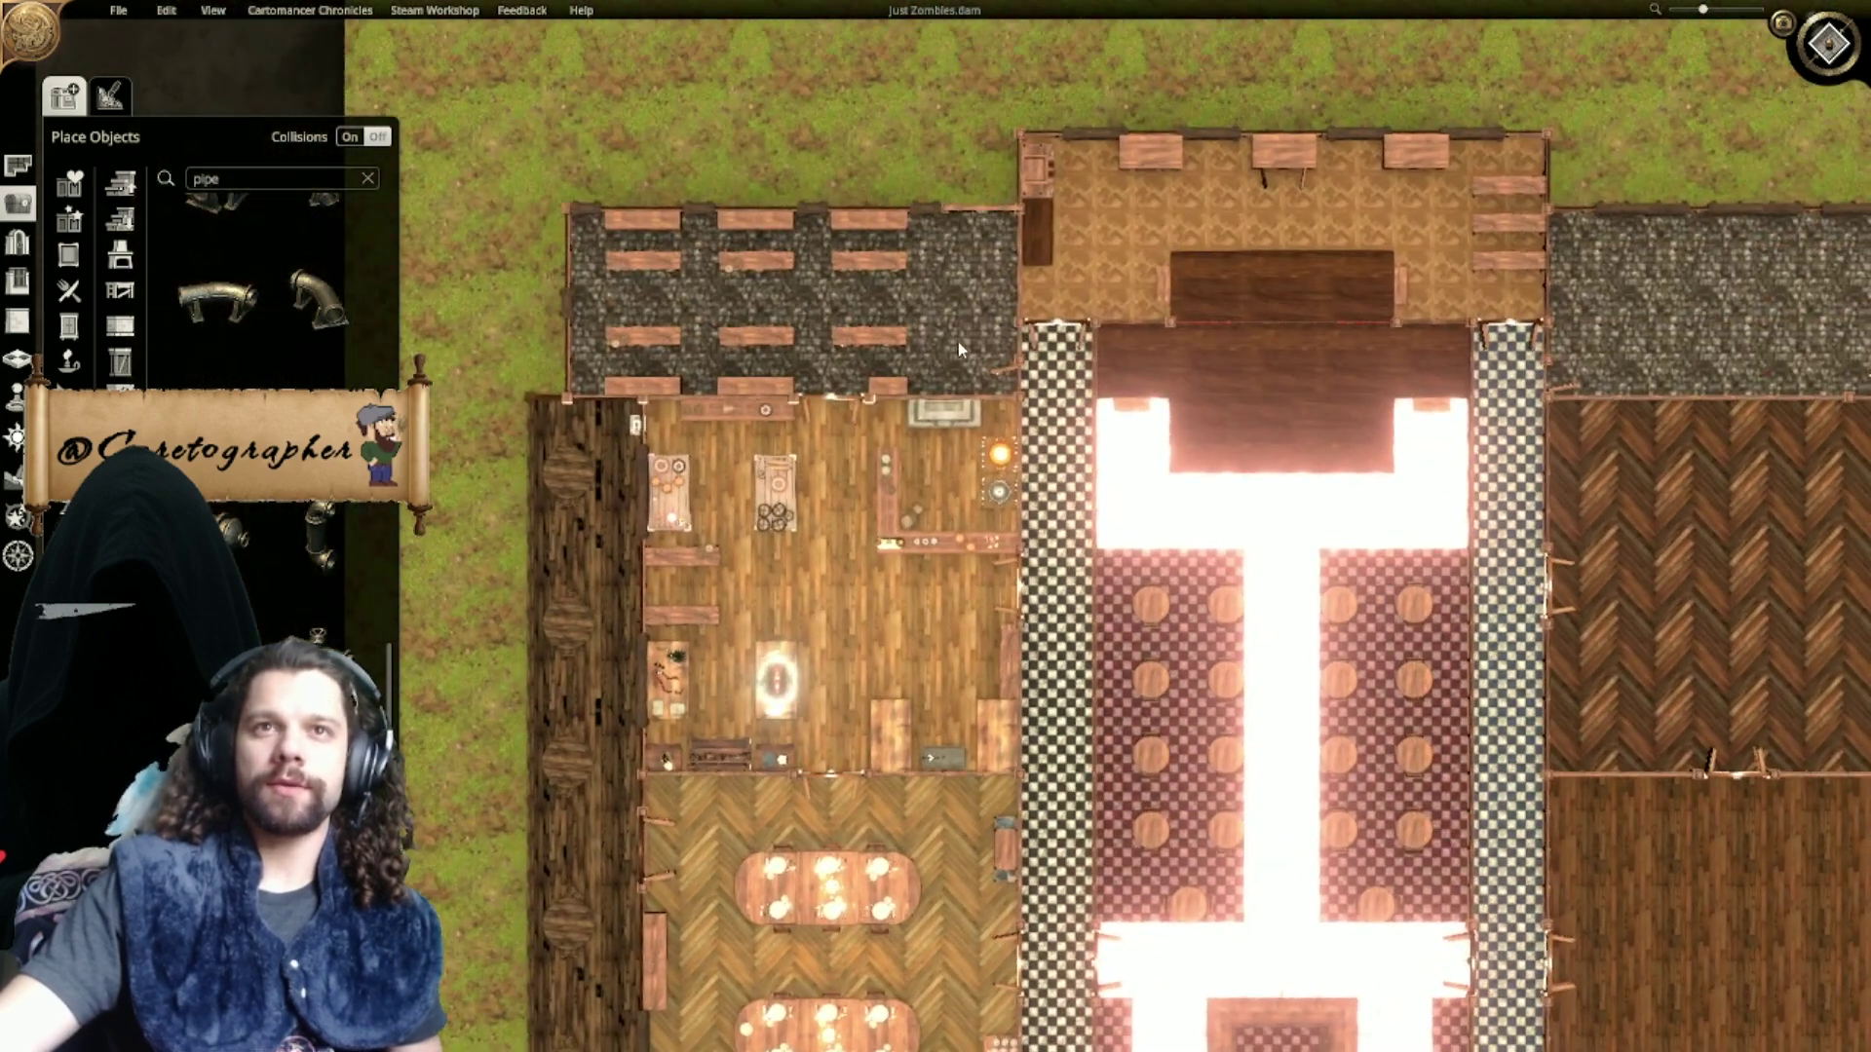
right_drag(931, 278, 890, 376)
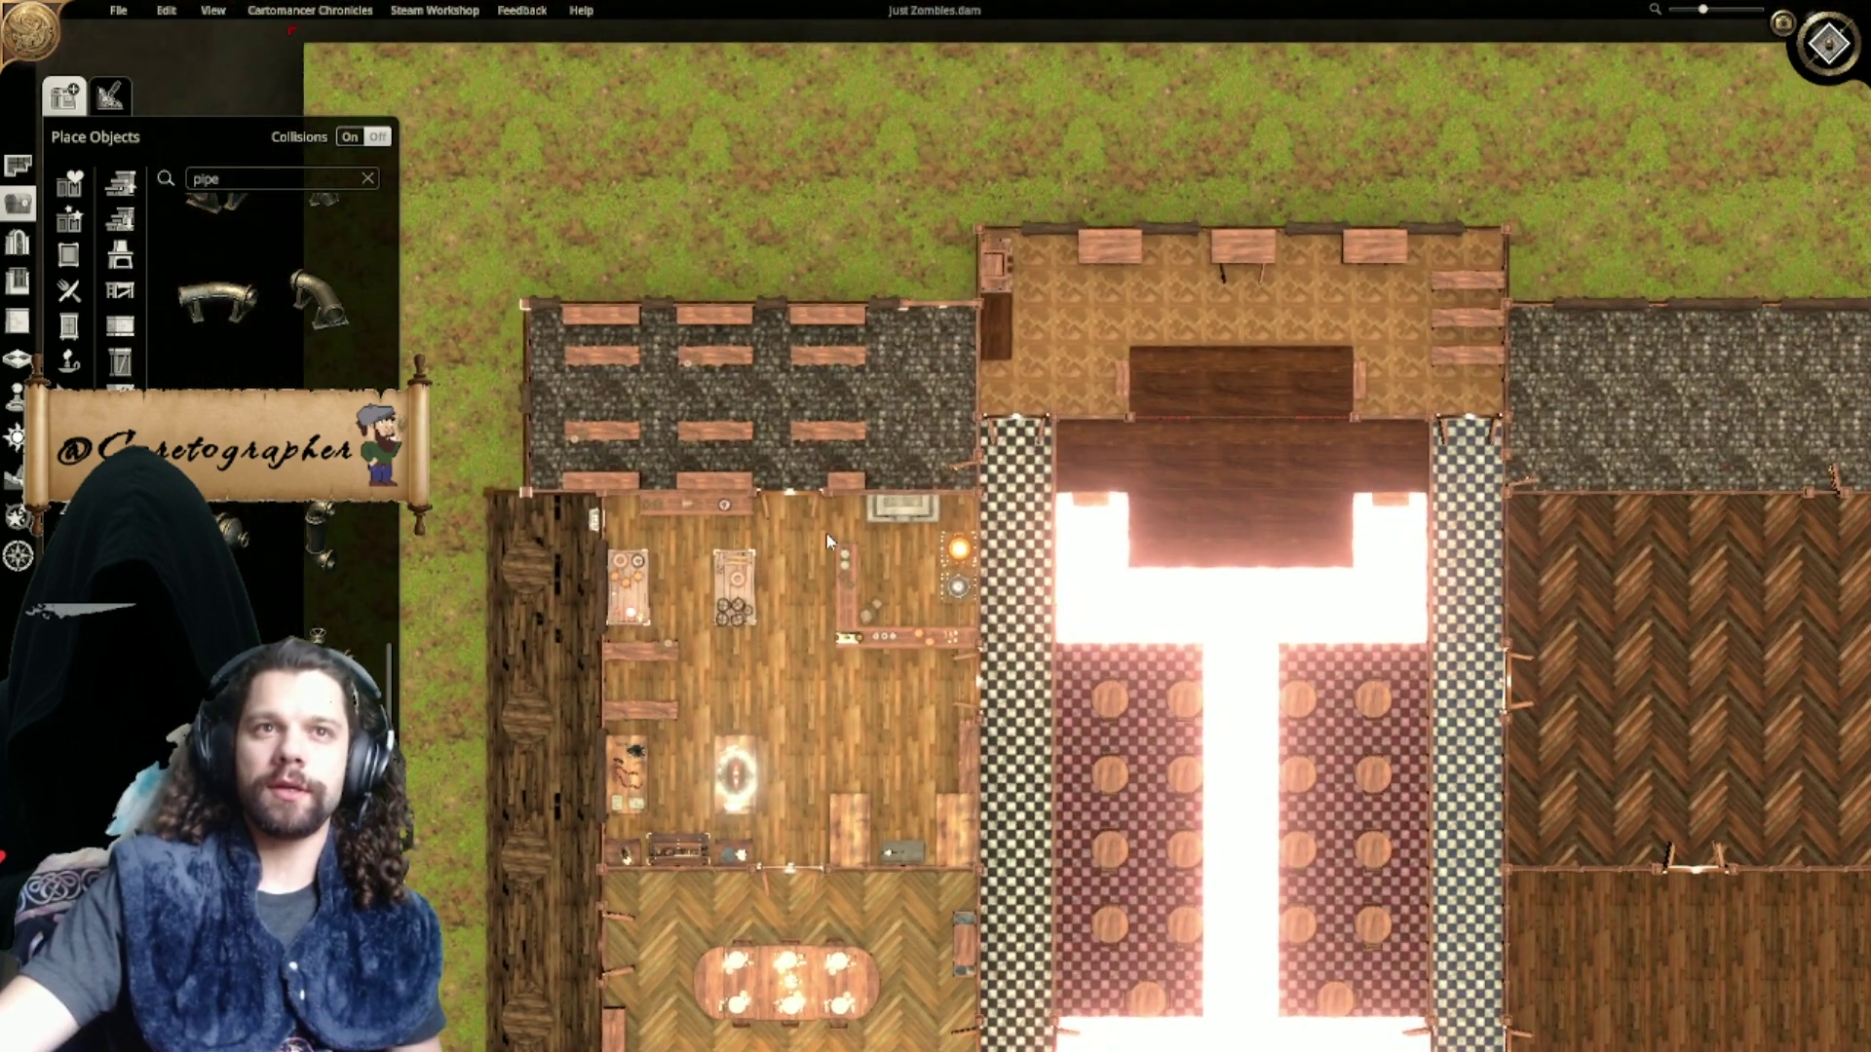
right_drag(826, 534, 1117, 536)
scroll(1073, 337, up, 5)
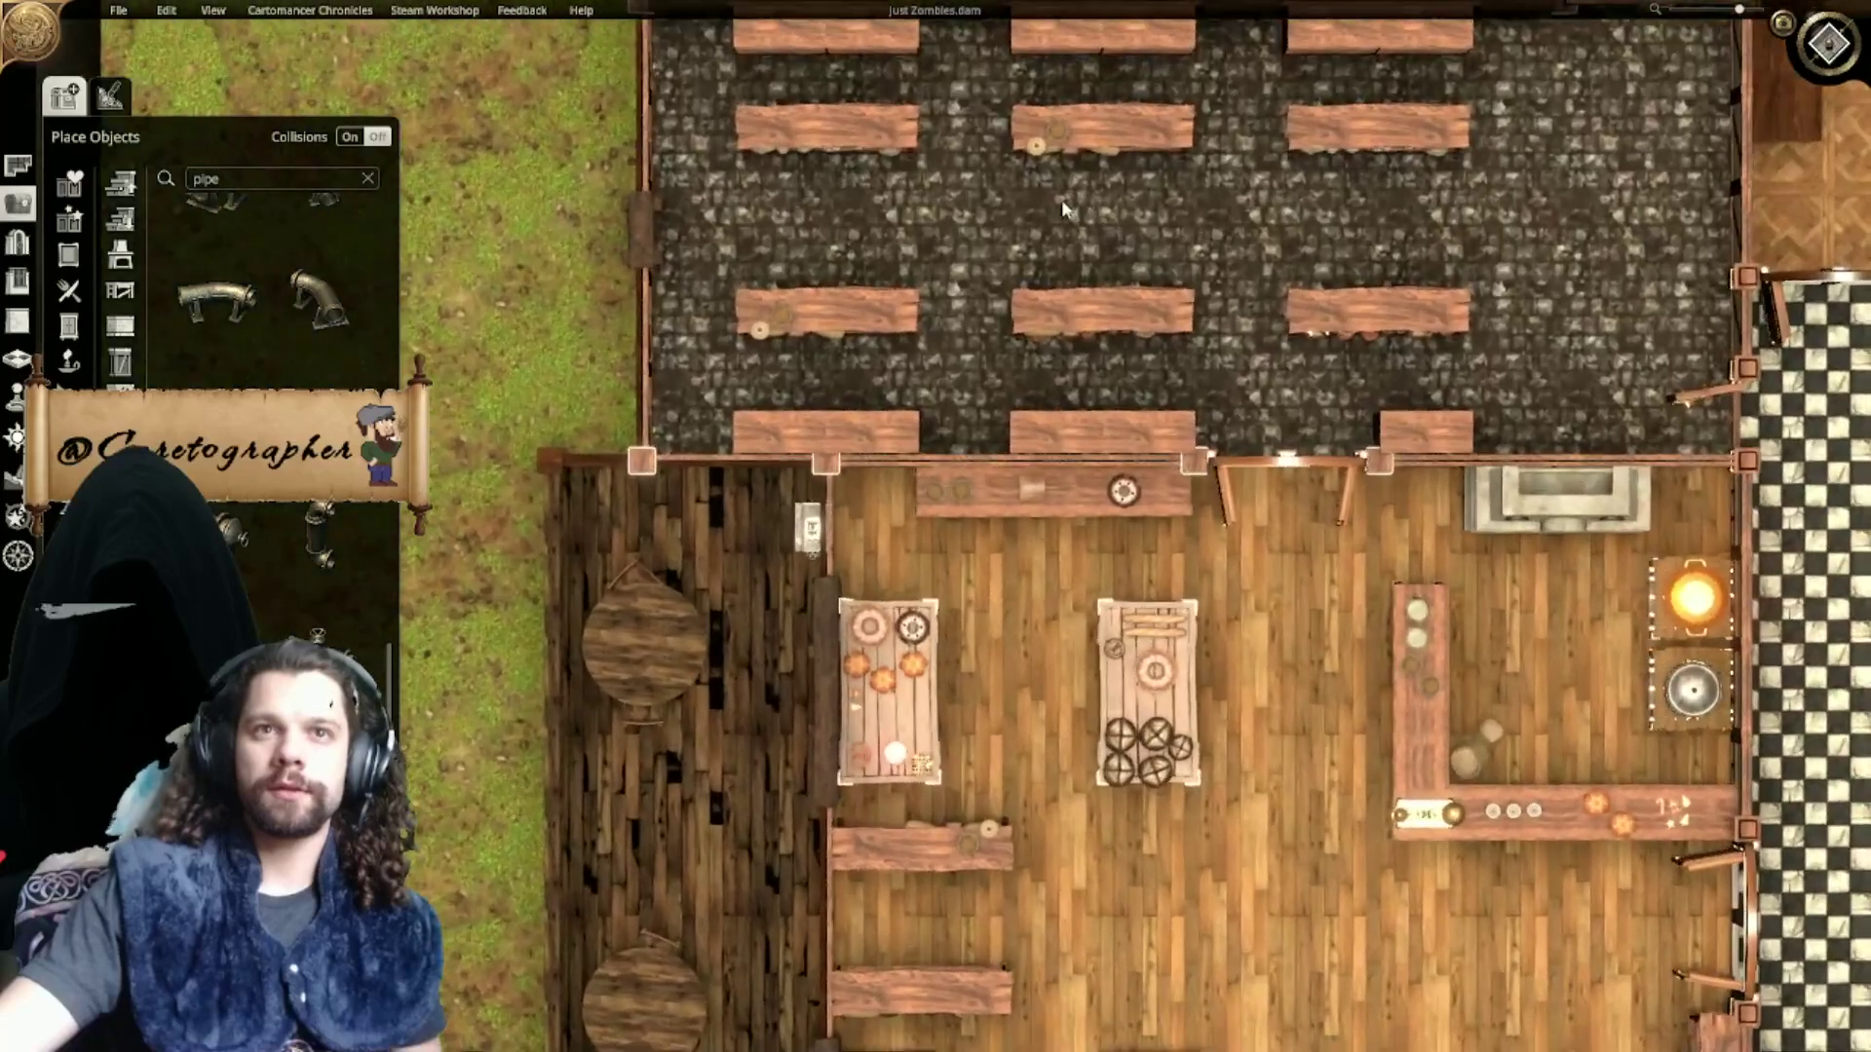
scroll(1062, 335, down, 3)
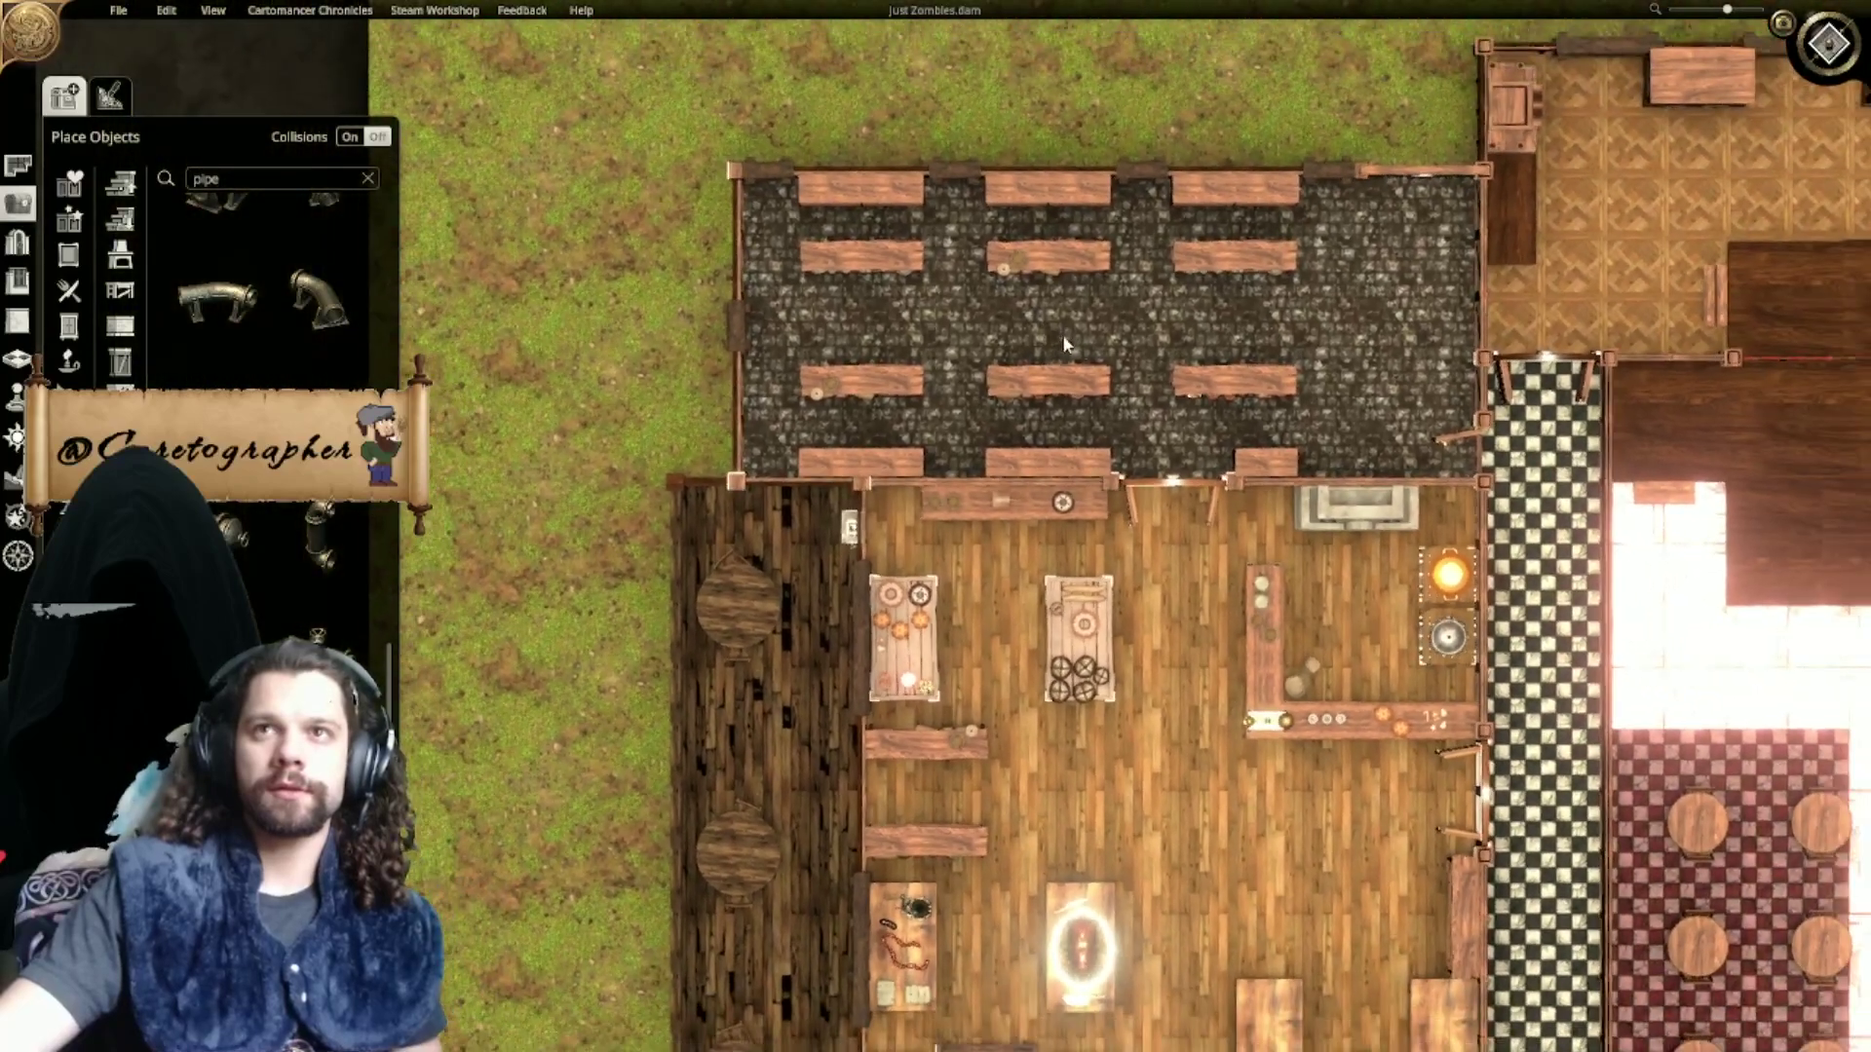
right_drag(1305, 933, 1152, 570)
scroll(1126, 669, down, 2)
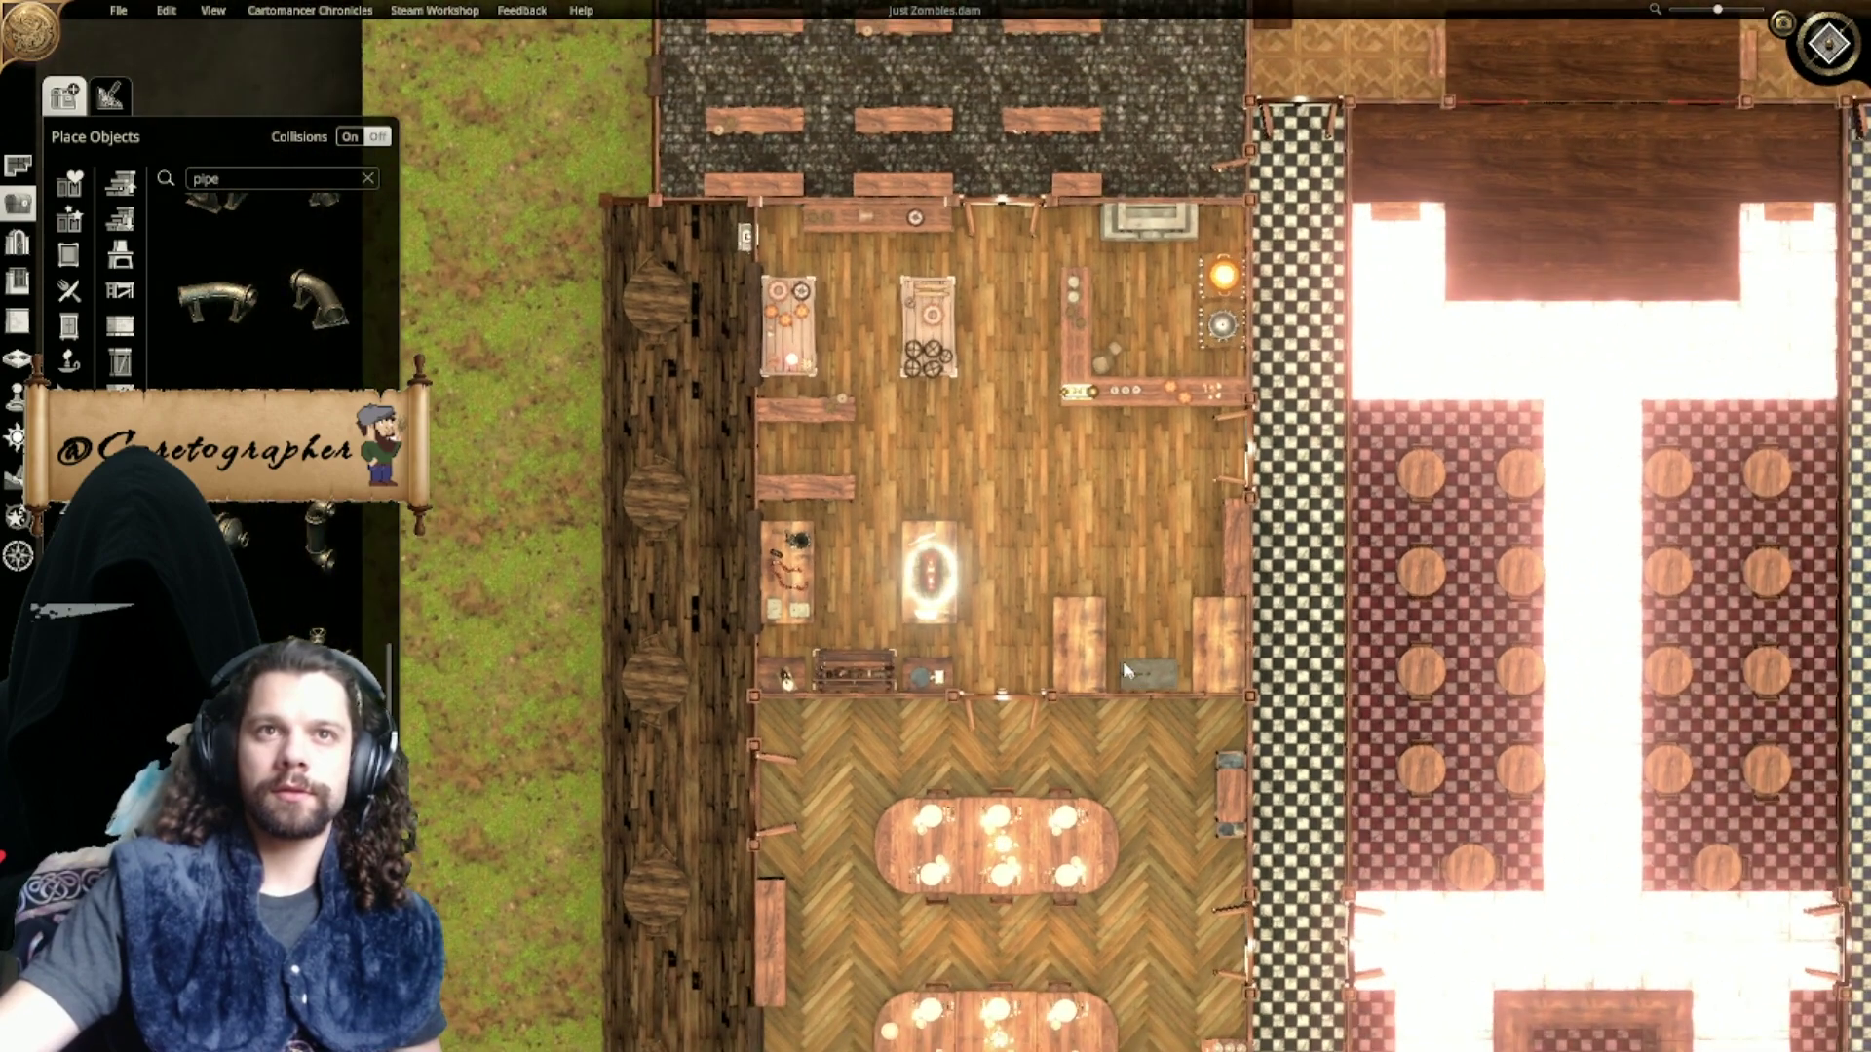
right_drag(1123, 661, 1088, 325)
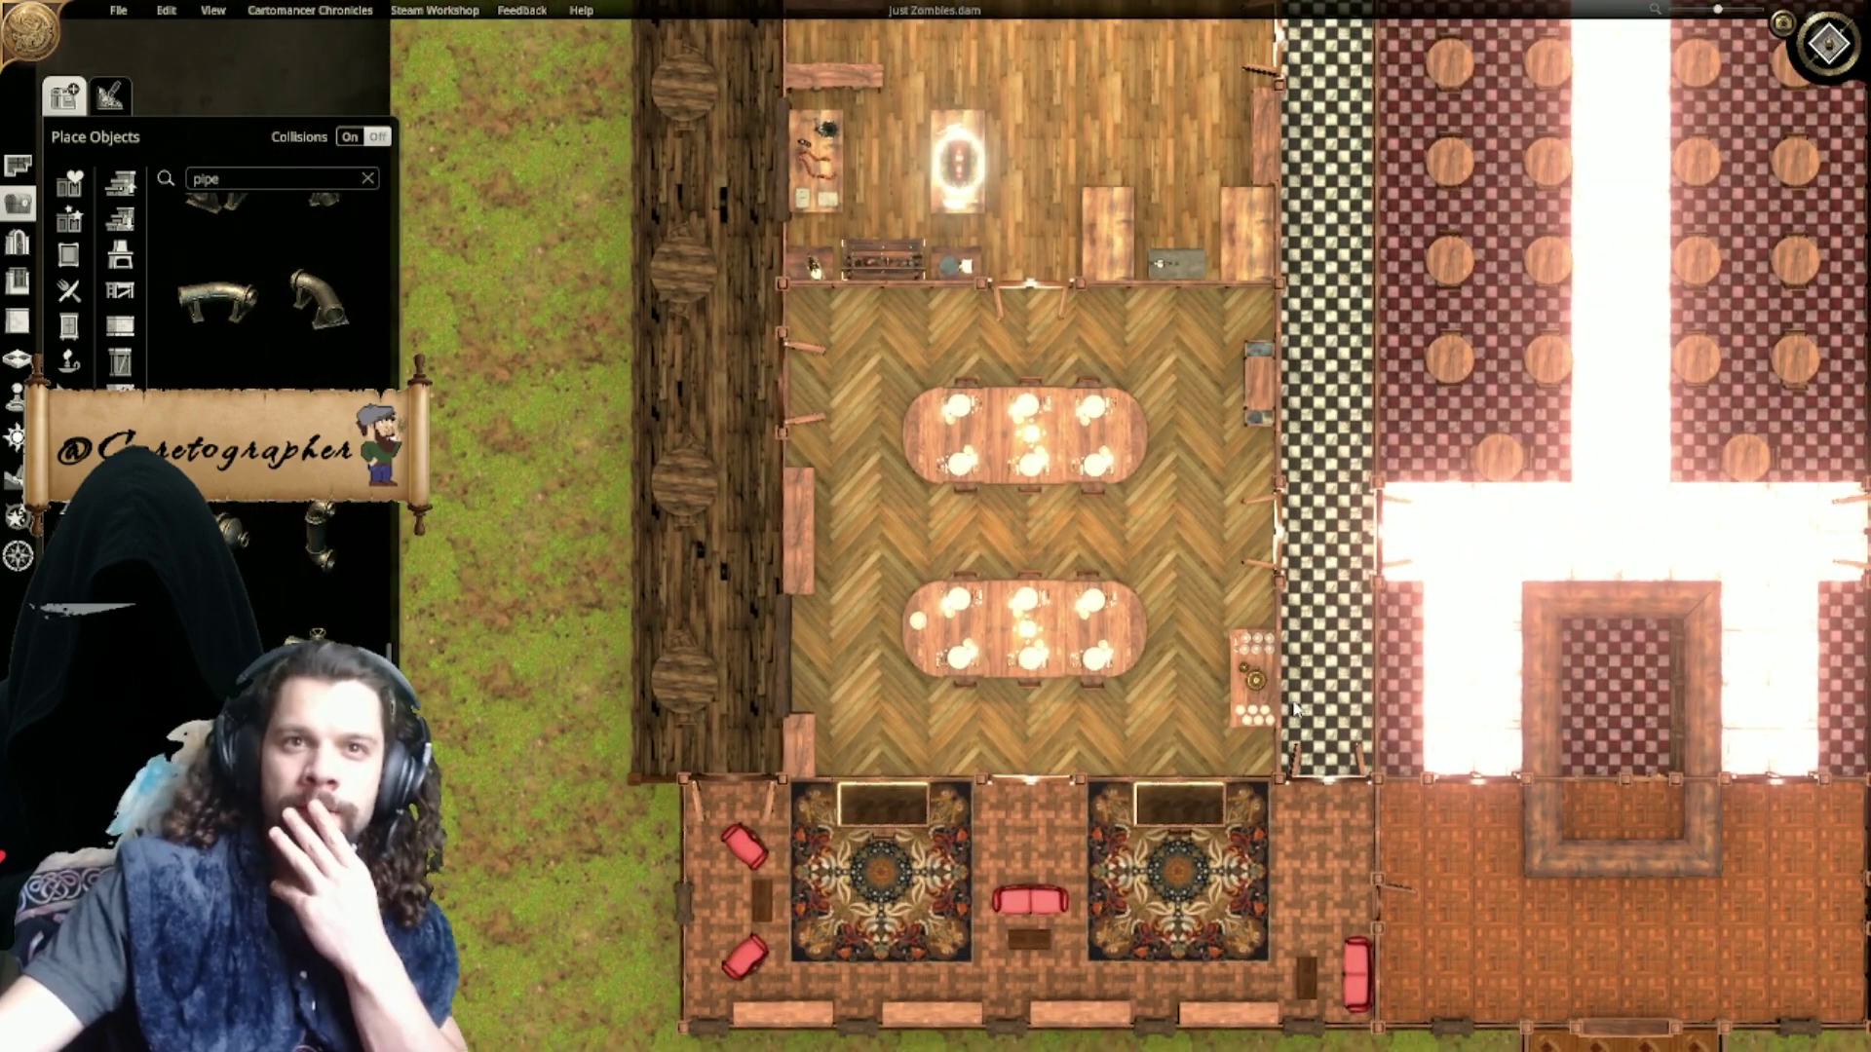
right_drag(1293, 702, 1214, 797)
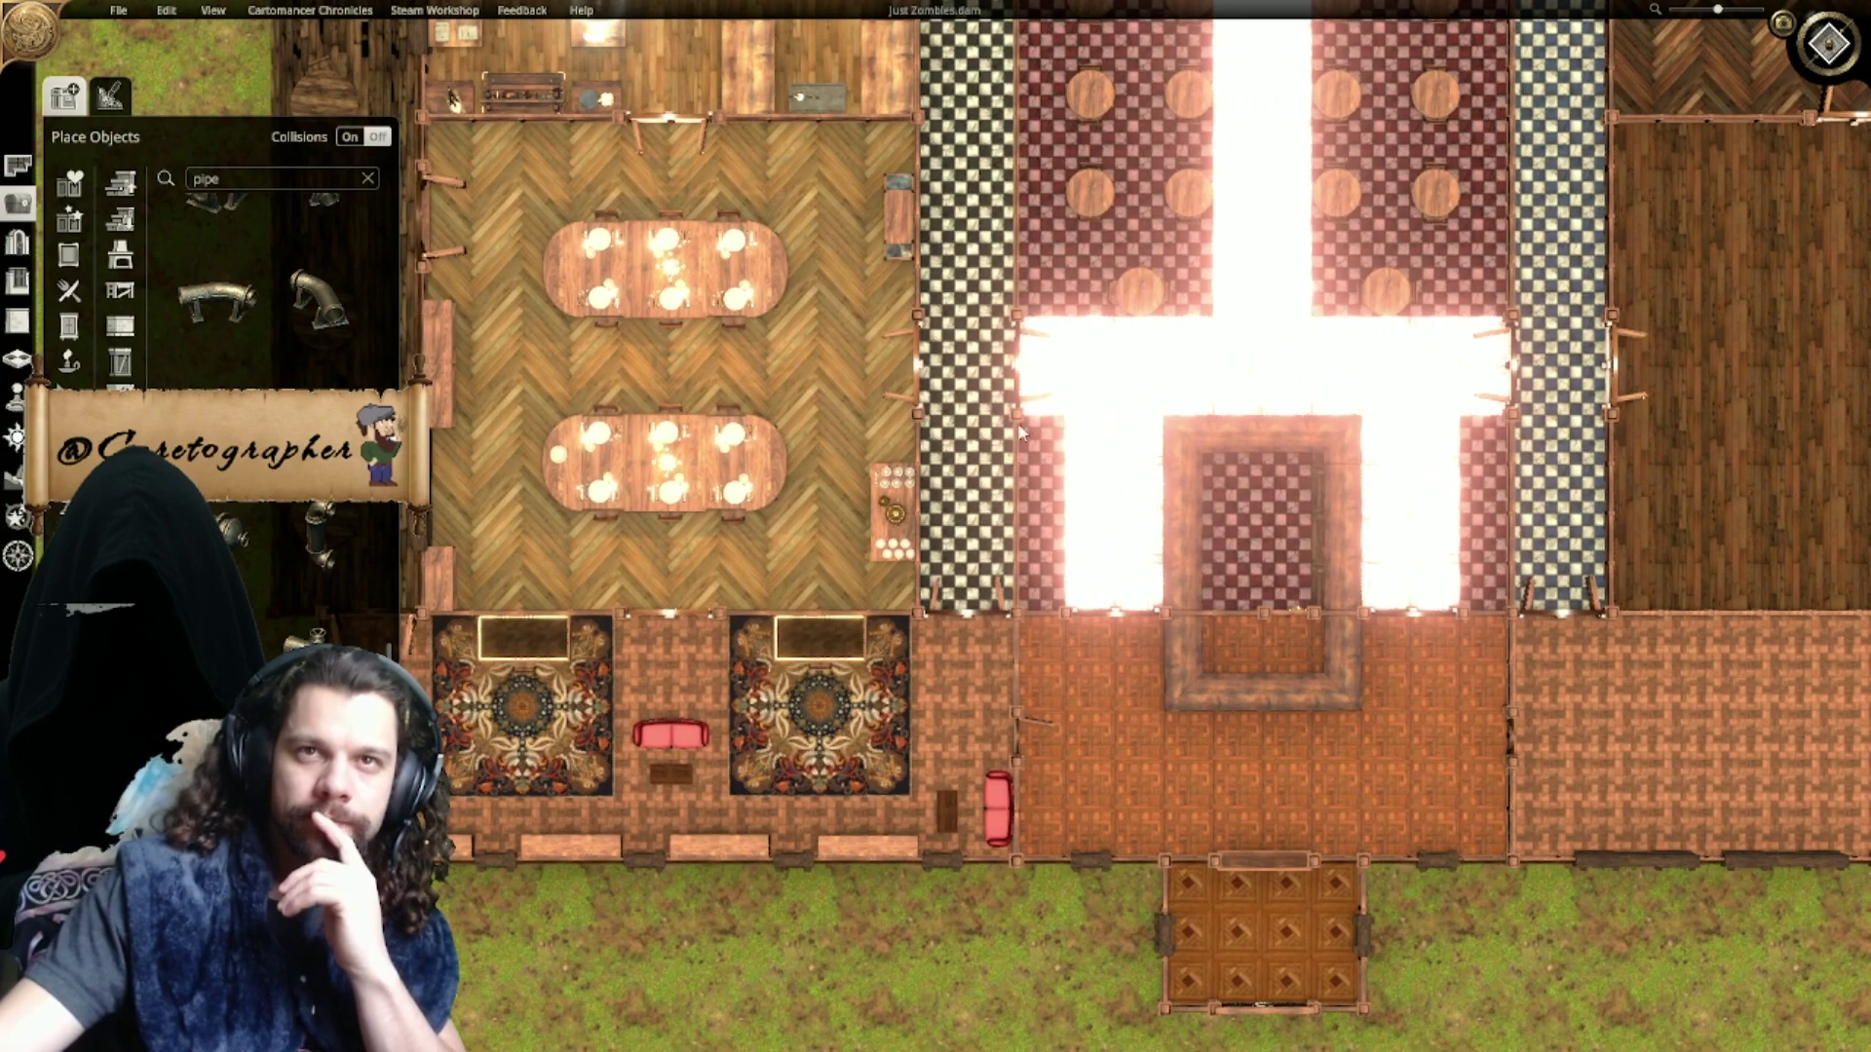
Step: Inspect the northern backstage room, the central hall and the western wing, ending at the empty cobbled room in the north-east
right_drag(1021, 431, 1138, 875)
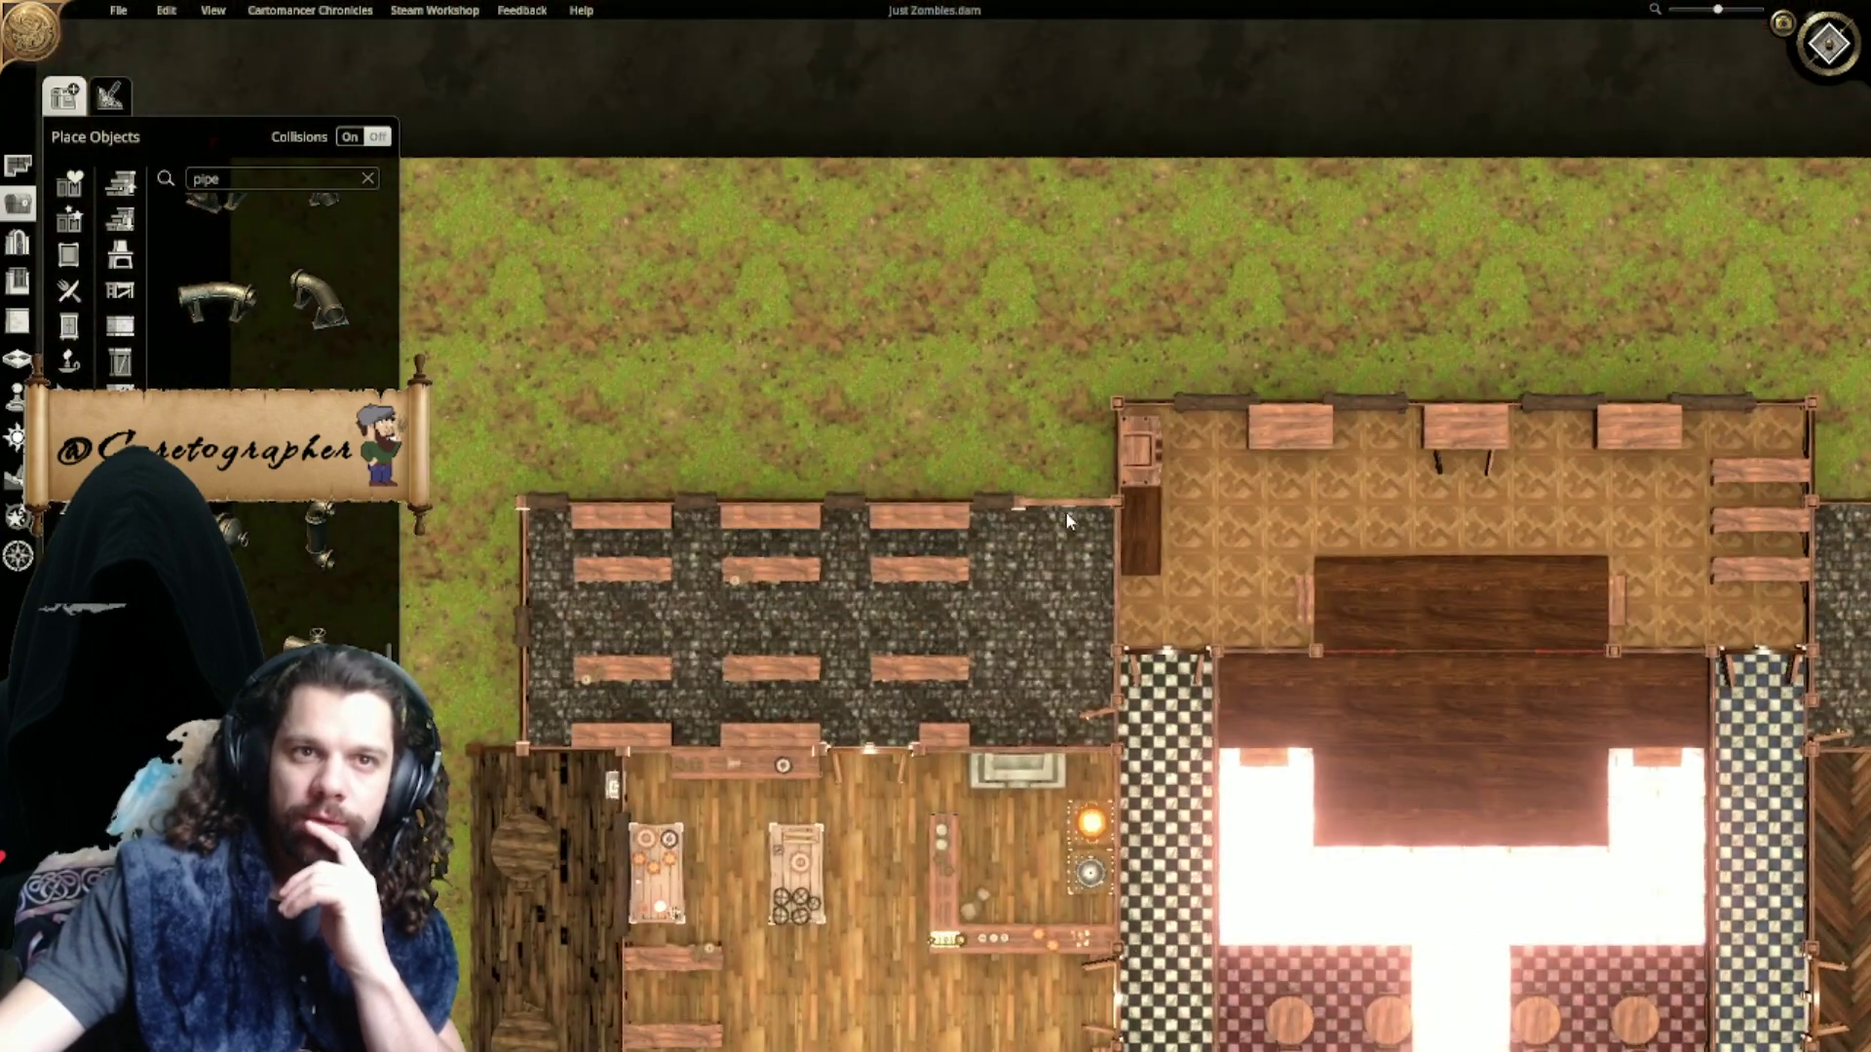
right_drag(1067, 521, 688, 225)
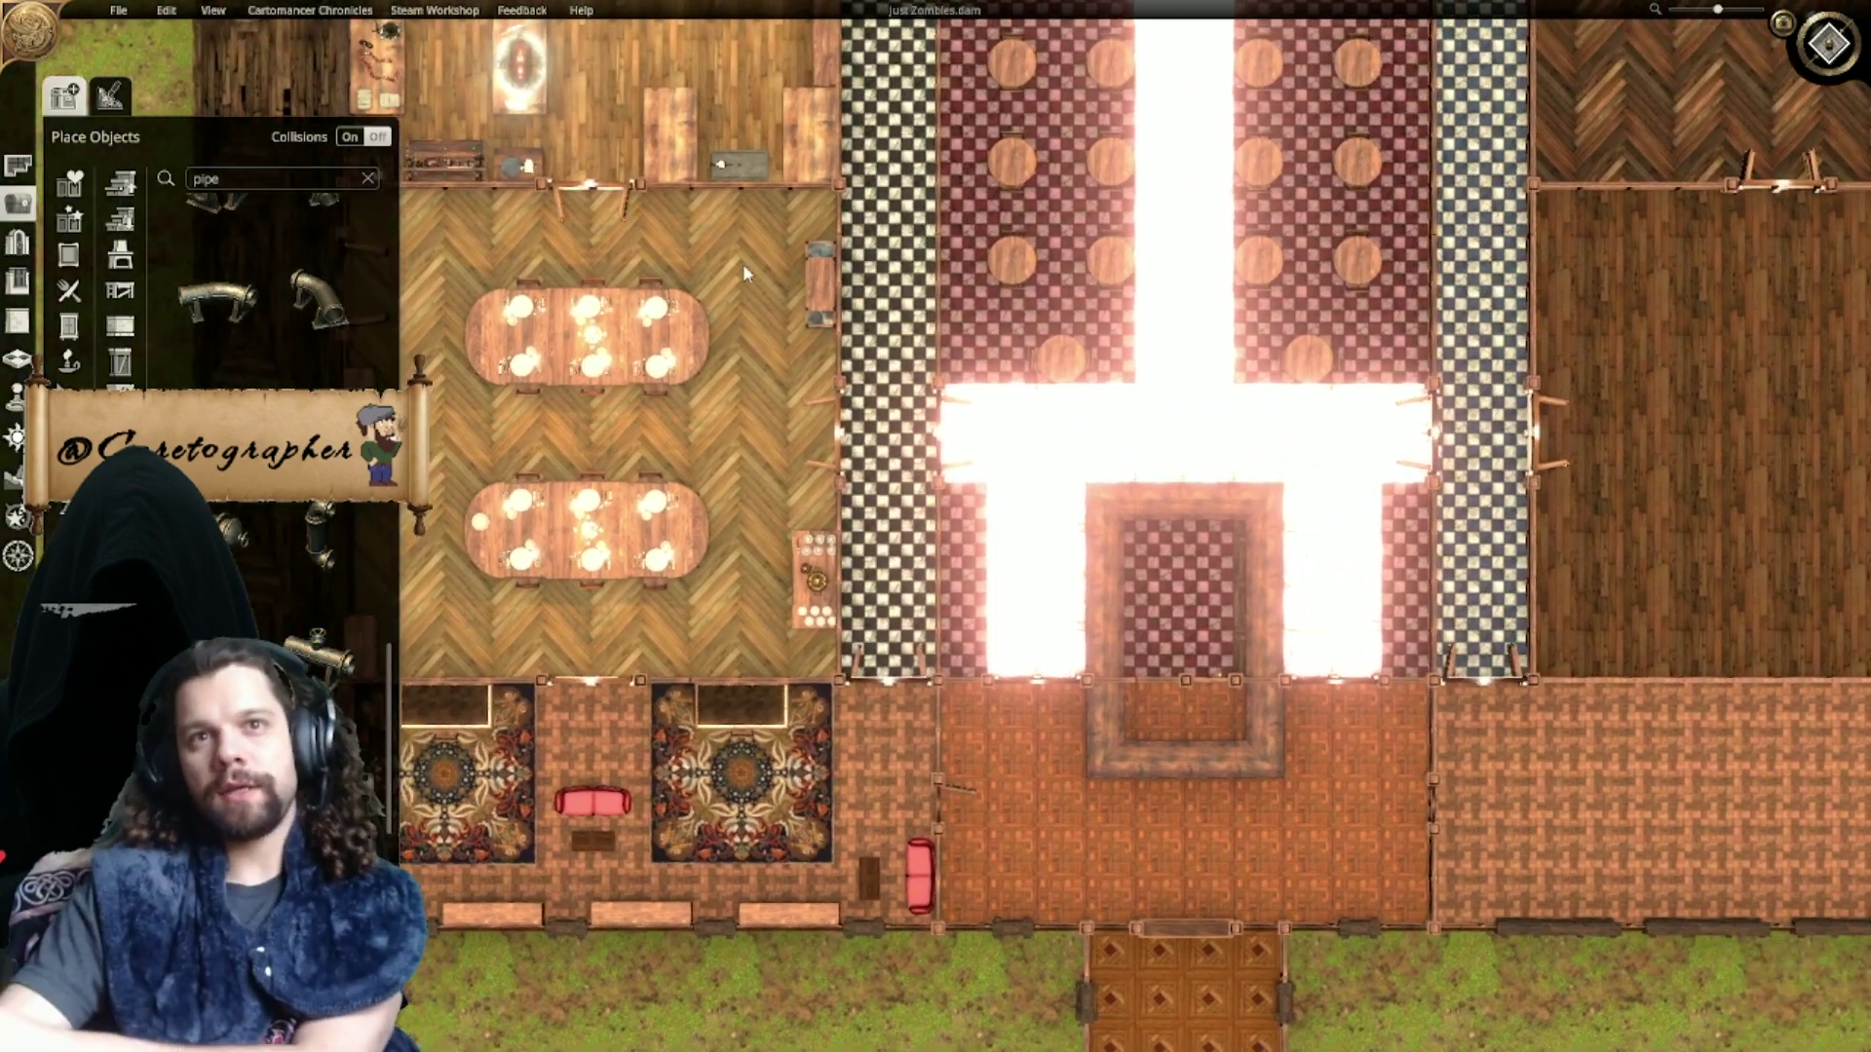
right_drag(1127, 349, 1031, 727)
scroll(1028, 719, down, 1)
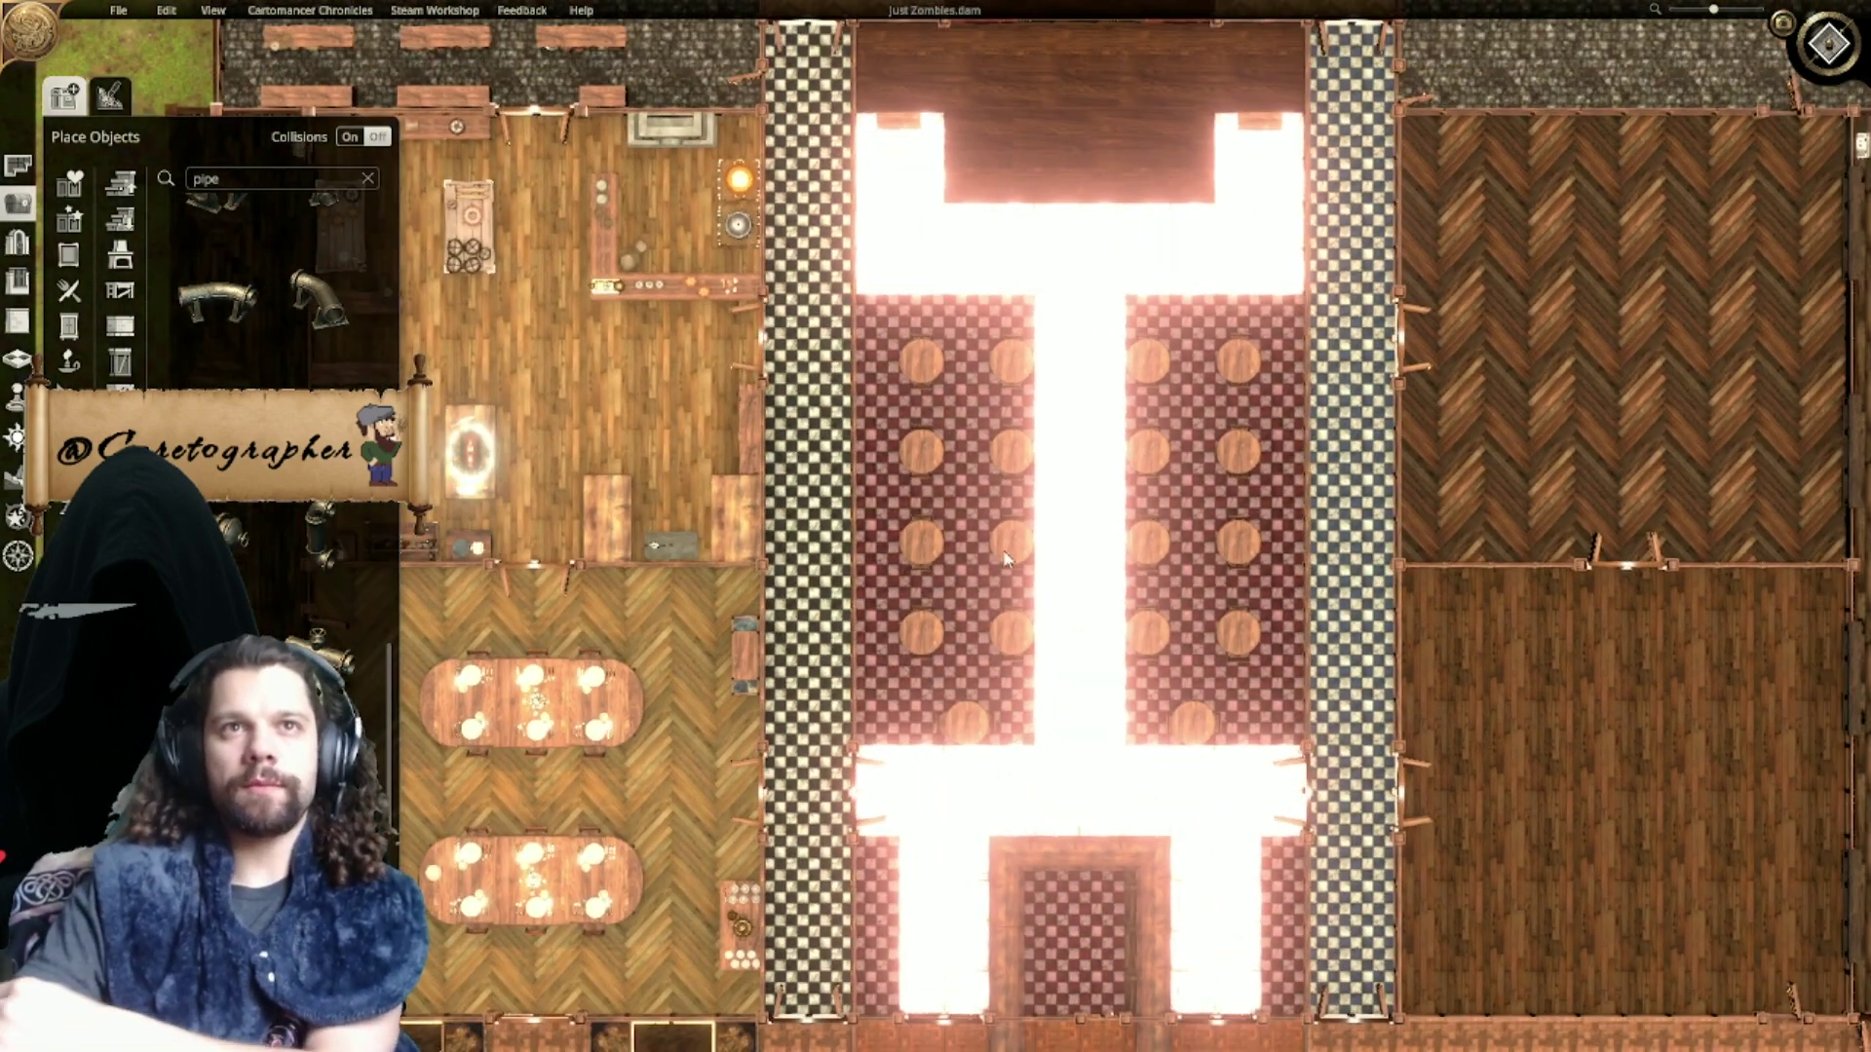
right_drag(953, 376, 933, 516)
right_drag(992, 240, 963, 547)
scroll(962, 547, up, 4)
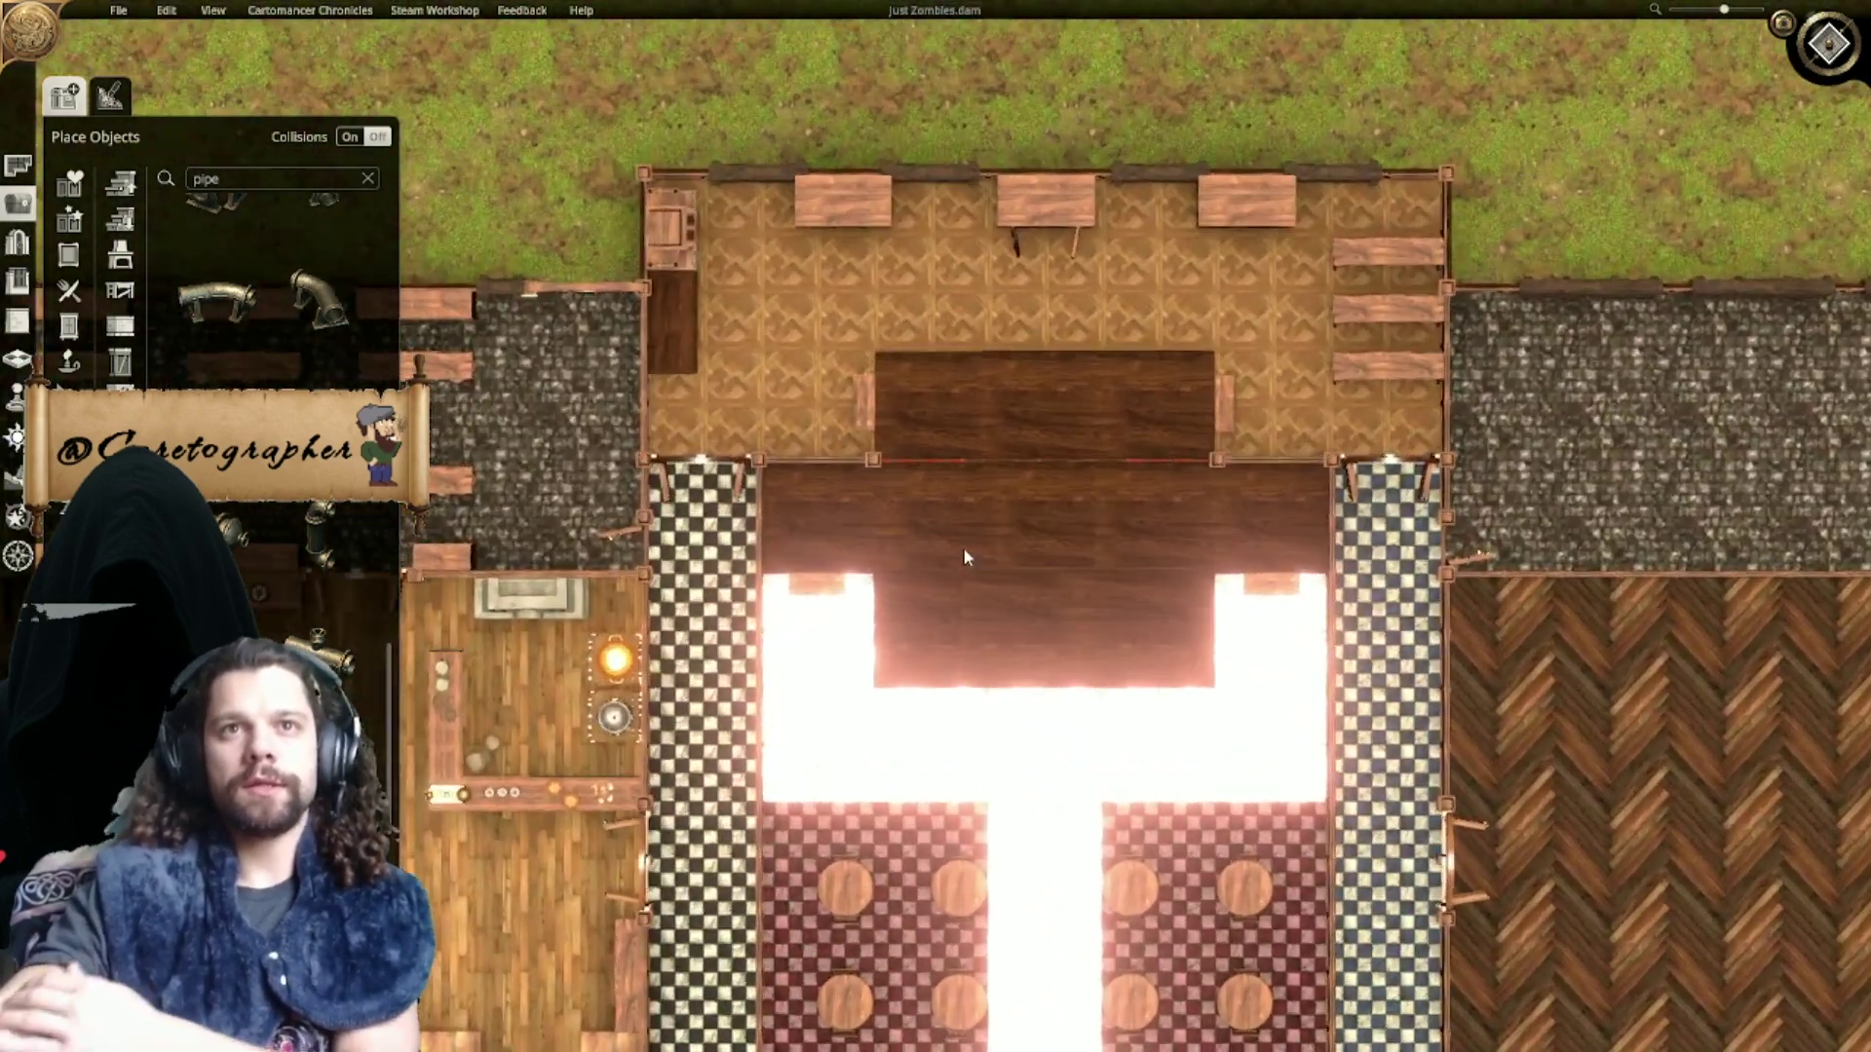
scroll(965, 543, down, 5)
right_drag(968, 744, 1169, 380)
right_drag(762, 429, 751, 482)
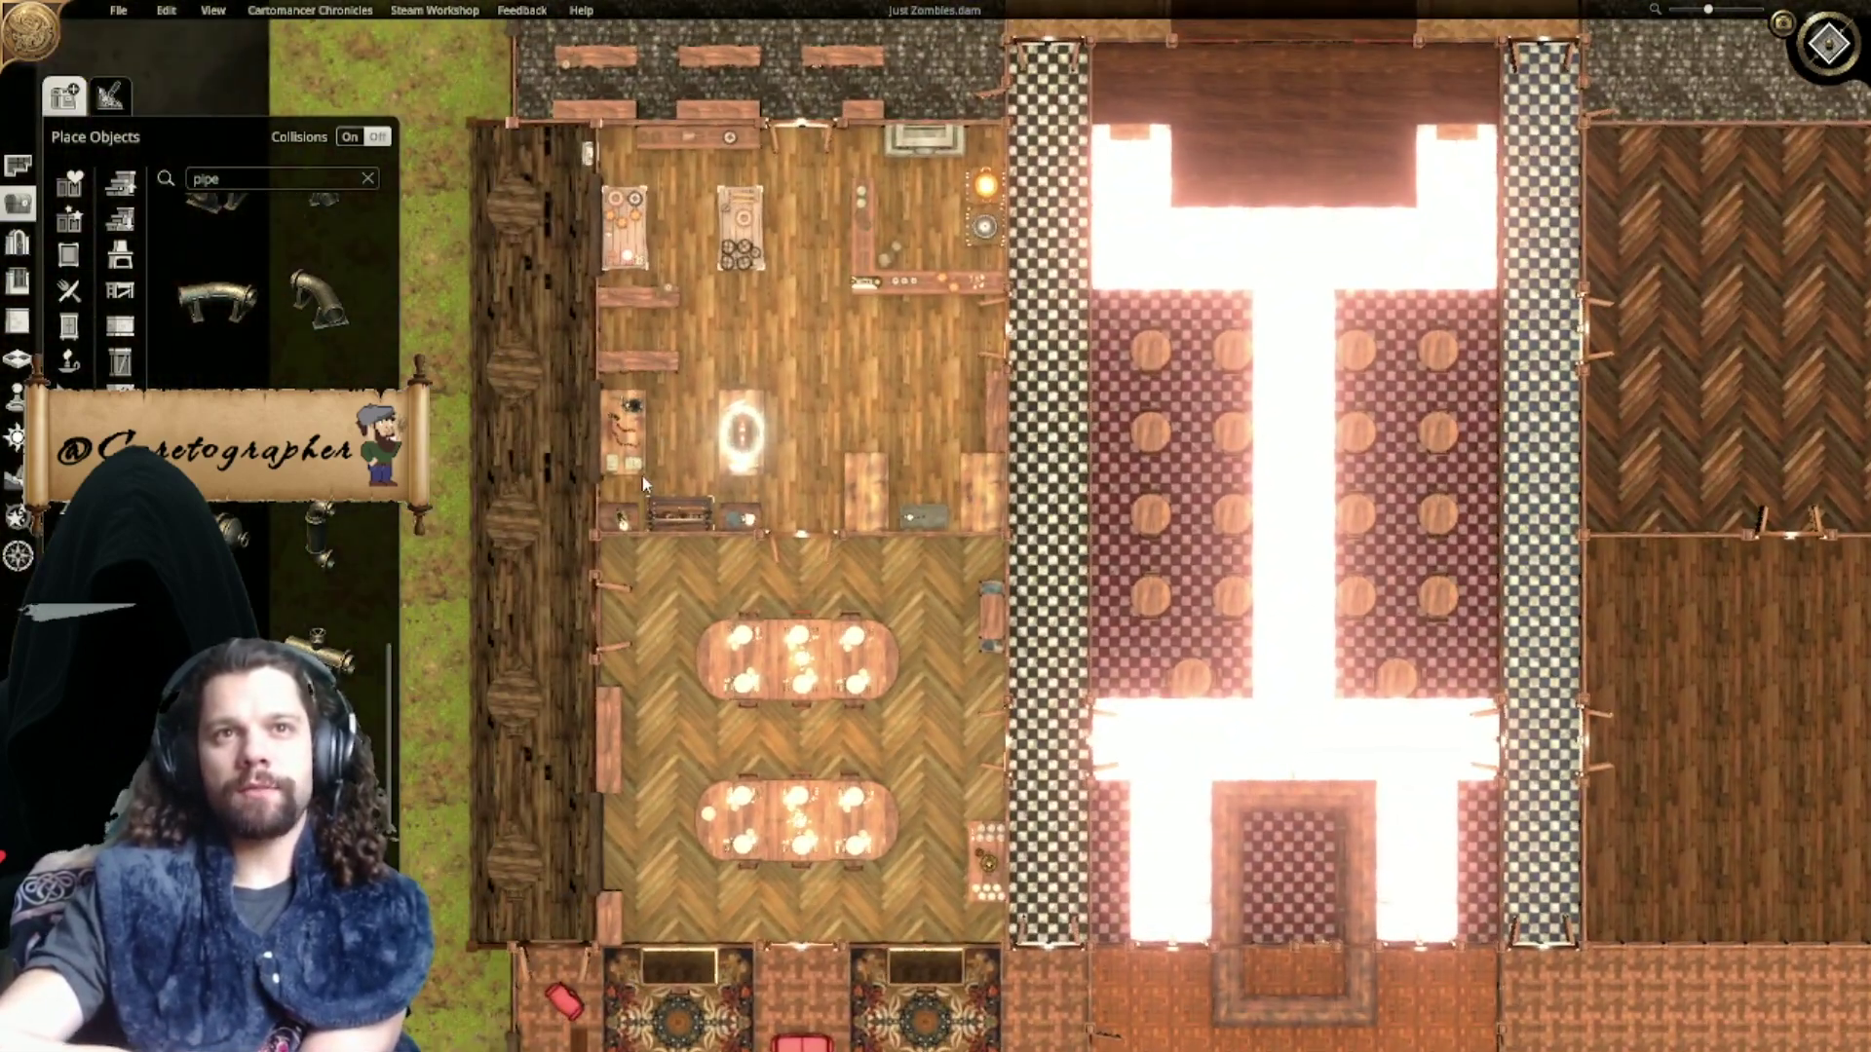
right_drag(1101, 760, 662, 607)
right_drag(1136, 513, 878, 709)
middle_drag(1004, 454, 1006, 744)
scroll(1028, 718, up, 3)
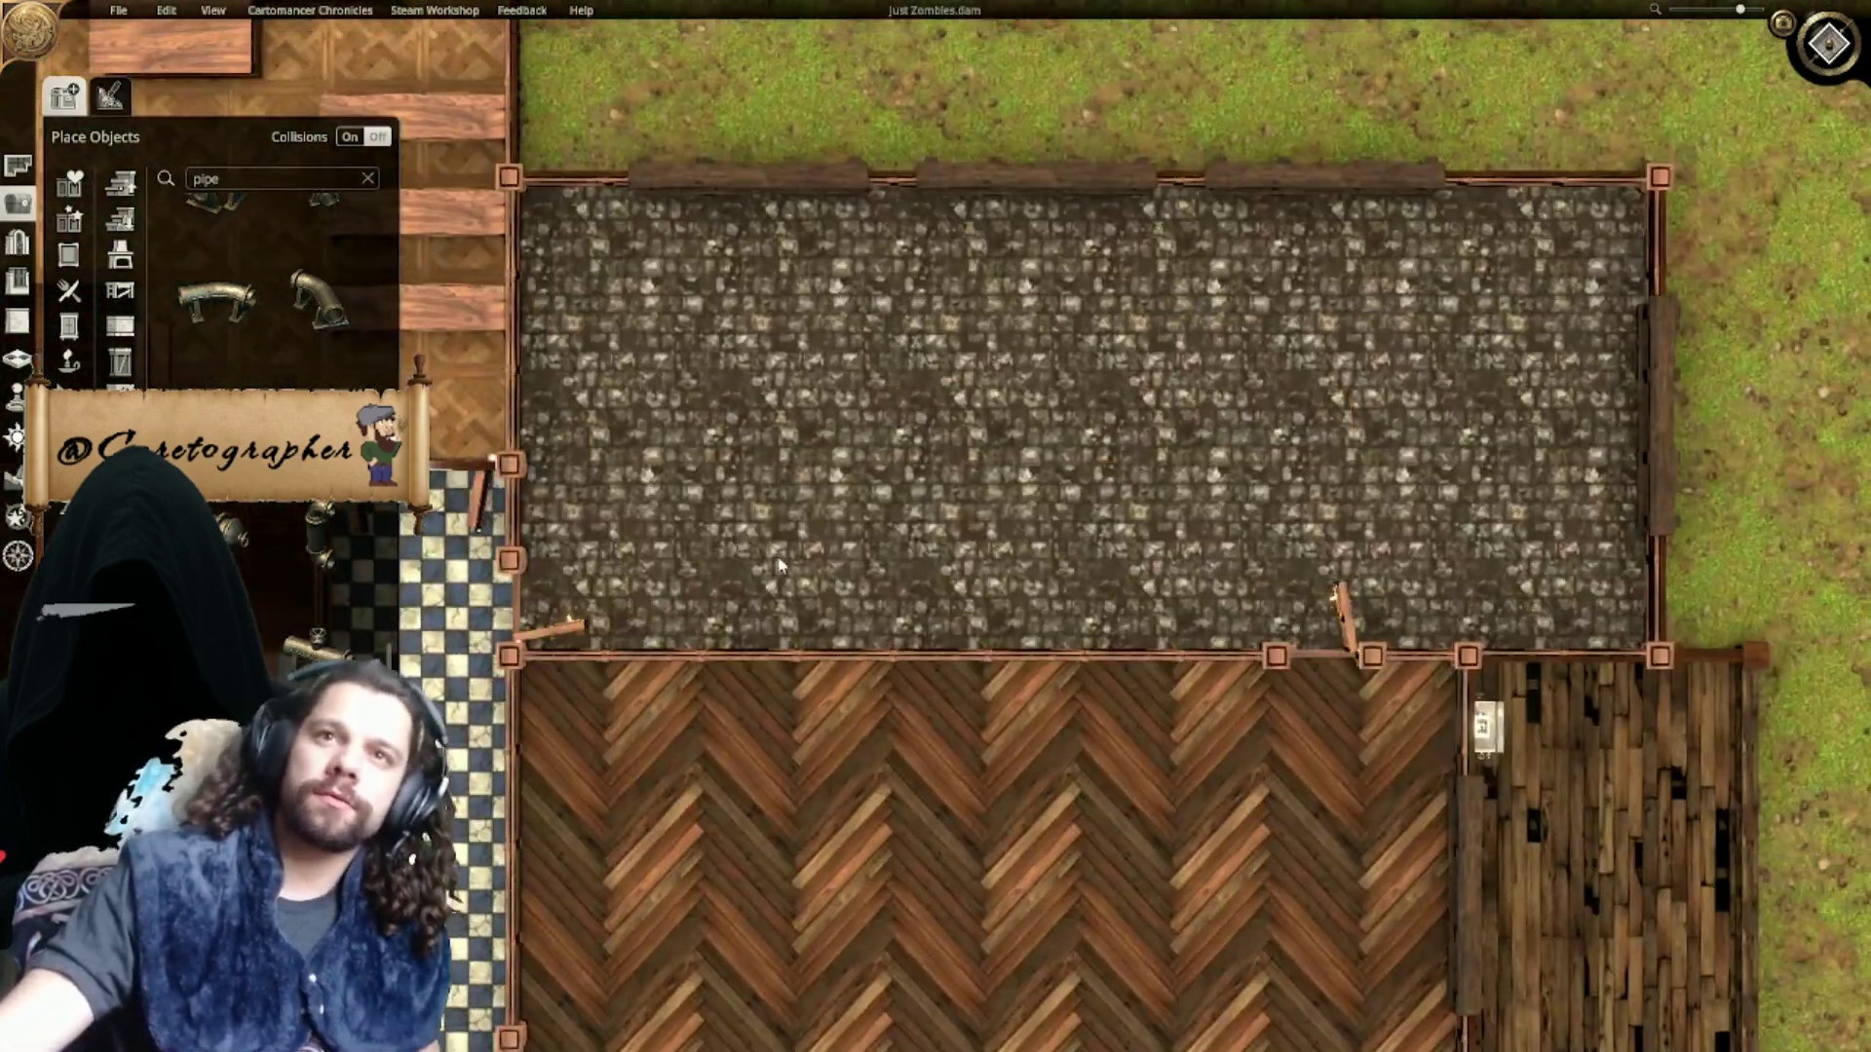
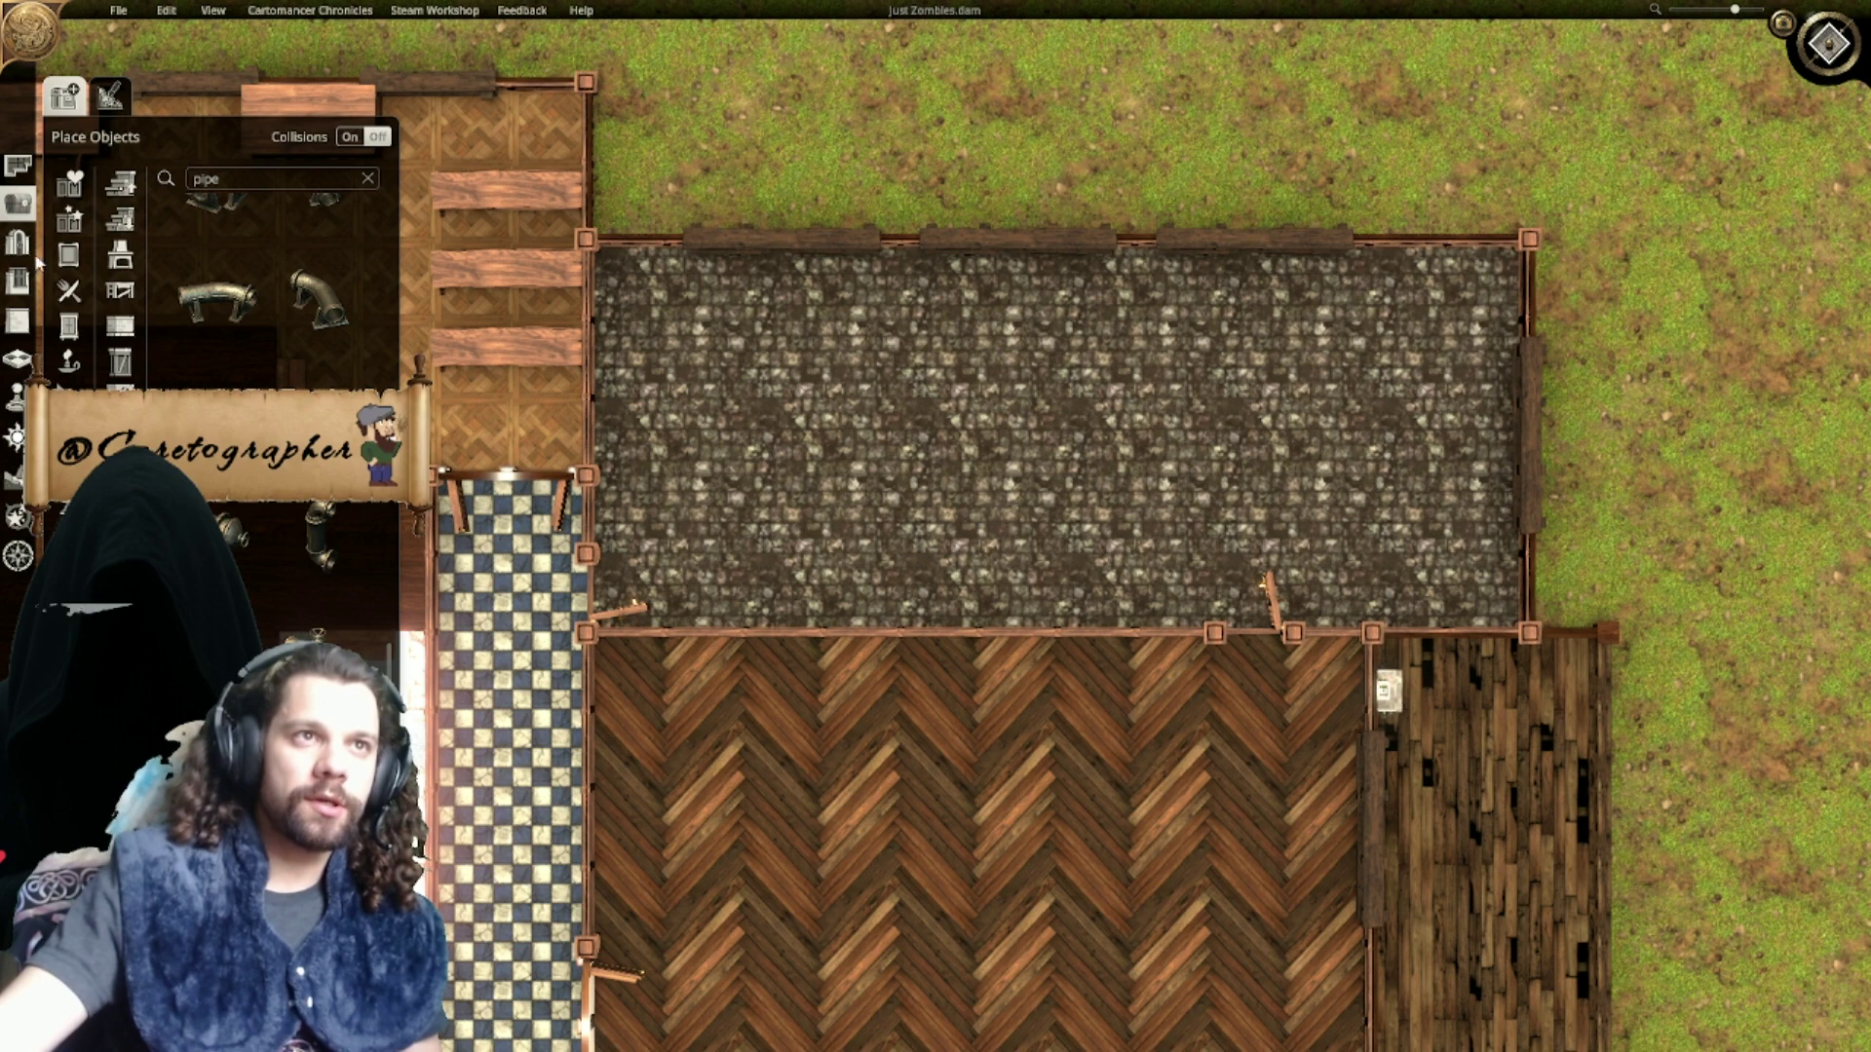
Step: Try to fill the empty north-eastern cobbled room with an automatically furnished room from the Mansion theme
click(18, 321)
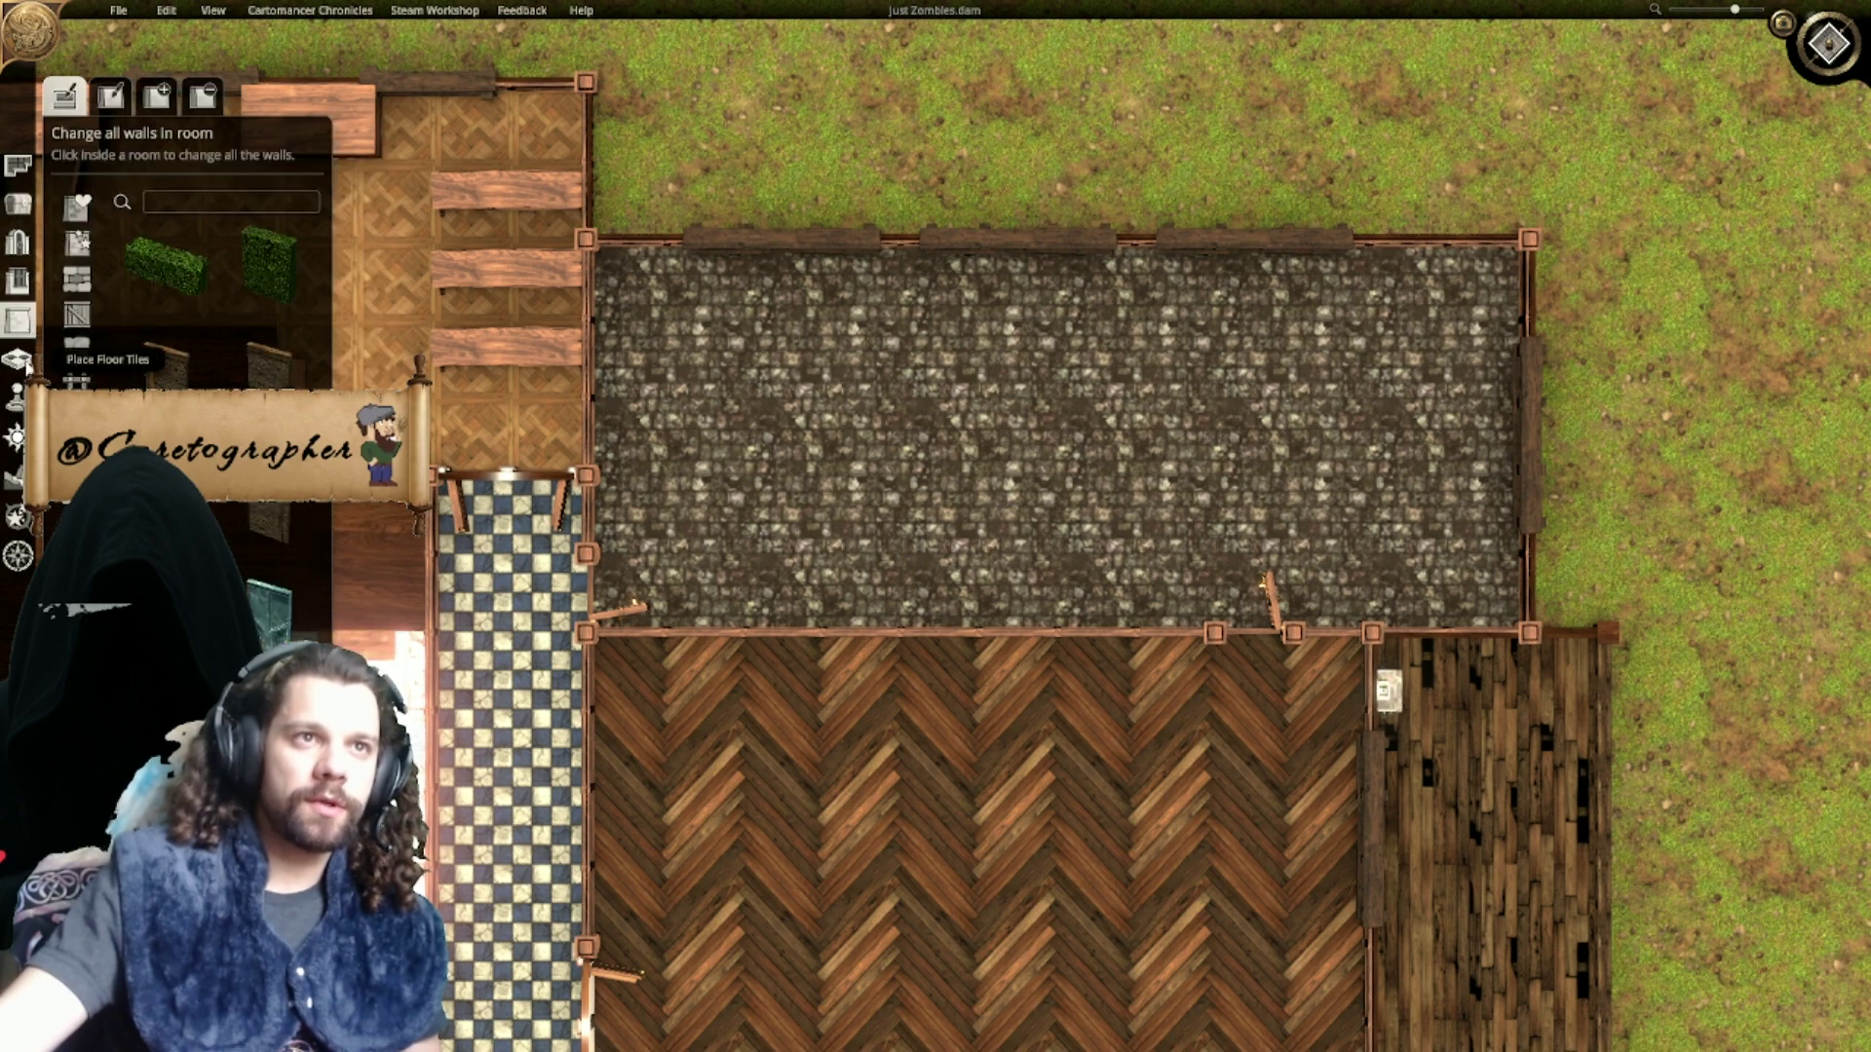
click(22, 204)
click(17, 165)
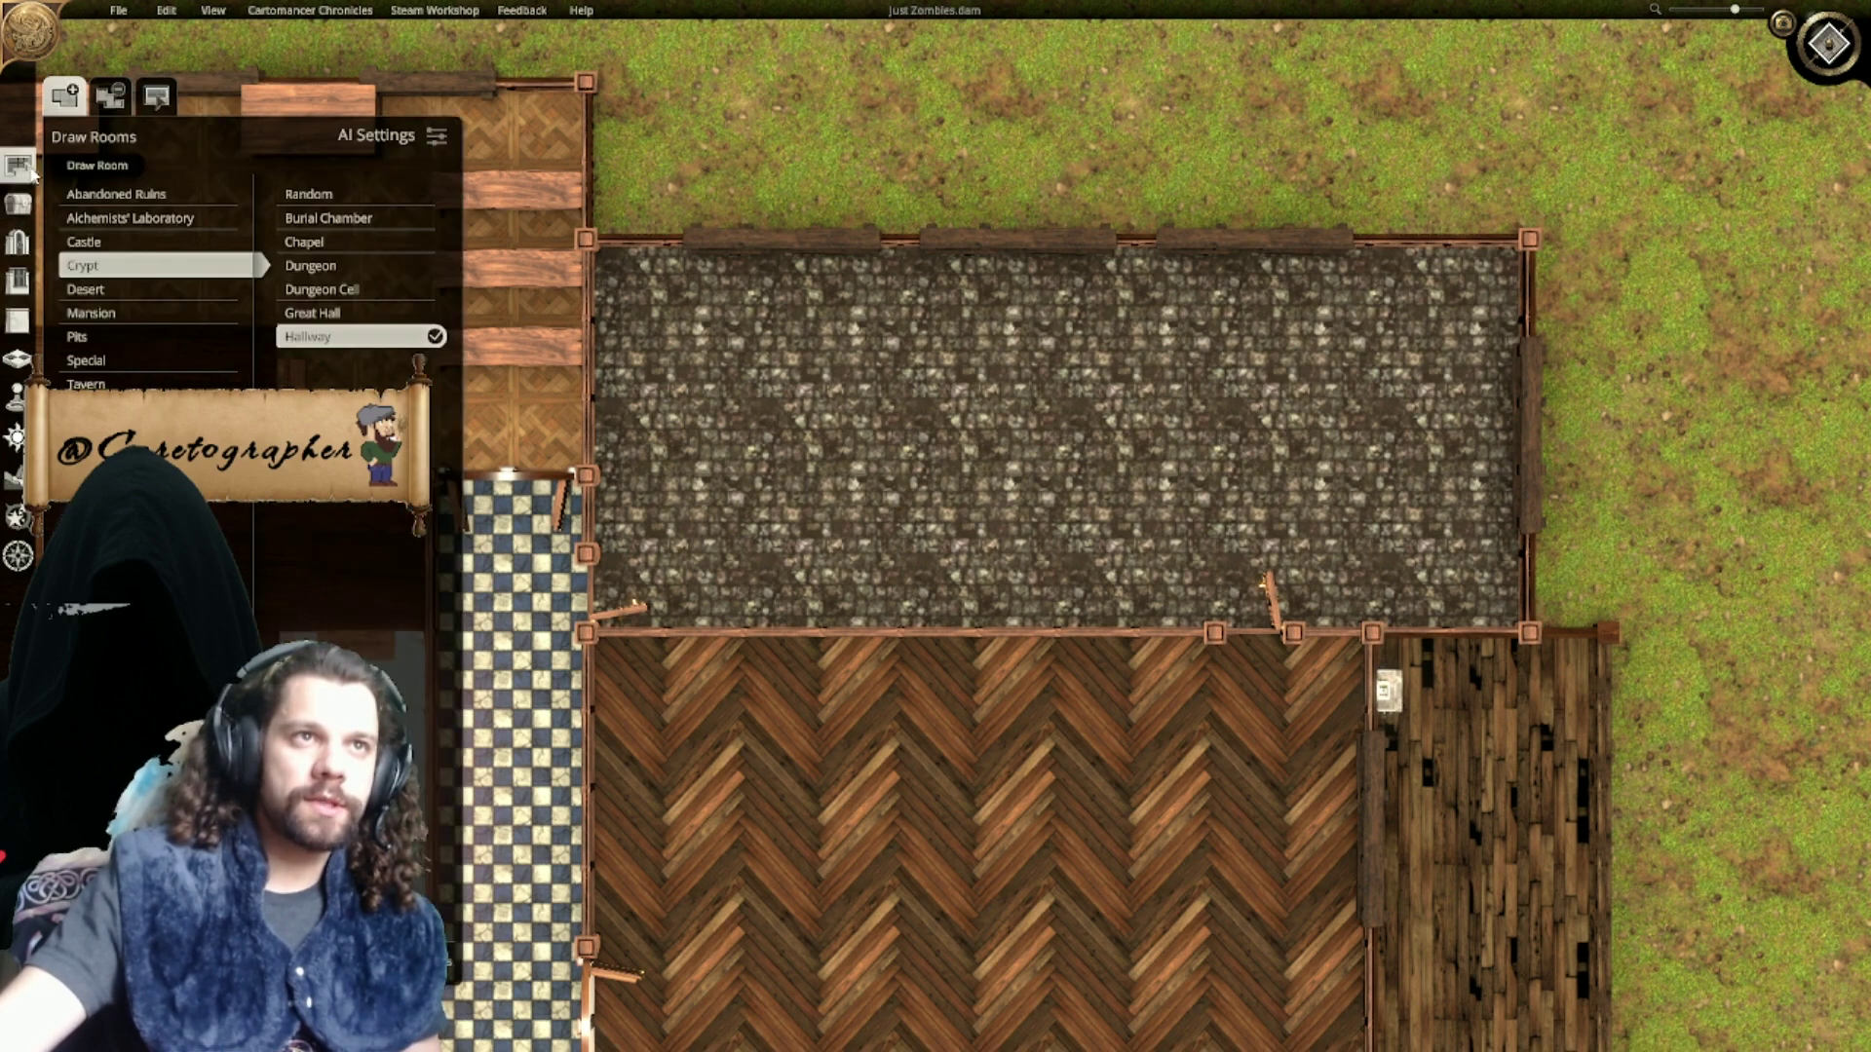
click(163, 226)
click(151, 250)
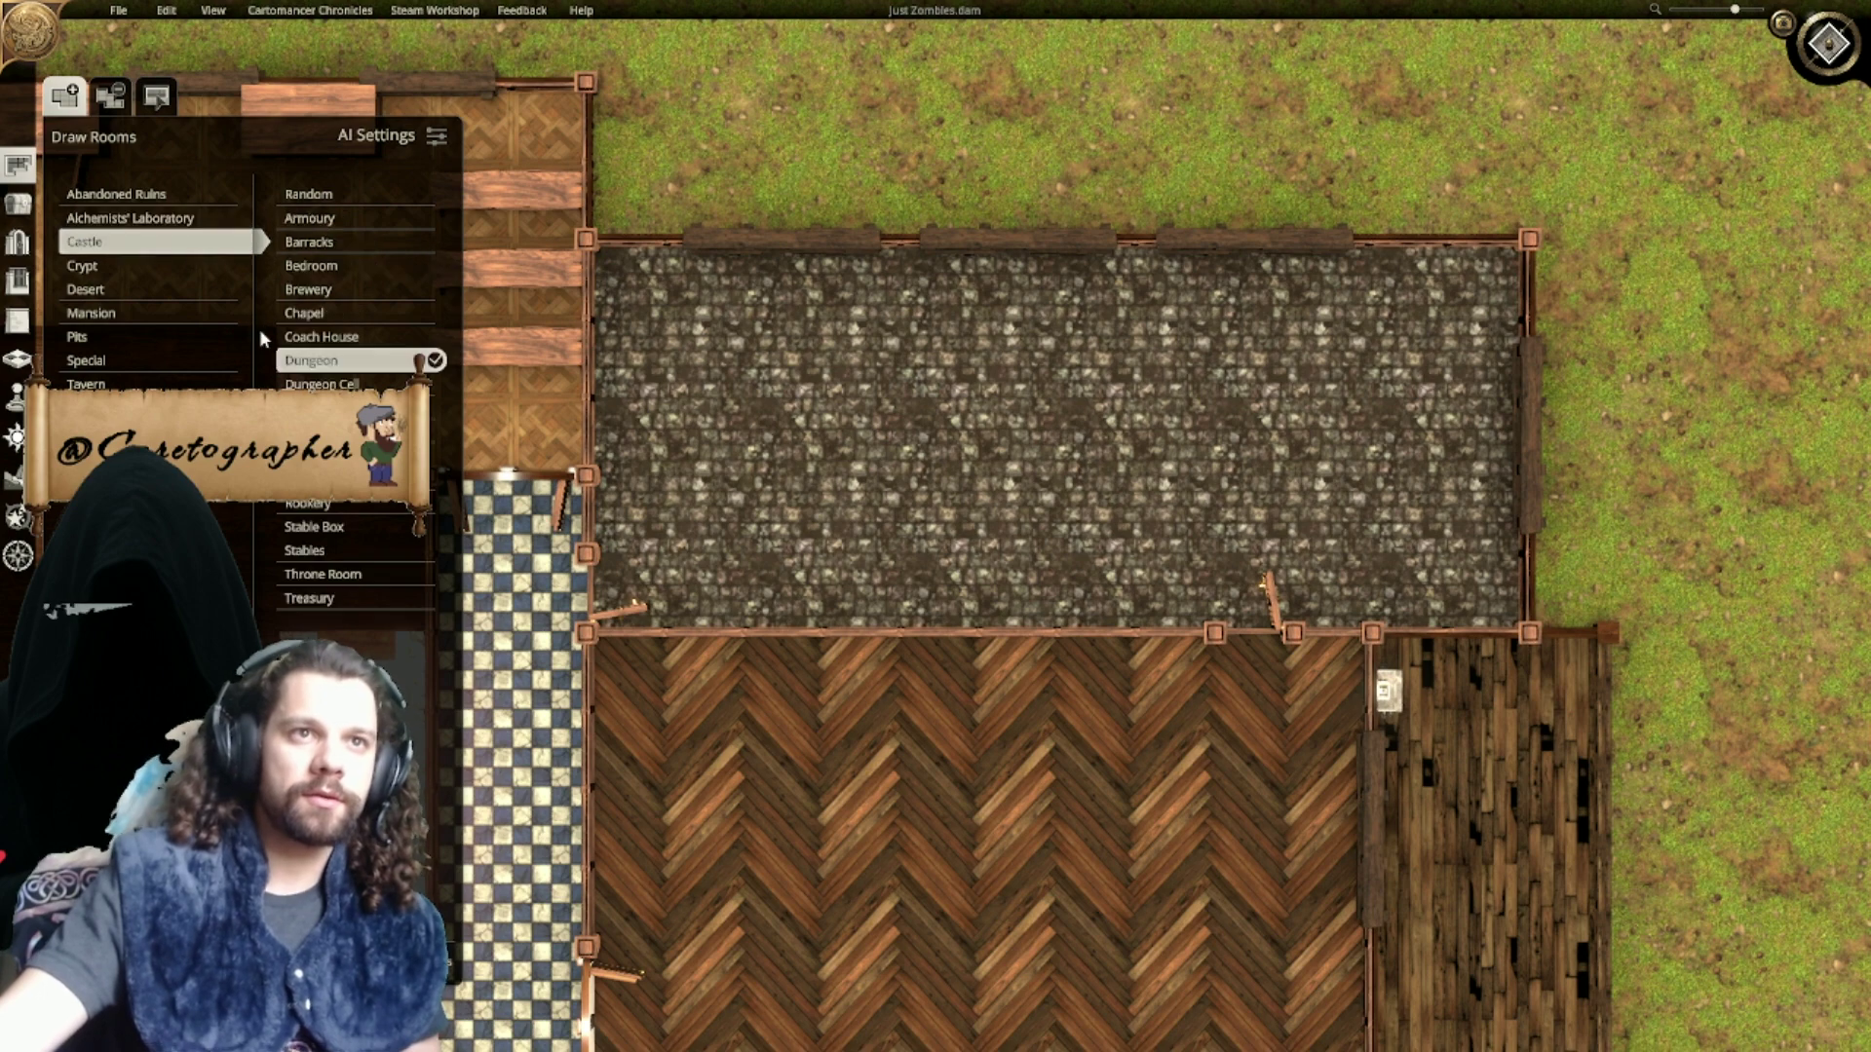
click(191, 308)
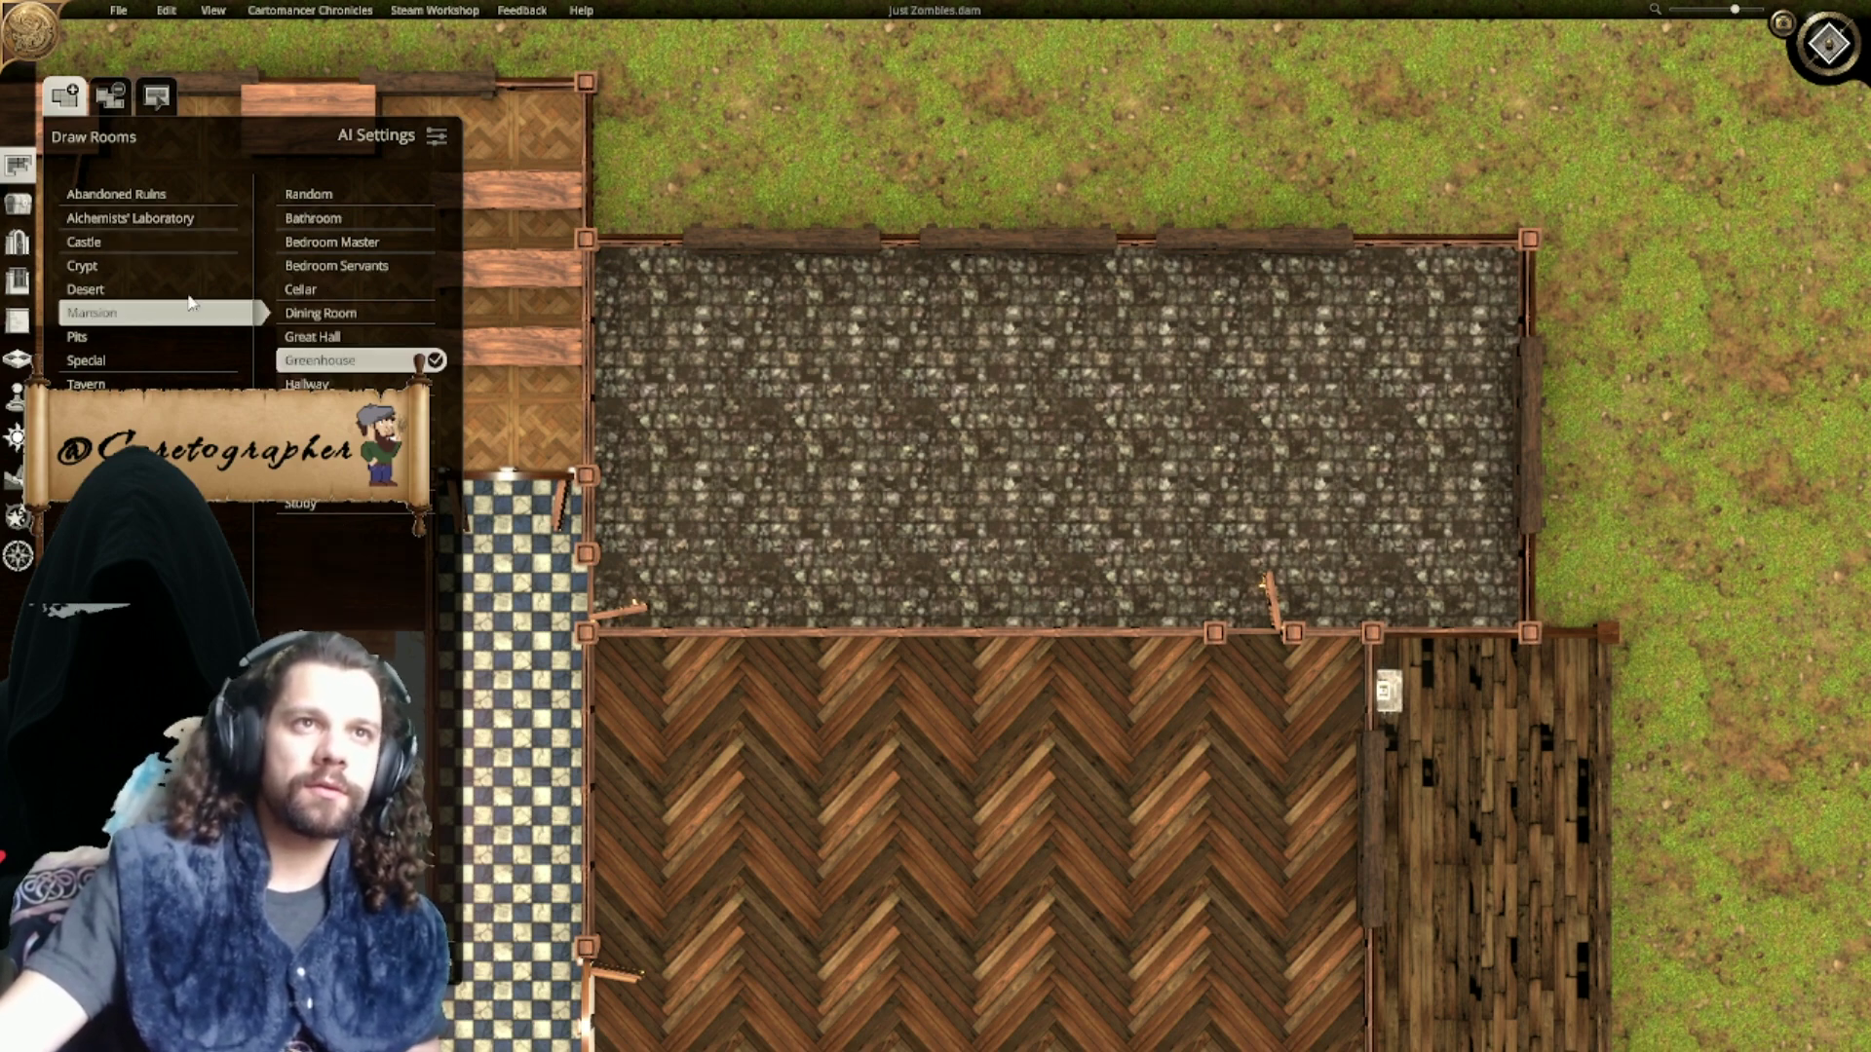
drag(638, 272, 1465, 601)
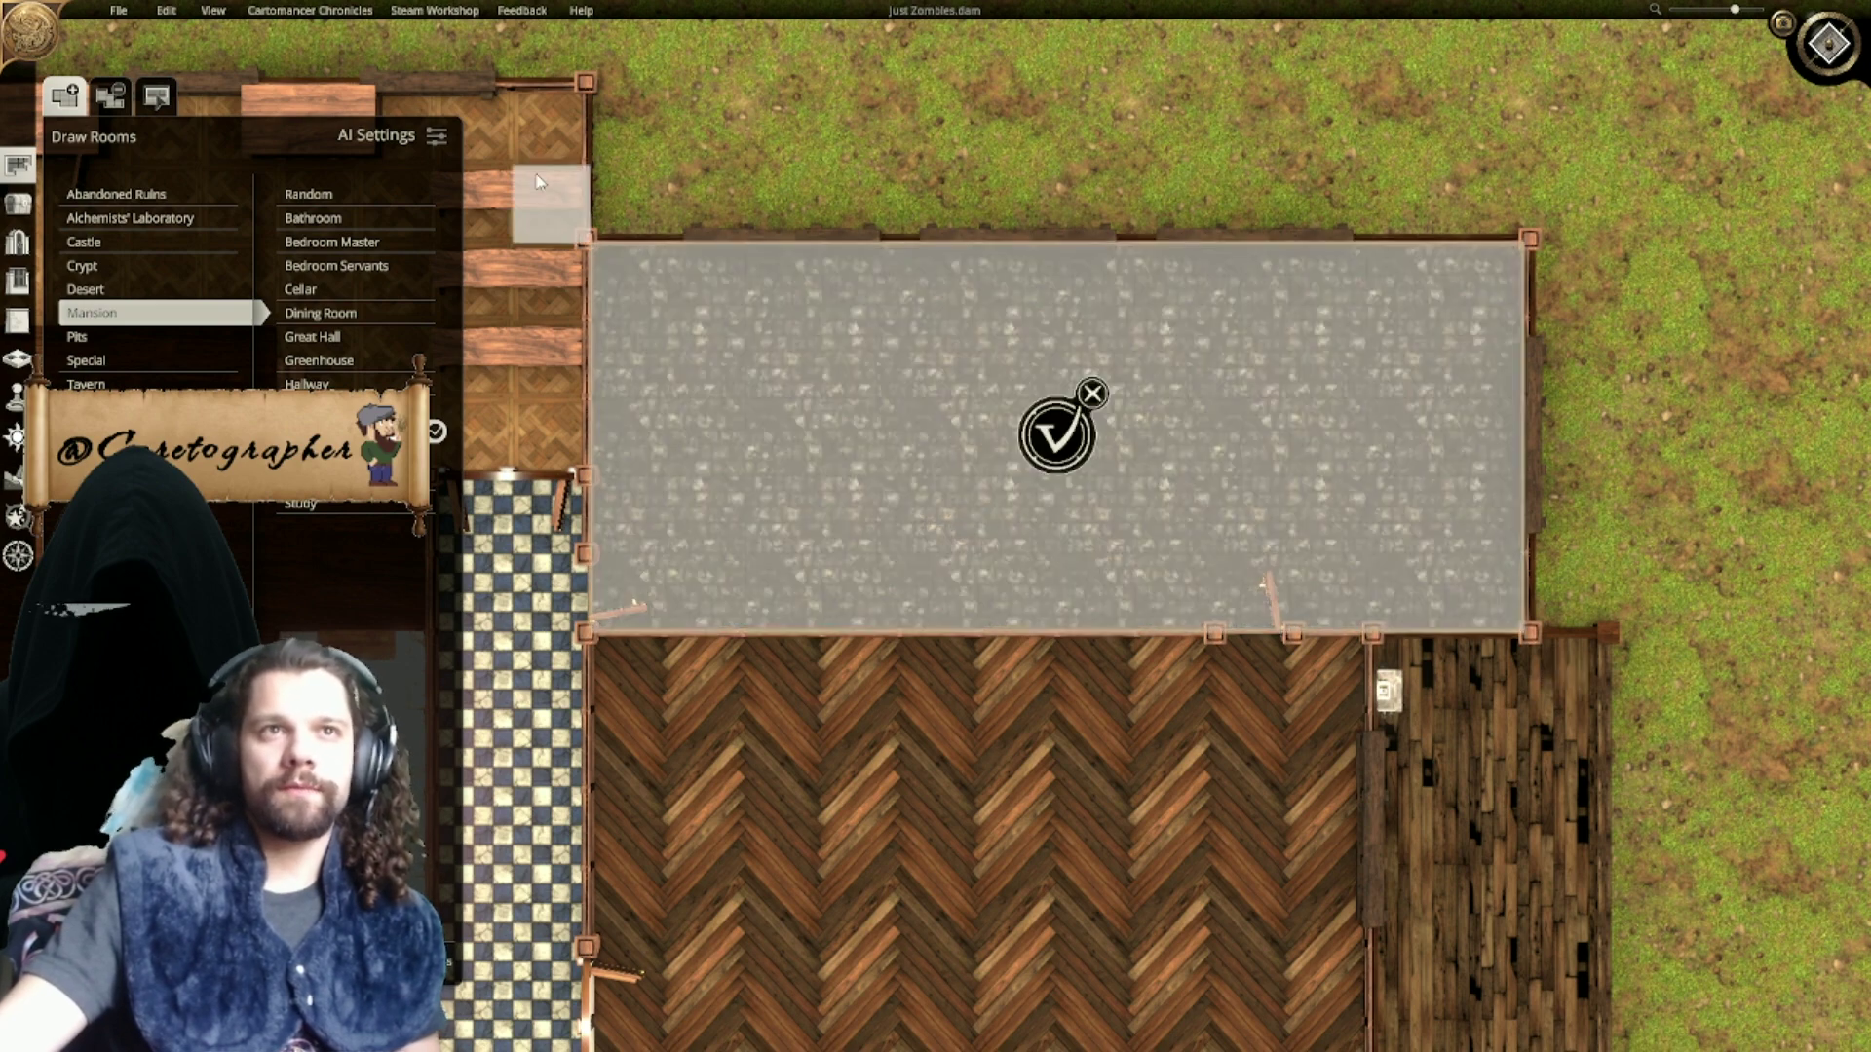
click(1059, 450)
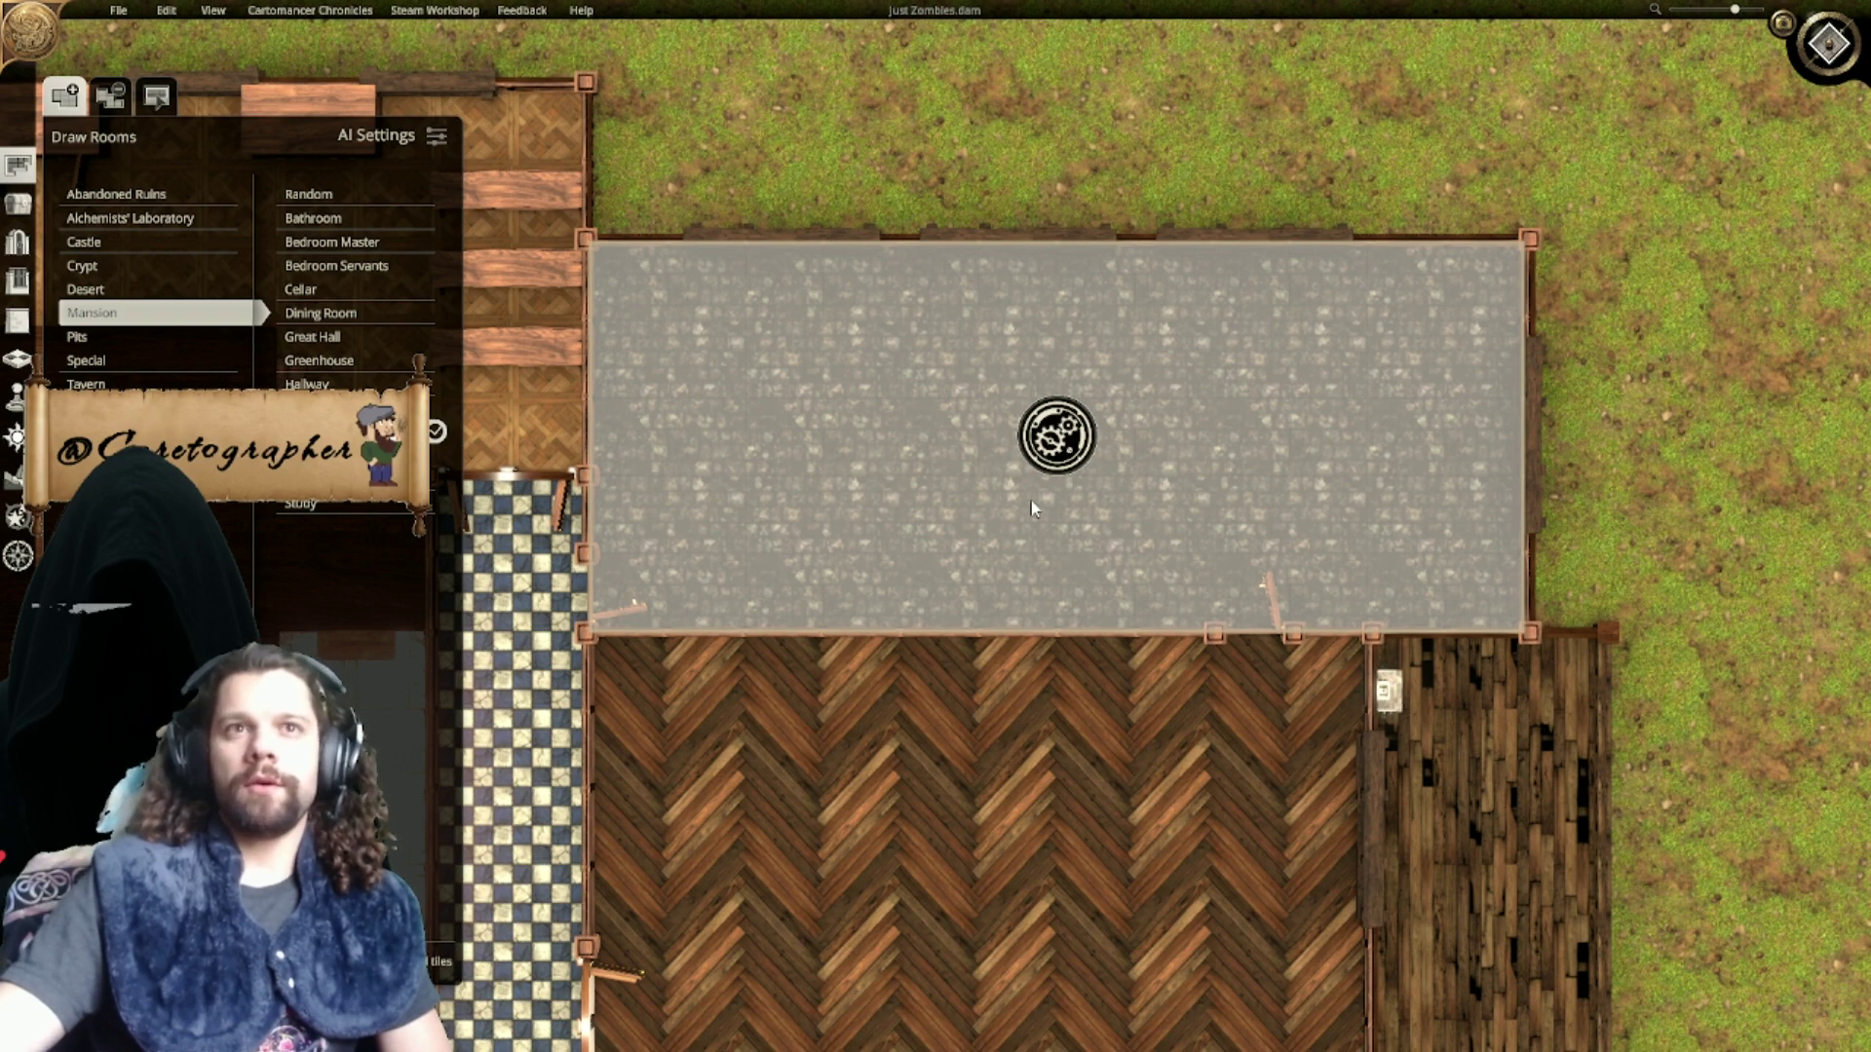
scroll(1032, 507, up, 1)
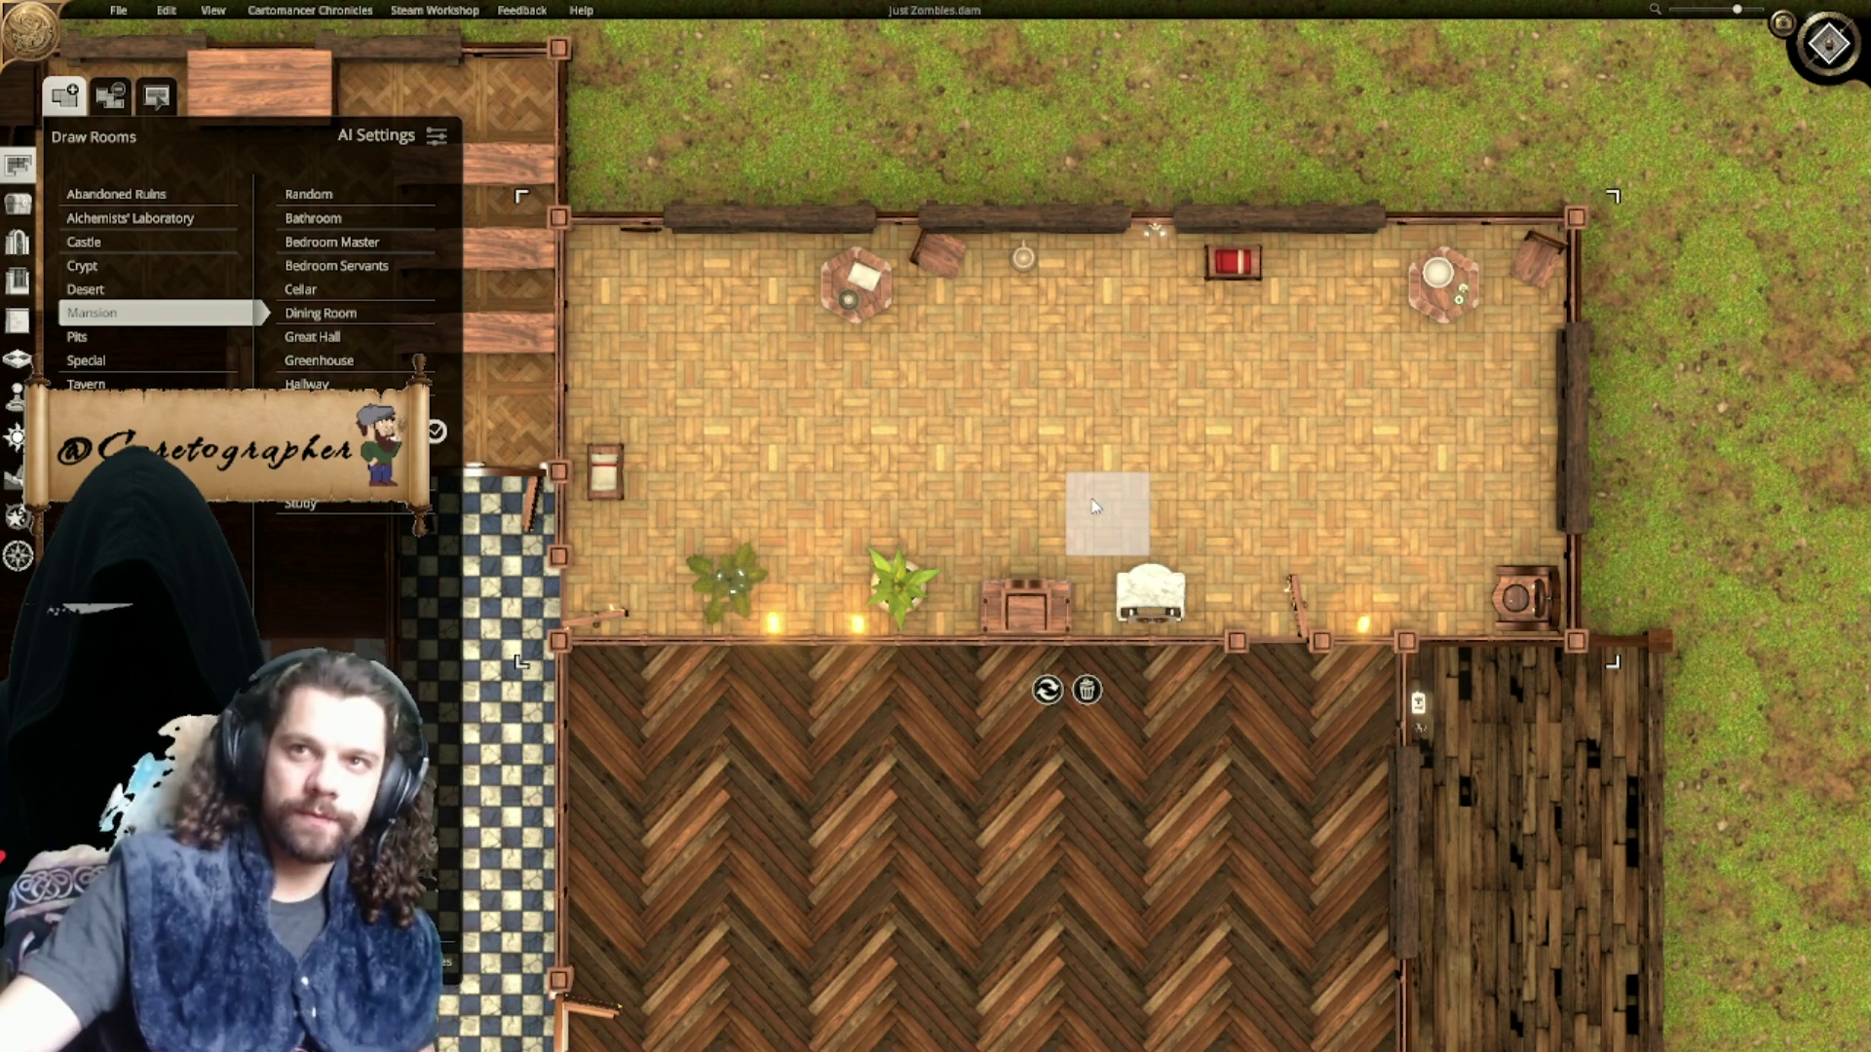
click(1090, 497)
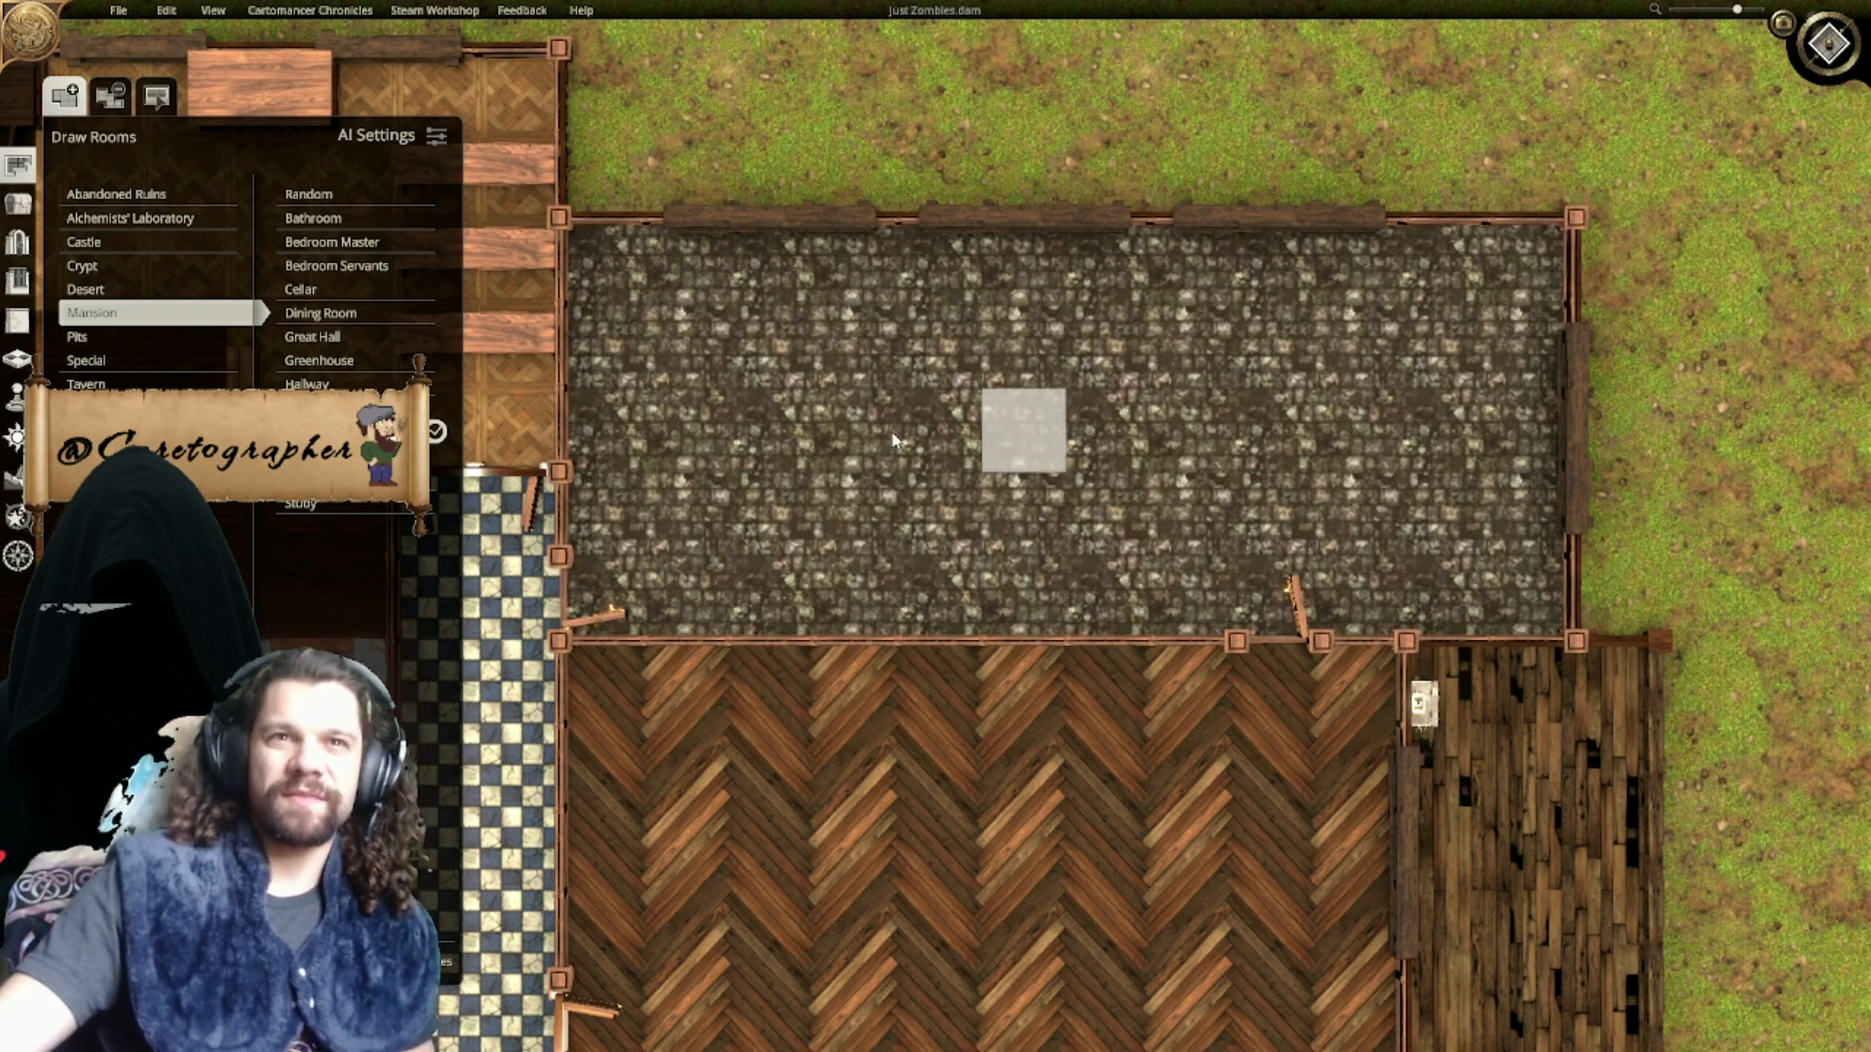
Step: Search the object library for "lavatory" and preview the stone and the multi-seat wooden lavatories in the north-eastern cobbled room
click(18, 205)
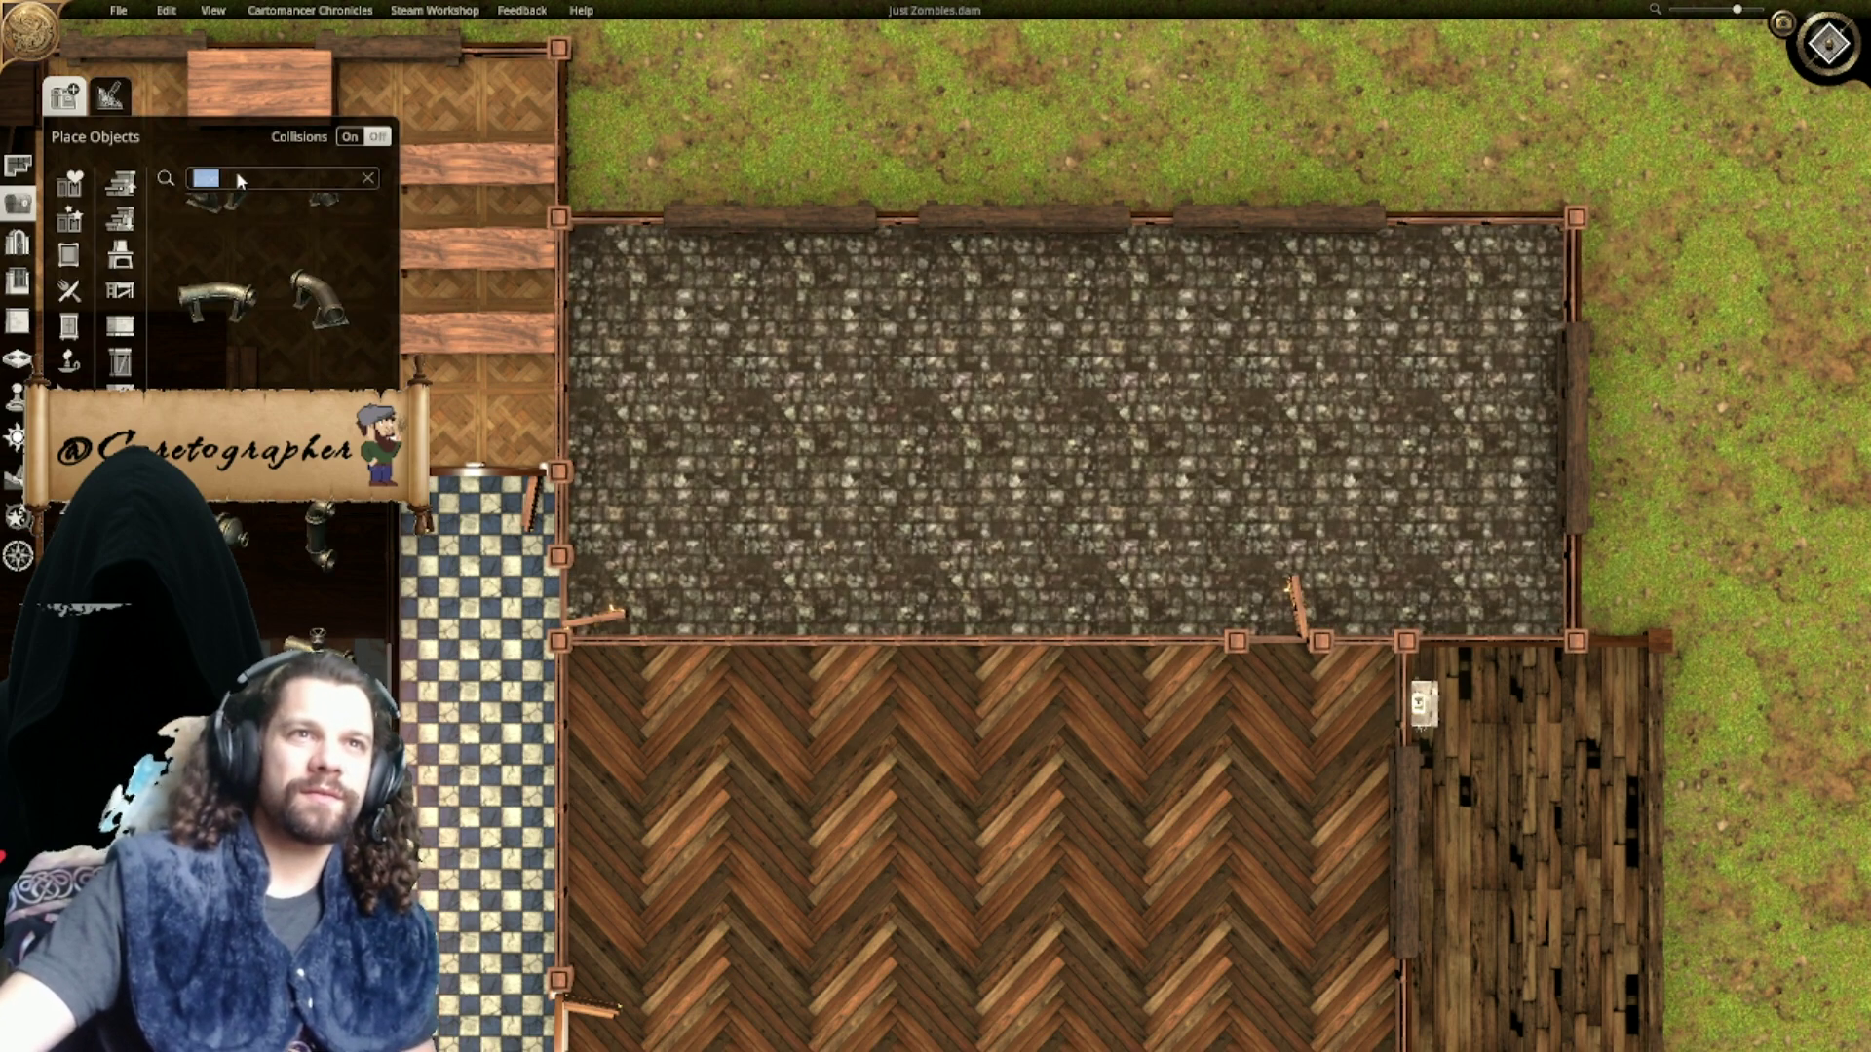
text(lava)
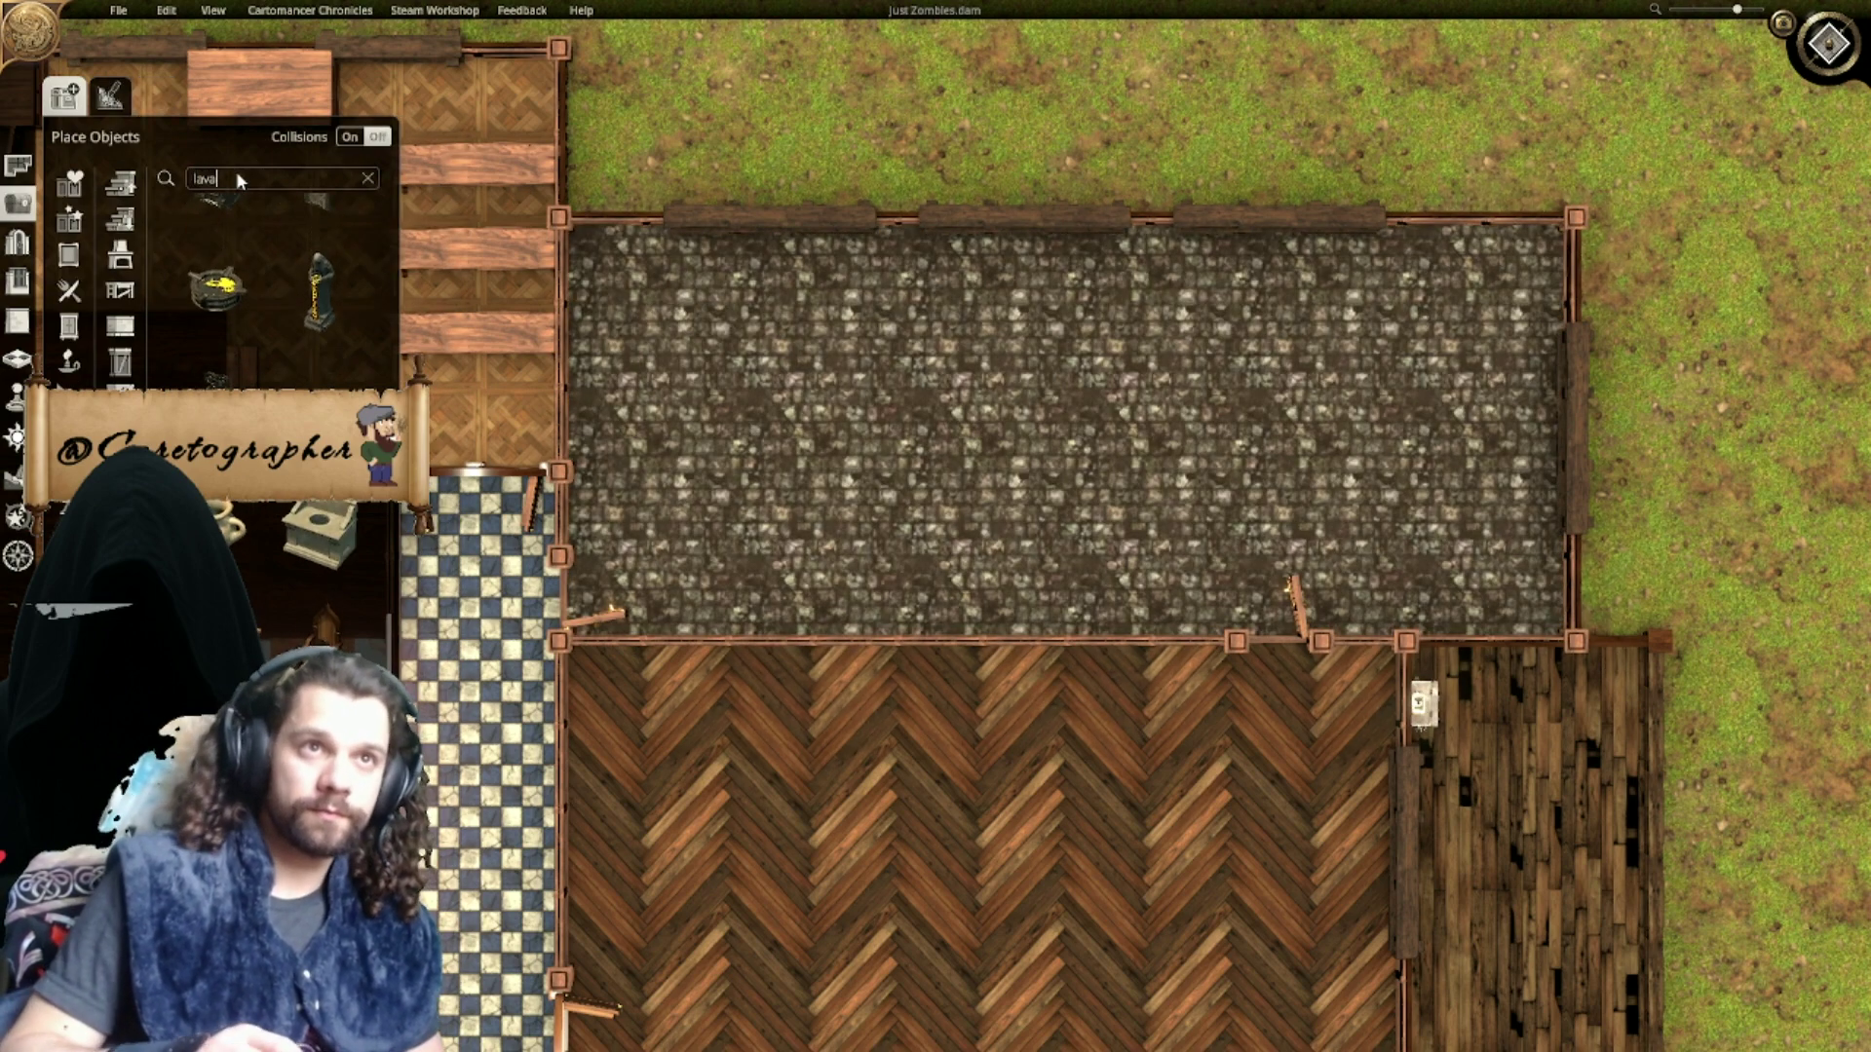
text(tory)
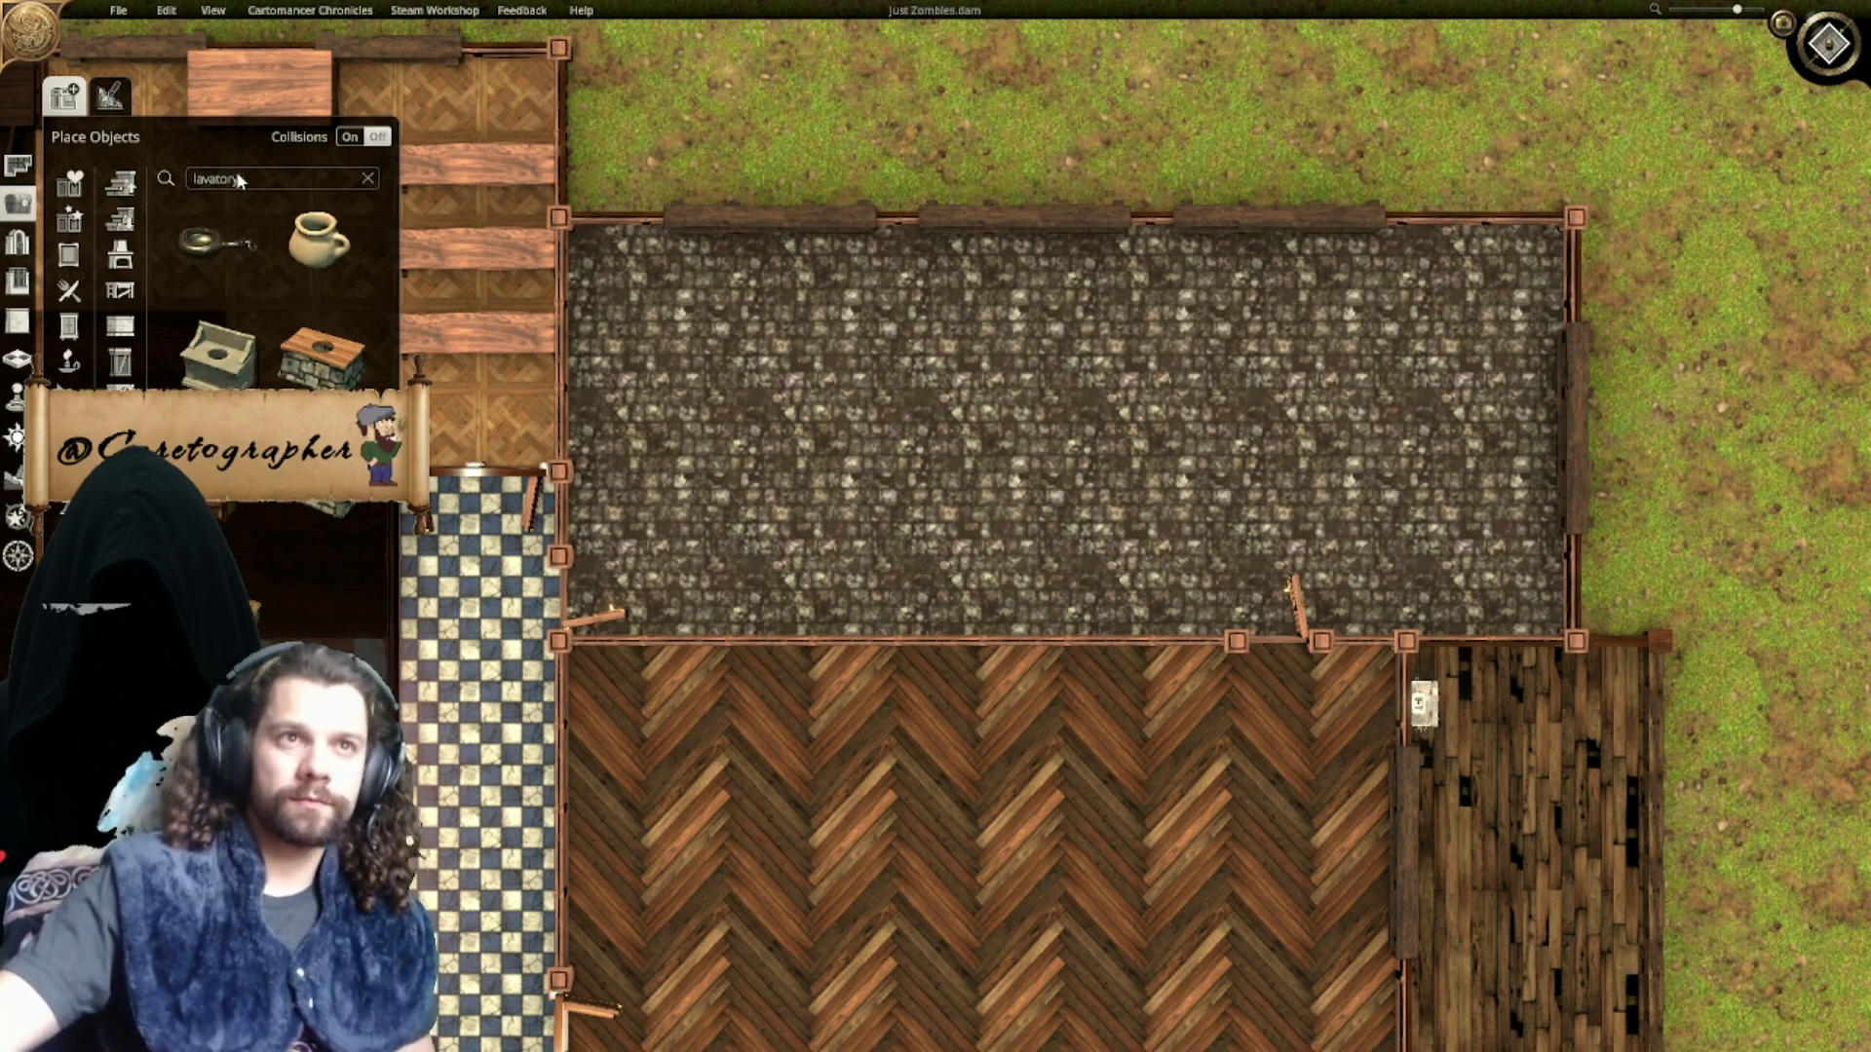
click(215, 353)
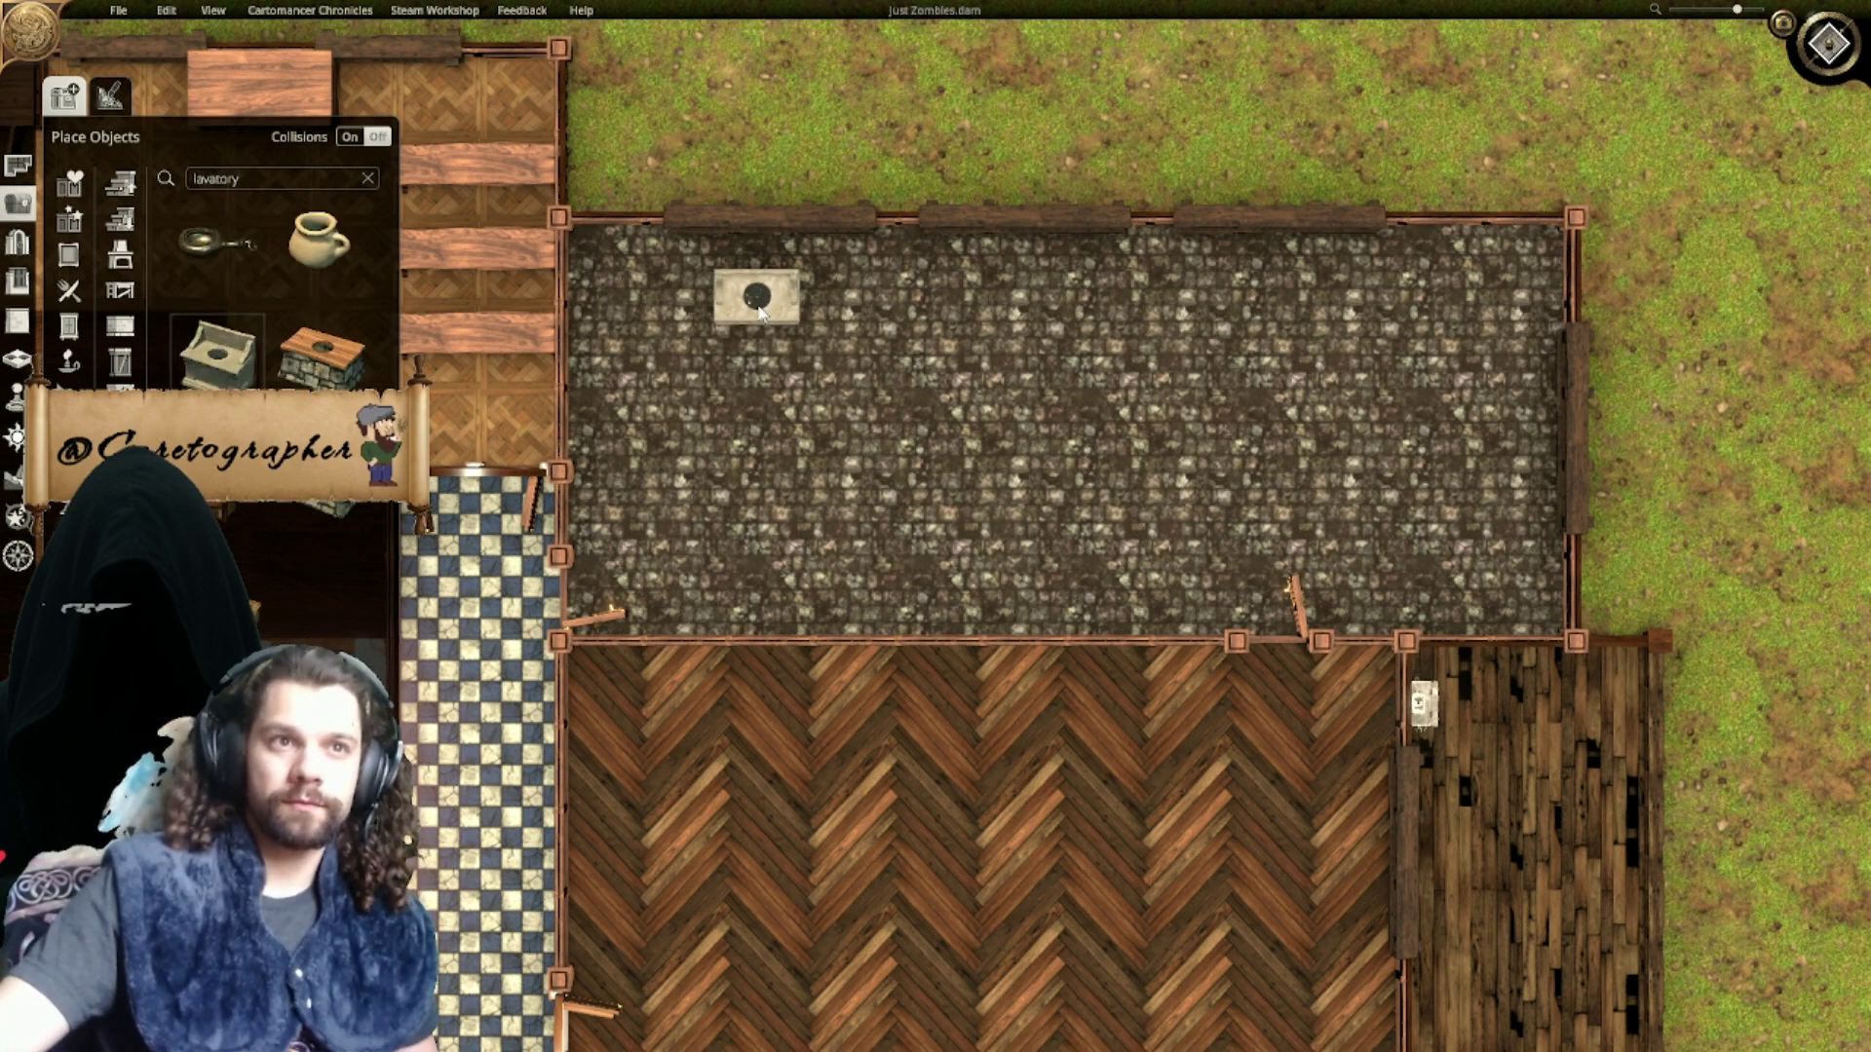
right_click(769, 295)
click(218, 594)
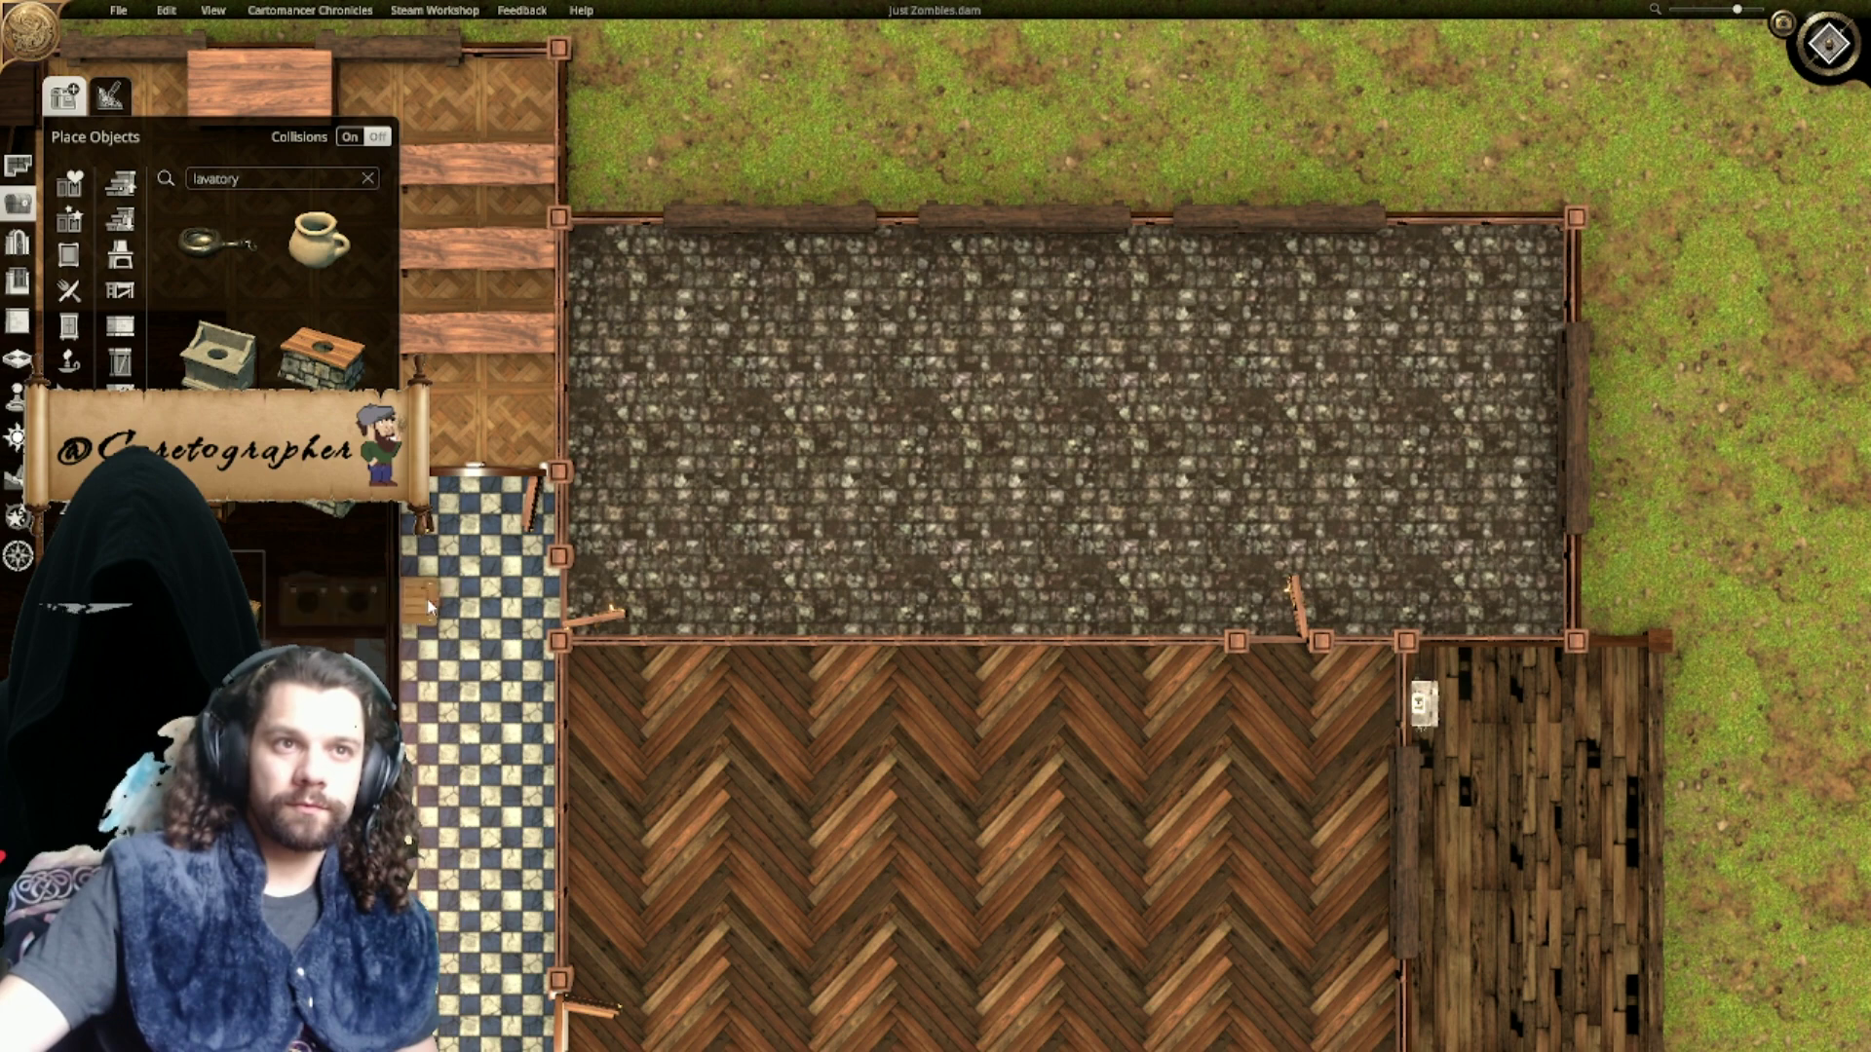
ctrl+scroll(950, 448, down, 7)
ctrl+scroll(950, 448, down, 12)
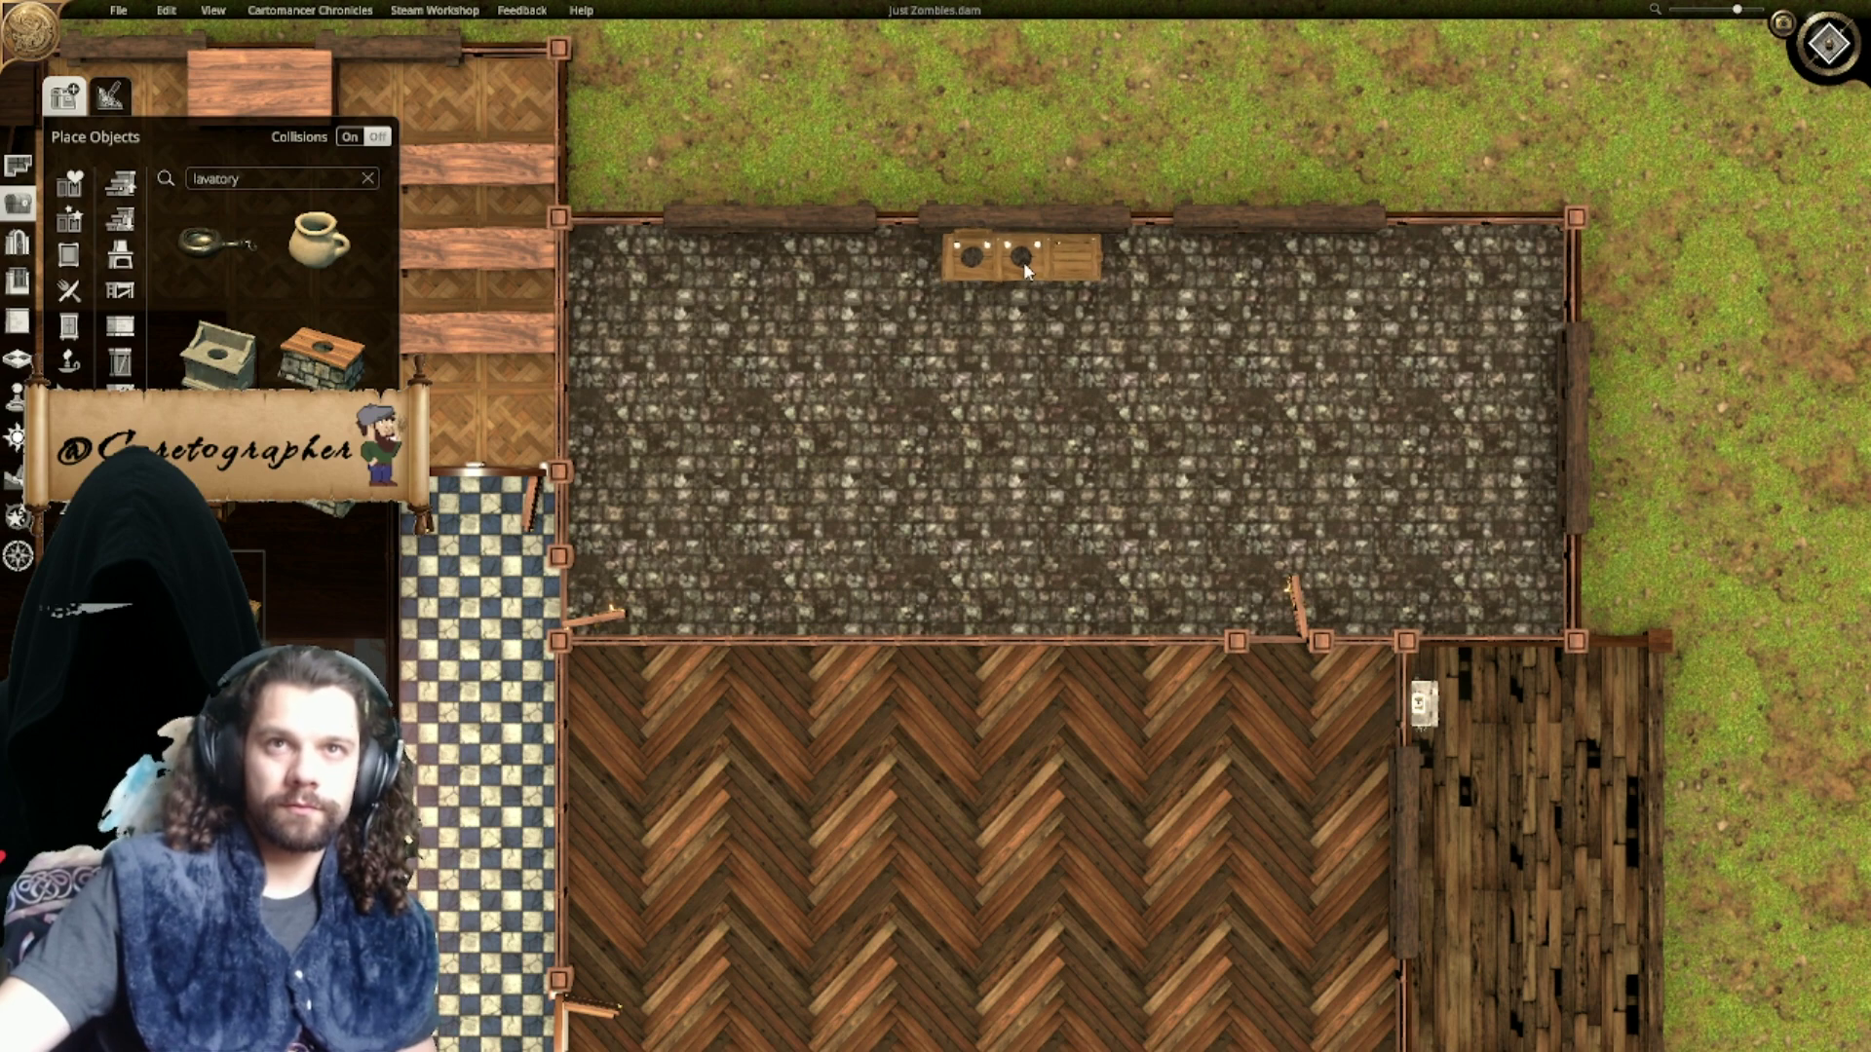
right_click(1026, 285)
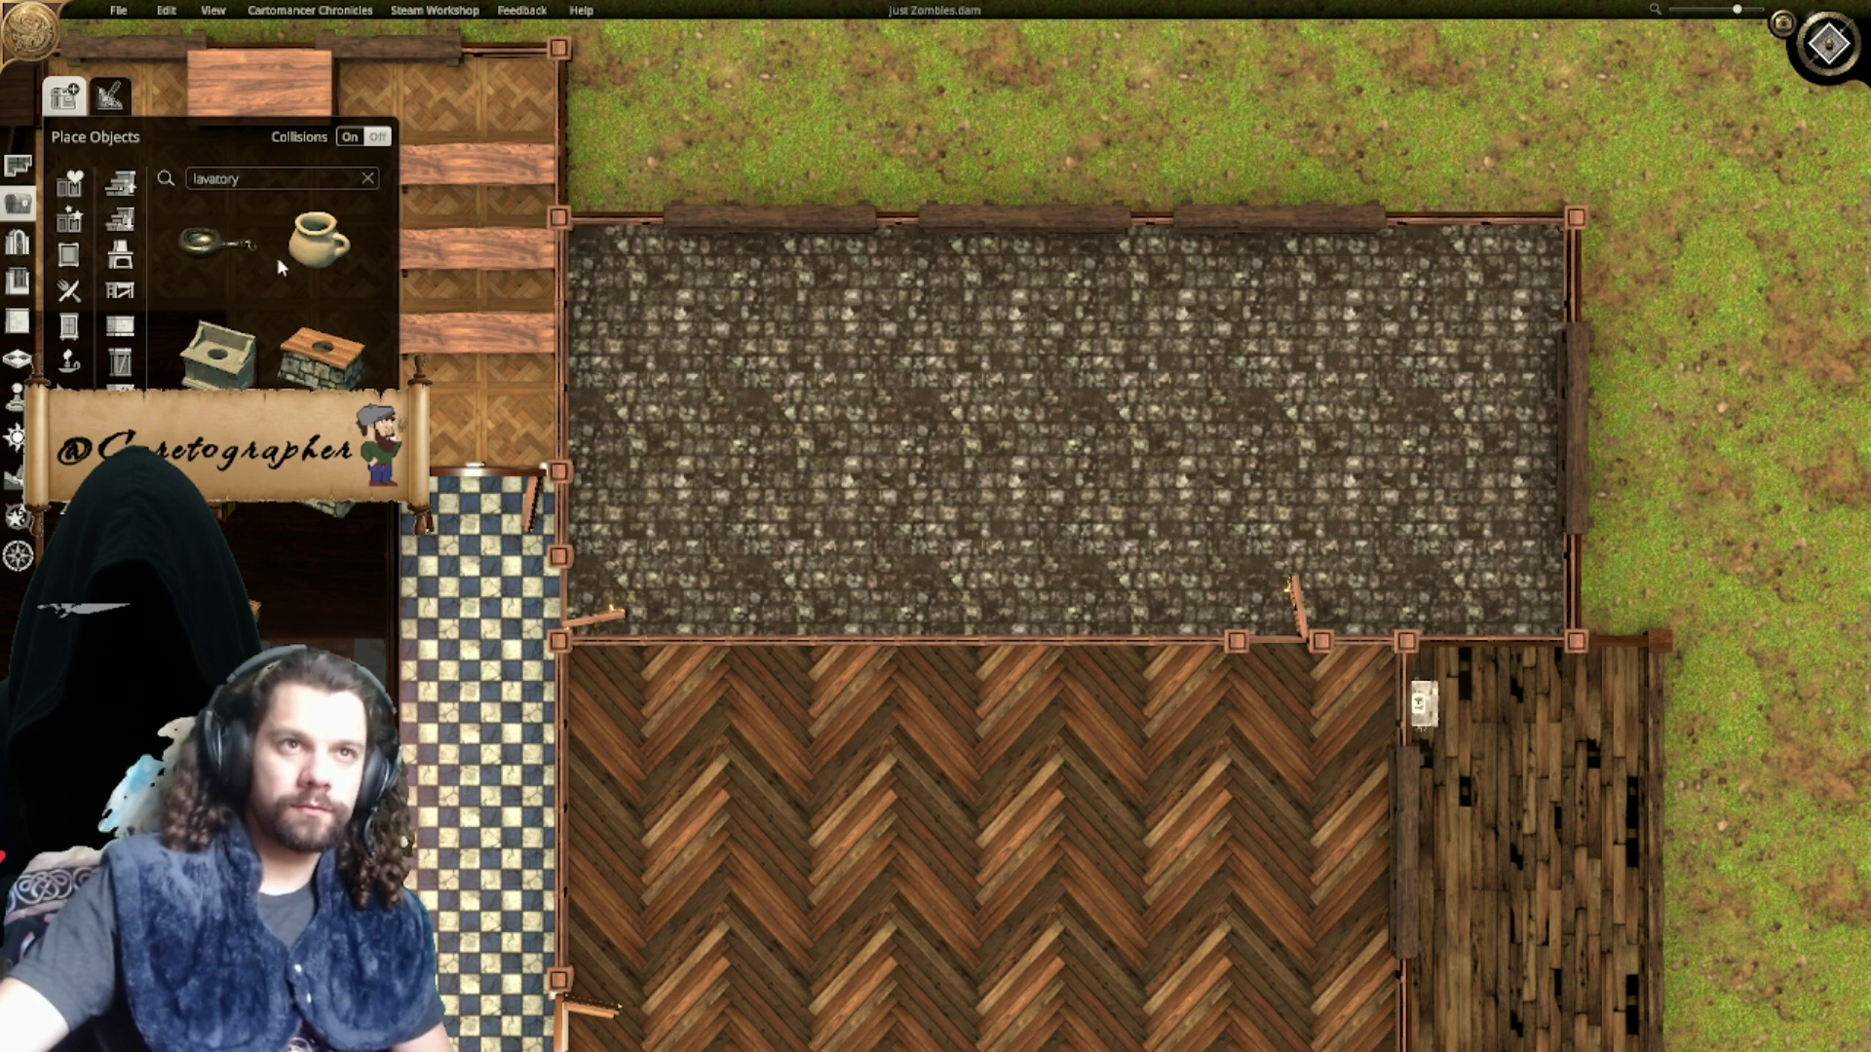
Step: Preview the wood-topped lavatory at several rotations and the dark wooden single-seat one in the cobbled room, discard both and clear the search
click(319, 380)
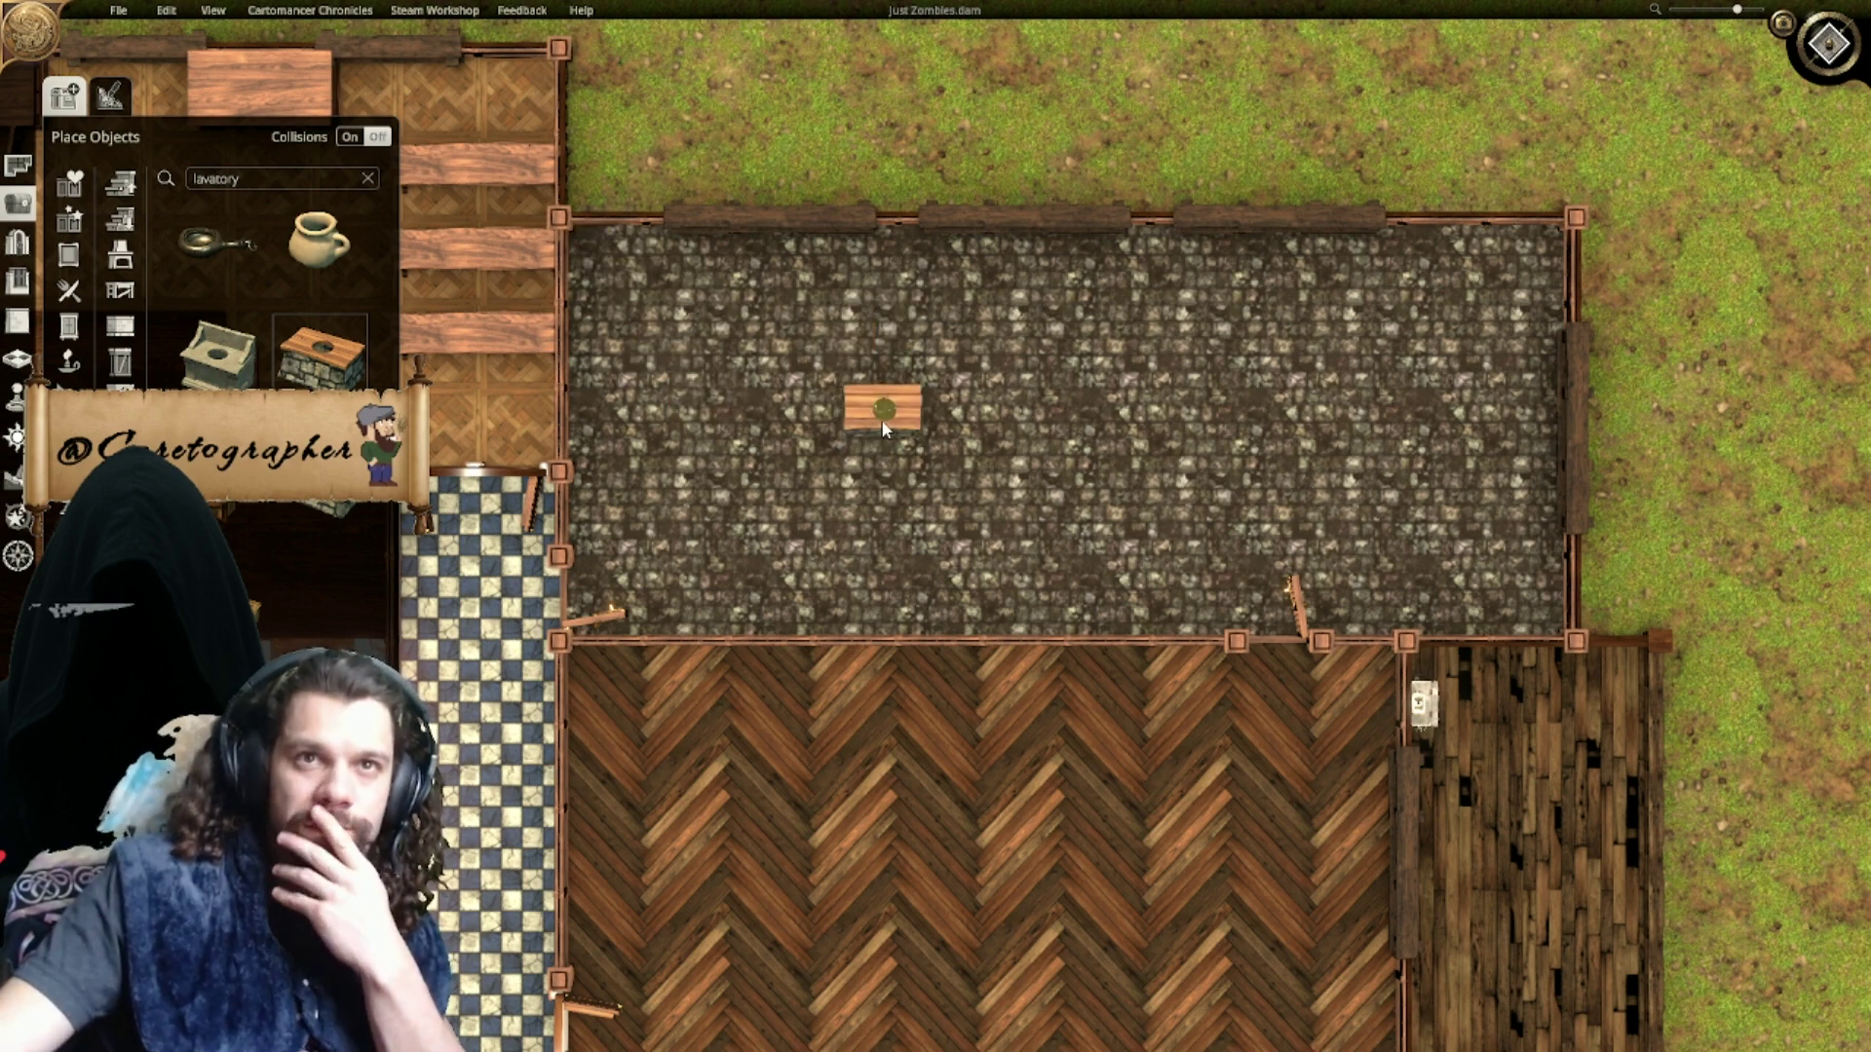
scroll(904, 469, down, 1)
scroll(908, 472, down, 6)
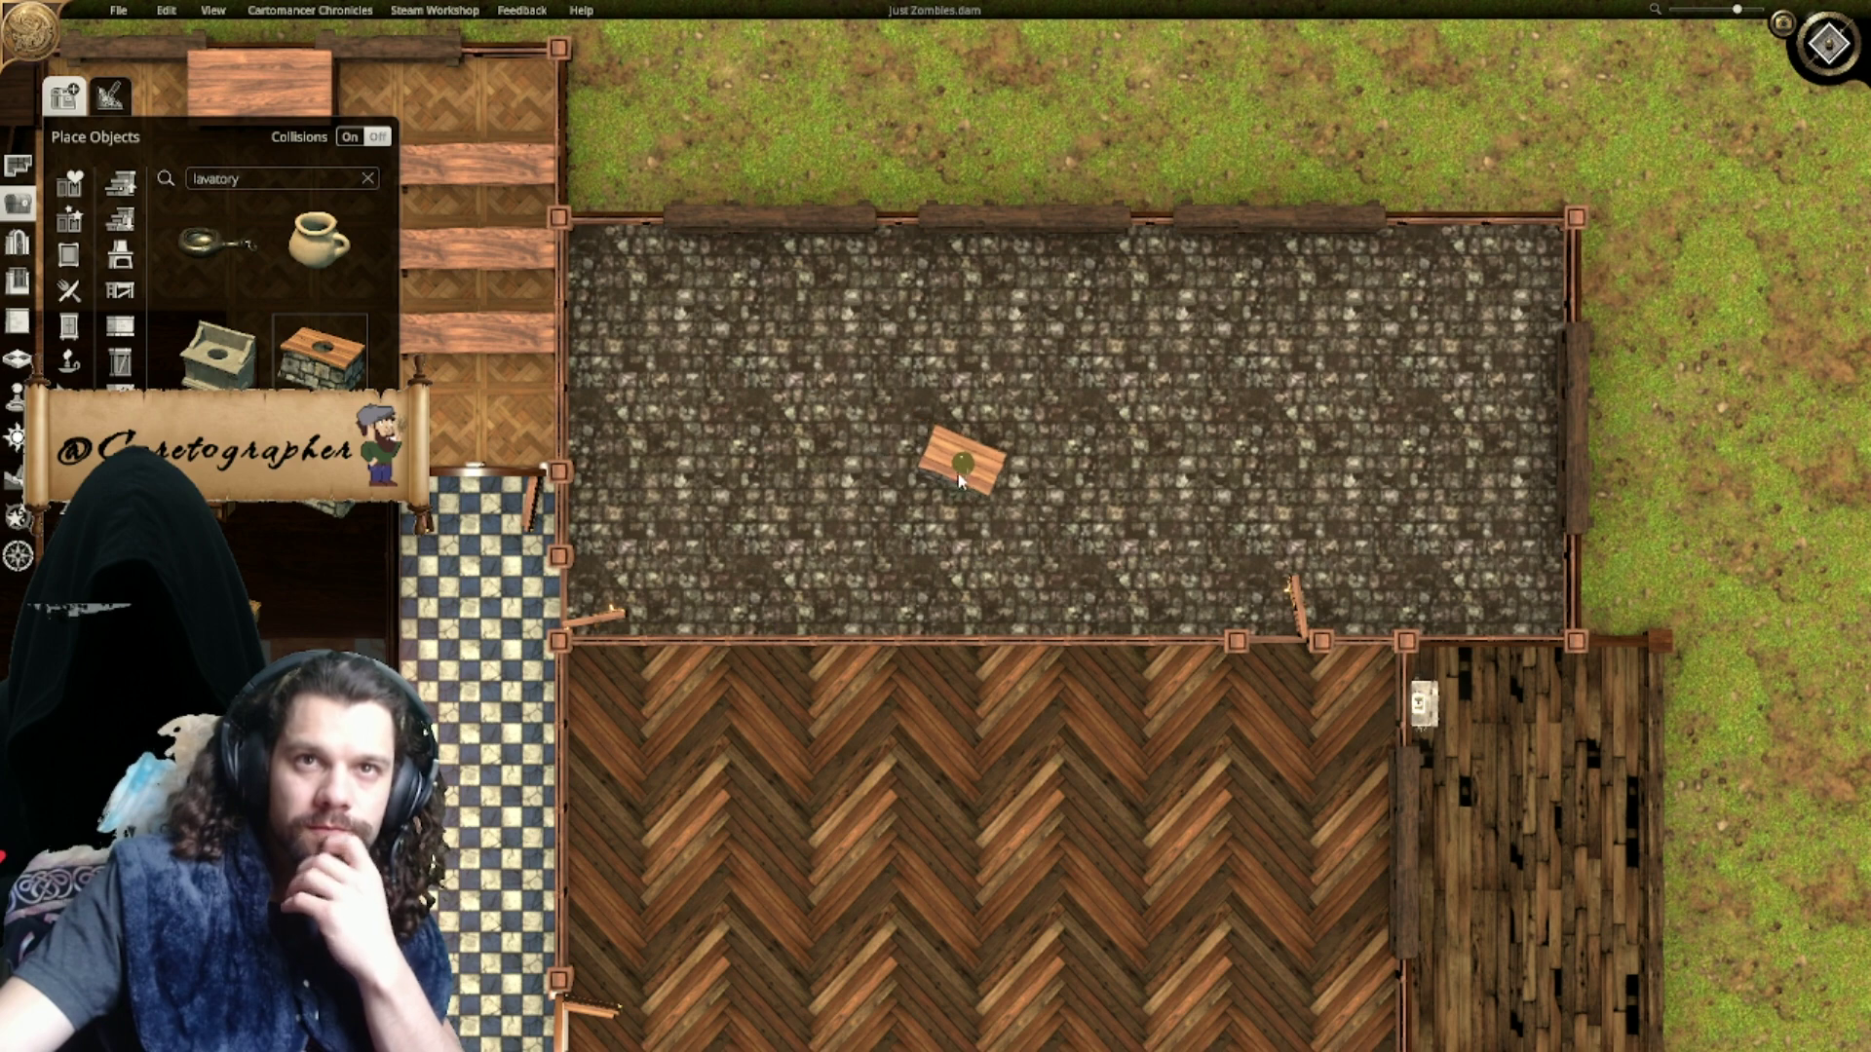
scroll(964, 456, down, 2)
scroll(959, 470, down, 5)
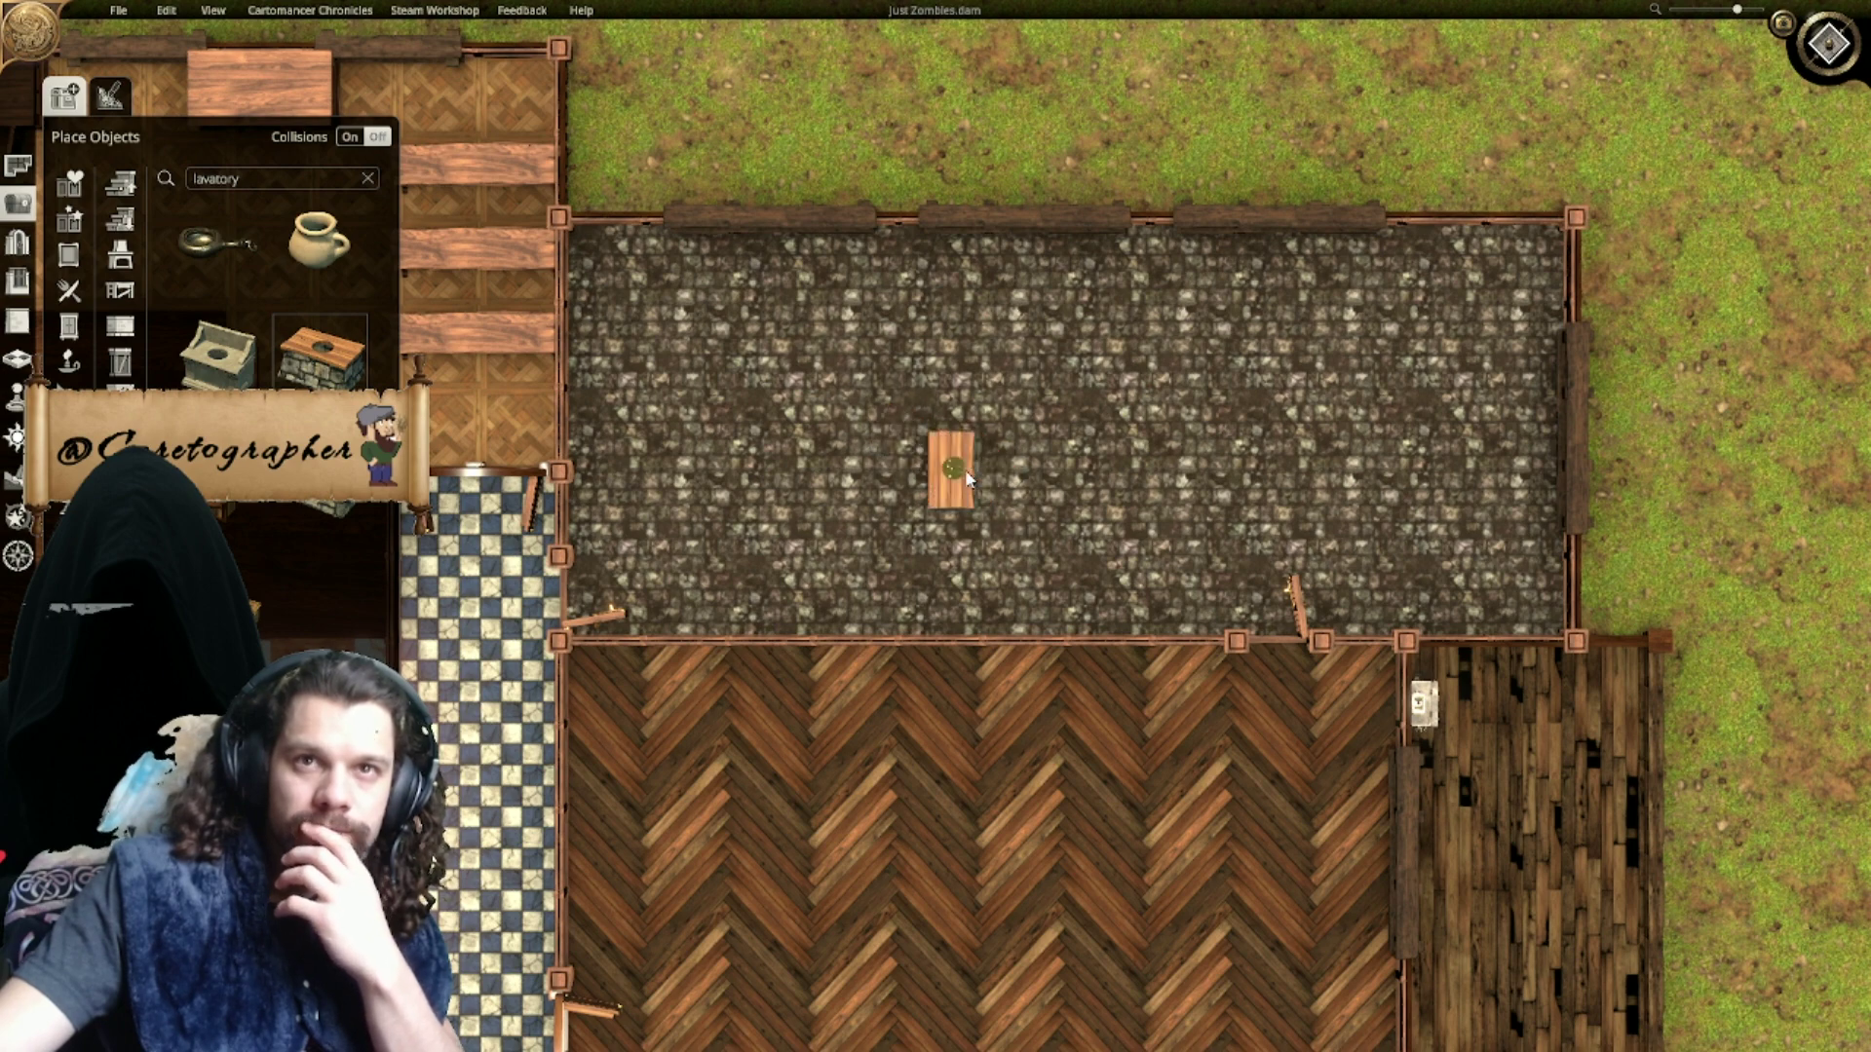
right_click(928, 466)
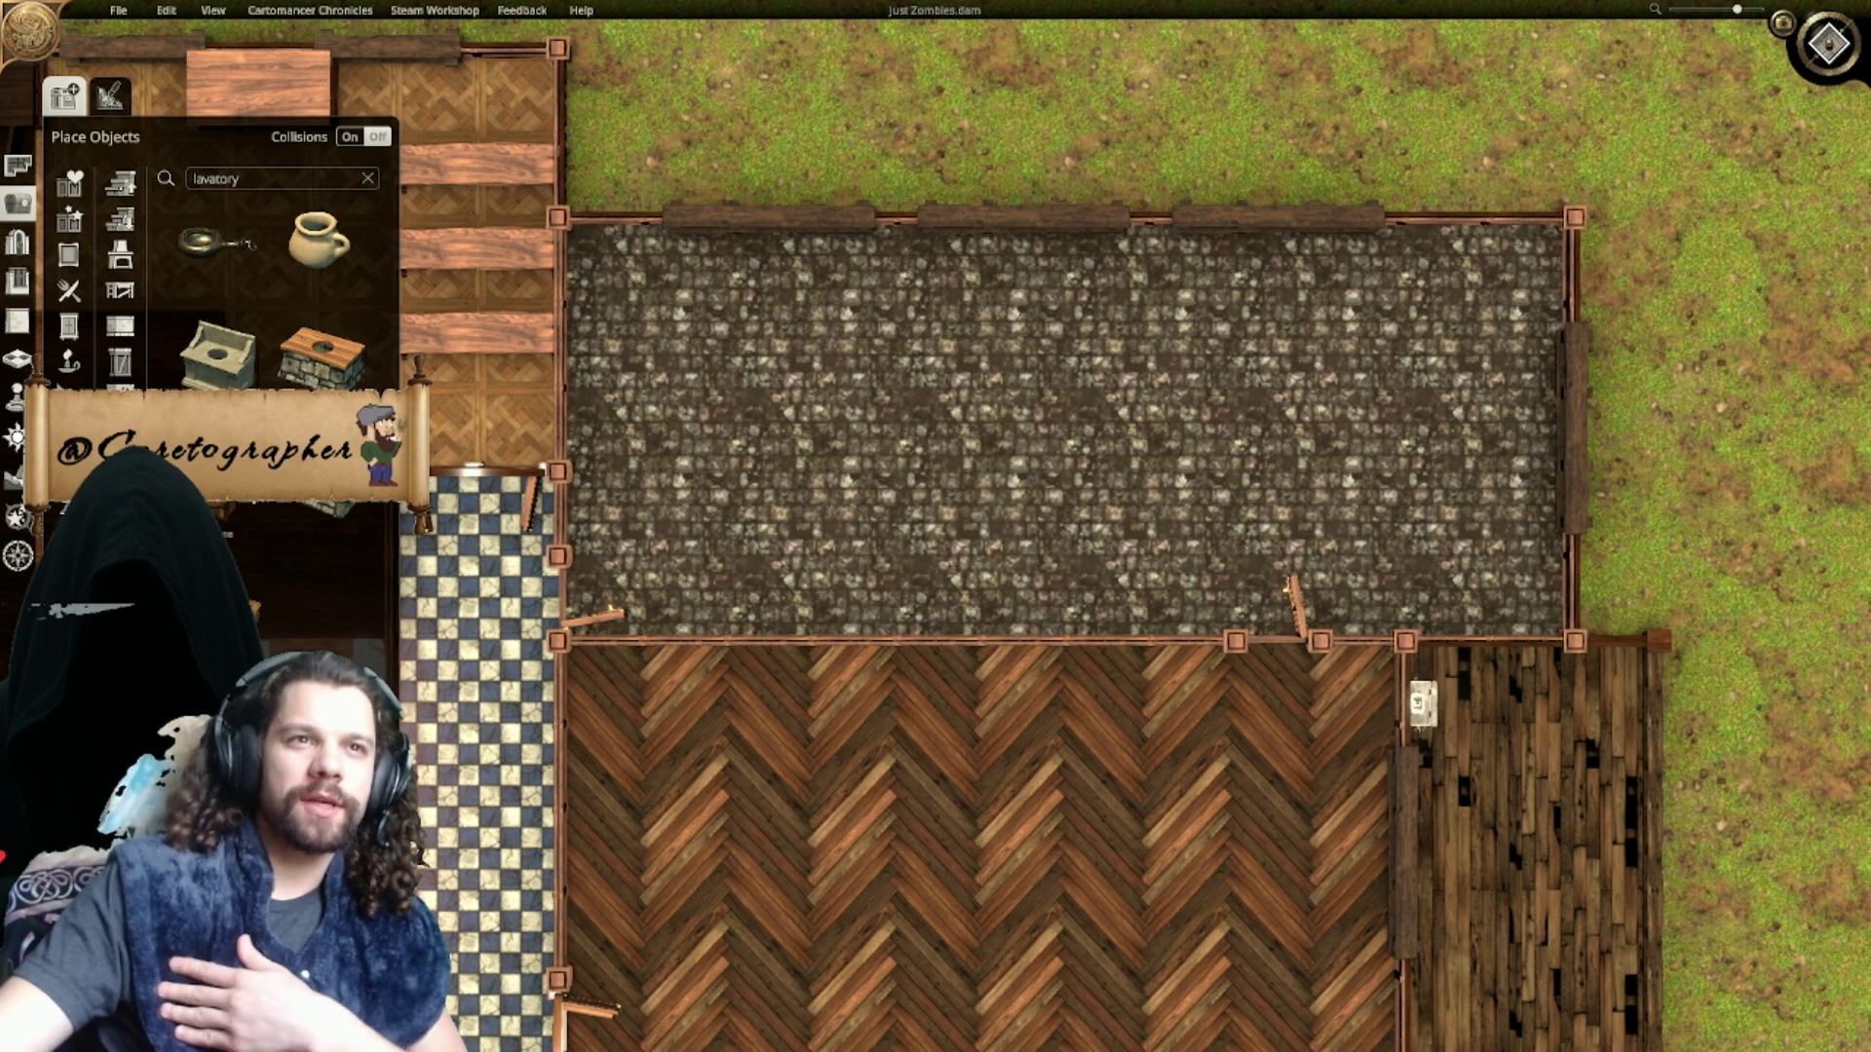
click(228, 511)
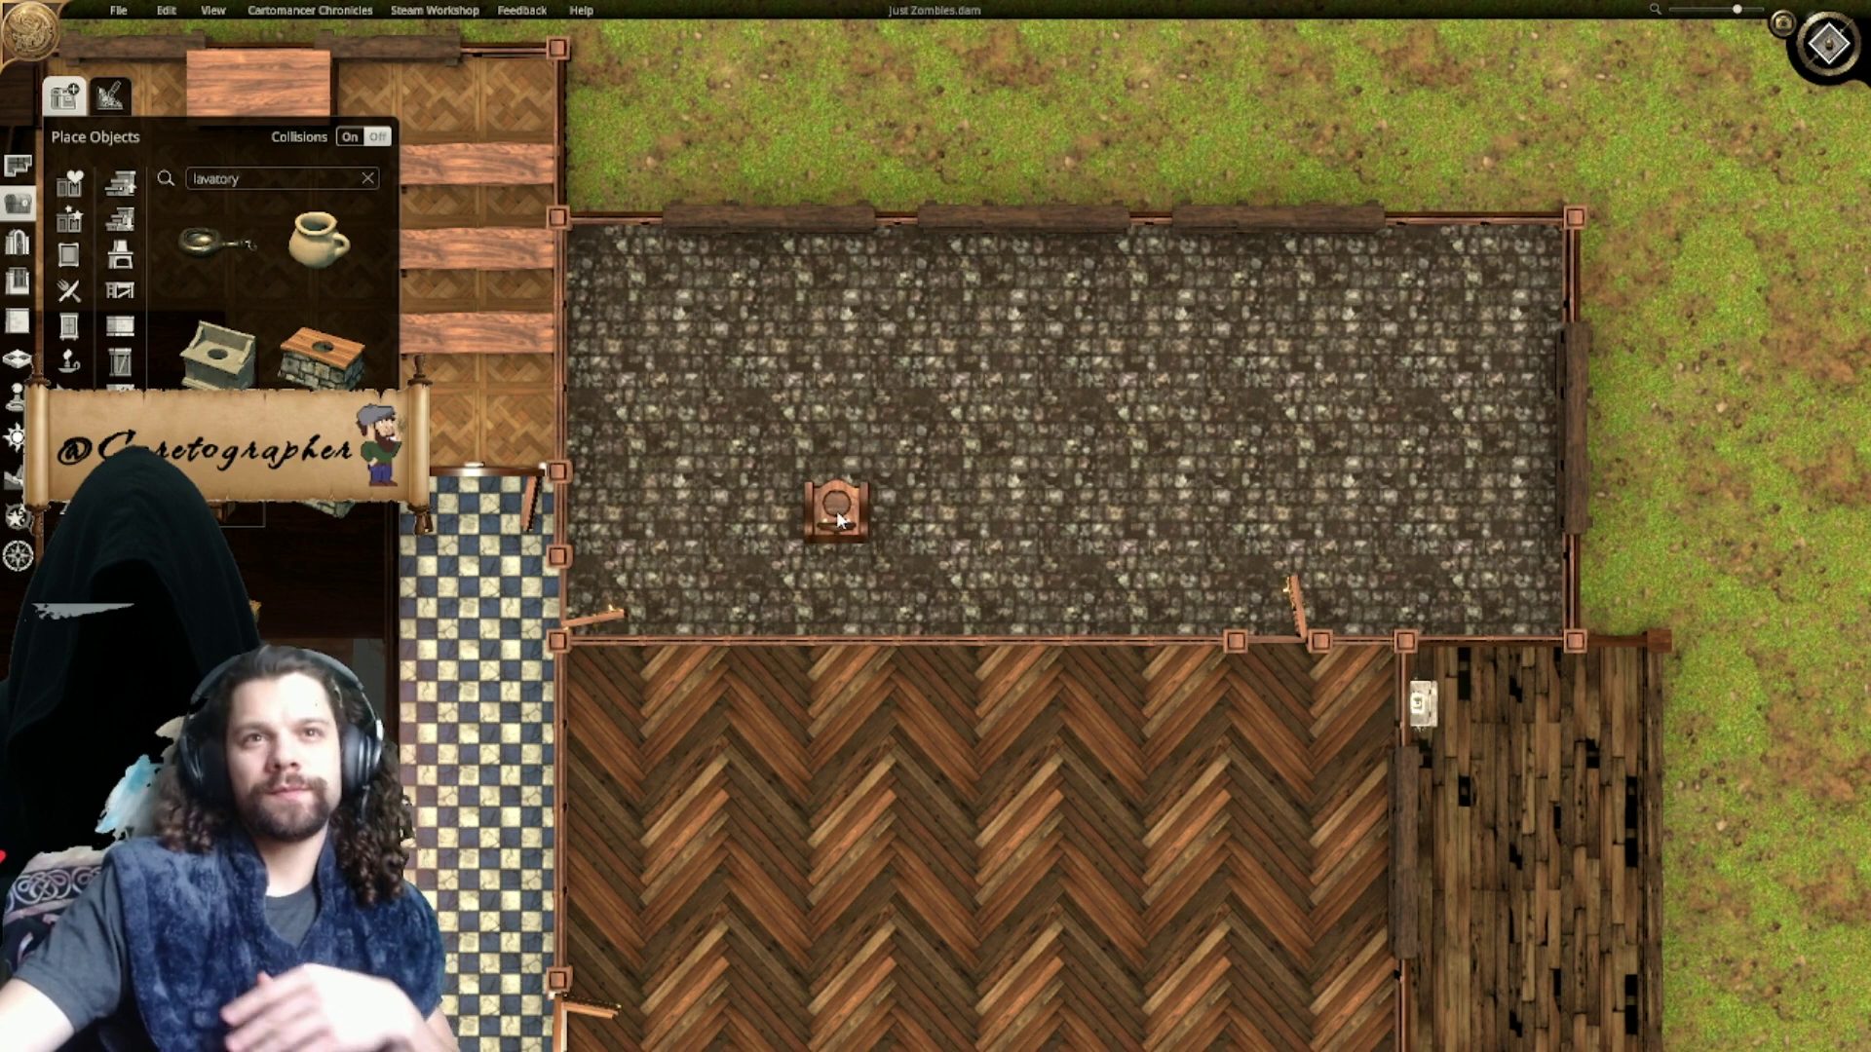
right_click(838, 519)
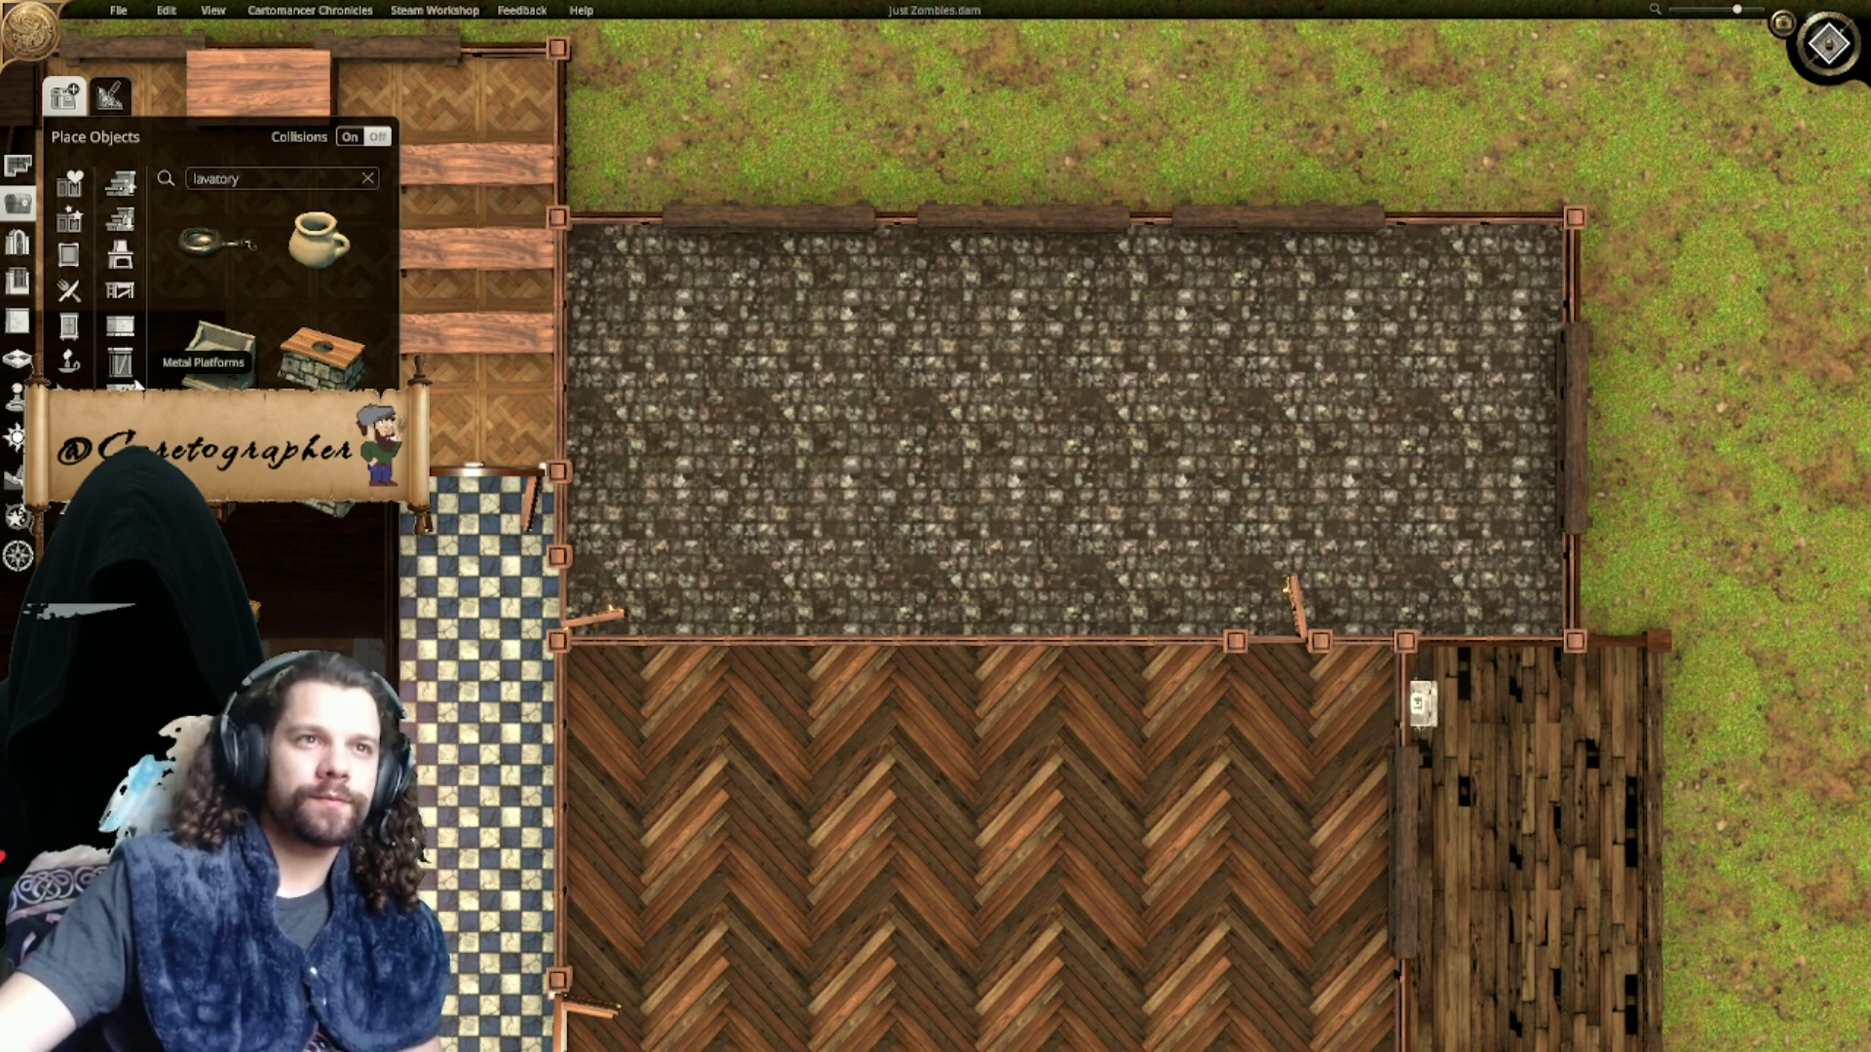
click(367, 179)
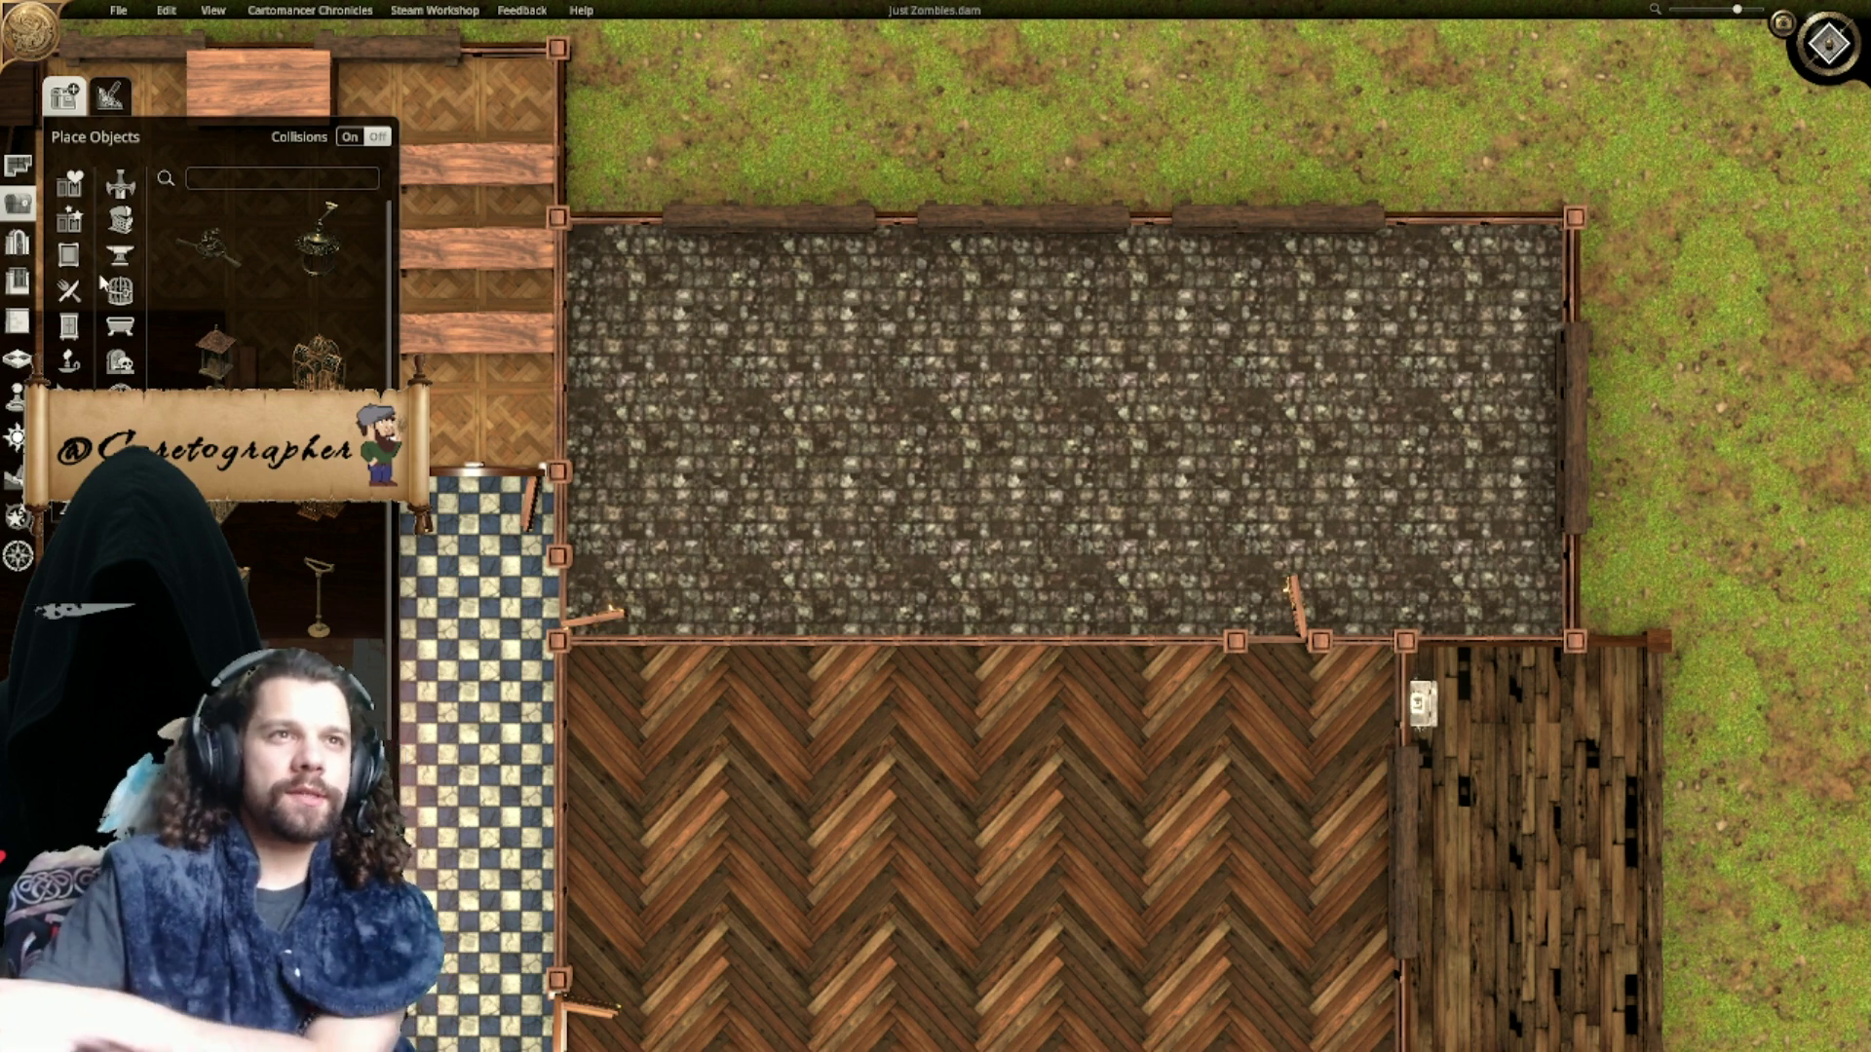
Step: Change all walls of the north-eastern cobbled room to tall plaster panels framed in dark timber
click(22, 326)
click(76, 391)
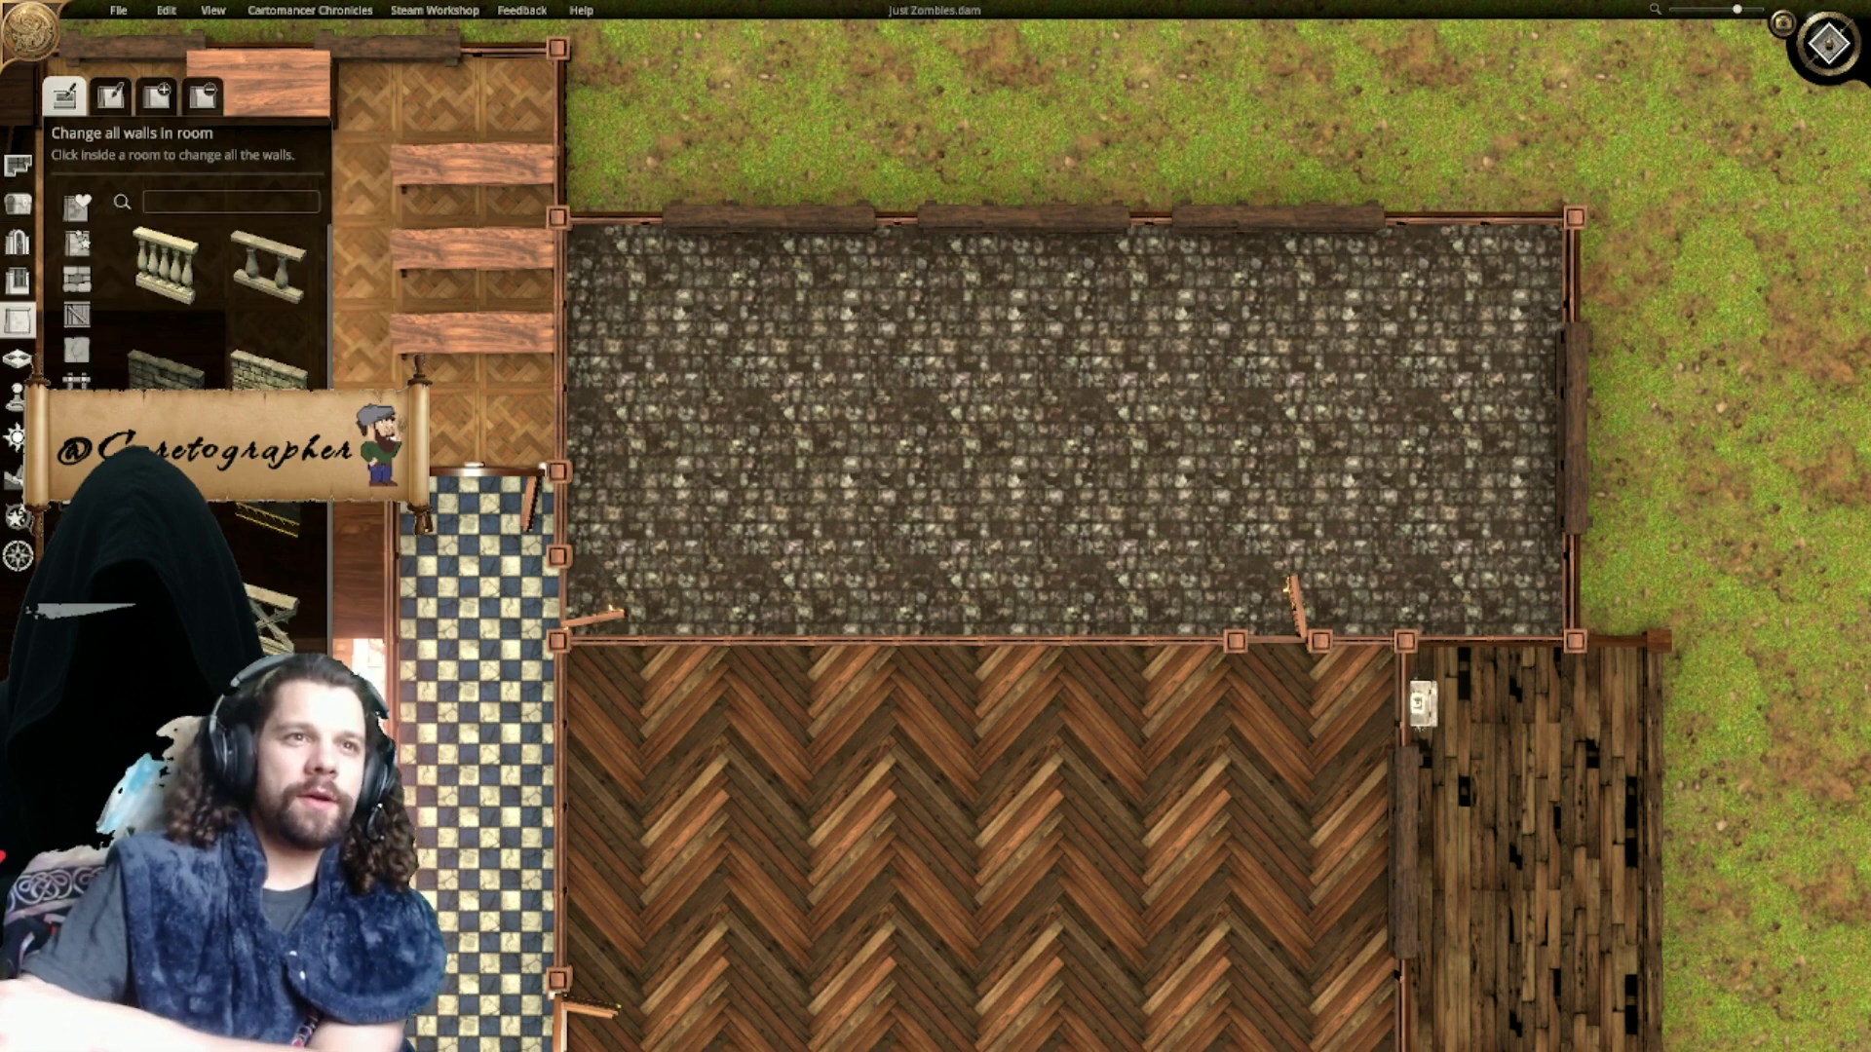
click(76, 353)
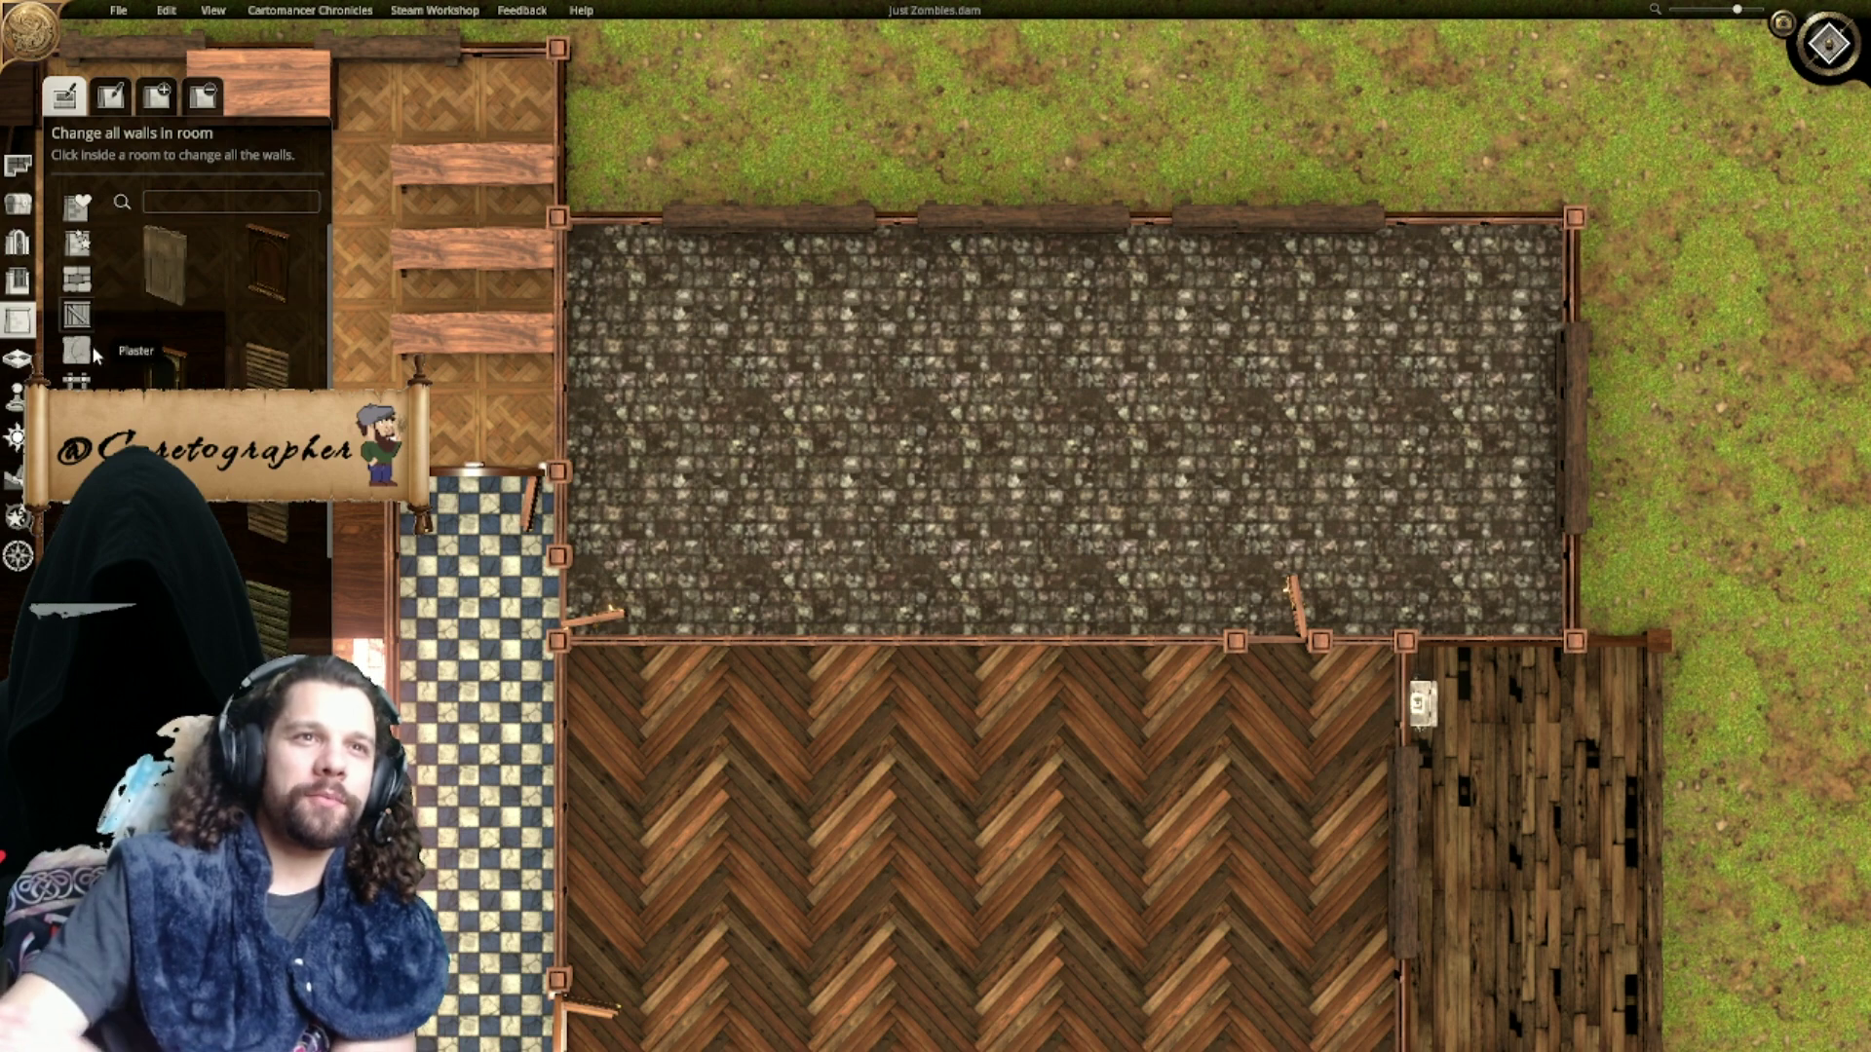
scroll(216, 439, down, 4)
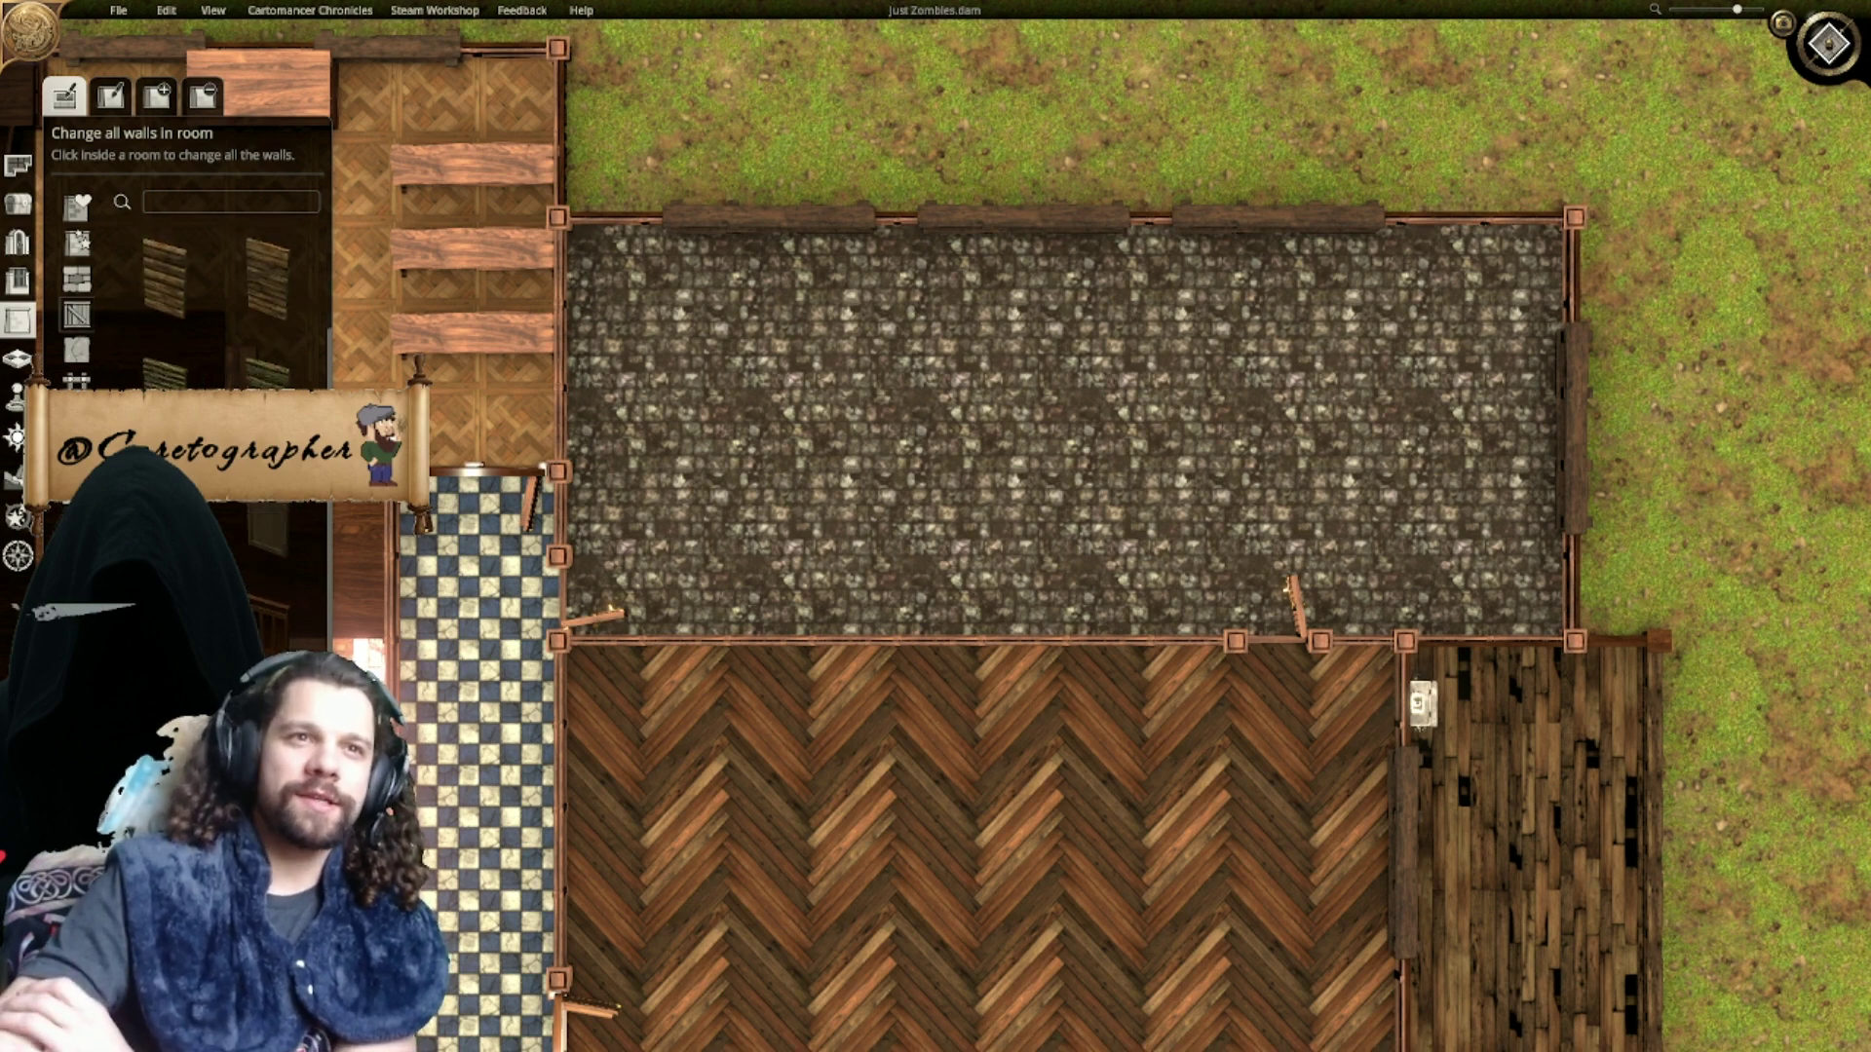
scroll(216, 438, up, 1)
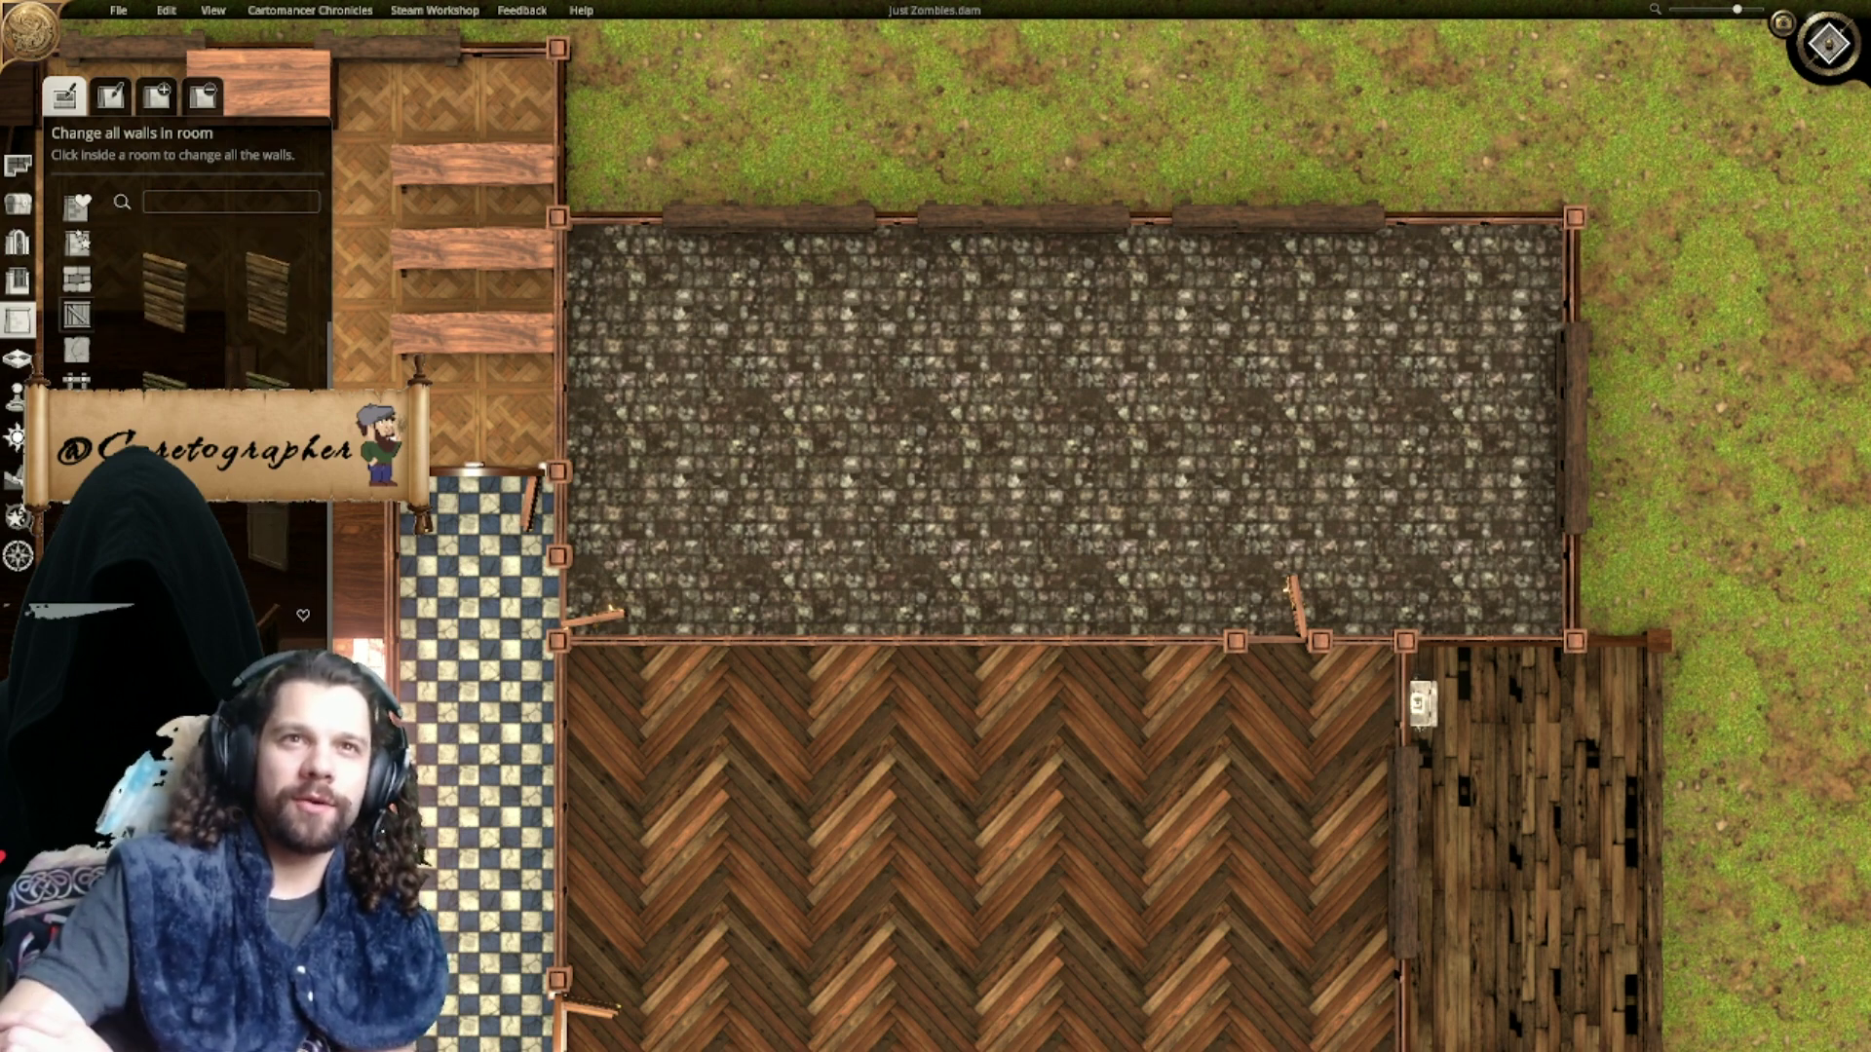
scroll(1156, 476, up, 2)
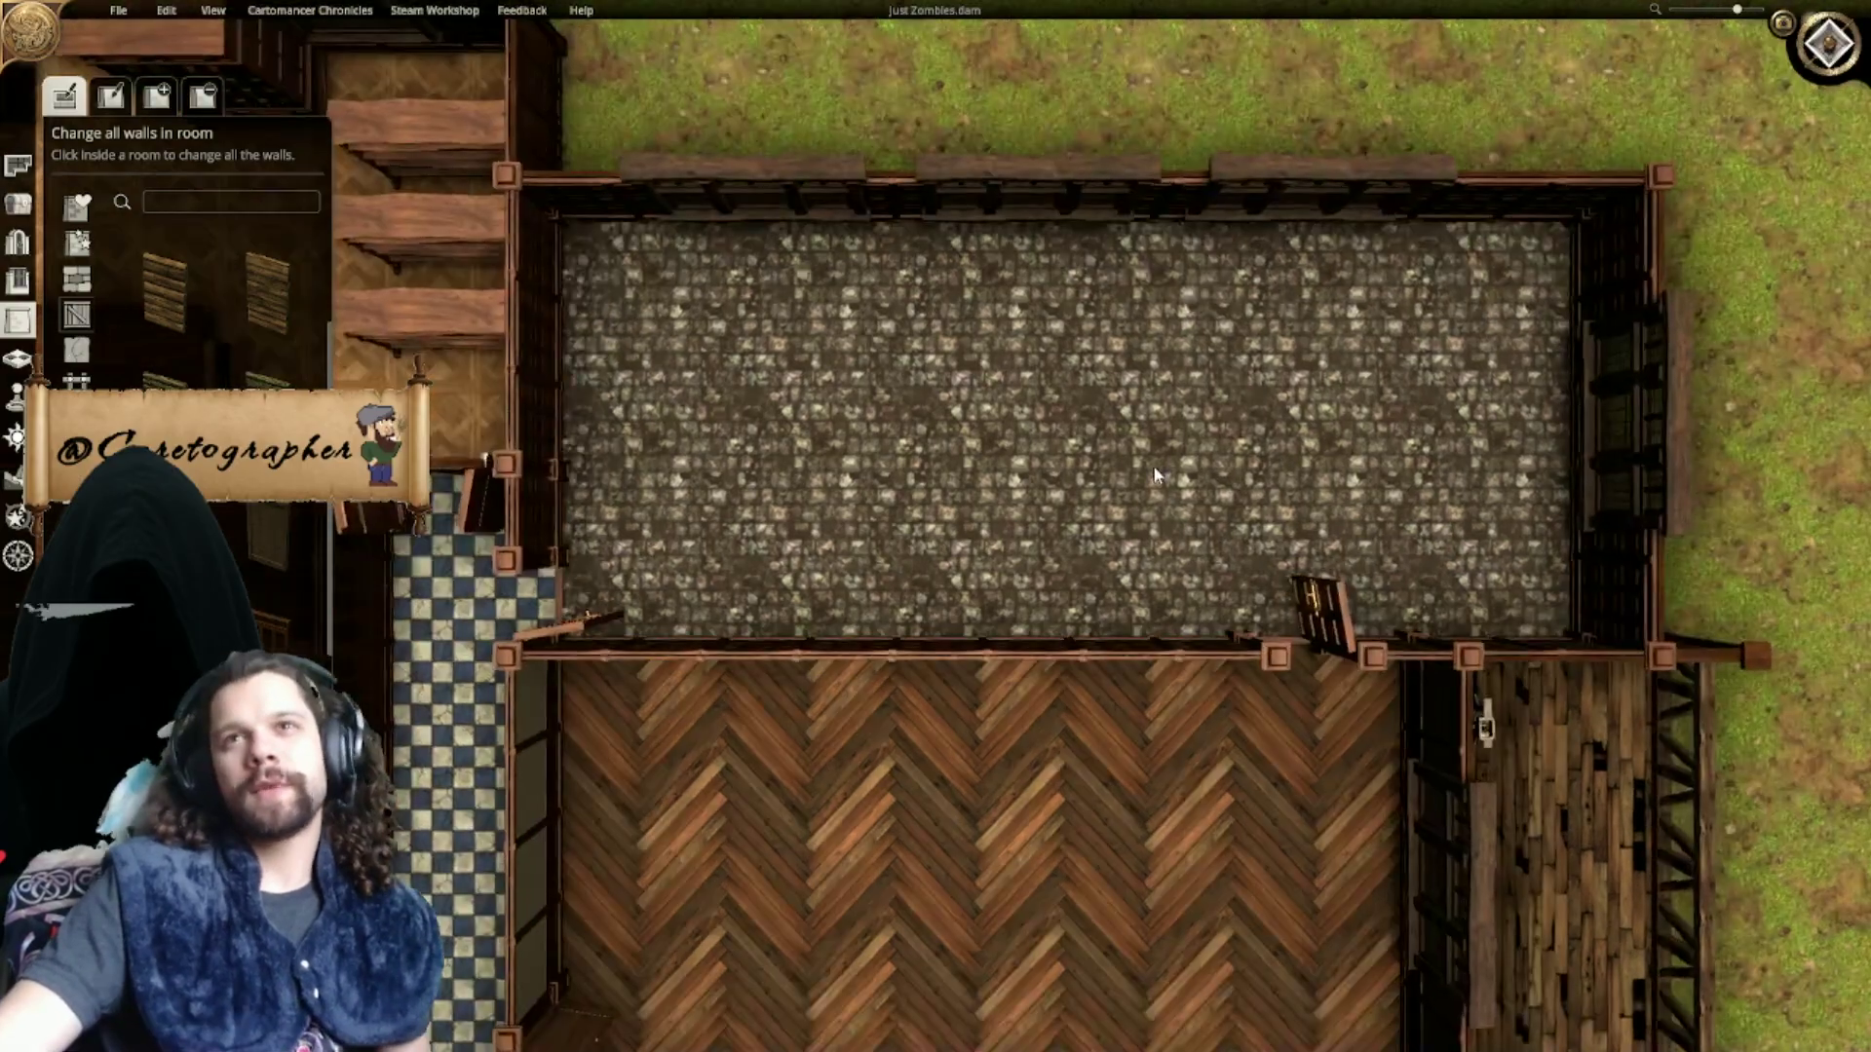
middle_drag(1153, 468, 1406, 395)
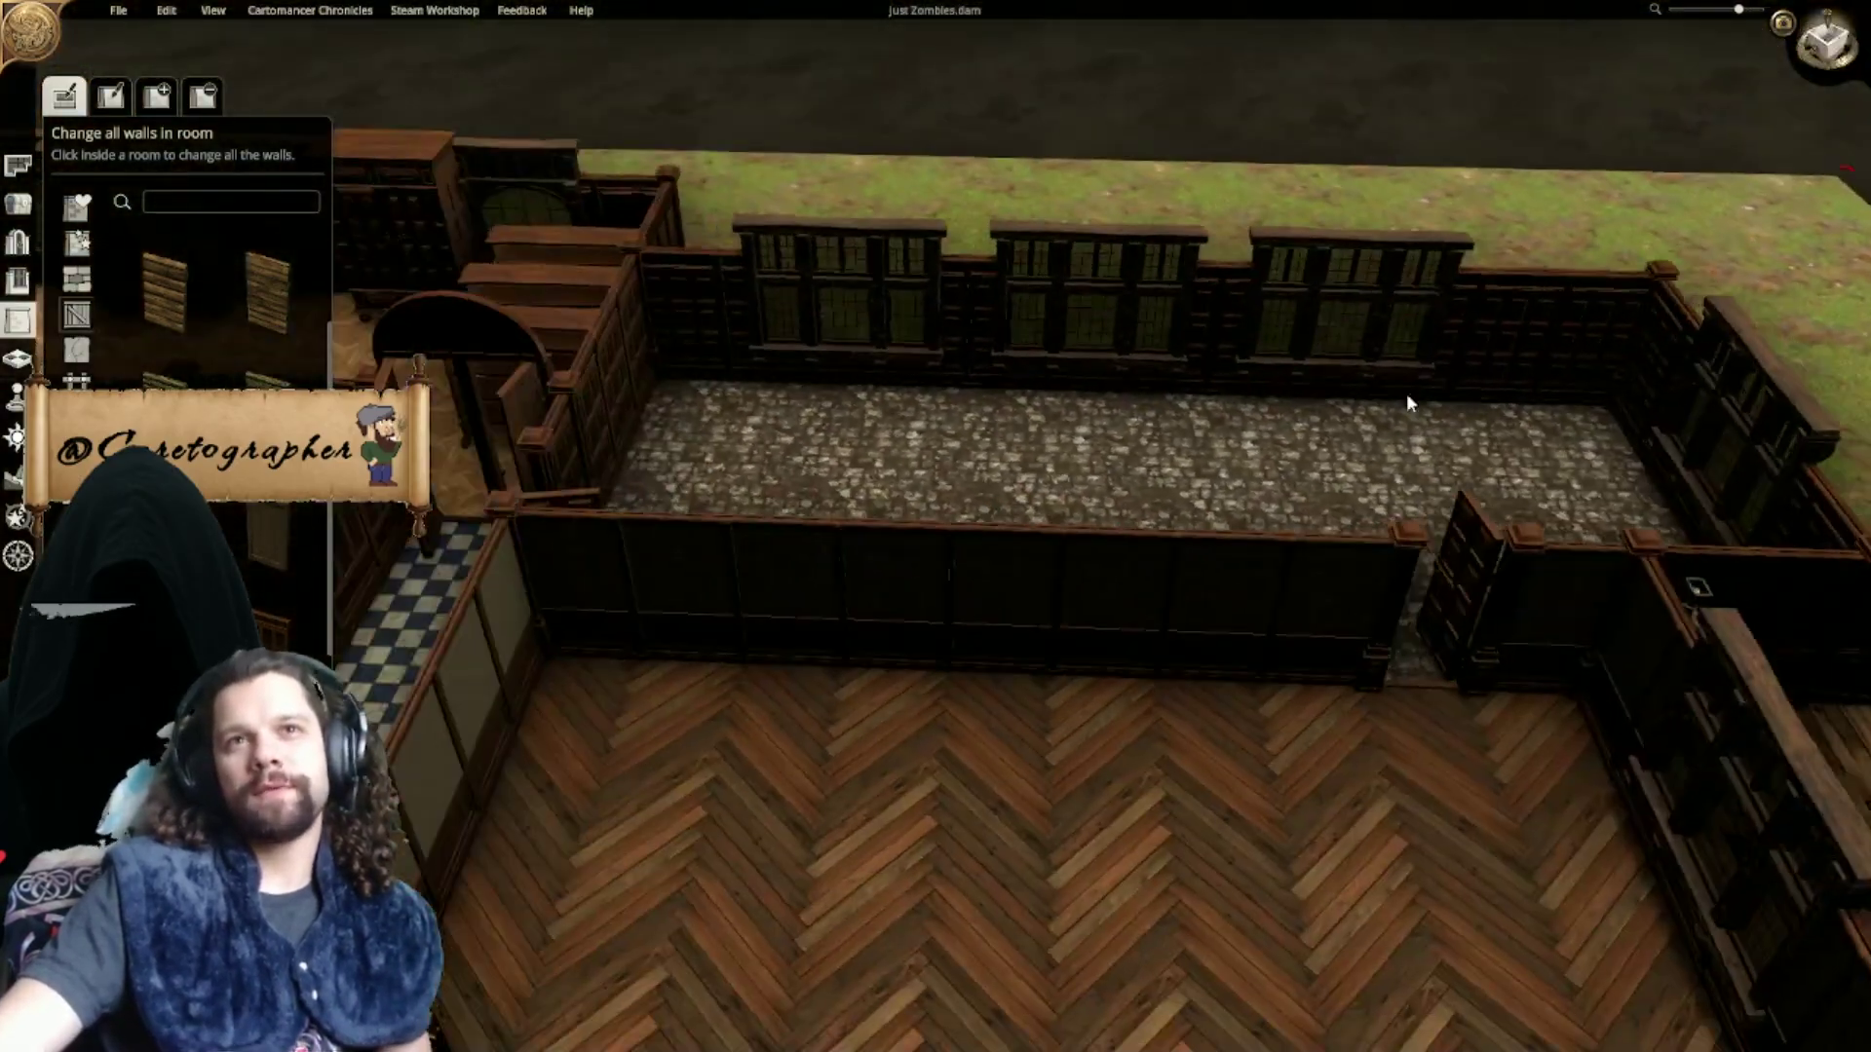
middle_drag(1111, 441, 1072, 363)
scroll(1068, 529, down, 2)
scroll(273, 667, down, 1)
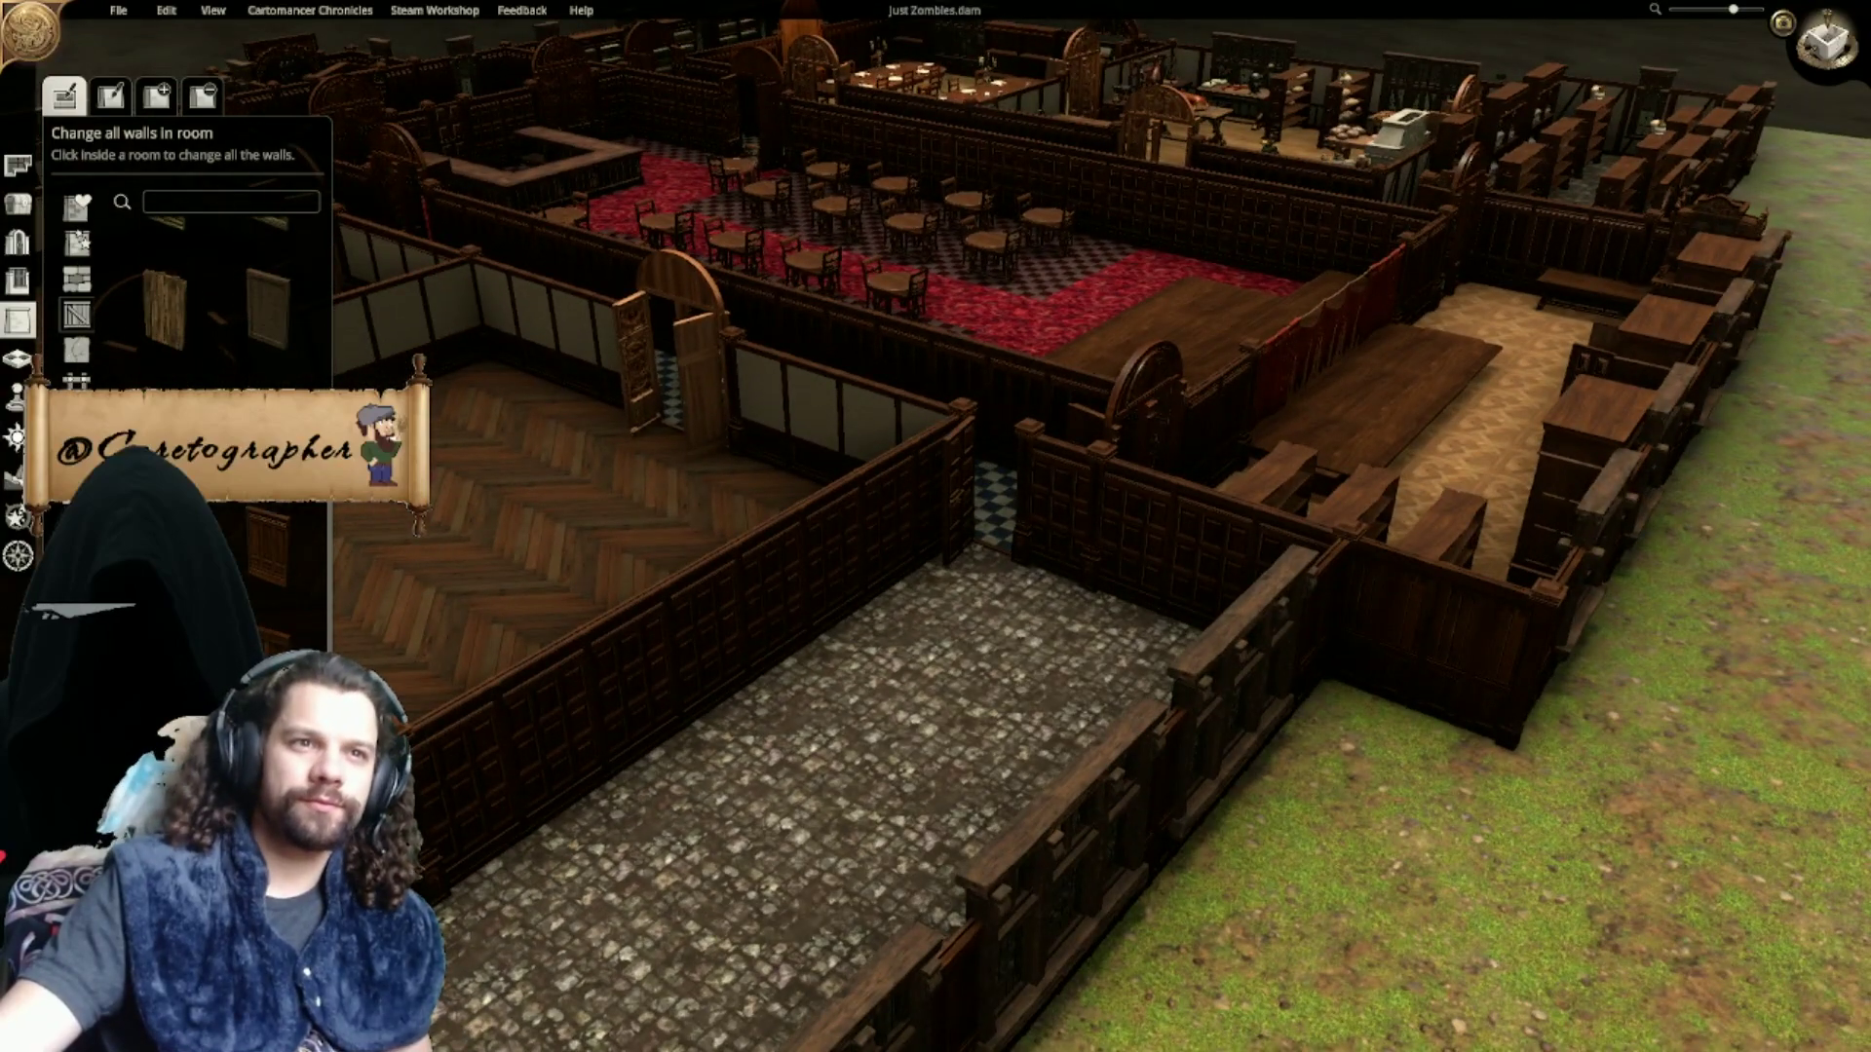
click(996, 632)
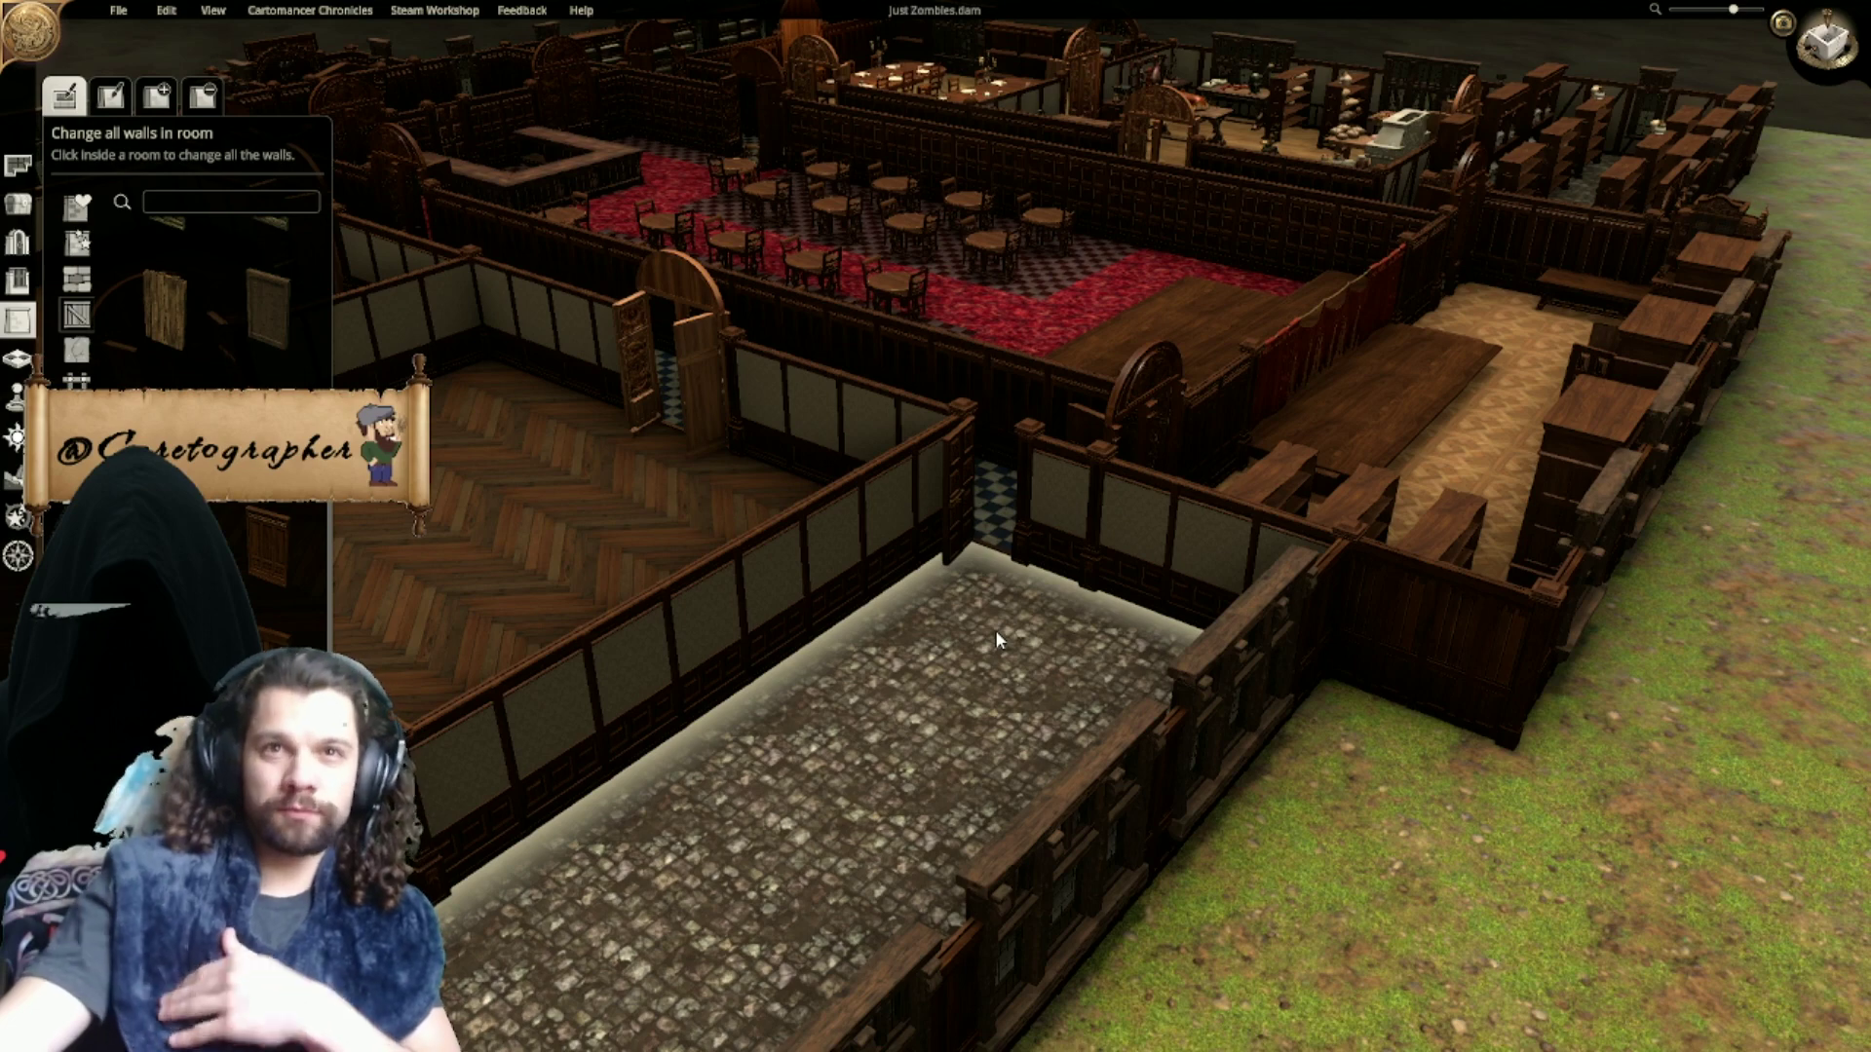
click(996, 631)
scroll(244, 448, down, 1)
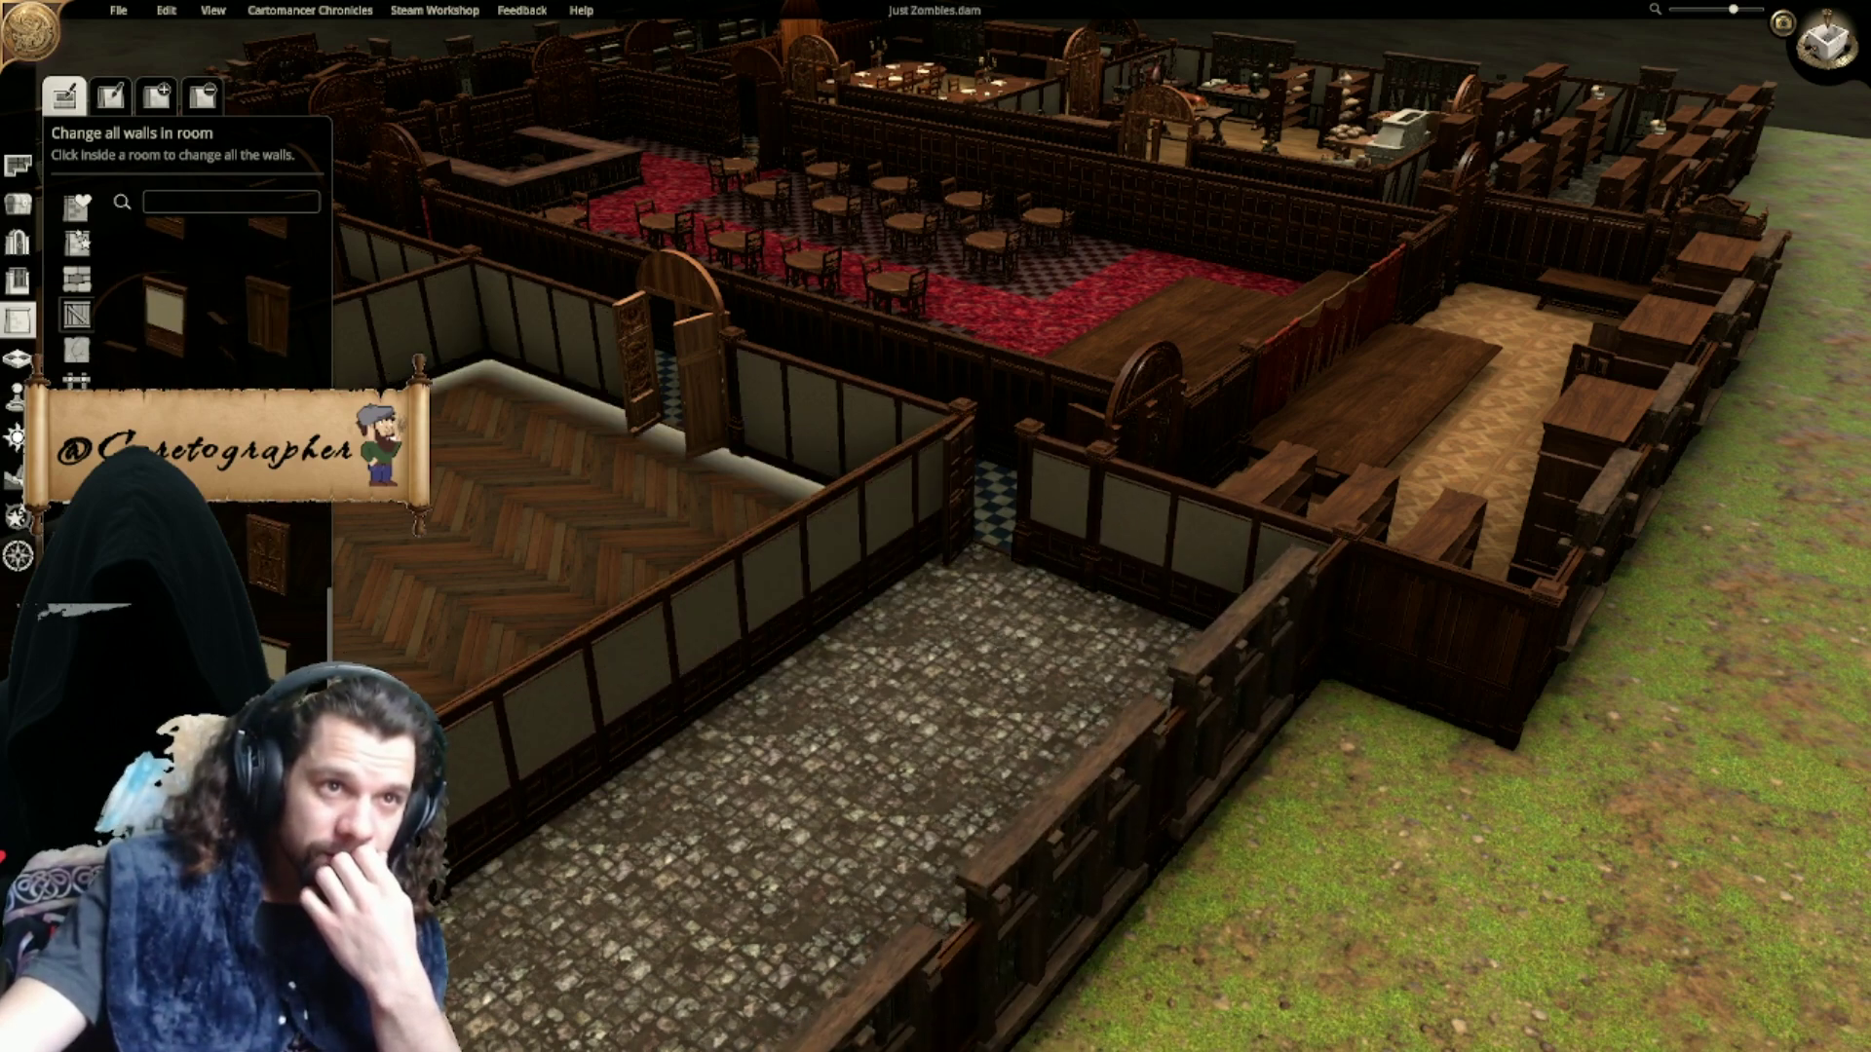
click(1044, 680)
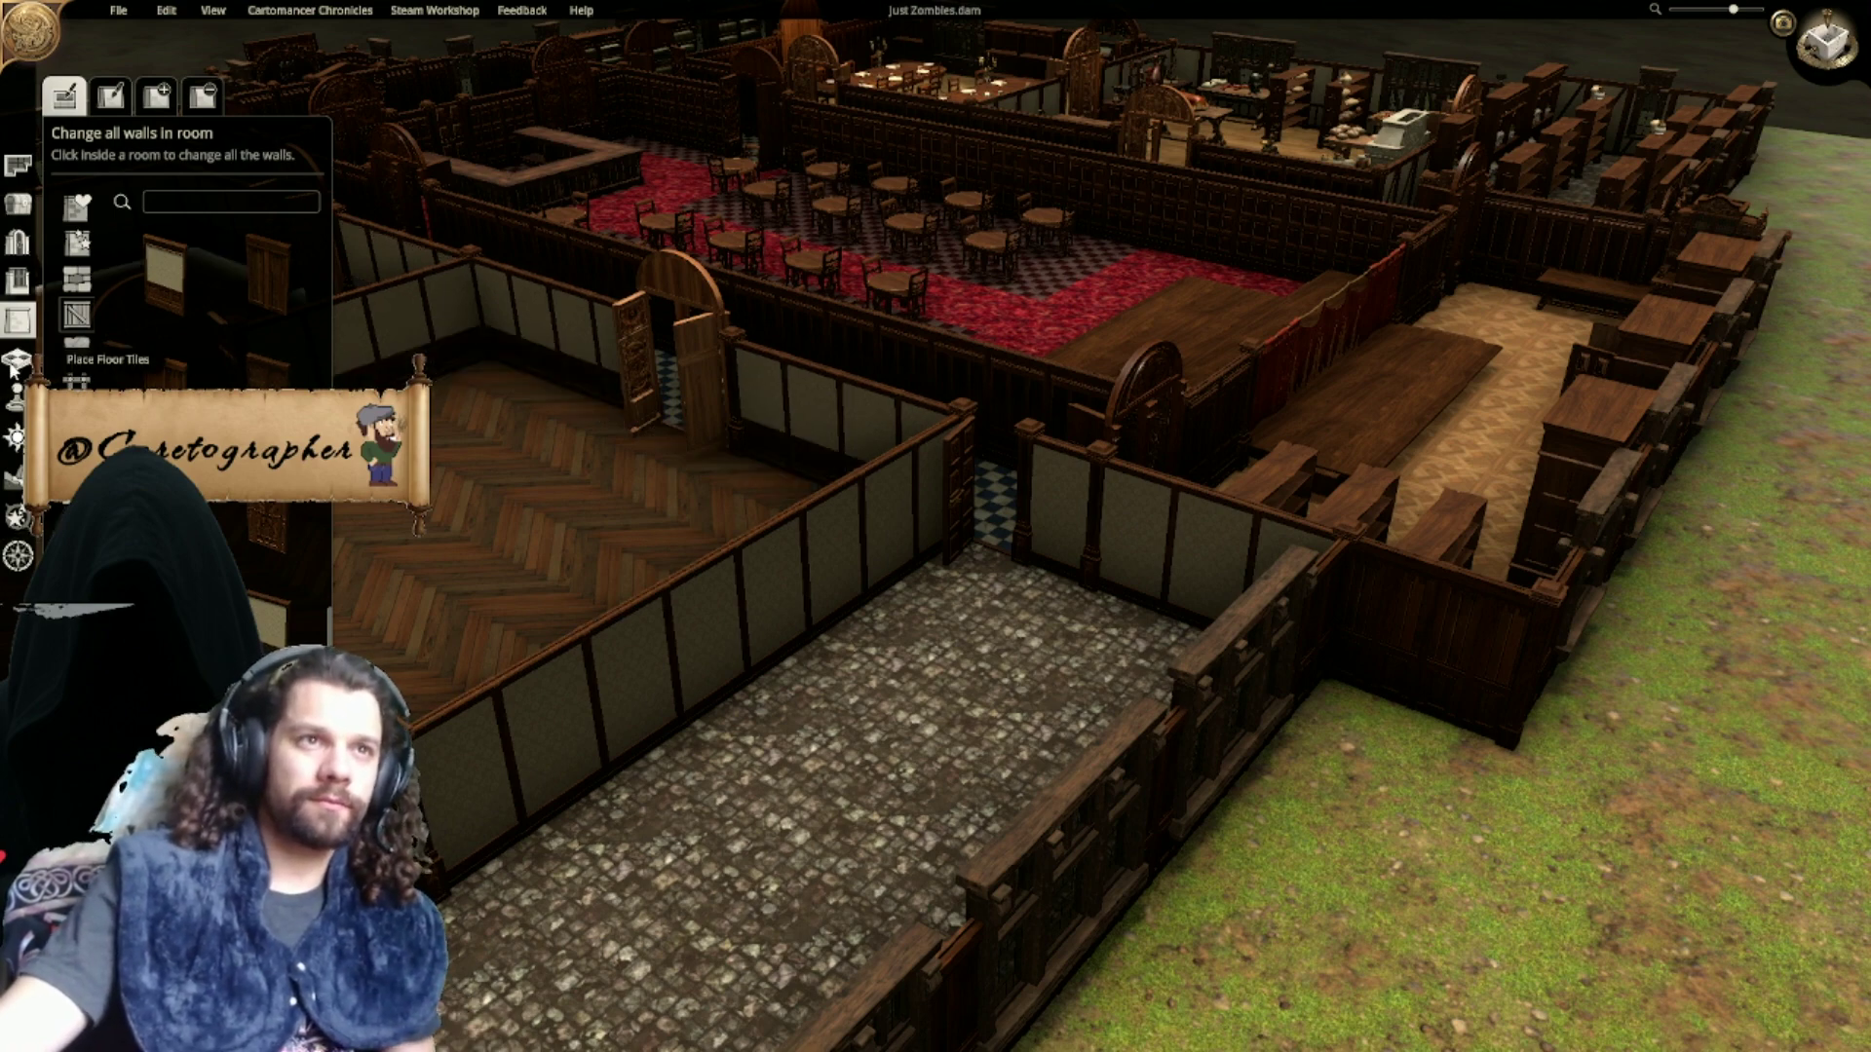
Step: Place a dark wooden wall panel as a free-standing partition projecting into the cobbled room from its southern wall
click(18, 203)
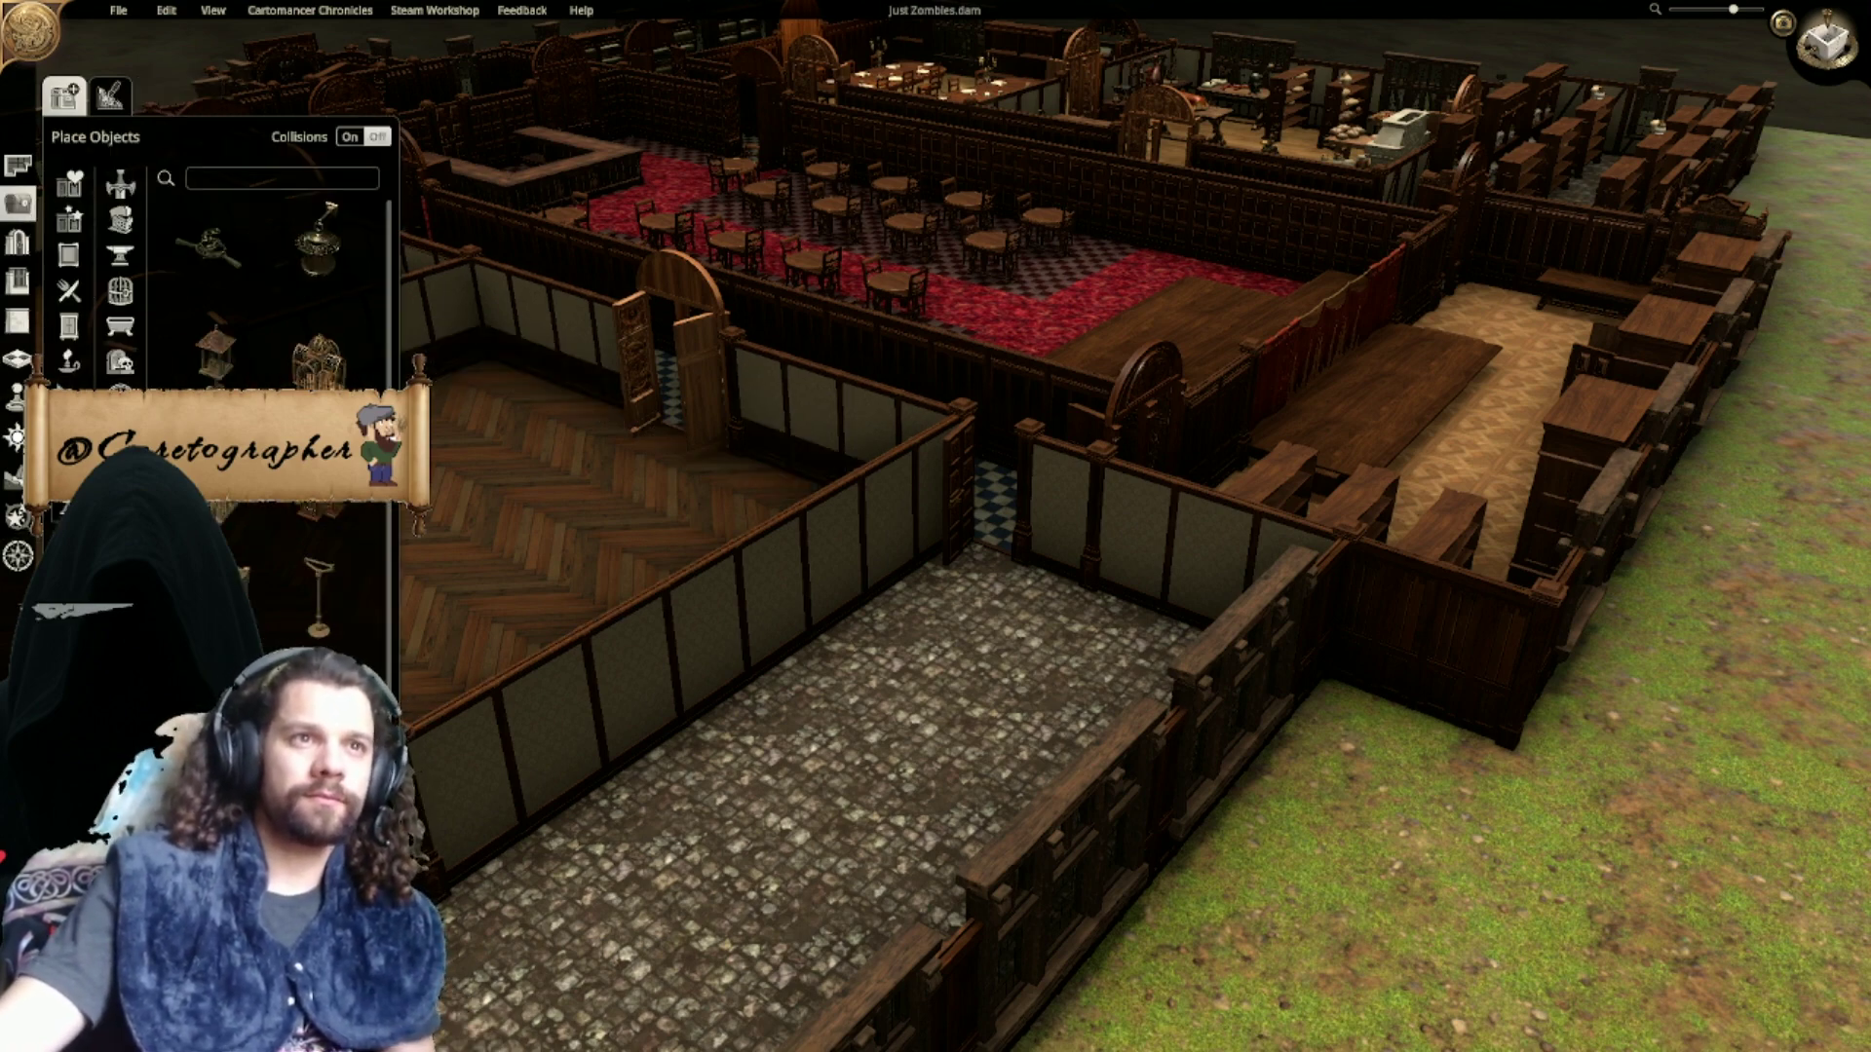
click(69, 469)
click(120, 504)
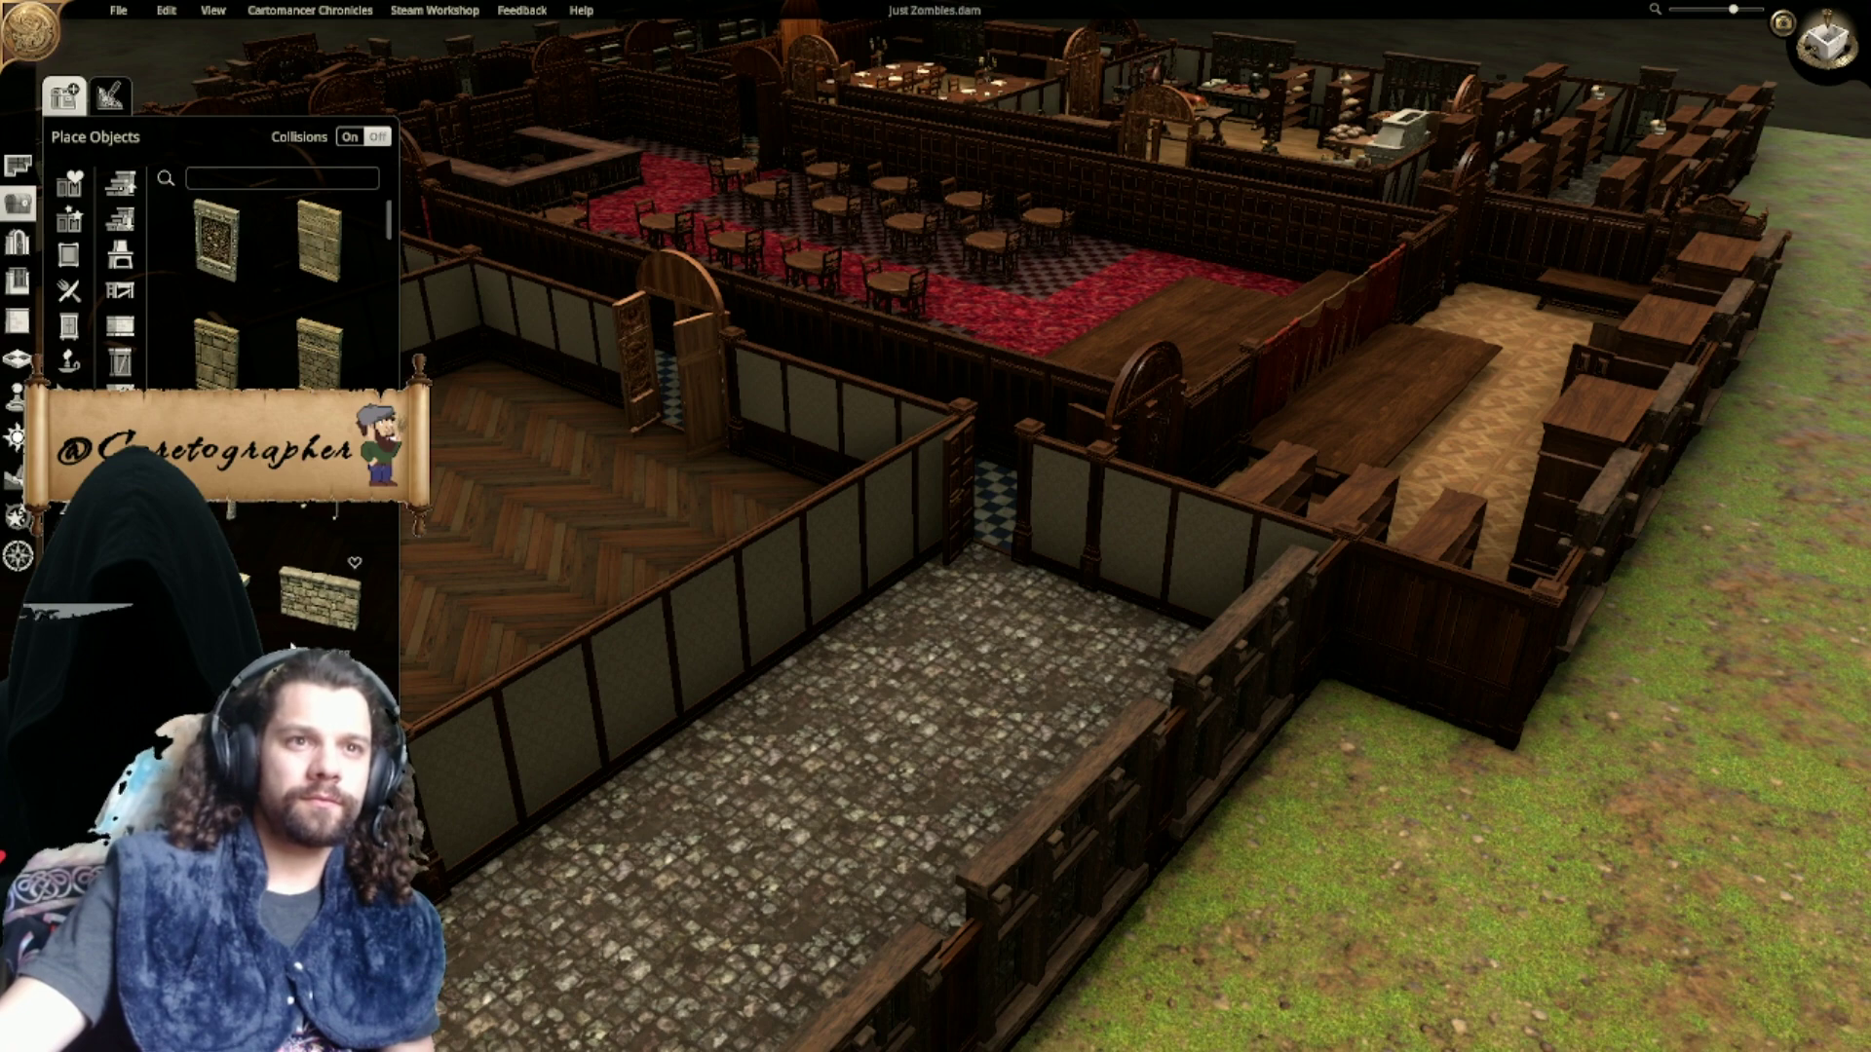
scroll(292, 648, down, 8)
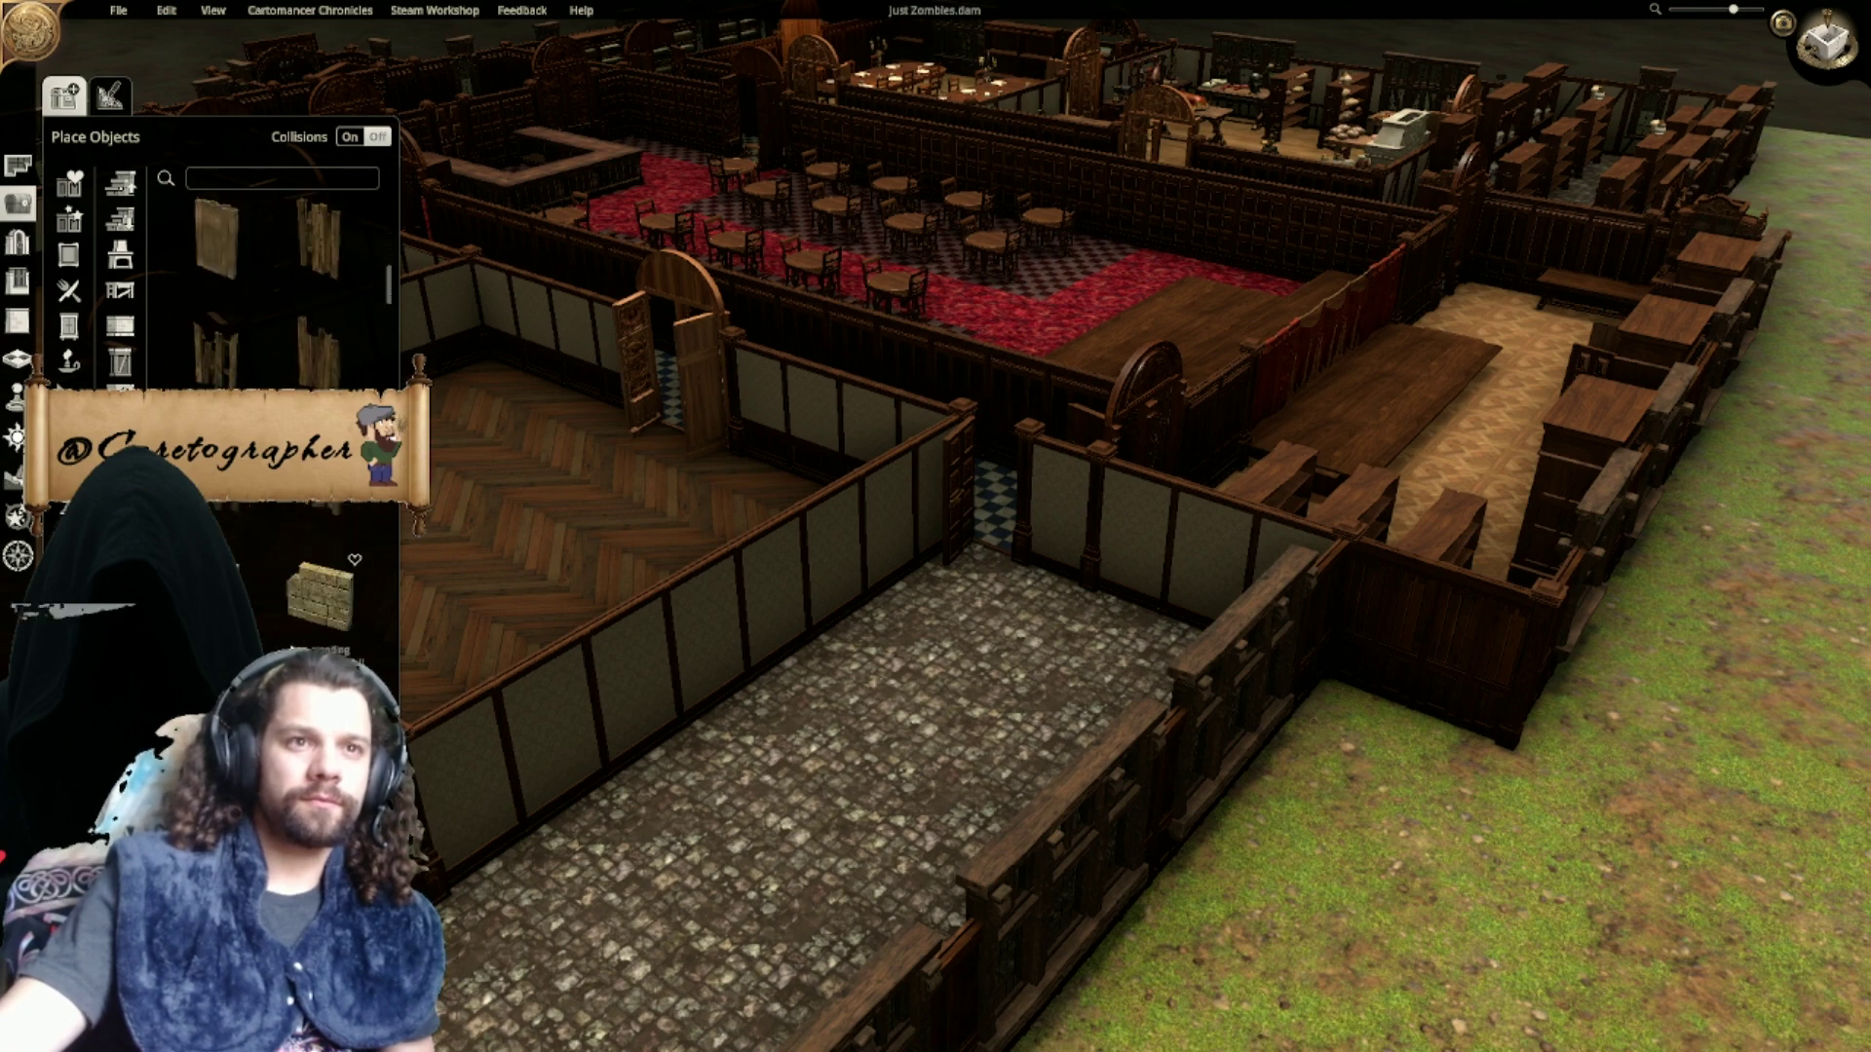
scroll(292, 648, down, 8)
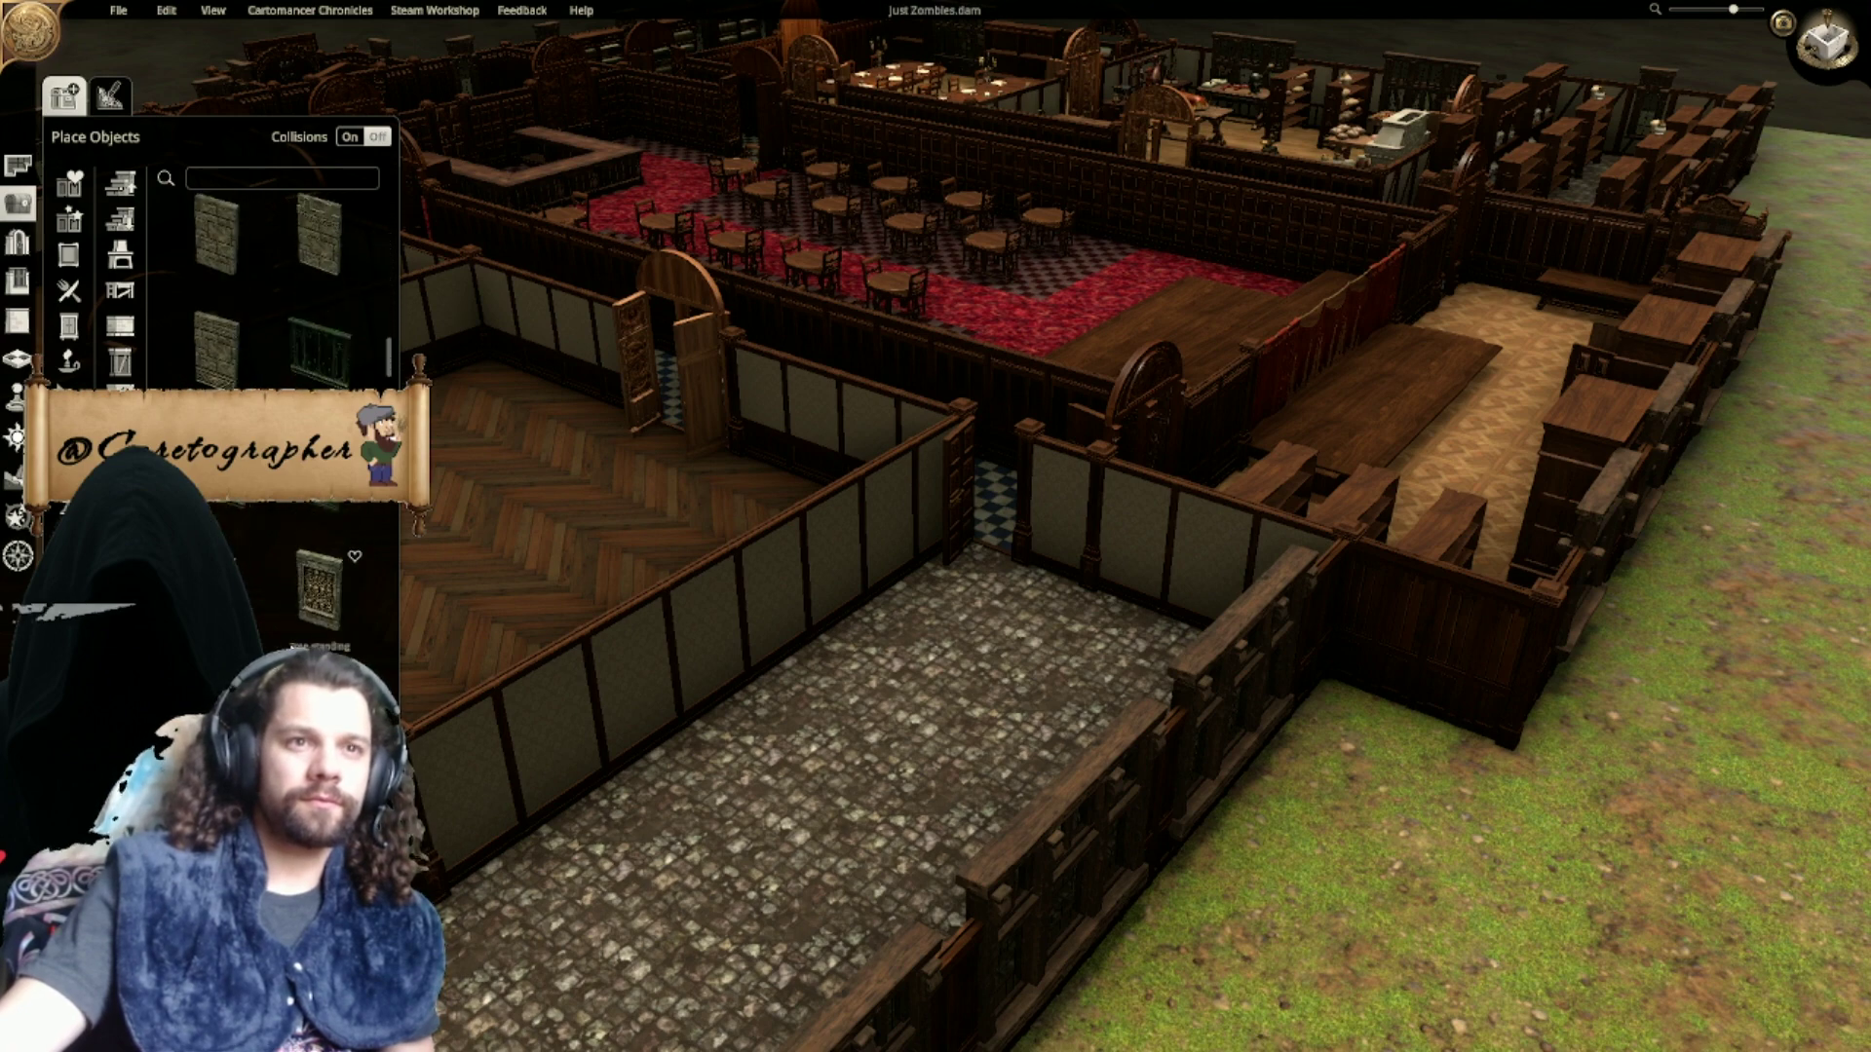
scroll(293, 648, down, 8)
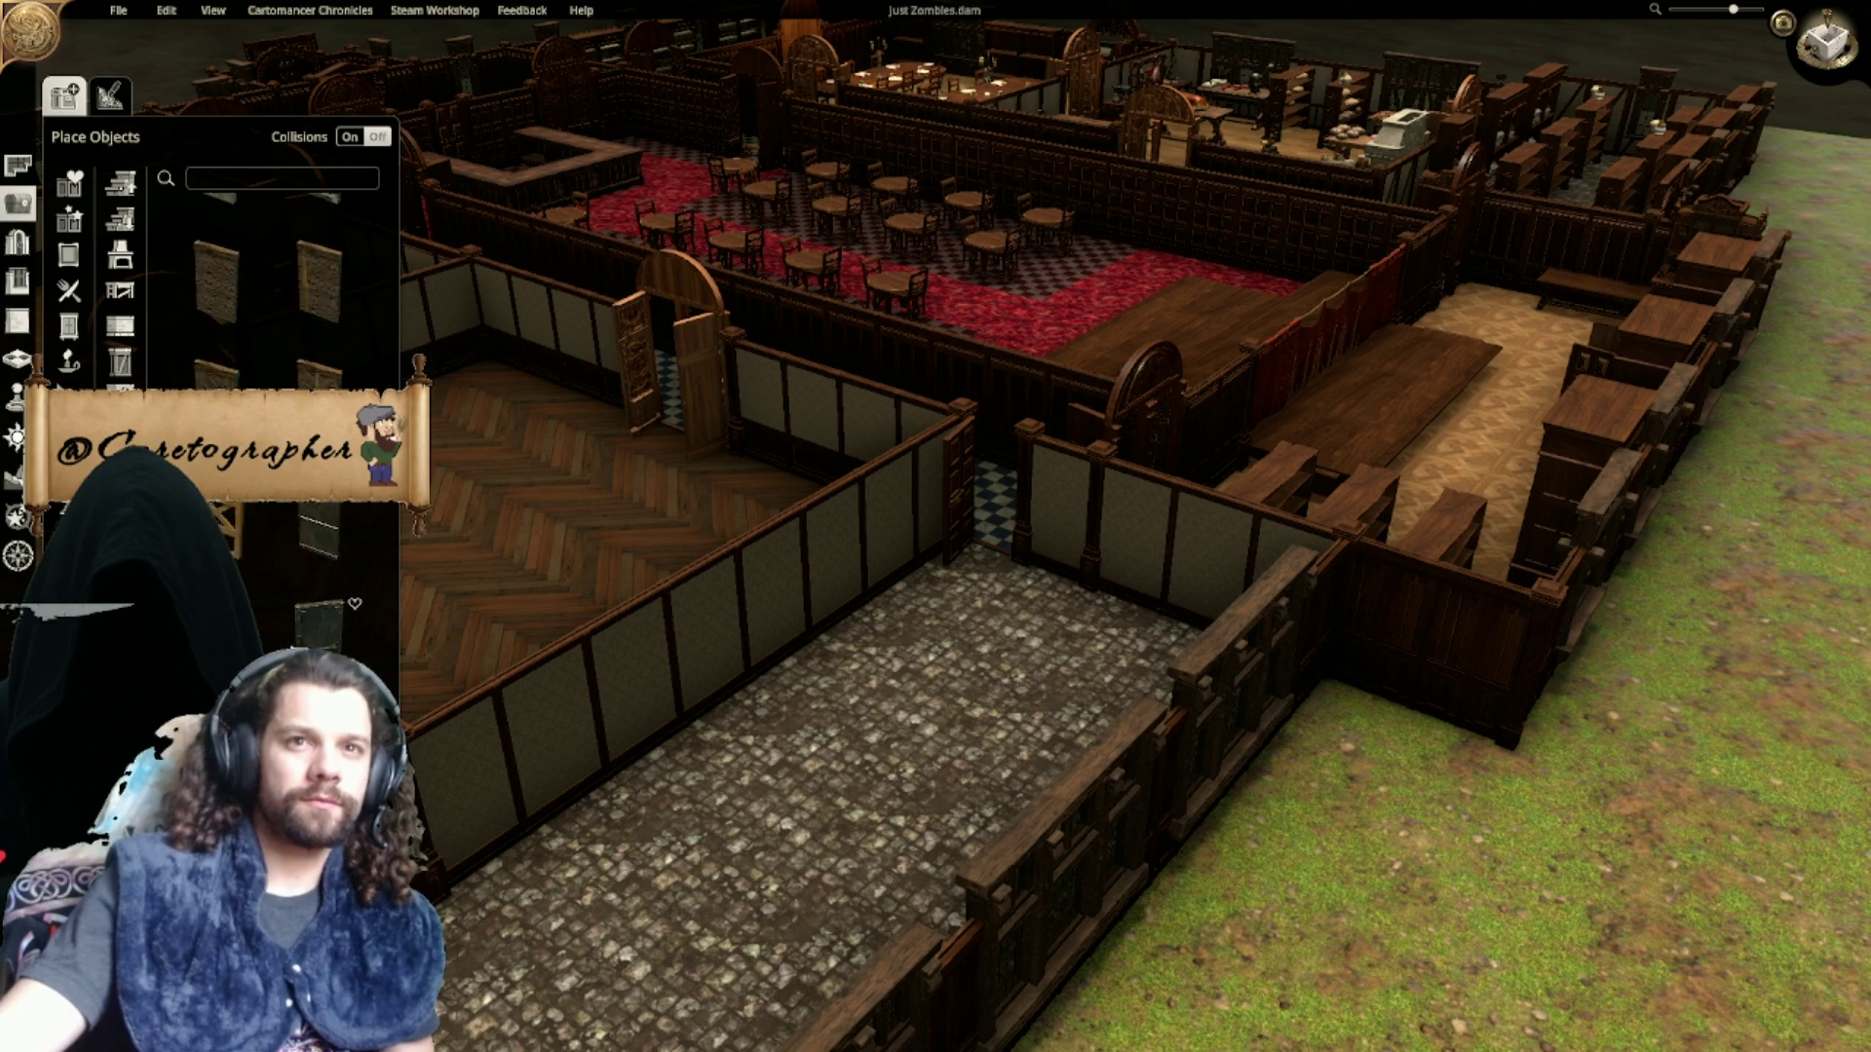
scroll(292, 648, down, 5)
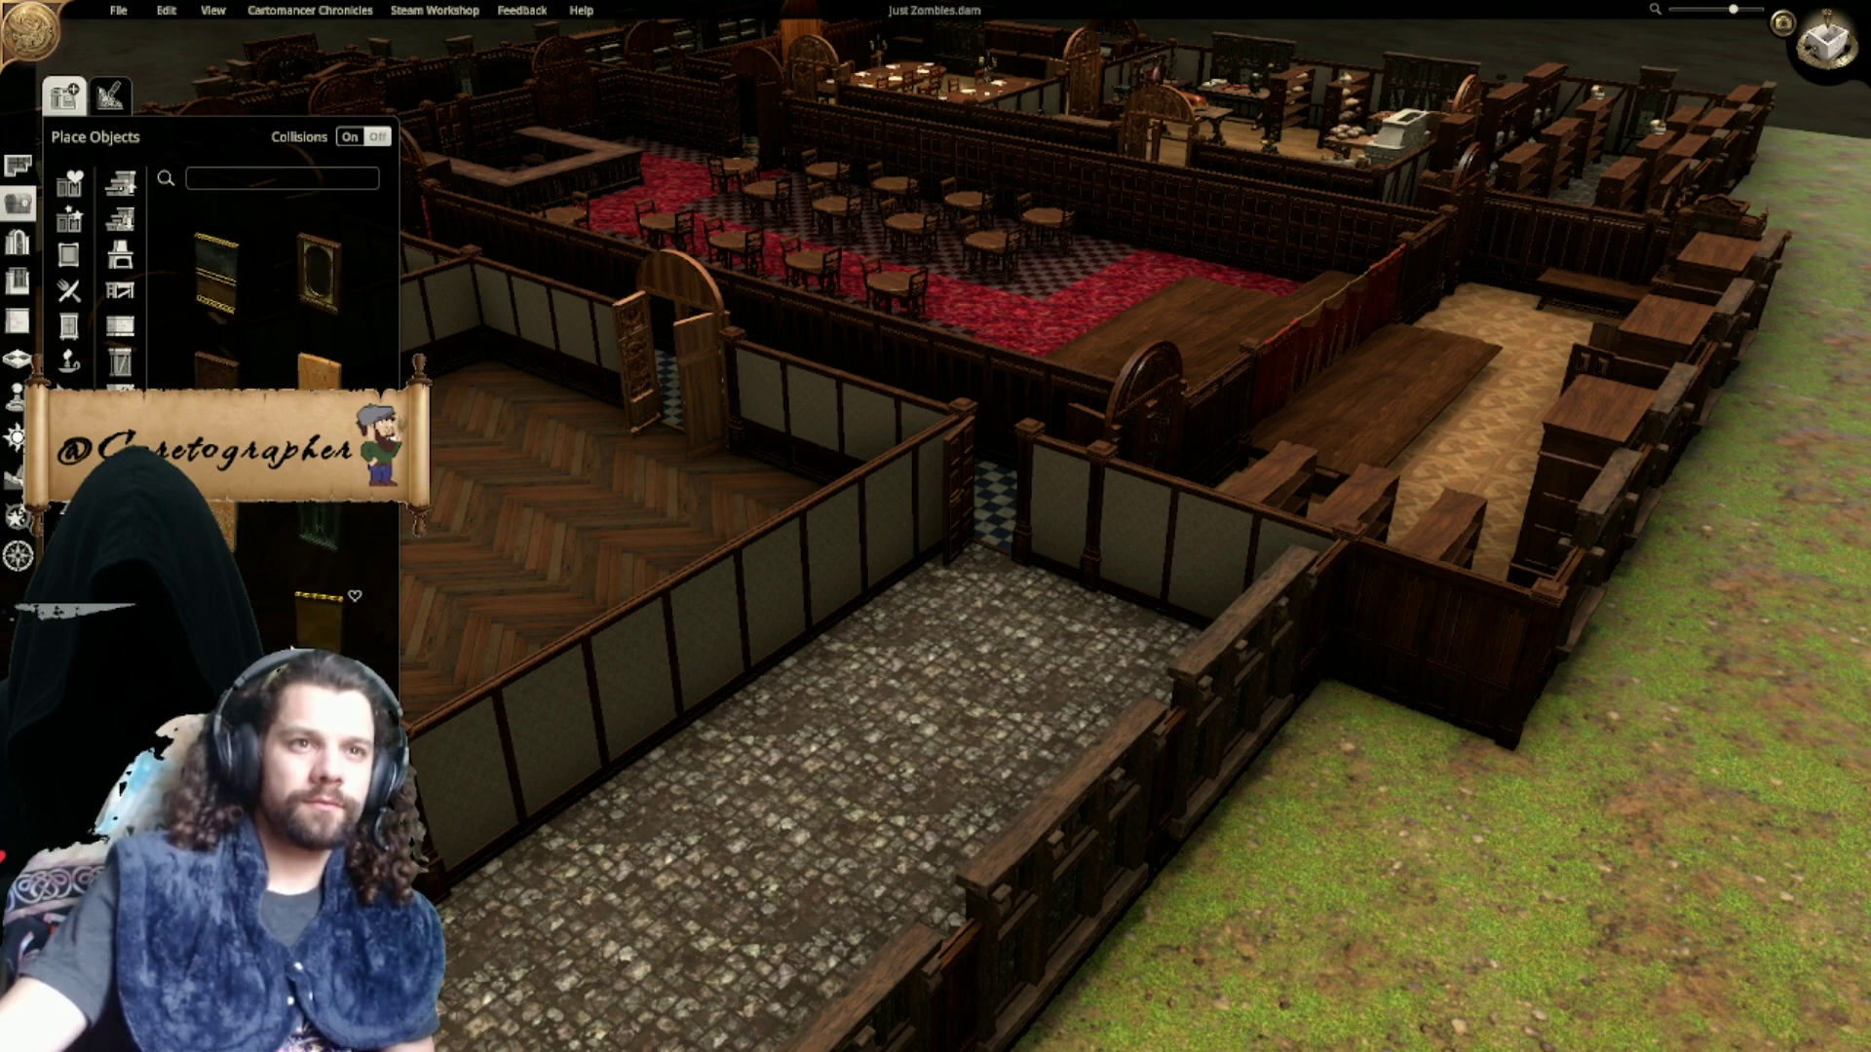
click(215, 366)
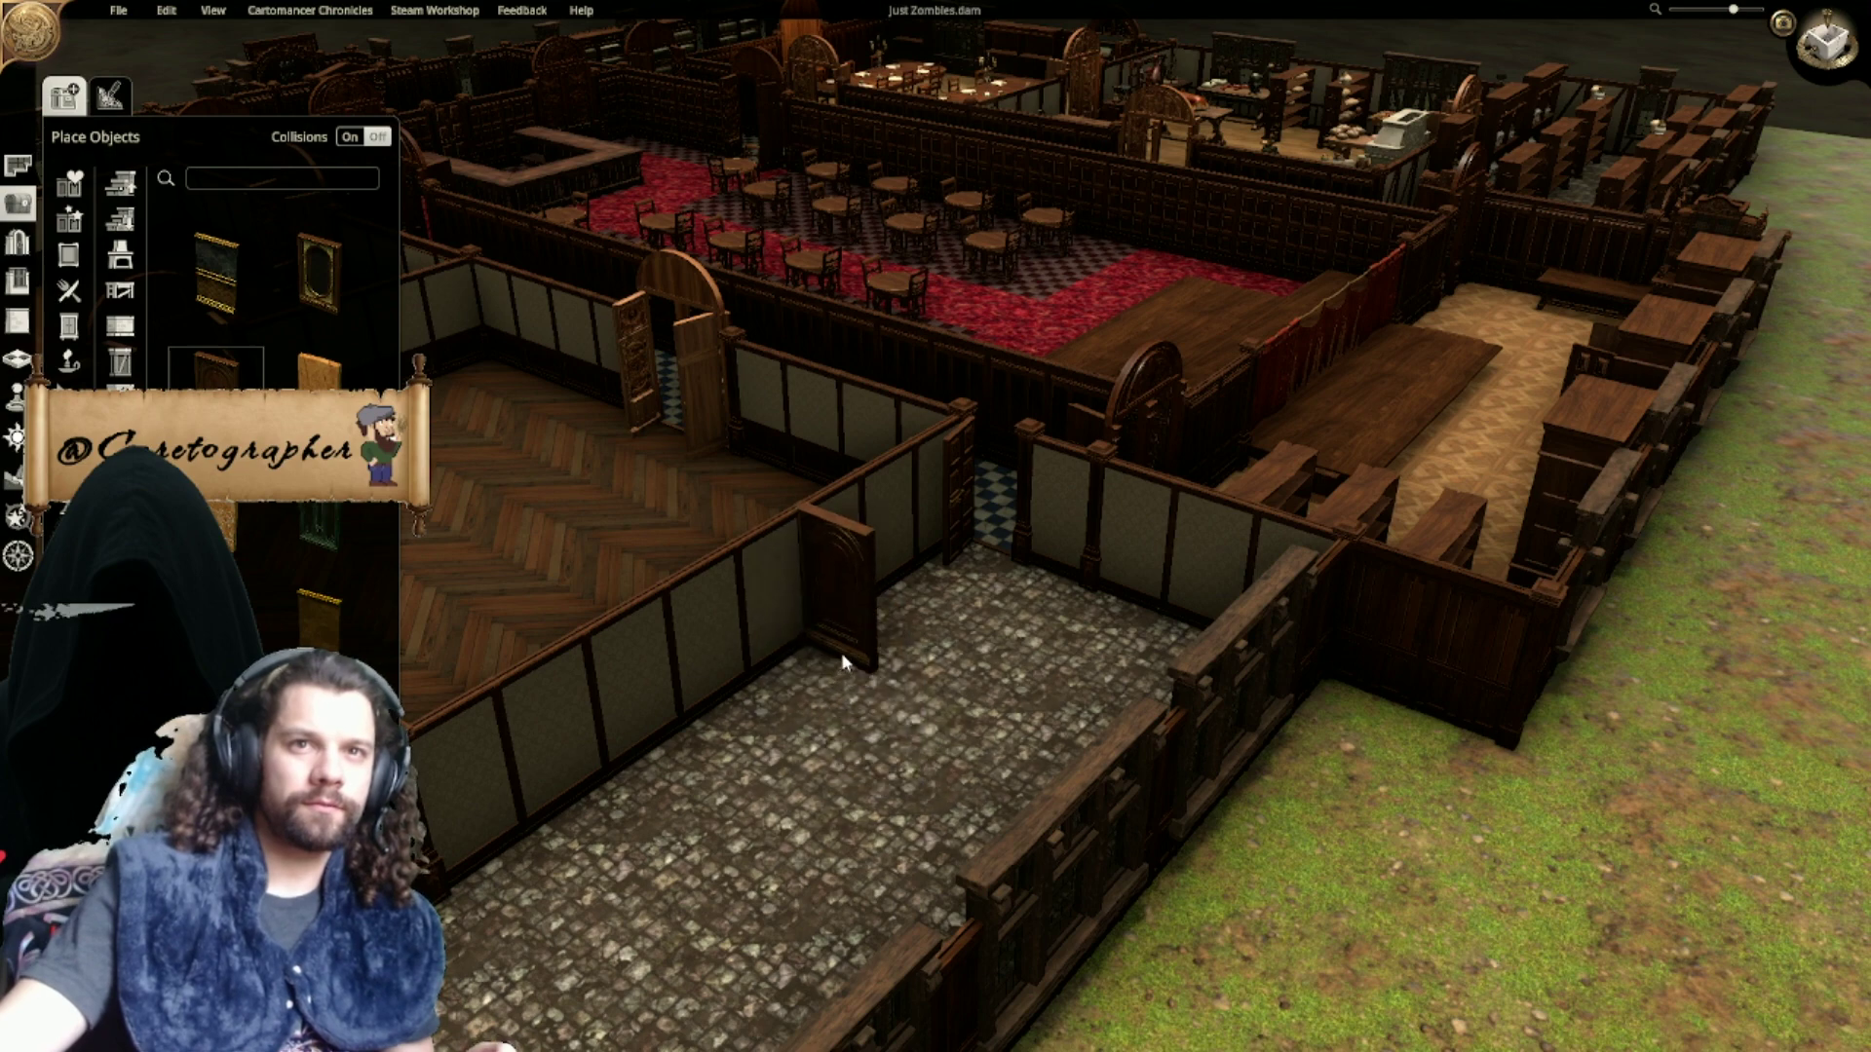
click(848, 635)
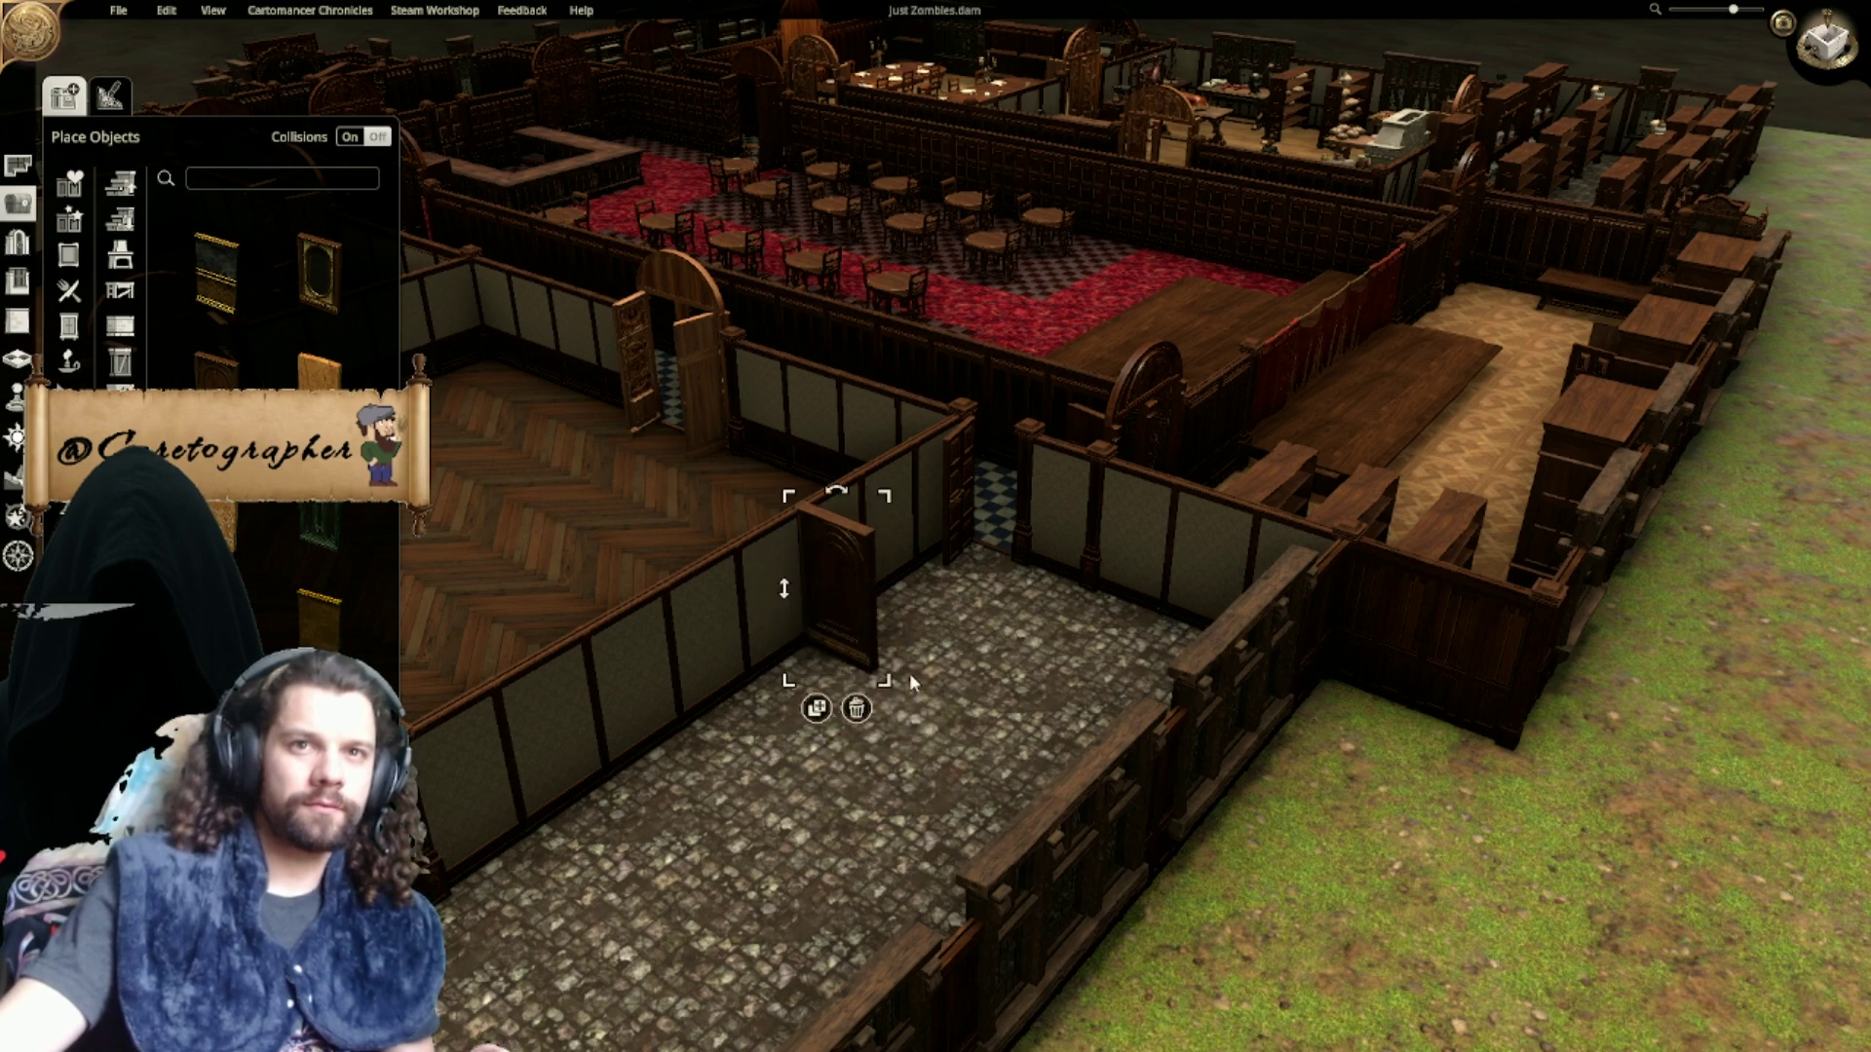
Step: Complete a row of six partitions, each two panels deep and evenly spaced, along the cobbled room's southern wall
middle_drag(850, 770, 1101, 729)
scroll(1062, 685, up, 2)
click(1828, 41)
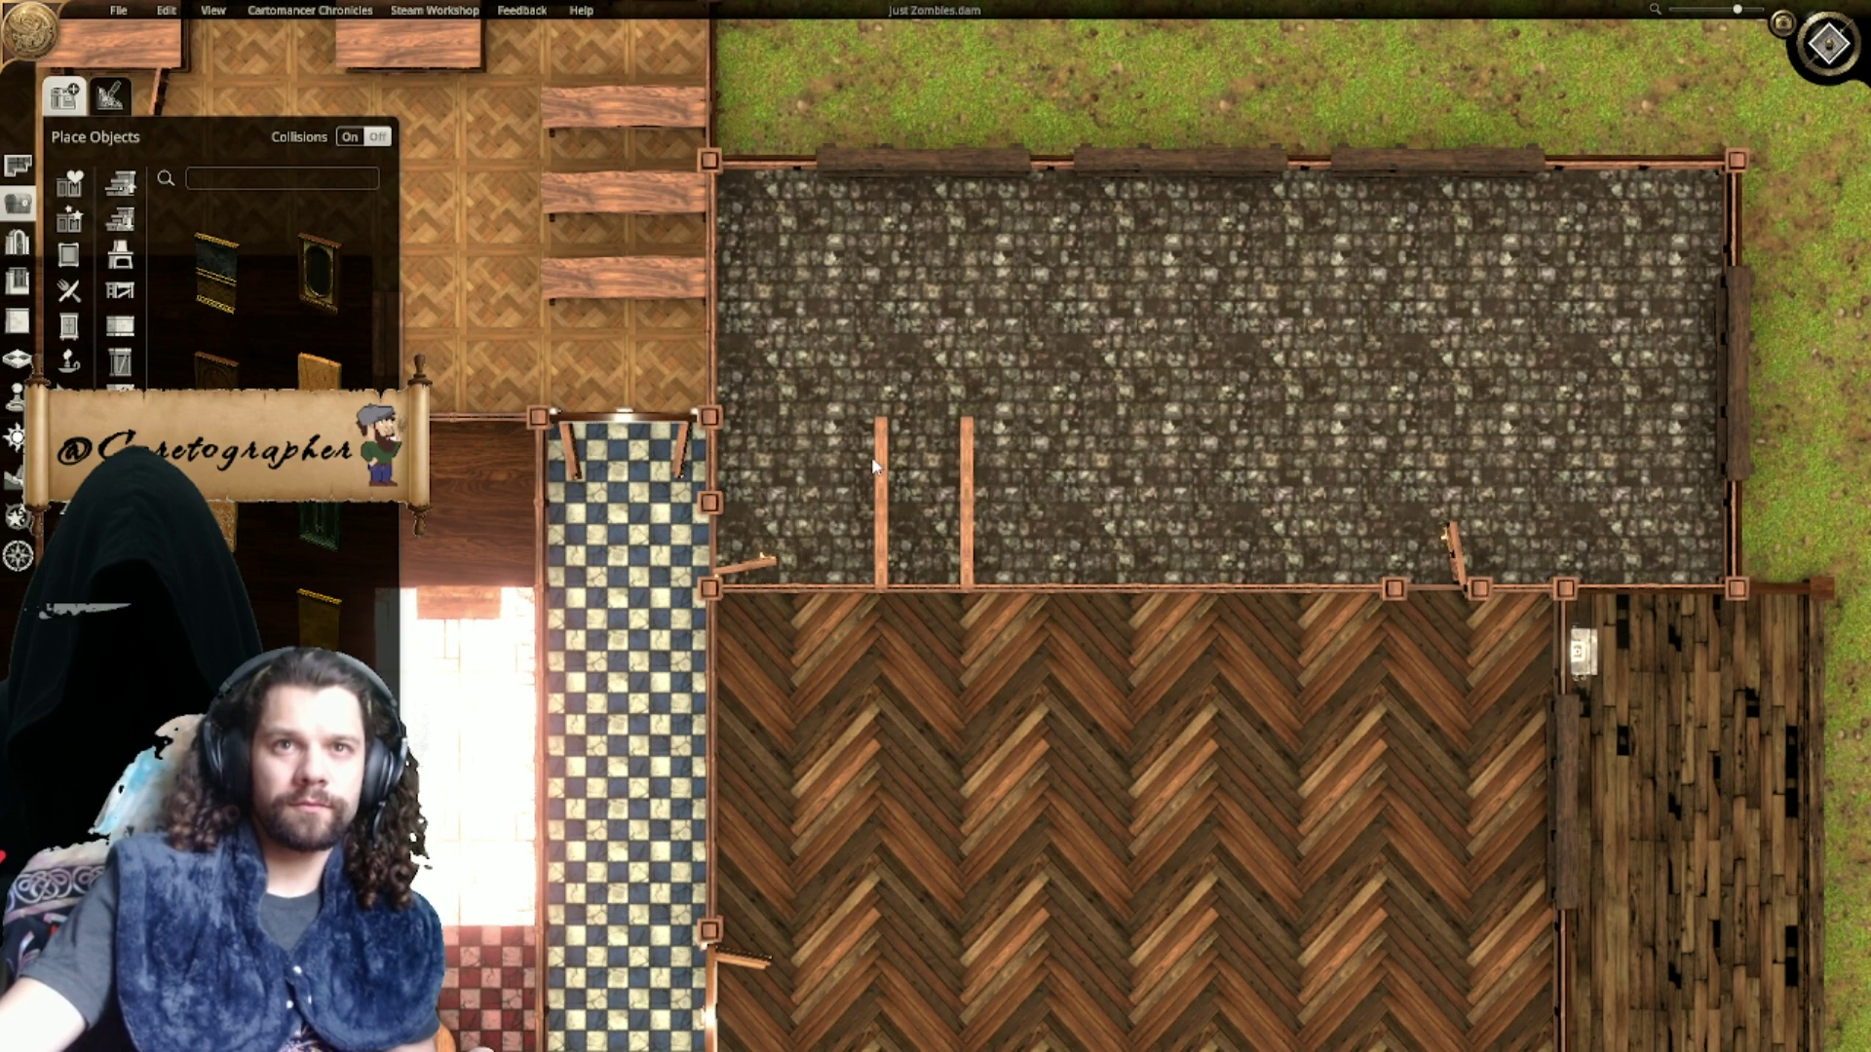
right_drag(1248, 497, 968, 538)
click(807, 587)
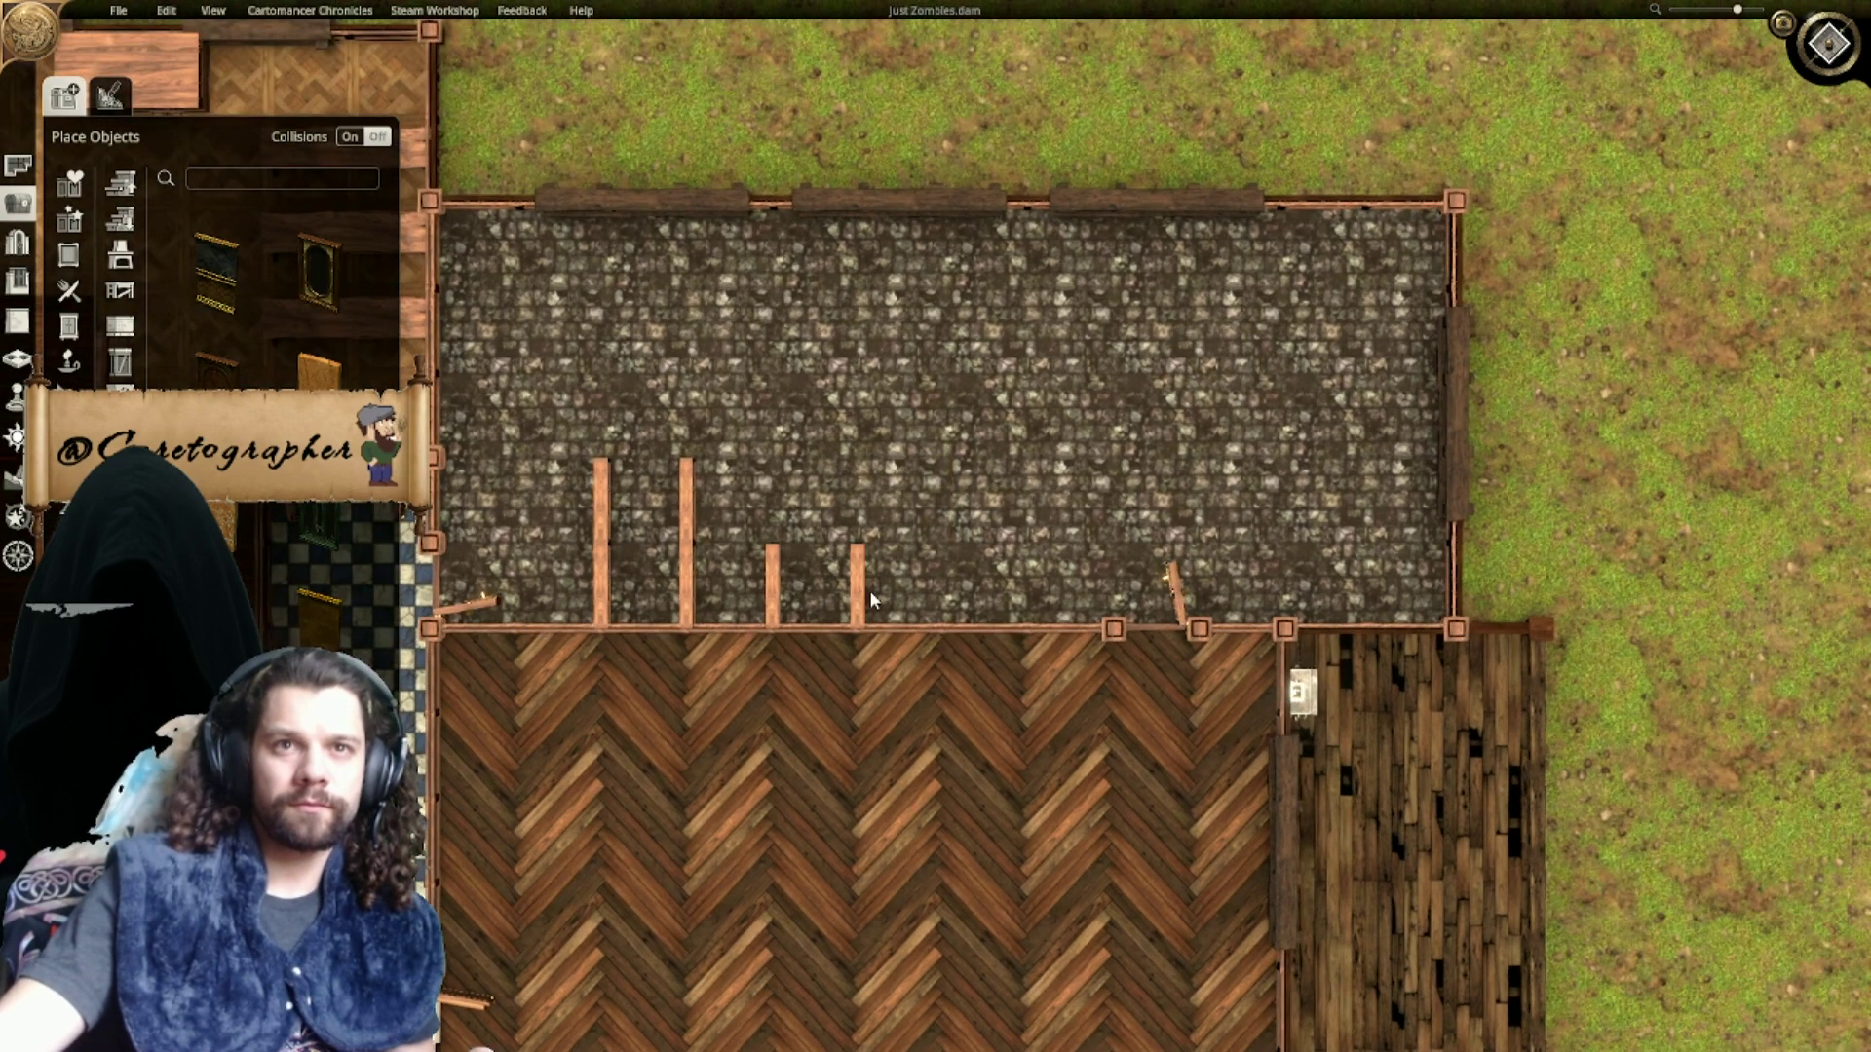
click(870, 590)
click(1020, 604)
click(1009, 513)
click(952, 503)
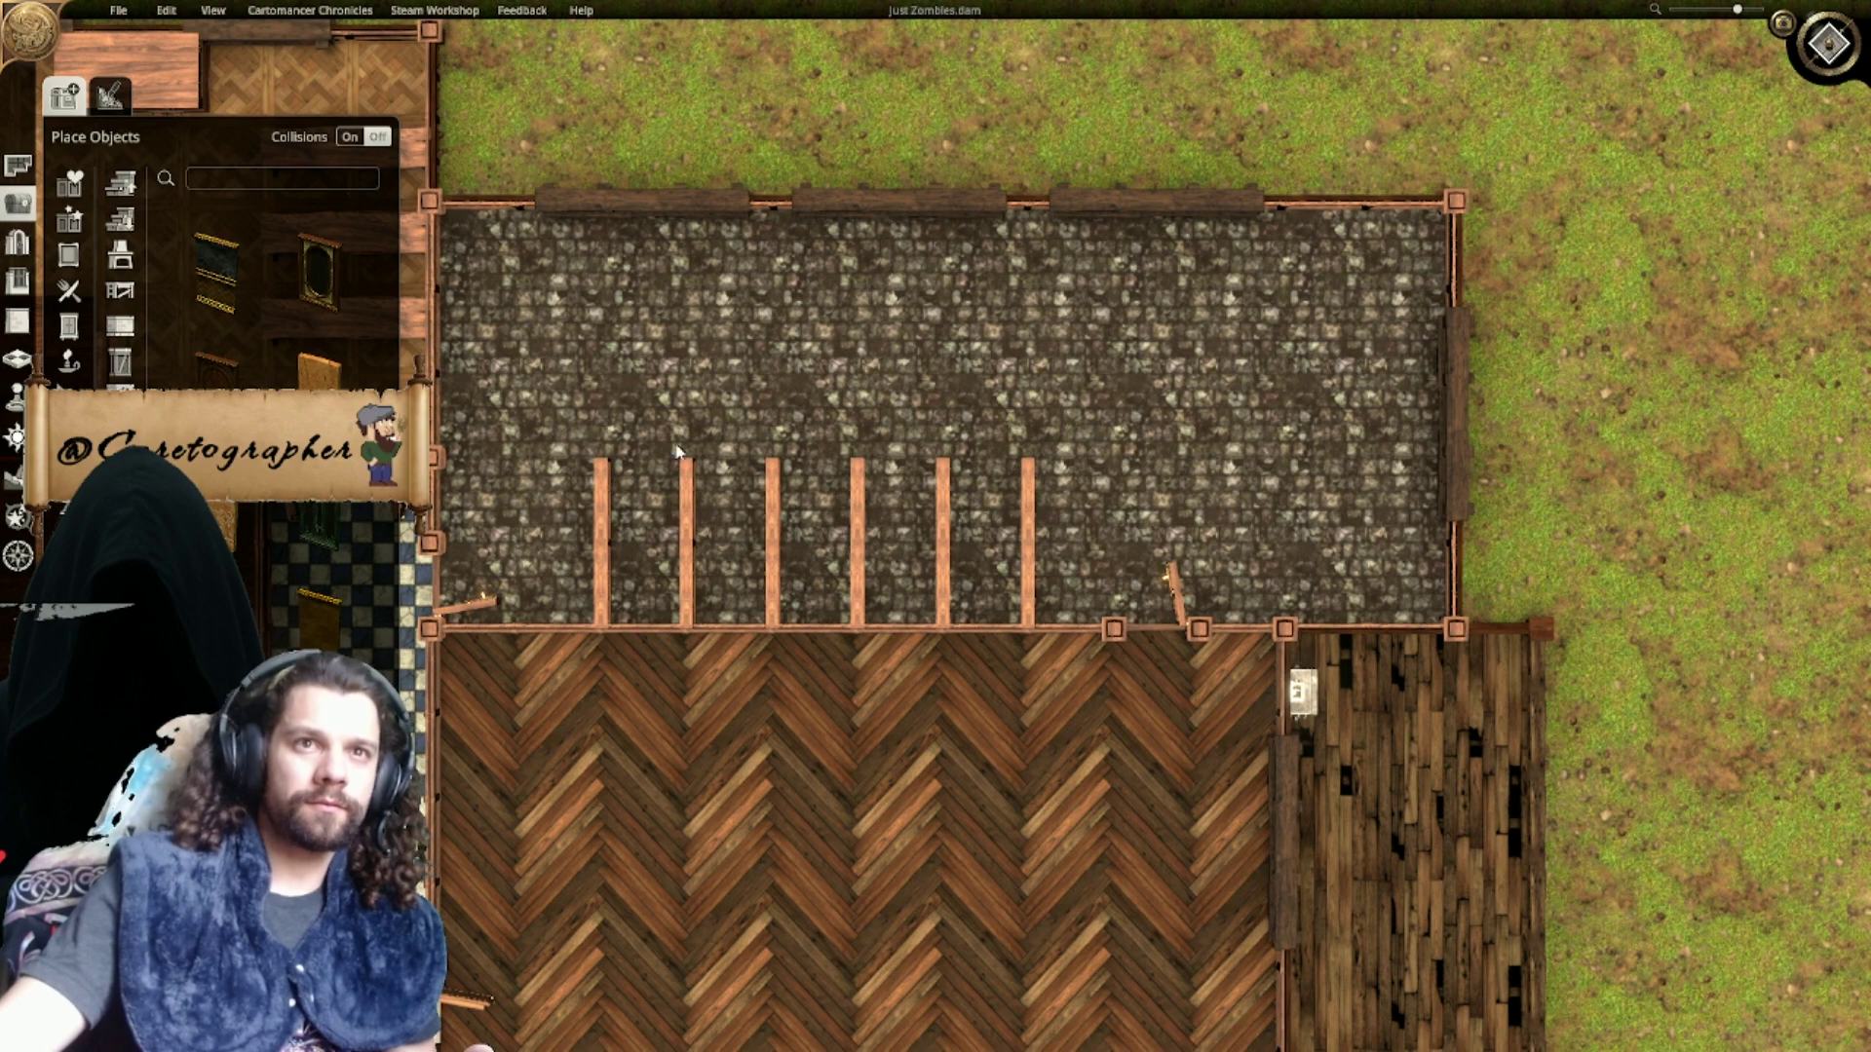
Step: Undo the placement of the free-standing wooden partition panels along the cobbled room's southern wall
right_drag(650, 402, 684, 478)
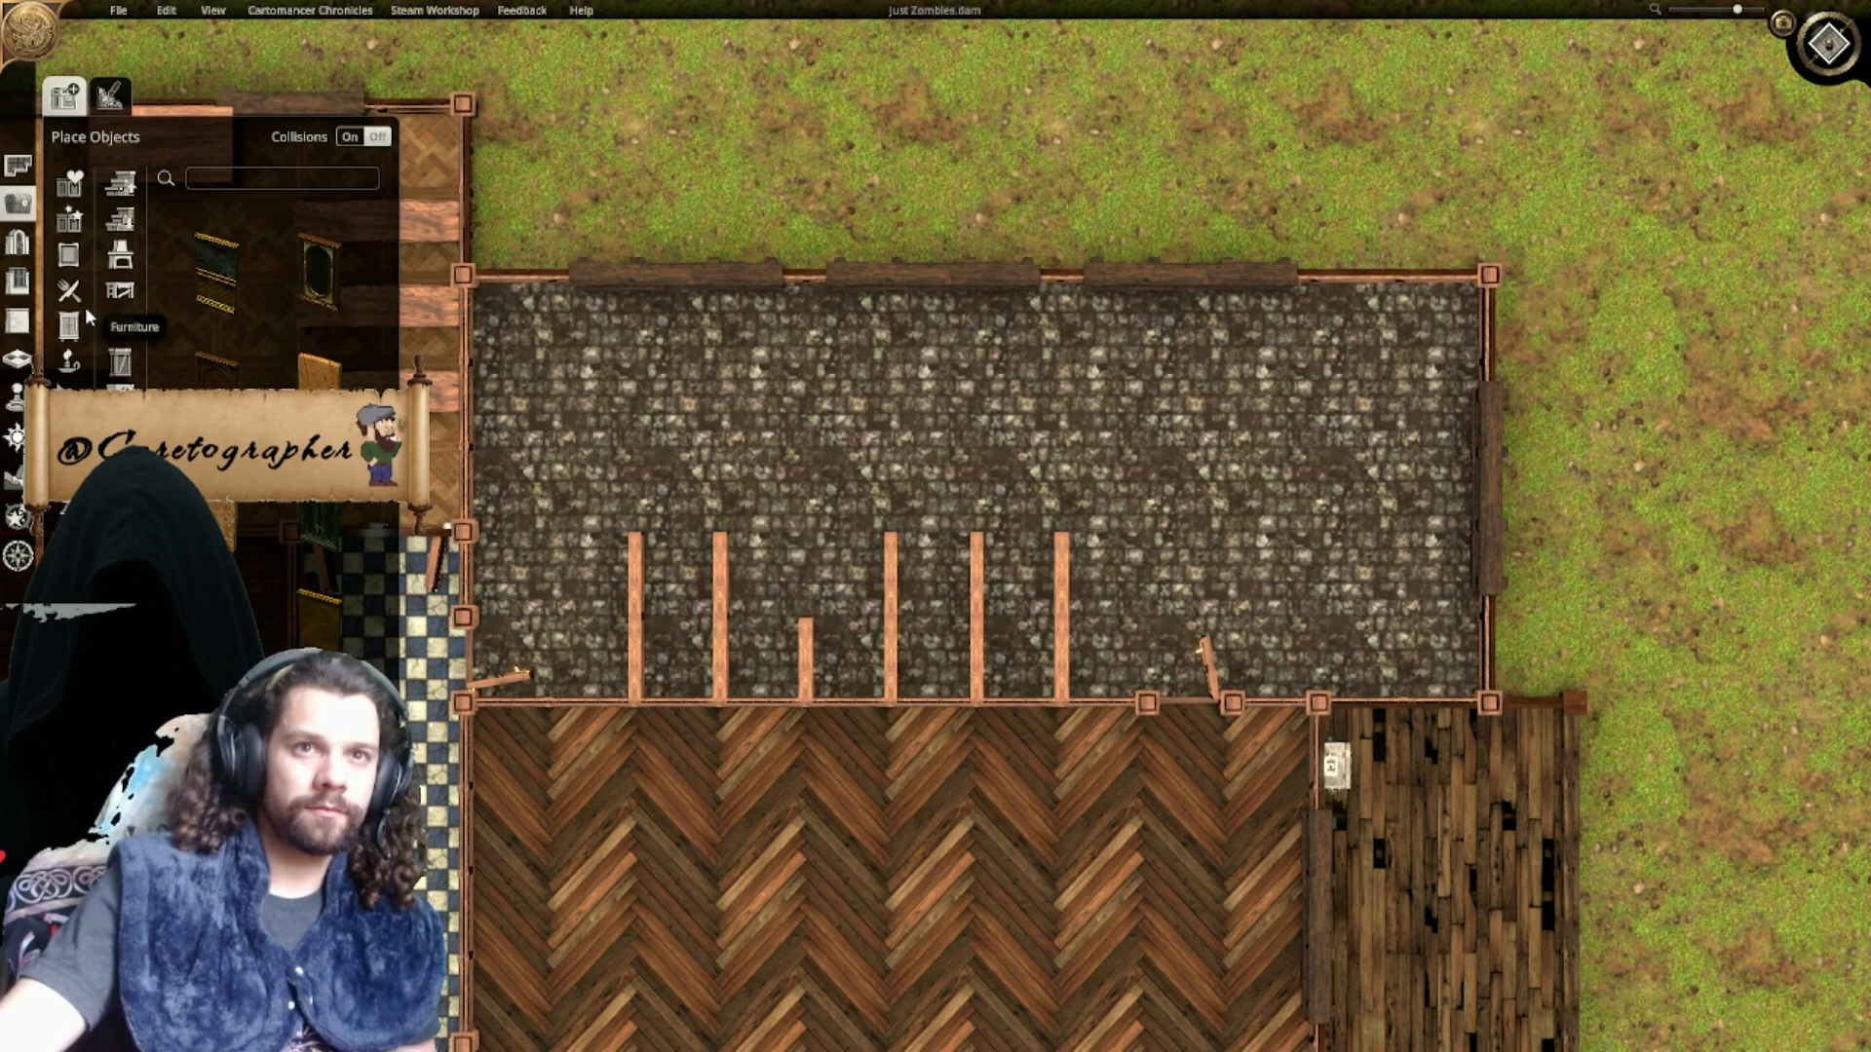
key(ctrl+z)
key(ctrl+z)
key(ctrl+z)
key(ctrl+z)
key(ctrl+z)
key(ctrl+z)
key(ctrl+z)
key(ctrl+z)
key(ctrl+z)
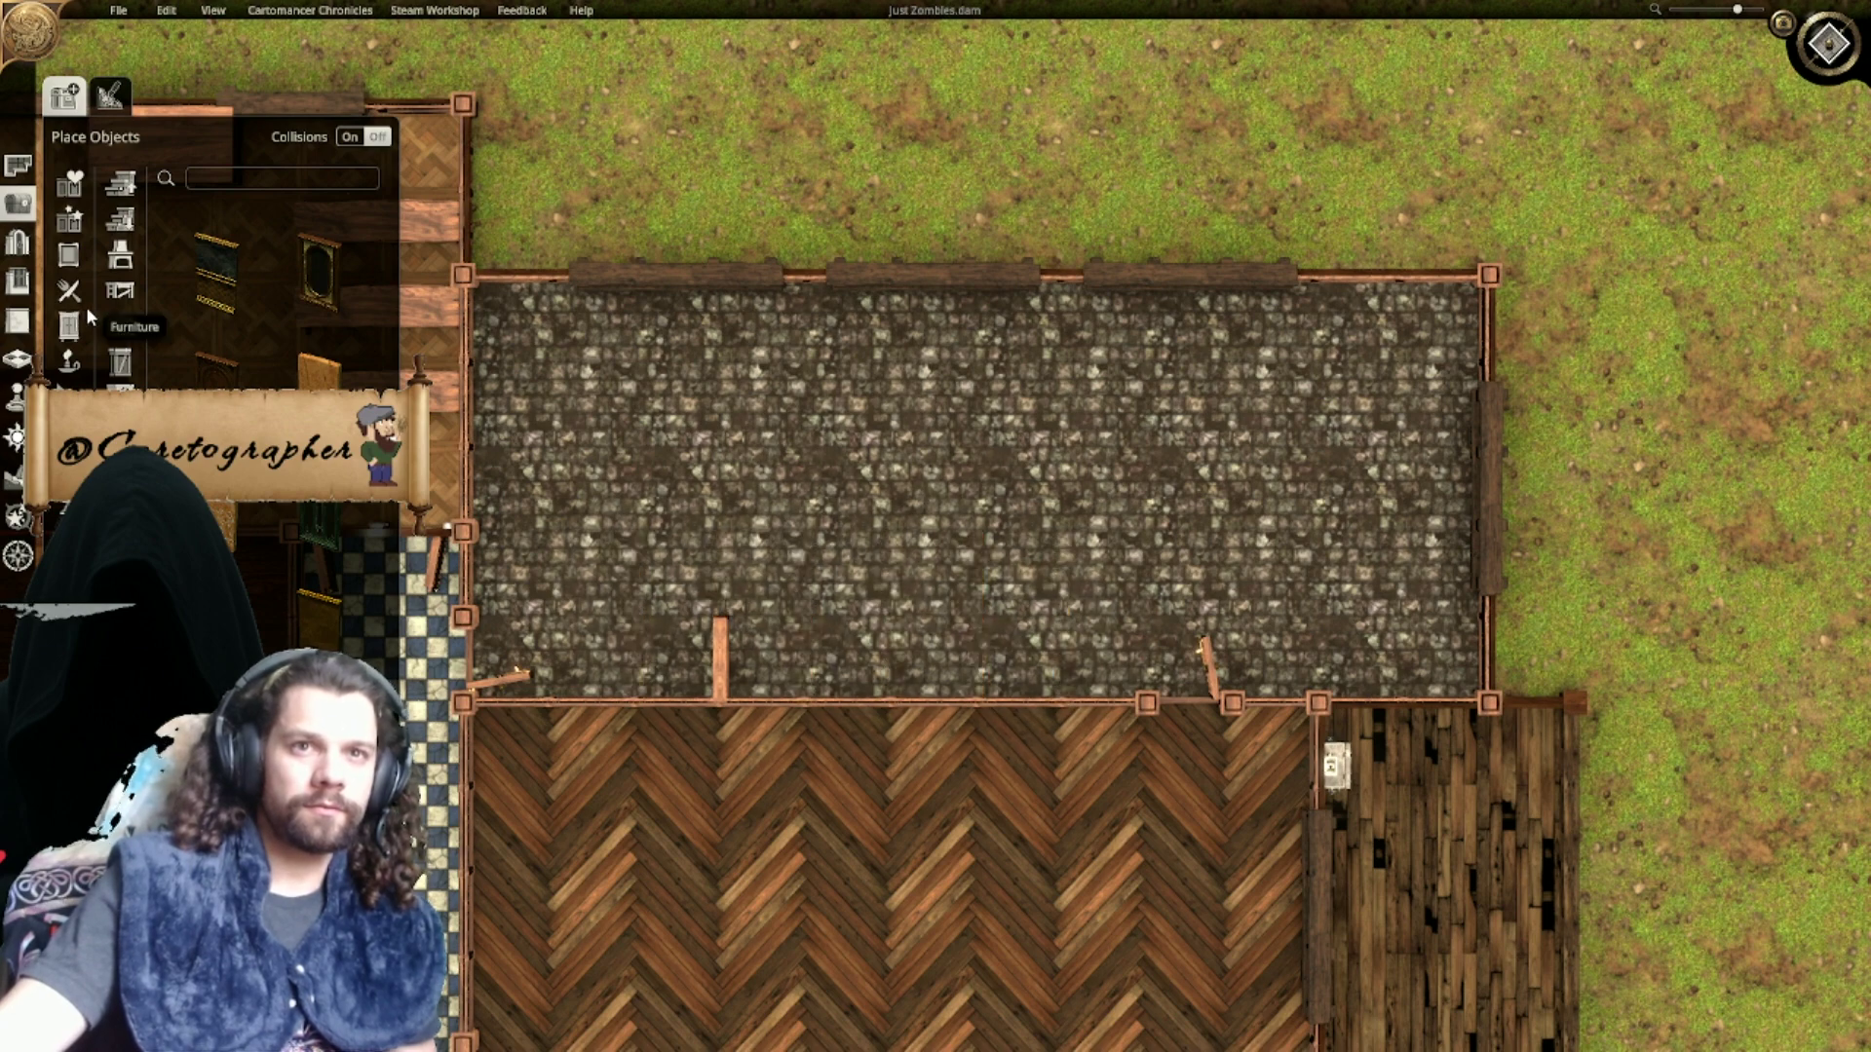
Step: Build six evenly spaced, two-segment-deep partitions from actual ornate wooden walls projecting north from the cobbled room's southern wall
click(19, 317)
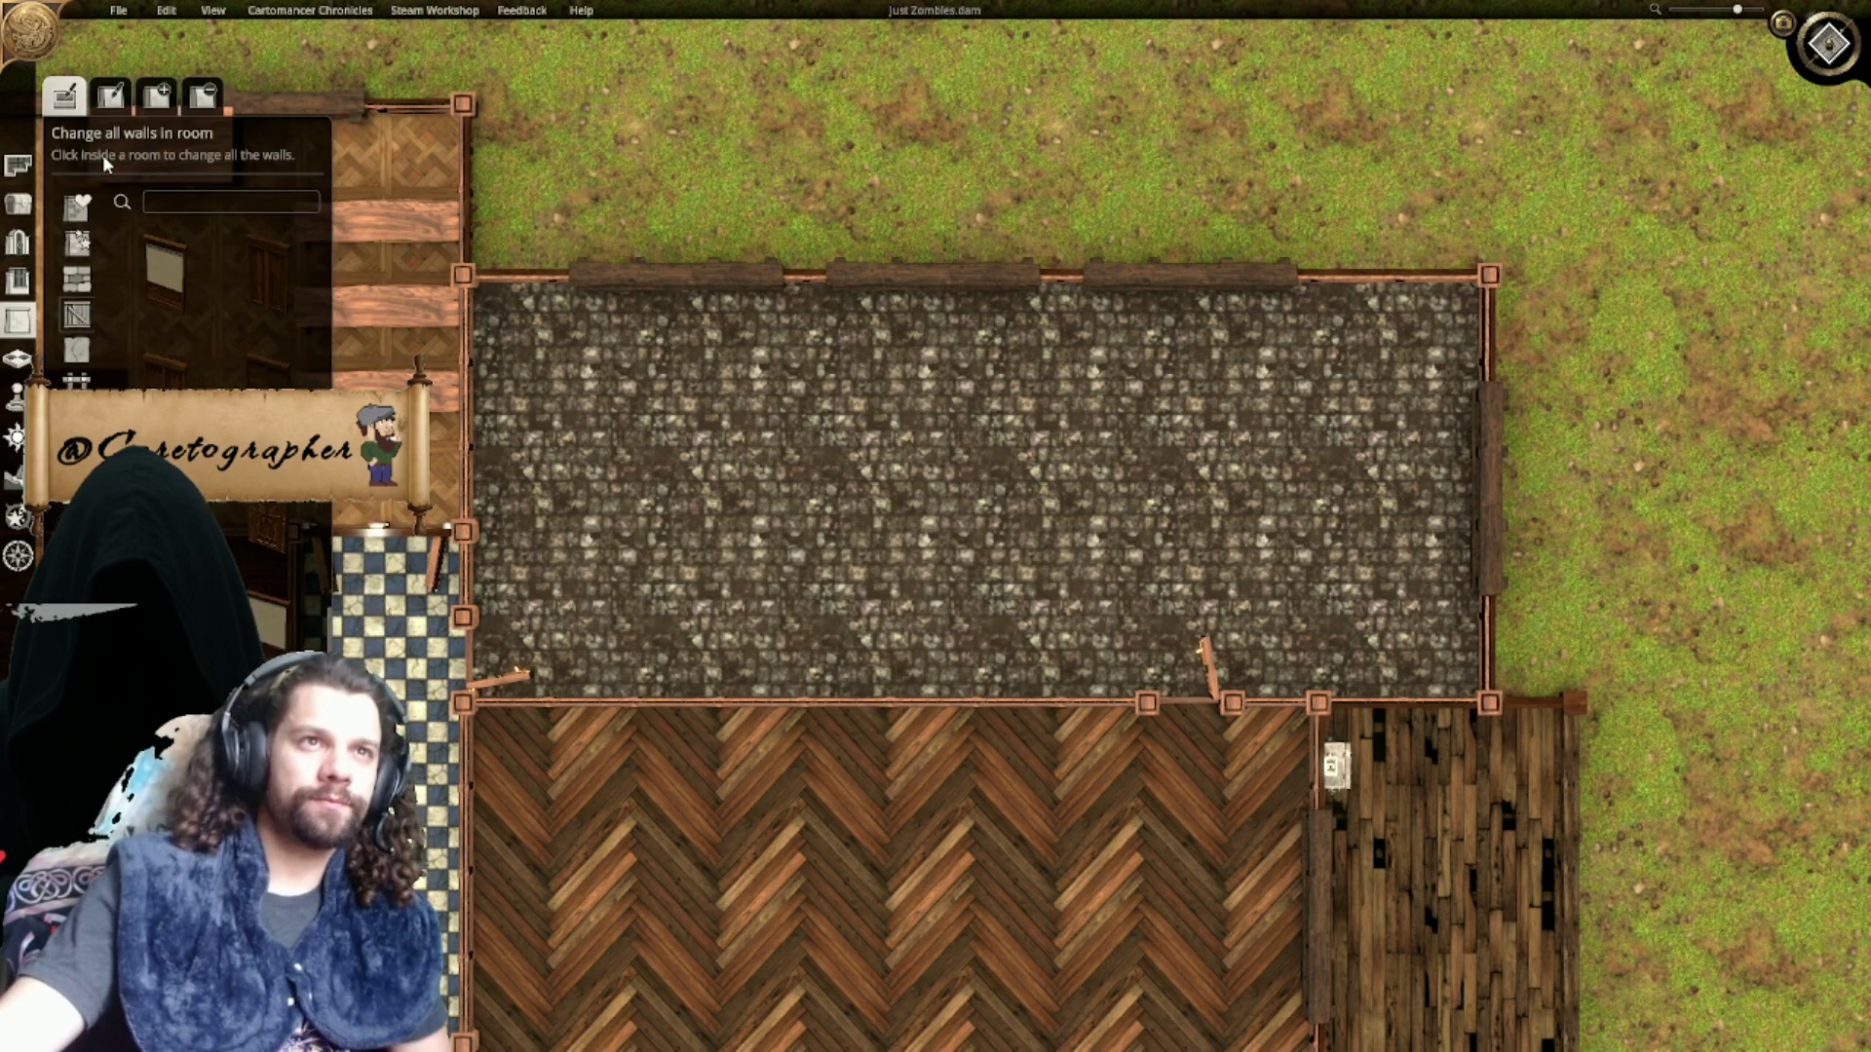
click(159, 97)
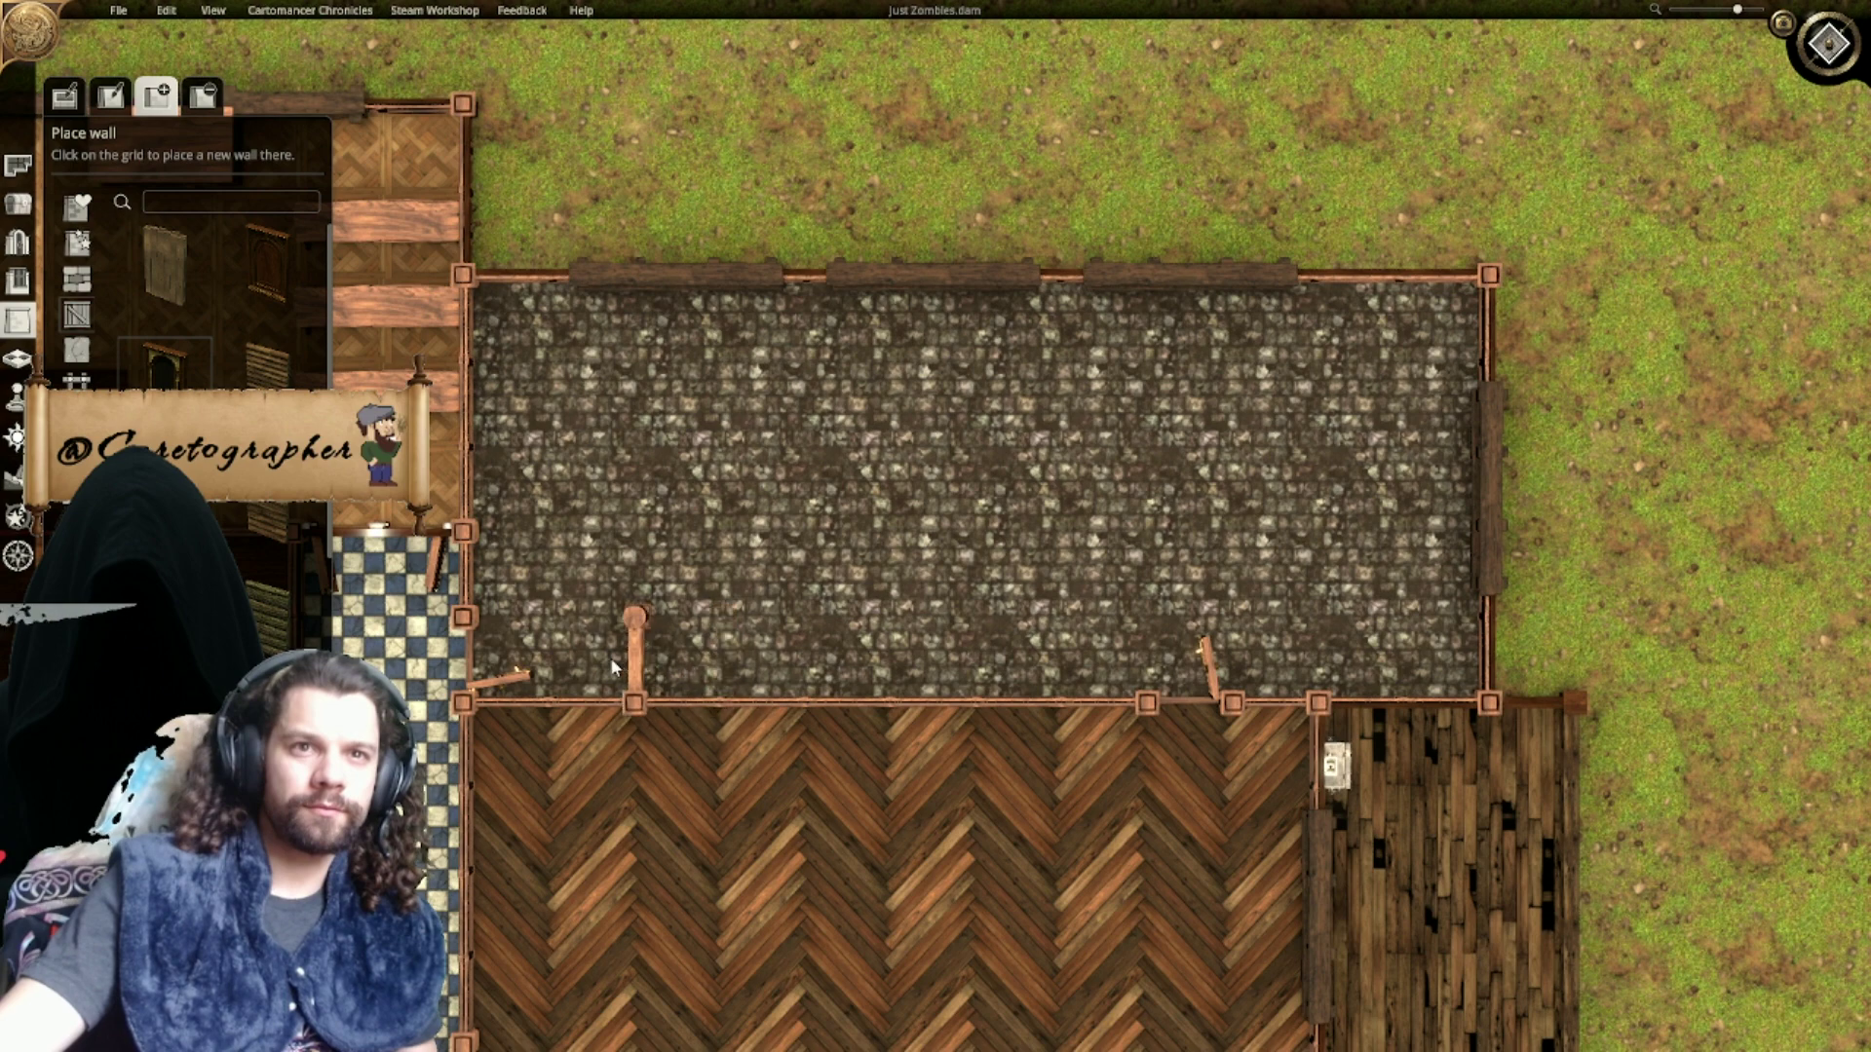
click(612, 660)
click(630, 573)
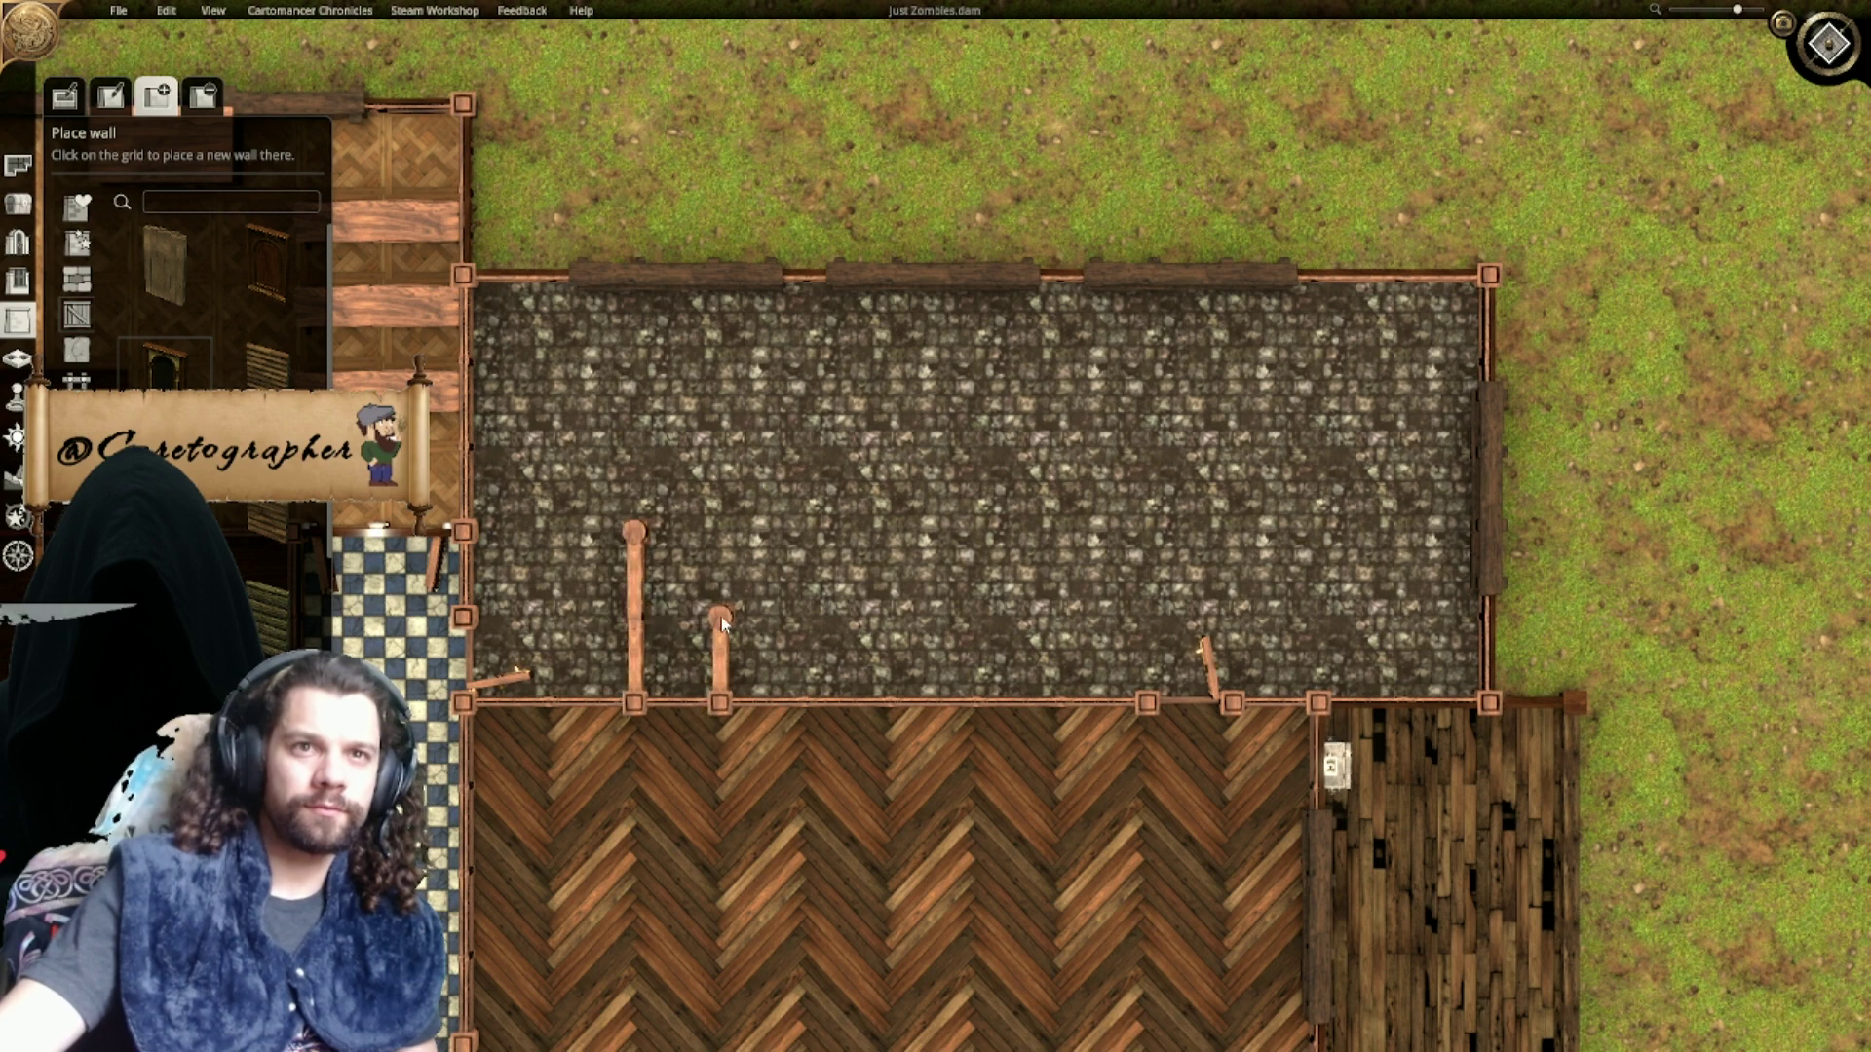
click(739, 655)
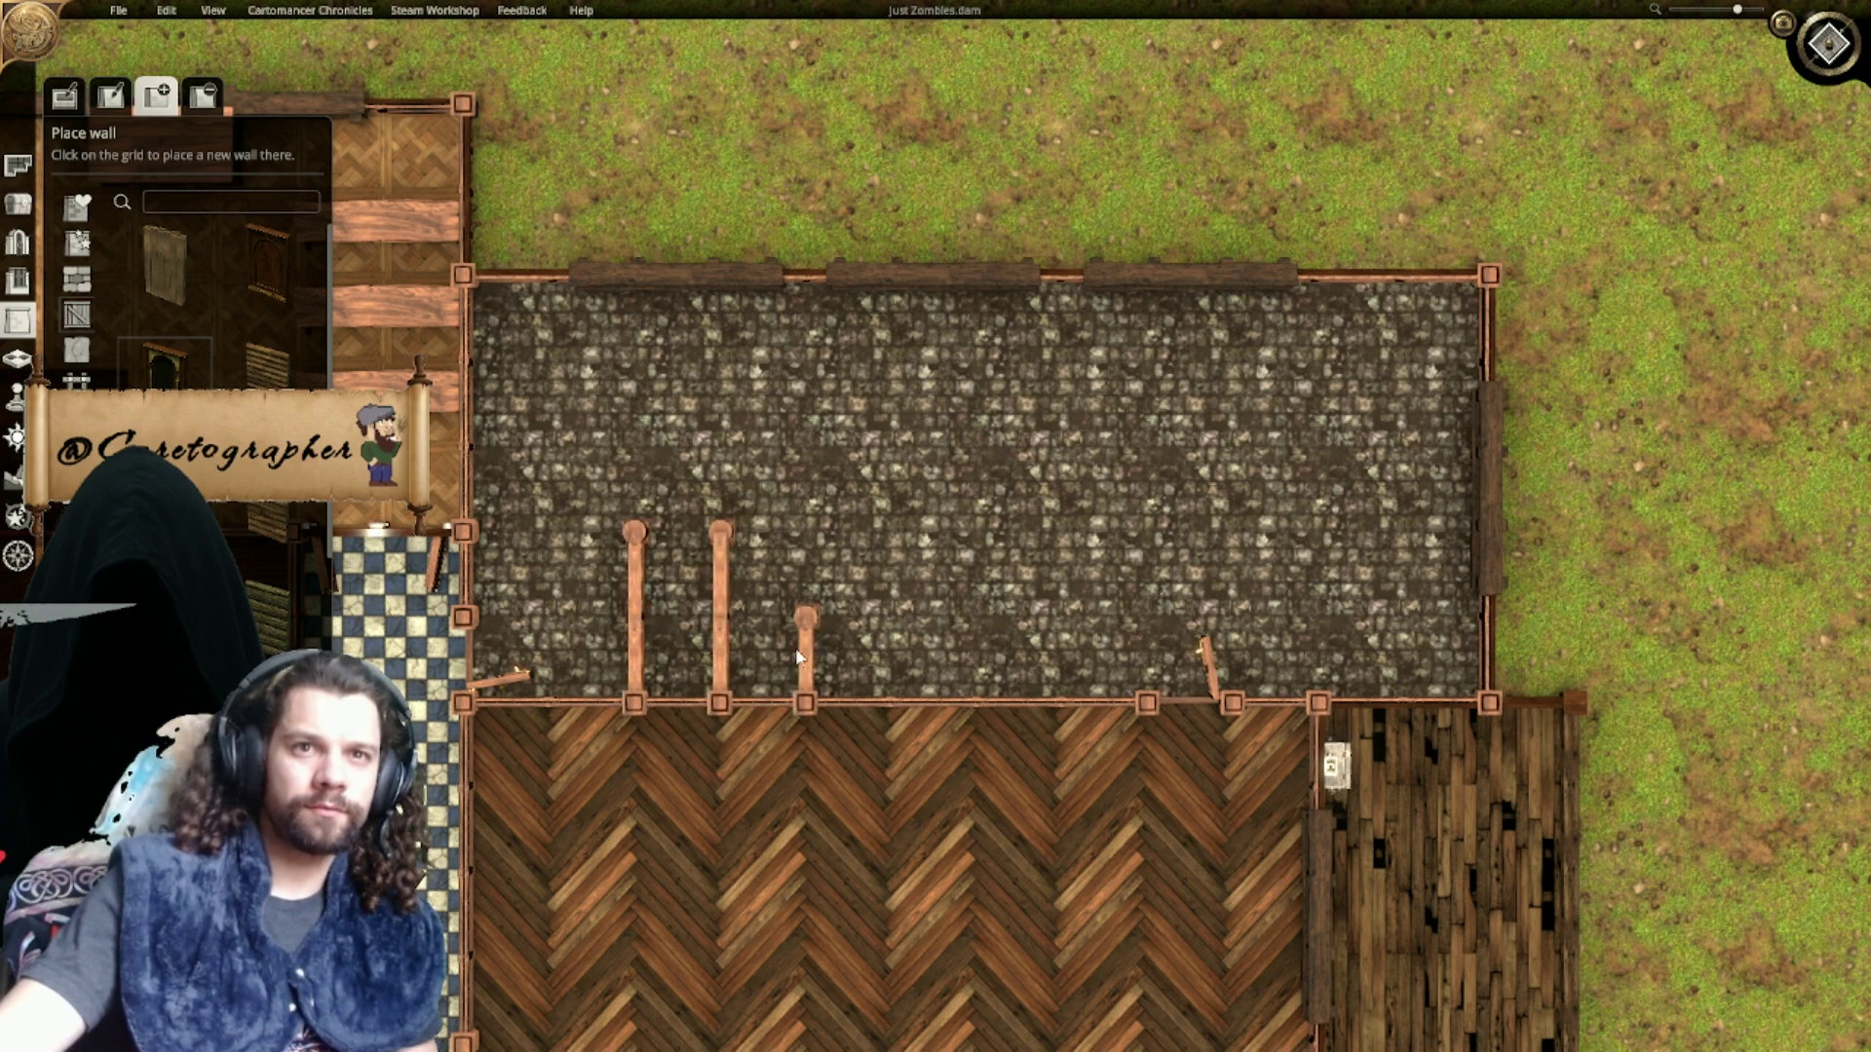
click(799, 656)
click(885, 655)
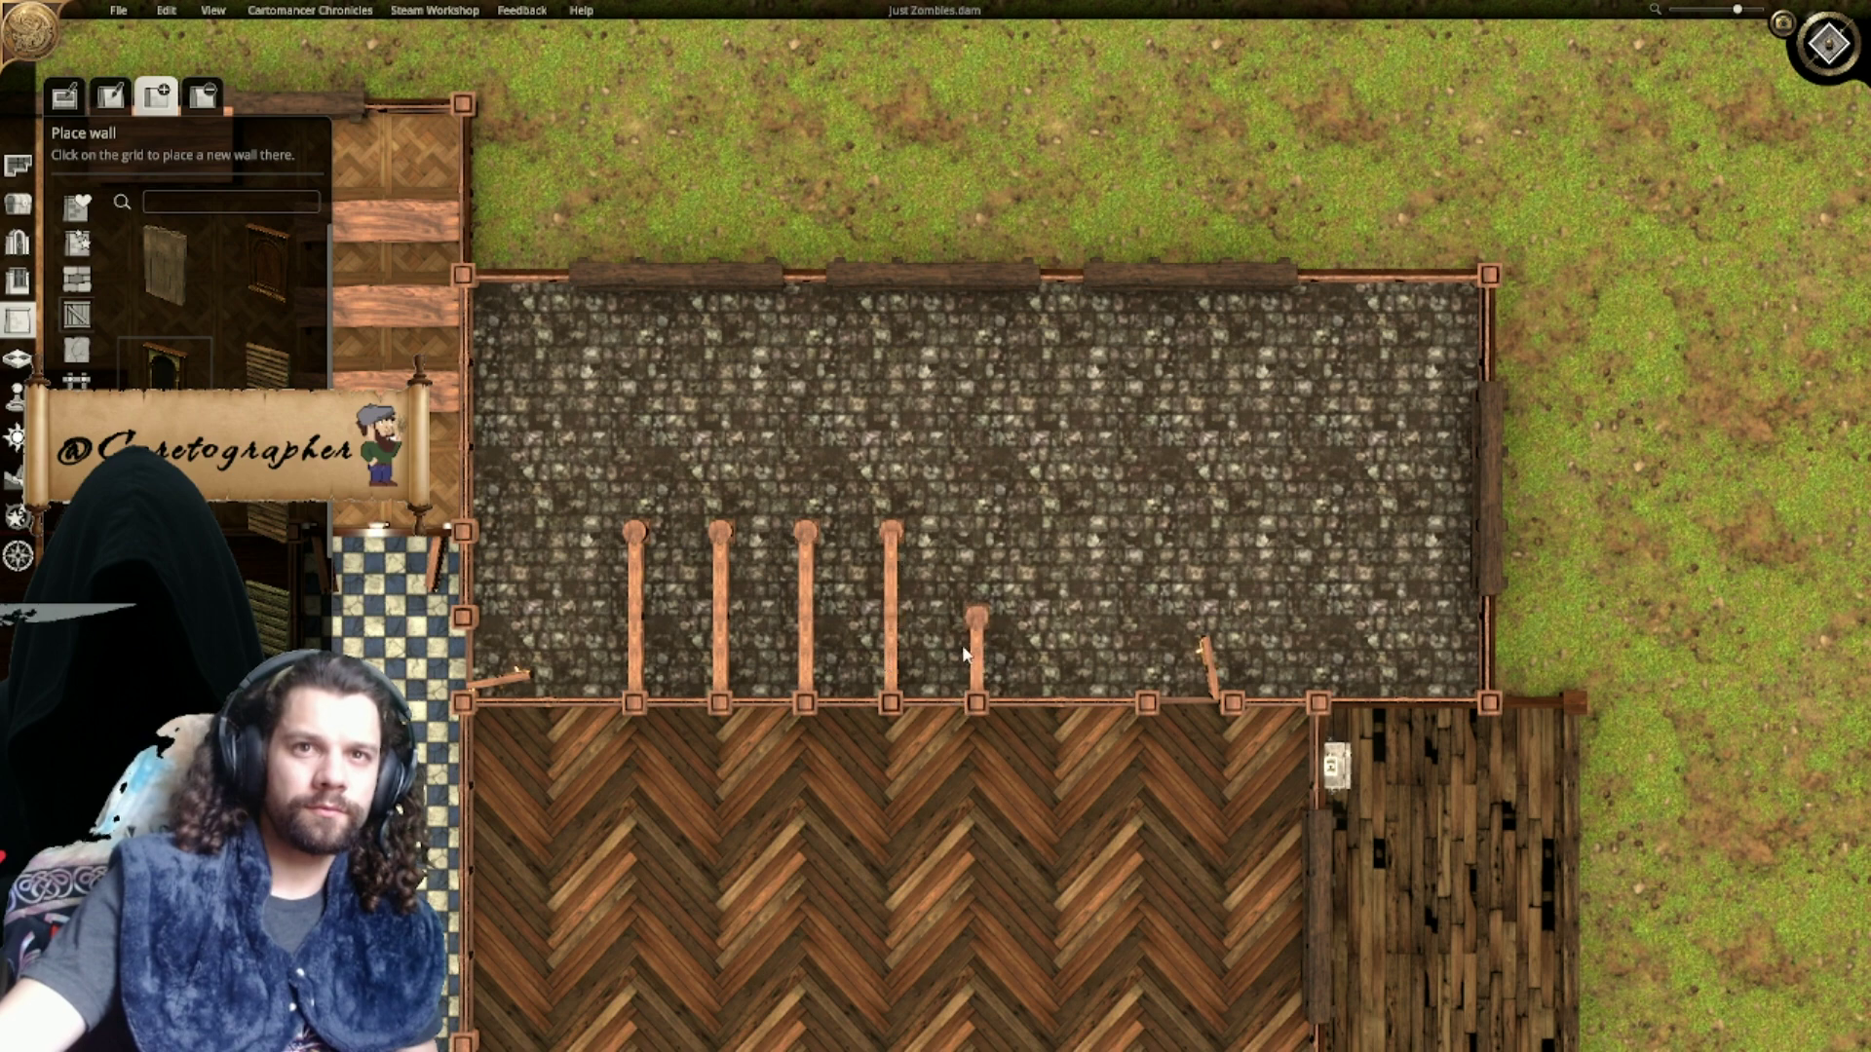
click(976, 534)
click(1062, 534)
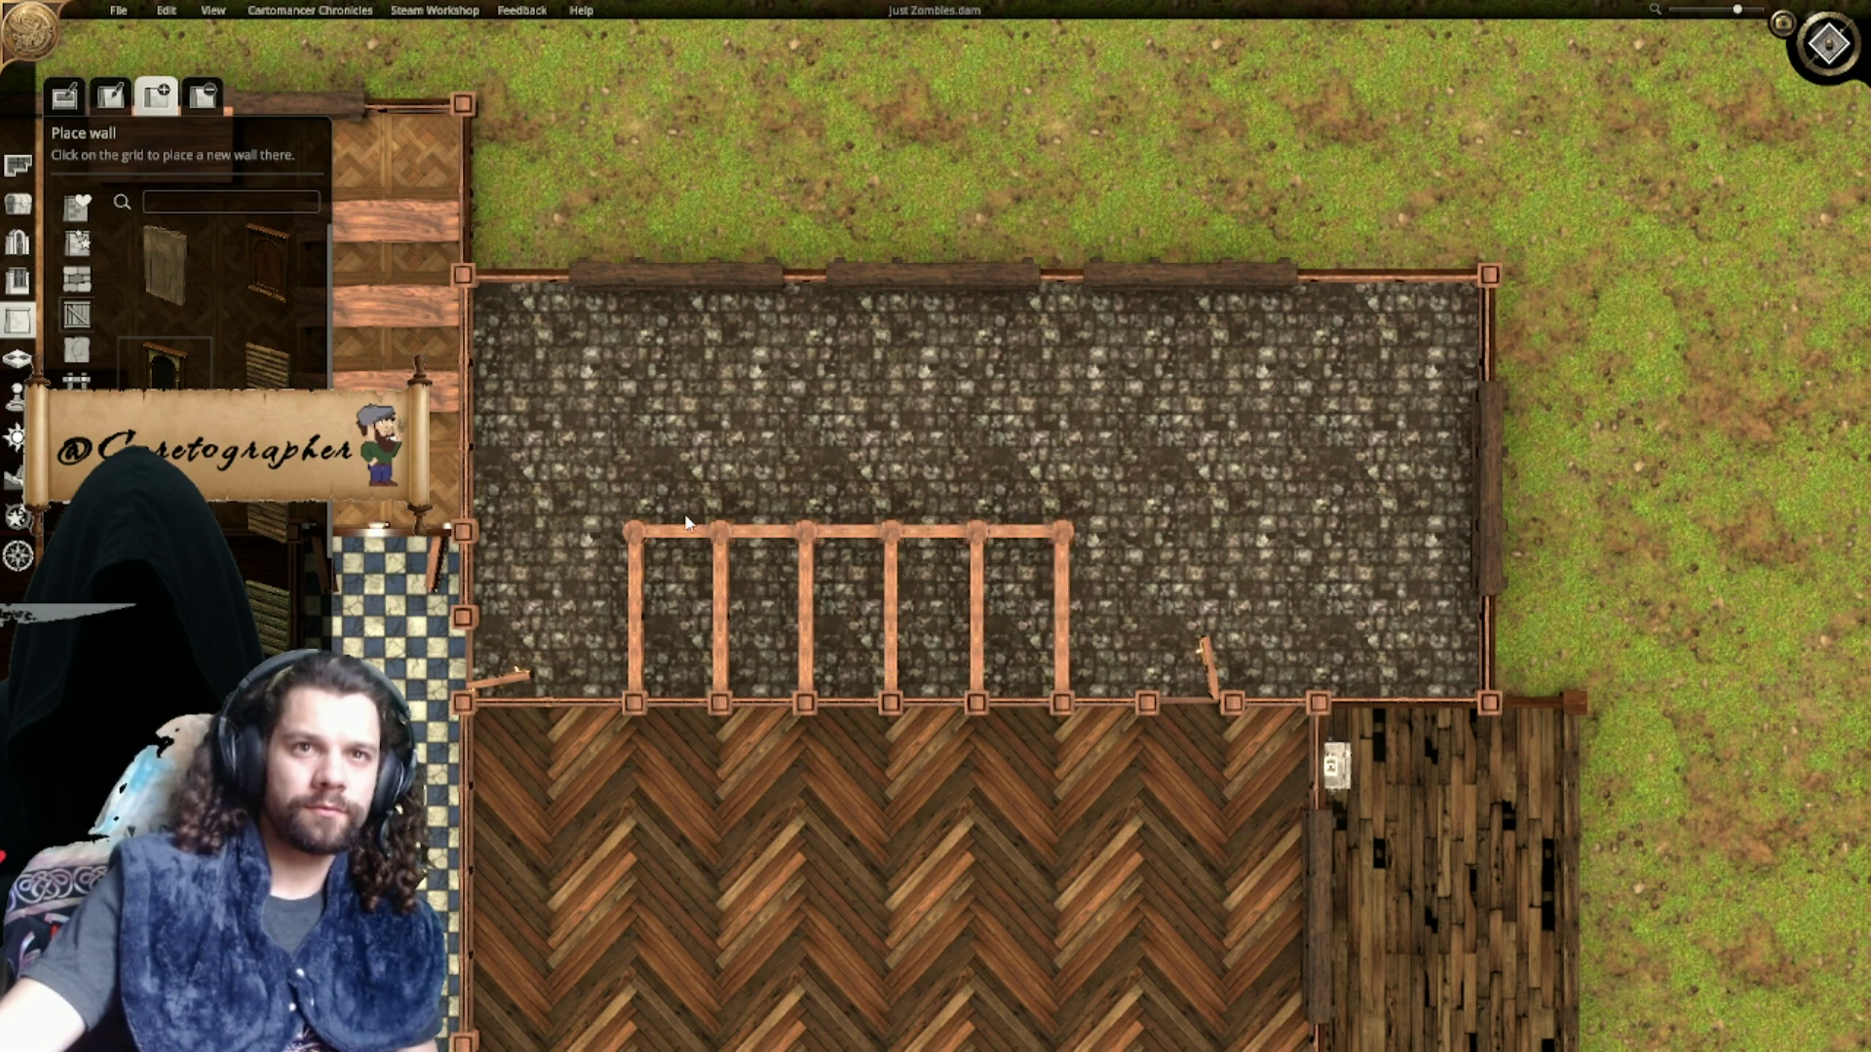
Step: Close the northern fronts of the five stalls with the same ornate walls and check them in the 3D view
click(682, 526)
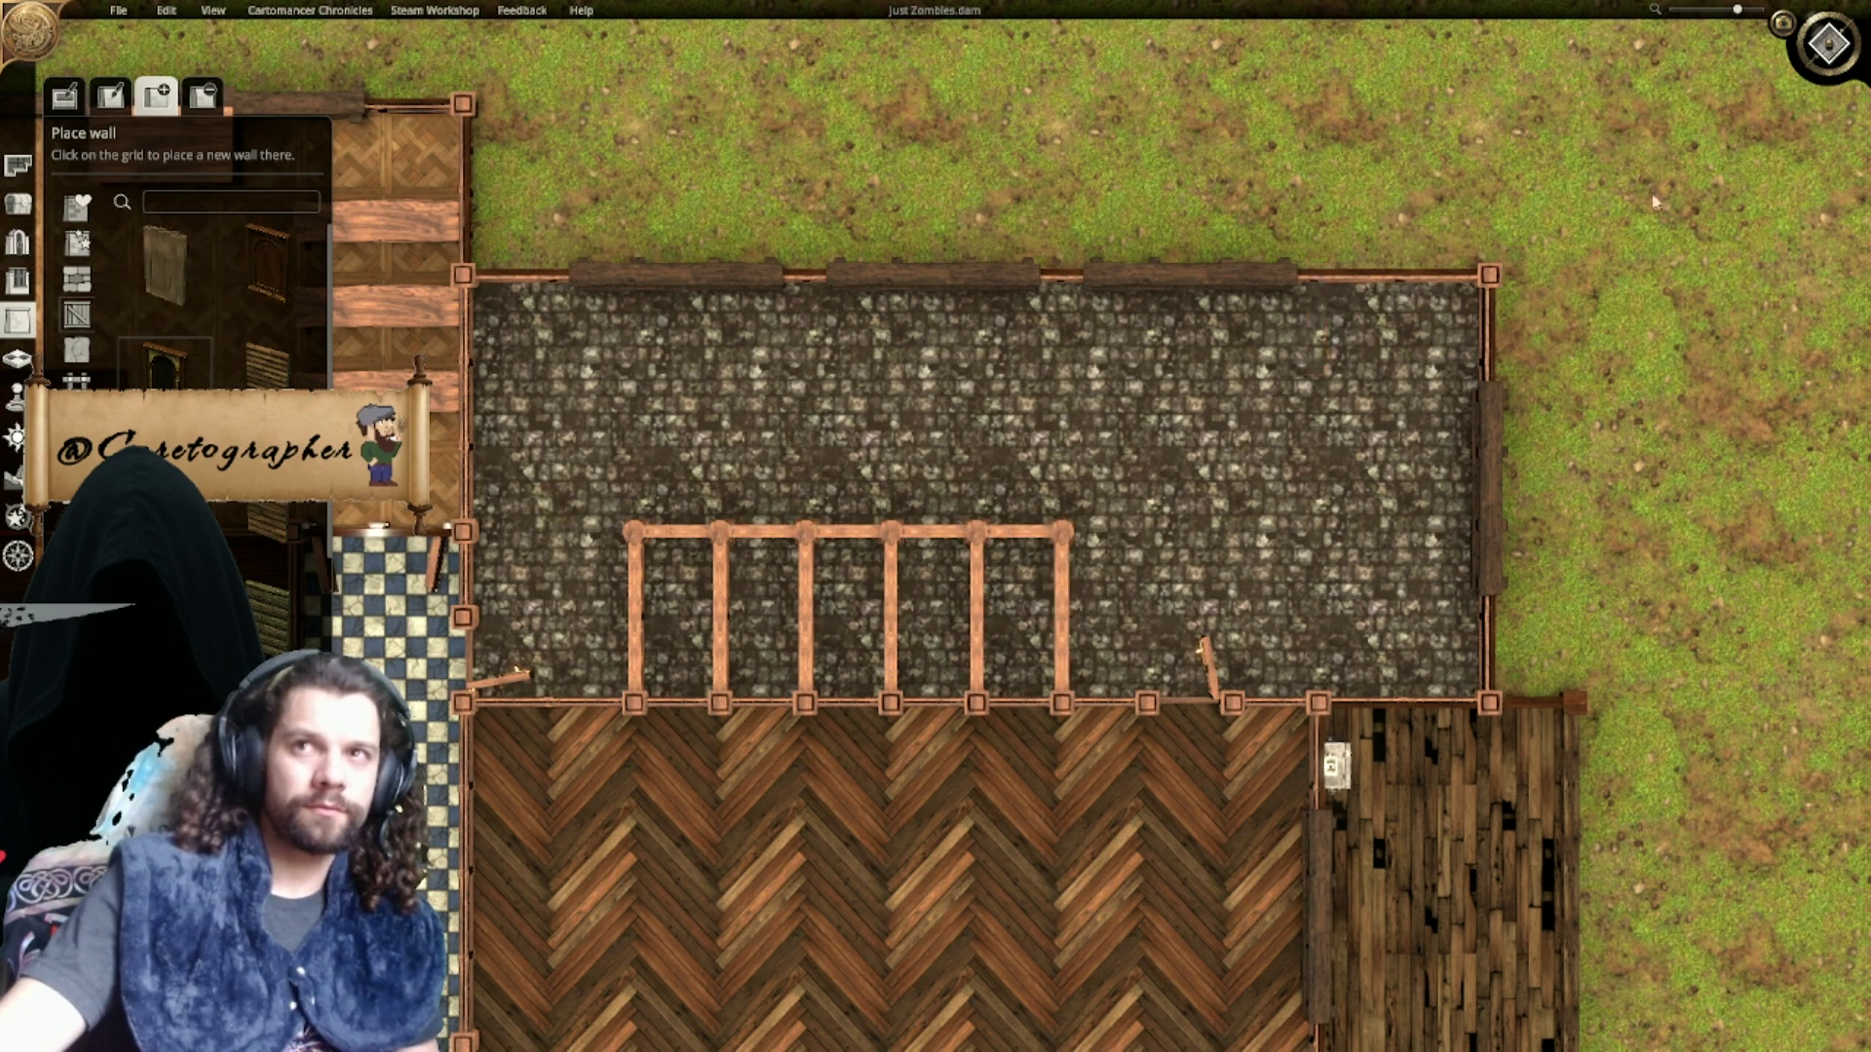
click(1832, 42)
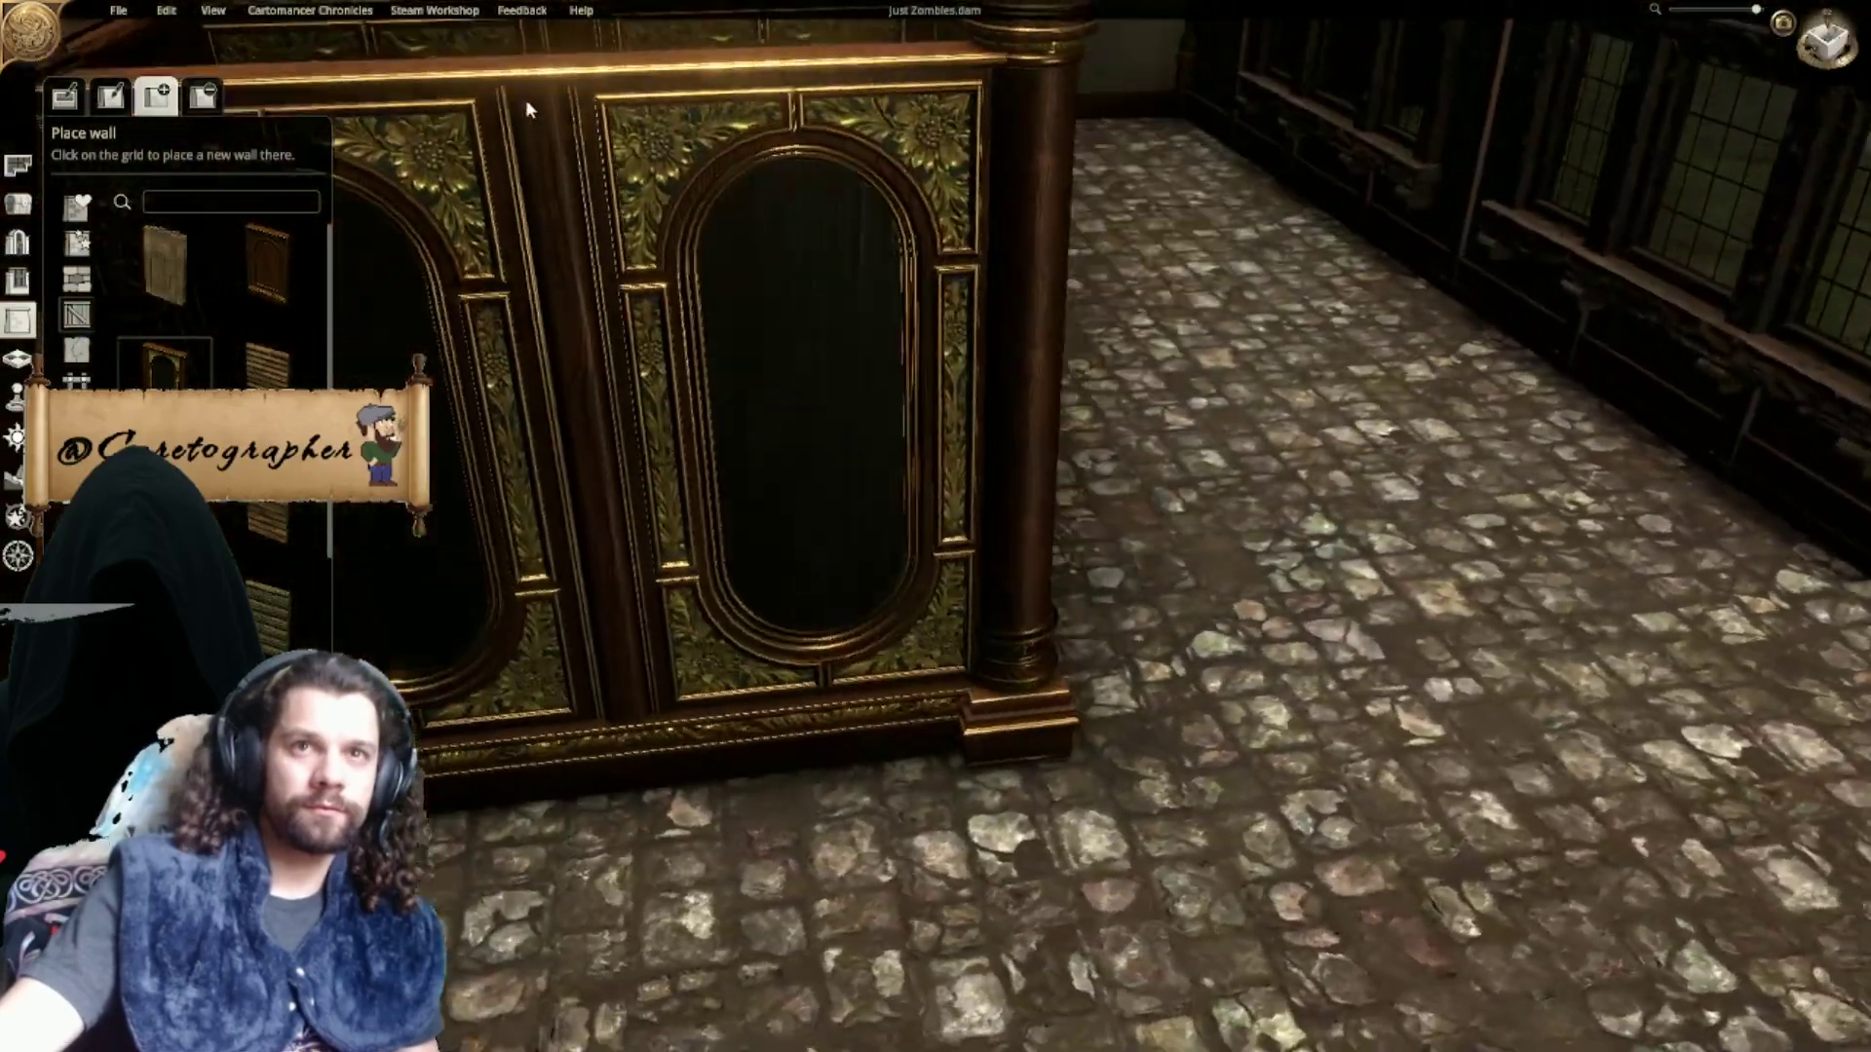
middle_drag(526, 109, 1642, 151)
scroll(453, 82, down, 5)
click(1822, 53)
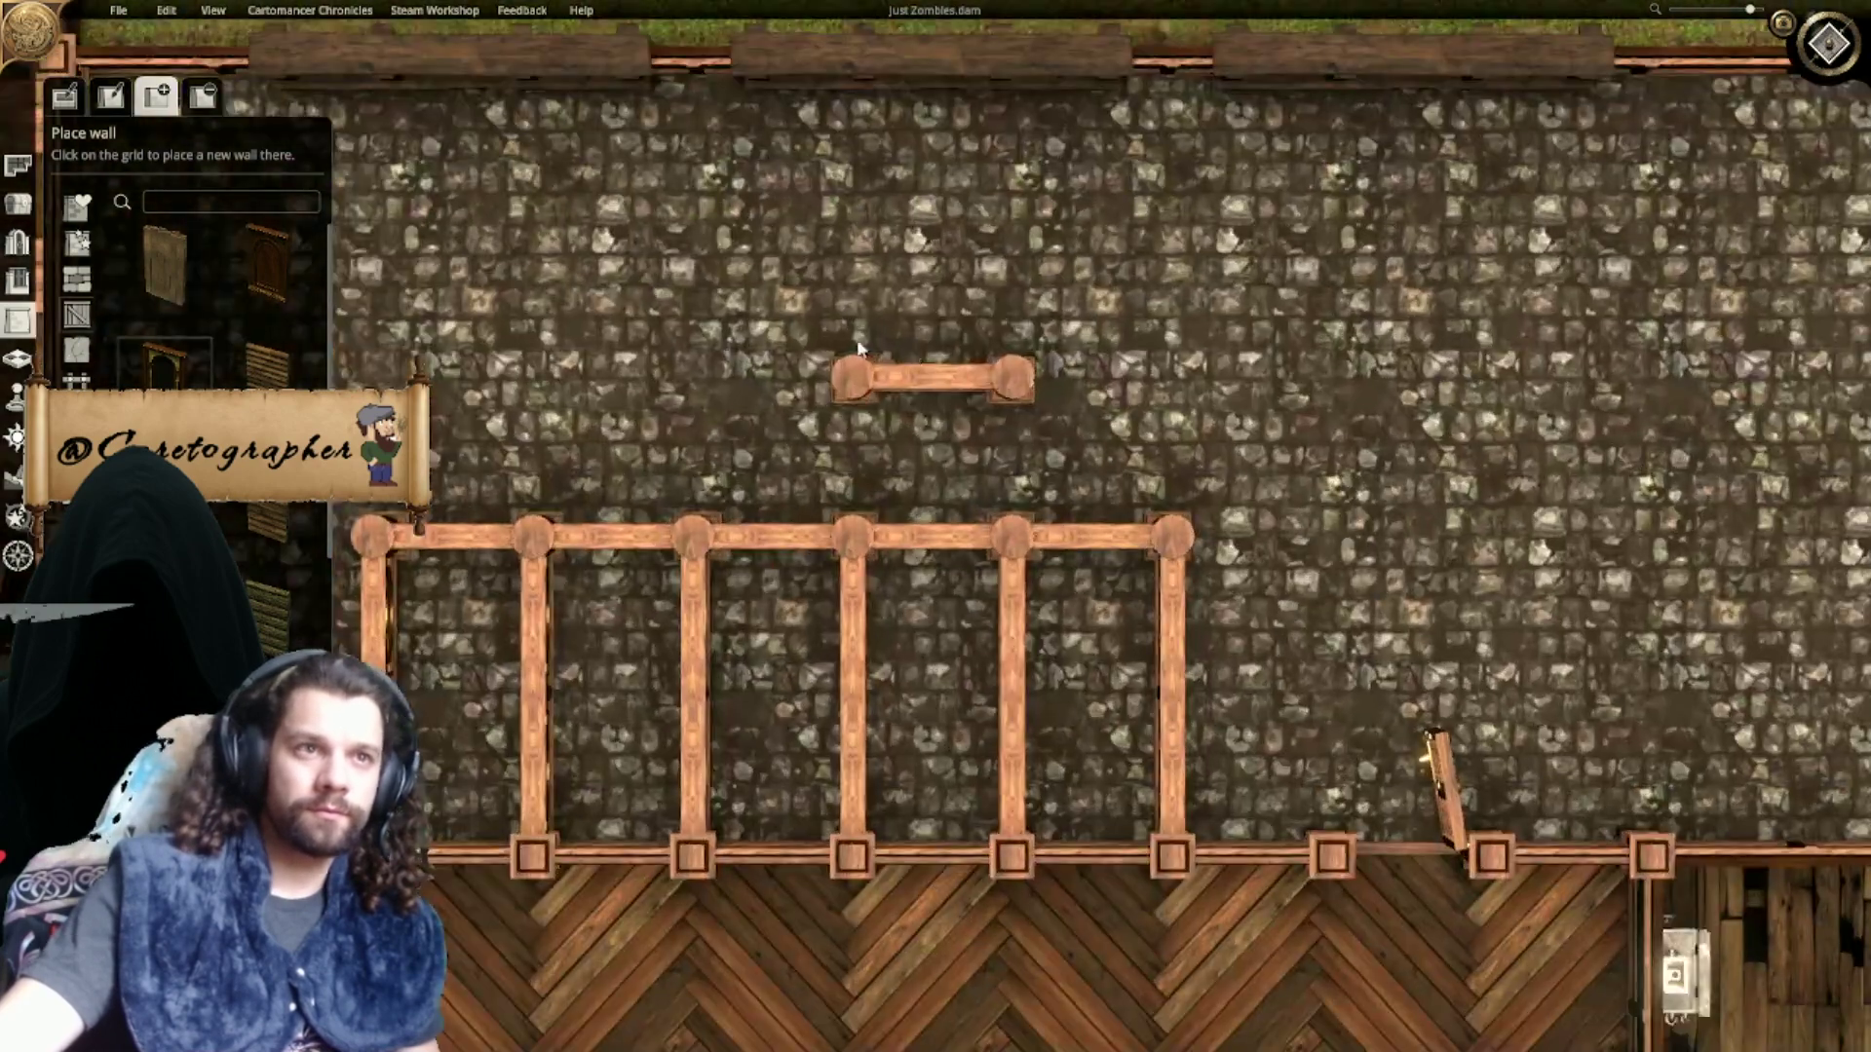
Step: Place a single wooden door in the front wall of each of the five stalls
click(16, 281)
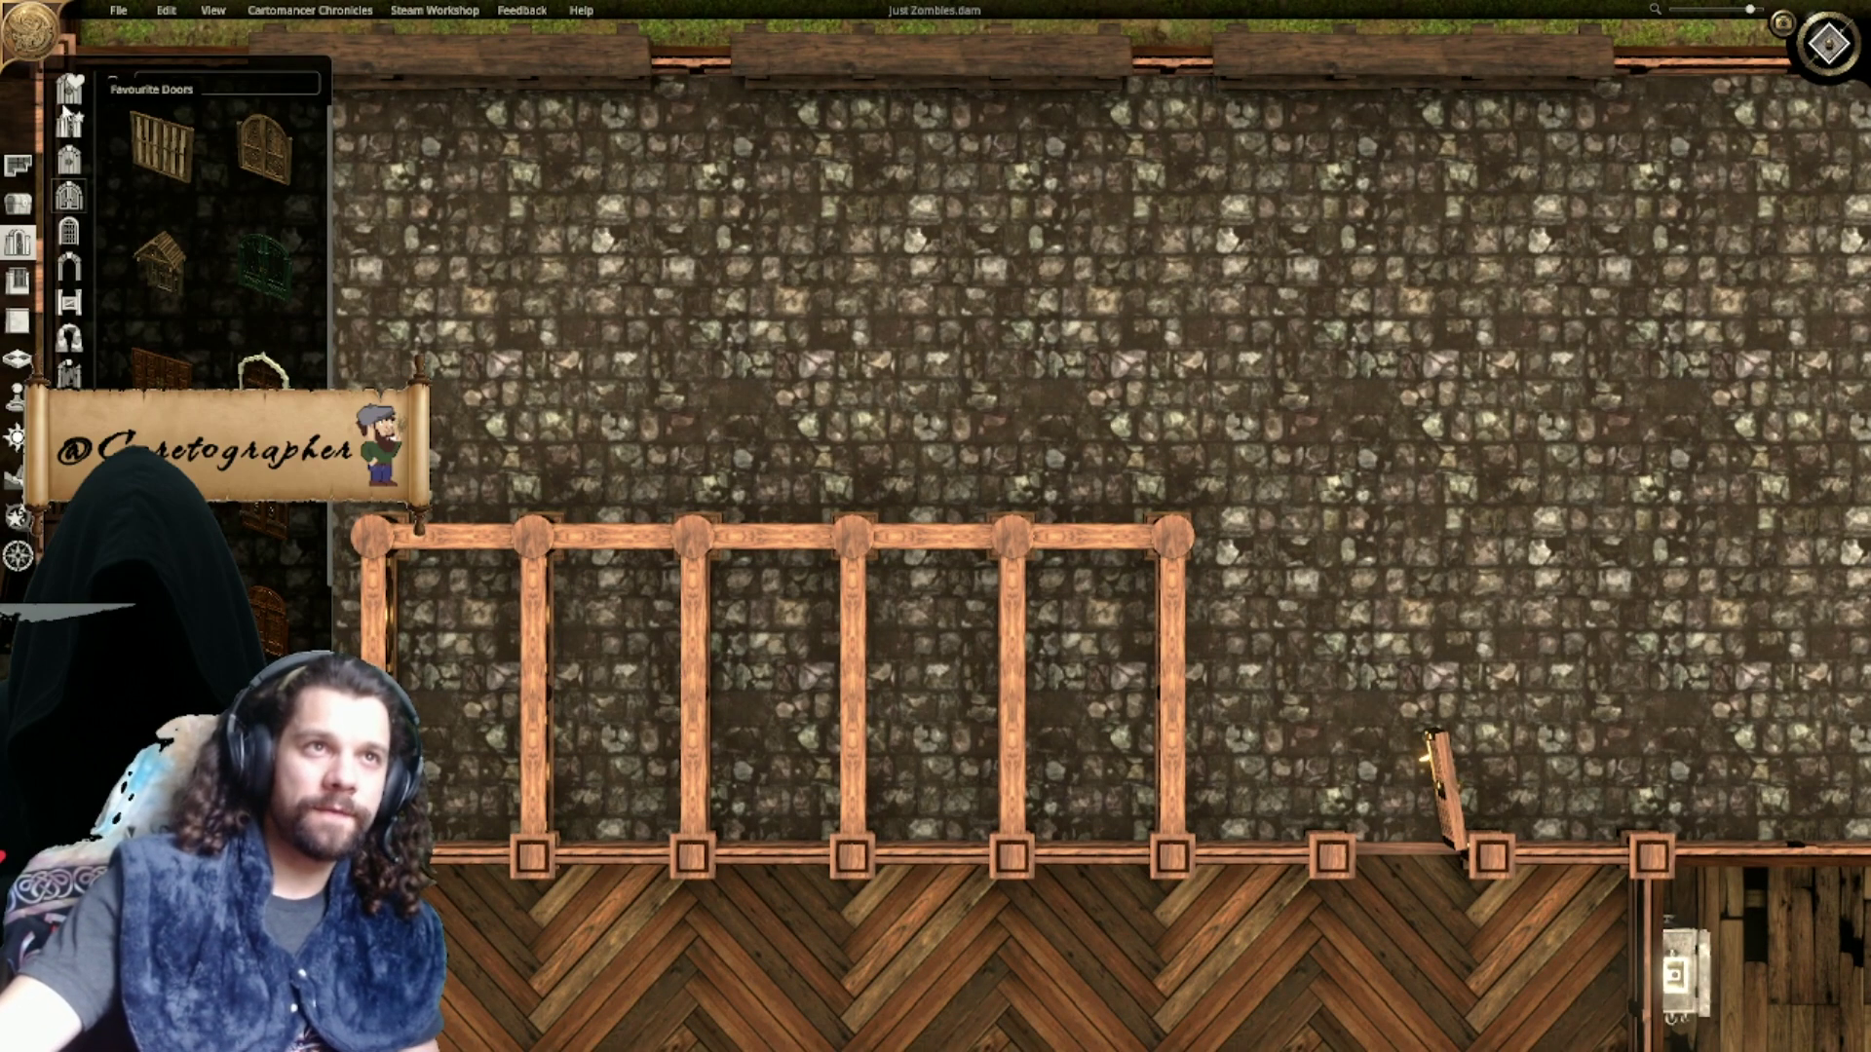
click(70, 168)
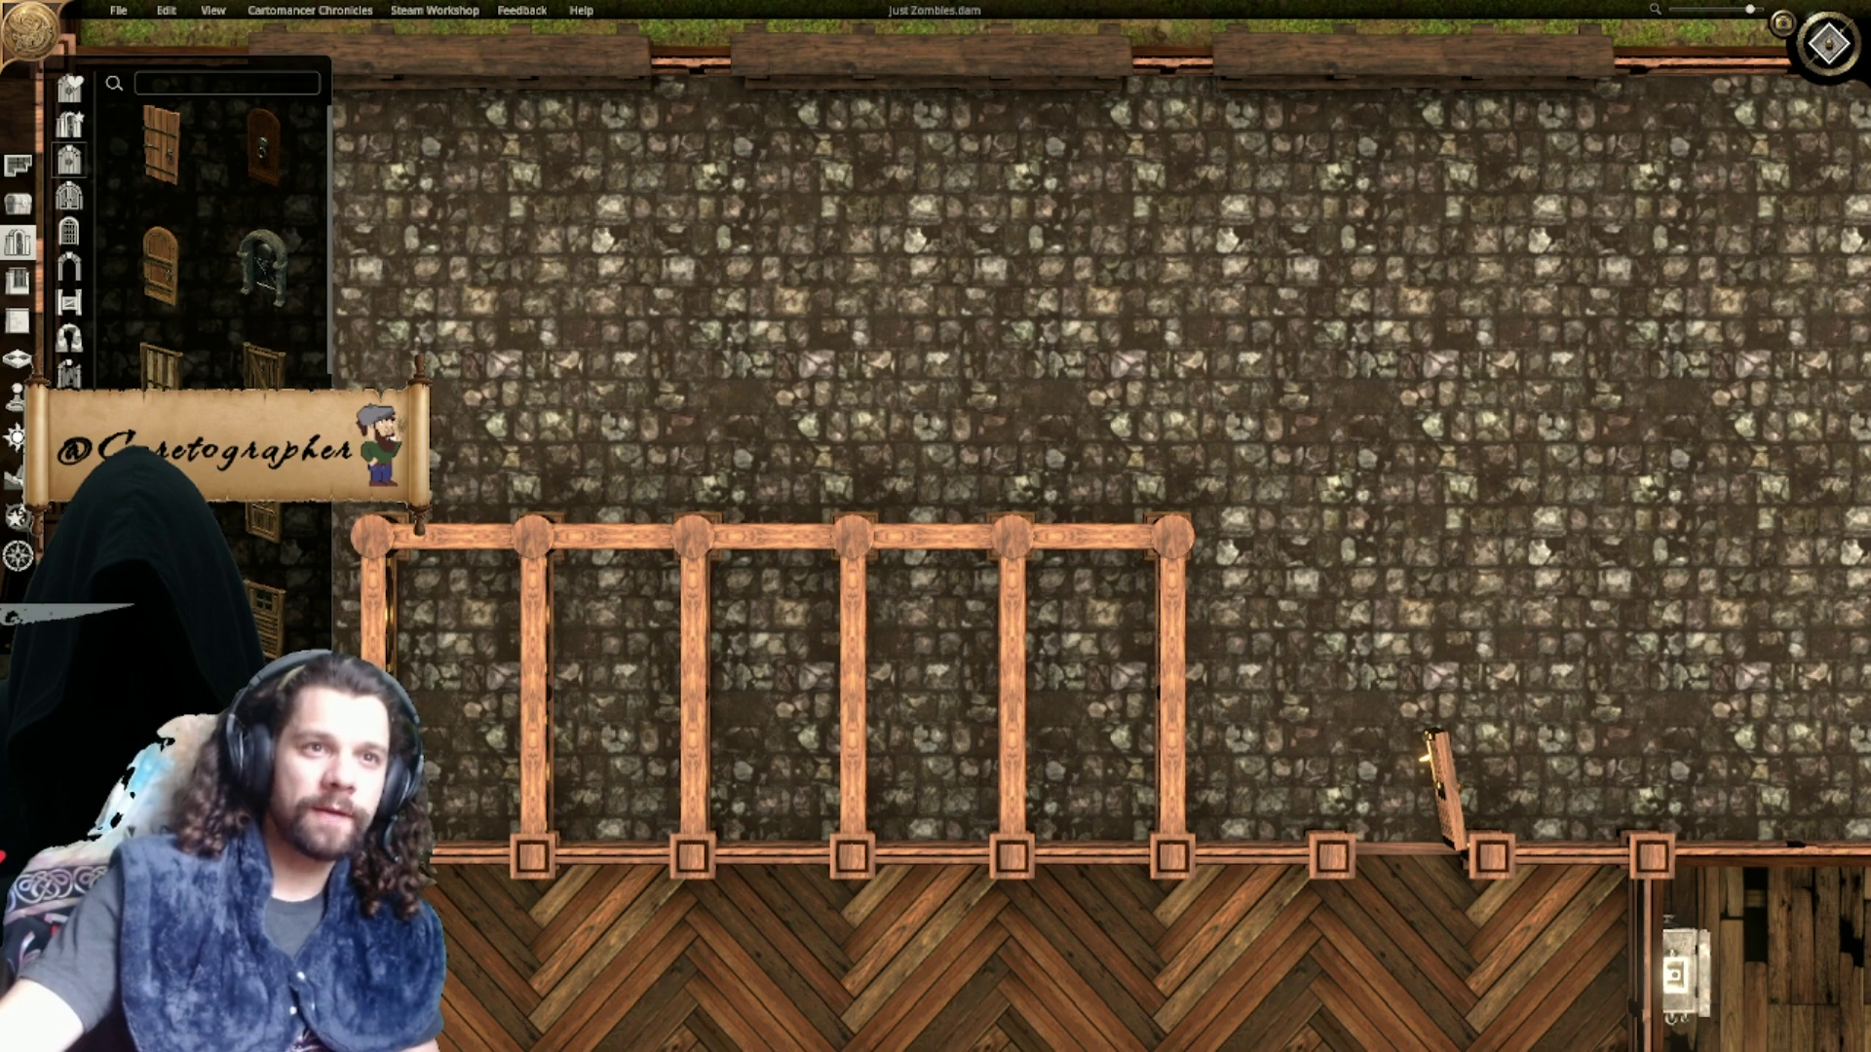
click(436, 535)
click(612, 551)
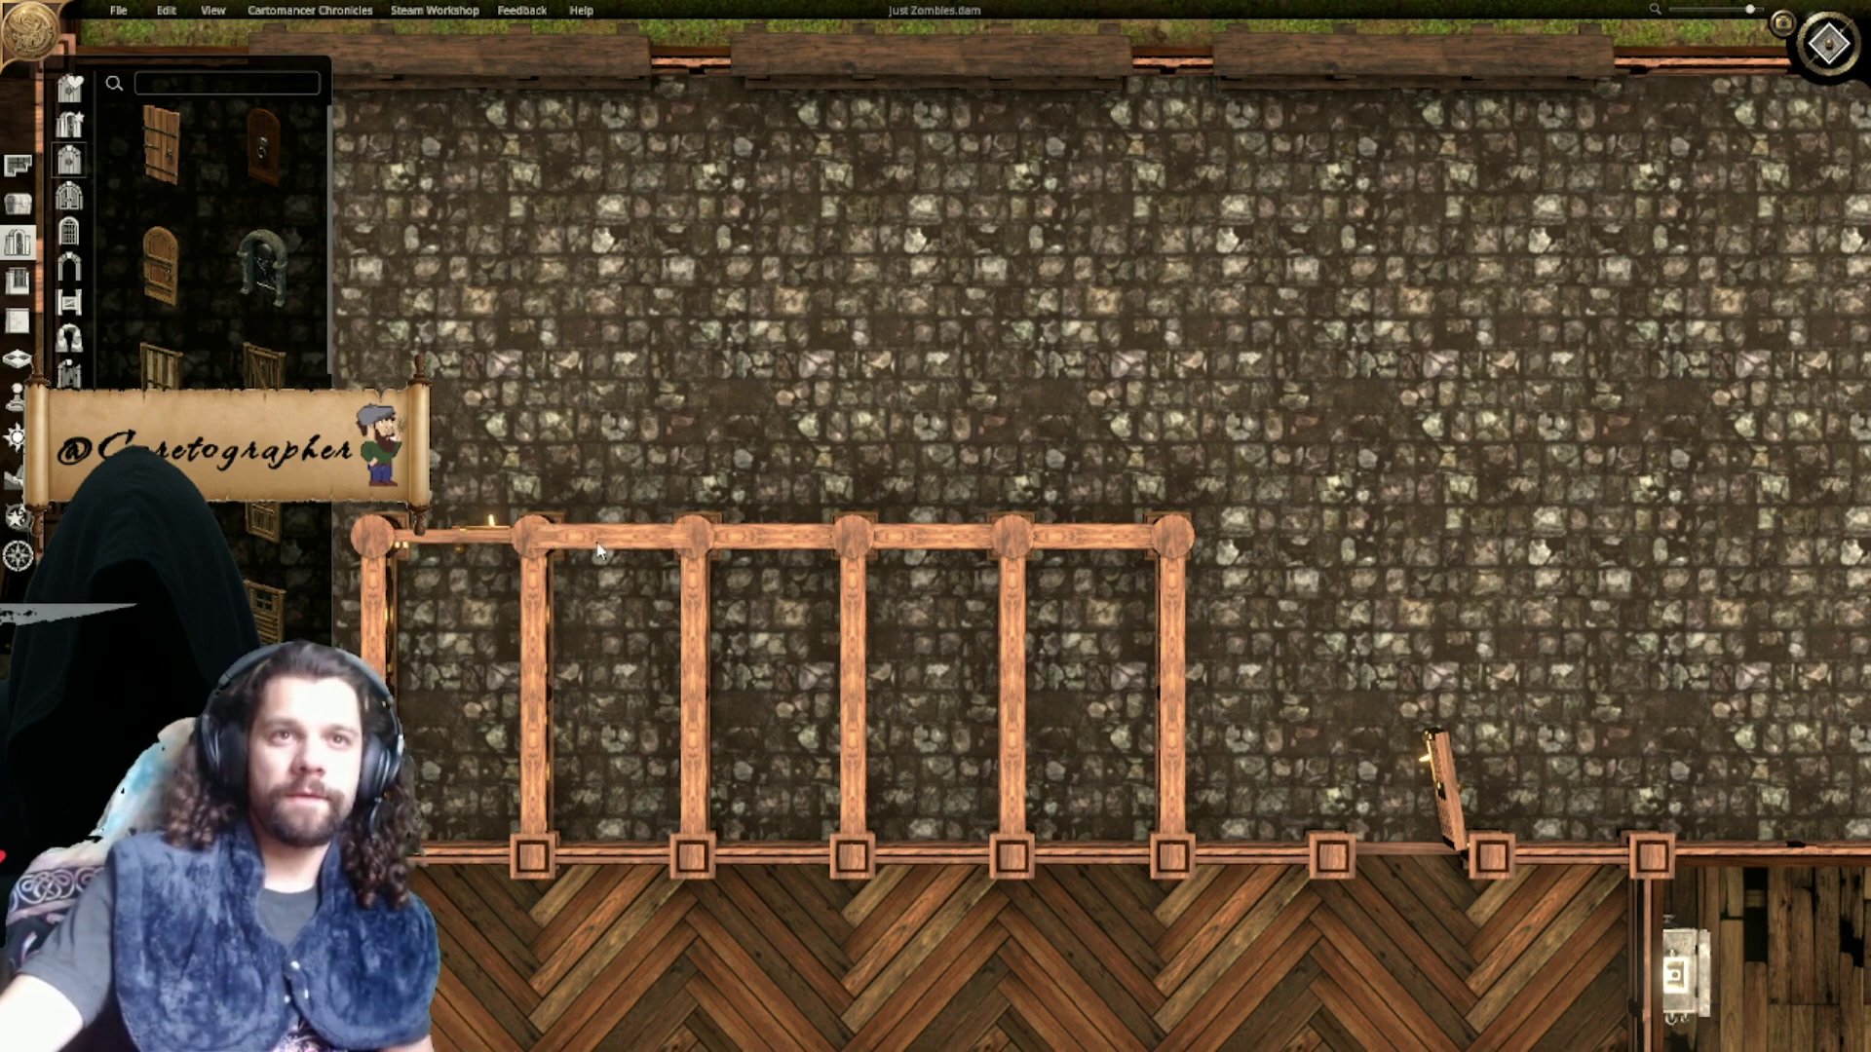
click(772, 552)
click(933, 553)
click(1089, 555)
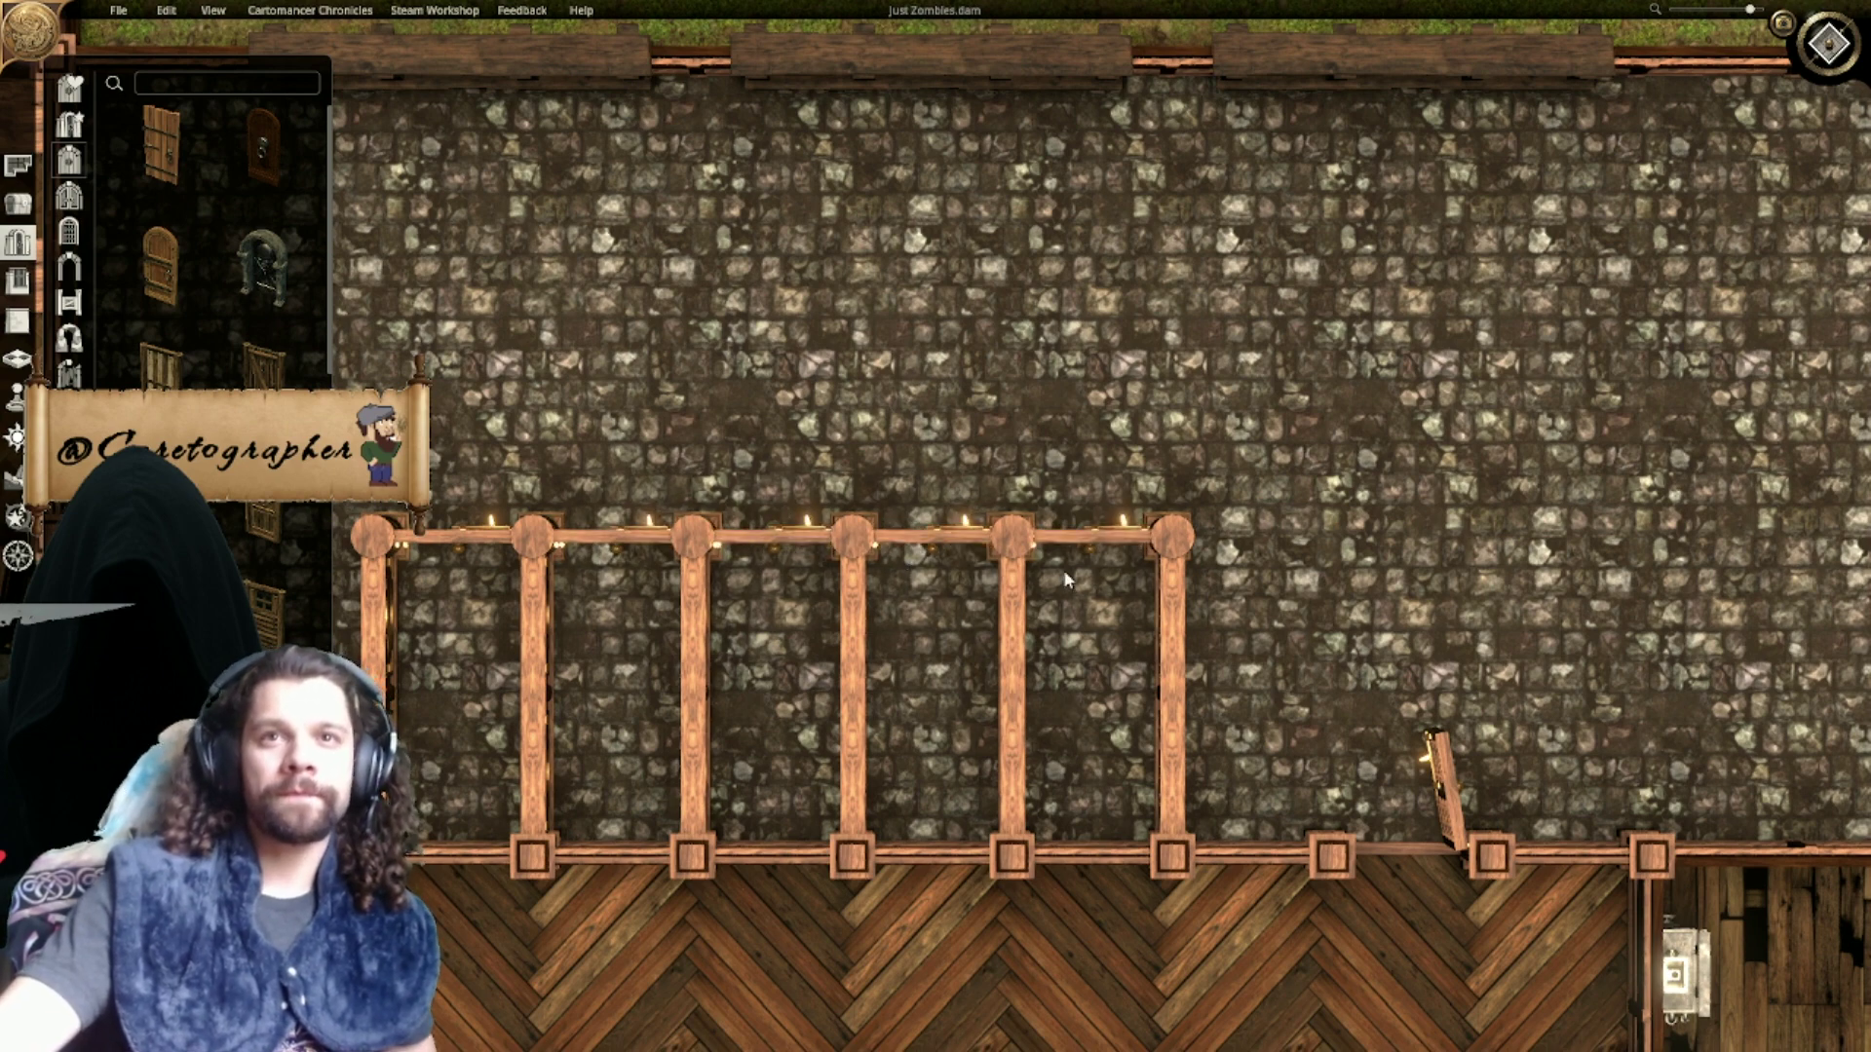
Step: Try the easternmost stall's door open and flipped to swing to either side
click(1120, 539)
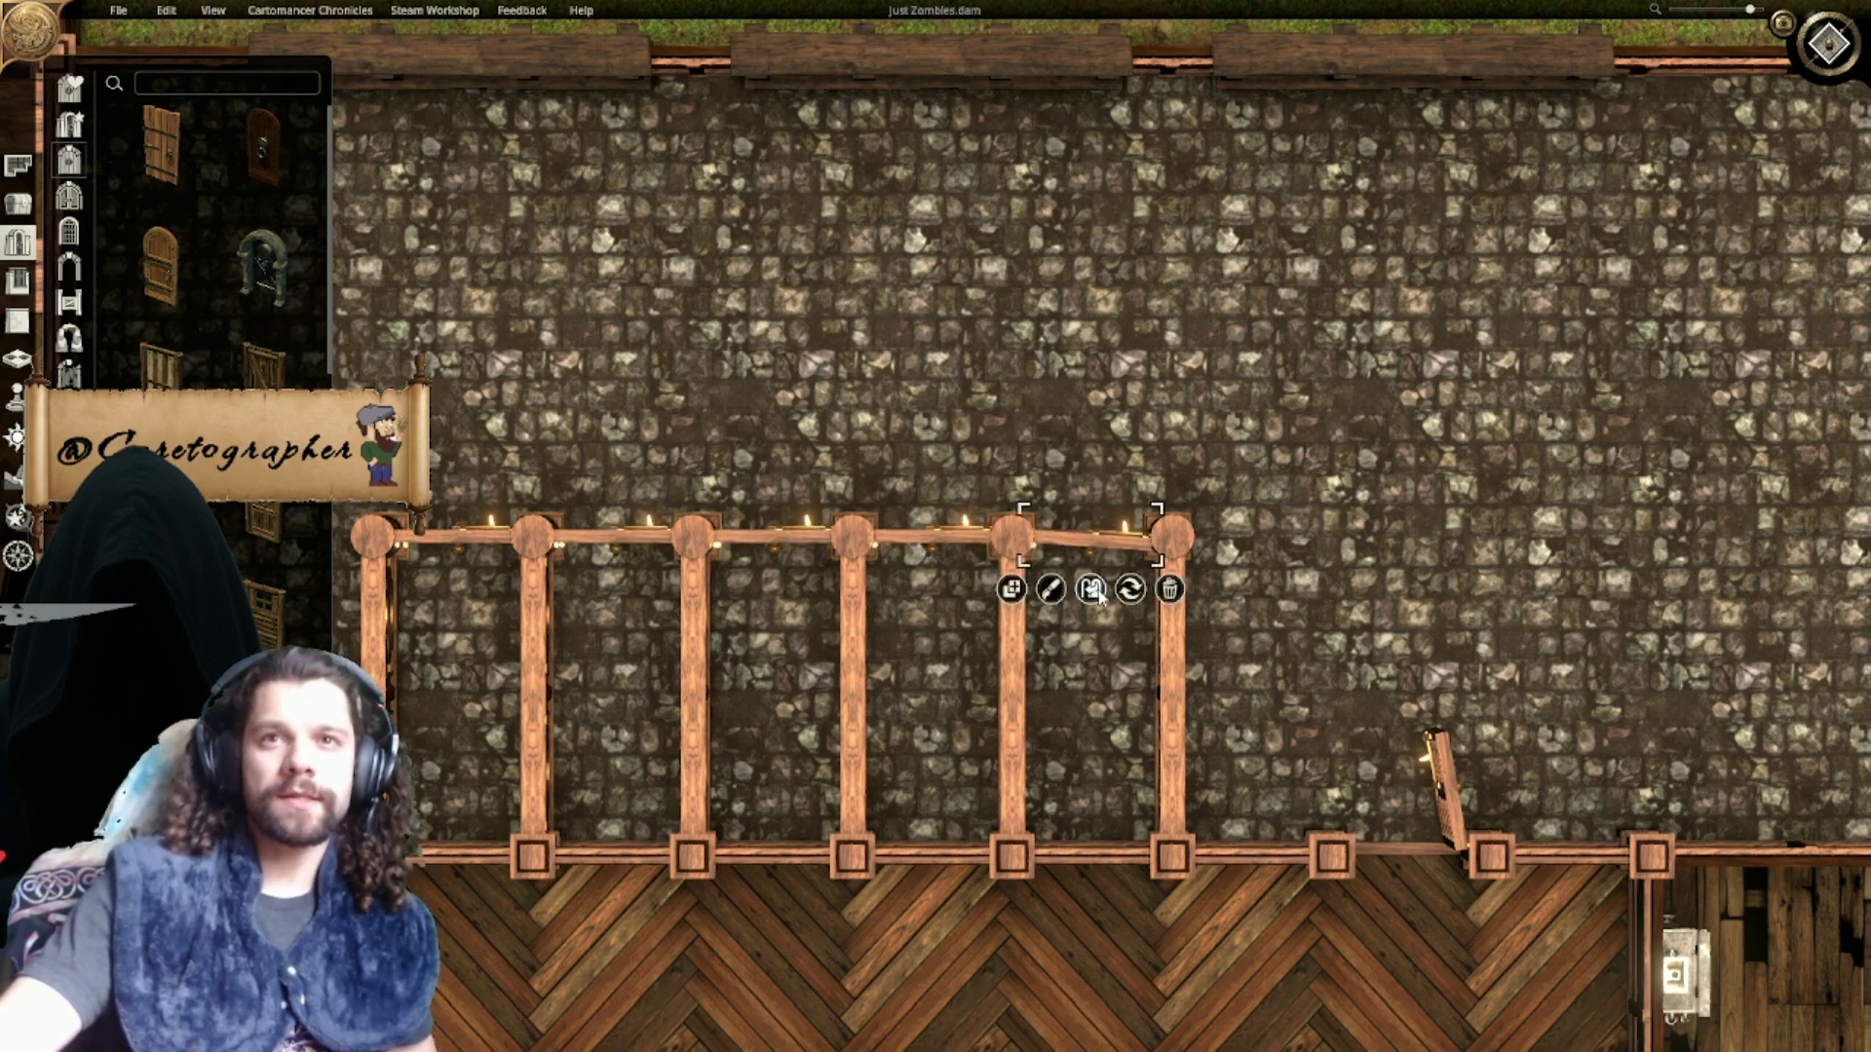
click(1094, 588)
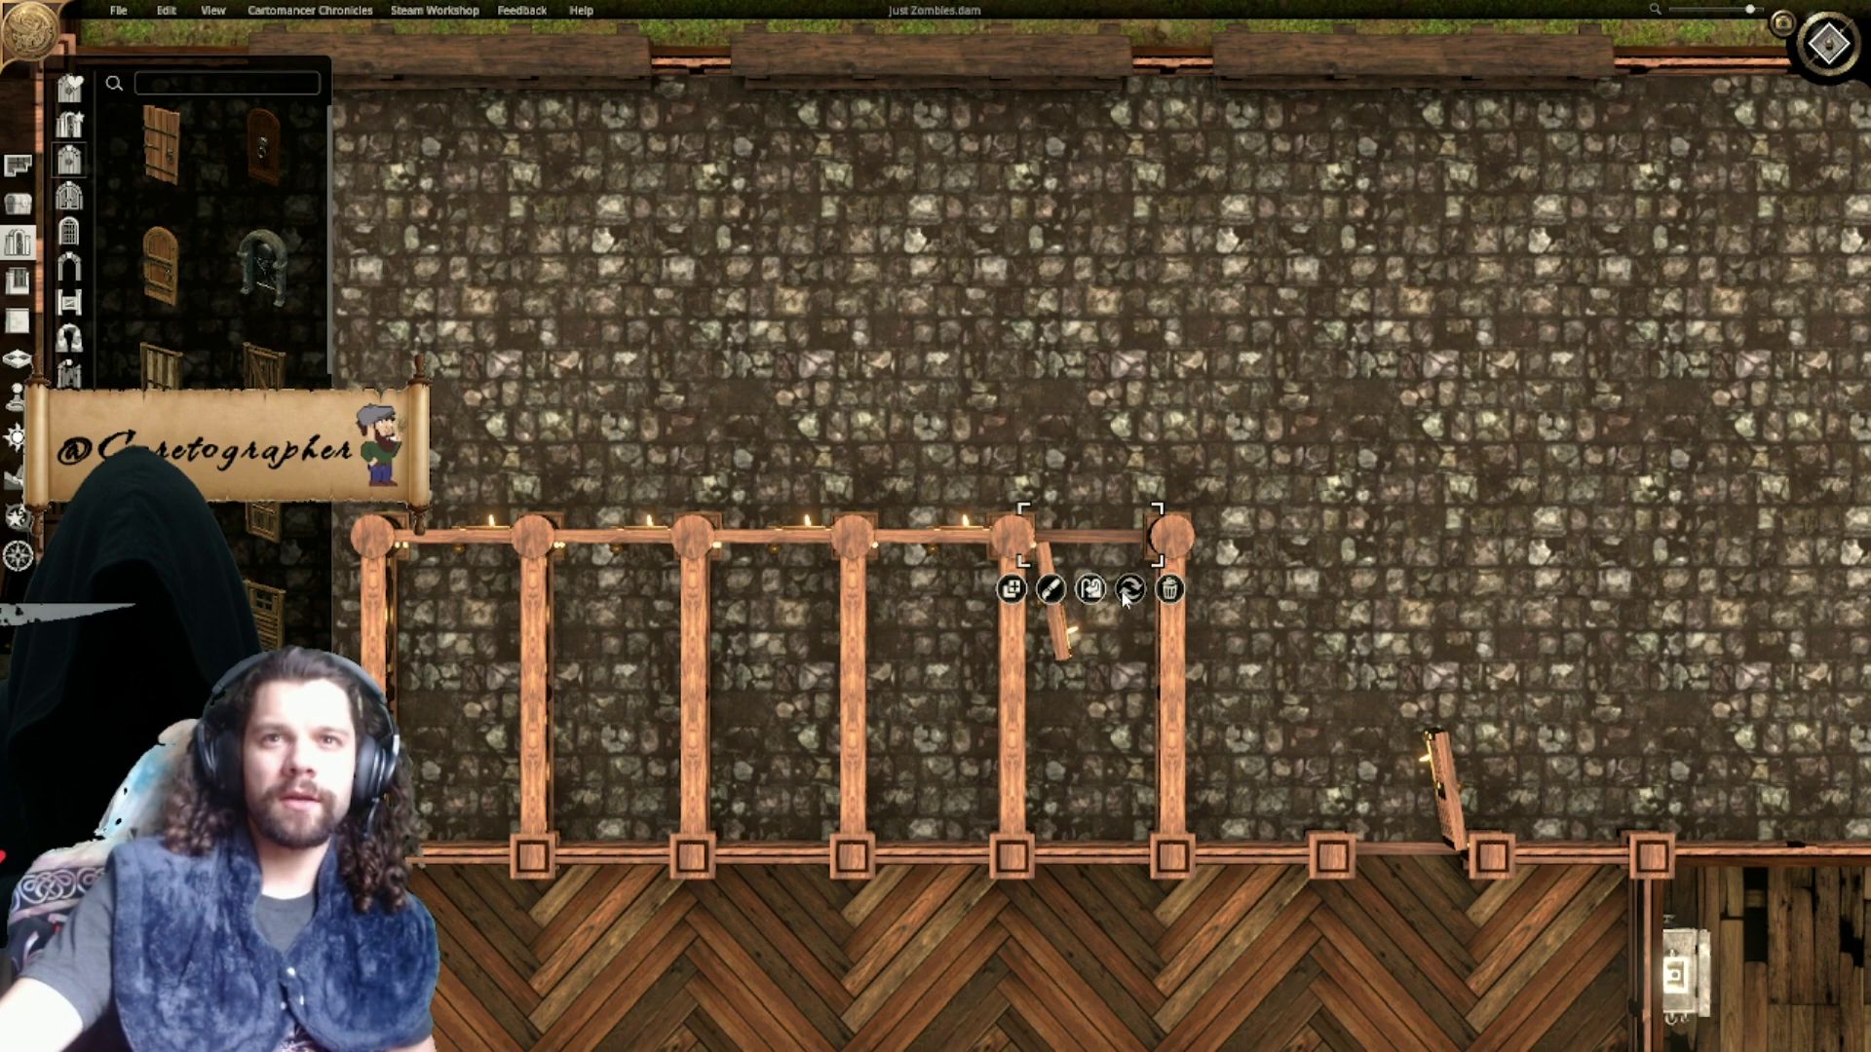
click(1125, 593)
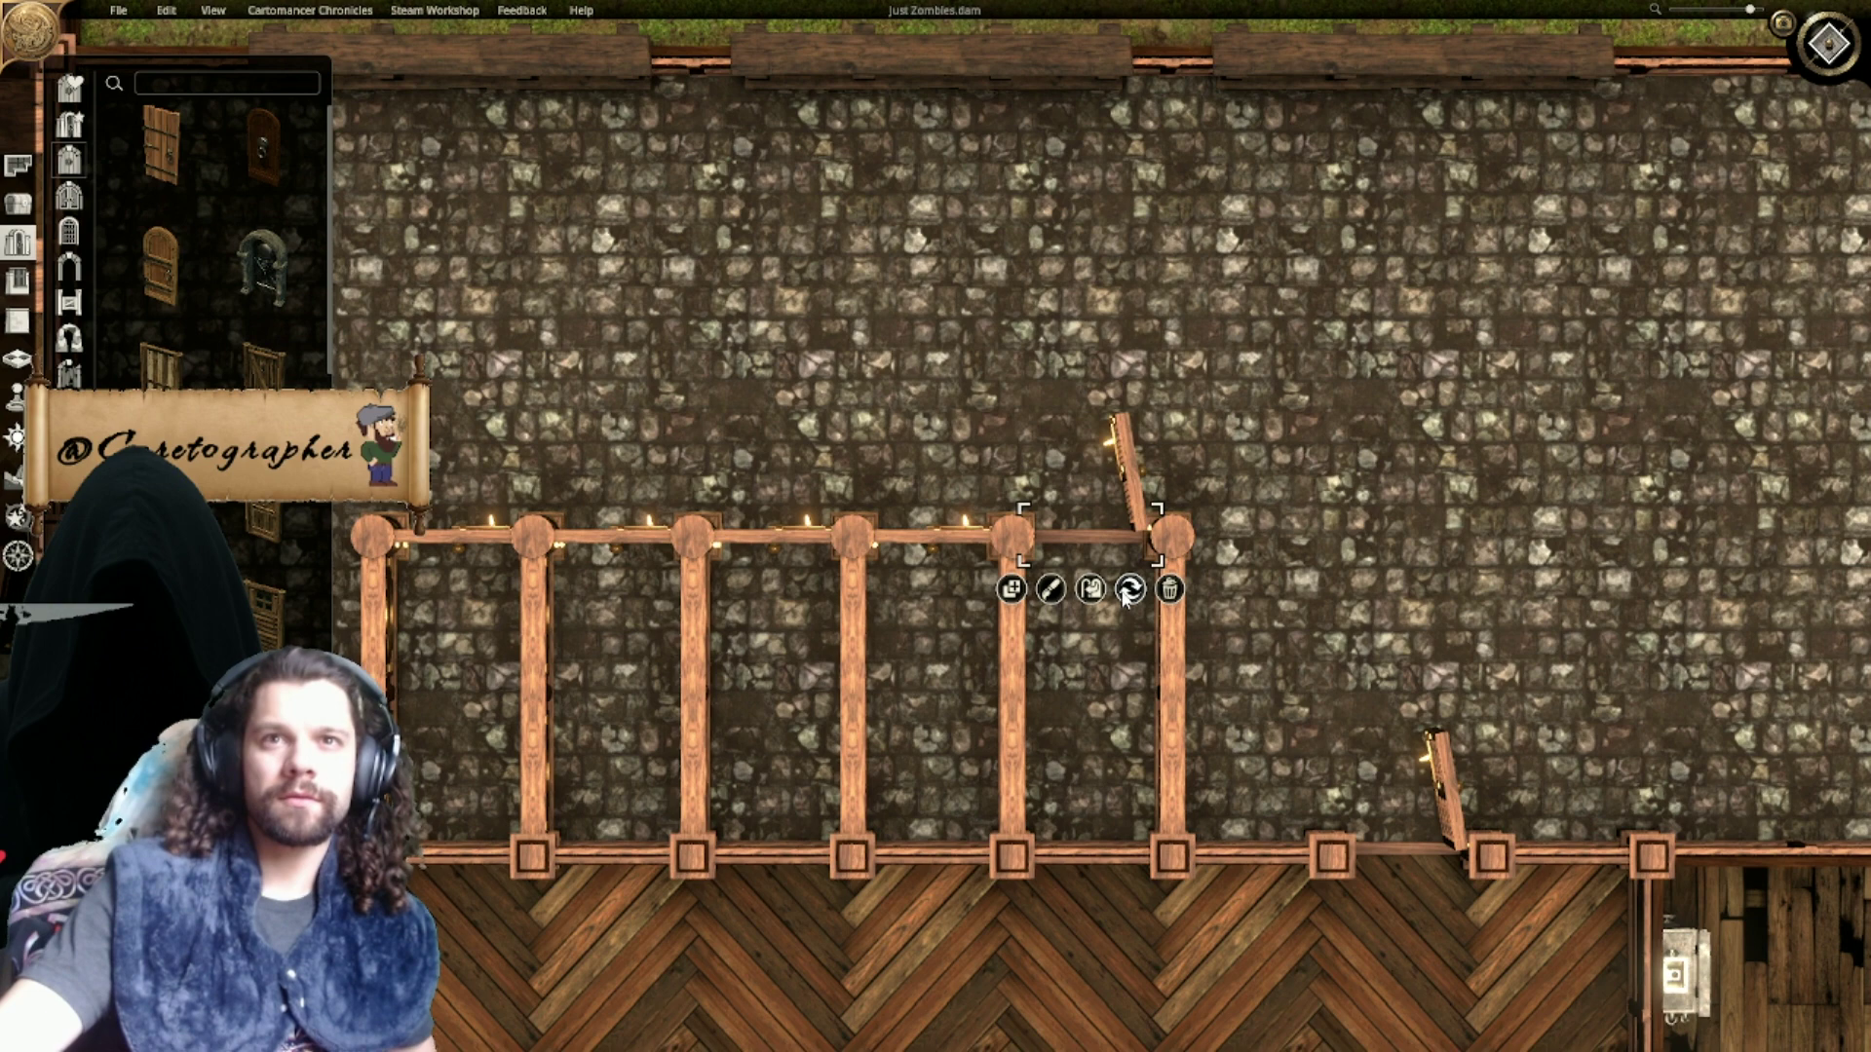
click(1126, 593)
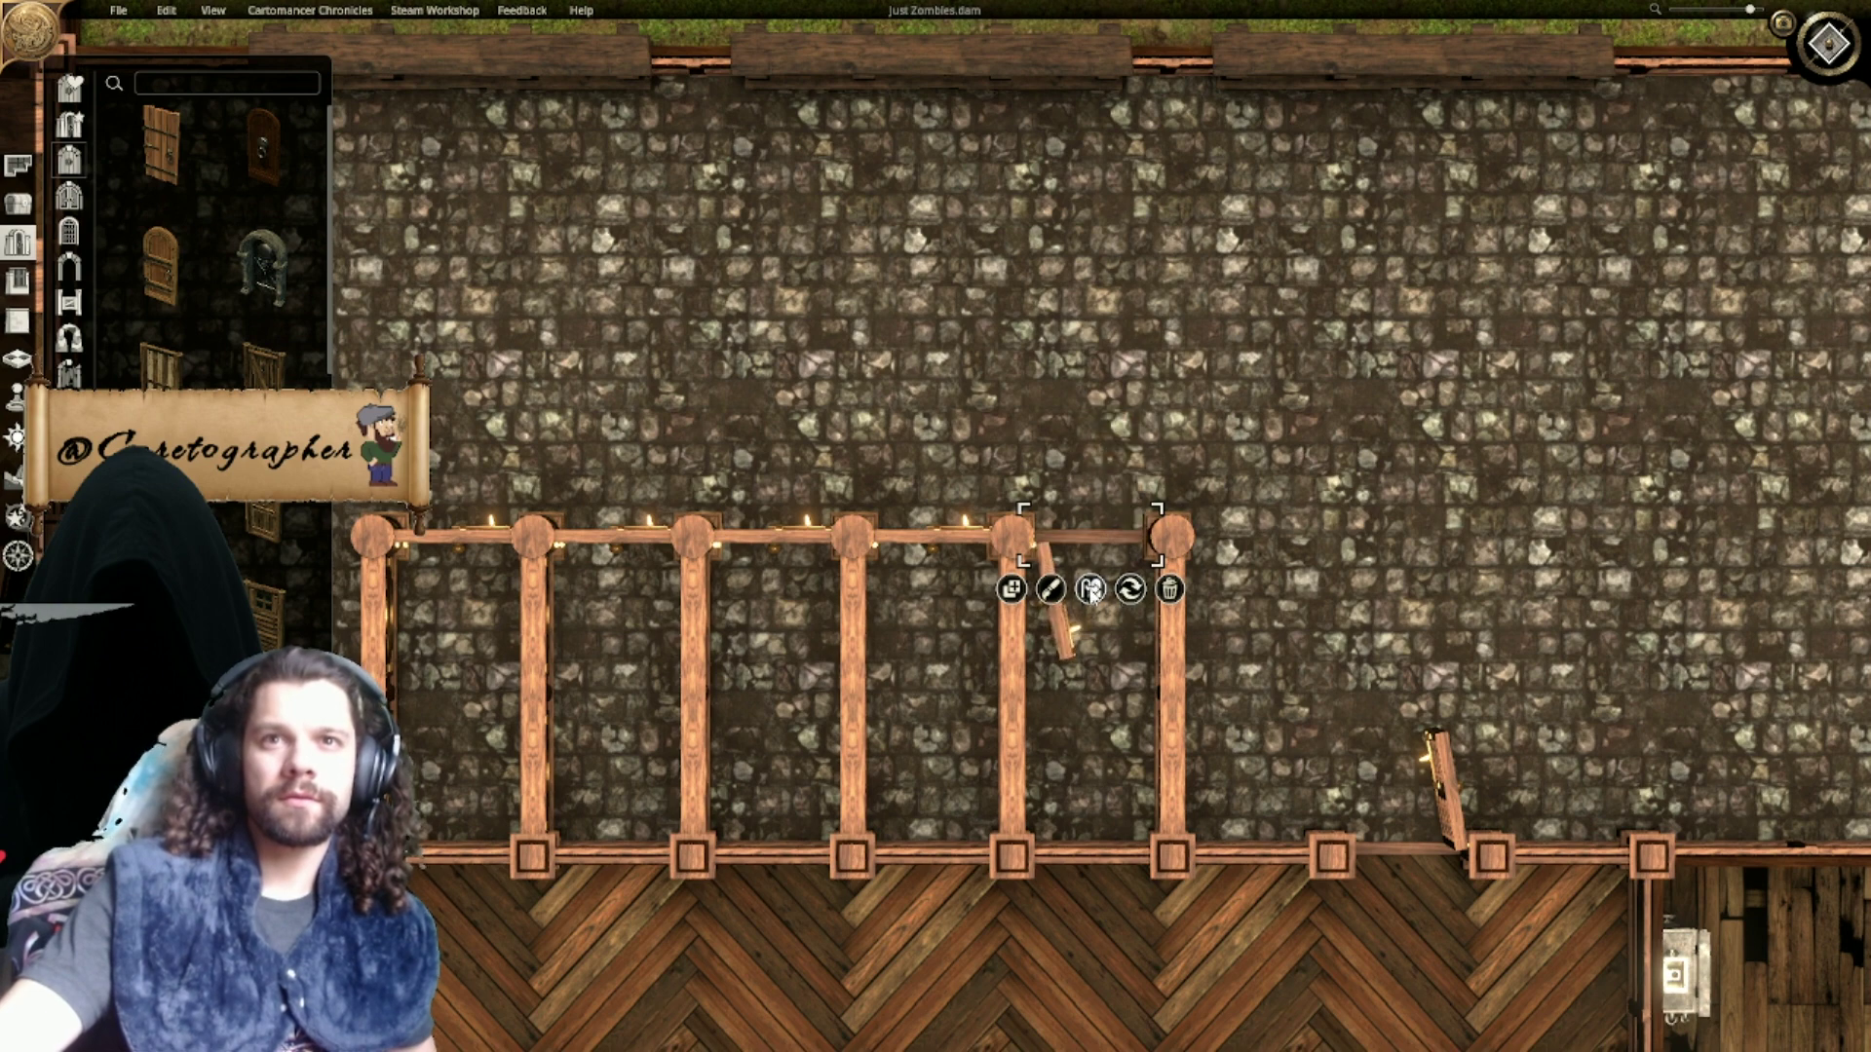
click(1091, 591)
Step: Search the objects for "lava" and place the dark wooden single-seat lavatory against the back wall of all five stalls
click(161, 85)
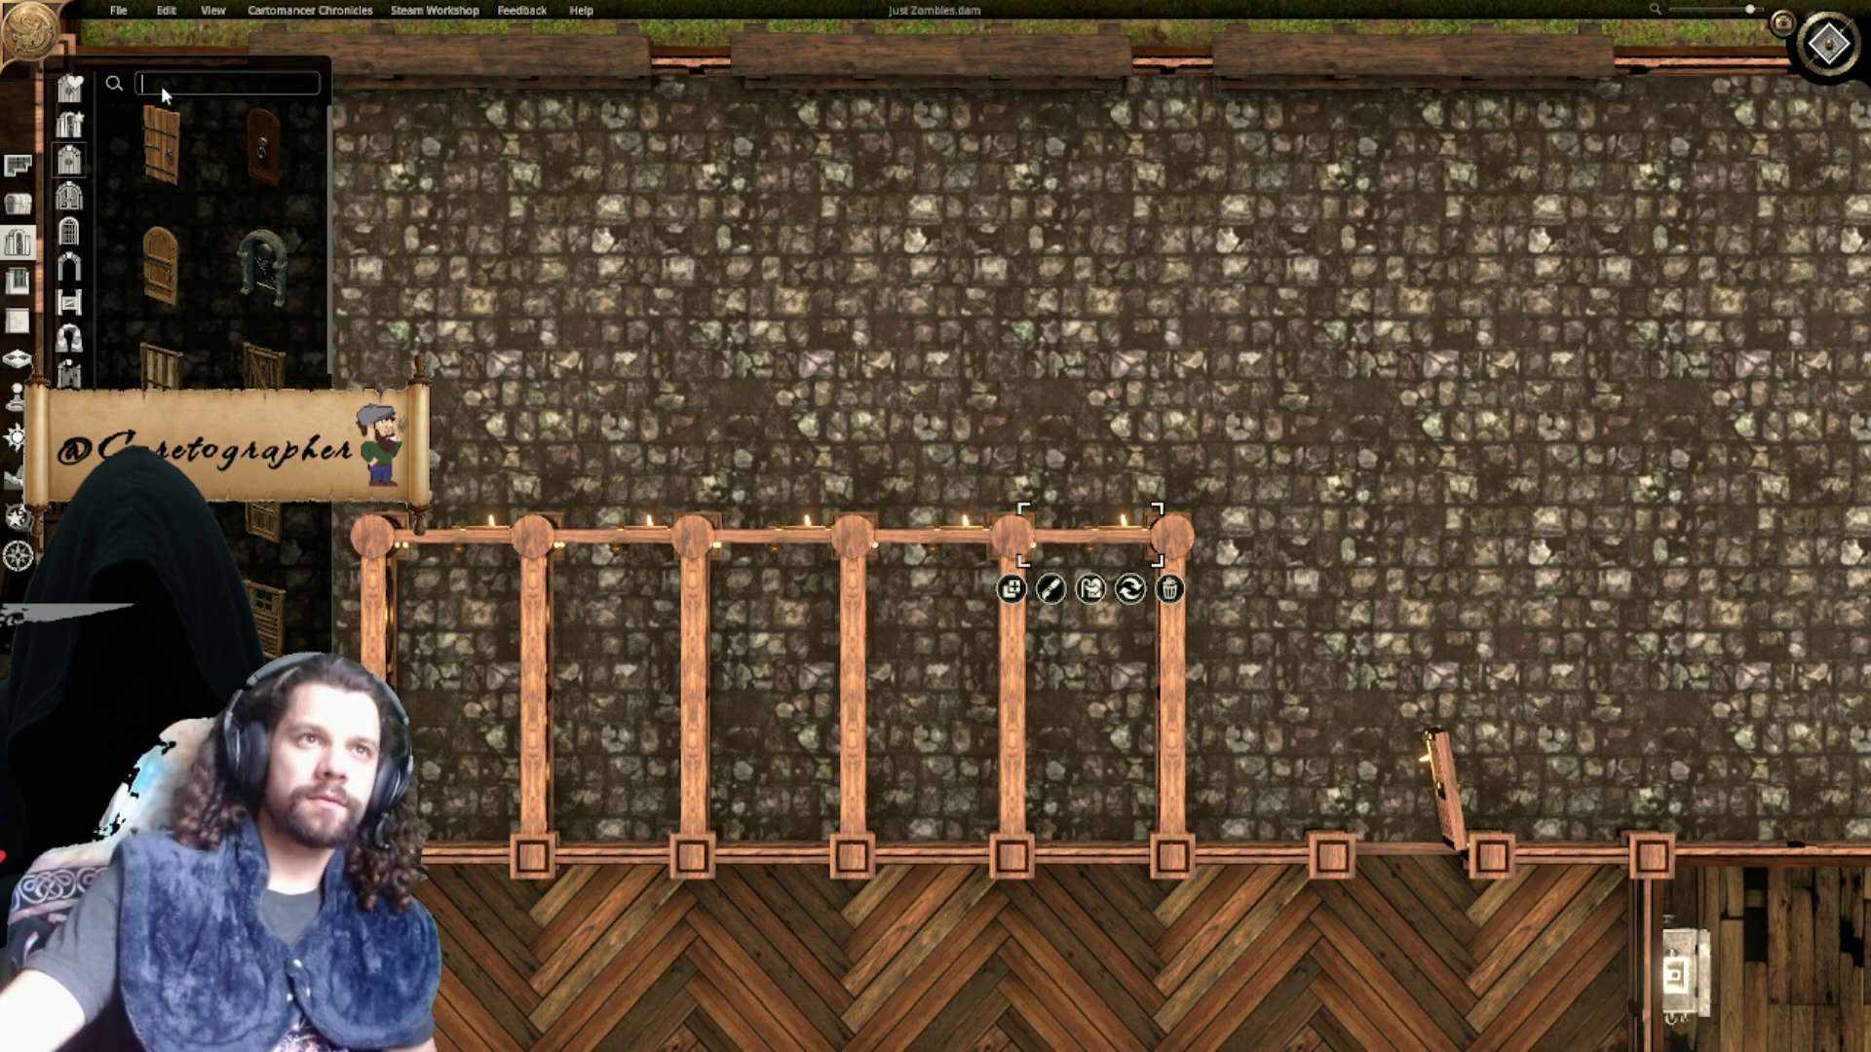
click(17, 204)
click(236, 176)
text(lava)
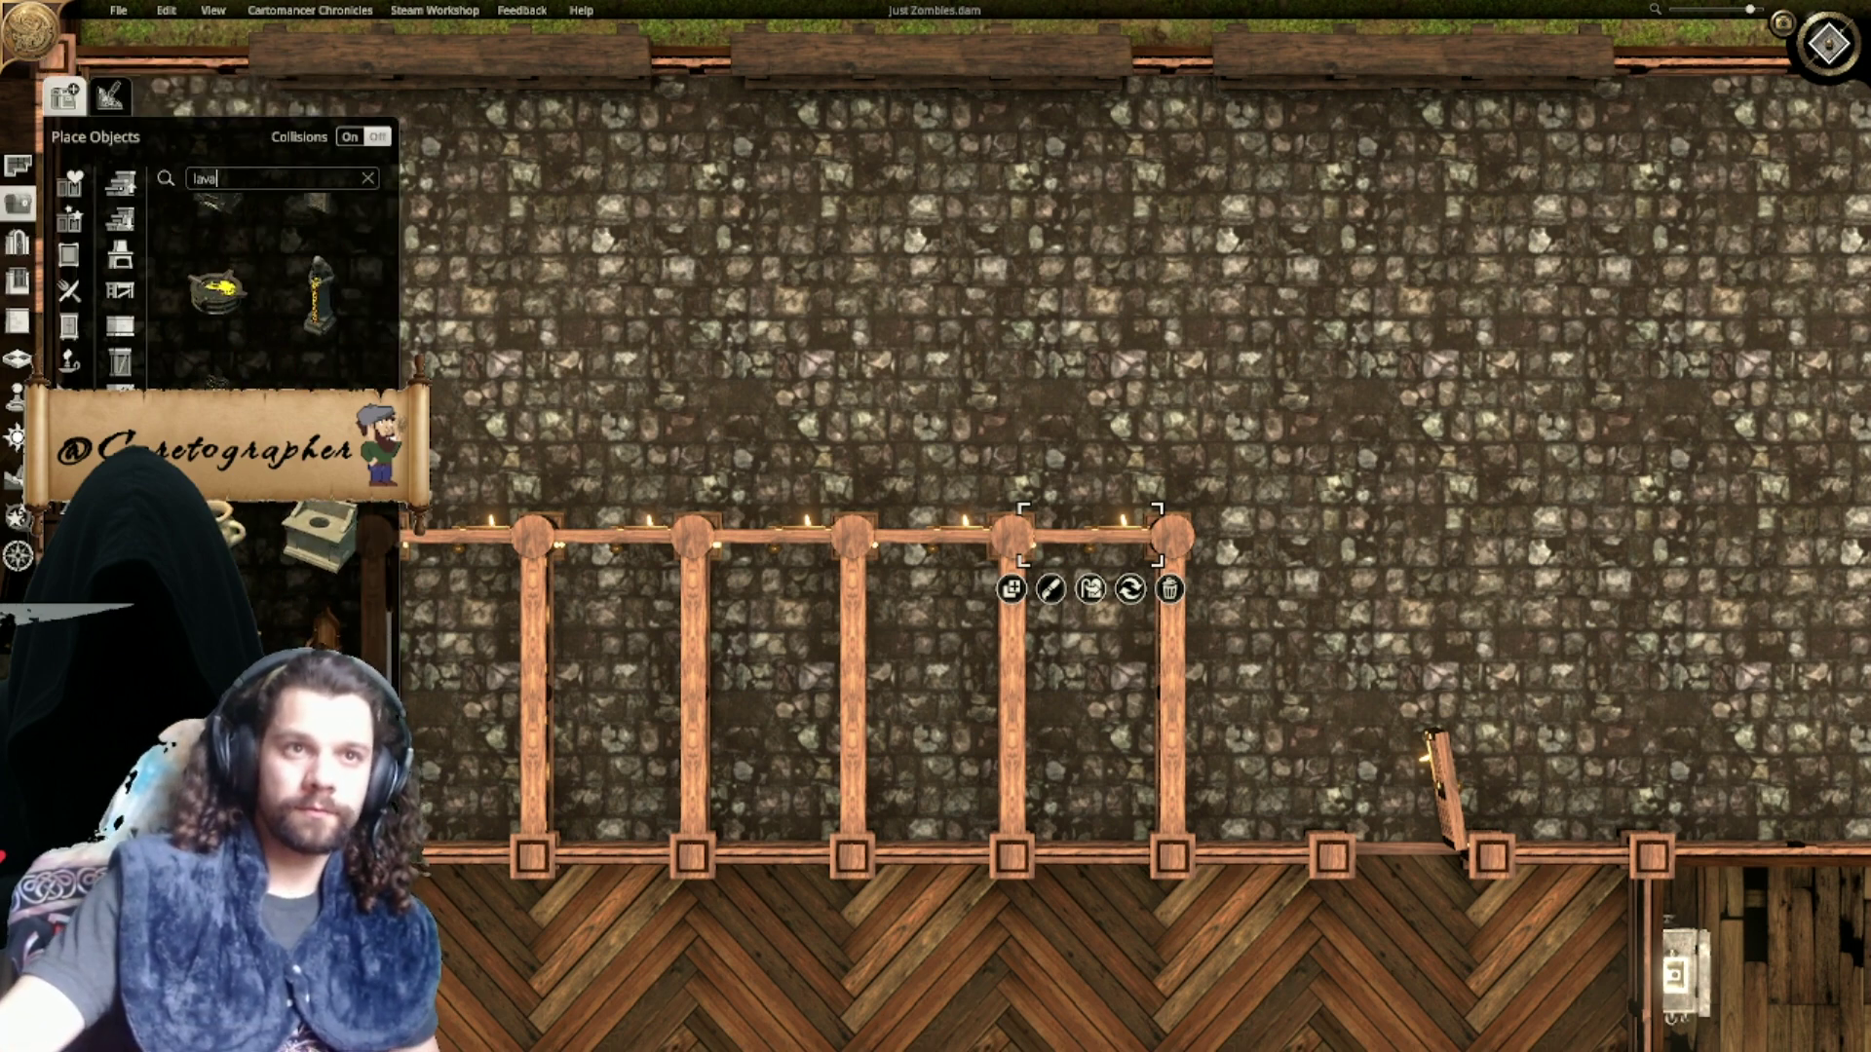
click(322, 626)
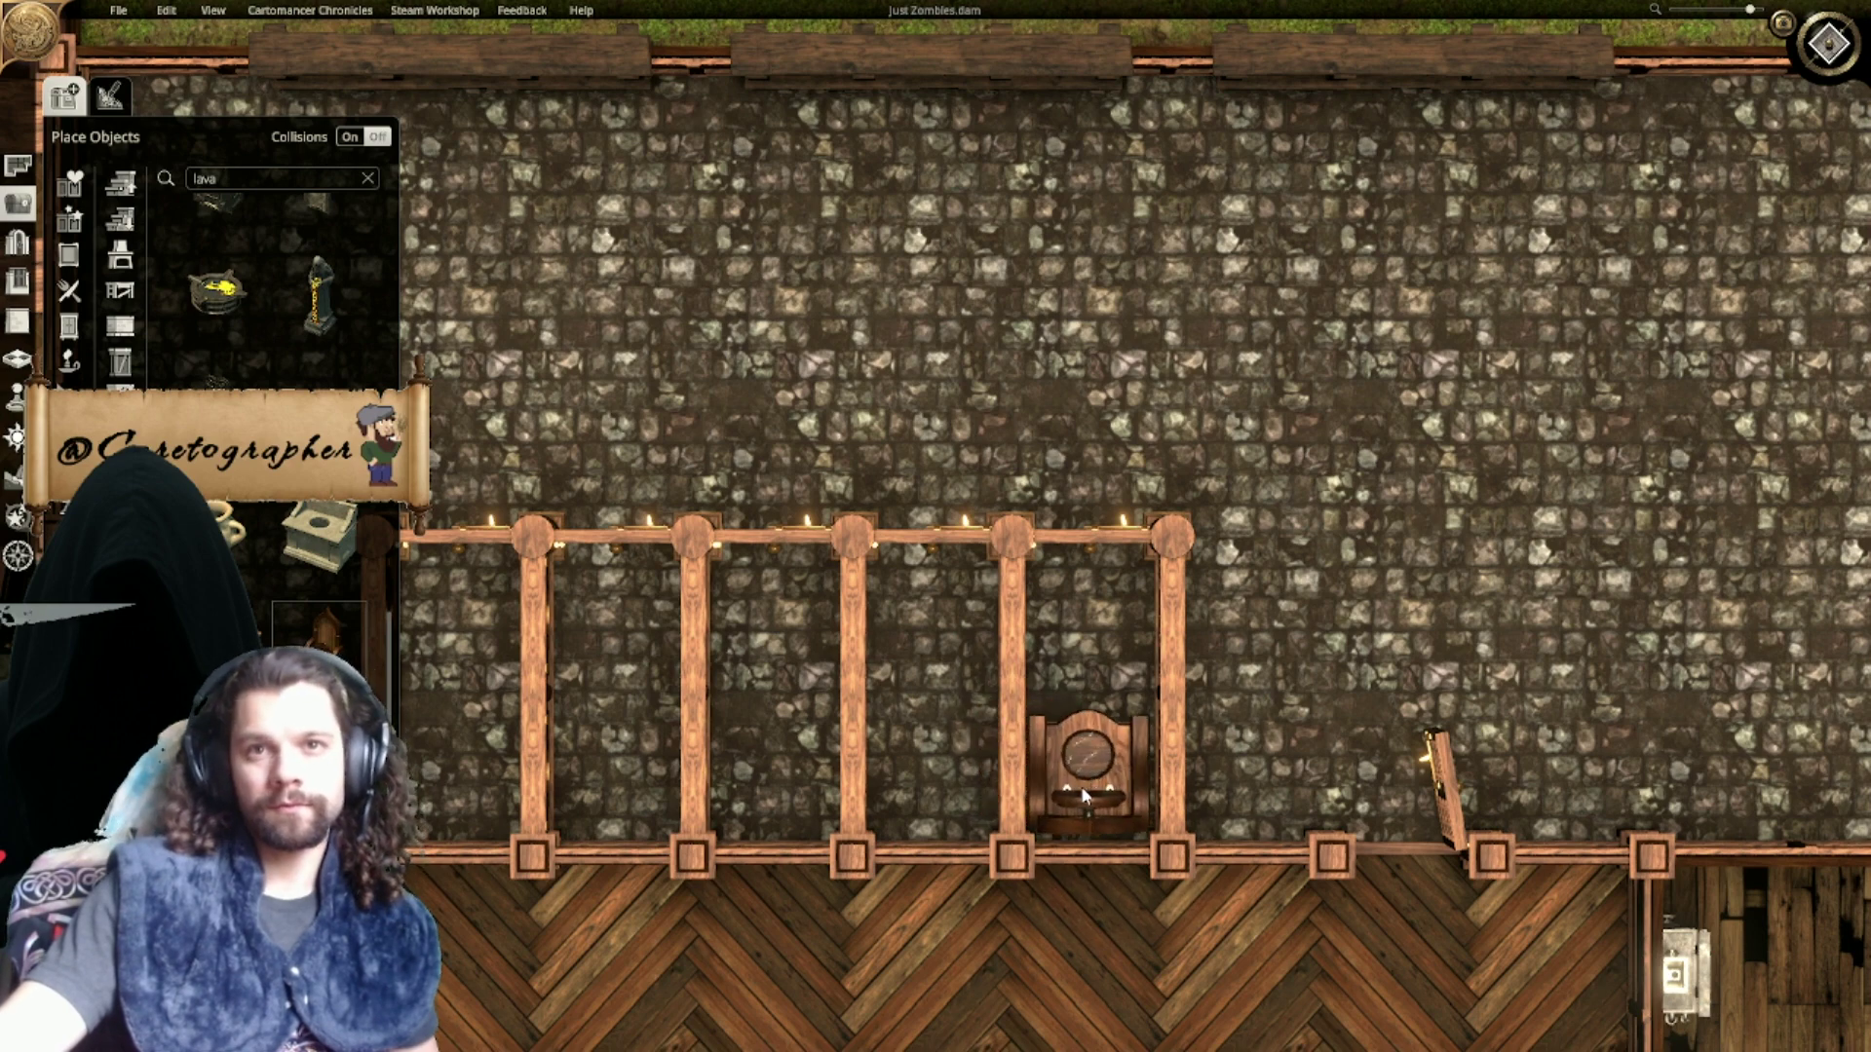
click(1089, 794)
click(931, 794)
click(773, 794)
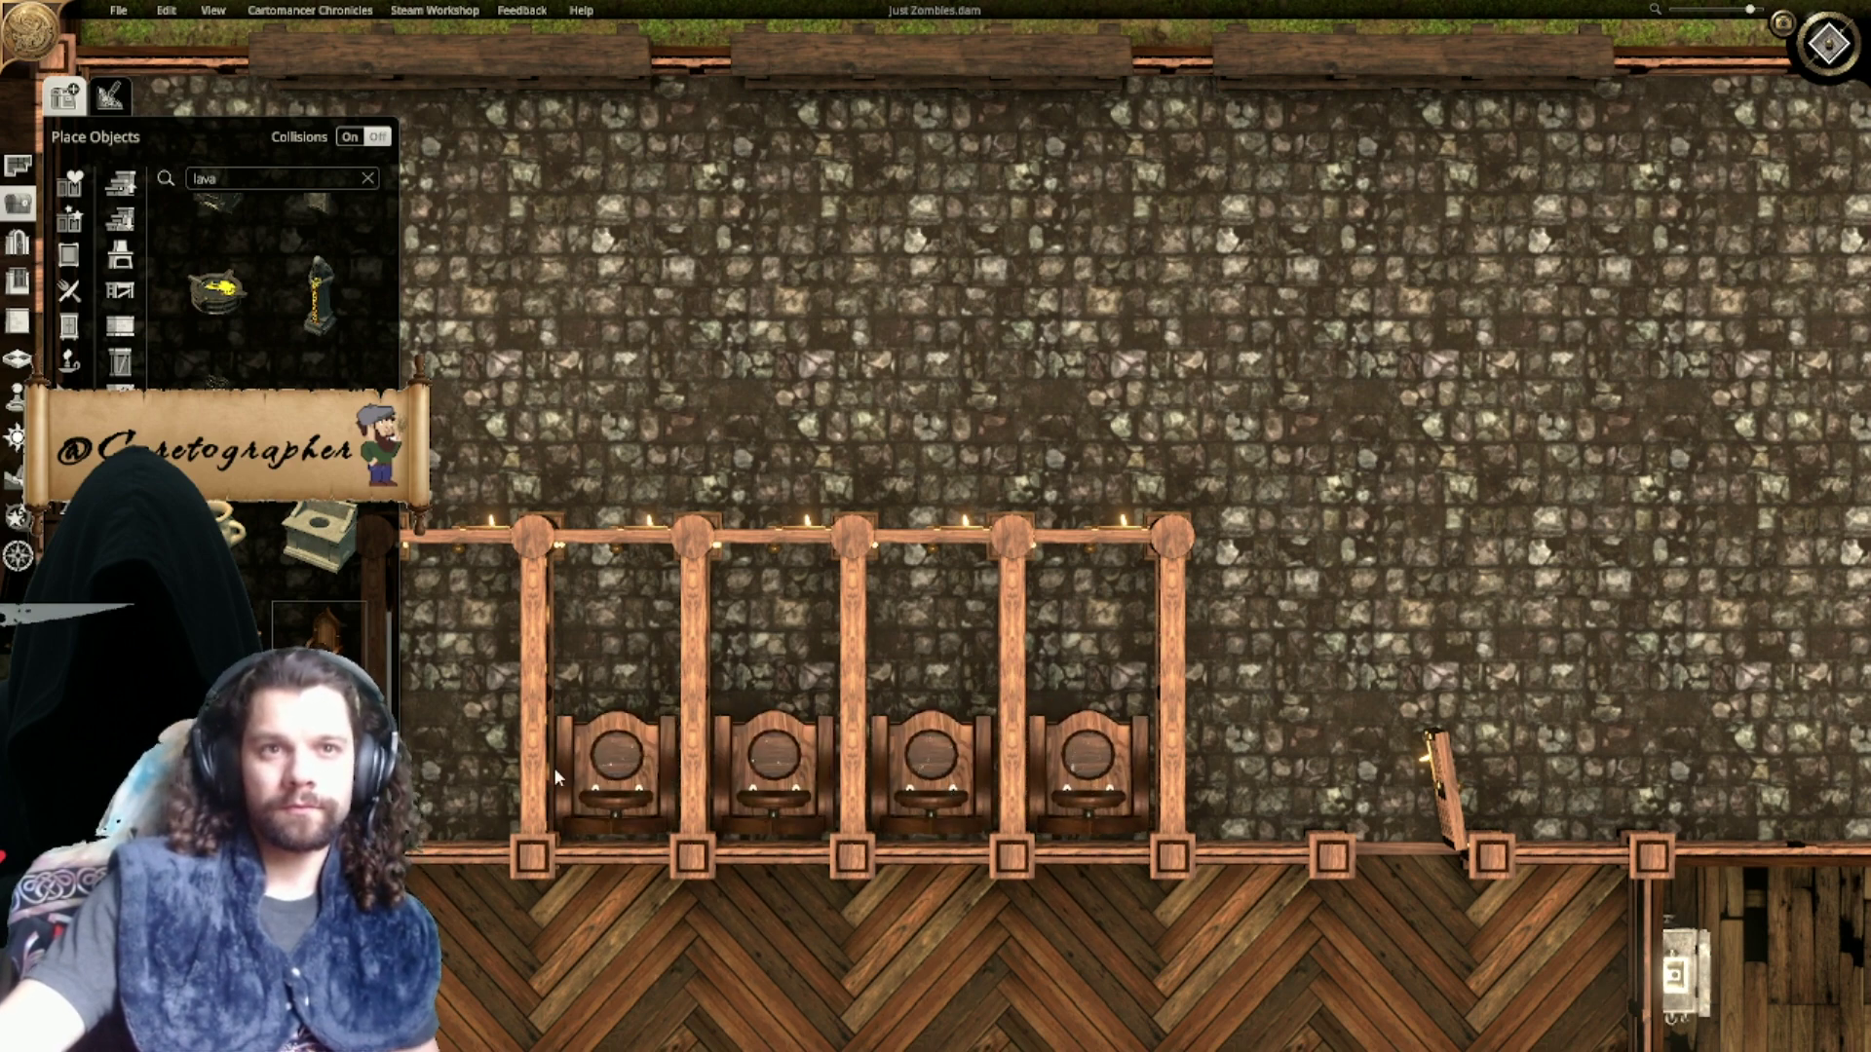
click(615, 794)
click(458, 794)
Step: Open the westernmost stall's door so that it swings into the stall
scroll(838, 624, down, 2)
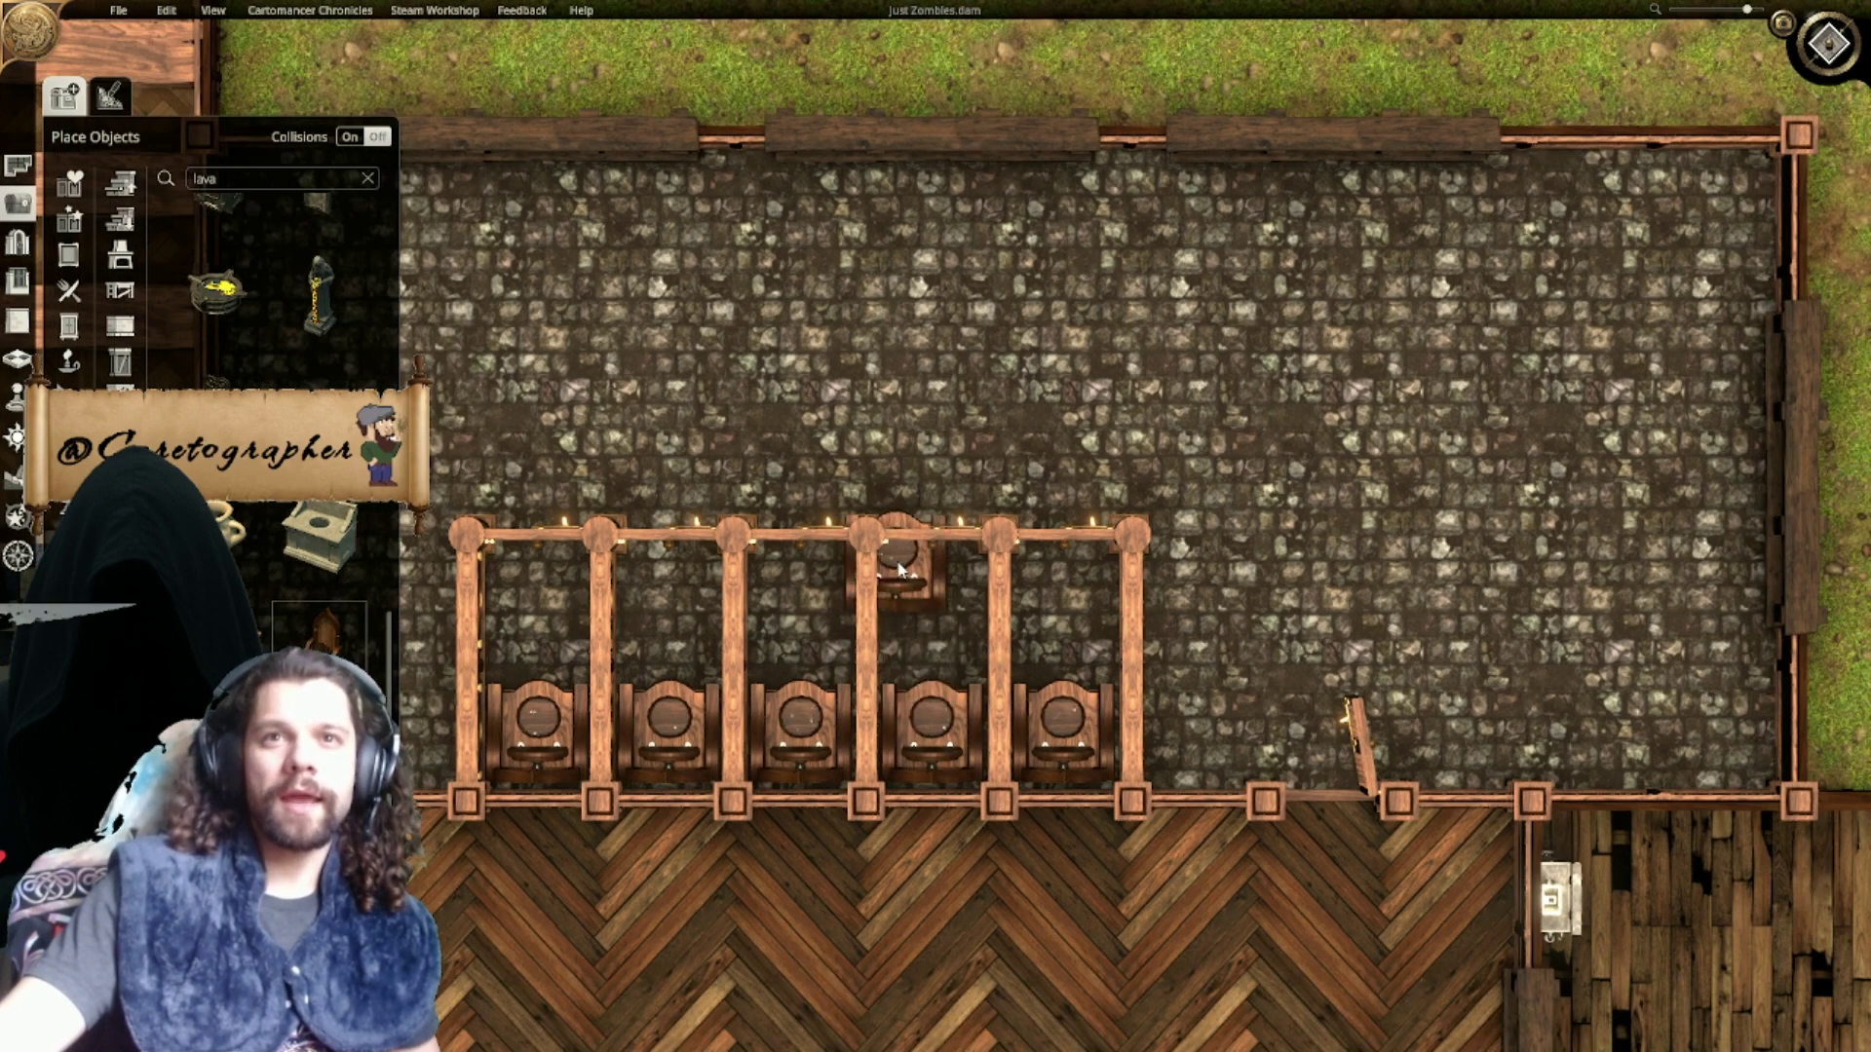
scroll(1039, 623, down, 2)
scroll(1014, 585, up, 5)
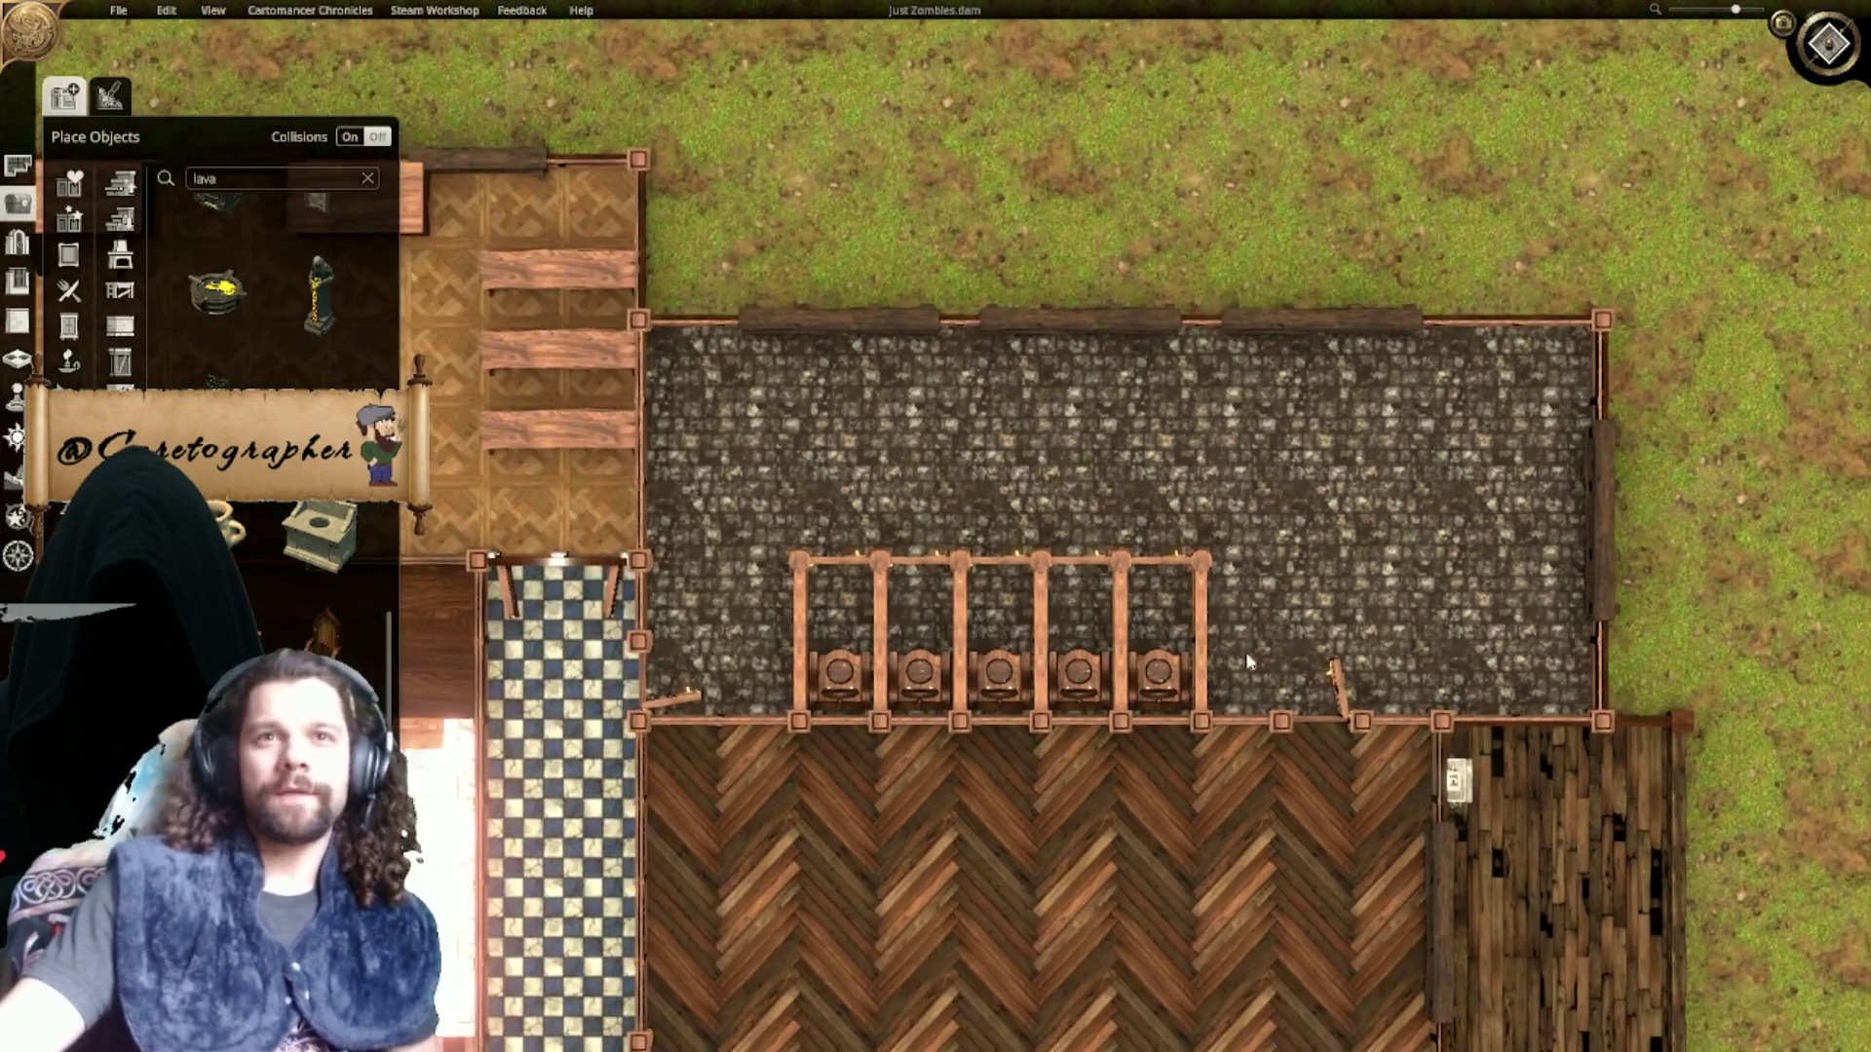
right_click(752, 608)
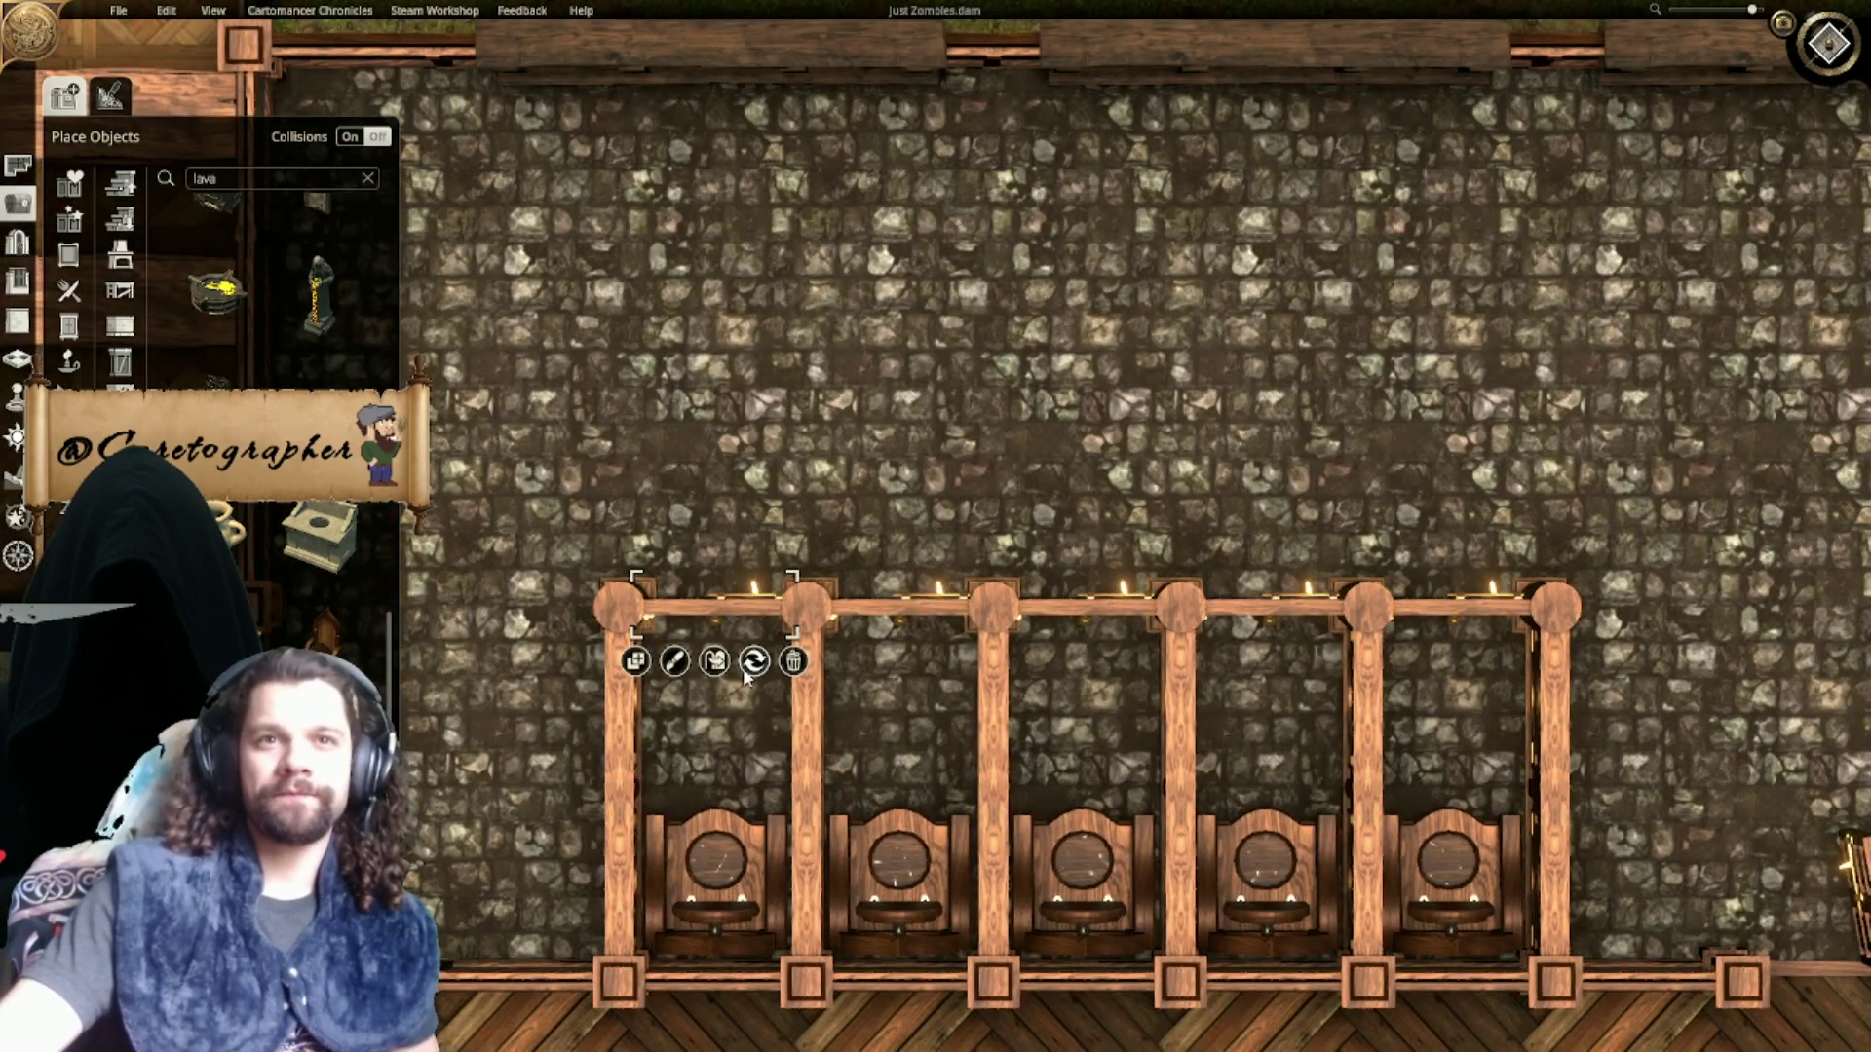
click(714, 660)
scroll(893, 407, down, 3)
right_click(902, 580)
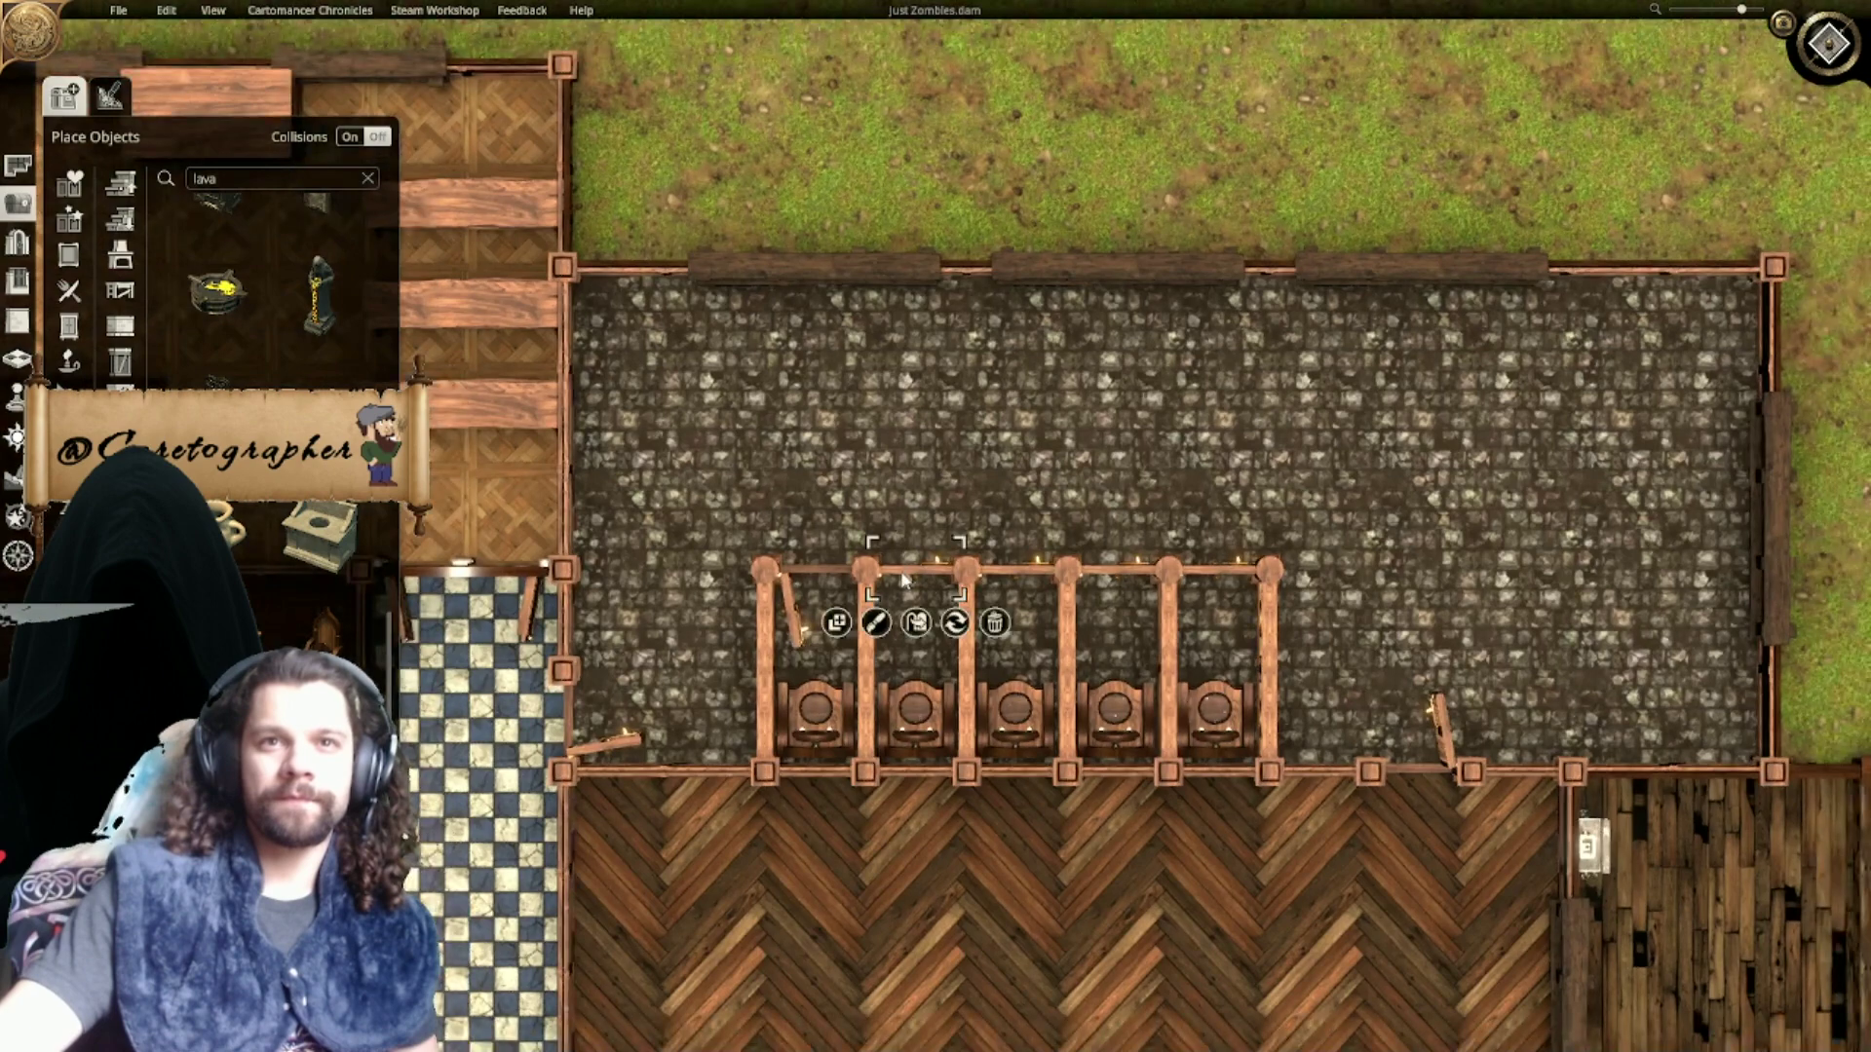
click(954, 467)
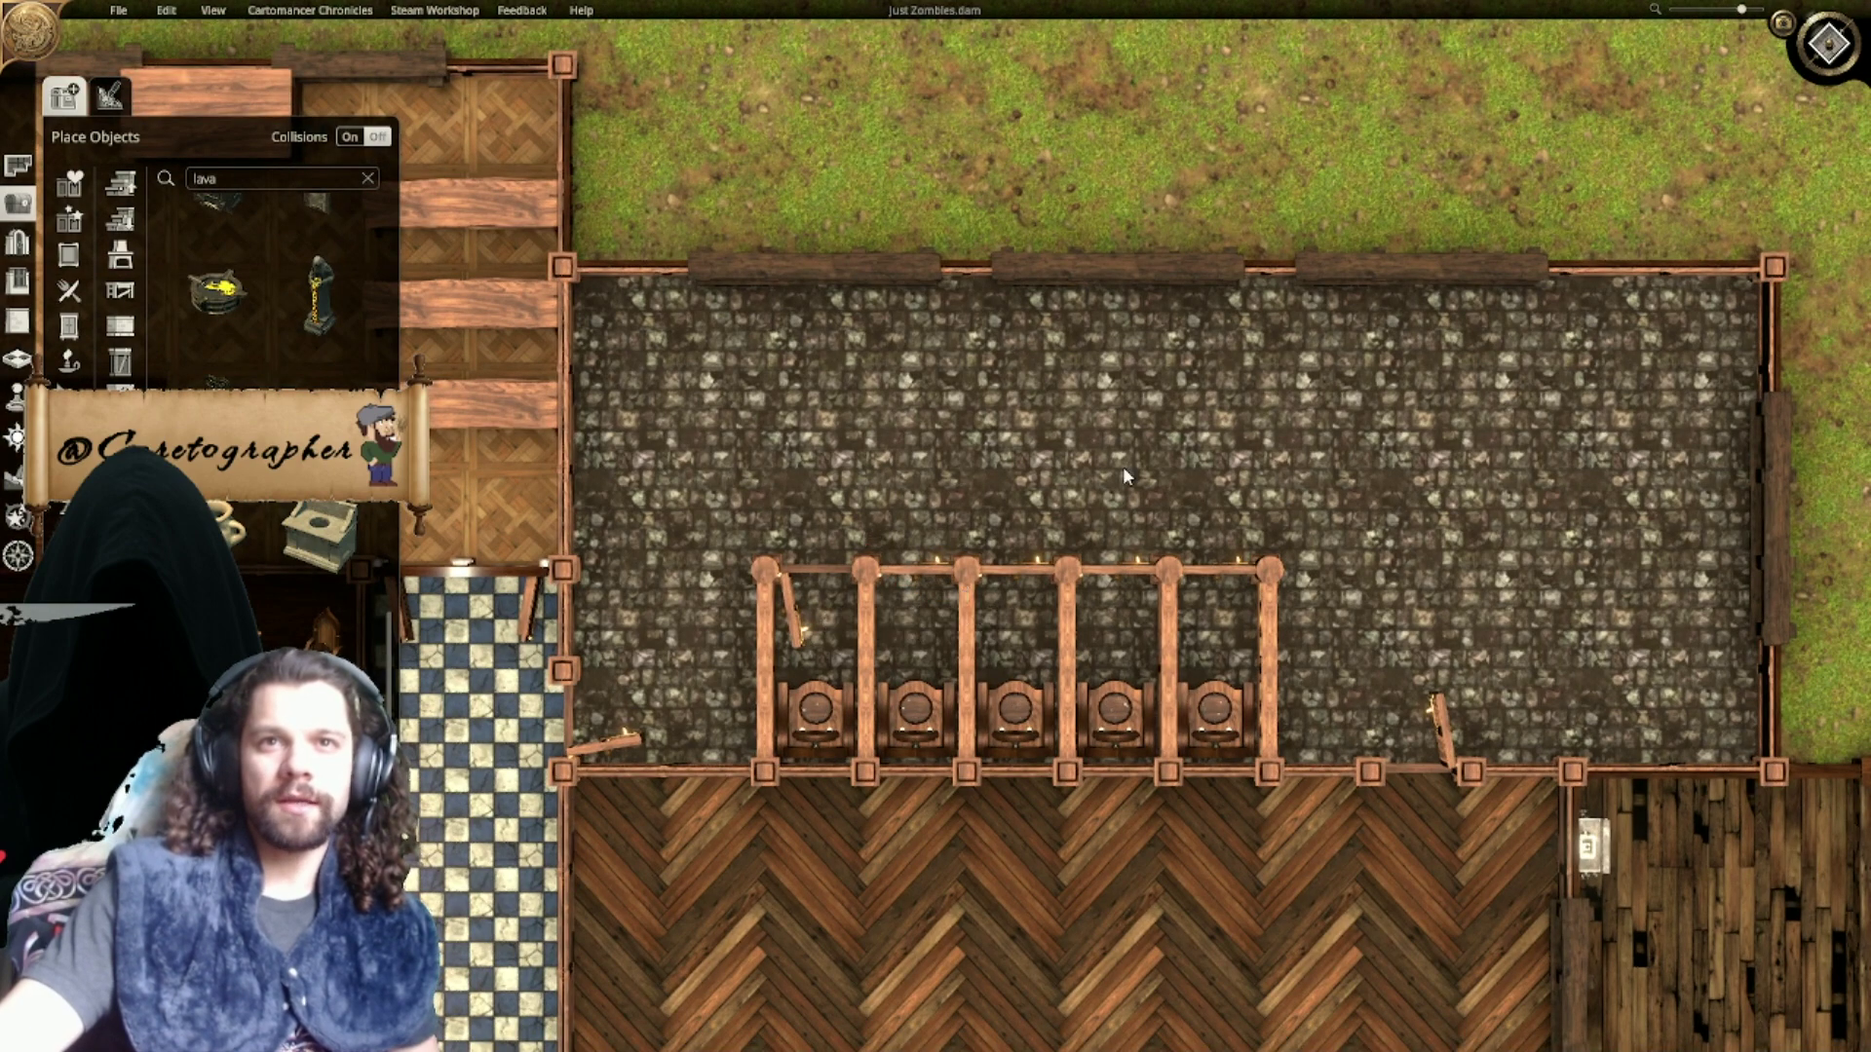
Step: Search the objects for "wash" and place a marble washstand against the washroom's north wall, between the western and middle windows
right_drag(1073, 471, 951, 536)
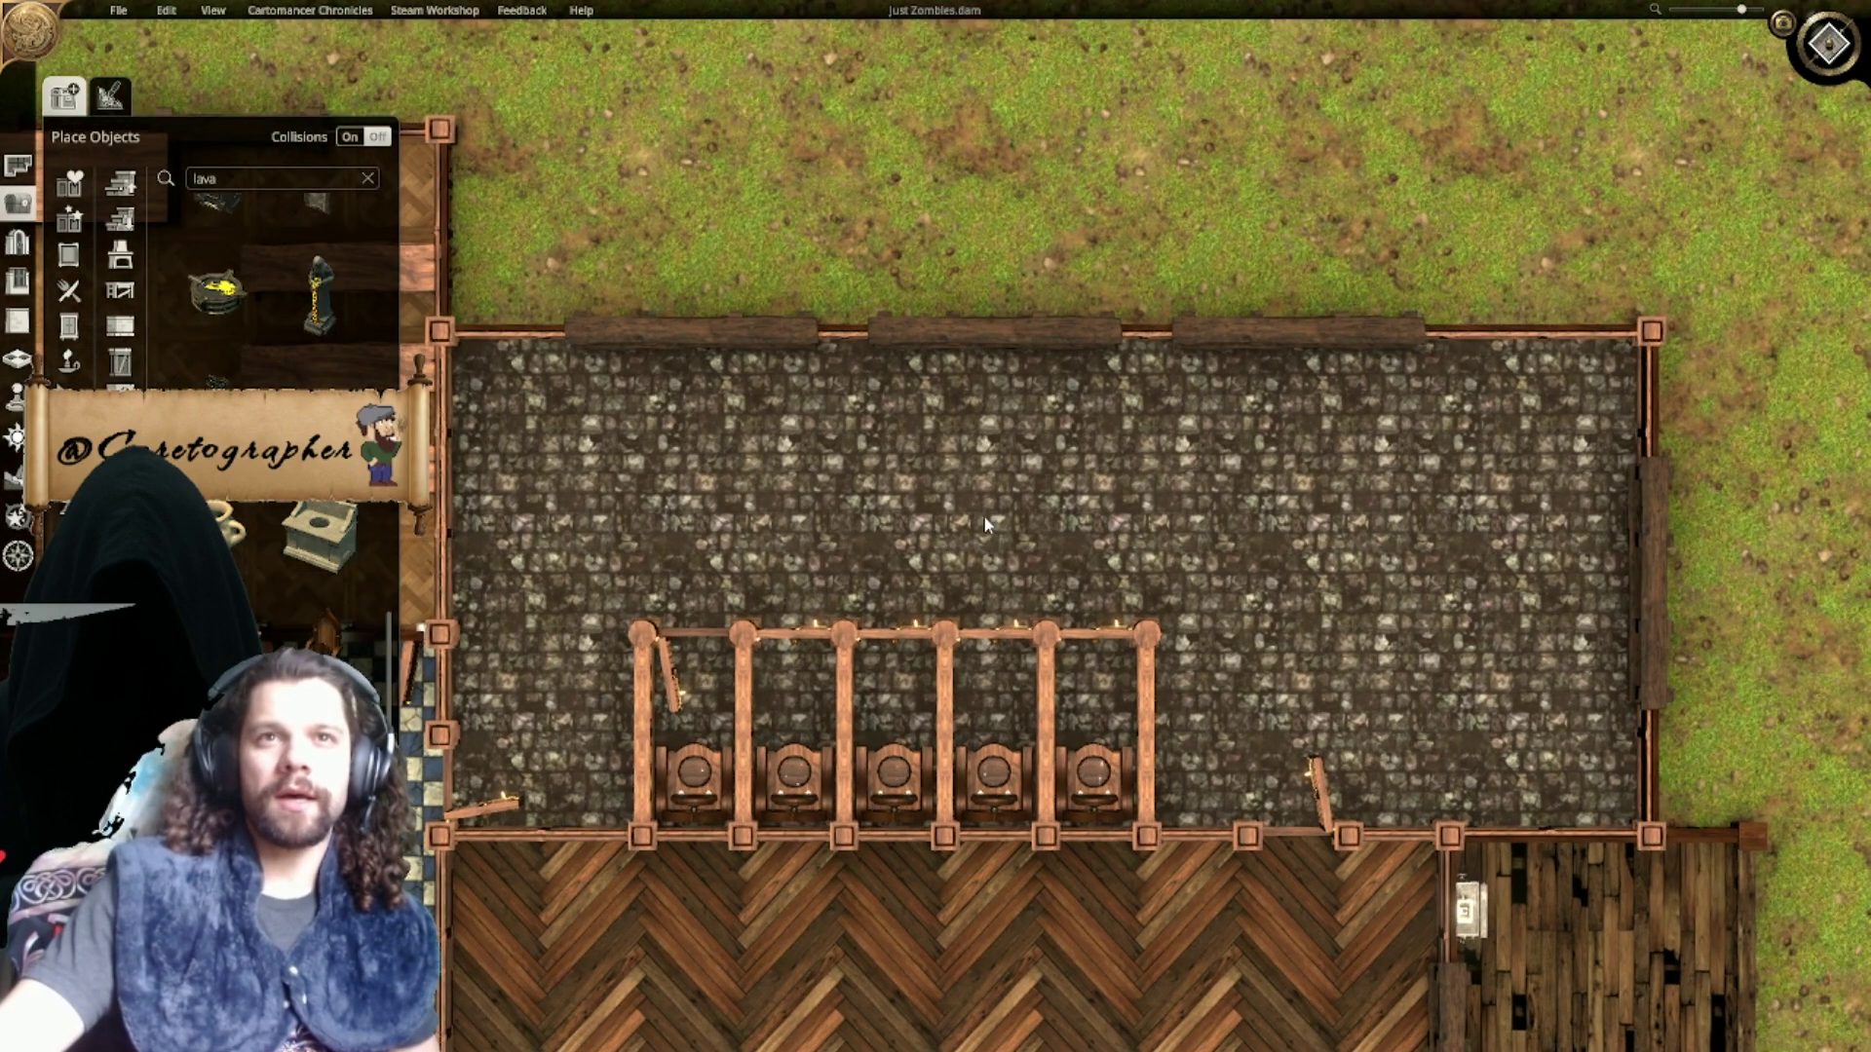
right_drag(871, 436, 1034, 509)
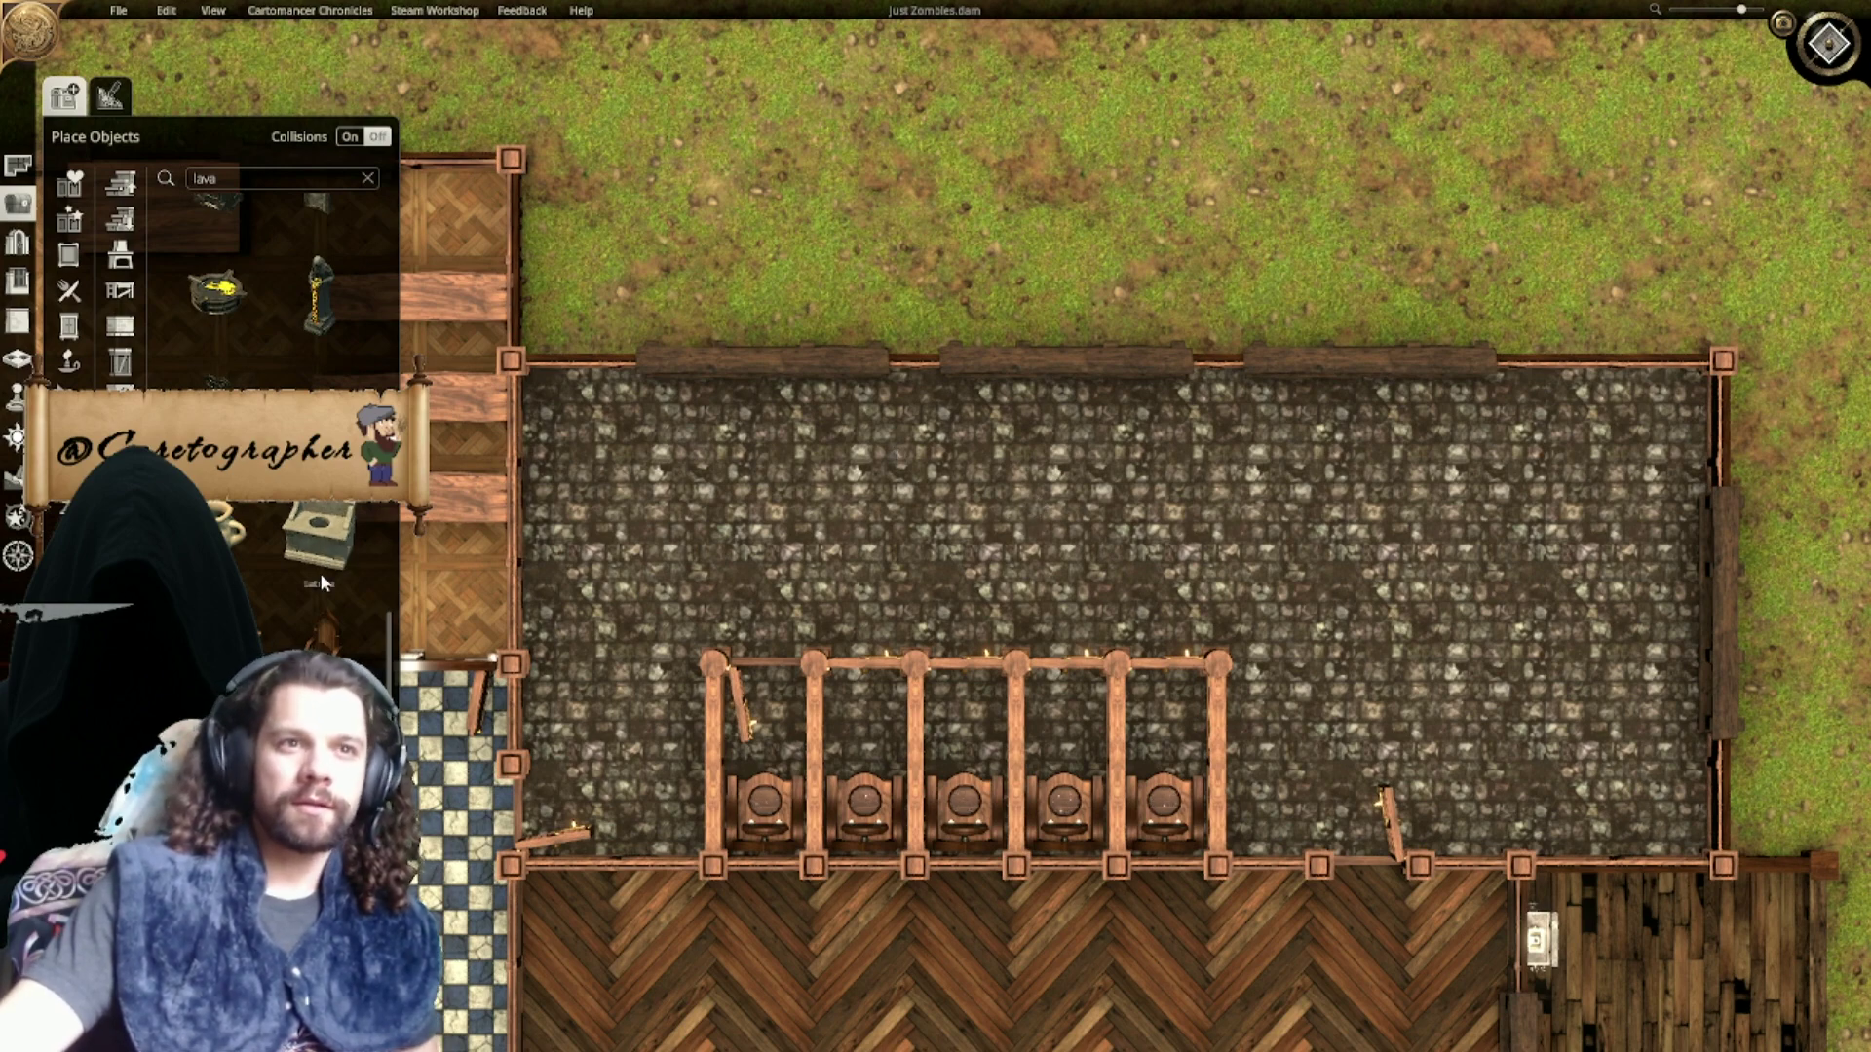
scroll(318, 580, down, 3)
scroll(307, 598, down, 5)
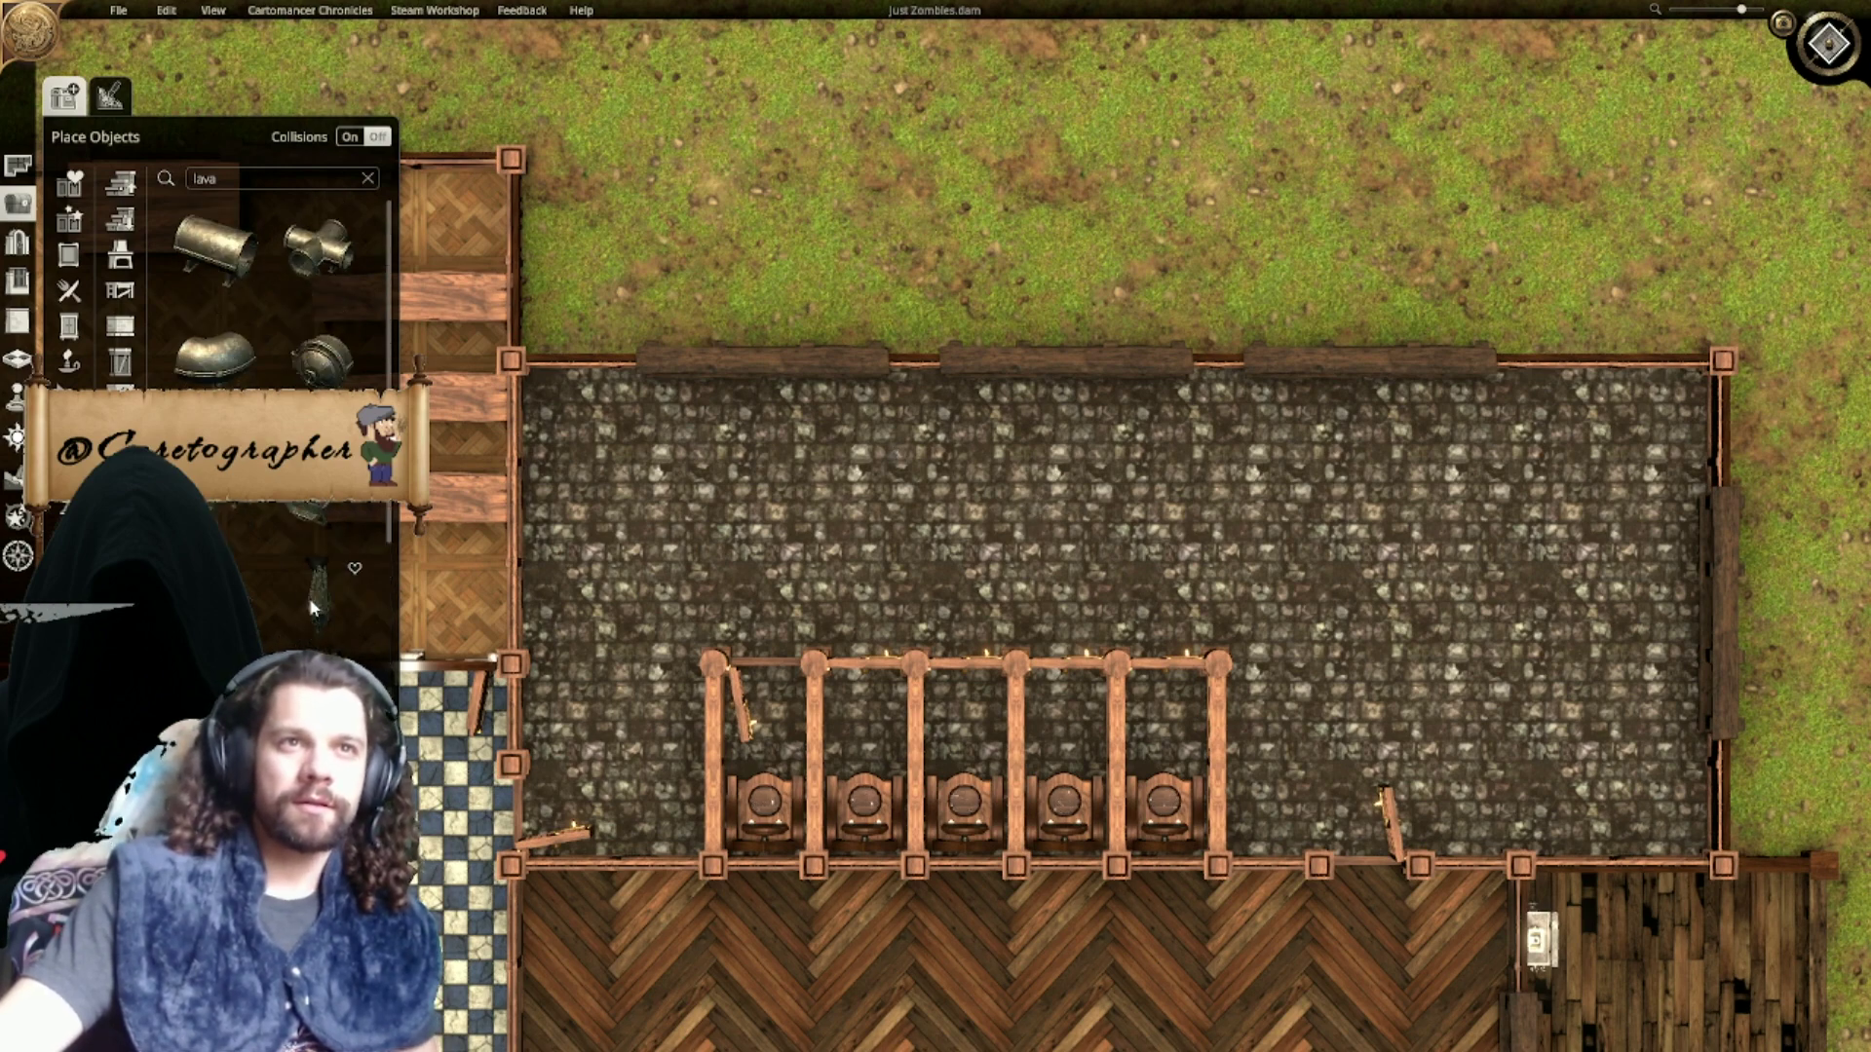
double_click(270, 172)
text(wash)
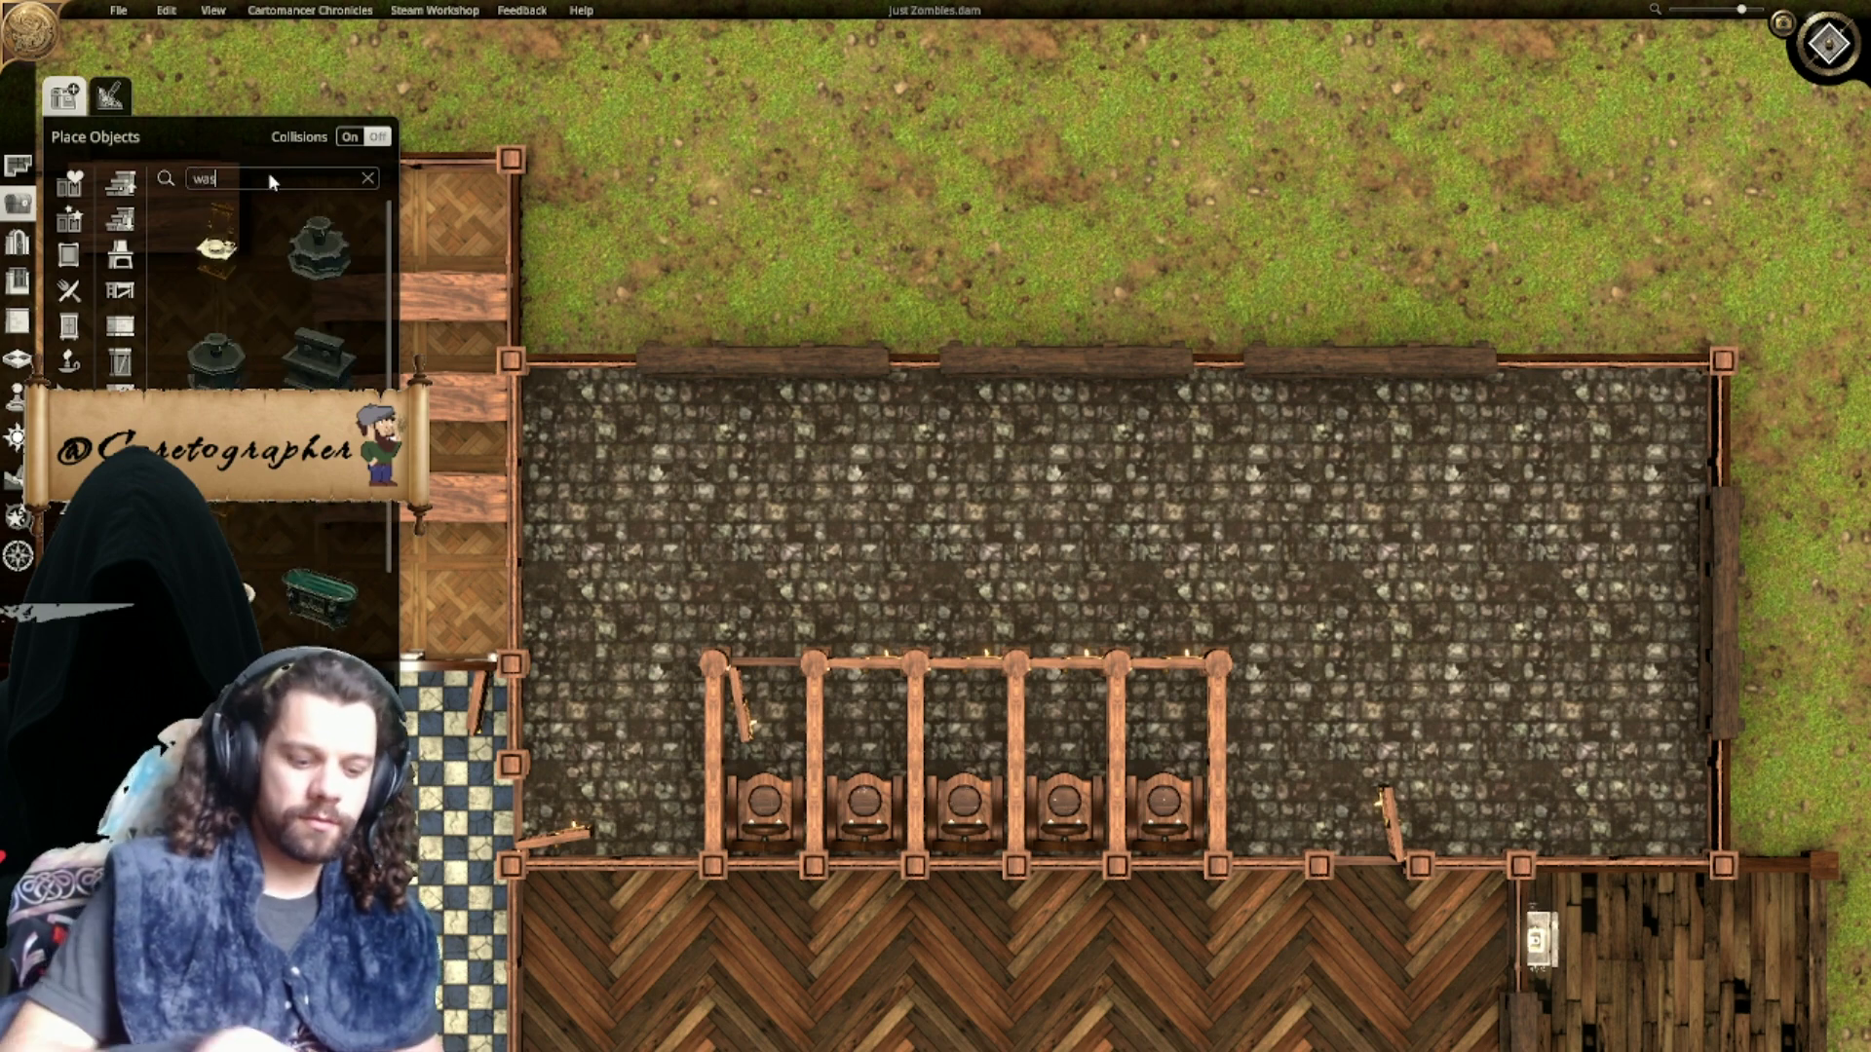
click(248, 243)
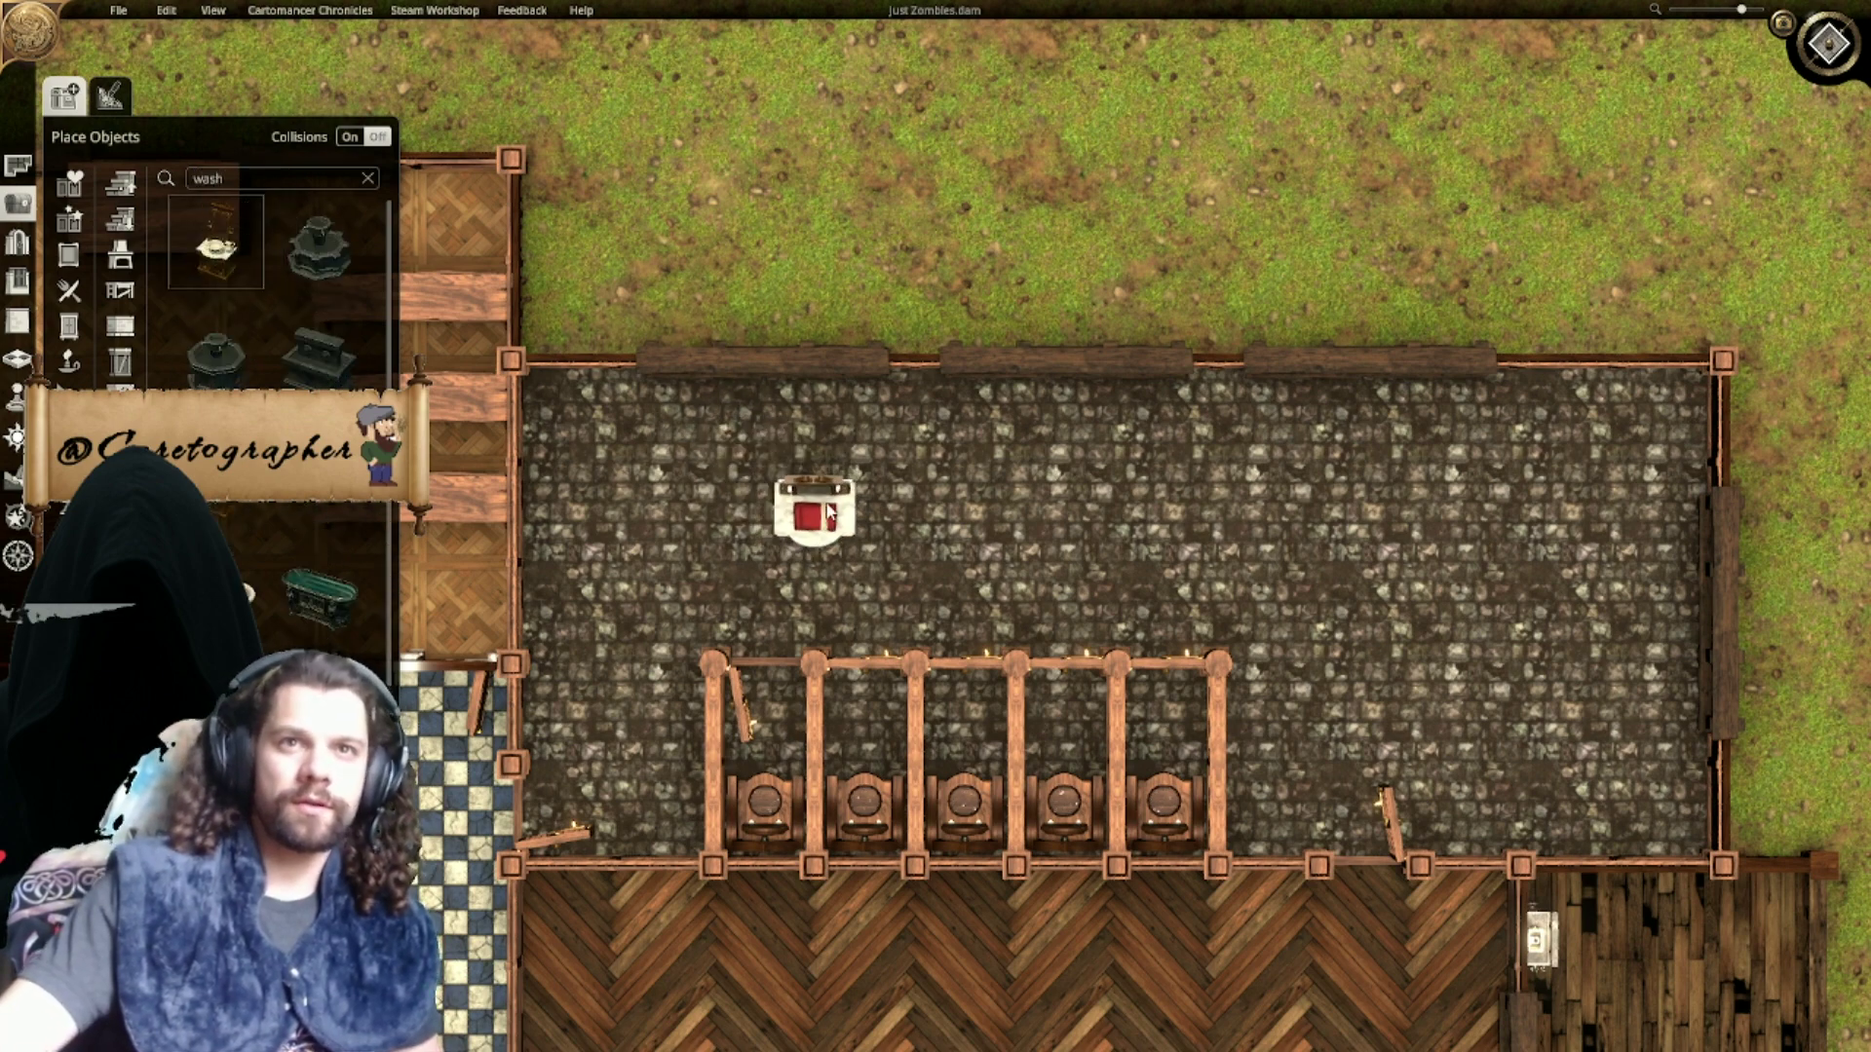
scroll(843, 236, up, 5)
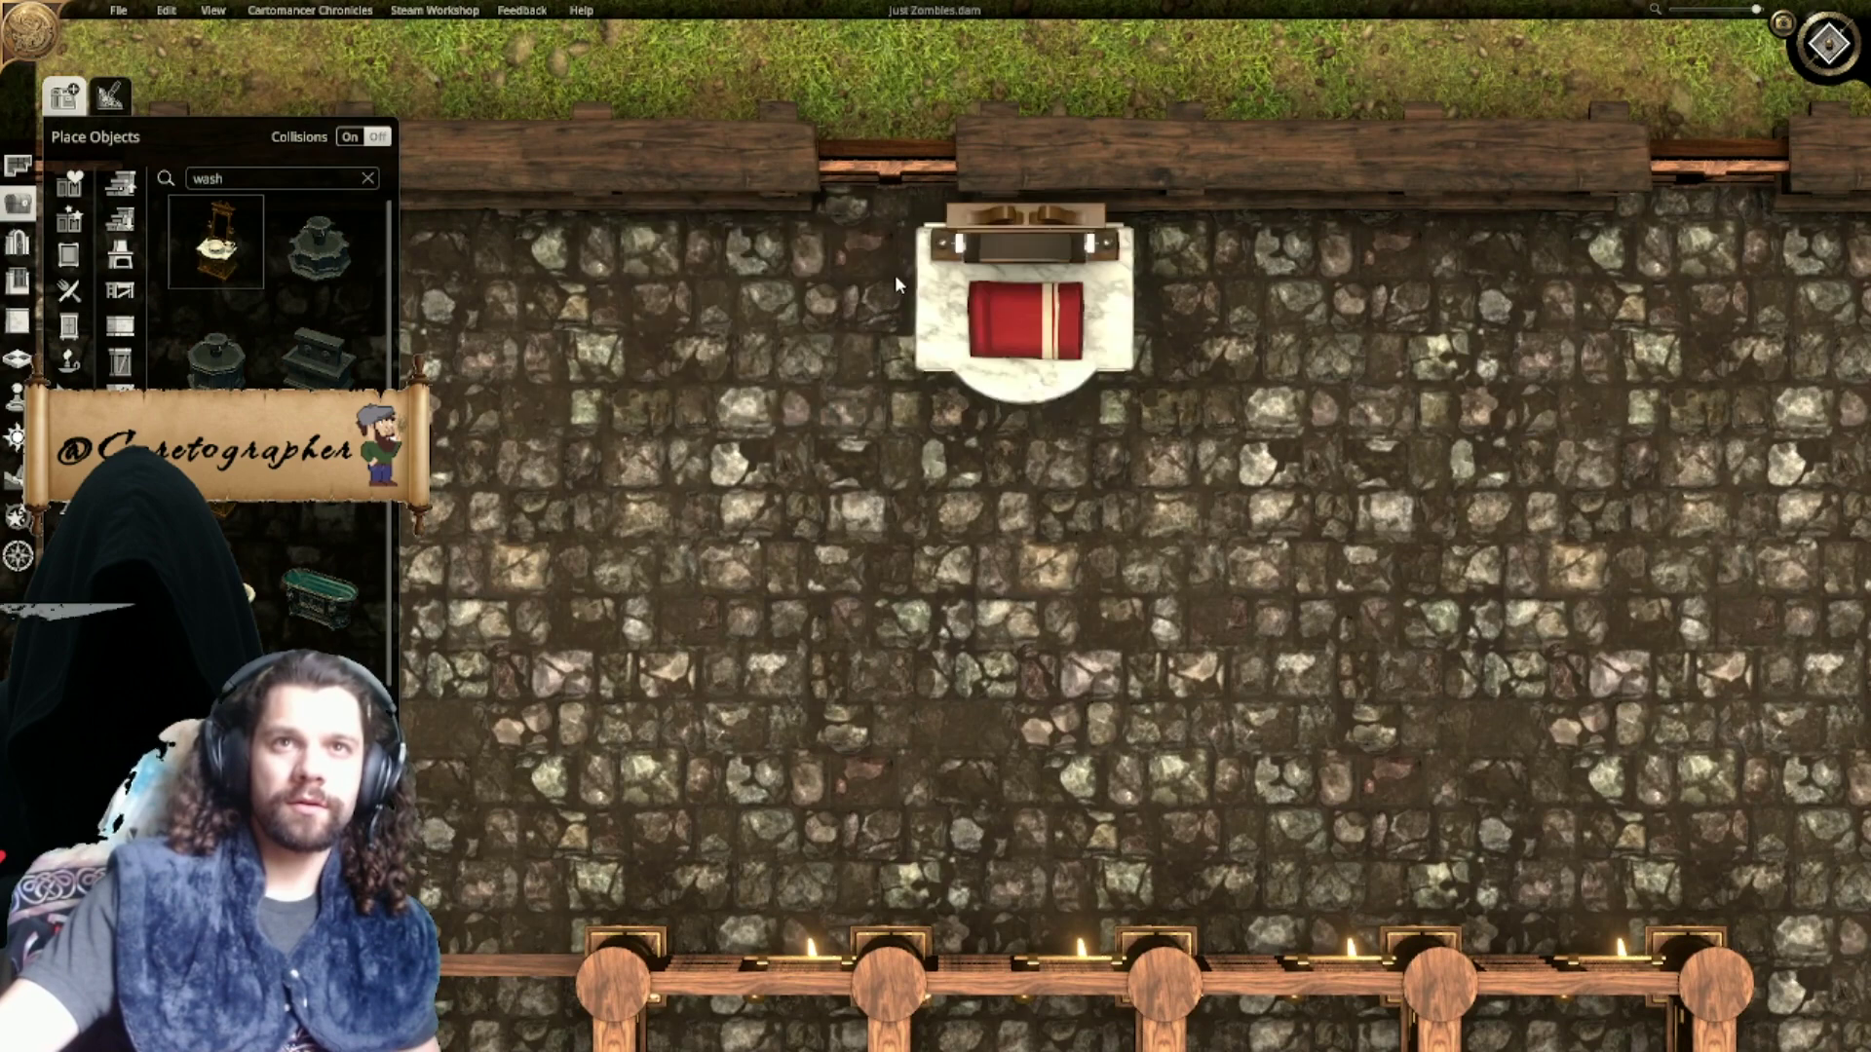
scroll(887, 338, down, 4)
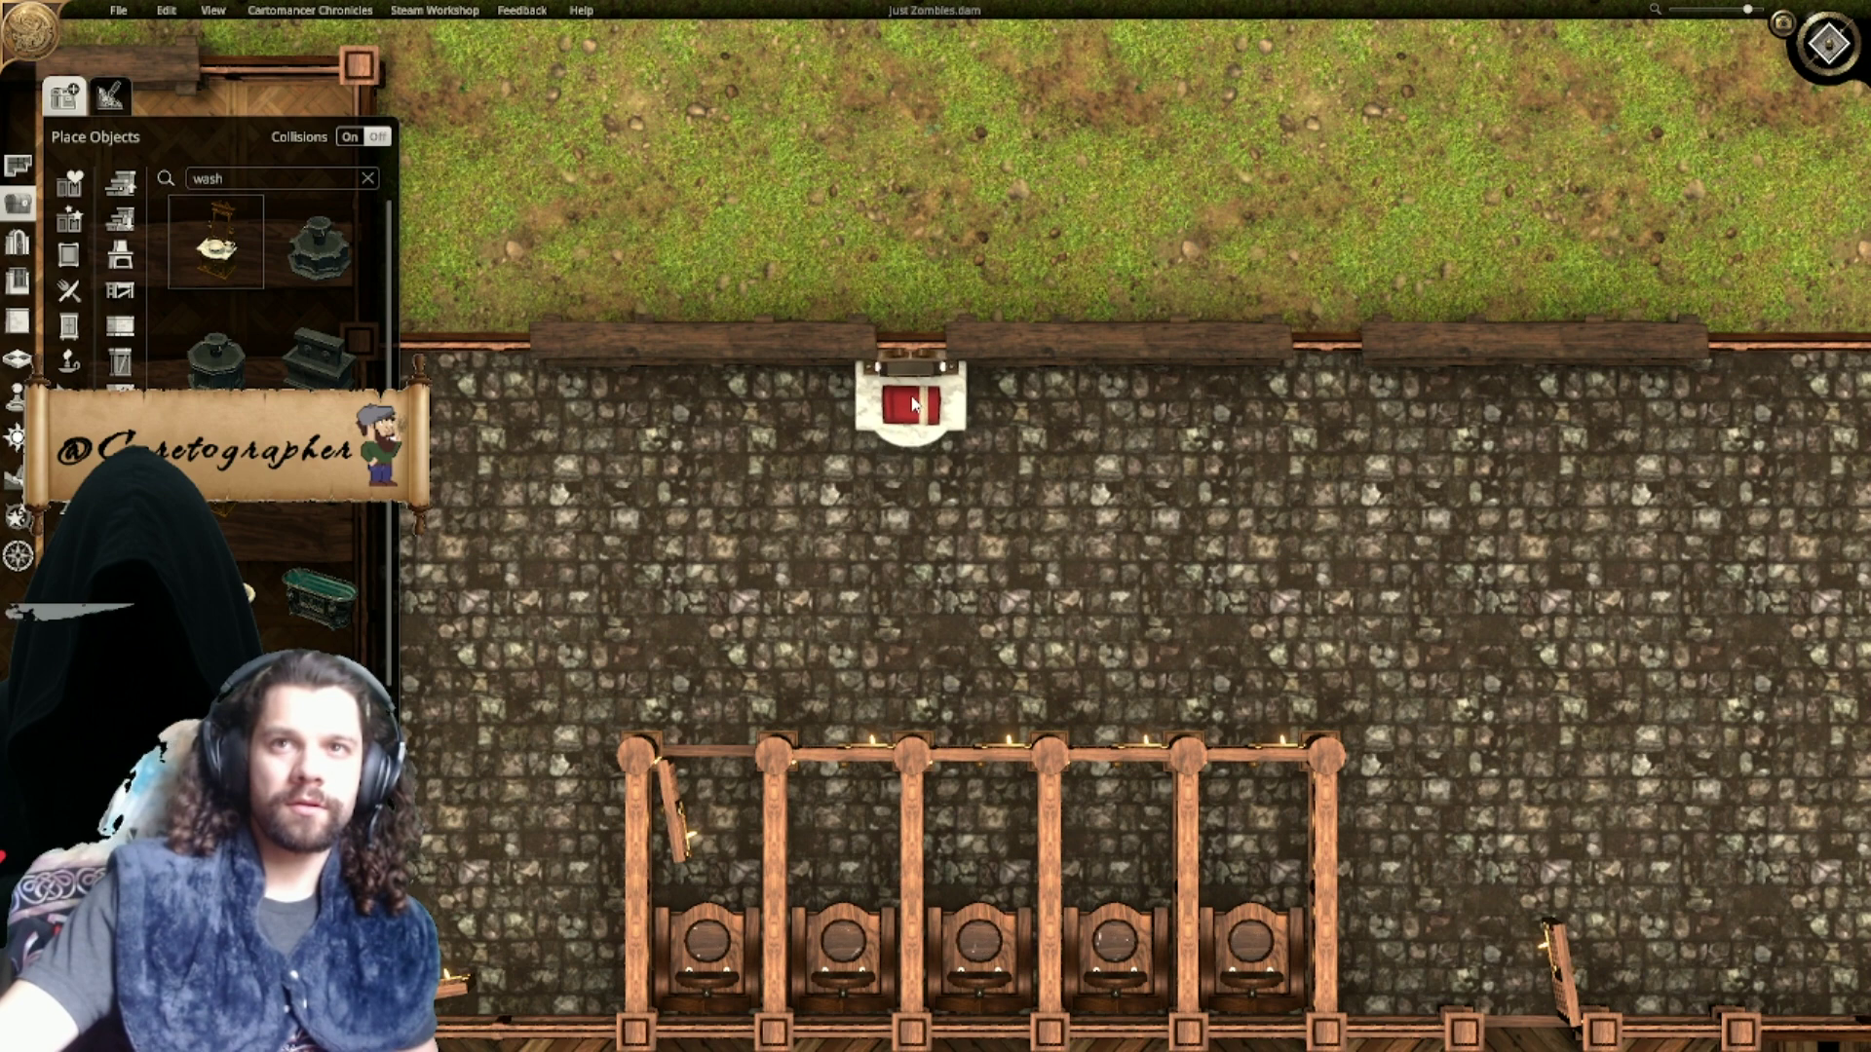
click(914, 404)
Step: Show the grid and place three more washstands along the north wall: between the middle and eastern windows, and beyond the two outer windows
right_drag(1207, 435, 828, 511)
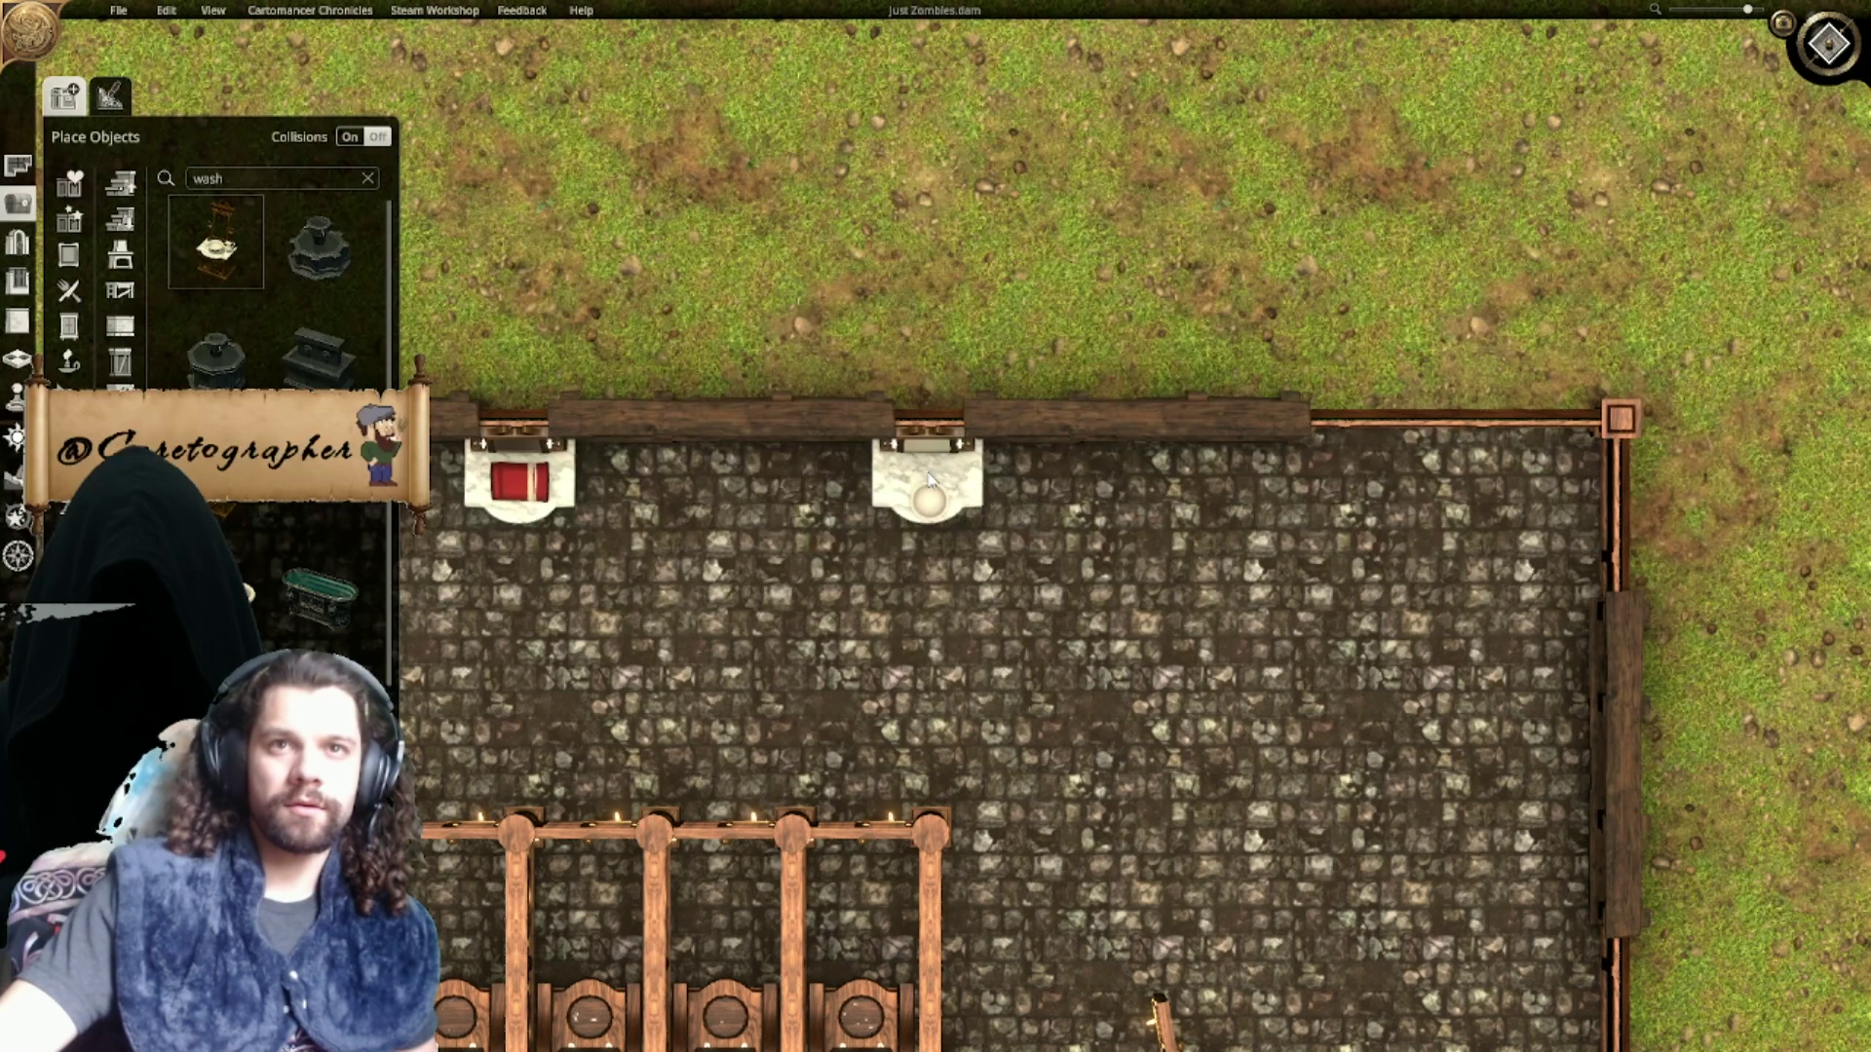
click(934, 480)
right_drag(1242, 483, 864, 517)
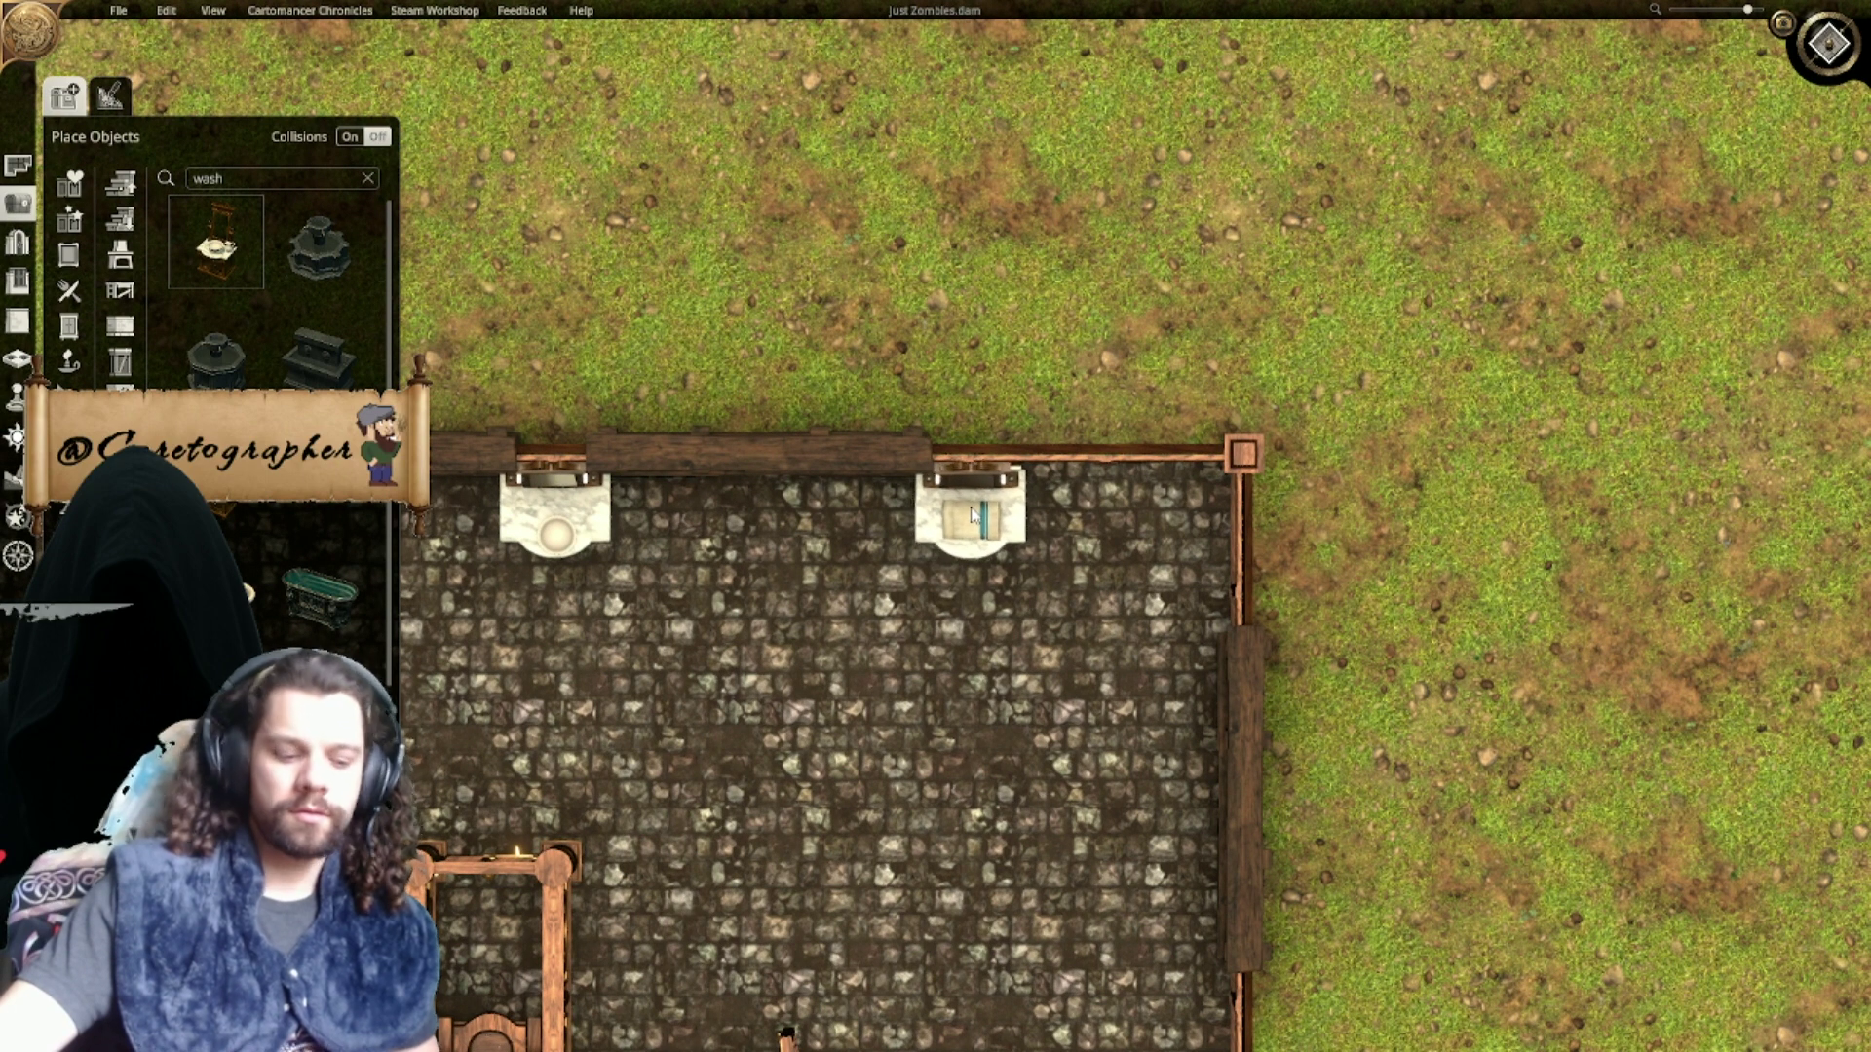
key(g)
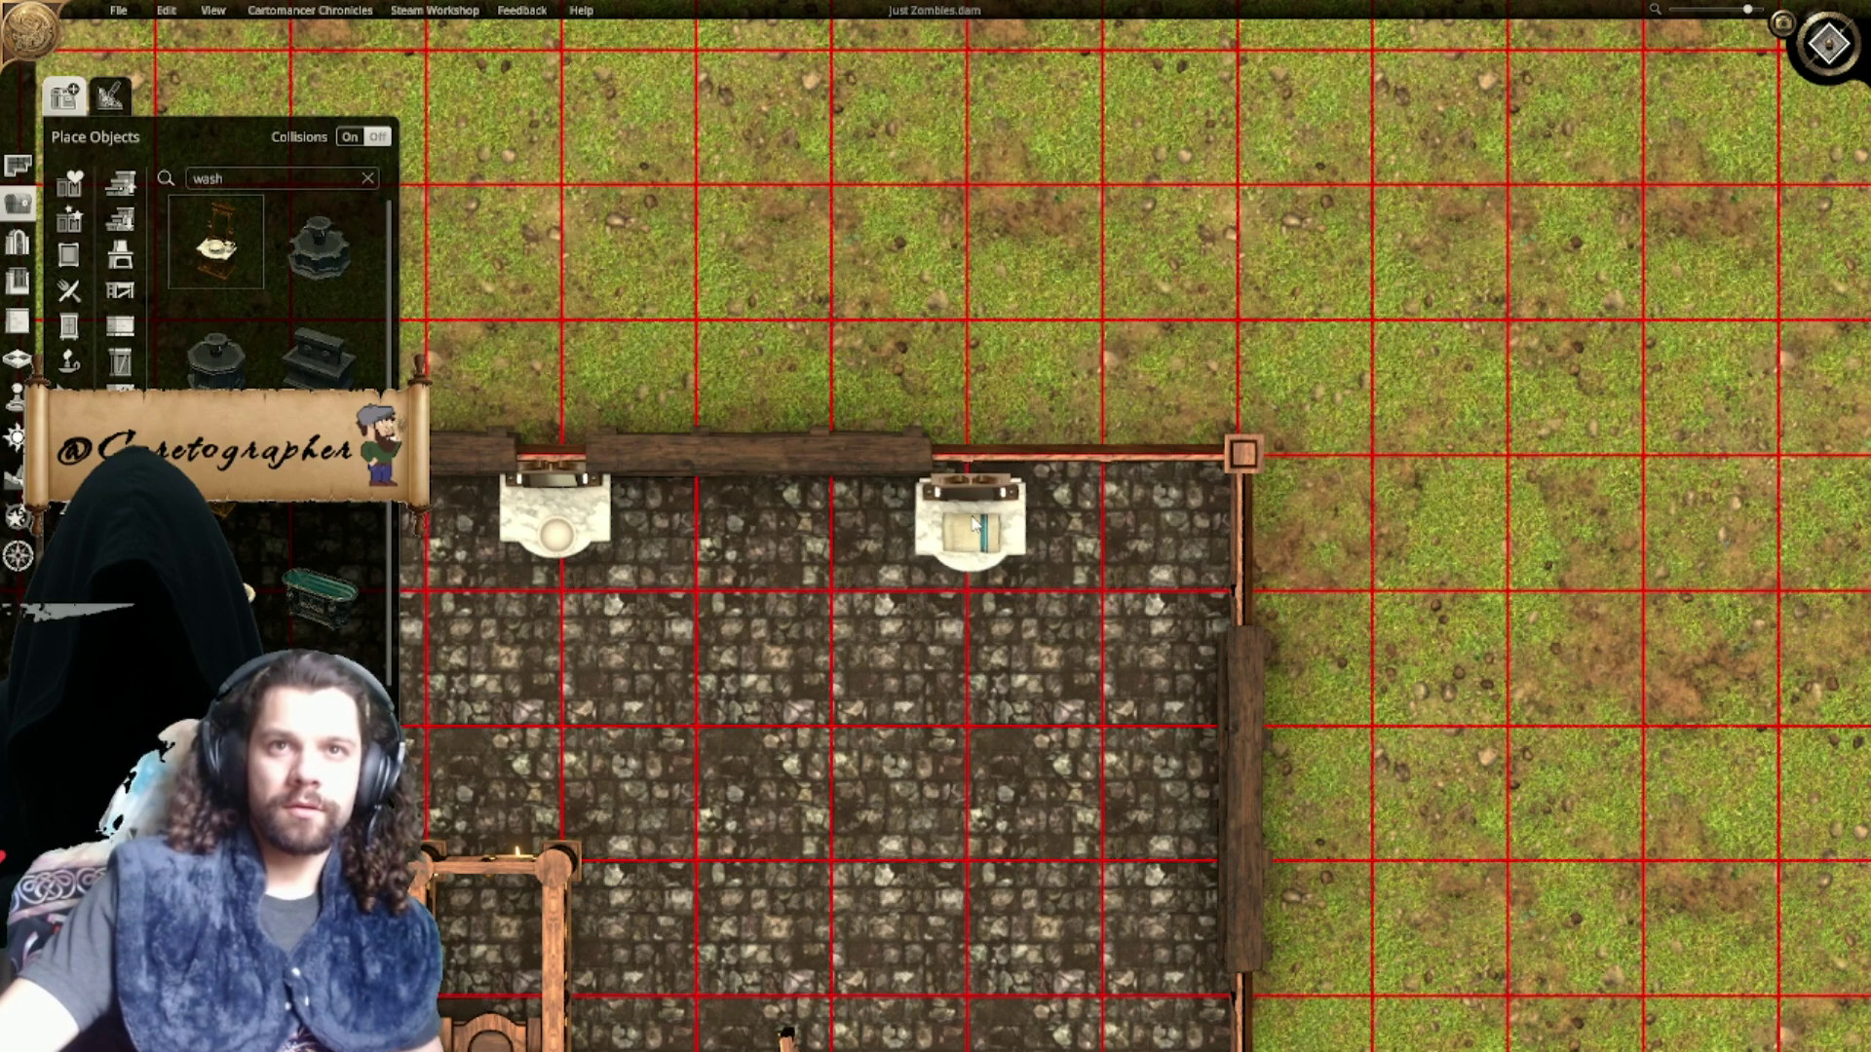
click(971, 517)
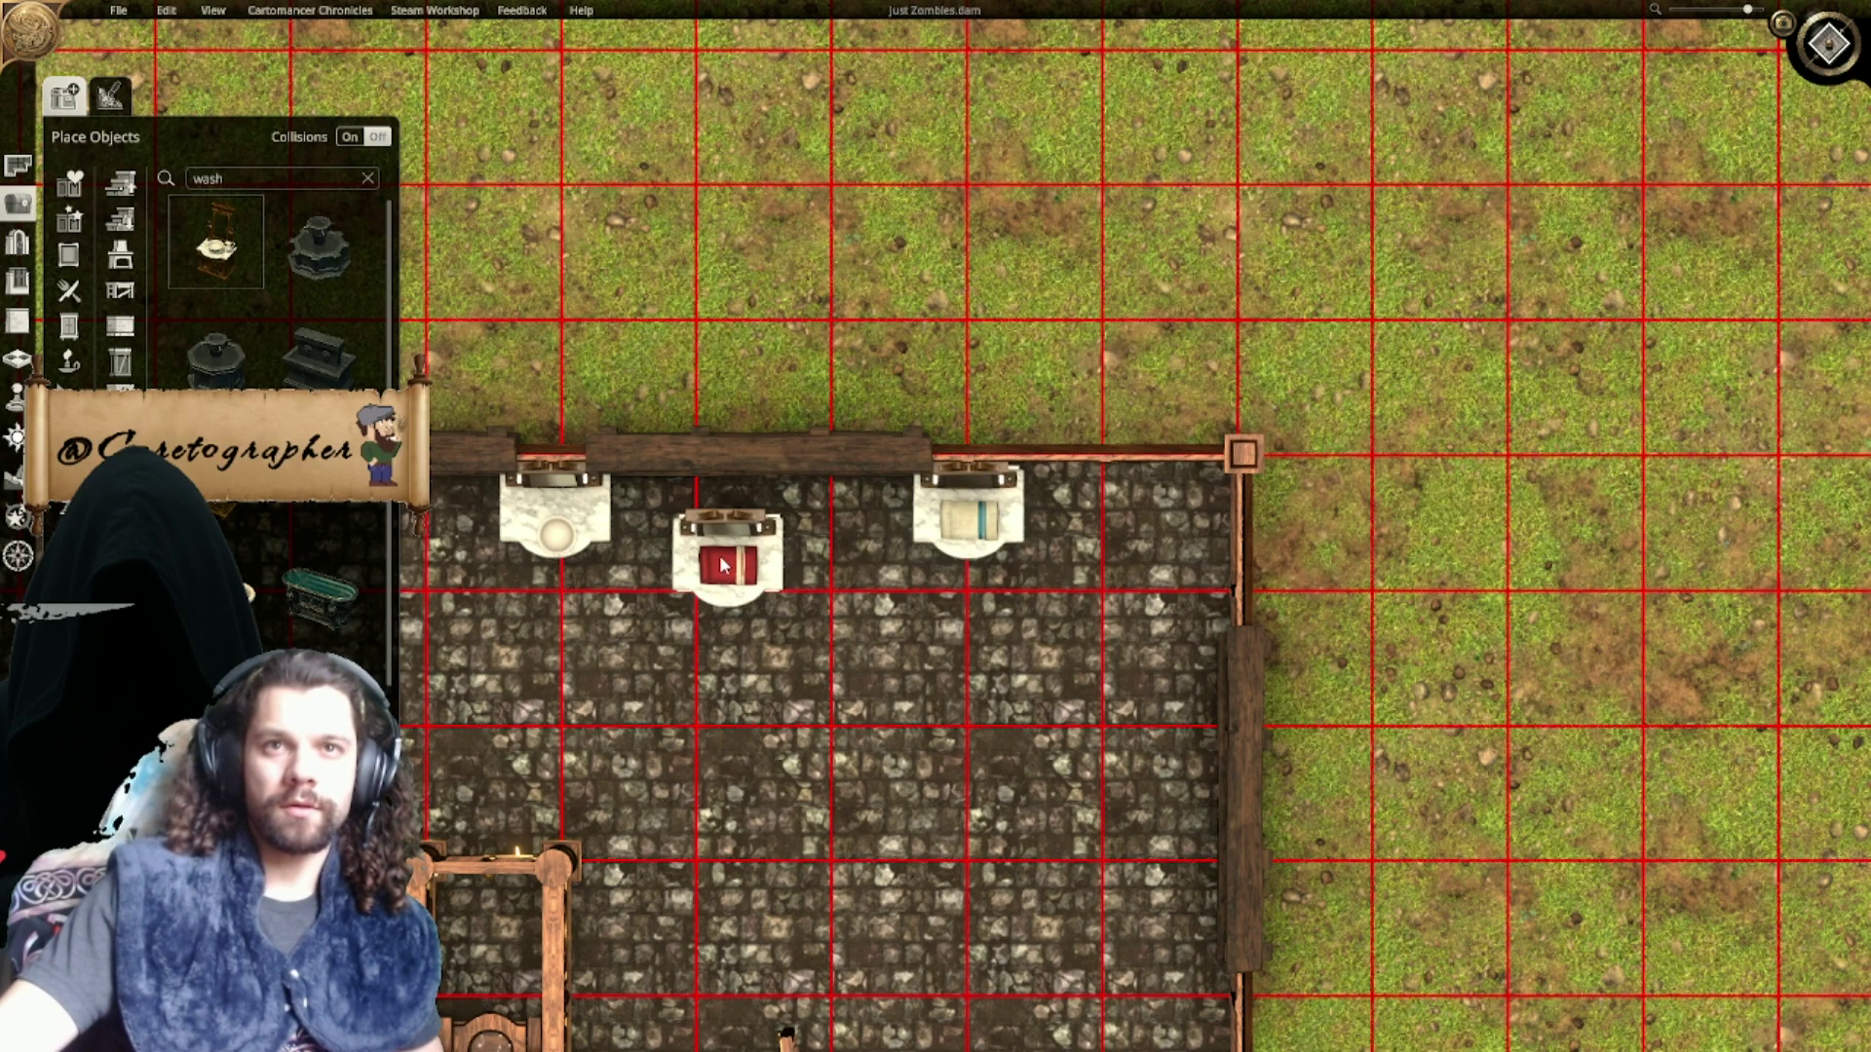
right_drag(643, 547, 926, 574)
right_drag(599, 570, 779, 563)
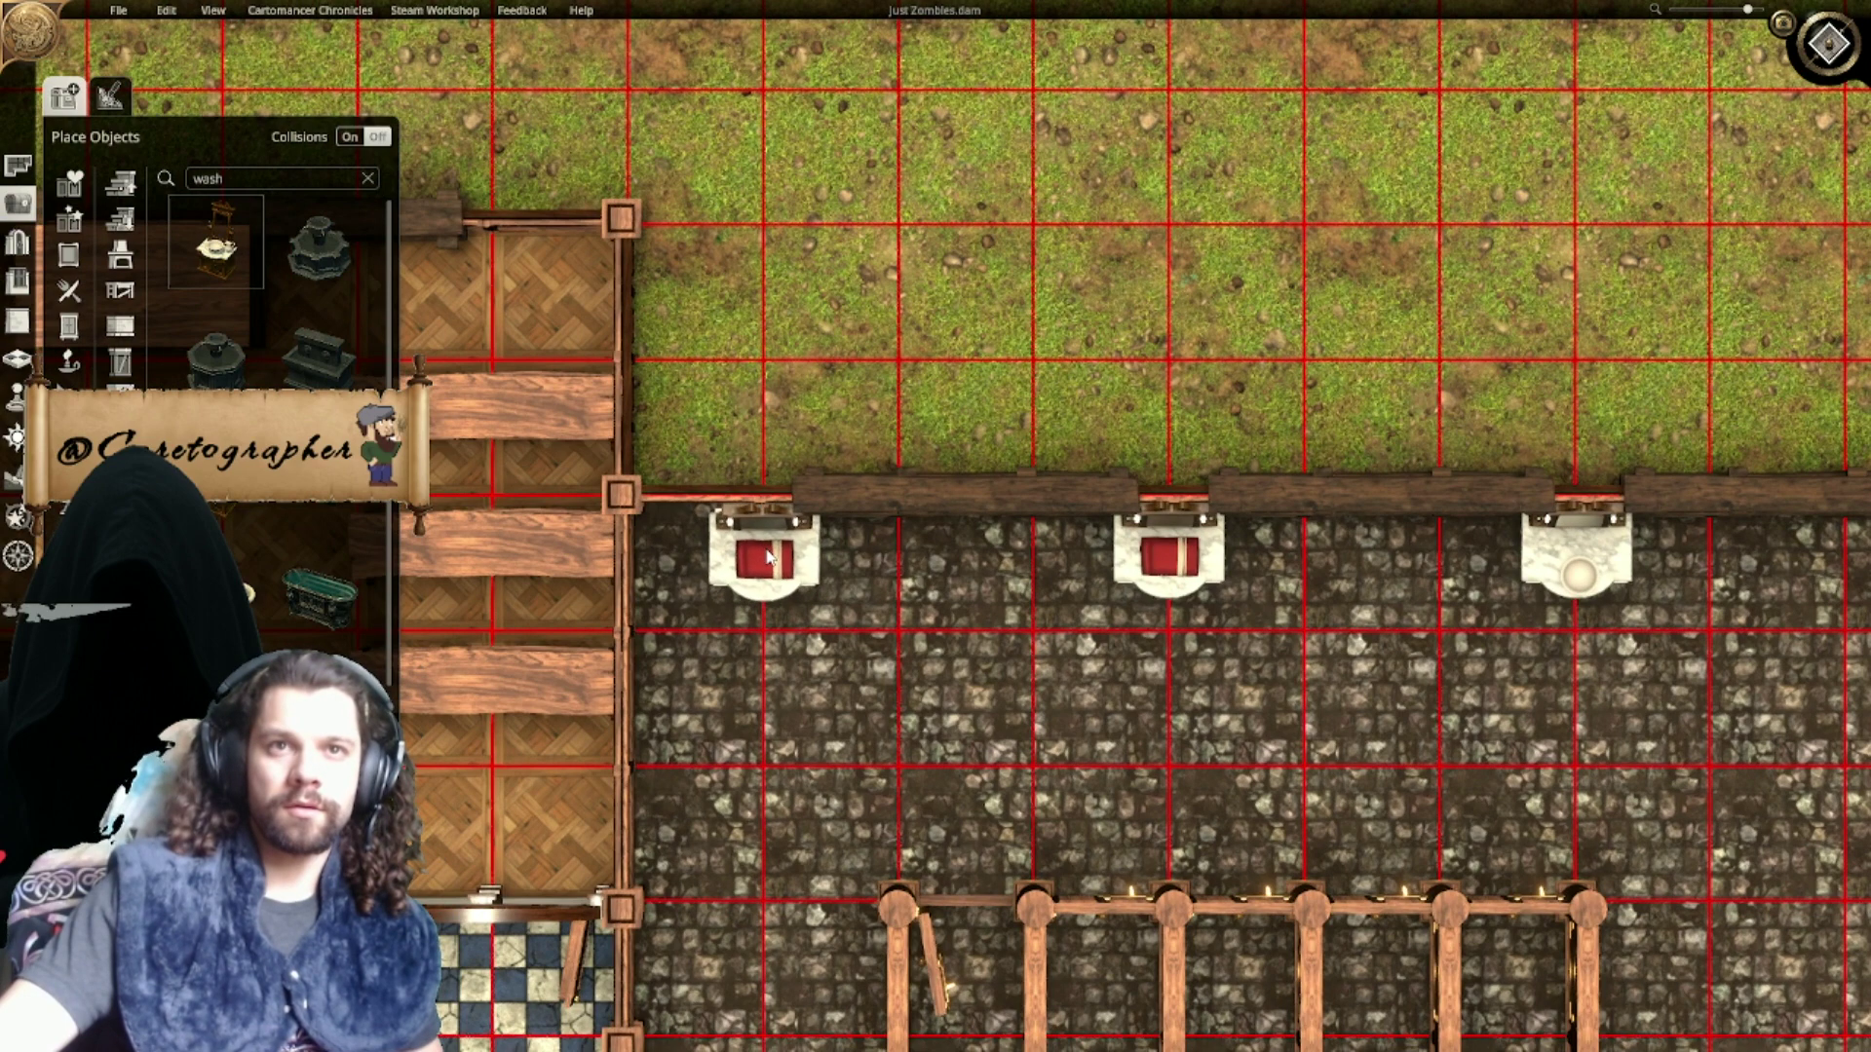
right_click(939, 585)
Step: Nudge the two middle washstands along the north wall into line with the grid and the other washstands
right_drag(939, 580, 542, 602)
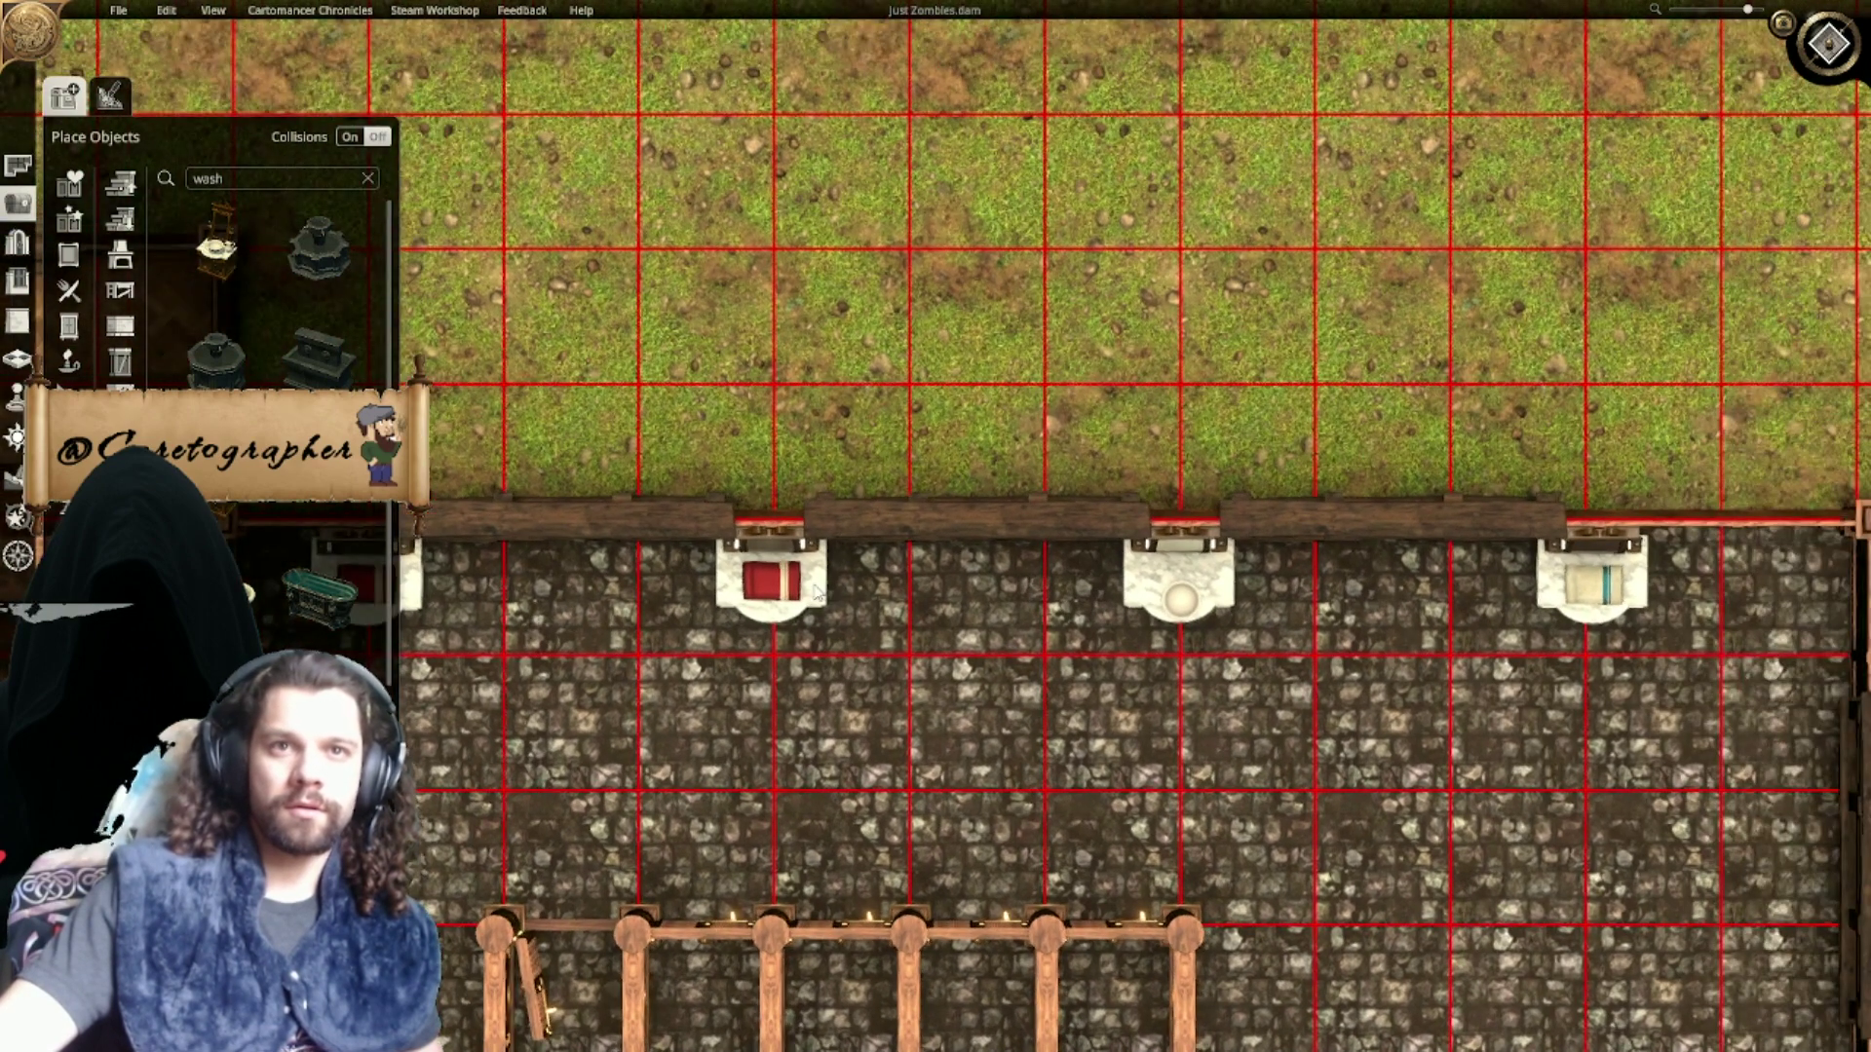
right_drag(815, 592, 940, 587)
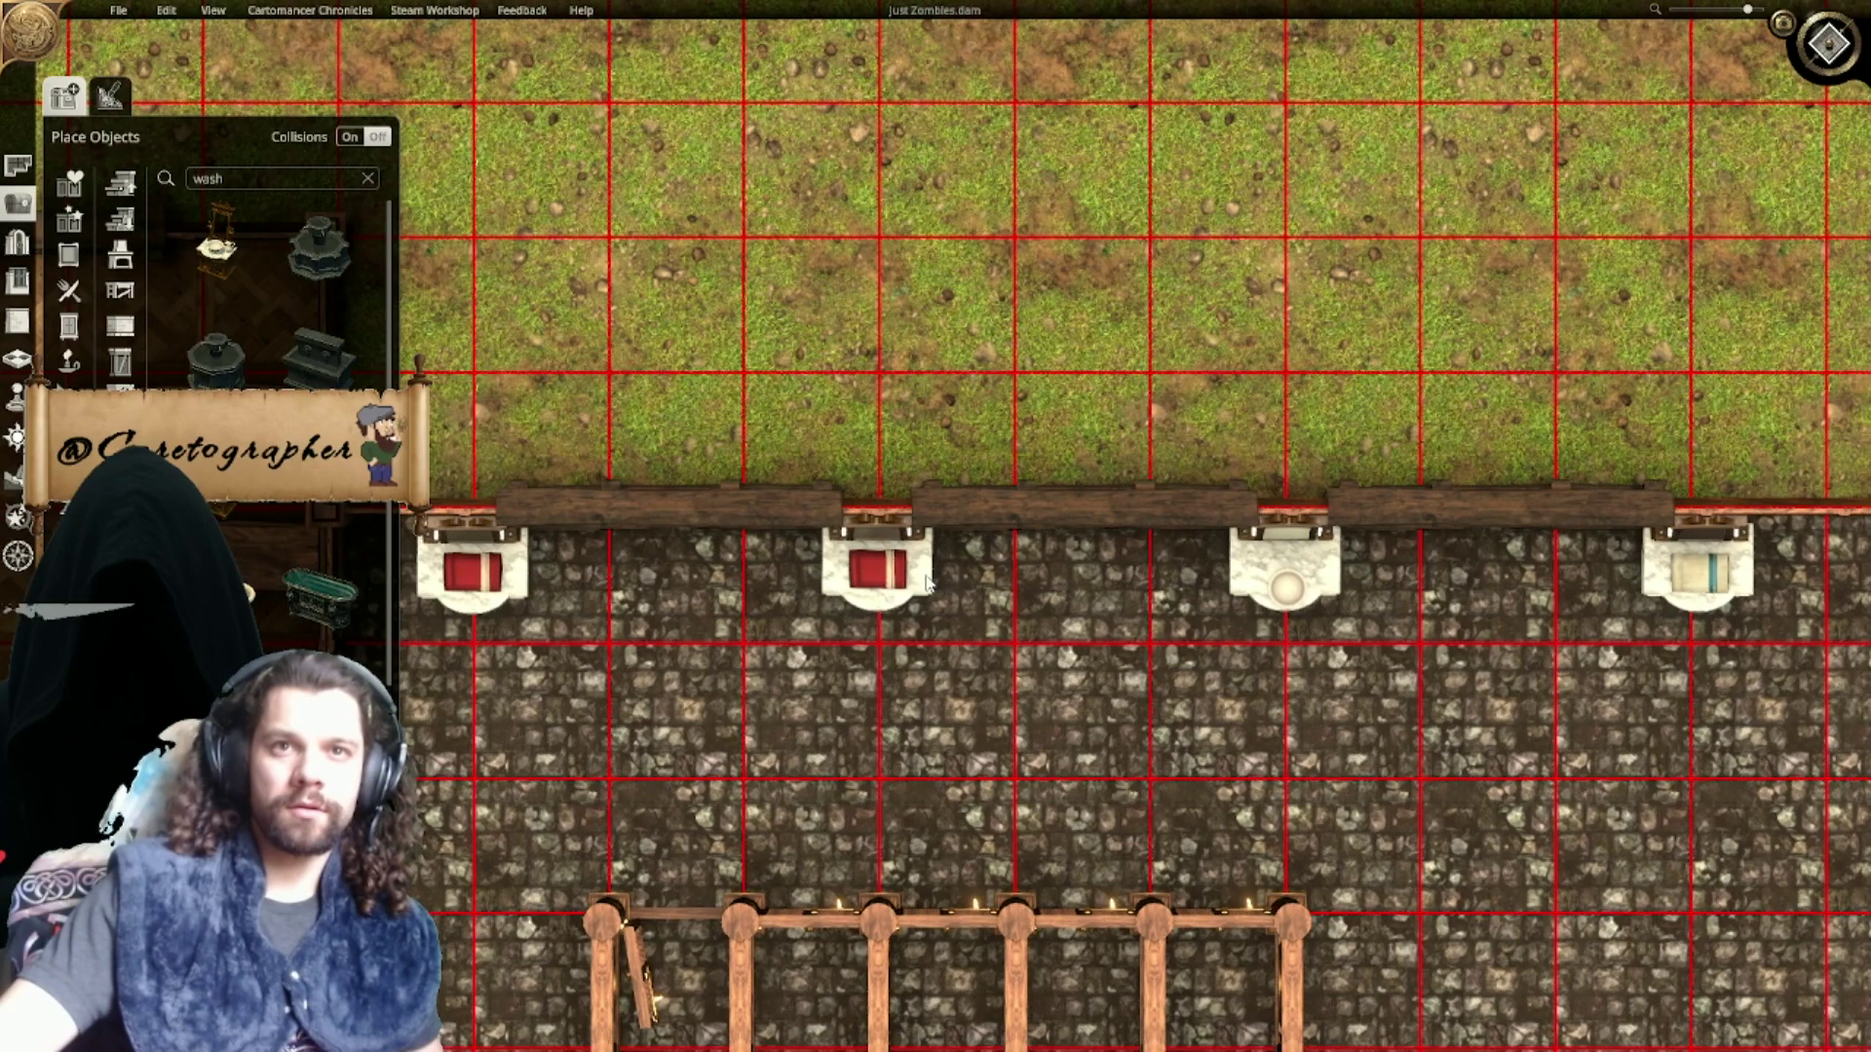
click(927, 582)
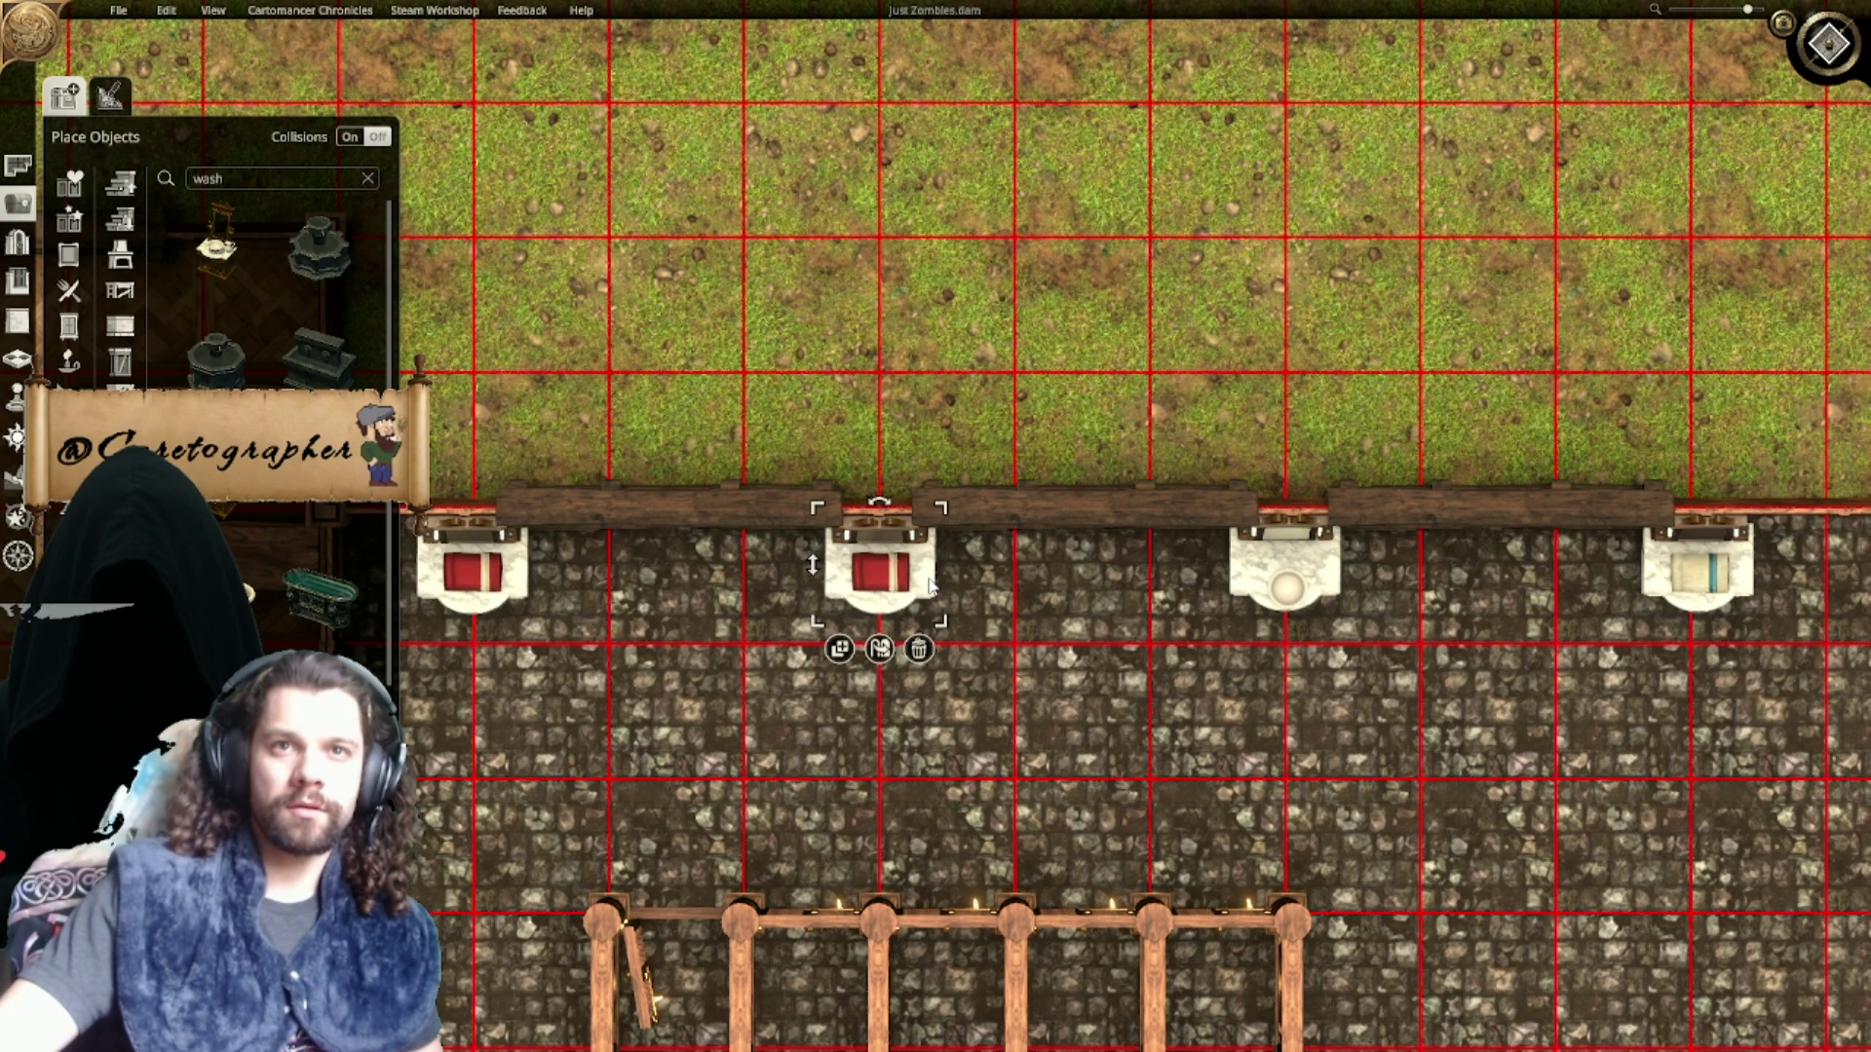
drag(929, 579, 927, 577)
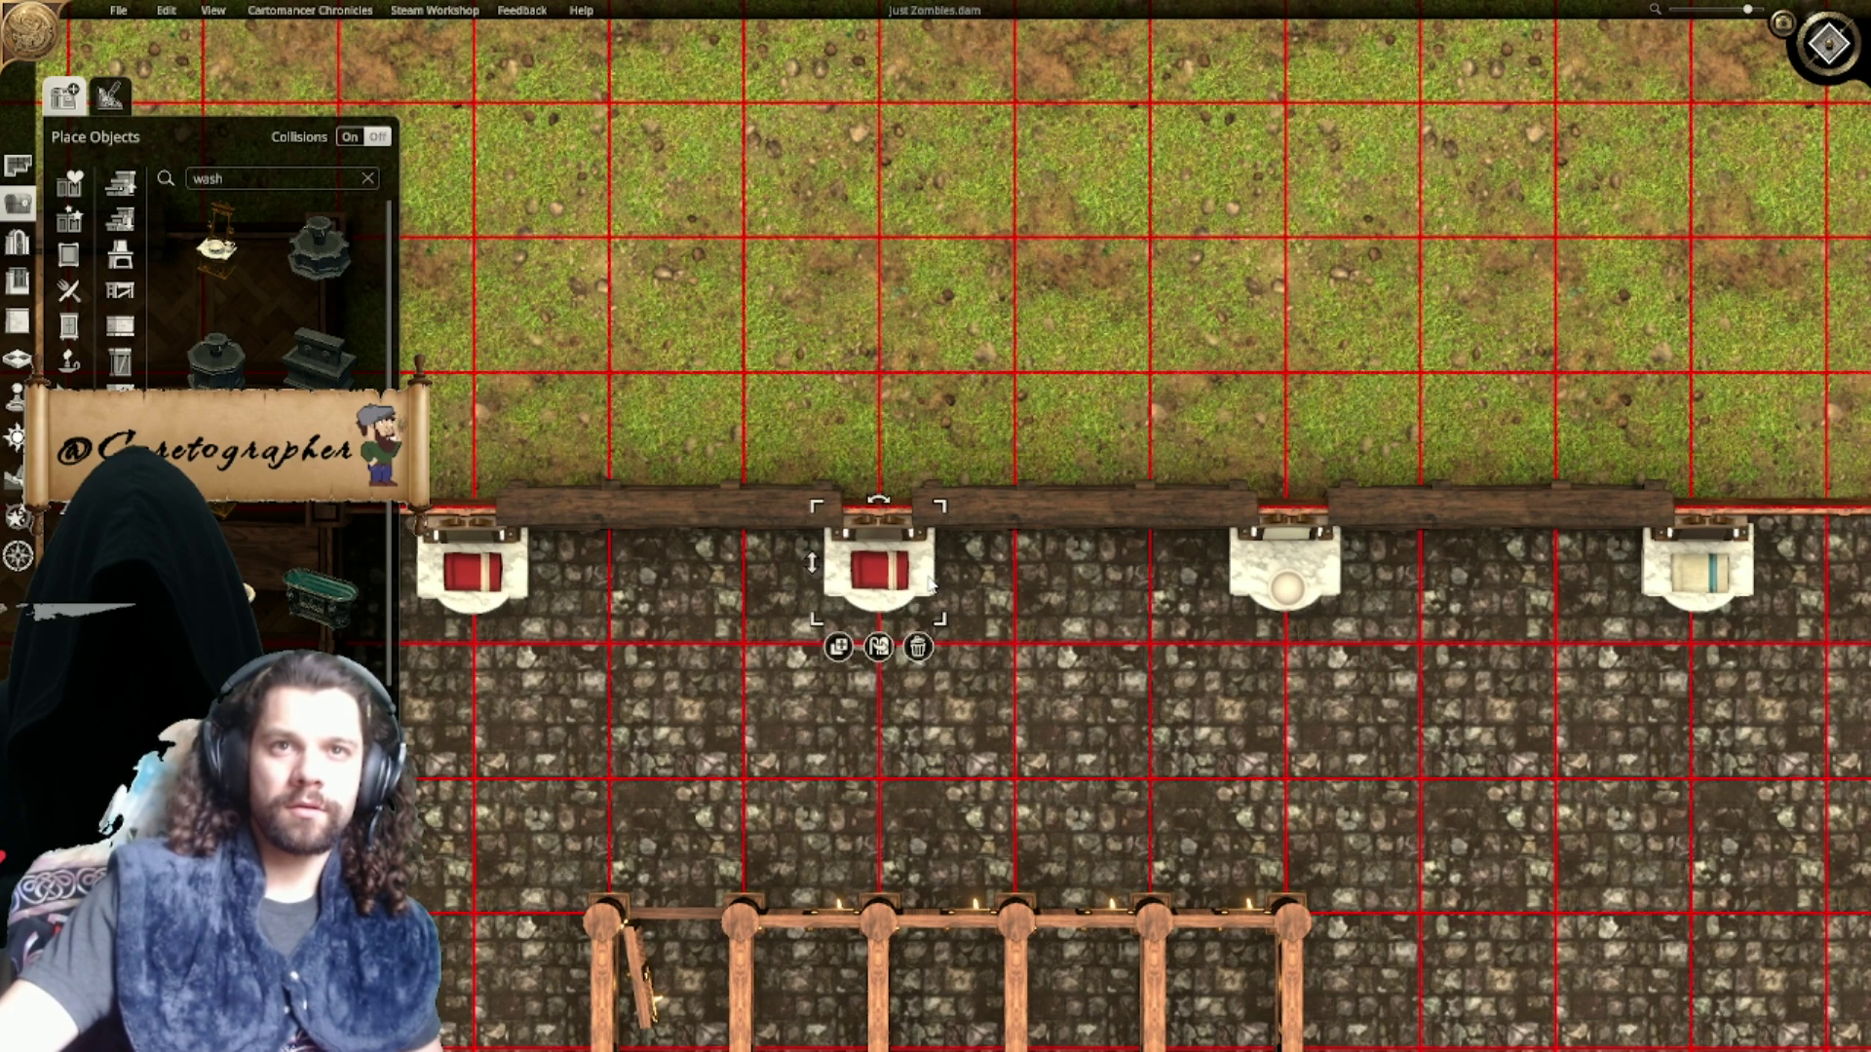
right_drag(1284, 592, 713, 590)
click(736, 573)
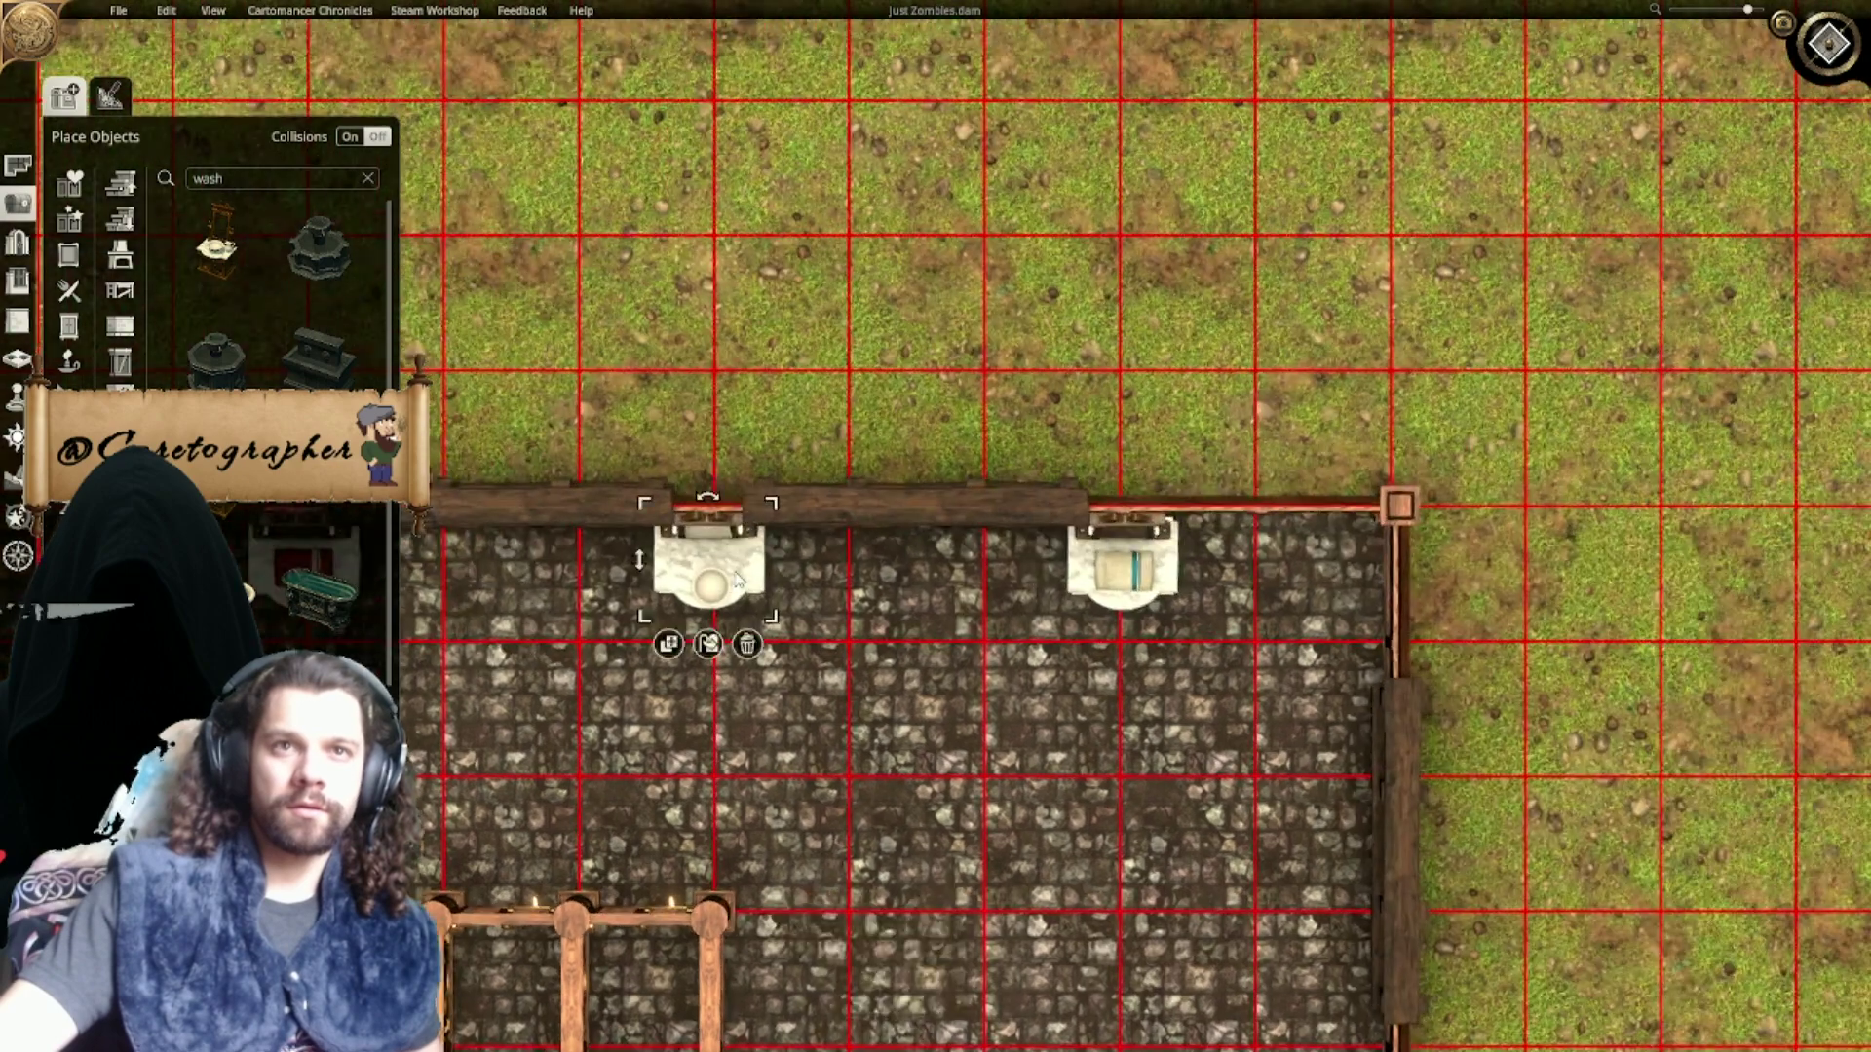
drag(737, 573, 739, 571)
right_drag(739, 577, 882, 569)
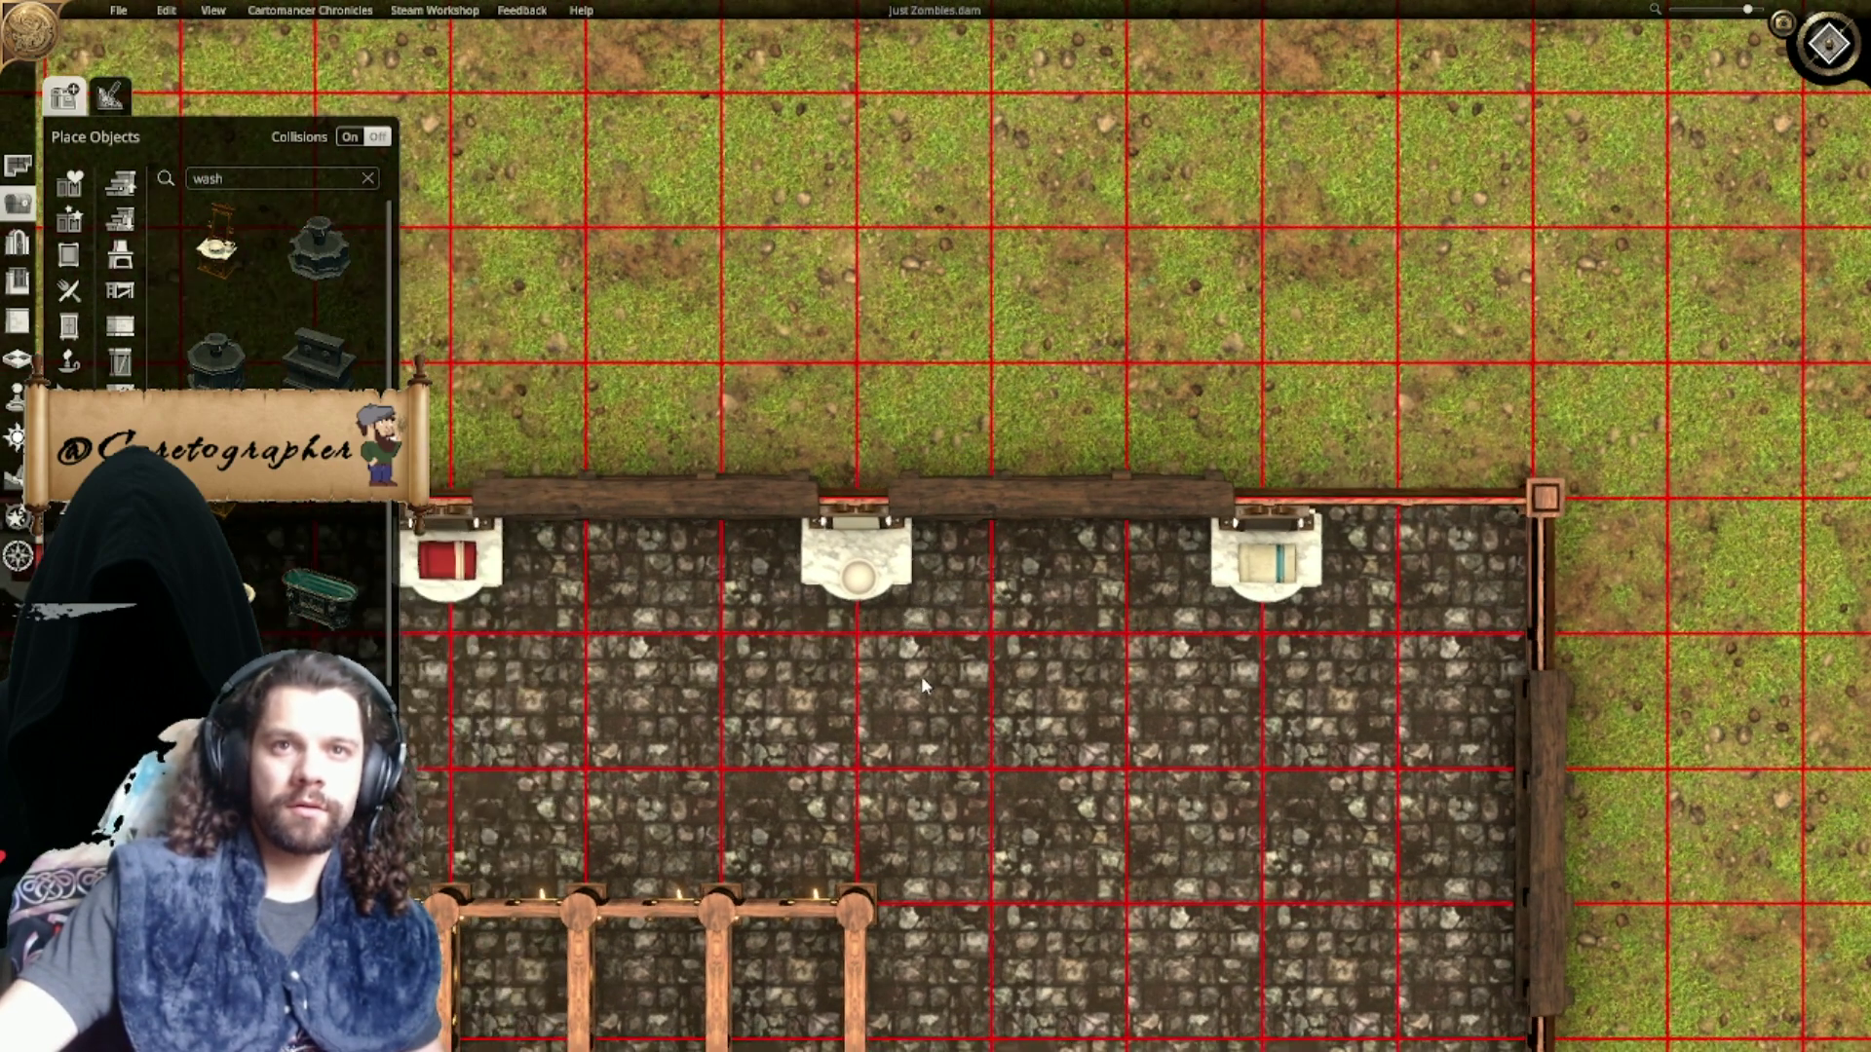
Step: Search the objects for "sofa" and place the two-seat sofa against the washroom's east wall, with its back to the window
scroll(926, 681, down, 4)
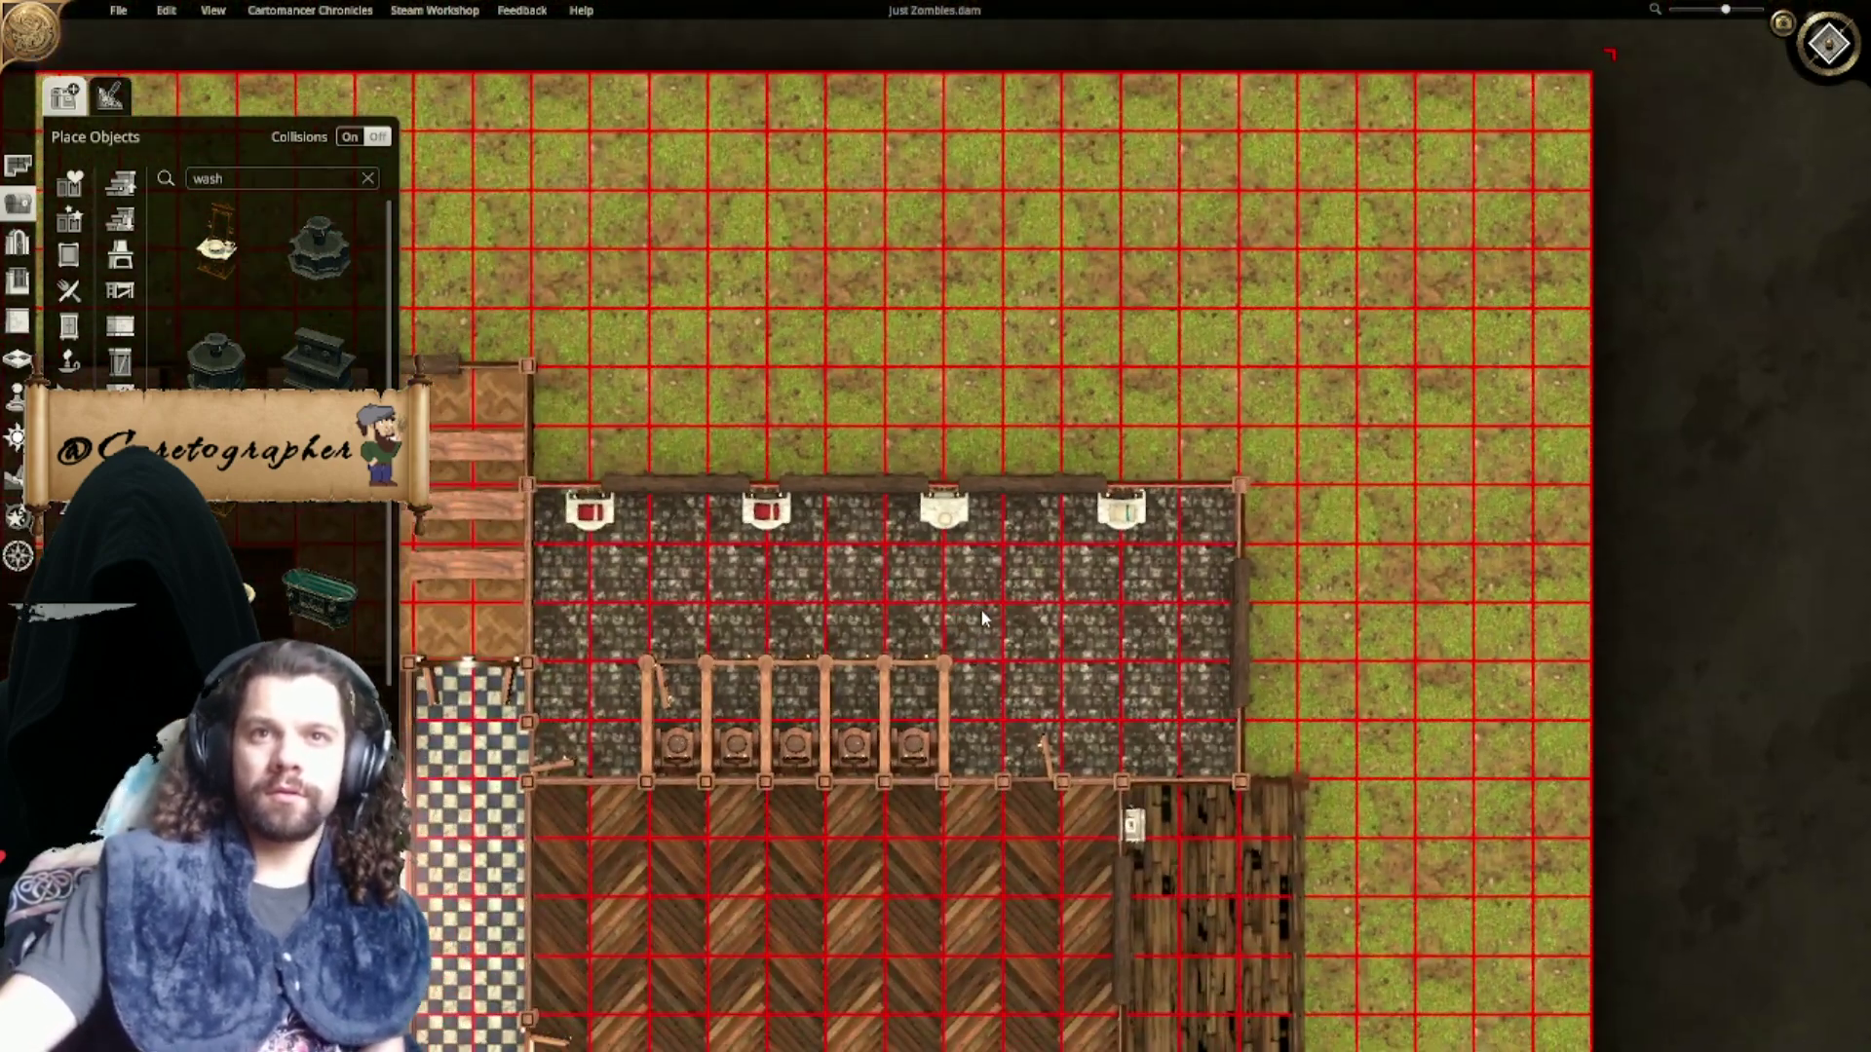
scroll(982, 617, up, 3)
right_drag(1252, 788, 936, 592)
scroll(1060, 684, up, 3)
scroll(1039, 650, down, 2)
scroll(1038, 658, up, 2)
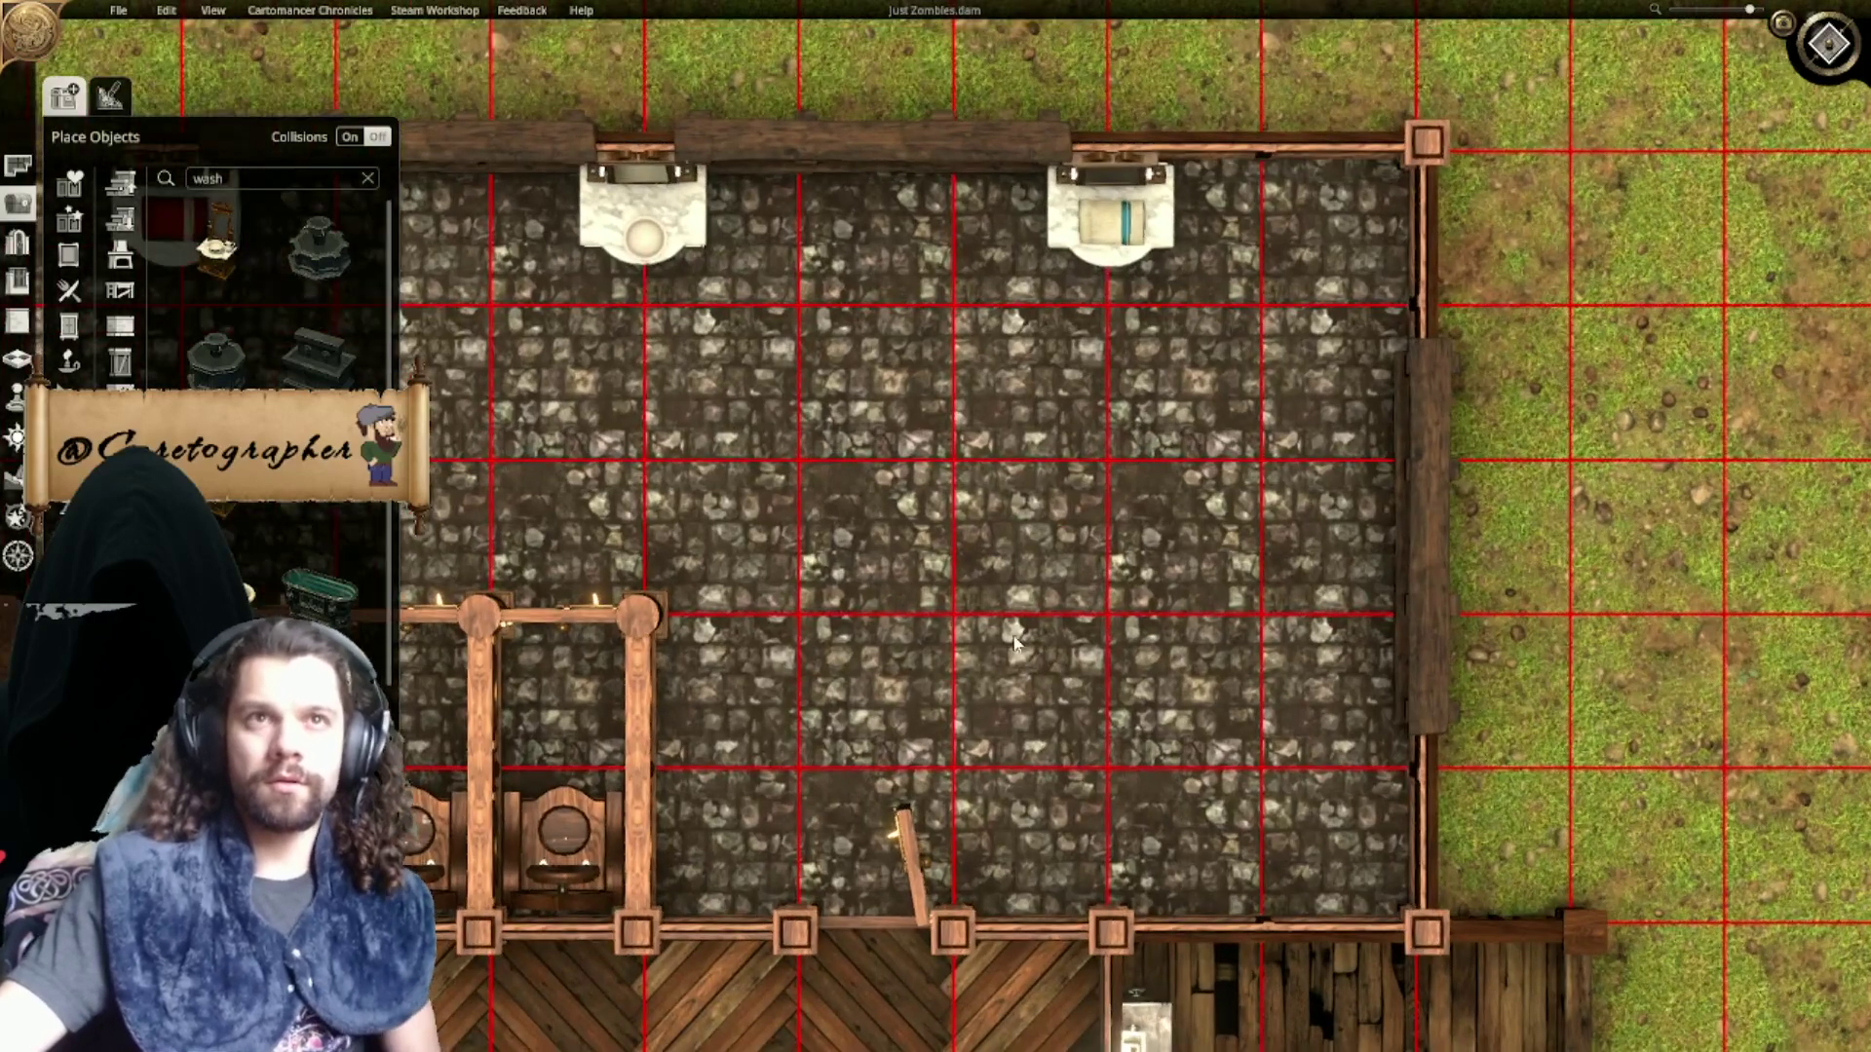
double_click(209, 178)
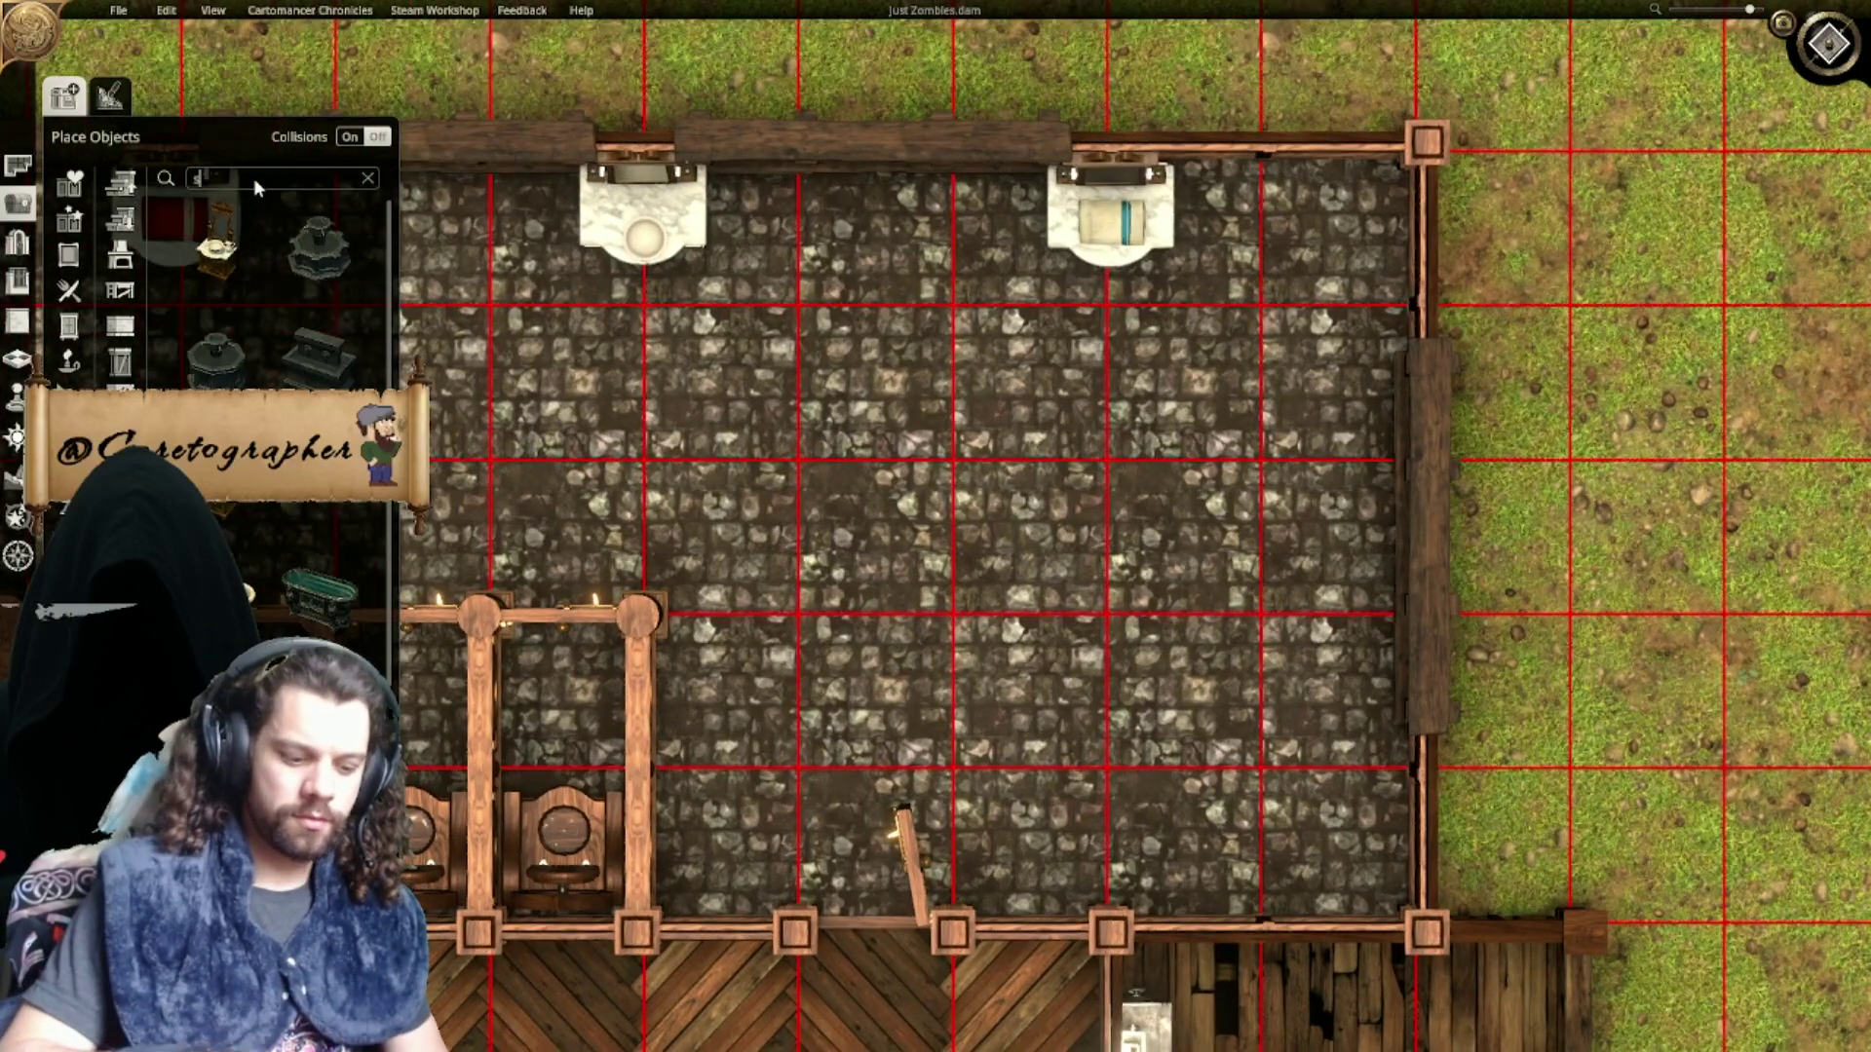
text(sofa)
click(226, 284)
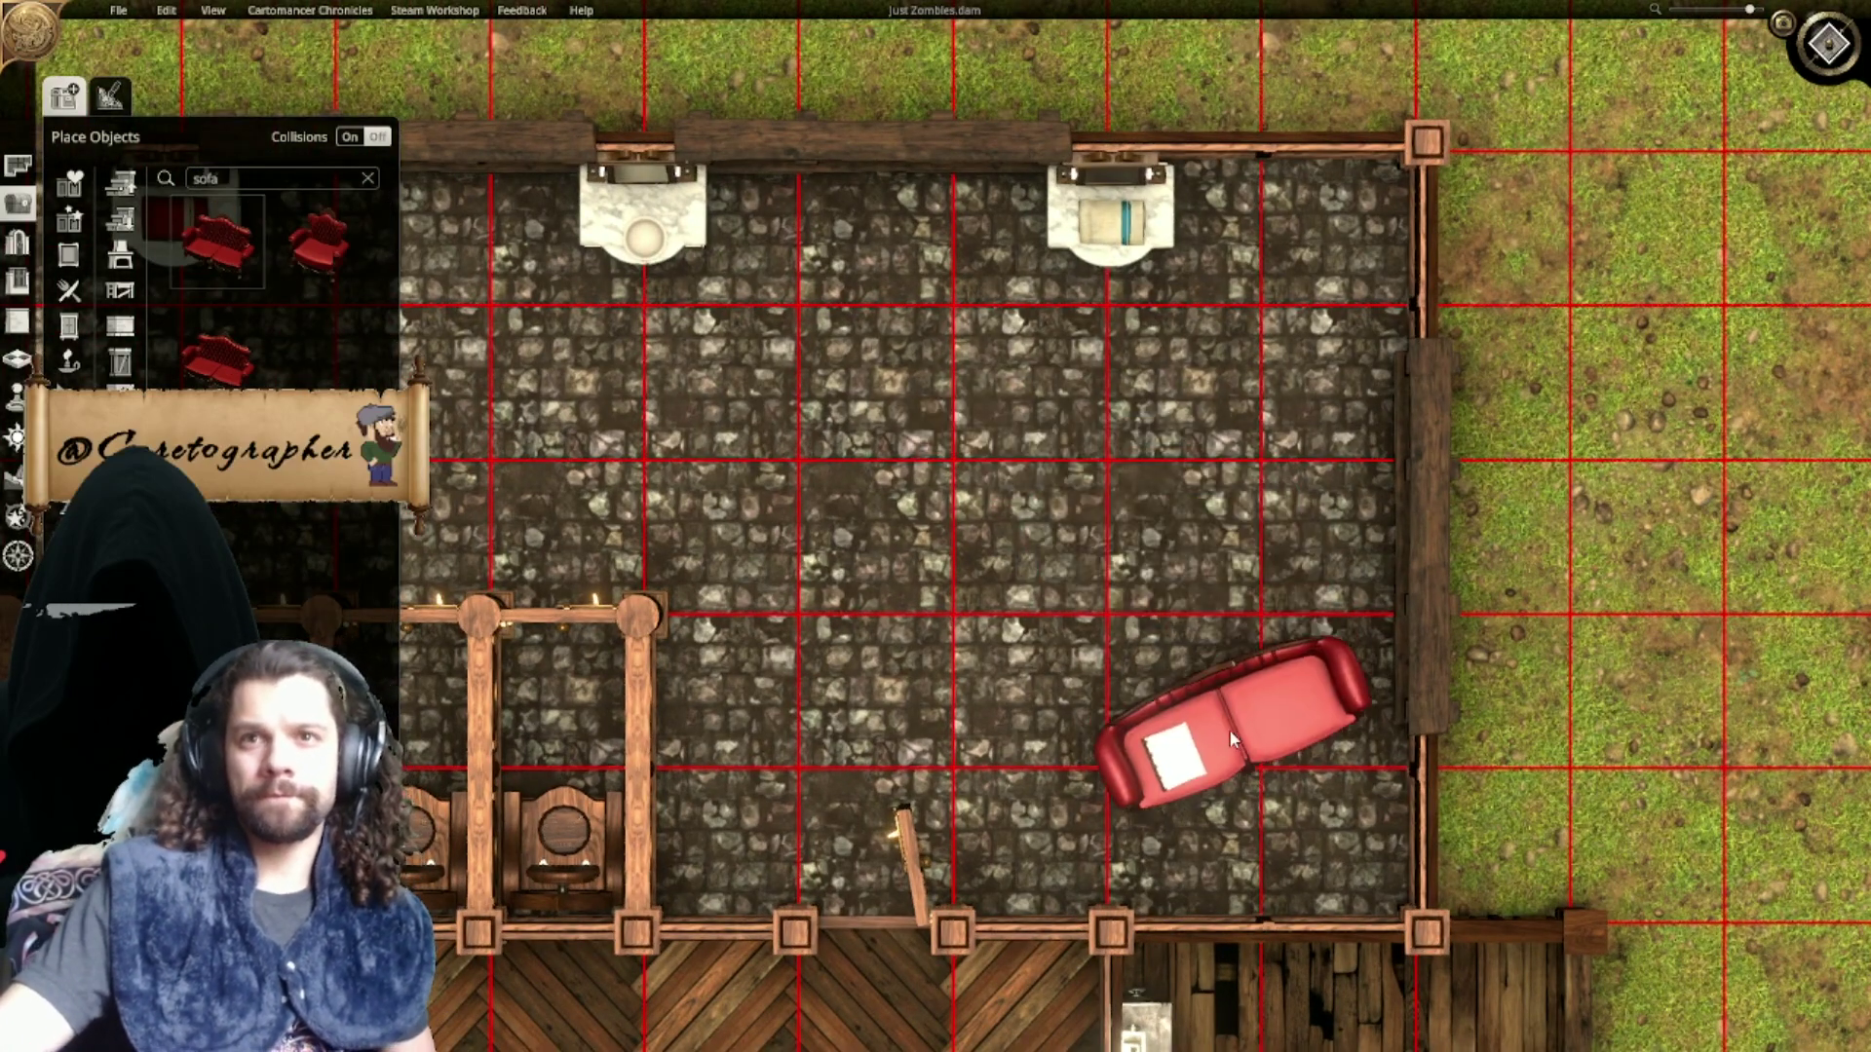
ctrl+scroll(1243, 749, down, 7)
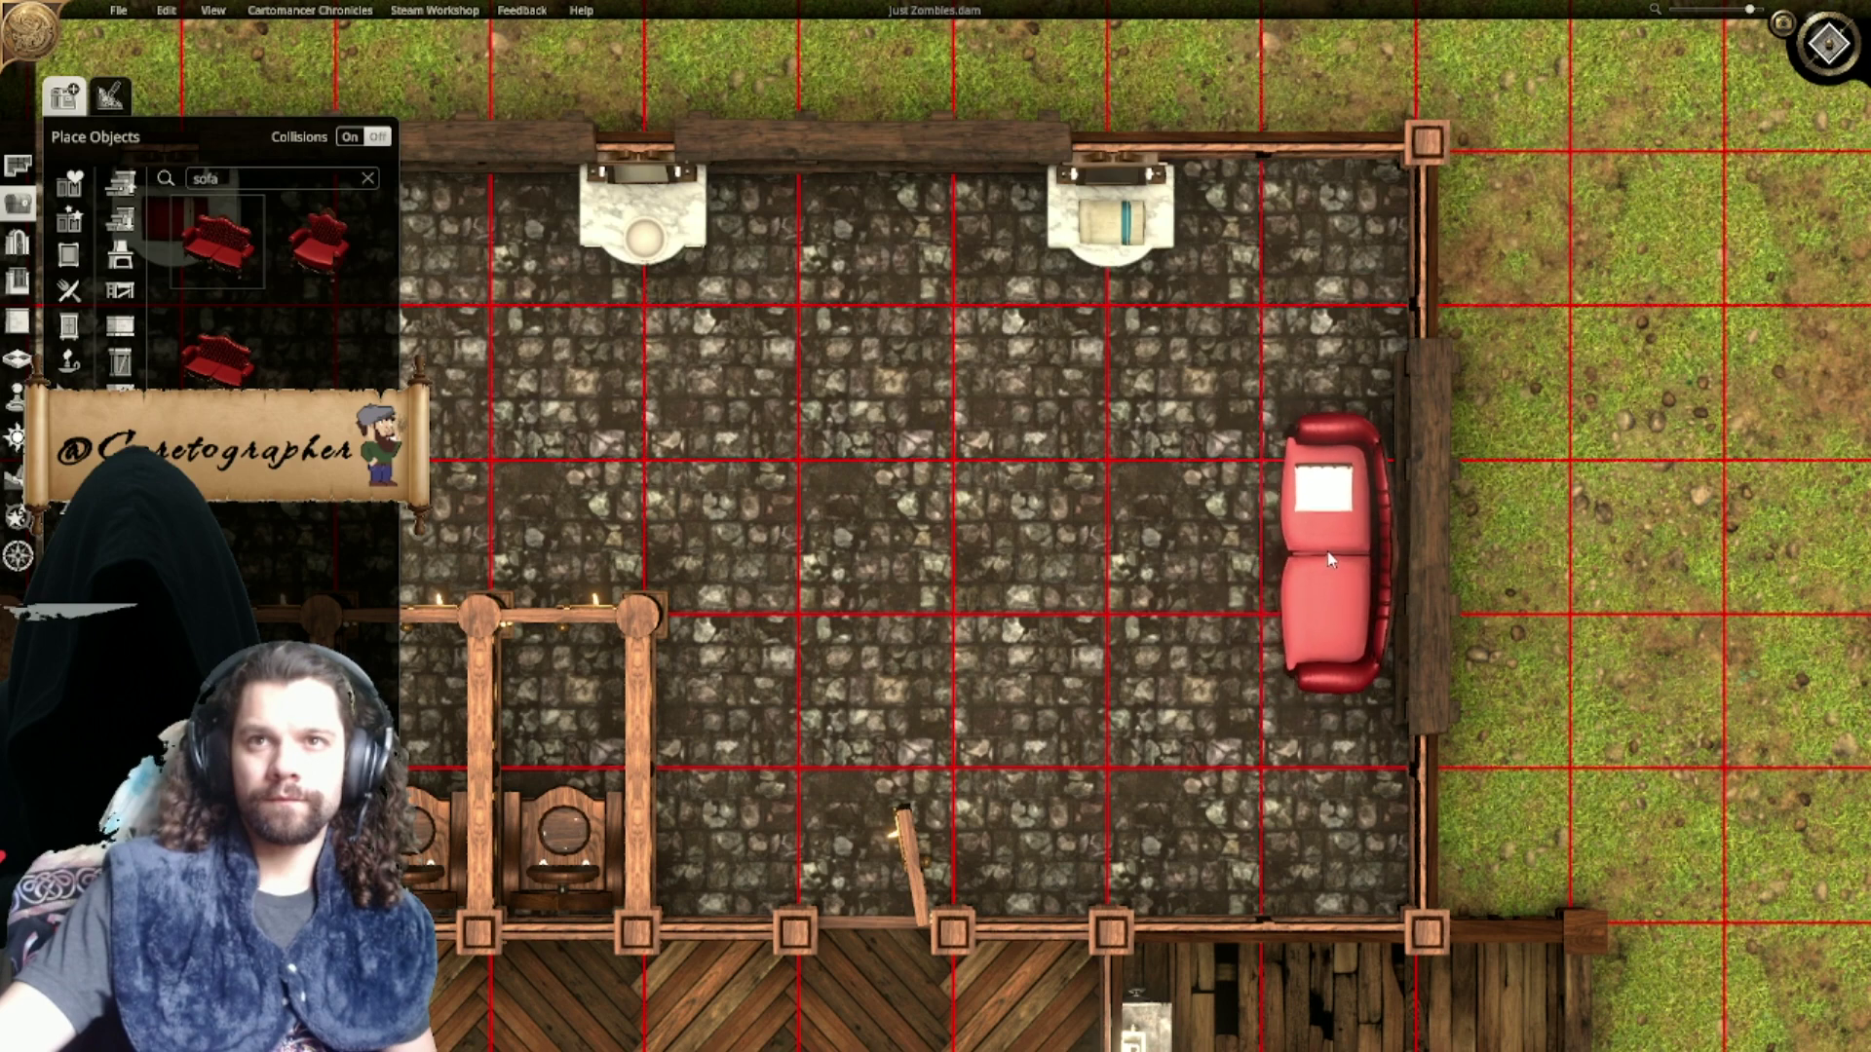
click(1325, 553)
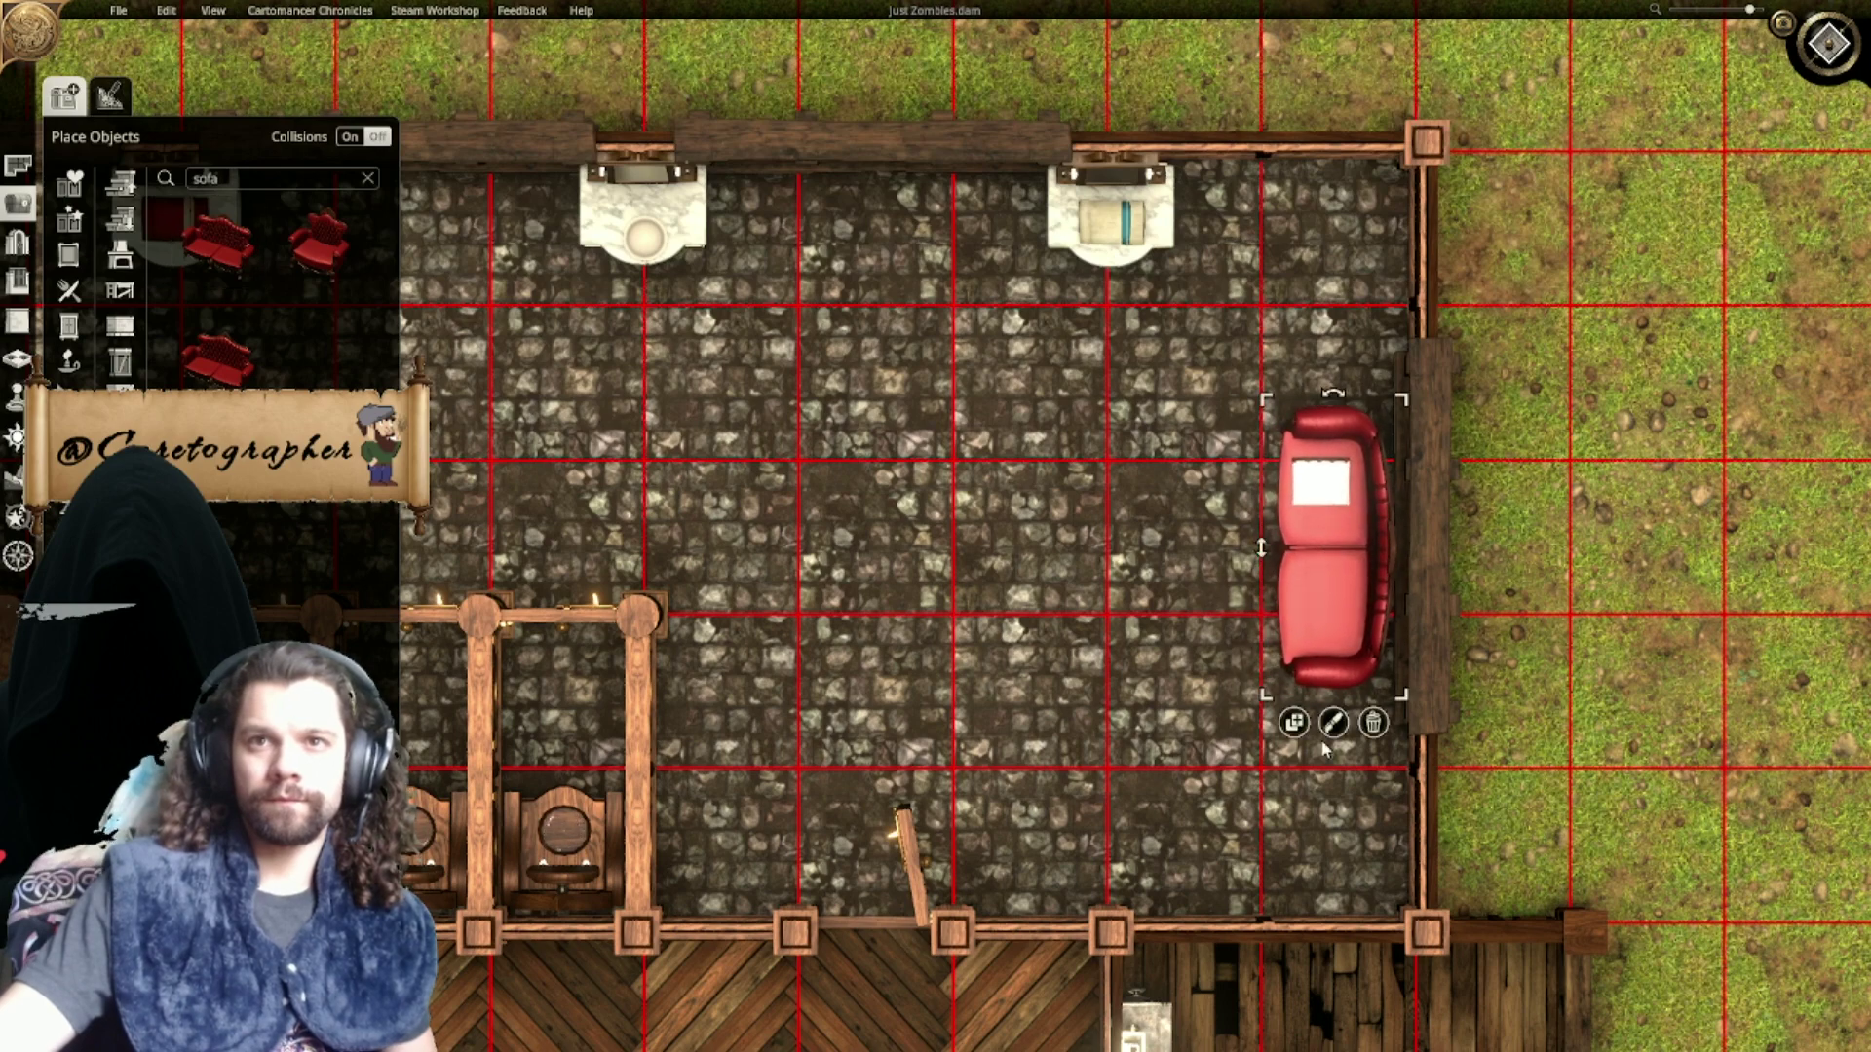
Step: Try a white colour on the sofa by the east wall
click(1333, 722)
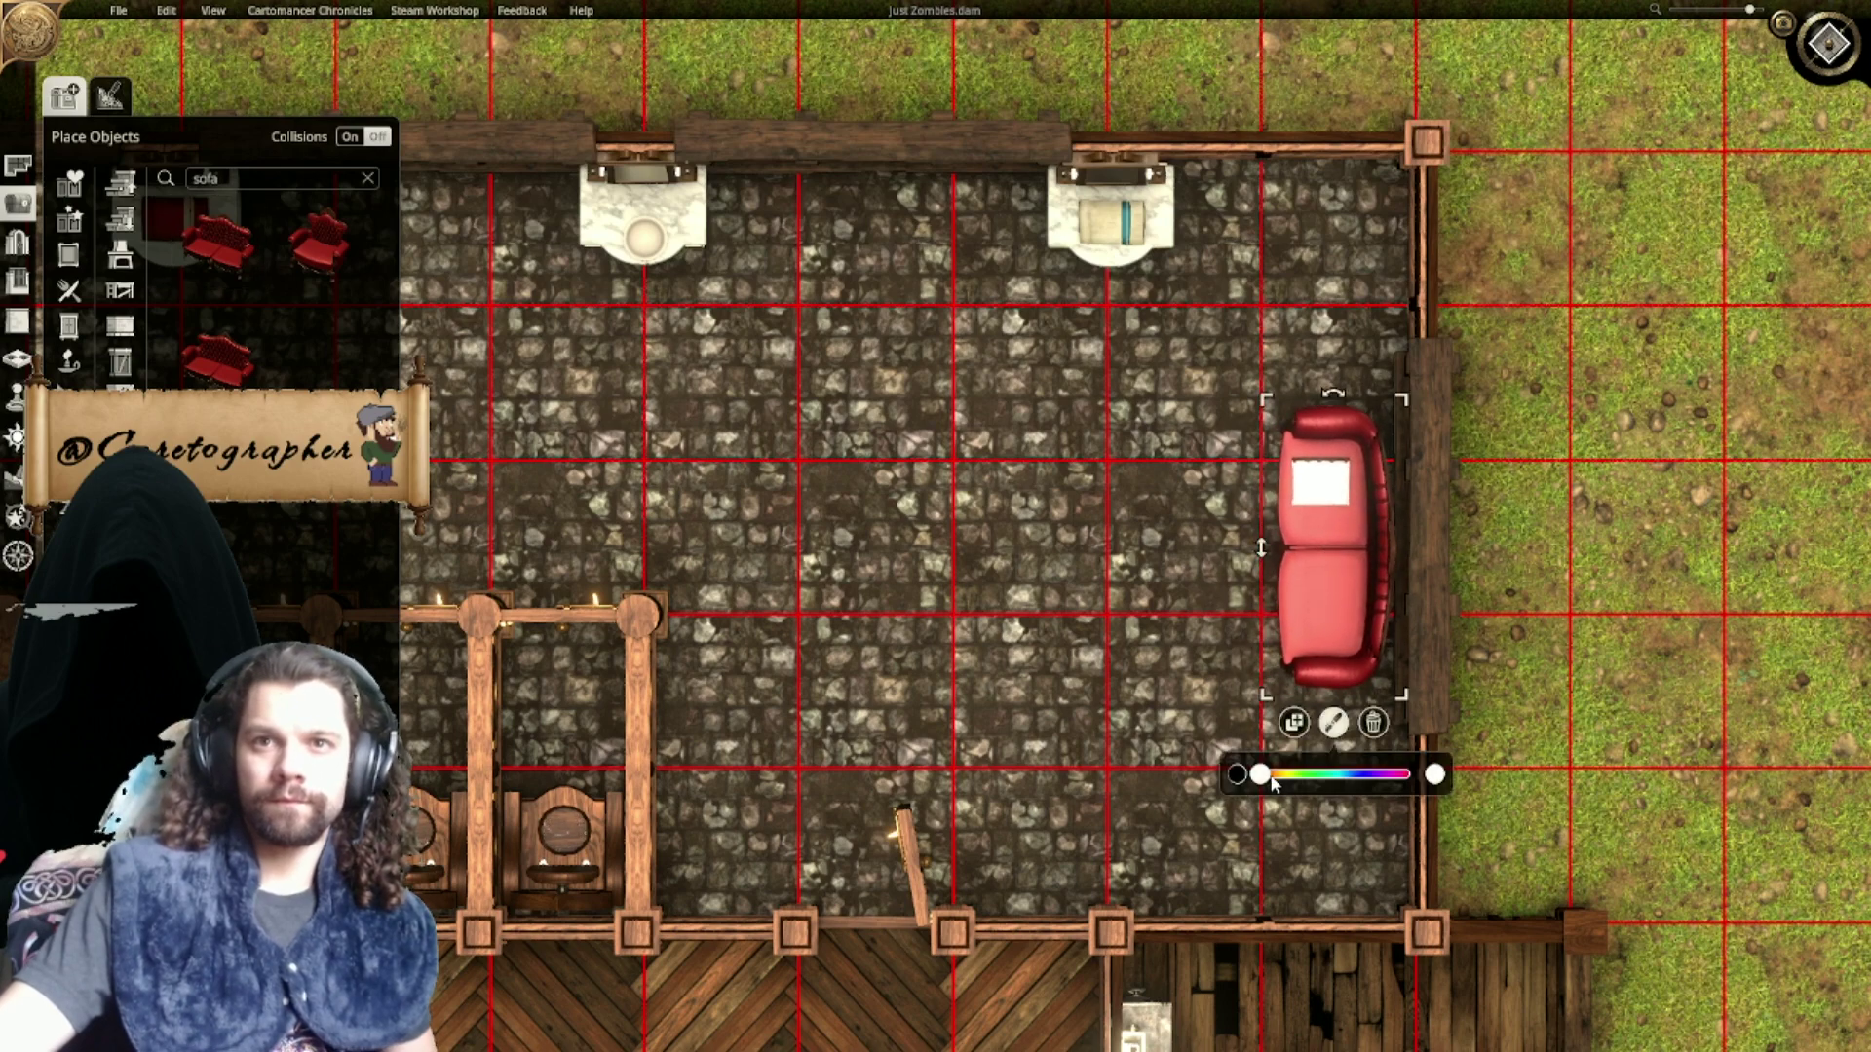
click(1437, 775)
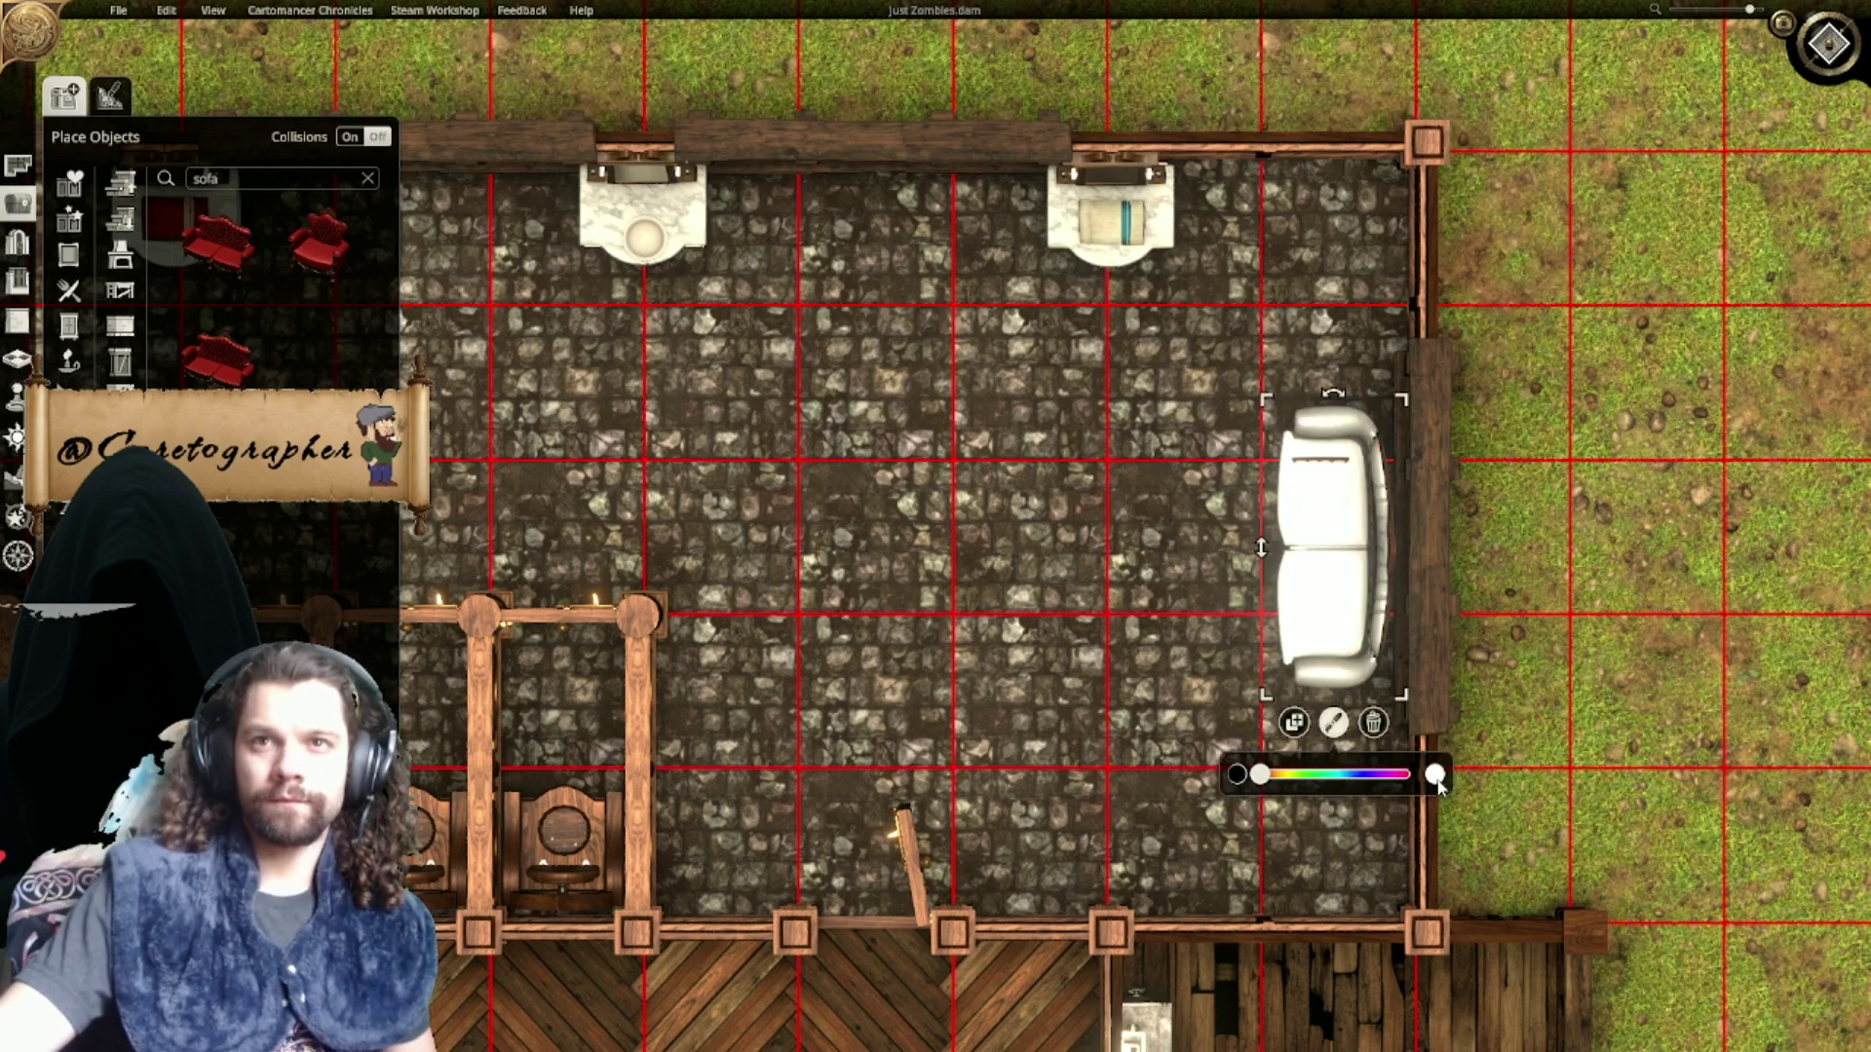
click(1316, 477)
click(1358, 538)
scroll(1599, 755, down, 3)
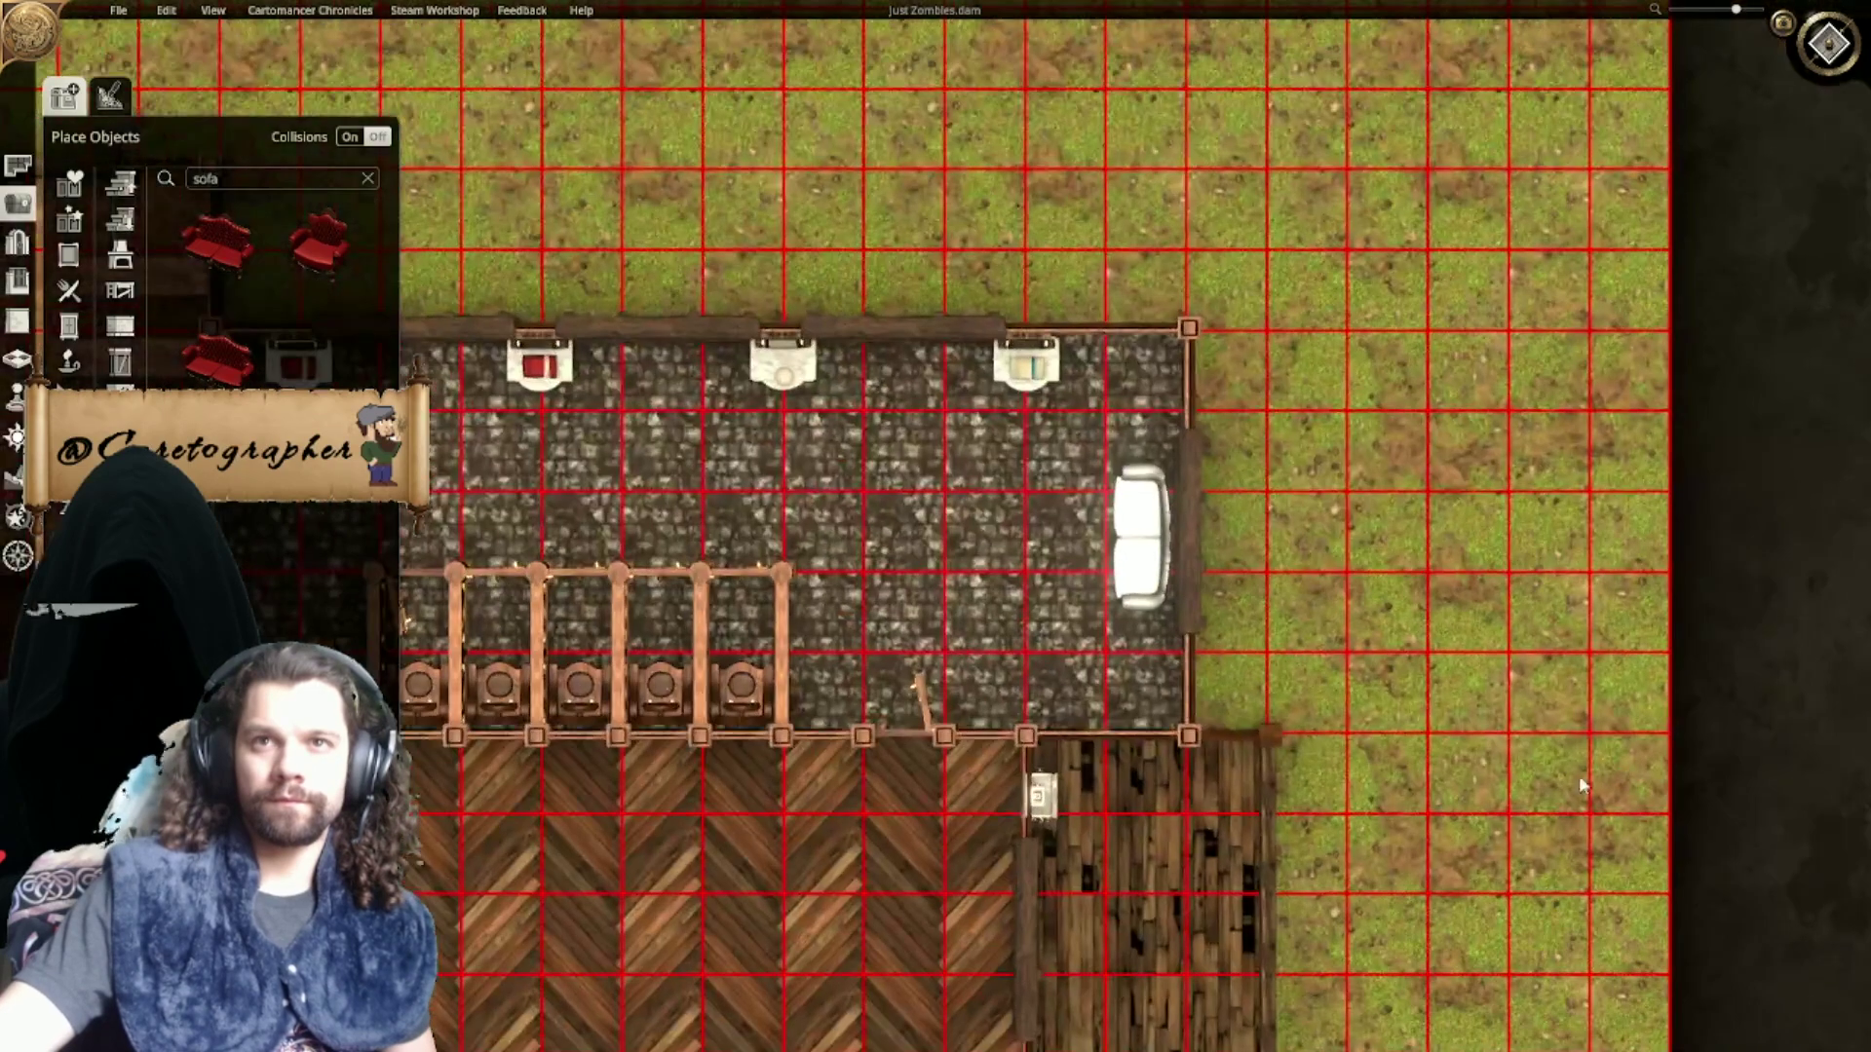
Step: Try a hue on the east wall's sofa, and set its colour to black
scroll(1267, 702, up, 5)
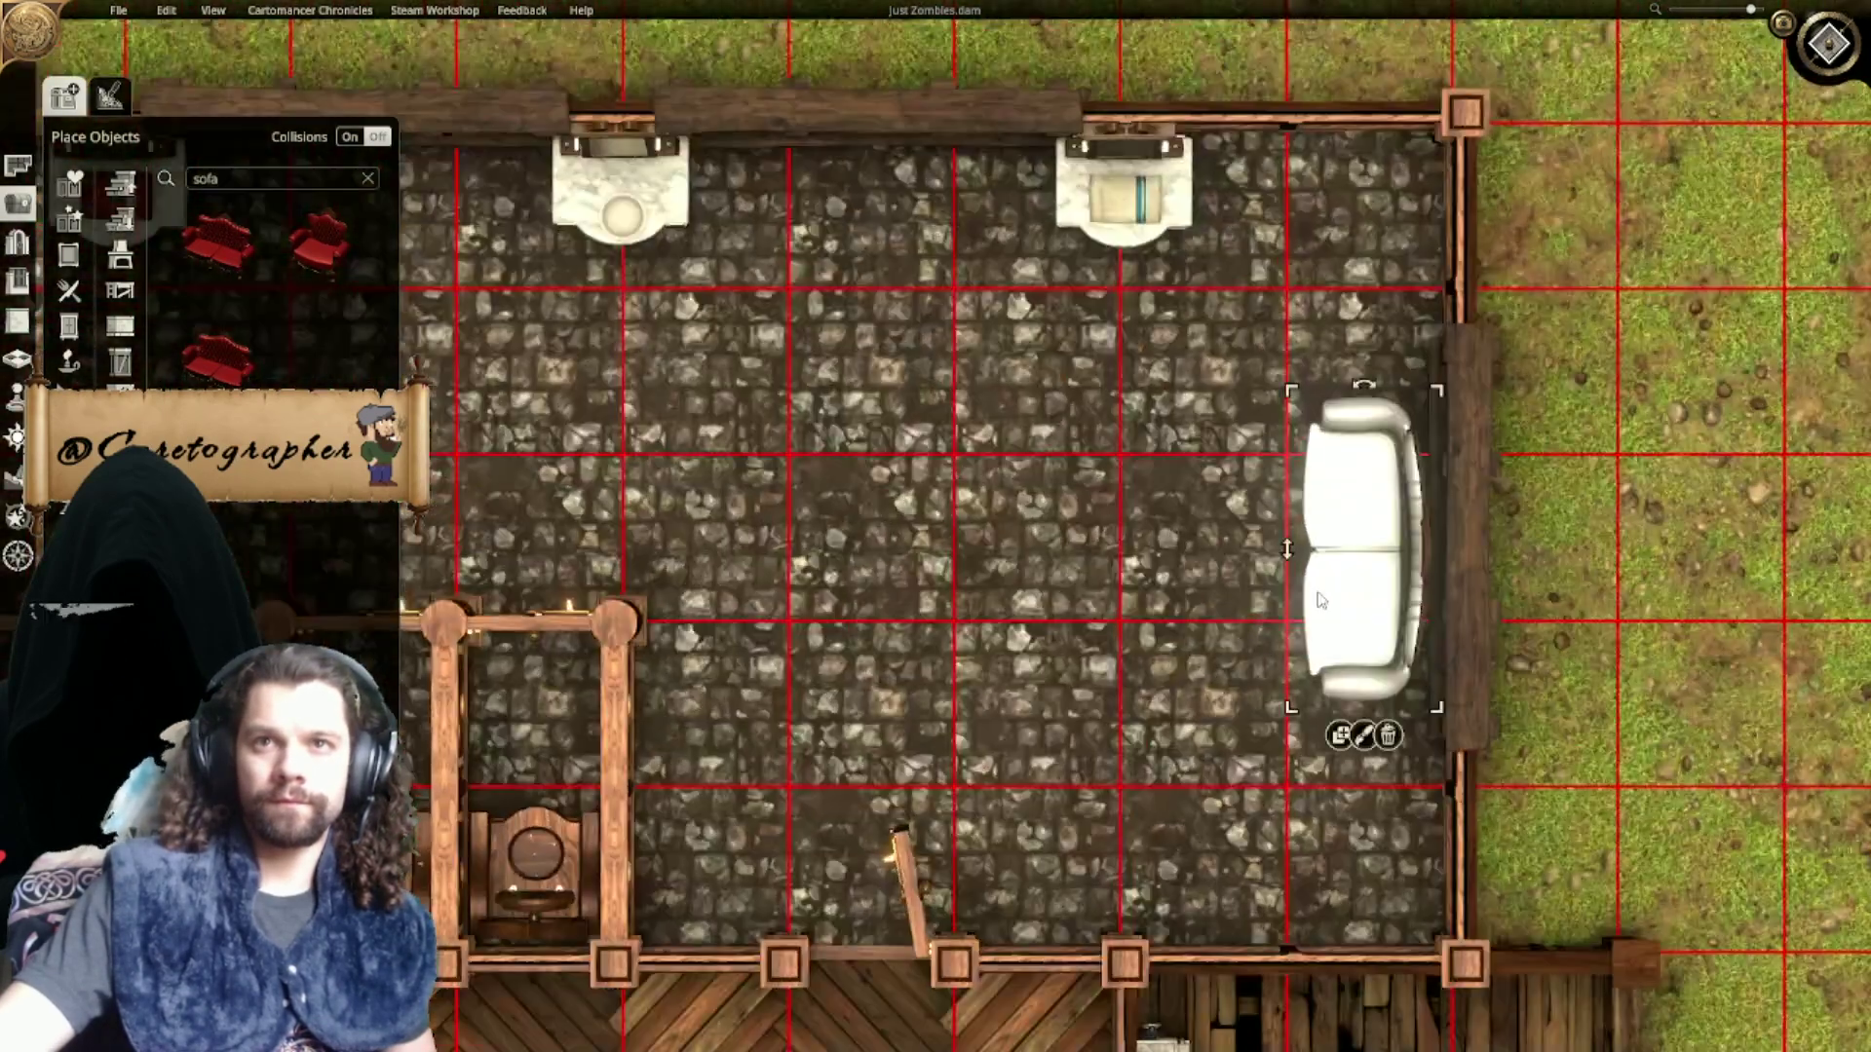
click(1364, 735)
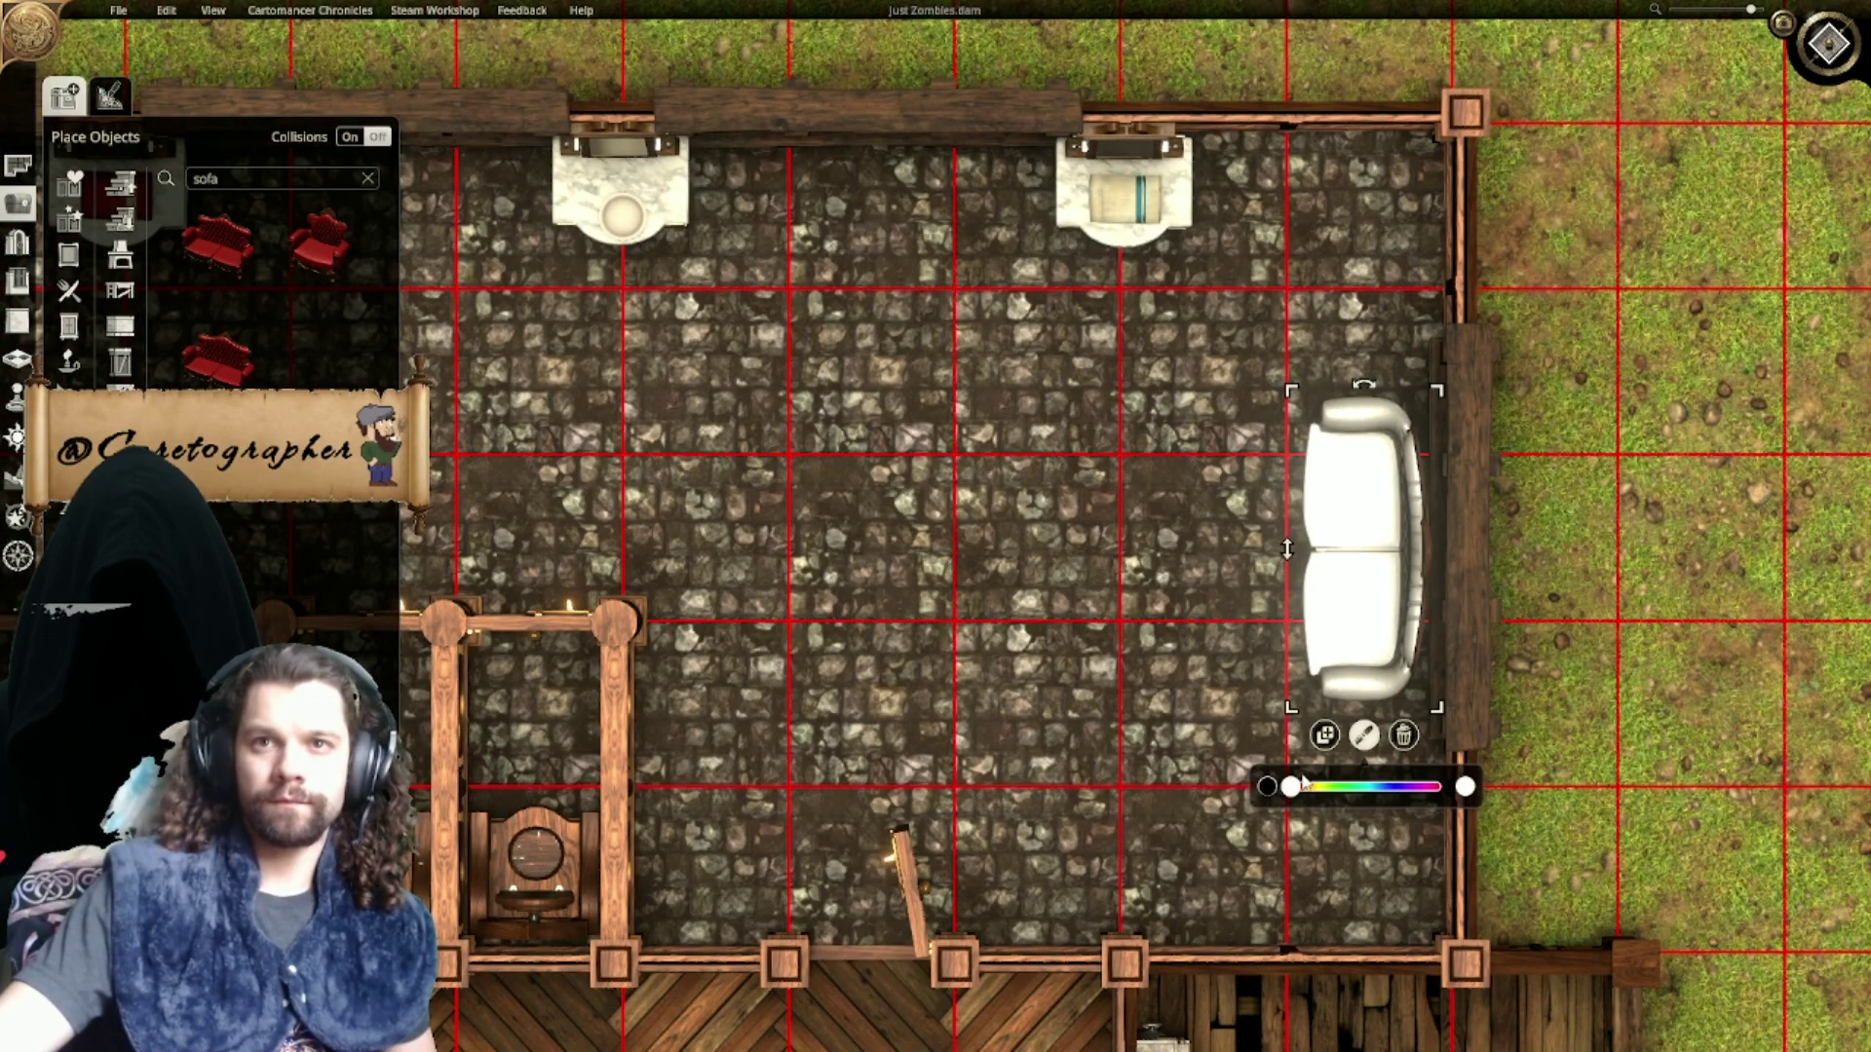
drag(1317, 794, 1394, 801)
click(1269, 789)
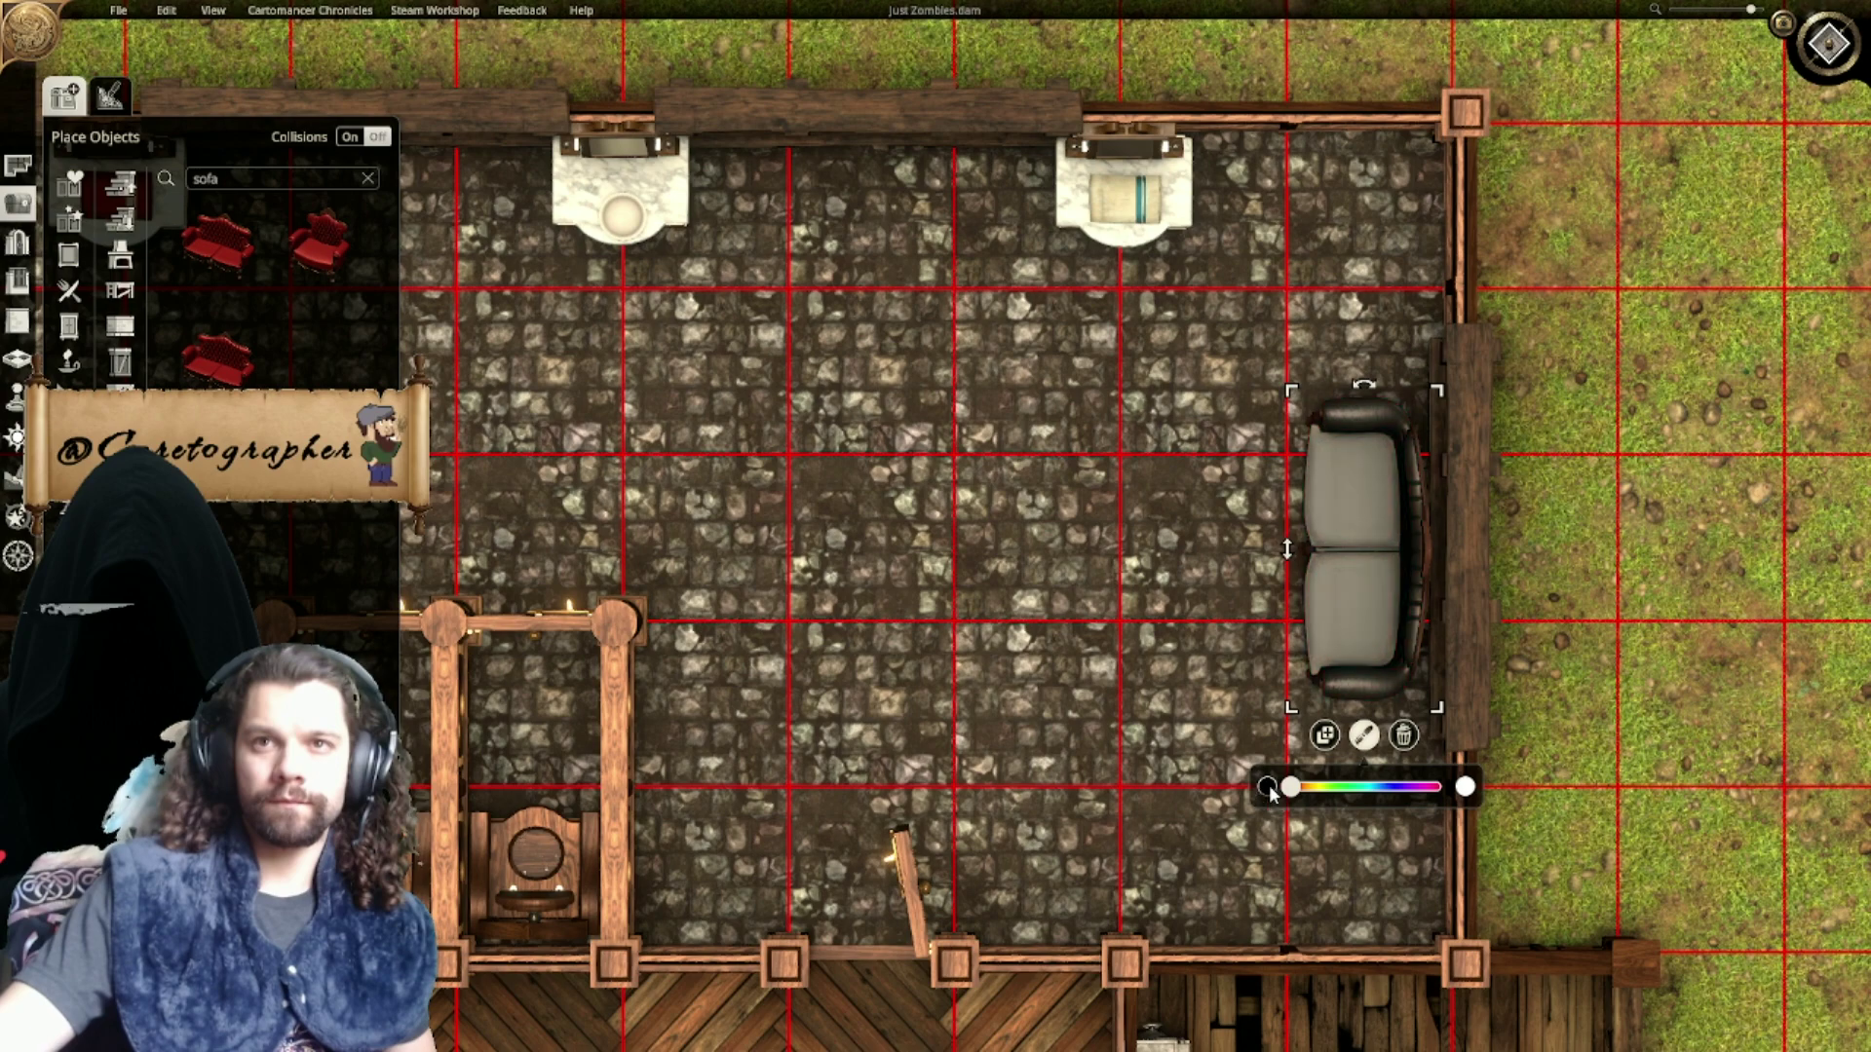
click(1618, 792)
scroll(1614, 787, down, 3)
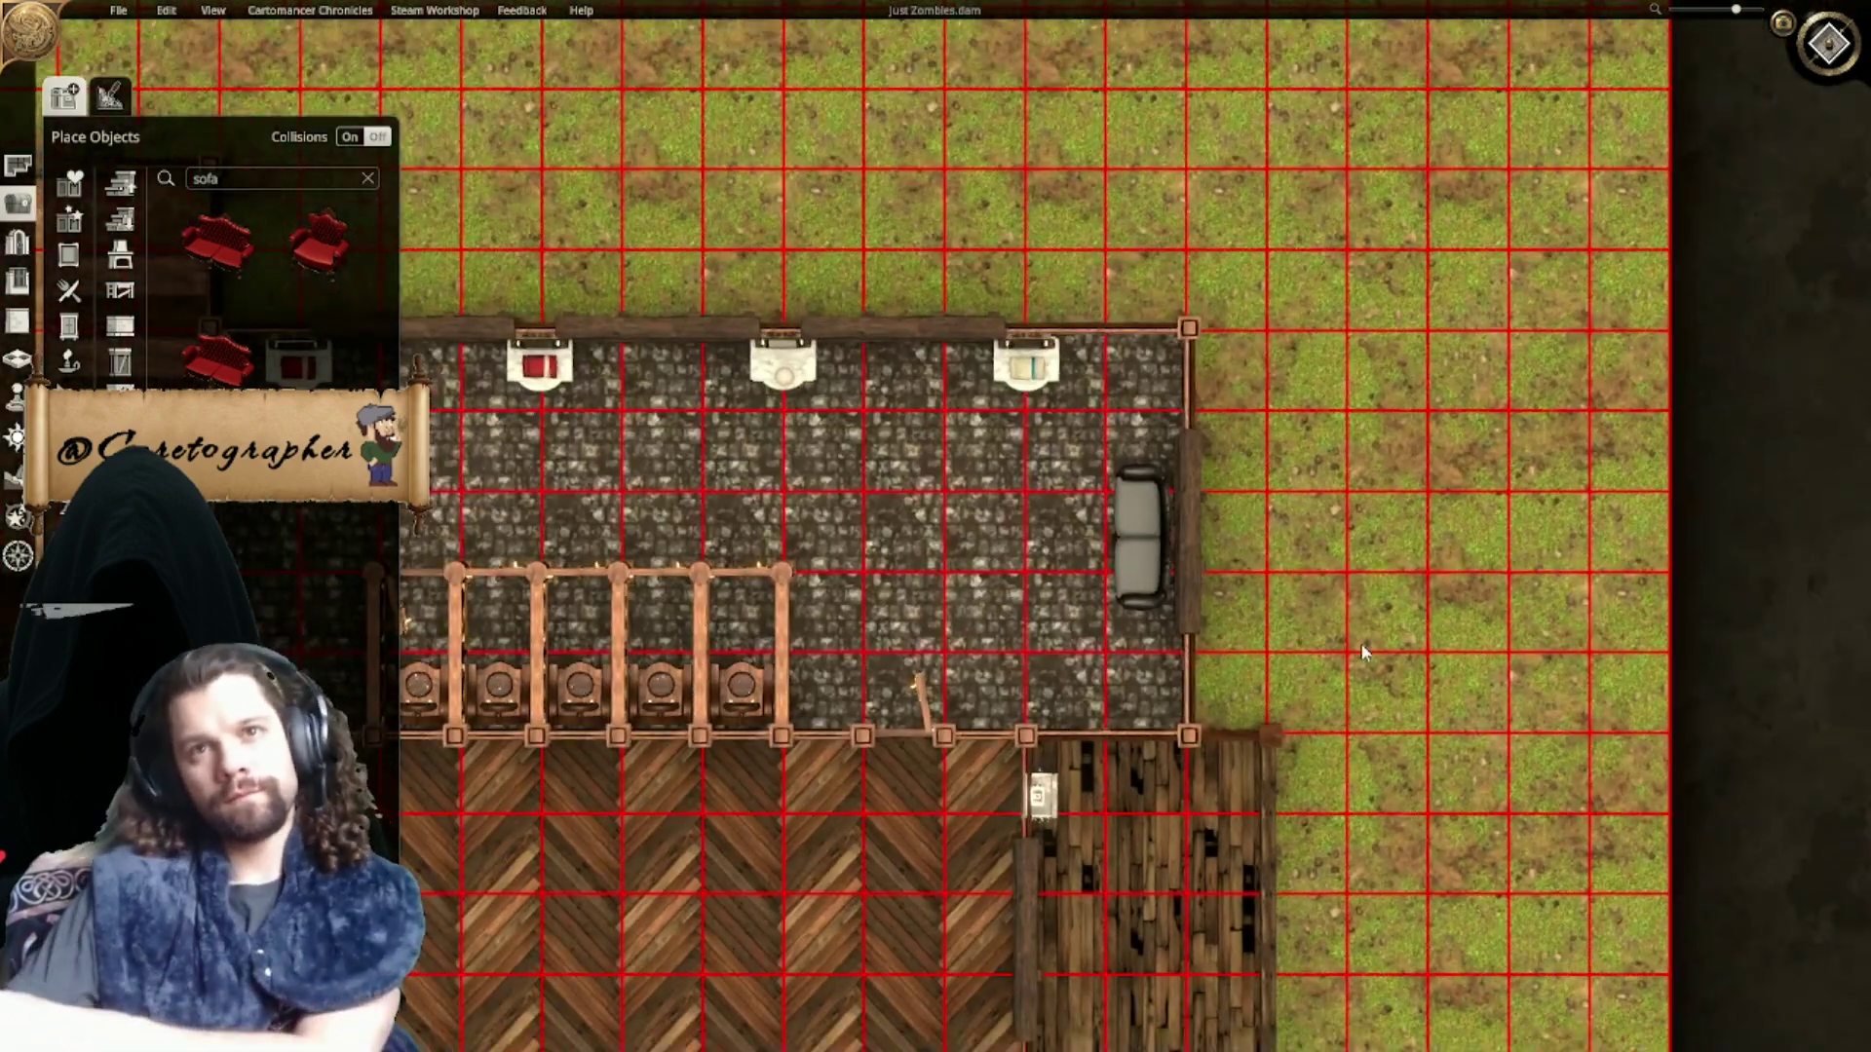
Step: Cover the whole restroom floor, stall area included, with light square stone tiles
middle_drag(1363, 652, 1766, 588)
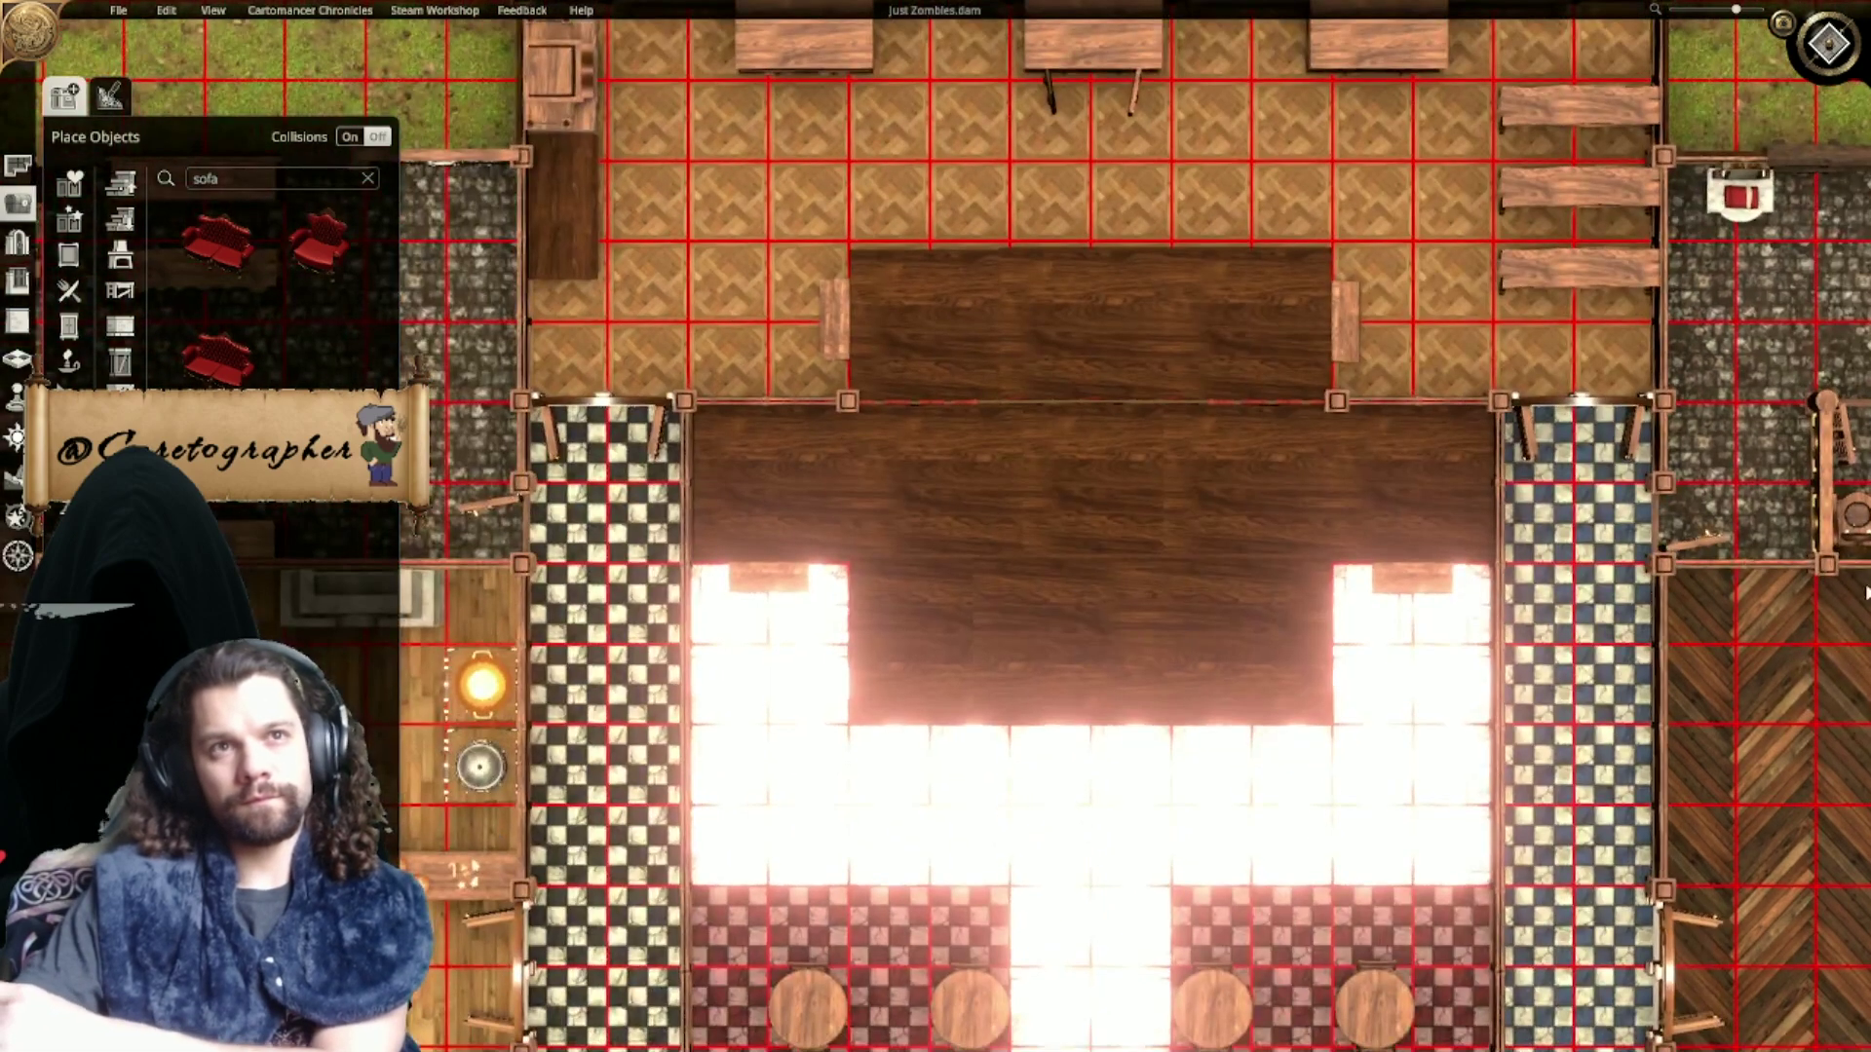
middle_drag(1296, 643, 1854, 655)
middle_drag(1654, 659, 159, 730)
click(18, 359)
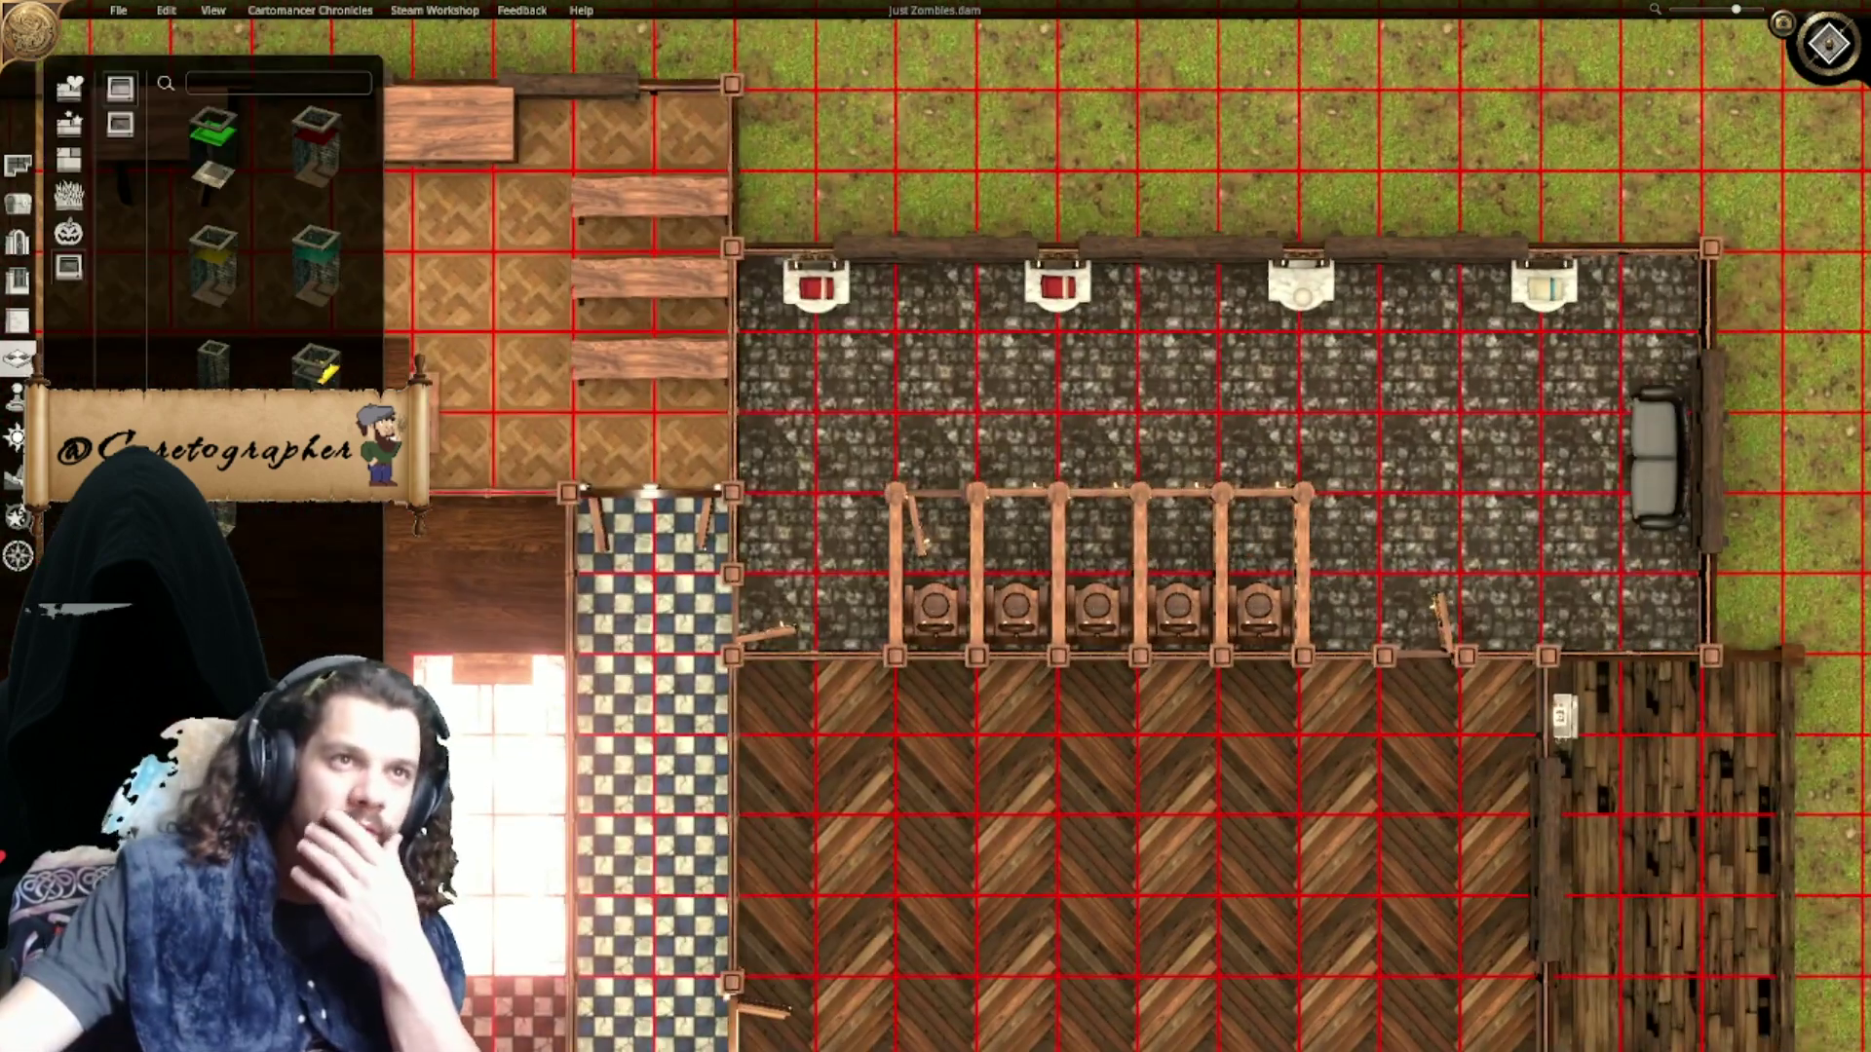
click(70, 162)
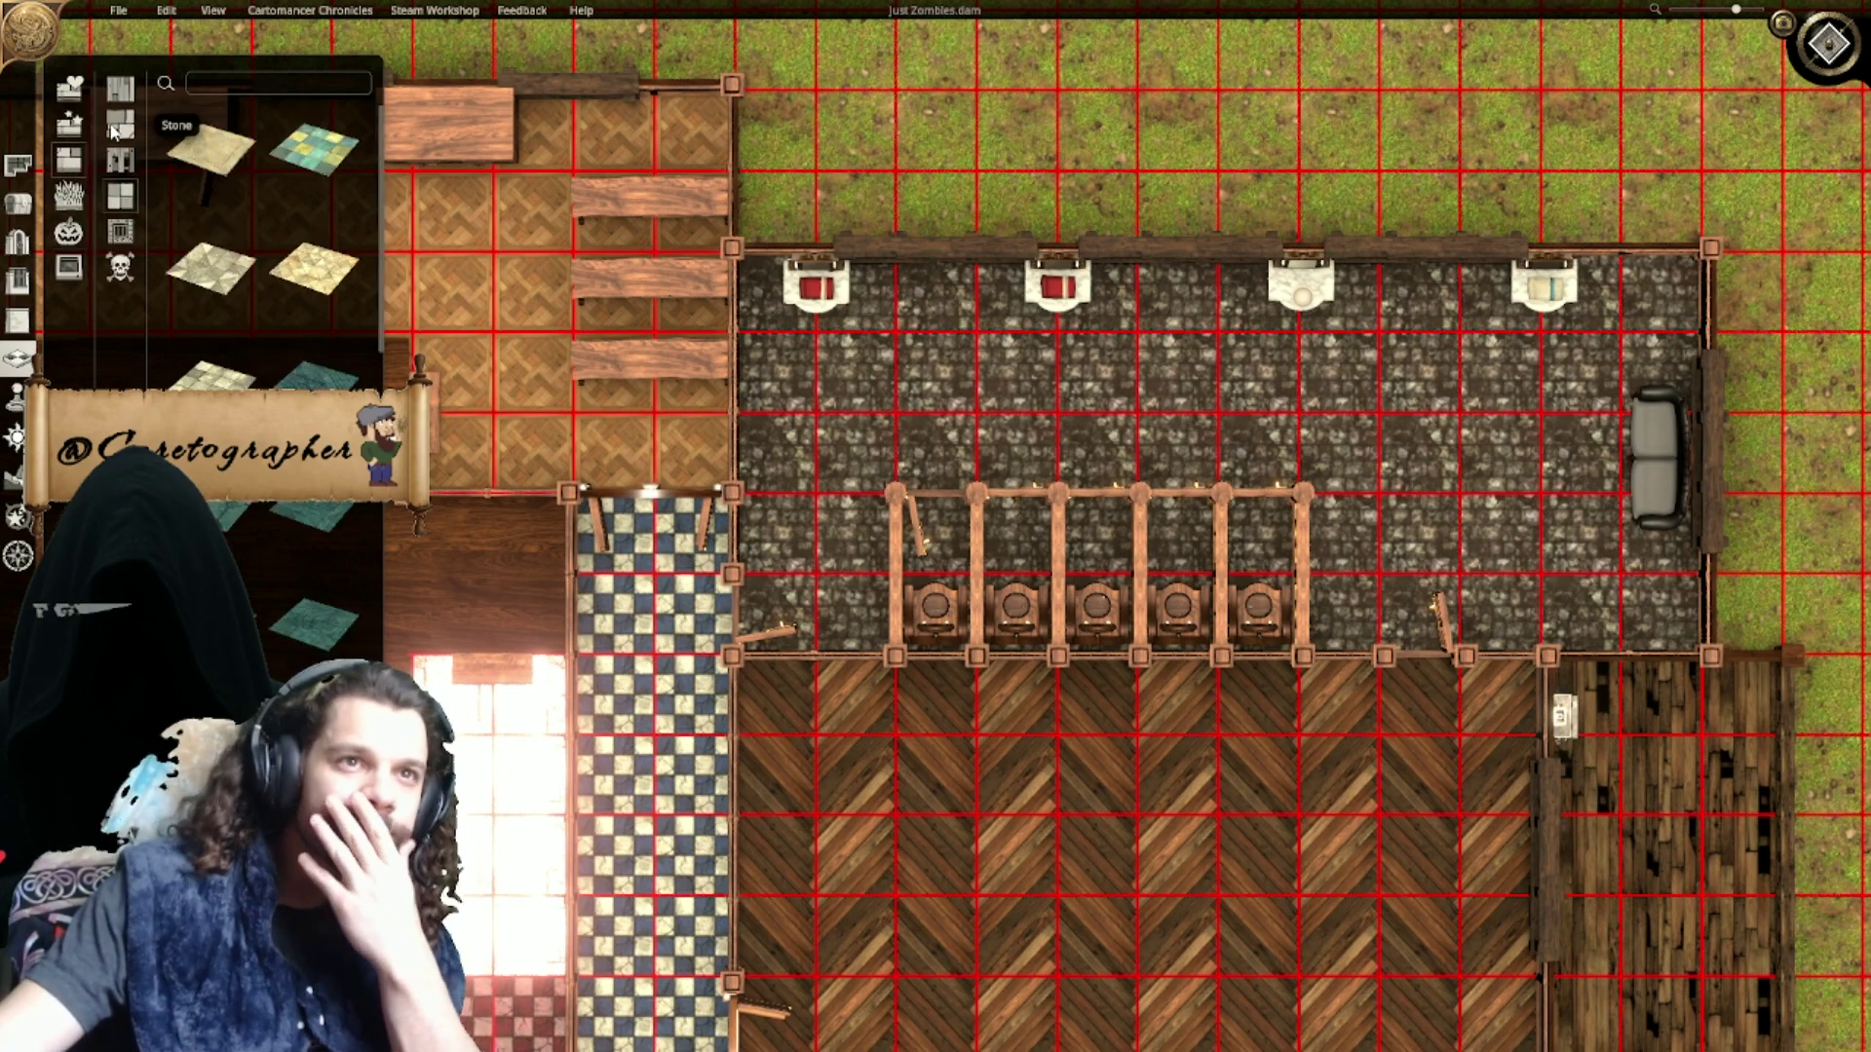
click(121, 159)
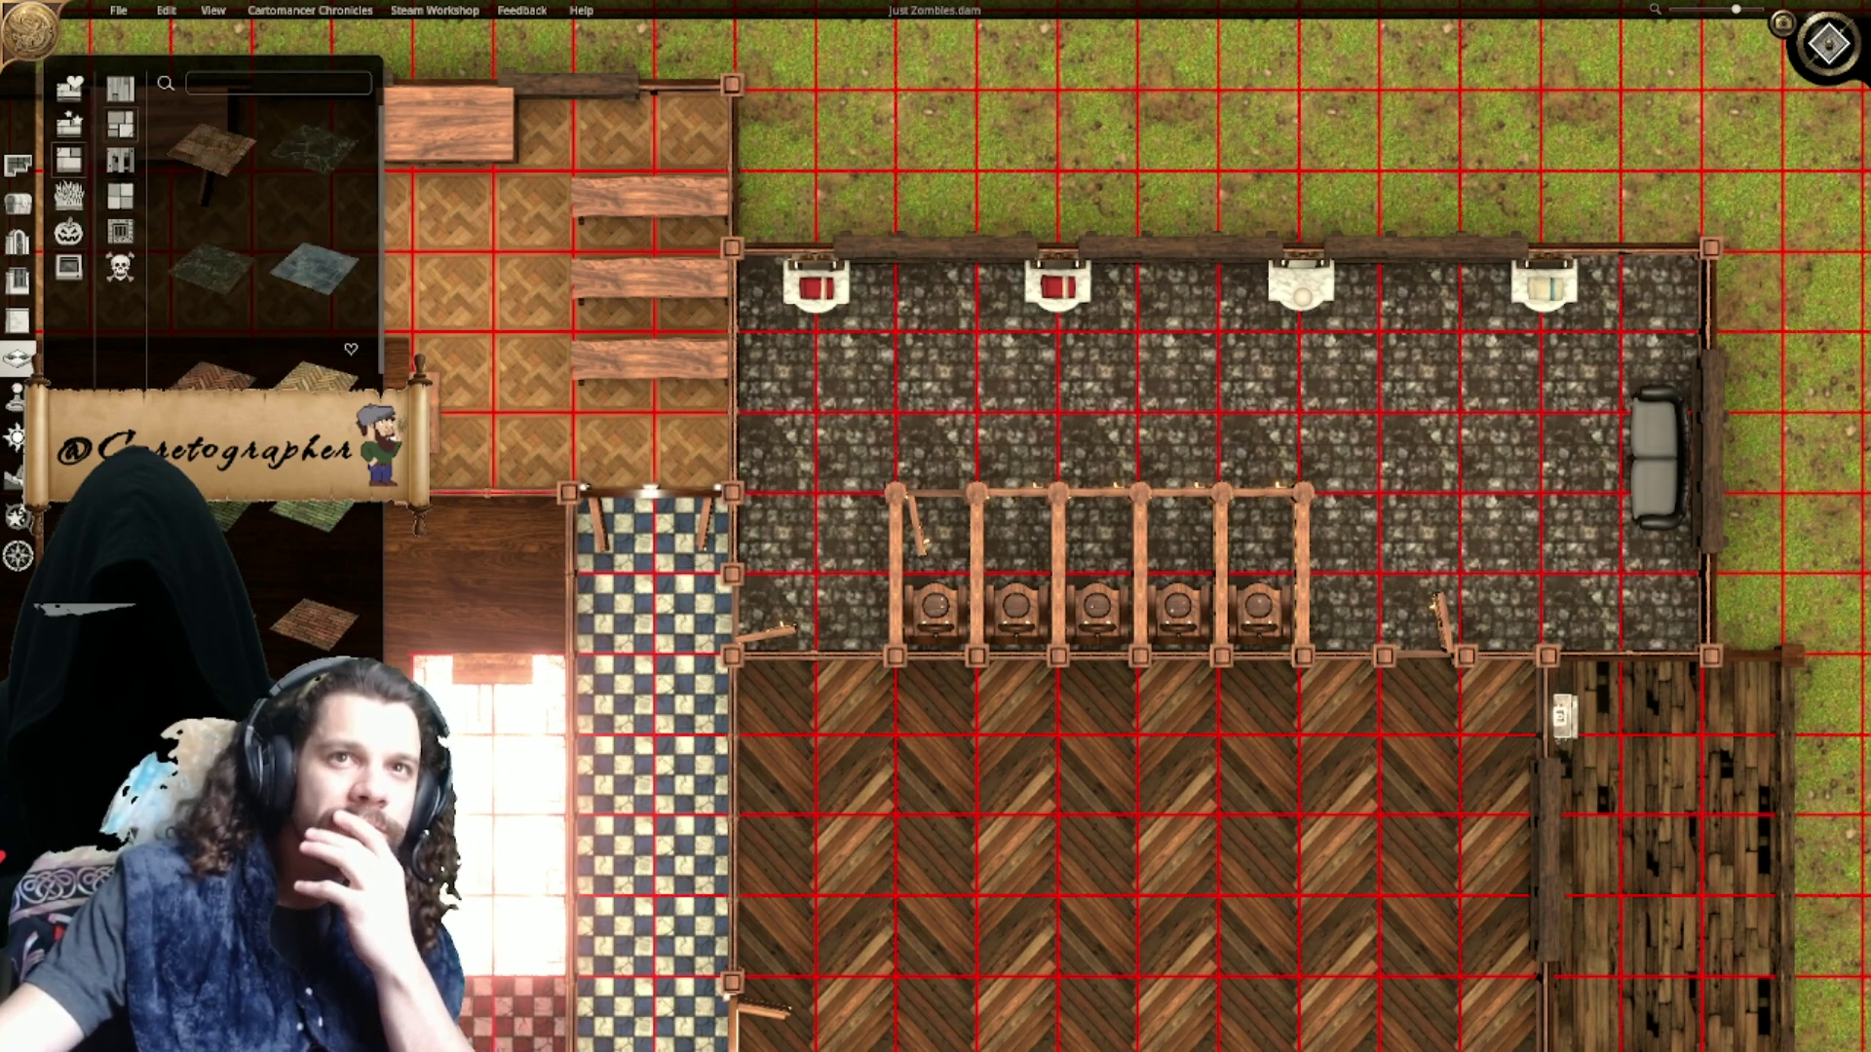
scroll(288, 504, down, 2)
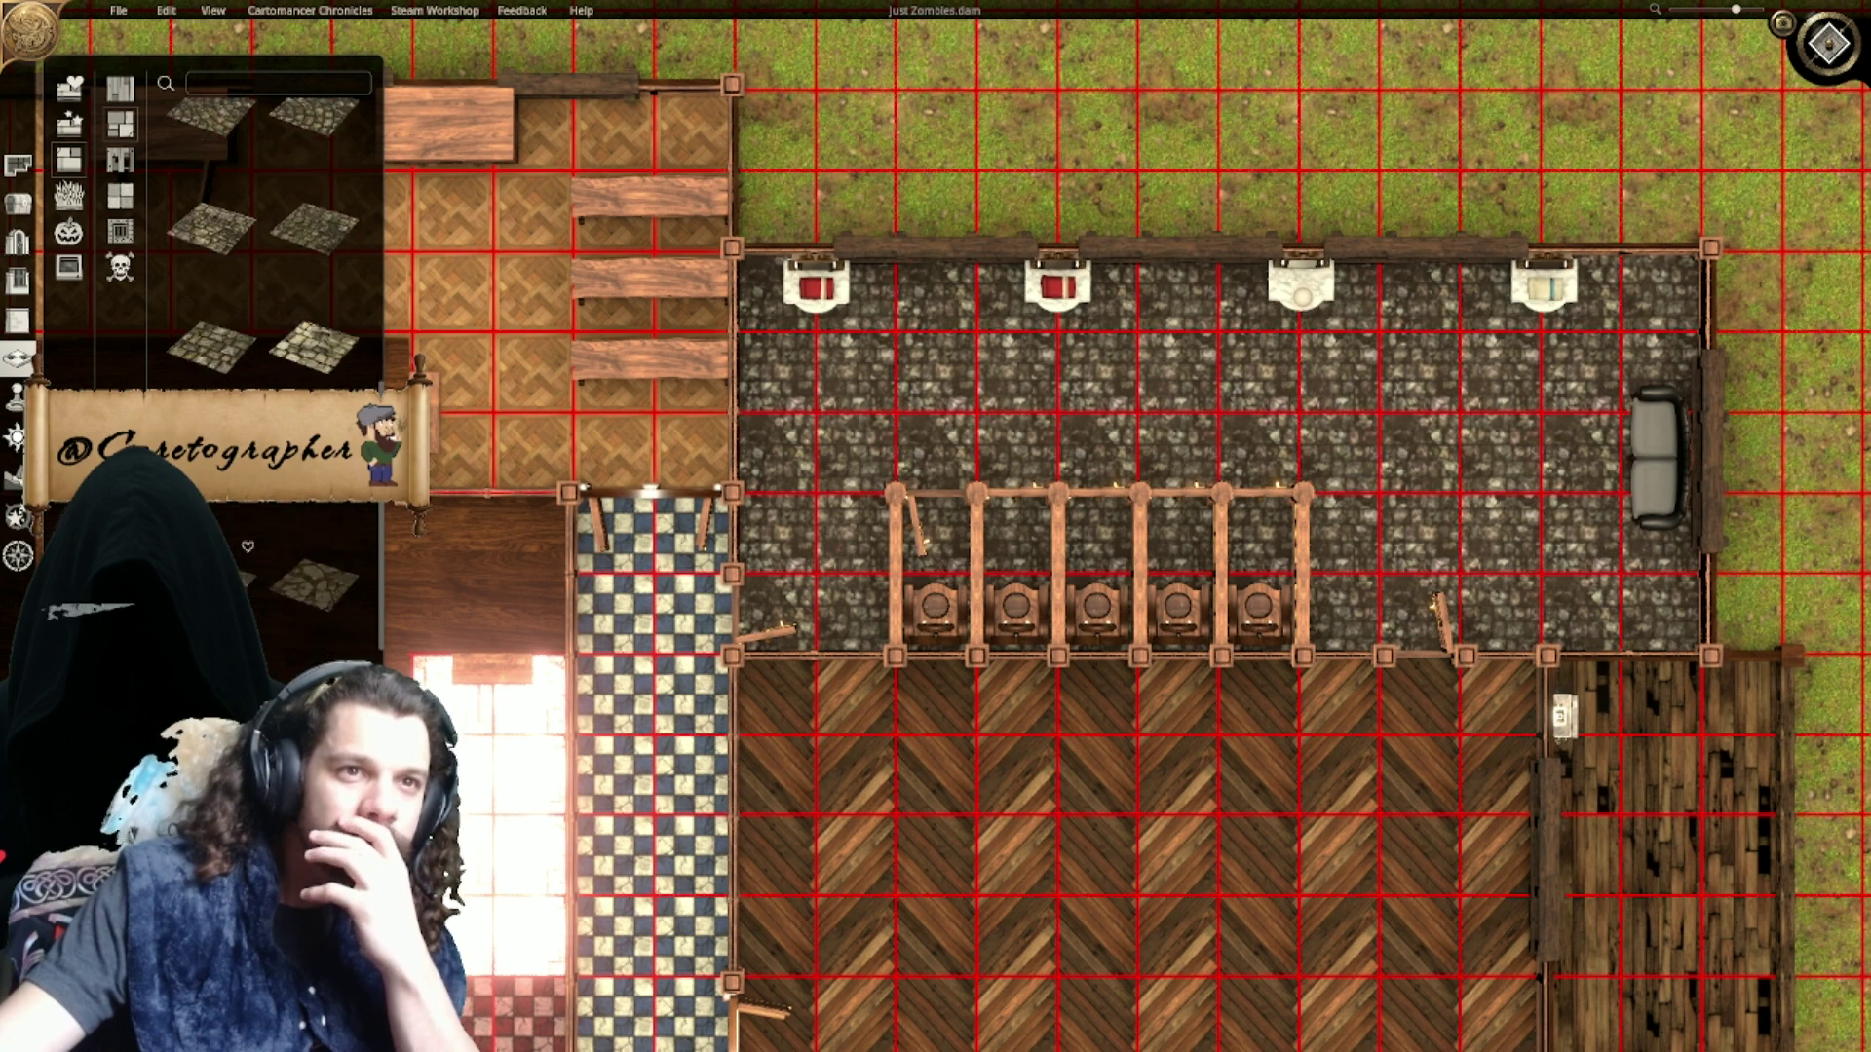
click(314, 582)
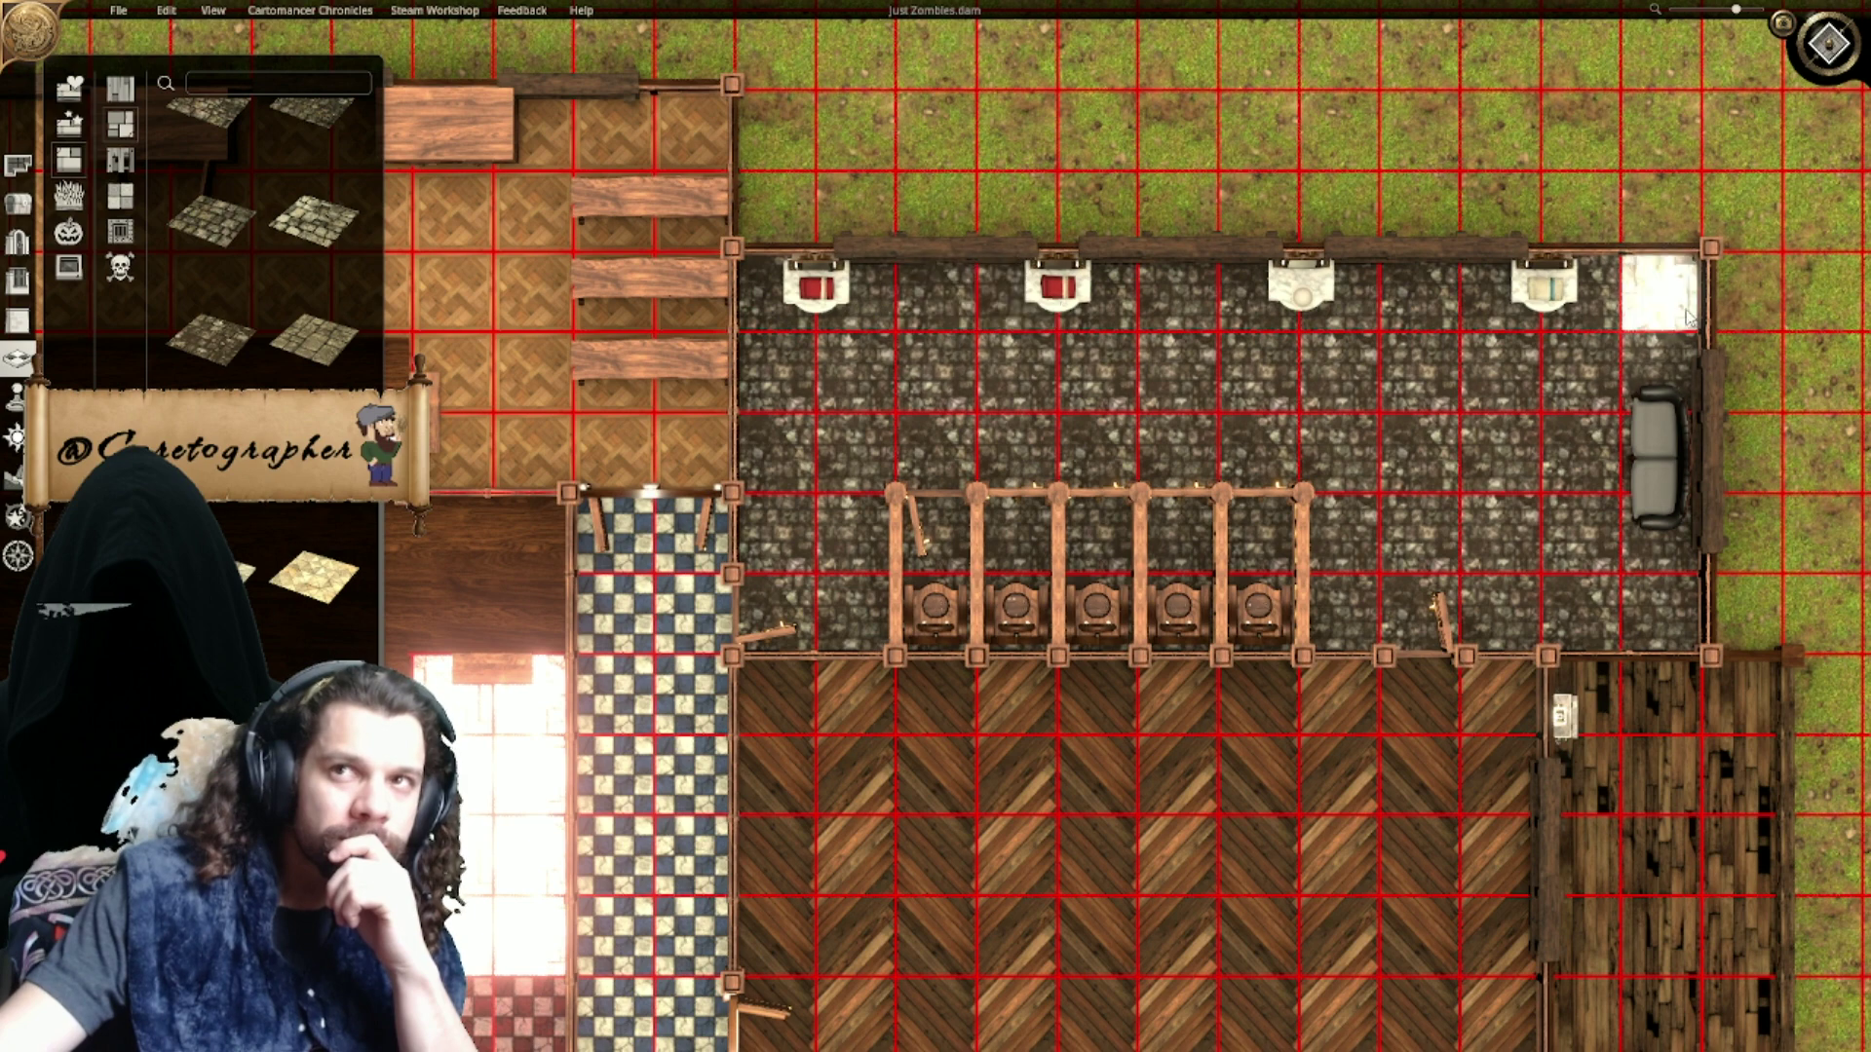
drag(777, 294, 1780, 630)
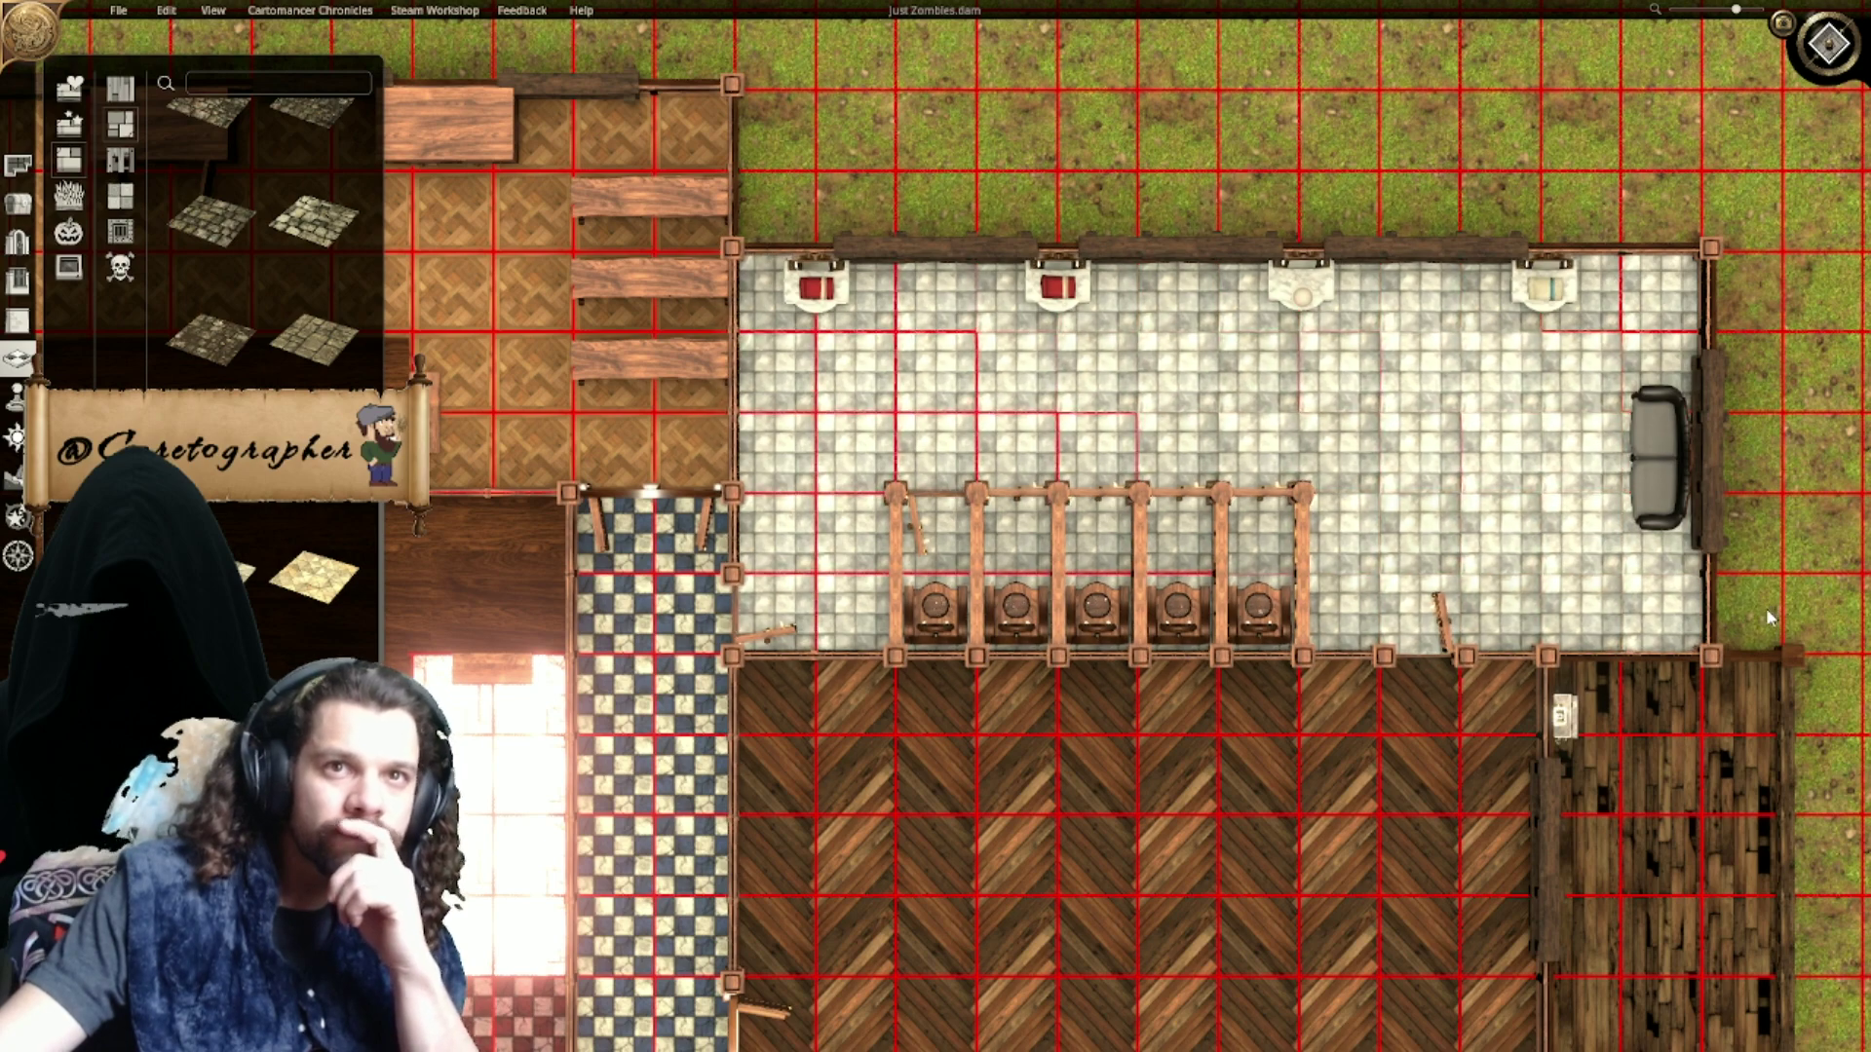
Step: Overlay the whole restroom floor with the diagonal-cut variant of the light tile pattern
right_drag(1714, 627, 1247, 621)
scroll(1231, 649, up, 3)
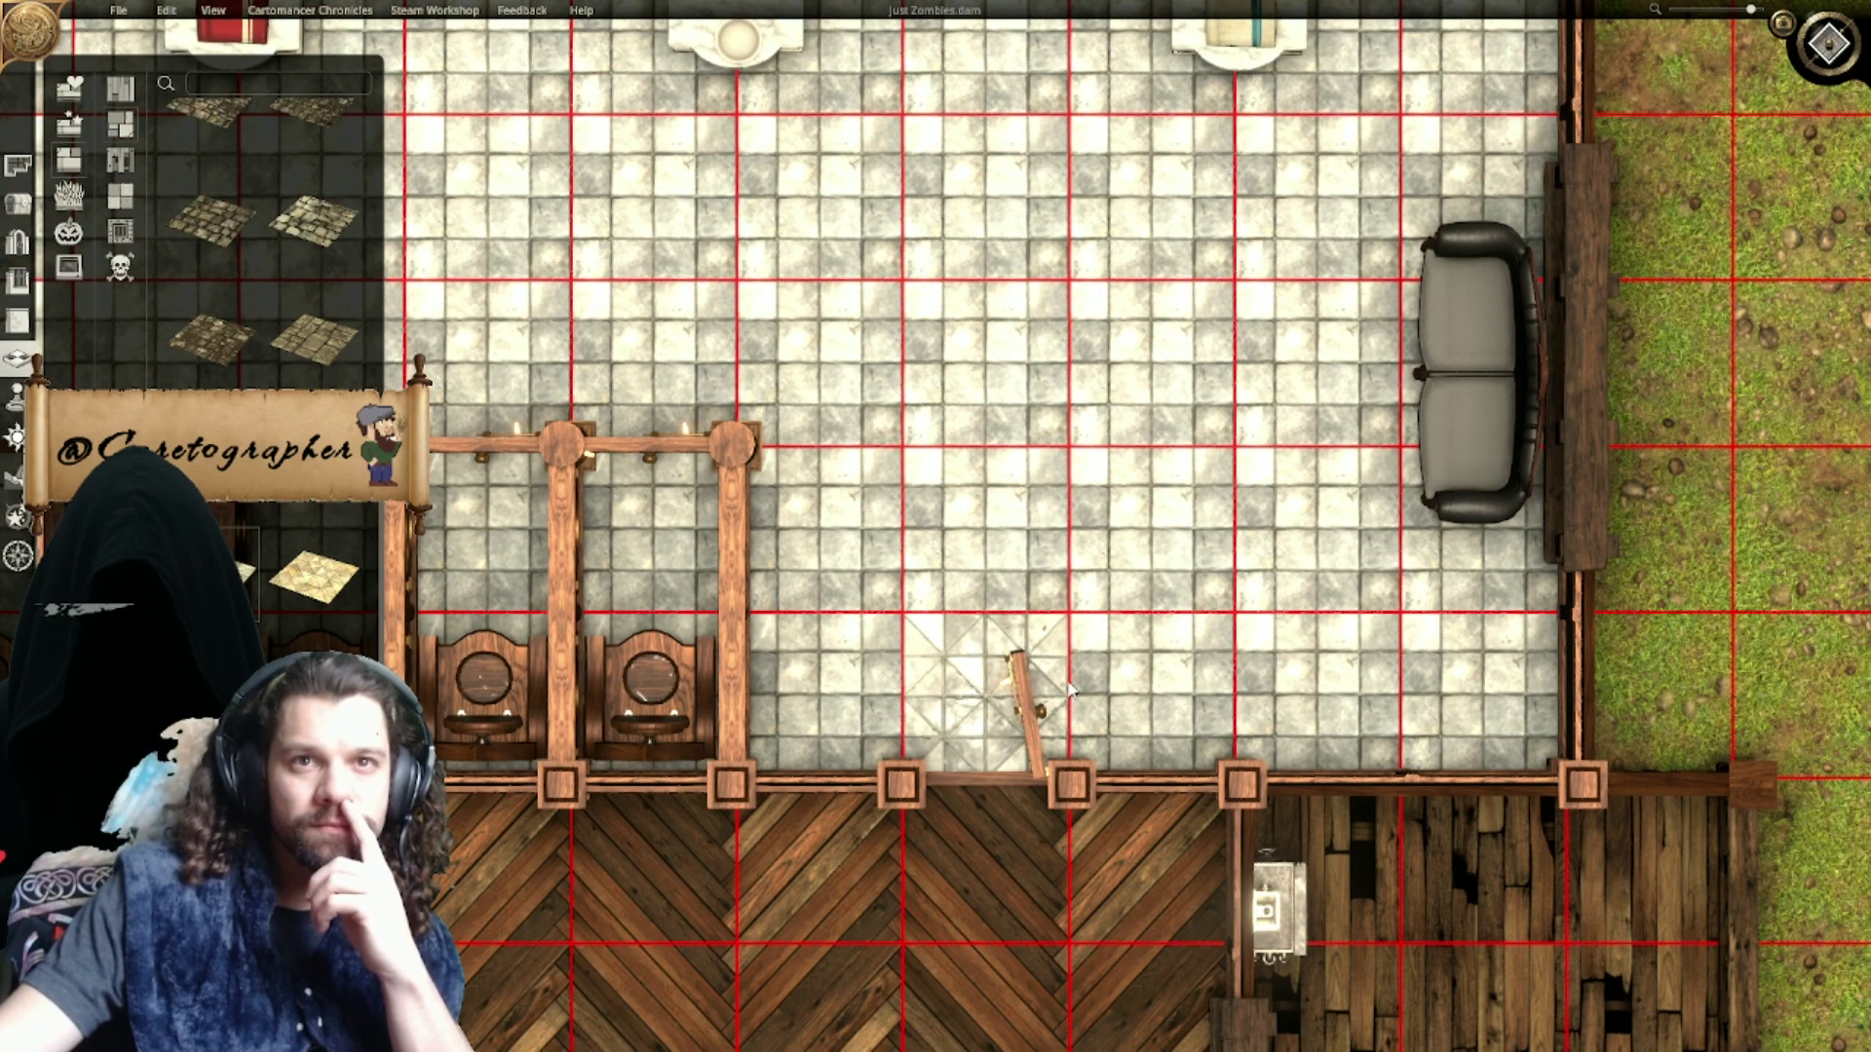
drag(1482, 696, 823, 536)
right_drag(823, 536, 1831, 579)
drag(1830, 579, 595, 60)
scroll(935, 341, down, 3)
right_drag(1333, 554, 1099, 526)
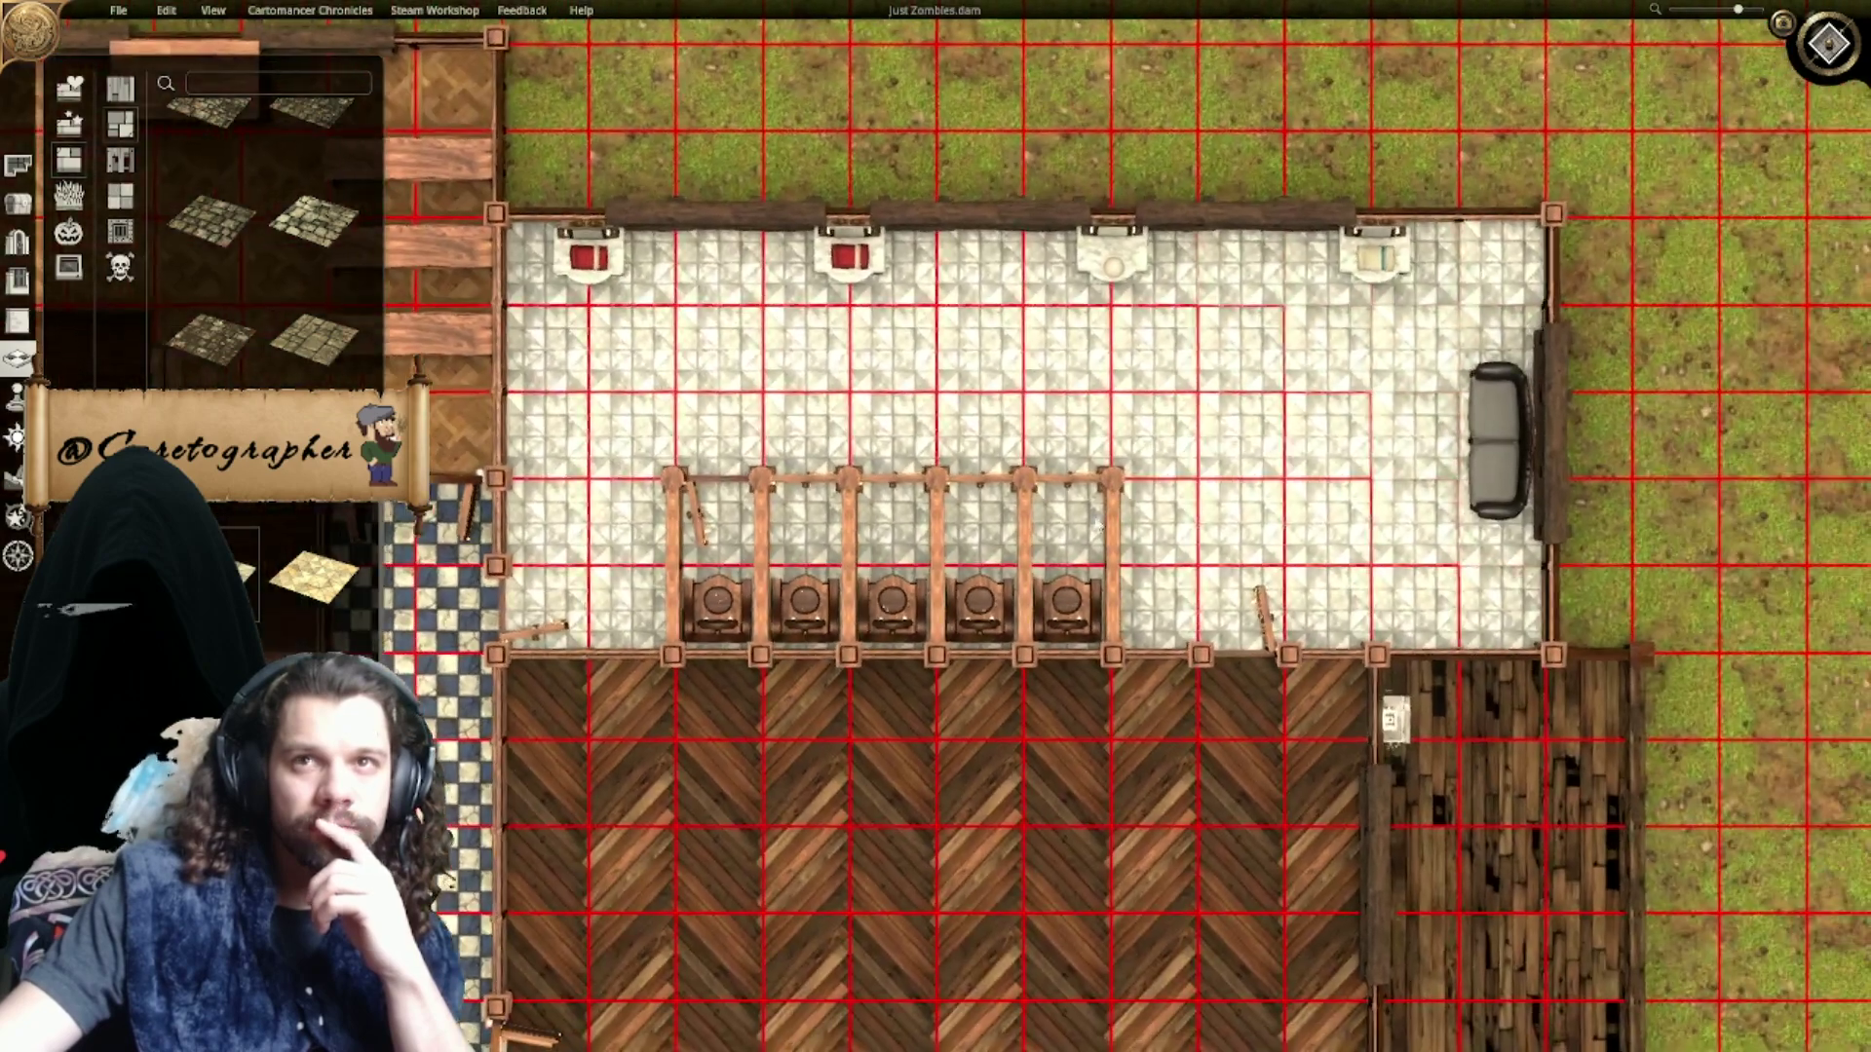
right_drag(1795, 620, 1608, 643)
scroll(1321, 645, up, 5)
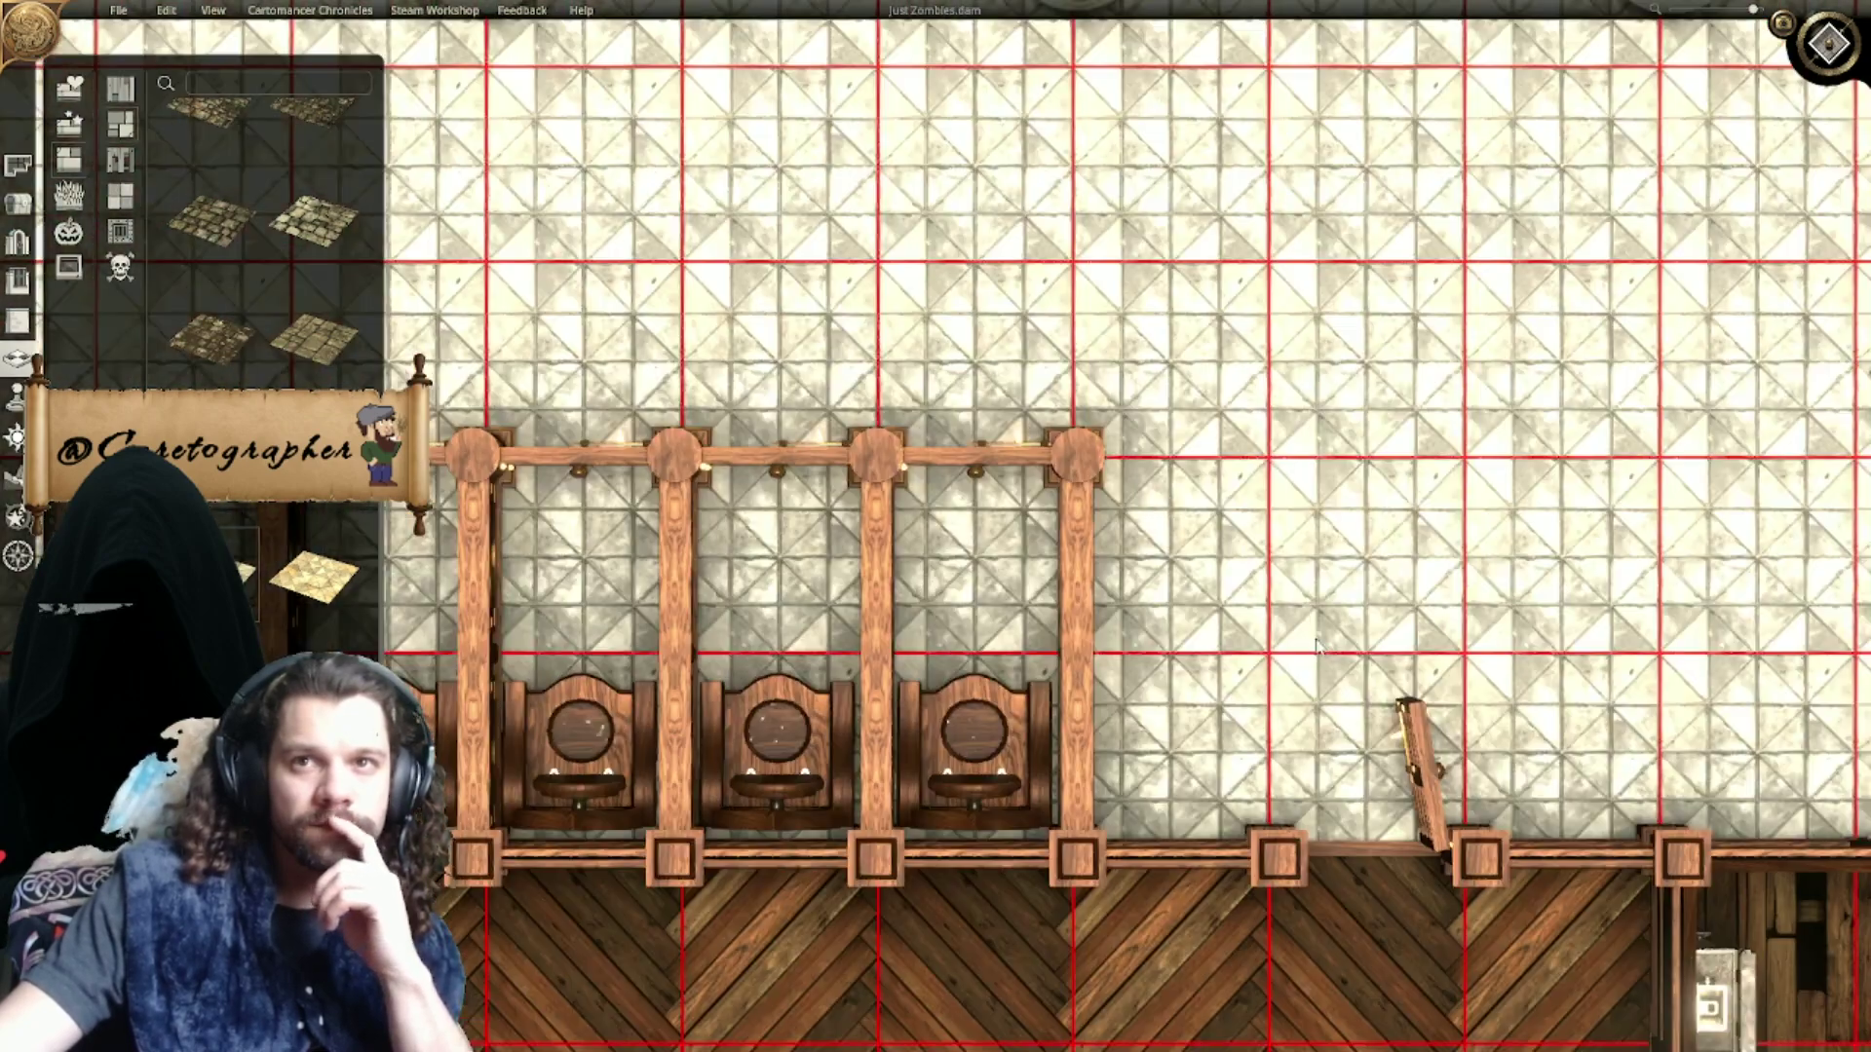
Step: Find a small wooden side table among the placeable objects and put one at each end of the grey sofa
right_drag(1321, 645, 887, 646)
scroll(1199, 645, down, 3)
right_drag(1204, 579, 1037, 666)
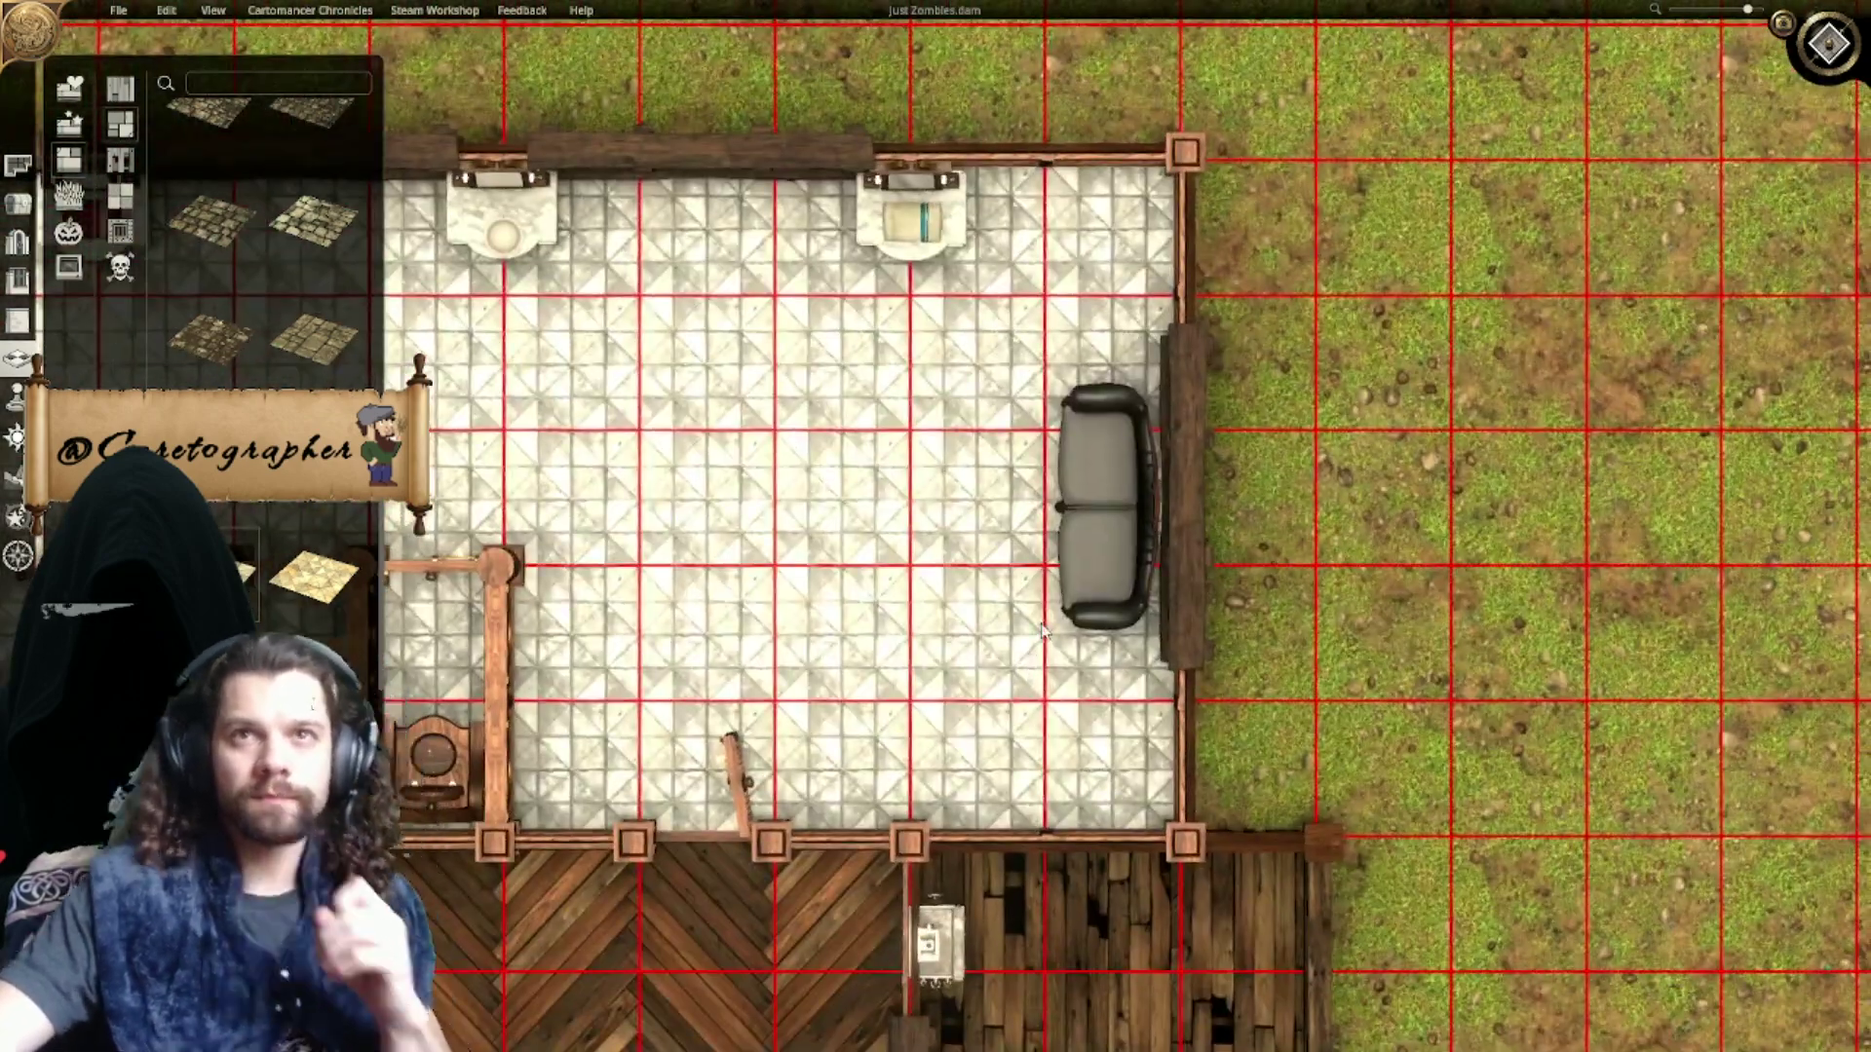
text(table)
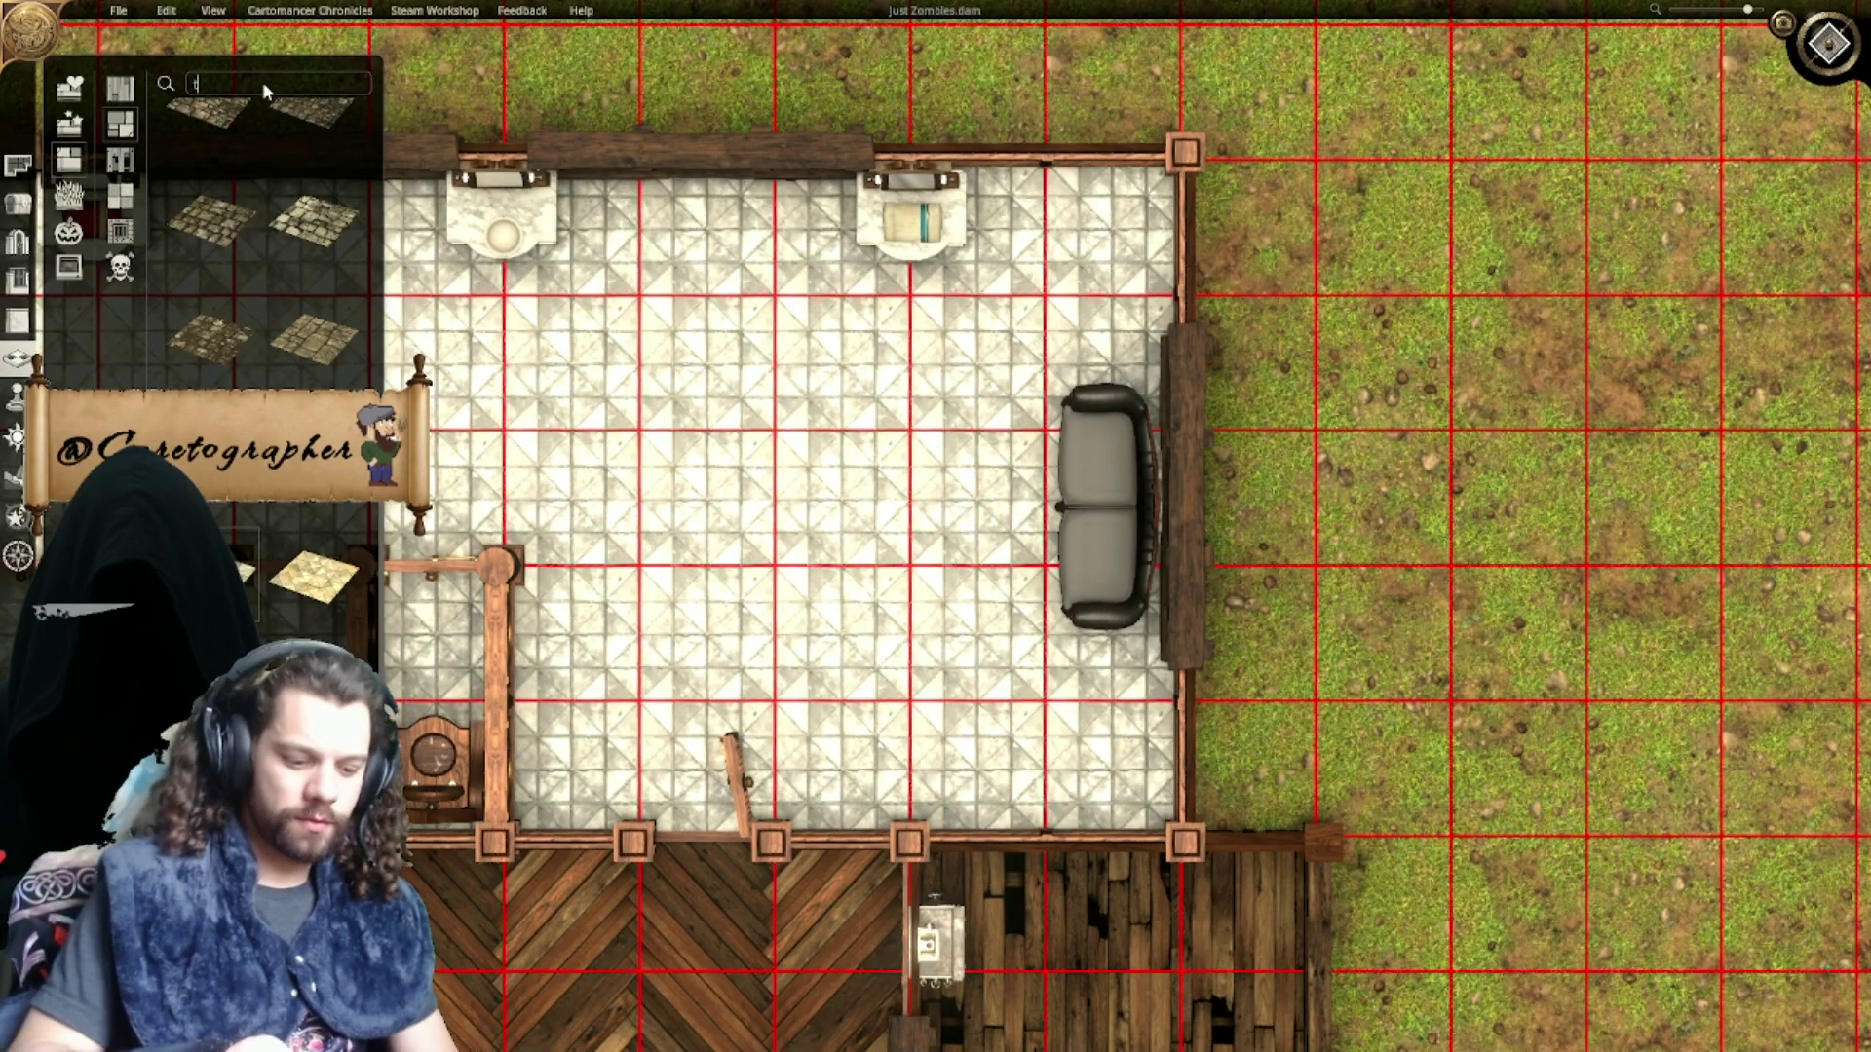
click(19, 201)
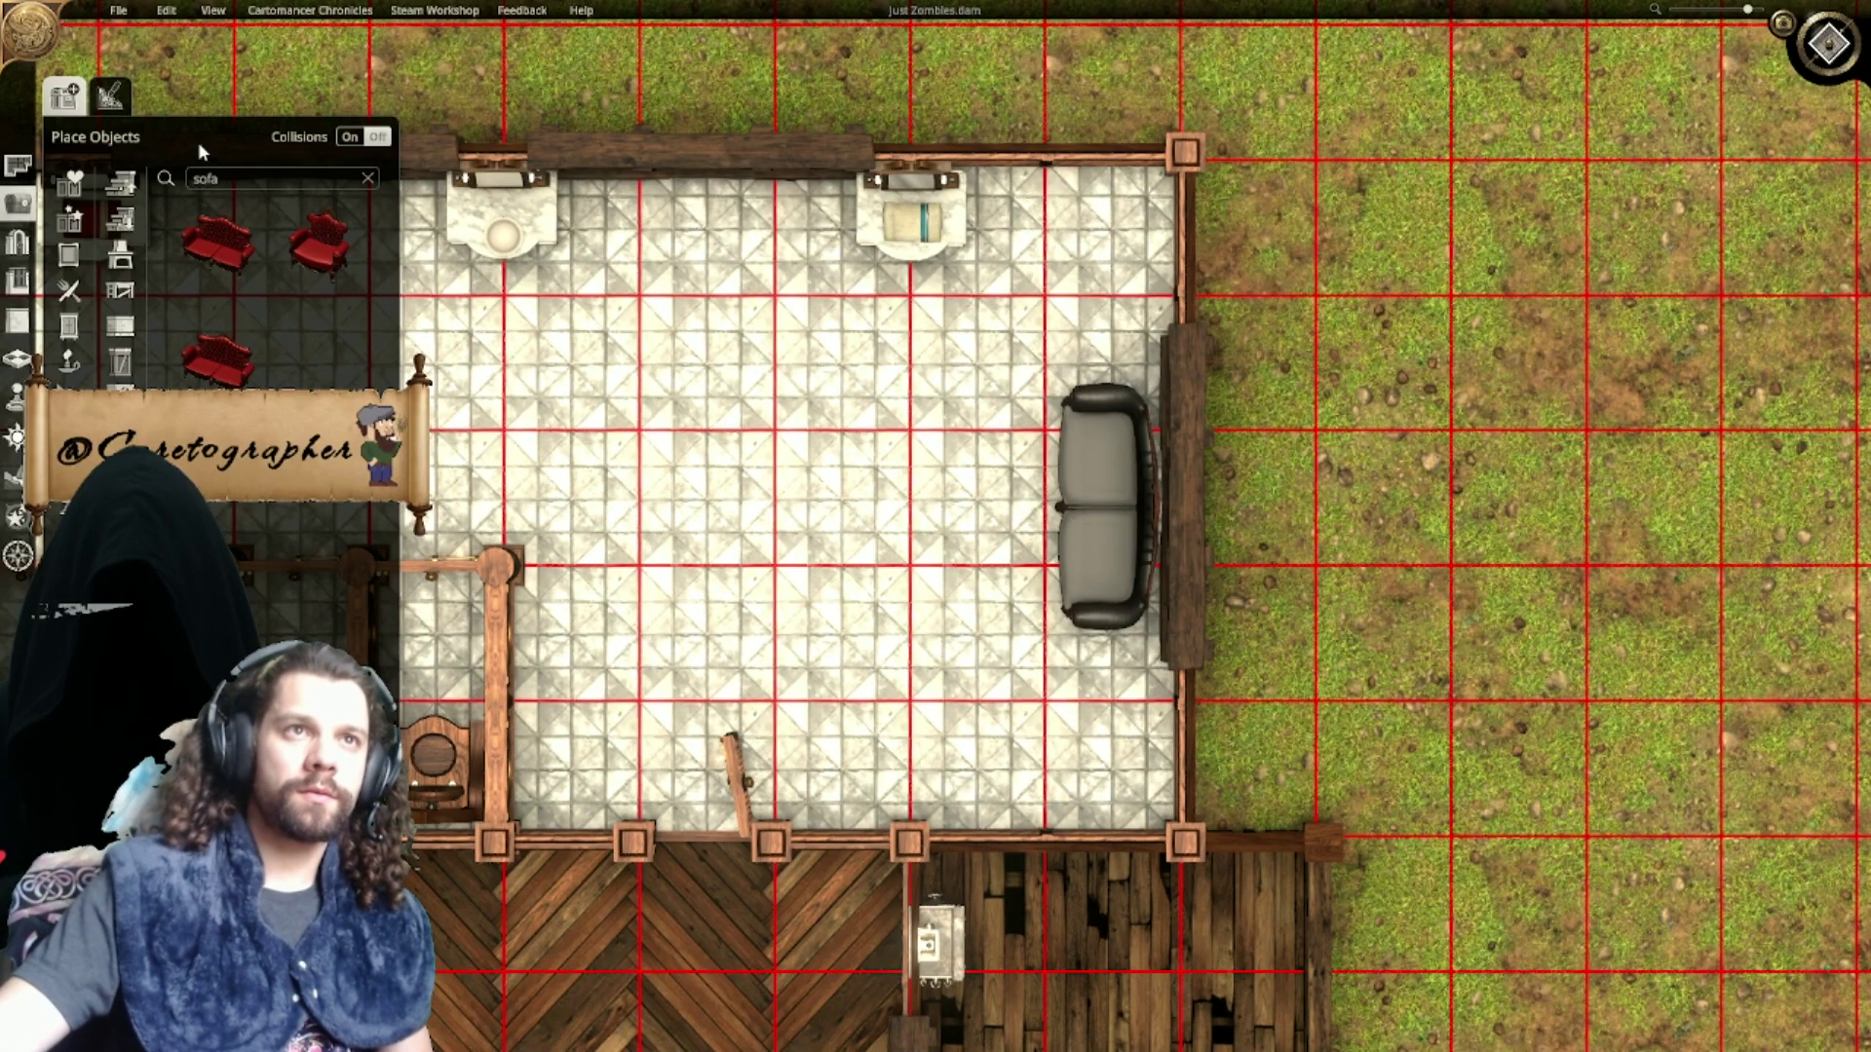
text(twe)
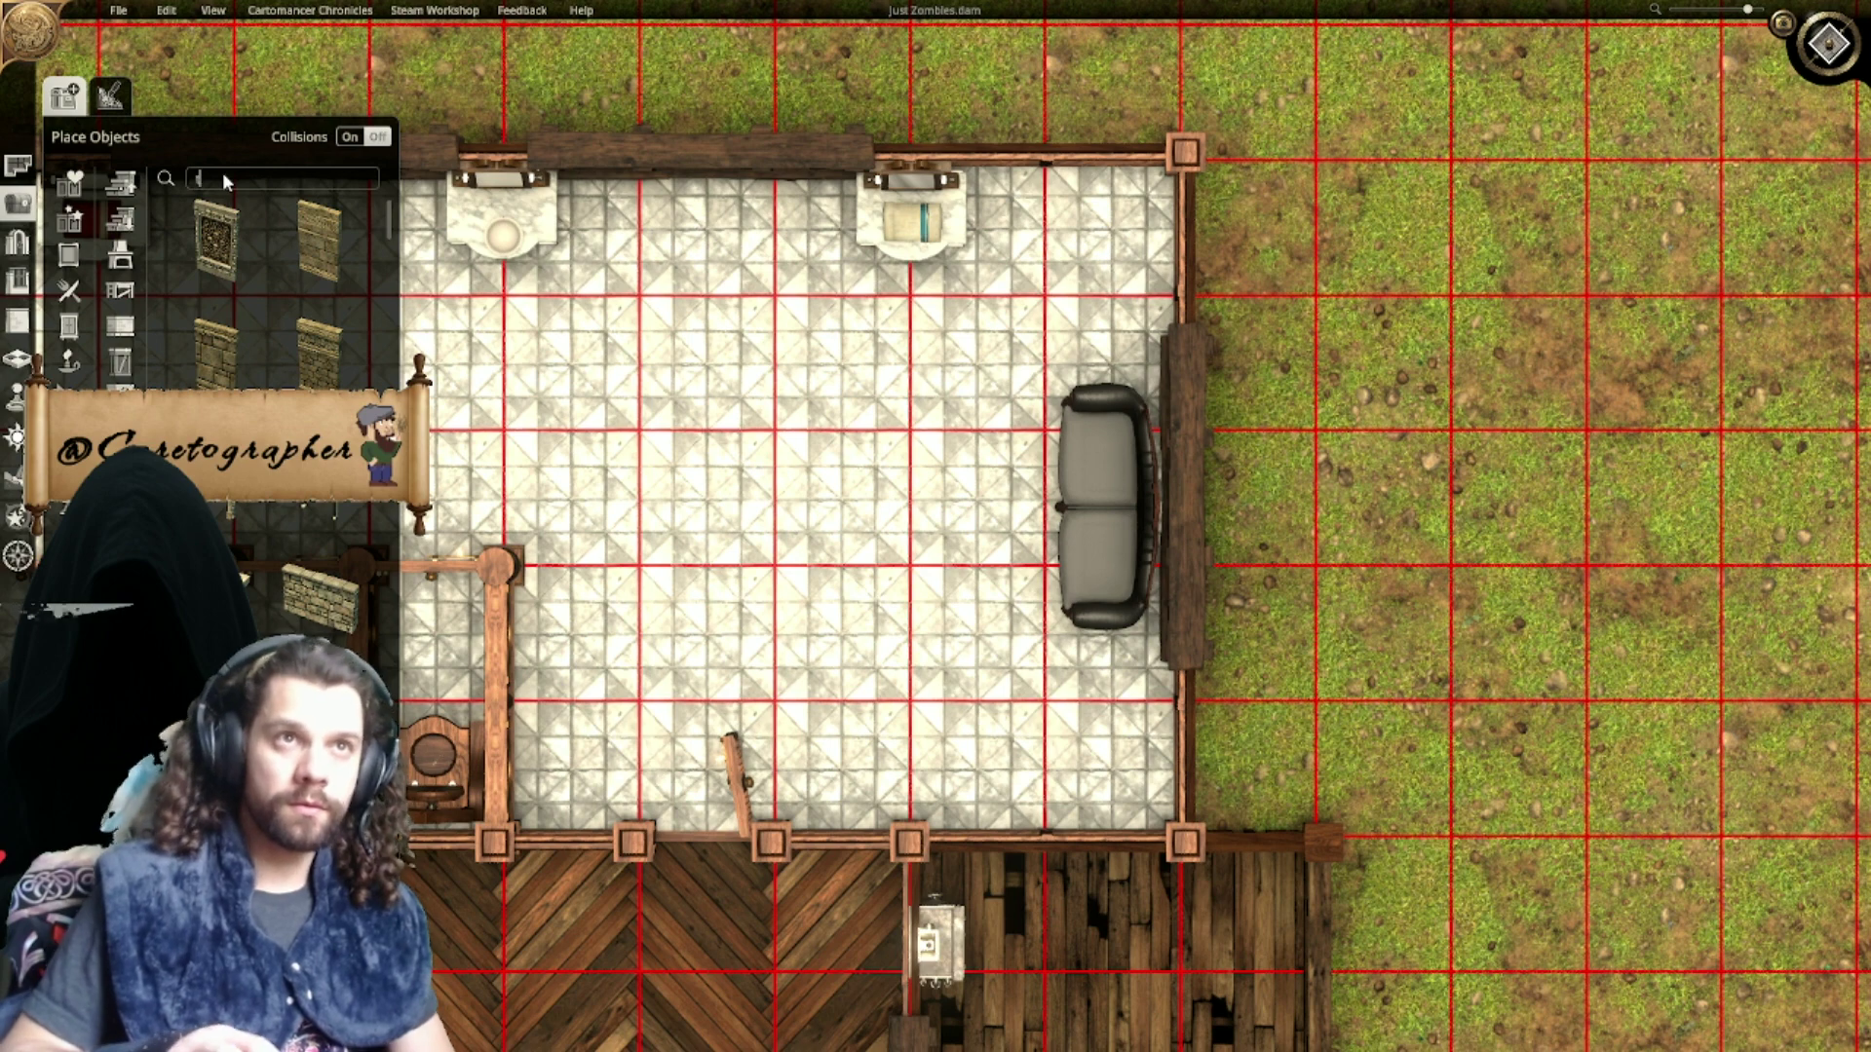
key(BackSpace)
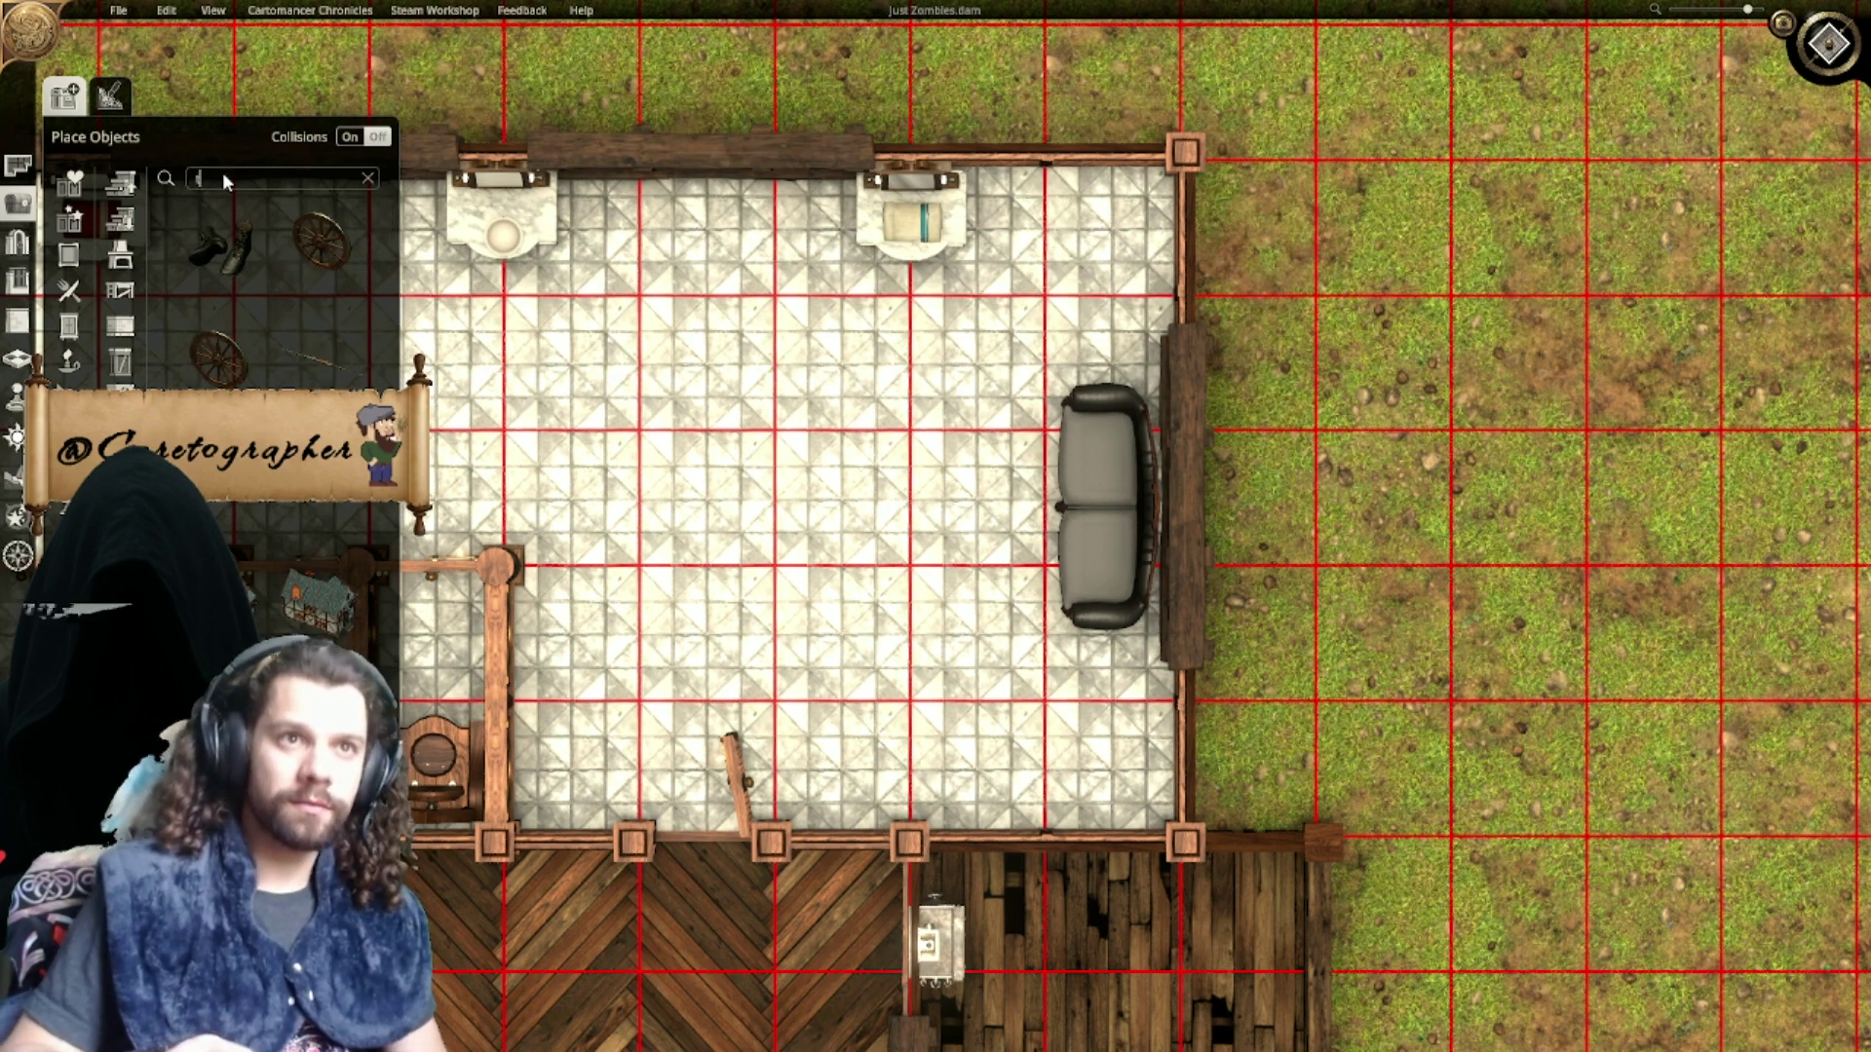
text(abl)
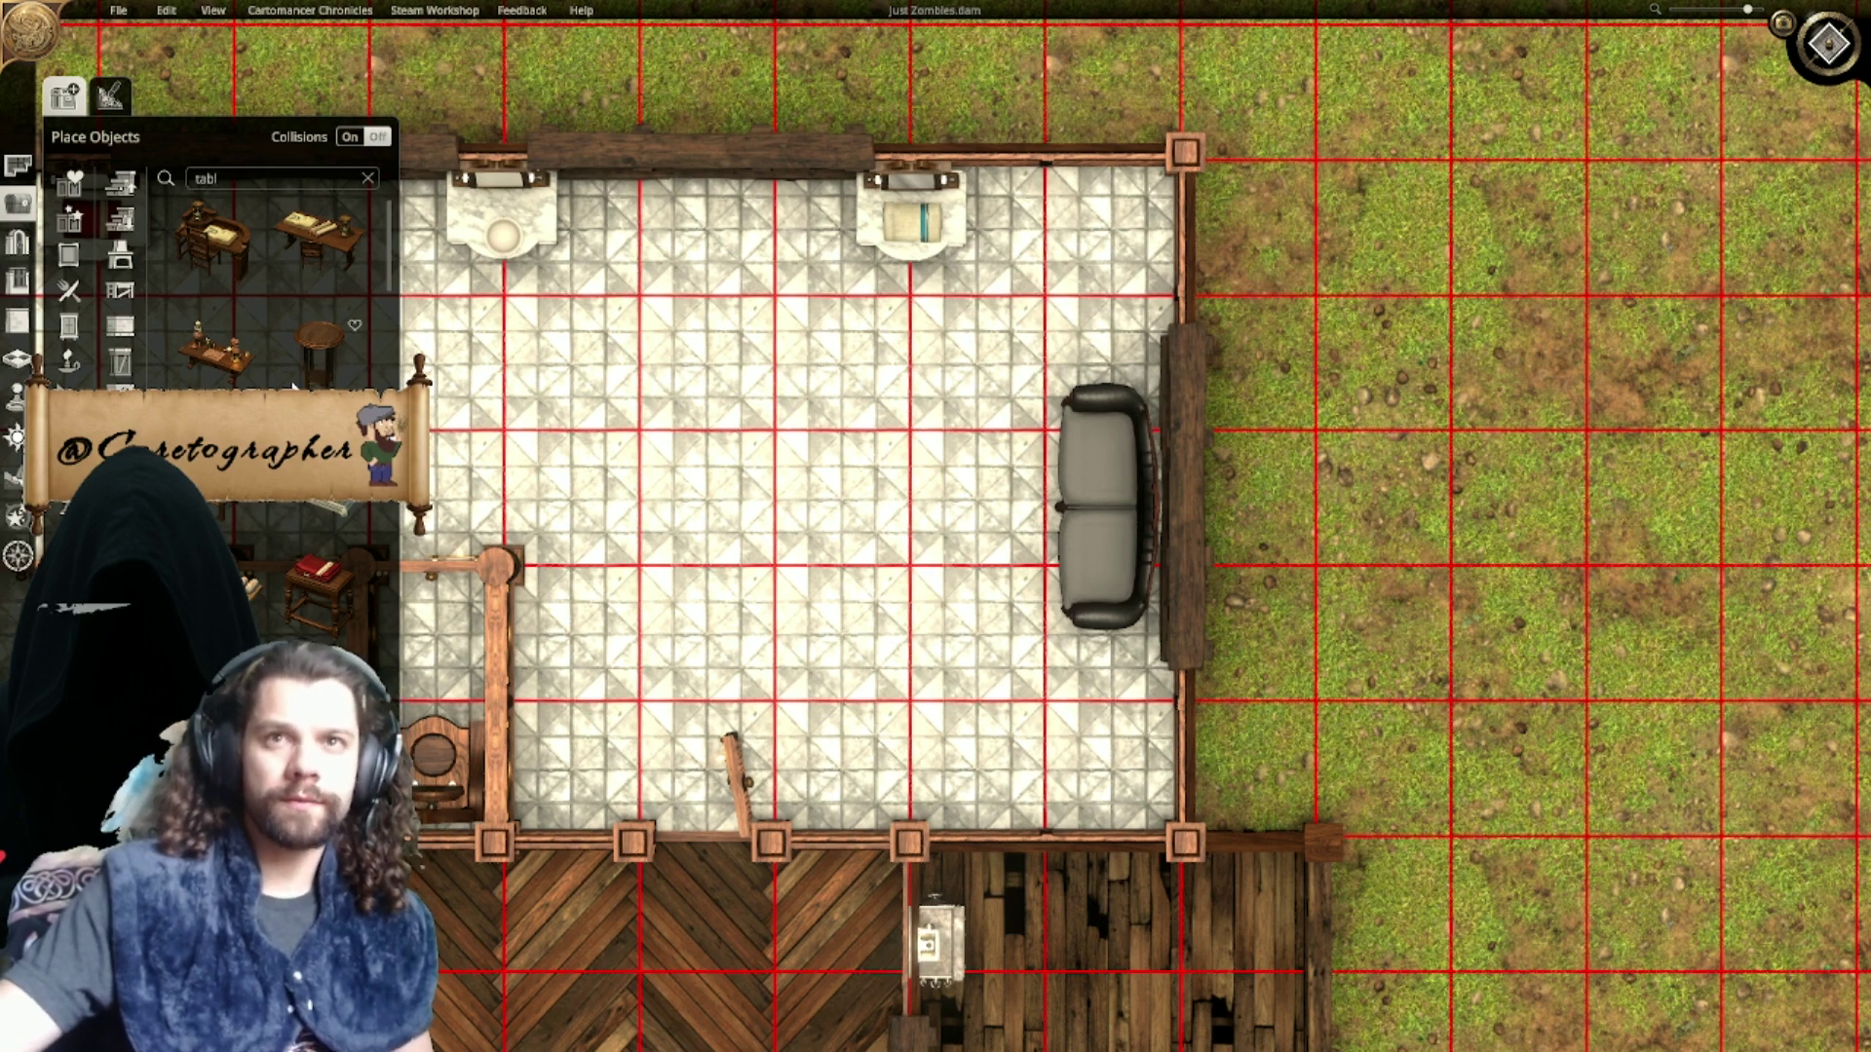
drag(310, 366, 1105, 373)
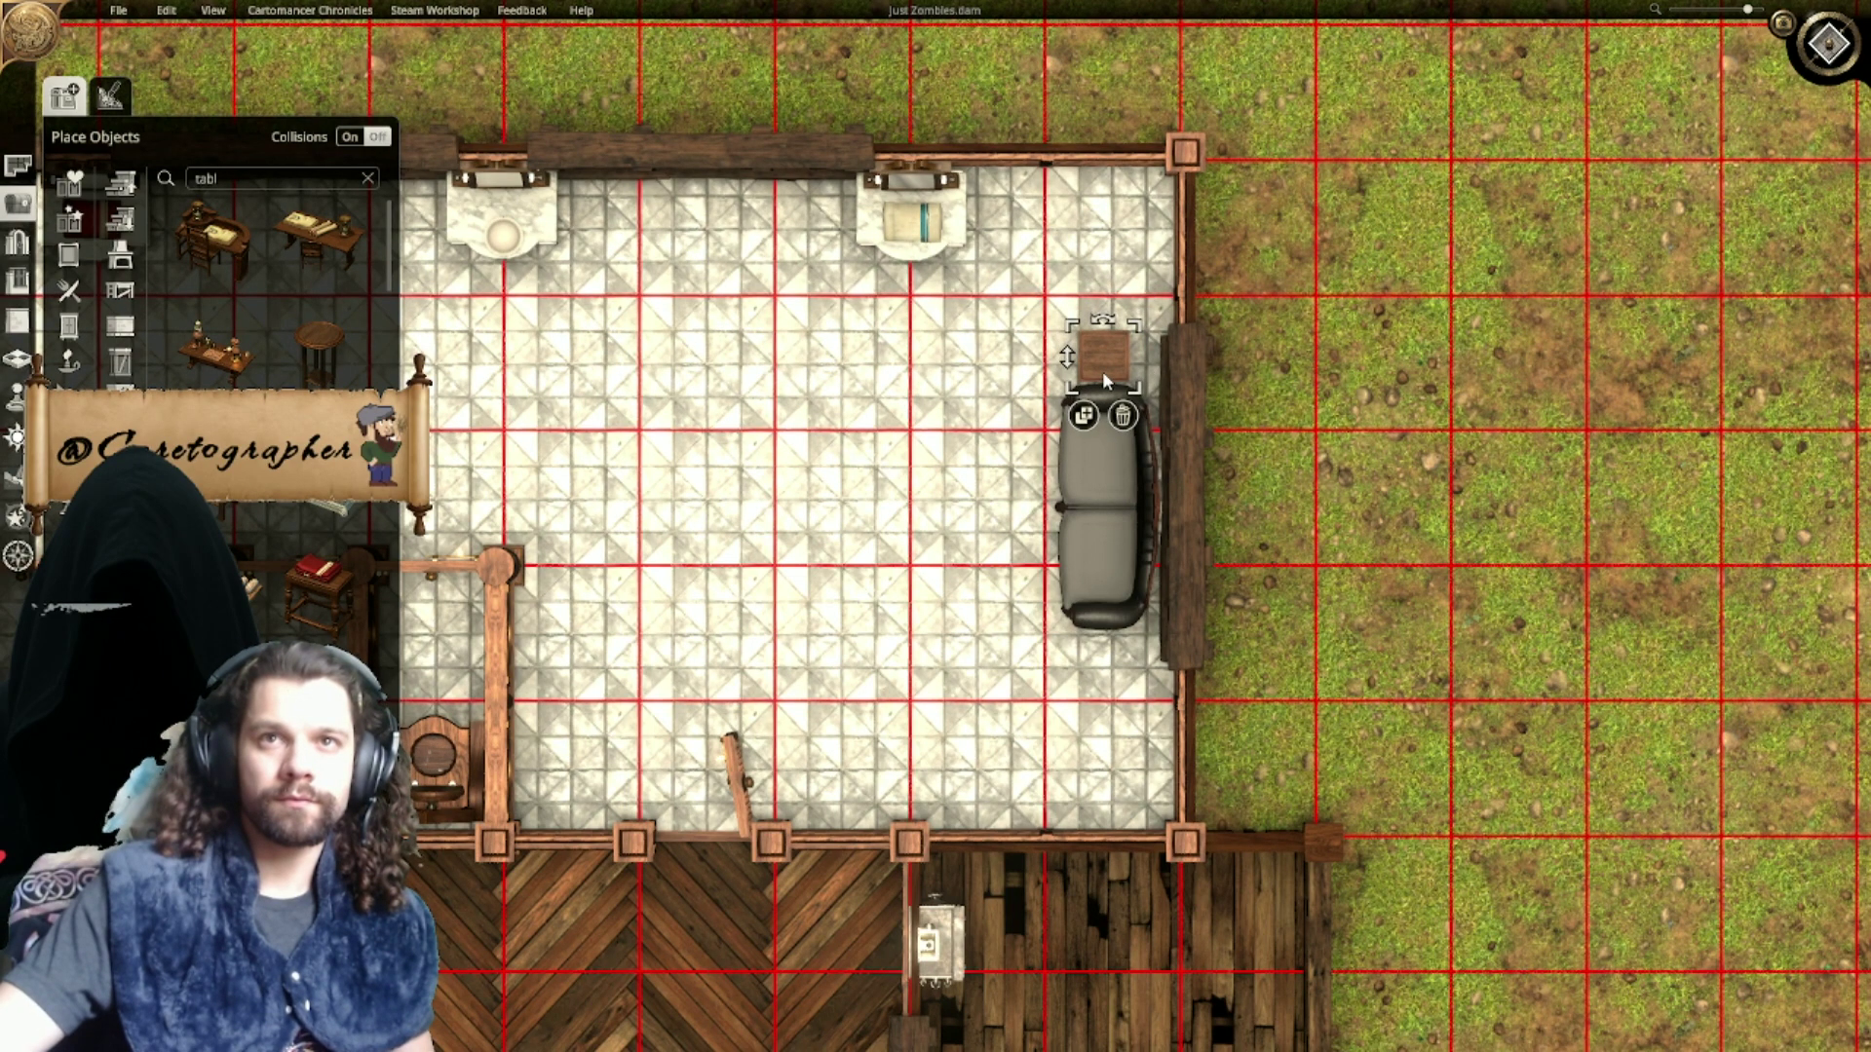
click(1084, 416)
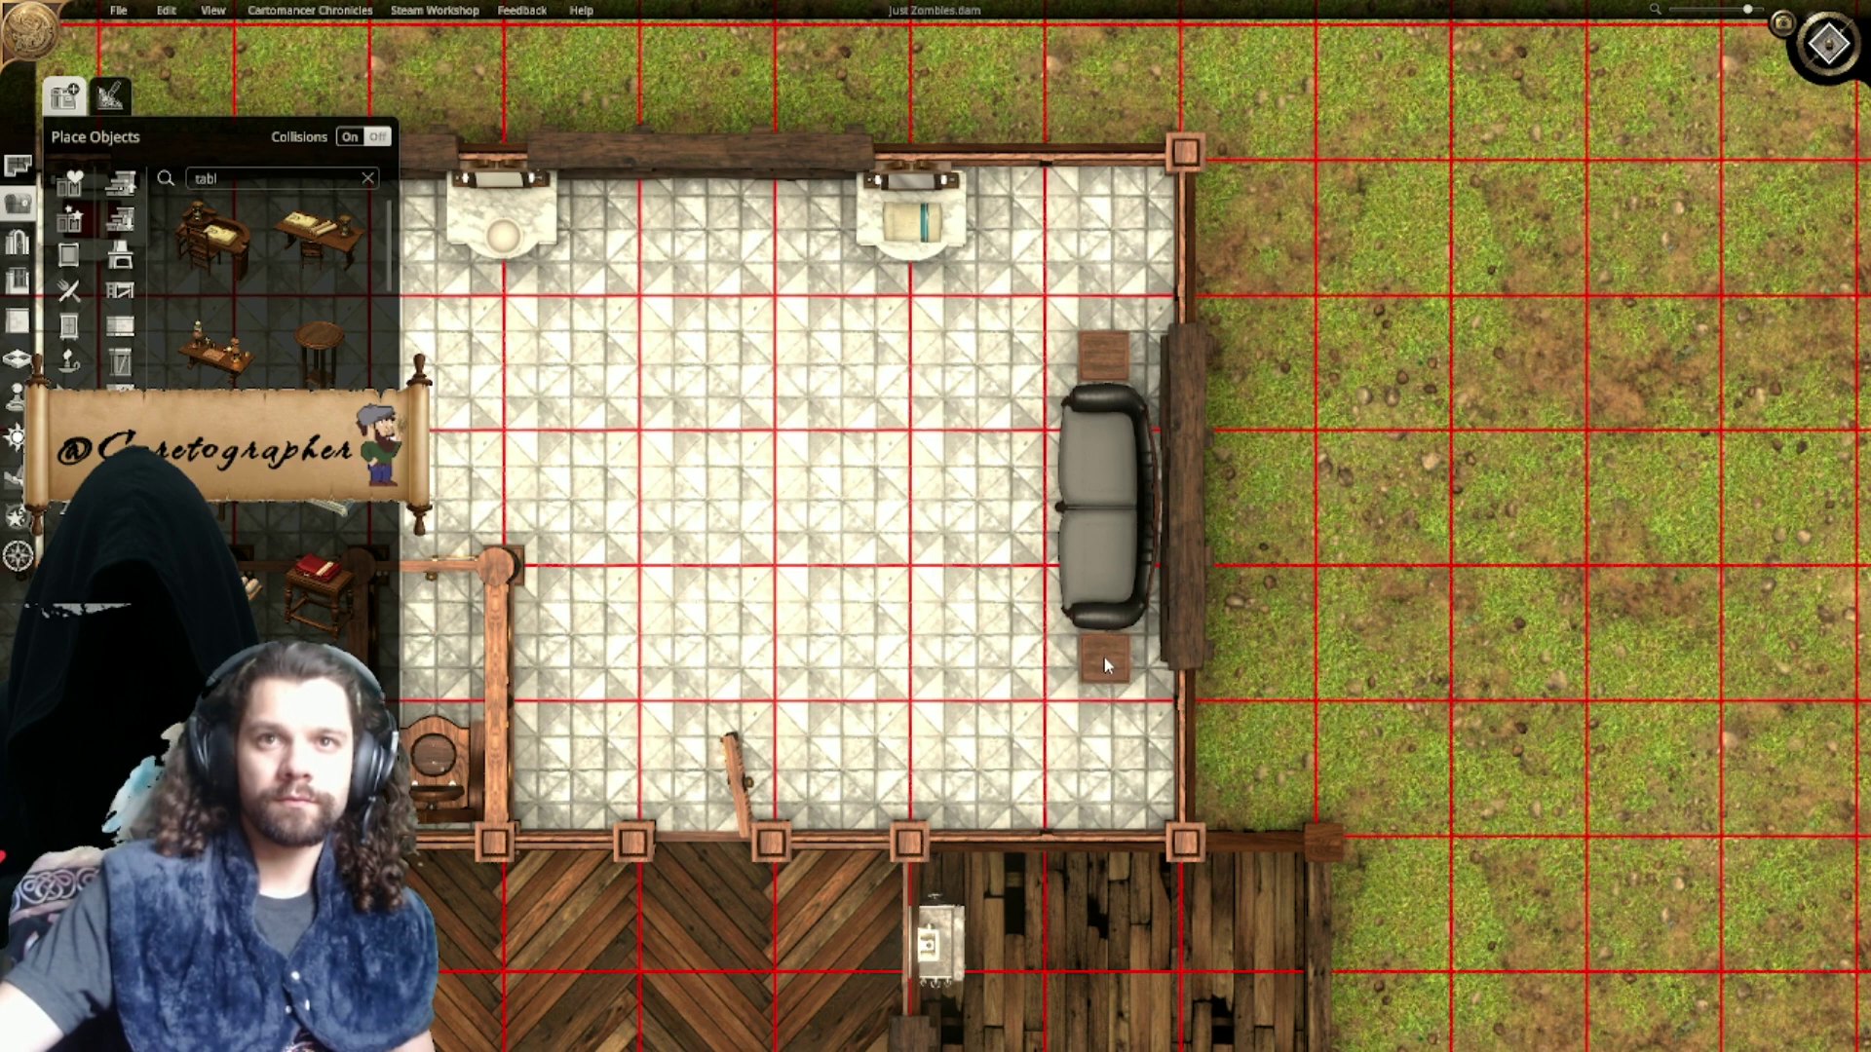
click(1103, 655)
Step: Find a potted plant and place one in each corner beside the sofa wall and one next to the first toilet stall
click(277, 175)
text(potted)
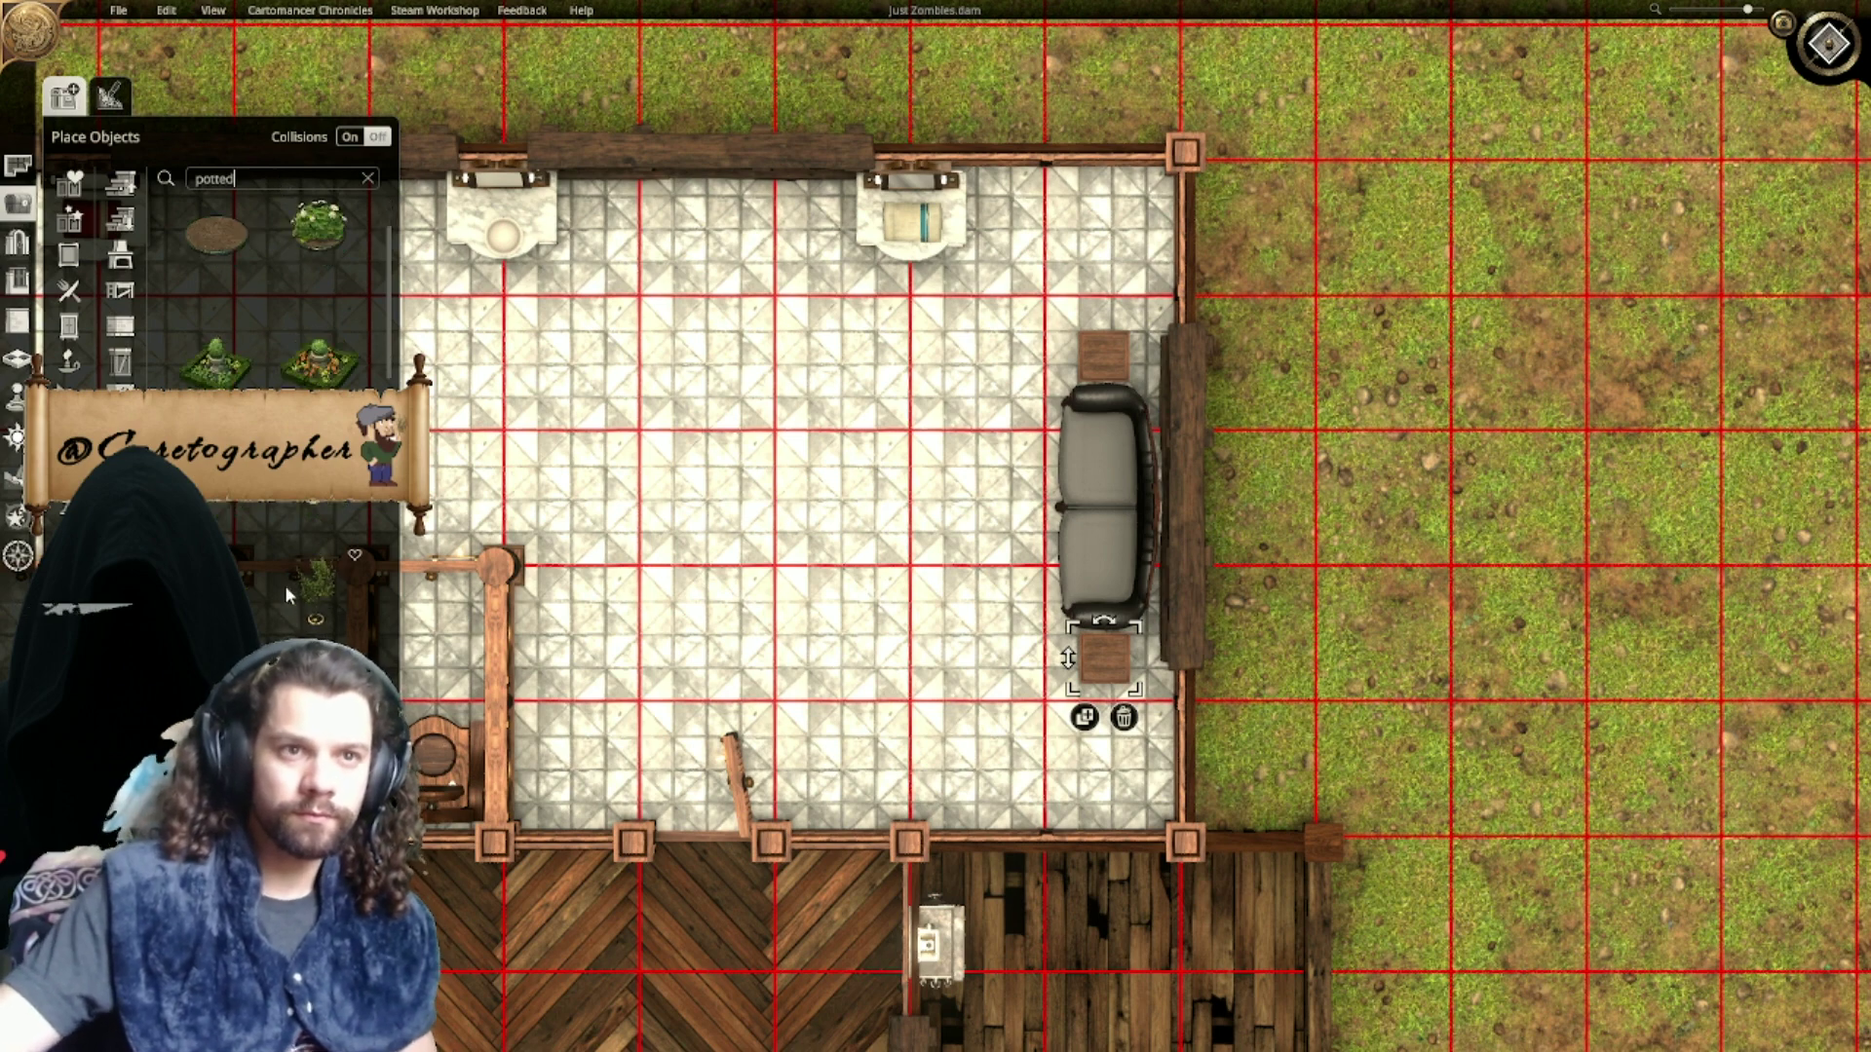
click(292, 590)
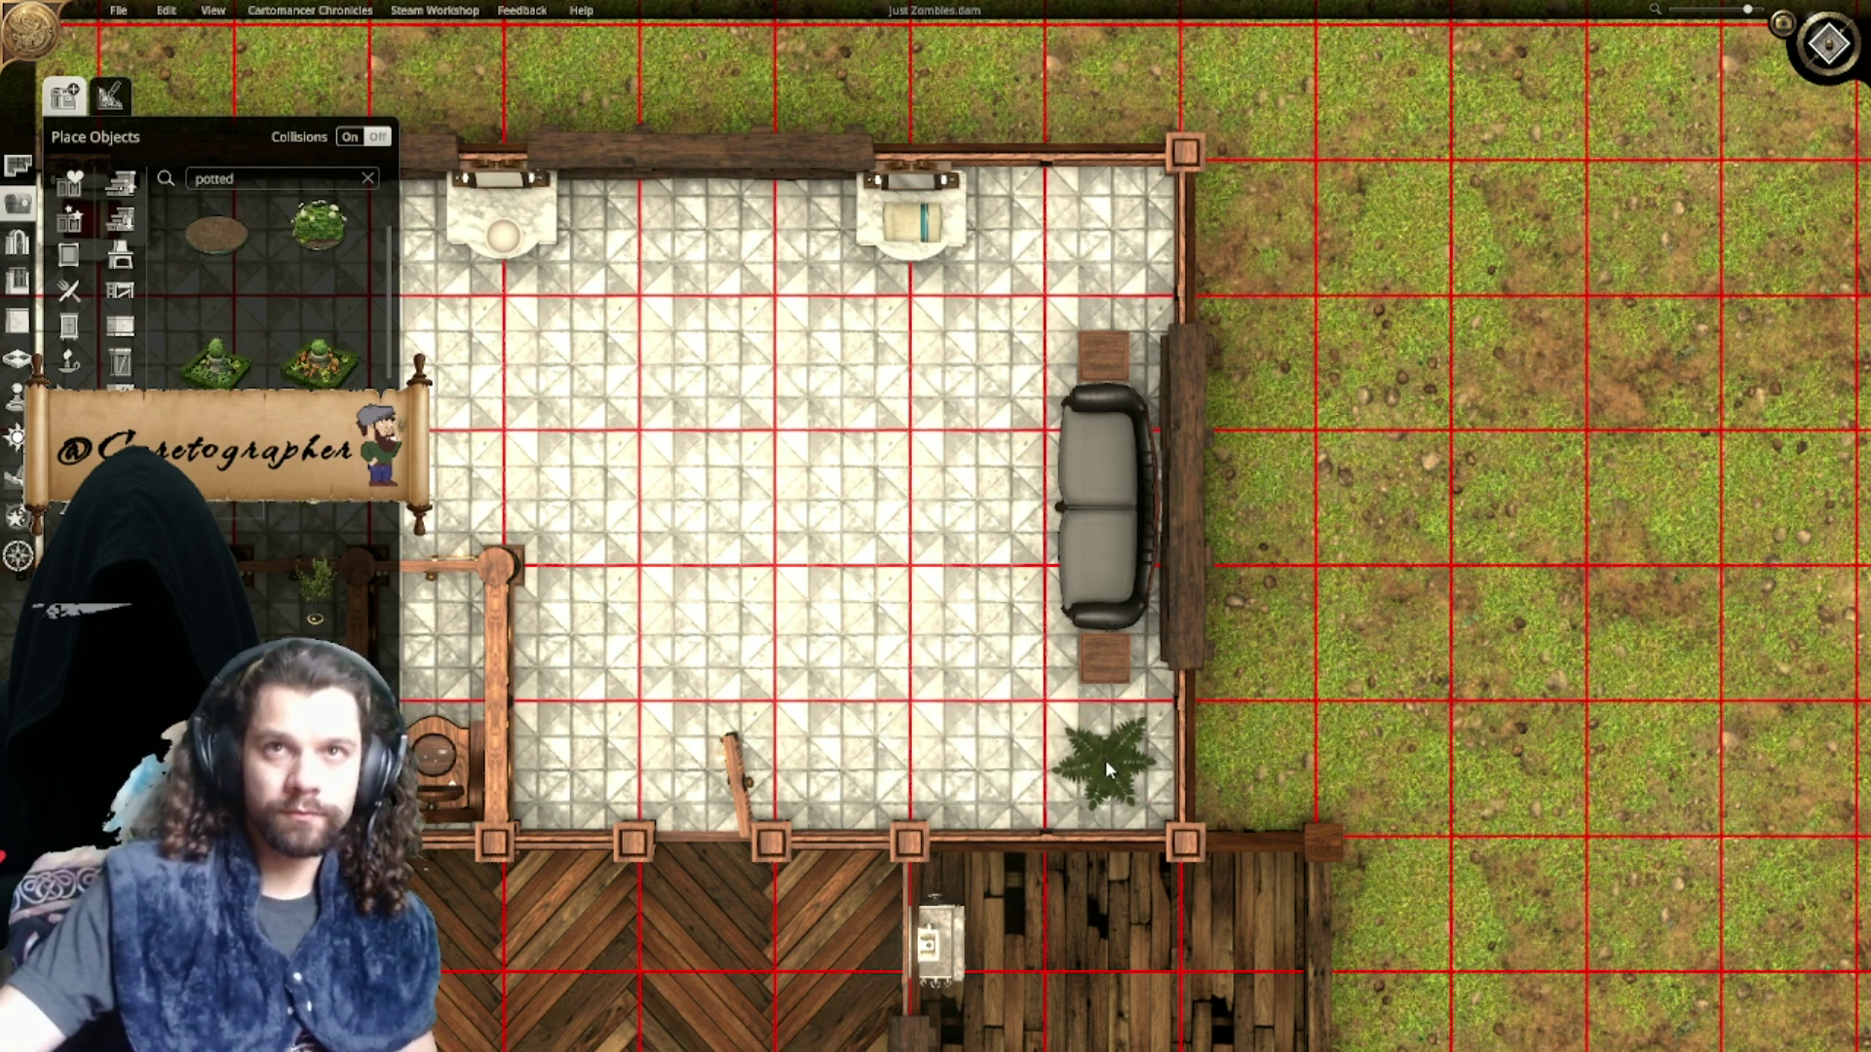
click(1111, 745)
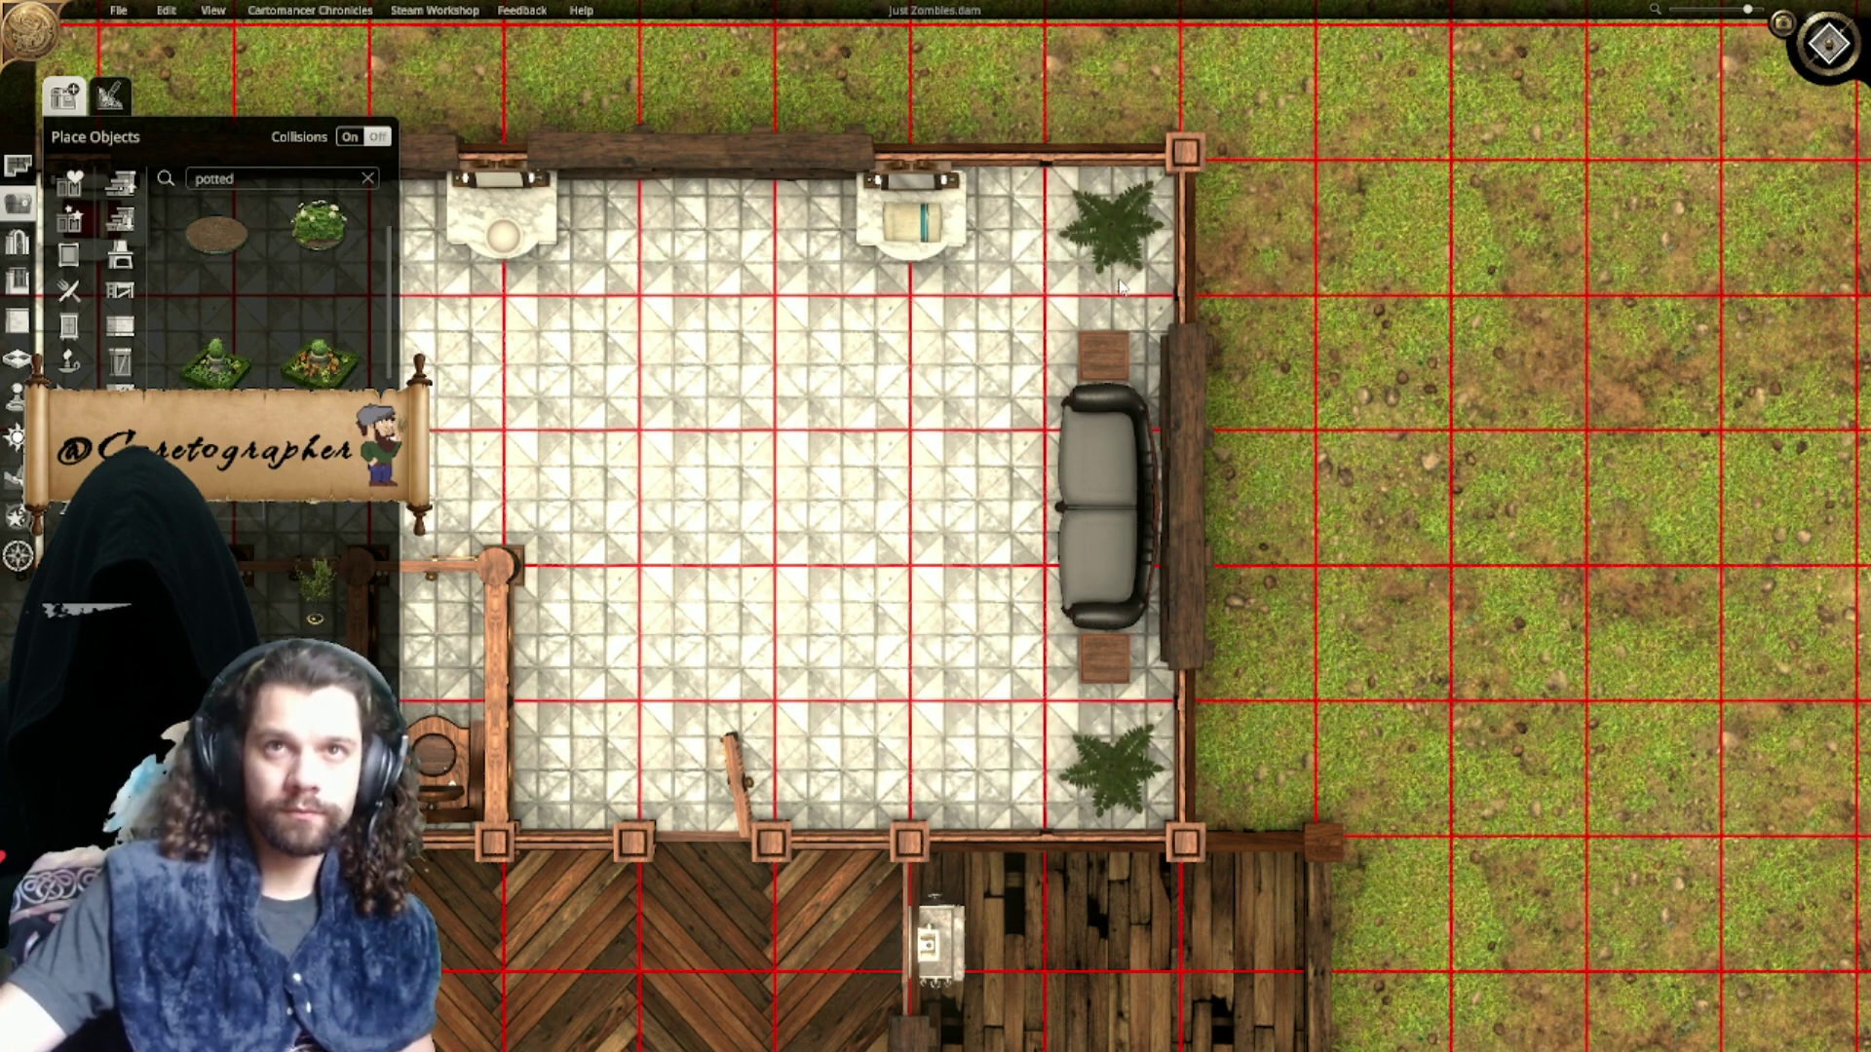
click(1111, 195)
middle_drag(825, 526, 1832, 448)
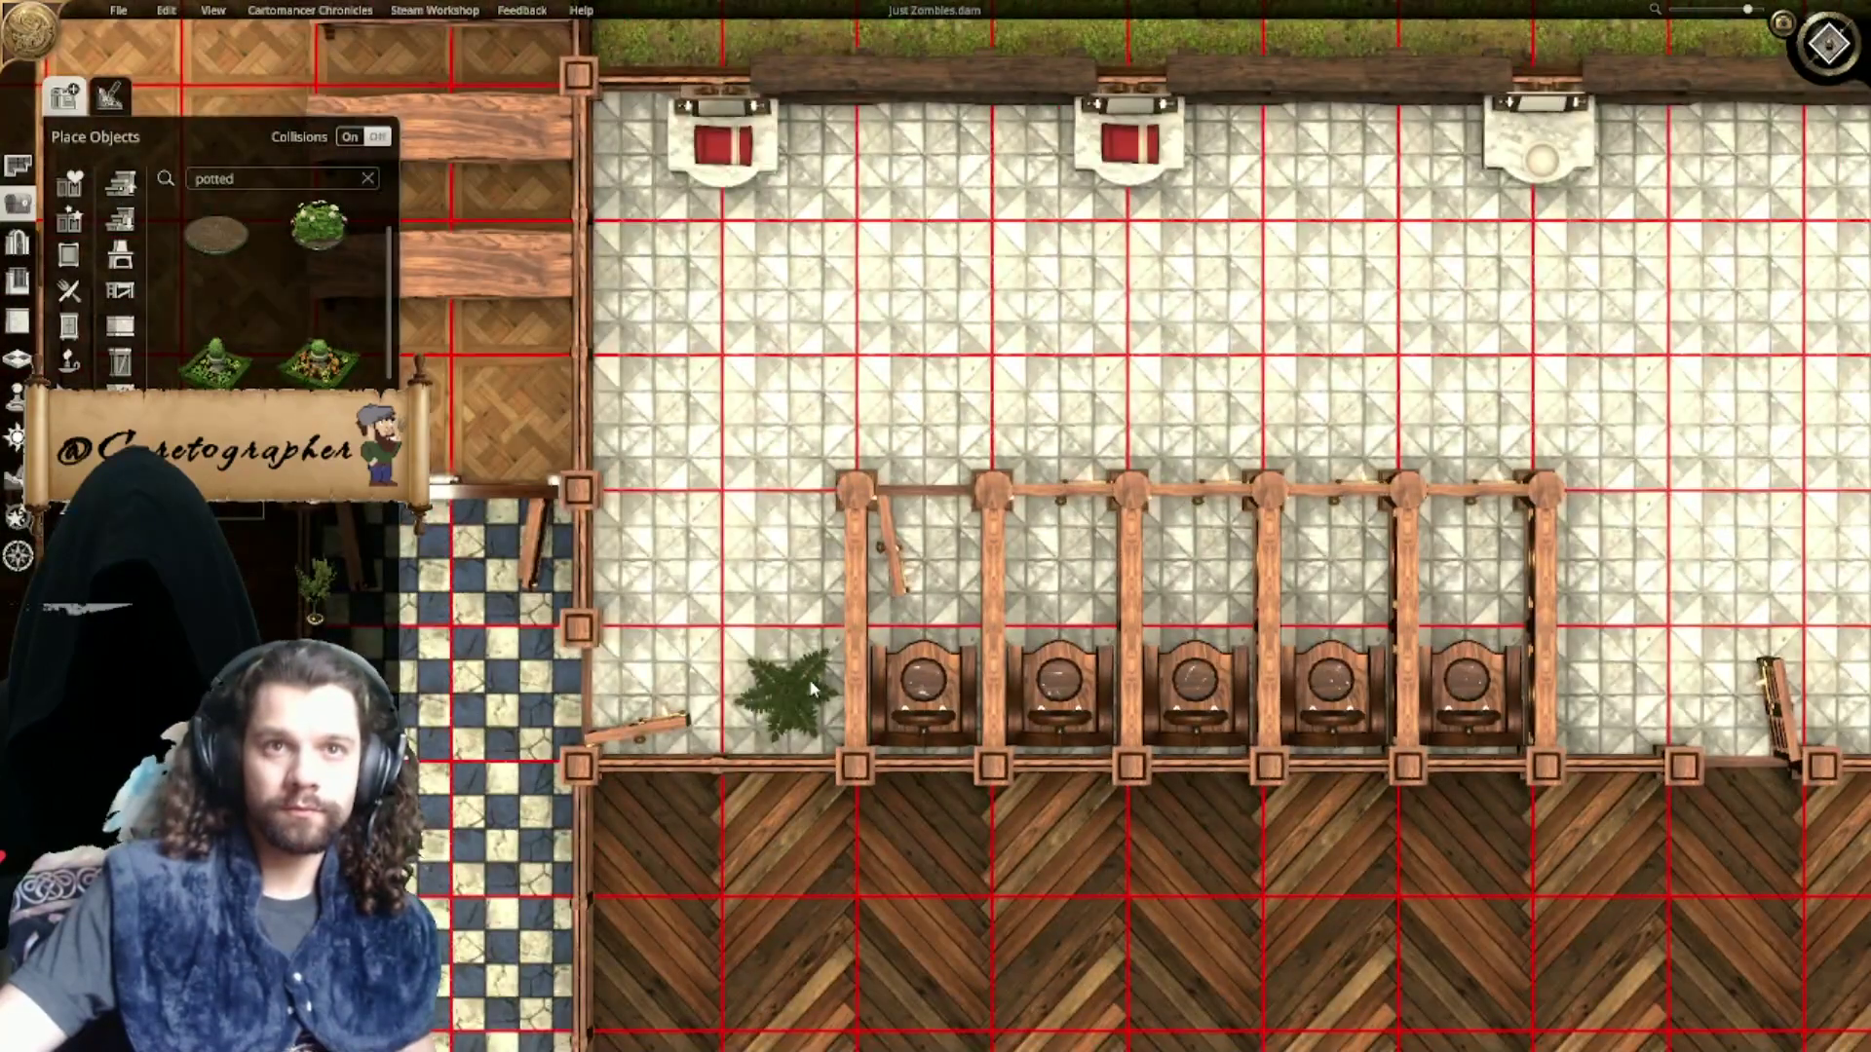
click(805, 683)
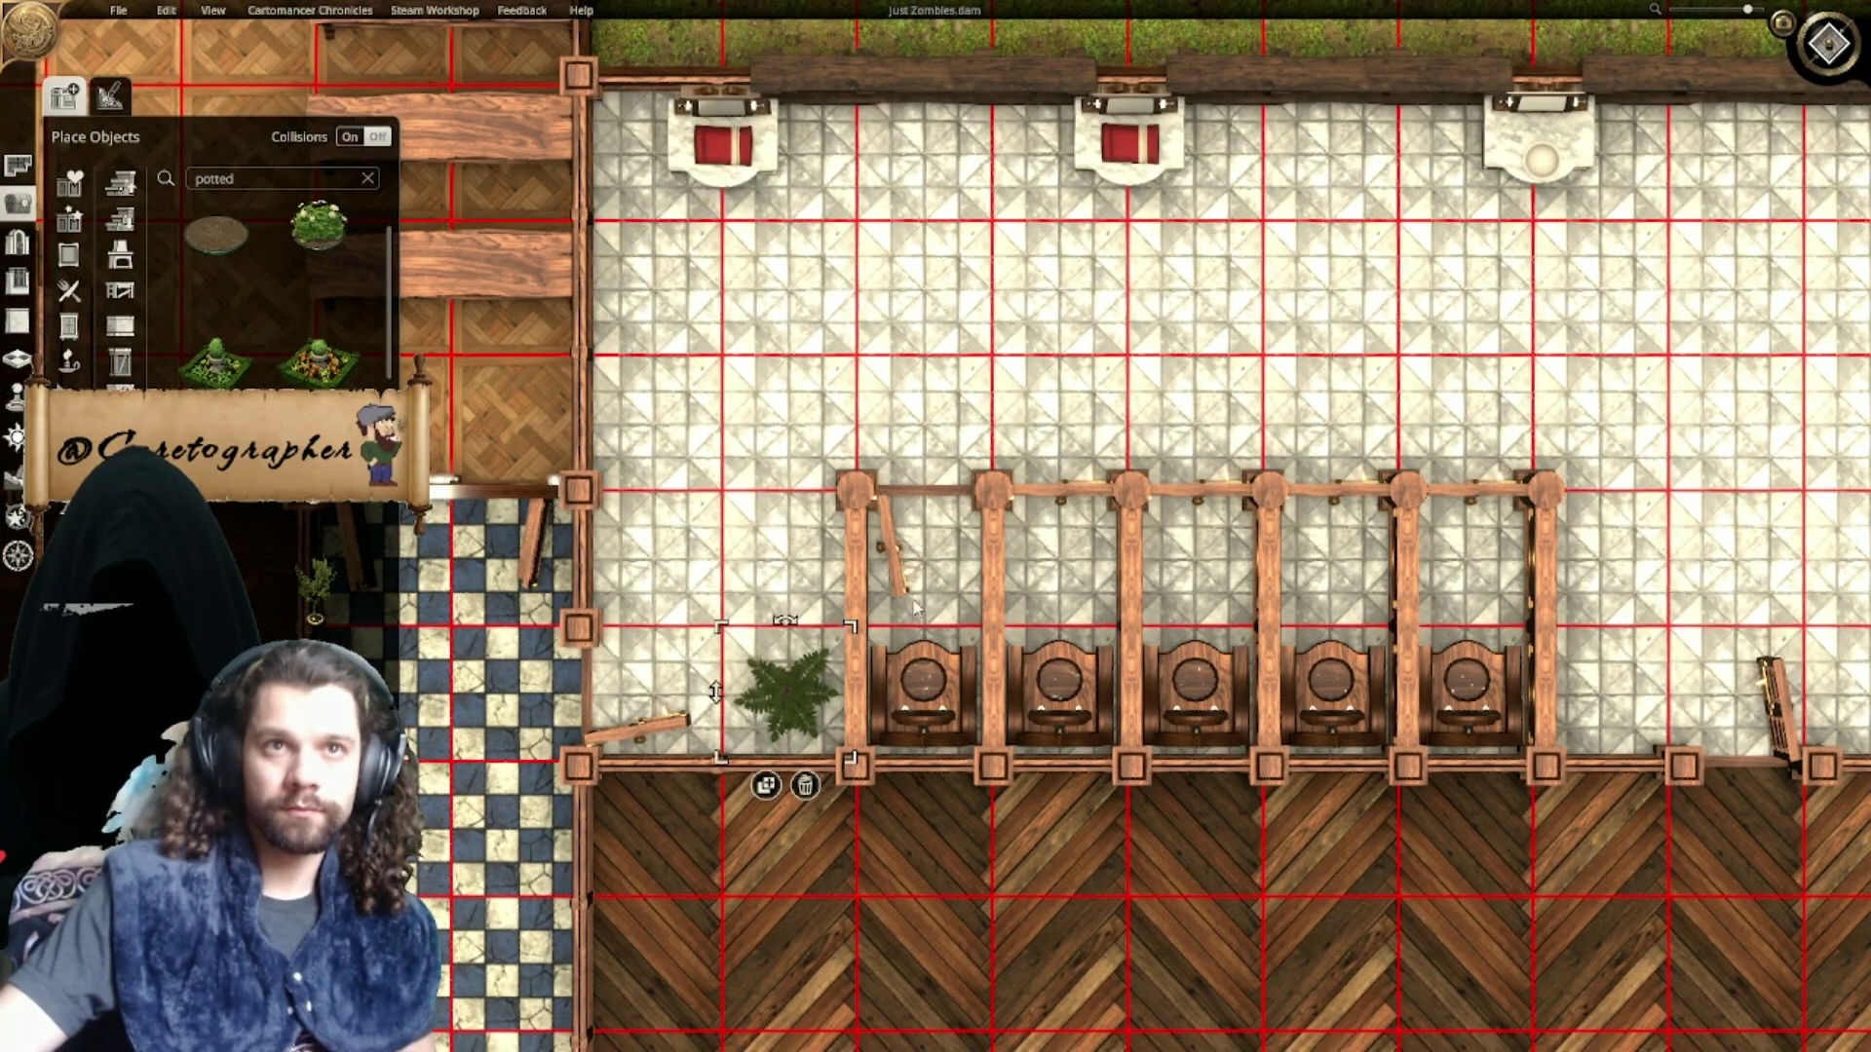
middle_drag(1189, 581, 719, 518)
scroll(718, 524, down, 5)
scroll(997, 651, up, 3)
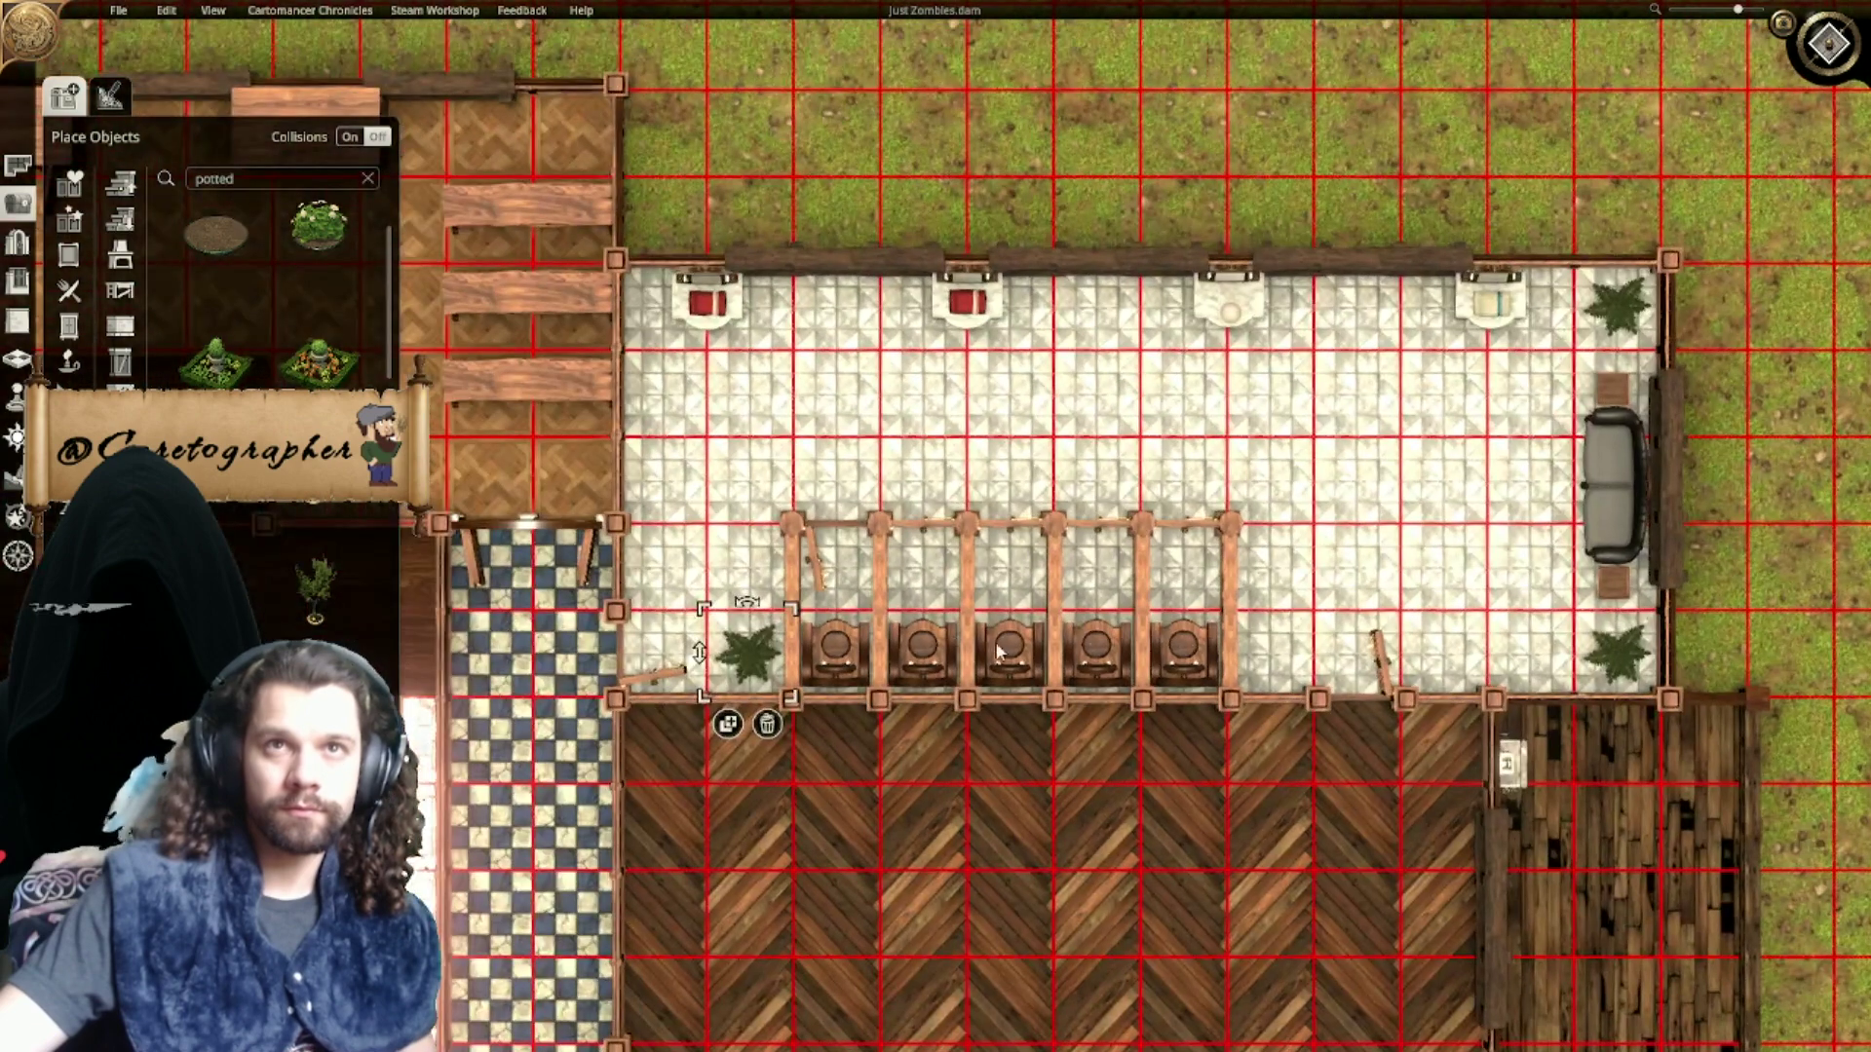
click(728, 723)
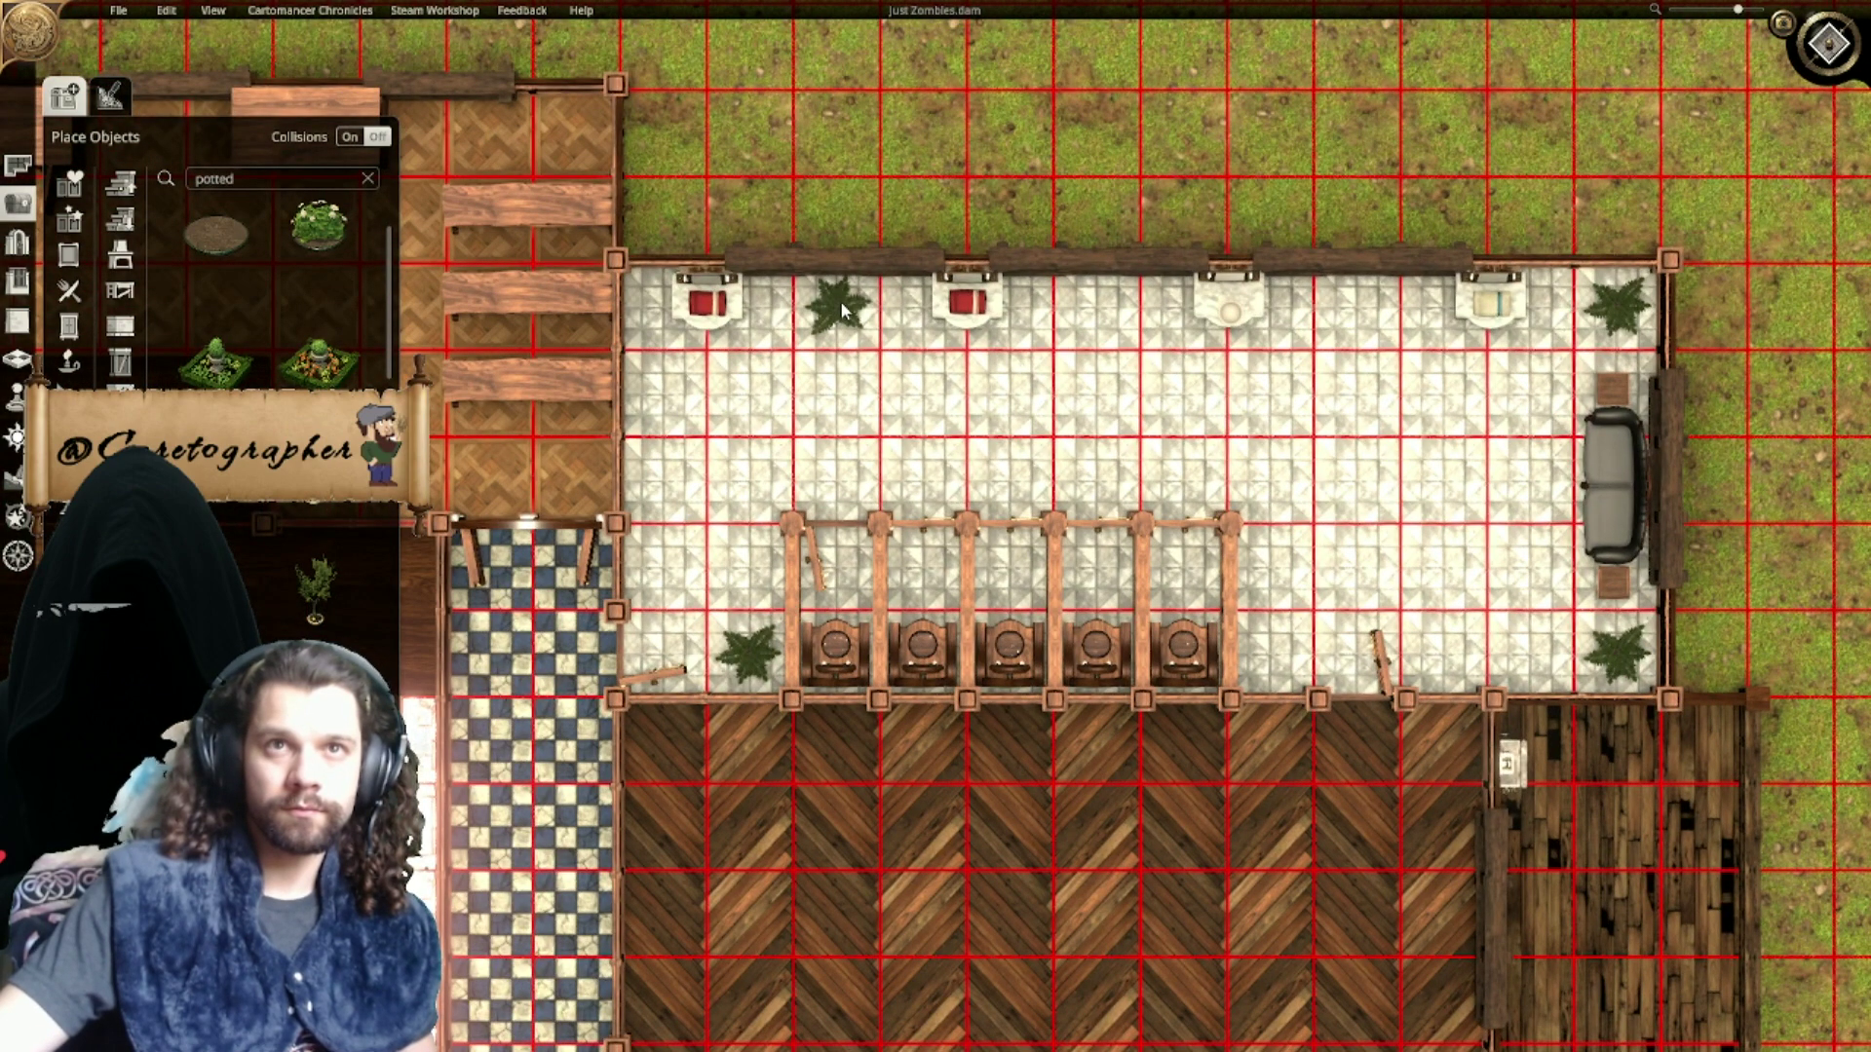
right_click(849, 327)
Step: Search the objects for "furnish" and place a dressing table, turned against the west wall, in the northwest corner of the room with parquet flooring
middle_drag(1090, 487, 928, 454)
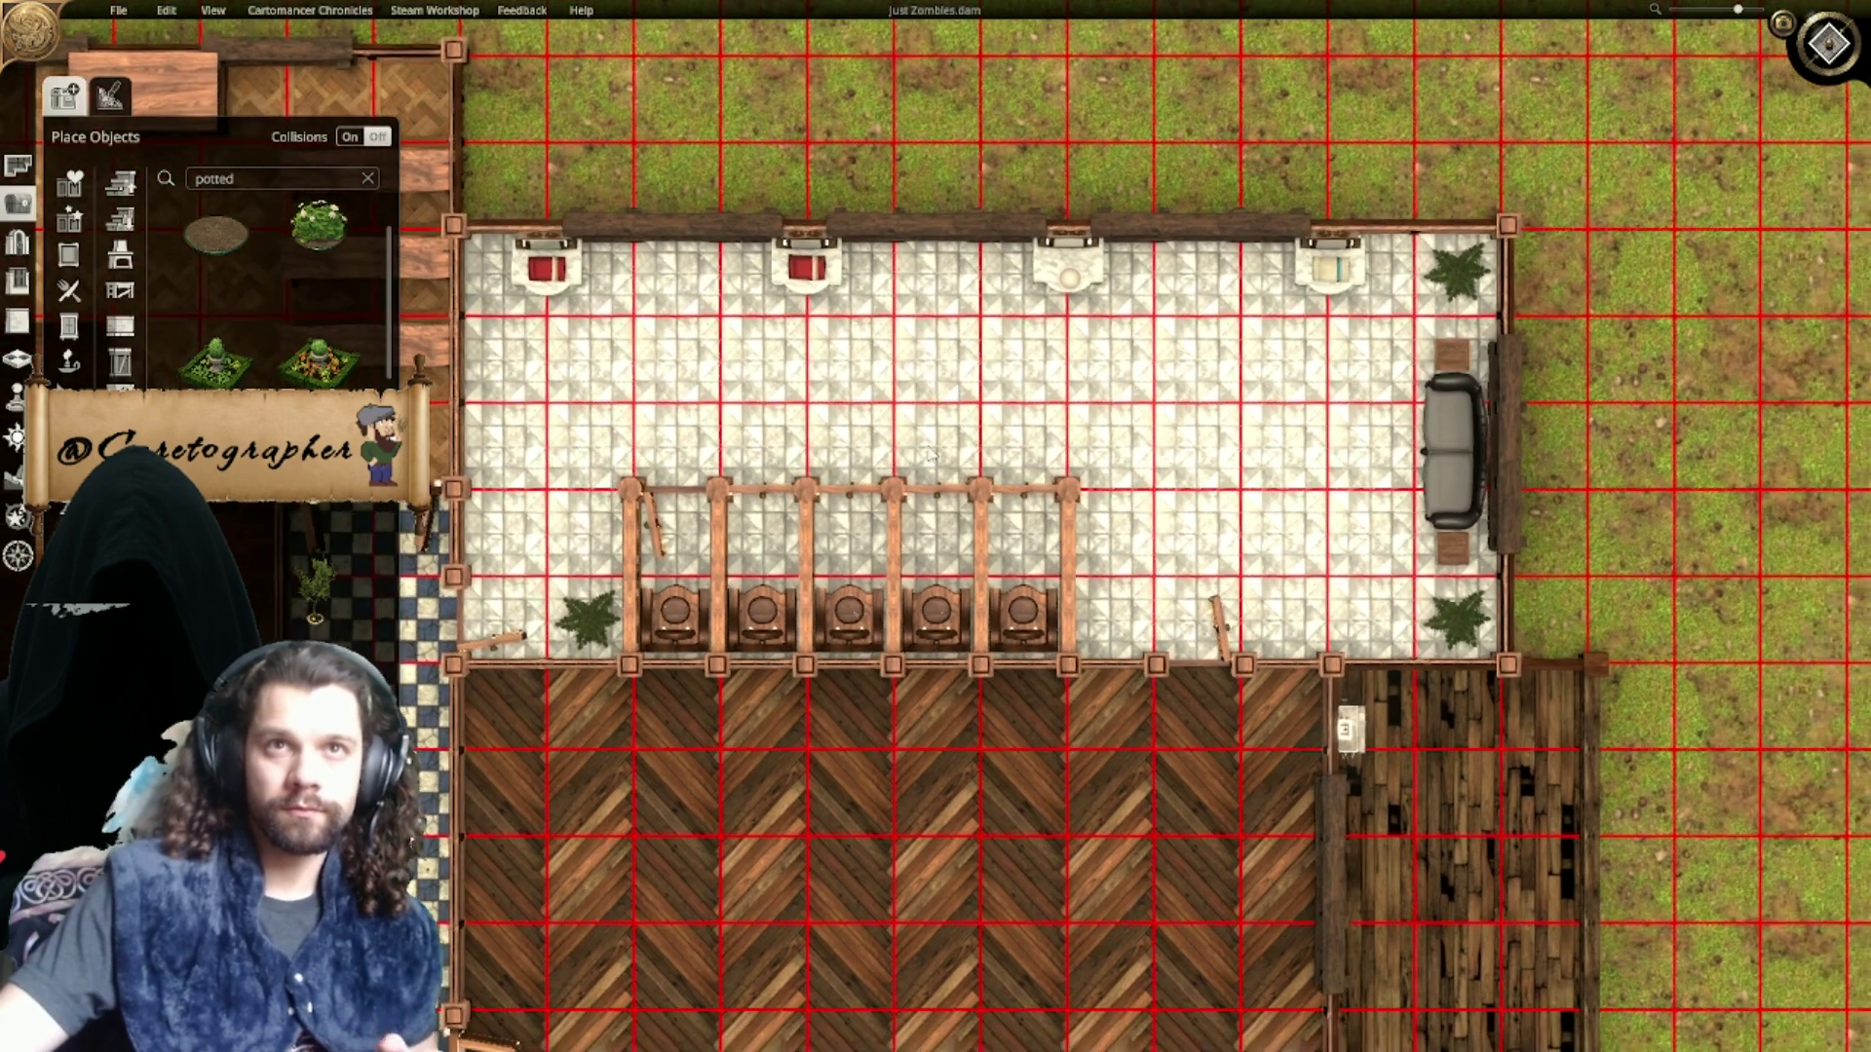
double_click(294, 180)
text(furnish)
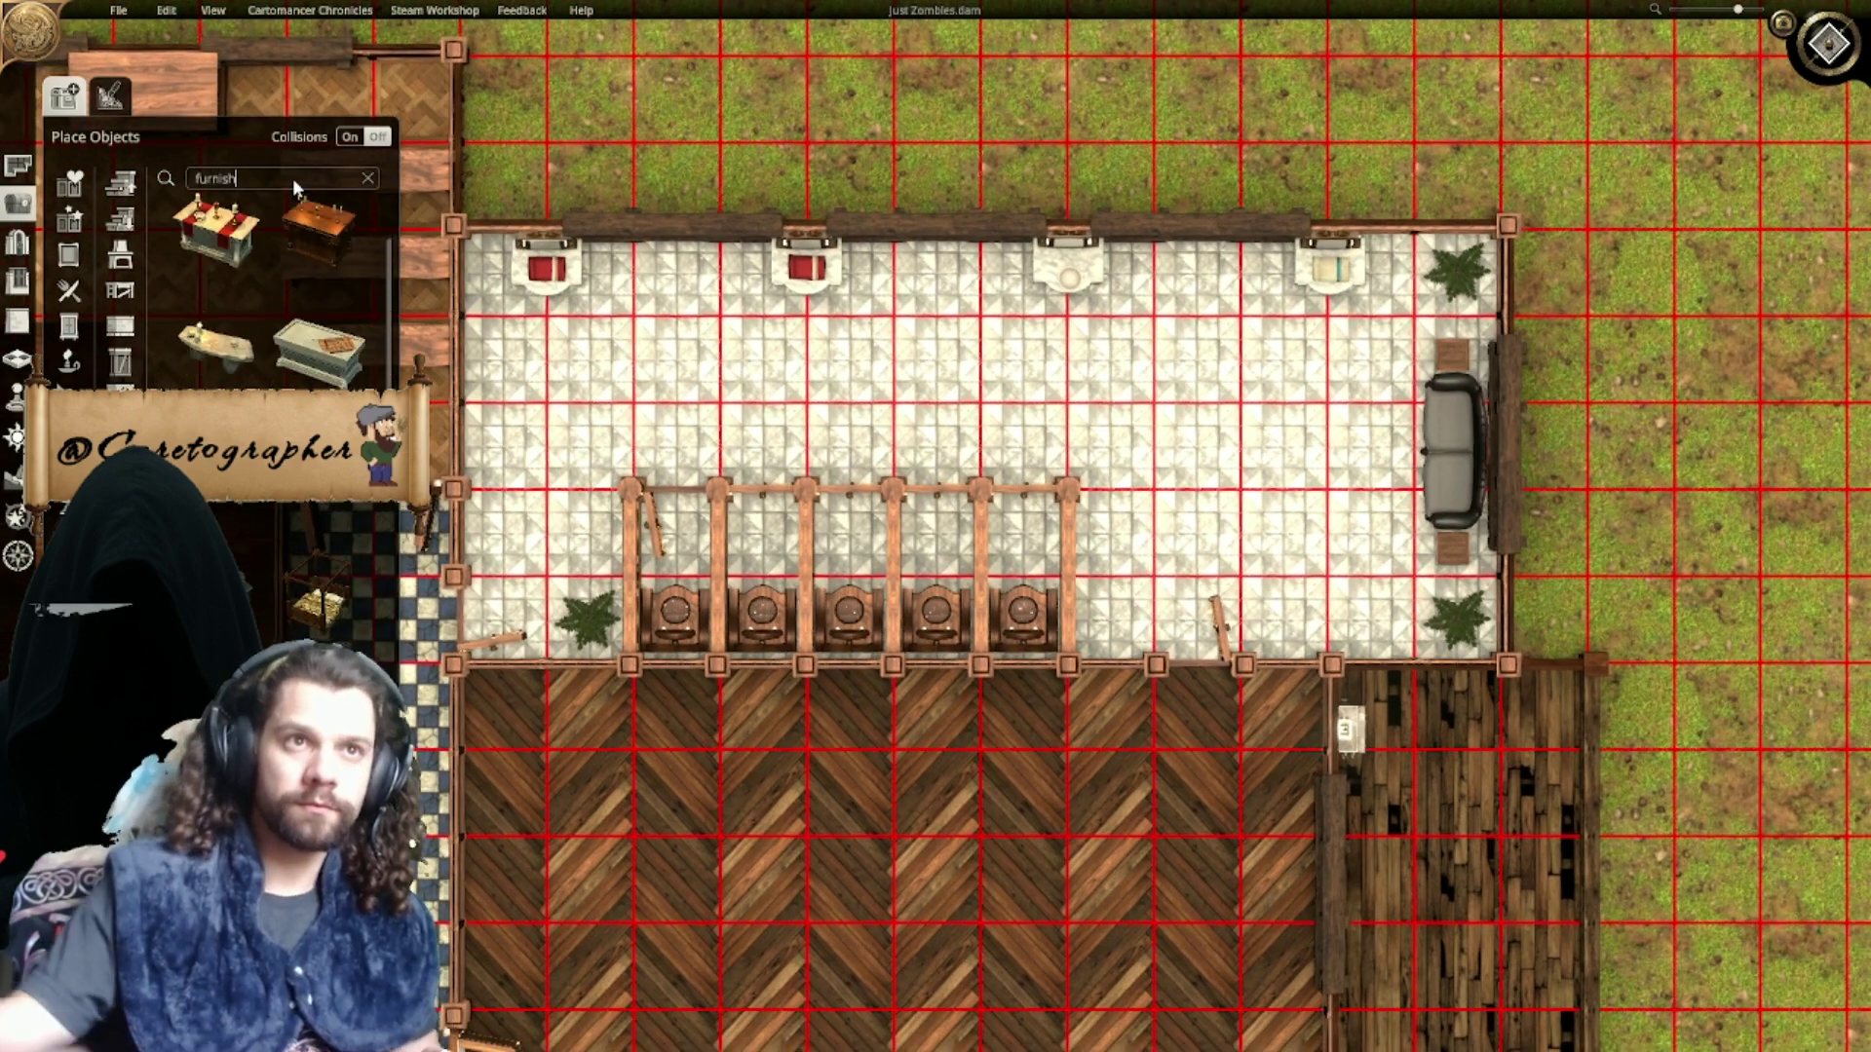
drag(391, 290, 389, 596)
click(216, 385)
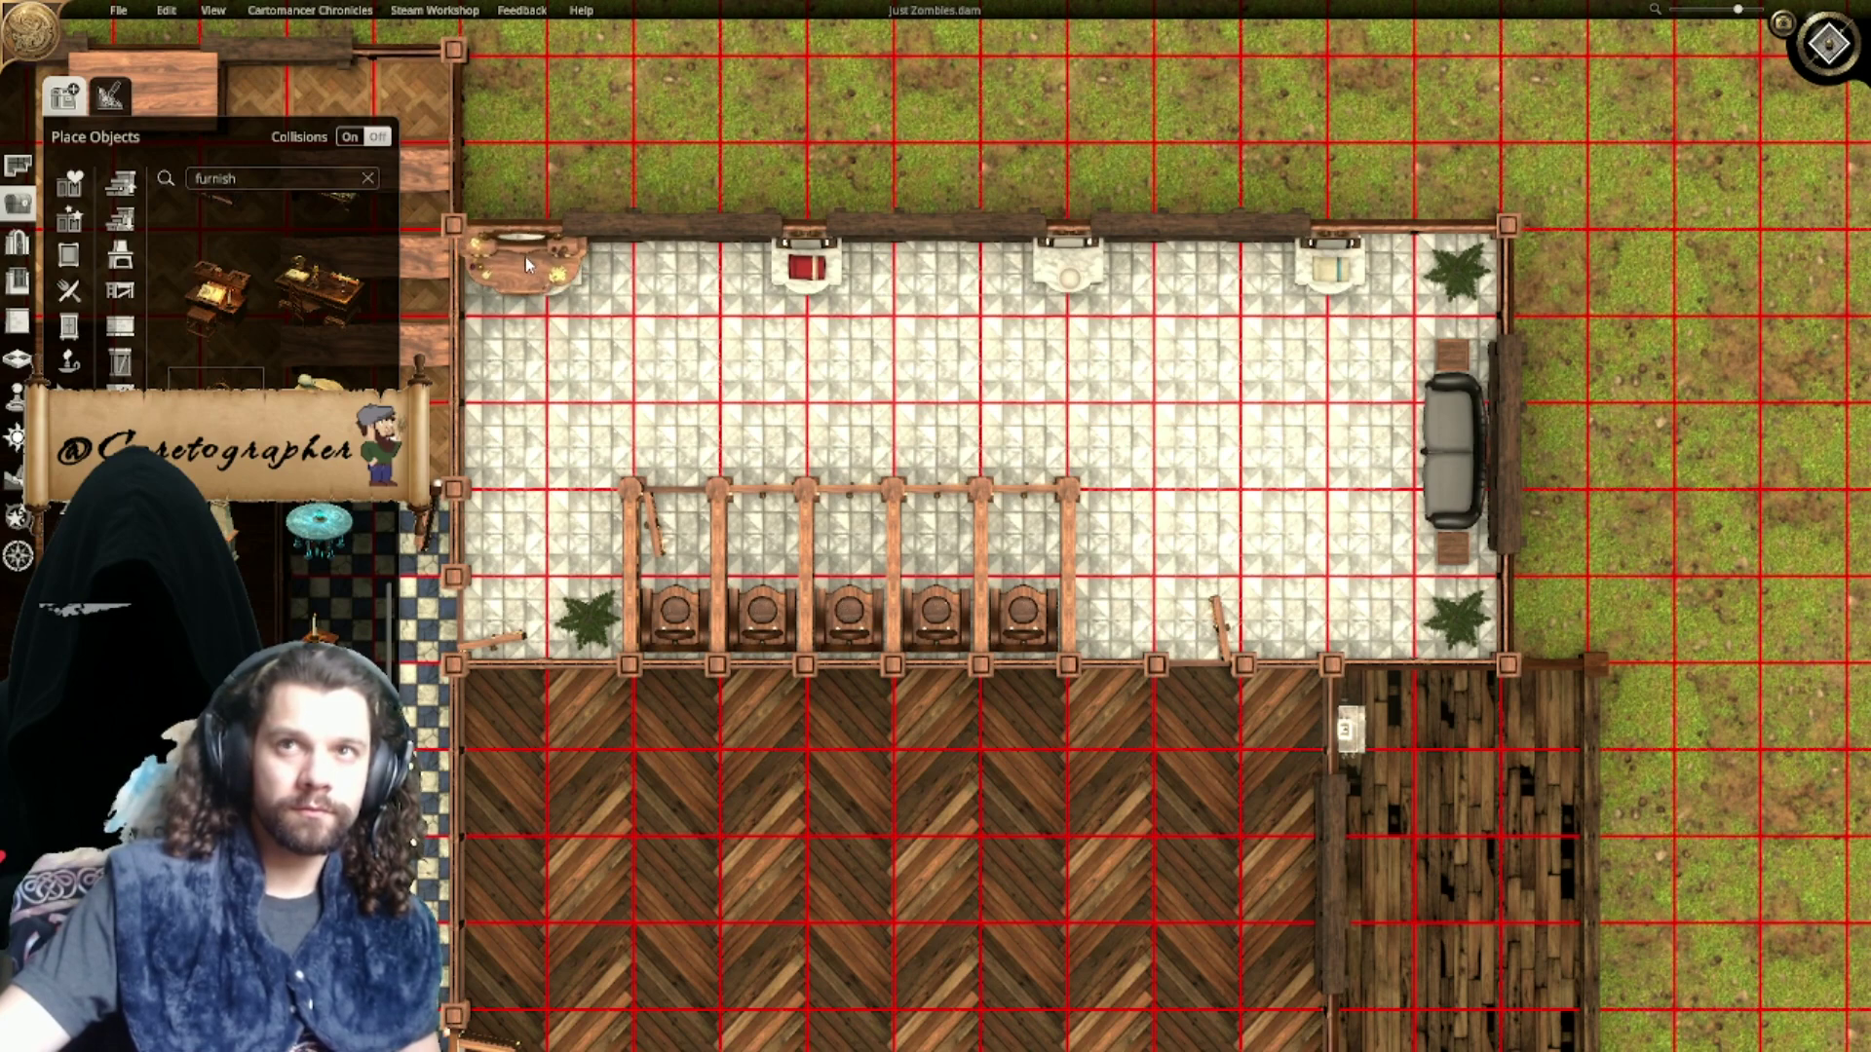
right_drag(588, 339, 1257, 354)
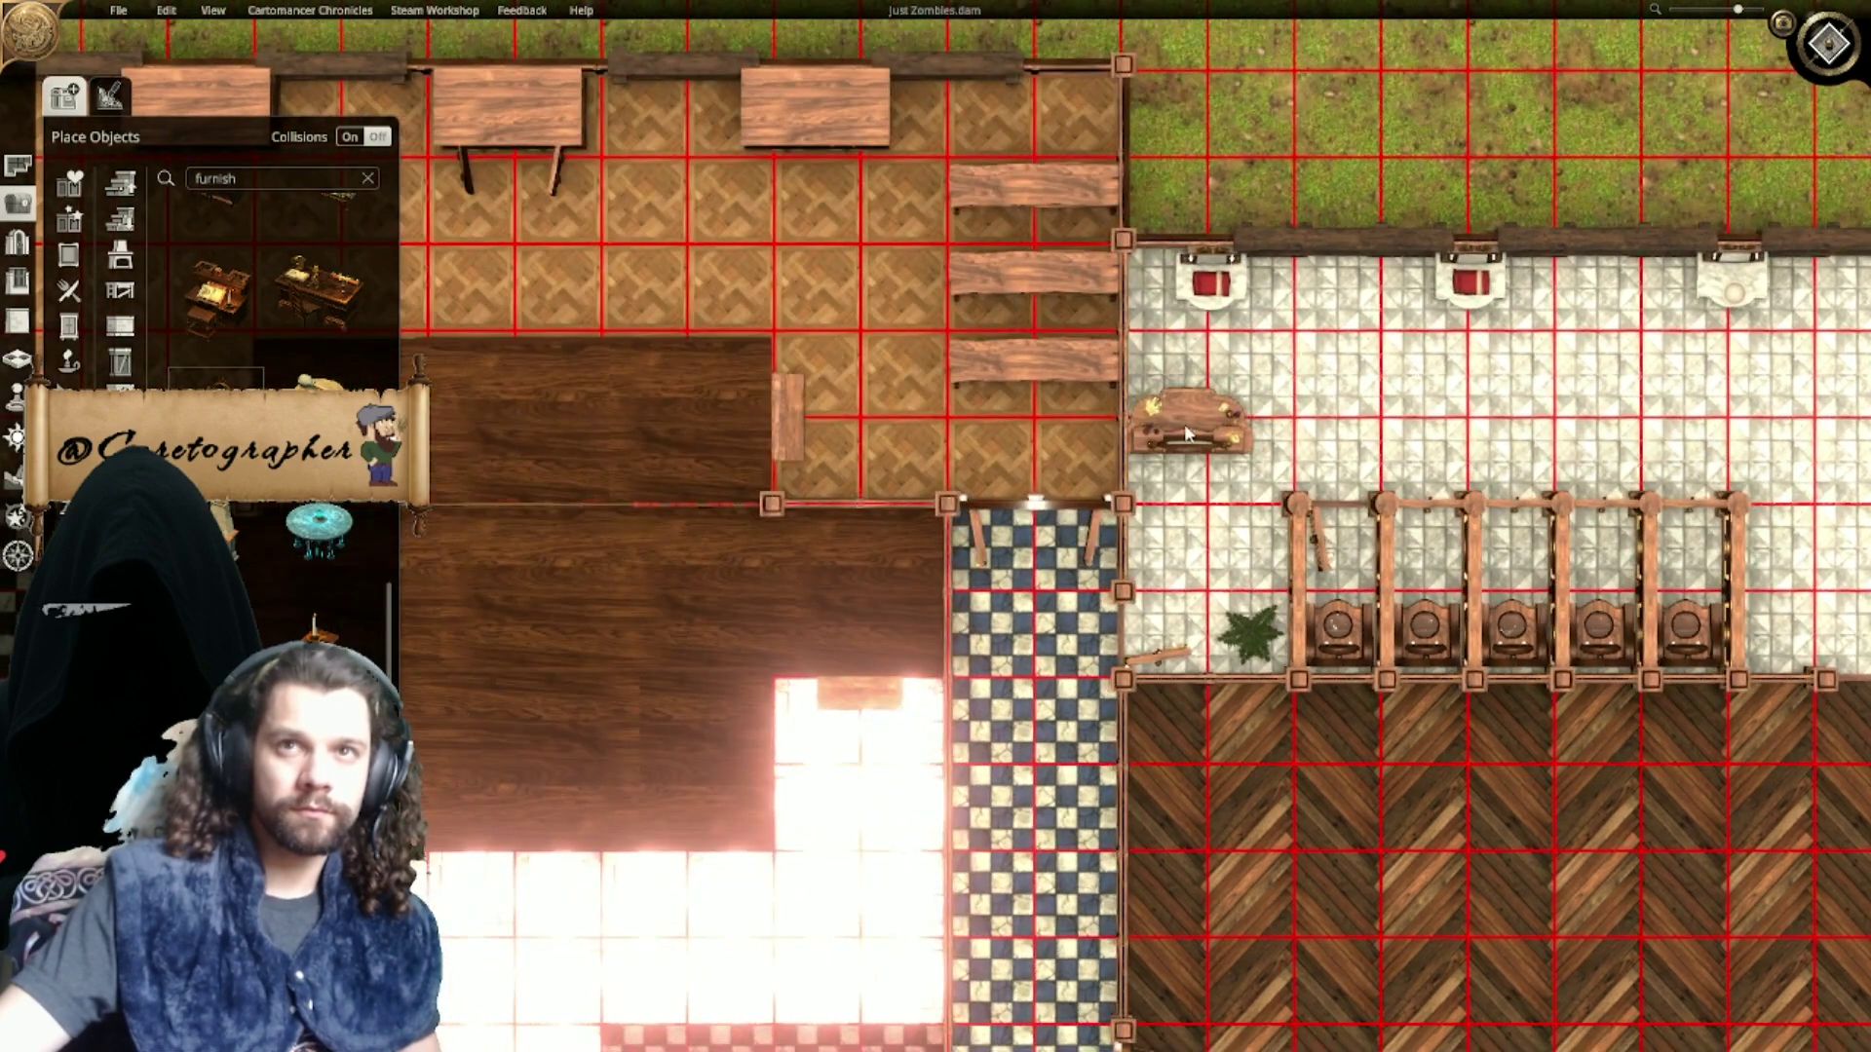
right_drag(495, 246, 1181, 486)
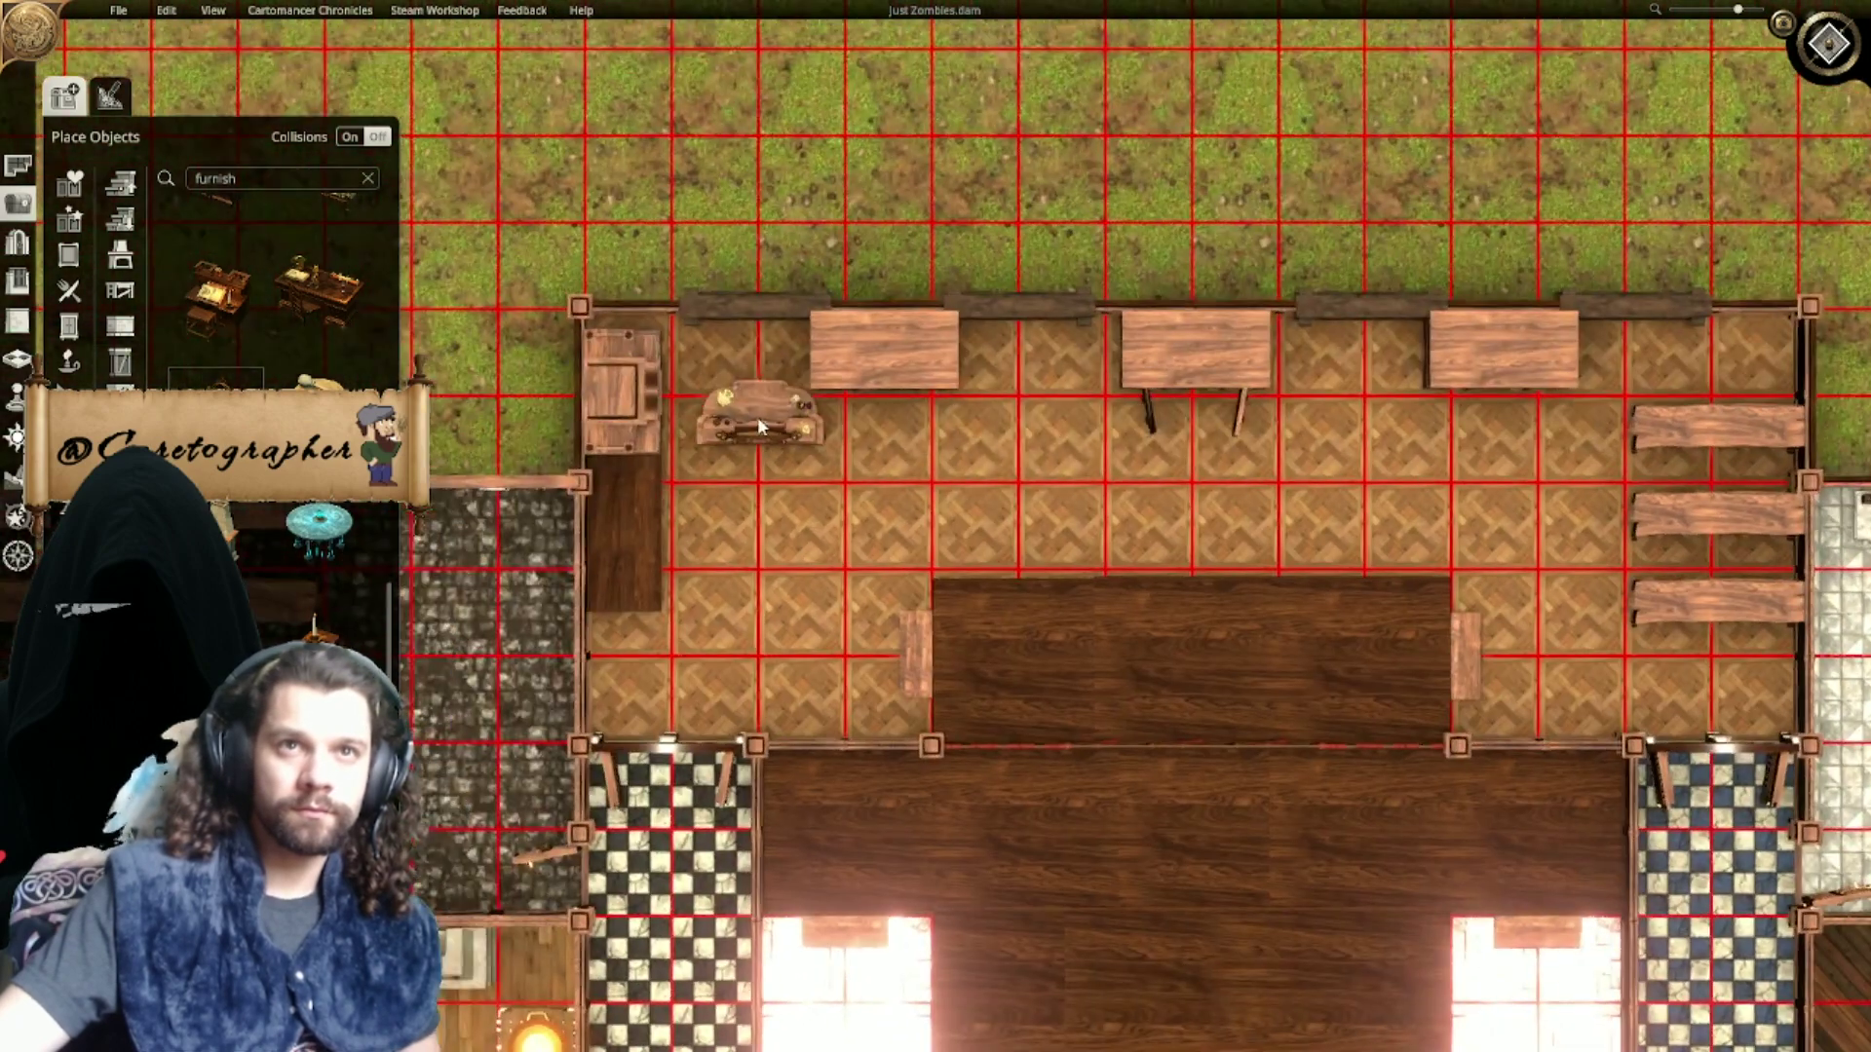
drag(748, 406, 626, 393)
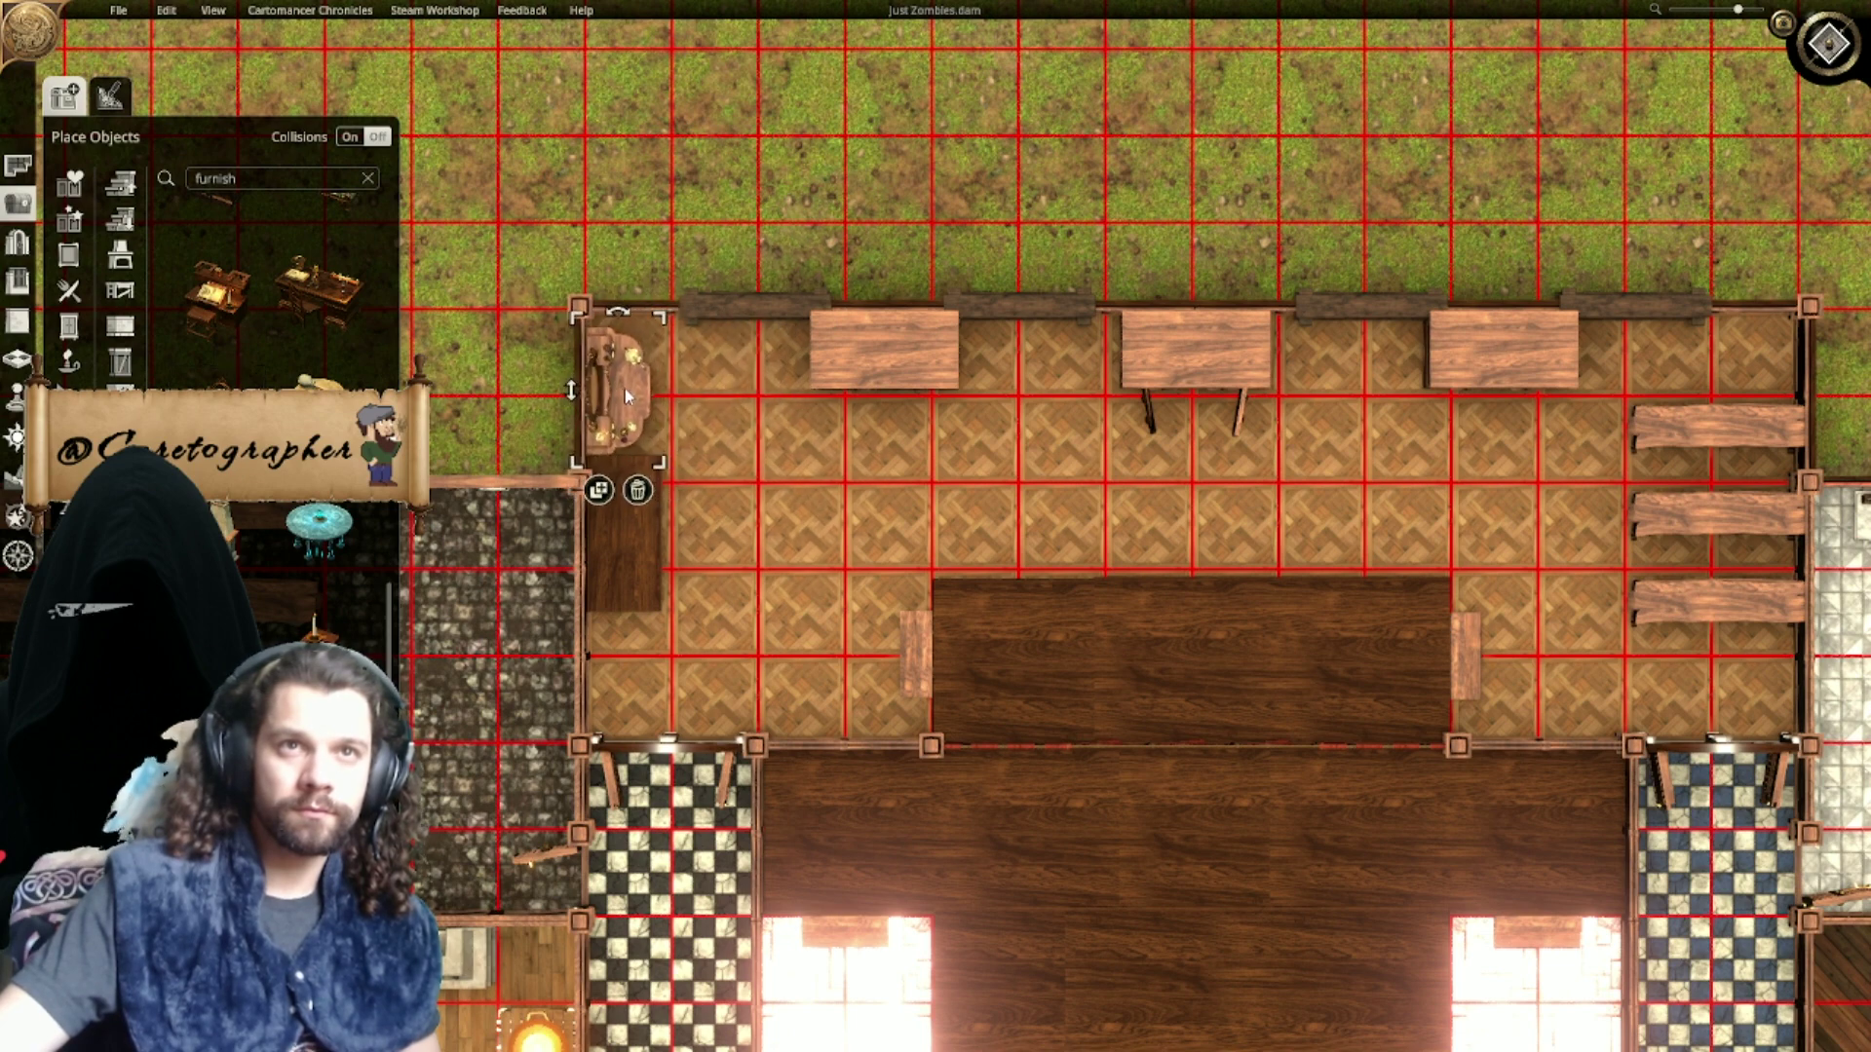
click(1185, 522)
key(d)
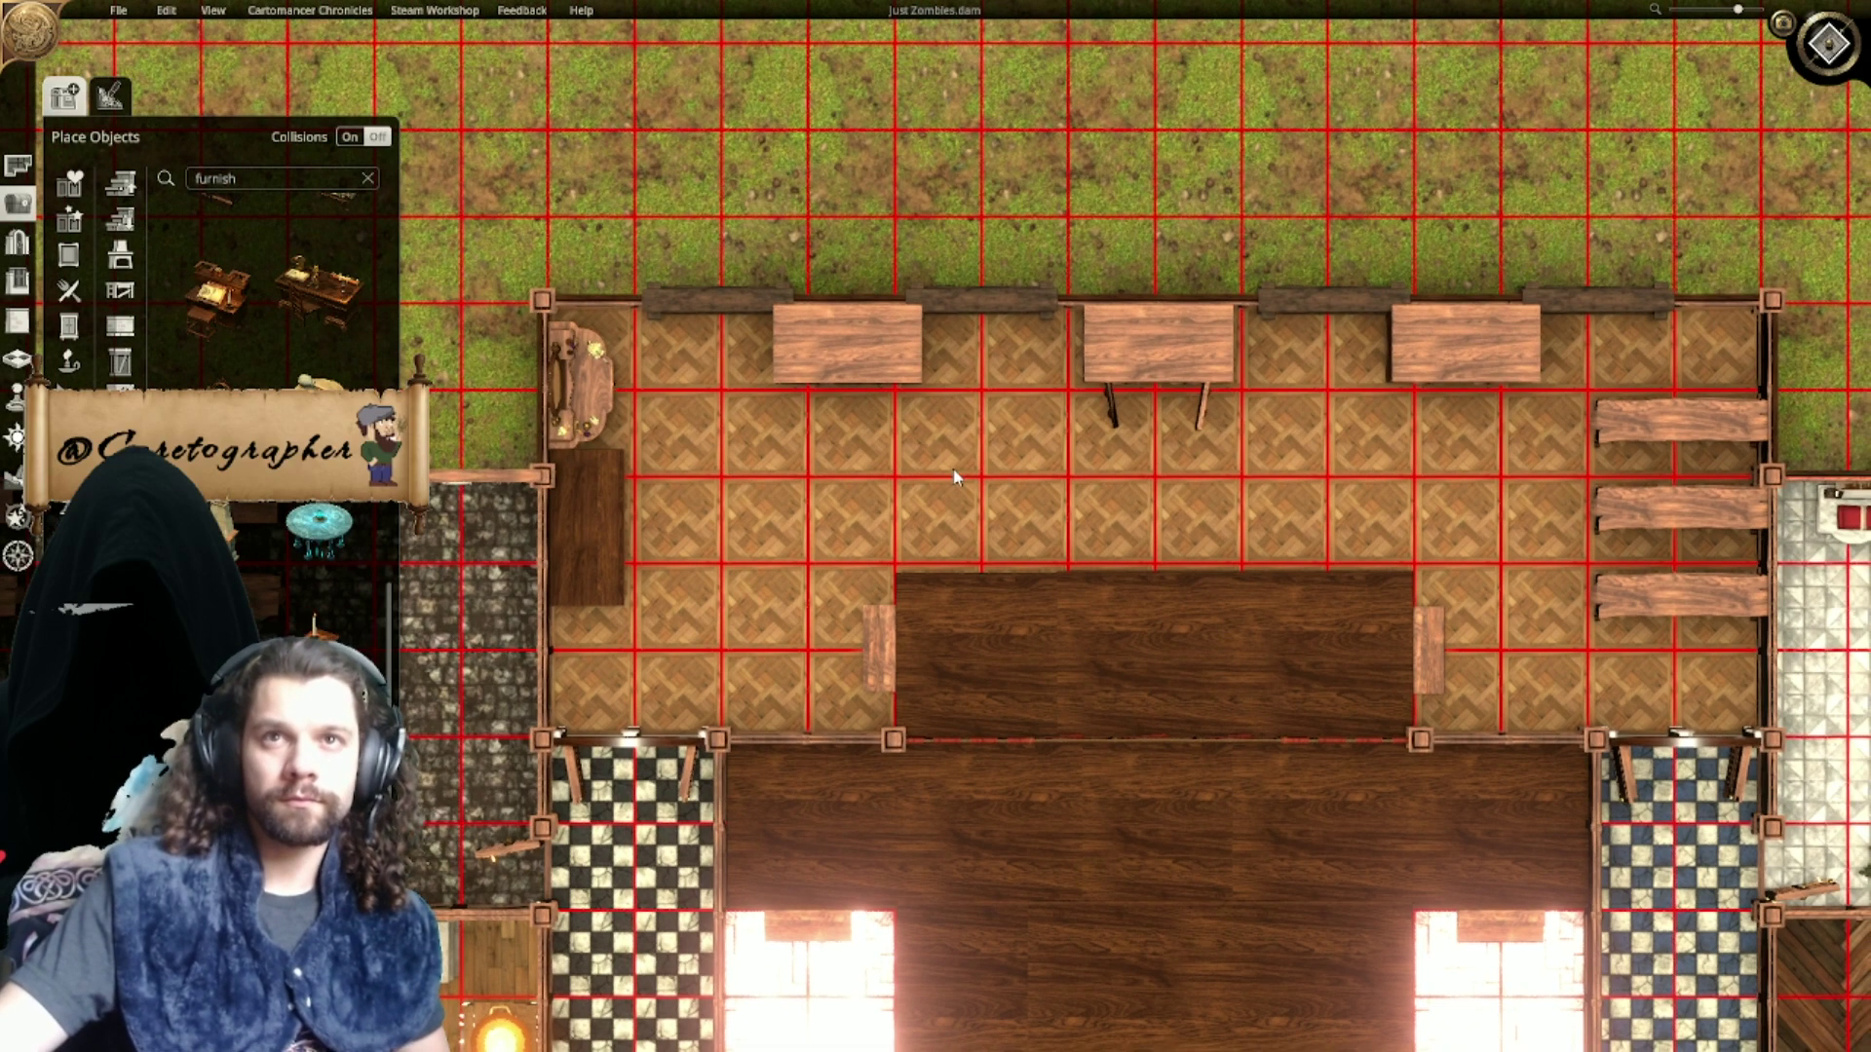
Step: Replace the dark wooden table along the west wall with a second dressing table below the first
right_drag(954, 471, 939, 432)
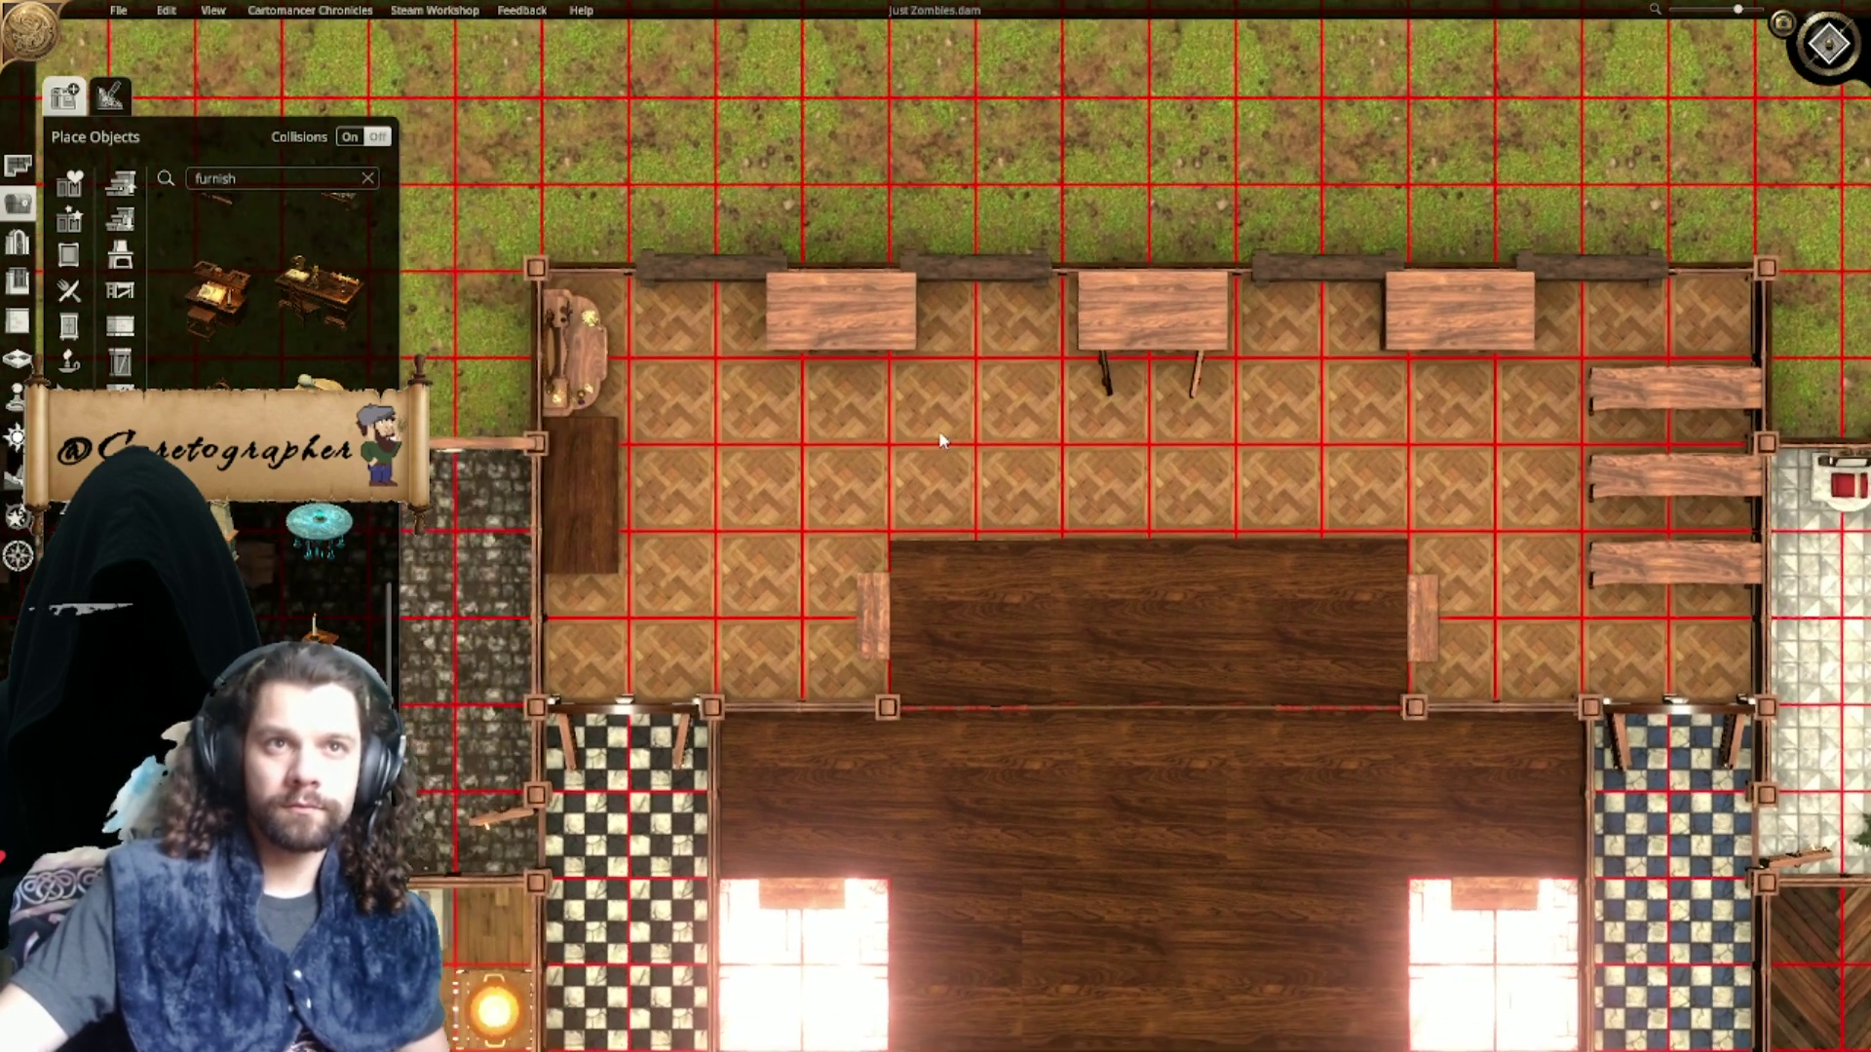
click(576, 518)
click(601, 606)
click(577, 375)
click(561, 451)
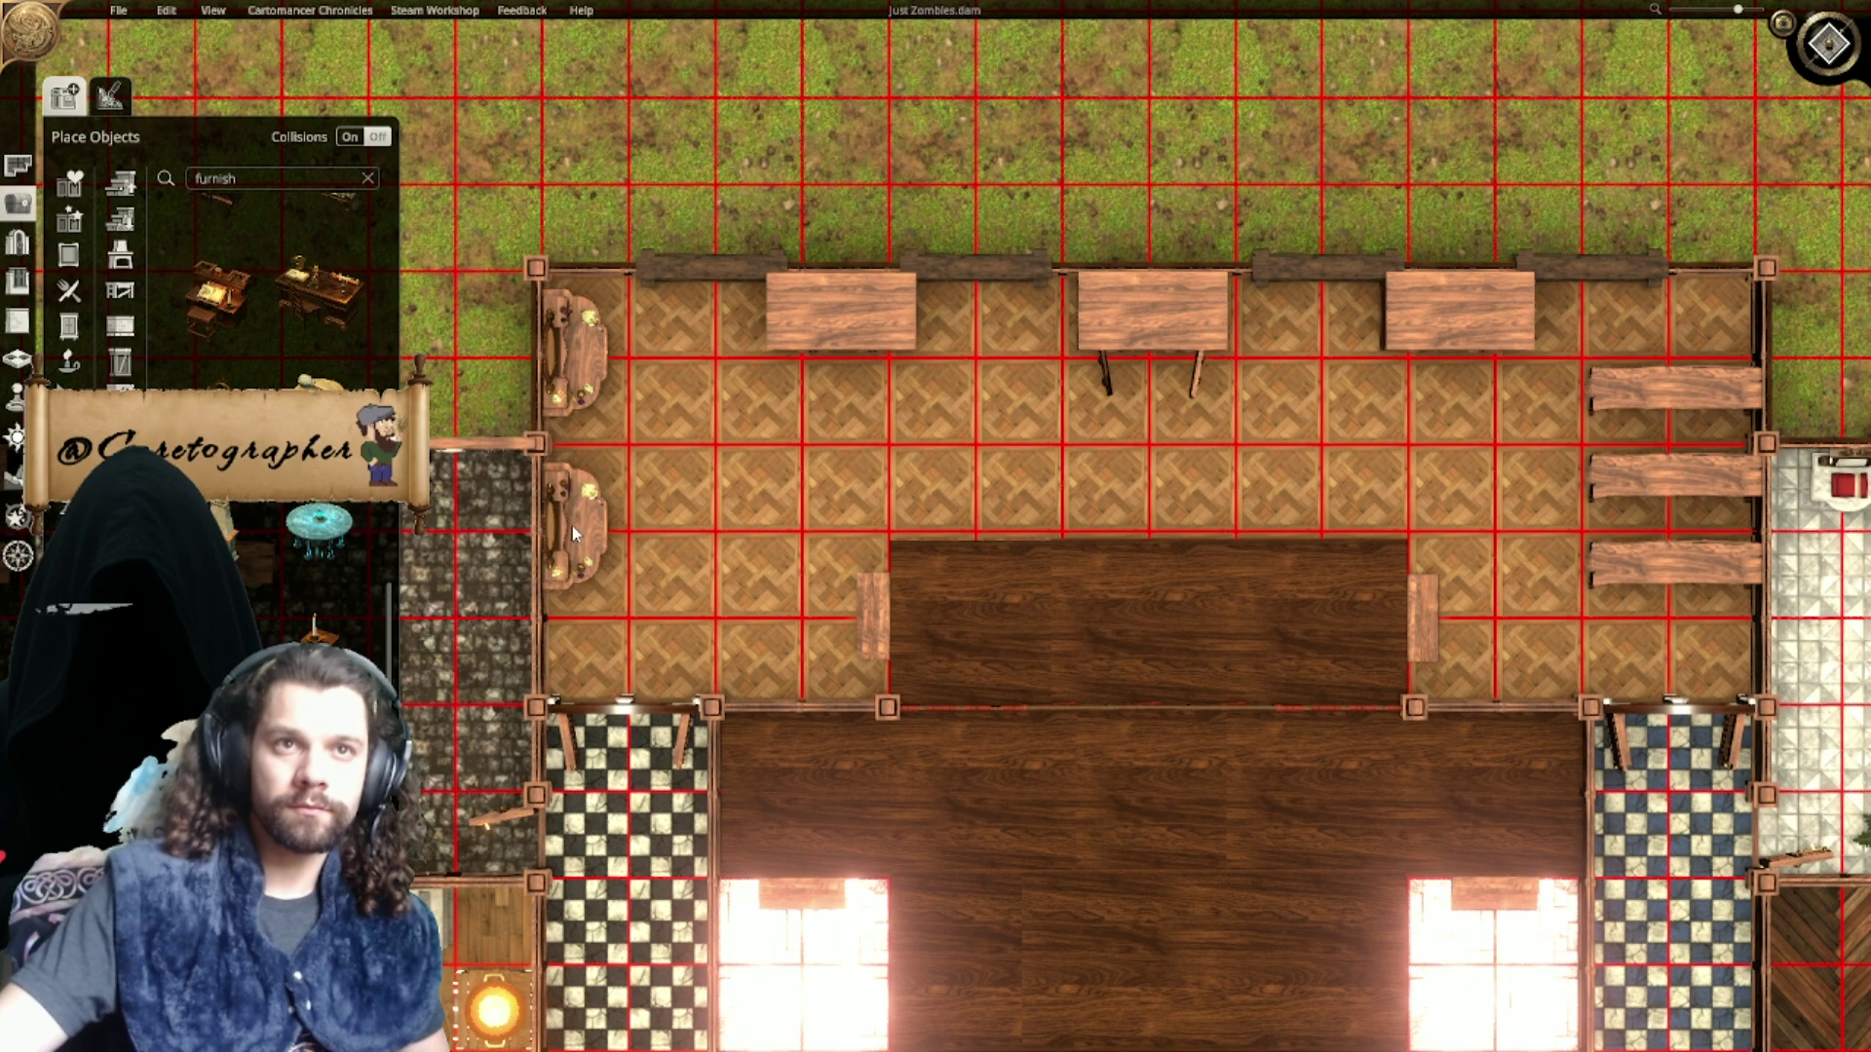
click(573, 531)
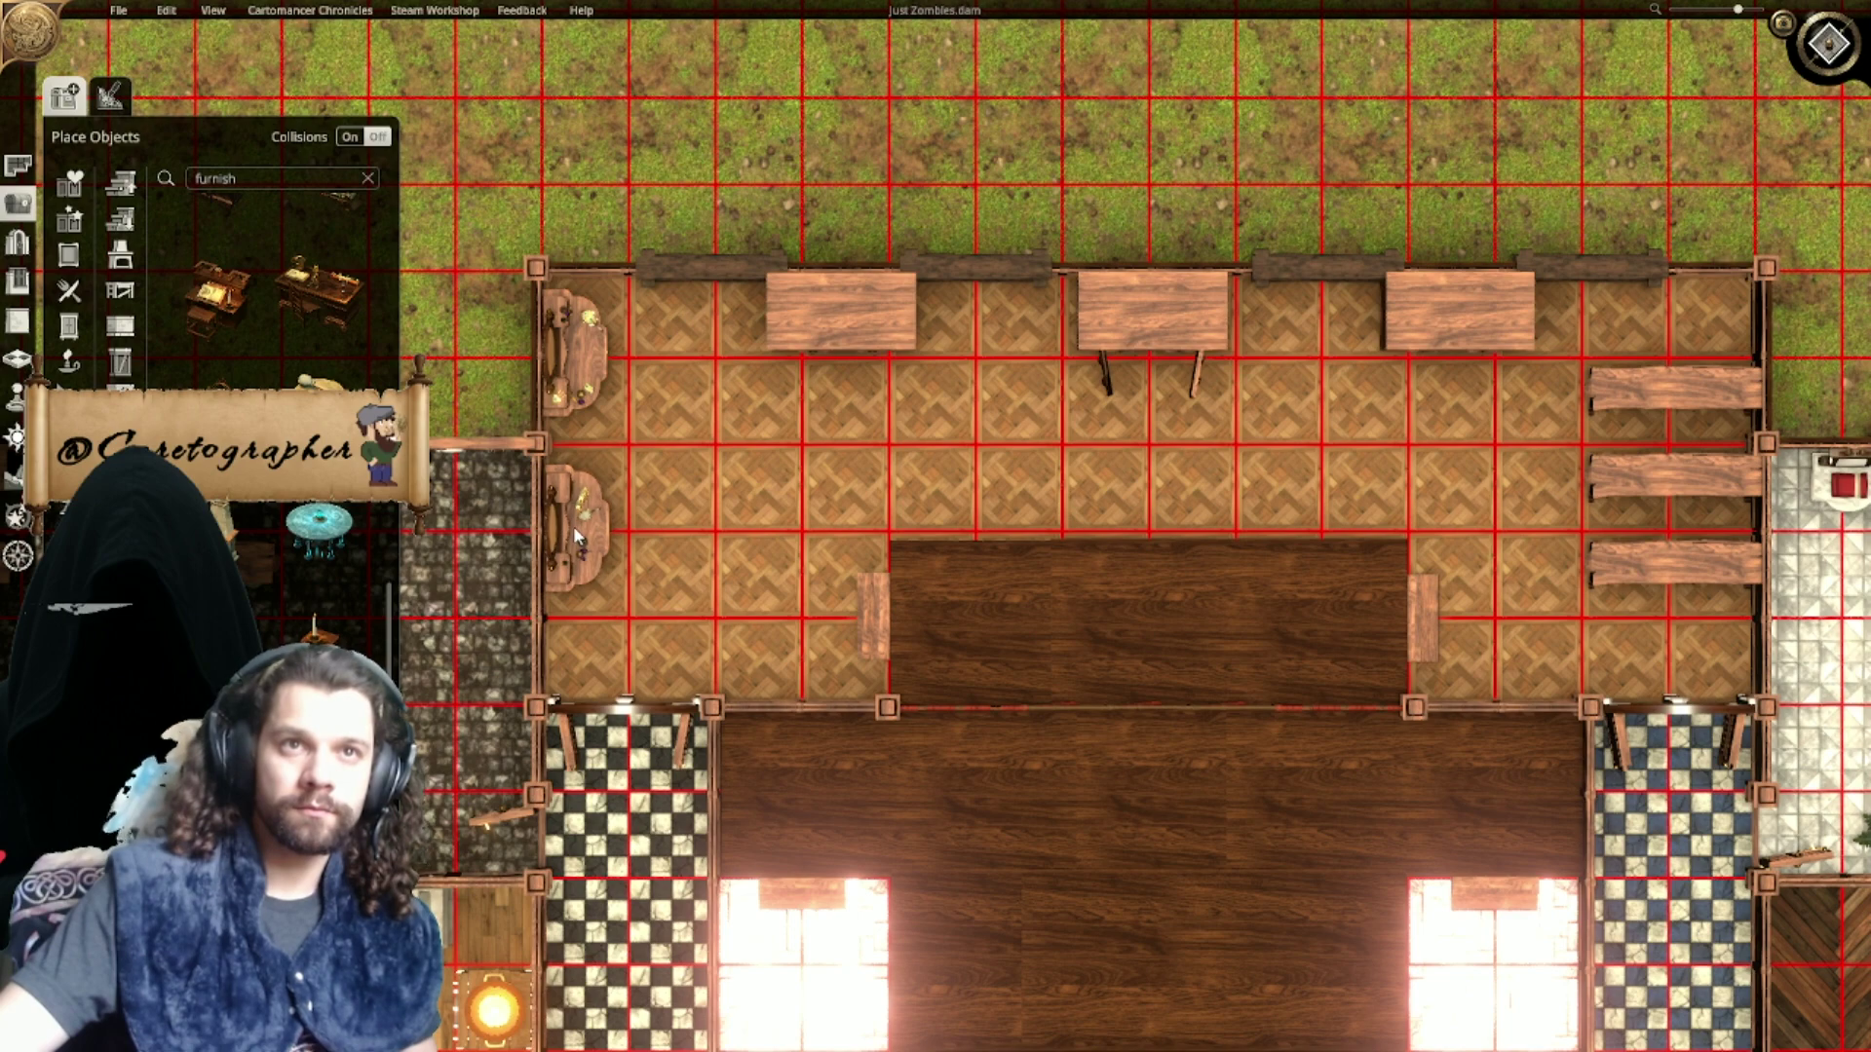
Step: Set down the second dressing table along the parquet room's west wall and browse the "furnish" objects for restroom pieces
click(574, 528)
right_drag(693, 484, 524, 310)
right_drag(1408, 467, 218, 459)
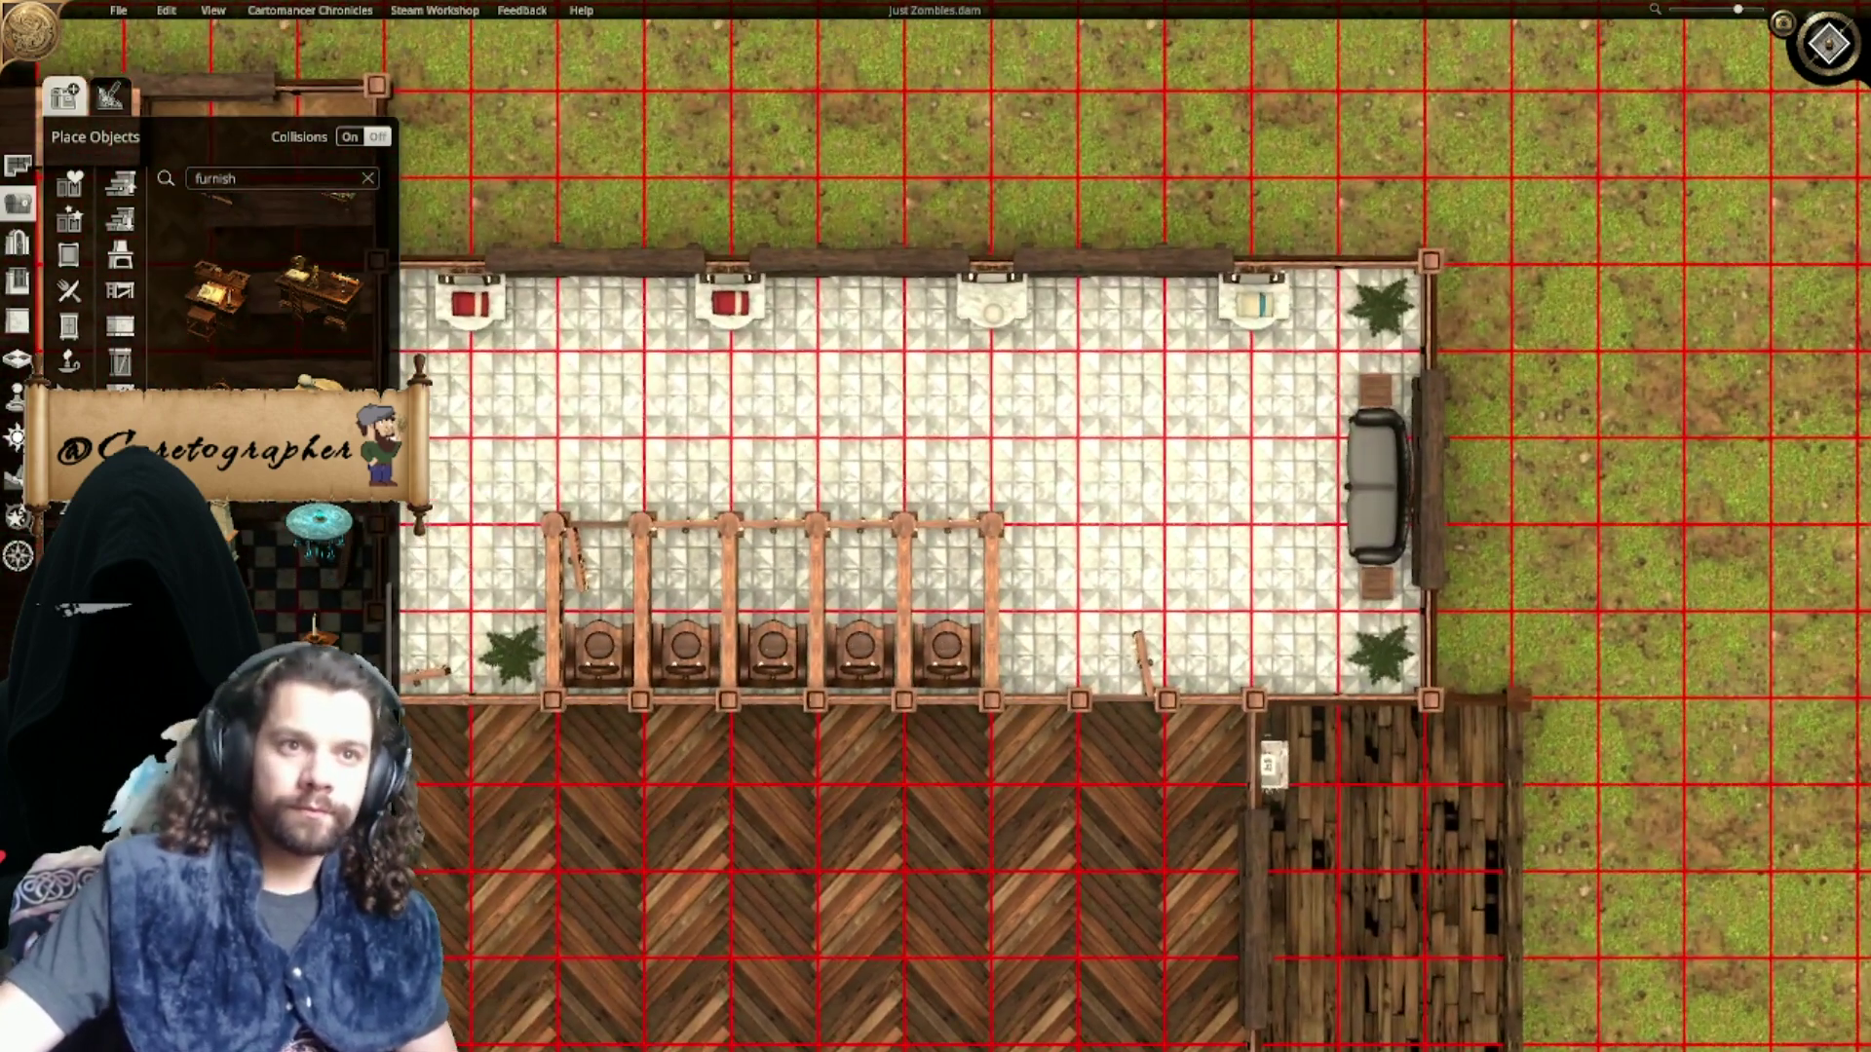
scroll(263, 390, down, 6)
scroll(263, 321, down, 8)
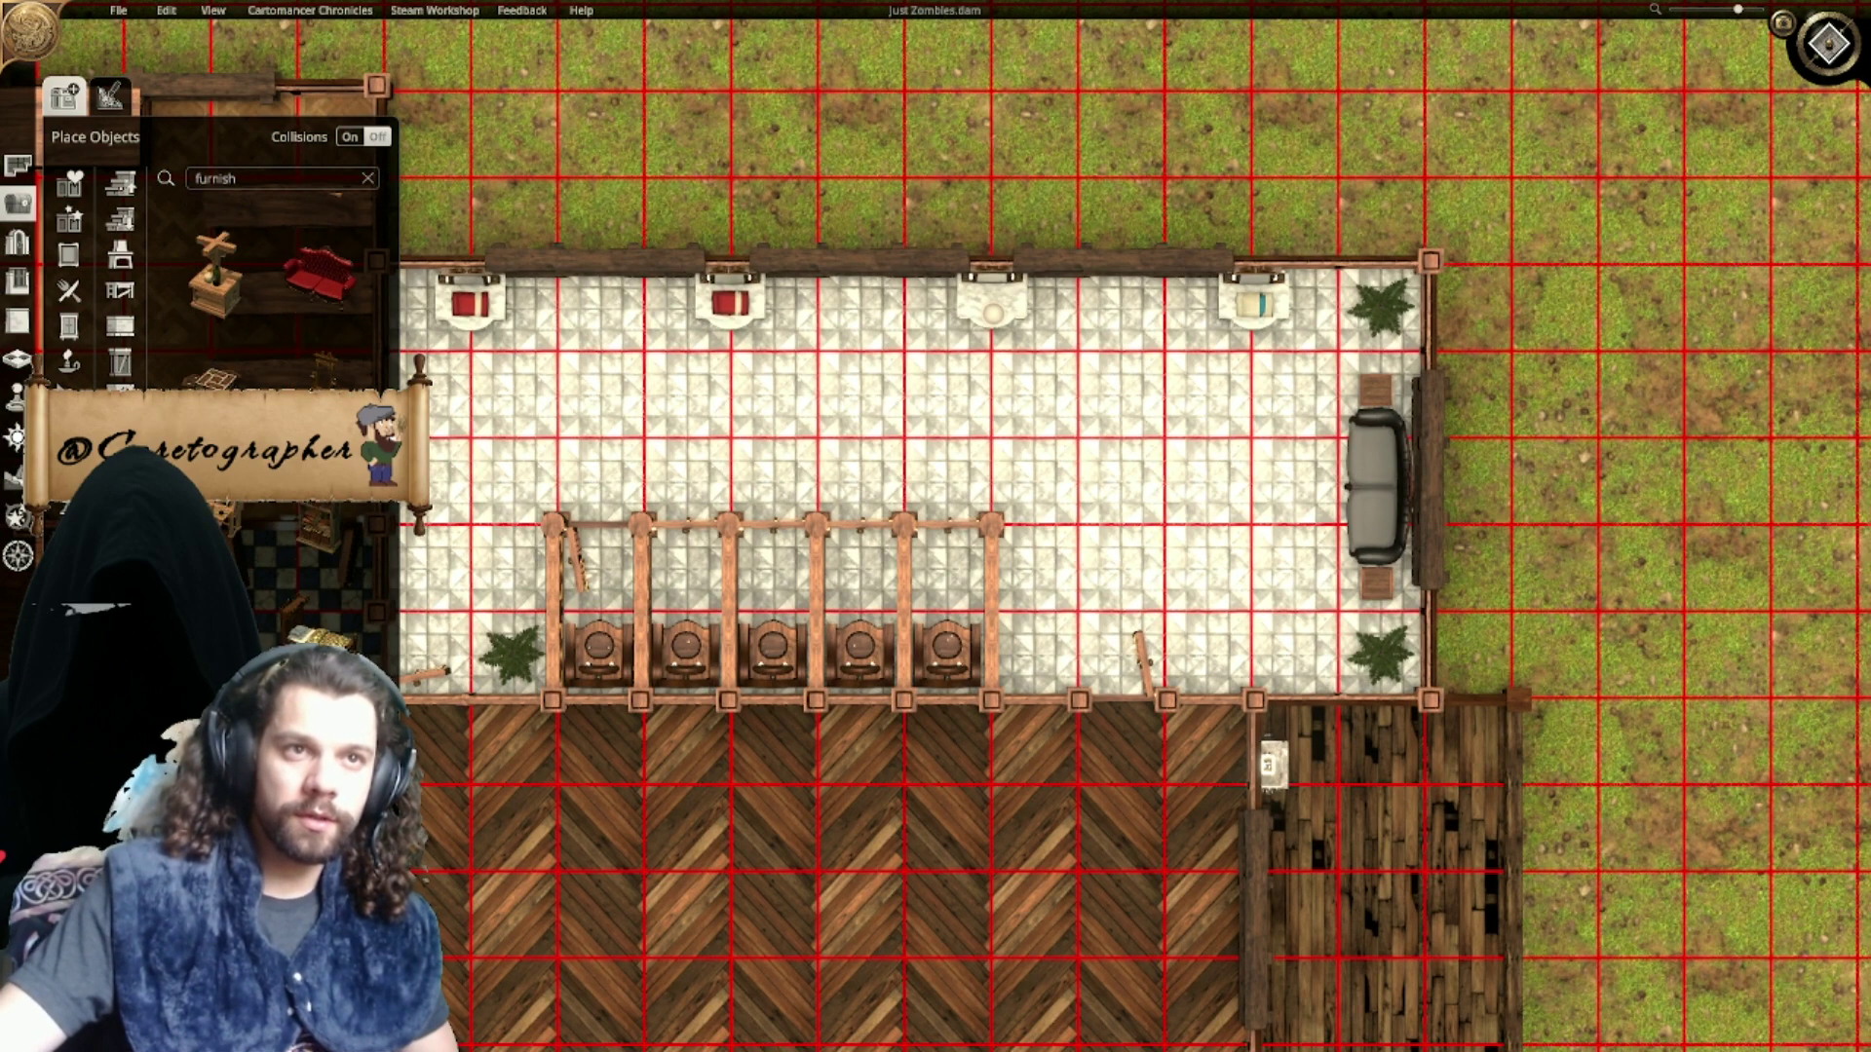
scroll(268, 292, down, 8)
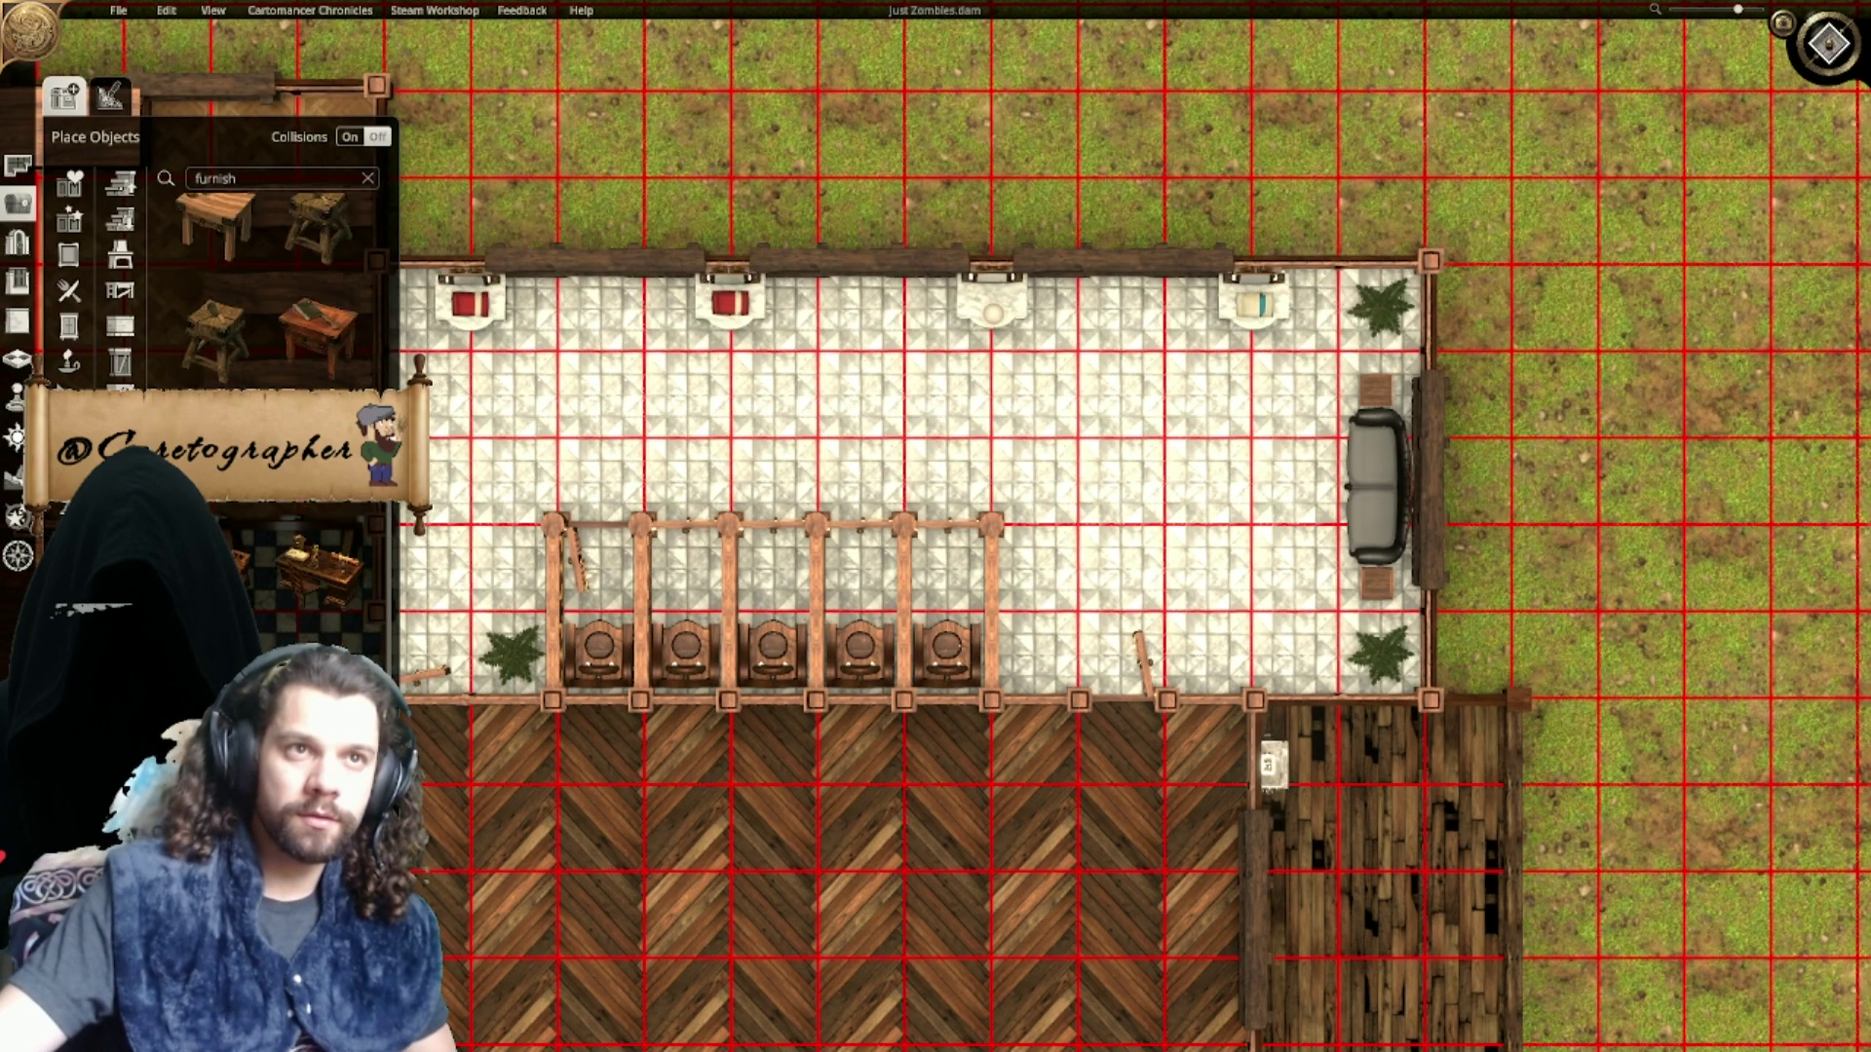
scroll(268, 292, up, 3)
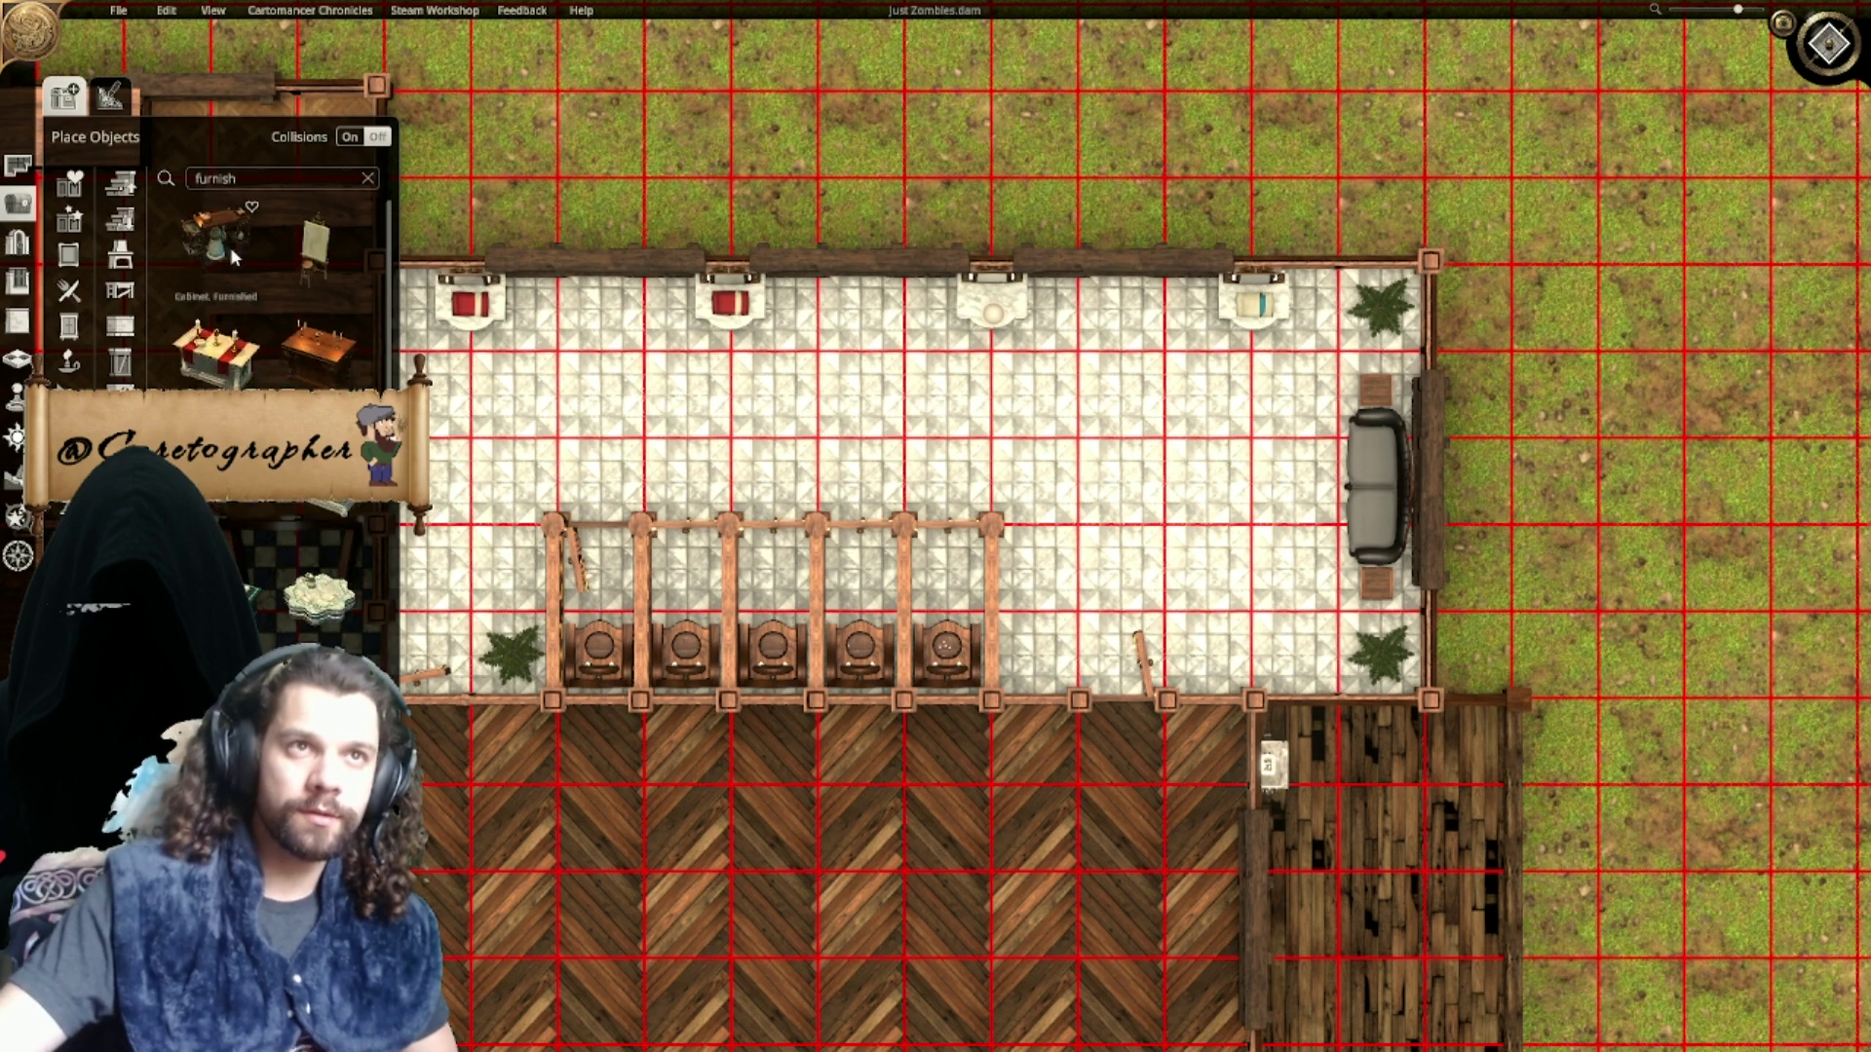
Step: Search the objects for "table" and place a hexagonal wooden table in each of the three gaps between the restroom's washstands
double_click(256, 180)
text(tab)
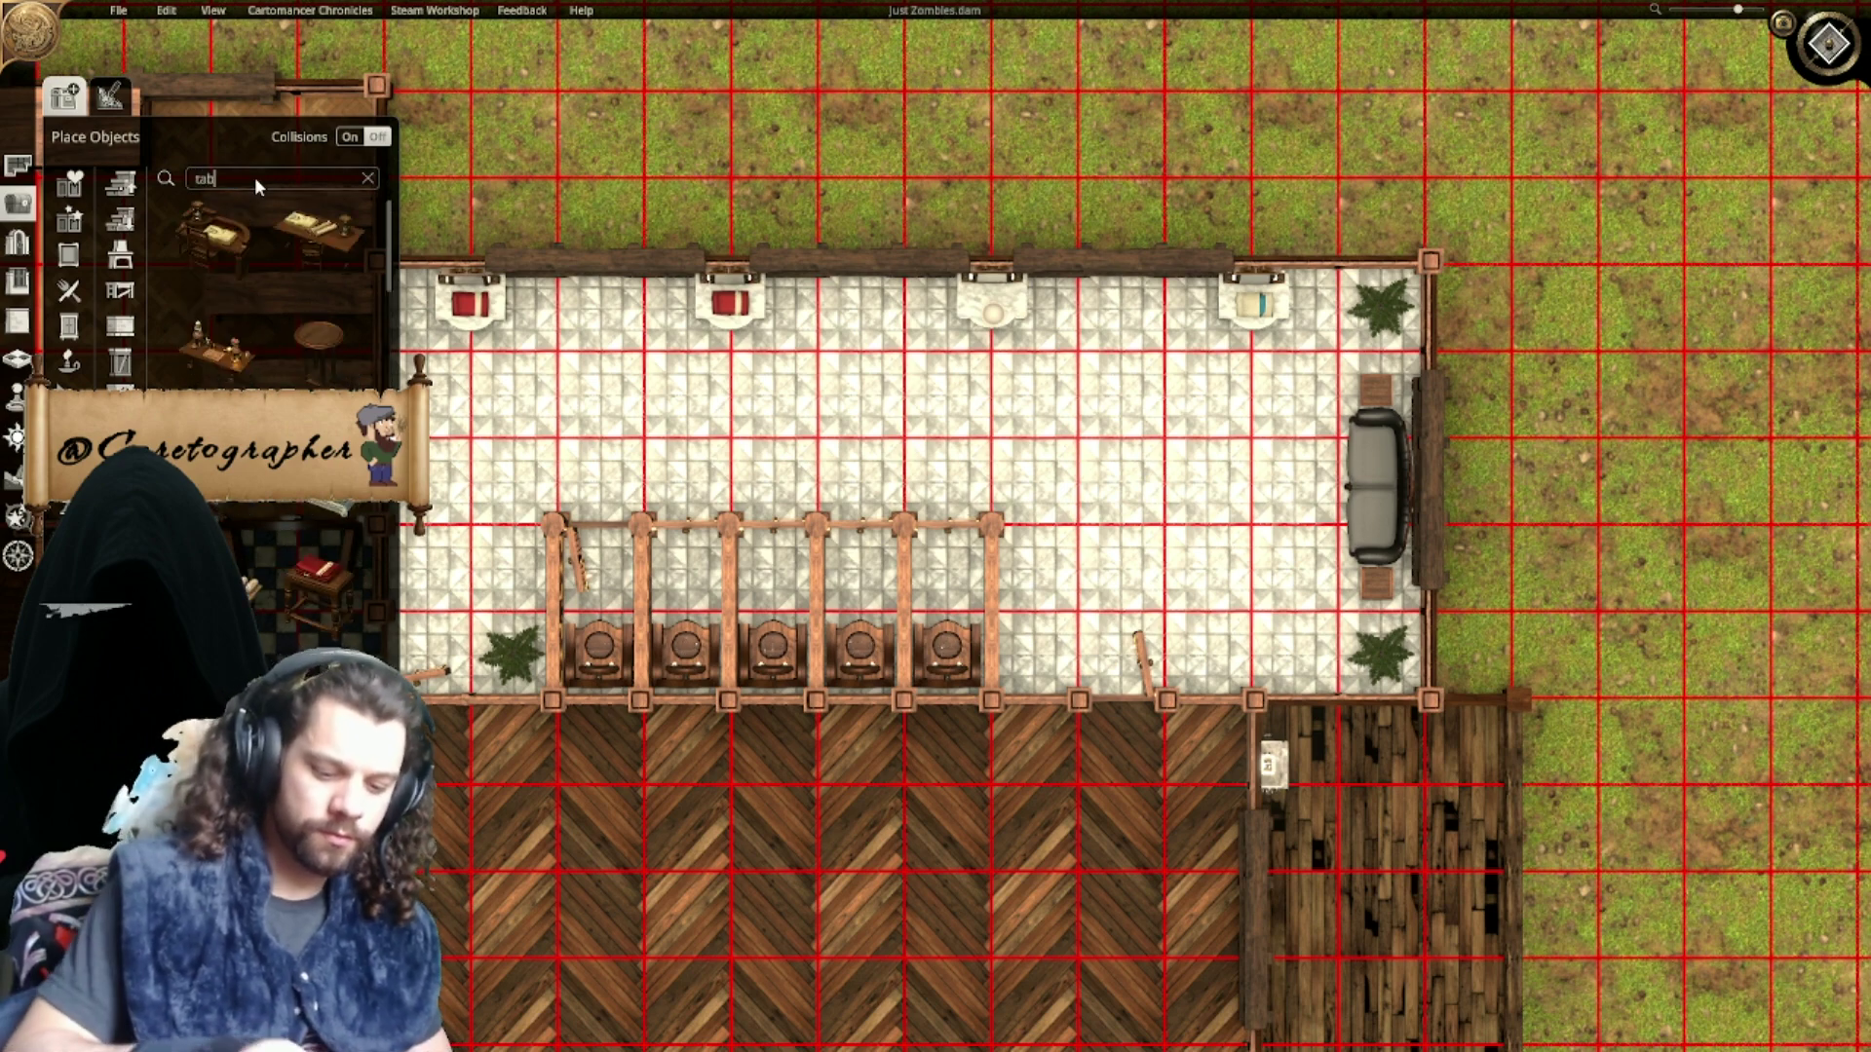
text(le)
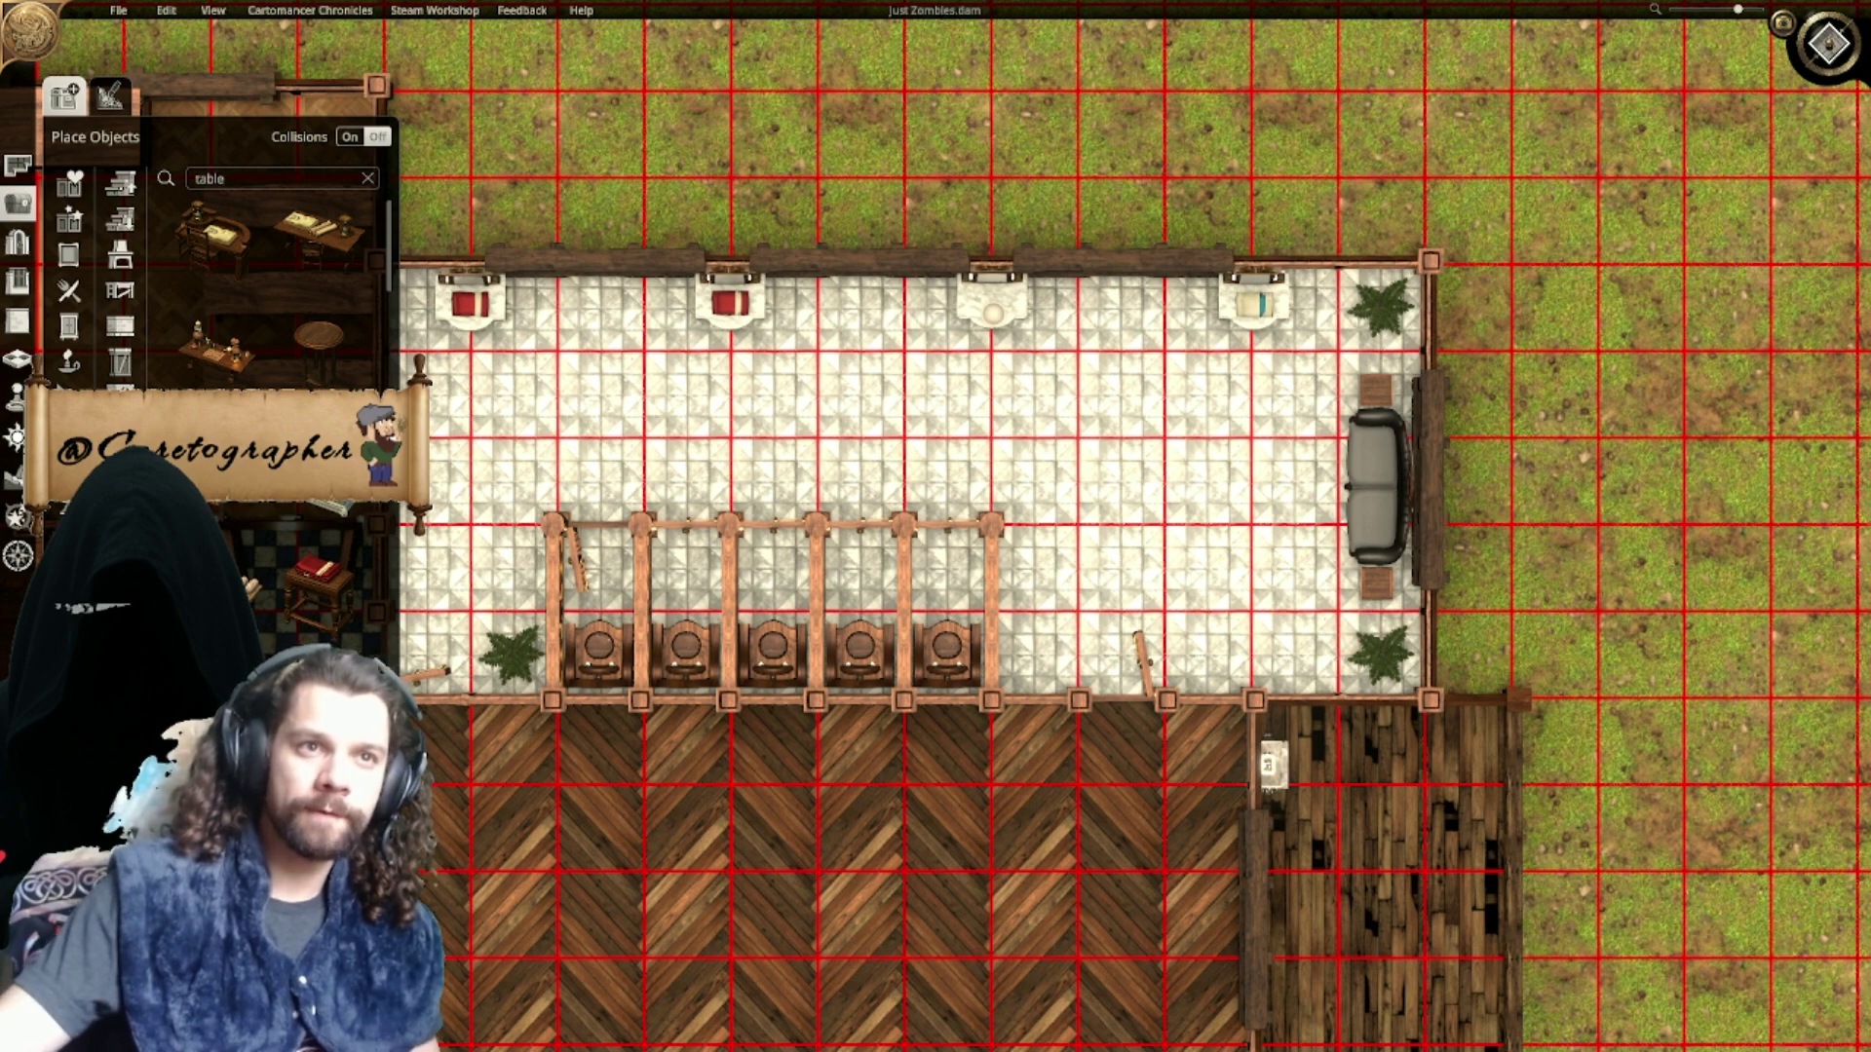
right_drag(604, 322, 640, 362)
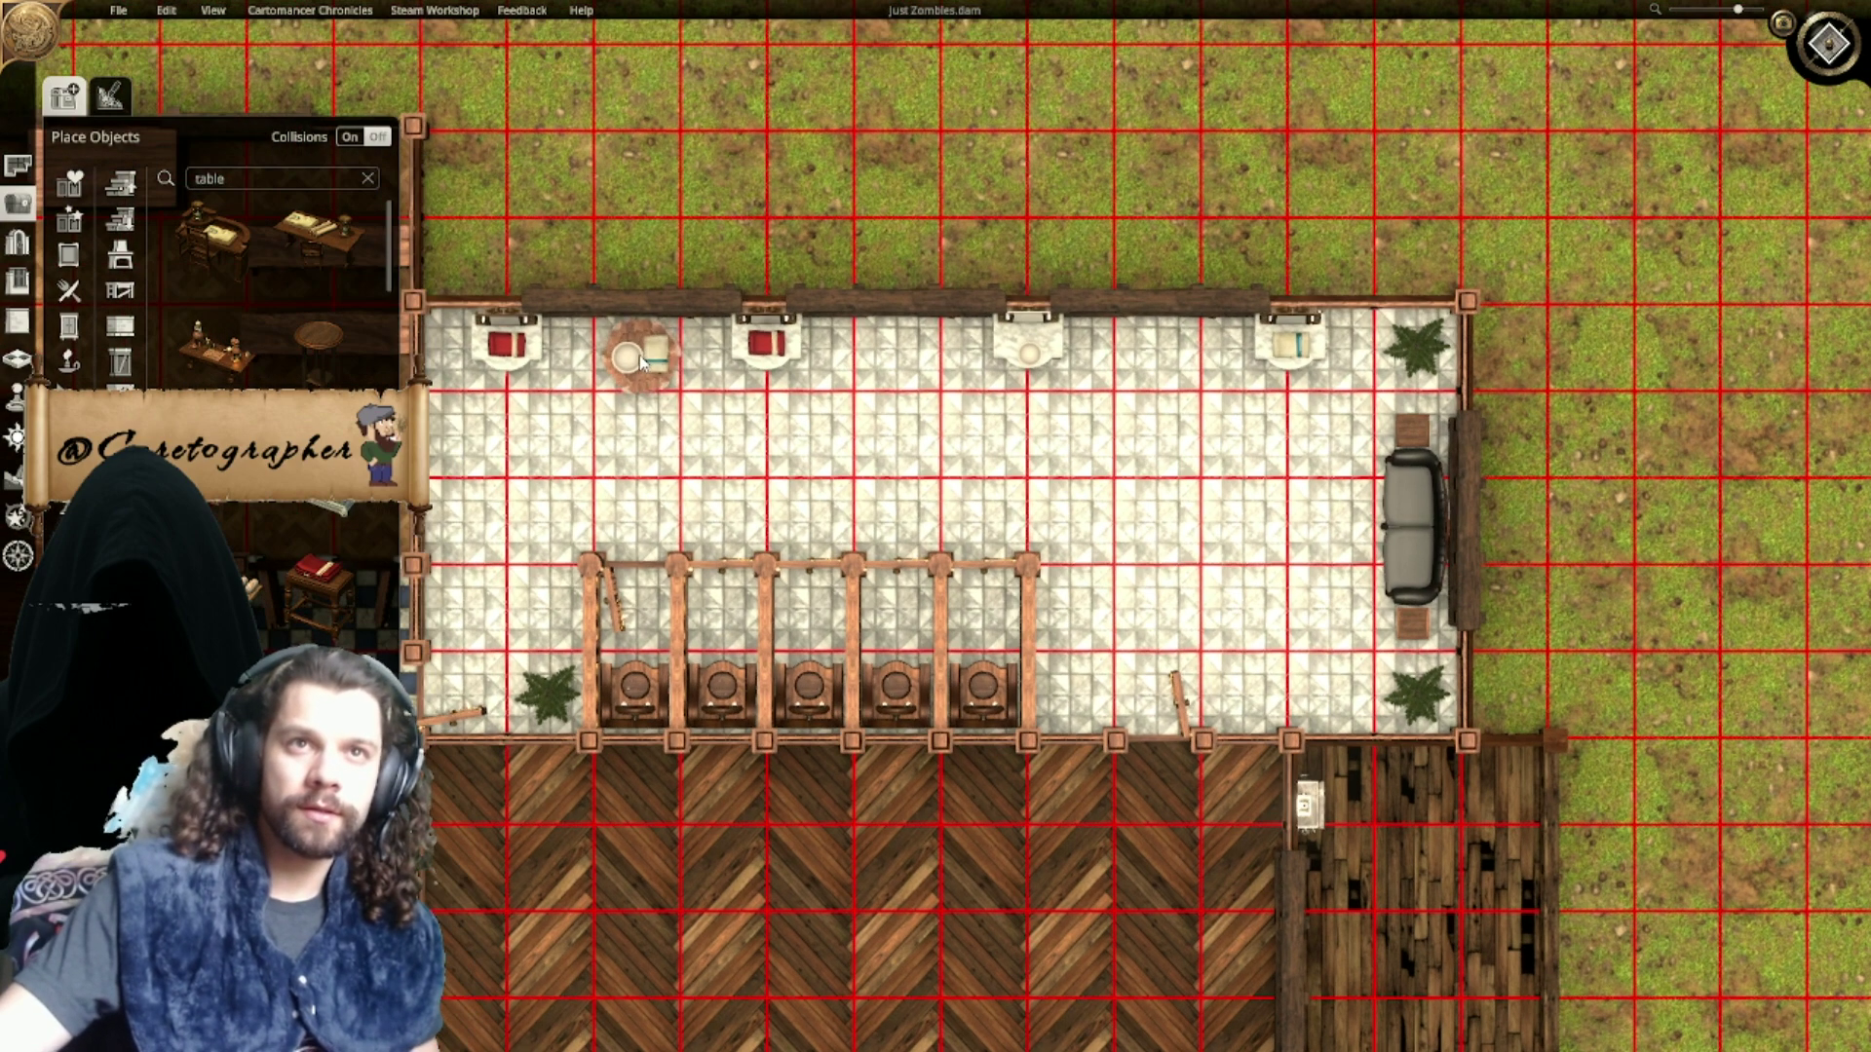
click(640, 360)
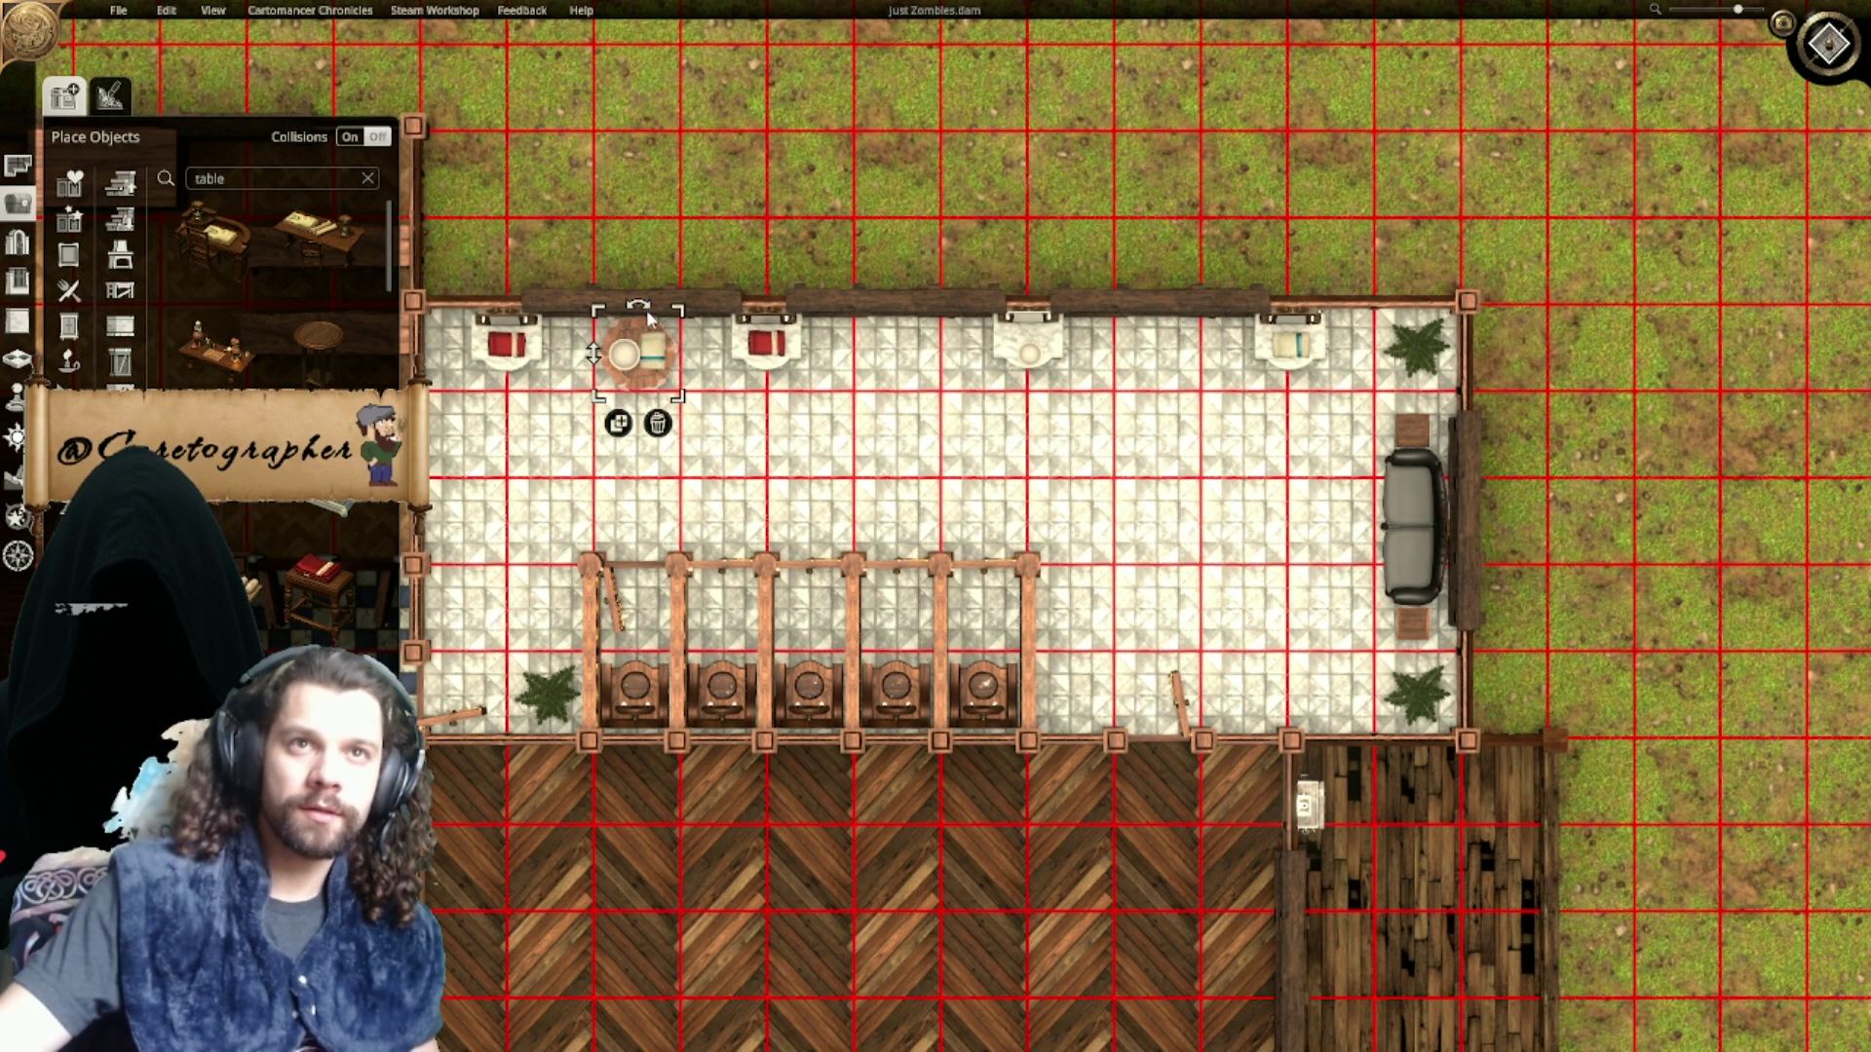
drag(646, 309, 638, 313)
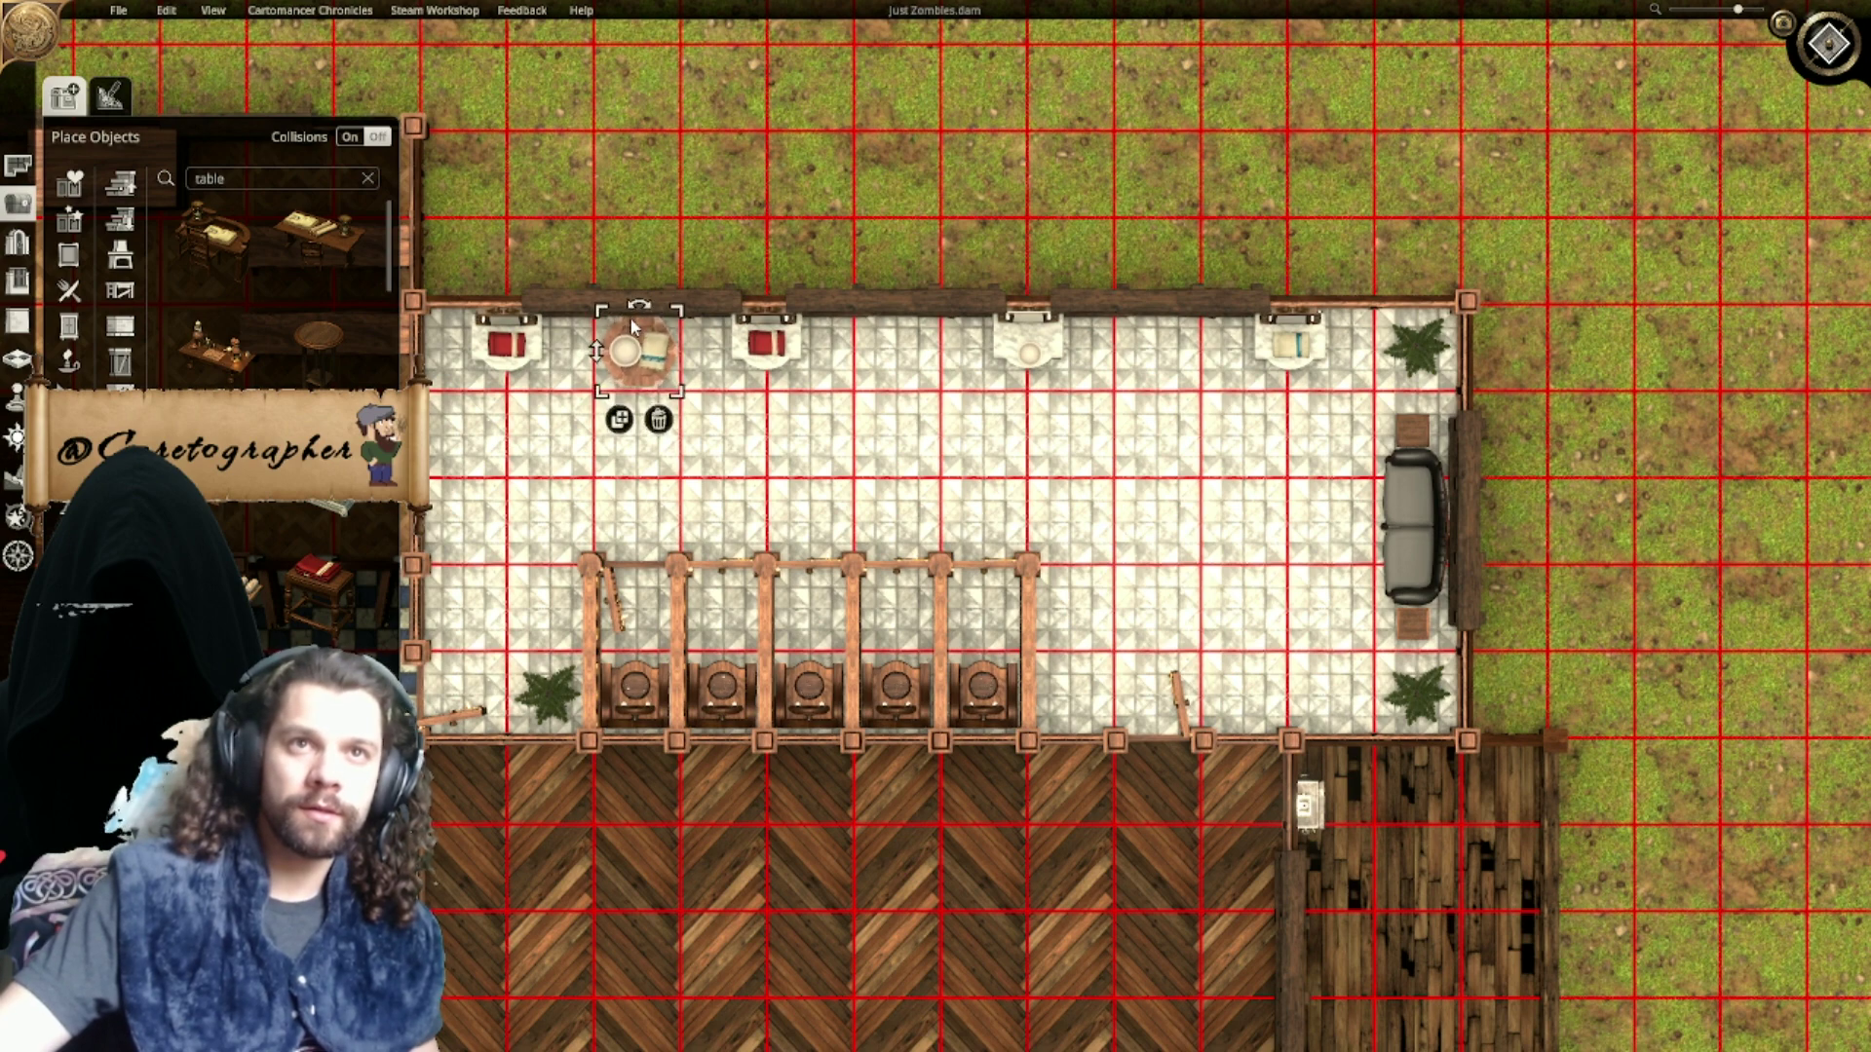
click(618, 421)
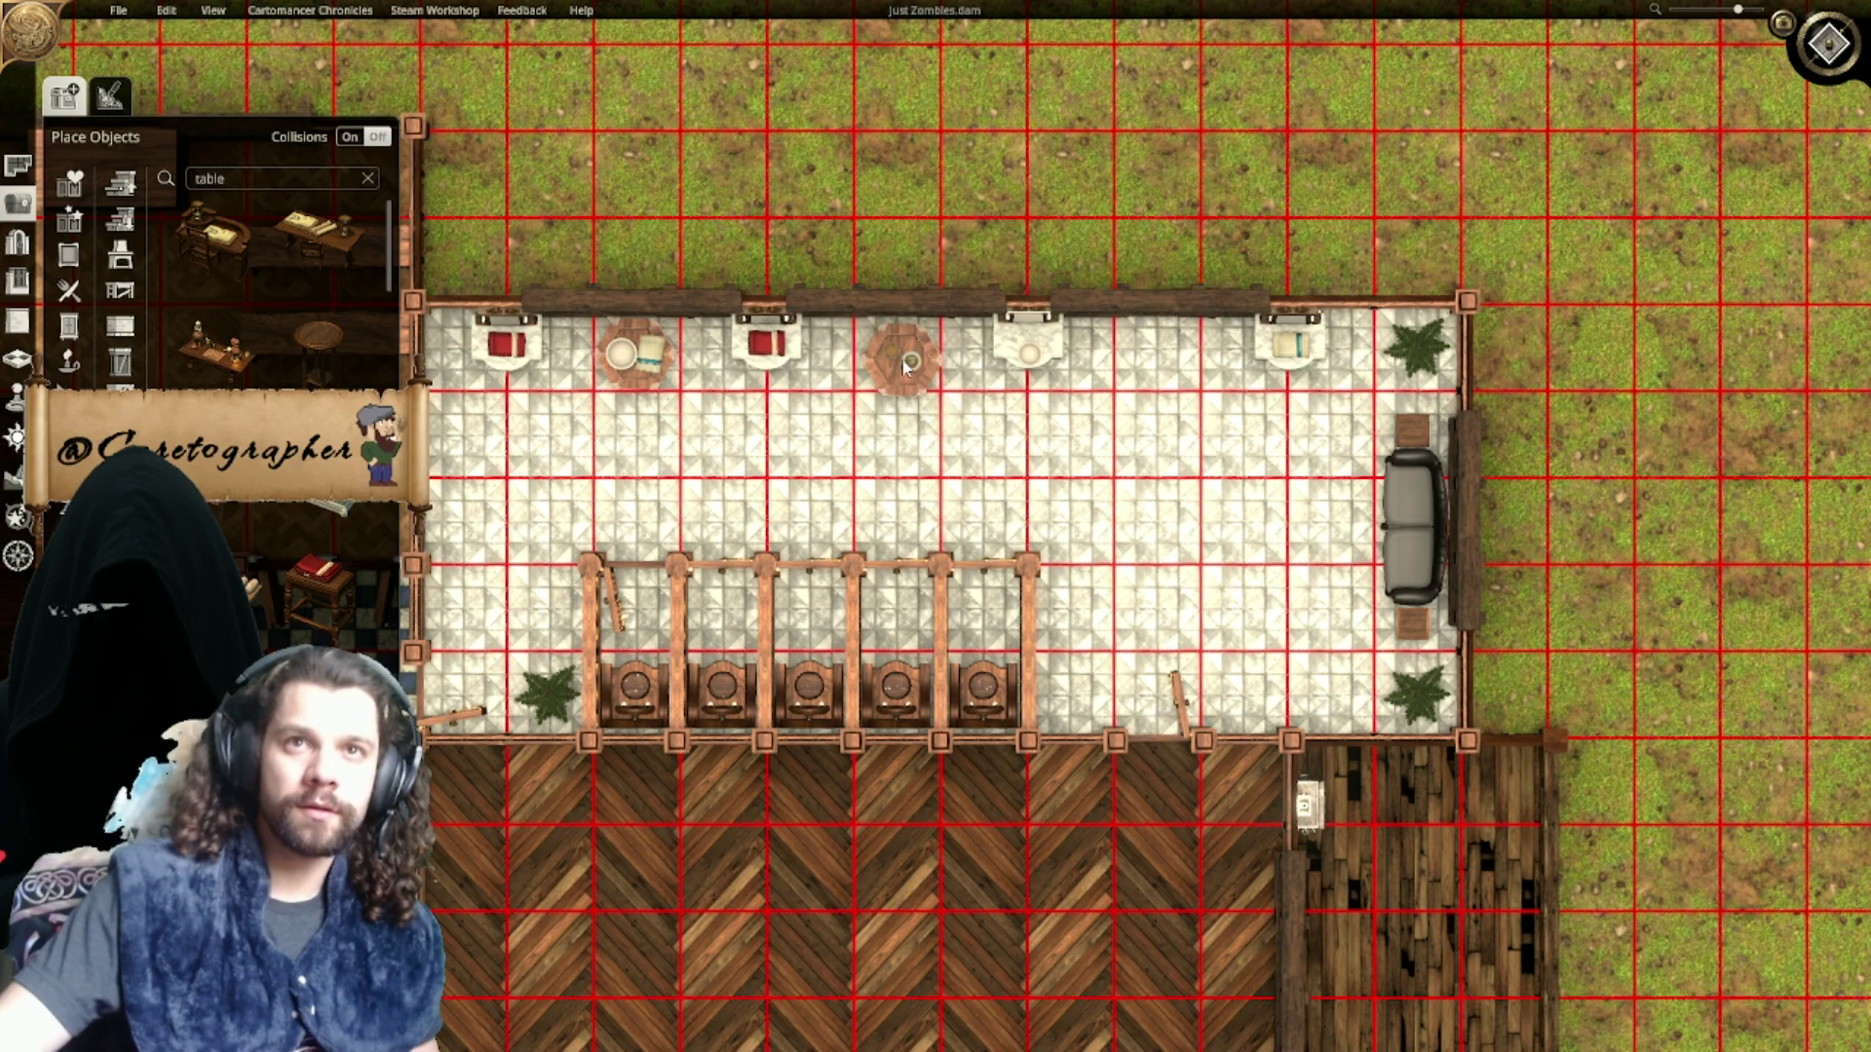
click(907, 359)
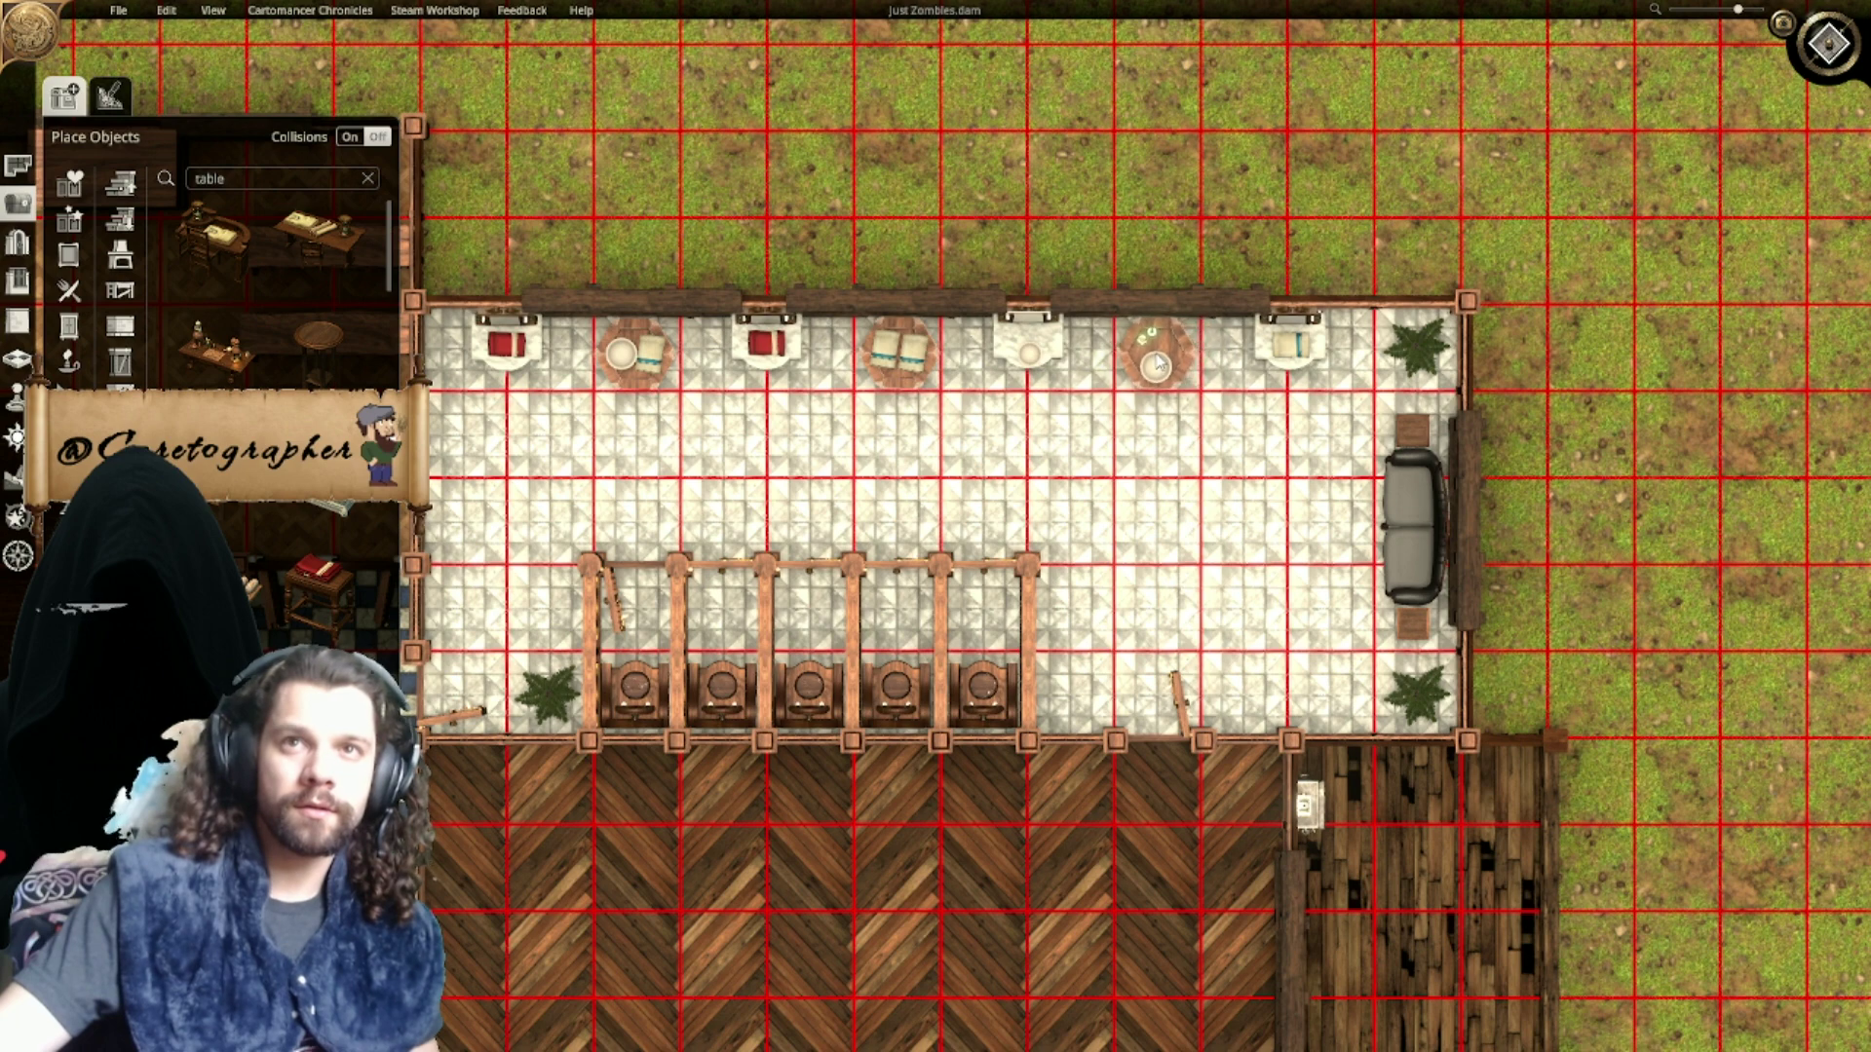
click(1158, 362)
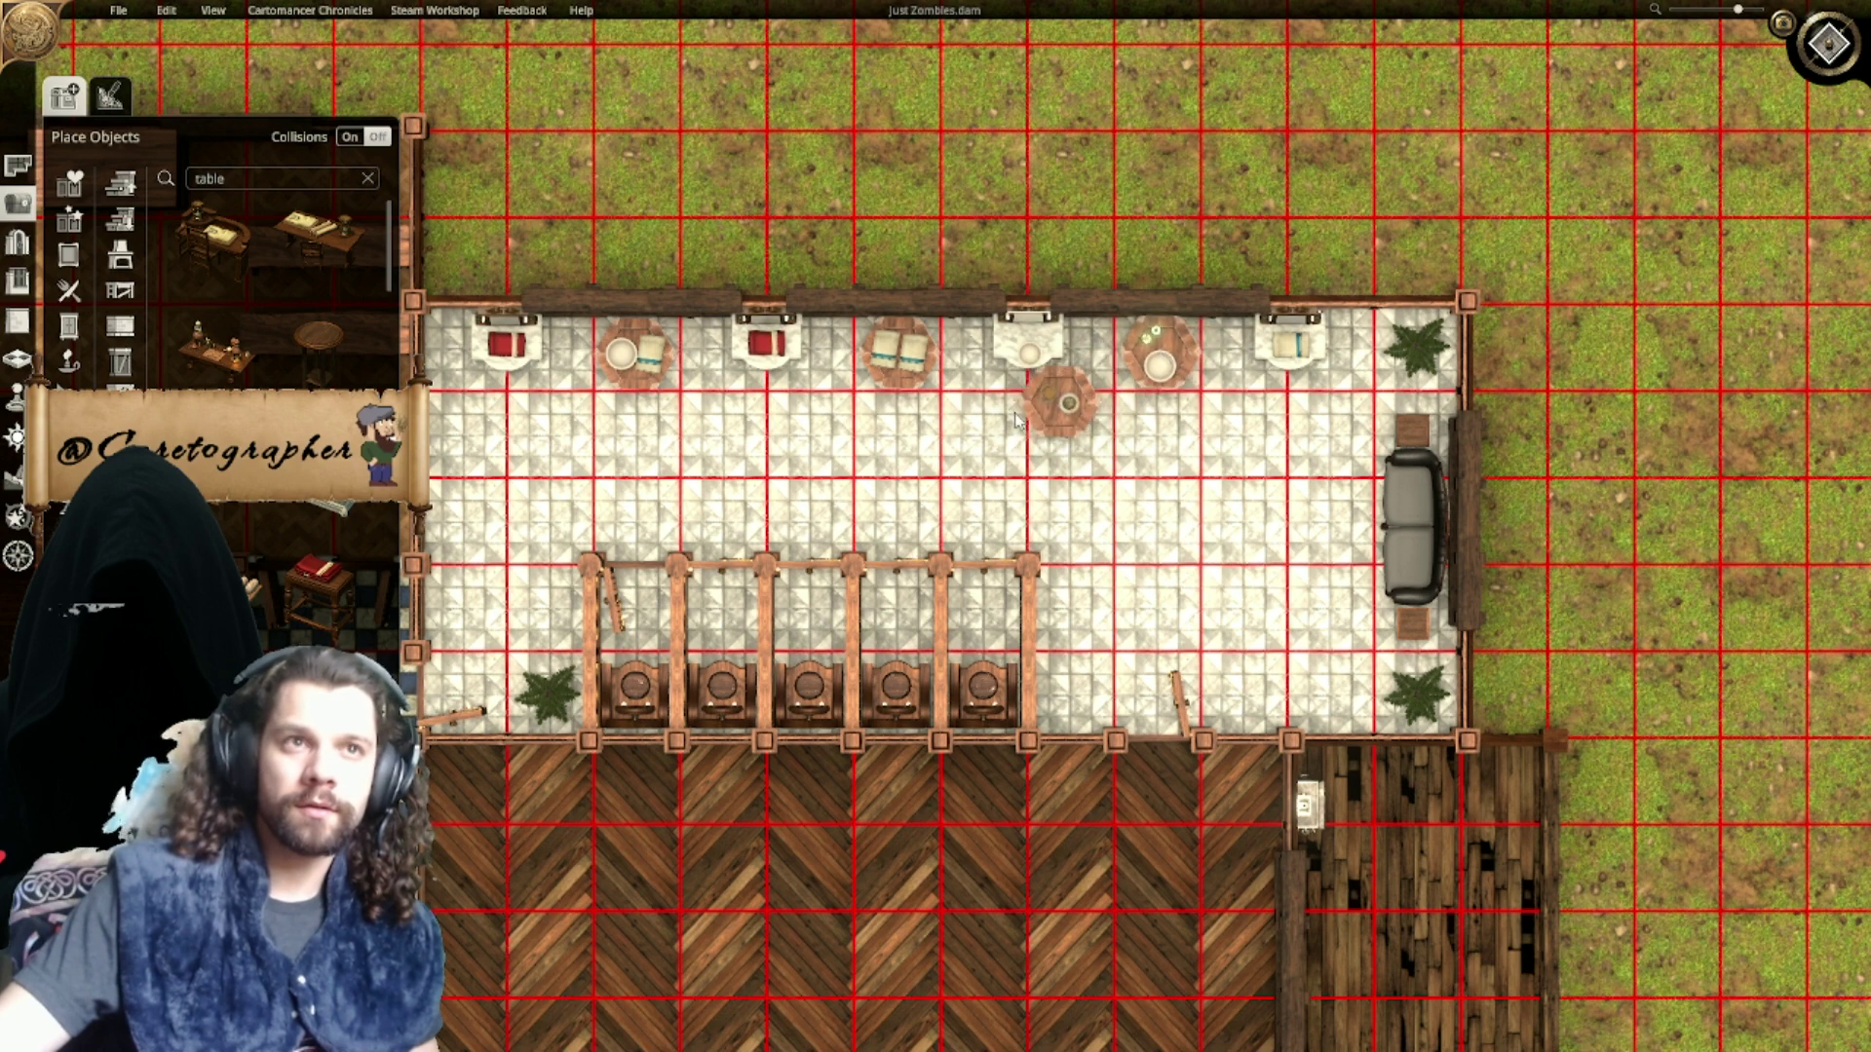
Step: Search the objects for "basket" and place a round basket against the wall just west of the second washstand
click(304, 175)
text(basket)
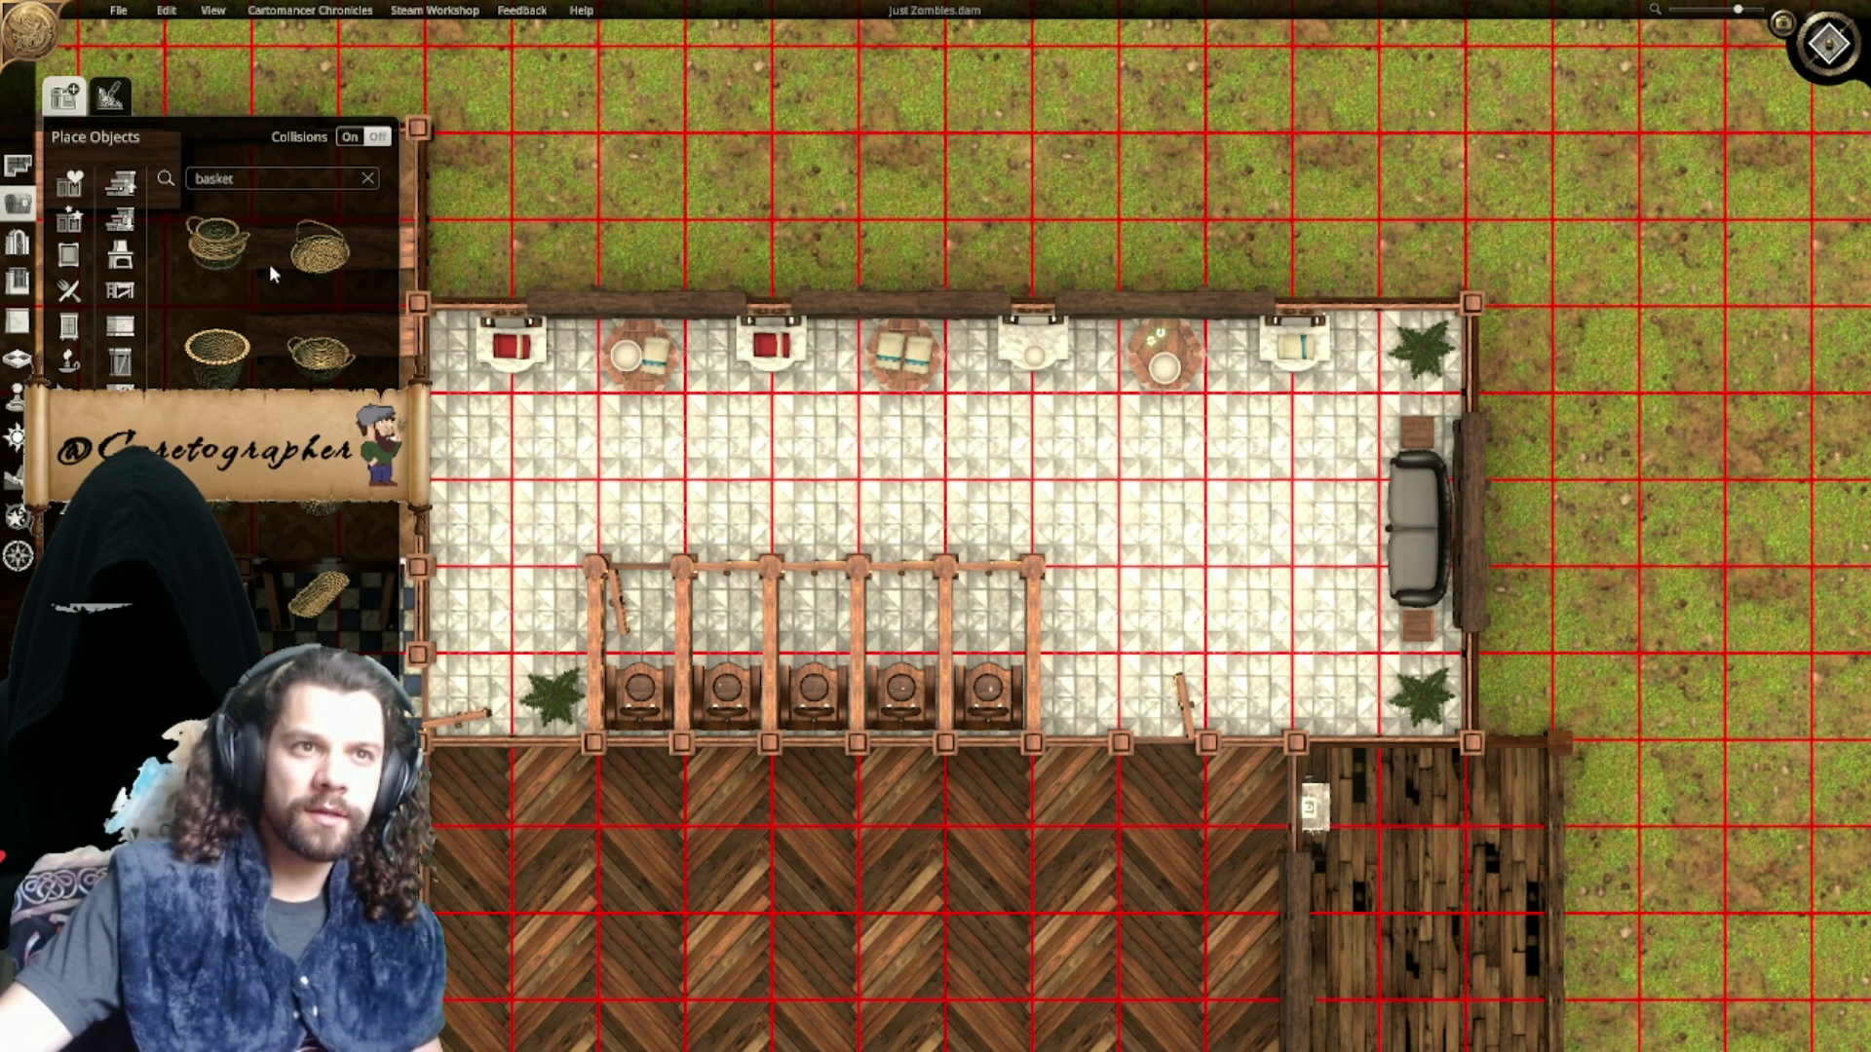
scroll(718, 484, up, 5)
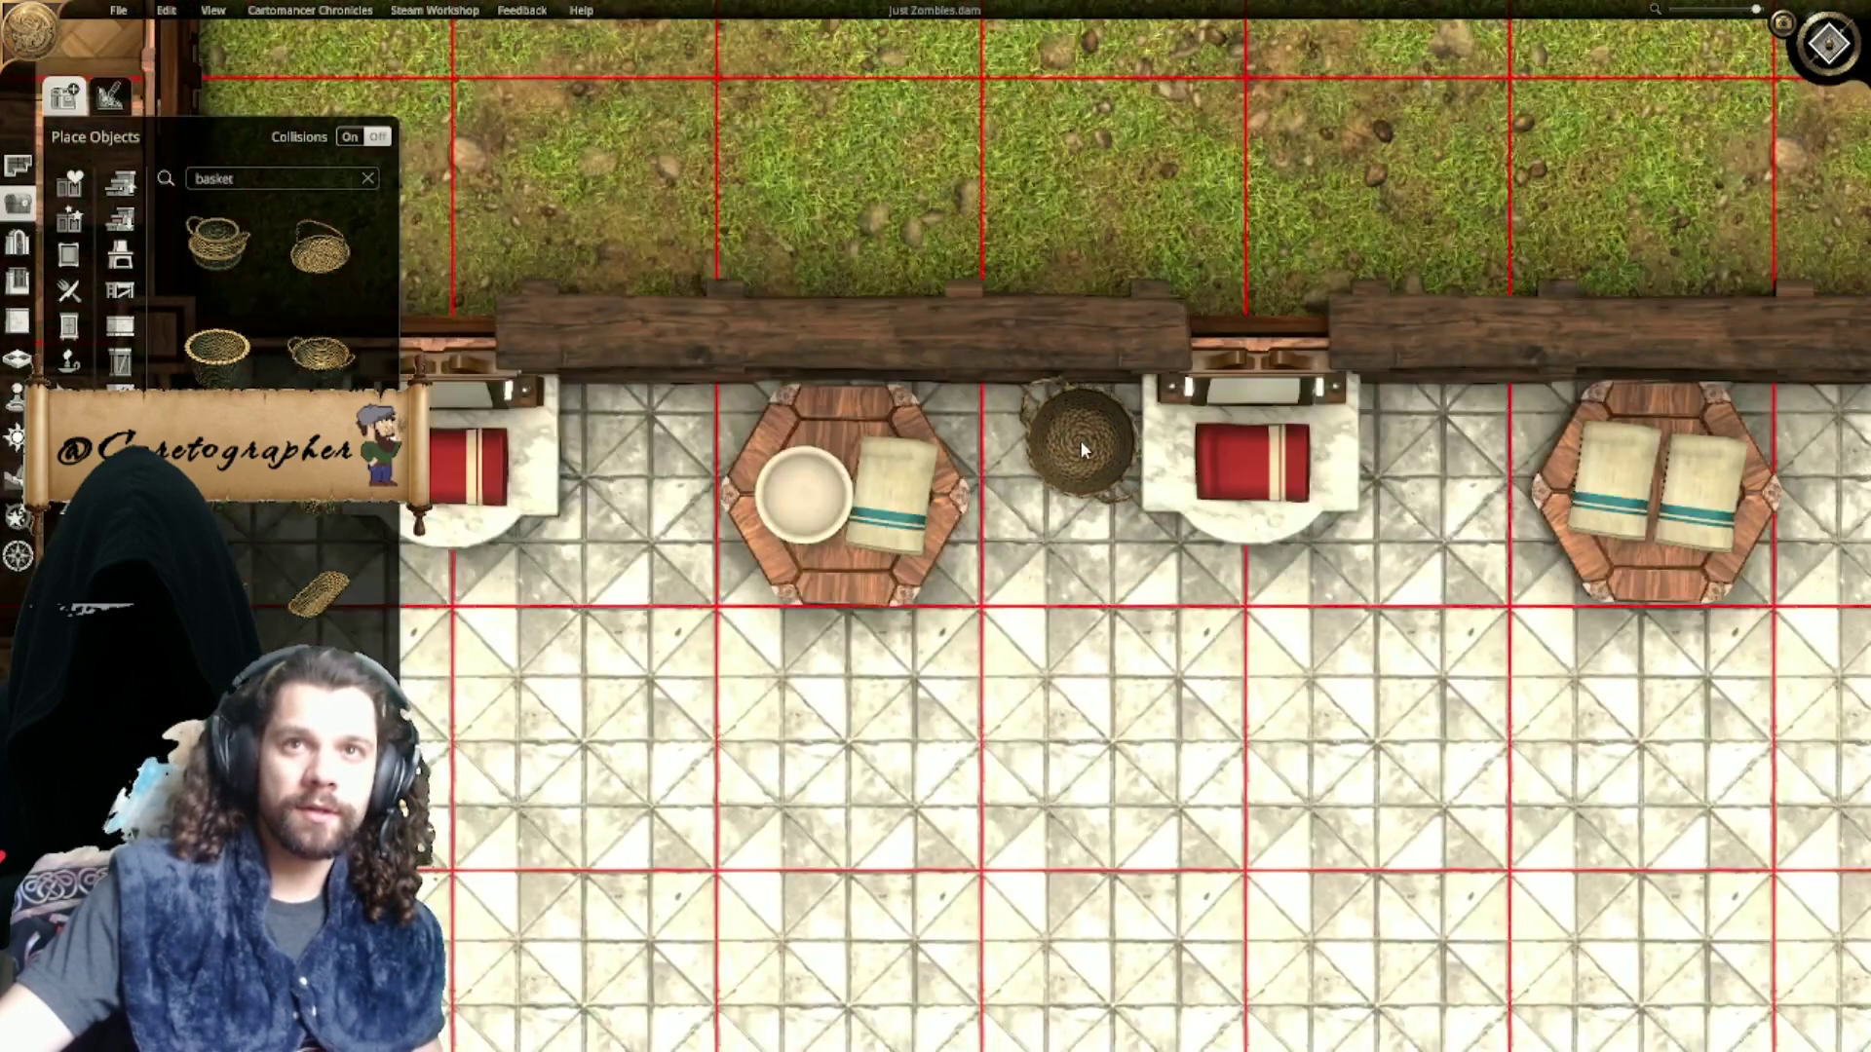
click(1077, 458)
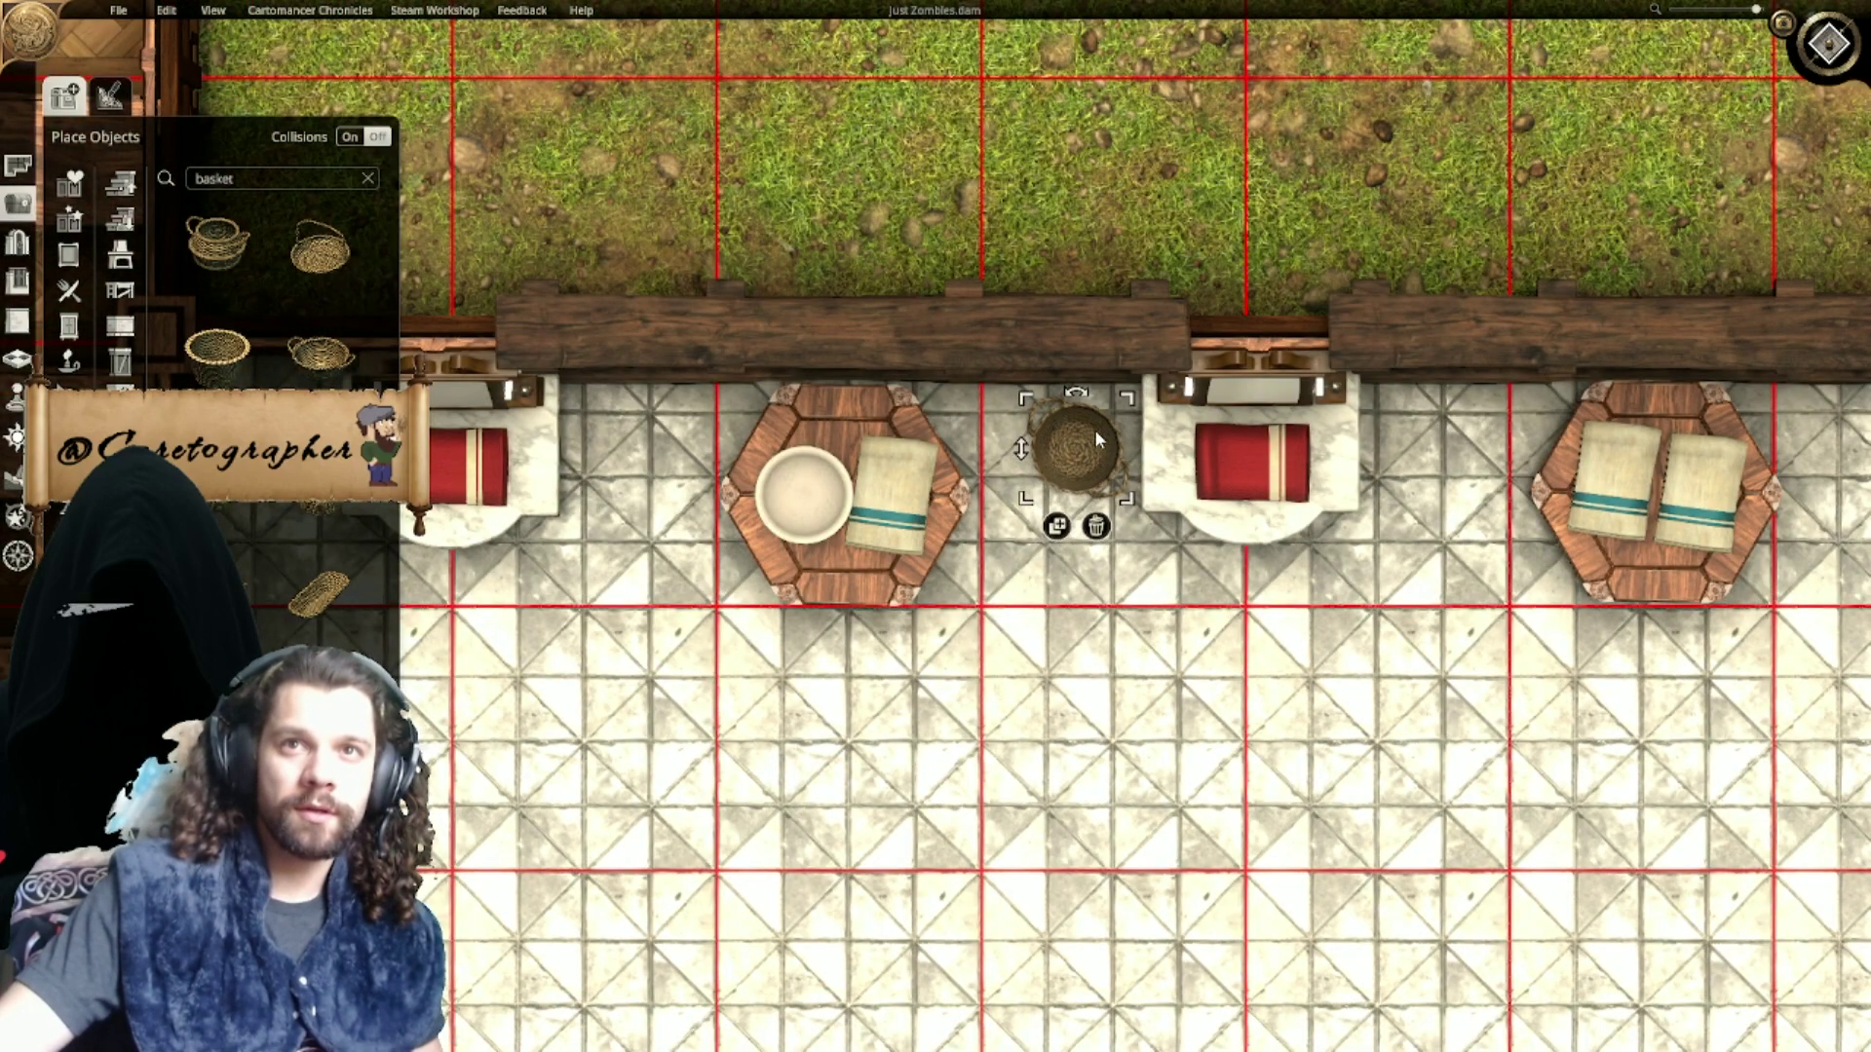
drag(1097, 441, 1111, 423)
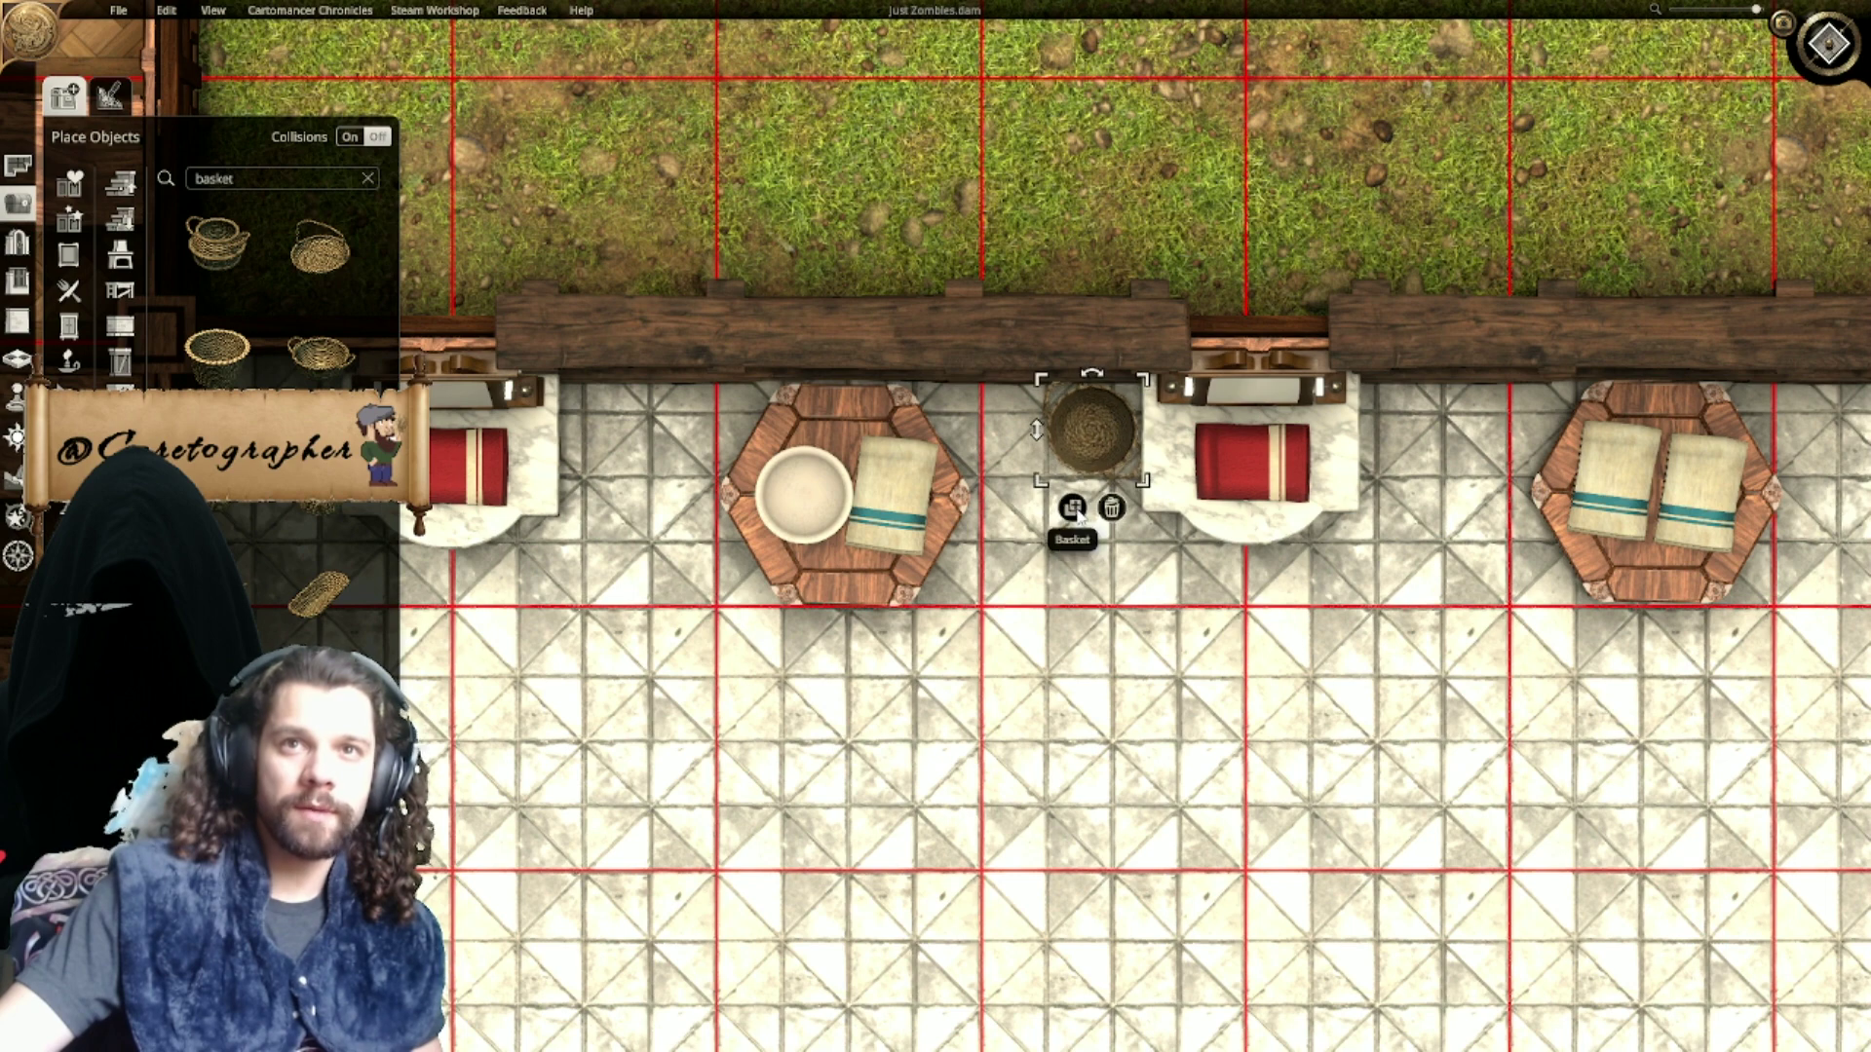
Step: Place matching baskets just west of the first, third and fourth washstands and stop placing baskets
click(1077, 512)
right_drag(609, 506, 1166, 543)
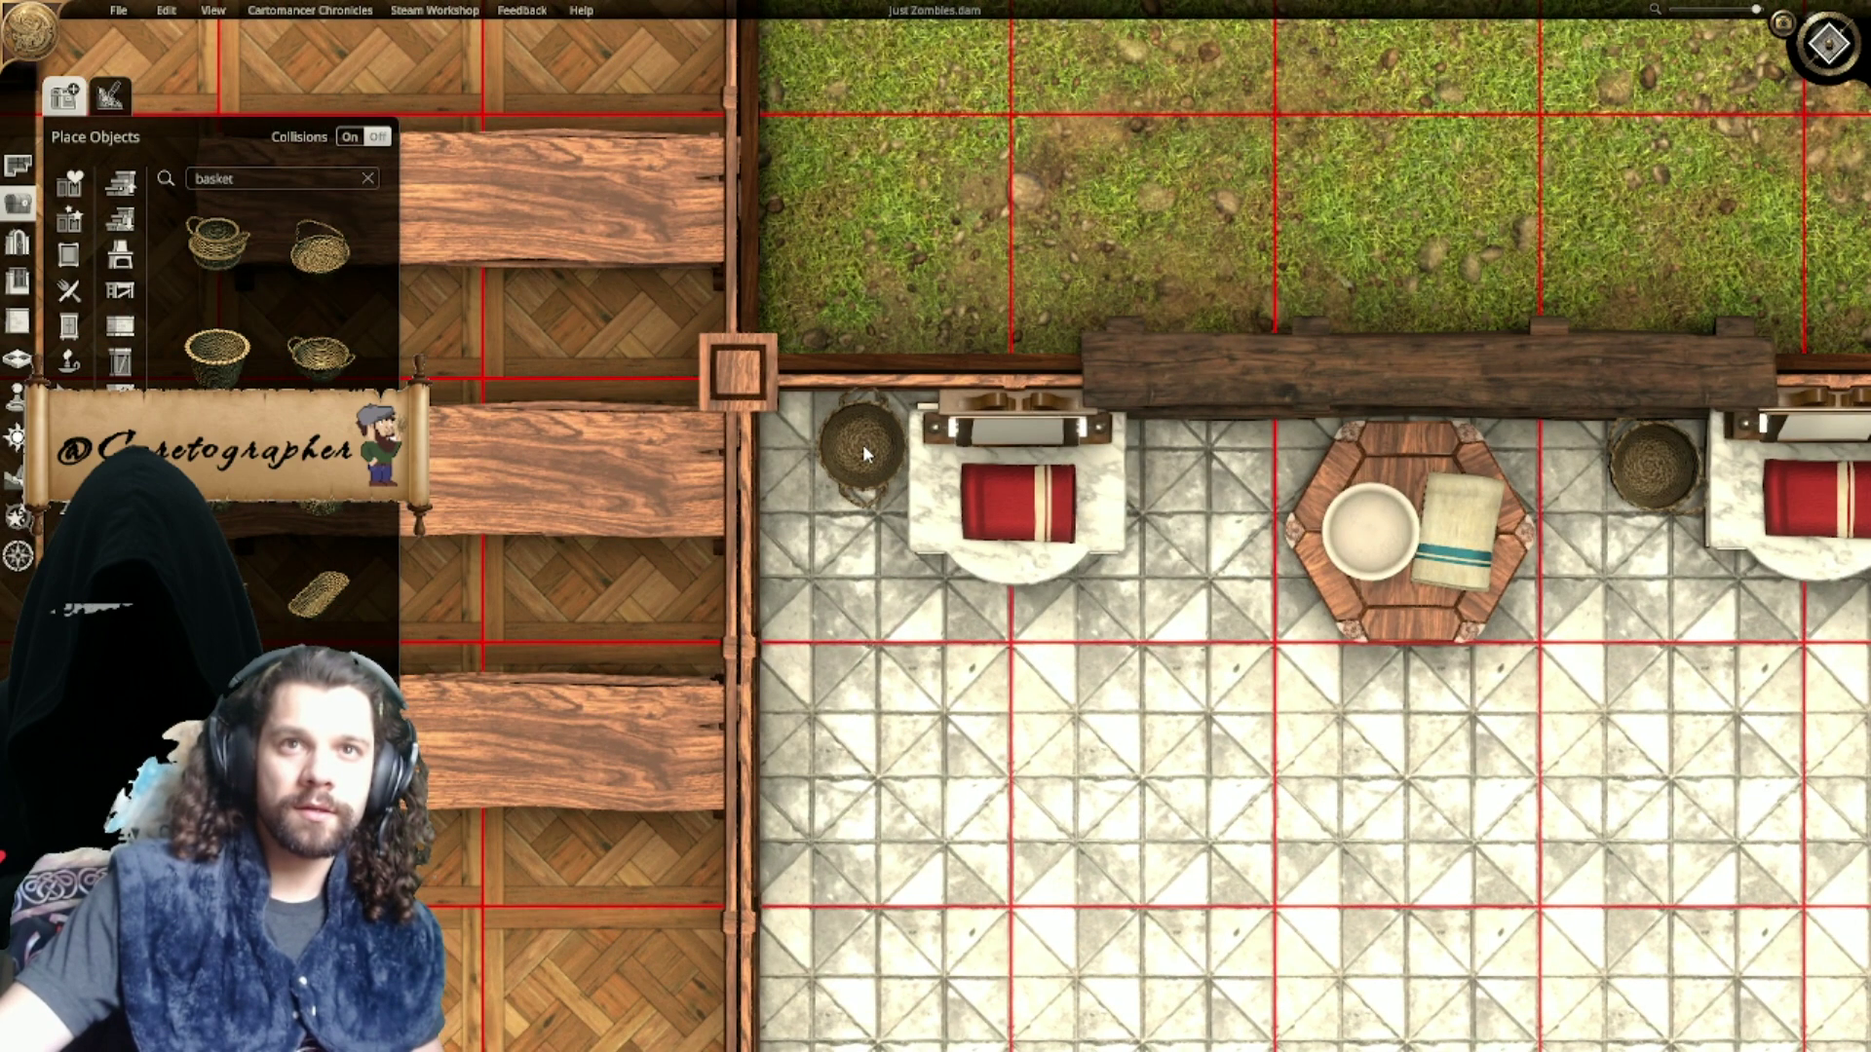
click(862, 445)
right_drag(1396, 524, 783, 550)
right_drag(1199, 546, 860, 557)
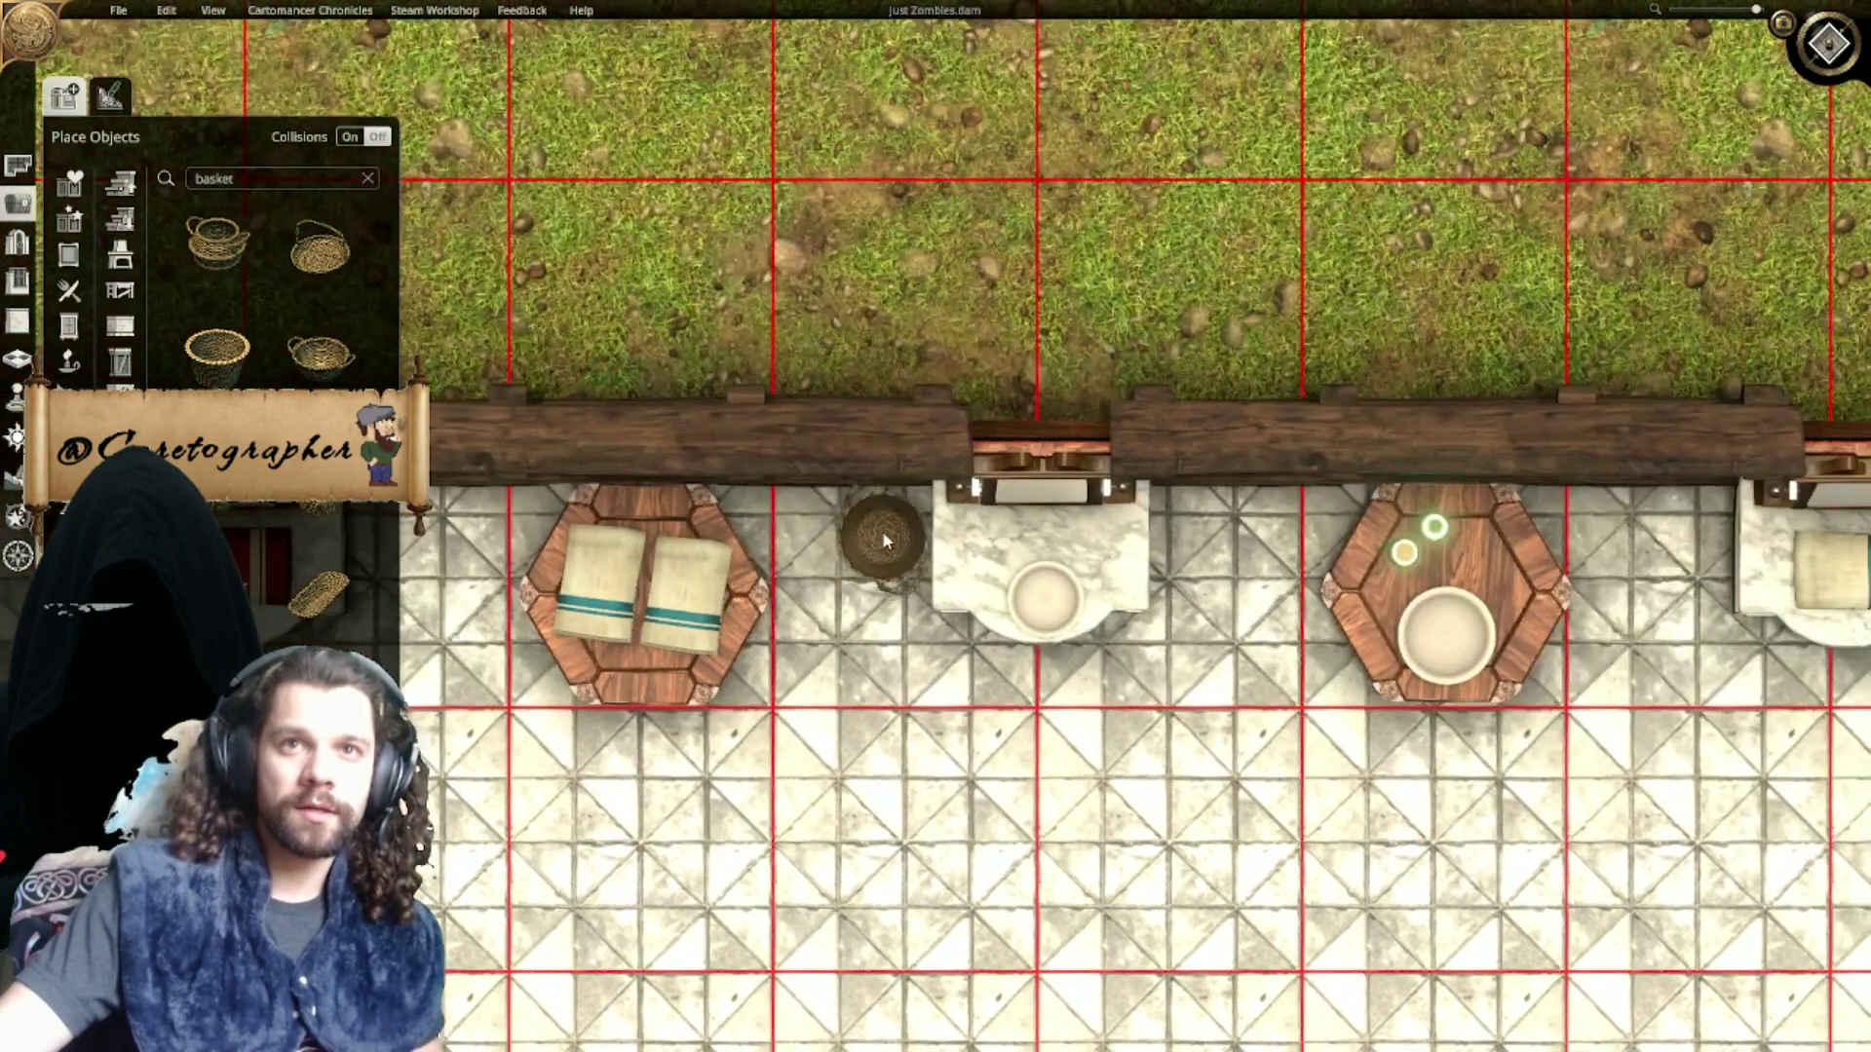
click(889, 545)
right_drag(1707, 560, 952, 556)
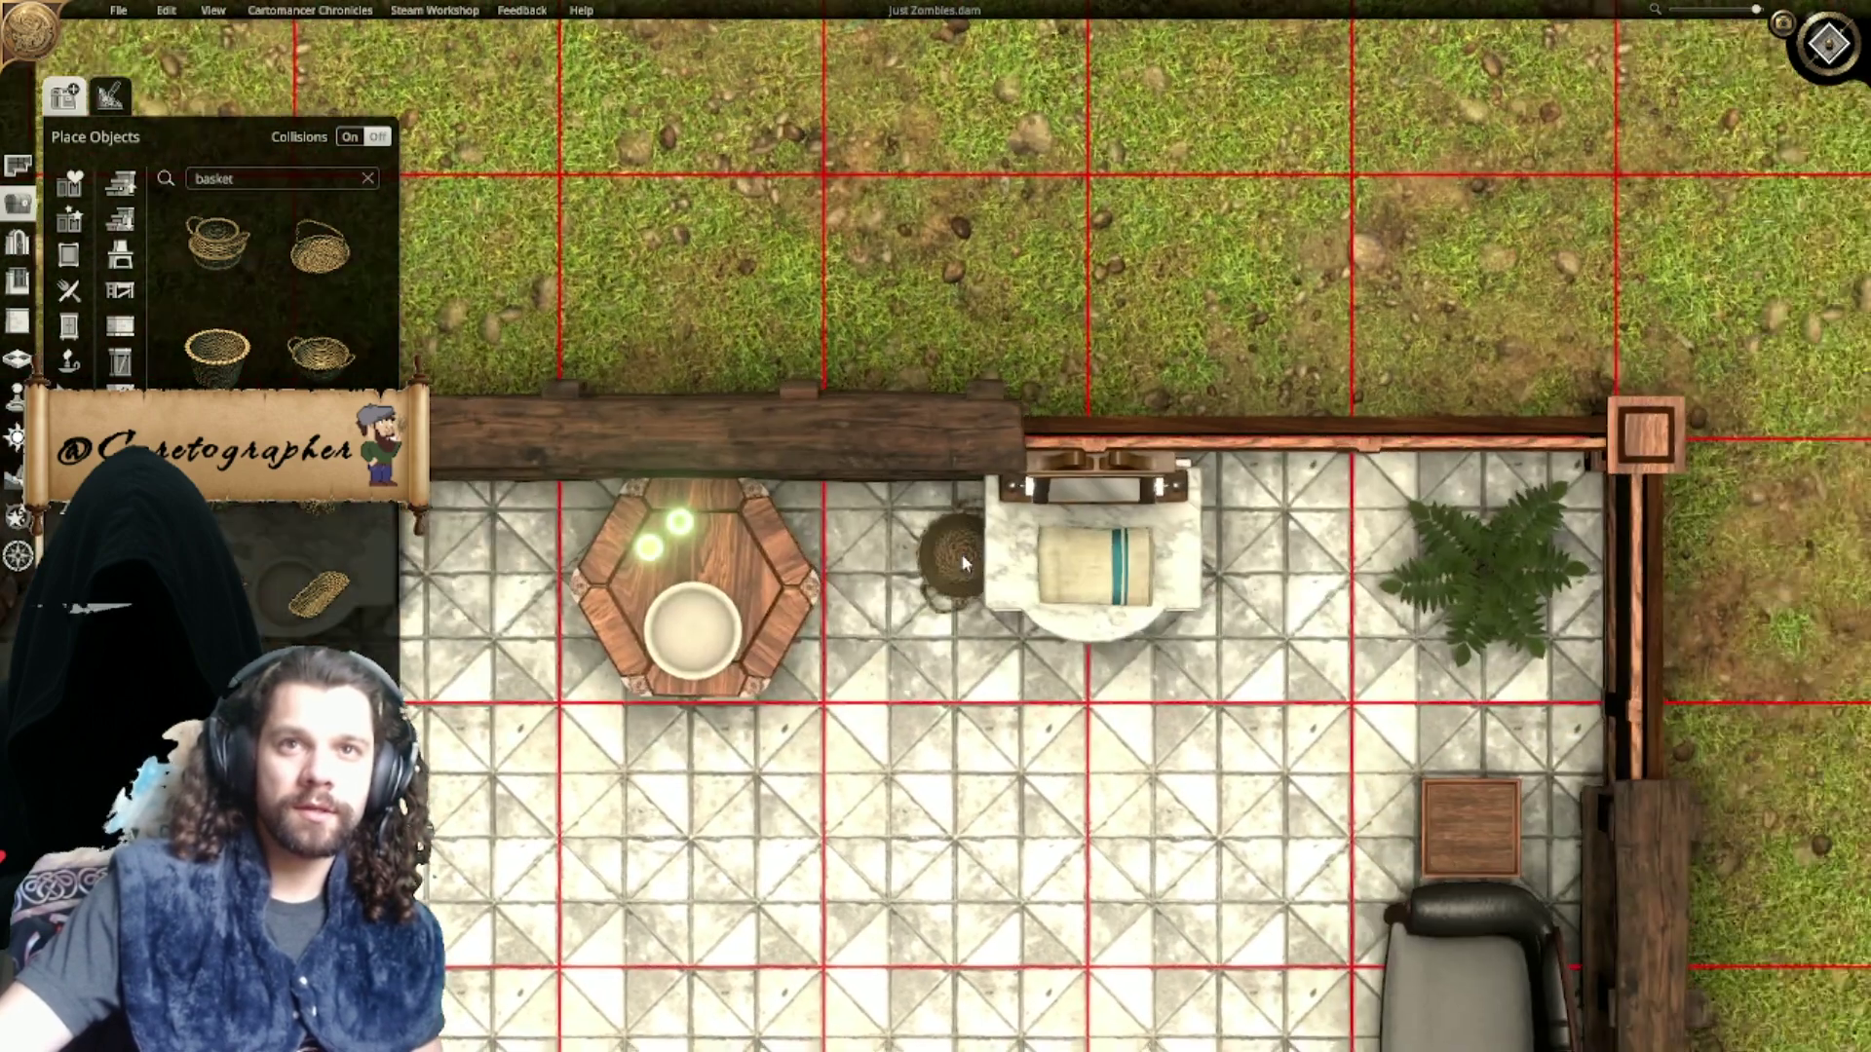
click(938, 524)
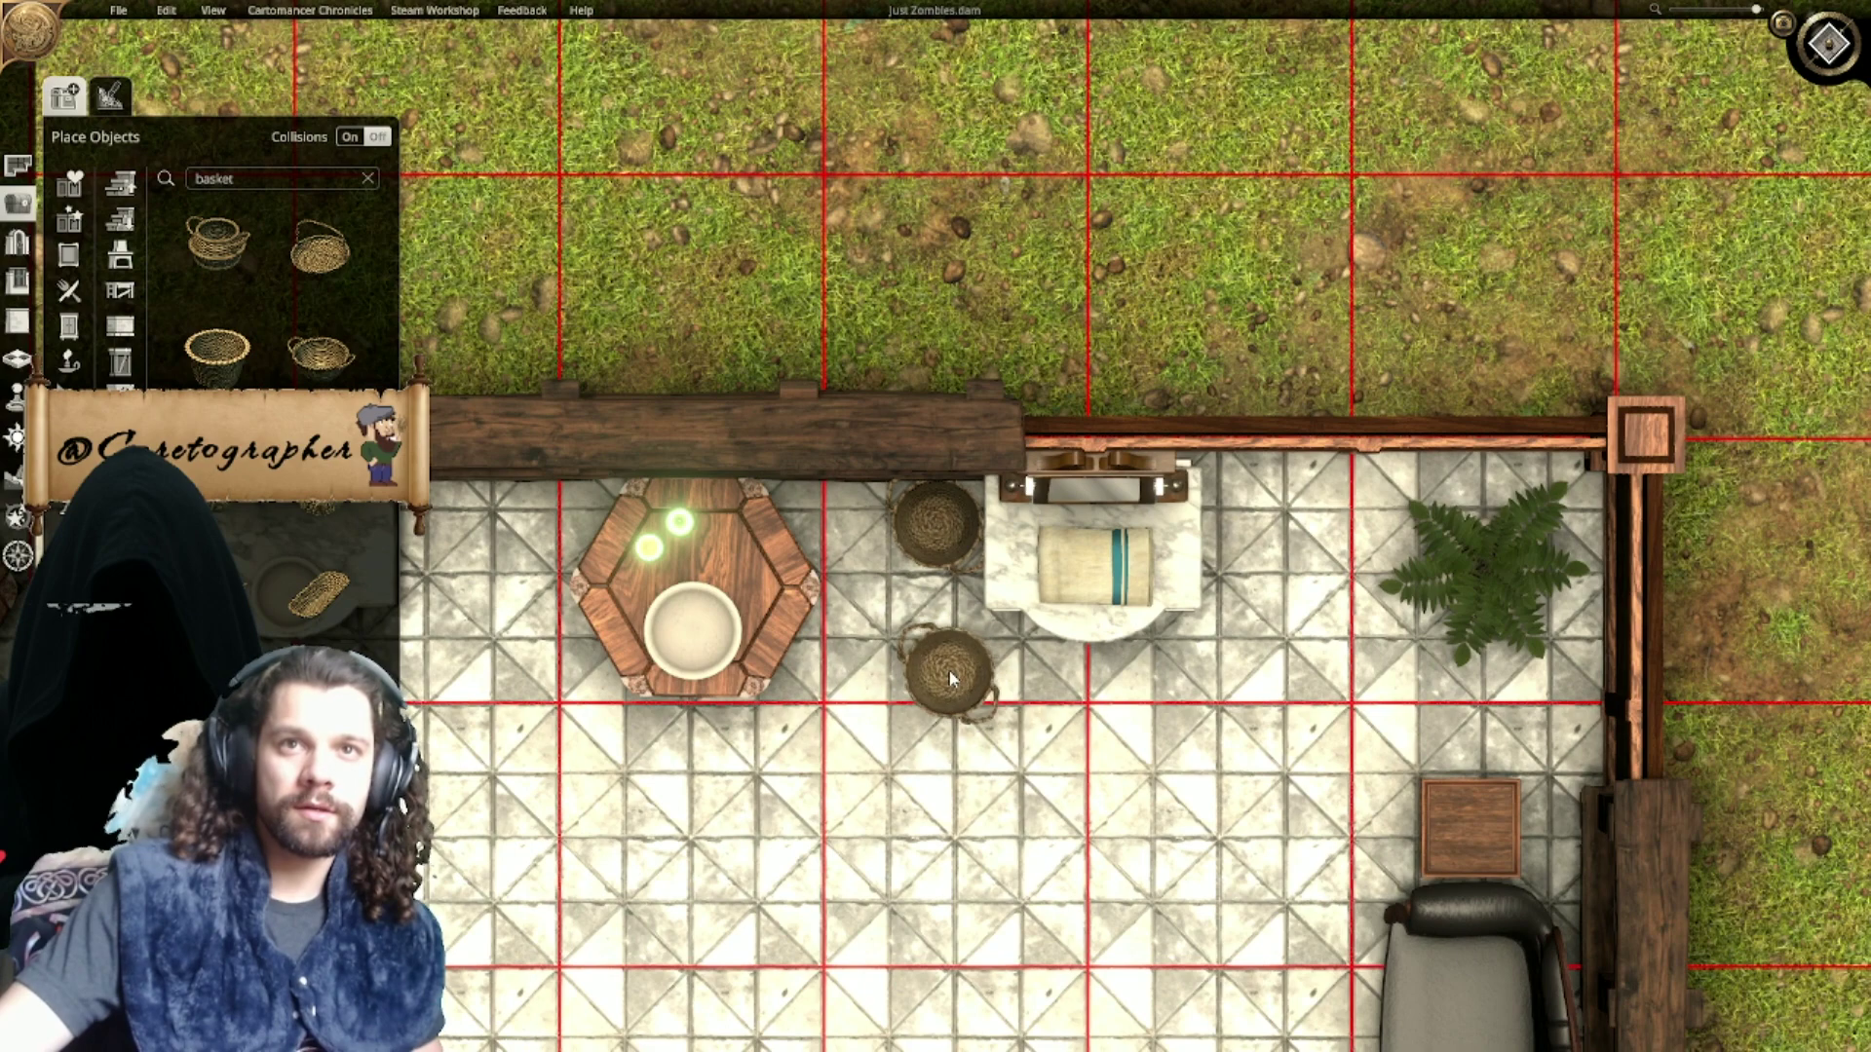
click(950, 672)
right_click(950, 673)
click(972, 749)
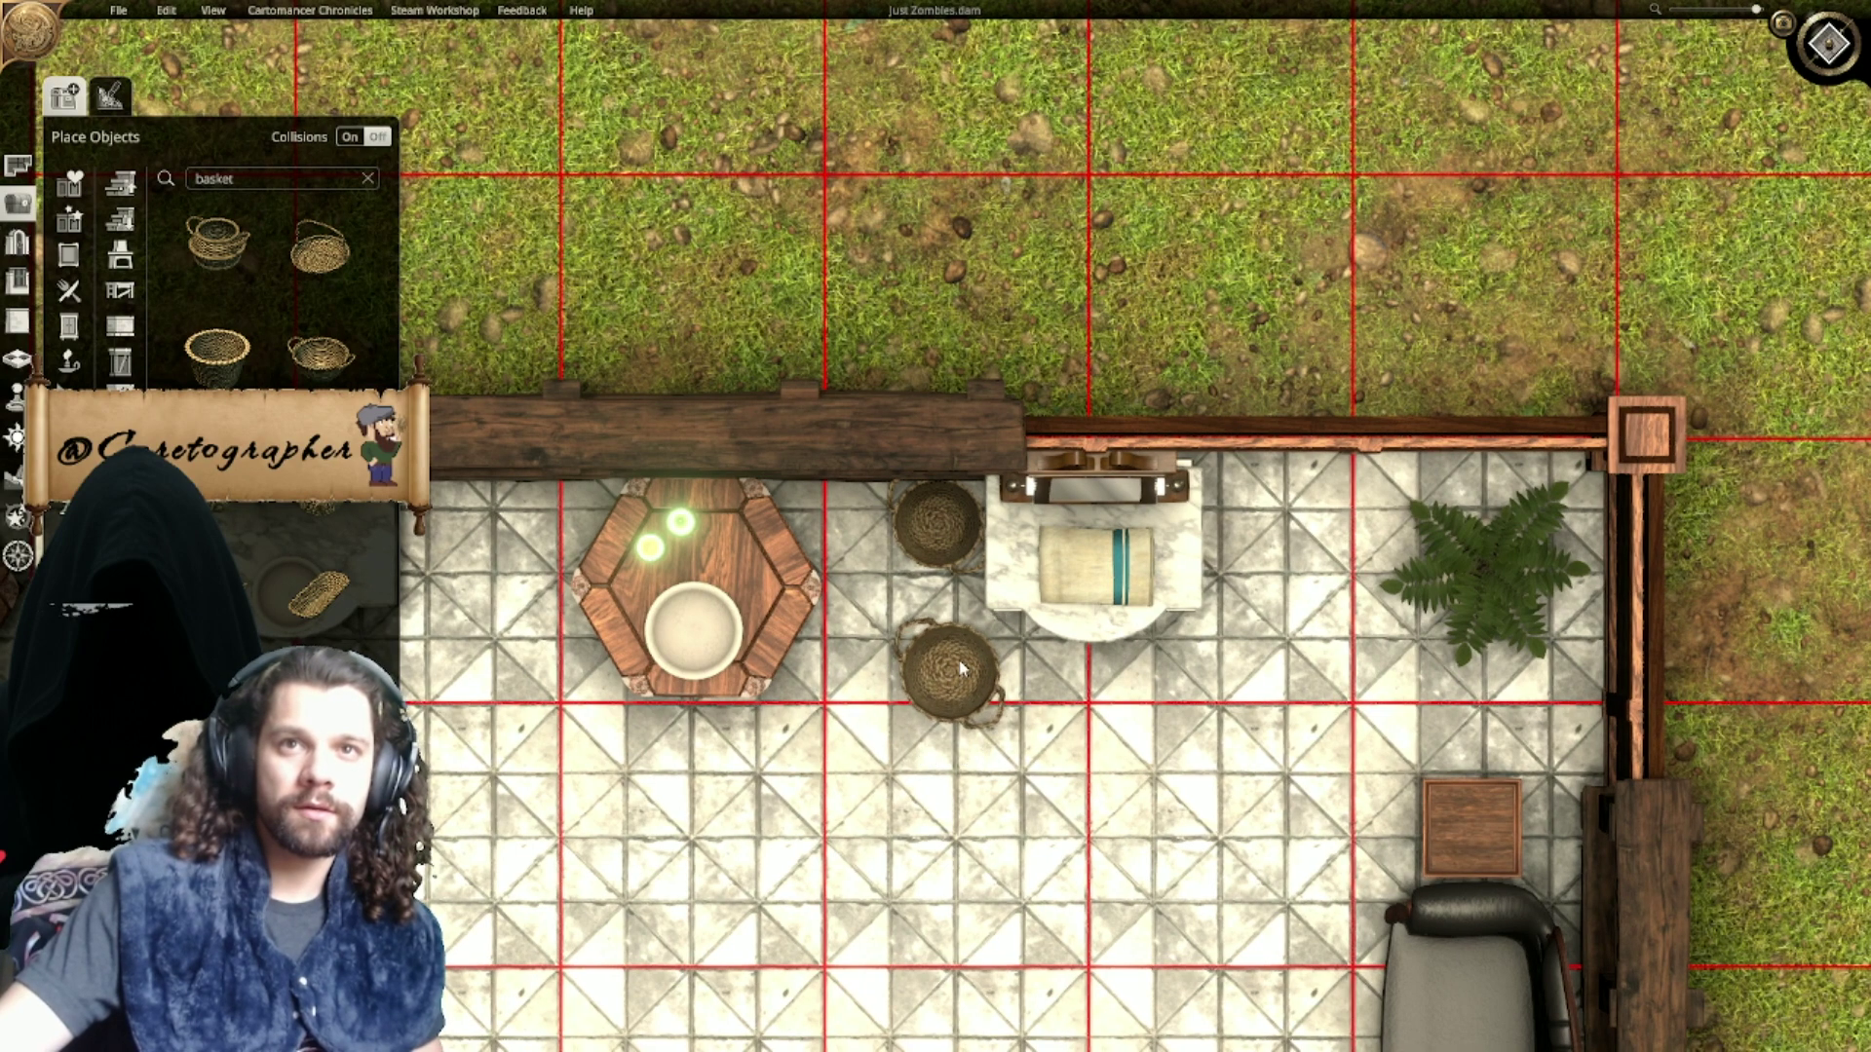
Step: Switch to the 3D view and examine the furnished restroom from several angles, including the stalls, sofa corner and washstands
scroll(1025, 659, down, 5)
right_drag(1010, 640, 1095, 476)
scroll(1295, 654, down, 2)
click(1825, 37)
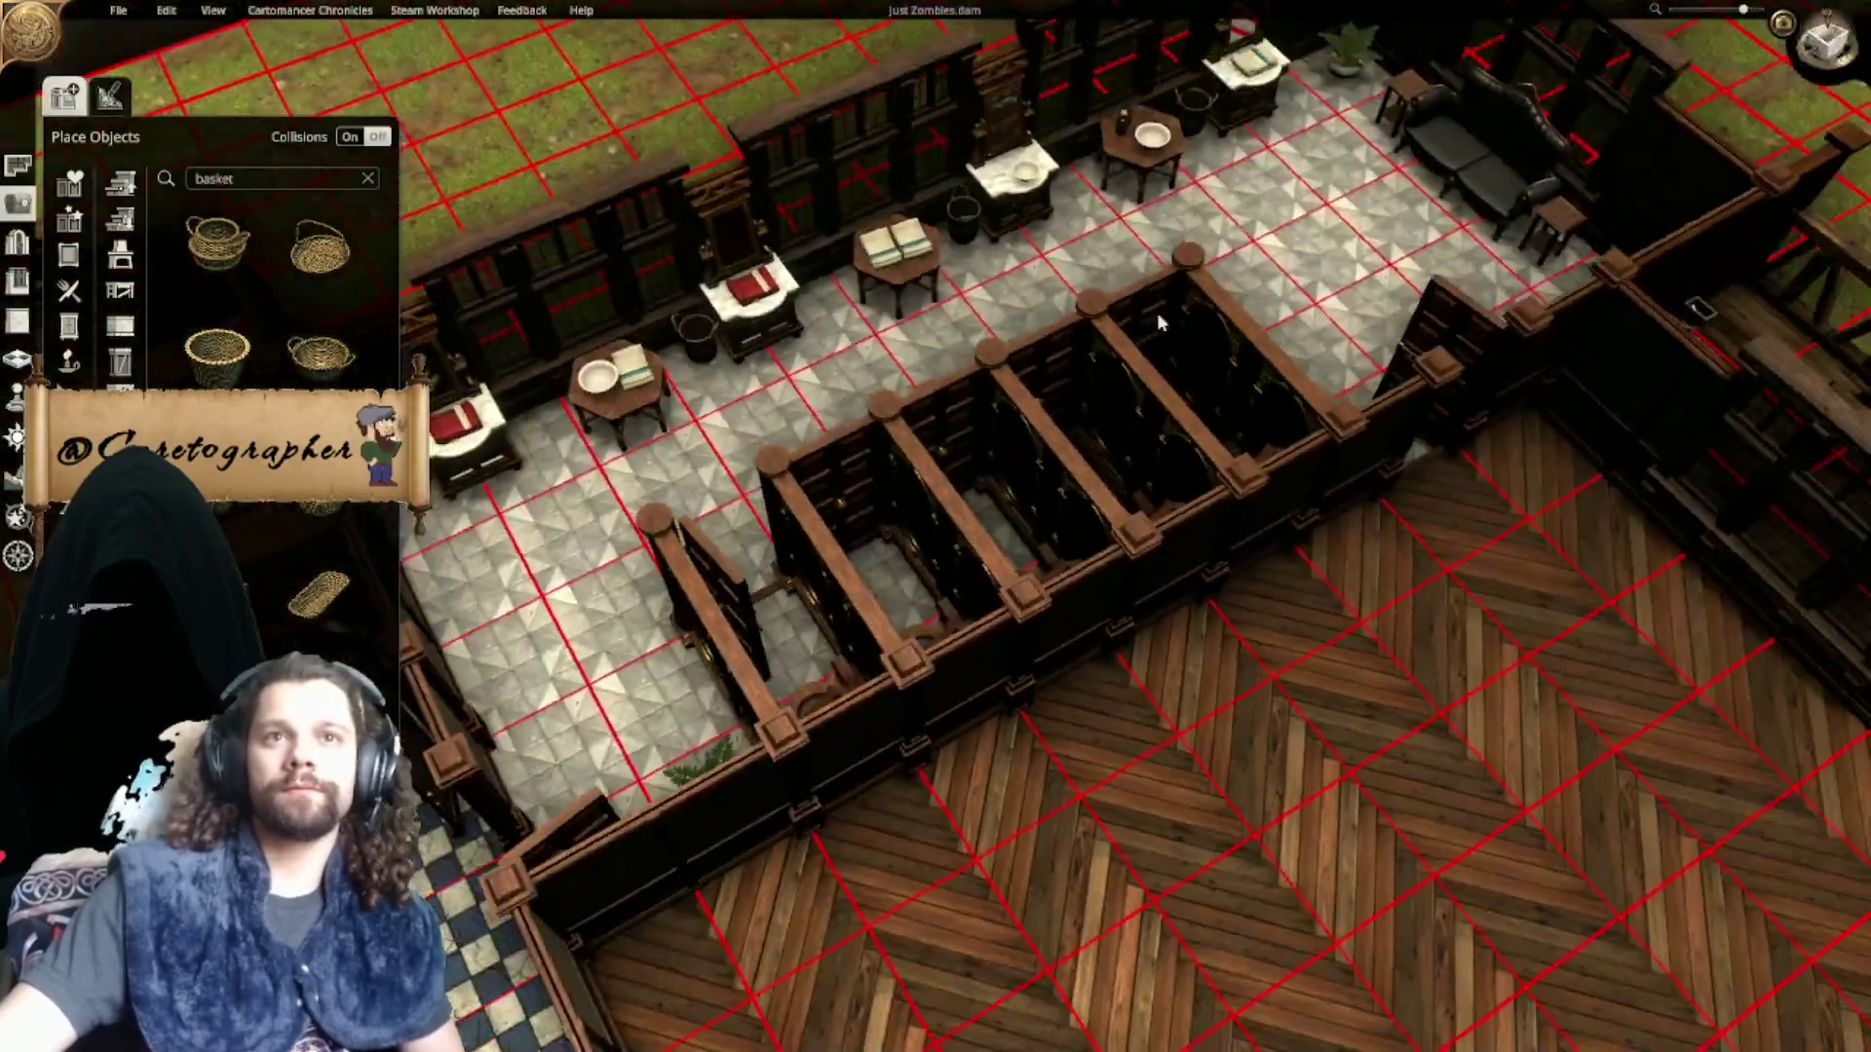
right_drag(1156, 312, 895, 526)
middle_drag(894, 526, 1435, 438)
scroll(1435, 438, down, 3)
right_drag(1435, 438, 1099, 430)
scroll(1099, 432, down, 2)
middle_drag(1099, 432, 1358, 469)
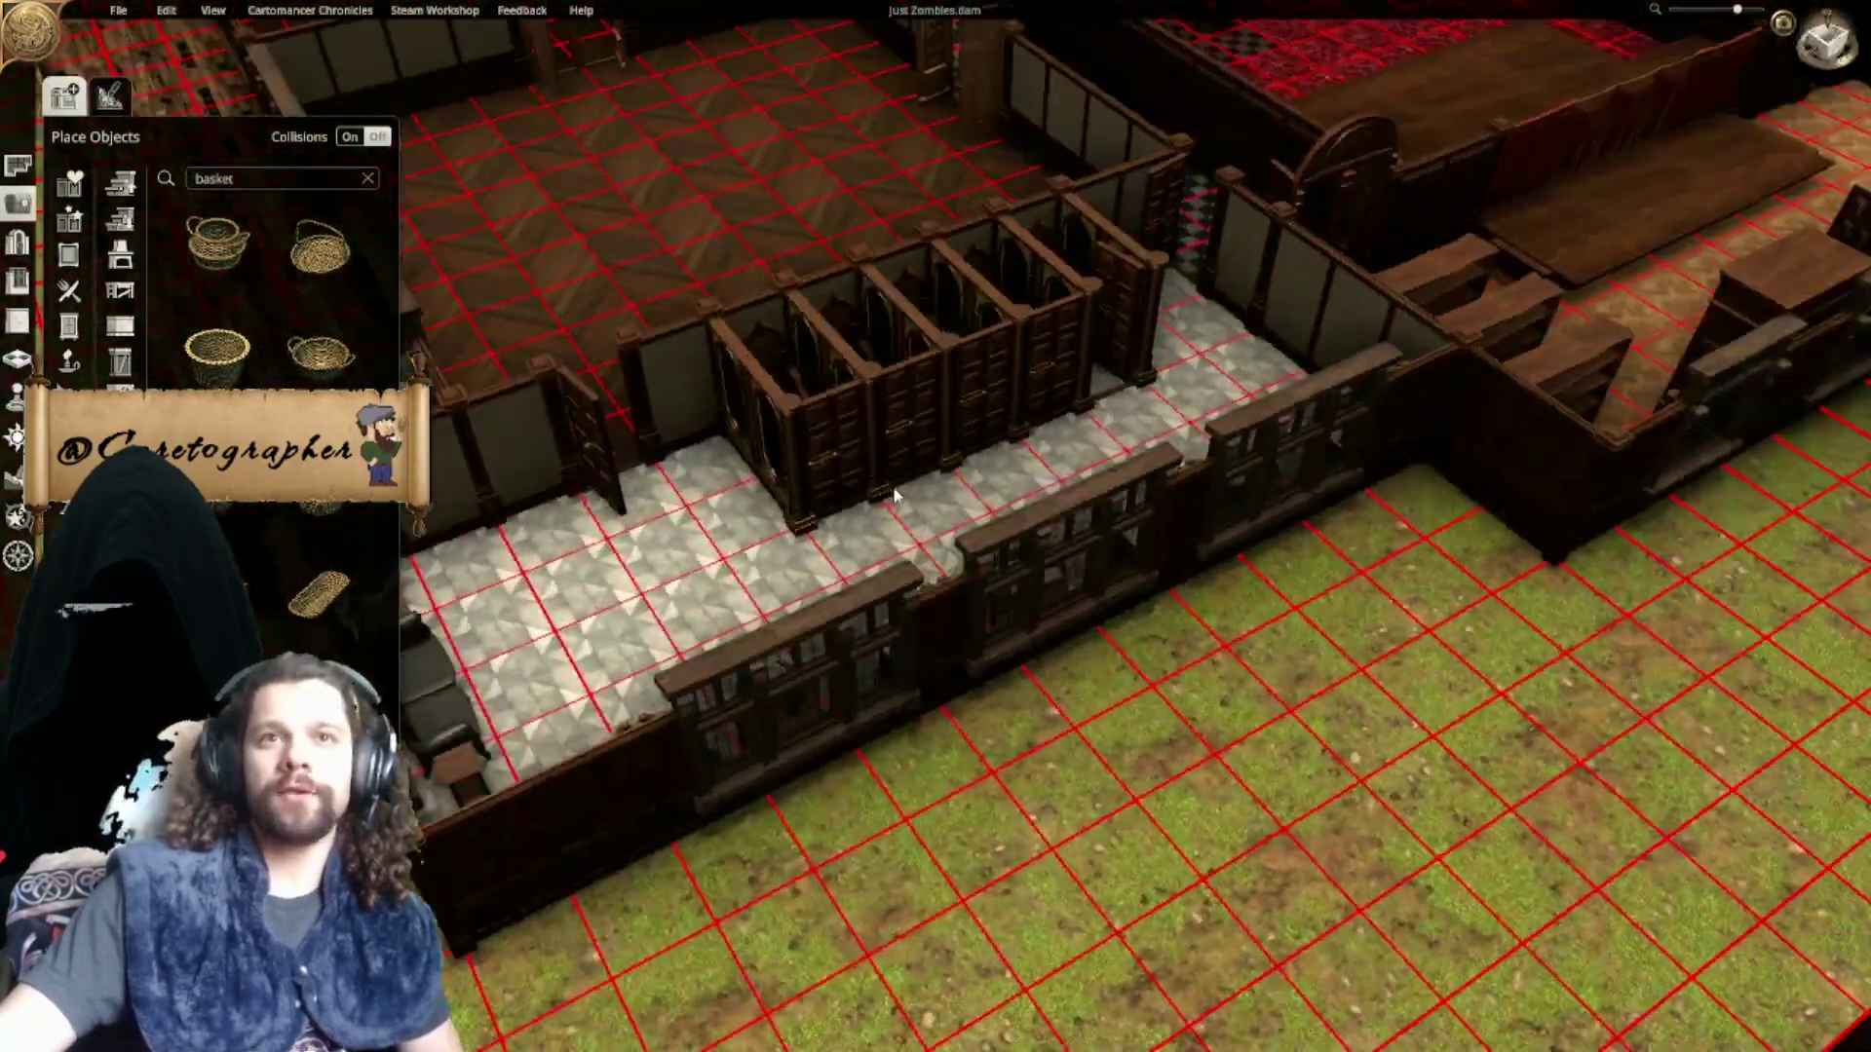
scroll(1278, 447, up, 3)
middle_drag(890, 487, 1275, 493)
scroll(1466, 431, down, 3)
scroll(1253, 413, up, 3)
scroll(965, 429, down, 1)
scroll(1065, 342, up, 4)
middle_drag(896, 263, 998, 531)
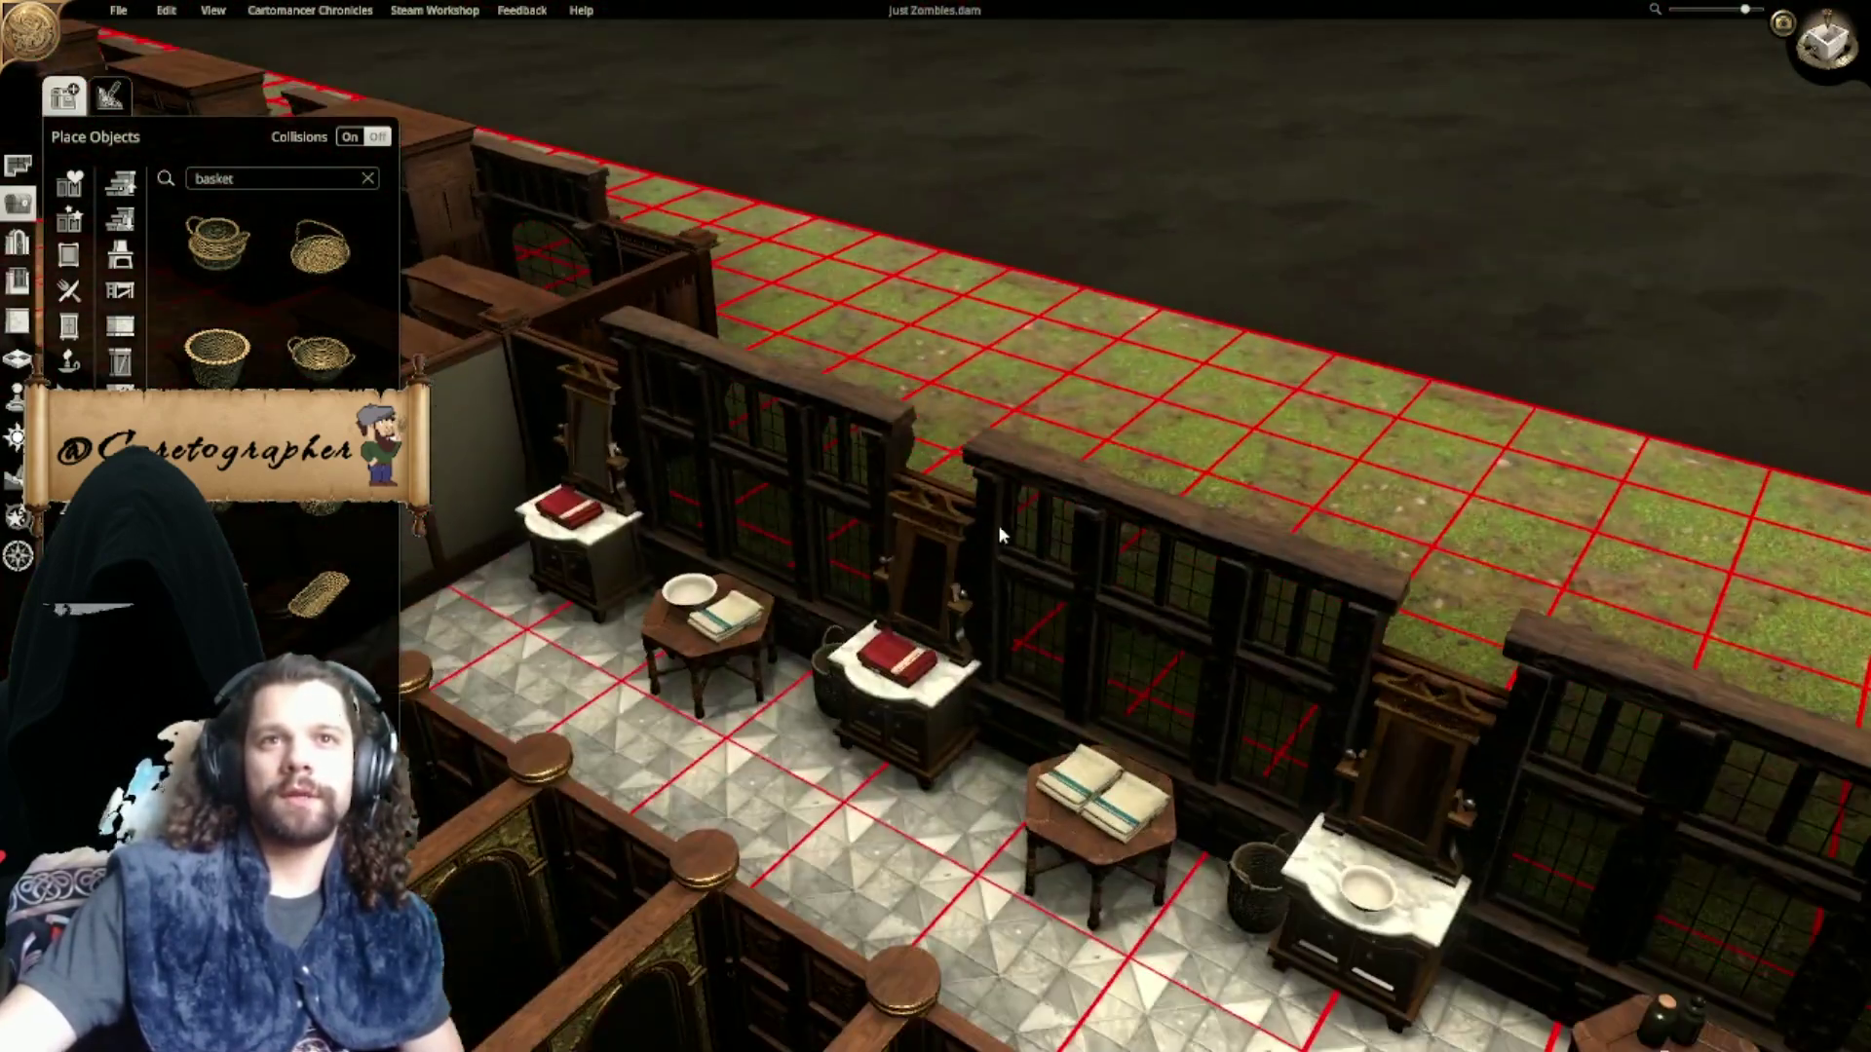
Step: Remove the cream towel from the first hexagonal table and move the red towels from the first two washstands onto it
middle_drag(950, 661, 745, 382)
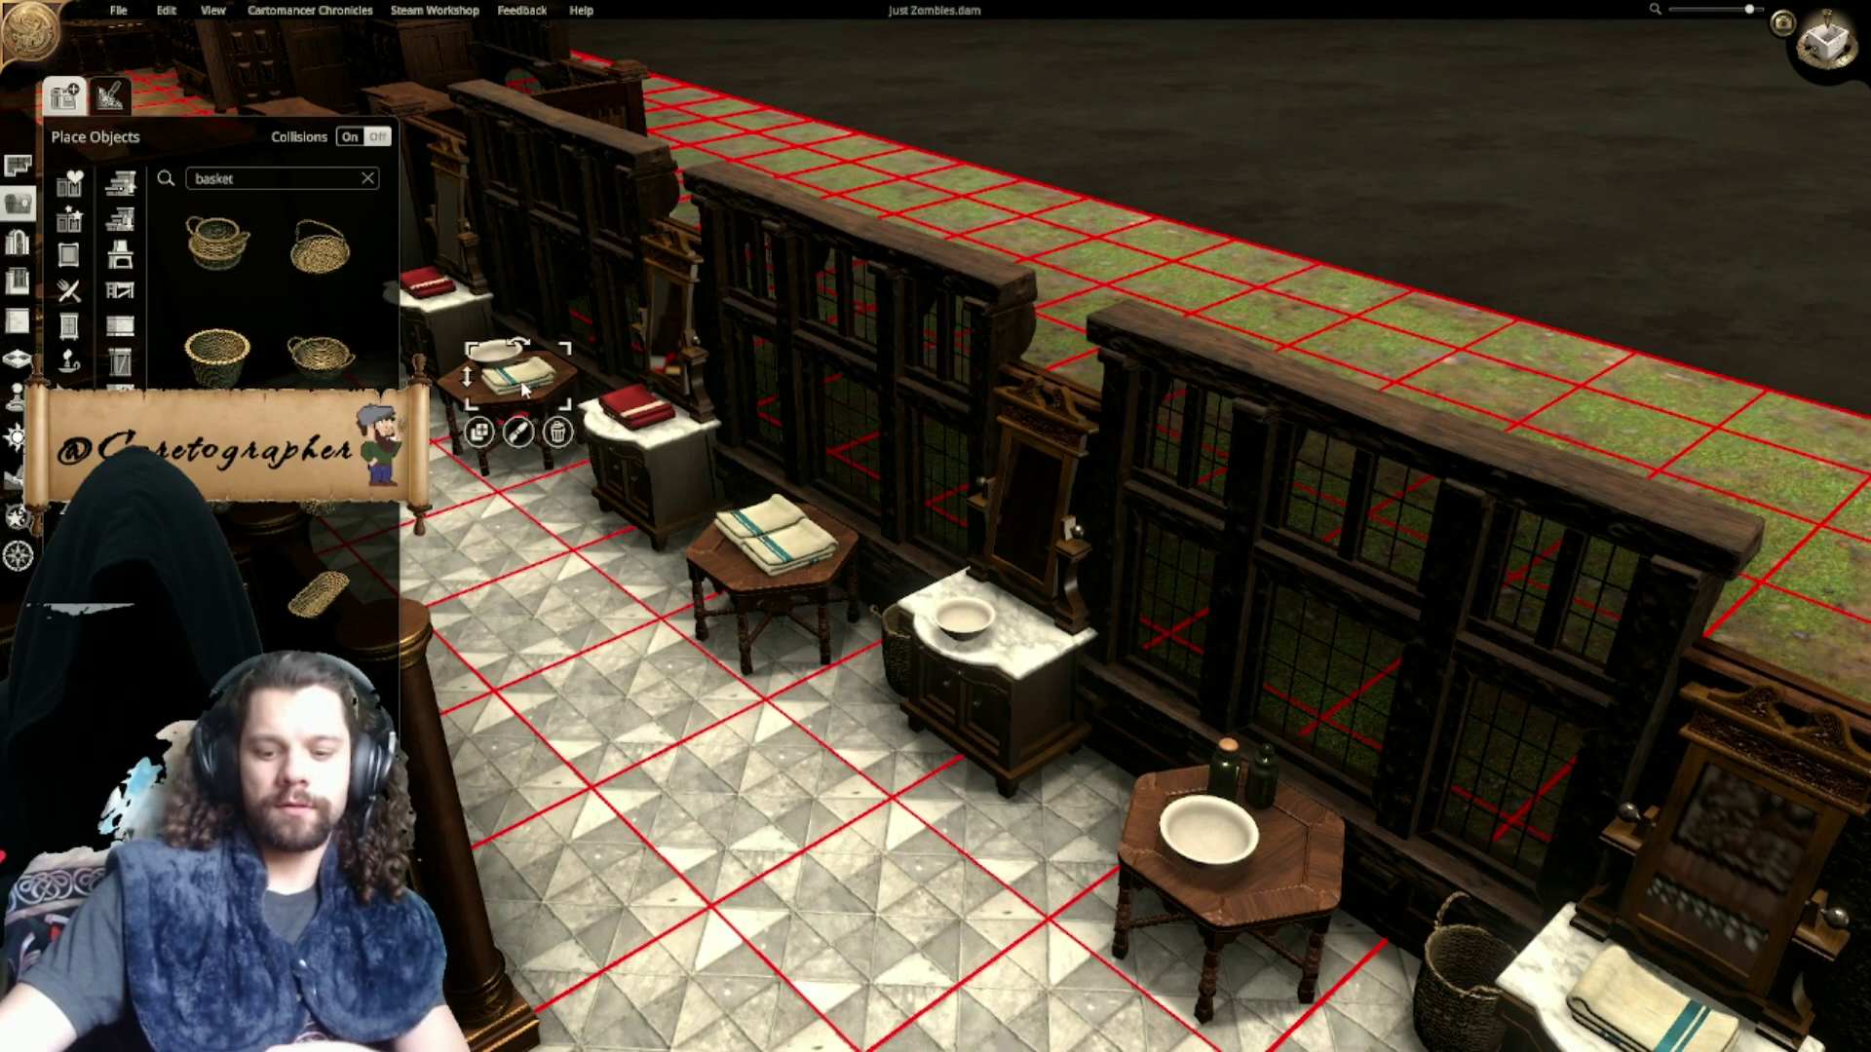
click(557, 431)
drag(623, 405, 470, 368)
scroll(537, 386, down, 2)
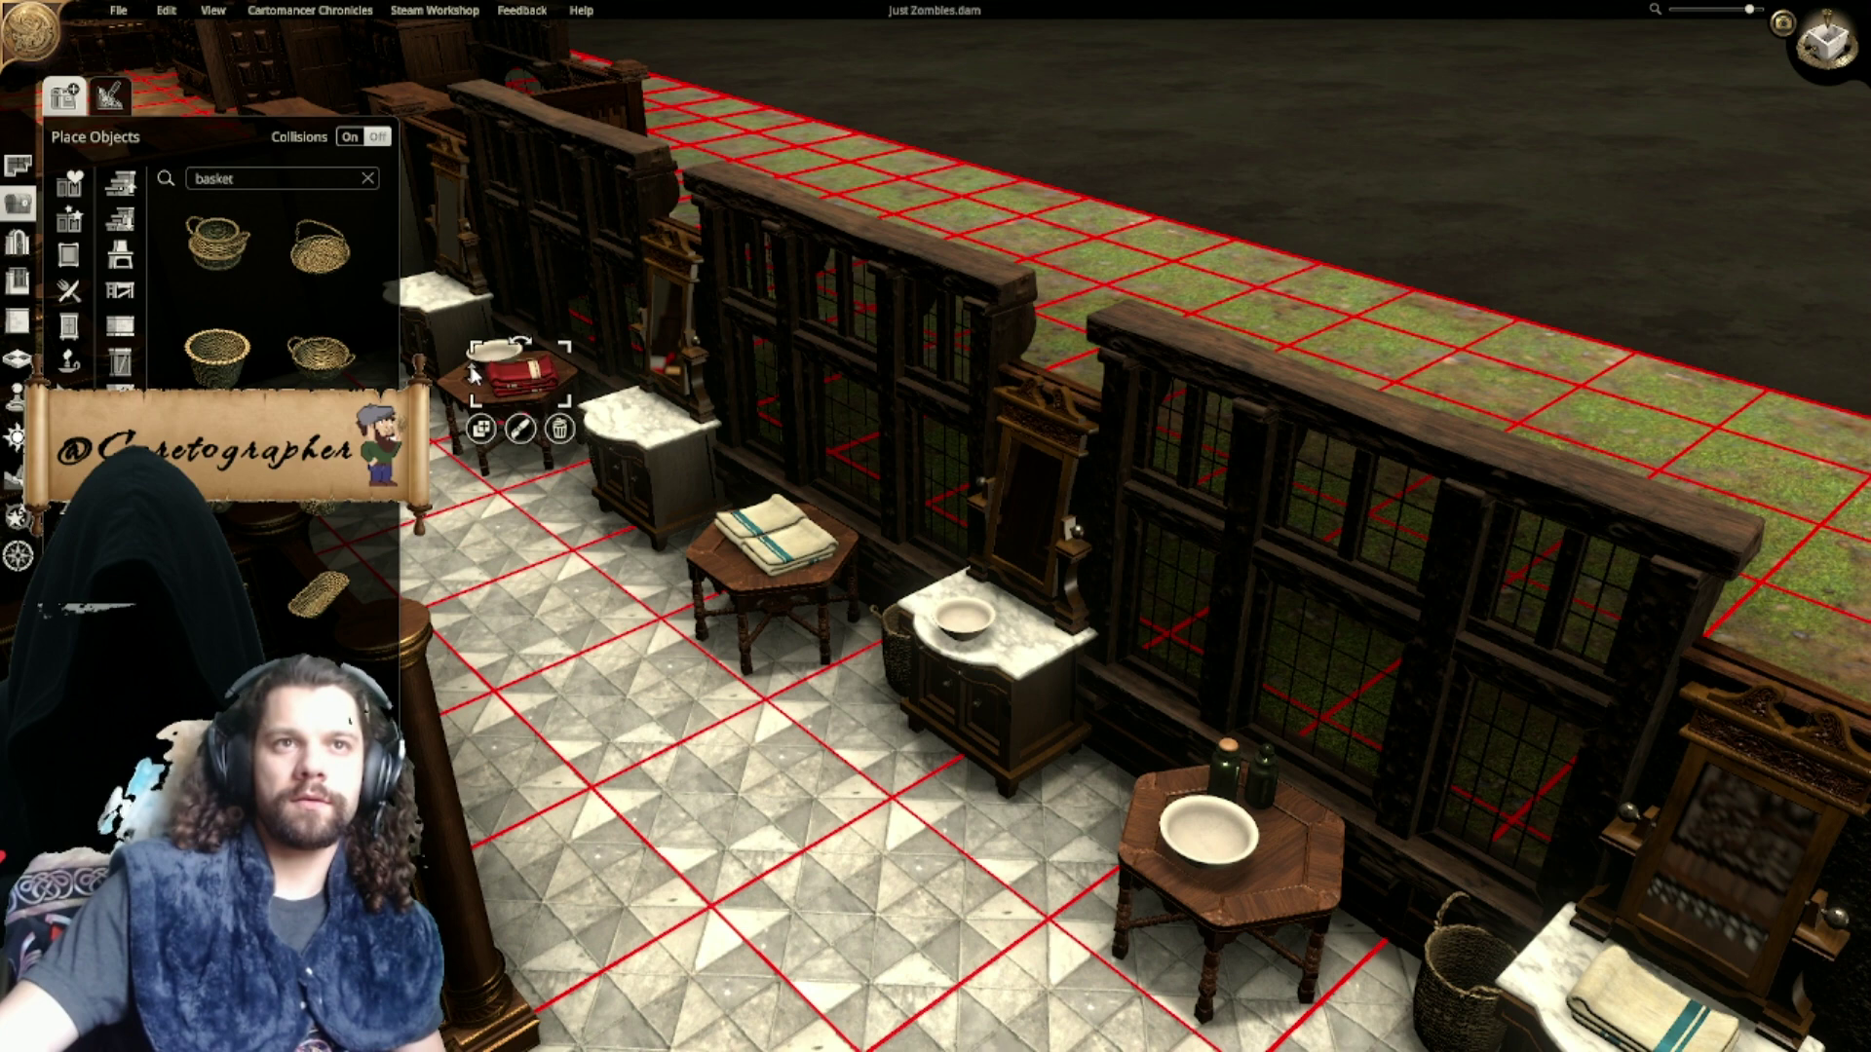
Step: Move the cream towel from the fourth washstand onto the towels on the middle hexagonal table
click(784, 742)
right_drag(785, 742, 635, 527)
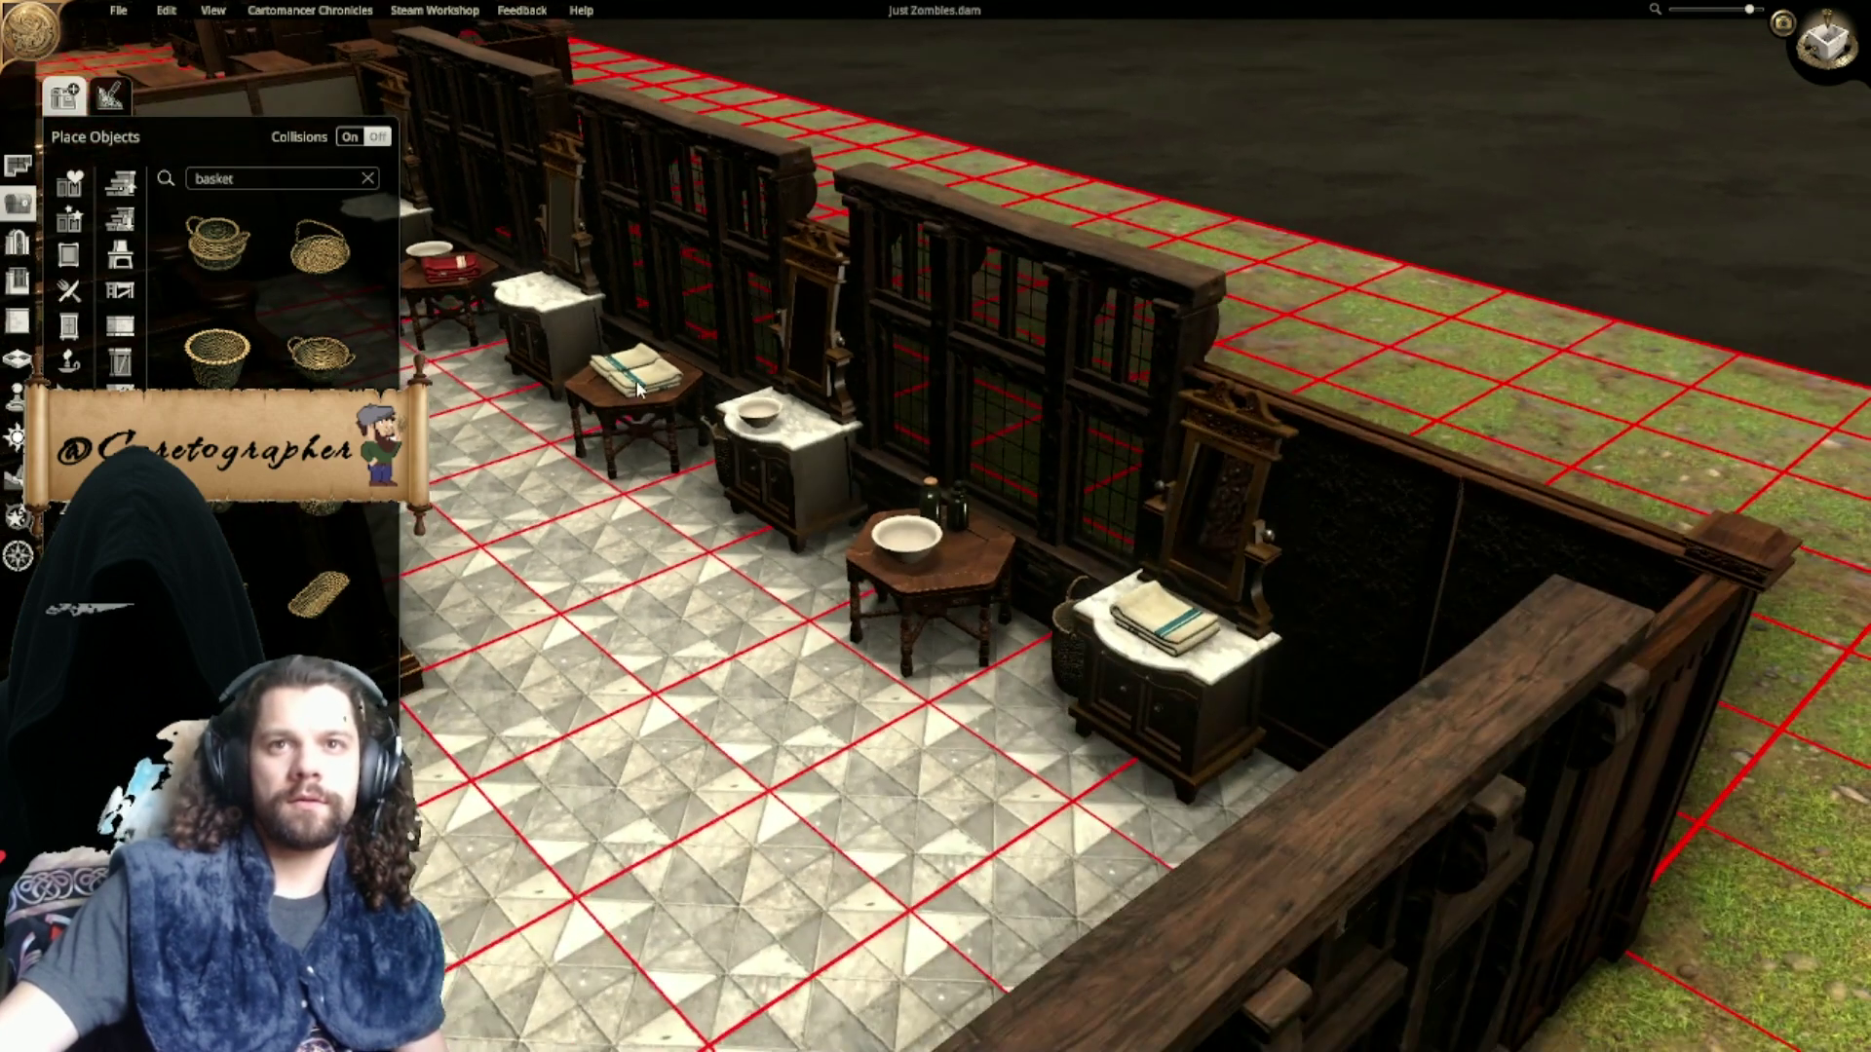
drag(1223, 646, 592, 367)
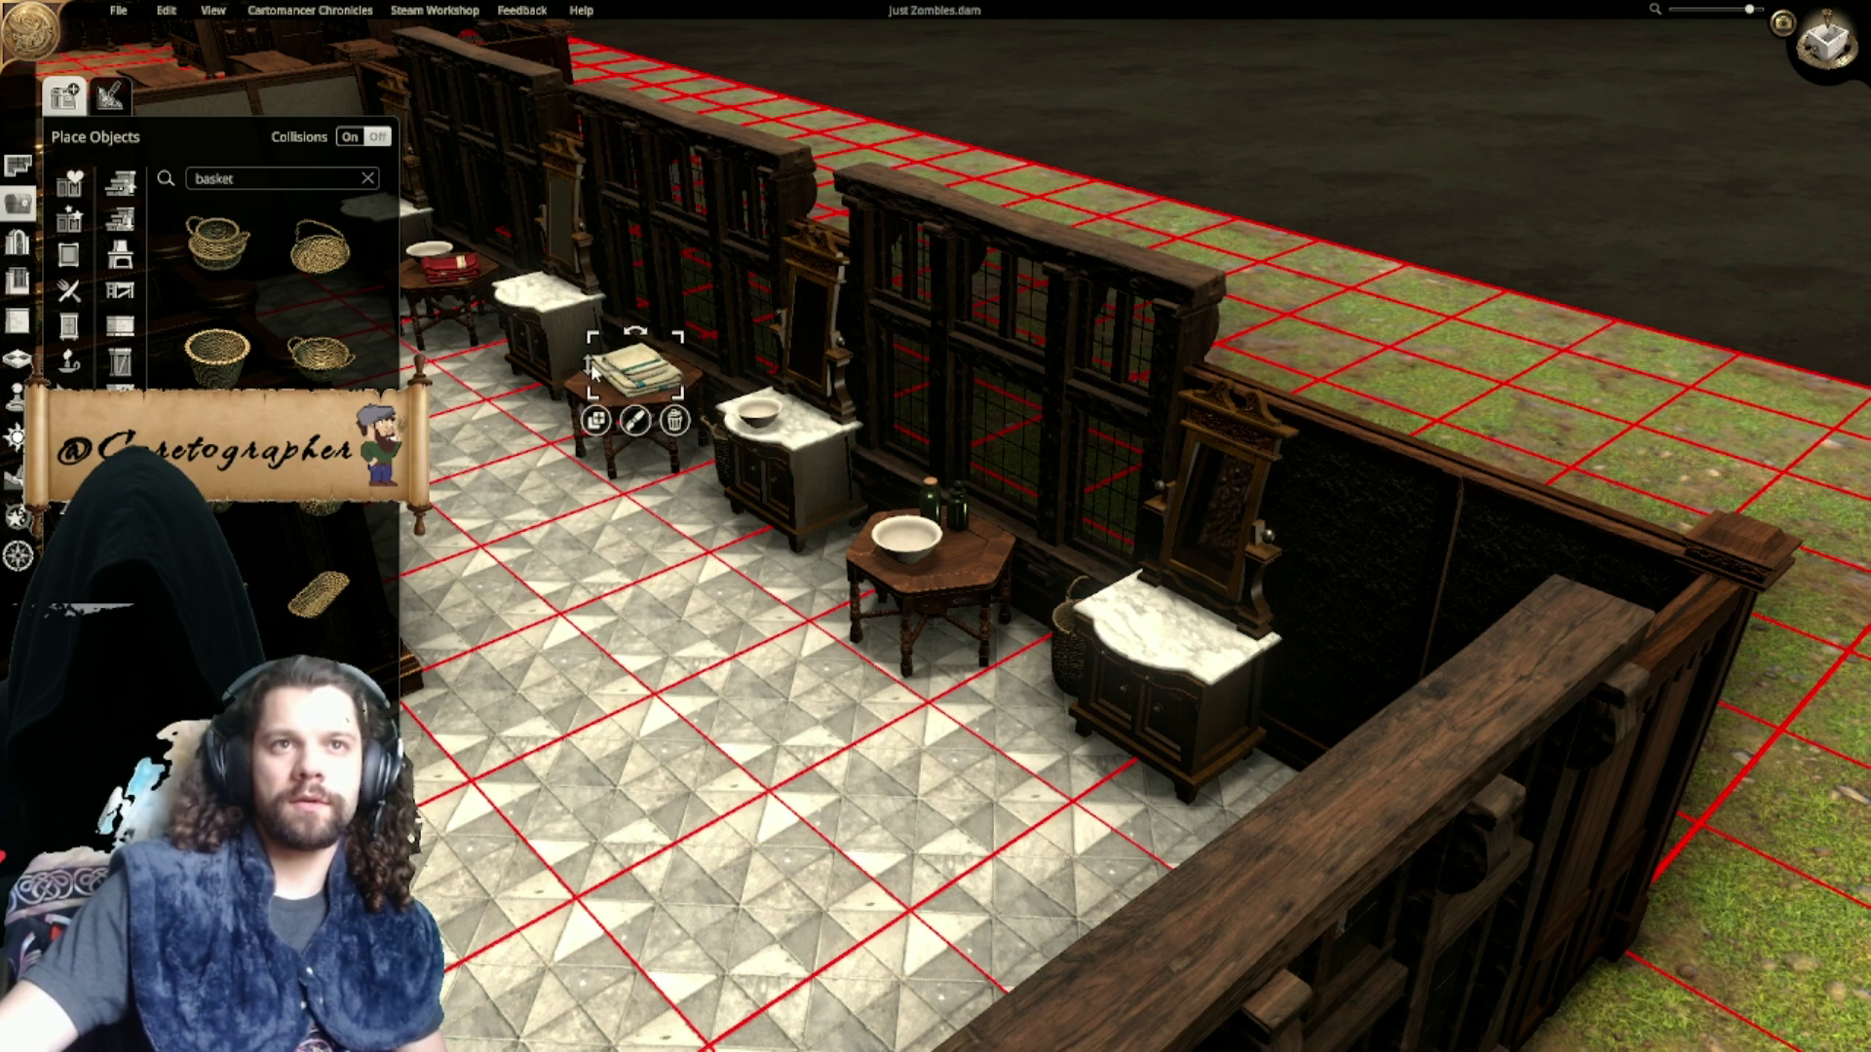
click(814, 675)
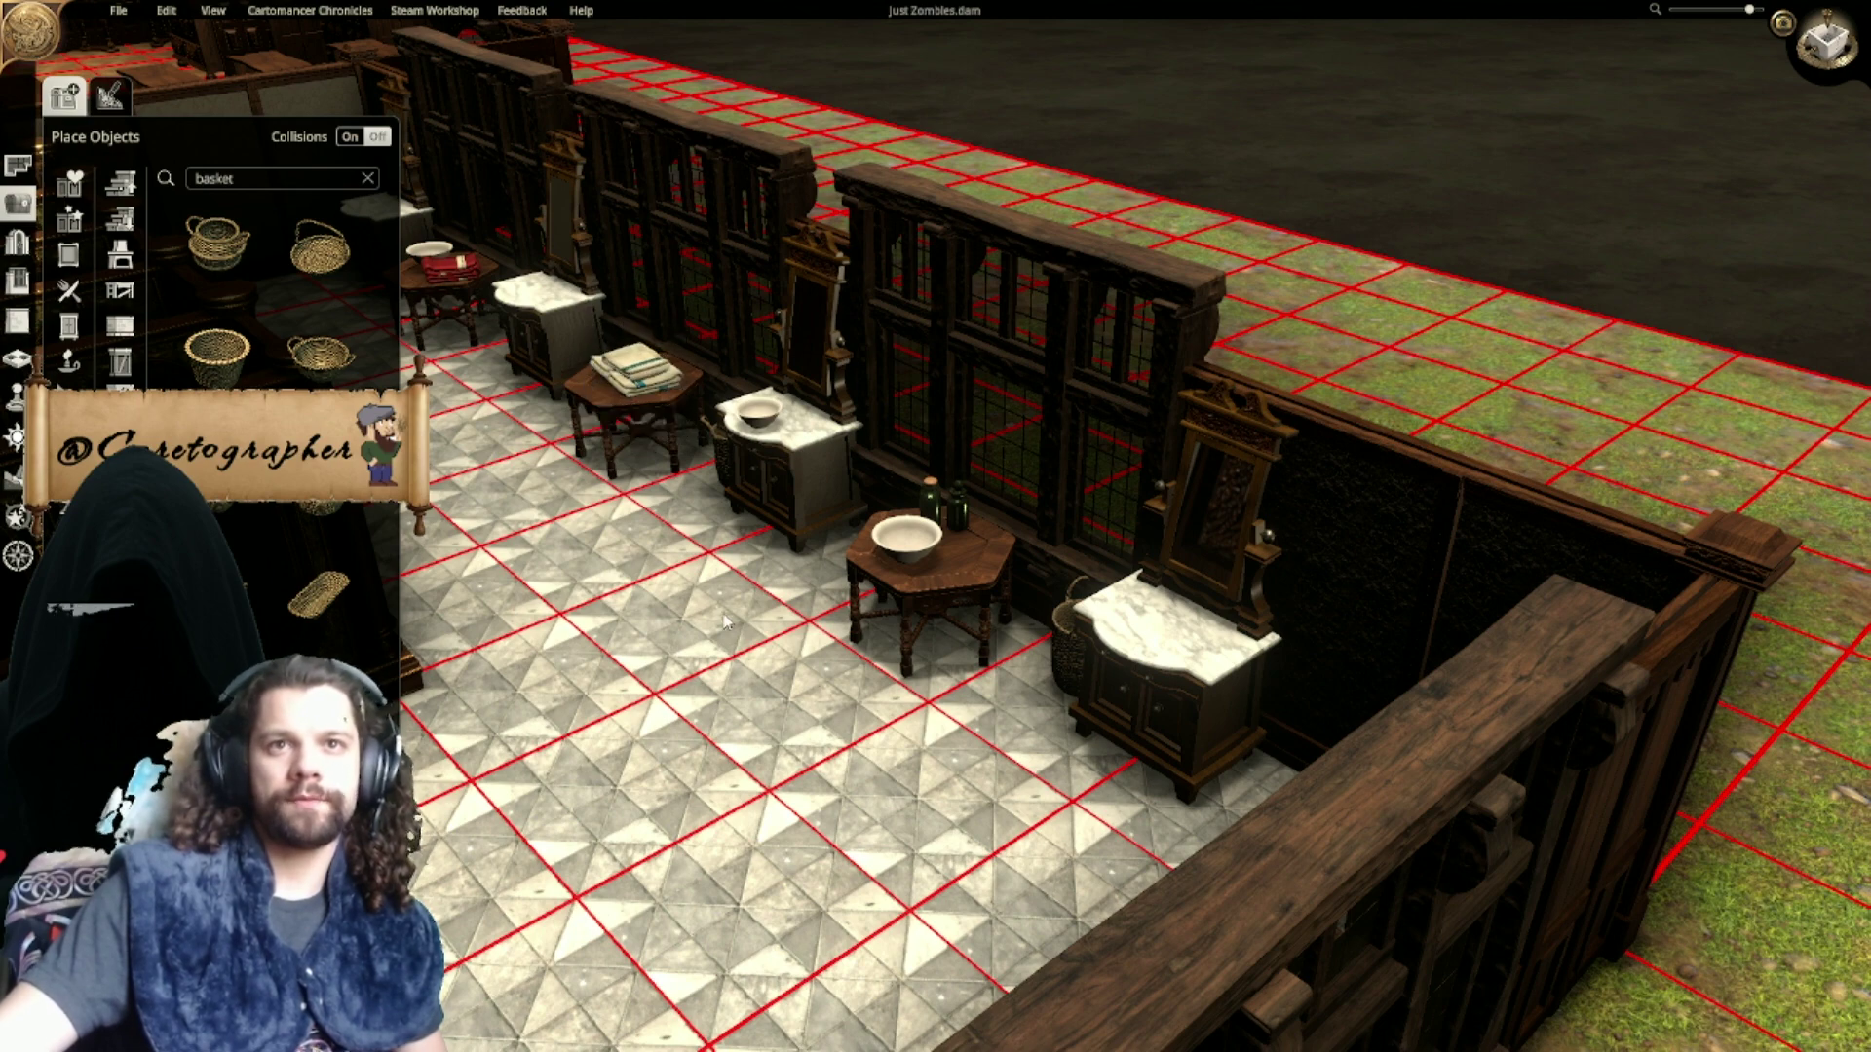
Step: Copy the vial from the third hexagonal table and place two of them on the first washstand's marble top
scroll(716, 588, up, 2)
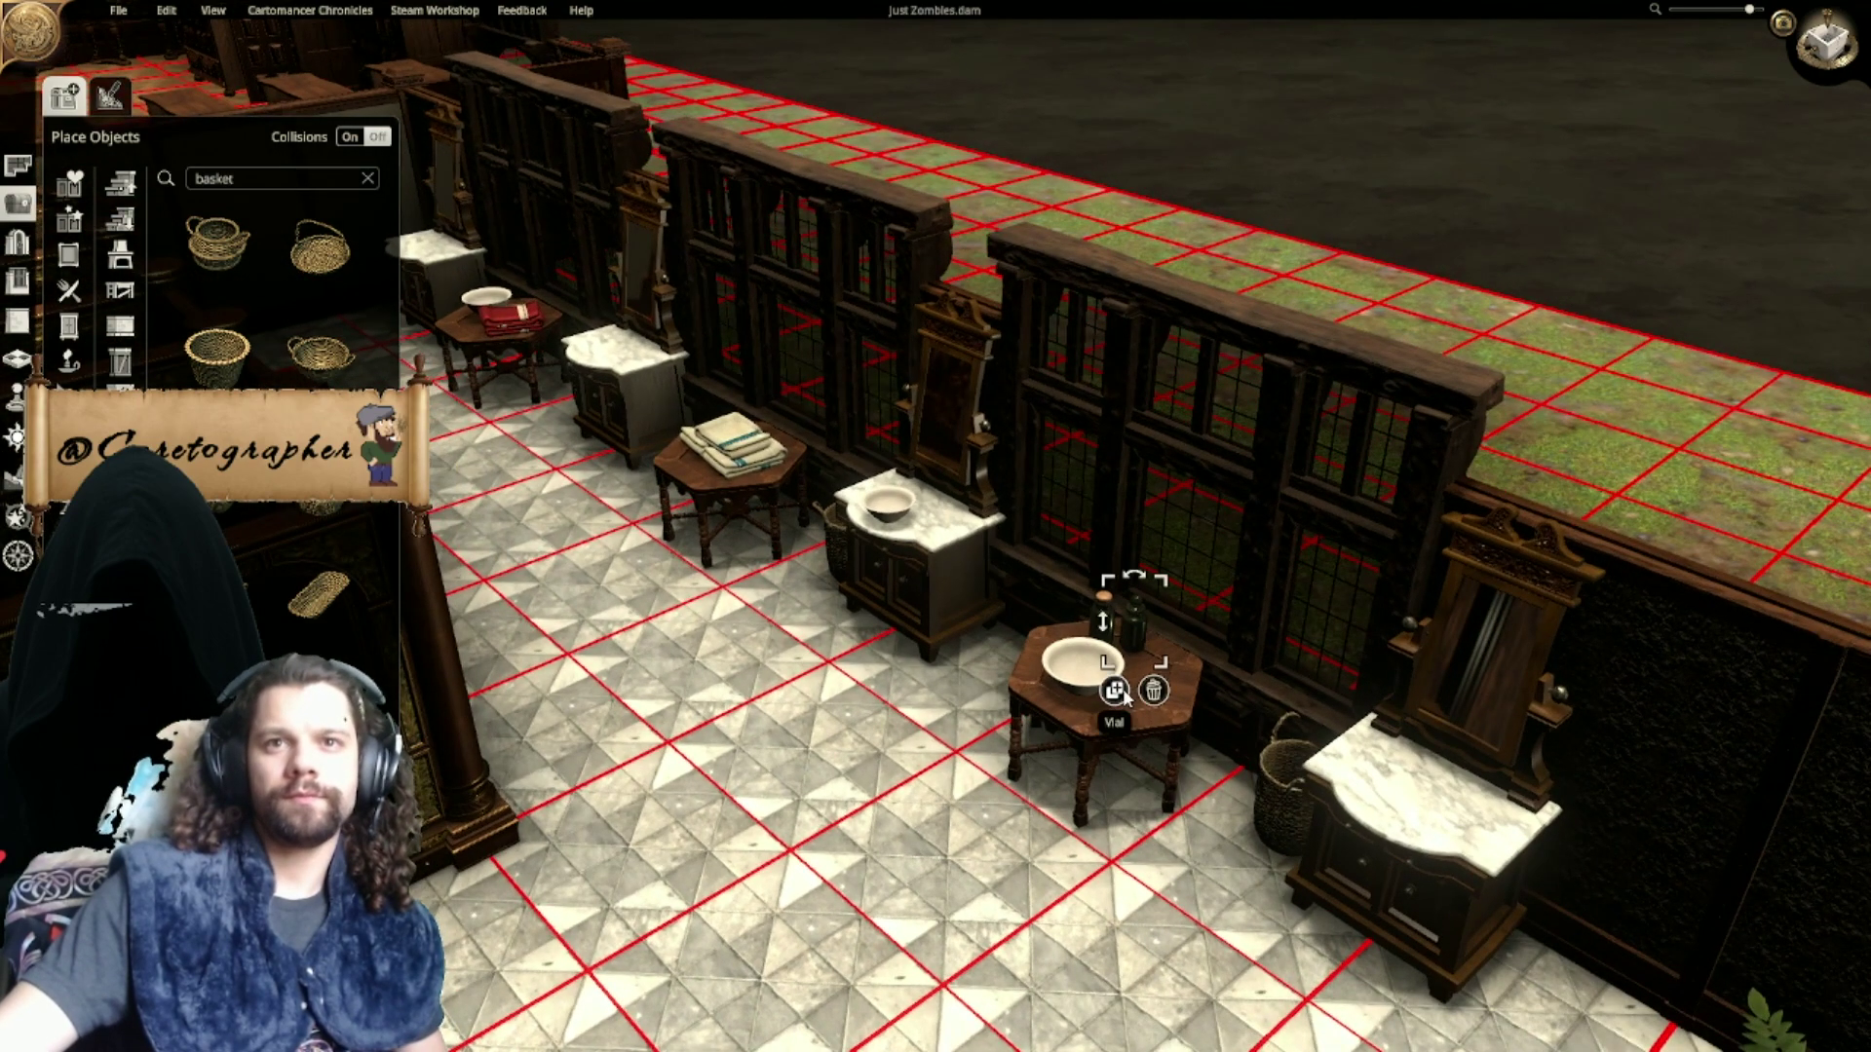
scroll(575, 408, up, 2)
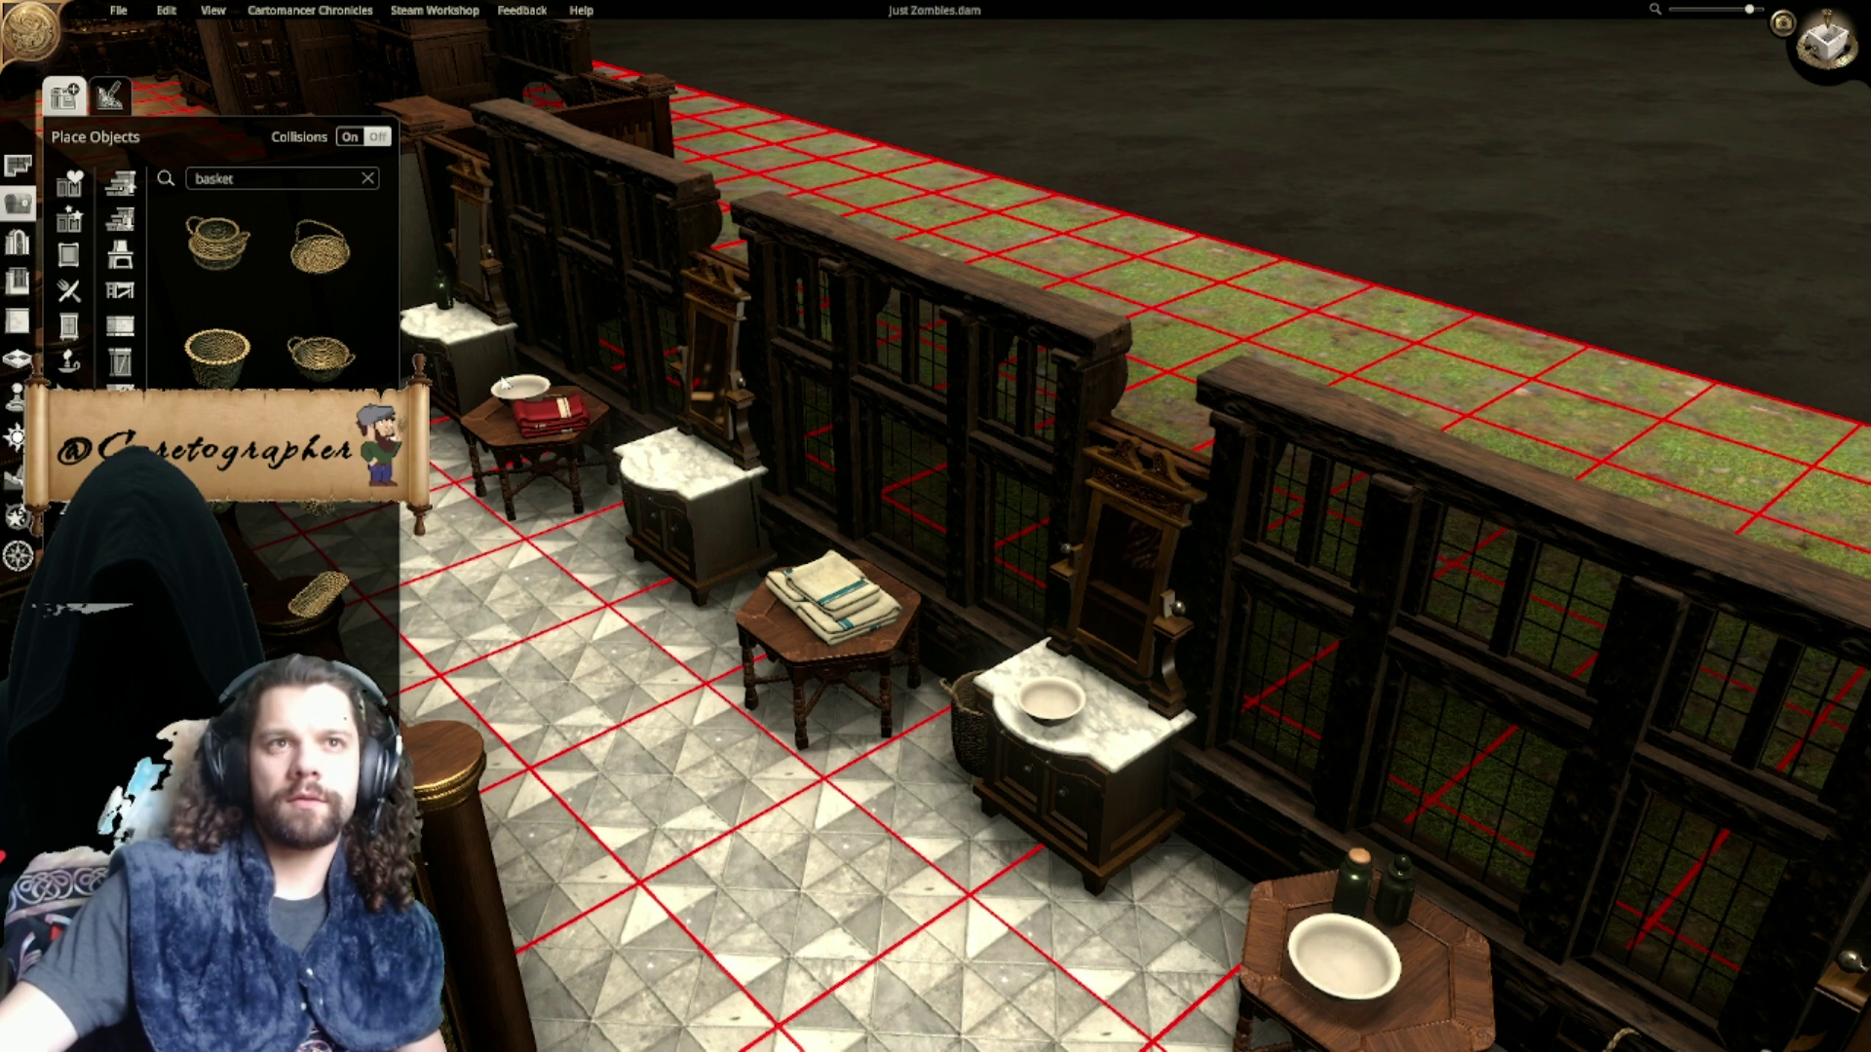
click(477, 331)
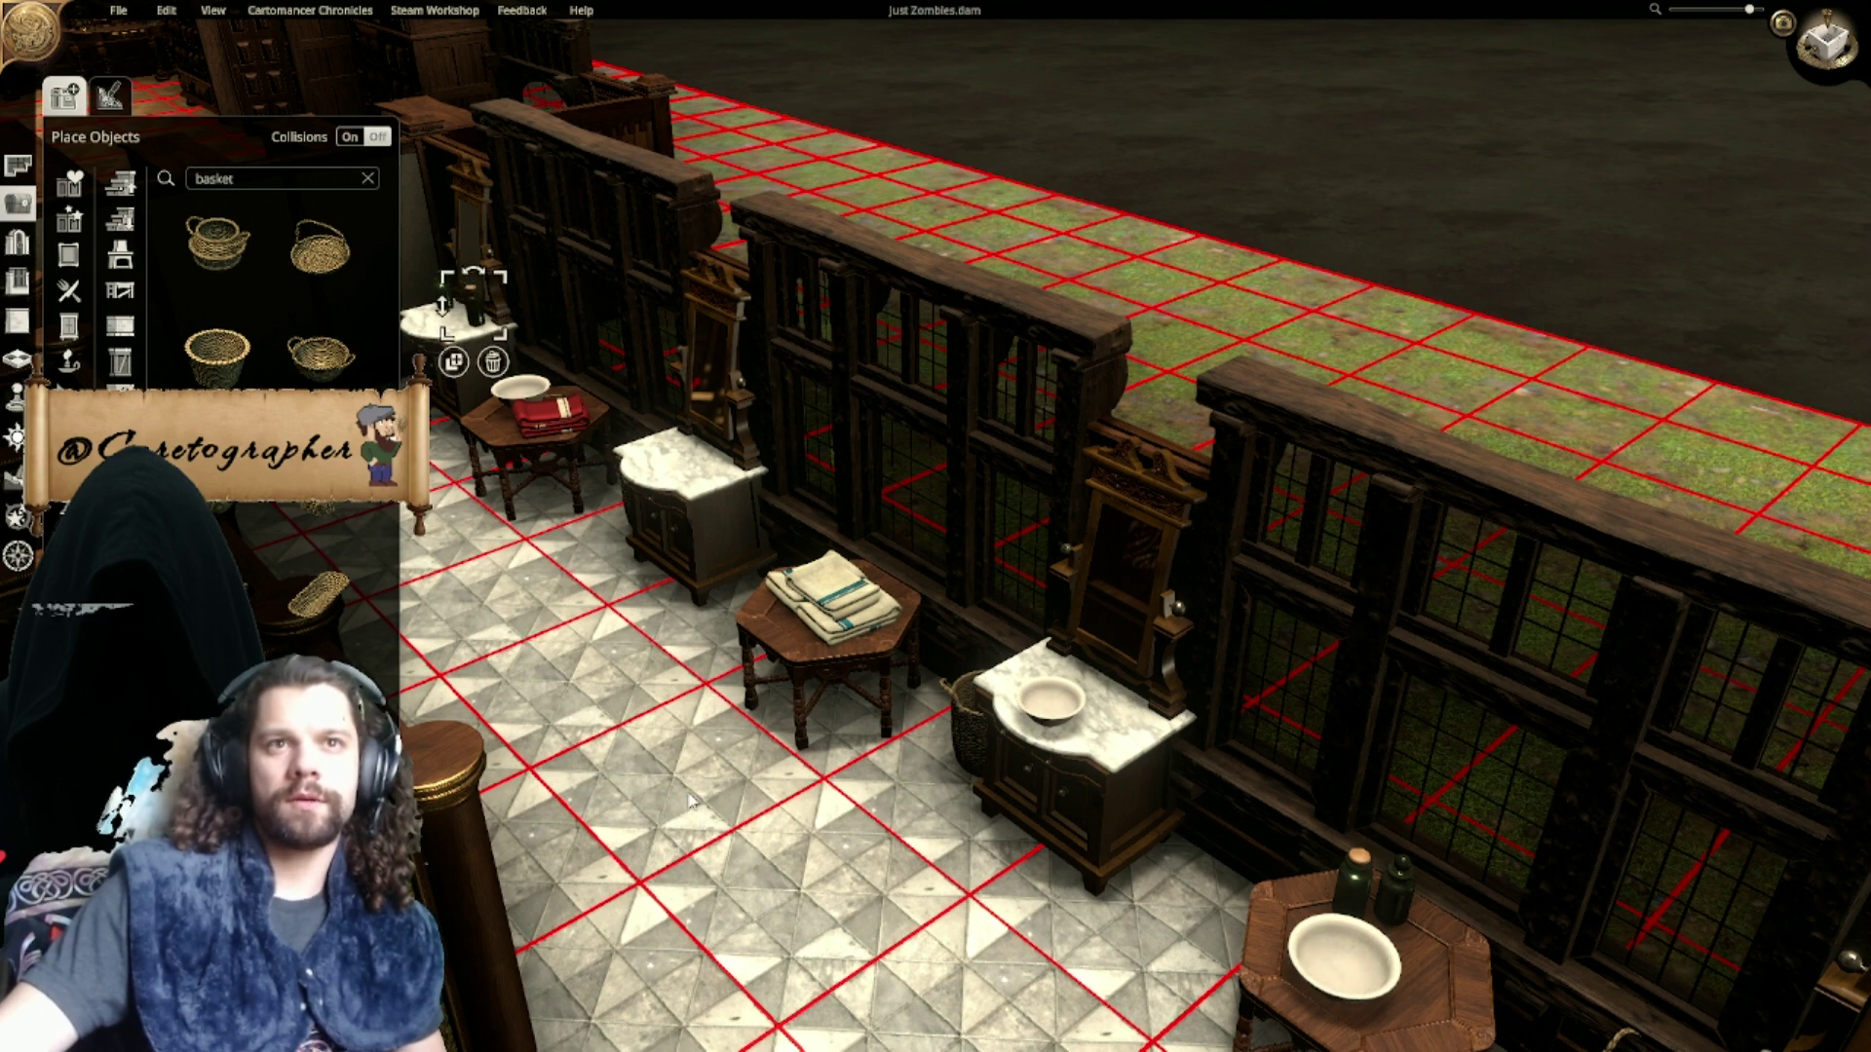
click(664, 738)
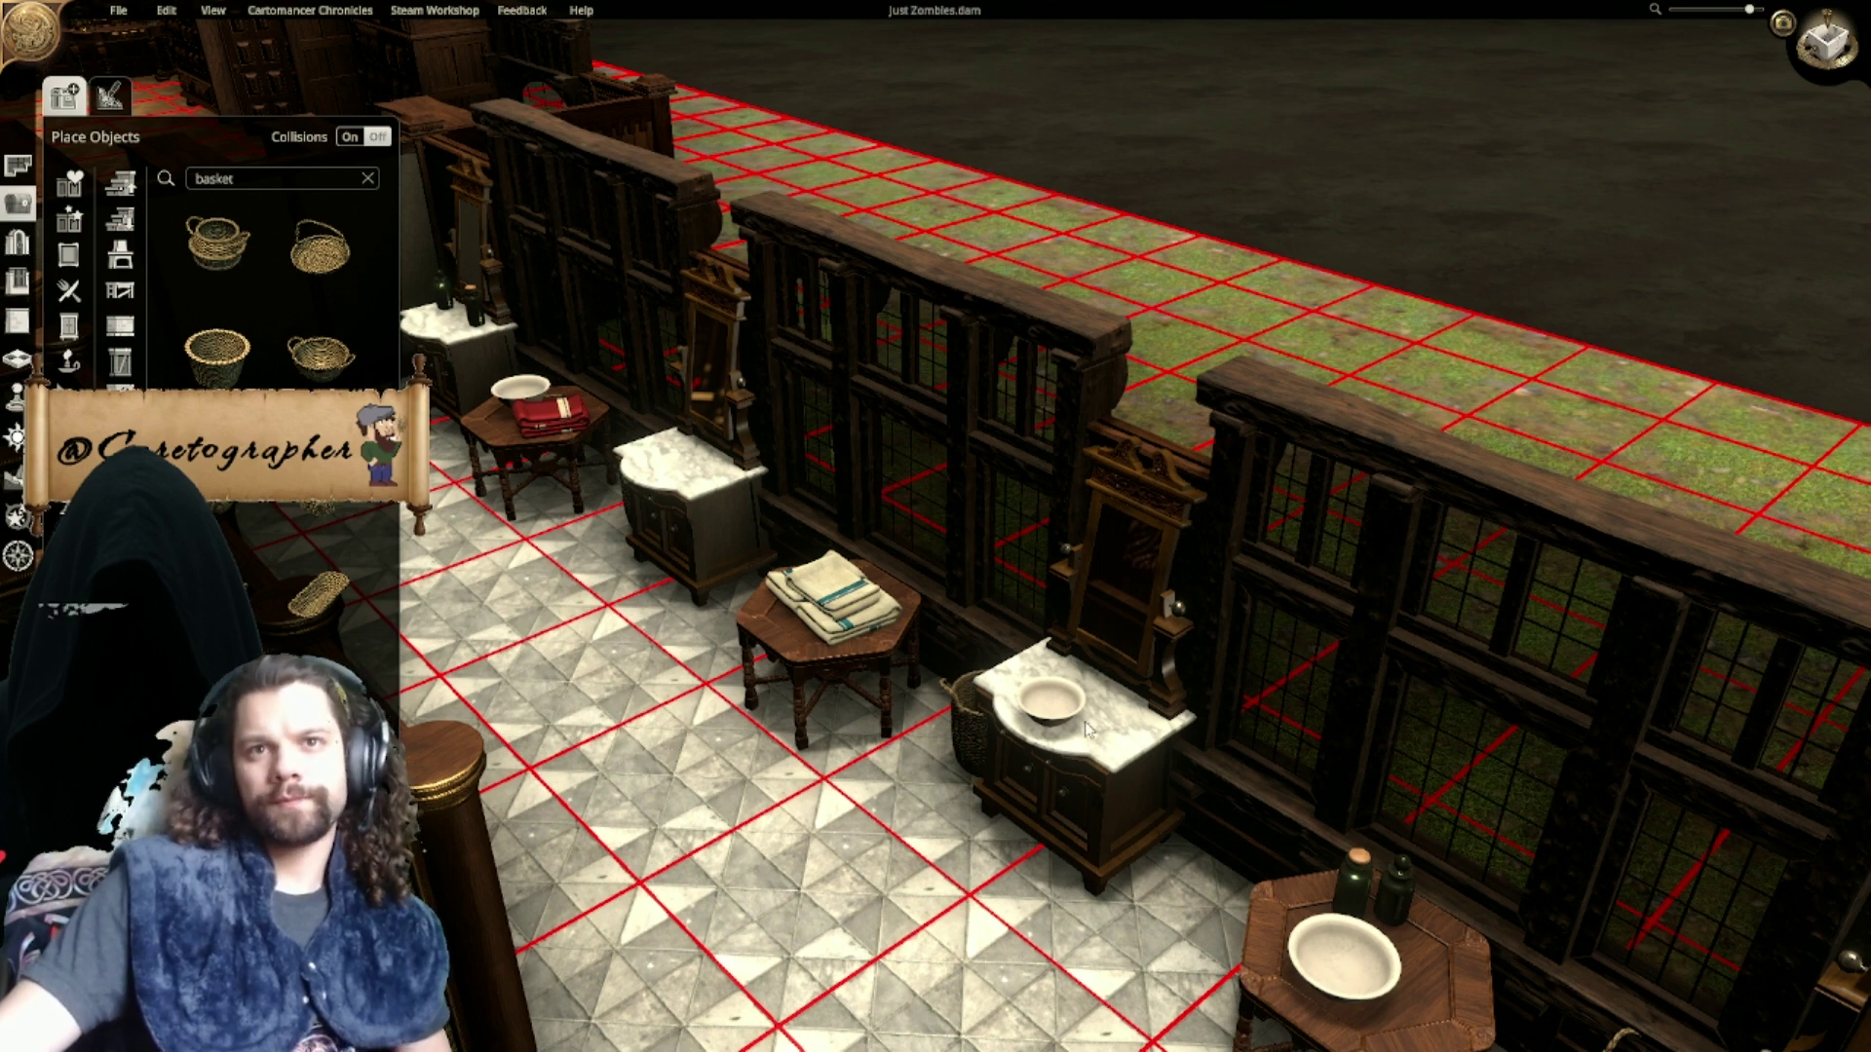
Step: Search the object library for "pitch" and place a white pitcher on the second and third washstands' marble tops
double_click(253, 177)
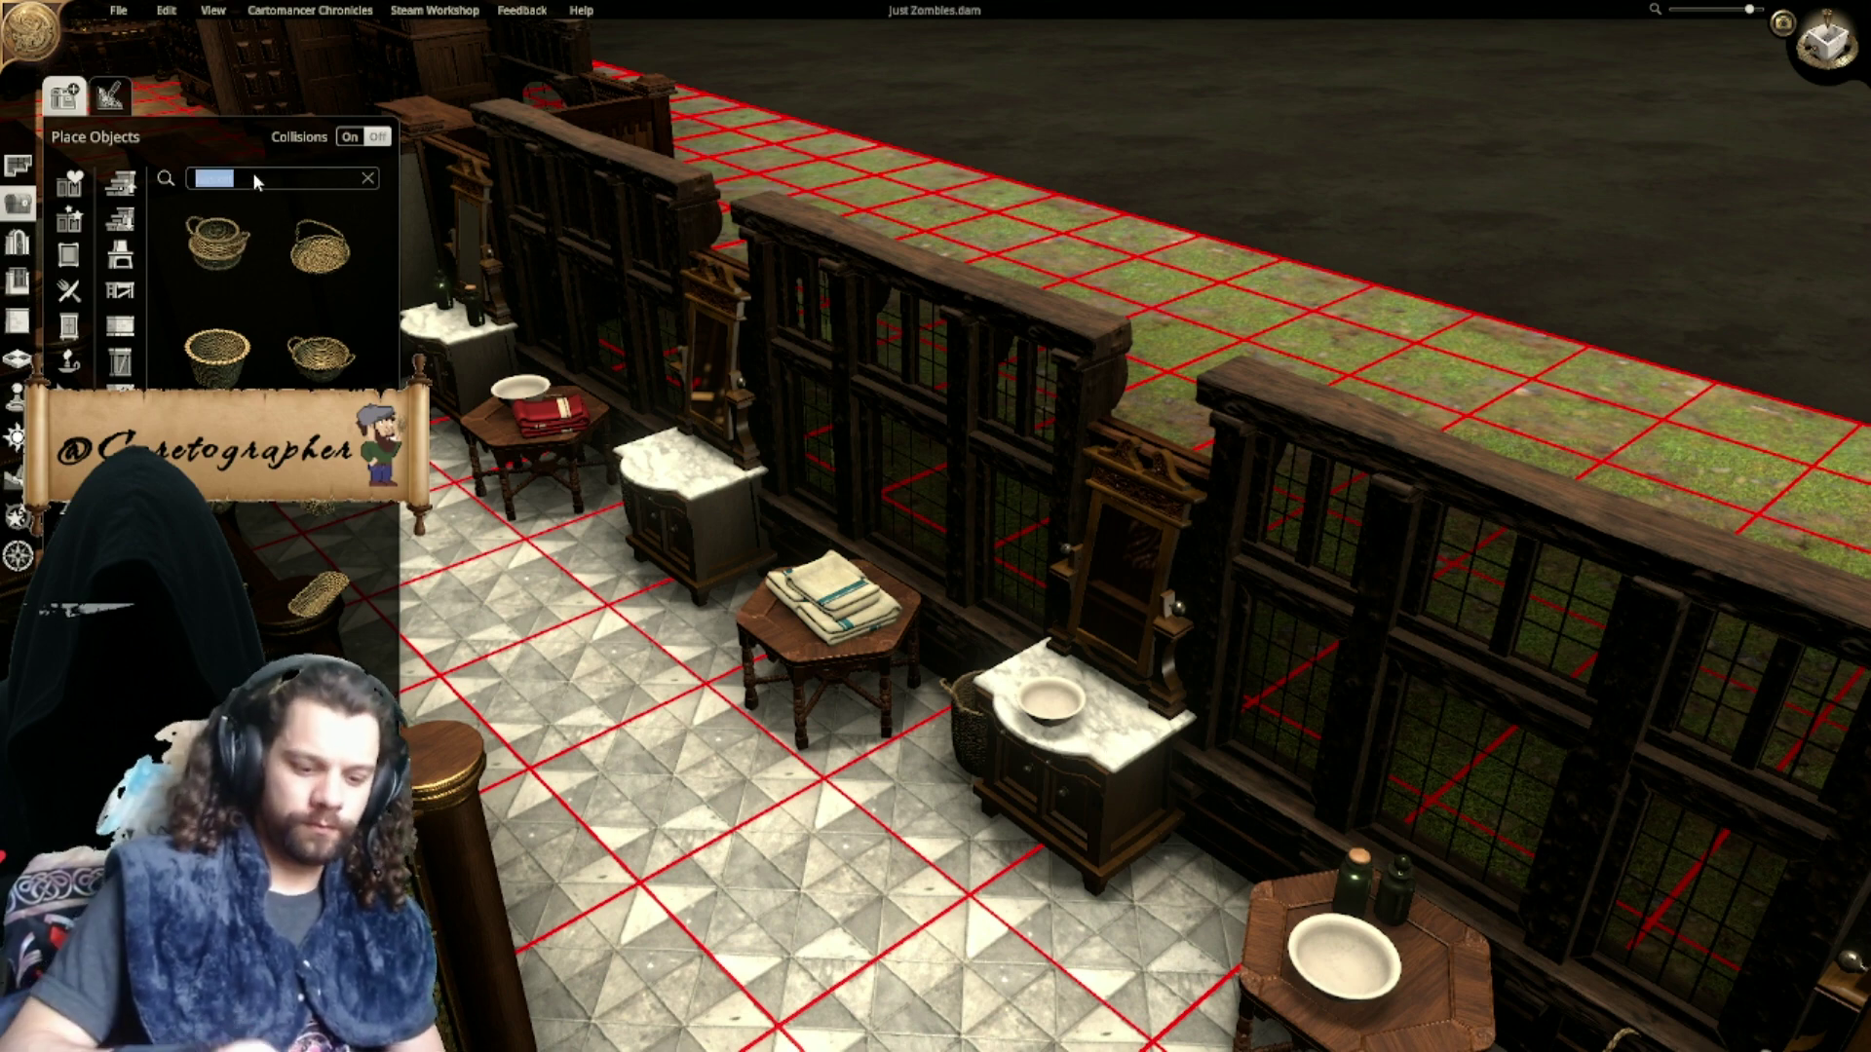
text(pitch)
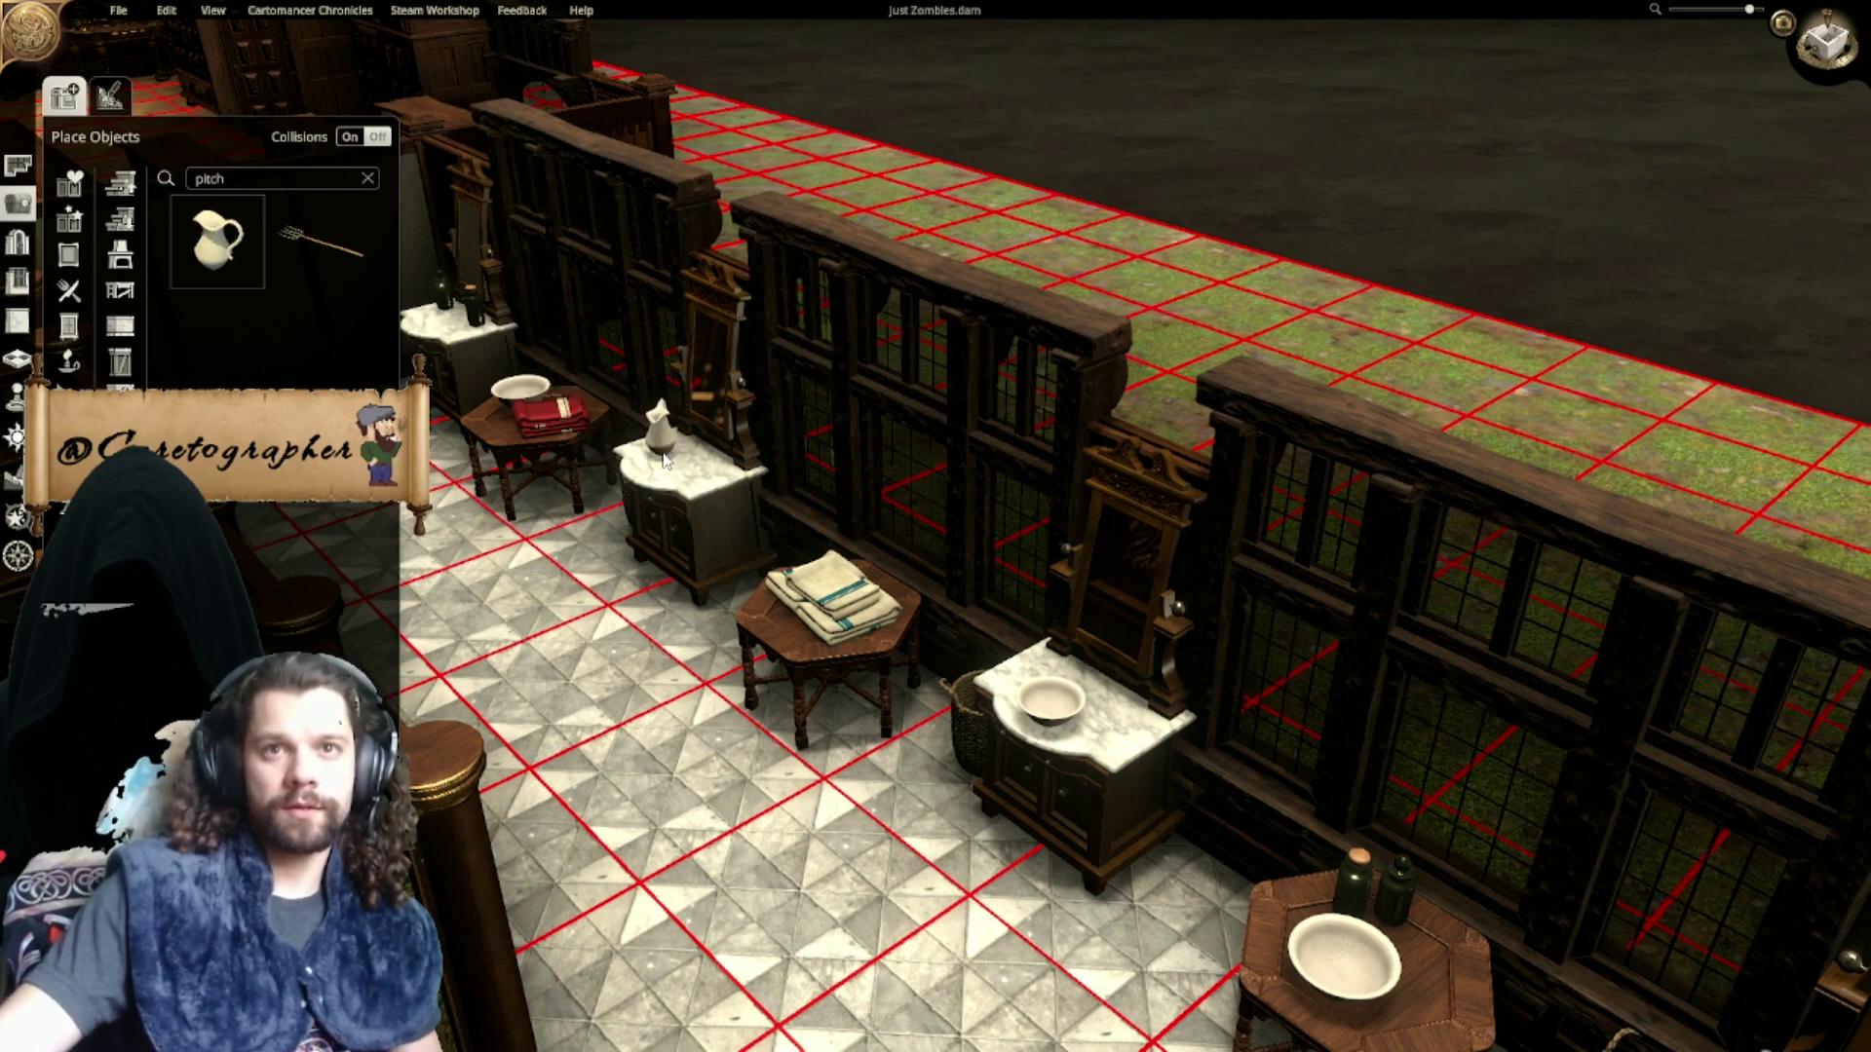
click(663, 460)
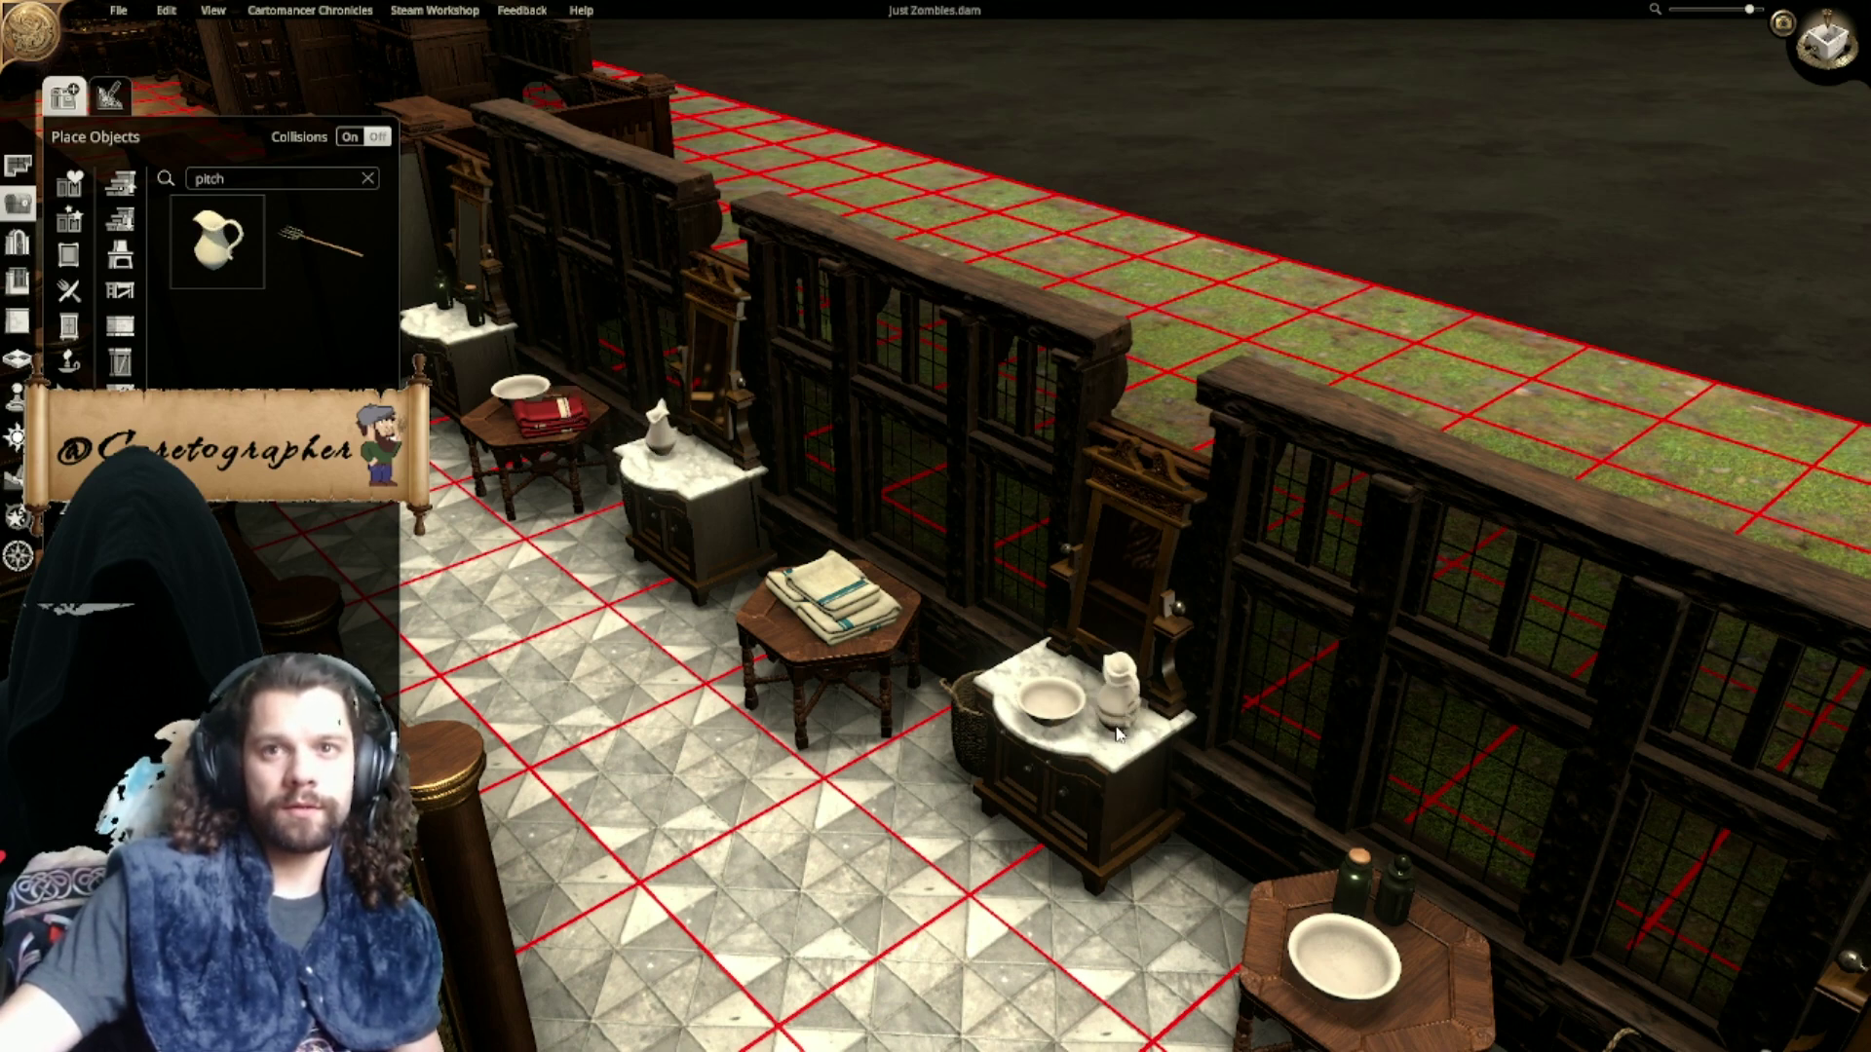
click(1119, 733)
right_click(1089, 817)
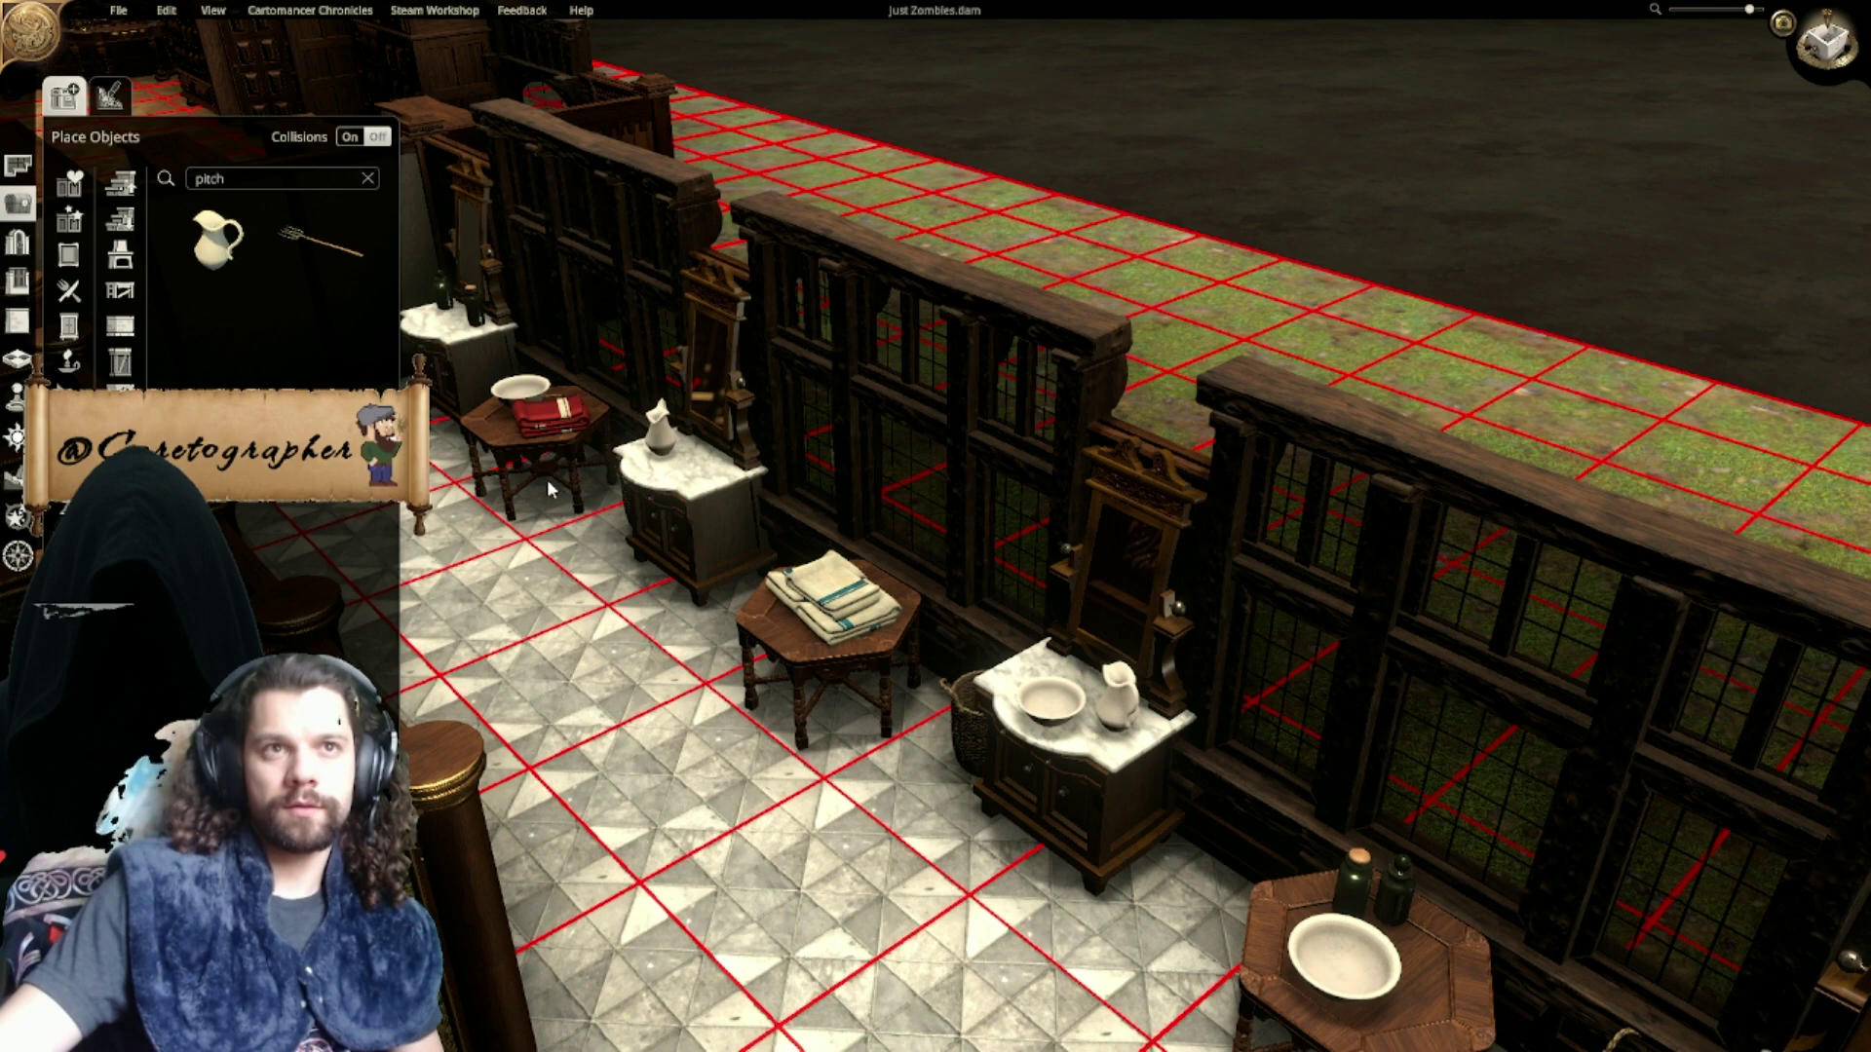
Step: Search the library for "perf" and place a different perfume bottle on each of the first three washstands
double_click(252, 179)
text(perf)
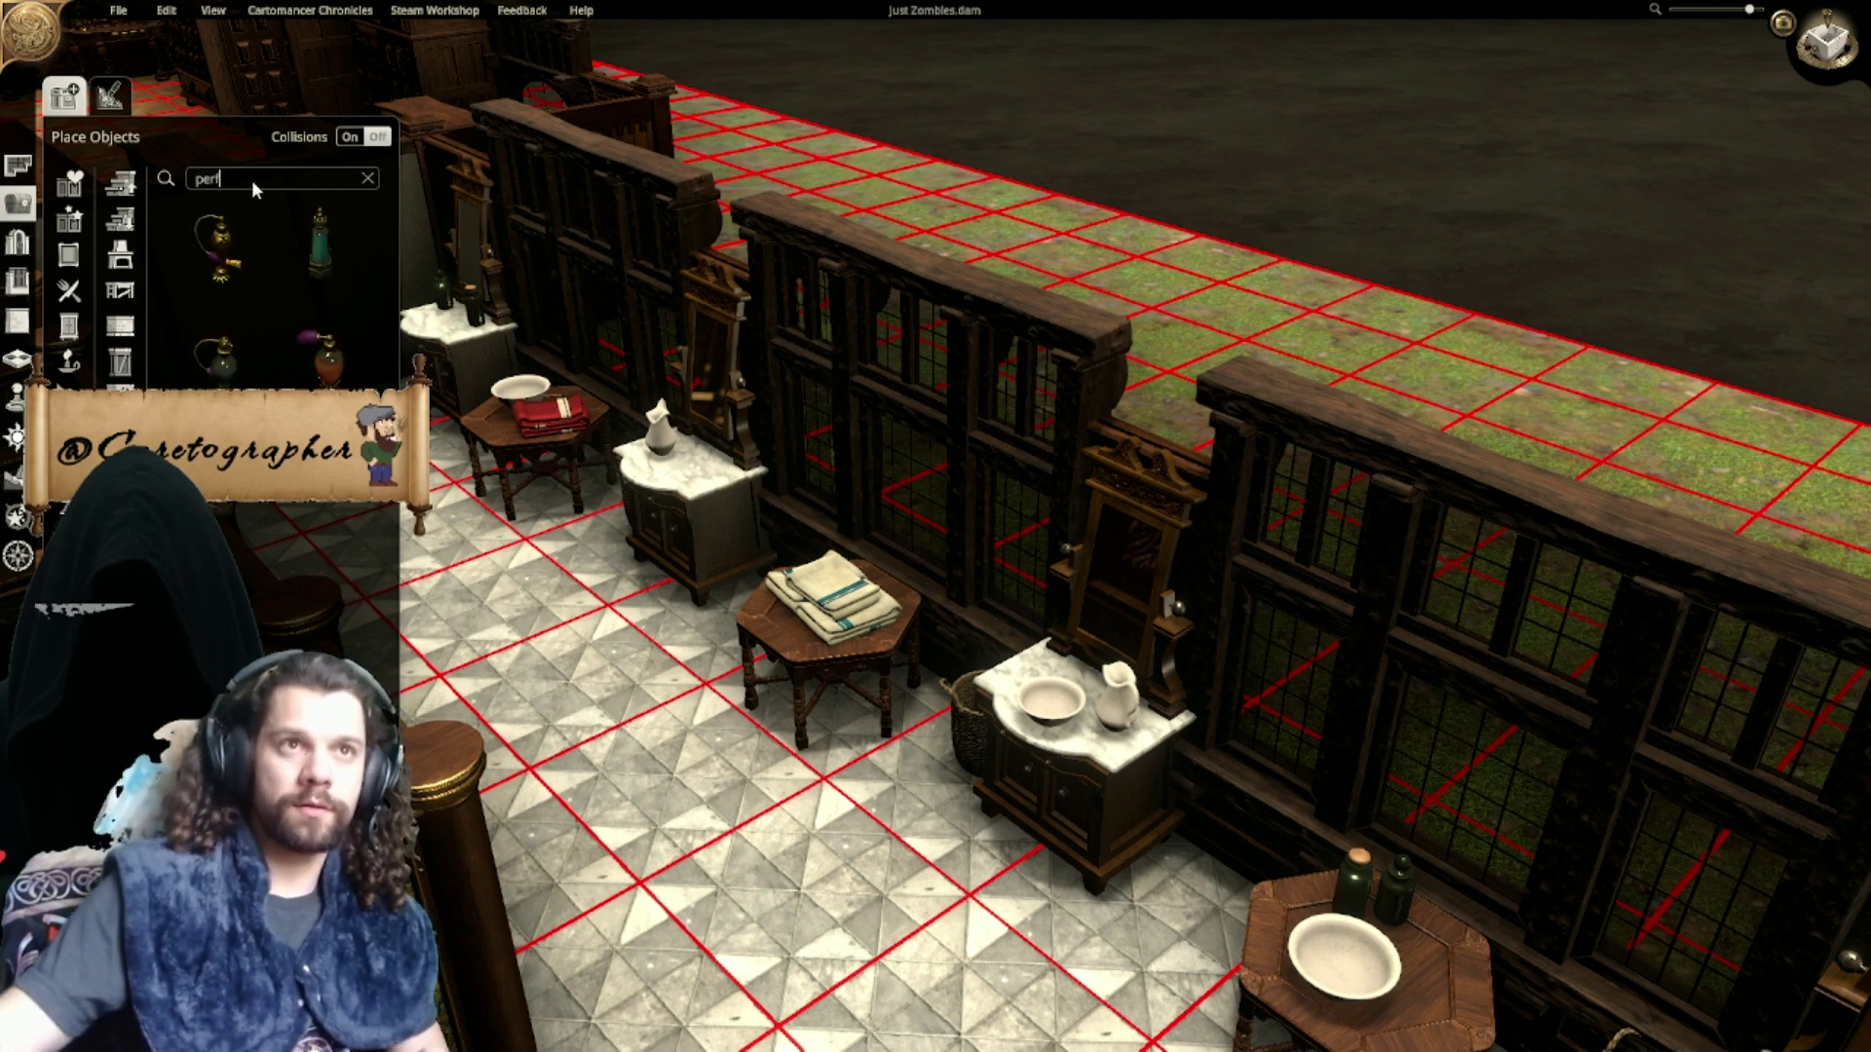
click(217, 244)
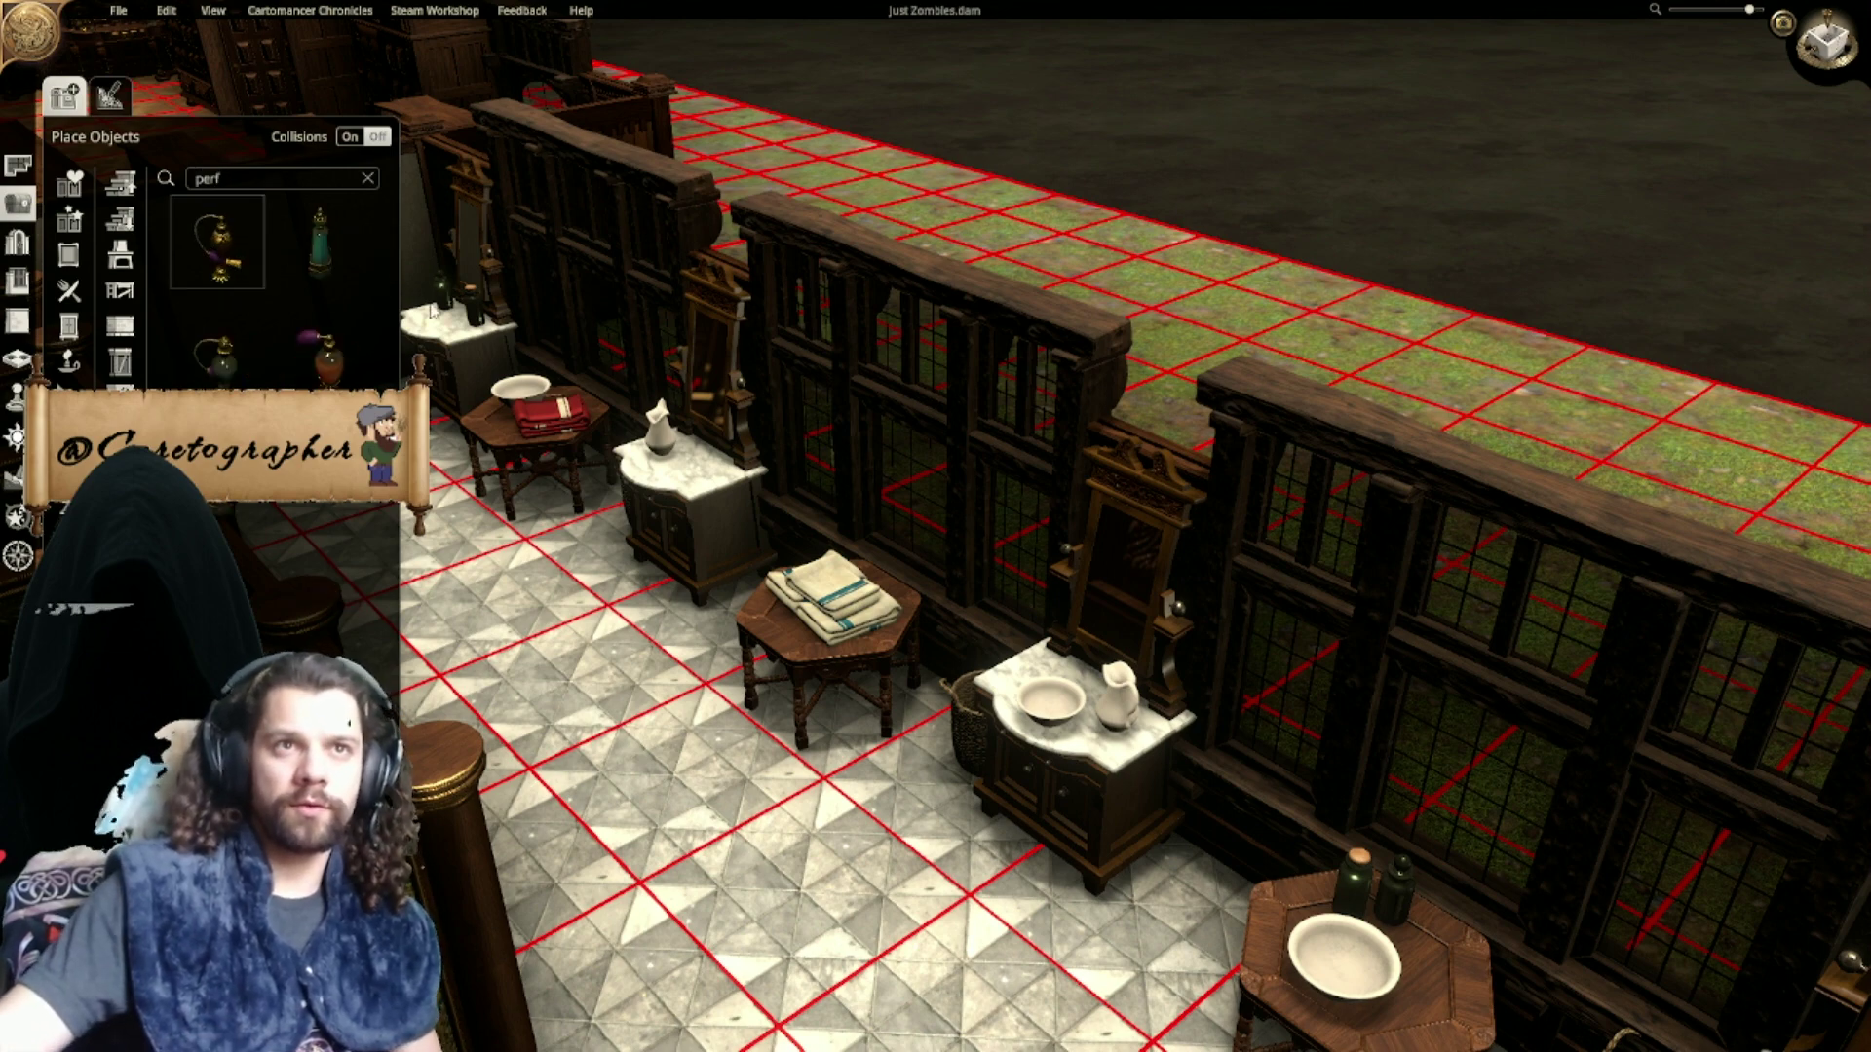
click(454, 329)
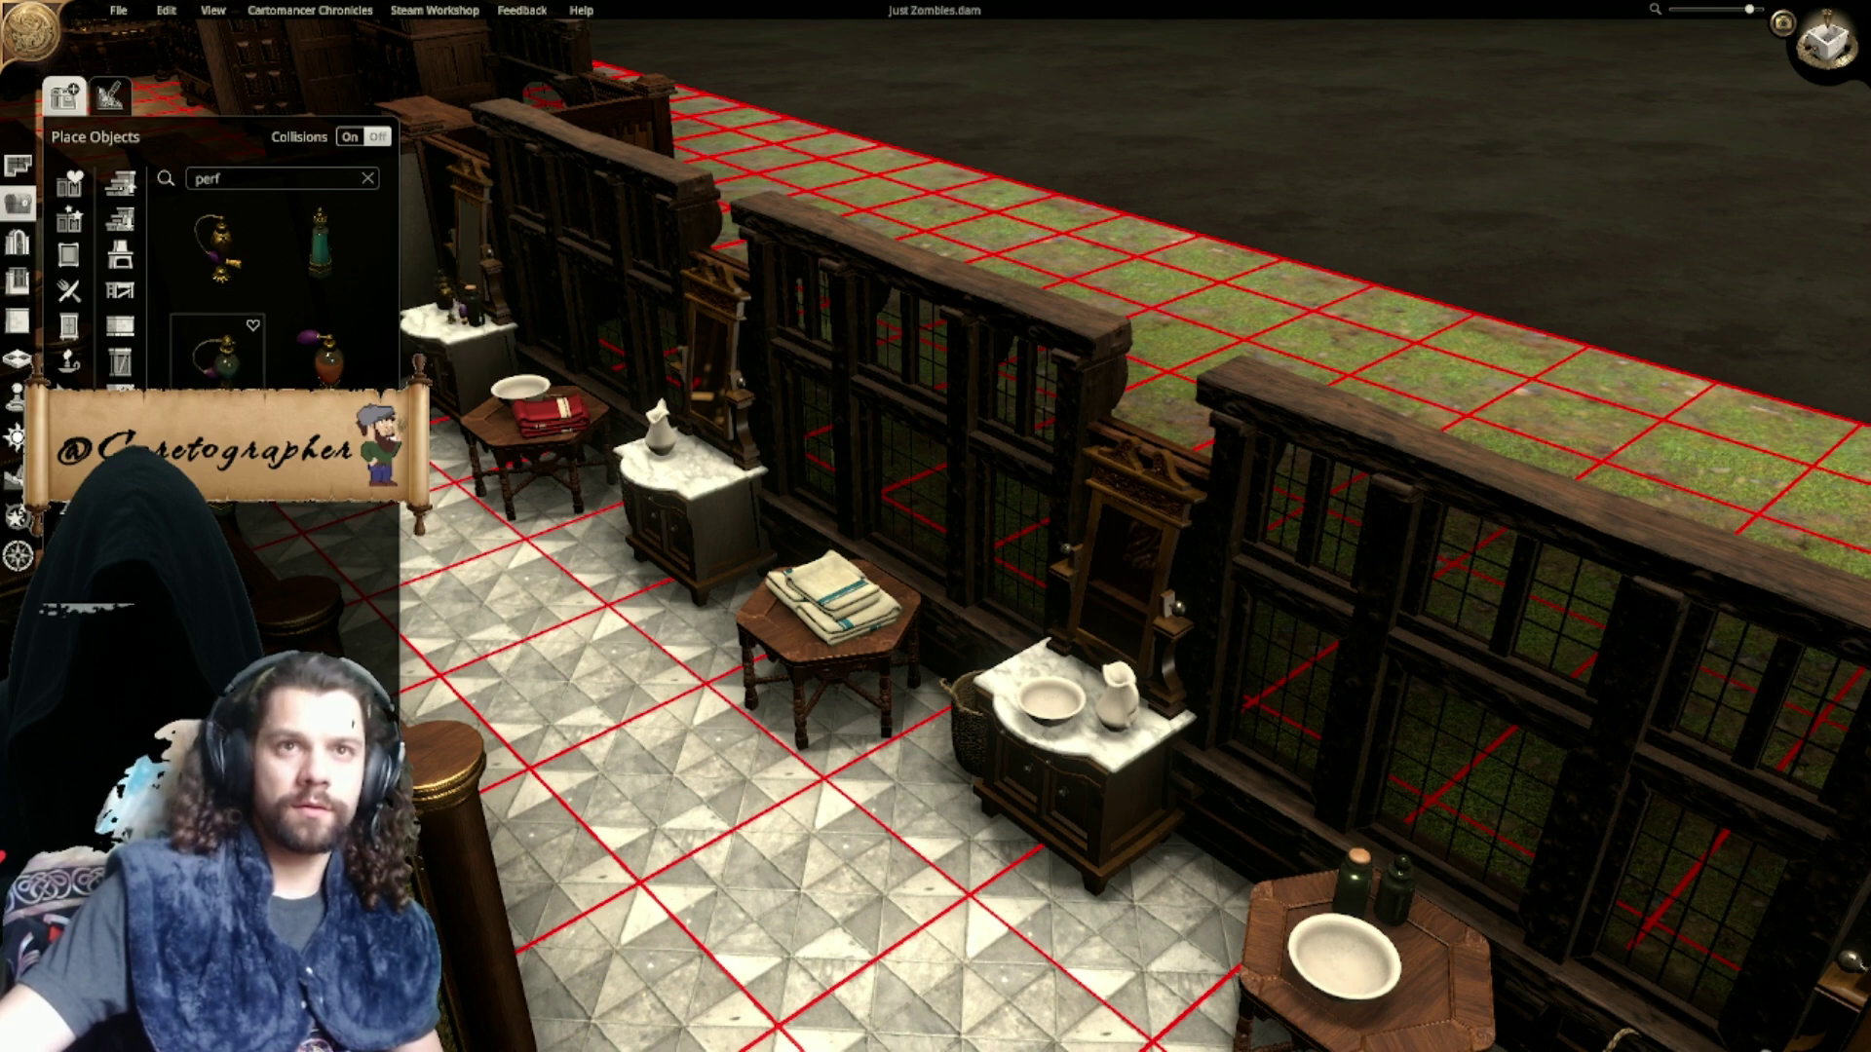
click(711, 469)
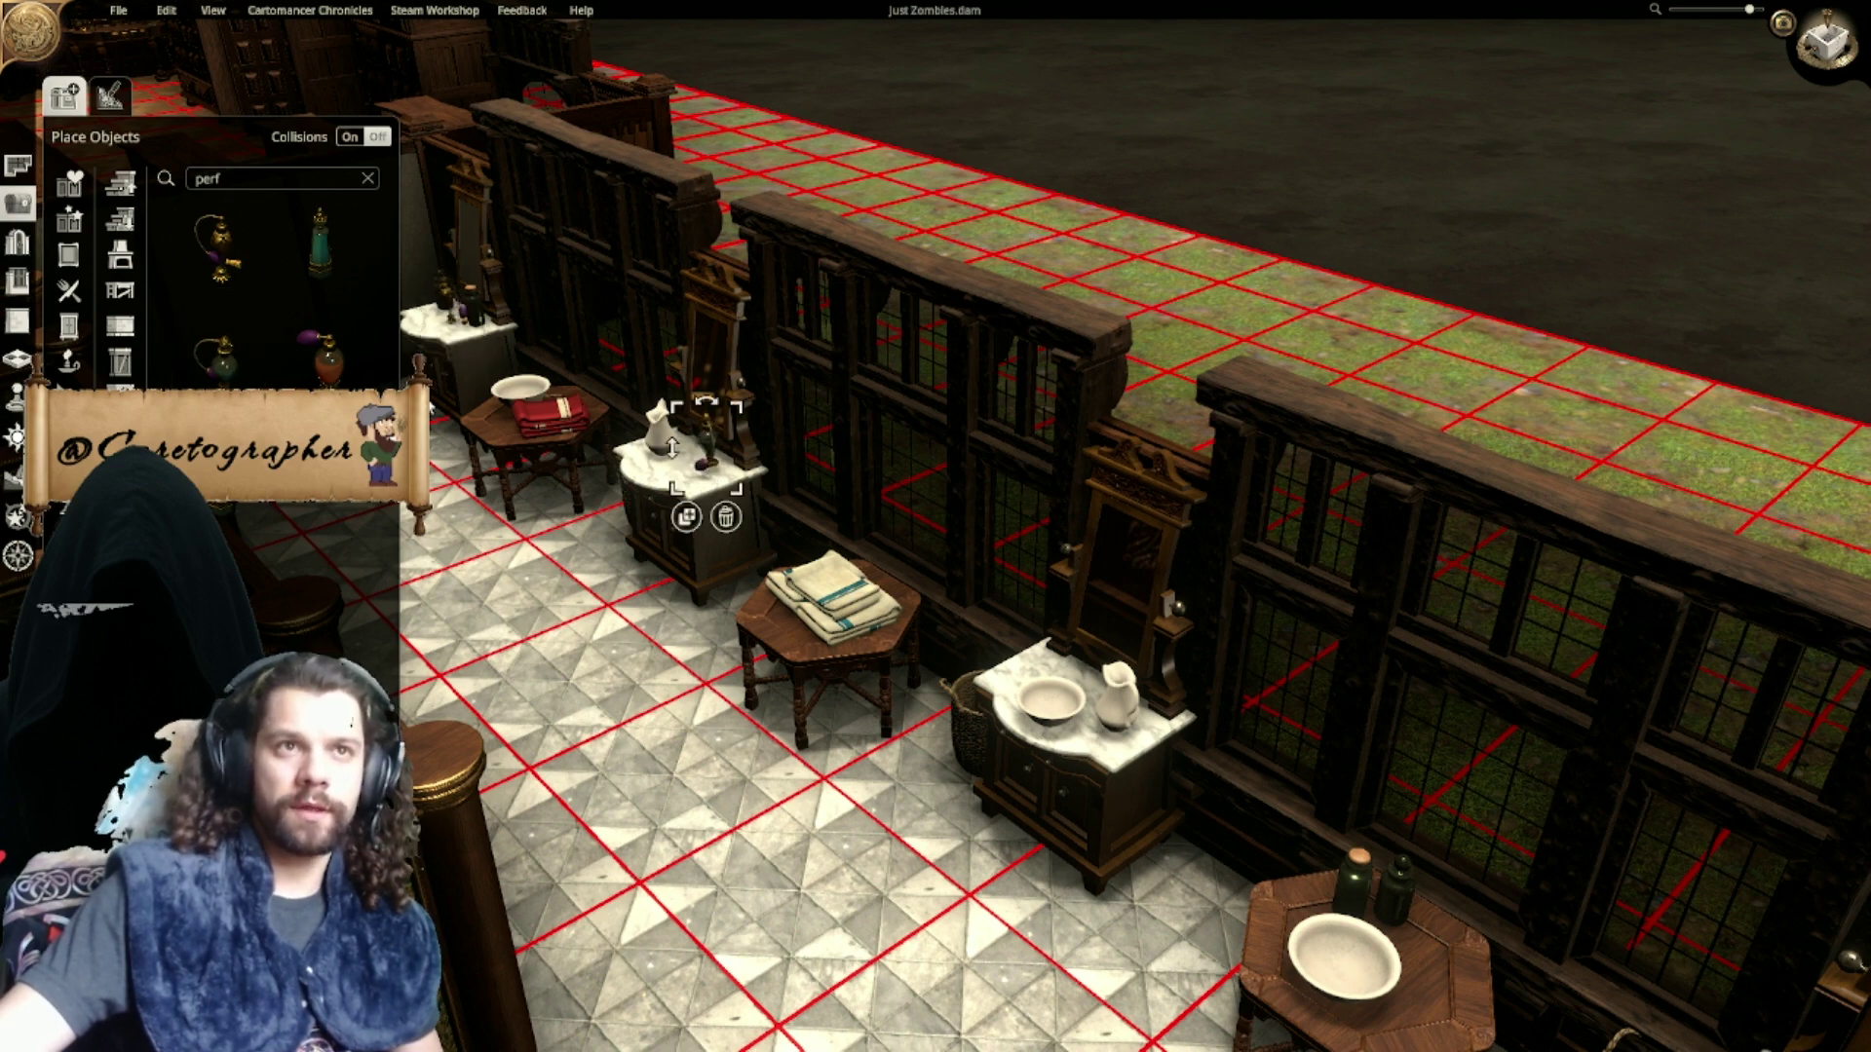
click(334, 380)
click(1035, 679)
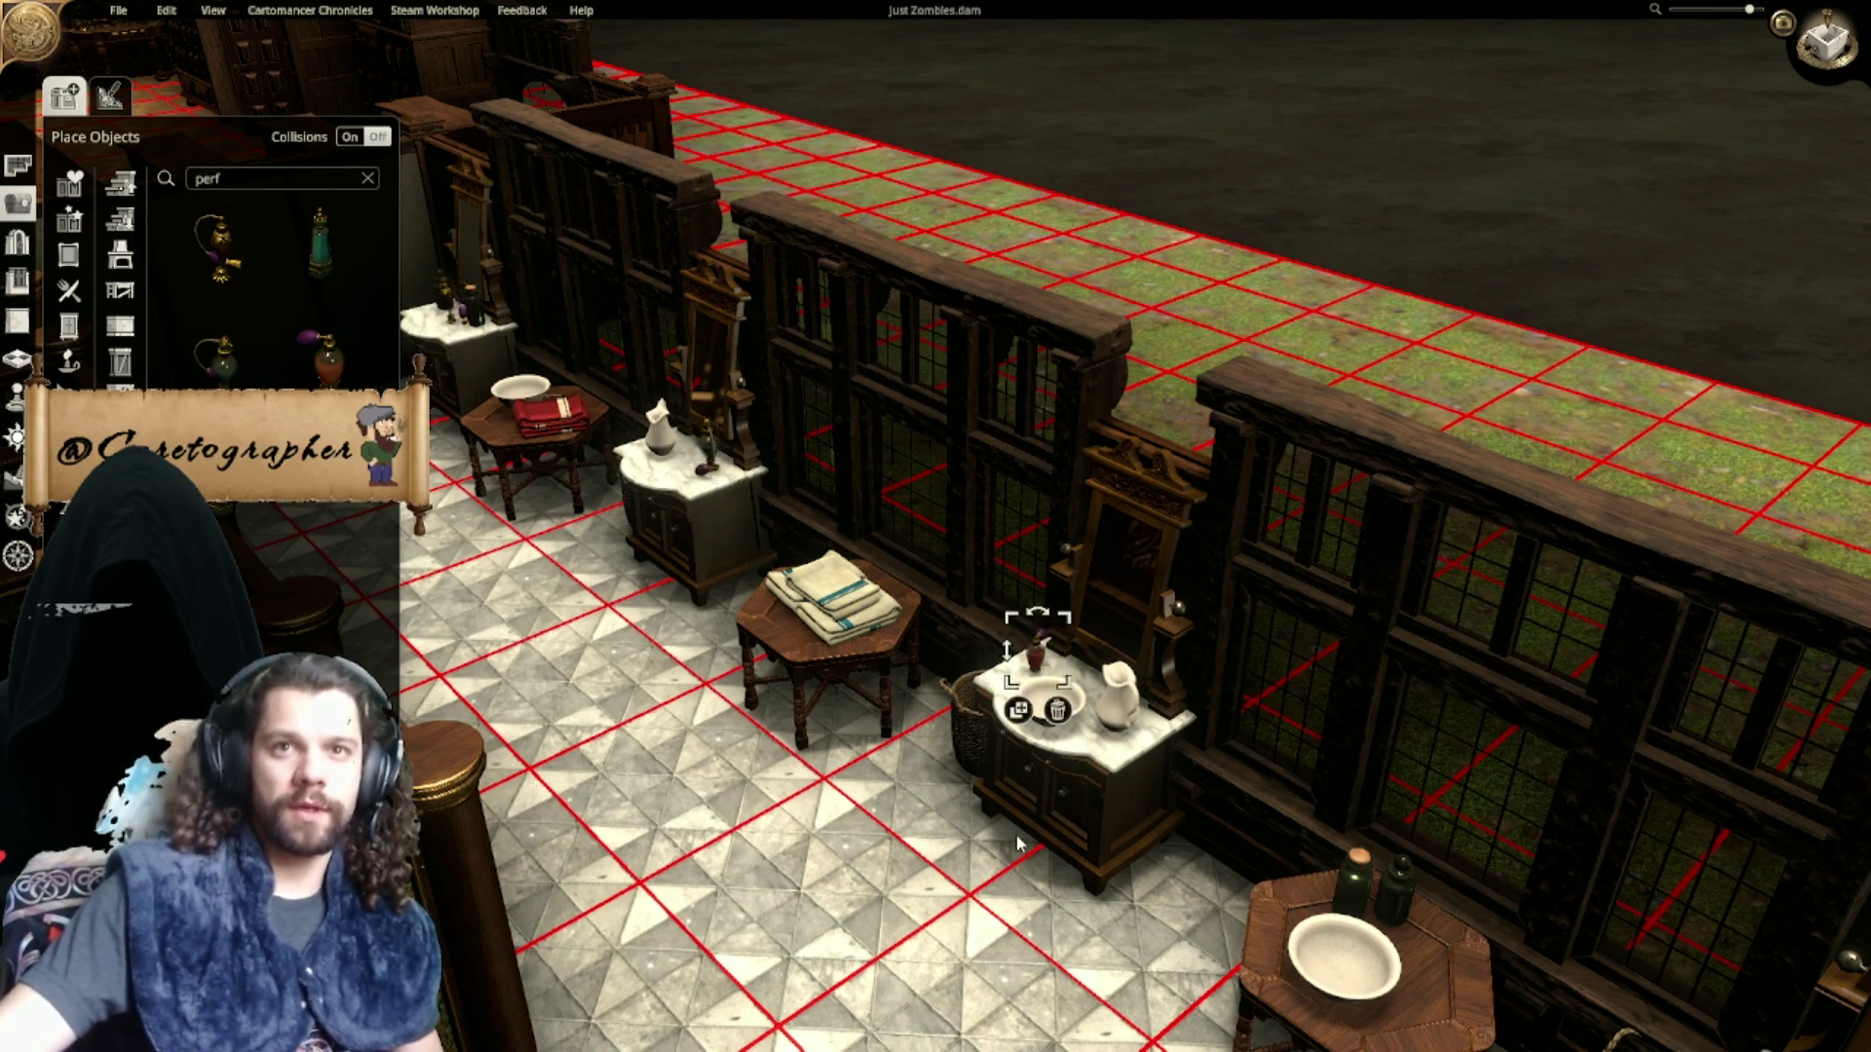
Step: Search for "pillow" and place one cream and one white pillow on the floor in front of the second washstand
right_drag(1017, 836, 945, 705)
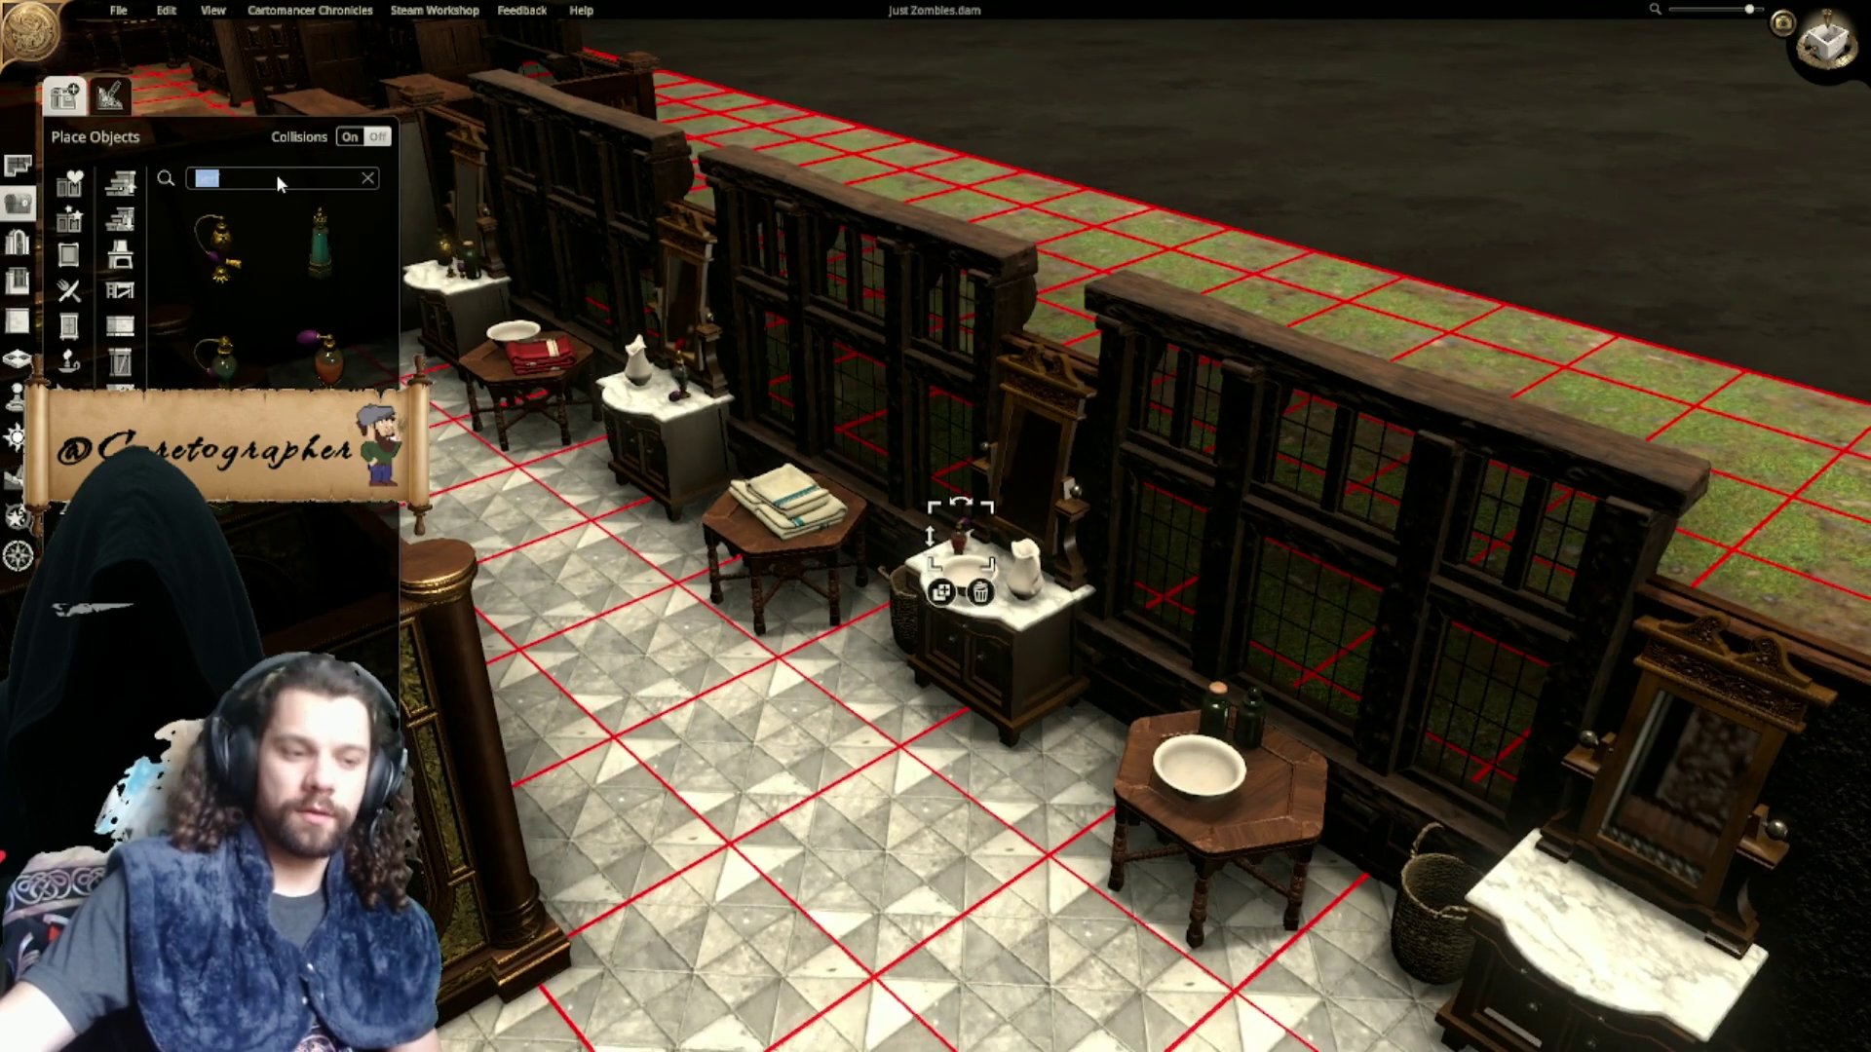
text(pillow)
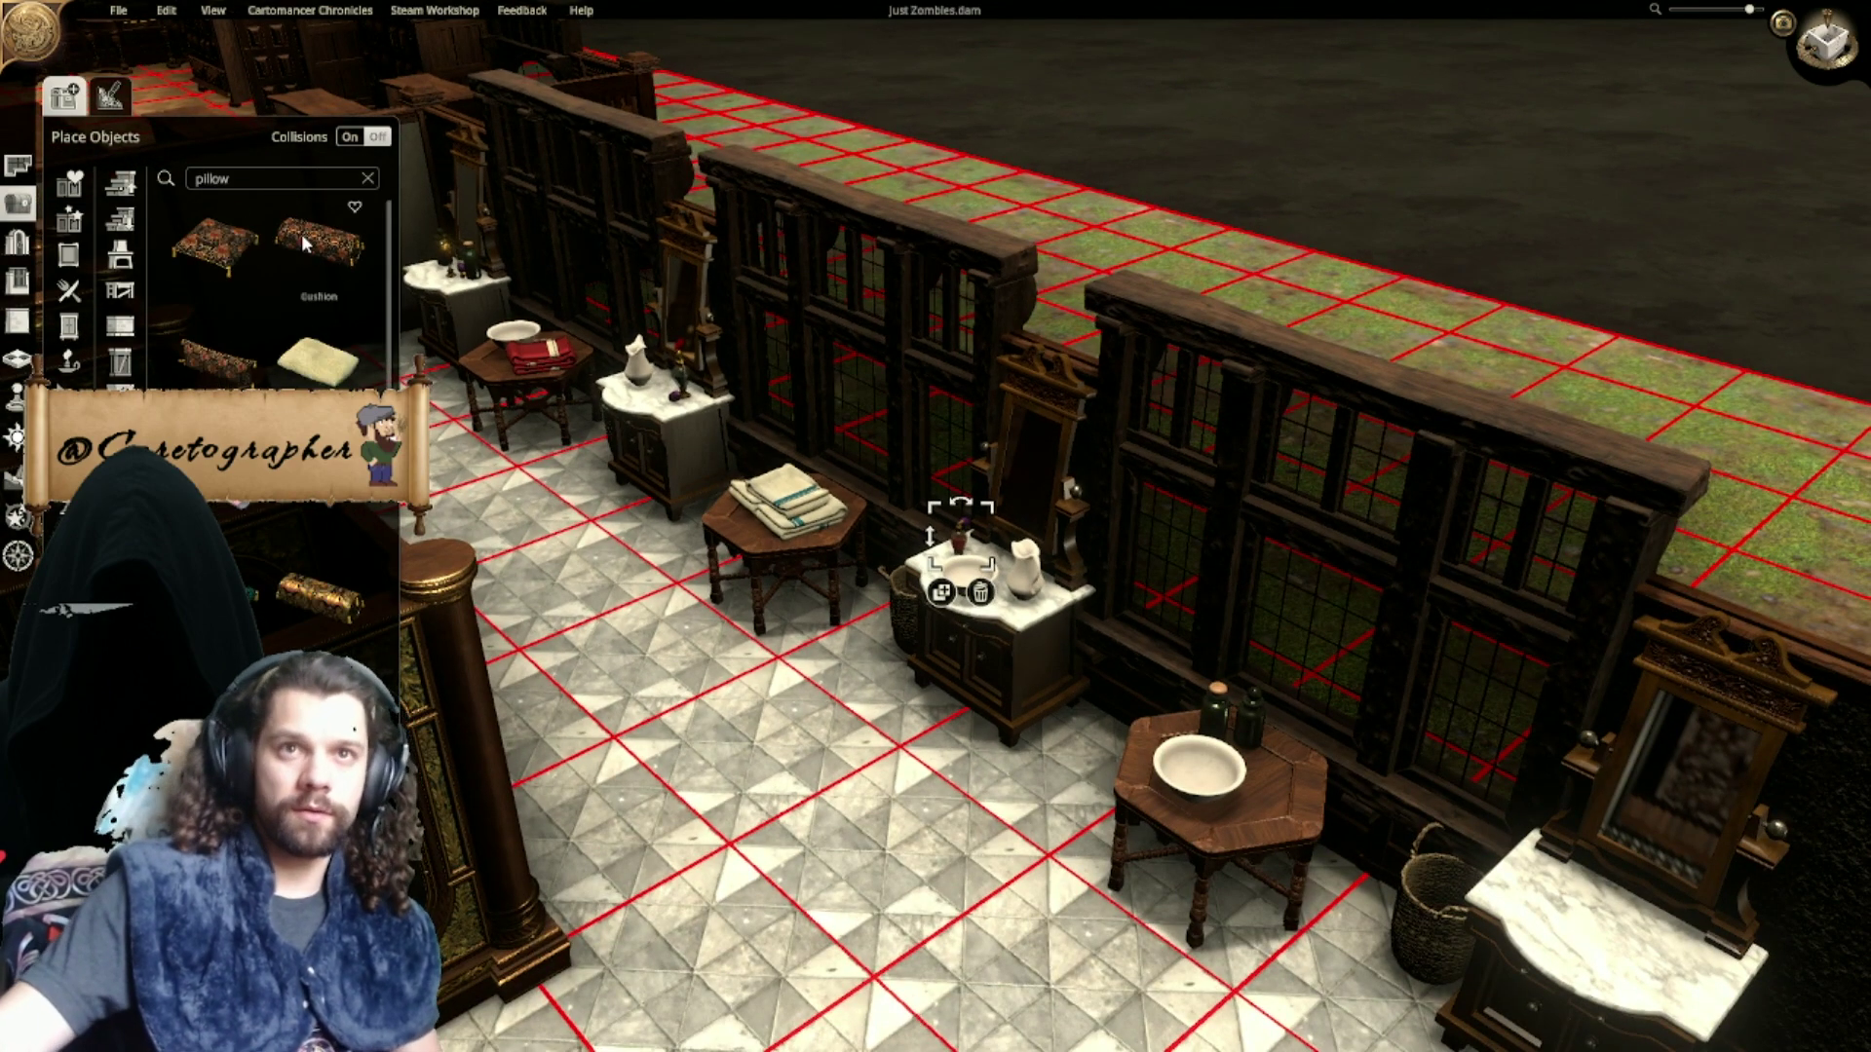
click(318, 369)
right_drag(625, 499, 758, 674)
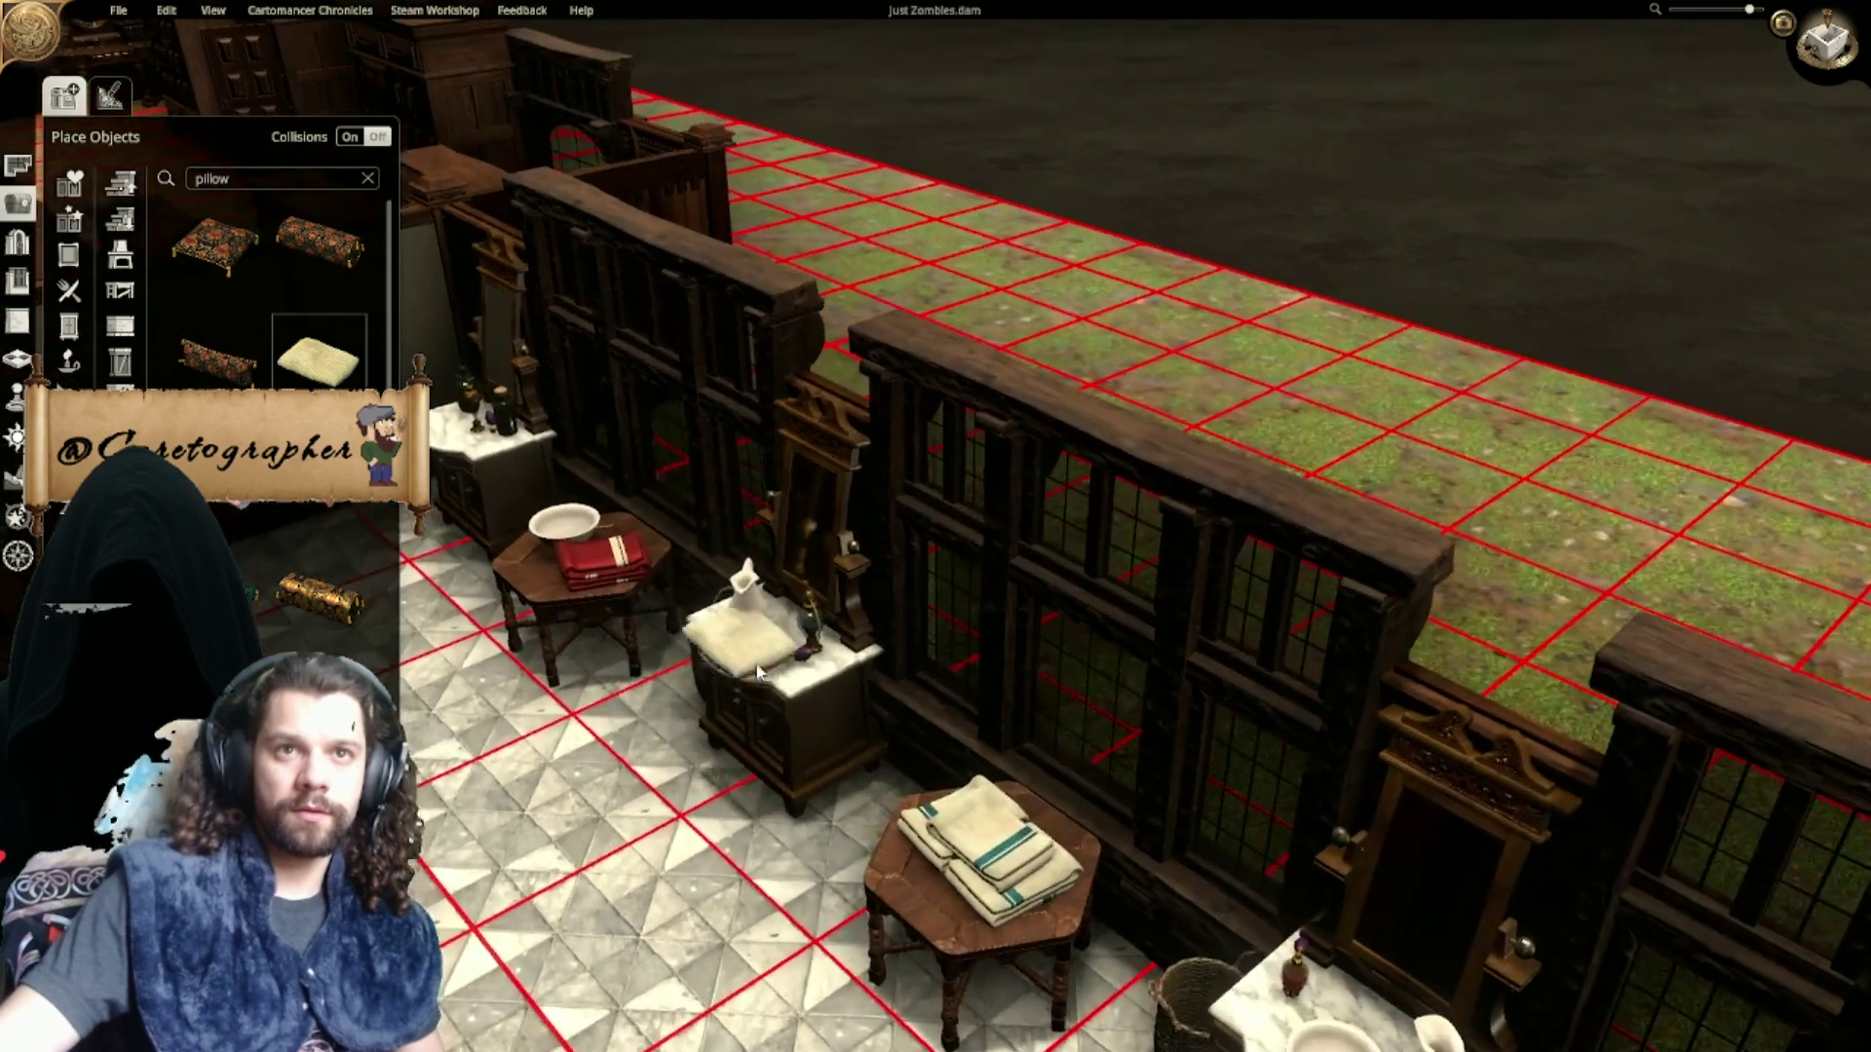
click(635, 836)
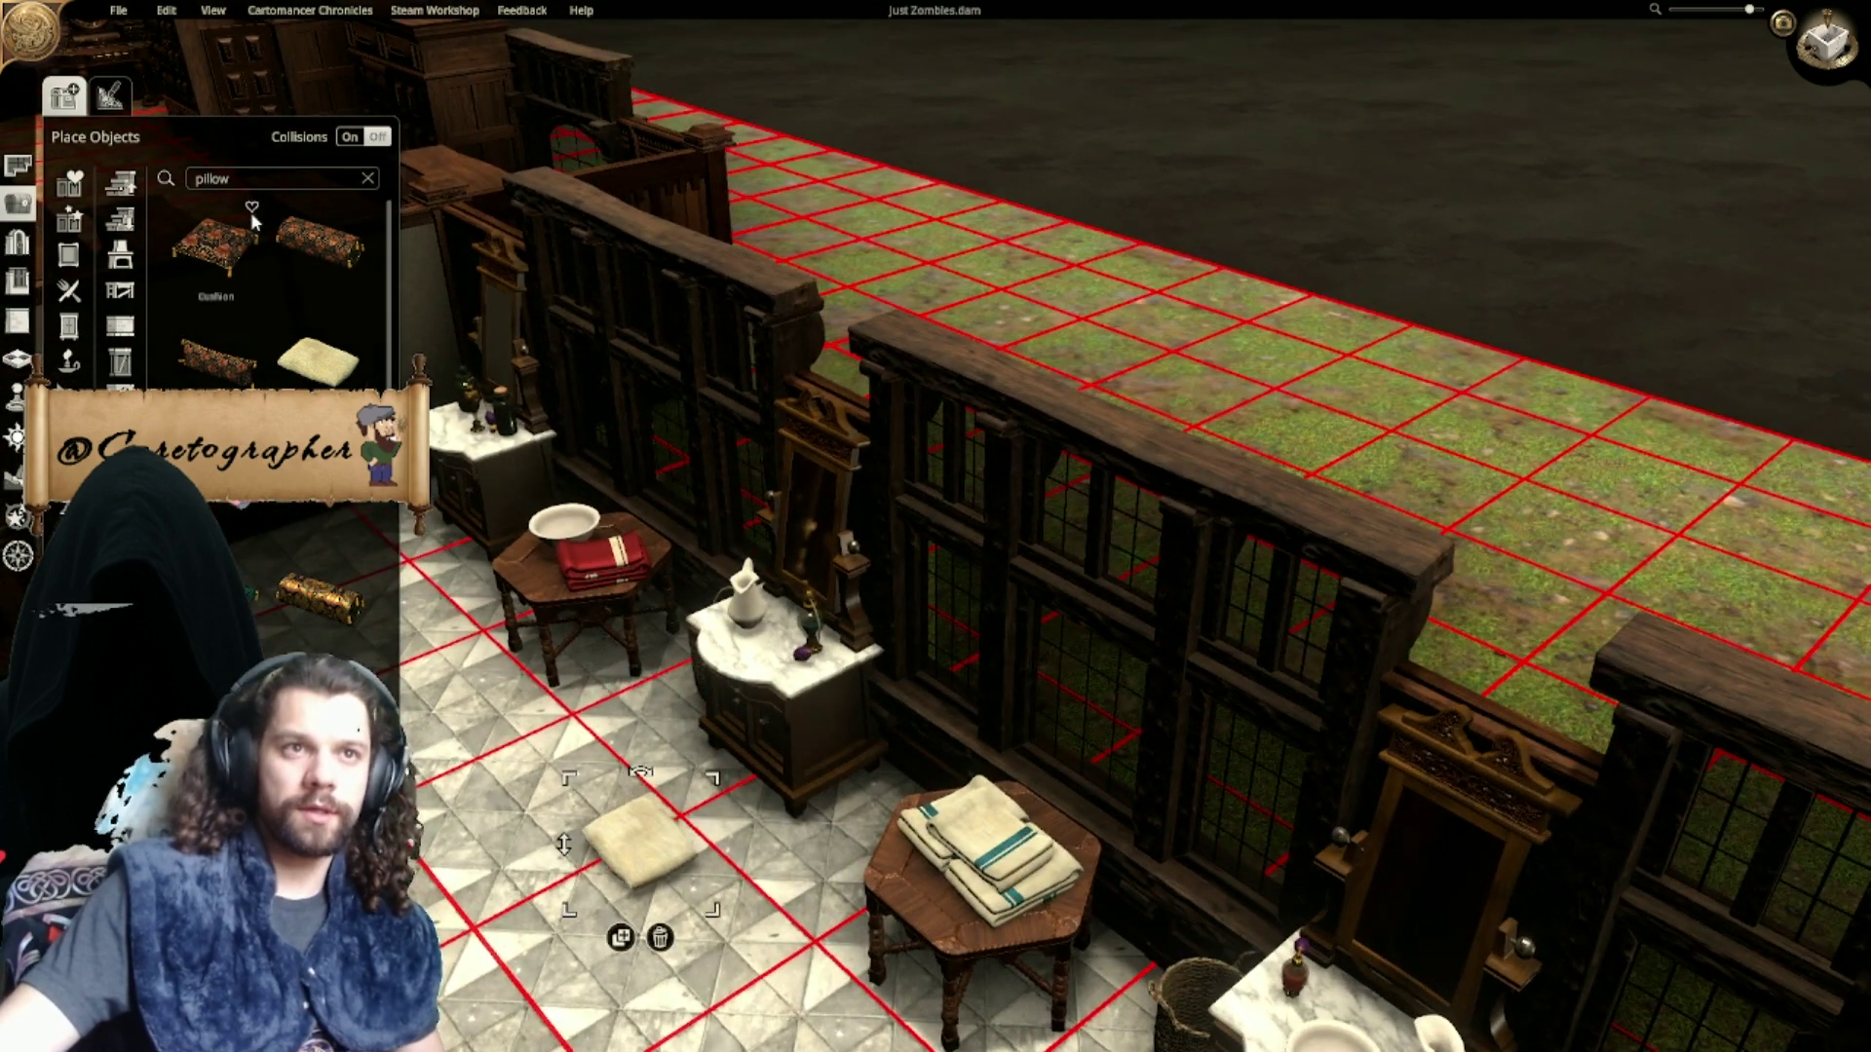
click(318, 719)
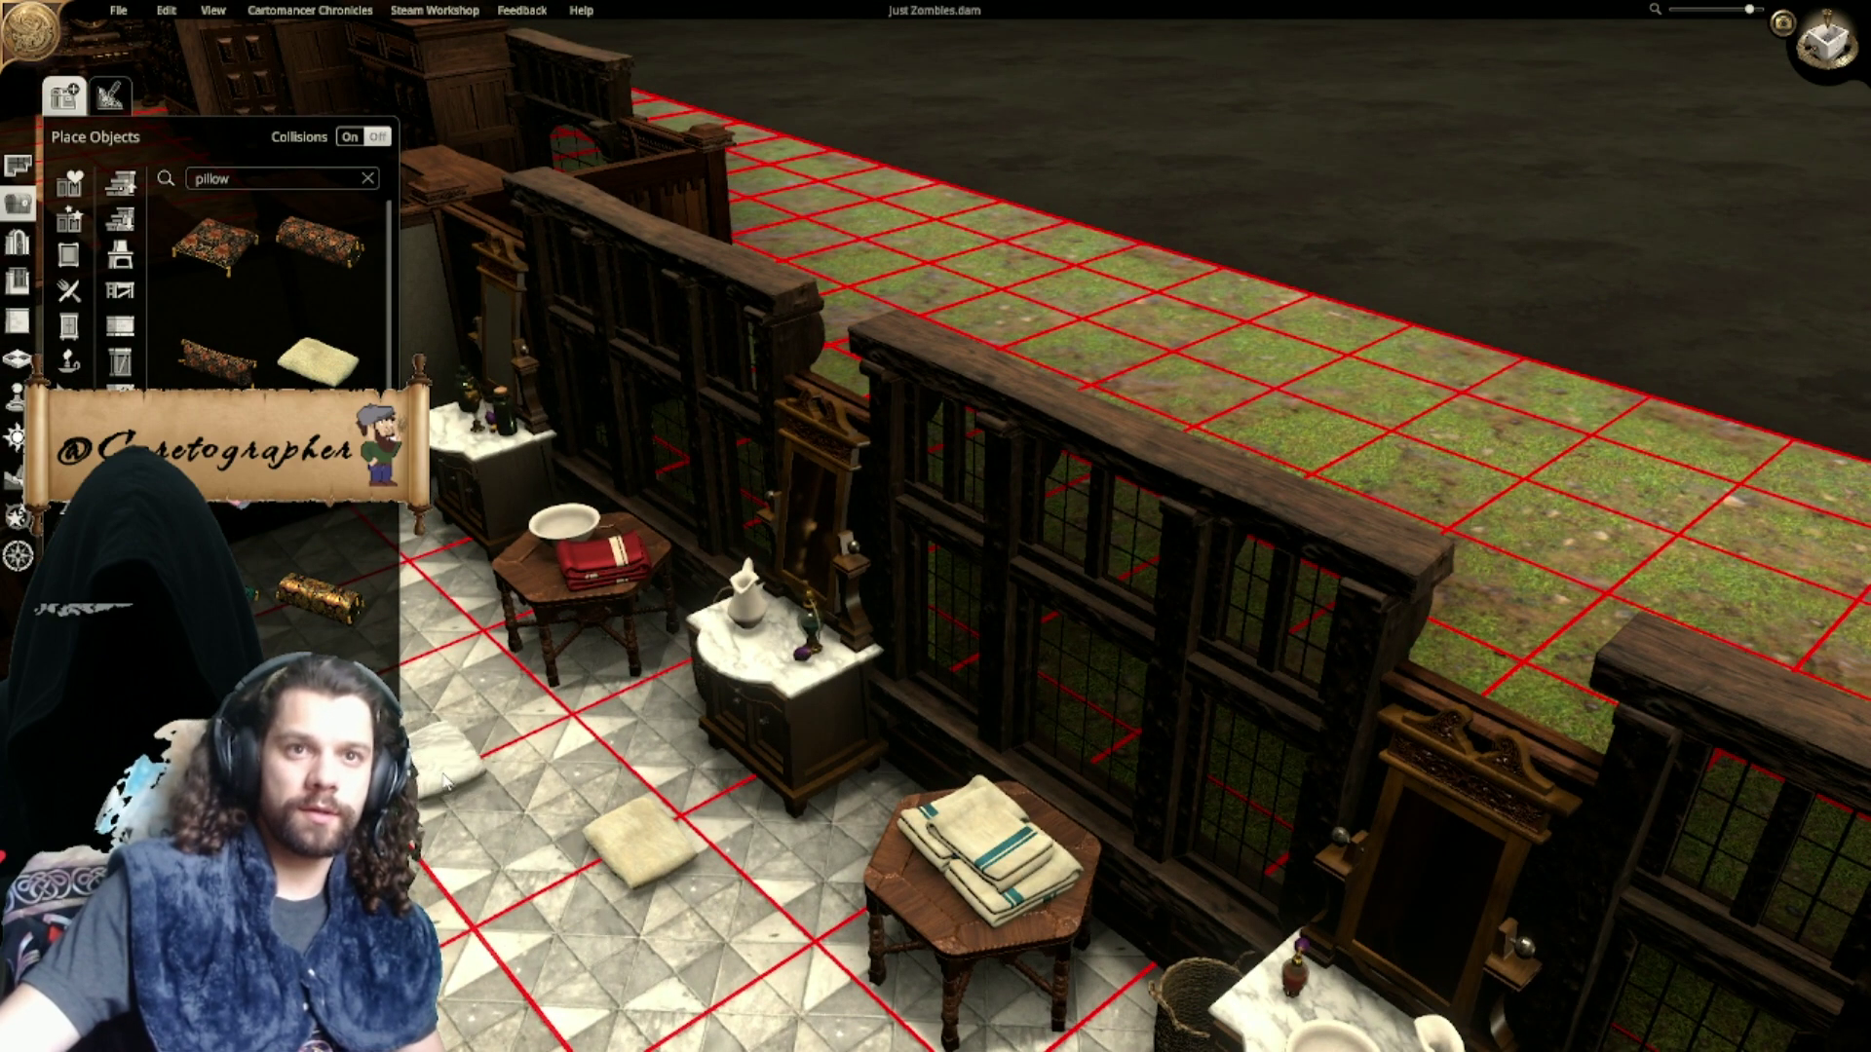
click(547, 788)
click(249, 176)
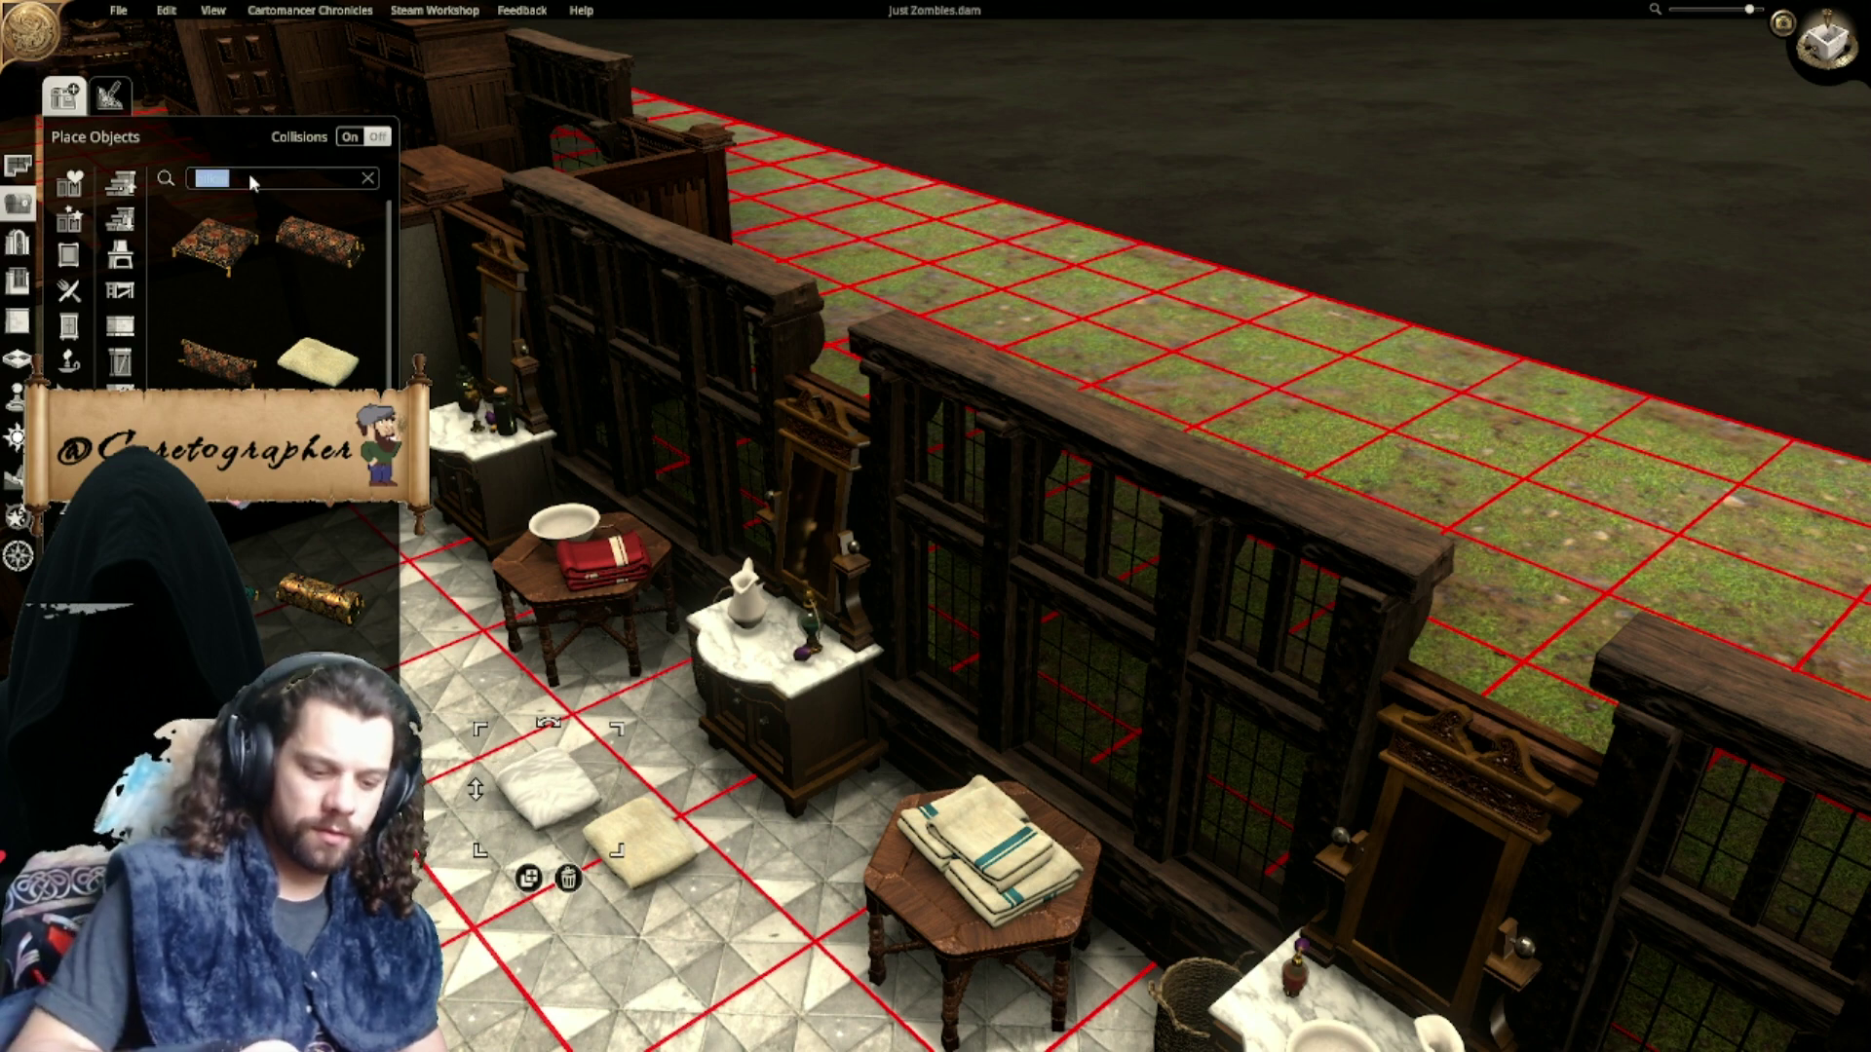
text(dish)
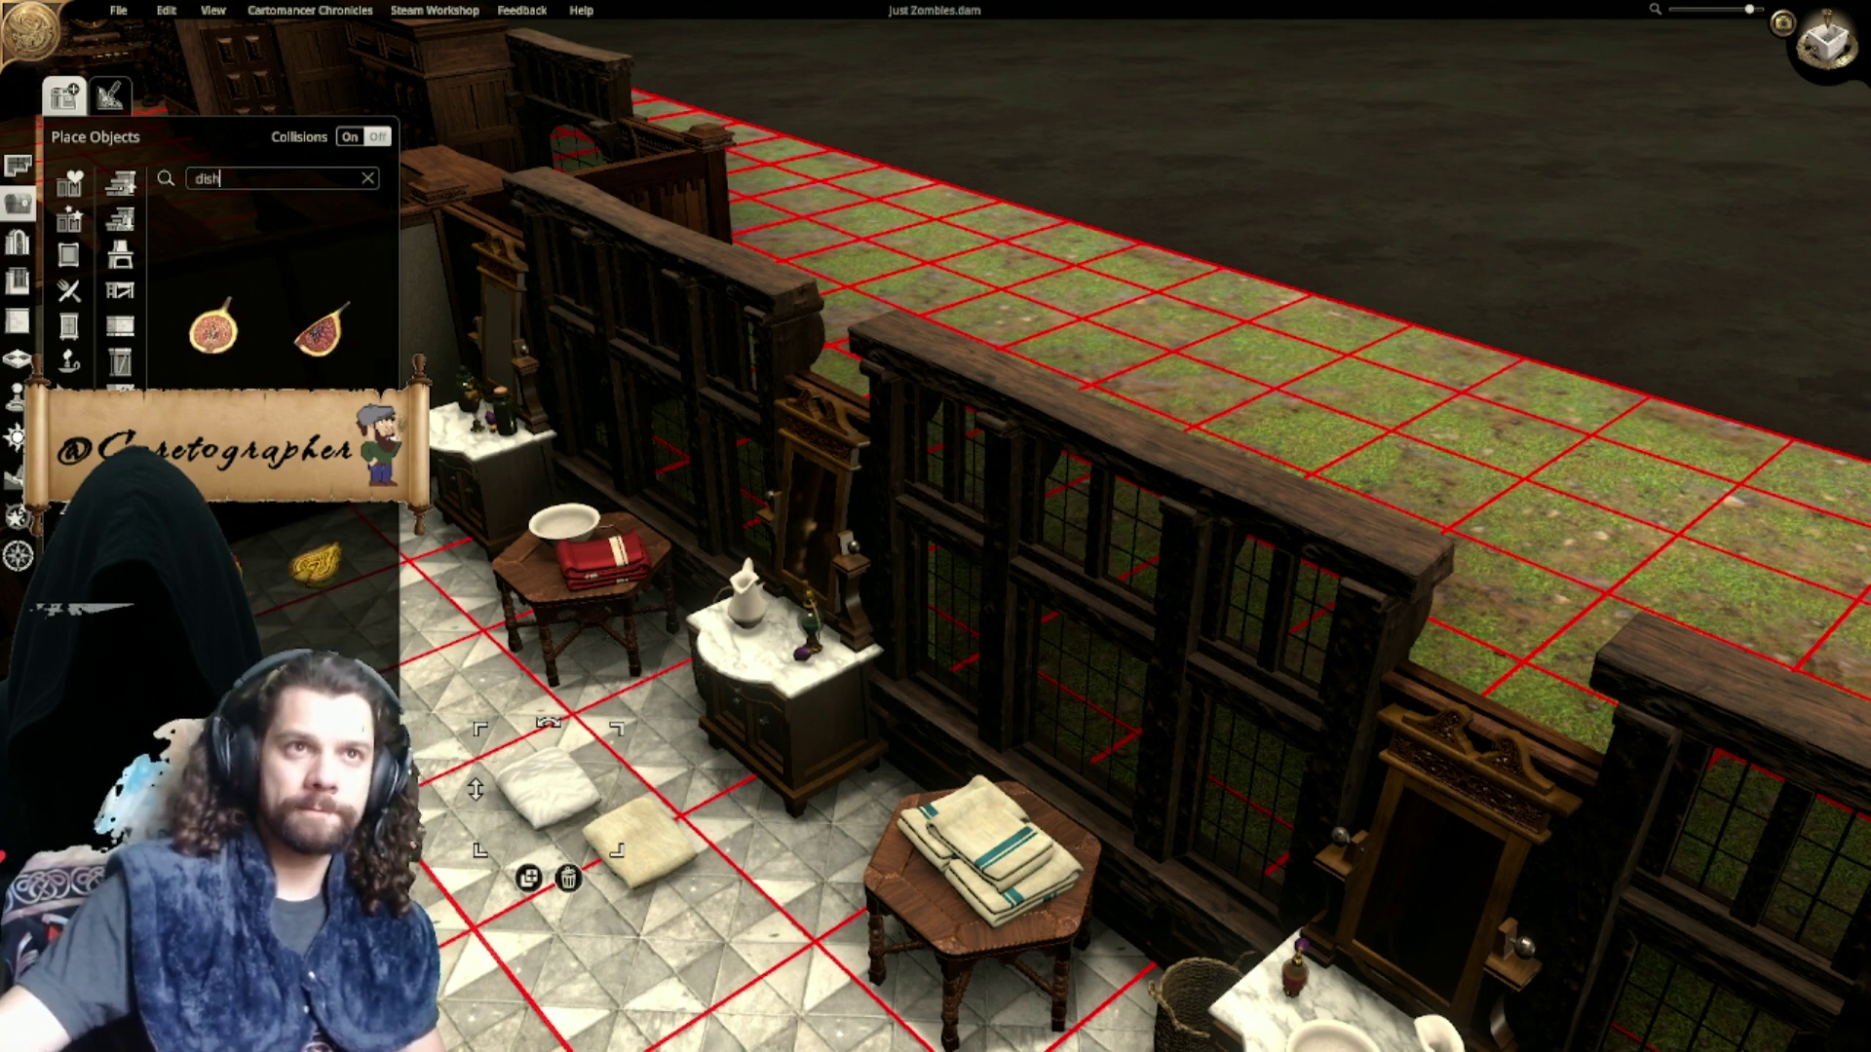
key(BackSpace)
key(BackSpace)
key(BackSpace)
key(BackSpace)
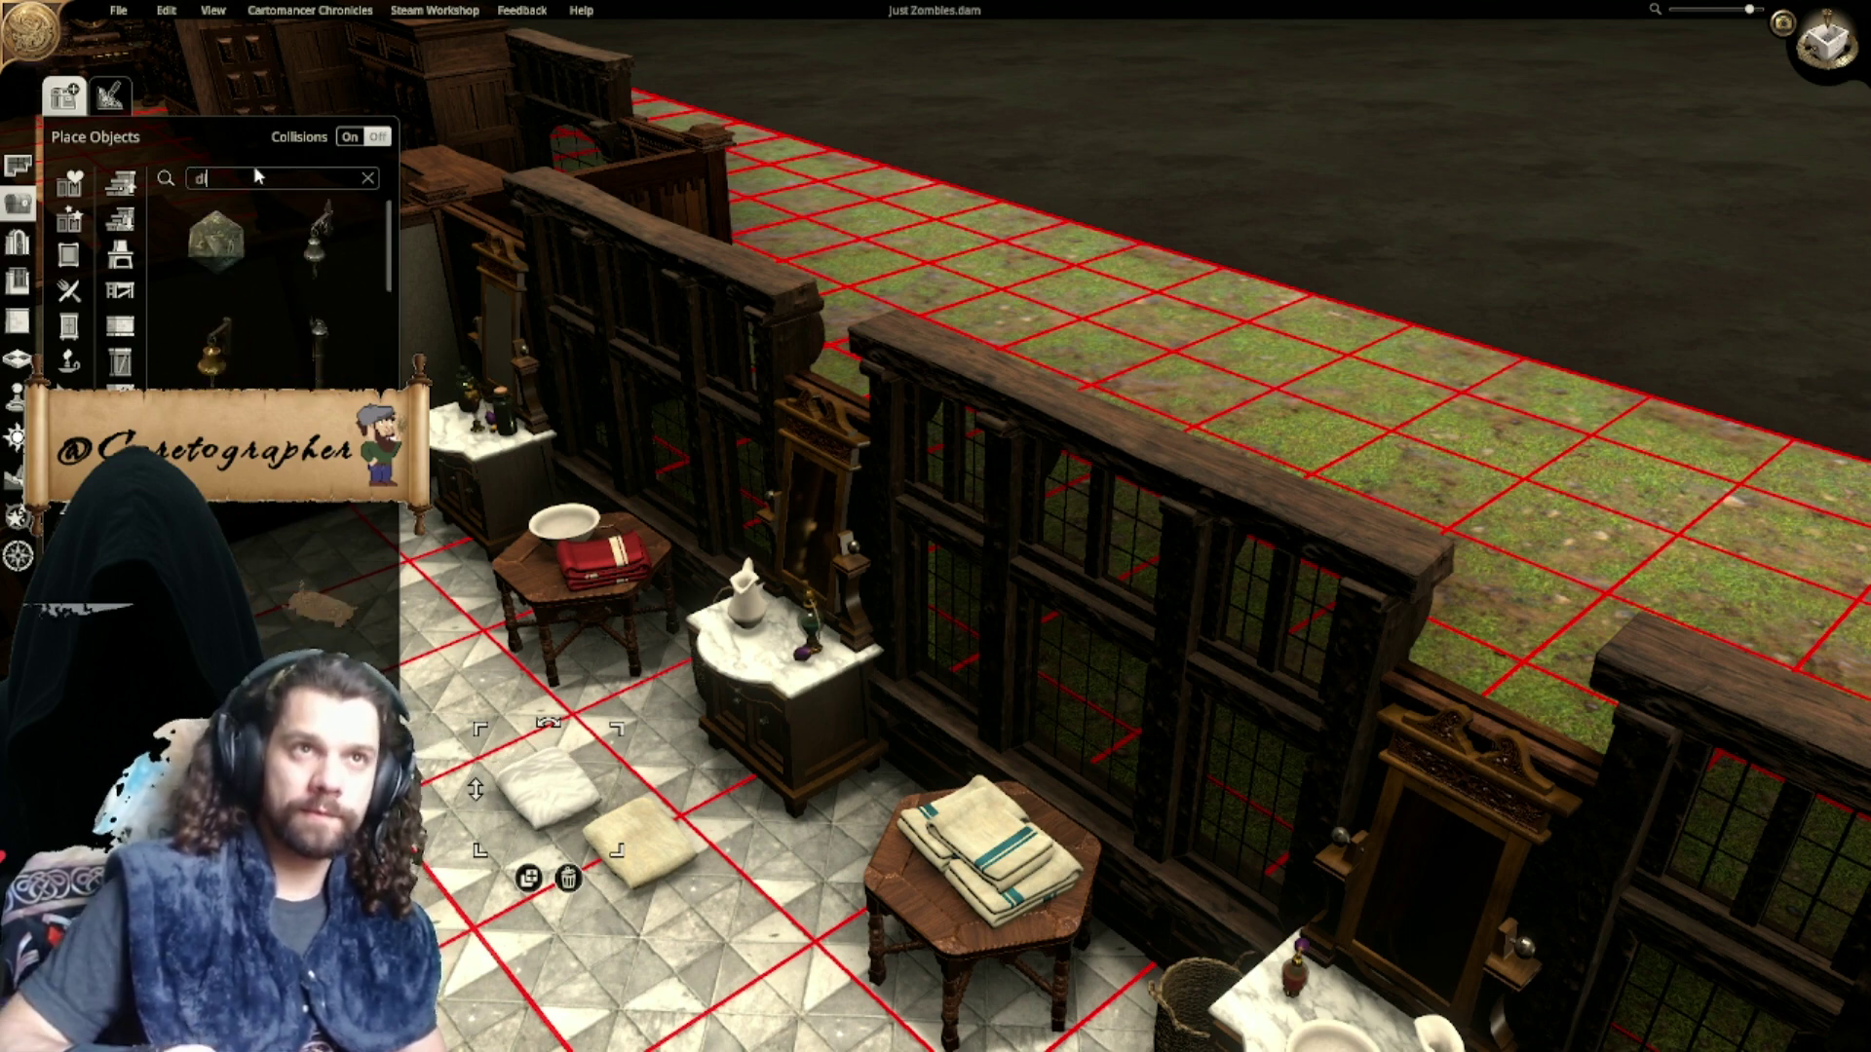
Step: Search for "tray", place the silver oval tray on the floor near the first hexagonal table and shrink it to a small dish
text(trayu)
key(BackSpace)
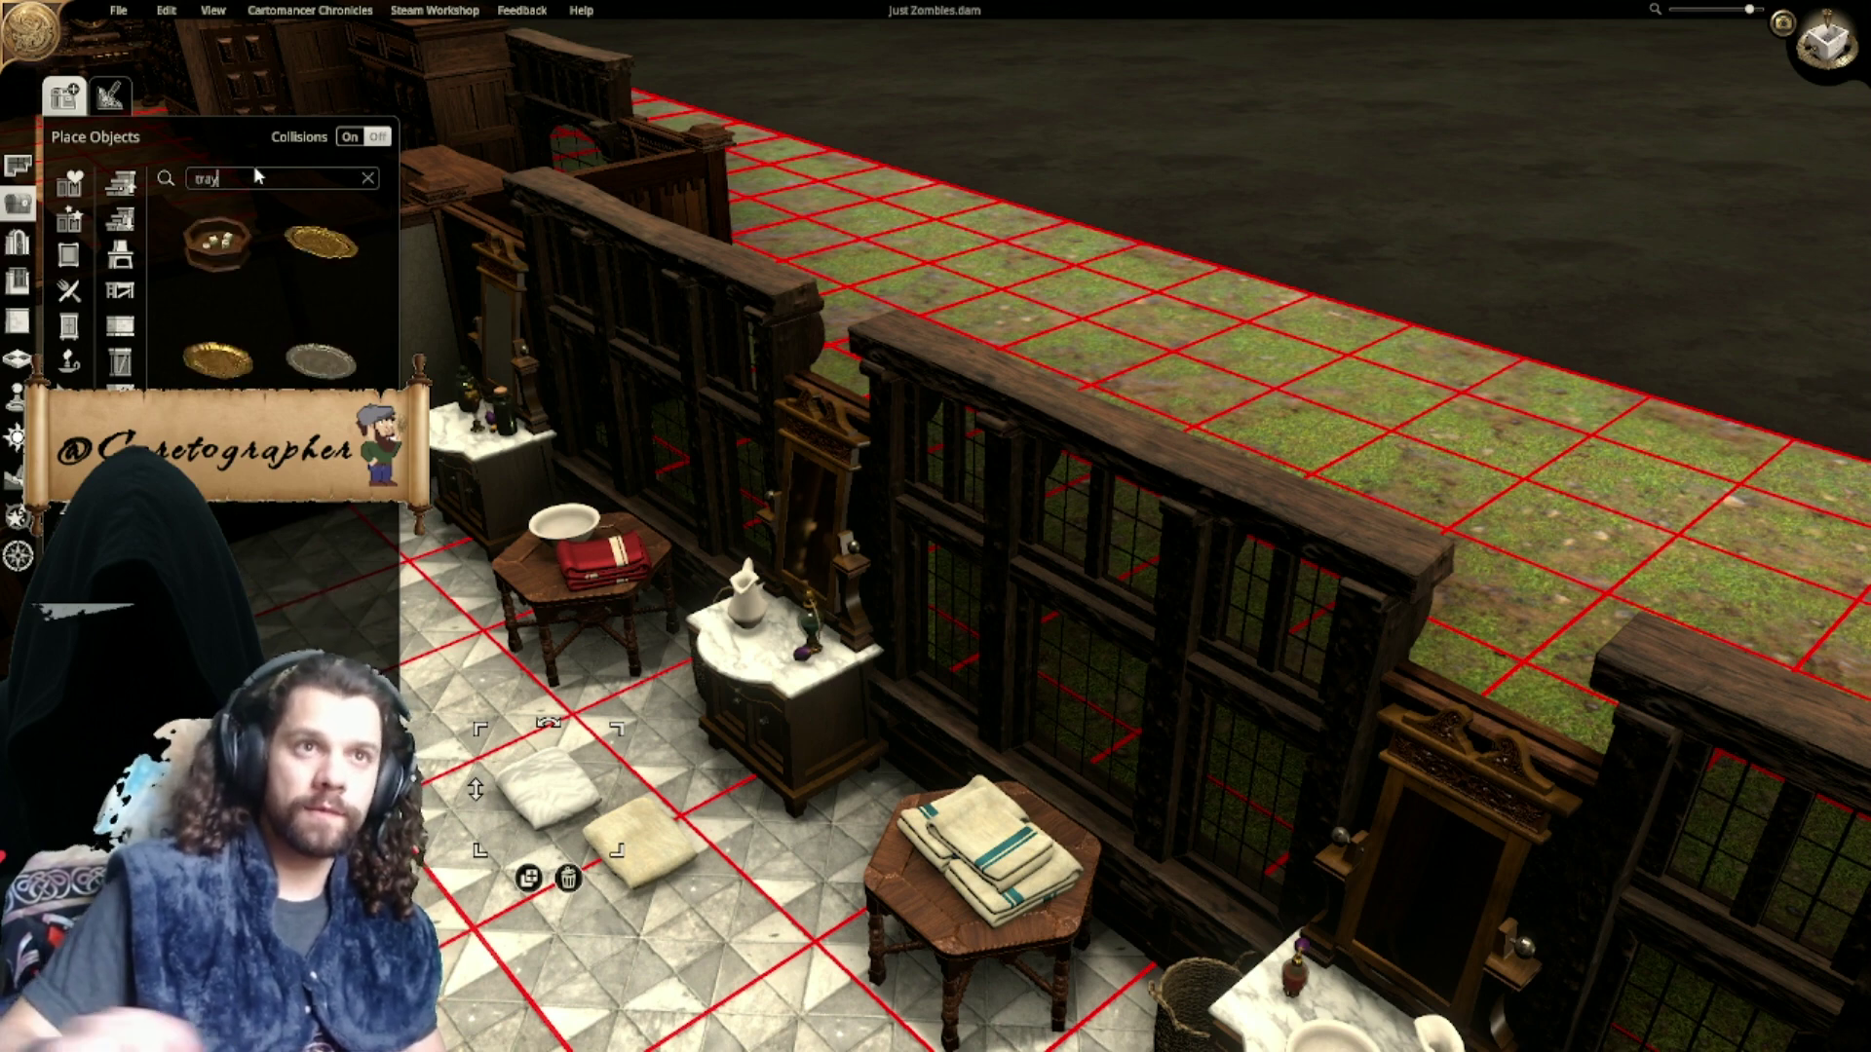
click(336, 365)
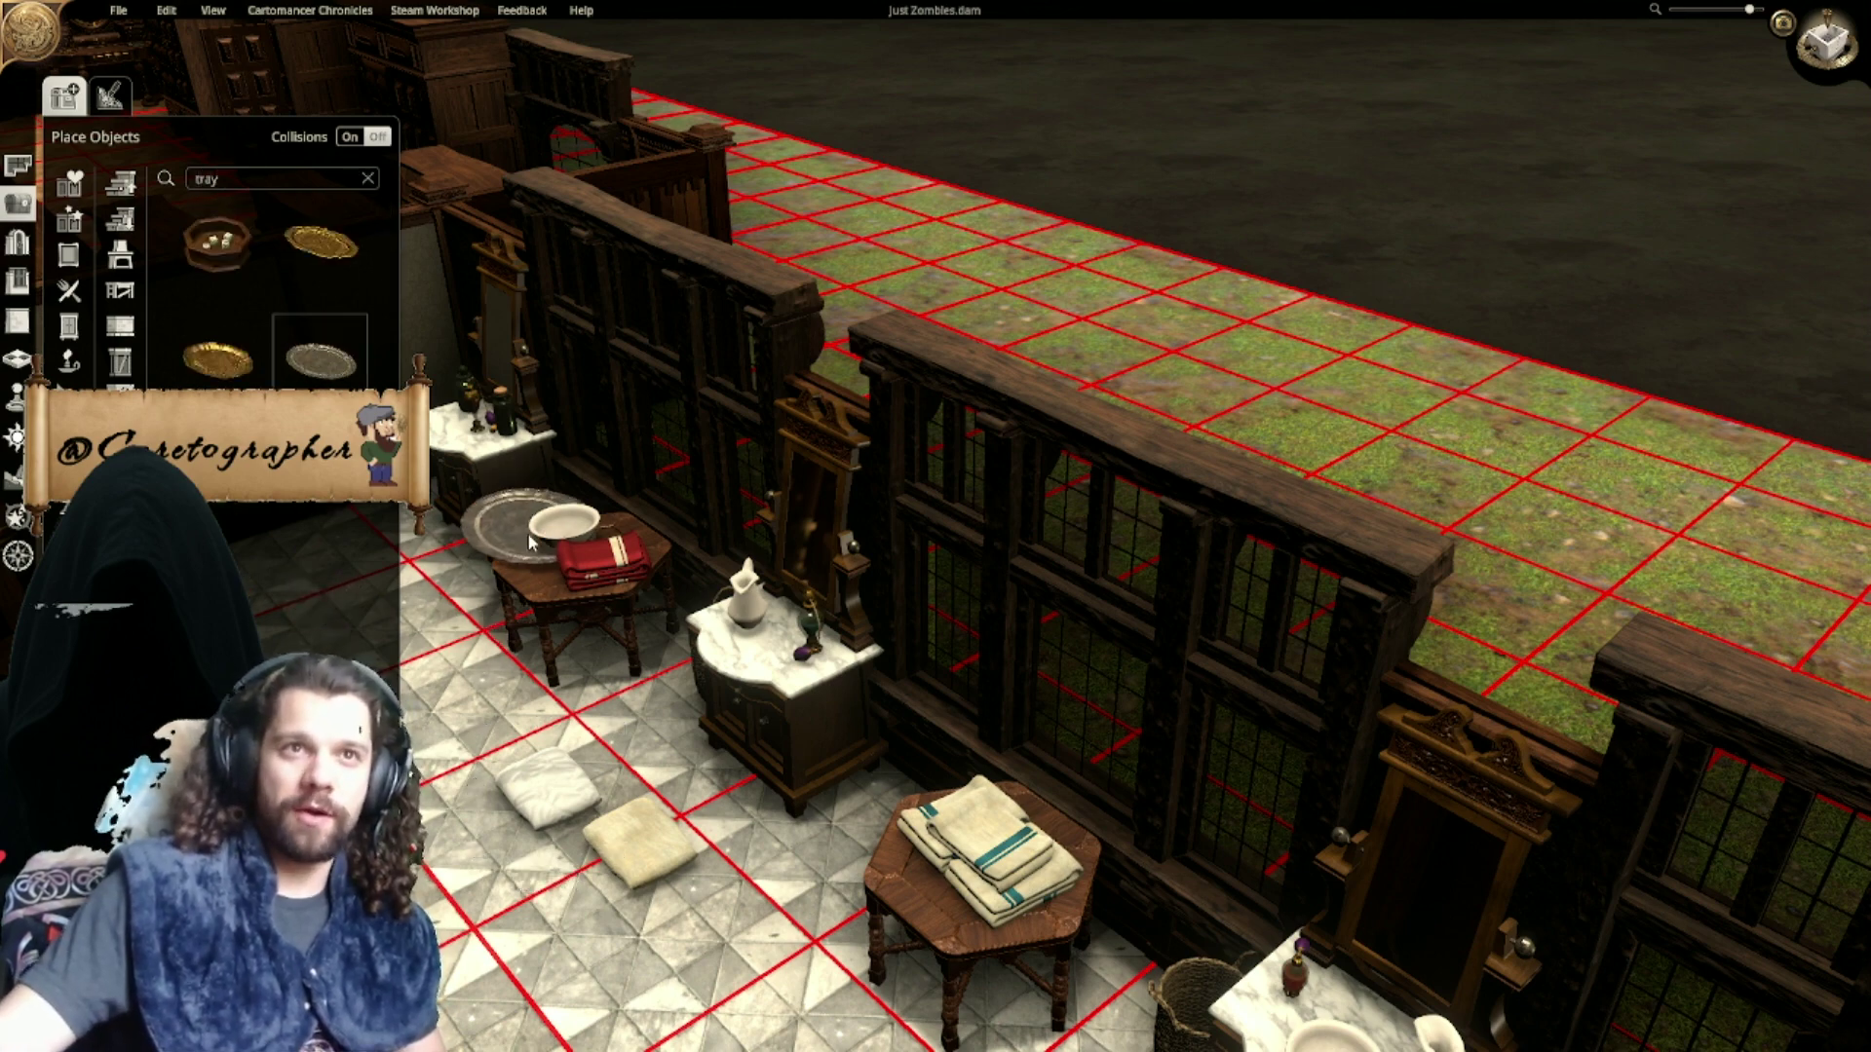
scroll(556, 551, up, 2)
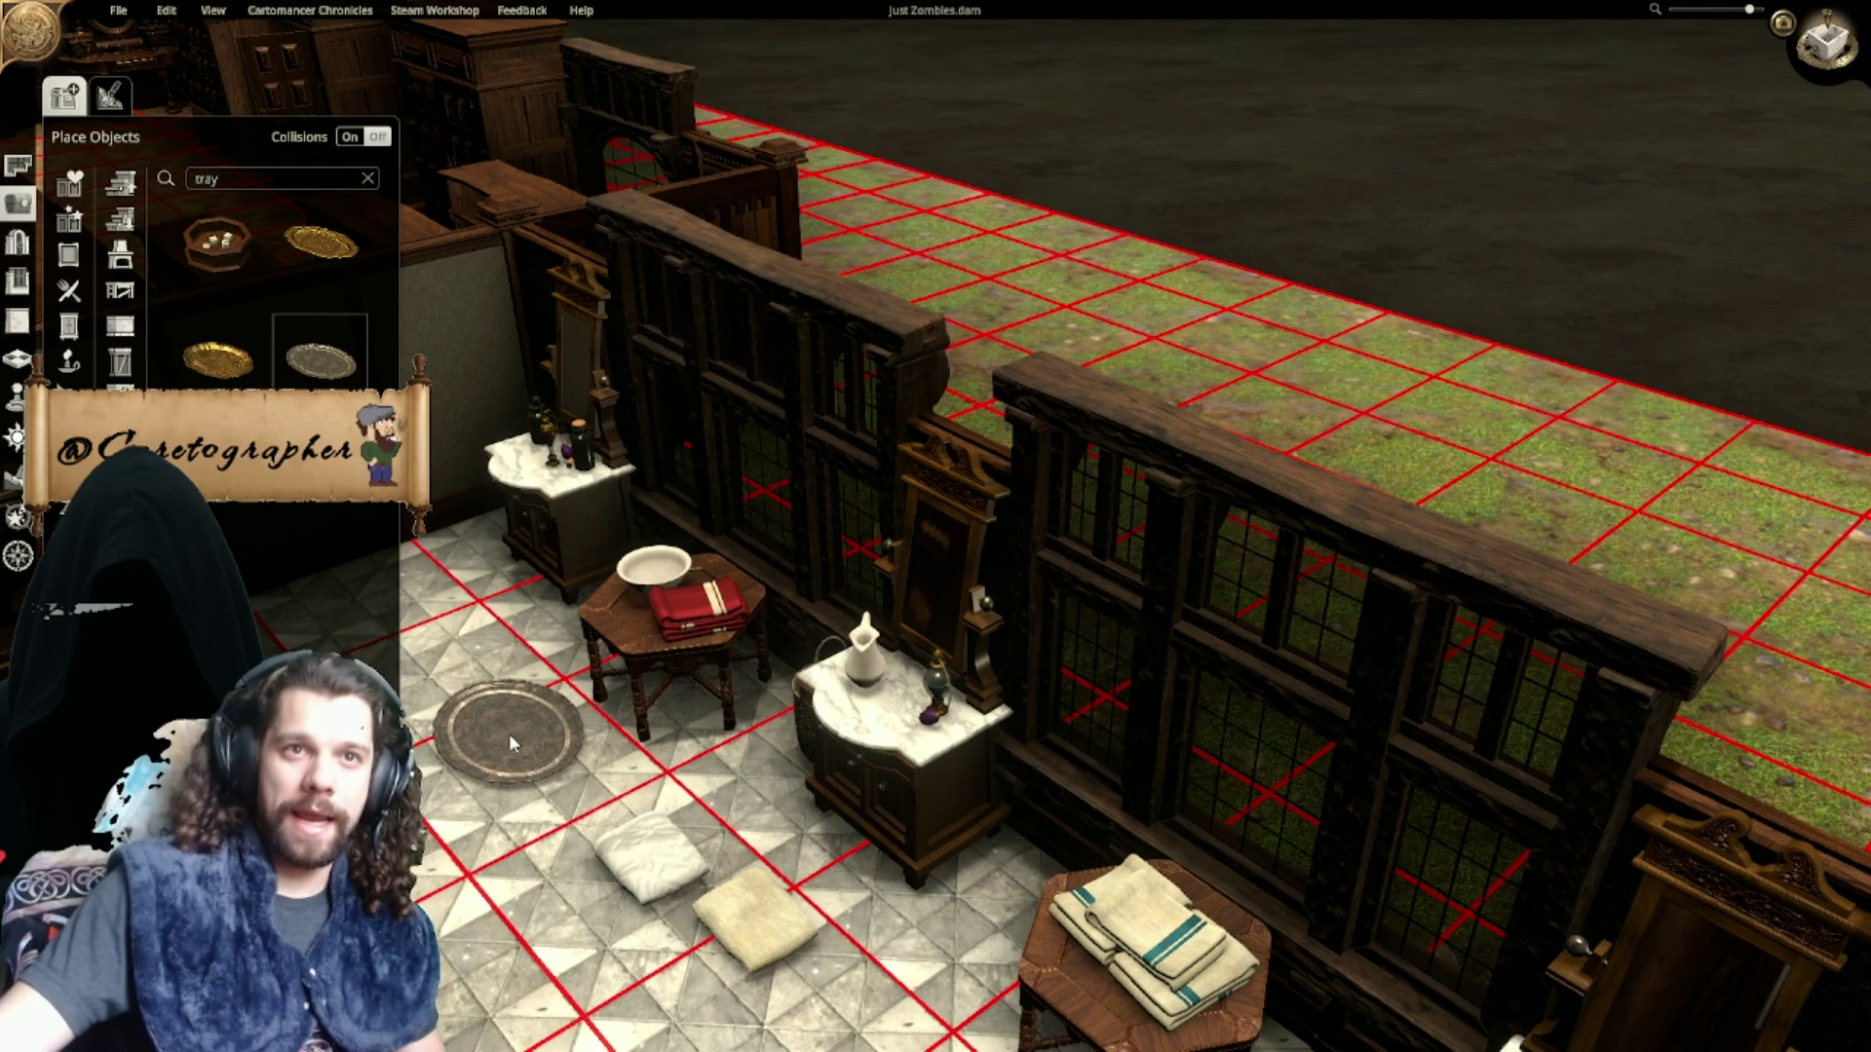
click(509, 734)
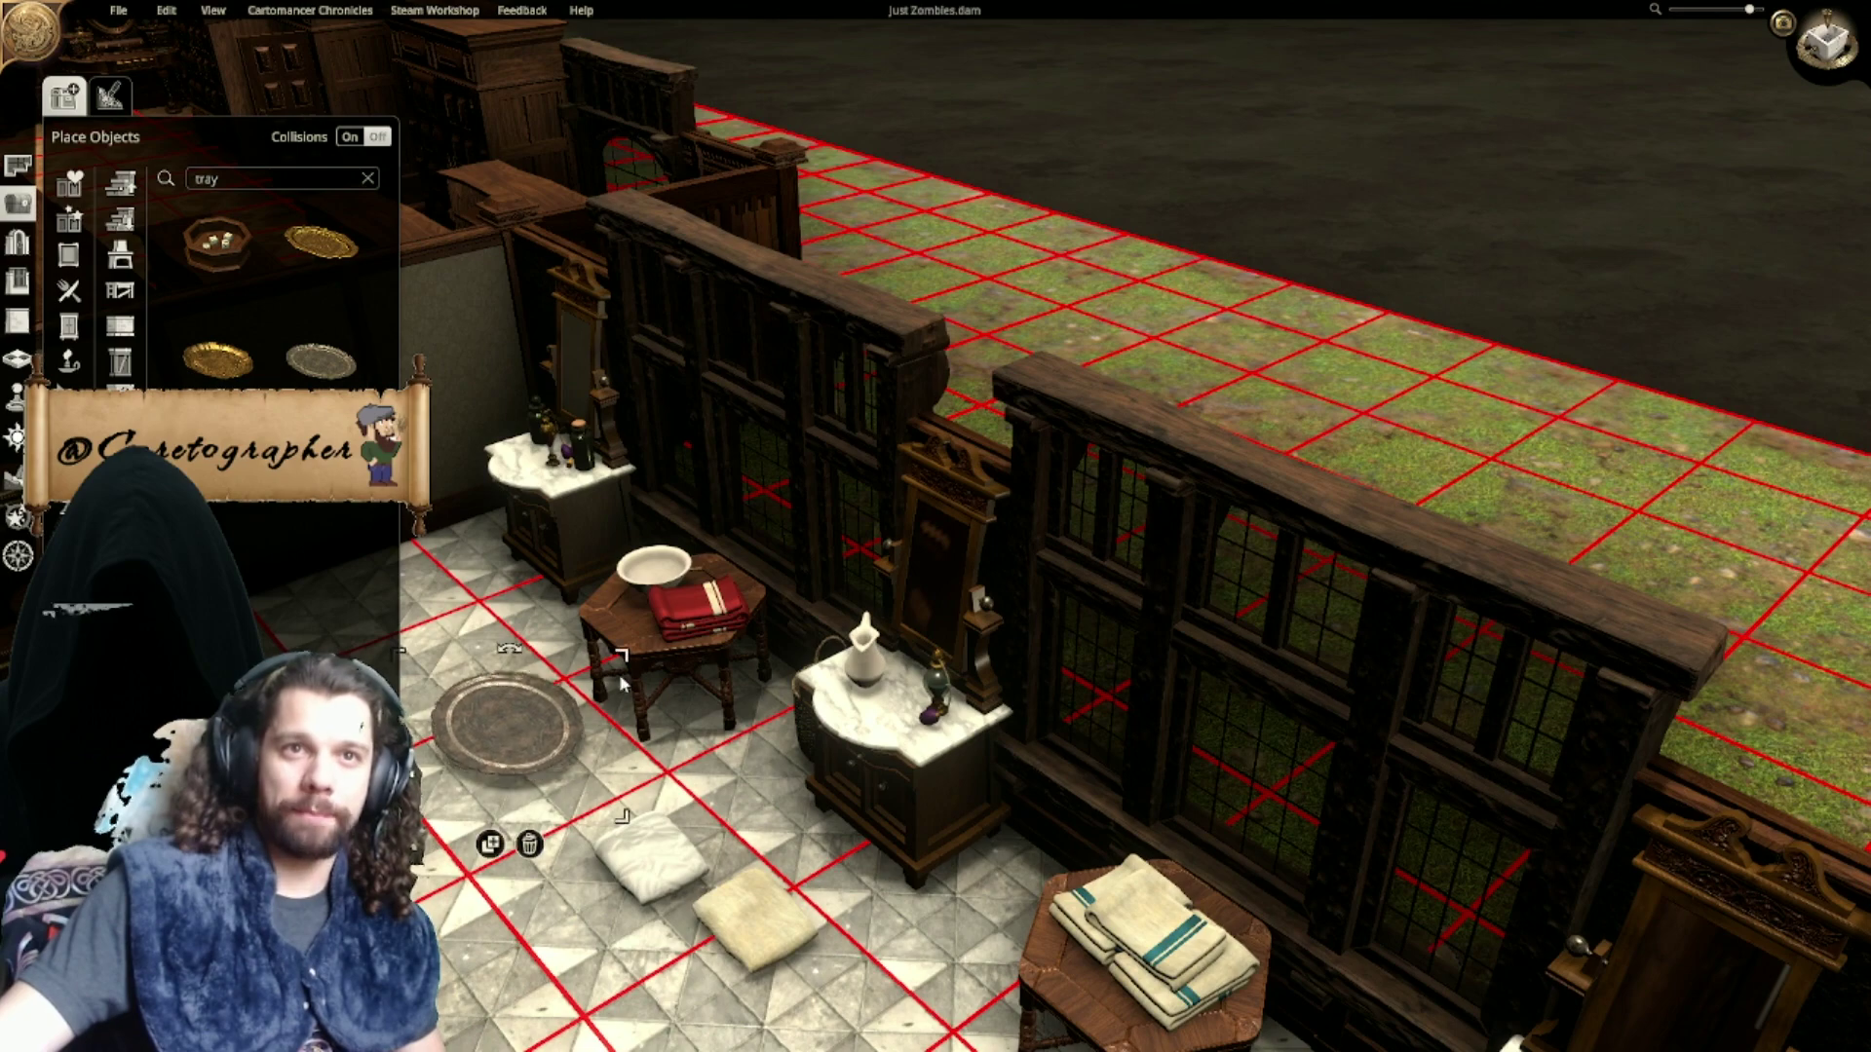
drag(598, 654, 541, 727)
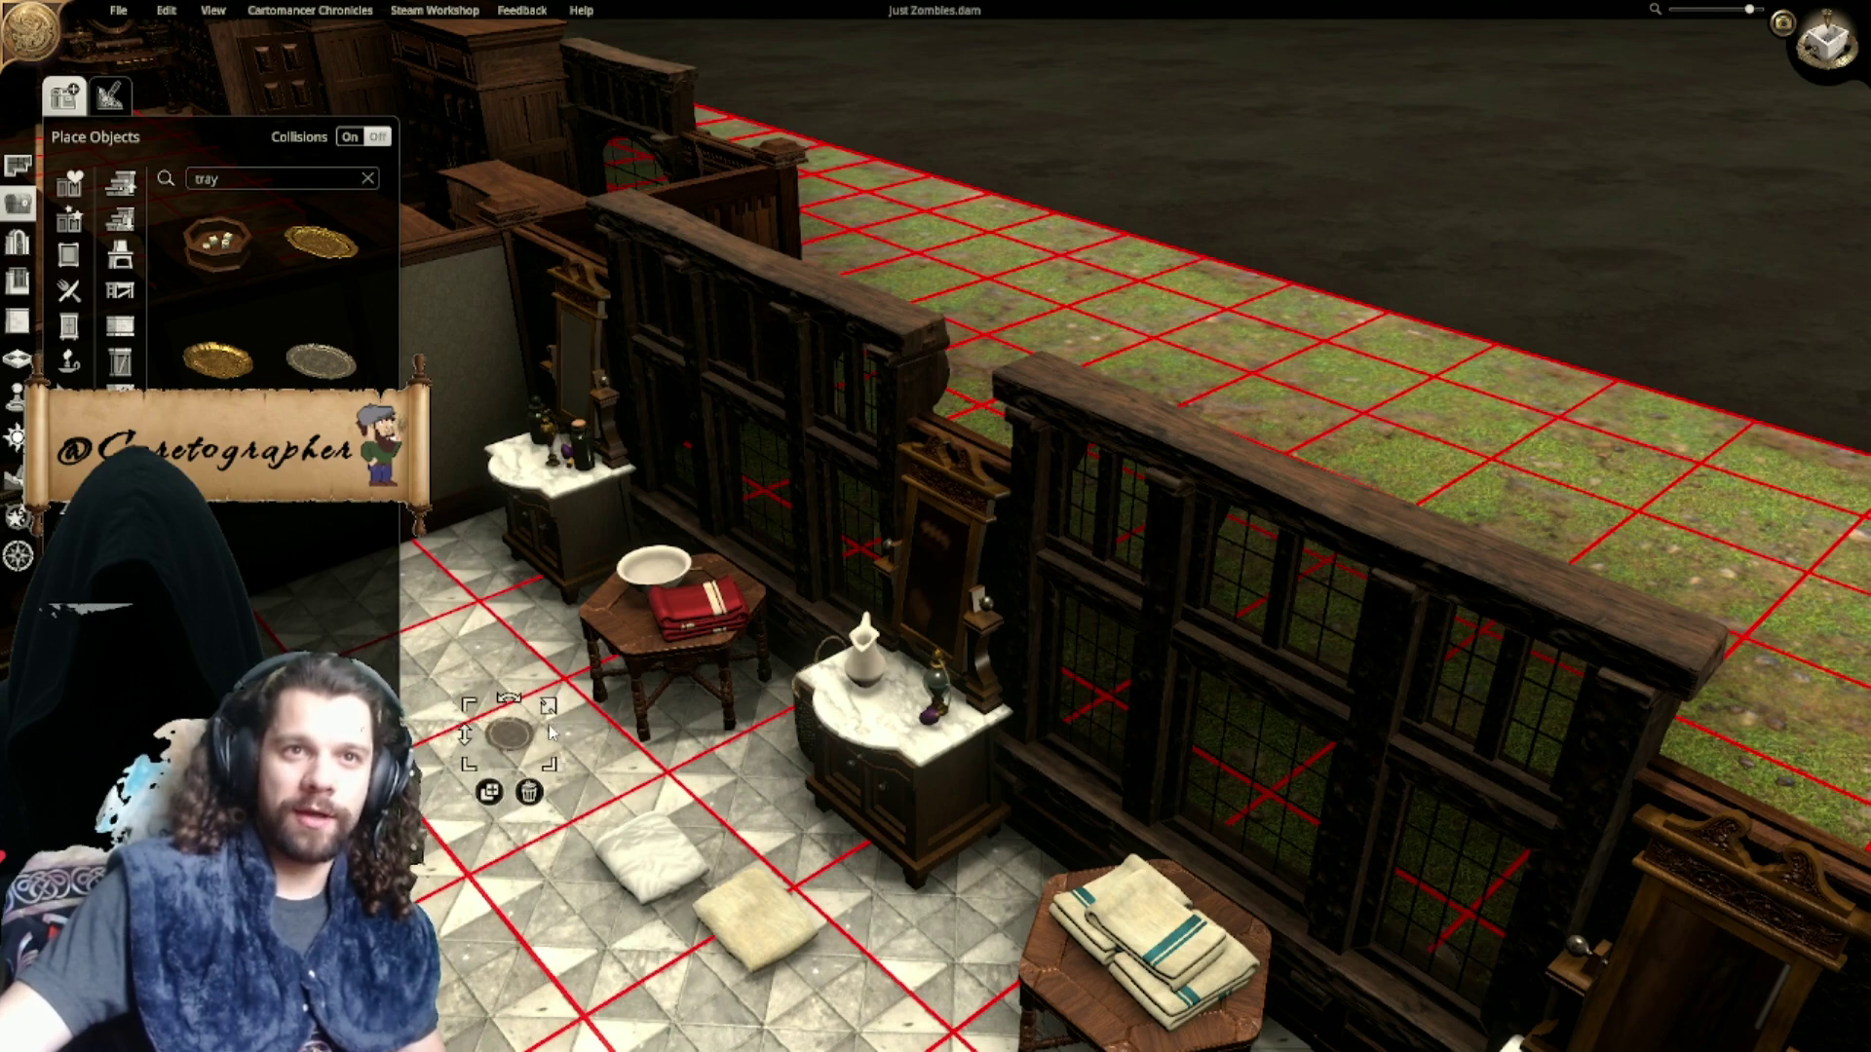
Step: Switch to the top view and move the small silver tray and the white pillow, scaled down, onto the first washstand
click(1827, 44)
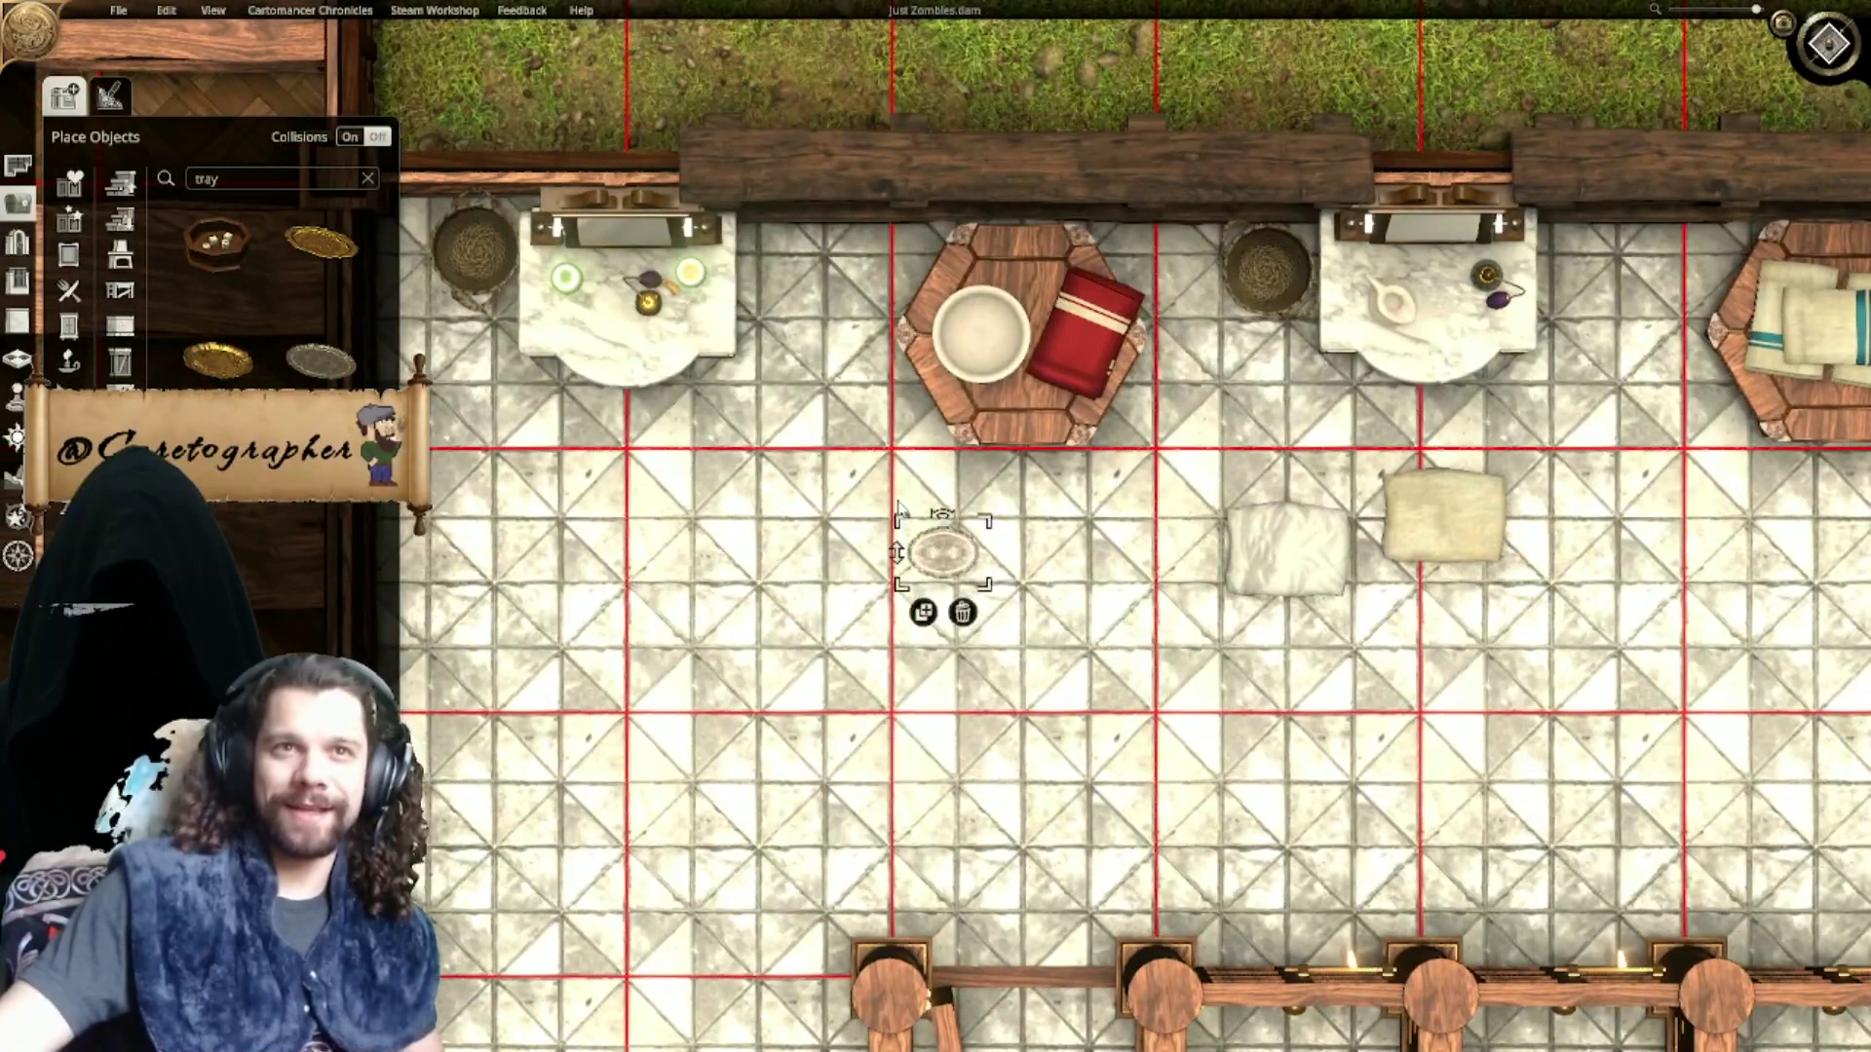
drag(939, 543, 587, 314)
drag(1267, 565, 622, 333)
shift+scroll(602, 302, down, 6)
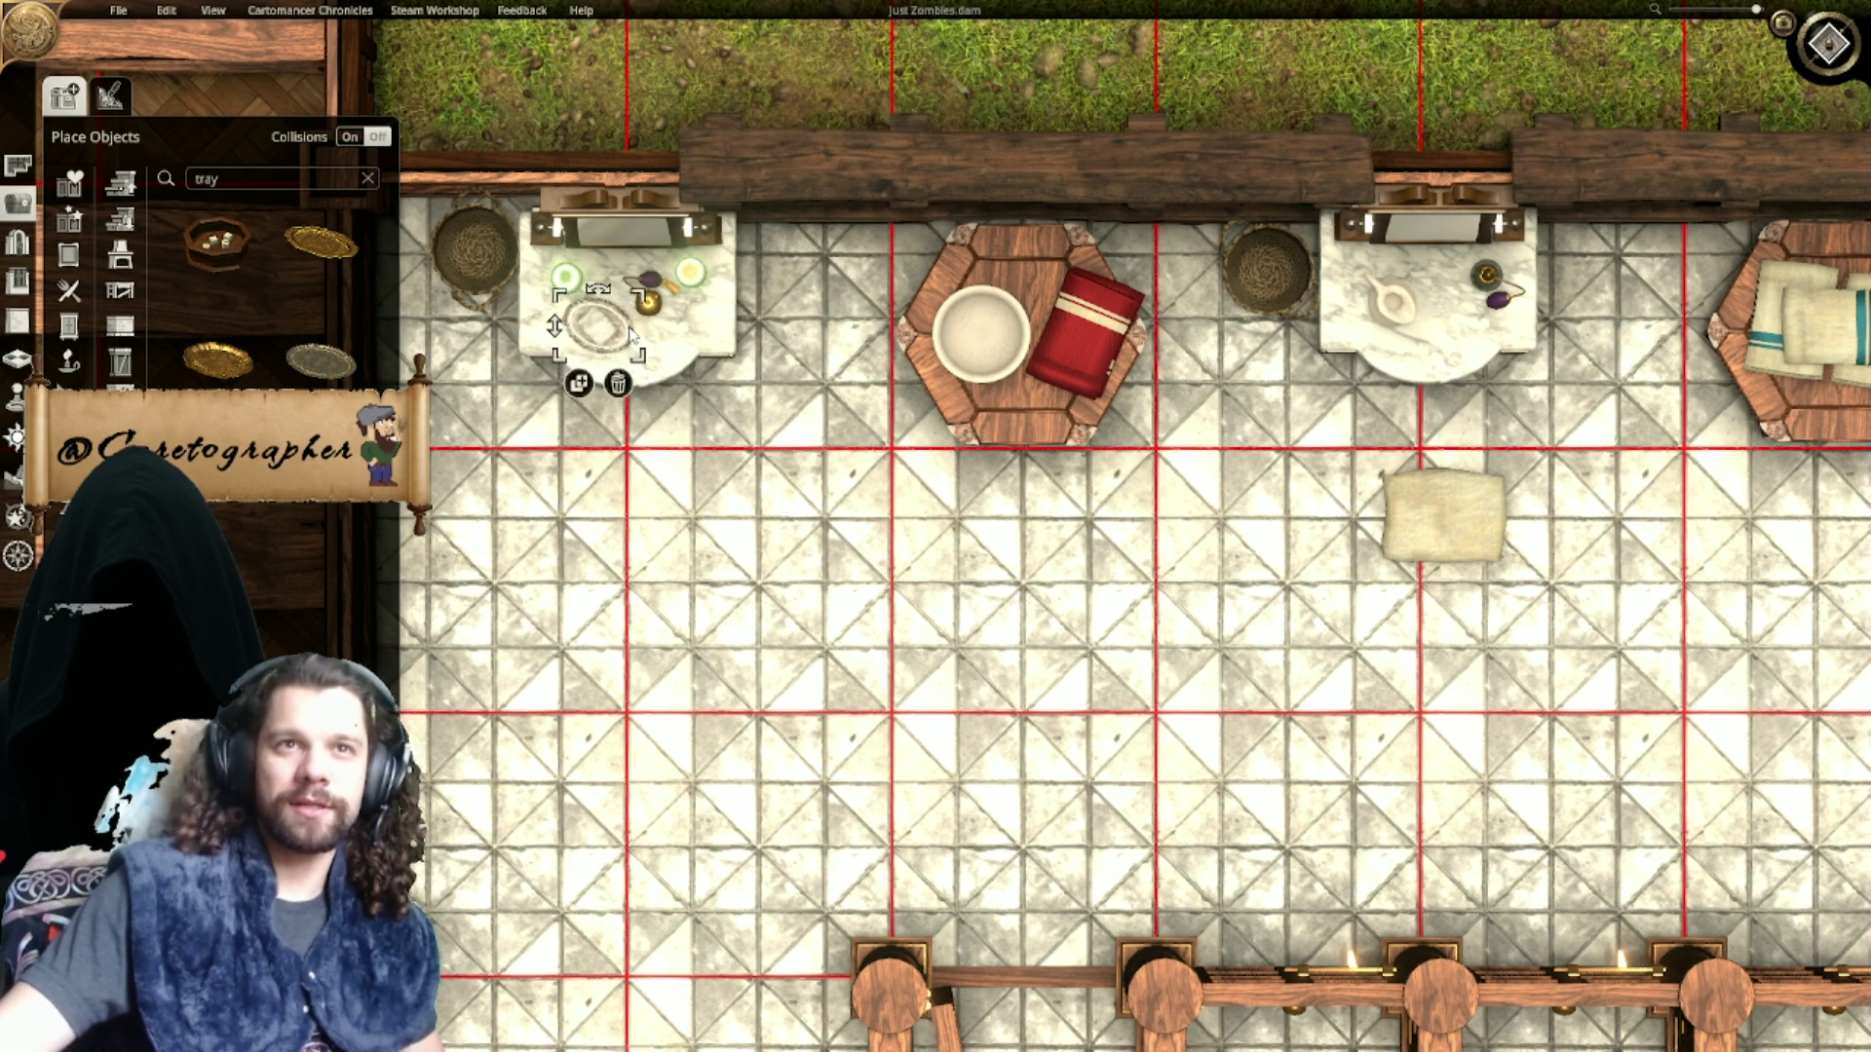
Step: Copy the small silver tray onto the second washstand and onto the third hexagonal table beside the vials
click(577, 380)
right_drag(1311, 414, 672, 403)
drag(551, 383, 804, 331)
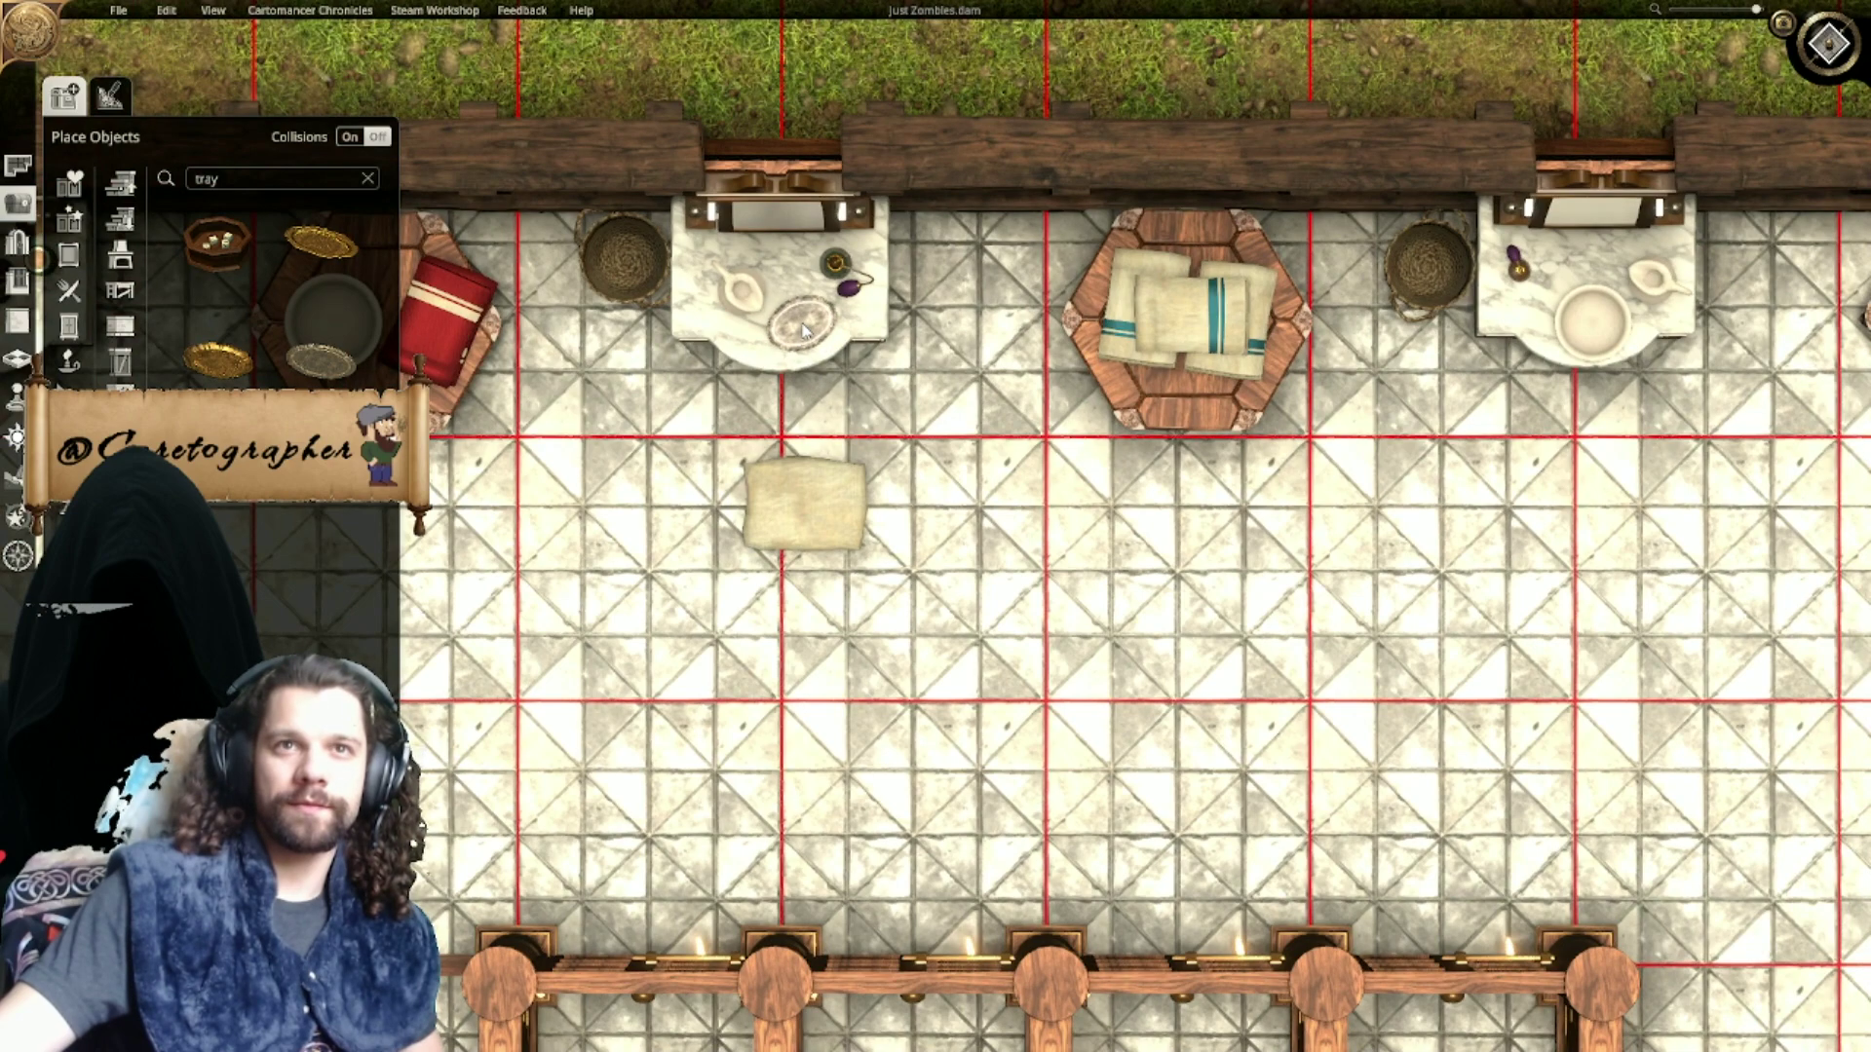
right_drag(804, 332, 602, 419)
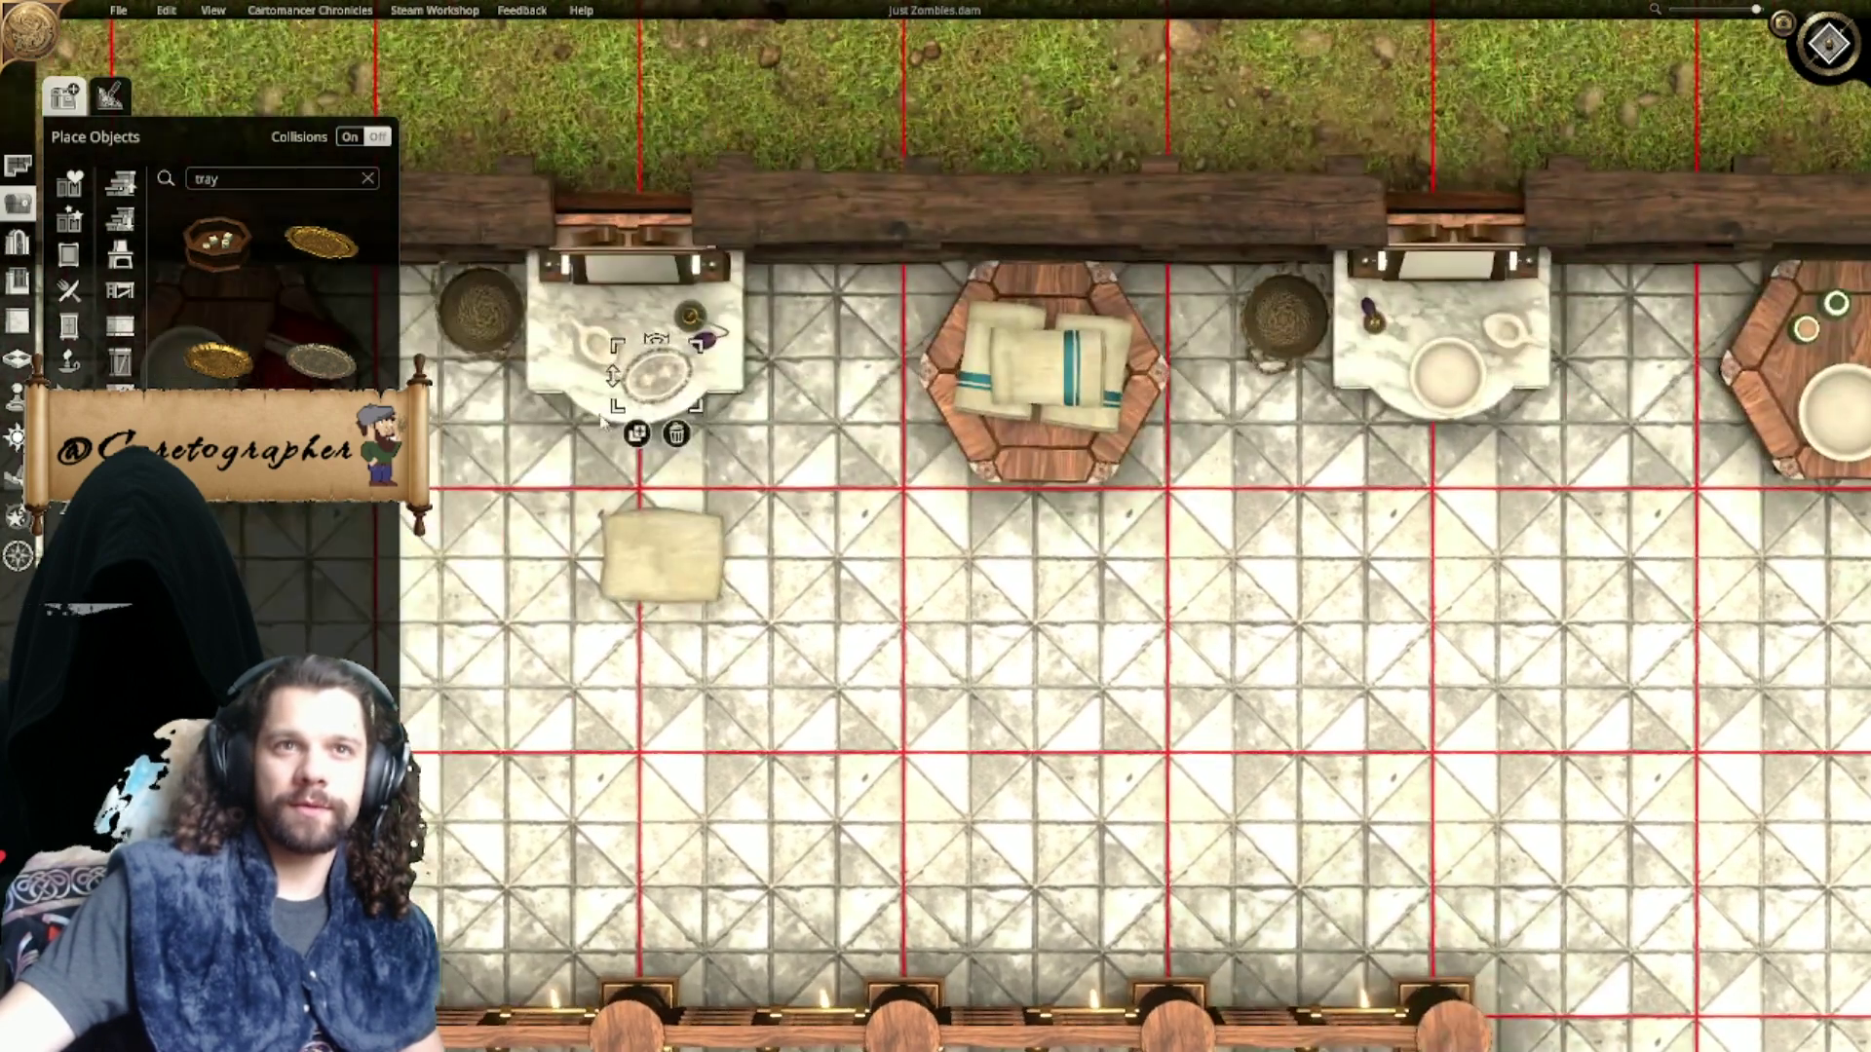
click(637, 433)
right_drag(1723, 425, 941, 423)
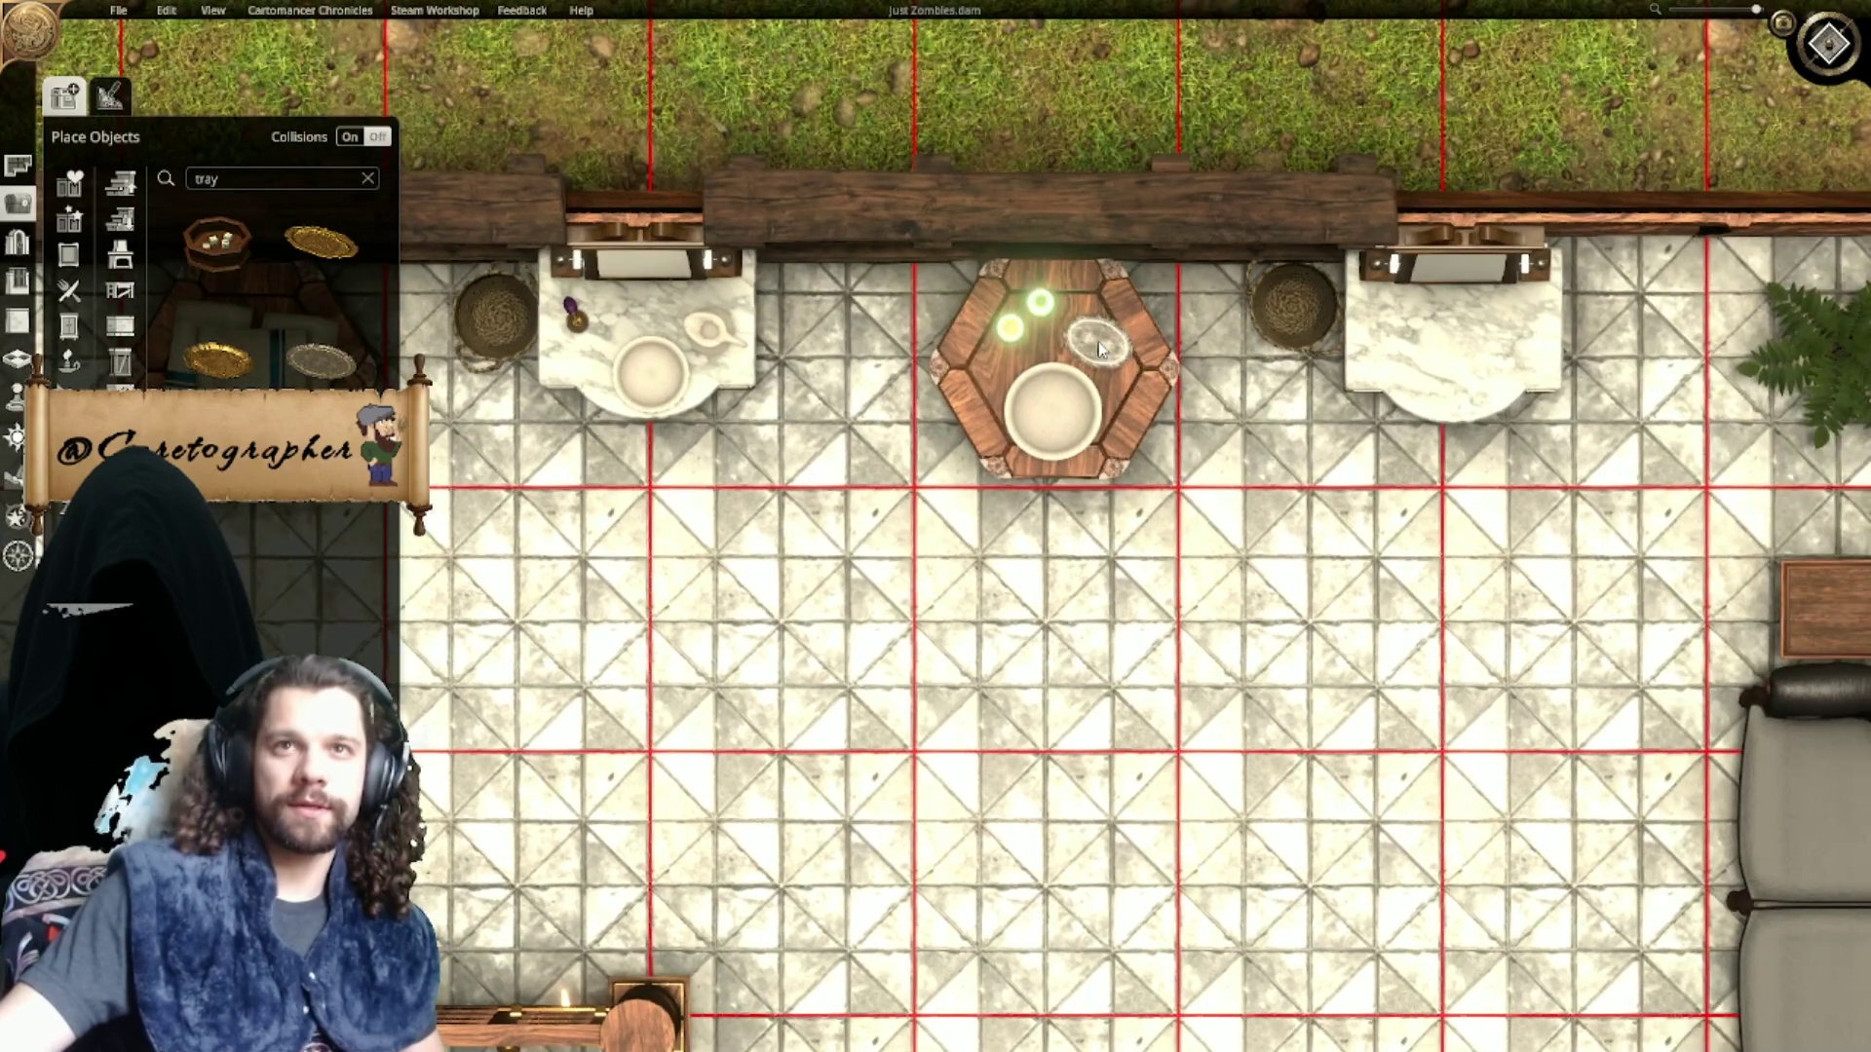
click(1099, 348)
click(1077, 400)
Step: Copy the miniature white pillow from the first washstand's tray onto the other small silver trays
right_drag(623, 419, 1564, 350)
right_drag(546, 321, 1128, 454)
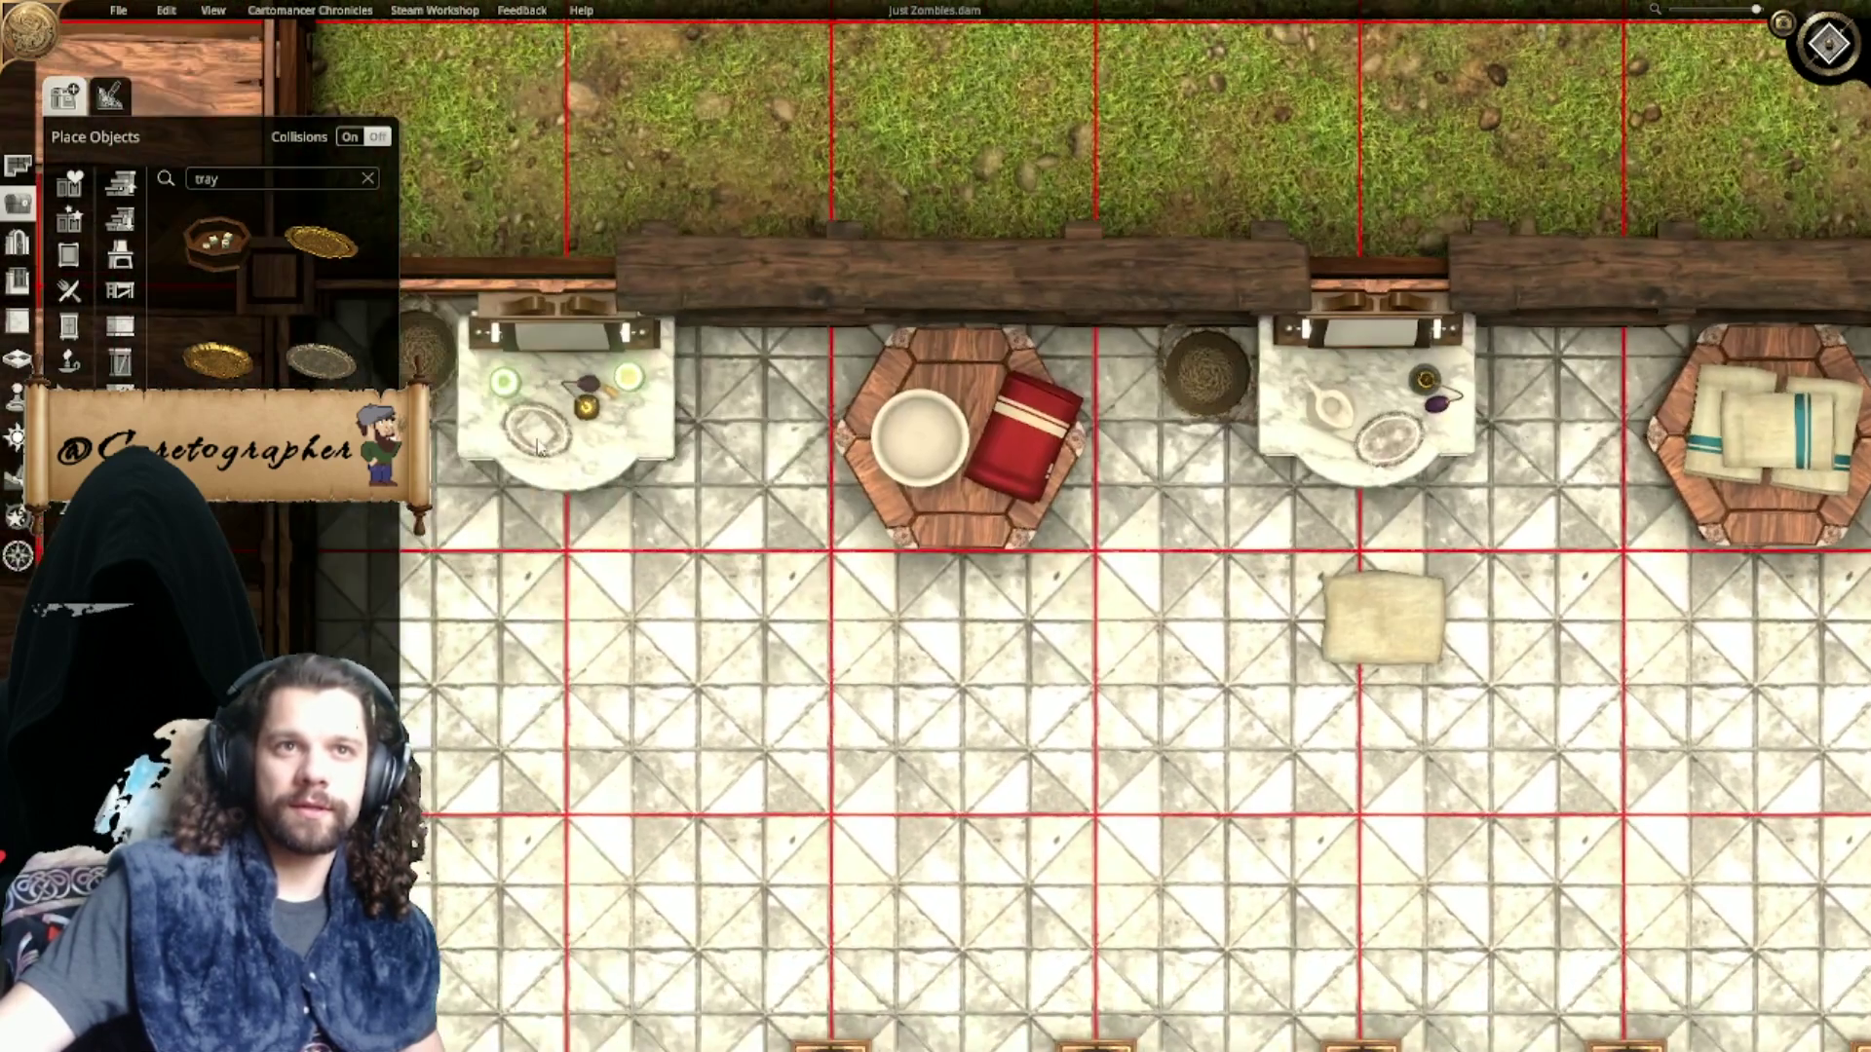
click(538, 447)
click(516, 484)
right_drag(1379, 471, 926, 505)
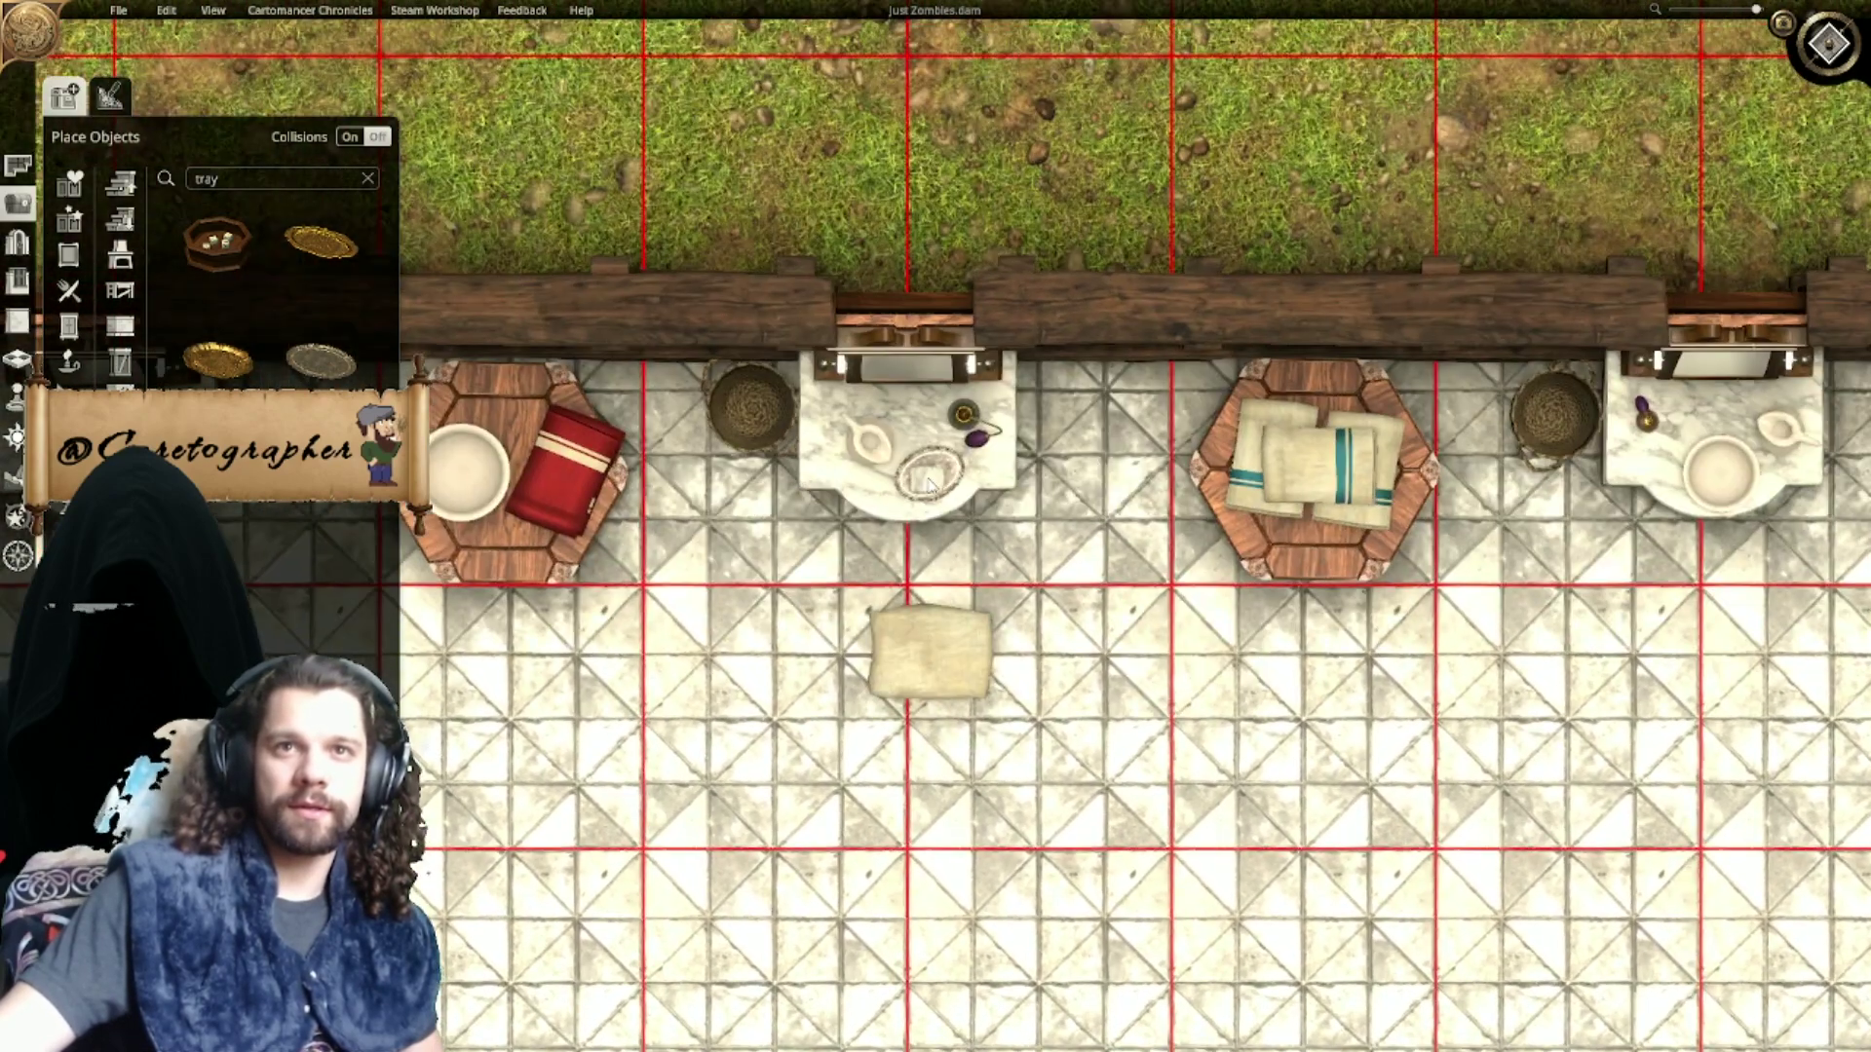
click(937, 481)
right_drag(1714, 465, 846, 430)
right_drag(1291, 421, 1072, 421)
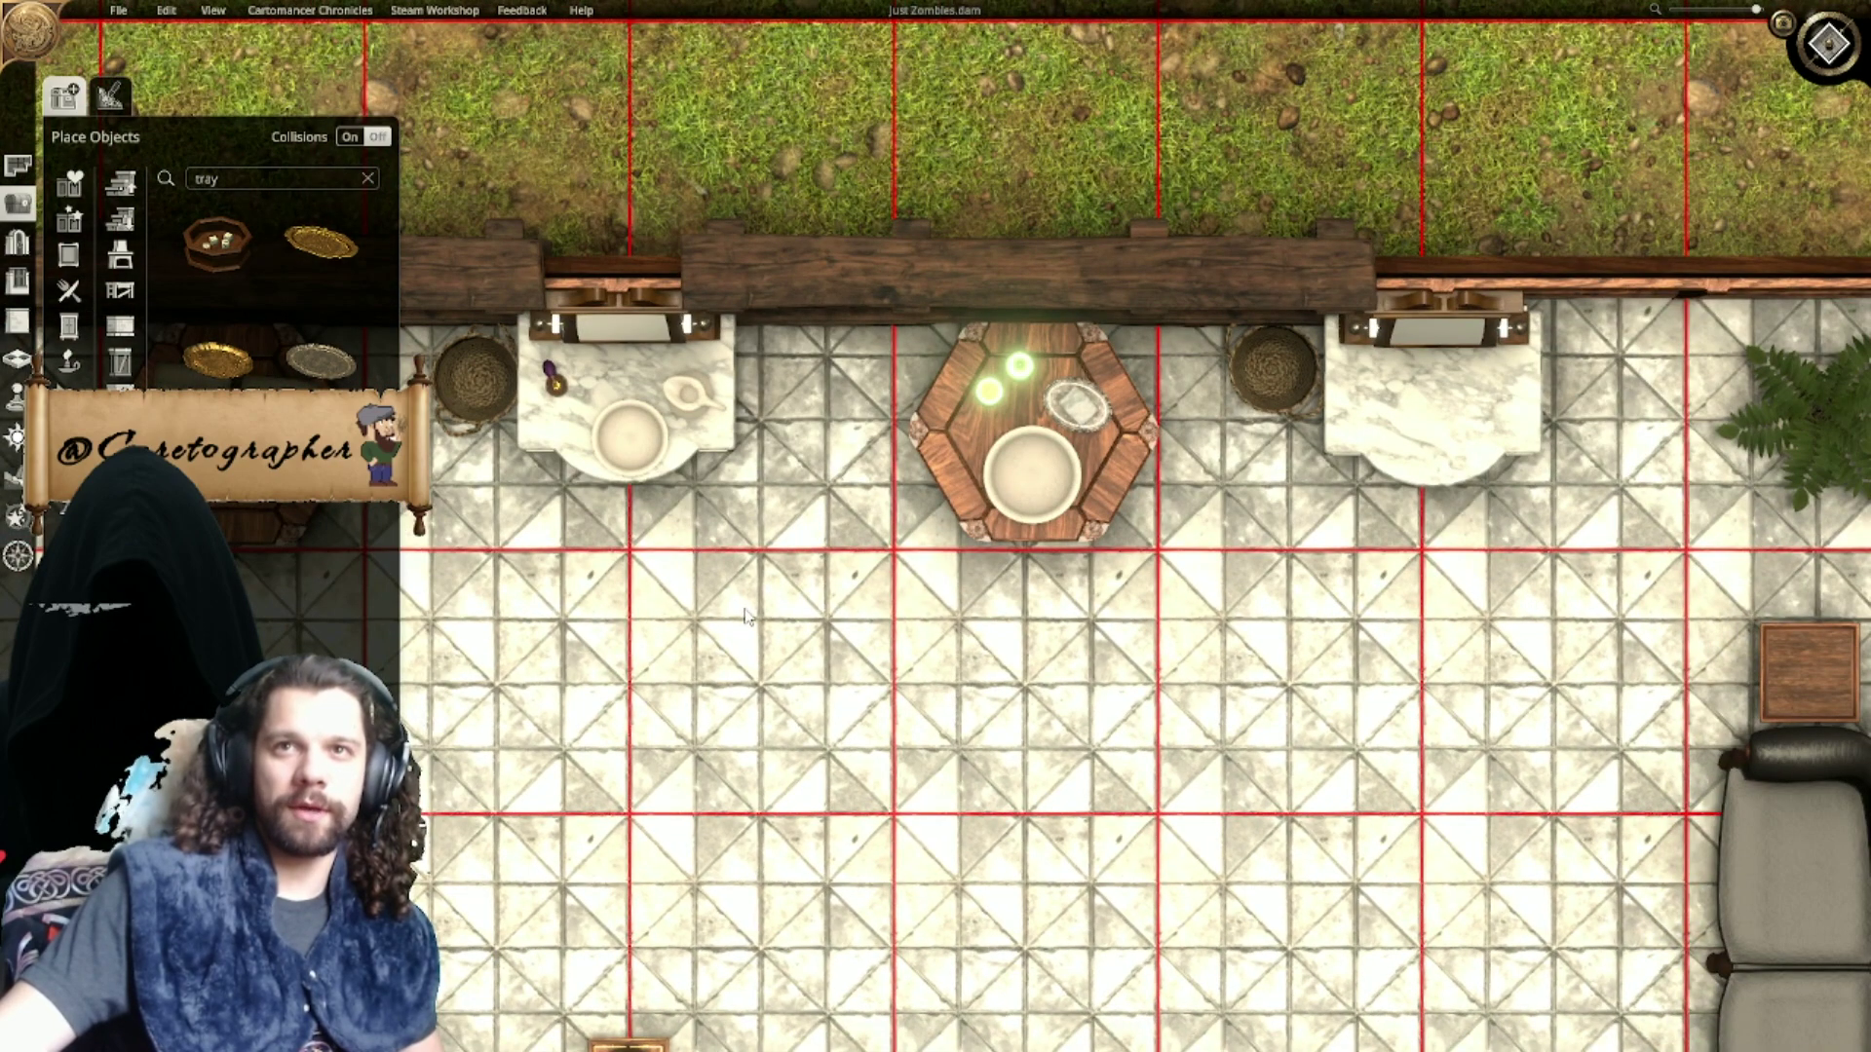
Step: Shrink the cream pillow to miniature size and put it on the second washstand's tray in place of the white one
right_drag(746, 616, 1556, 479)
click(723, 527)
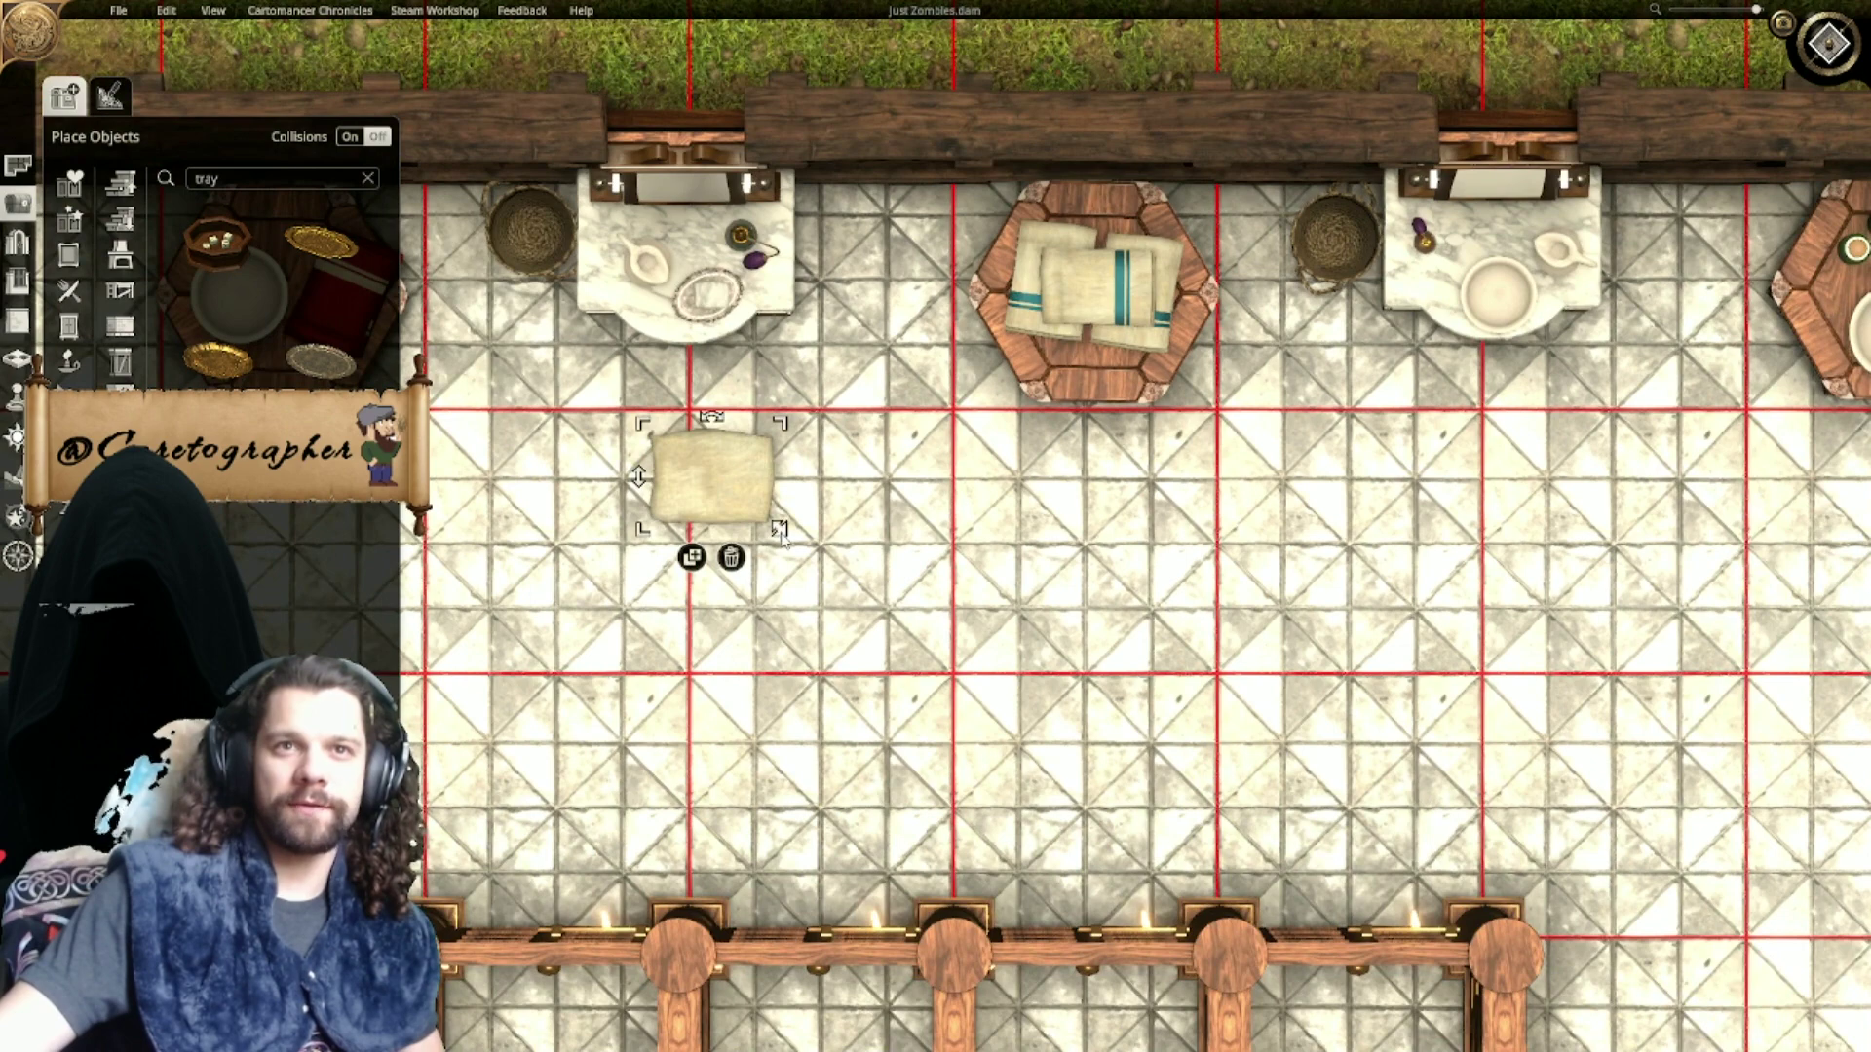
drag(782, 535, 740, 491)
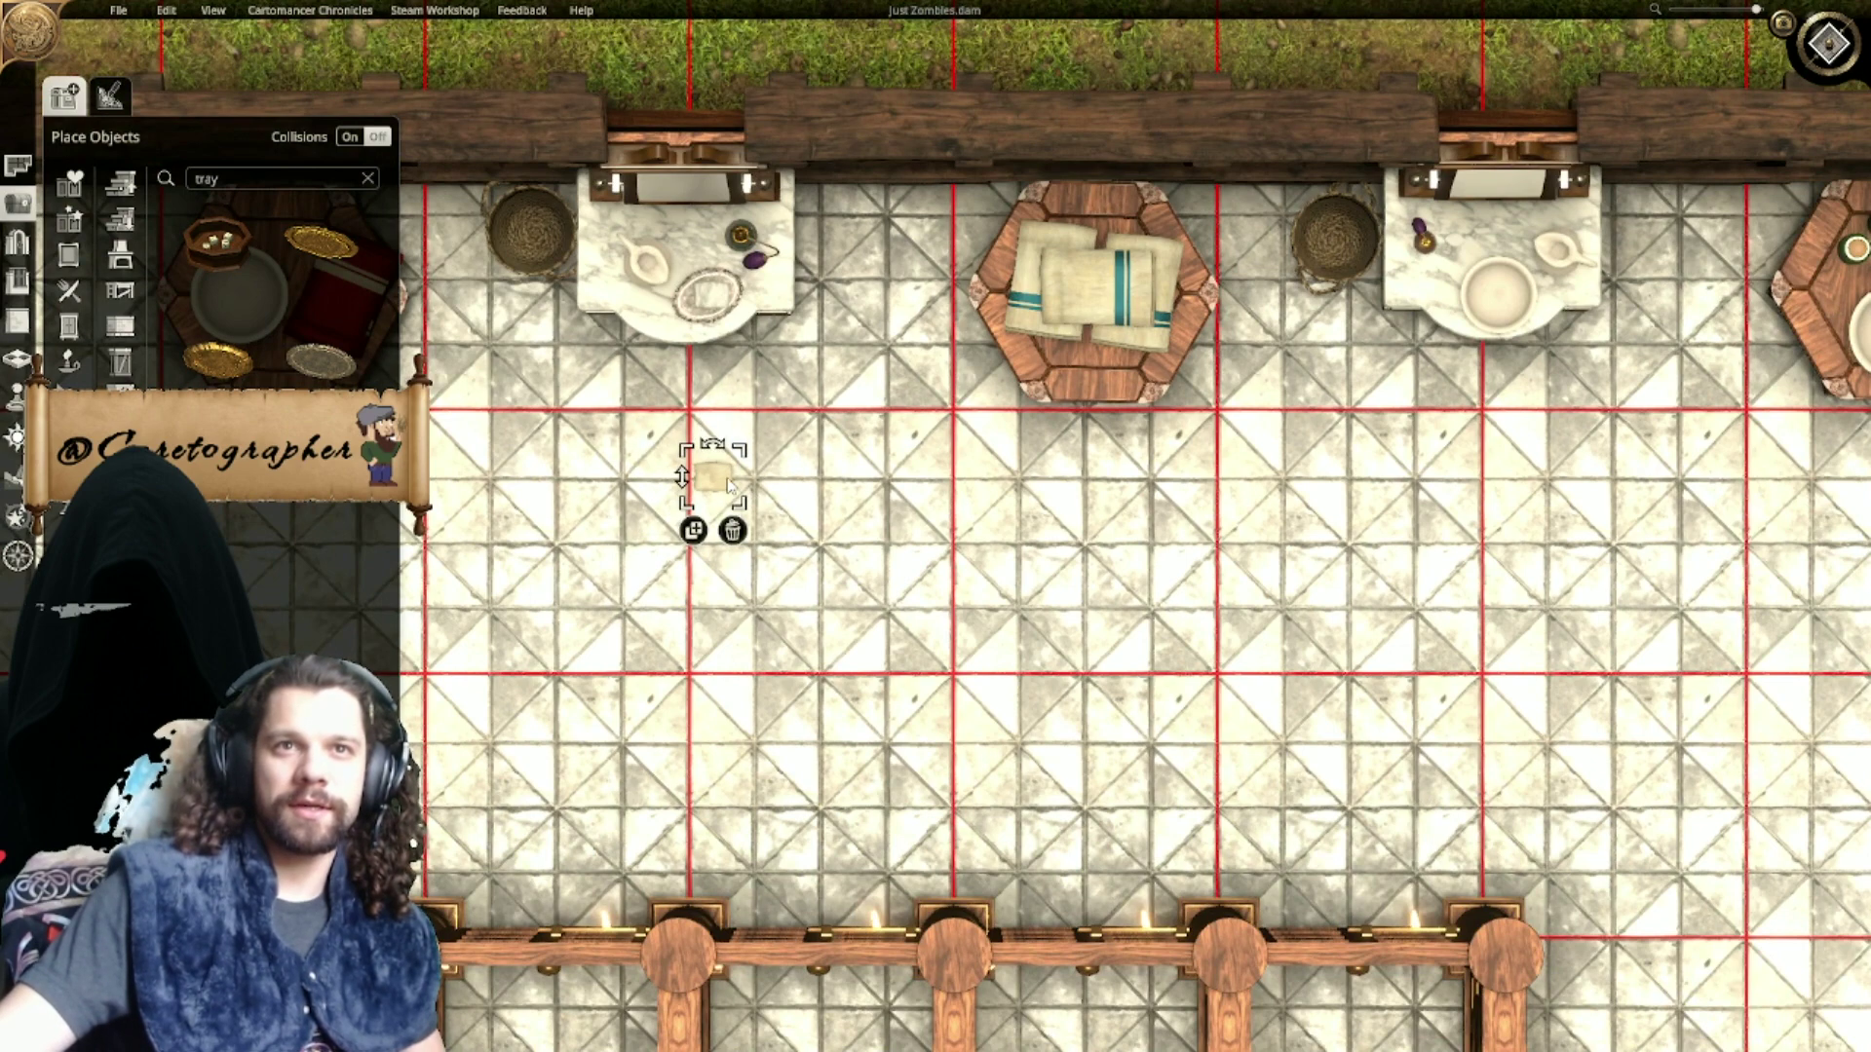
drag(728, 484, 707, 351)
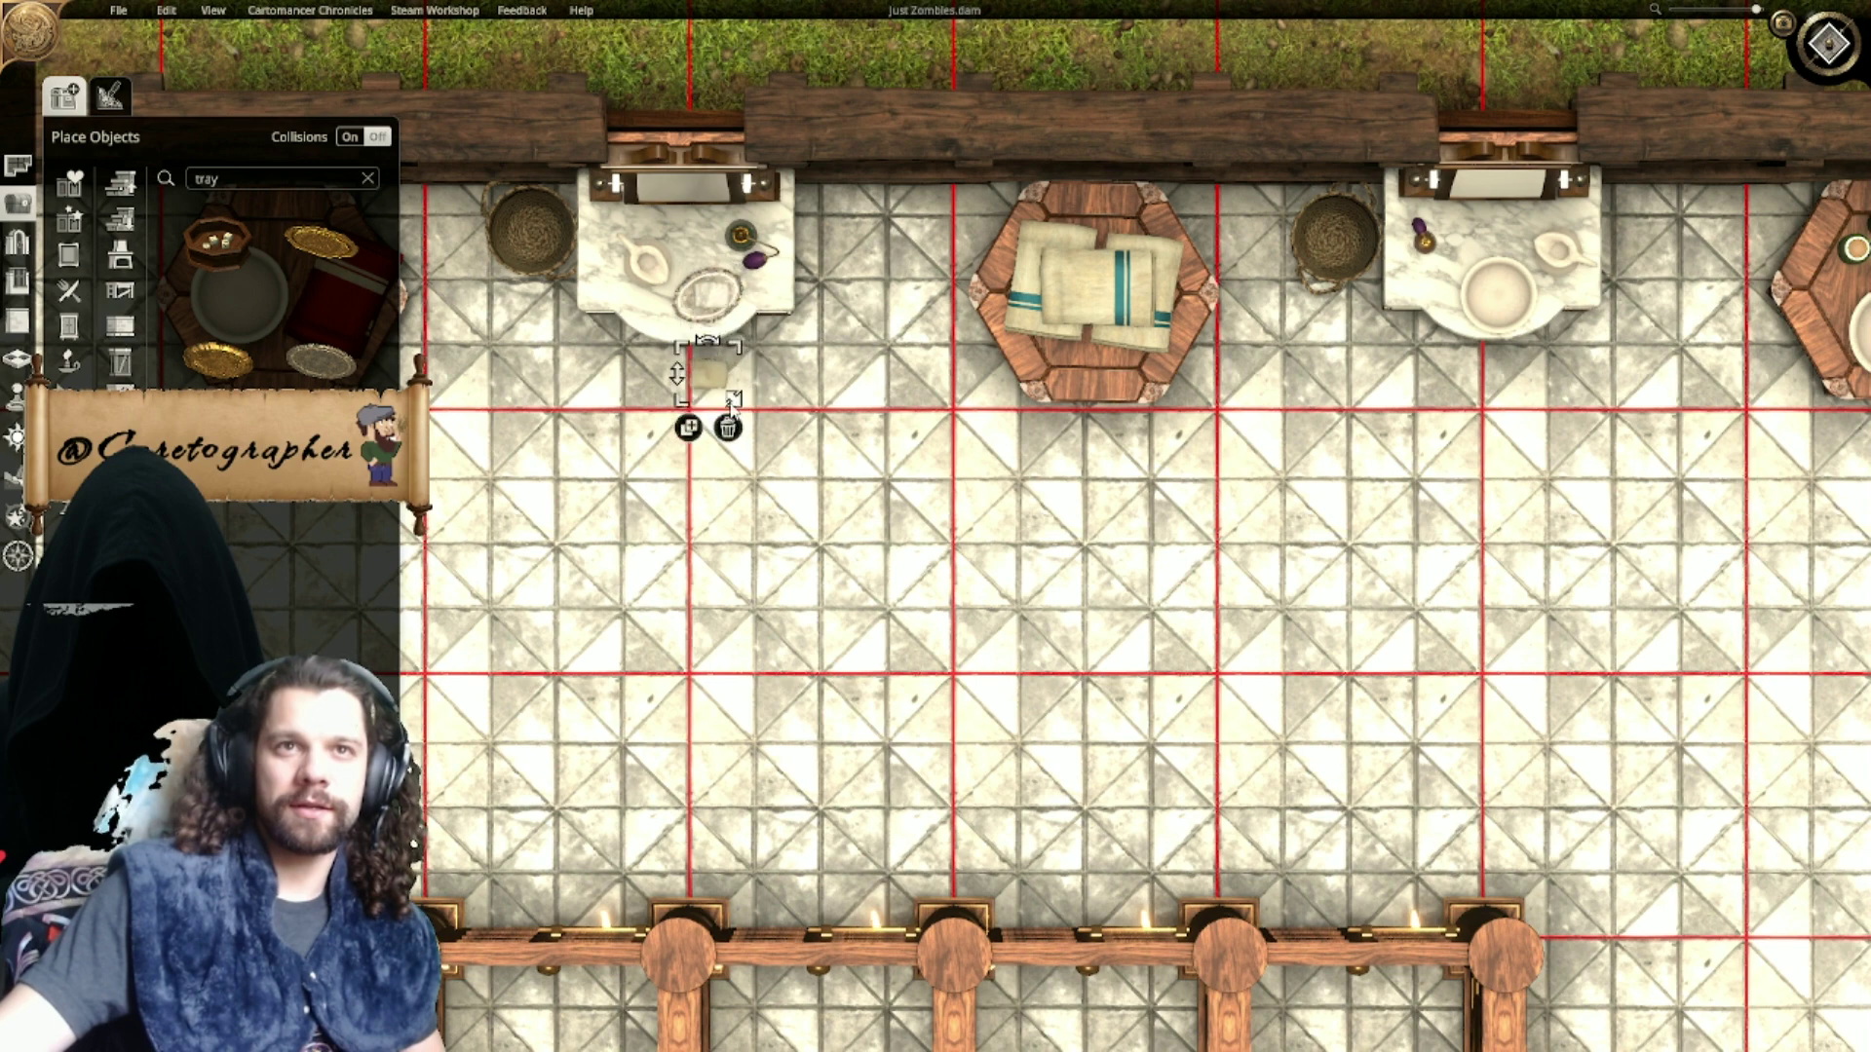
click(712, 291)
key(Delete)
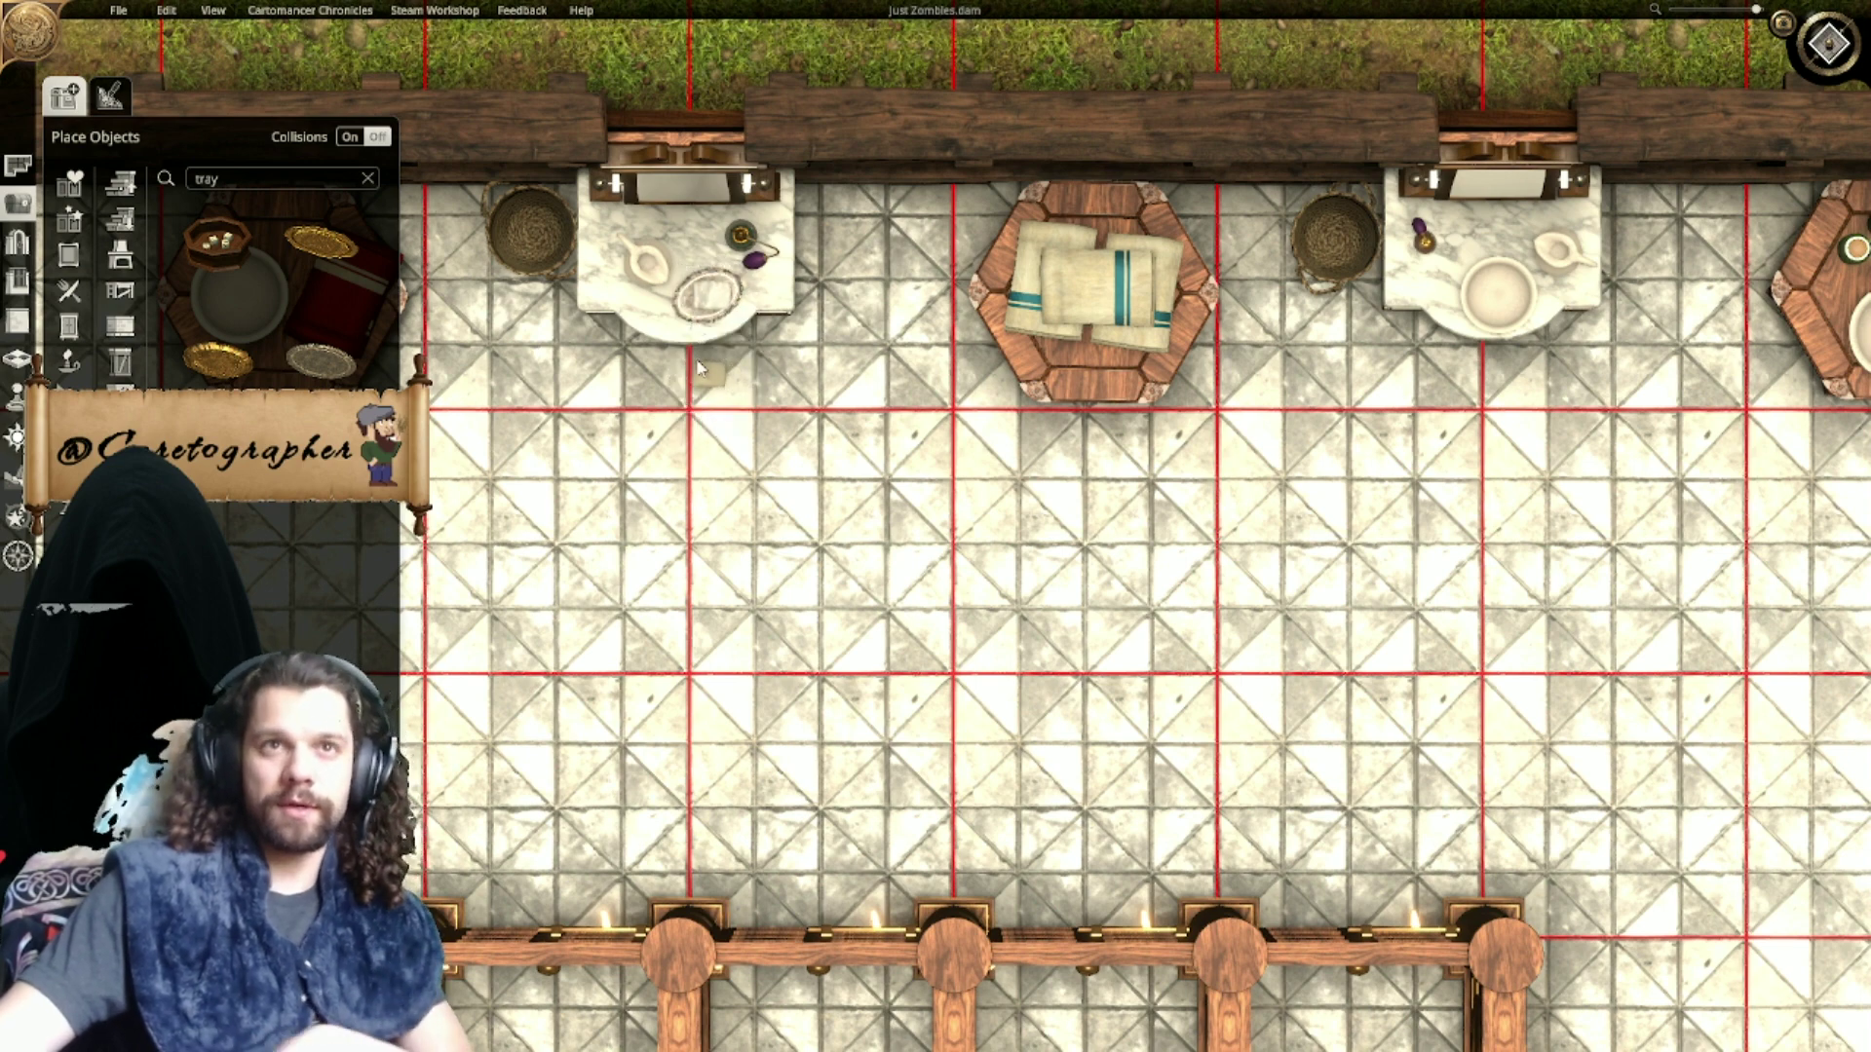
drag(715, 367, 712, 280)
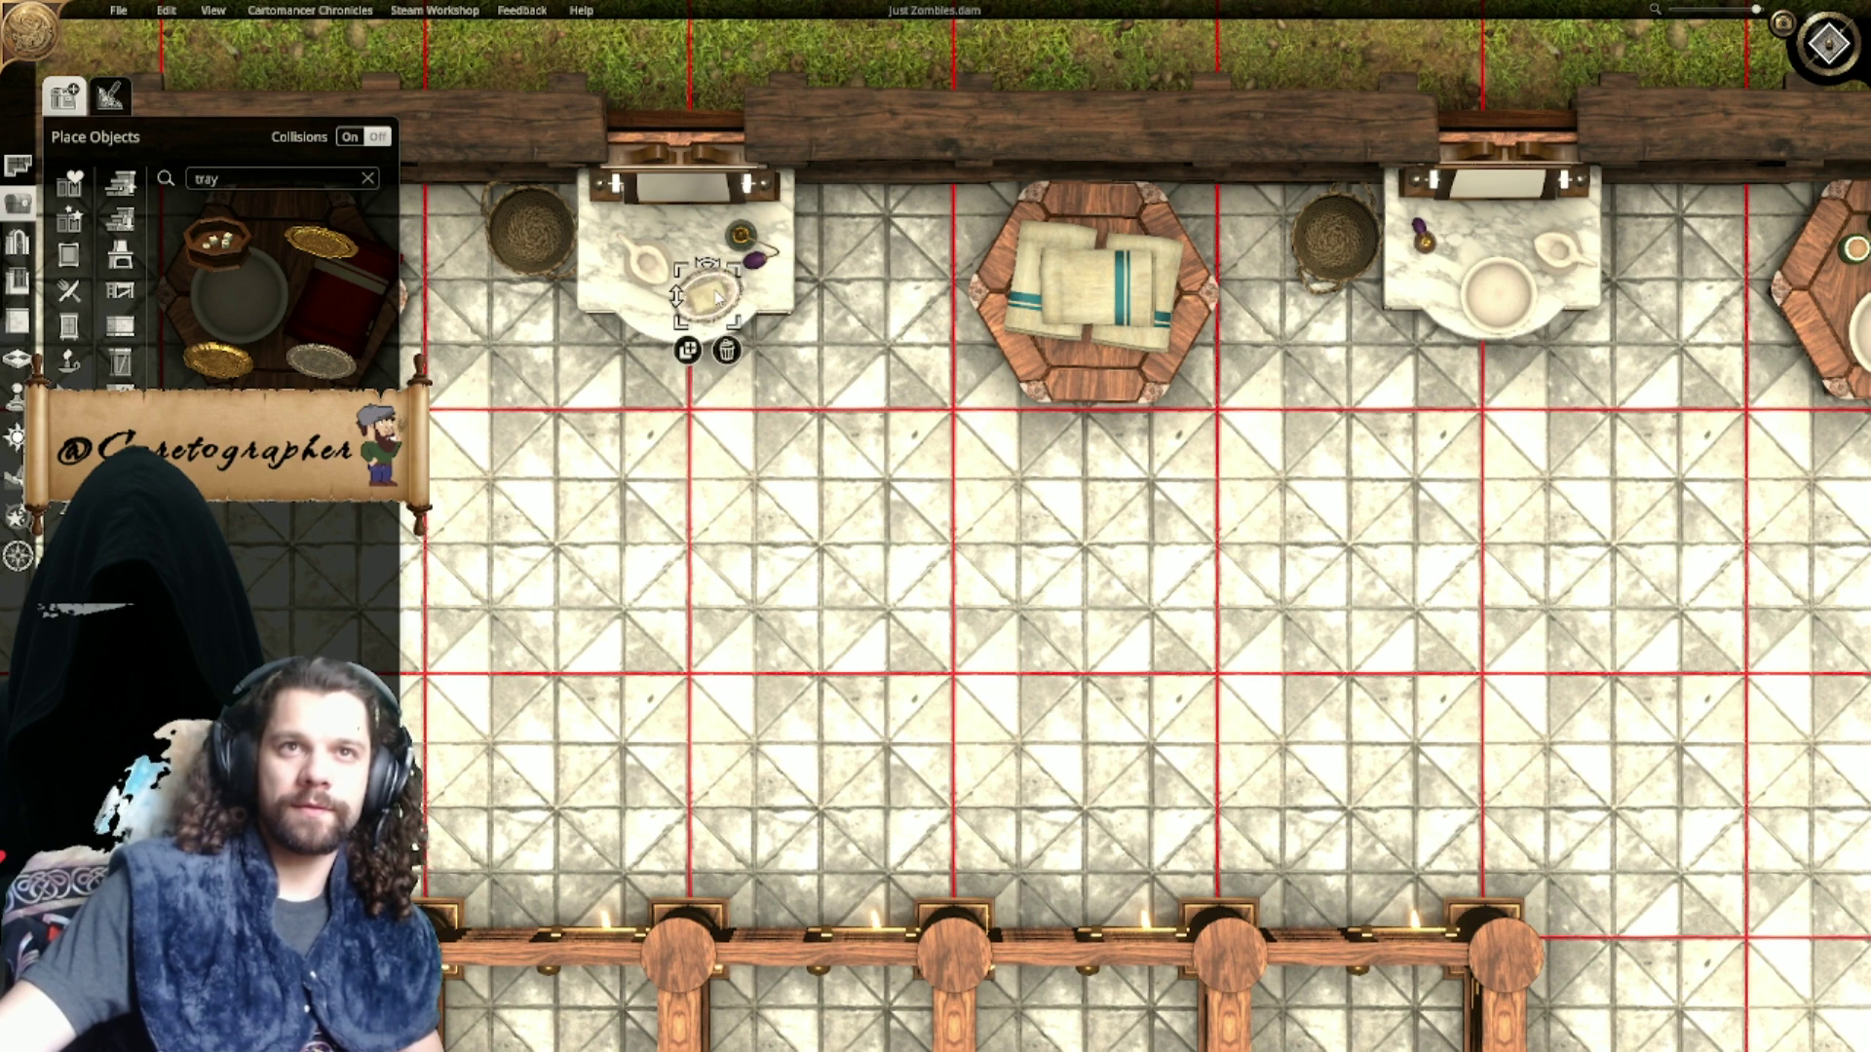
Step: Copy the miniature cream pillow from the second washstand's tray onto the trays on the first washstand and the third hexagonal table
click(689, 354)
right_drag(587, 398, 1189, 581)
click(548, 483)
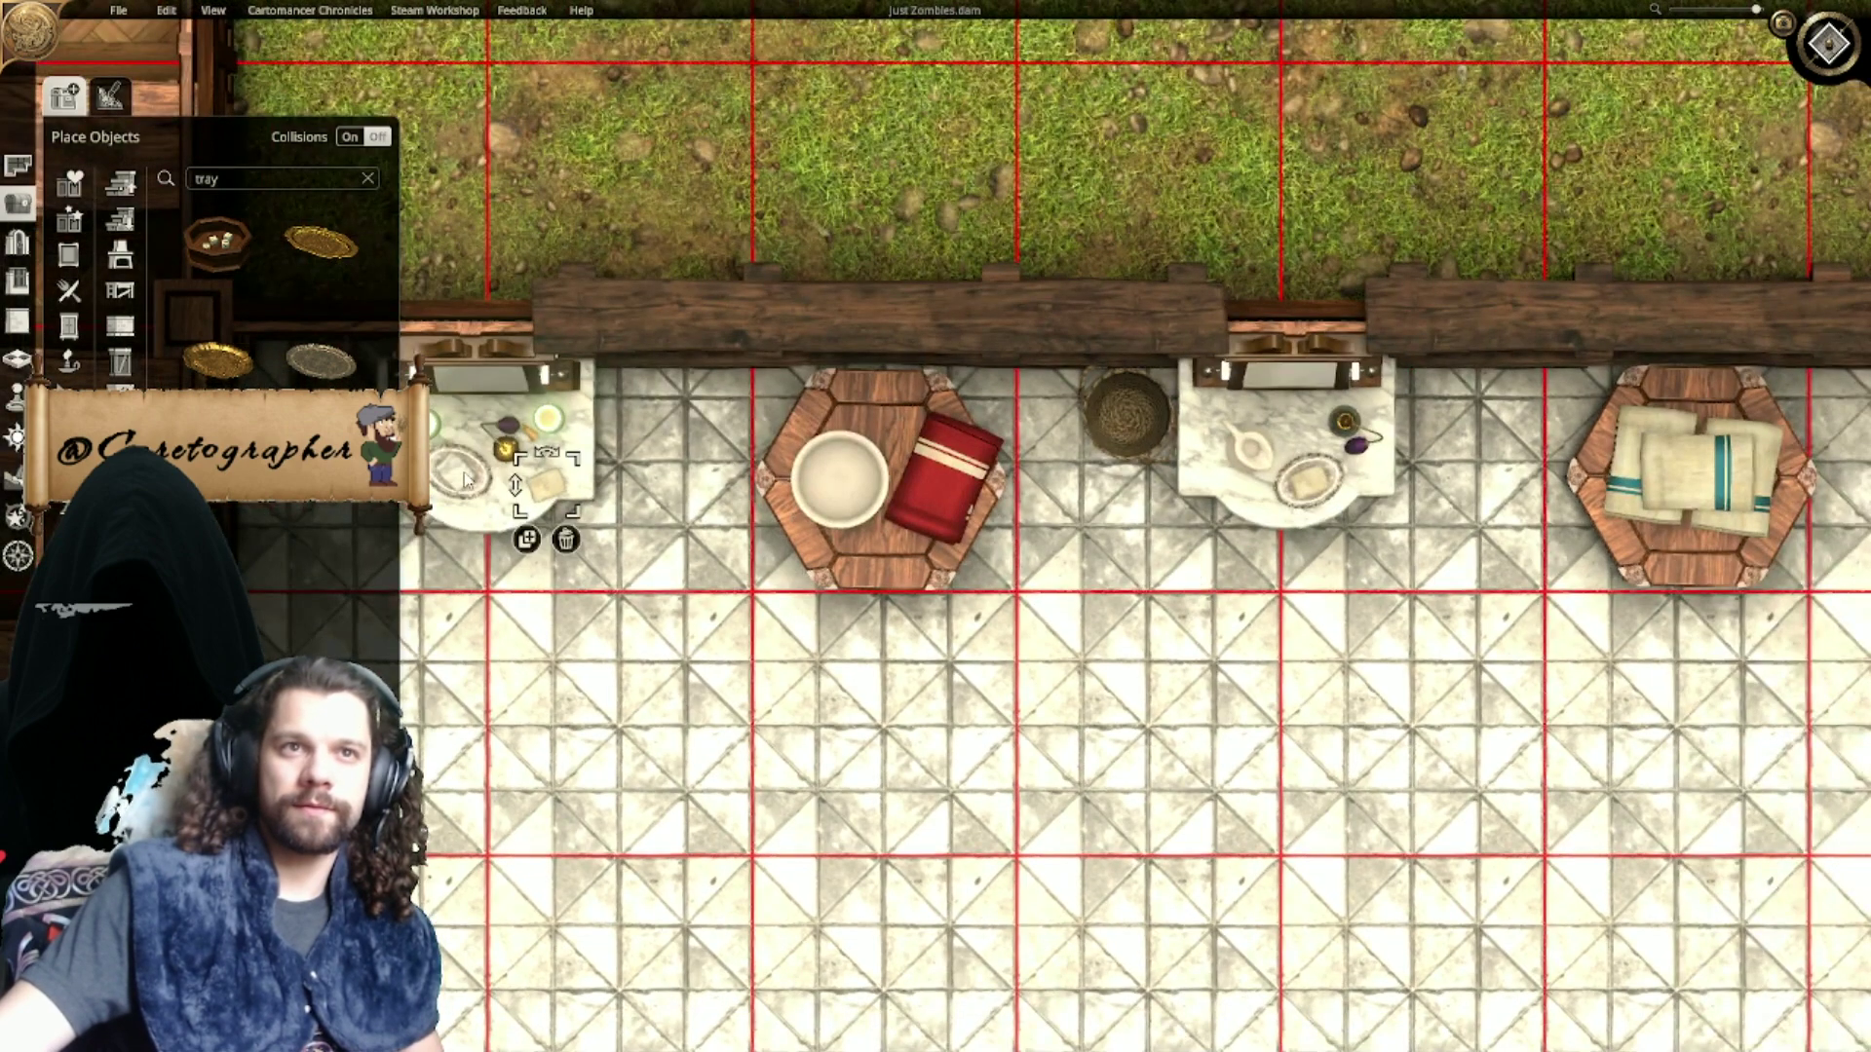
drag(546, 482, 453, 479)
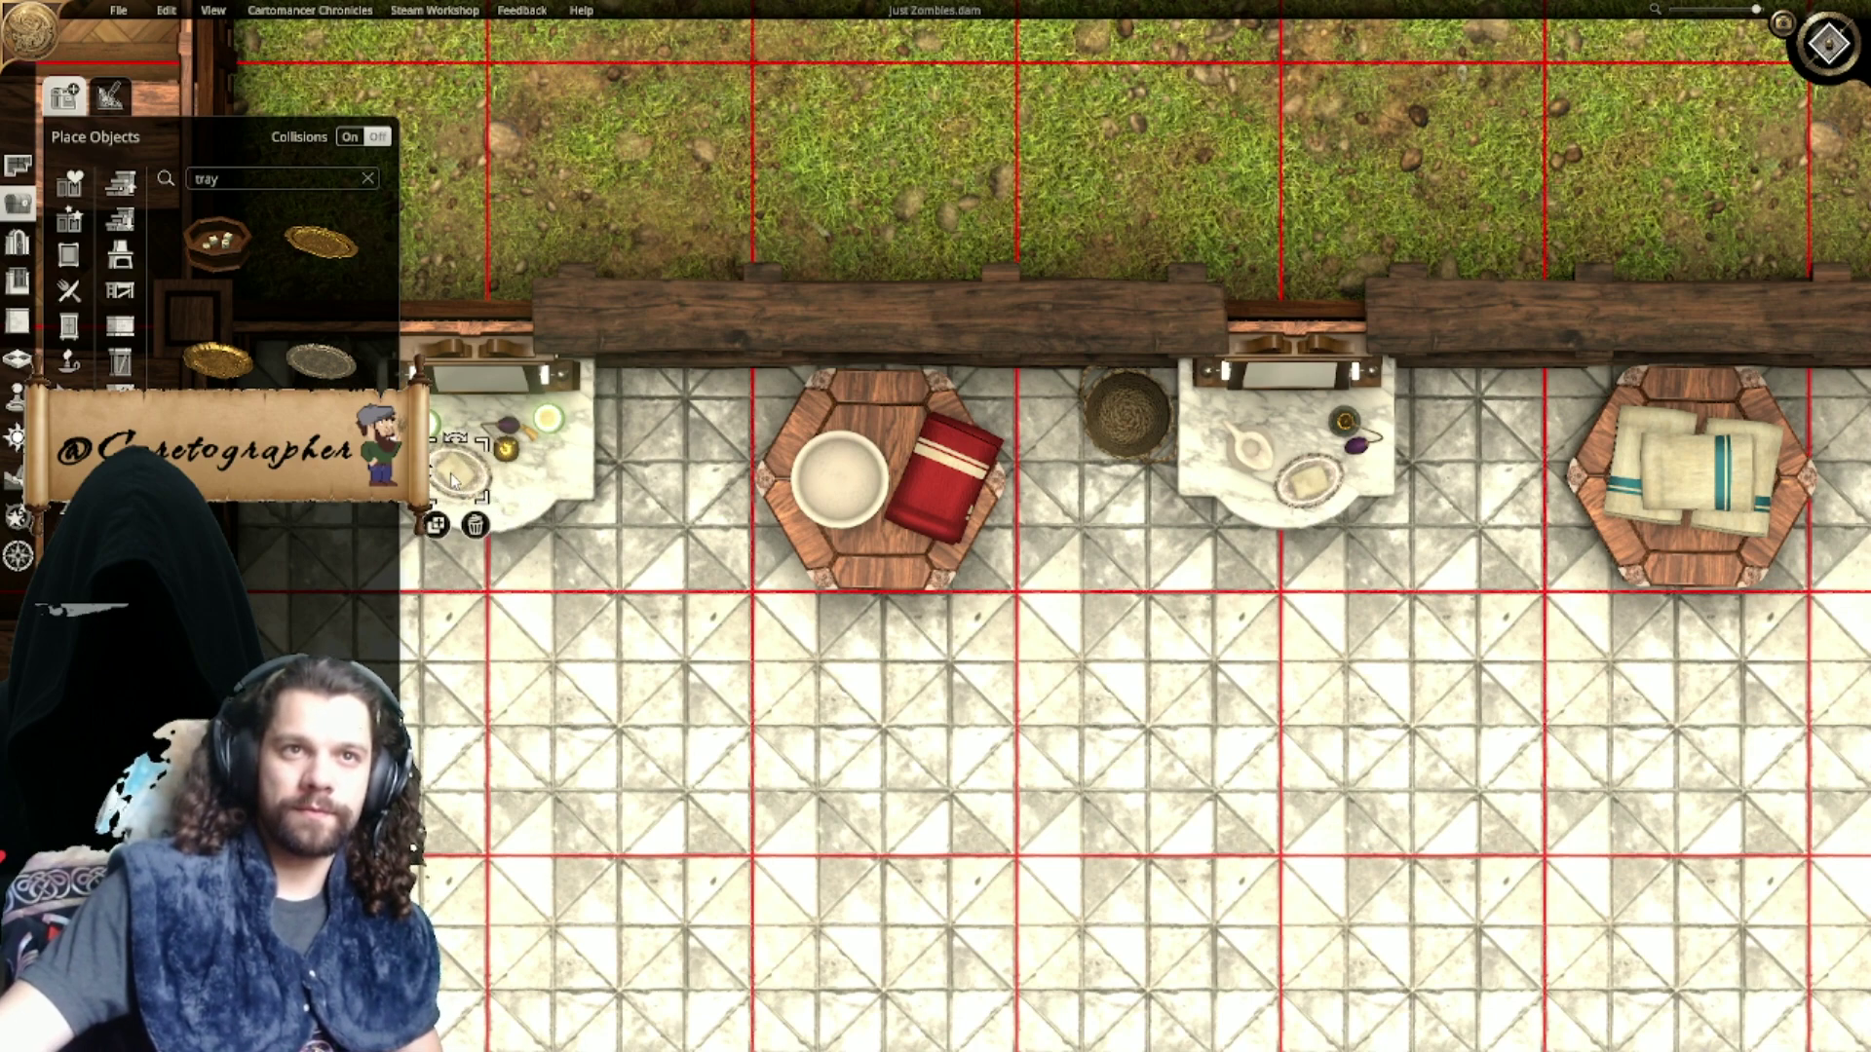
right_drag(1511, 581, 122, 558)
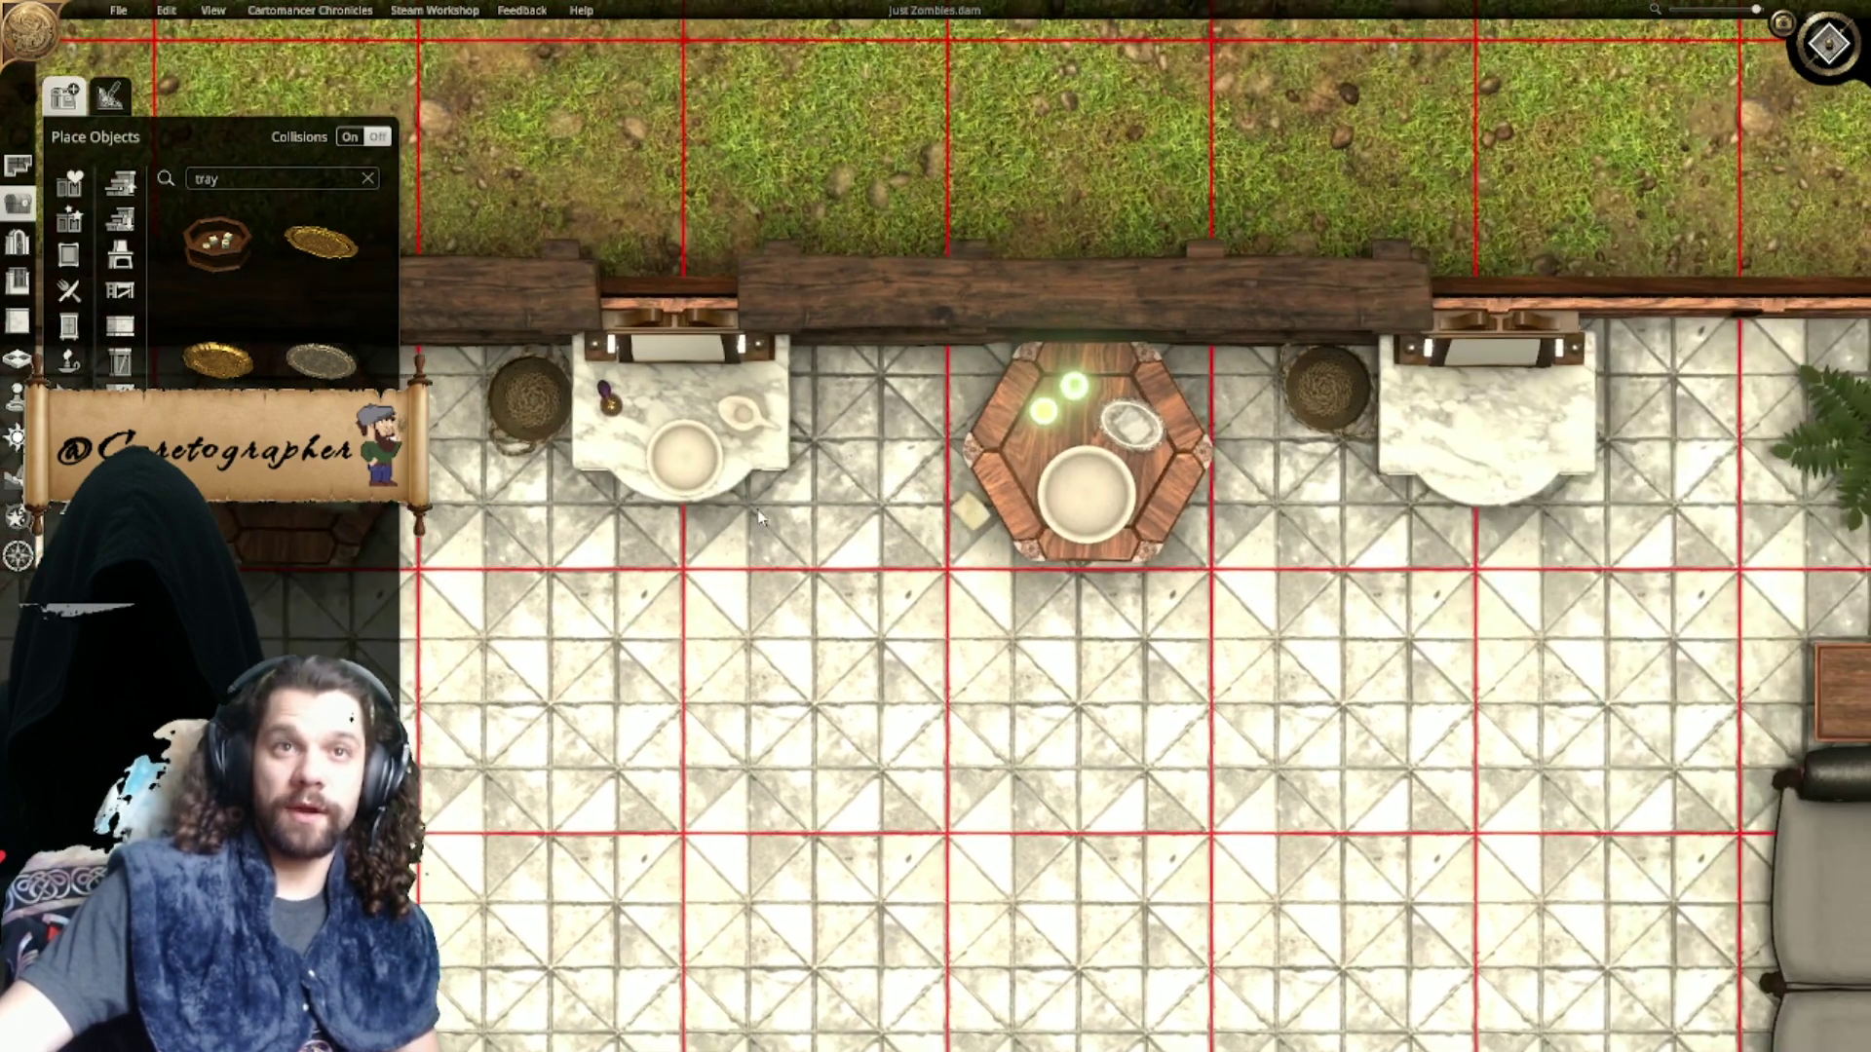
right_drag(1301, 501, 882, 490)
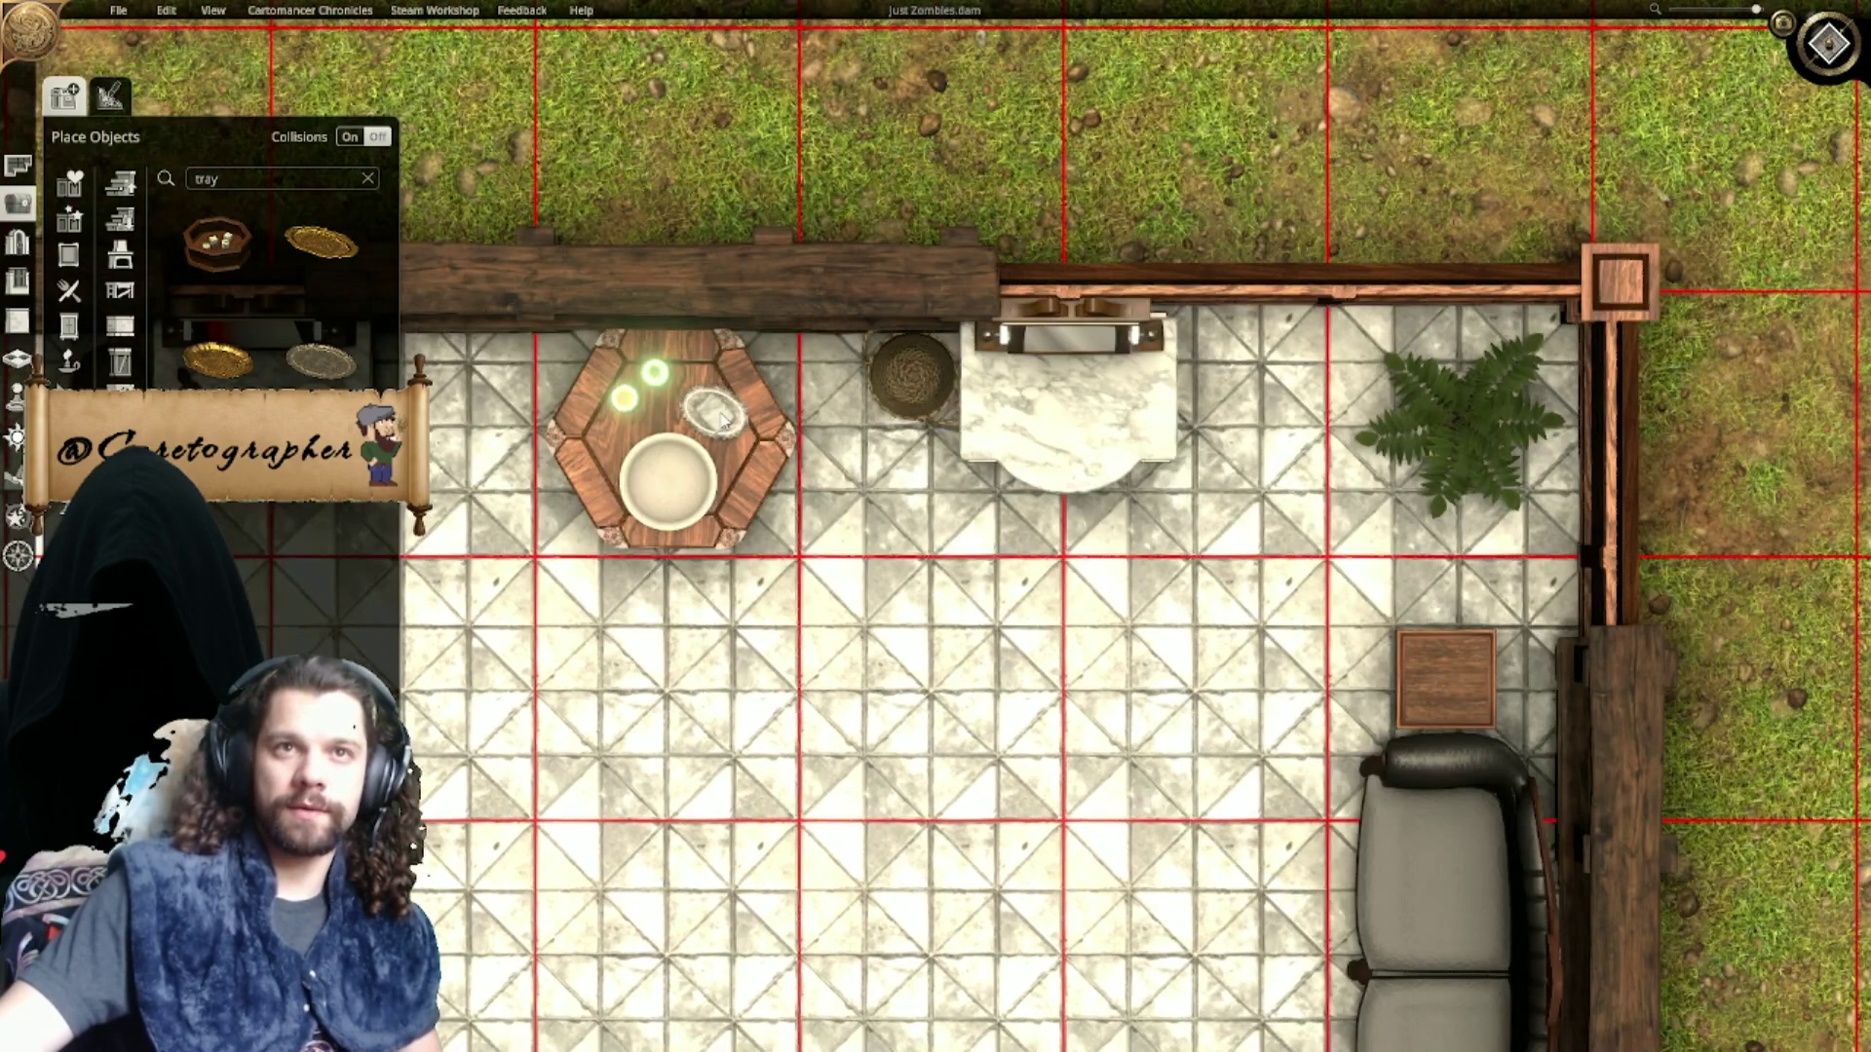
right_drag(473, 545, 1646, 584)
mouse_move(650, 492)
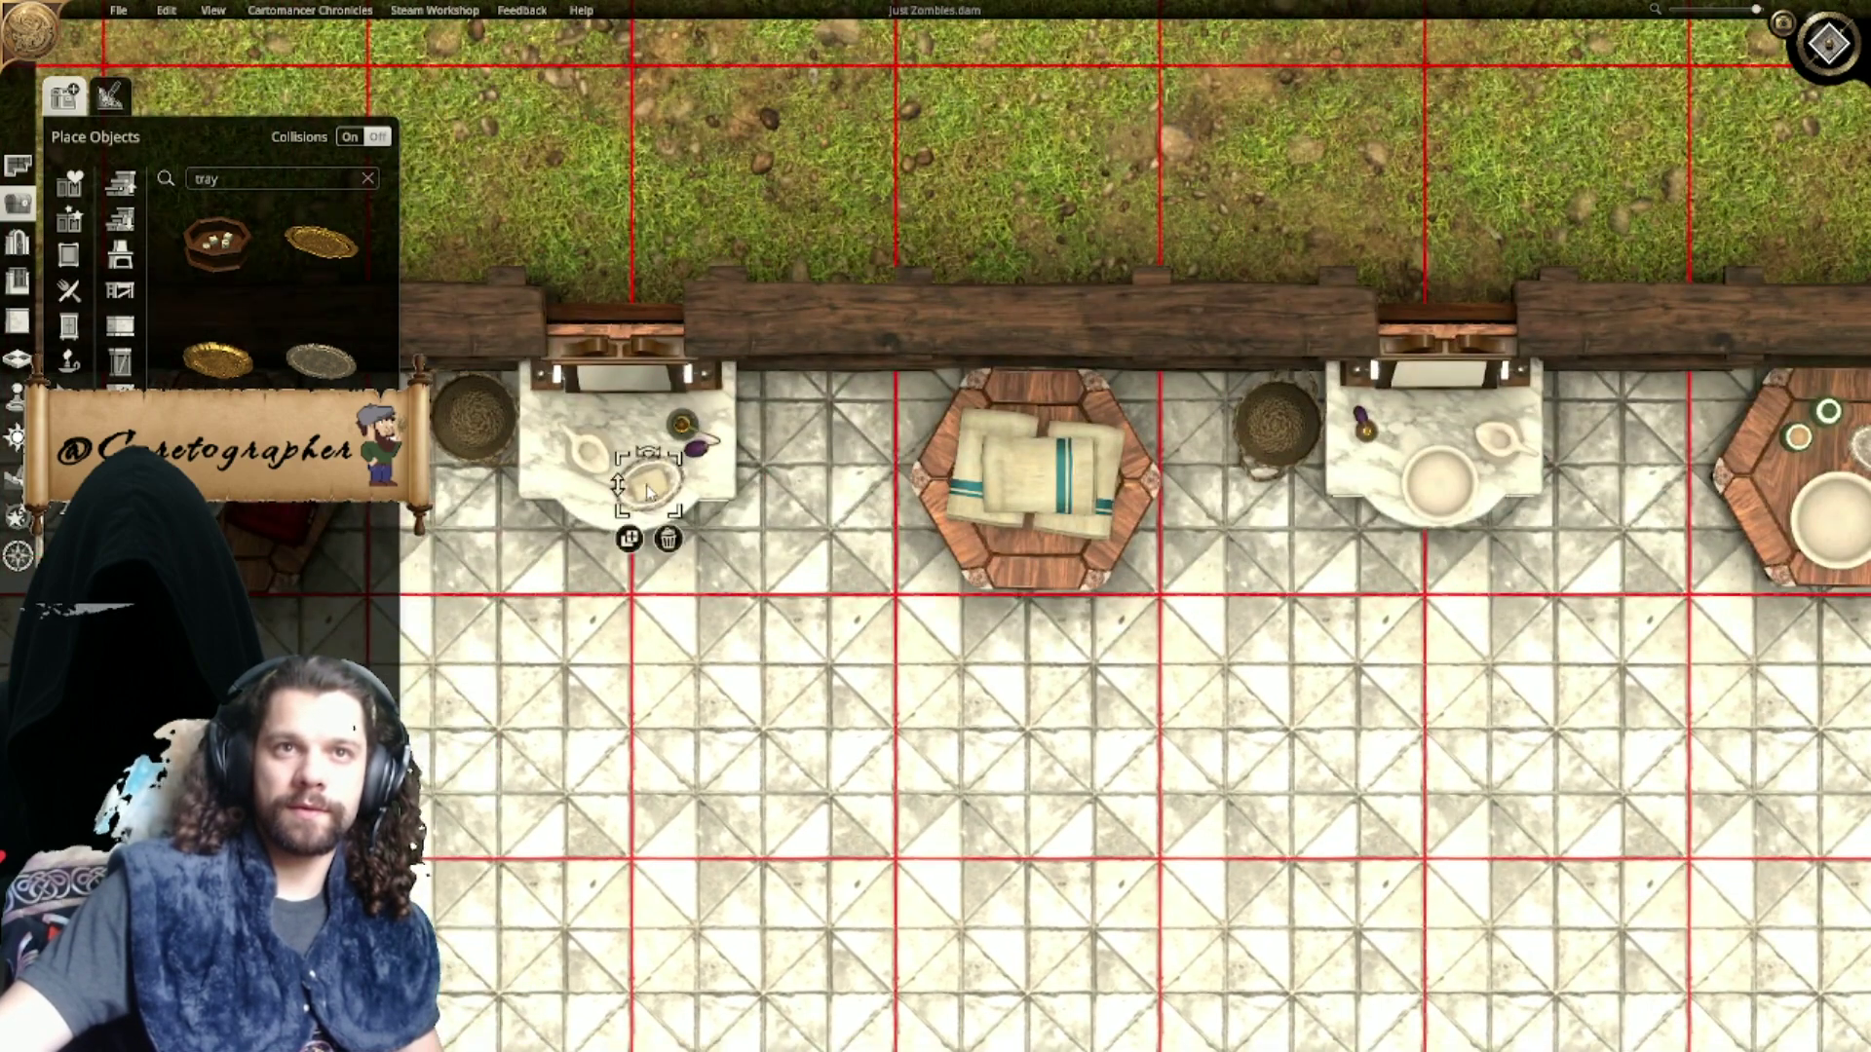
right_drag(1667, 511, 786, 458)
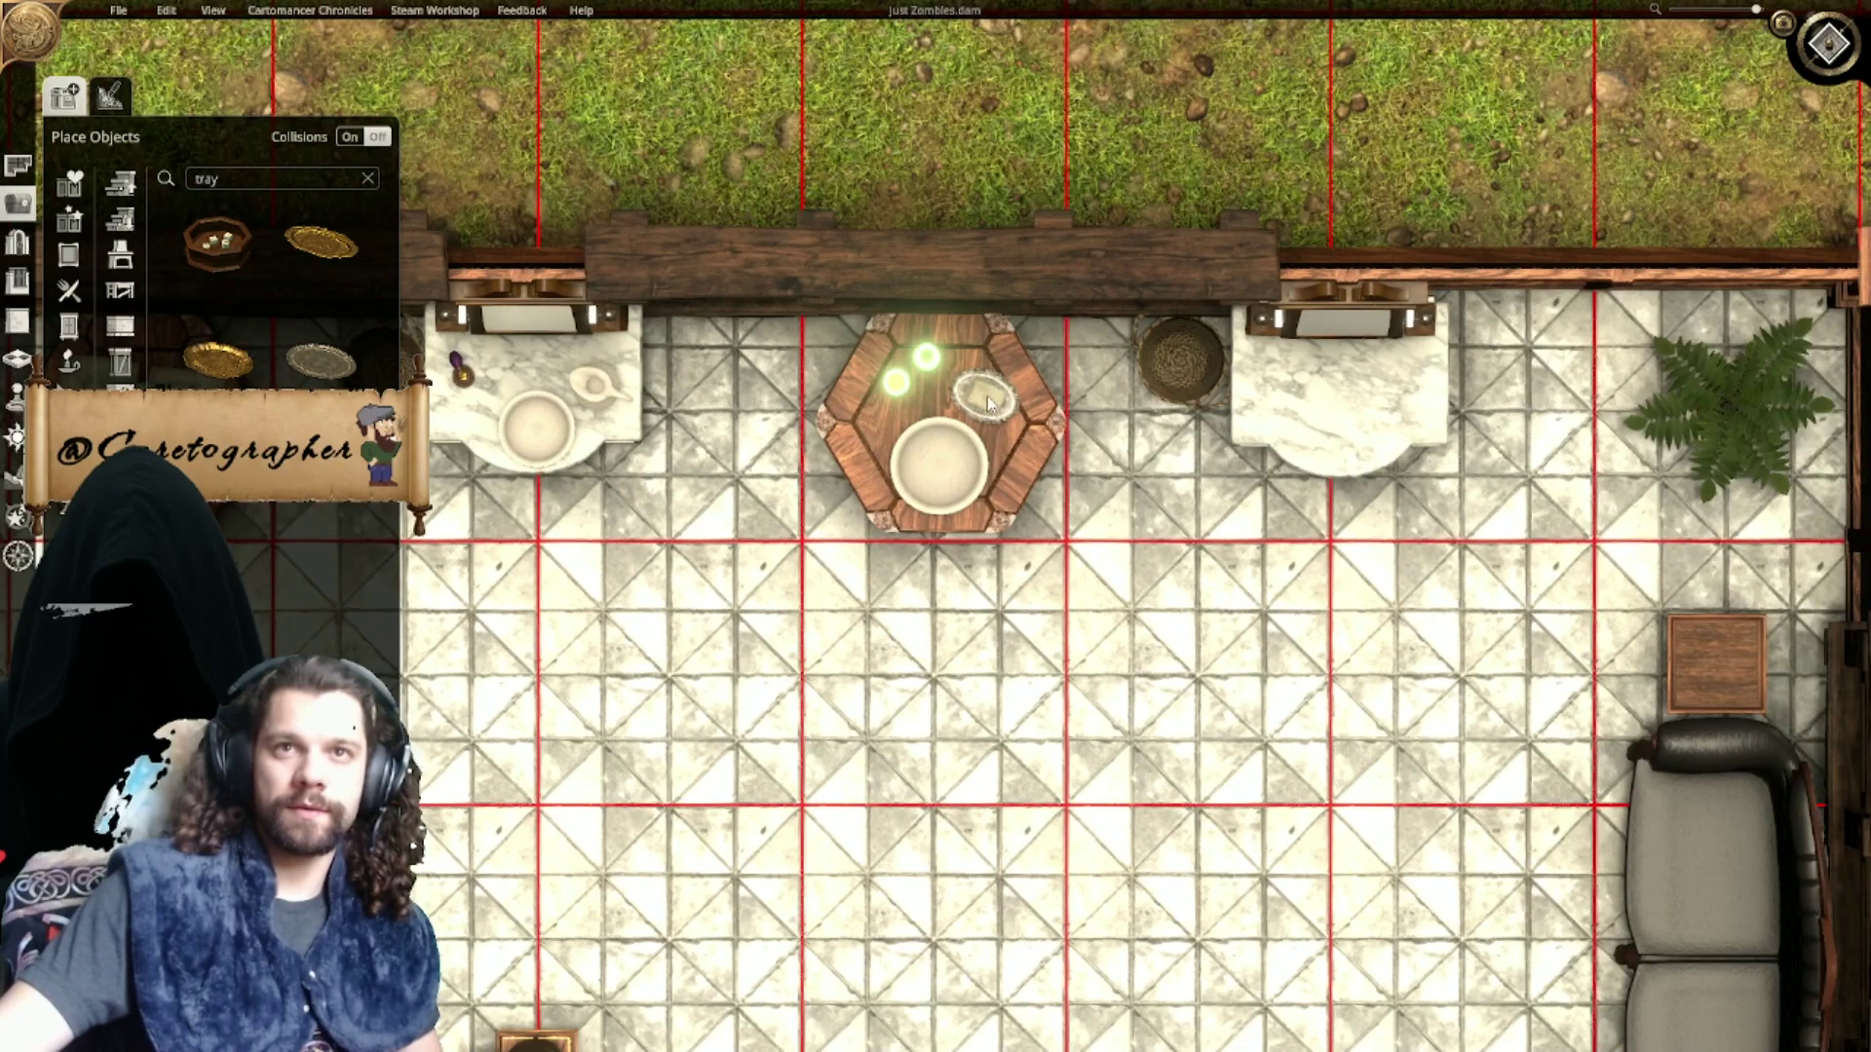
Step: Hide the grid overlay on the map
scroll(1142, 560, down, 5)
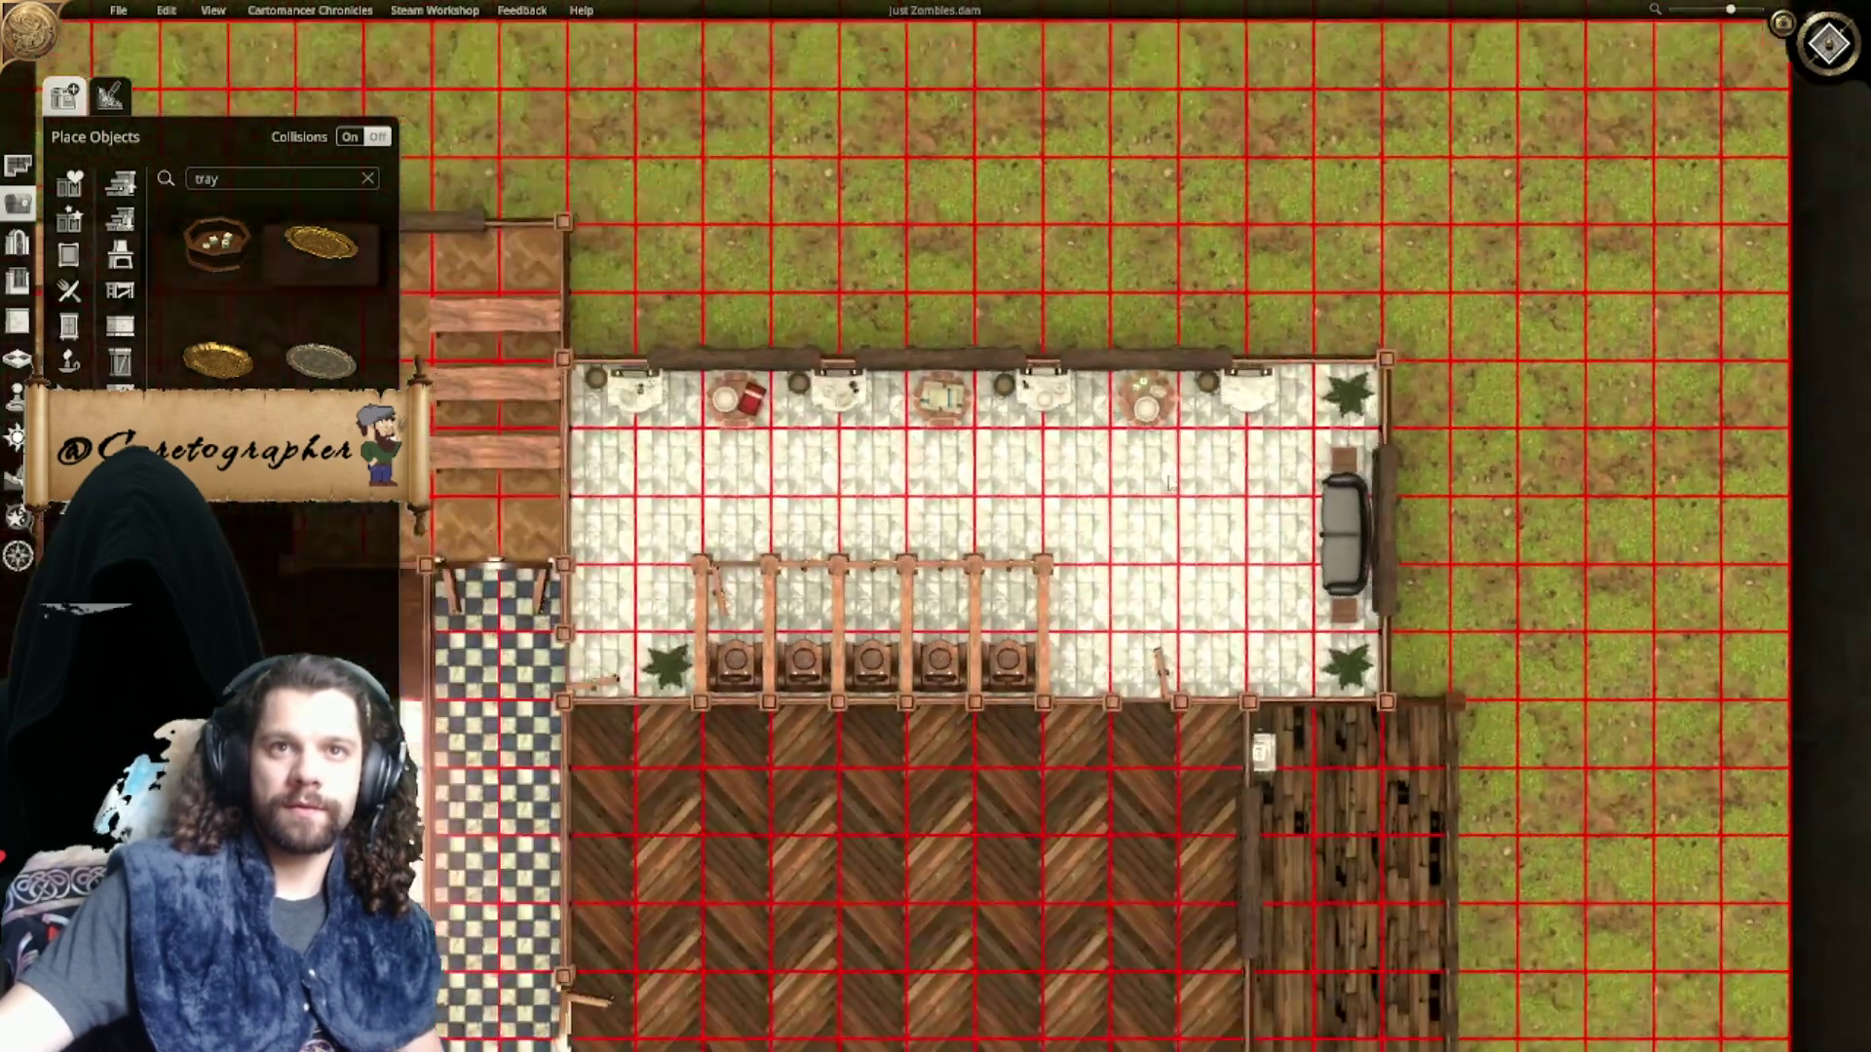
right_drag(1168, 477, 1193, 458)
key(g)
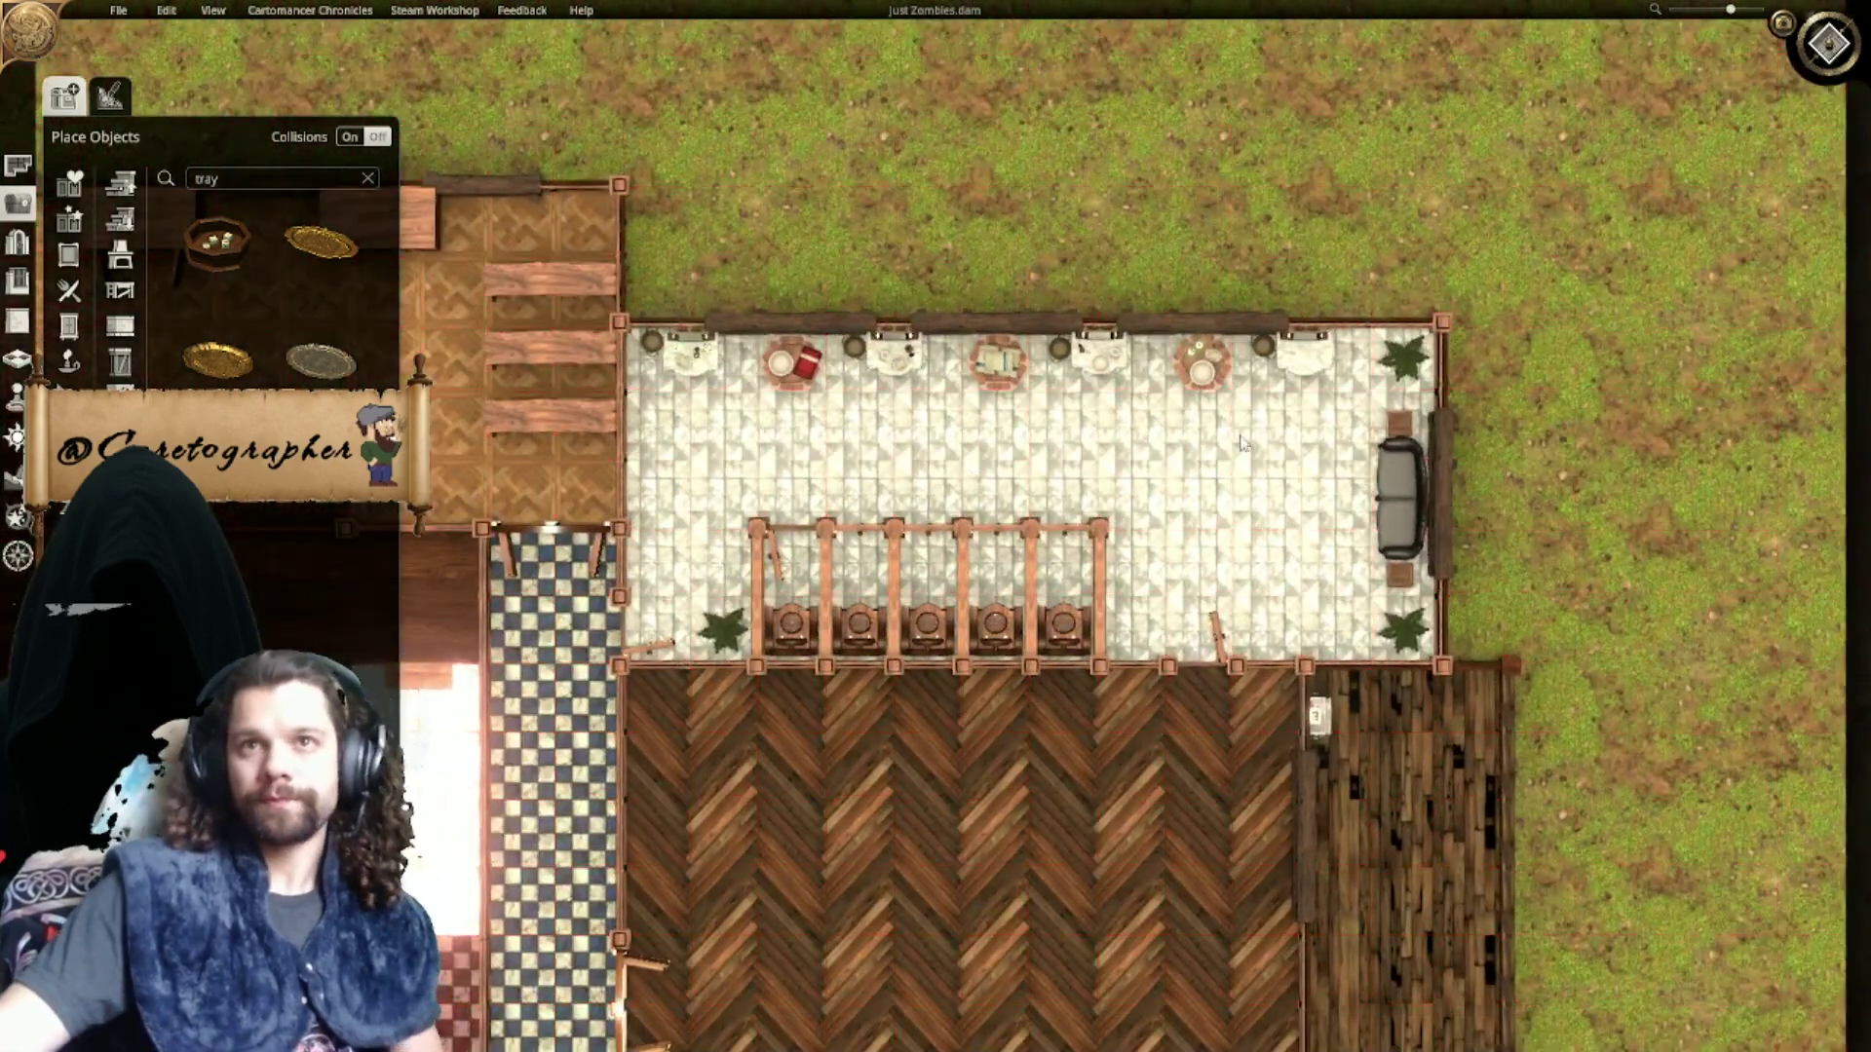
Step: Switch to the 3D view and examine the restroom, its sofa corner and the empty rooms beside the checkered corridor
click(1829, 49)
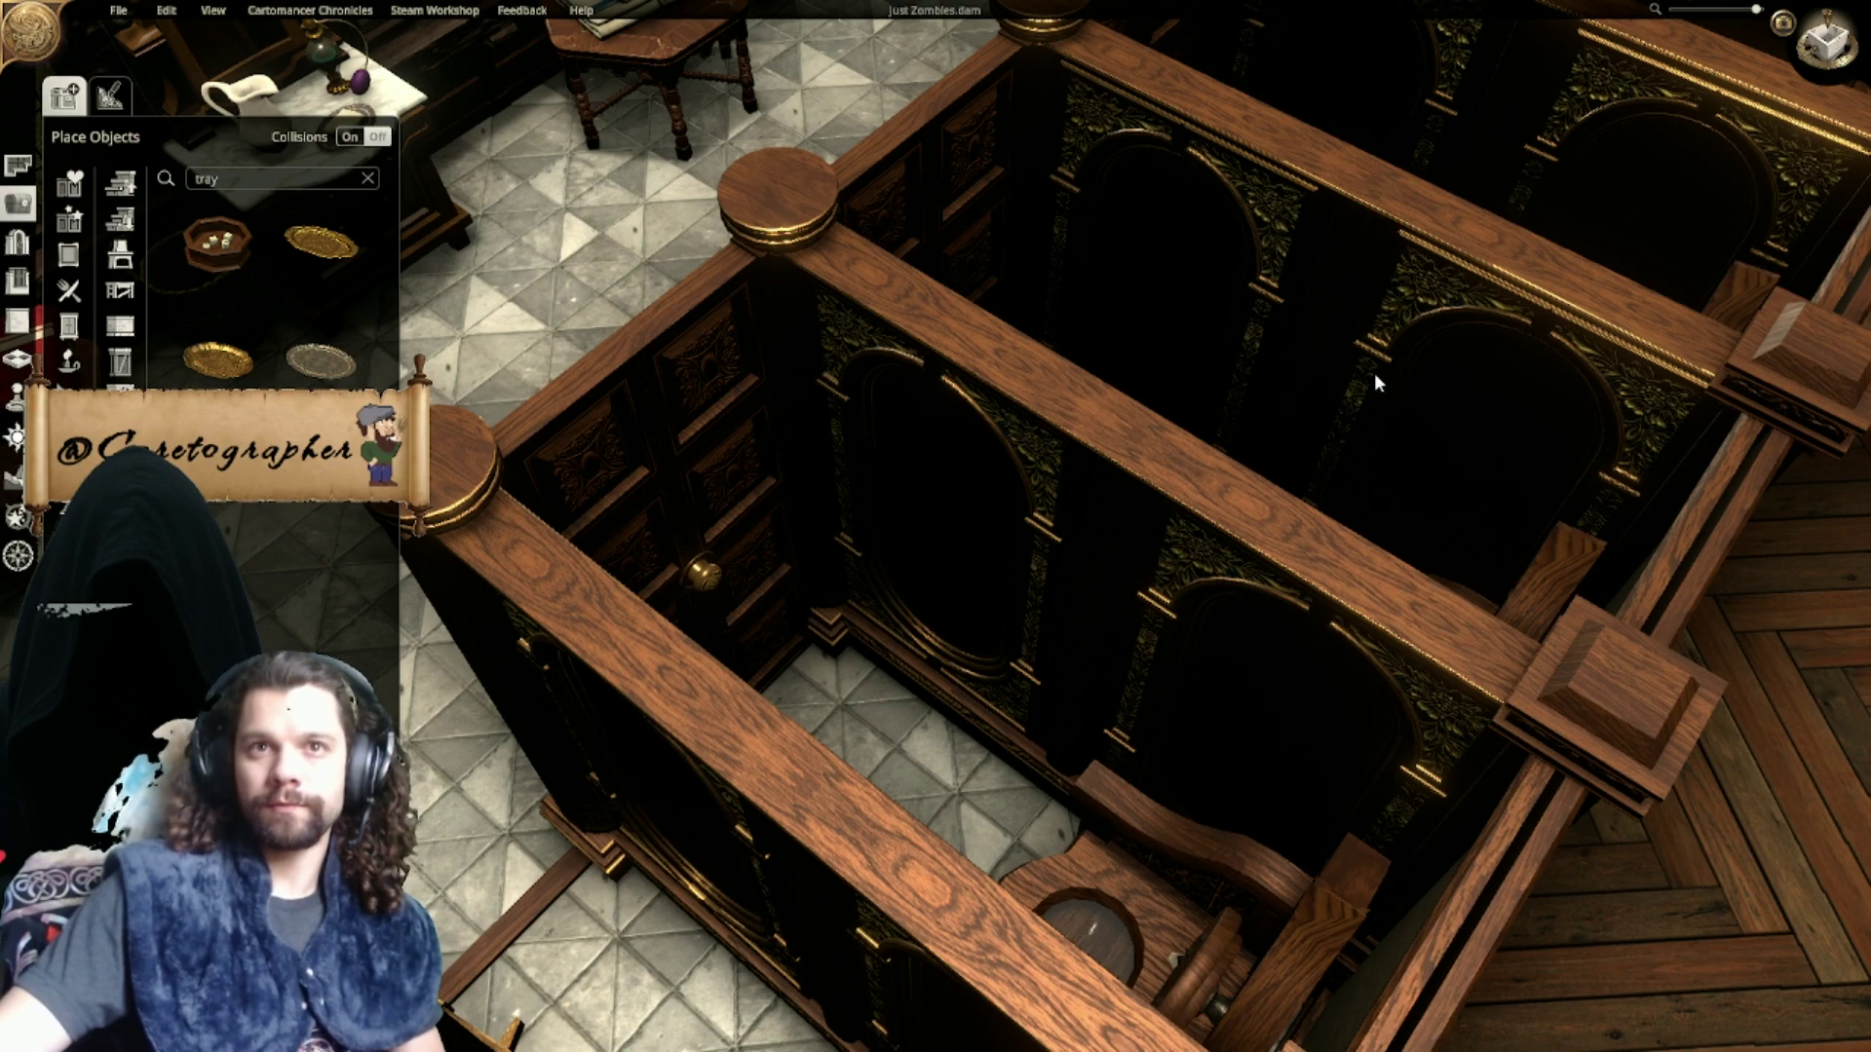
middle_drag(1361, 445, 1226, 541)
scroll(987, 456, down, 5)
scroll(764, 327, up, 3)
scroll(764, 334, down, 3)
scroll(1270, 527, up, 2)
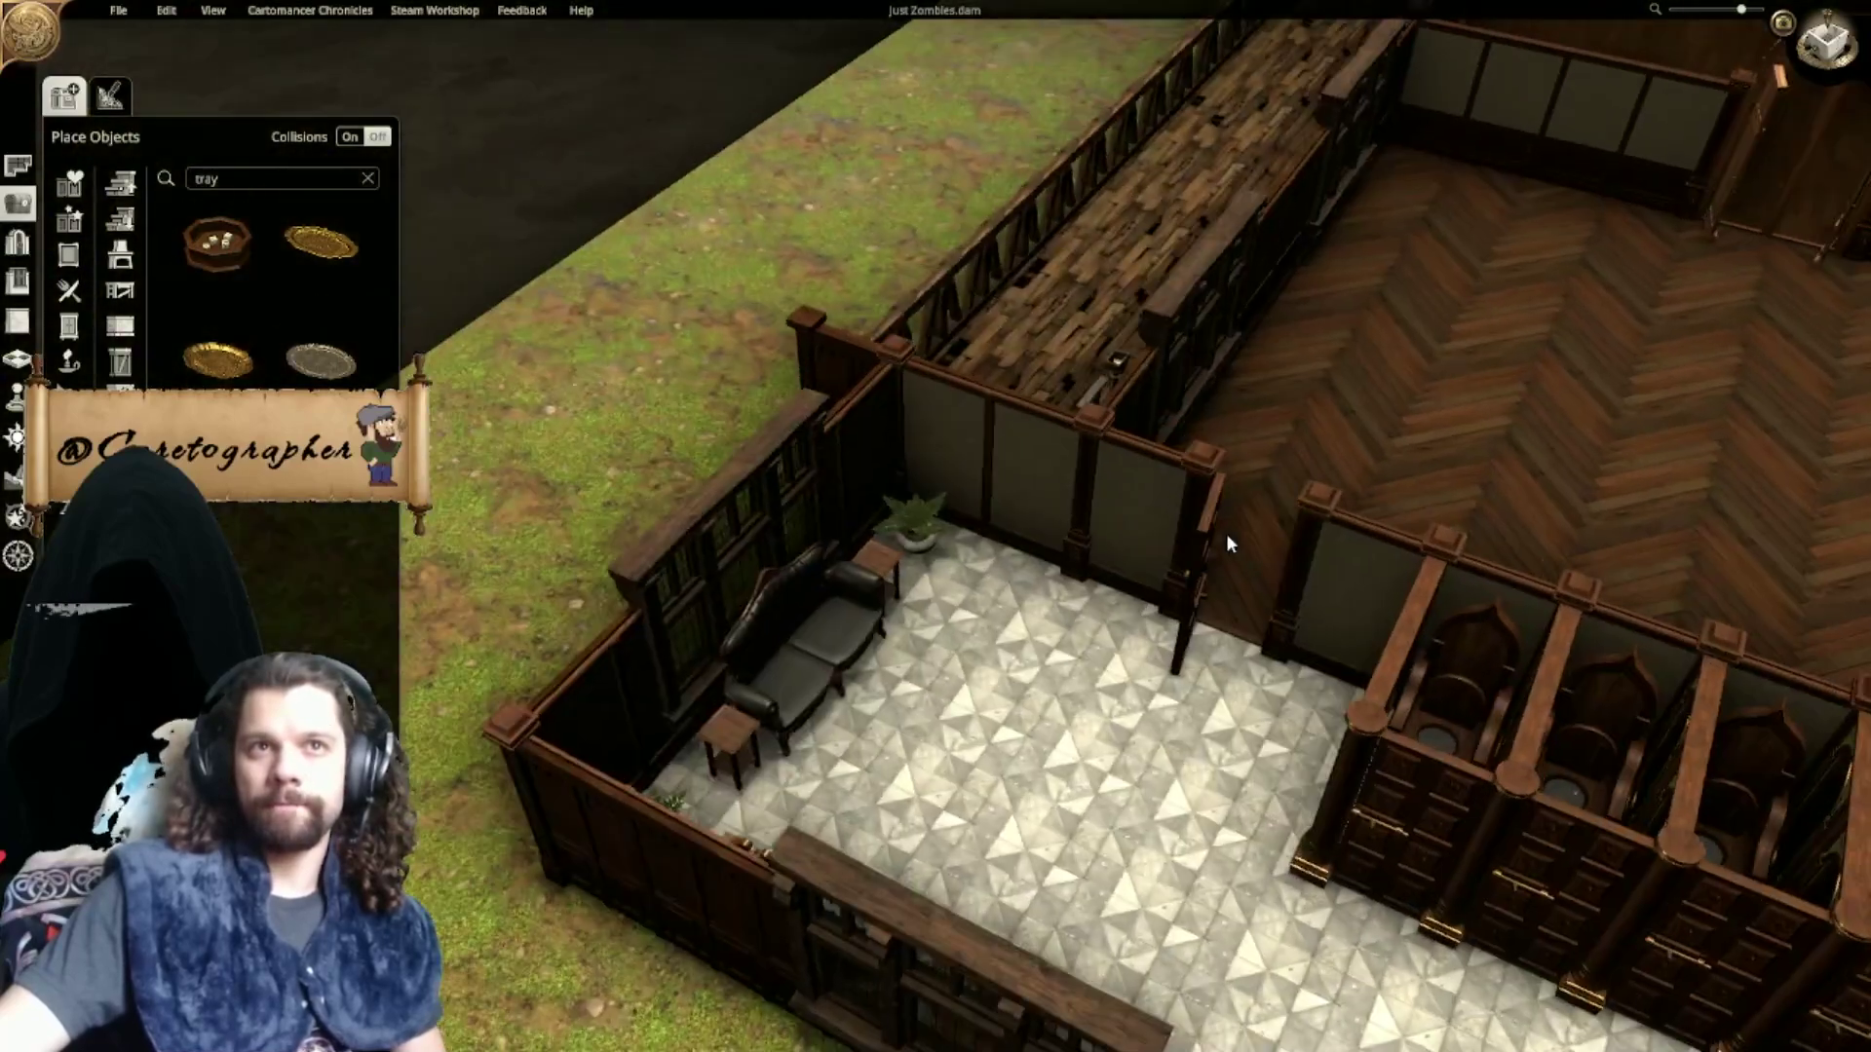
scroll(944, 444, up, 4)
middle_drag(944, 443, 1261, 454)
scroll(1150, 427, up, 3)
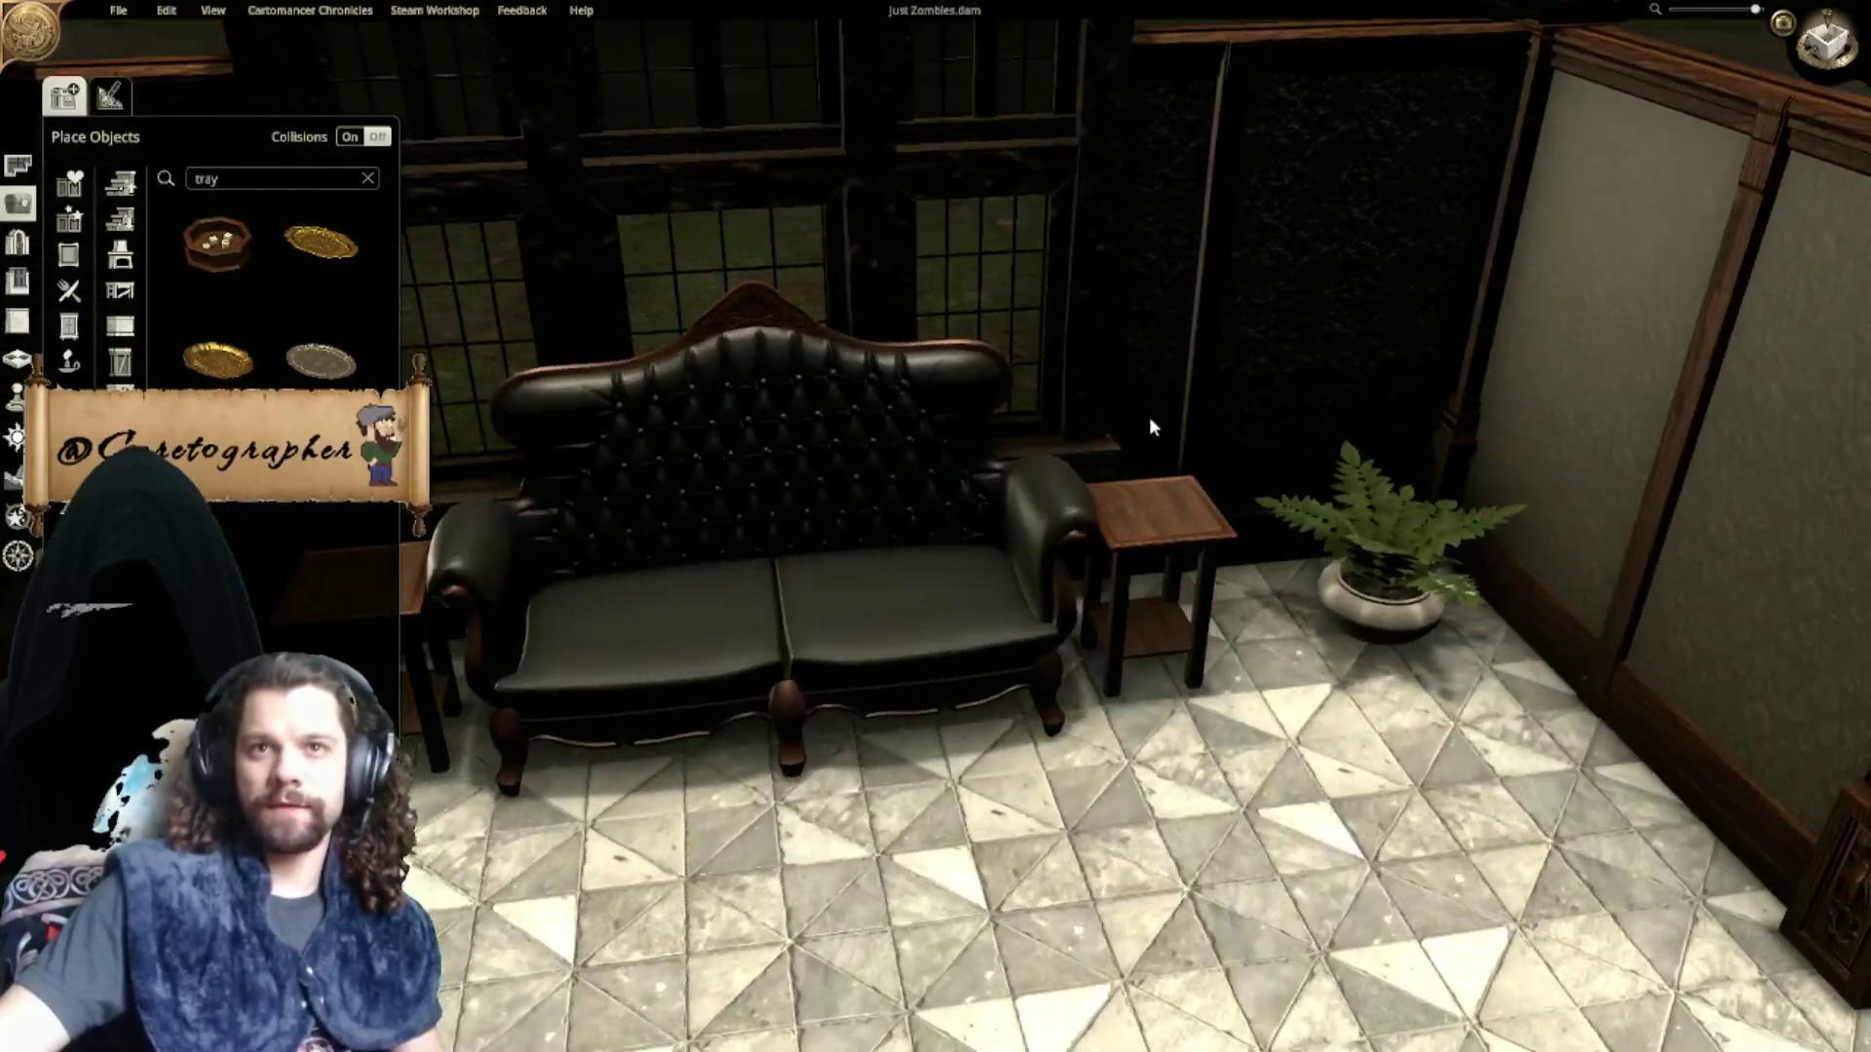
scroll(1150, 426, down, 5)
middle_drag(1090, 551, 1205, 370)
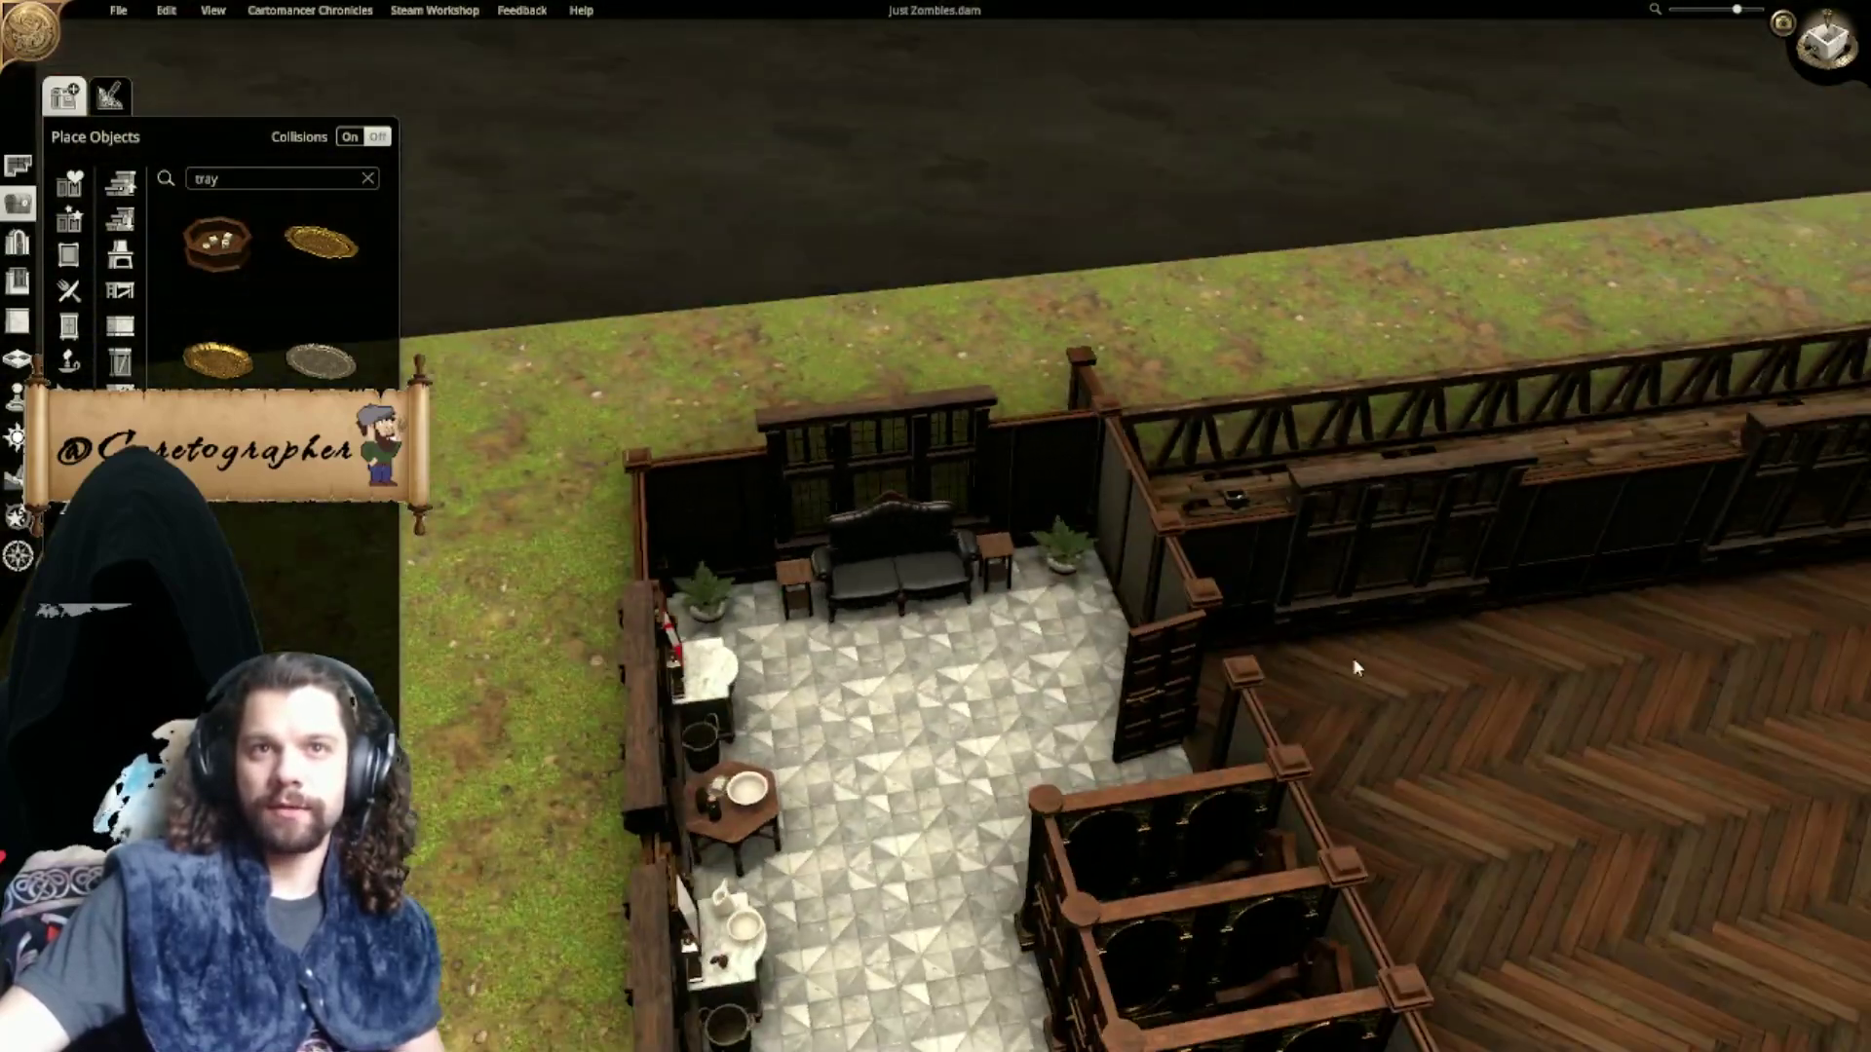
scroll(1037, 476, down, 2)
middle_drag(1174, 667, 1177, 811)
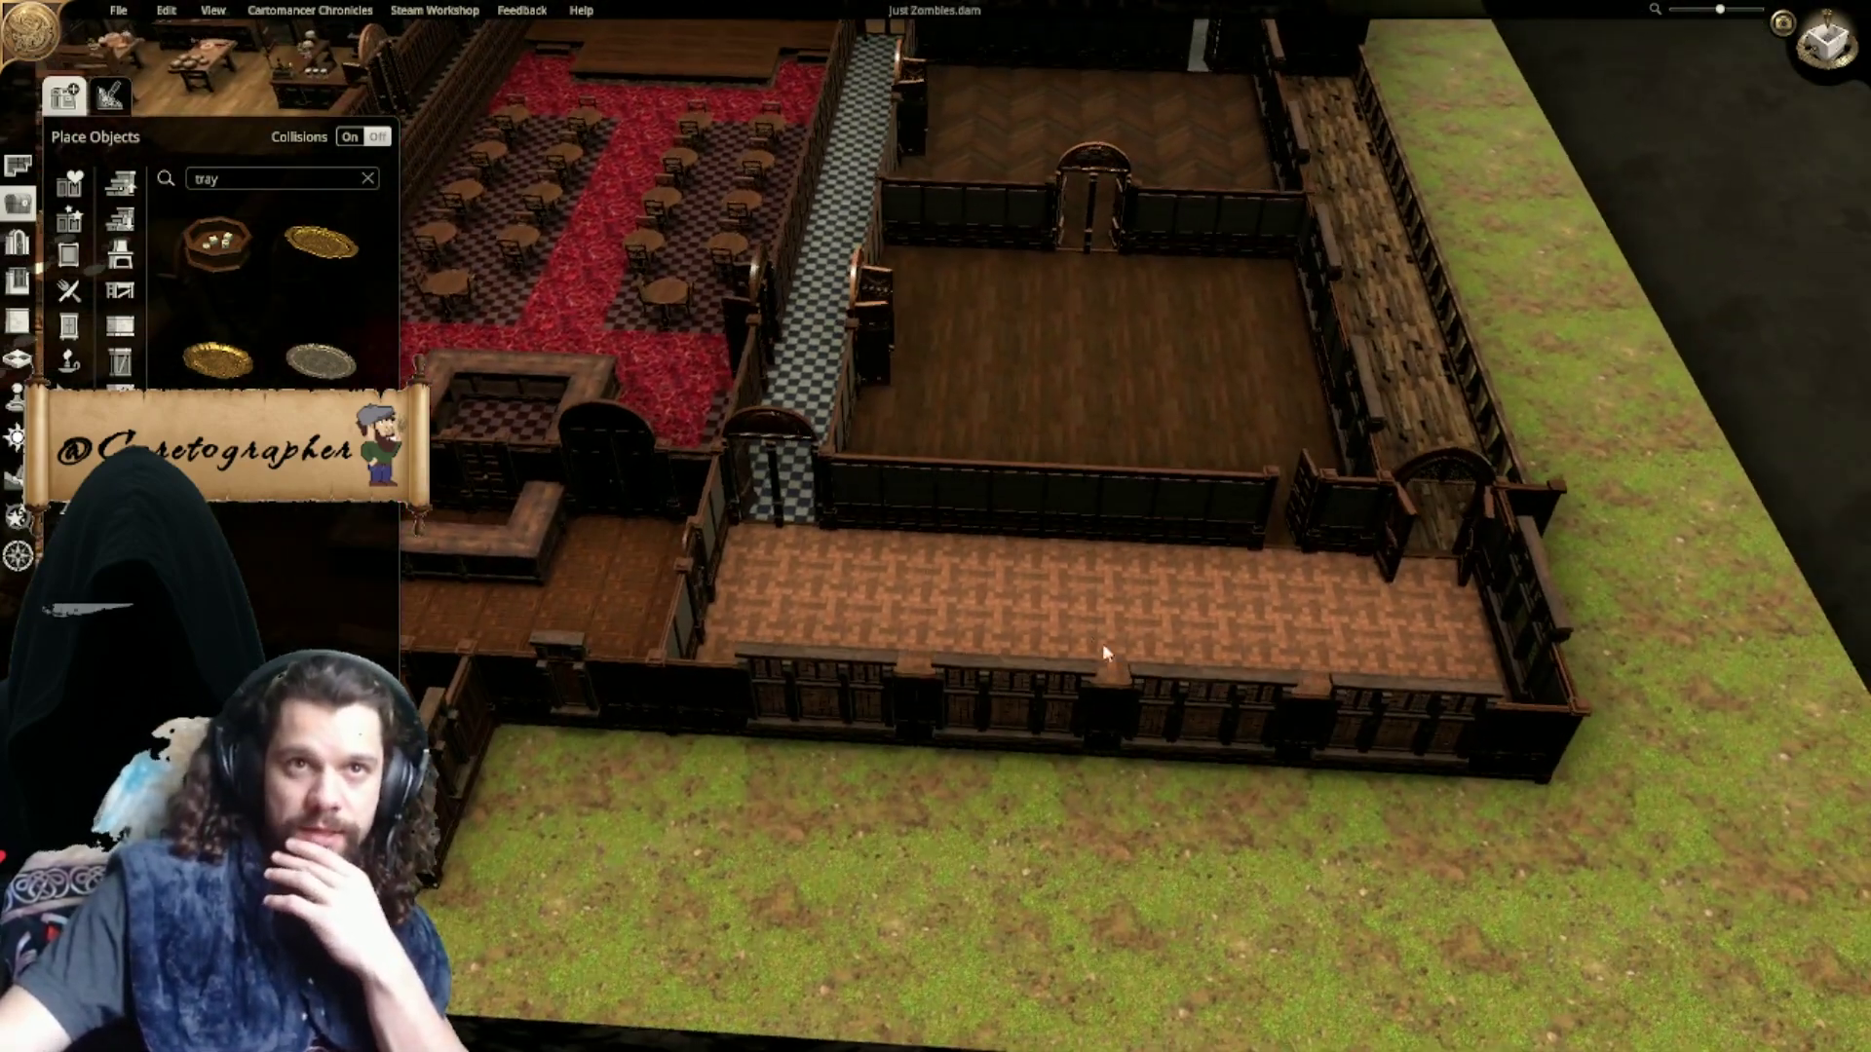
middle_drag(1263, 219, 1241, 465)
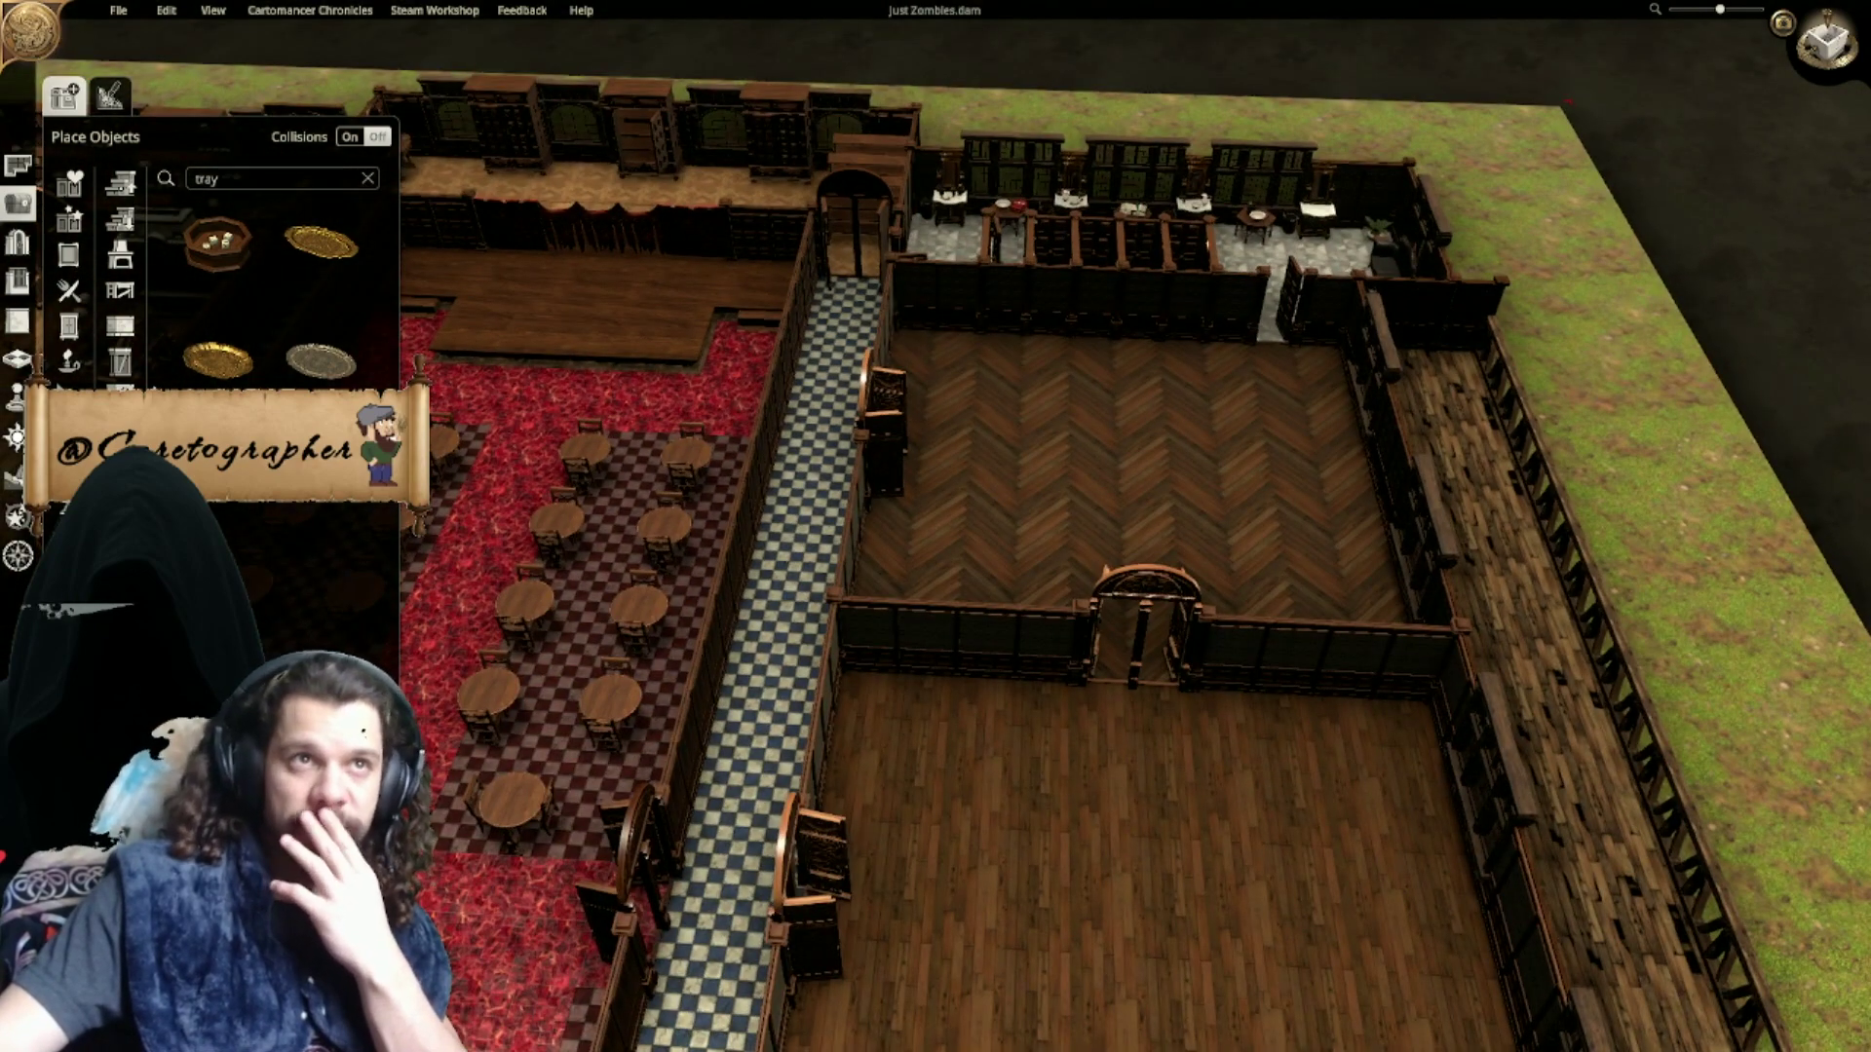
middle_drag(1167, 657, 1121, 570)
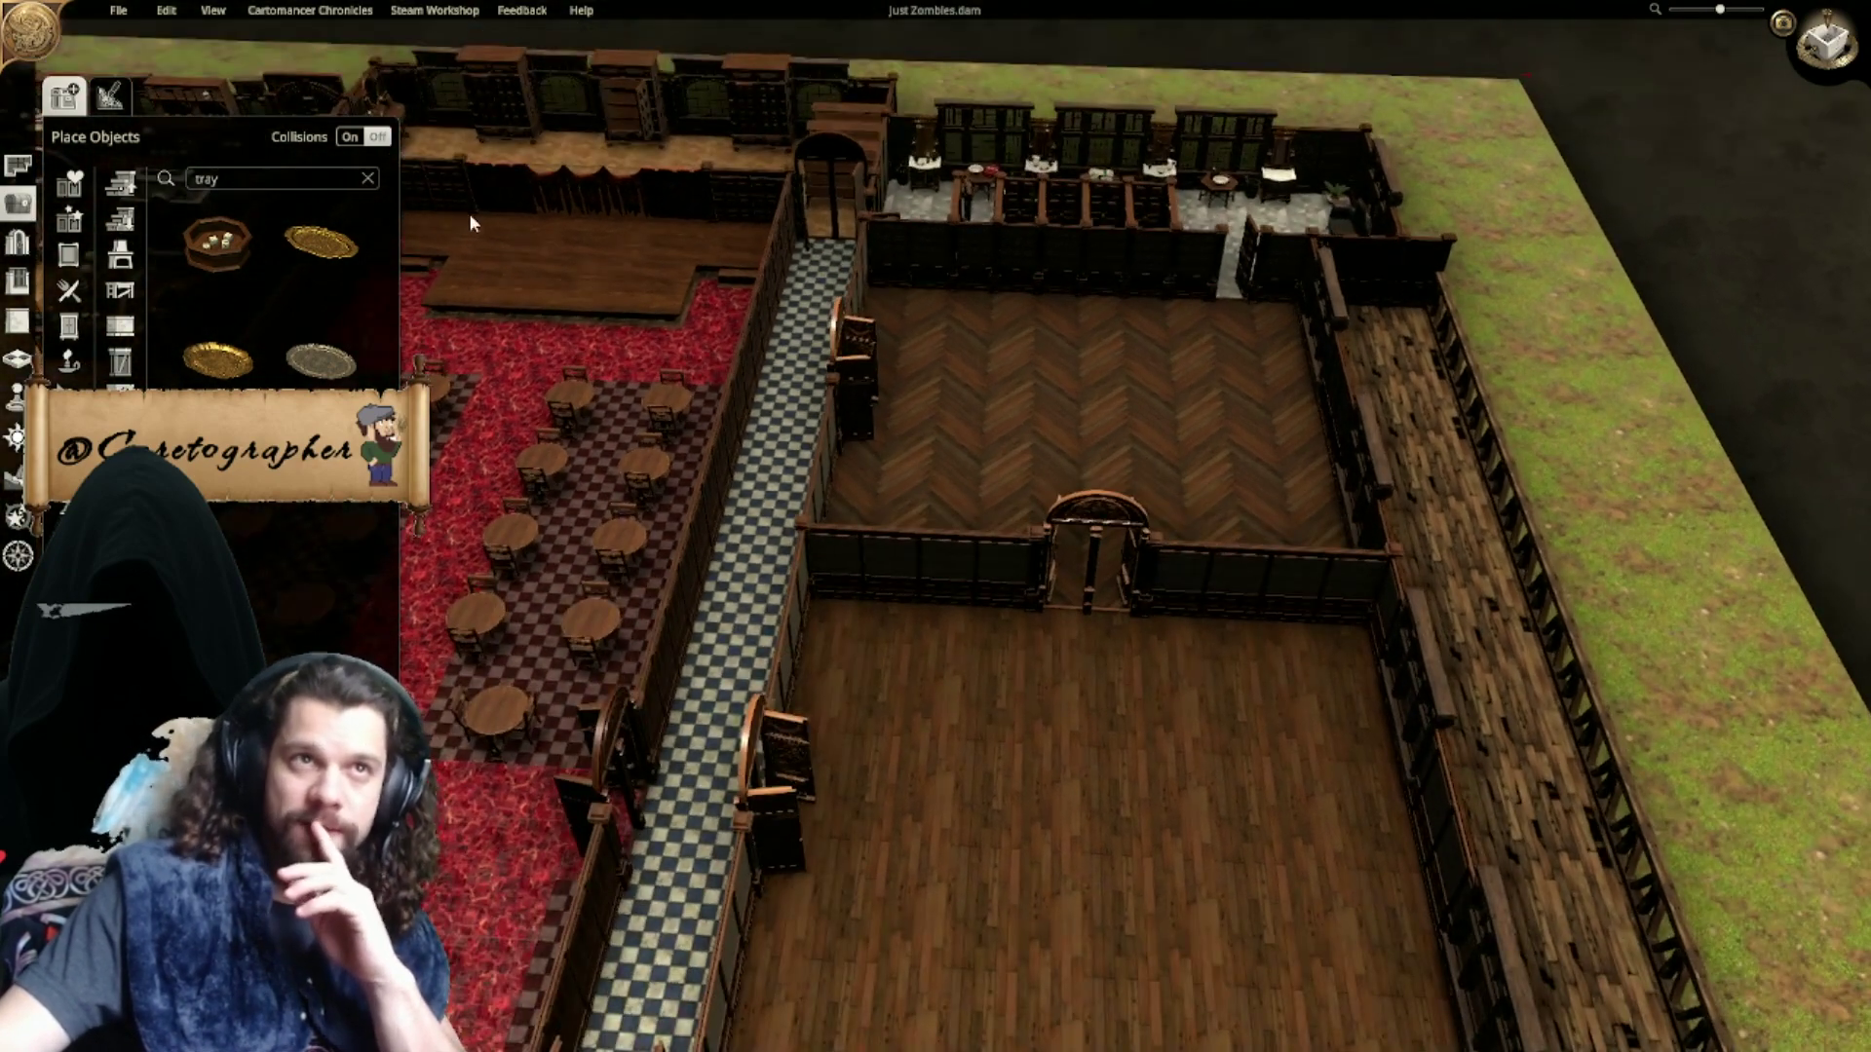
Step: Search the object library for "bed" and switch back to the top view over the herringbone-floored room
double_click(301, 183)
text(b)
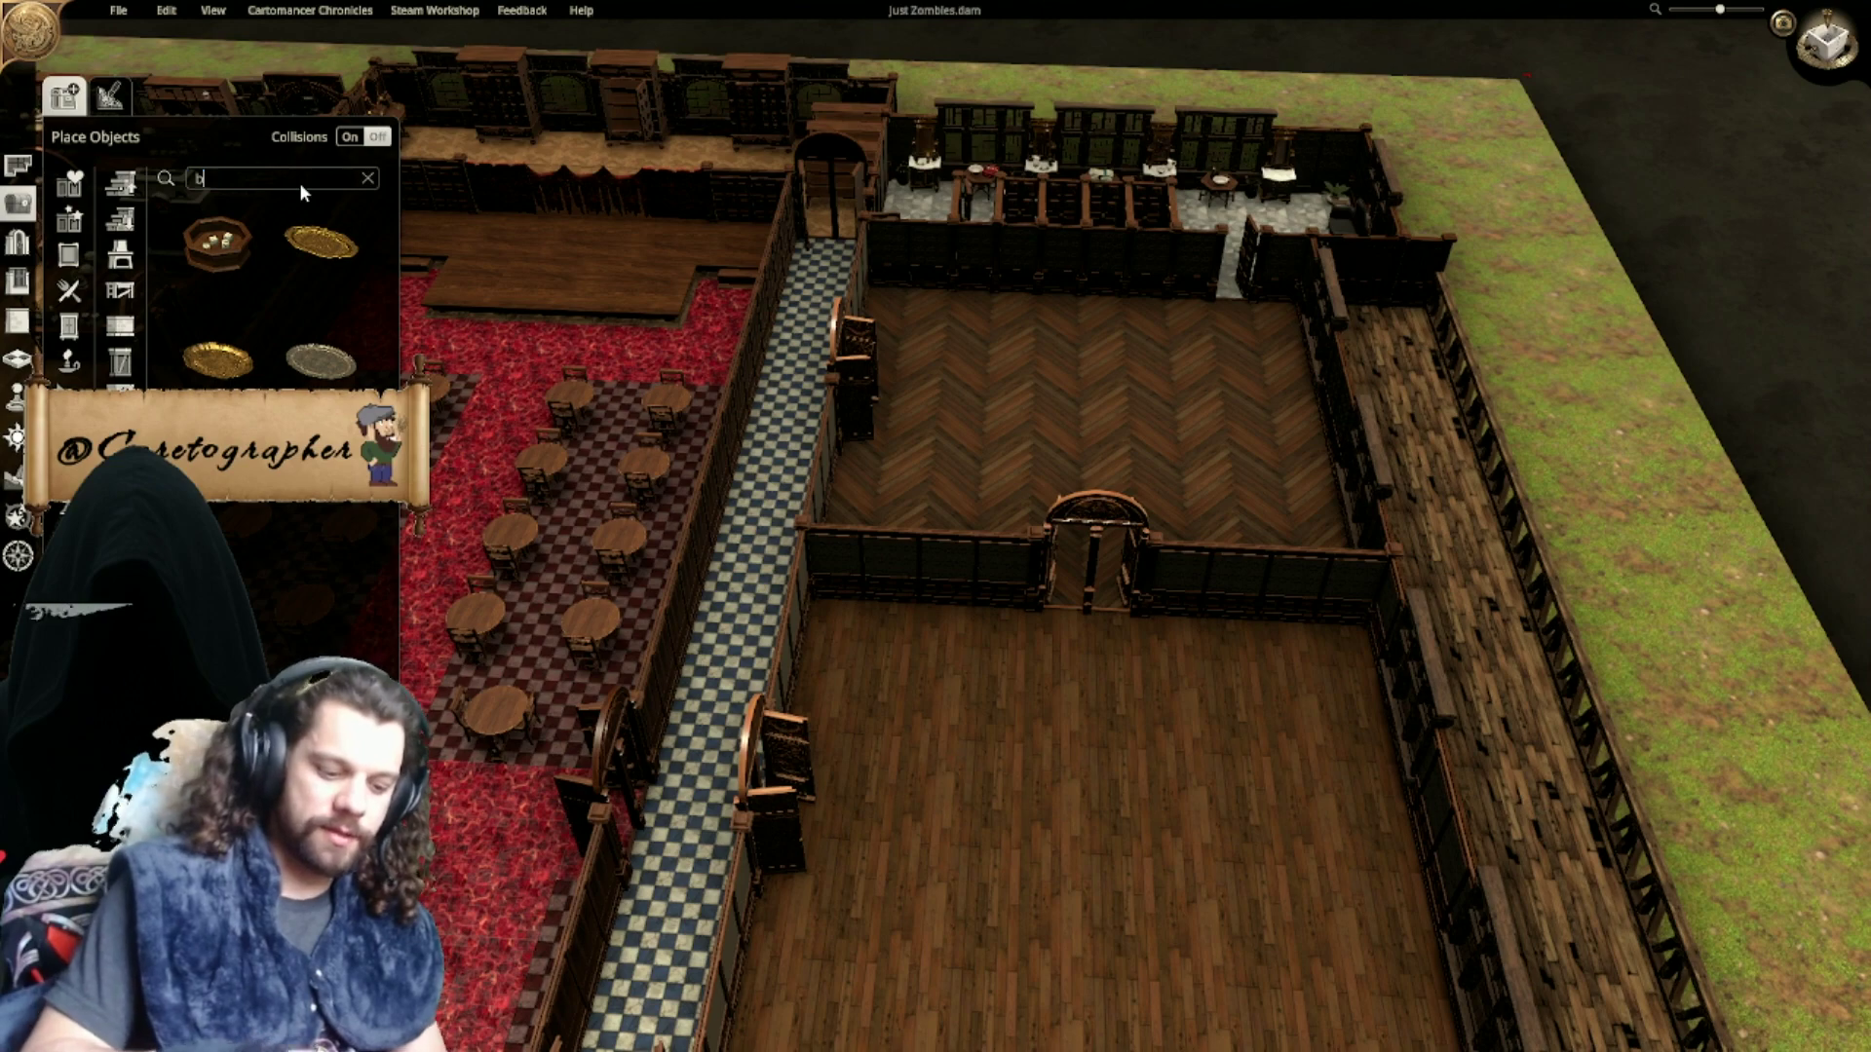
text(ed)
middle_drag(1255, 388, 1199, 486)
click(1832, 45)
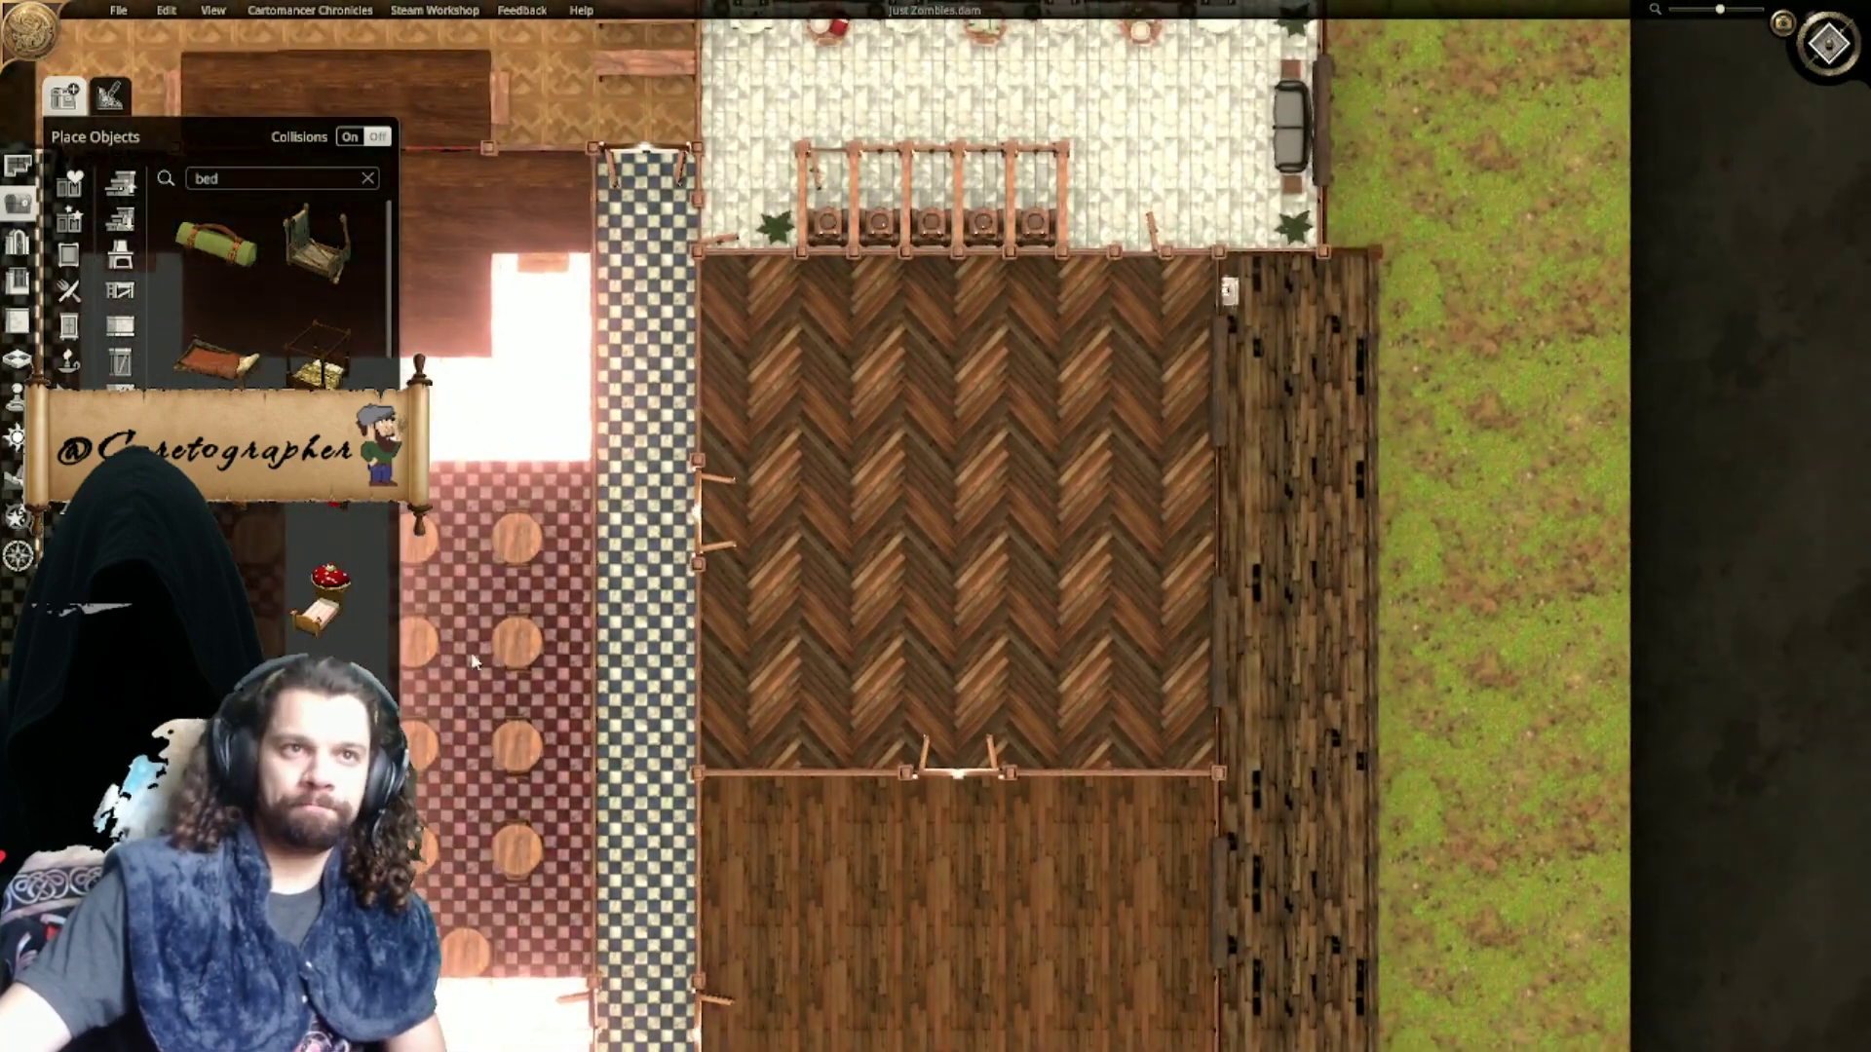
scroll(324, 635, down, 5)
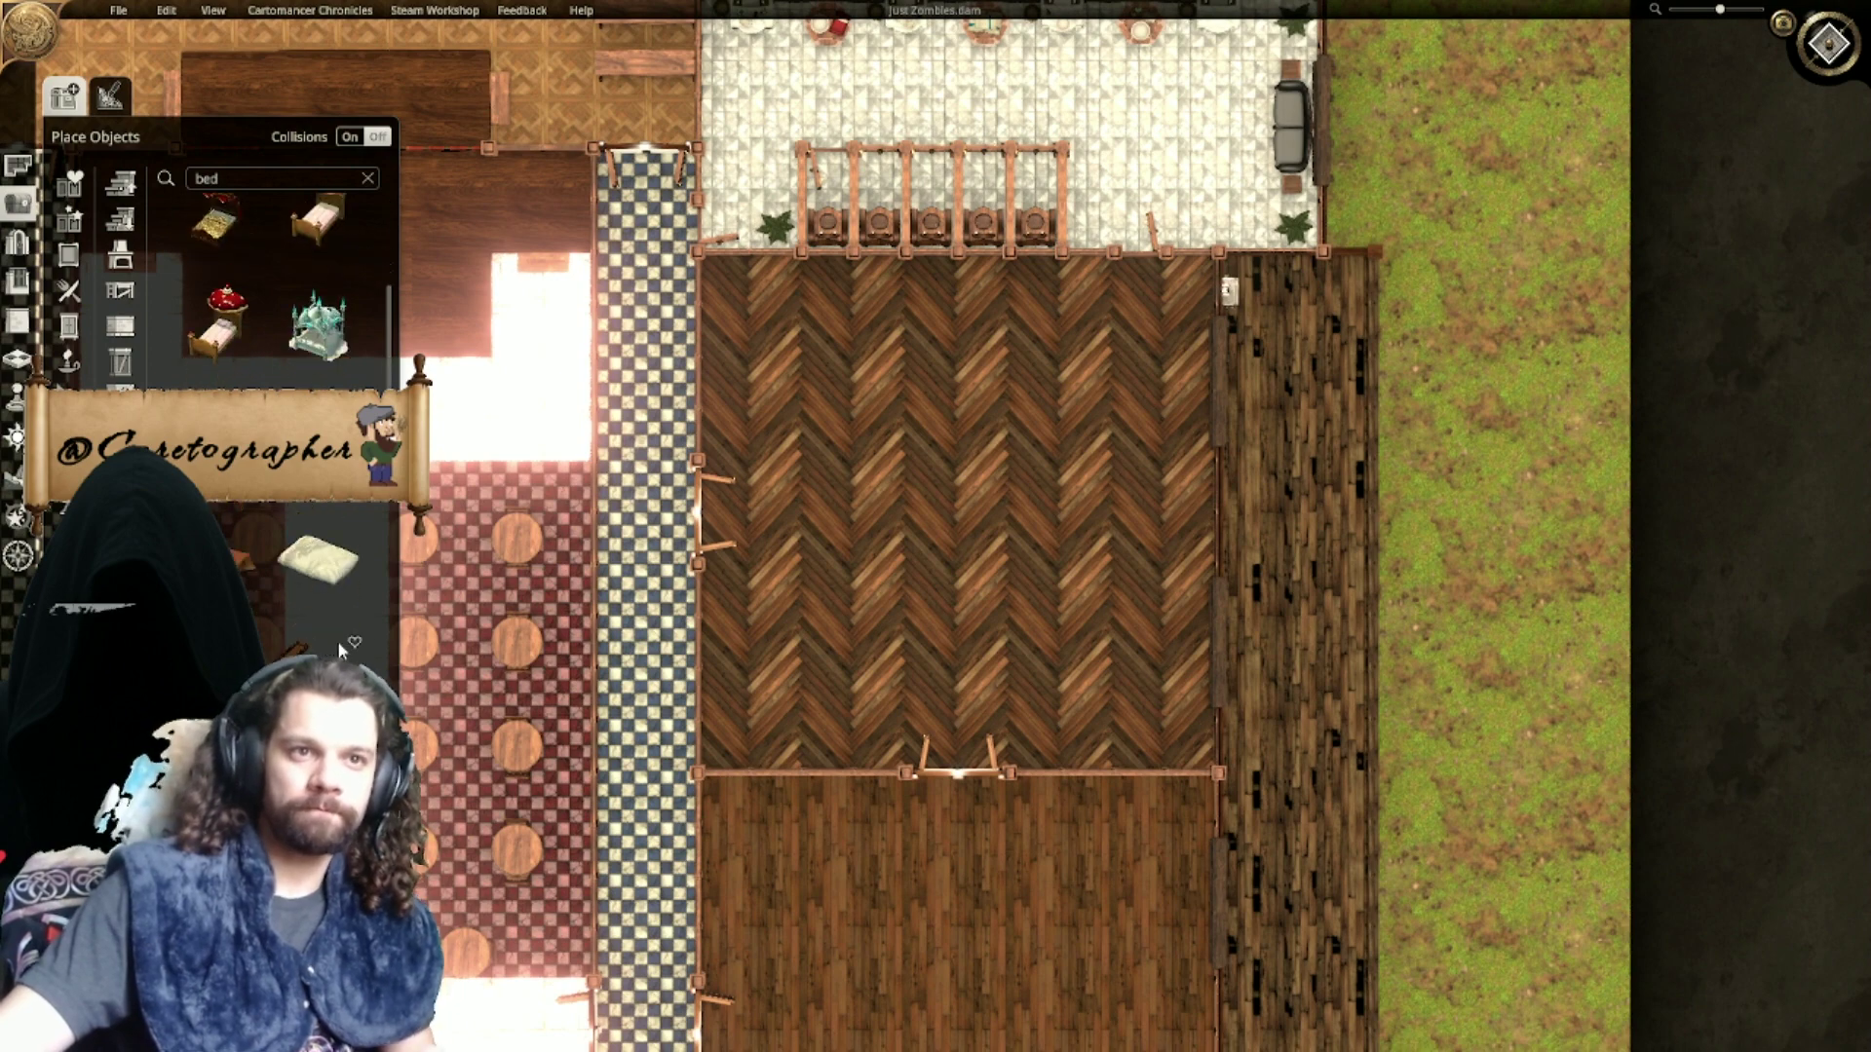
click(321, 673)
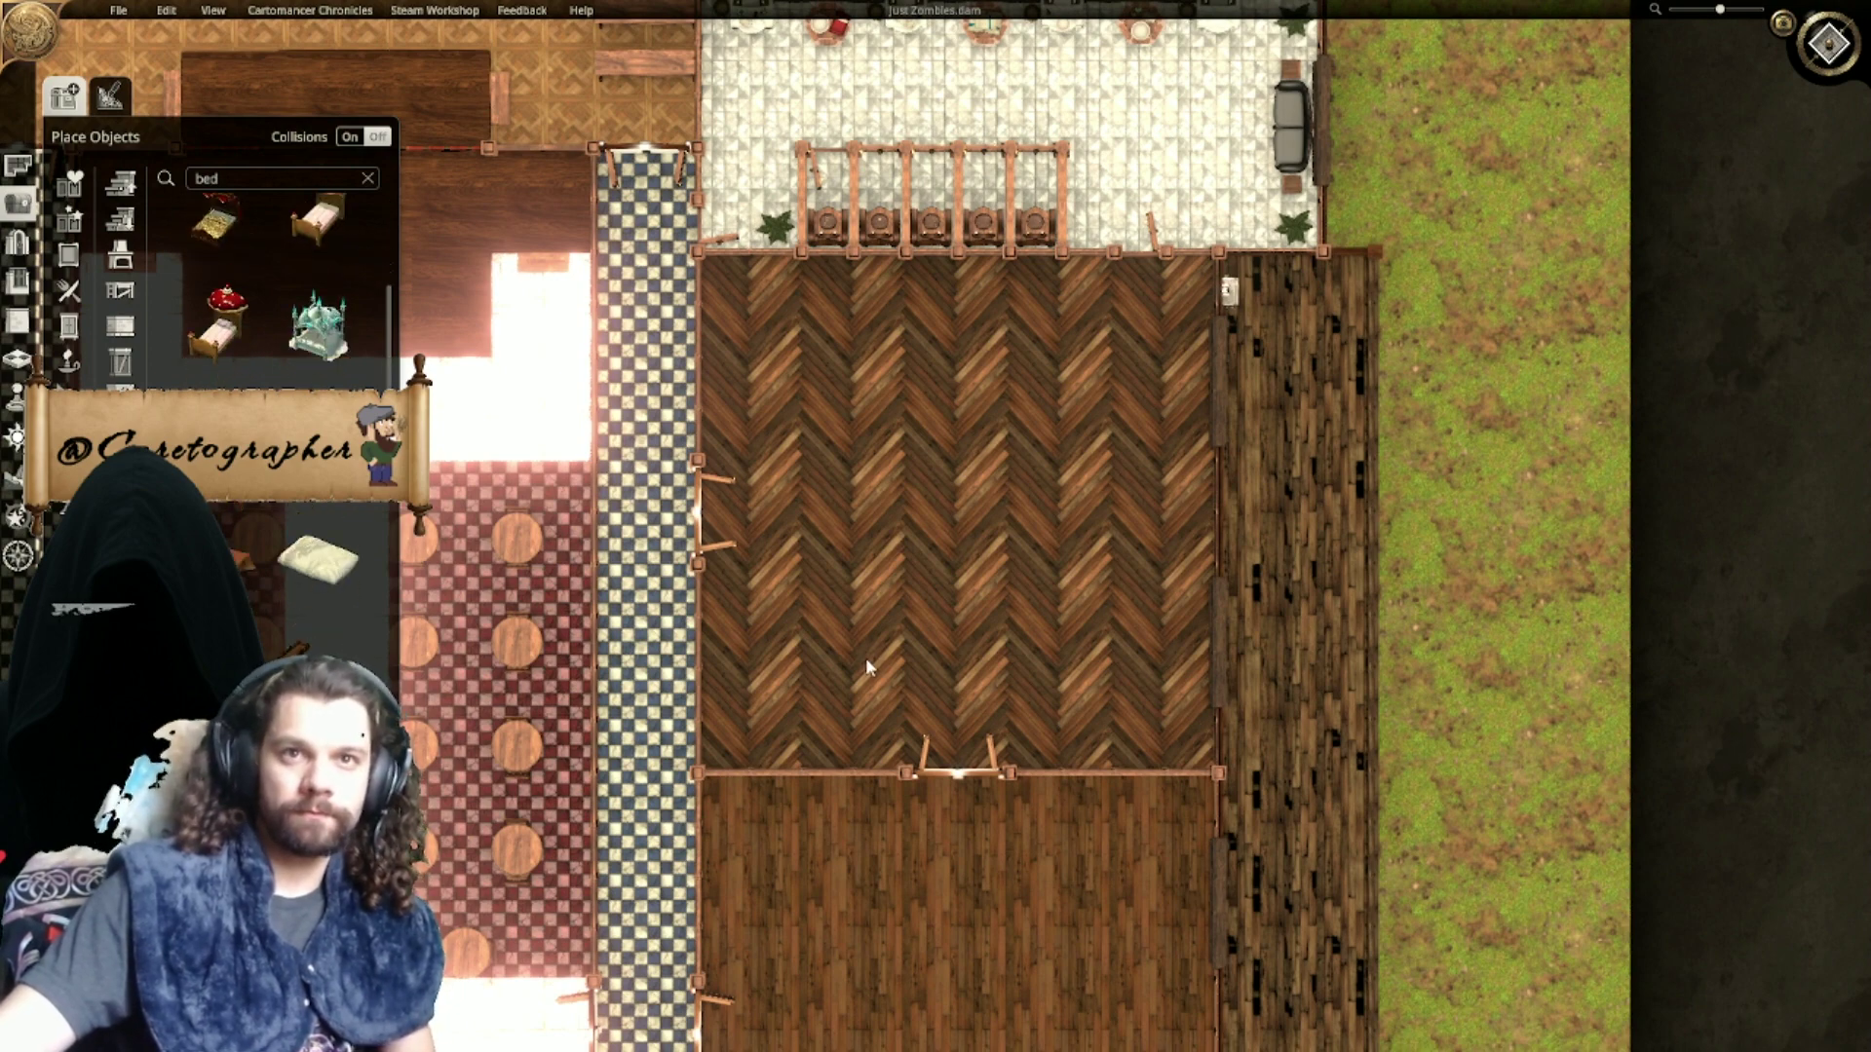
key(r)
key(r)
key(r)
key(r)
key(r)
key(r)
key(r)
key(r)
key(r)
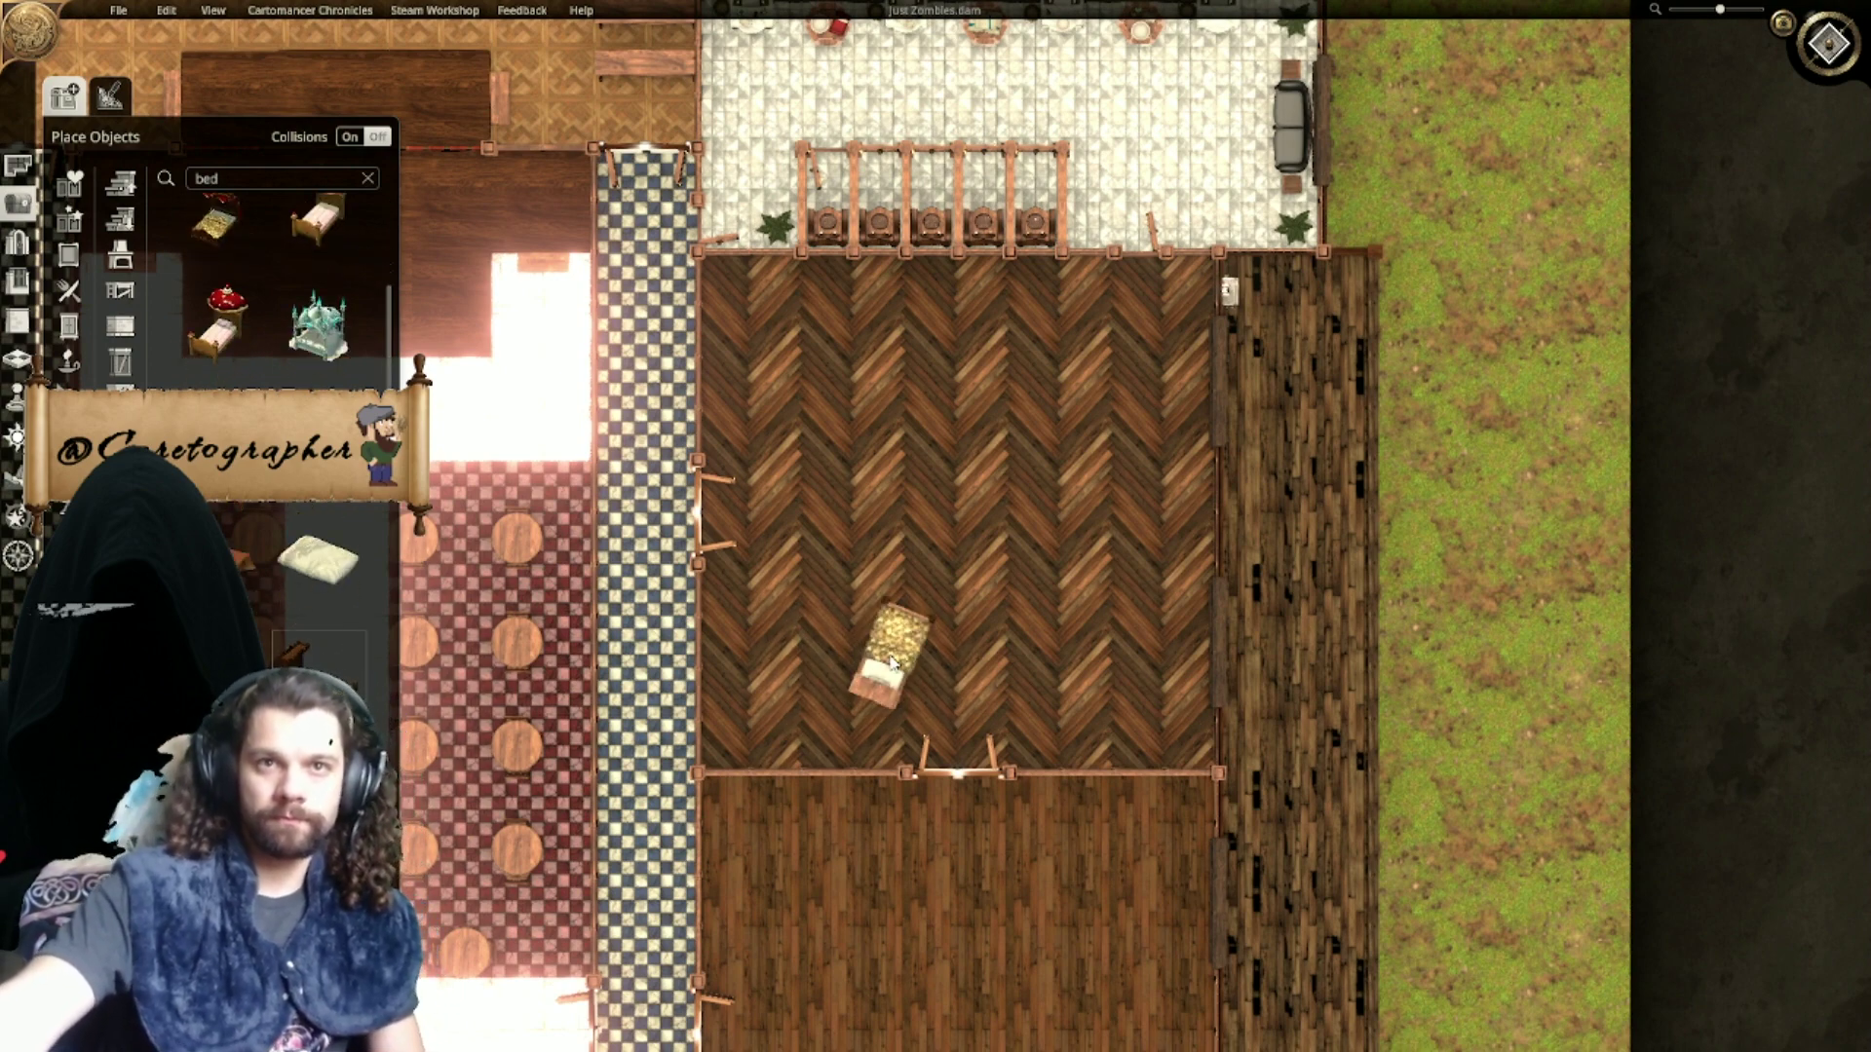
right_click(889, 665)
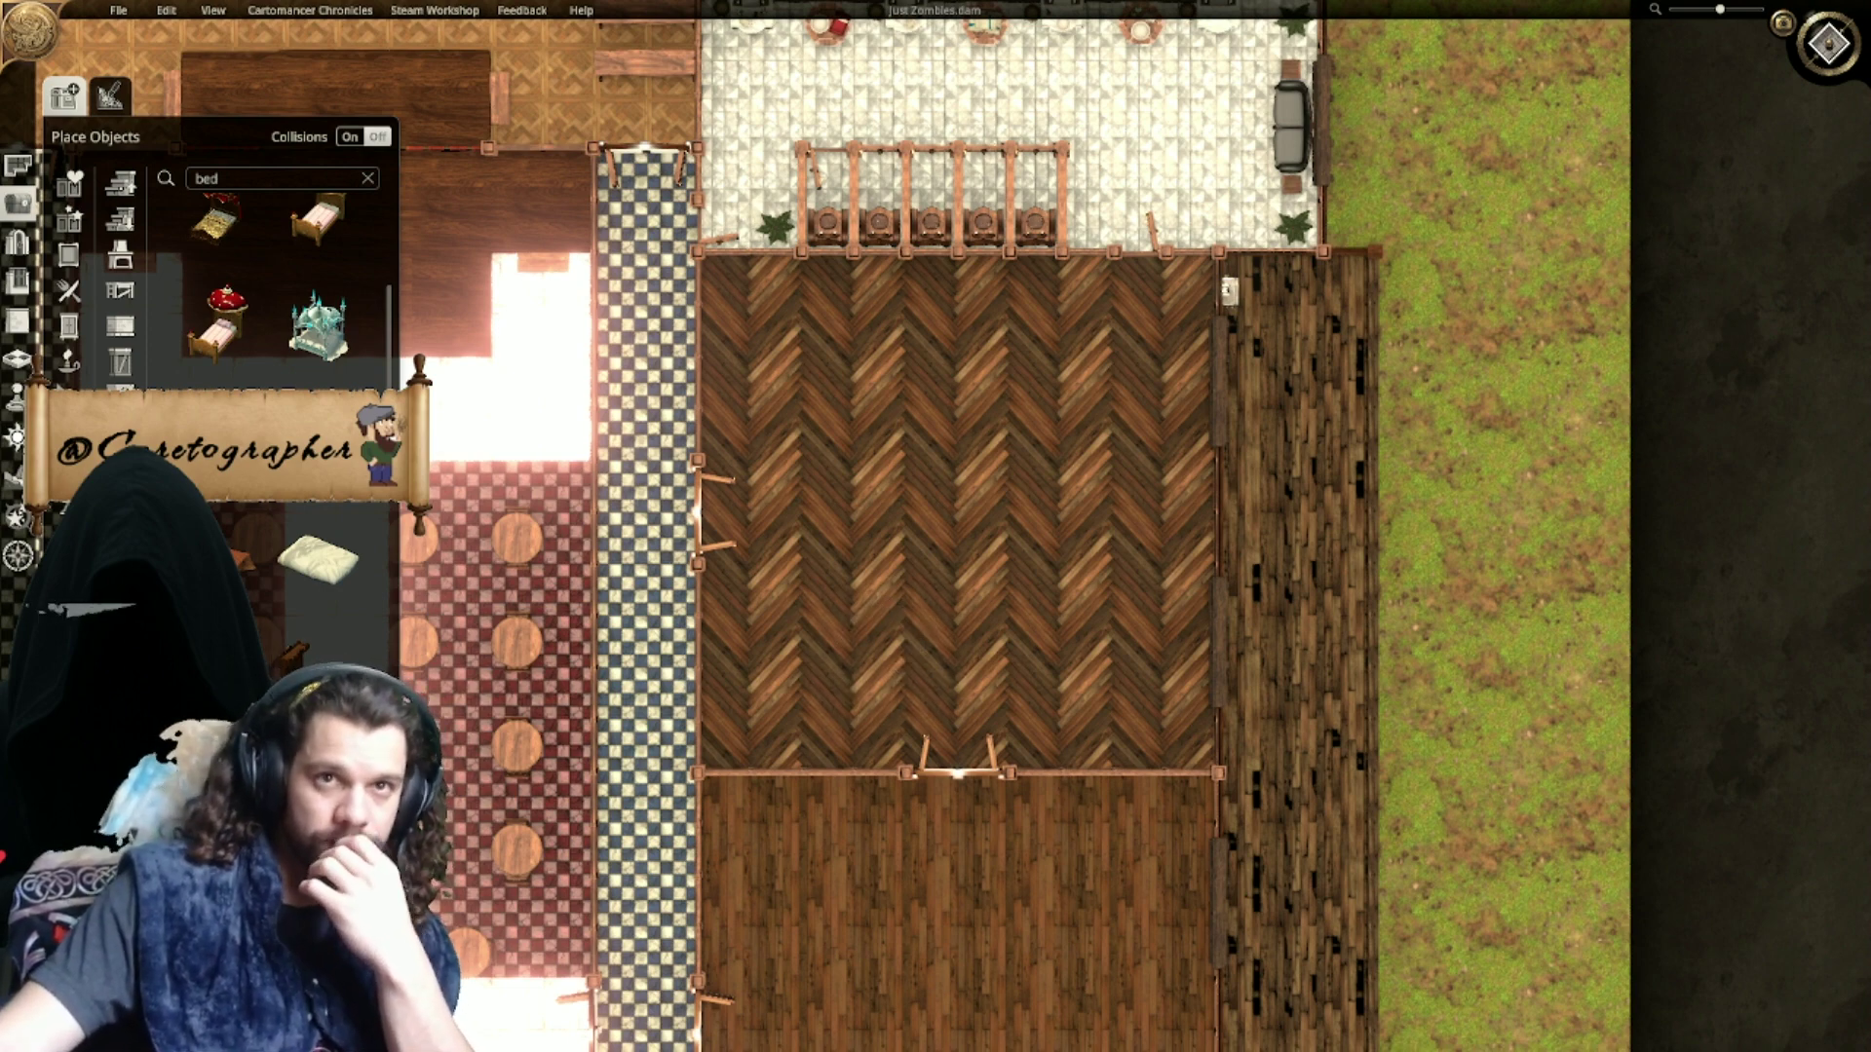
scroll(273, 293, down, 3)
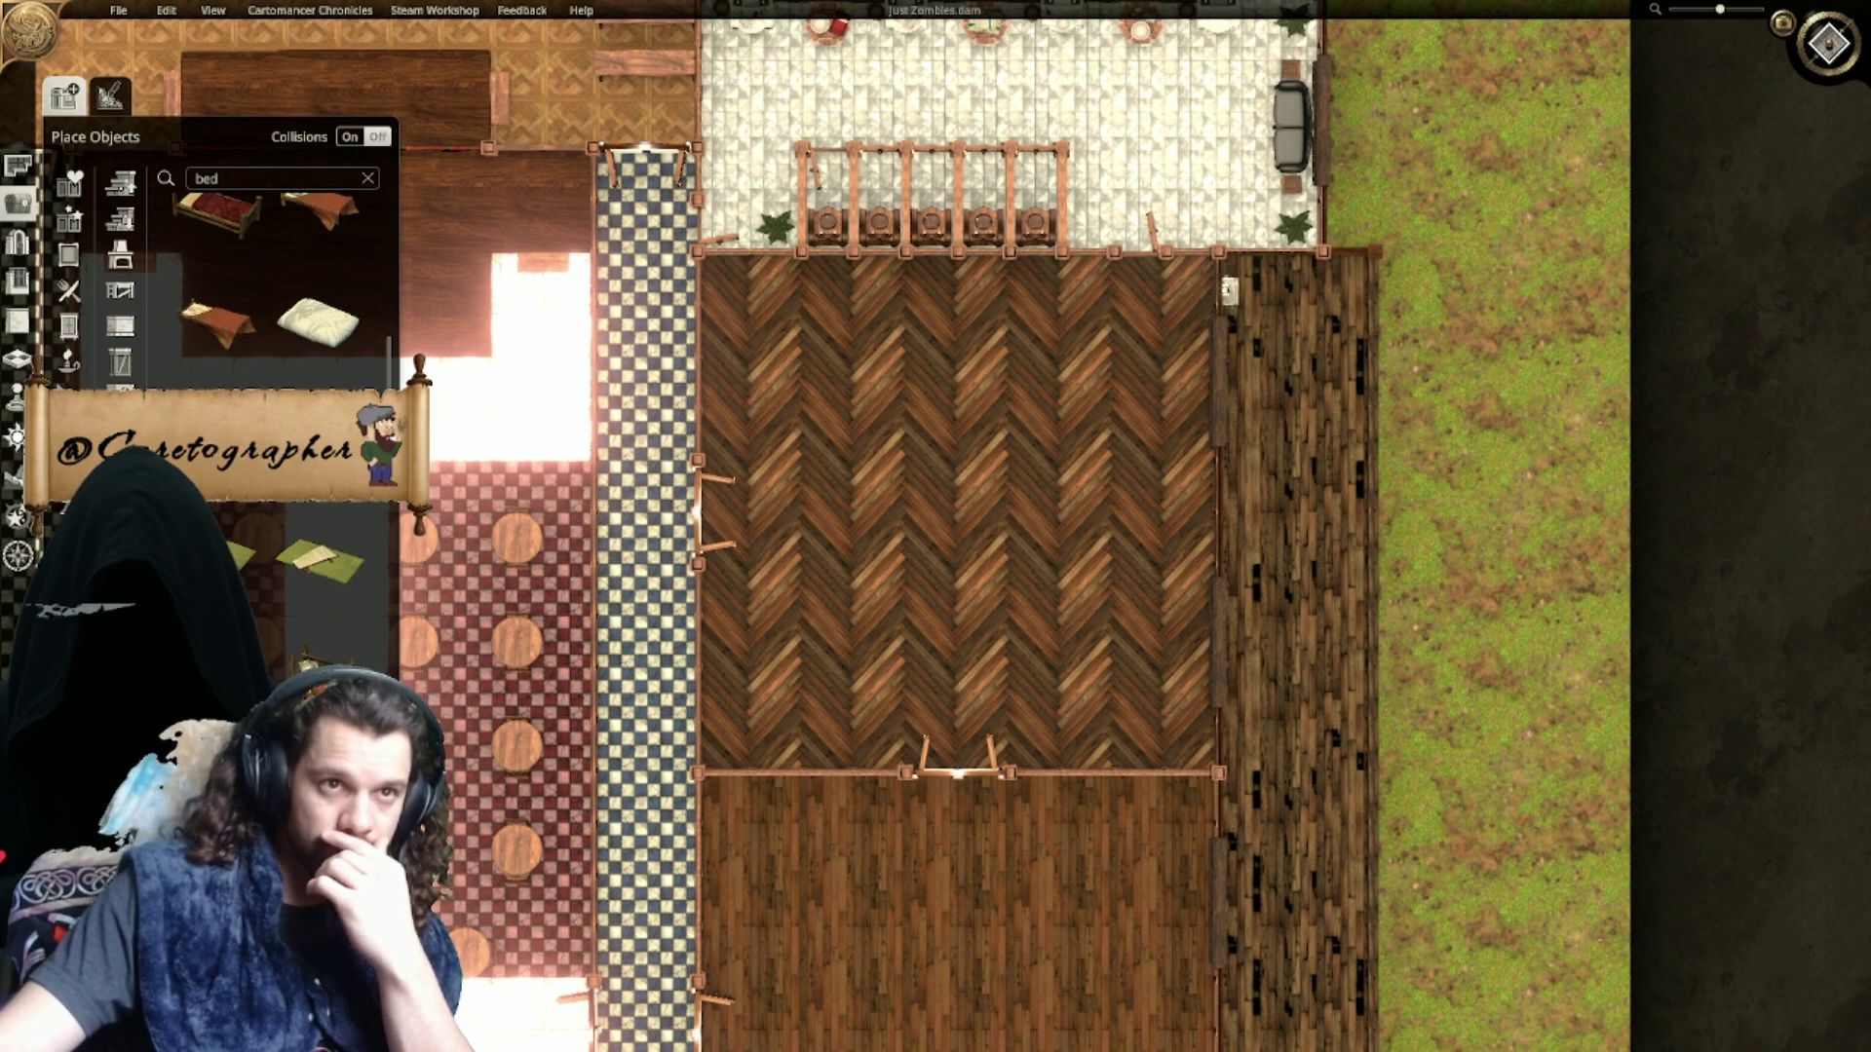
scroll(273, 292, down, 5)
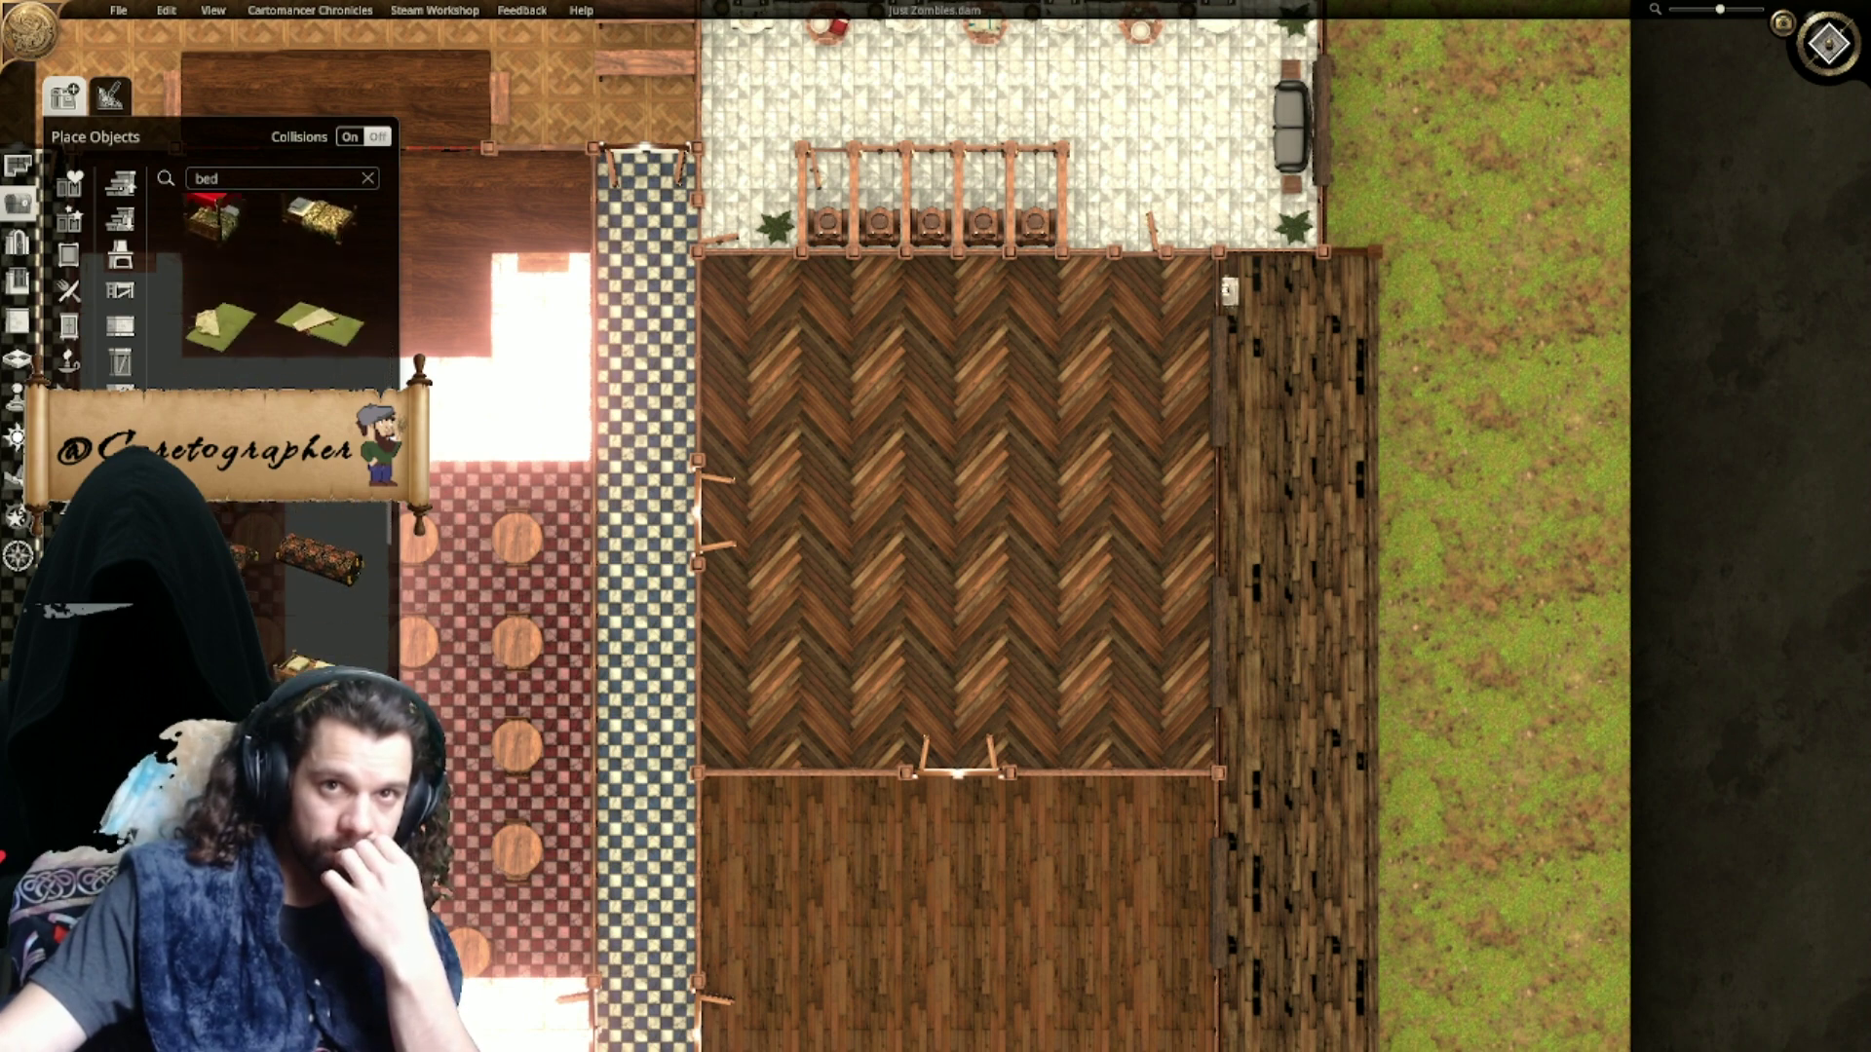
scroll(273, 292, down, 3)
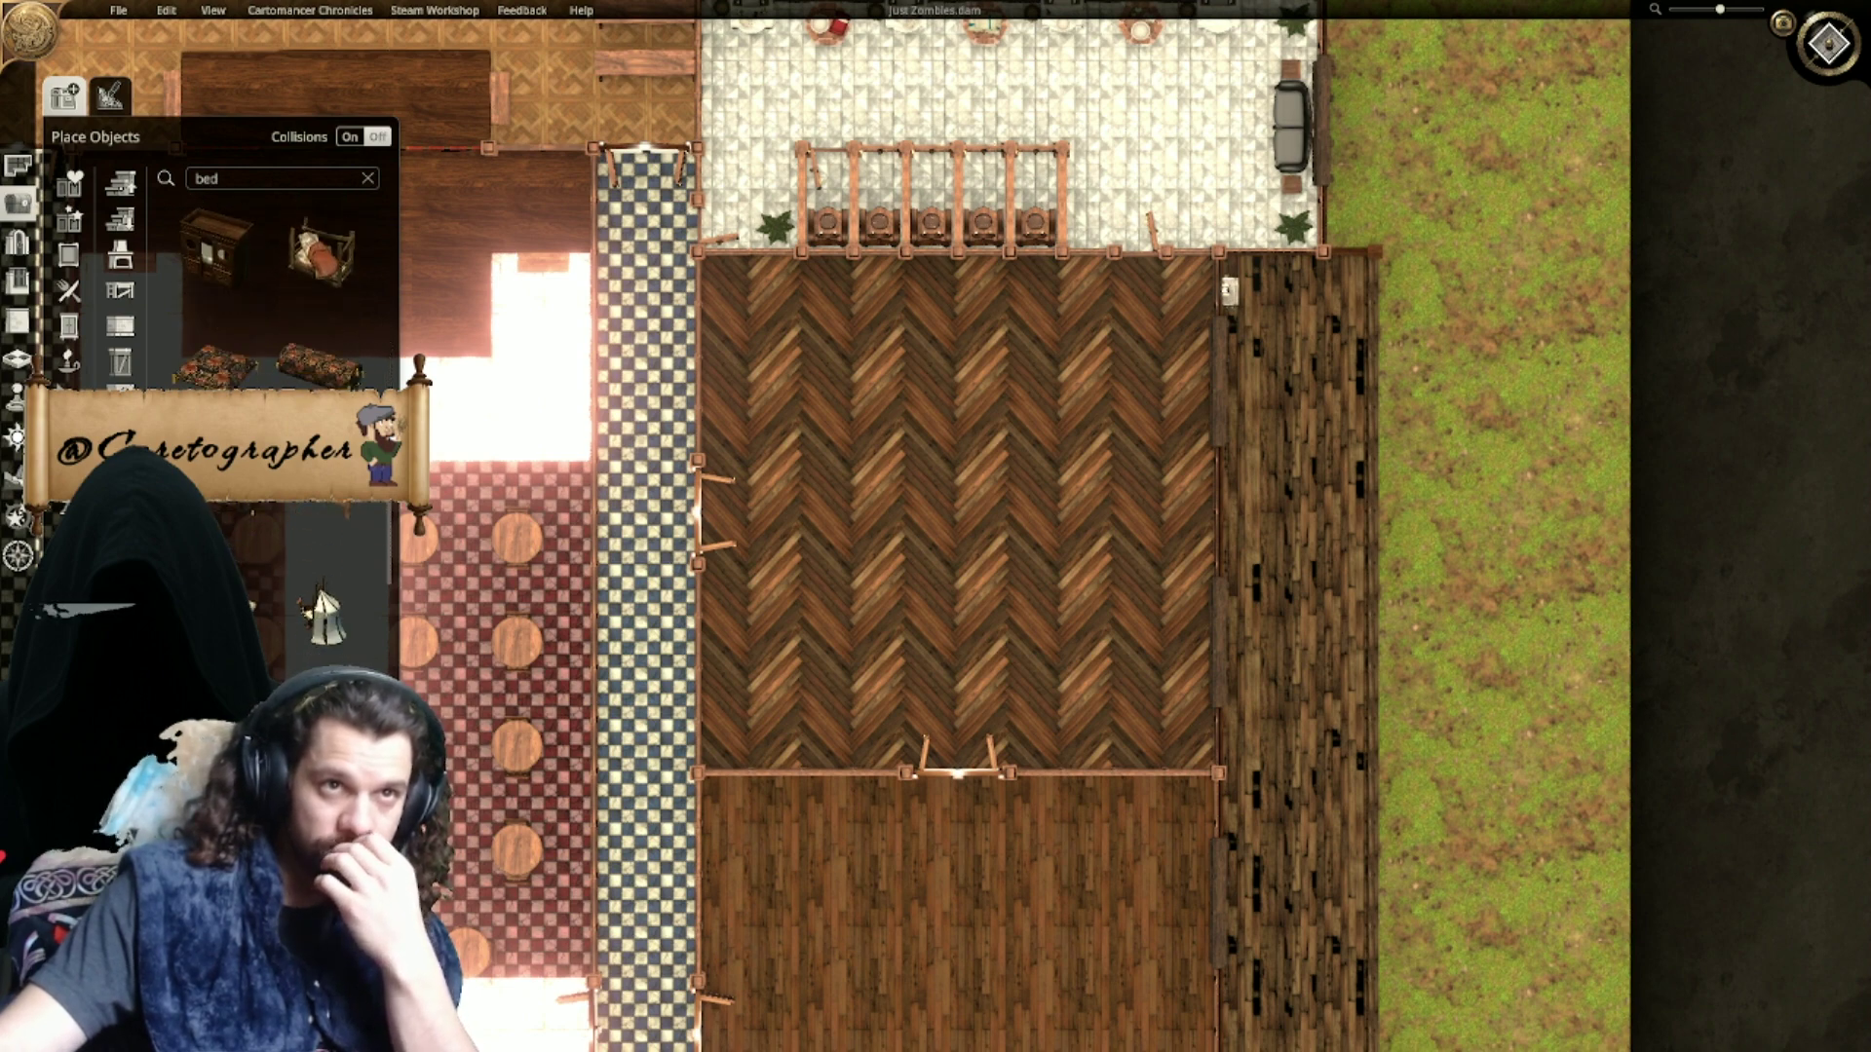
scroll(273, 293, down, 1)
click(273, 645)
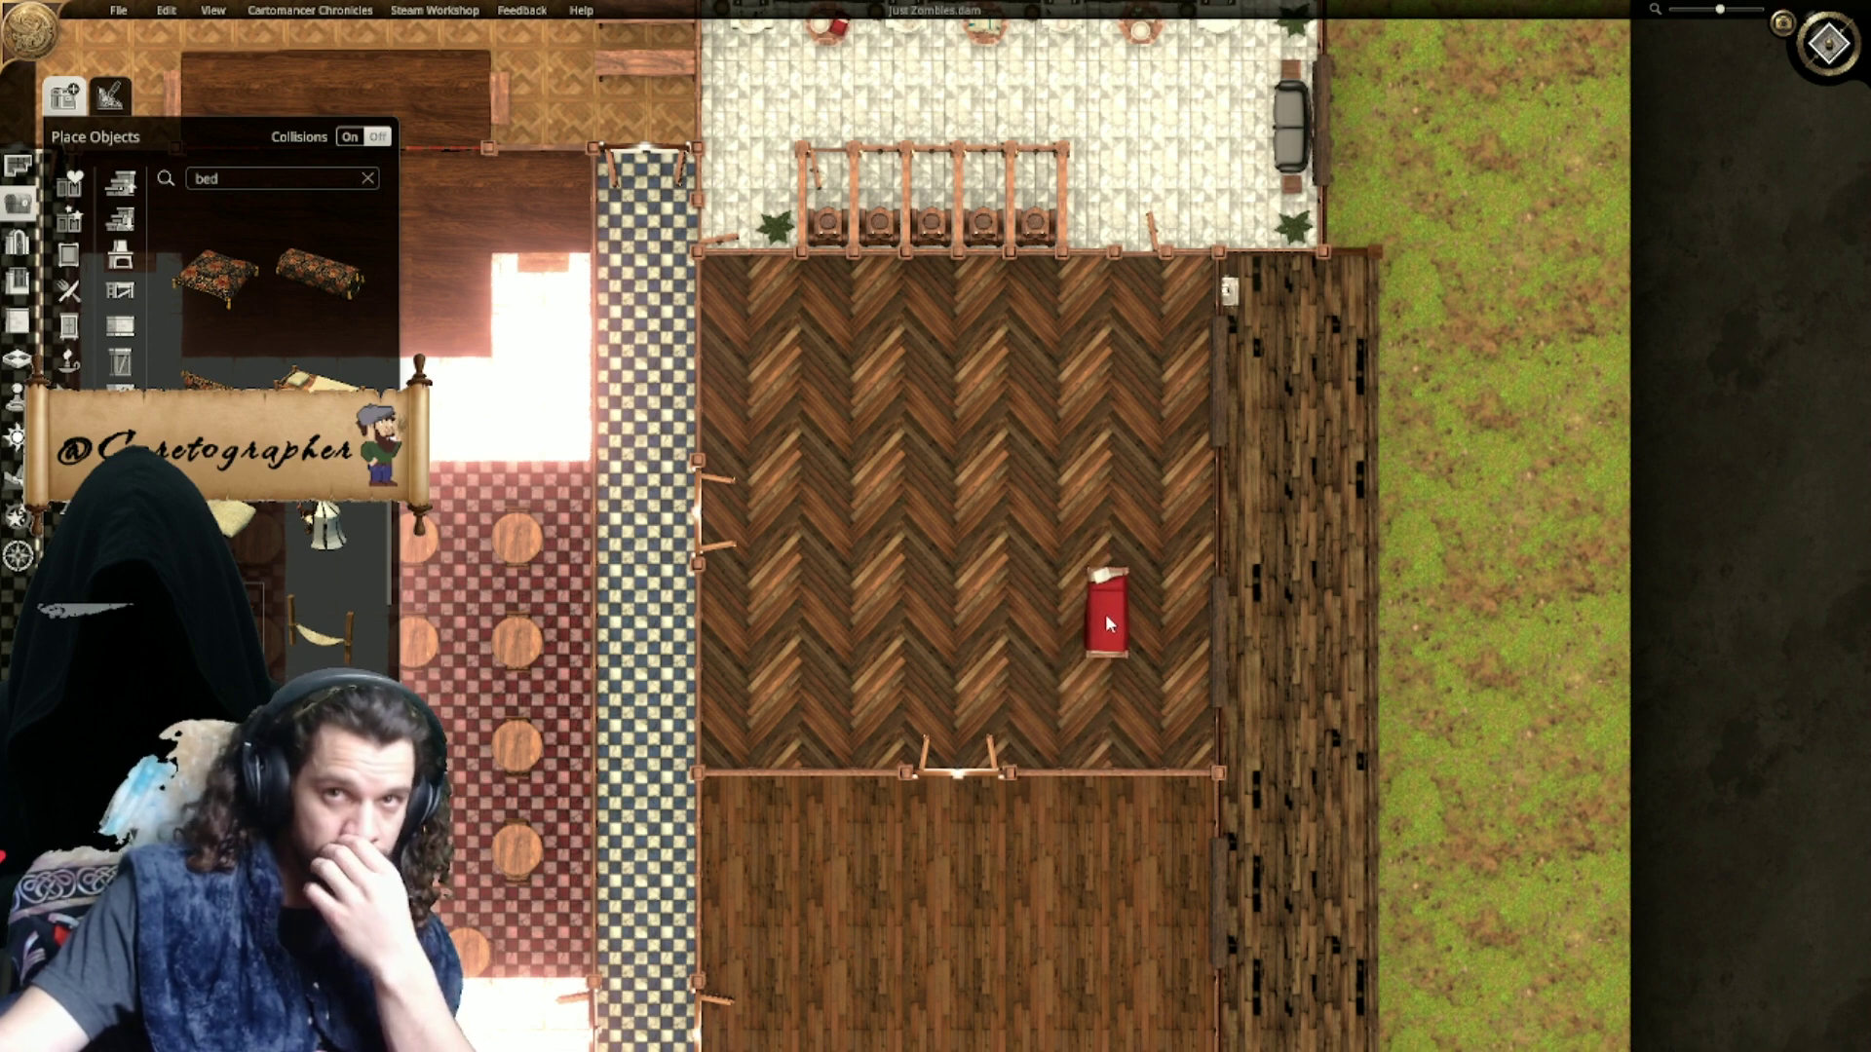
right_click(1072, 625)
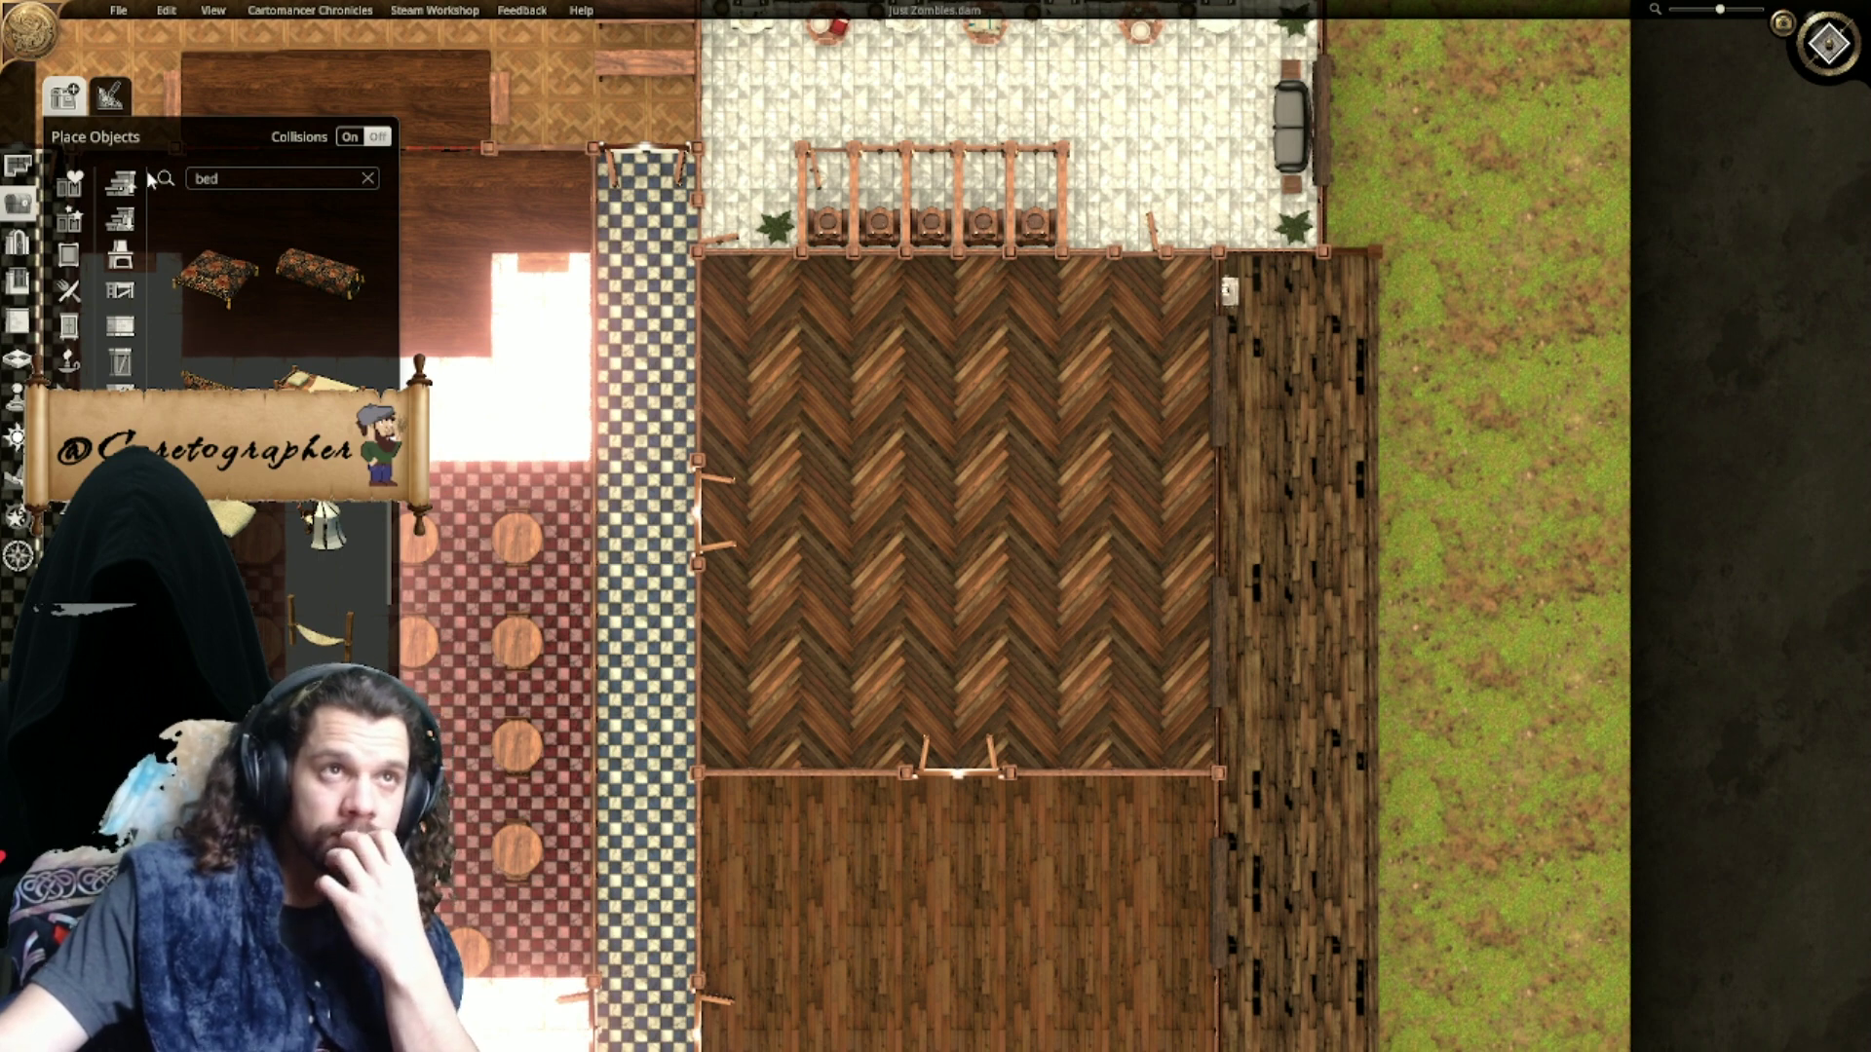
Step: Place new walls enclosing a 4 by 4 square corner room between the herringbone room's side door and its double doors
click(18, 322)
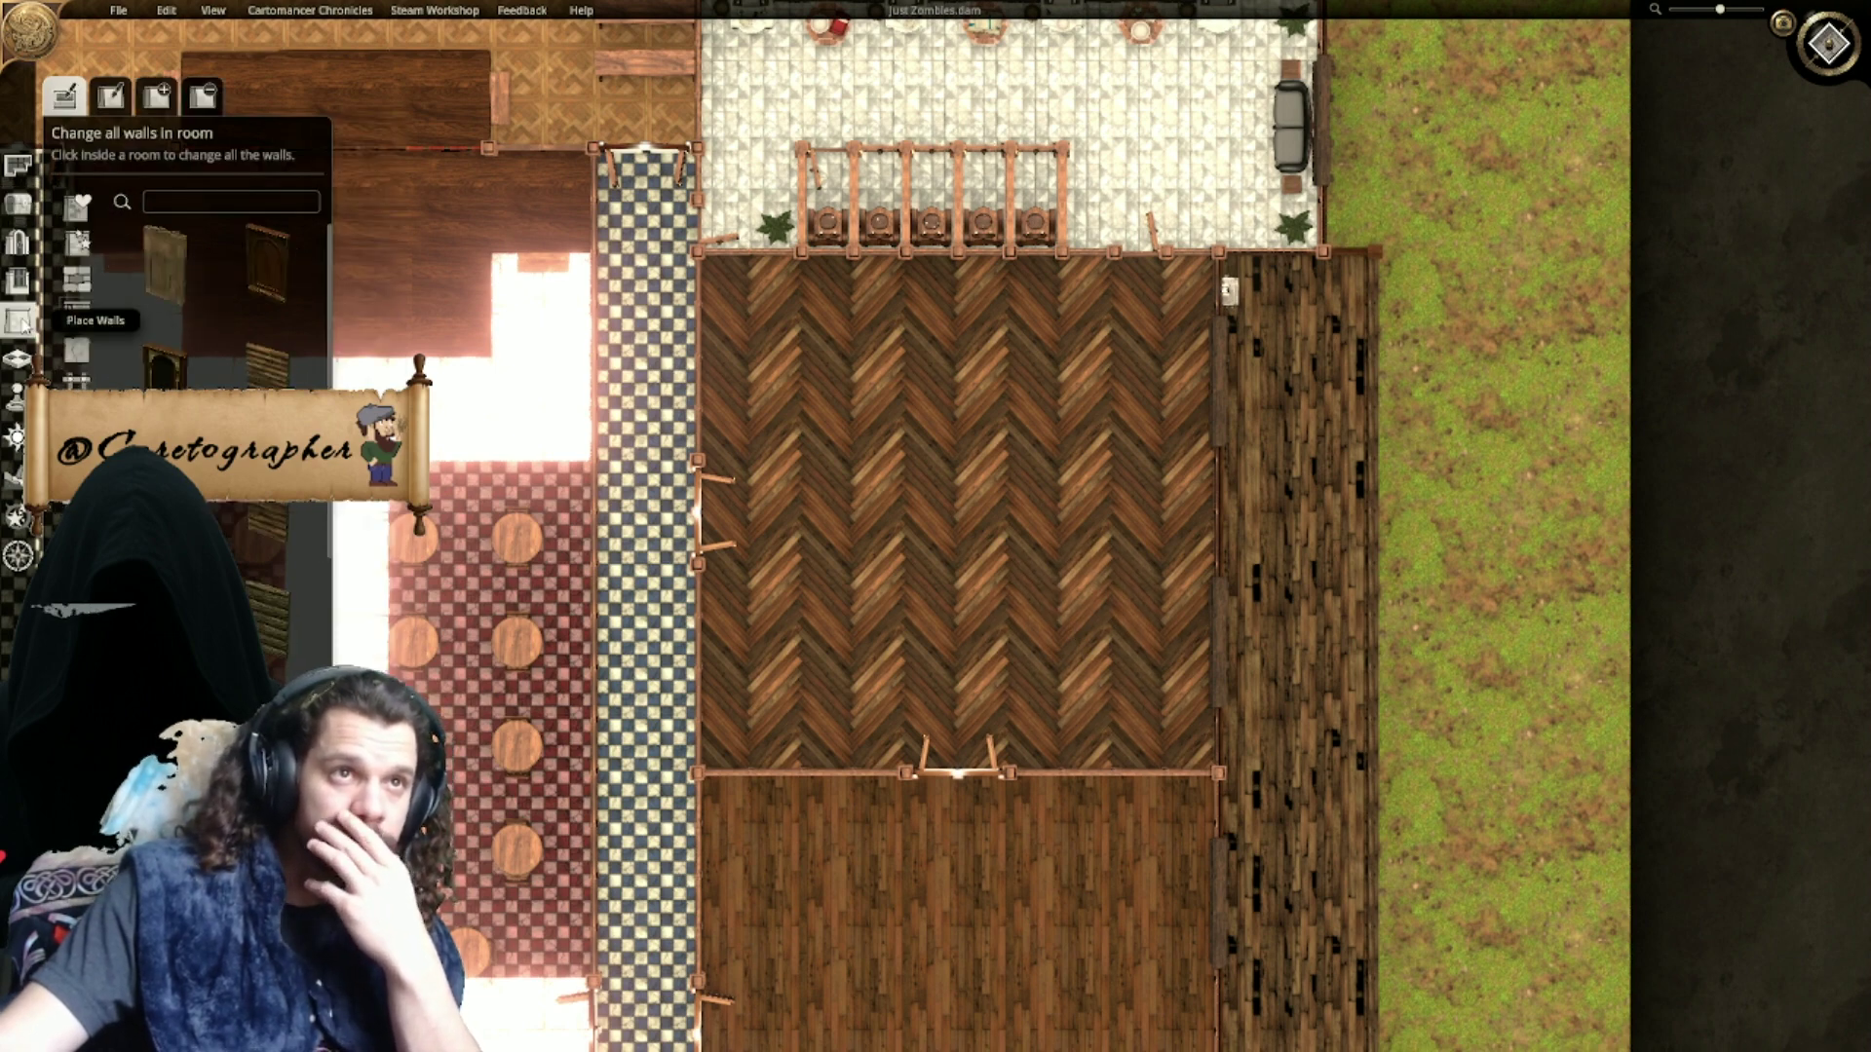
click(158, 96)
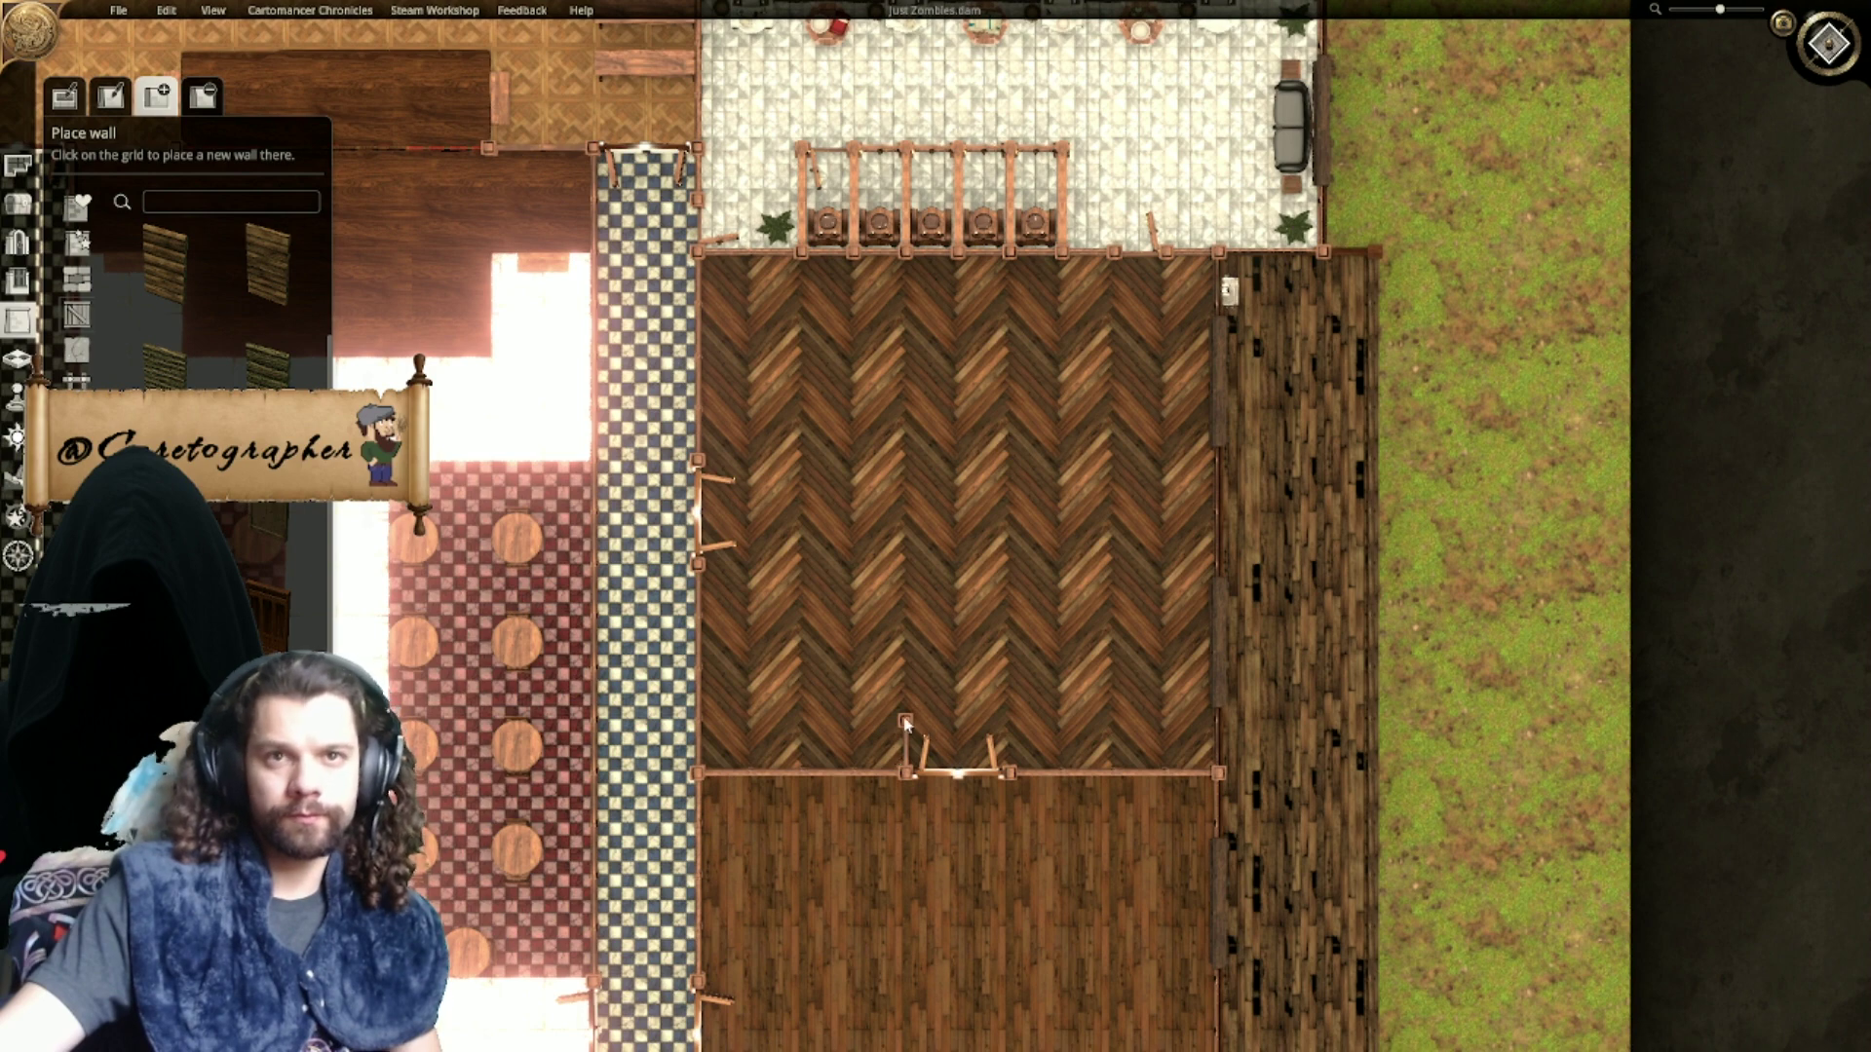
drag(907, 565, 698, 564)
Step: Place the passage's outer walls two squares away, running from the side door and from the double doors until they meet
drag(863, 455, 863, 455)
drag(988, 605, 1009, 755)
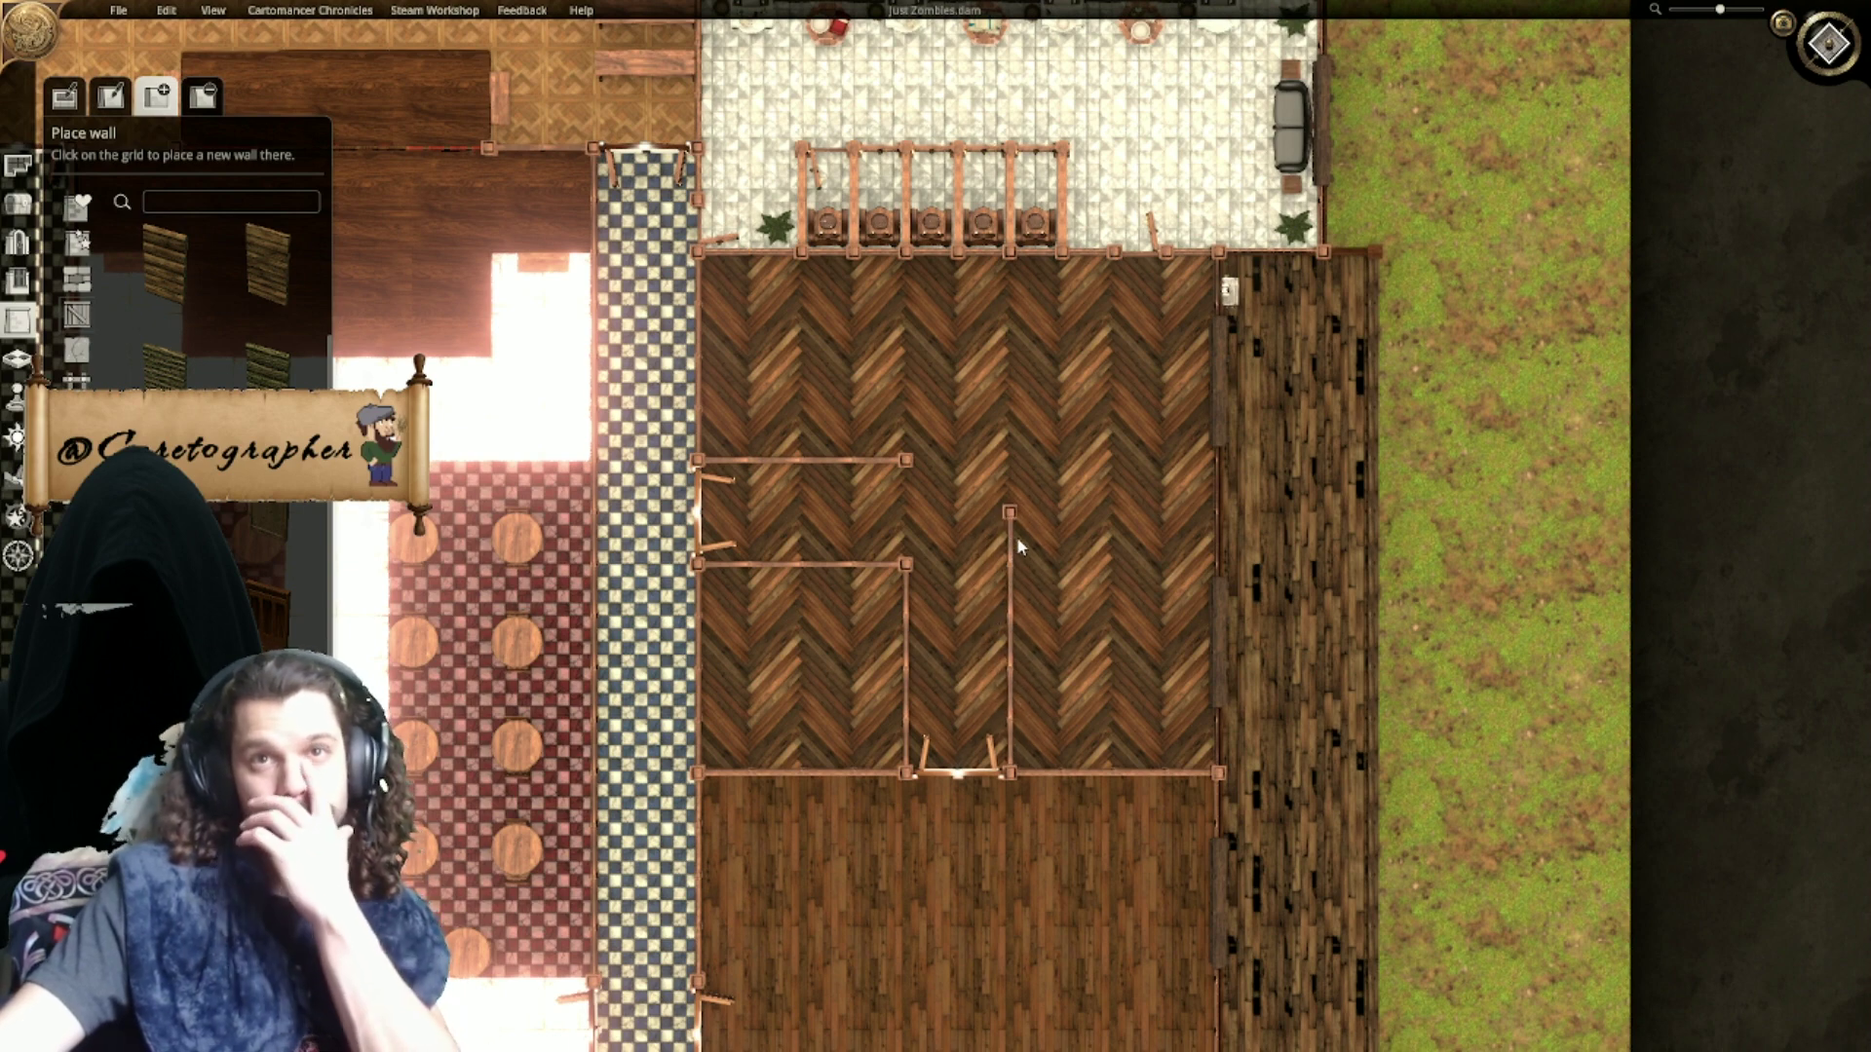
mouse_move(1015, 536)
mouse_down()
mouse_move(1007, 472)
mouse_move(922, 470)
mouse_up()
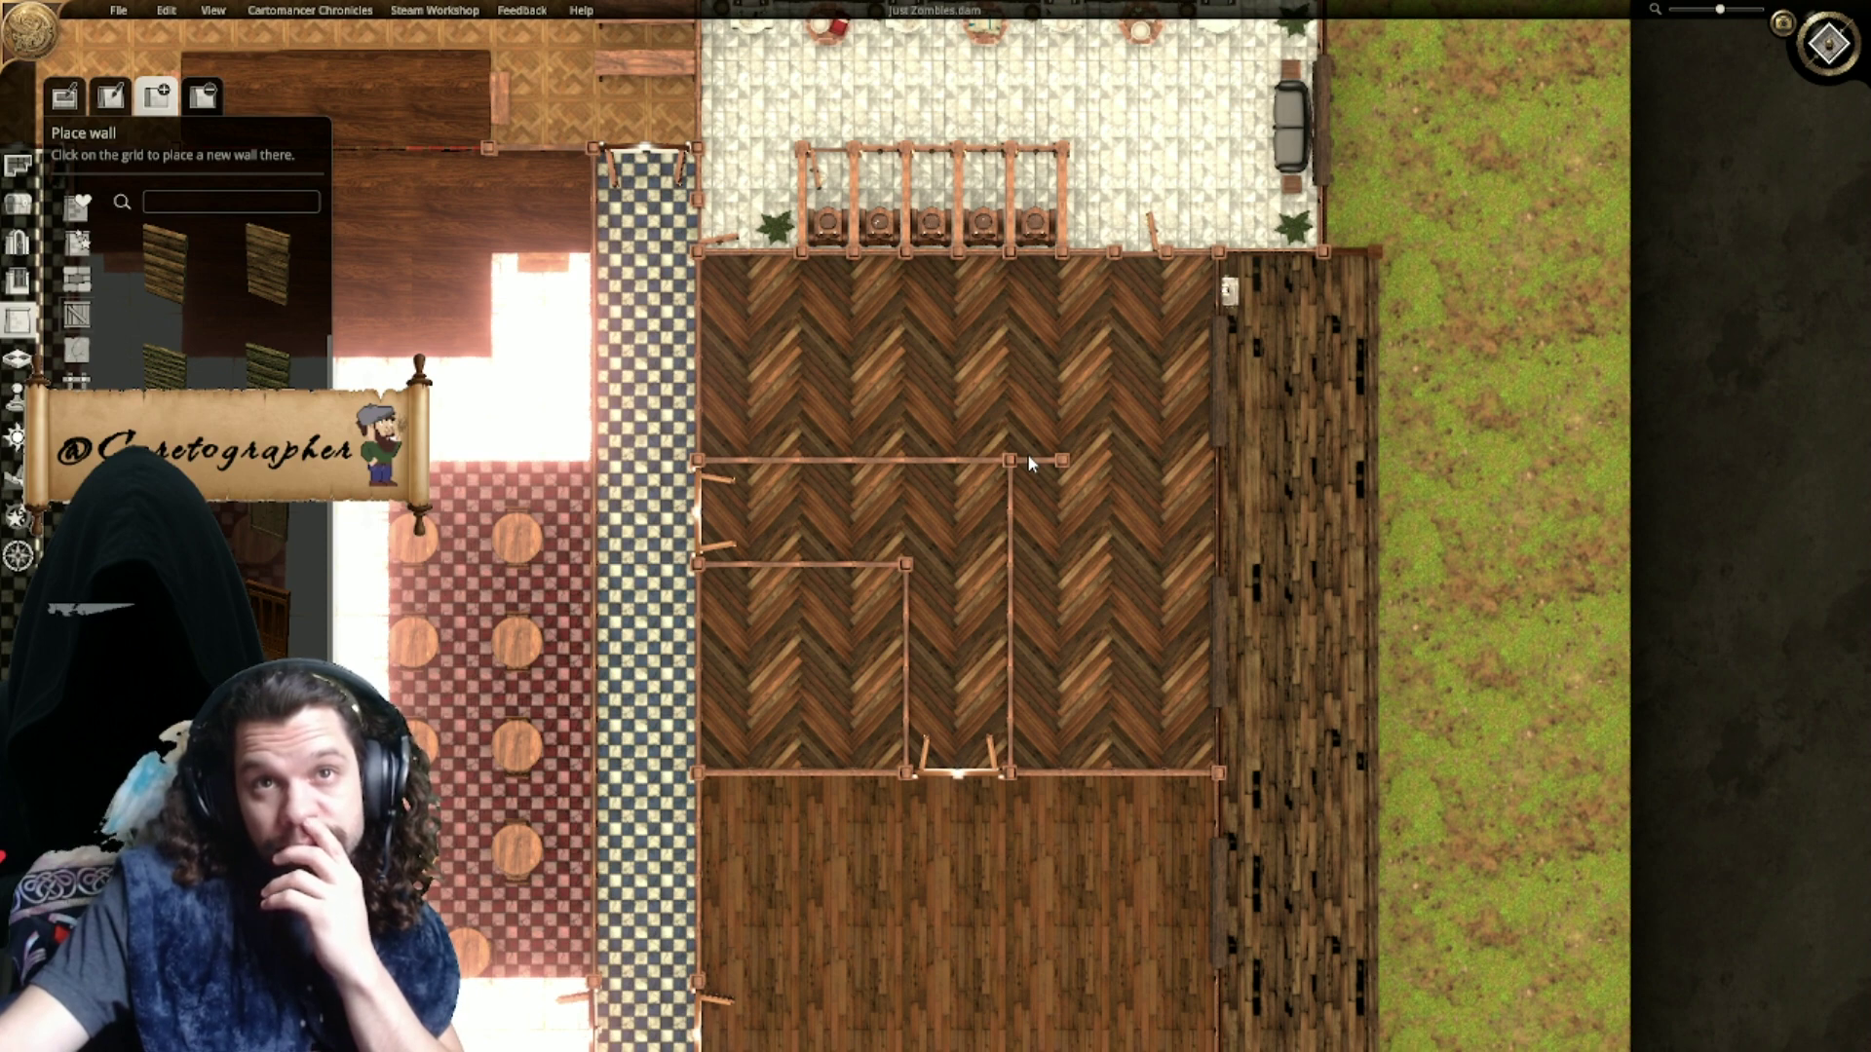
Step: Extend the horizontal wall to the room's east wall and divide the area above it into two equal rooms with a vertical wall
drag(1027, 453, 1206, 464)
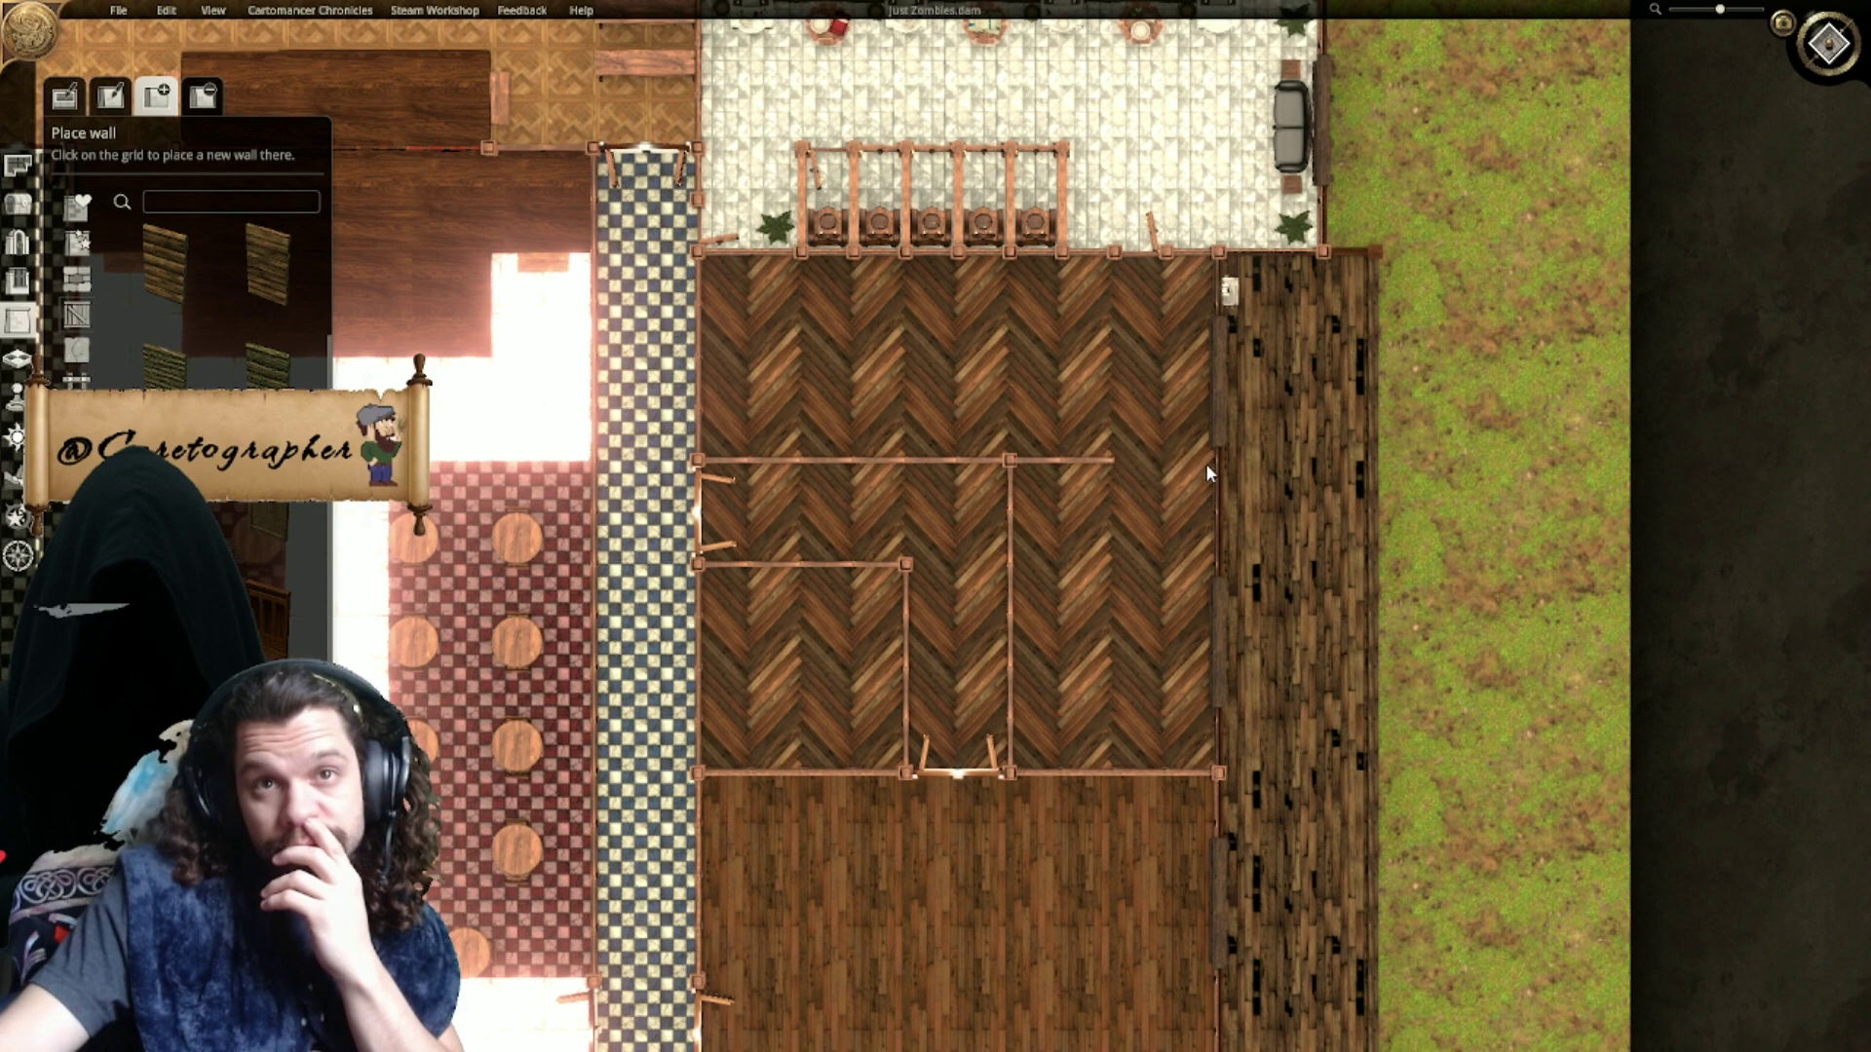
click(968, 713)
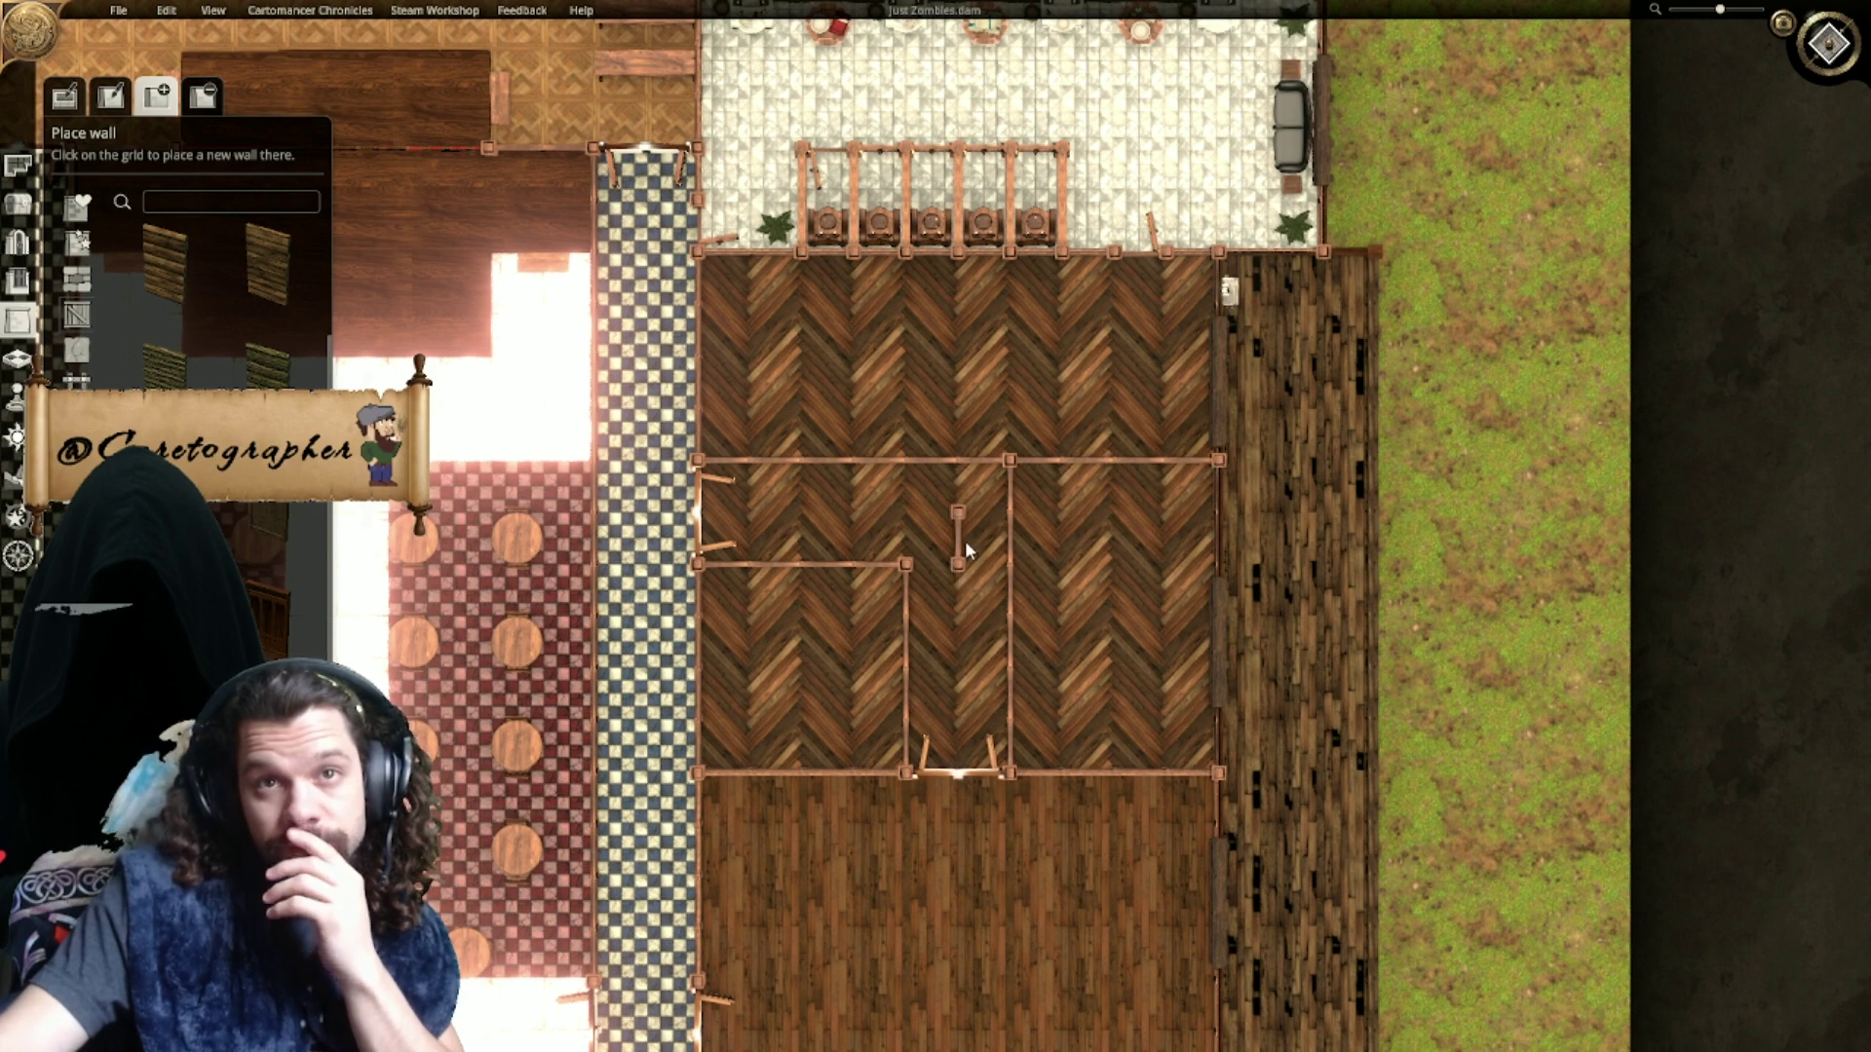
drag(955, 423, 949, 272)
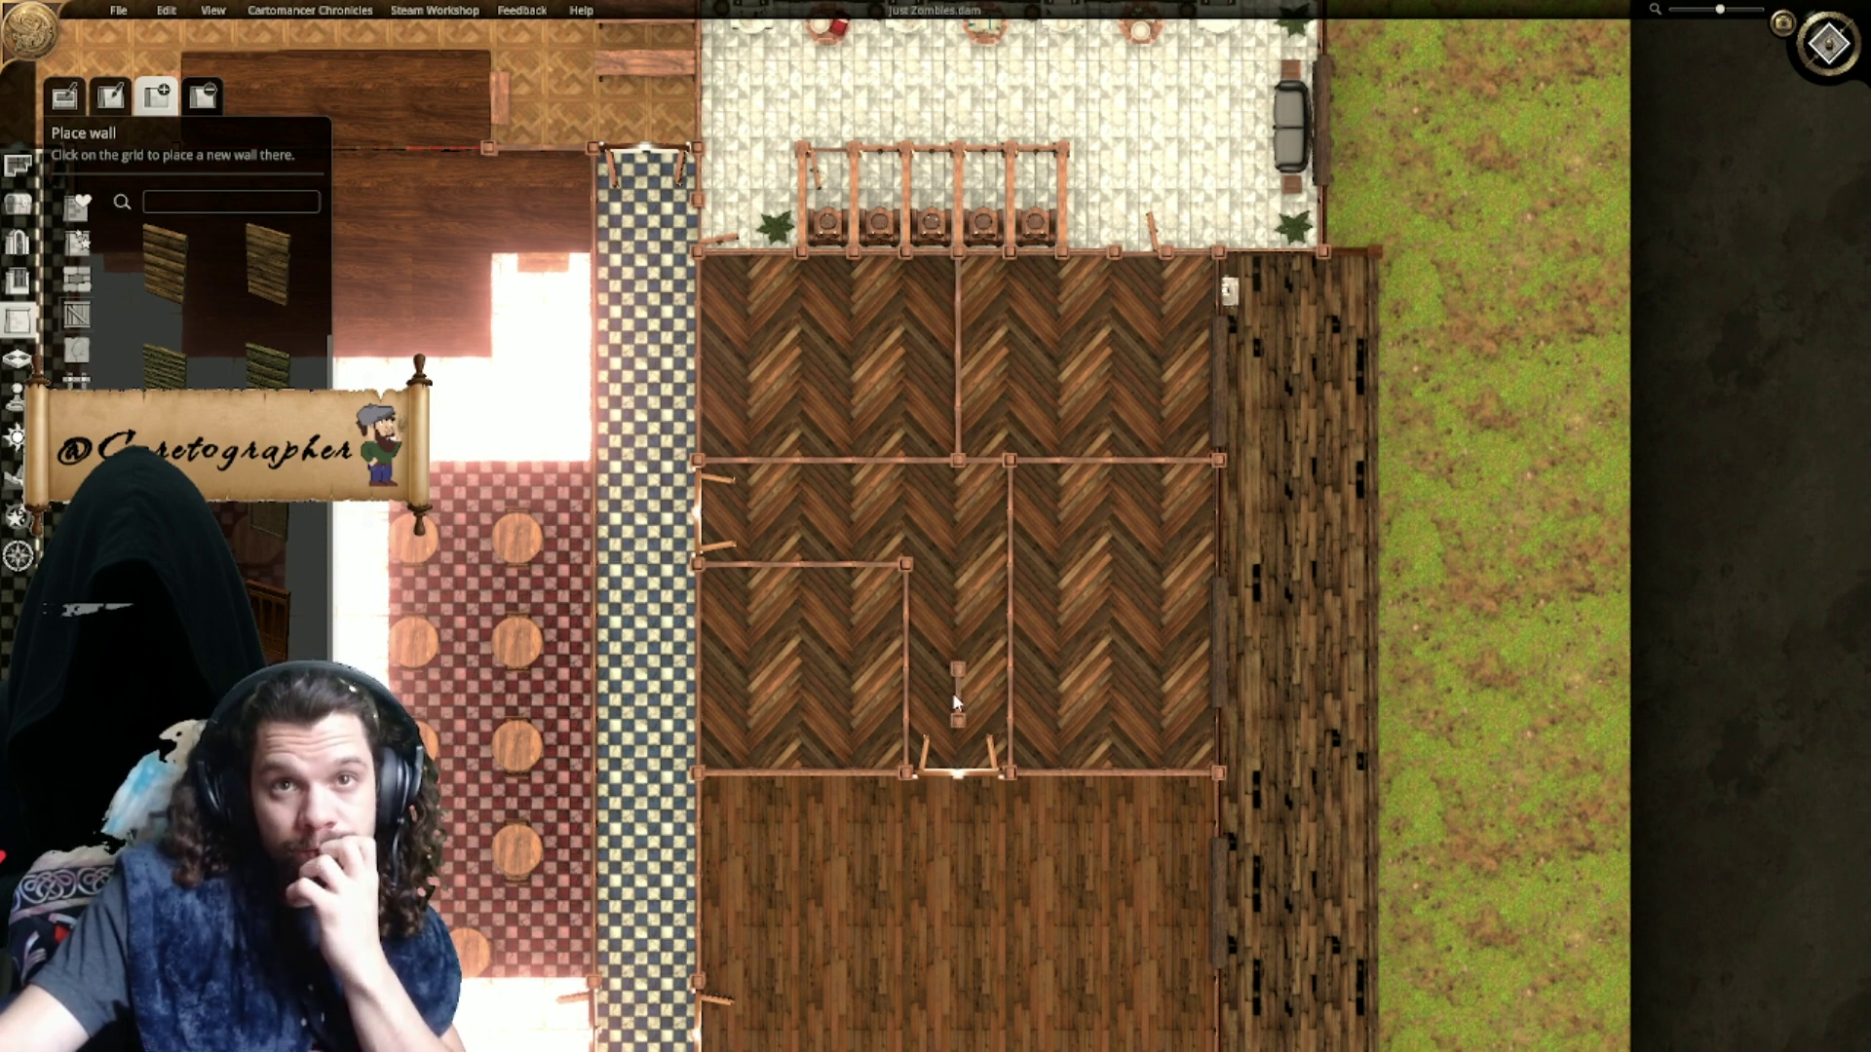
Step: Wall off a 4 by 4 square corner room in the plank-floored room and add a parallel four-square wall beyond its side door
middle_drag(979, 907, 962, 585)
mouse_move(887, 492)
mouse_down()
mouse_move(890, 627)
mouse_move(868, 655)
mouse_move(683, 656)
mouse_up()
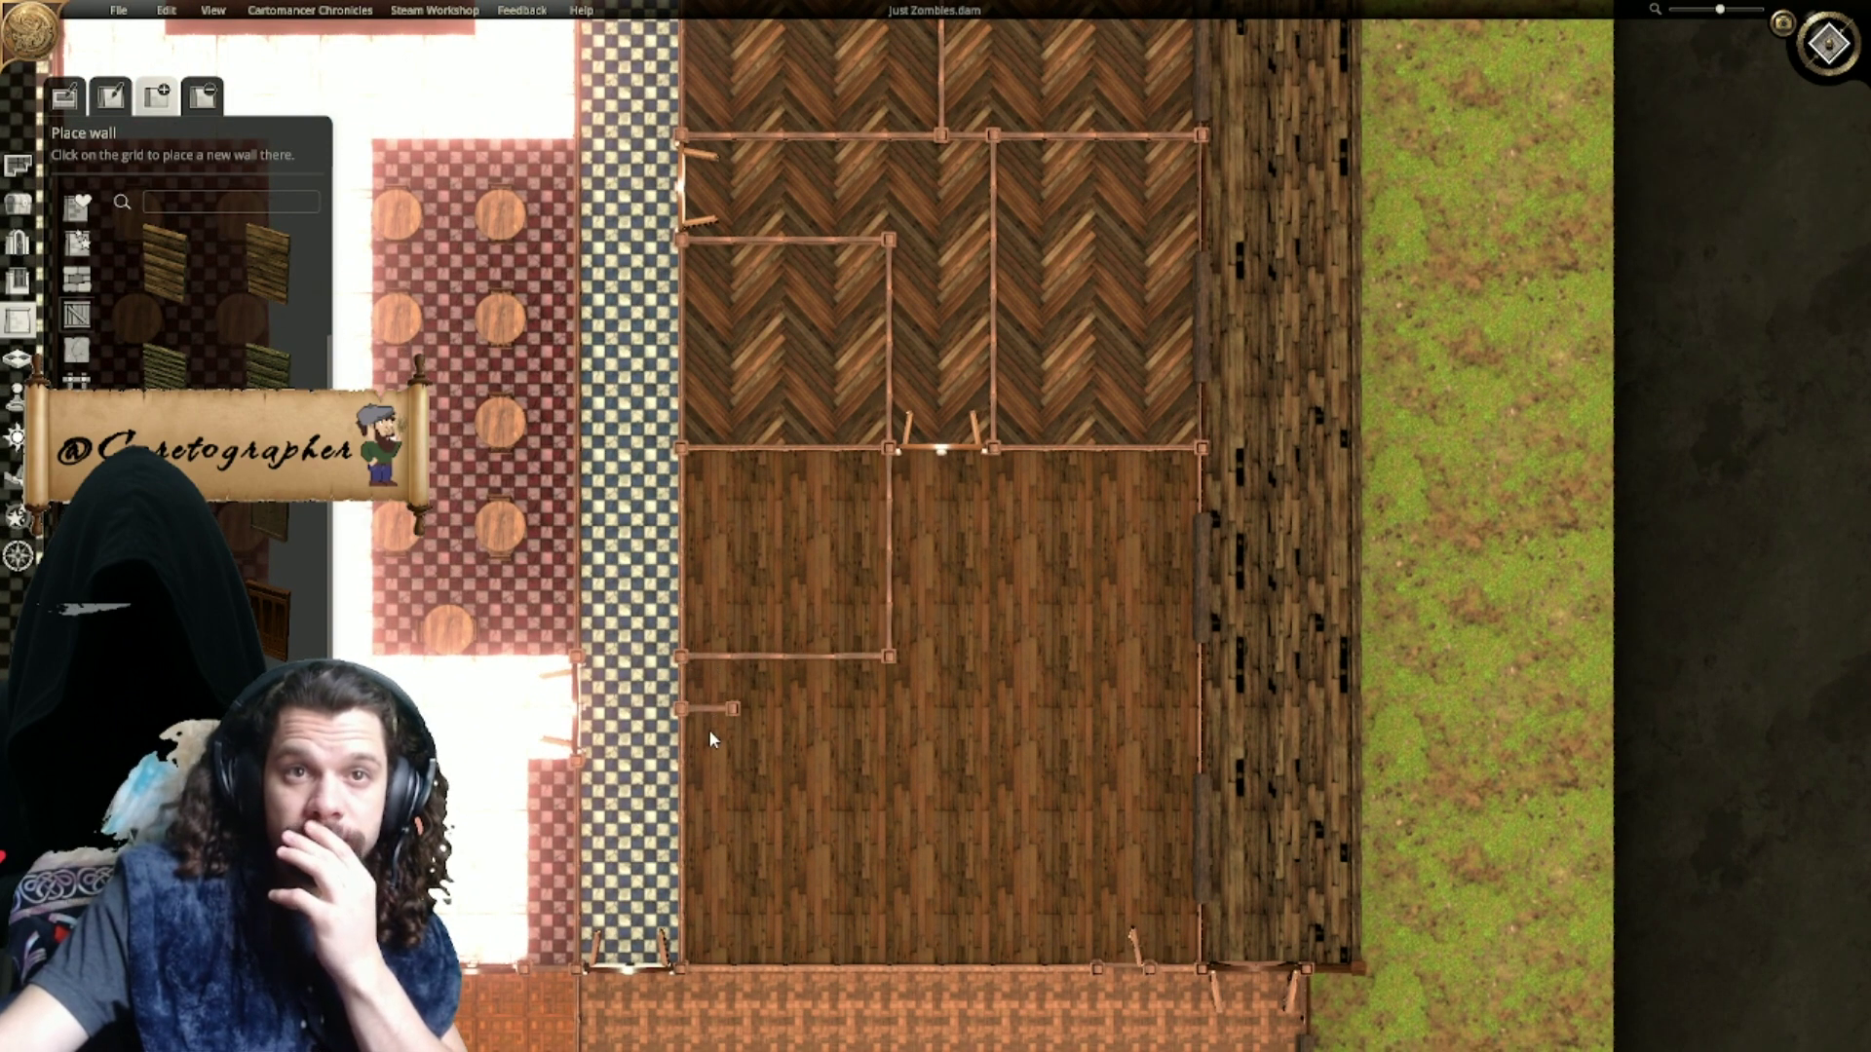
drag(680, 760, 868, 756)
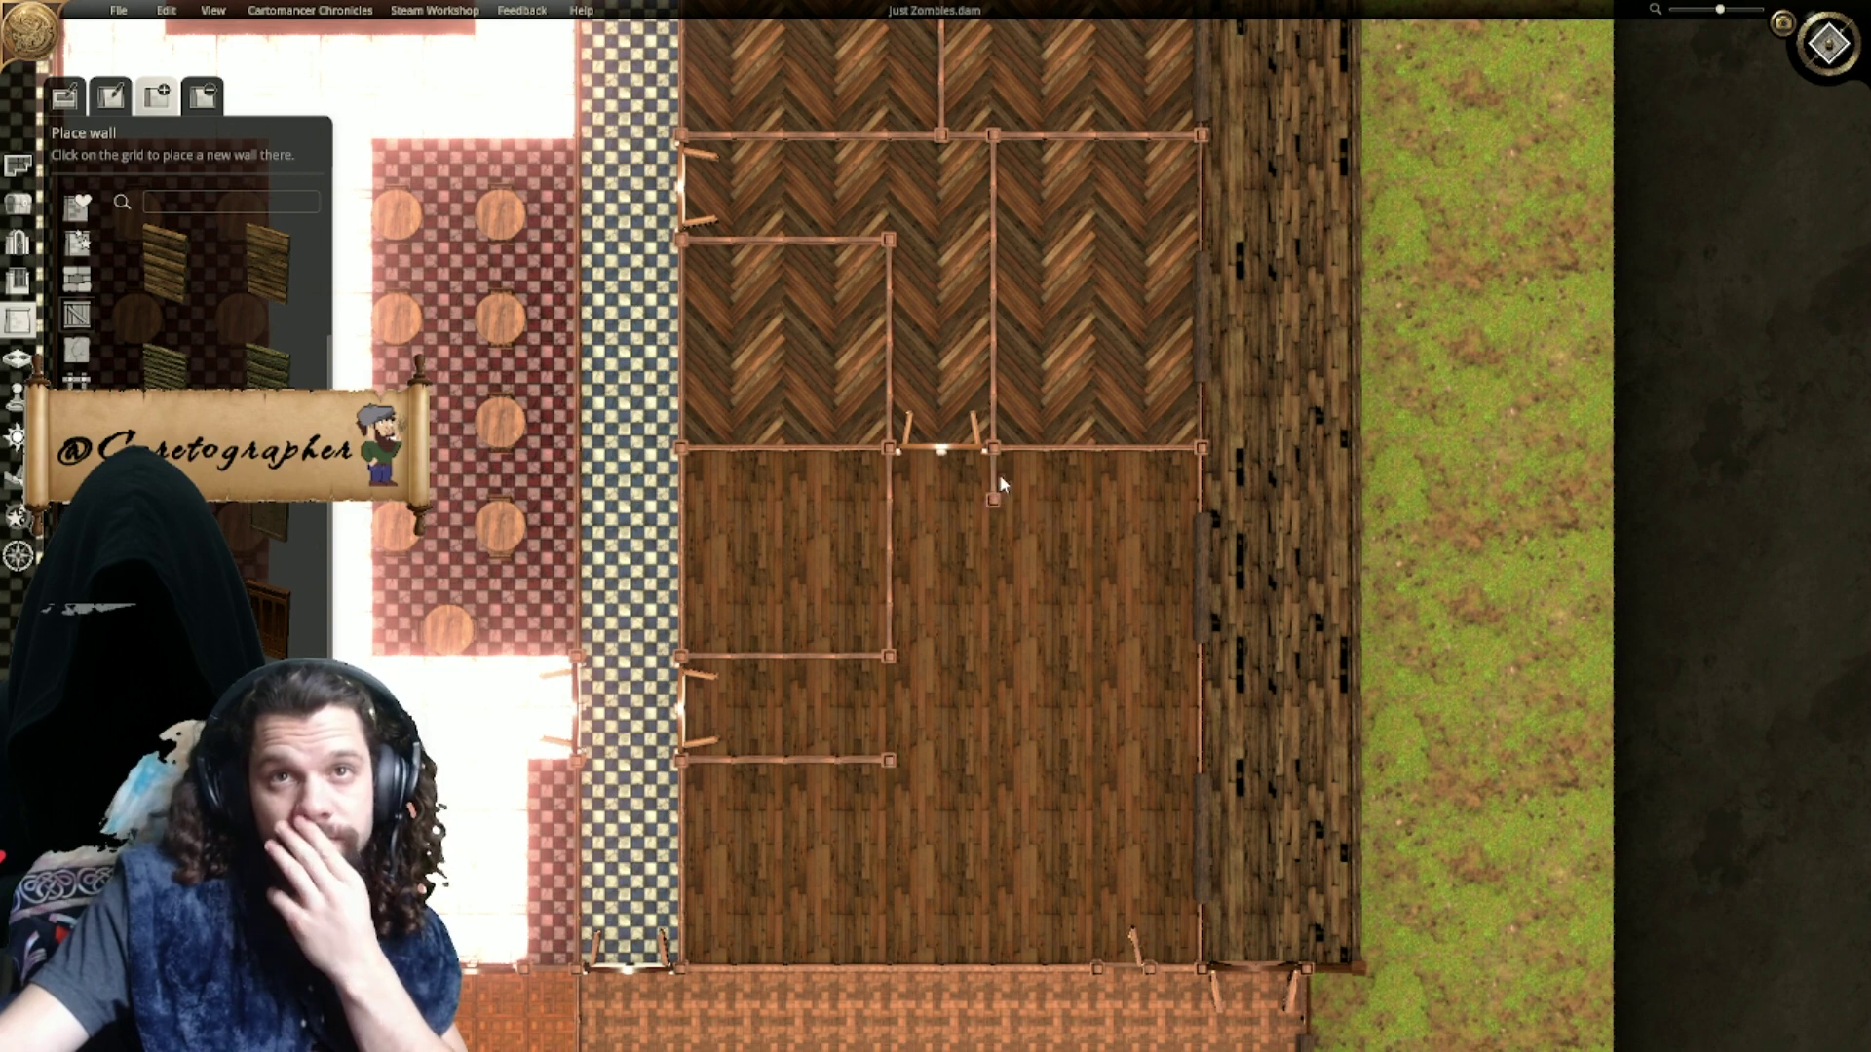
Step: Extend the plank-floored passage's outer walls from the double doors and from the side door until they meet at a corner
drag(1001, 484, 994, 656)
drag(941, 760, 987, 763)
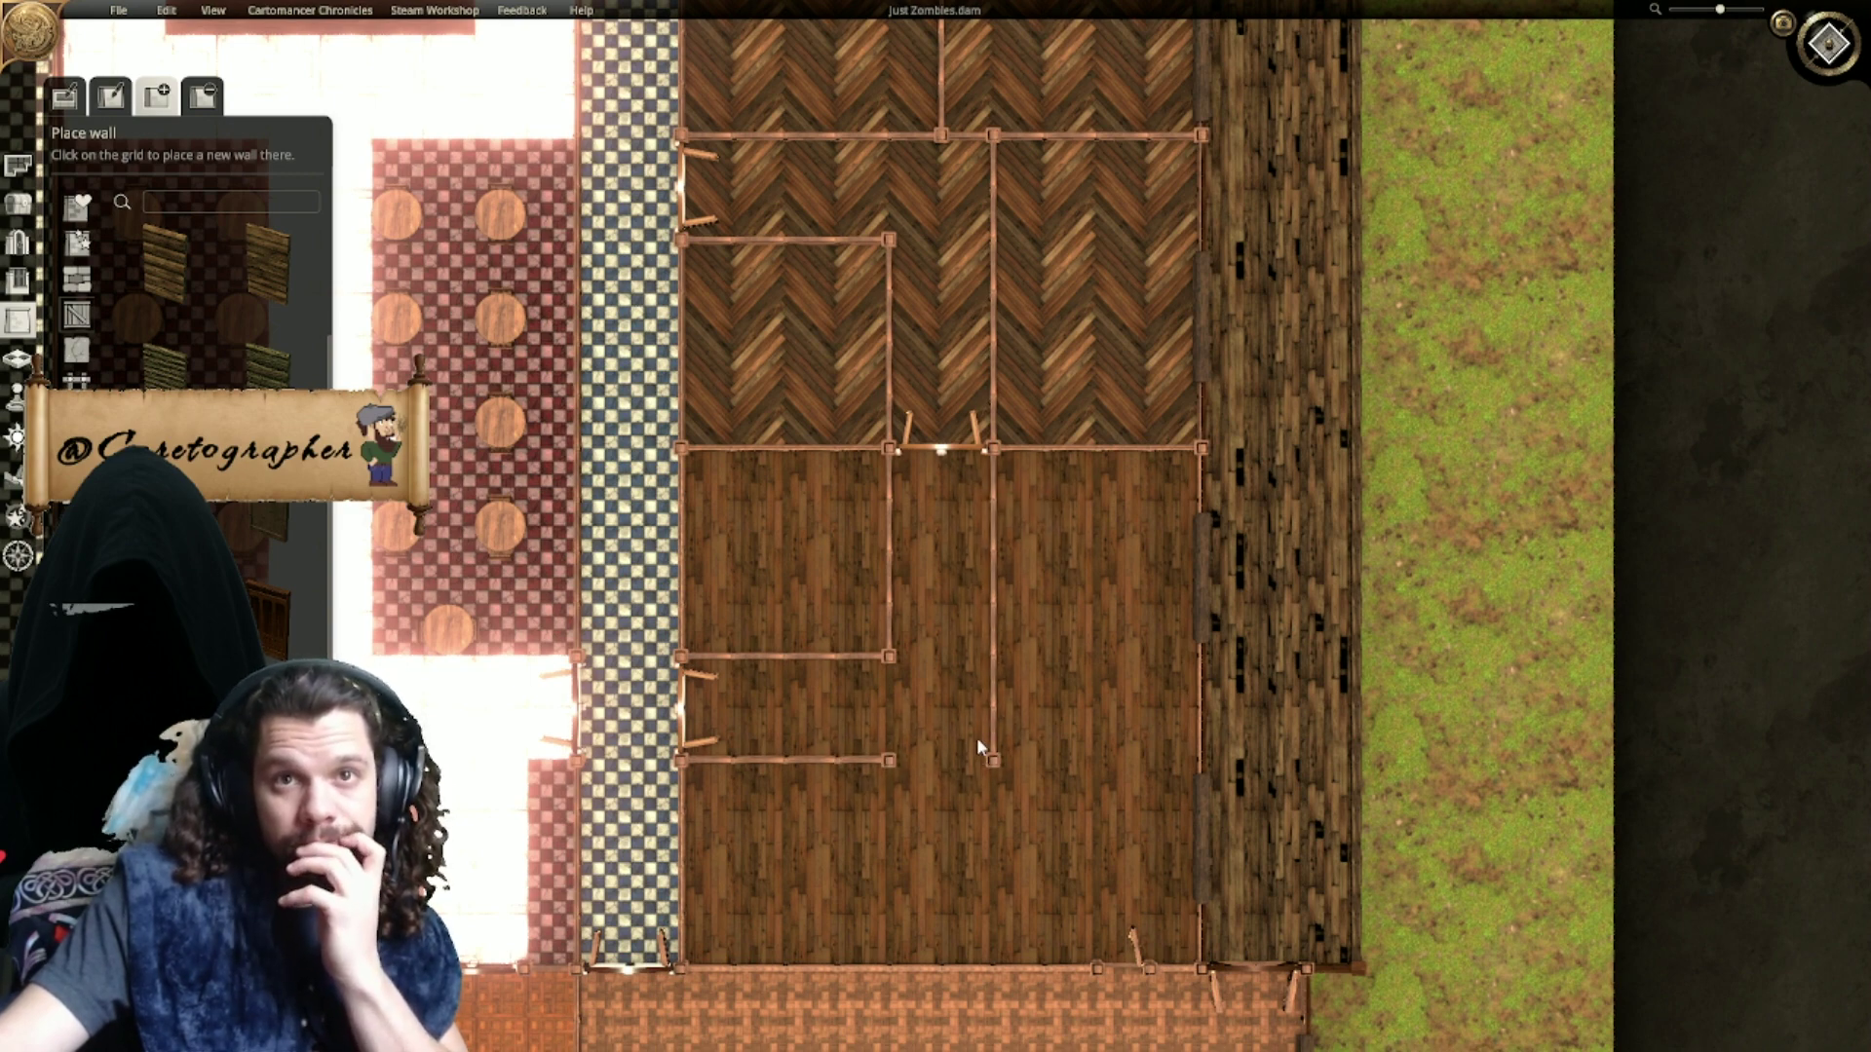
drag(911, 768, 912, 768)
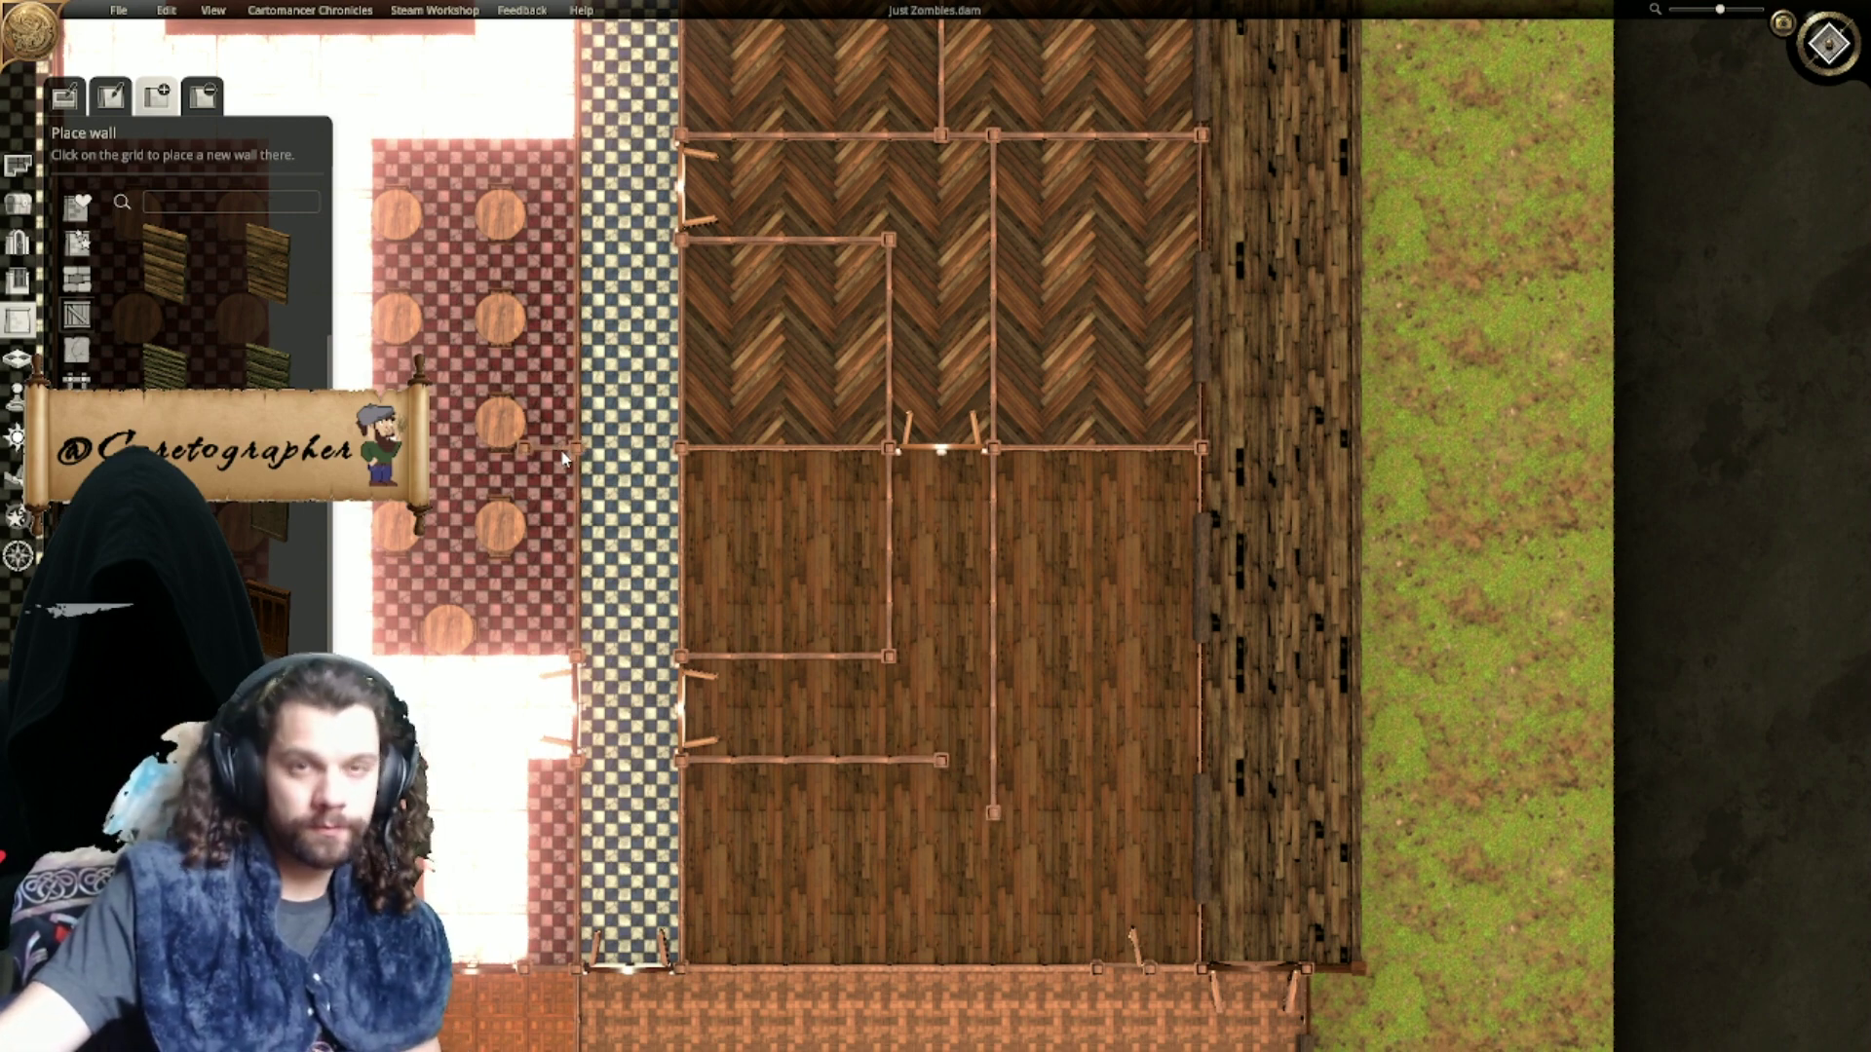
key(ctrl+z)
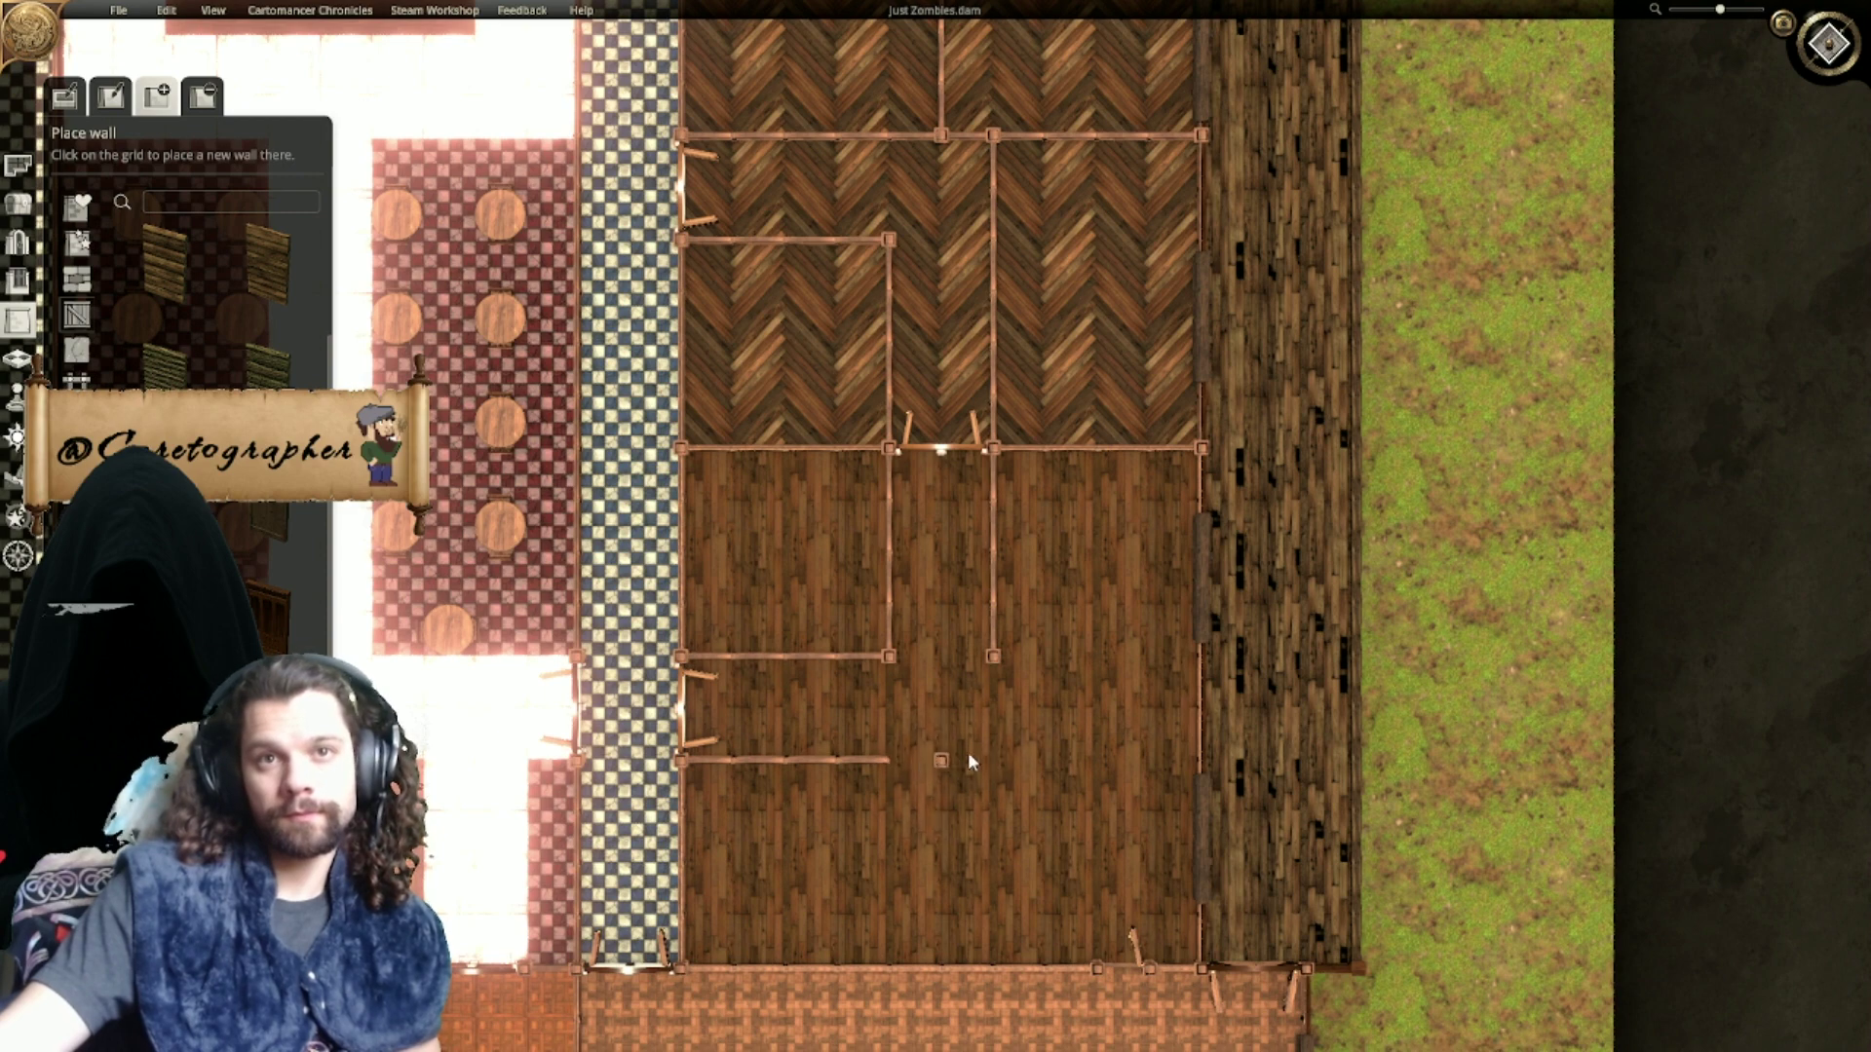
drag(968, 753, 996, 682)
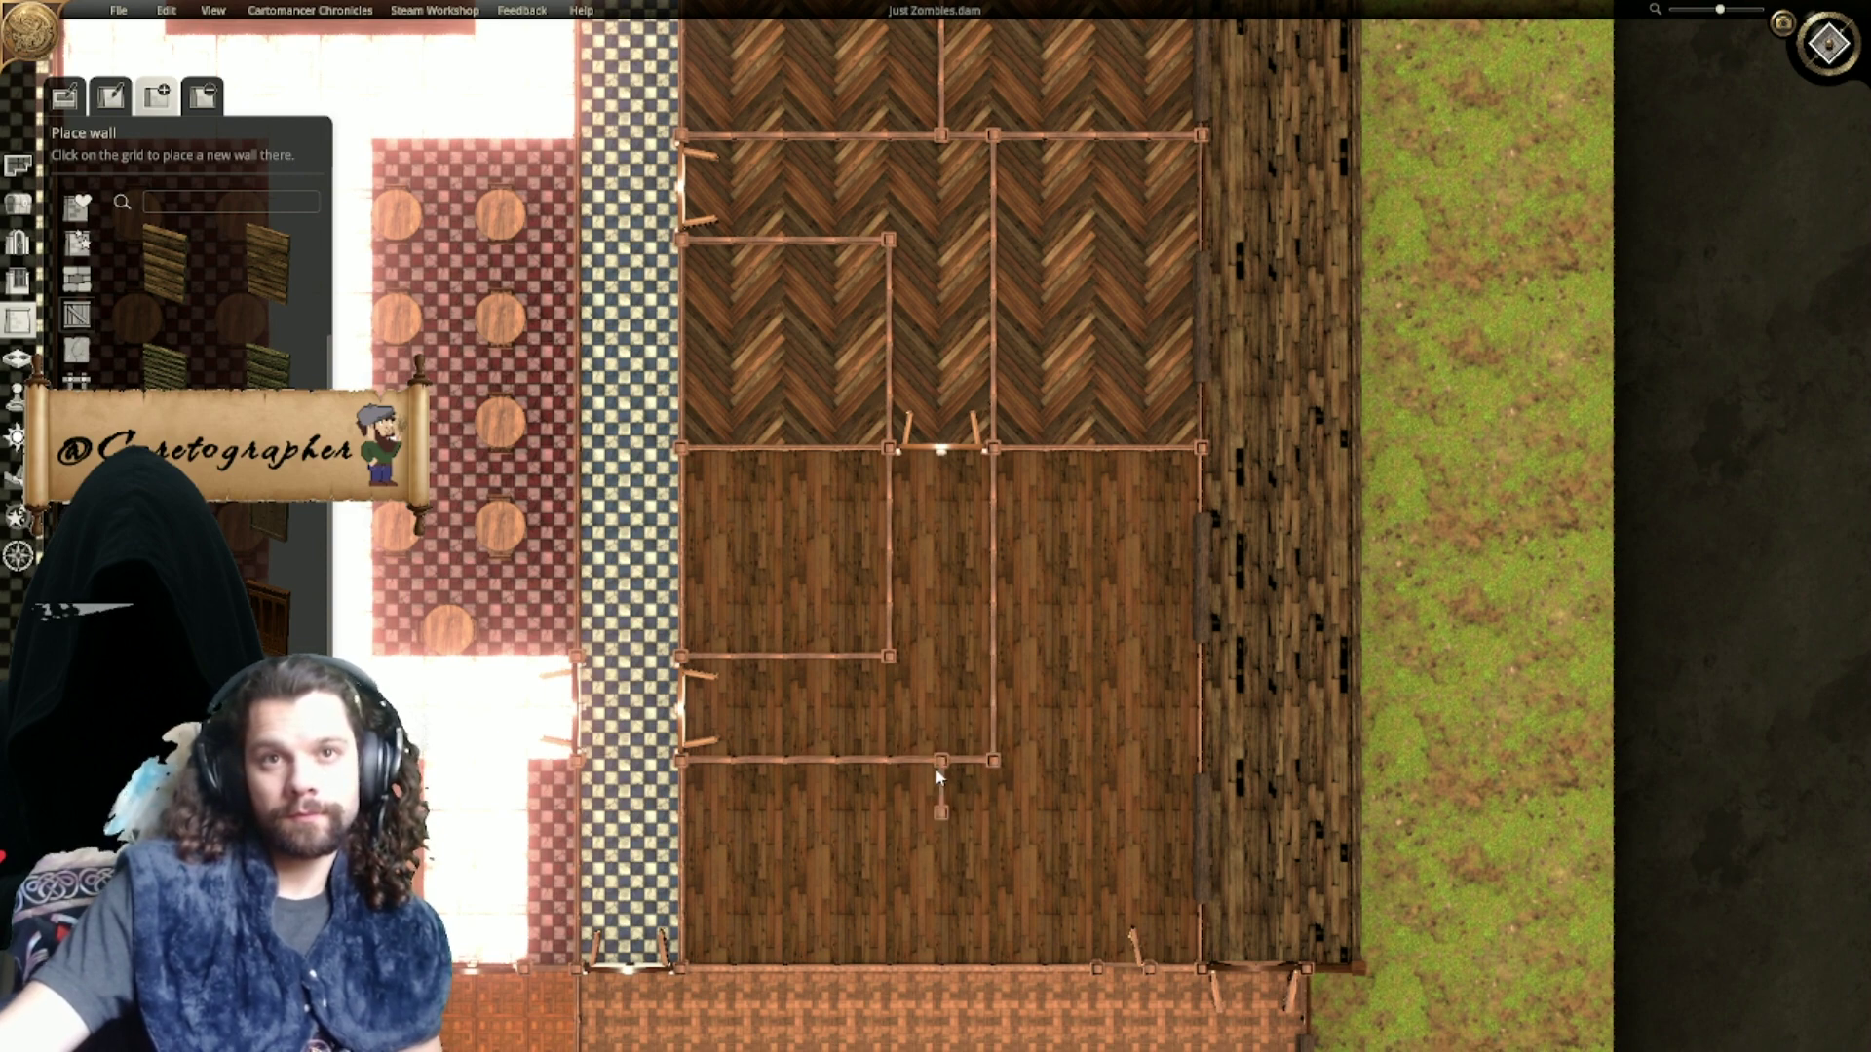
Step: Divide the area below the plank-floored passage with a vertical wall and extend the horizontal wall to the room's east wall
drag(935, 908, 940, 830)
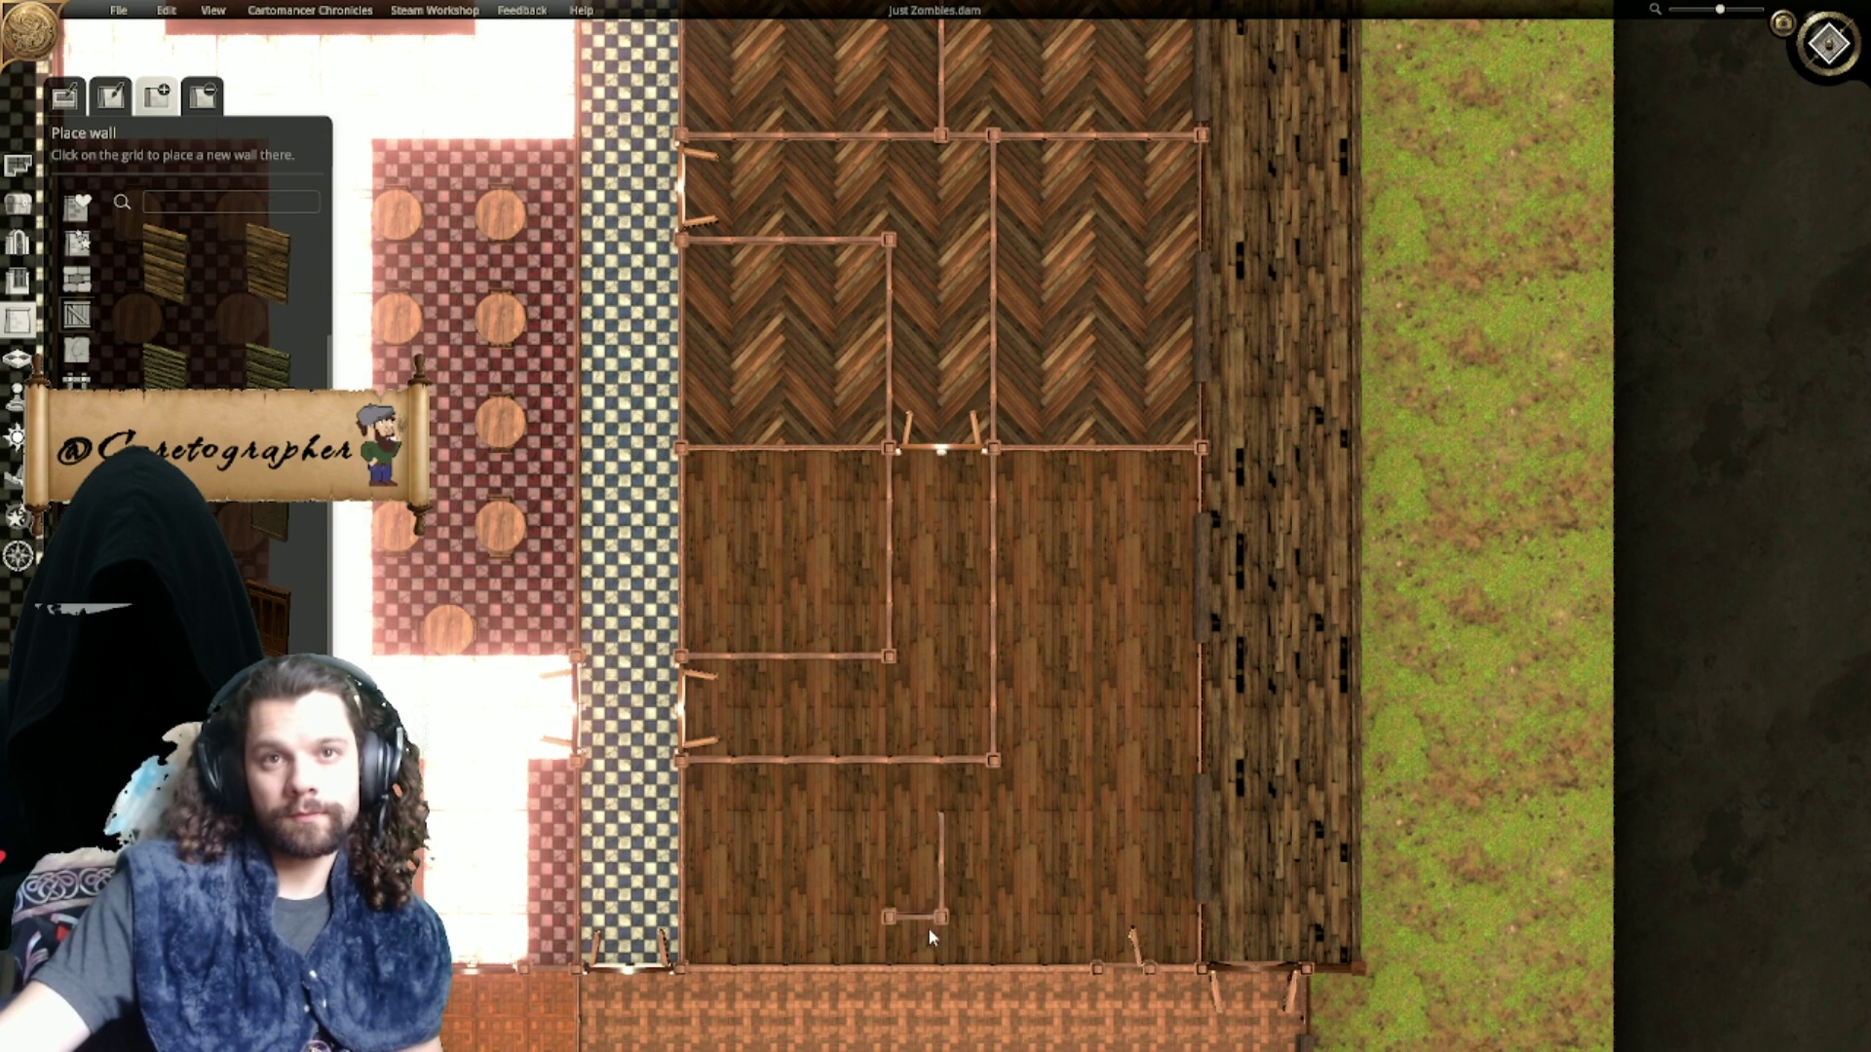
click(939, 940)
scroll(1072, 770, down, 1)
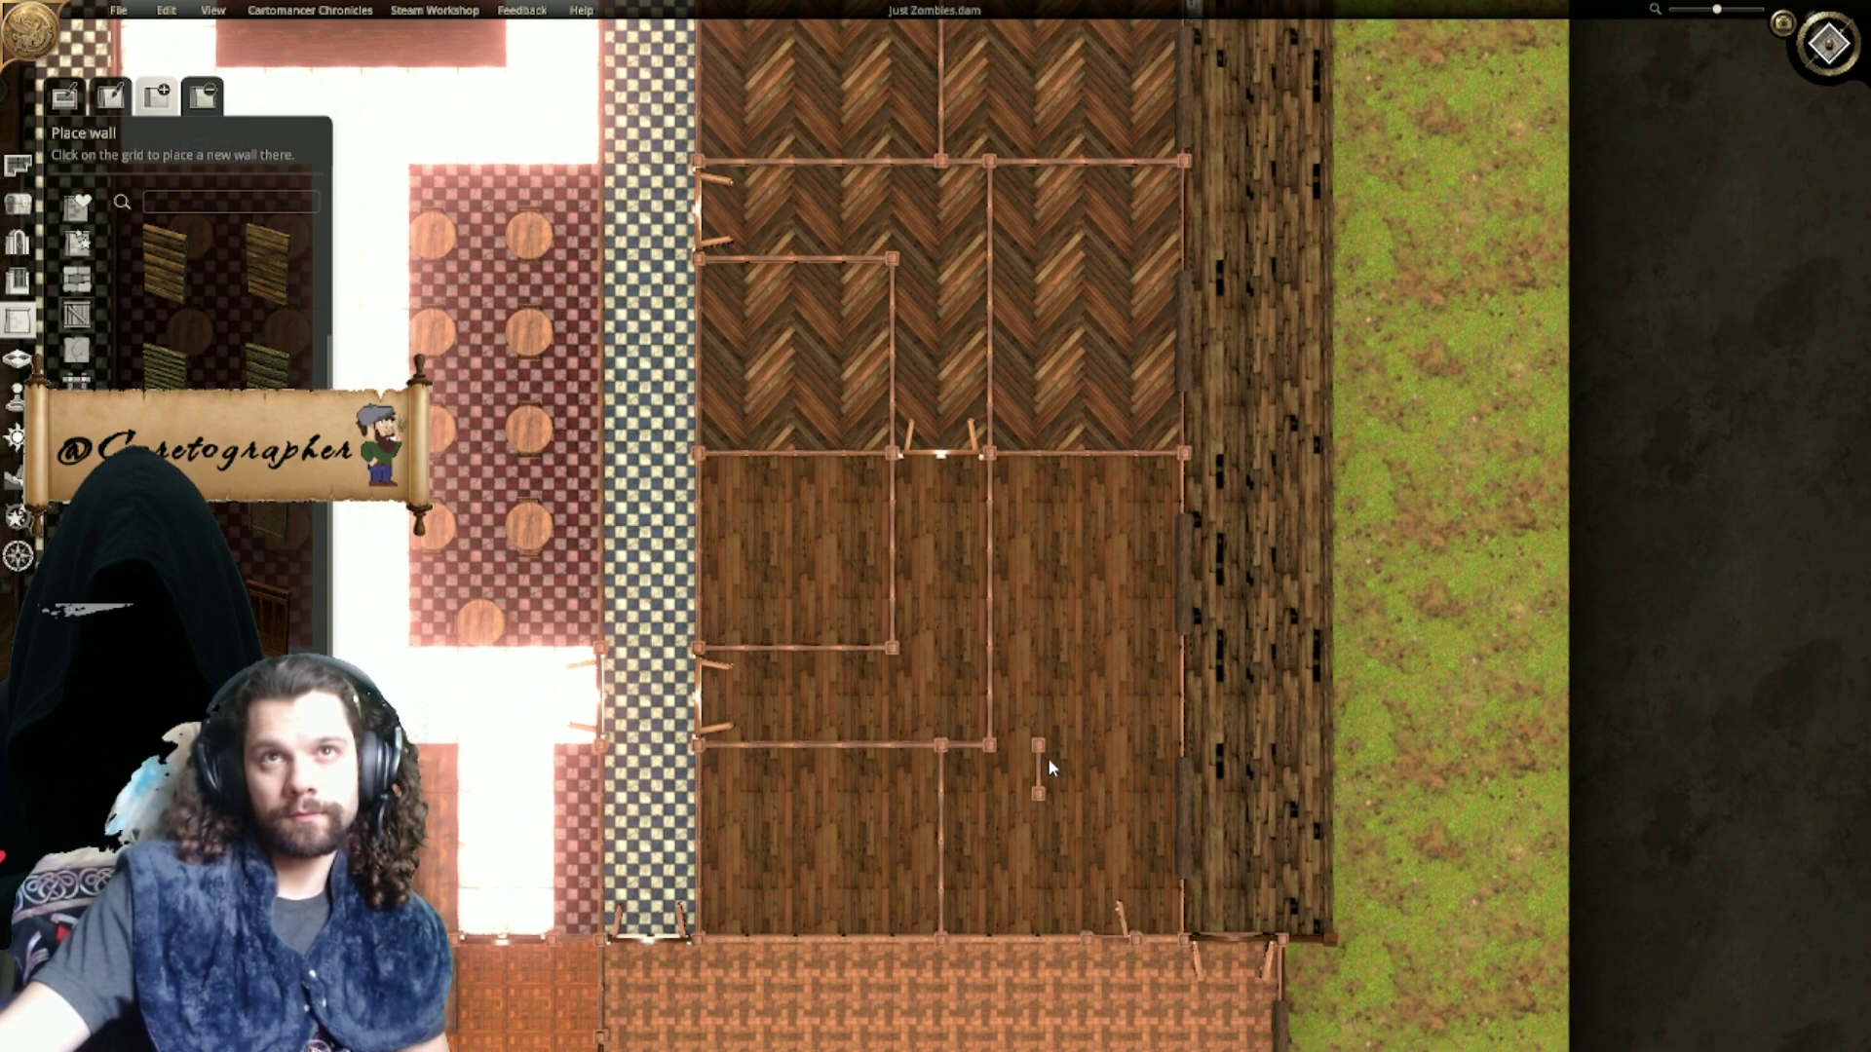
scroll(1045, 710, down, 2)
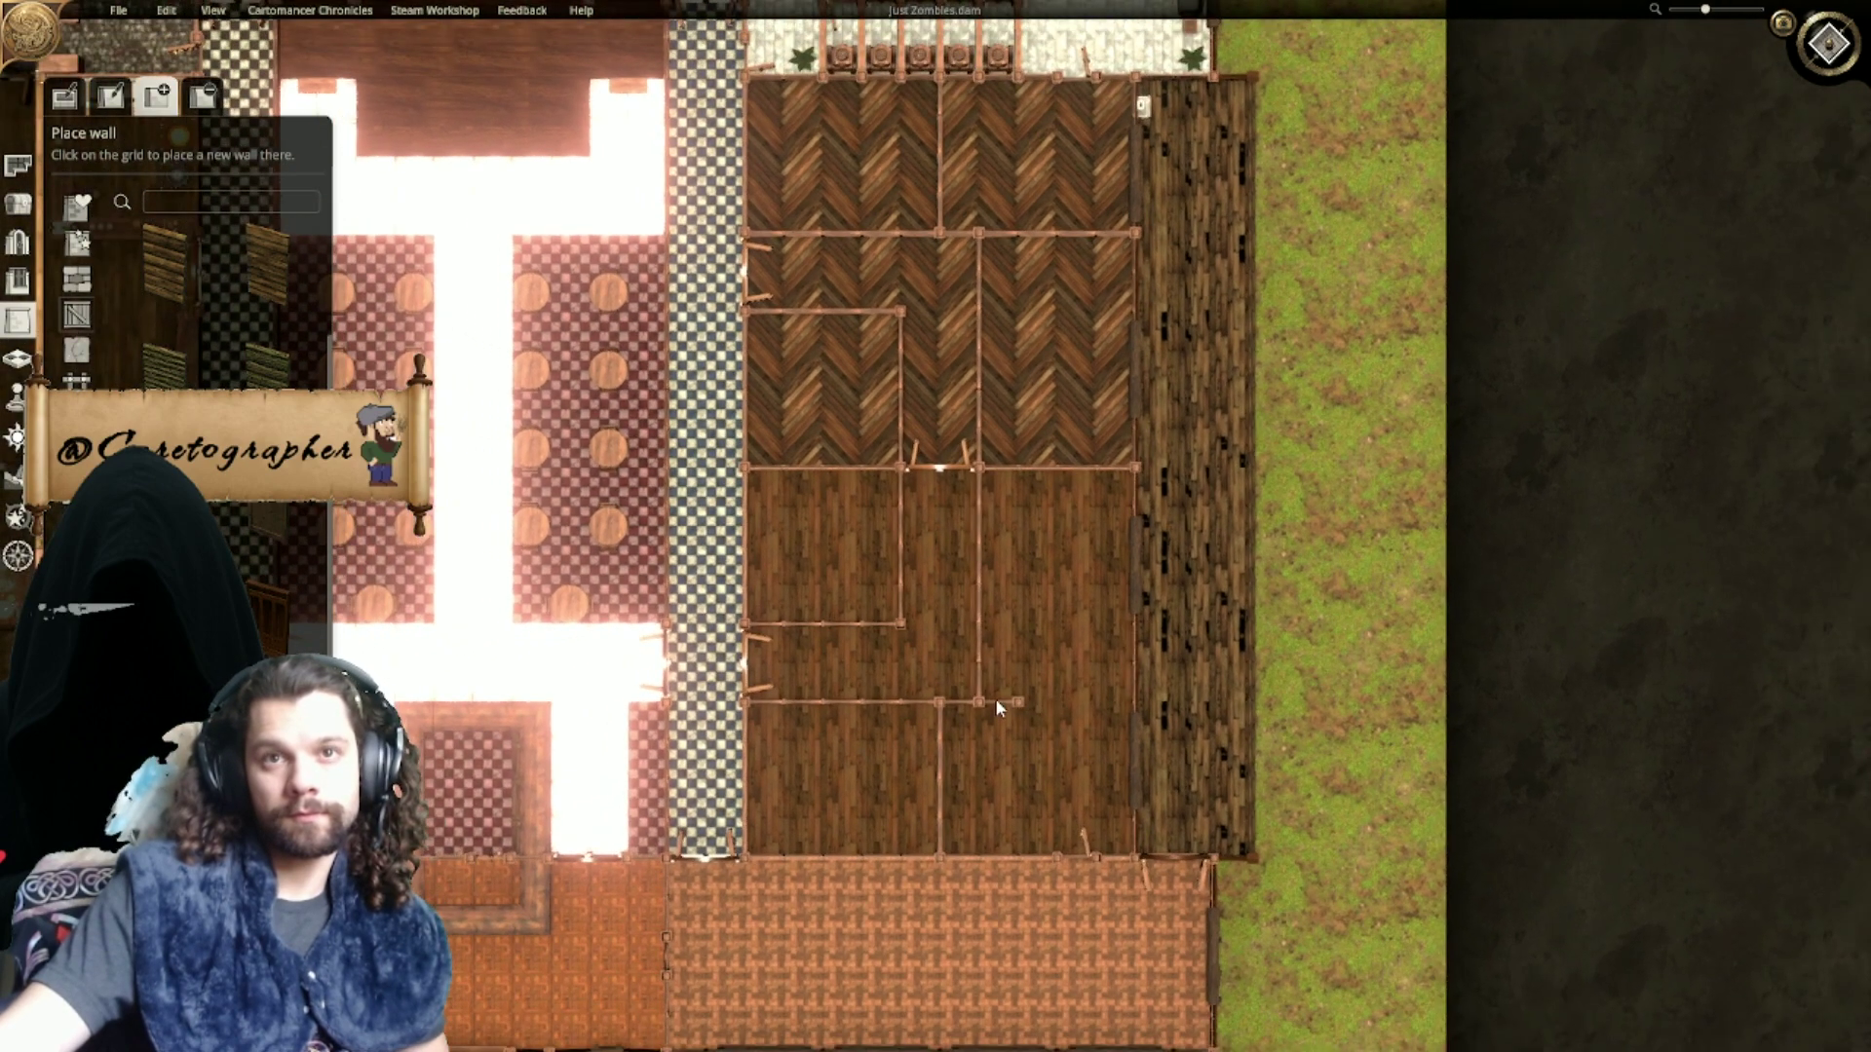
drag(996, 699, 1119, 695)
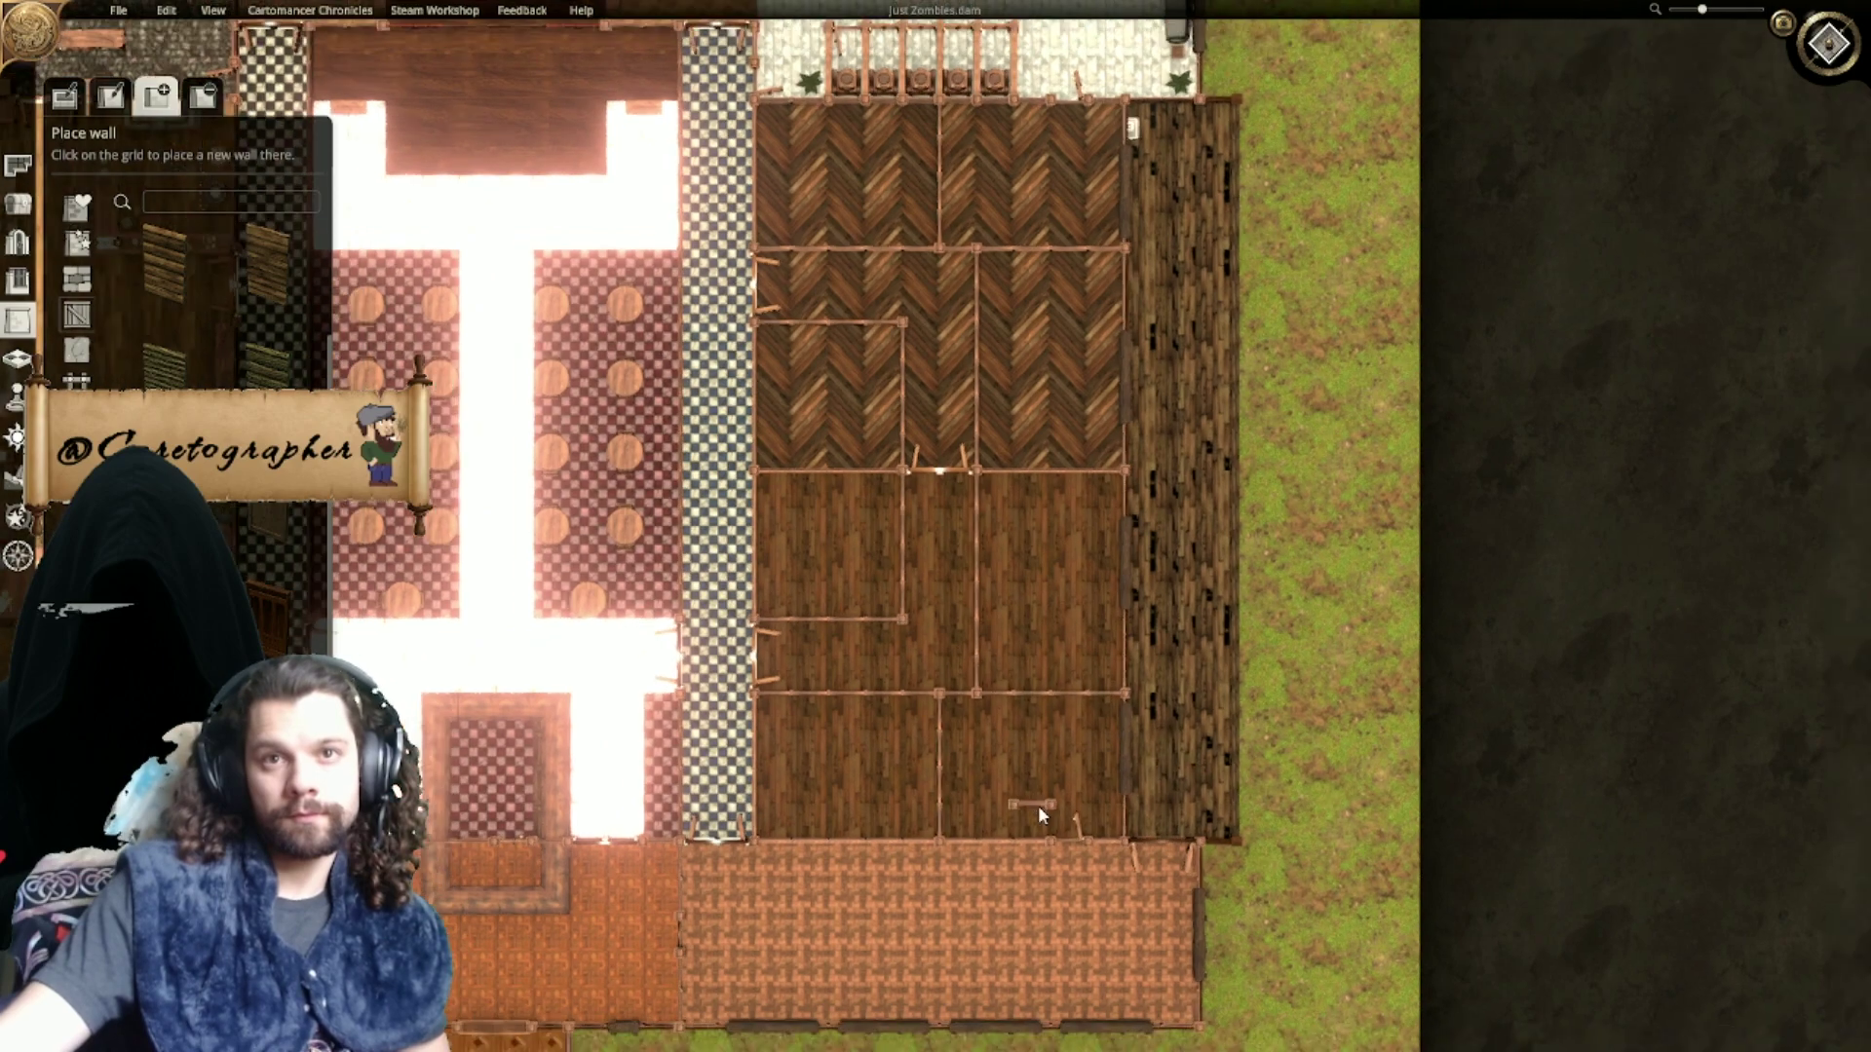
Step: Examine the new wall layout of the subdivided rooms against the rest of the building
scroll(1038, 805, down, 1)
scroll(1024, 824, up, 3)
scroll(1017, 823, down, 2)
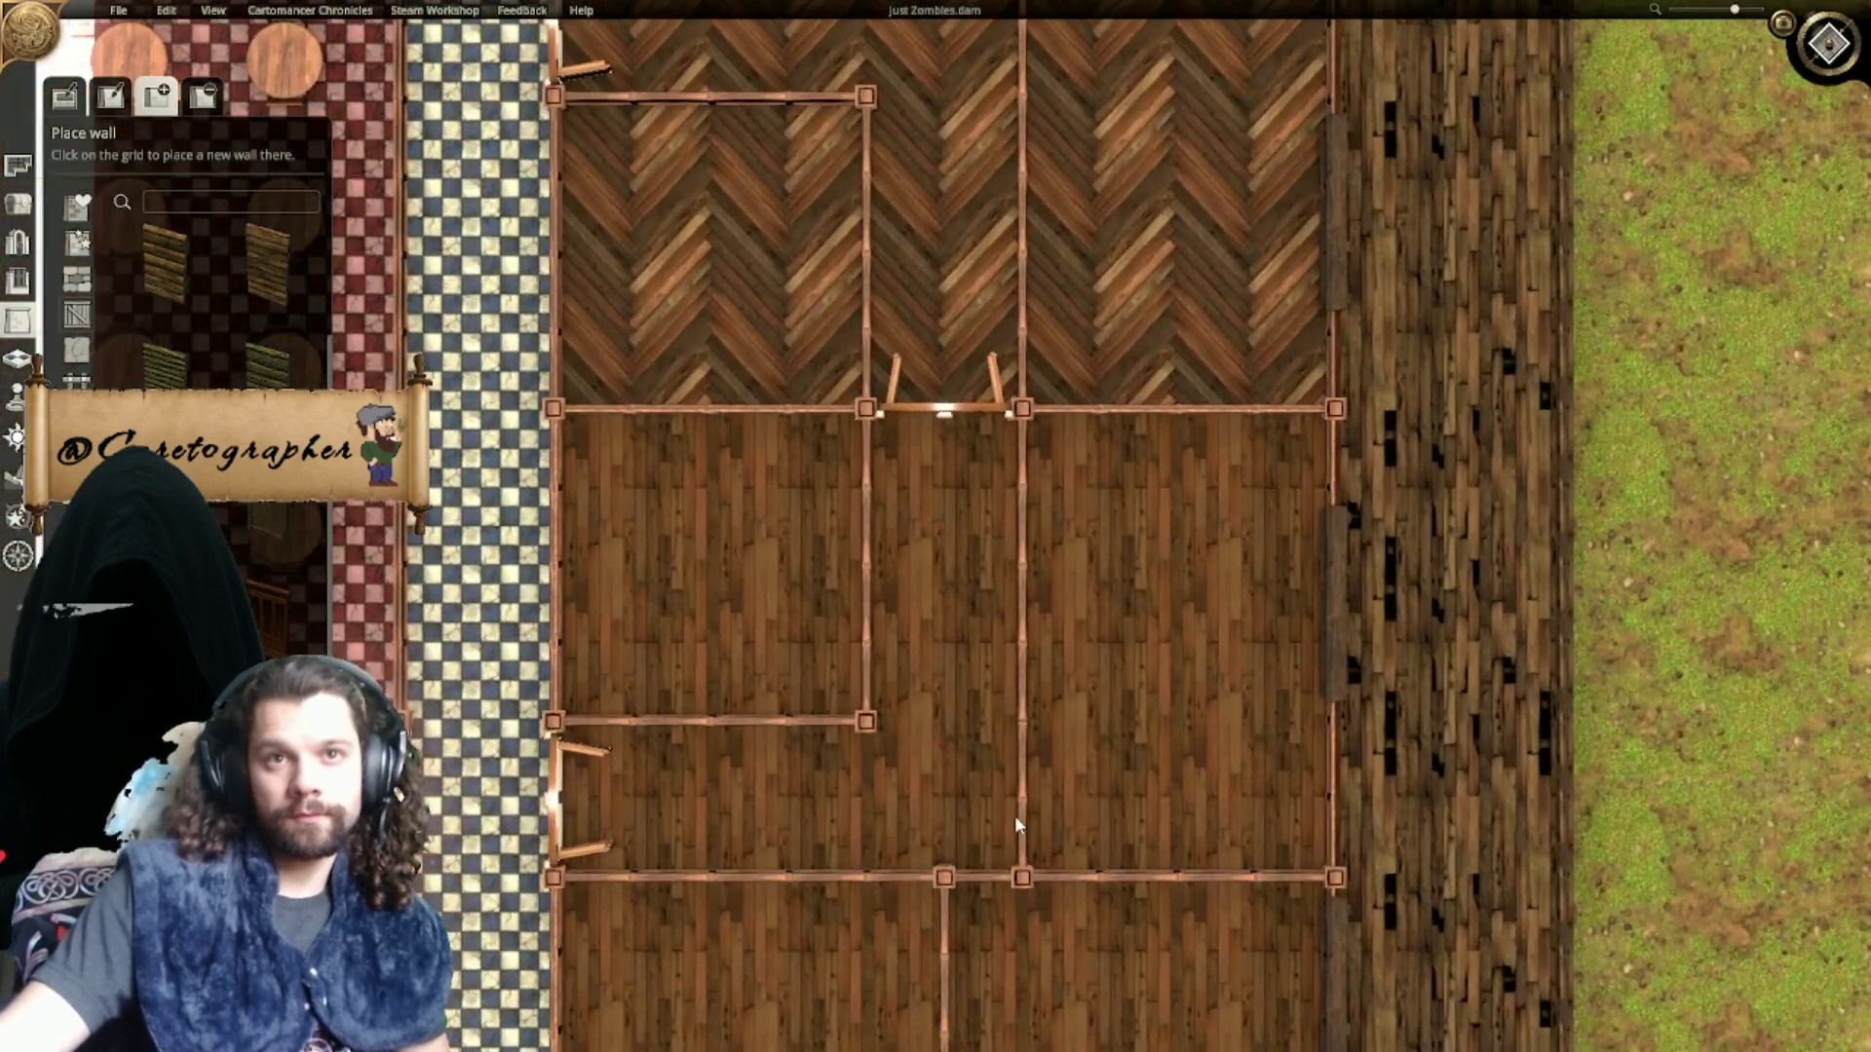
scroll(1082, 561, down, 1)
scroll(1086, 575, down, 2)
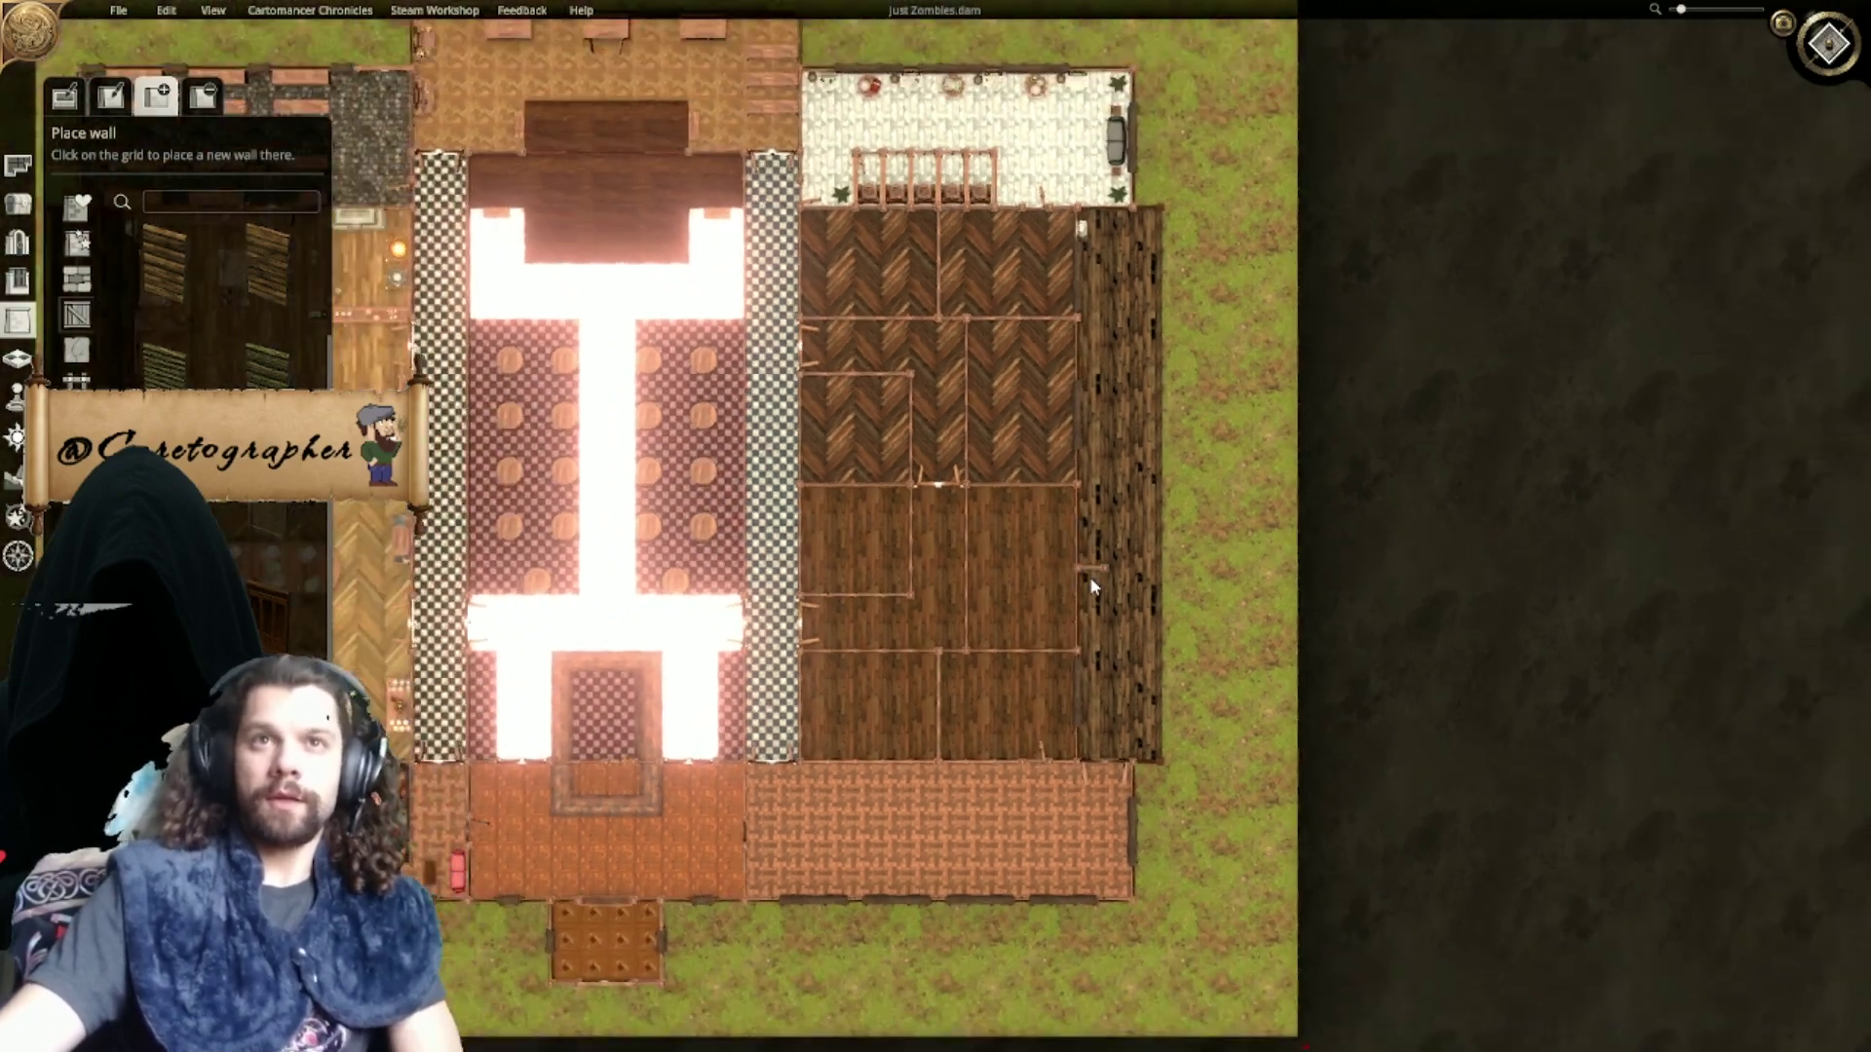
scroll(1150, 487, up, 1)
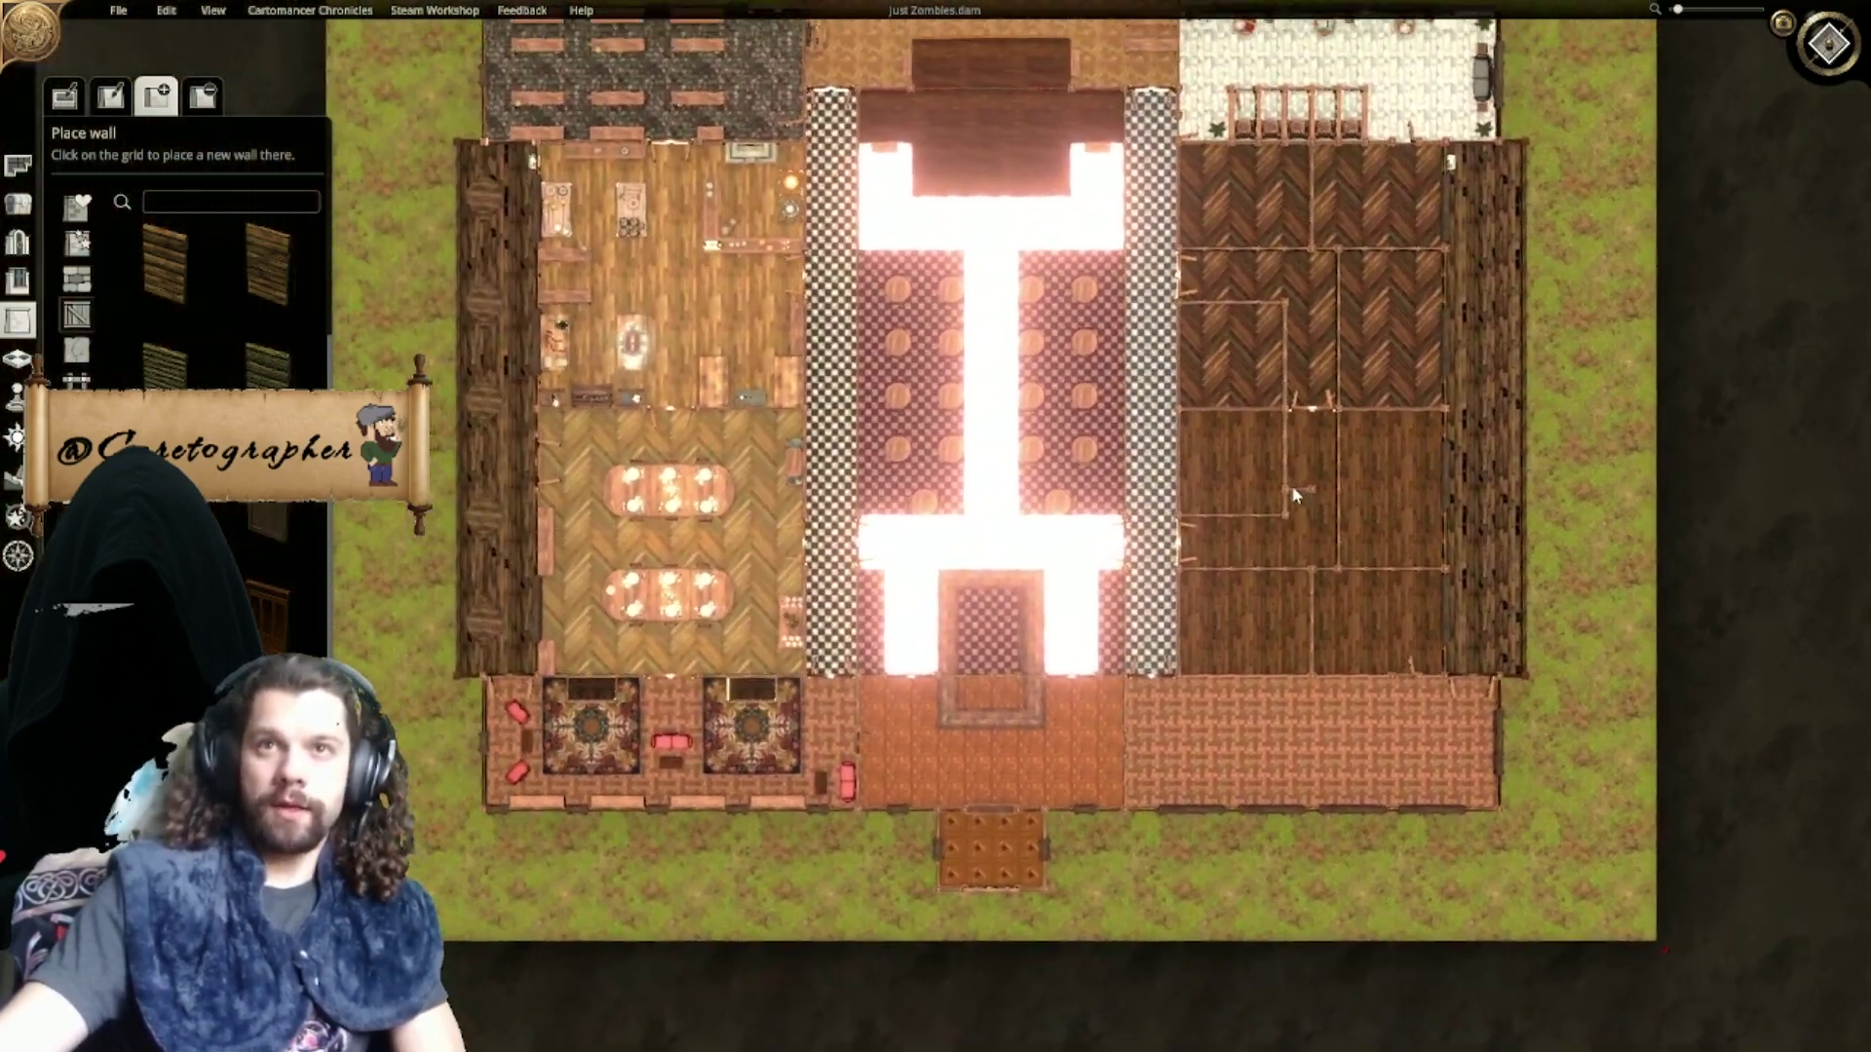
middle_drag(1295, 497, 1009, 541)
scroll(1007, 604, up, 1)
scroll(1006, 616, up, 5)
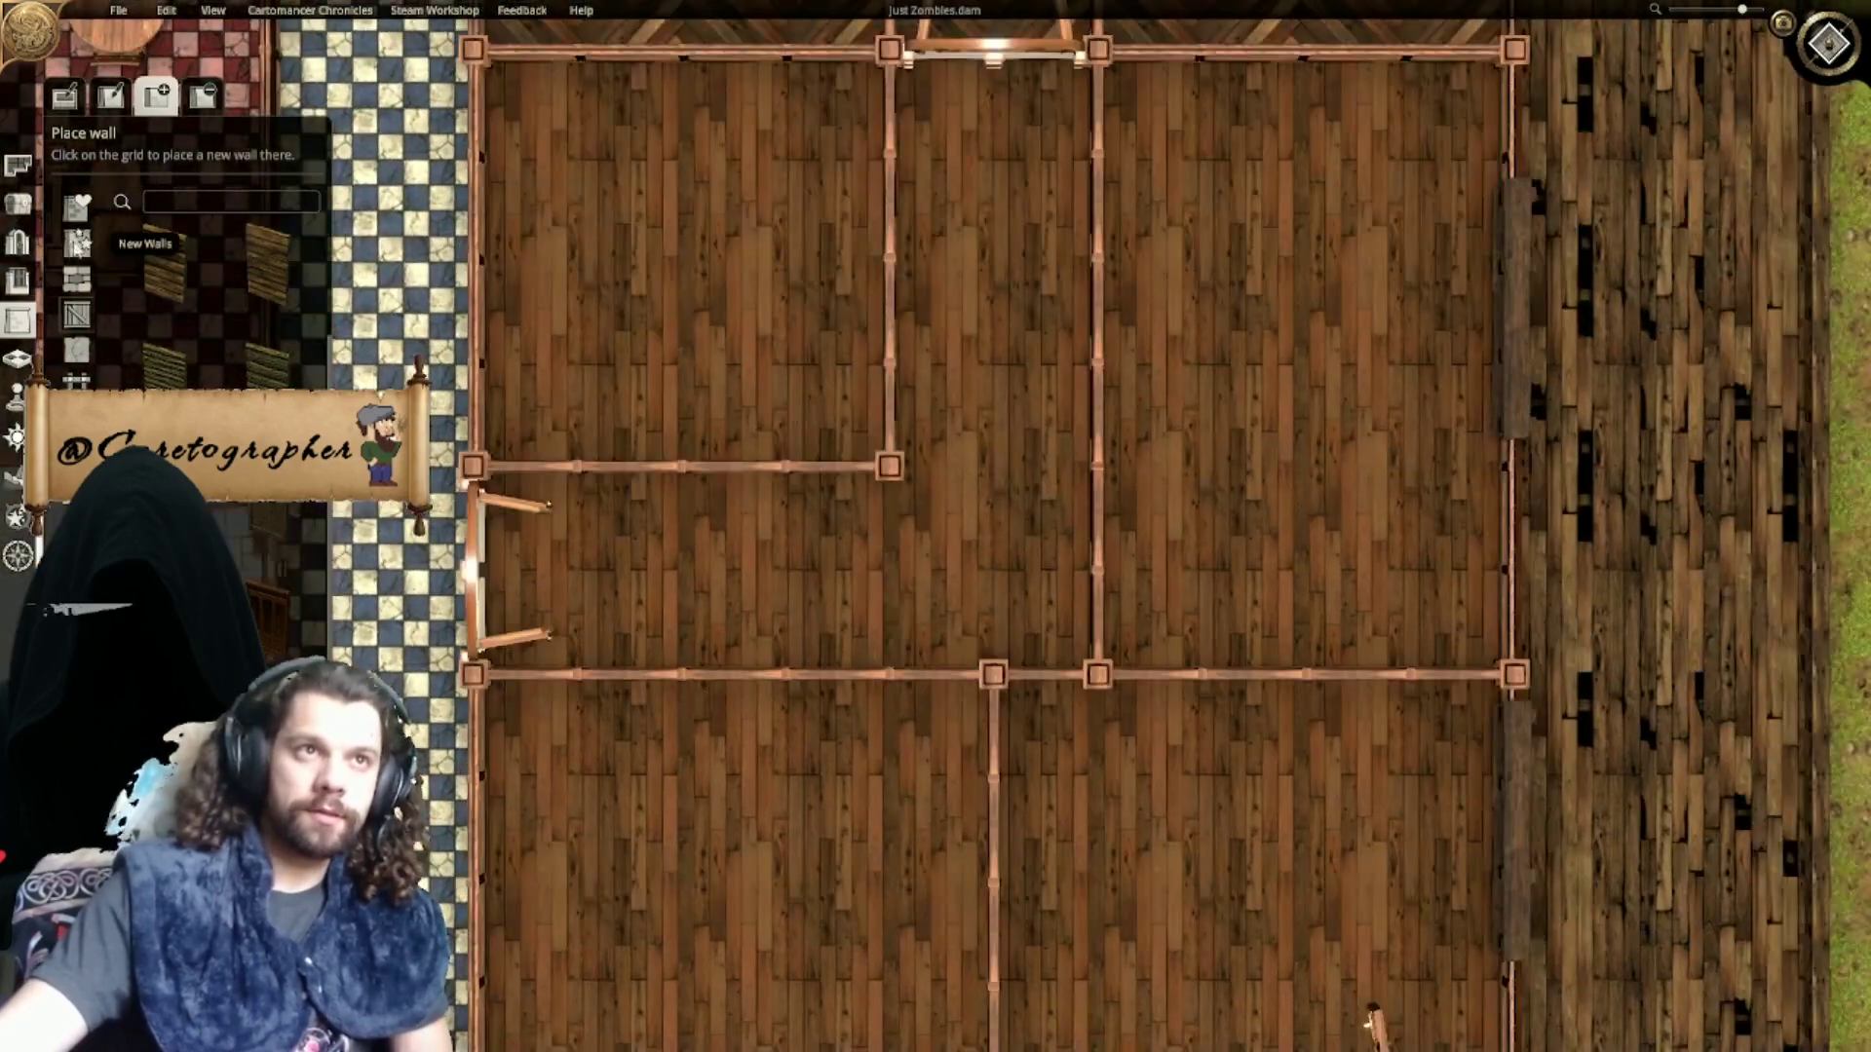
Step: Add single doors from the plank-floored passage into the two lower rooms, the east room and the corner room
click(17, 242)
scroll(517, 756, down, 1)
scroll(517, 757, down, 3)
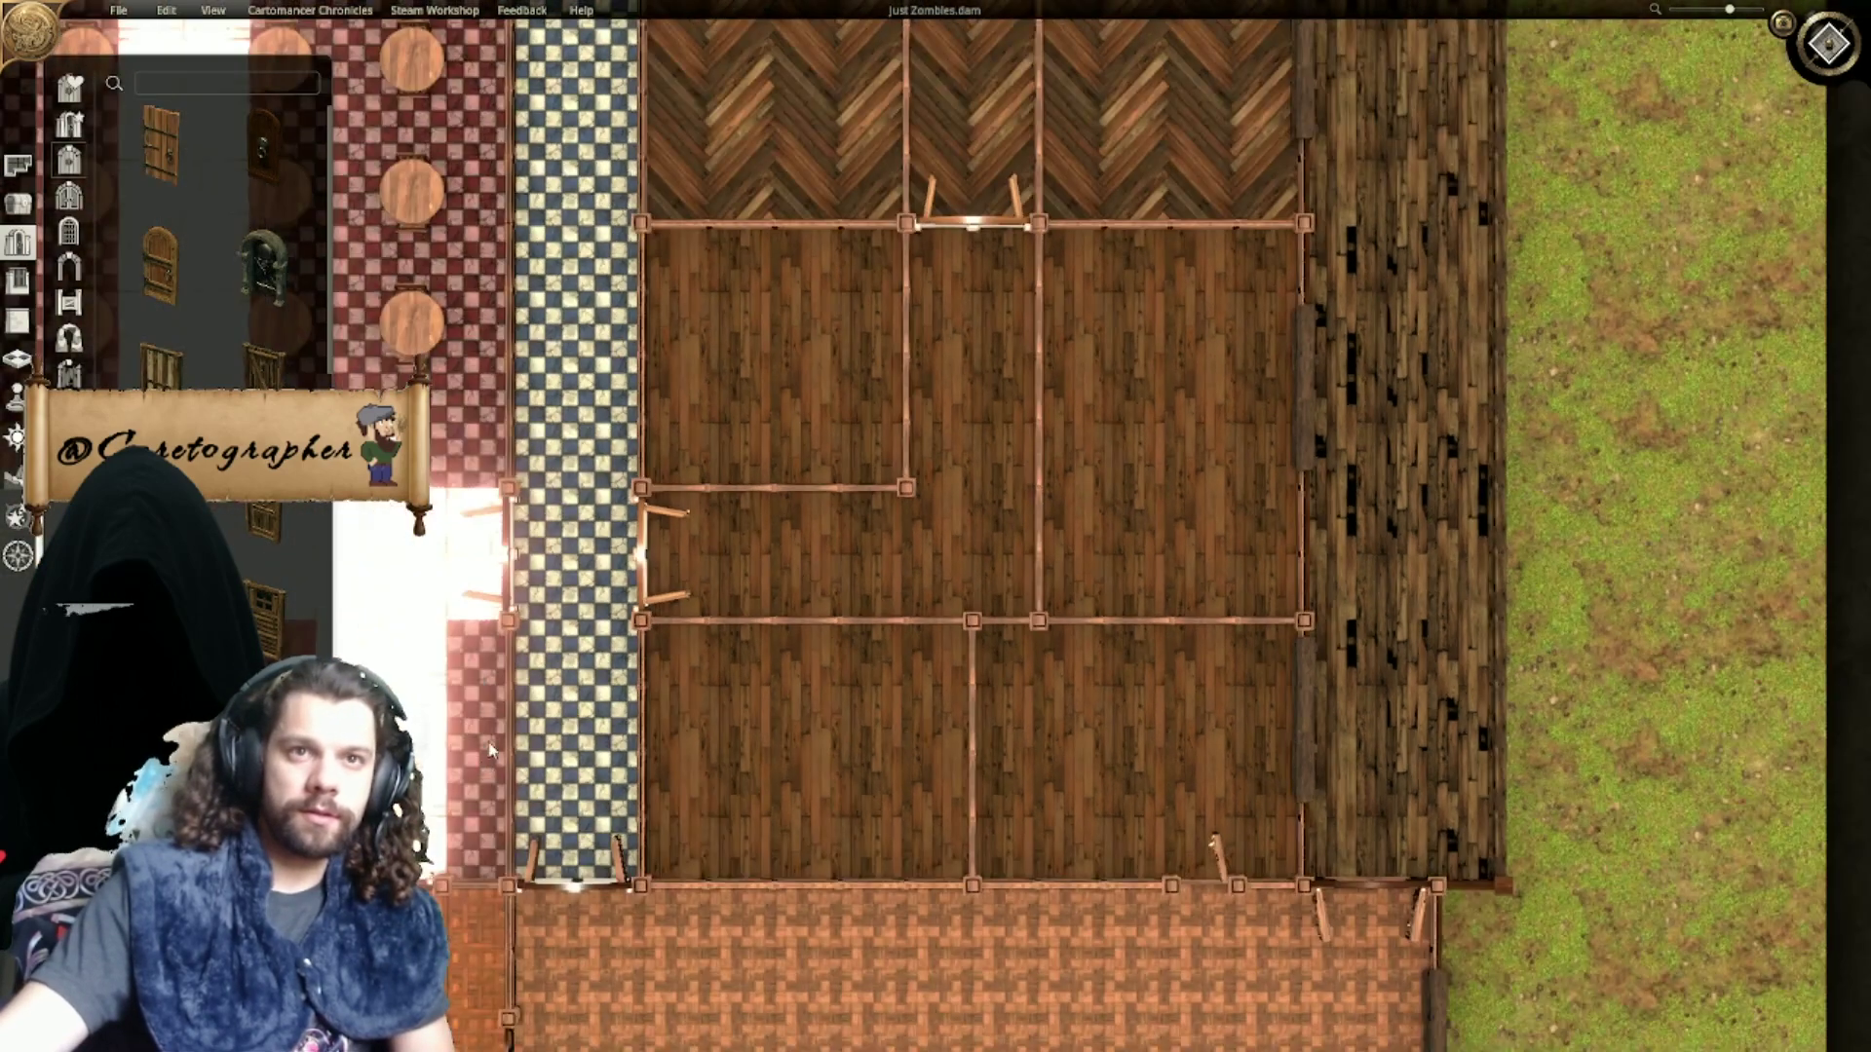
scroll(509, 705, up, 3)
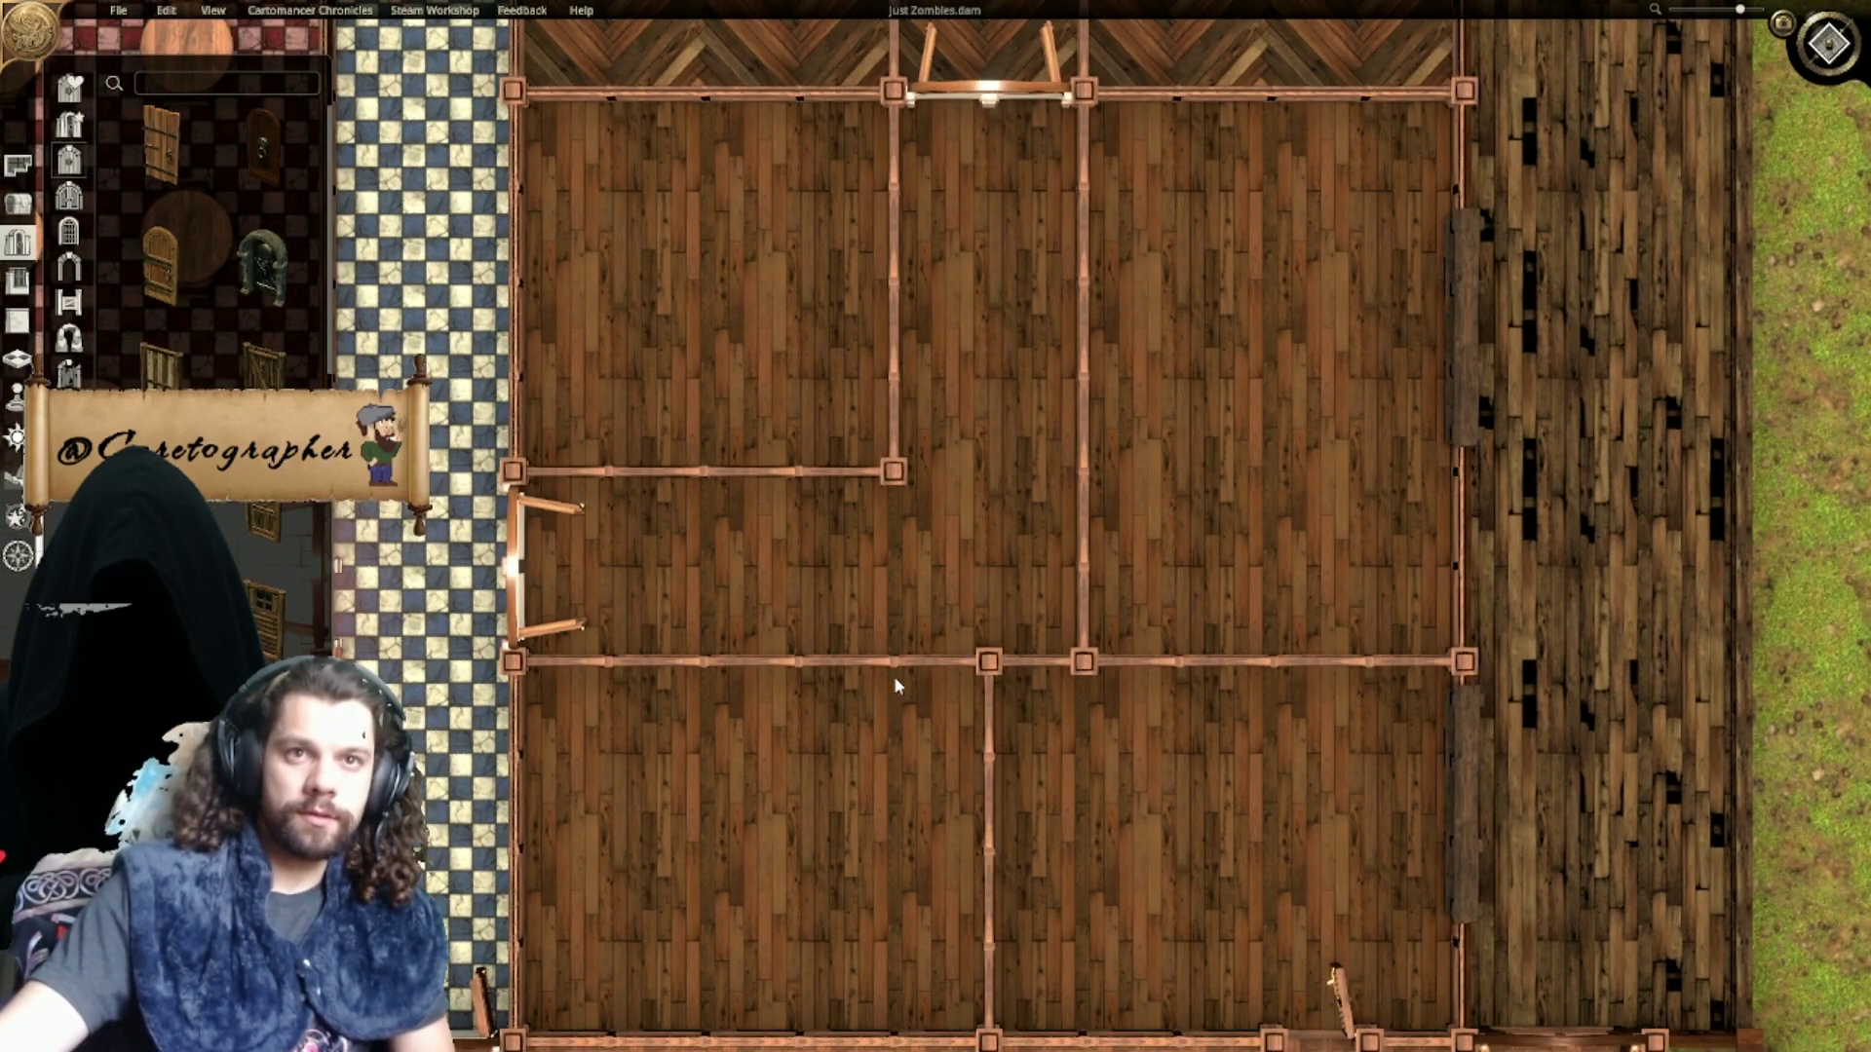
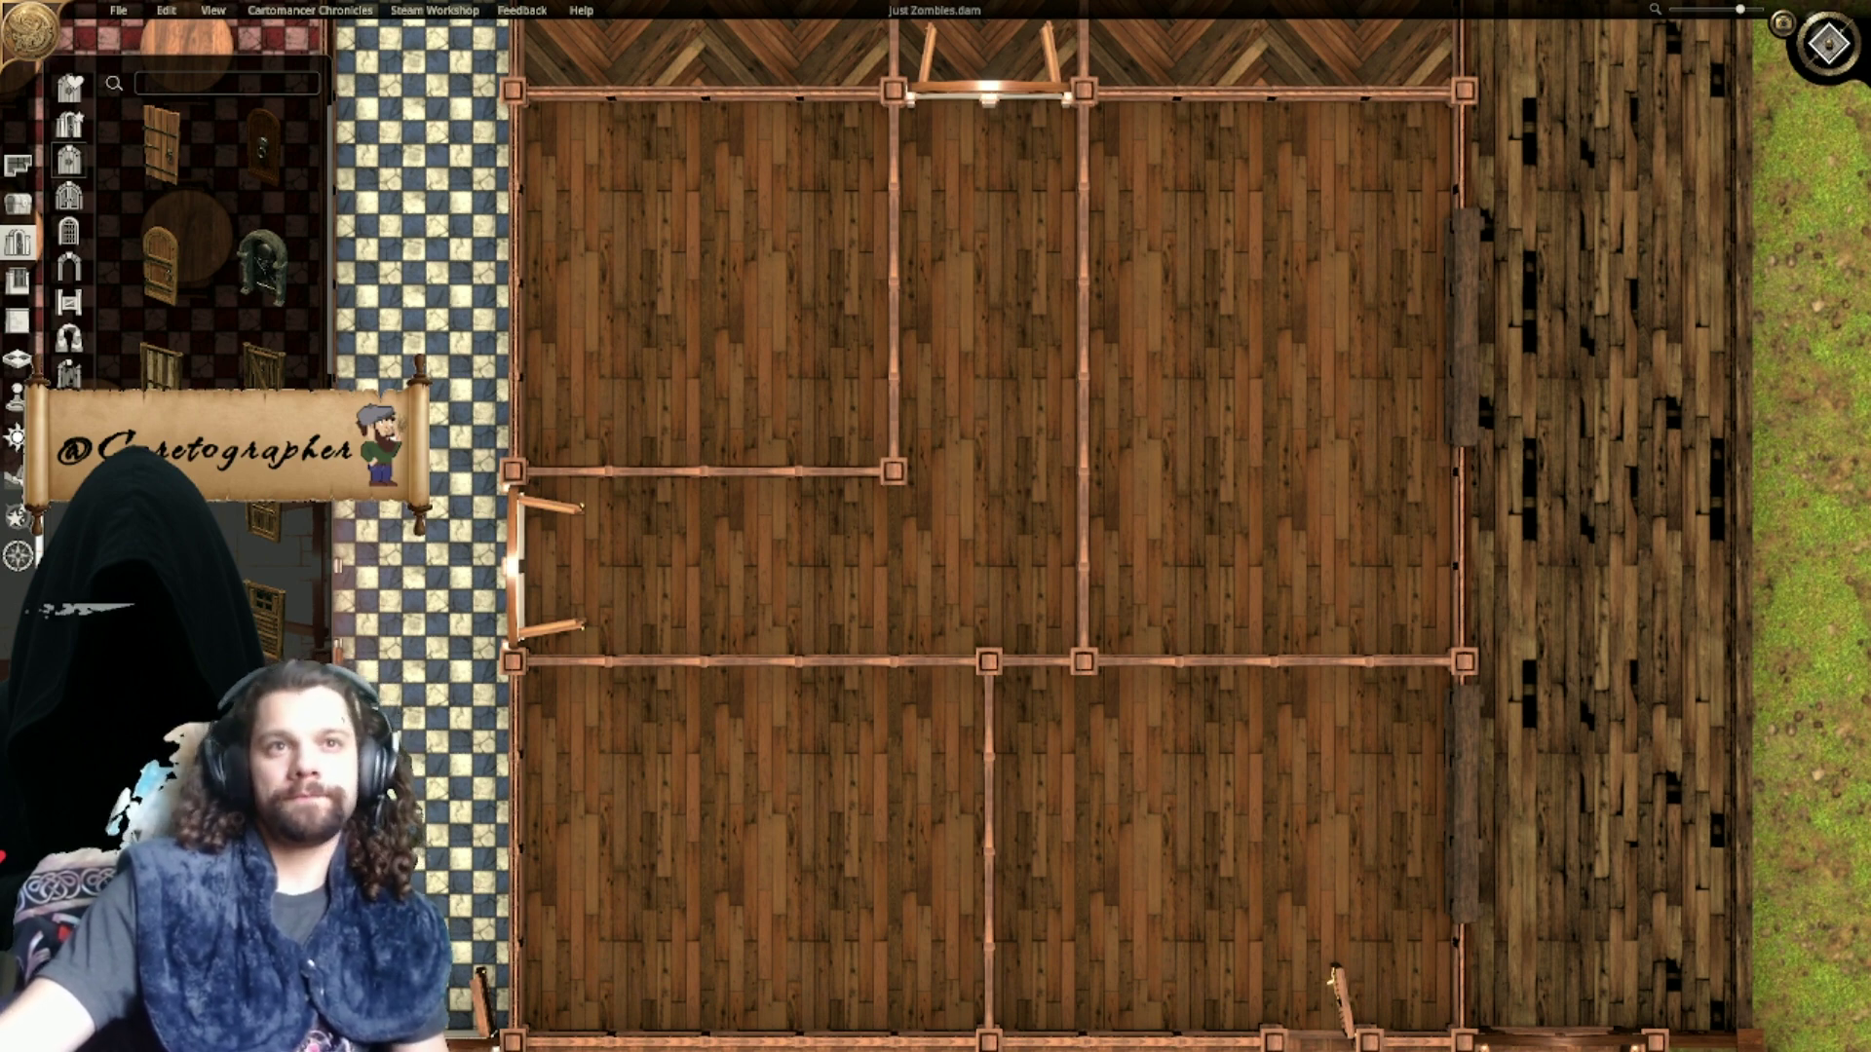
click(1024, 661)
click(926, 662)
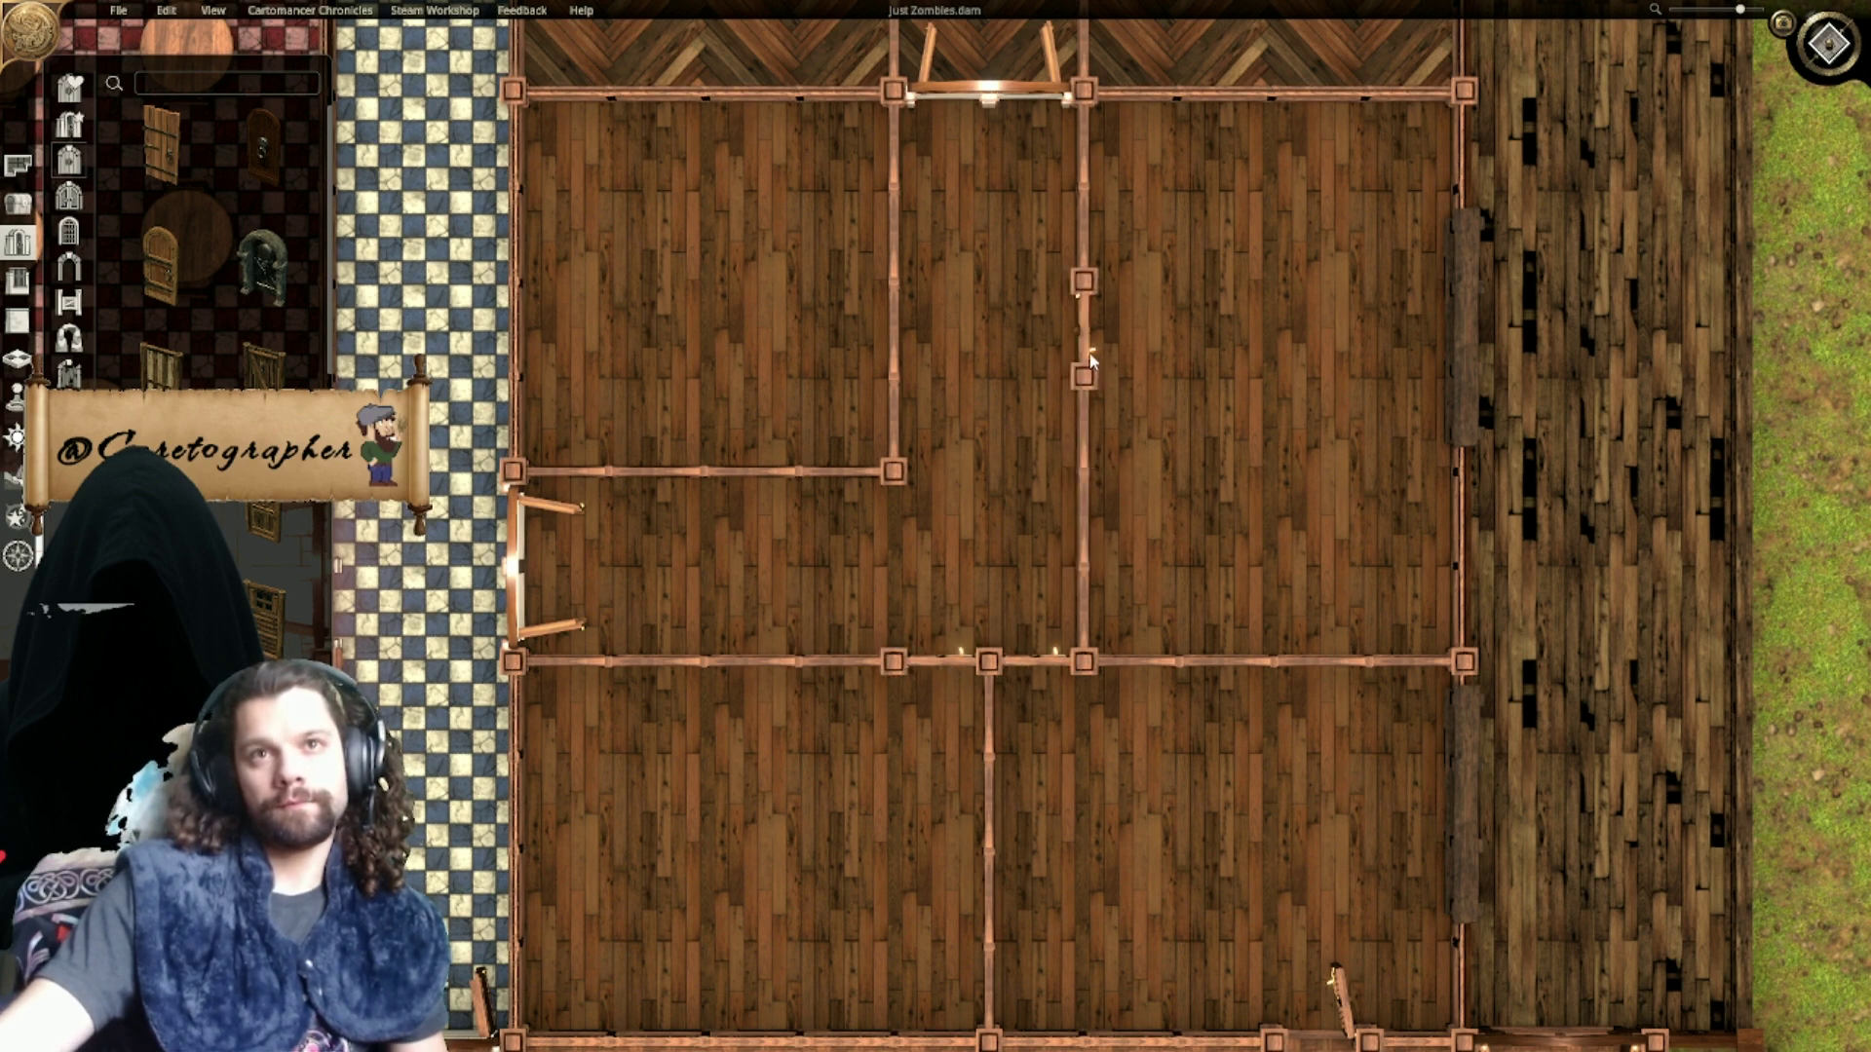
click(1092, 362)
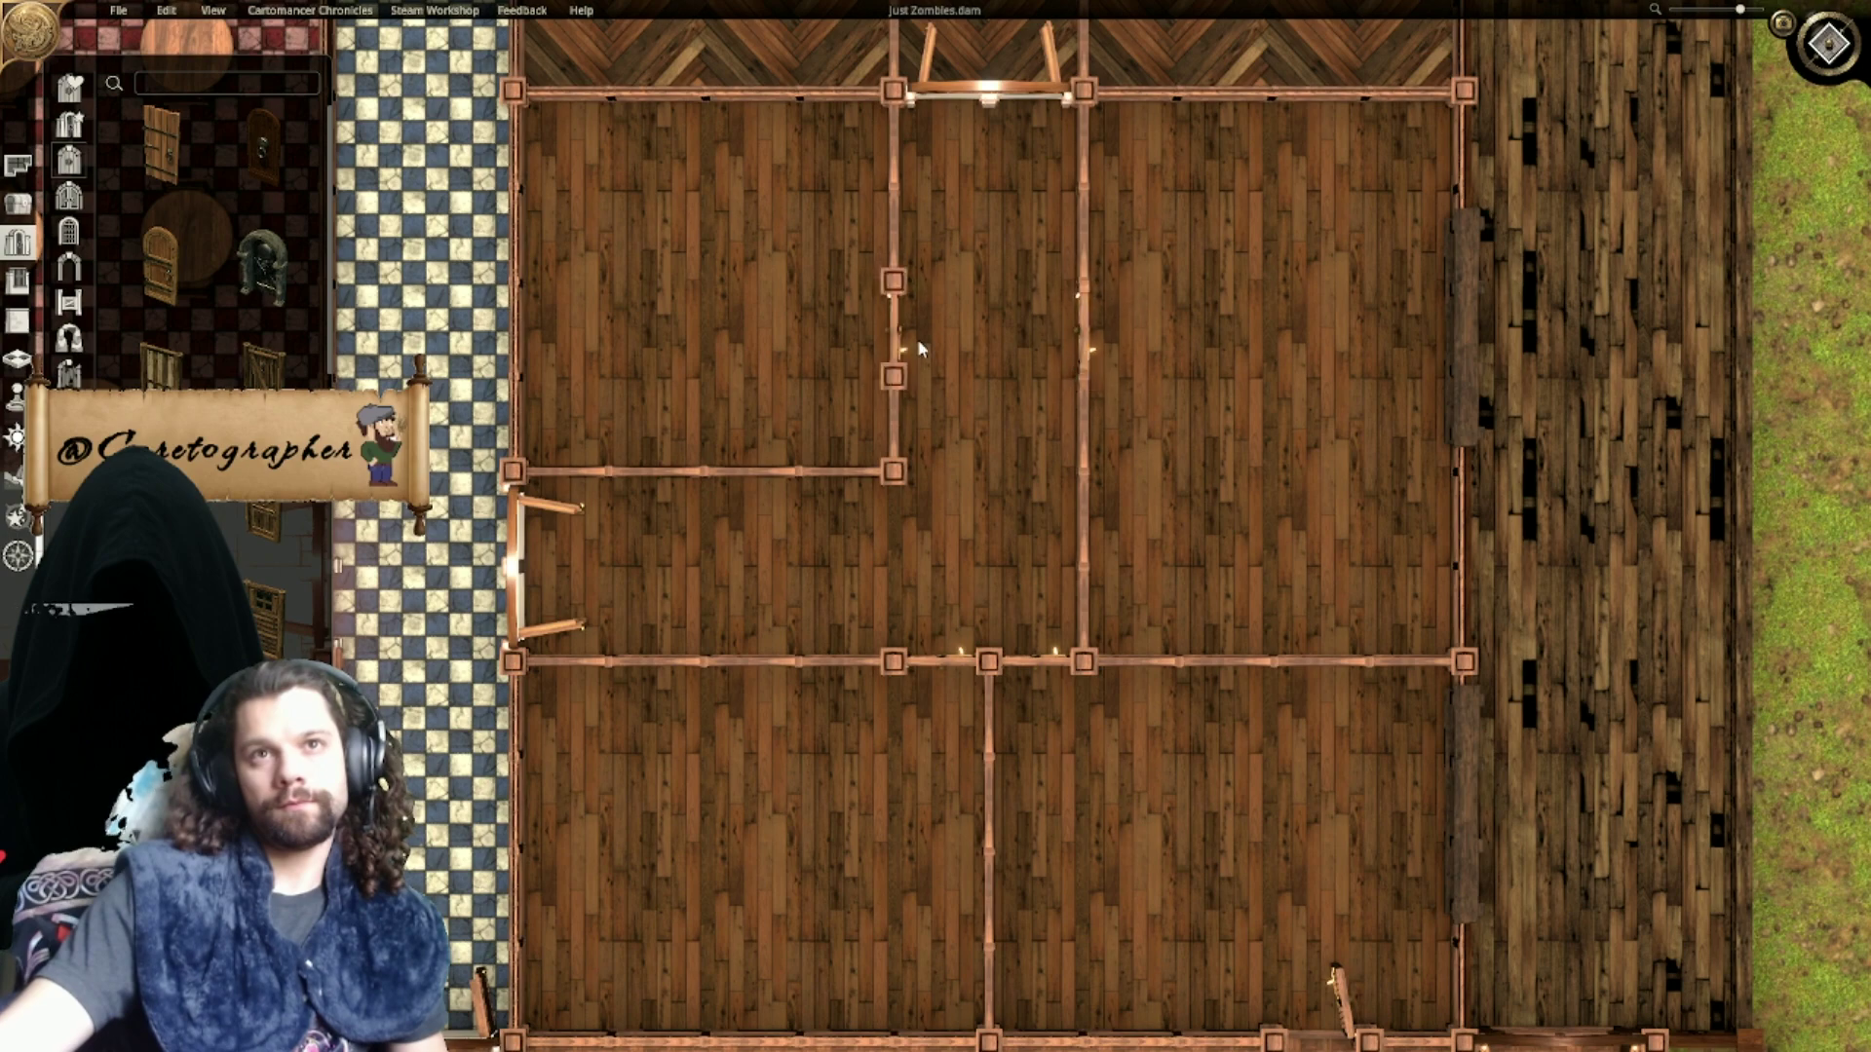
click(916, 337)
click(1193, 684)
Step: Add single doors from the herringbone passage into the two upper rooms, the corner room and the east room
scroll(1193, 678, down, 3)
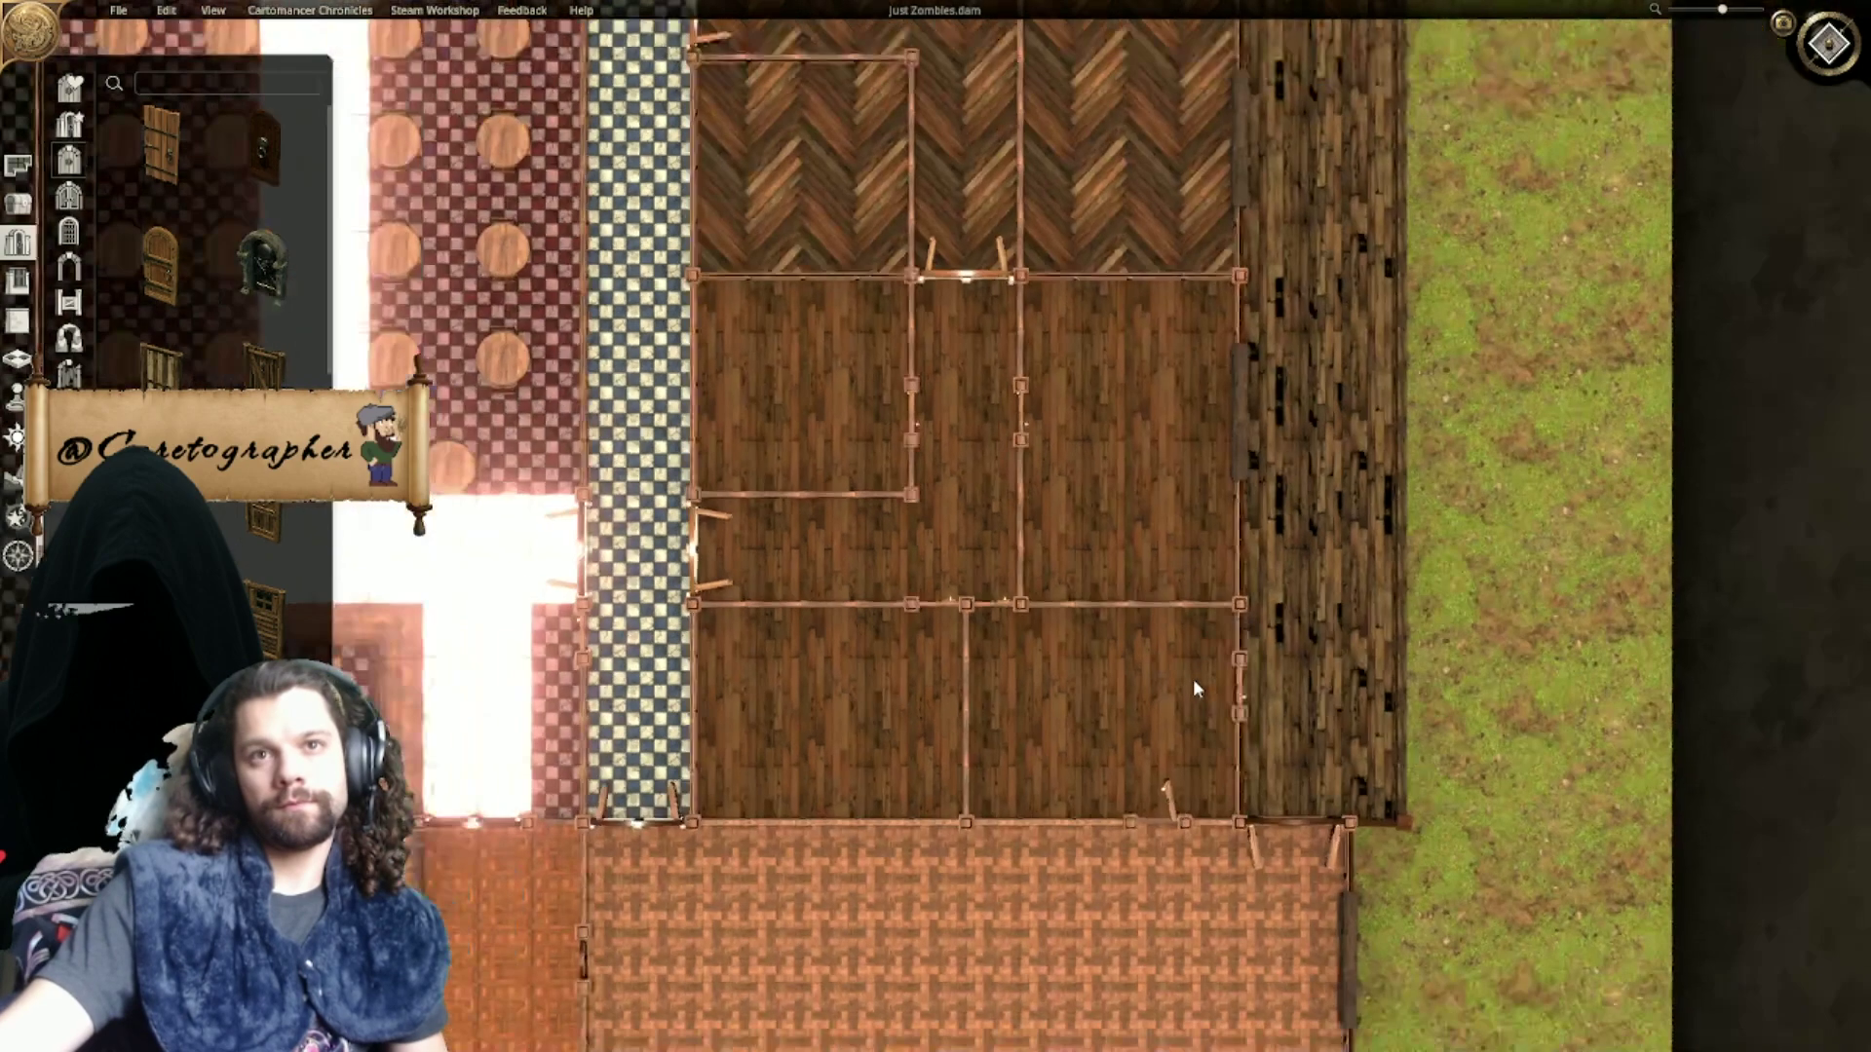
scroll(1039, 288, down, 3)
scroll(1006, 673, up, 3)
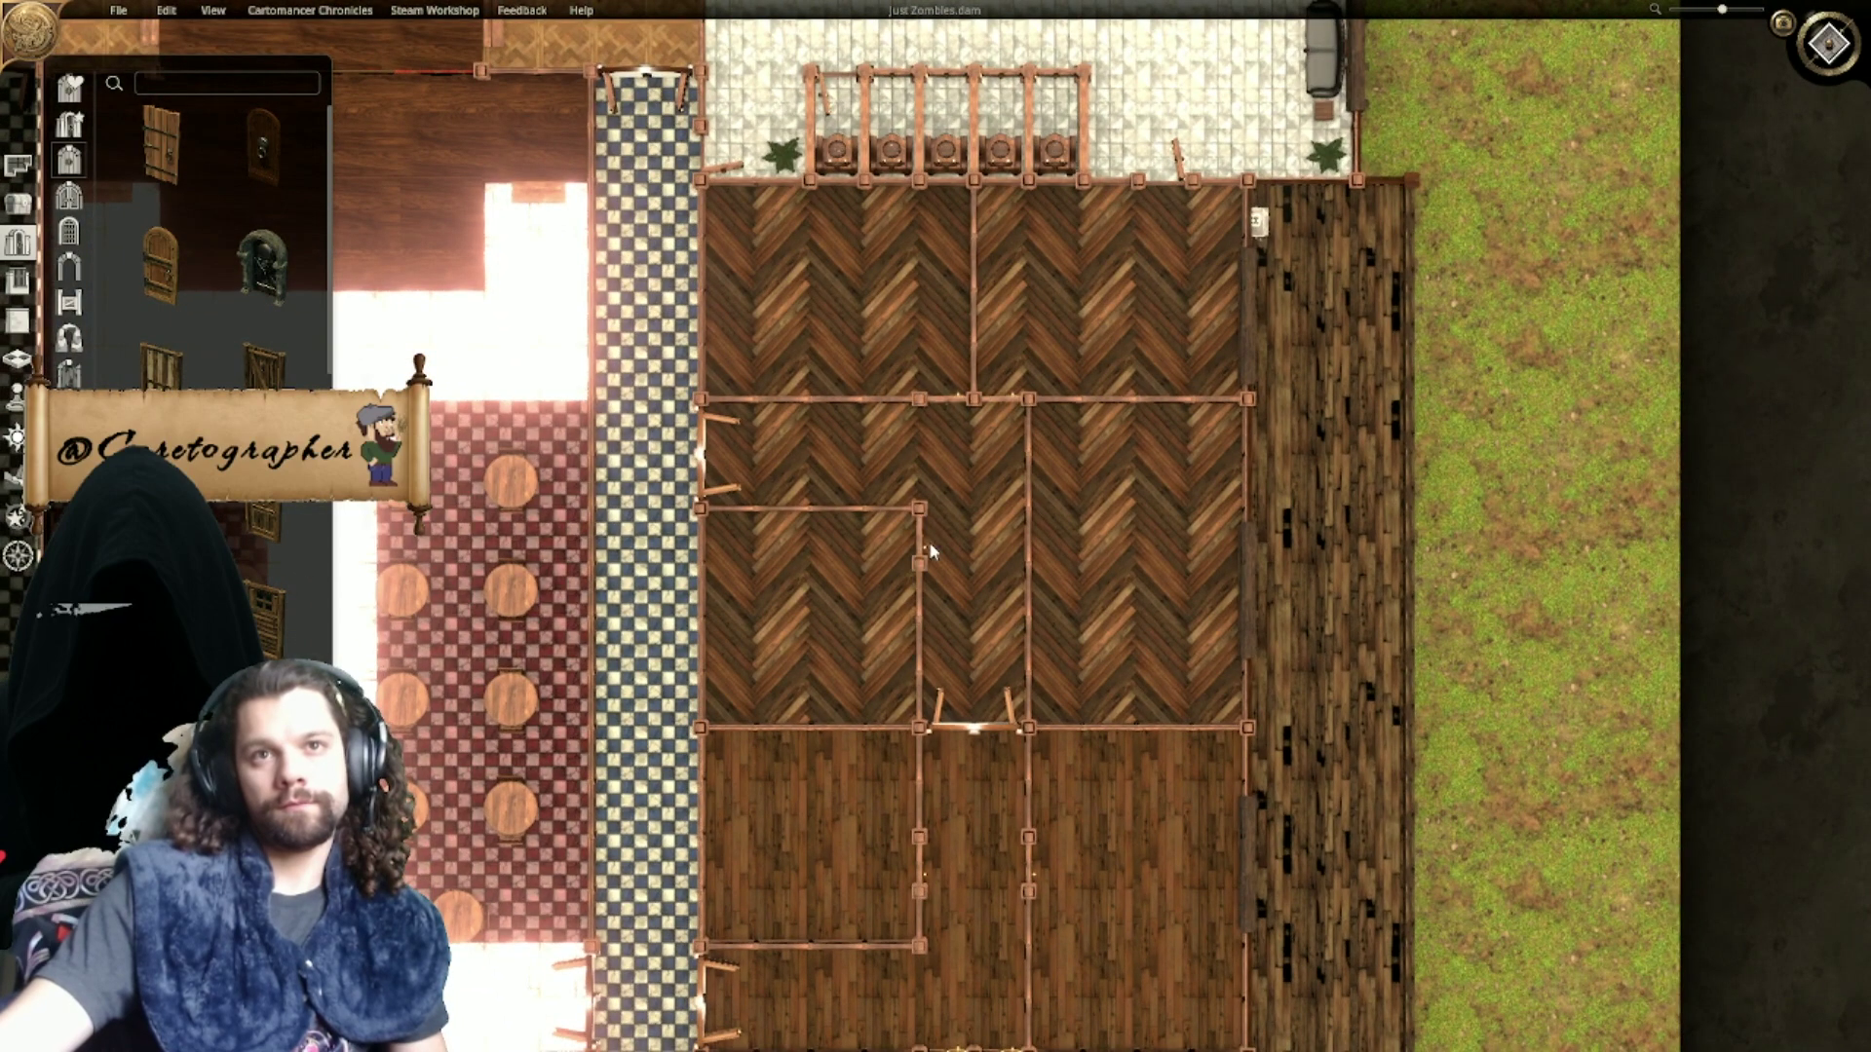
right_drag(963, 766, 939, 435)
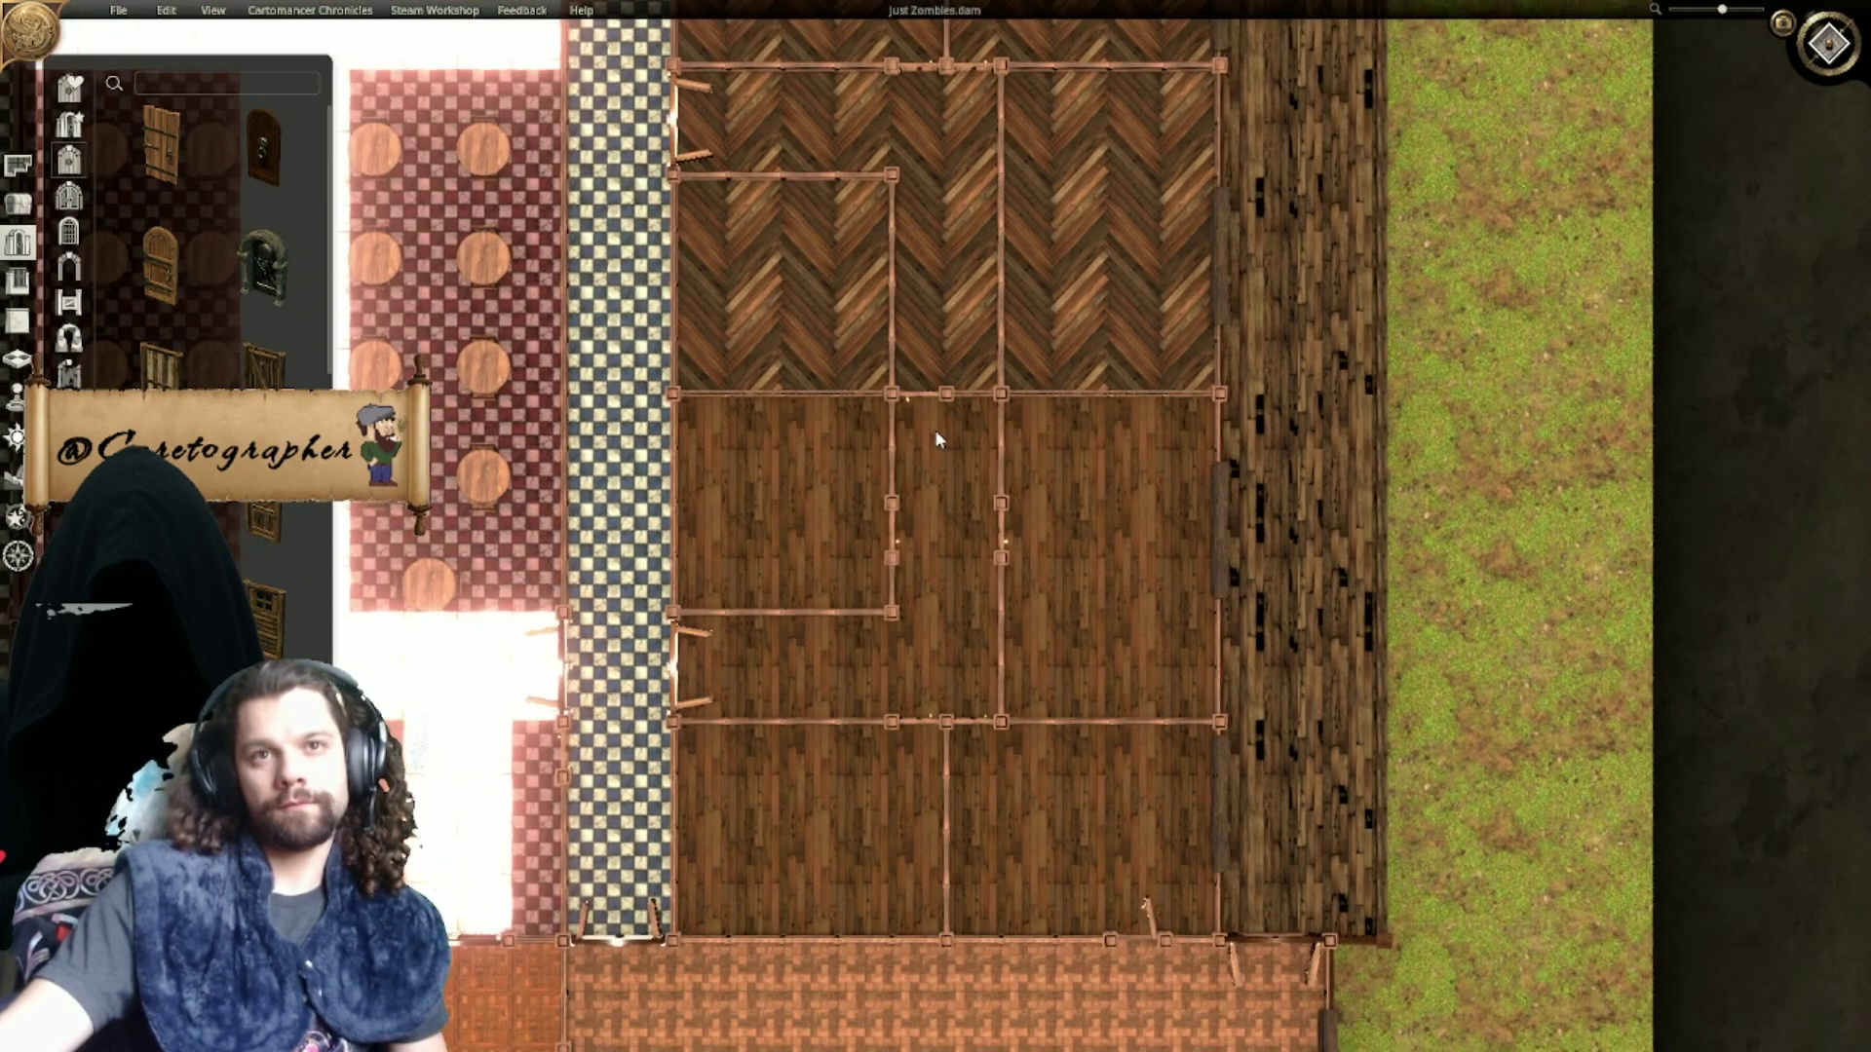
right_drag(907, 343, 910, 547)
click(1004, 460)
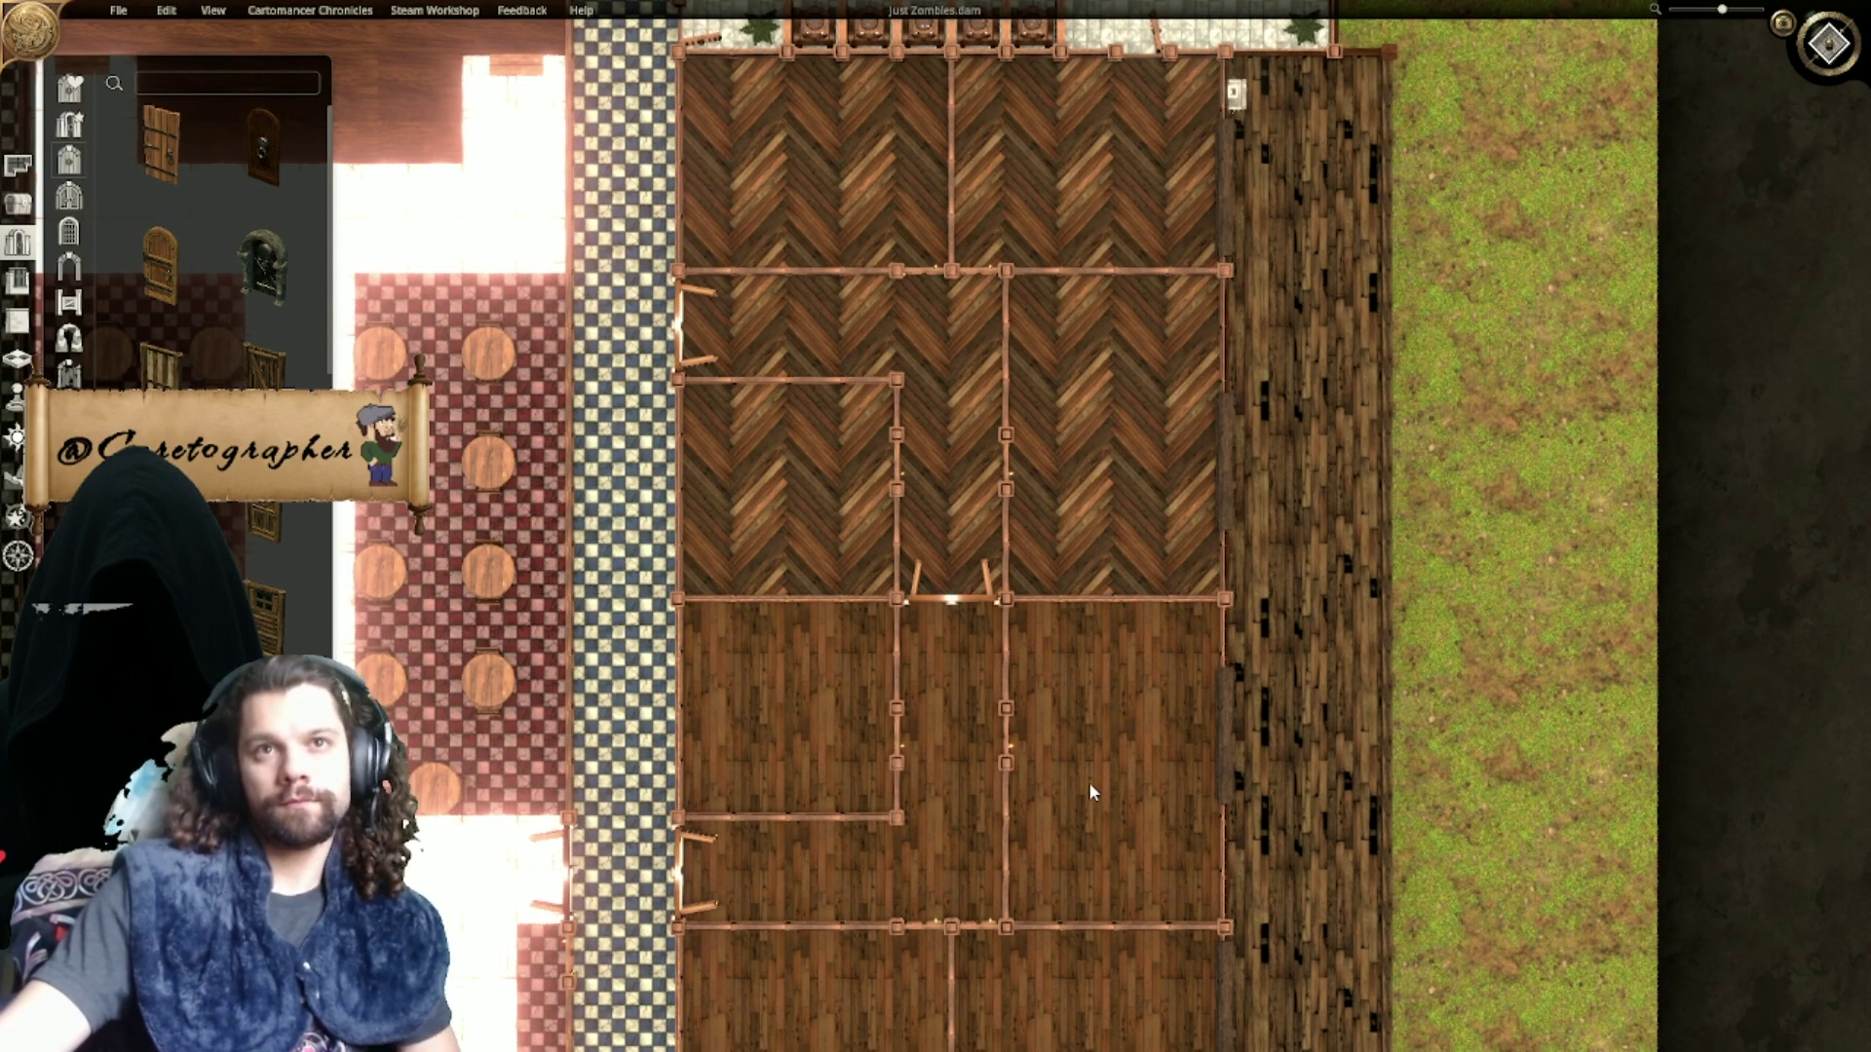
Step: Examine the doors and room divisions of the herringbone and plank-floored areas against the whole building map
scroll(1090, 782, down, 2)
scroll(1090, 781, up, 2)
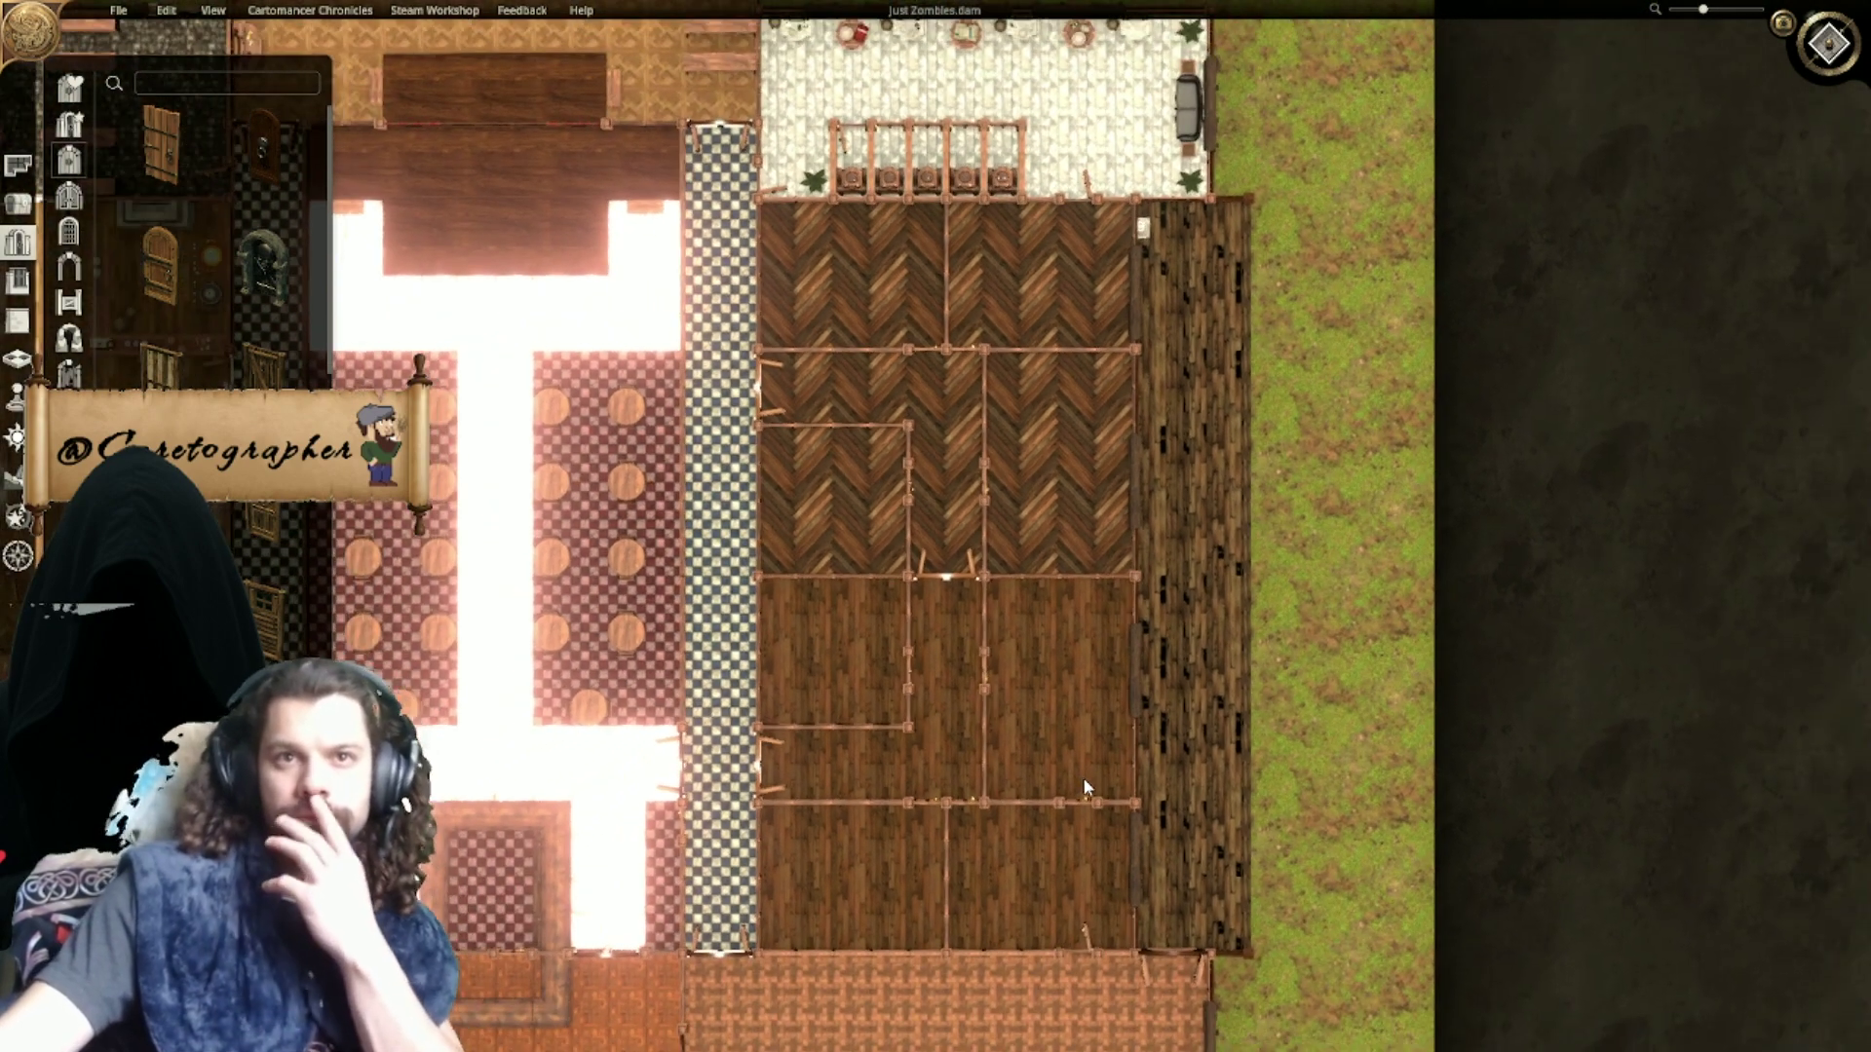
scroll(1085, 785, up, 2)
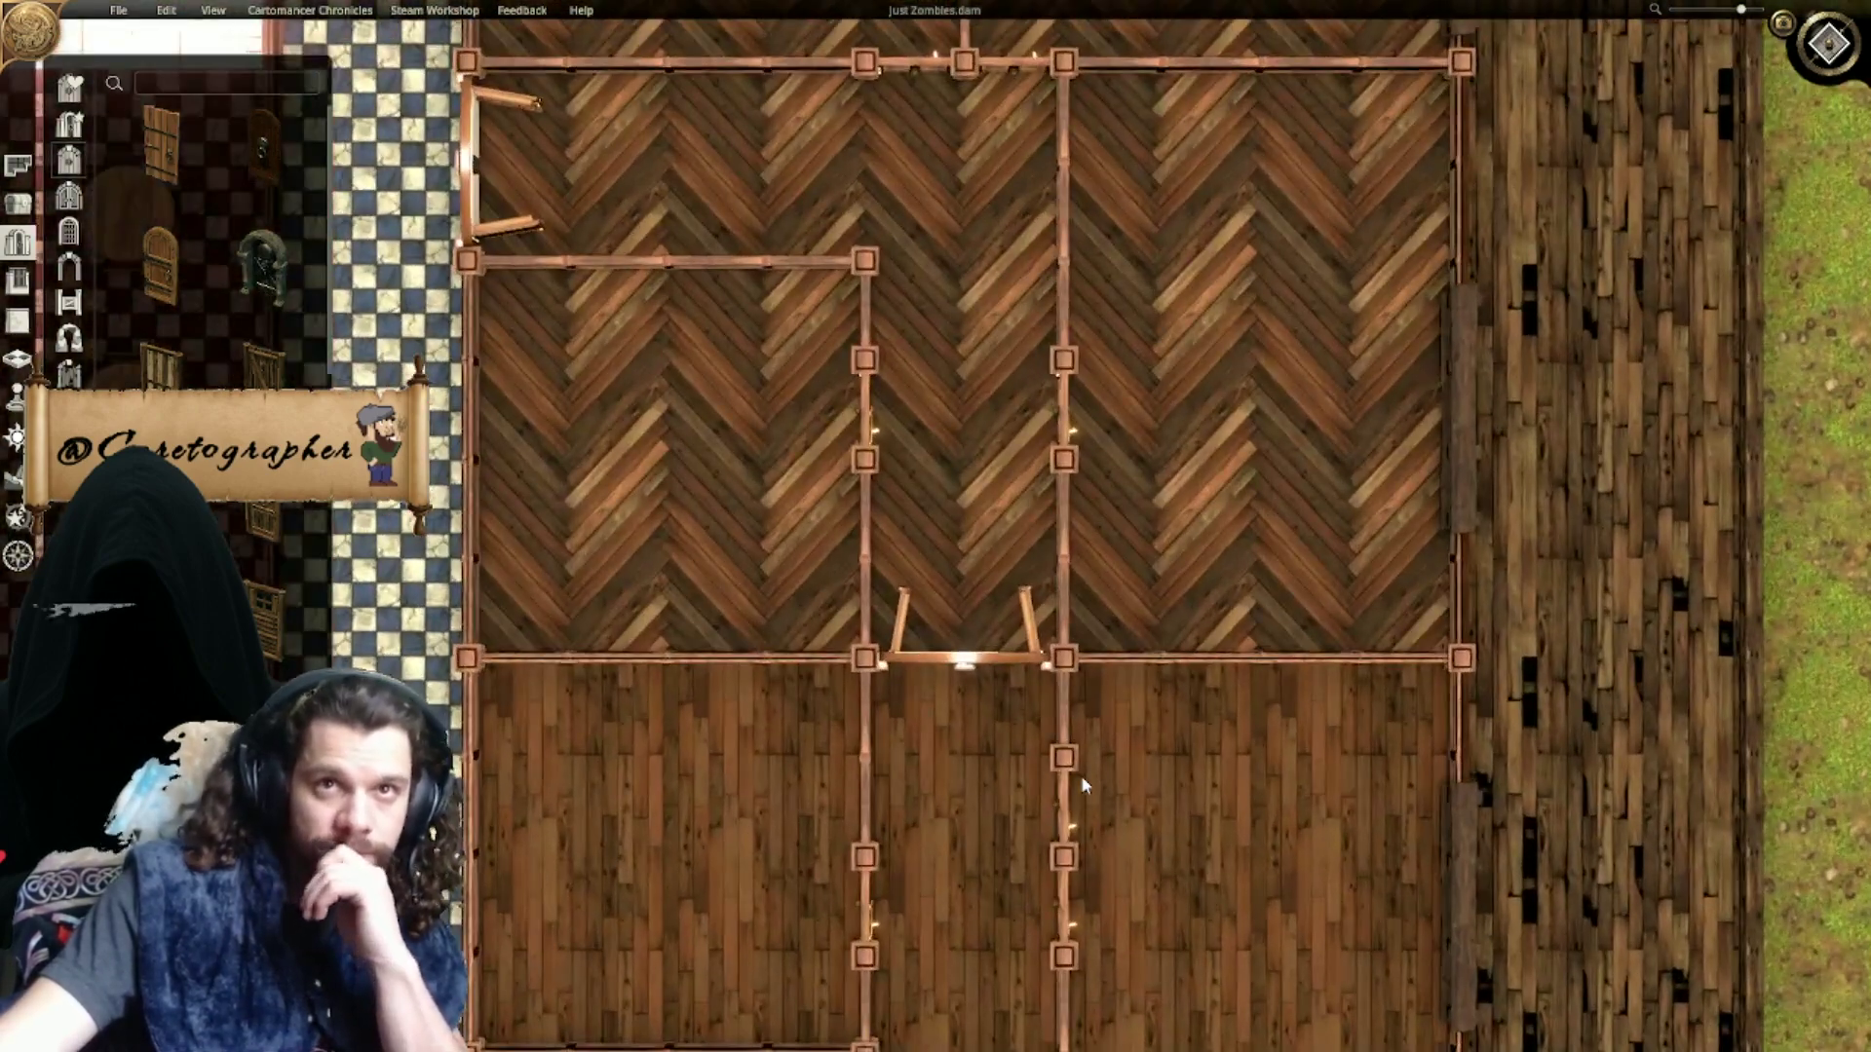
scroll(1085, 786, down, 3)
scroll(1085, 785, up, 3)
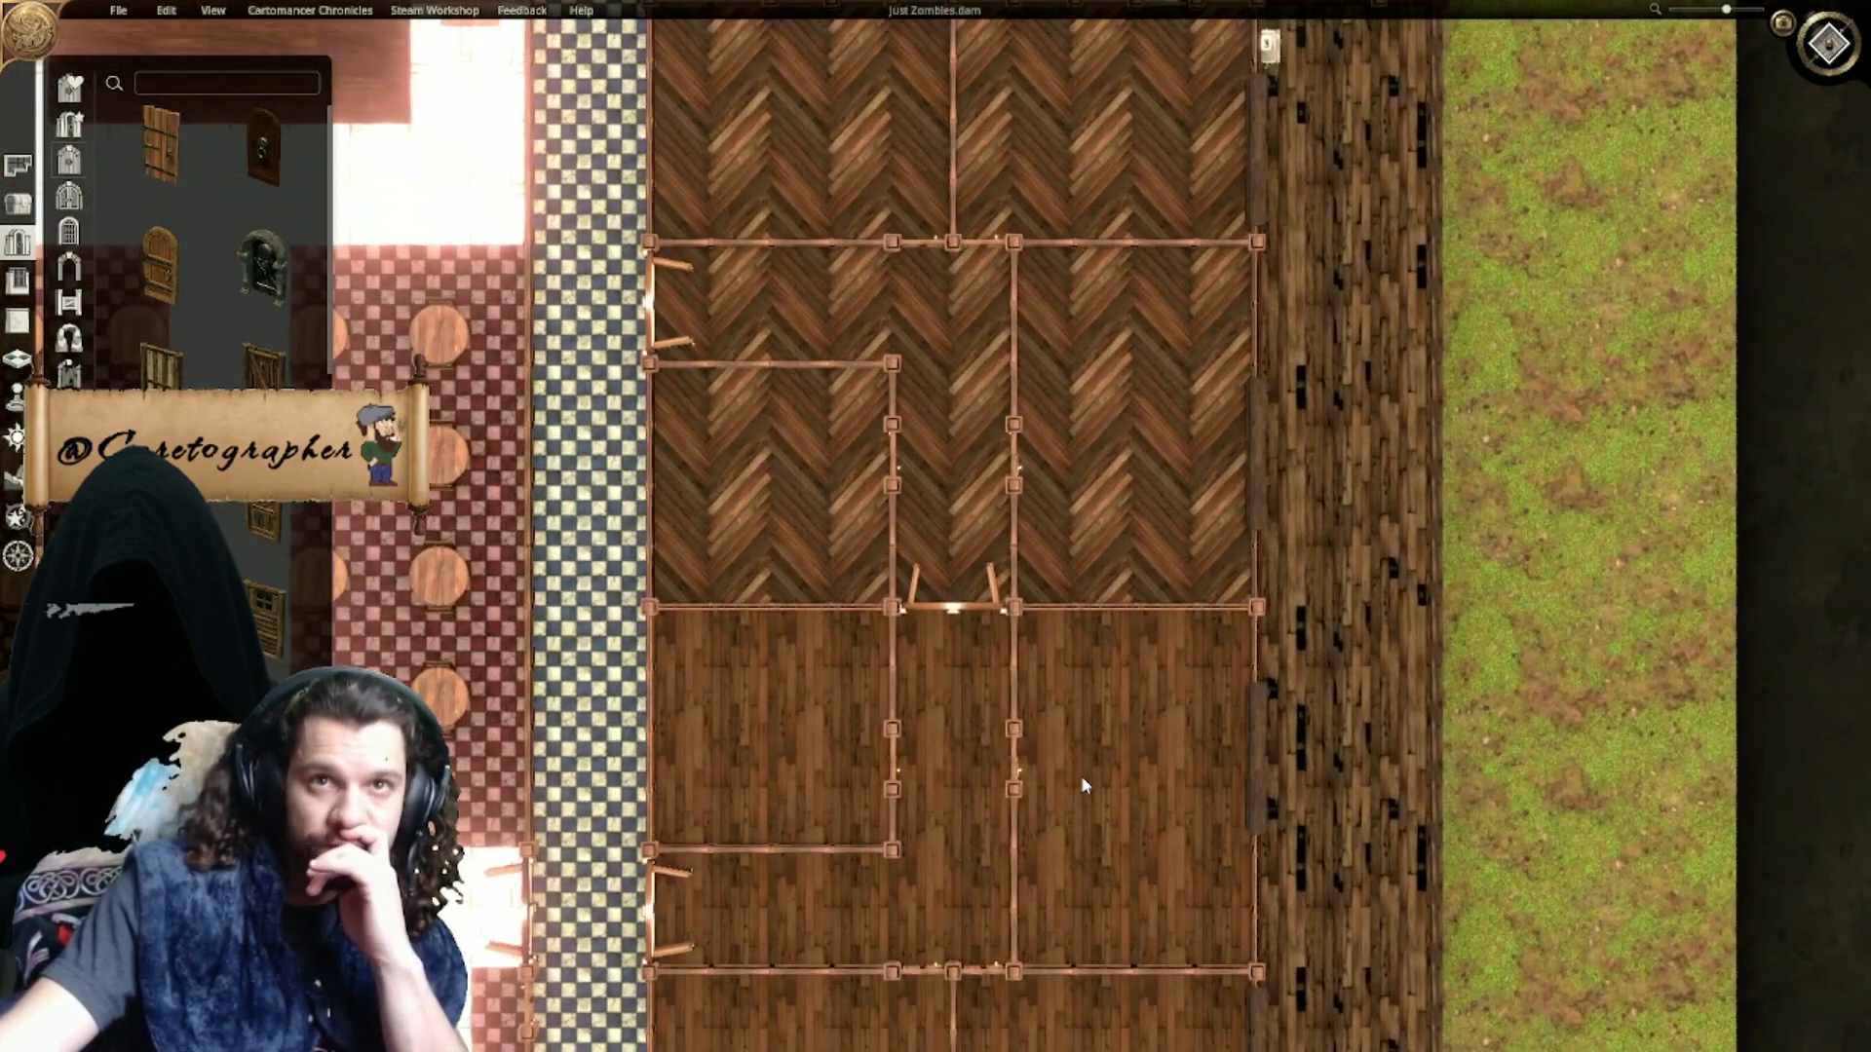
scroll(1085, 786, down, 2)
scroll(1085, 785, down, 1)
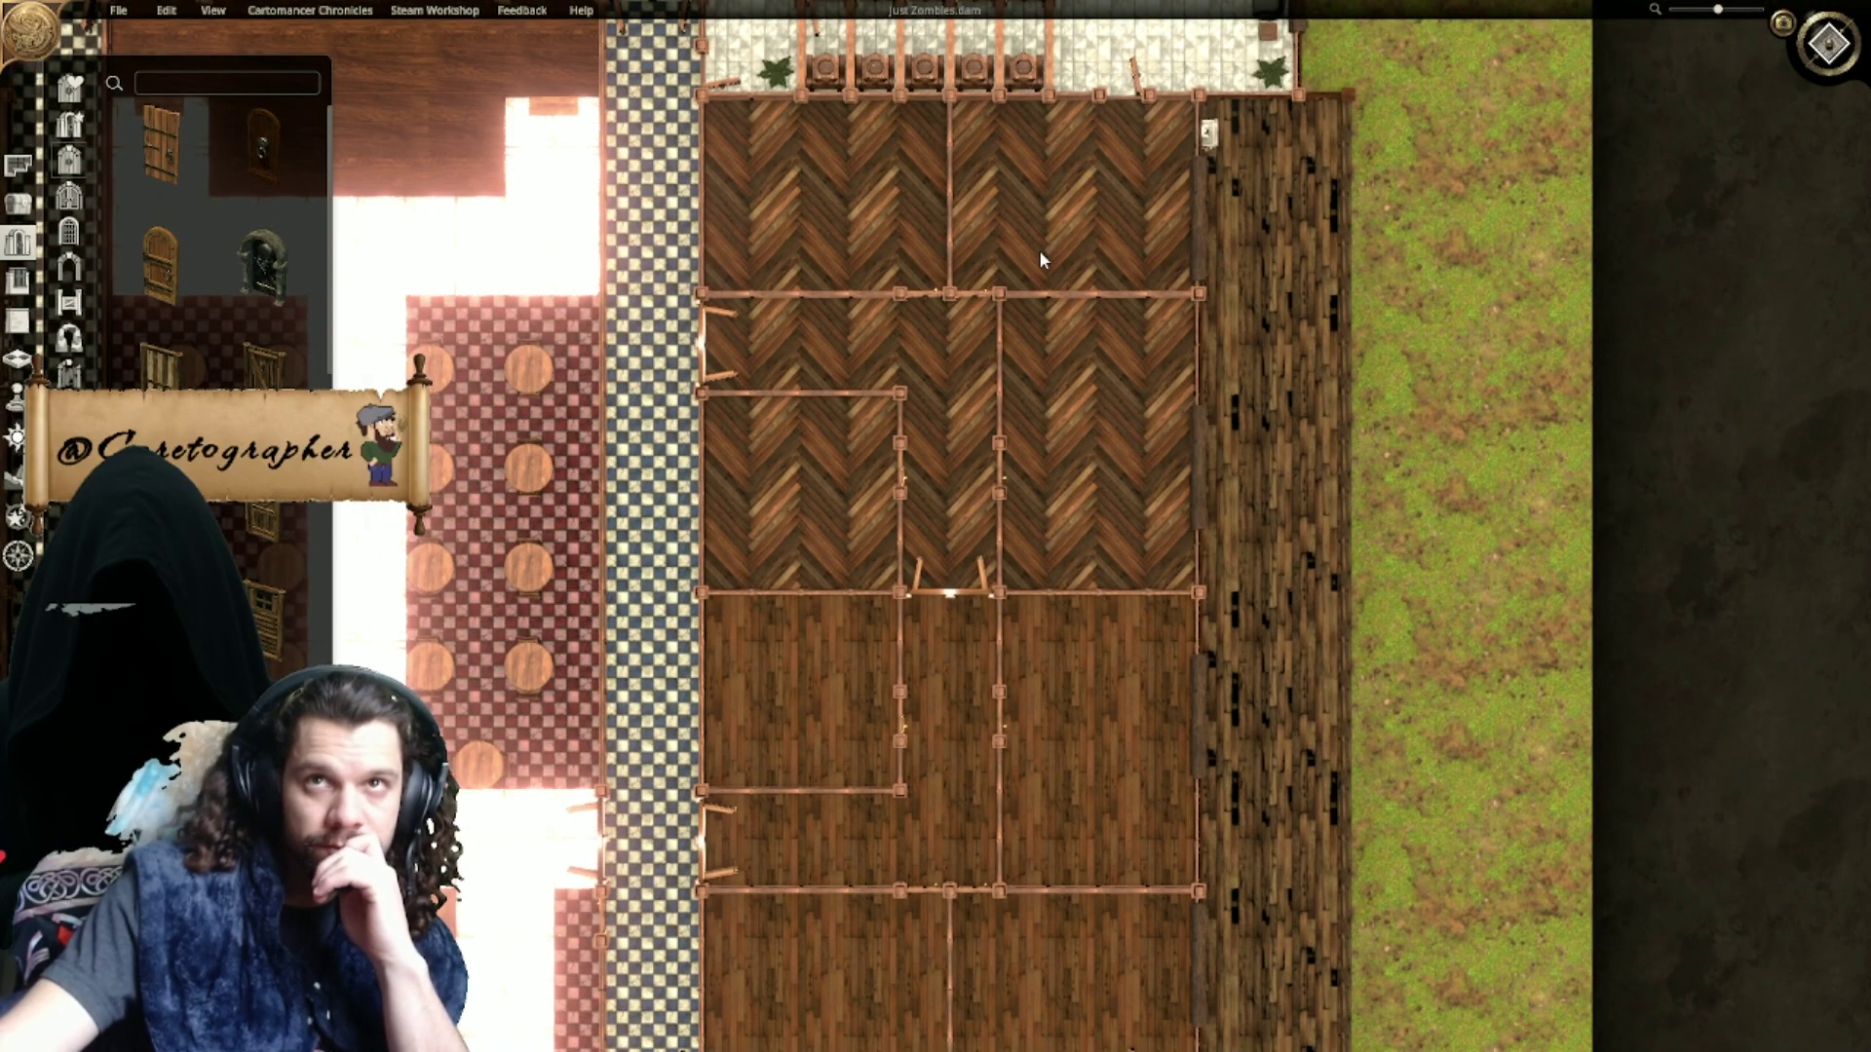
scroll(1338, 742, down, 3)
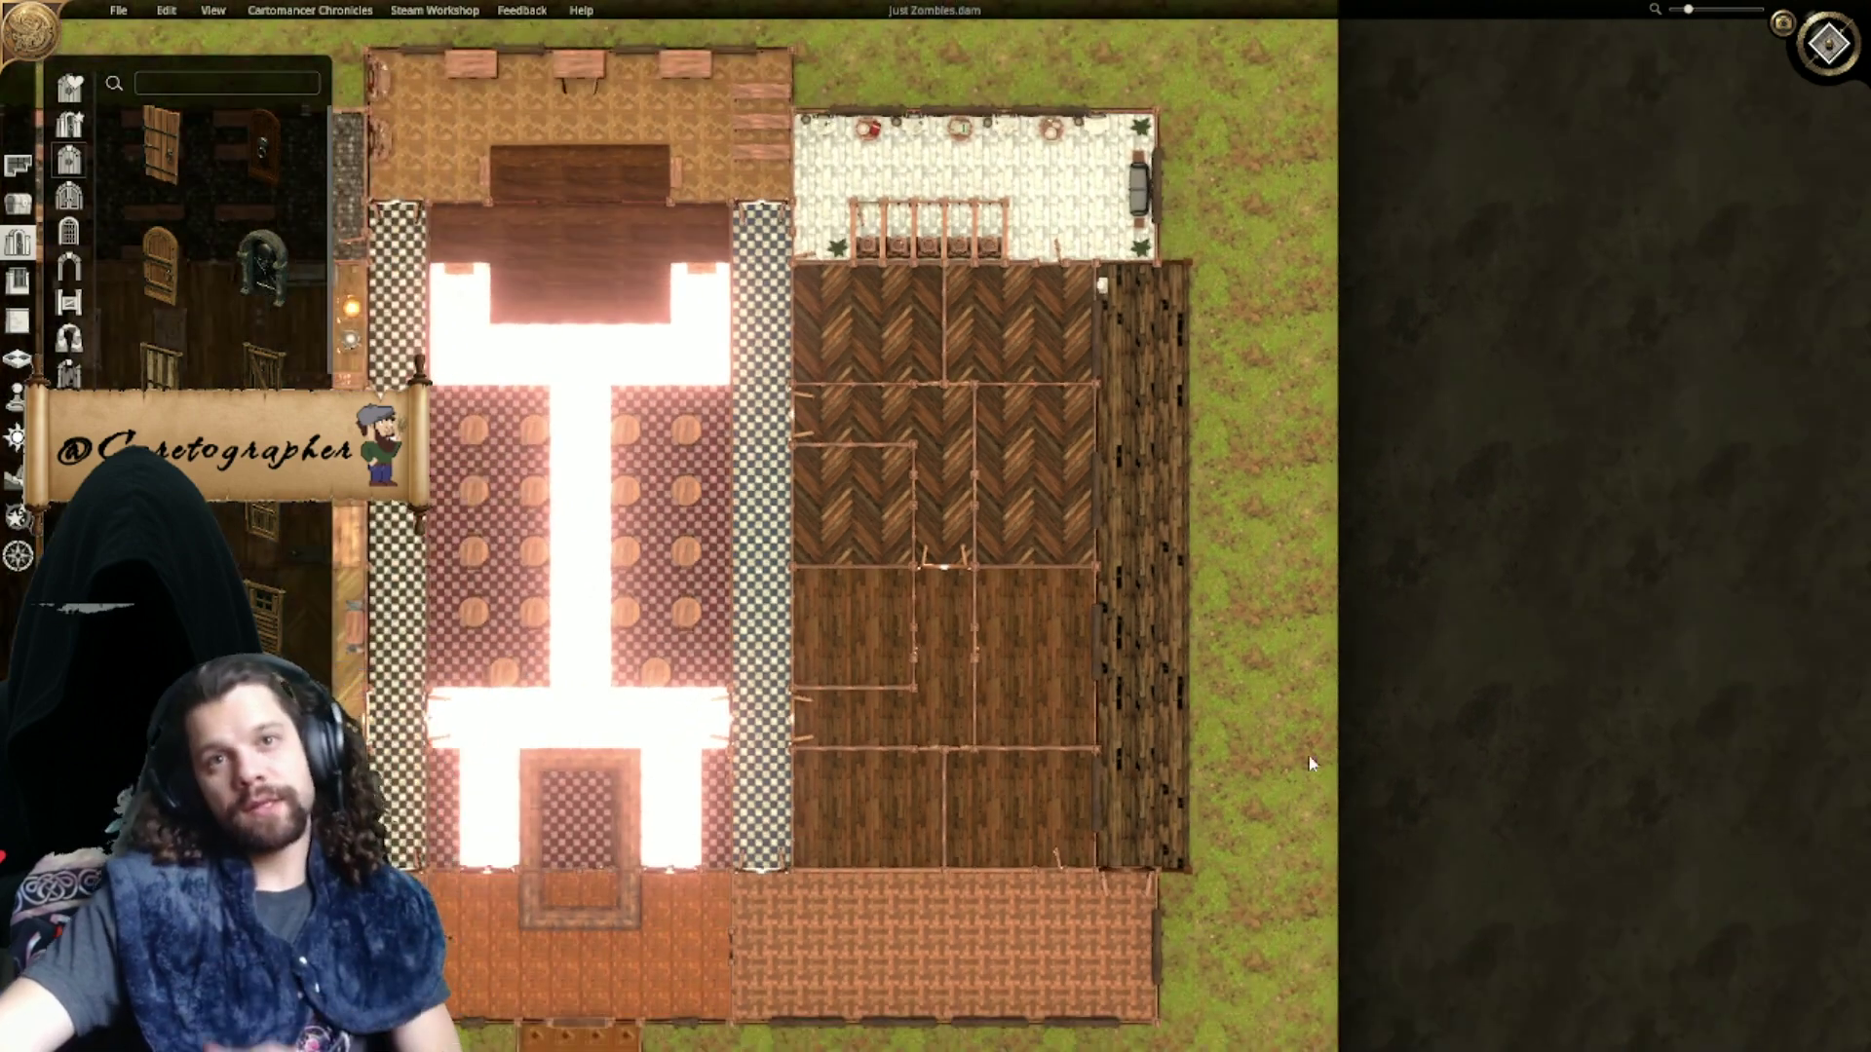
right_drag(1225, 831, 1522, 668)
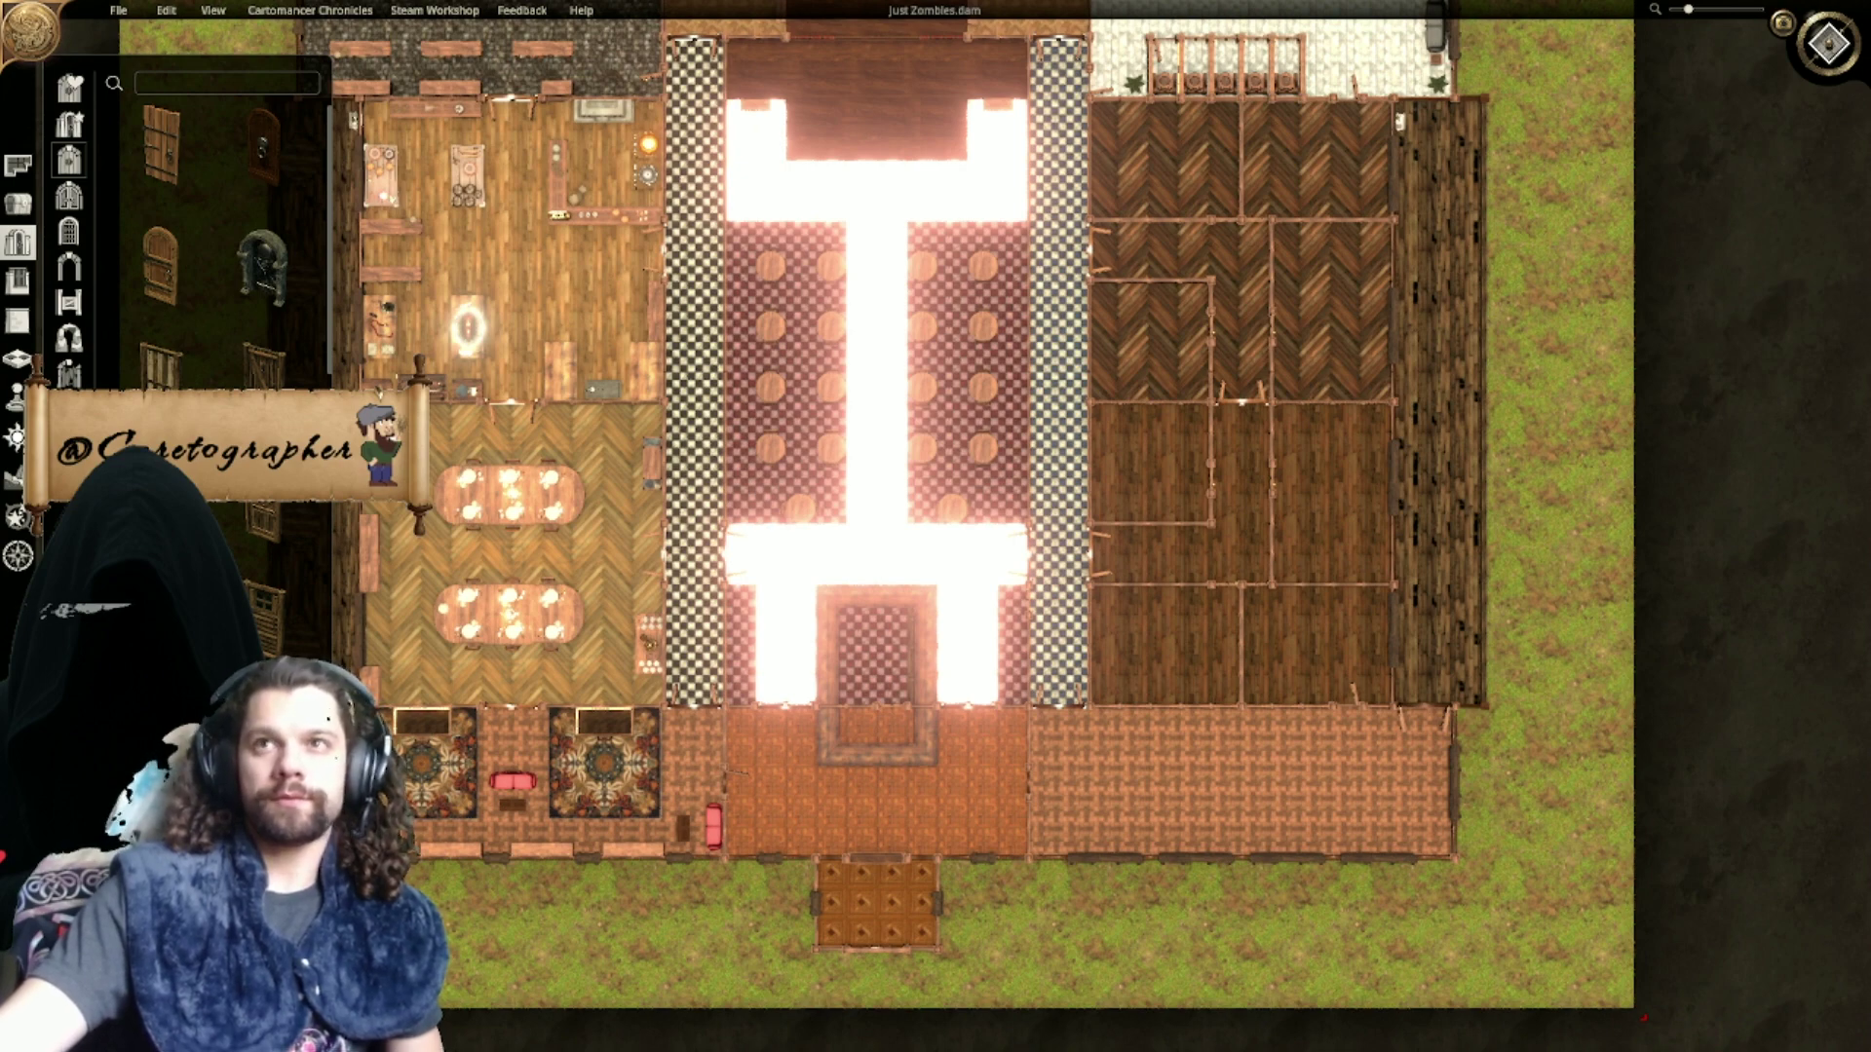
right_drag(1096, 395, 799, 526)
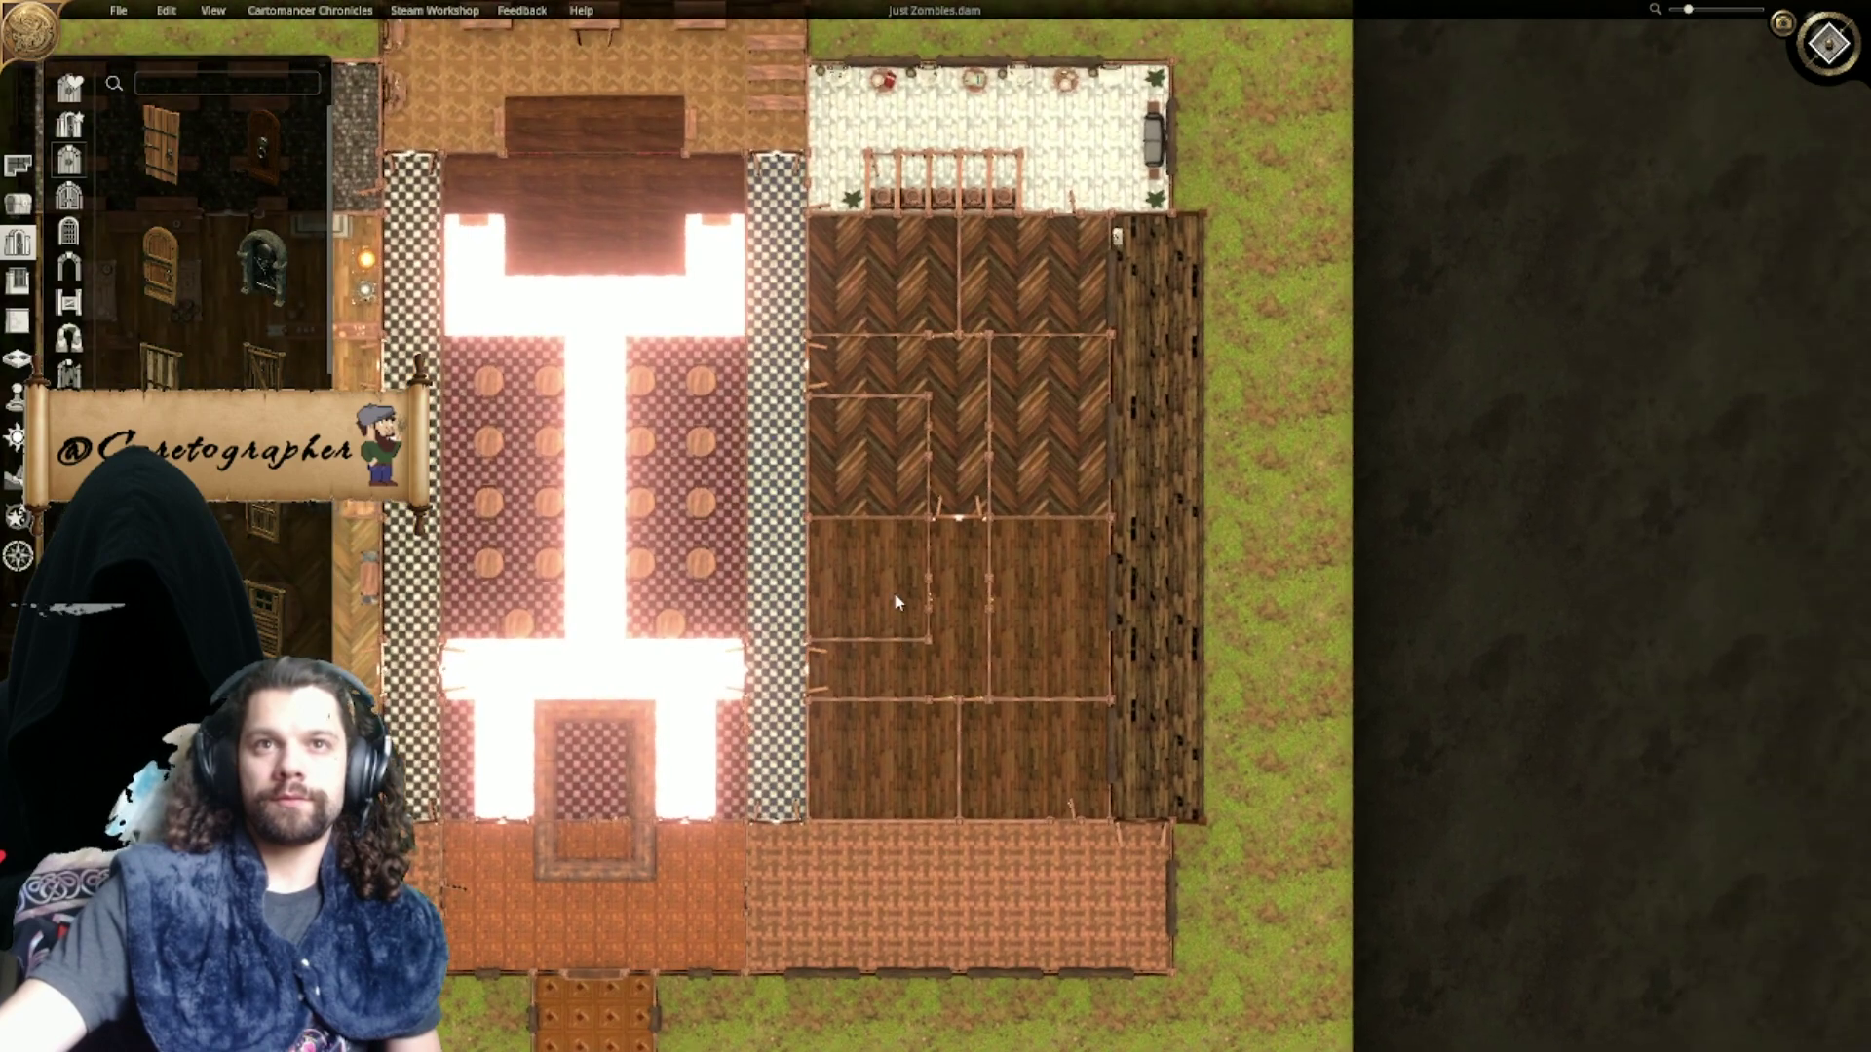
scroll(895, 599, up, 3)
right_drag(1033, 574, 1082, 650)
scroll(977, 367, up, 4)
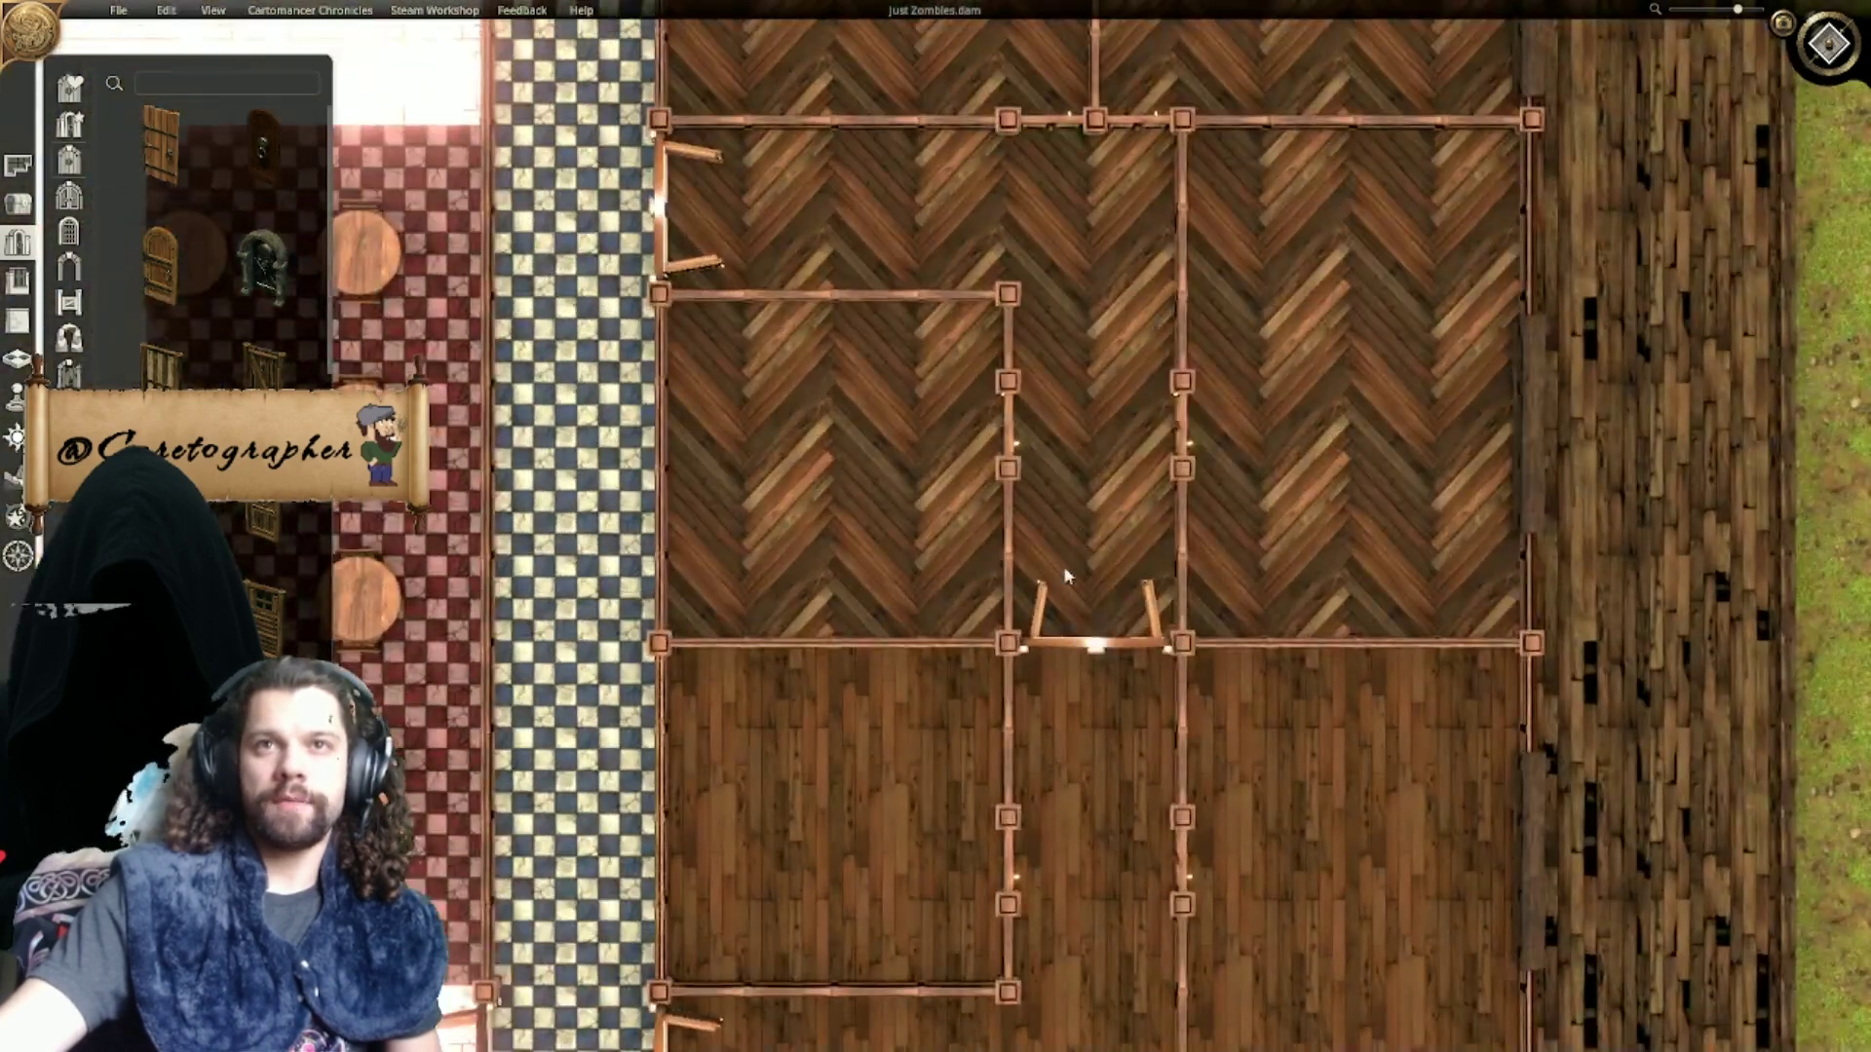
scroll(1063, 568, down, 2)
right_drag(1063, 568, 1045, 542)
scroll(1013, 422, up, 1)
right_drag(1011, 425, 991, 649)
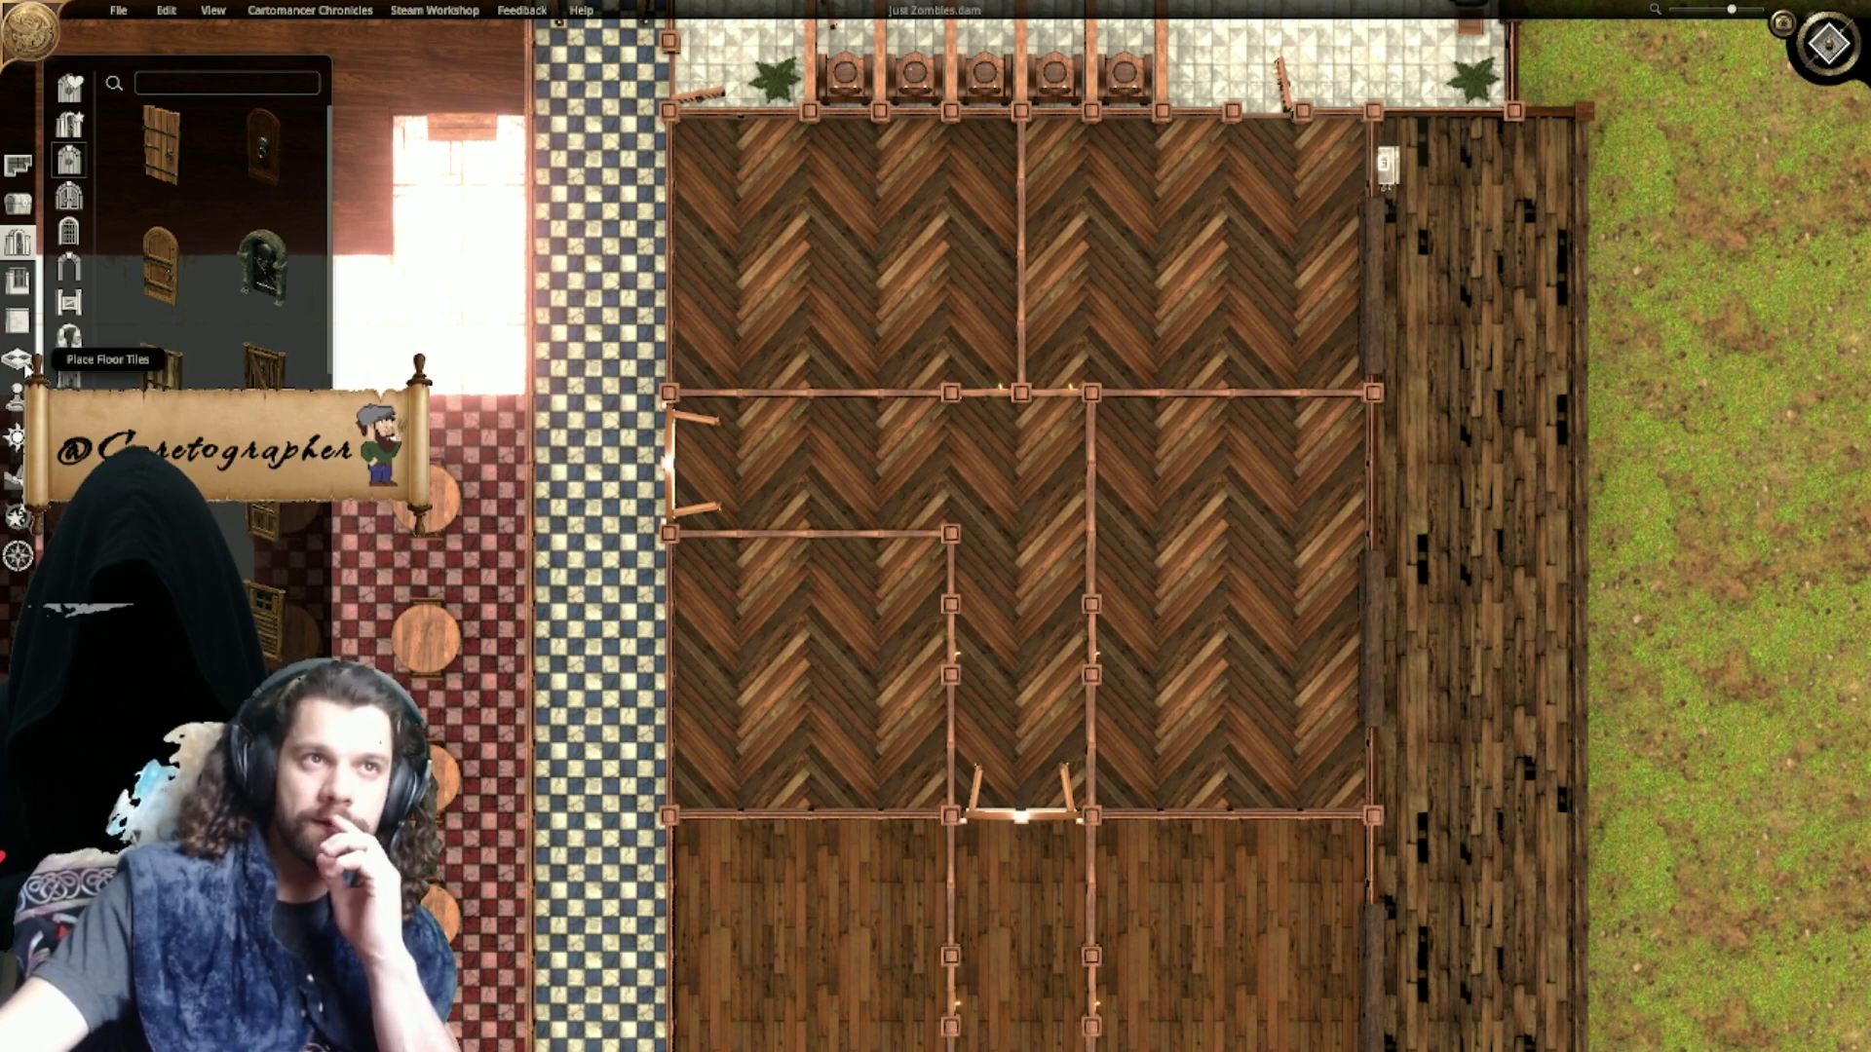
Step: Cover the floor of the L-shaped herringbone passage, from the side door to the double doors, with the green floor tile
click(16, 359)
click(115, 200)
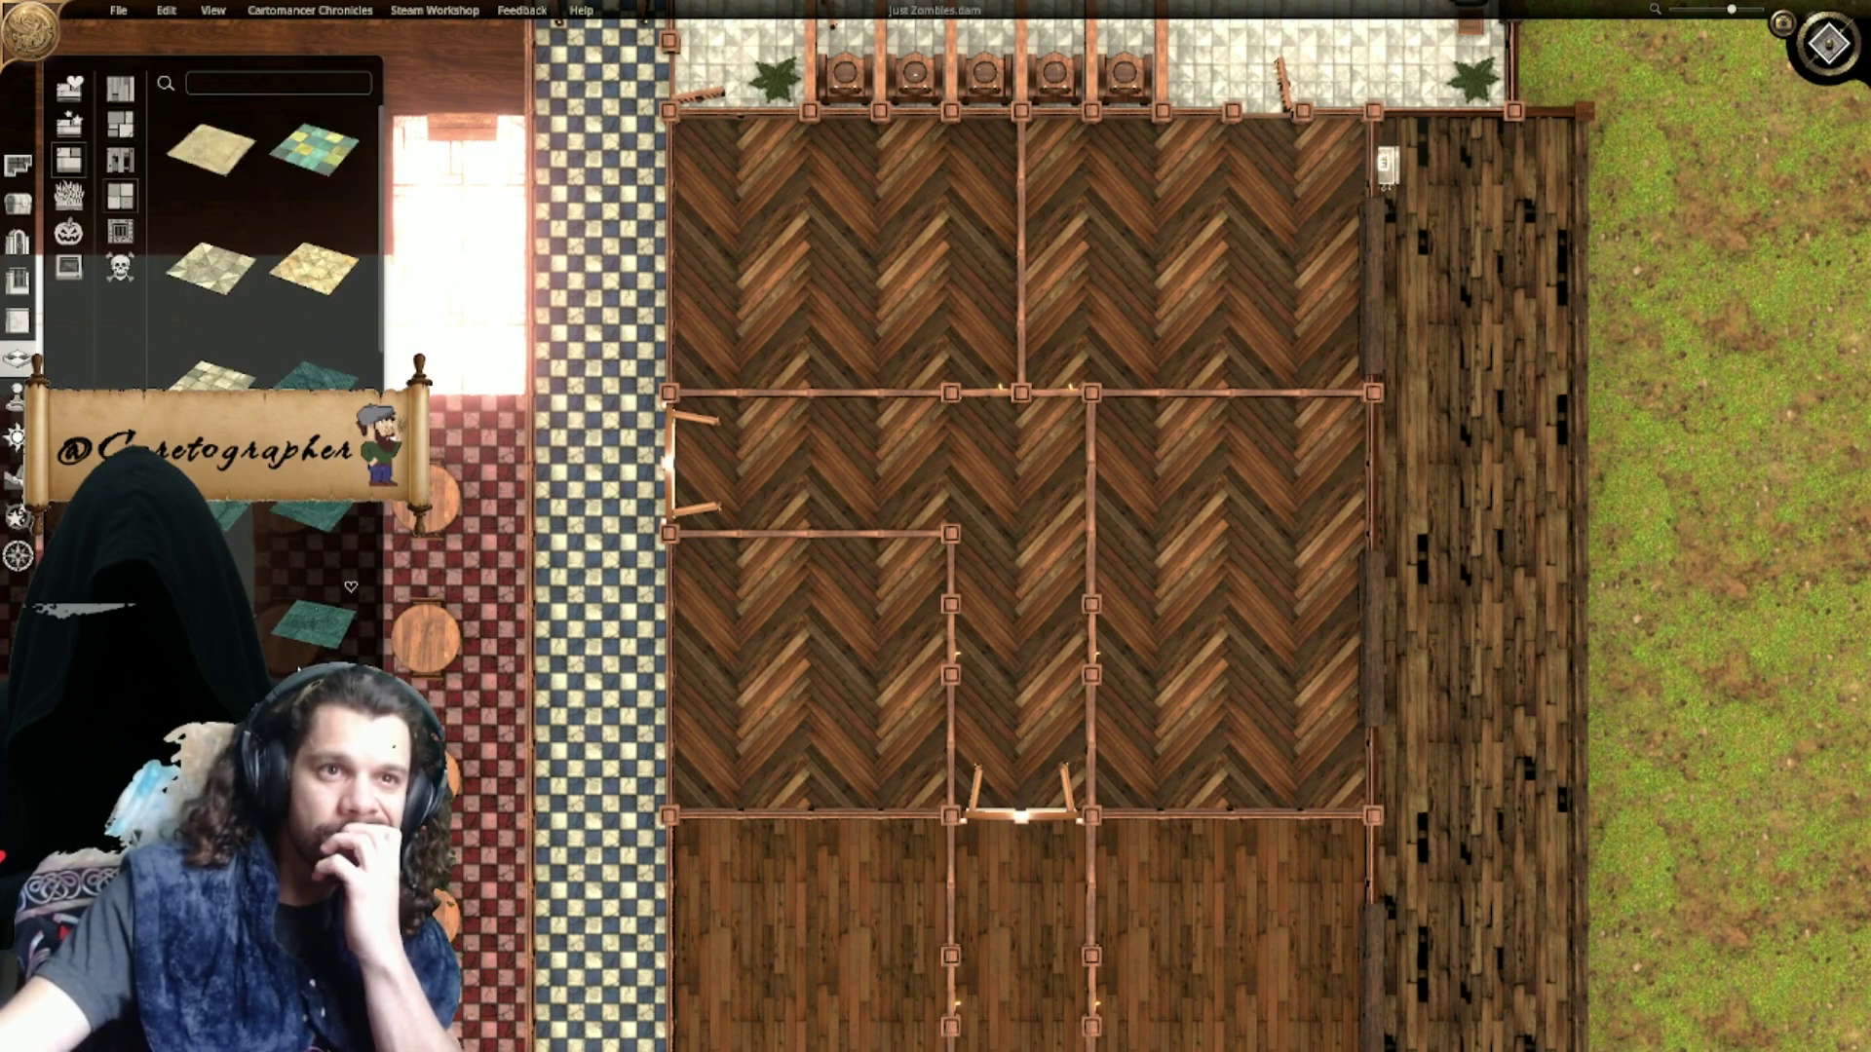
scroll(300, 639, down, 5)
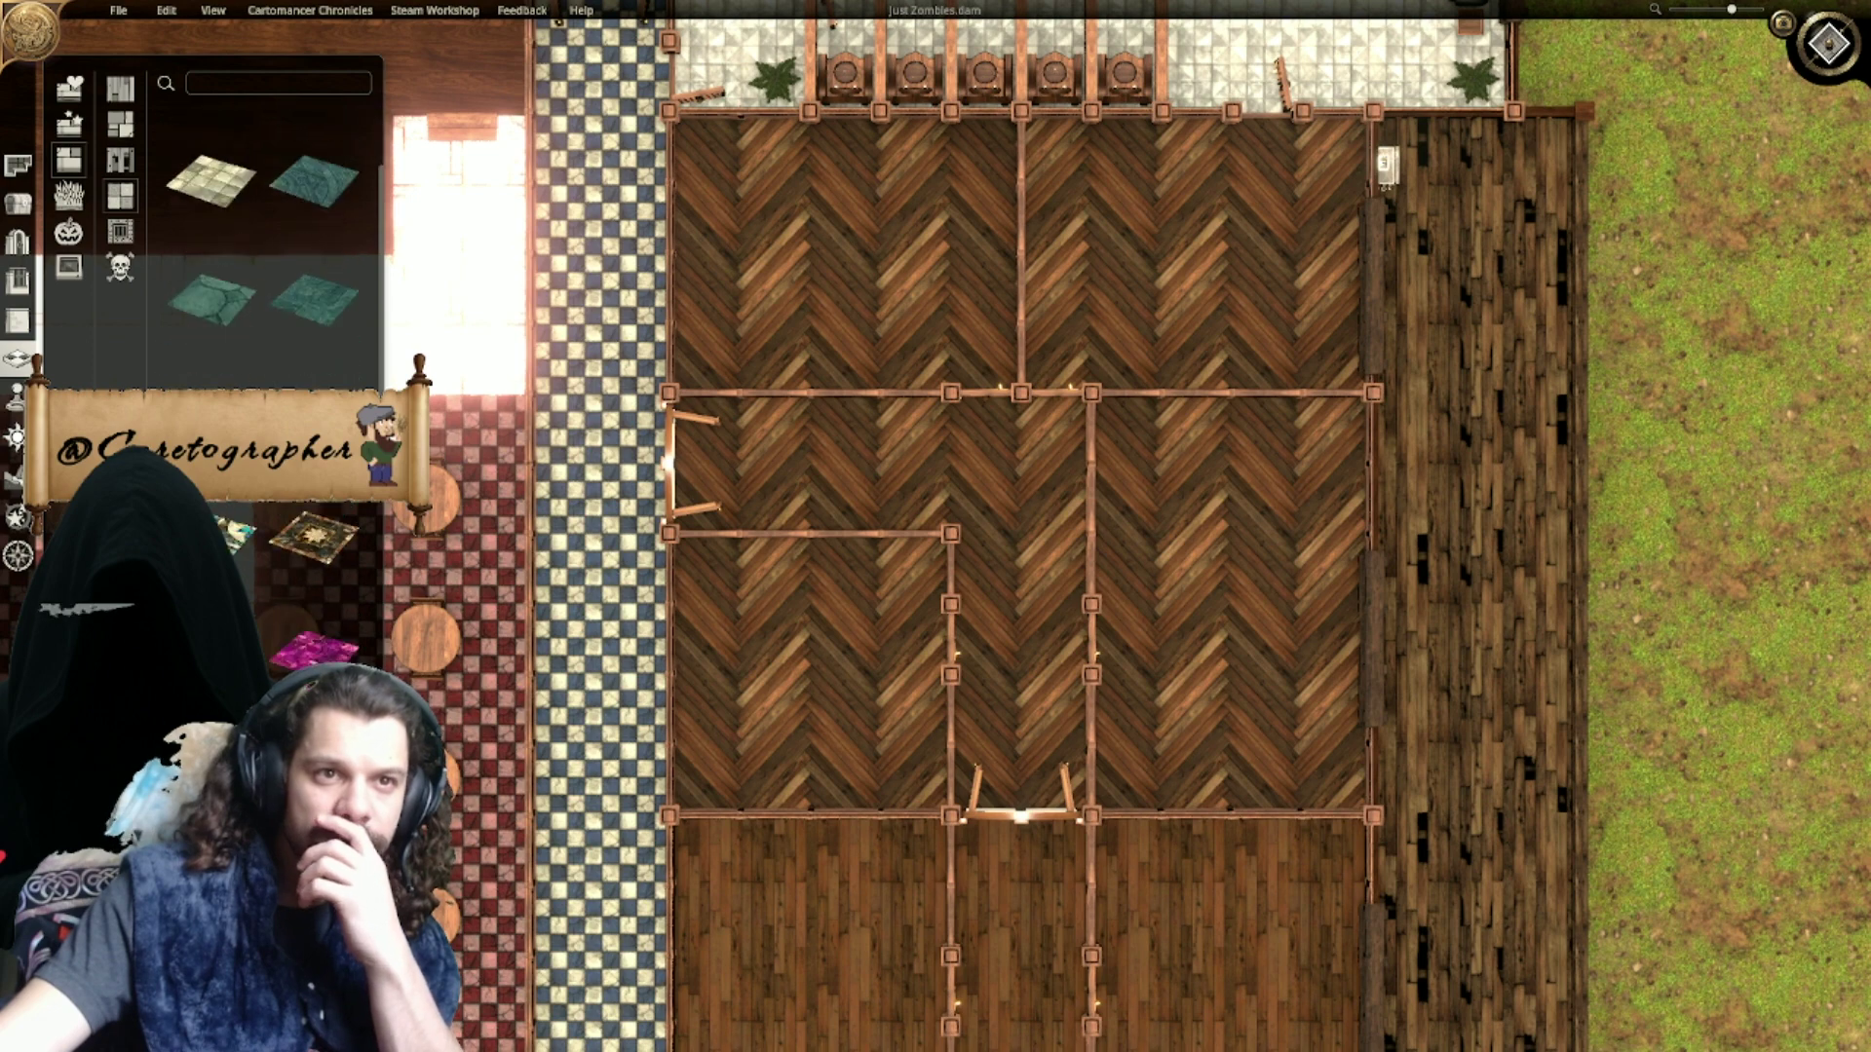
click(314, 638)
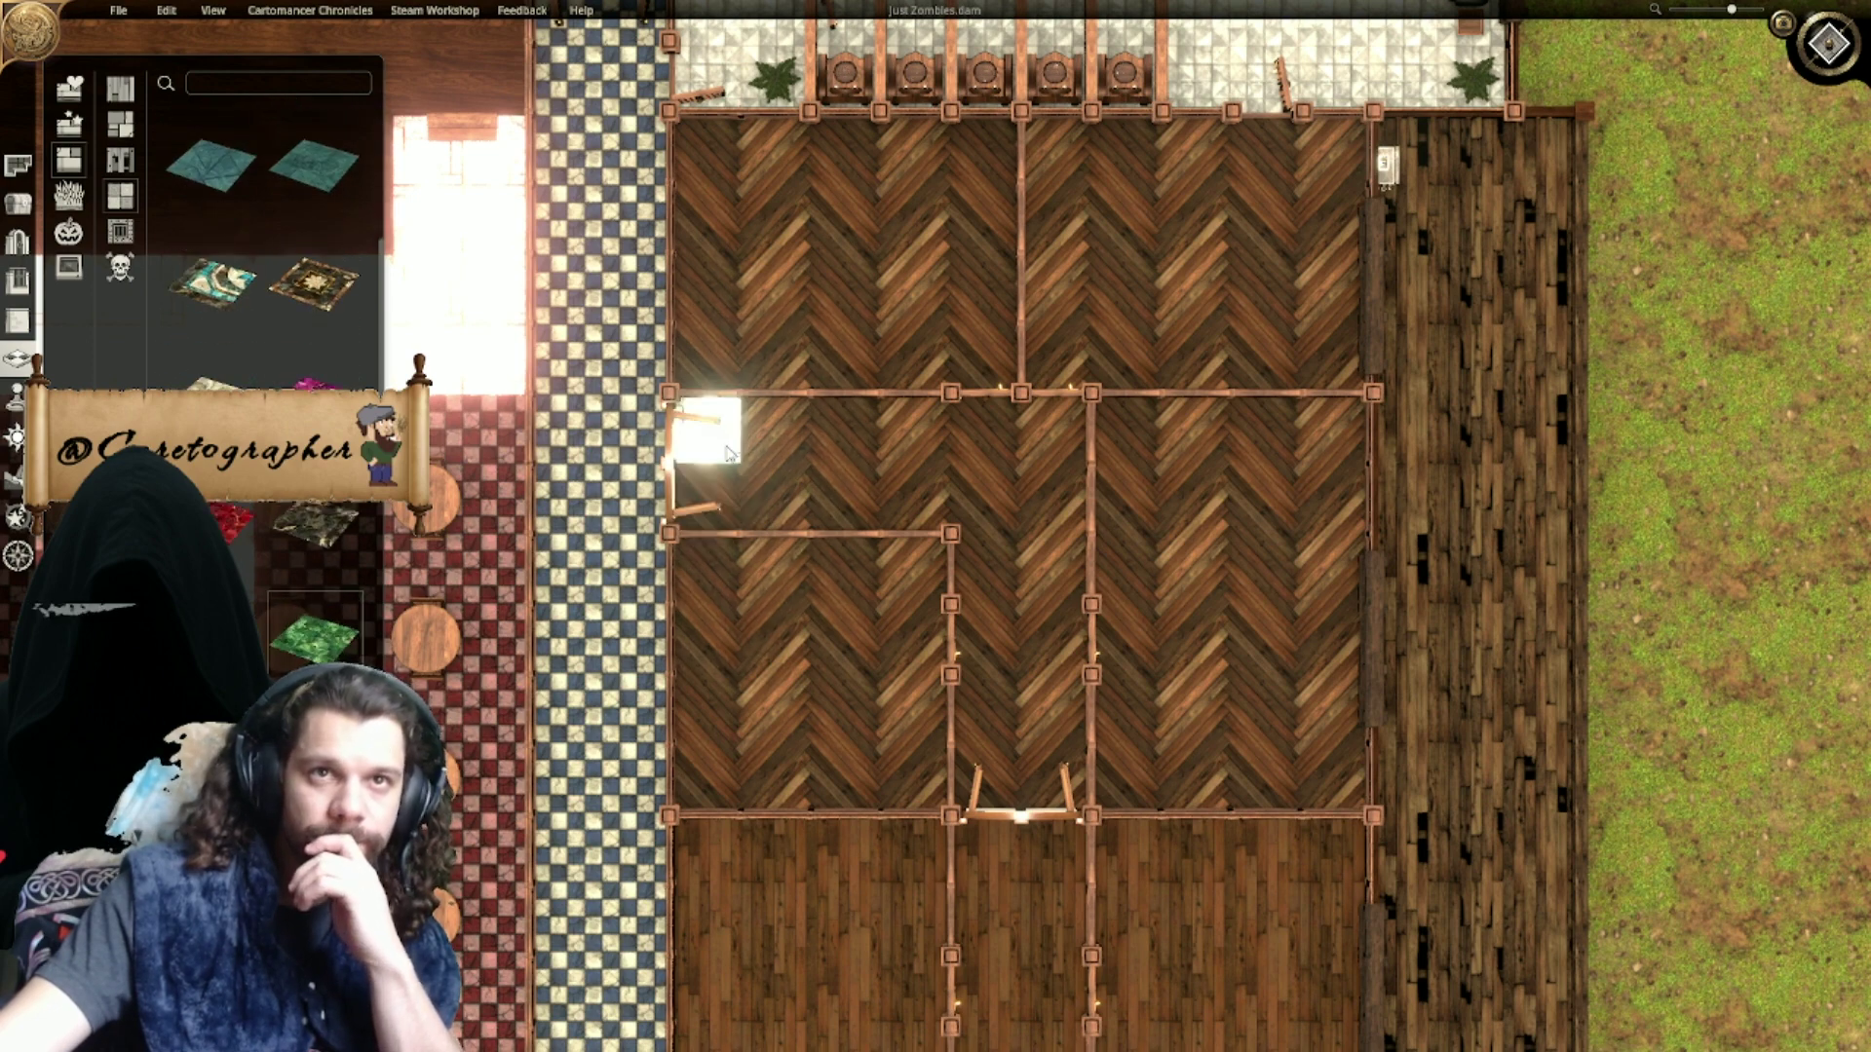
drag(1041, 609, 1043, 748)
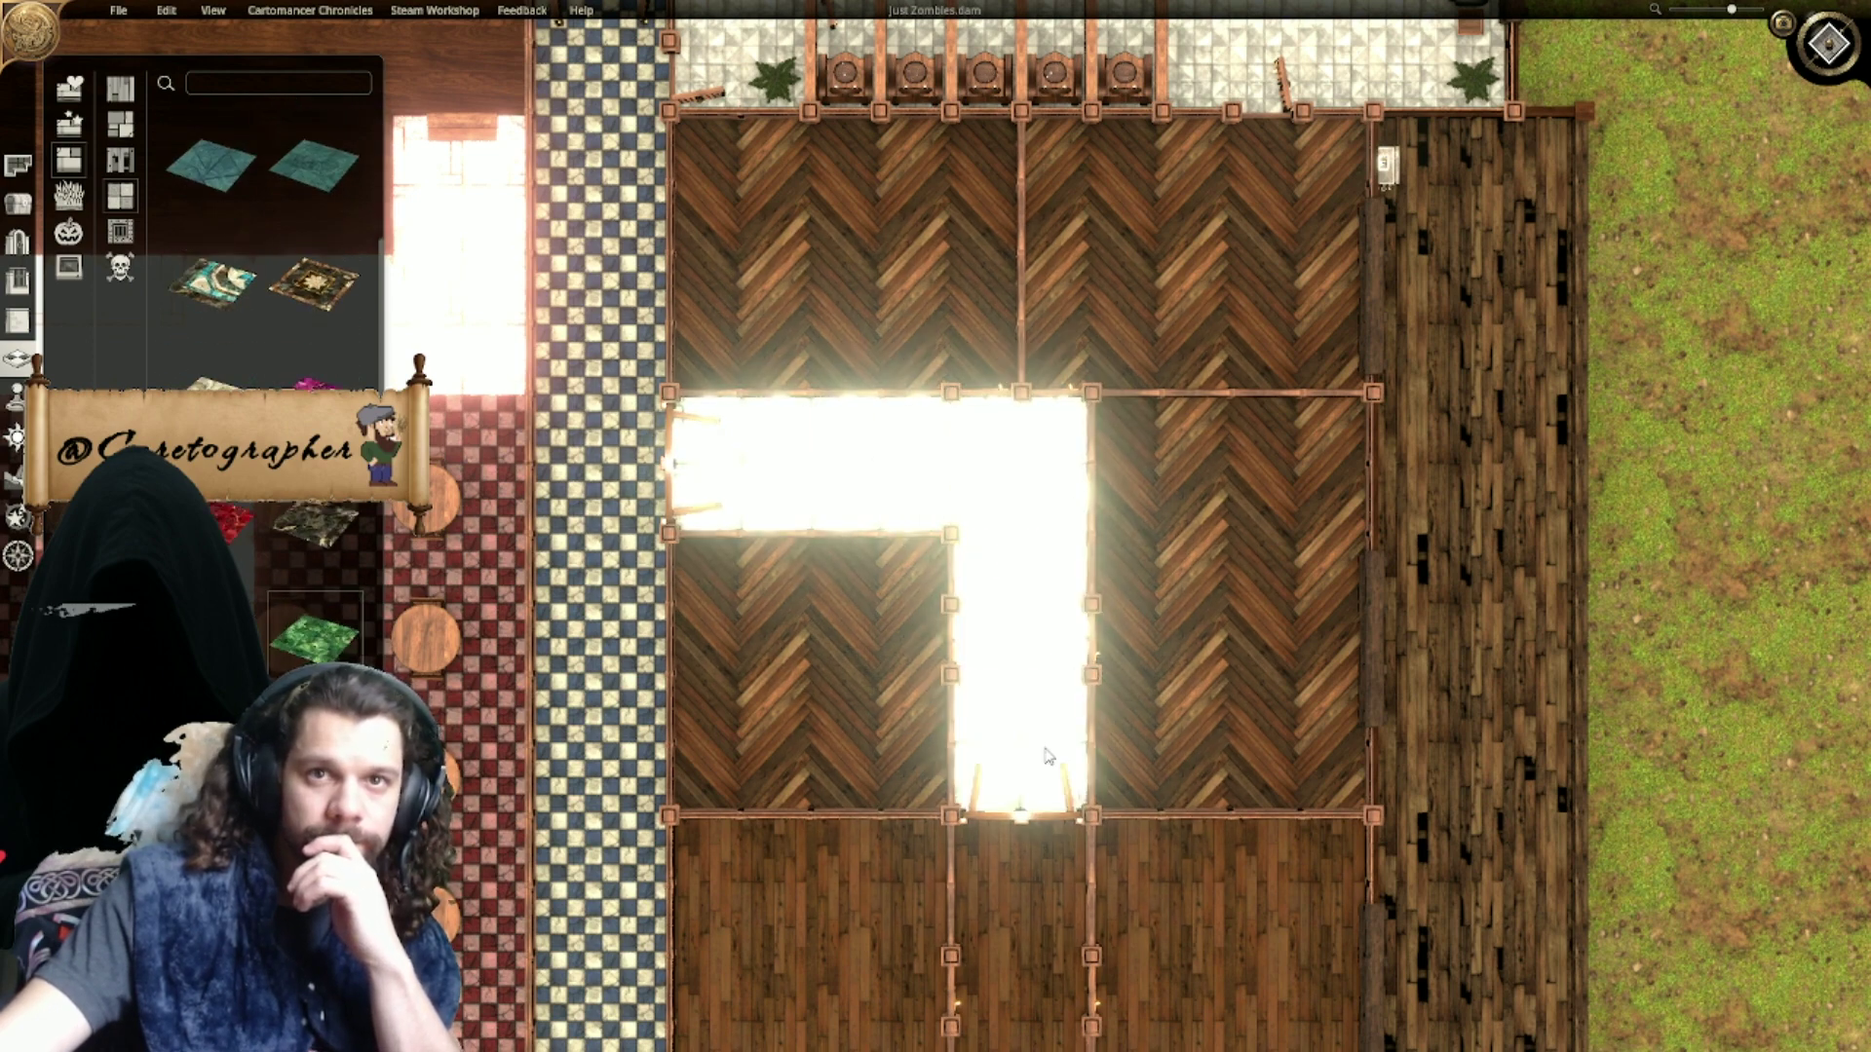
Step: Cover the floor of the L-shaped plank passage, from the double doors to the side door, with the yellow floor tile
right_drag(1043, 748, 985, 269)
scroll(300, 585, down, 2)
scroll(300, 585, down, 2)
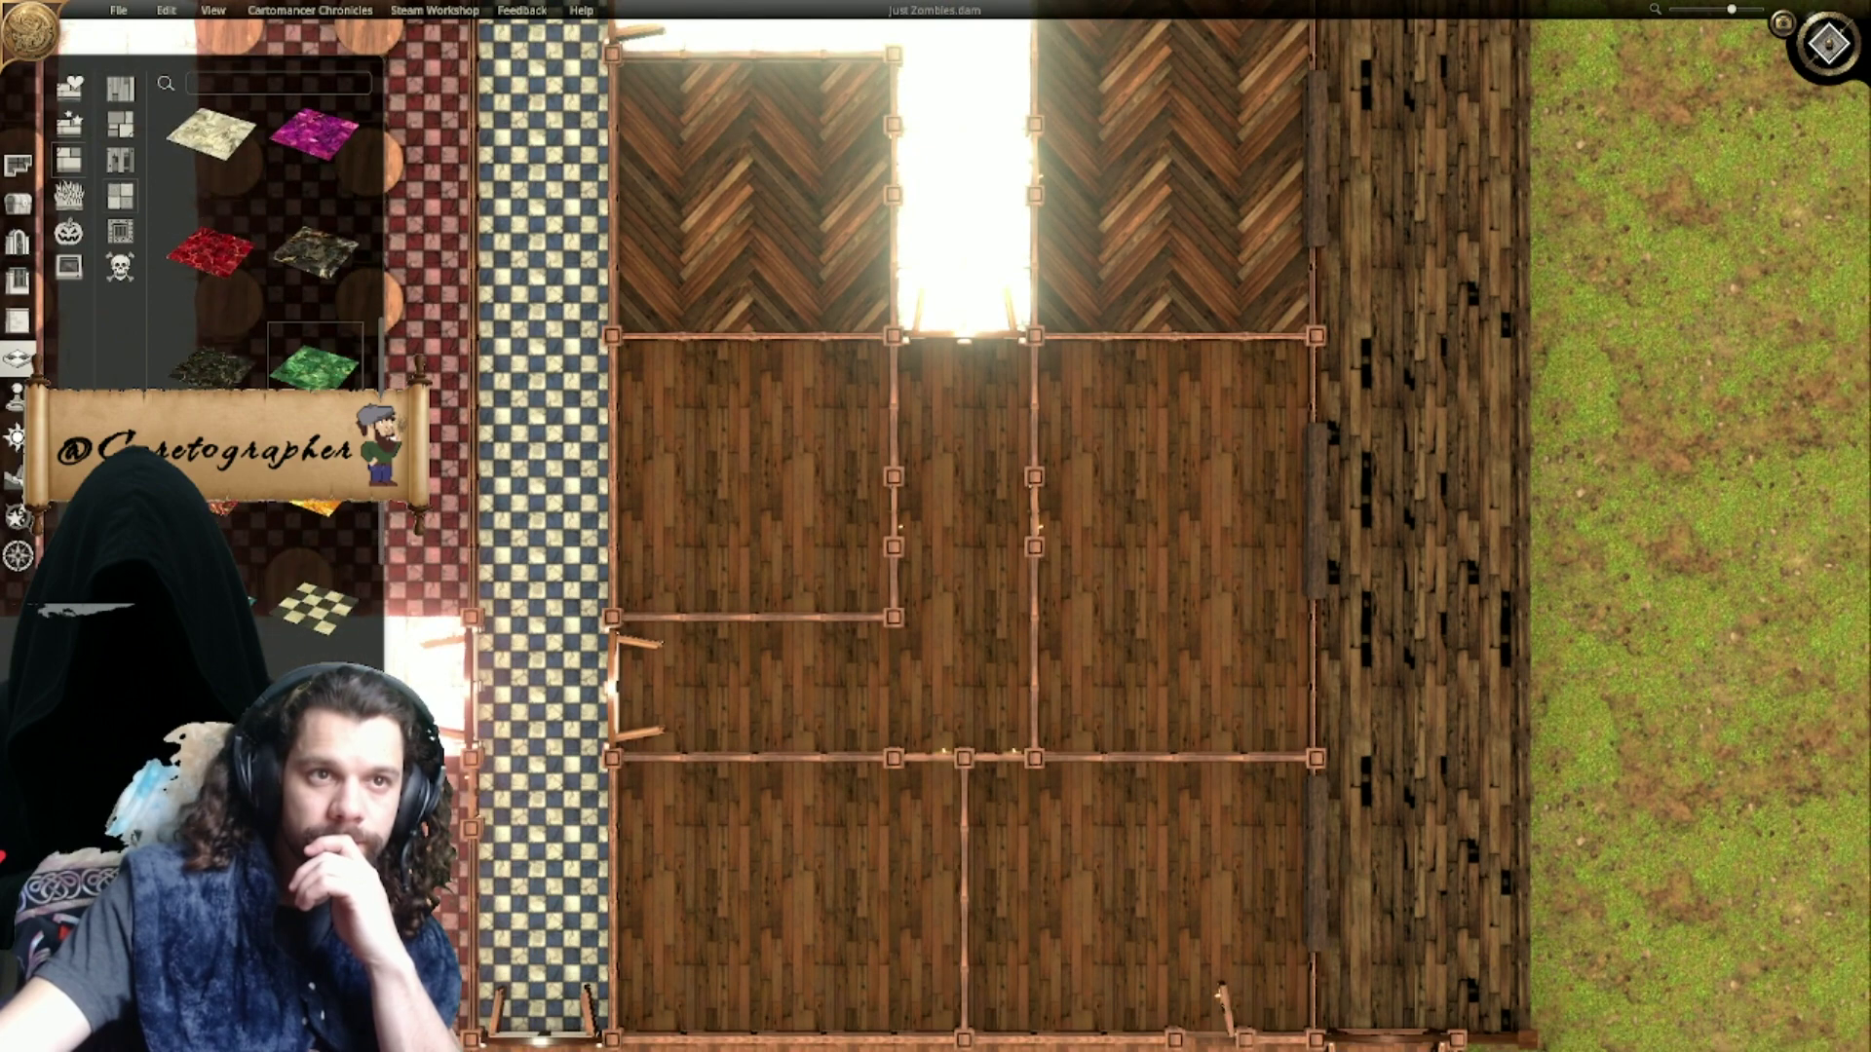
scroll(300, 585, up, 3)
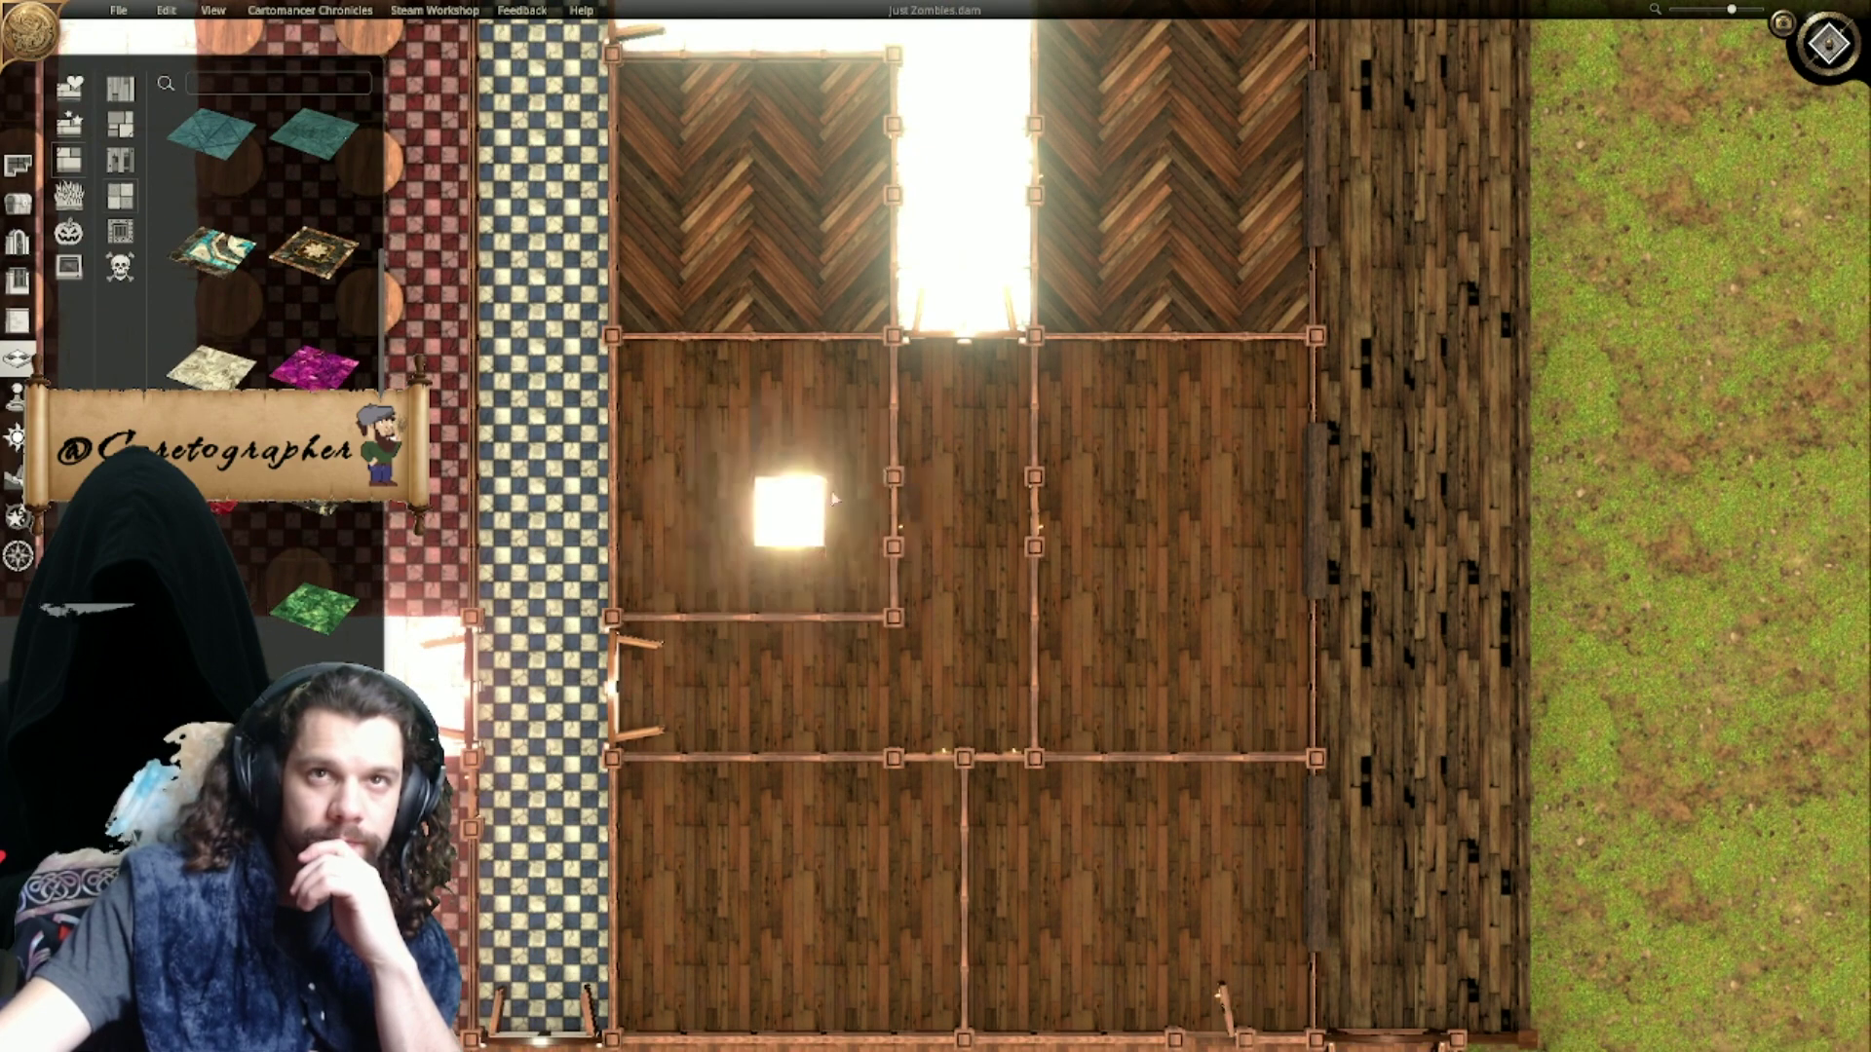
mouse_move(932, 372)
mouse_down()
mouse_move(1000, 705)
mouse_move(839, 690)
mouse_move(662, 716)
mouse_up()
Step: Lower the overall light brightness of the map
click(15, 437)
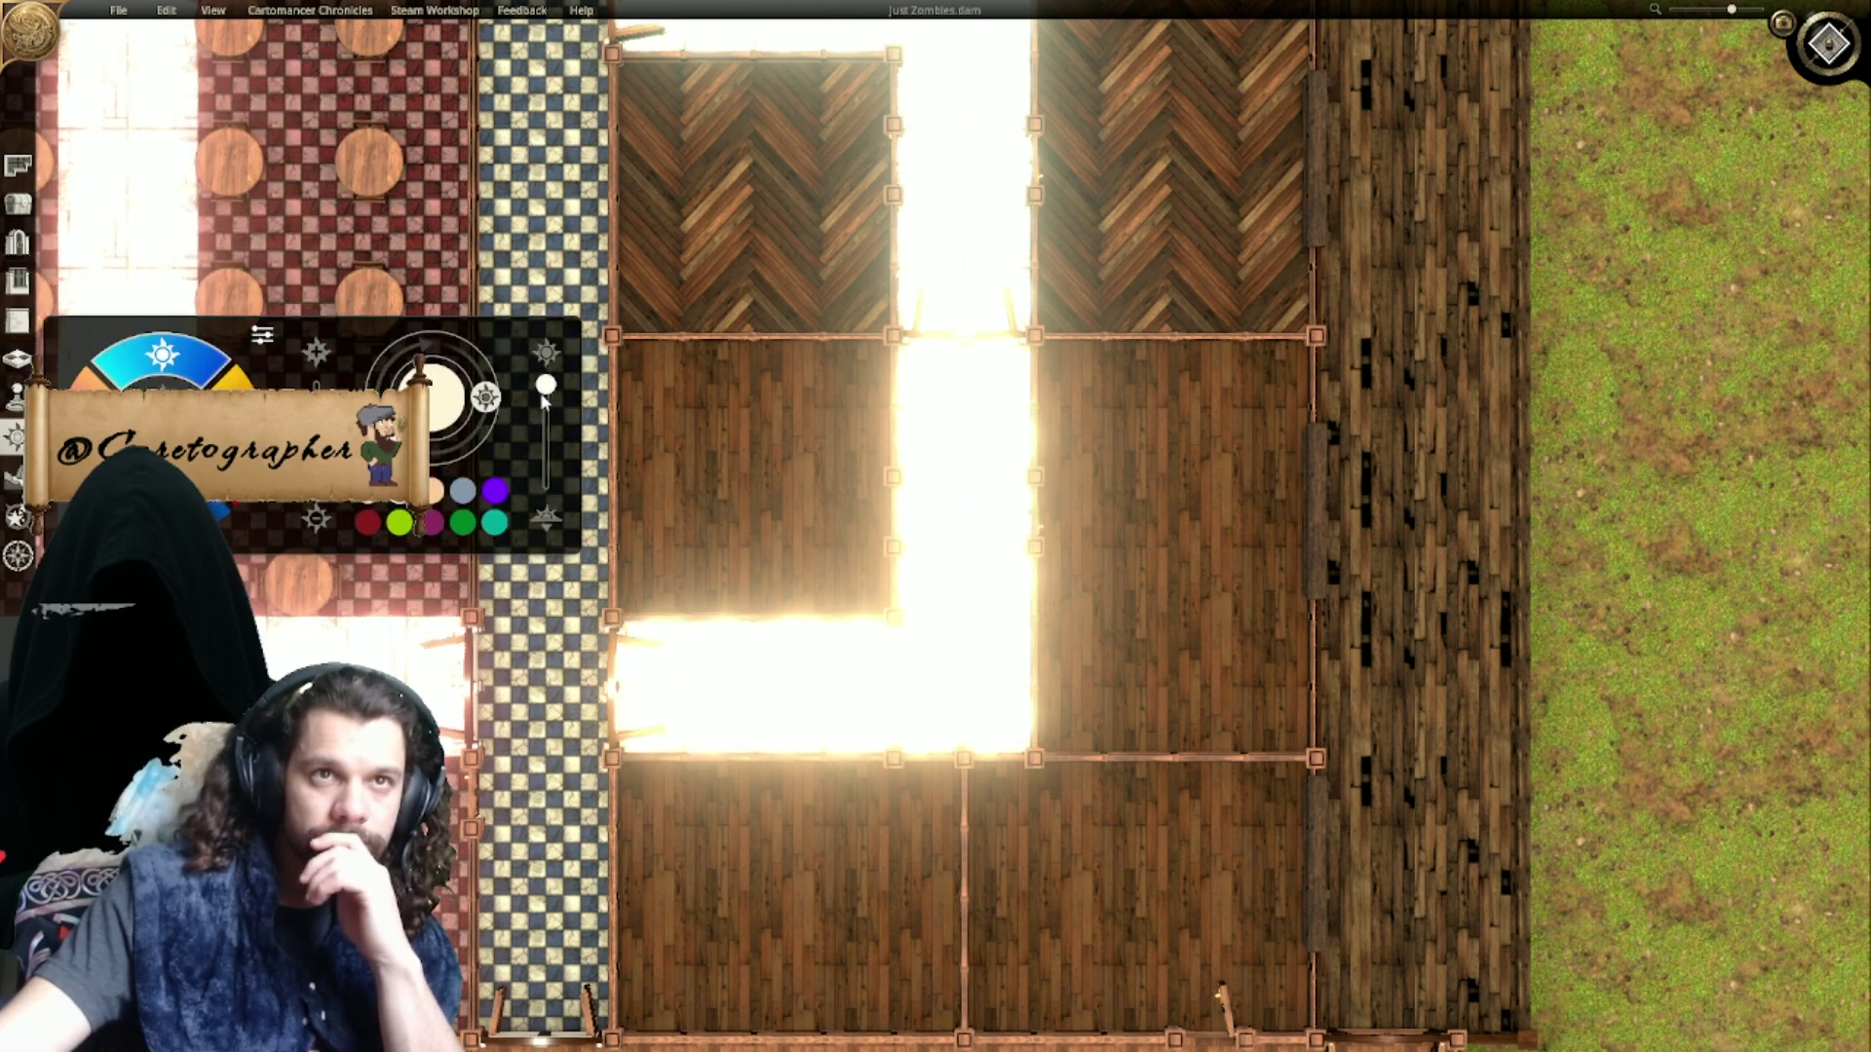
drag(545, 385, 545, 425)
scroll(1108, 651, down, 3)
scroll(1128, 650, down, 3)
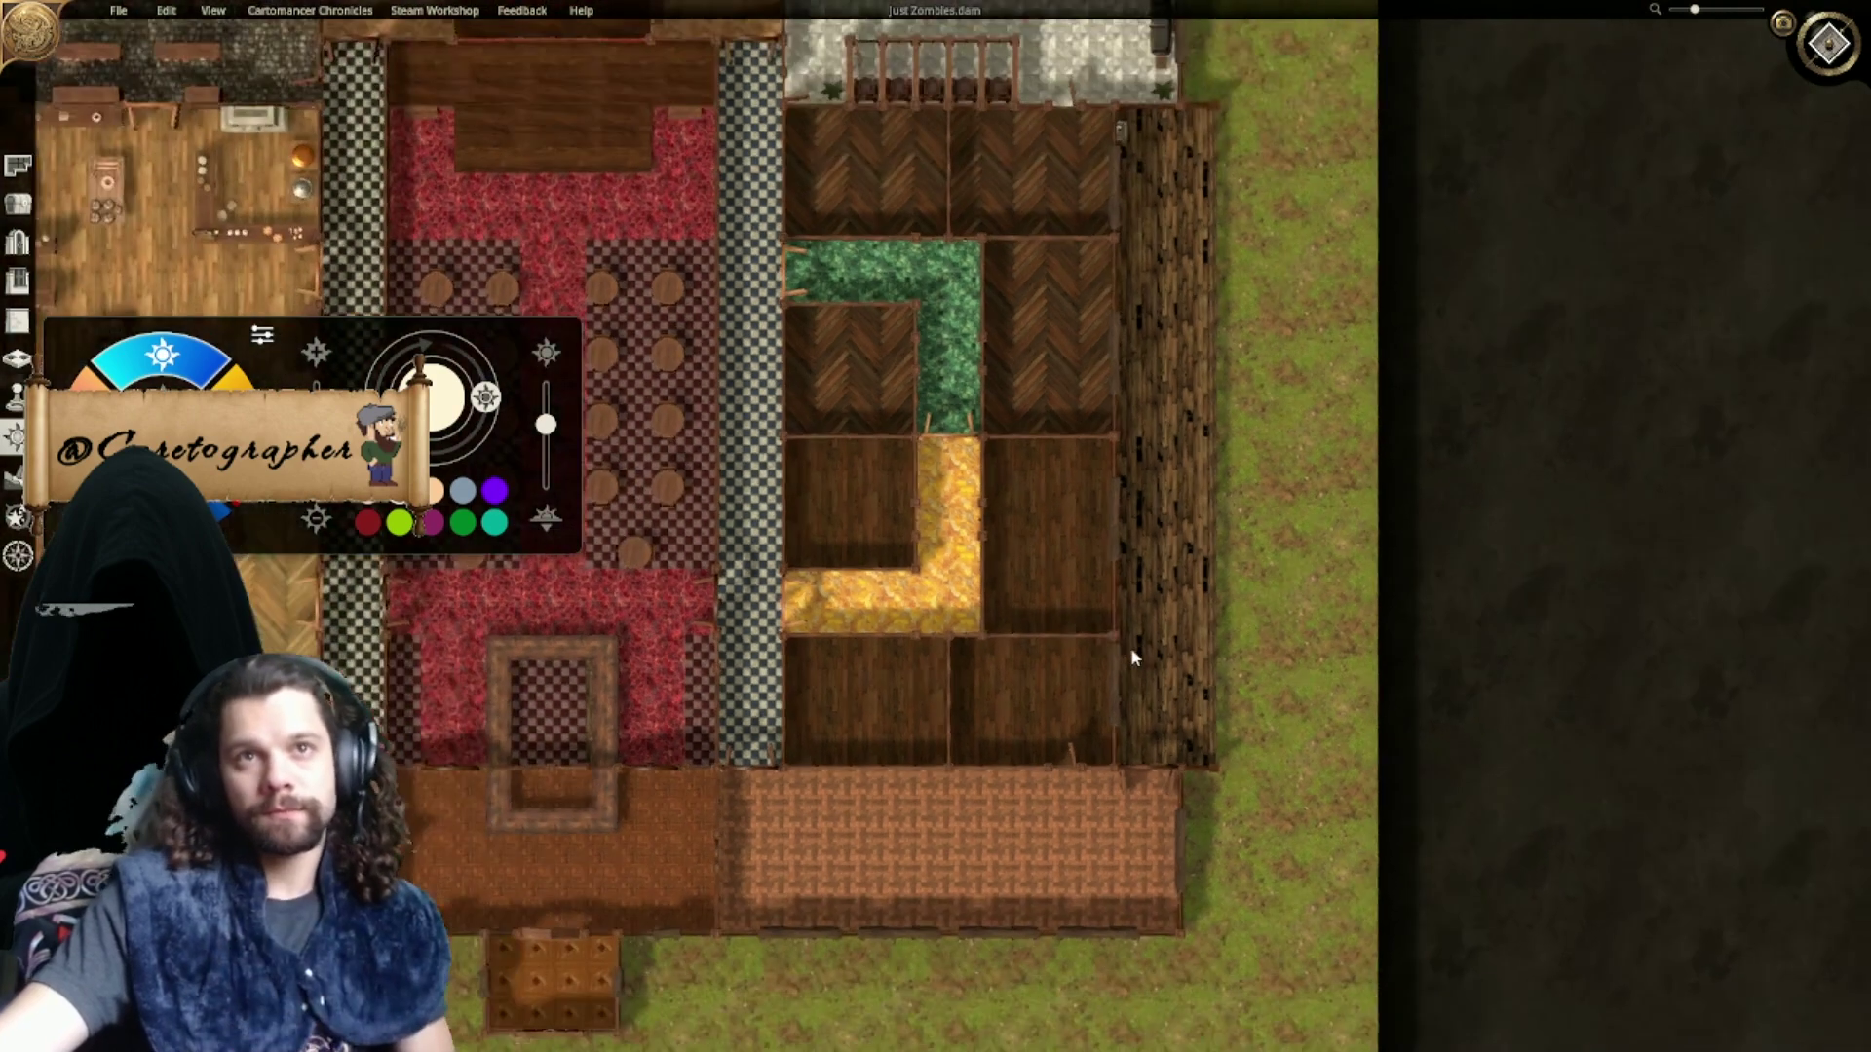
Step: Lay the purple floor tile around the stair frame in the entrance hall and through the front door into the porch
middle_drag(1027, 596, 1493, 755)
middle_drag(1240, 668, 1317, 672)
mouse_move(1127, 542)
middle_down()
mouse_move(1173, 393)
mouse_move(1121, 445)
mouse_move(1153, 519)
mouse_move(1184, 514)
mouse_move(1118, 540)
middle_up()
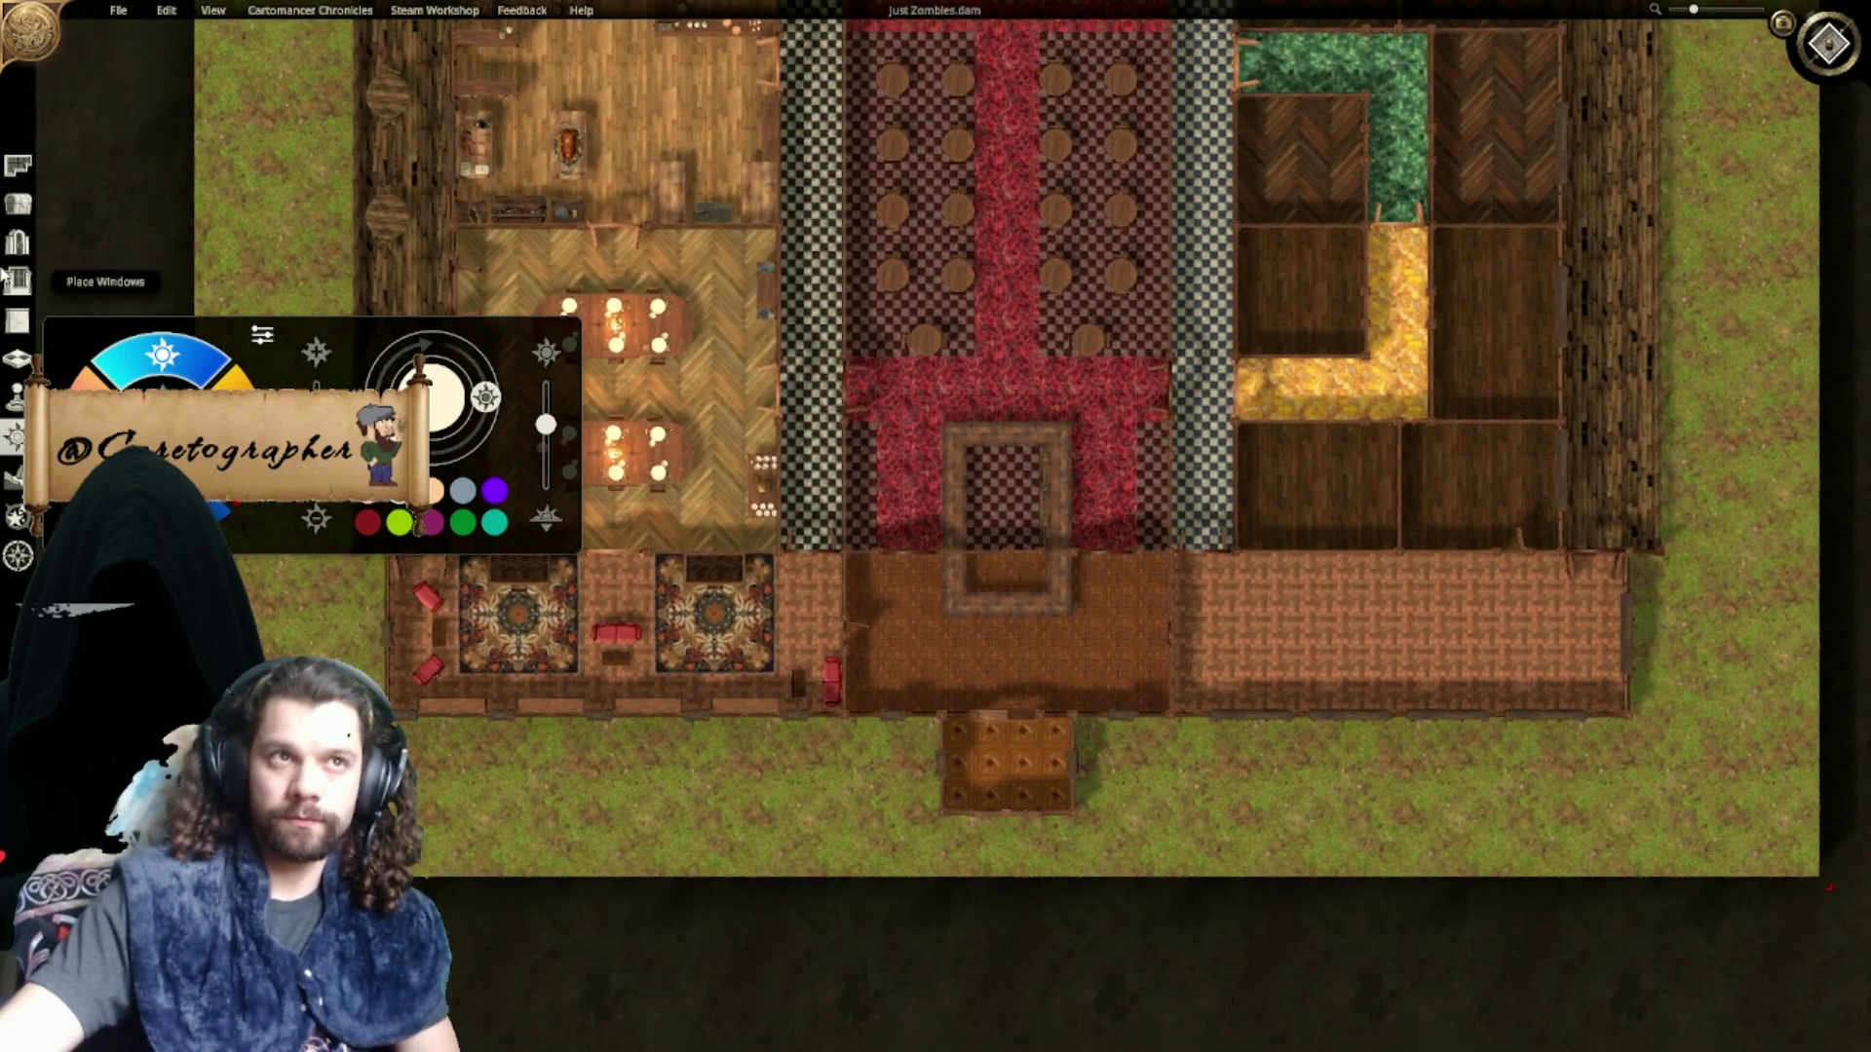
click(17, 359)
scroll(1047, 772, up, 2)
scroll(1047, 772, up, 2)
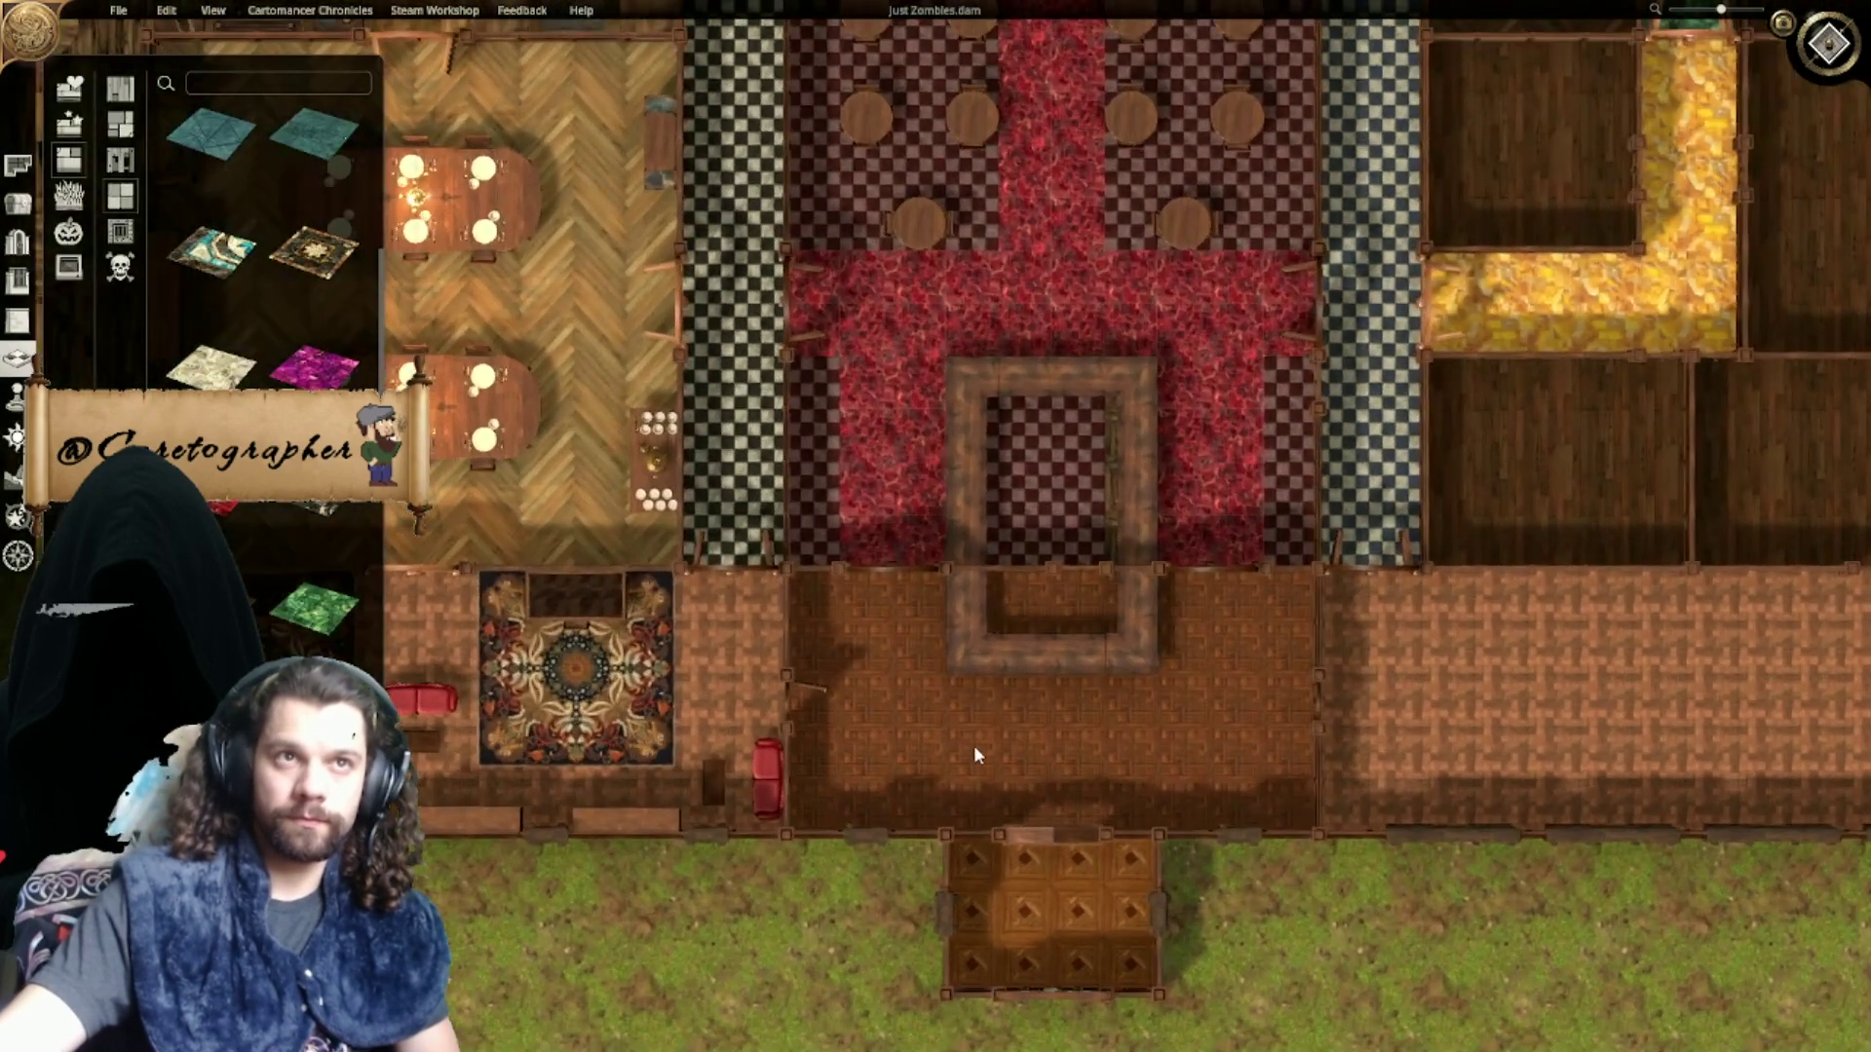
middle_drag(1000, 685, 952, 689)
click(310, 357)
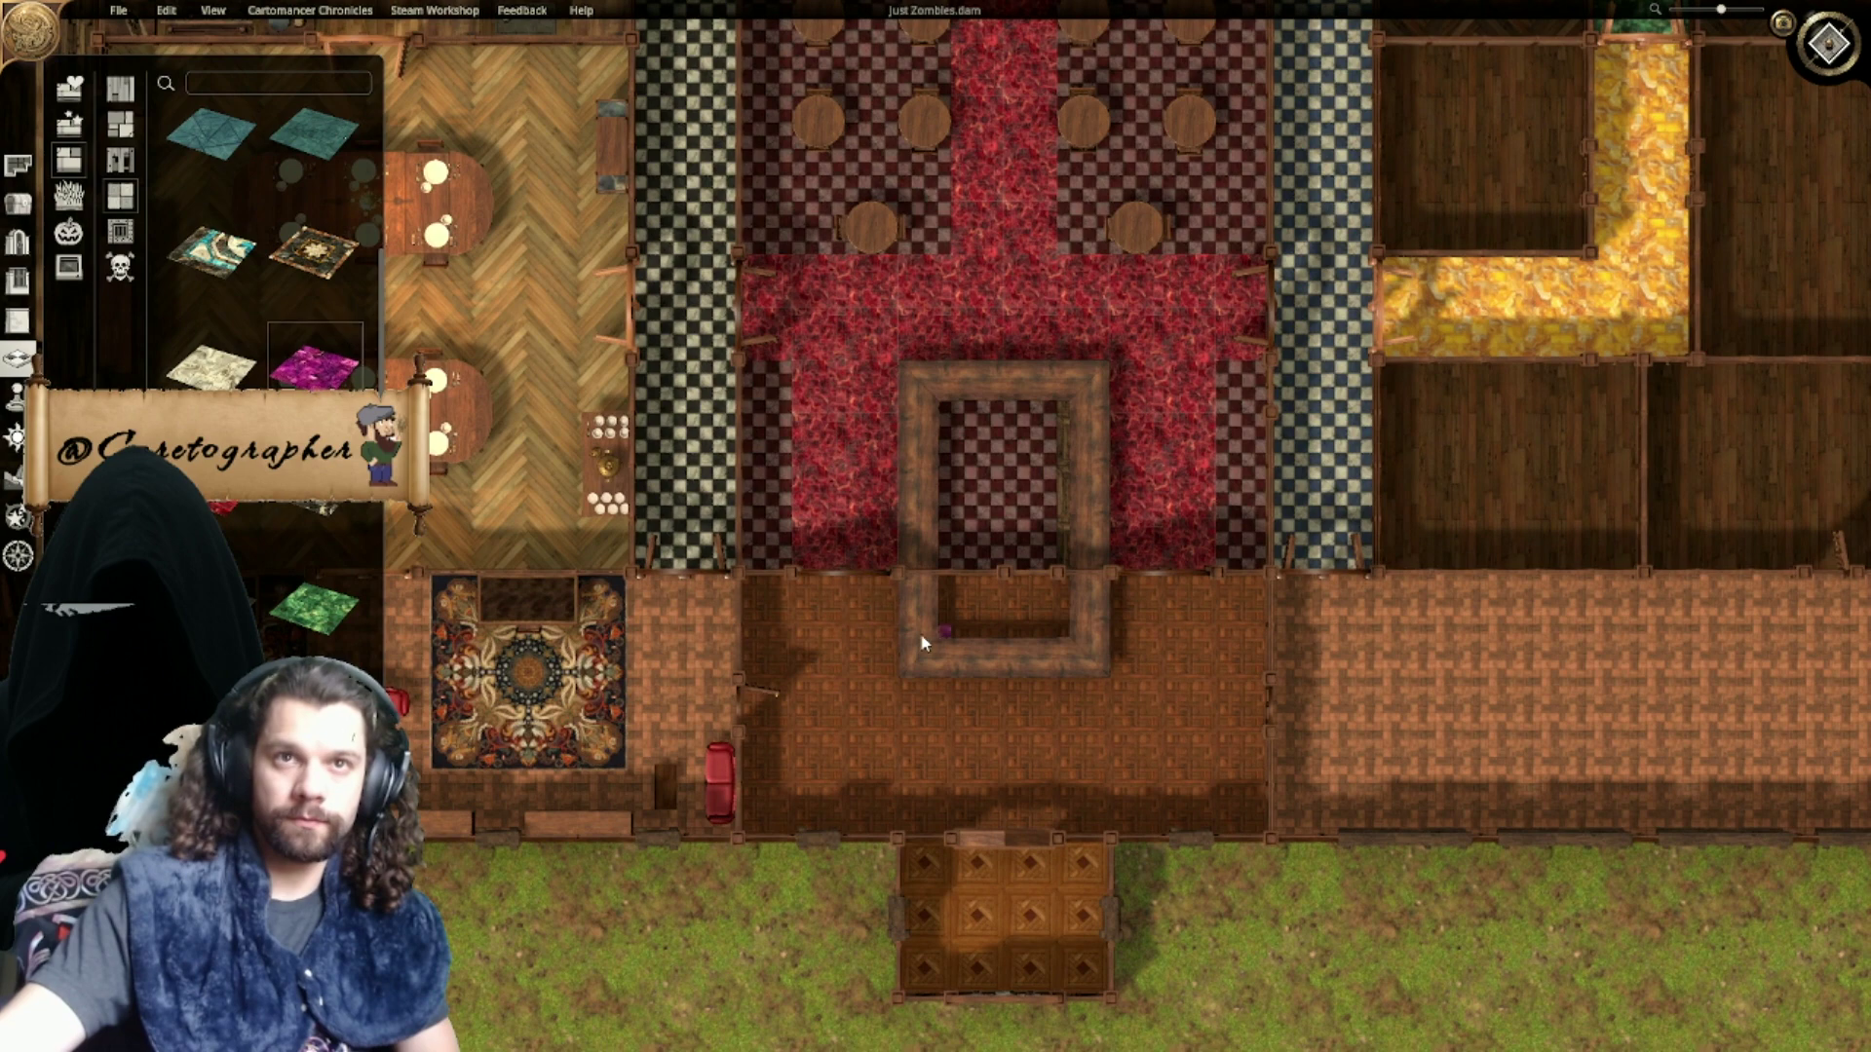
mouse_move(868, 675)
mouse_down()
mouse_move(870, 697)
mouse_move(1118, 760)
mouse_move(1179, 745)
mouse_move(1178, 637)
mouse_up()
scroll(1235, 799, down, 2)
scroll(1236, 799, down, 2)
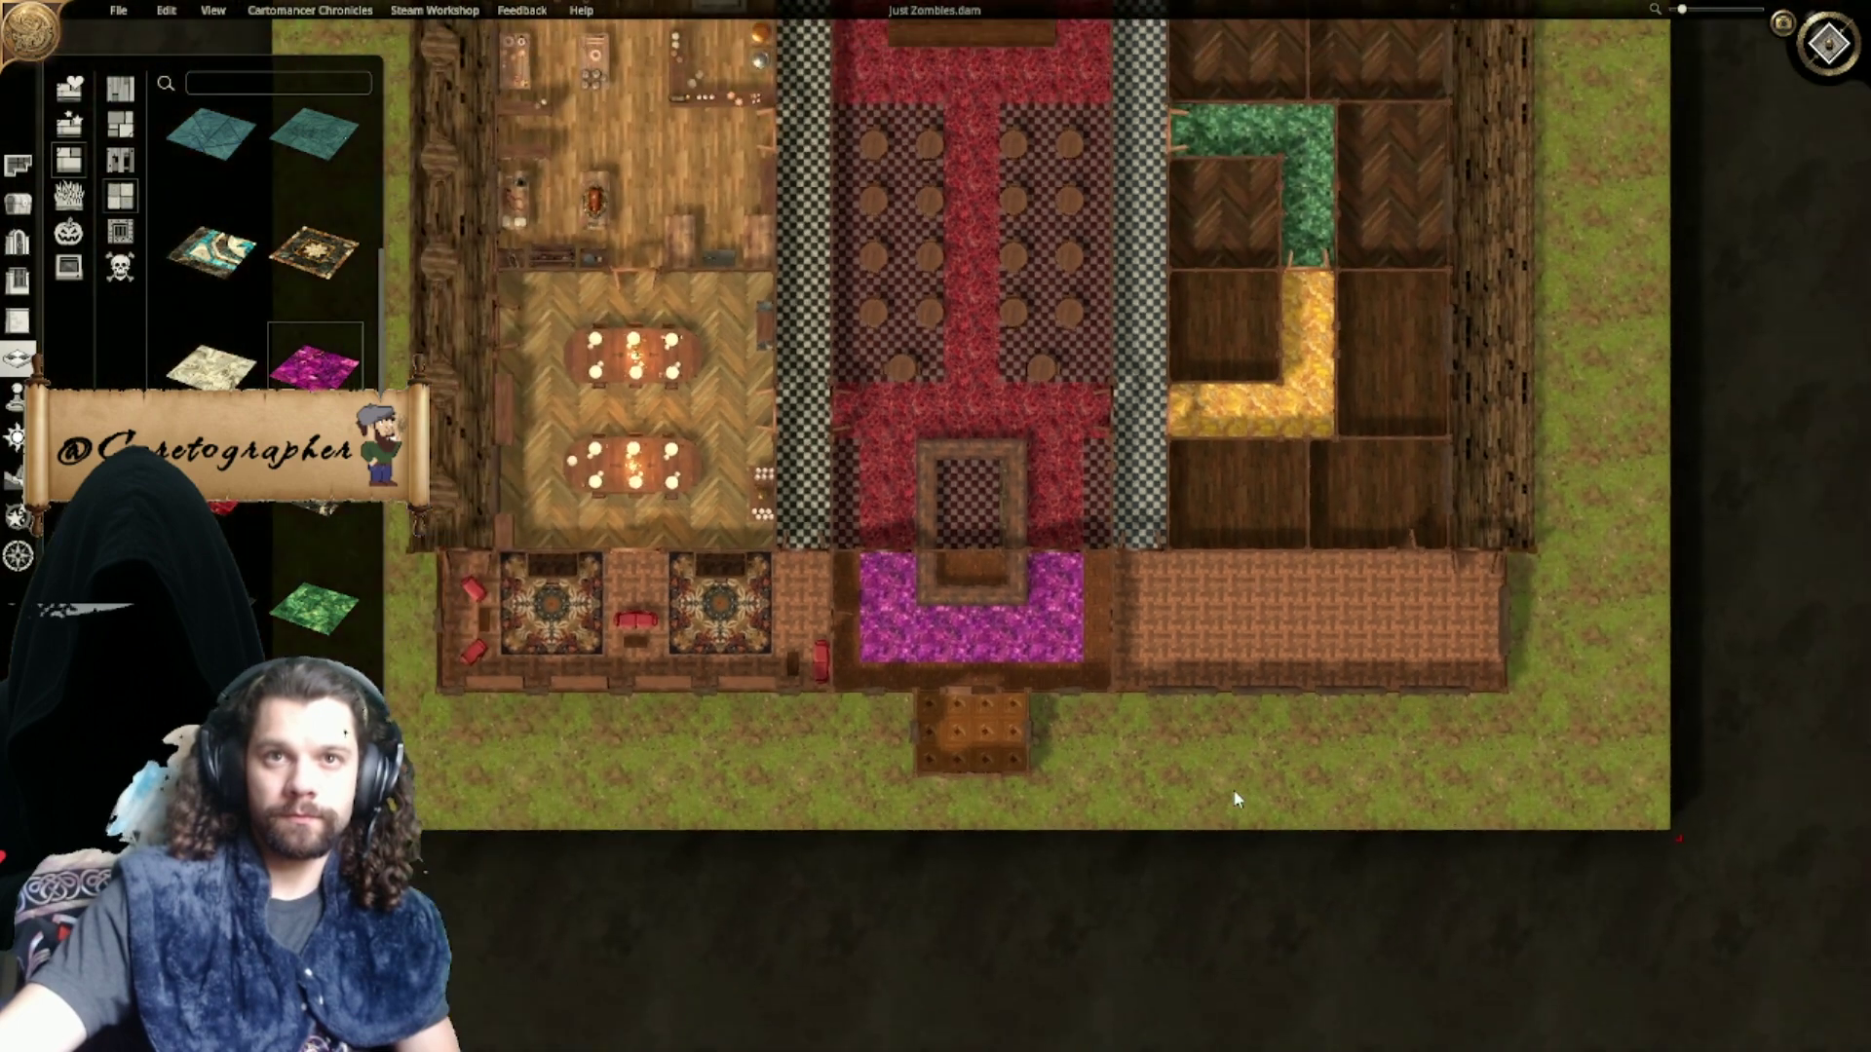
scroll(1061, 799, up, 2)
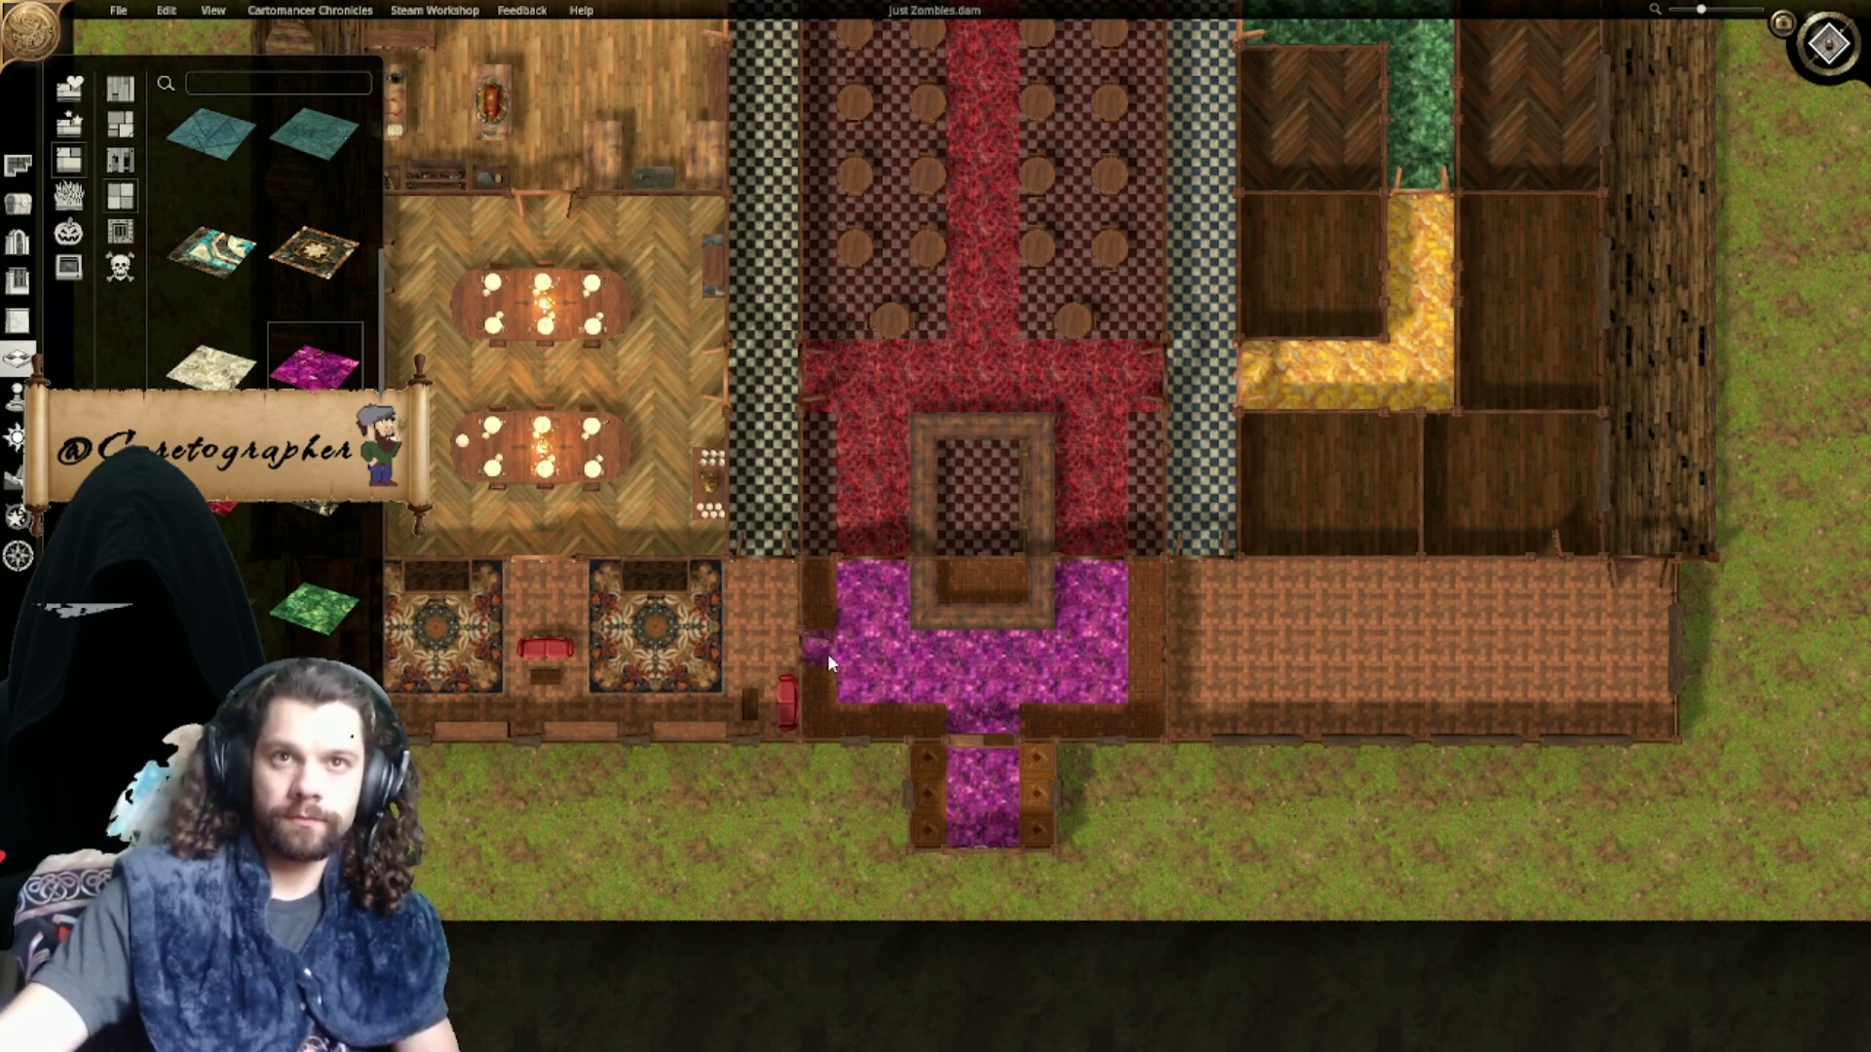
Step: Examine the purple entrance floor against the red hall floor and the other rooms of the building
scroll(830, 655, up, 3)
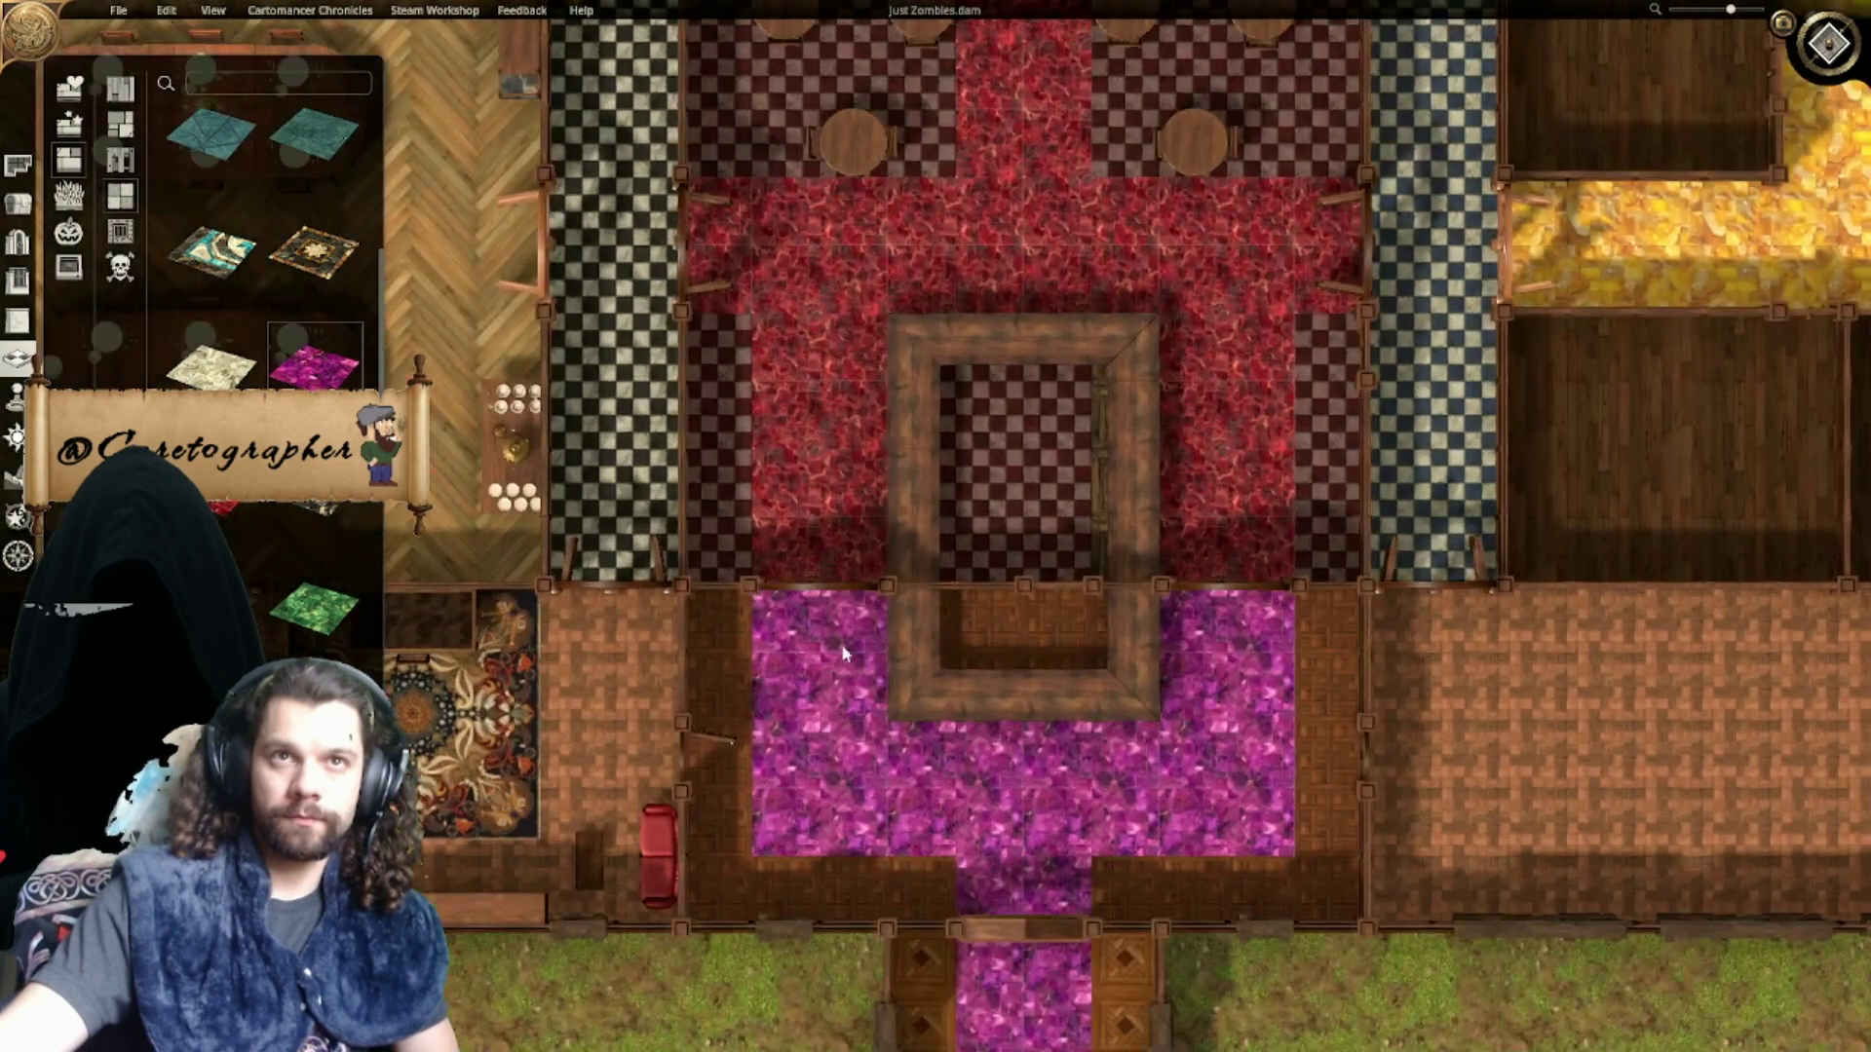
mouse_move(852, 334)
middle_down()
mouse_move(836, 406)
mouse_move(869, 569)
mouse_move(835, 634)
mouse_move(835, 196)
middle_up()
scroll(960, 545, down, 5)
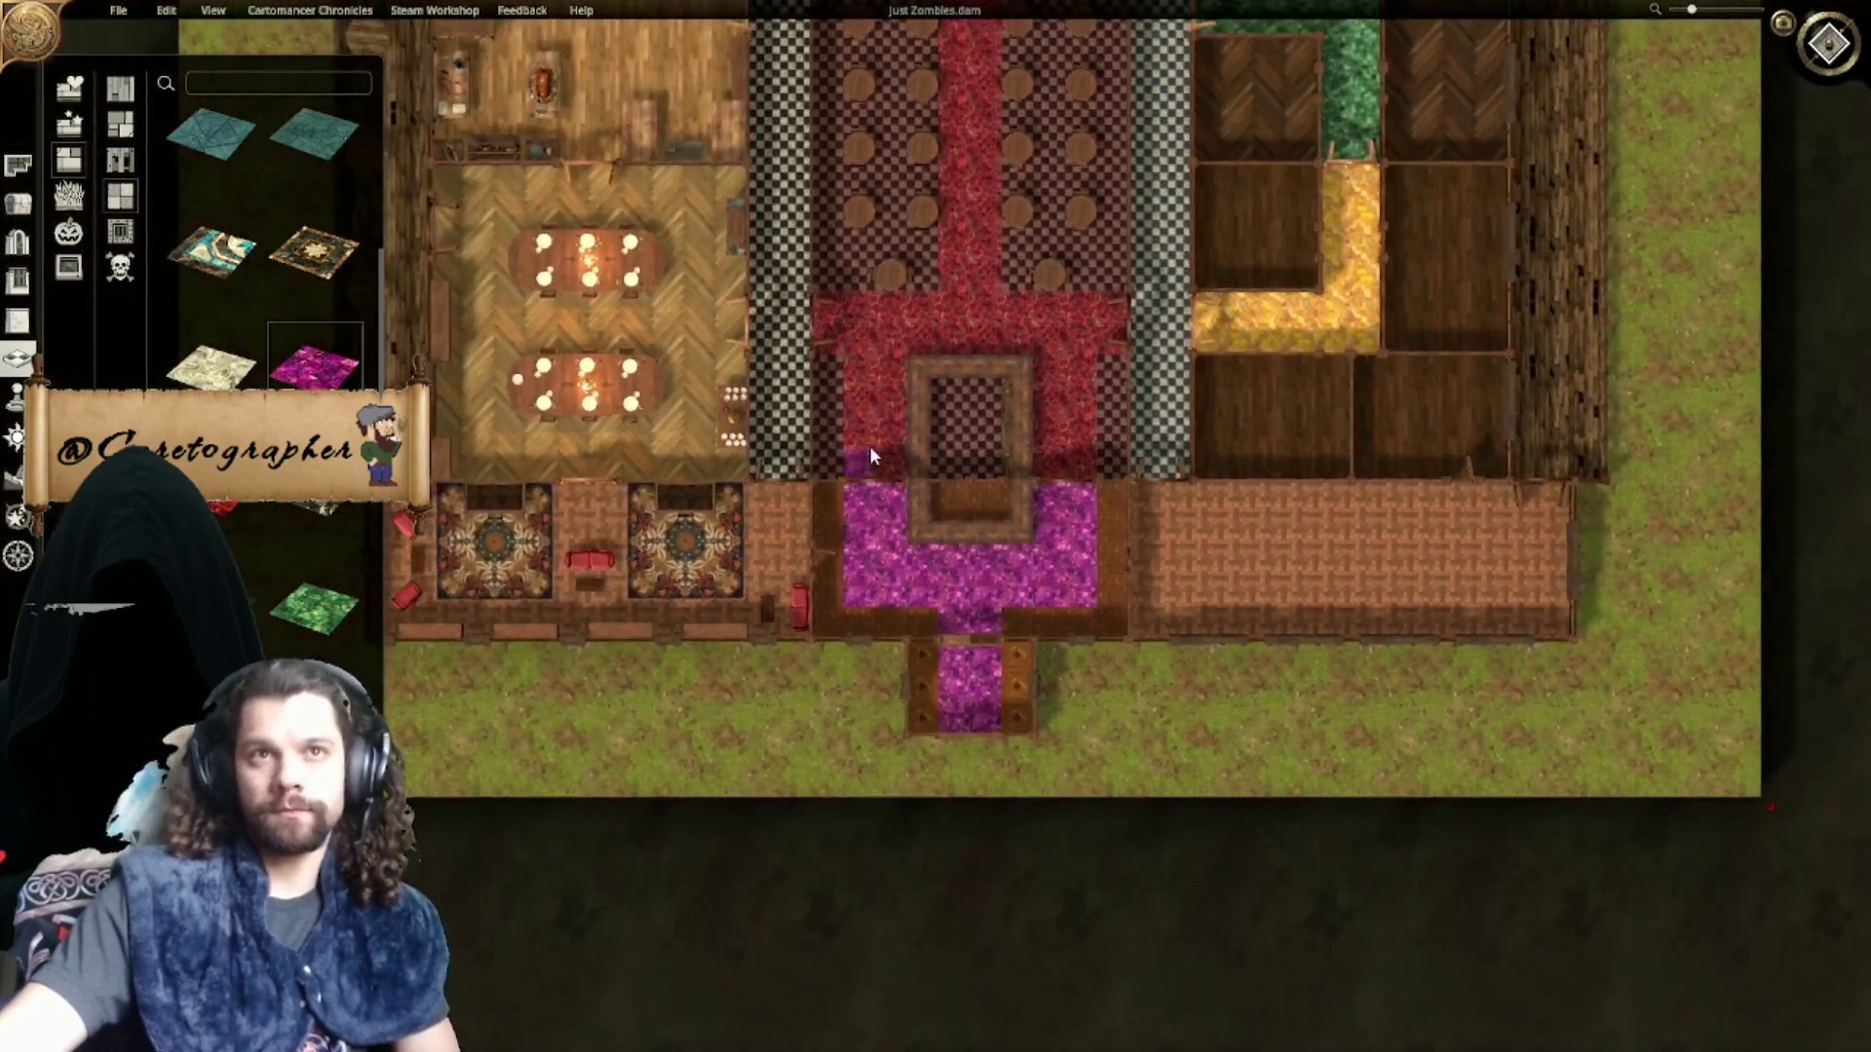
middle_drag(870, 456, 947, 746)
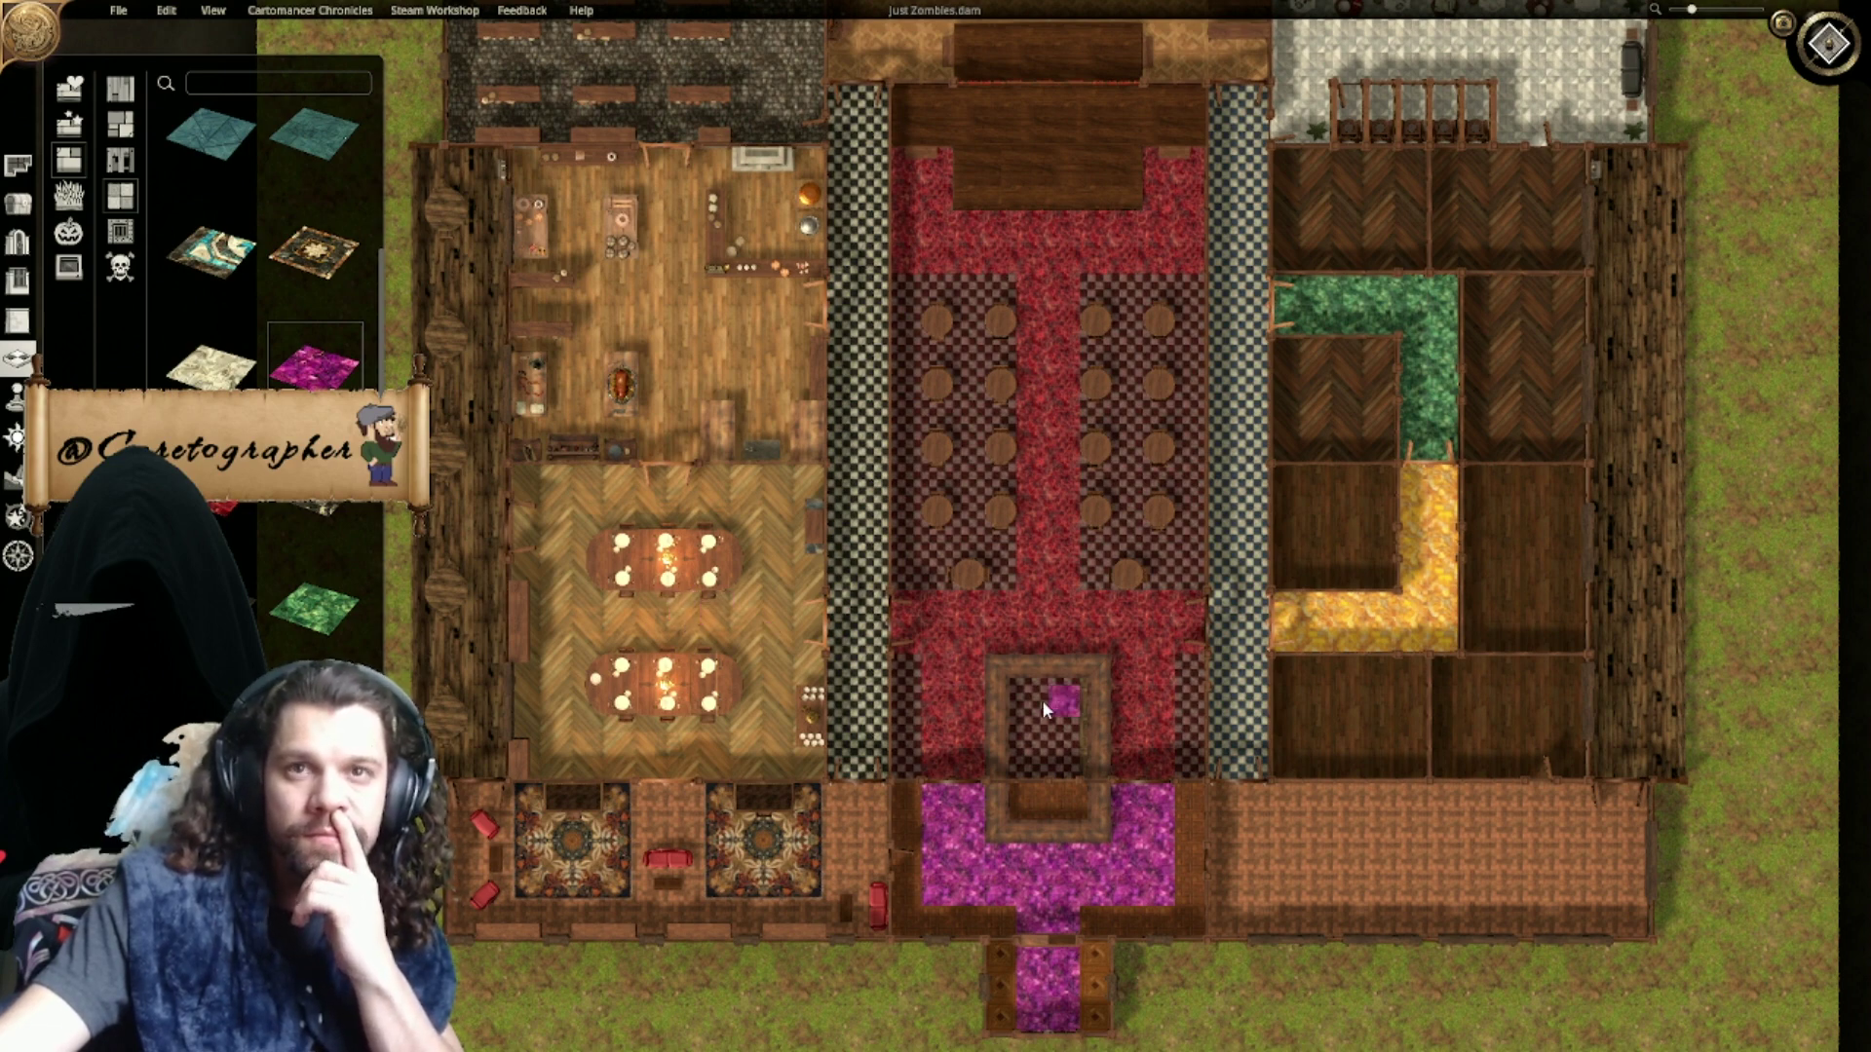
right_drag(1042, 702, 1041, 340)
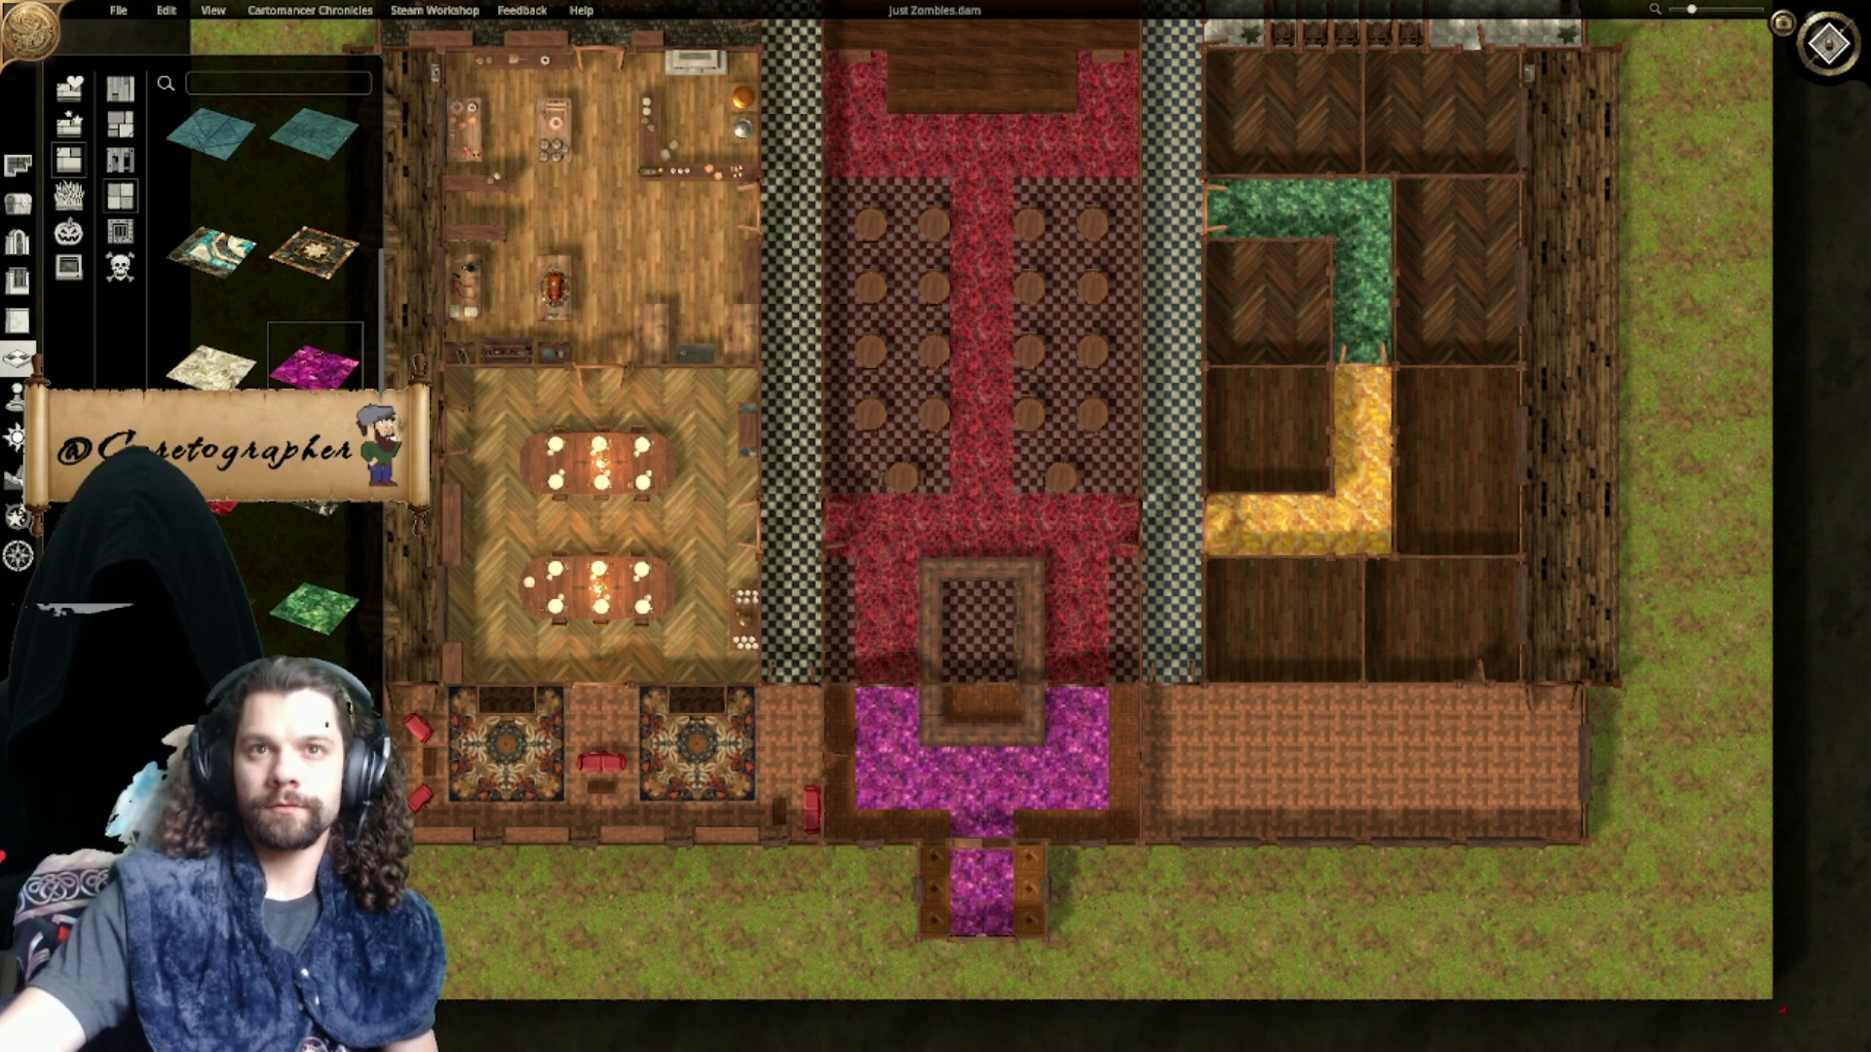
middle_drag(1103, 567, 1244, 484)
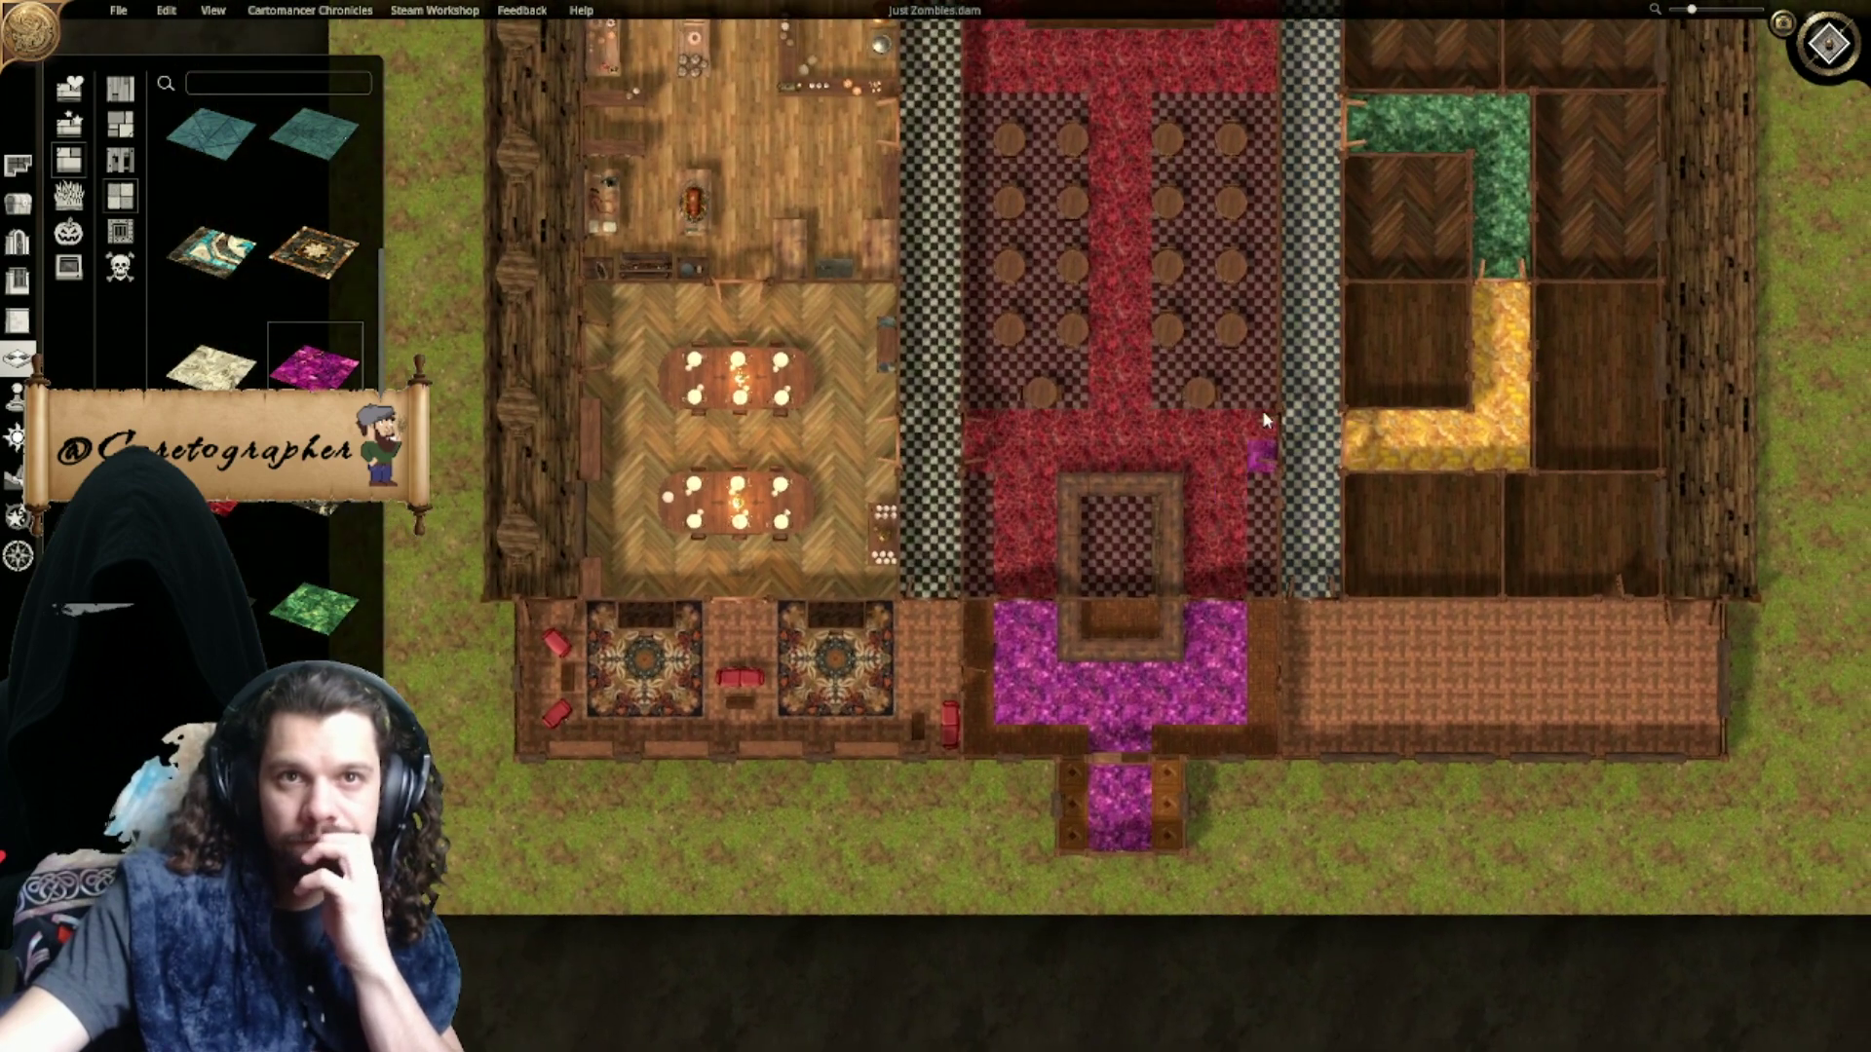
middle_drag(1255, 328, 1145, 343)
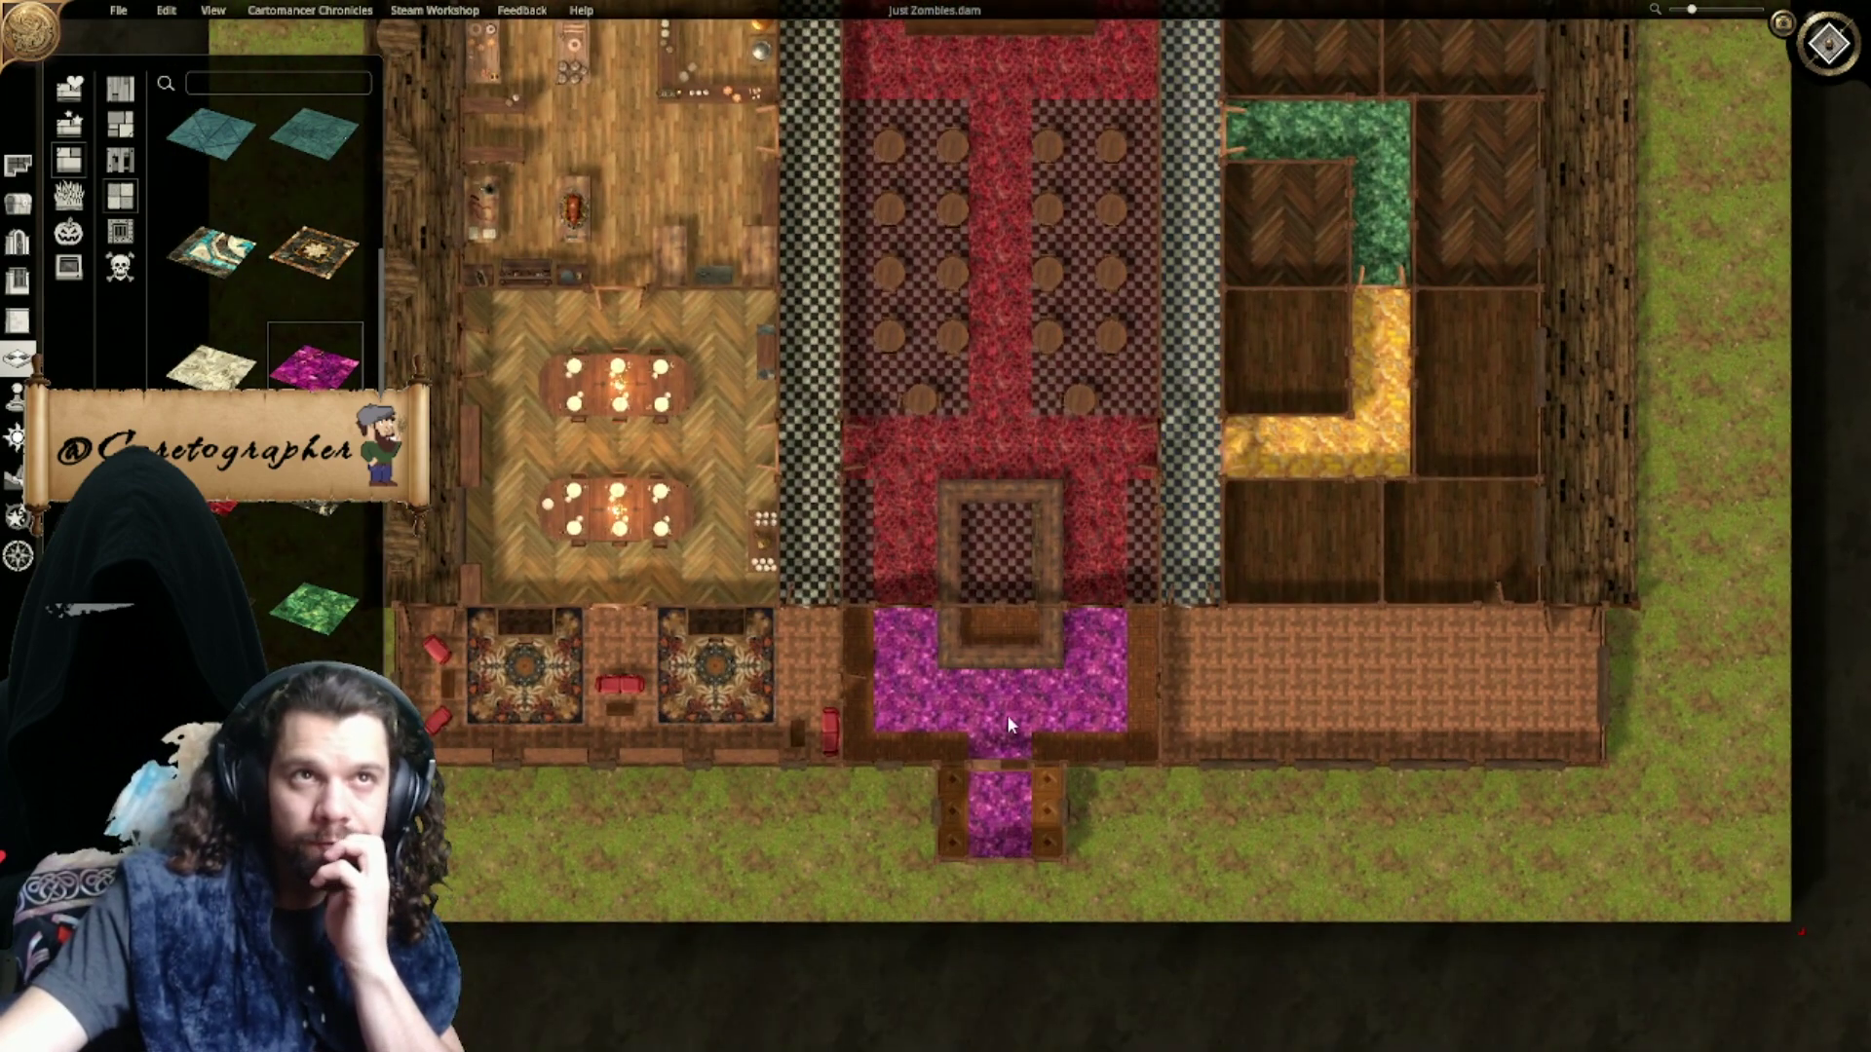
scroll(1011, 719, up, 3)
scroll(1011, 719, up, 1)
middle_drag(1011, 721, 816, 478)
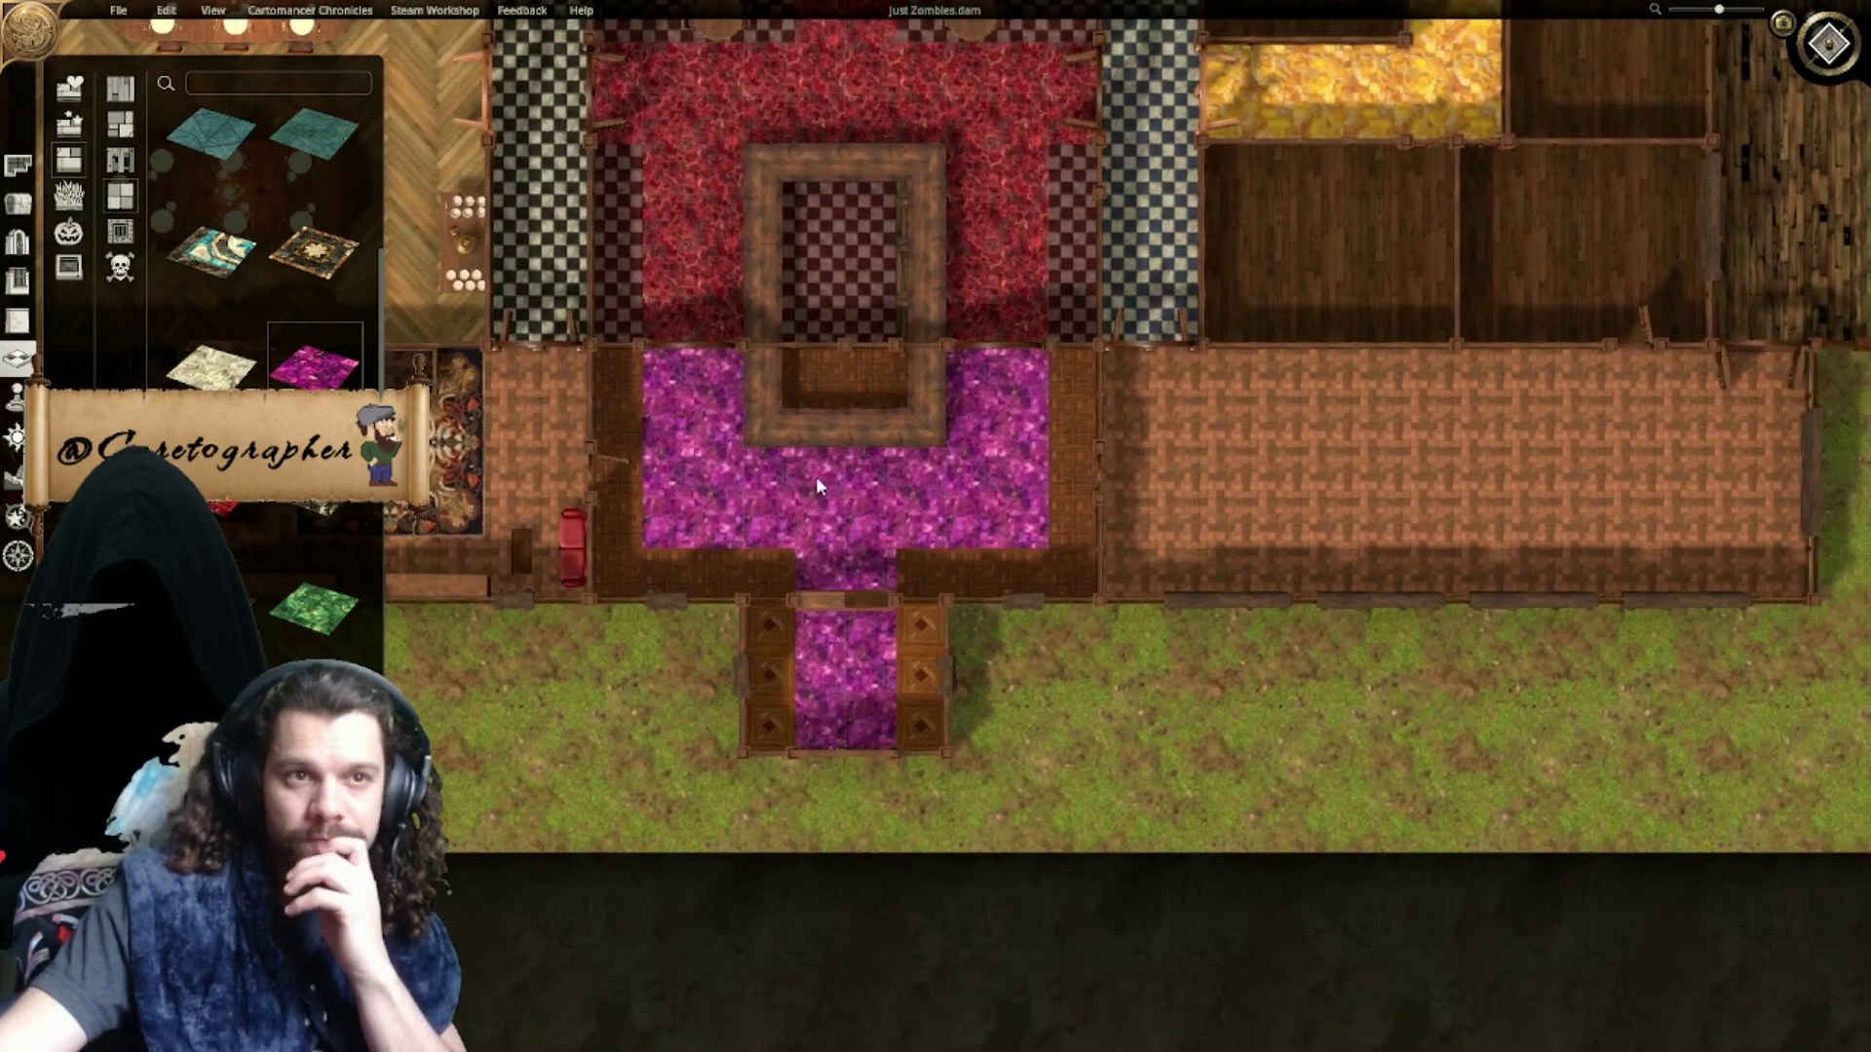
middle_drag(1035, 385, 852, 667)
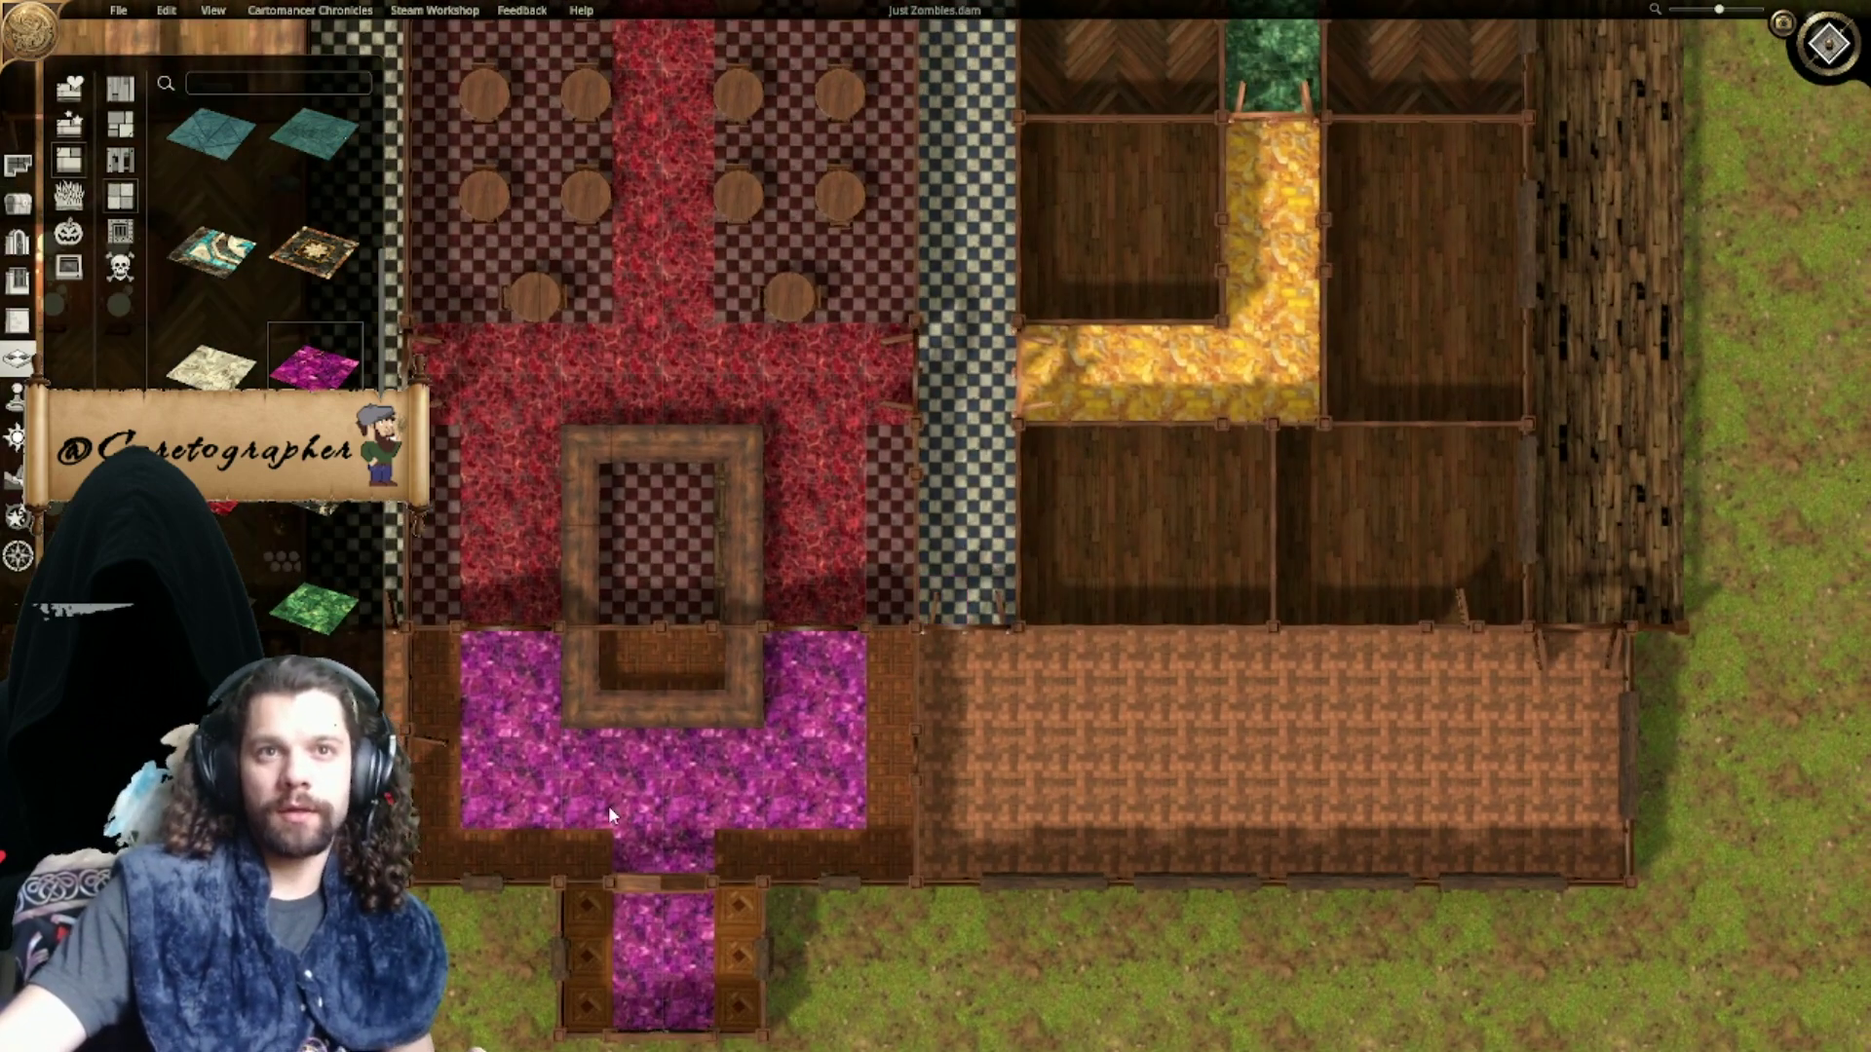
Step: Replace the purple floor in the entrance hall and the porch with the red floor tile
click(239, 510)
mouse_move(492, 653)
mouse_down()
mouse_move(567, 795)
mouse_move(692, 787)
mouse_move(552, 773)
mouse_move(594, 766)
mouse_move(803, 789)
mouse_move(807, 660)
mouse_up()
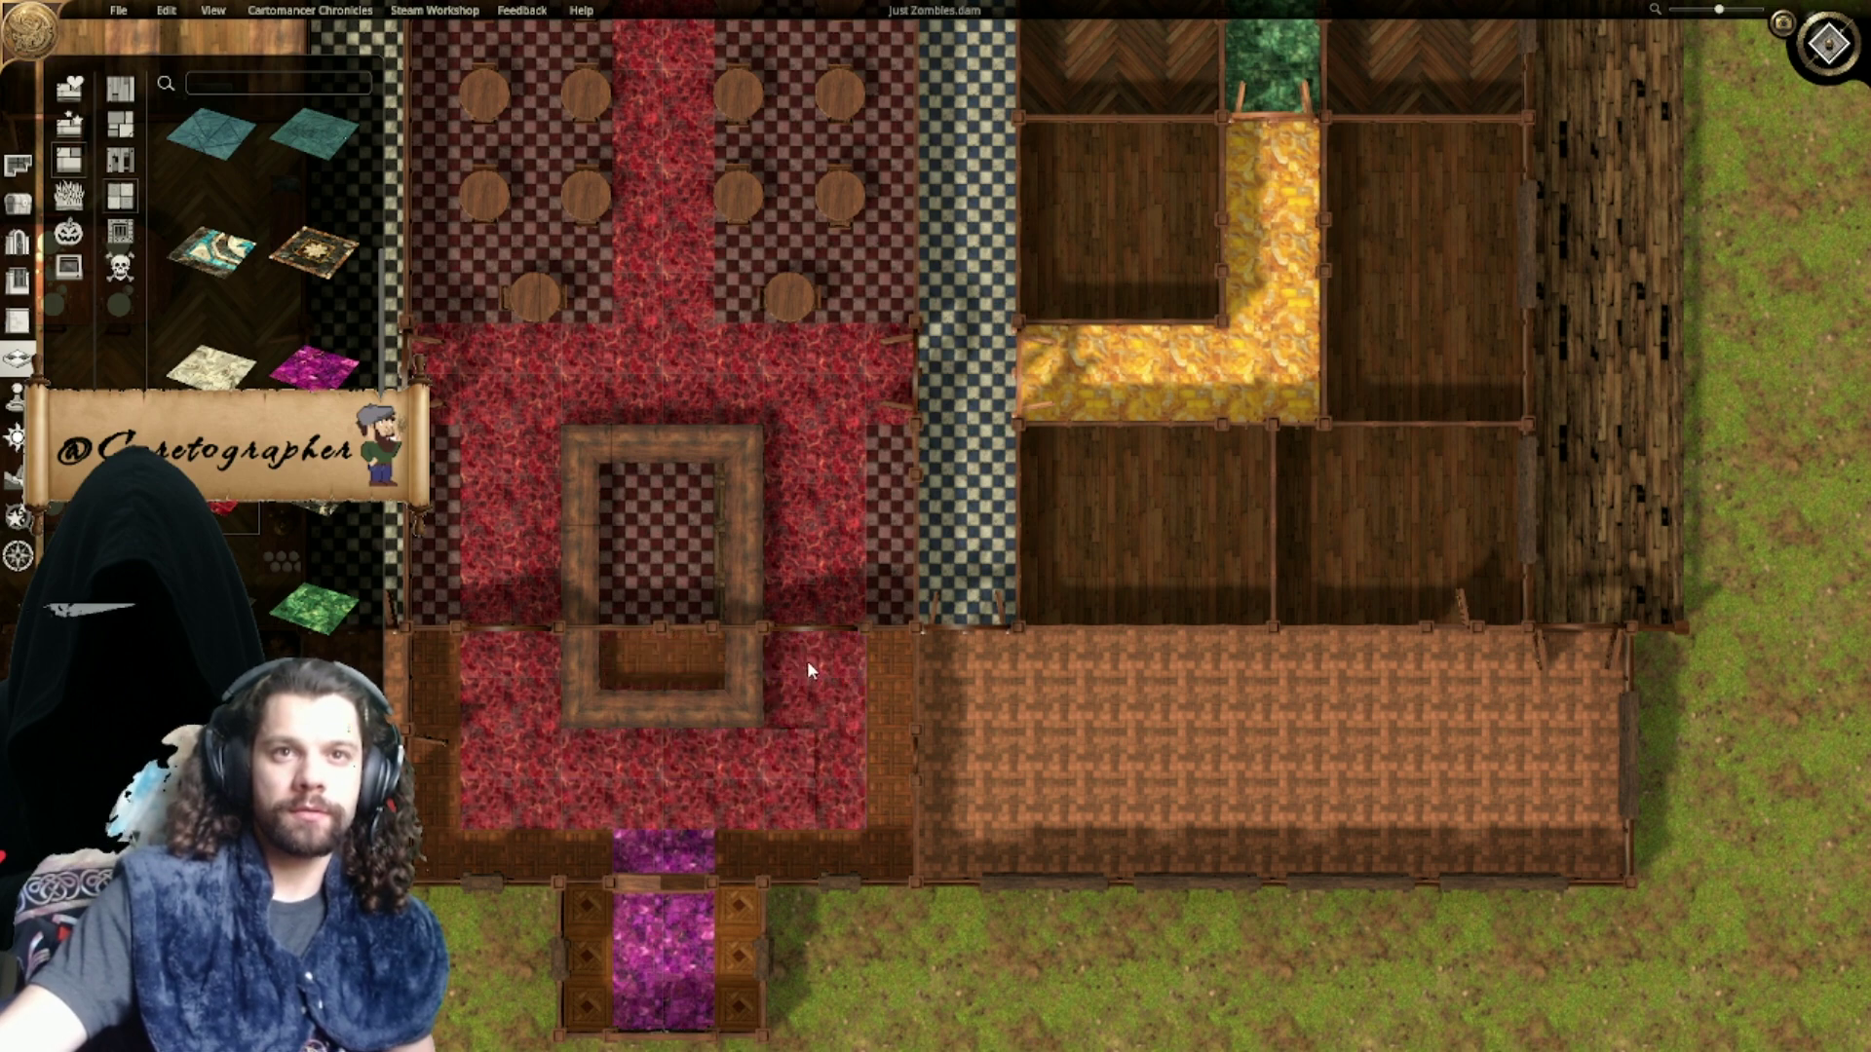
drag(674, 904, 676, 944)
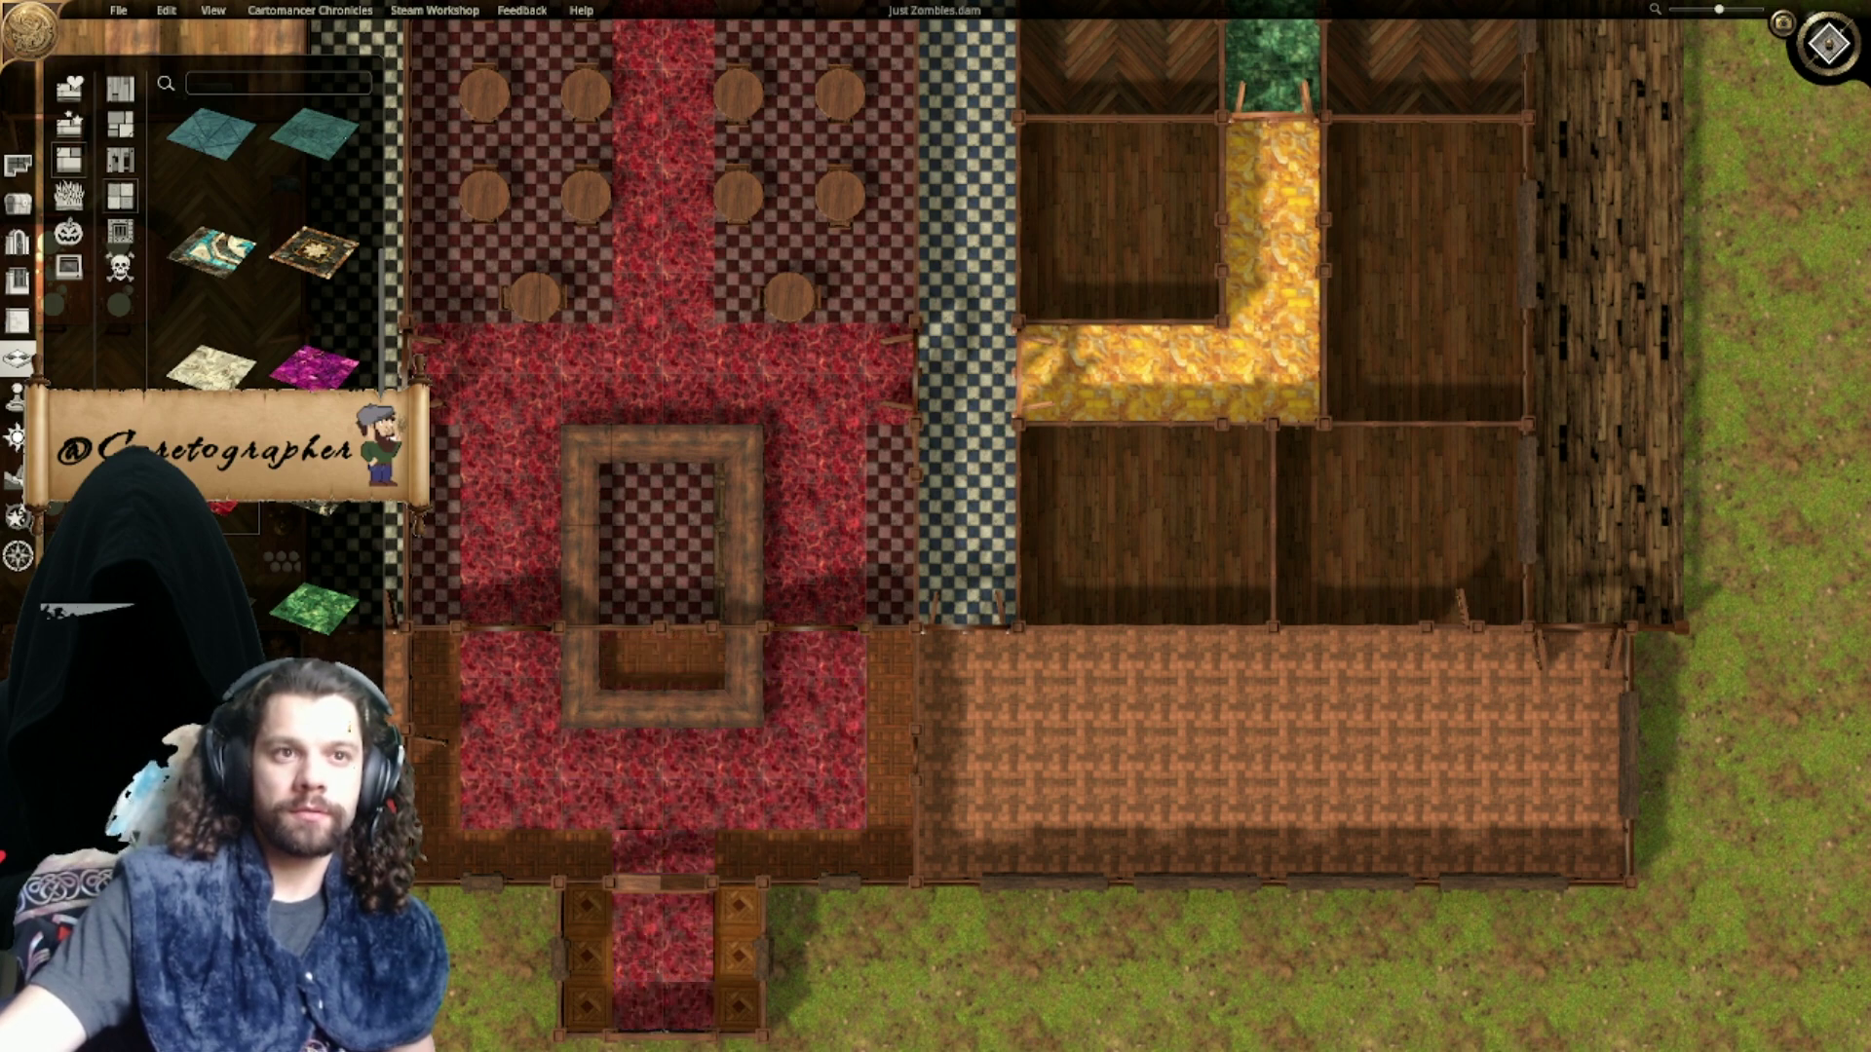
Step: Fill the wooden floor strip inside the lower part of the rectangular frame with the dark red checkered tile
scroll(283, 682, down, 8)
click(504, 586)
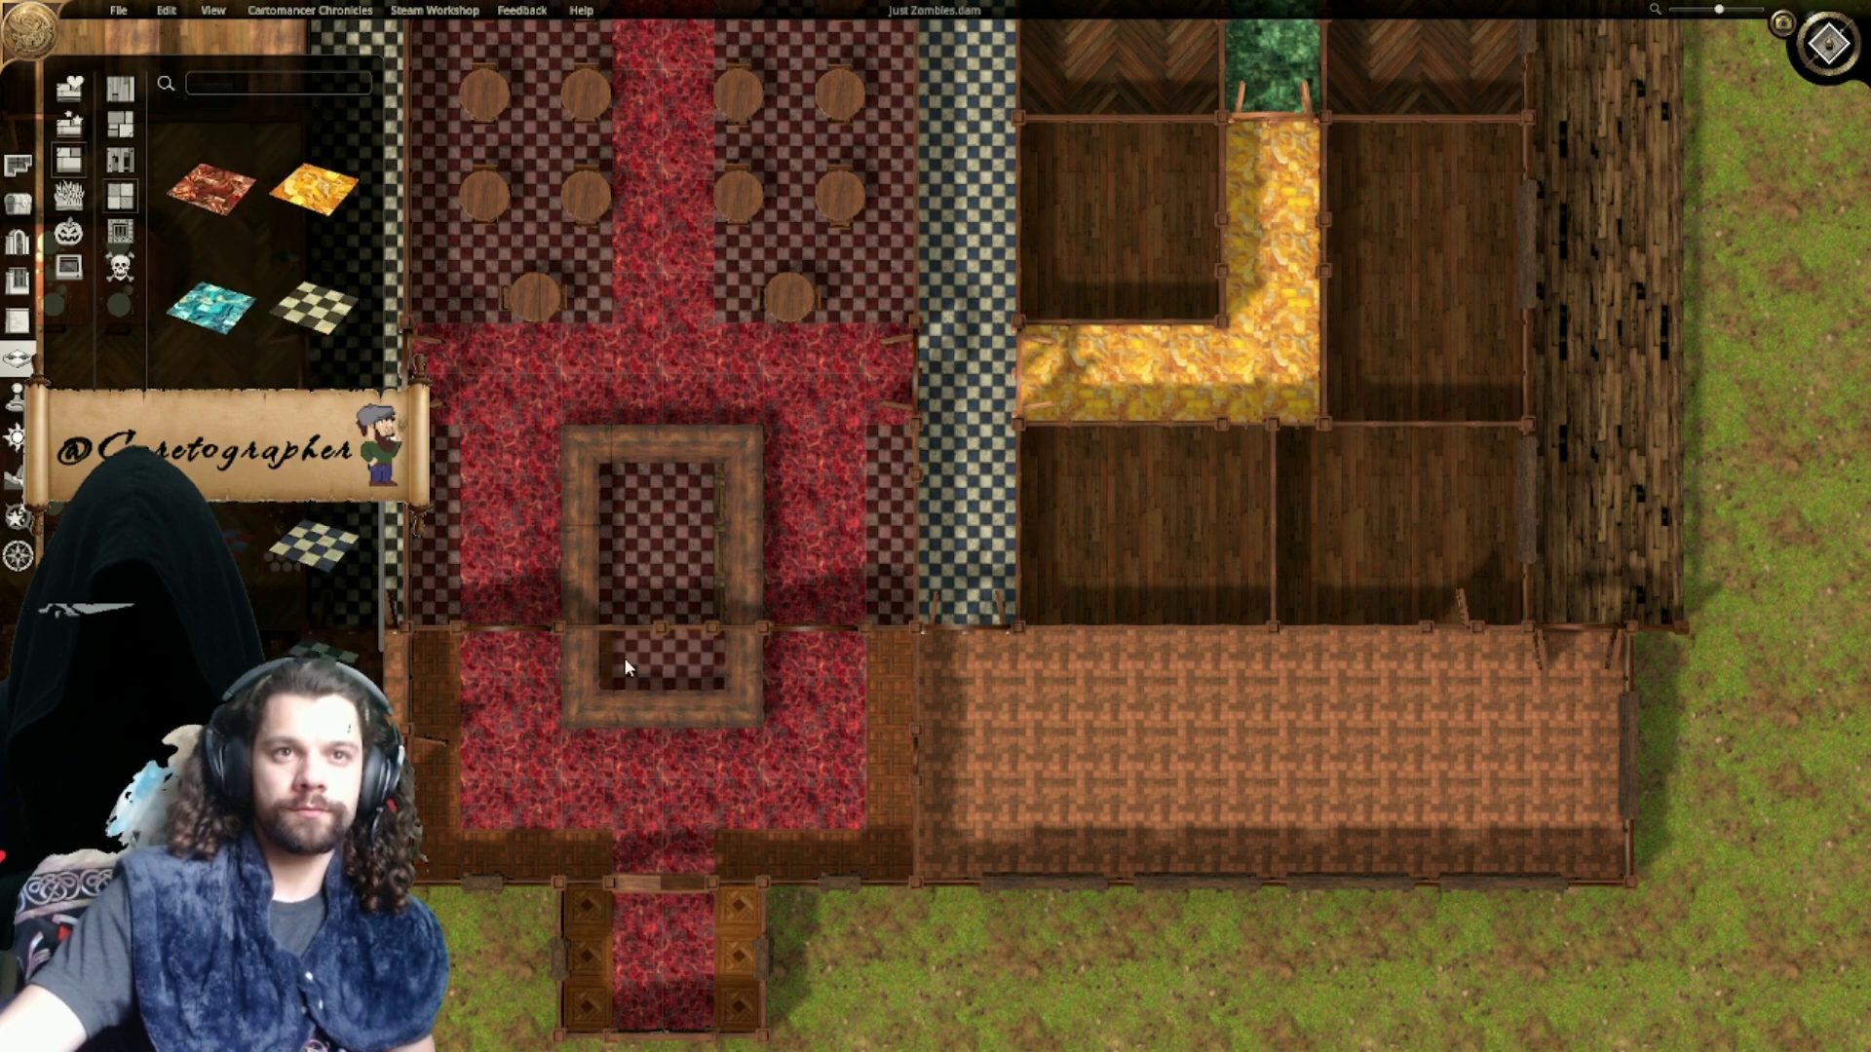
scroll(601, 708, down, 3)
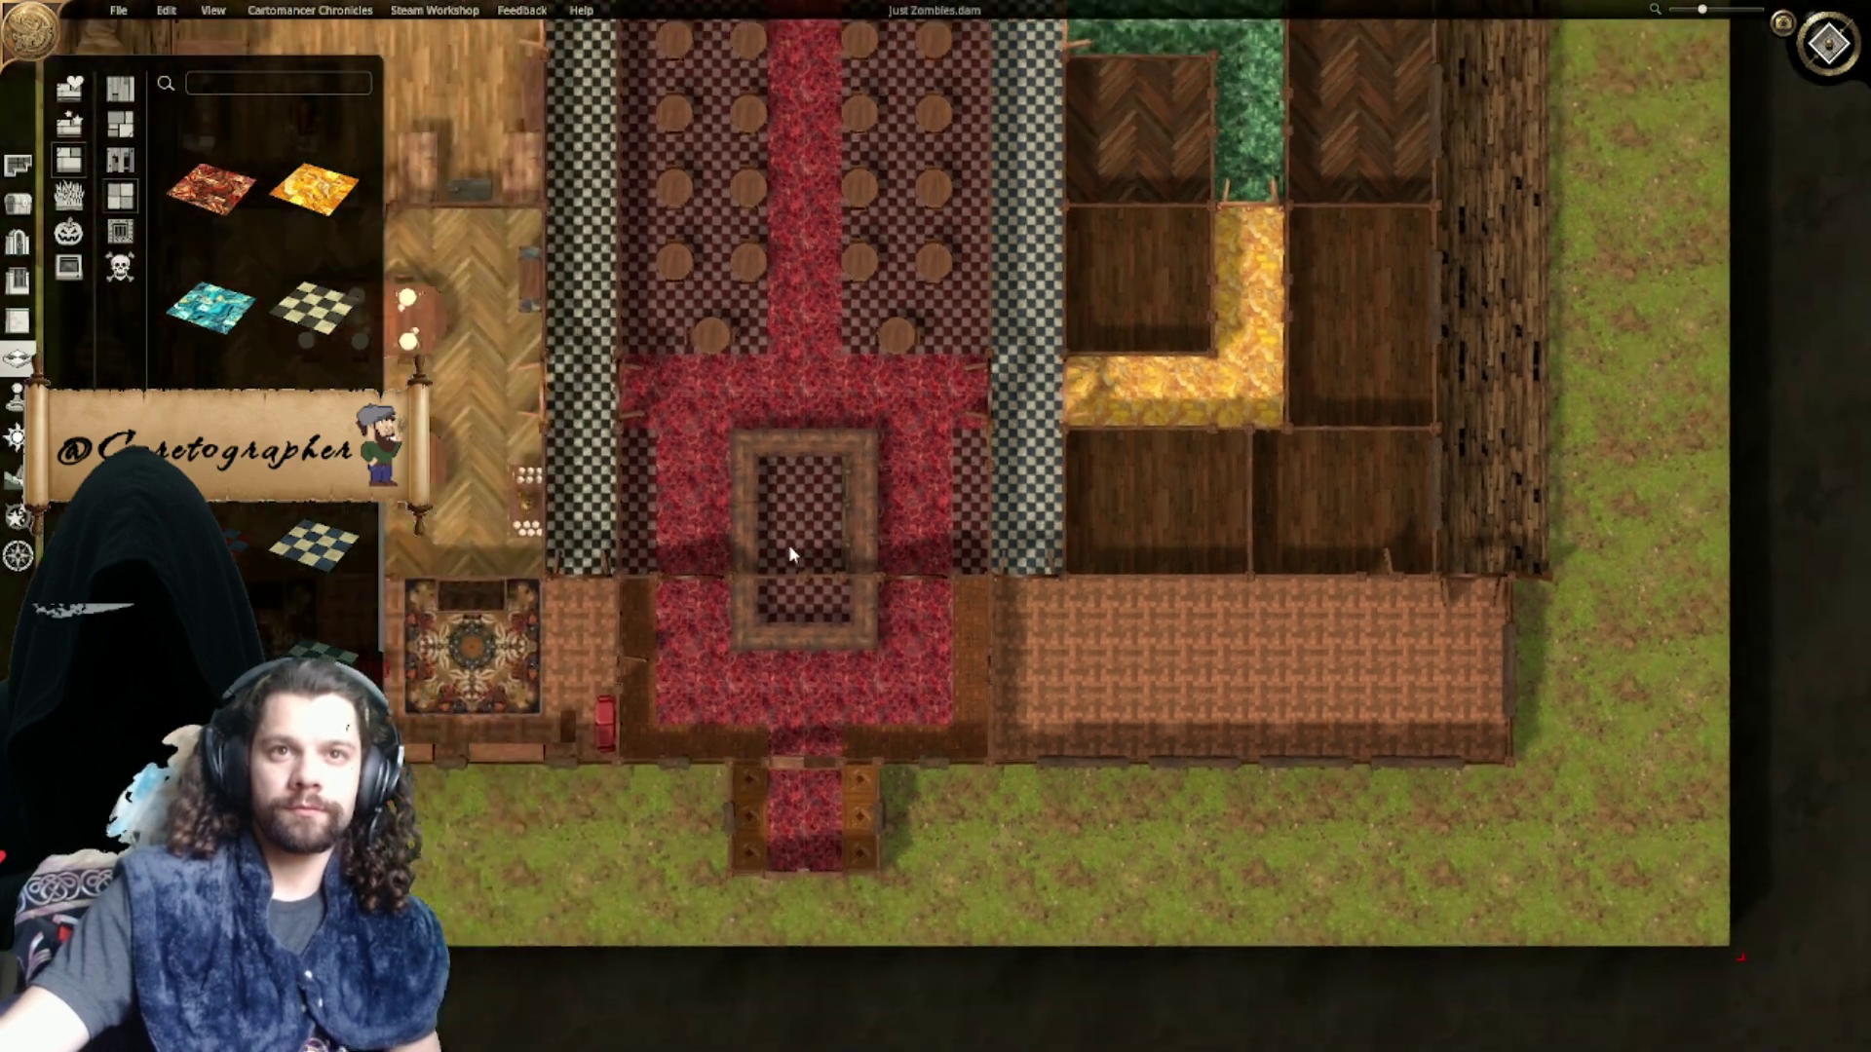
middle_drag(793, 552, 925, 541)
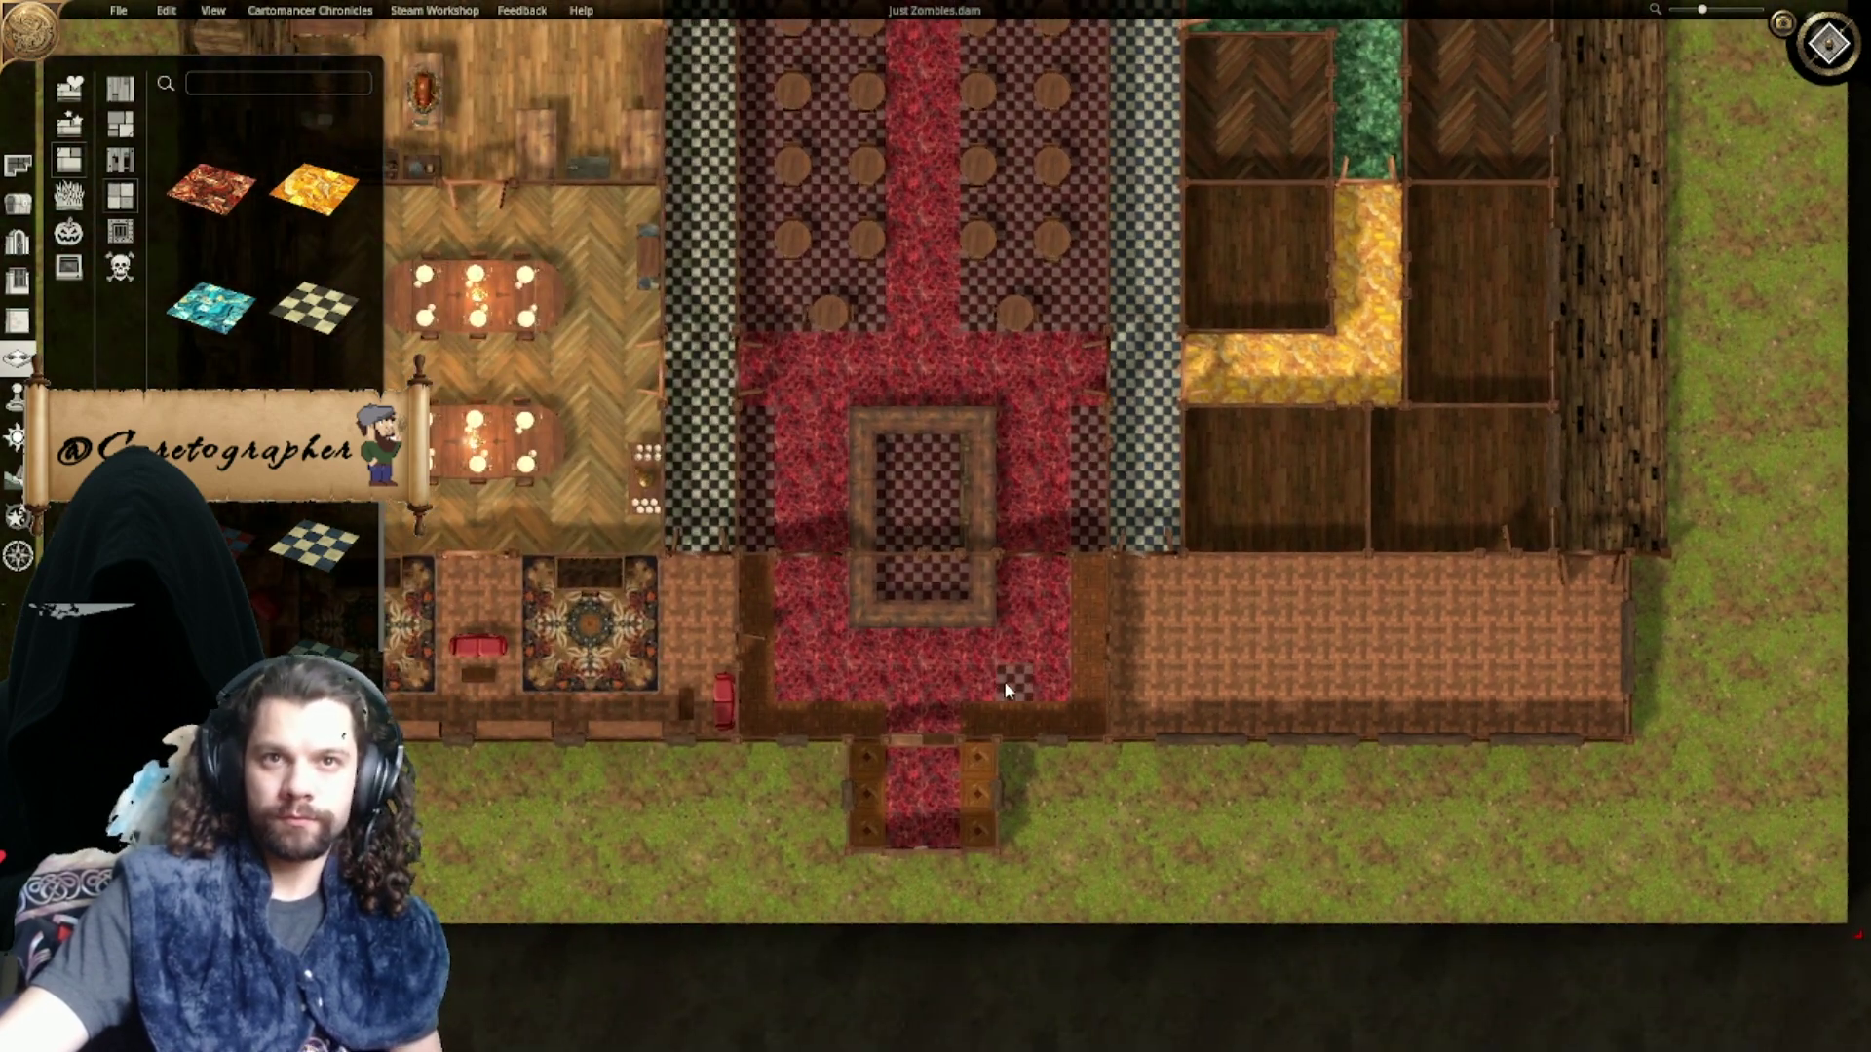
Step: Replace the ornate floor strips on both sides of the porch's red walkway with the plain wood parquet of the entrance hall
scroll(1036, 790, up, 1)
scroll(1036, 790, up, 2)
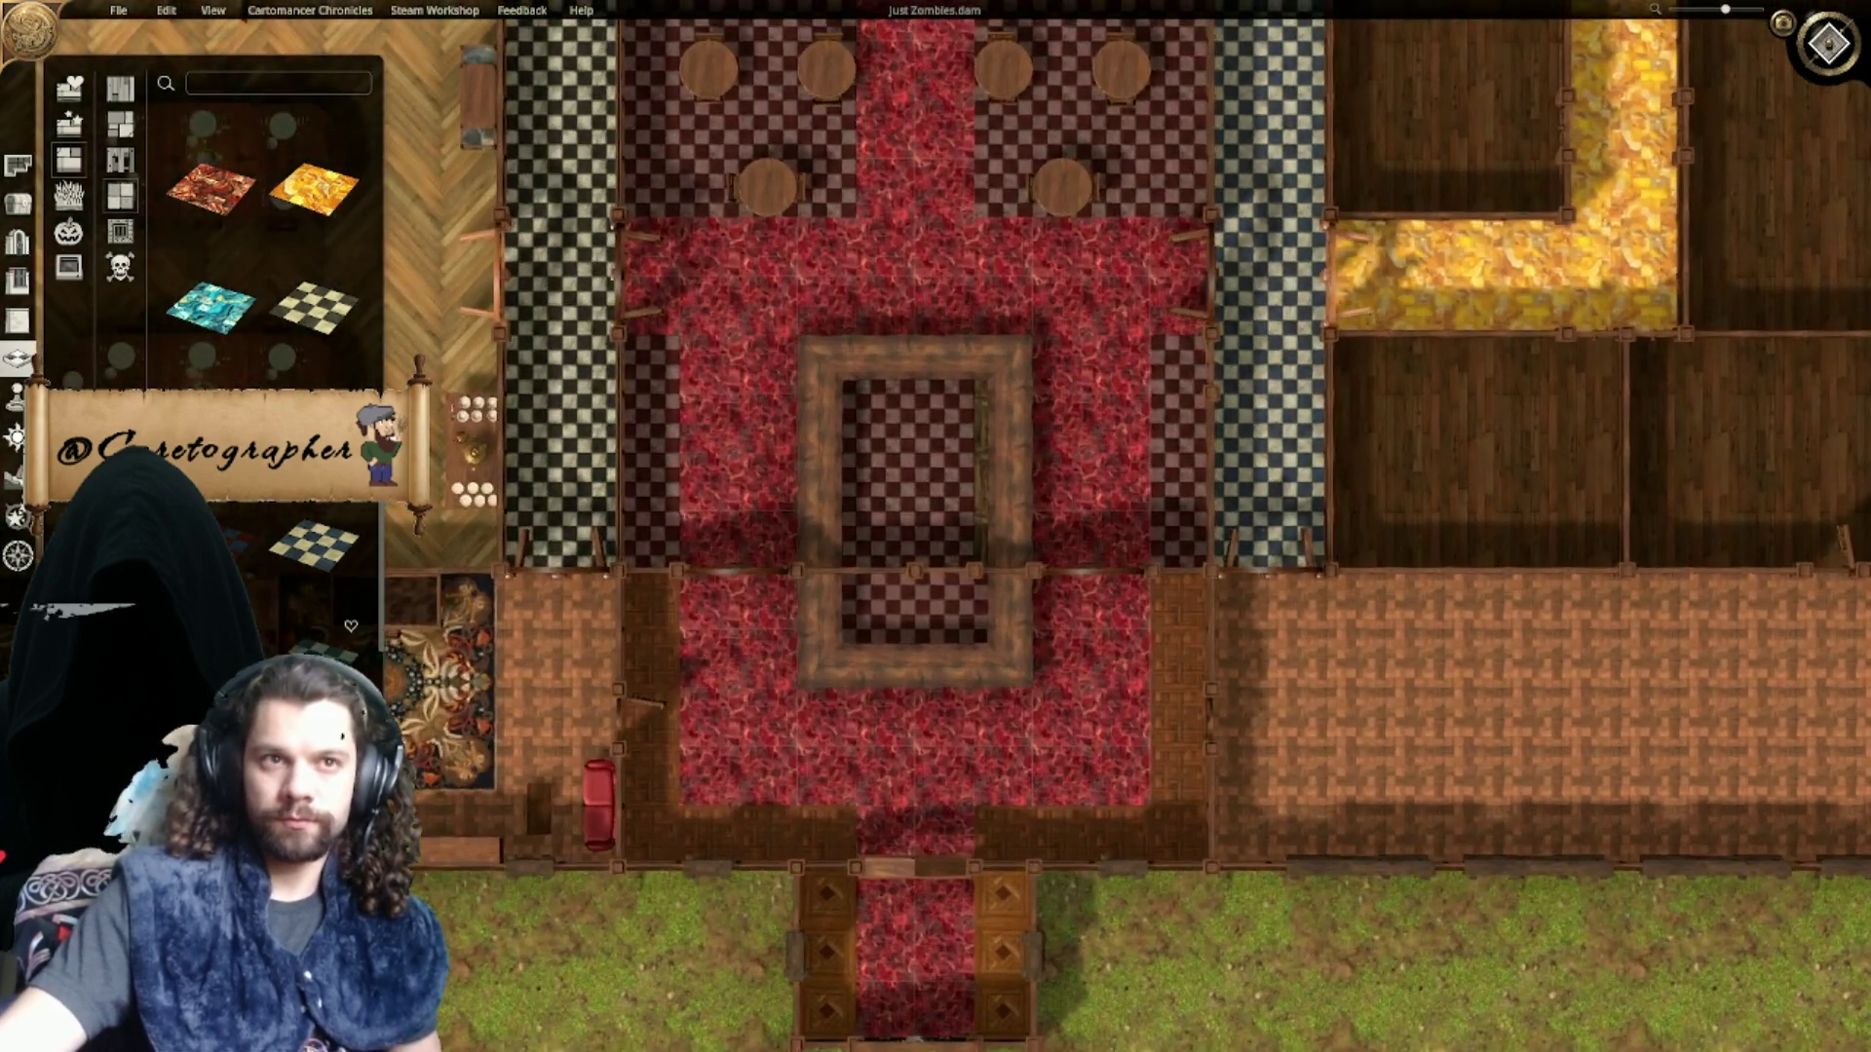
click(121, 91)
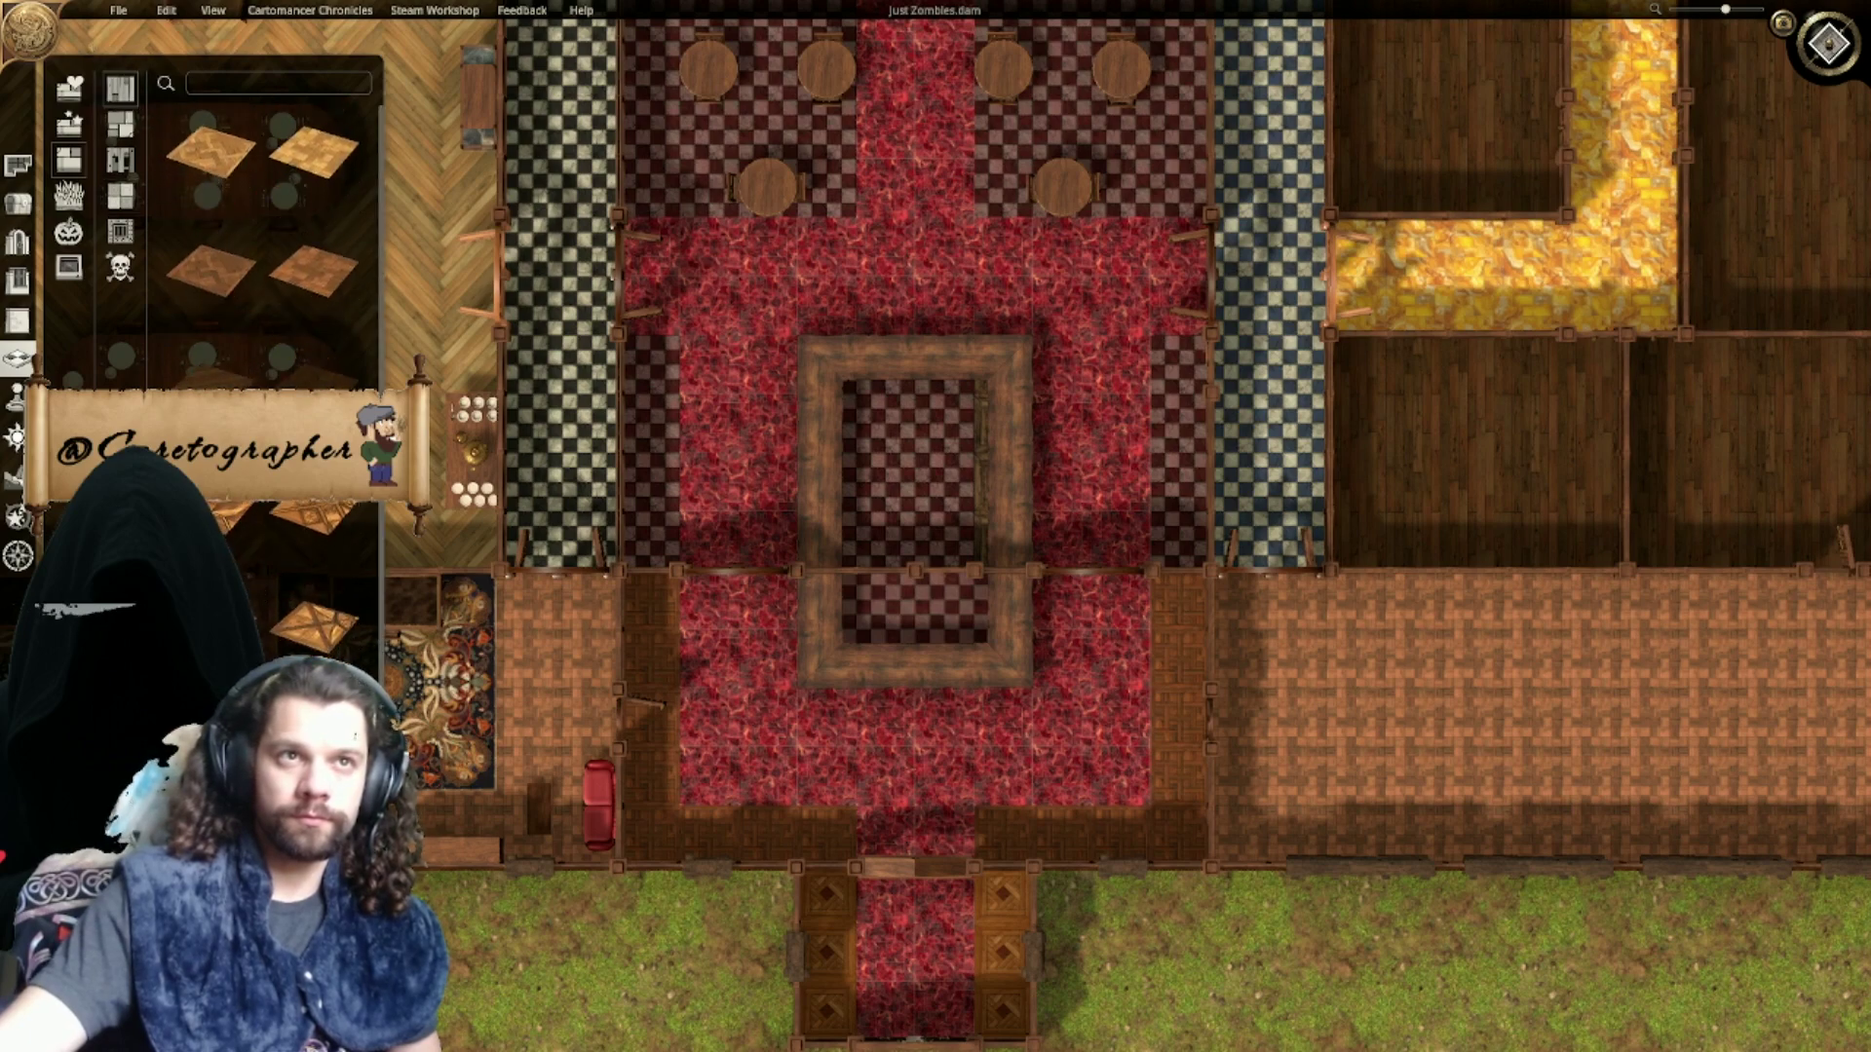
scroll(297, 507, down, 2)
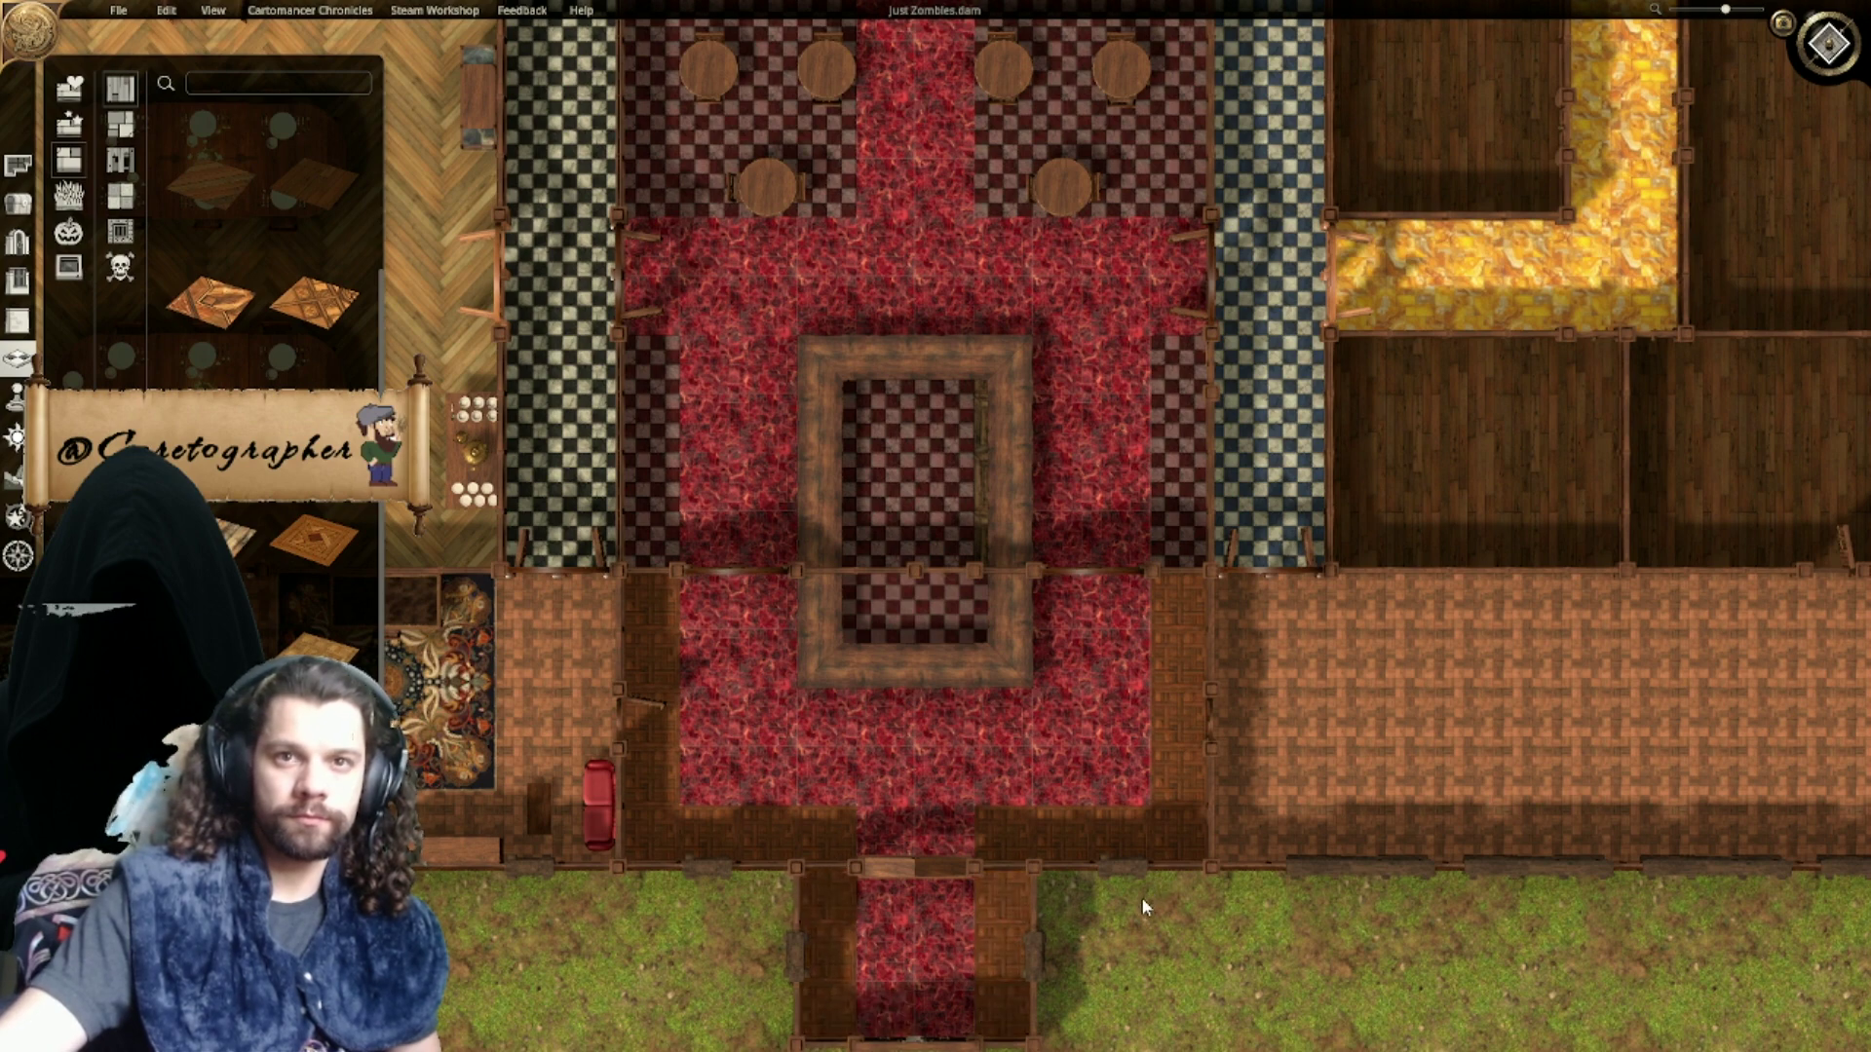
right_drag(1134, 950, 1097, 587)
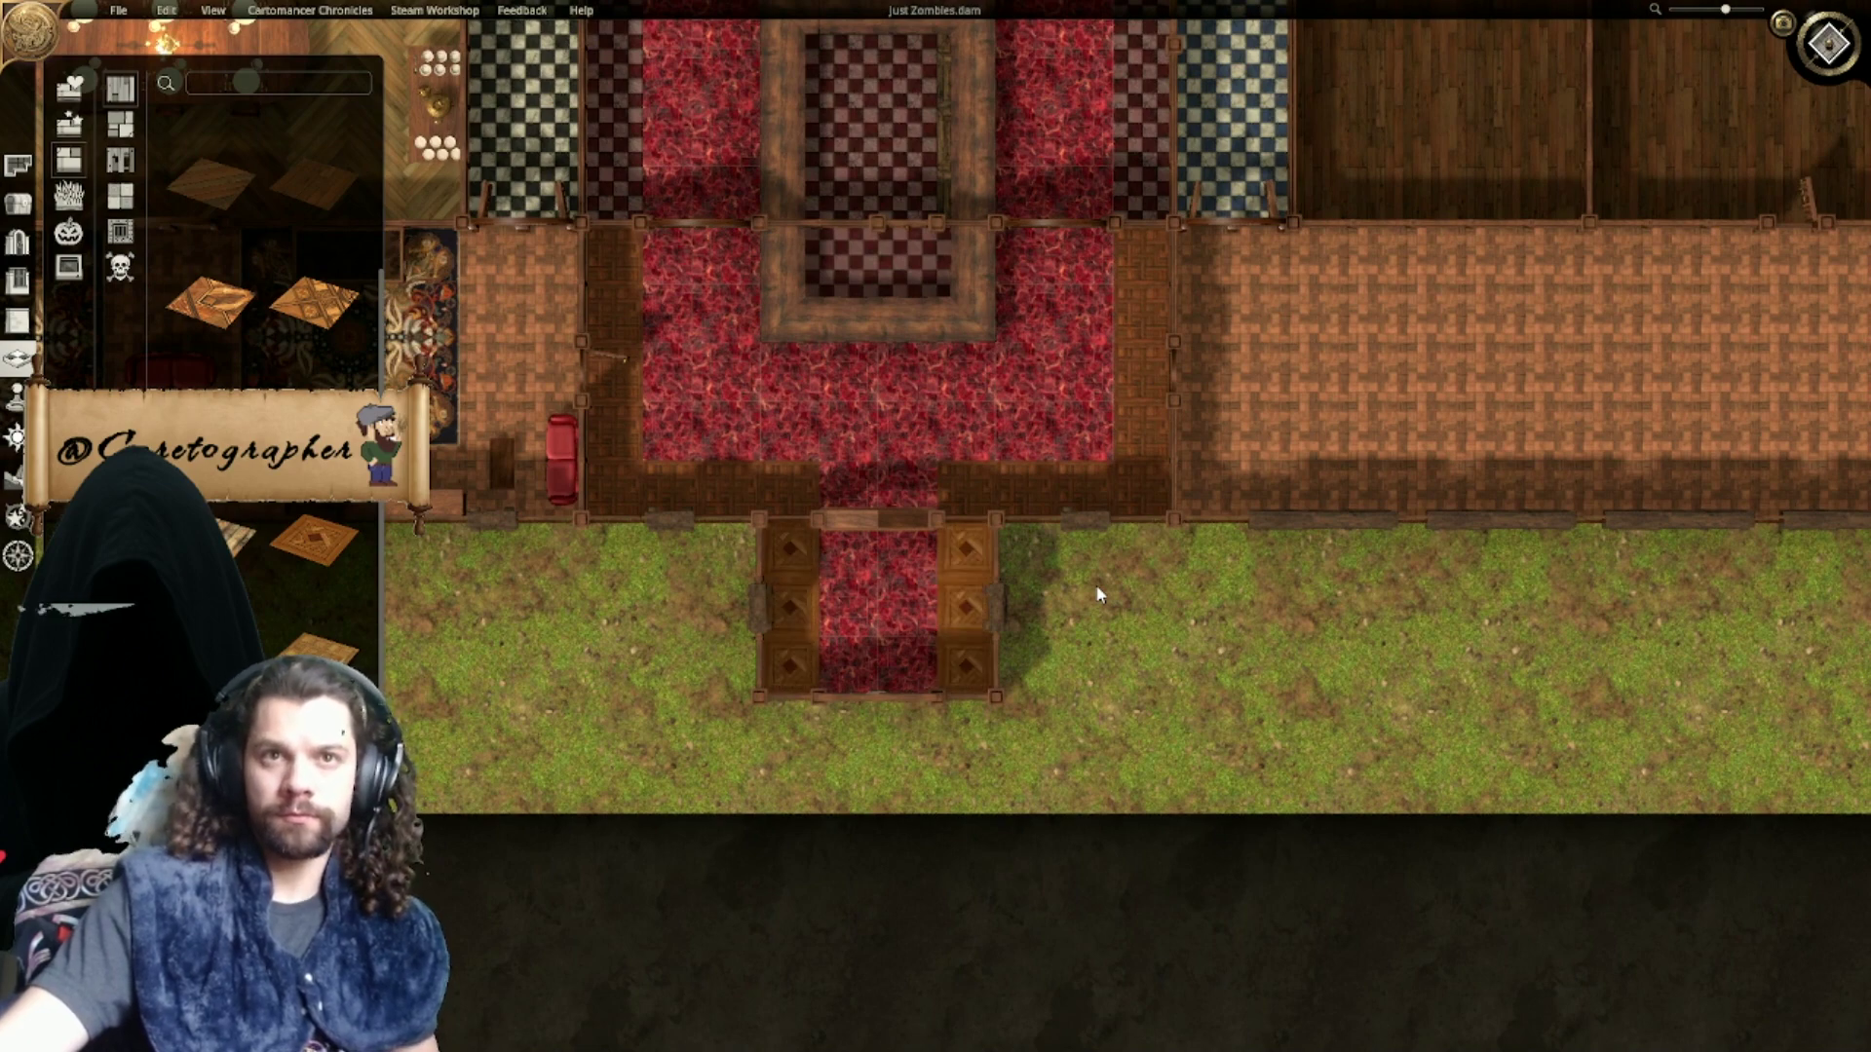
right_drag(1116, 593, 1119, 729)
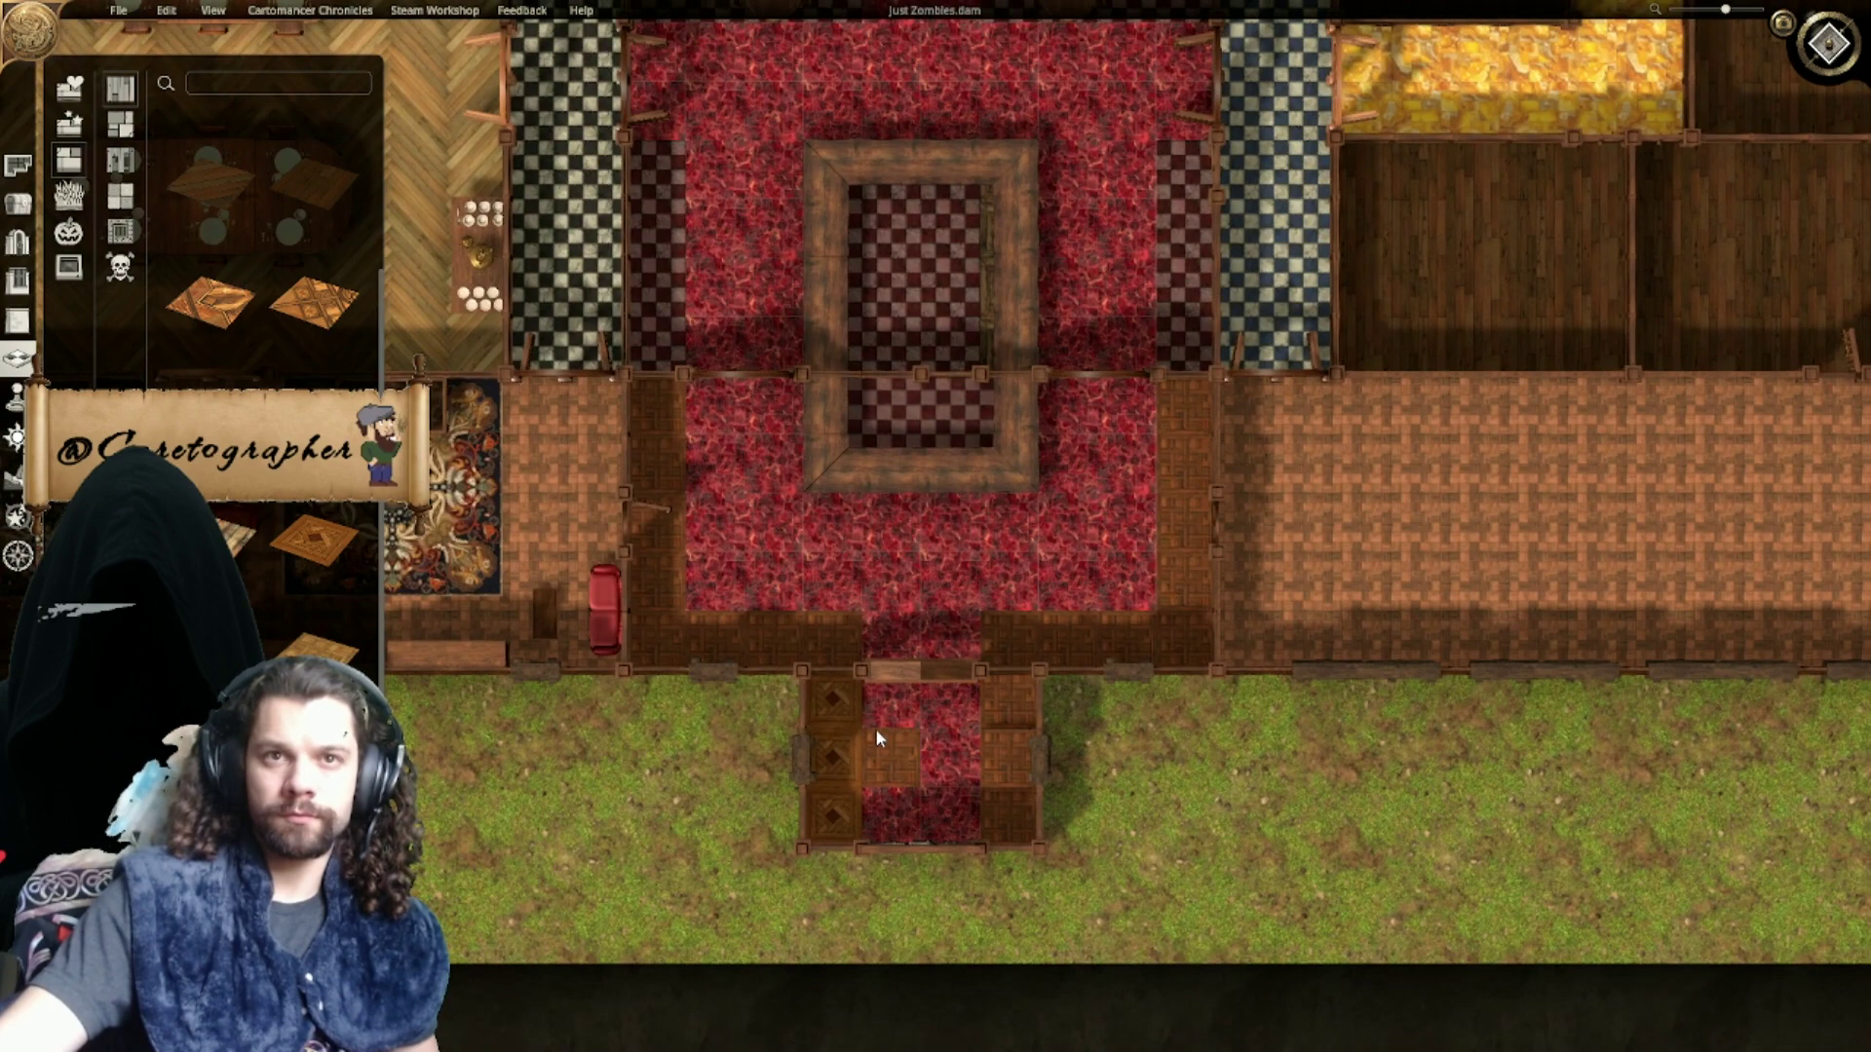
scroll(1070, 775, down, 2)
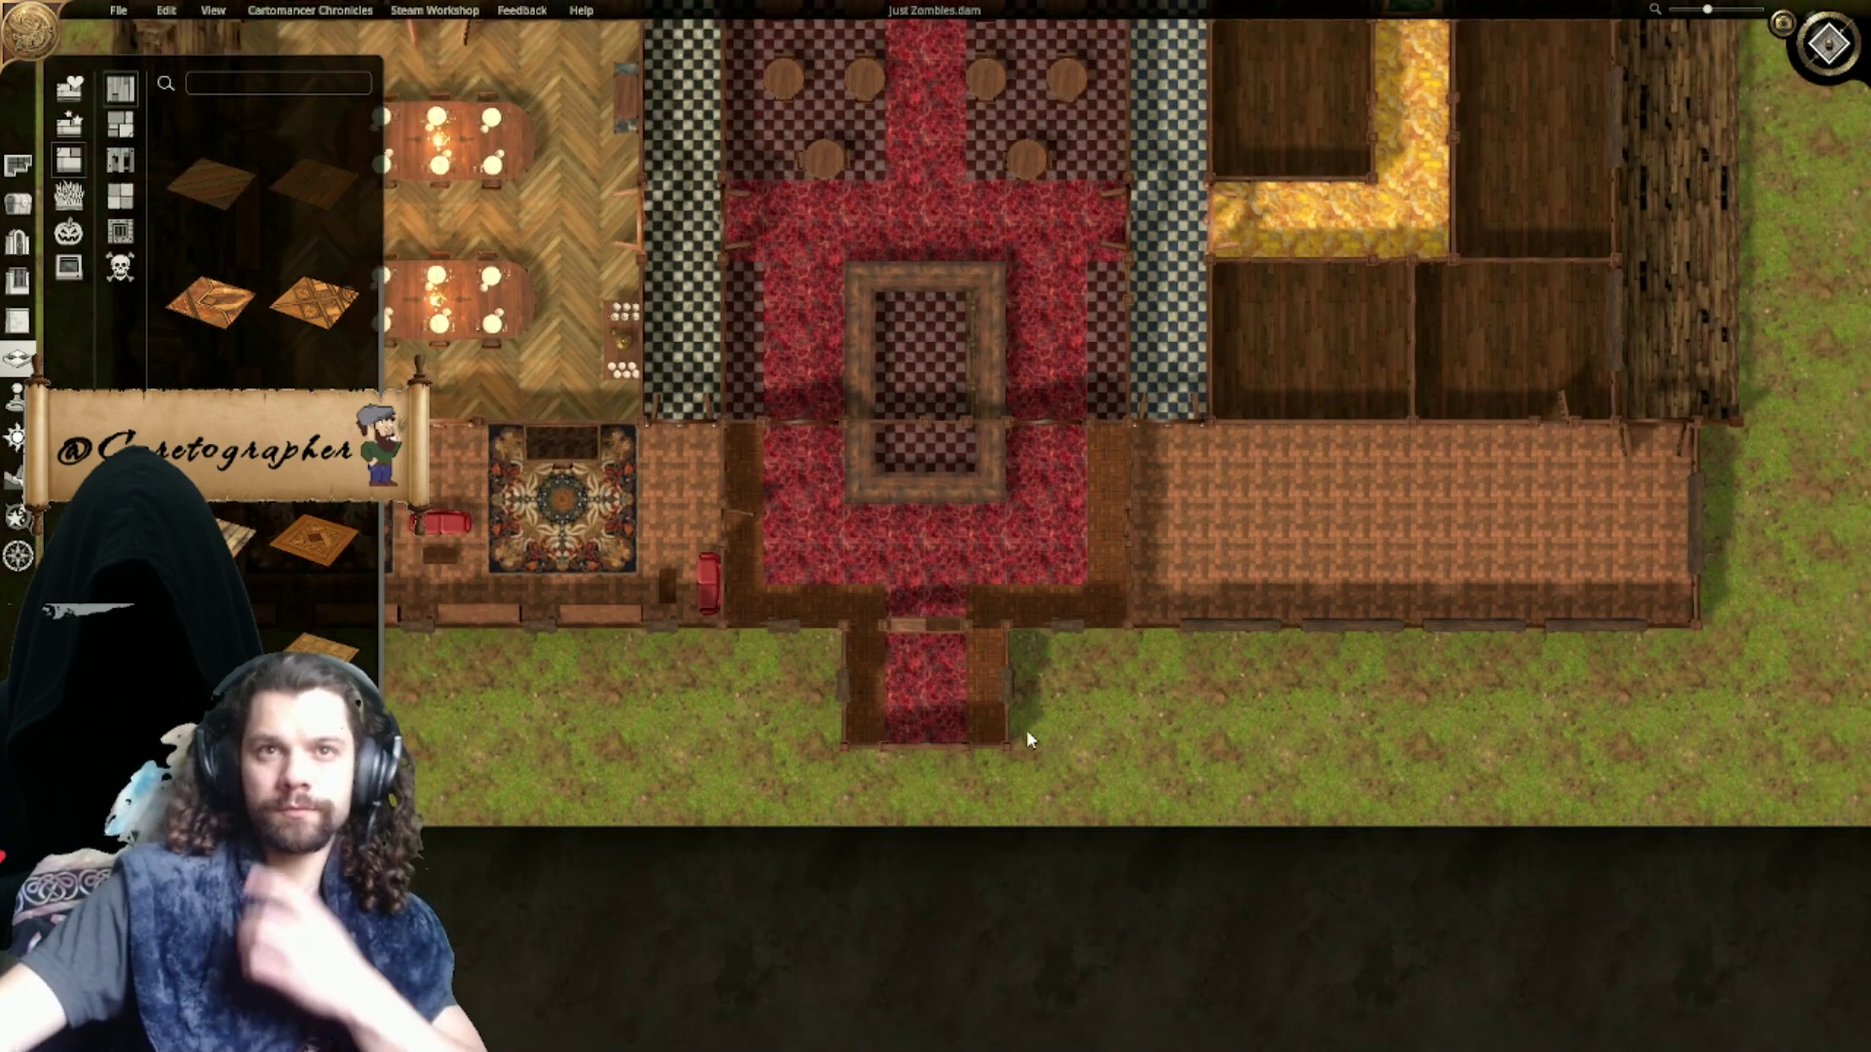
Step: Replace the yellow floor of the L-shaped corridor between the east rooms with the blue-and-white checkered tile of the adjoining passage
right_drag(1174, 740, 1225, 900)
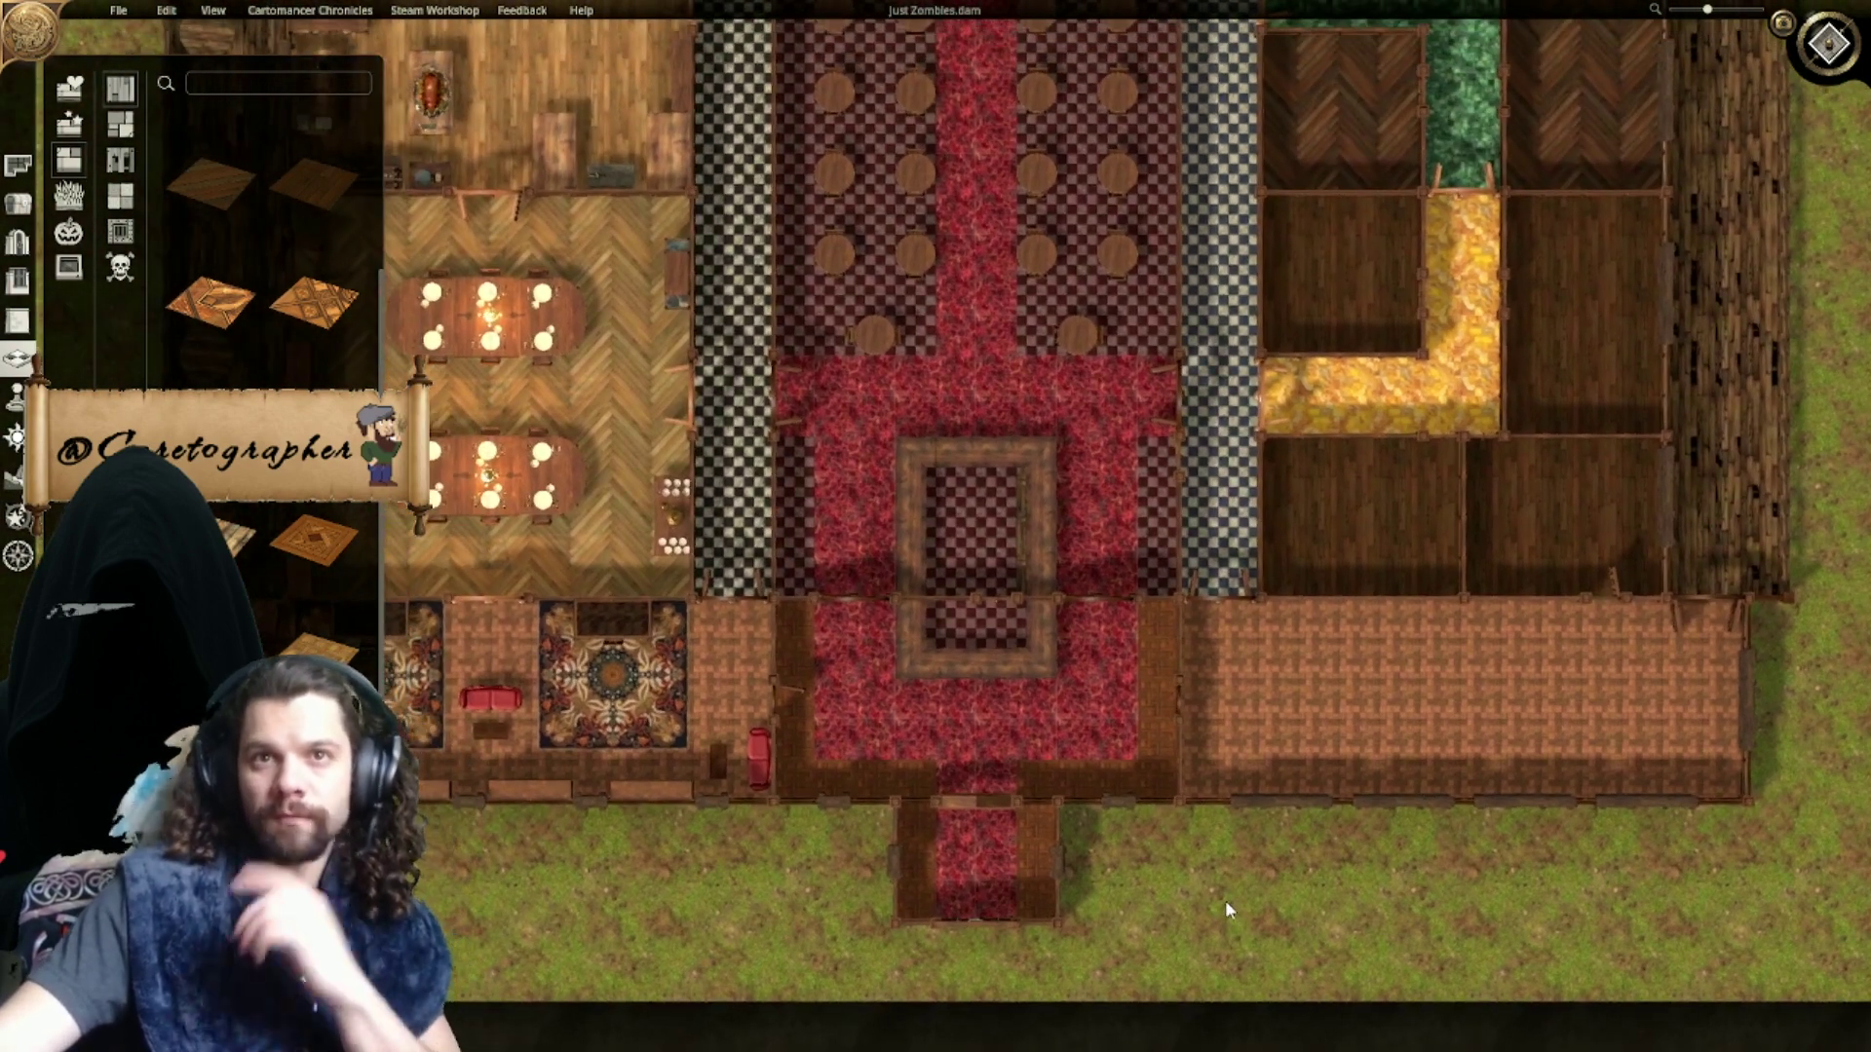
scroll(1225, 900, up, 1)
scroll(1226, 898, down, 2)
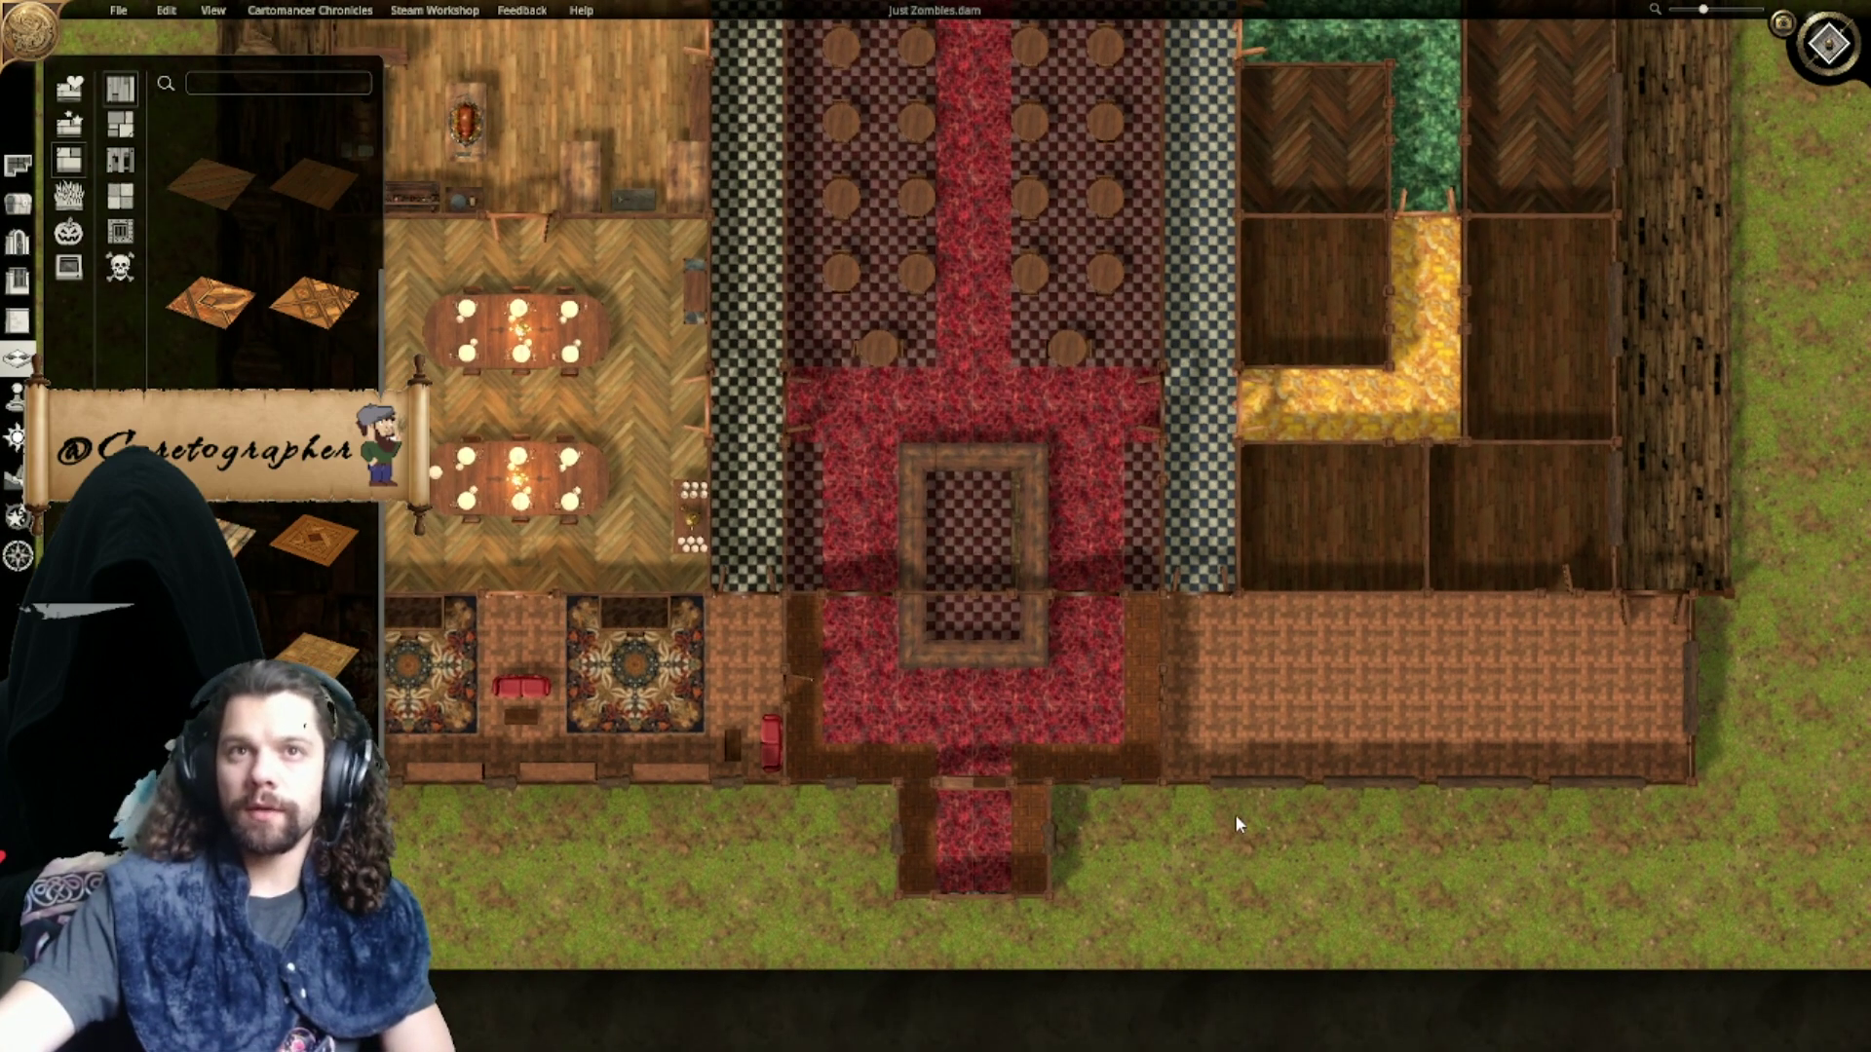
right_drag(1194, 670, 1268, 890)
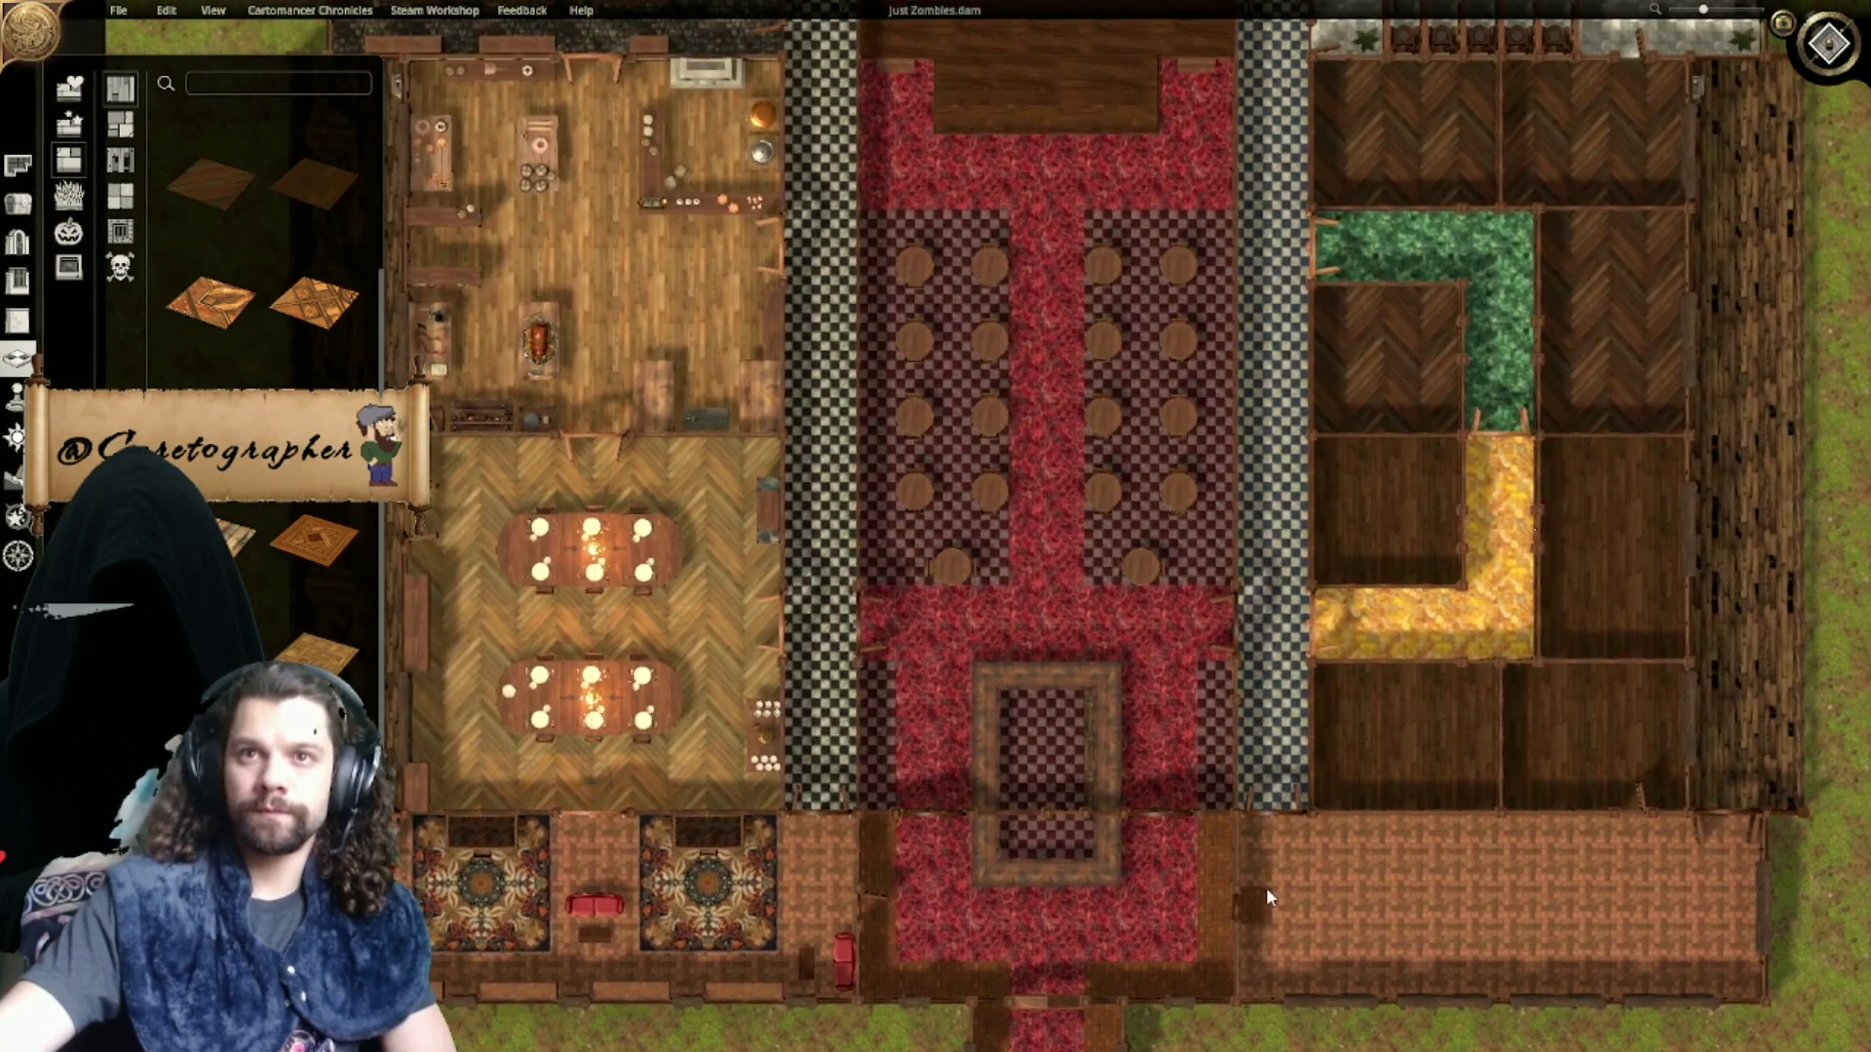
right_drag(1236, 716, 912, 756)
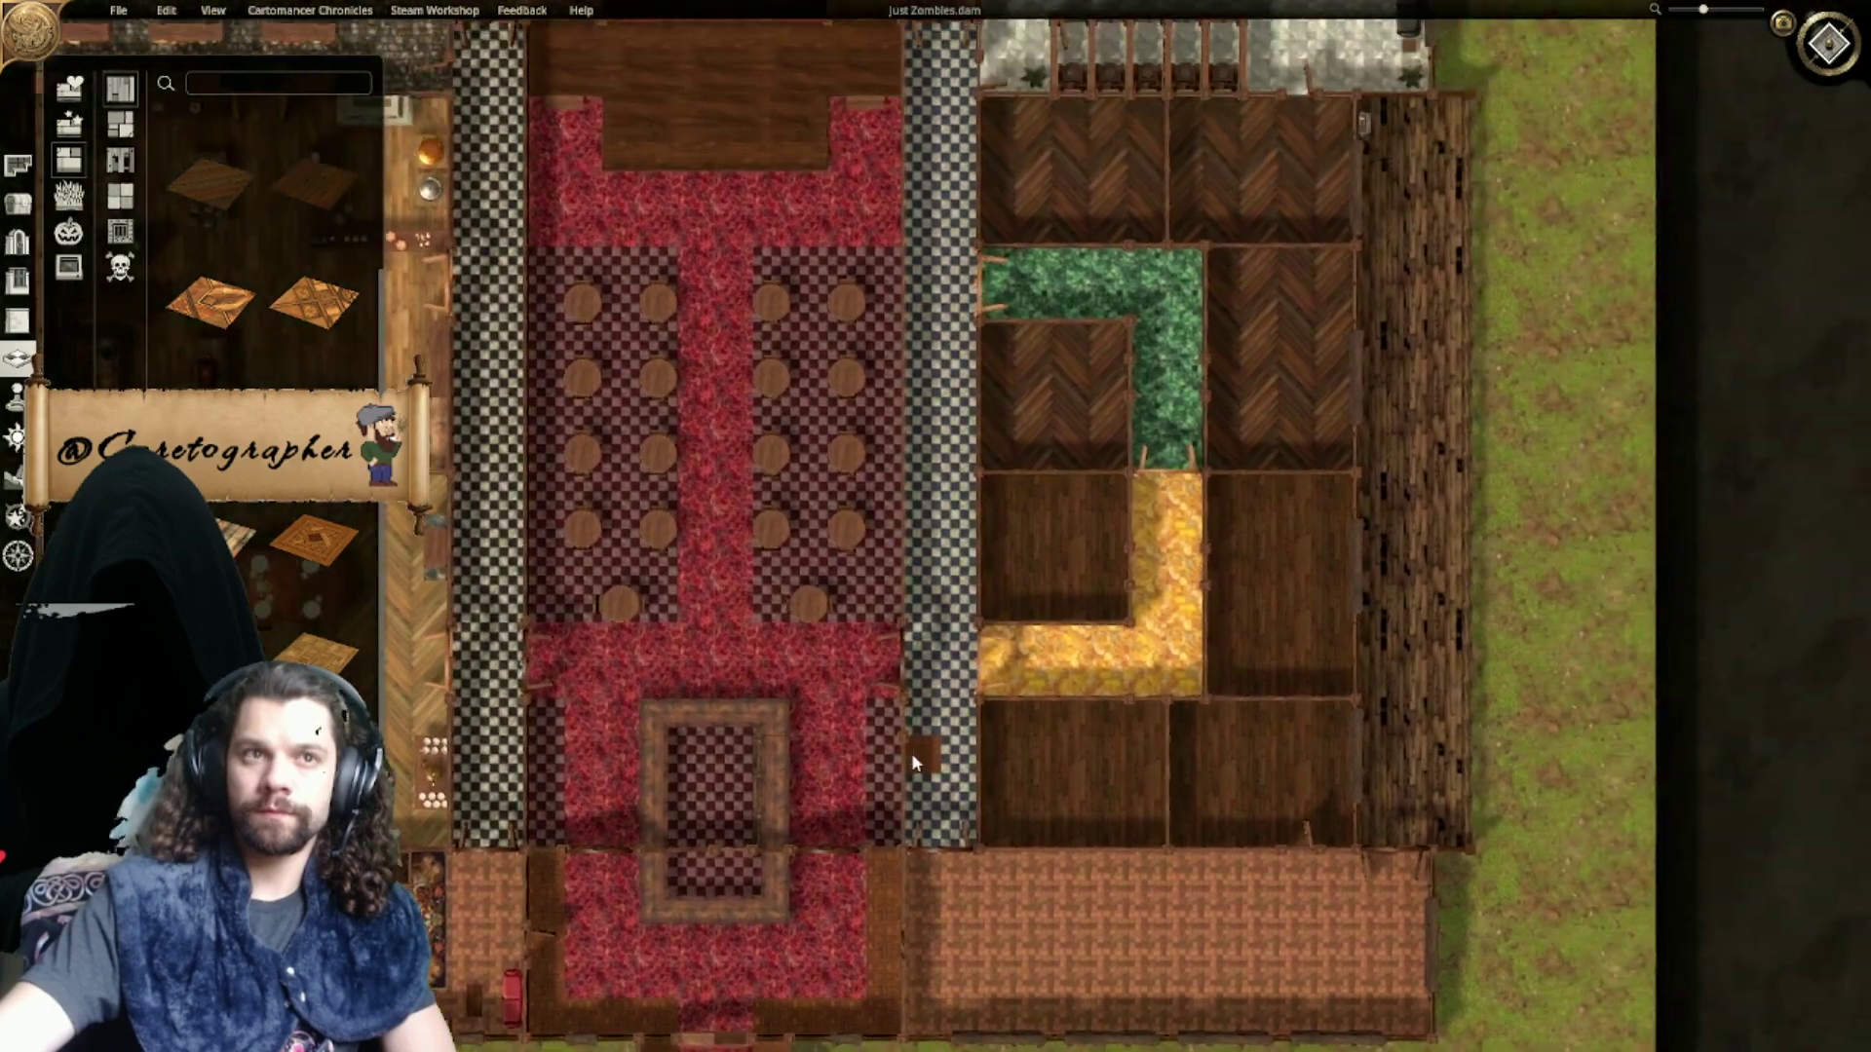
scroll(1015, 808, up, 2)
scroll(1015, 807, up, 2)
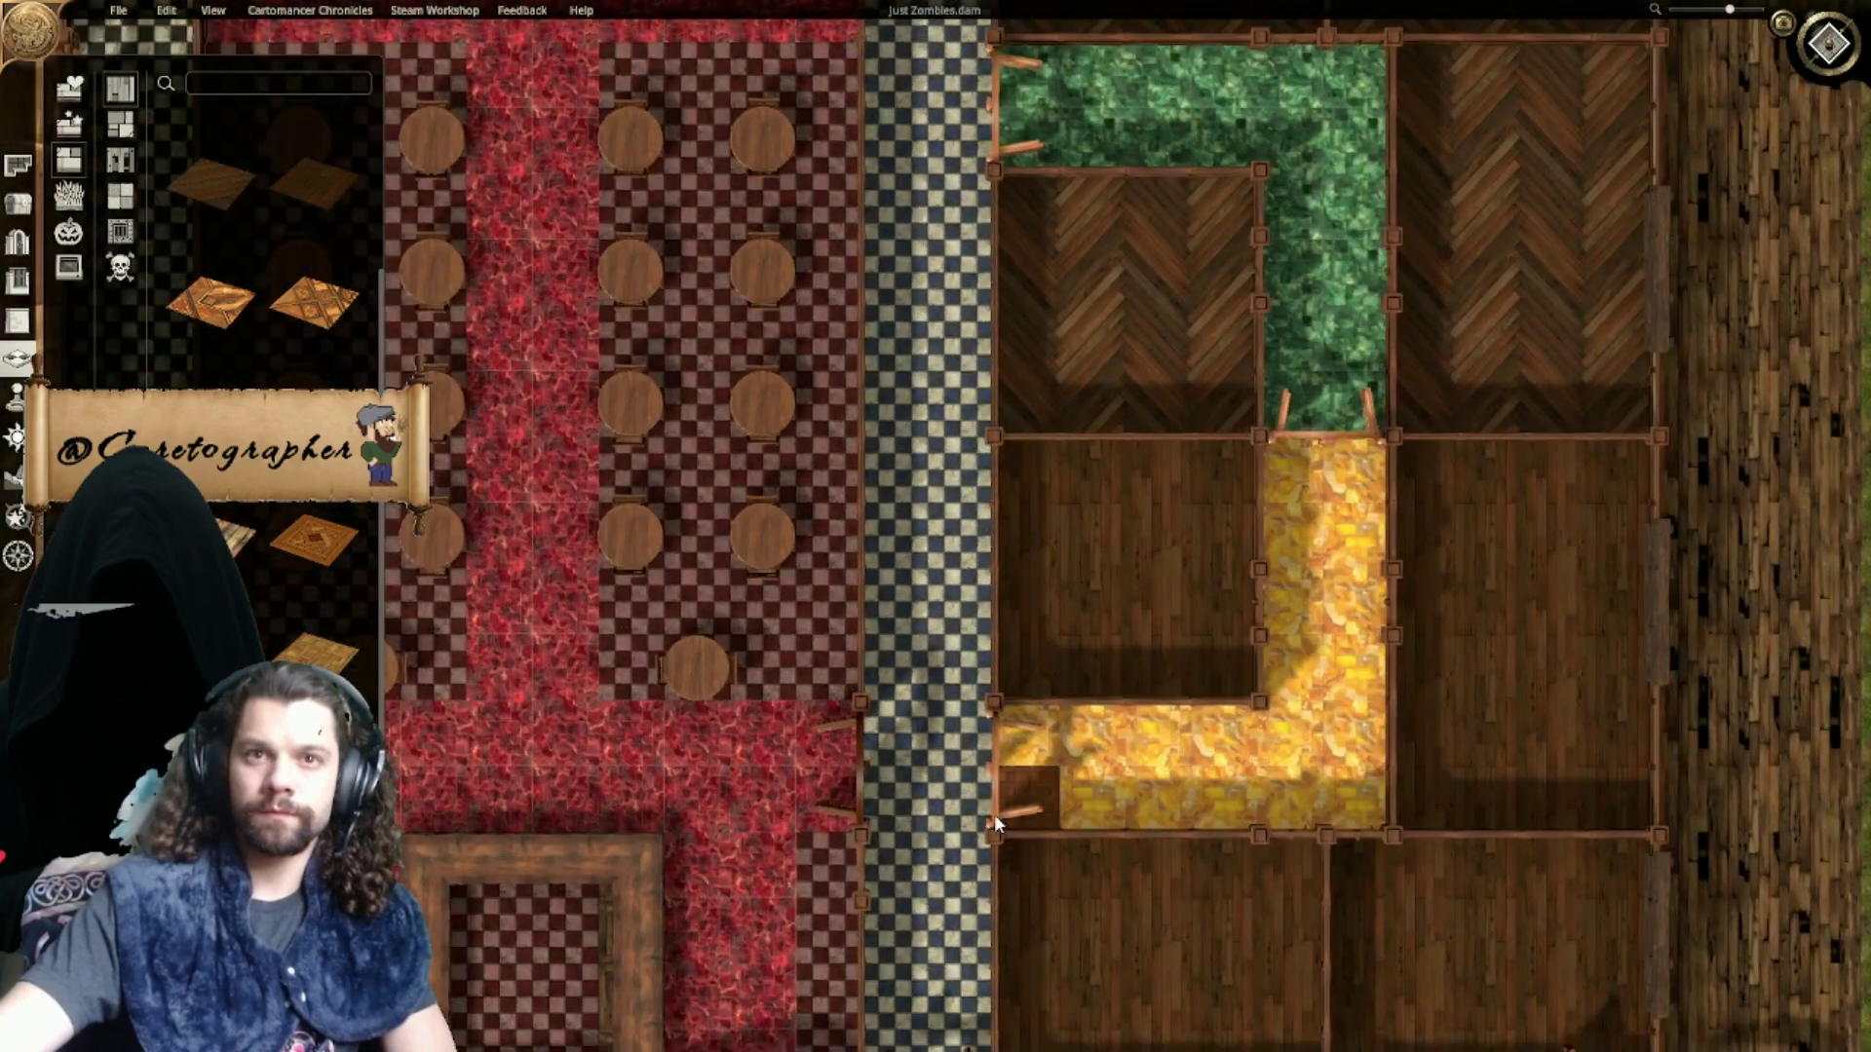
right_drag(994, 815, 897, 766)
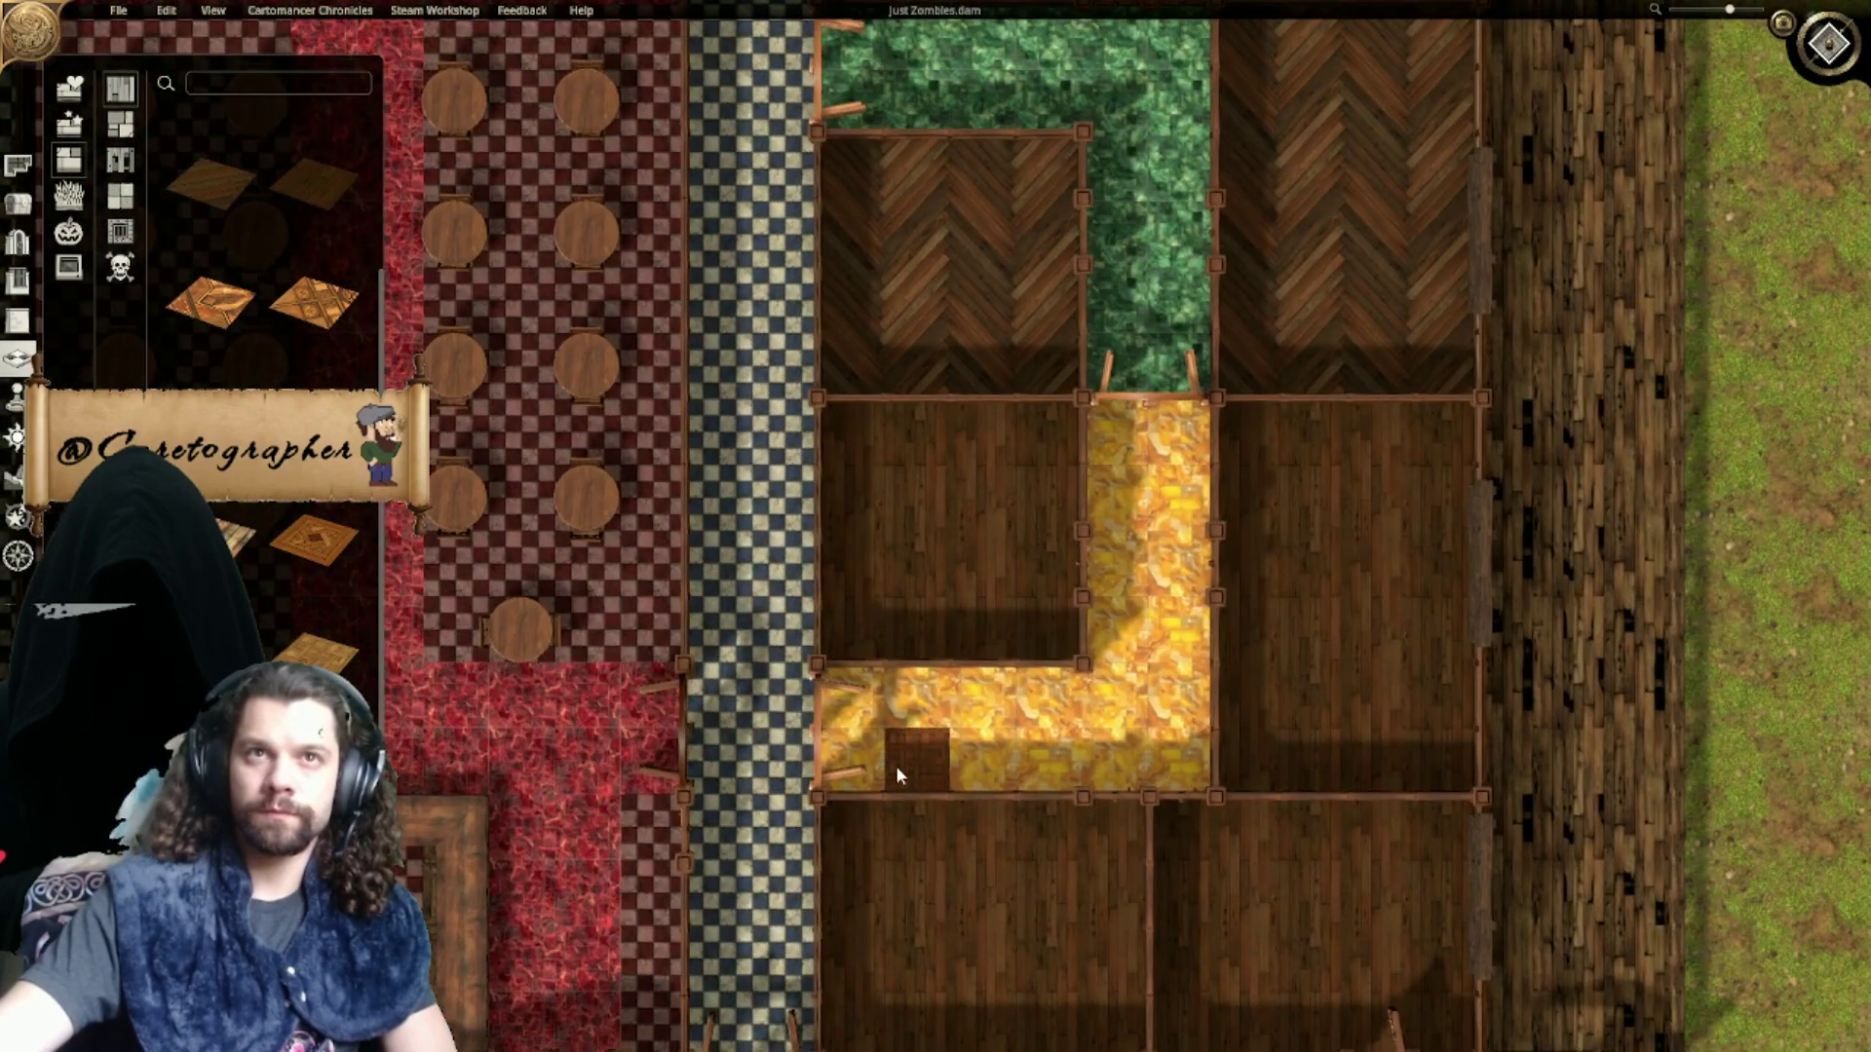
click(120, 195)
scroll(263, 243, down, 5)
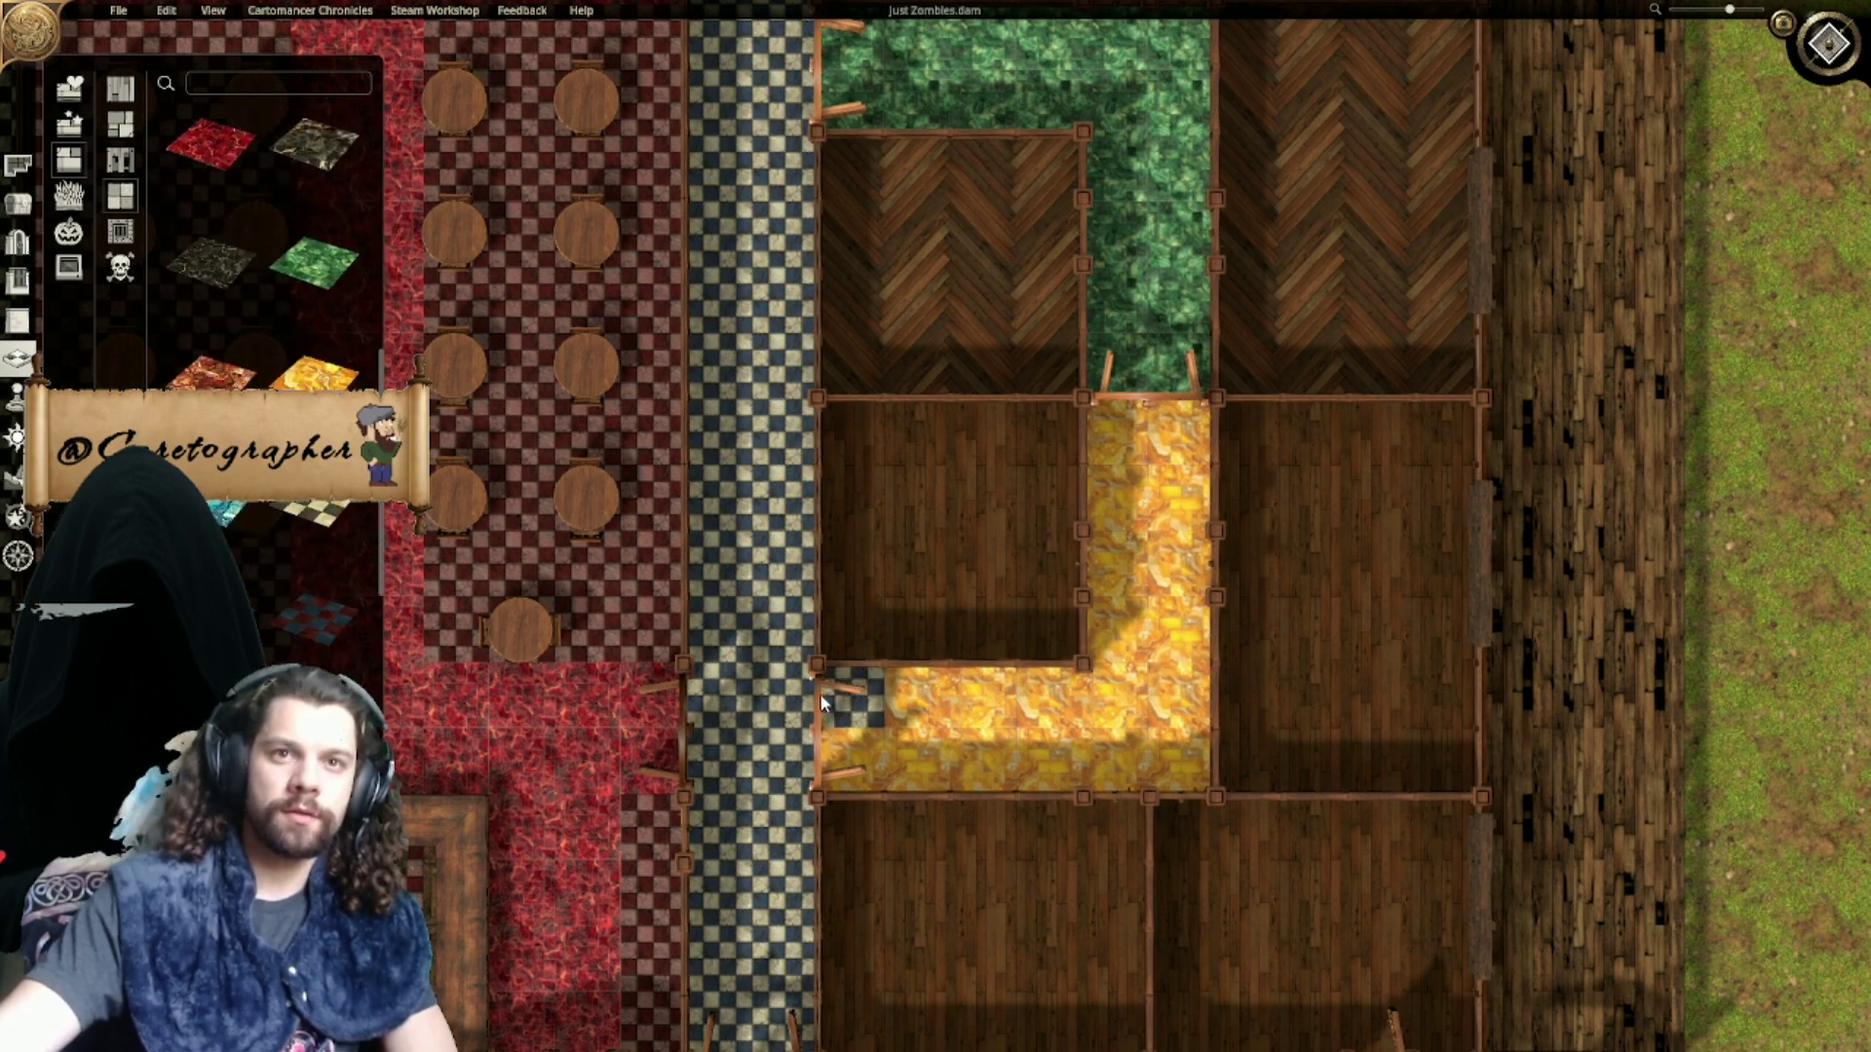
mouse_move(856, 689)
mouse_down()
mouse_move(1179, 760)
mouse_move(1121, 556)
mouse_move(1145, 429)
mouse_move(1135, 507)
mouse_move(1177, 582)
mouse_move(1175, 628)
mouse_up()
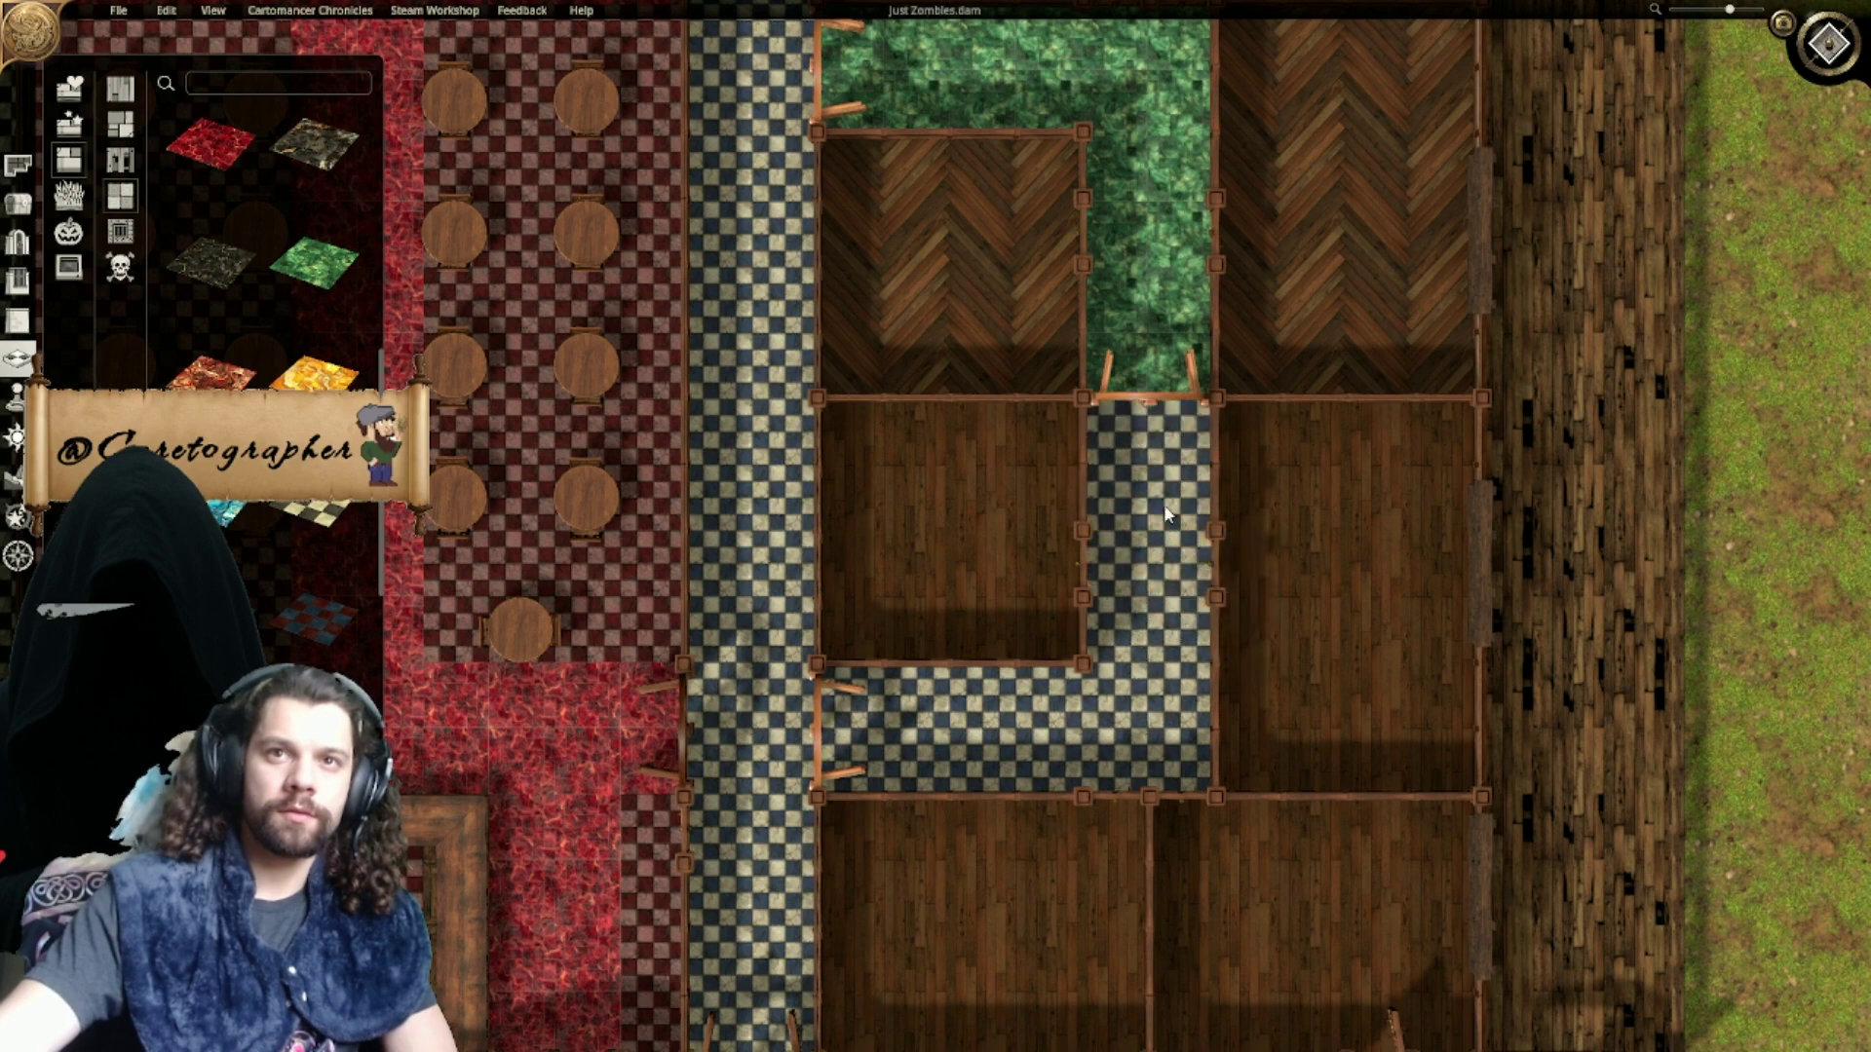
Step: Replace the green floor in the northern part of the east corridor with the same blue-and-white checkered tile
right_drag(1164, 505, 1075, 913)
mouse_move(1099, 785)
mouse_down()
mouse_move(1012, 507)
mouse_move(1072, 449)
mouse_move(965, 487)
mouse_move(794, 458)
mouse_up()
scroll(795, 702, down, 2)
scroll(795, 706, down, 3)
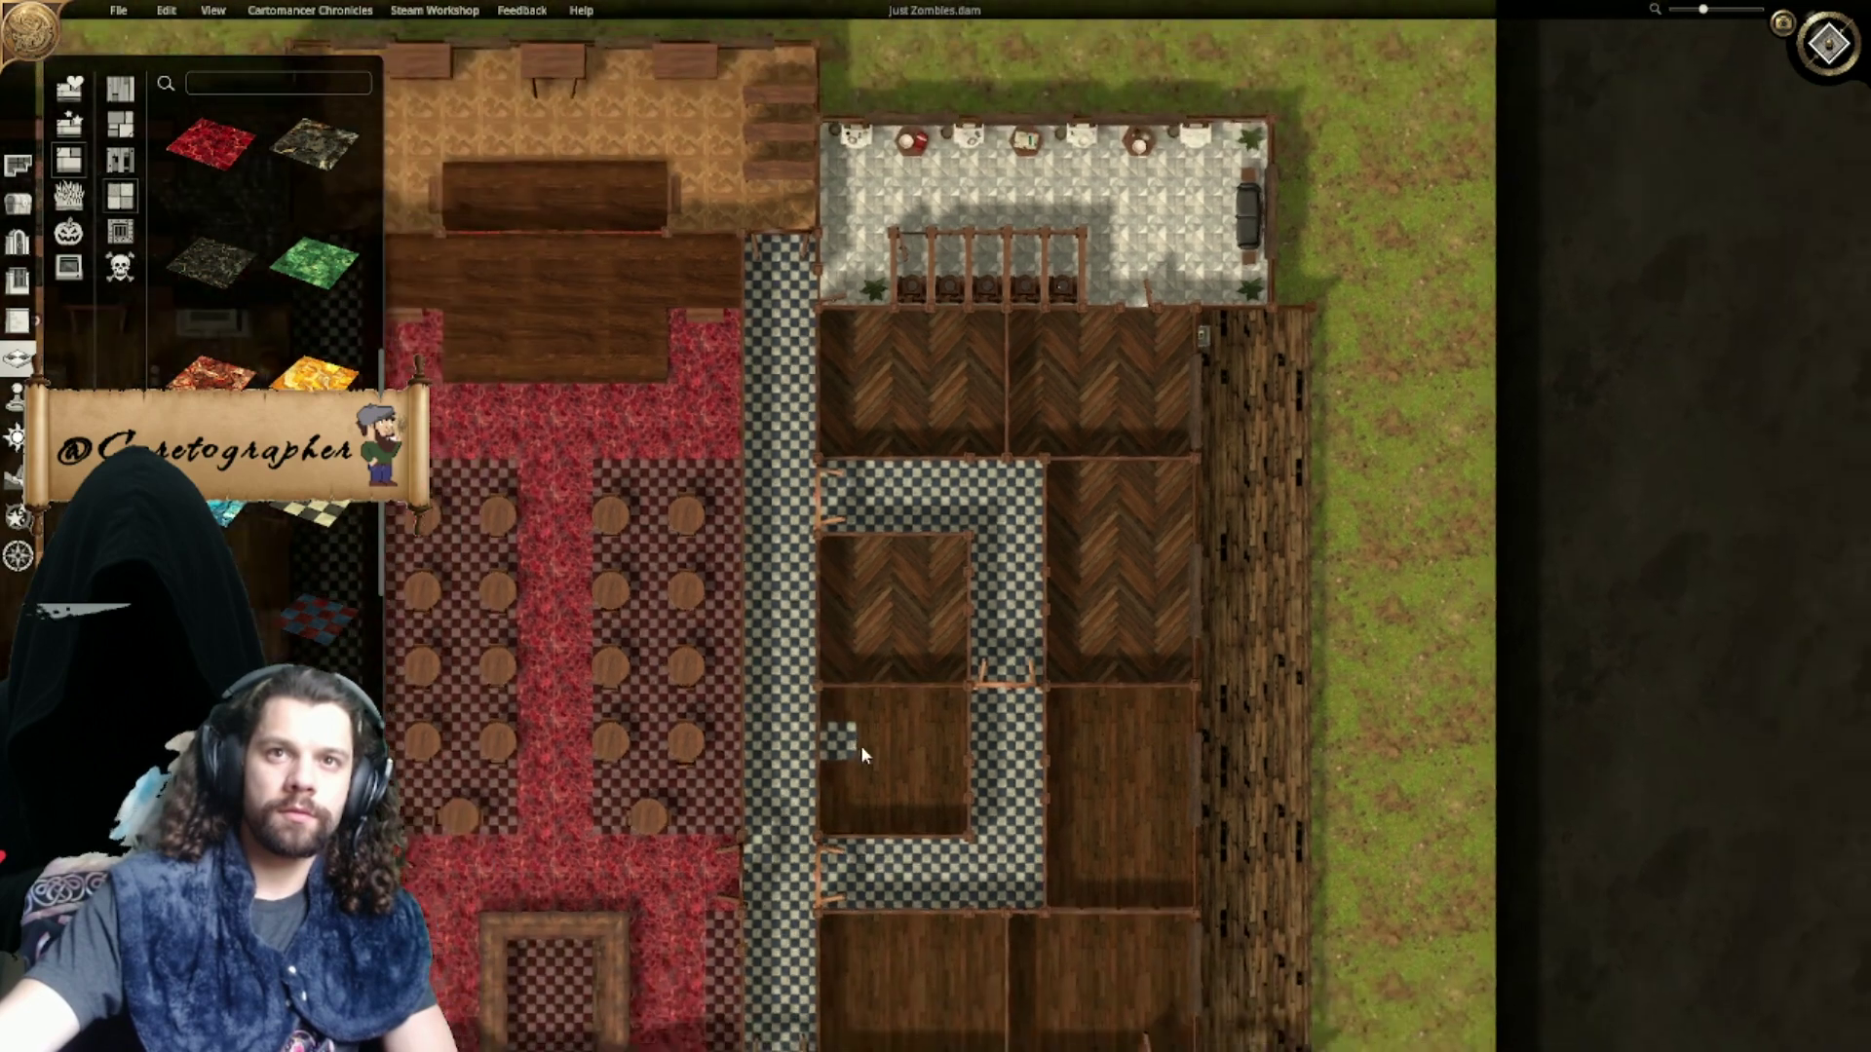
right_drag(956, 757, 1329, 540)
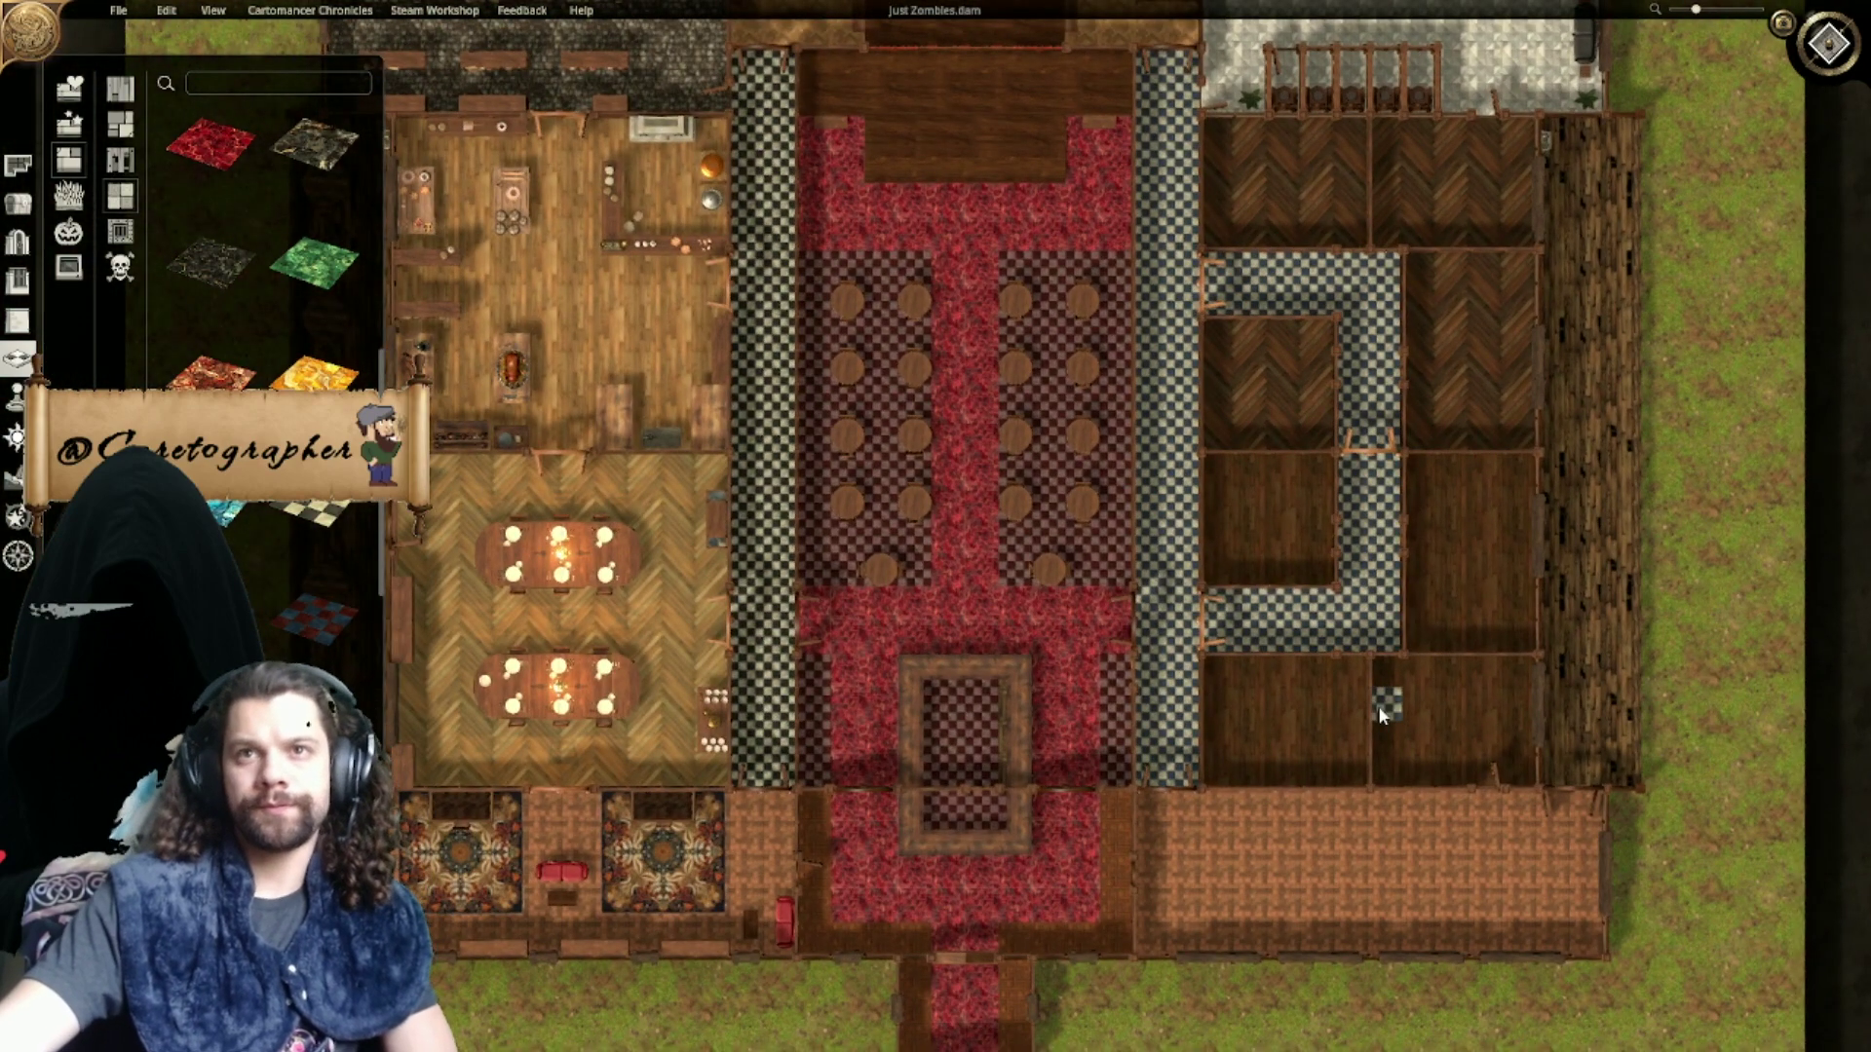
right_drag(1431, 699, 1125, 670)
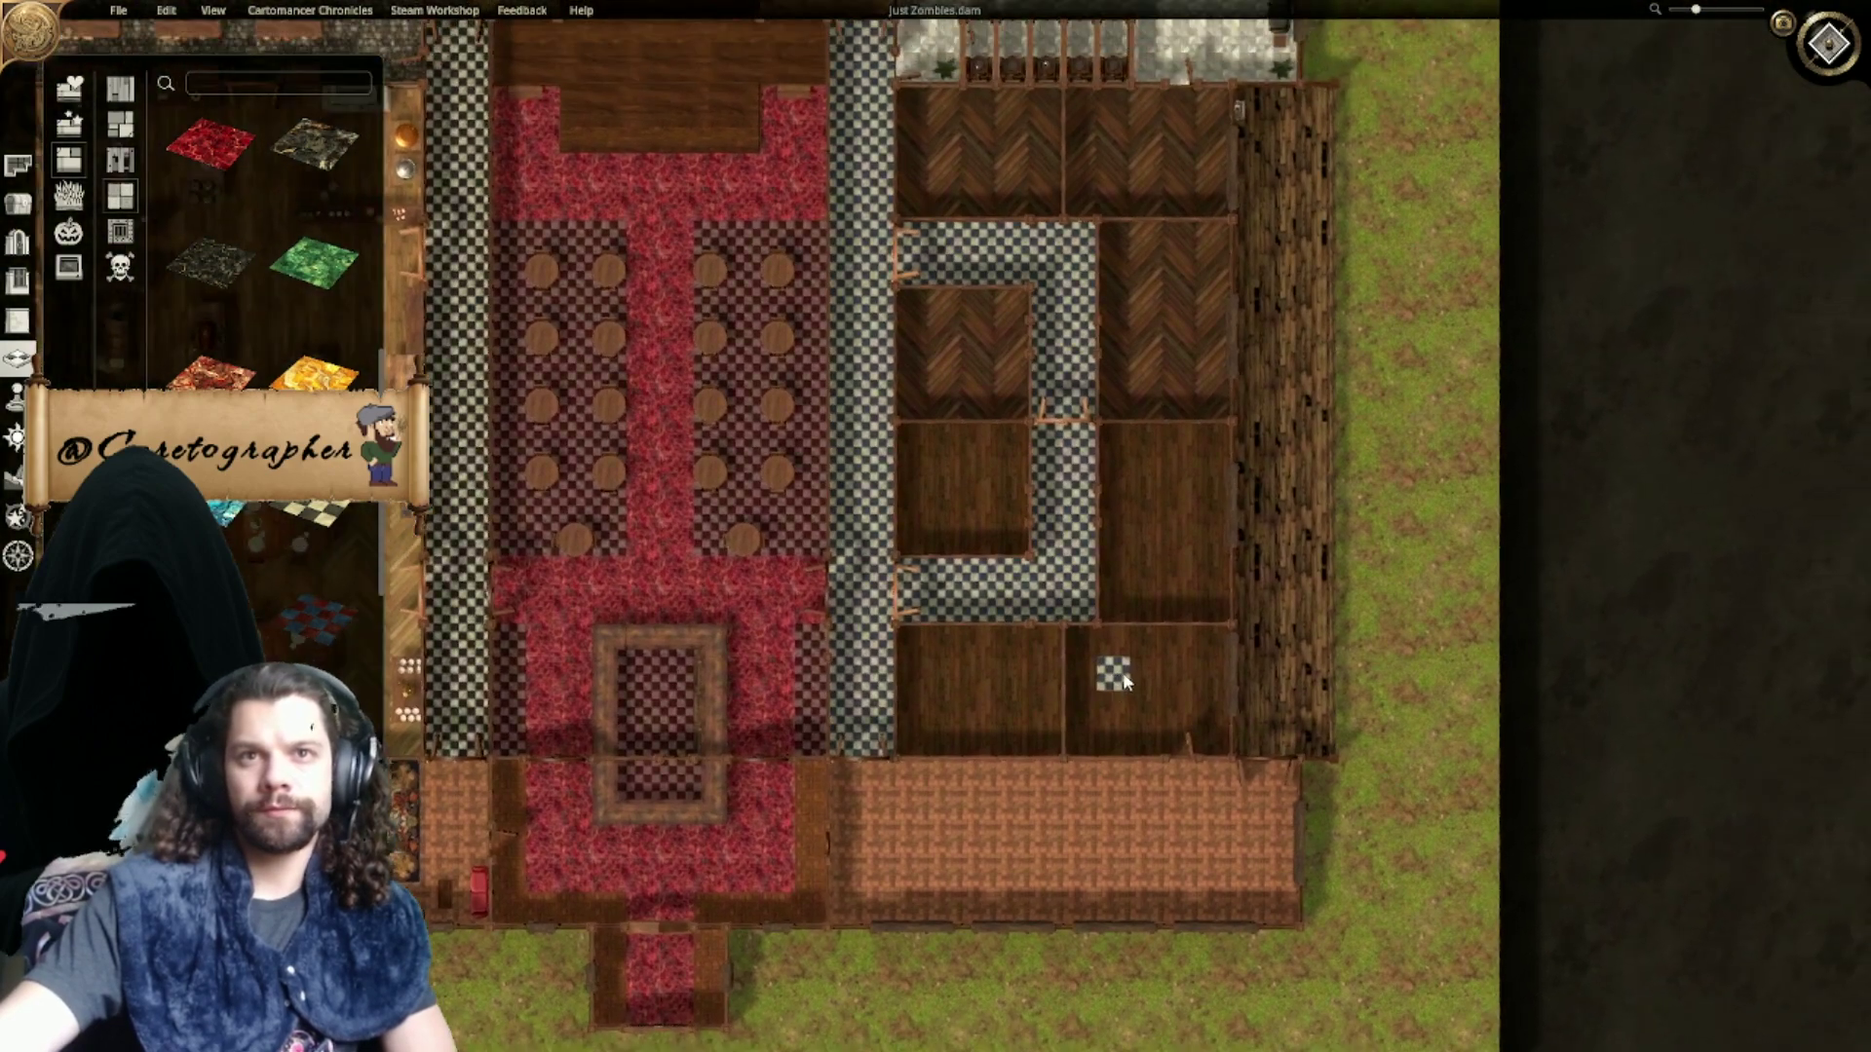
scroll(1125, 670, up, 4)
scroll(1125, 671, down, 5)
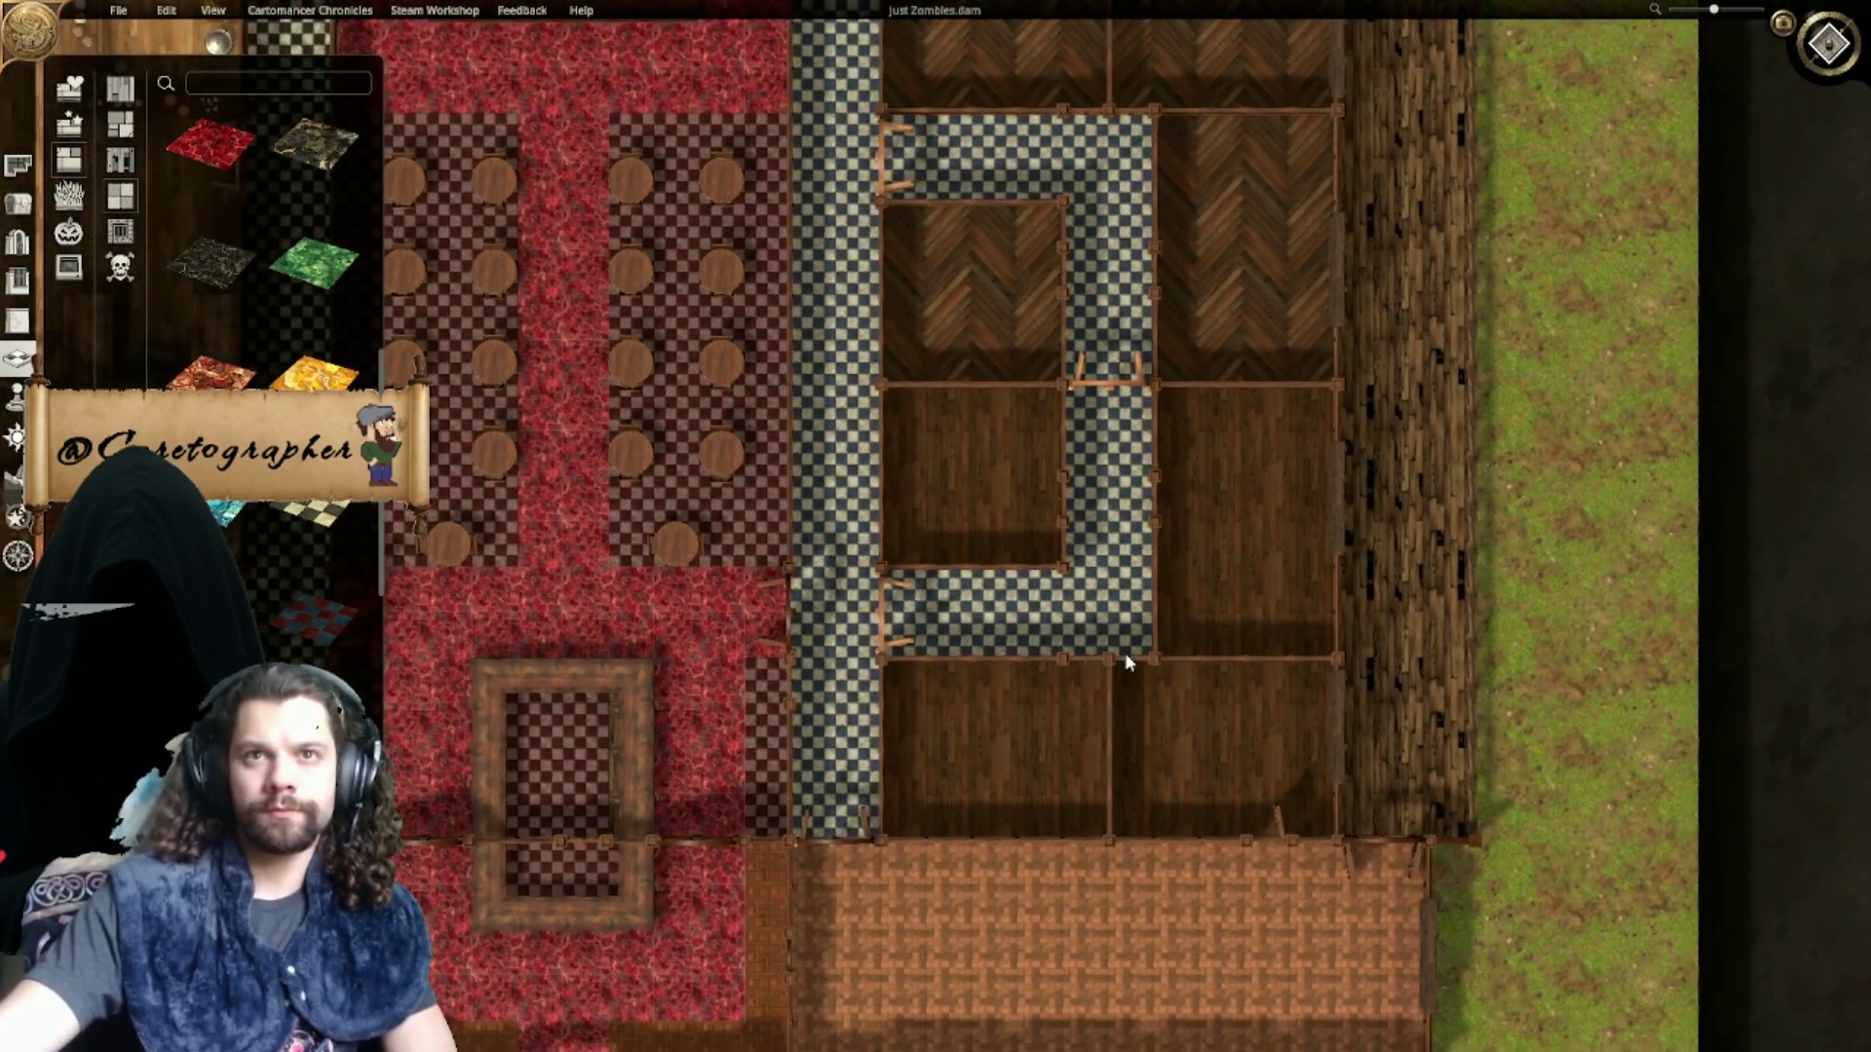
scroll(1280, 736, up, 1)
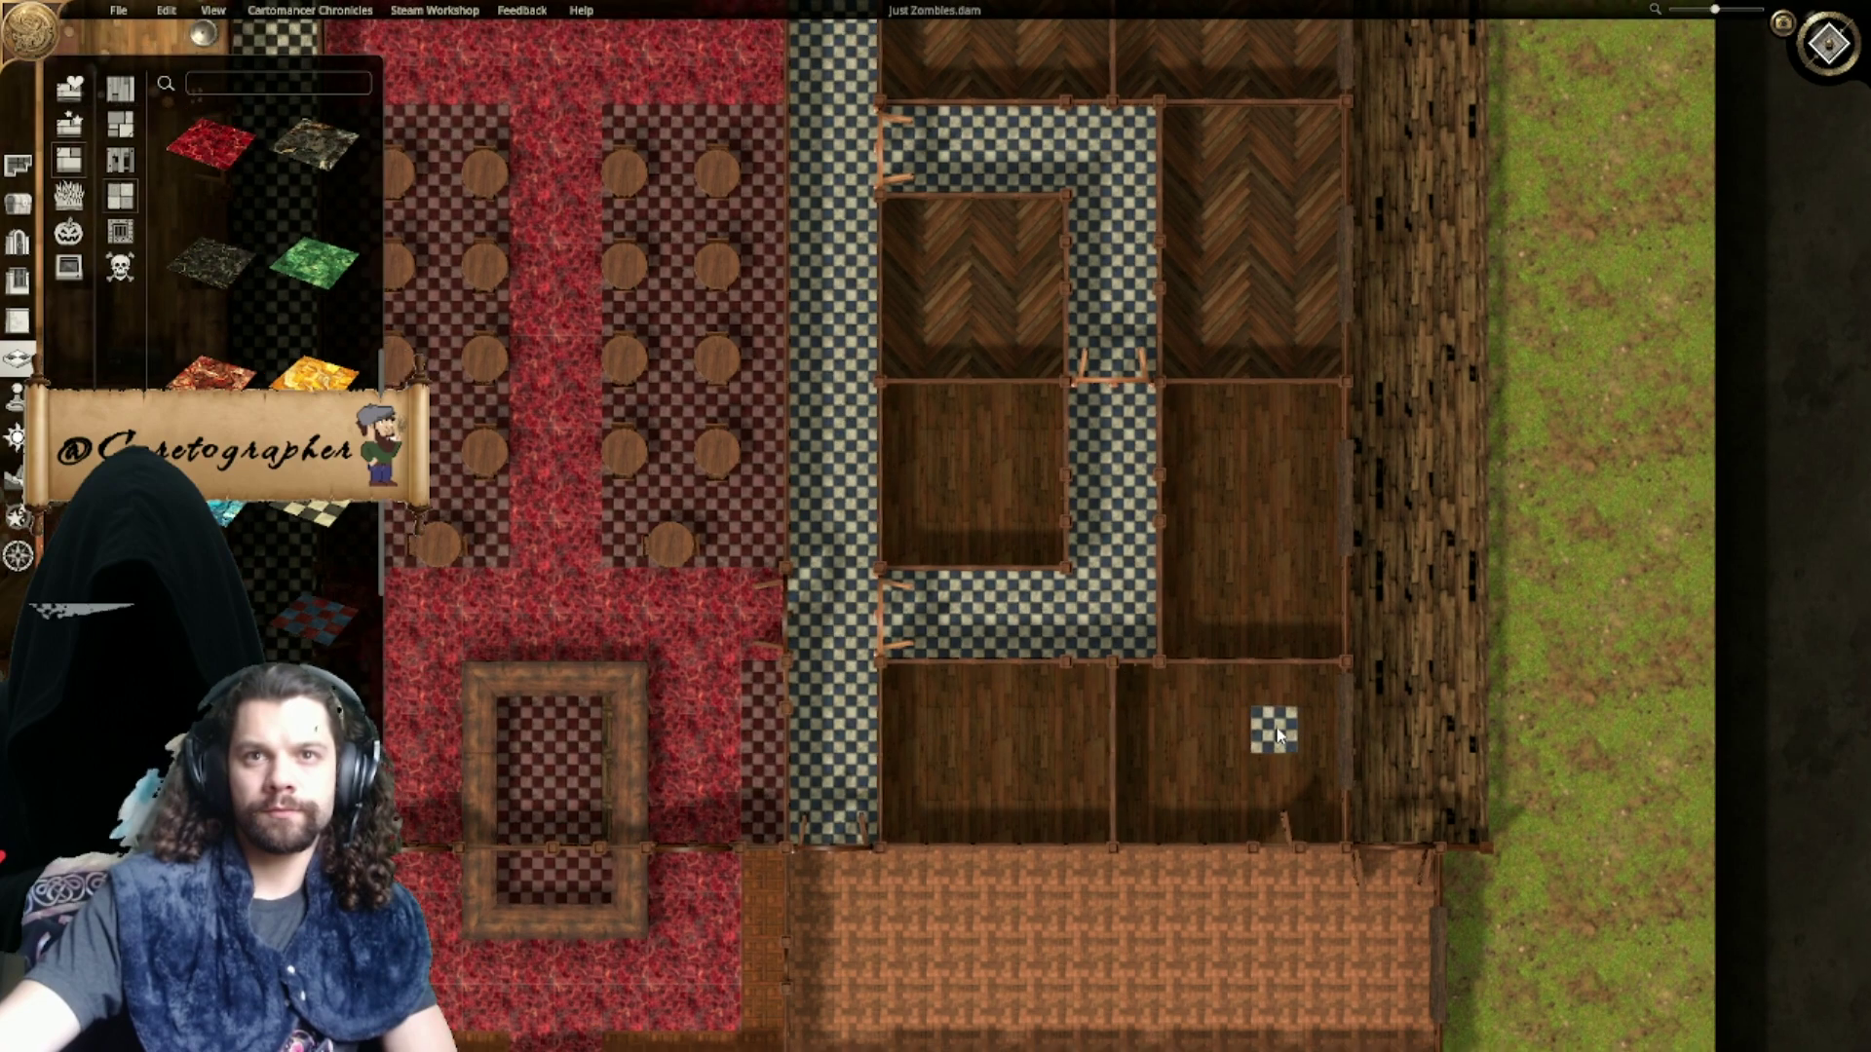
scroll(1280, 735, up, 5)
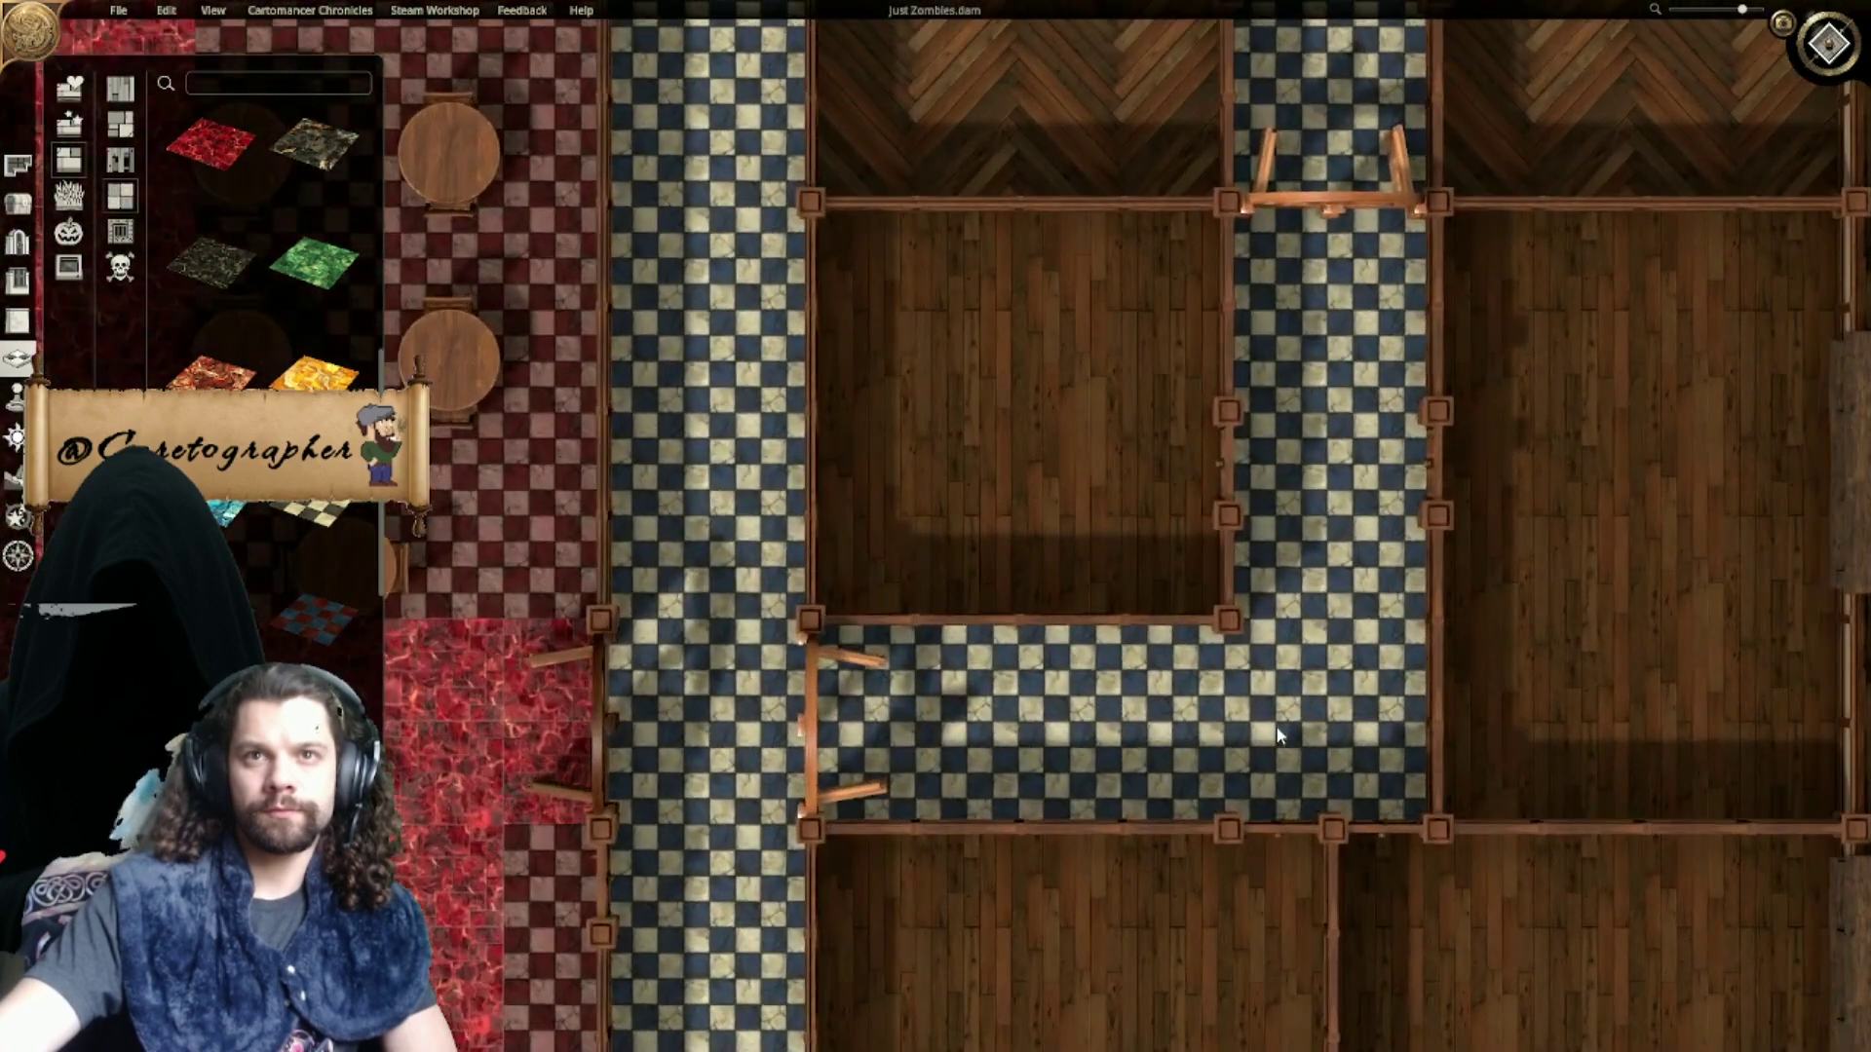
scroll(1279, 736, down, 4)
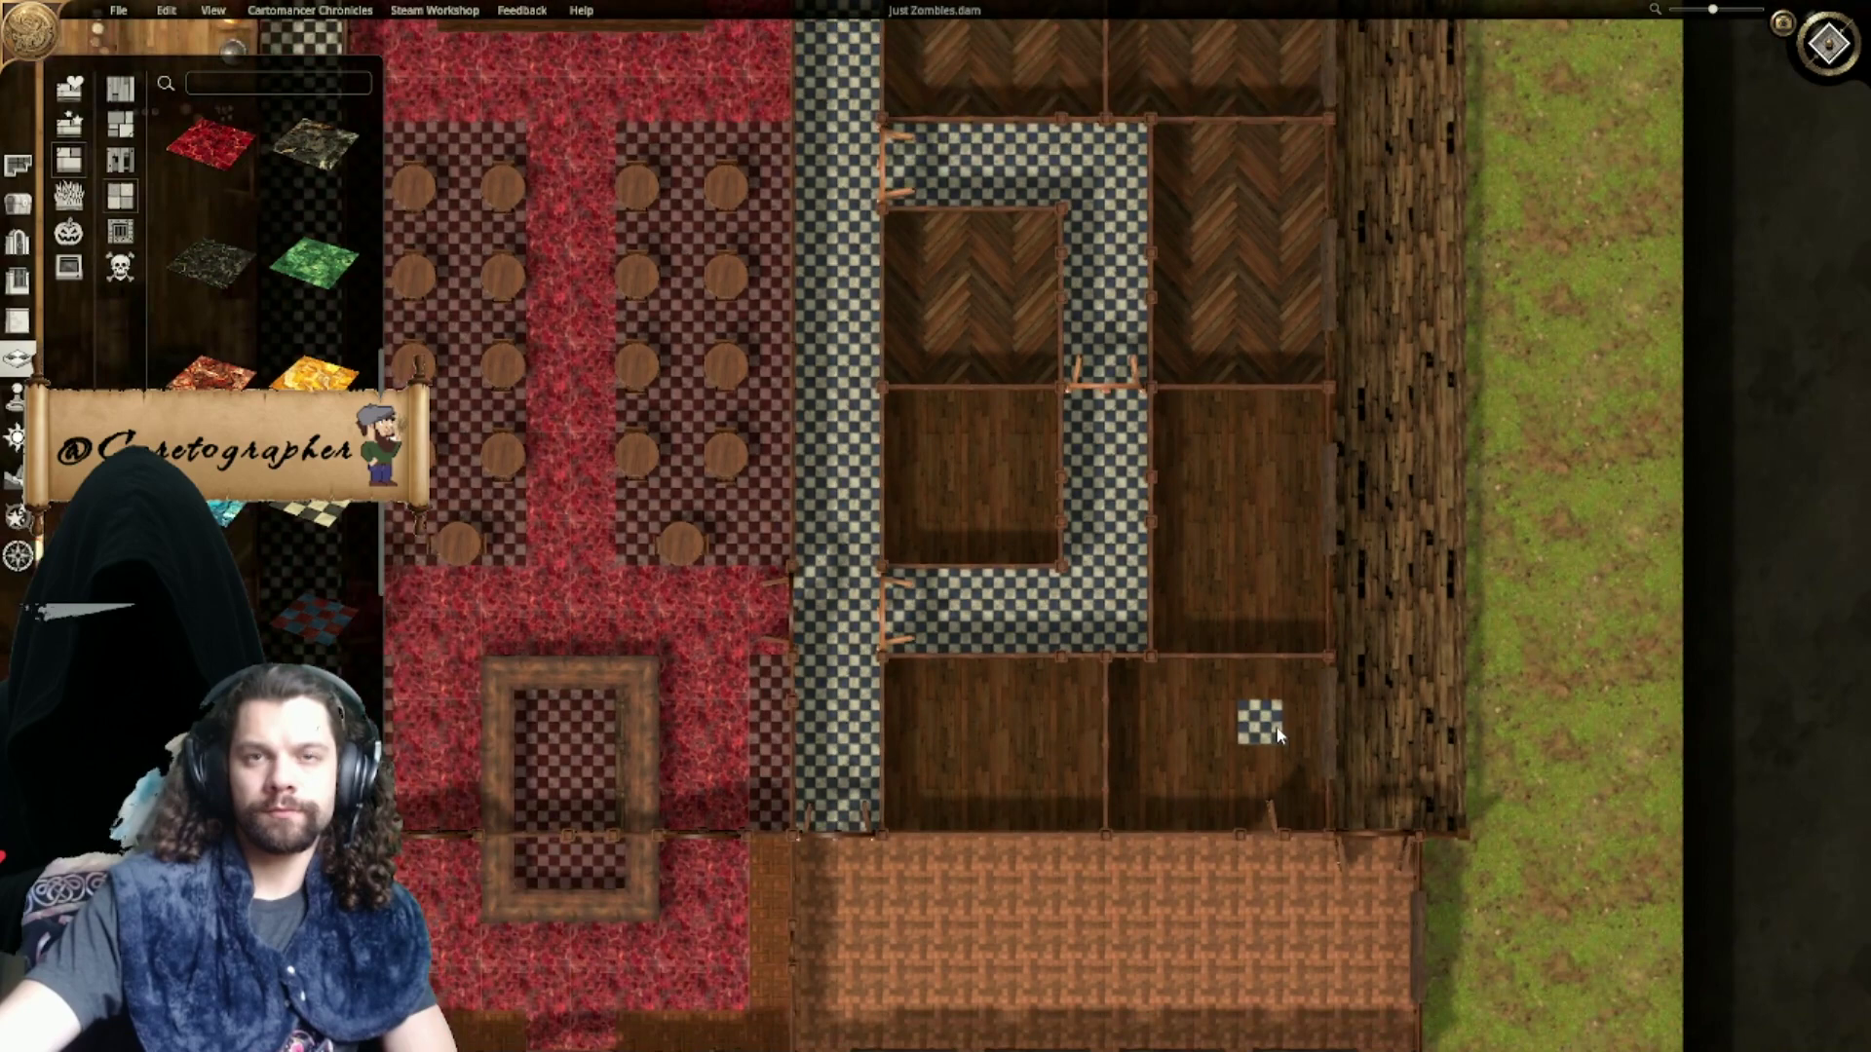
Step: Duplicate the southernmost round Rustic Table on the west plank veranda and place the copy at the south end of the east veranda
right_drag(1077, 660, 1545, 679)
right_drag(1058, 567, 1577, 594)
click(17, 202)
click(713, 794)
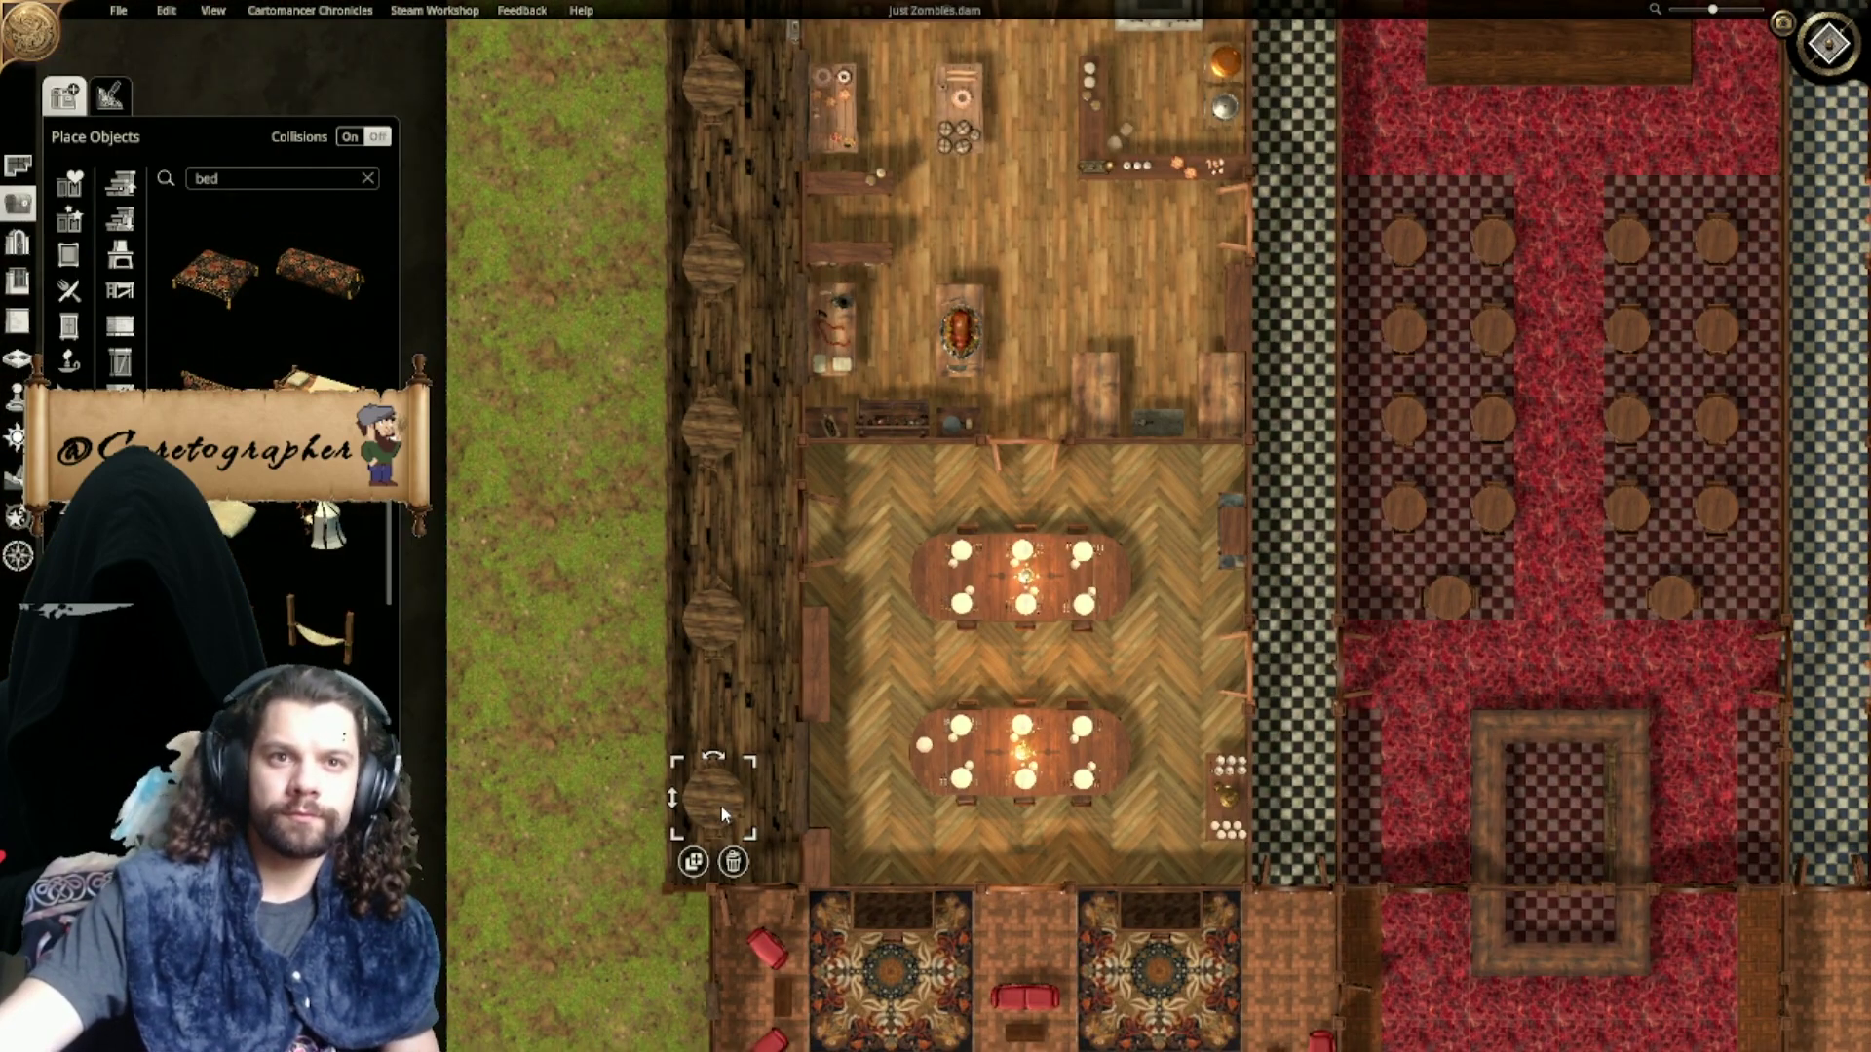
click(693, 864)
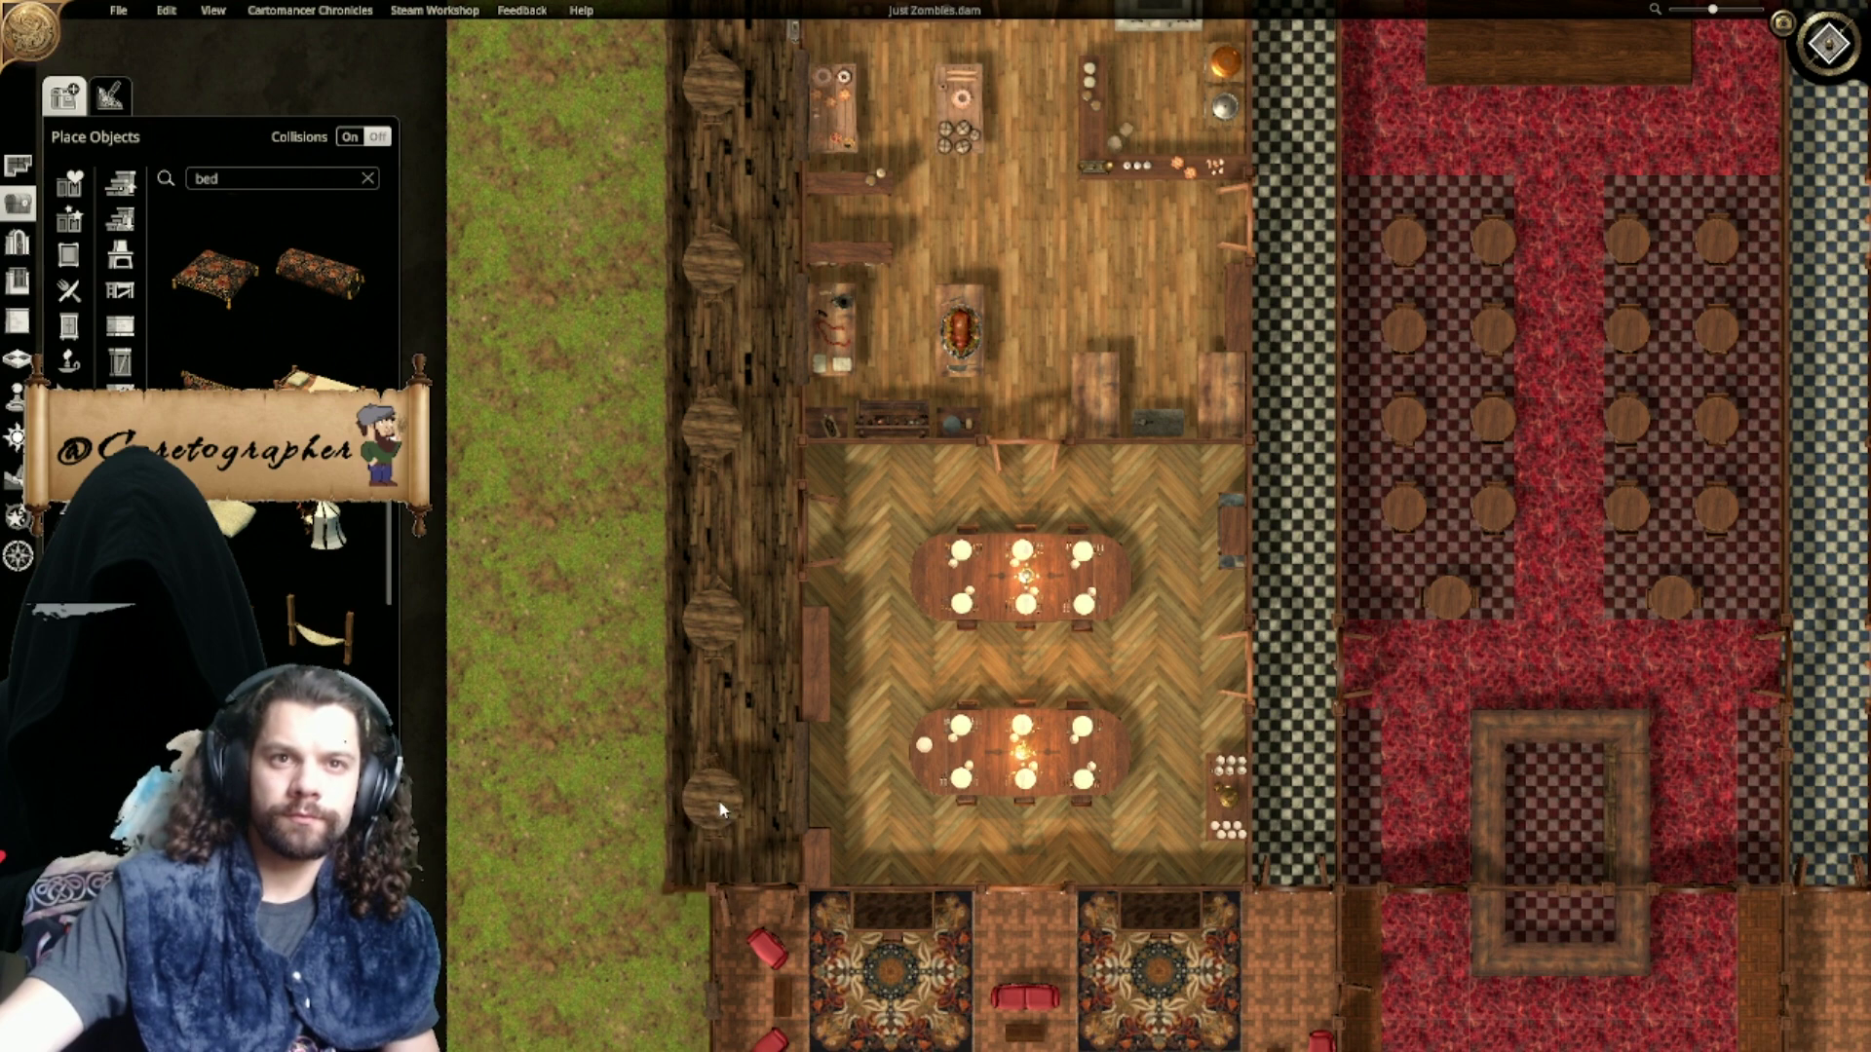
right_drag(1403, 799, 443, 746)
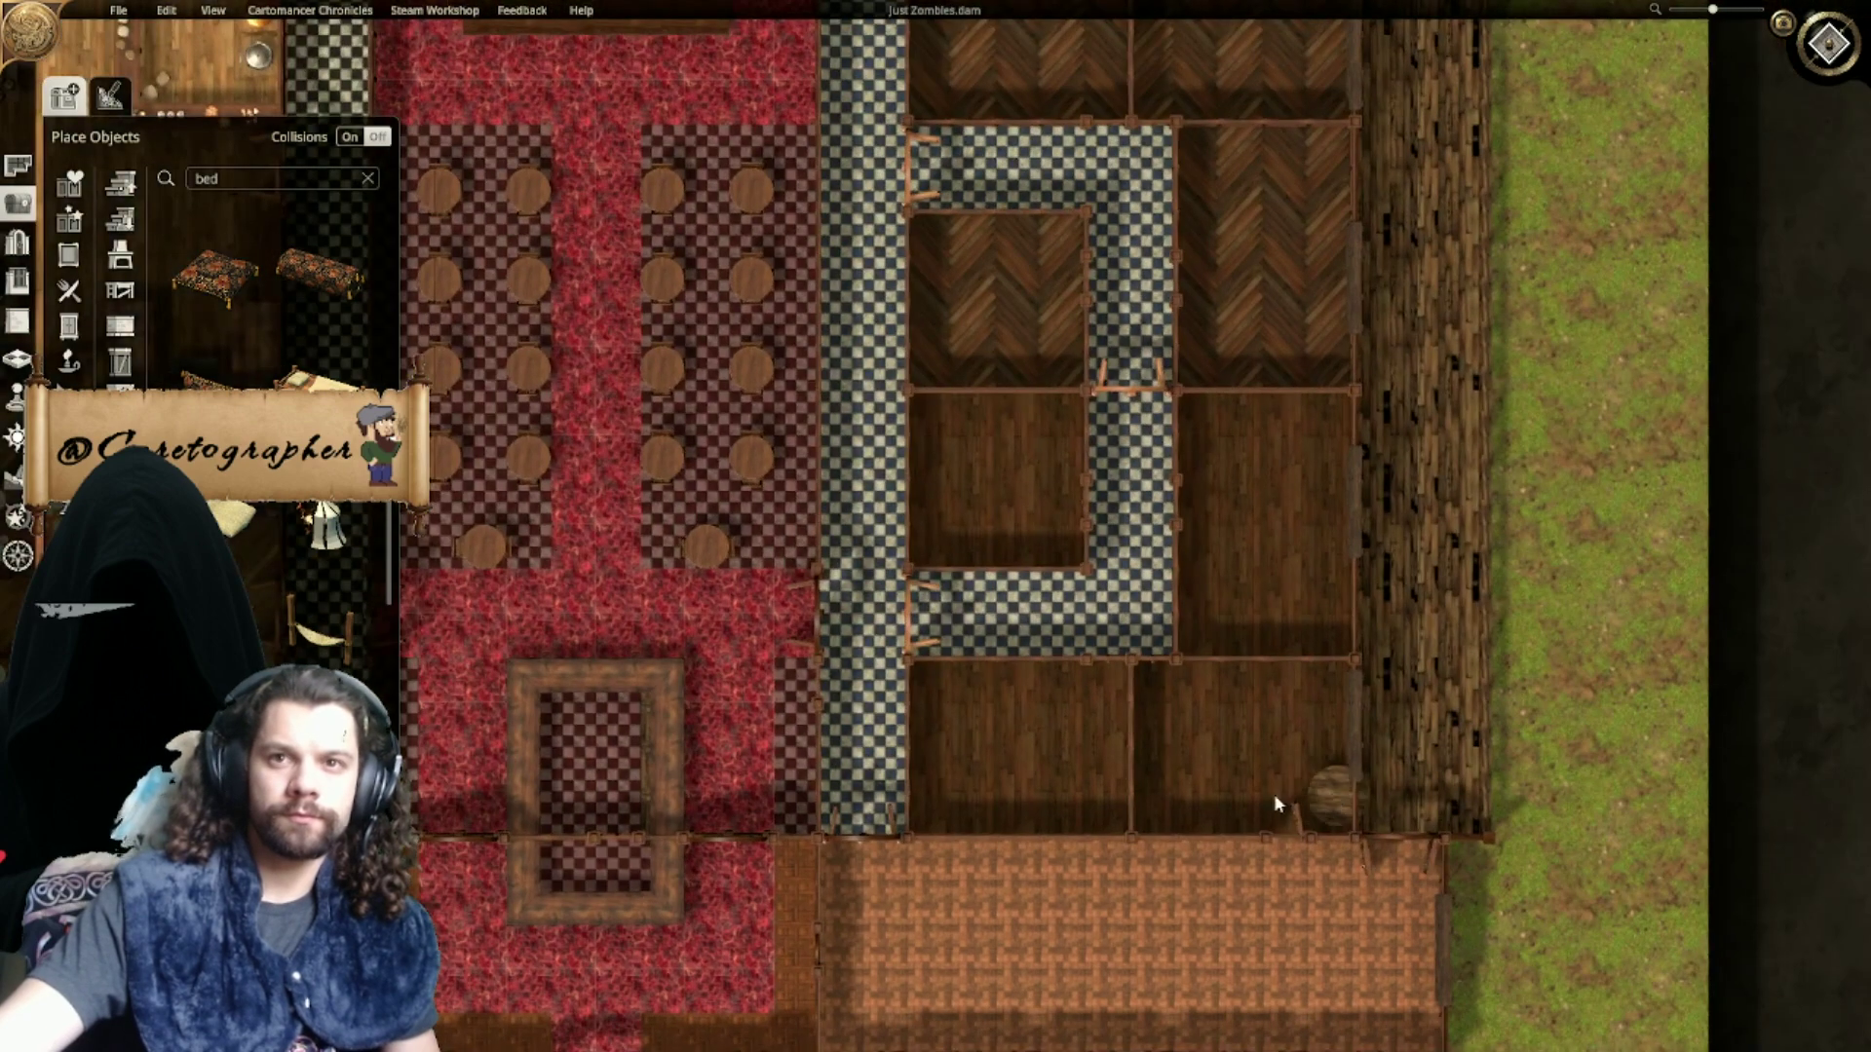
right_drag(1267, 799, 908, 788)
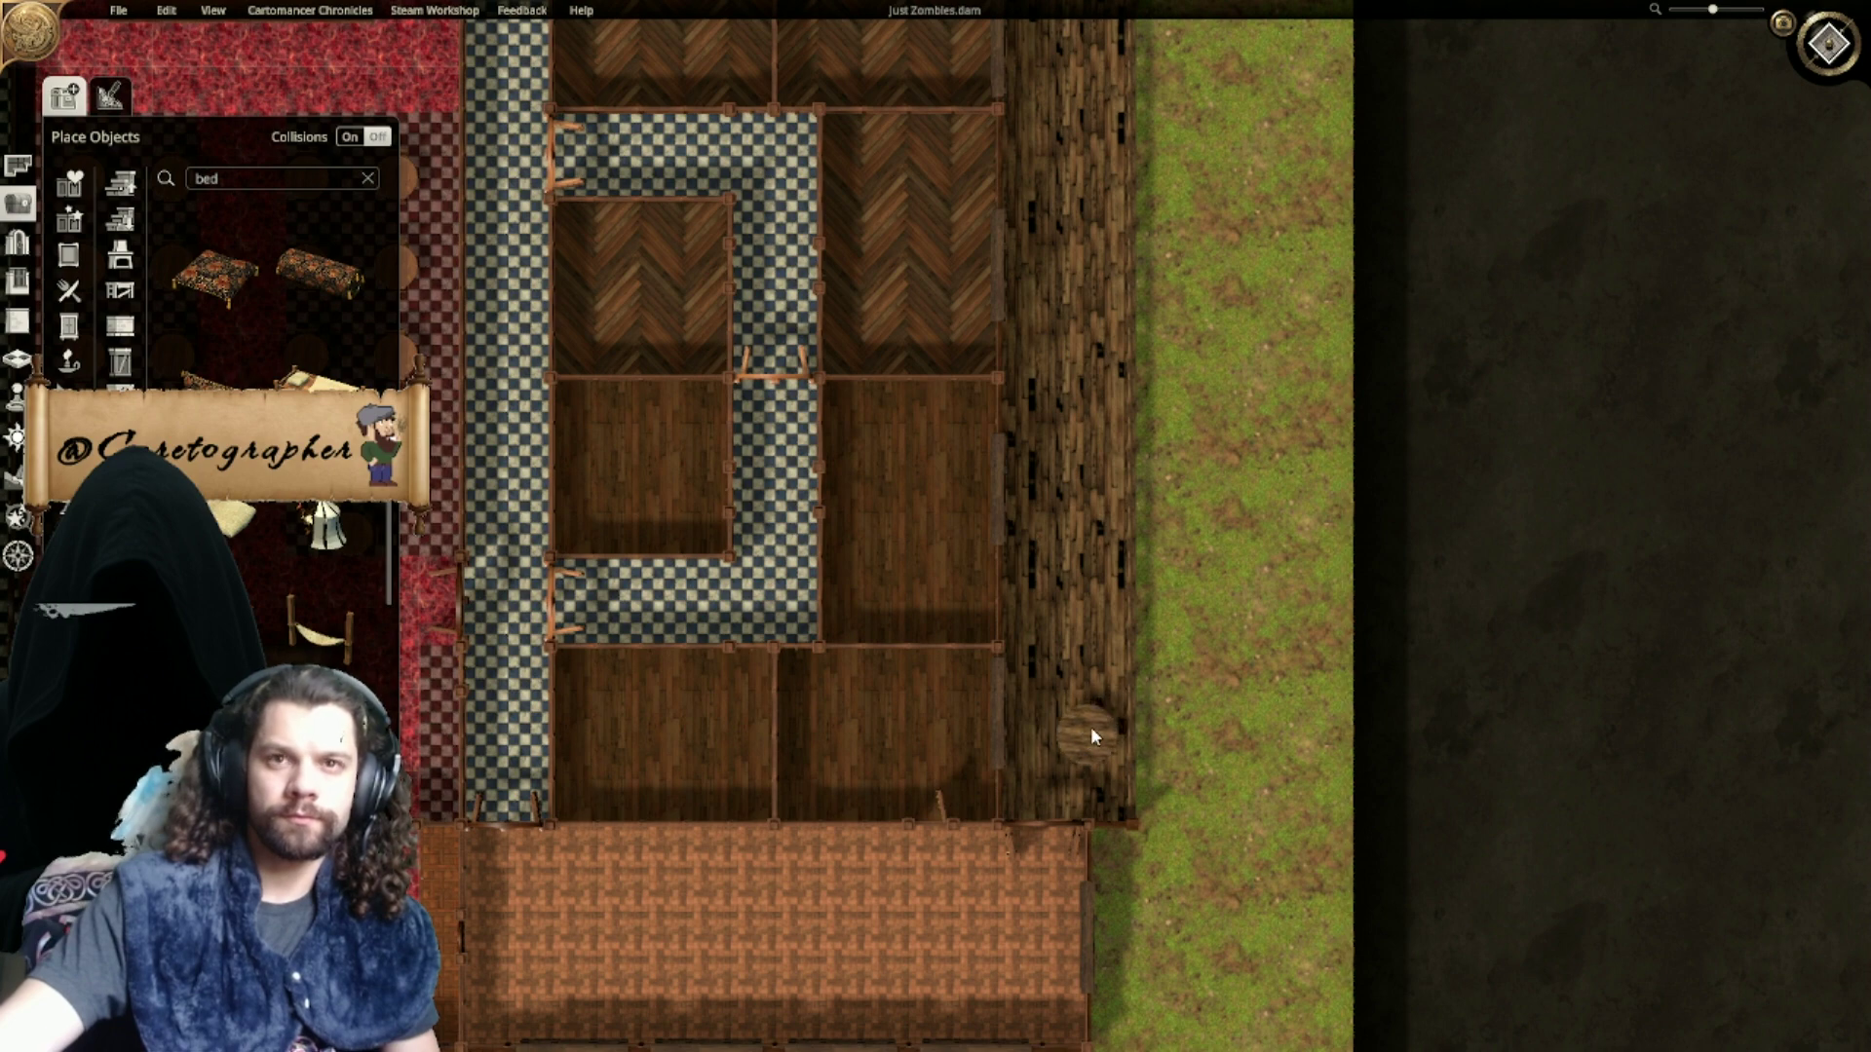
click(1091, 730)
Step: Show the grid and place four more copies of the round table northward along the east veranda, spaced like those on the west veranda
right_drag(638, 646, 1759, 558)
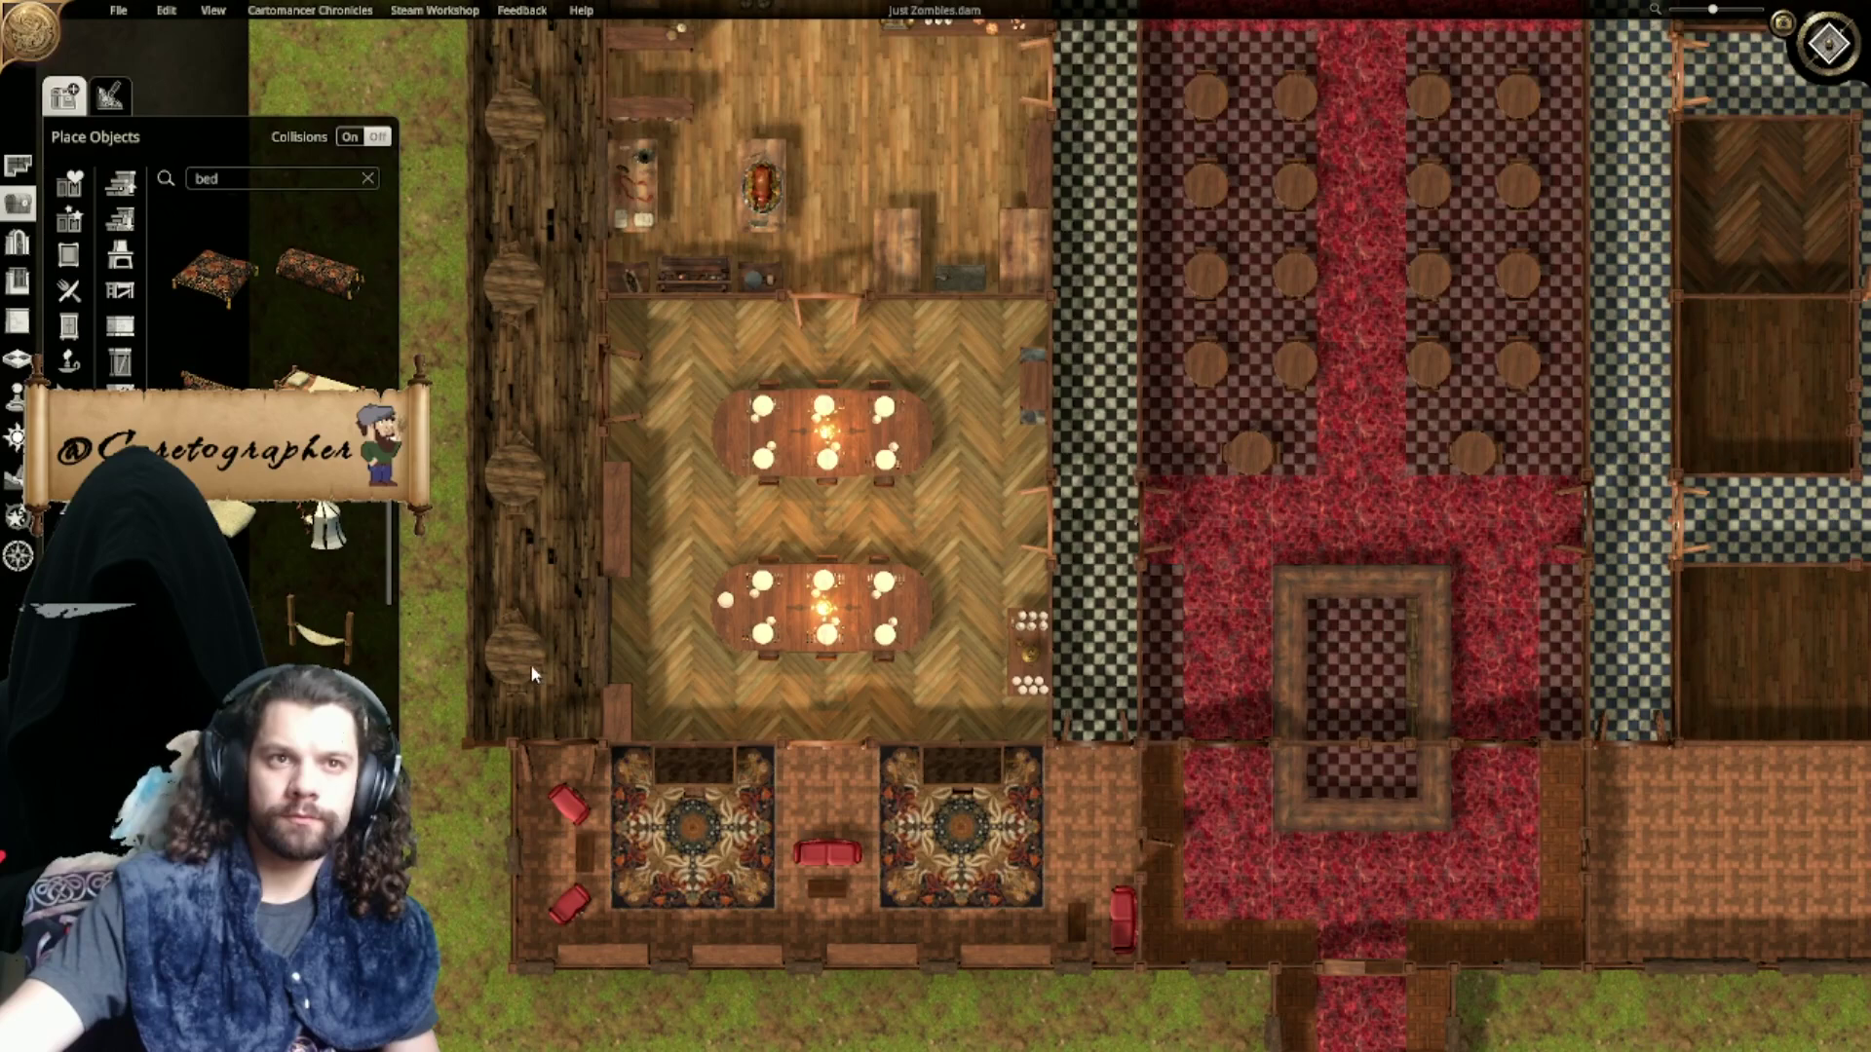
key(g)
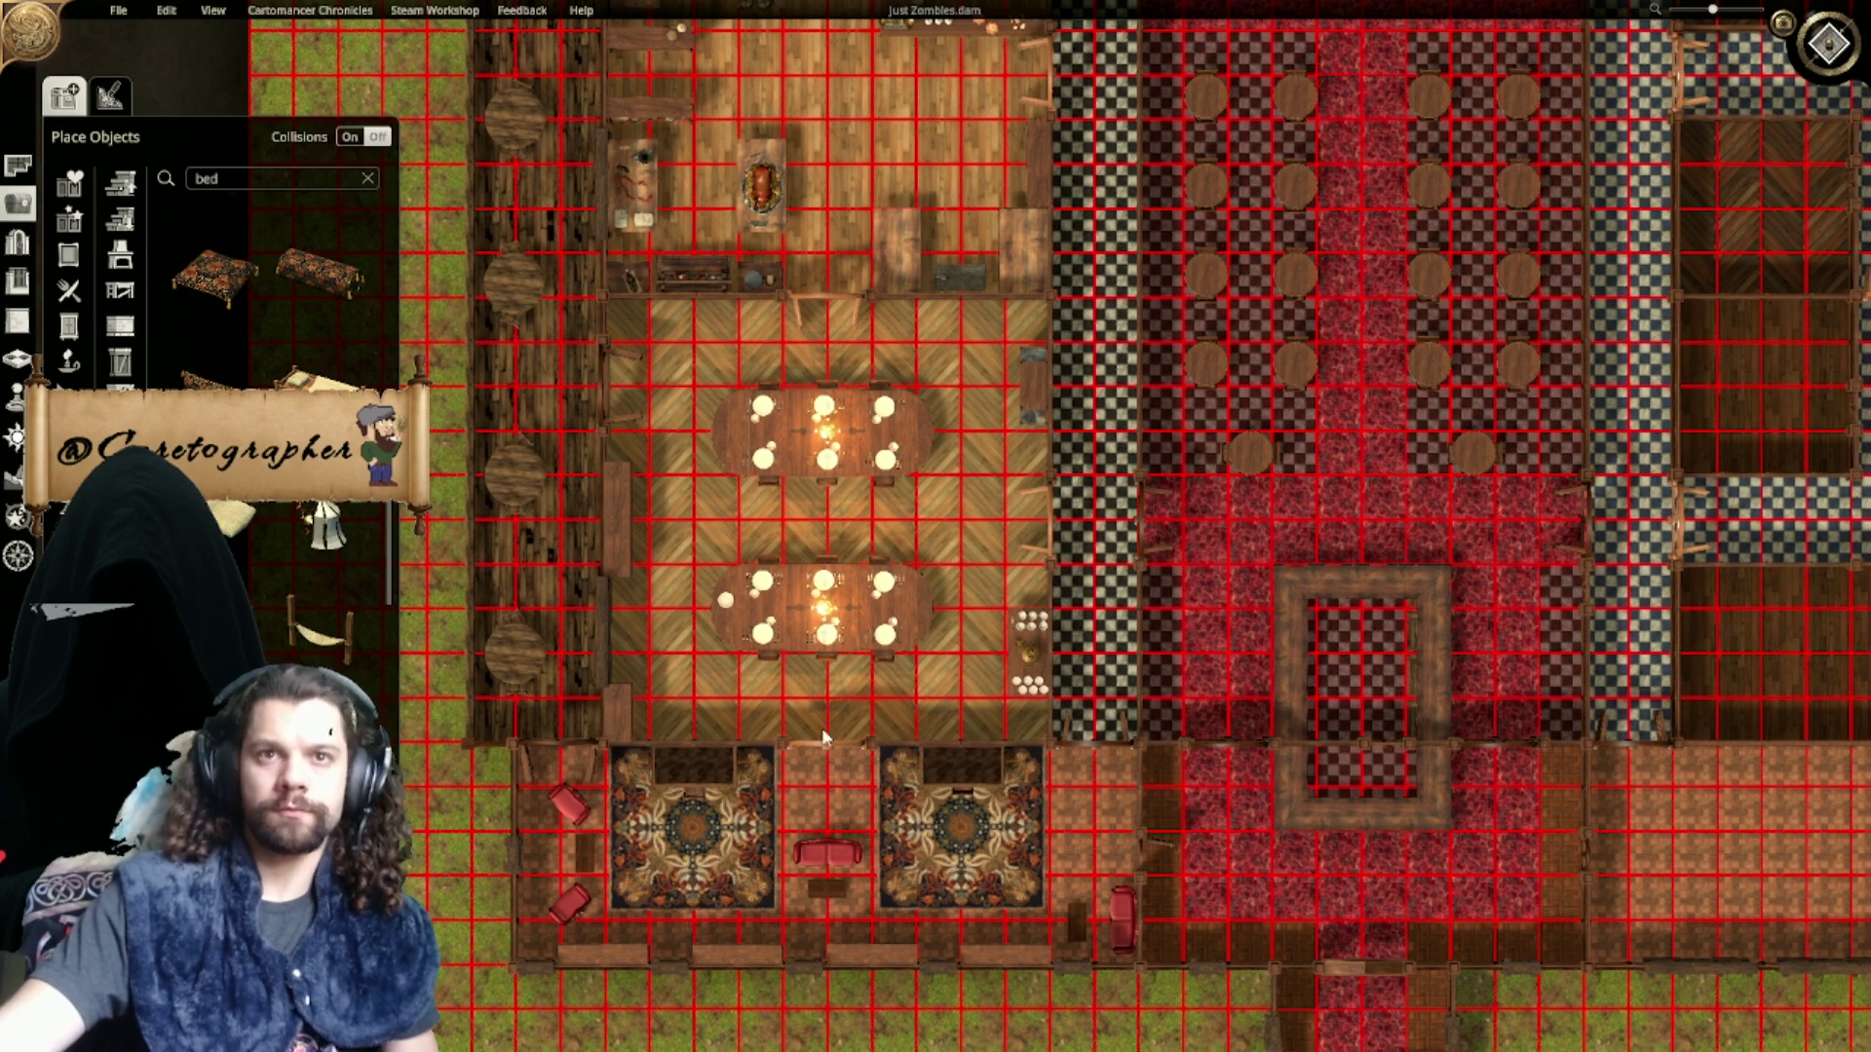
right_drag(1754, 751, 769, 824)
right_drag(1175, 823, 1031, 770)
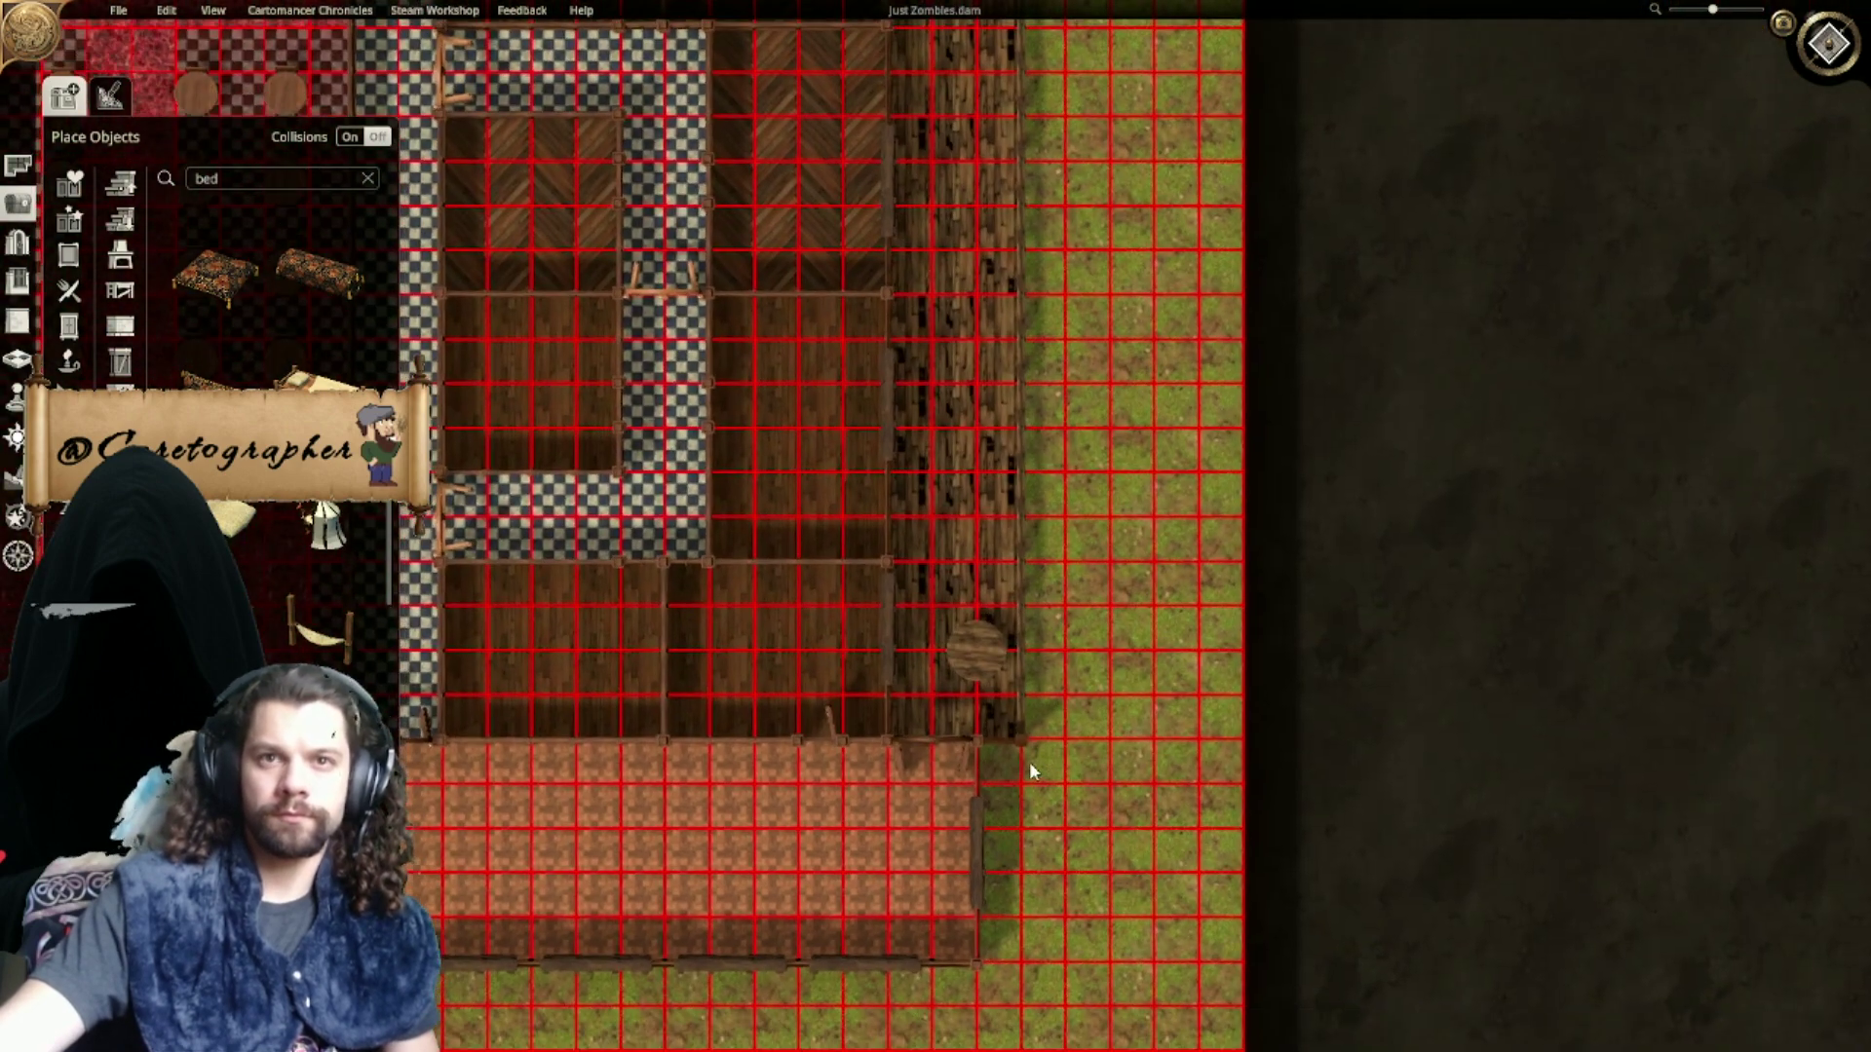
click(997, 660)
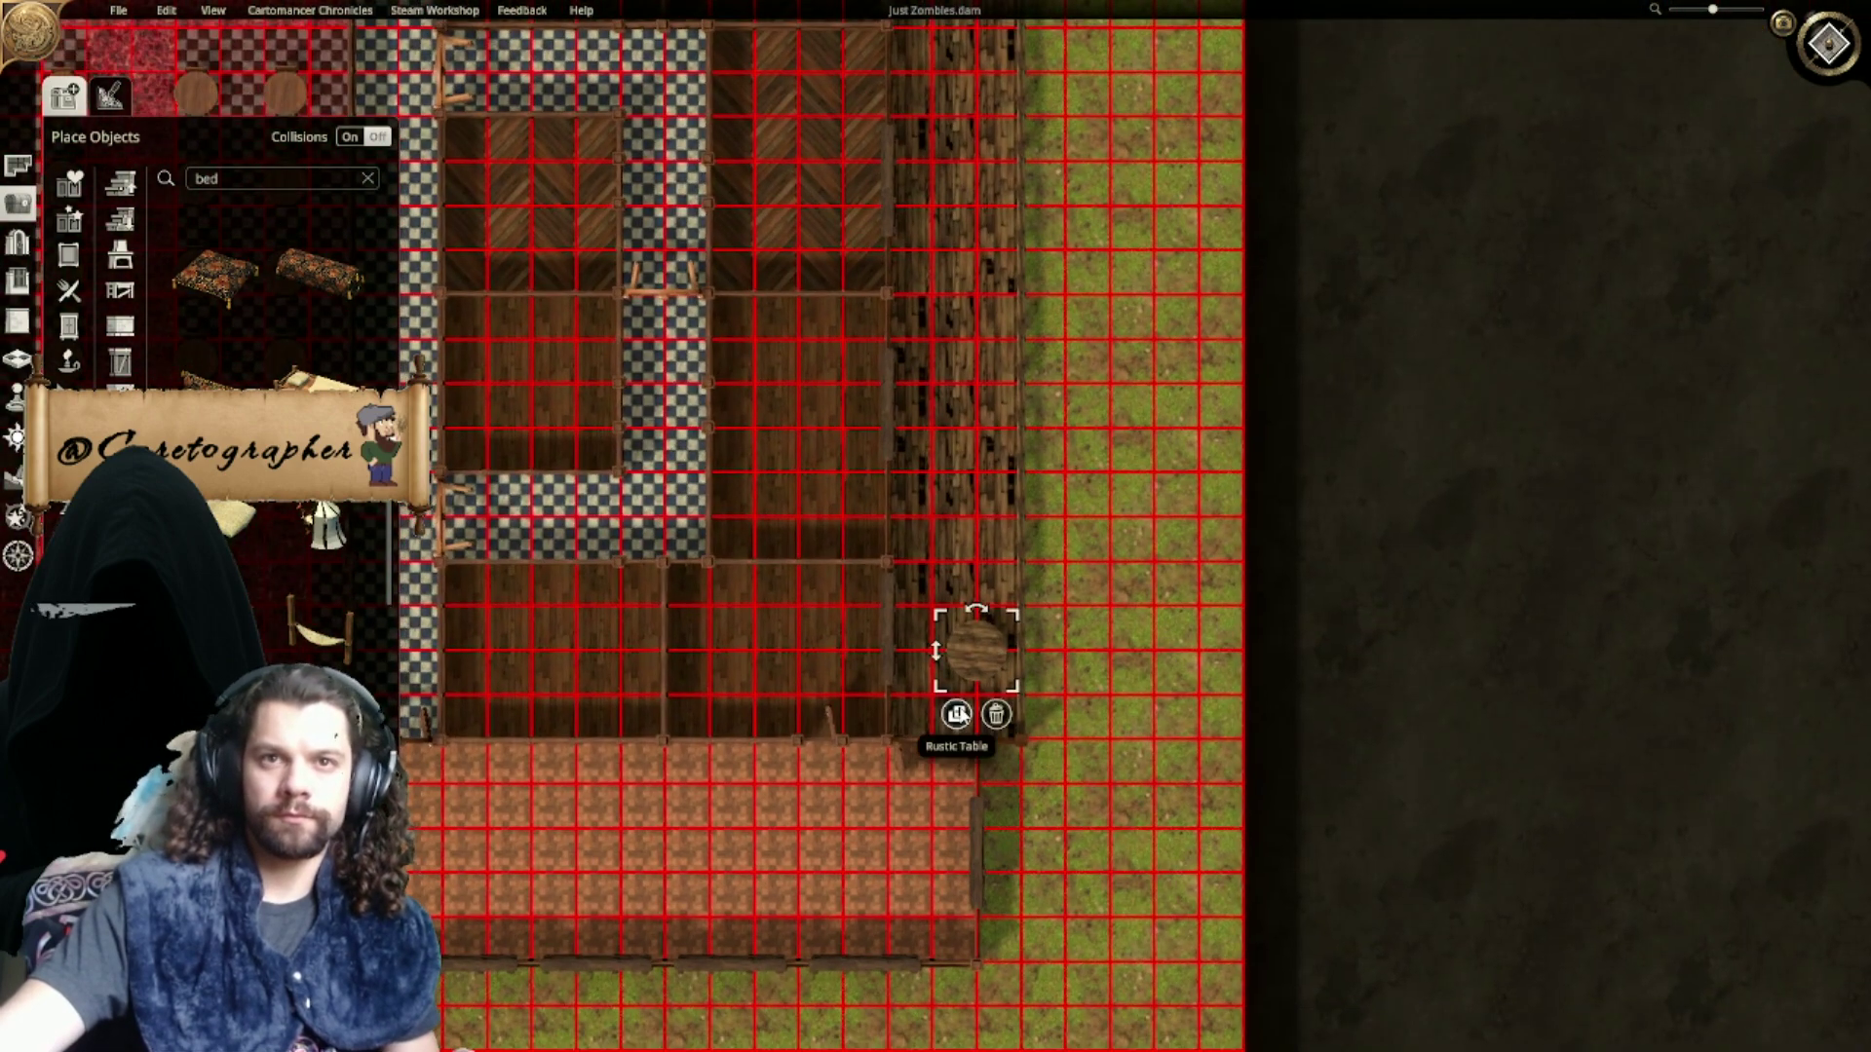
click(974, 465)
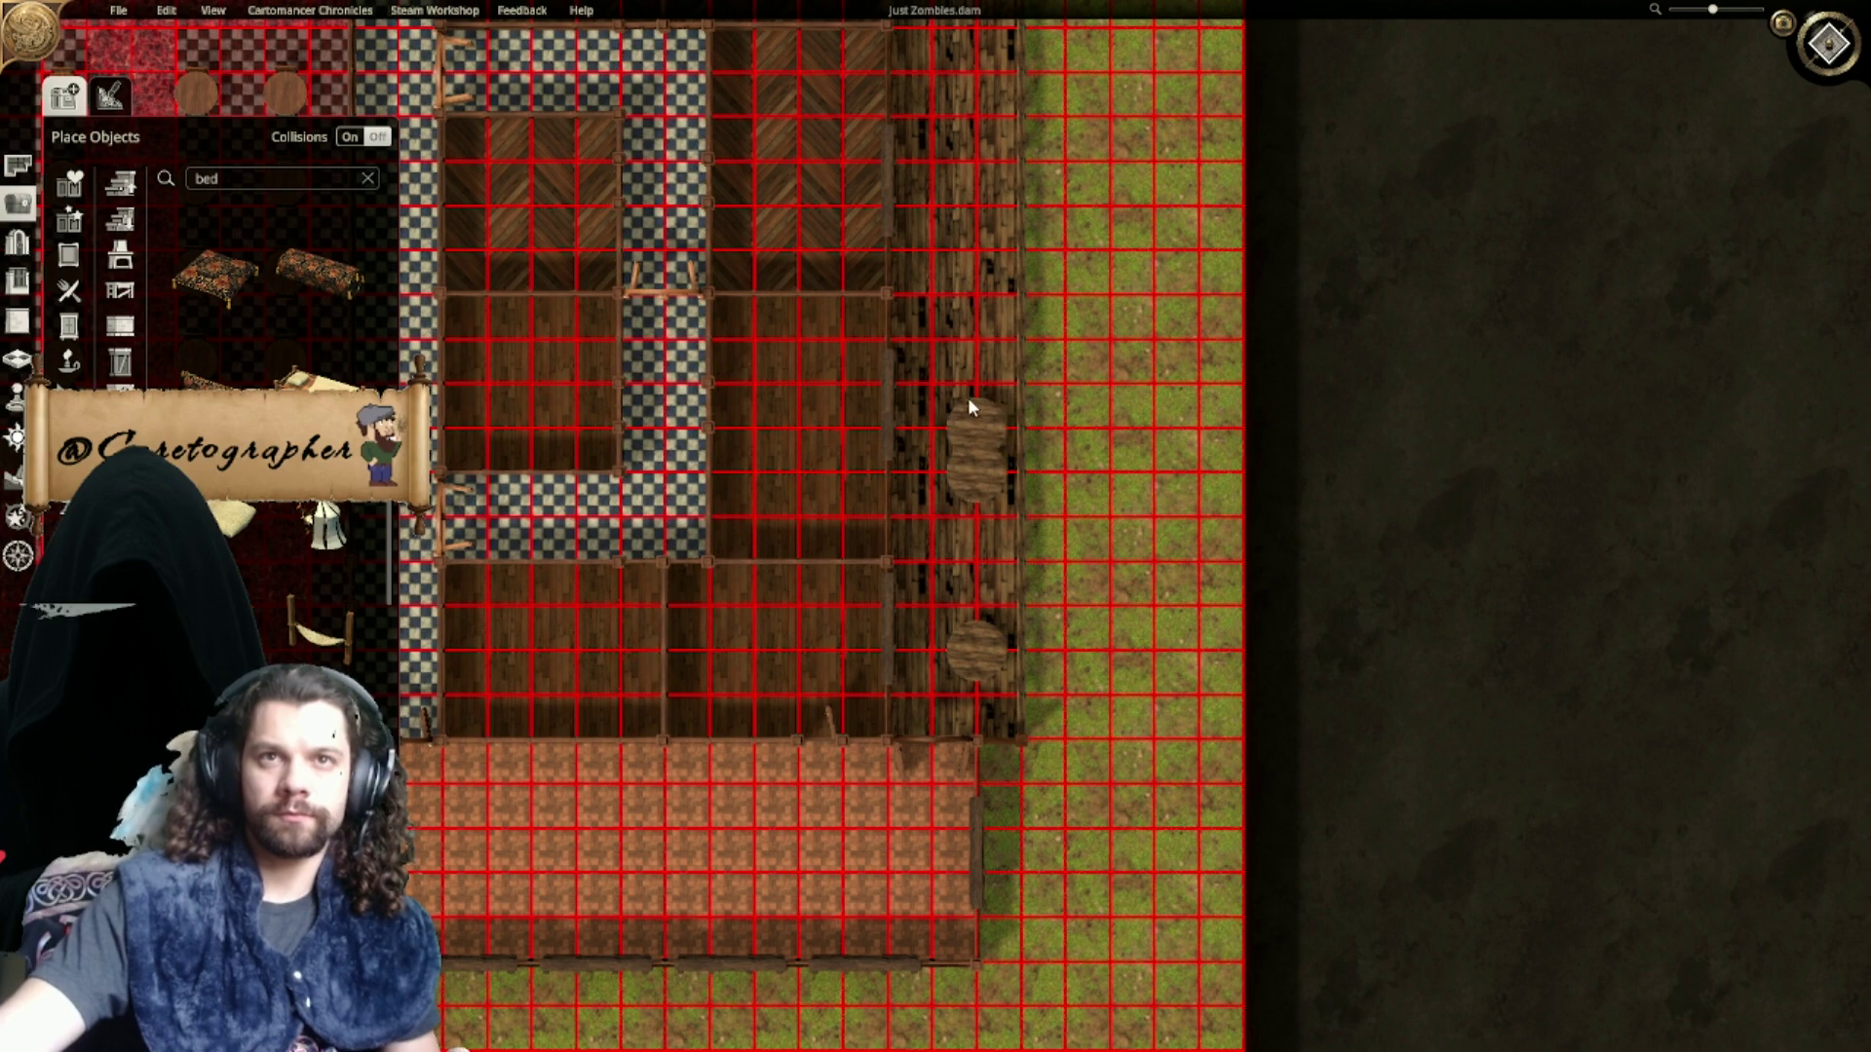
right_drag(955, 286, 941, 622)
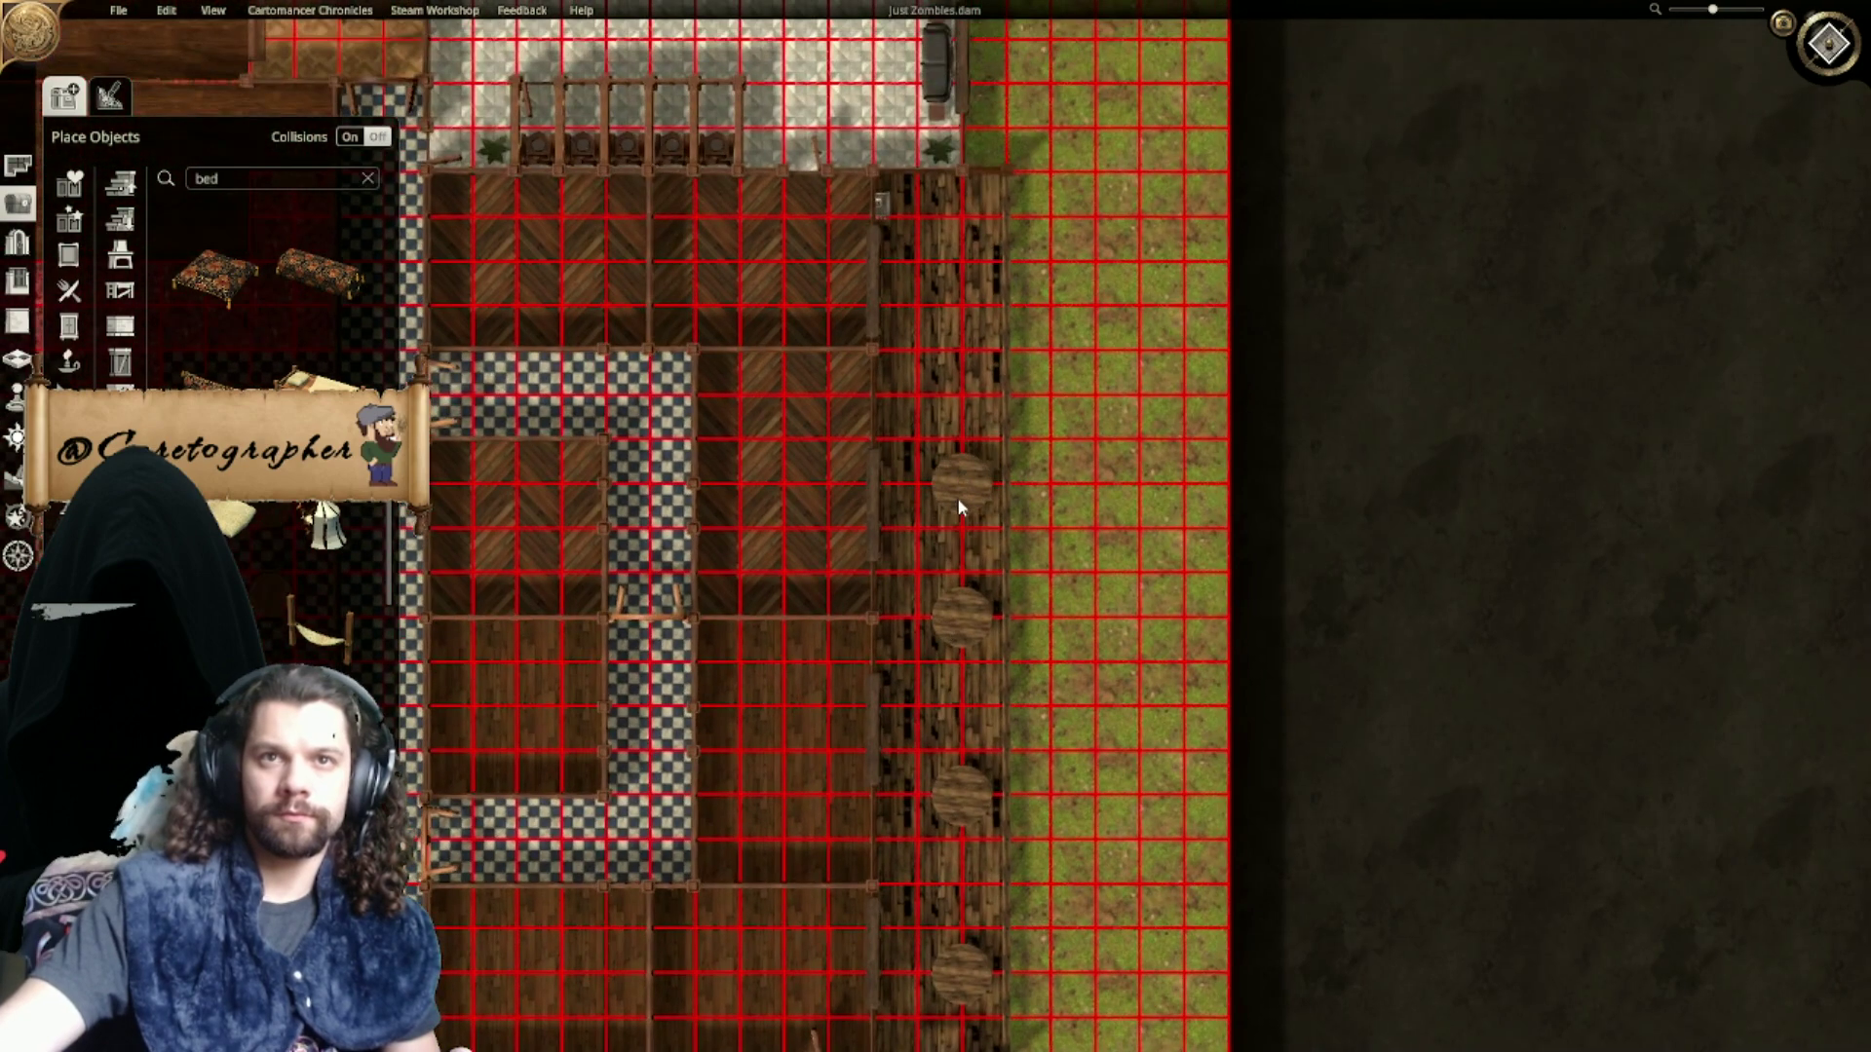
click(961, 444)
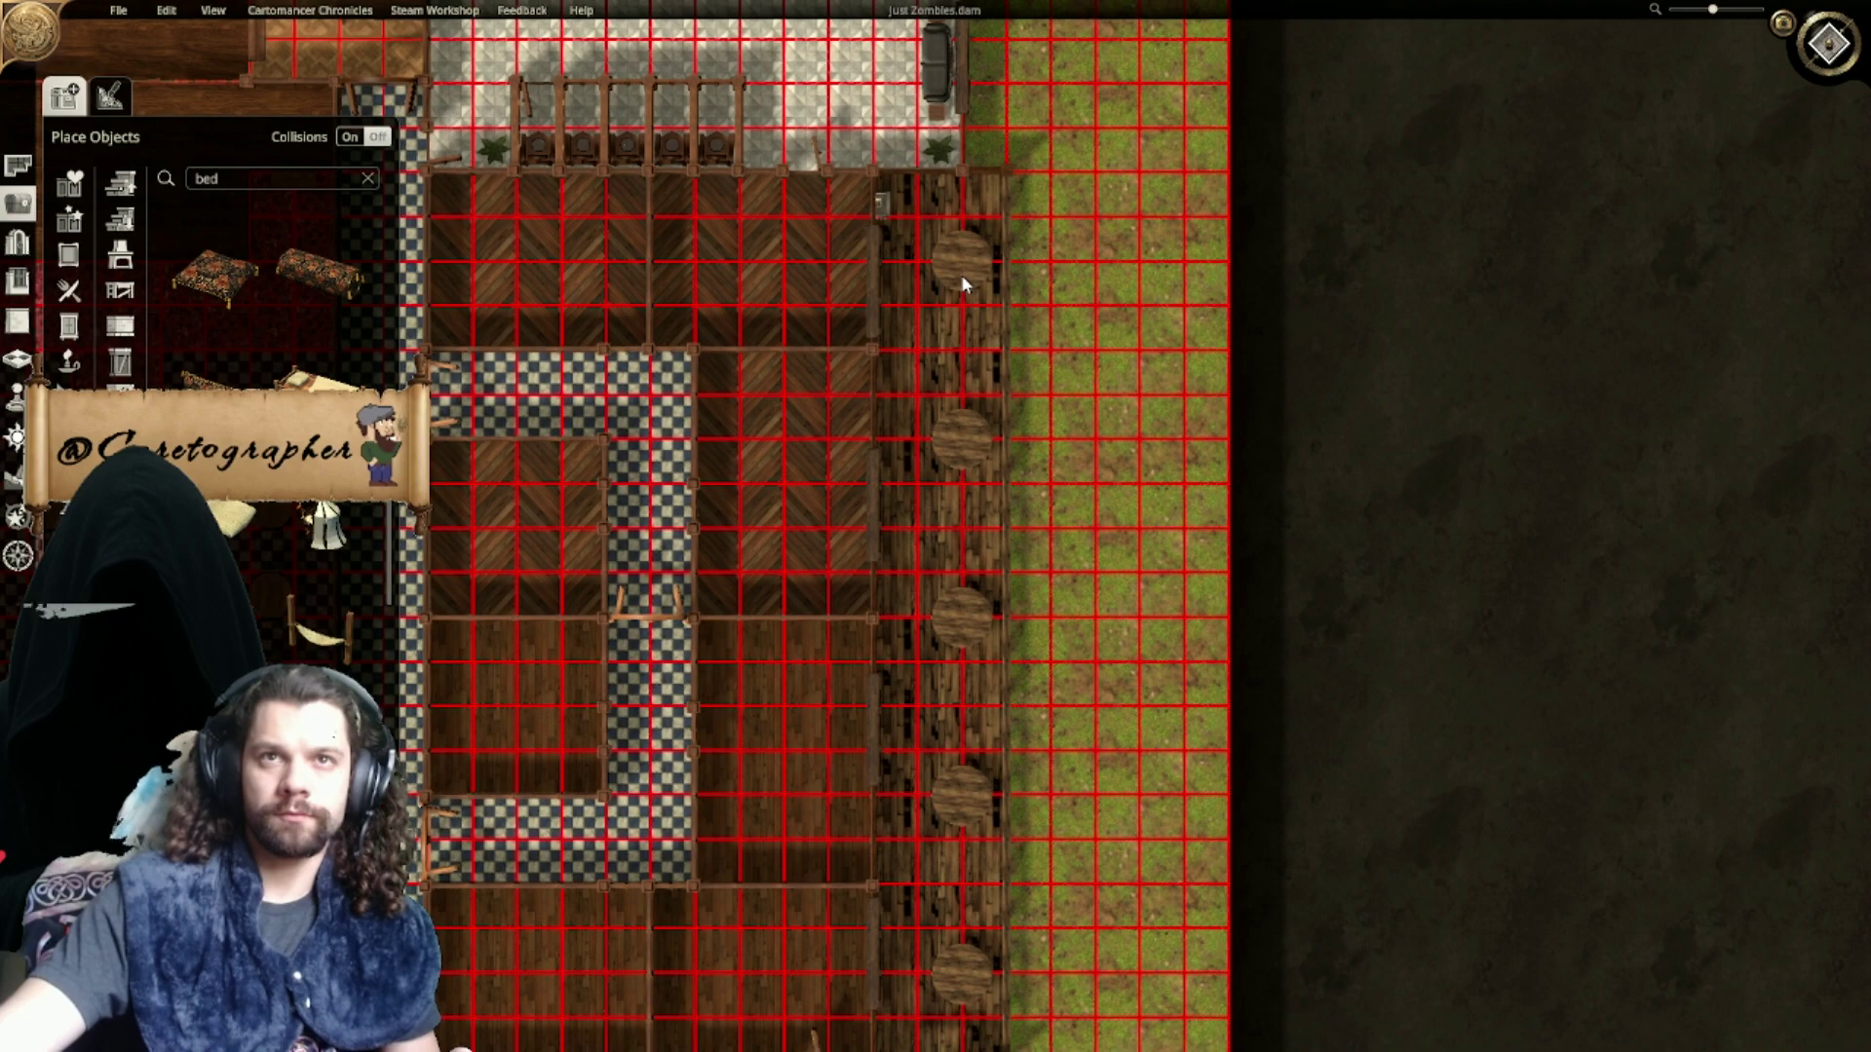
Step: Copy a wooden chair and place slightly rotated copies at the north and south sides of the east veranda's northernmost table
right_drag(917, 295, 1647, 263)
right_drag(682, 429, 1563, 389)
right_drag(1071, 468, 889, 520)
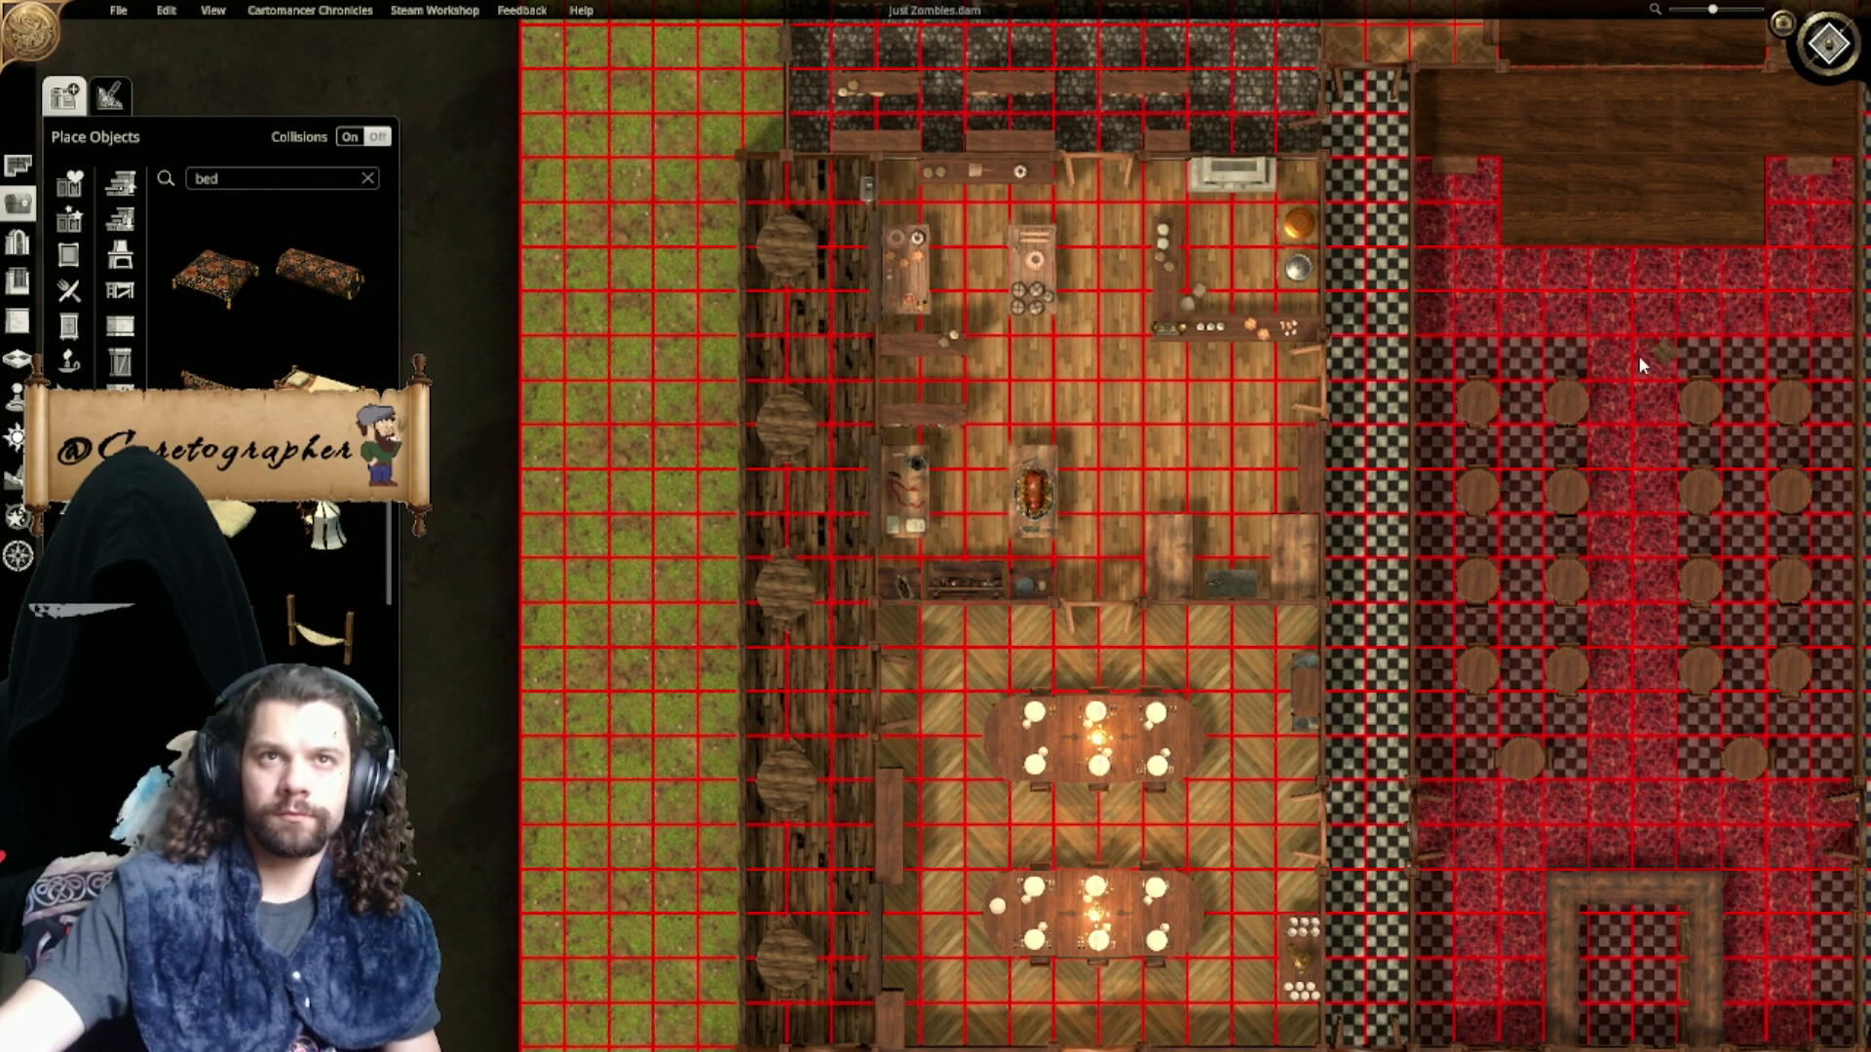
right_drag(1662, 341, 498, 467)
right_drag(1432, 414, 1067, 466)
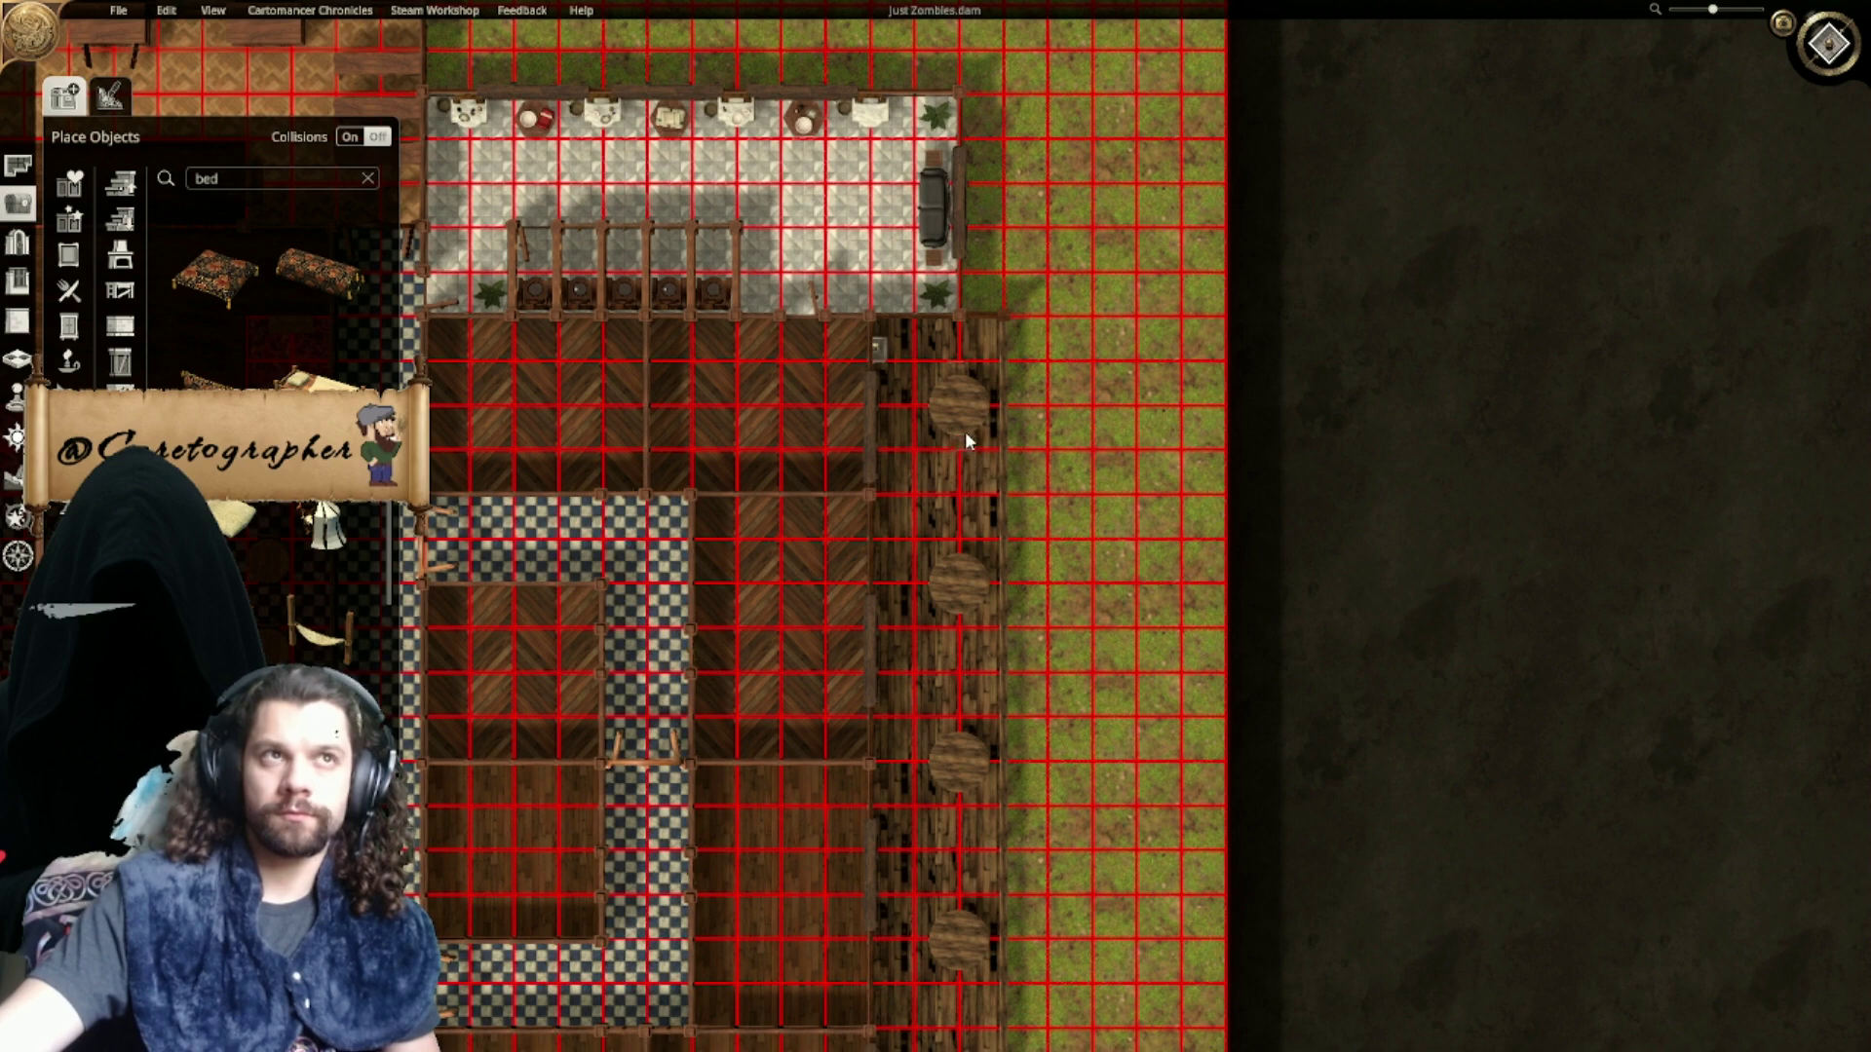
scroll(964, 431, up, 5)
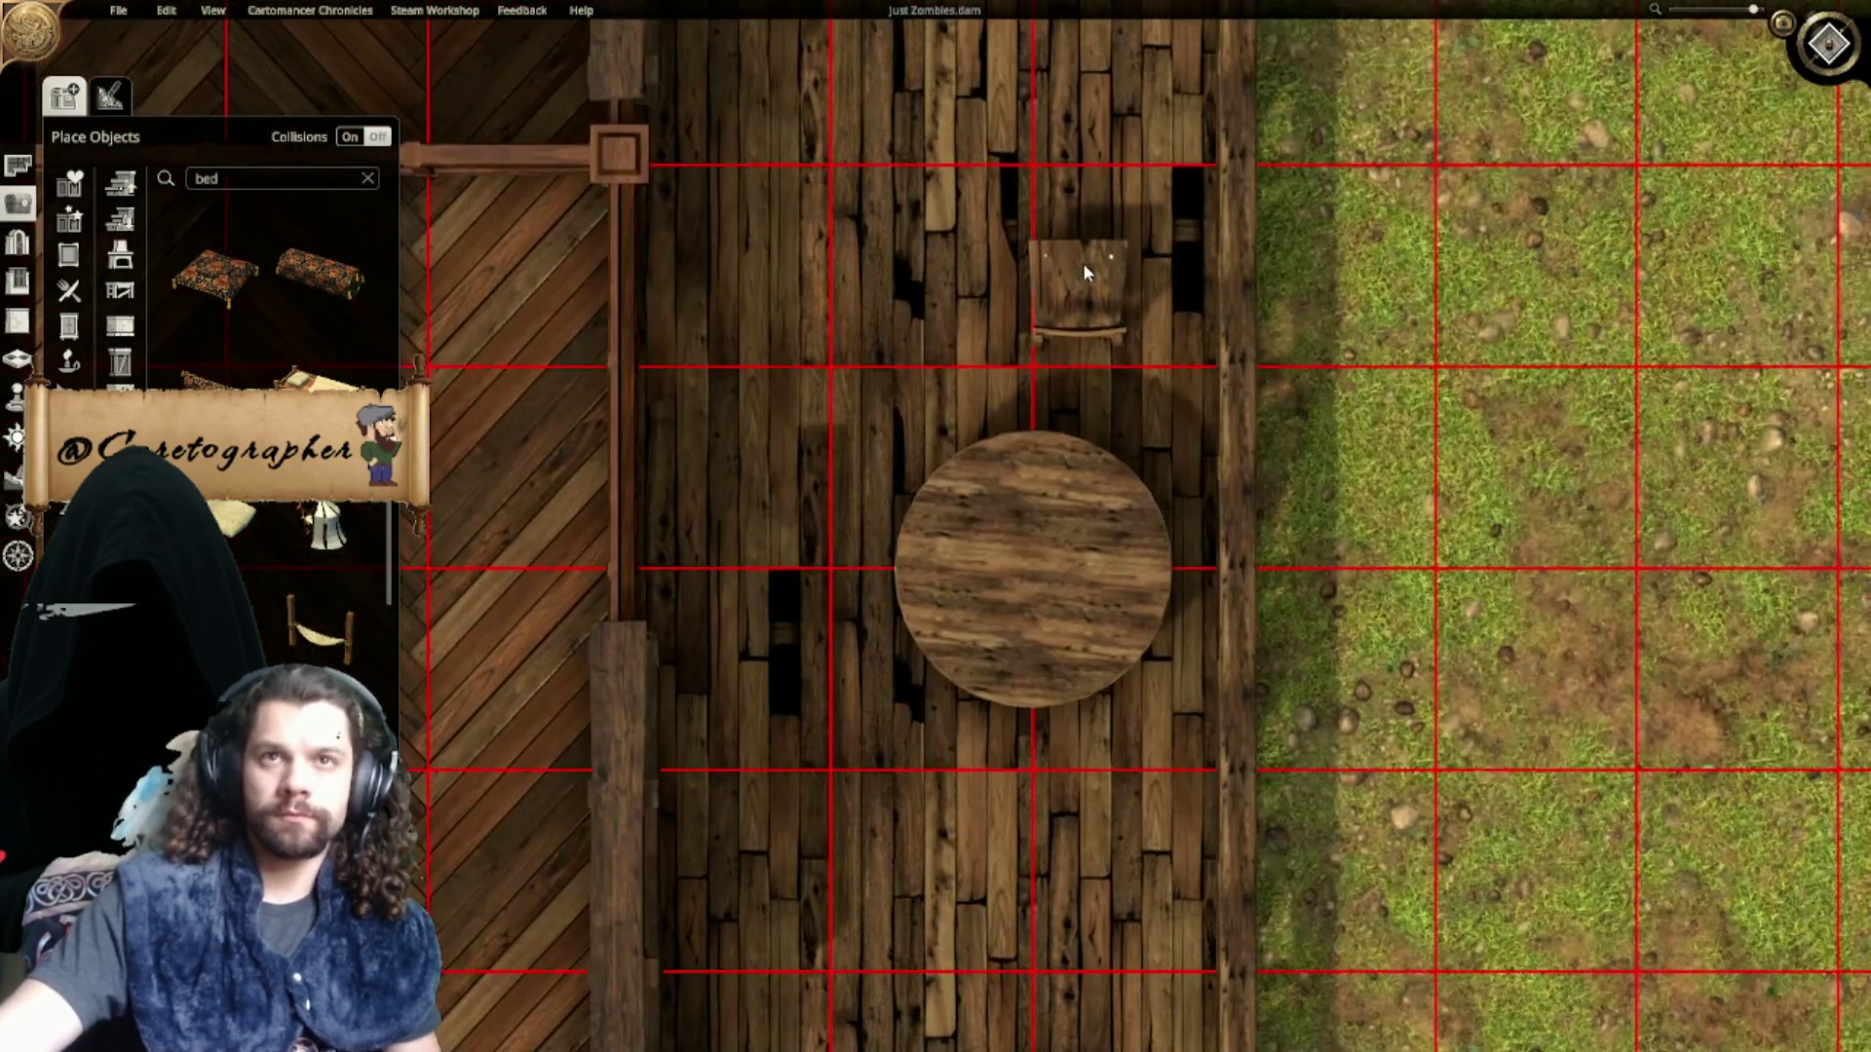
drag(1084, 267, 1037, 486)
ctrl+scroll(1062, 731, down, 8)
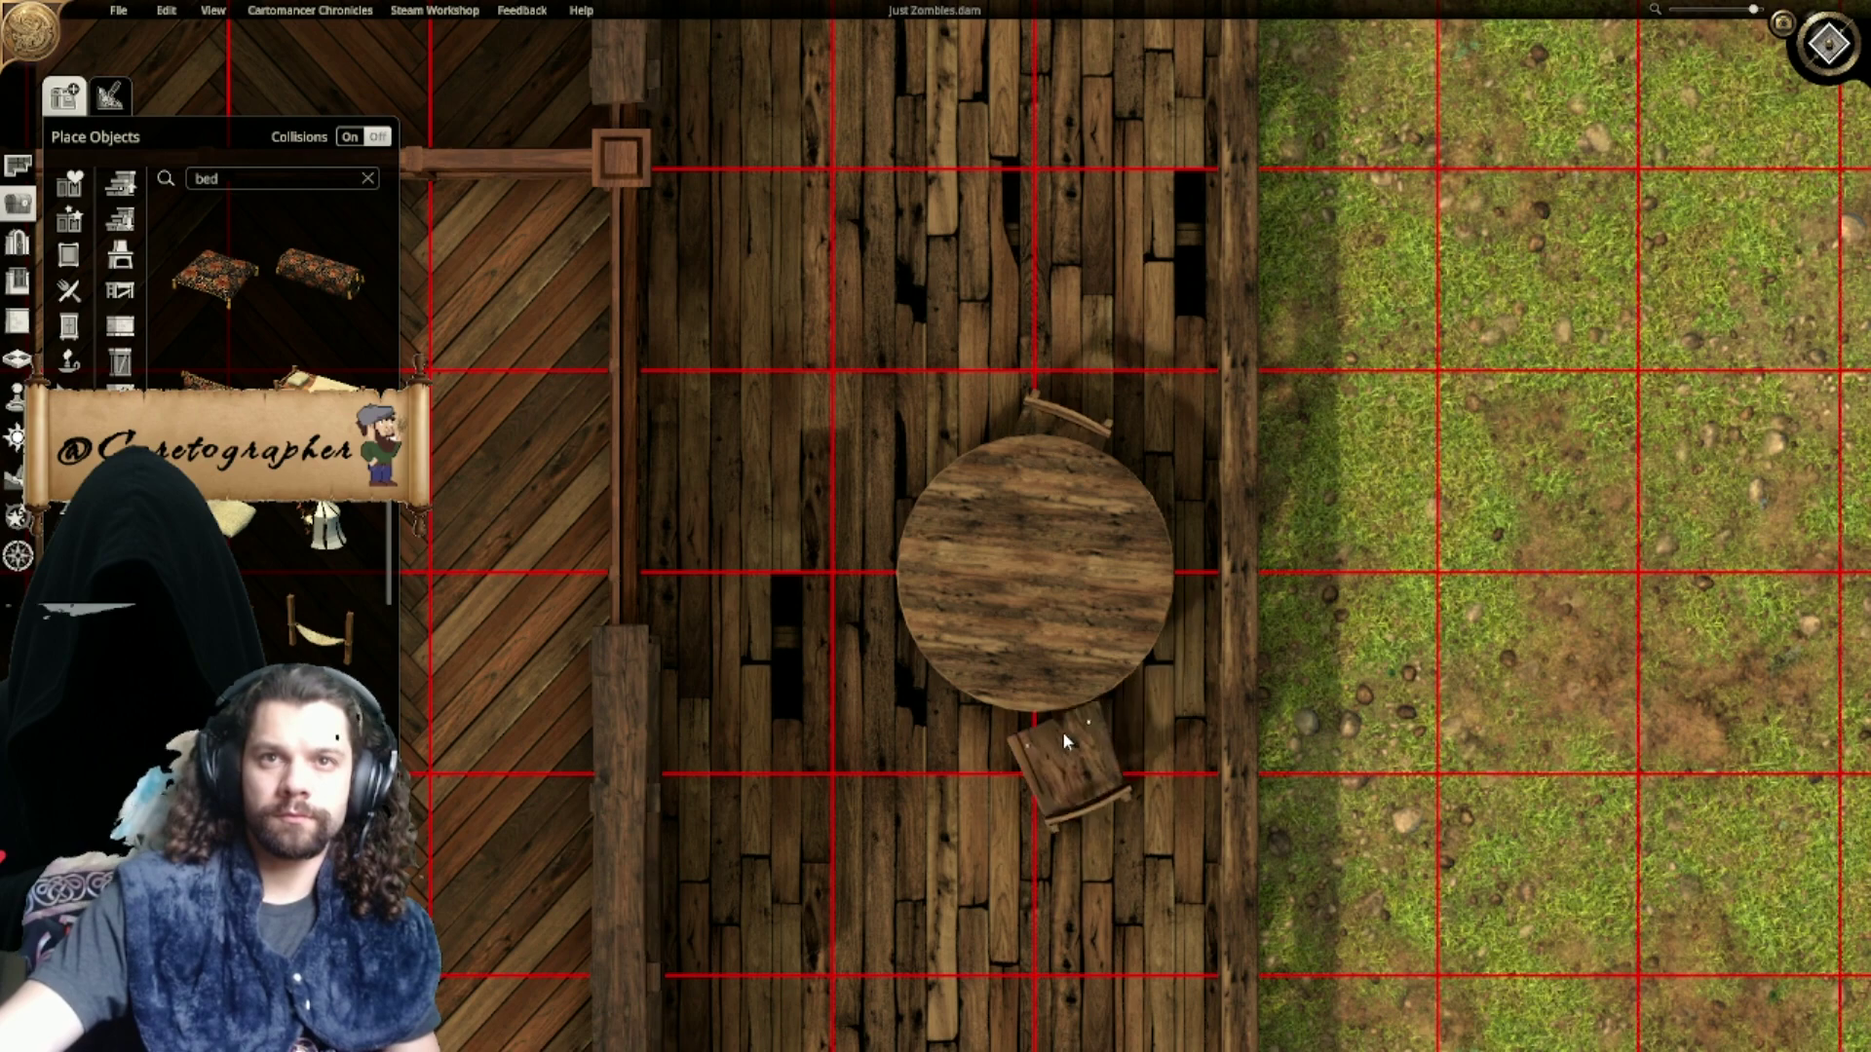
click(1045, 681)
Step: Place two more chairs, turned at different angles, at the north and south sides of the veranda's second table from the north
middle_drag(1075, 752, 1092, 78)
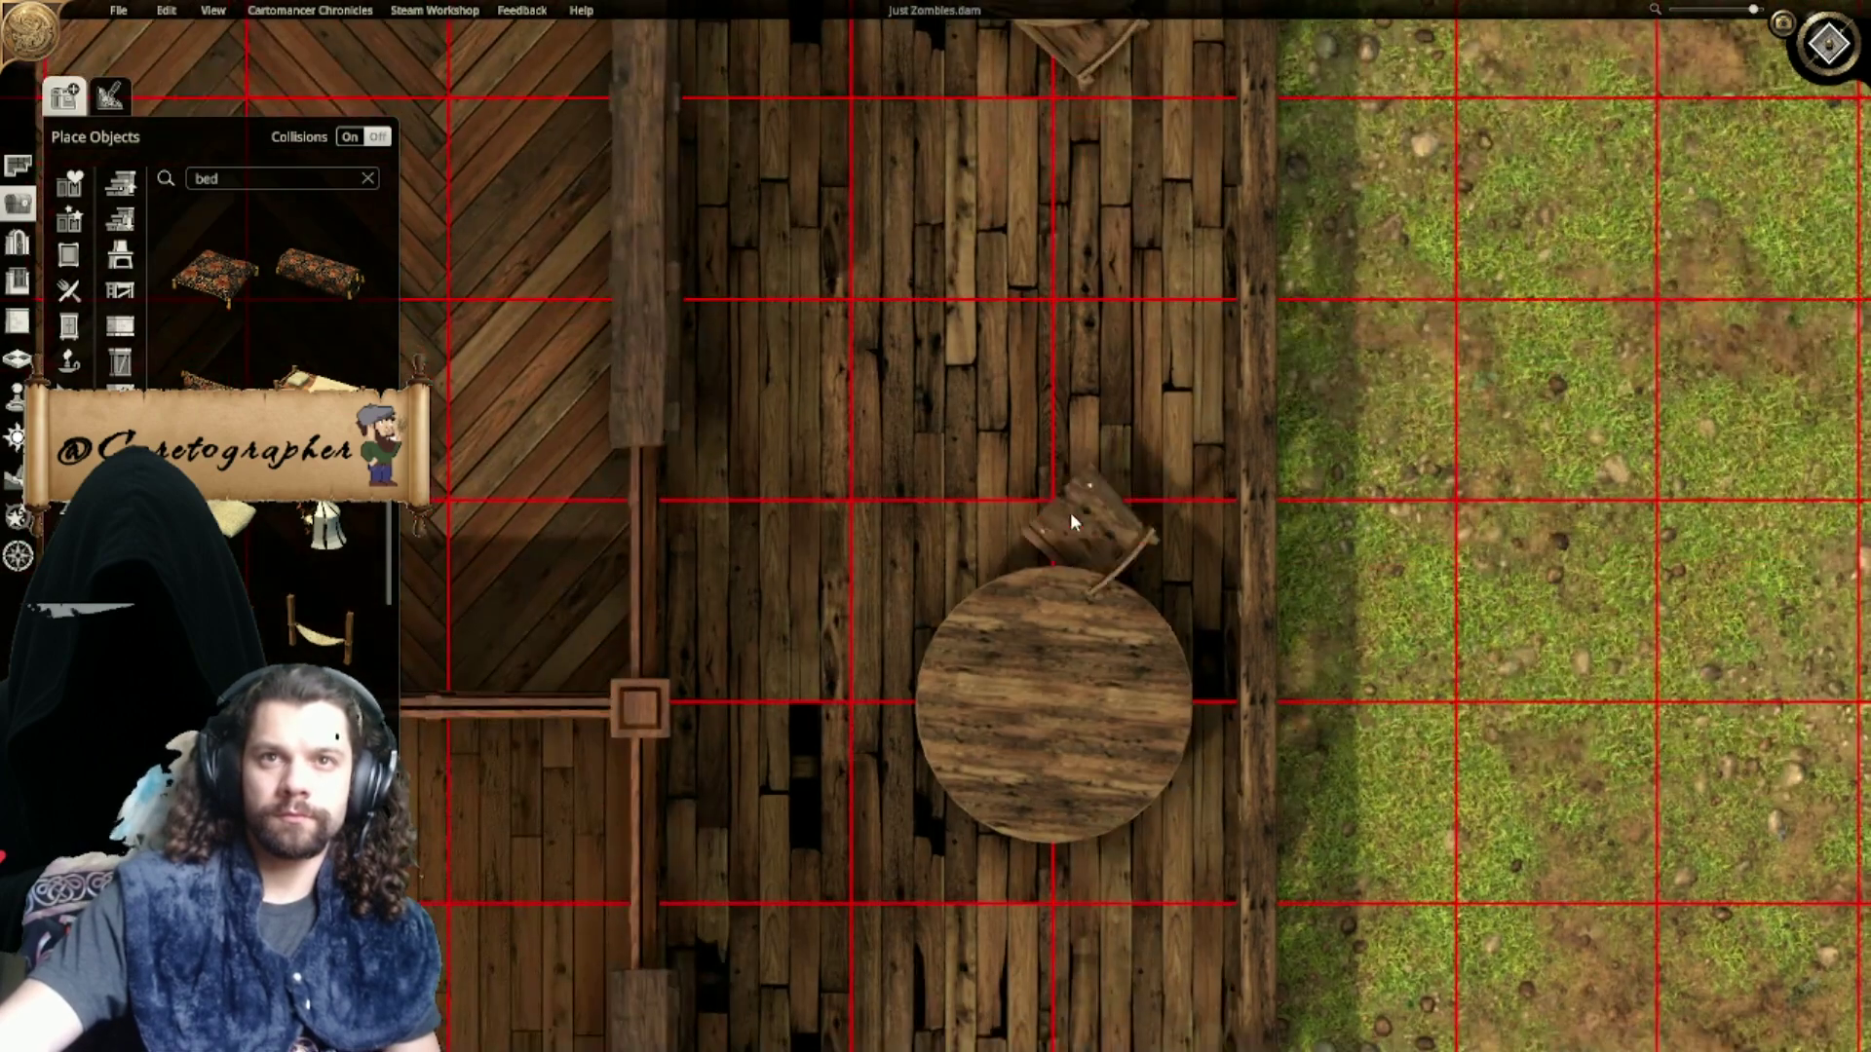
ctrl+scroll(1066, 575, down, 14)
click(1059, 616)
middle_drag(1064, 726, 1026, 280)
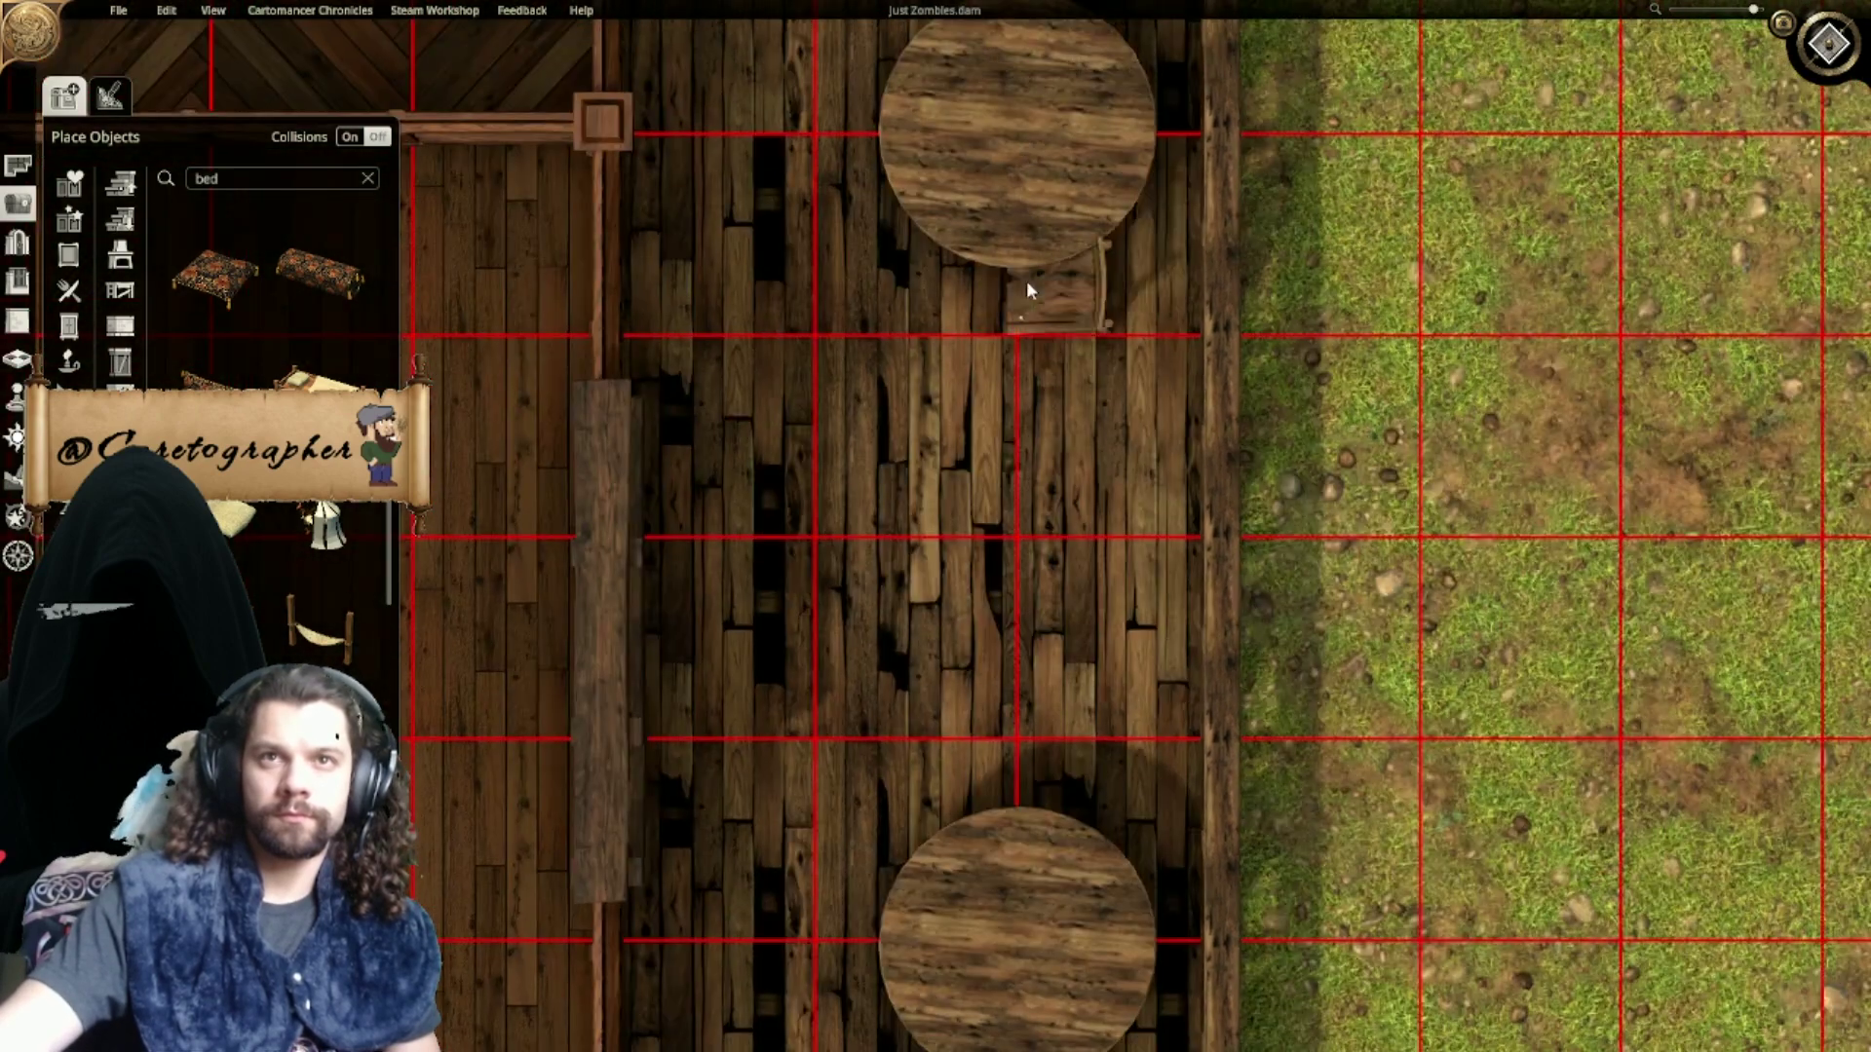
ctrl+scroll(1033, 252, down, 10)
click(1024, 216)
Step: Place a rotated chair at the north side and another at the south side of the veranda's middle table
middle_drag(1034, 524, 1021, 78)
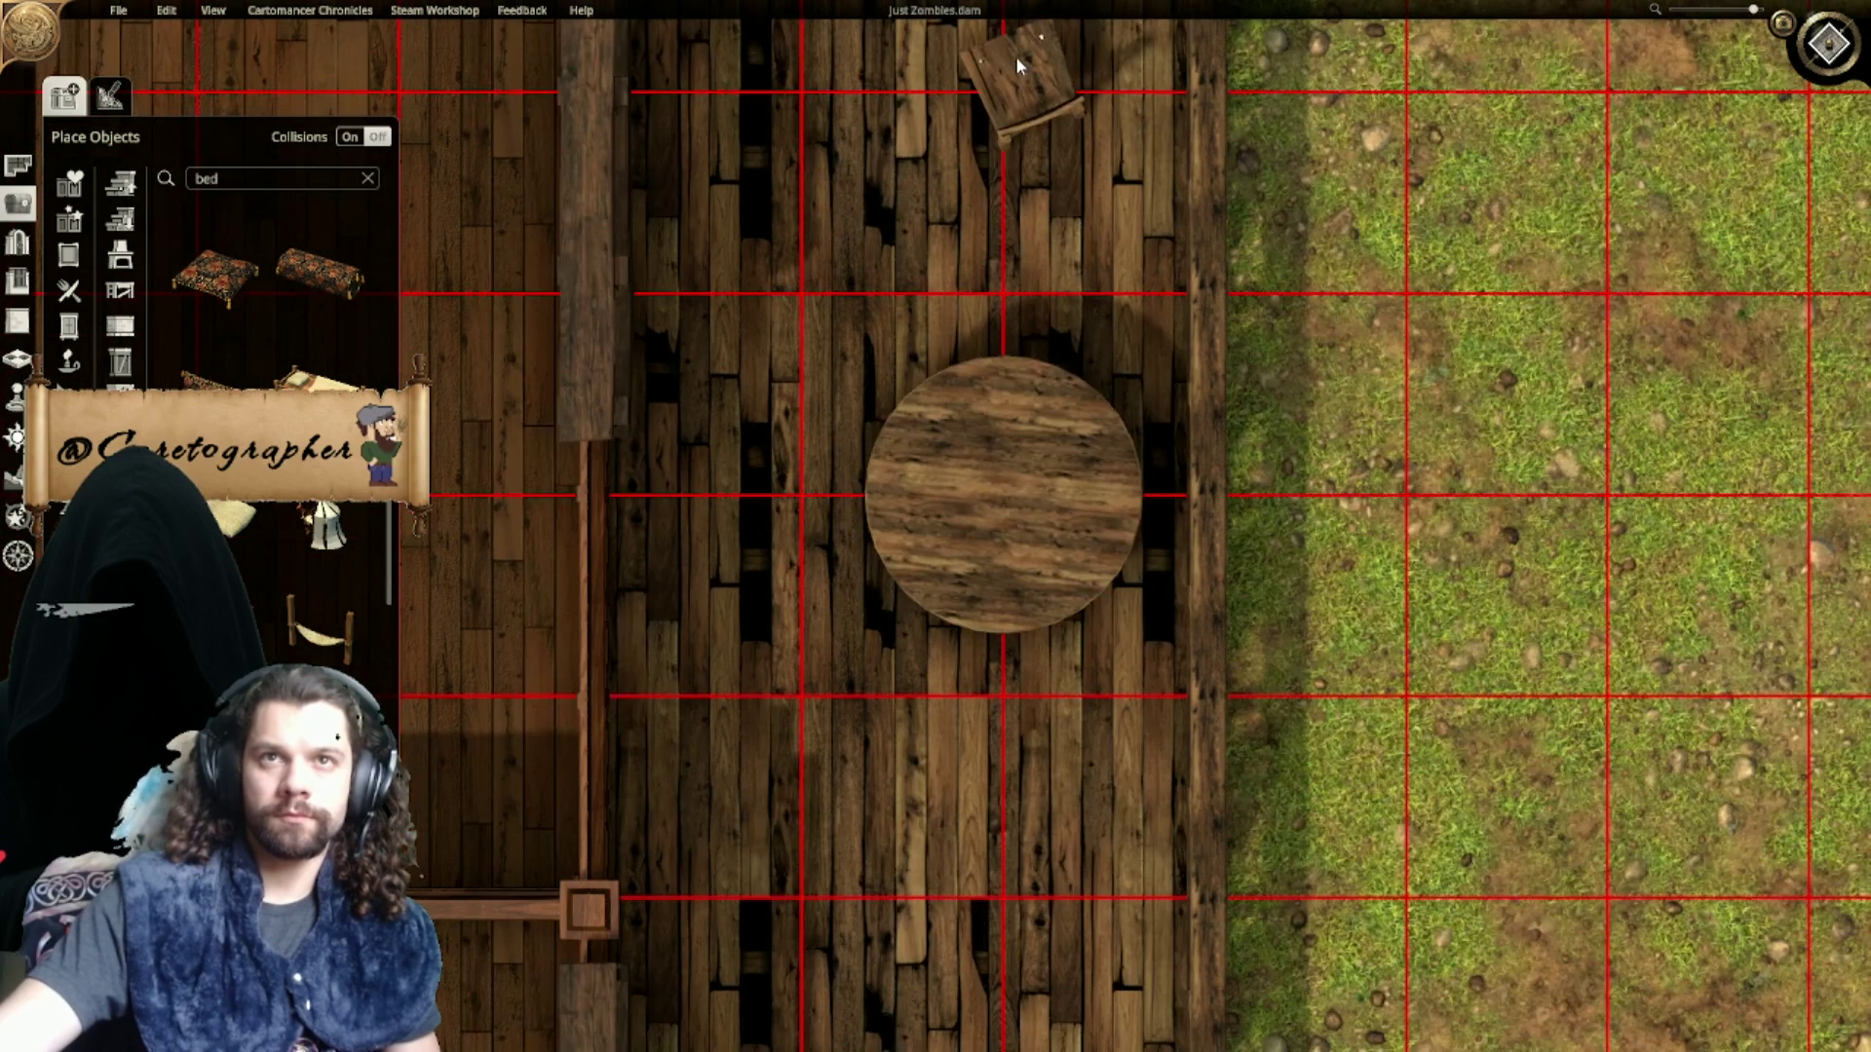
ctrl+scroll(1006, 302, down, 12)
click(1007, 417)
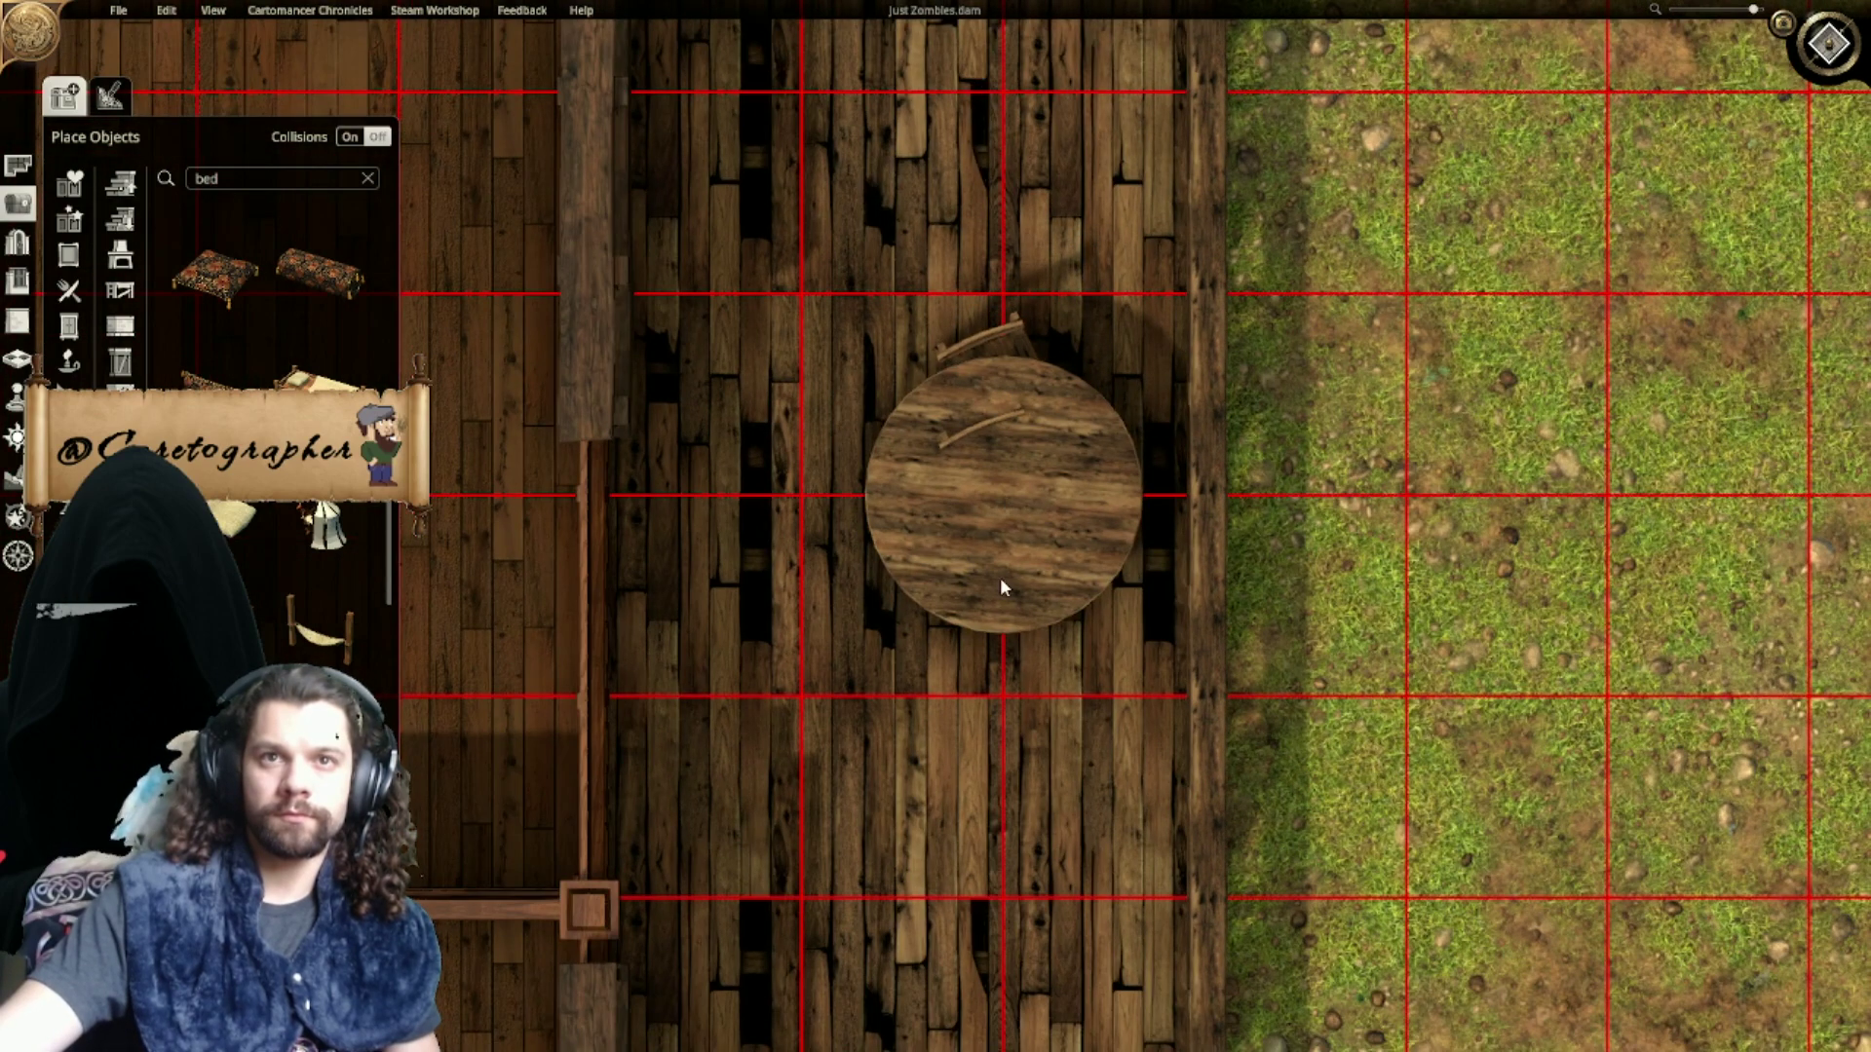
ctrl+scroll(1000, 643, down, 10)
click(1002, 616)
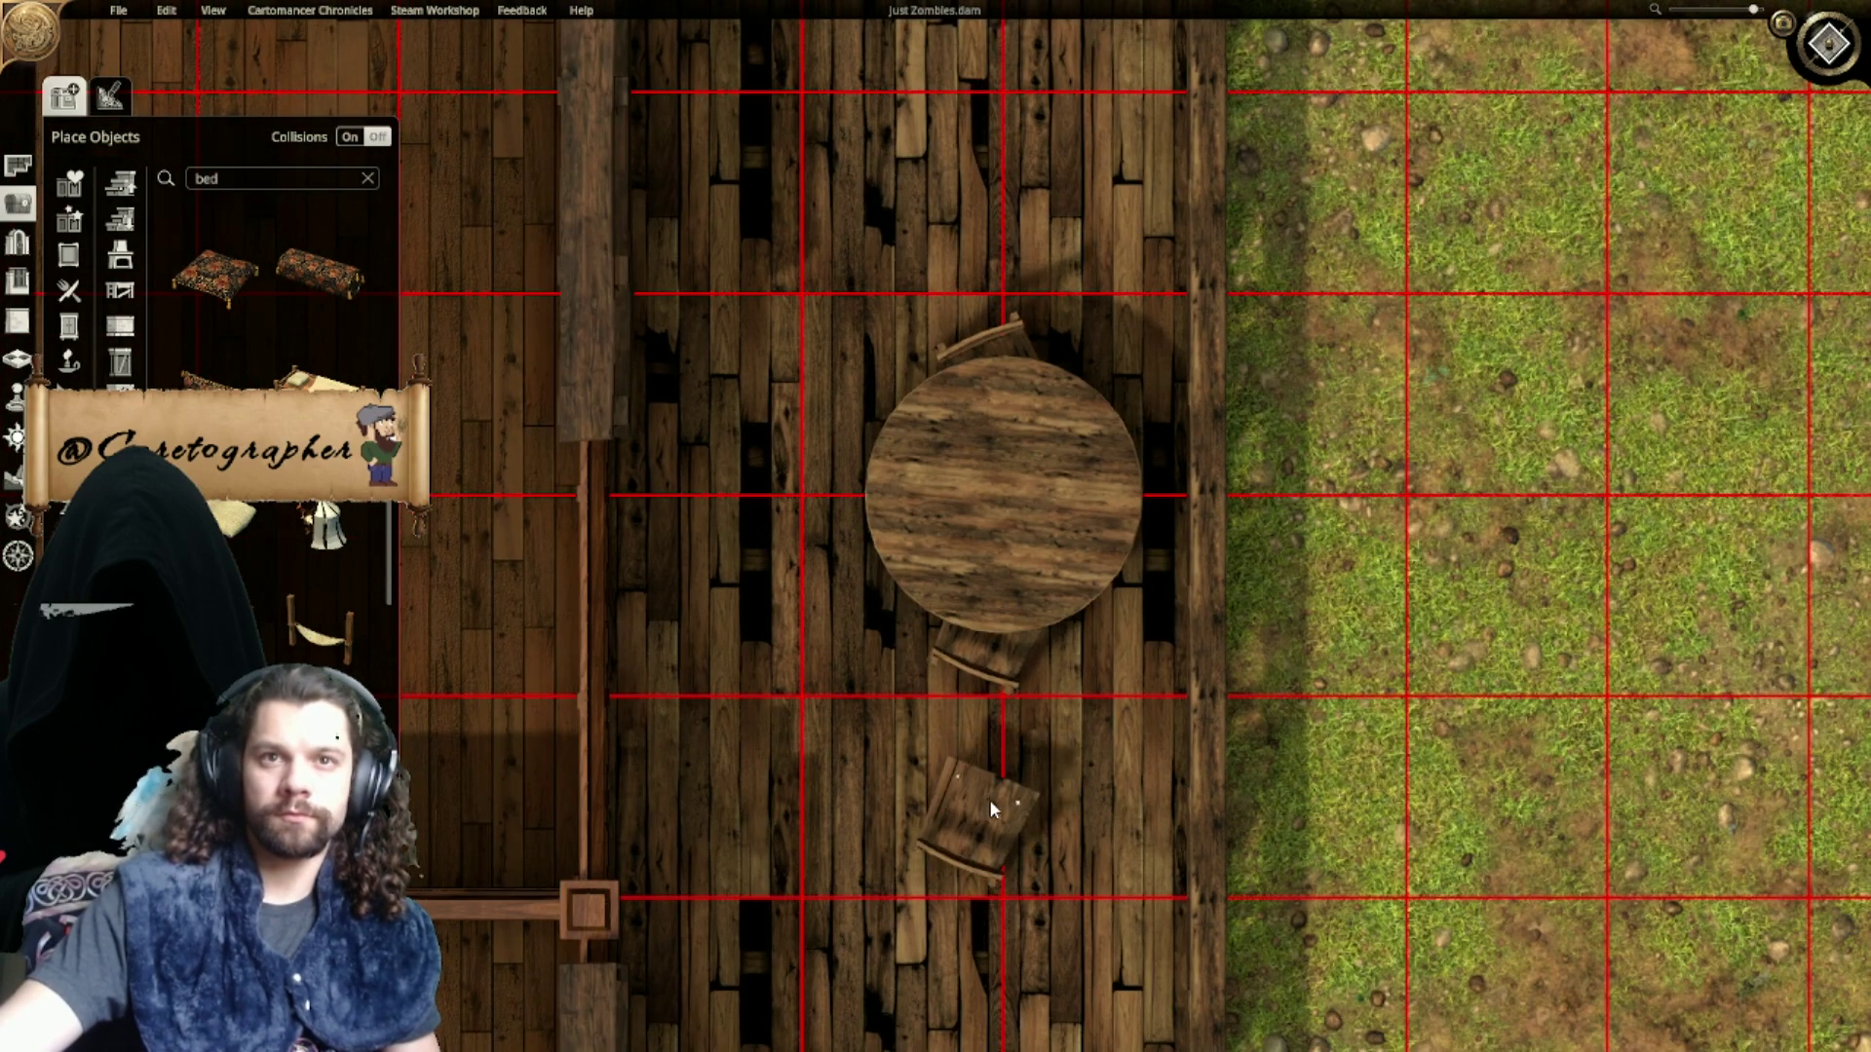
Step: Place rotated chairs at the north and south sides of the east veranda's southernmost table and hide the grid
middle_drag(997, 940, 1047, 256)
ctrl+scroll(1050, 528, down, 10)
click(1059, 562)
middle_drag(1059, 562, 1047, 214)
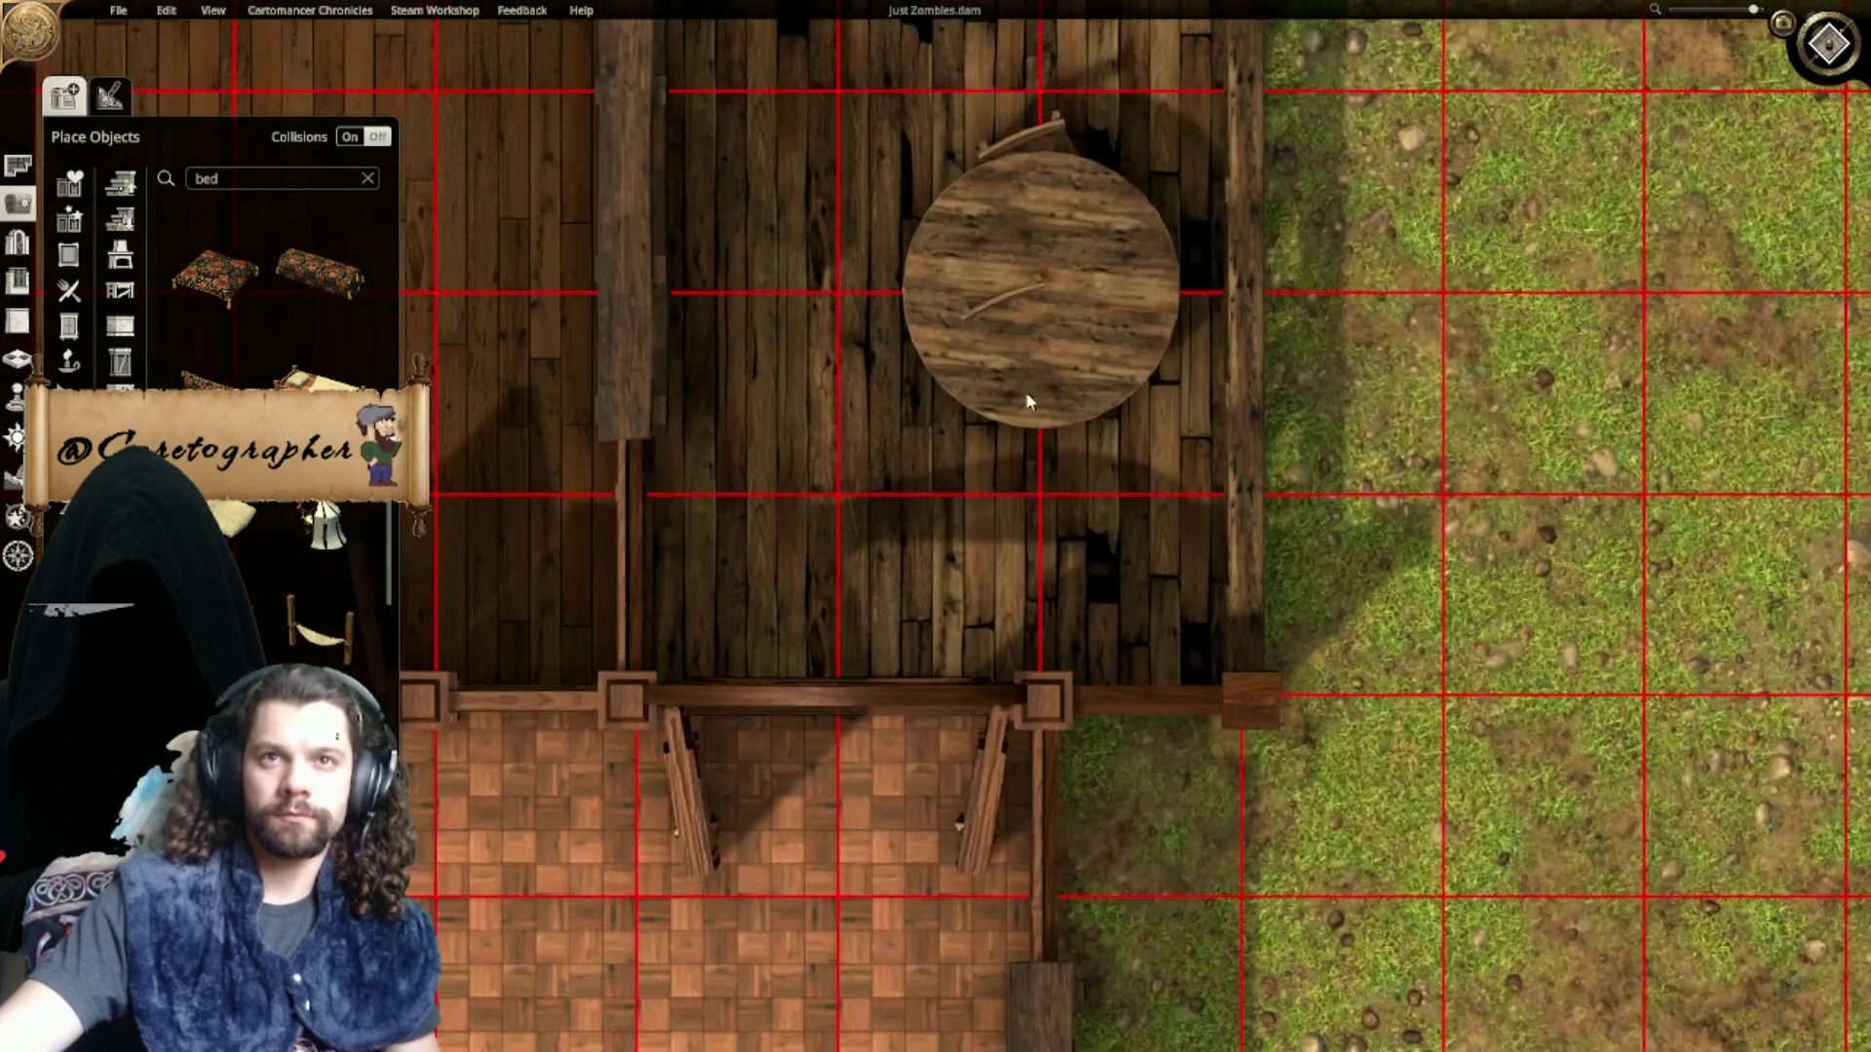
ctrl+scroll(1038, 431, down, 10)
click(1052, 395)
right_click(1388, 498)
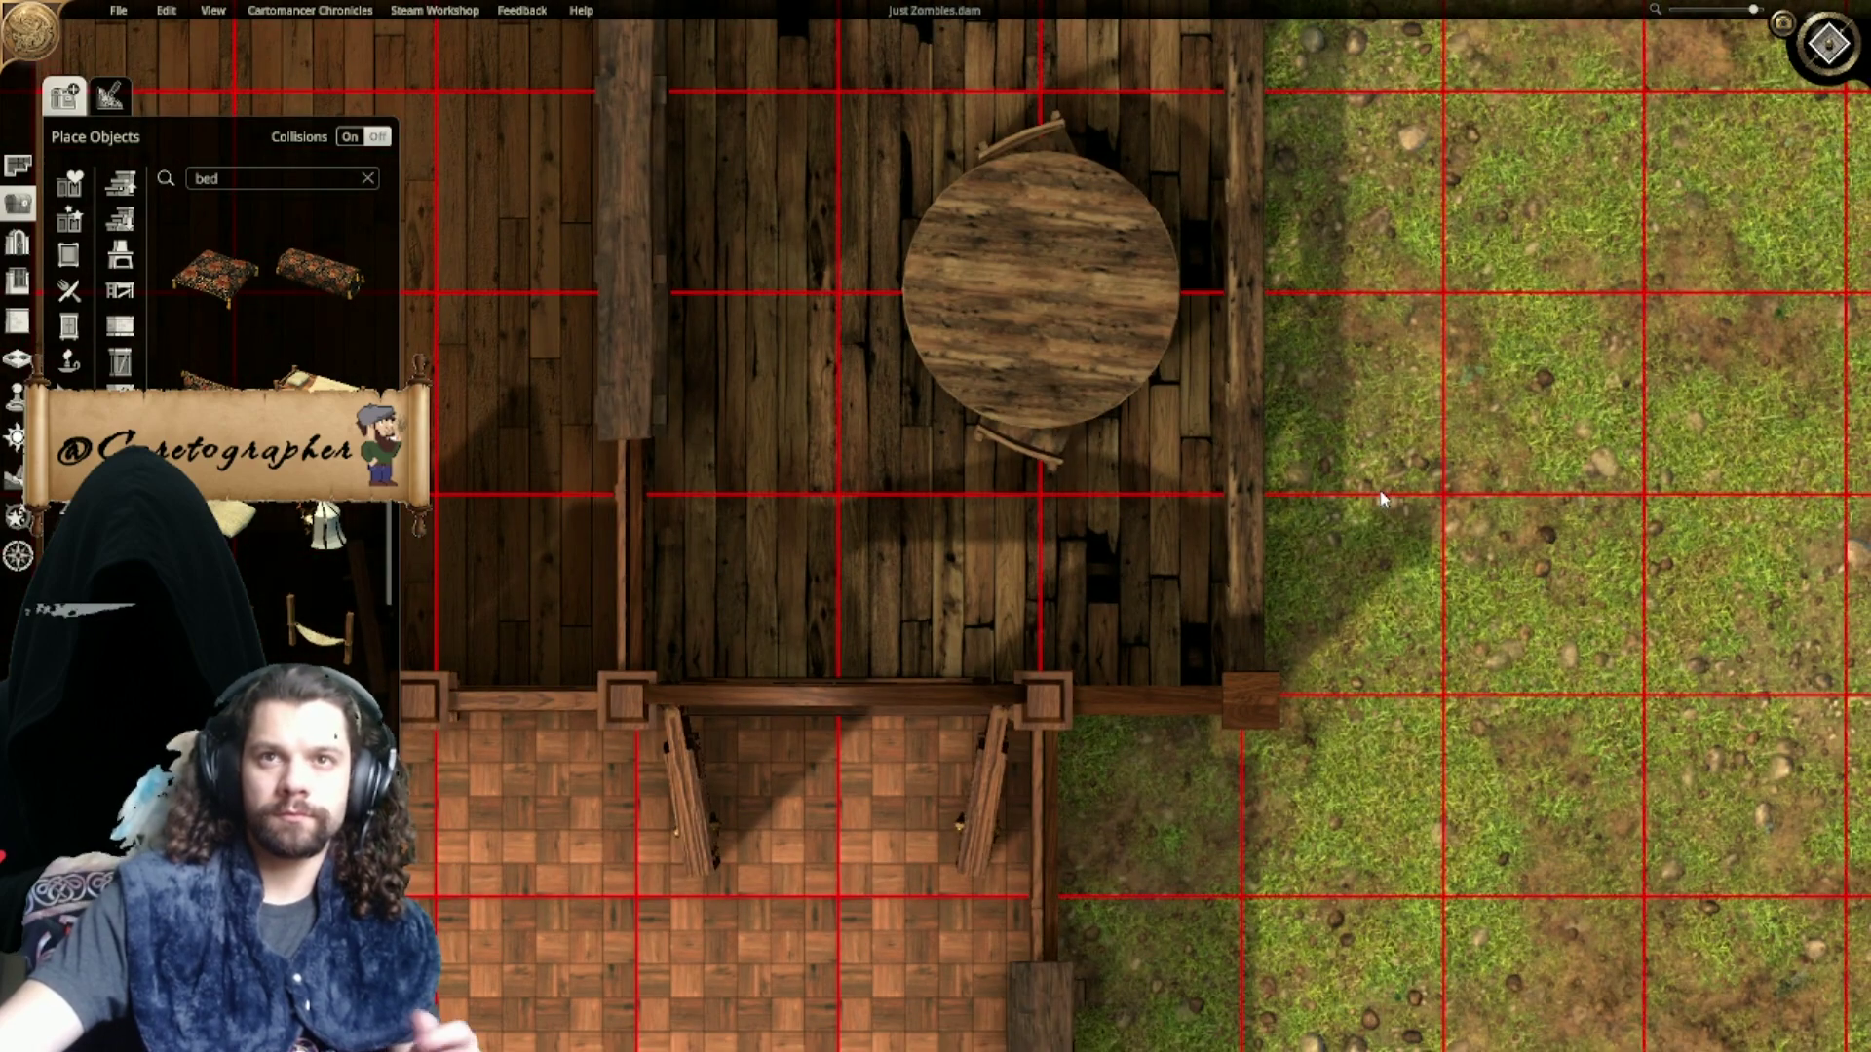
scroll(1384, 498, down, 10)
middle_drag(1107, 302, 1296, 564)
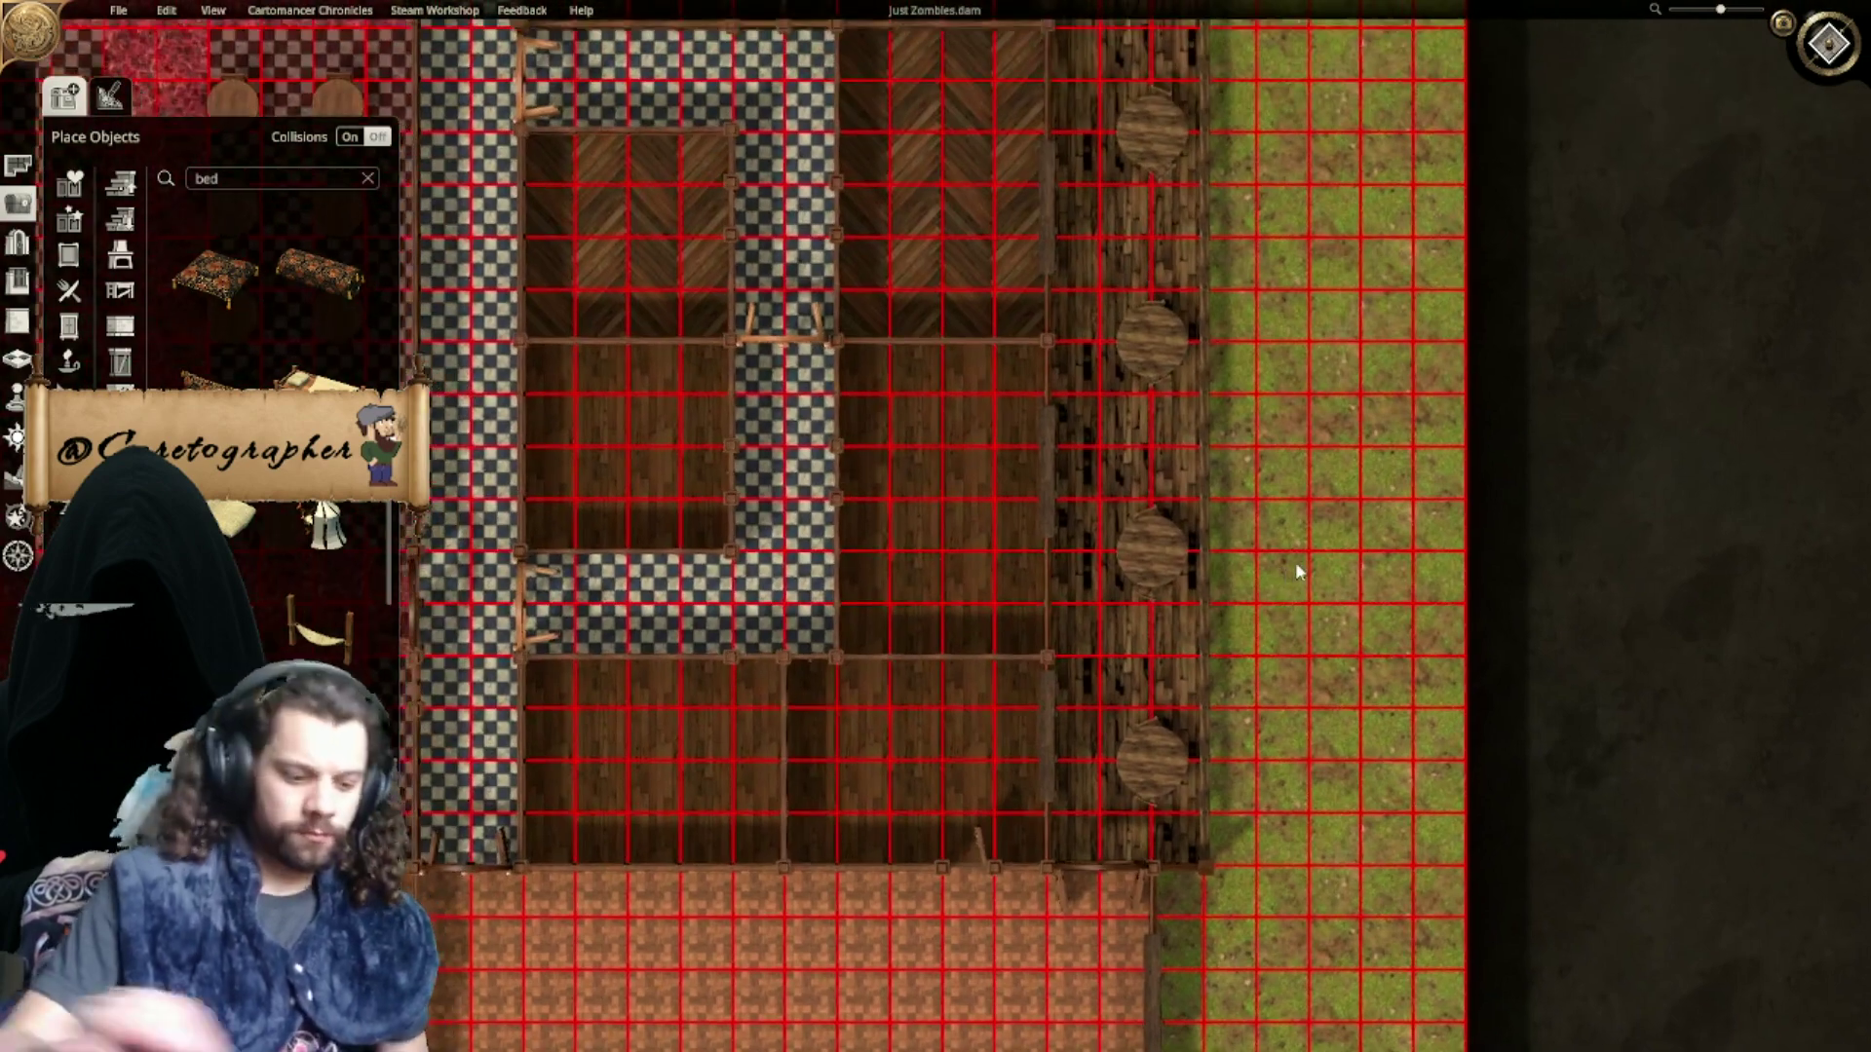
key(g)
scroll(1283, 459, down, 5)
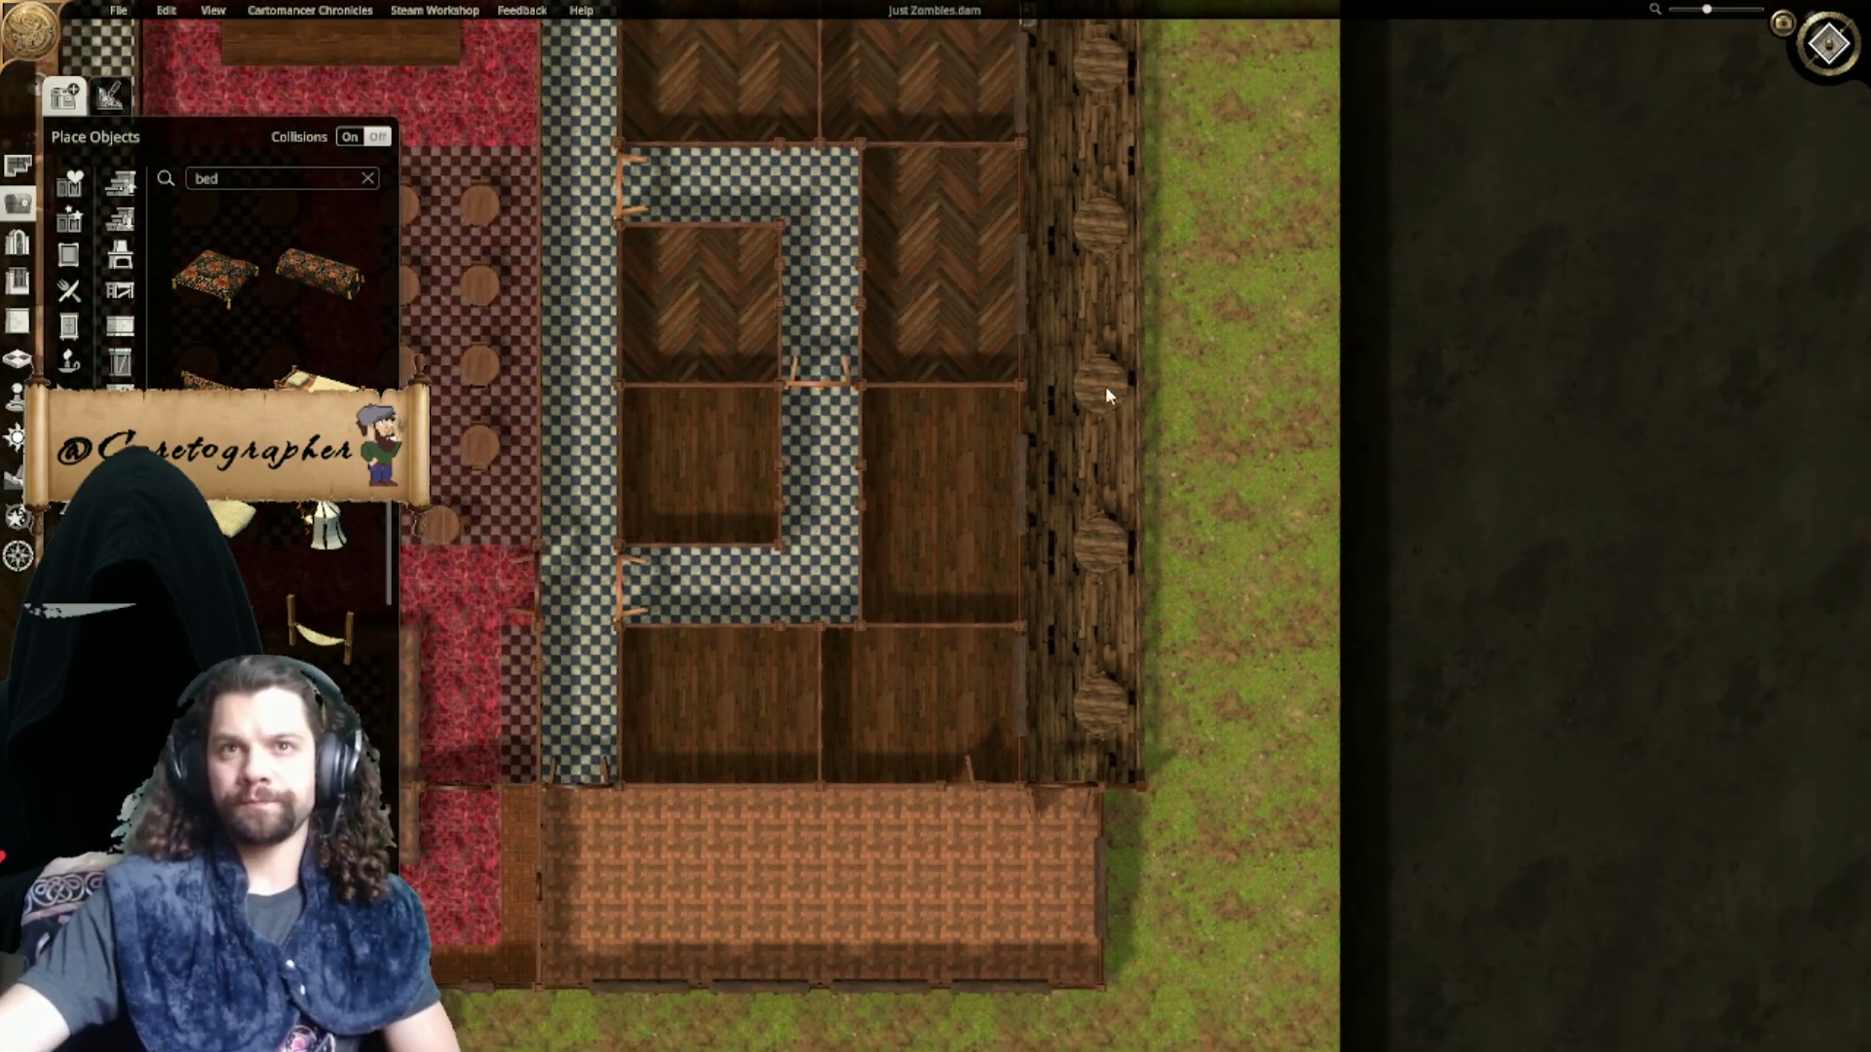
Step: Examine the building's layout from above, from the east veranda across the dining areas and the eastern rooms and passages
middle_drag(1095, 373, 1211, 587)
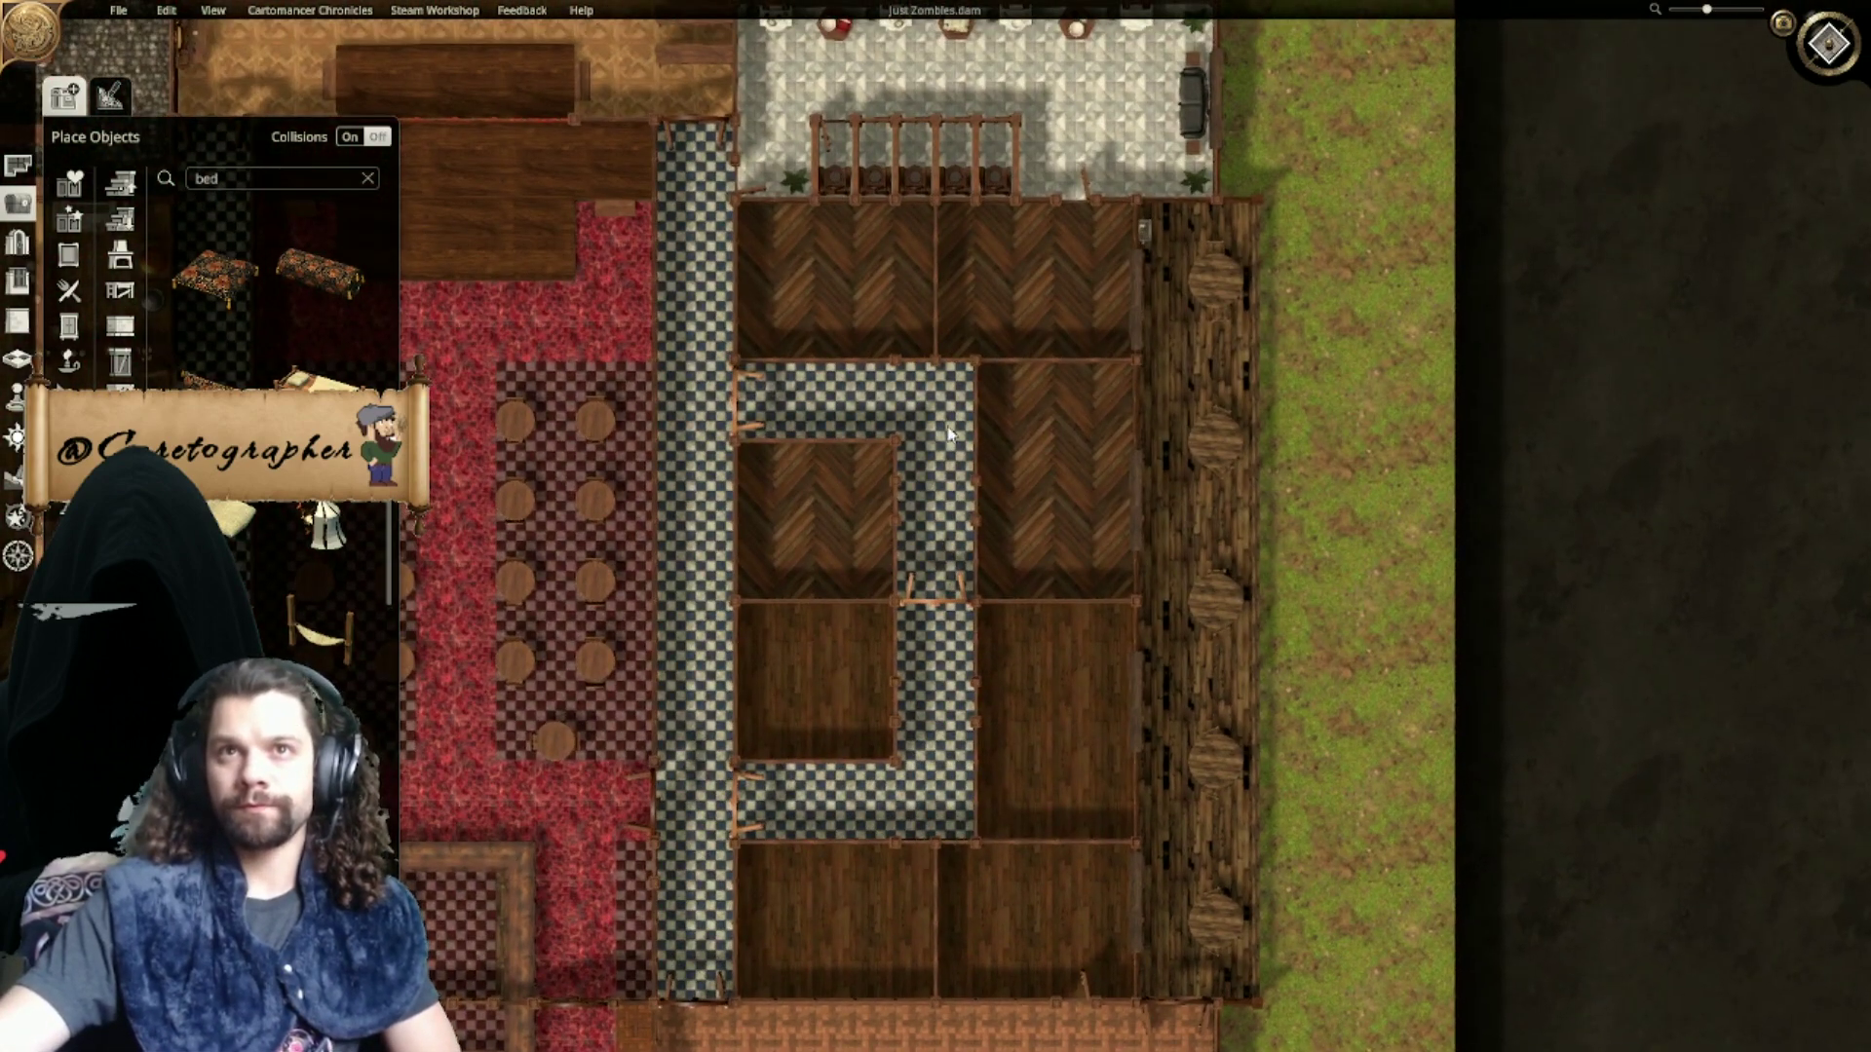
middle_drag(953, 428, 1308, 589)
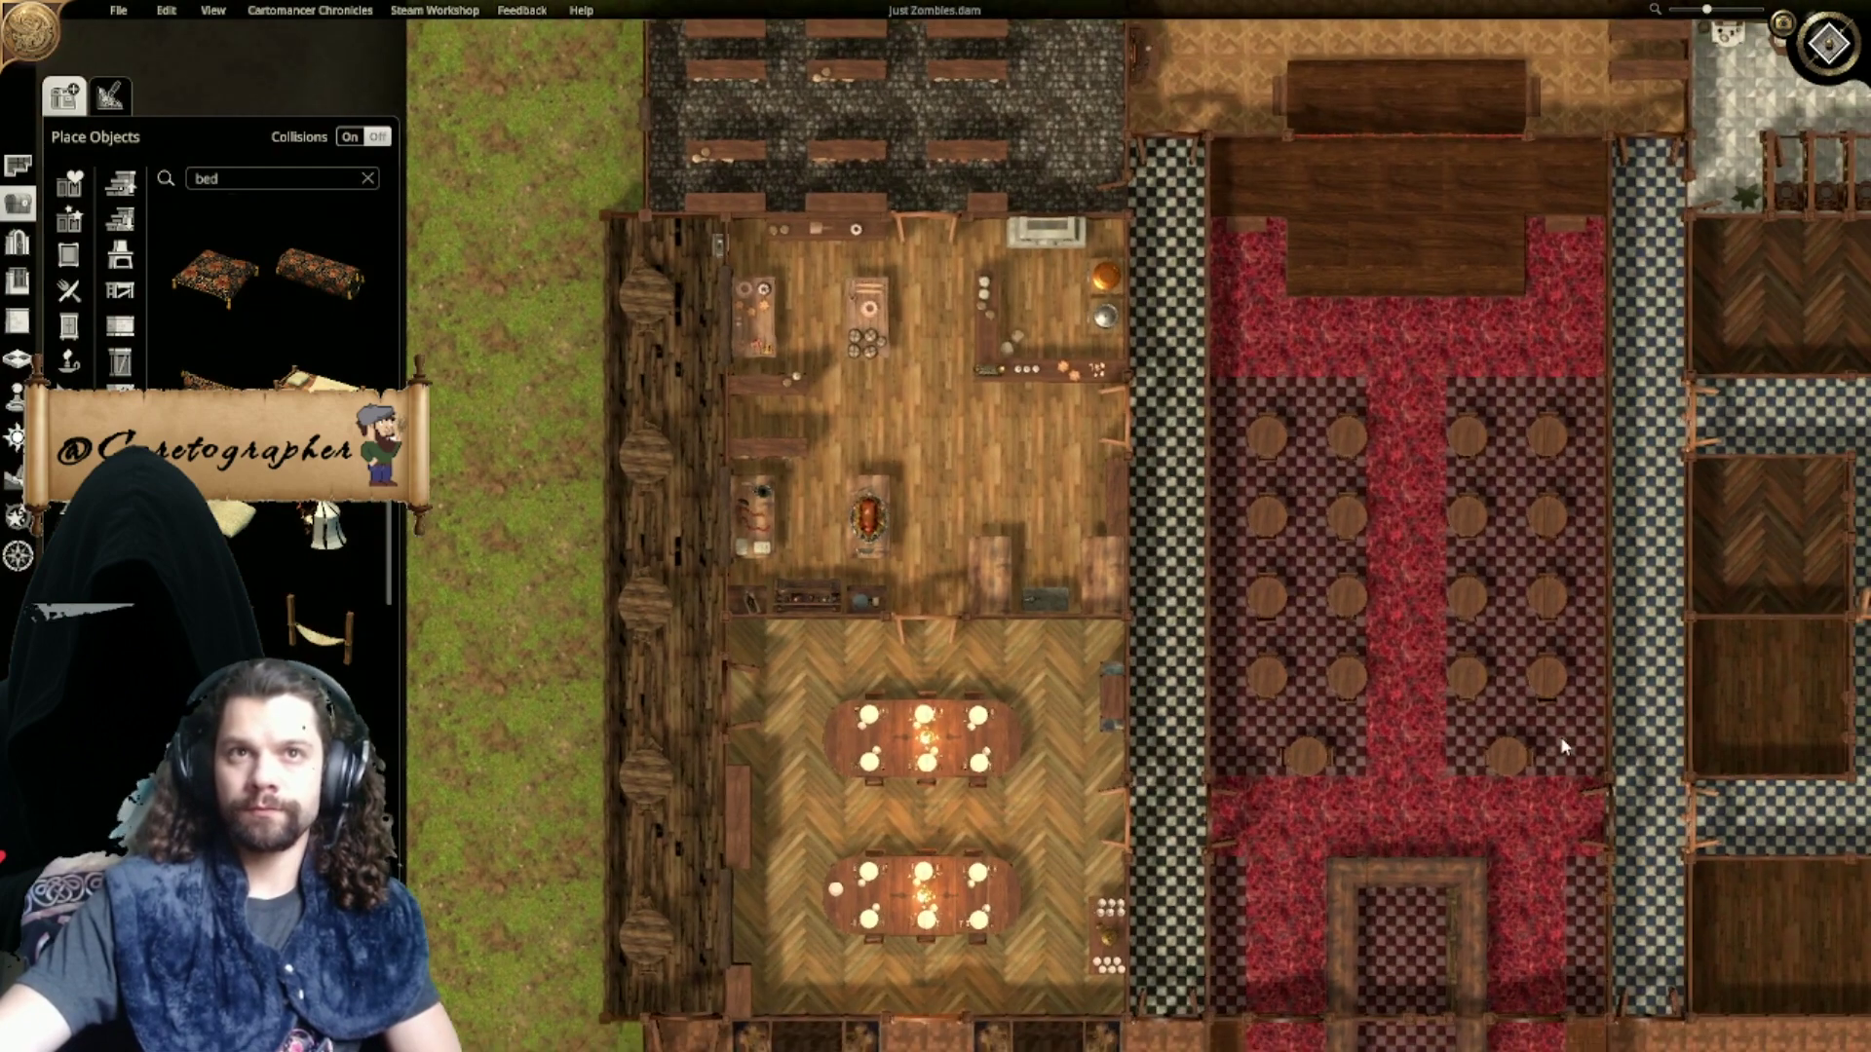
scroll(1123, 590, down, 3)
middle_drag(1563, 743, 1242, 615)
scroll(1127, 591, up, 1)
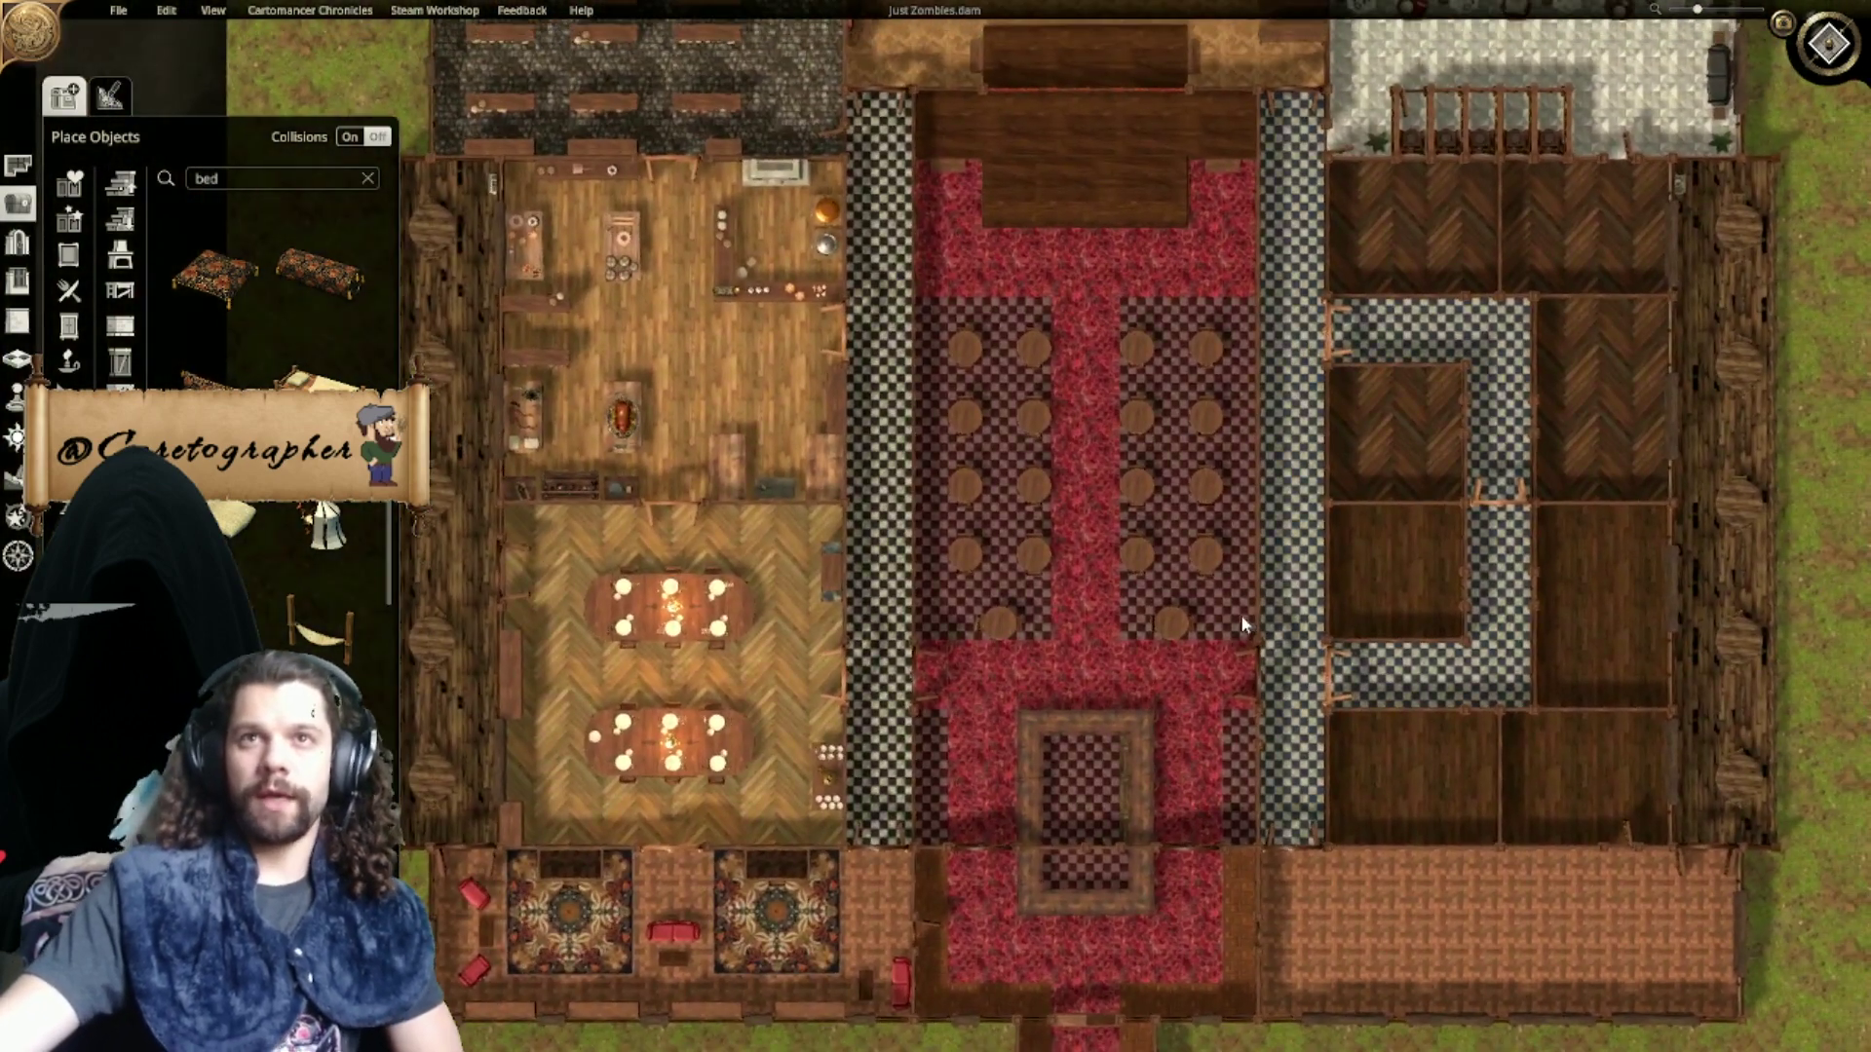
middle_drag(1231, 429, 1181, 513)
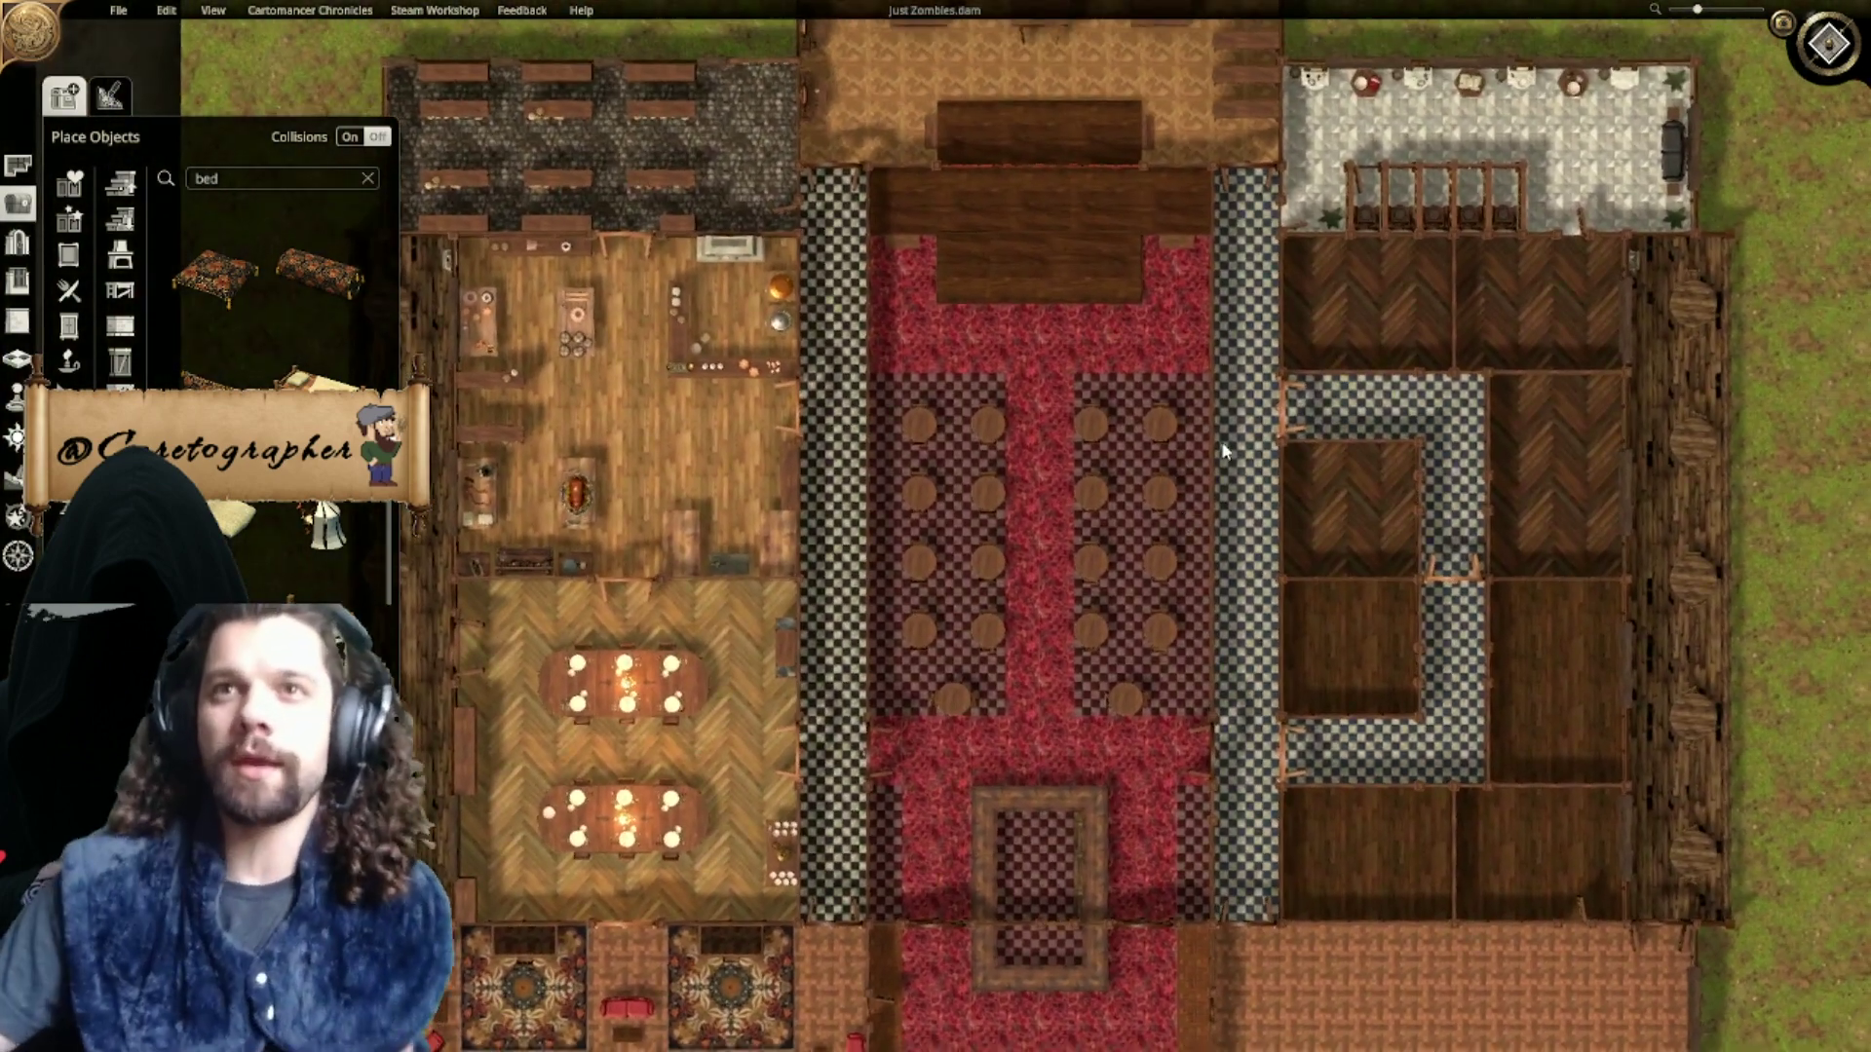
middle_drag(1341, 643, 1157, 489)
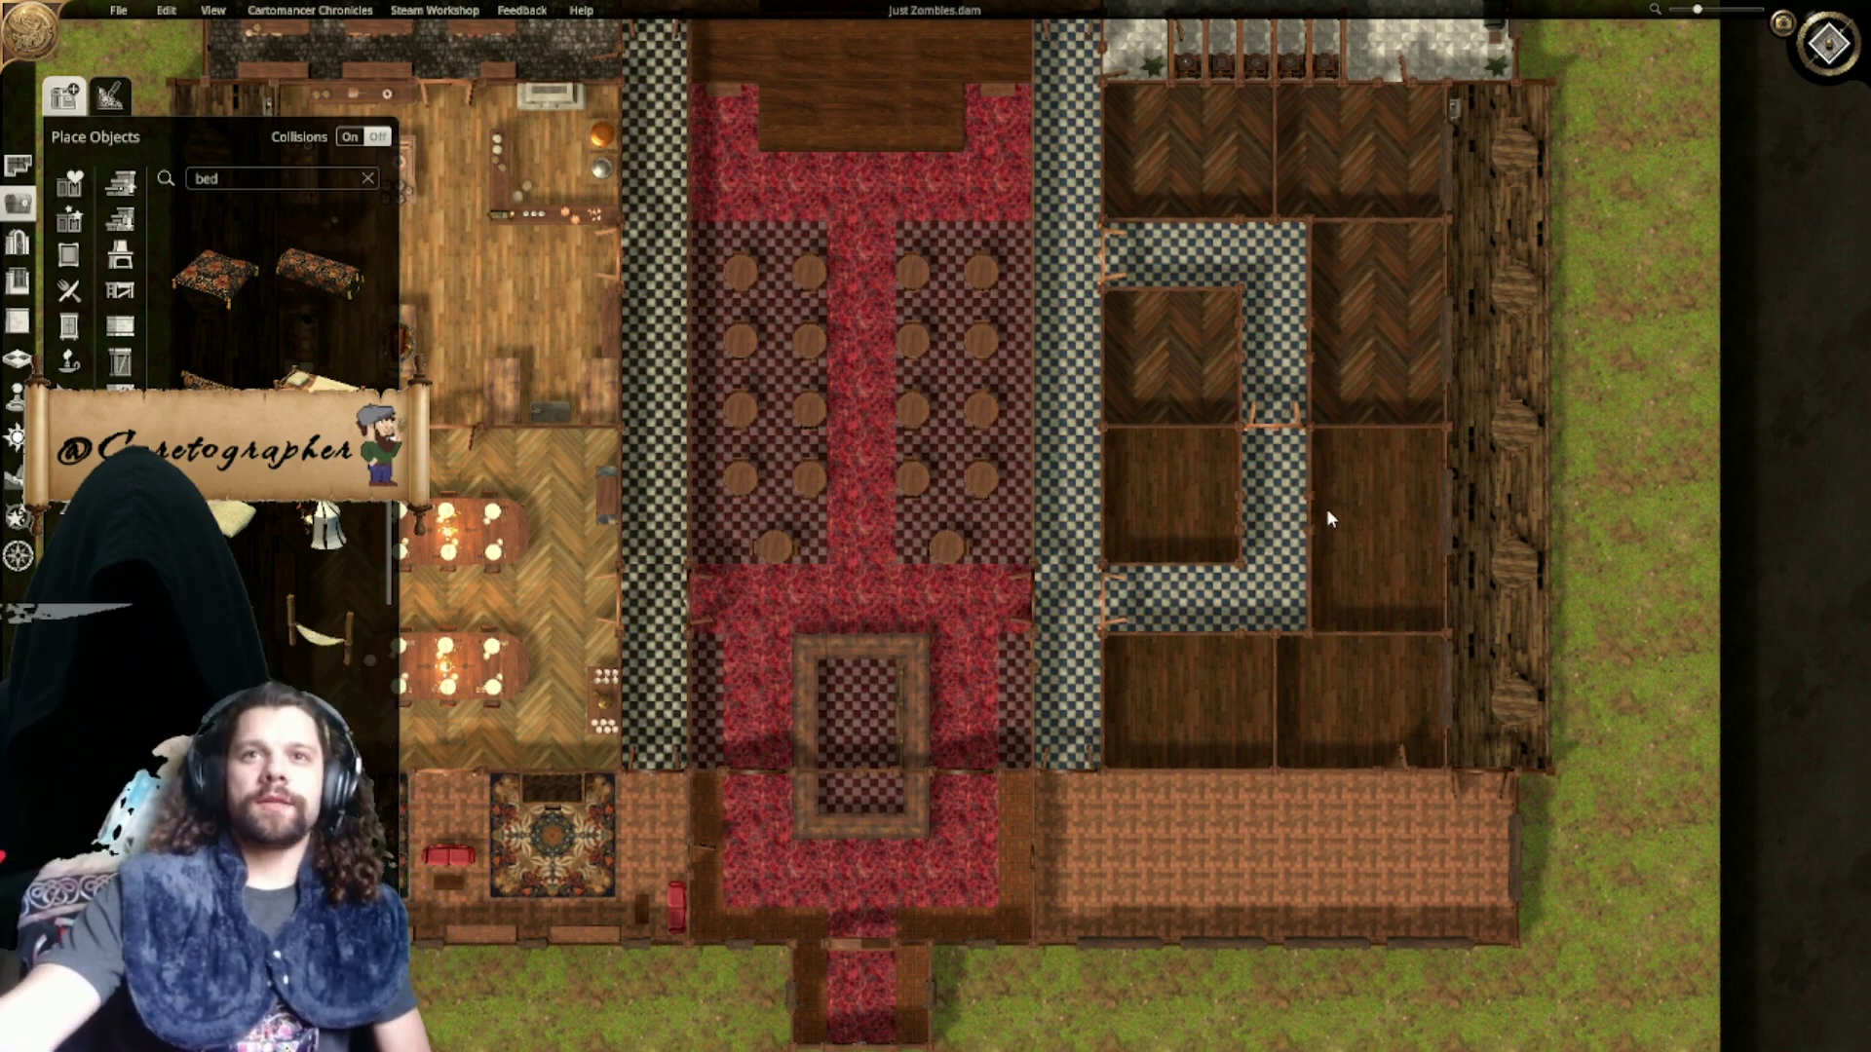
scroll(1316, 512, up, 5)
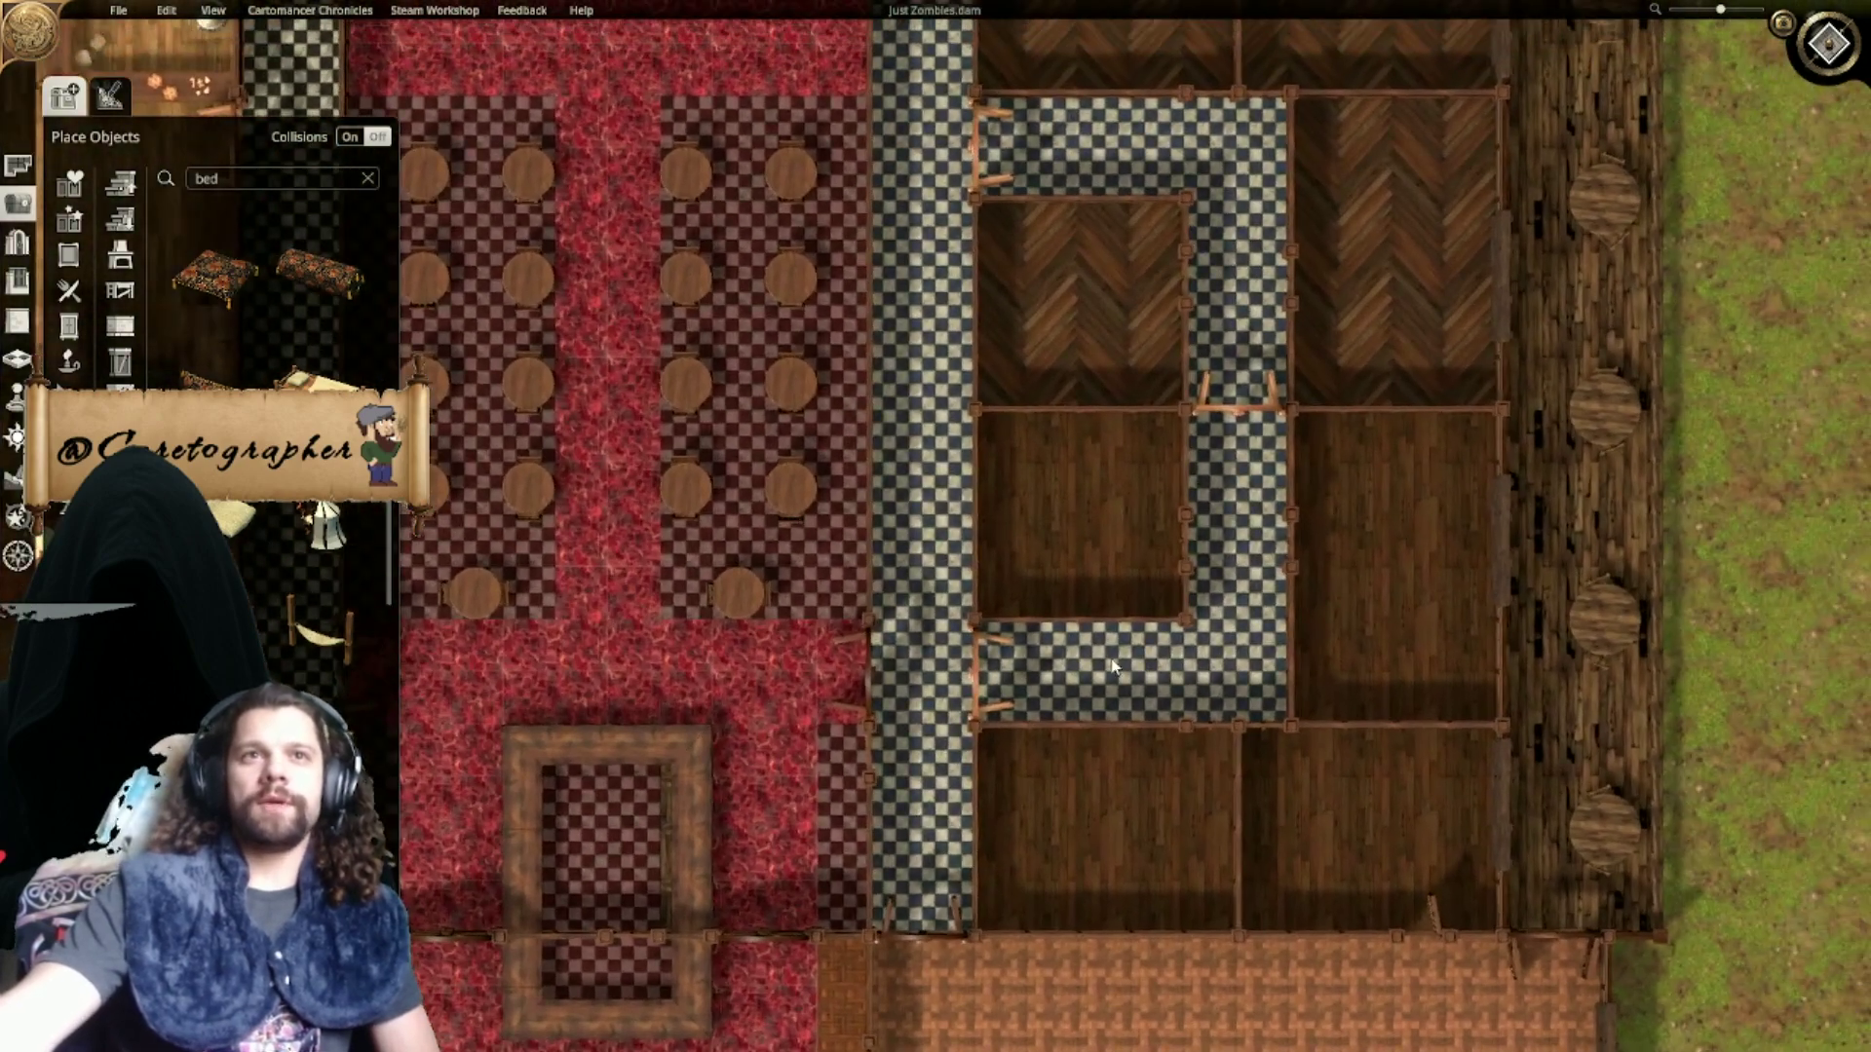
right_drag(1220, 454, 1238, 653)
right_drag(1249, 584, 837, 579)
scroll(1111, 414, up, 3)
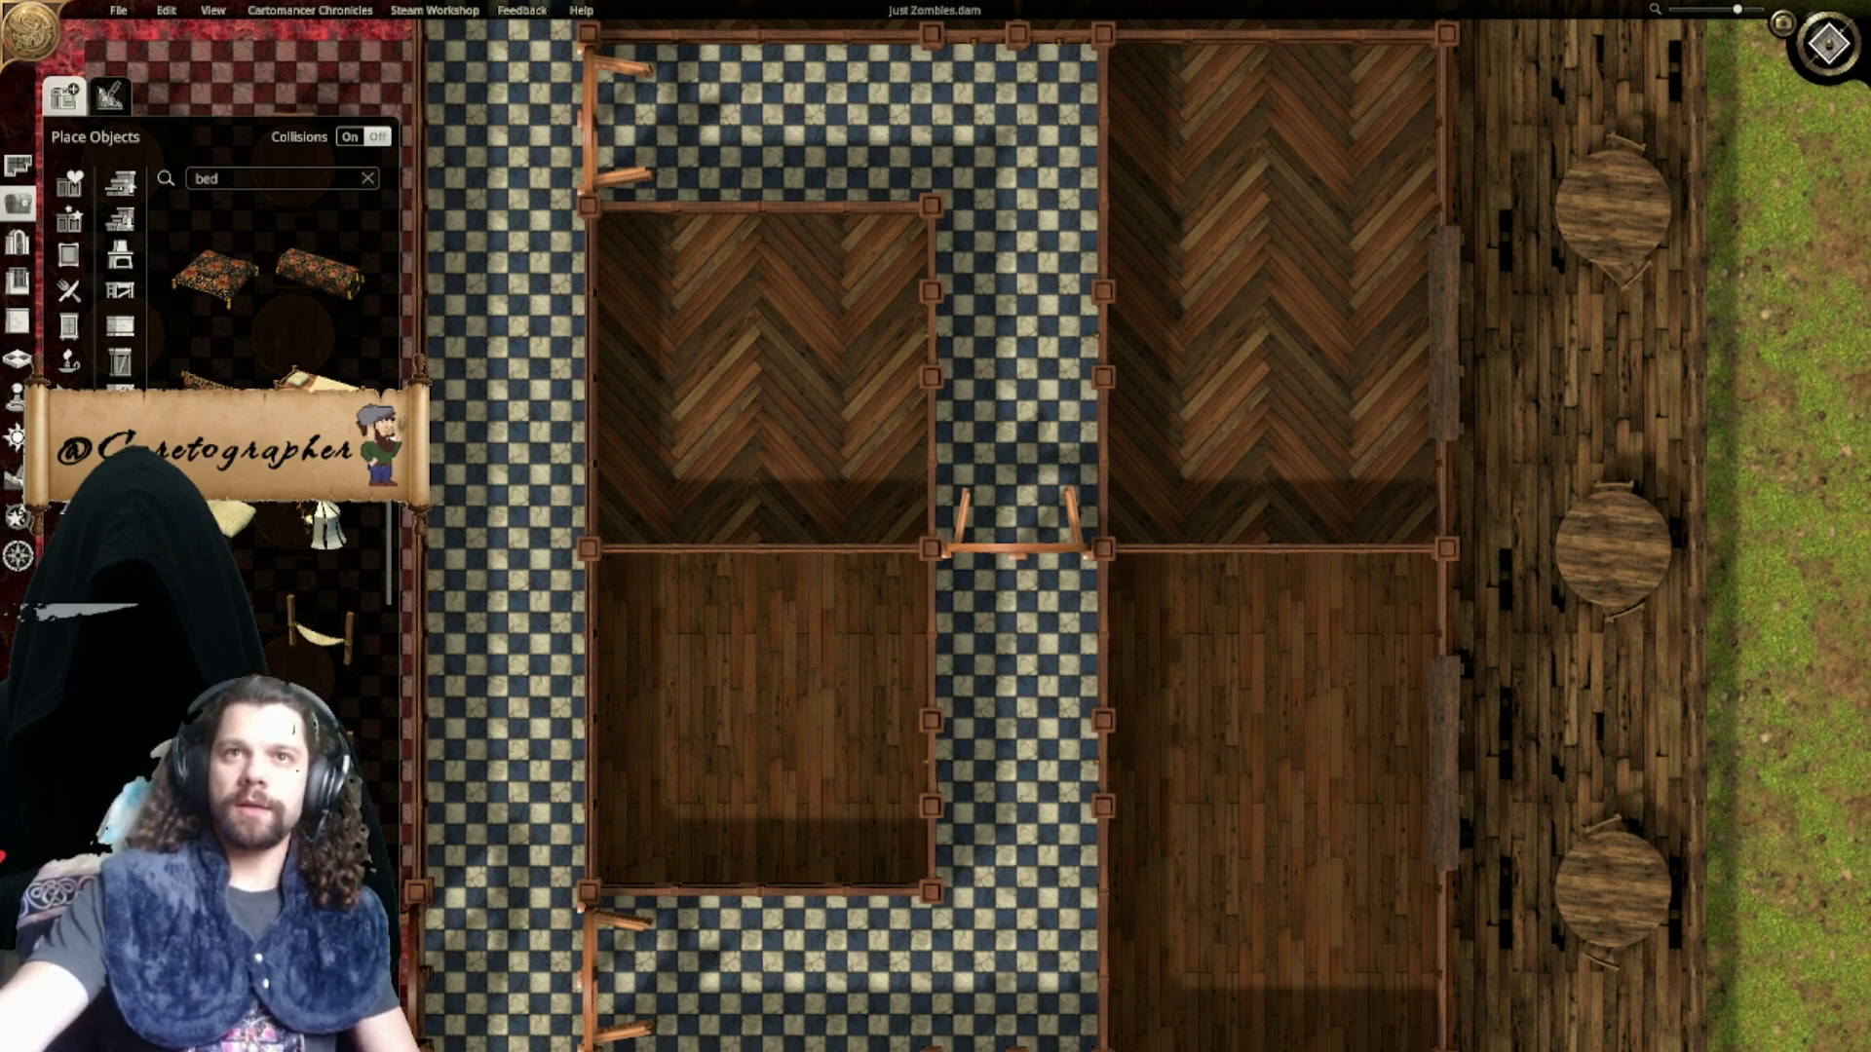
scroll(740, 648, down, 5)
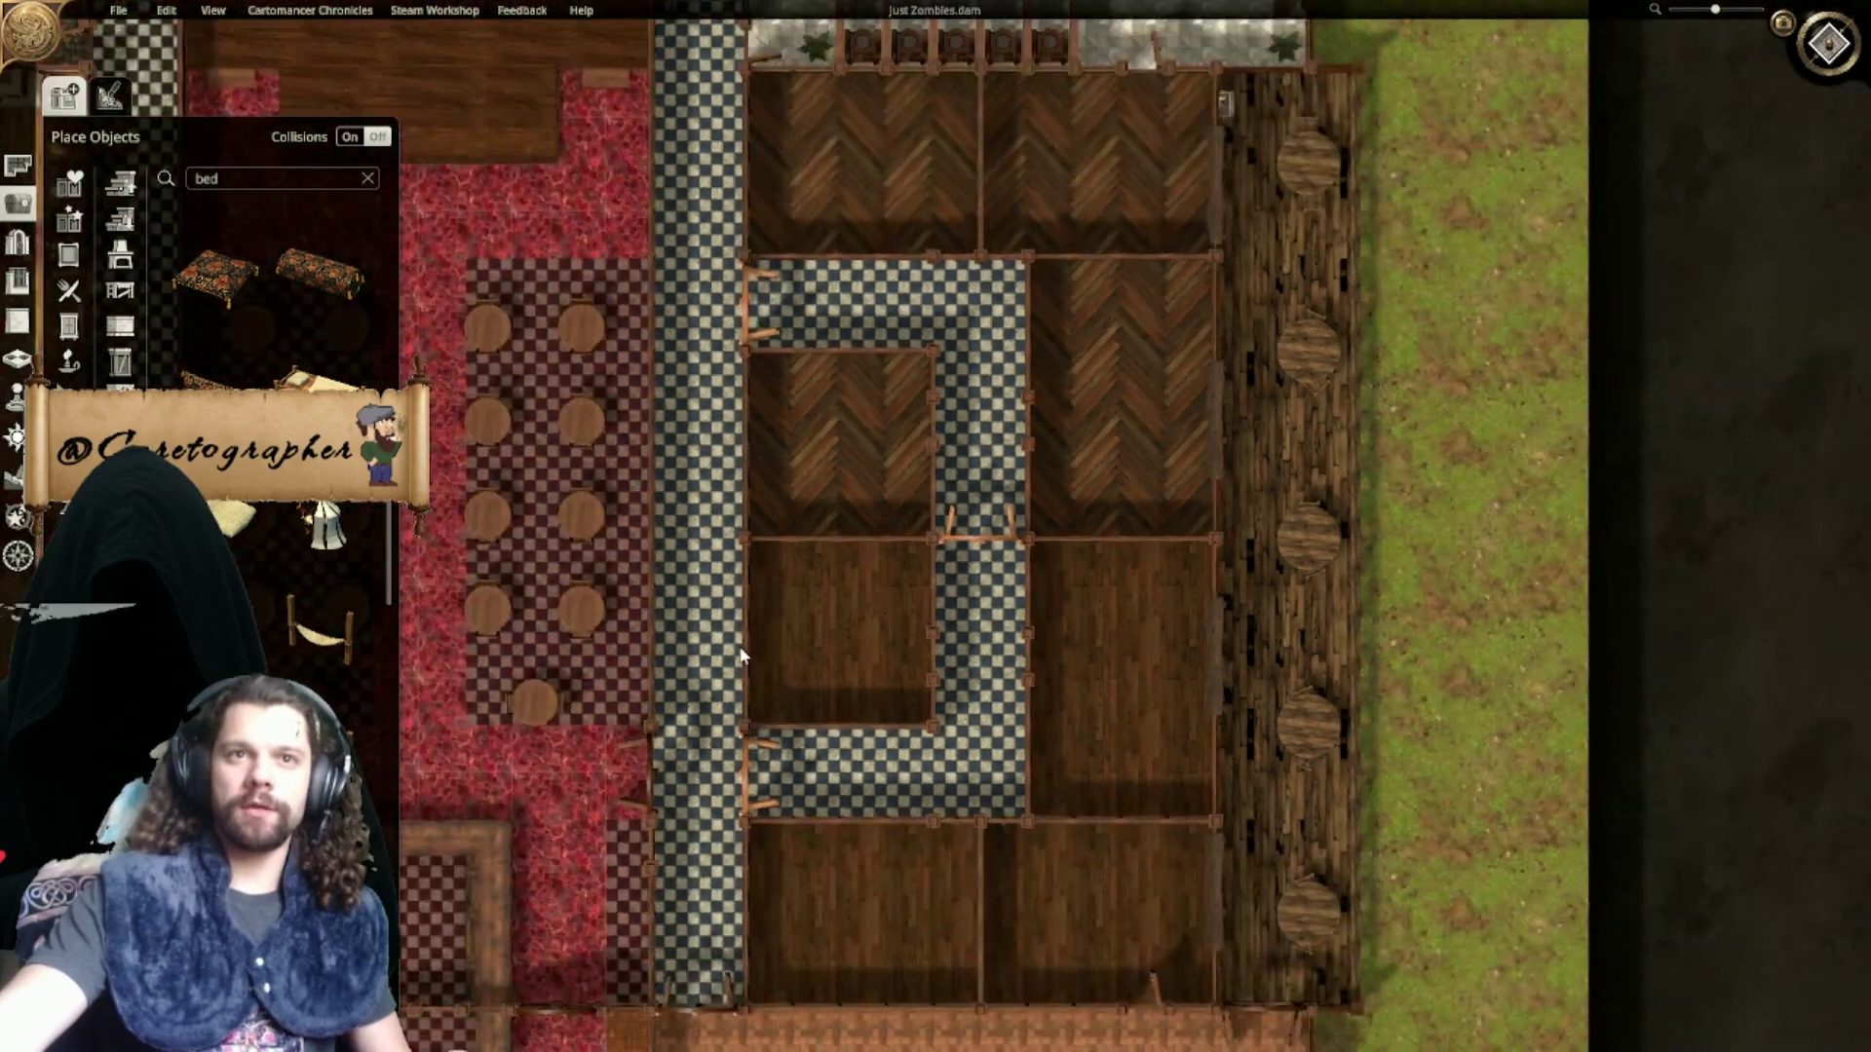
Step: Inspect the whole building in 3D perspective, including the eastern rooms, the entrance, the central hall and the west wing
right_drag(928, 586, 1328, 479)
middle_drag(1062, 629, 1201, 298)
scroll(1203, 341, down, 4)
scroll(1205, 377, down, 5)
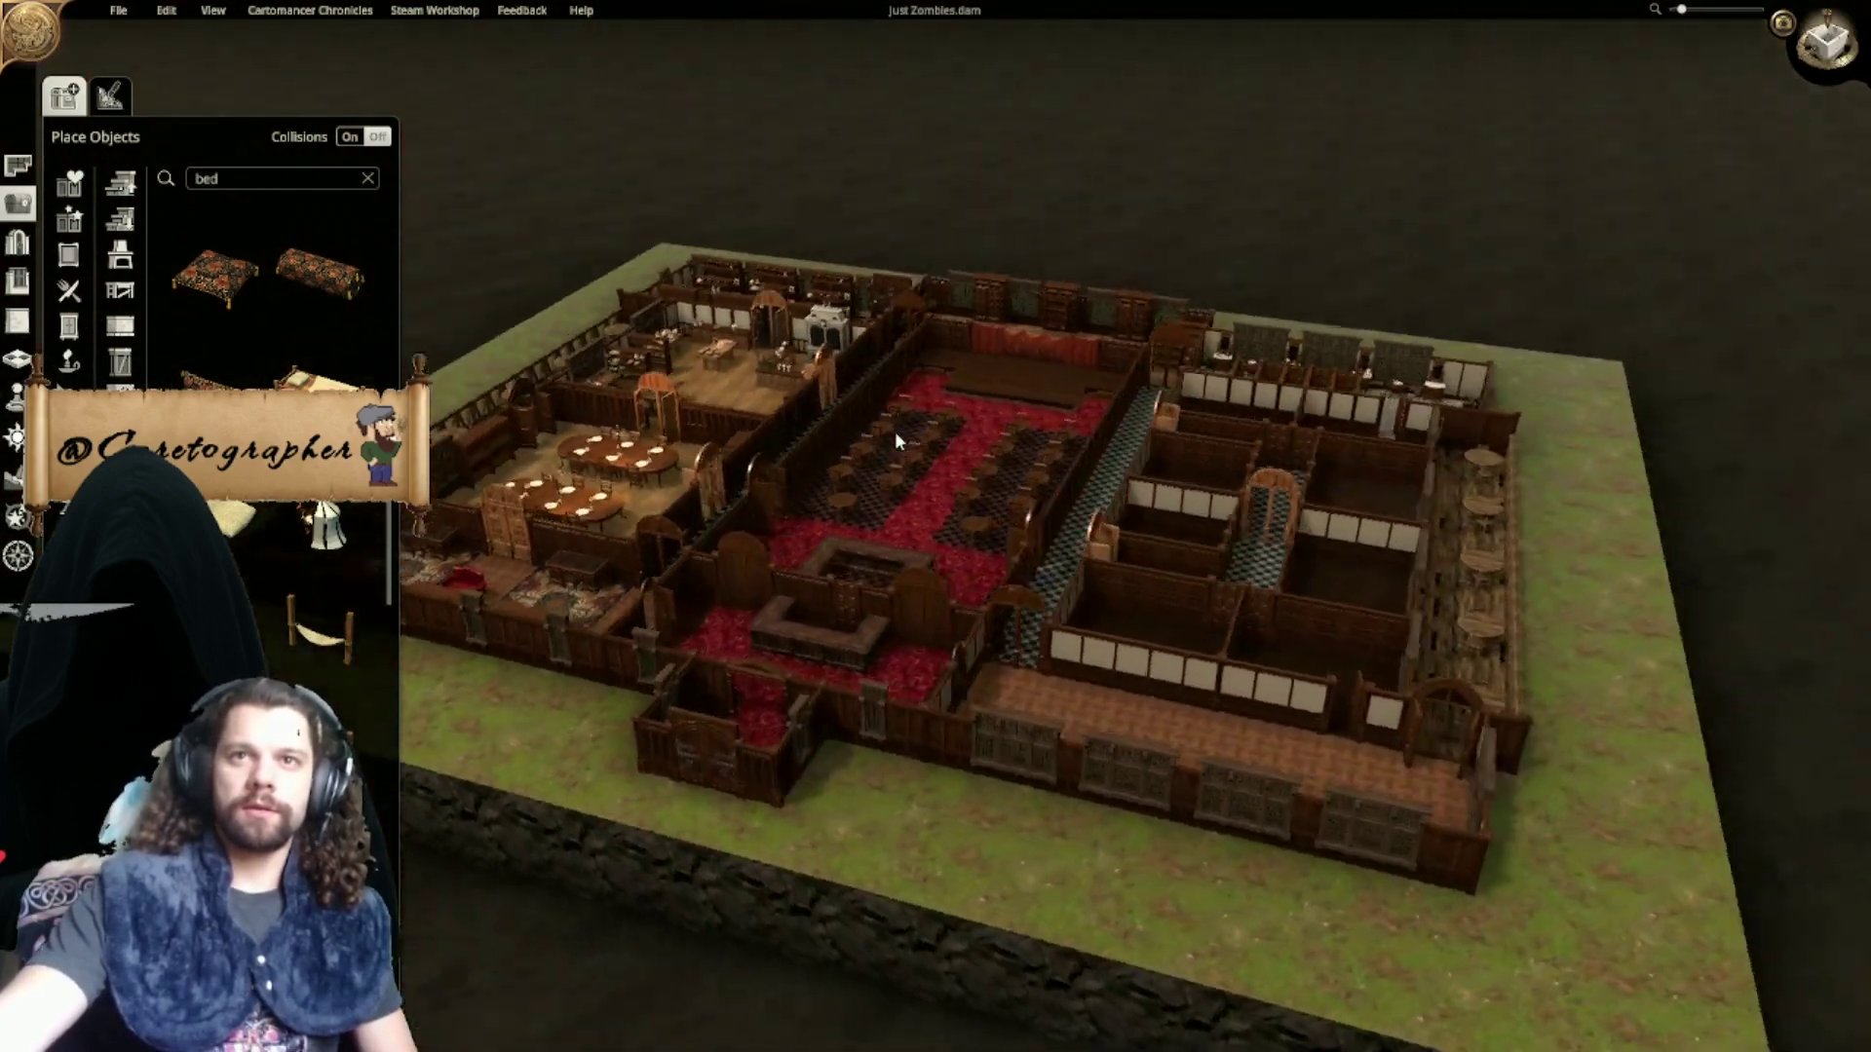
middle_drag(895, 440, 1044, 468)
scroll(1082, 546, up, 3)
scroll(1107, 612, down, 4)
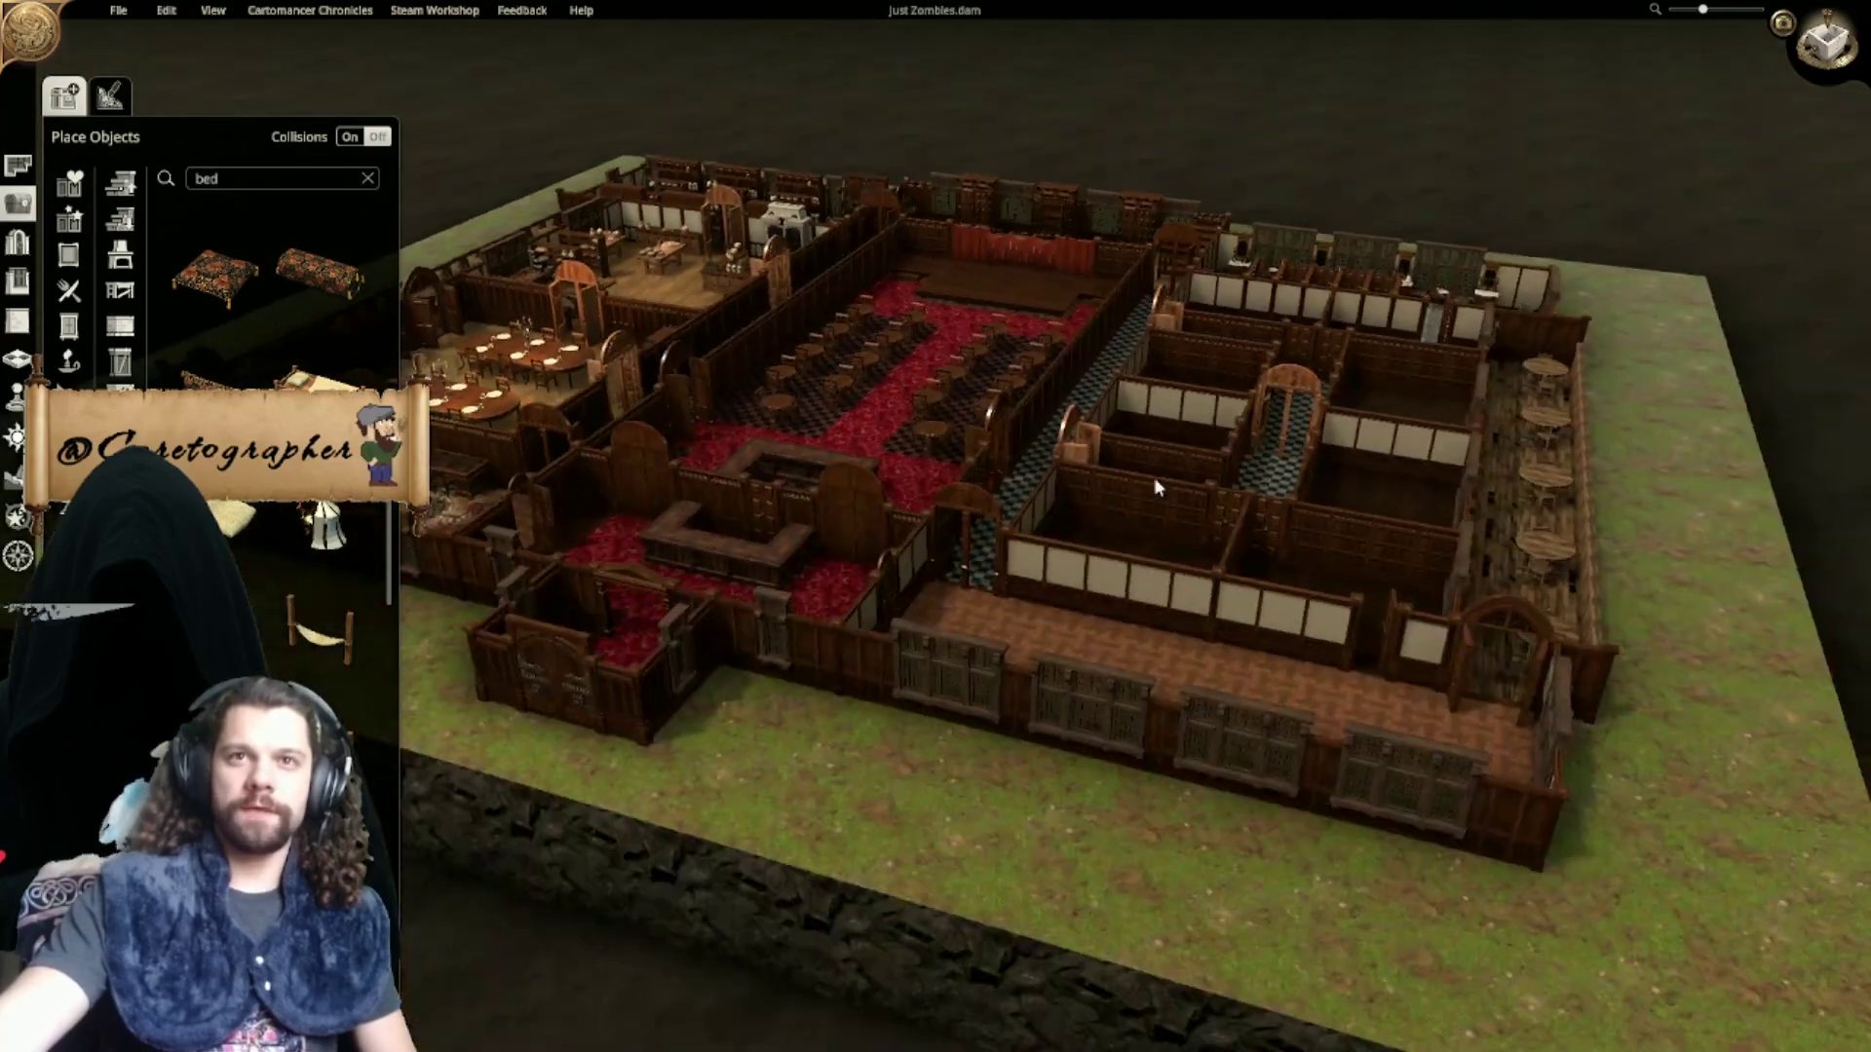
scroll(1160, 484, up, 3)
middle_drag(1160, 485, 1074, 430)
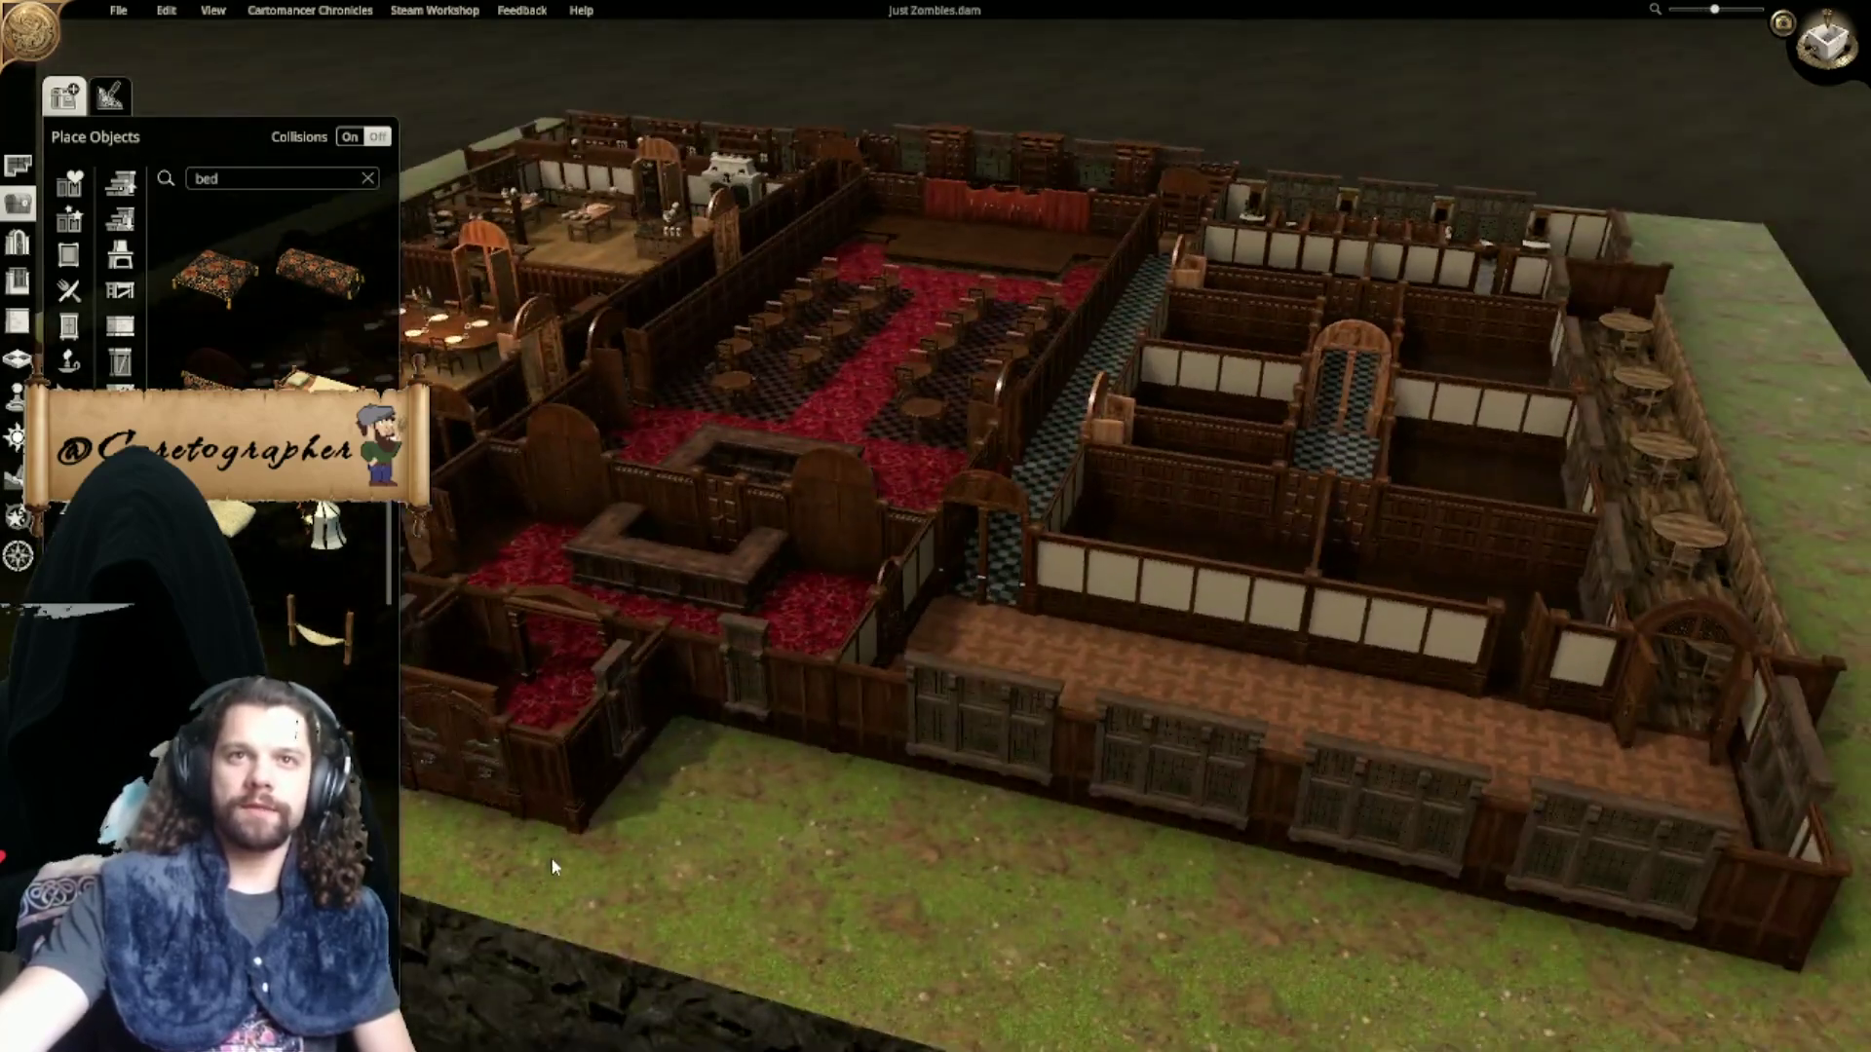
middle_drag(928, 352, 1132, 329)
scroll(1132, 329, up, 1)
right_drag(1132, 329, 1046, 458)
middle_drag(1047, 458, 1335, 623)
scroll(898, 816, up, 2)
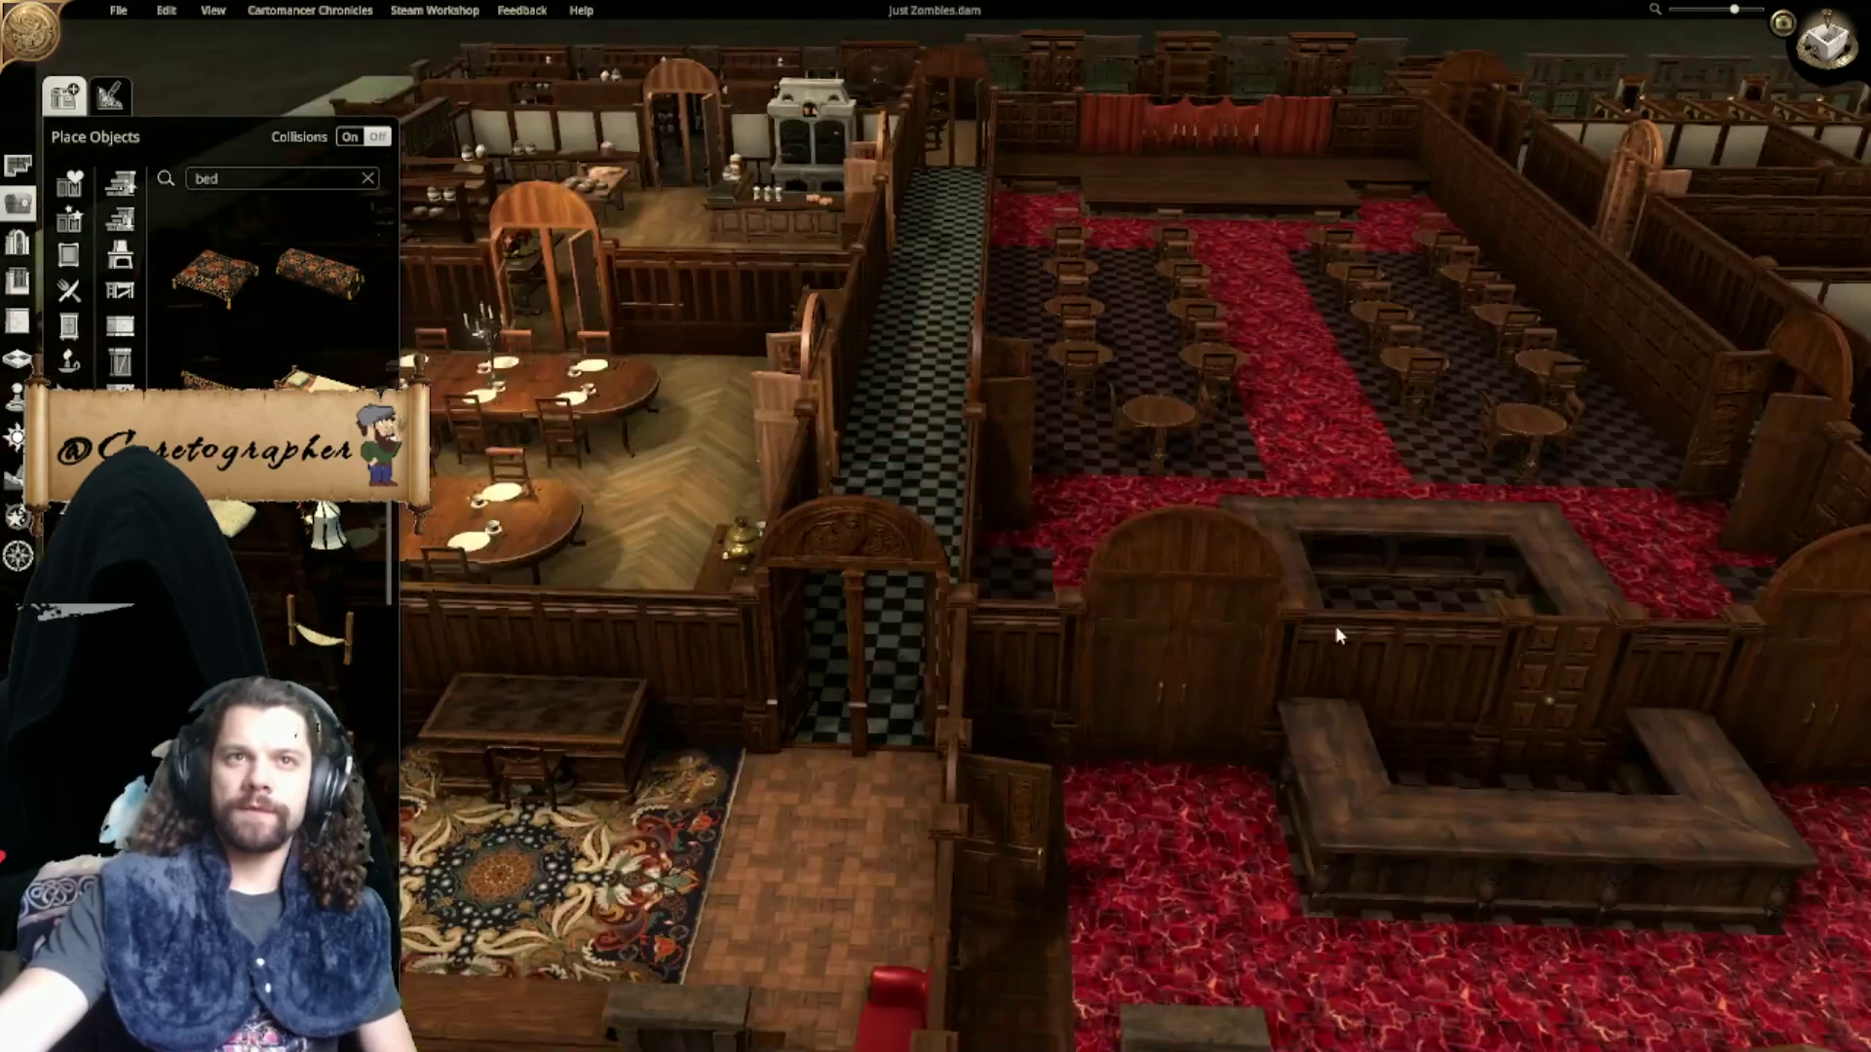
scroll(1334, 628, down, 2)
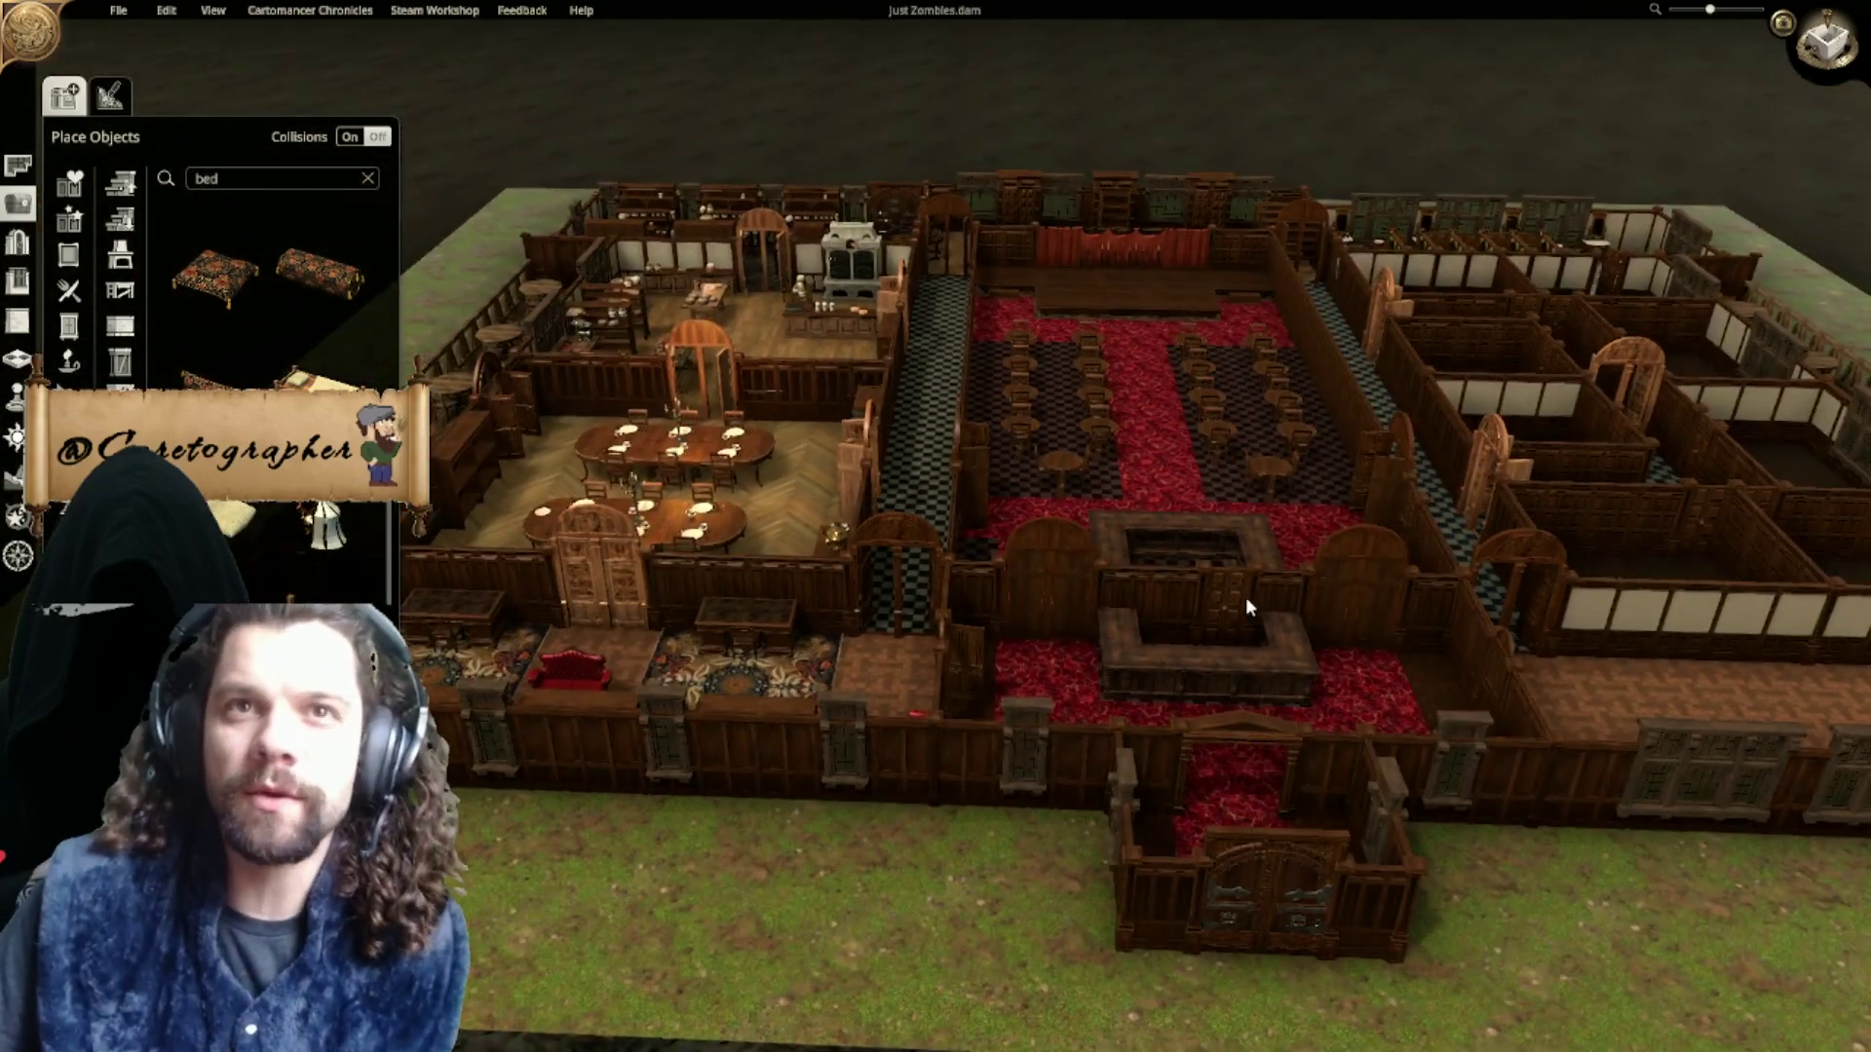
scroll(970, 329, up, 1)
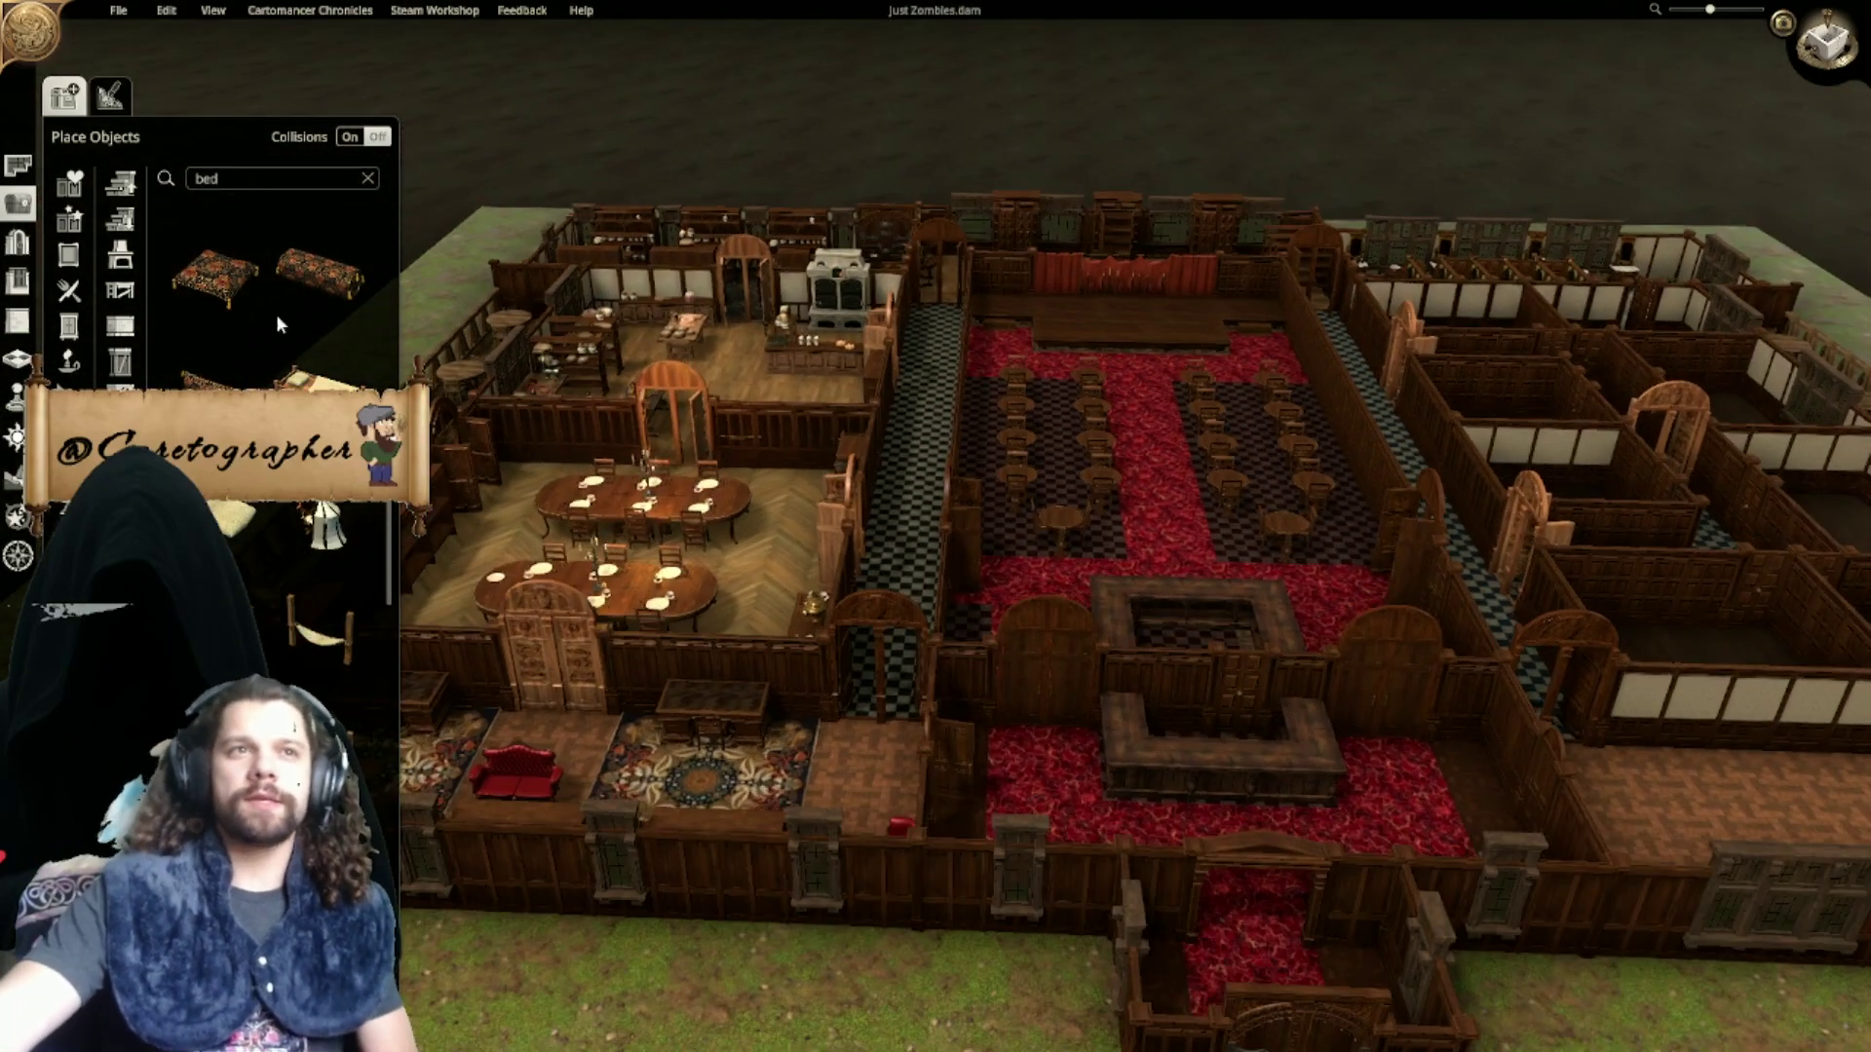
Step: Search the objects for weapon and place a double-bladed axe on the middle table of the east veranda
text(weapon)
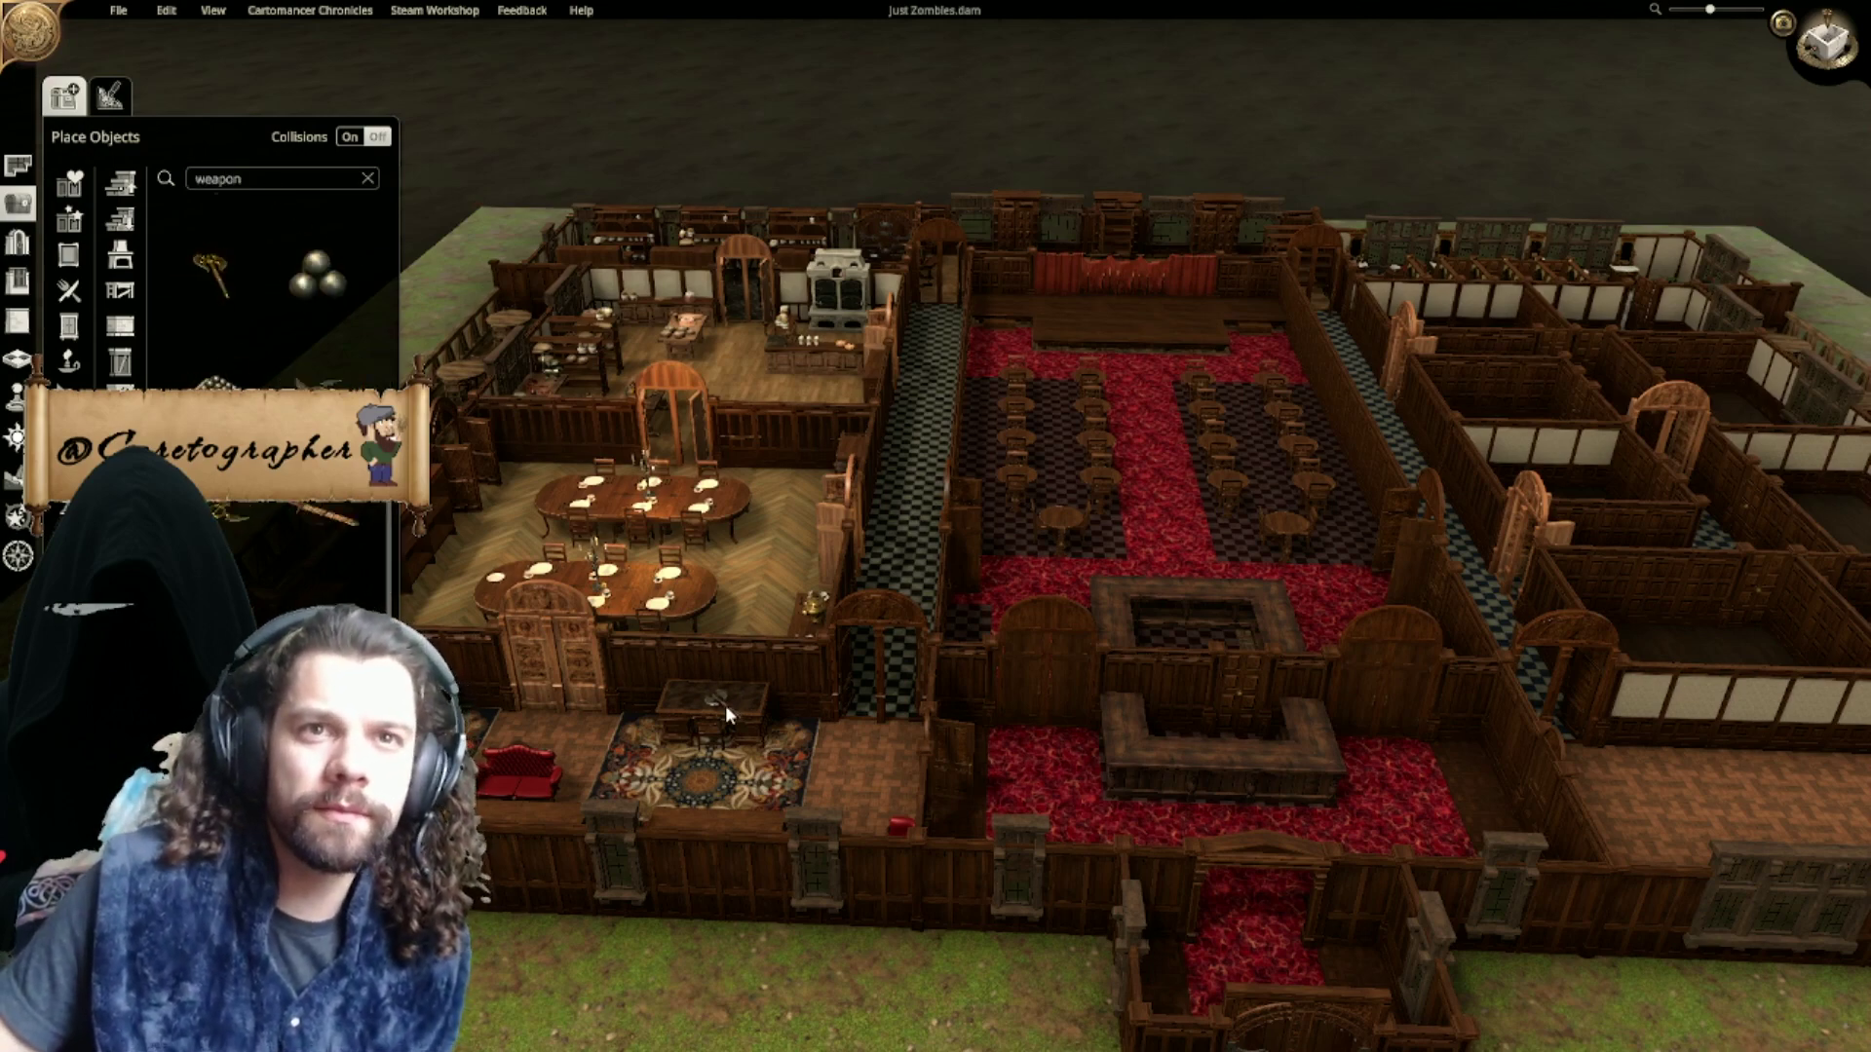
middle_drag(1023, 711, 808, 845)
middle_drag(1258, 682, 863, 673)
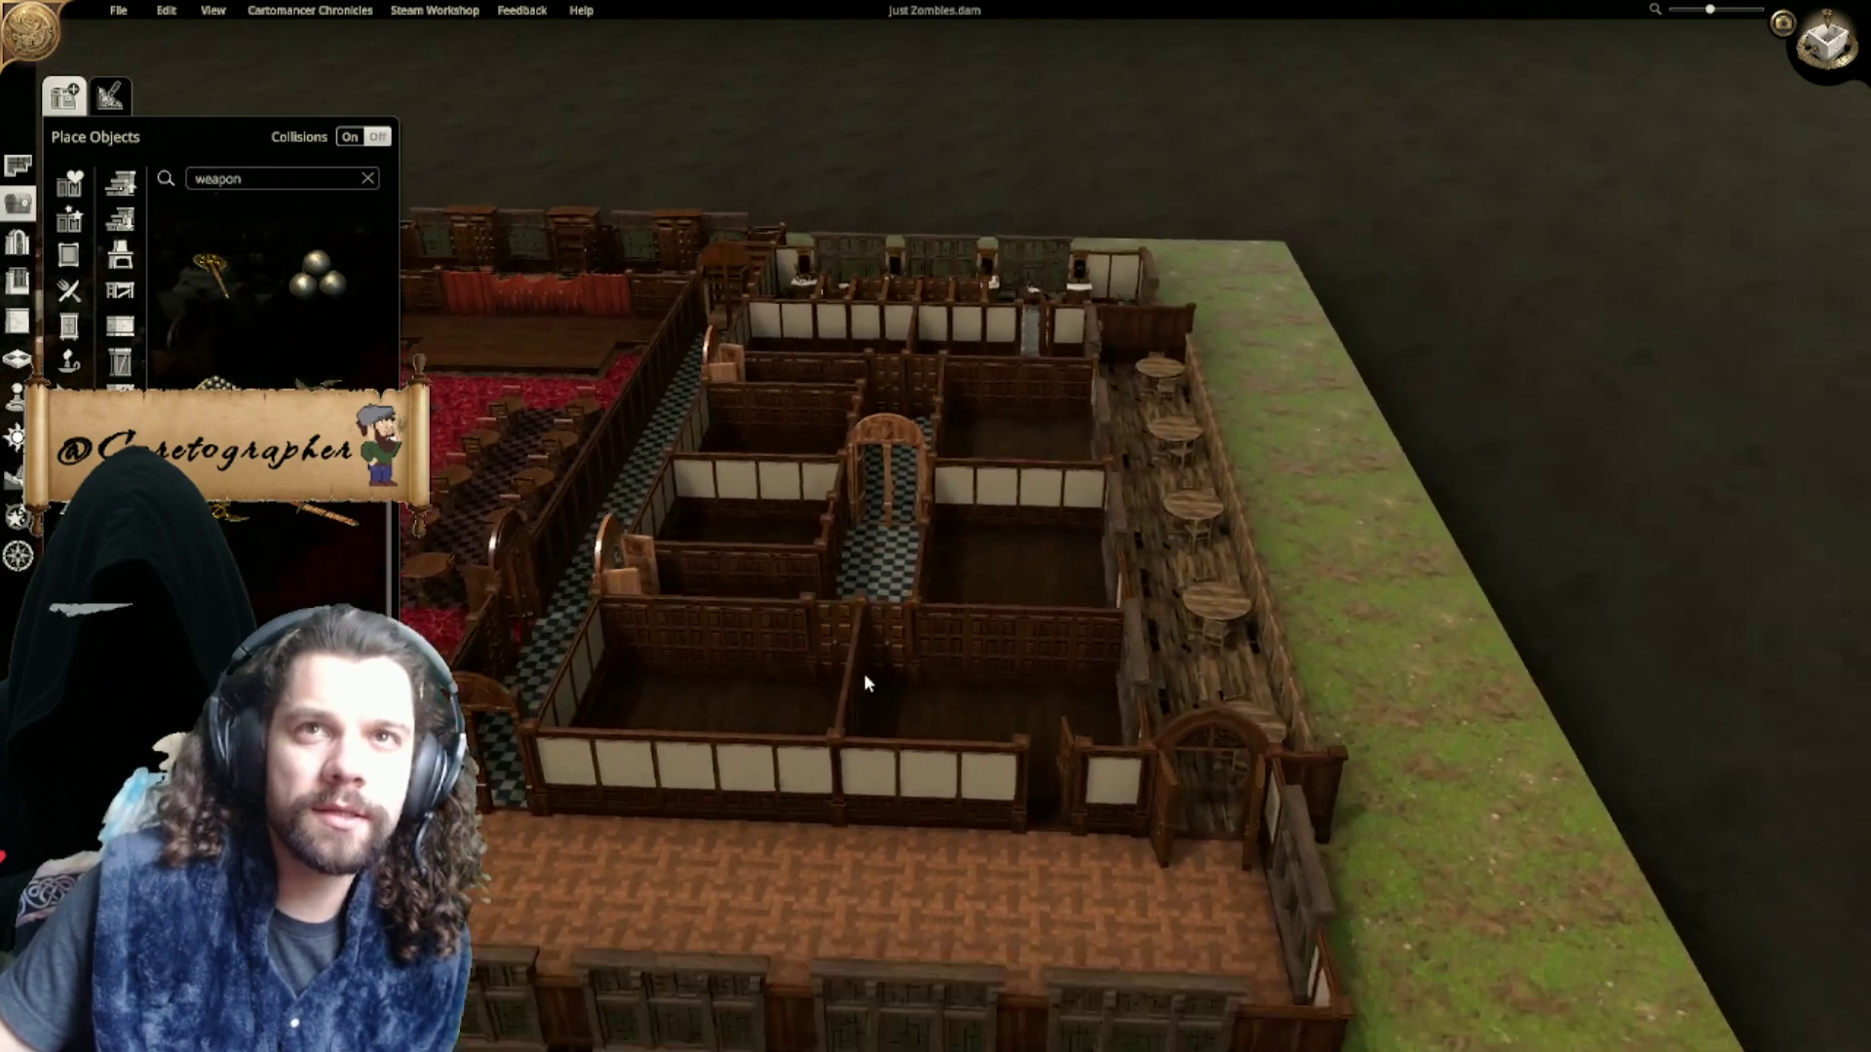
middle_drag(1045, 444, 1061, 583)
middle_drag(1053, 487, 974, 726)
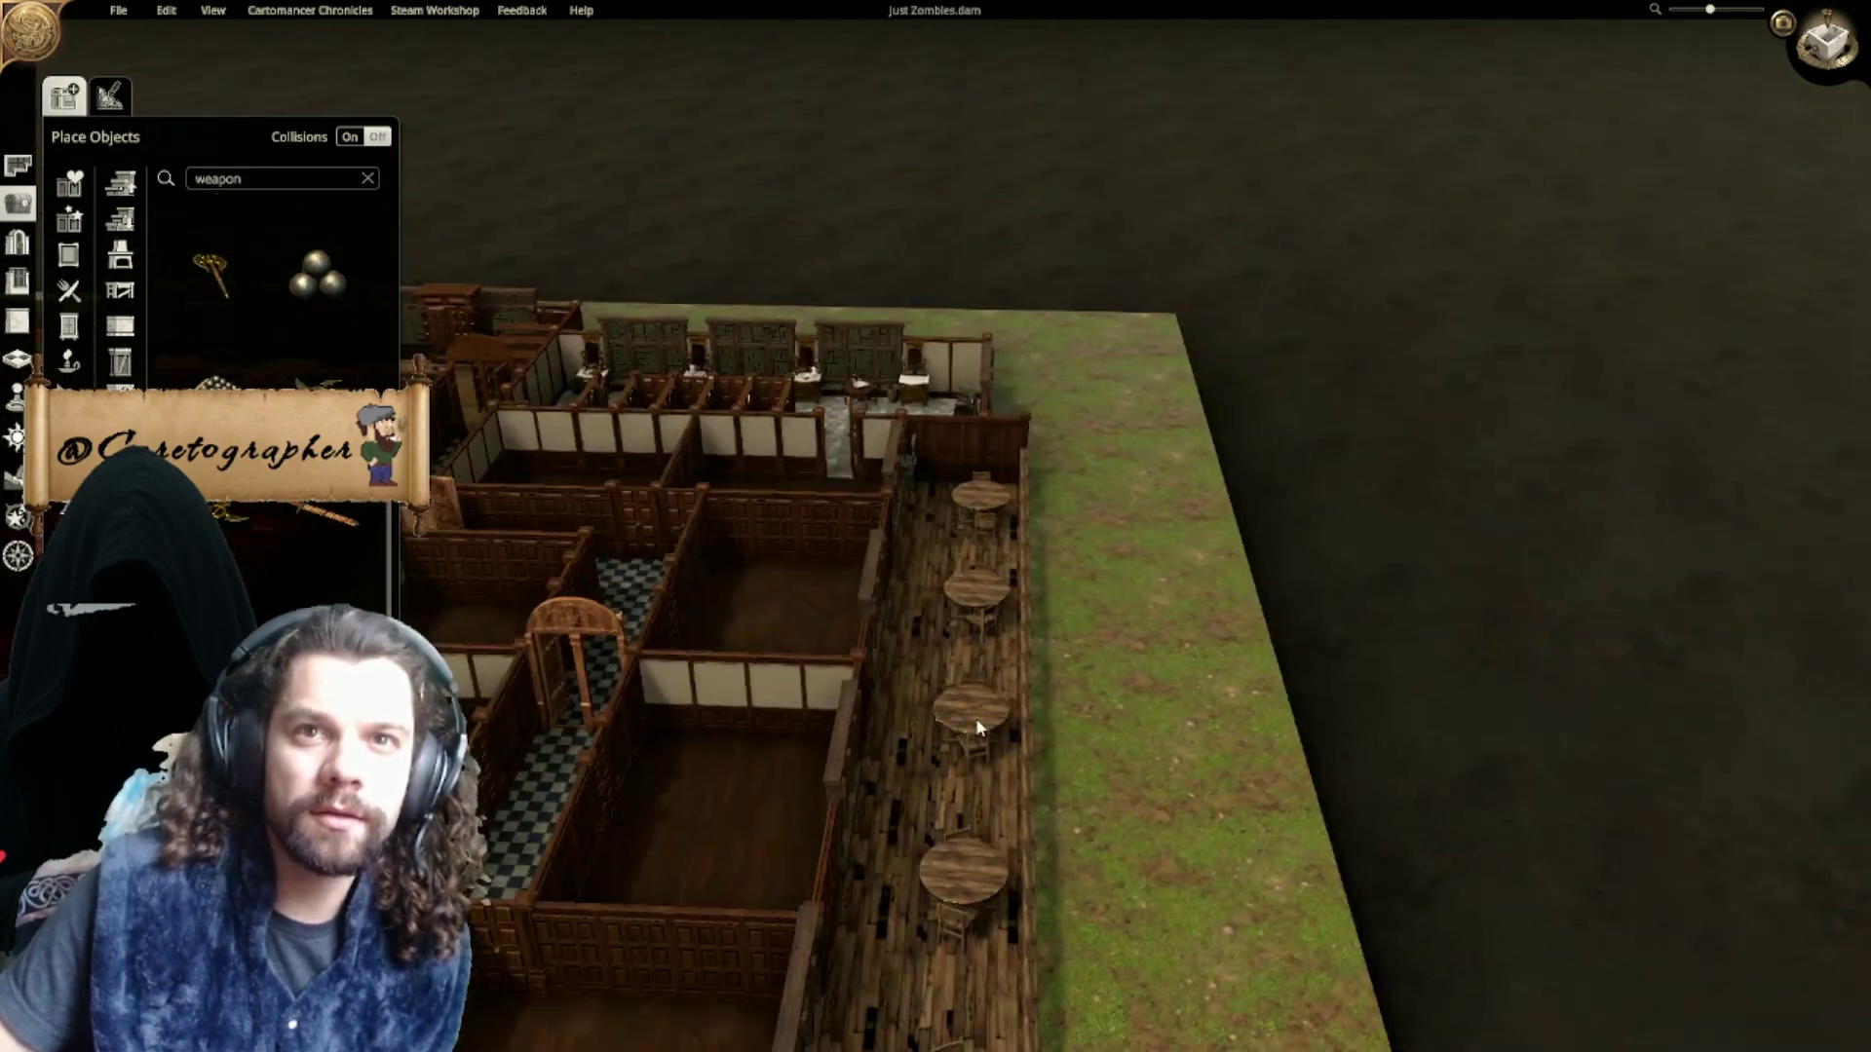
click(968, 708)
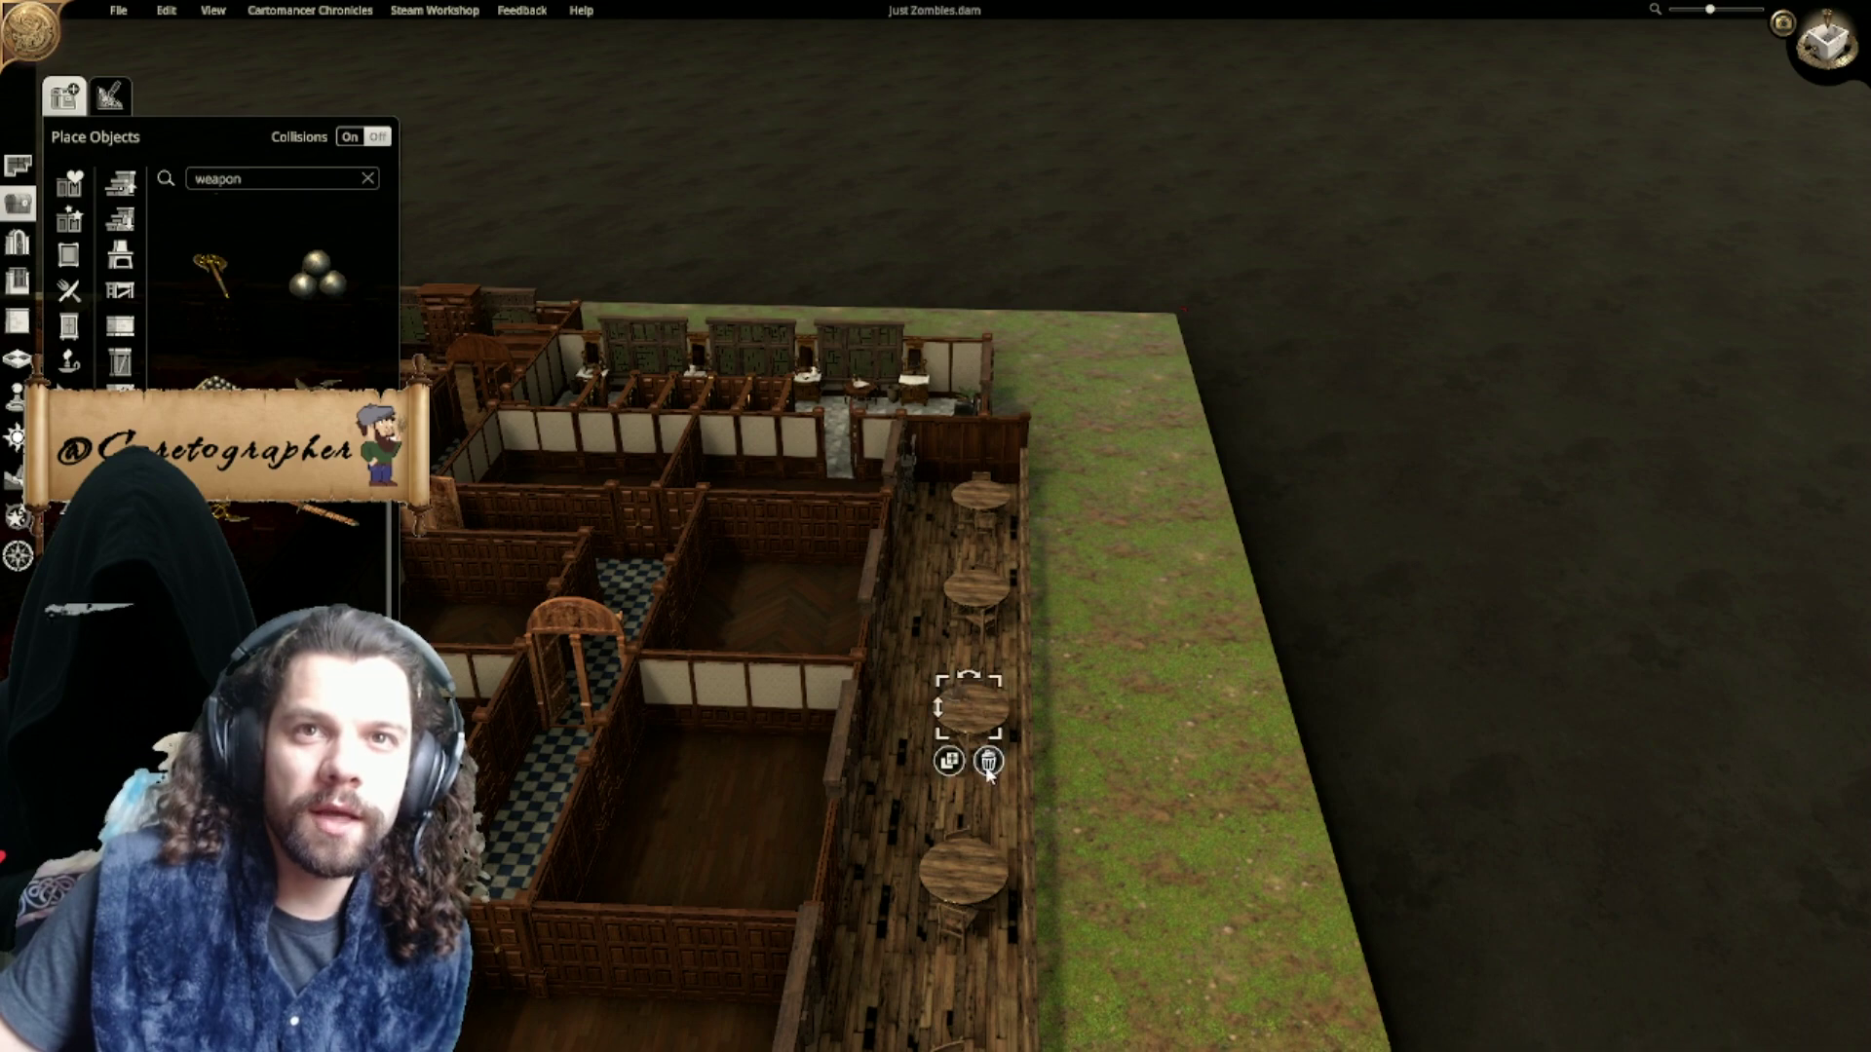
Step: From the top-down view, place a square primitive shape beneath the axe on the middle table and shrink it to fit within the tabletop
click(1828, 42)
middle_drag(1193, 850, 1091, 509)
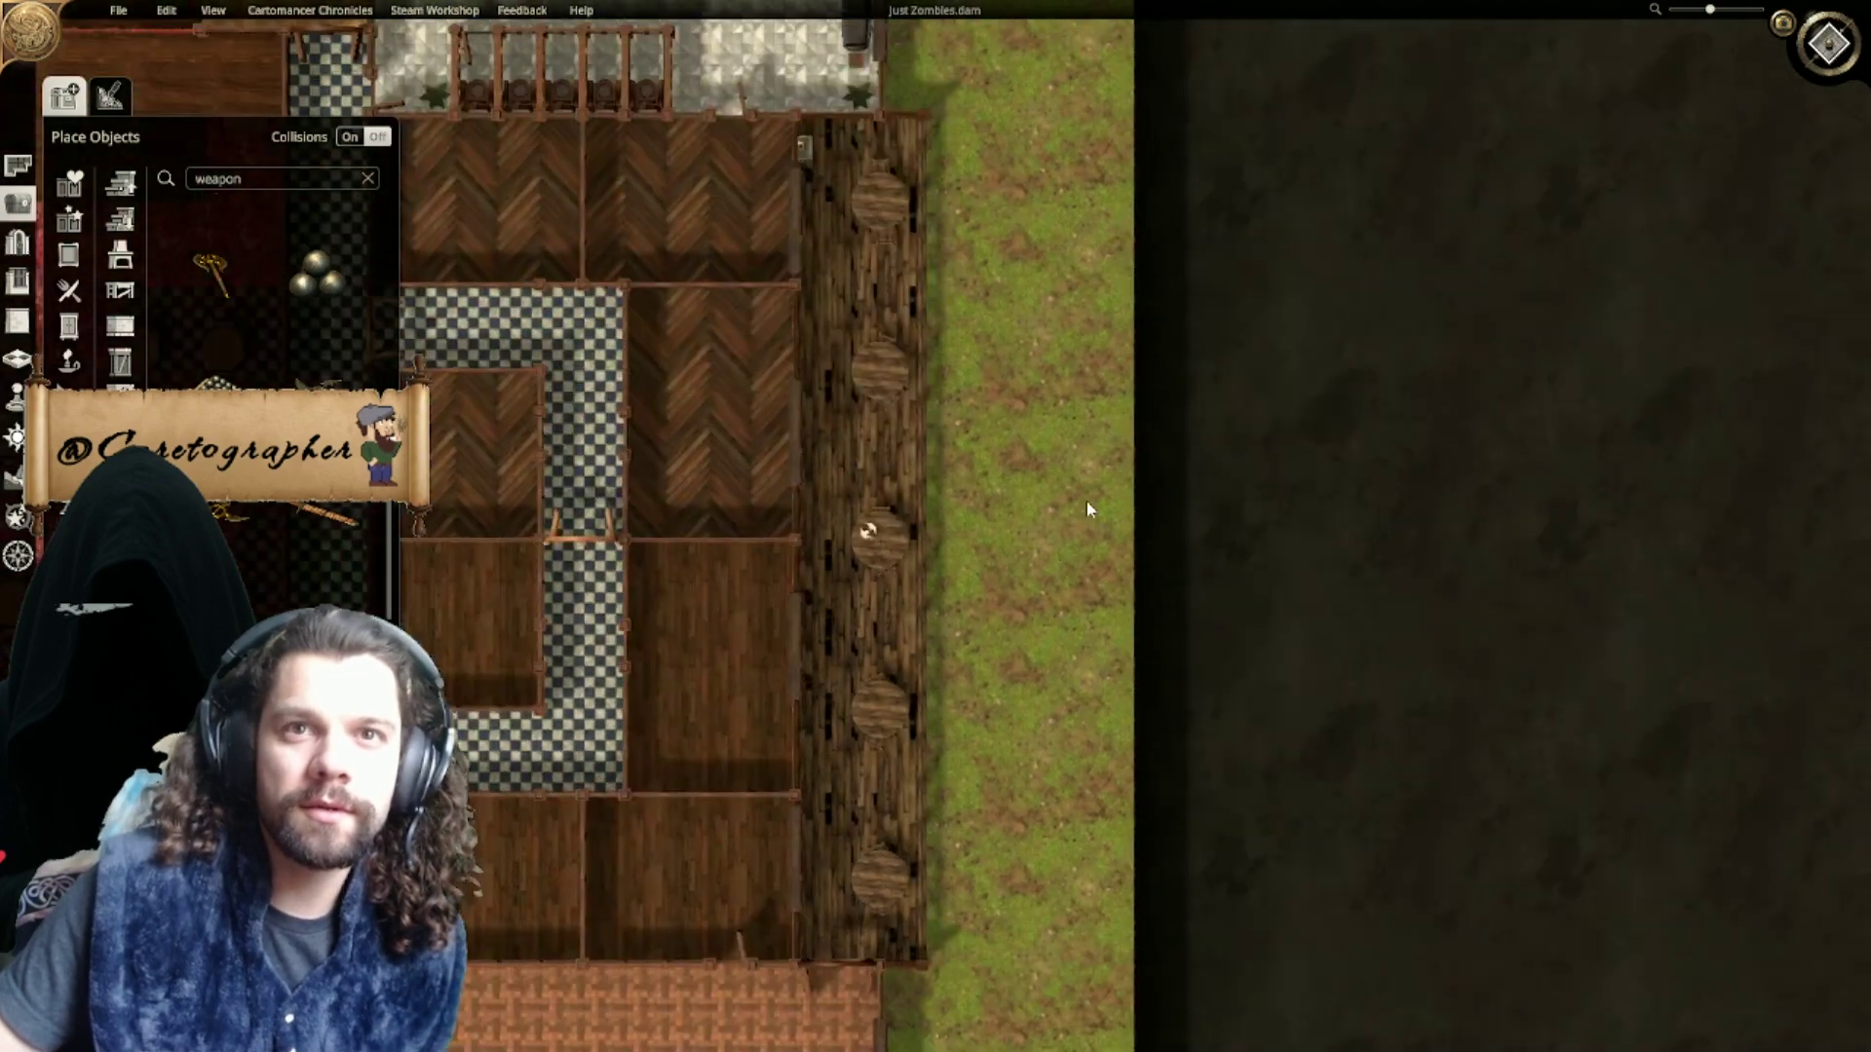
scroll(841, 365, up, 5)
scroll(932, 526, up, 2)
middle_drag(899, 512, 1001, 494)
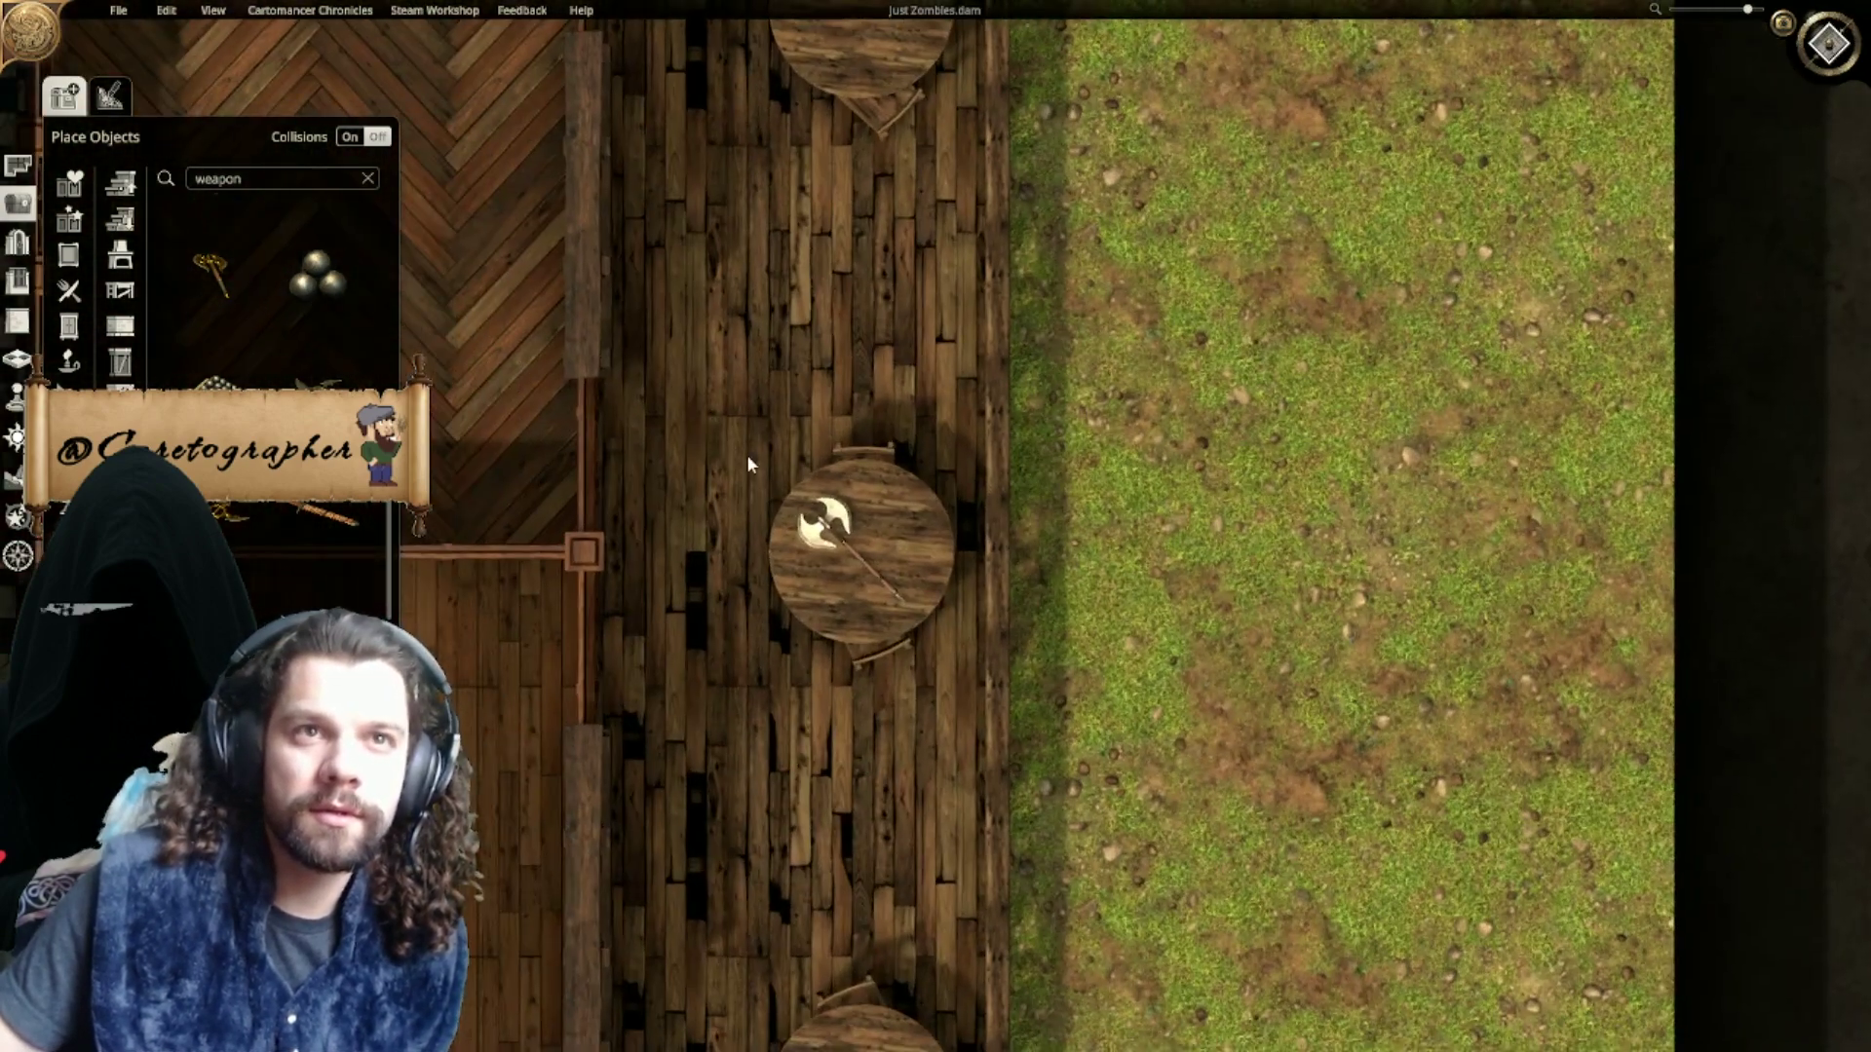
double_click(252, 178)
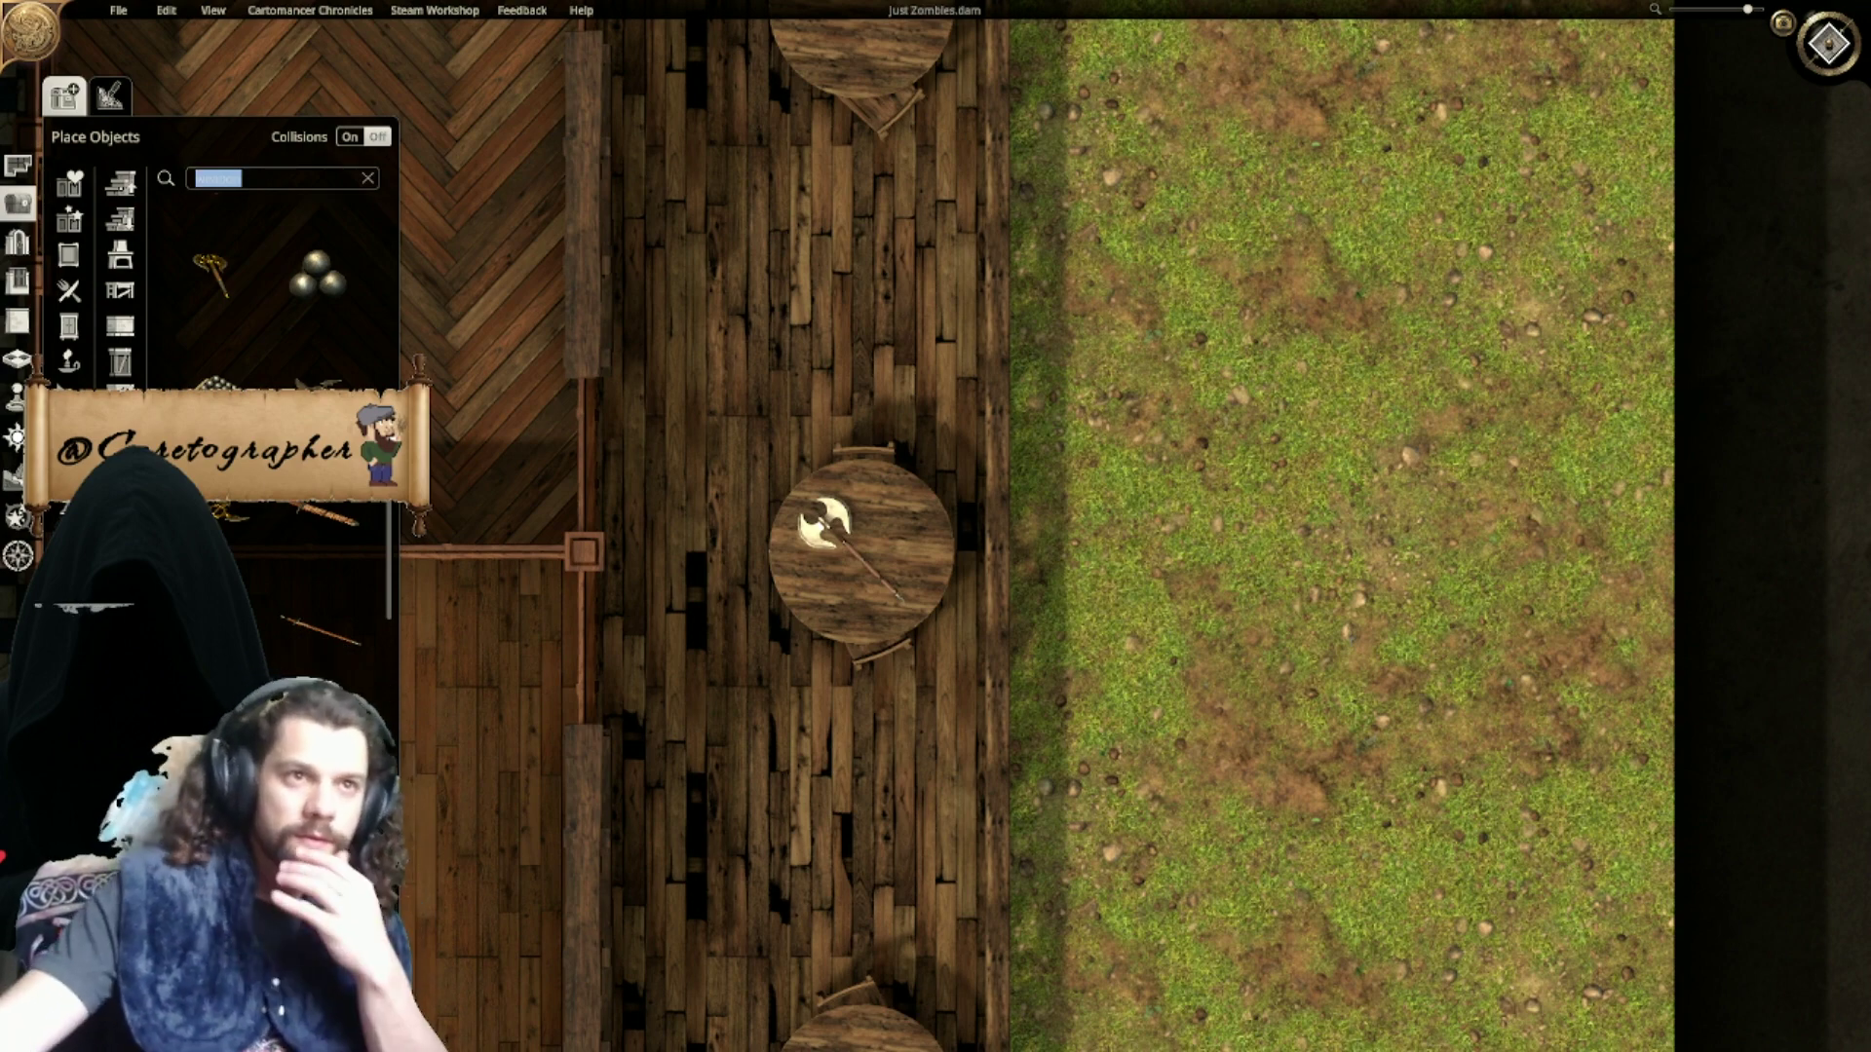
key(BackSpace)
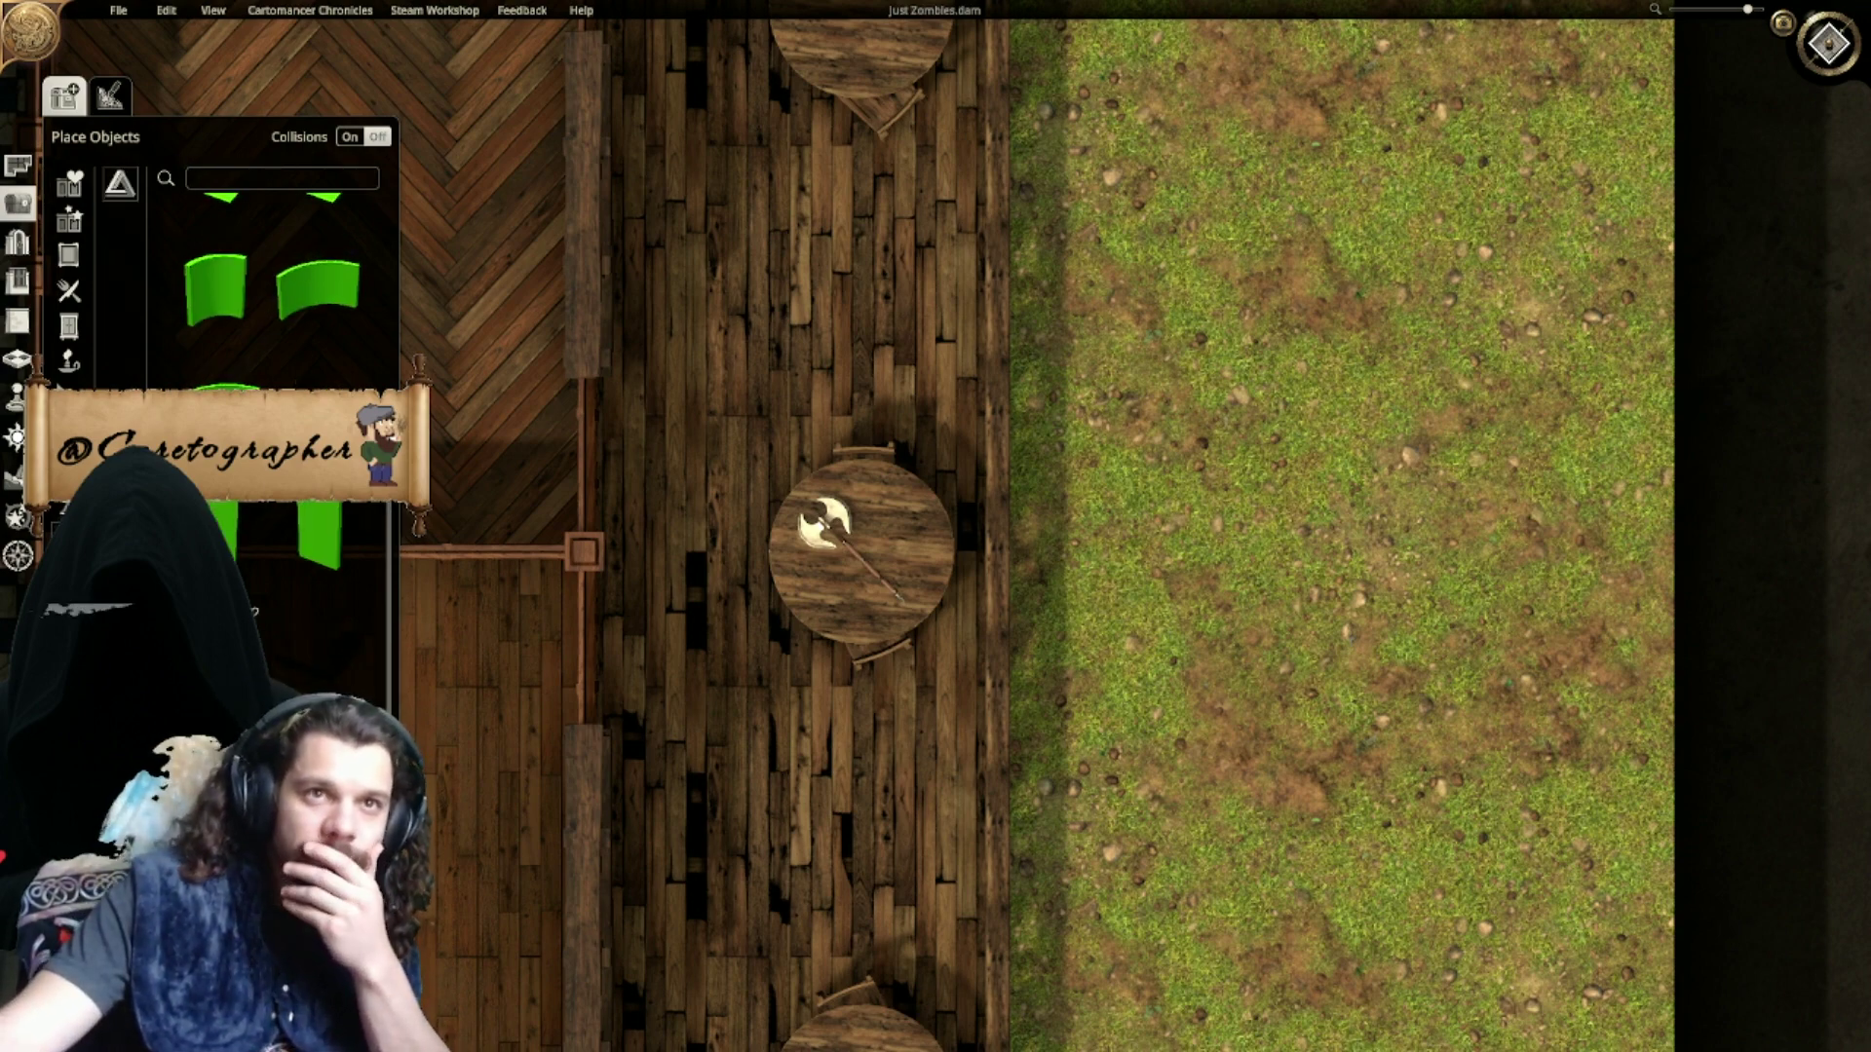
click(251, 610)
scroll(376, 362, up, 5)
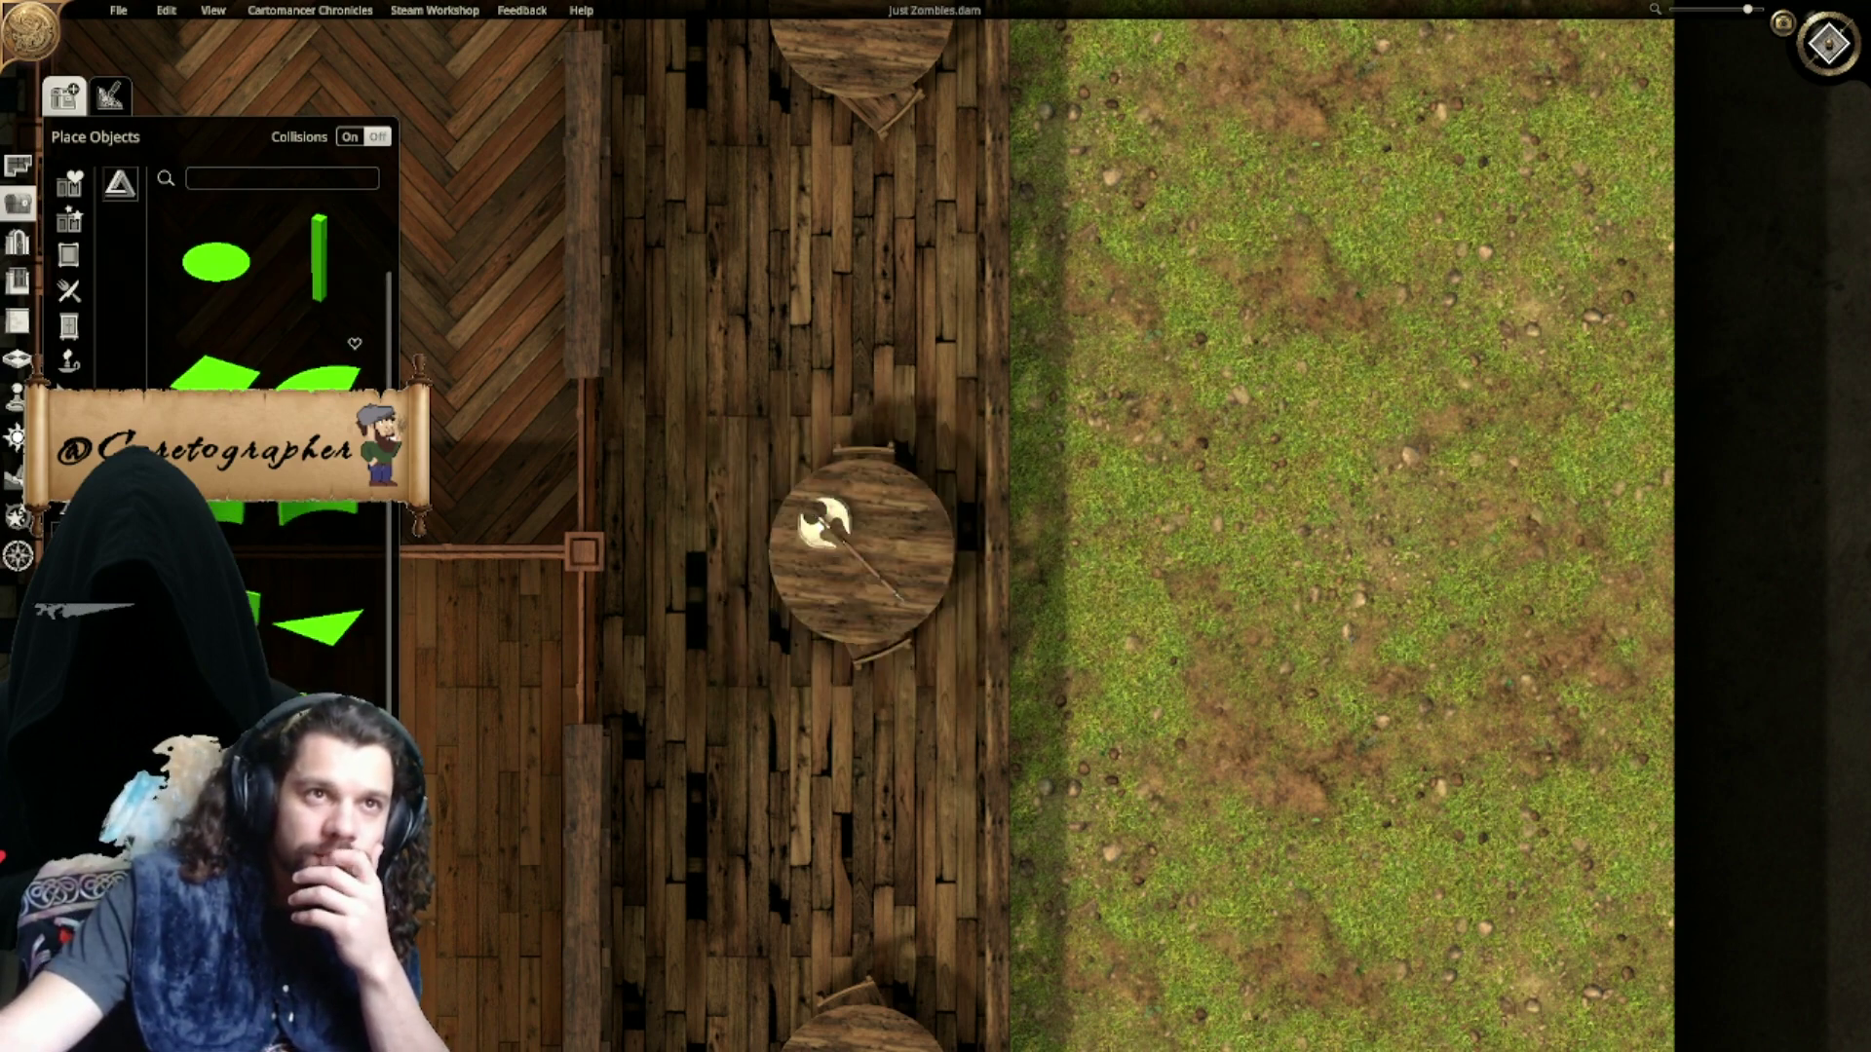
click(220, 480)
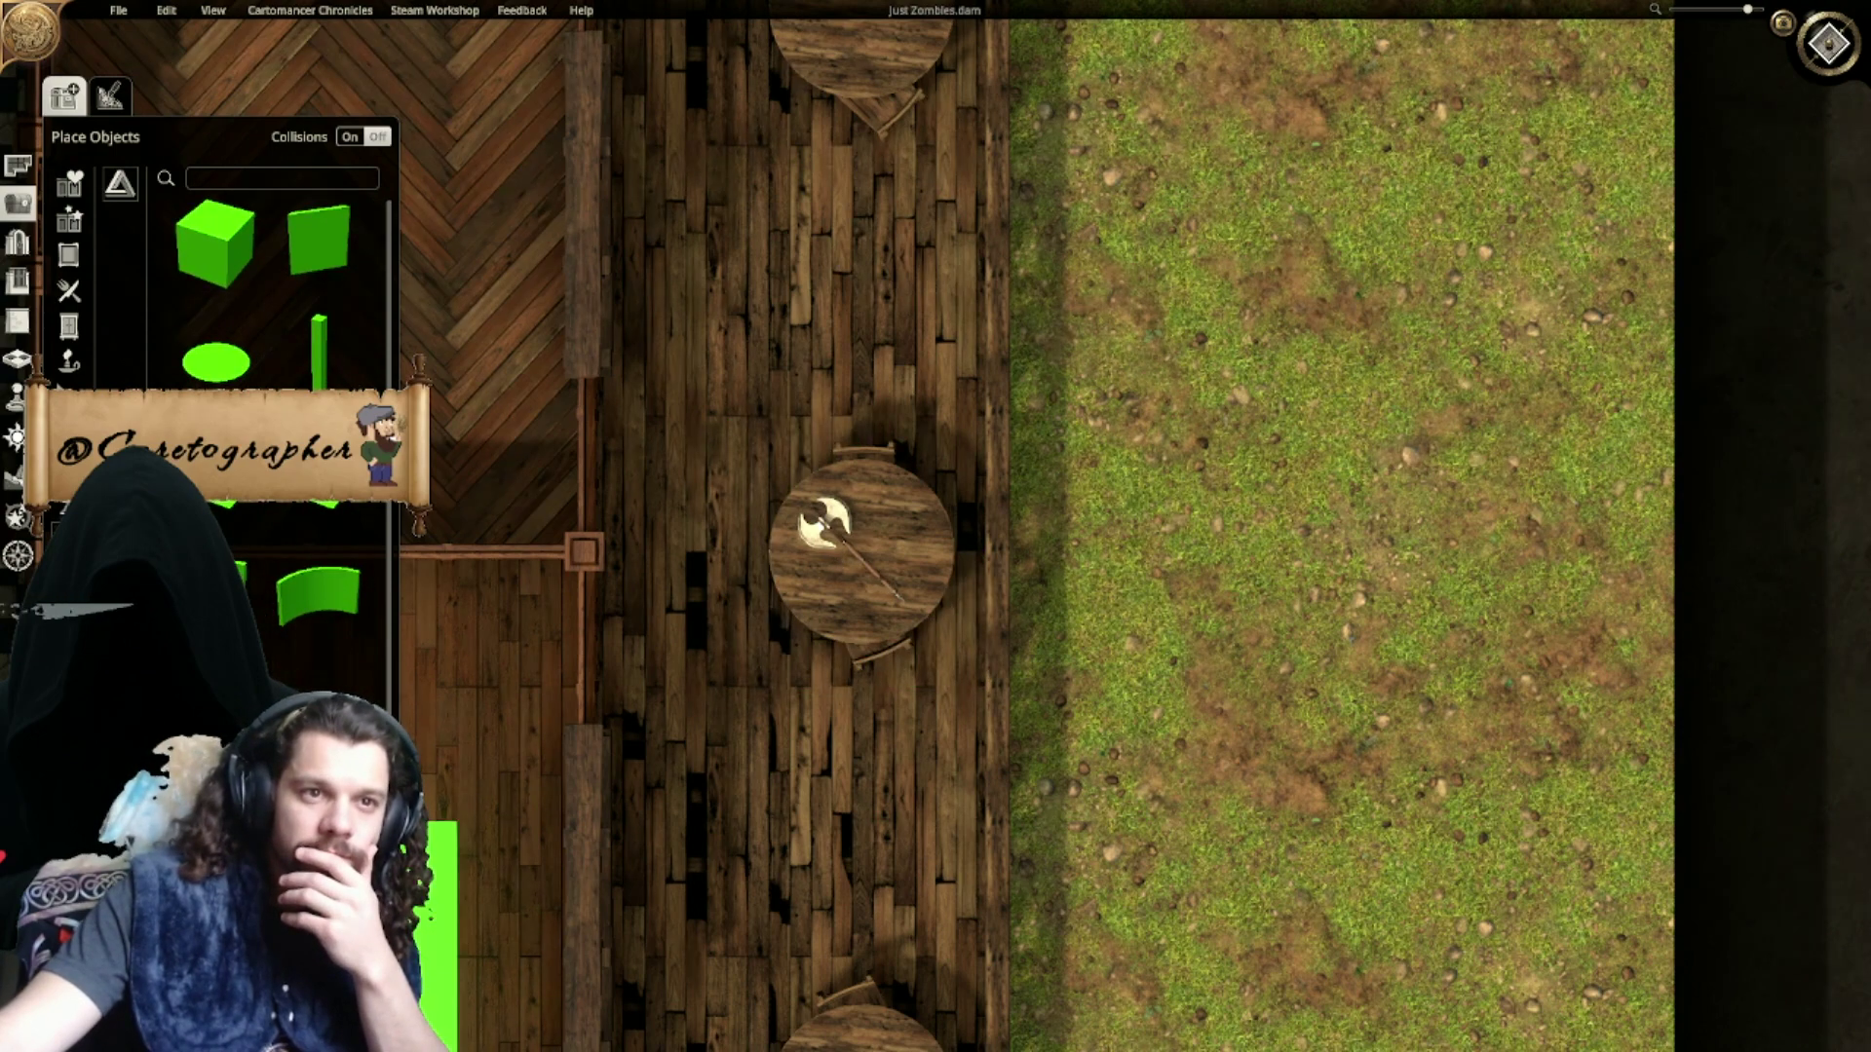
click(861, 552)
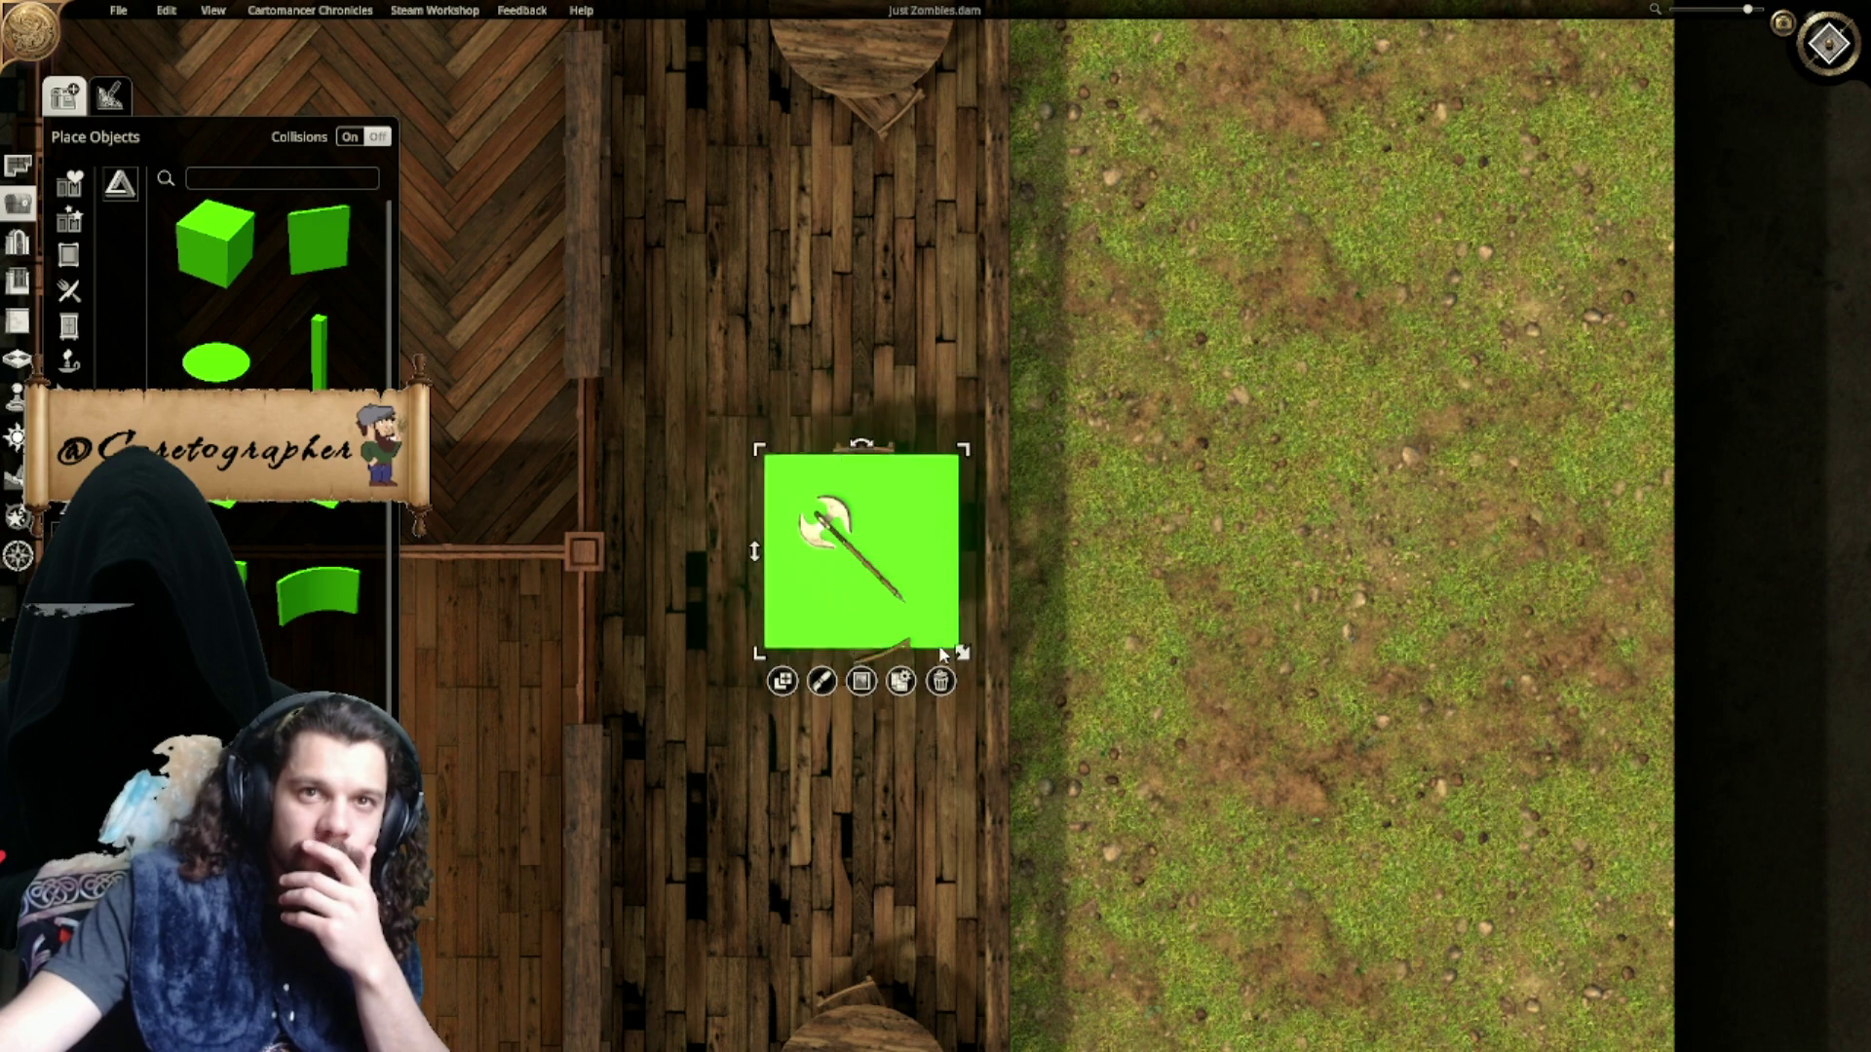
drag(943, 655, 911, 624)
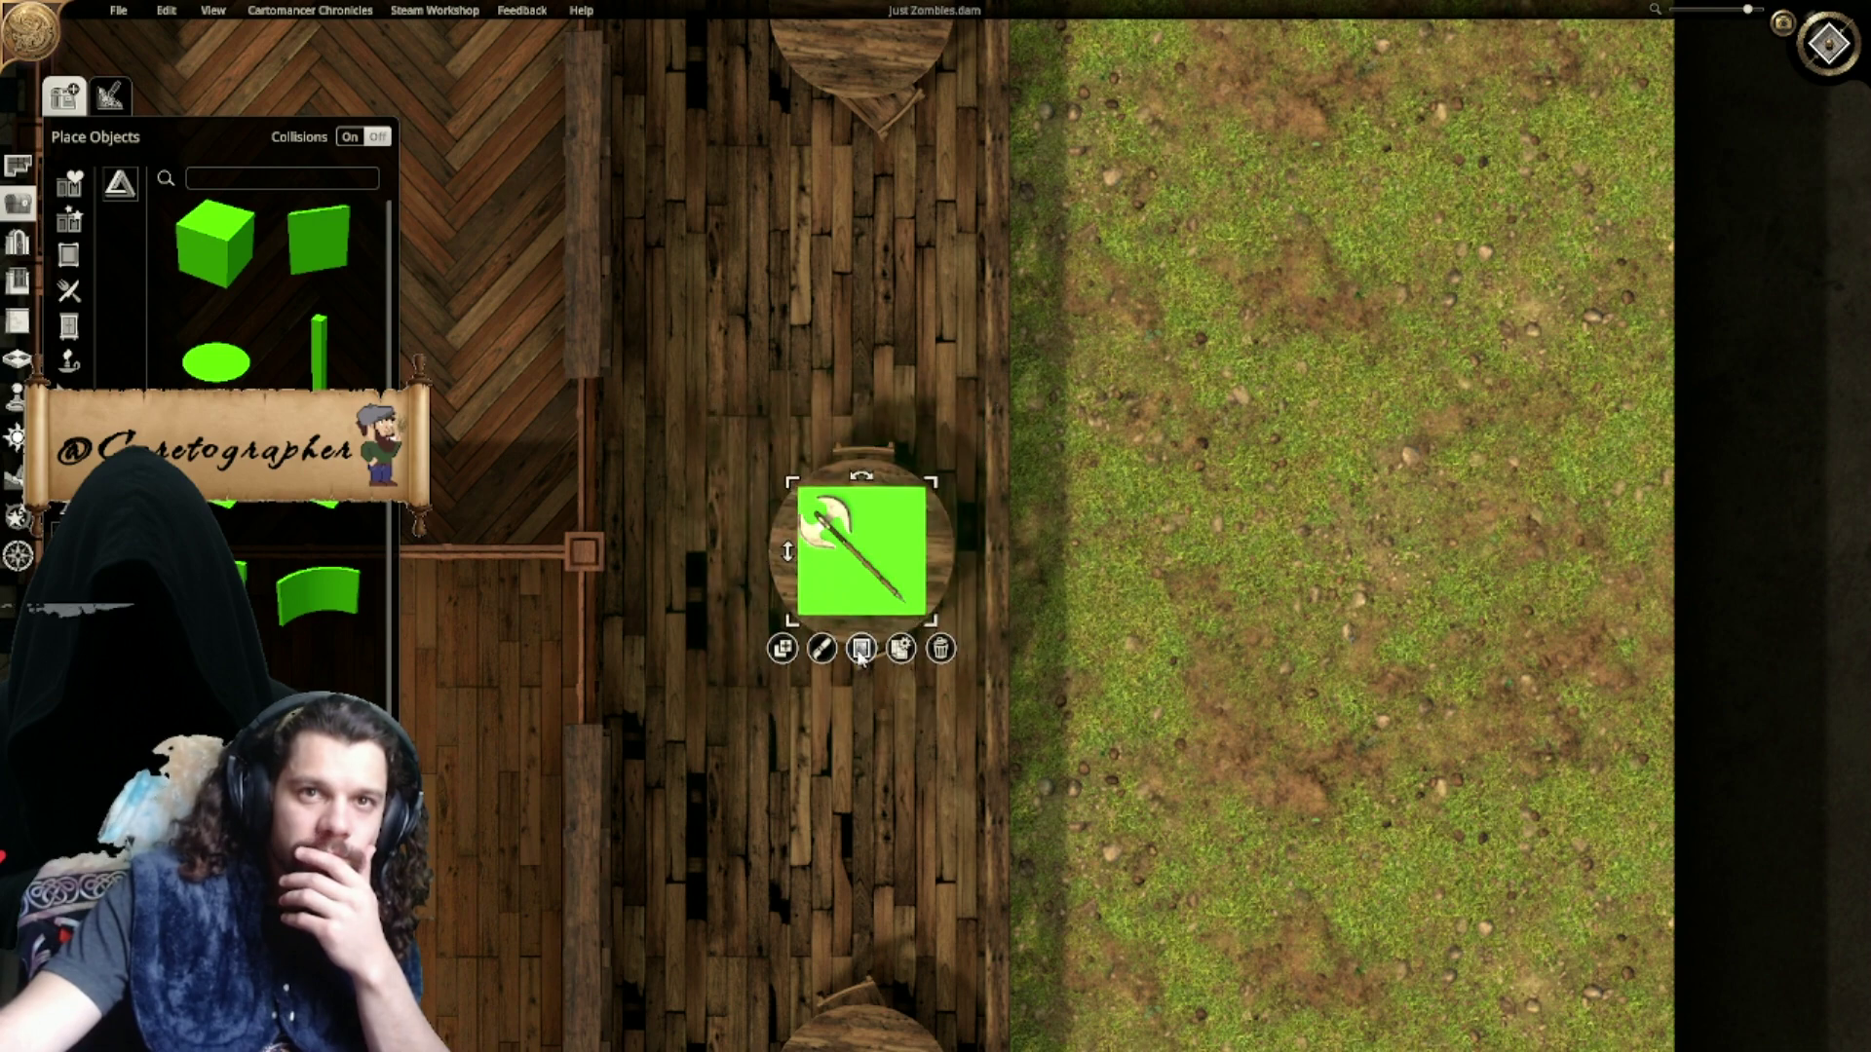
Step: Recolour the square primitive beneath the axe plain white and select it again for a close check
click(825, 653)
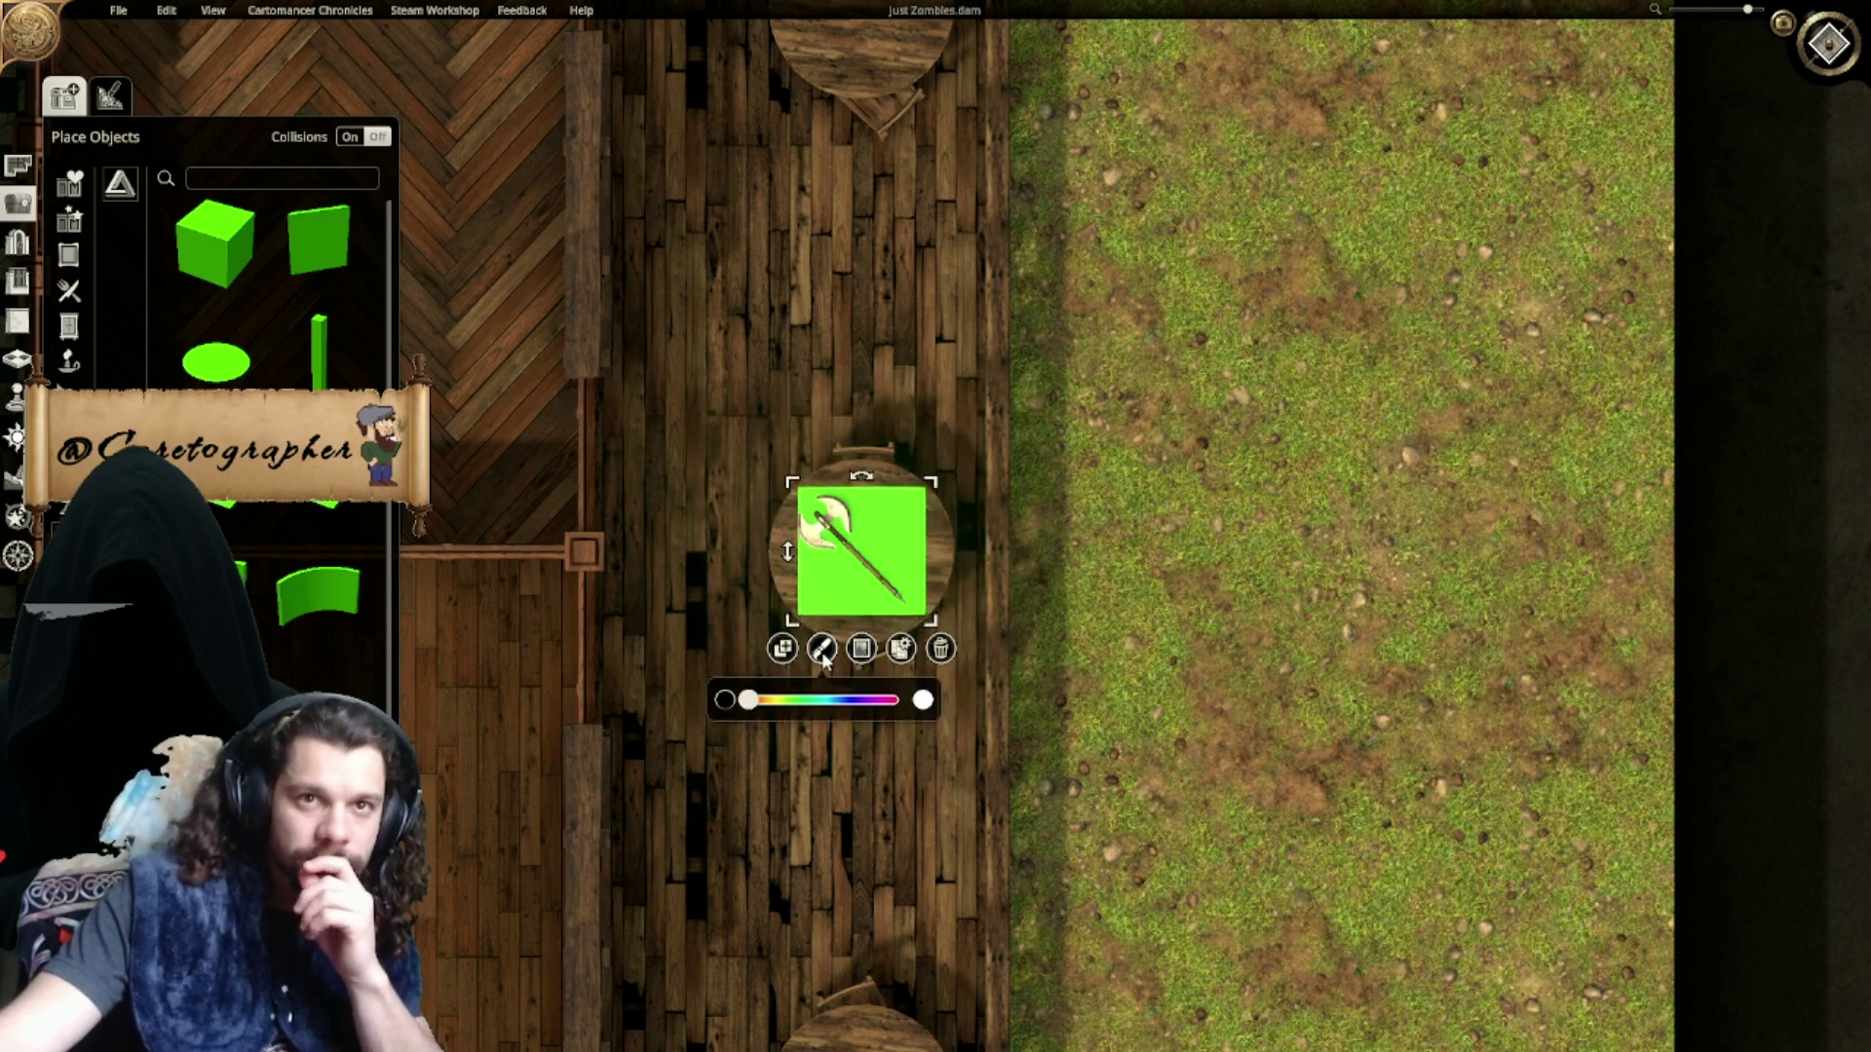
drag(786, 707, 840, 708)
click(724, 701)
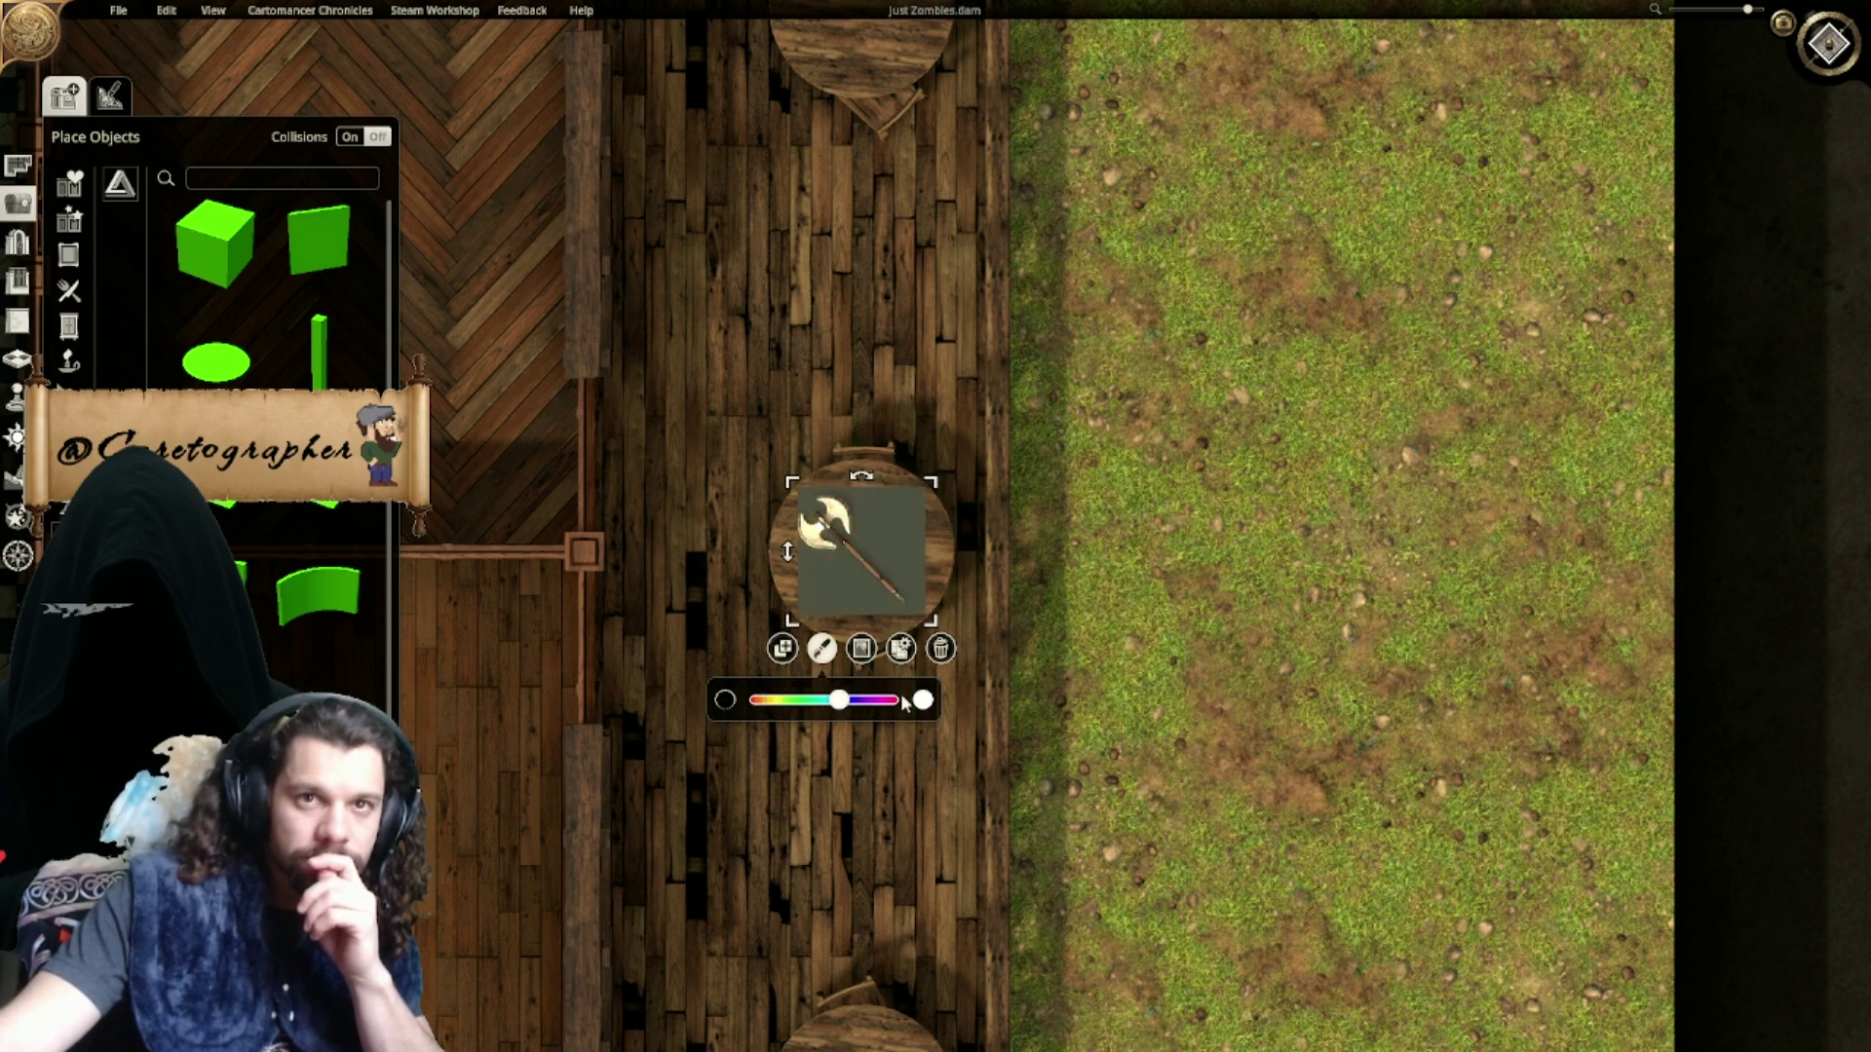
click(923, 700)
click(1129, 713)
scroll(1129, 714, down, 6)
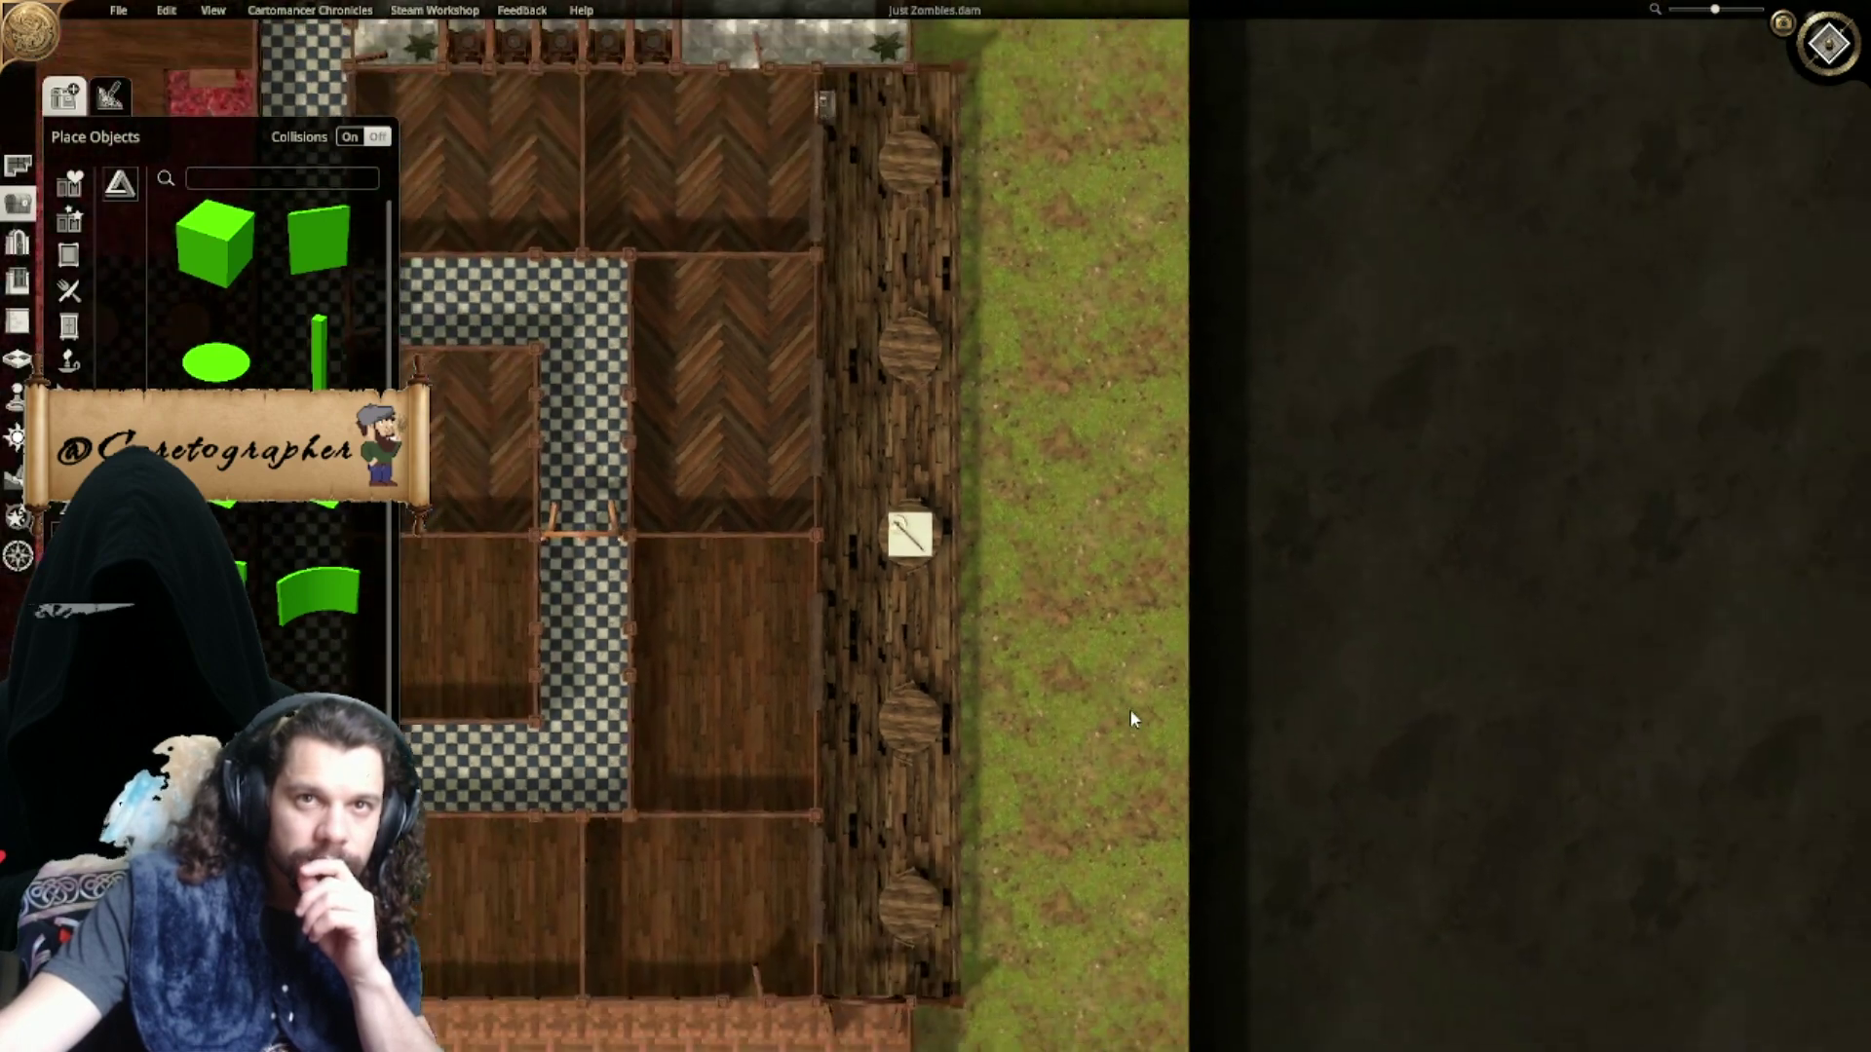
mouse_move(1004, 648)
right_down()
mouse_move(1402, 586)
mouse_move(1010, 681)
right_up()
scroll(1010, 681, up, 8)
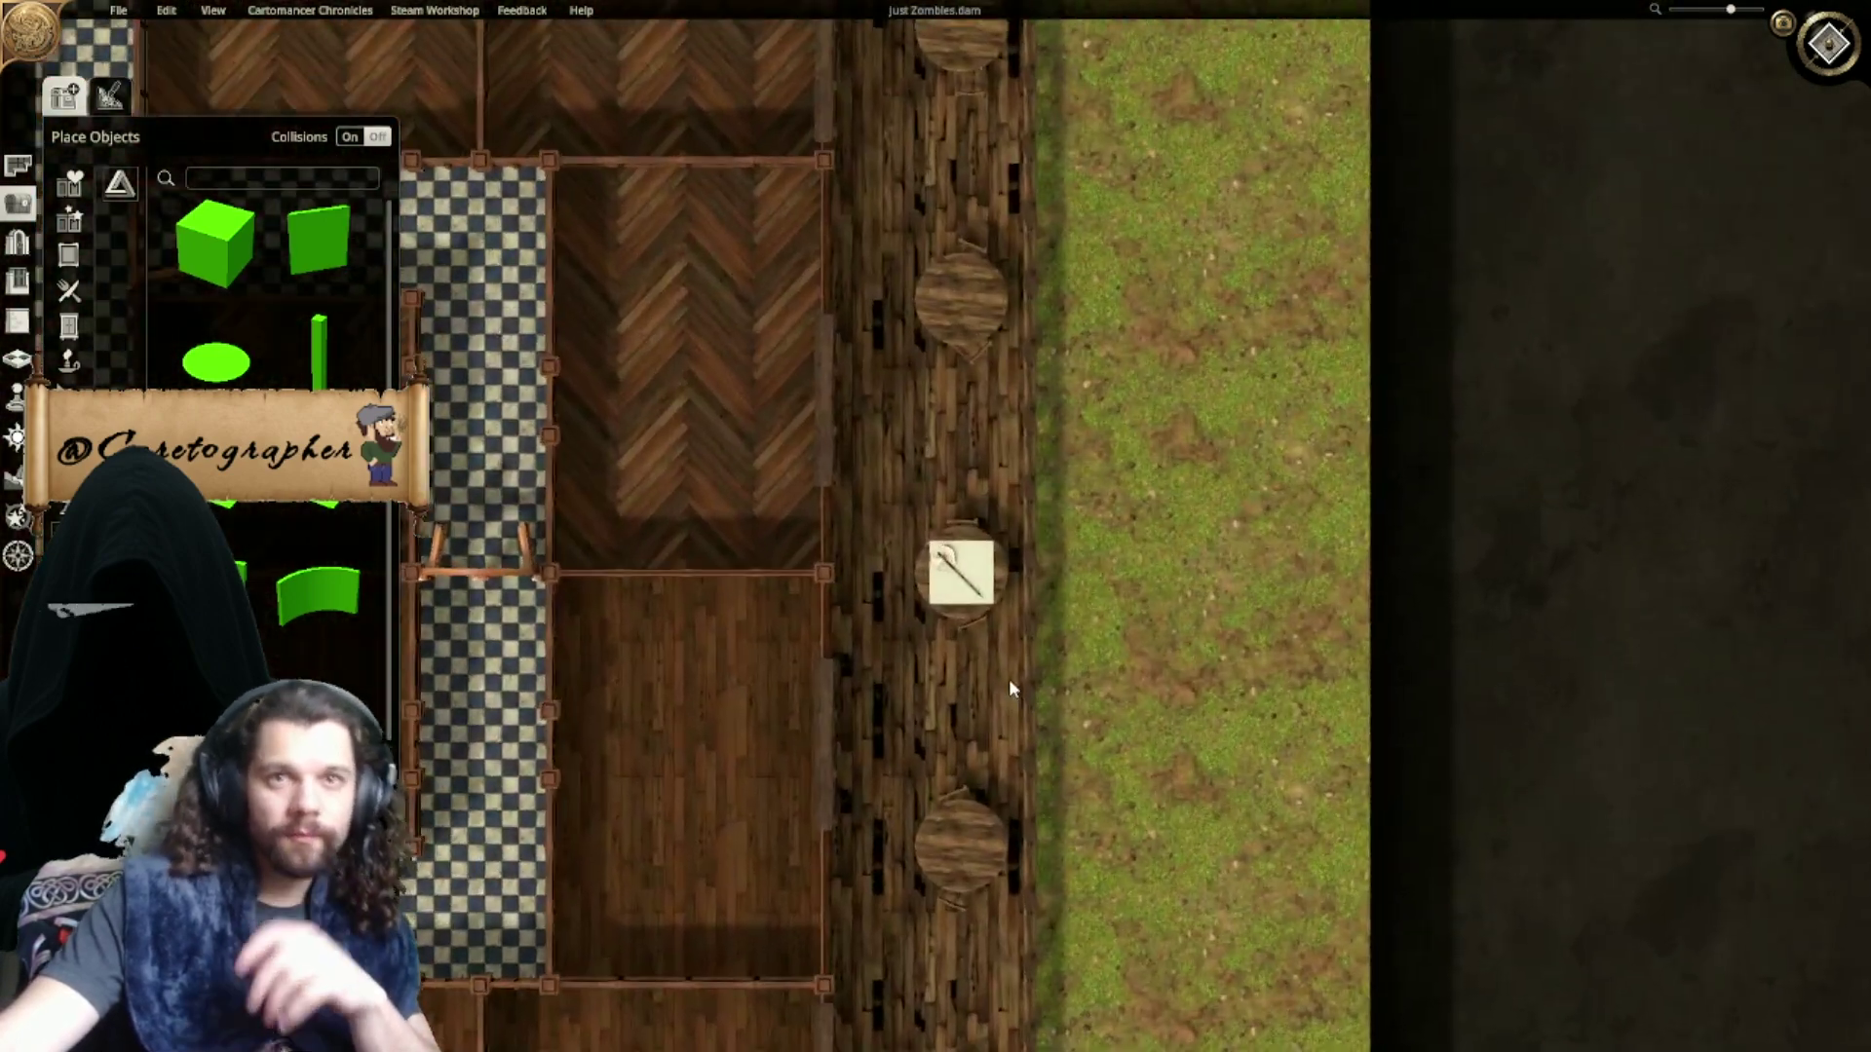
click(1072, 679)
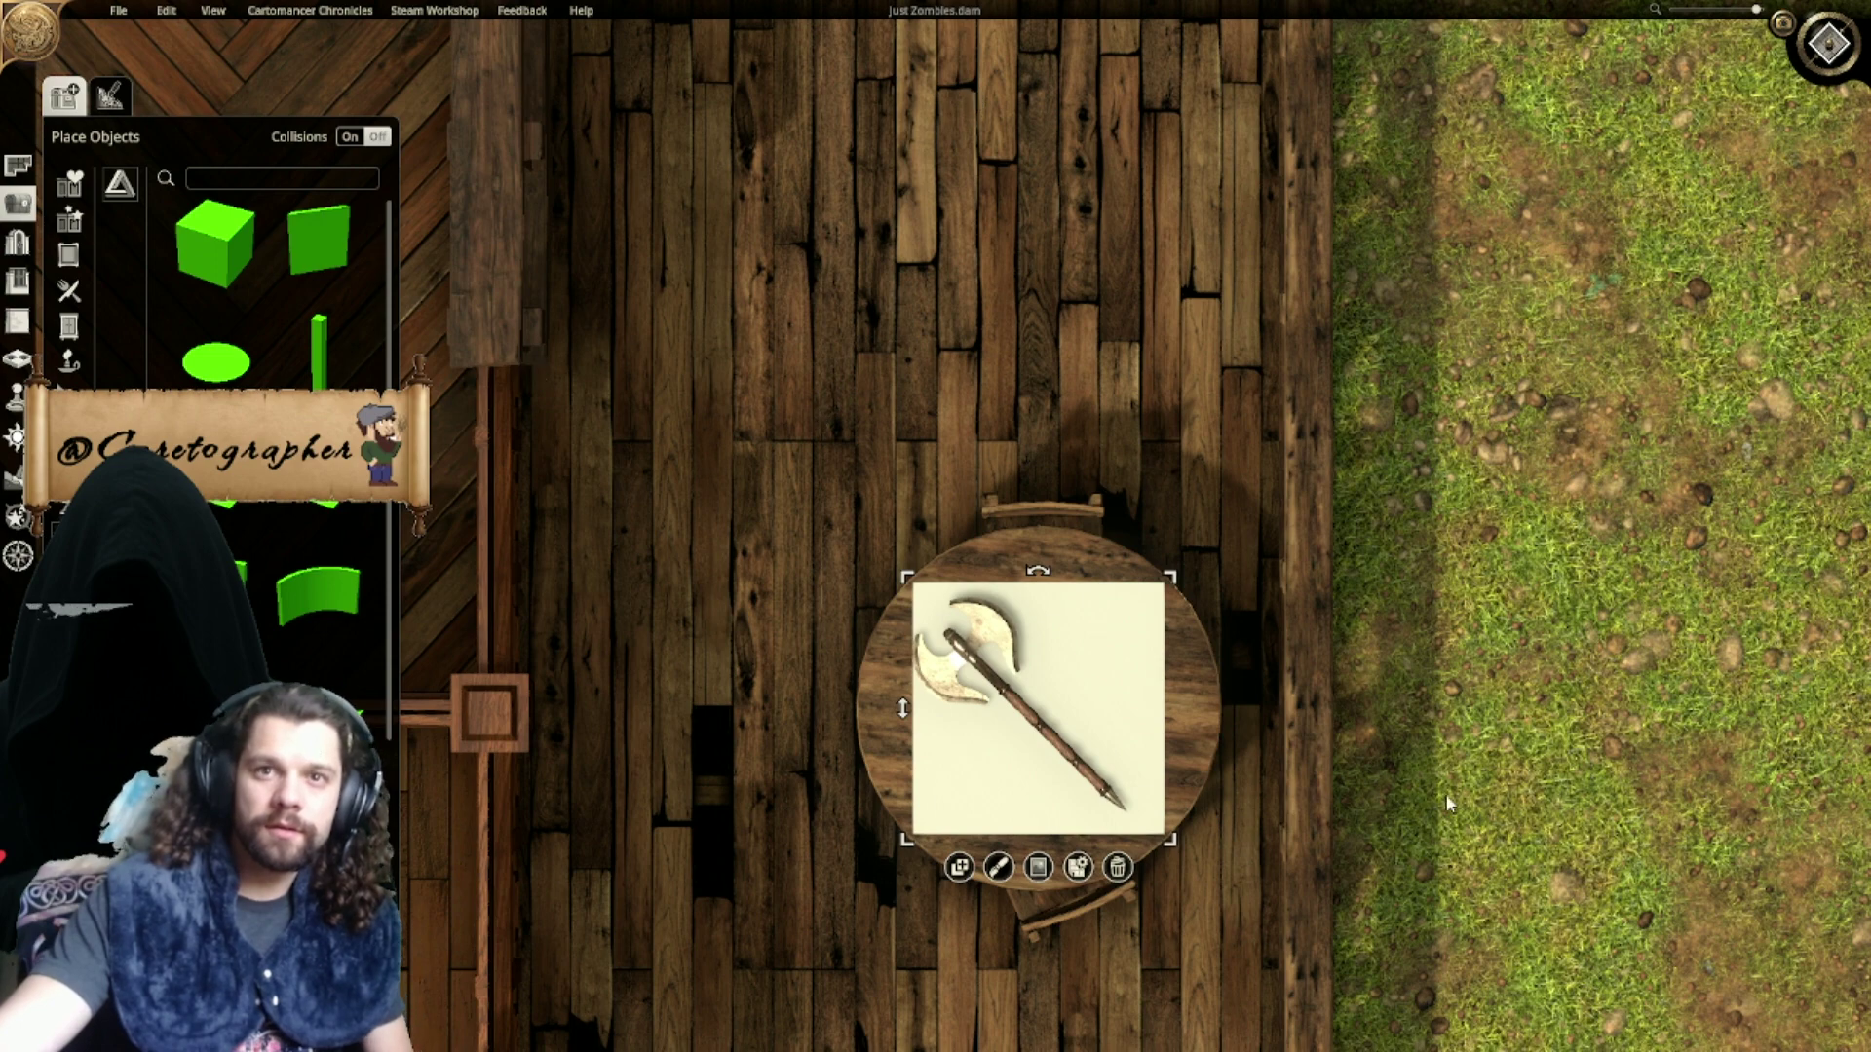
Step: Search the placeable objects for weapon
scroll(1442, 794, down, 5)
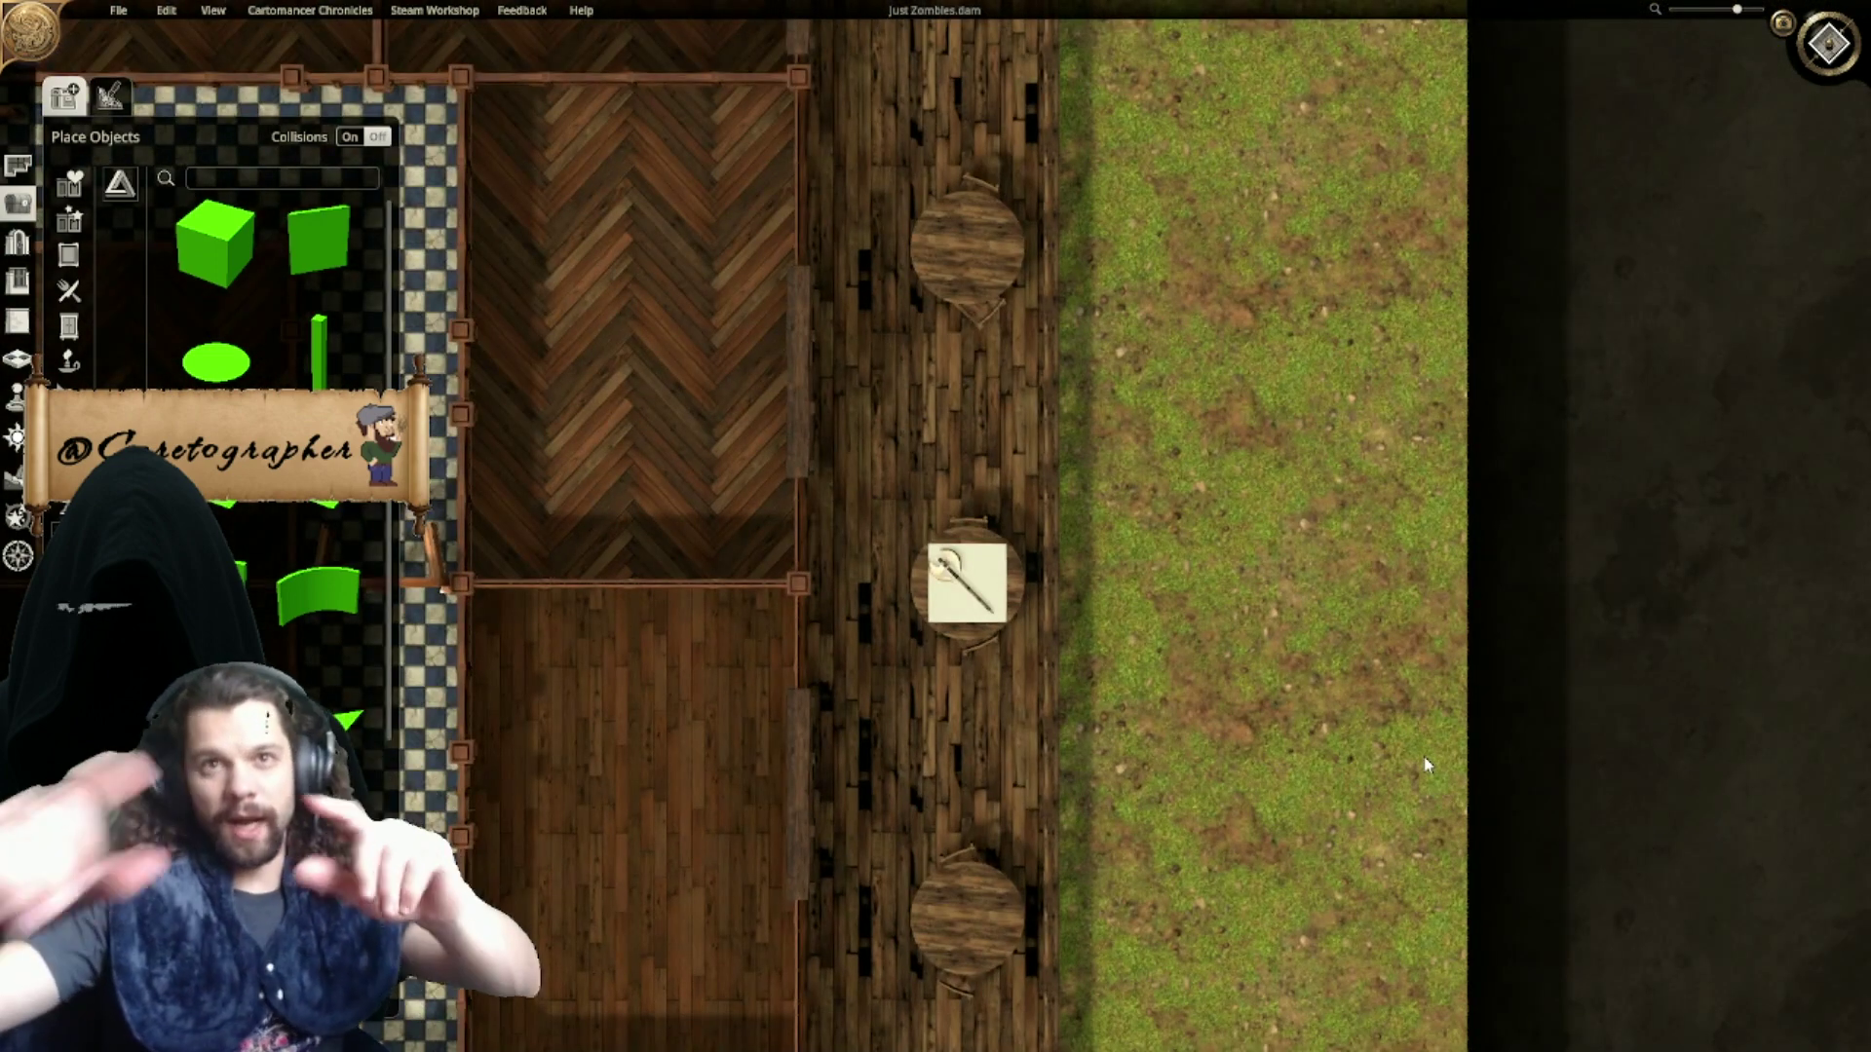
scroll(1207, 714, down, 5)
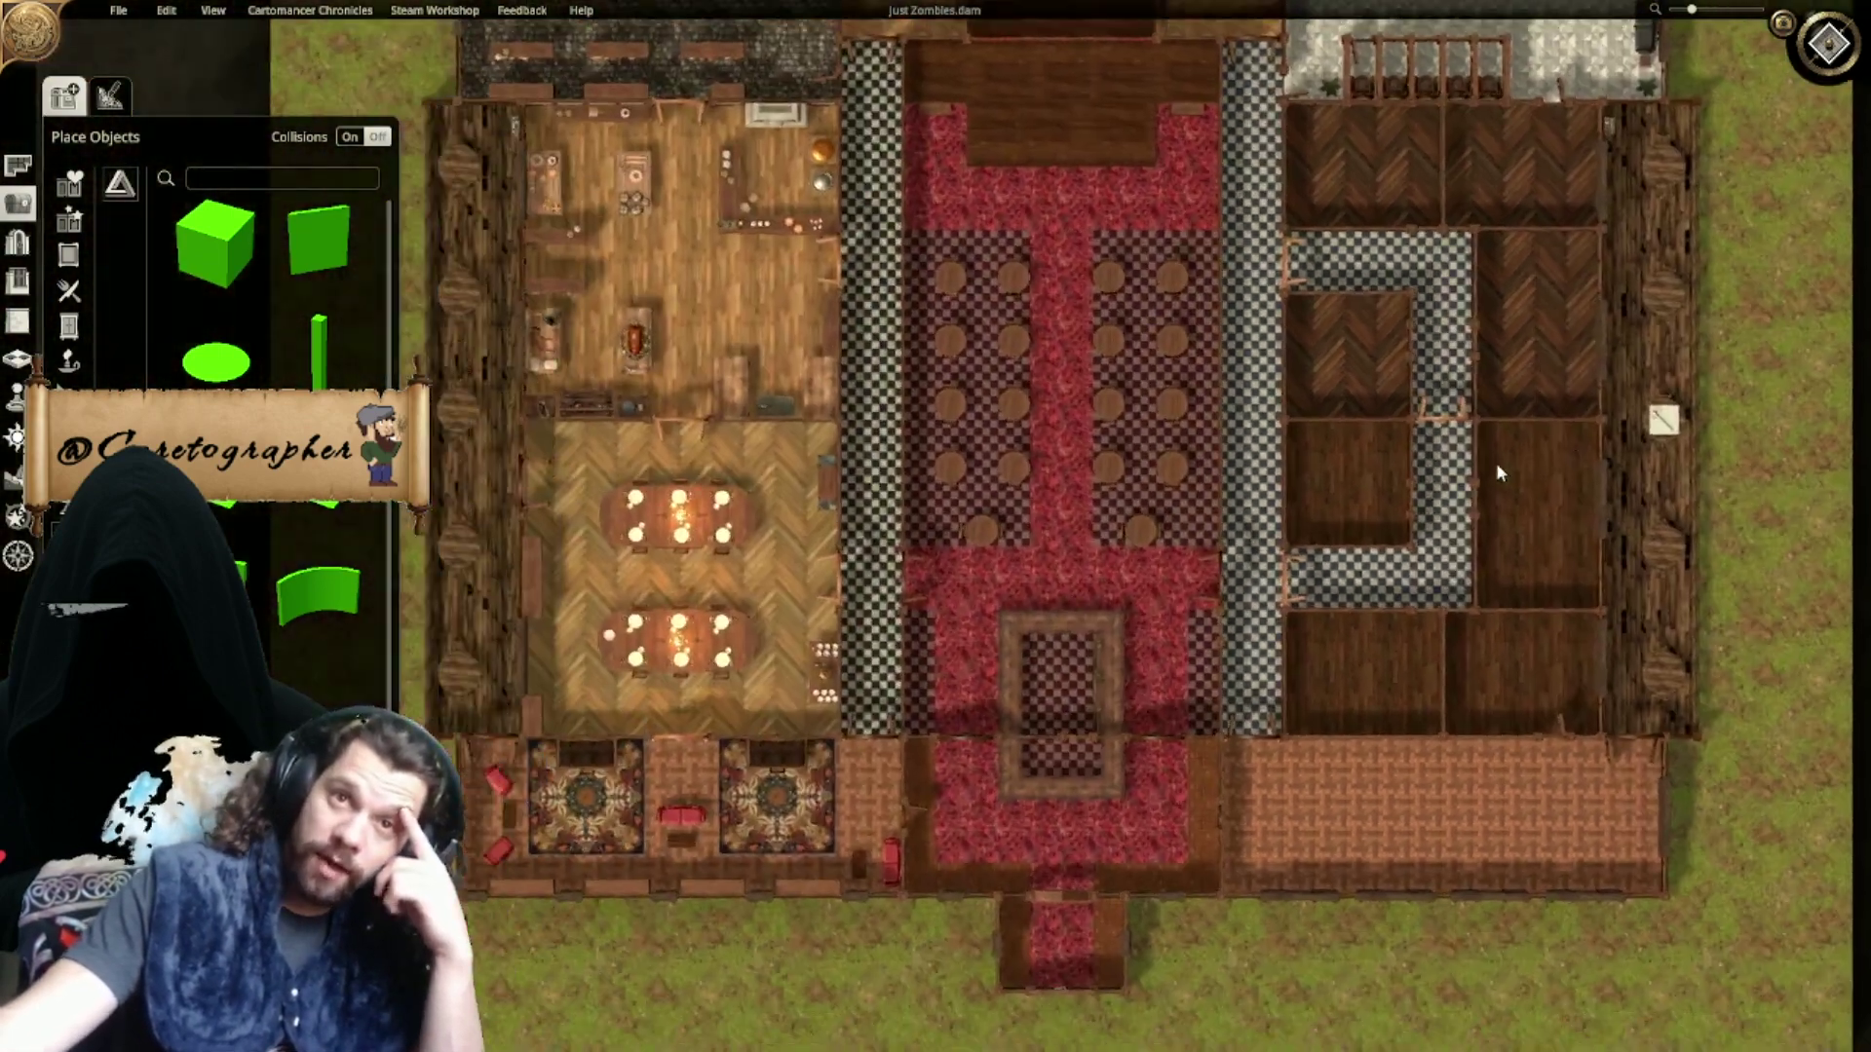
right_drag(1285, 488, 1298, 612)
click(252, 179)
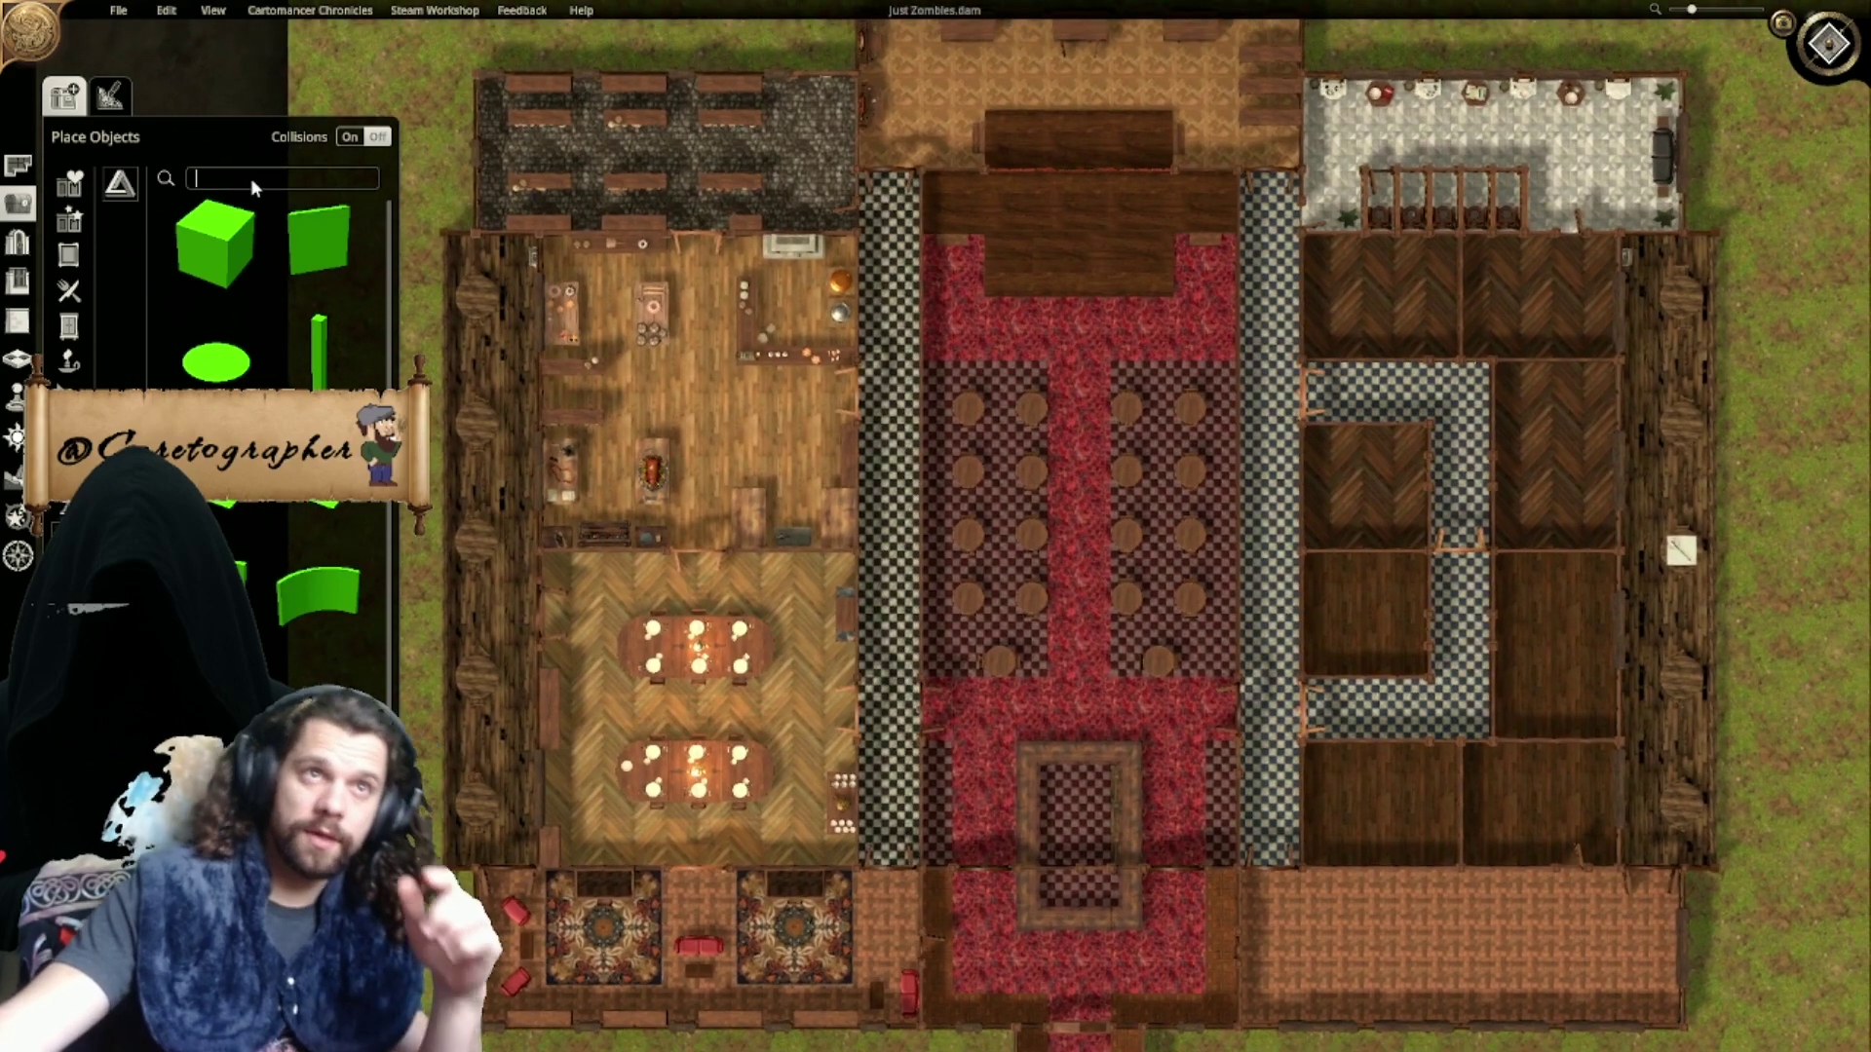
text(wep)
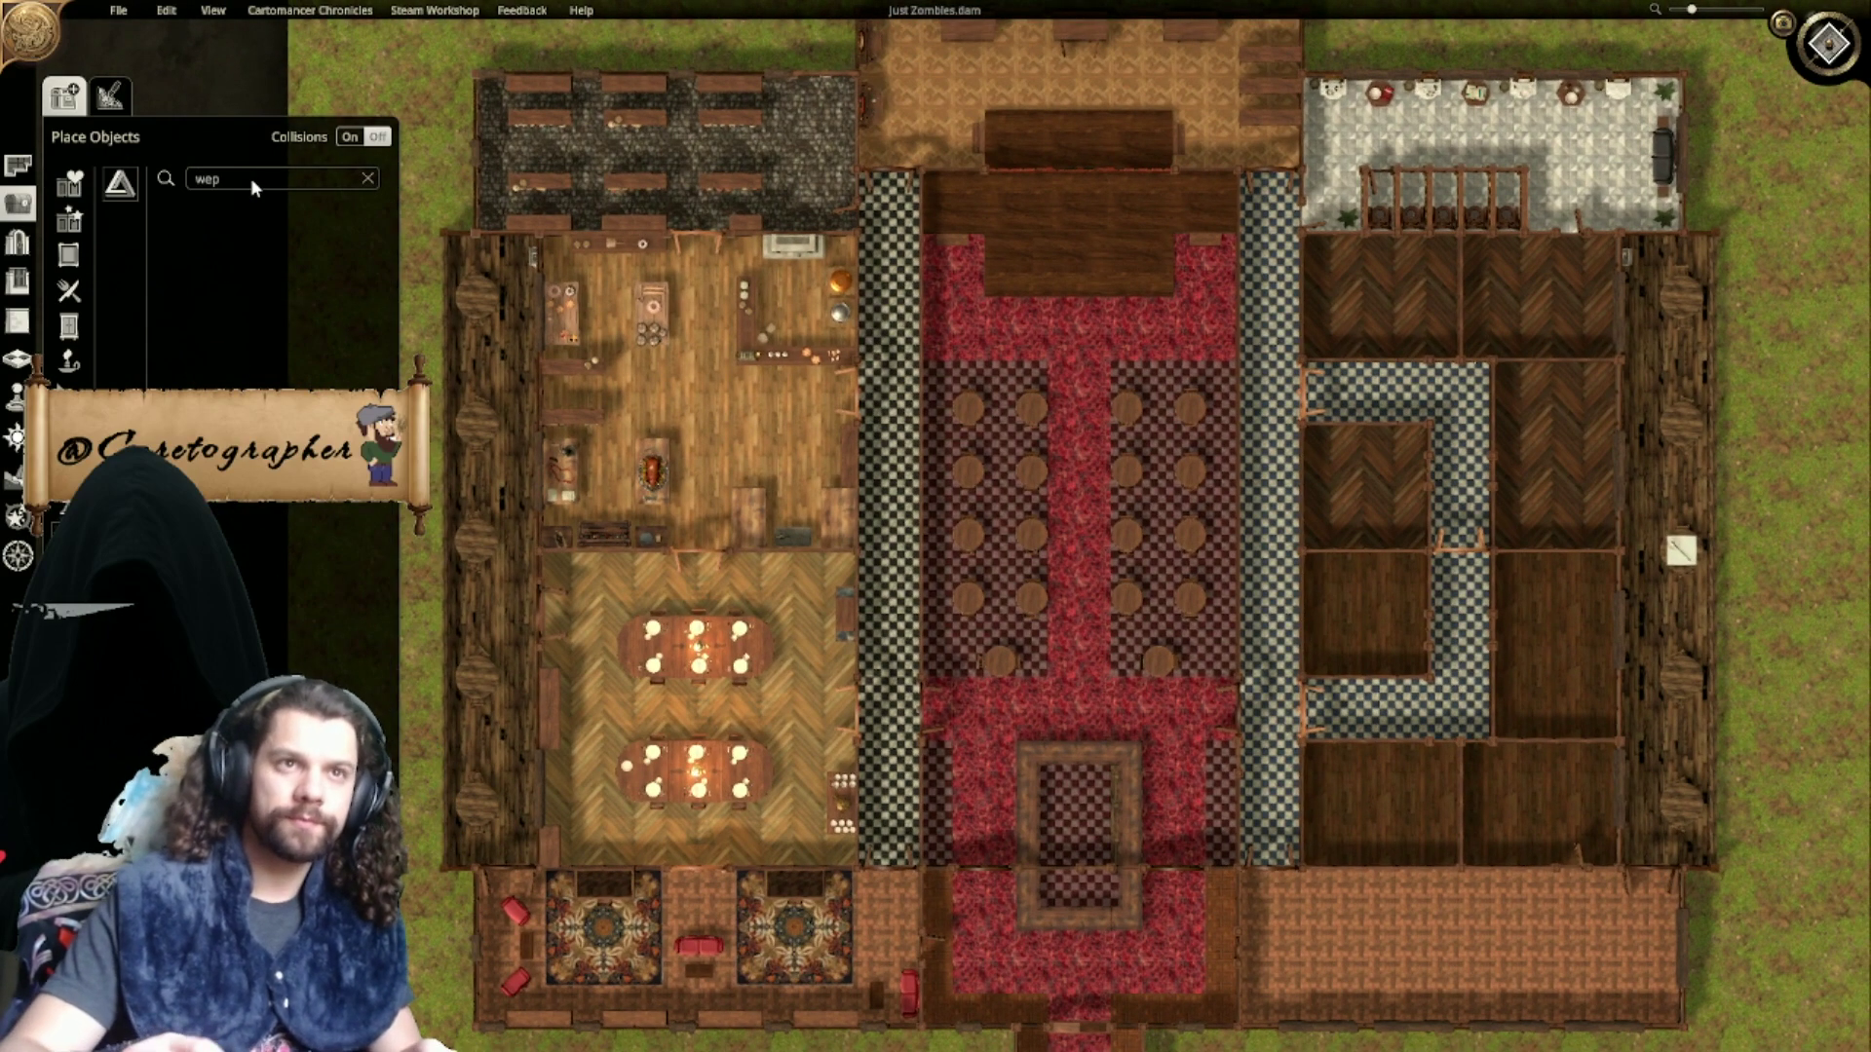
key(BackSpace)
text(apon)
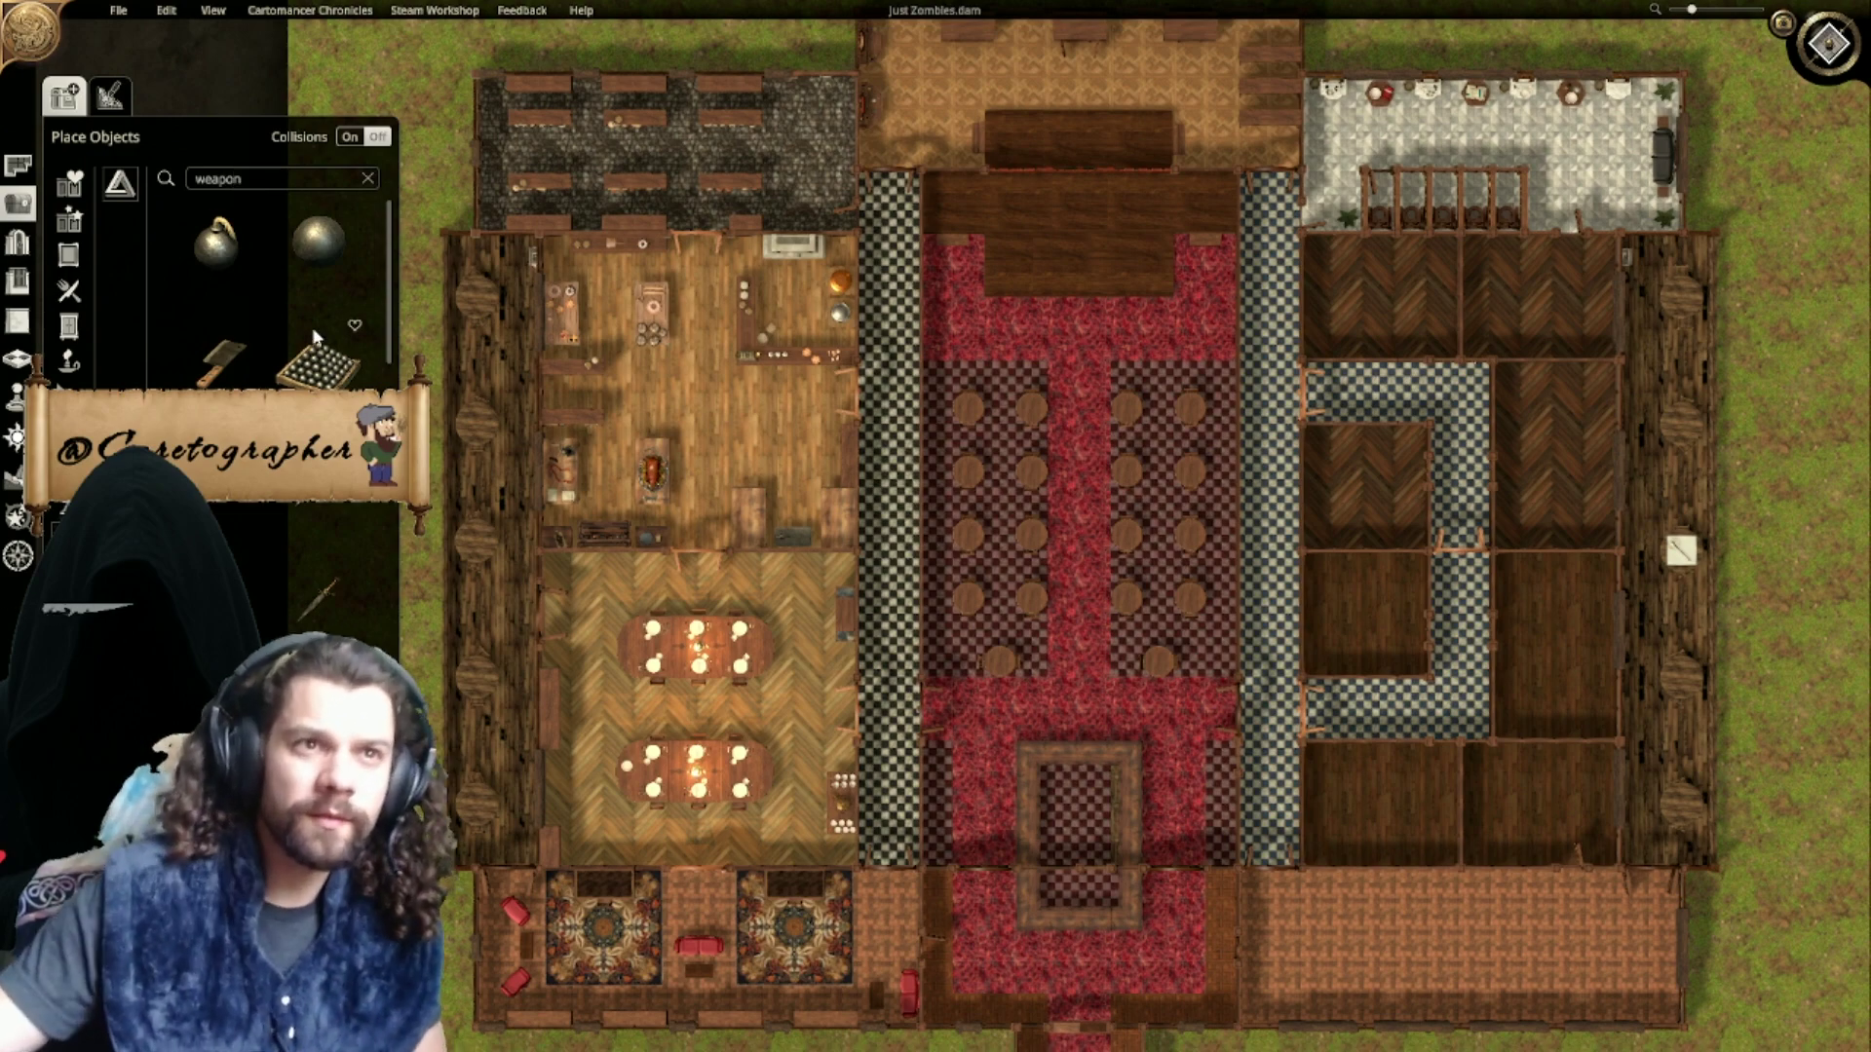
Step: Place a fused bomb and a cleaver side by side on the grass along the map's southern edge
scroll(265, 532, down, 3)
scroll(269, 535, up, 3)
middle_drag(1190, 501, 718, 180)
scroll(952, 560, up, 3)
middle_drag(922, 706, 828, 213)
scroll(935, 417, up, 5)
scroll(1033, 410, down, 3)
middle_drag(1477, 34, 974, 587)
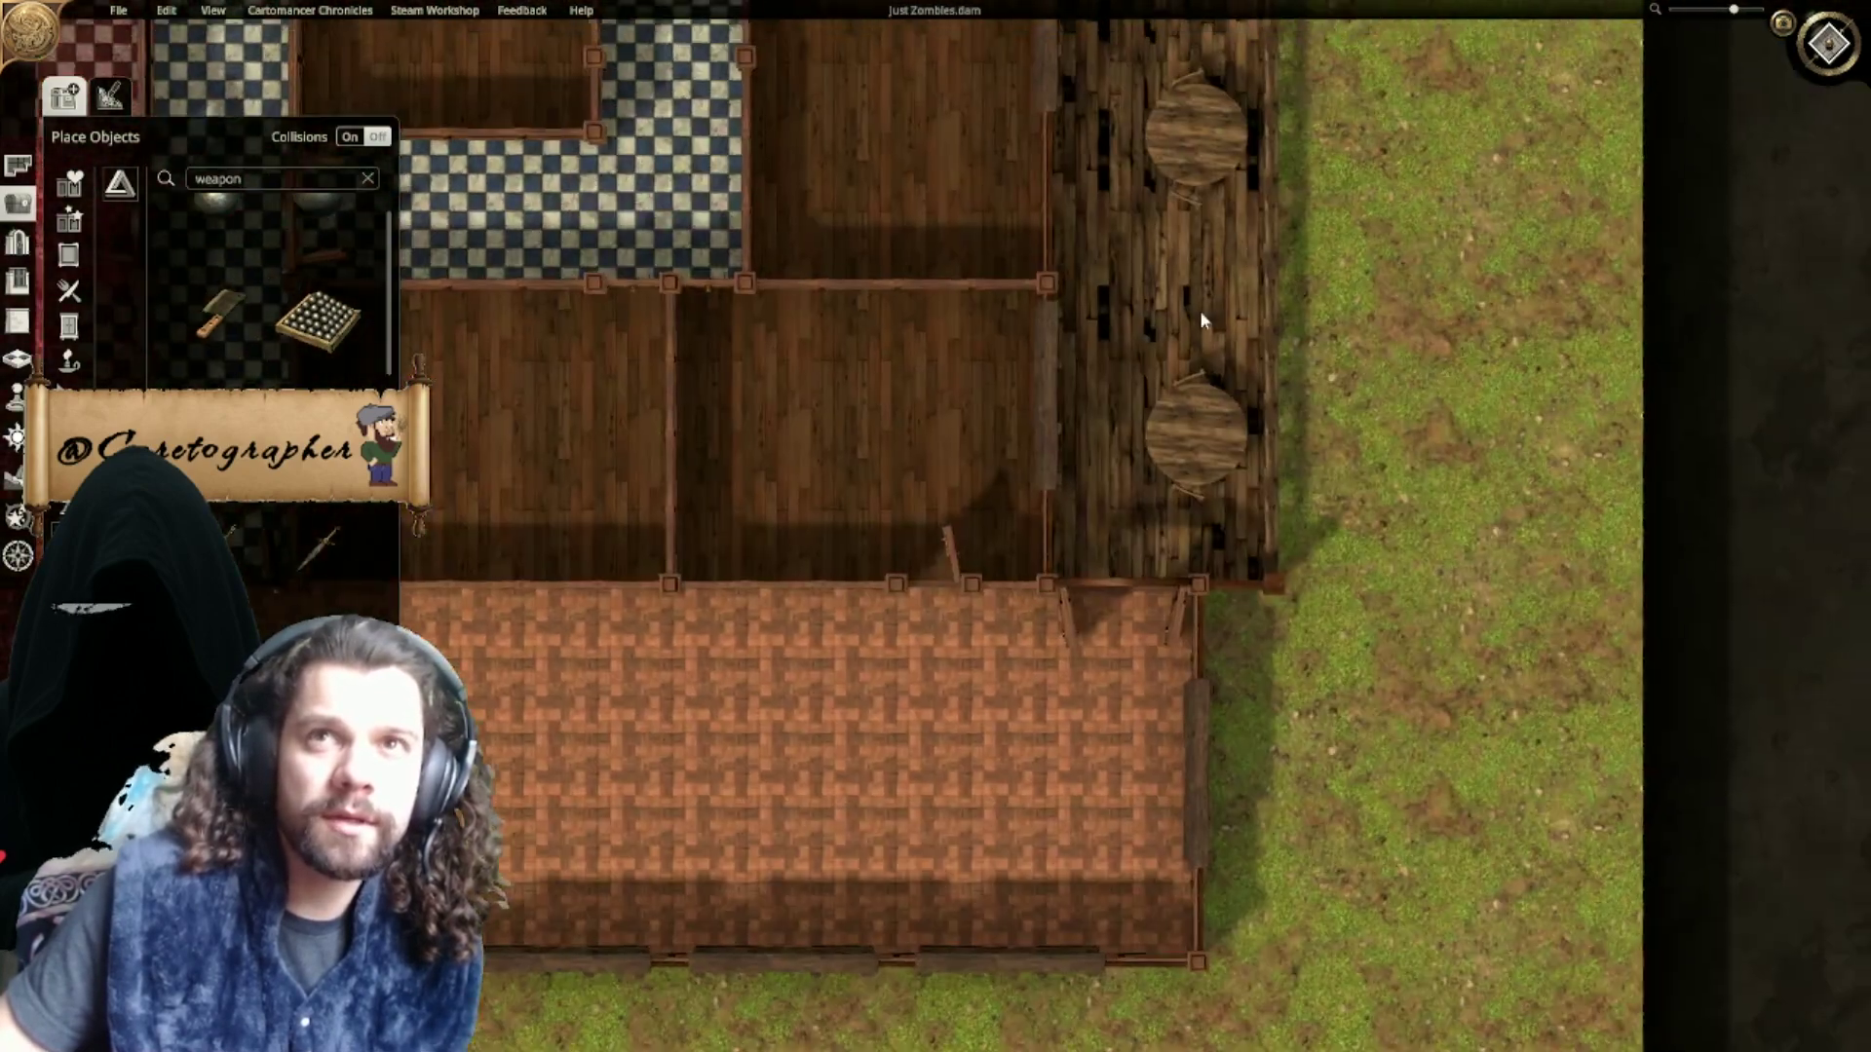
middle_drag(1205, 314, 1004, 668)
click(1027, 230)
drag(1037, 240, 1016, 223)
middle_drag(807, 605, 1314, 39)
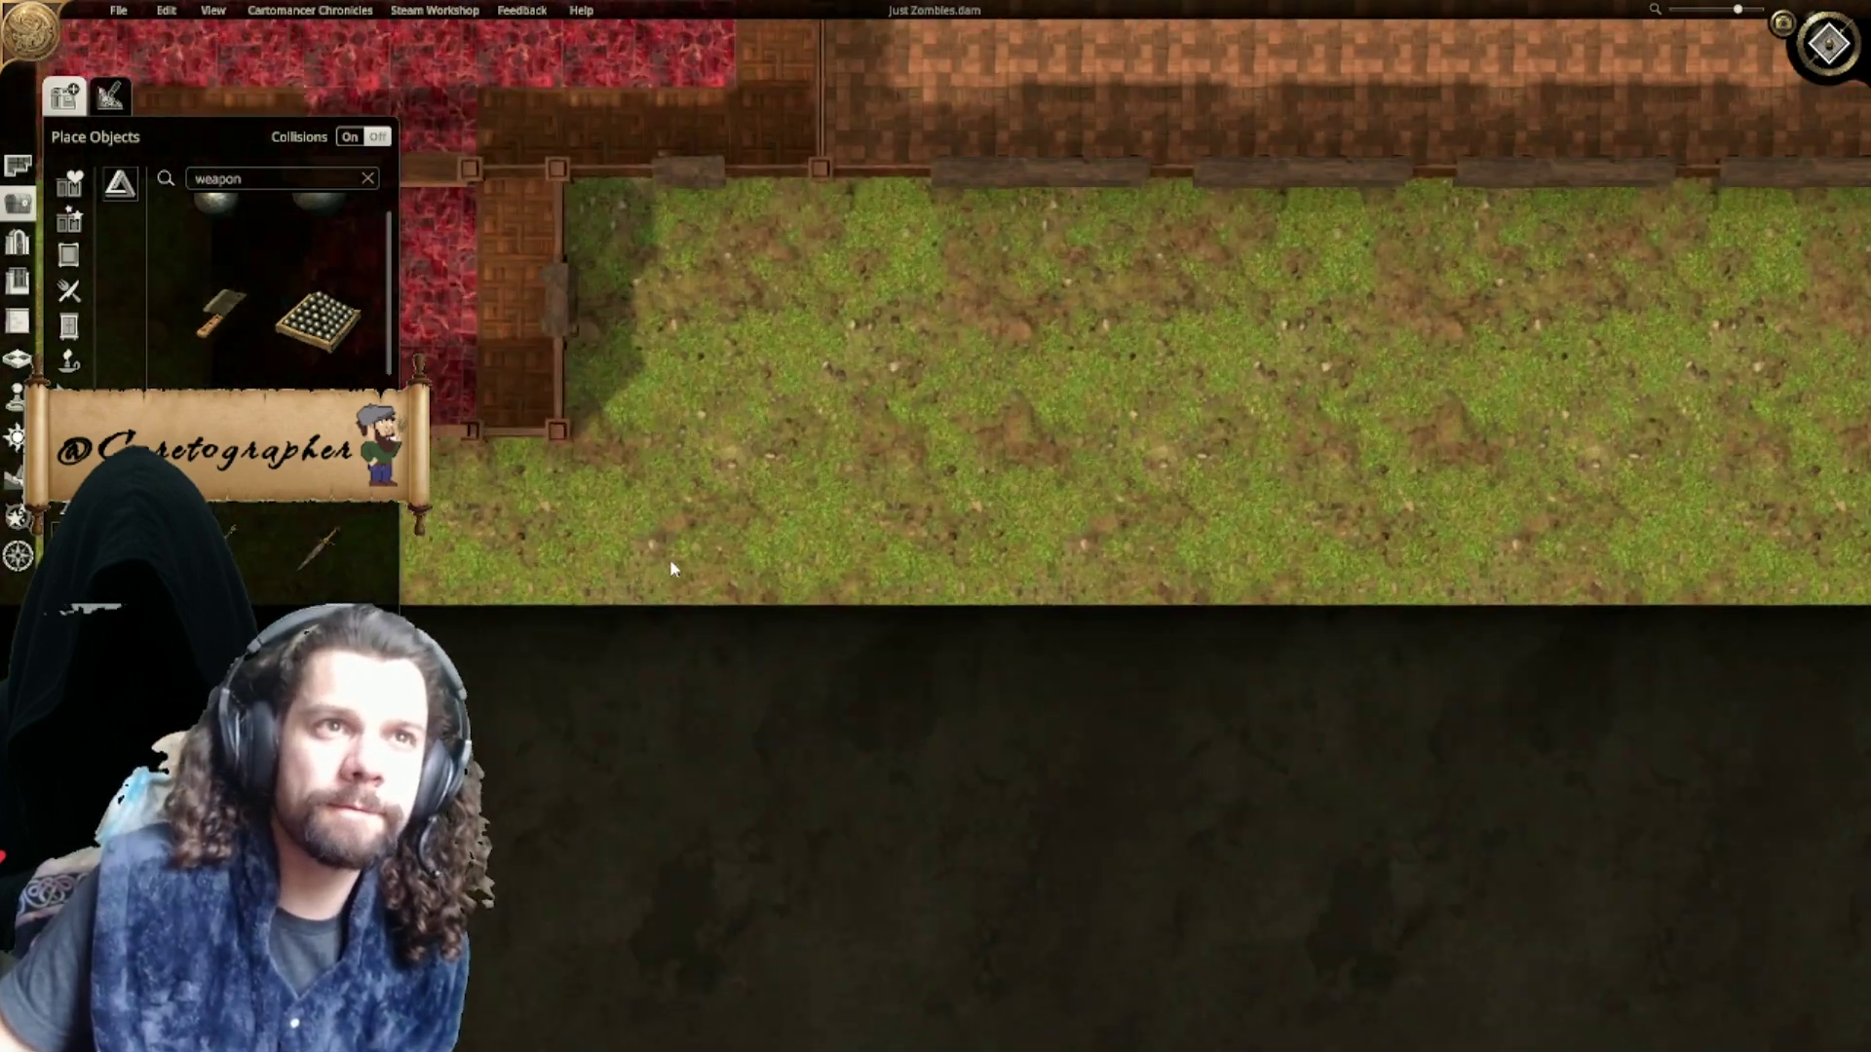
scroll(670, 558, up, 5)
scroll(302, 278, up, 2)
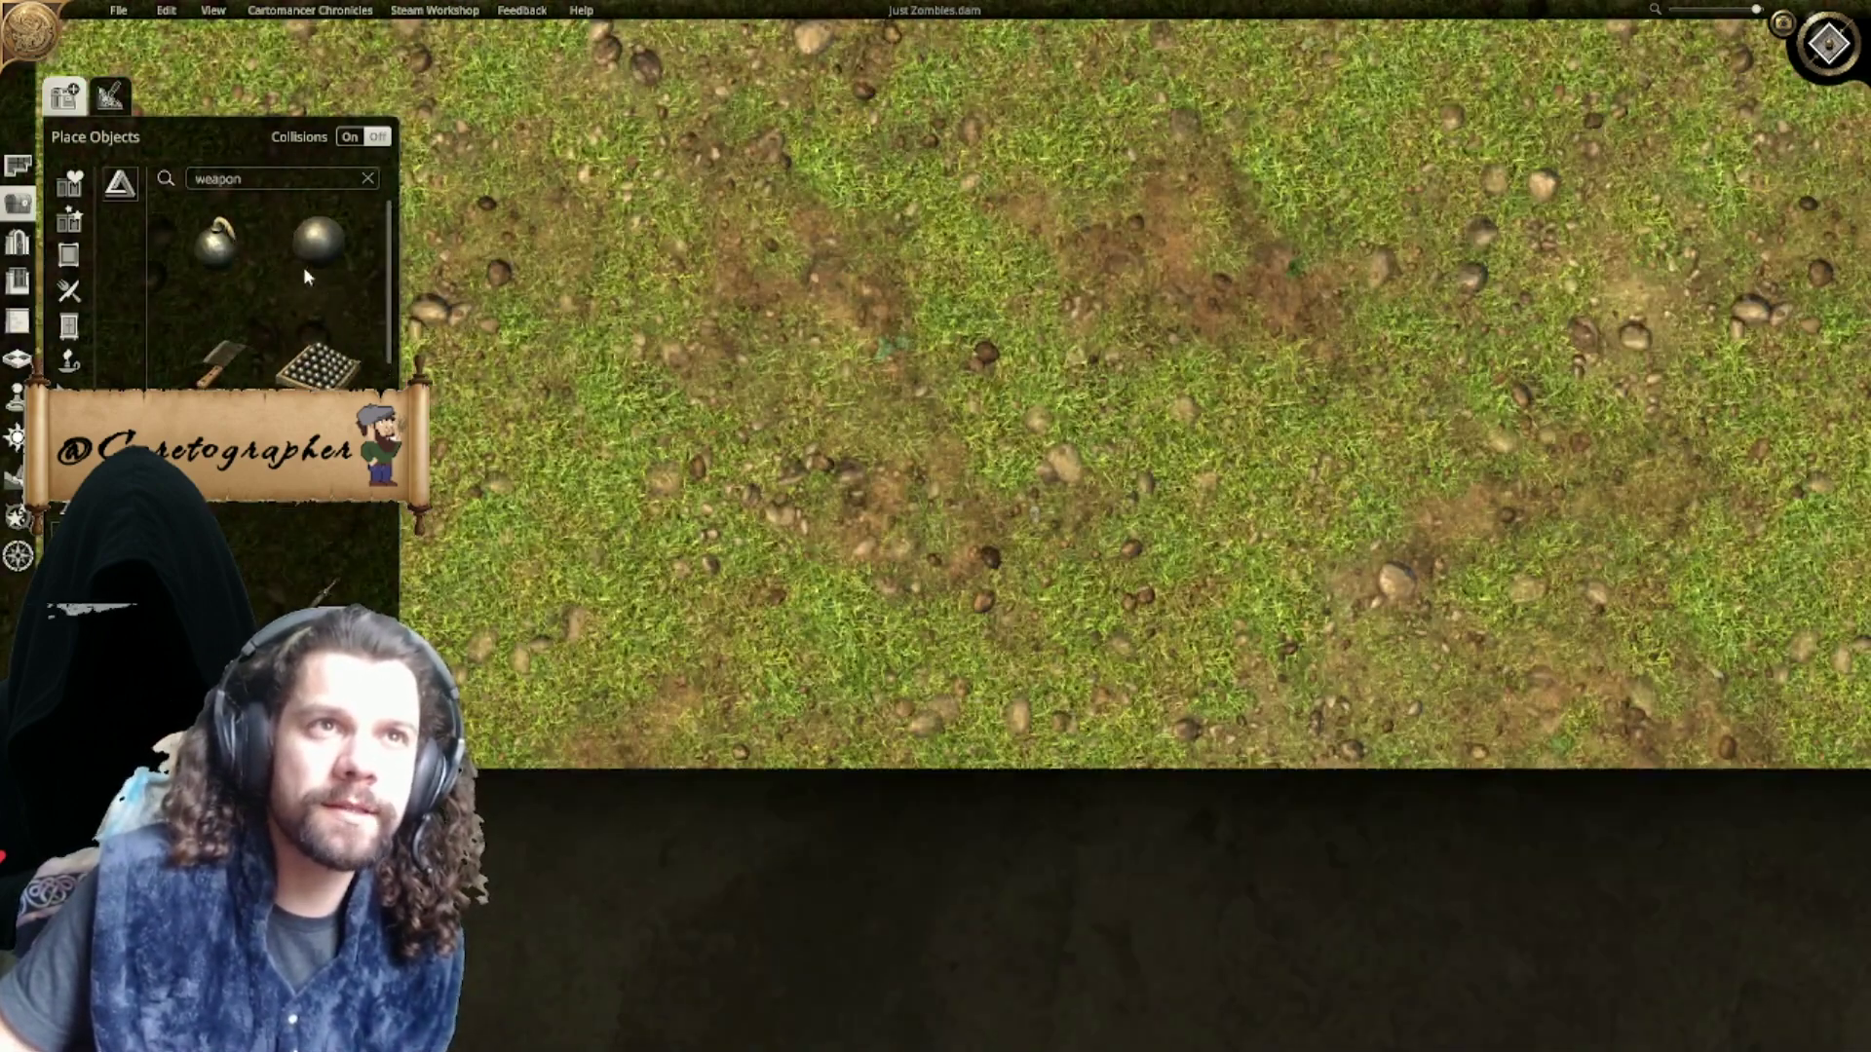
click(224, 241)
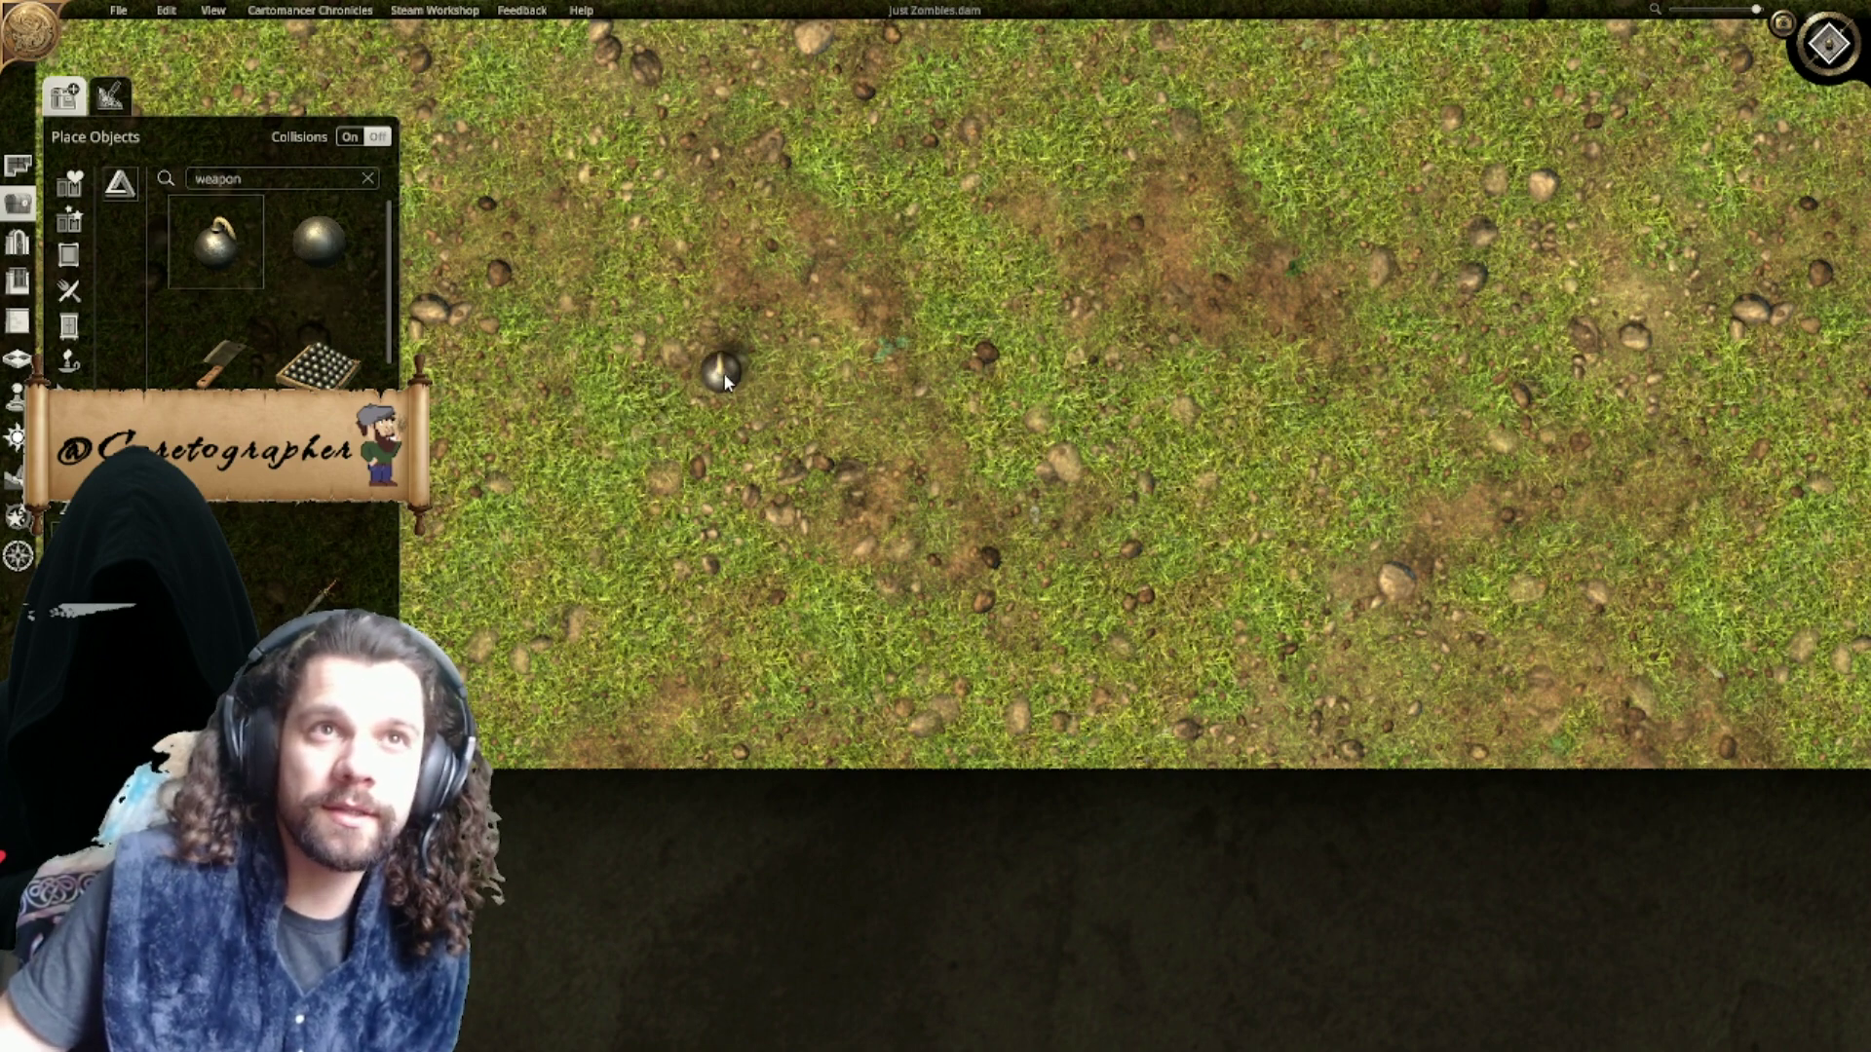
click(723, 372)
click(237, 371)
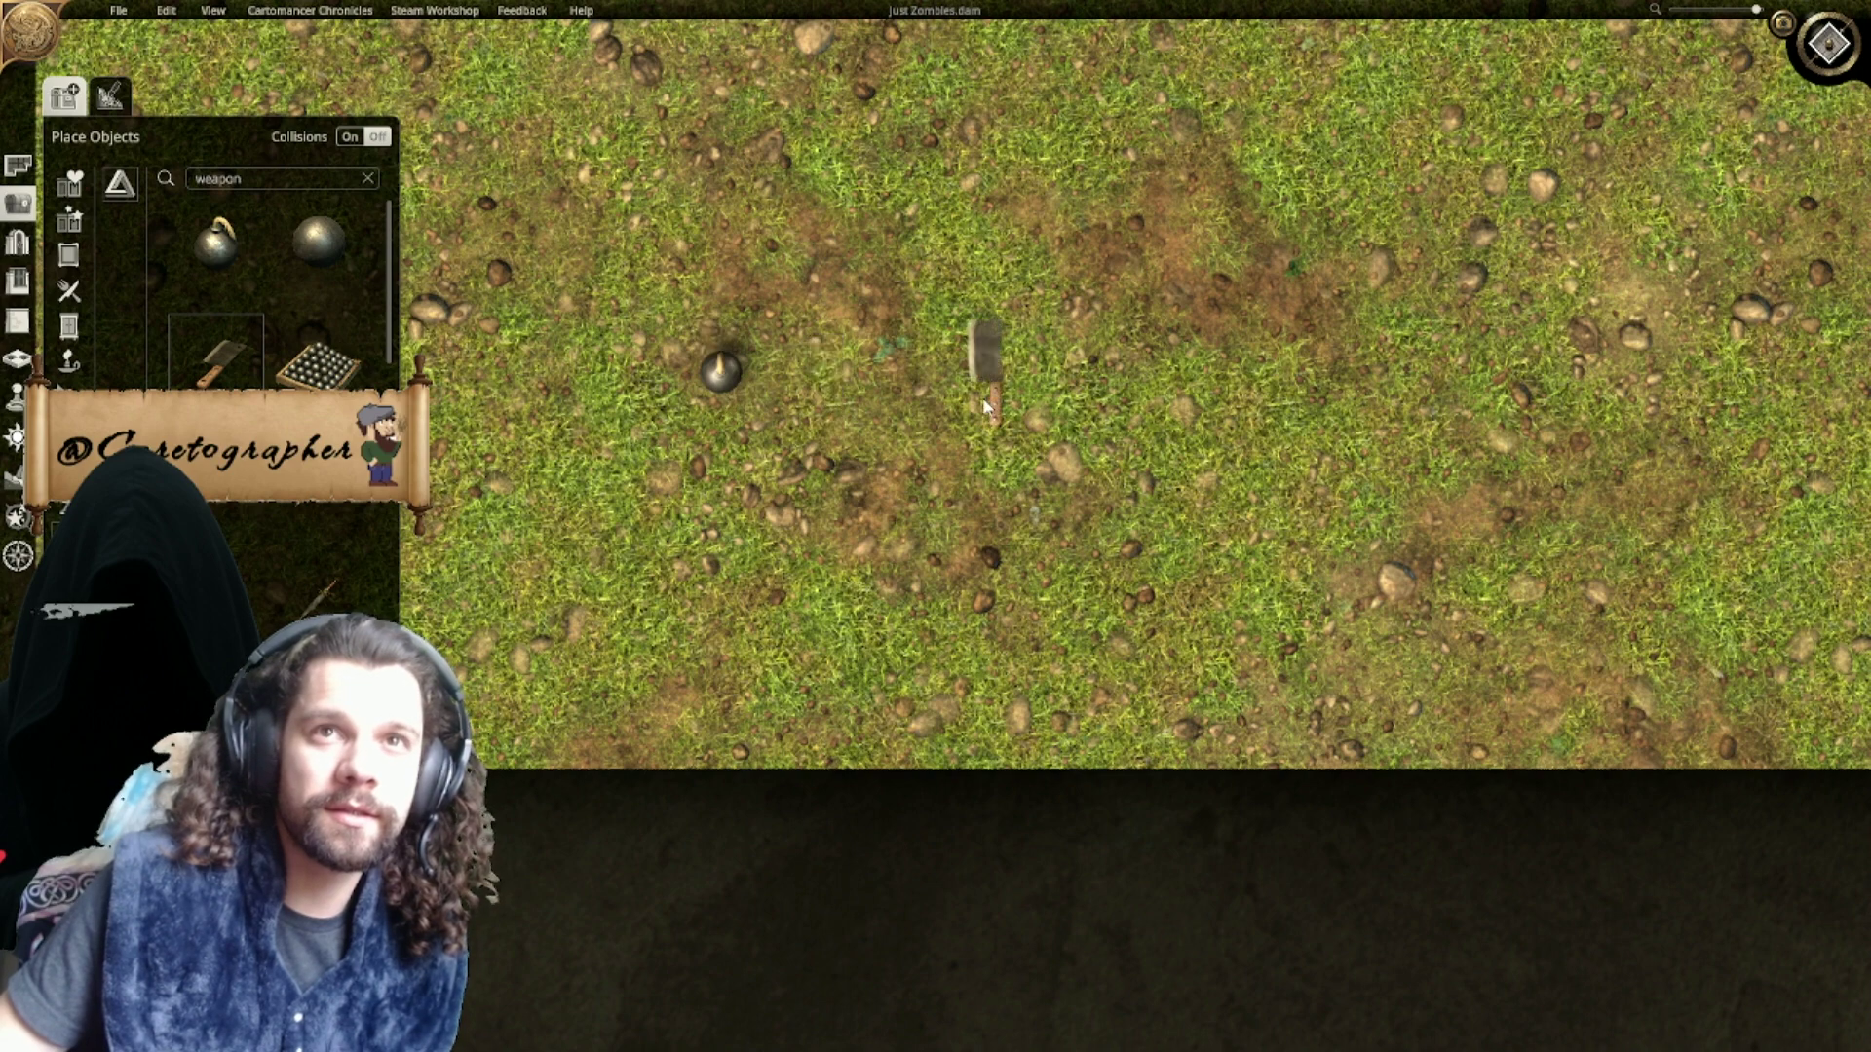
click(797, 380)
Step: Extend the weapon row east of the cleaver with a crossbow and three different upright daggers
click(229, 479)
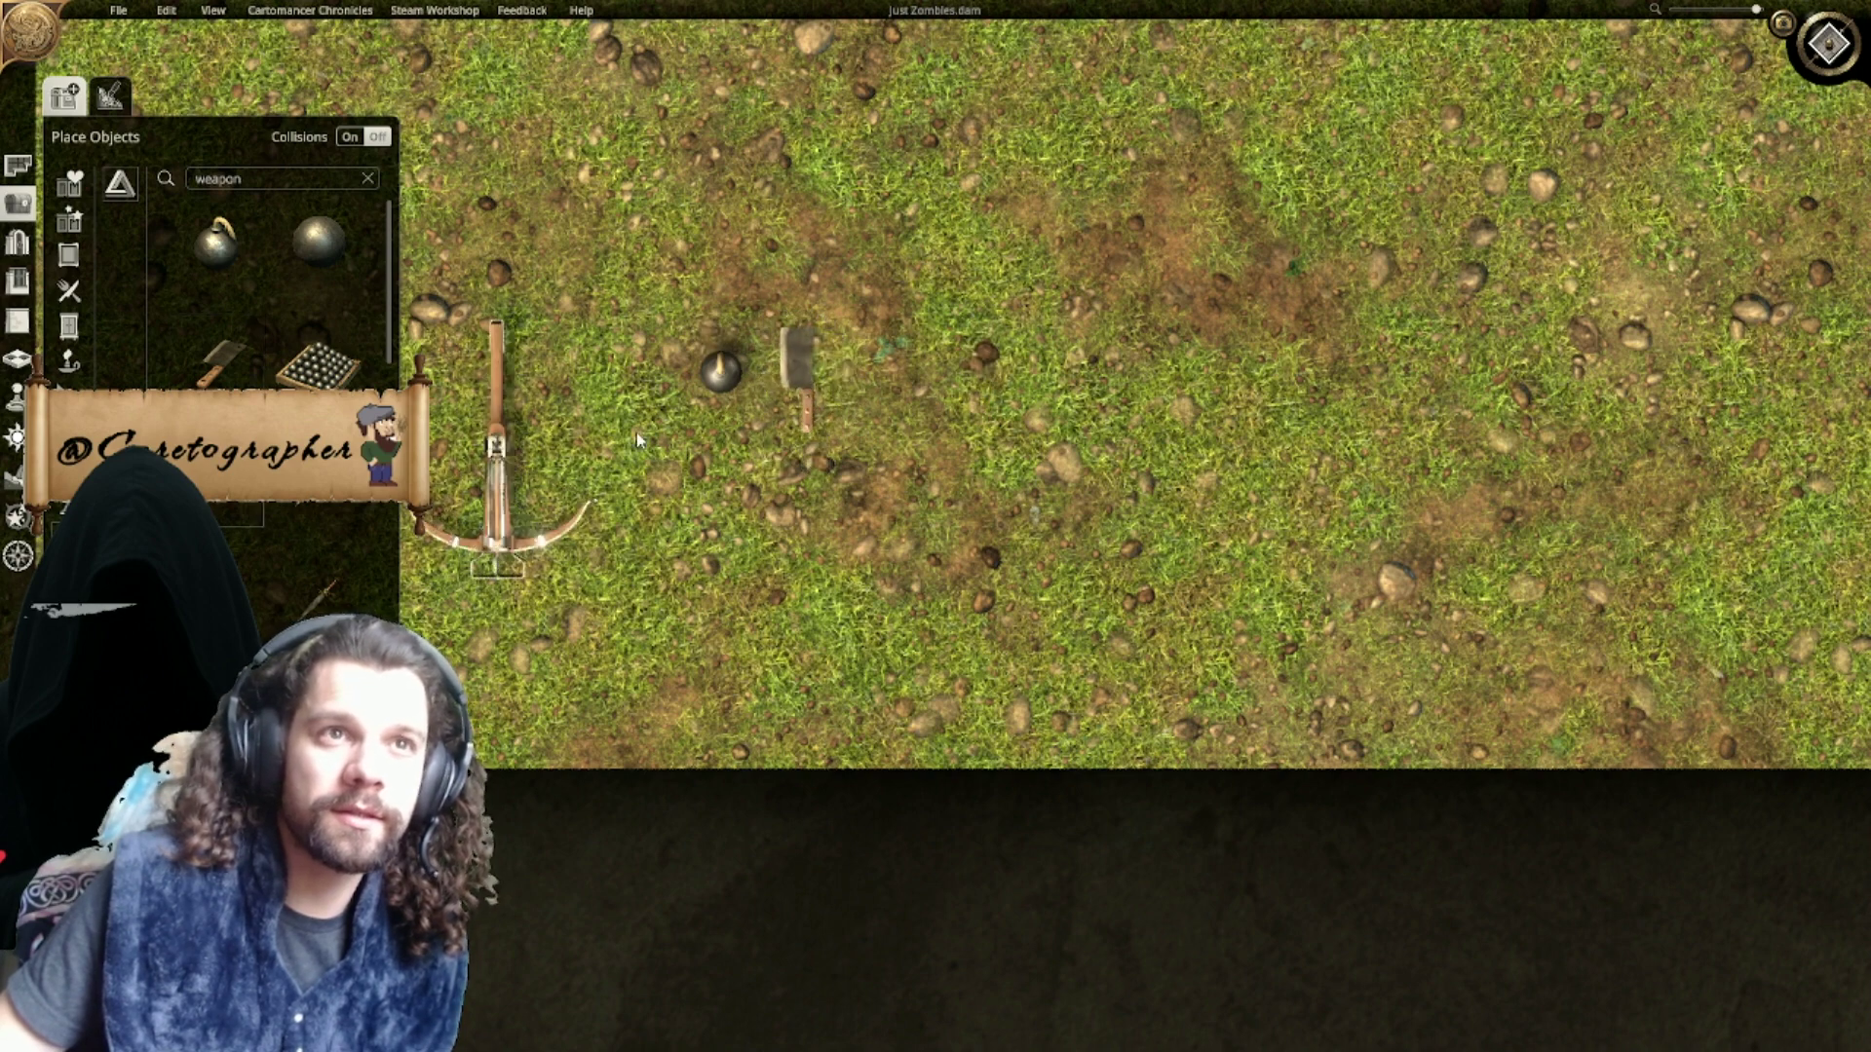
click(927, 409)
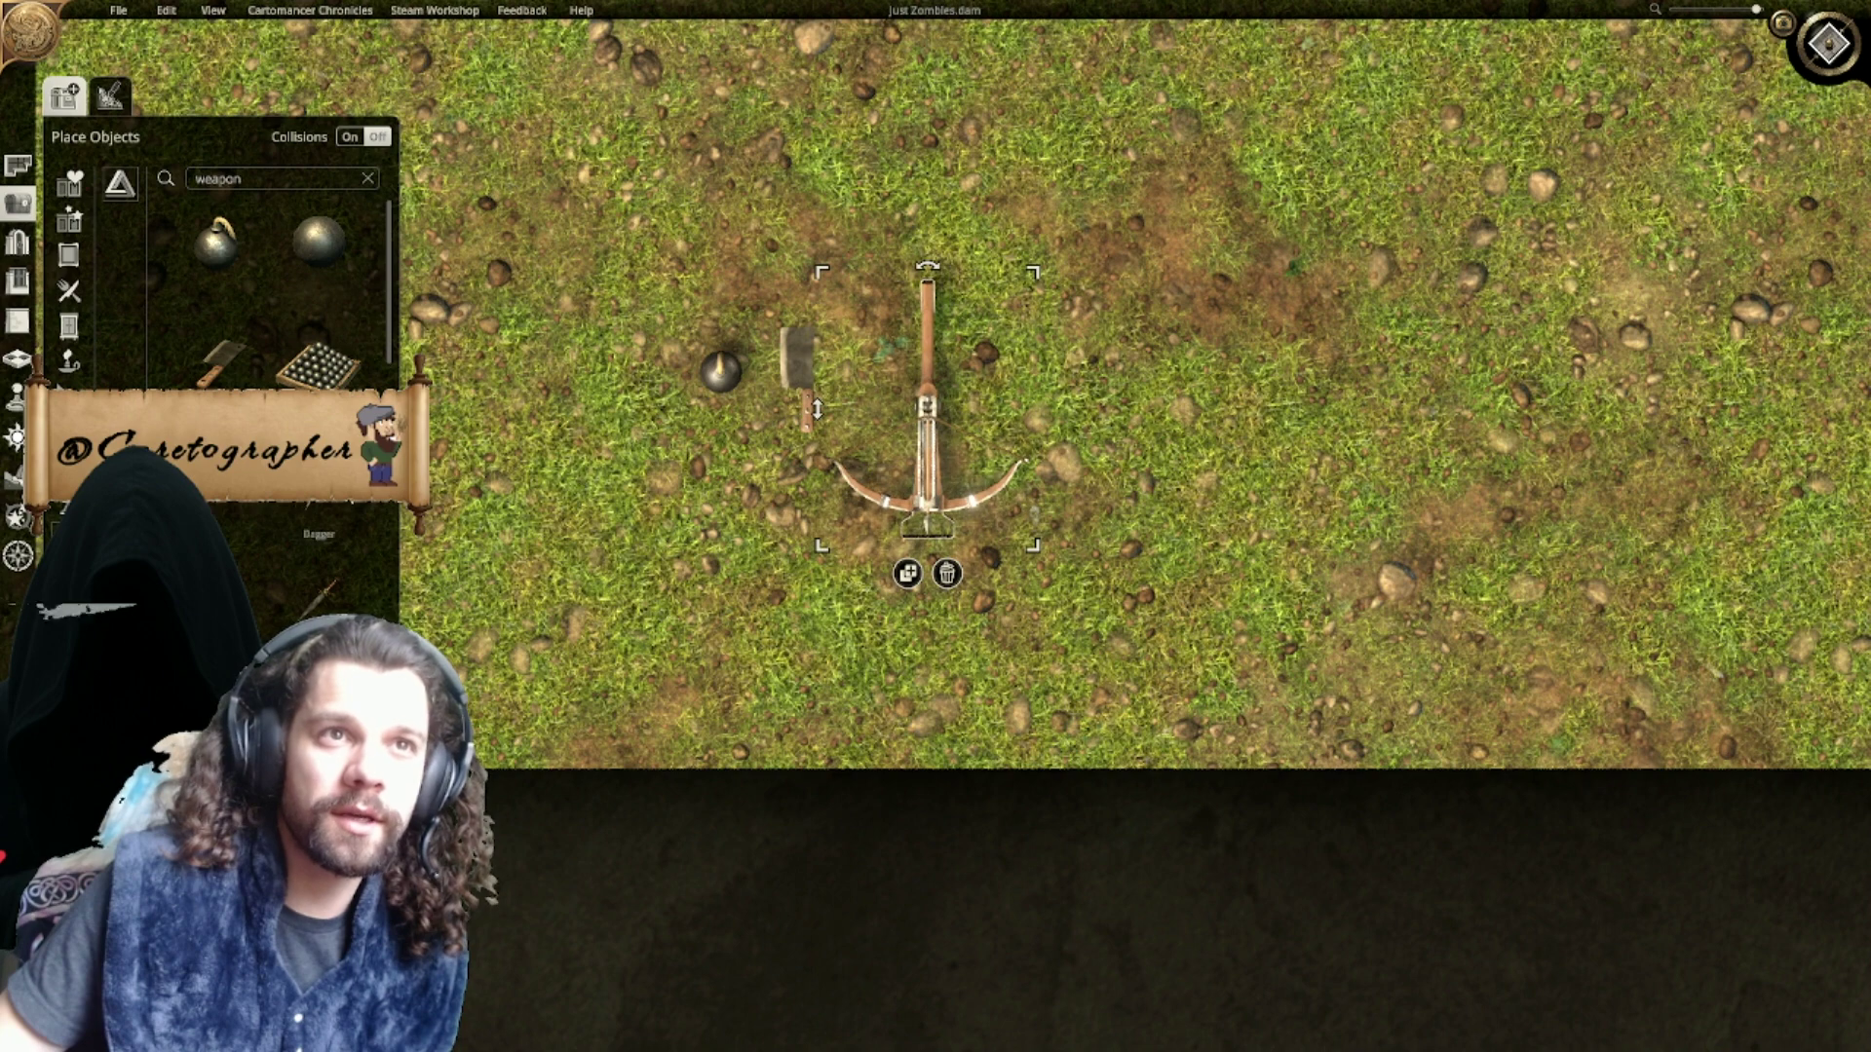
click(1069, 395)
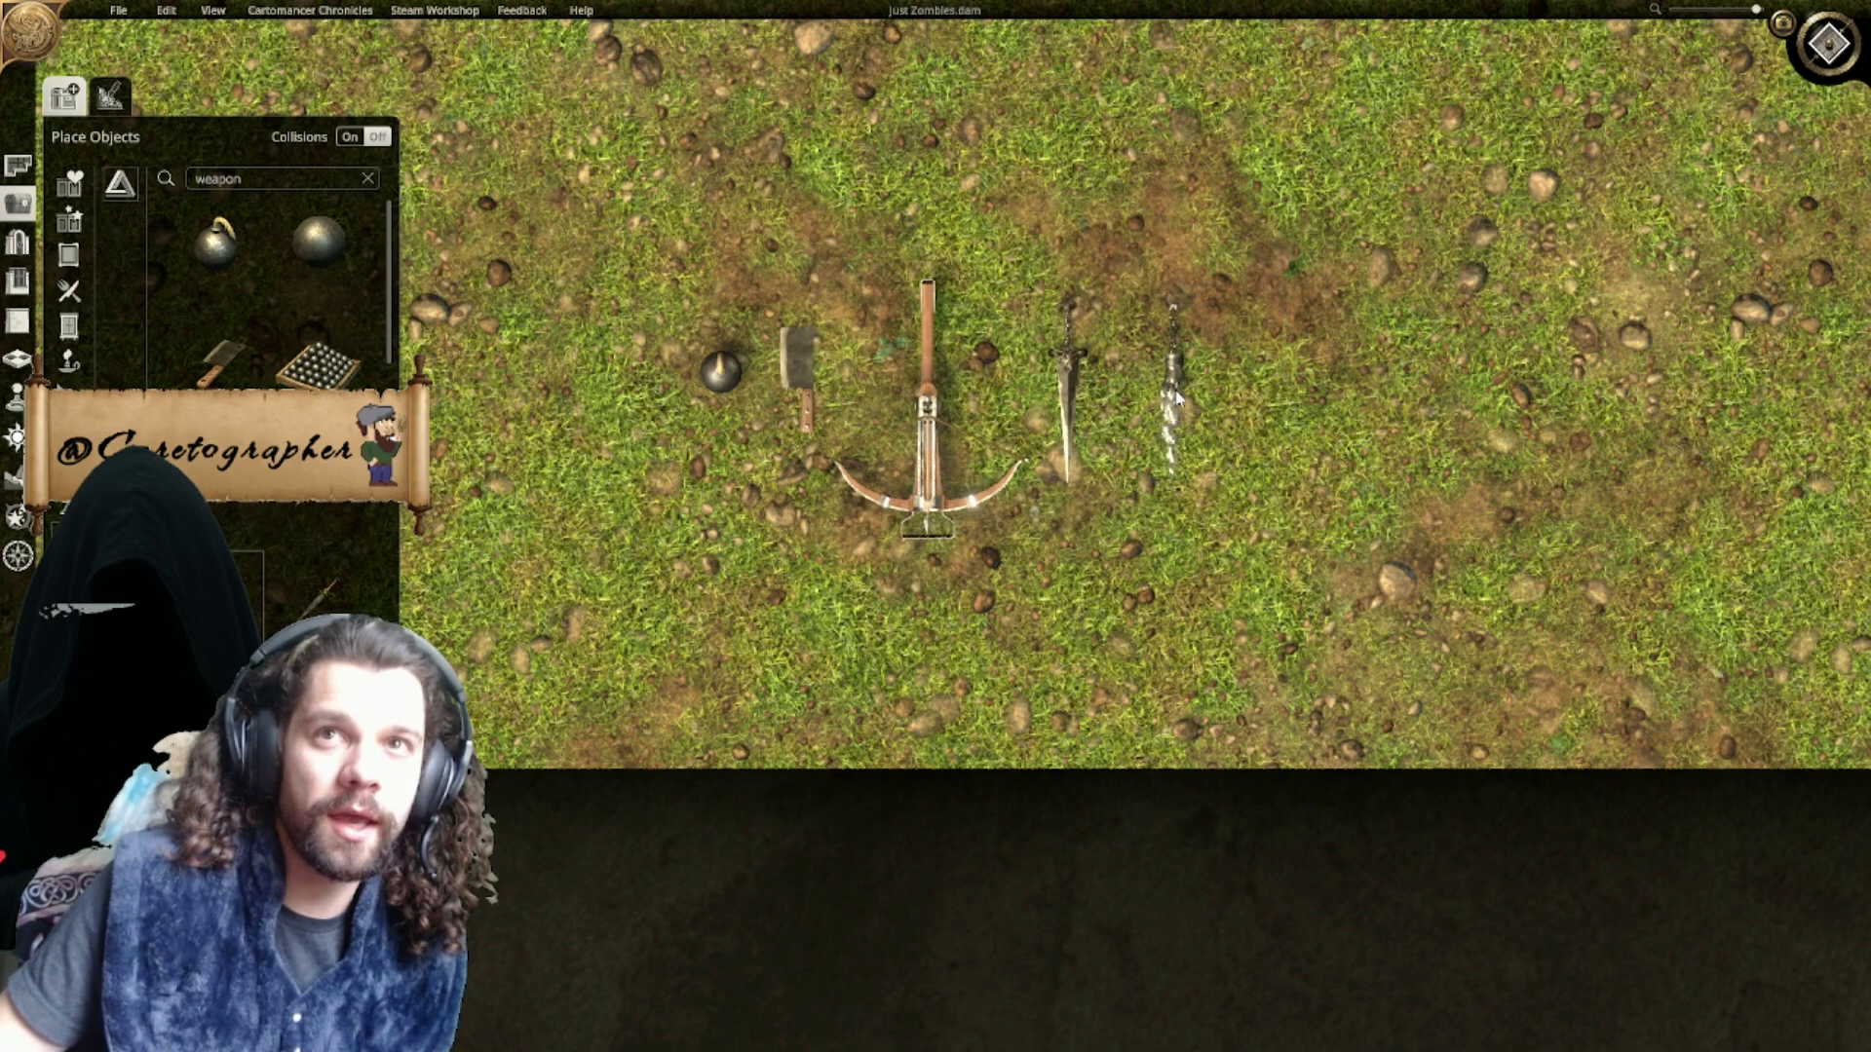
click(1144, 395)
click(1216, 394)
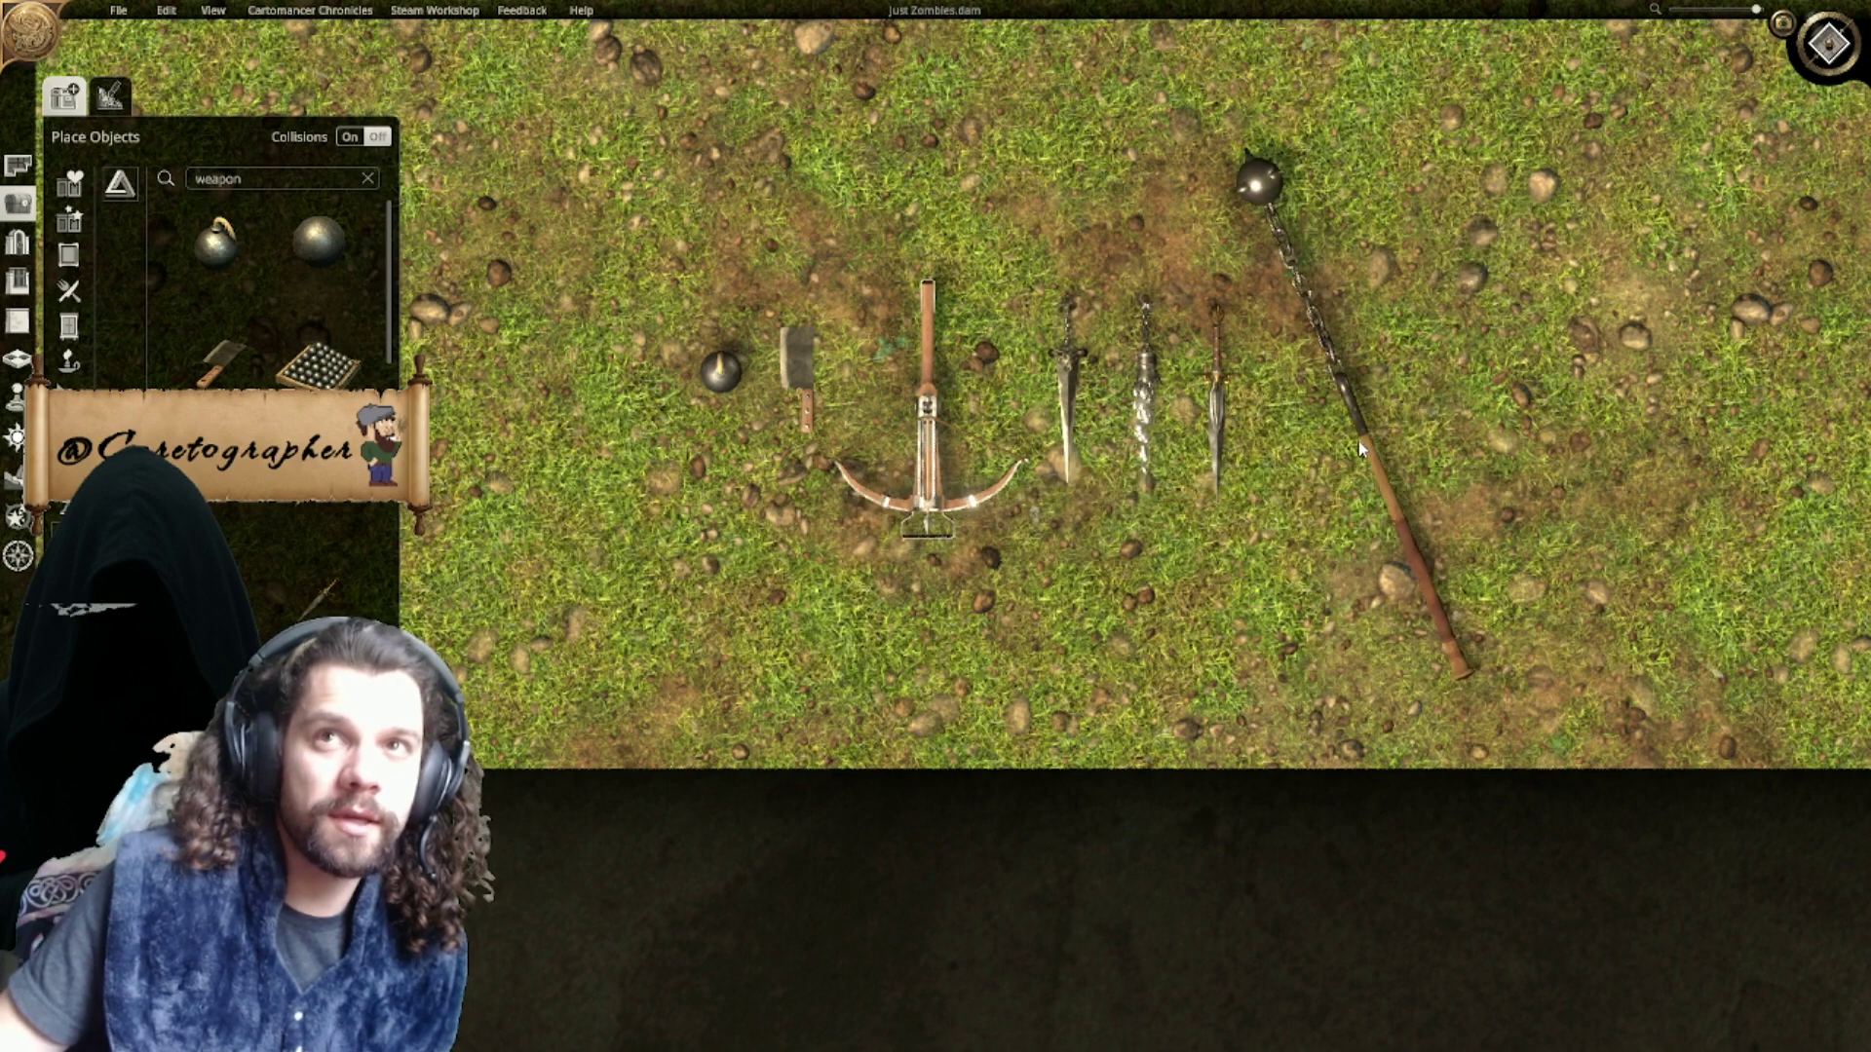
Step: Stand a flail, a dark double-bladed sword and a golden double-bladed sword upright east of the daggers
click(1331, 446)
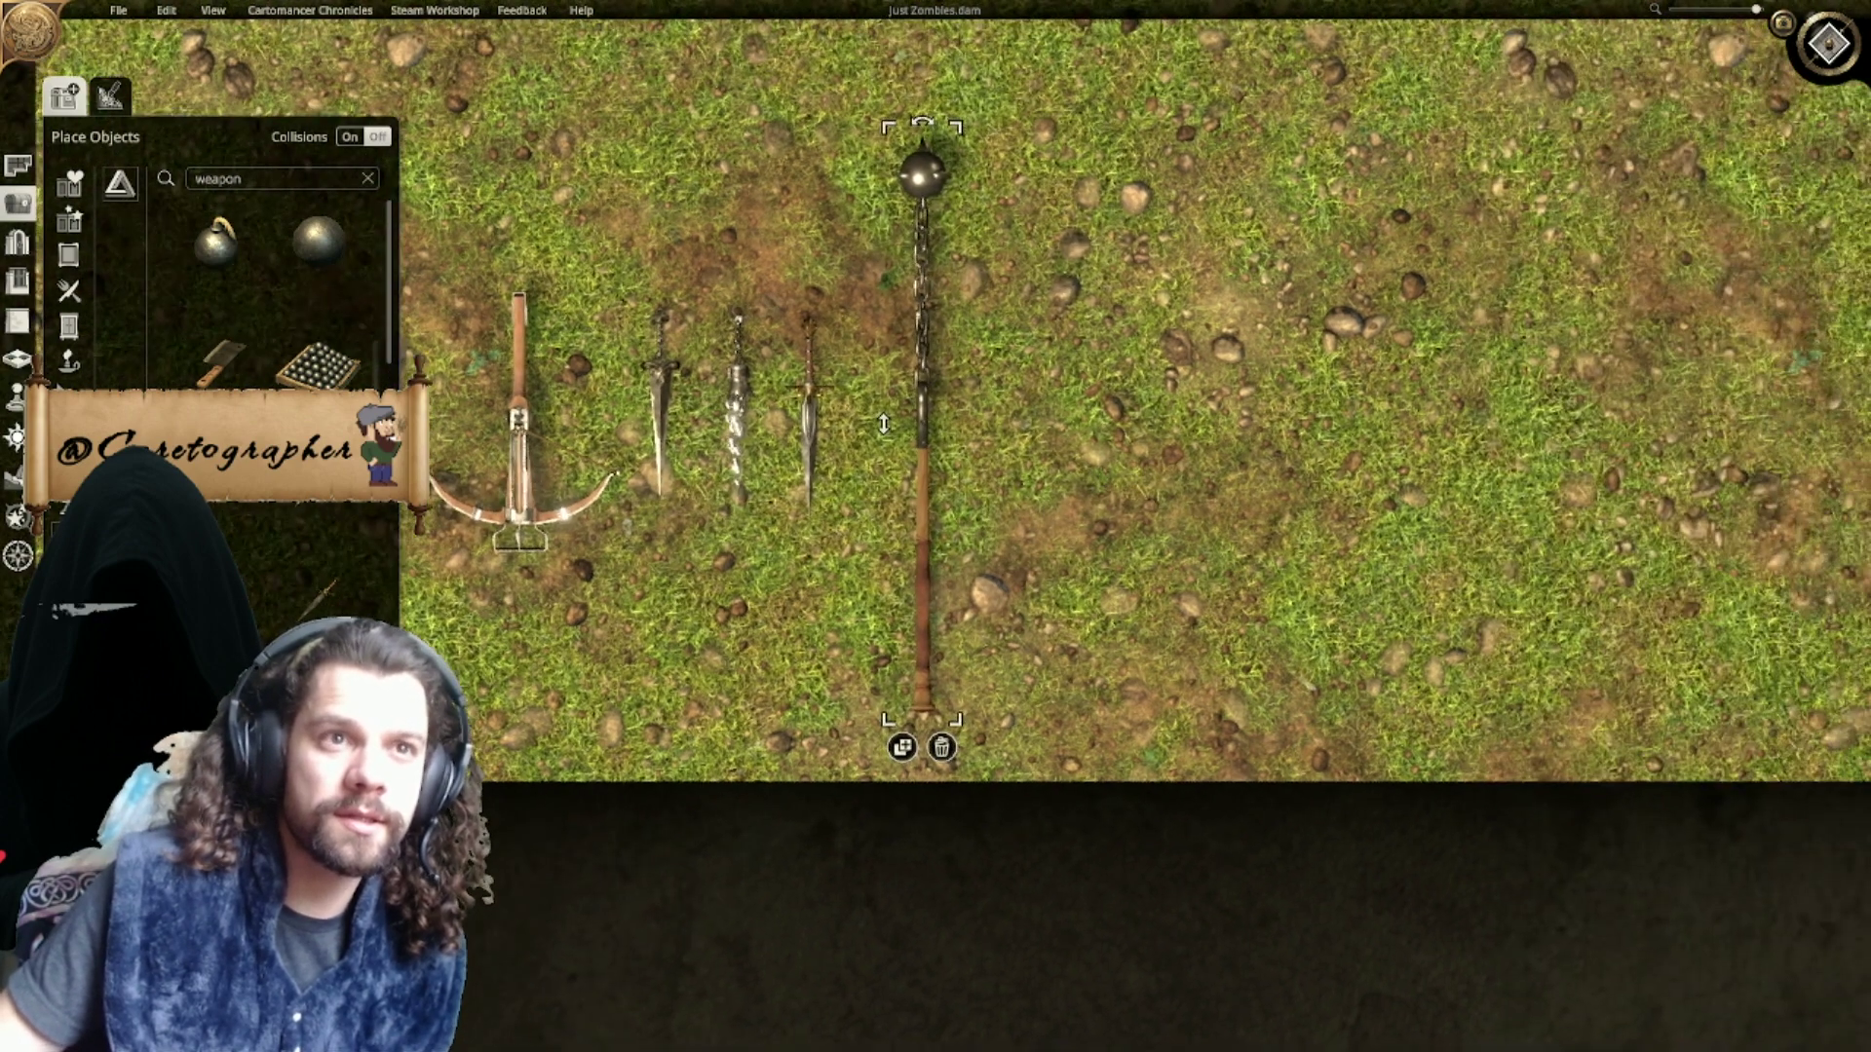
click(1012, 522)
right_click(1012, 522)
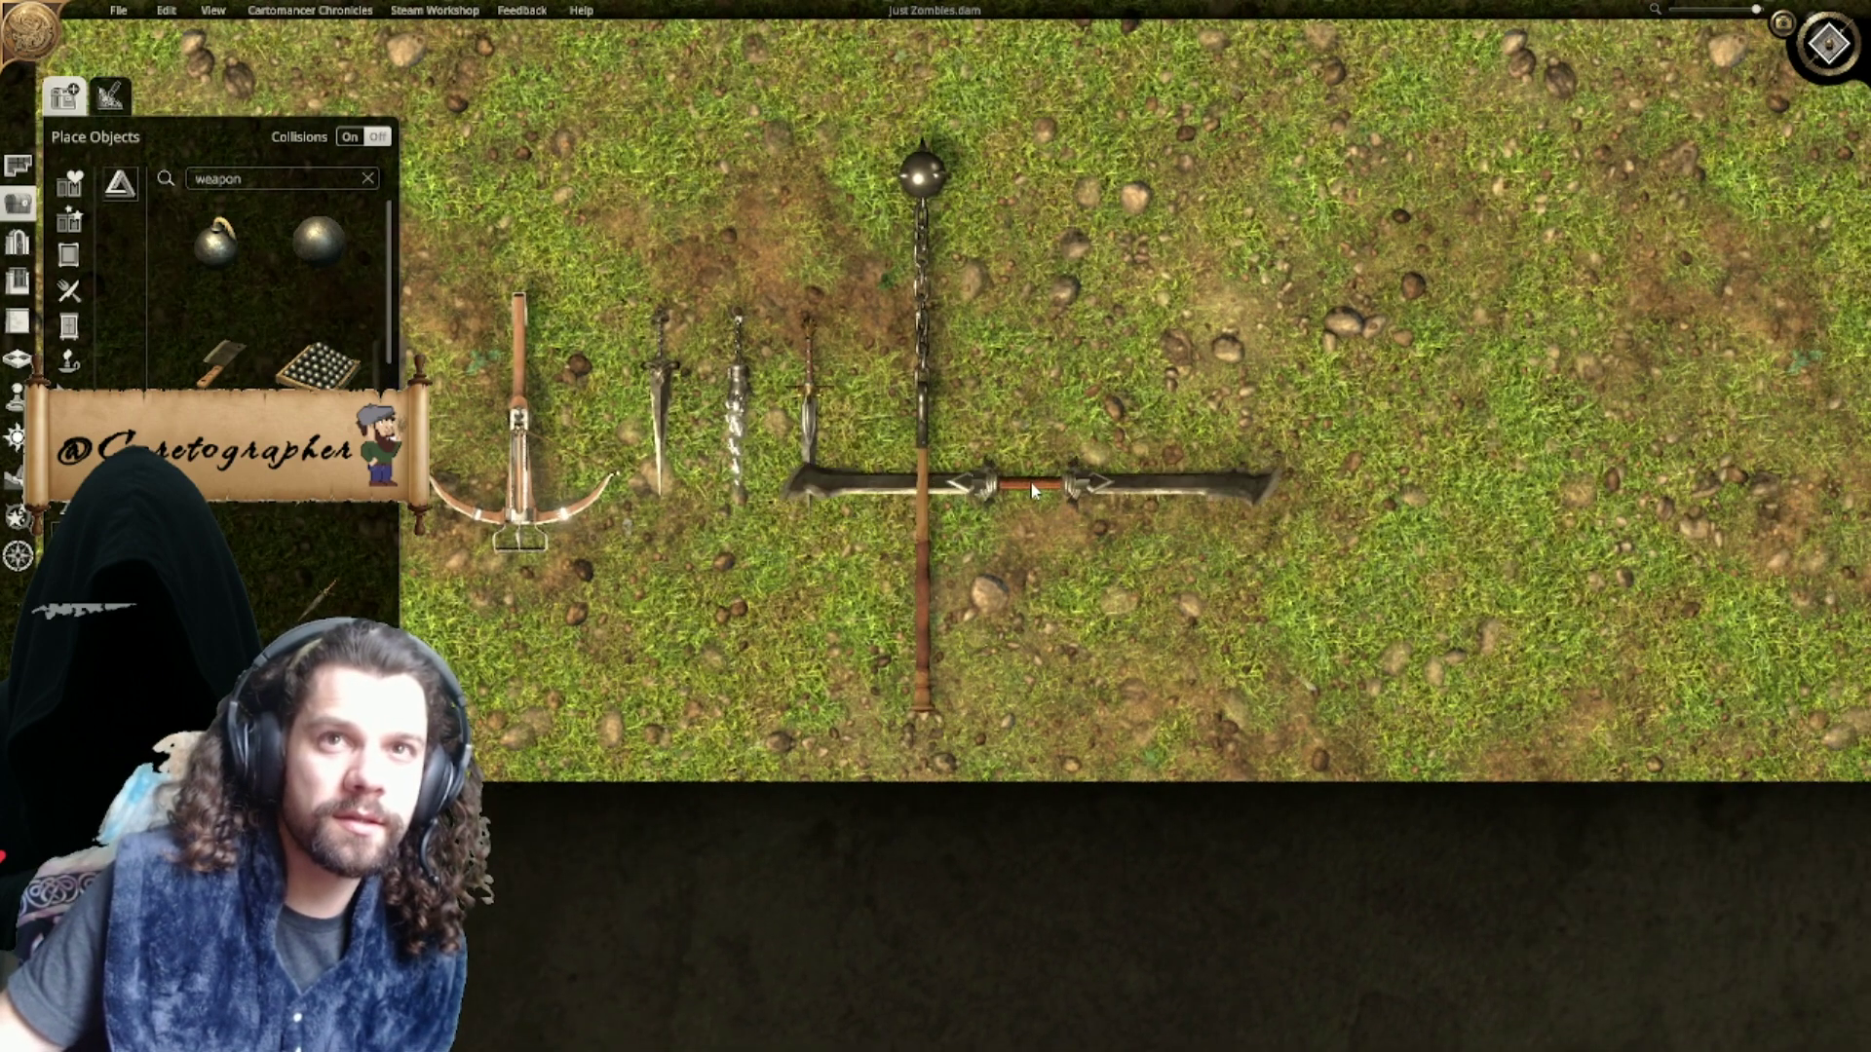
key(r)
click(1038, 444)
click(217, 853)
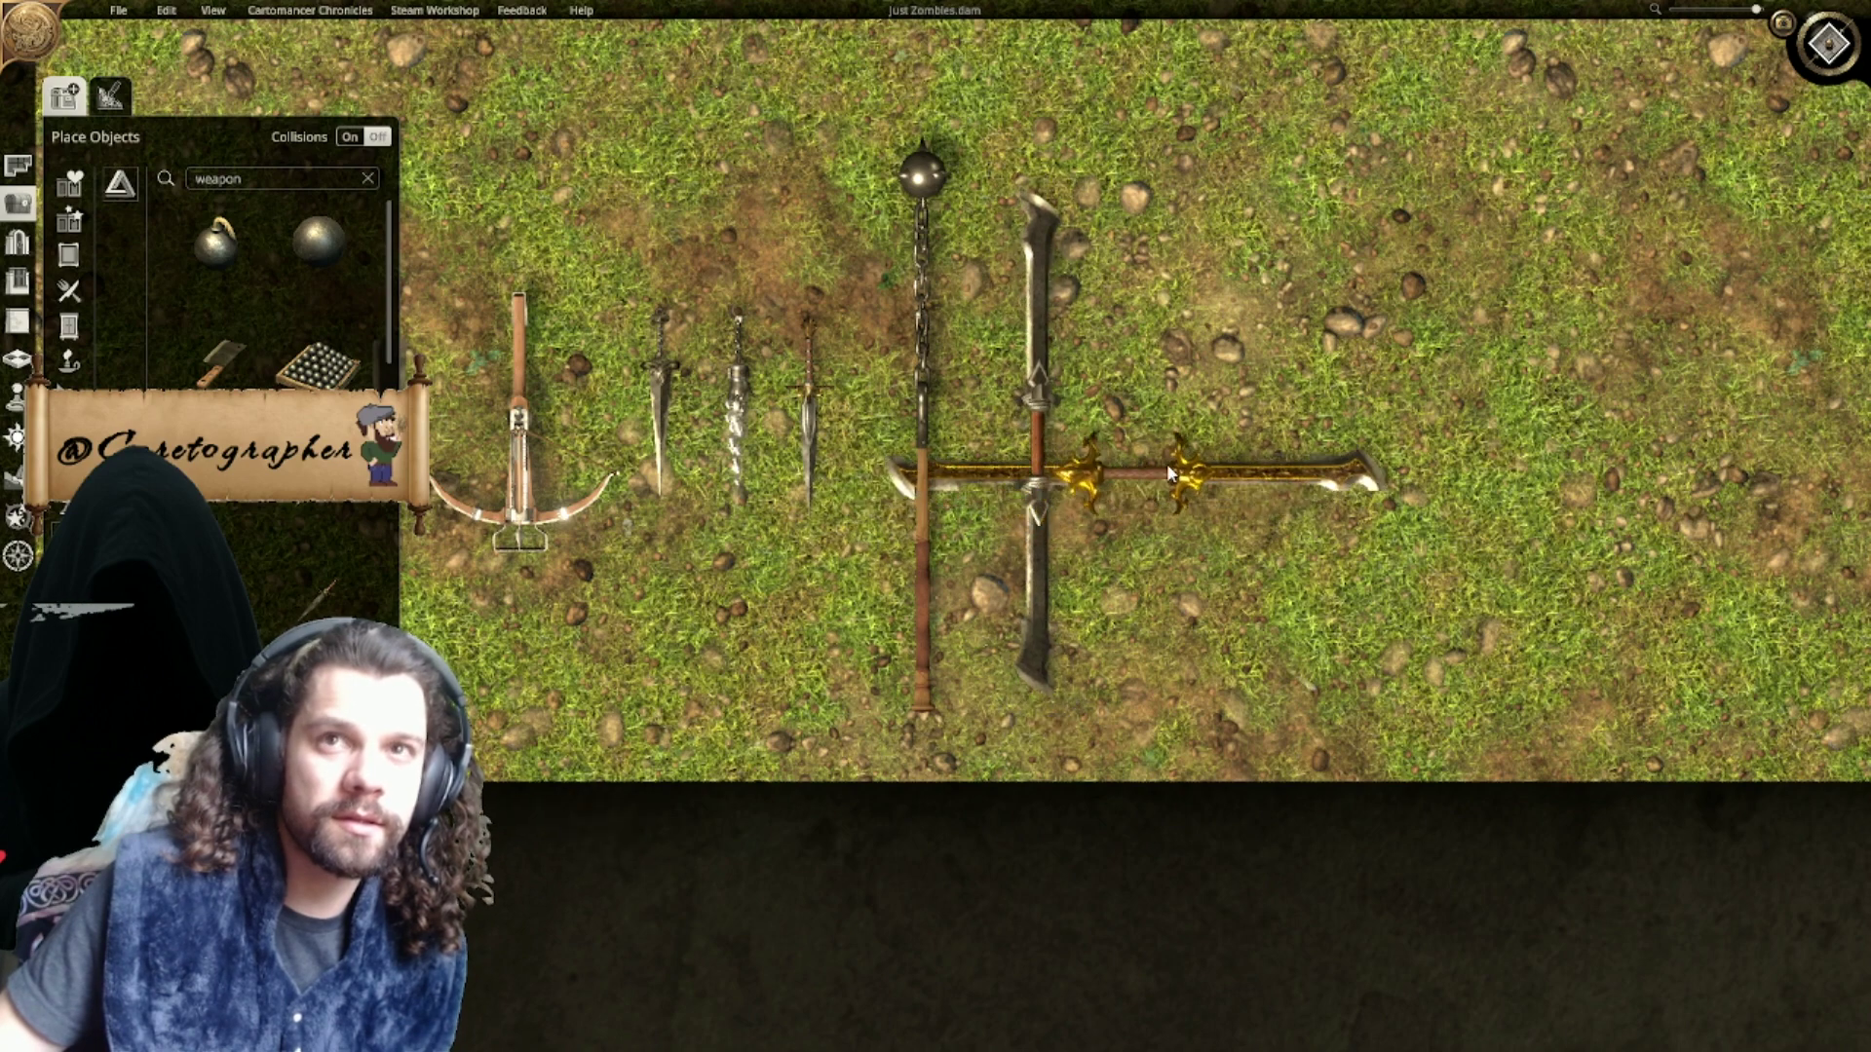
key(r)
click(1137, 434)
Step: Place two different halberds upright on the grass east of the golden double-bladed sword
right_drag(1081, 437, 739, 318)
scroll(267, 390, down, 3)
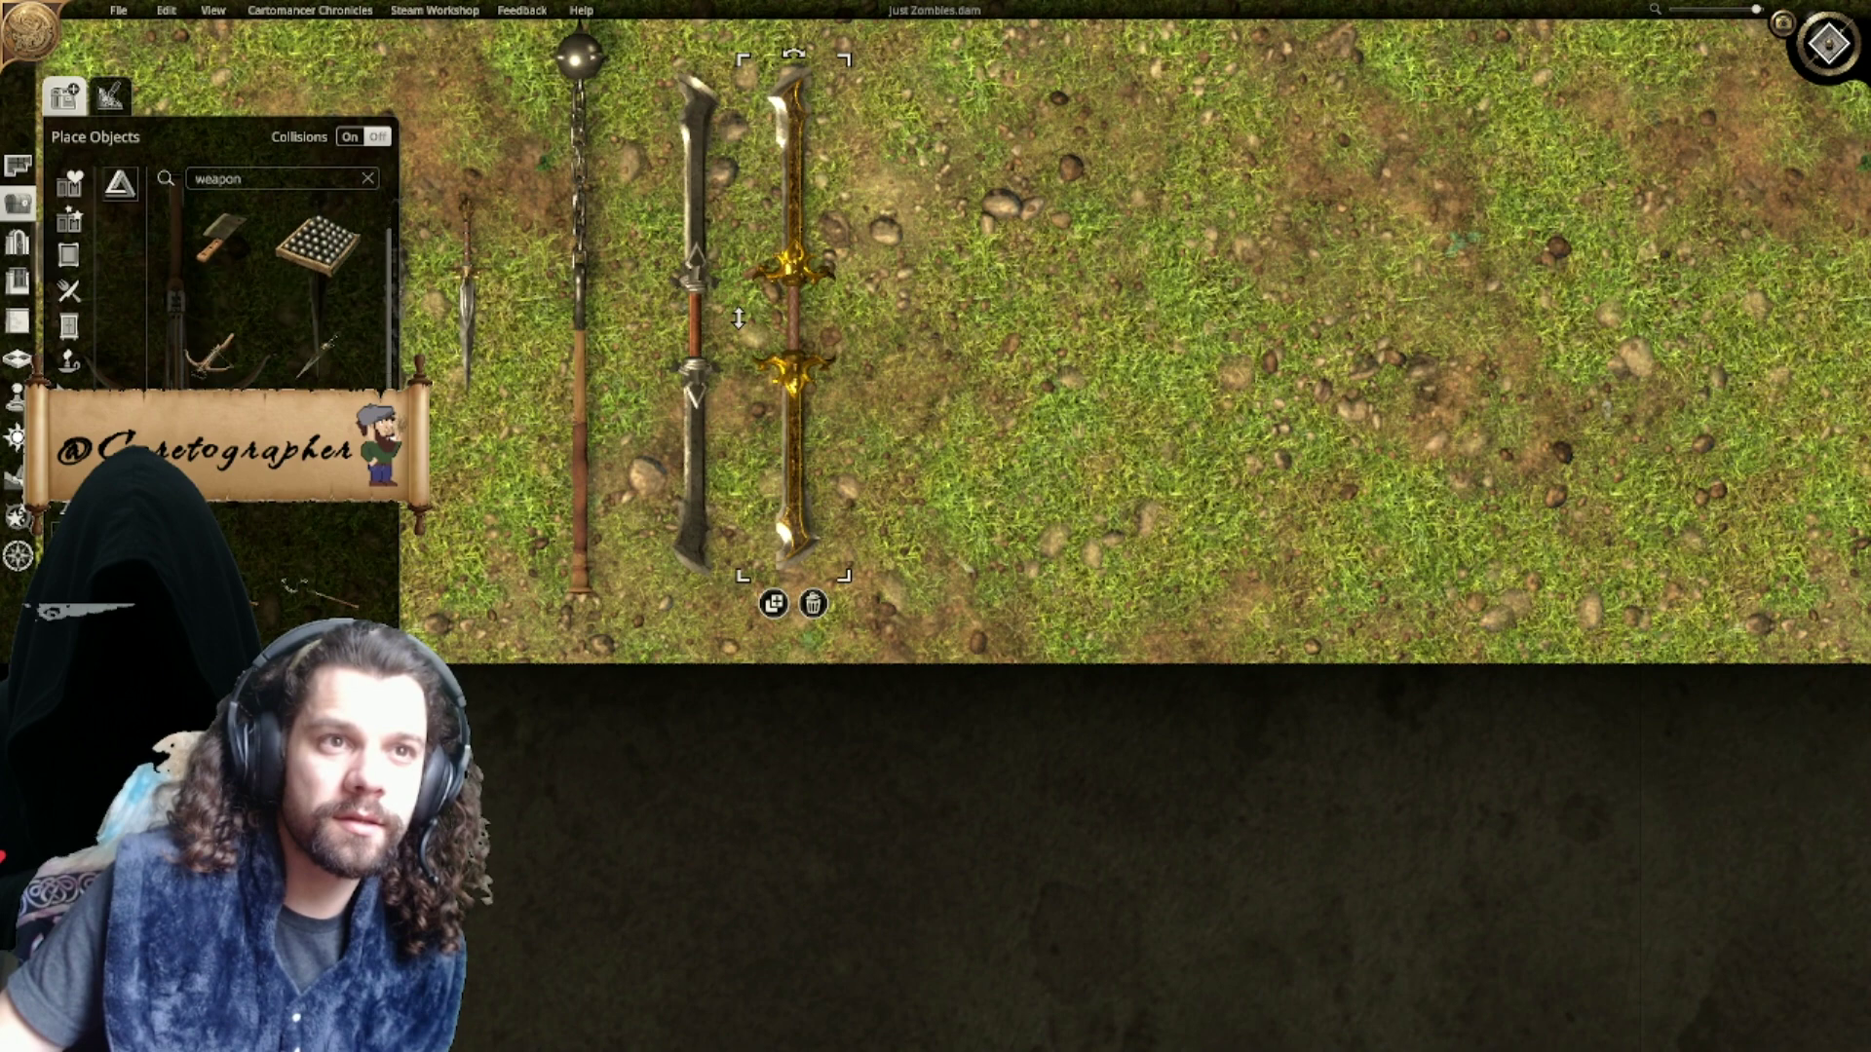
click(217, 828)
key(r)
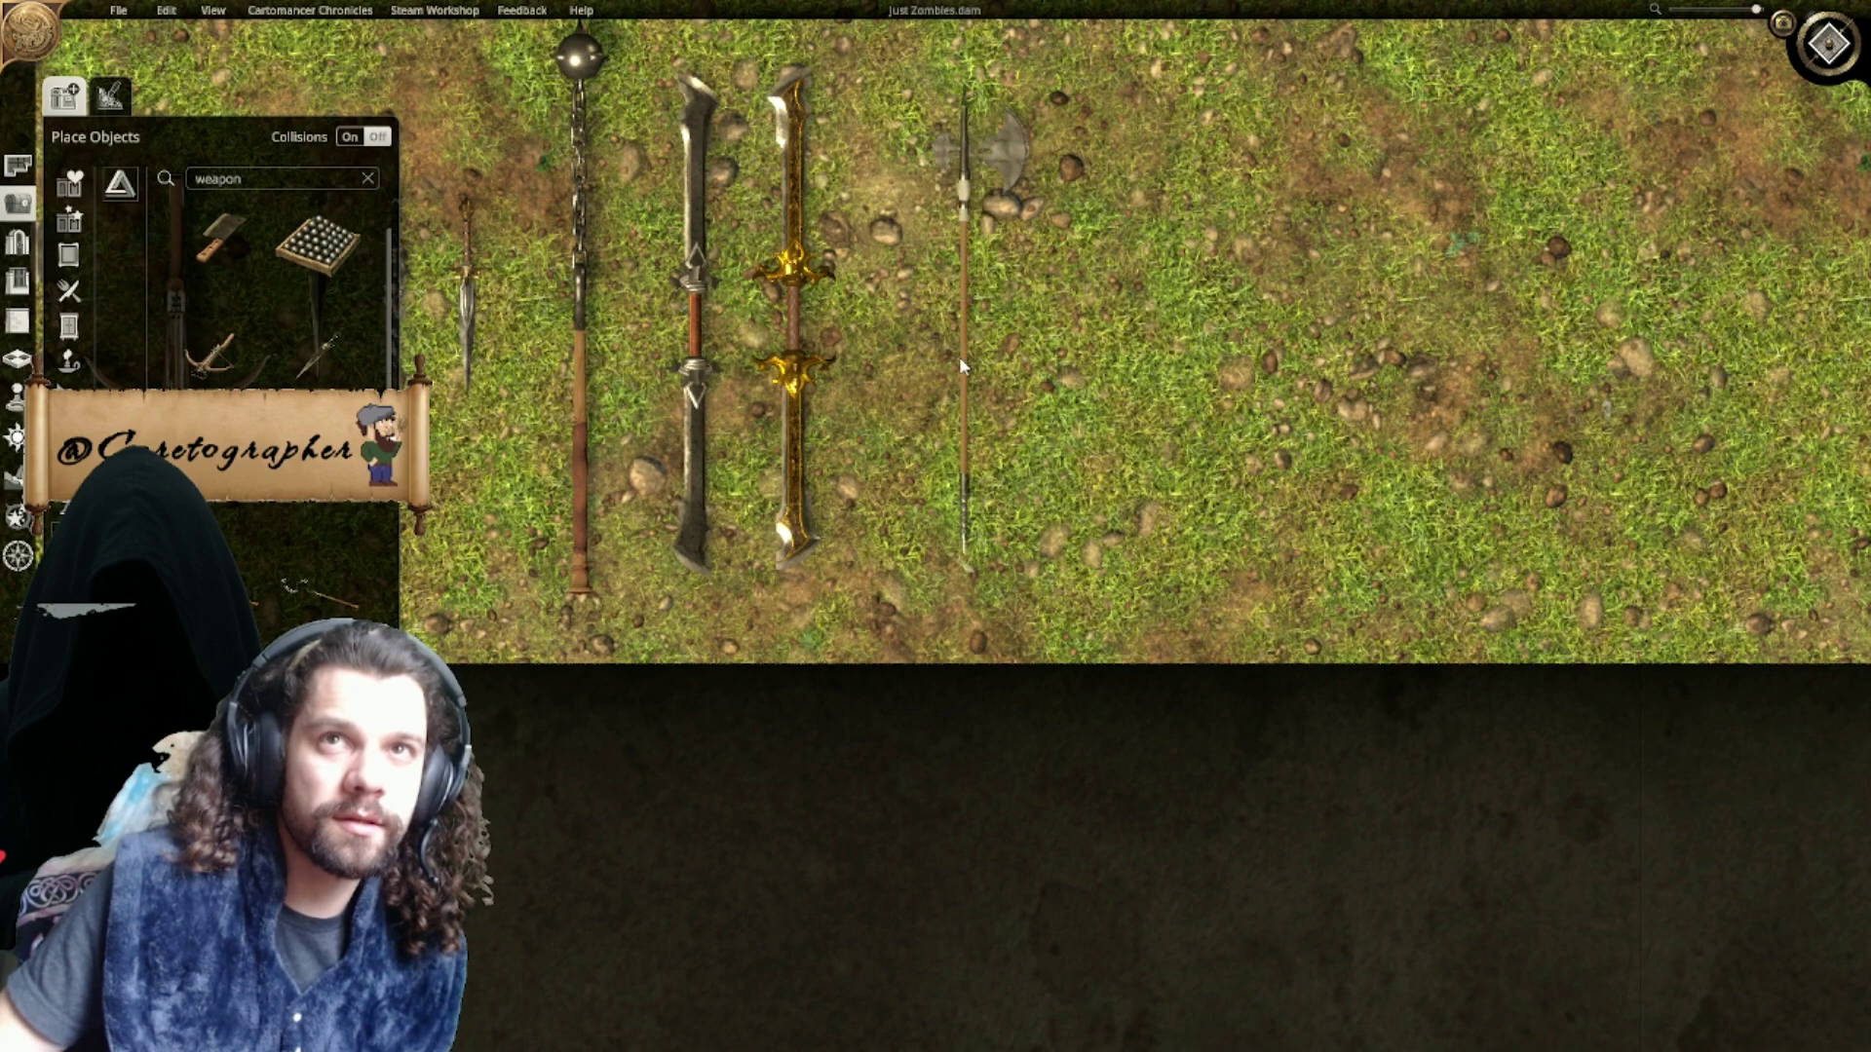
click(919, 350)
key(r)
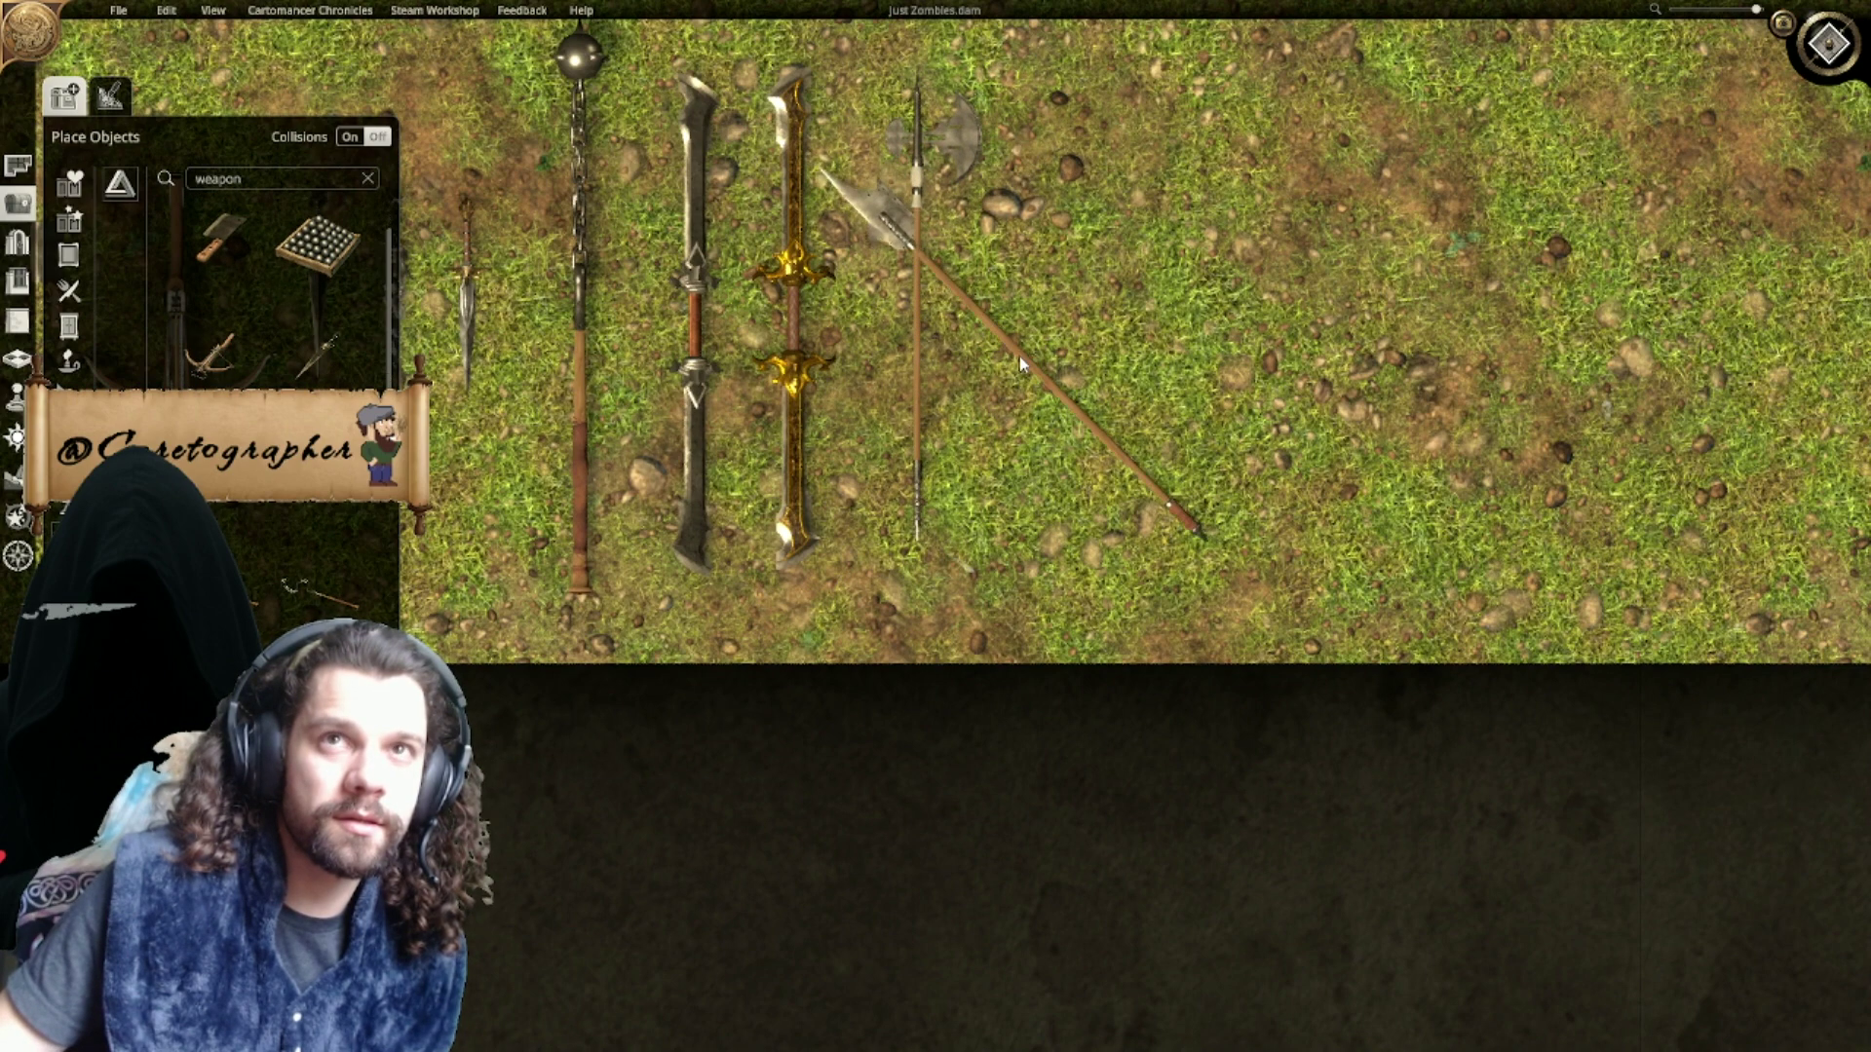
click(1044, 306)
Step: Place a polearm with a large reddish blade and a short double-headed axe upright east of the halberds
right_drag(1266, 356, 1157, 392)
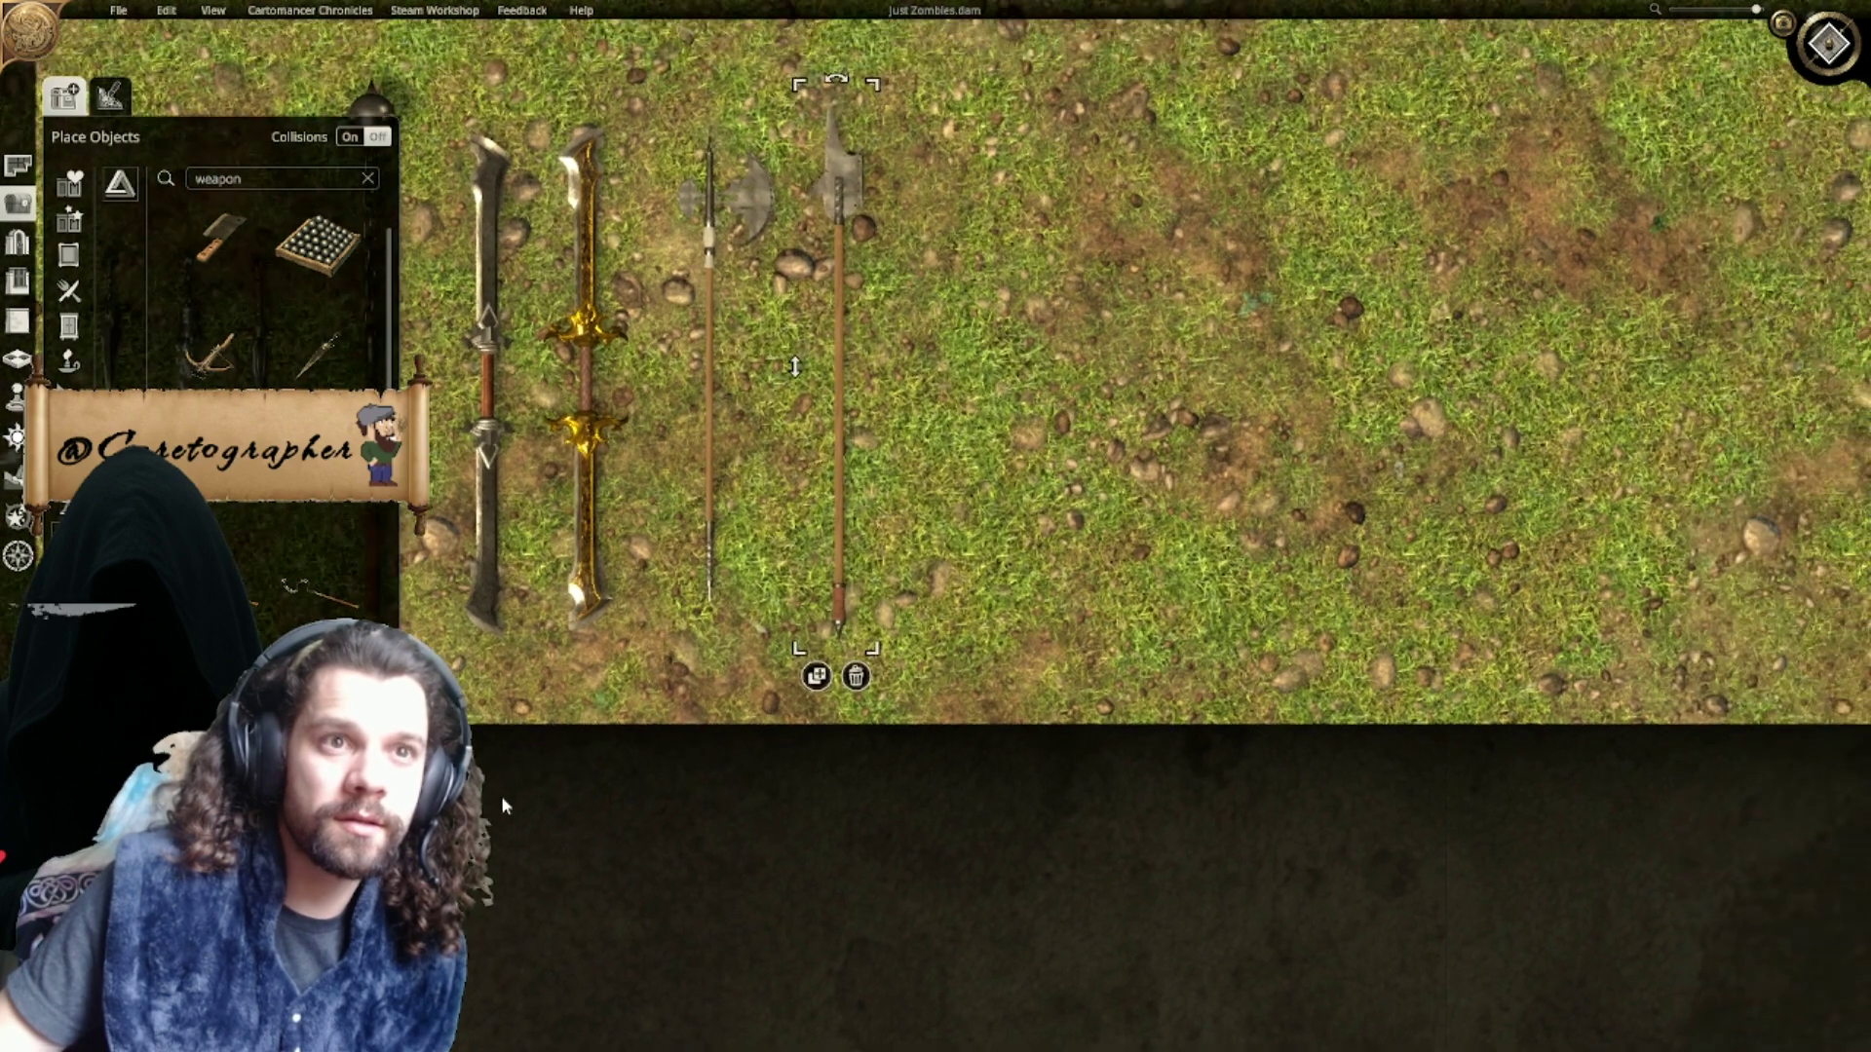
scroll(244, 633, down, 1)
click(220, 650)
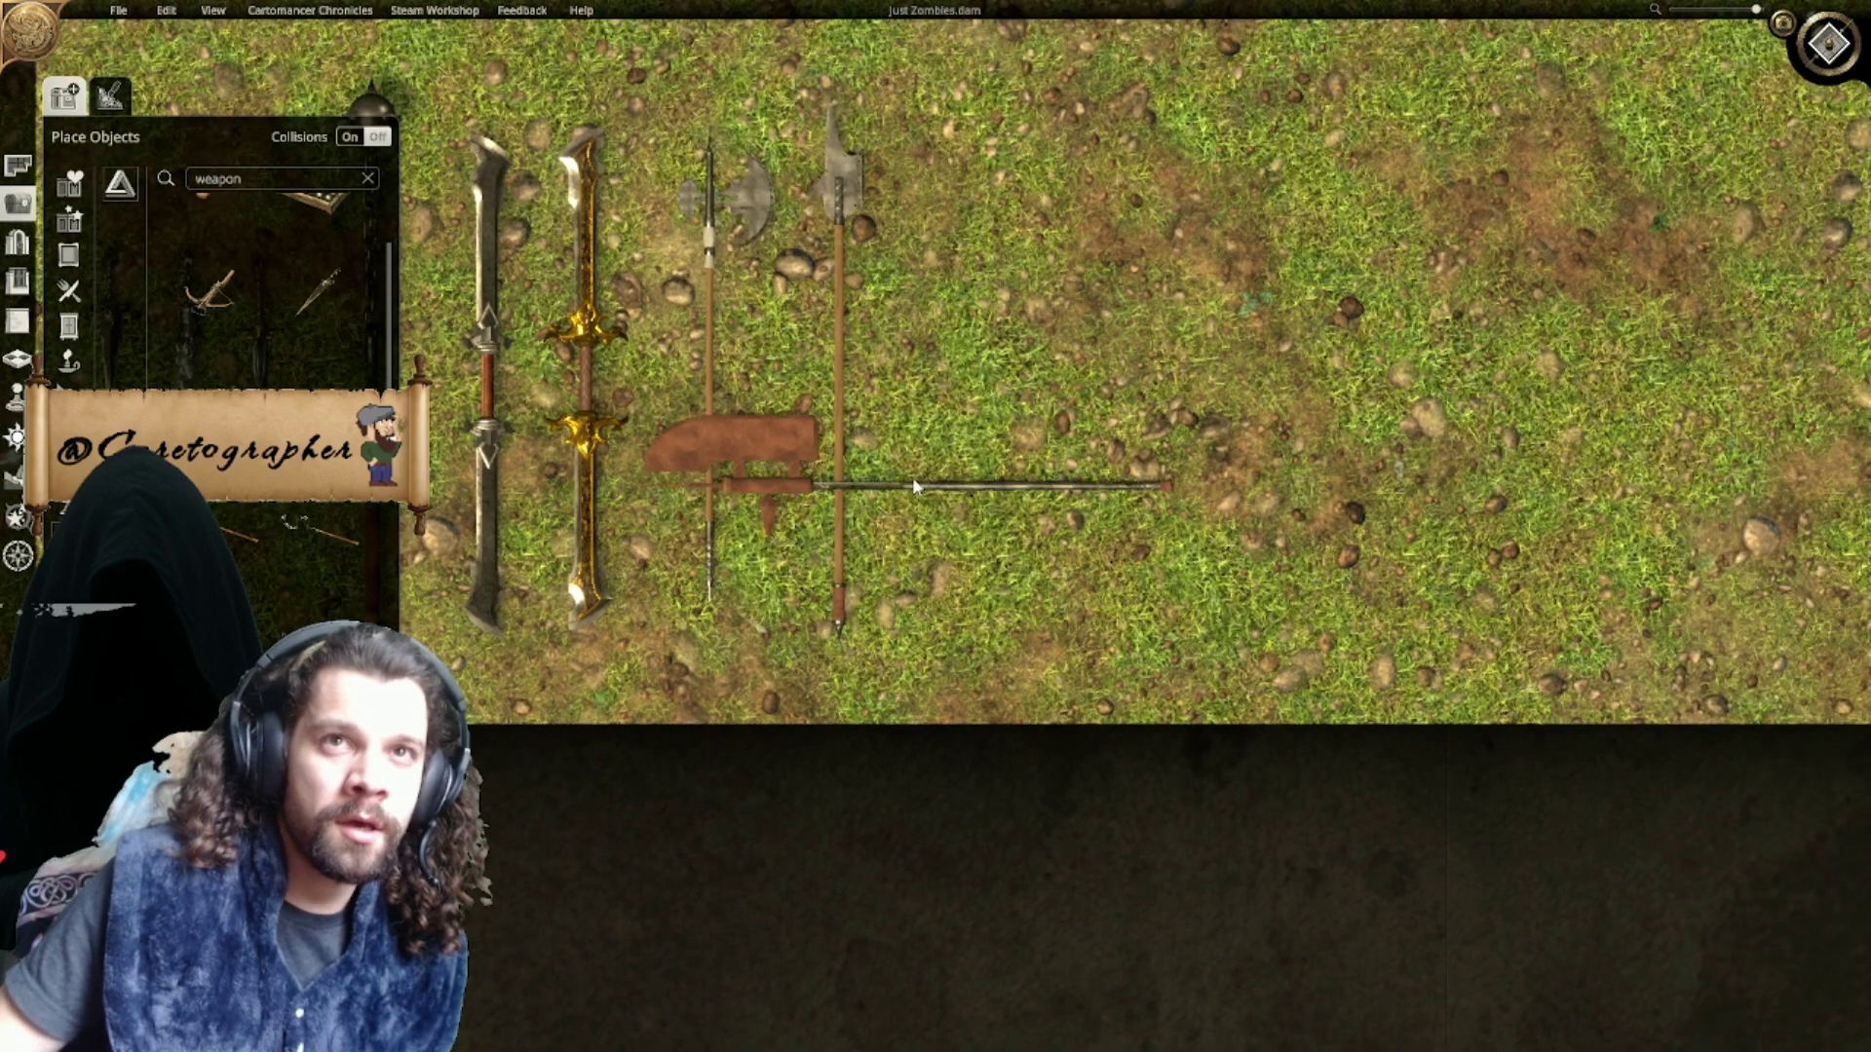
key(r)
key(r)
click(990, 380)
right_drag(990, 380, 679, 378)
click(220, 672)
key(r)
key(r)
click(889, 438)
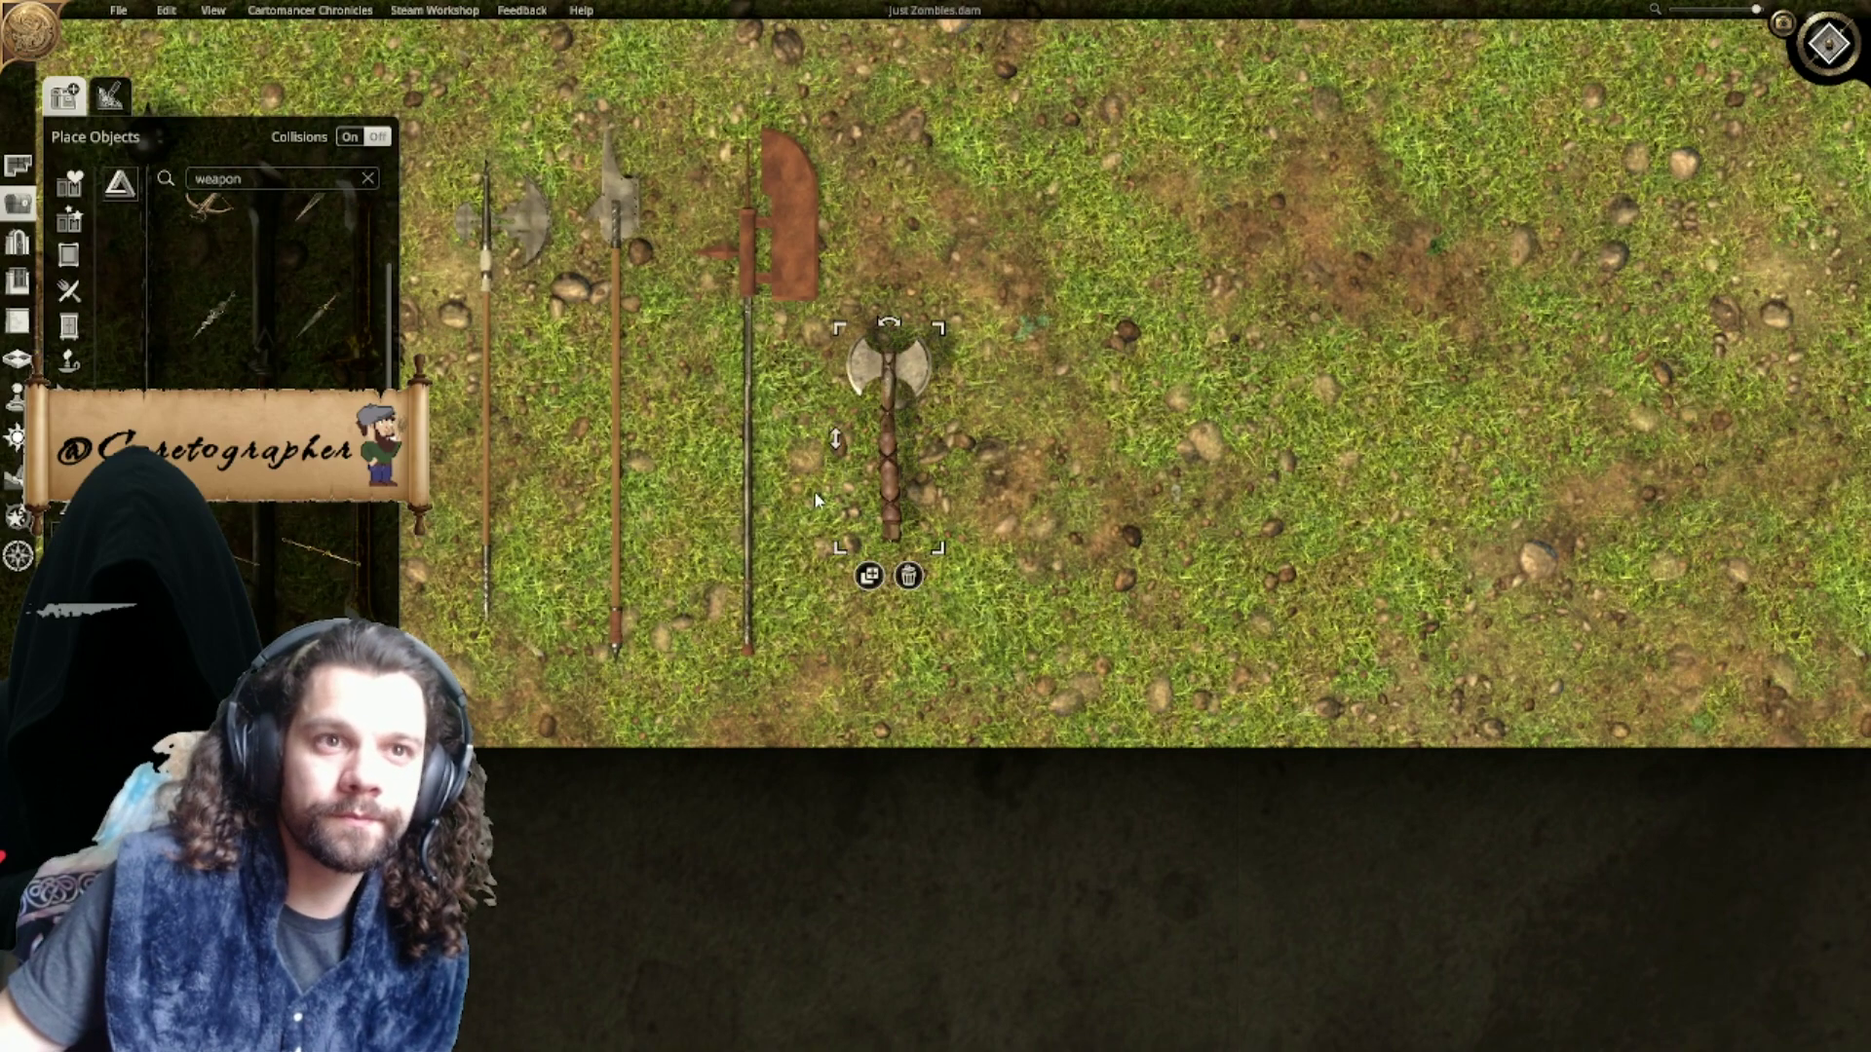
Step: Place a flanged mace and a spiked mace upright east of the short double-headed axe
scroll(244, 634, down, 1)
click(225, 692)
key(r)
key(r)
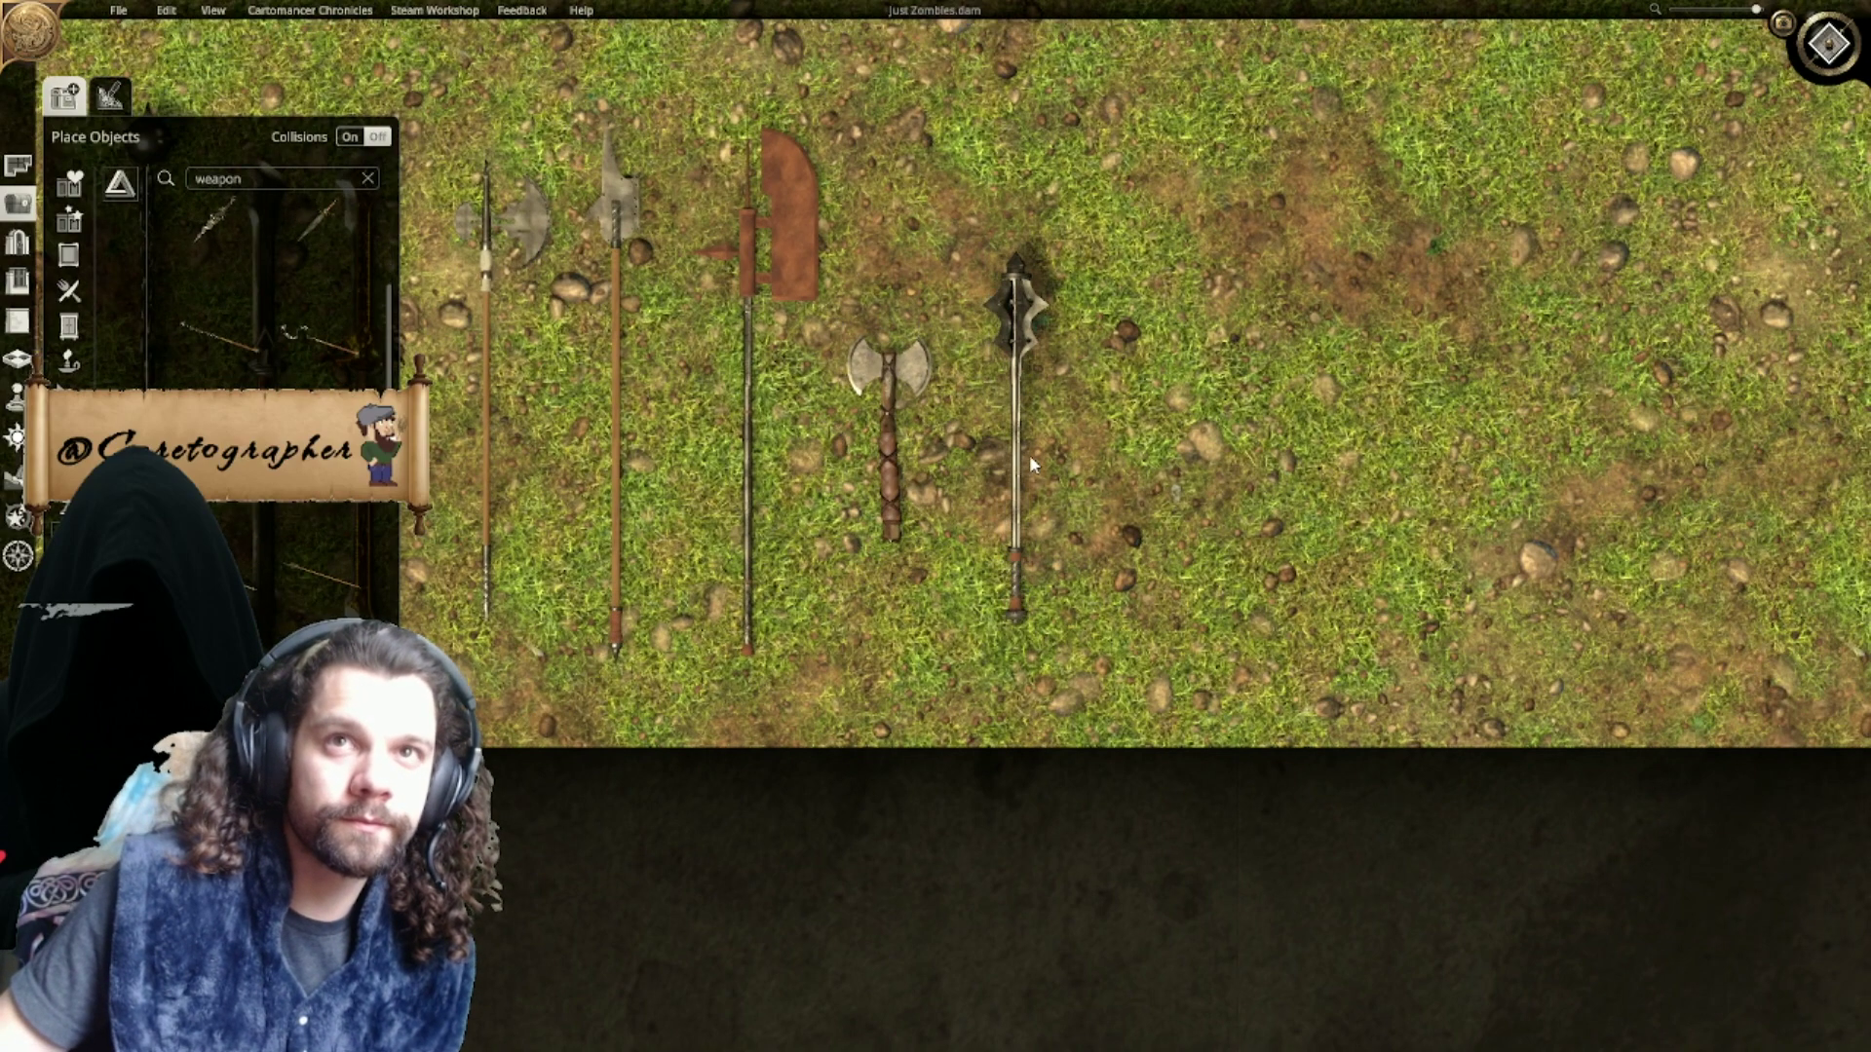
click(1026, 442)
click(327, 692)
key(r)
key(r)
click(1165, 444)
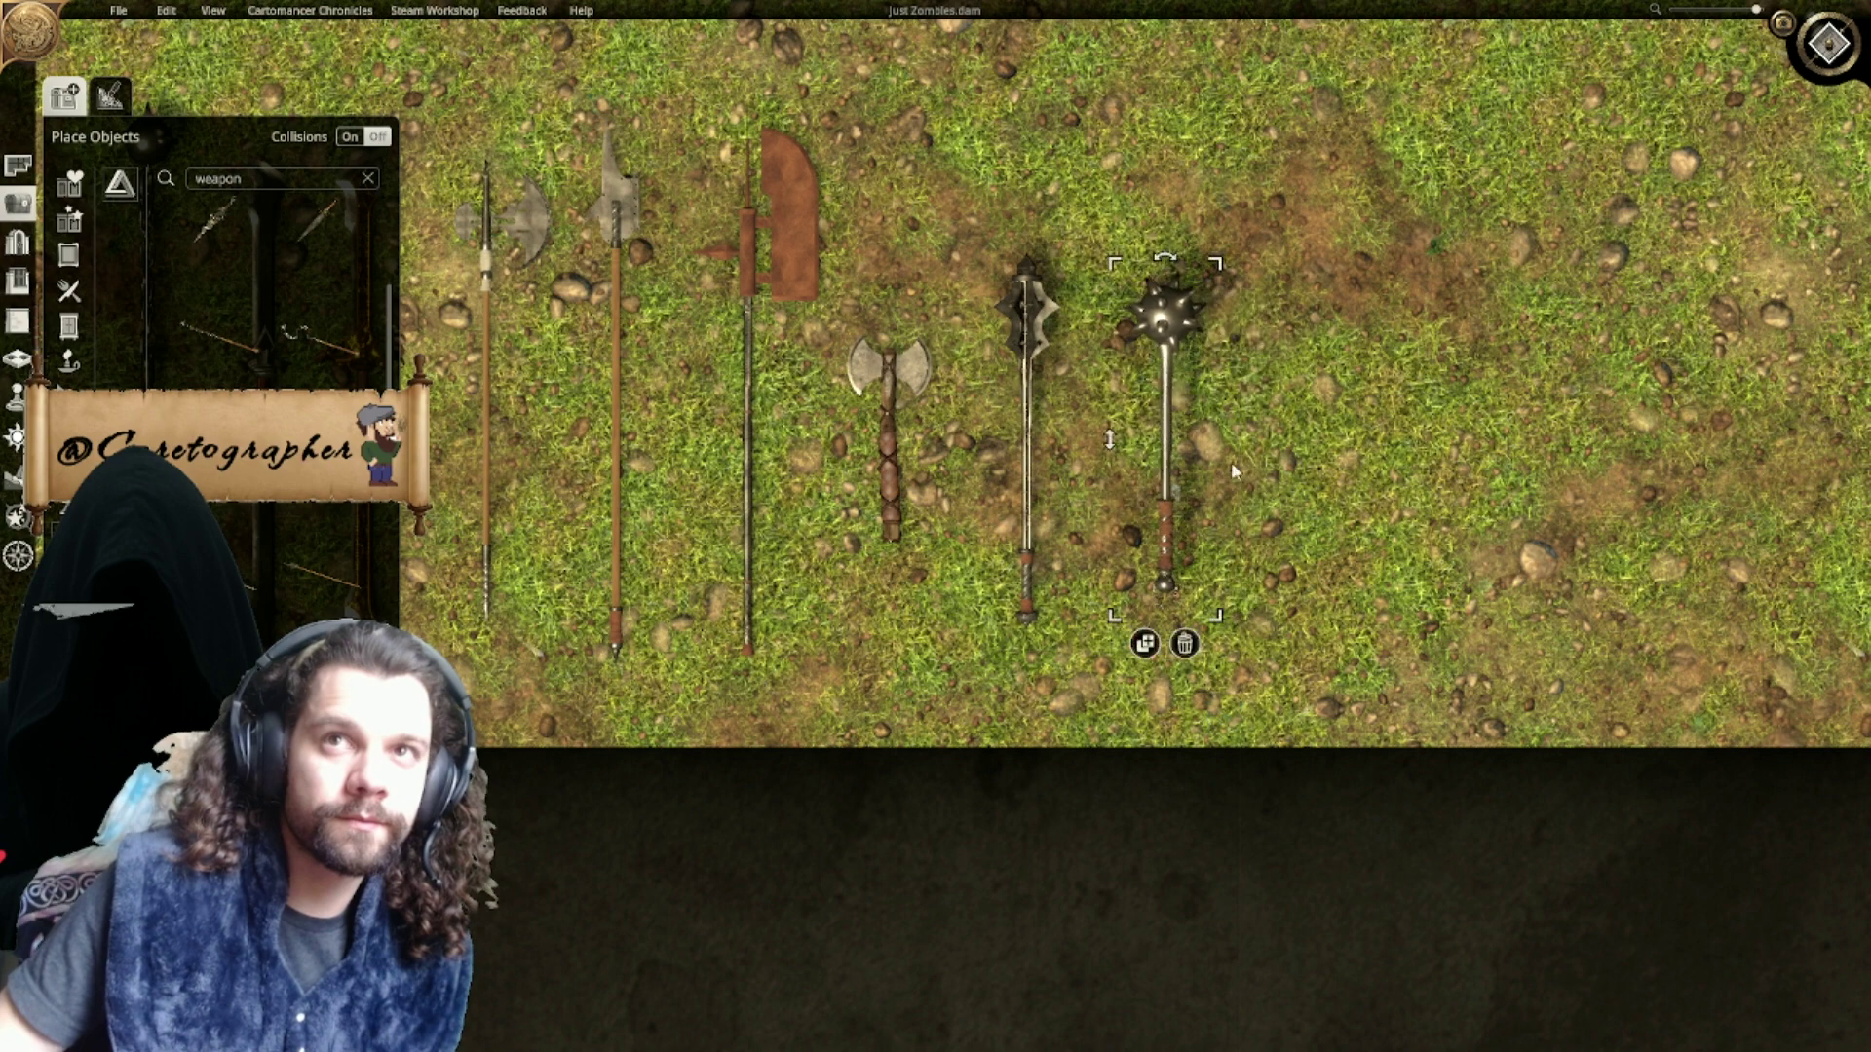
Step: Add a golden axe and a four-bladed throwing weapon to the row east of the spiked mace
right_drag(1319, 492, 716, 499)
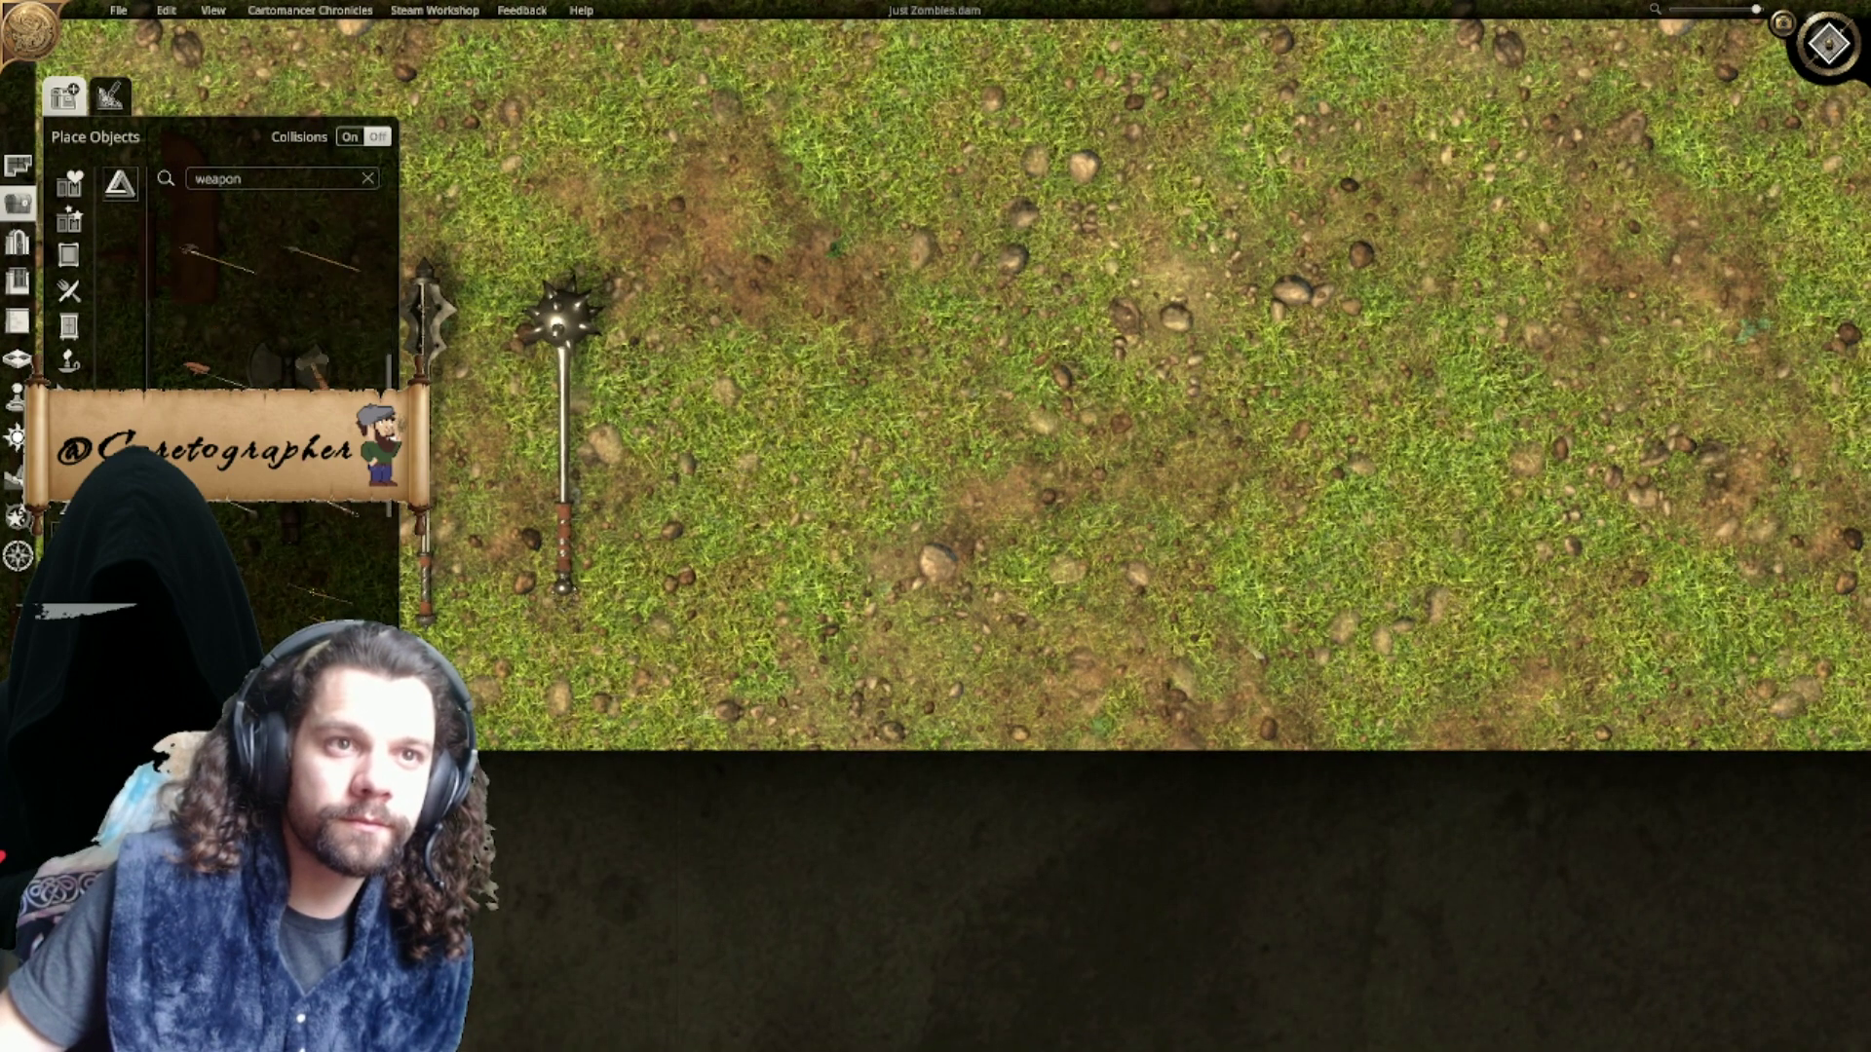
key(r)
key(r)
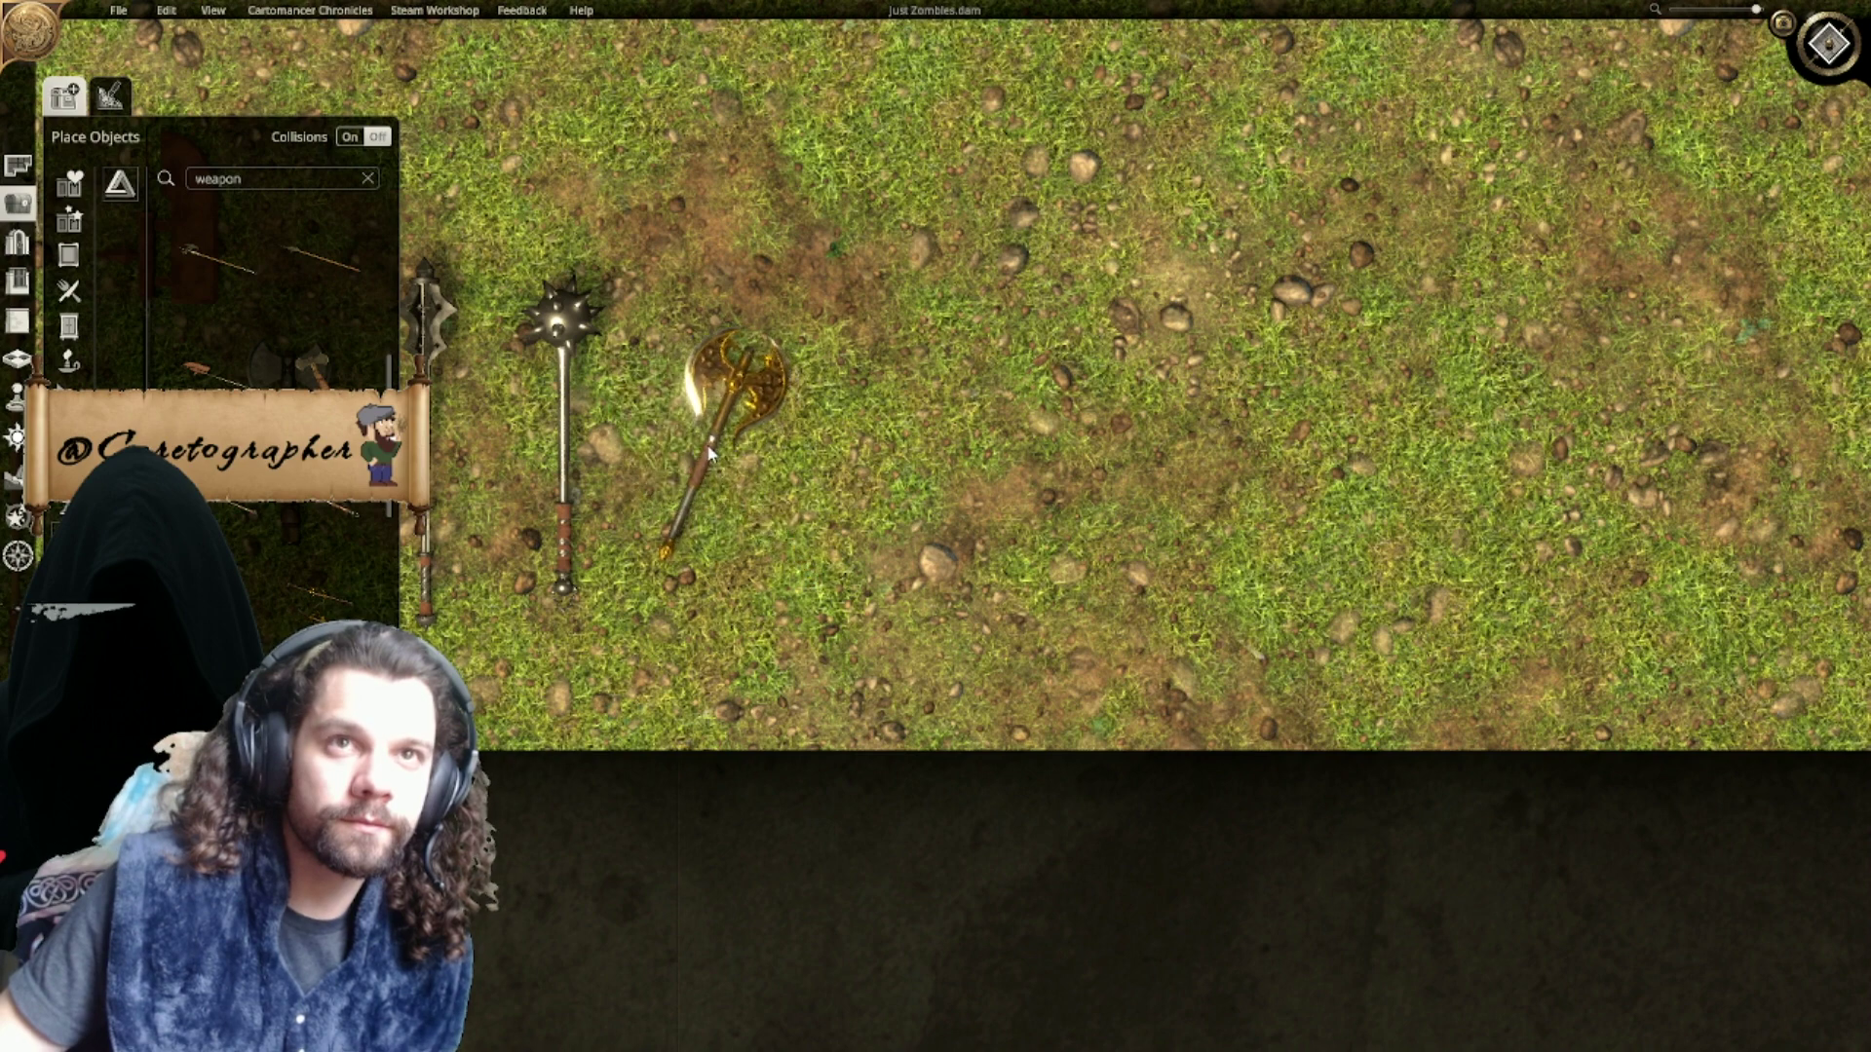
click(710, 447)
scroll(312, 633, down, 3)
click(720, 466)
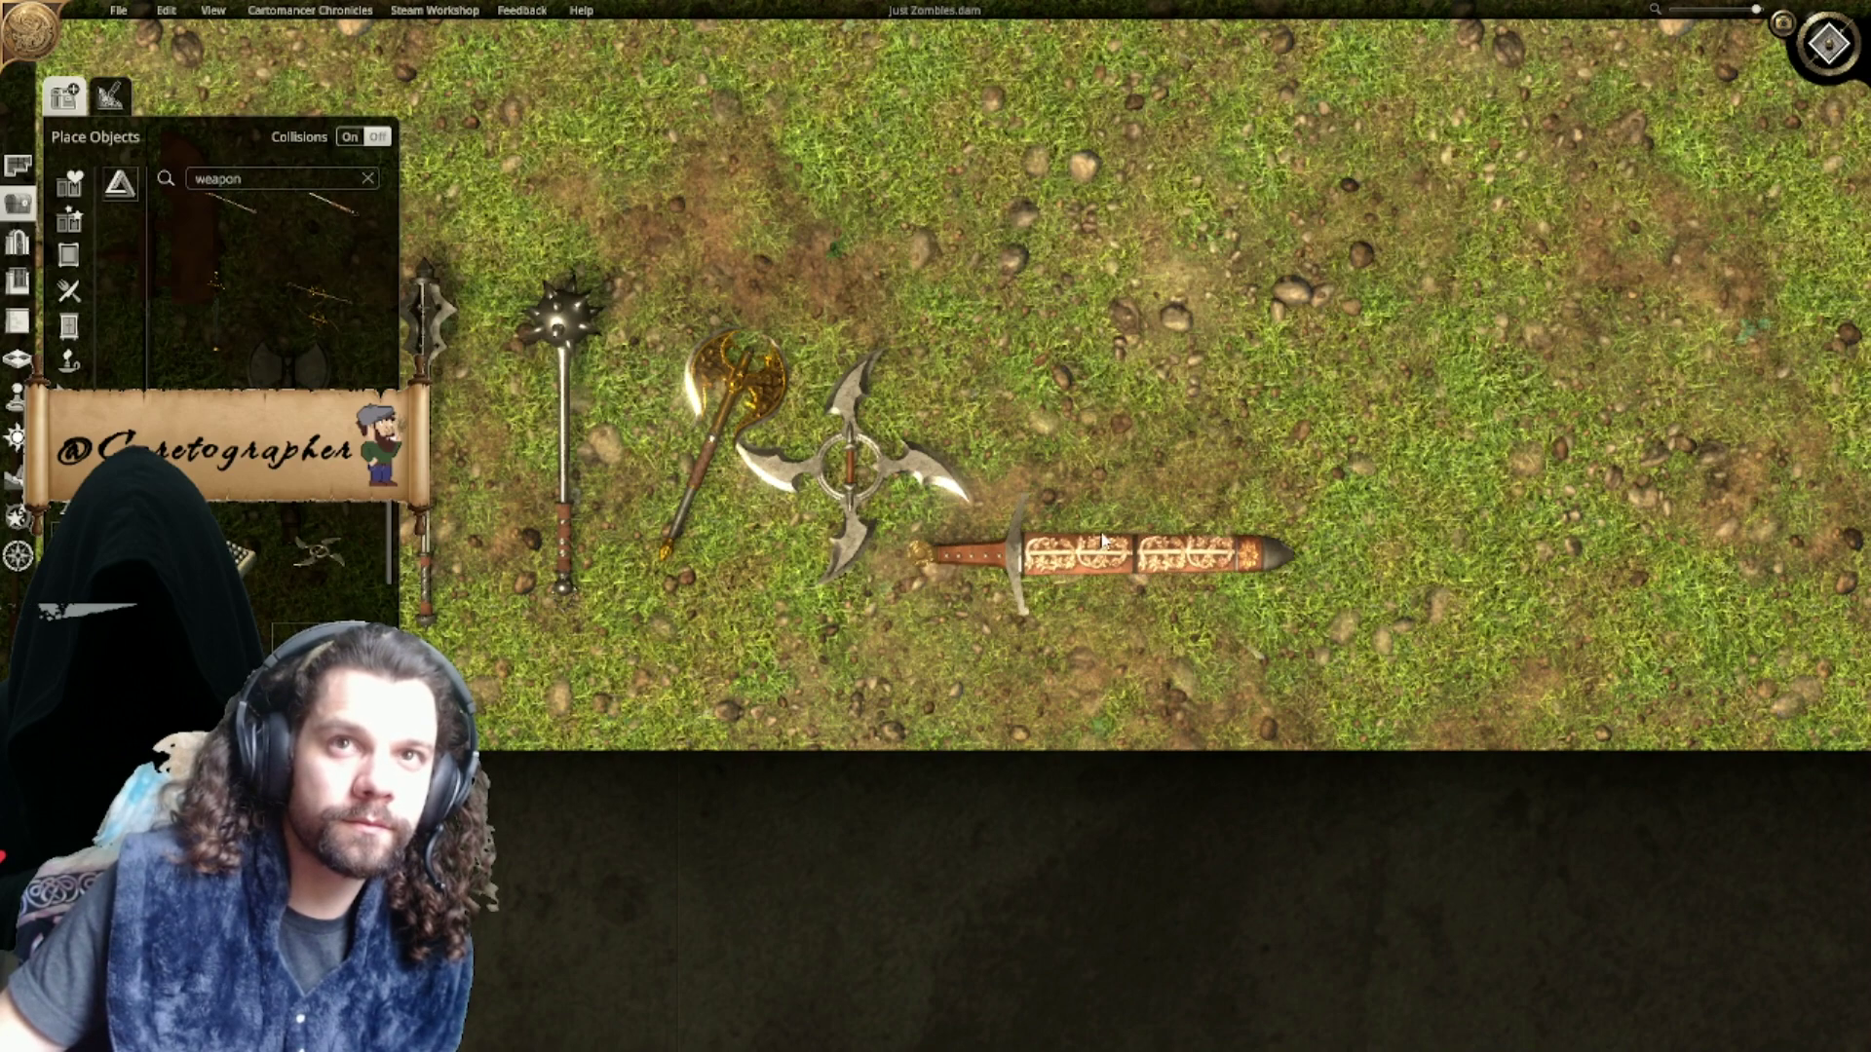
Step: Place a broad sheathed sword, a slim sheathed sword and a double-bladed axe upright at the row's eastern end
key(r)
click(980, 468)
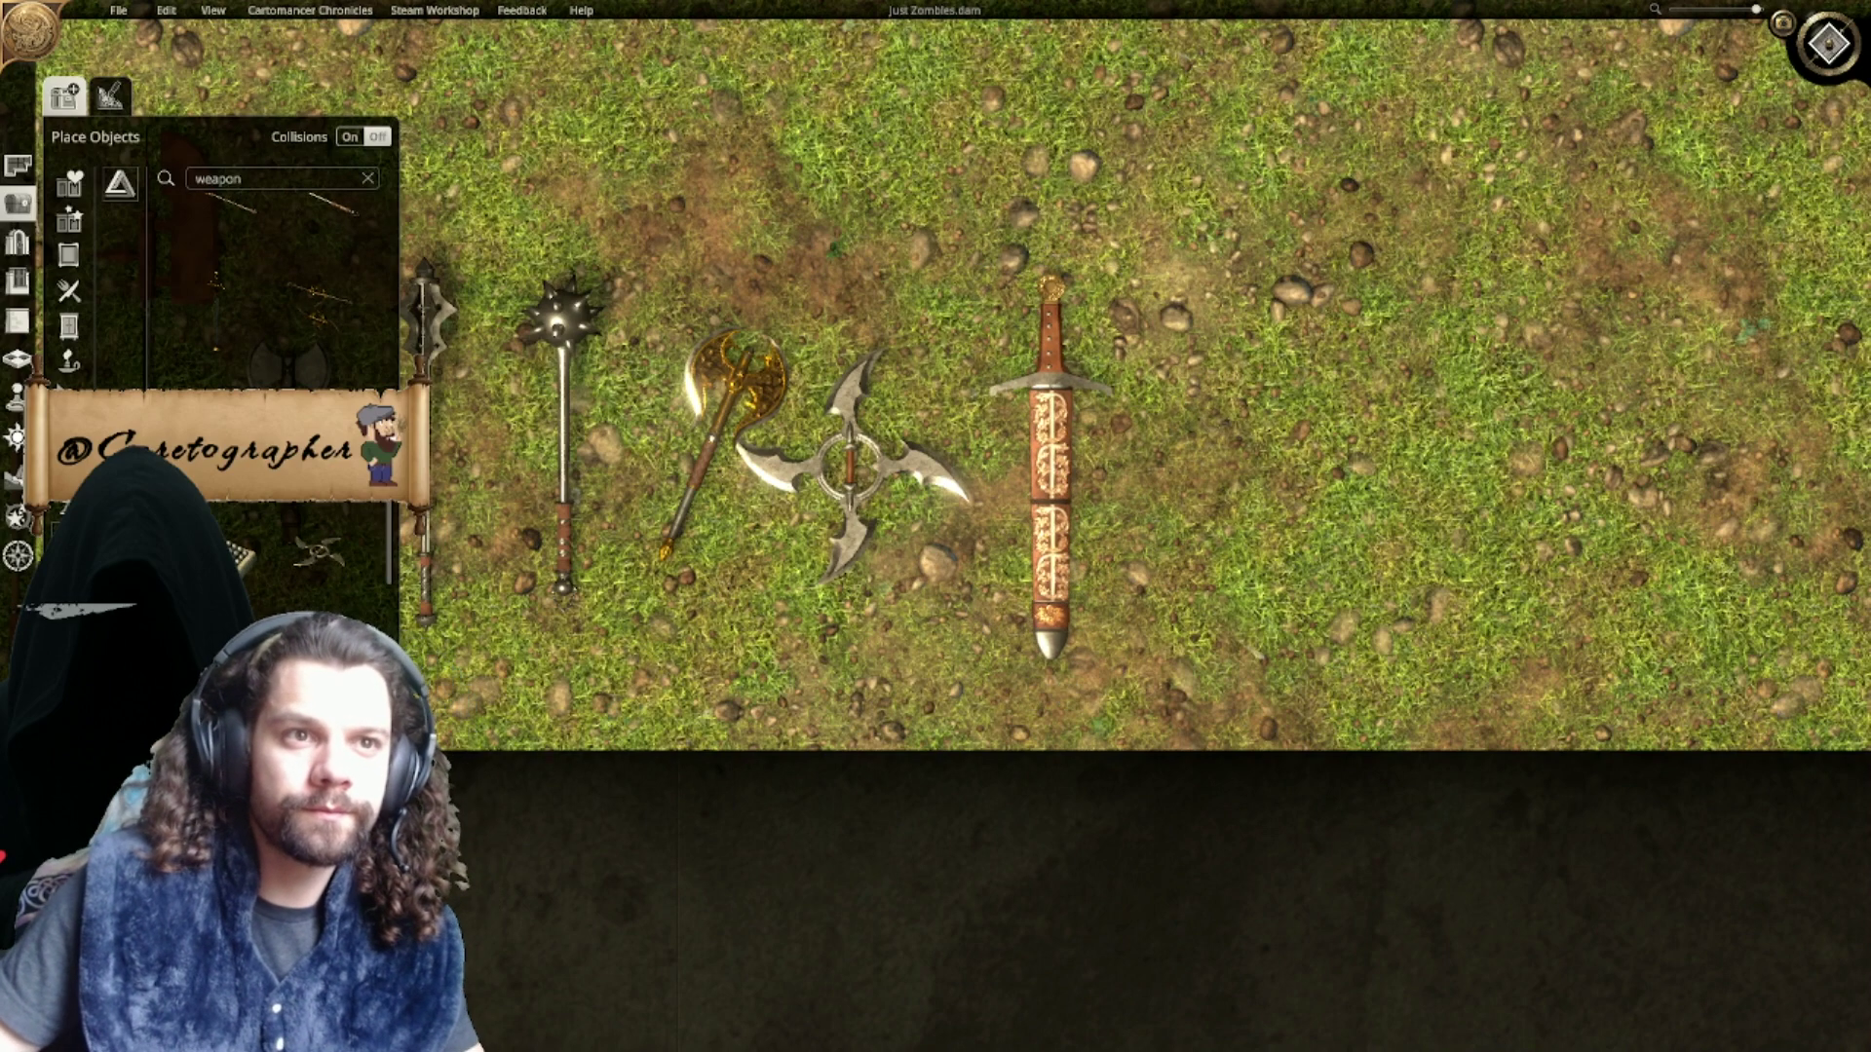
key(r)
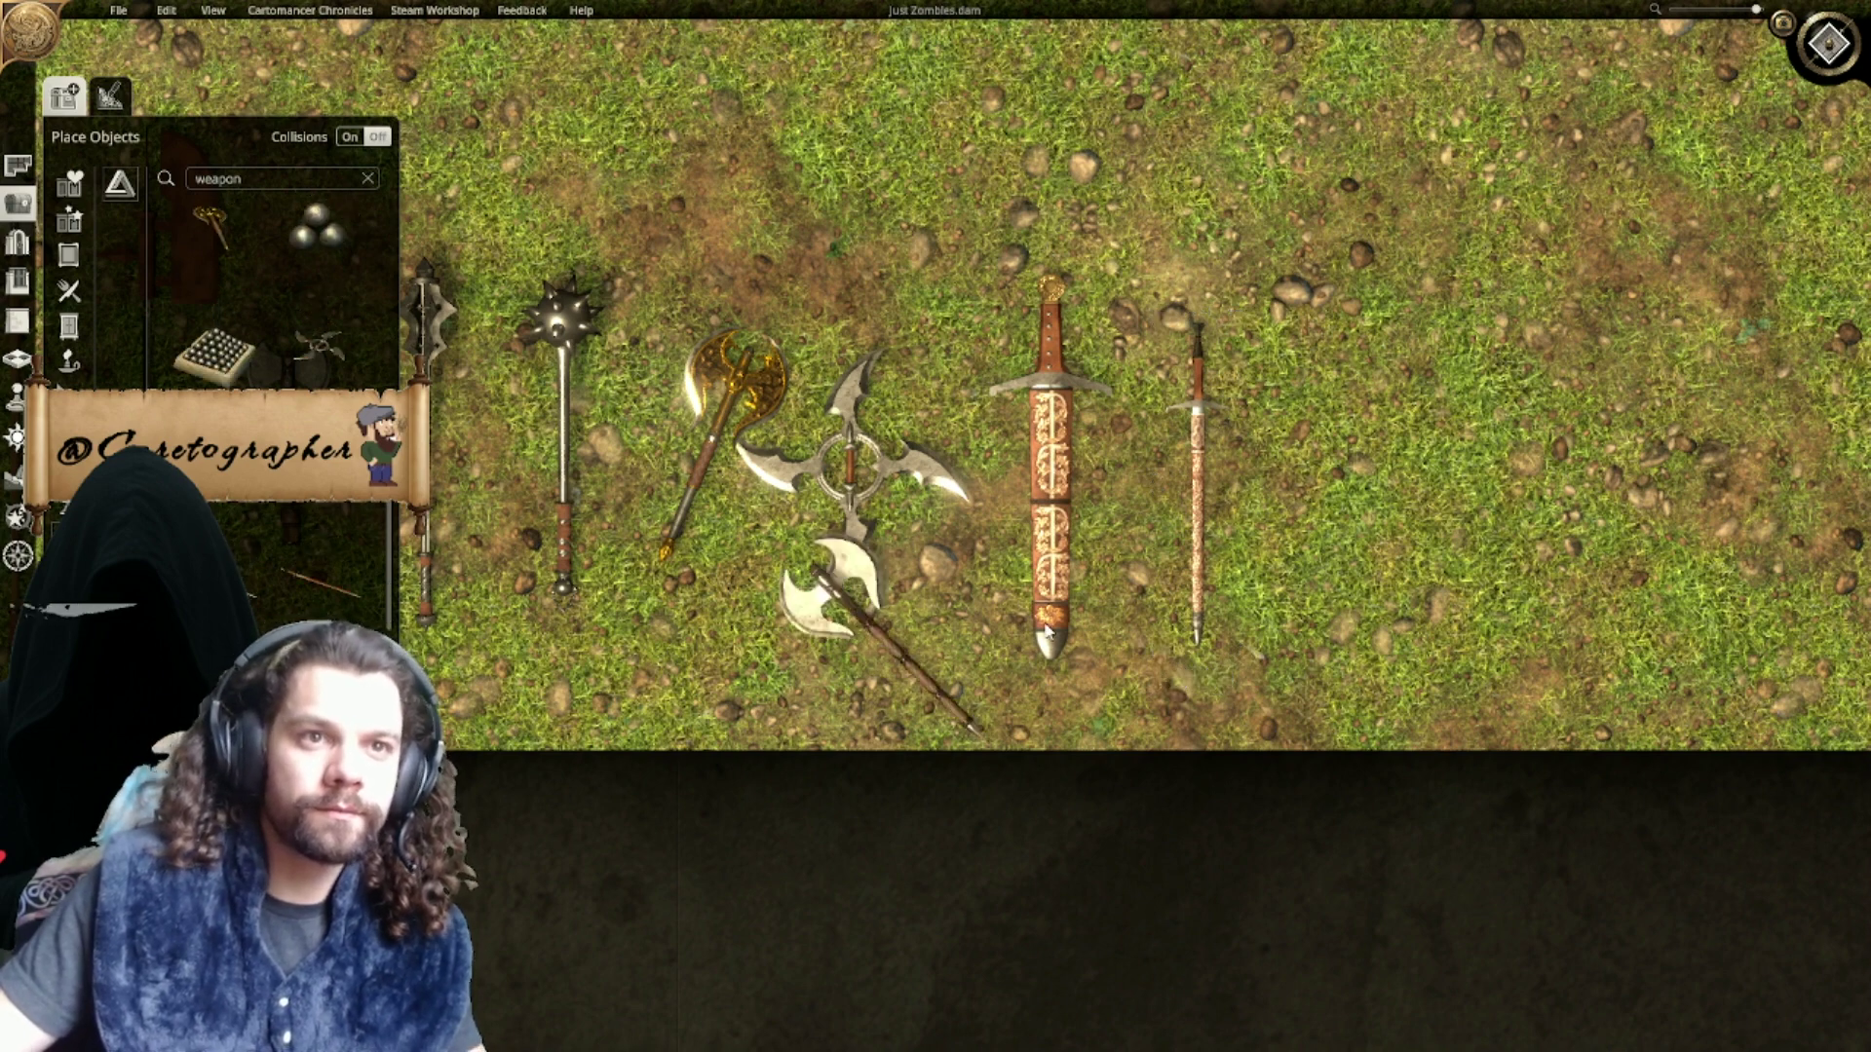
key(r)
click(1322, 477)
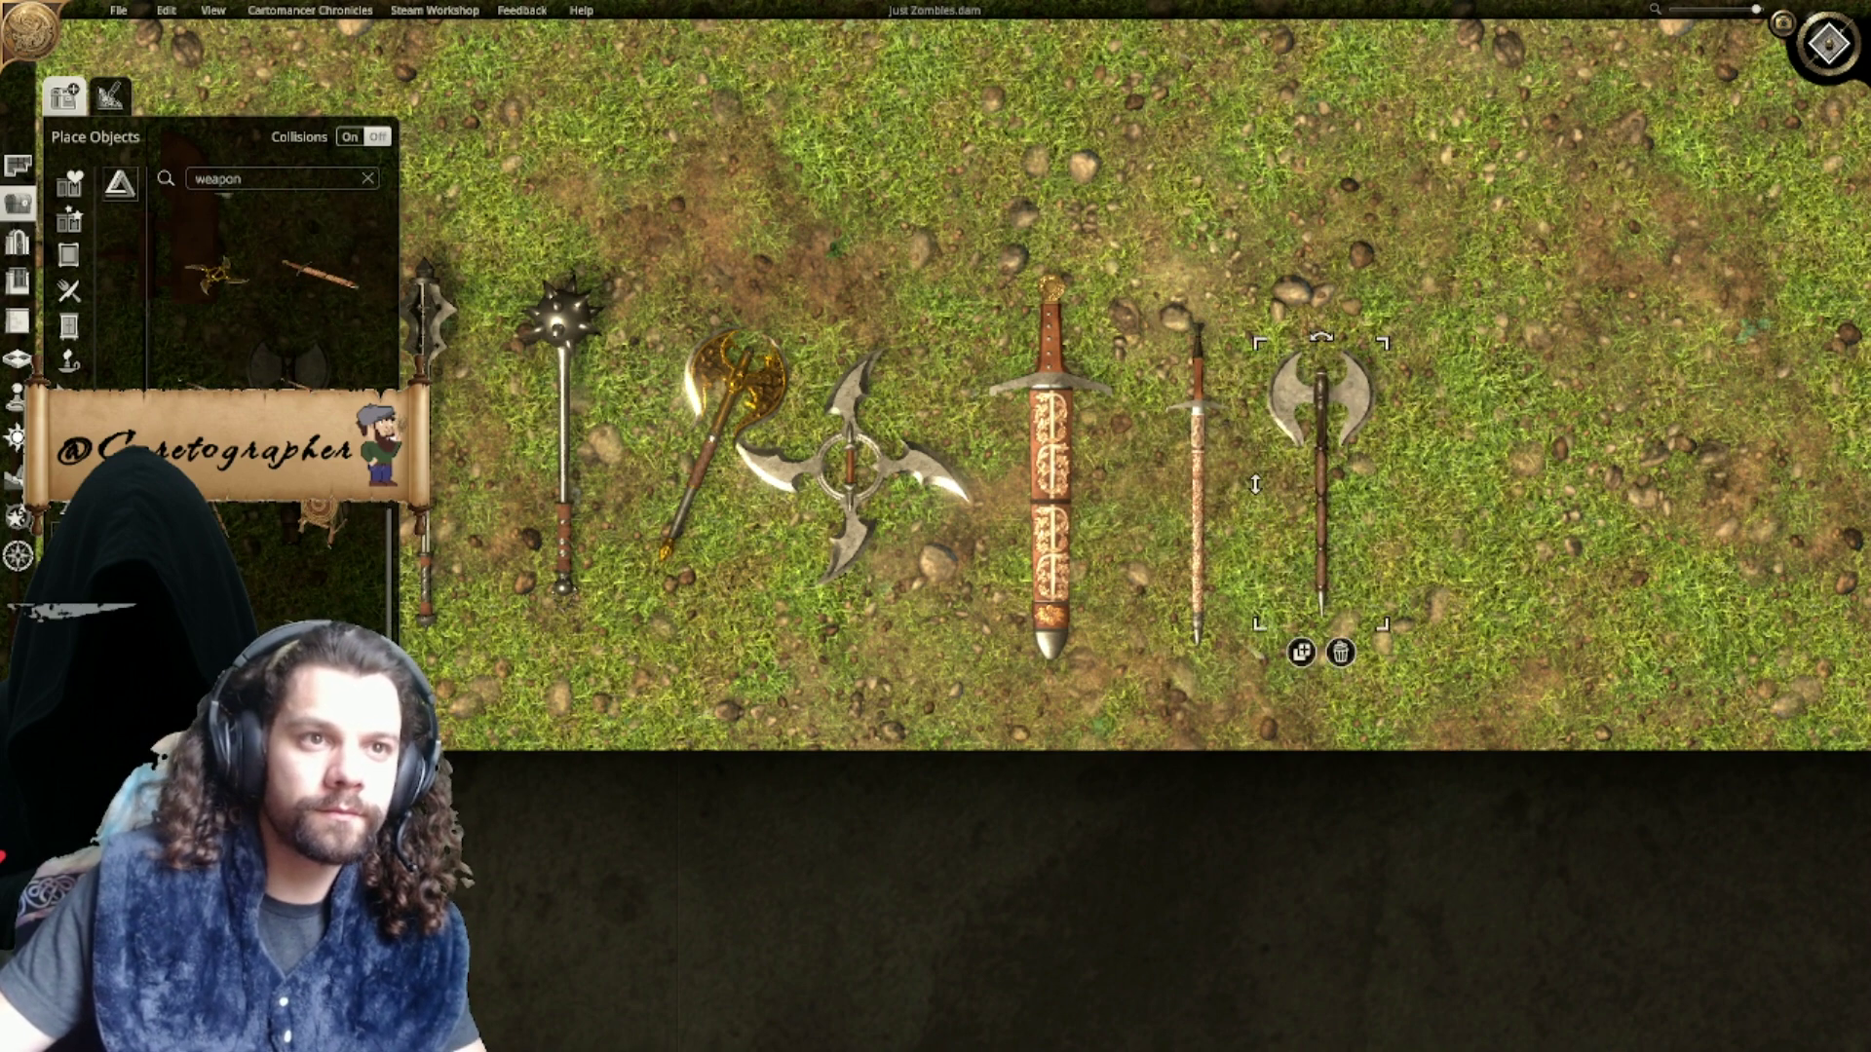
Step: Place the oversized warhammer upright on the grass east of the double-bladed axe
click(213, 664)
middle_drag(1453, 511, 1074, 591)
scroll(1144, 528, down, 5)
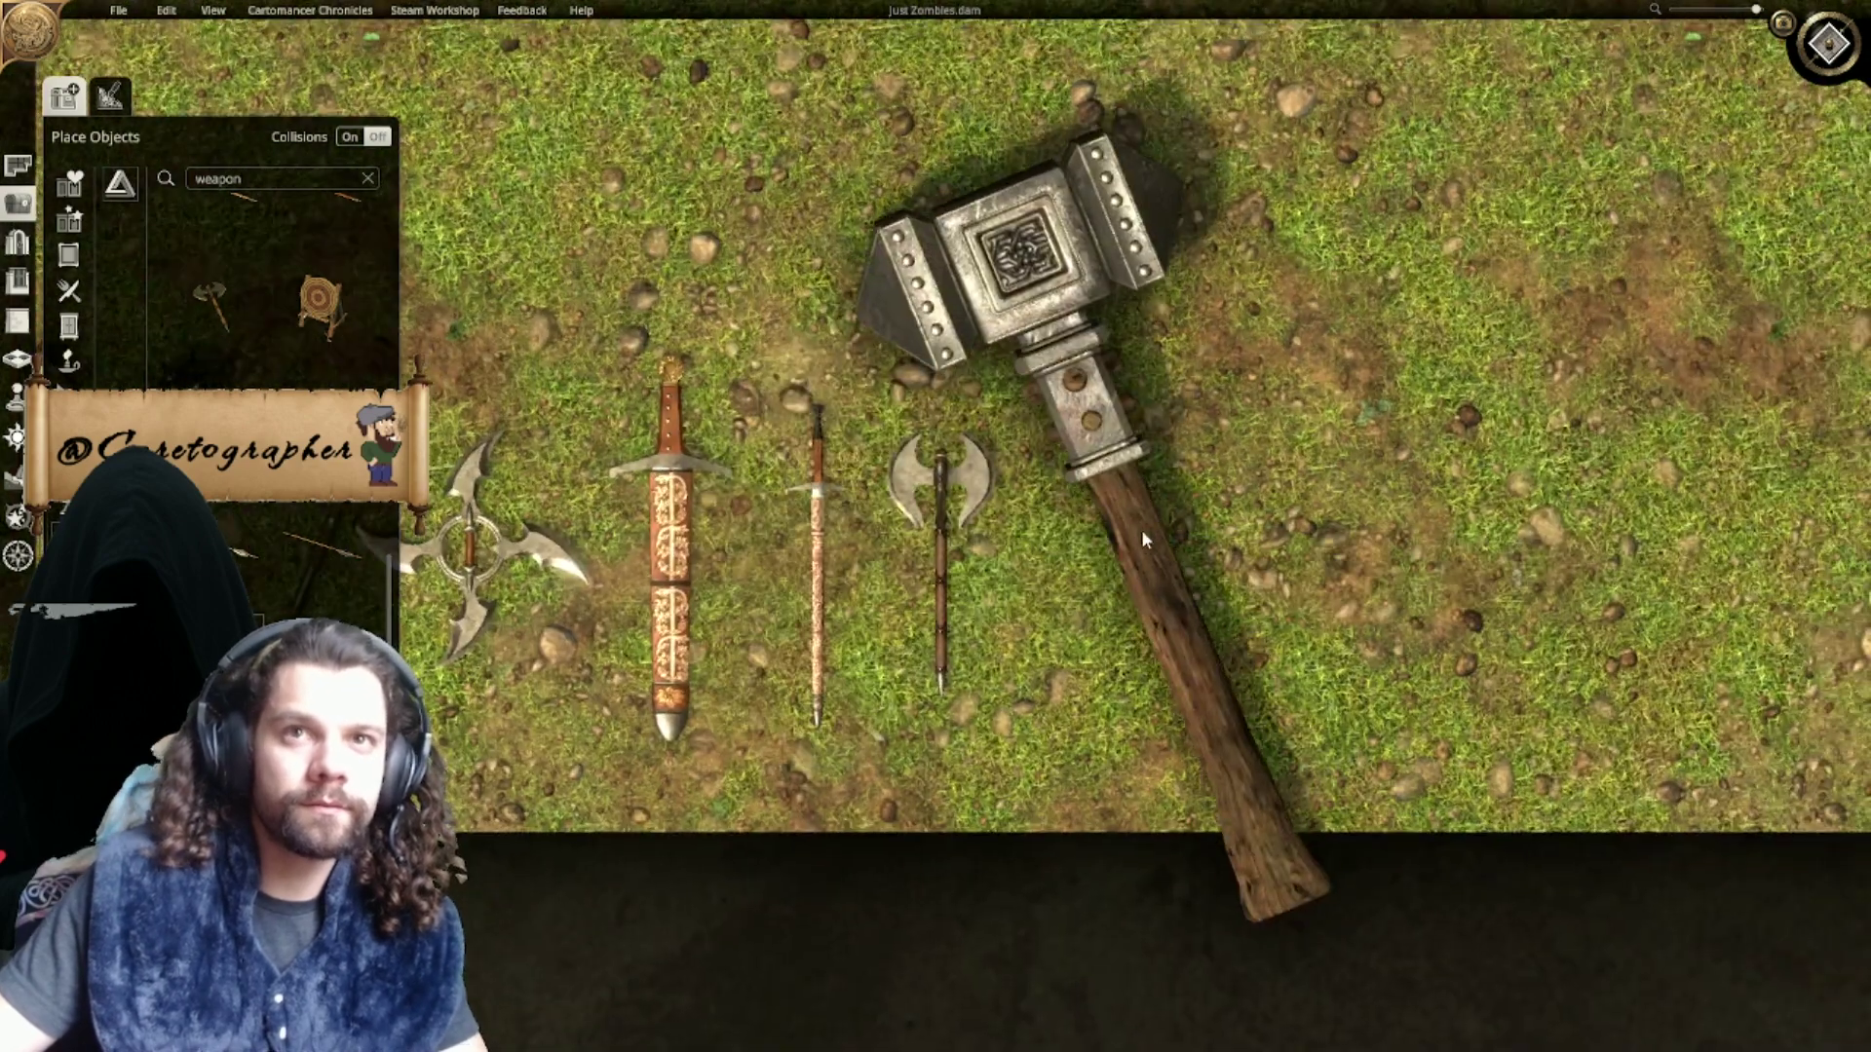
scroll(1117, 526, up, 2)
scroll(1117, 531, down, 2)
click(1114, 526)
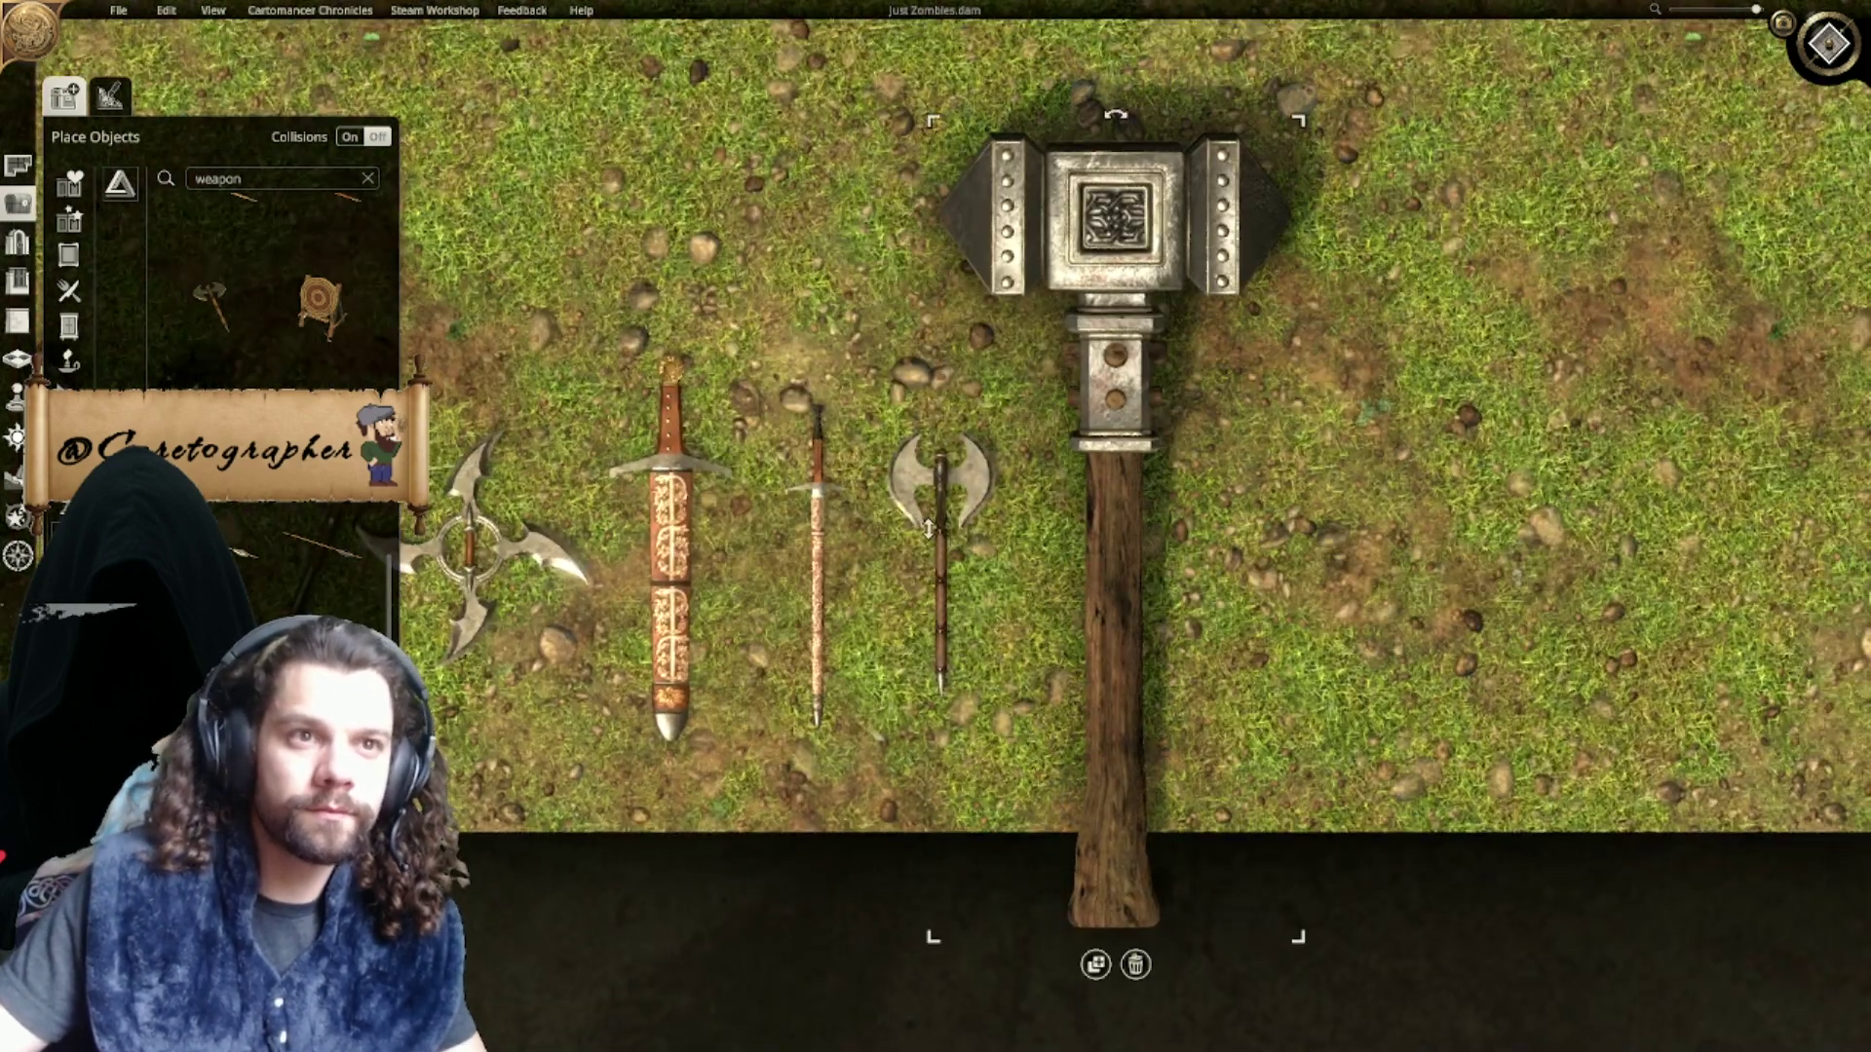
Step: Place a bow on the grass just north of the crossbow and daggers
key(a)
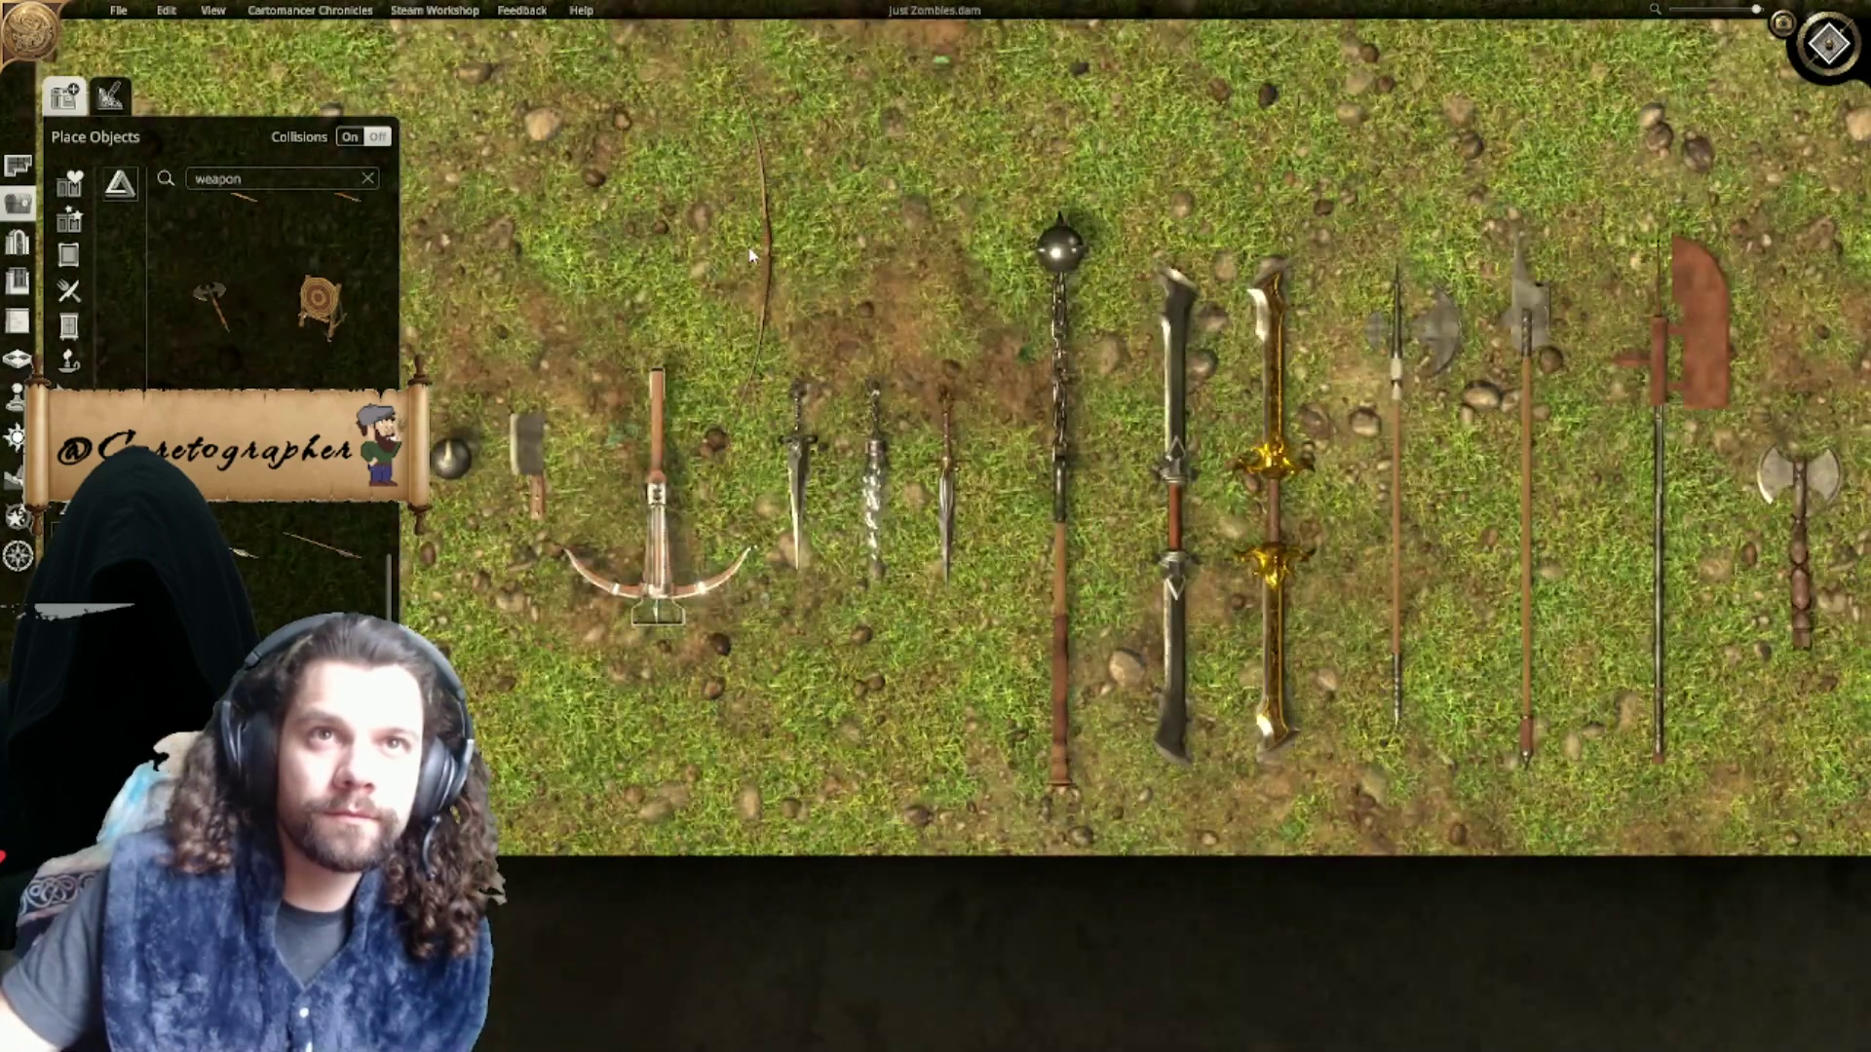
click(755, 254)
middle_drag(1364, 506, 409, 489)
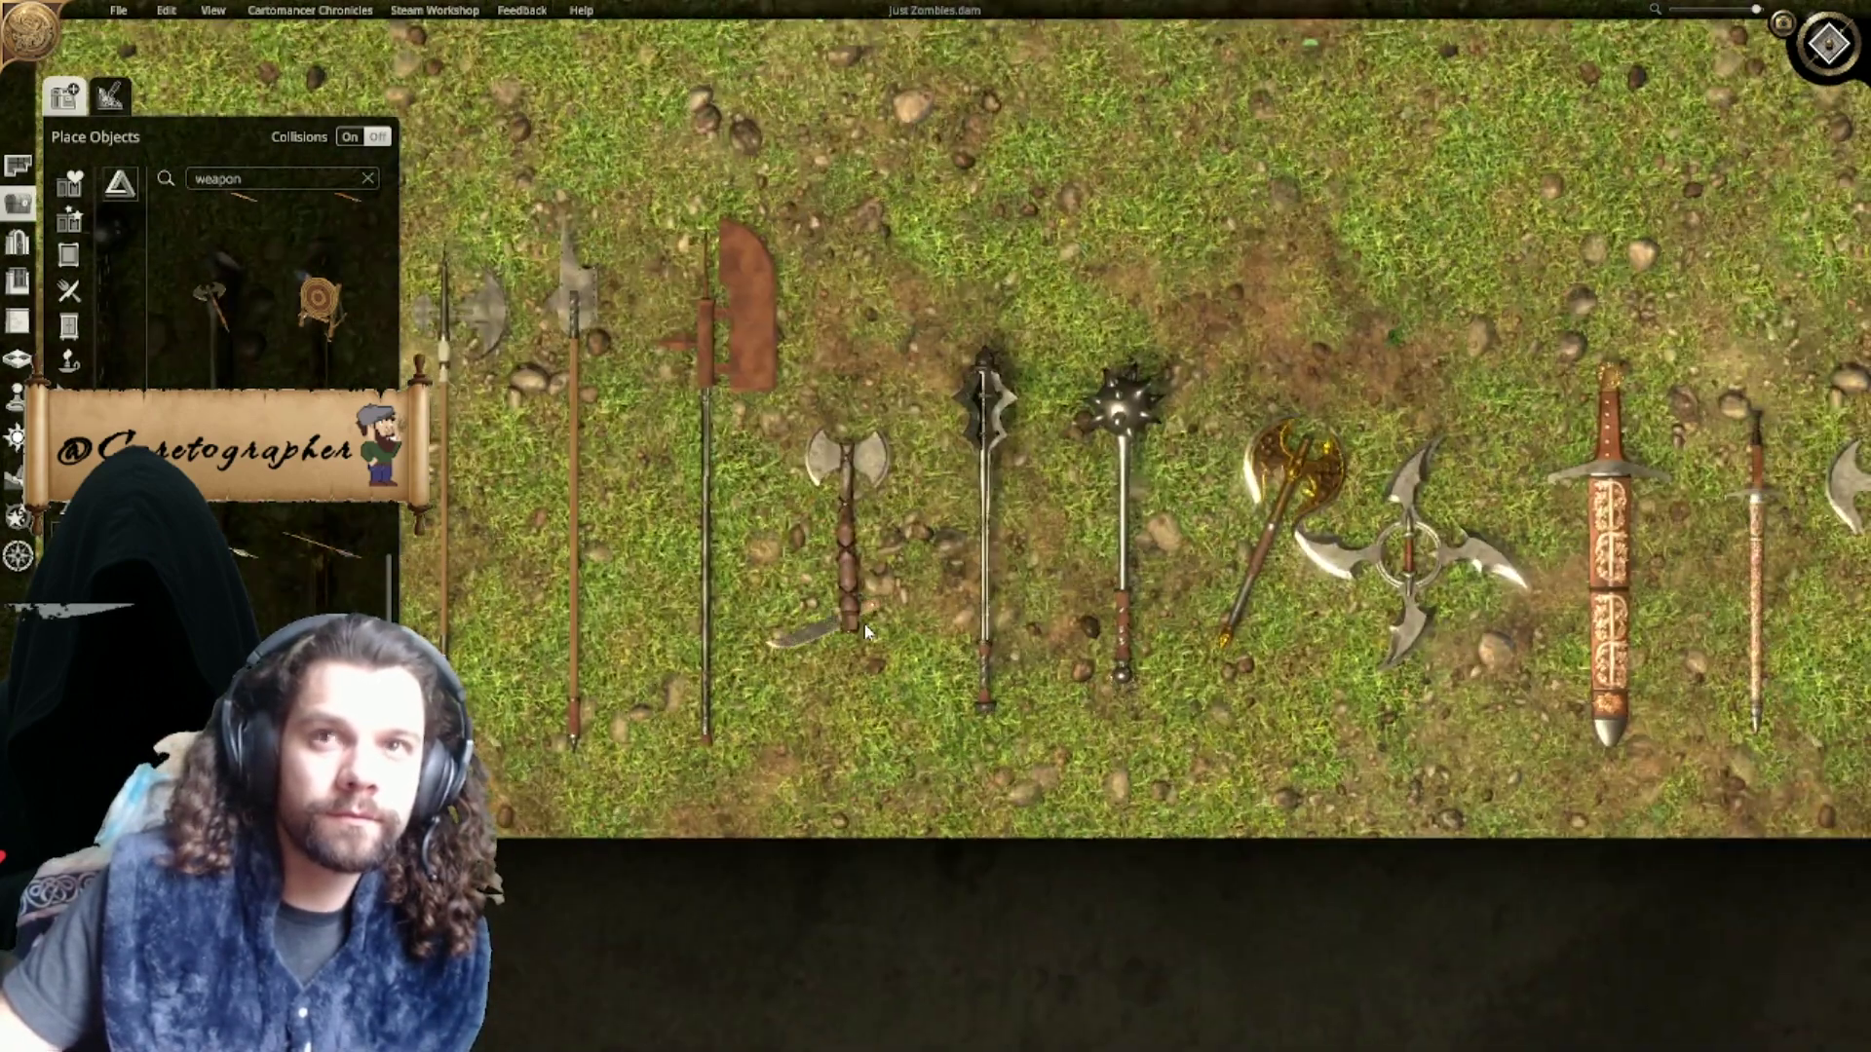
Step: Place a knife and a gold-hilted short sword upright on the grass between the double-bladed axe and the warhammer
middle_drag(1335, 574, 781, 612)
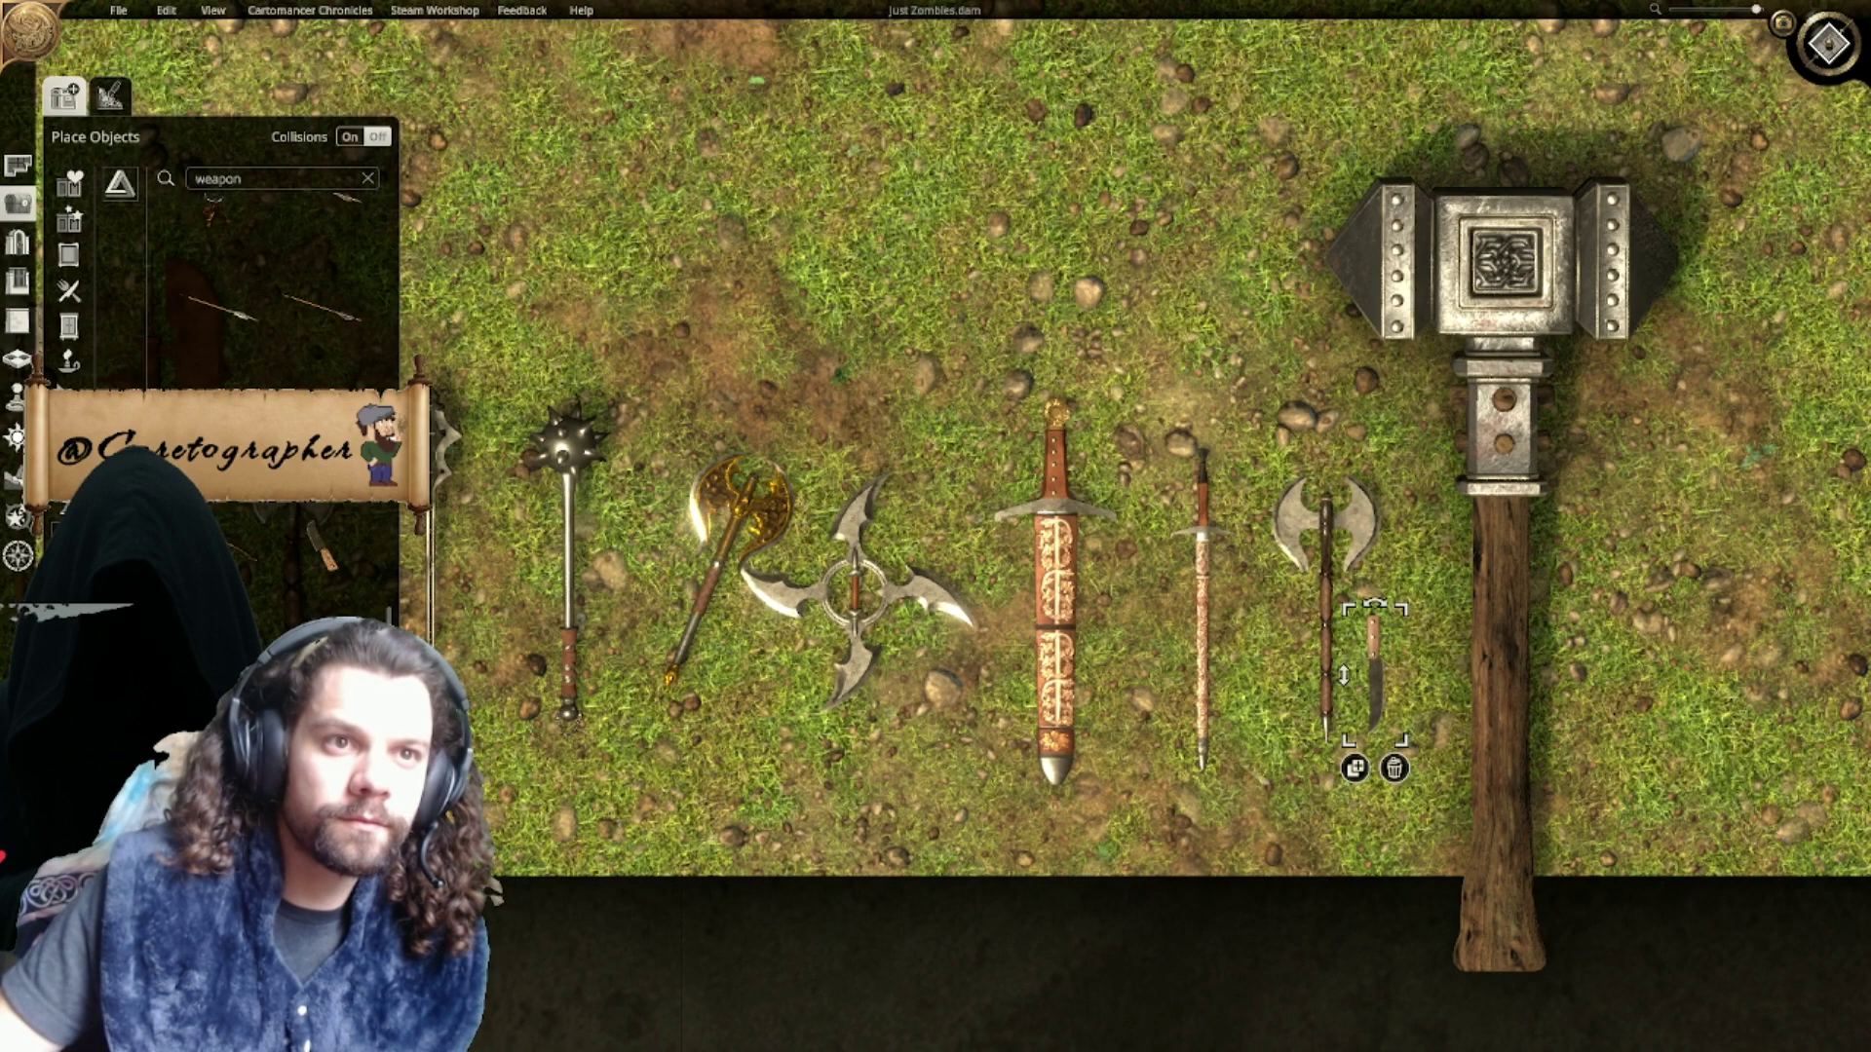
scroll(1169, 687, down, 2)
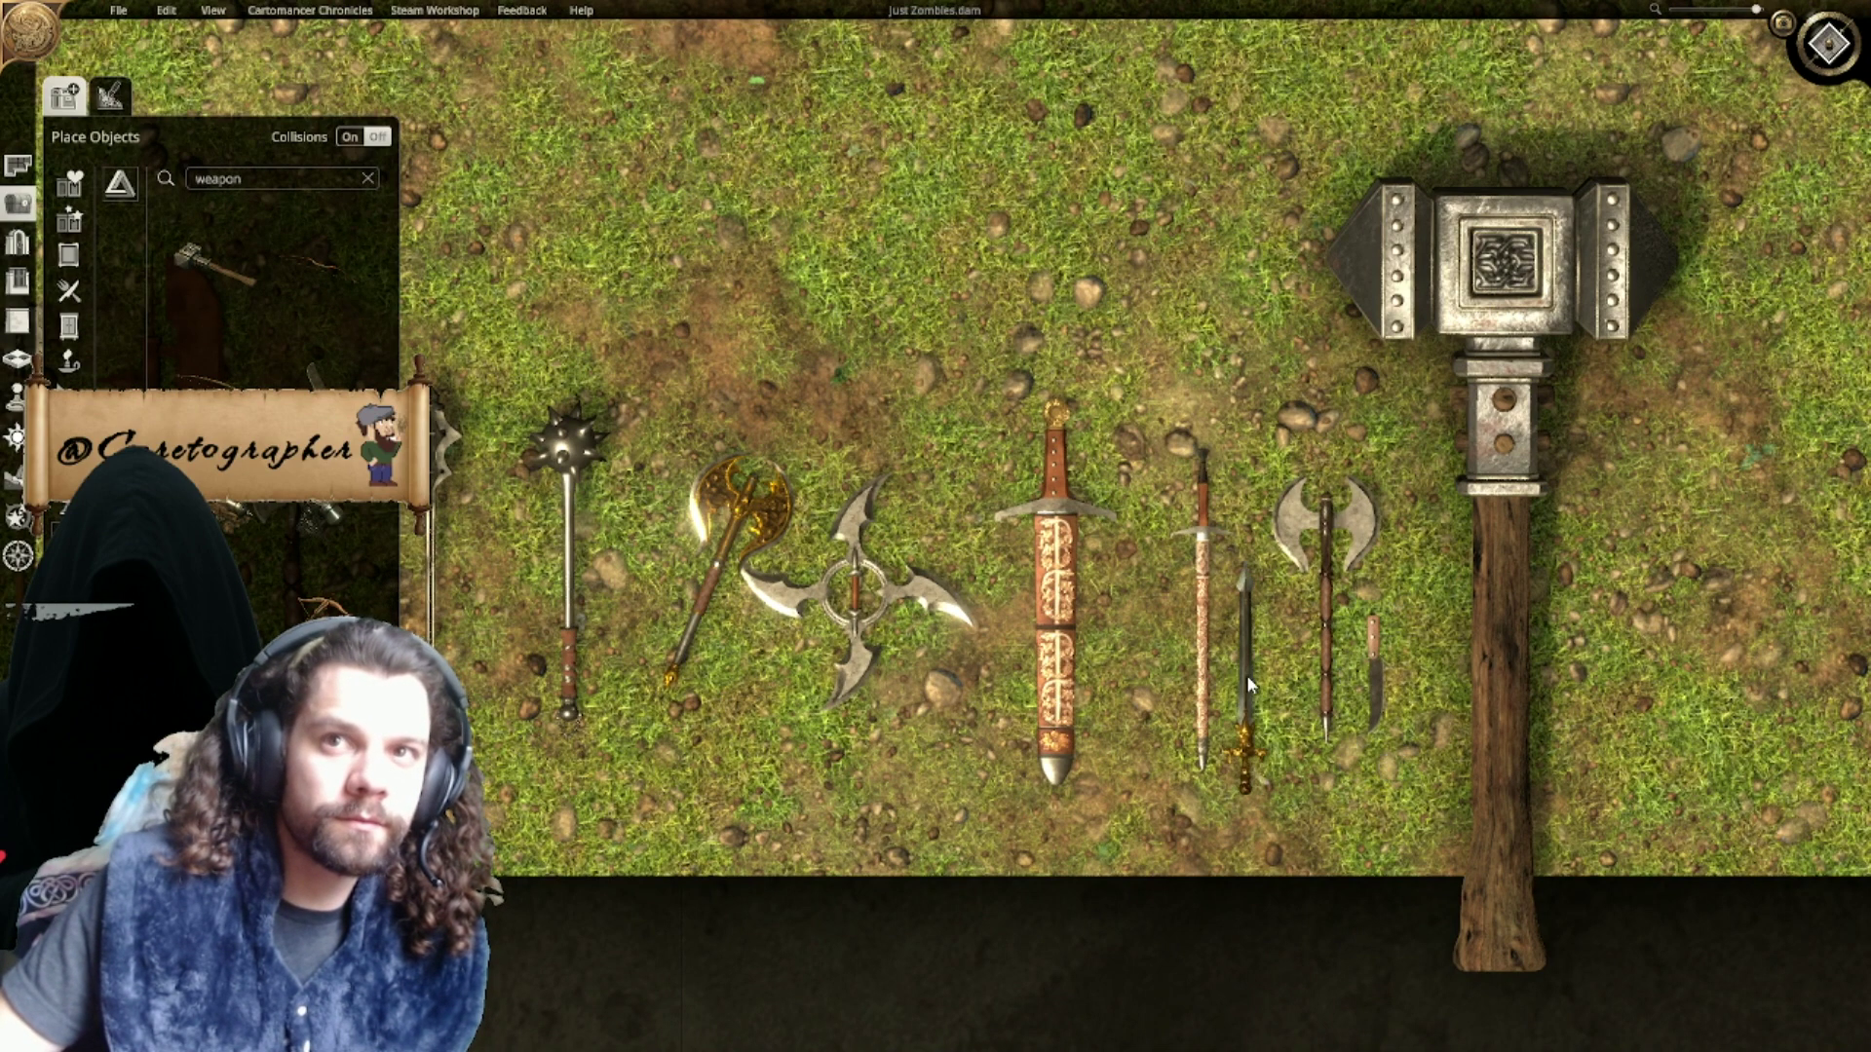
click(1394, 668)
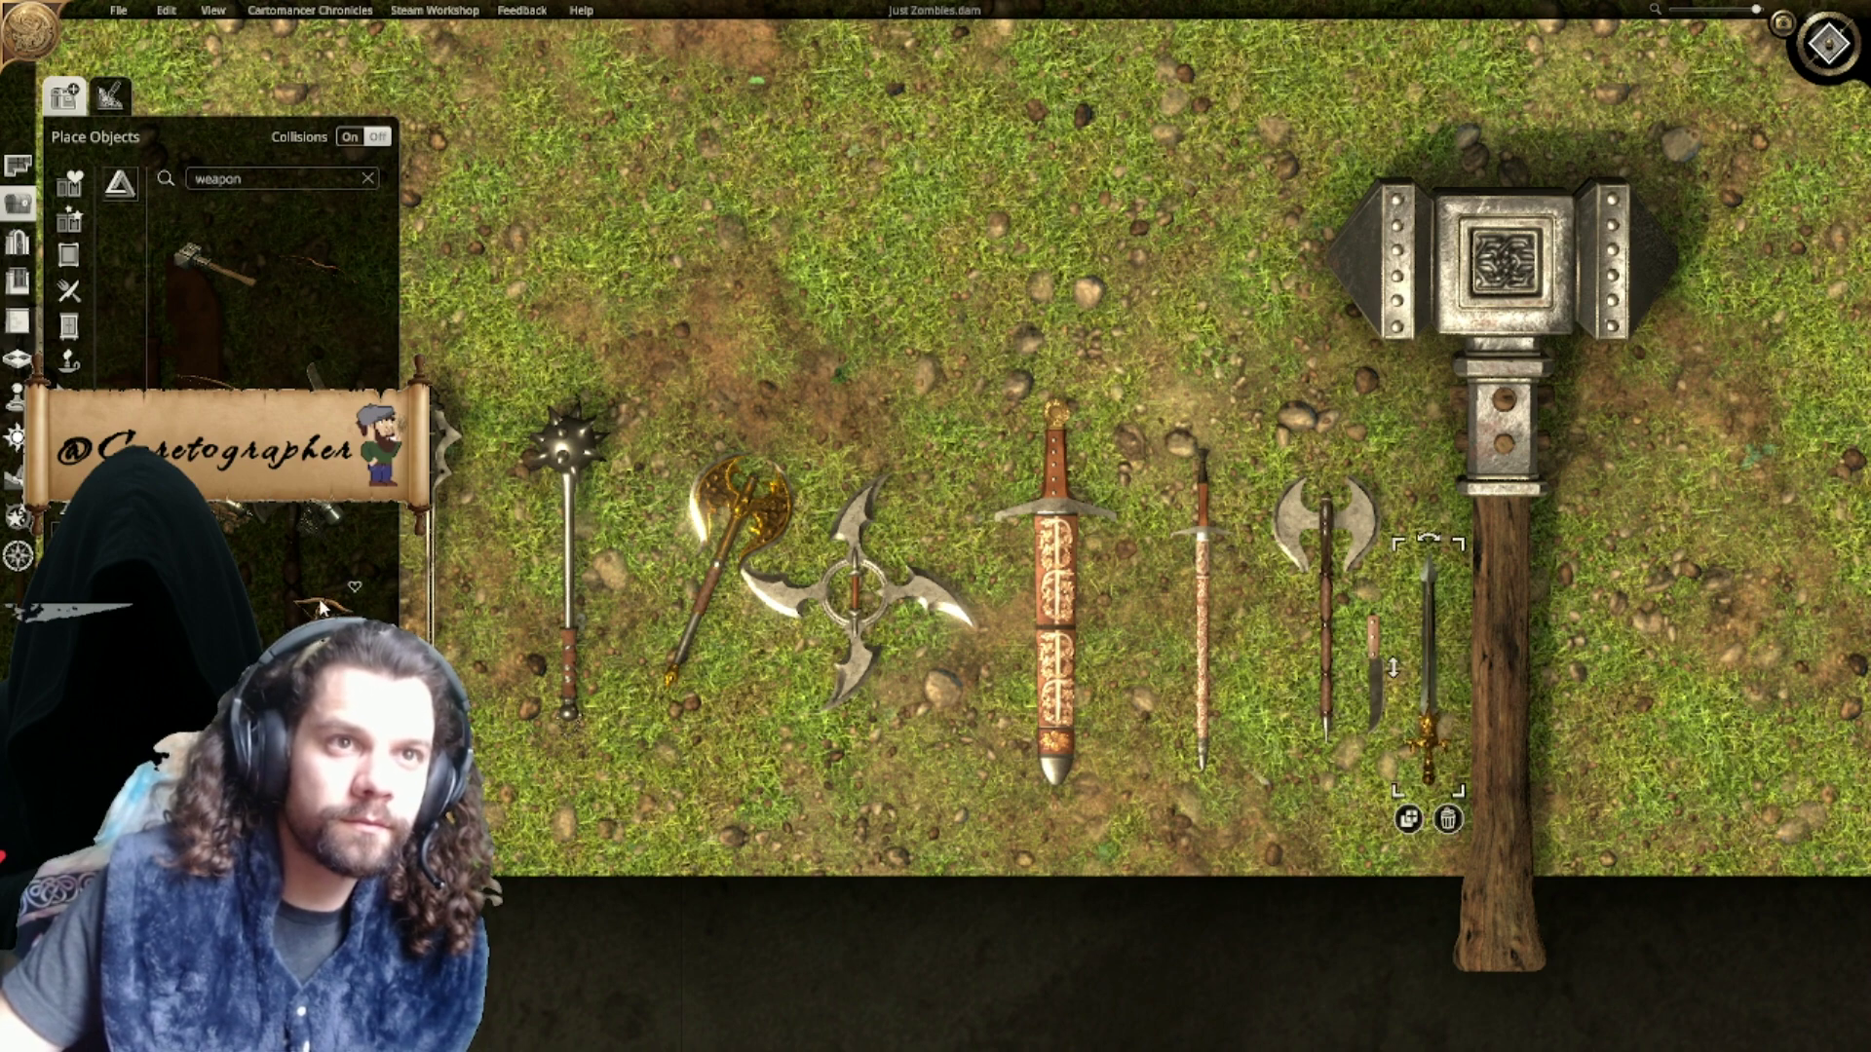
Step: Place the large mounted ballista centred on the wooden stage of the red-carpeted hall, aligned straight north-south
click(318, 355)
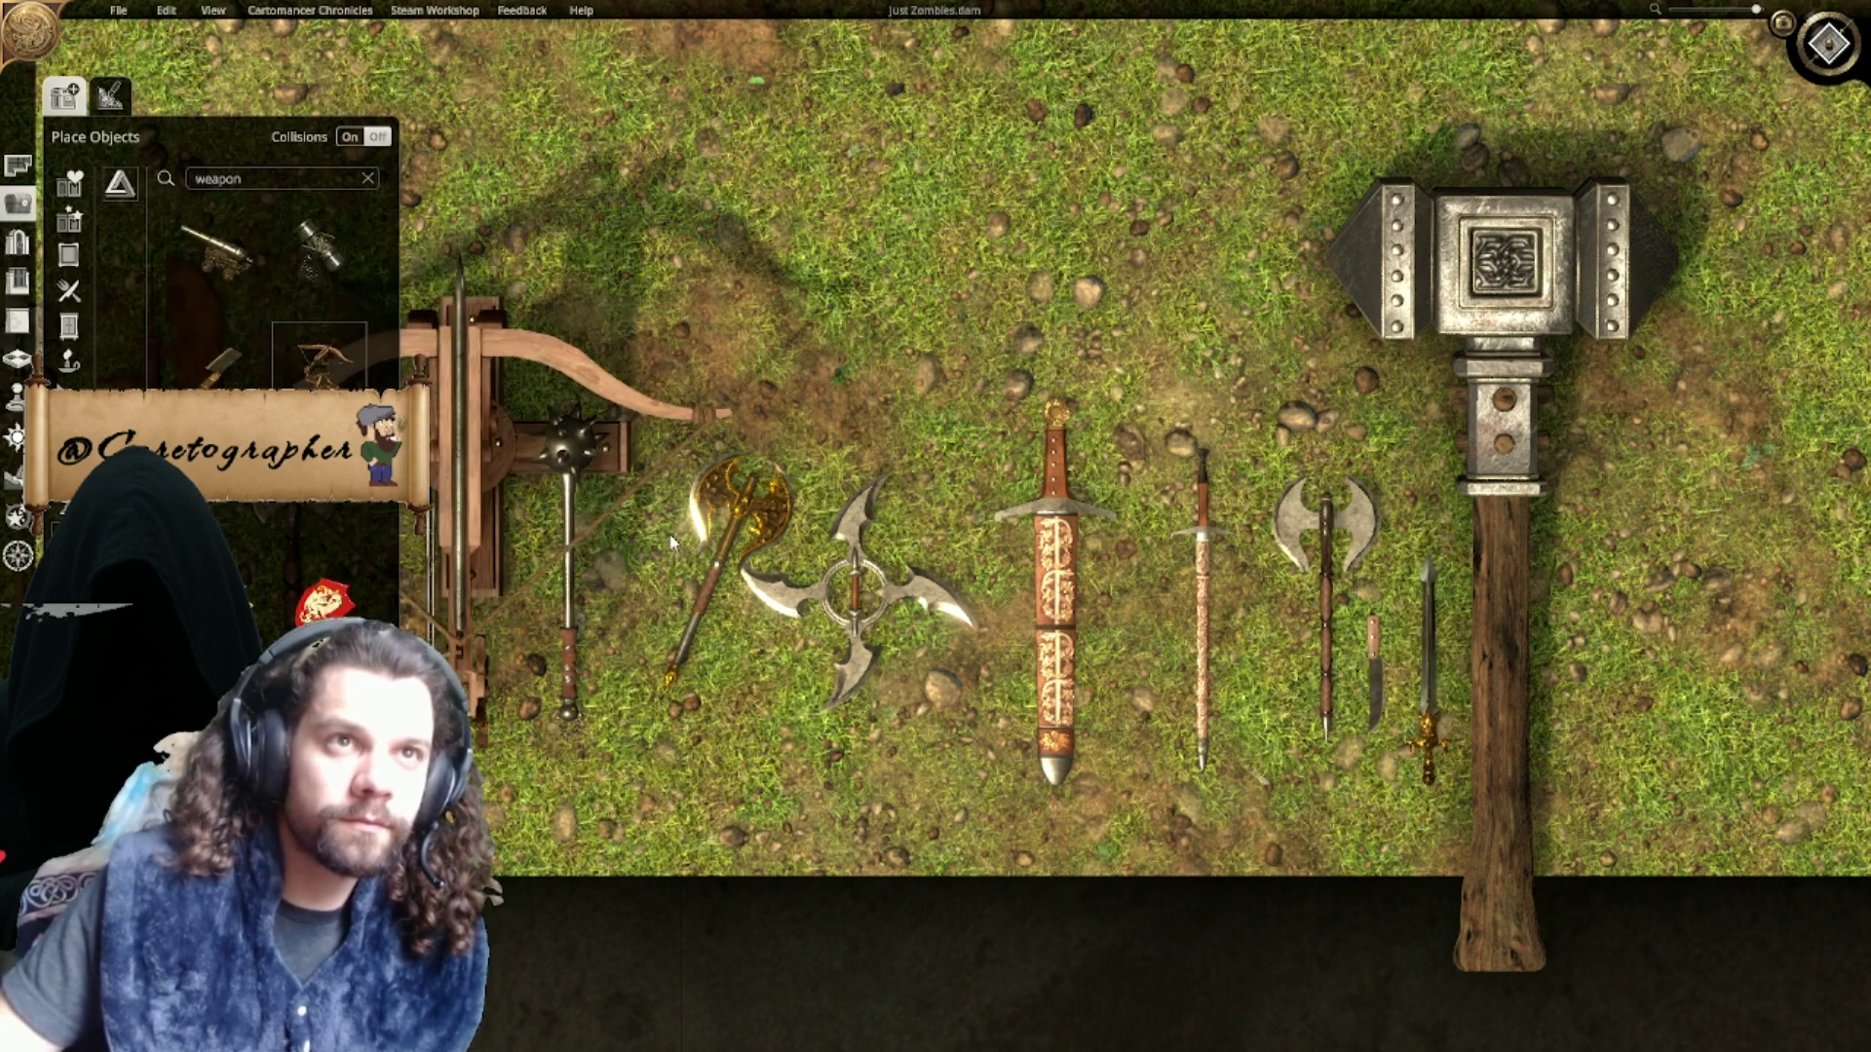
scroll(882, 584, down, 3)
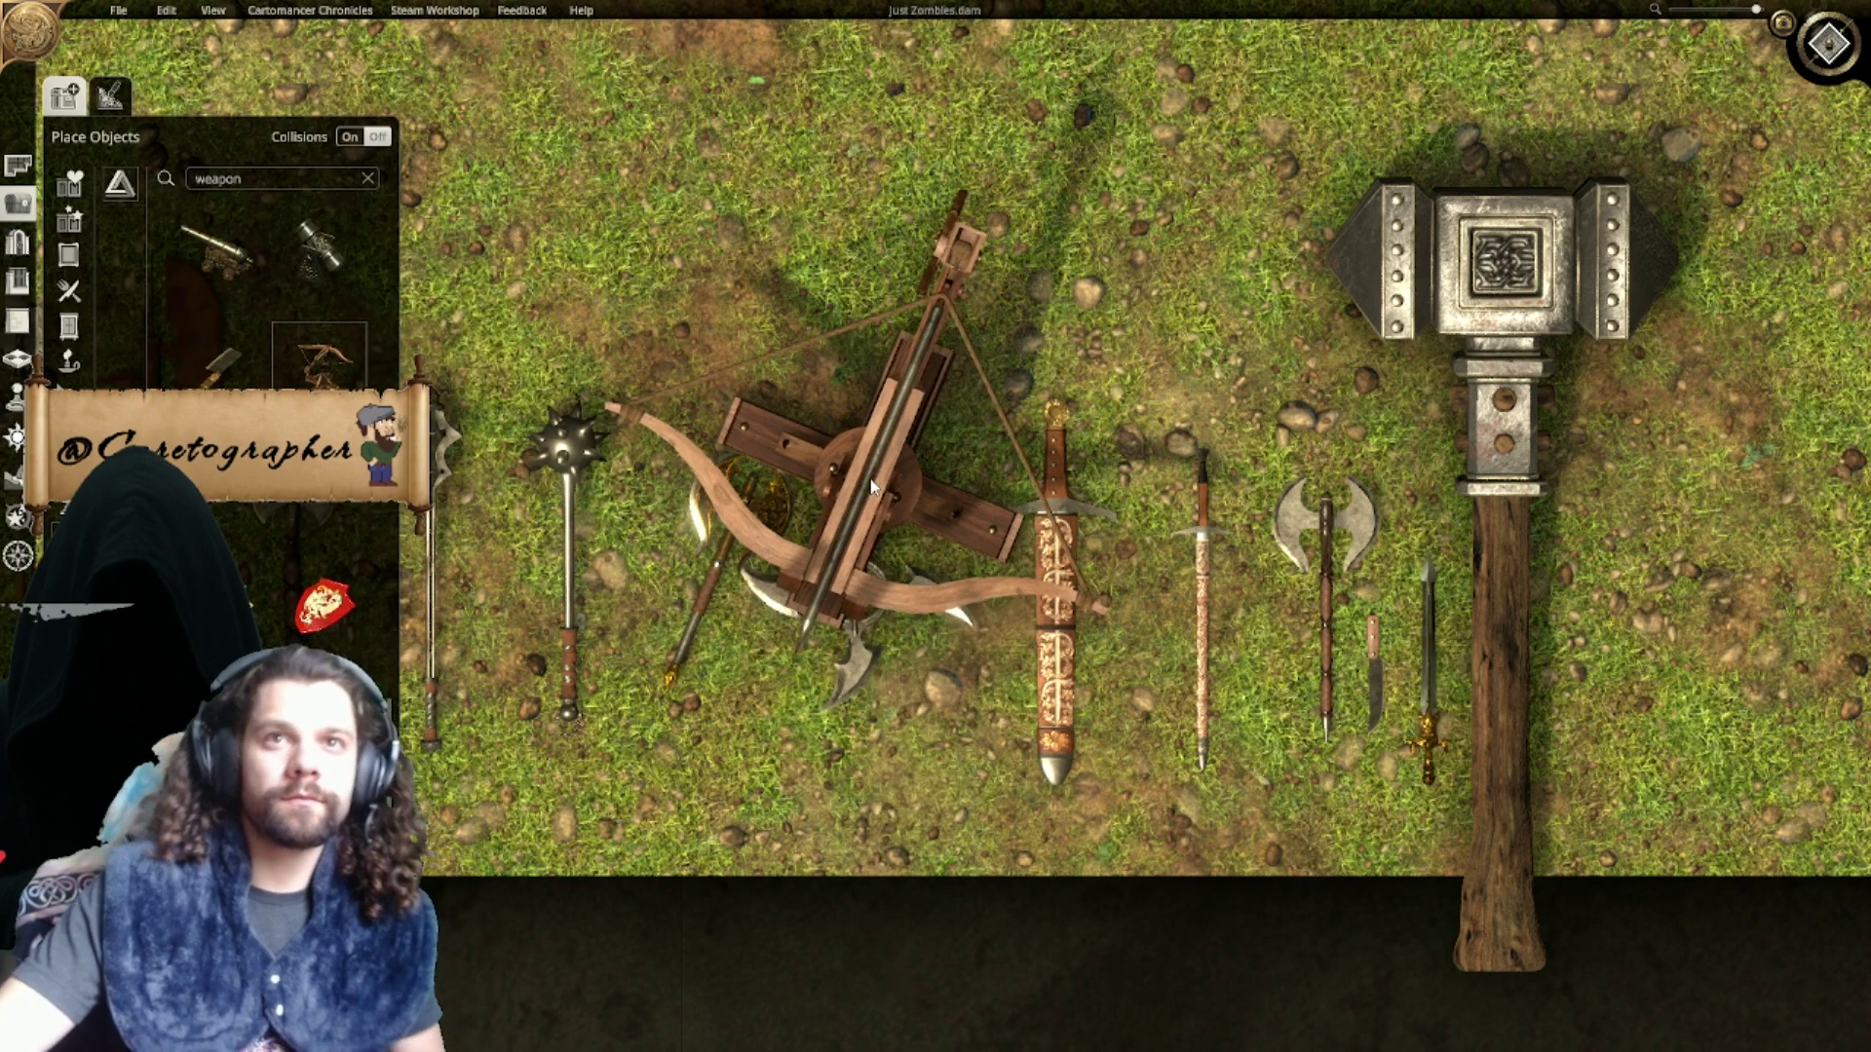
scroll(867, 546, down, 5)
middle_drag(873, 702, 882, 892)
scroll(882, 892, up, 5)
scroll(836, 690, down, 5)
middle_drag(906, 427, 942, 898)
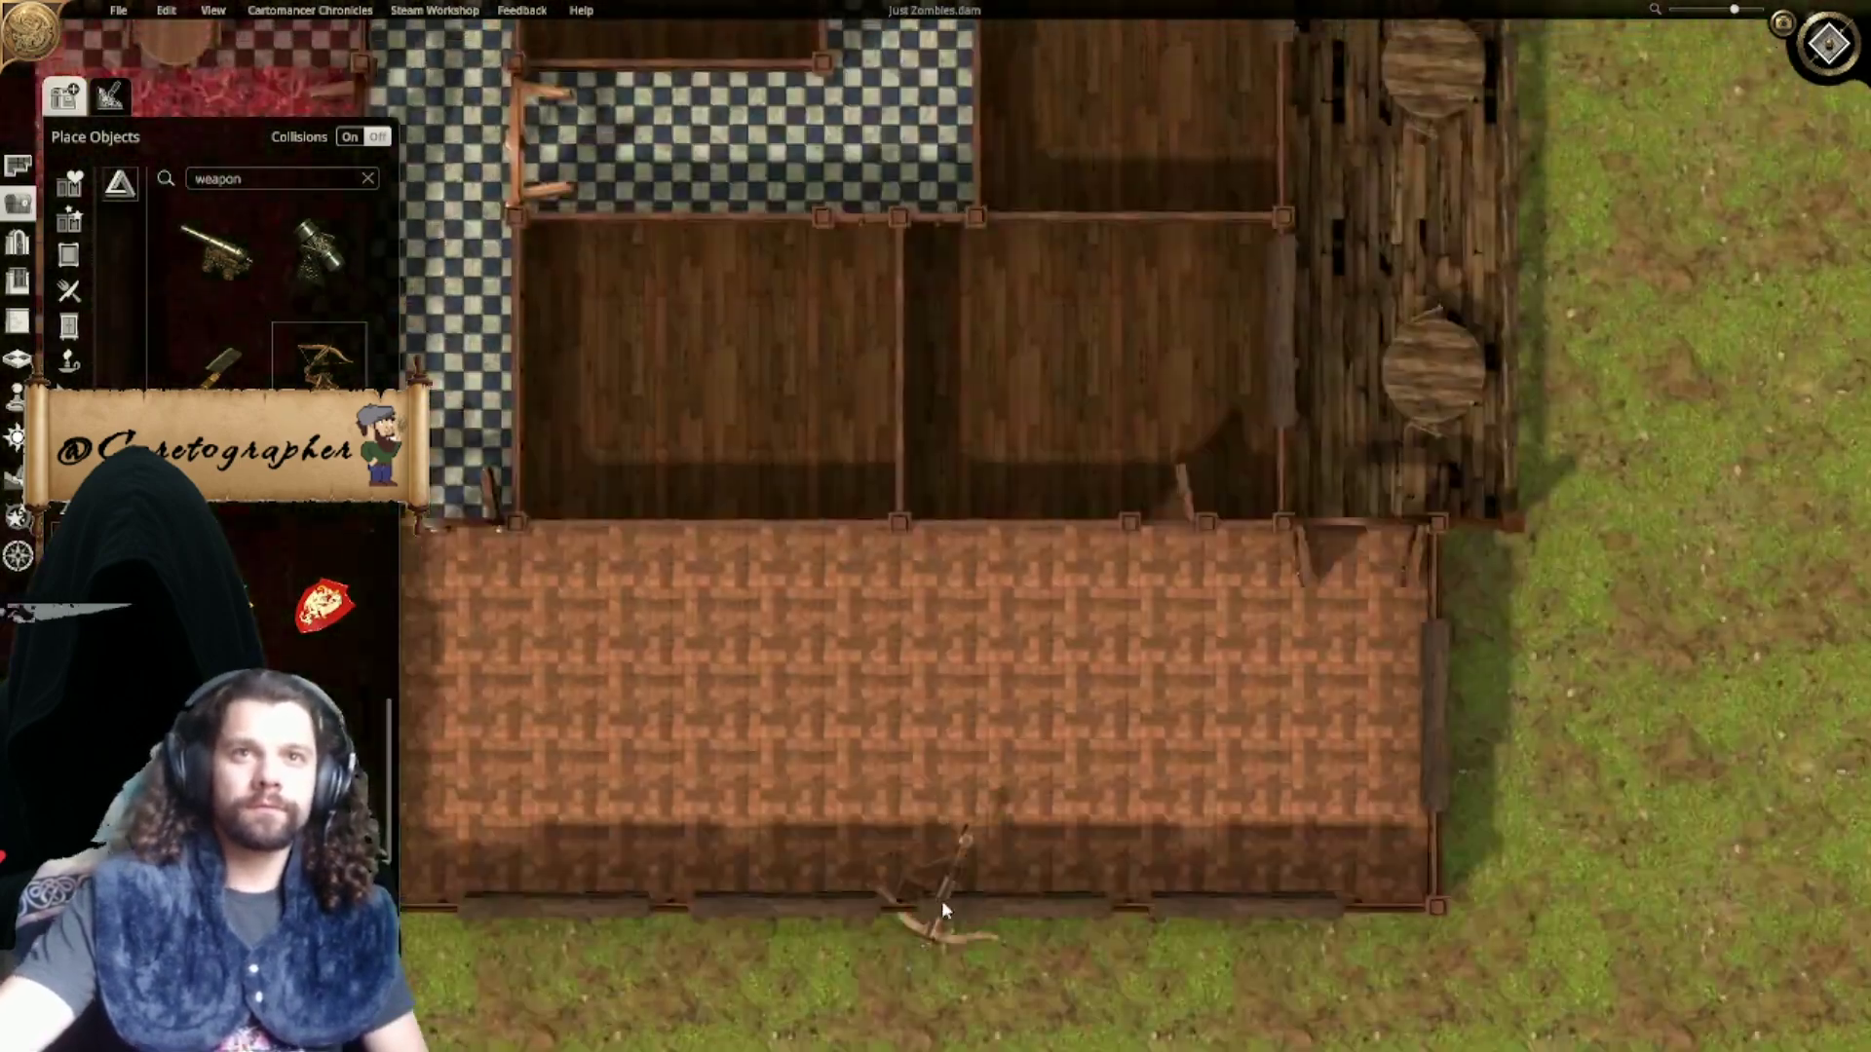
middle_drag(960, 365, 1084, 916)
middle_drag(819, 580, 1370, 921)
middle_drag(941, 456, 1251, 916)
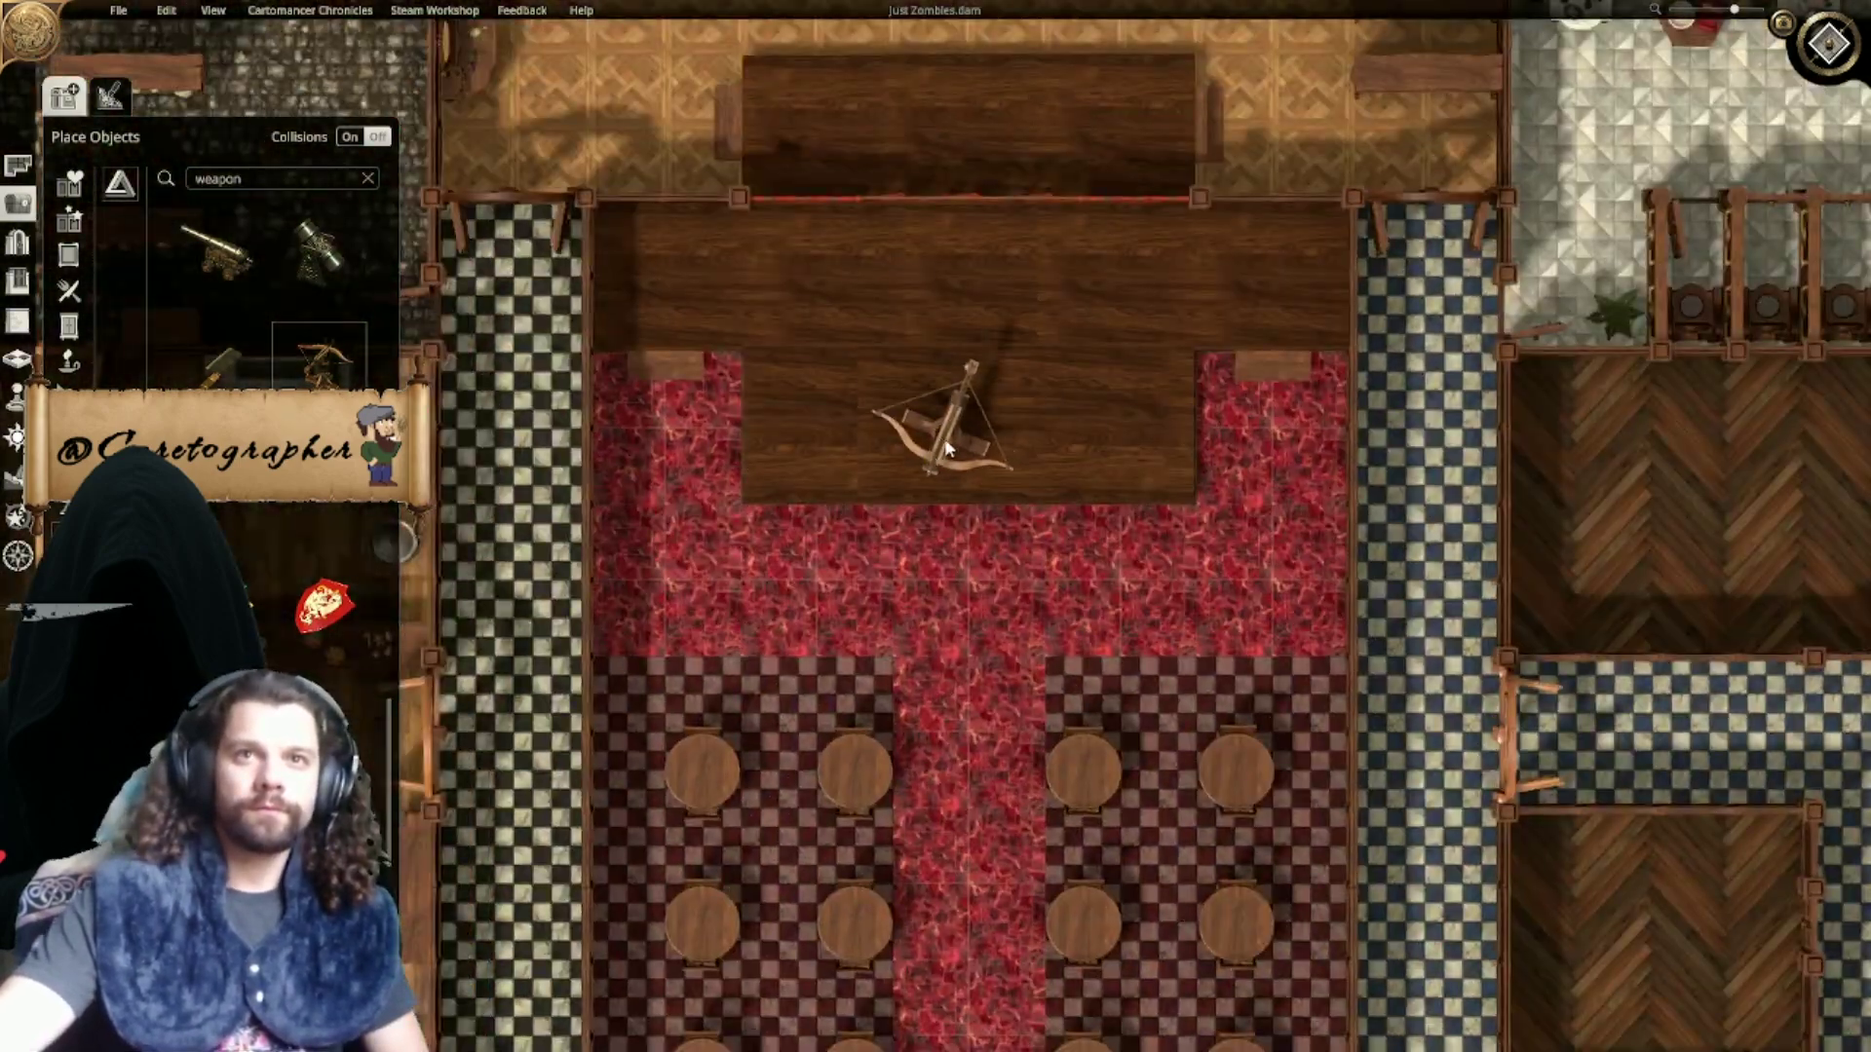
scroll(959, 463, down, 2)
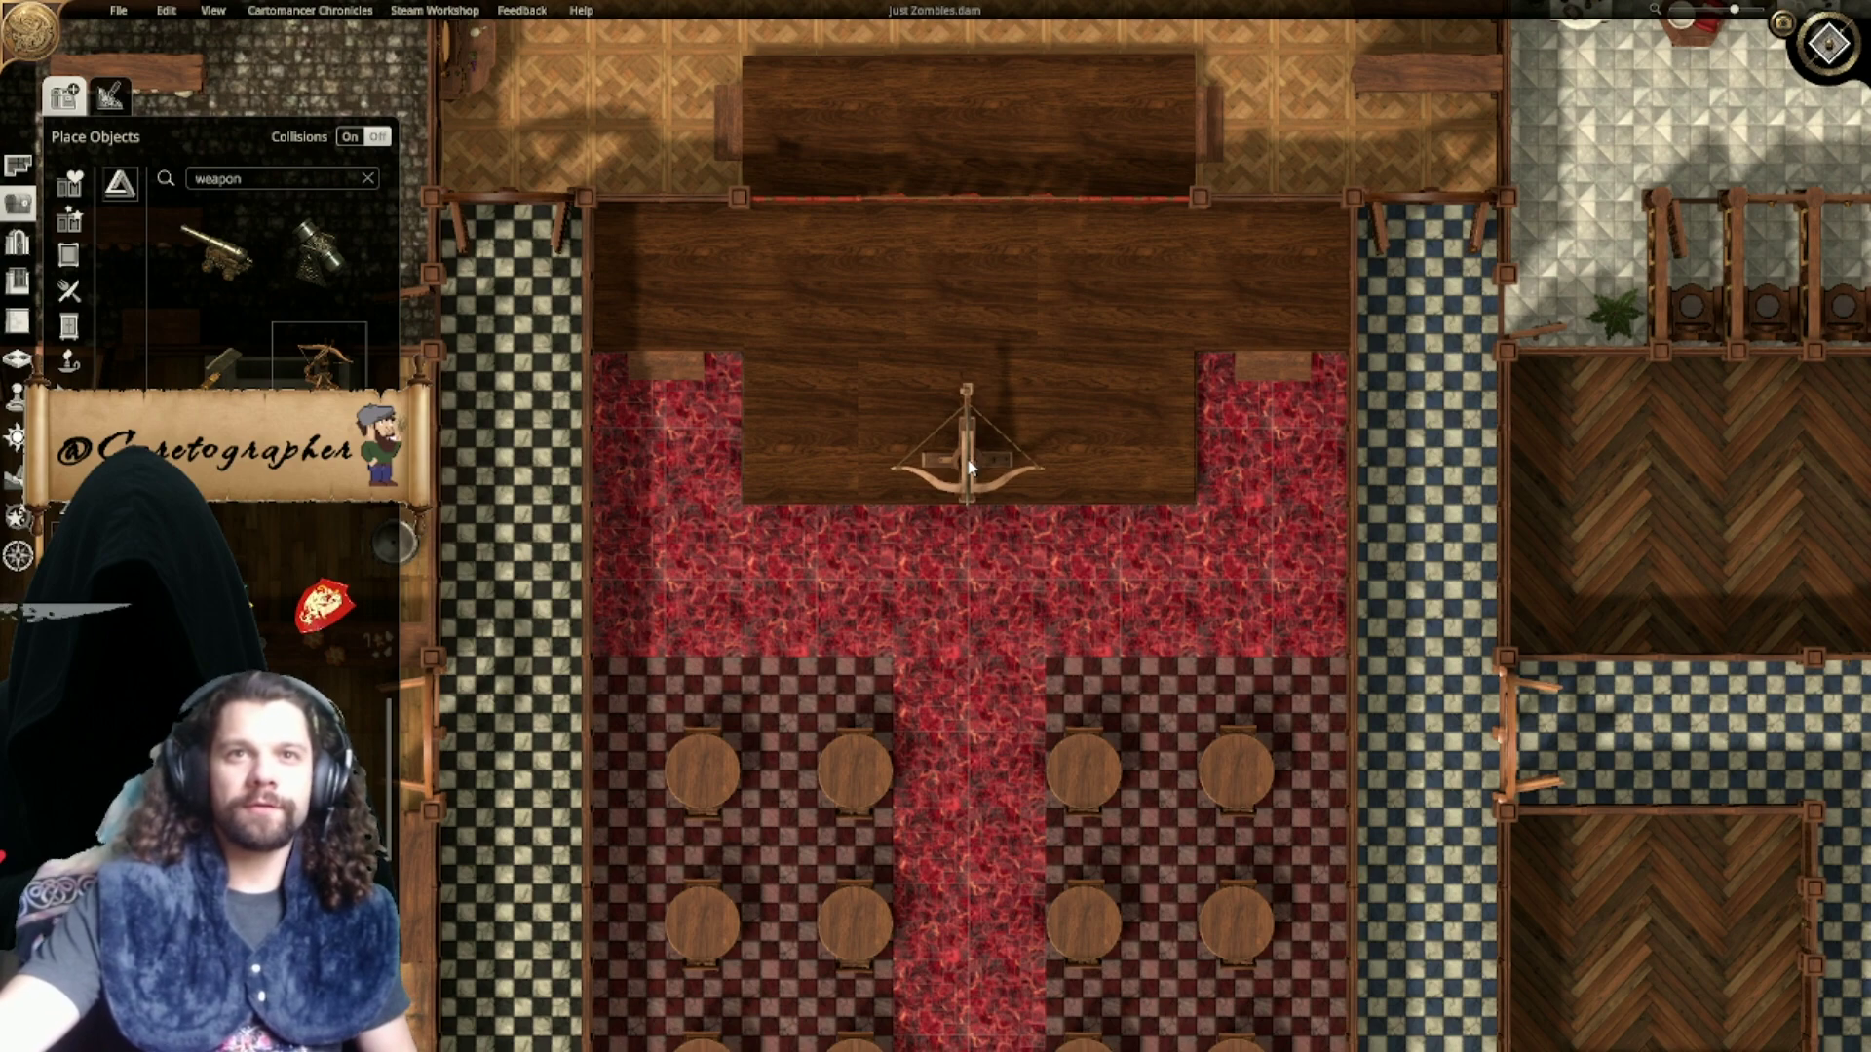
click(959, 450)
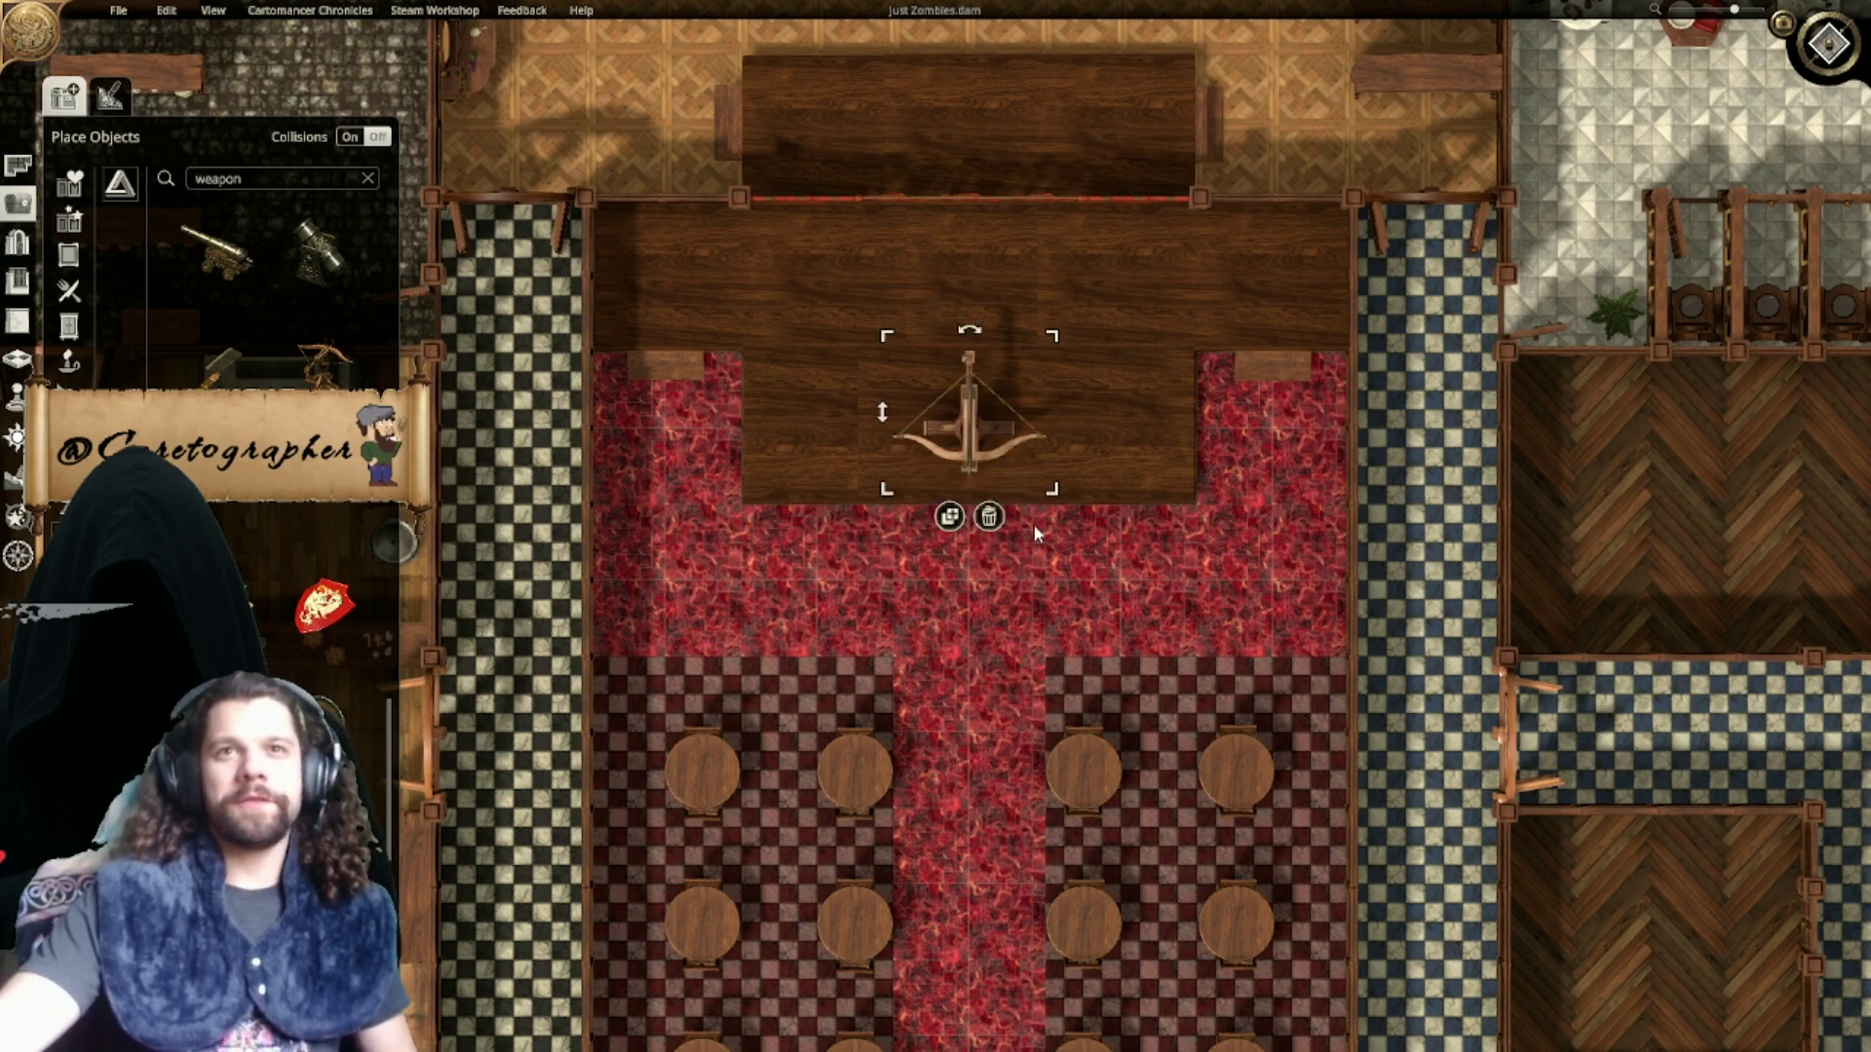
Step: Examine the ballista on the stage, the hall and the weapon row in the 3D perspective, and return to the top-down view
scroll(1454, 755, down, 3)
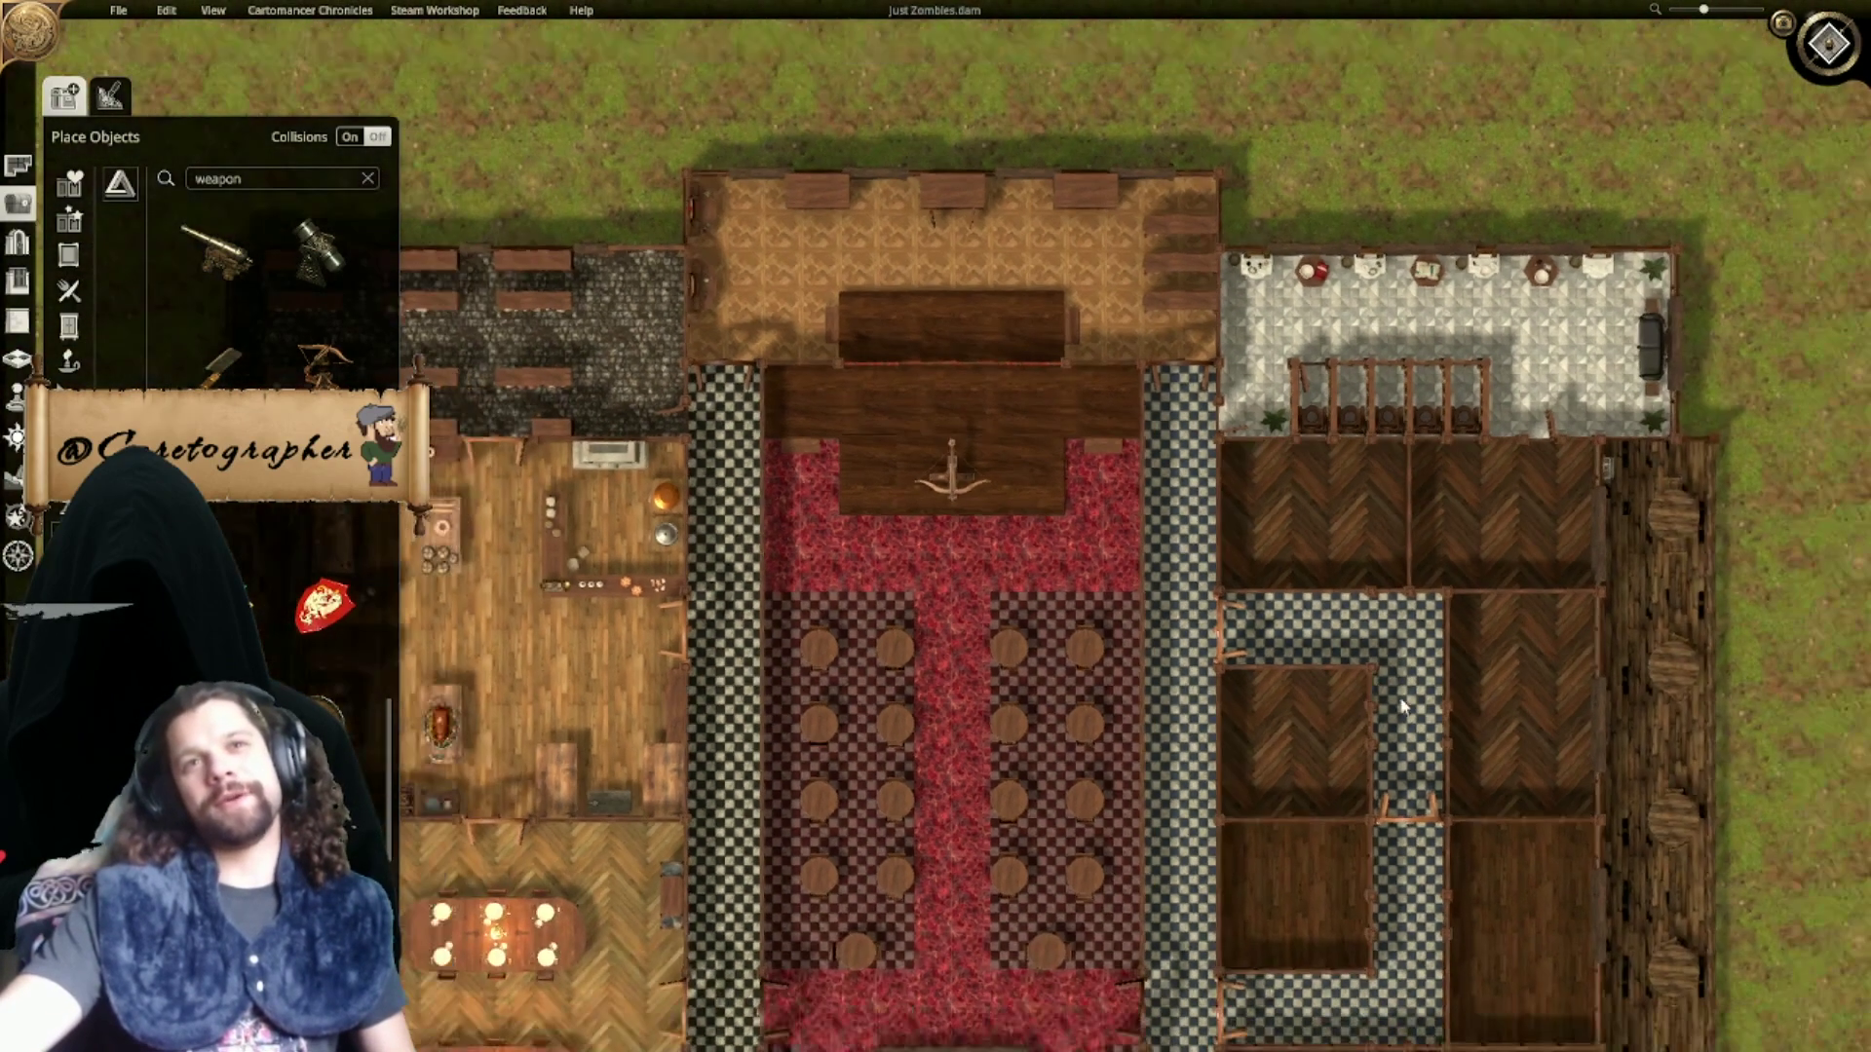
right_drag(1460, 869, 1362, 543)
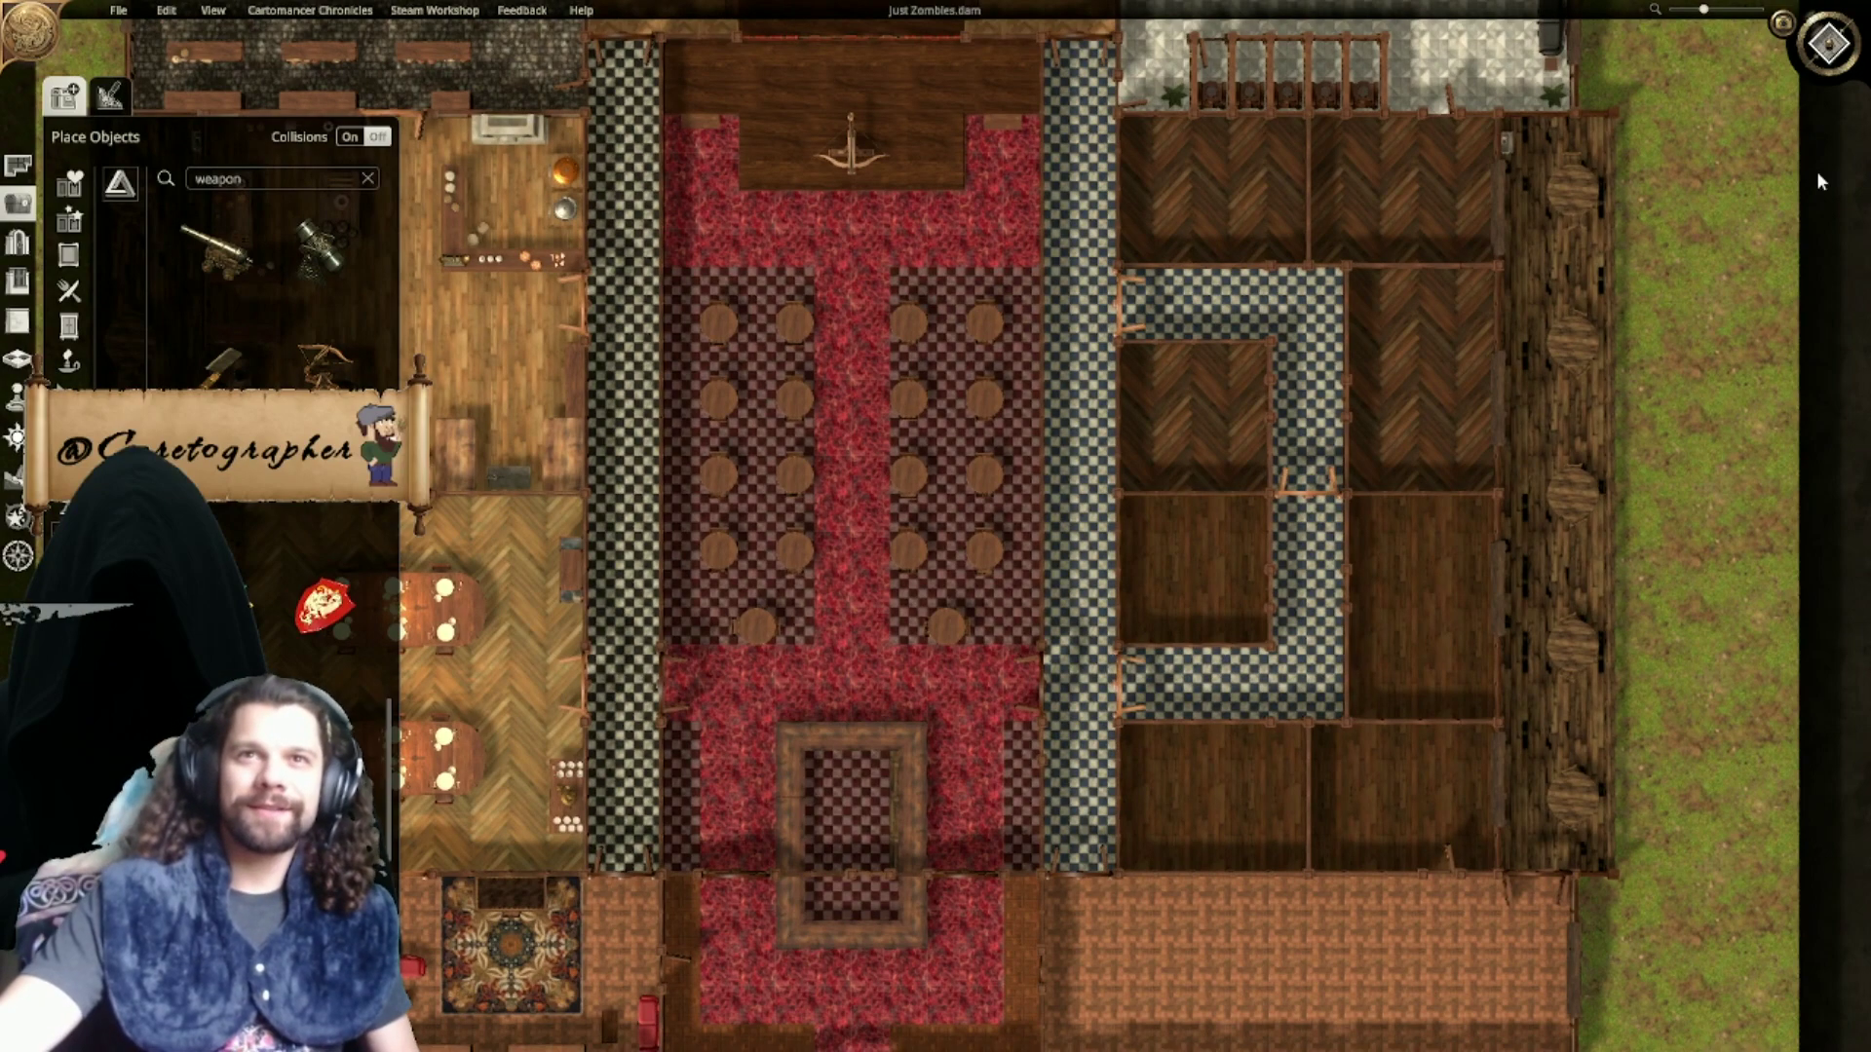
click(1831, 46)
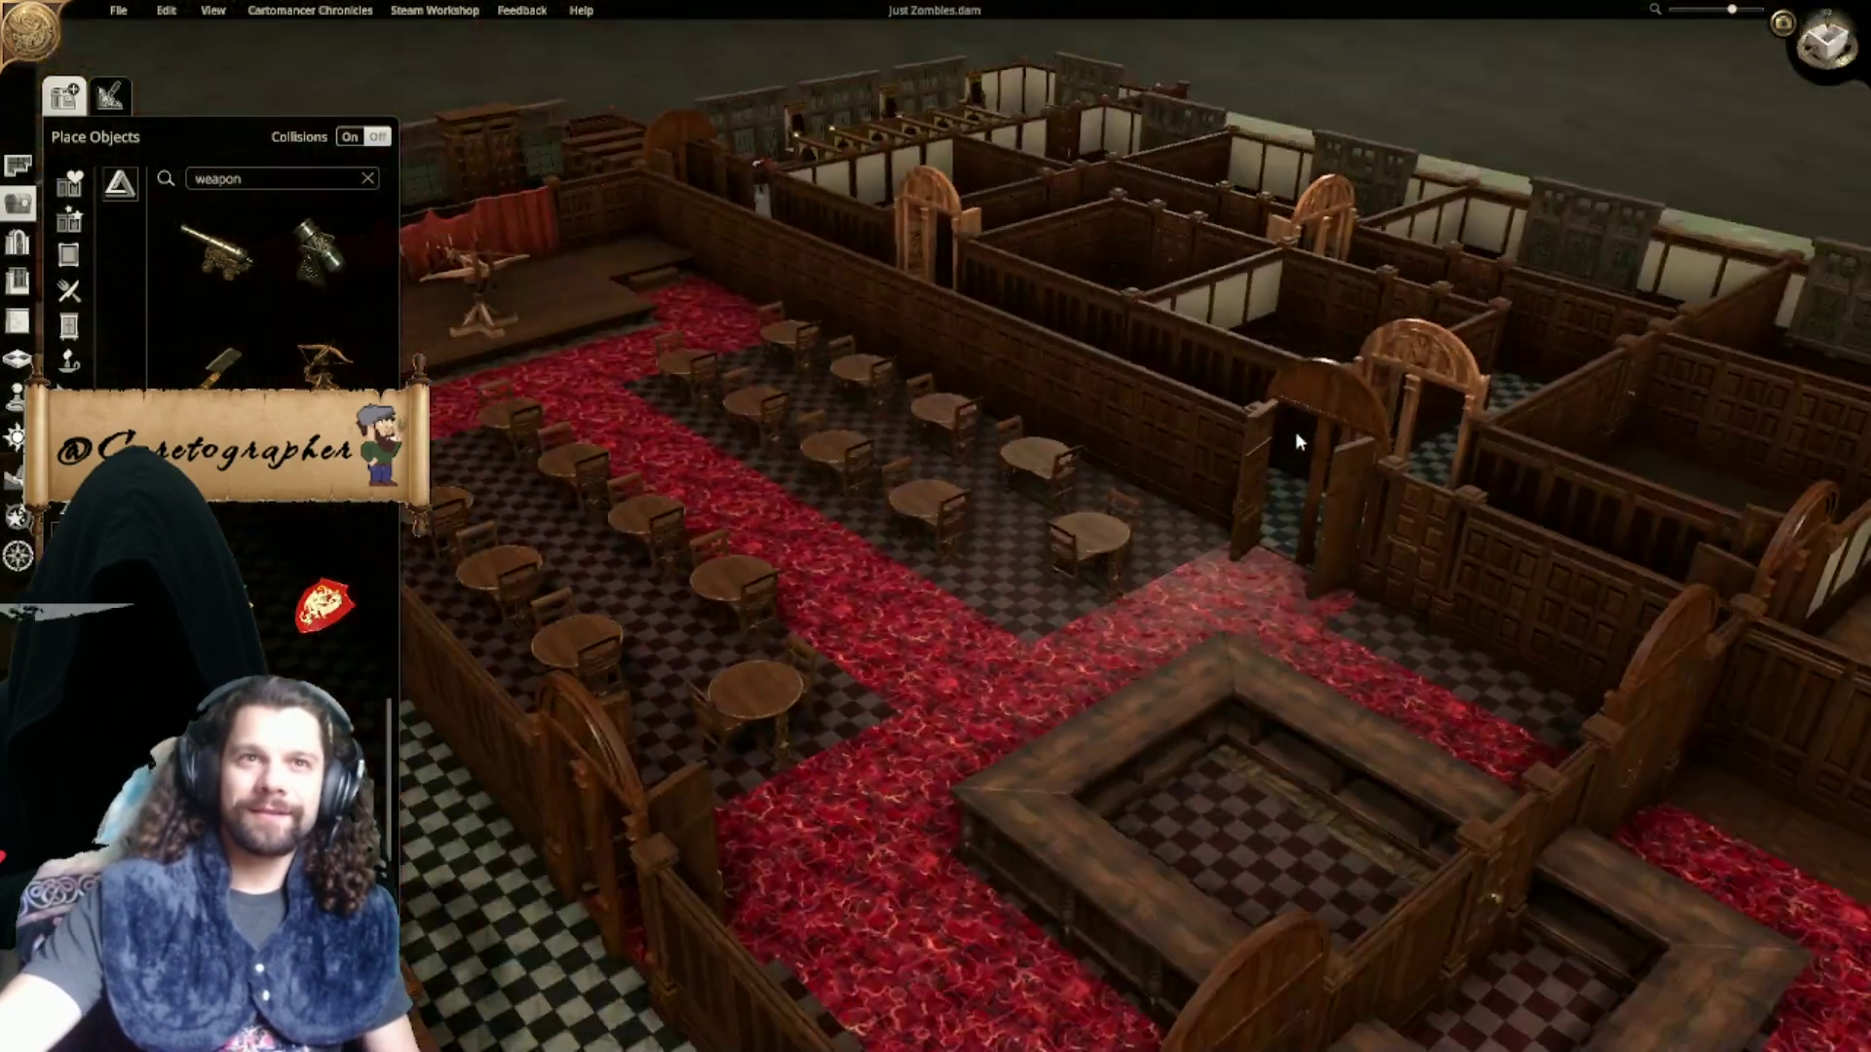
scroll(1014, 551, up, 6)
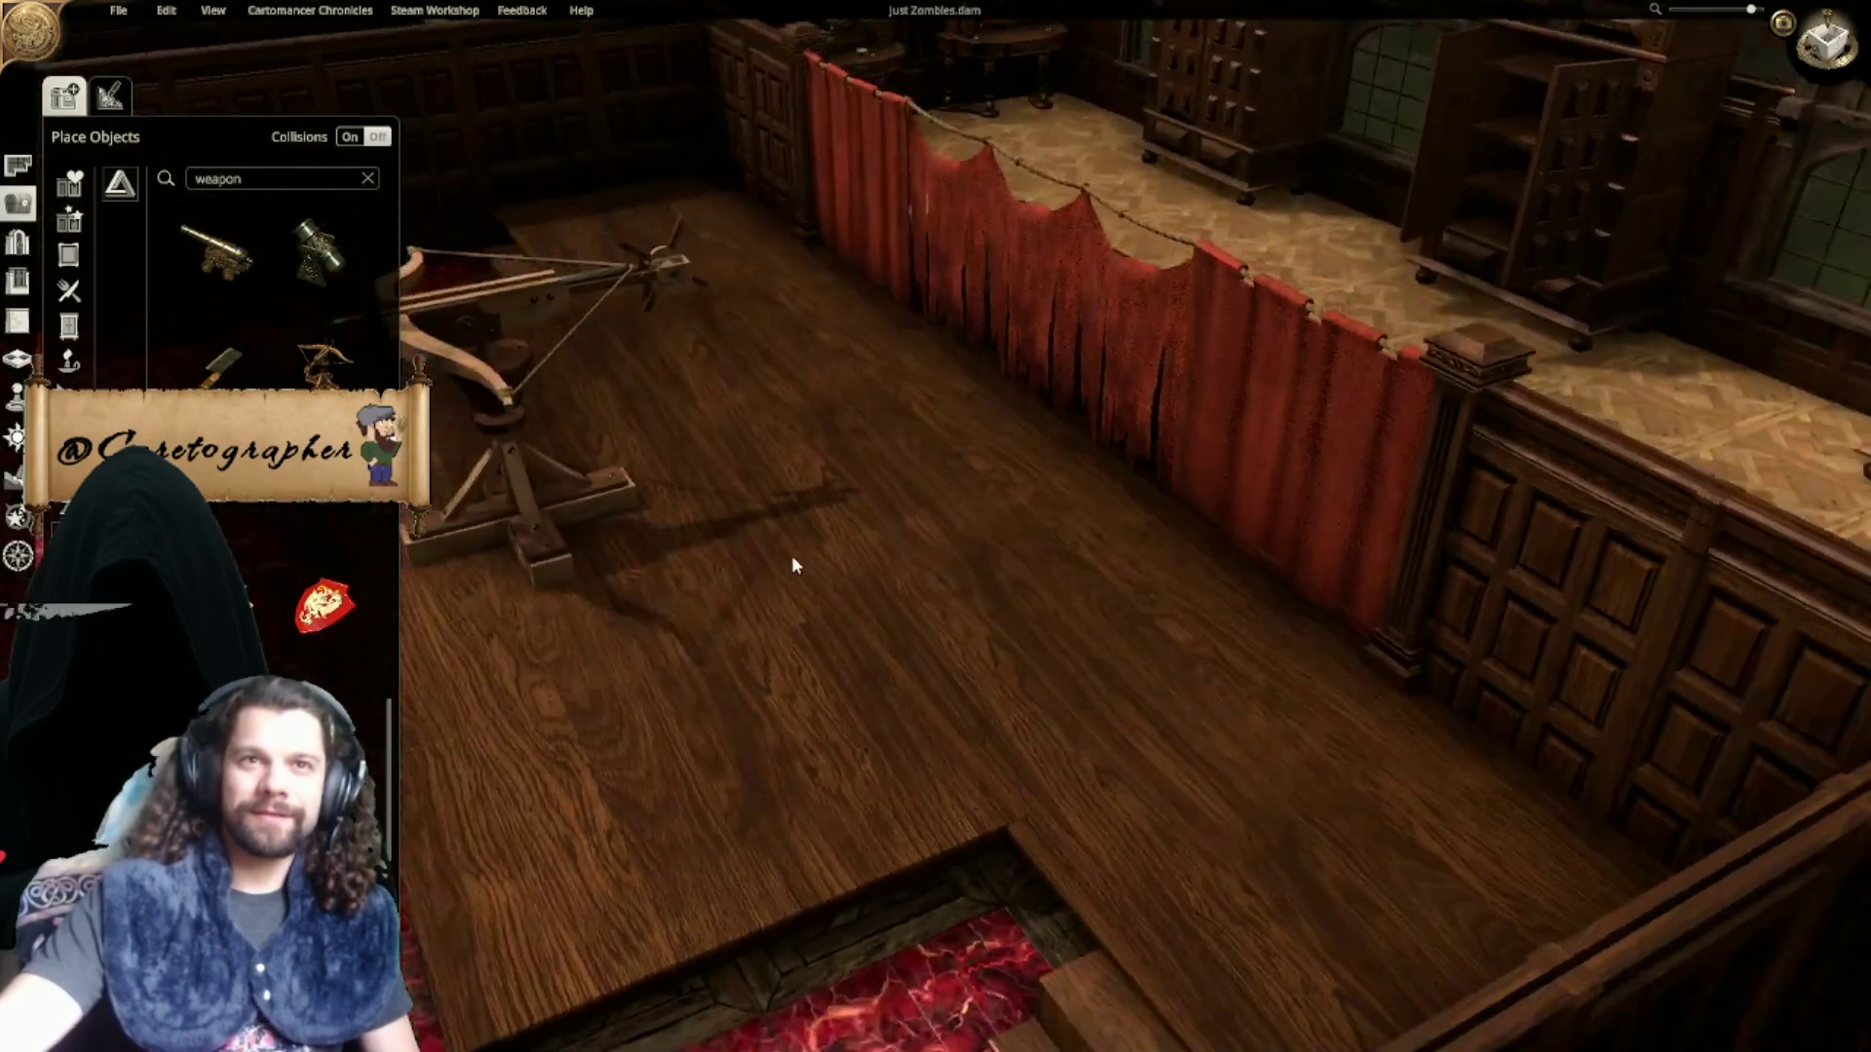
scroll(792, 556, down, 3)
middle_drag(793, 557, 1334, 771)
scroll(1334, 771, down, 2)
right_drag(1333, 769, 1140, 372)
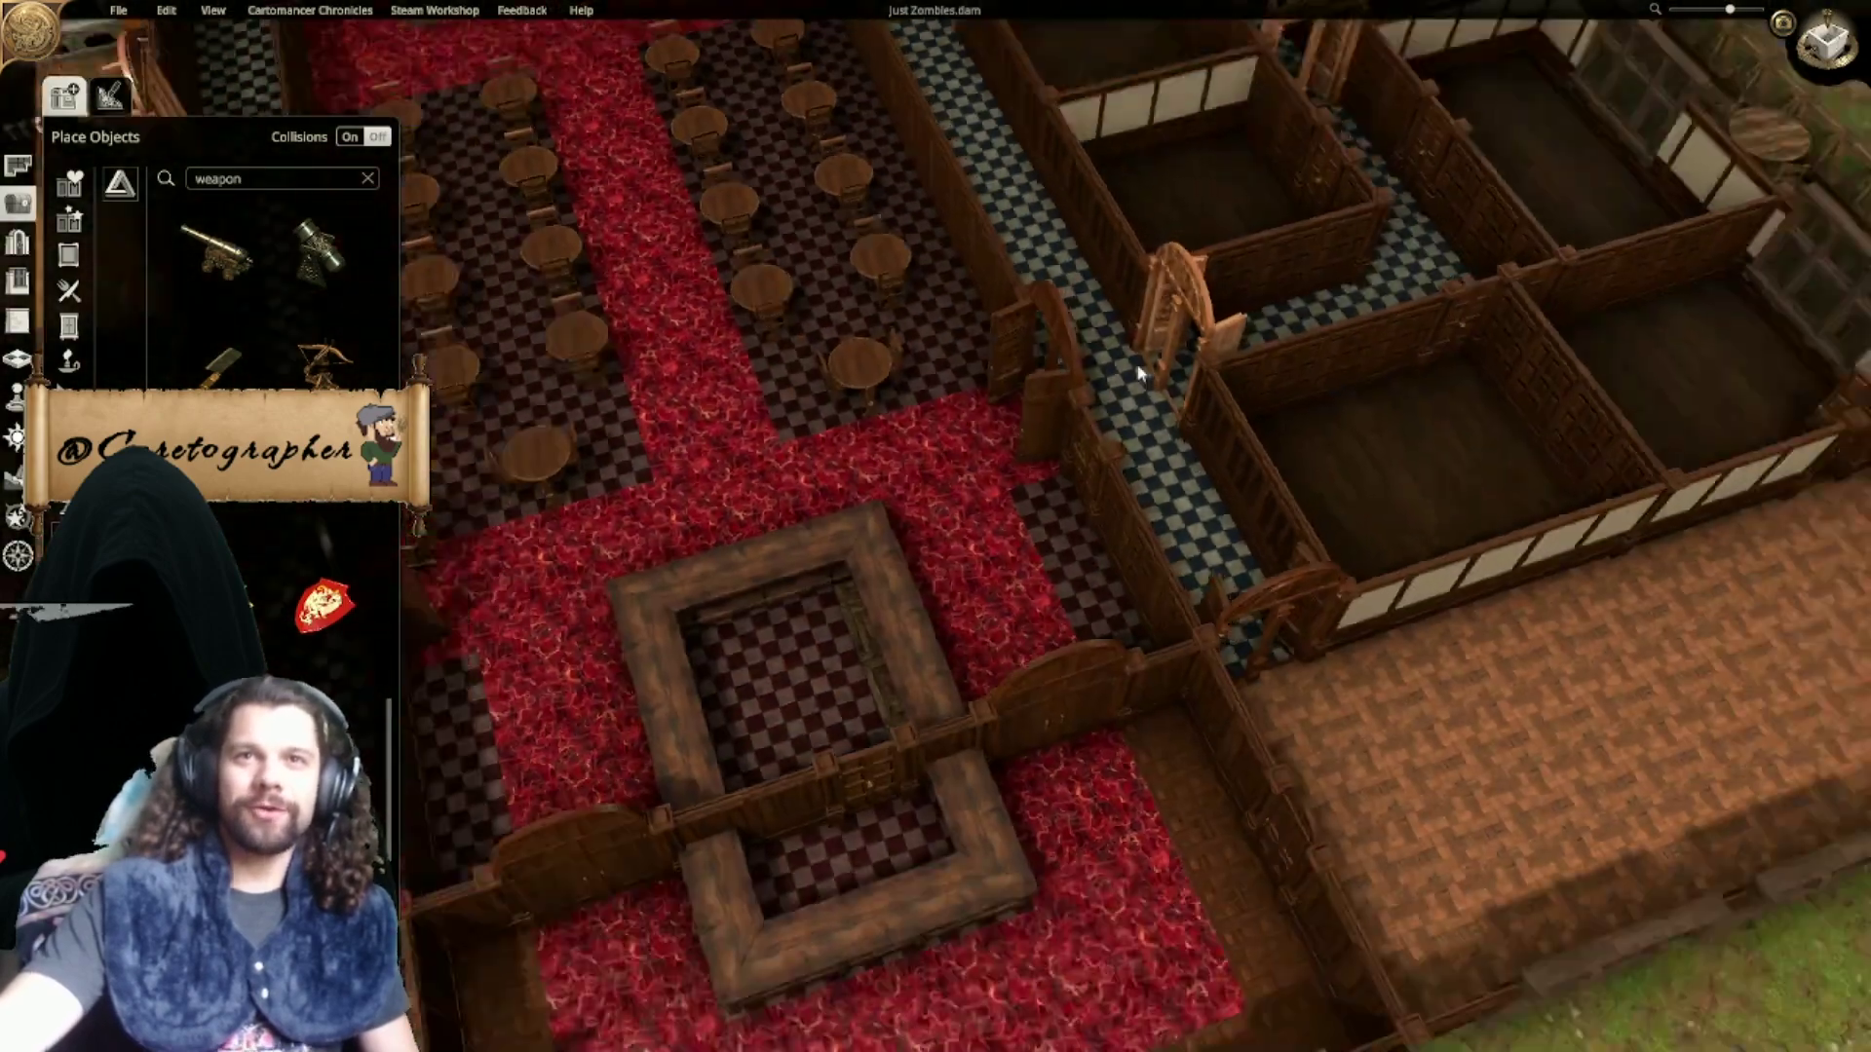
scroll(1201, 499, down, 3)
right_drag(1201, 499, 867, 336)
scroll(722, 374, up, 3)
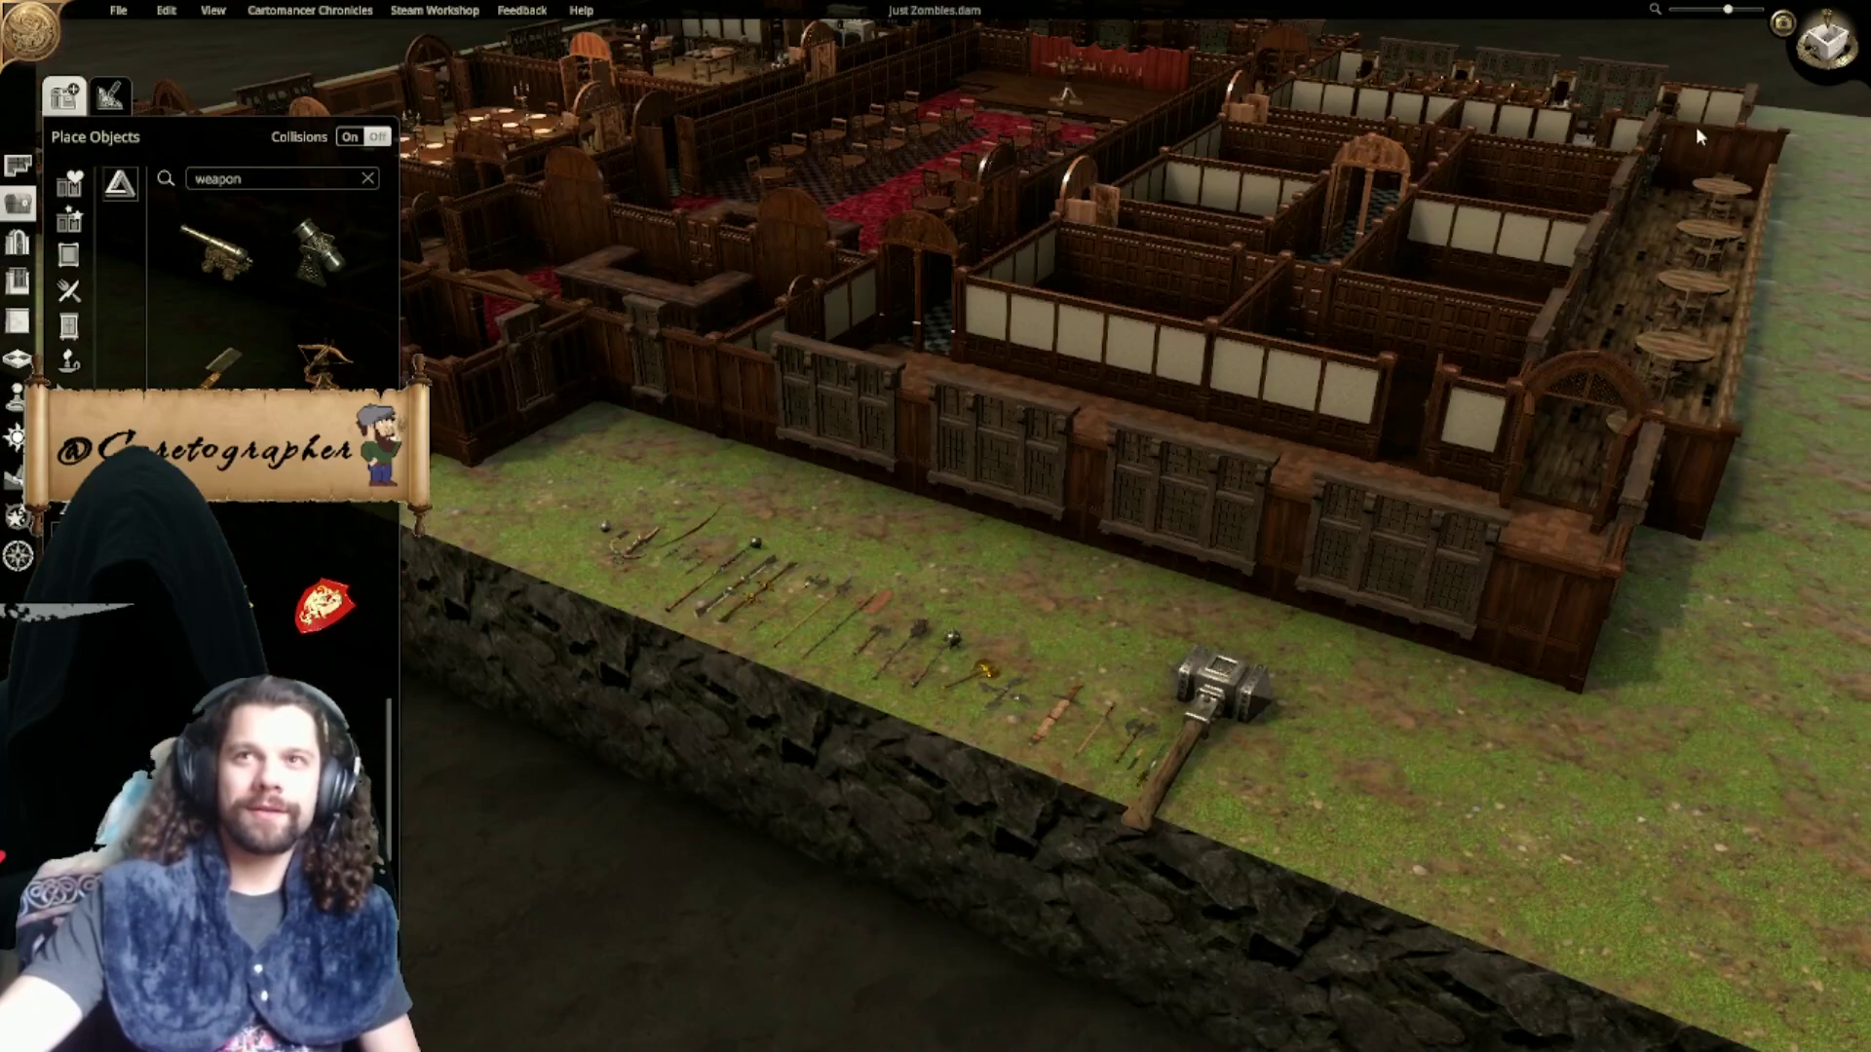
click(1832, 44)
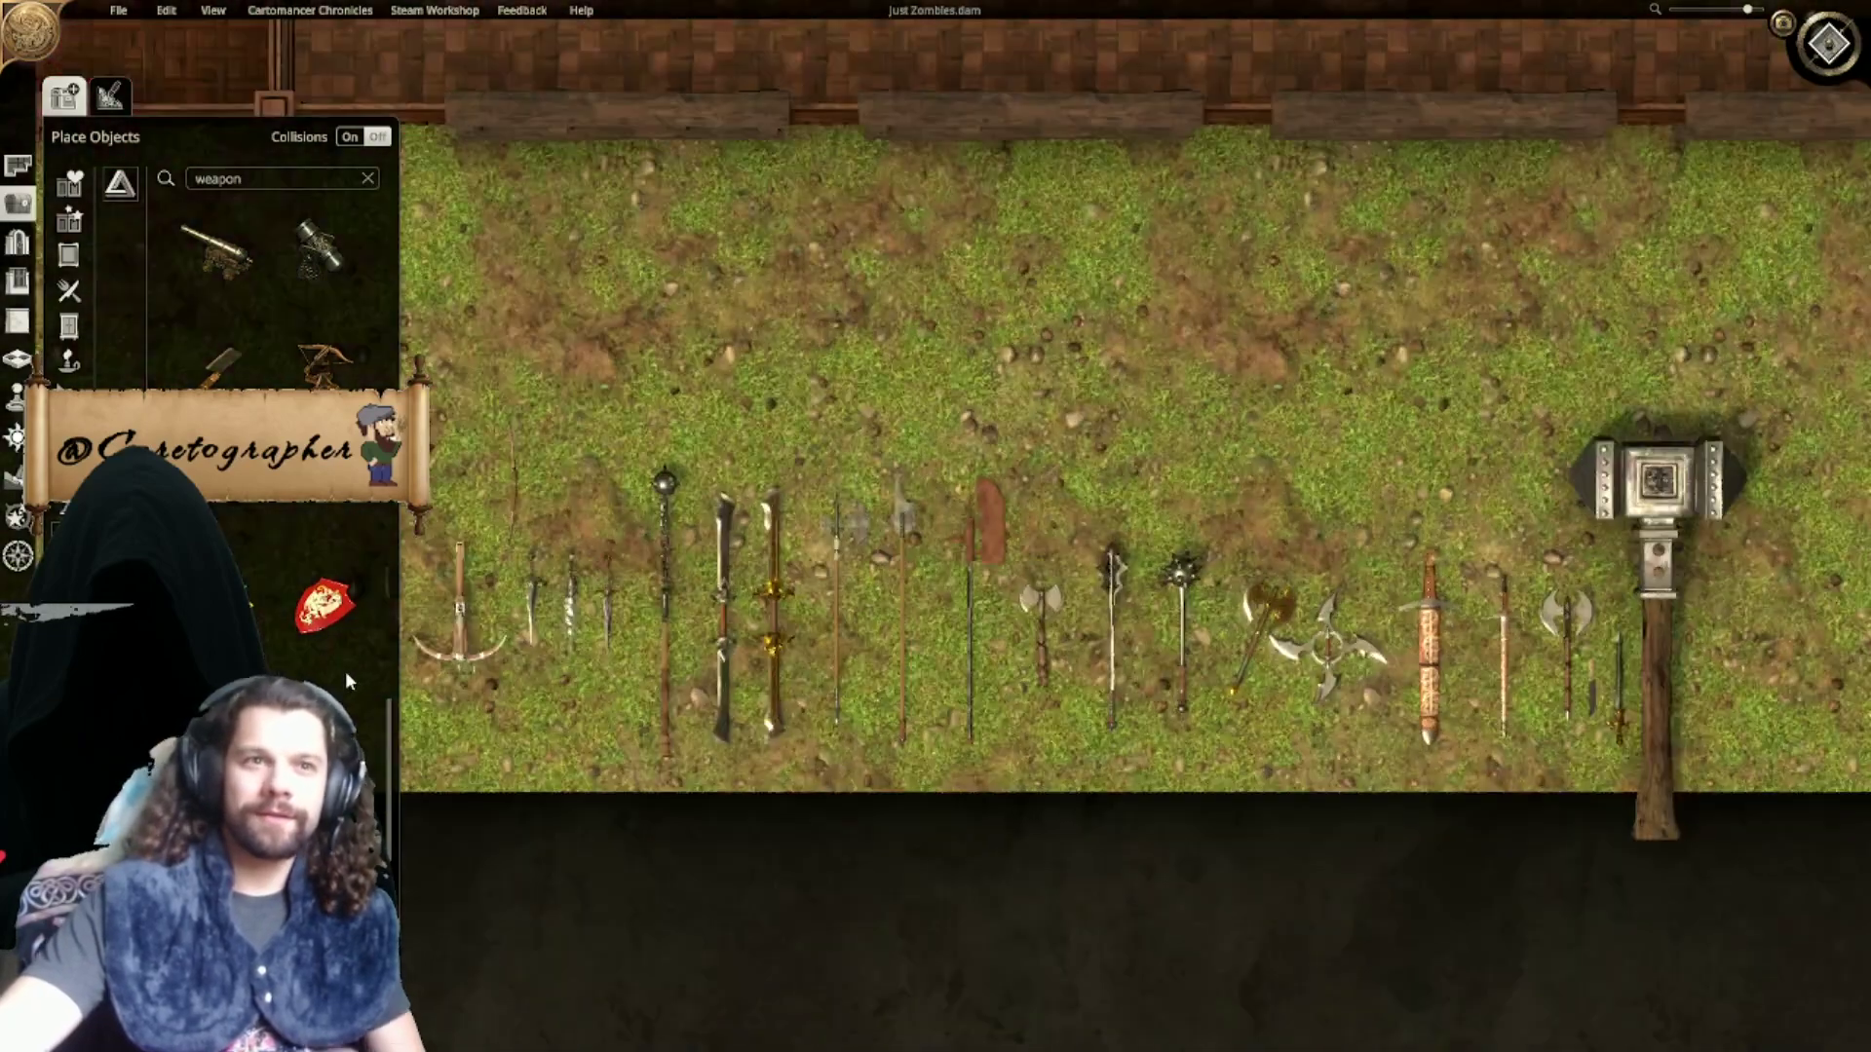
Step: Place a red rectangular shield and a round wooden shield side by side on the grass north of the weapon row
drag(325, 726, 1304, 448)
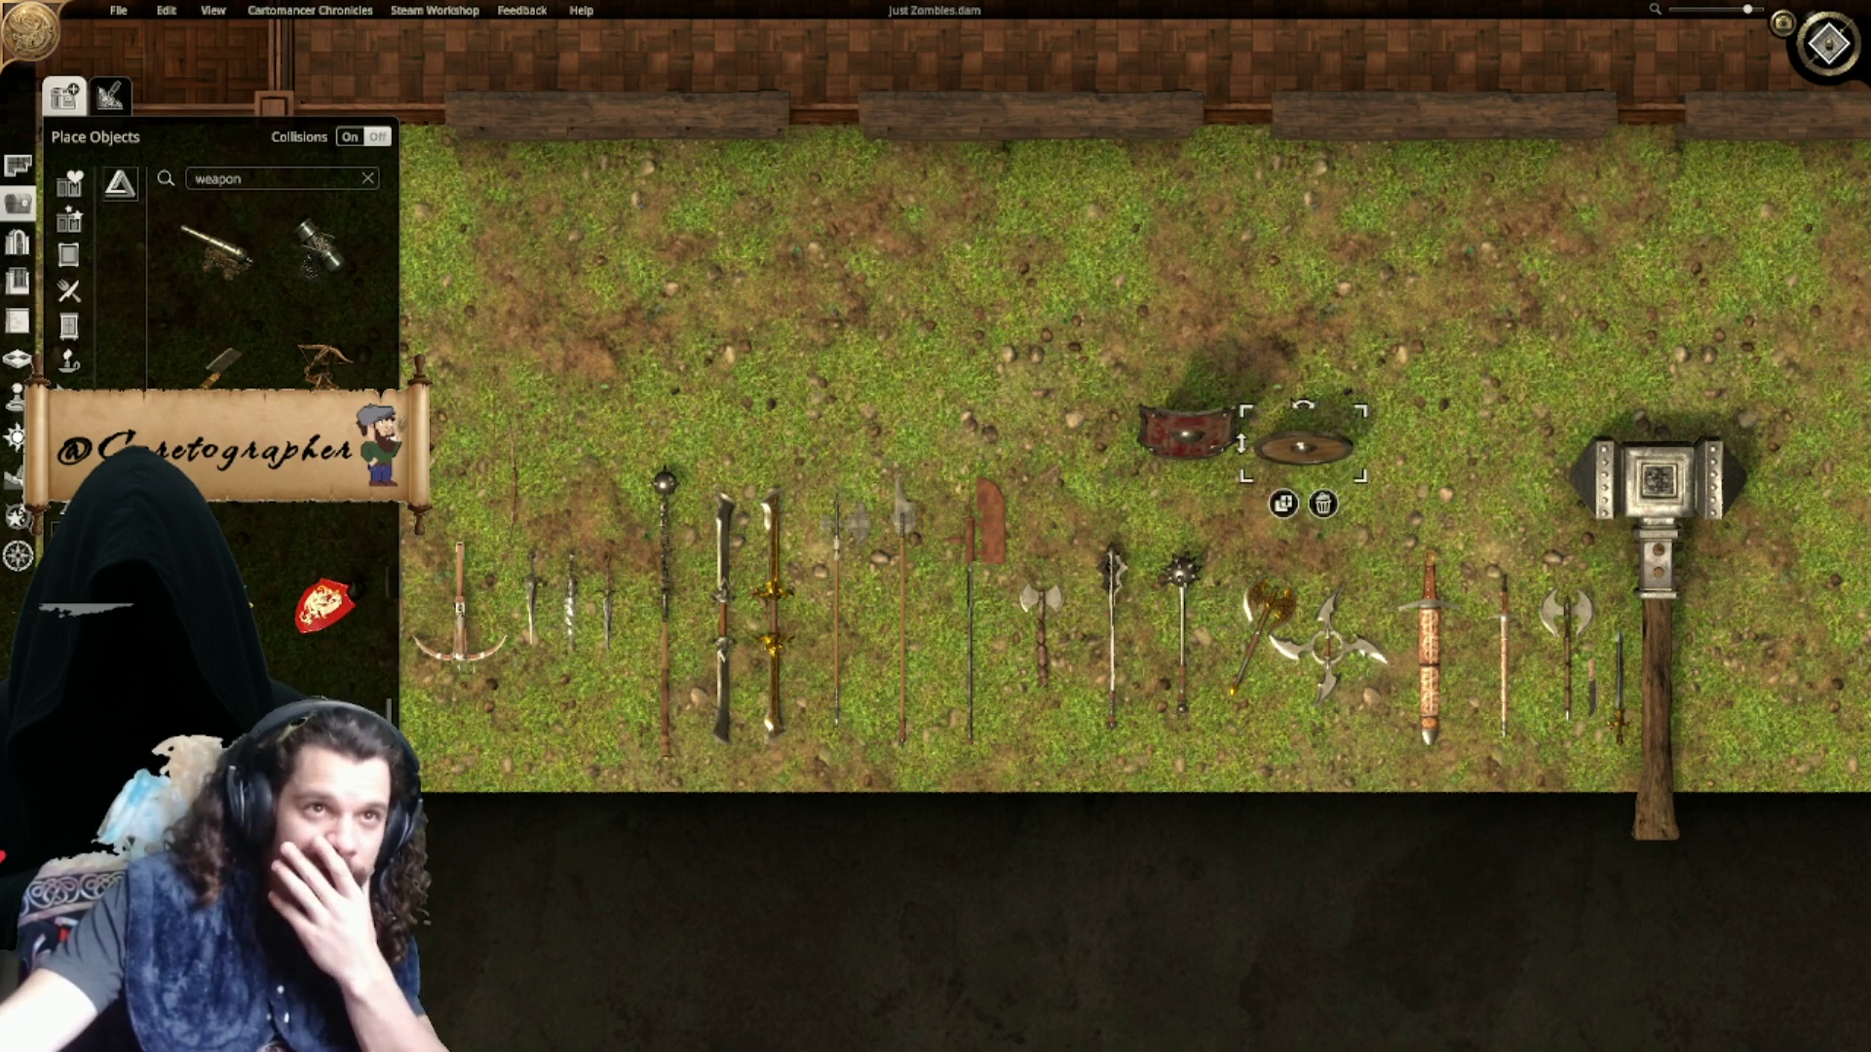
scroll(322, 675, down, 3)
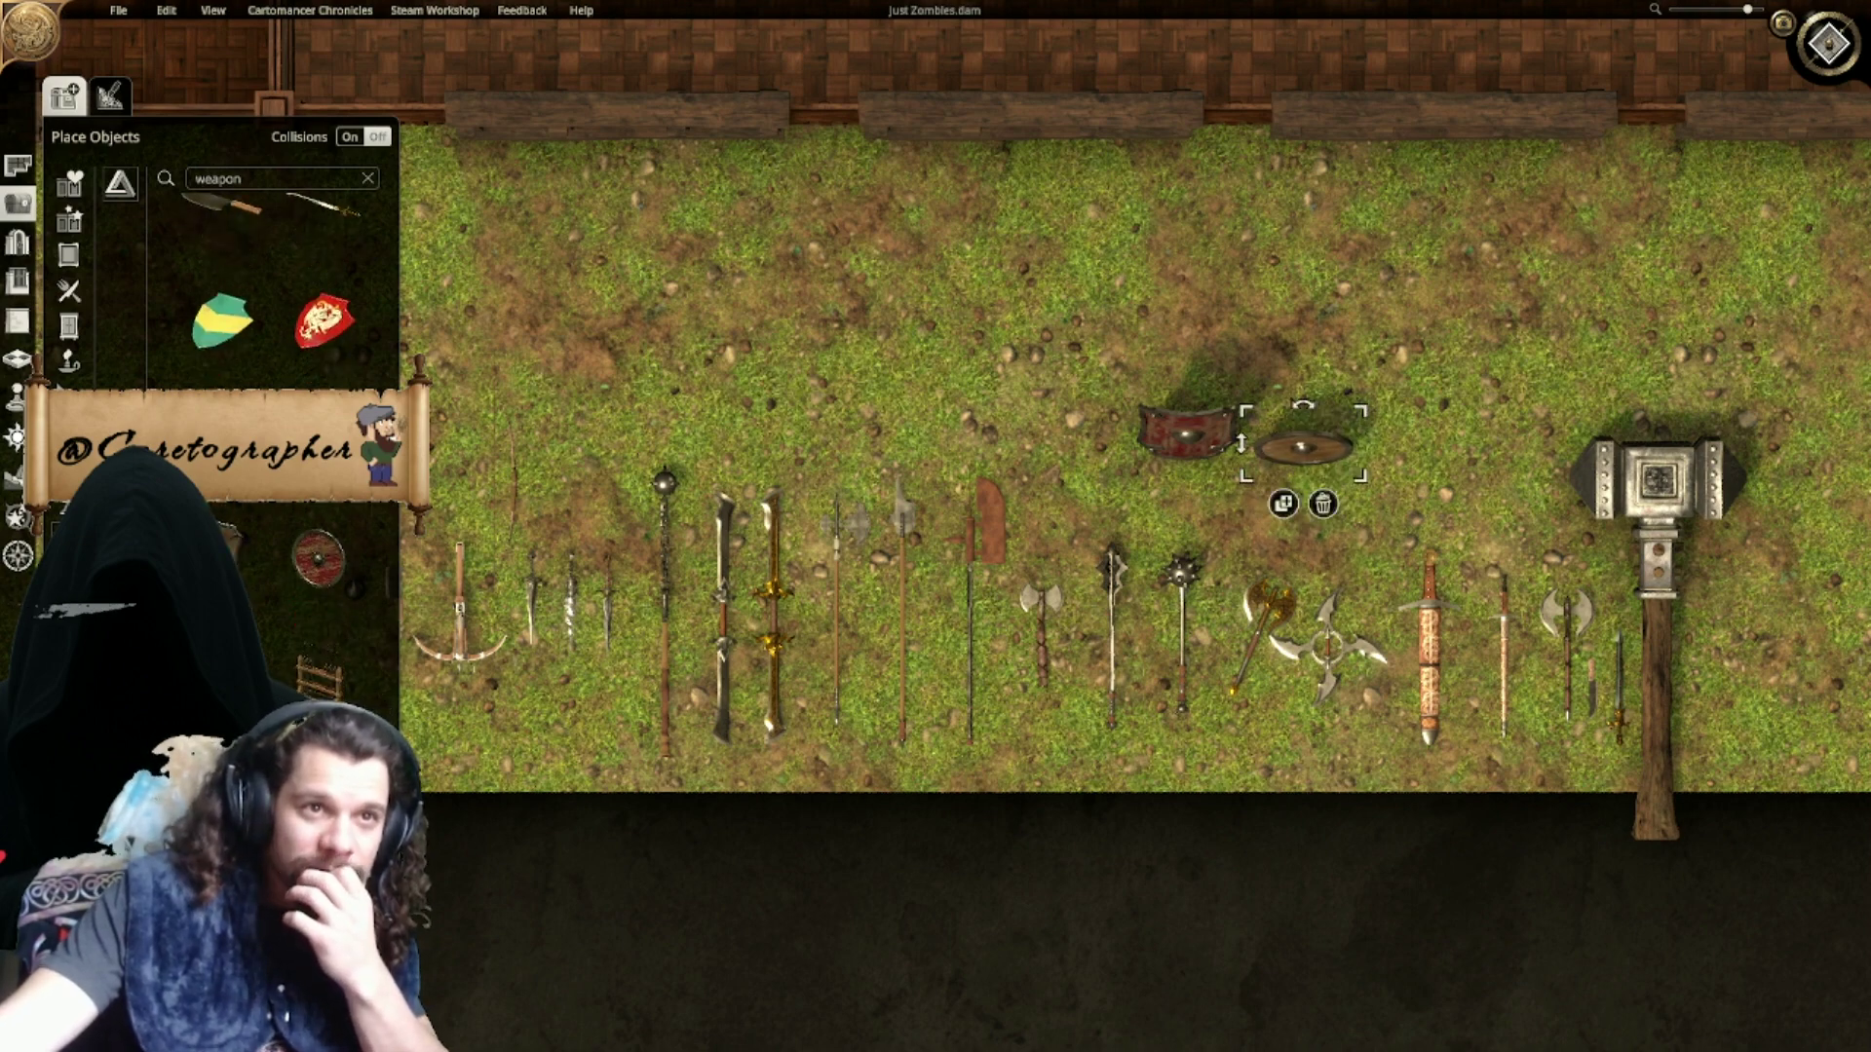
scroll(273, 292, down, 2)
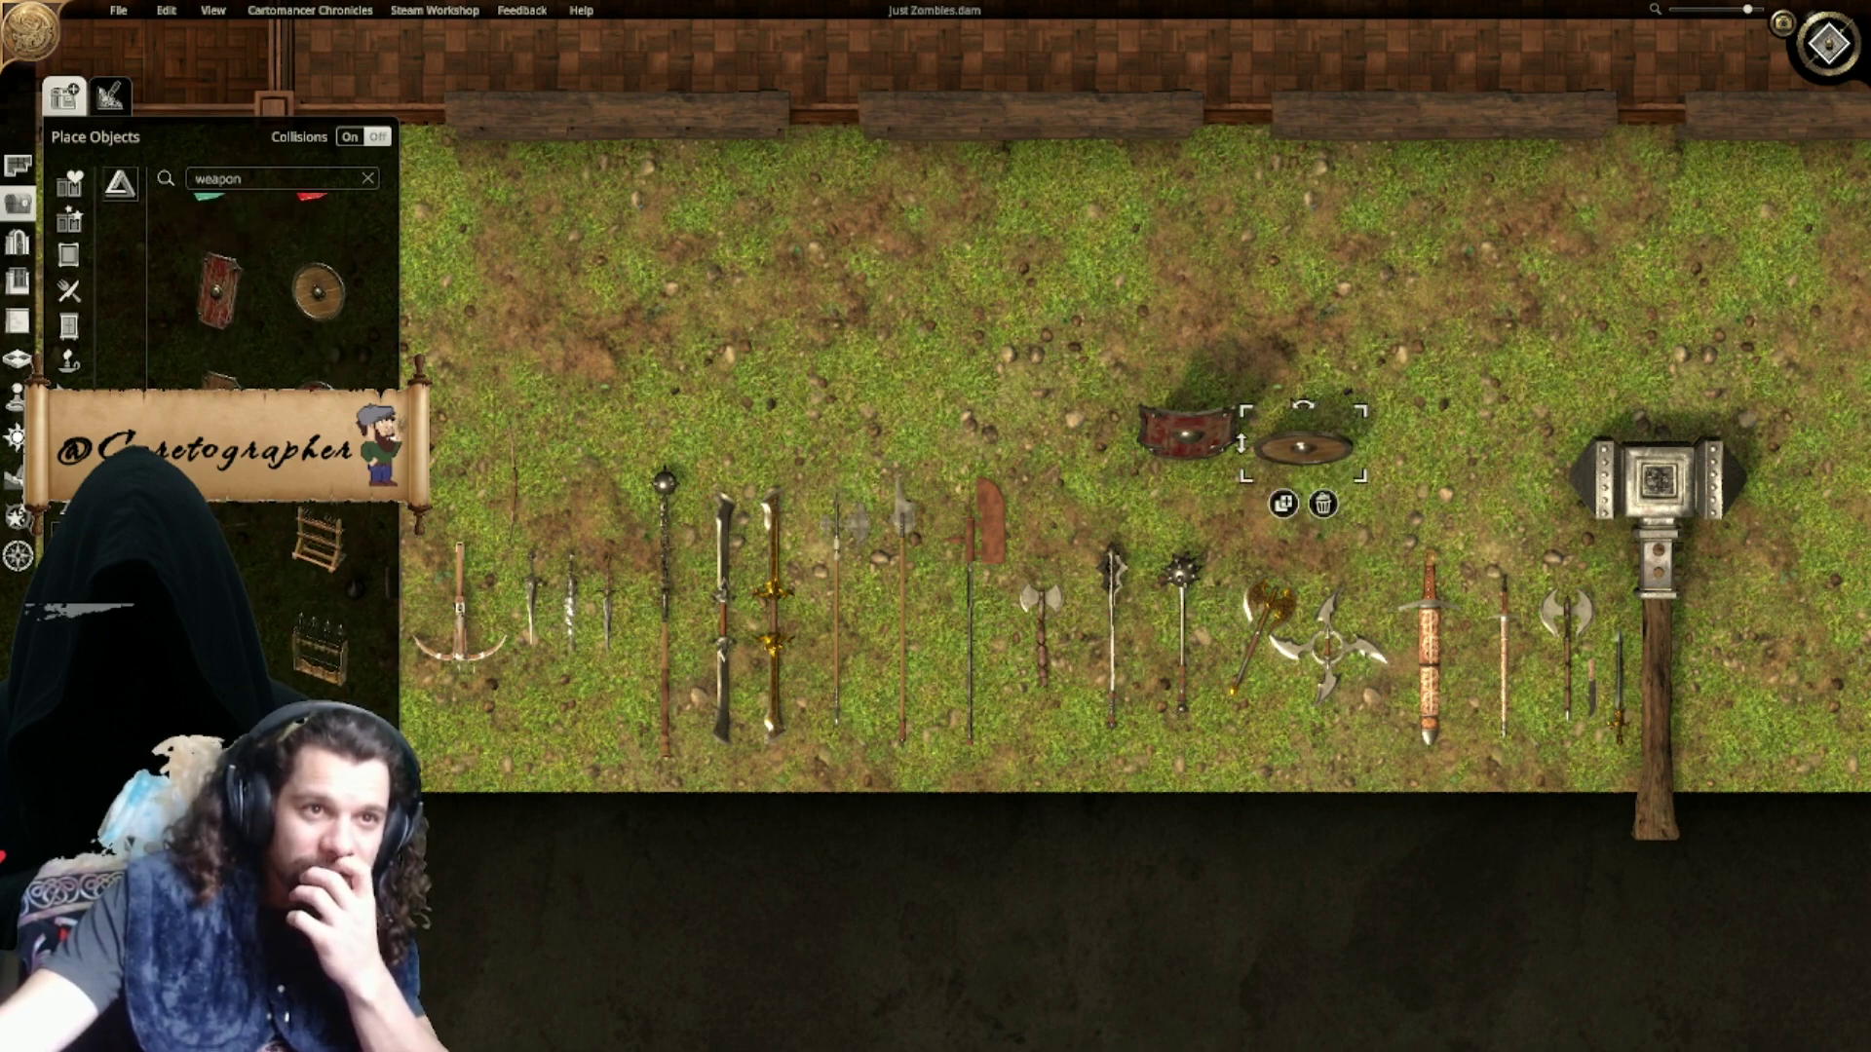
scroll(791, 383, down, 3)
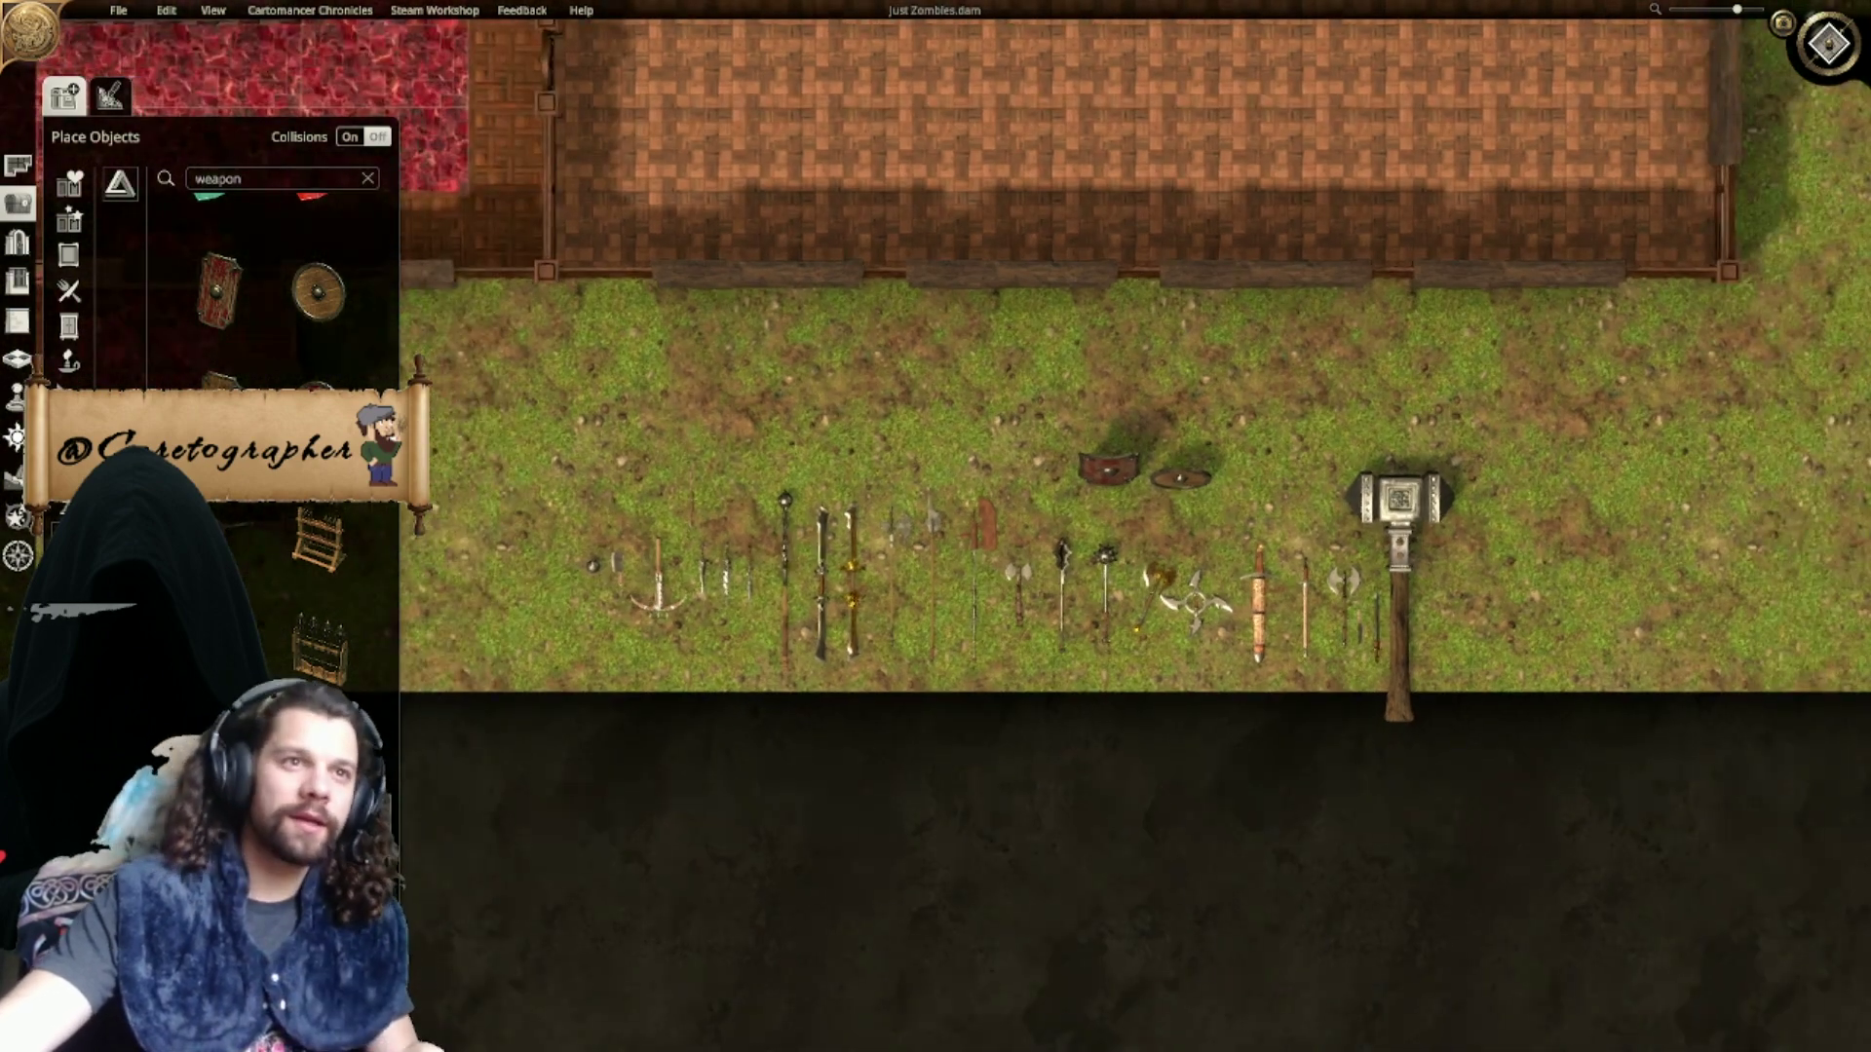
Step: Try painting dark rock terrain under the weapon row, and undo the stroke
click(13, 477)
click(111, 94)
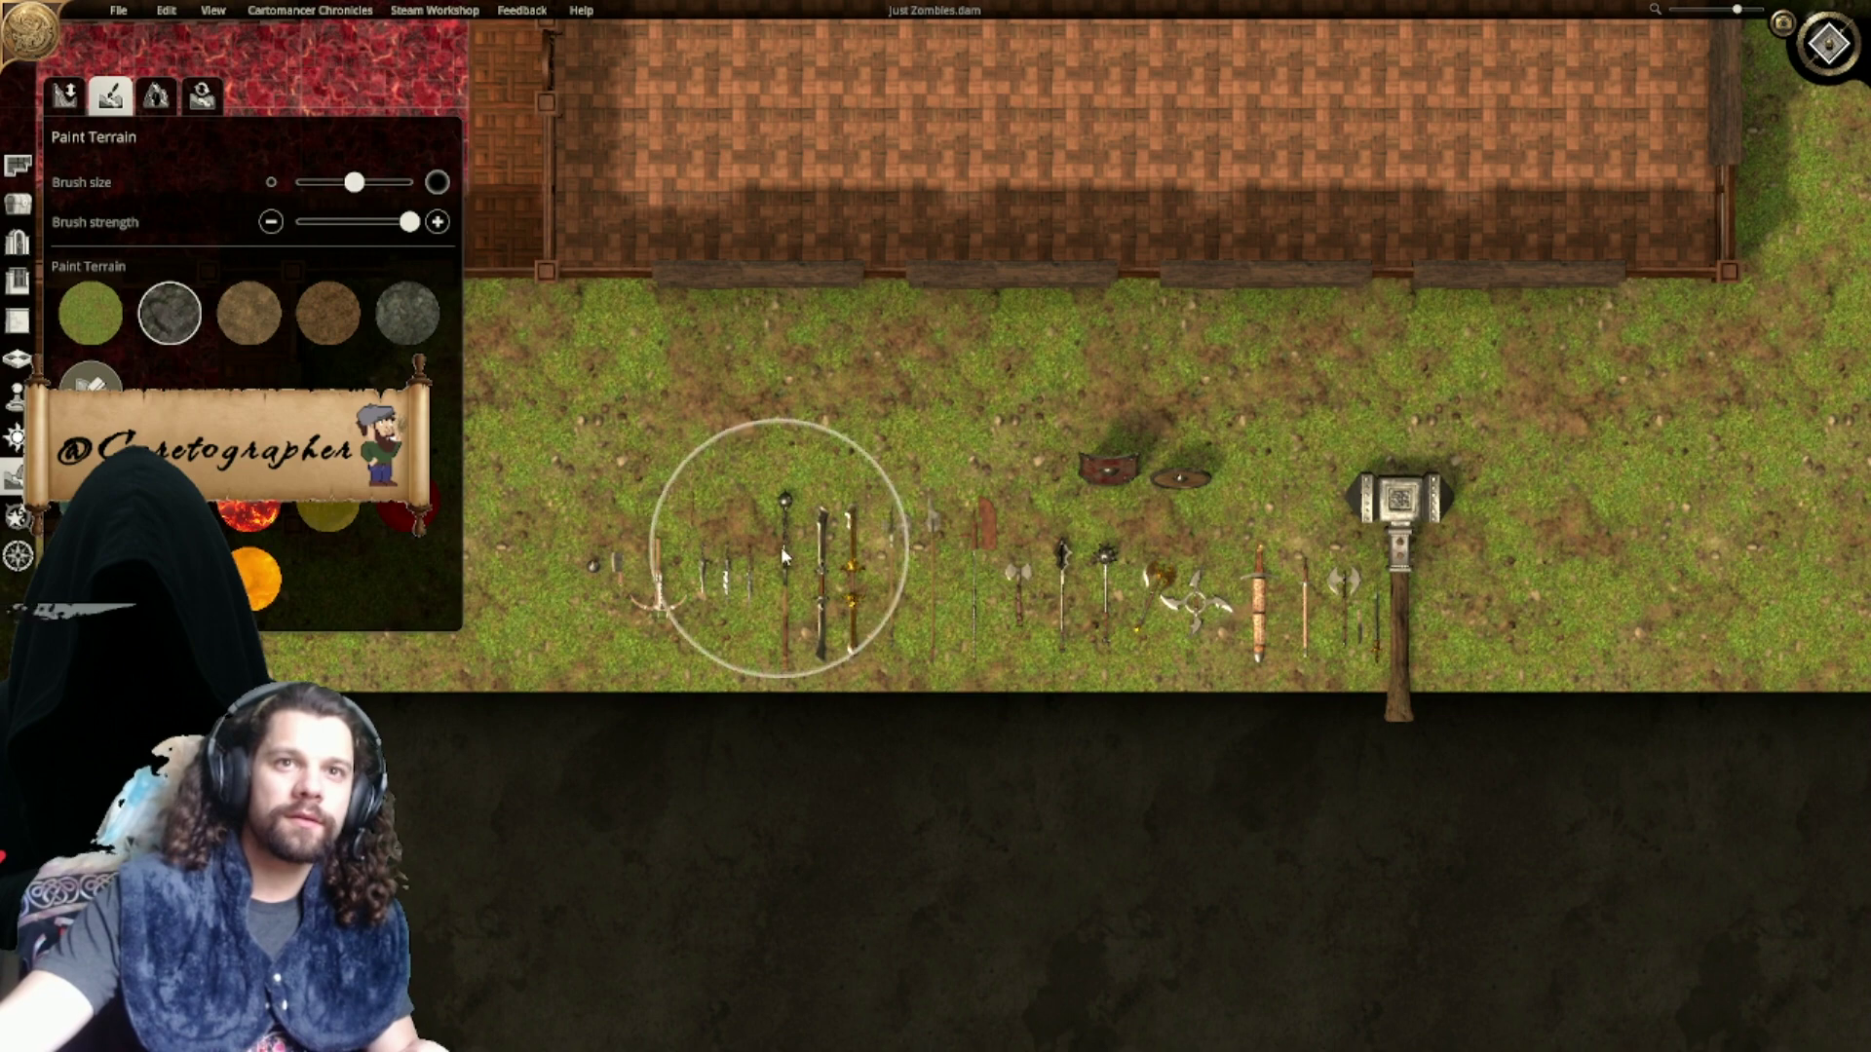
mouse_move(780, 546)
mouse_down()
mouse_move(764, 618)
mouse_move(647, 556)
mouse_move(1177, 562)
mouse_up()
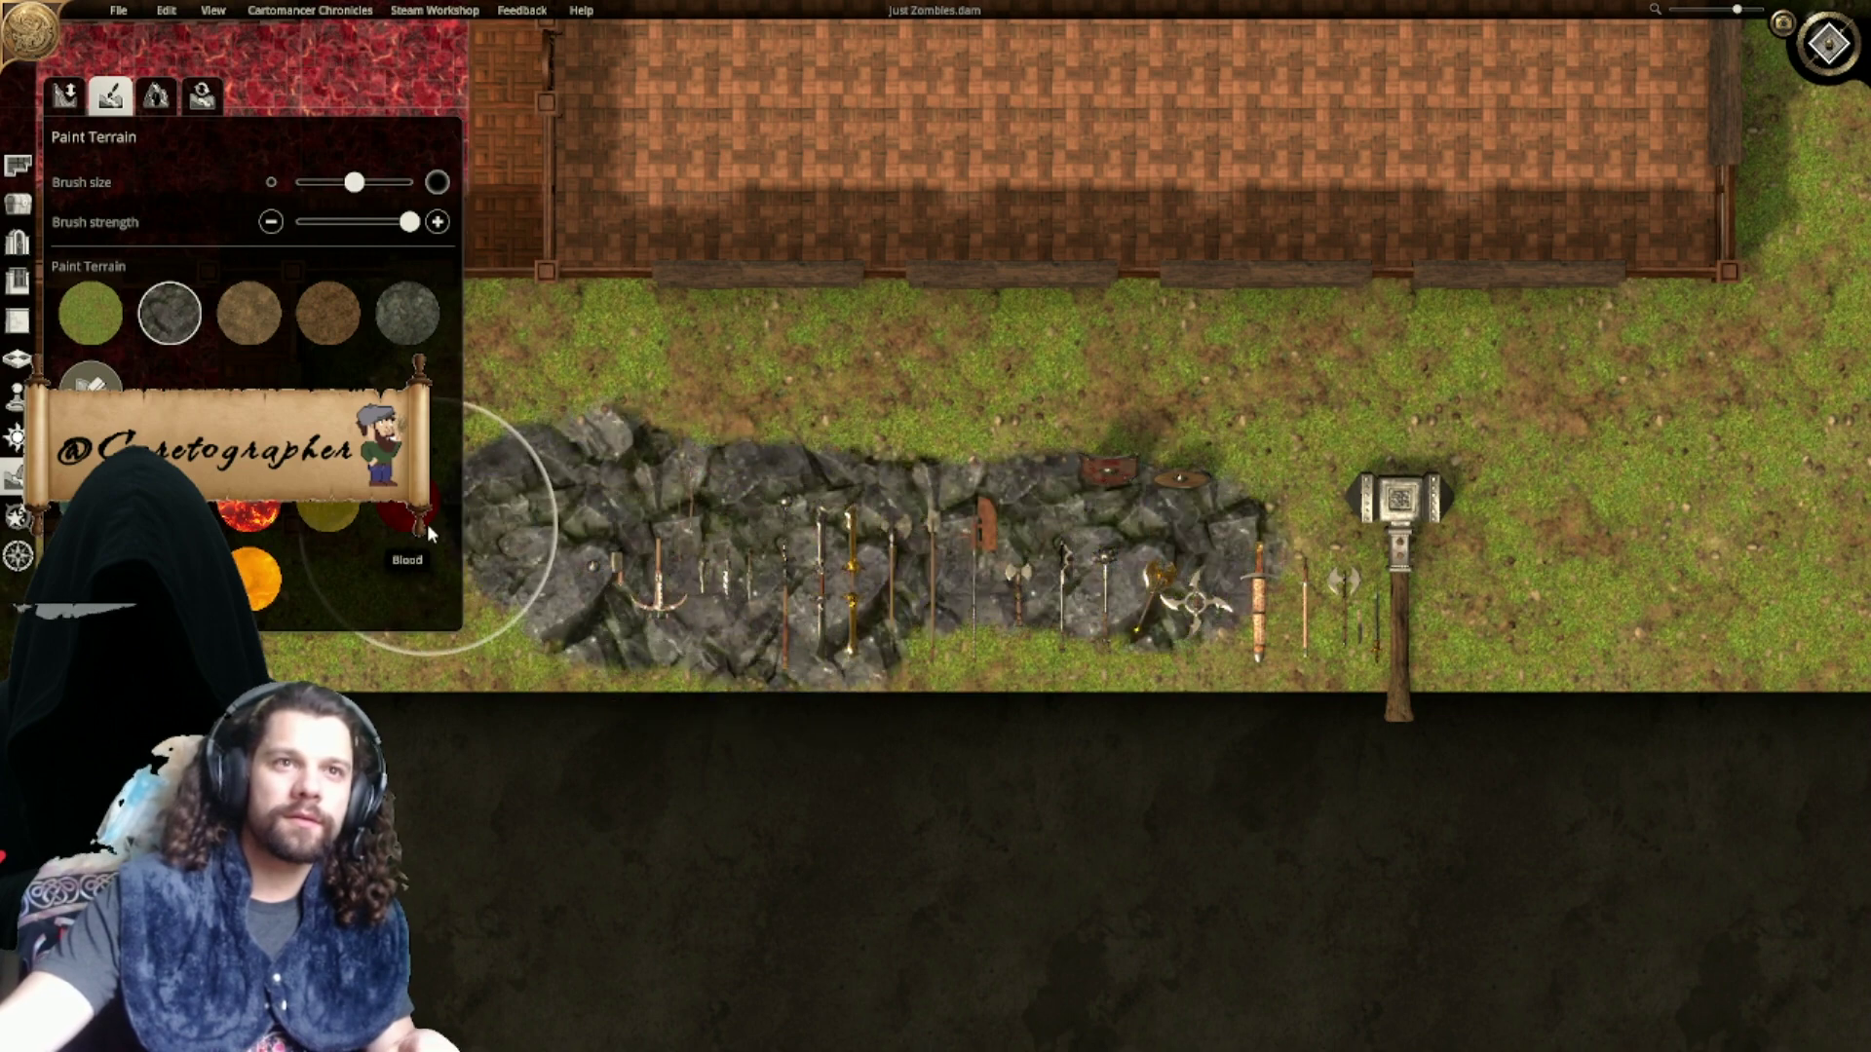
key(ctrl+z)
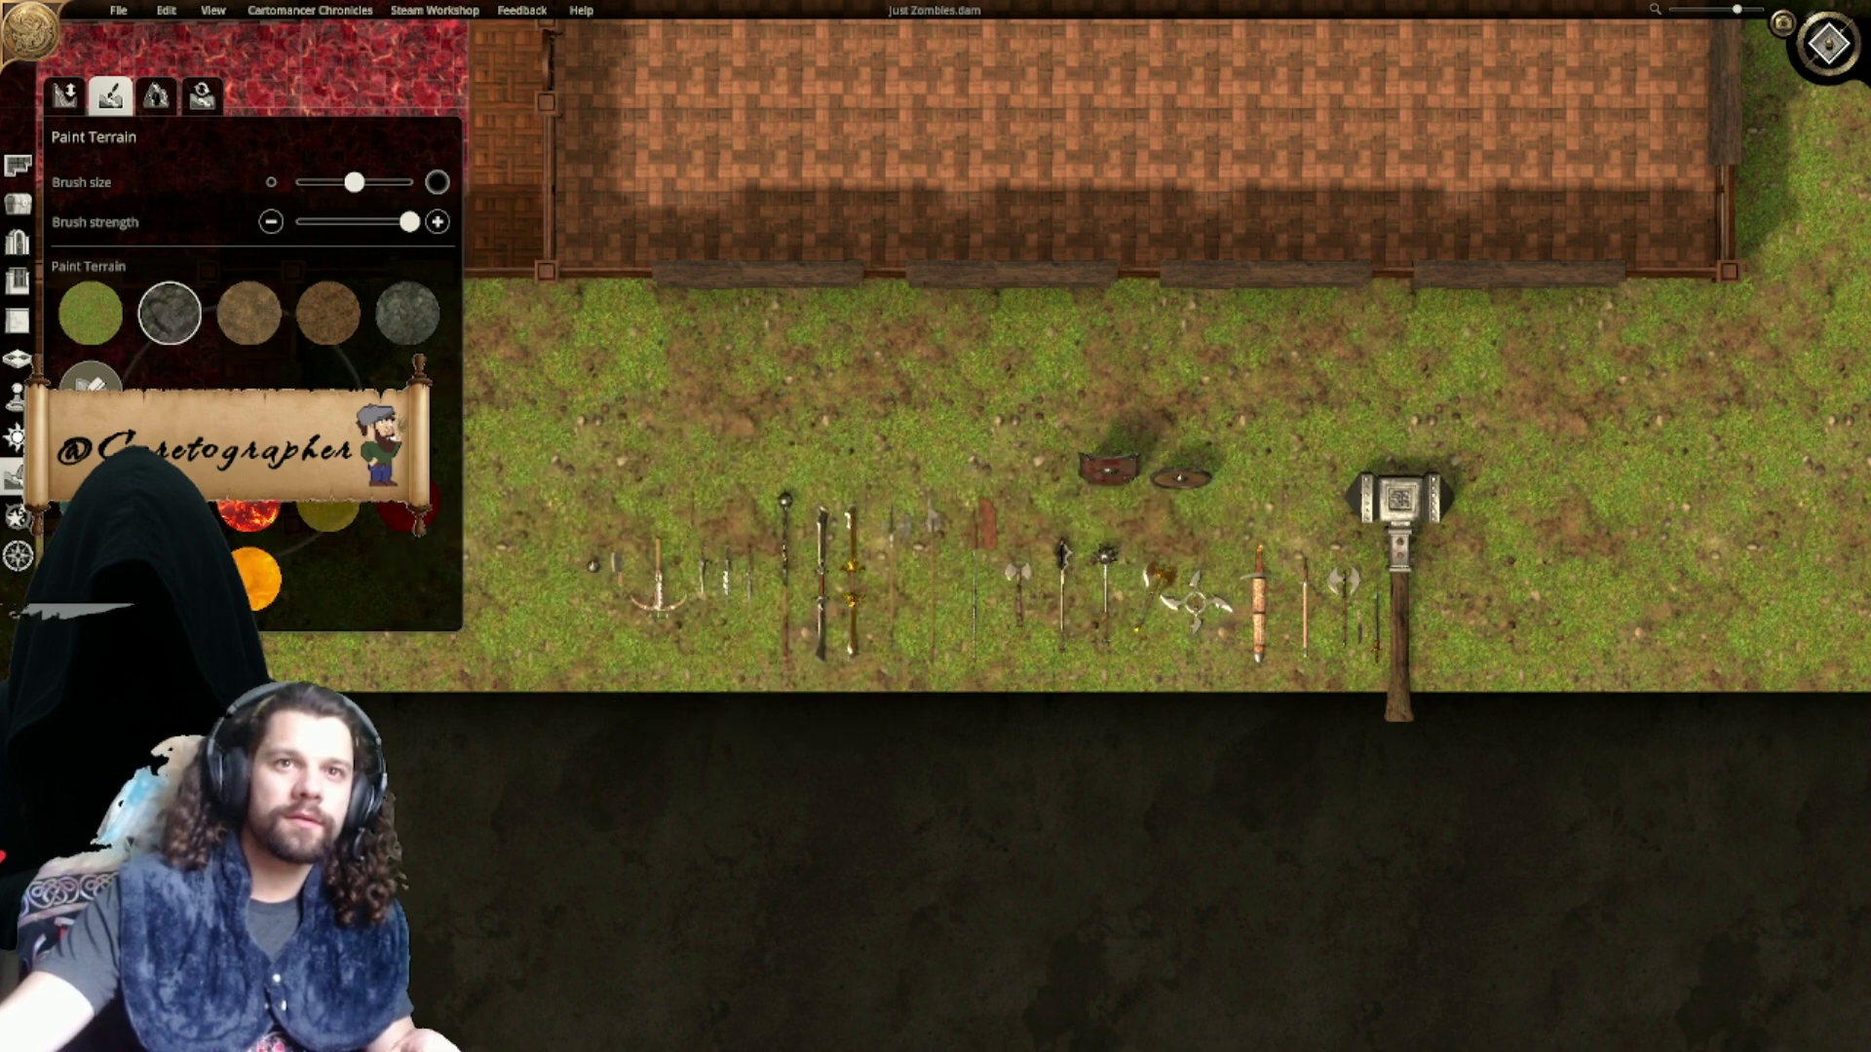
Step: Paint plain green grass terrain over the dirt patches around the weapon row and save the map
click(88, 316)
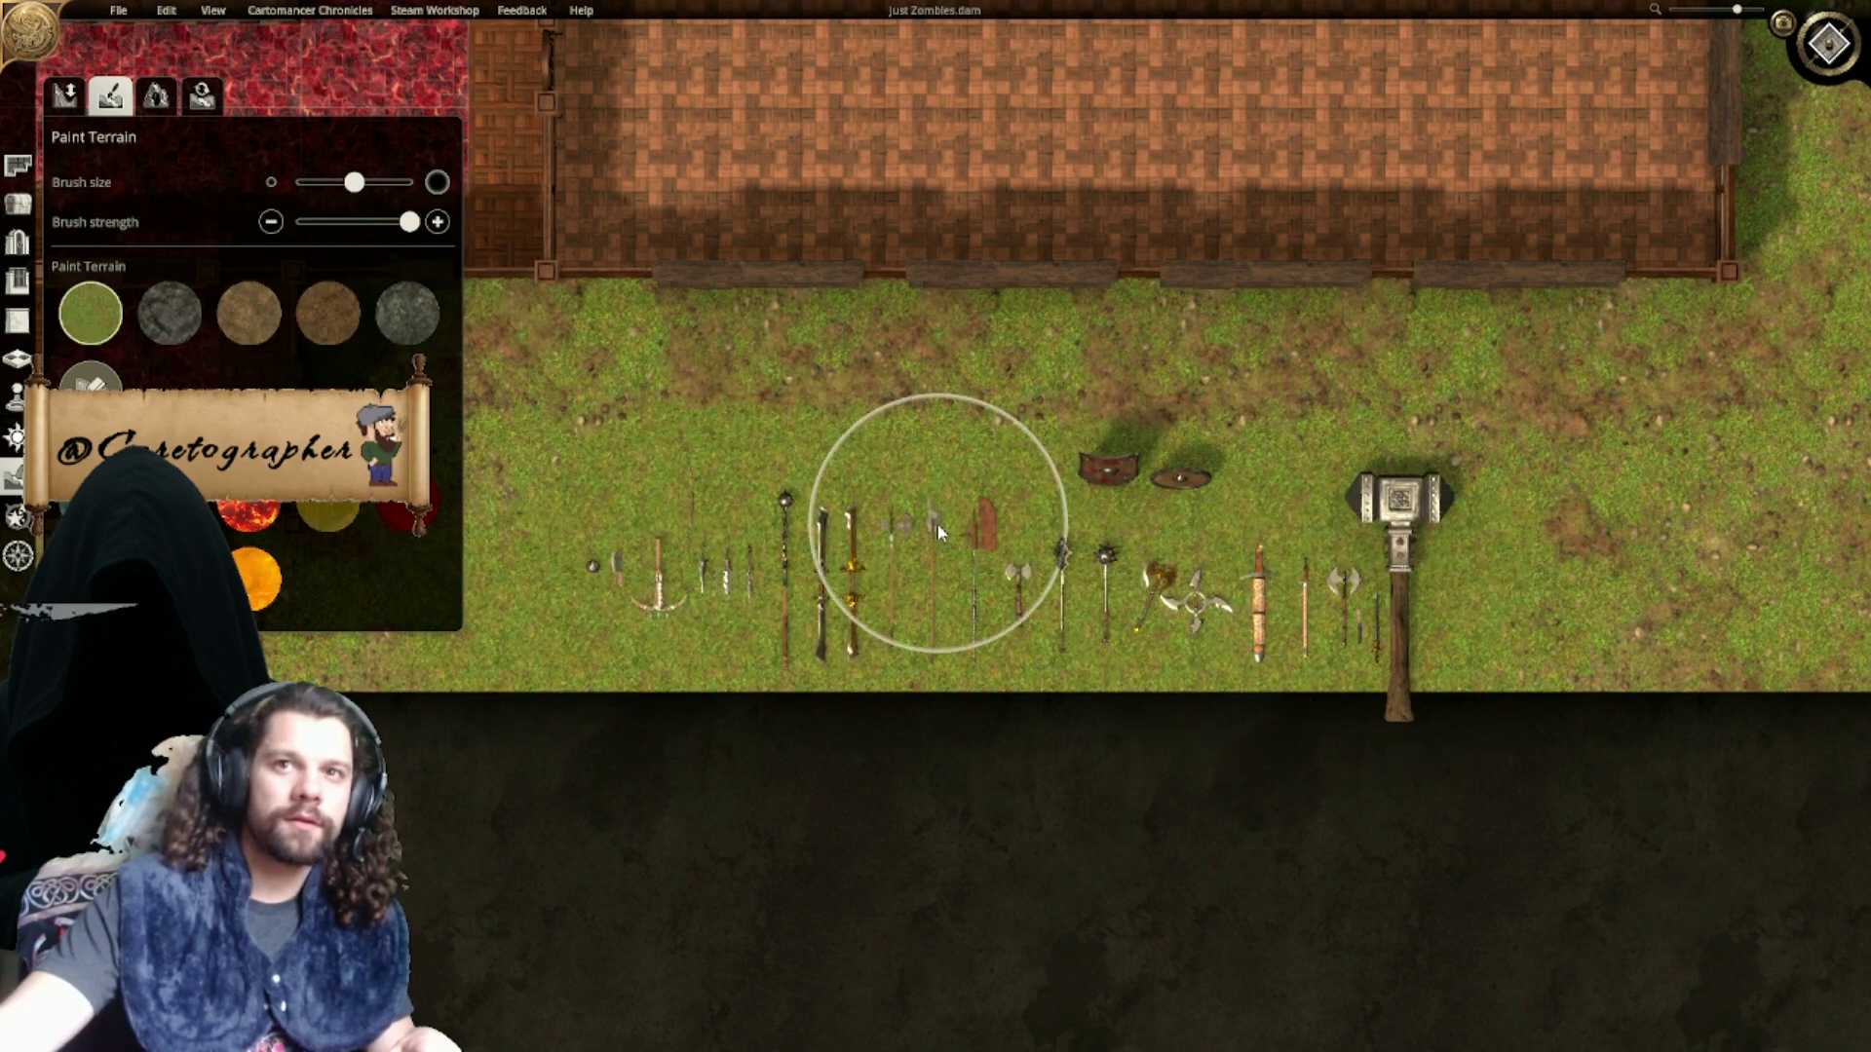
scroll(1162, 626, down, 3)
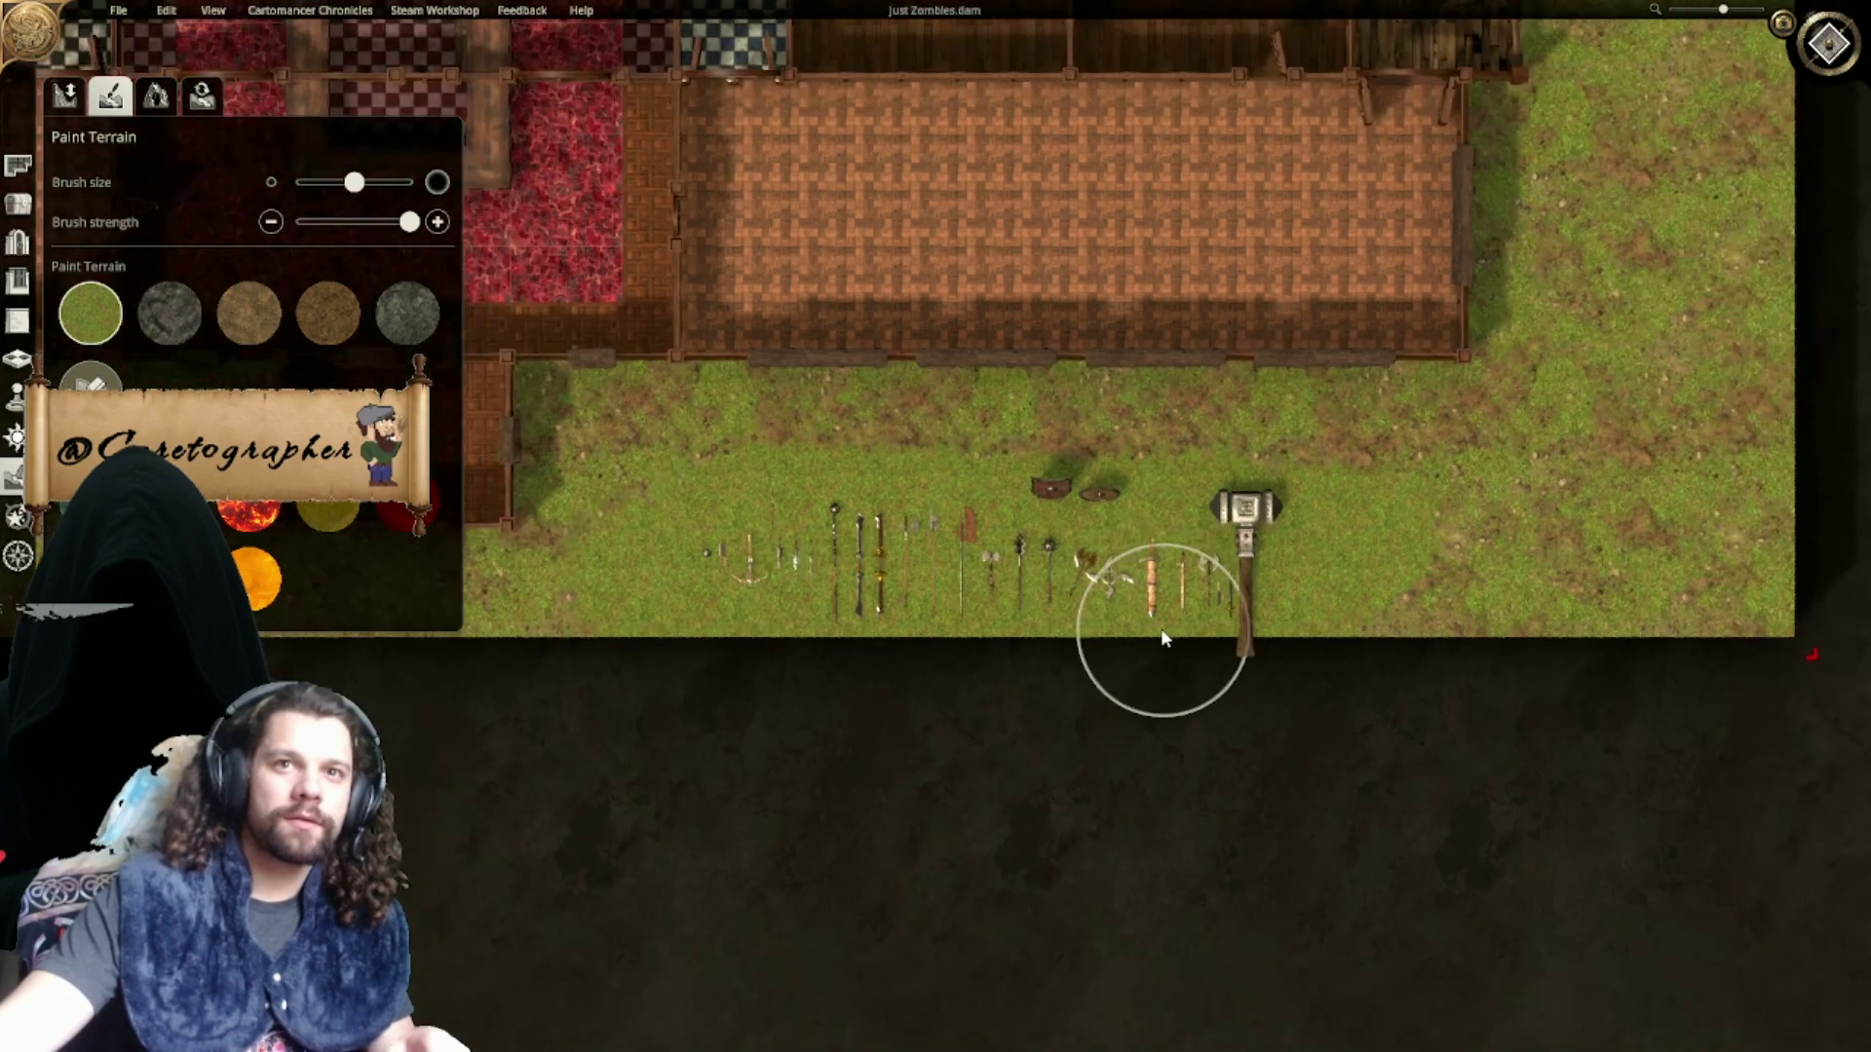
click(119, 10)
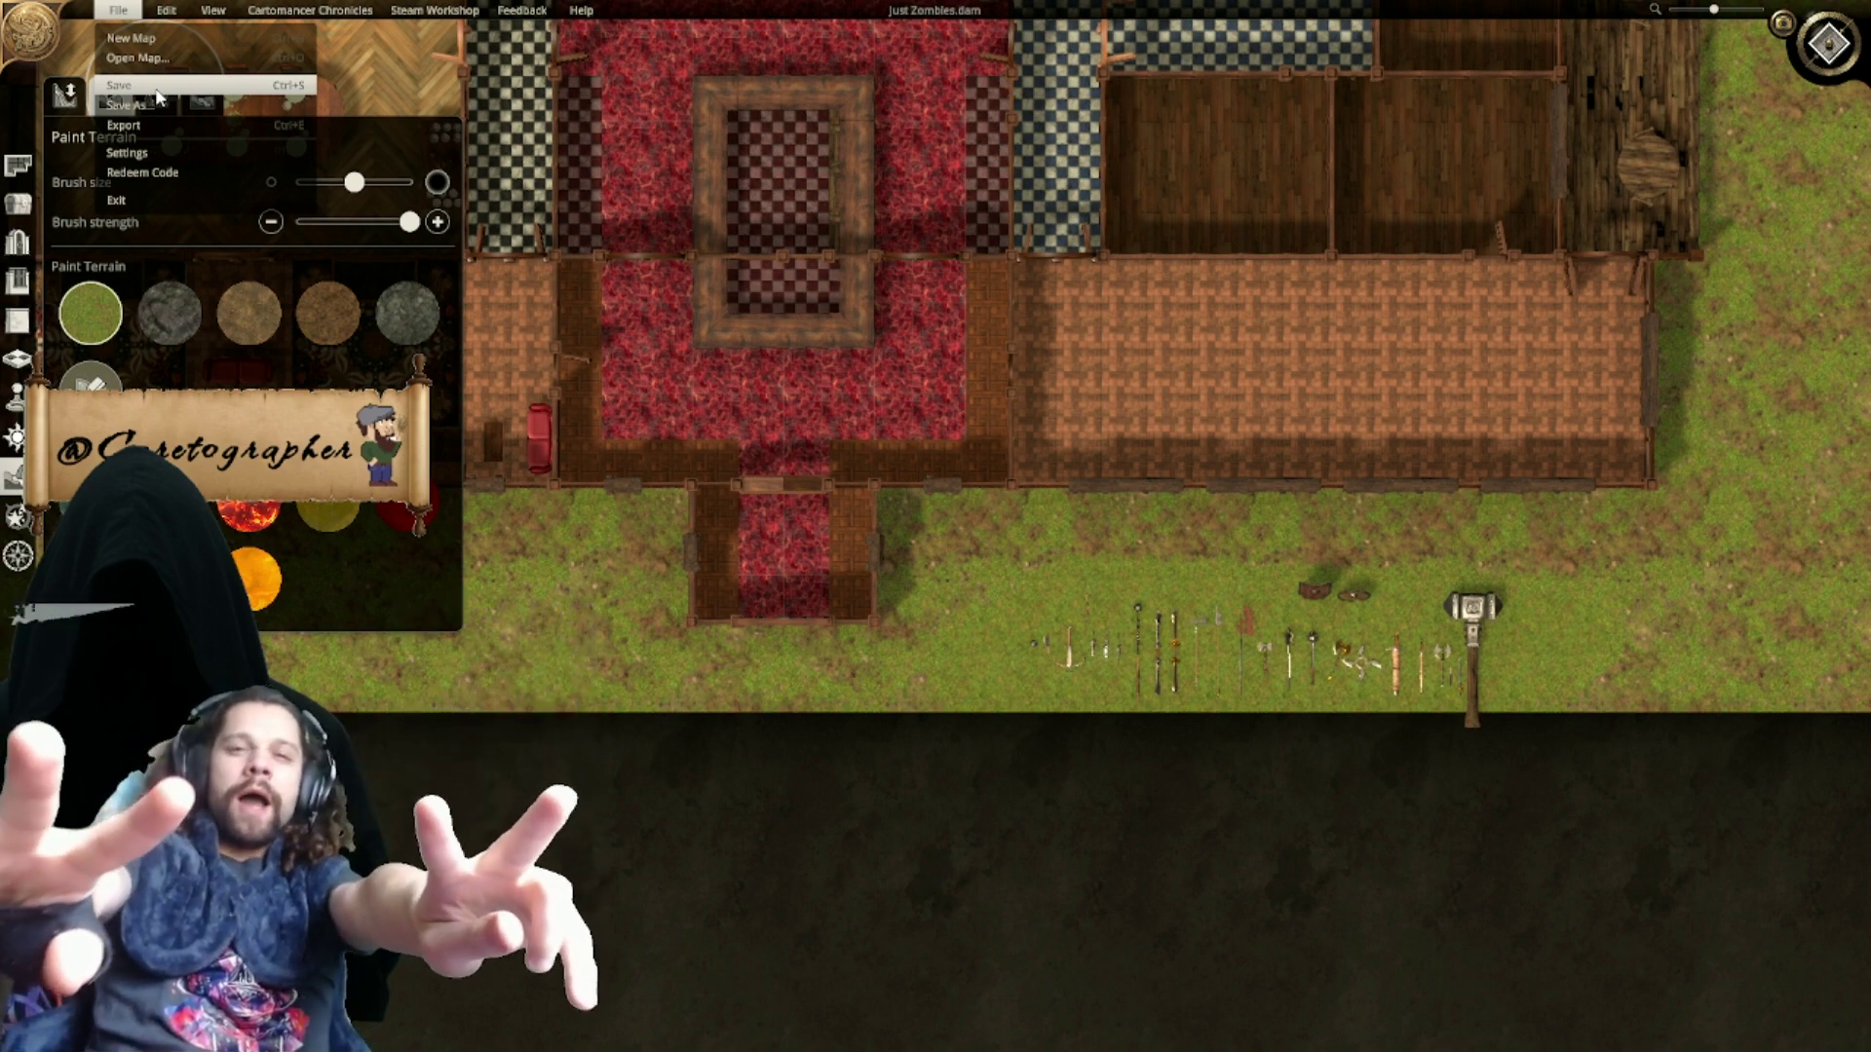
click(157, 91)
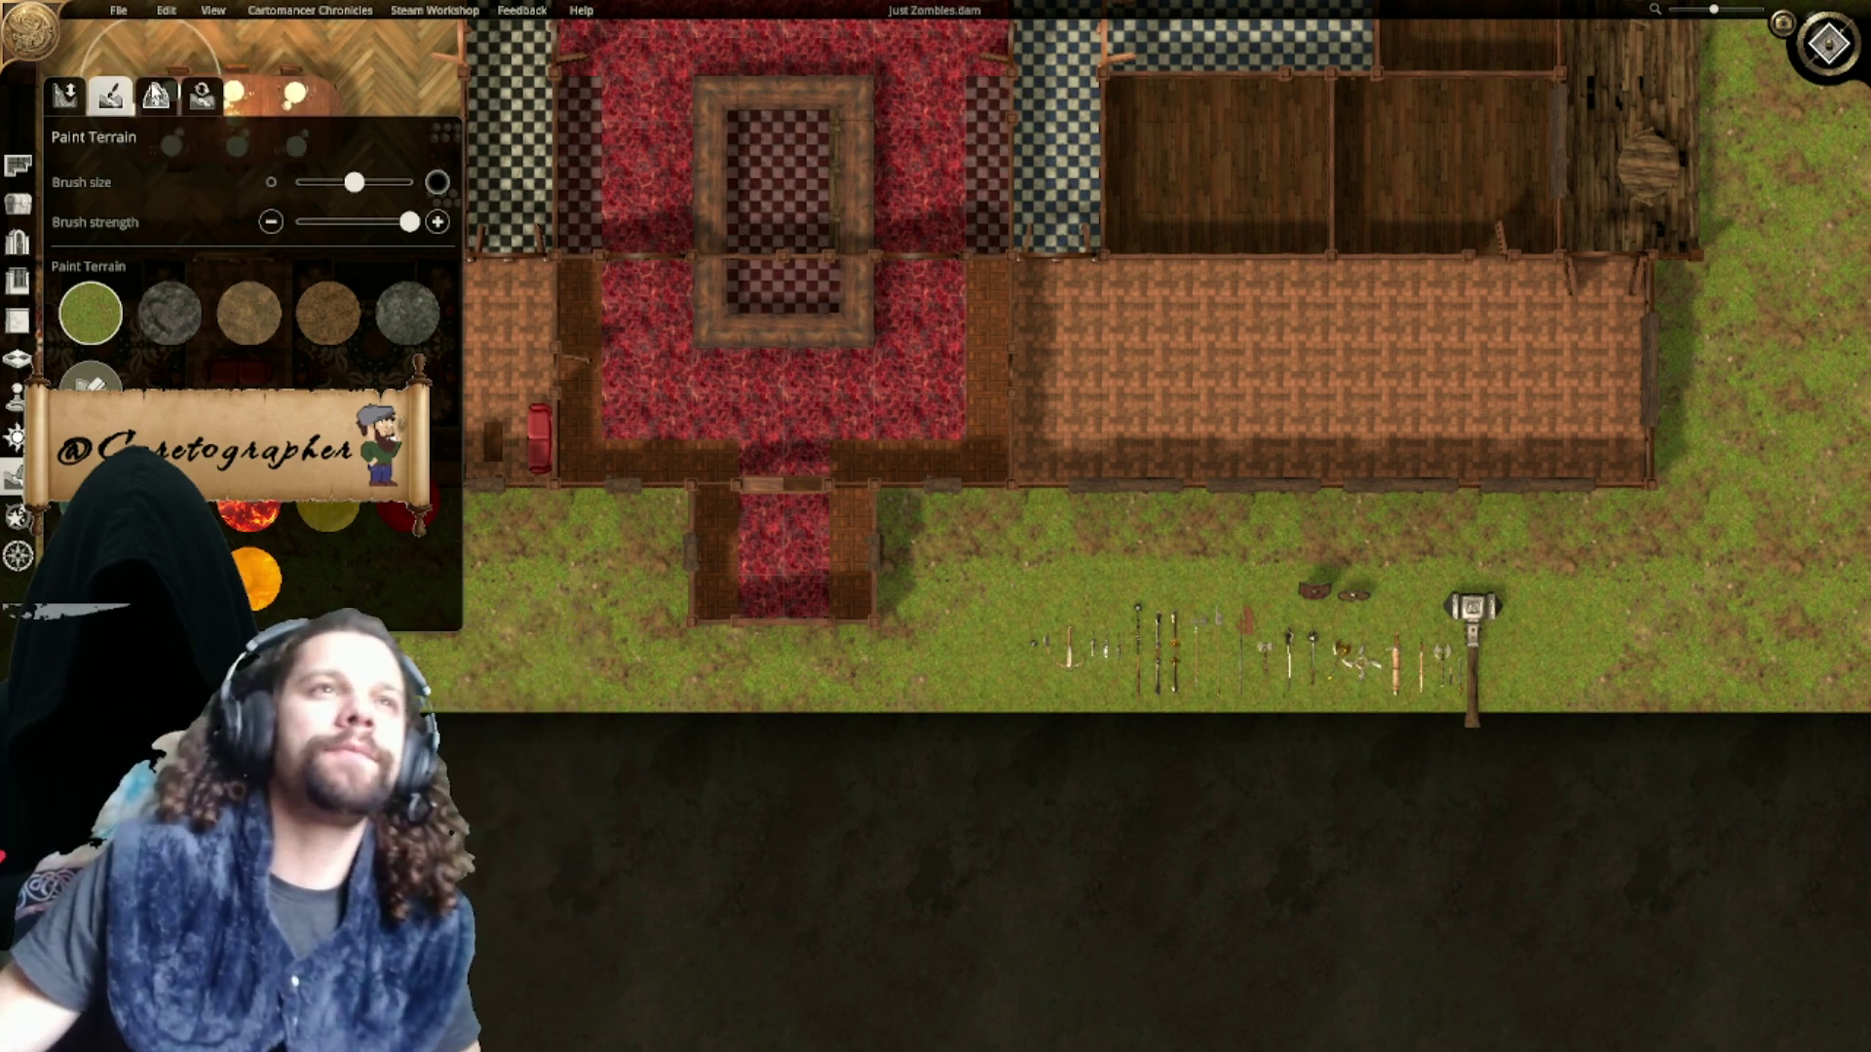